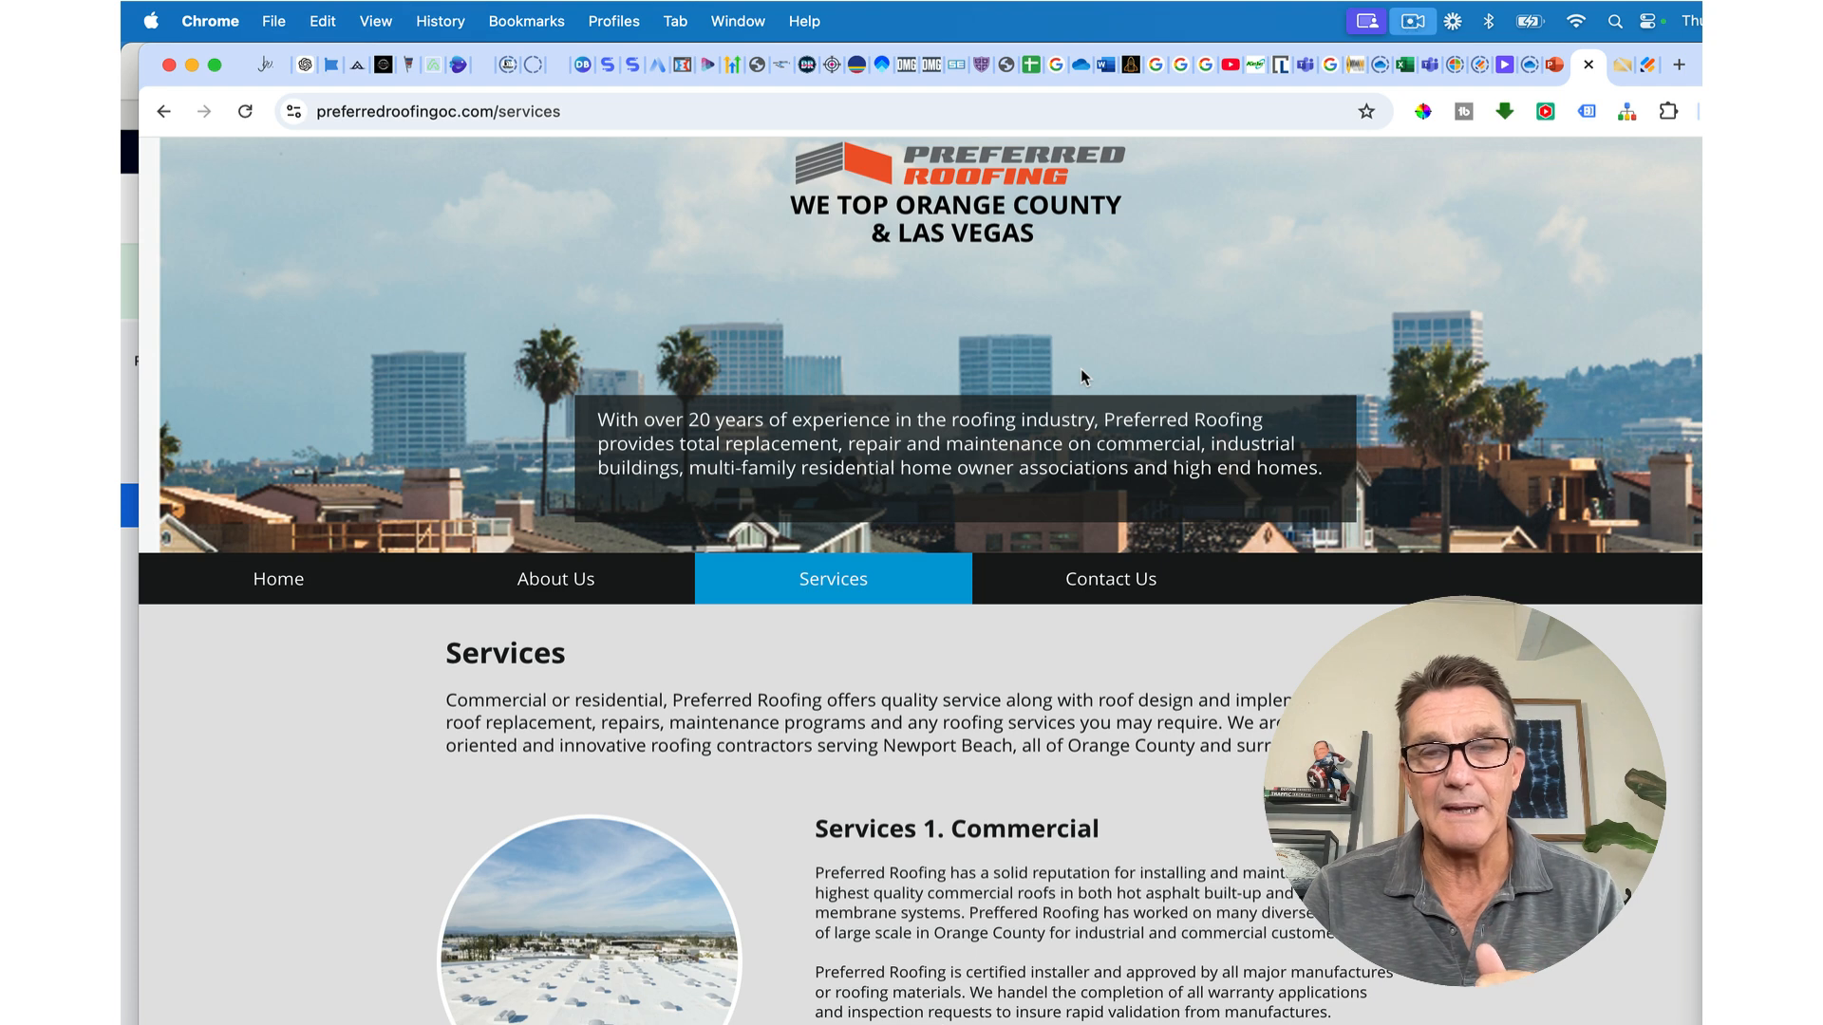
Step: Save the Preferred Roofing logo image under the file name 'logo'
scroll(1081, 372, "down", 1)
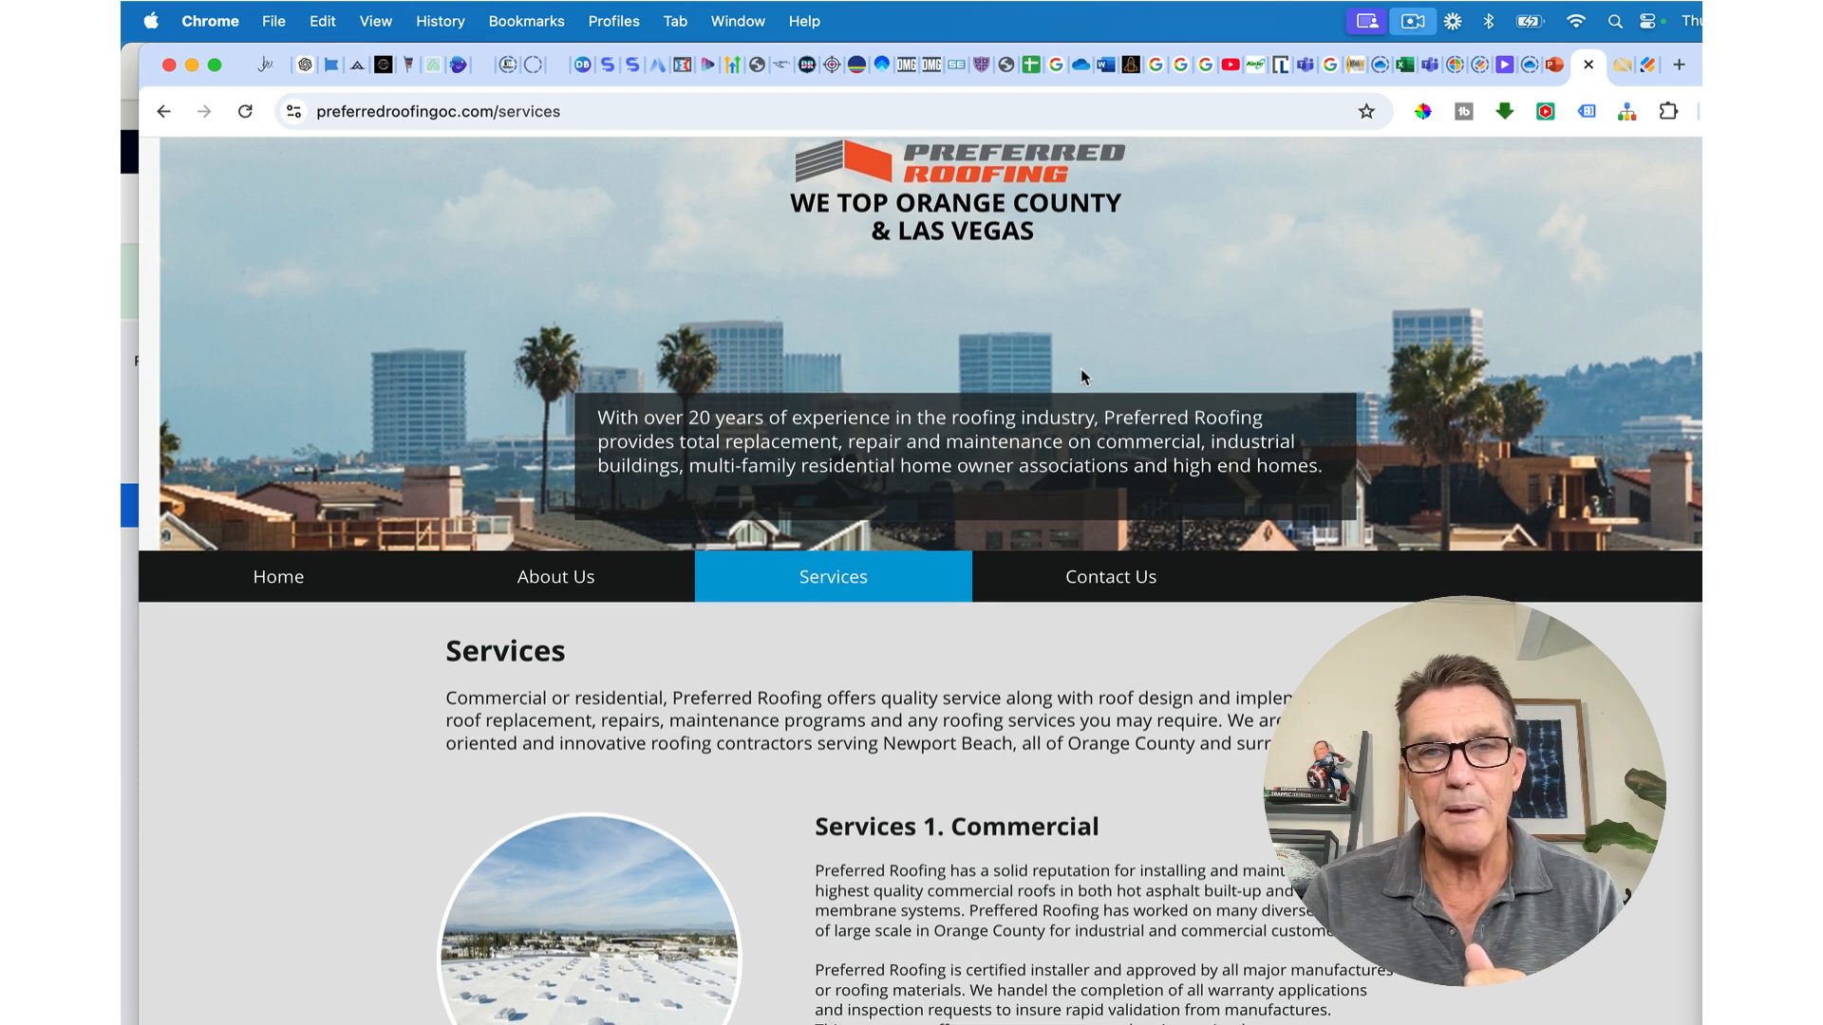
scroll(1081, 371, "up", 1)
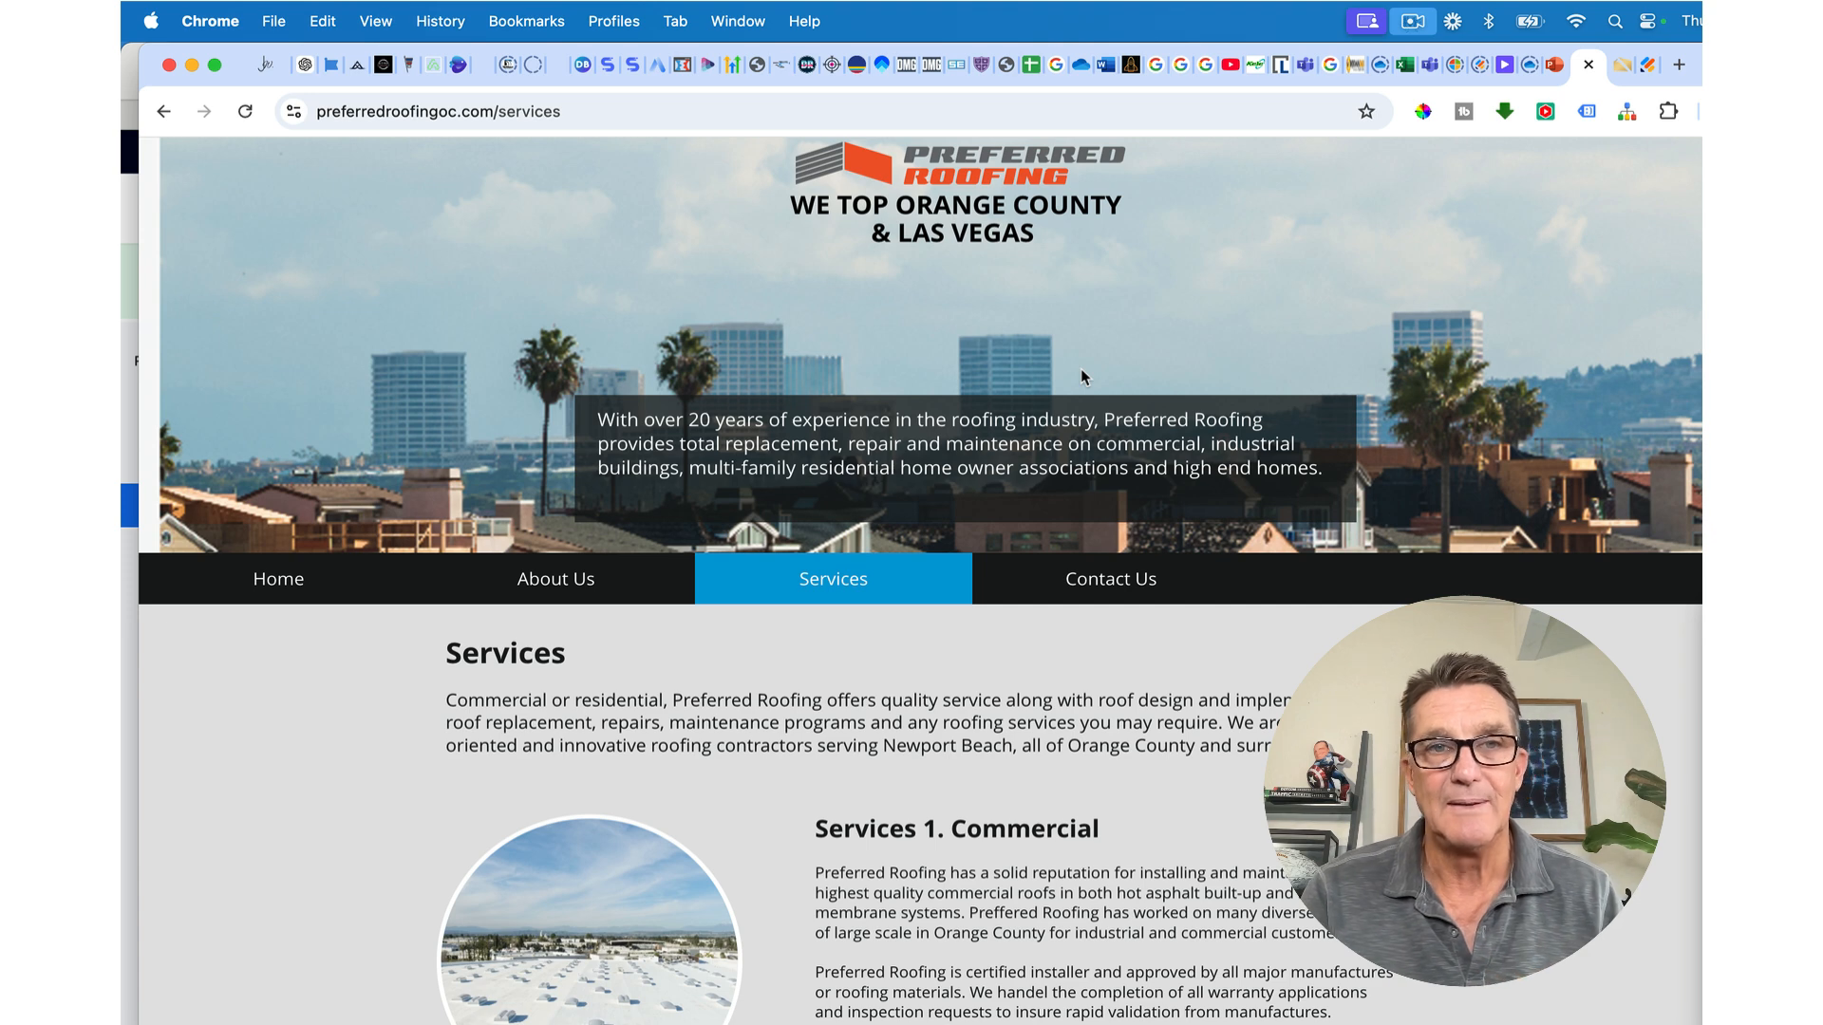
right_click(982, 159)
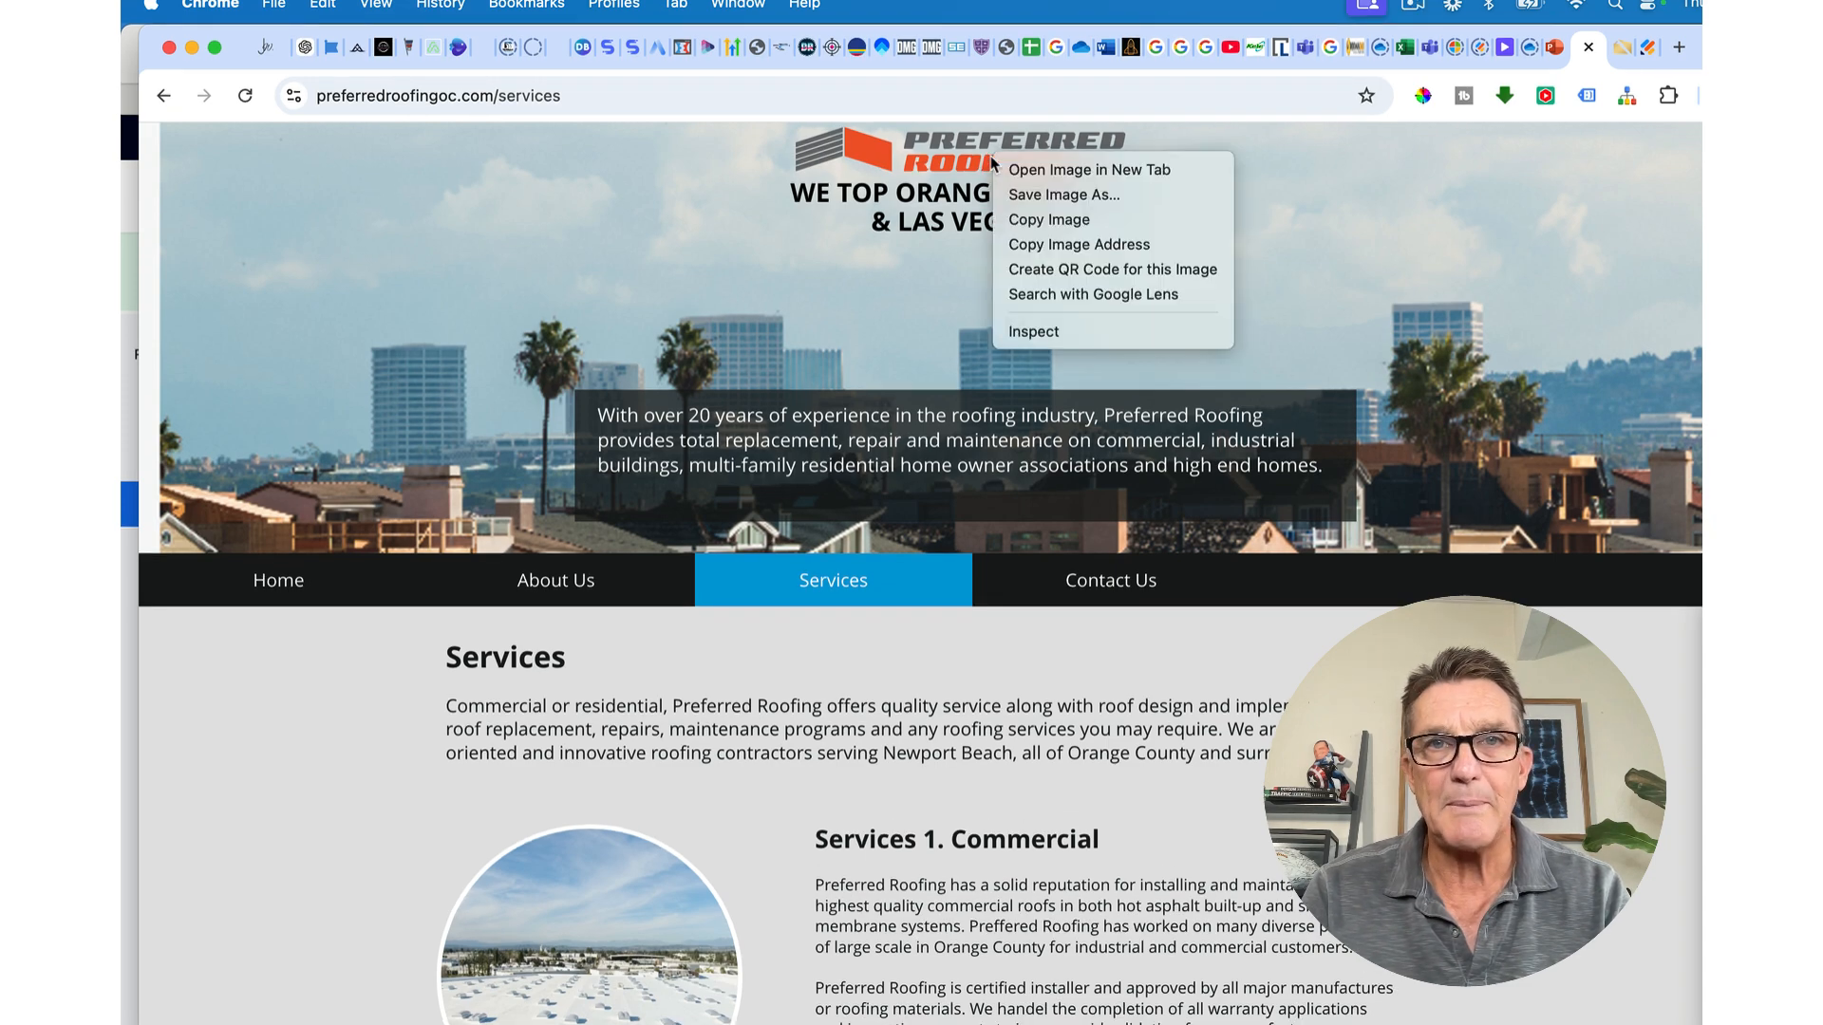
left_click(1035, 195)
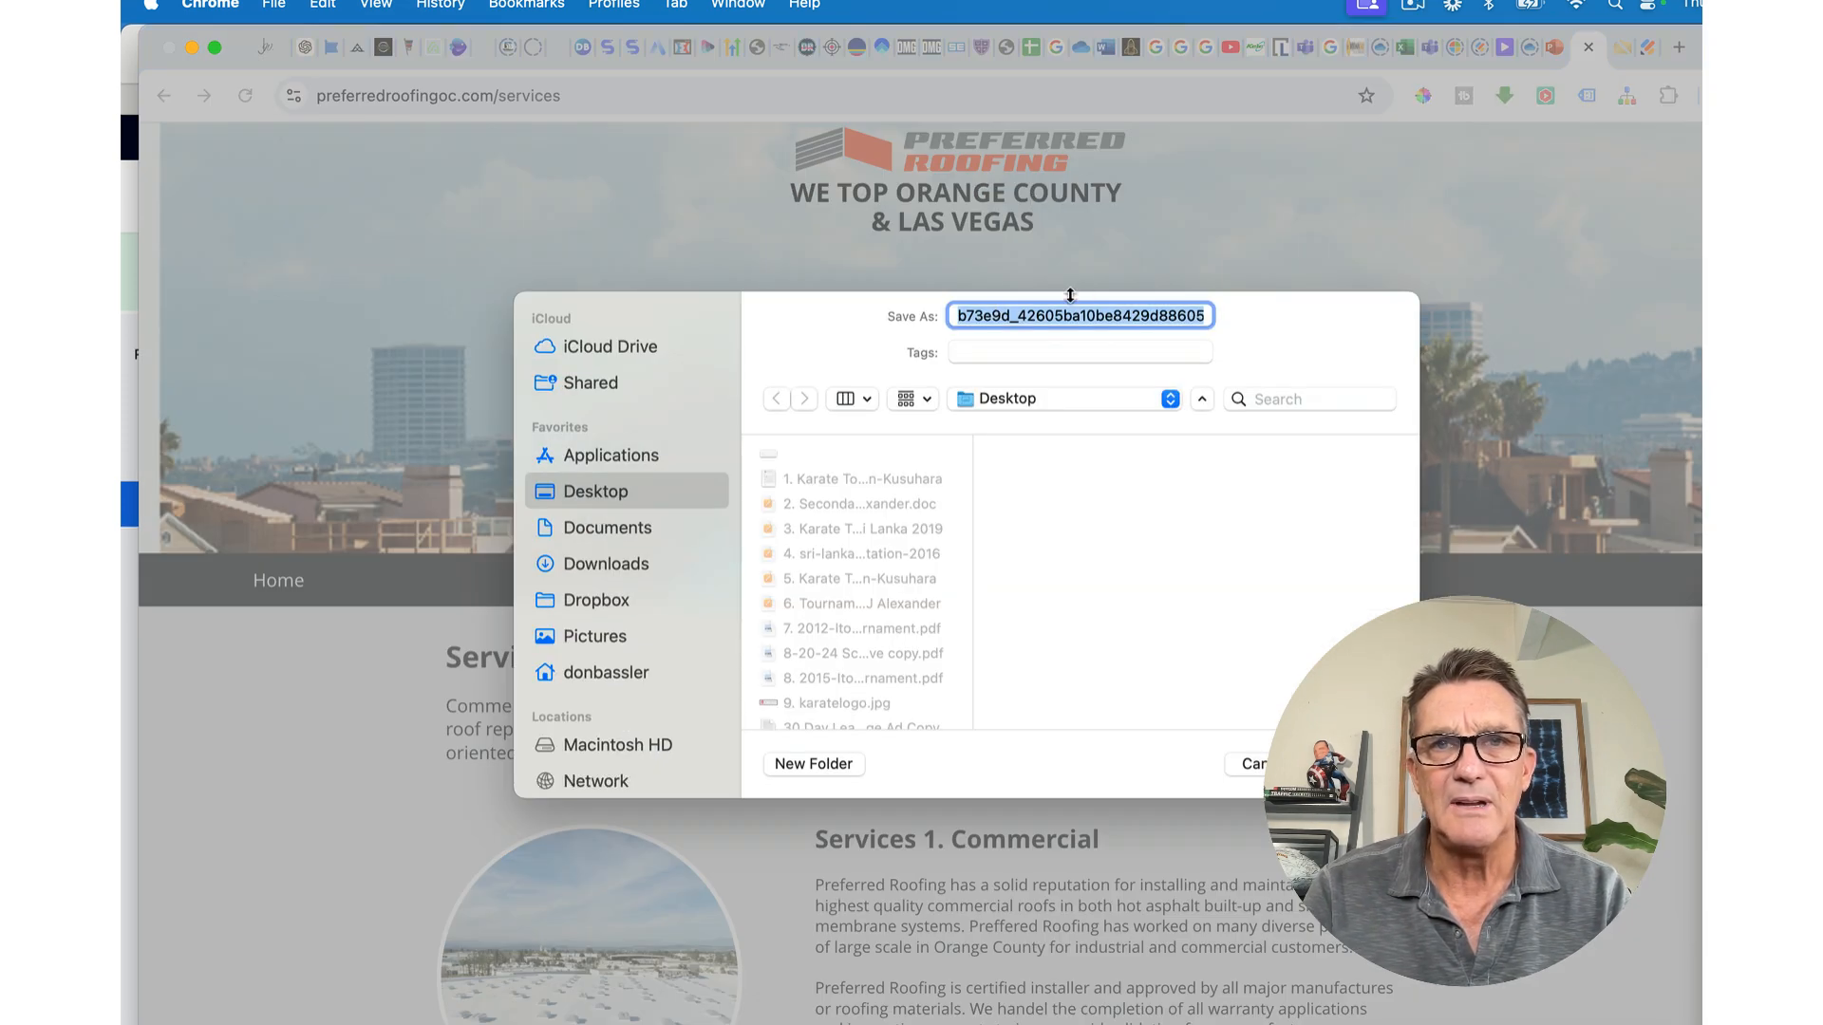
type("logo")
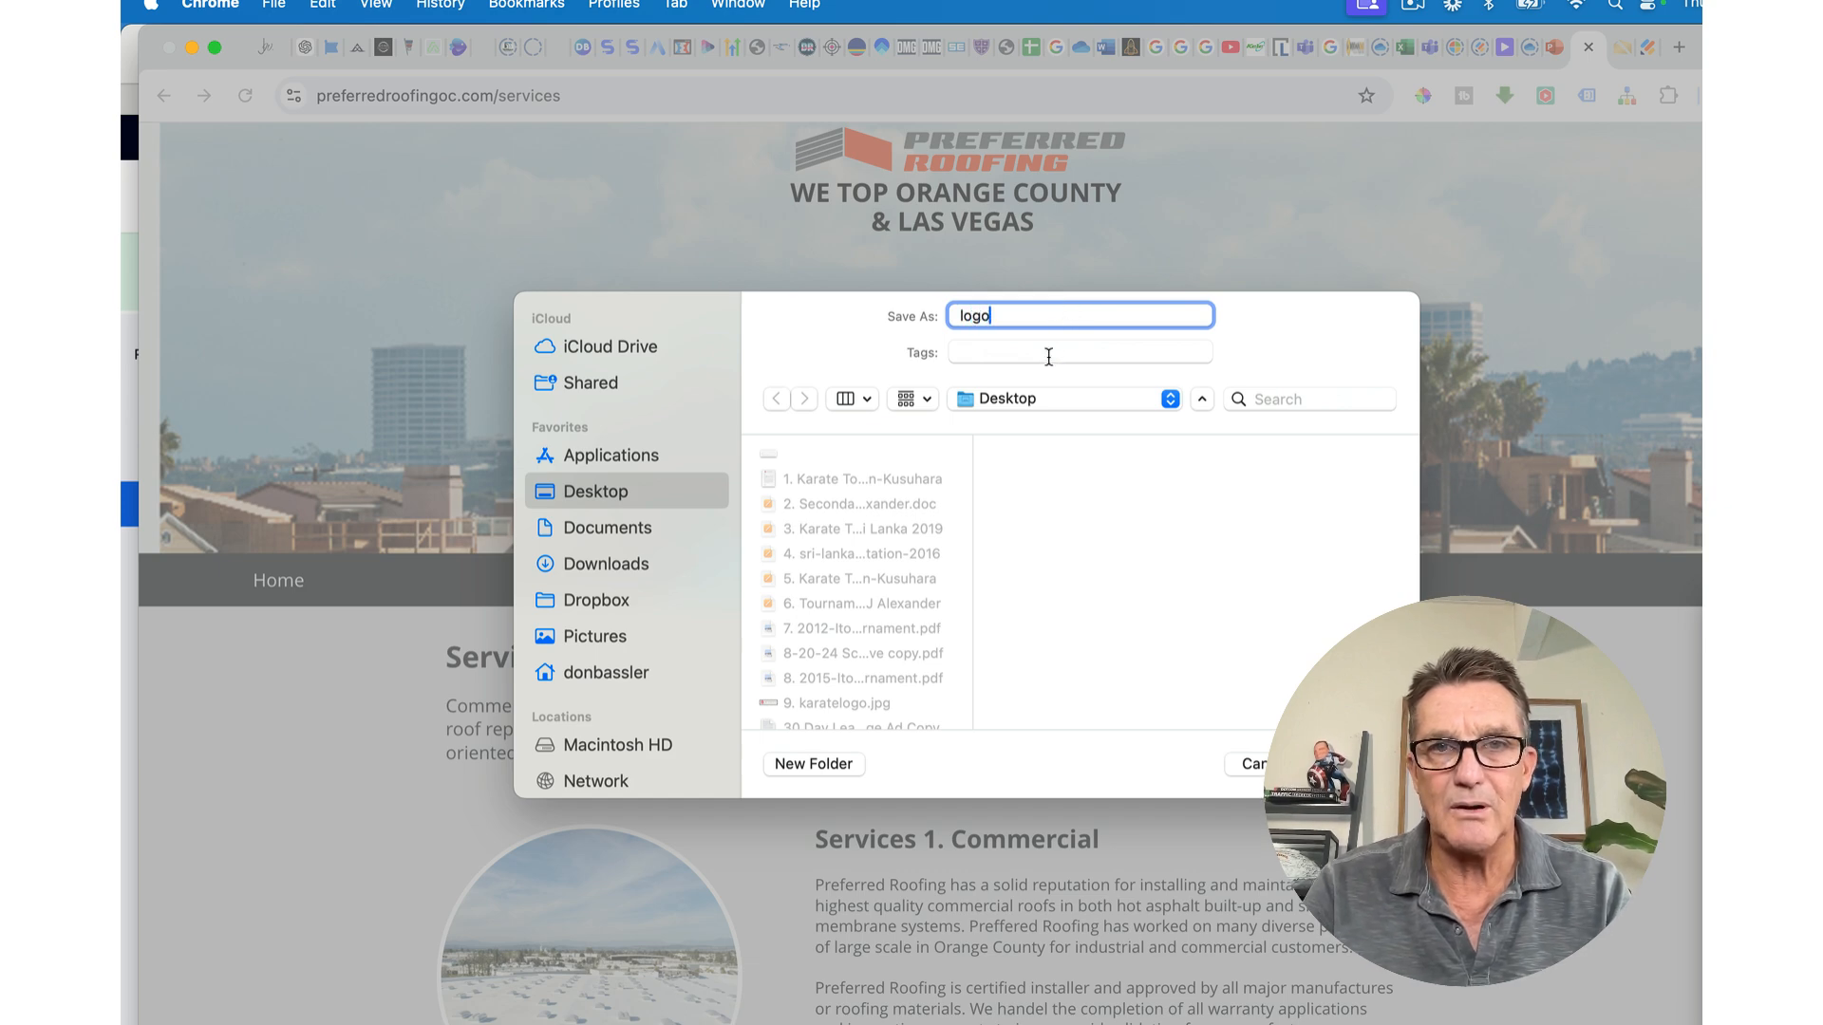
Step: Choose the Gary Preferred Roofing folder as the destination and confirm the save
left_click(1033, 399)
left_click(844, 524)
scroll(843, 524, "down", 5)
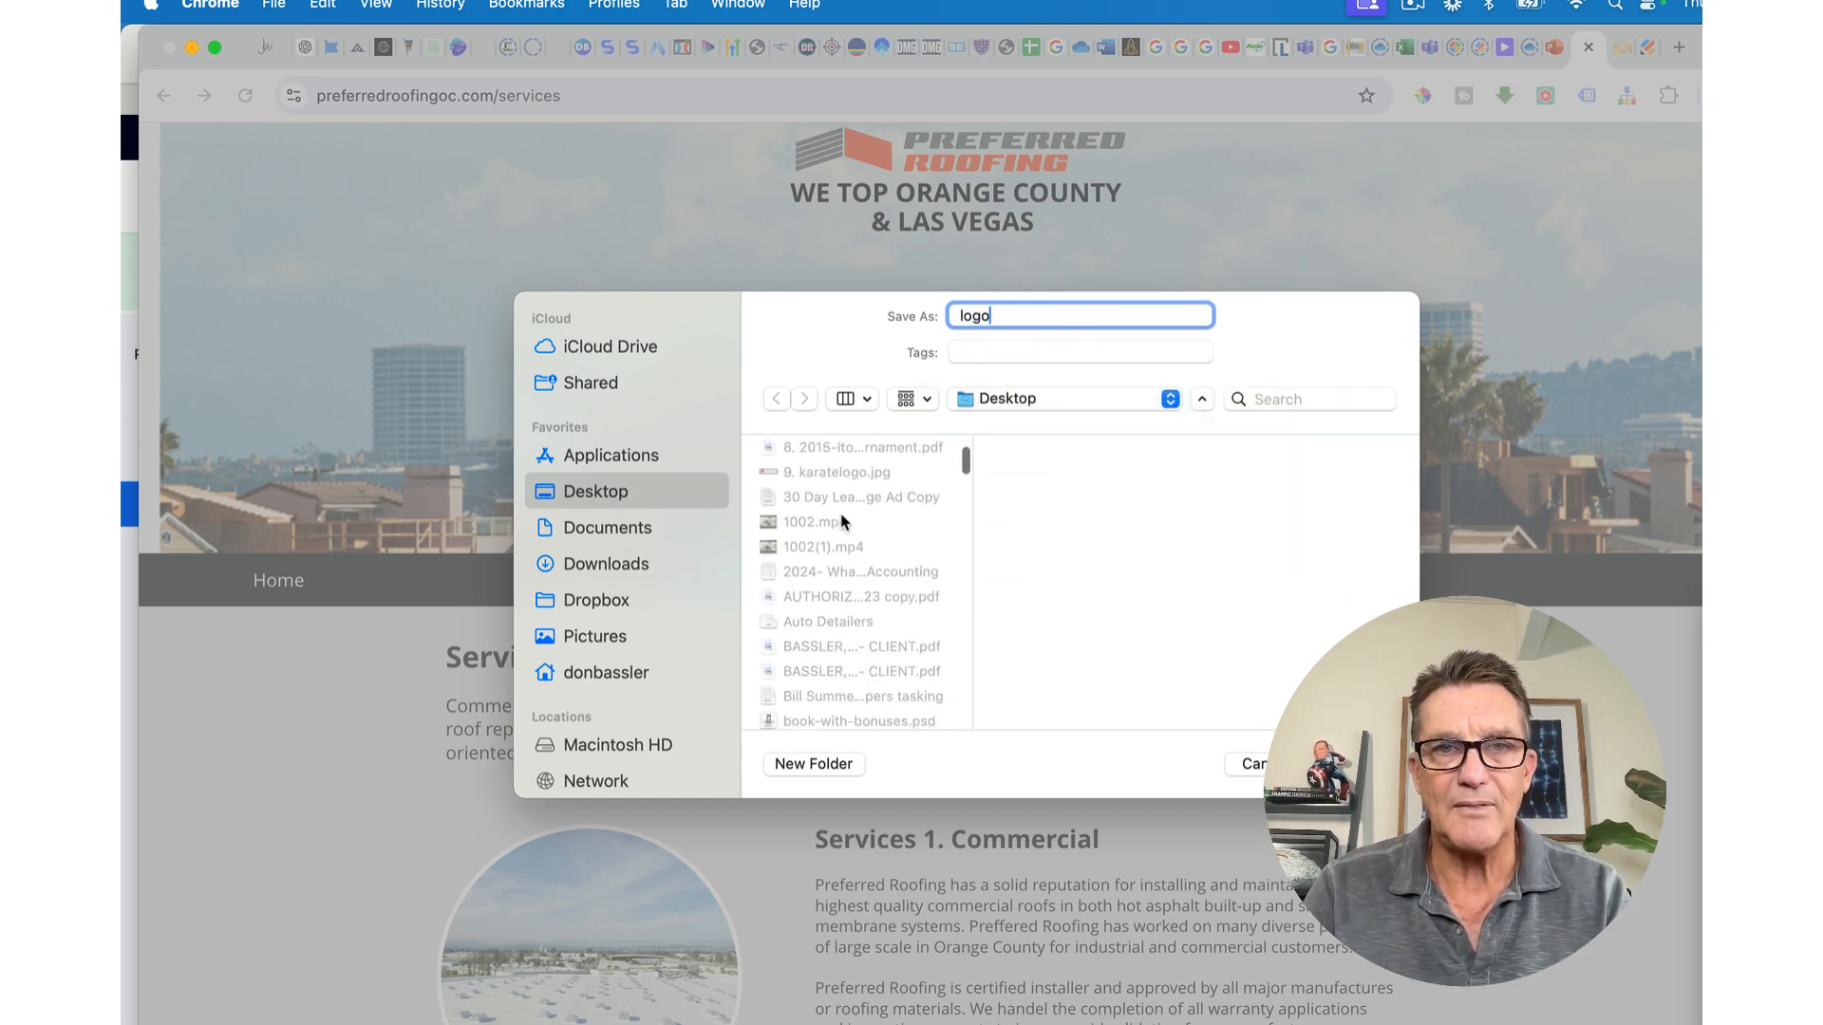
scroll(844, 522, "down", 10)
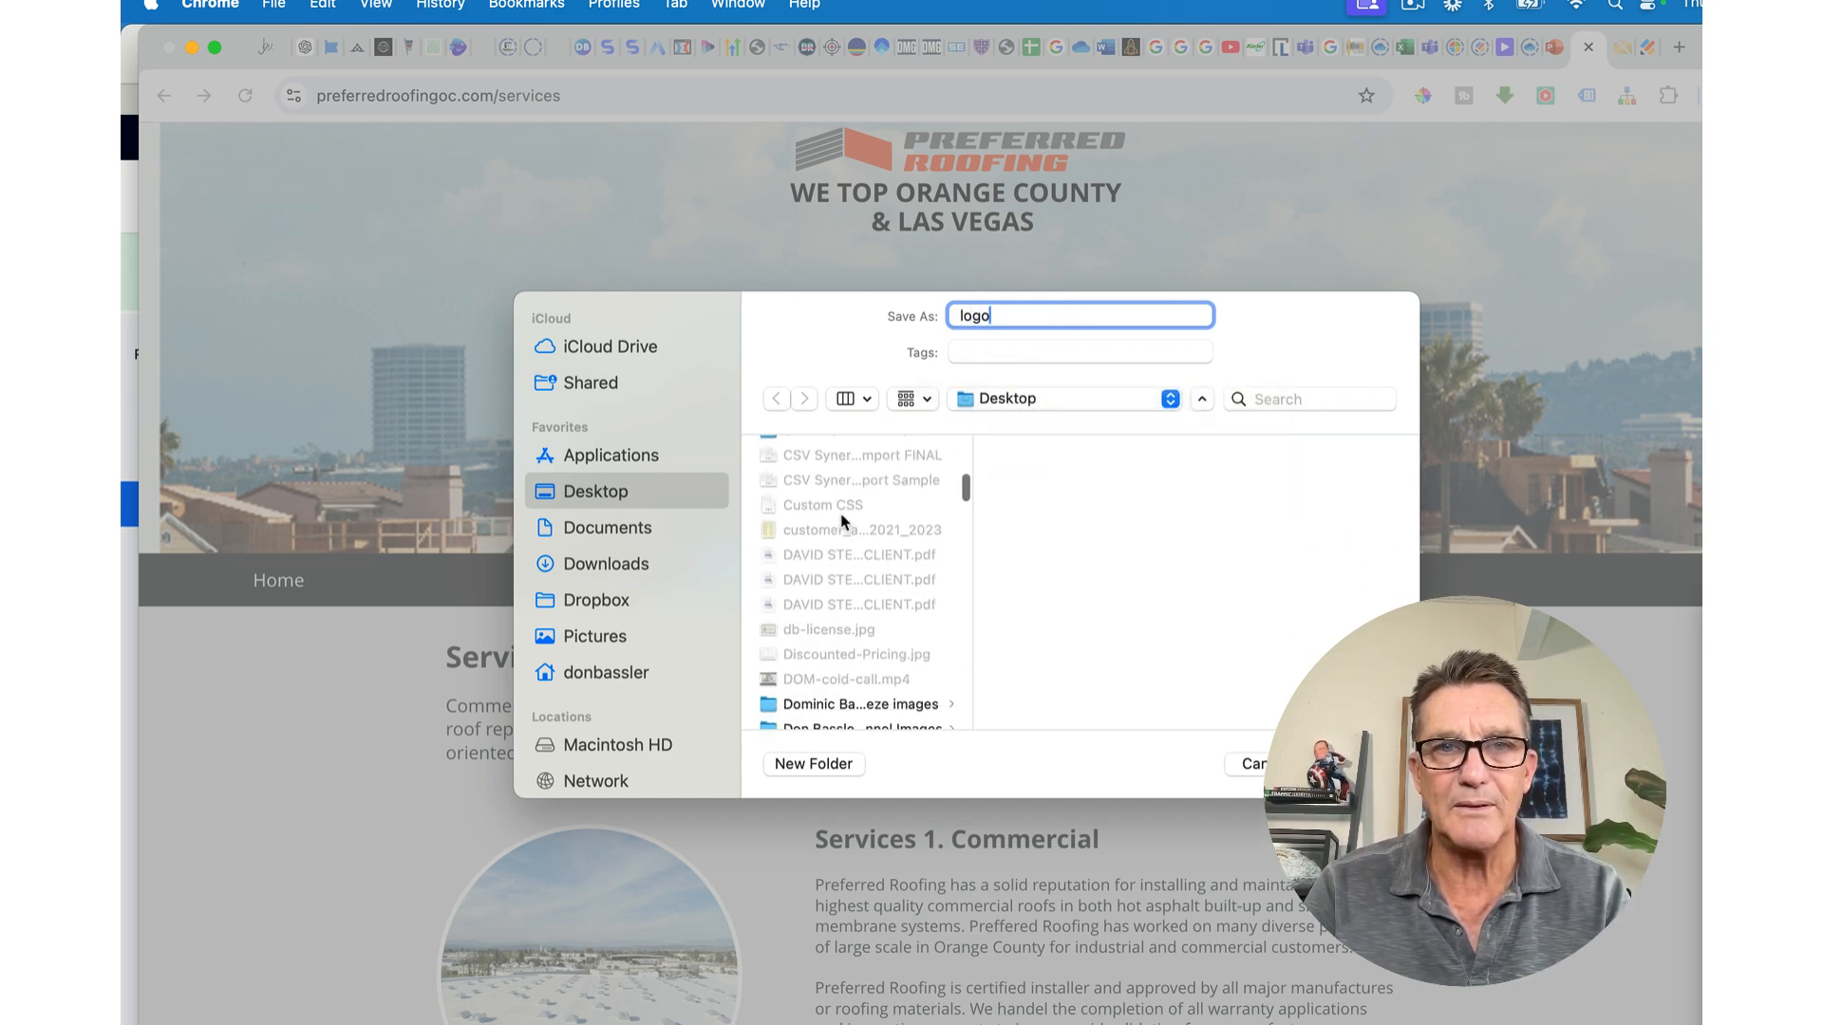
scroll(843, 523, "down", 10)
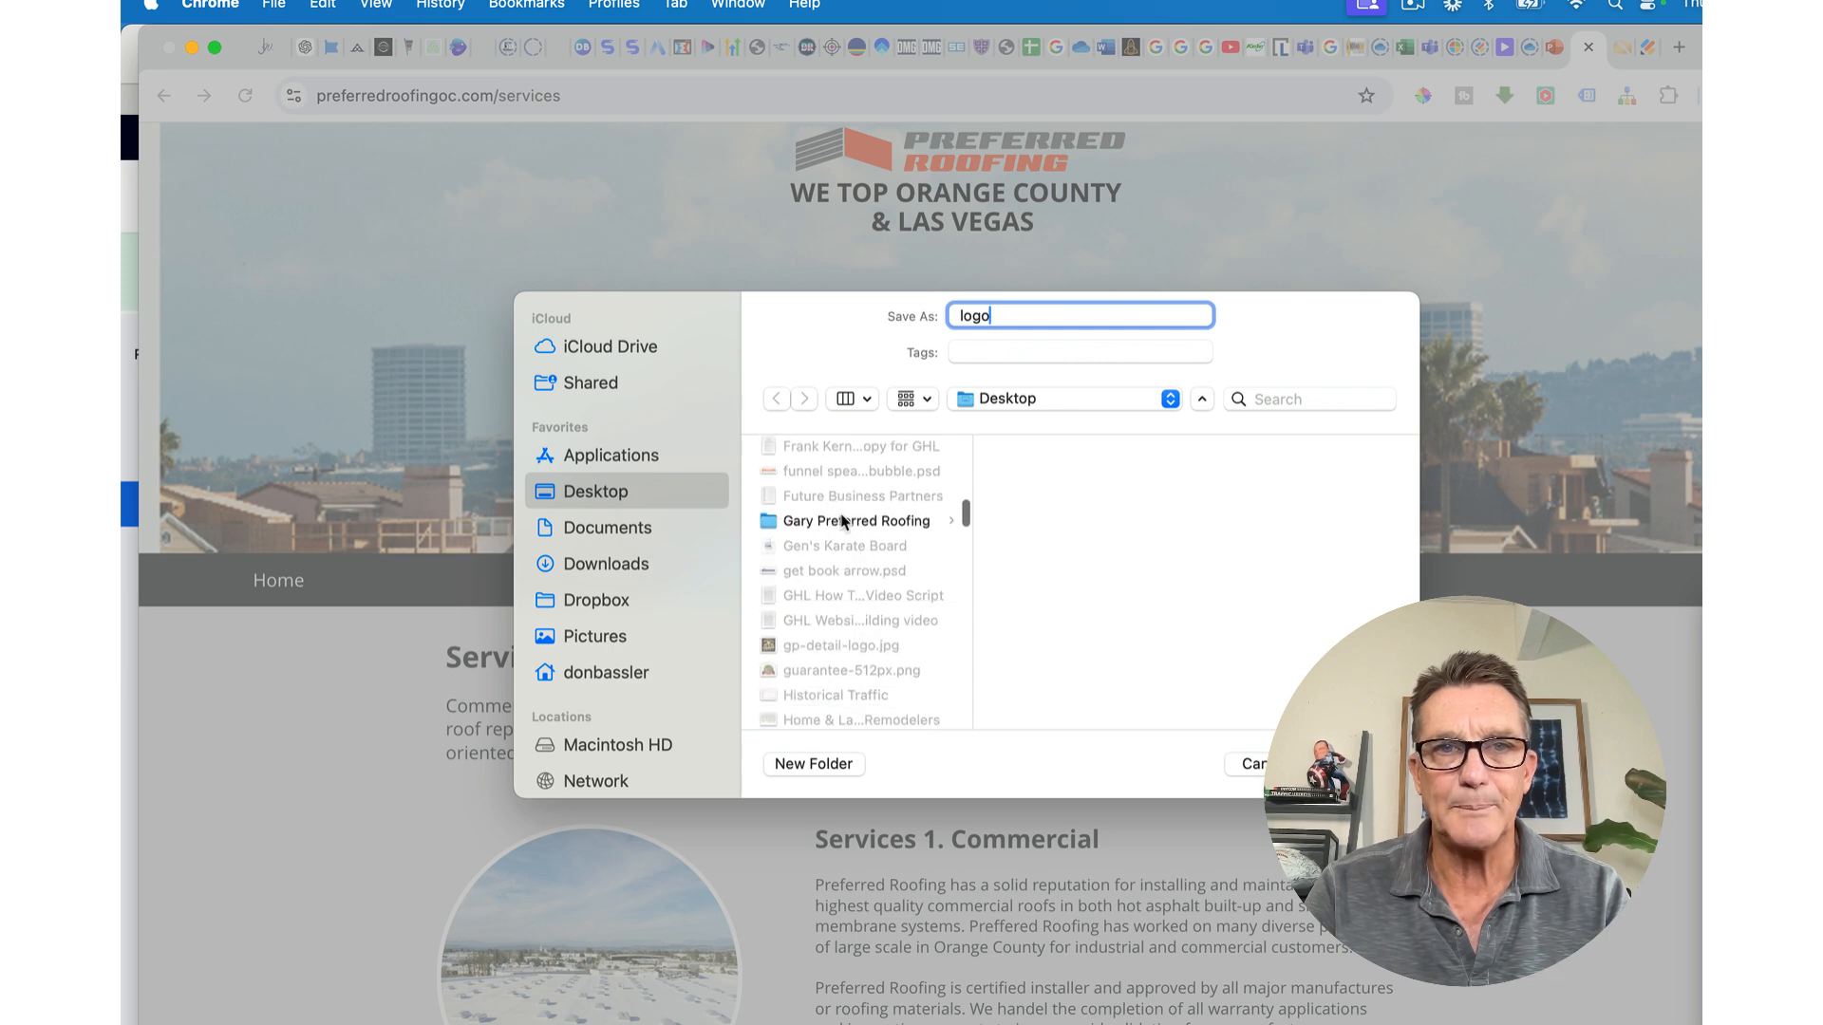
scroll(843, 520, "up", 3)
left_click(843, 513)
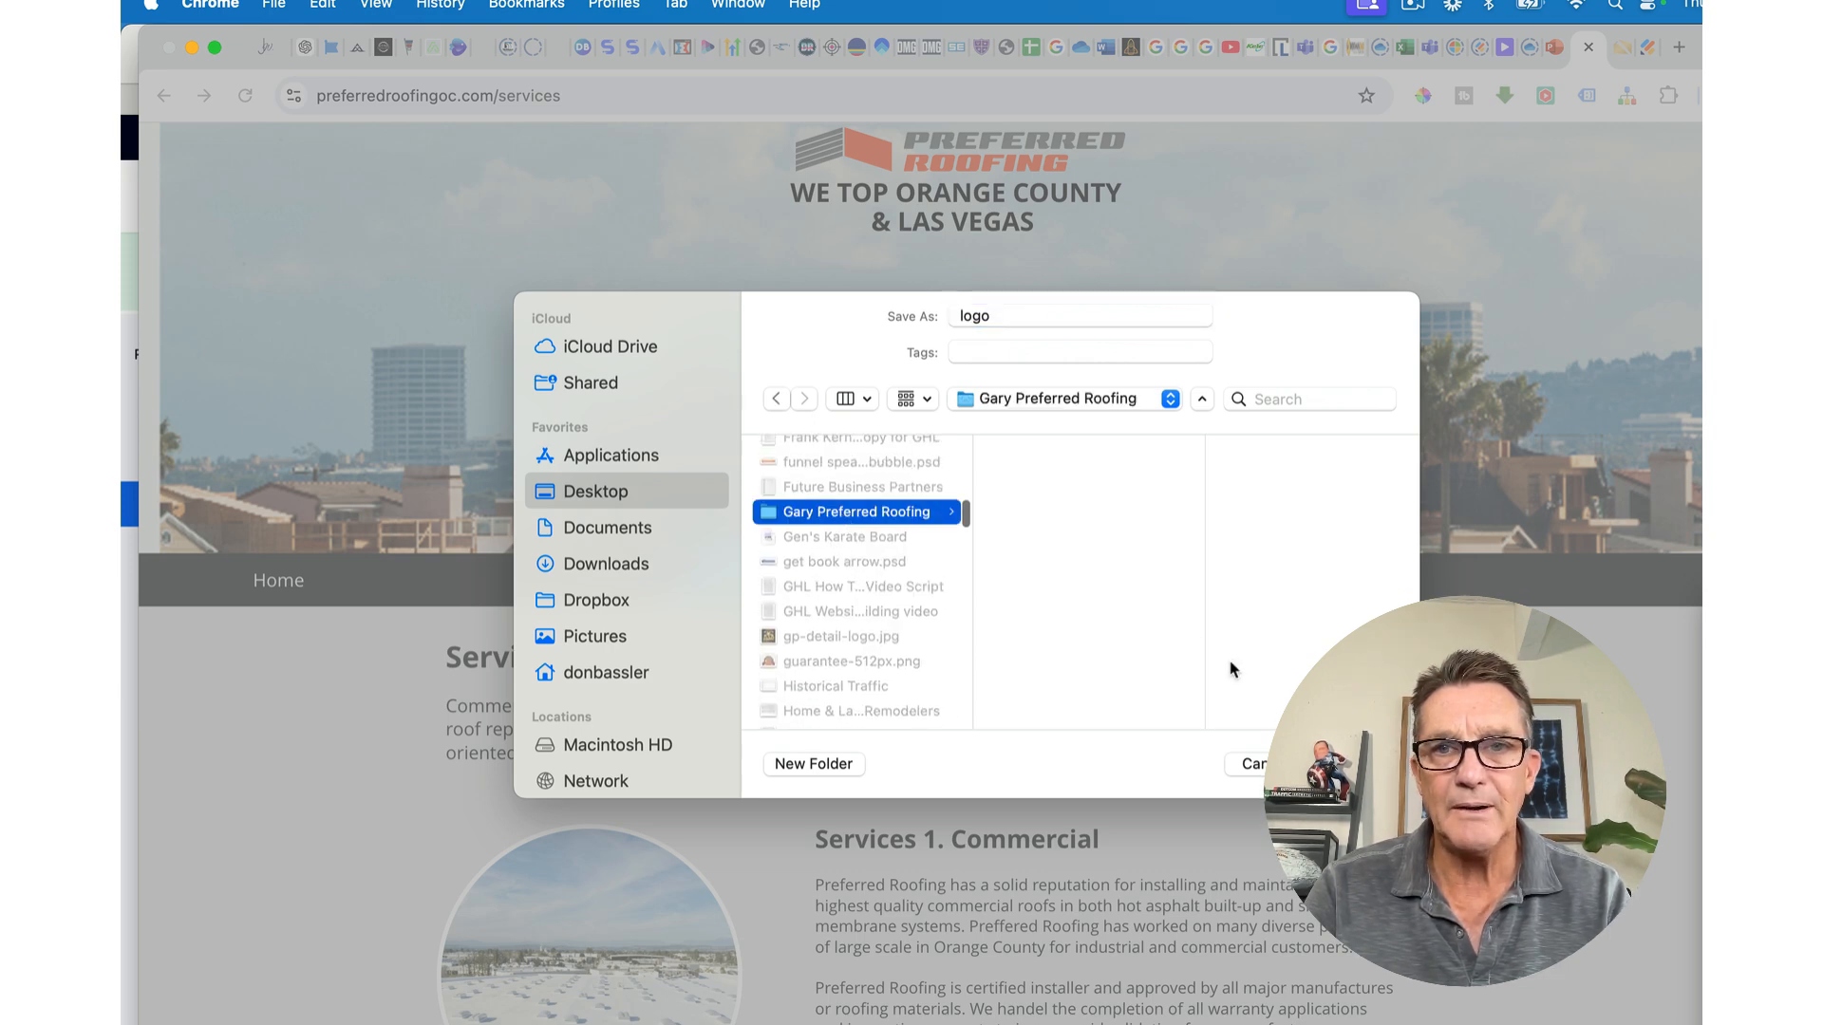
key("Return")
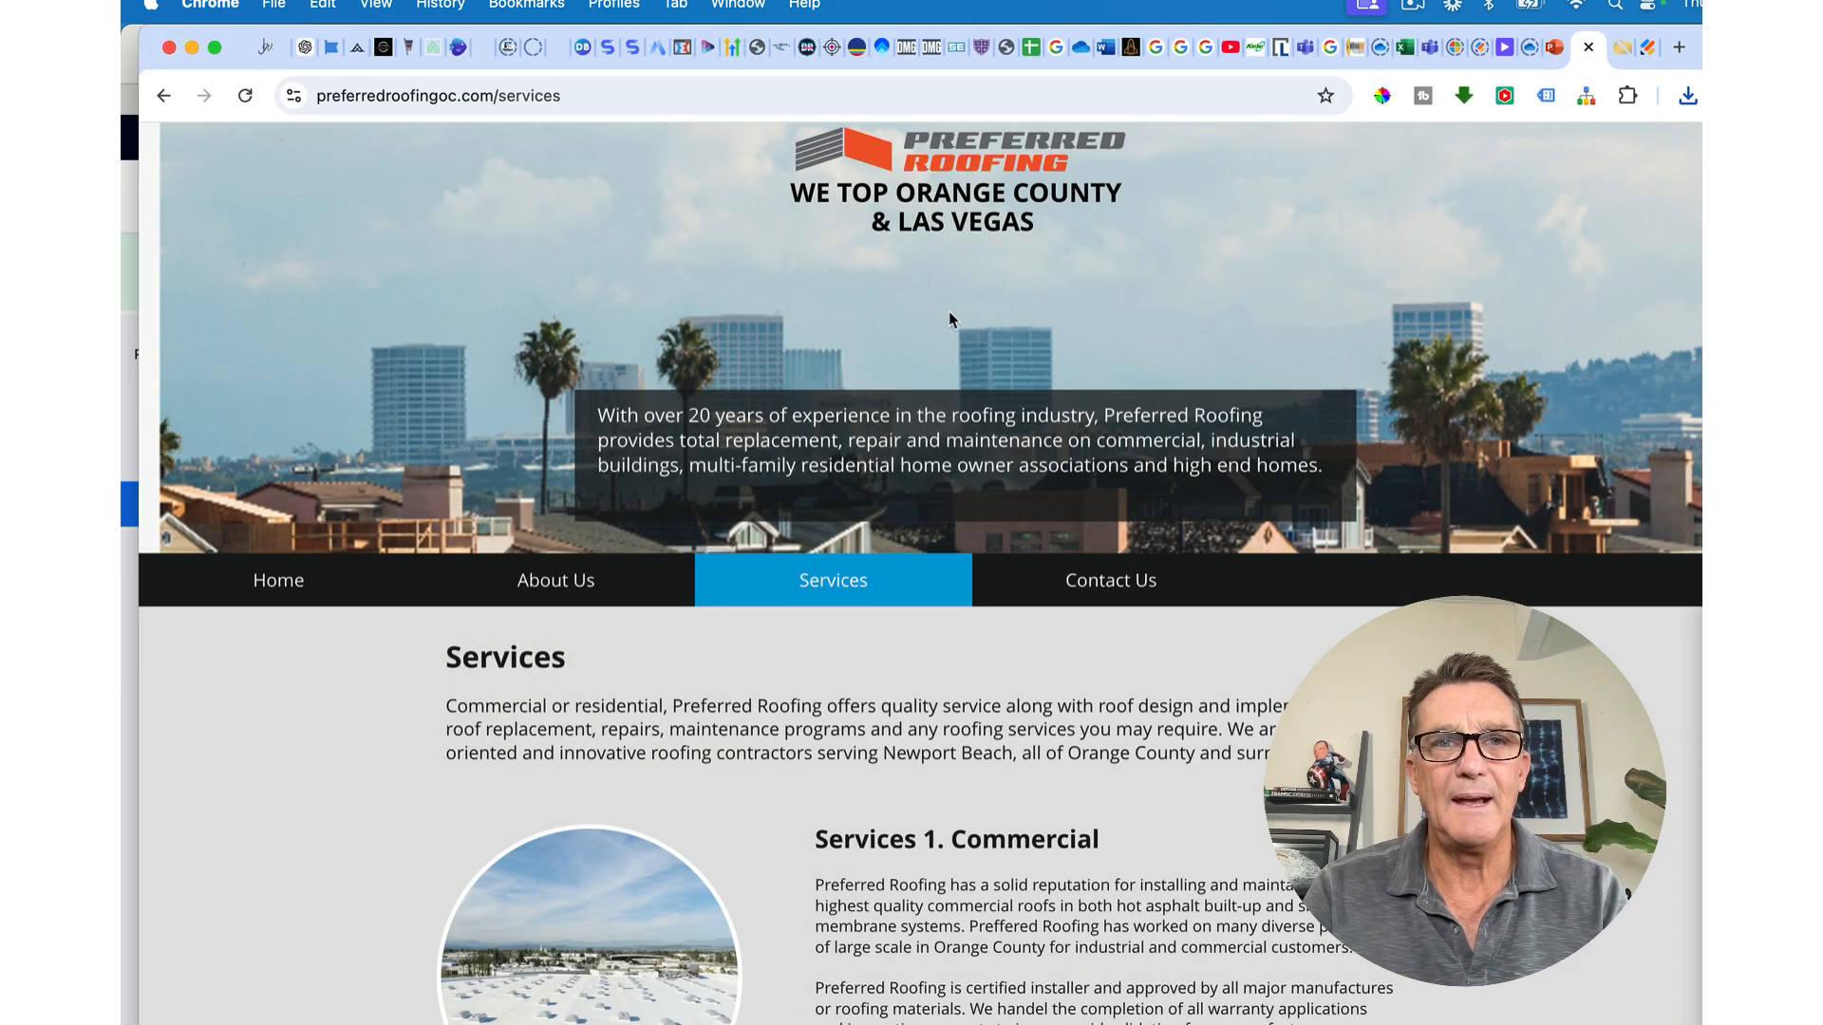
scroll(752, 622, "down", 3)
scroll(750, 622, "up", 3)
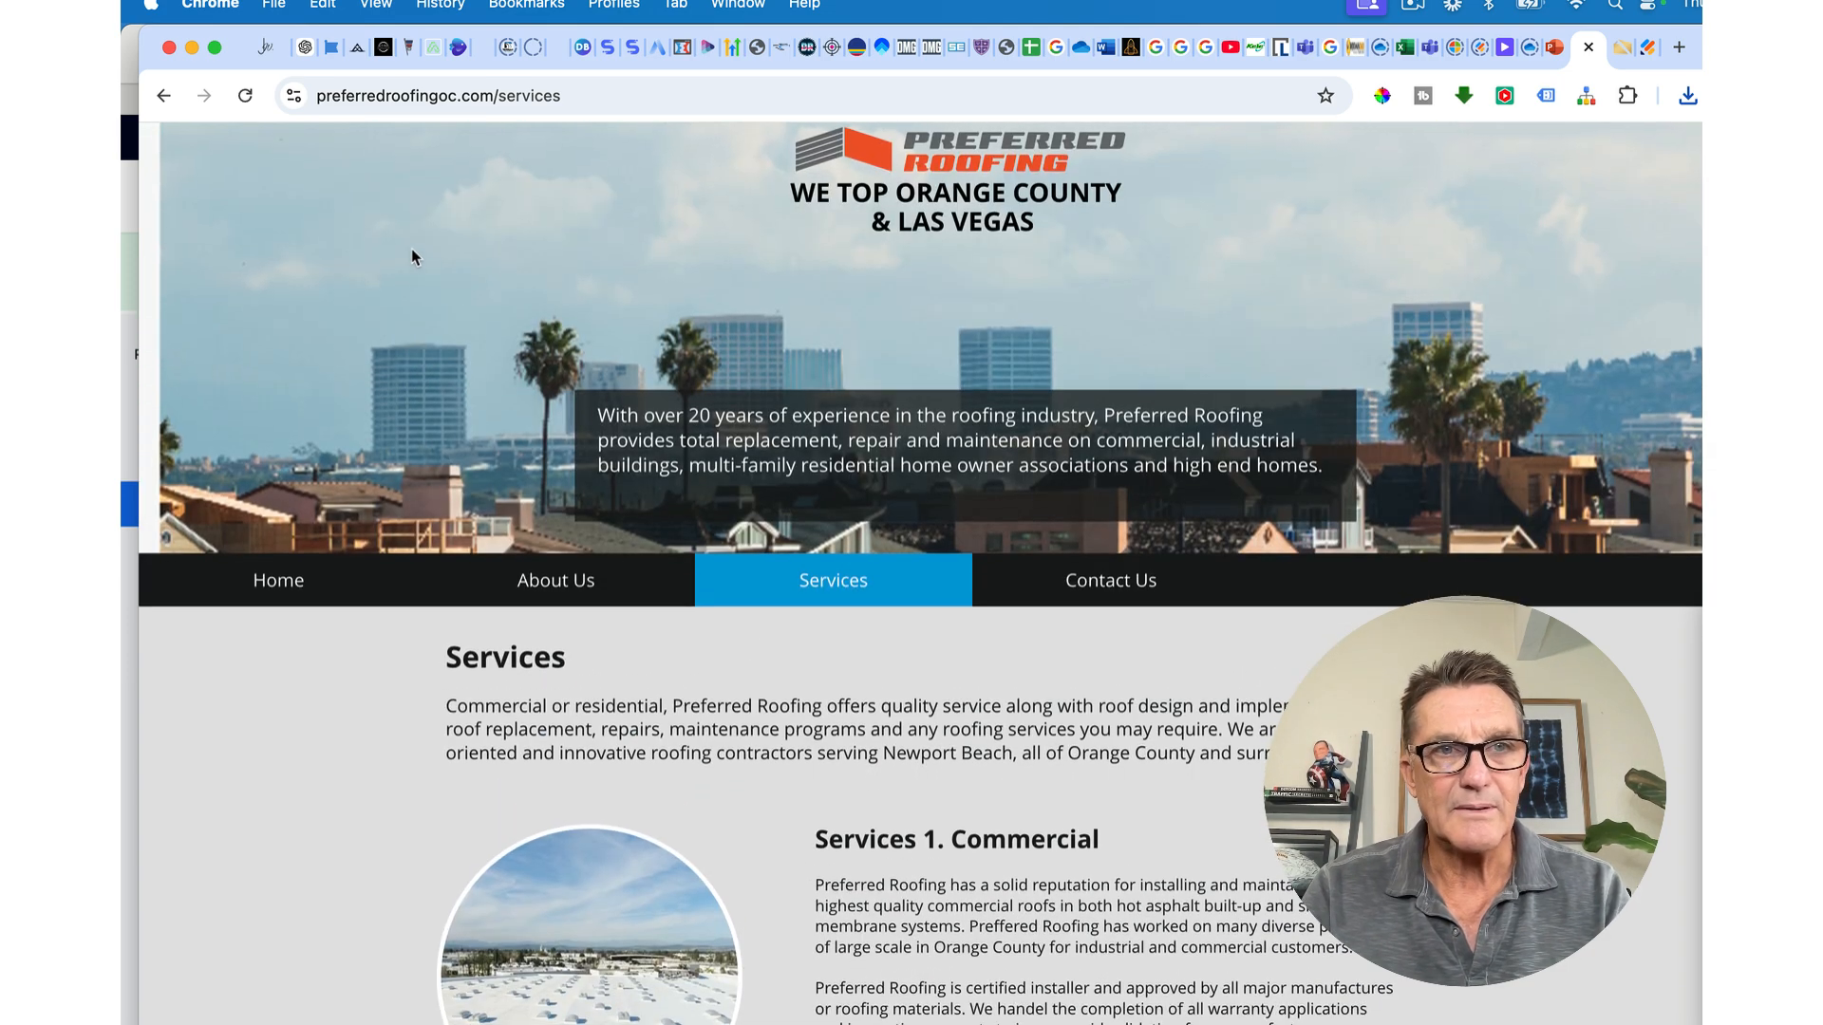
Step: Open DevTools, inspect the hero background image, and switch to the Sources panel
right_click(412, 254)
left_click(361, 257)
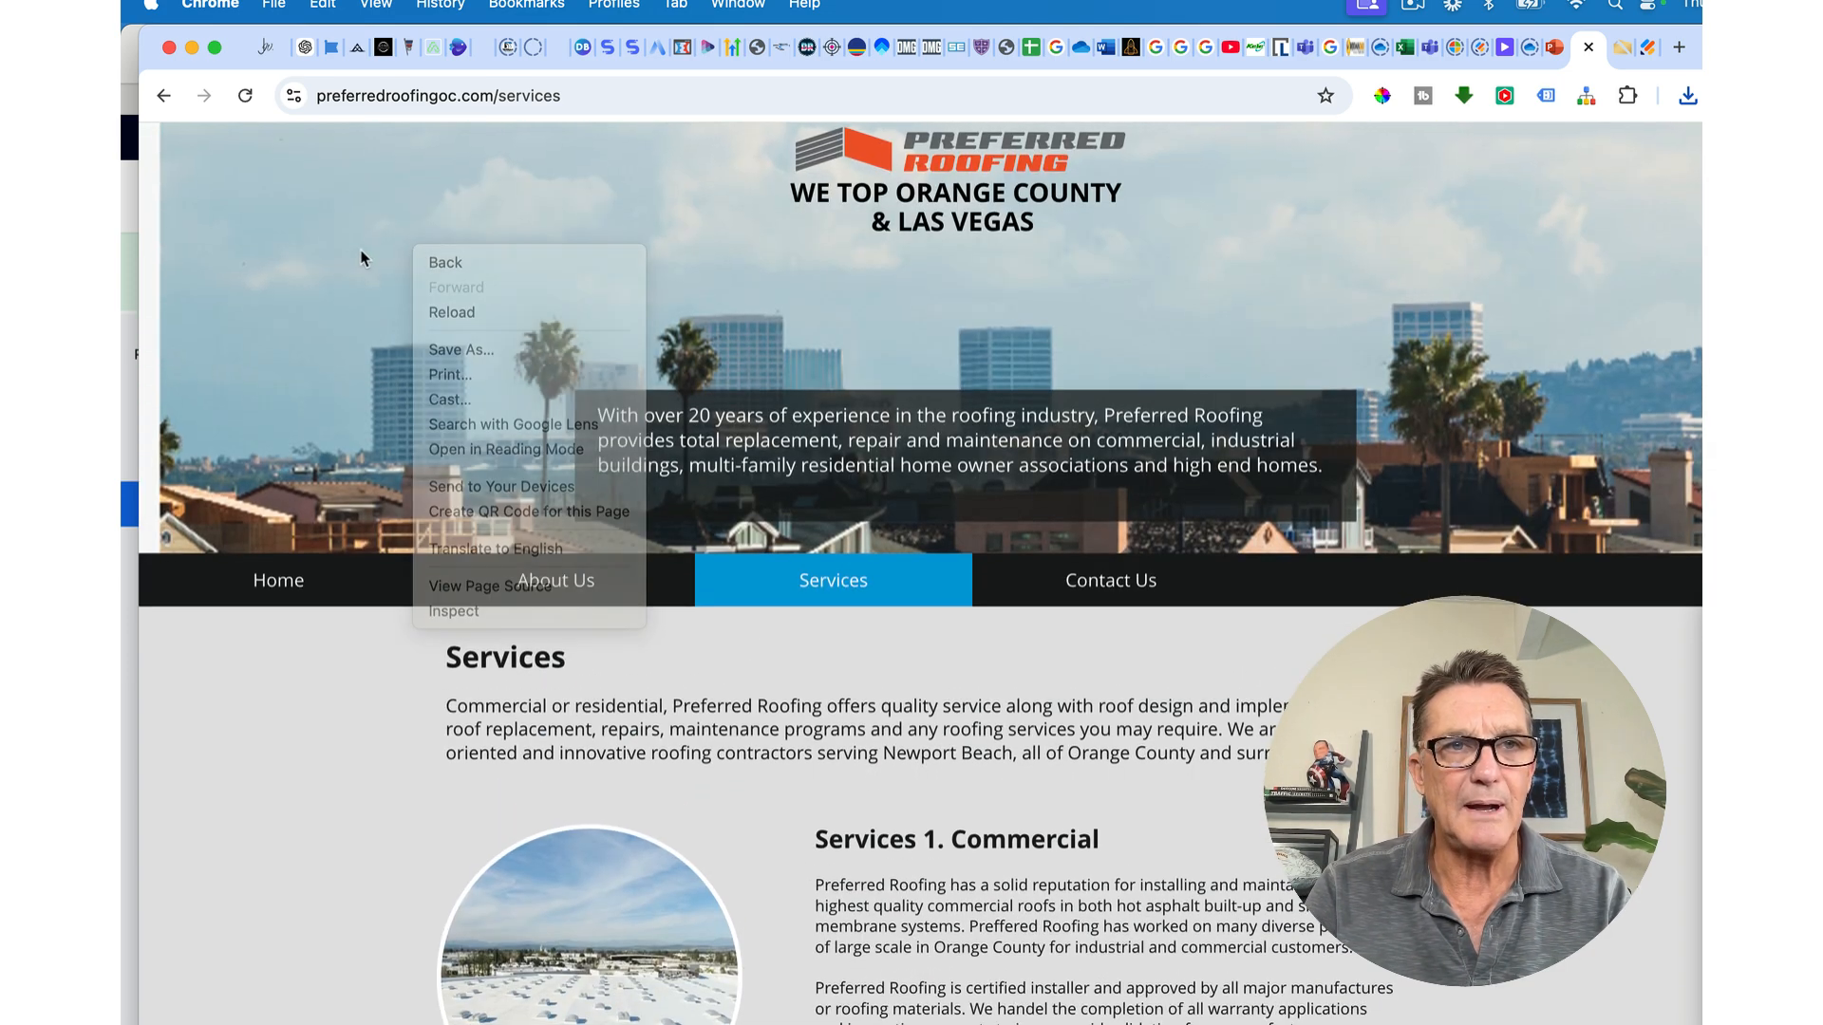
key("super+alt+i")
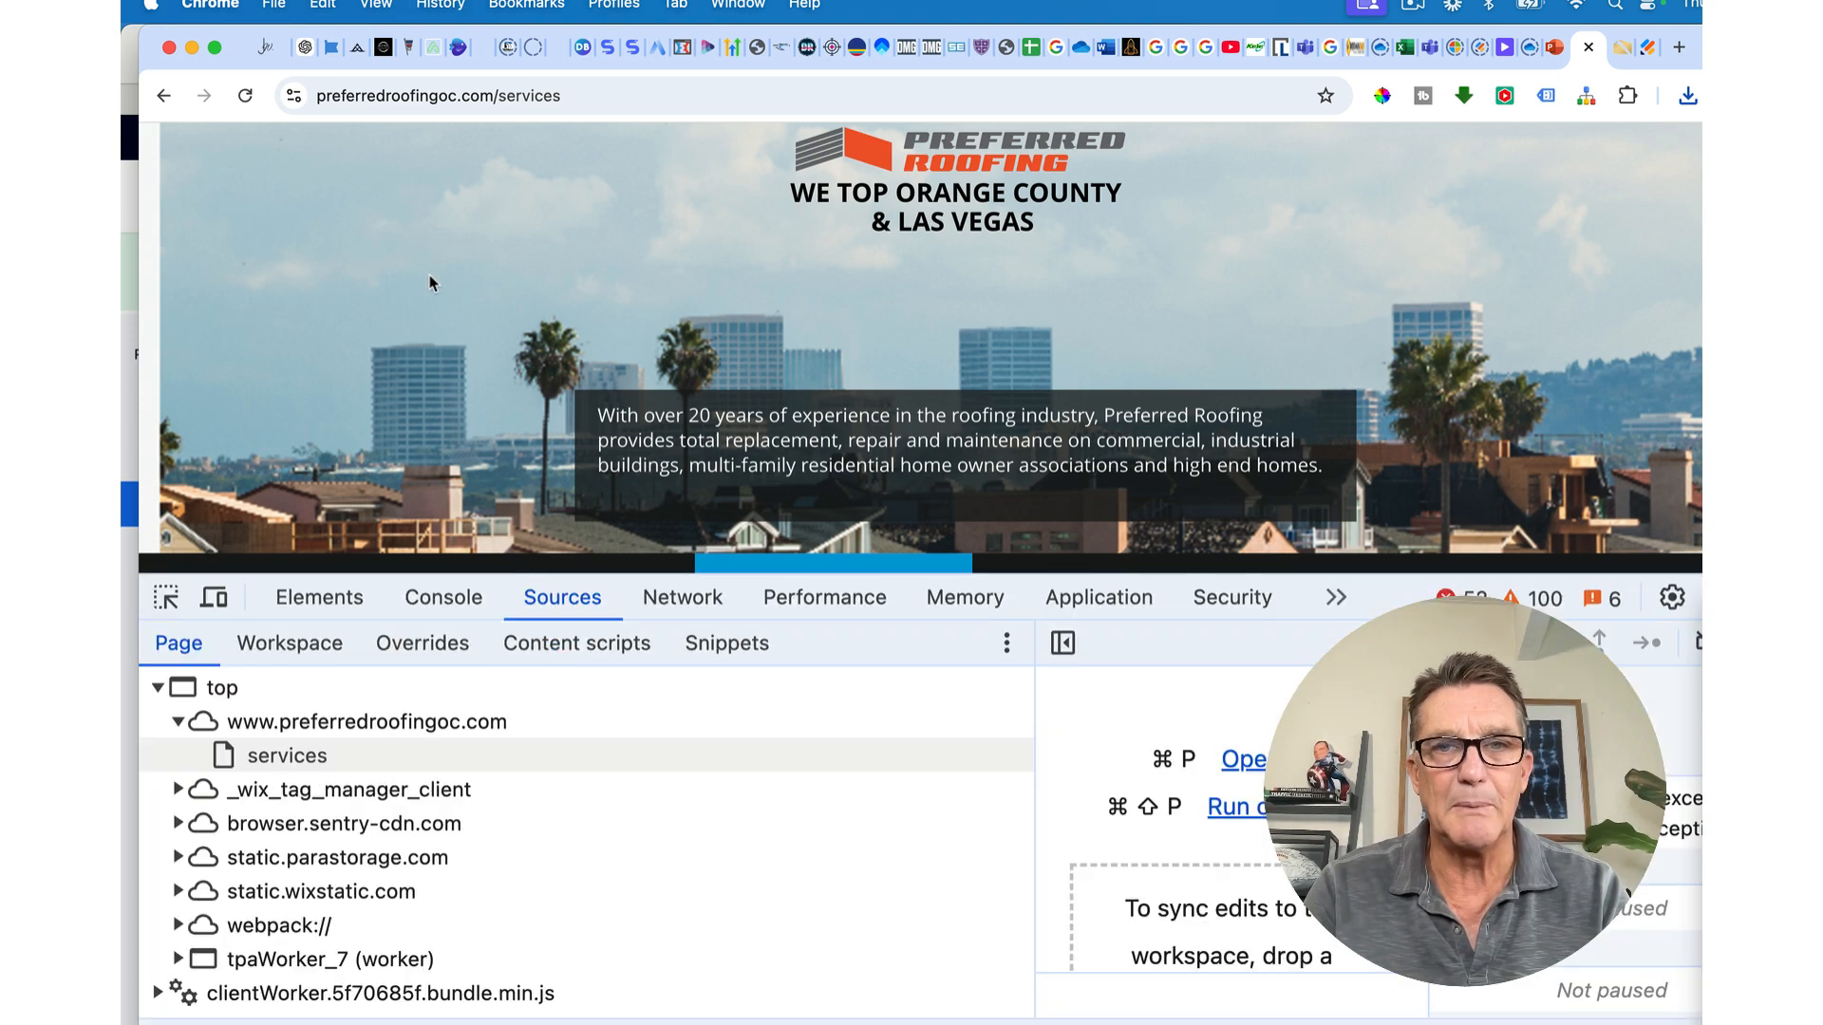
left_click(166, 597)
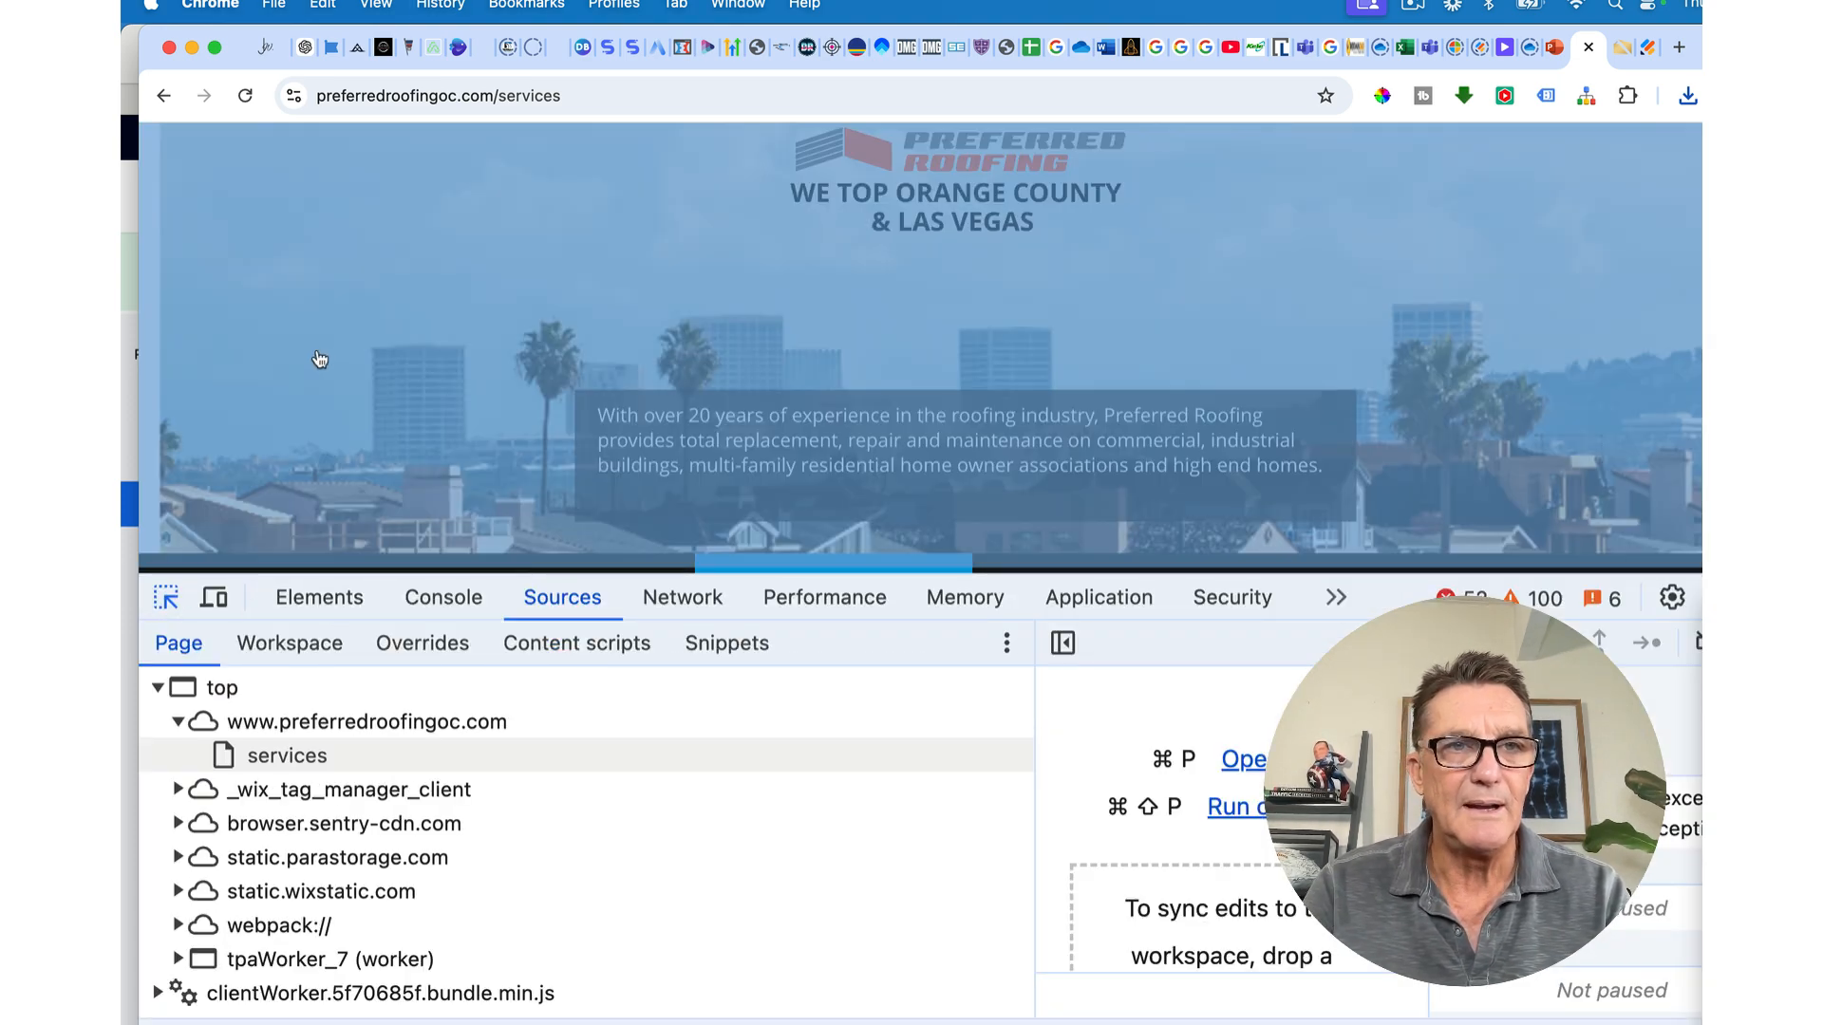
left_click(314, 352)
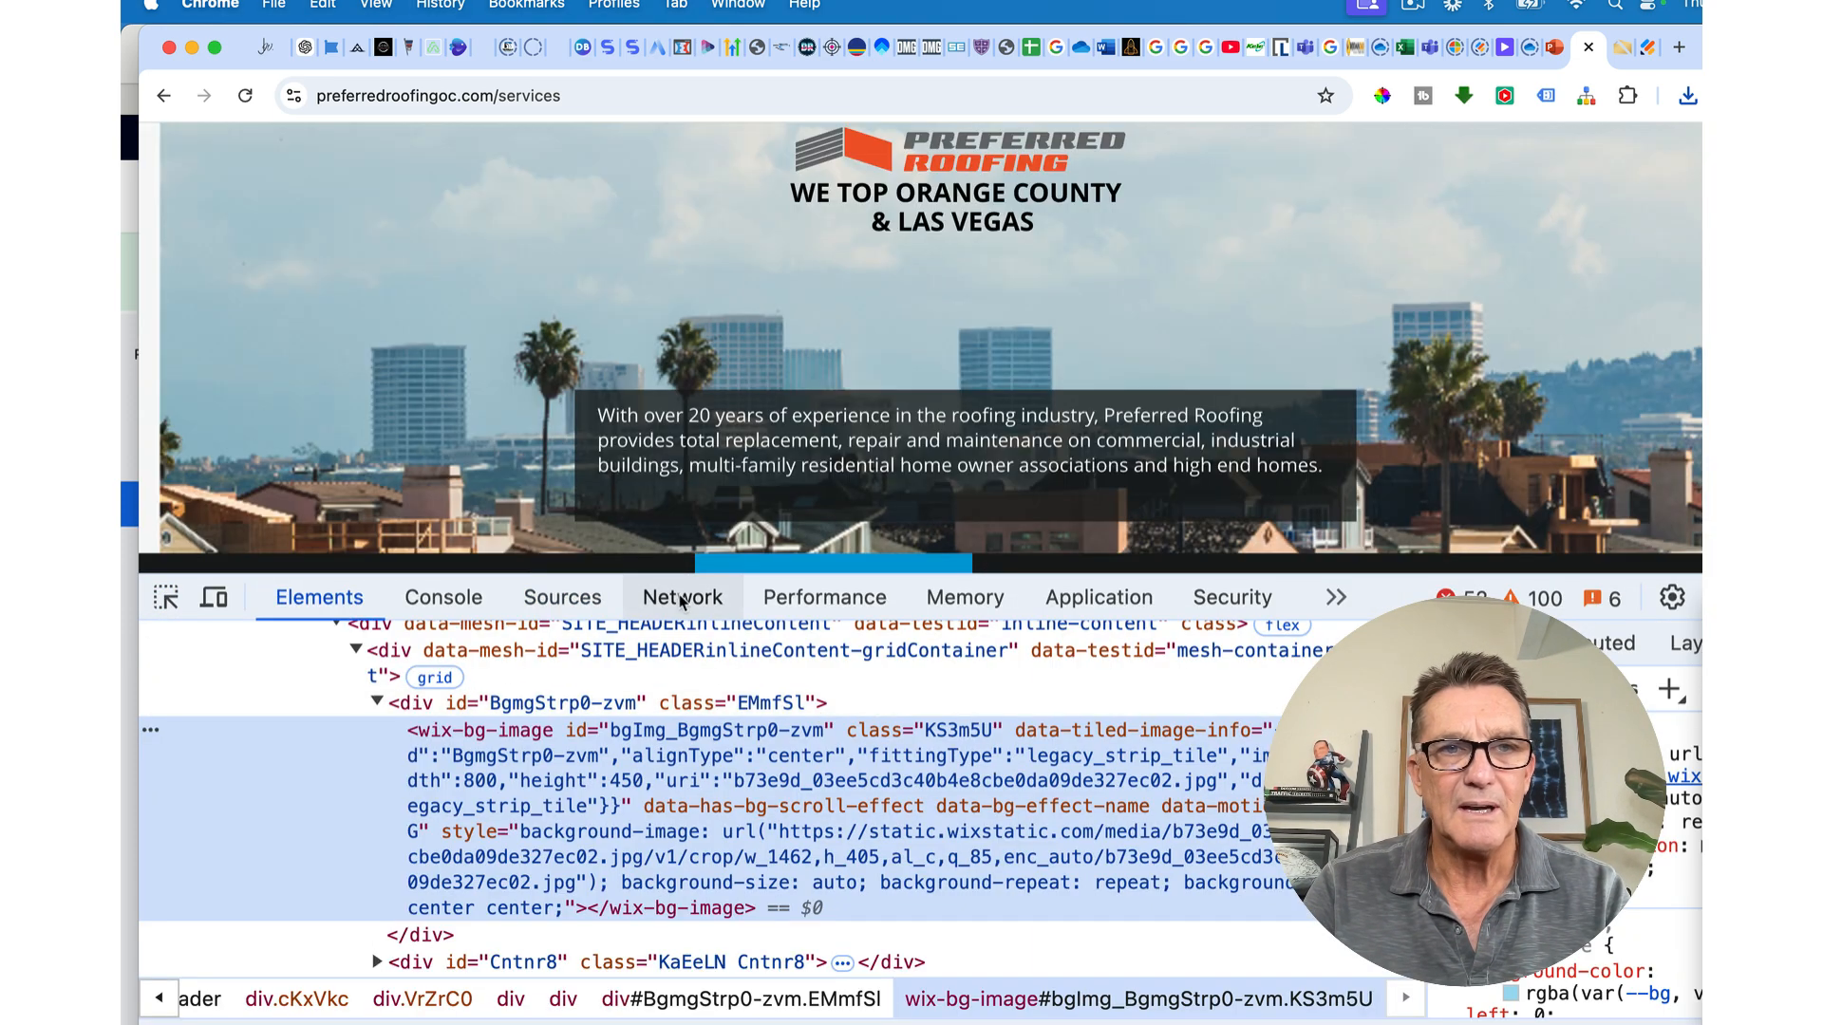
left_click(586, 598)
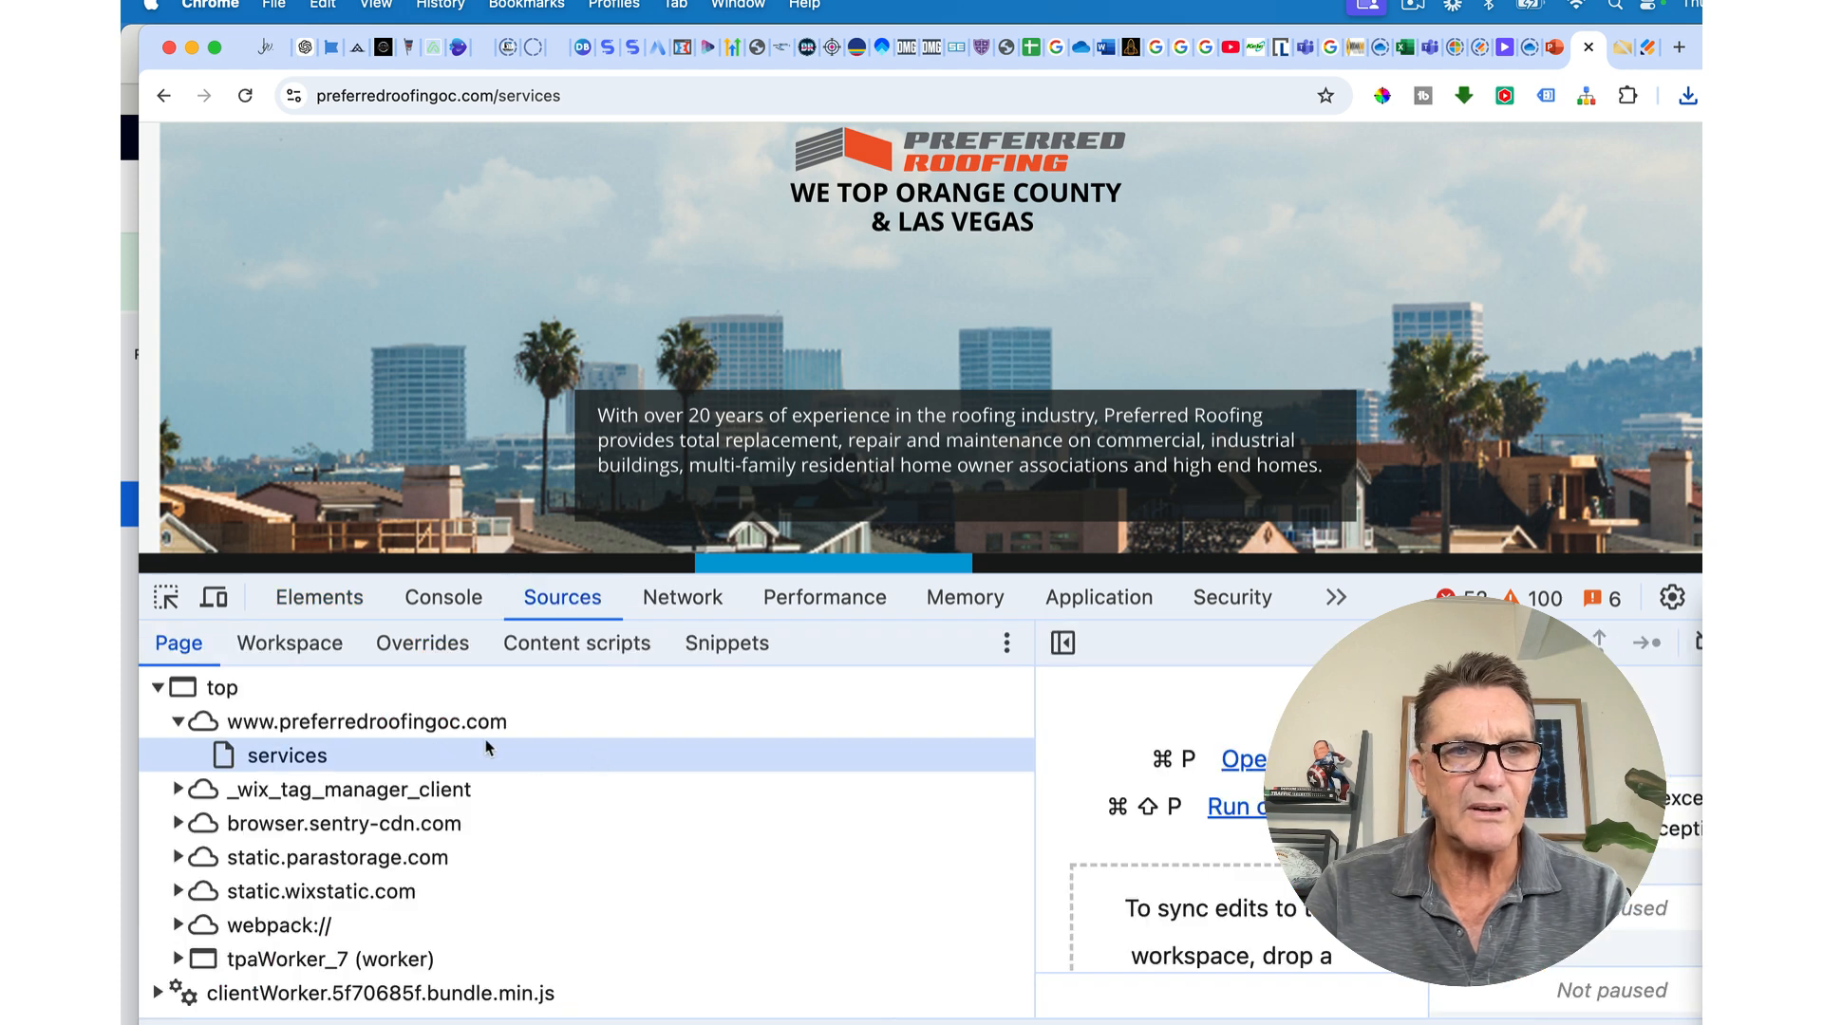
Step: Expand static.wixstatic.com > media and preview the 474×474 roof image
left_click(178, 891)
scroll(268, 899, "down", 1)
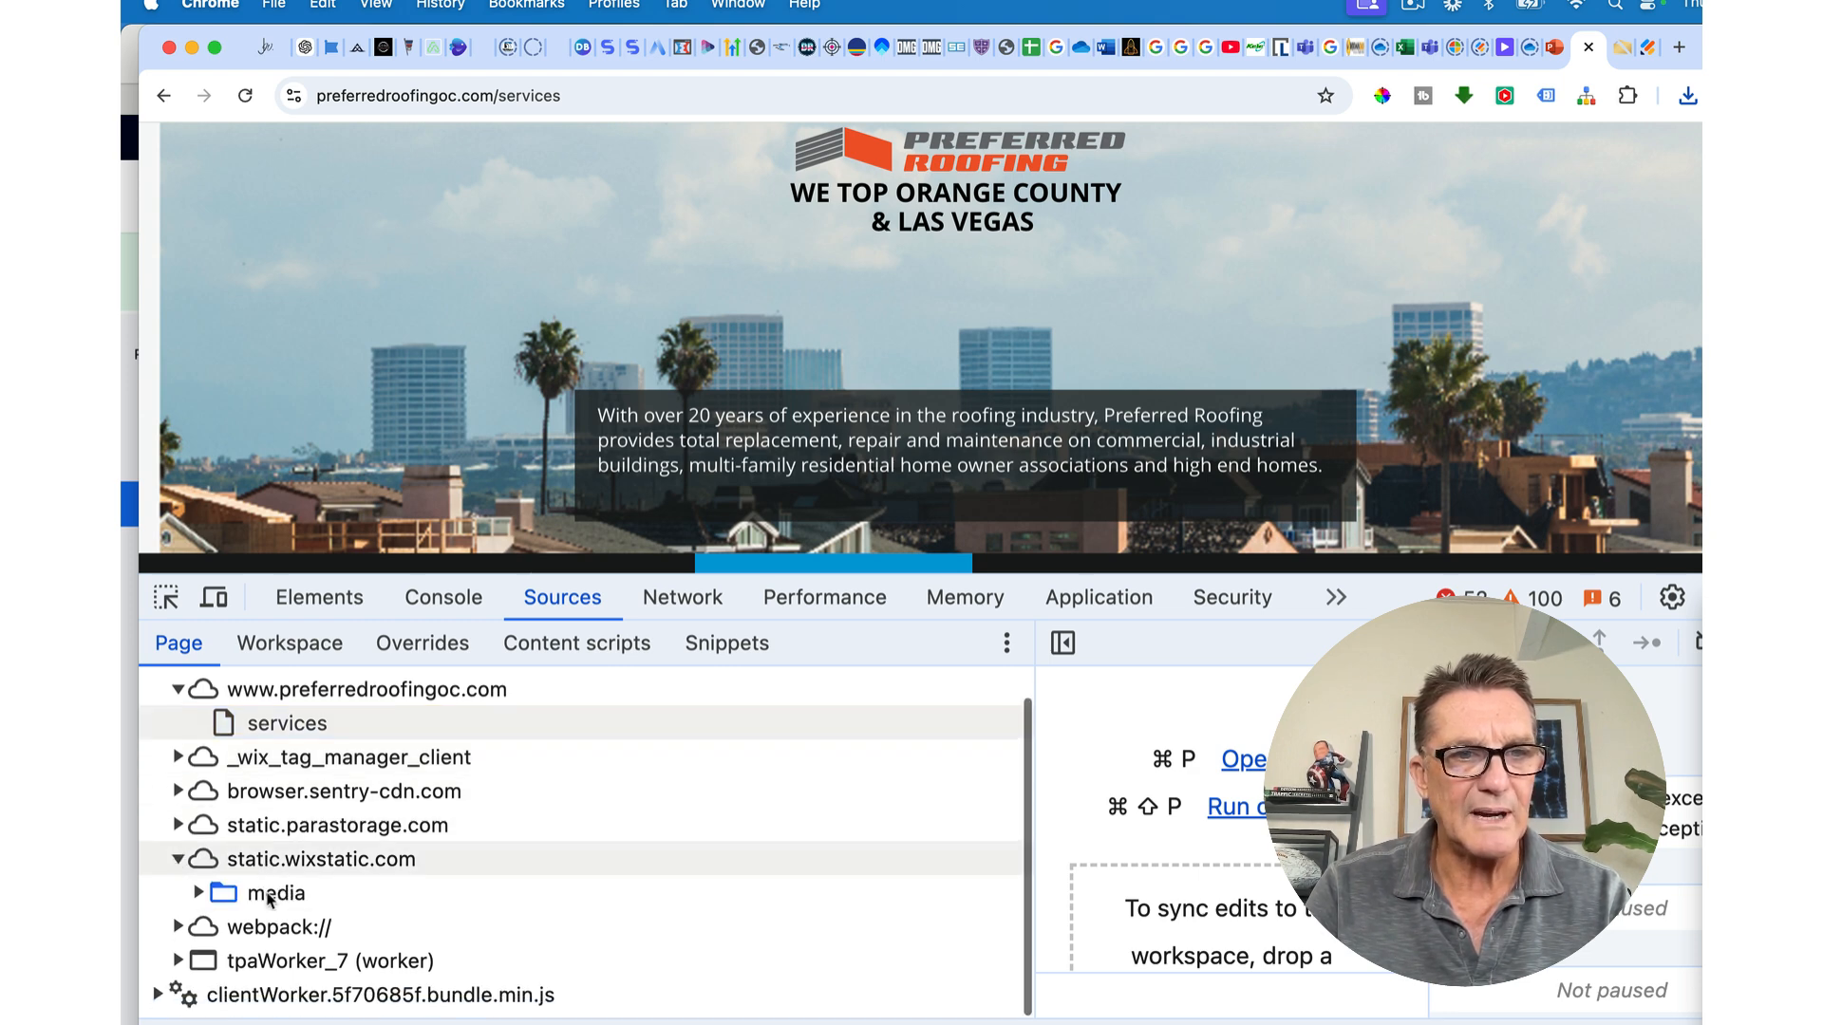
left_click(211, 902)
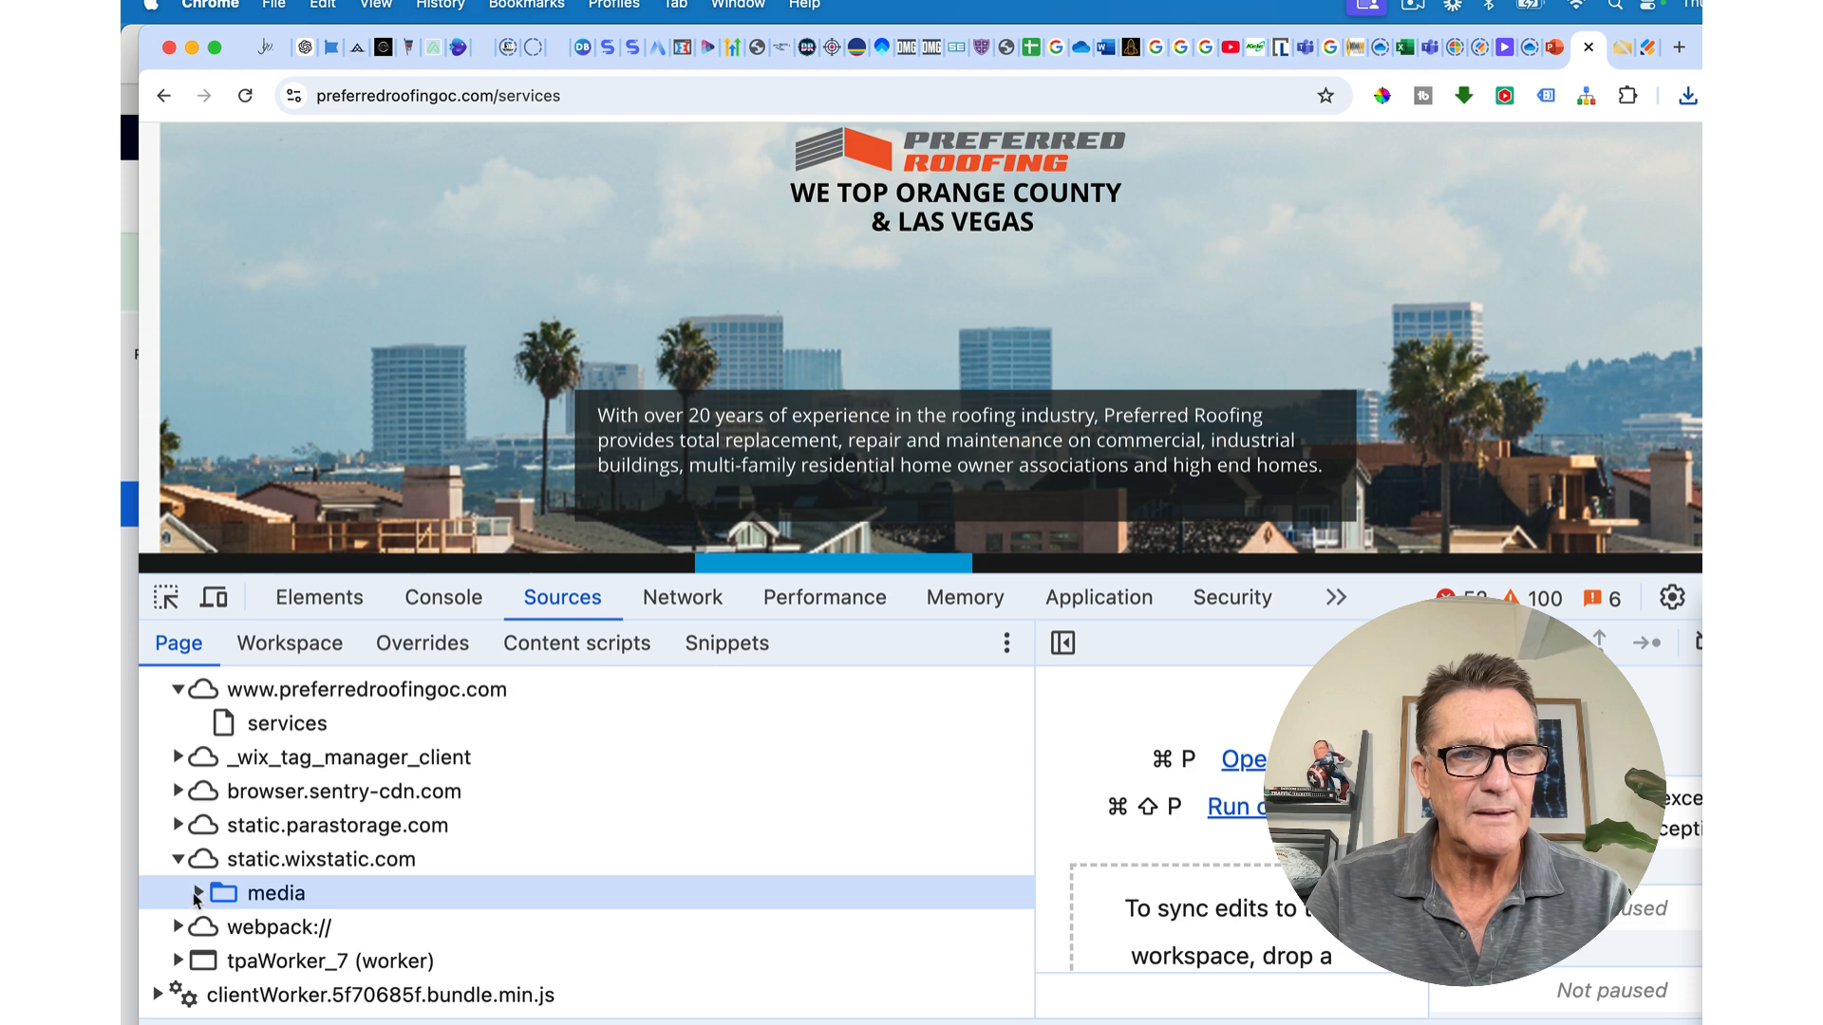
left_click(196, 894)
scroll(266, 883, "down", 5)
scroll(313, 863, "up", 4)
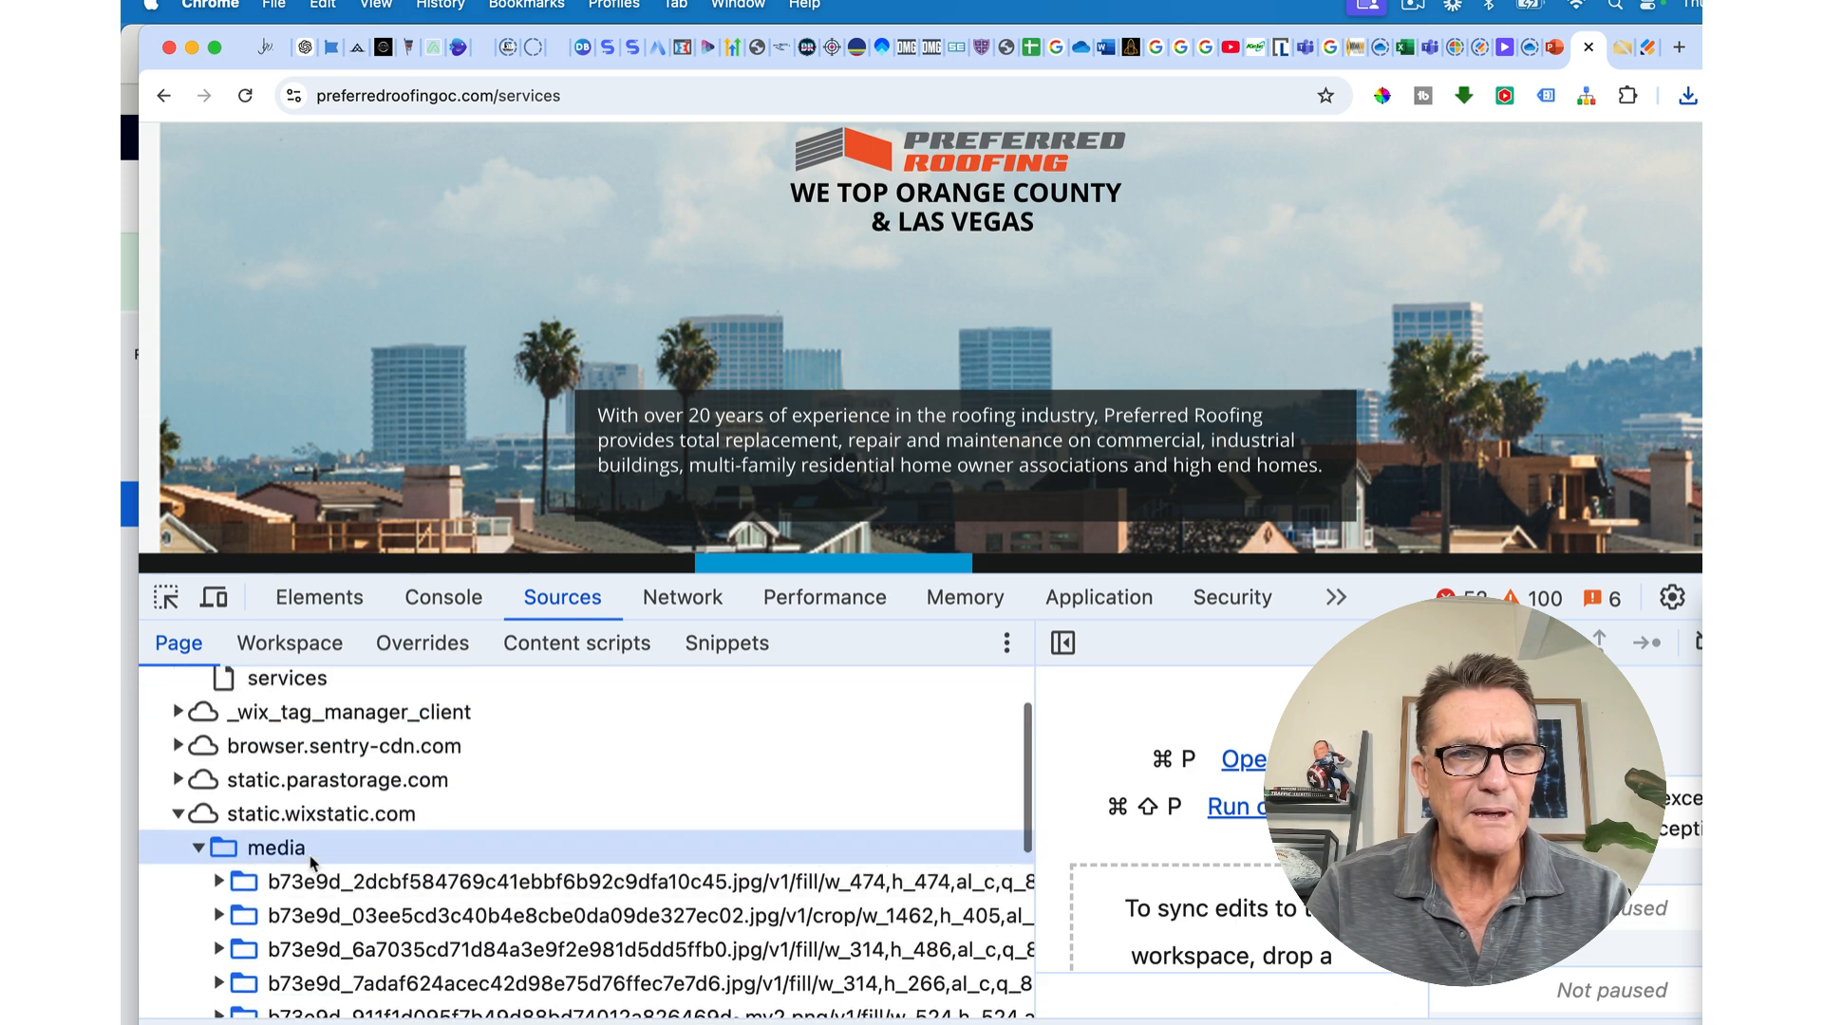
left_click(224, 882)
left_click(219, 882)
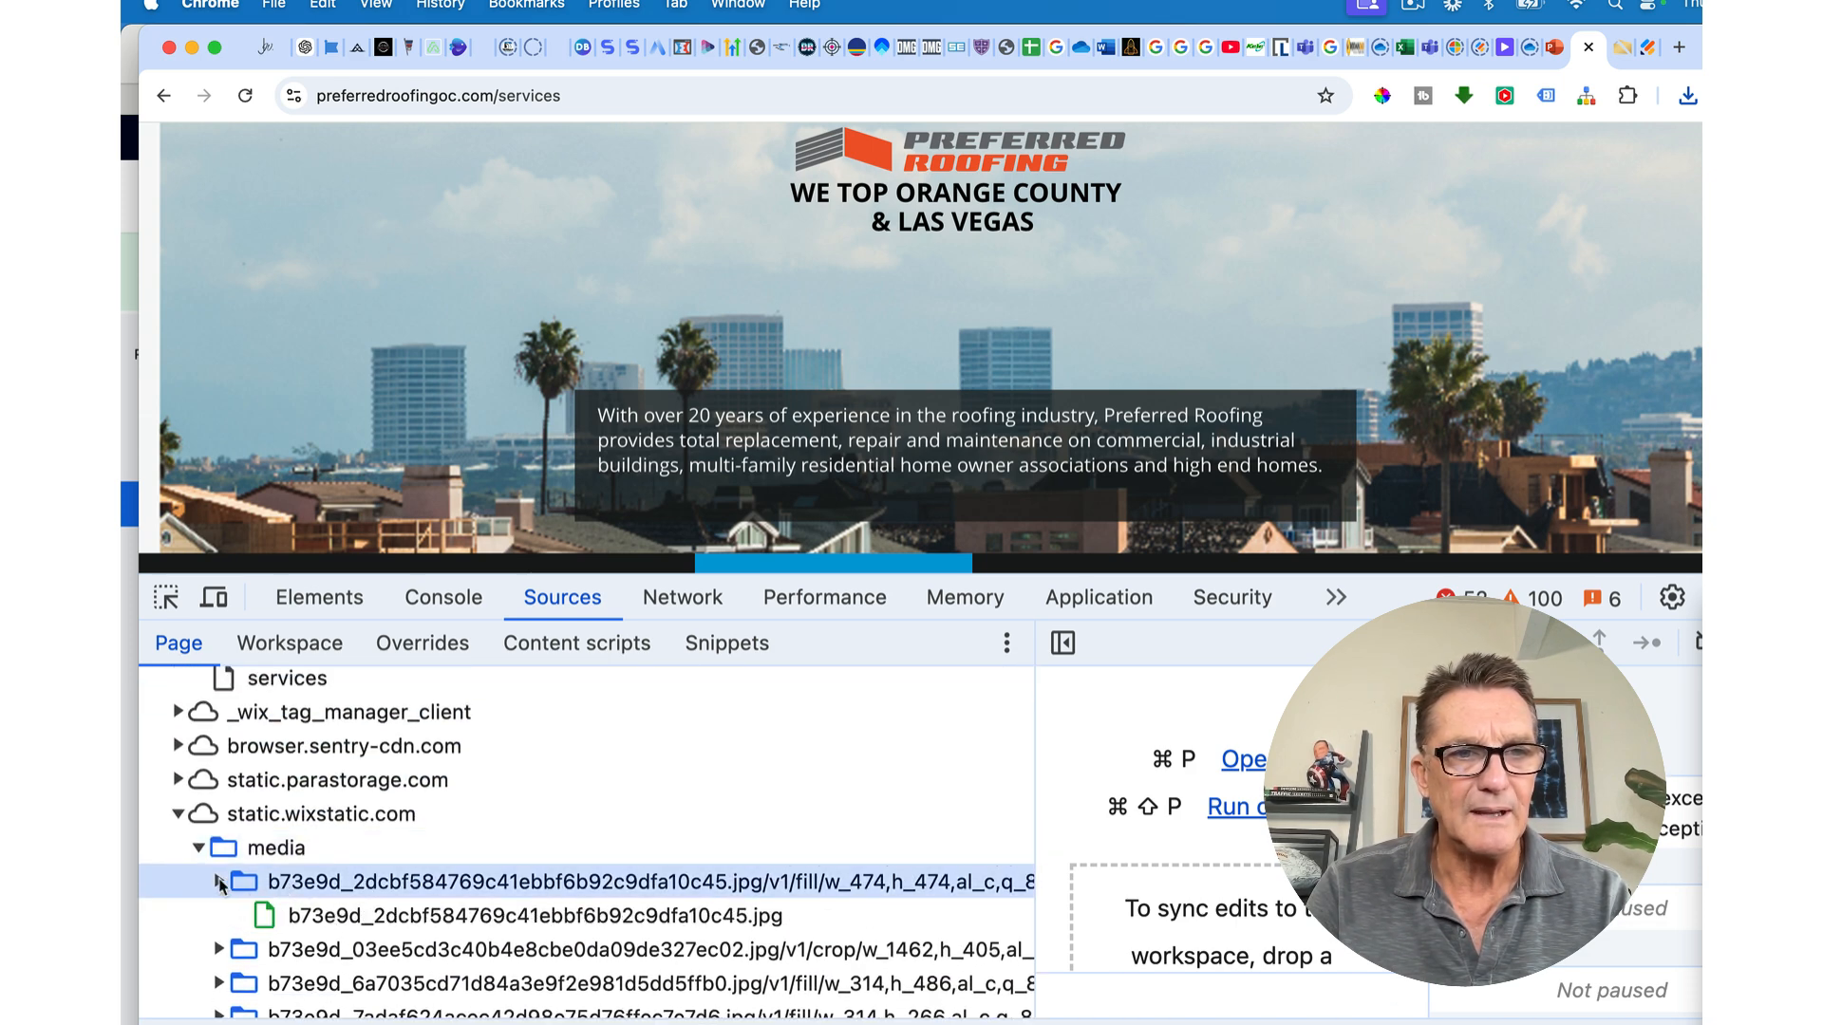
left_click(274, 913)
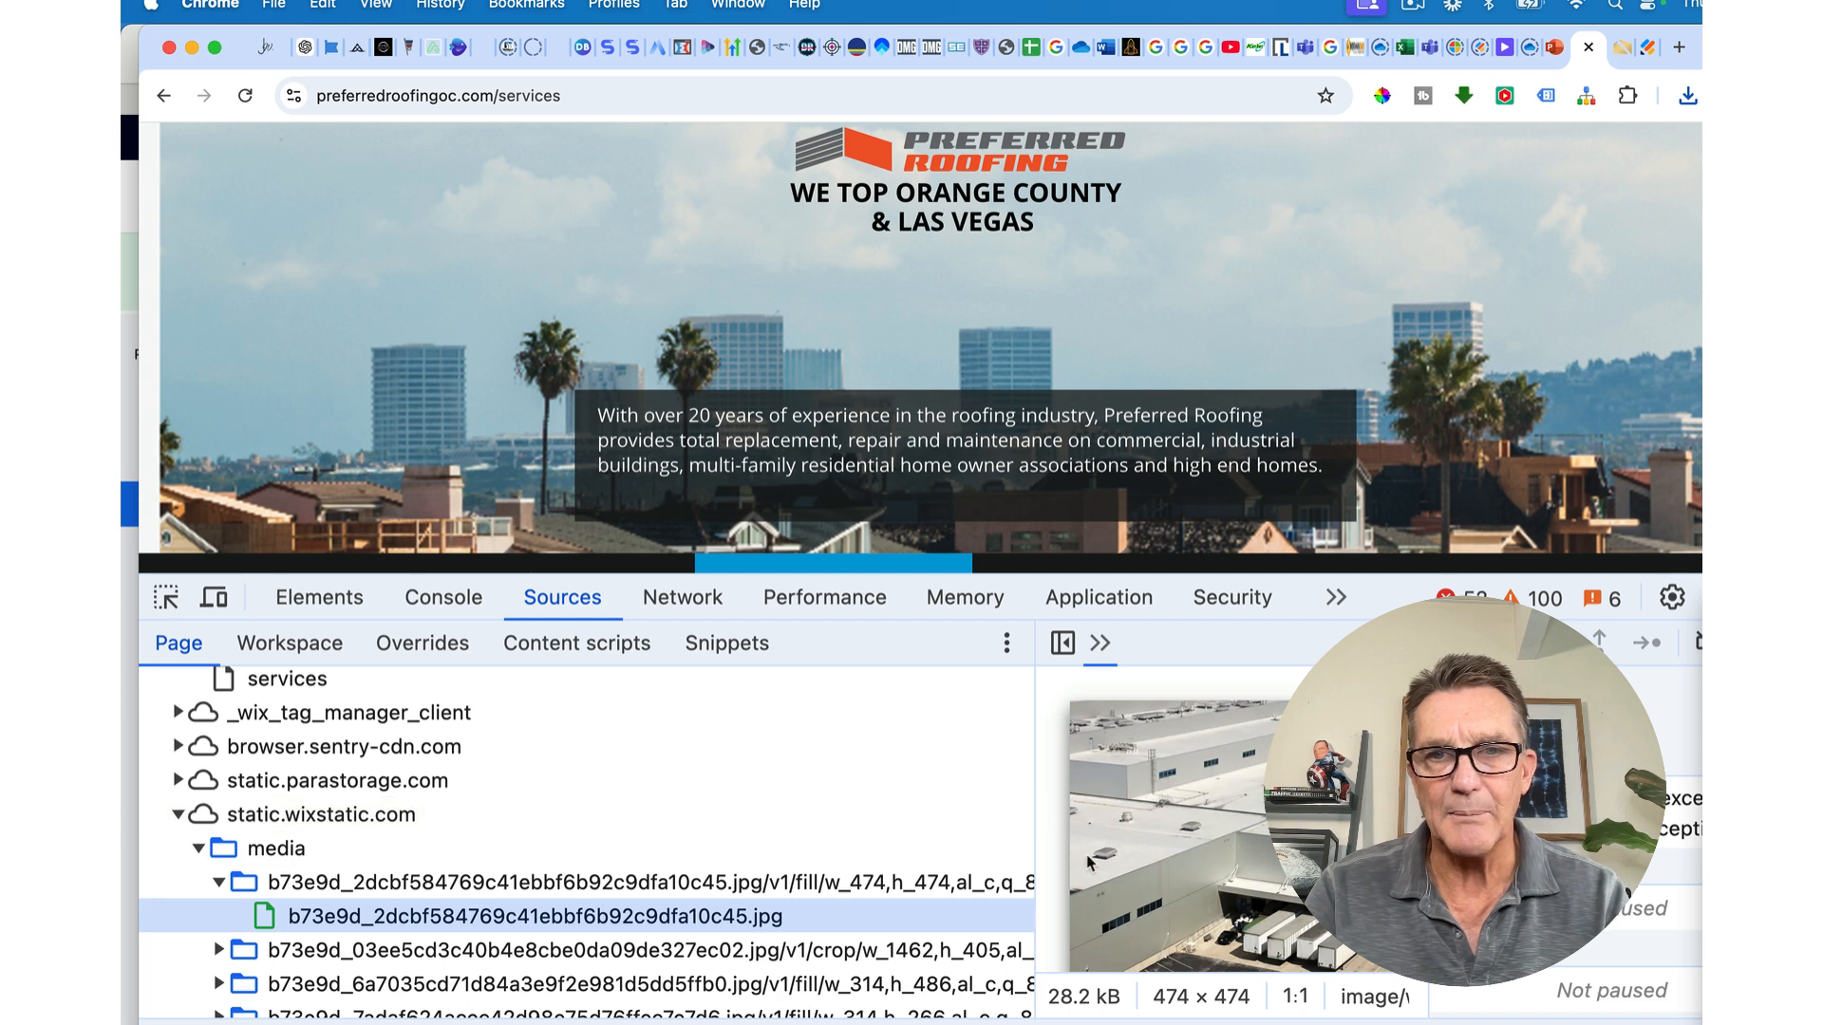
Step: Expand the second media folder and preview the 1462×405 skyline image
right_click(1244, 835)
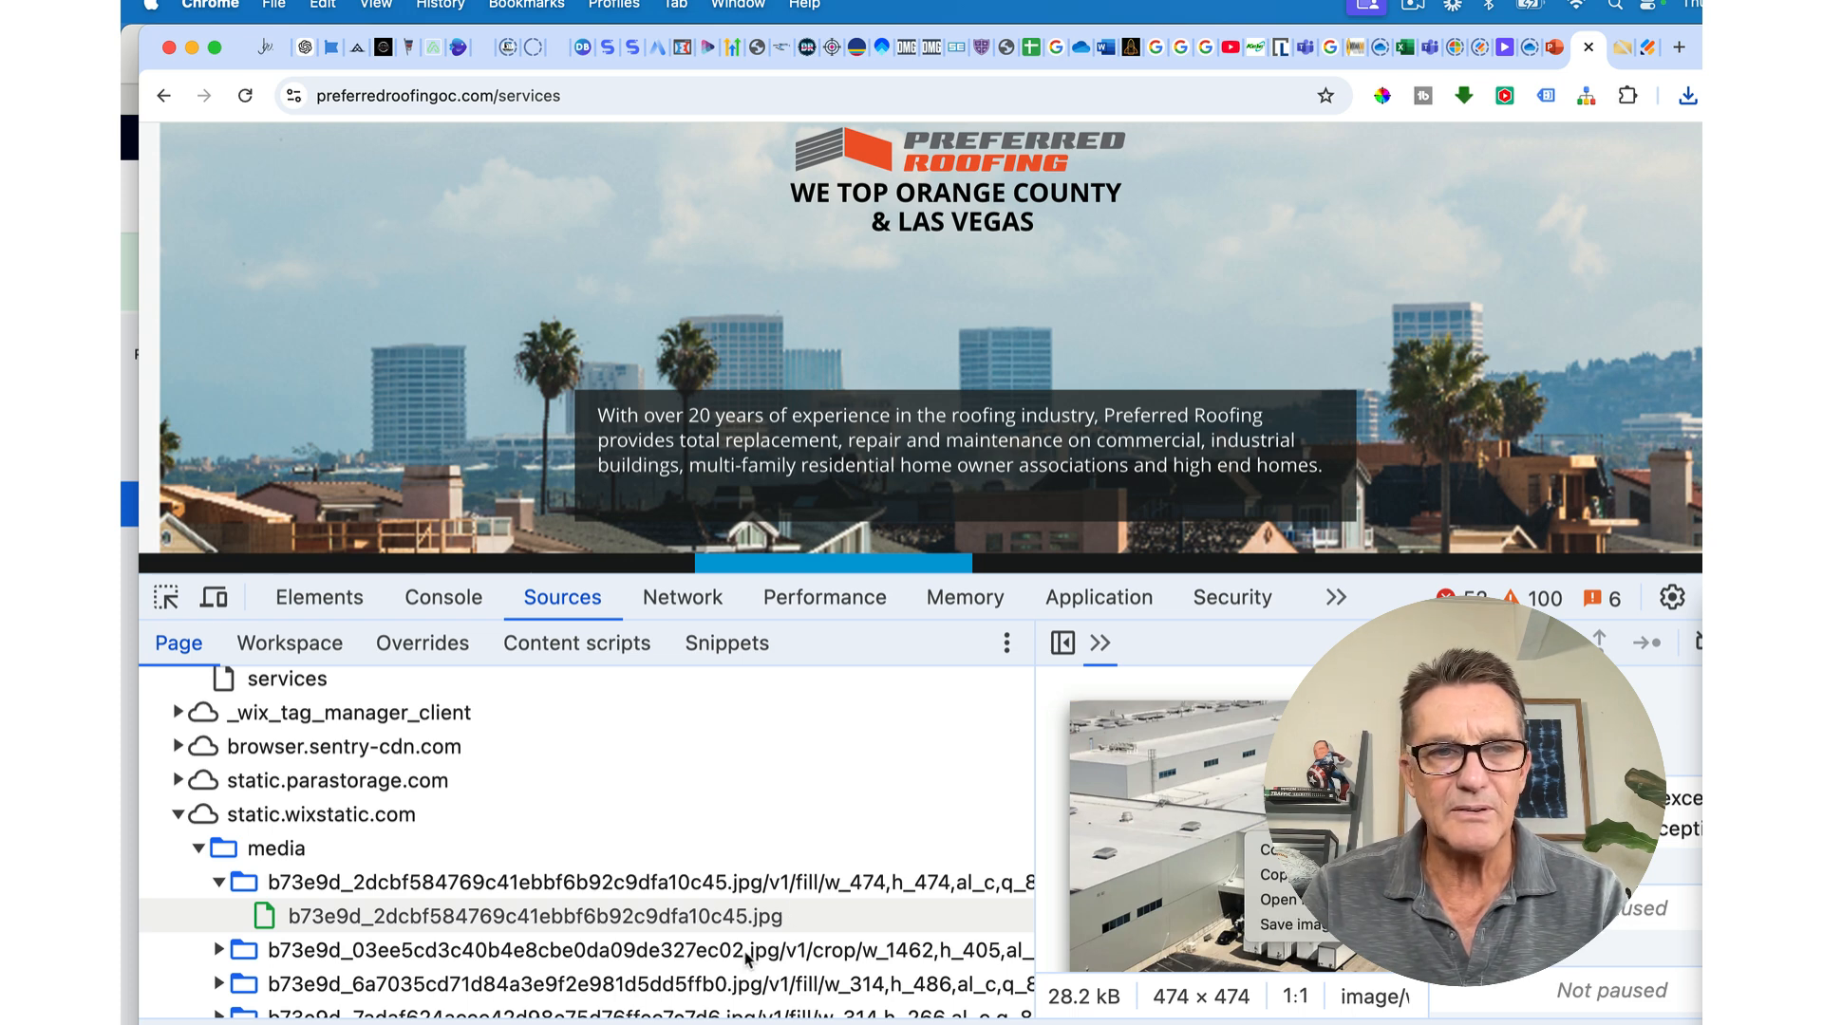
left_click(230, 957)
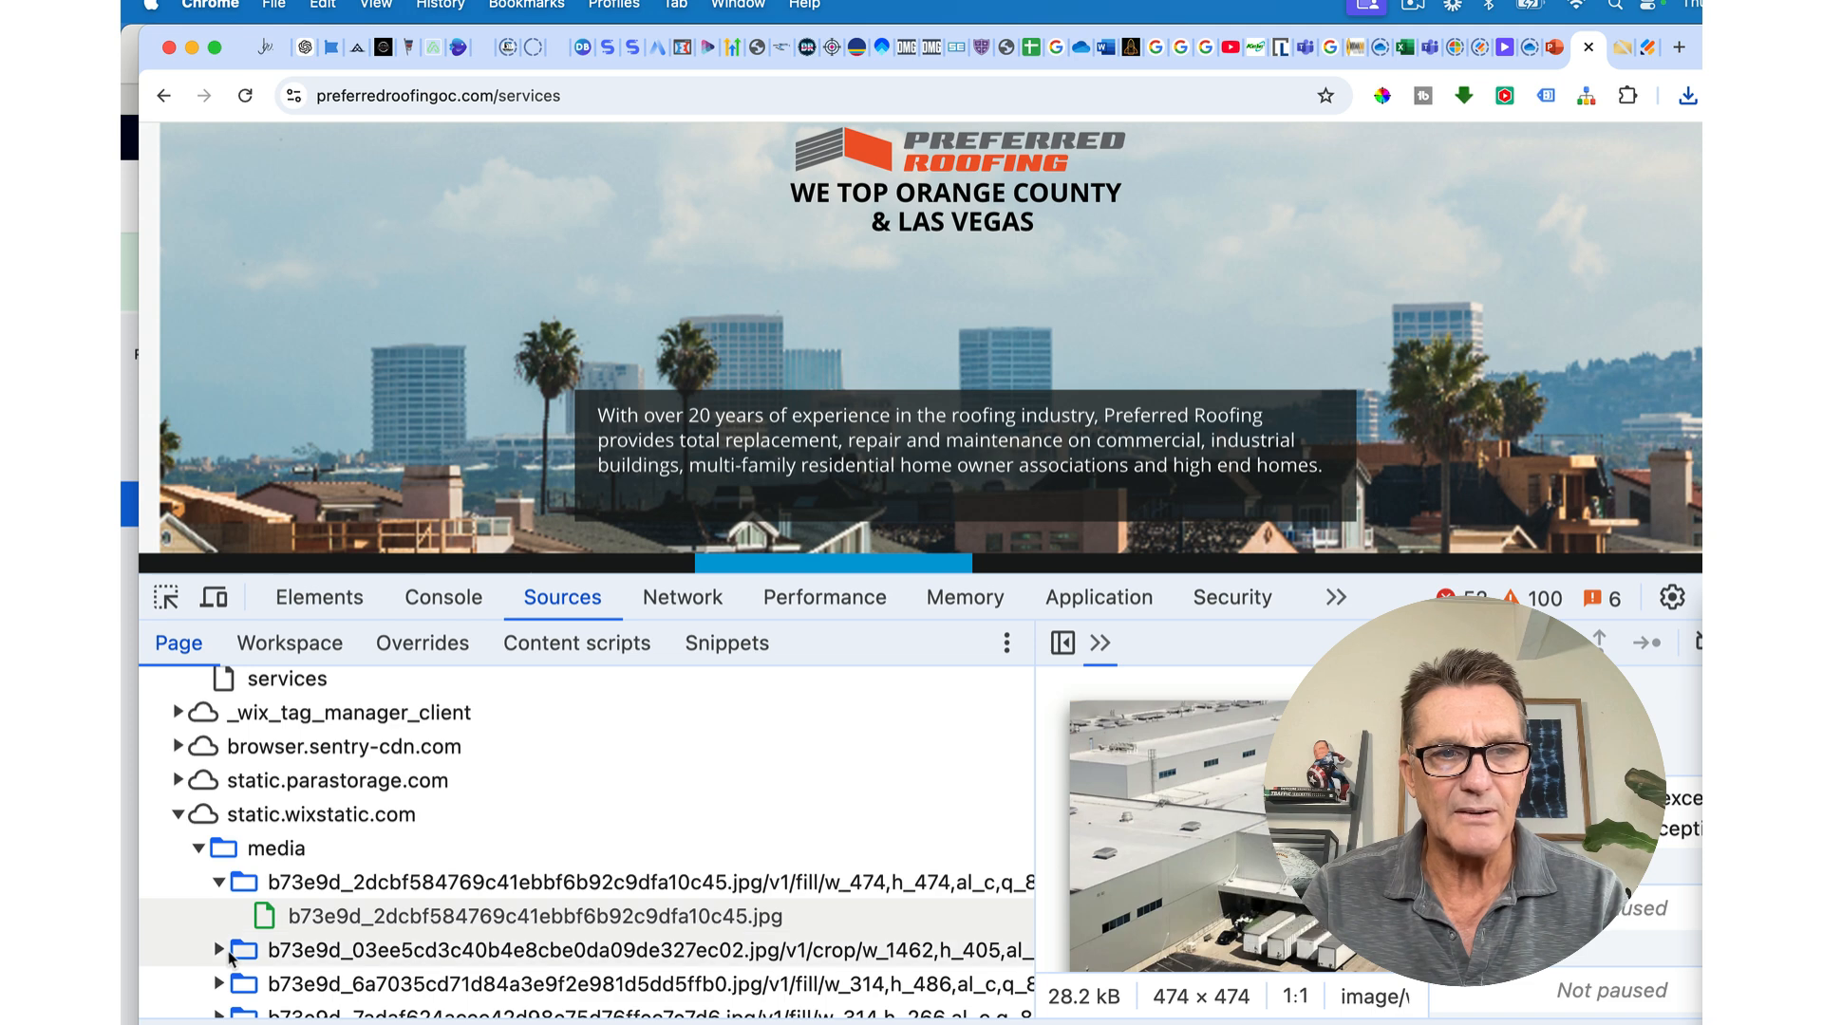
left_click(220, 951)
left_click(347, 983)
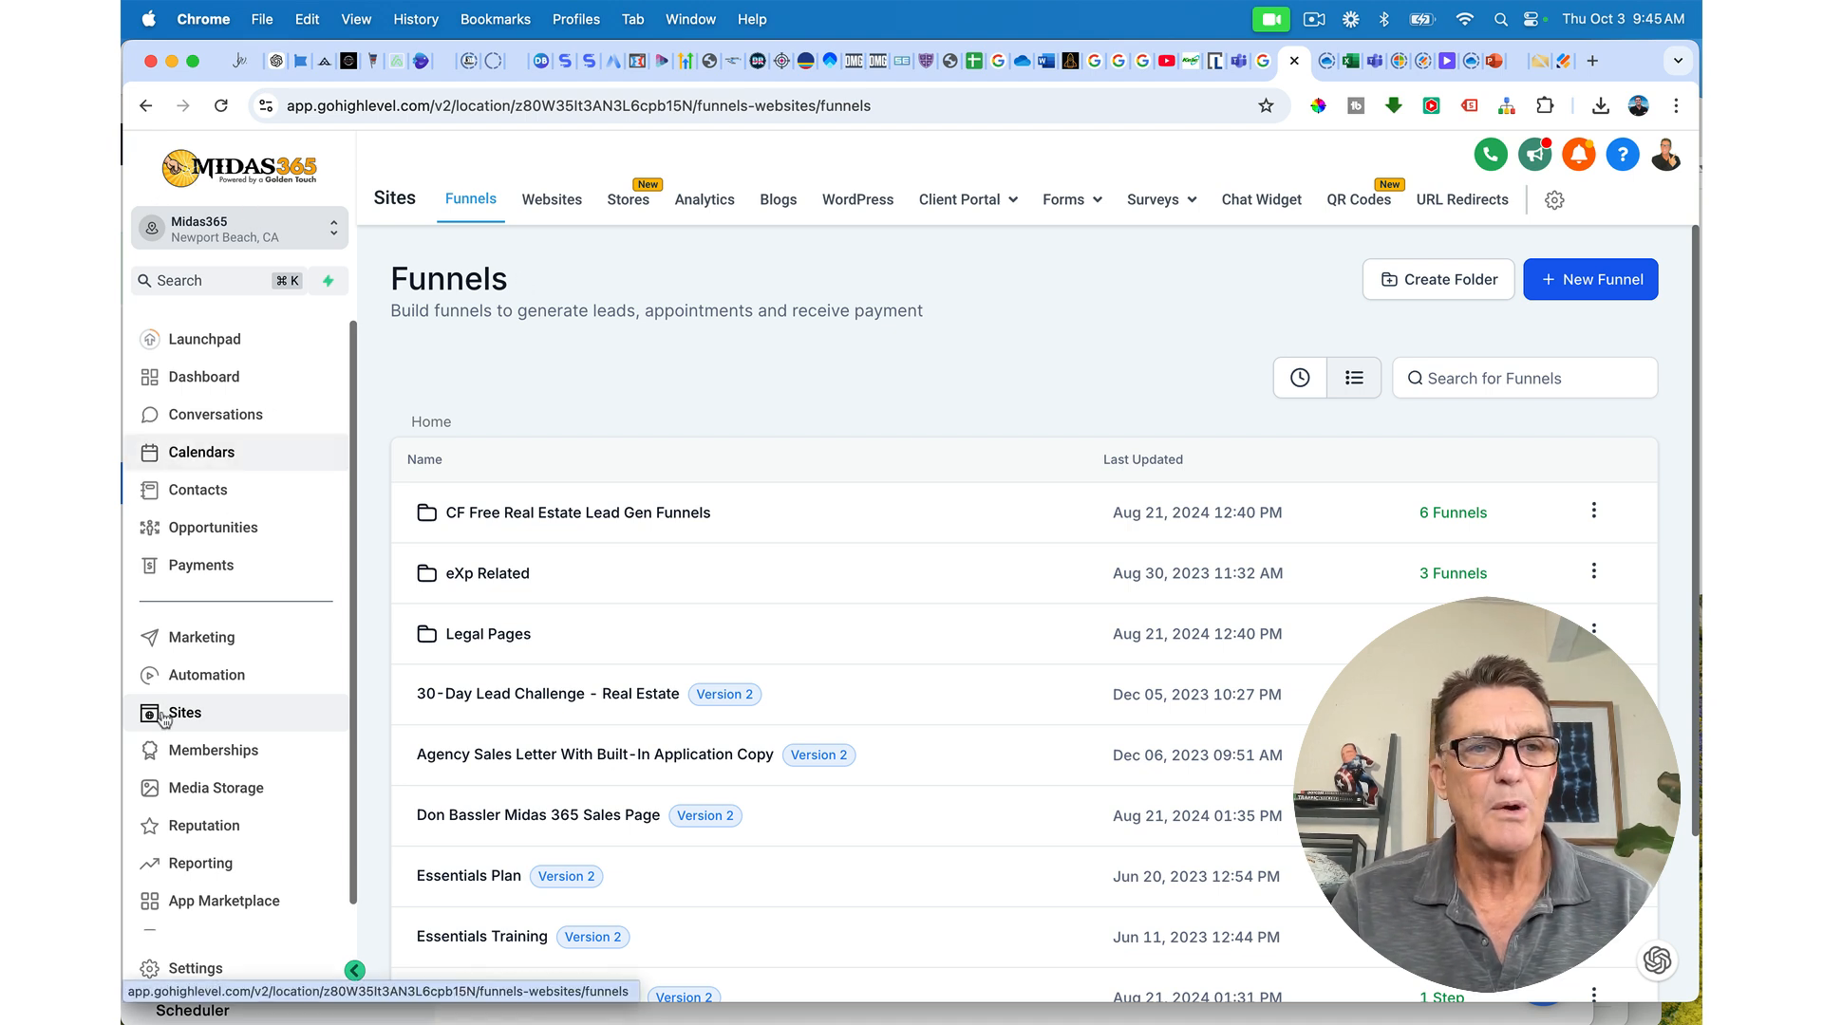
Step: Start a new website from a template and open the Template Library
left_click(550, 201)
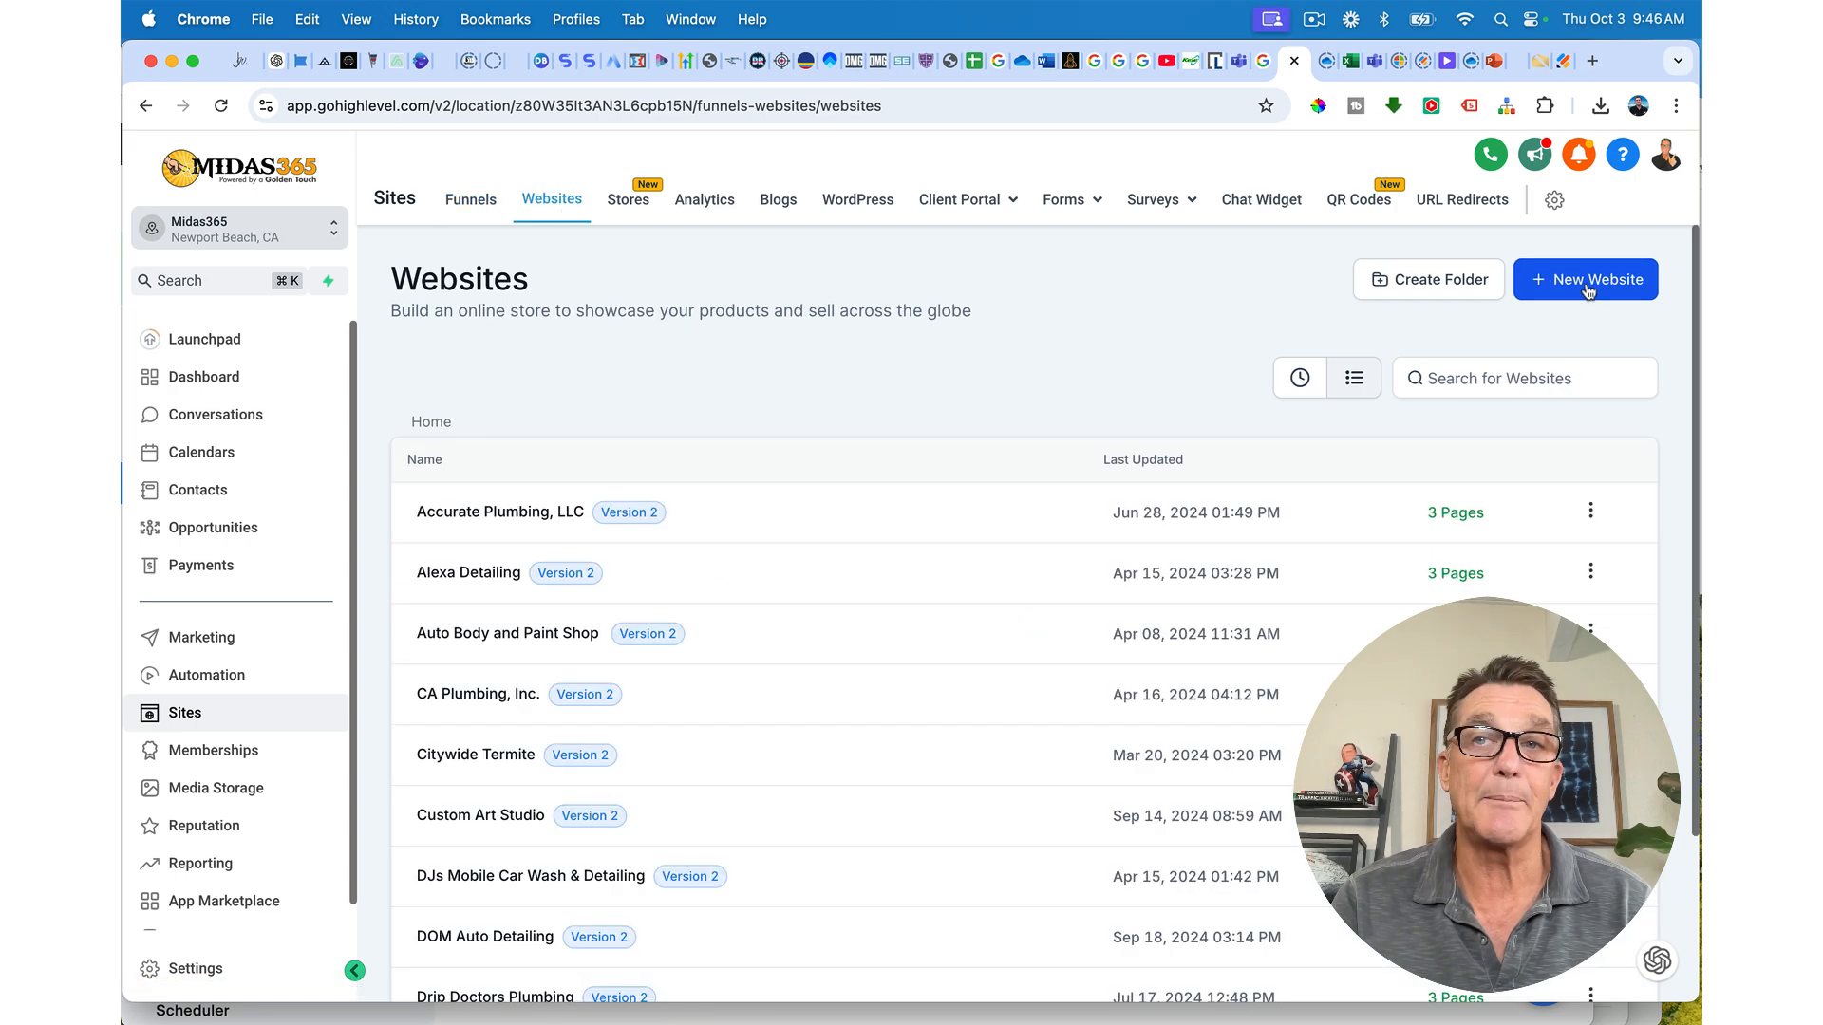
left_click(1588, 288)
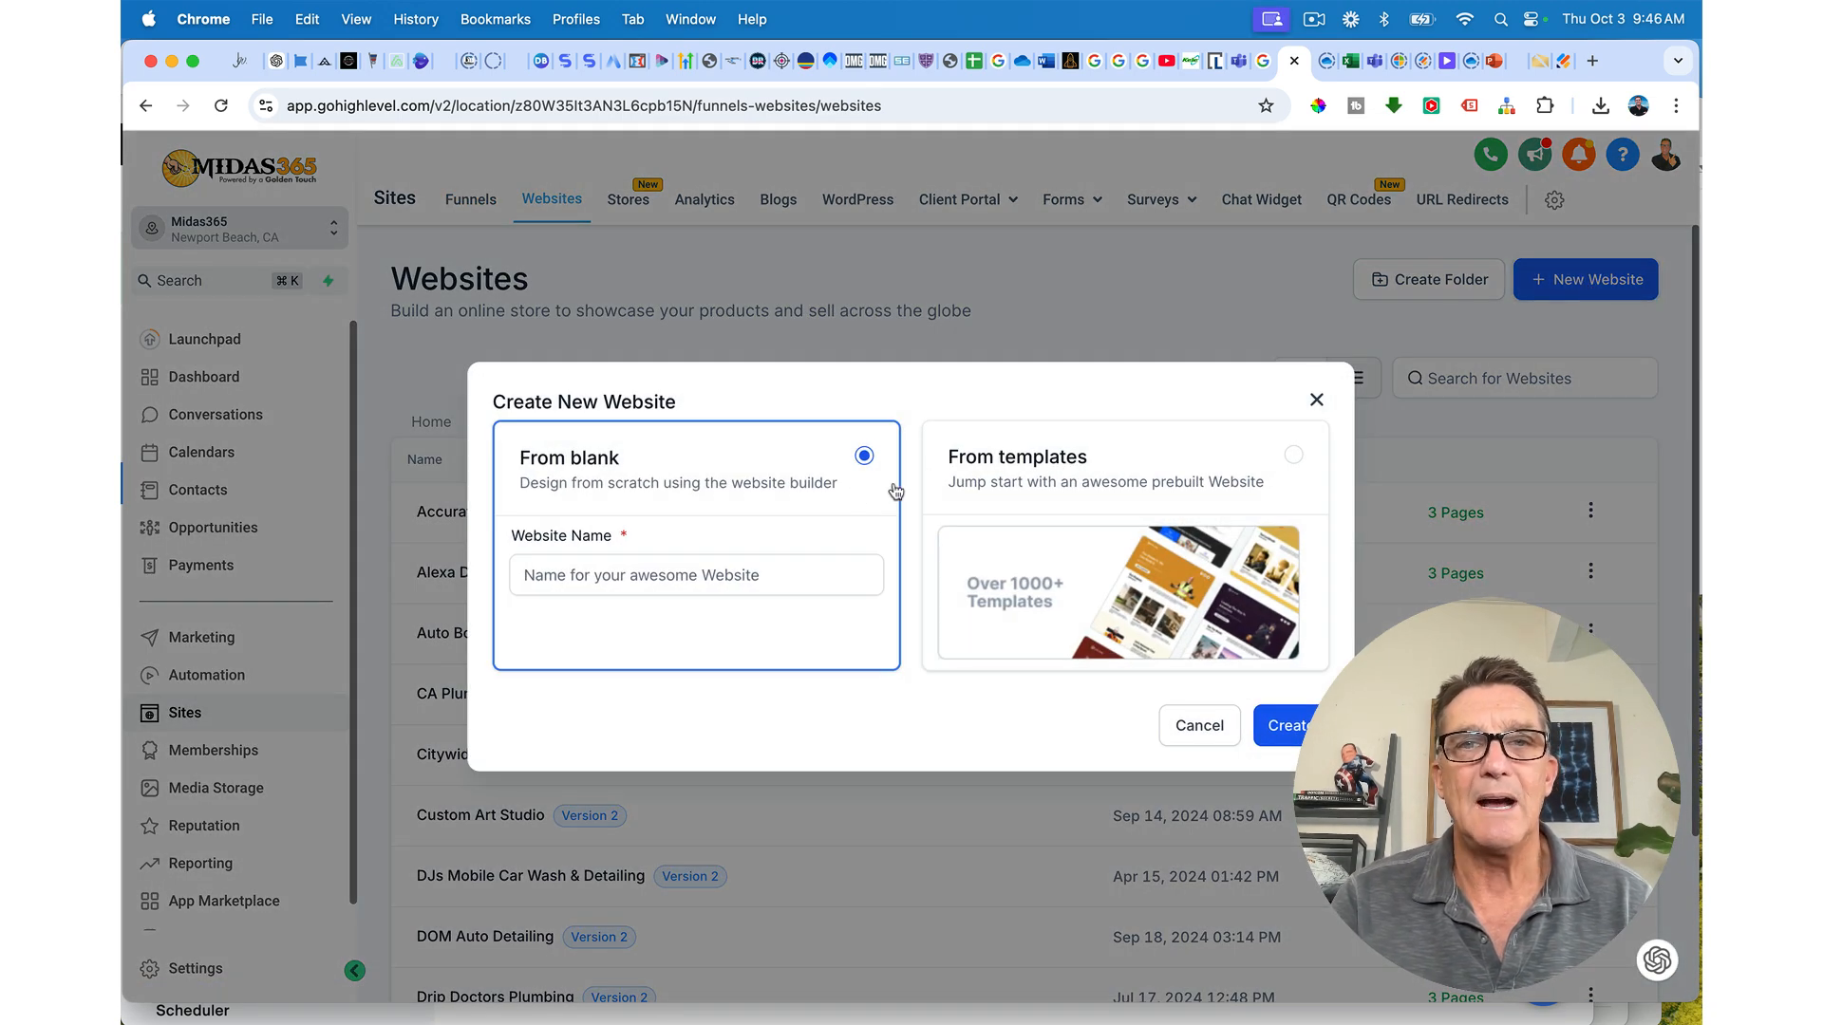
left_click(1293, 456)
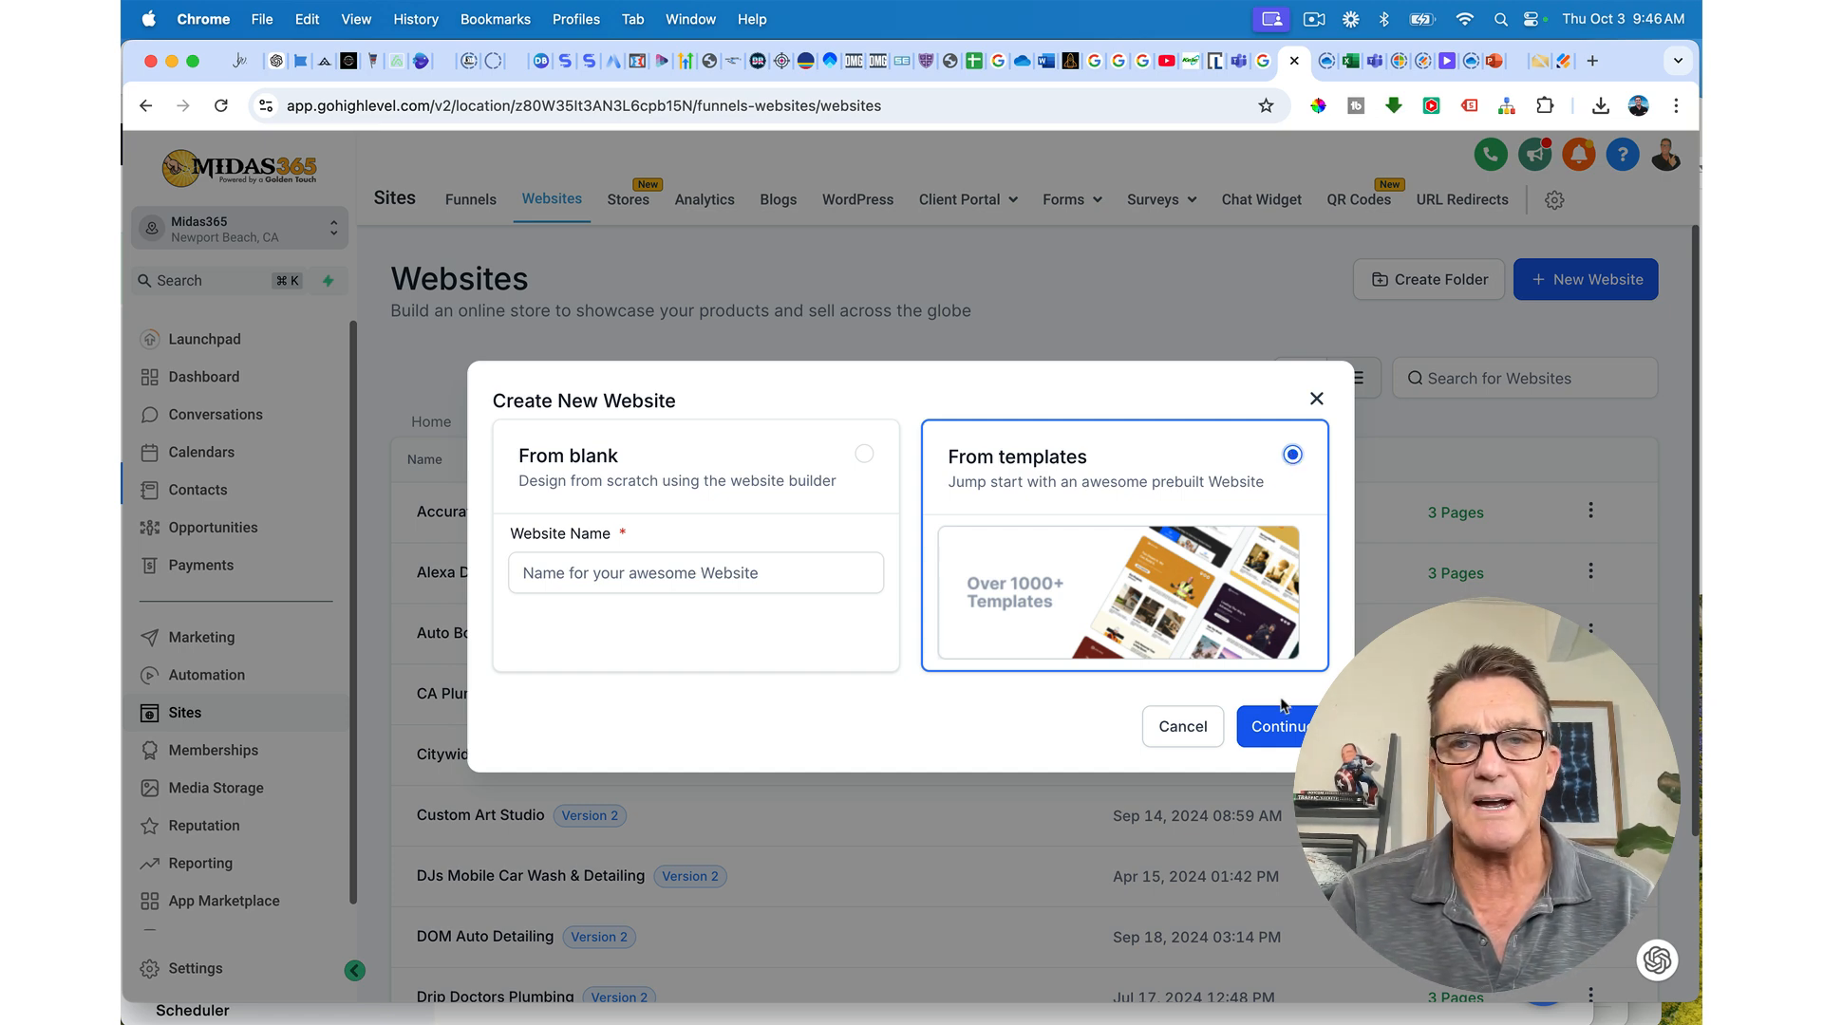
left_click(1282, 729)
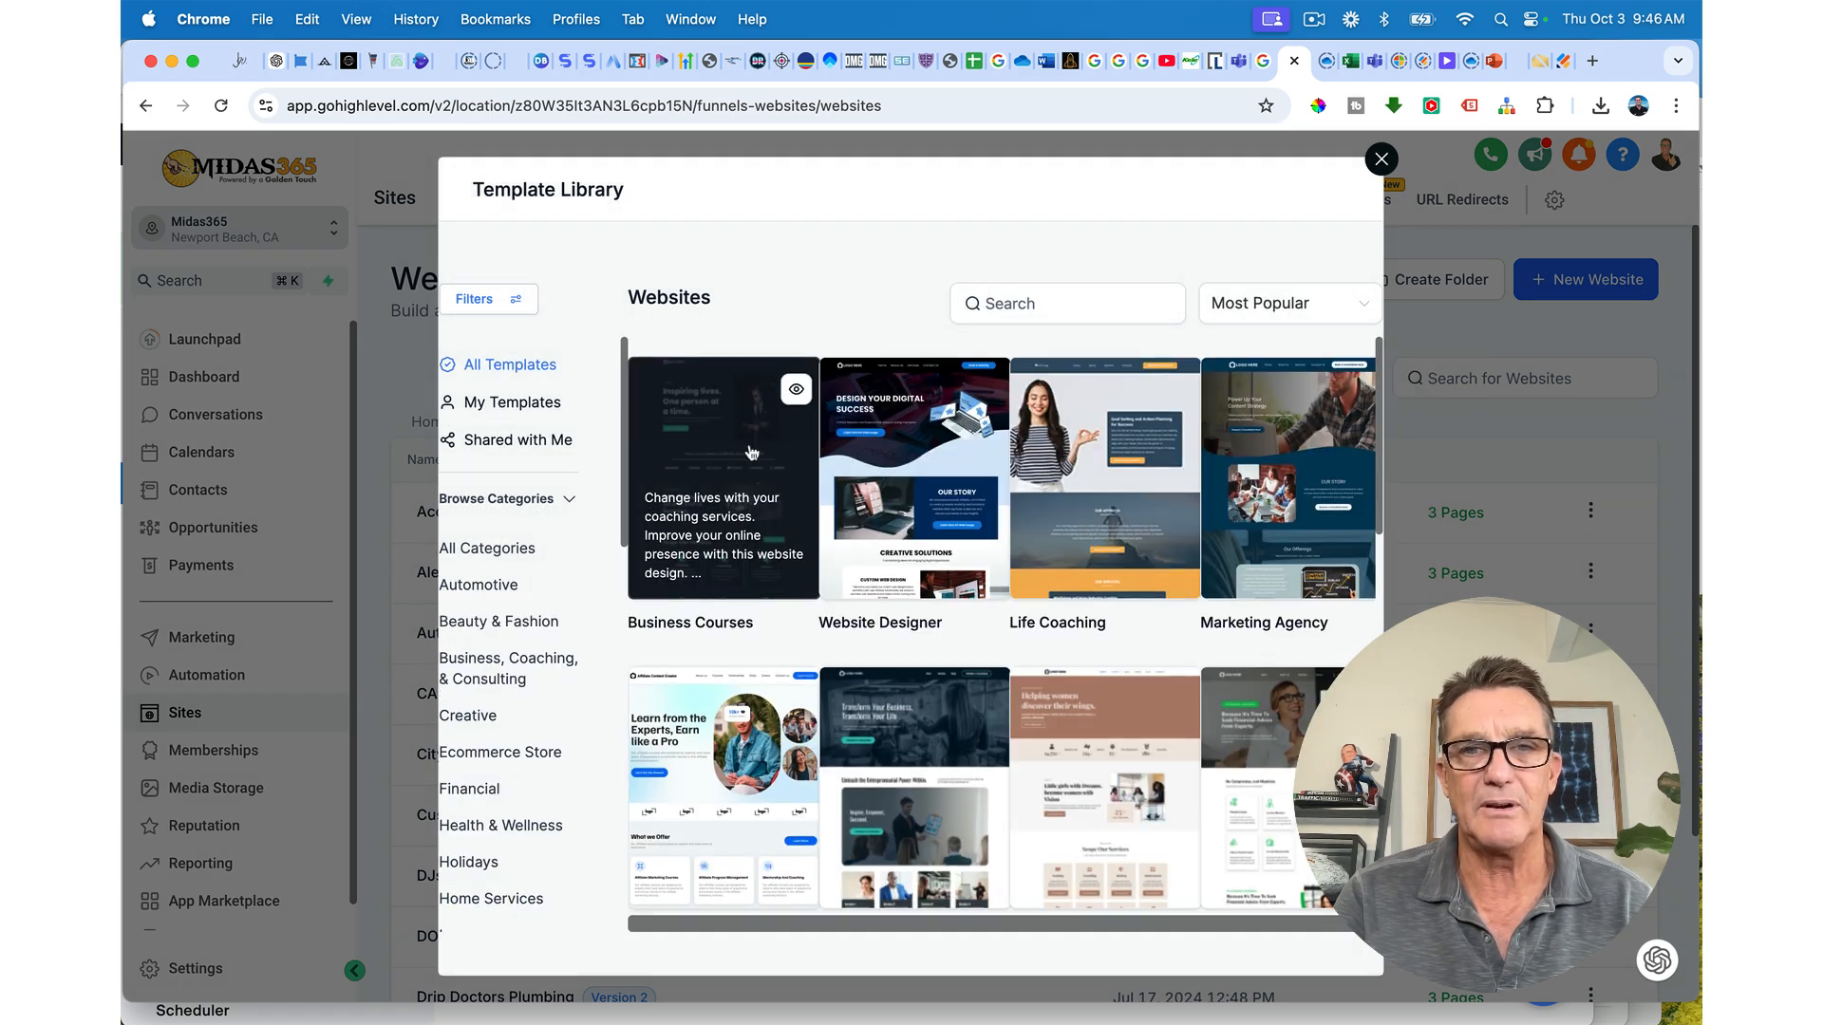
Step: Browse the templates, then close the library without choosing one
scroll(751, 453, "down", 5)
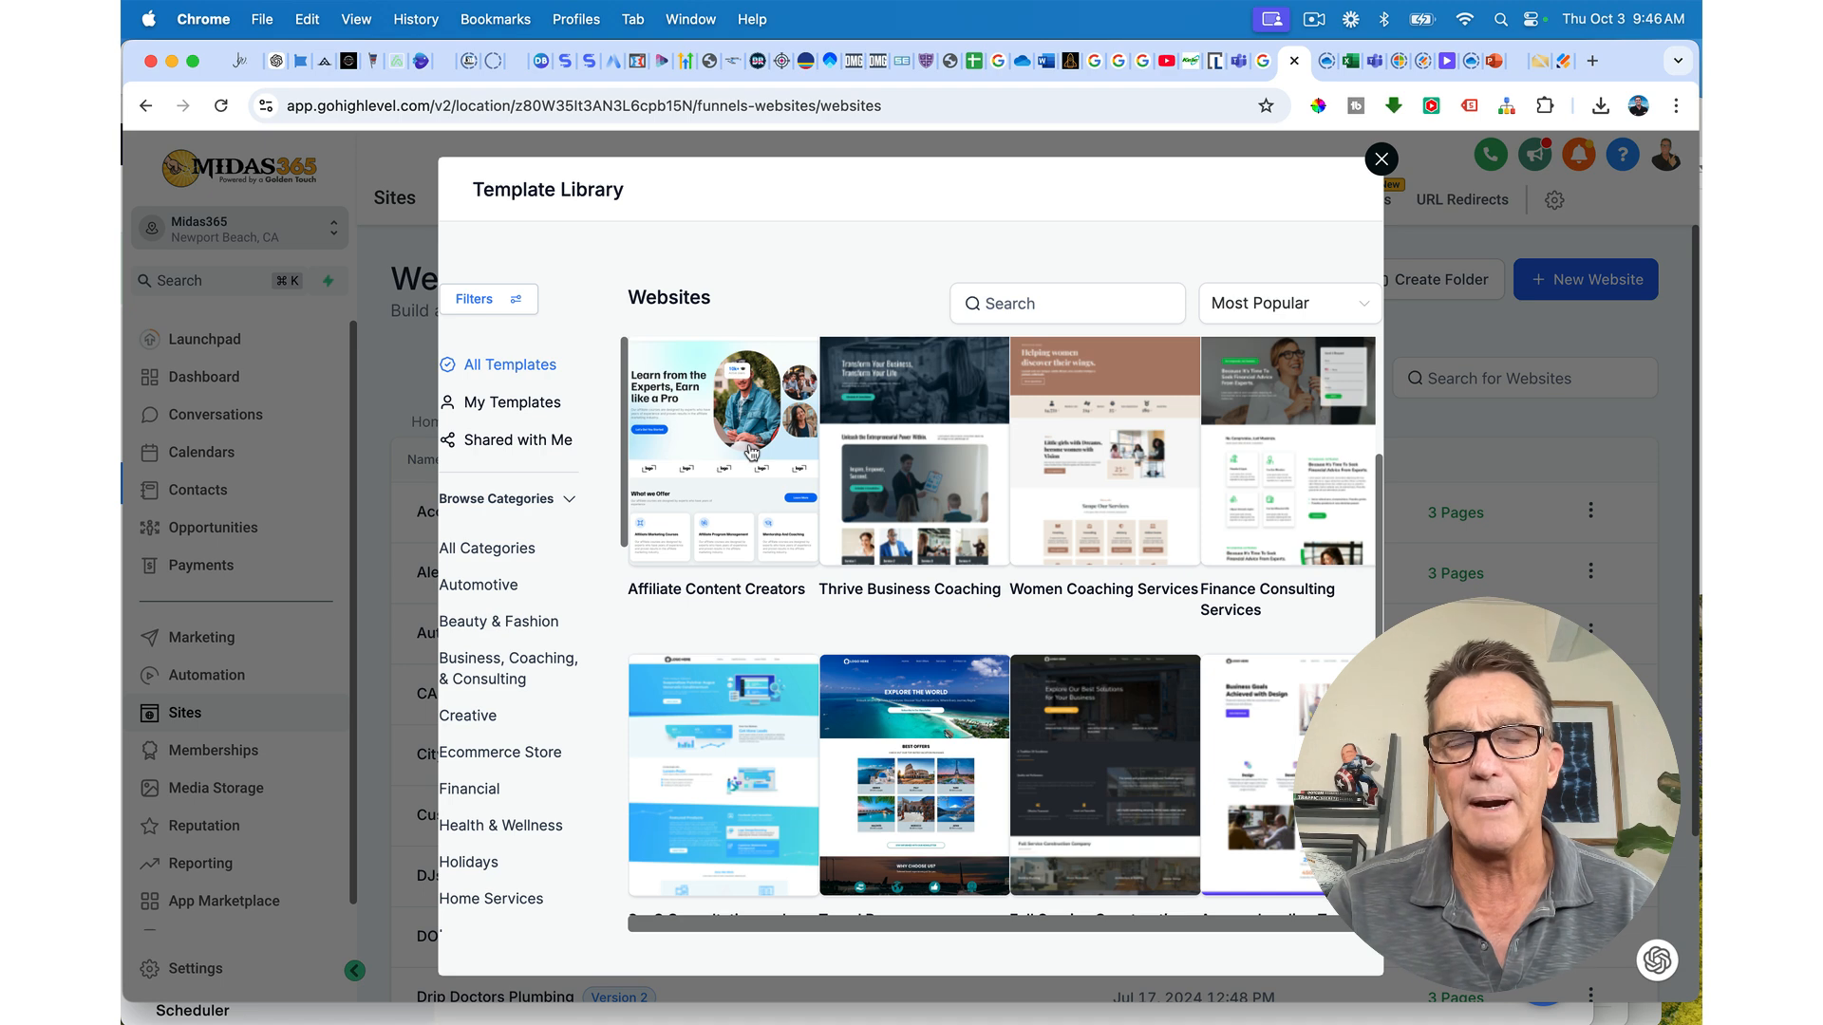
scroll(751, 453, "down", 4)
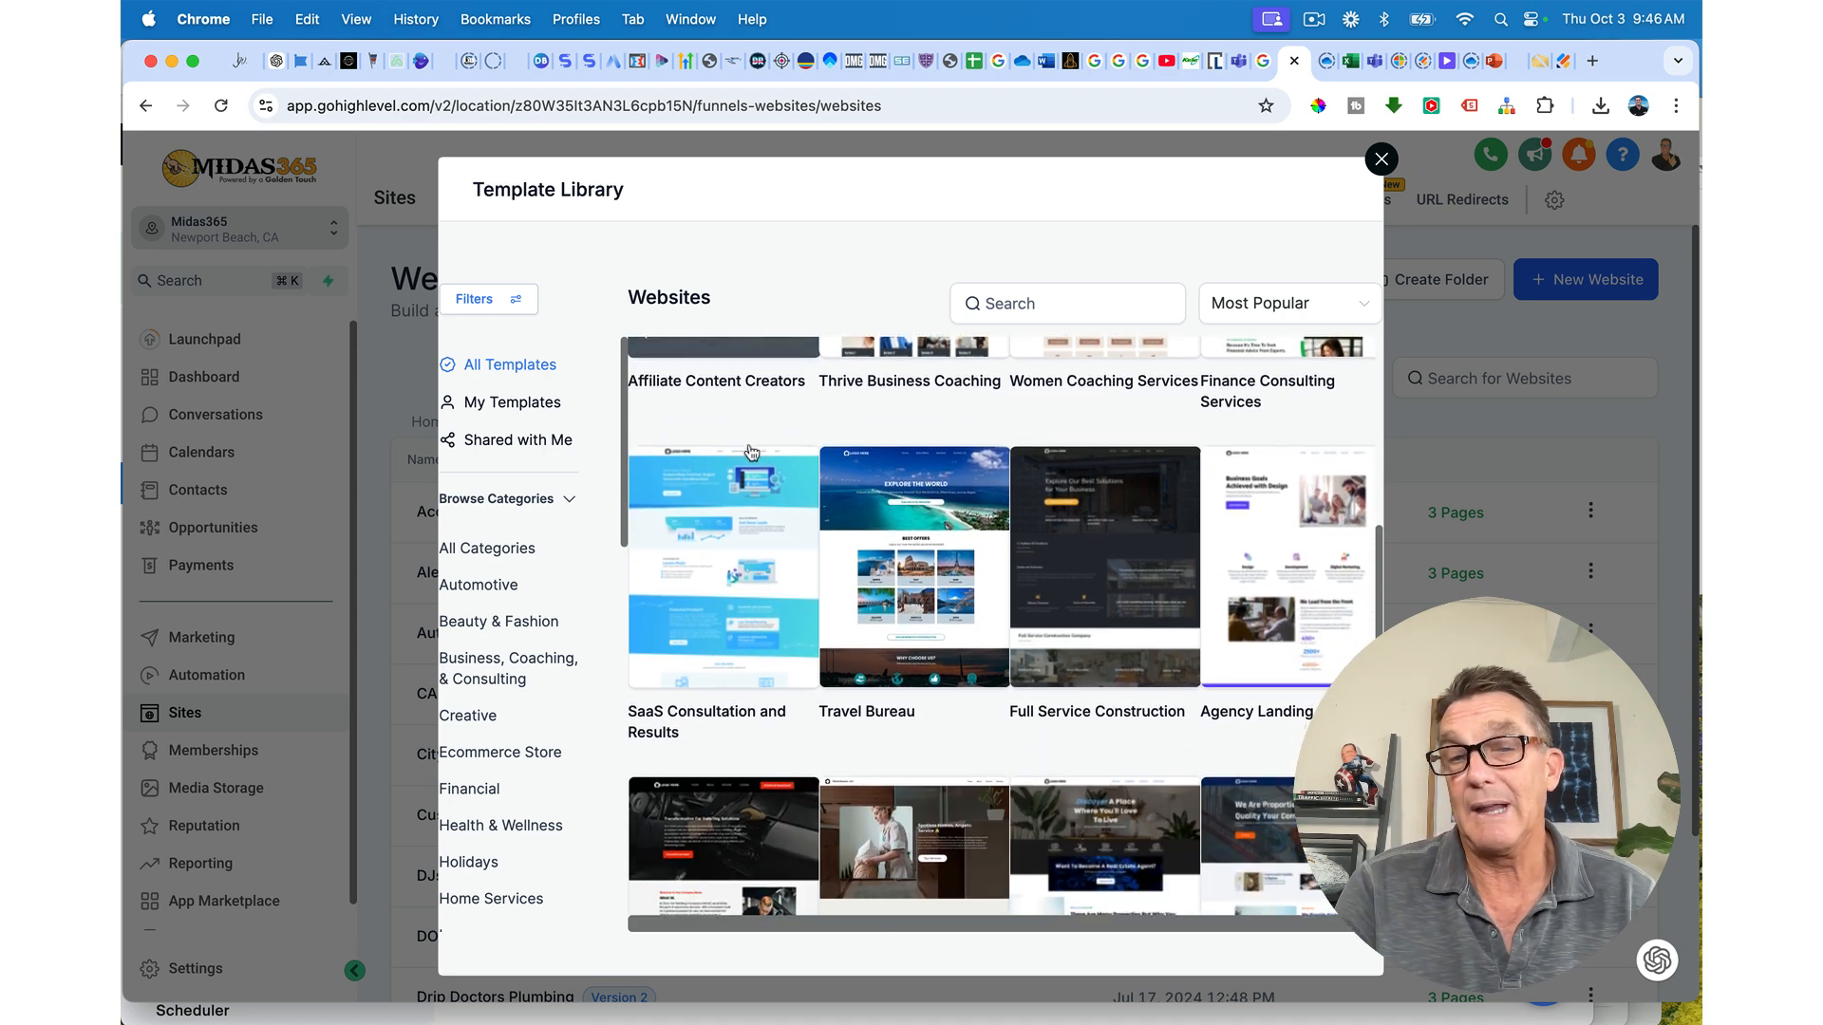
scroll(751, 453, "down", 3)
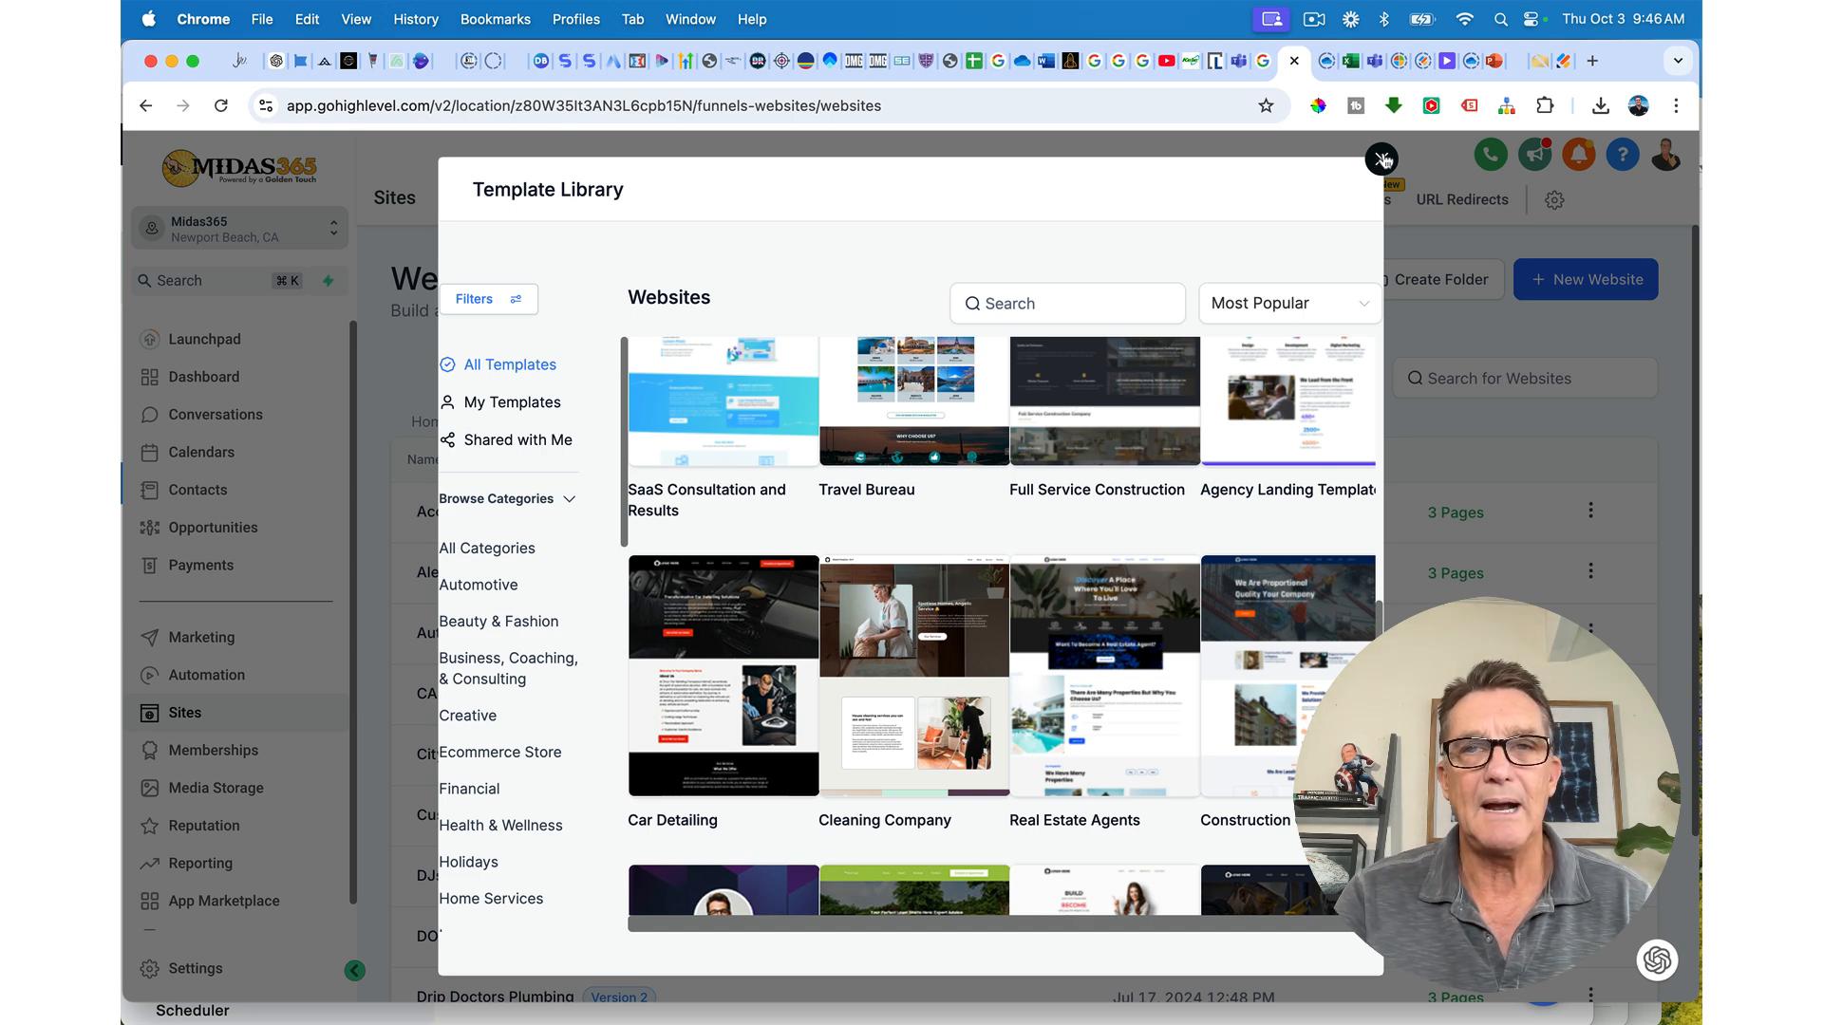
scroll(1139, 399, "up", 6)
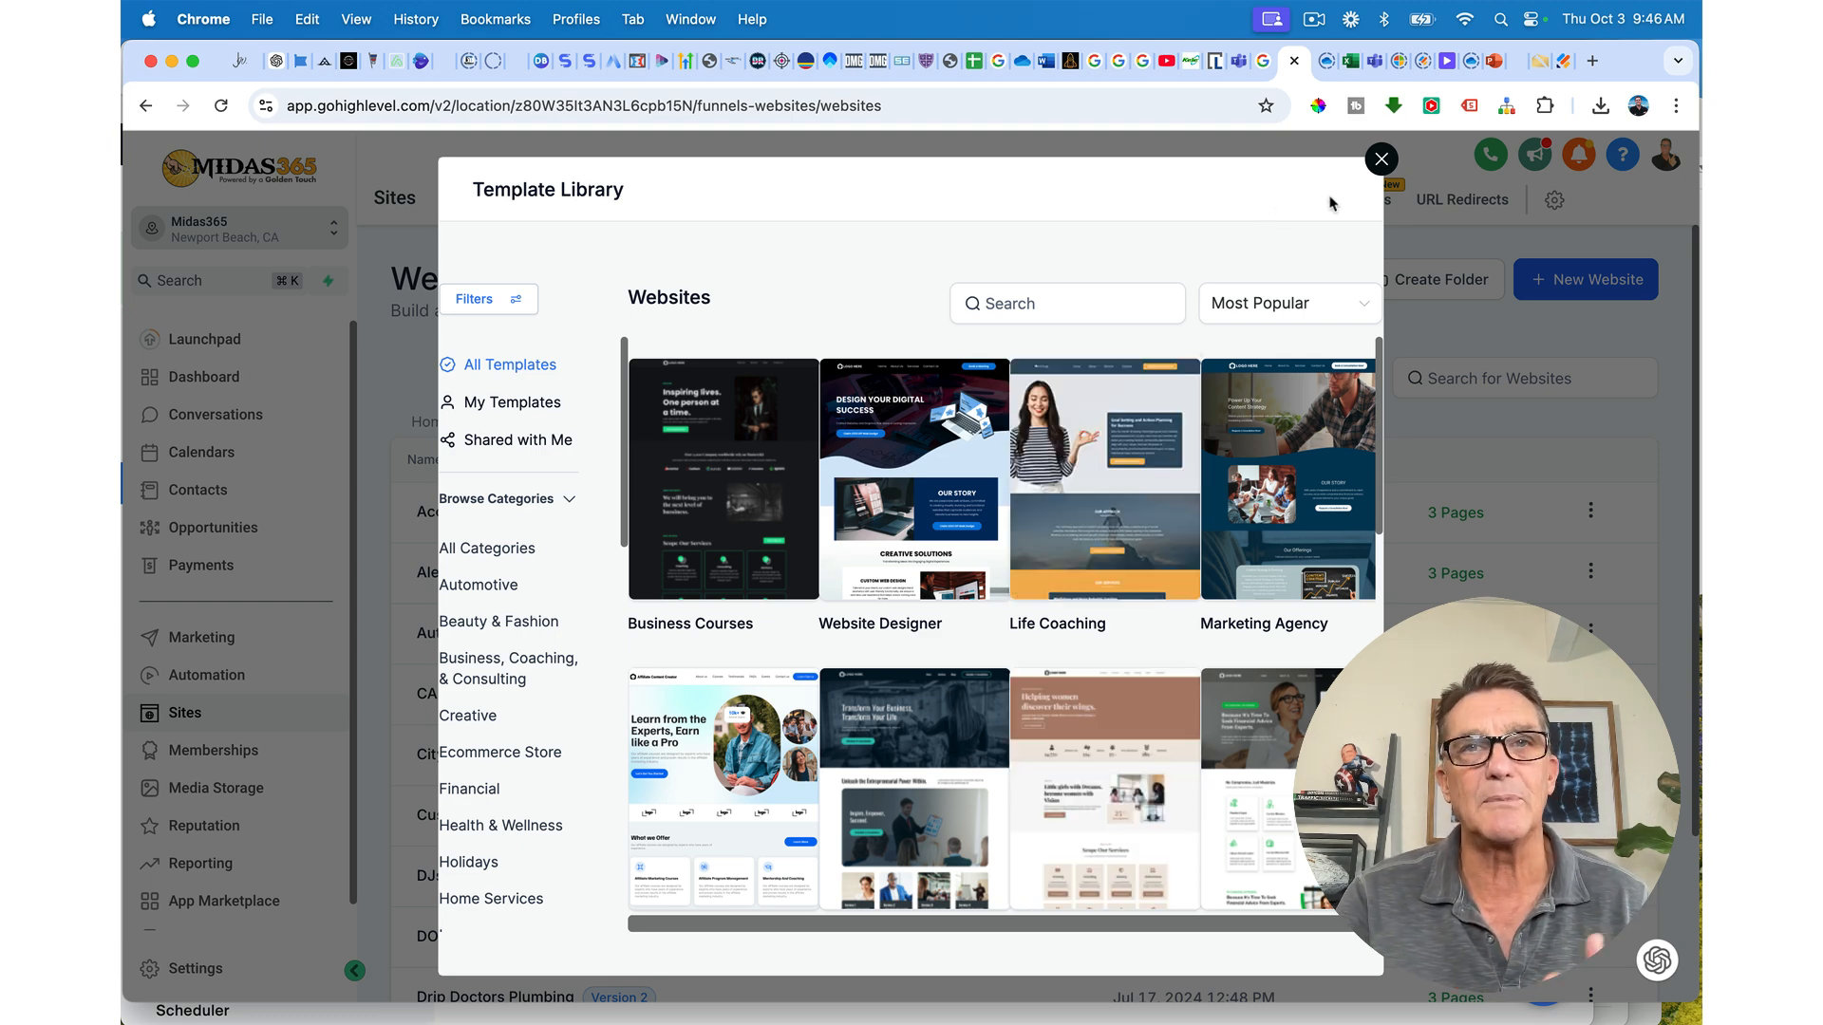
left_click(1381, 159)
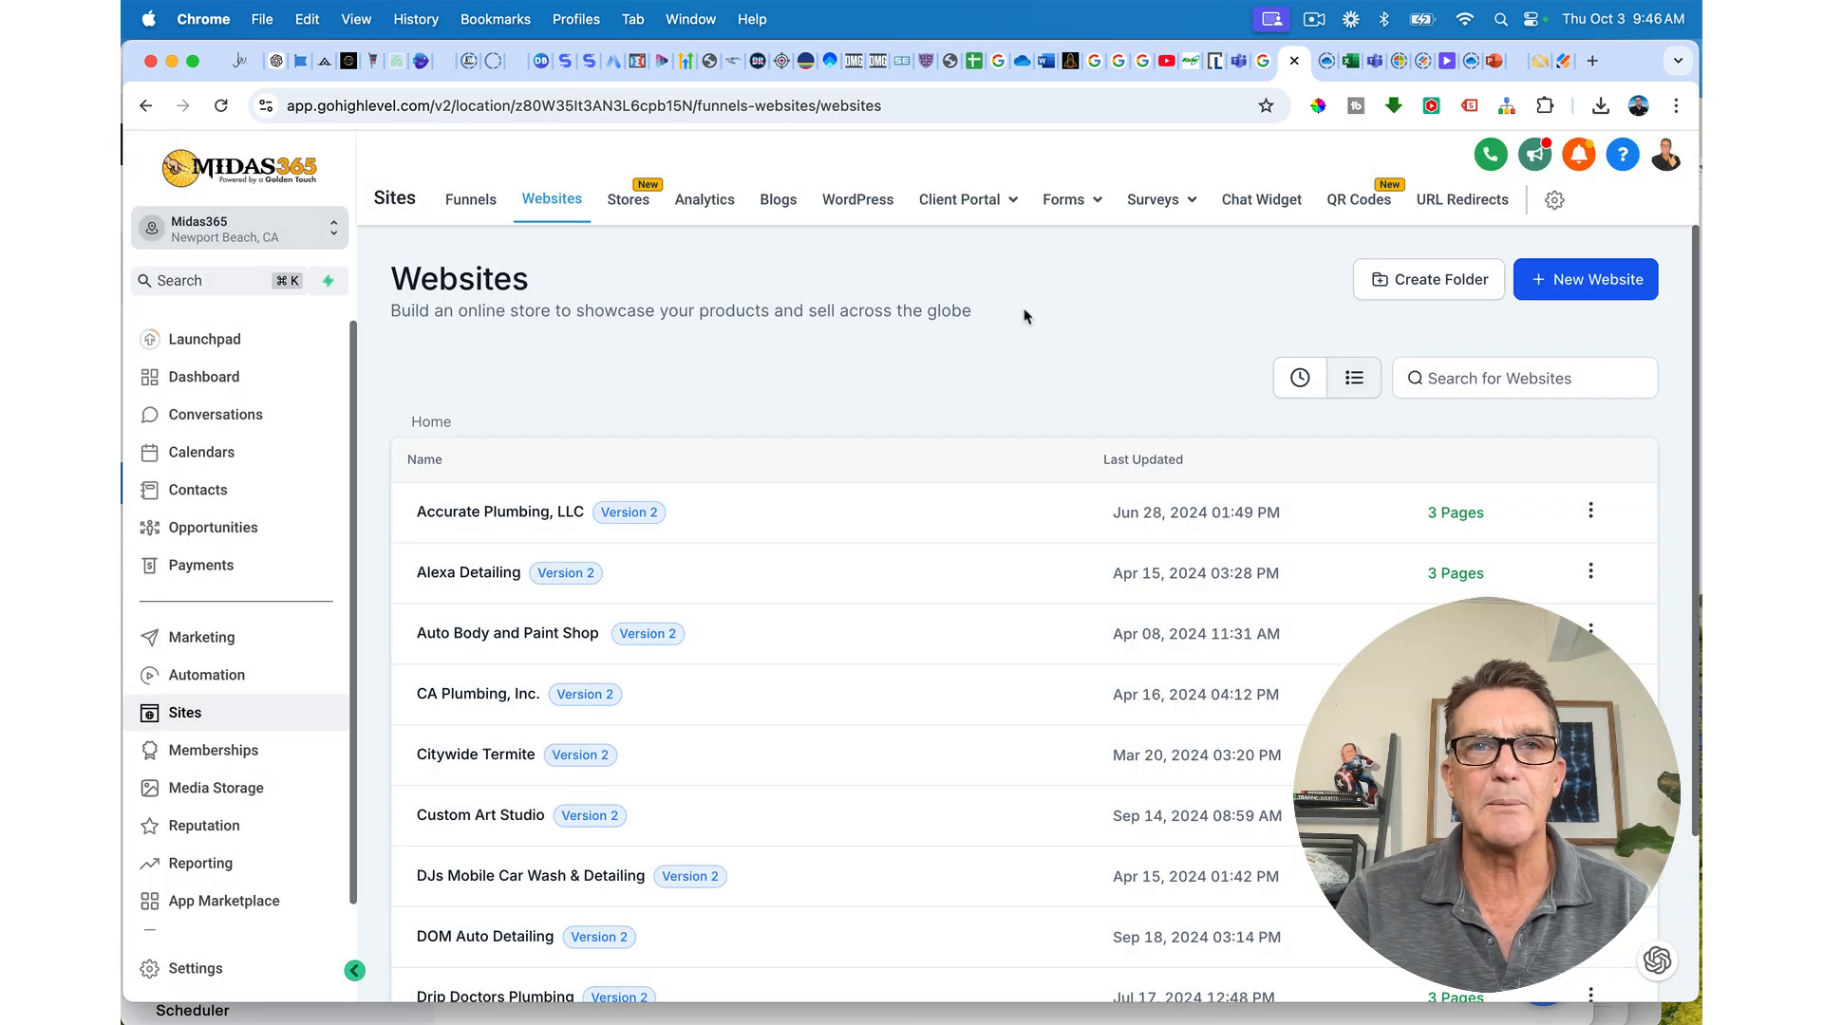
Step: Create a blank website named 'Preferred Roofing'
left_click(1570, 290)
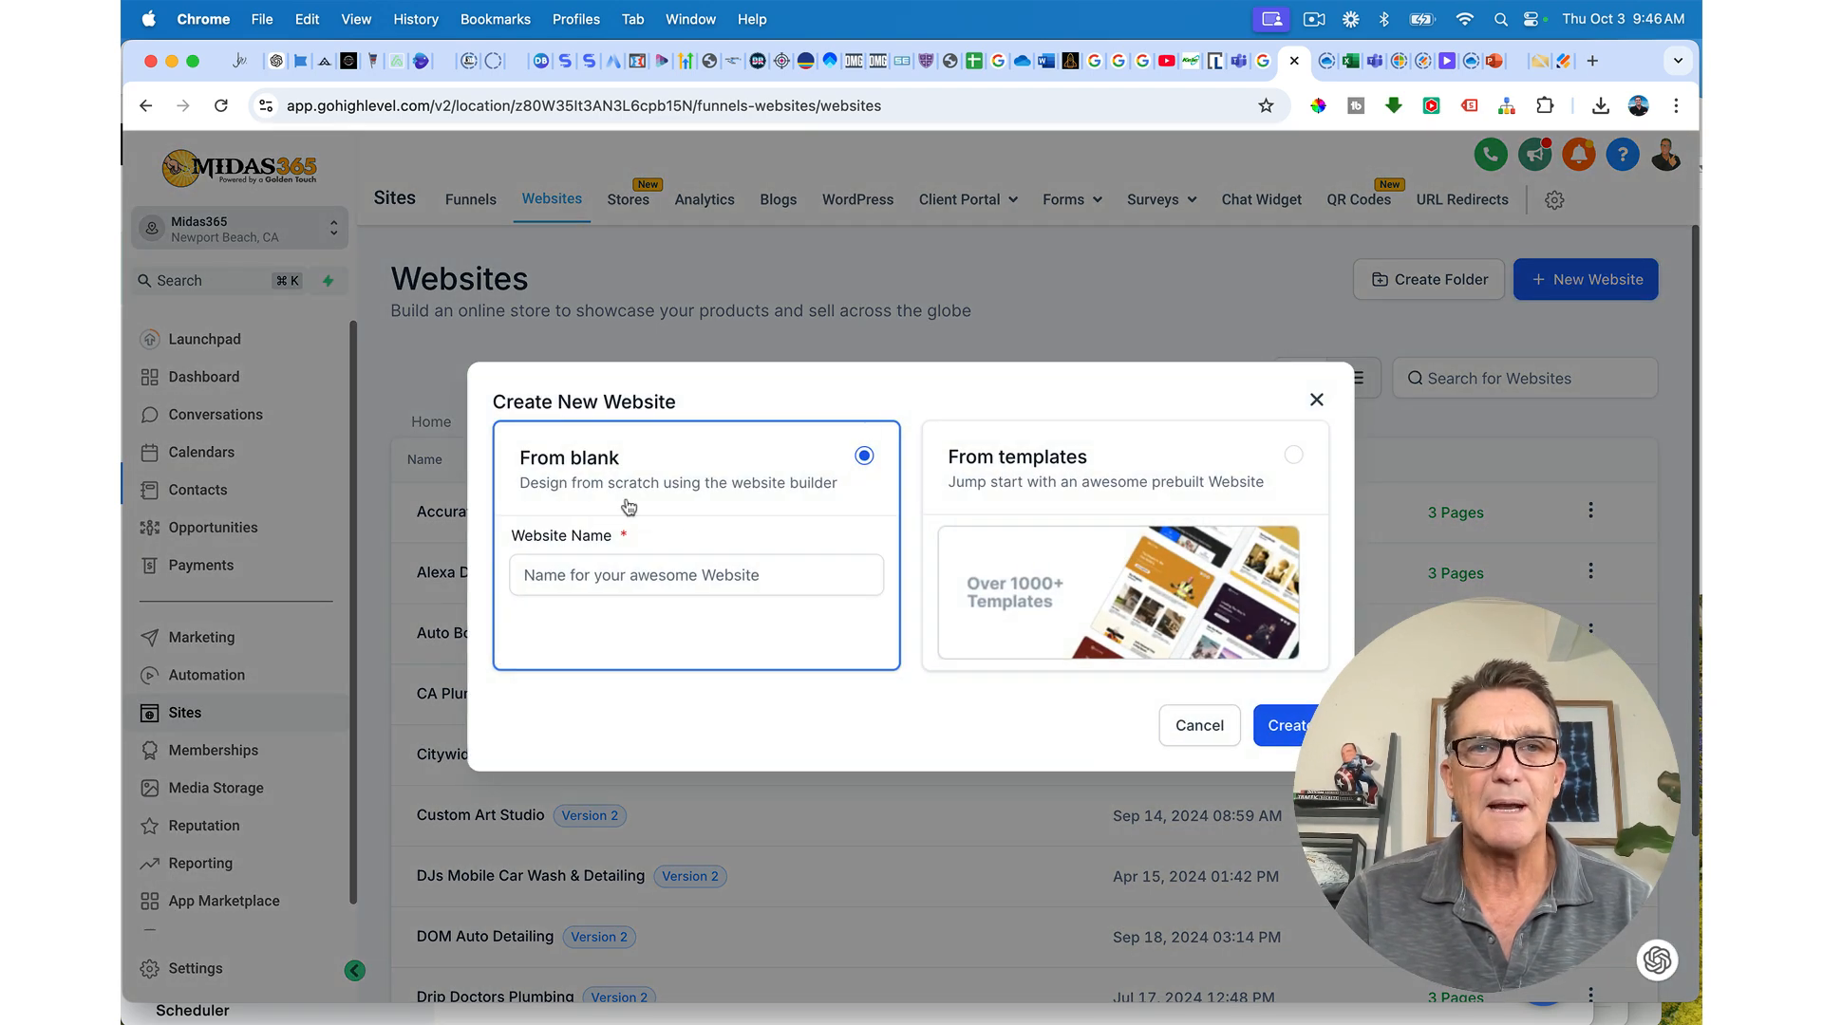
left_click(586, 590)
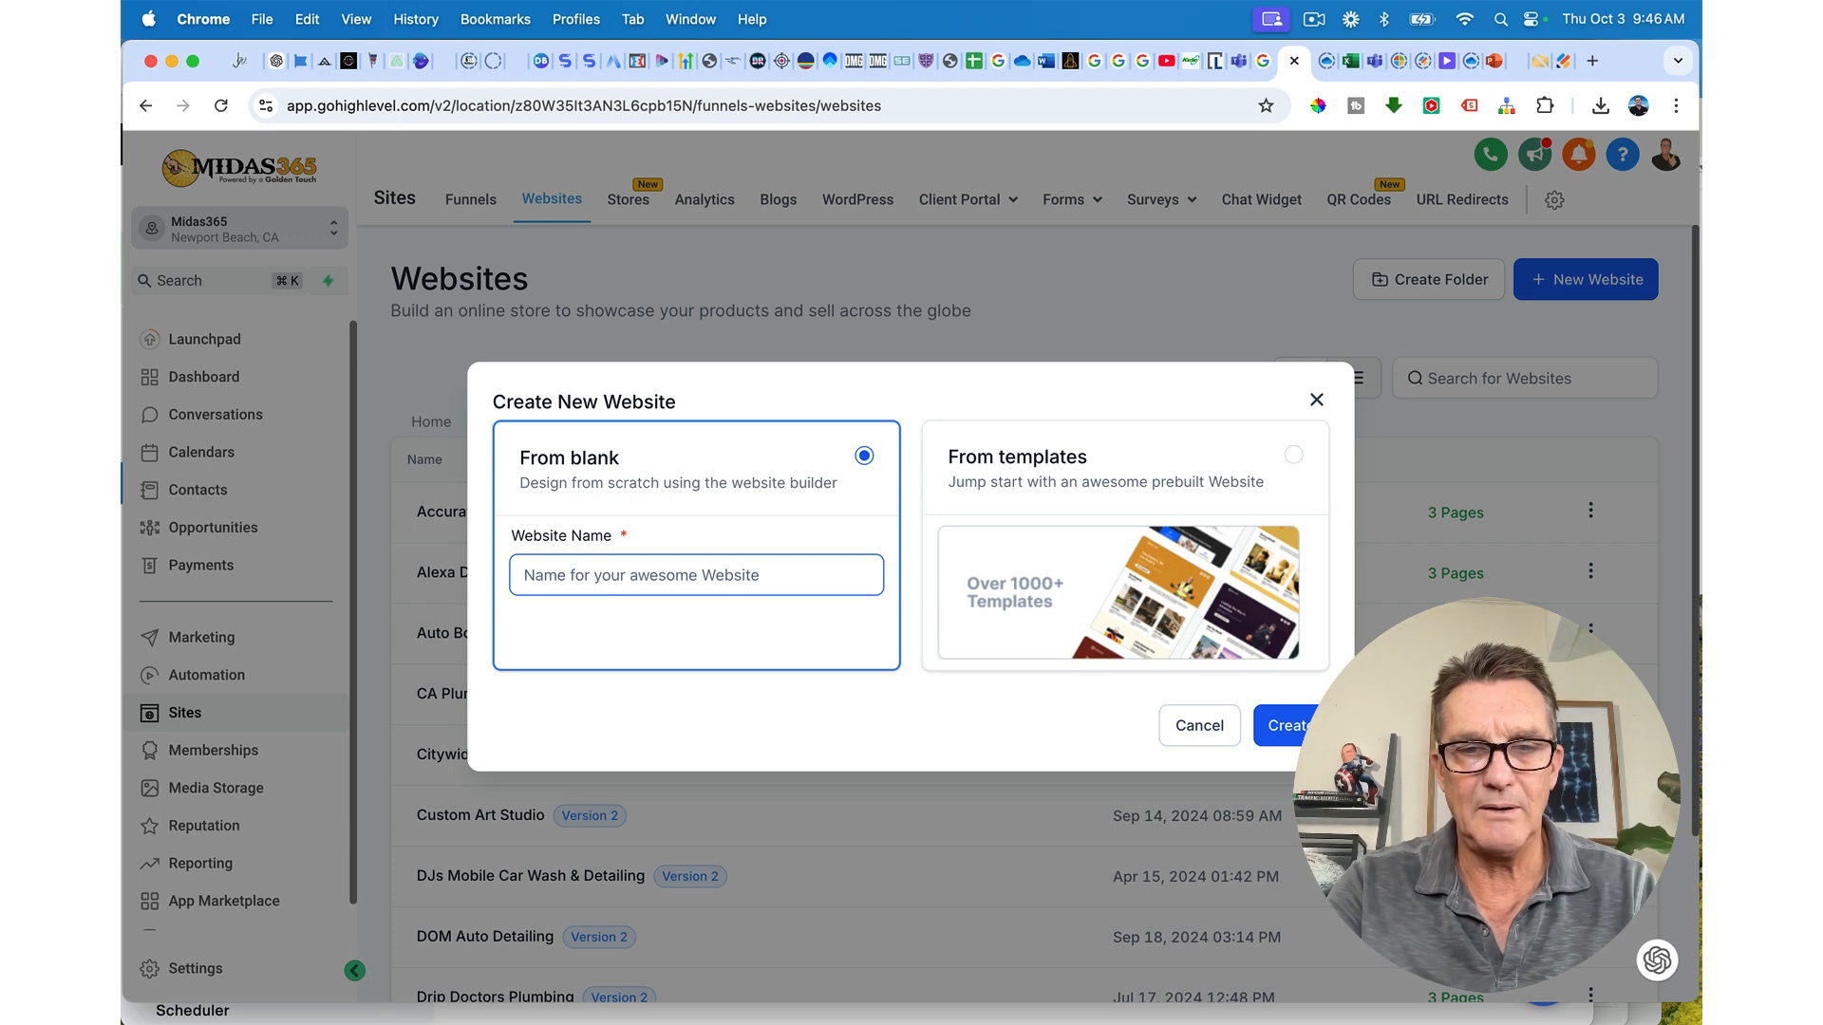
type("Preferred")
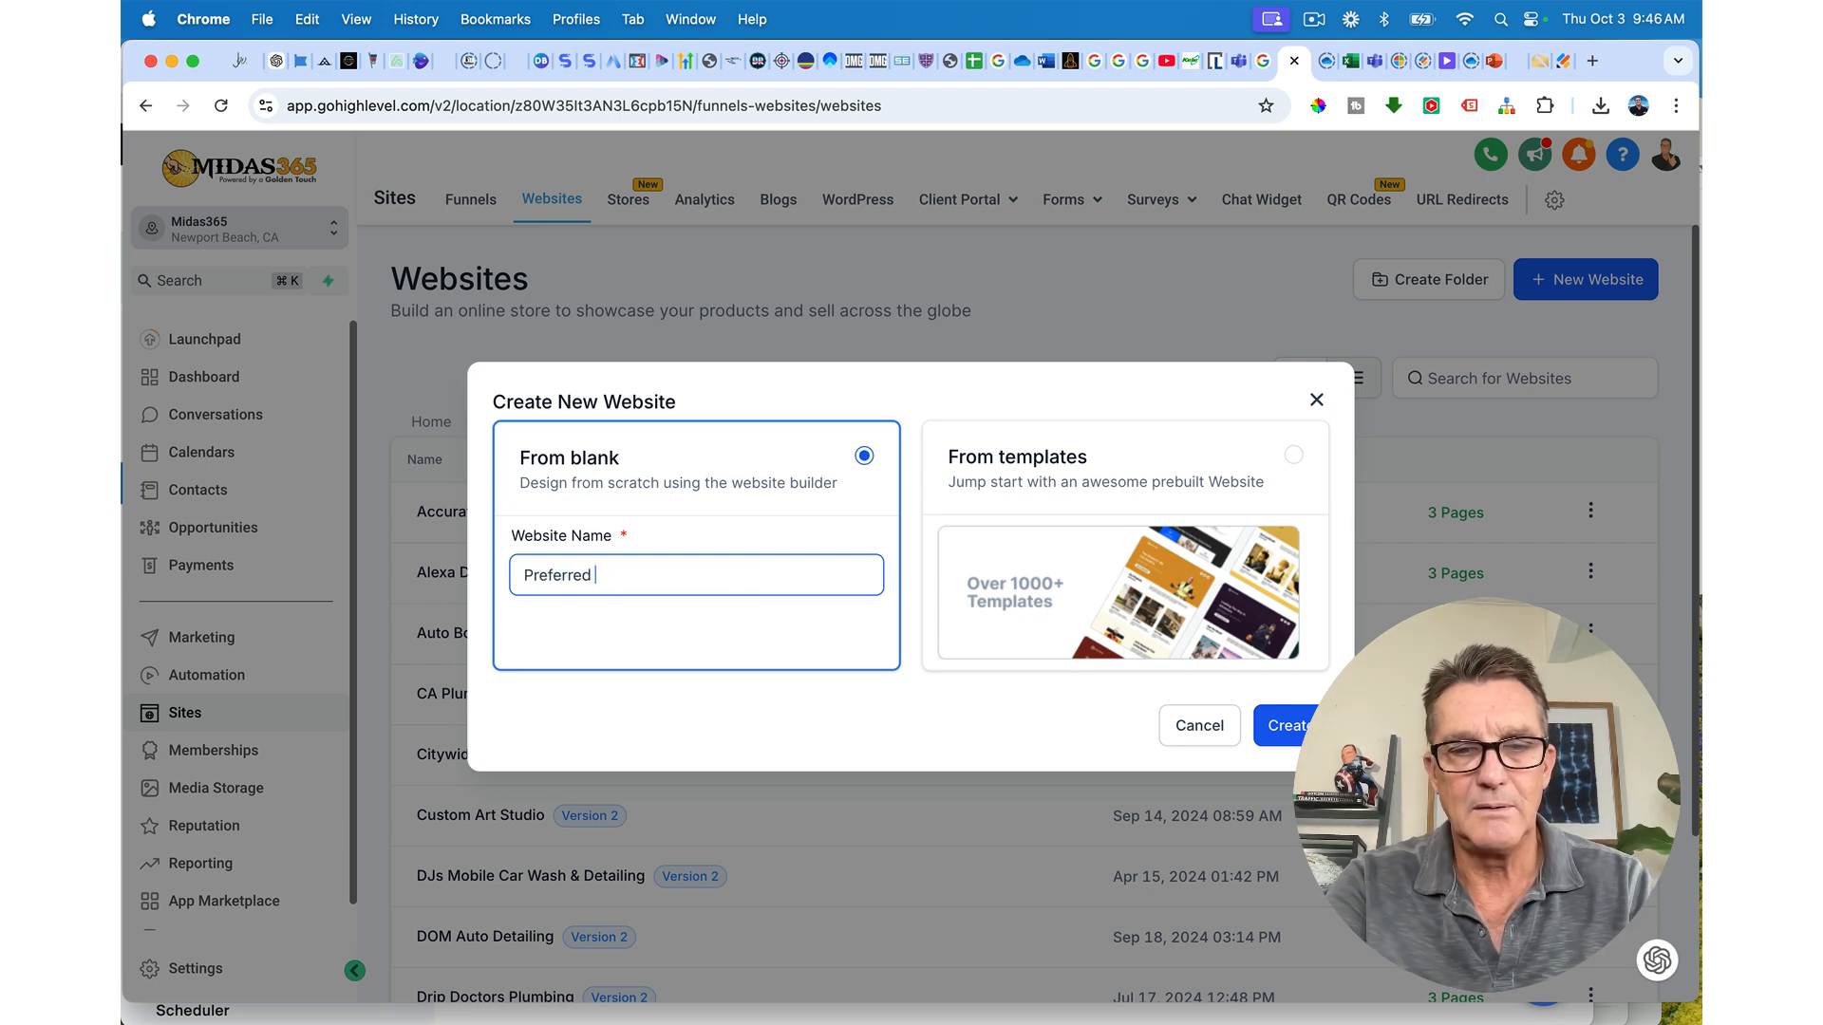
type(" Roofing")
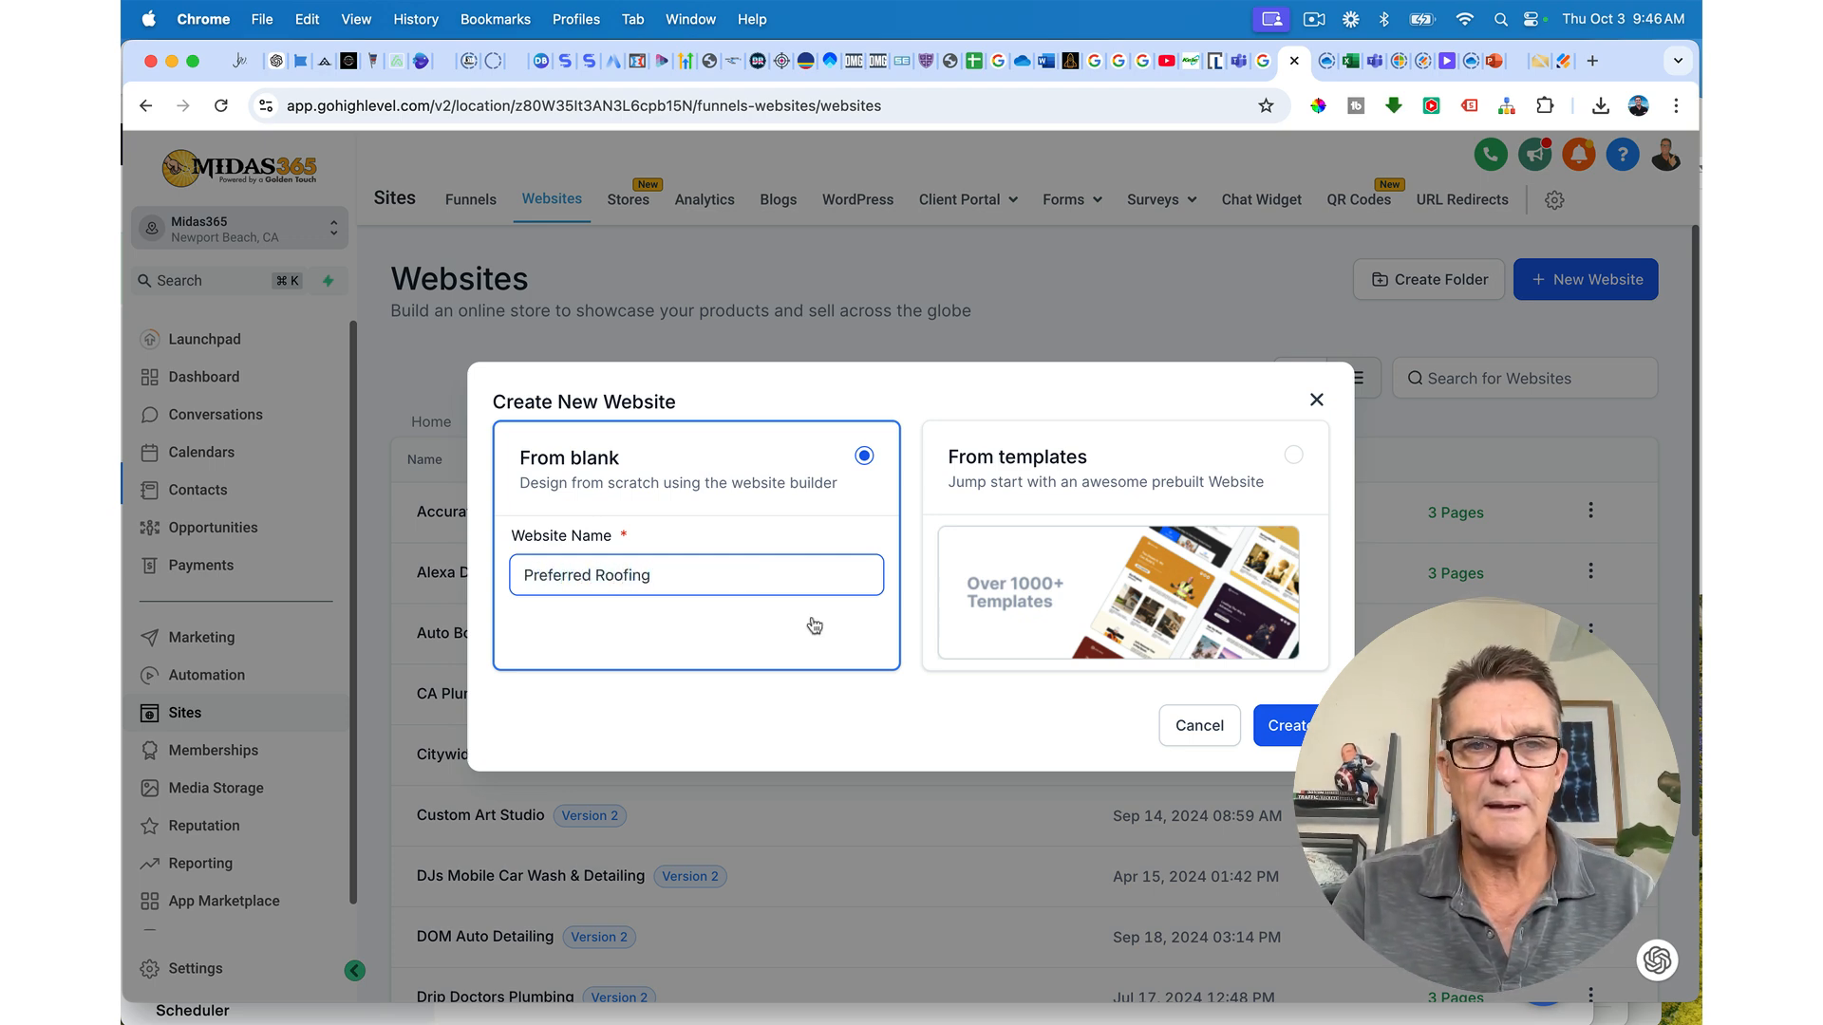
left_click(1258, 724)
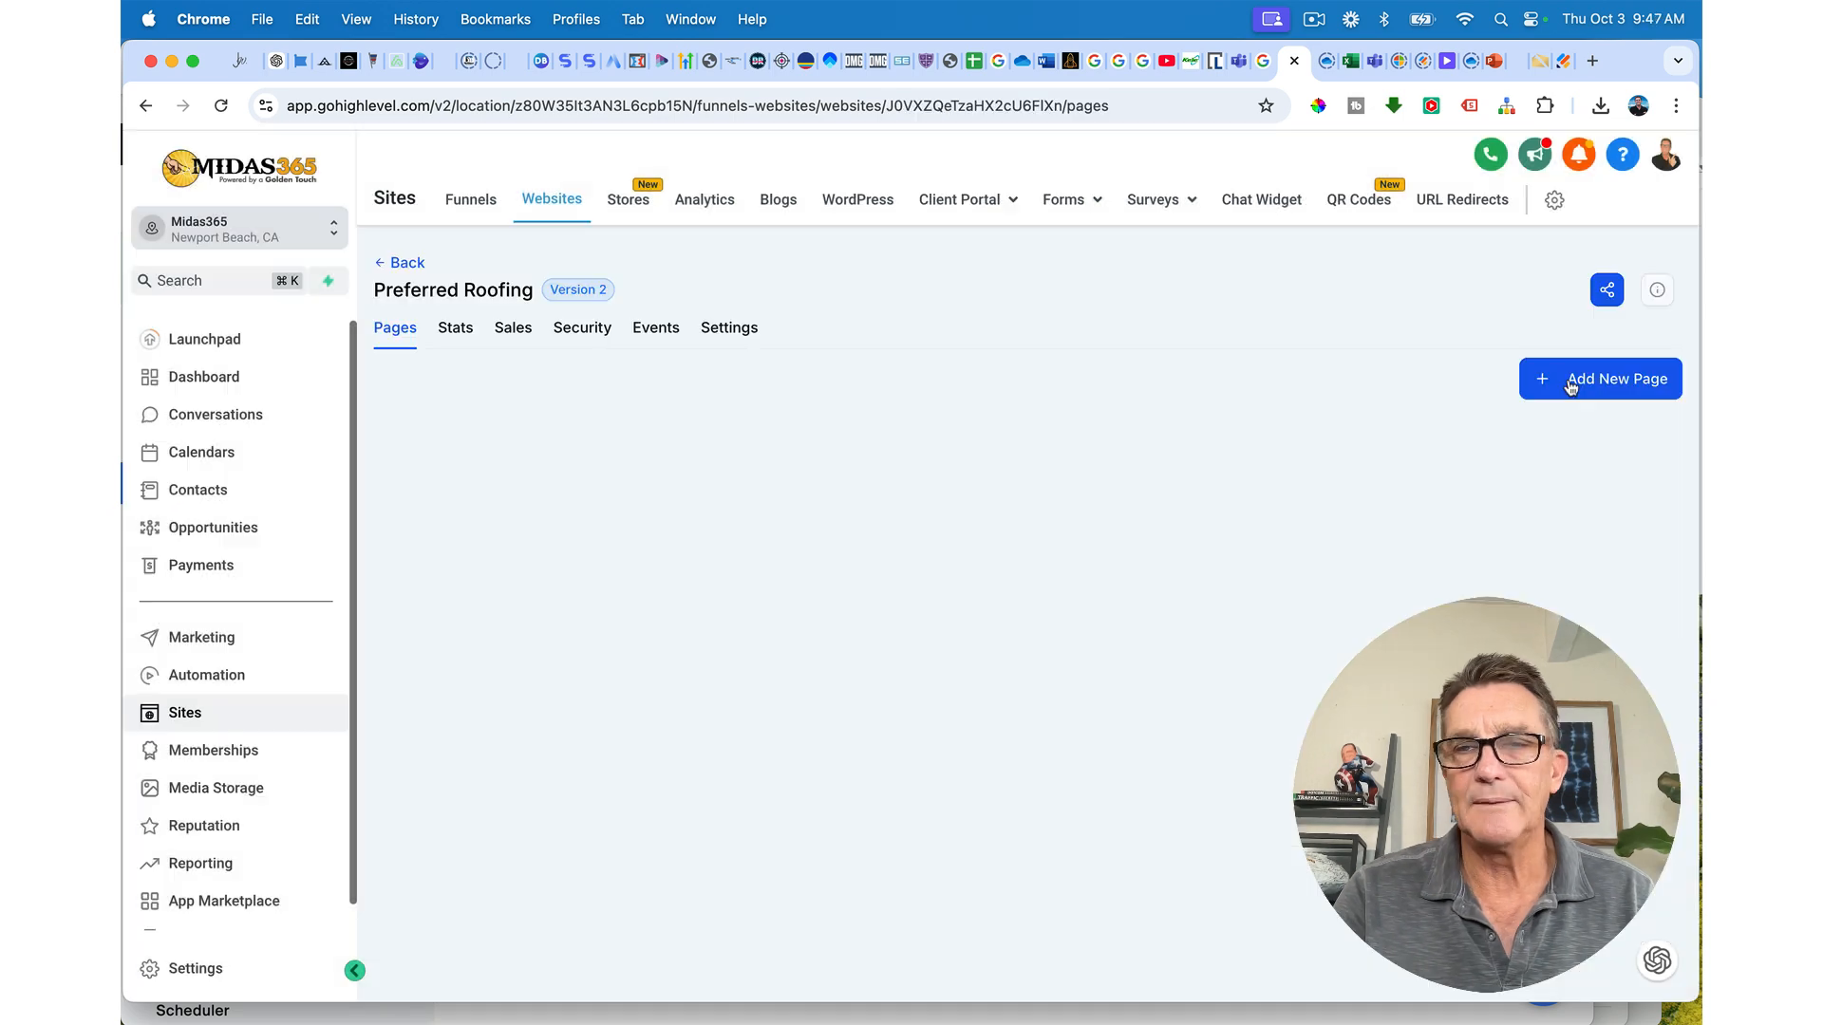
Step: Add a new page named 'Home' to the website
left_click(1586, 393)
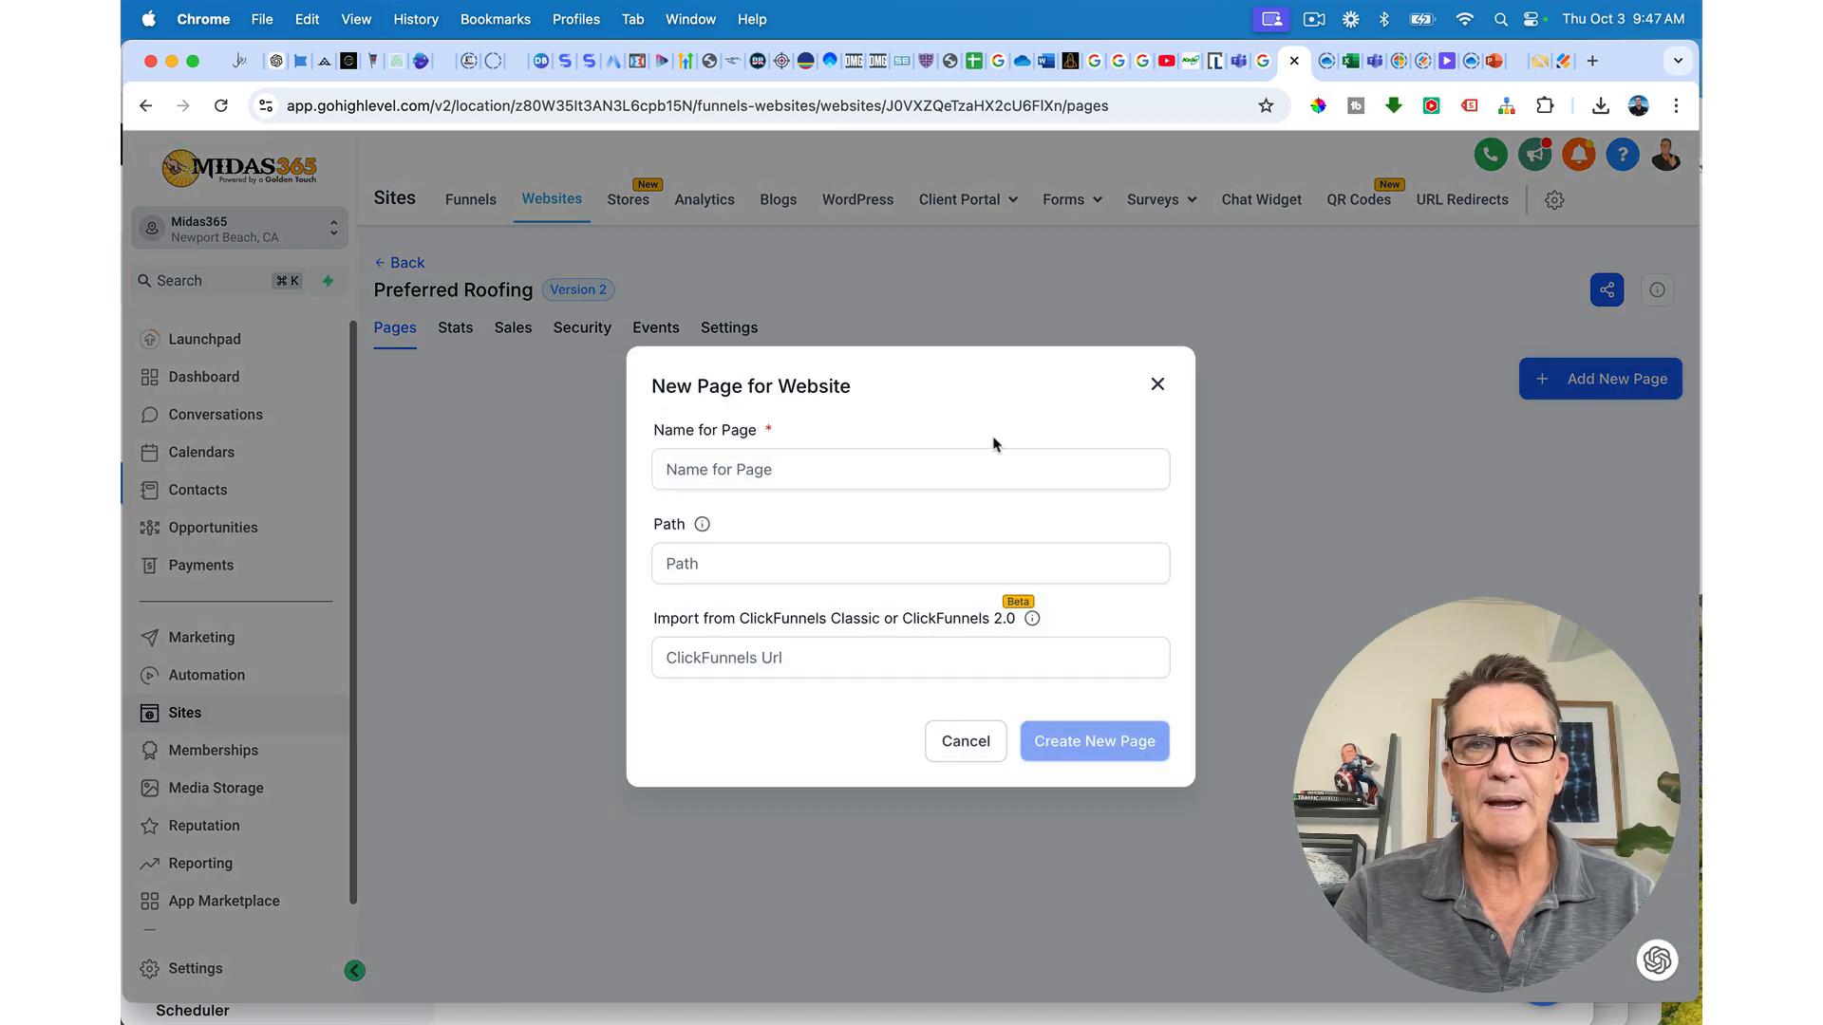
left_click(722, 476)
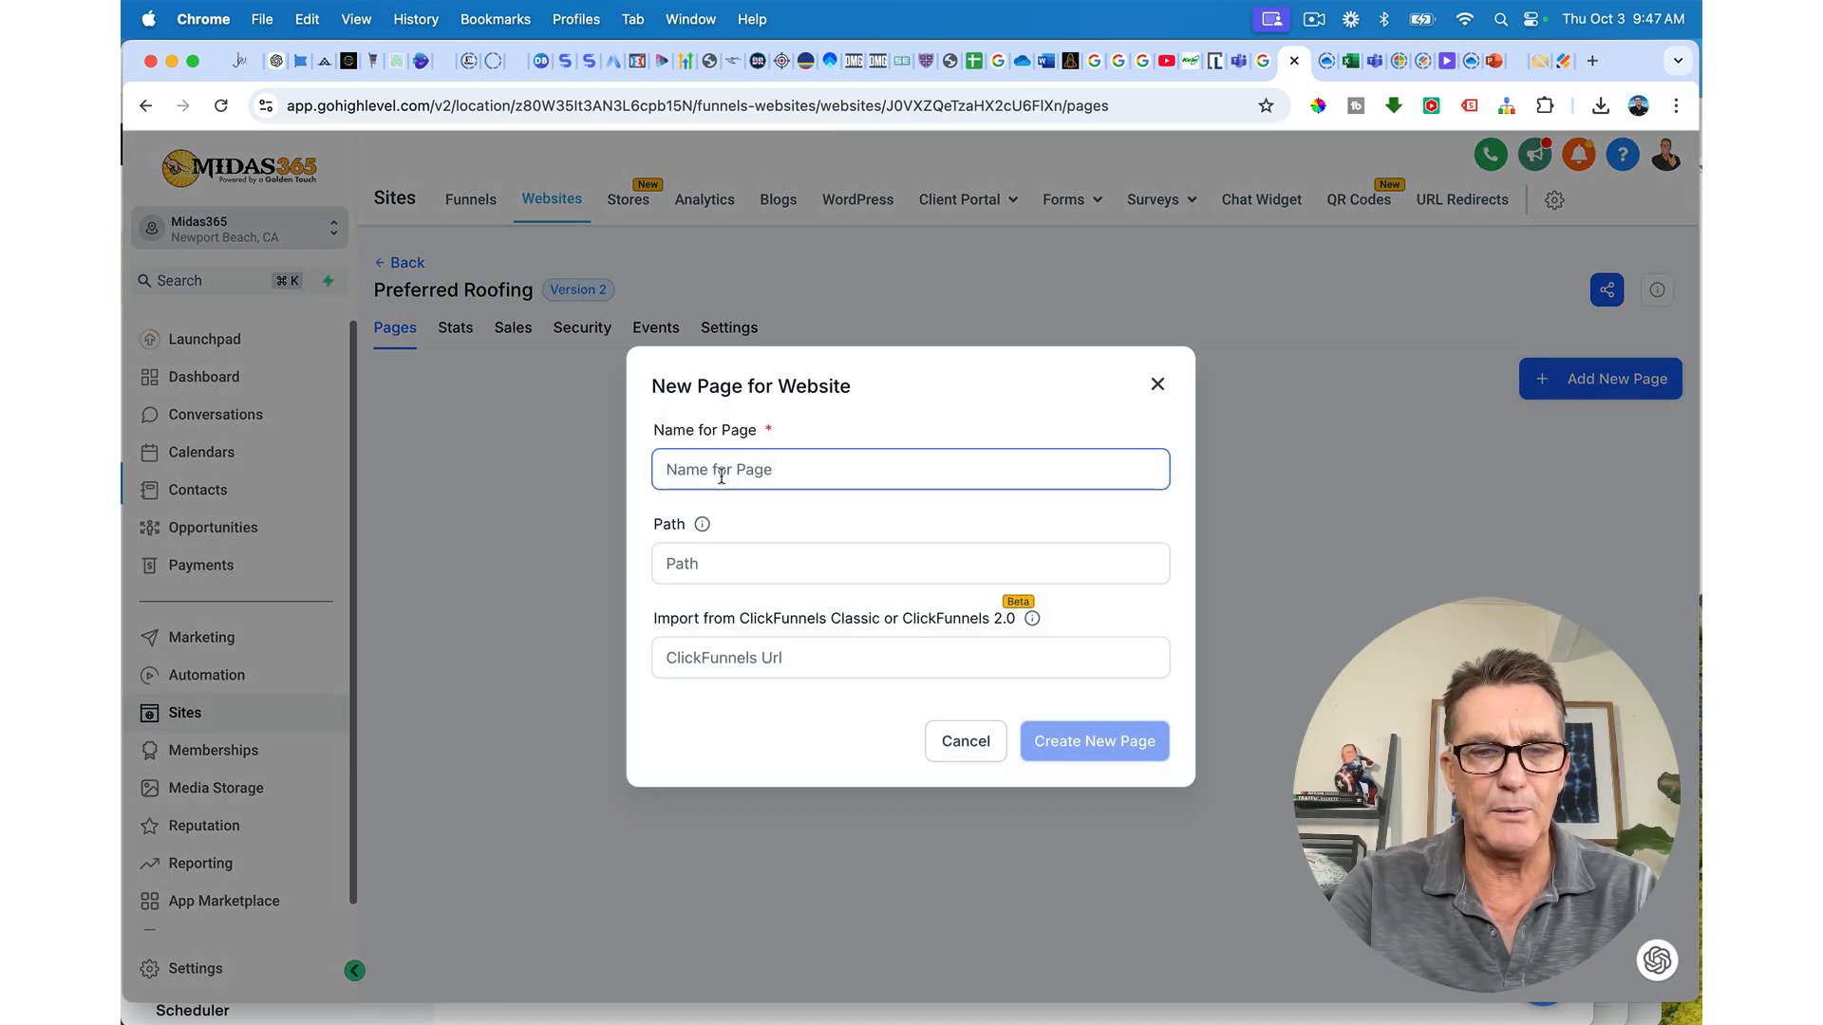
type("Home")
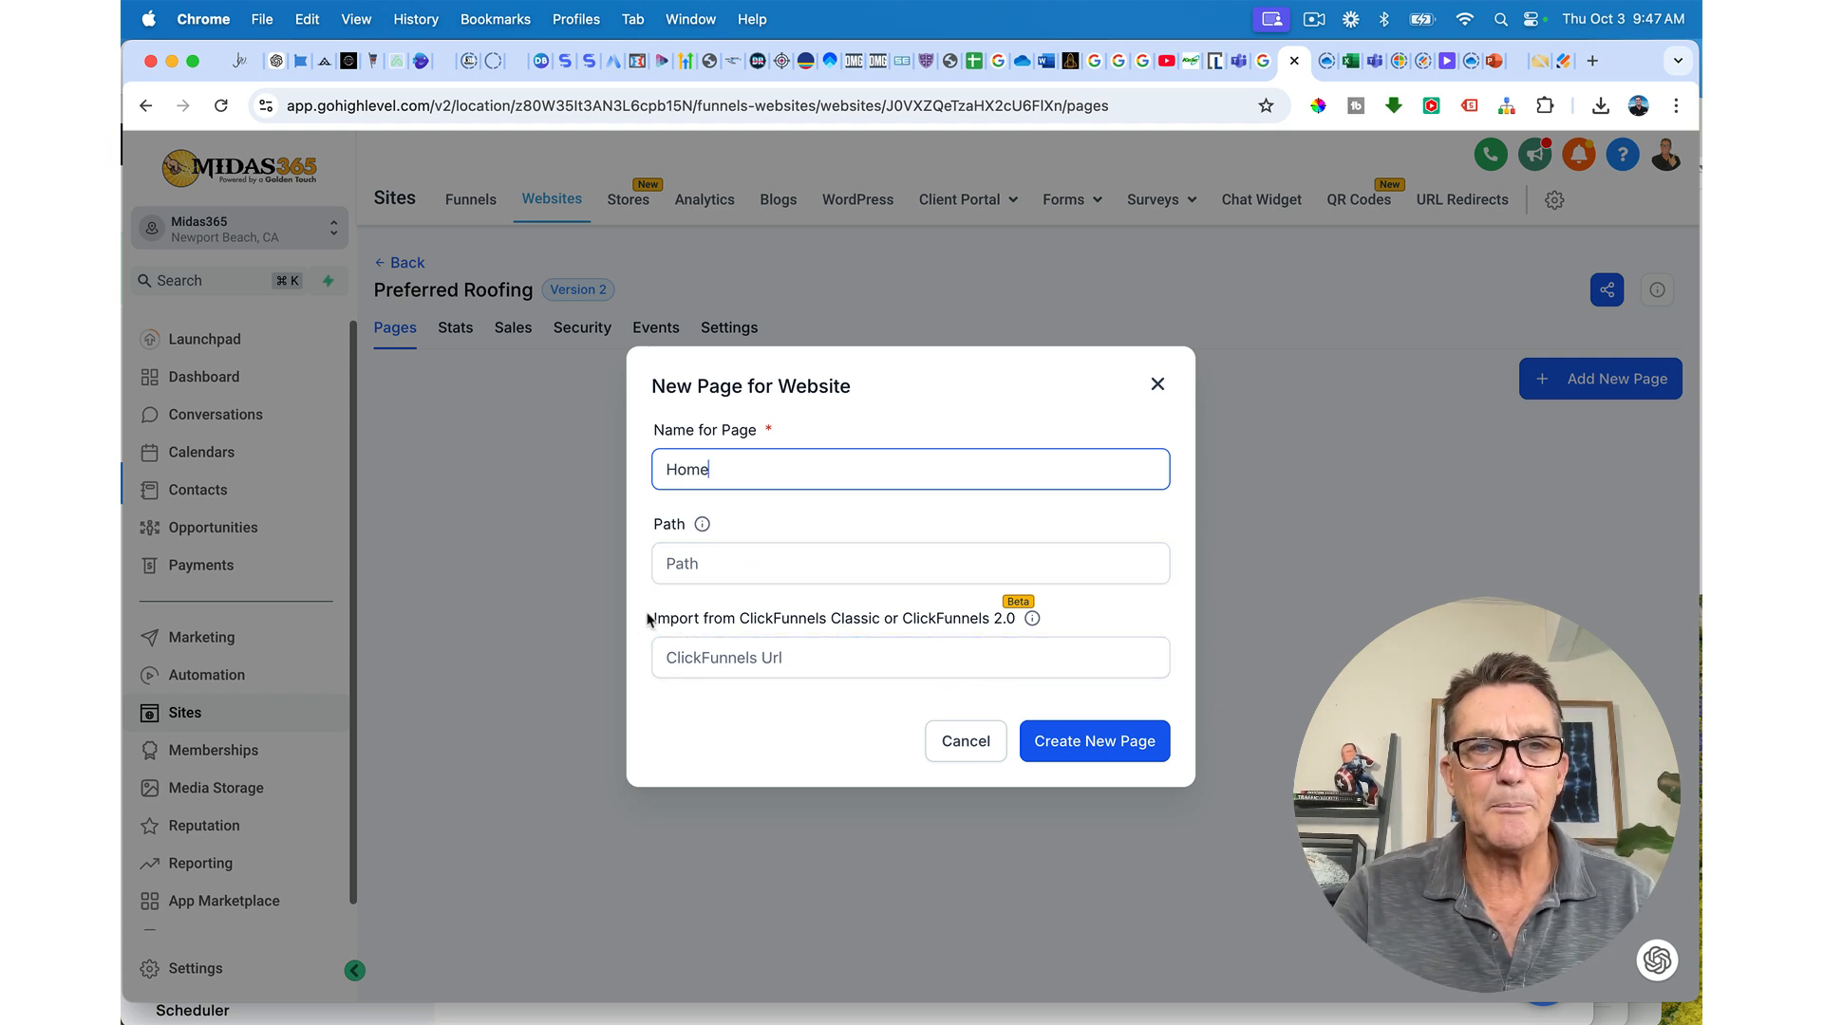
left_click_drag(648, 619, 1019, 629)
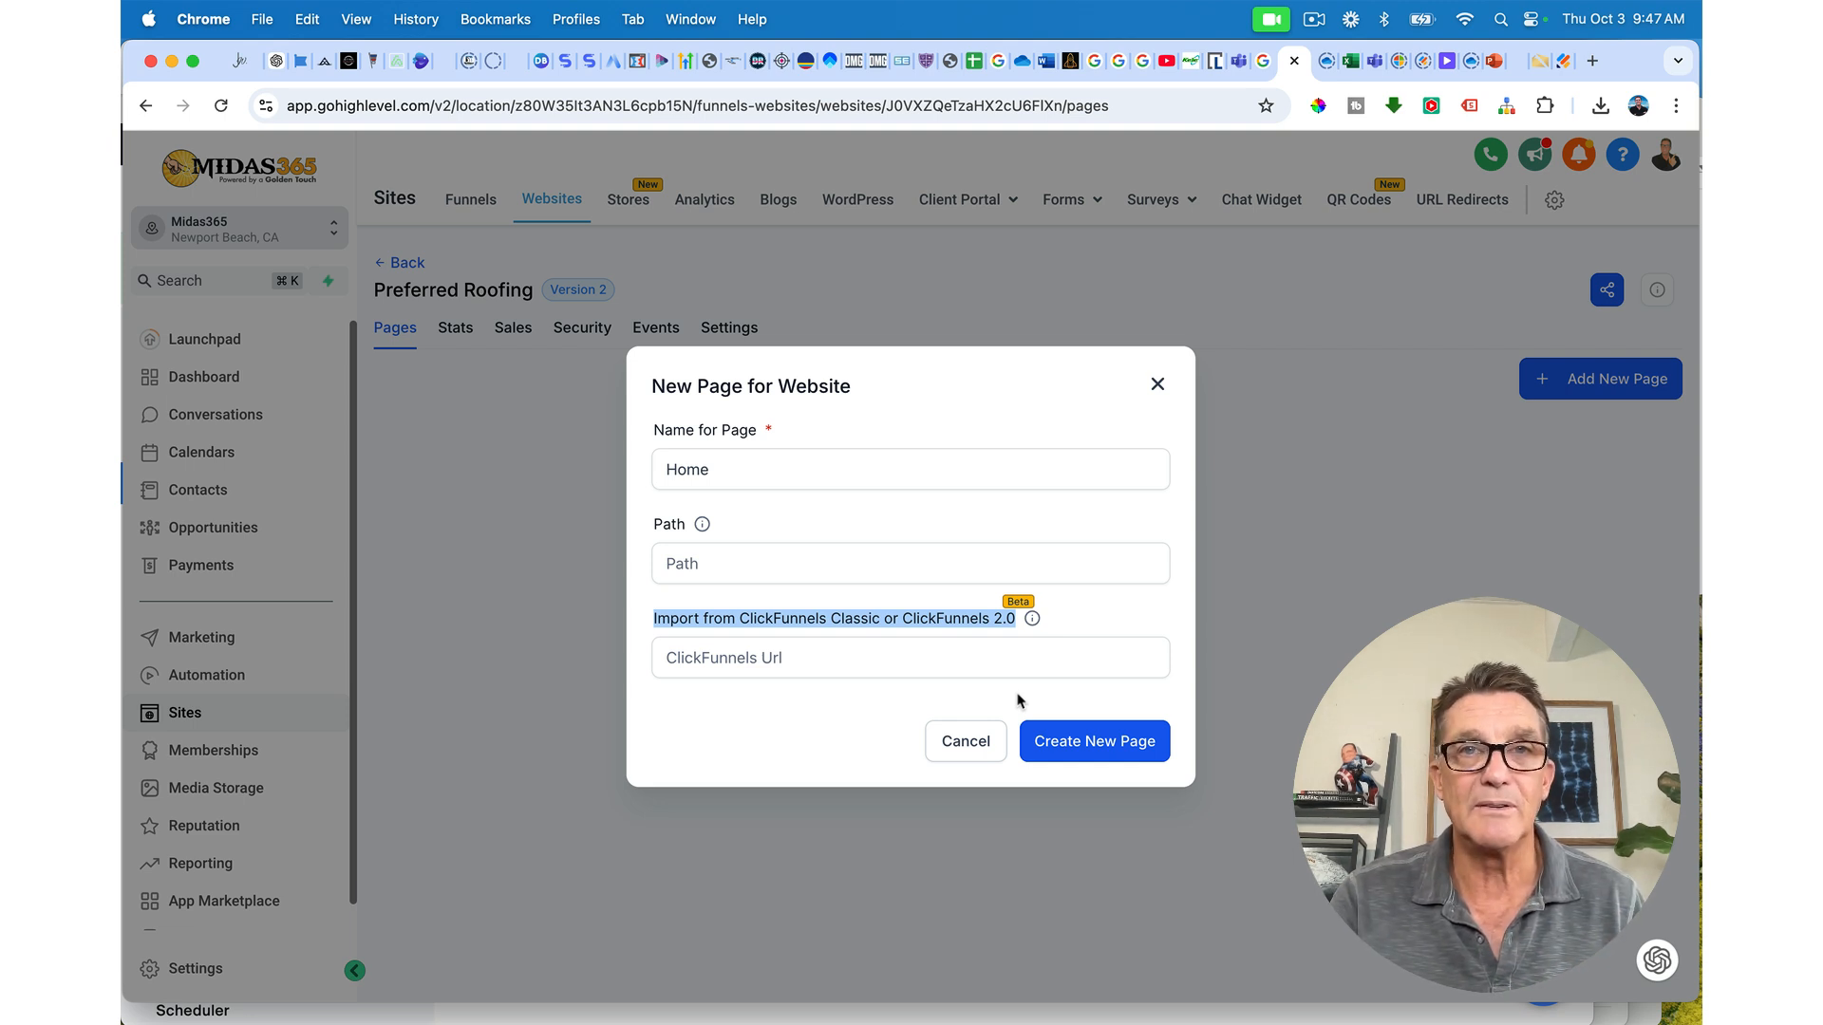
left_click(1071, 751)
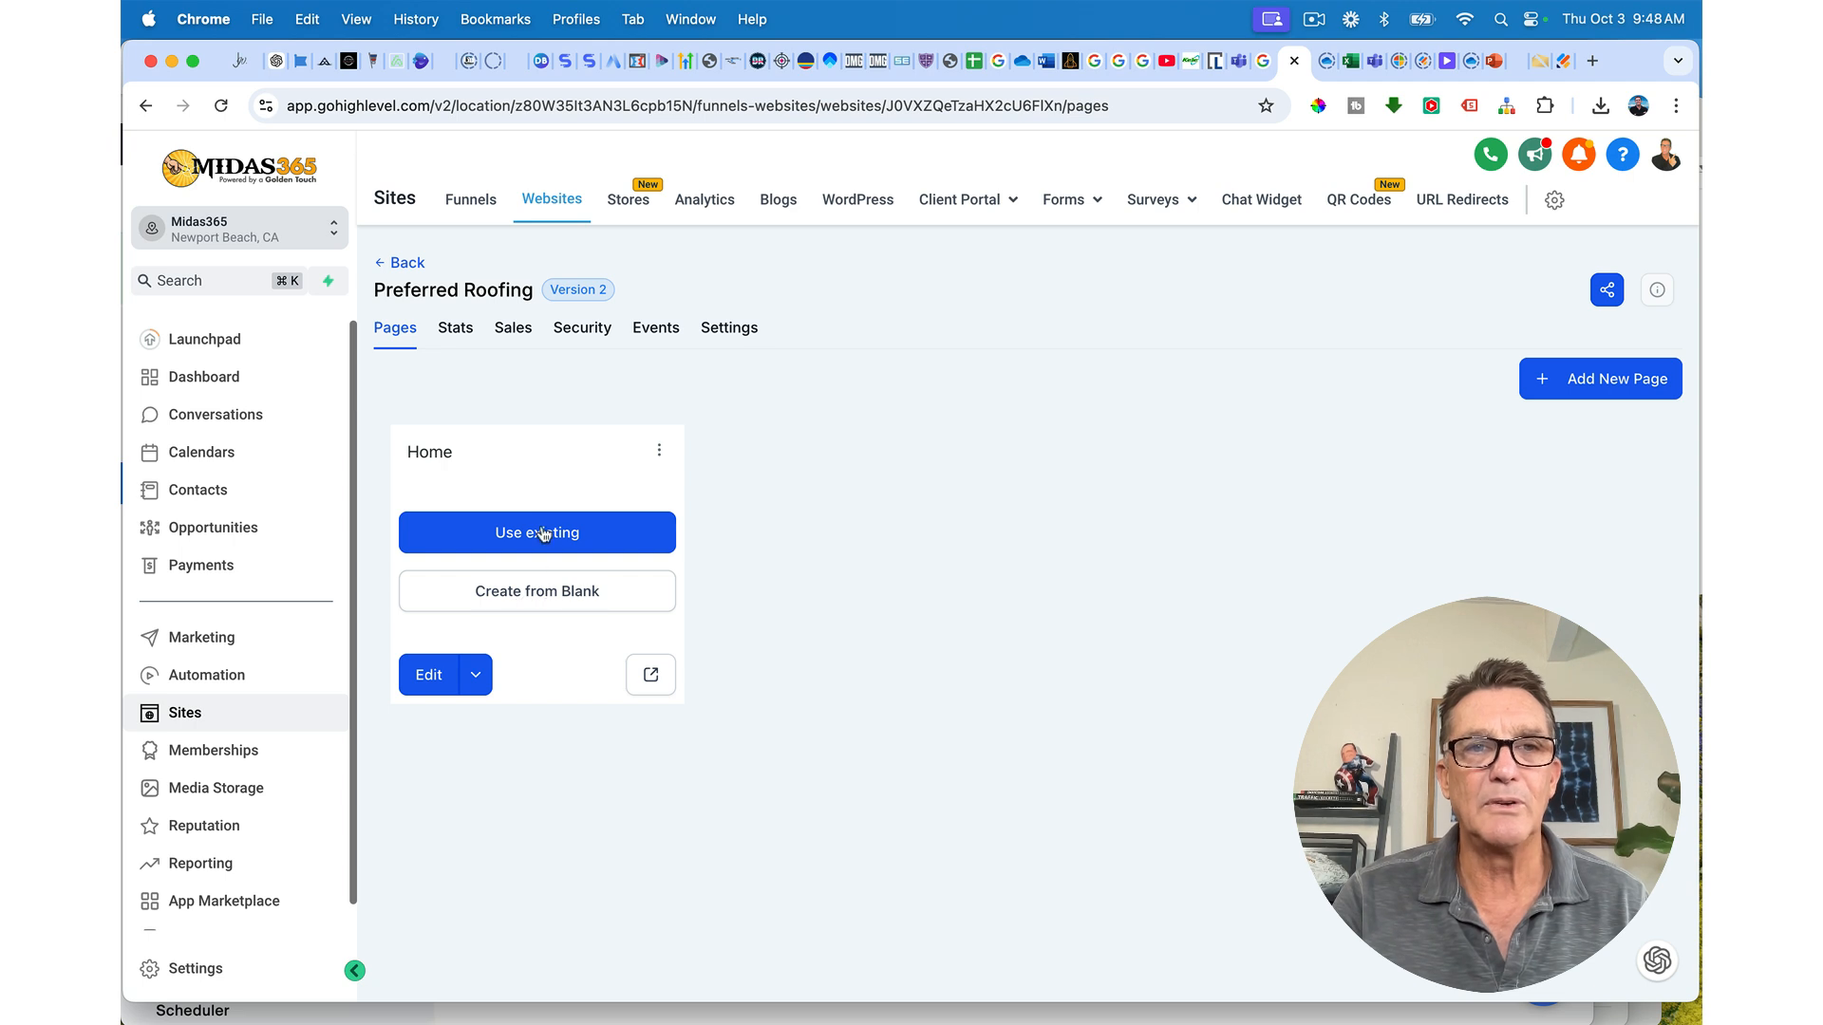
Step: Build Home from blank with a Full Width section holding a 3 Column row
left_click(536, 593)
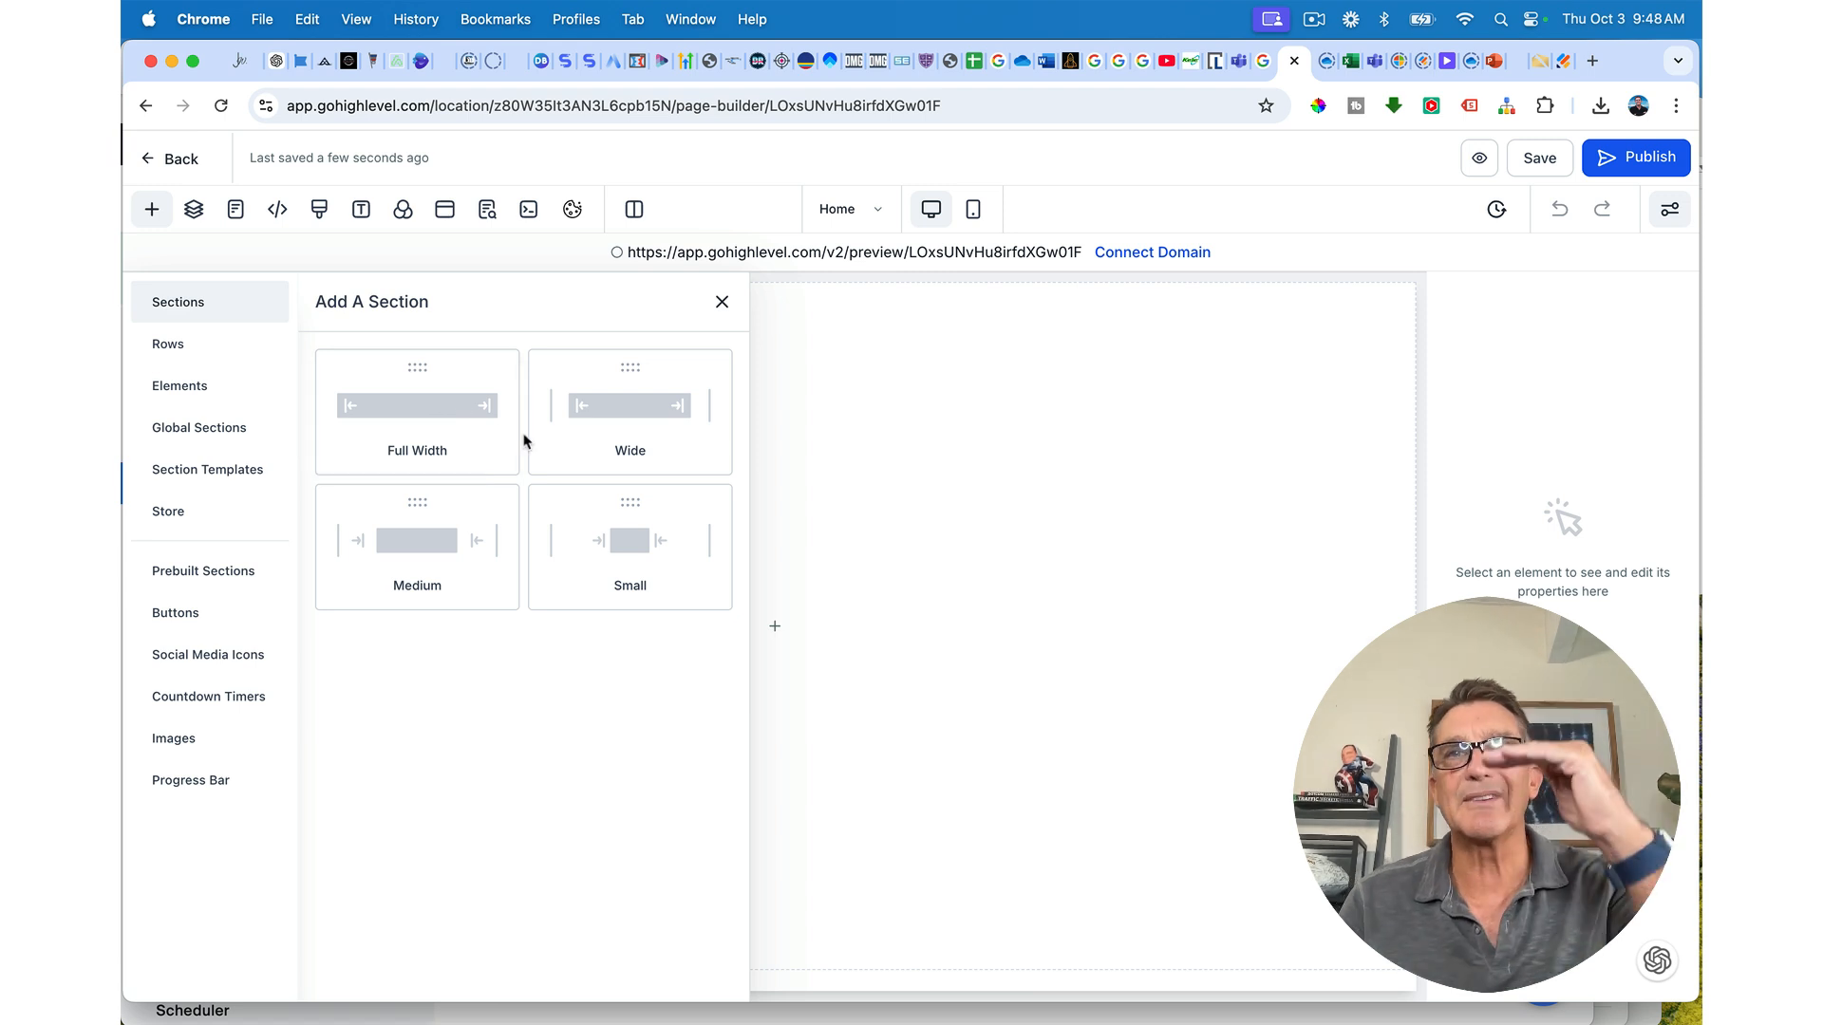
left_click(476, 411)
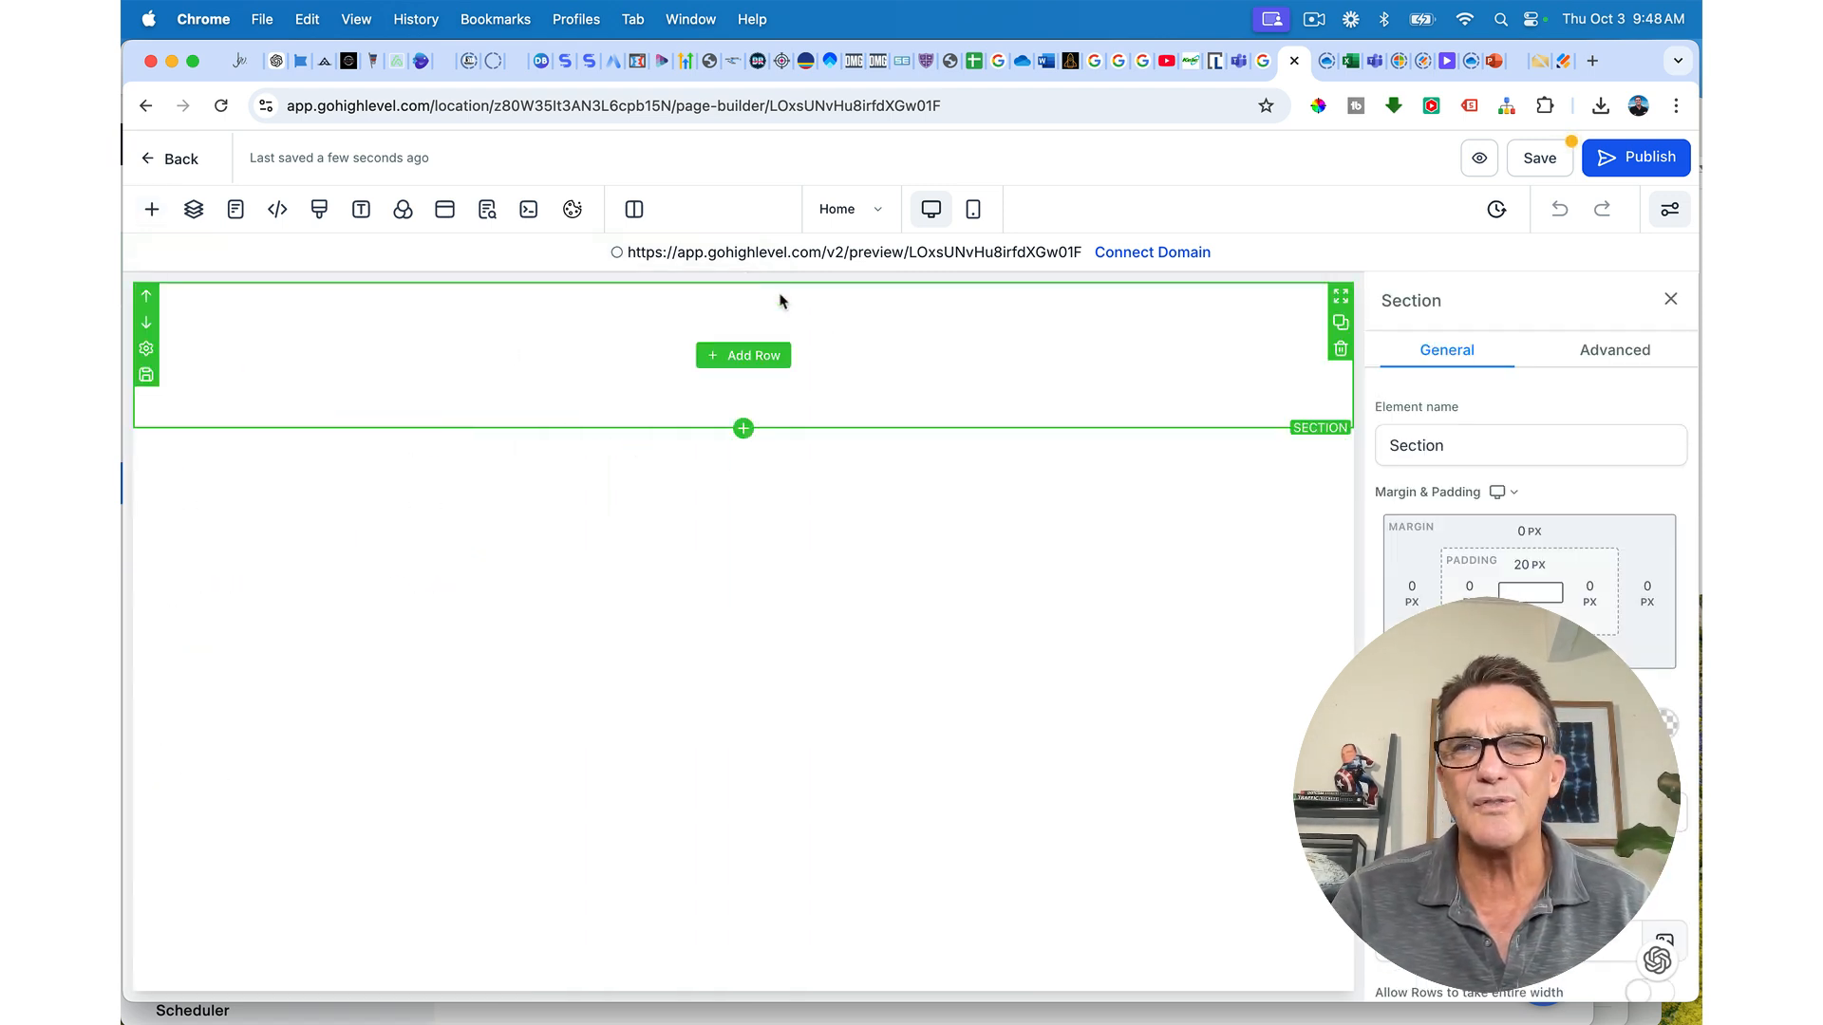
left_click(739, 359)
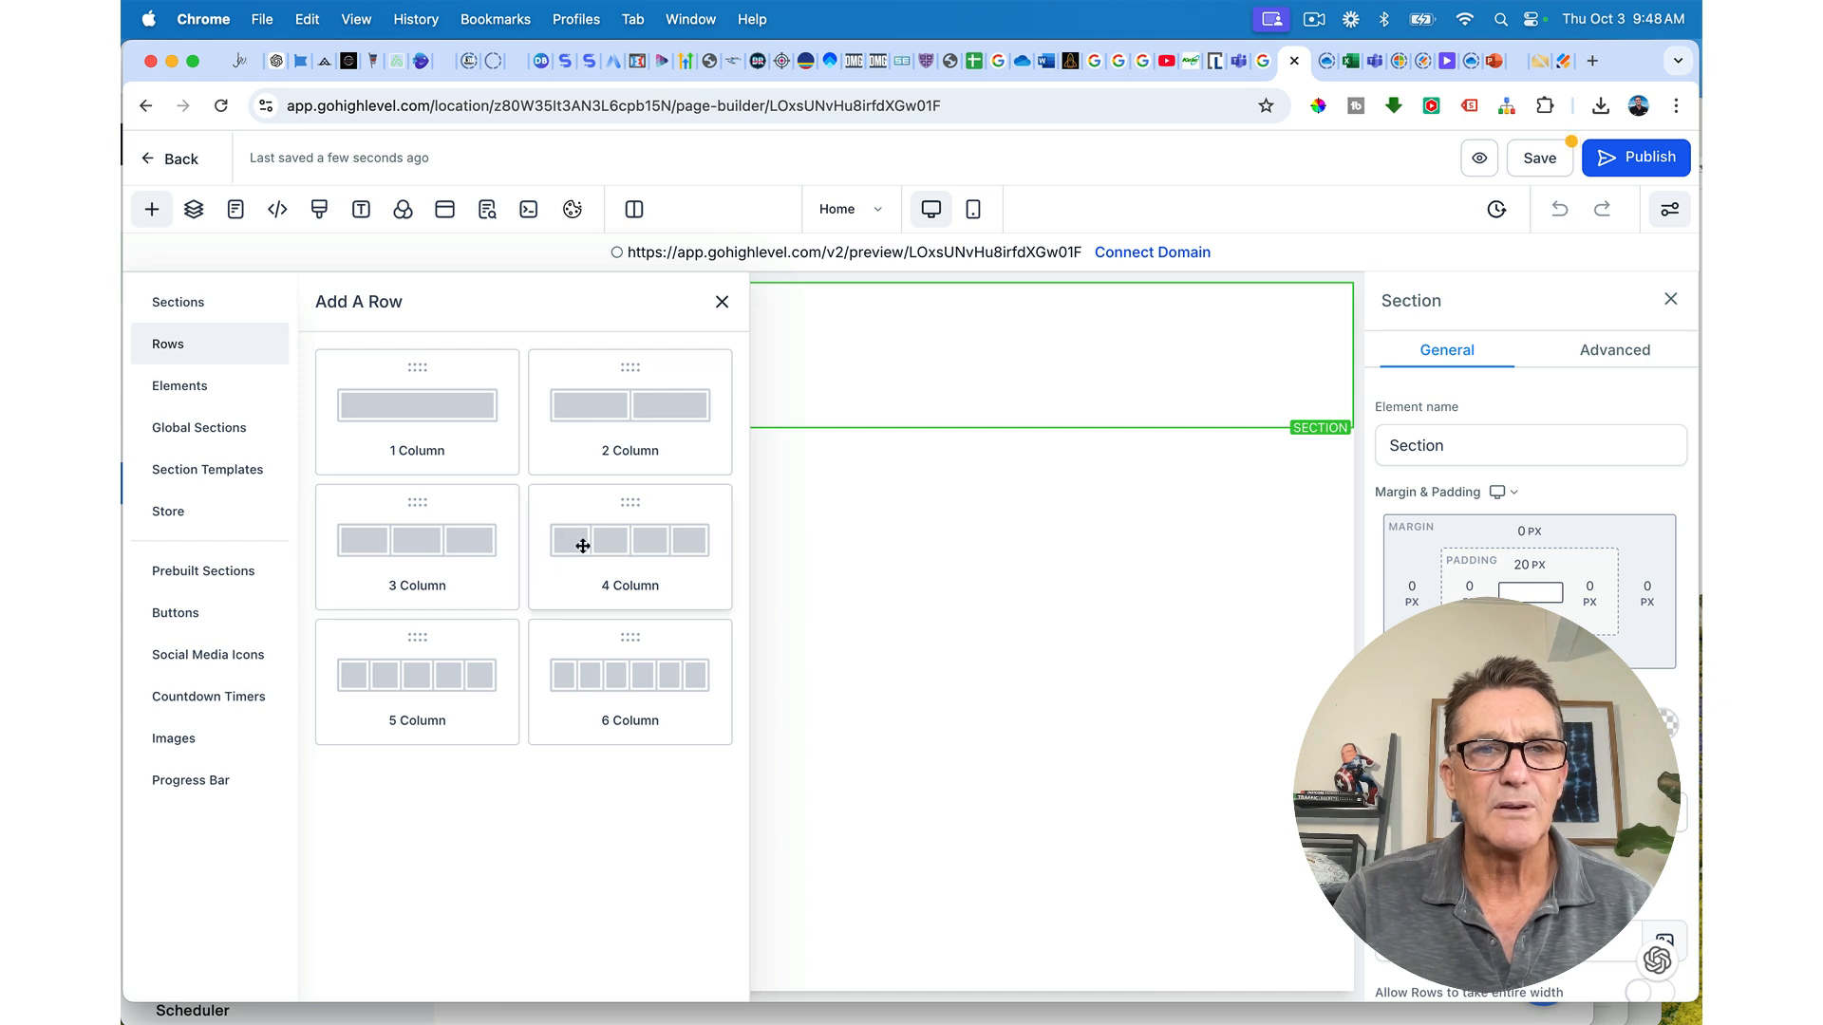
left_click(456, 541)
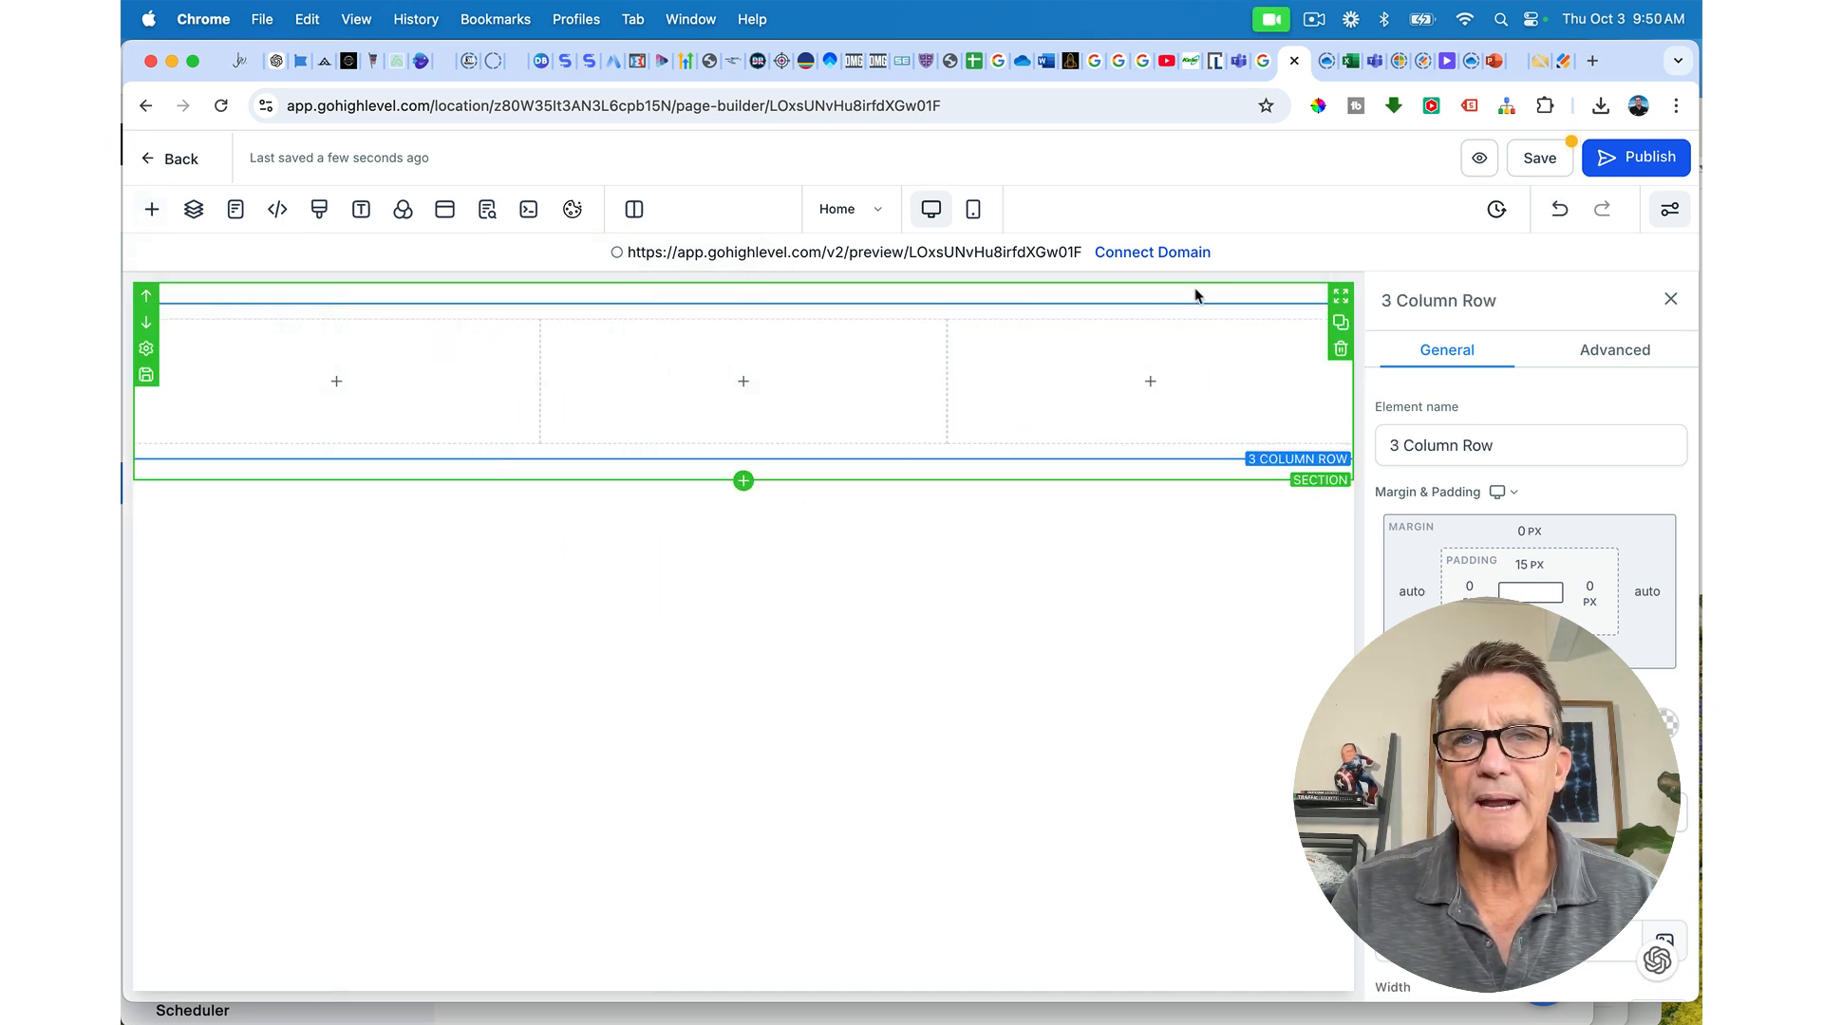
left_click(1201, 294)
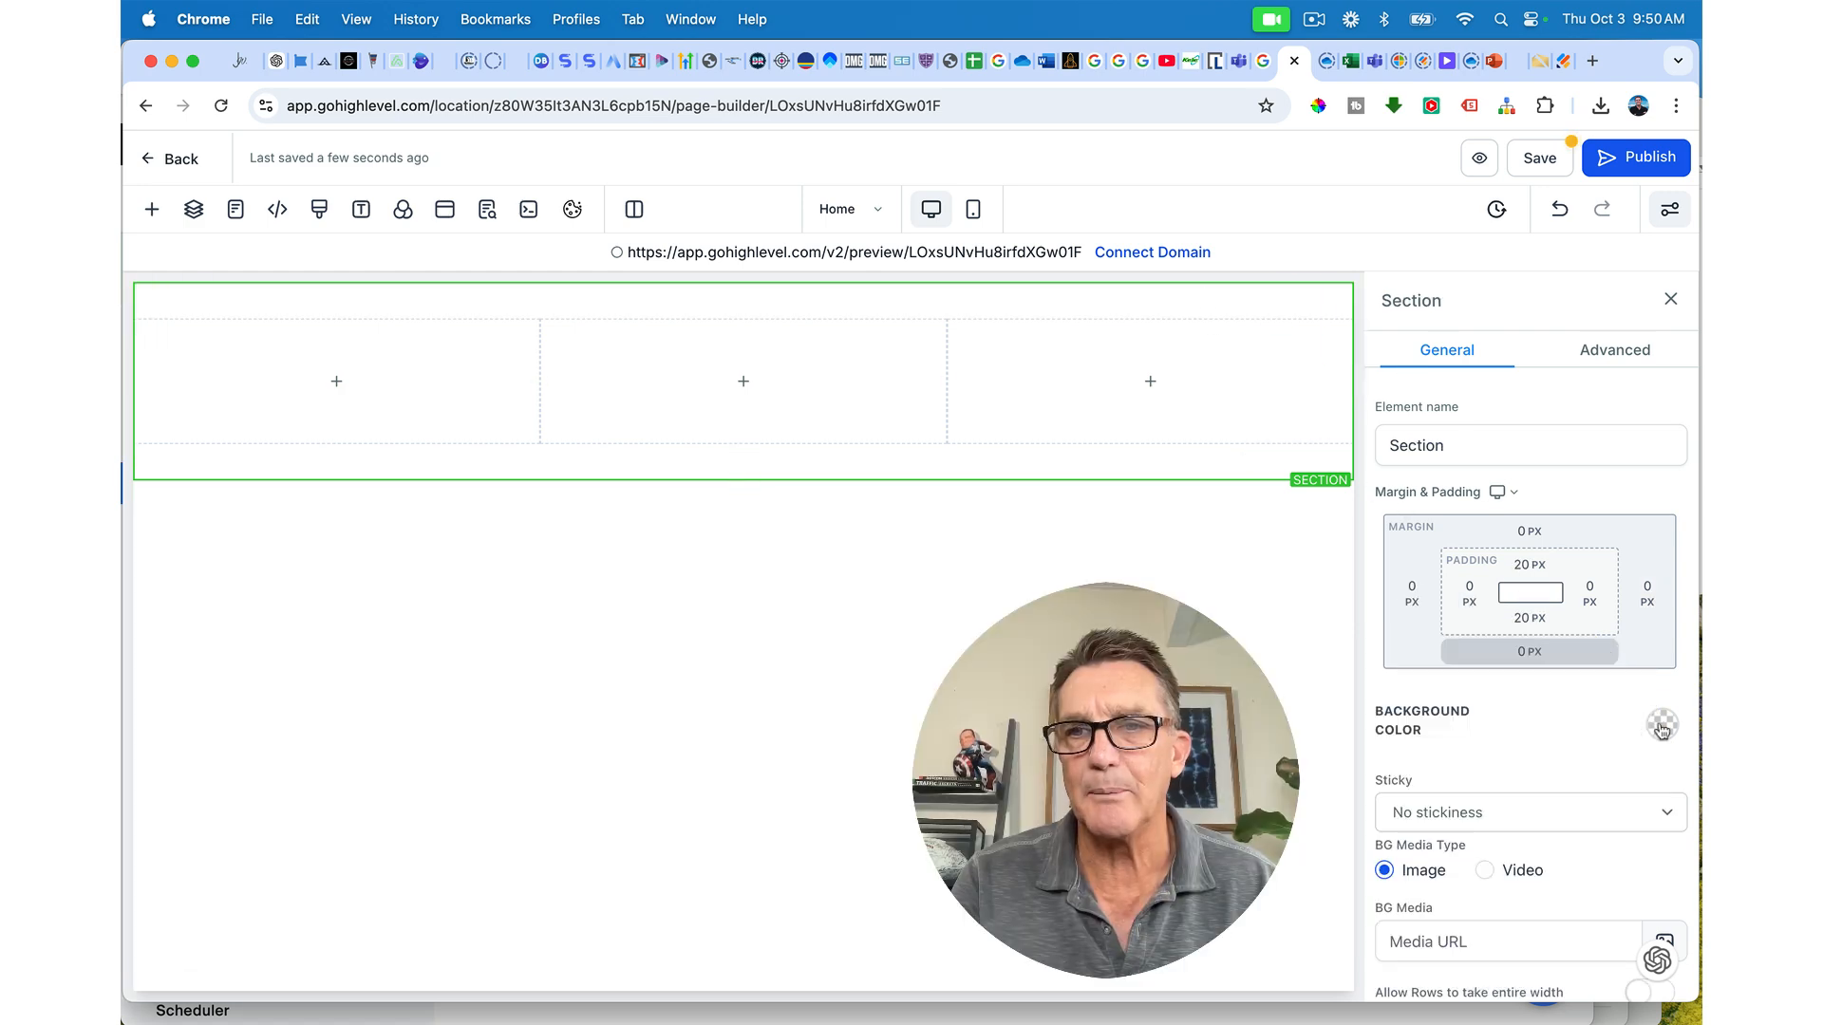
Step: Add a custom #CFAC63 gold swatch and apply it as the section background
left_click(1662, 728)
scroll(1534, 748, "down", 5)
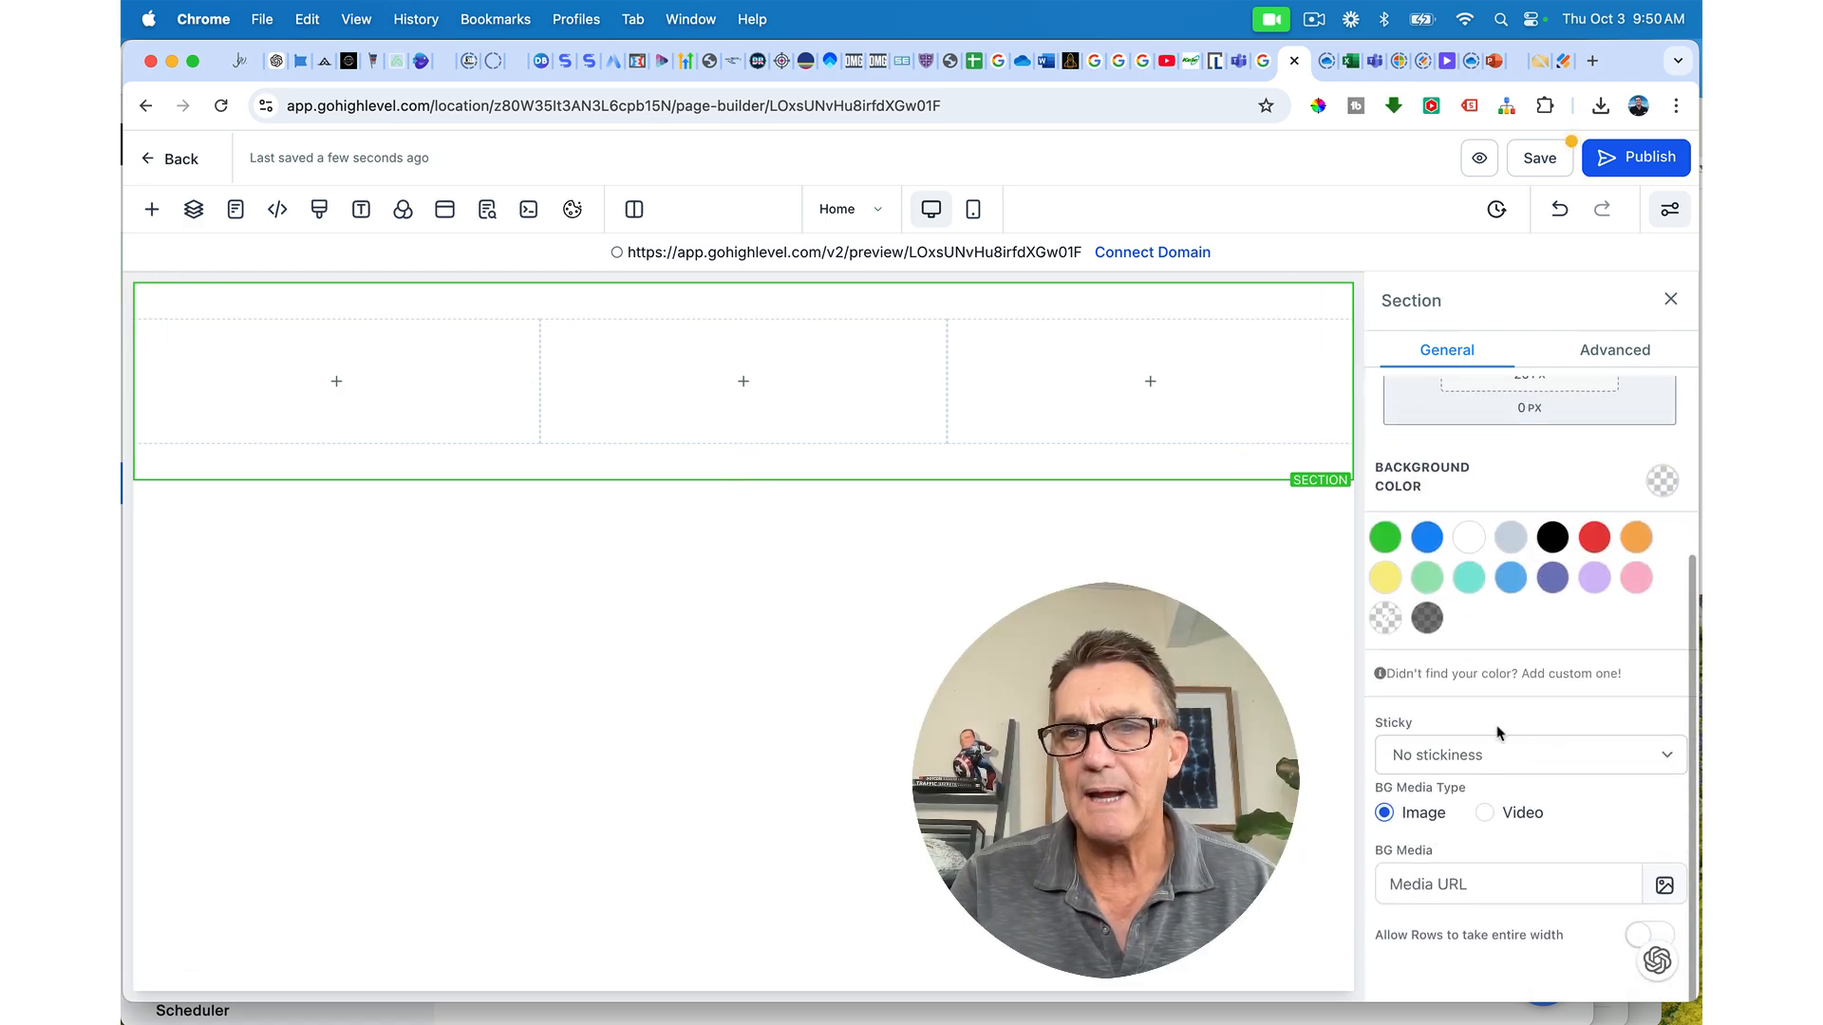
left_click(1558, 676)
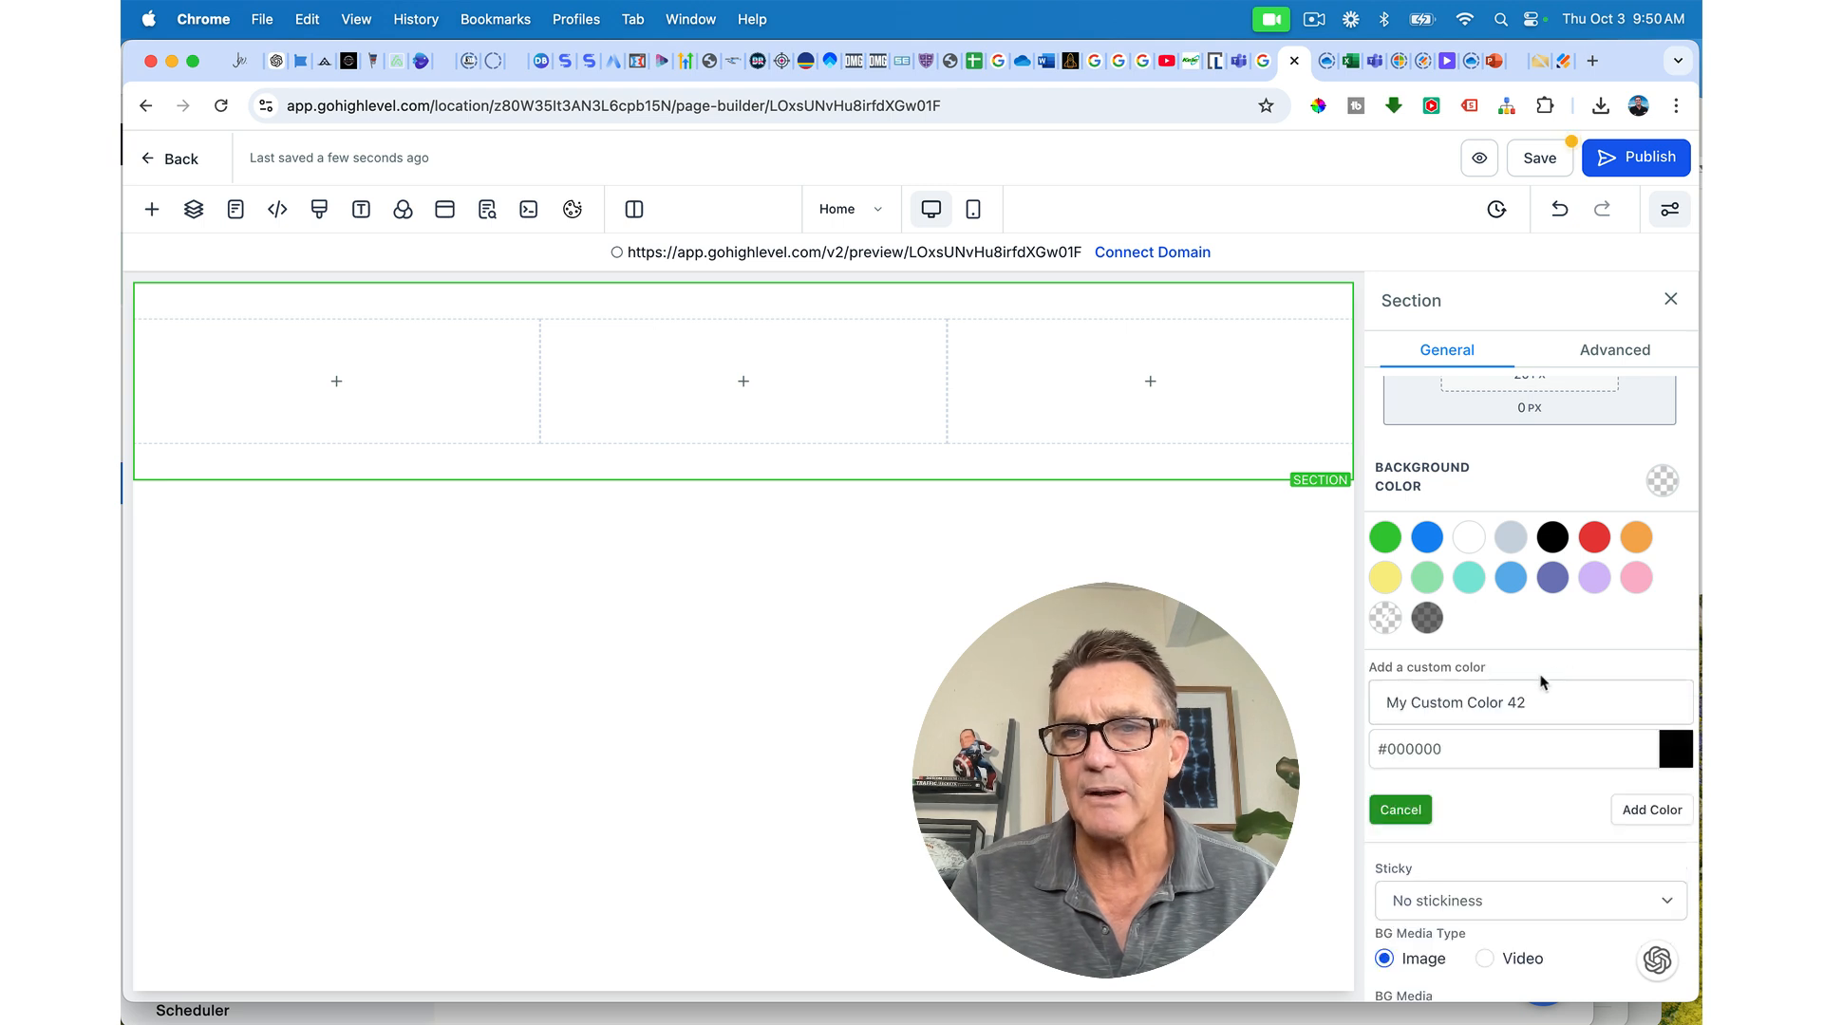
left_click_drag(1387, 750, 1505, 740)
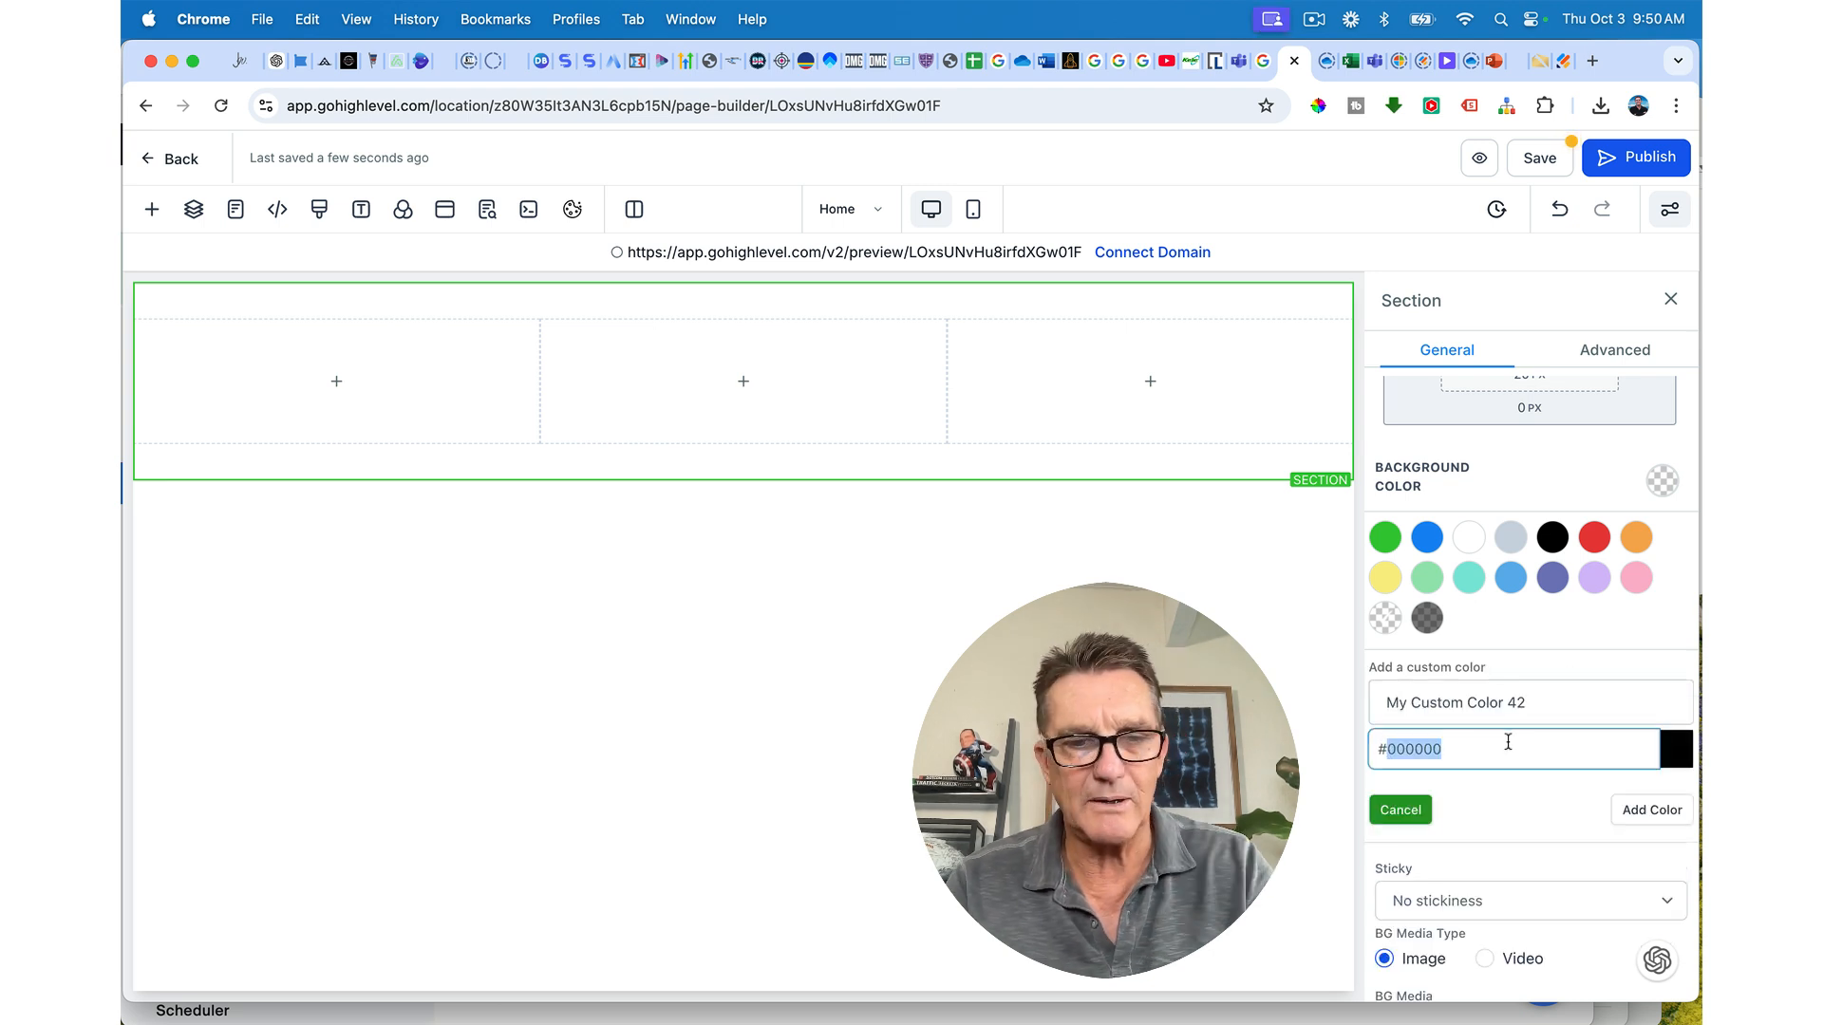
key("super+v")
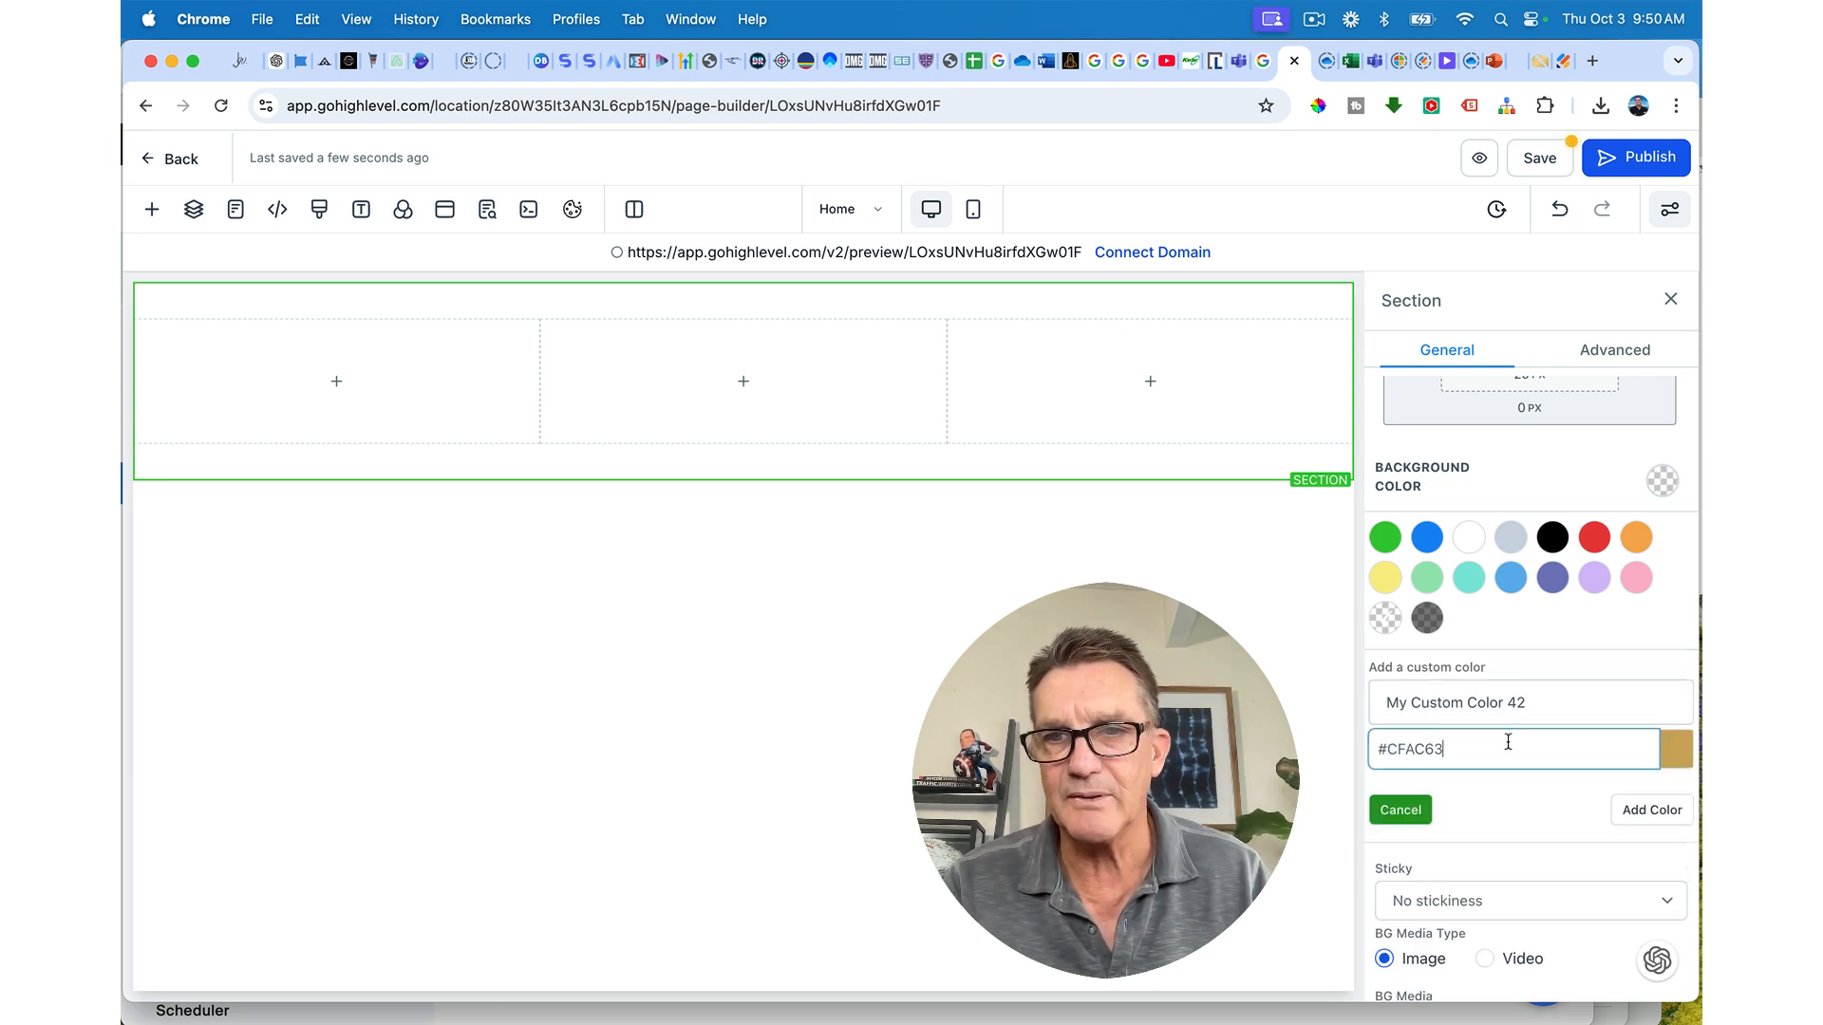
left_click(1652, 810)
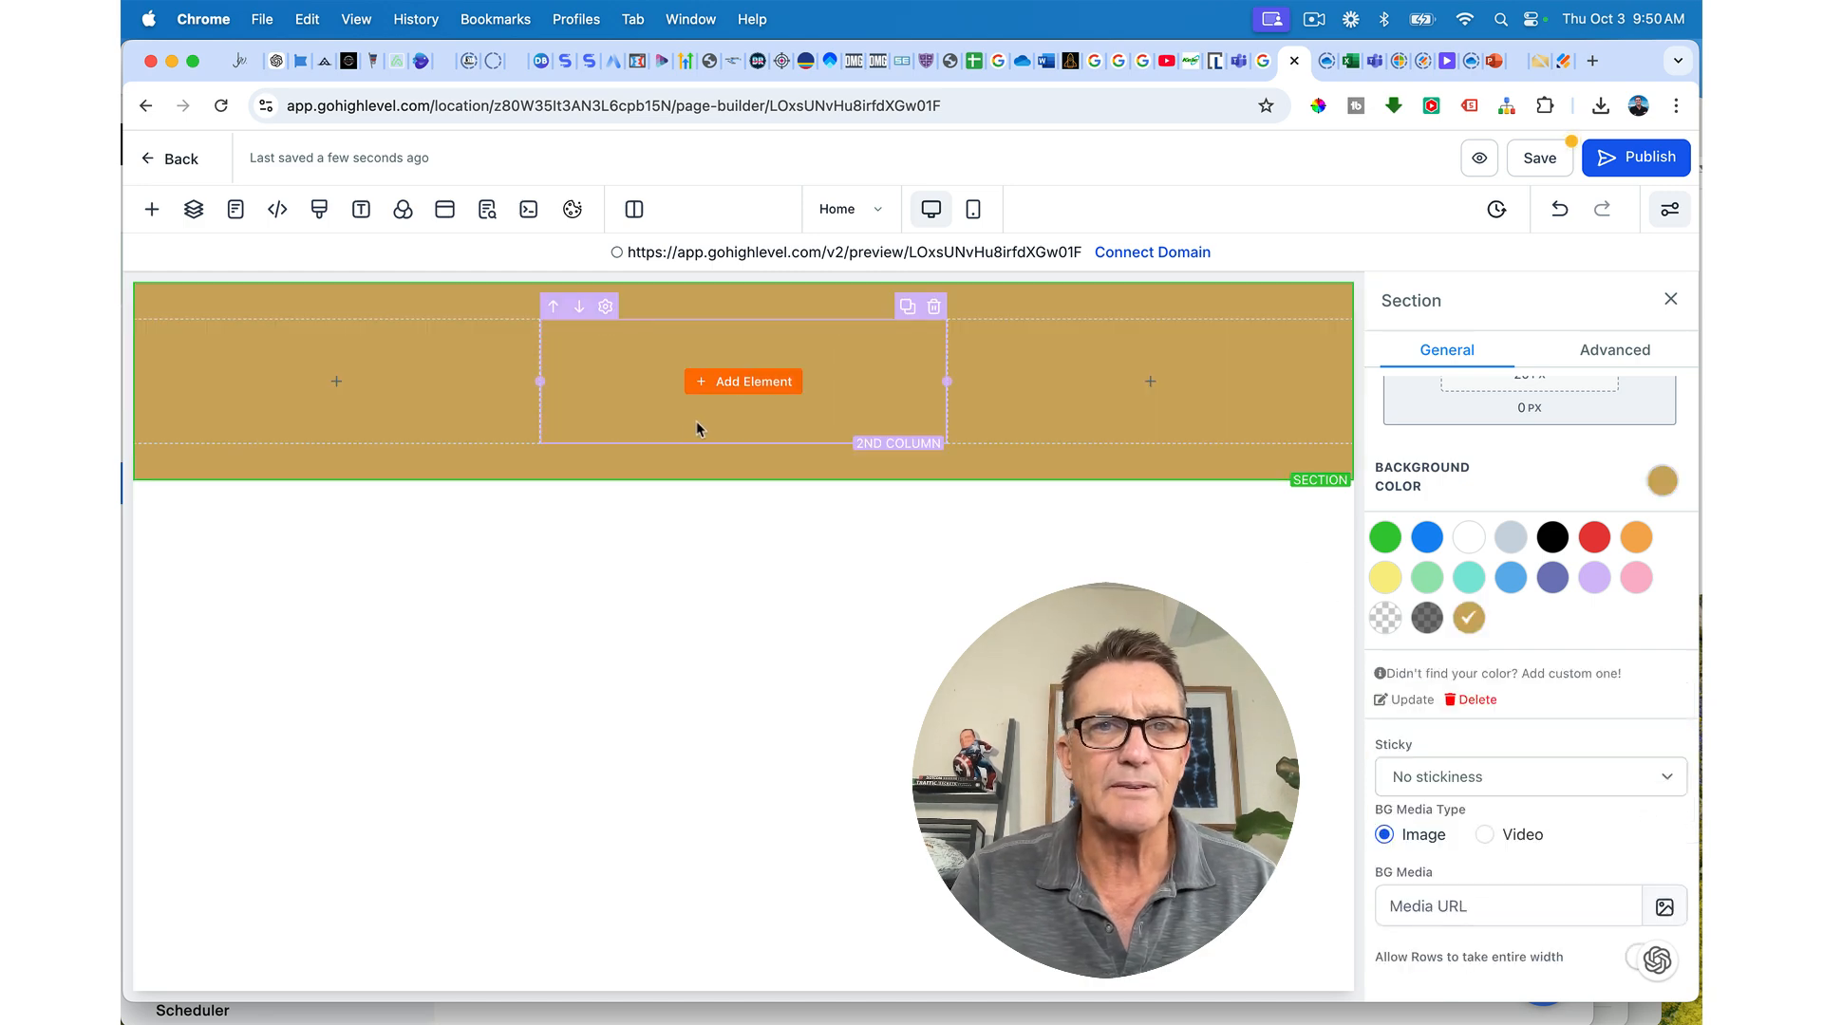
Step: Place a Sub-Headline in the first column and change its text to 'Newport Beach, California'
left_click(509, 408)
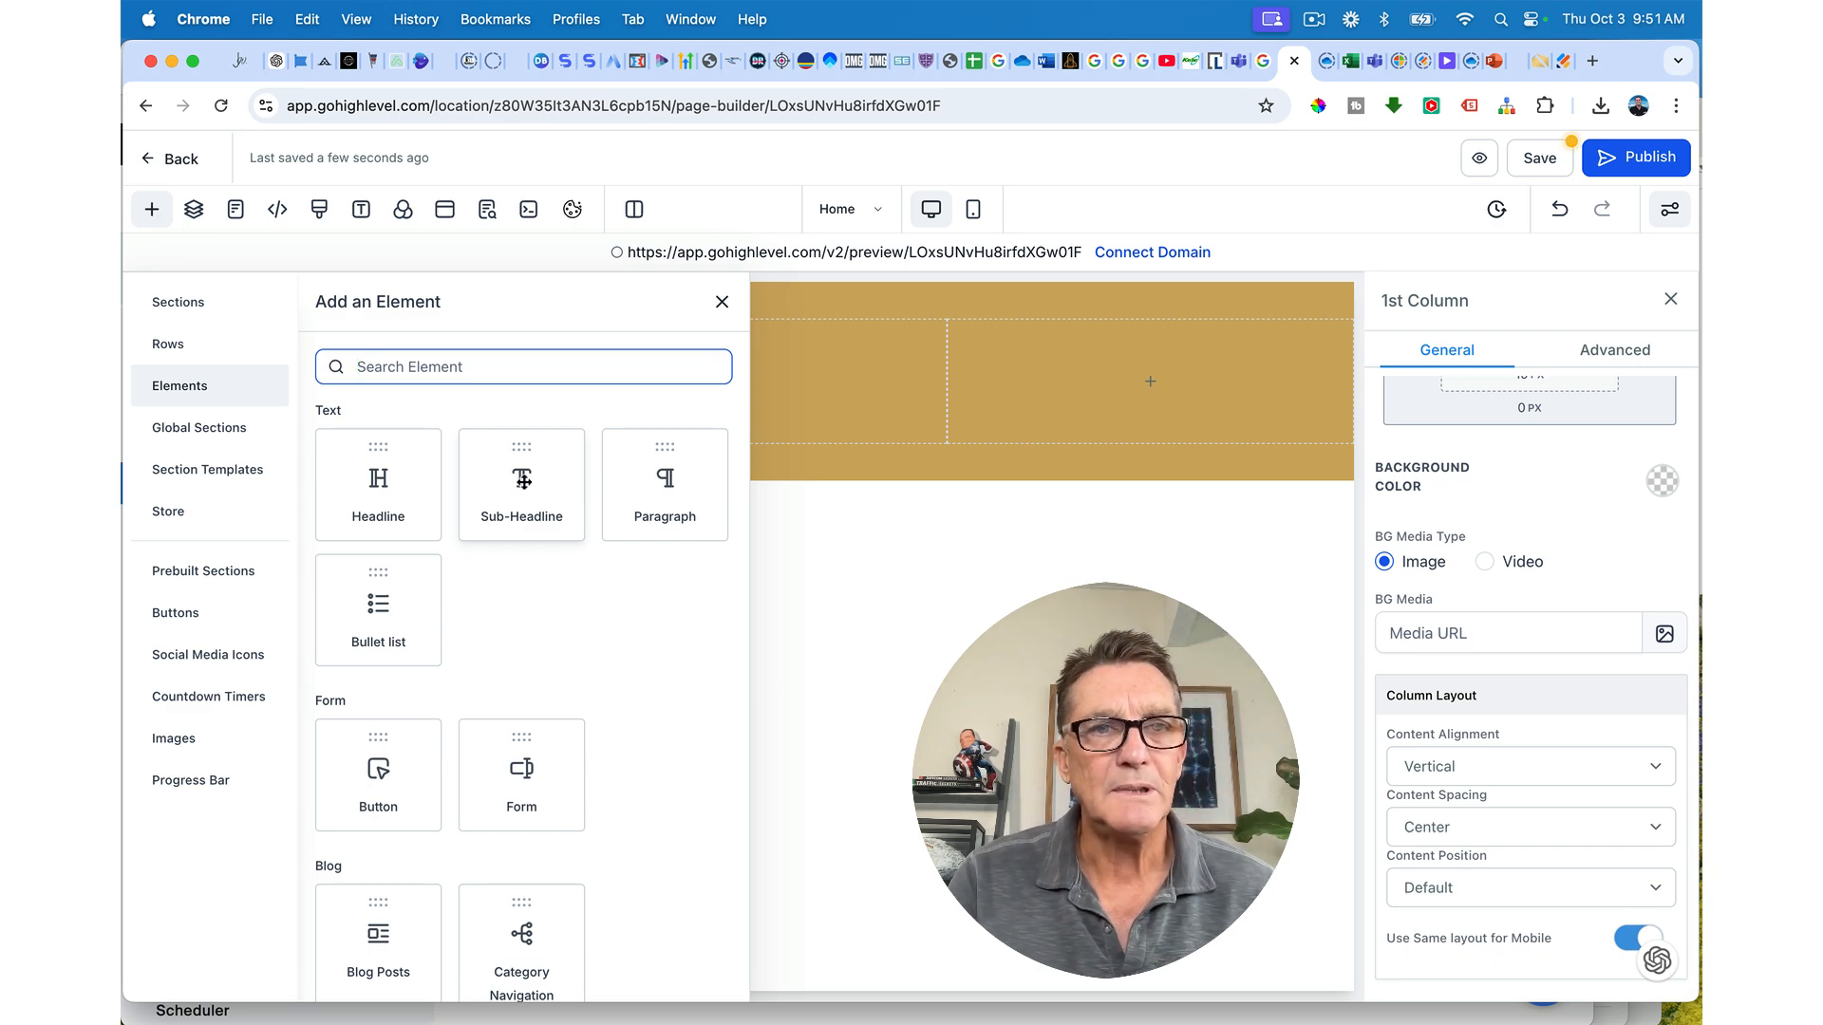
left_click_drag(521, 480, 602, 406)
double_click(408, 377)
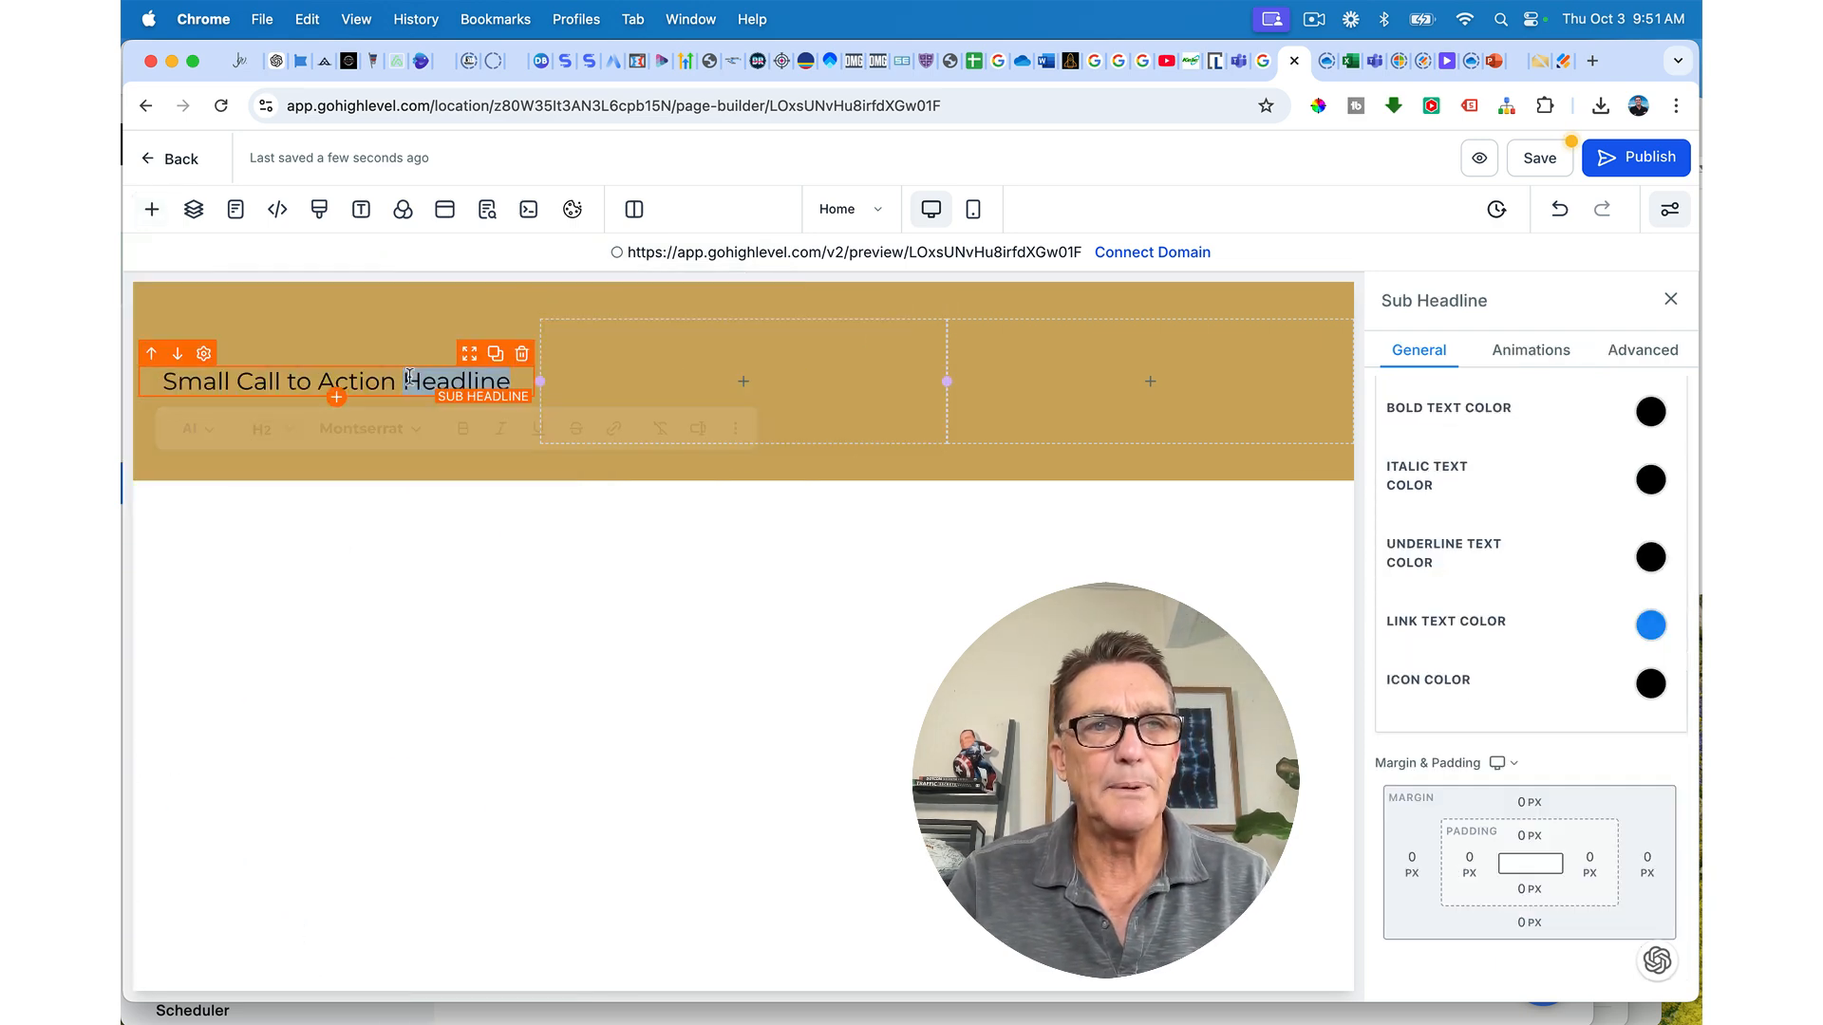
triple_click(408, 378)
type("Newpor")
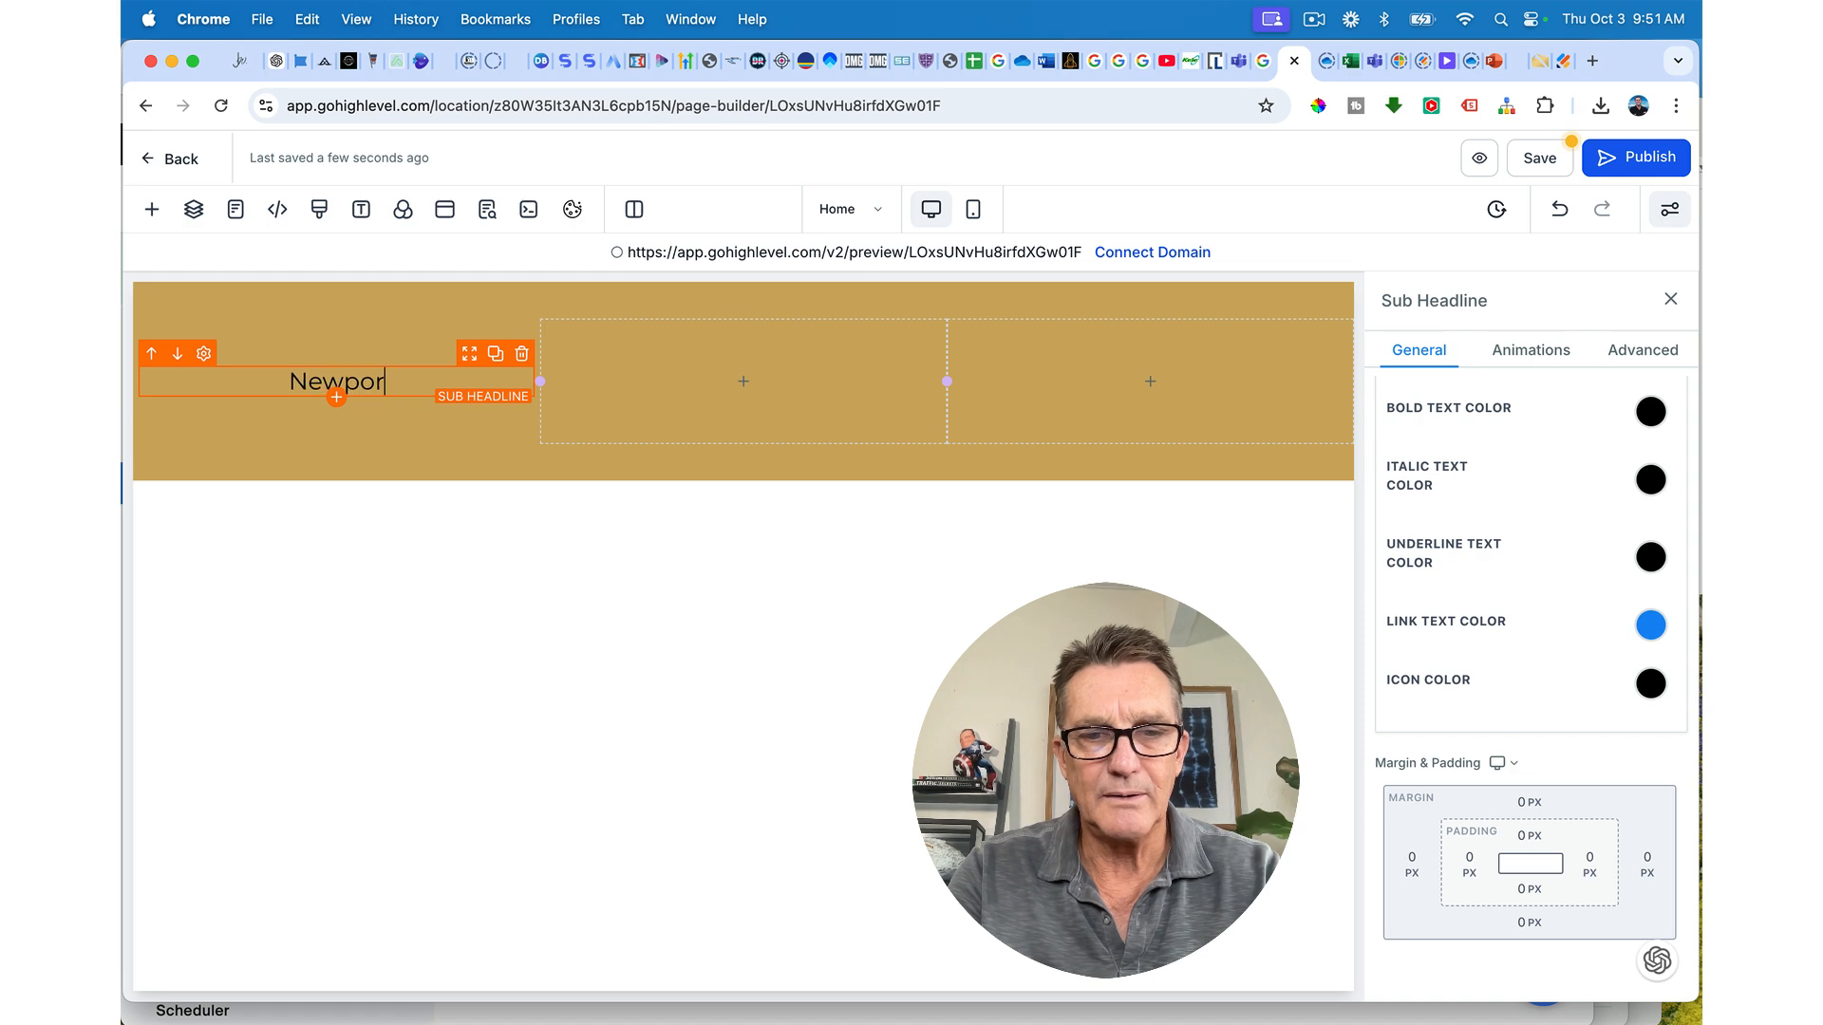
type("t beach, ")
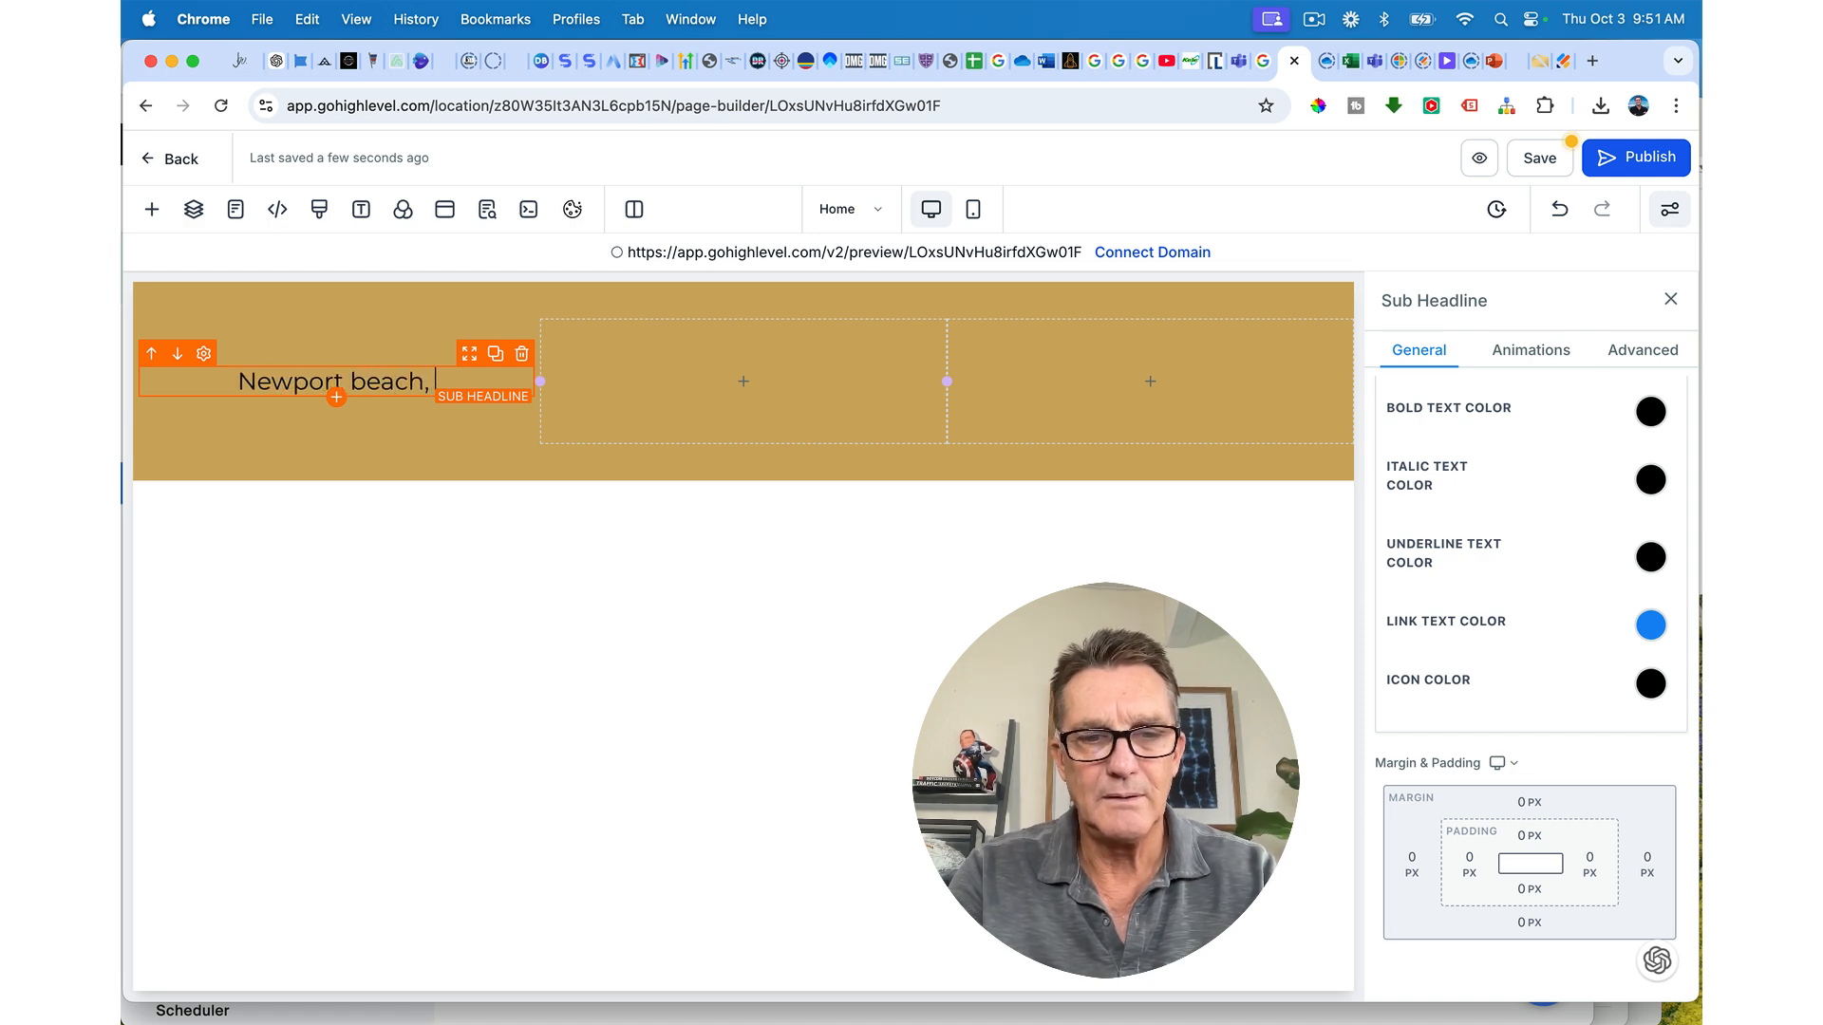
type("California")
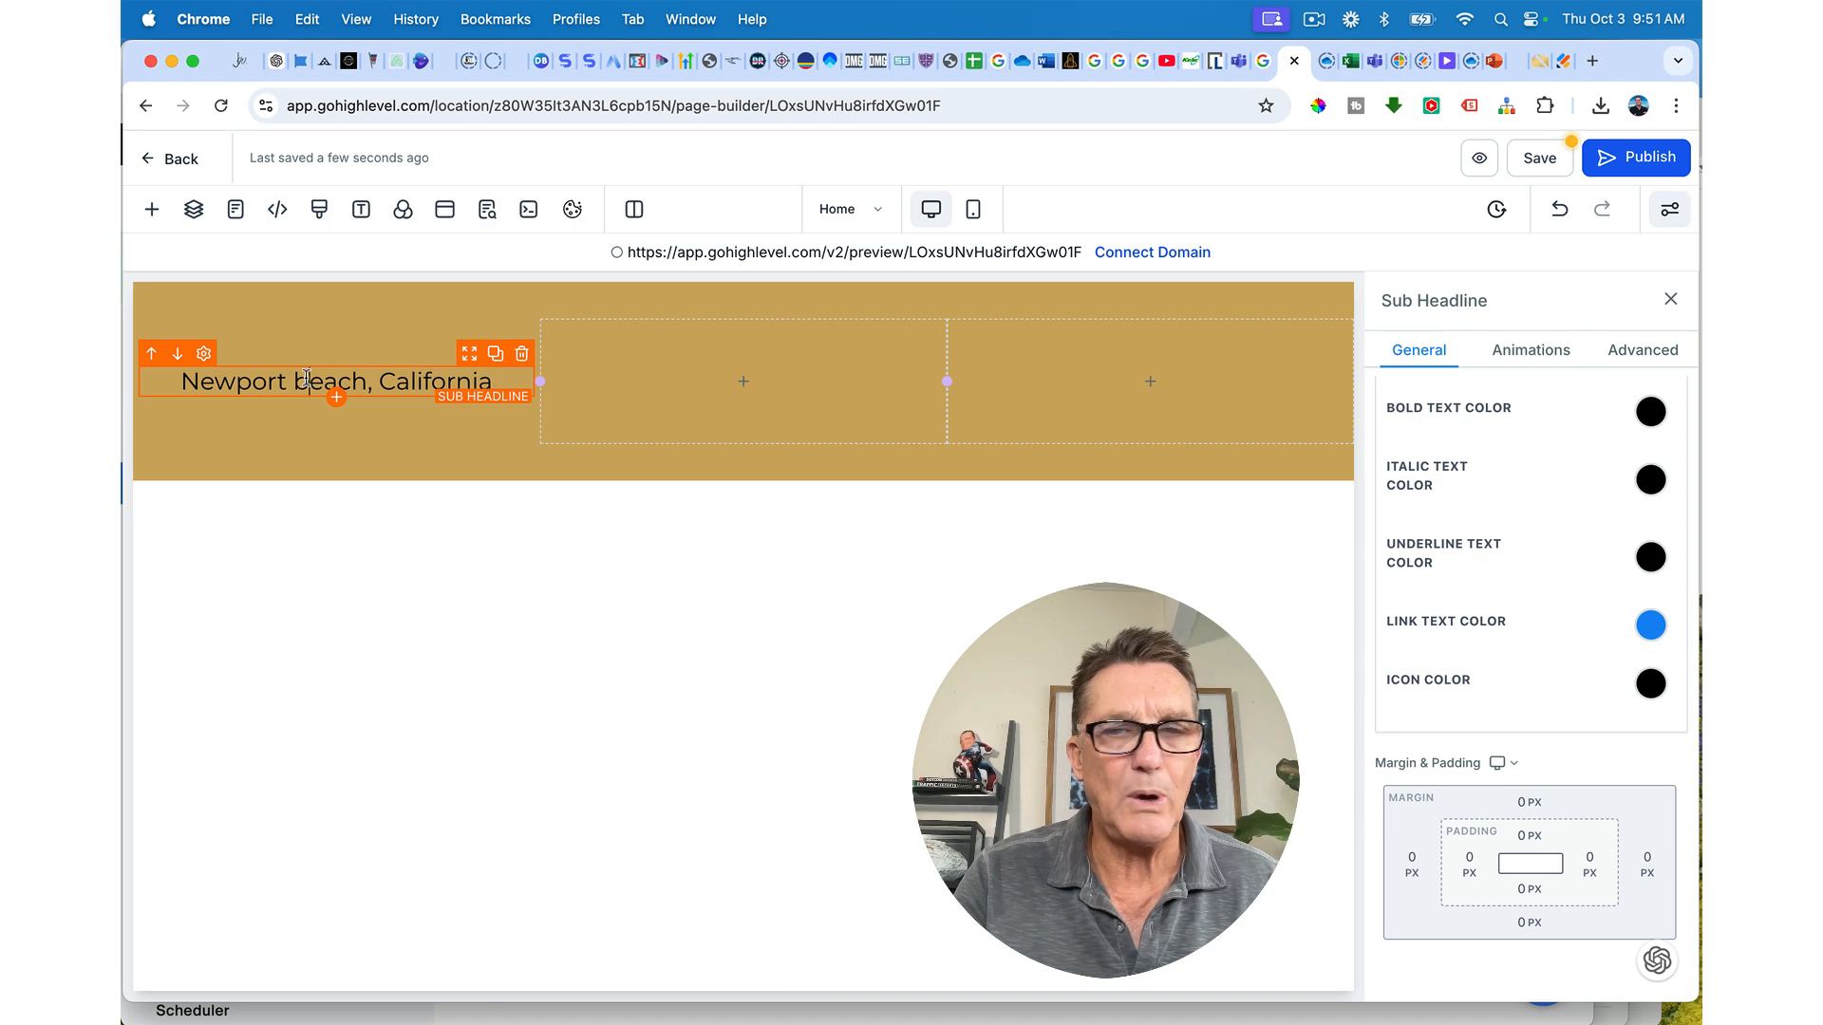
key("BackSpace")
type("B")
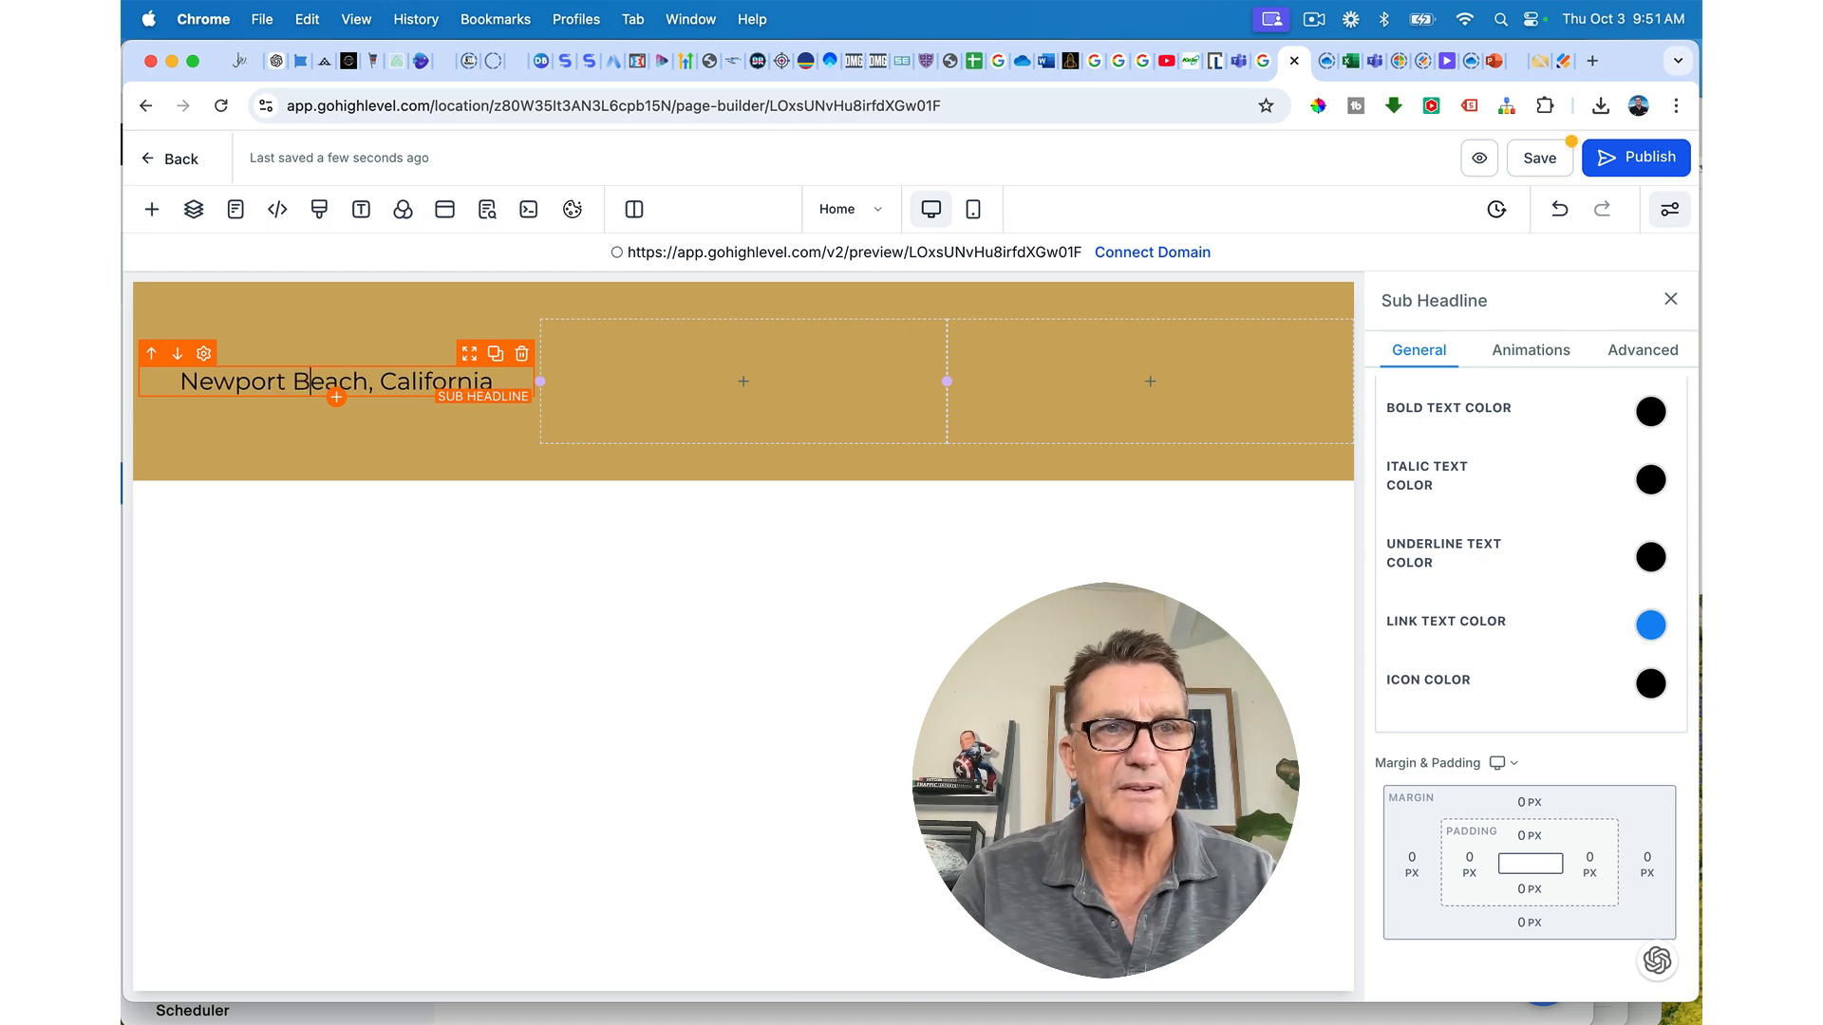
triple_click(321, 379)
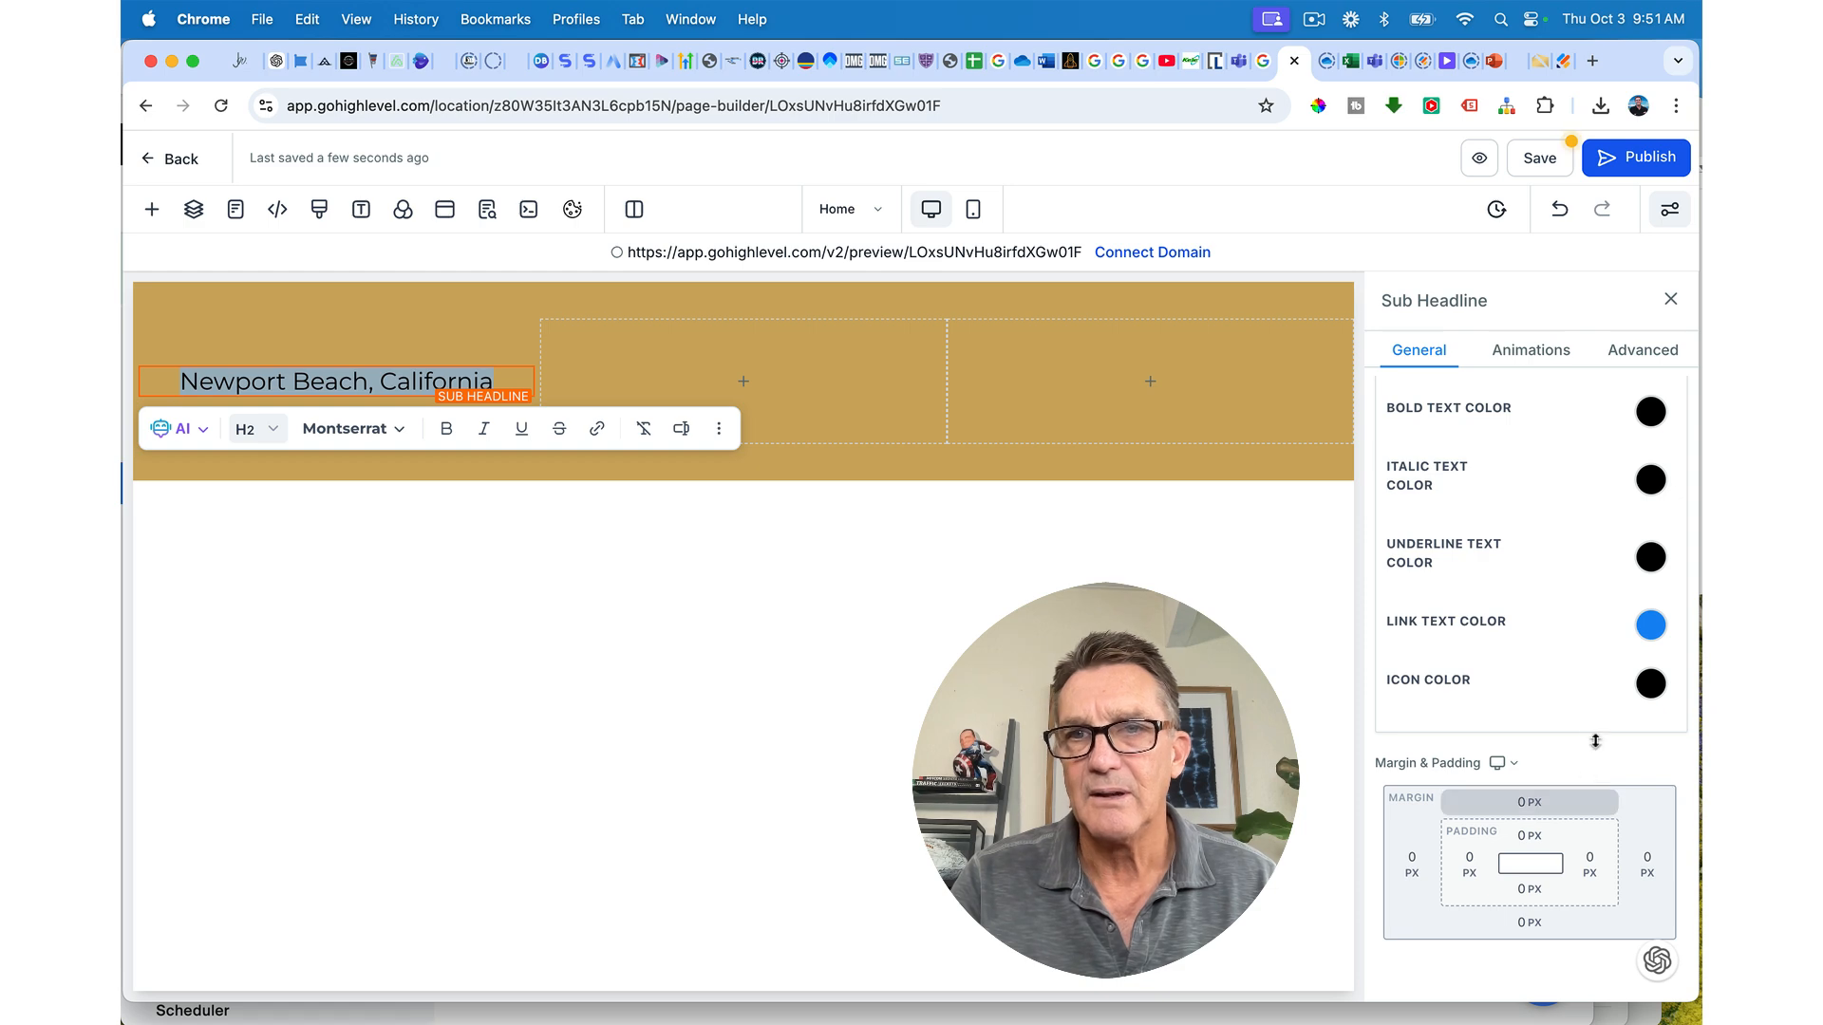
Step: Adjust the location headline's top margin and set its bold and italic text colours to white
left_click(1438, 355)
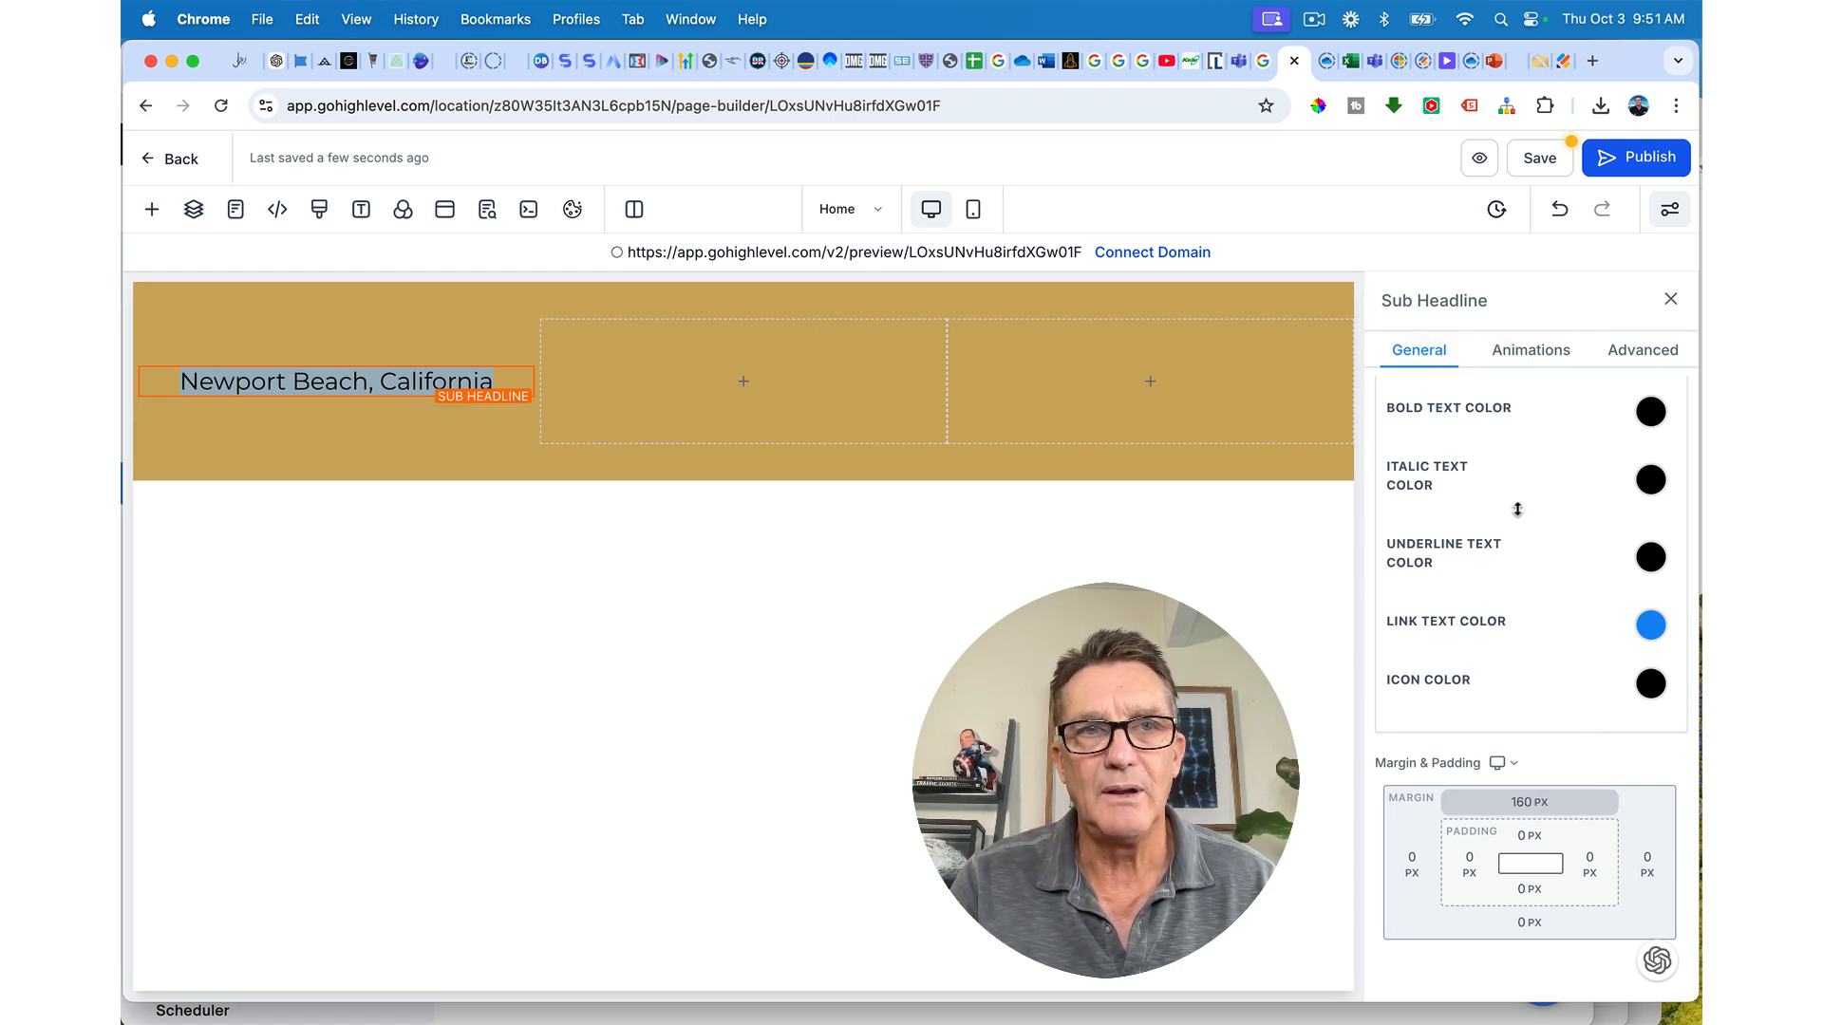
left_click(1657, 423)
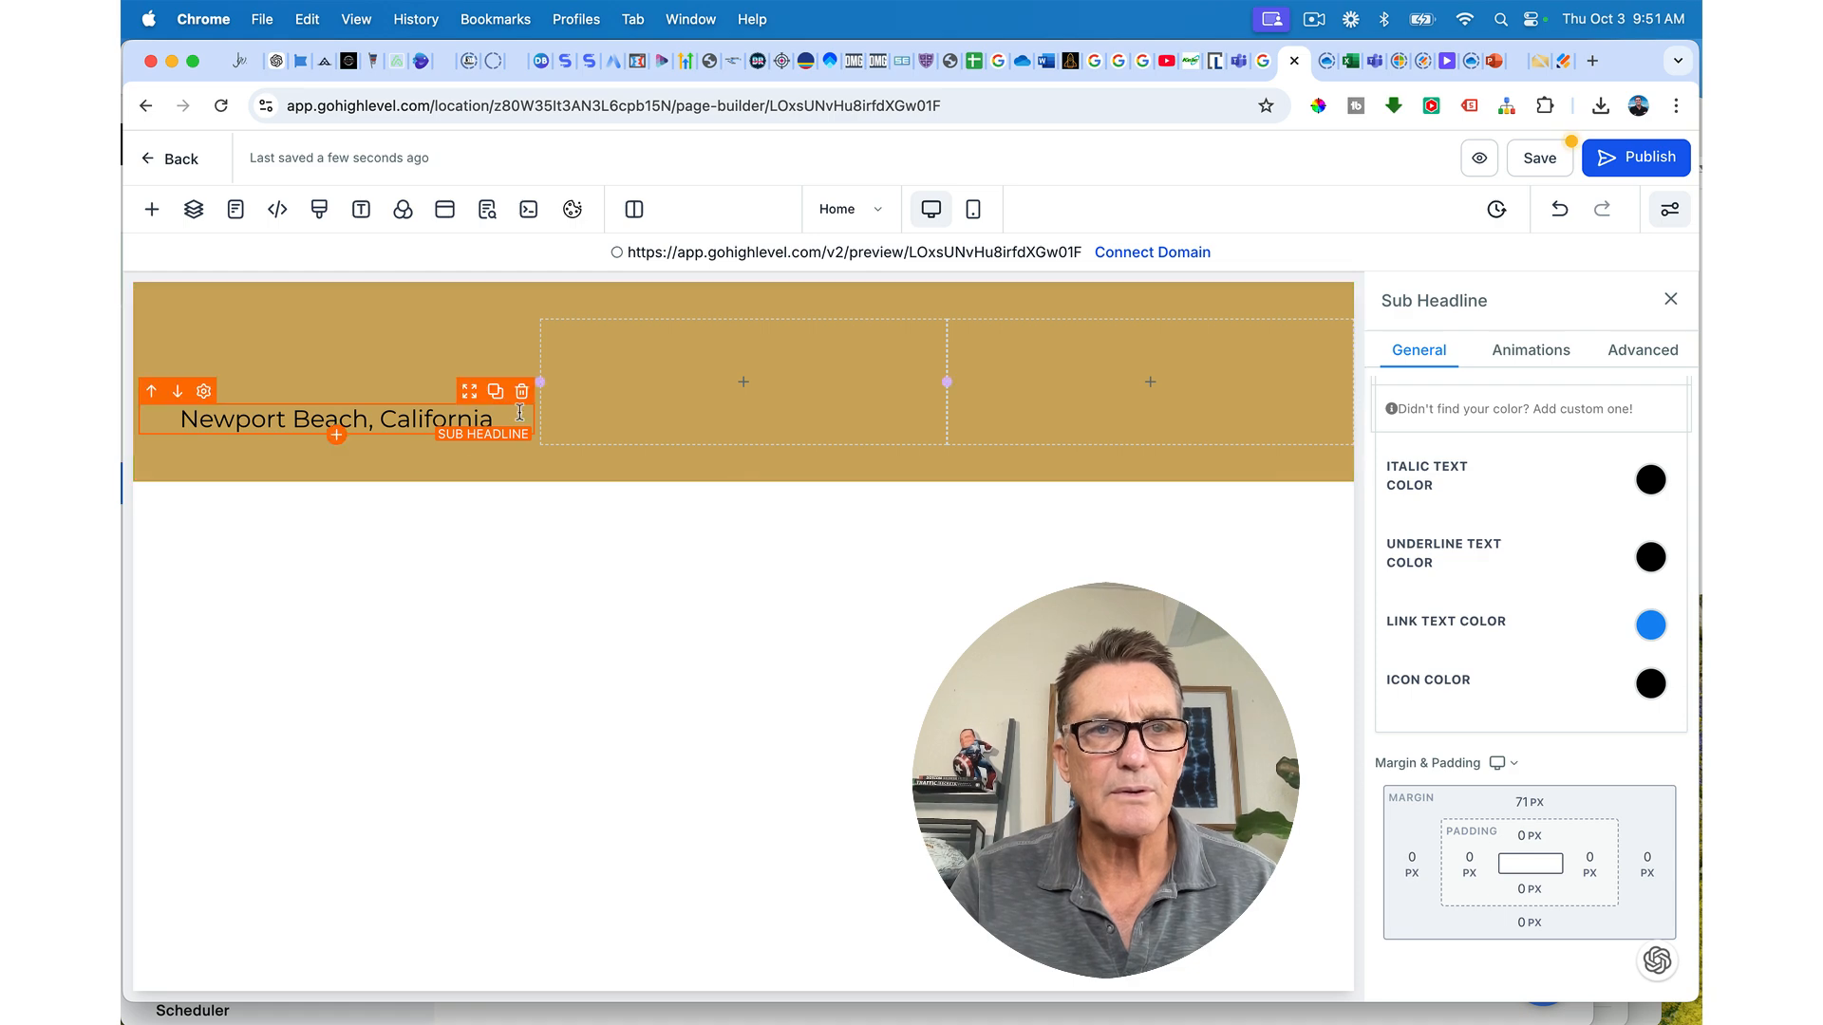
left_click(1650, 480)
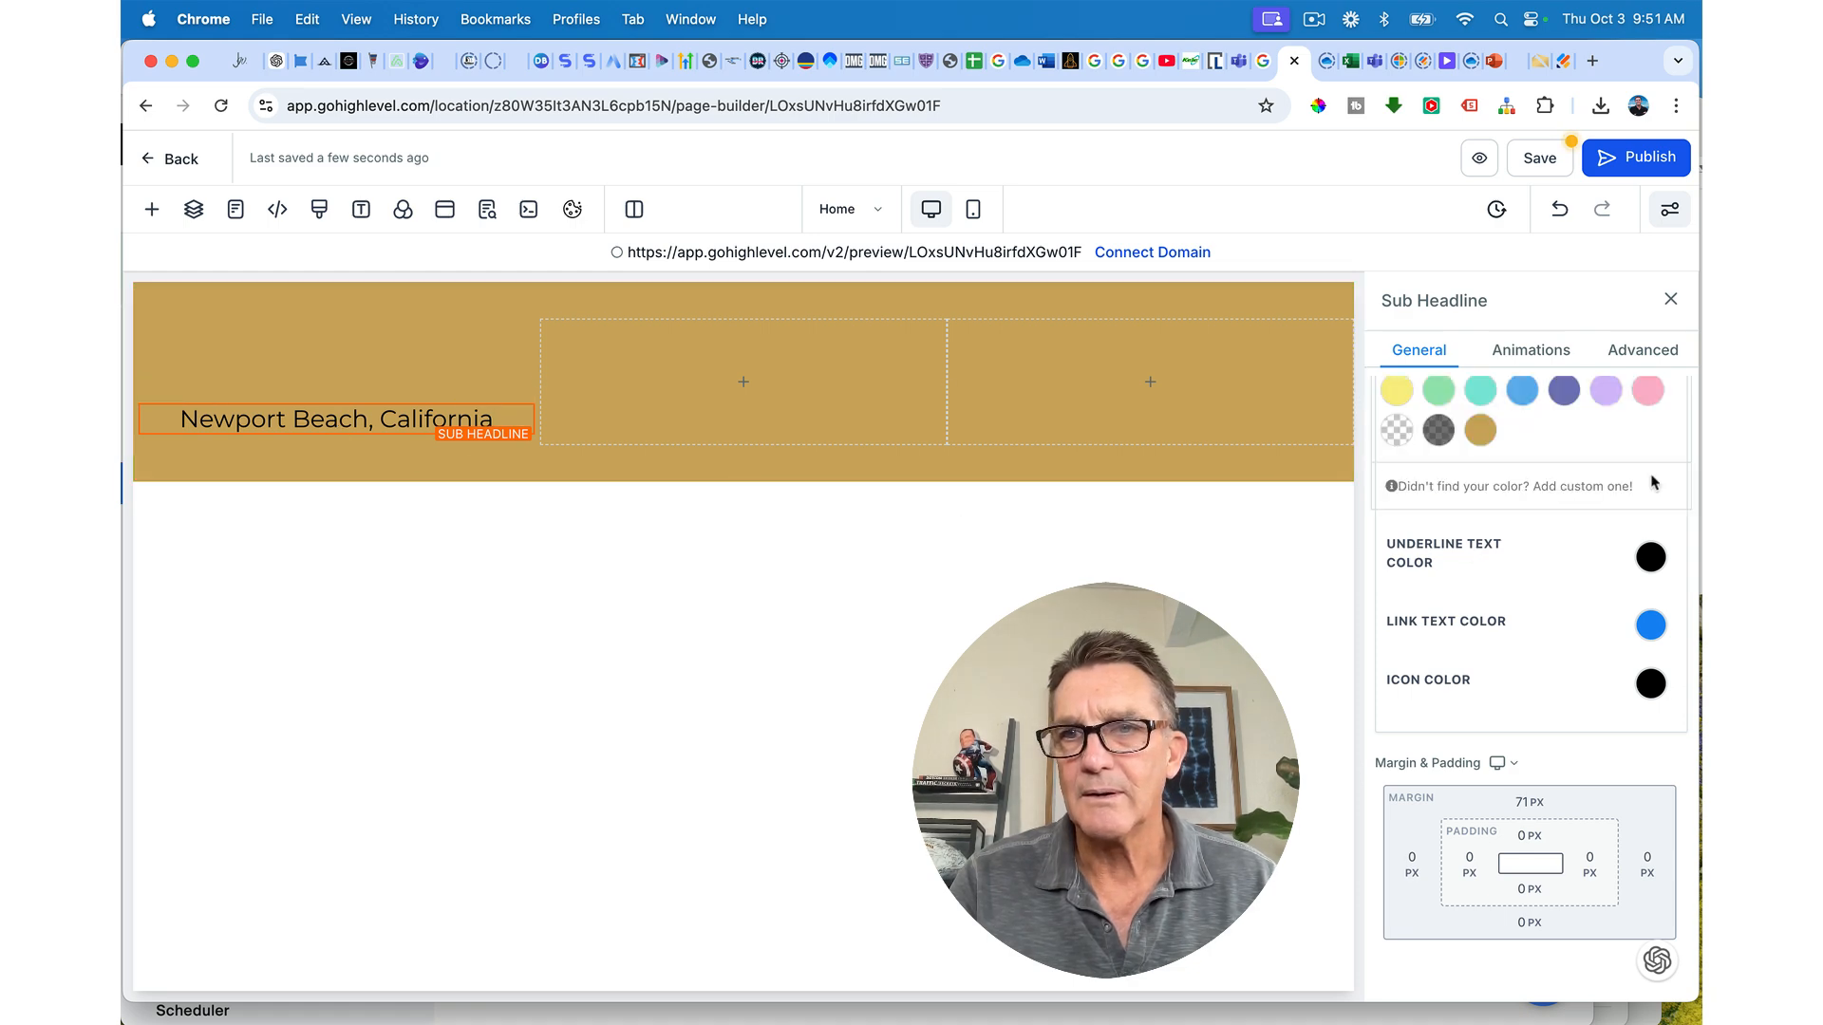
scroll(1486, 432, "up", 5)
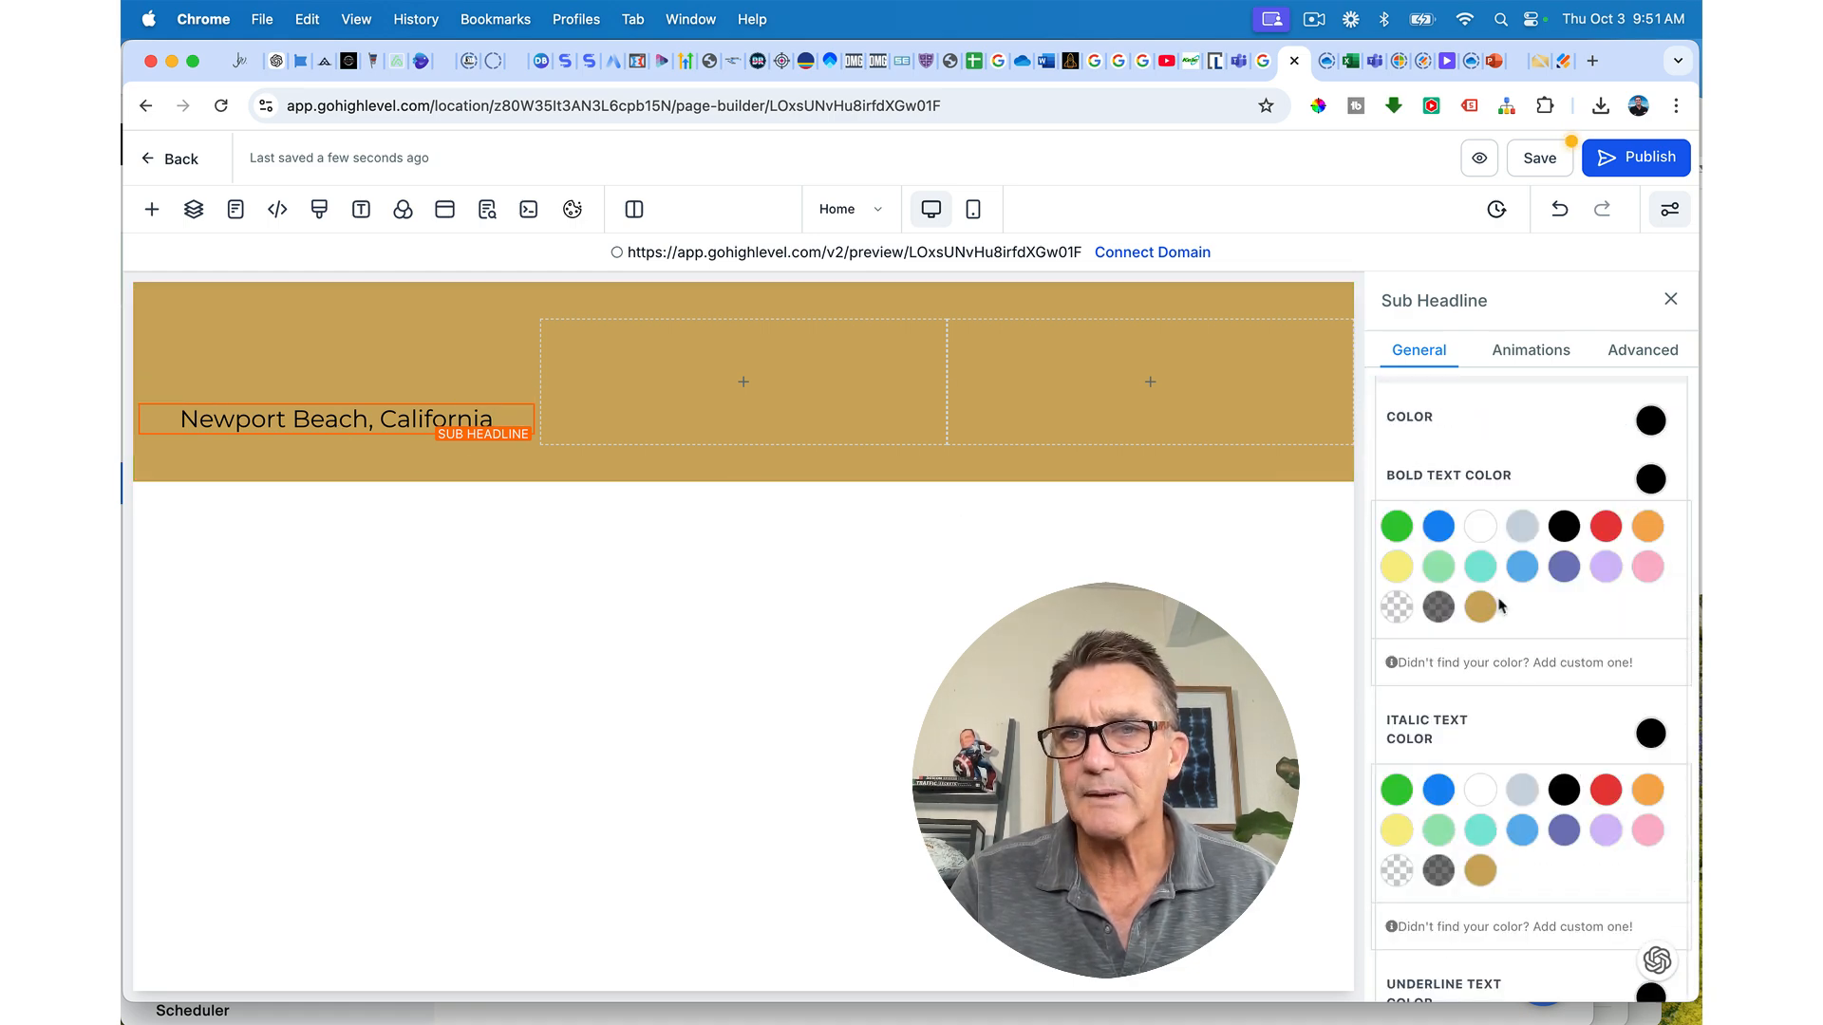
left_click(1482, 527)
left_click(1479, 790)
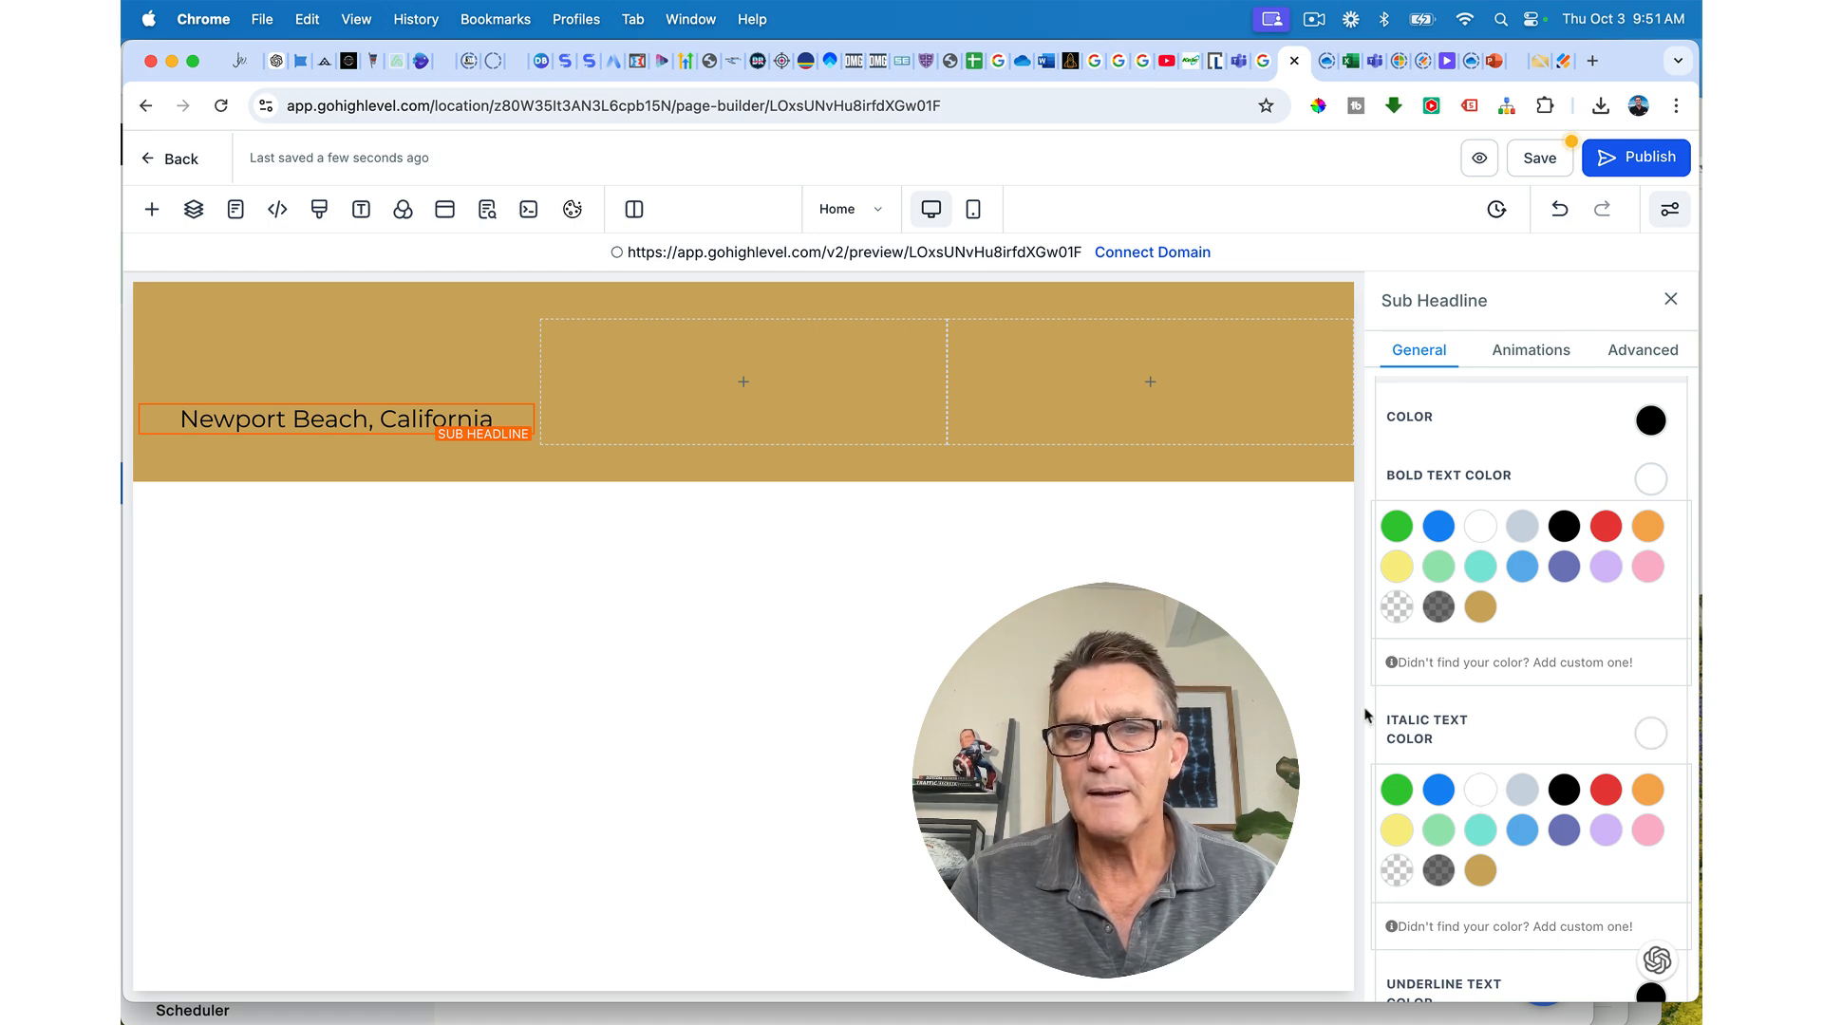
Step: Turn the location text's main colour white and reduce its font size to 18 px
scroll(1610, 681, "up", 5)
scroll(1609, 681, "down", 4)
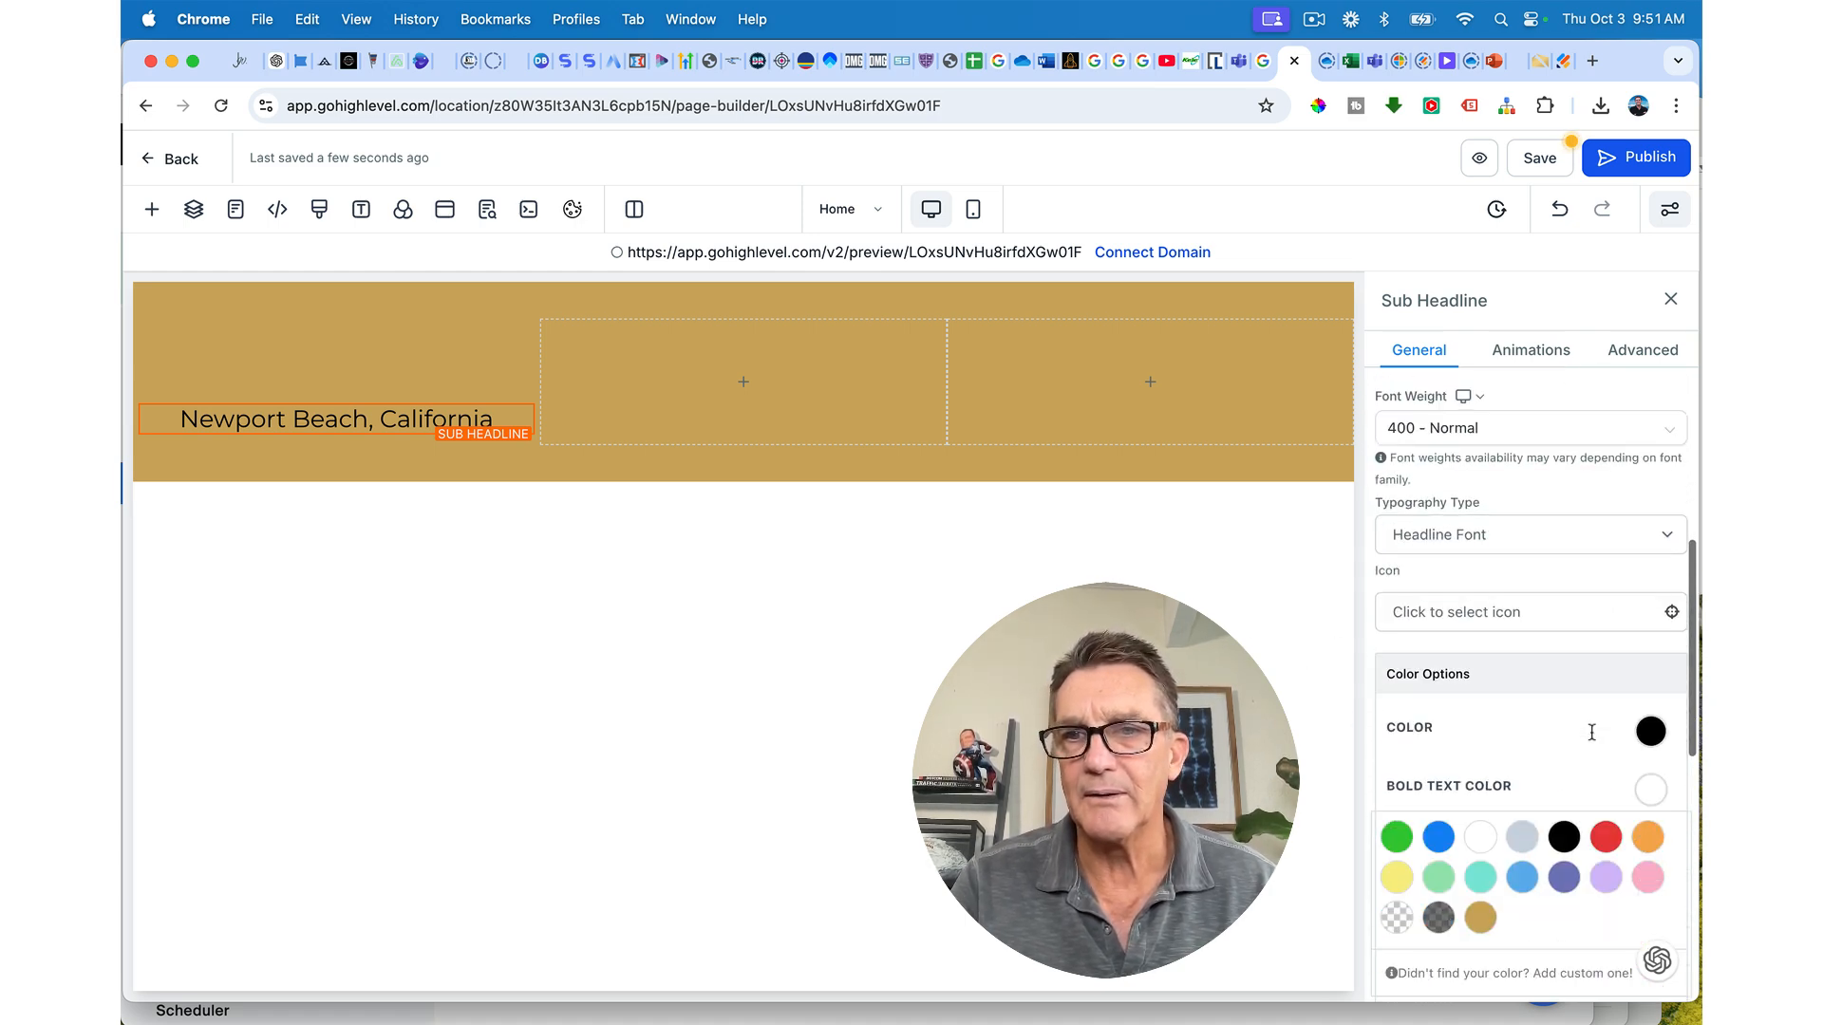
left_click(1651, 487)
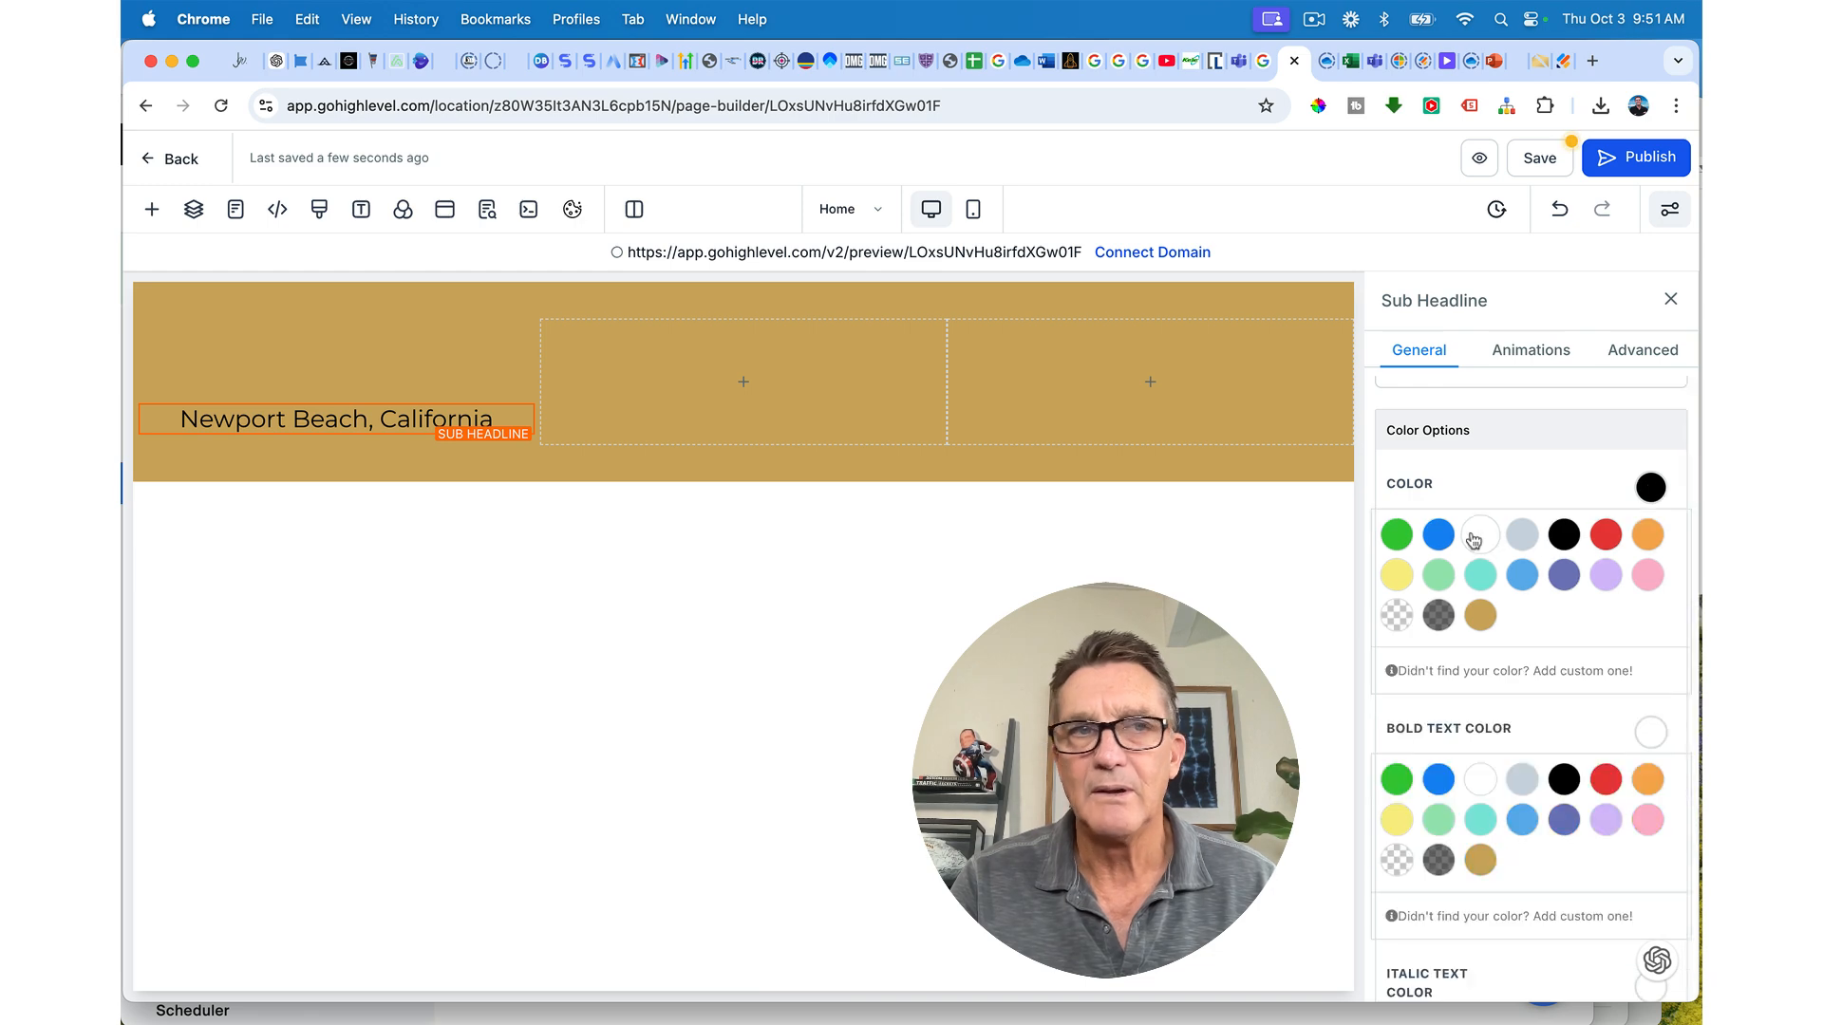
left_click(1480, 534)
scroll(1462, 616, "up", 5)
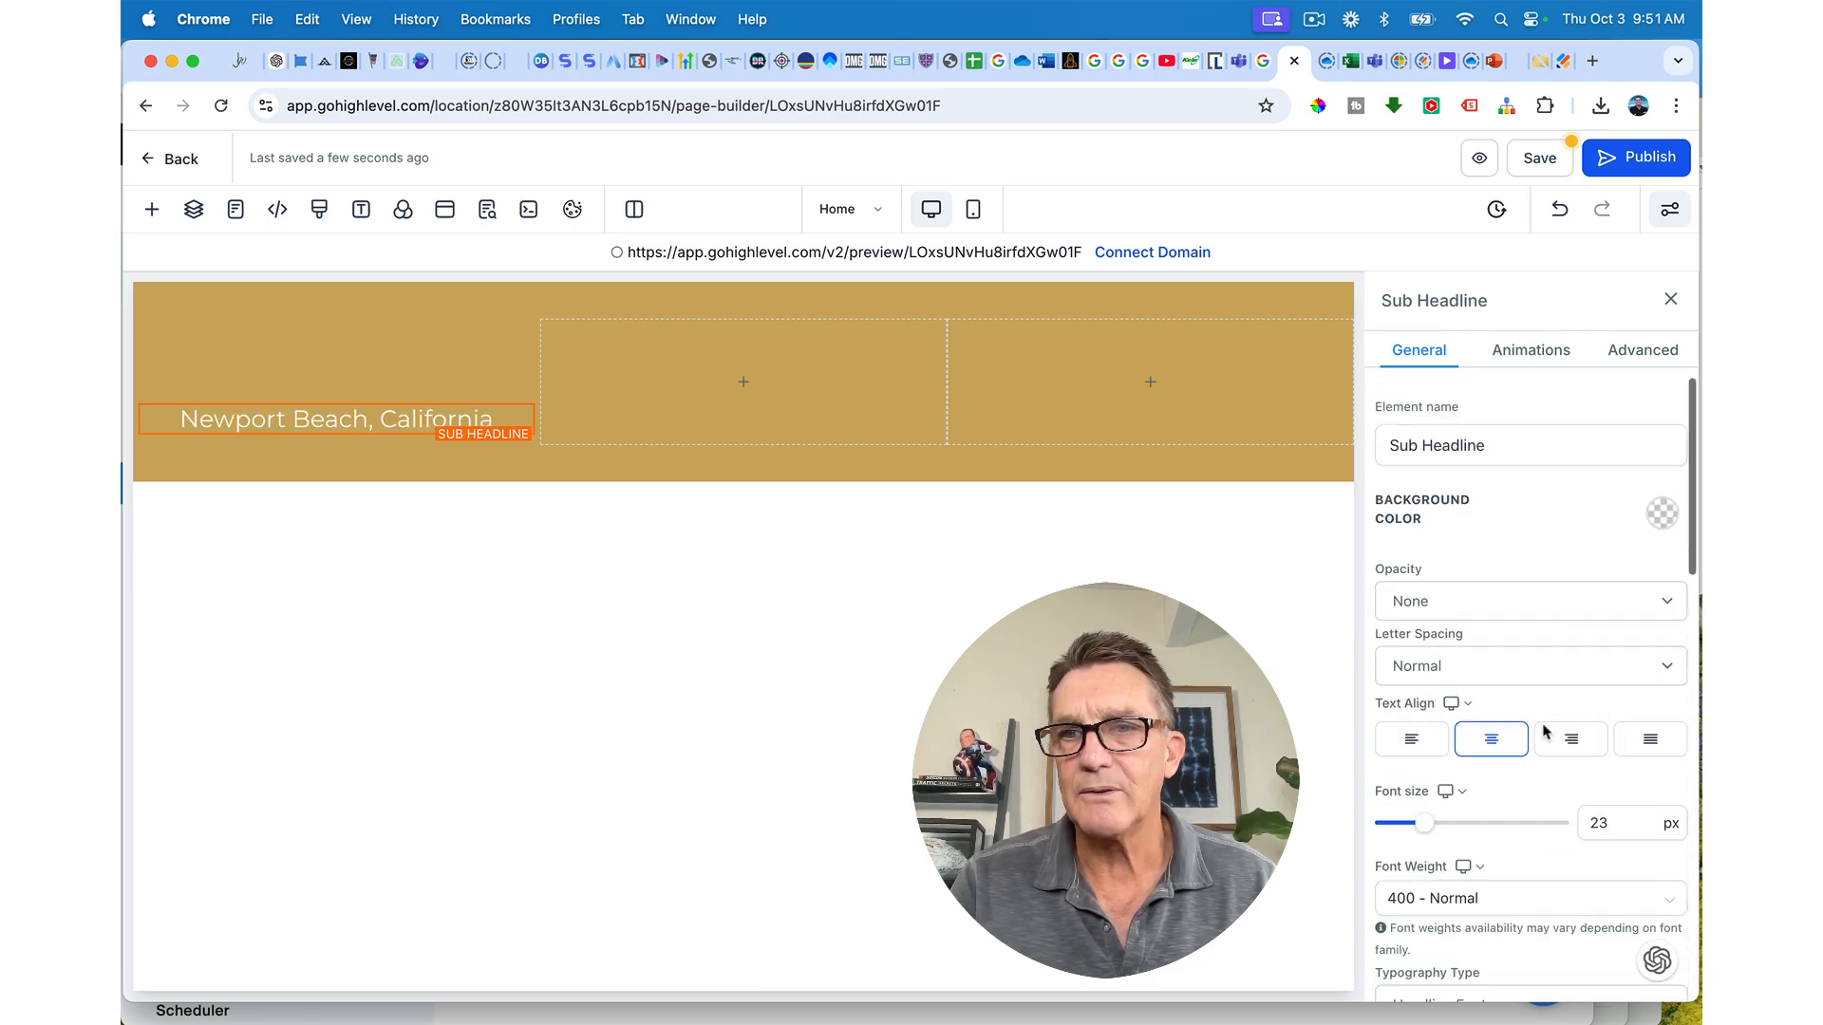
left_click_drag(1425, 823, 1418, 821)
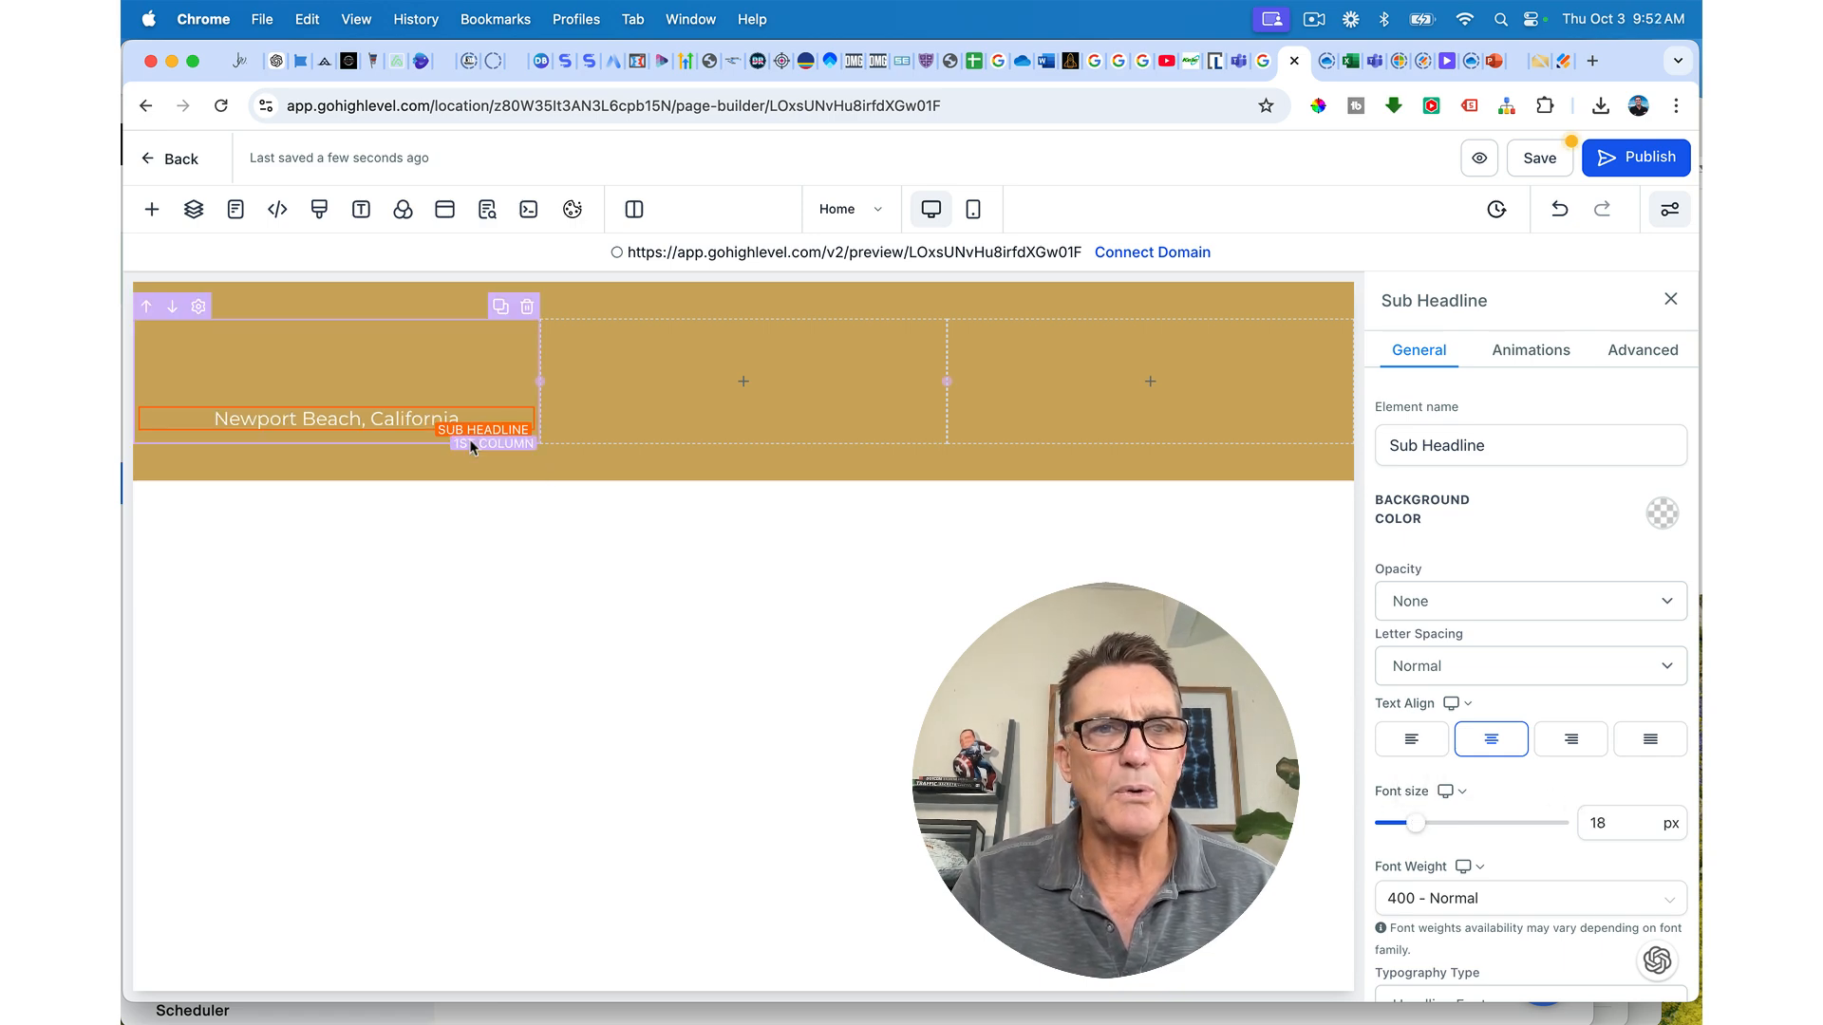
Step: Make the 'Newport Beach, California' text bold
triple_click(438, 414)
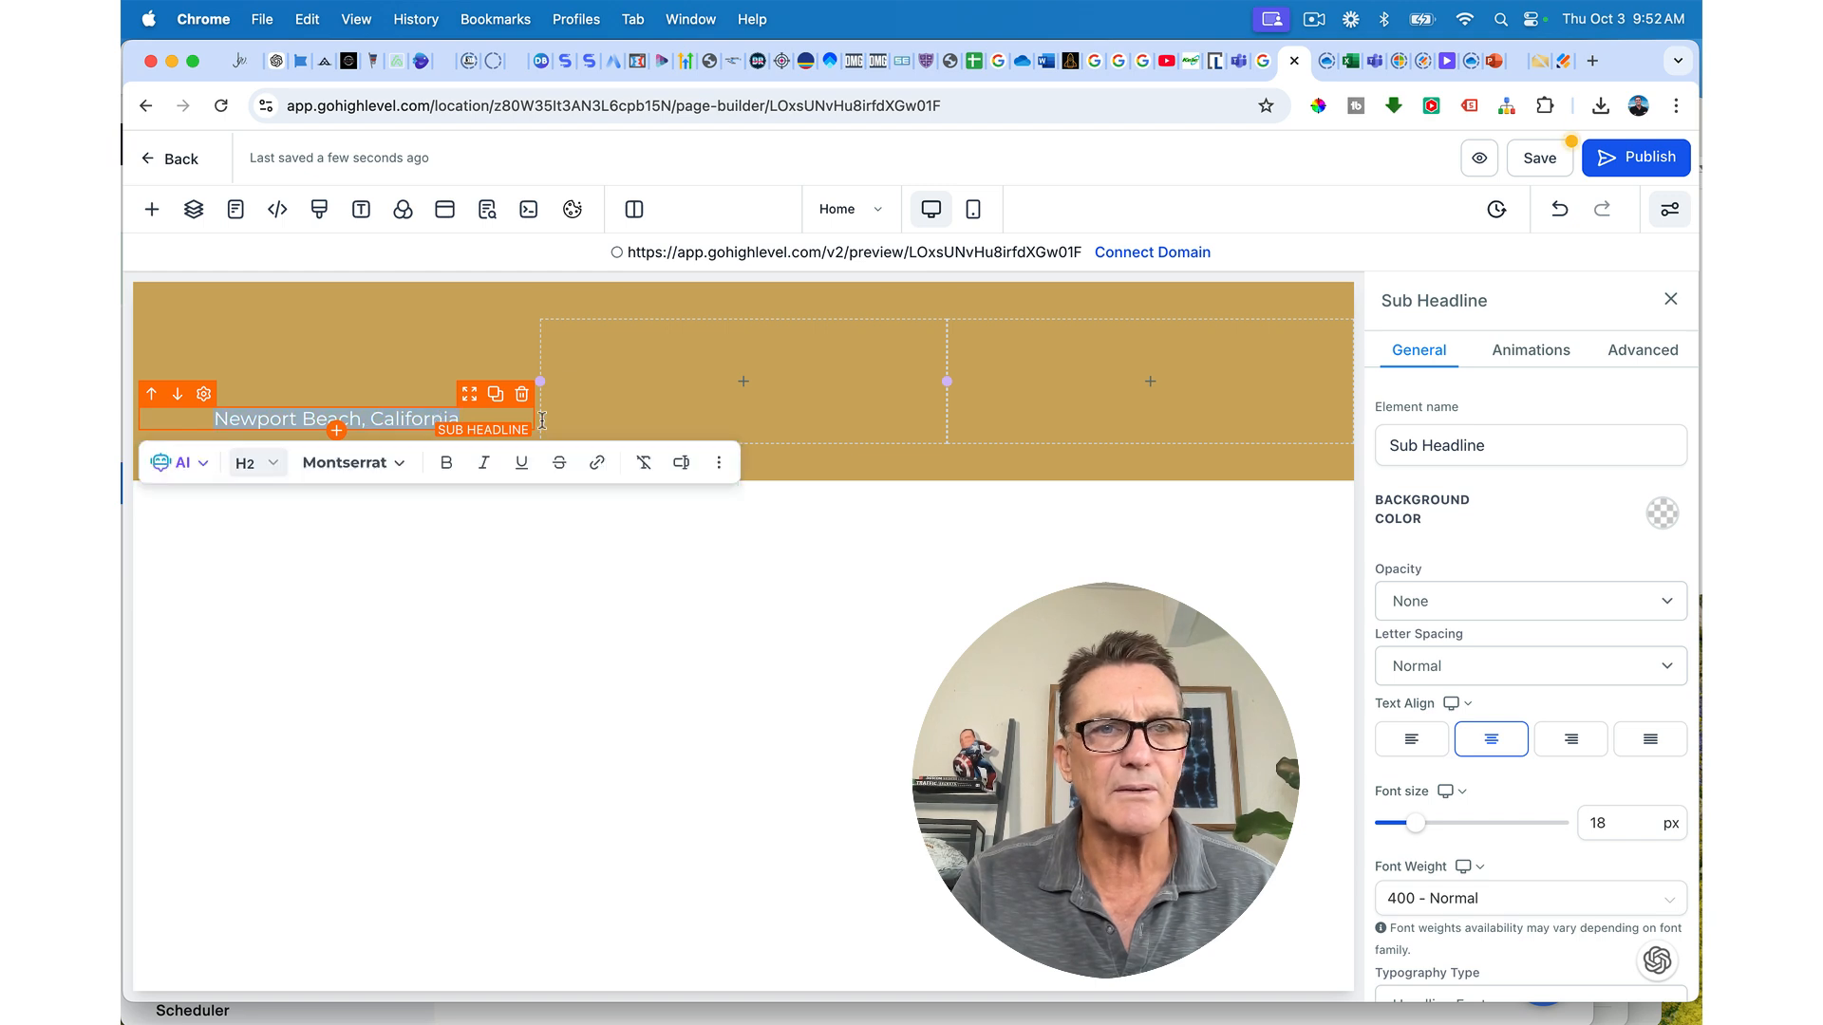
left_click(447, 464)
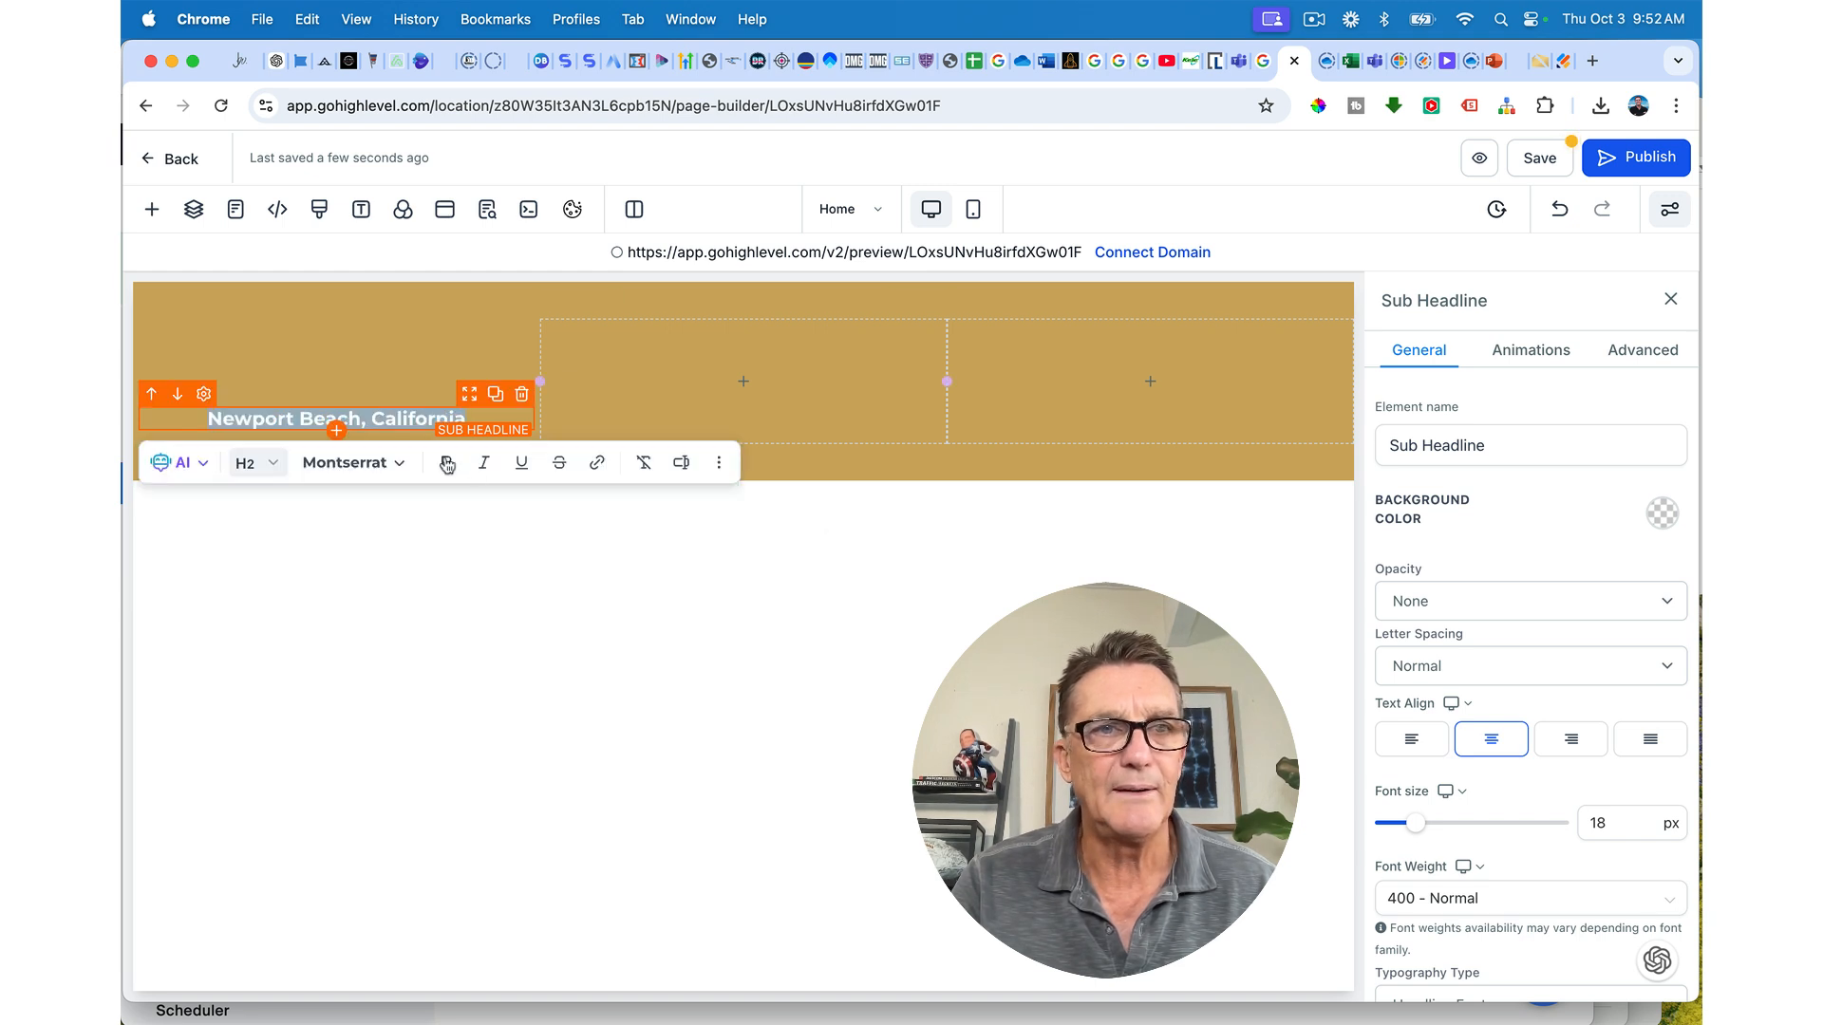
left_click(876, 567)
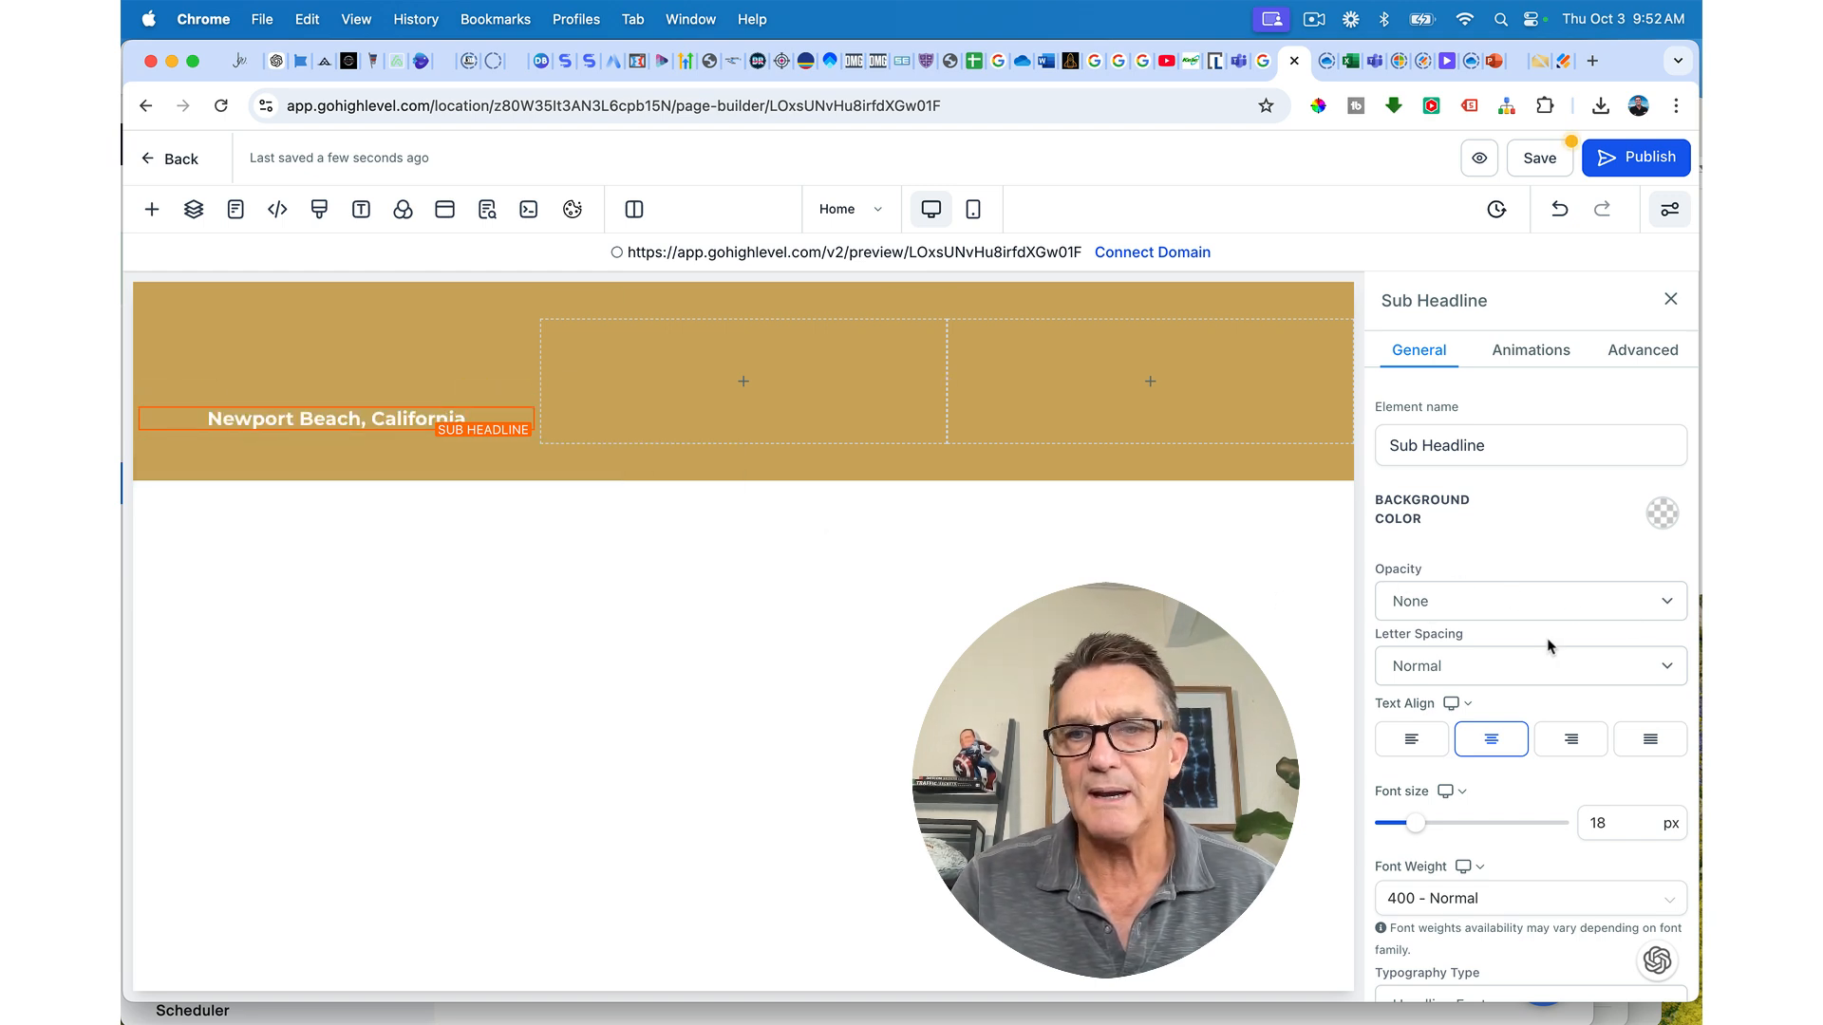
scroll(1550, 647, "down", 5)
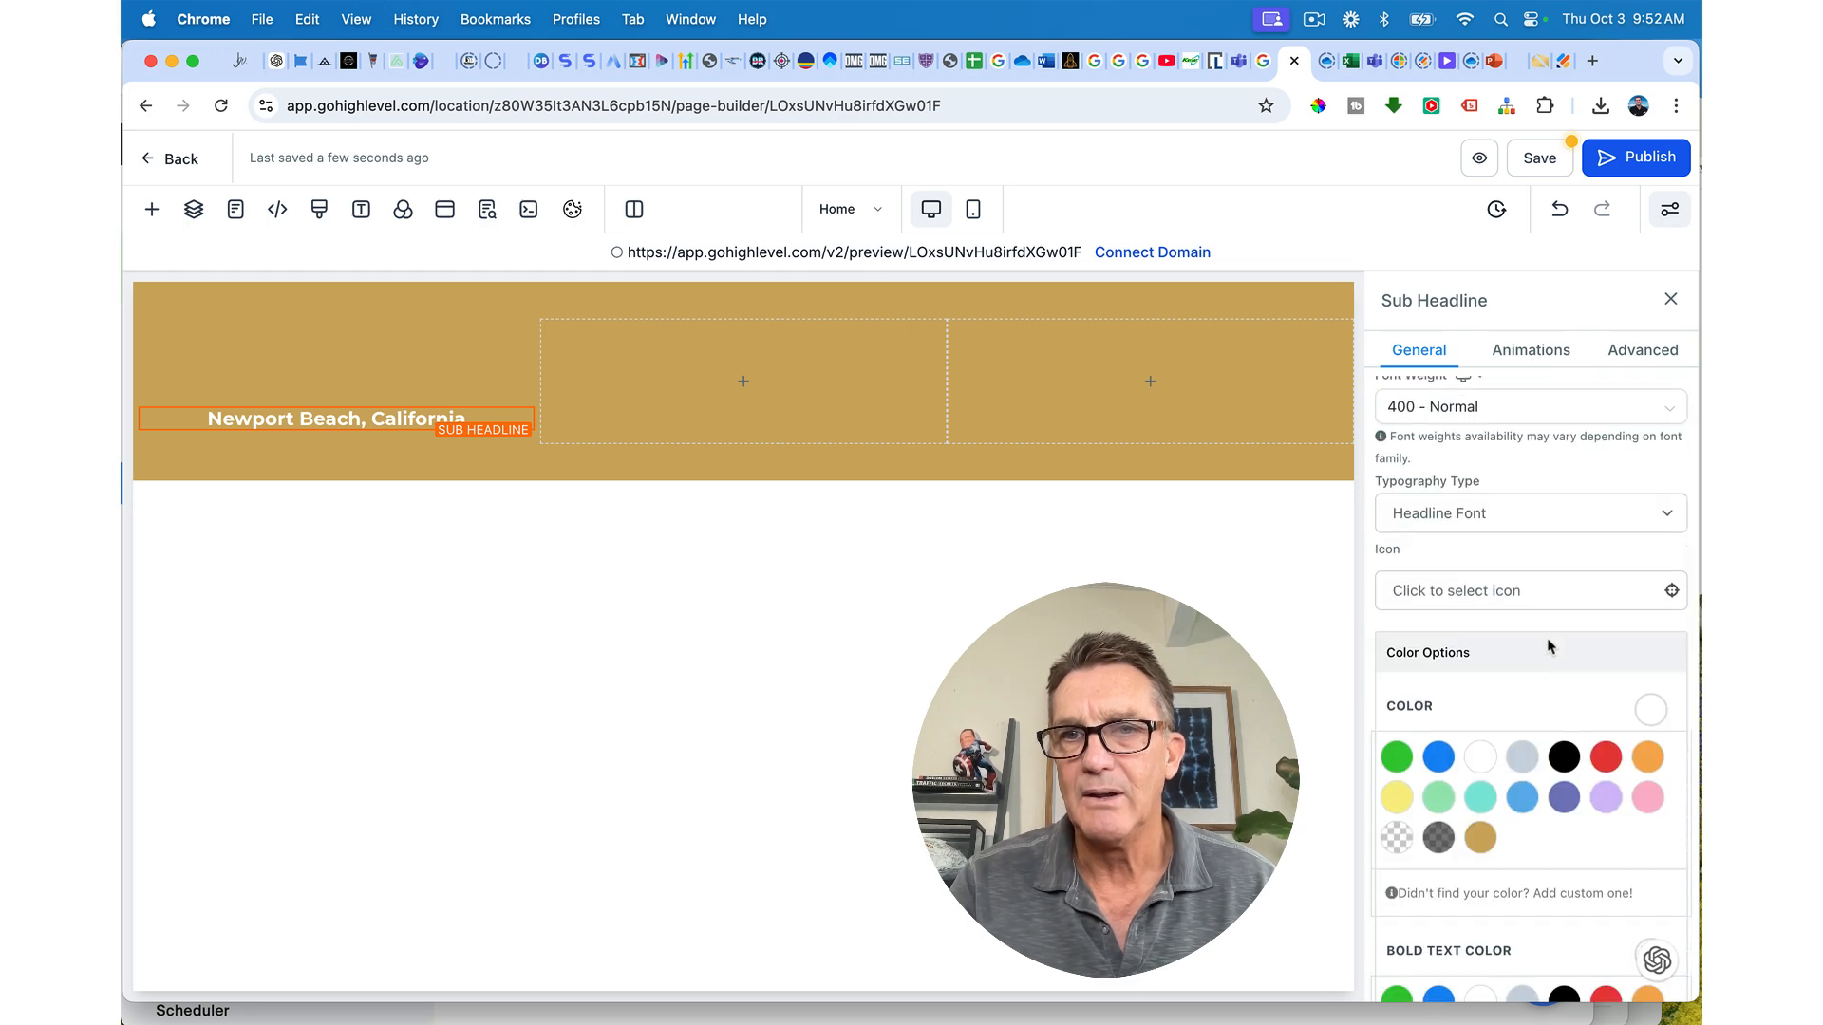
Step: Search icons for 'pin' and add the map-marker-alt icon before the location text
left_click(1509, 592)
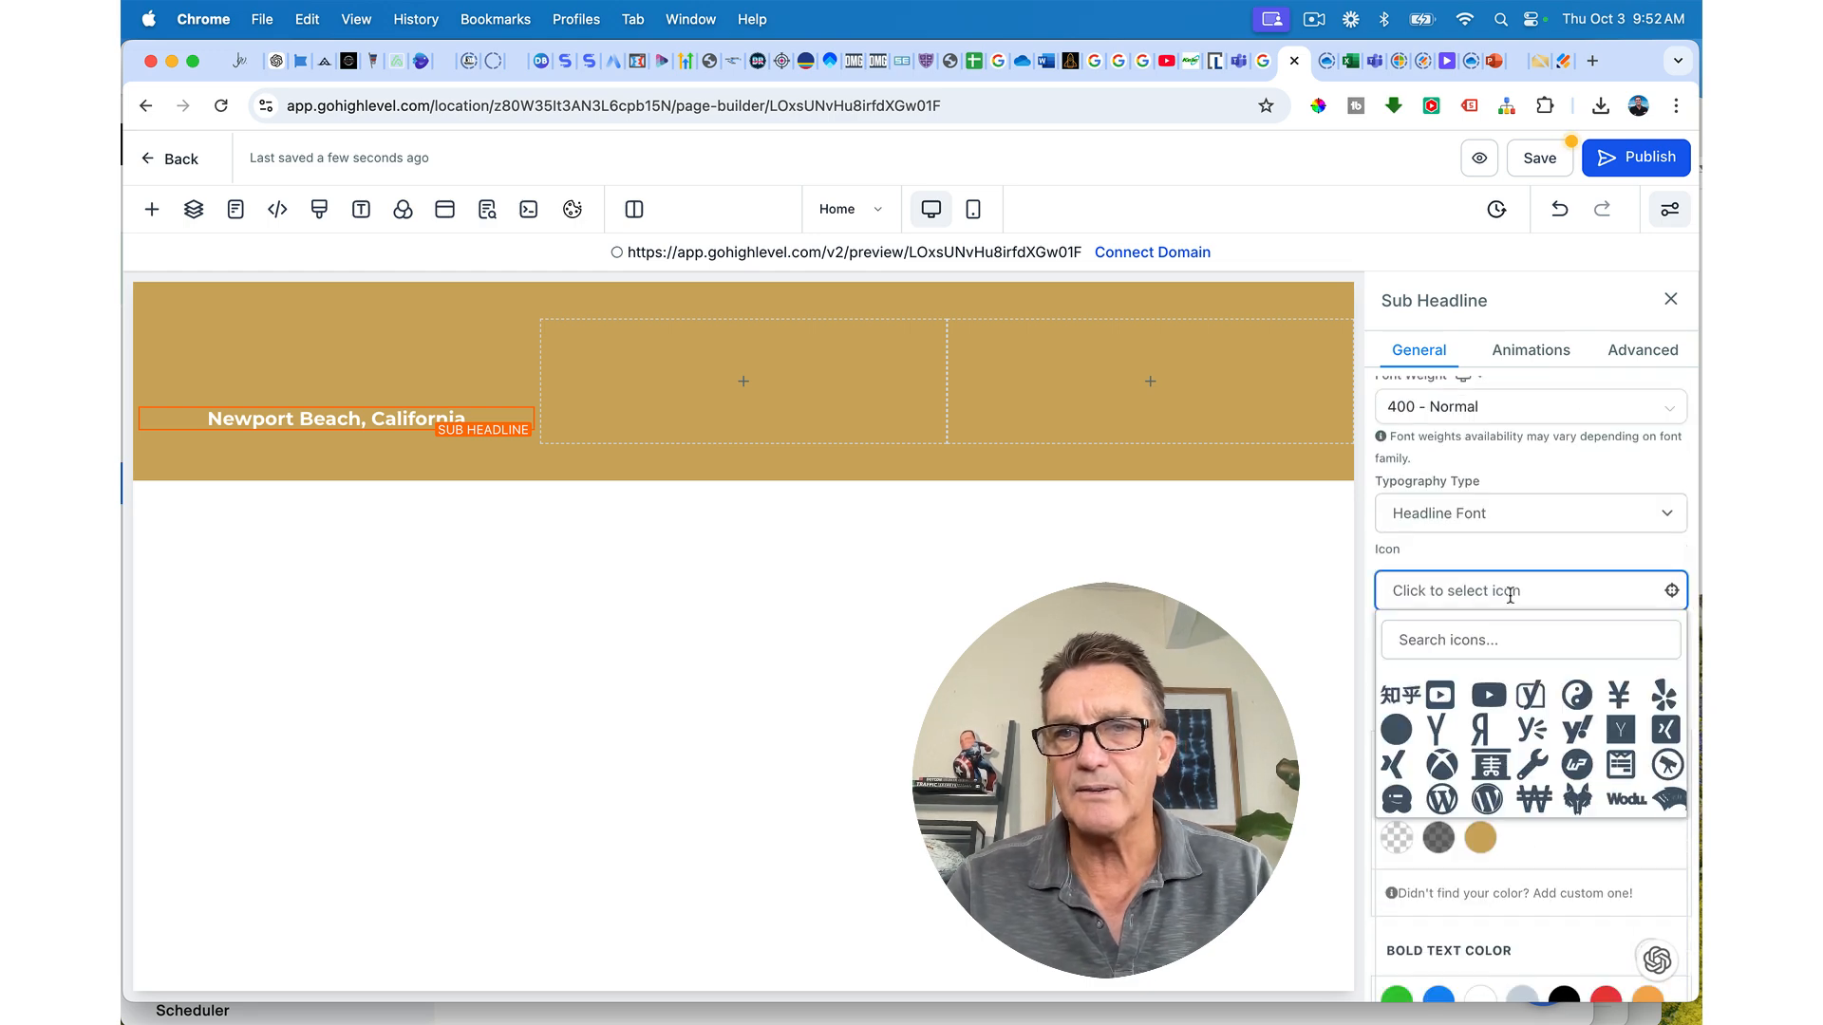
left_click(1504, 589)
left_click(1504, 589)
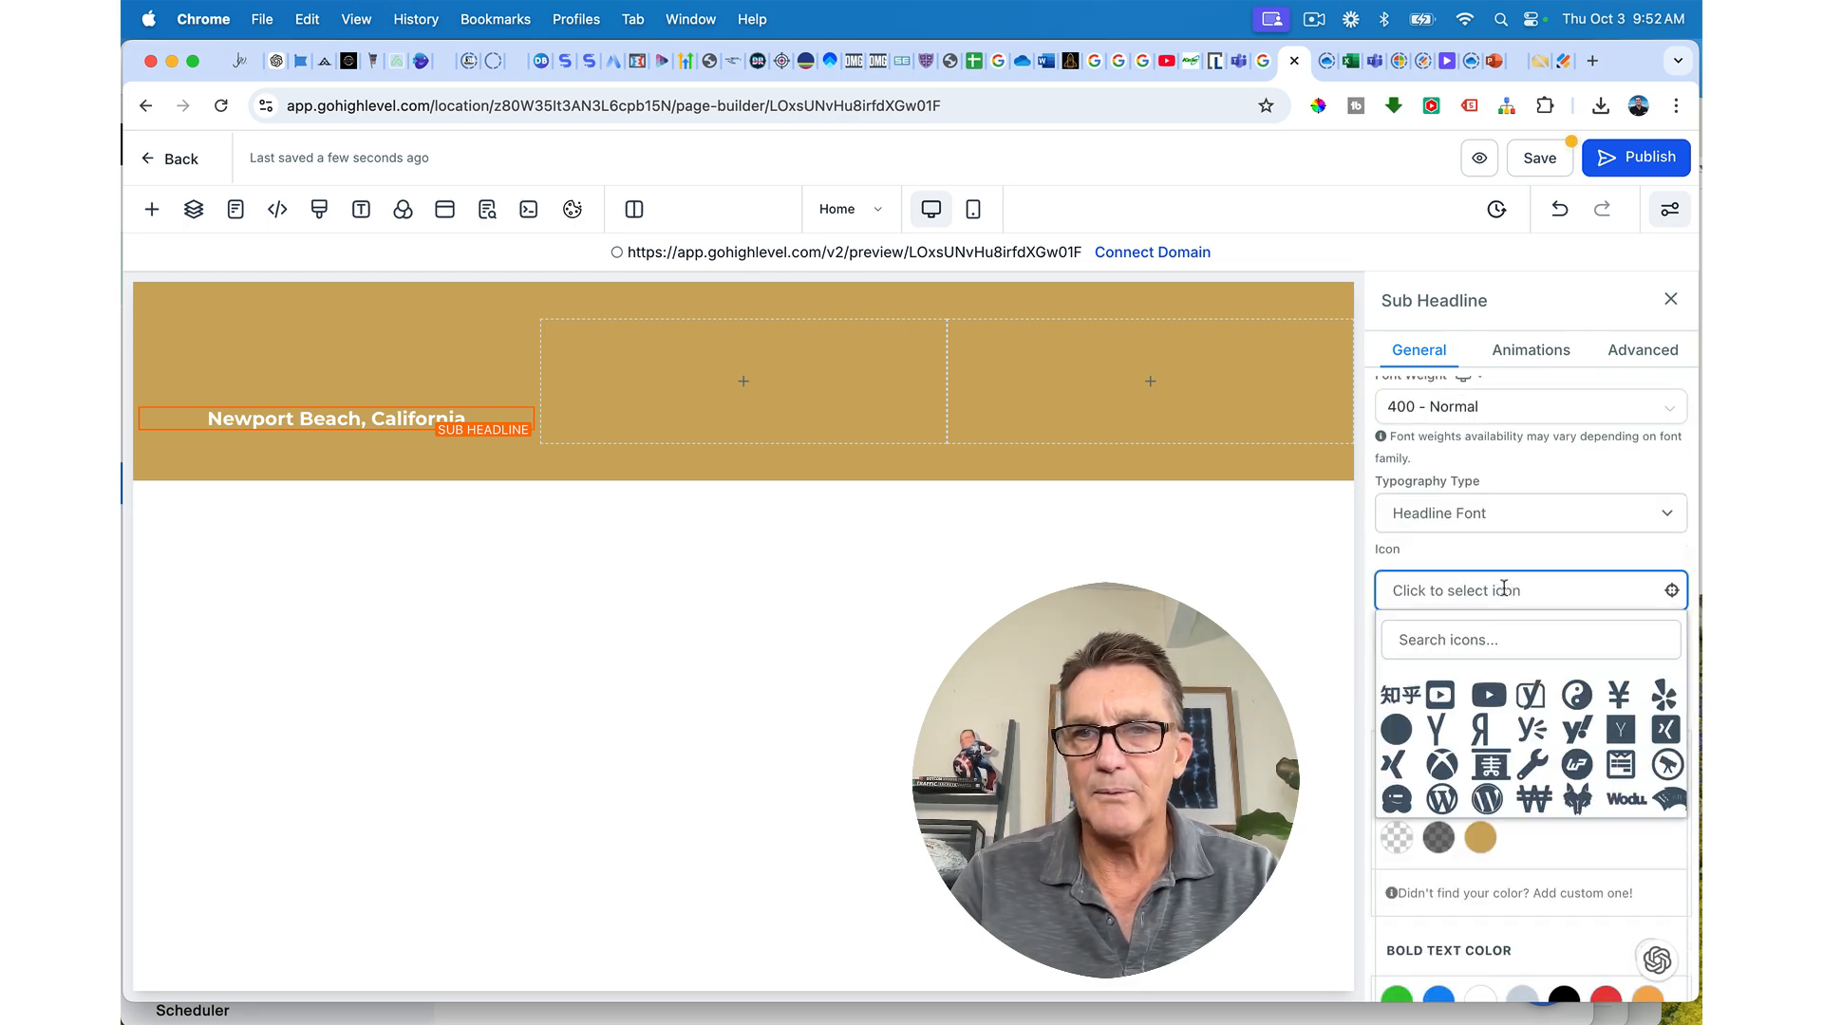
left_click(1454, 638)
type("pin")
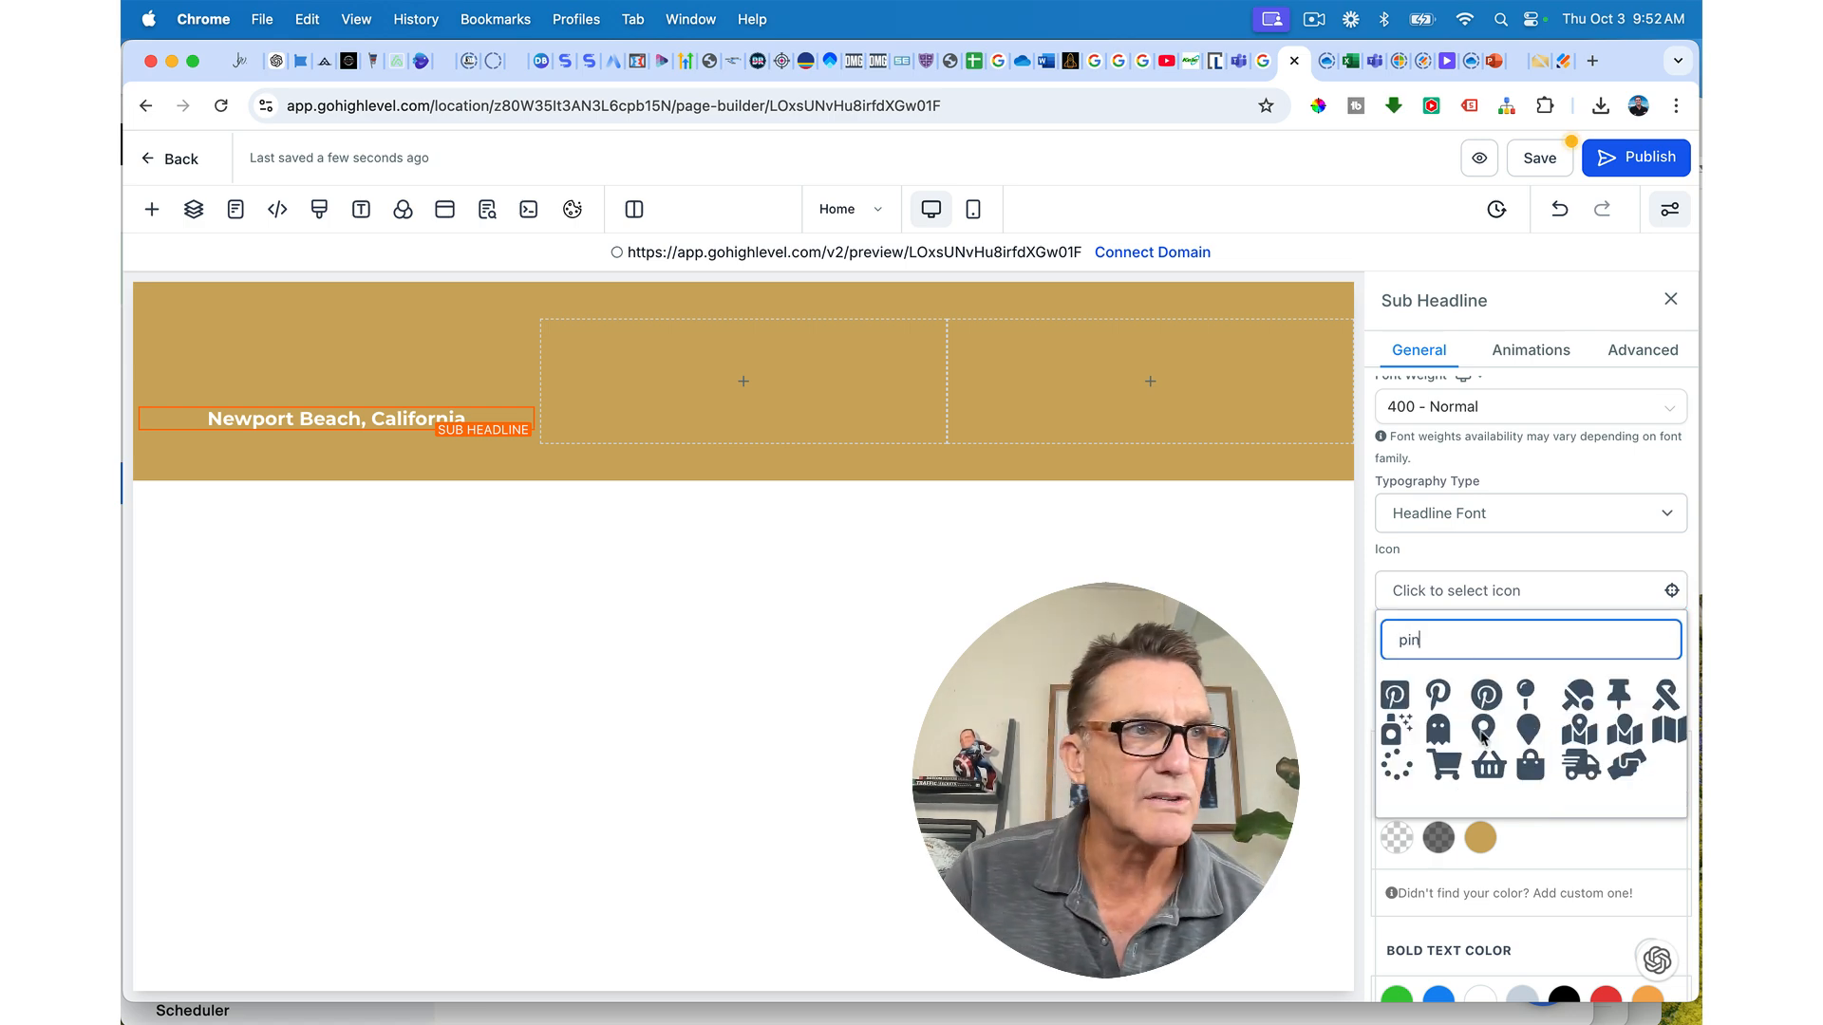
left_click(1483, 729)
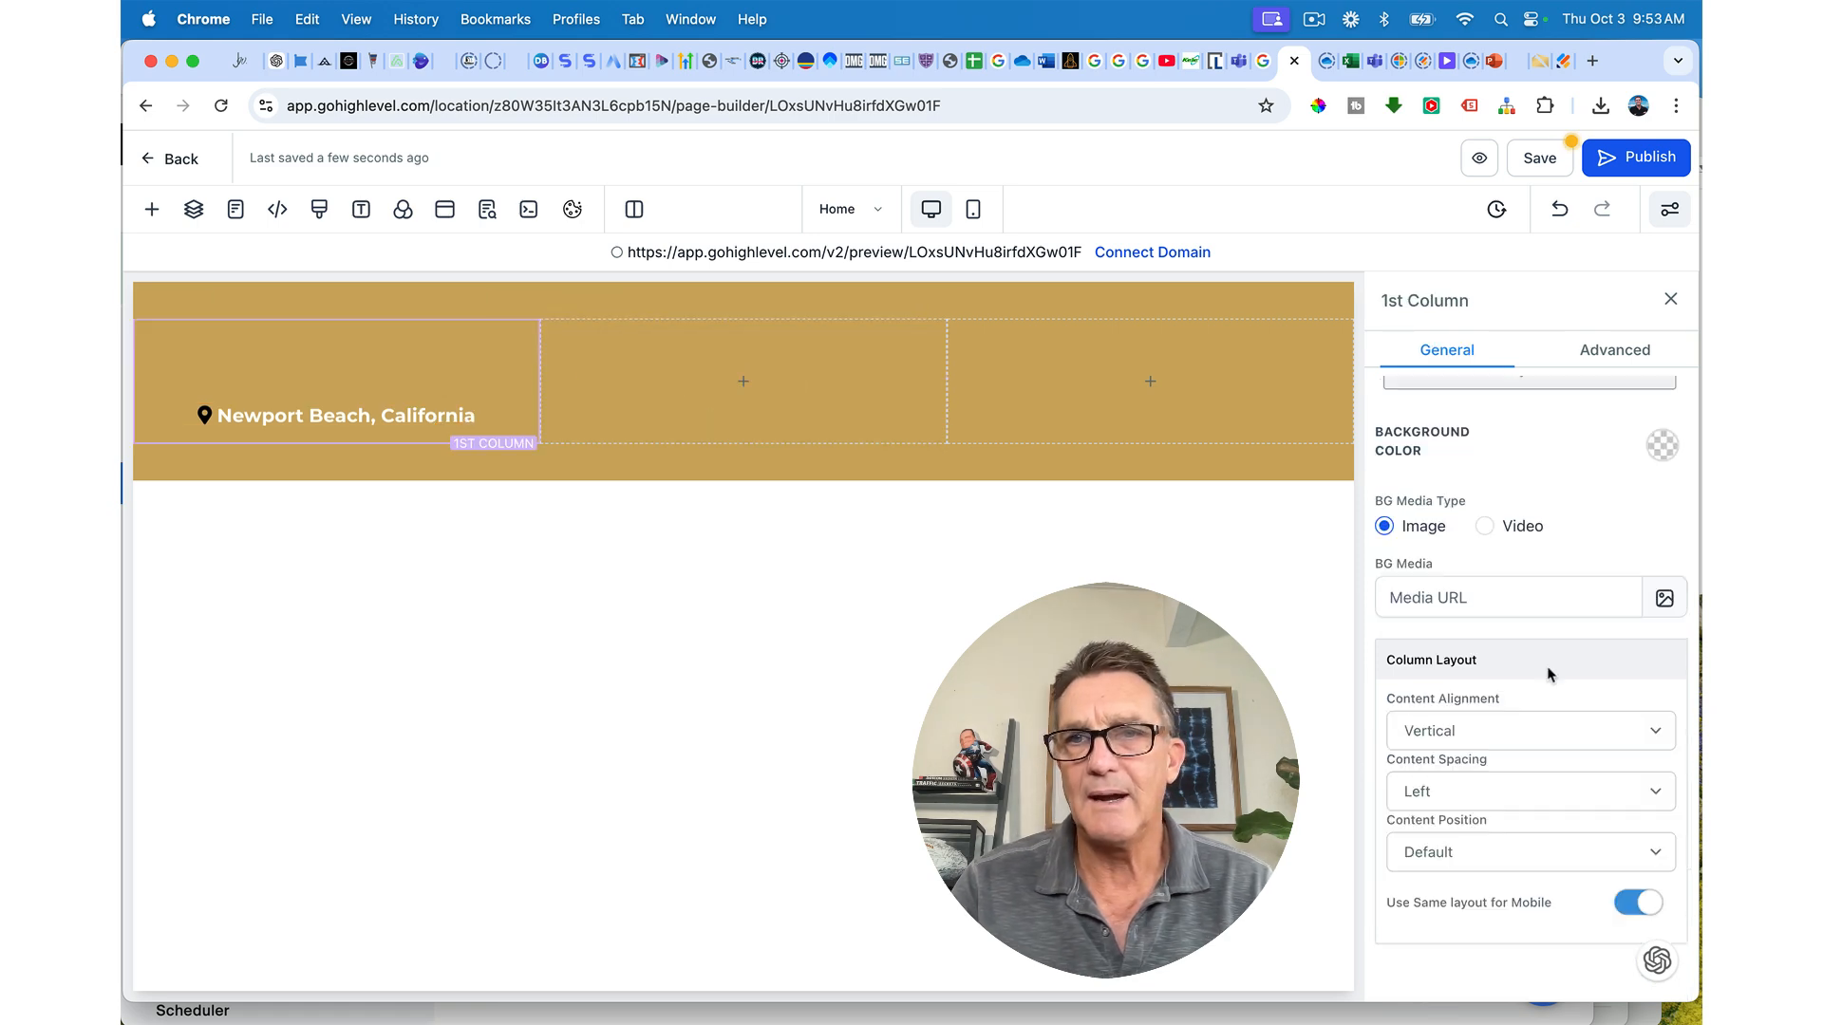
scroll(1548, 674, "up", 3)
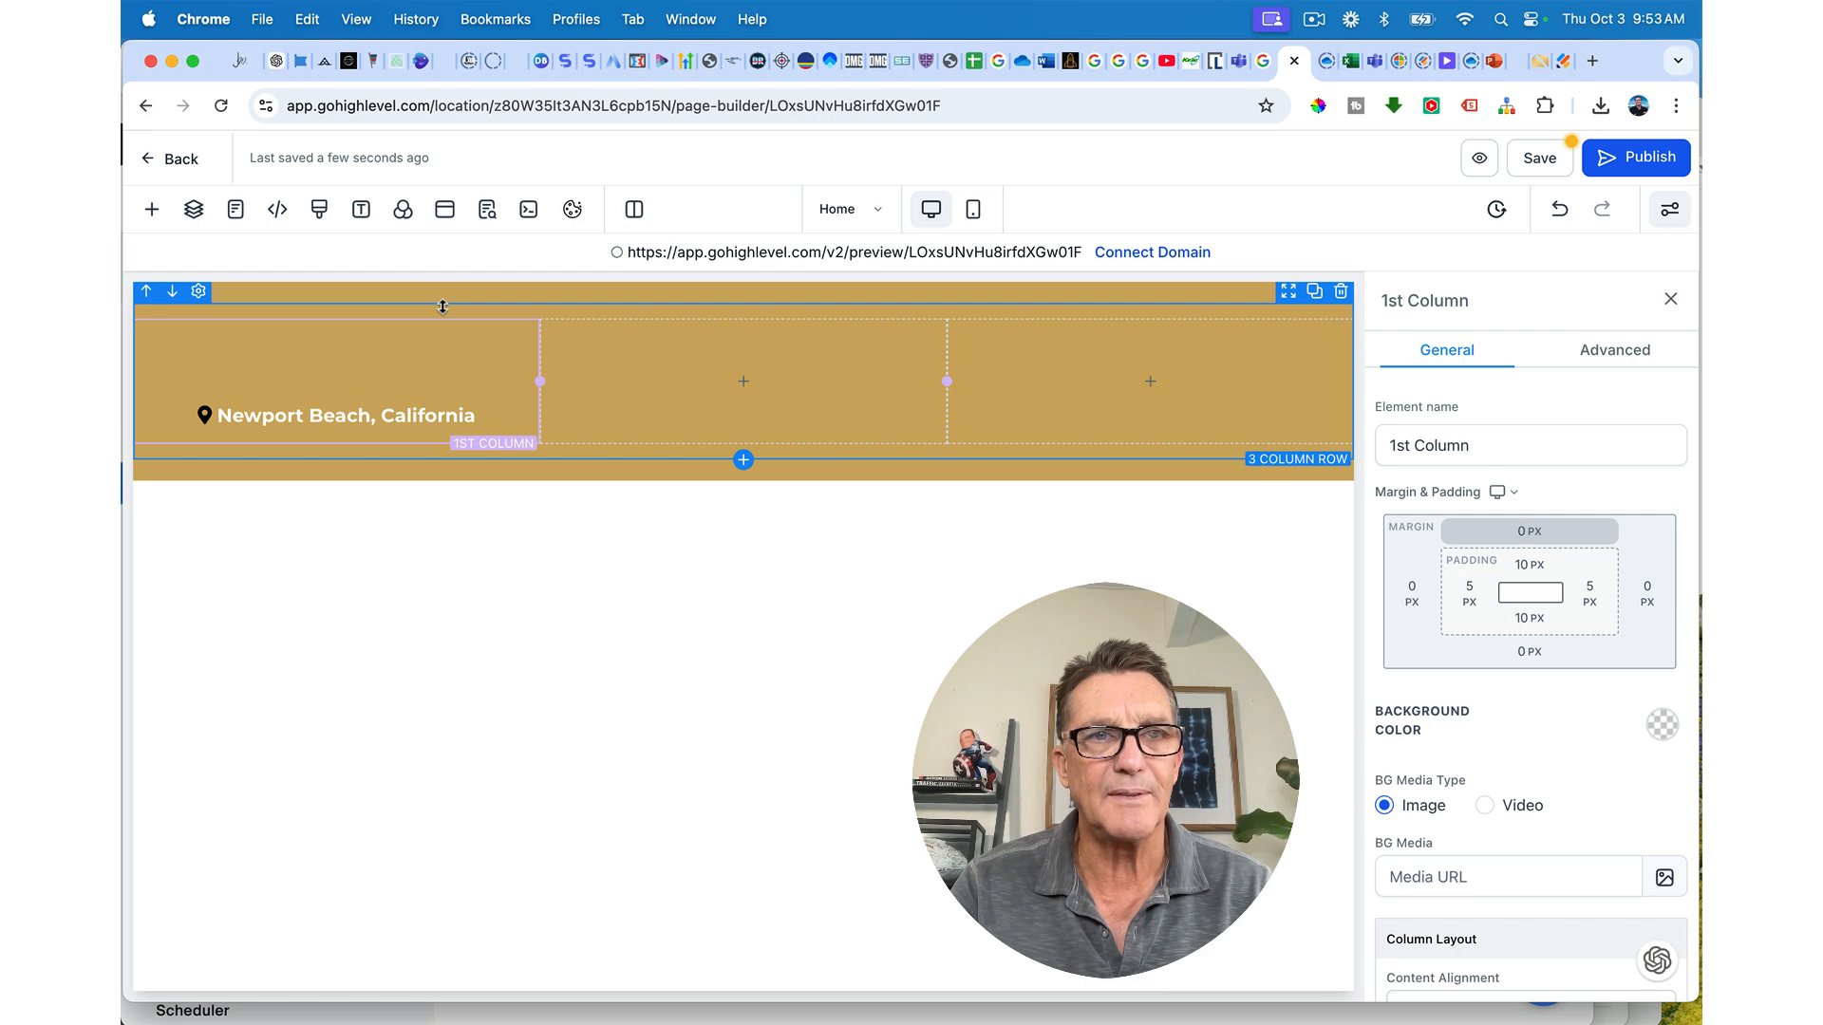
left_click(418, 415)
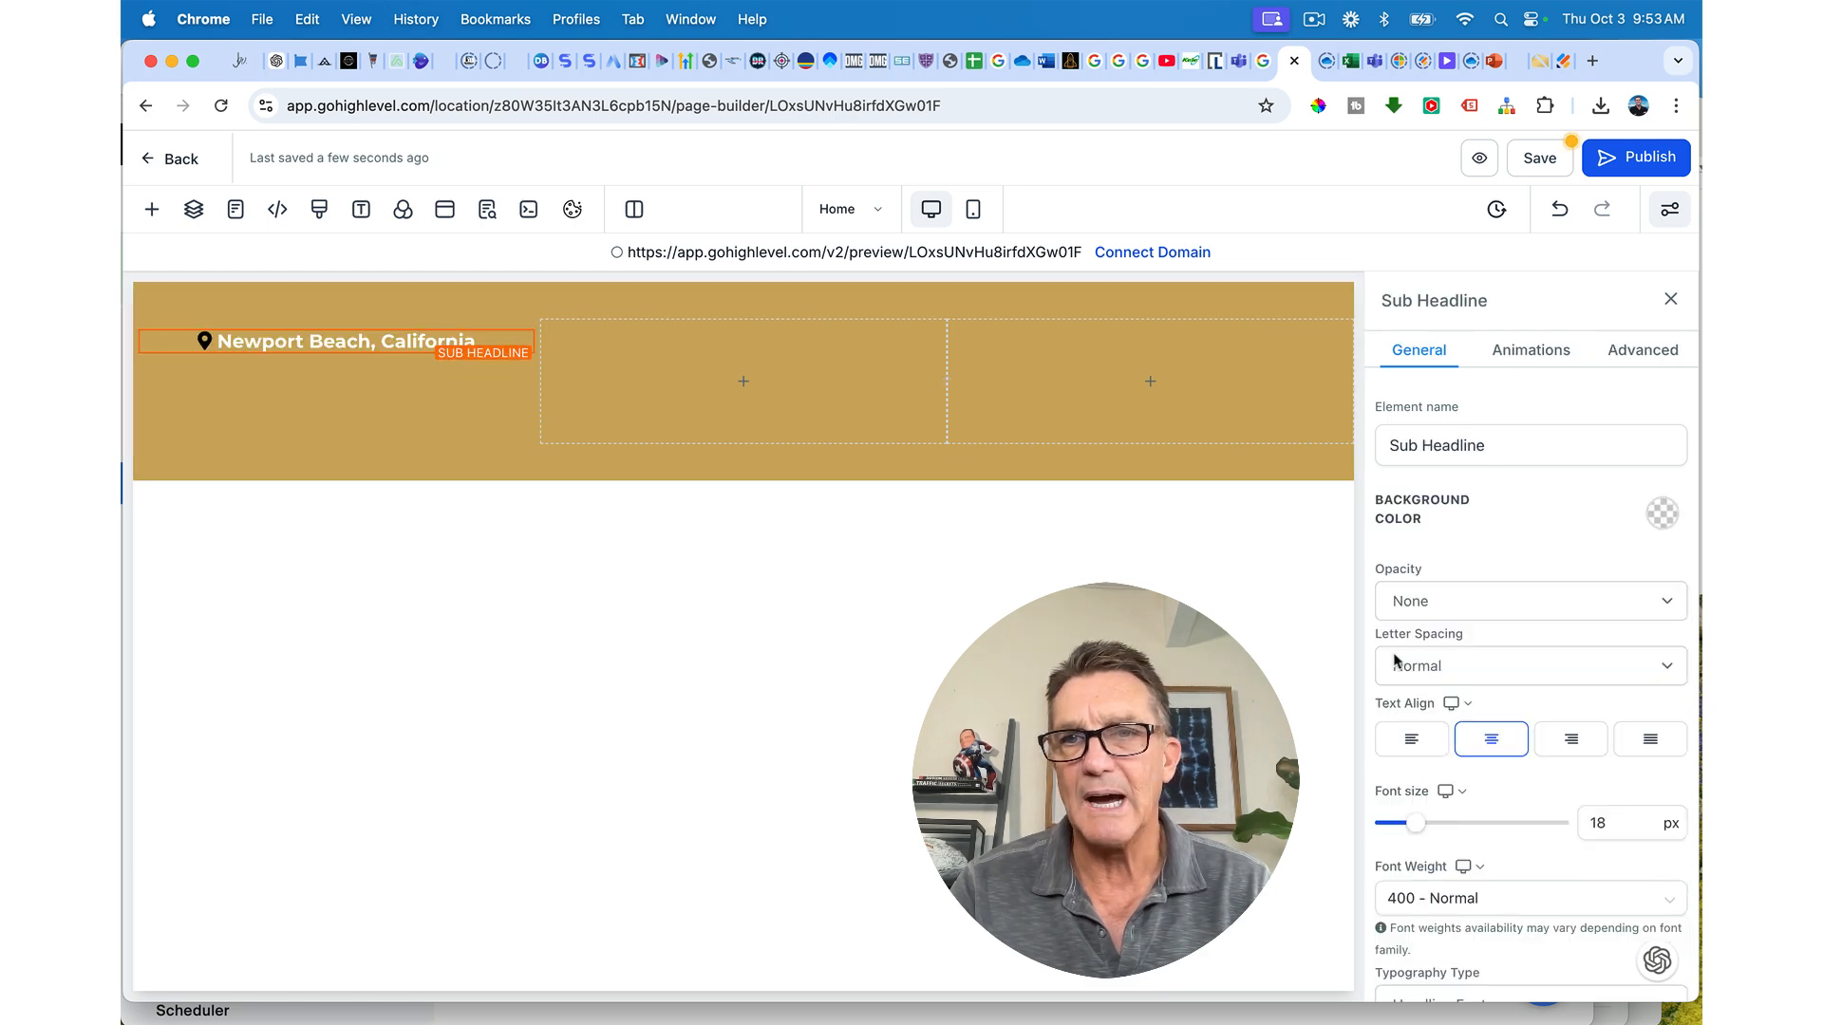
scroll(1396, 662, "down", 10)
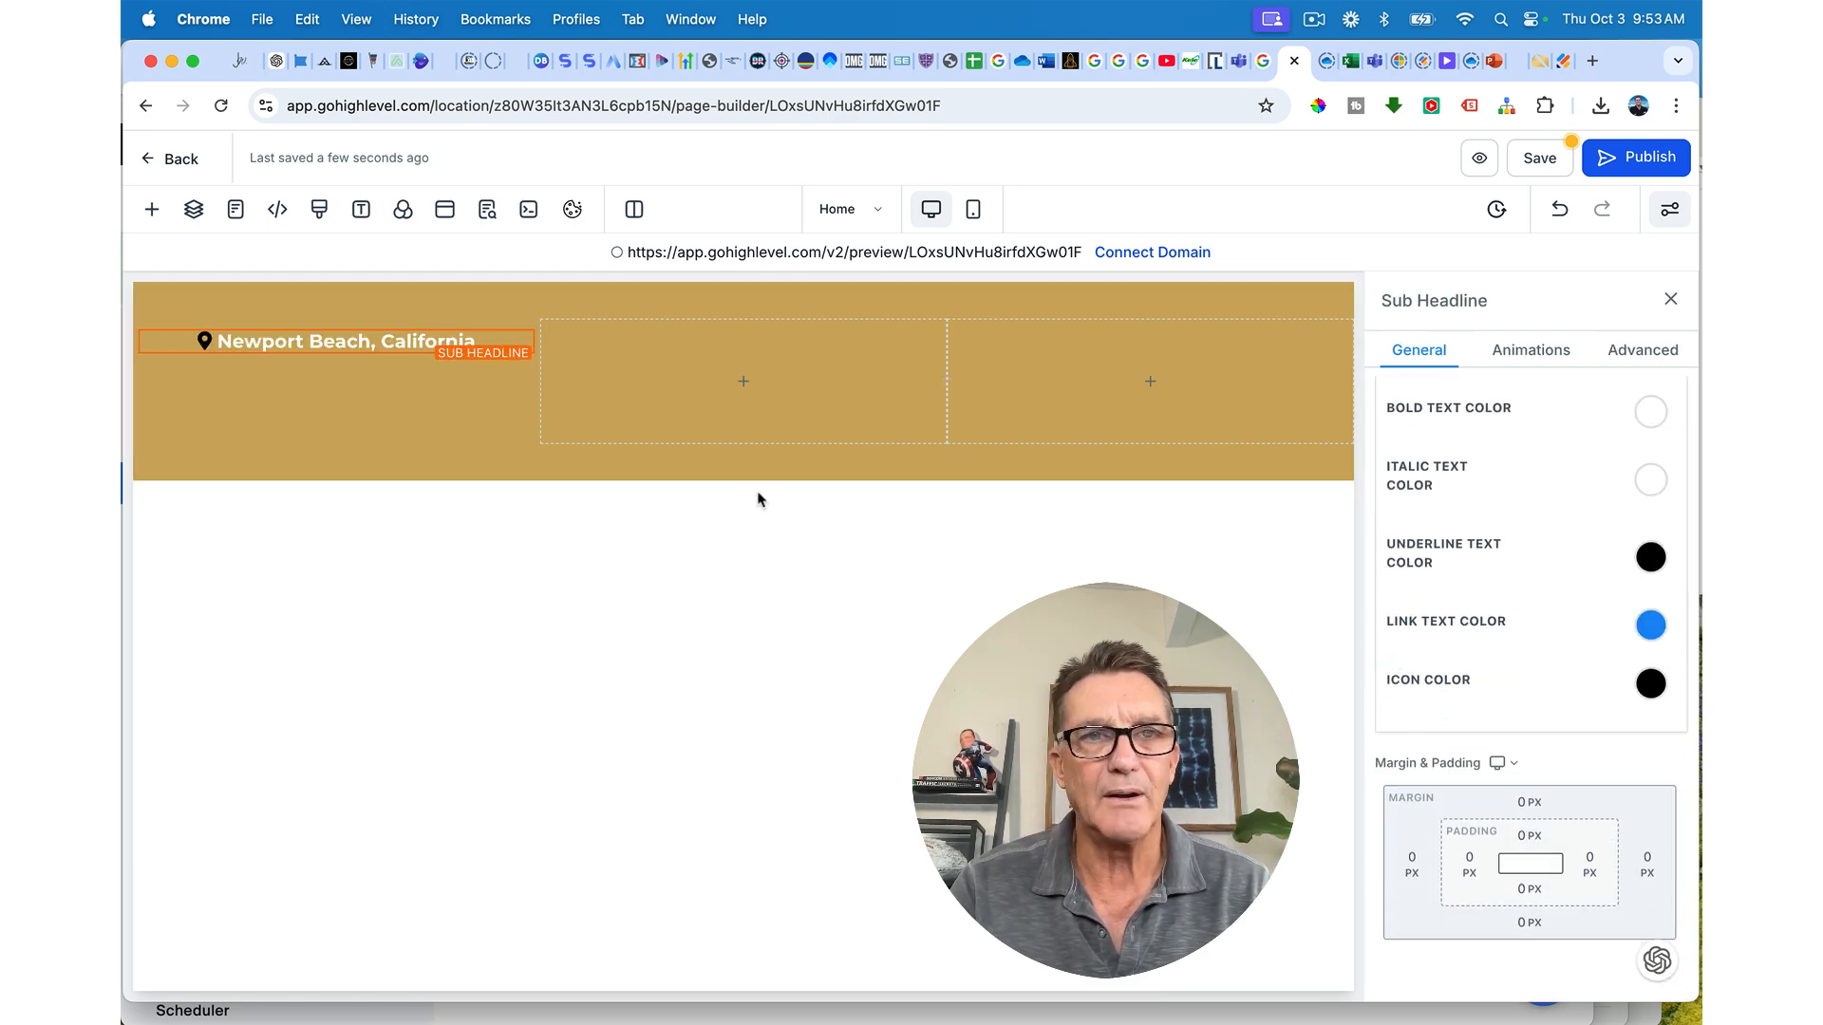
mouse_move(750, 395)
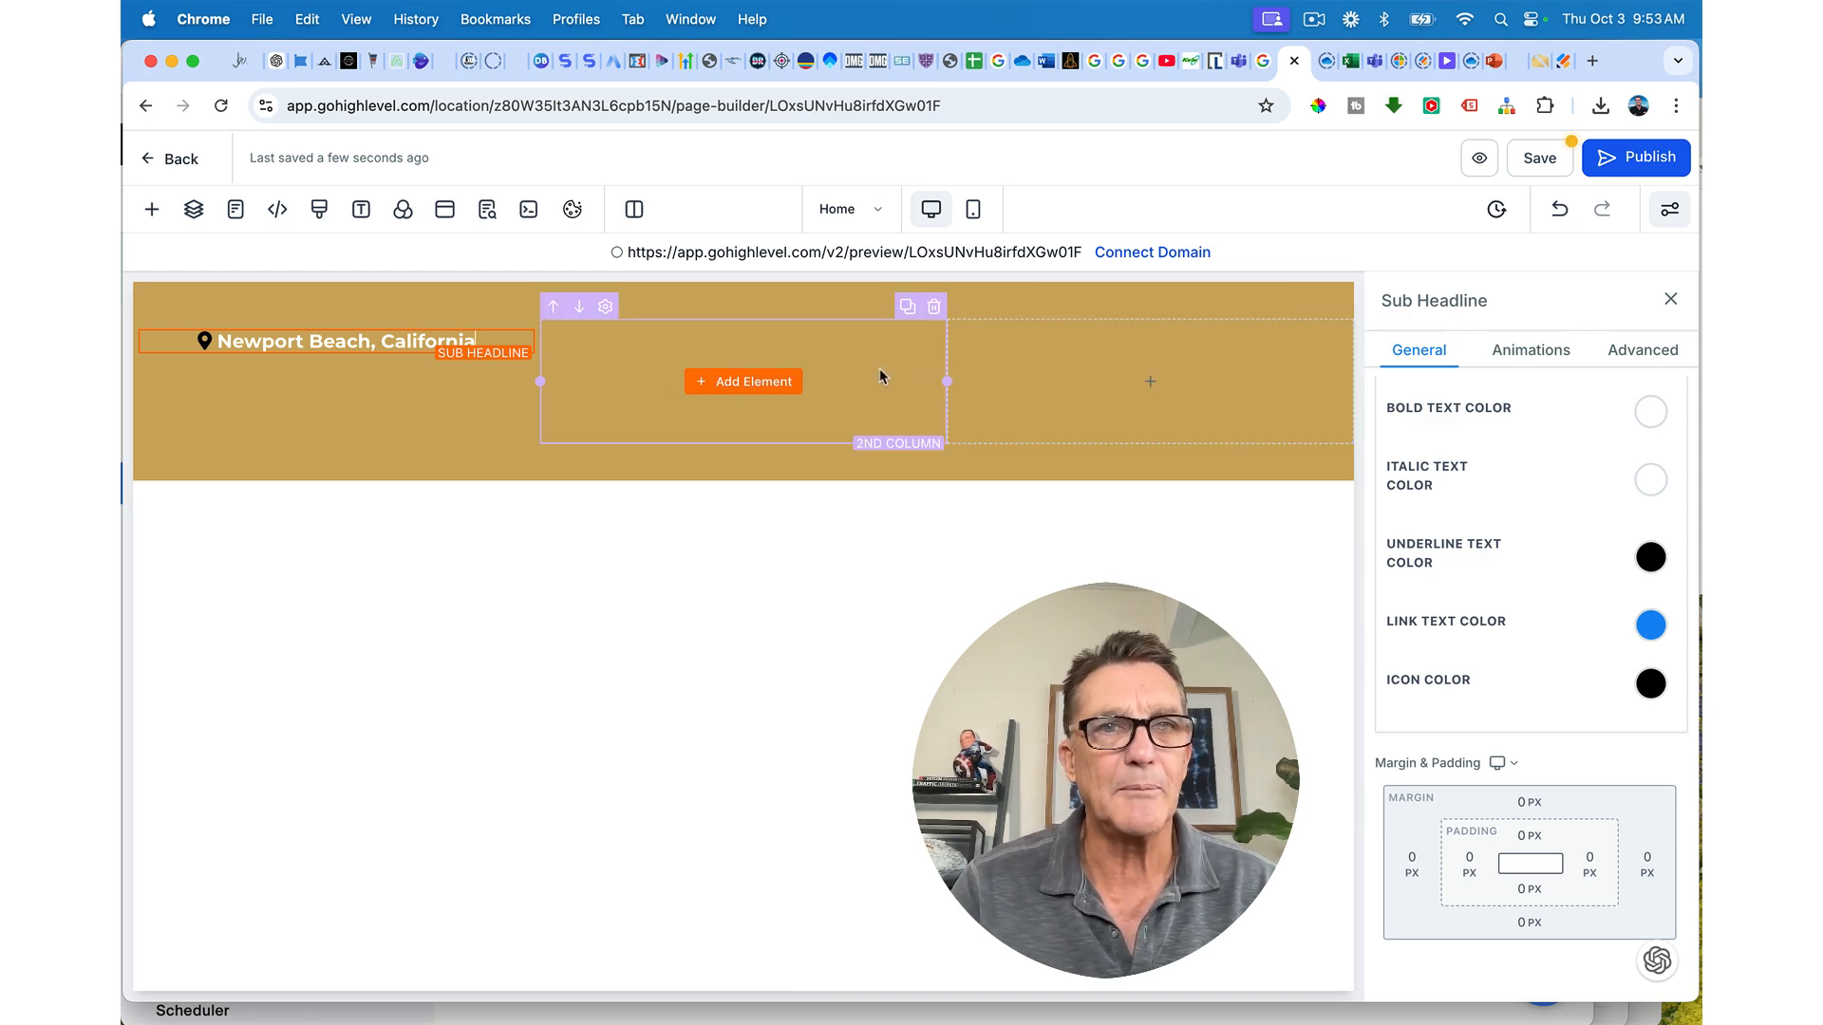
Step: Add a sub-headline reading 'Stay Connected With Us' to the second column
left_click(742, 387)
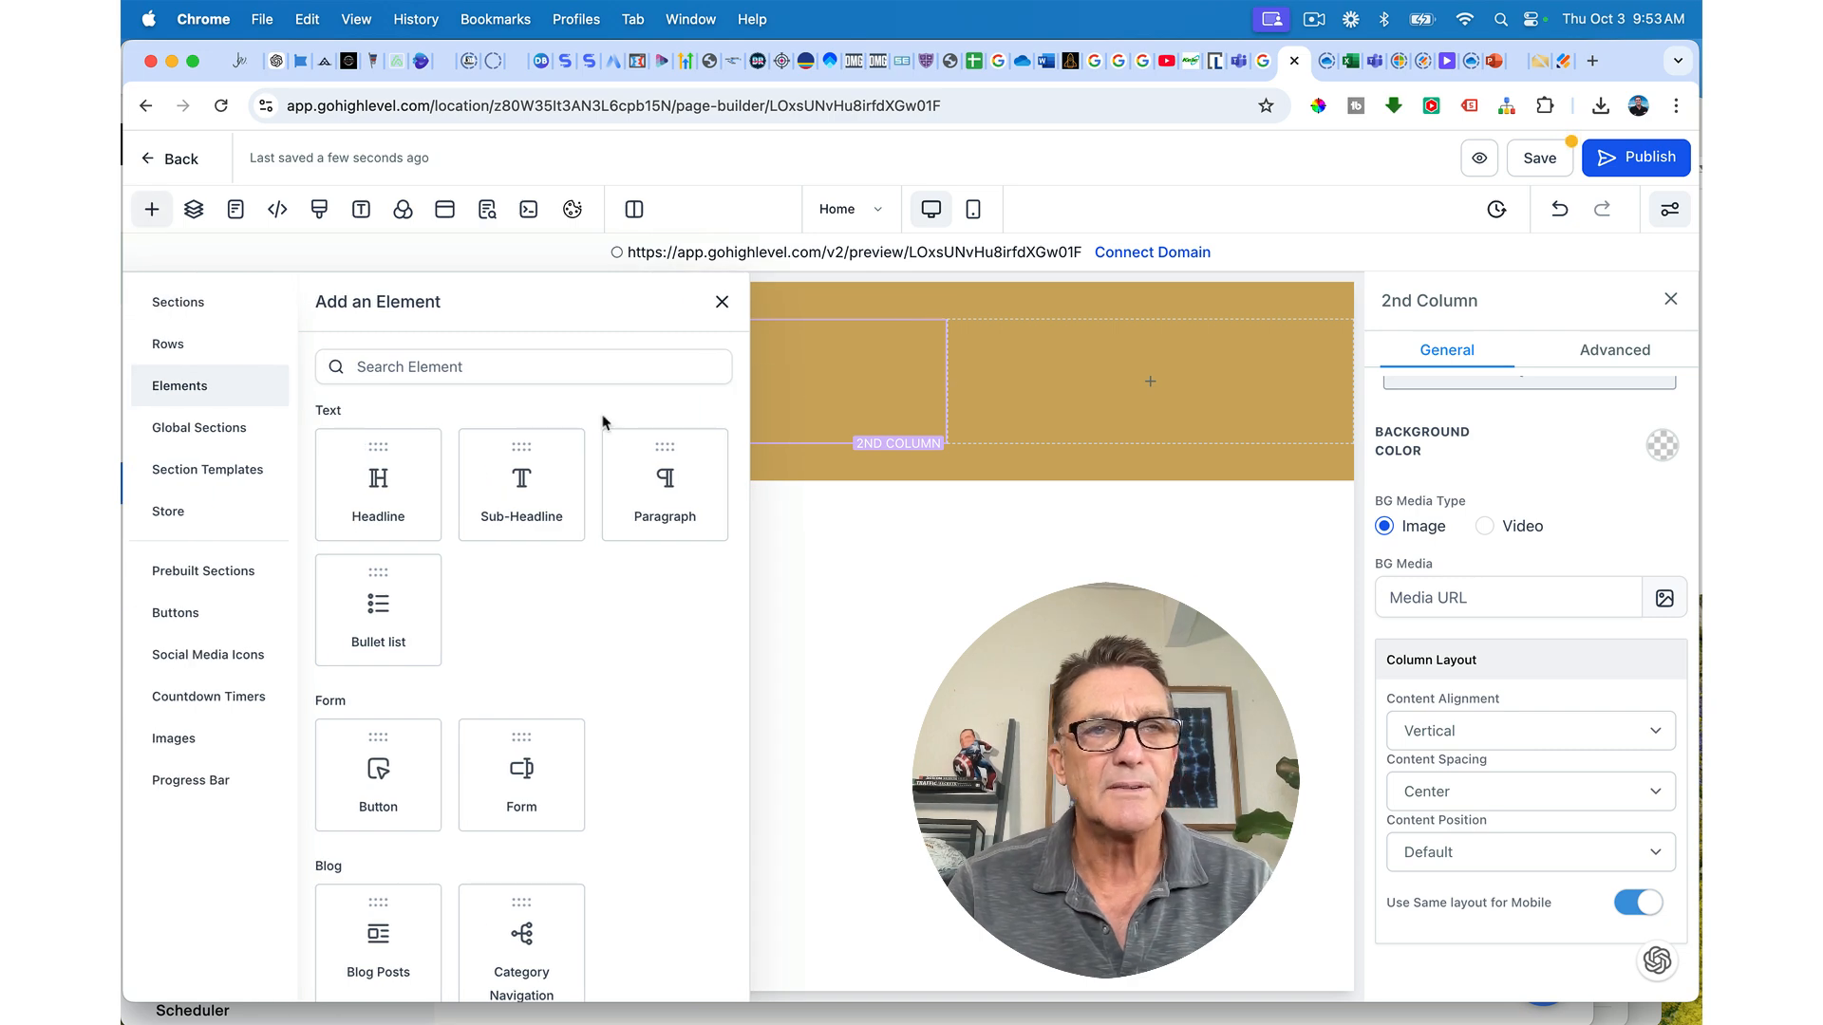
left_click(521, 486)
triple_click(761, 382)
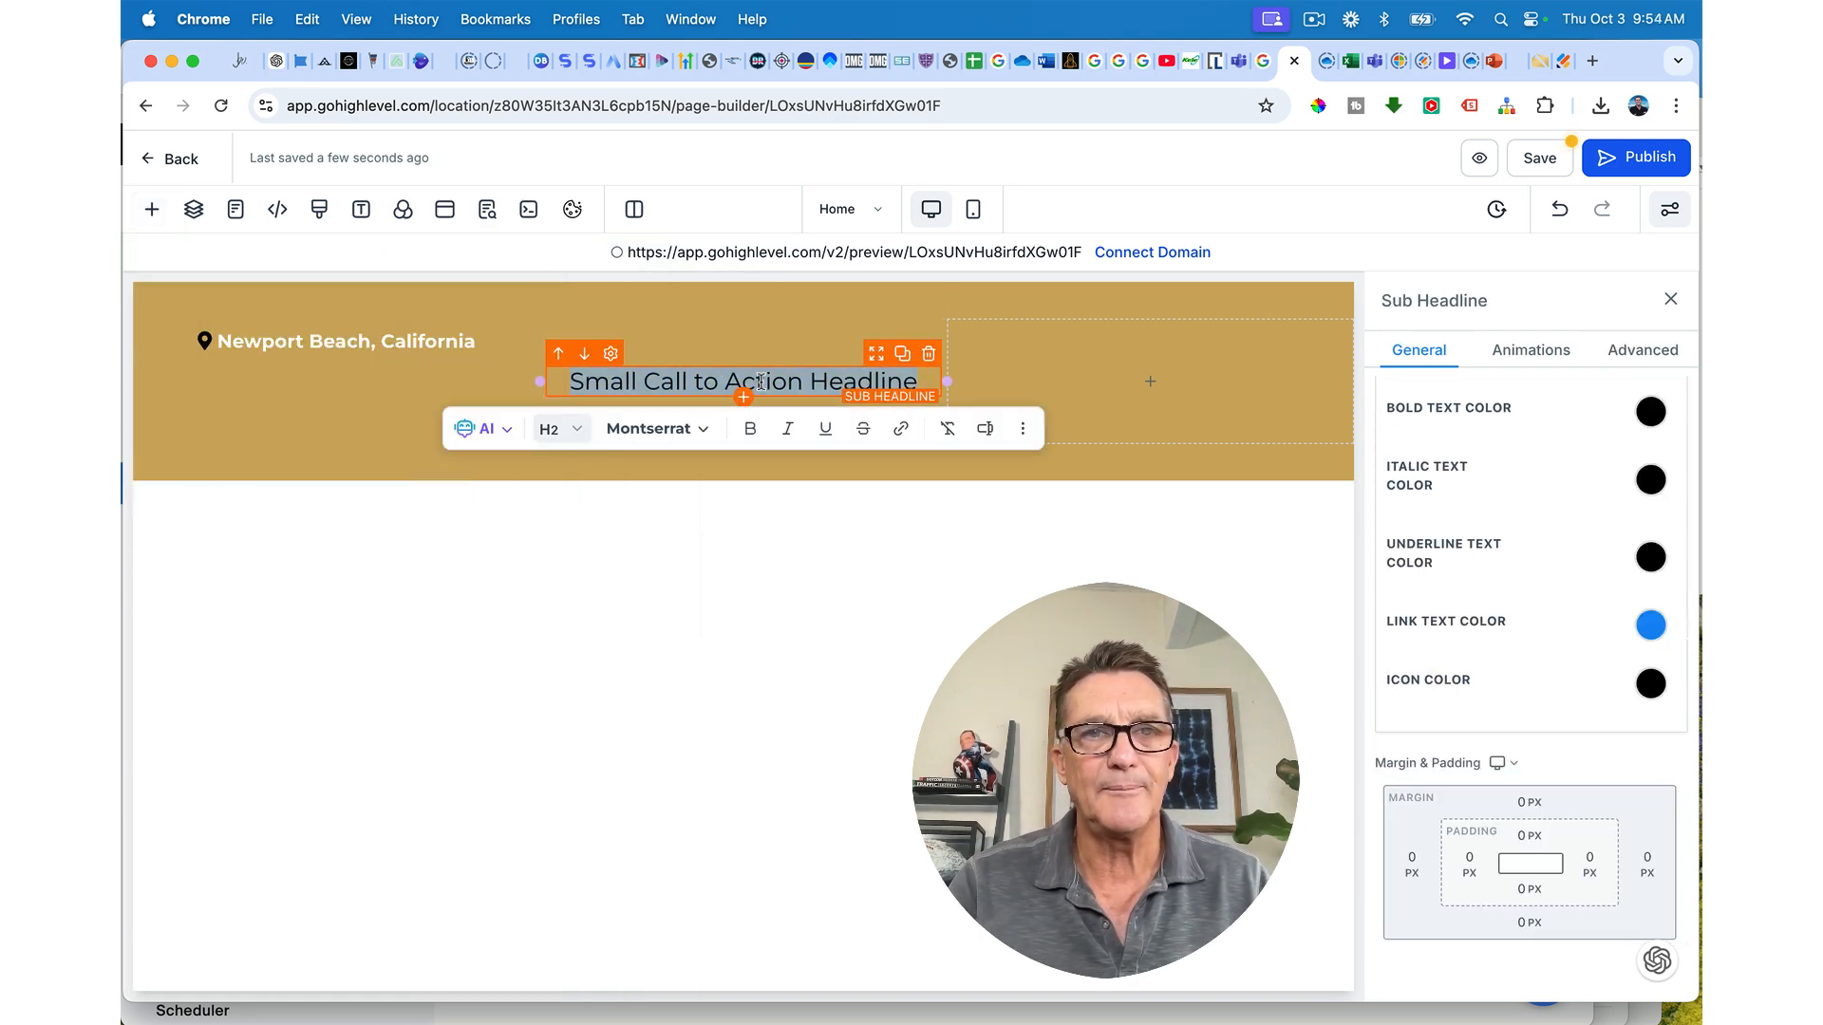
type("Stay")
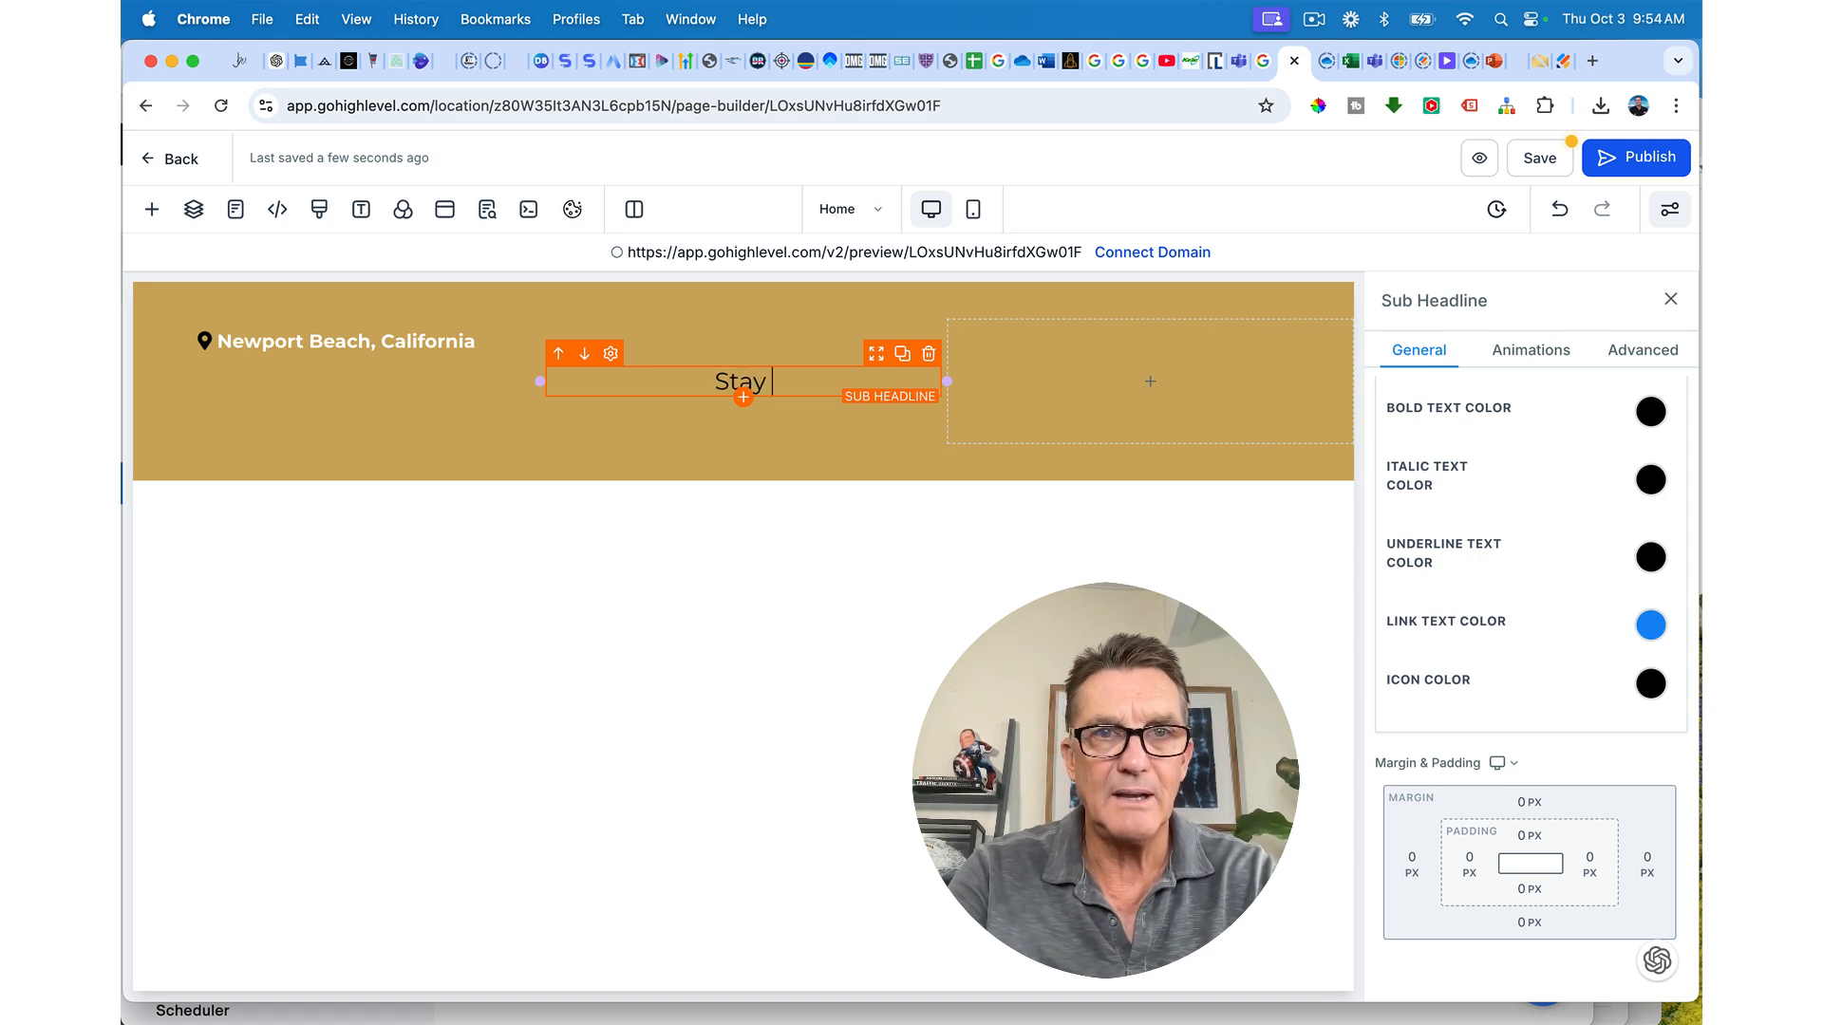
type(" Conne")
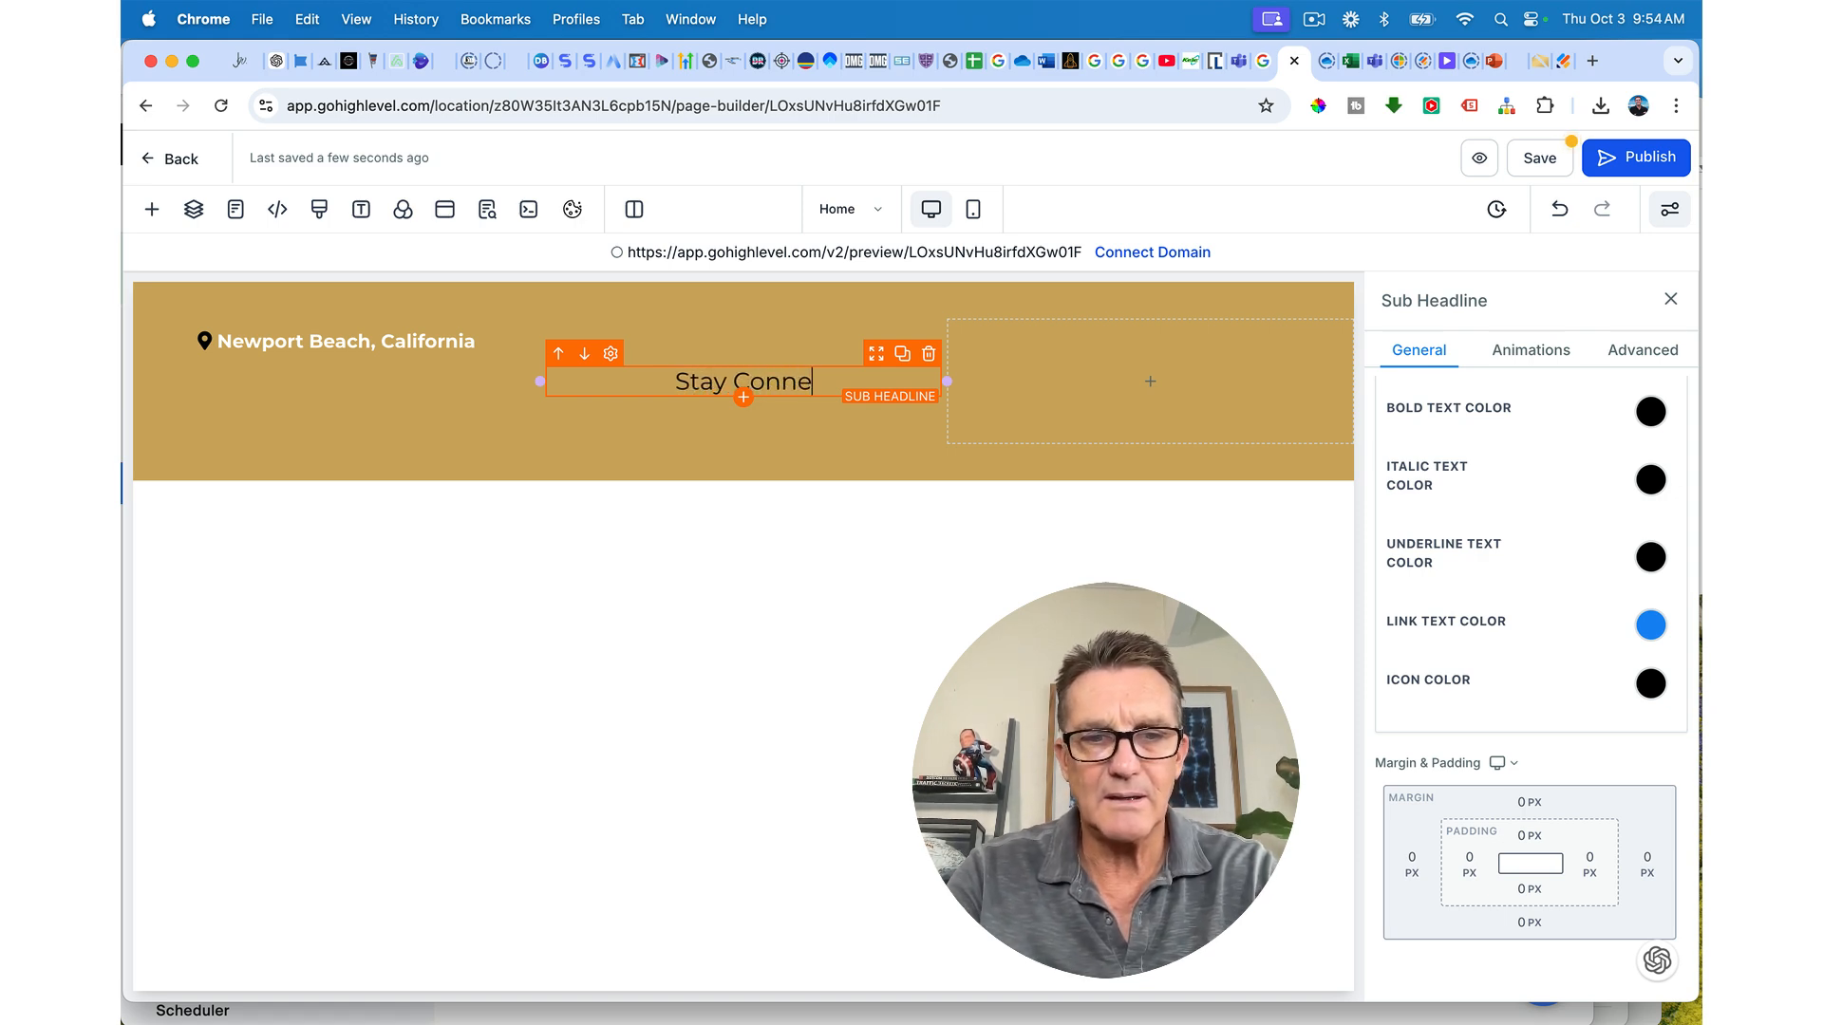
type("cted With Us")
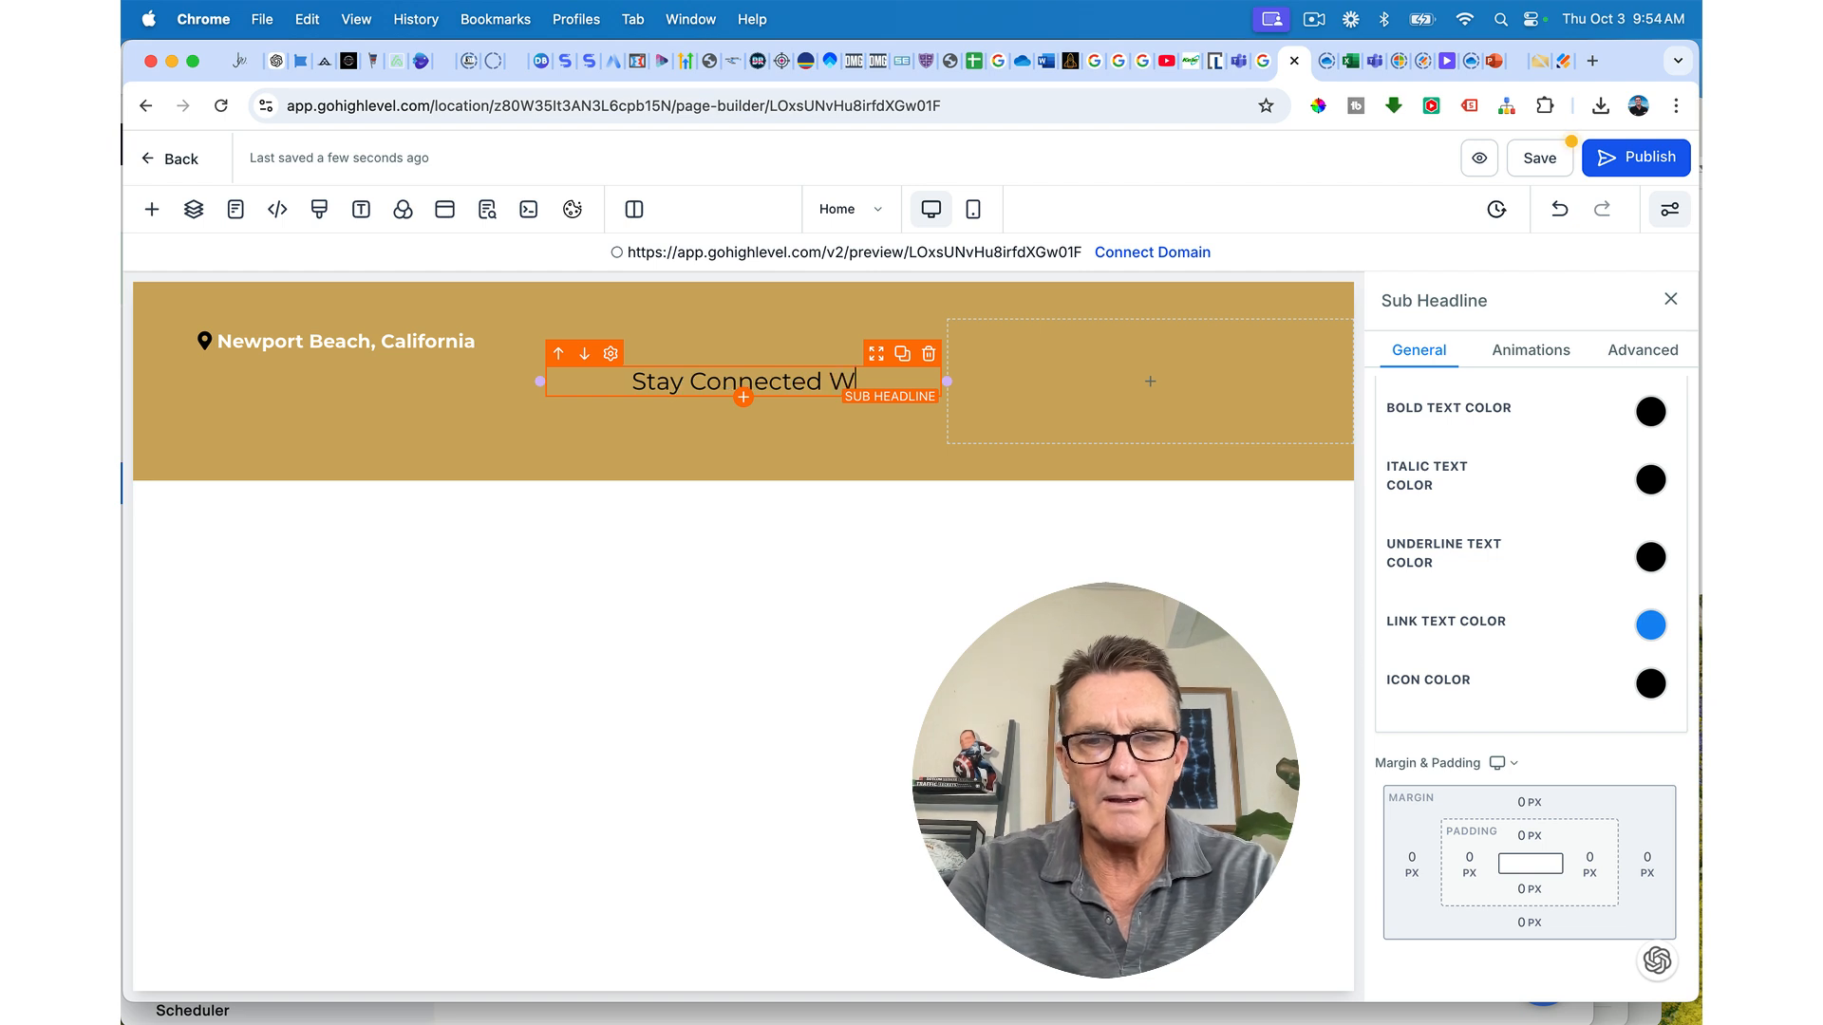
Step: Make 'Stay Connected With Us' bold and white at 18 px
triple_click(724, 382)
left_click(750, 428)
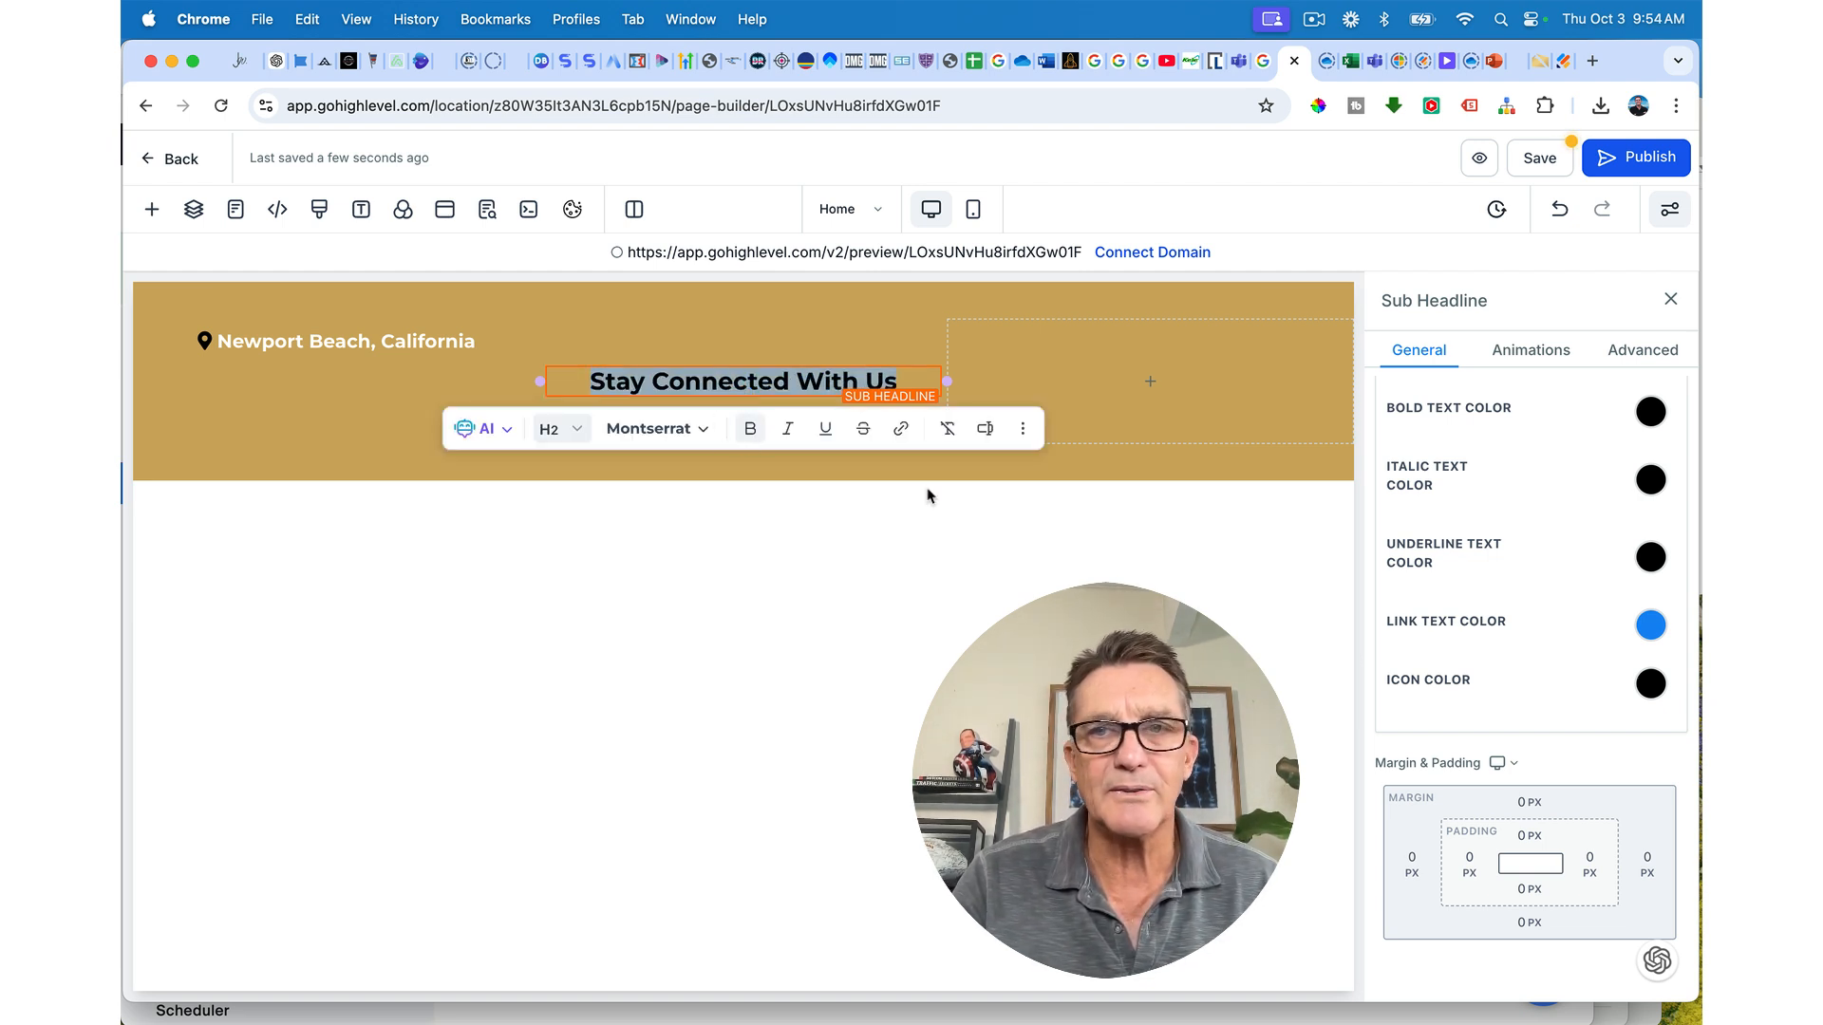
left_click(1650, 411)
scroll(1538, 486, "up", 5)
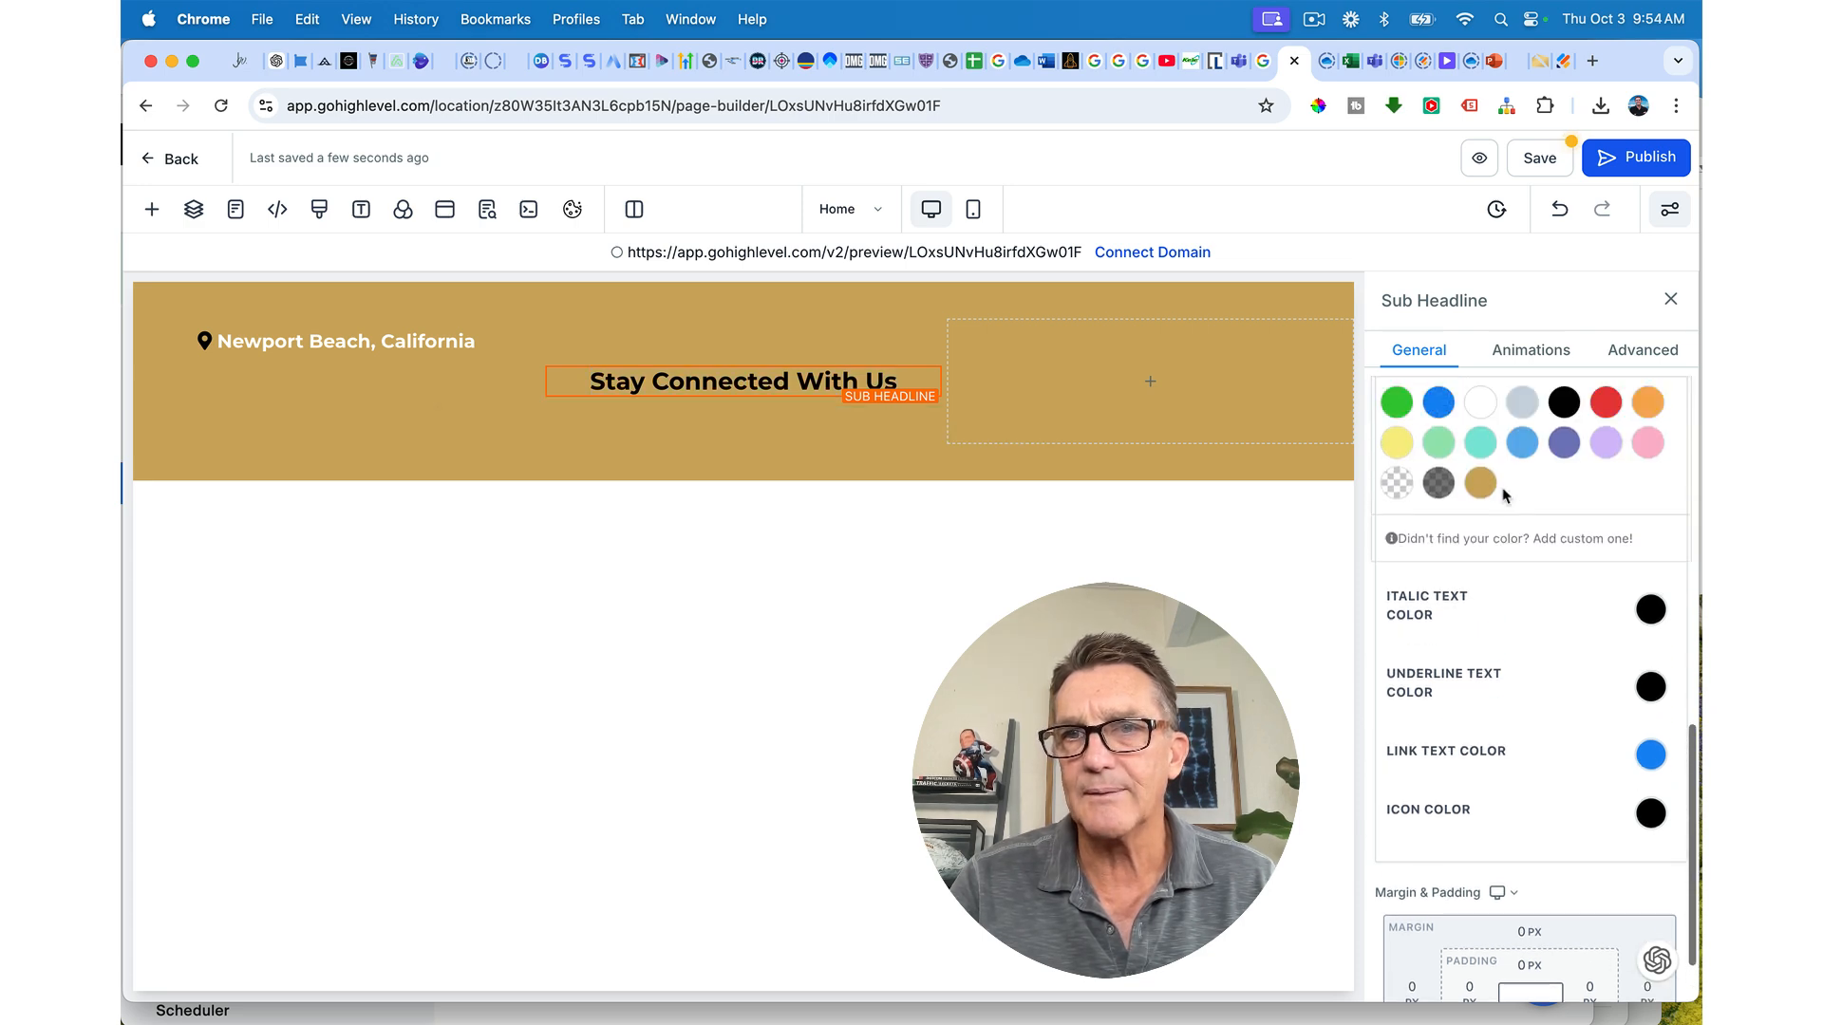
left_click(1480, 631)
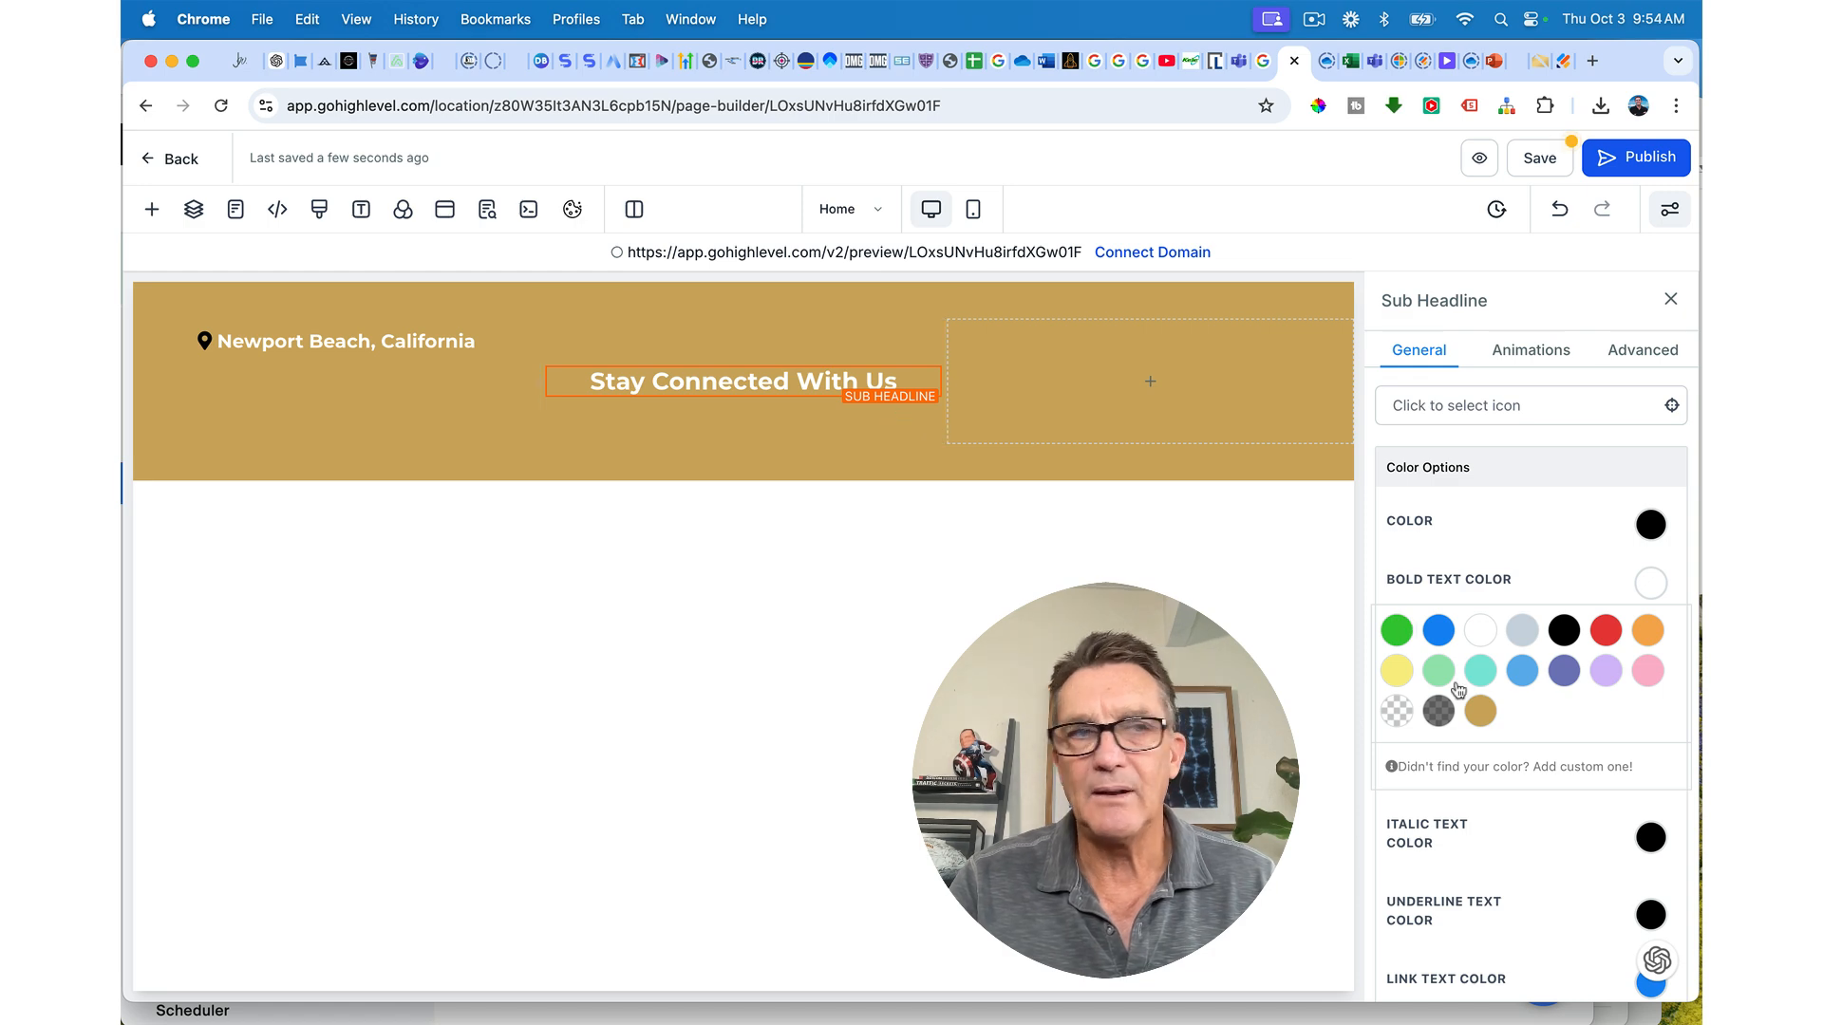
scroll(1467, 694, "down", 4)
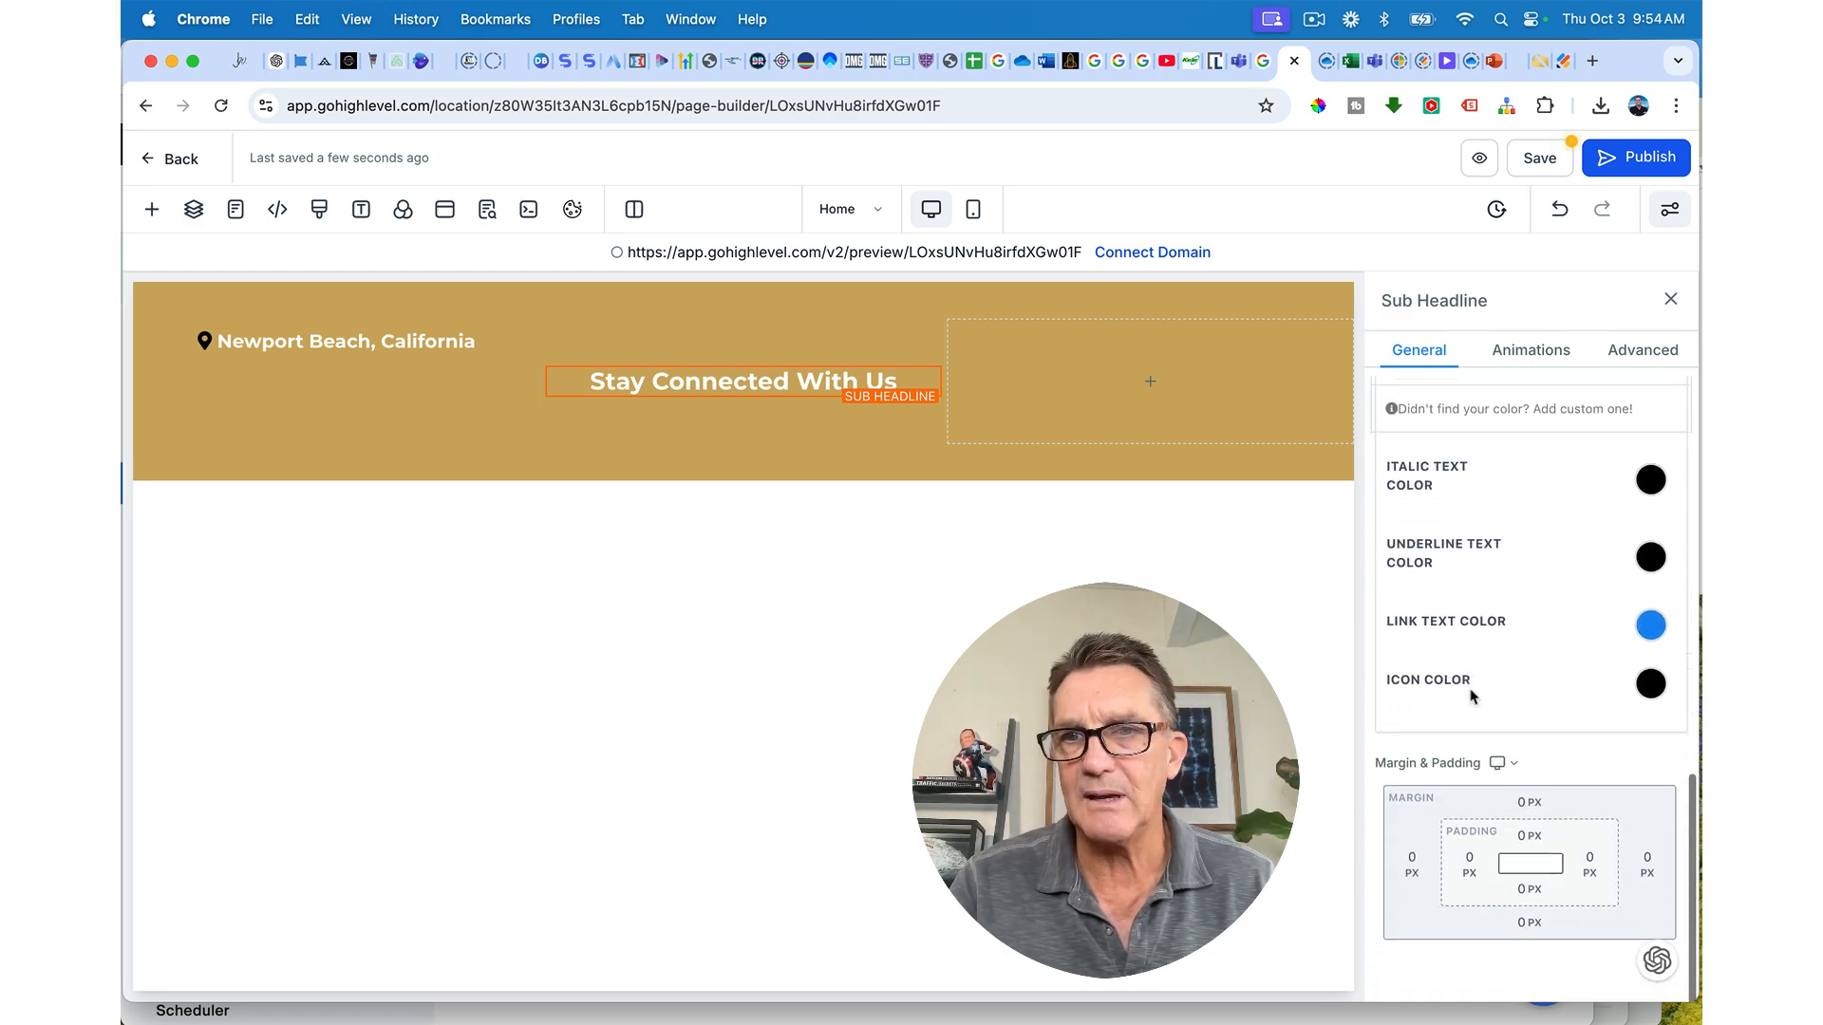
scroll(1473, 693, "up", 10)
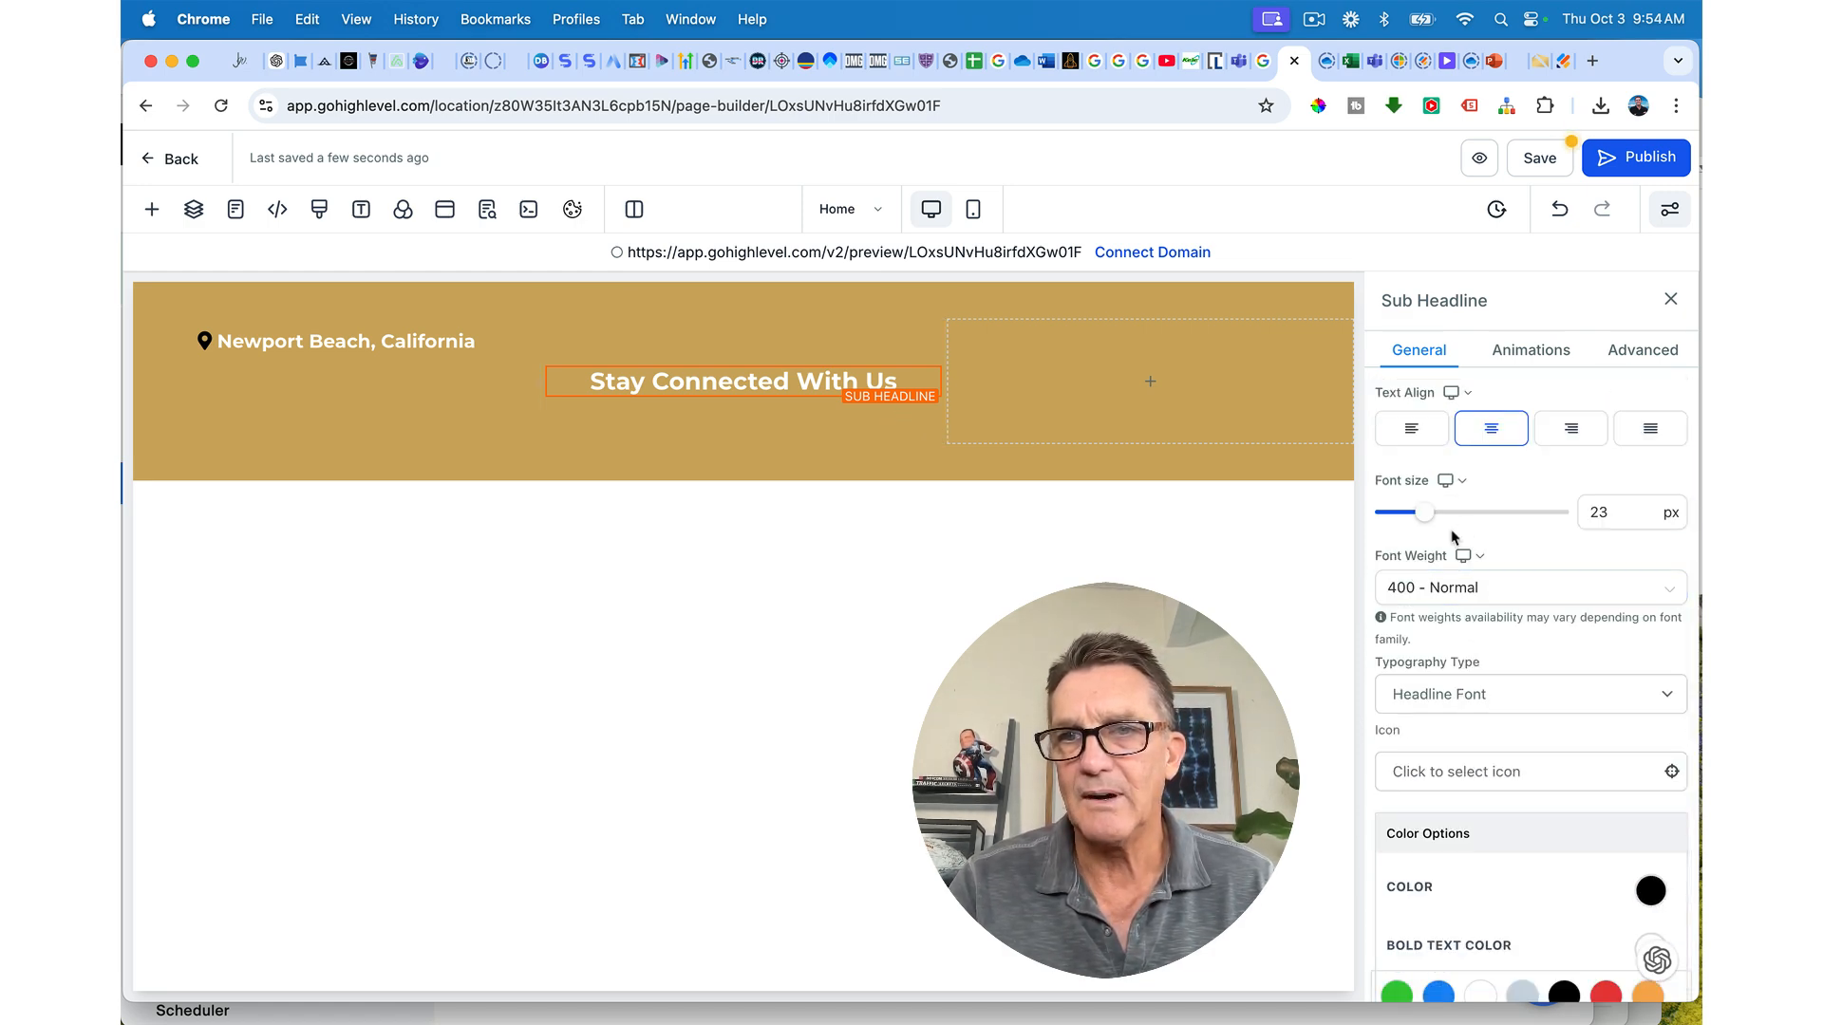
left_click_drag(1618, 513, 1547, 523)
type("18")
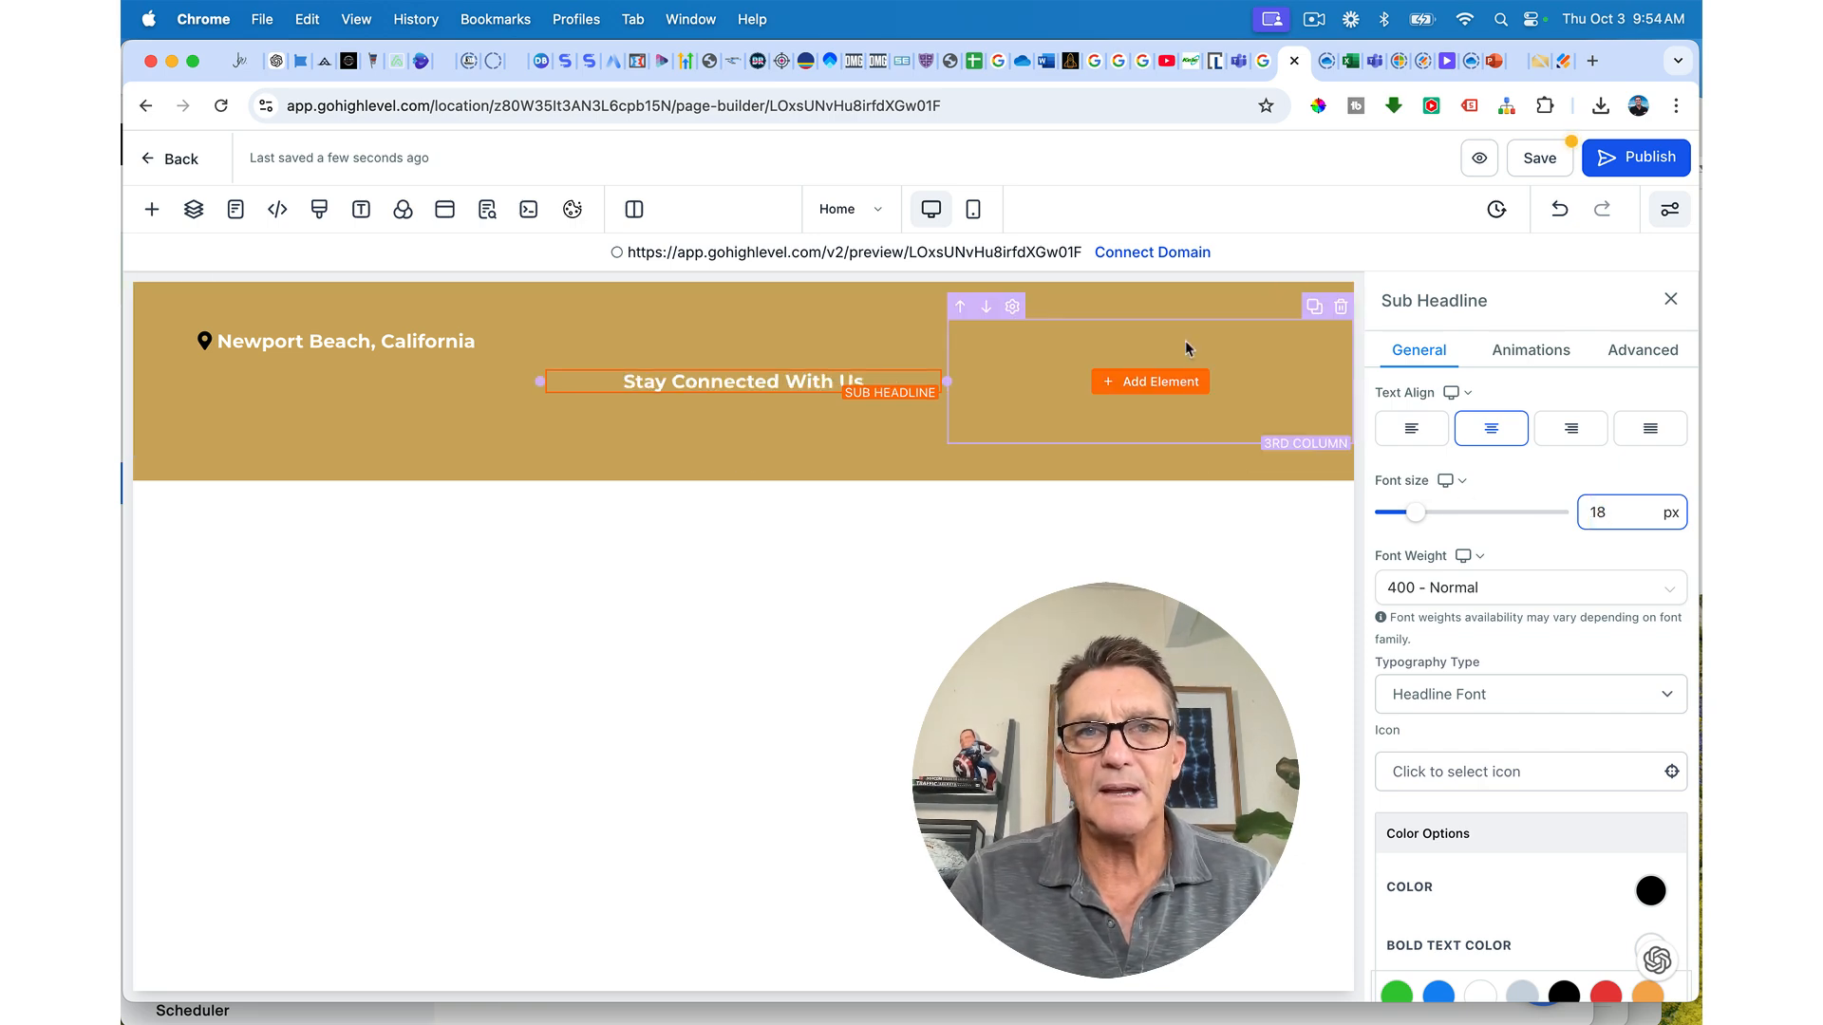
Step: Set the first column's Content Spacing to Center to centre the location text vertically
left_click(881, 334)
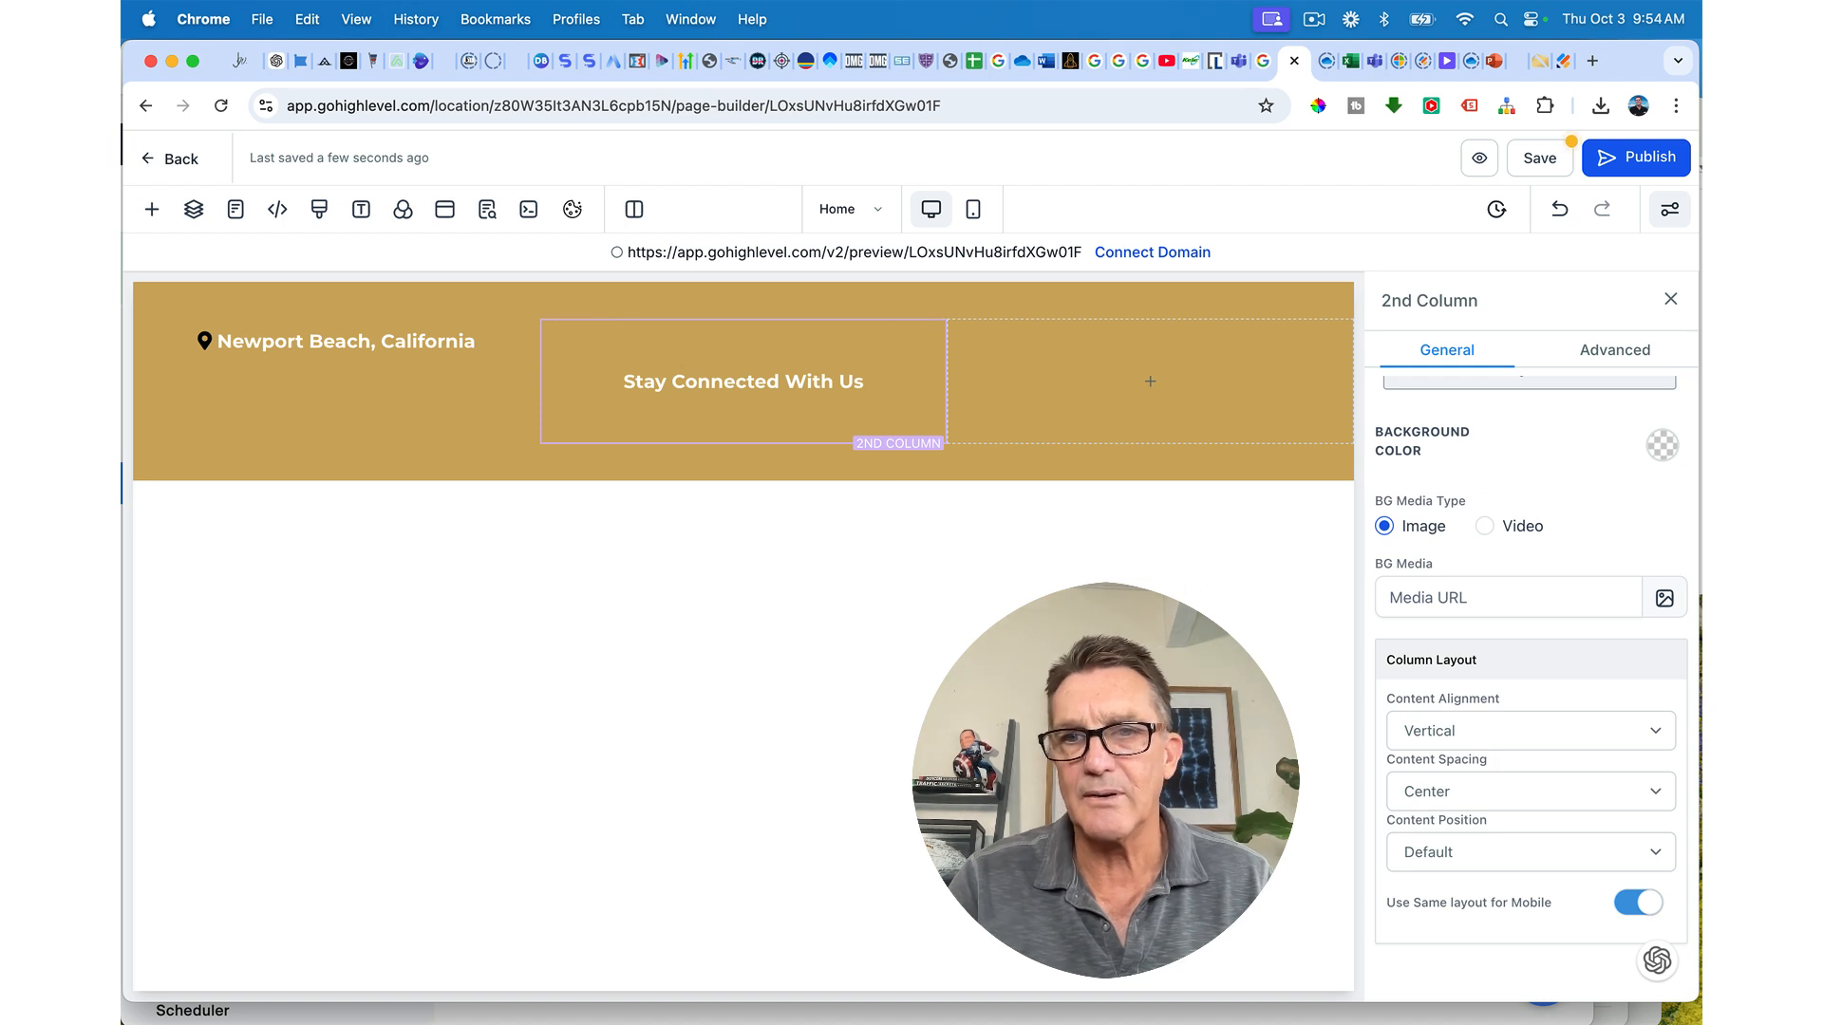
left_click(357, 324)
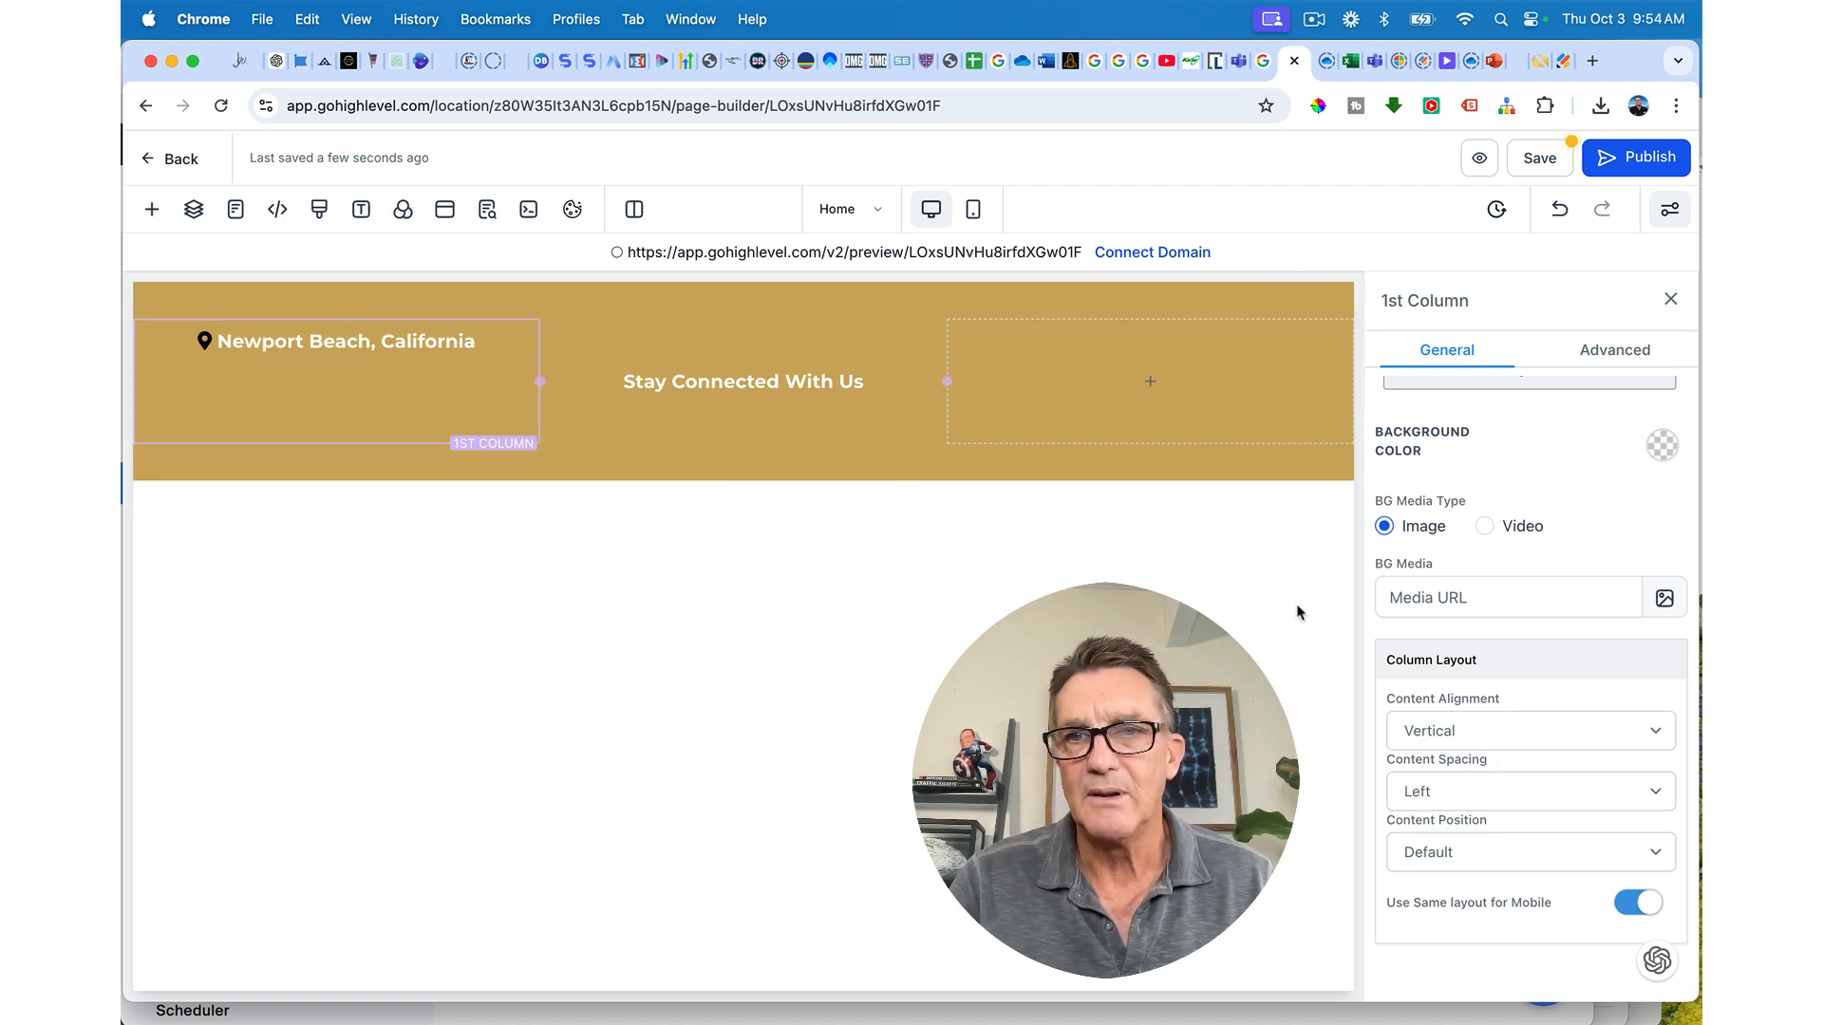
left_click(1526, 784)
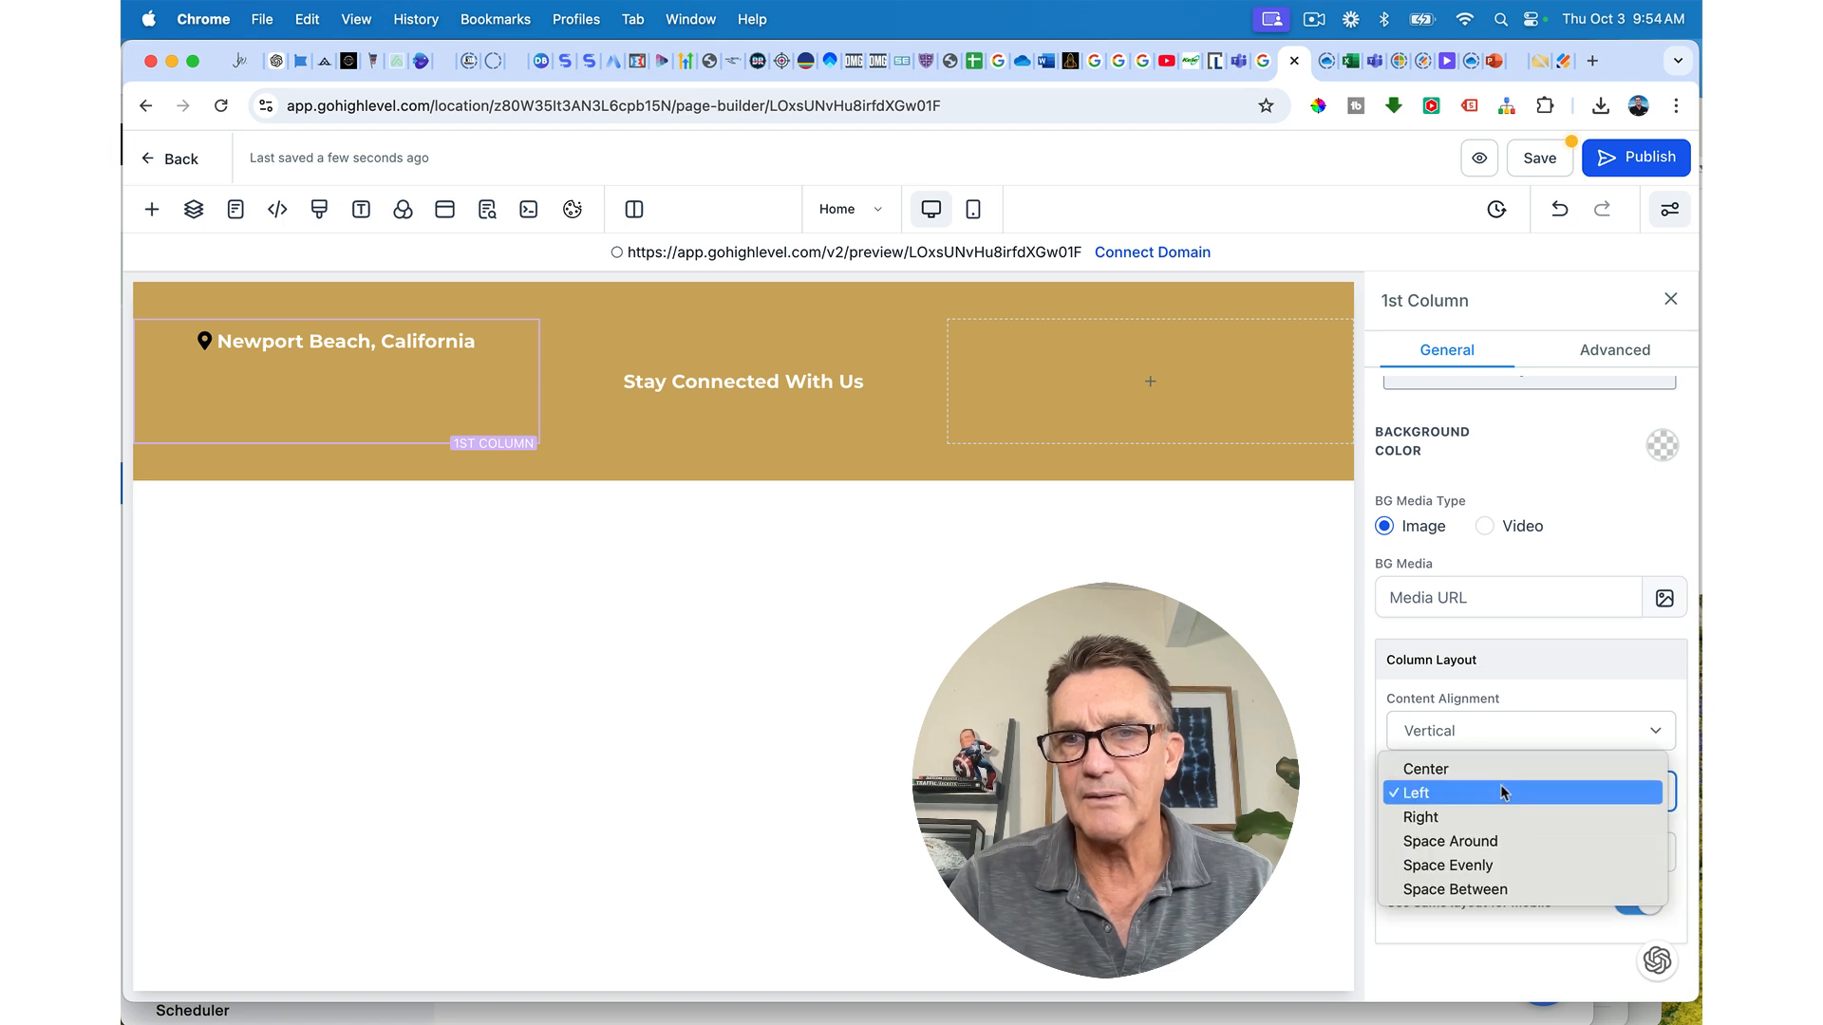
left_click(1499, 772)
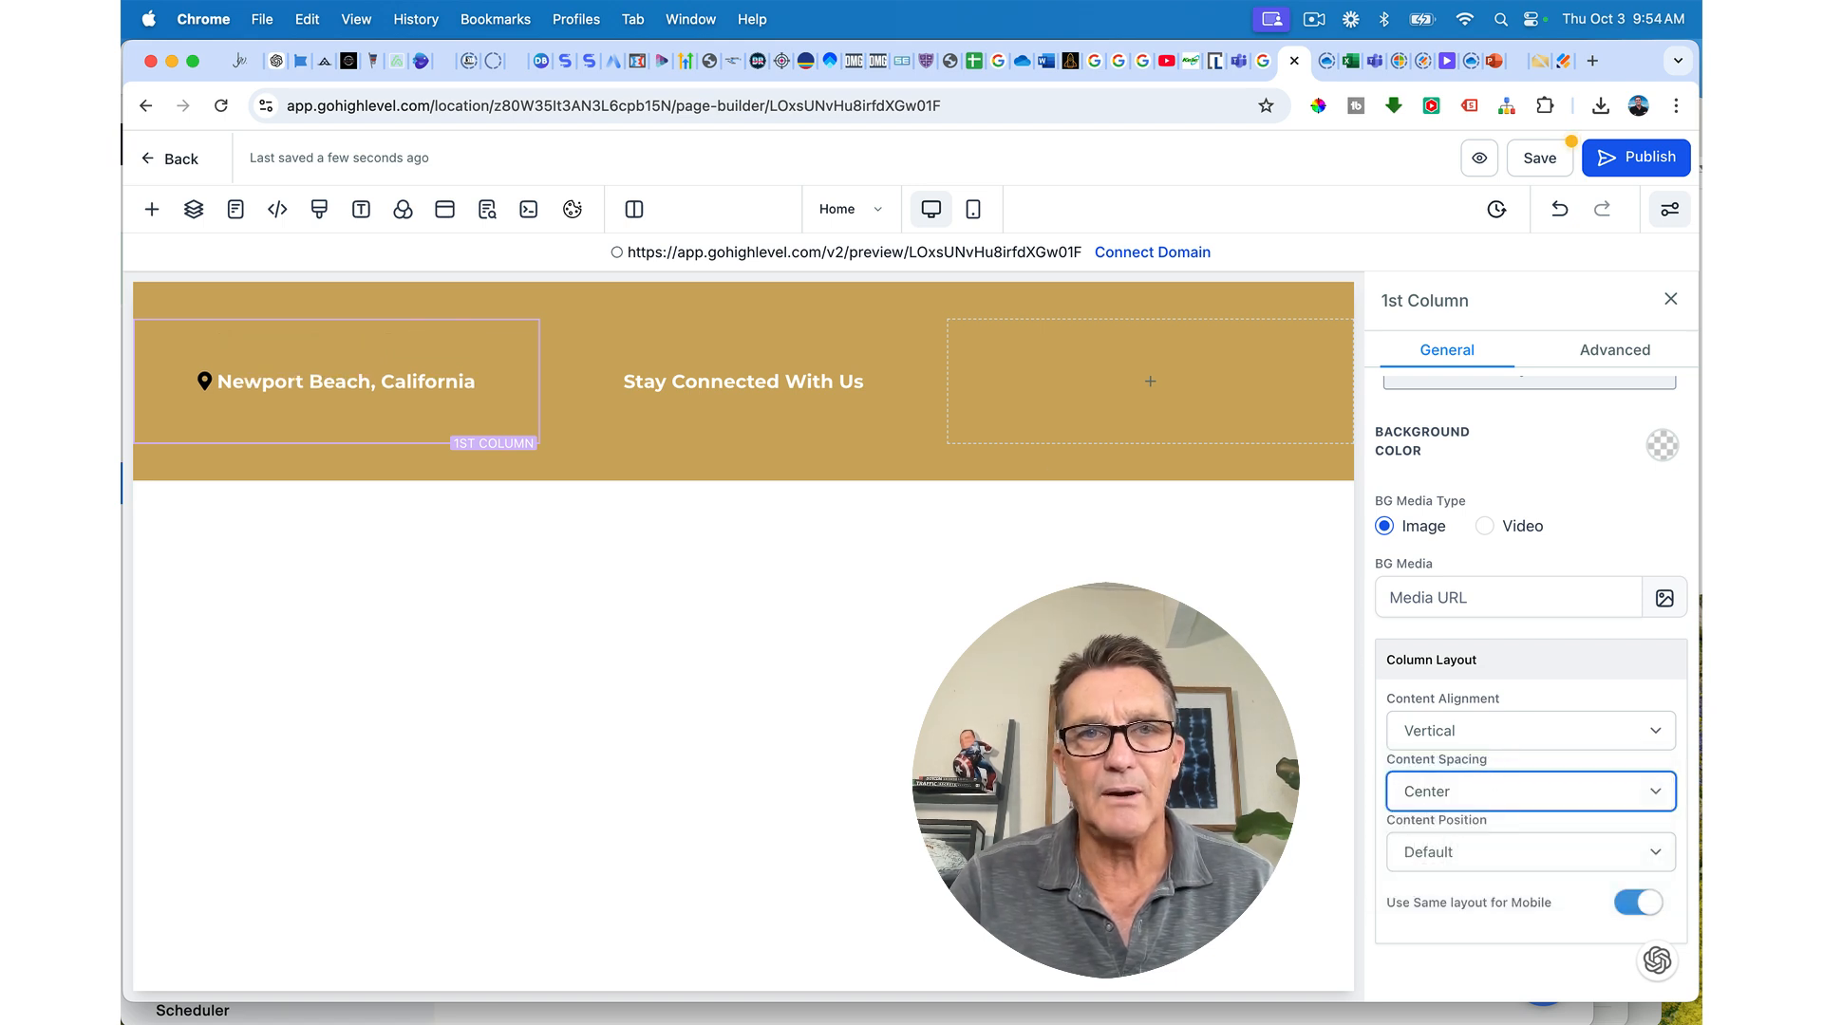
Step: Insert the dark Social Media Icons set into the gold bar's empty third column
mouse_move(1118, 395)
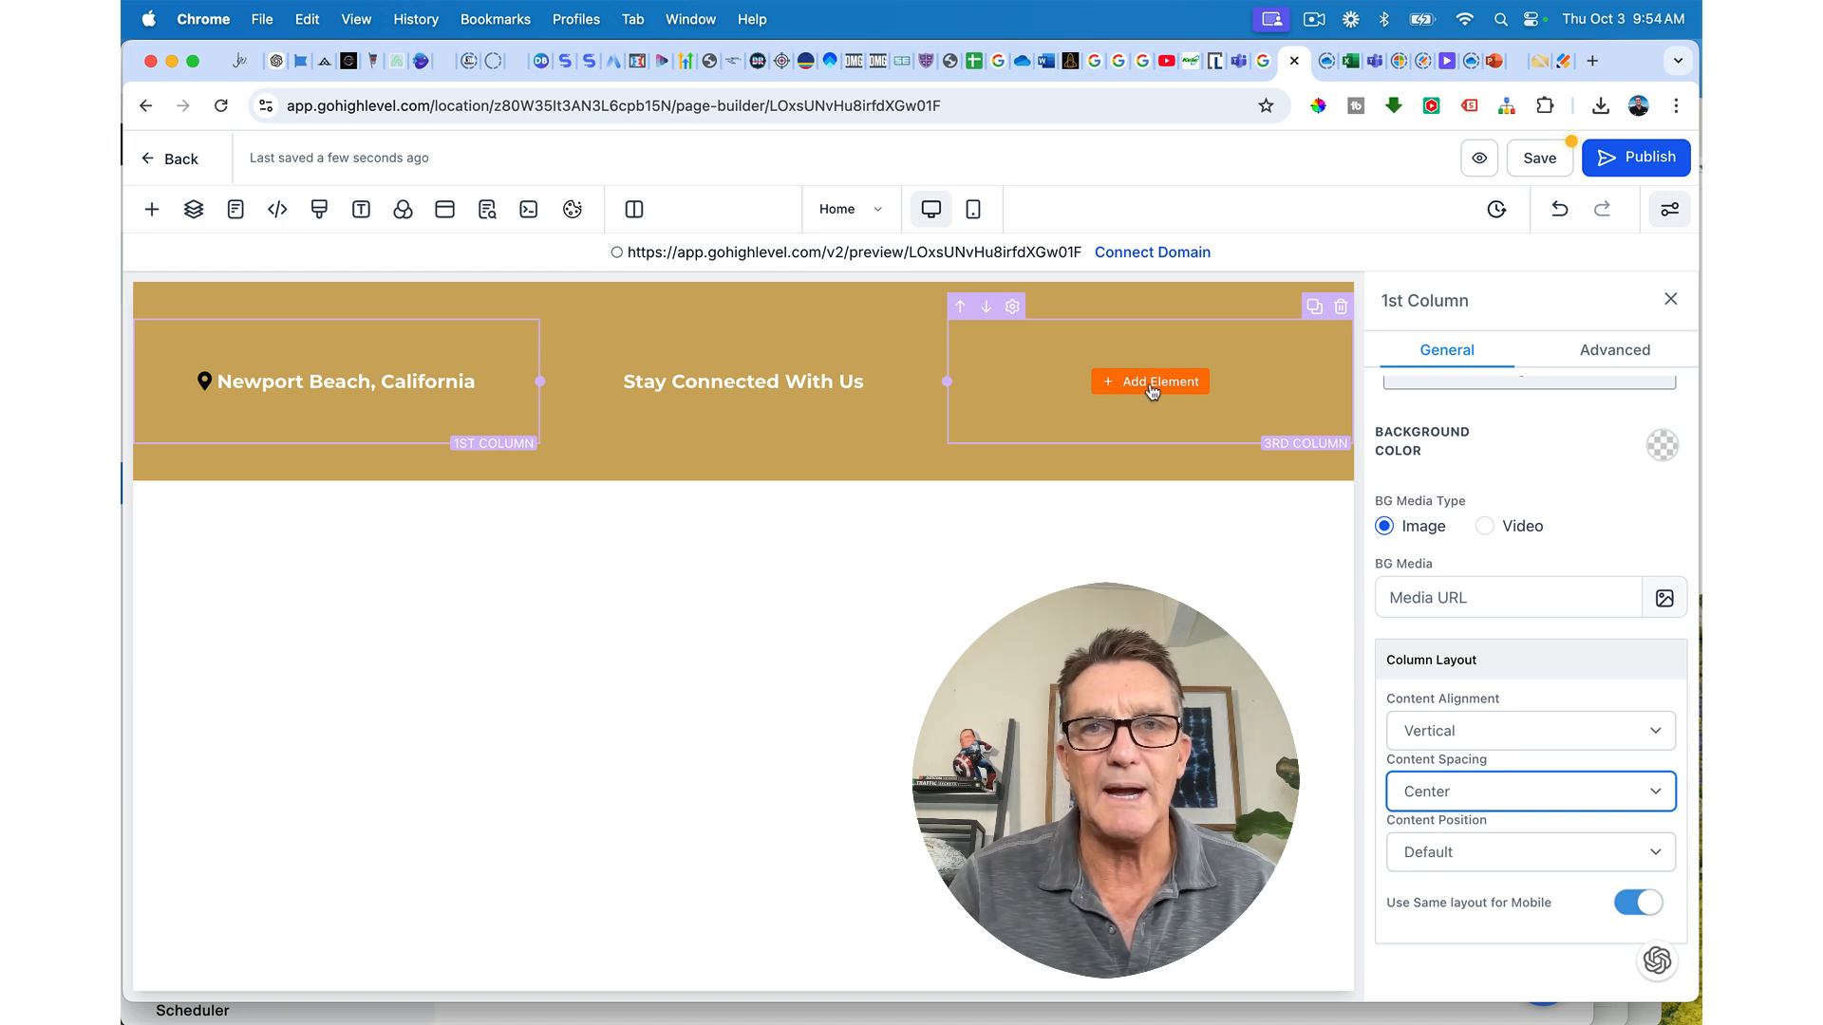
left_click(1152, 393)
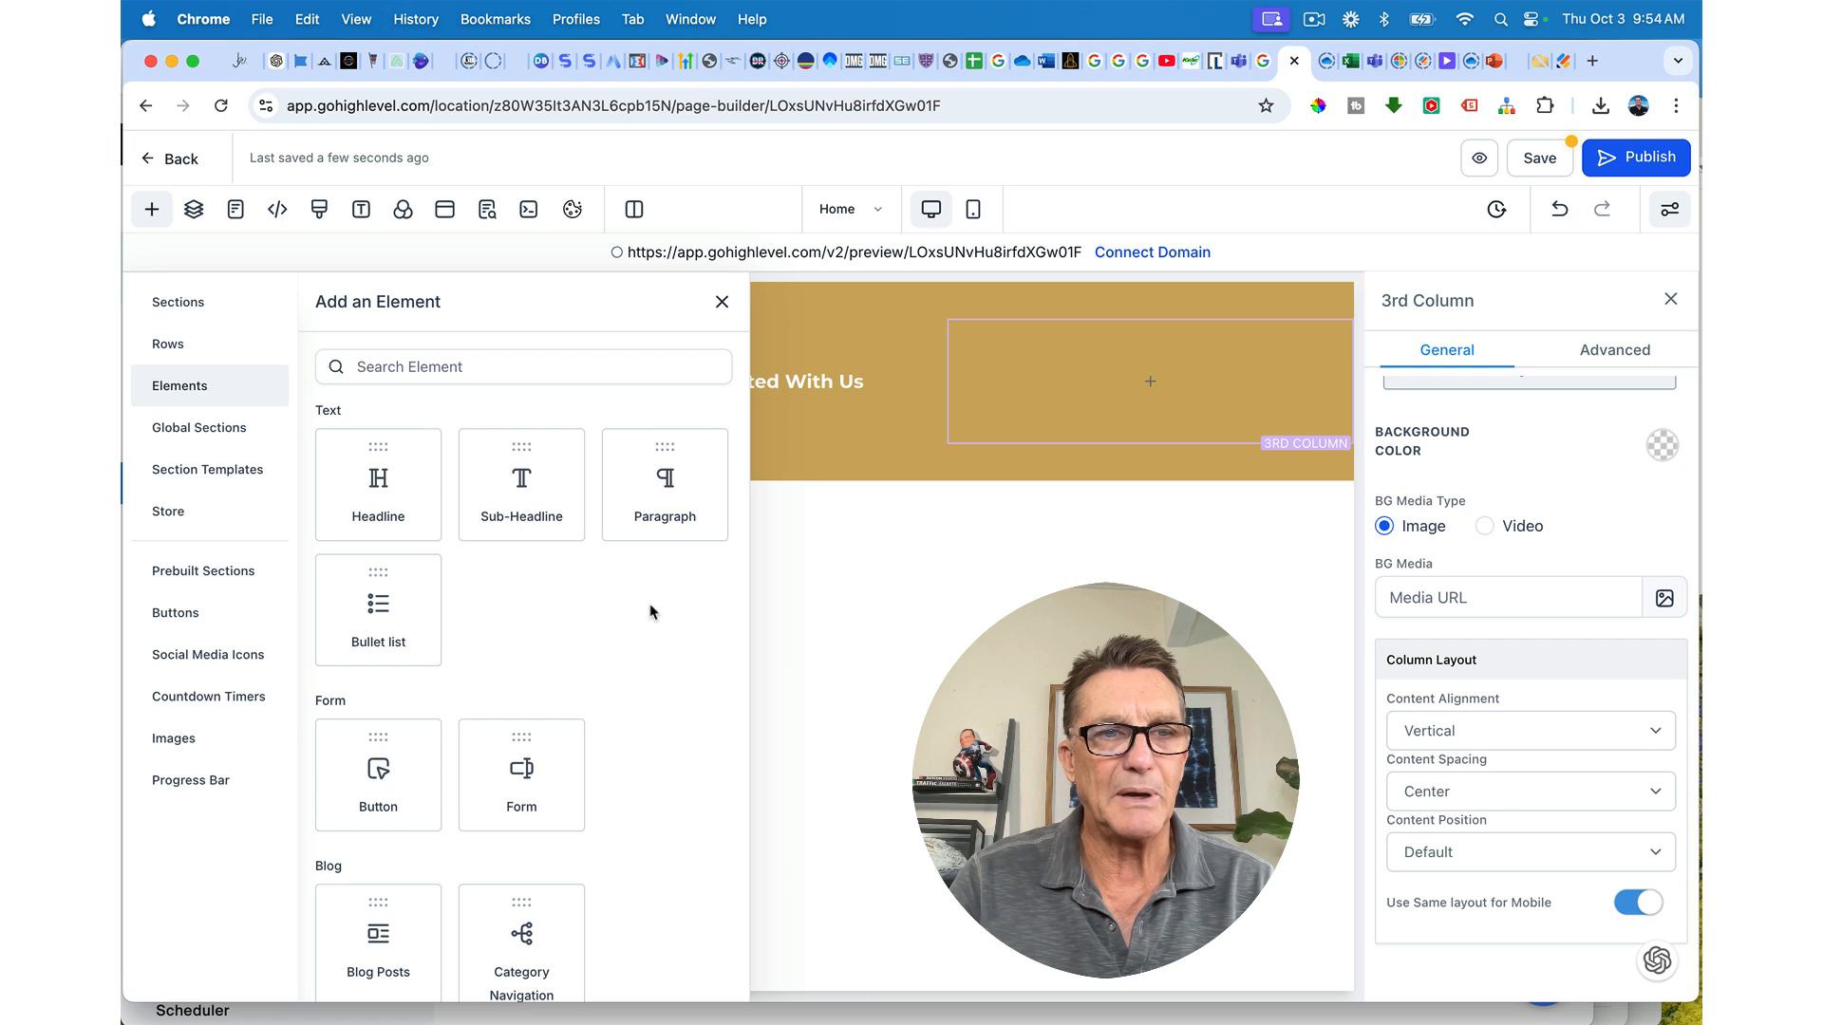
scroll(651, 610, "down", 1)
left_click(278, 655)
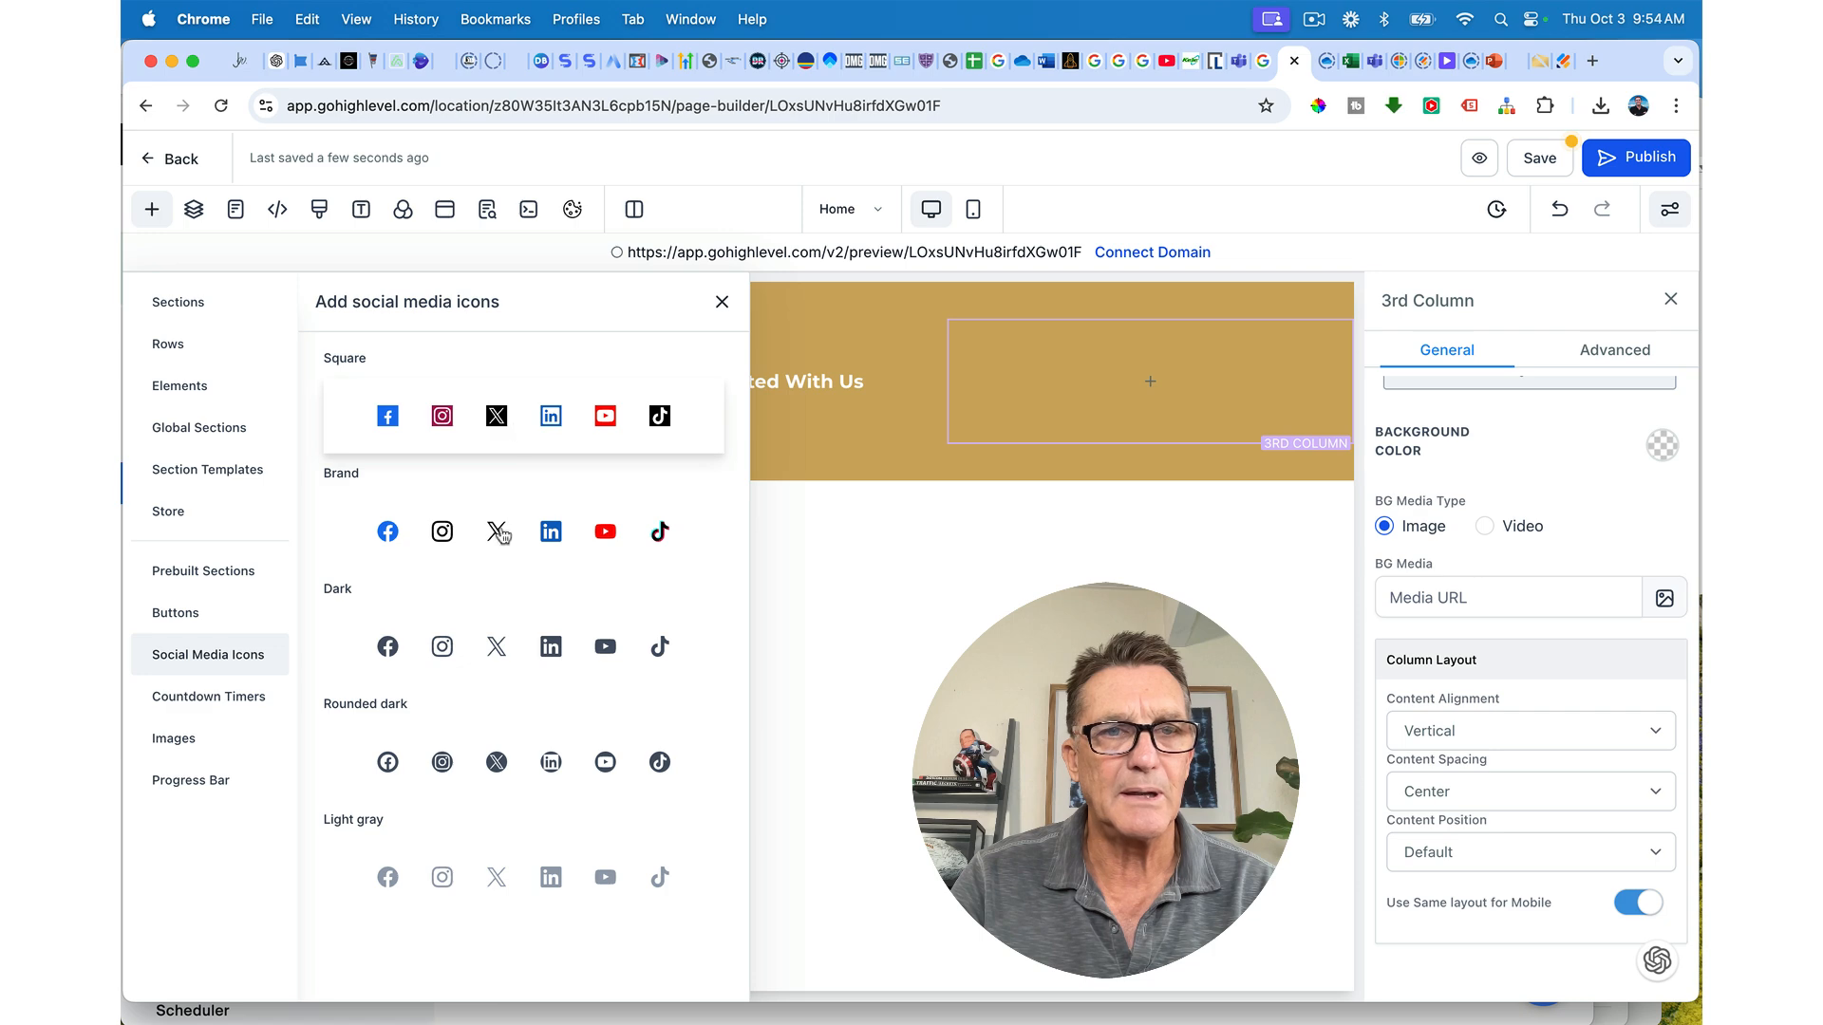
left_click(496, 647)
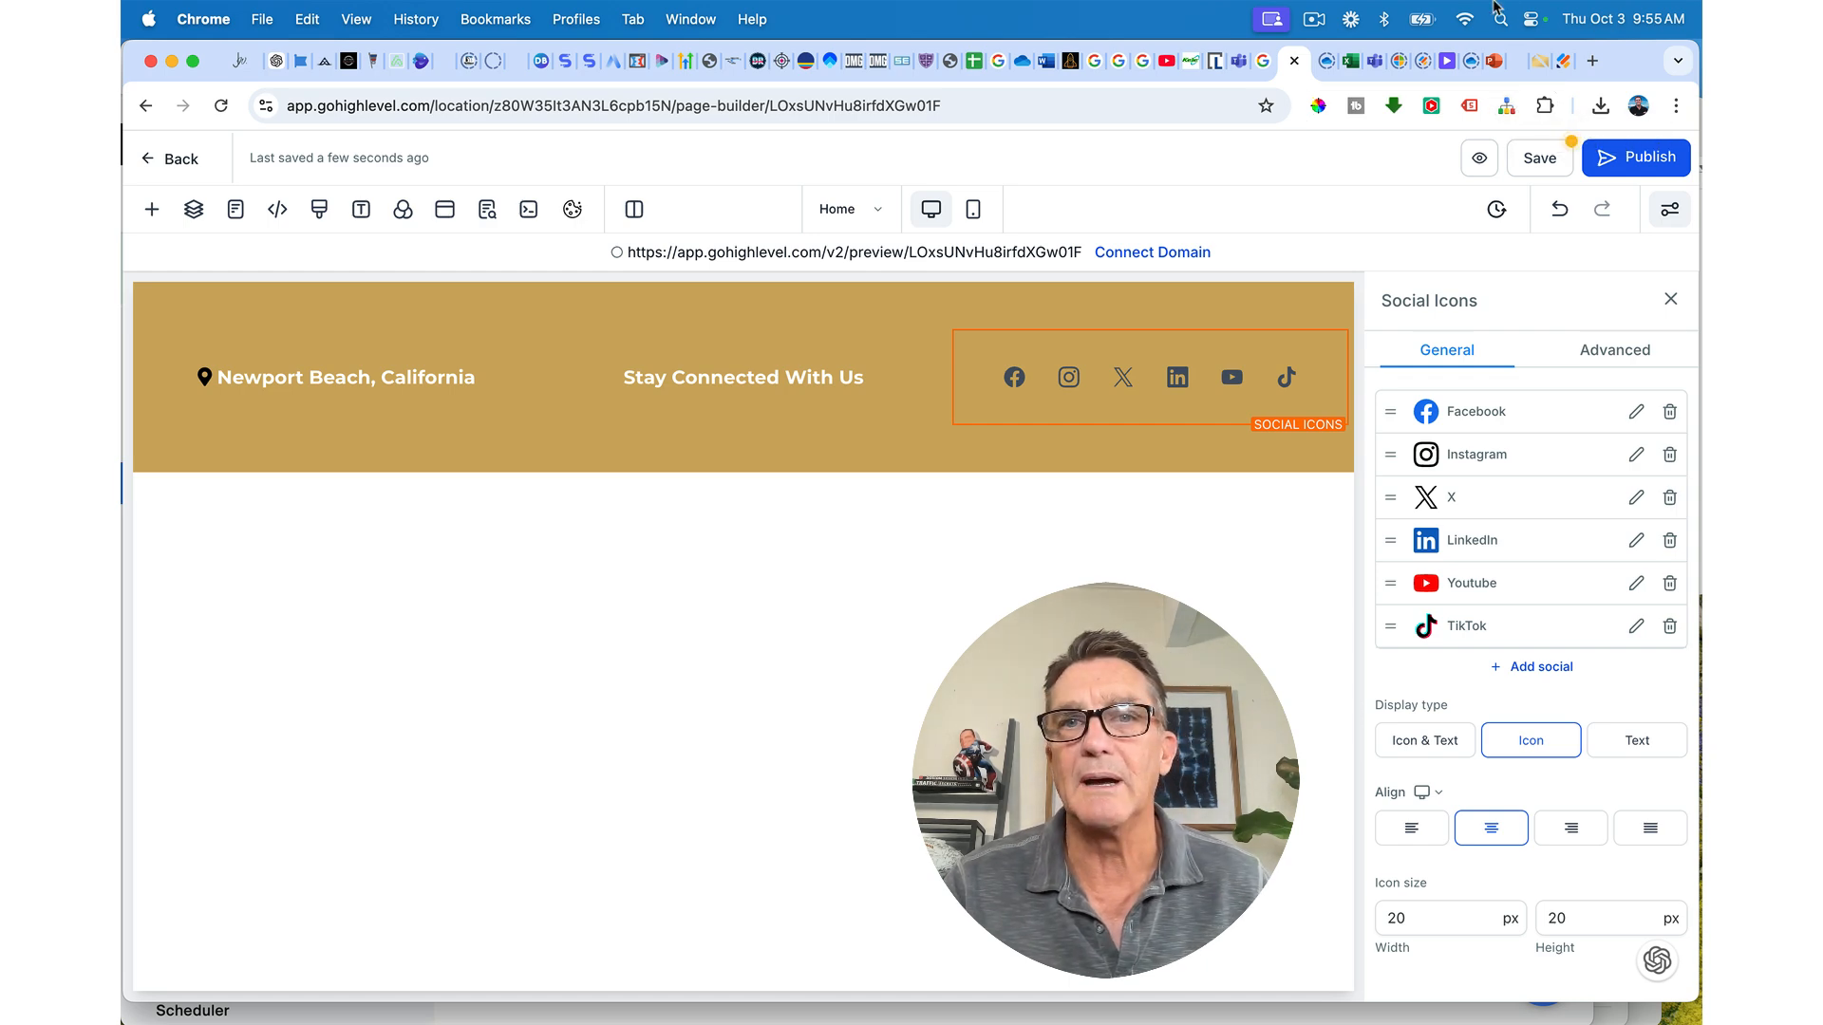
left_click(1314, 21)
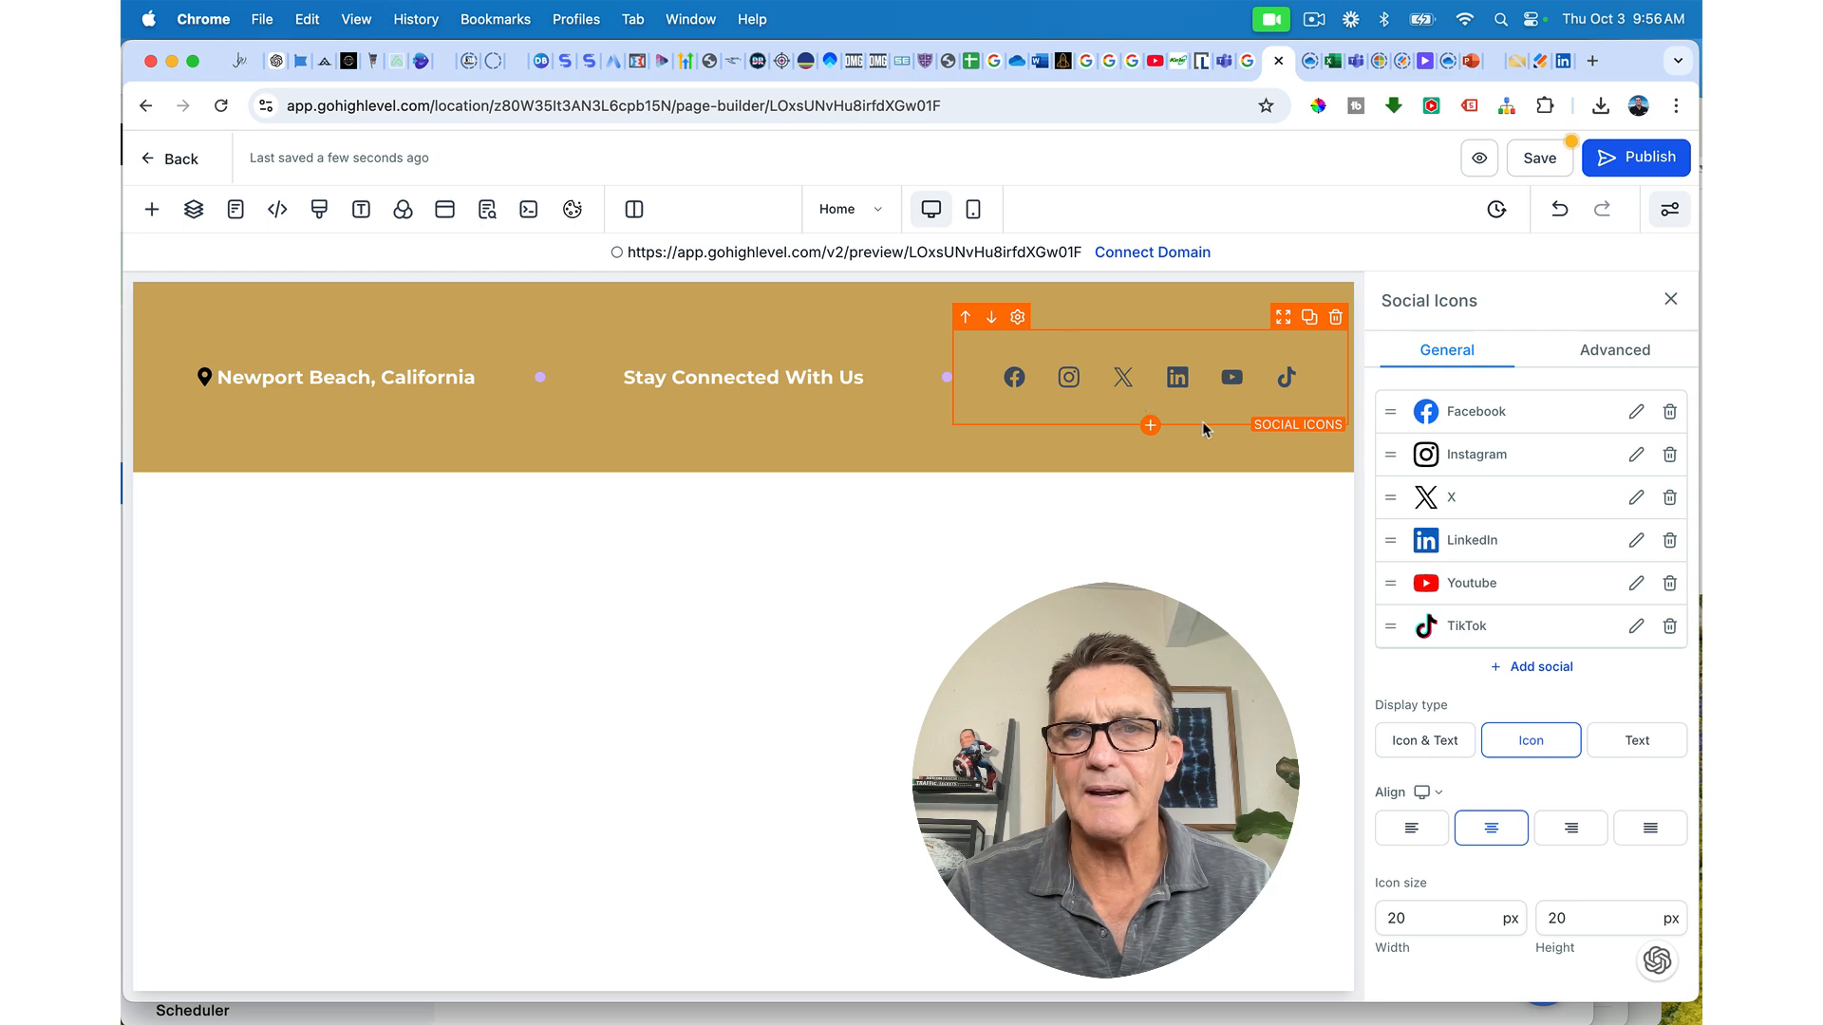
left_click(1637, 541)
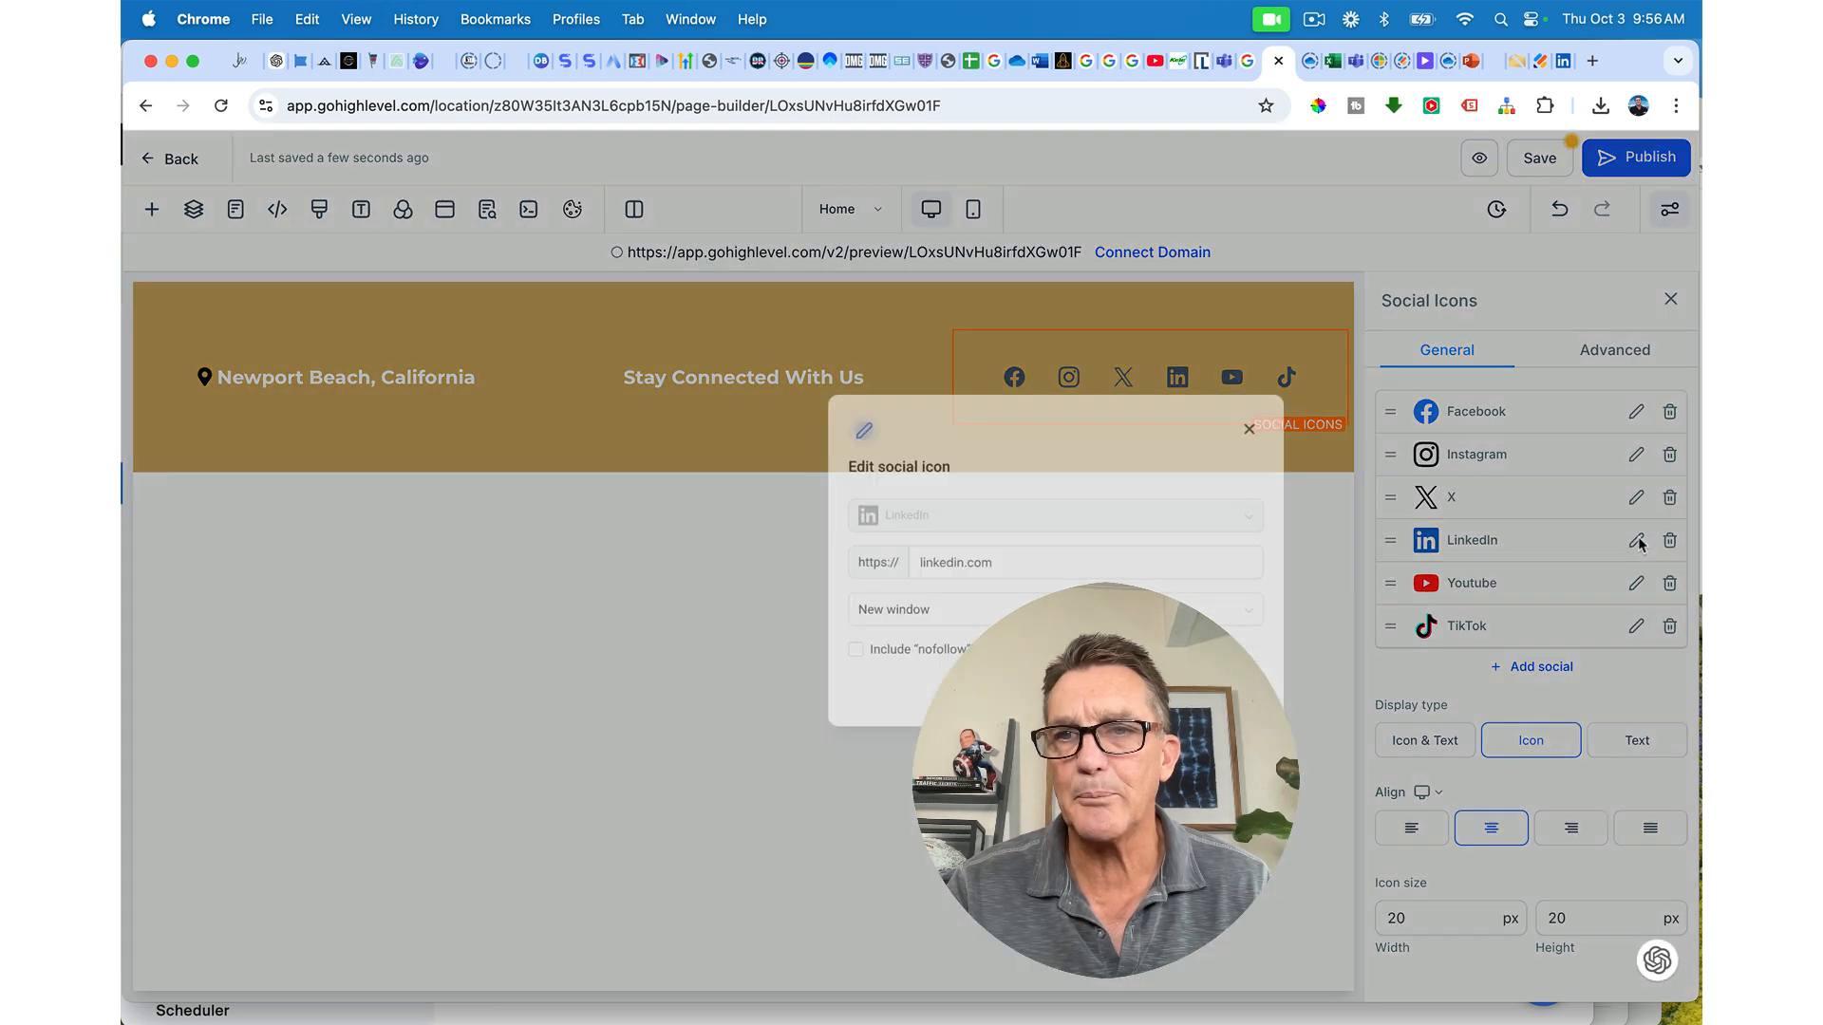
left_click(884, 568)
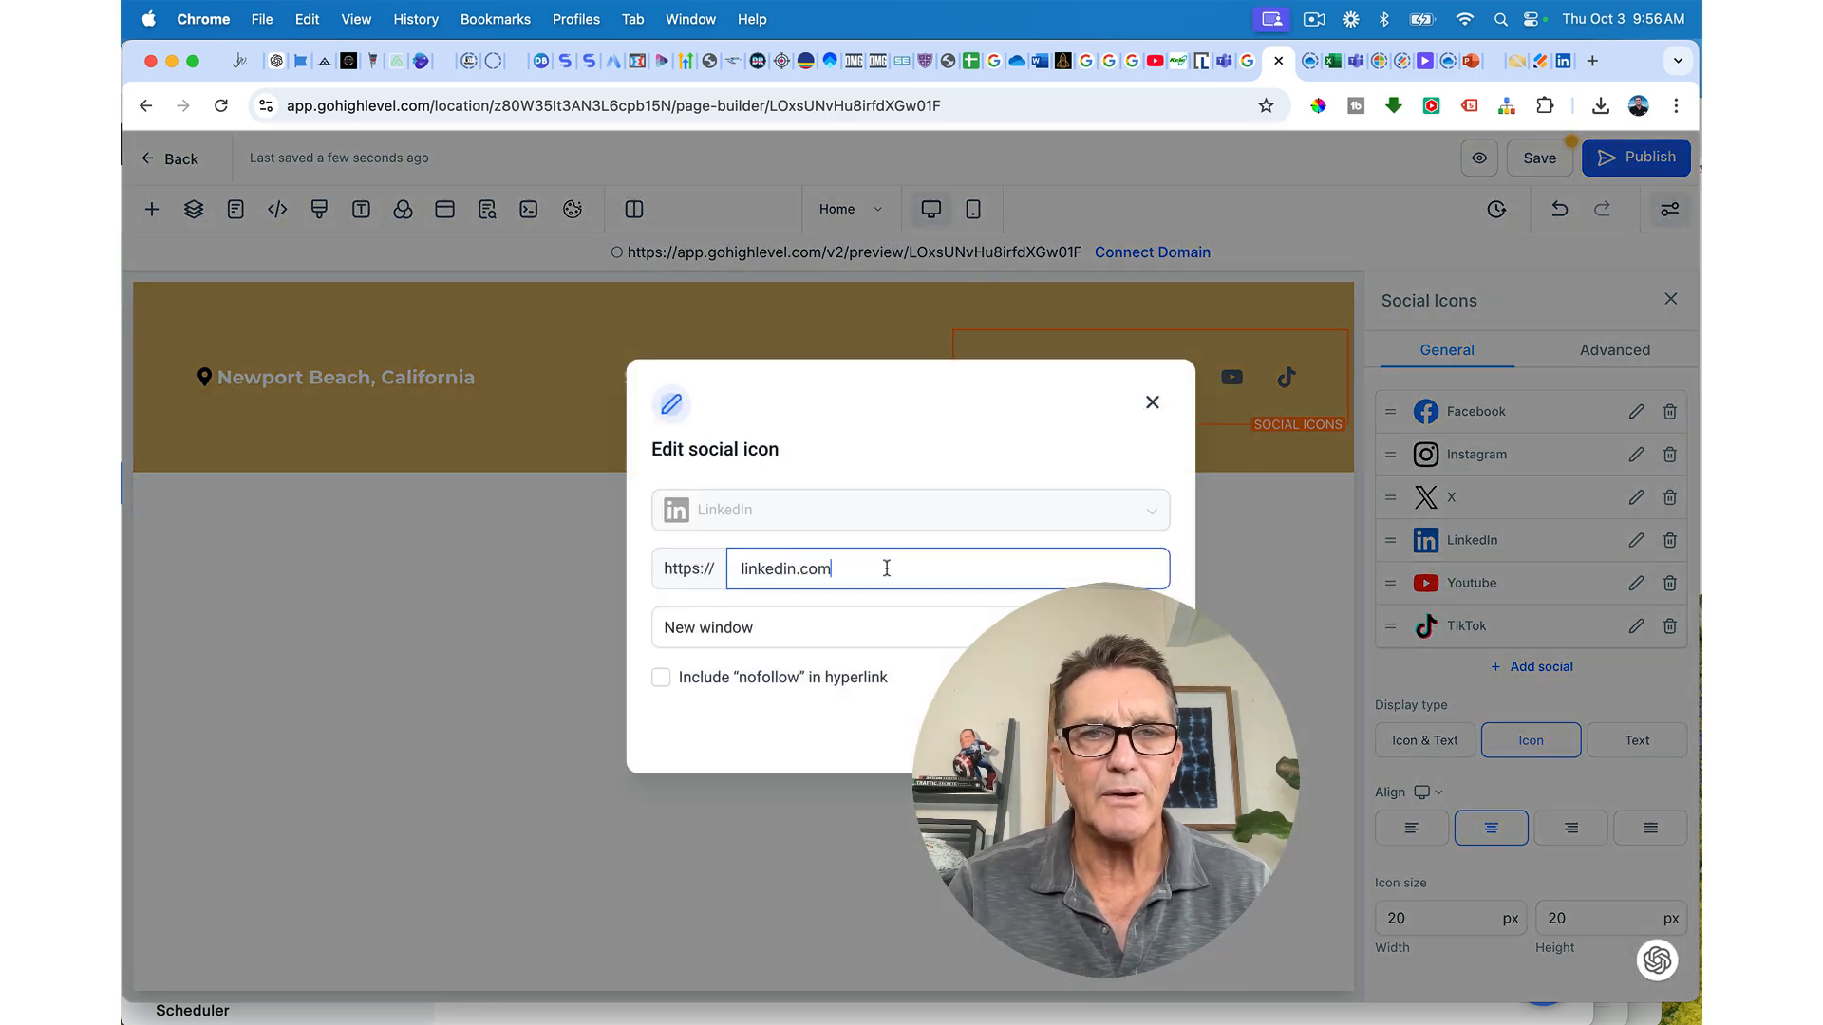
key("super+a")
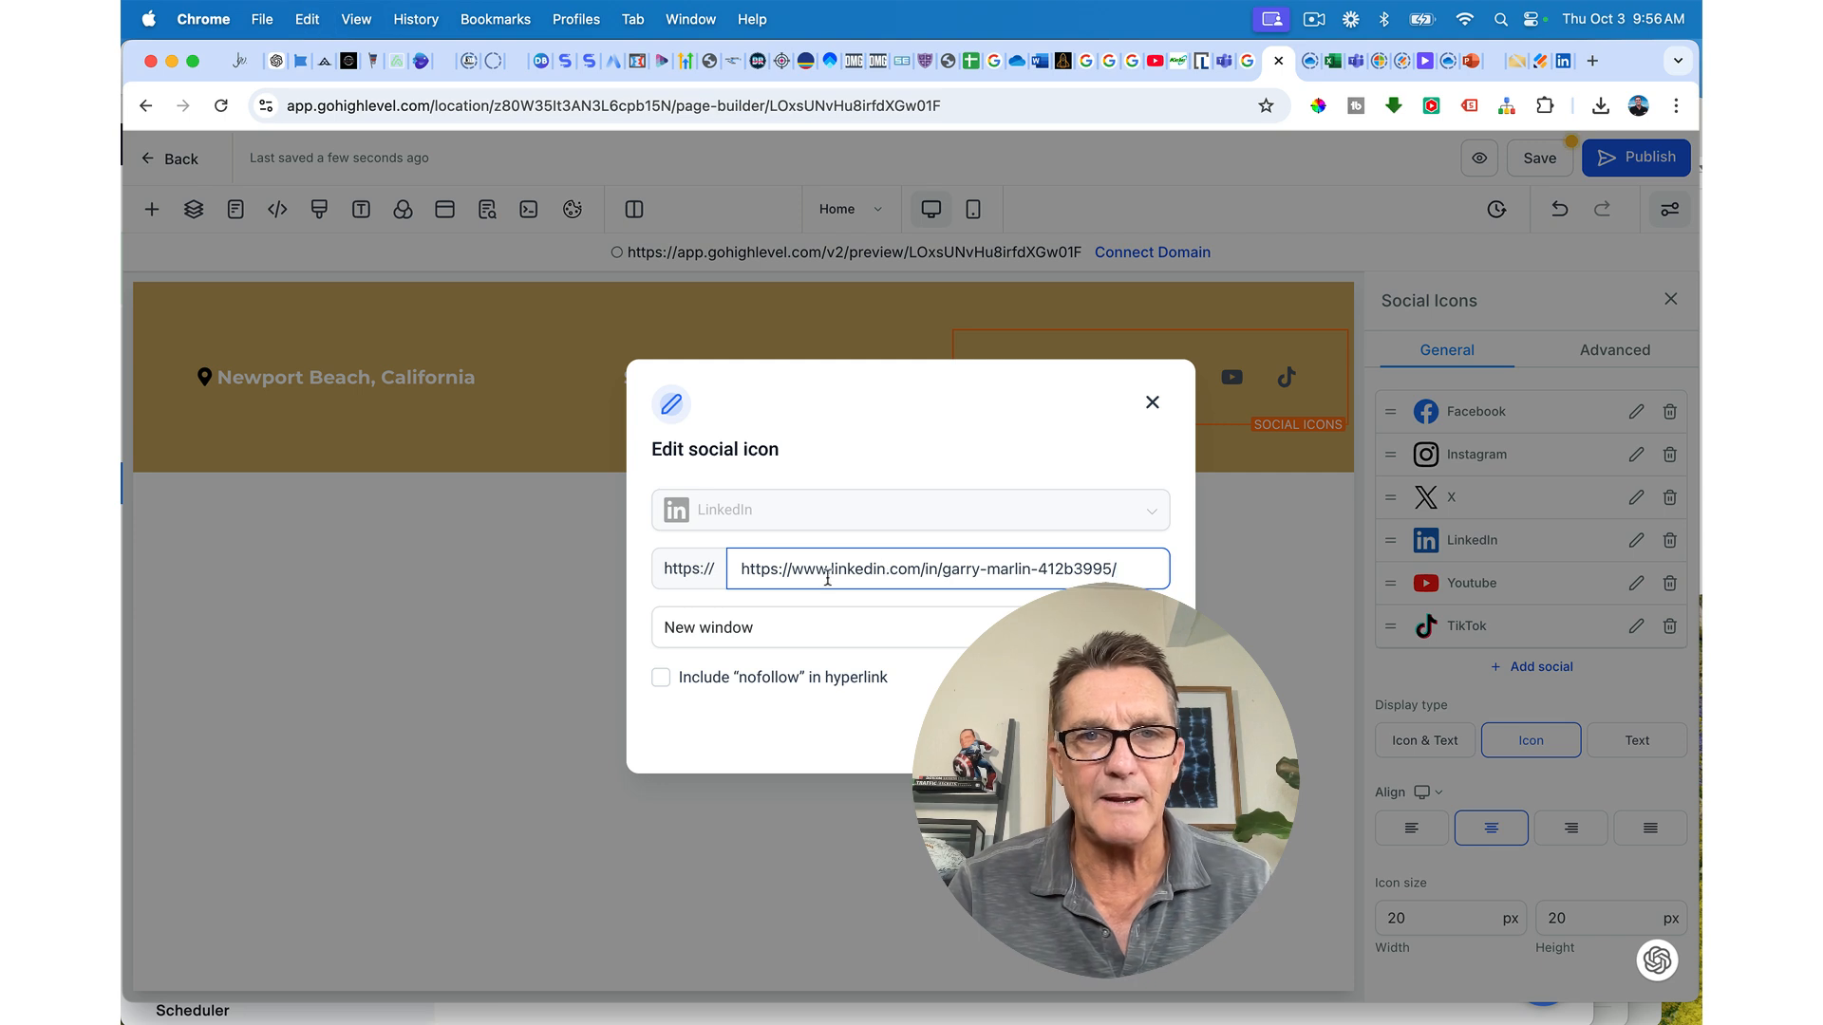
left_click_drag(796, 572, 728, 571)
key("BackSpace")
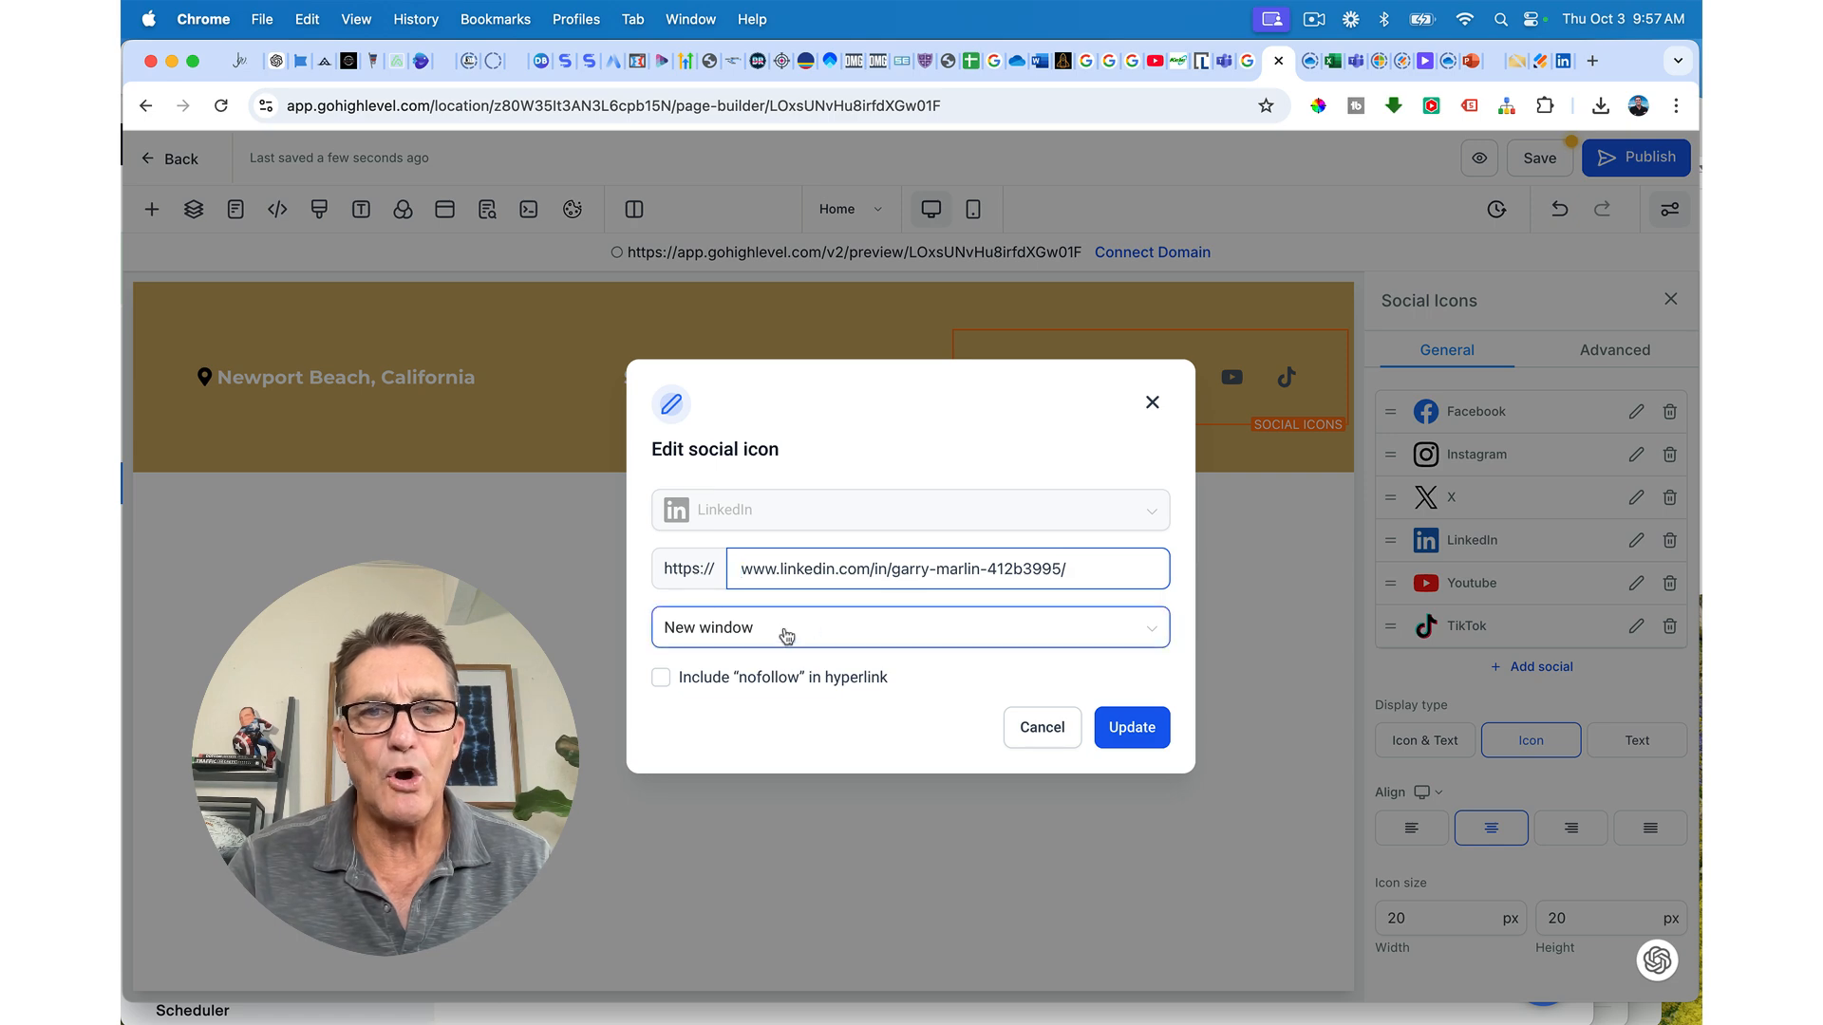
left_click(1131, 728)
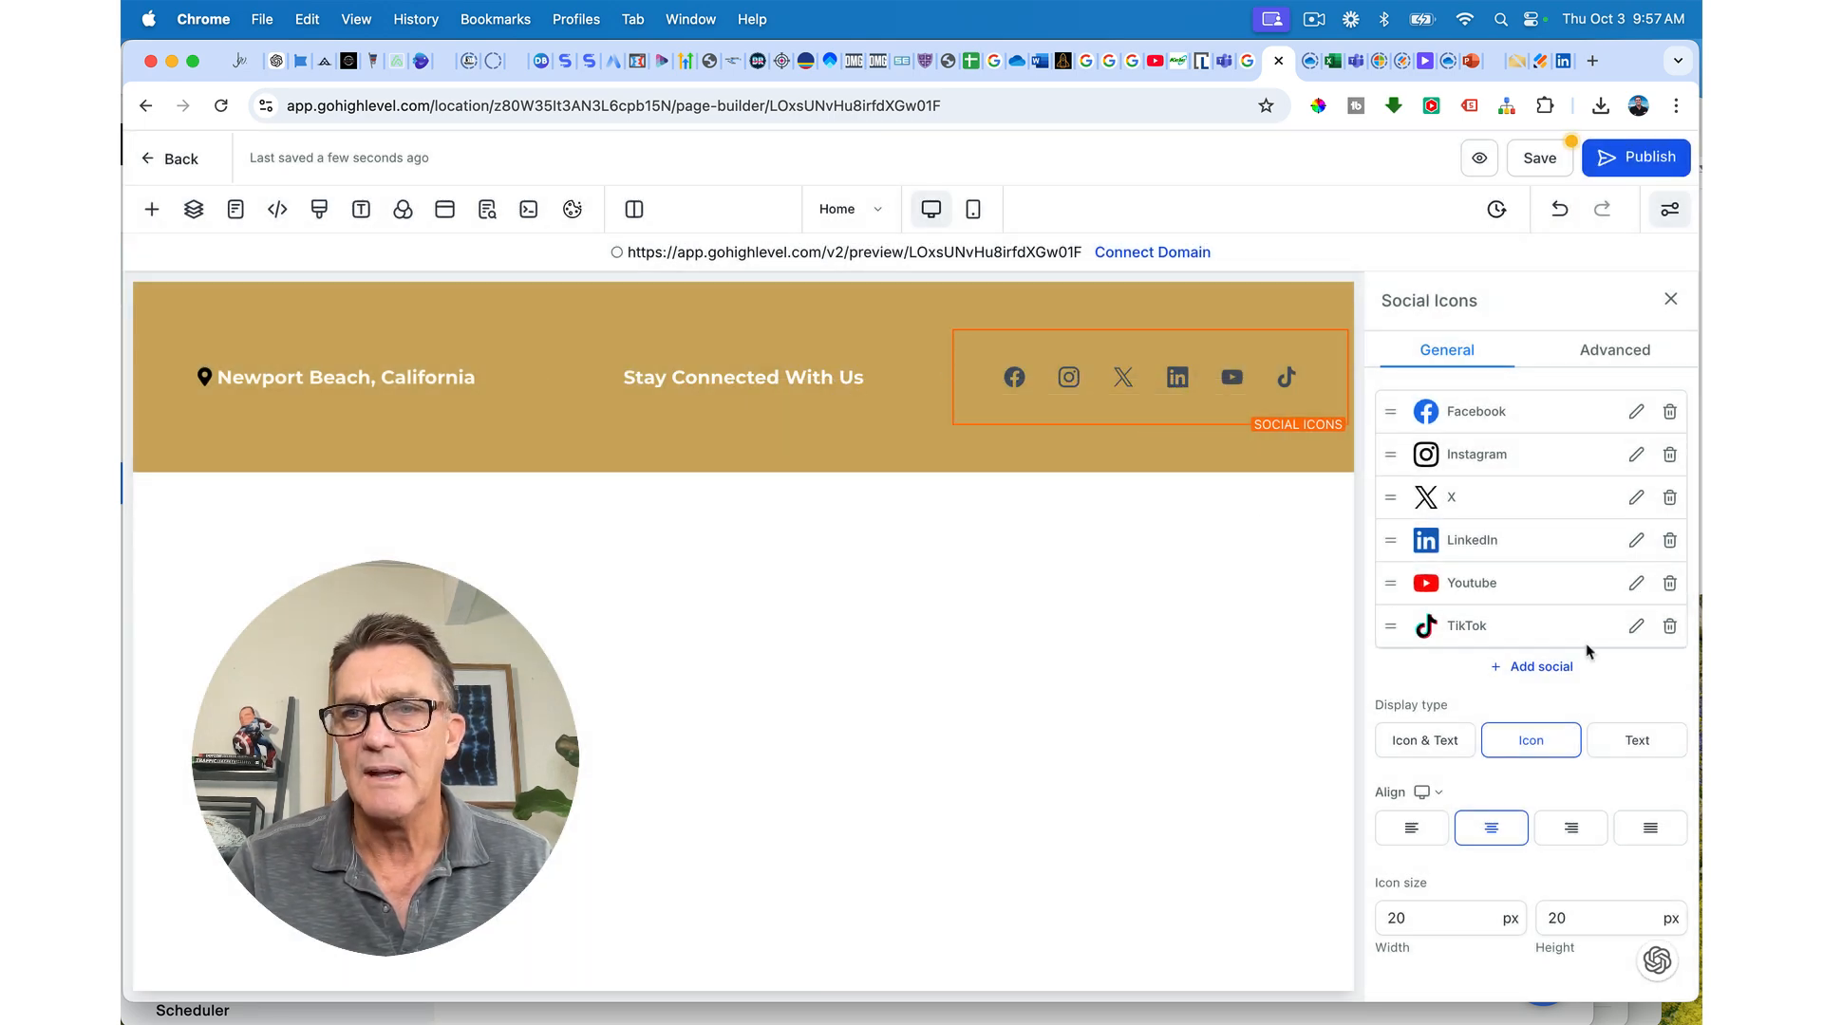
Step: Delete the TikTok icon and point the Facebook icon to the Facebook profile URL
left_click(1669, 627)
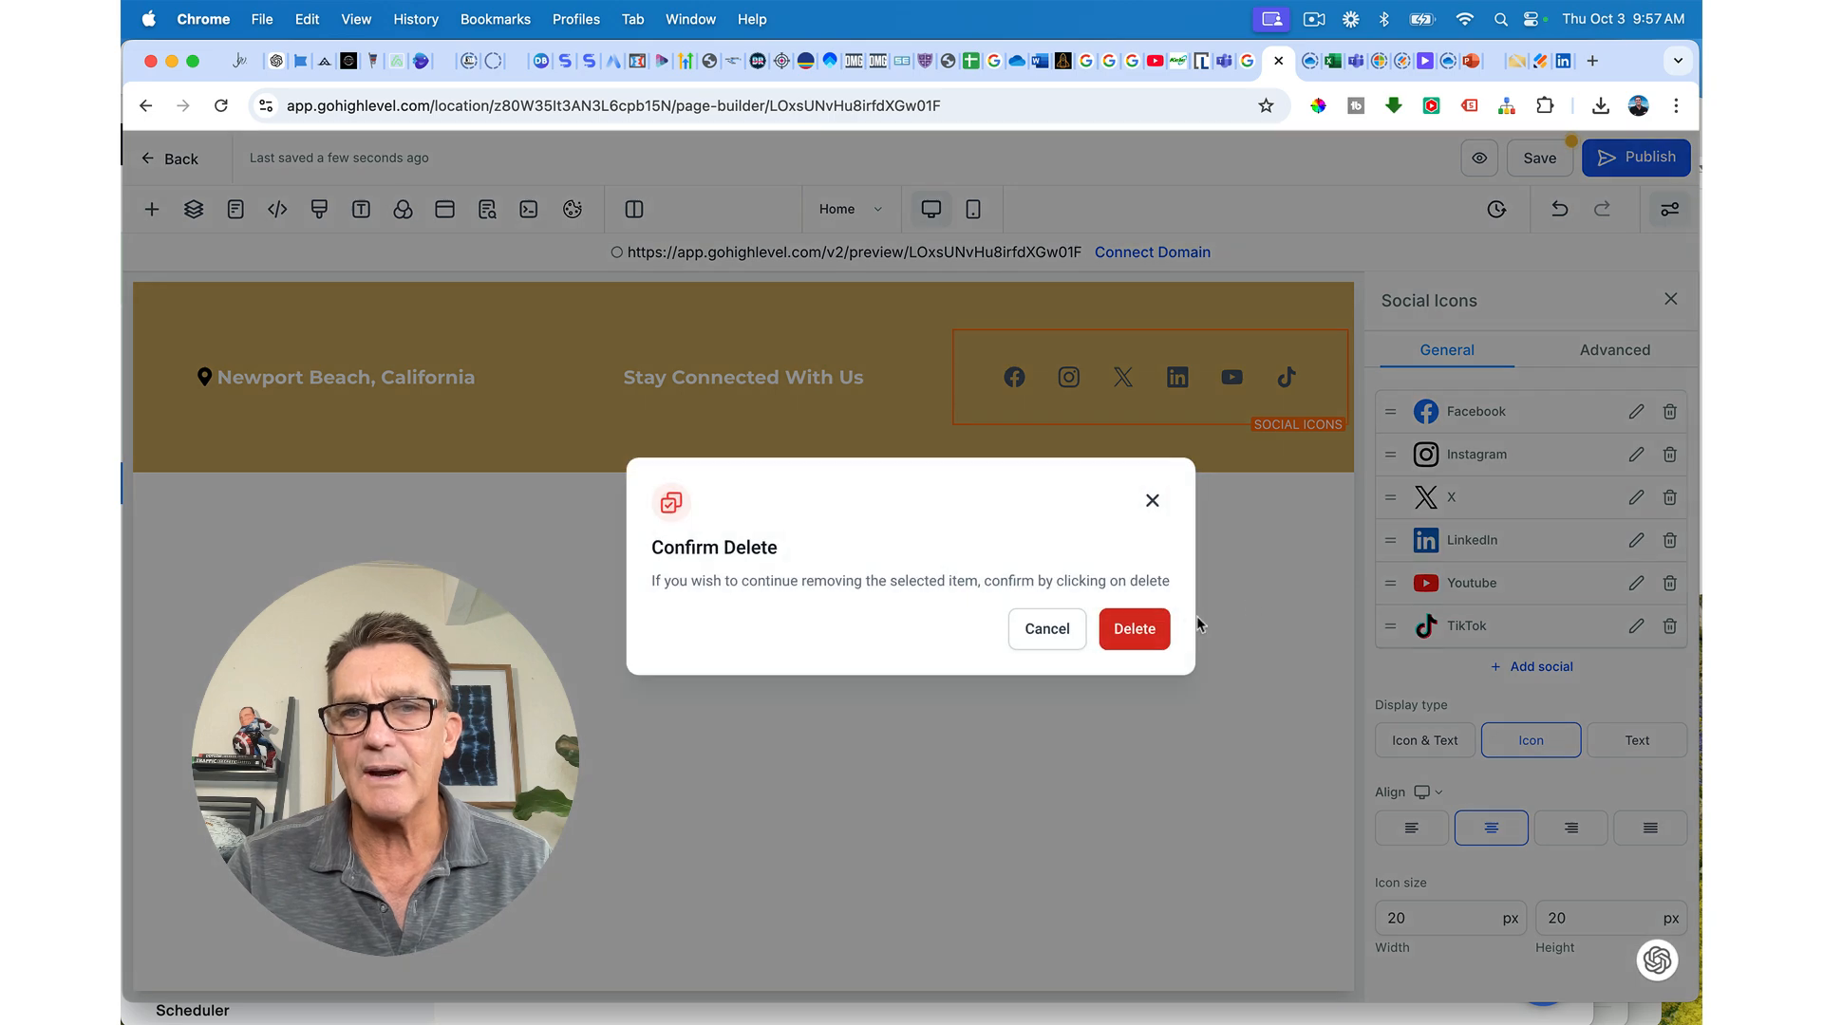
left_click(1135, 629)
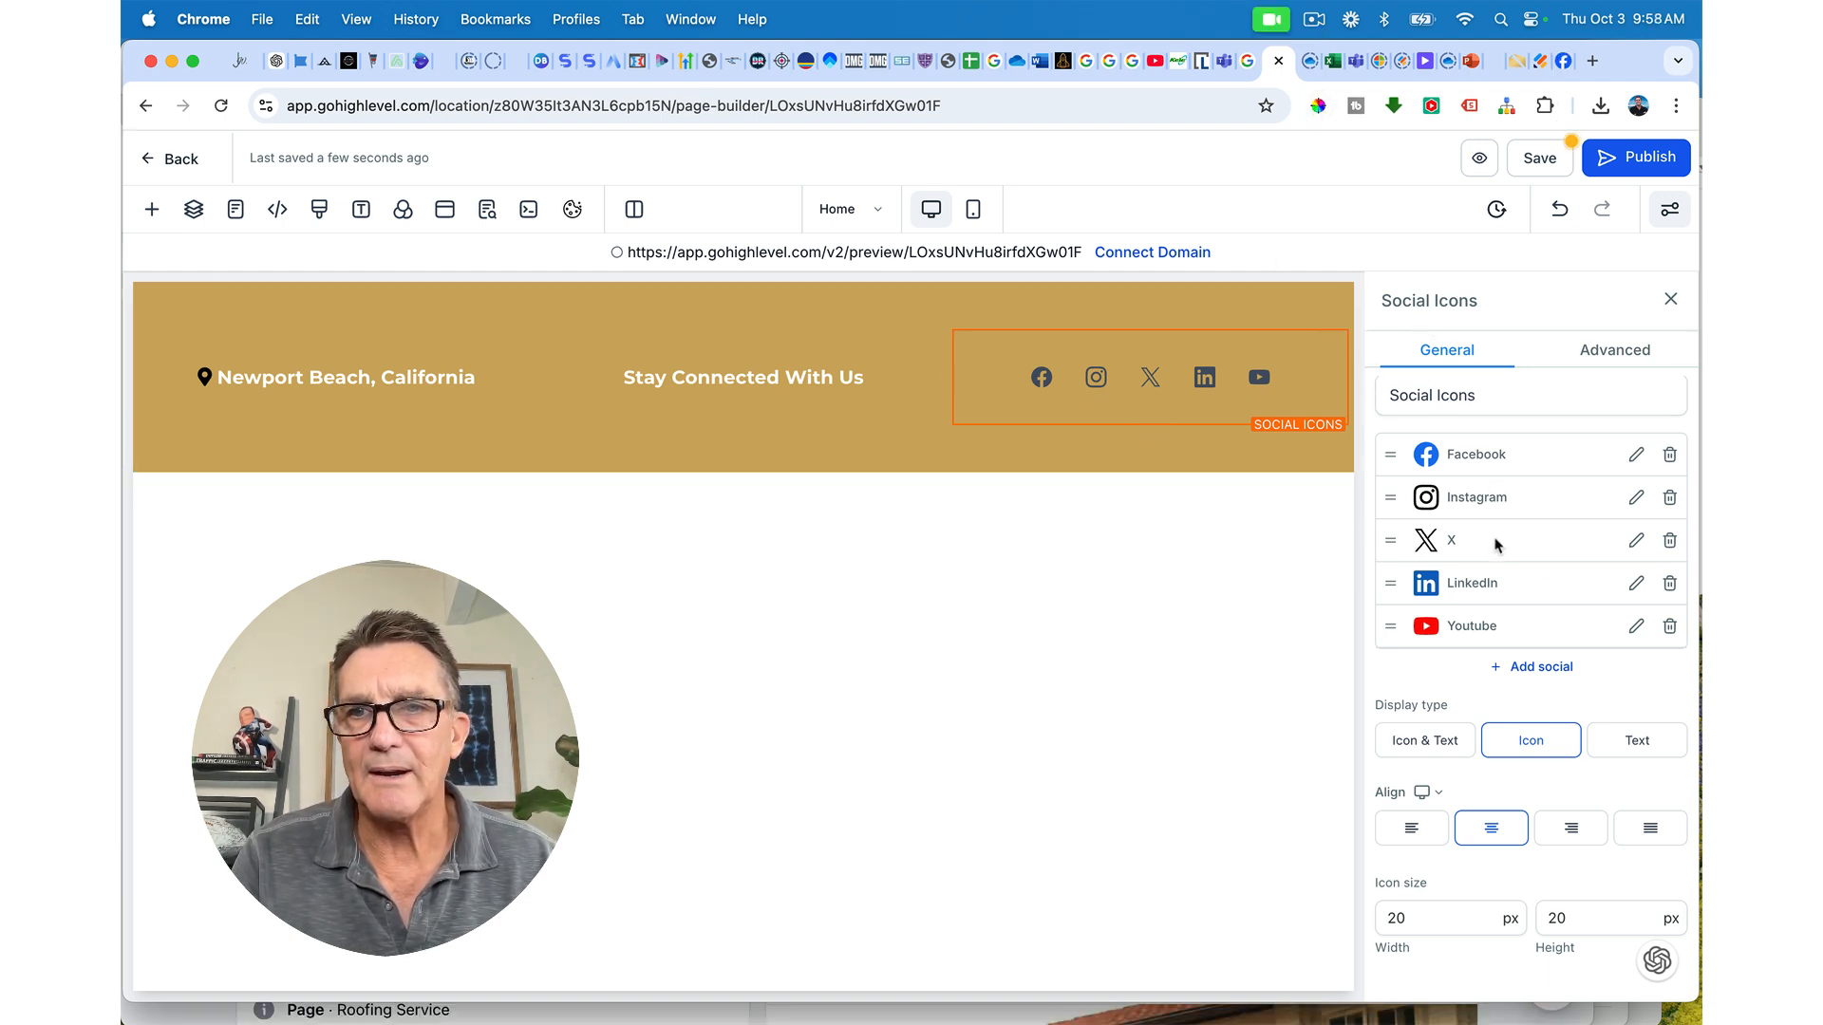
left_click(1637, 457)
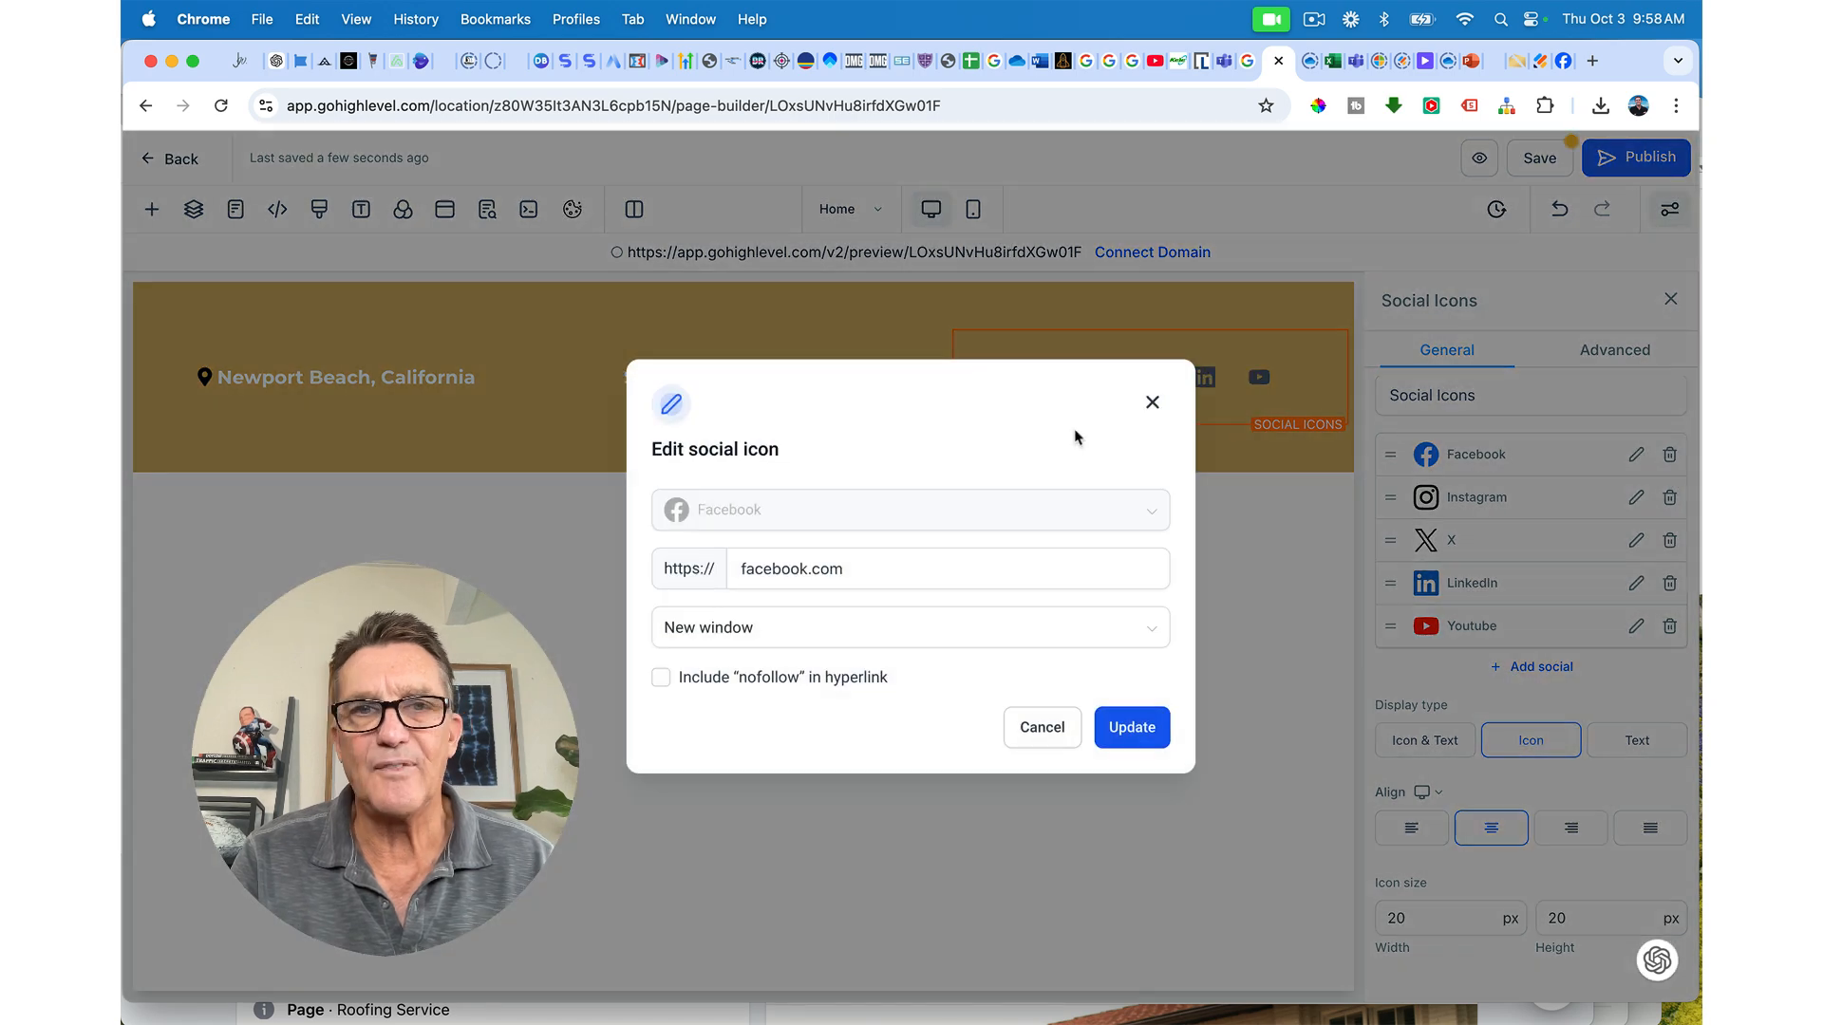
left_click(900, 551)
key("alt+shift+Left")
key("alt+shift+Left")
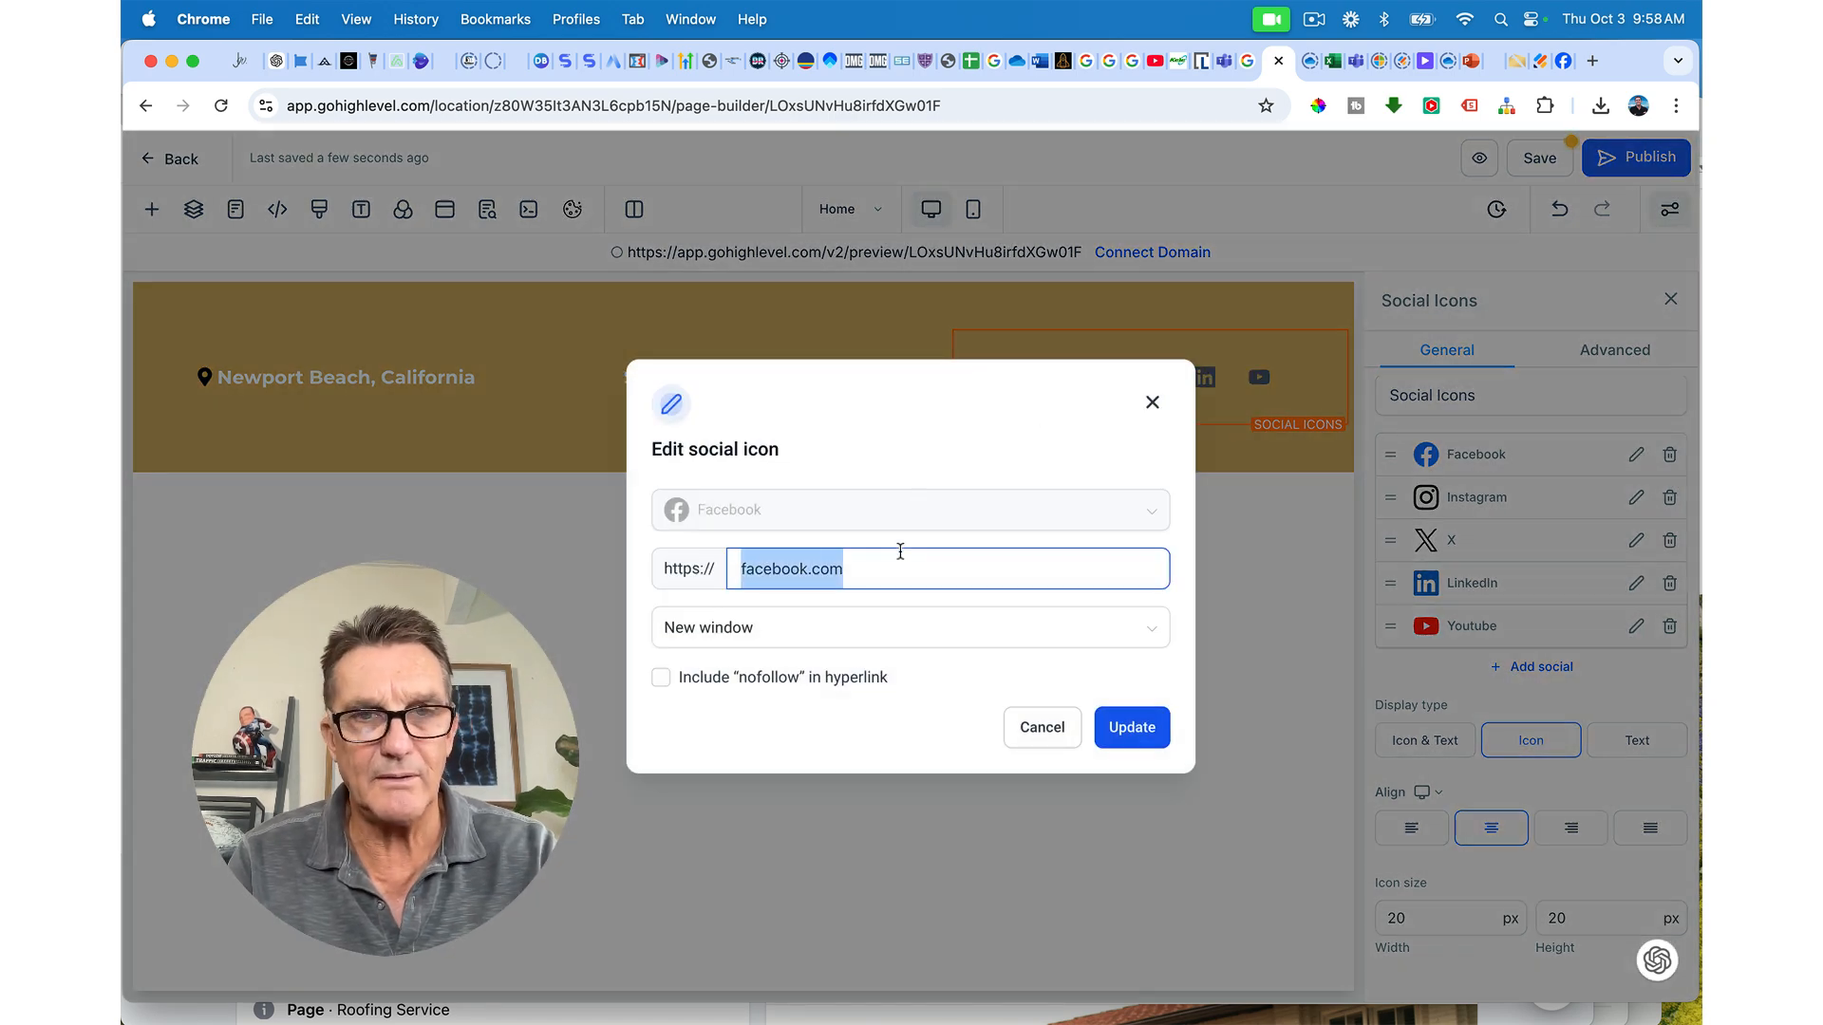
key("super+v")
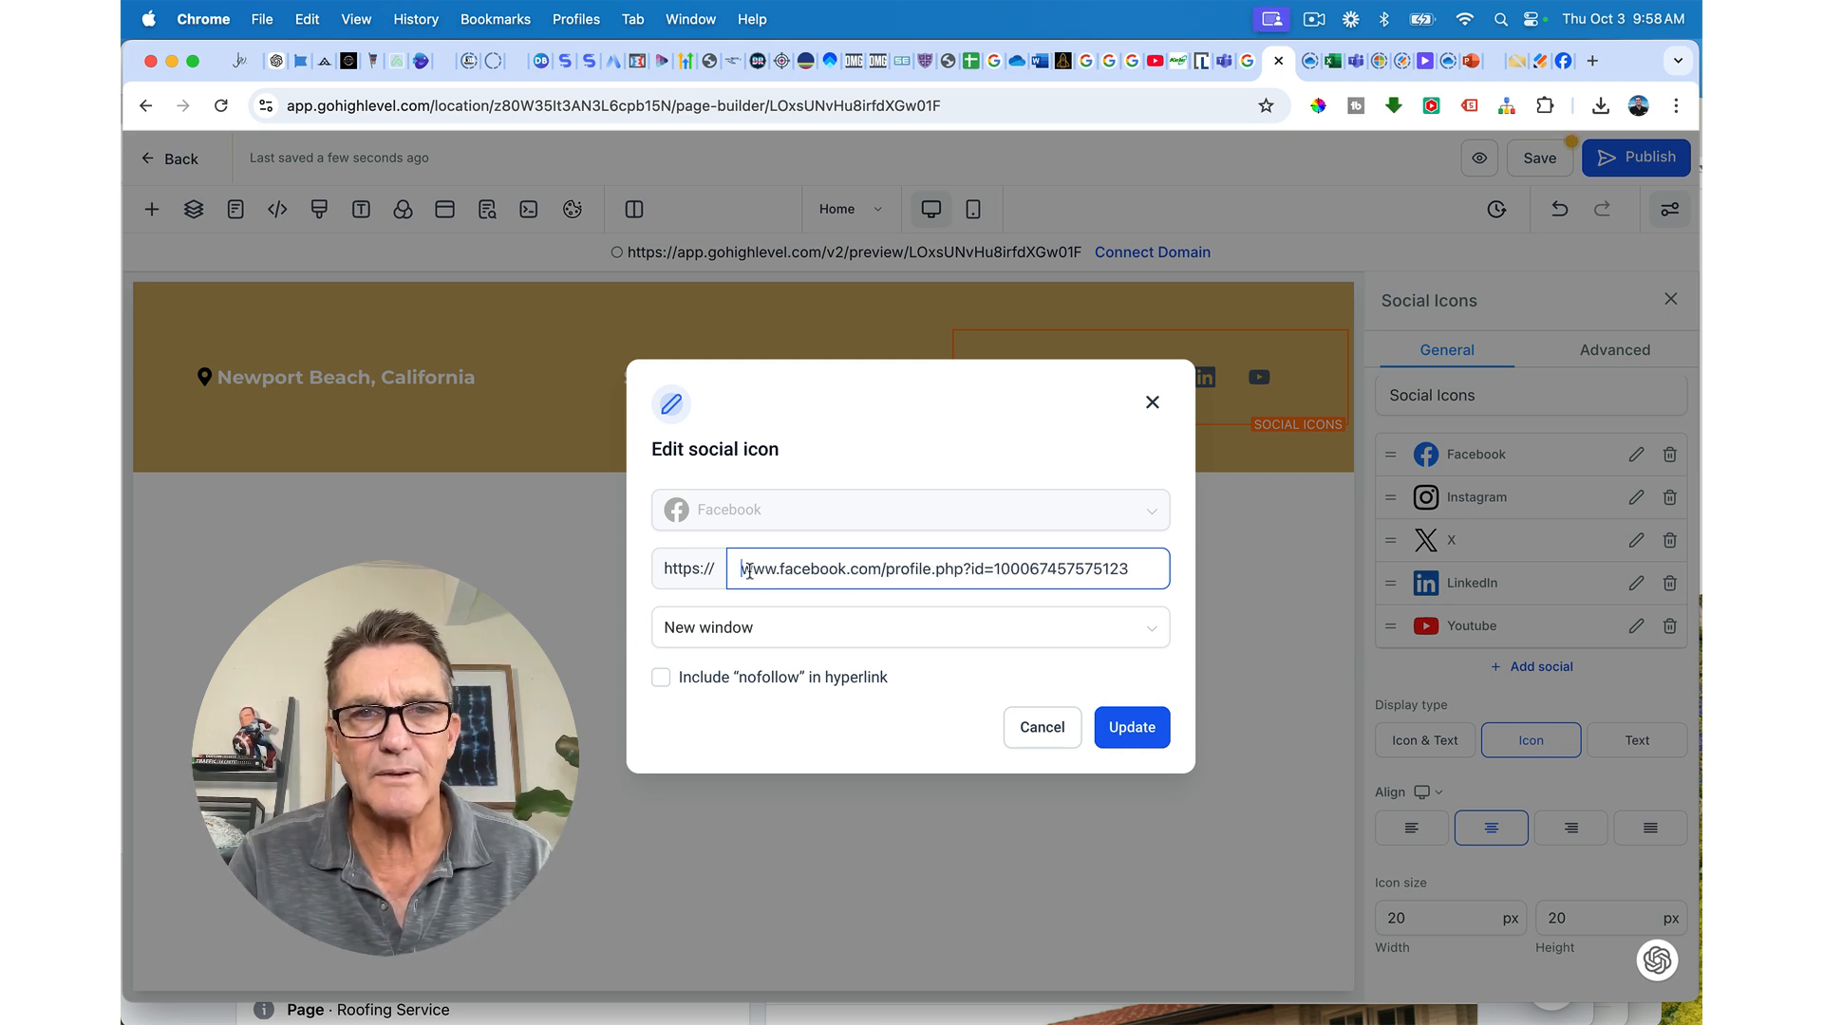
left_click(1144, 730)
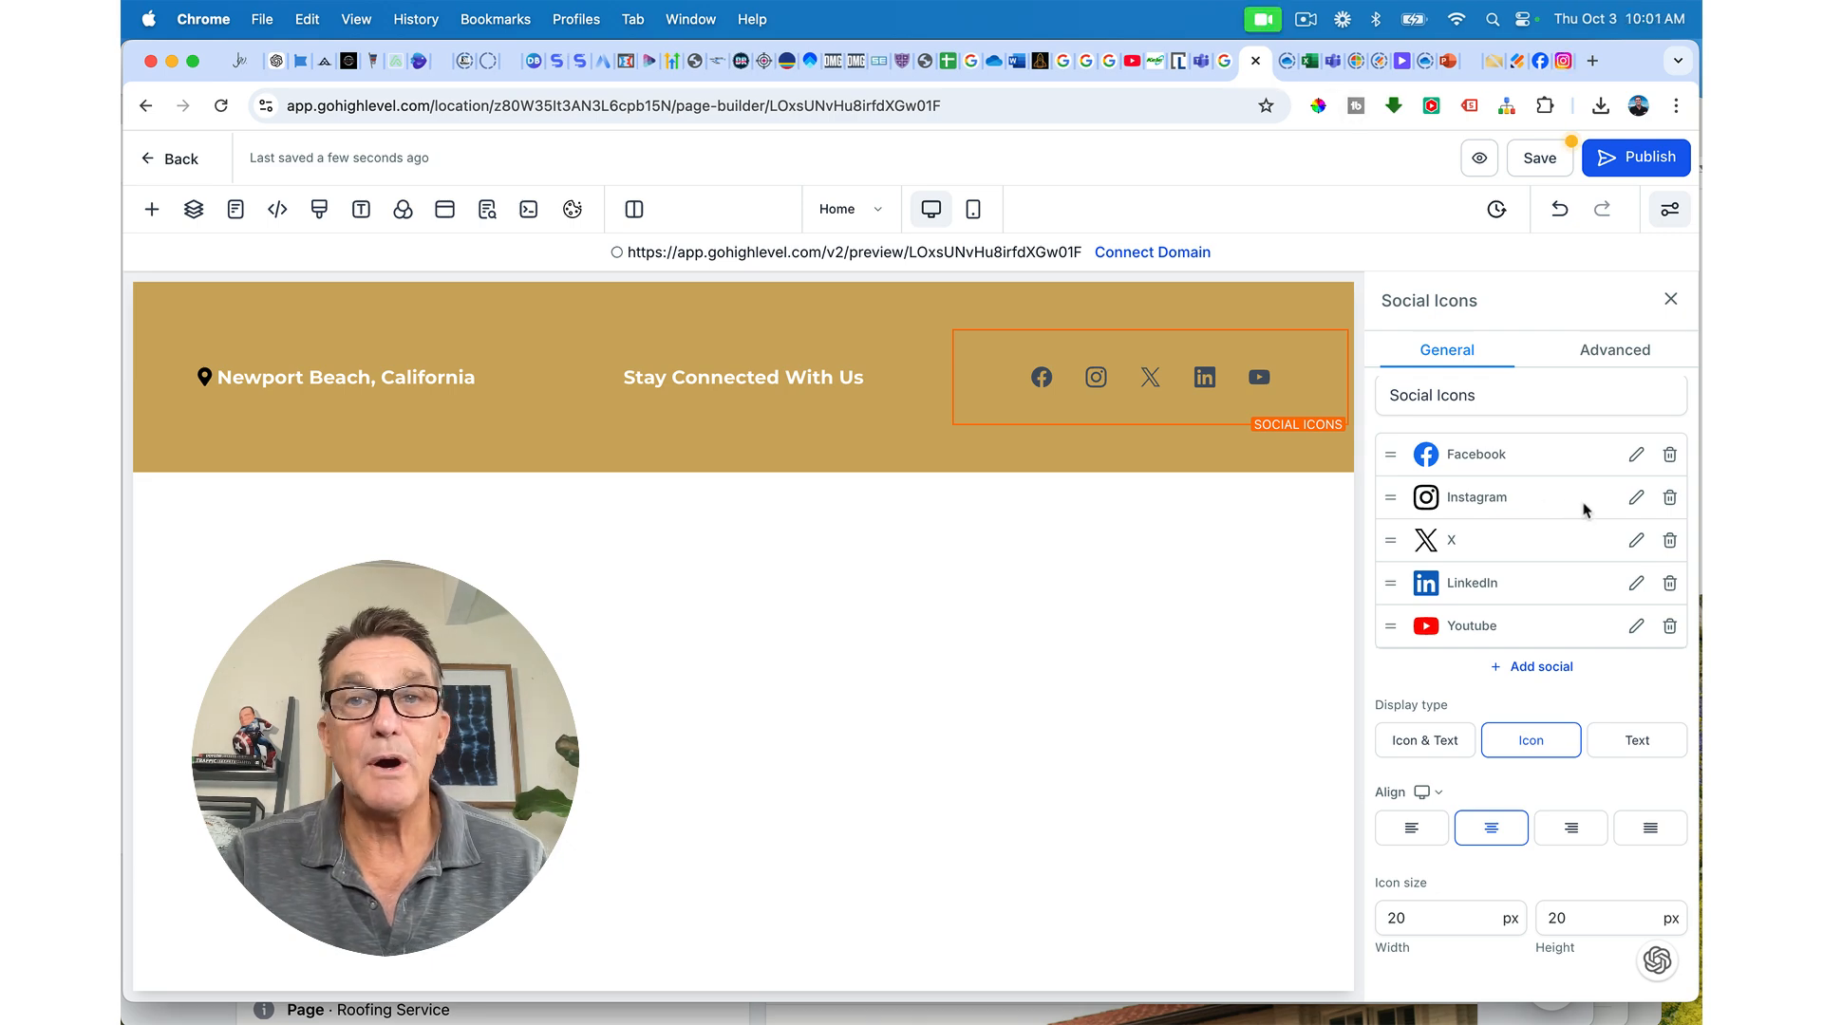
left_click(1636, 497)
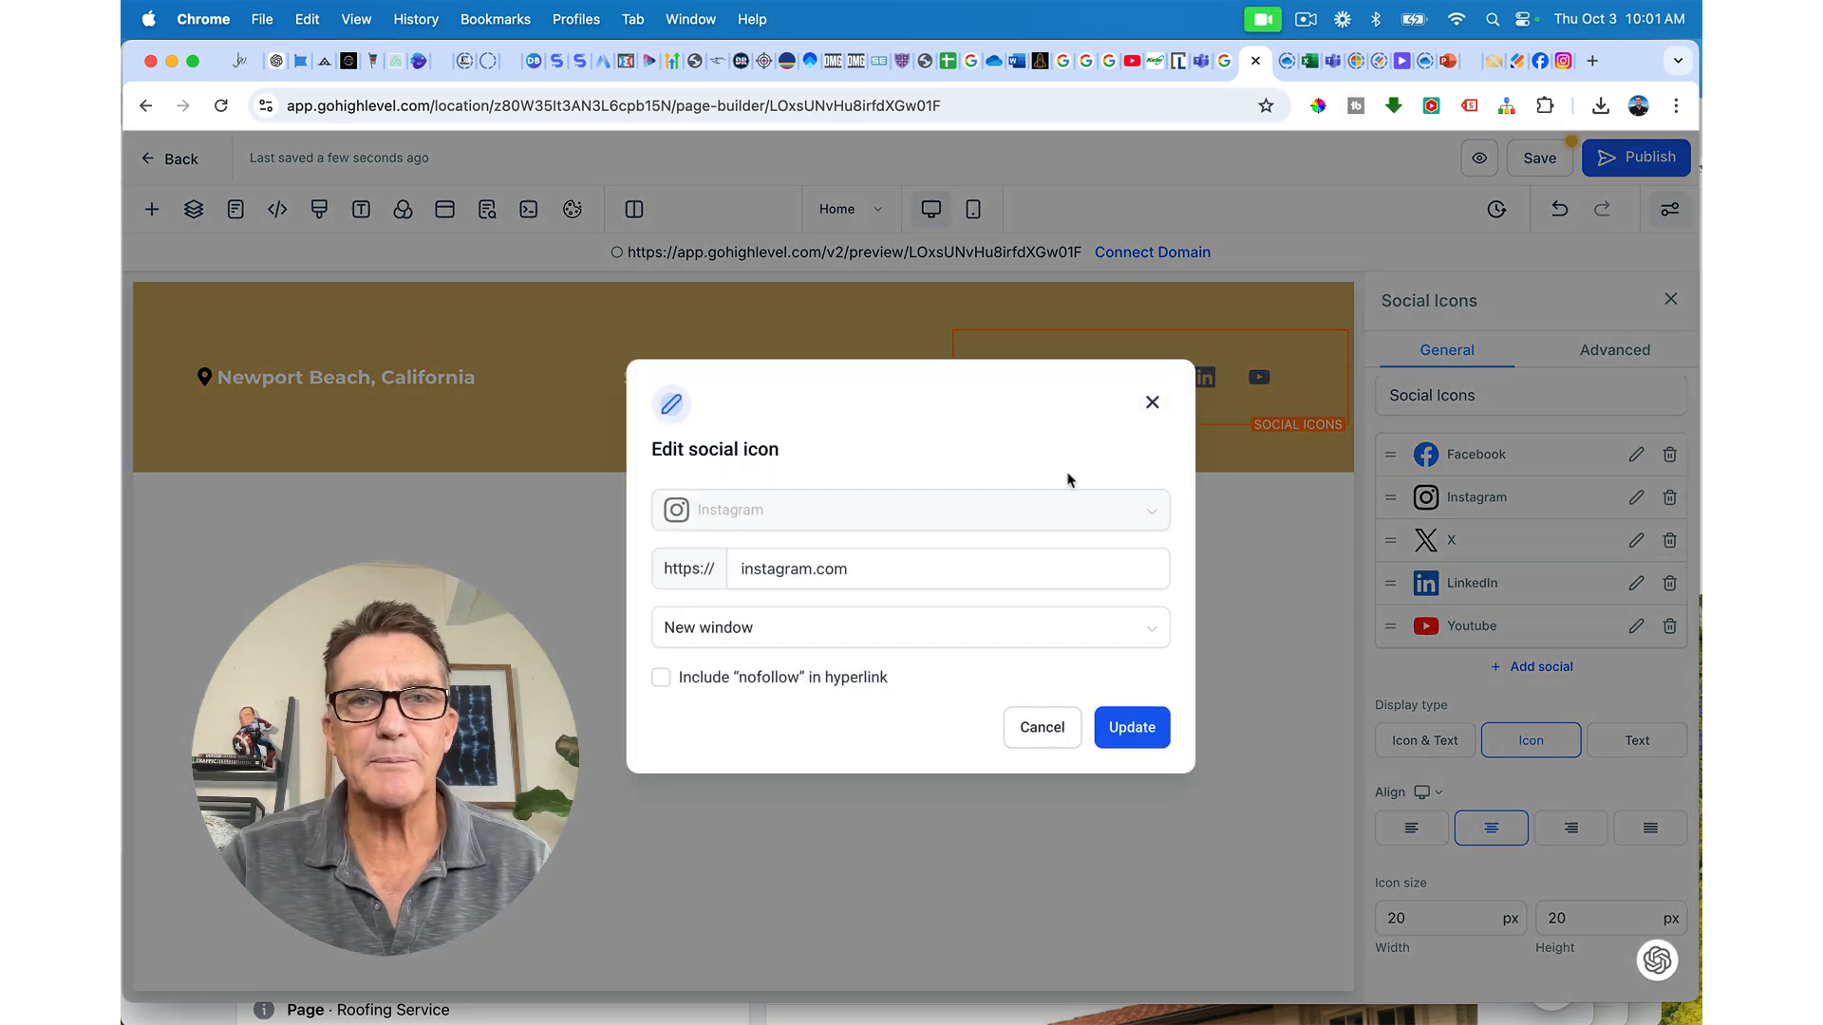
left_click(884, 566)
double_click(883, 566)
key("cmd+v")
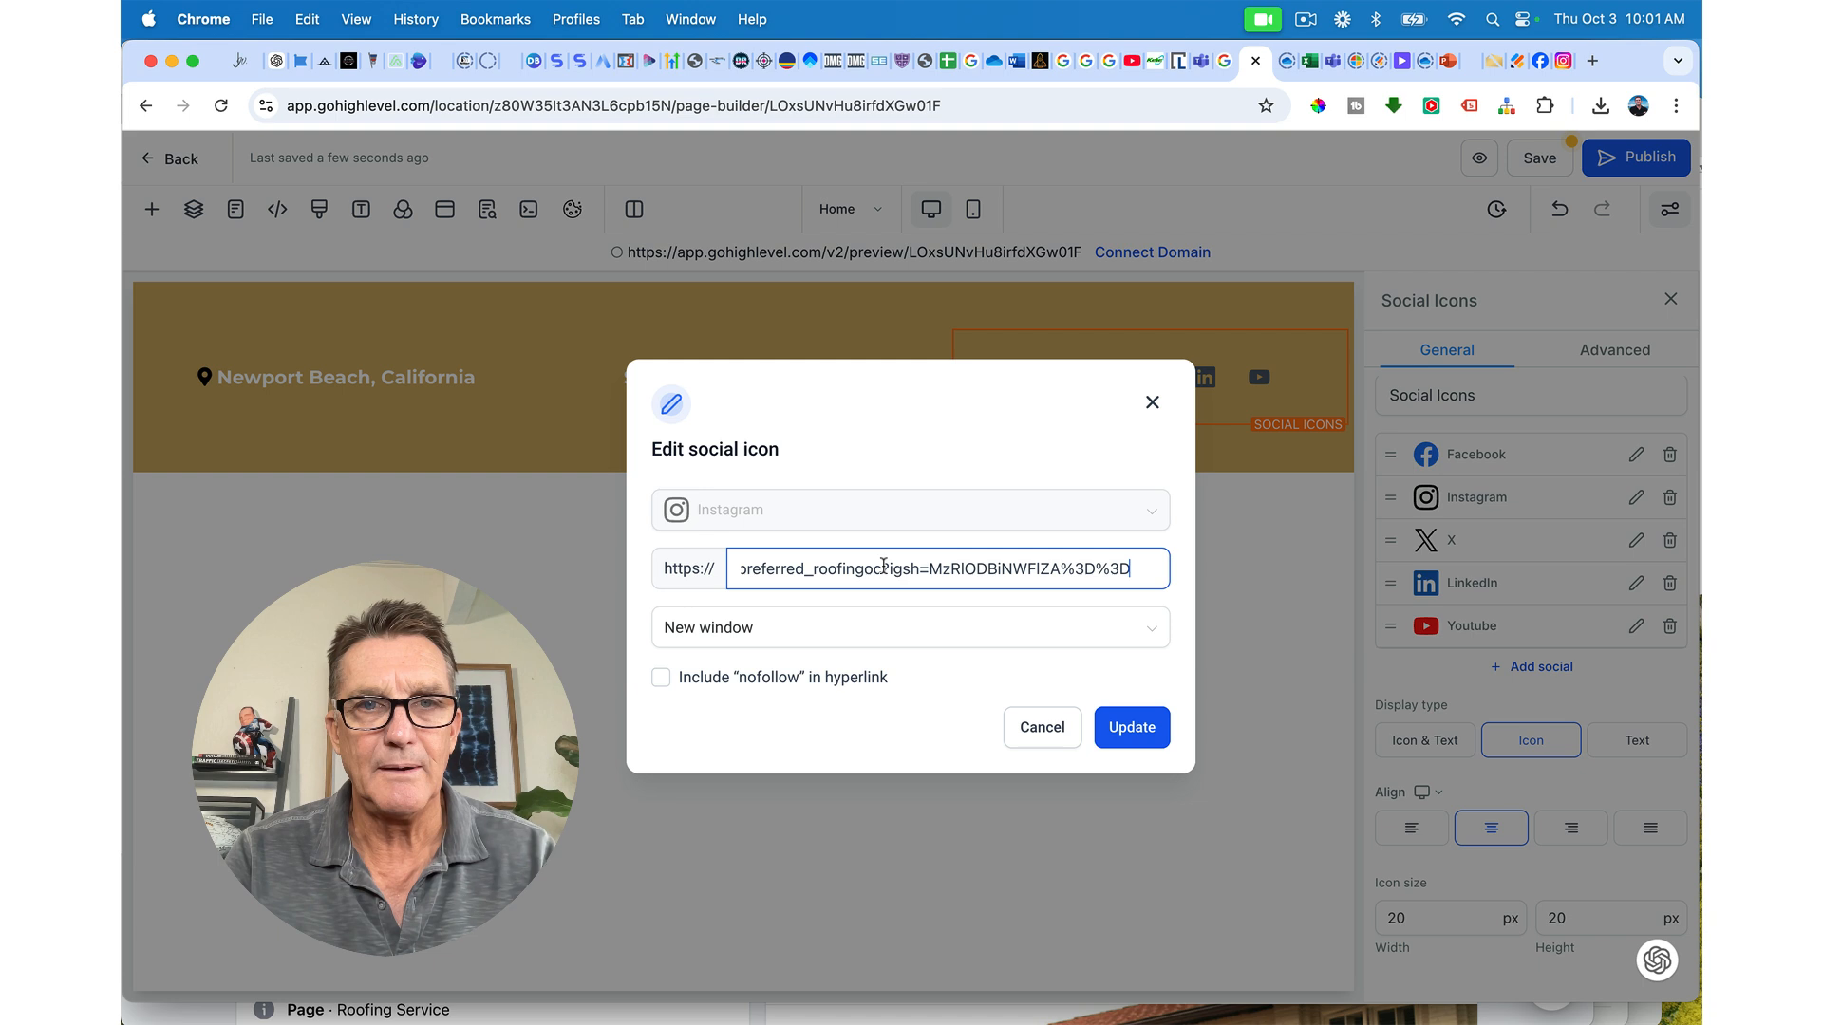
scroll(785, 575, "left", 3)
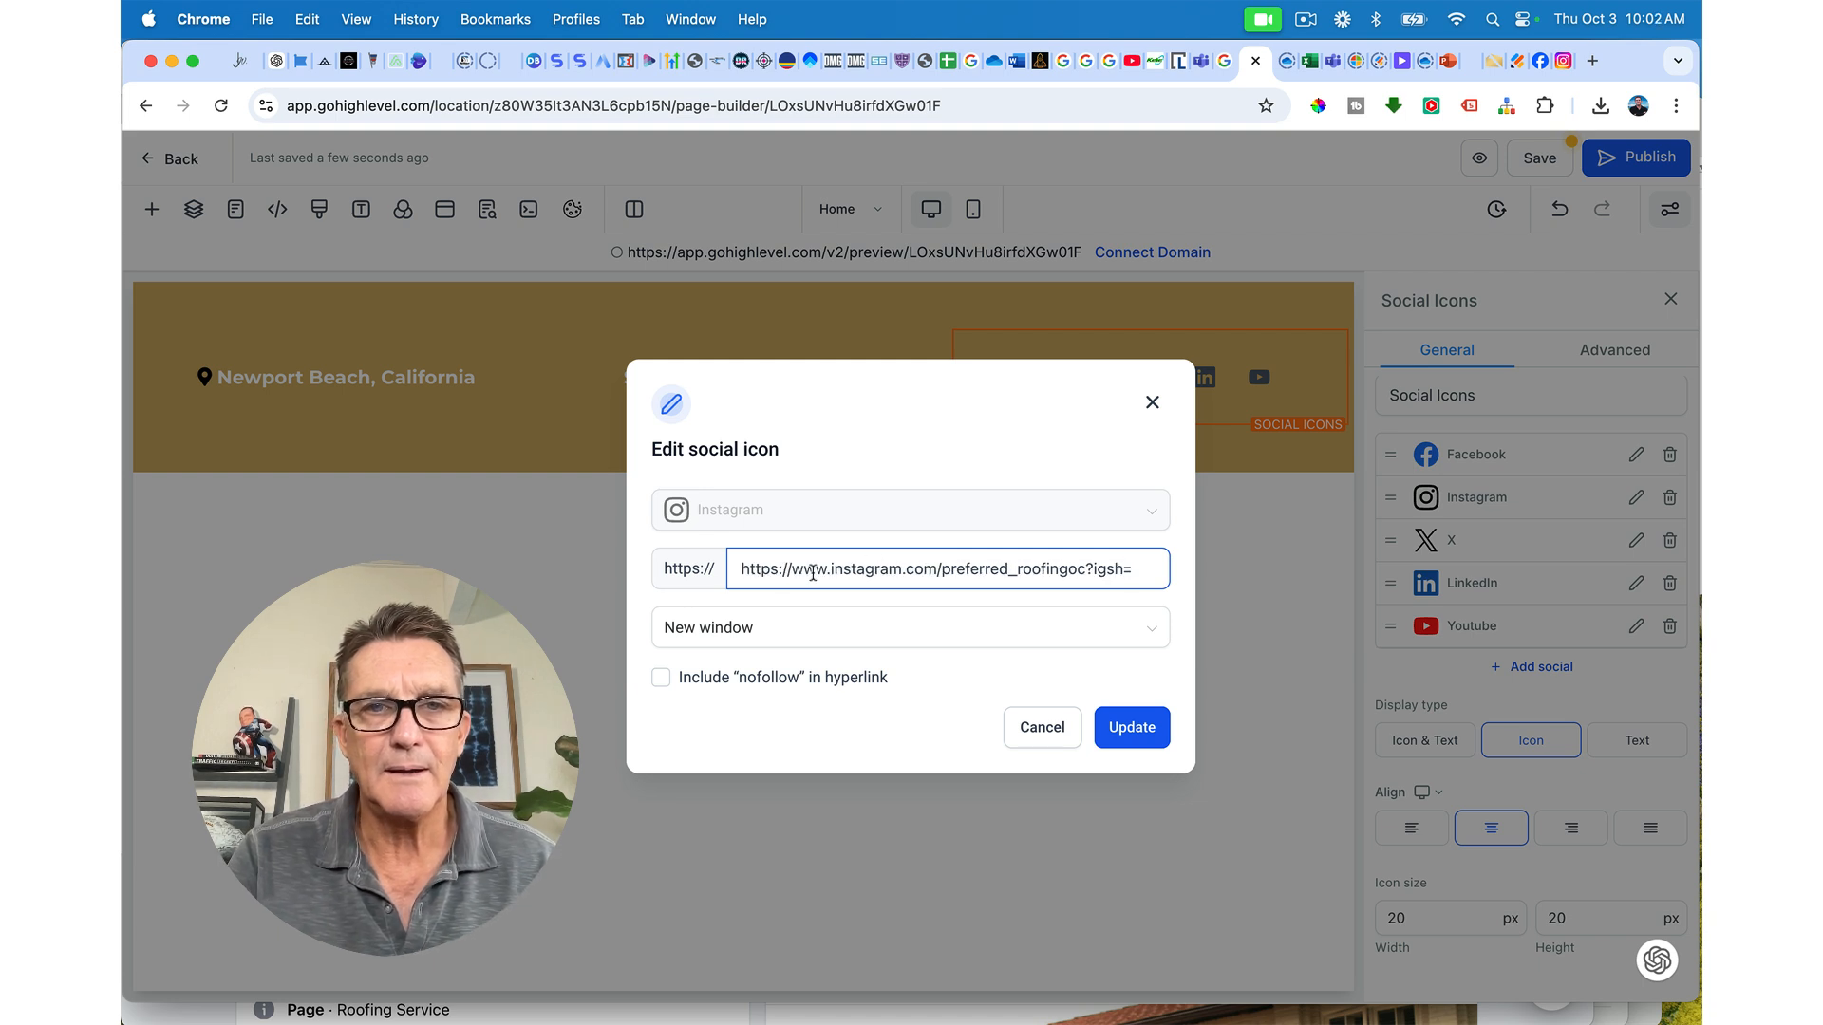
left_click_drag(793, 570, 743, 570)
key("BackSpace")
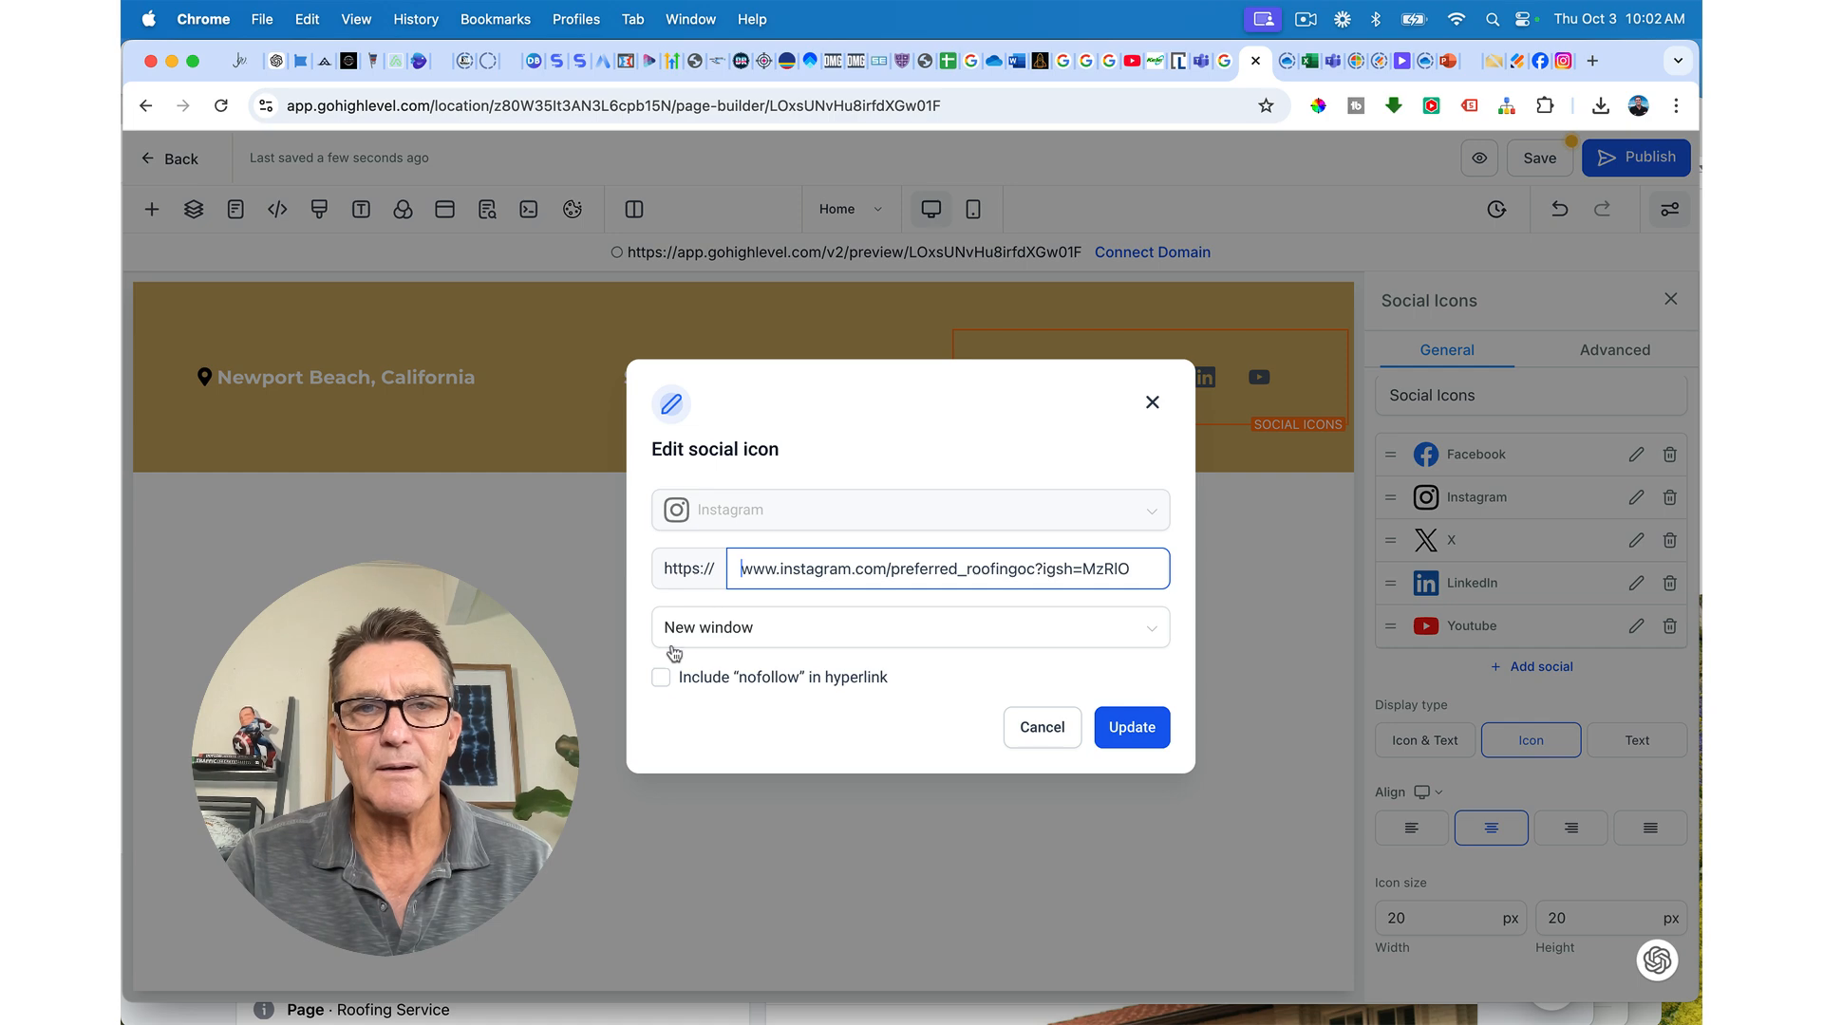
left_click(1125, 727)
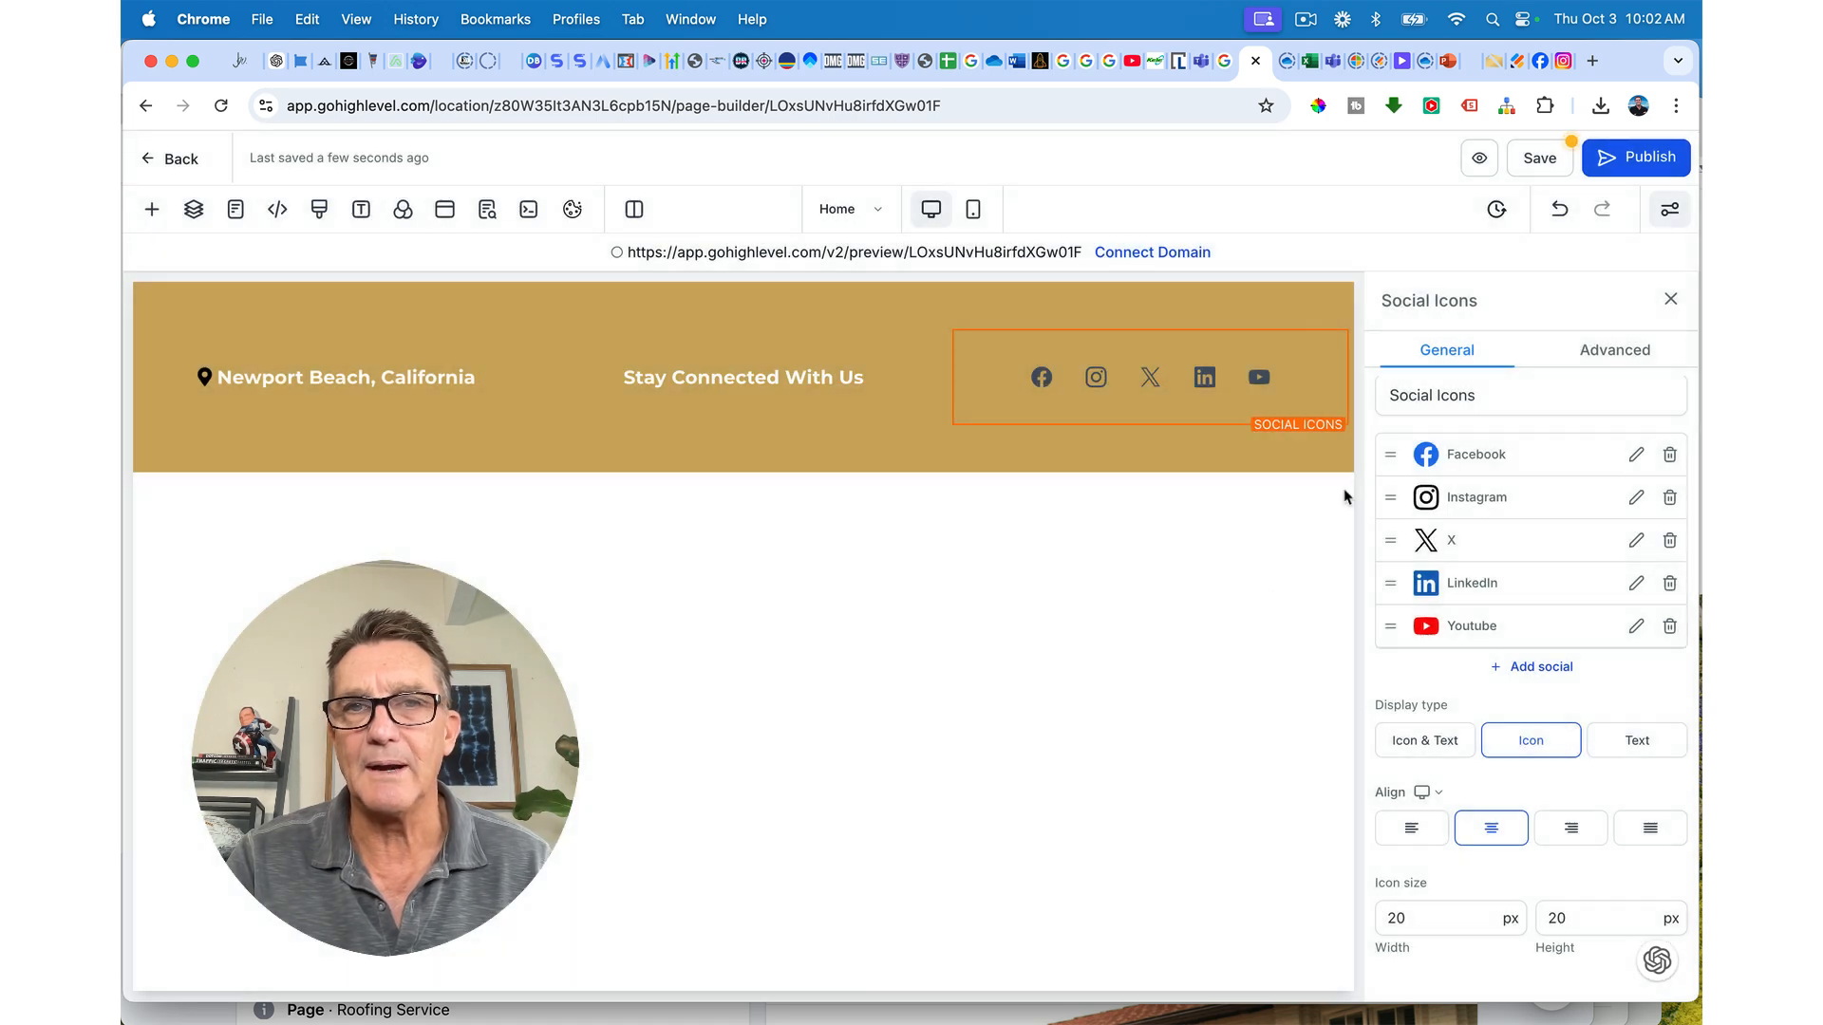
Step: Delete the X icon and save the page
left_click(1670, 542)
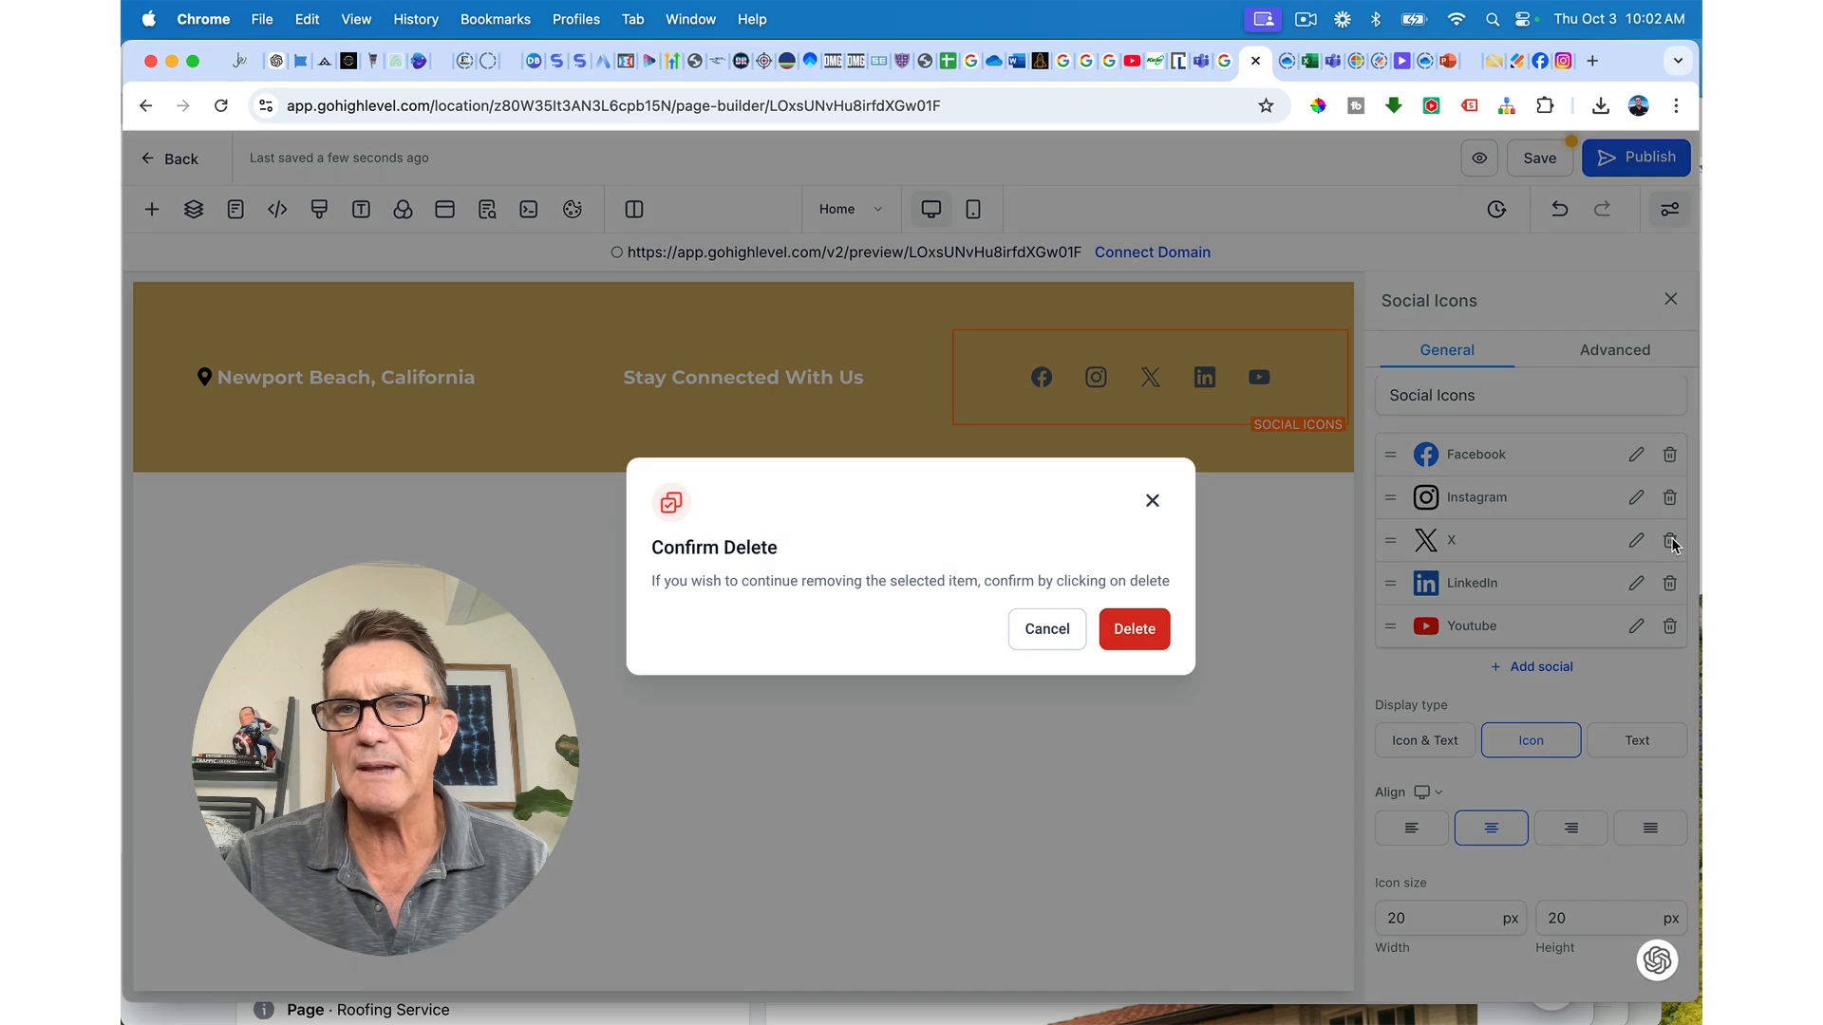
left_click(1135, 628)
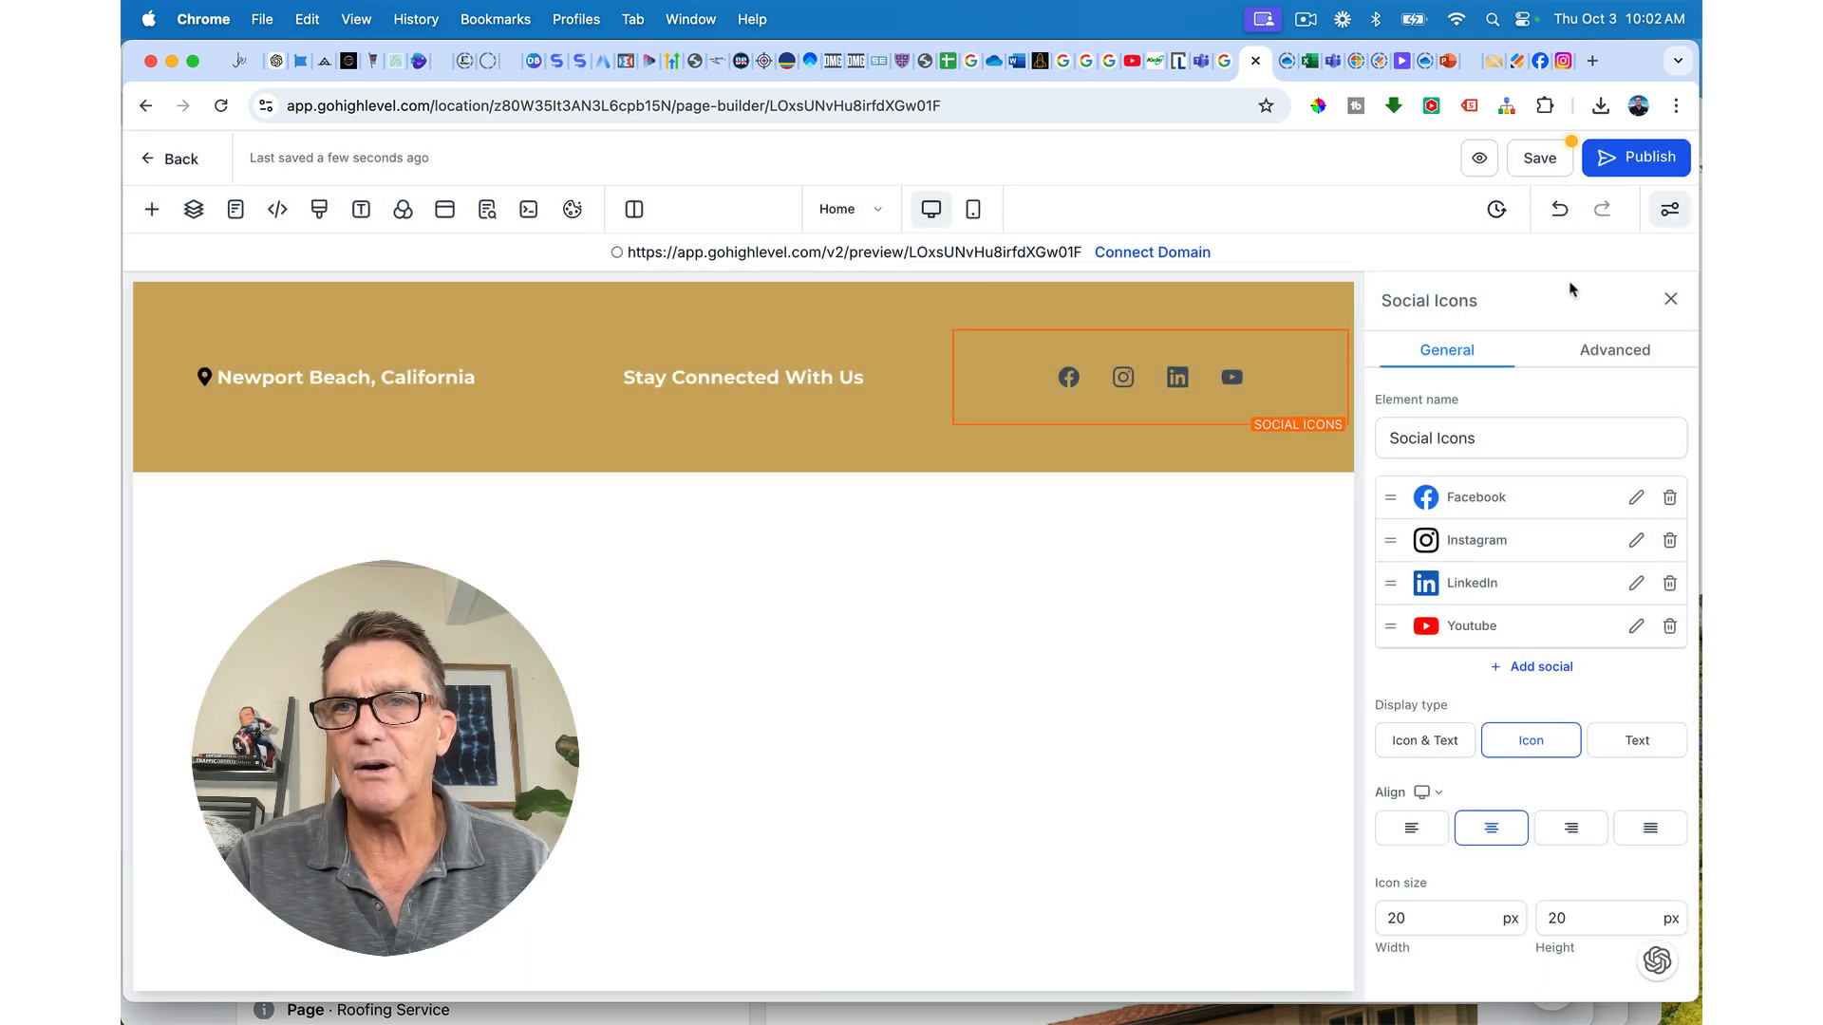
left_click(1538, 160)
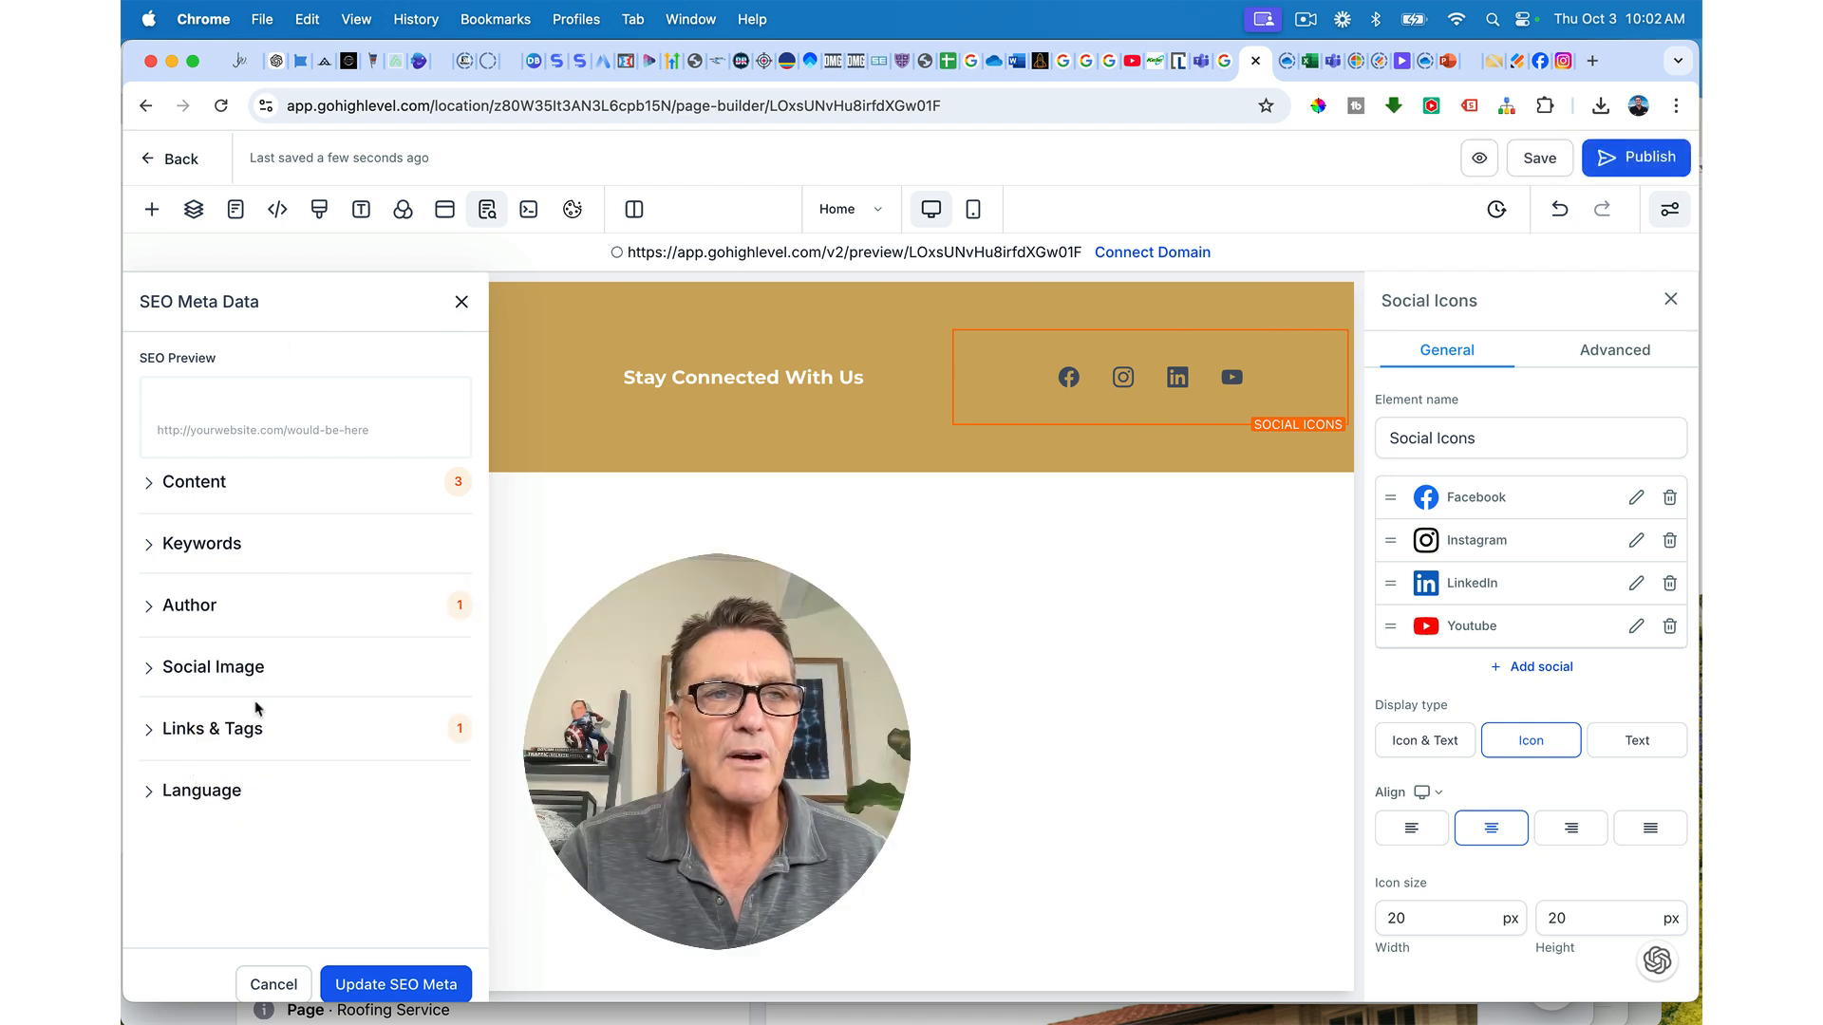
Step: Expand the Content section of the SEO Meta Data panel, then close the panel
left_click(155, 484)
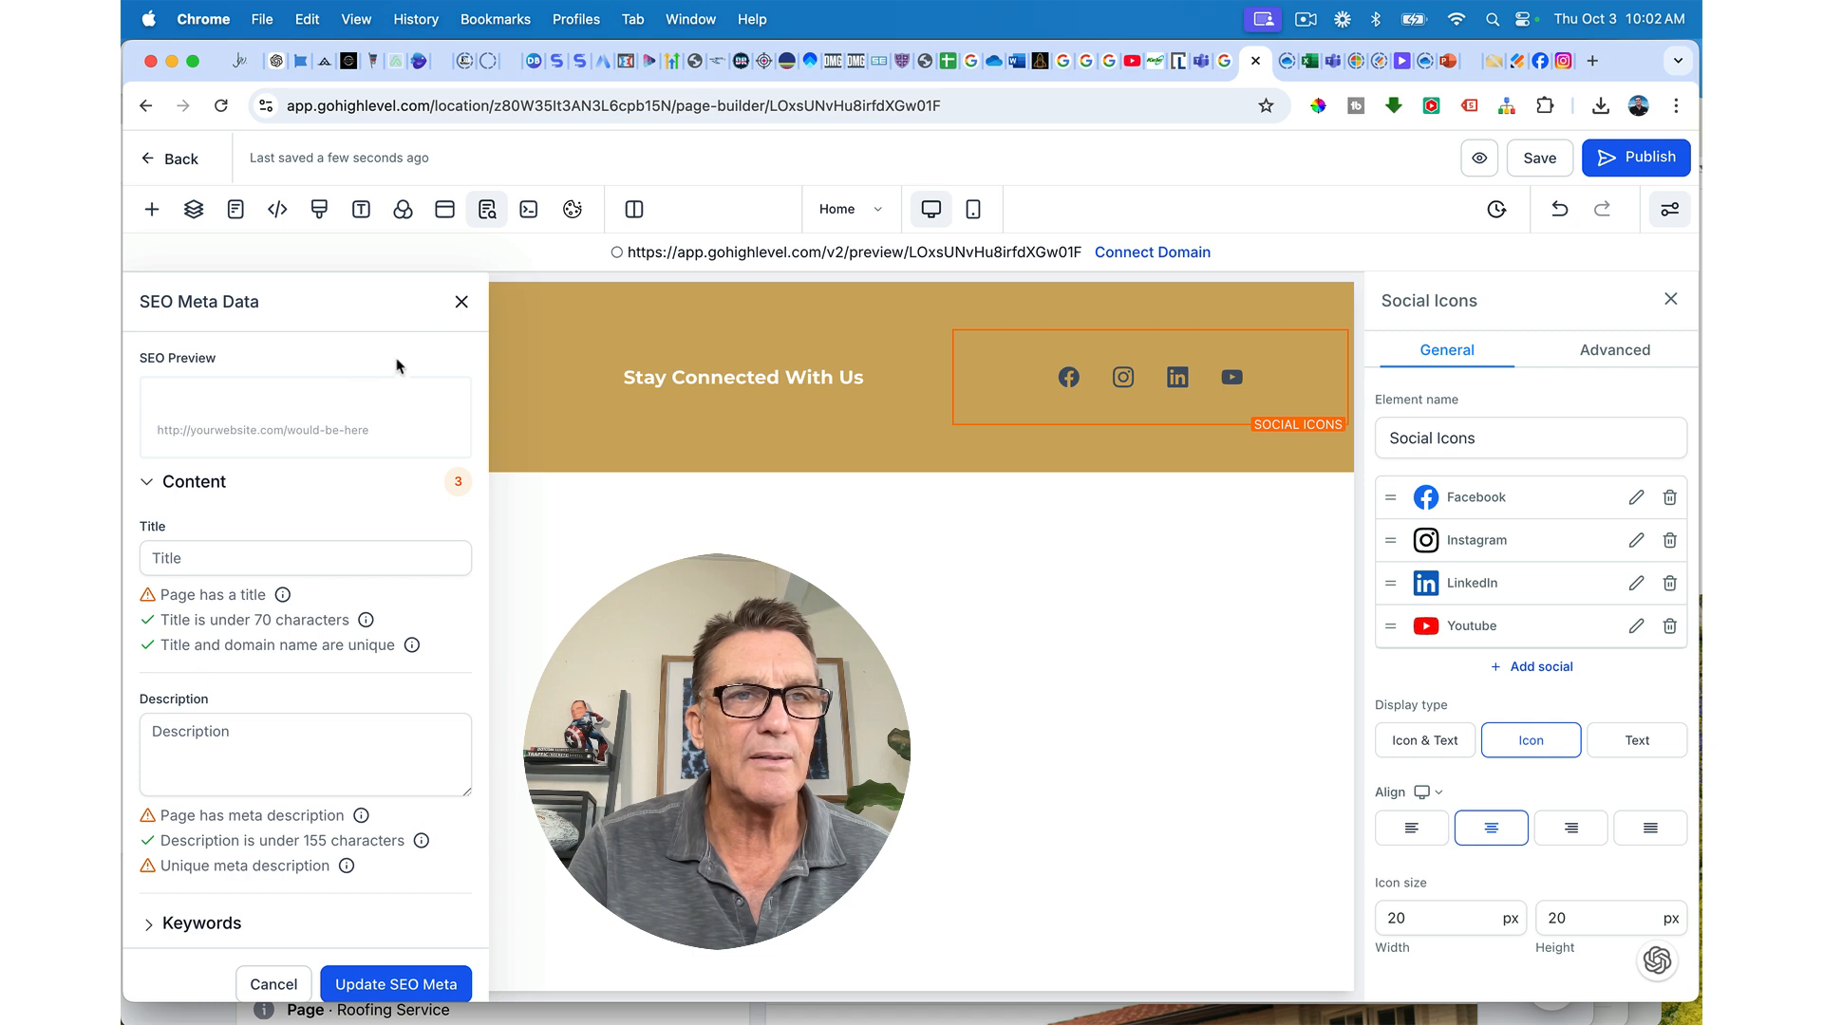
left_click(463, 303)
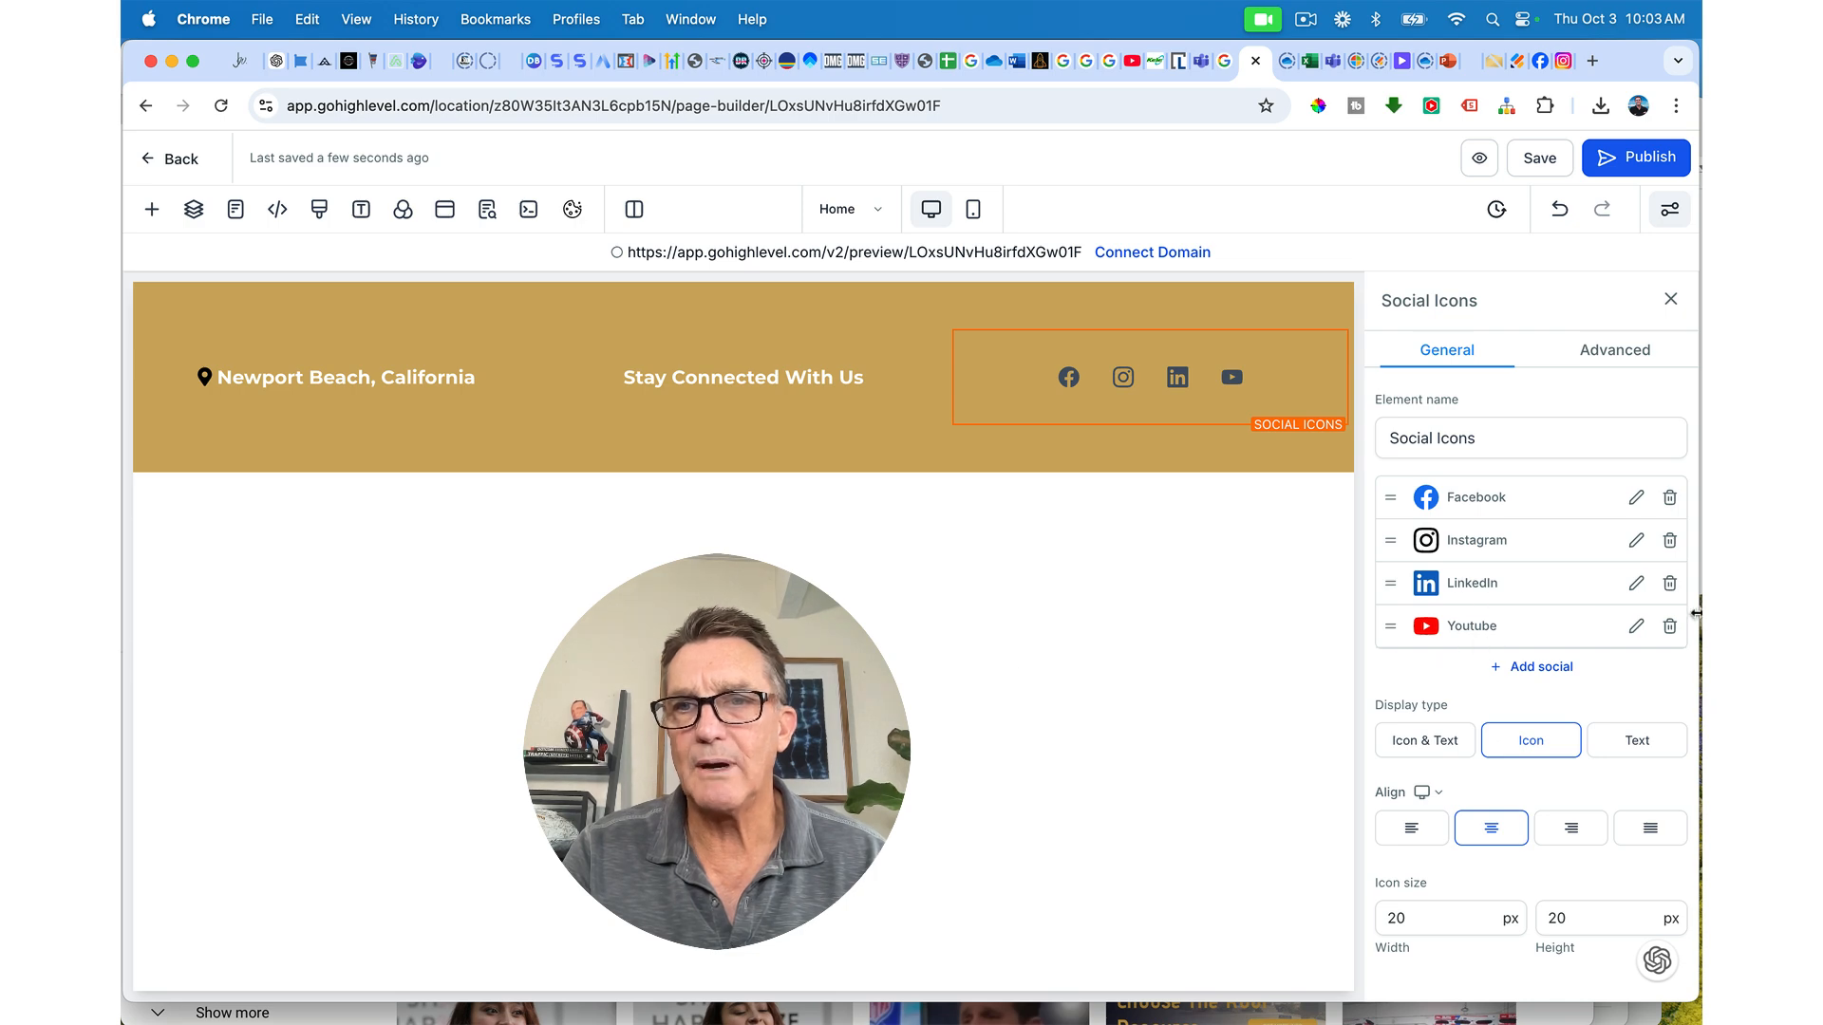
Step: Remove the YouTube icon and enter 24 for the social icon width and height
left_click(1671, 629)
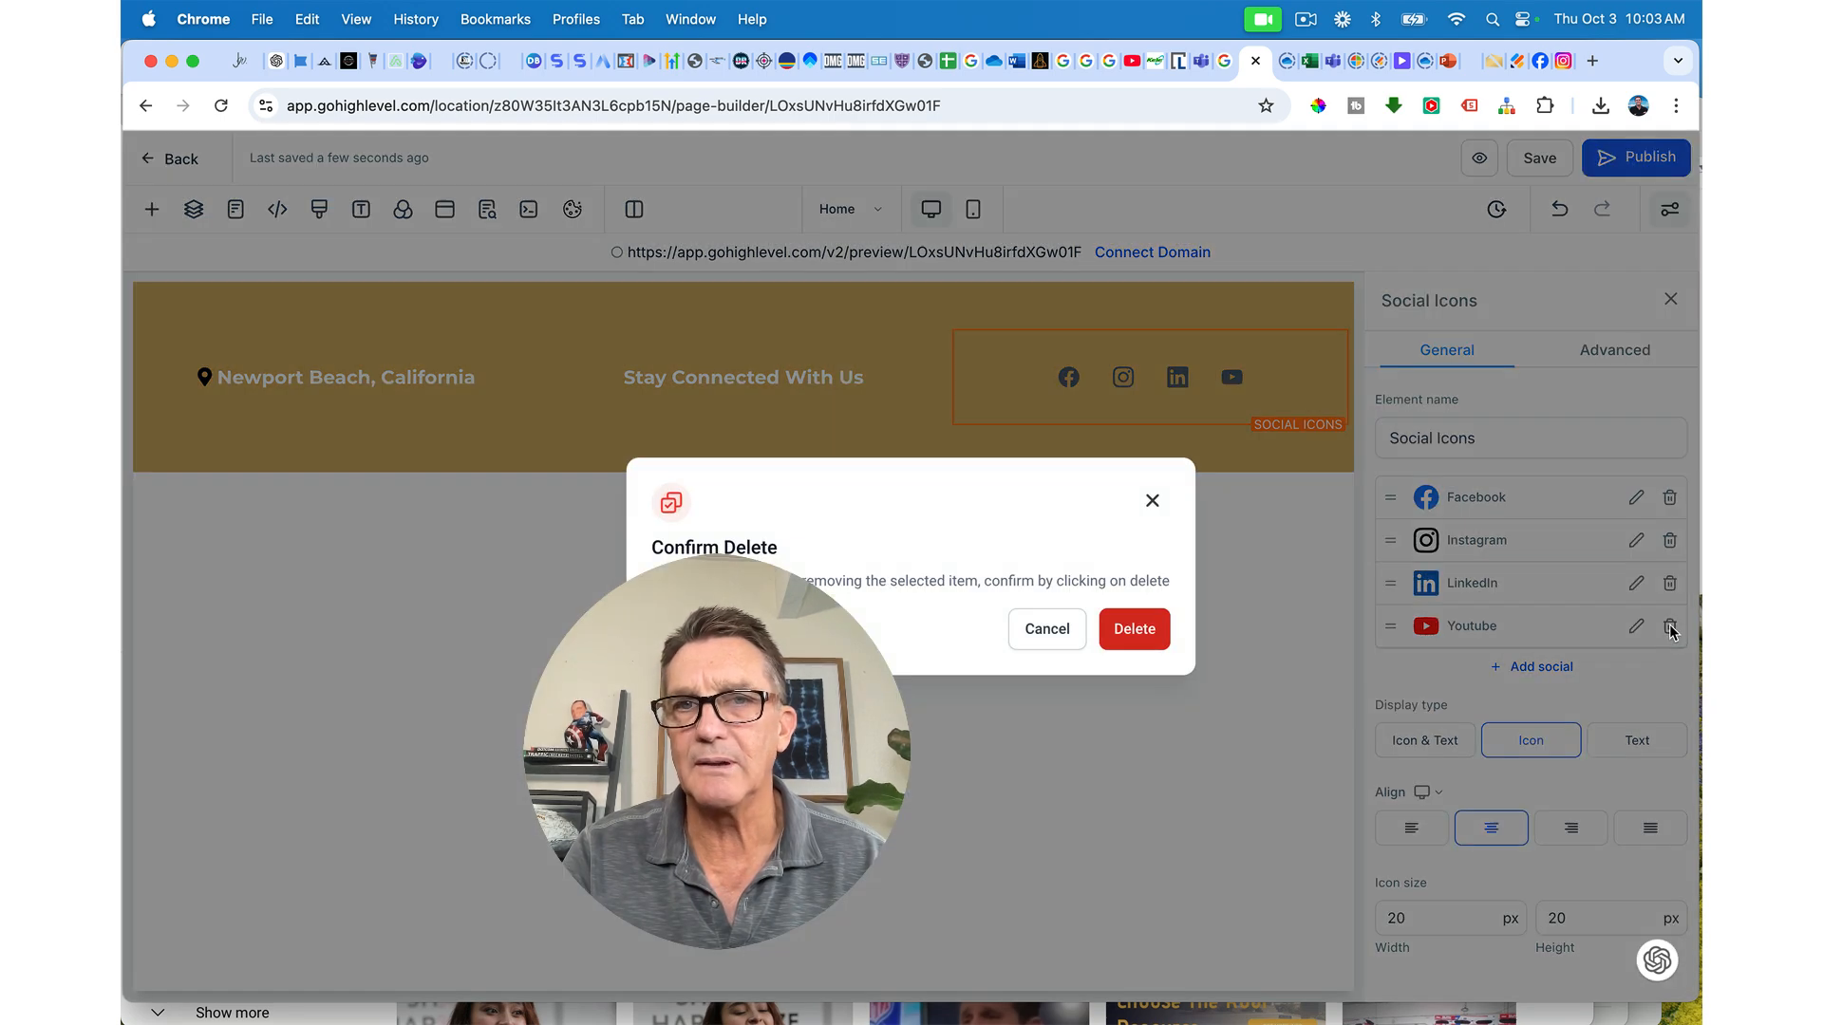
left_click(1132, 634)
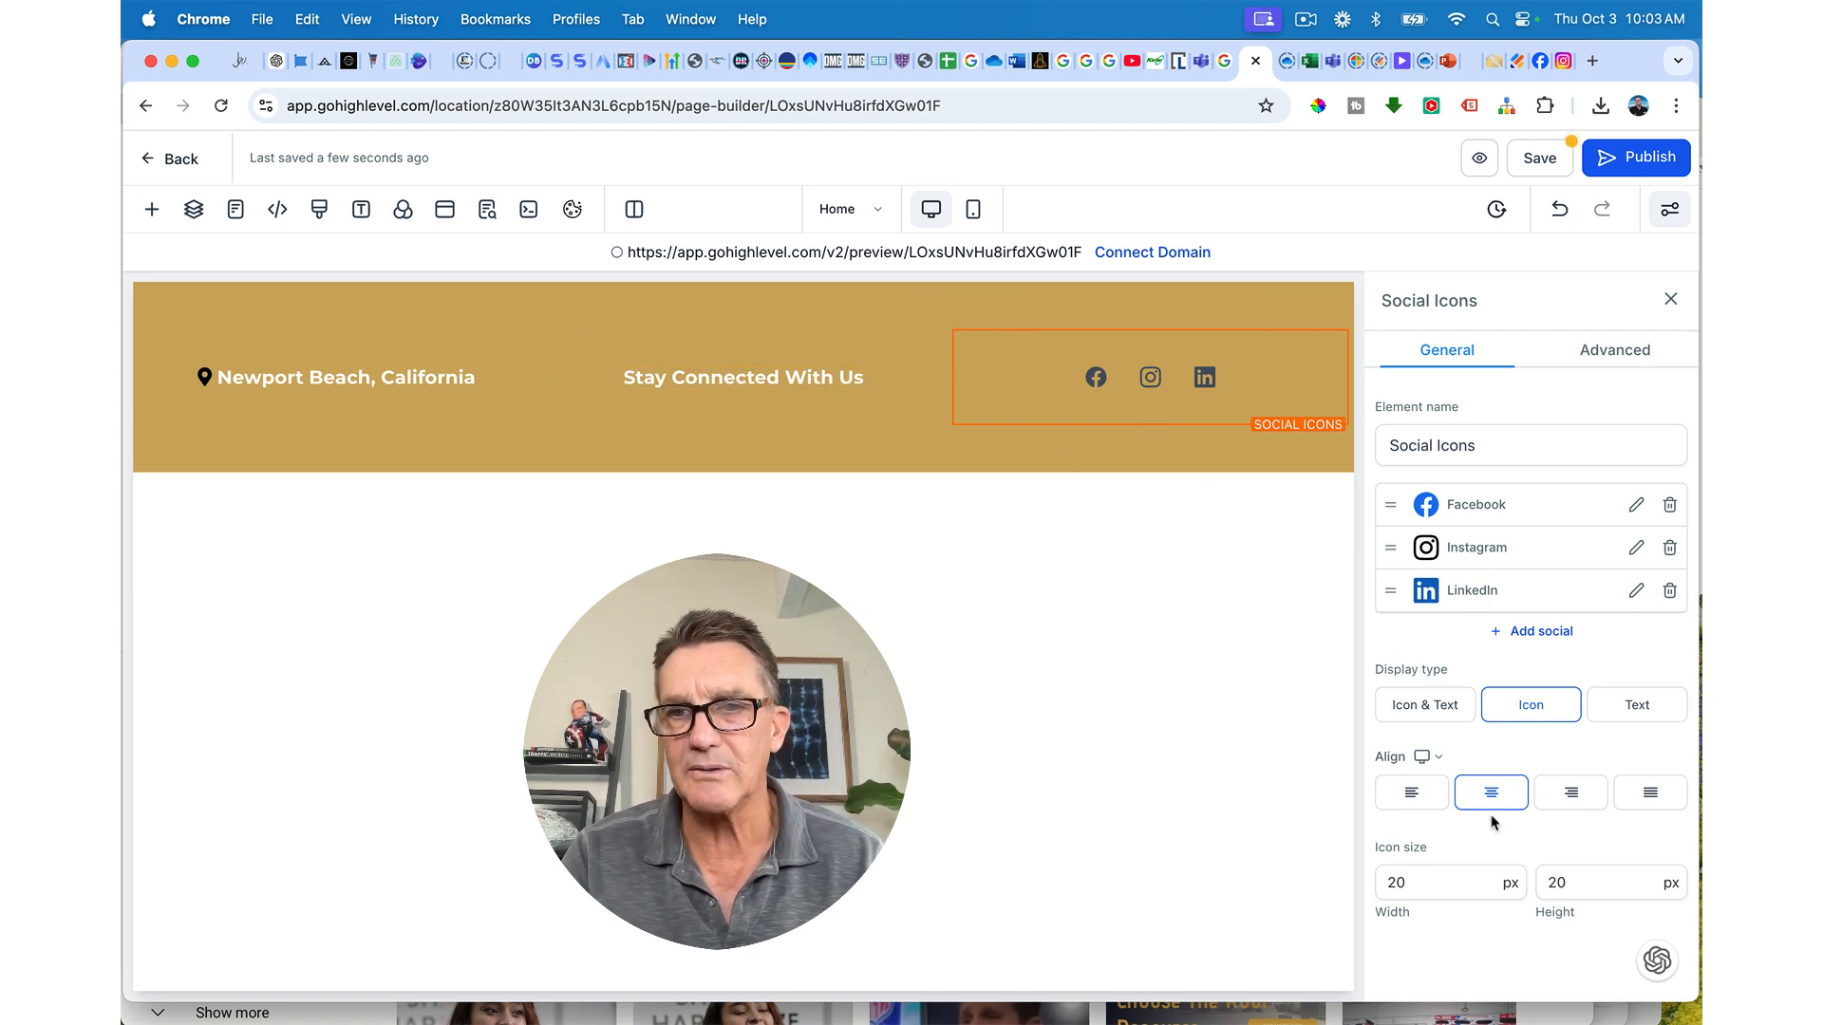
left_click(1409, 892)
double_click(1413, 890)
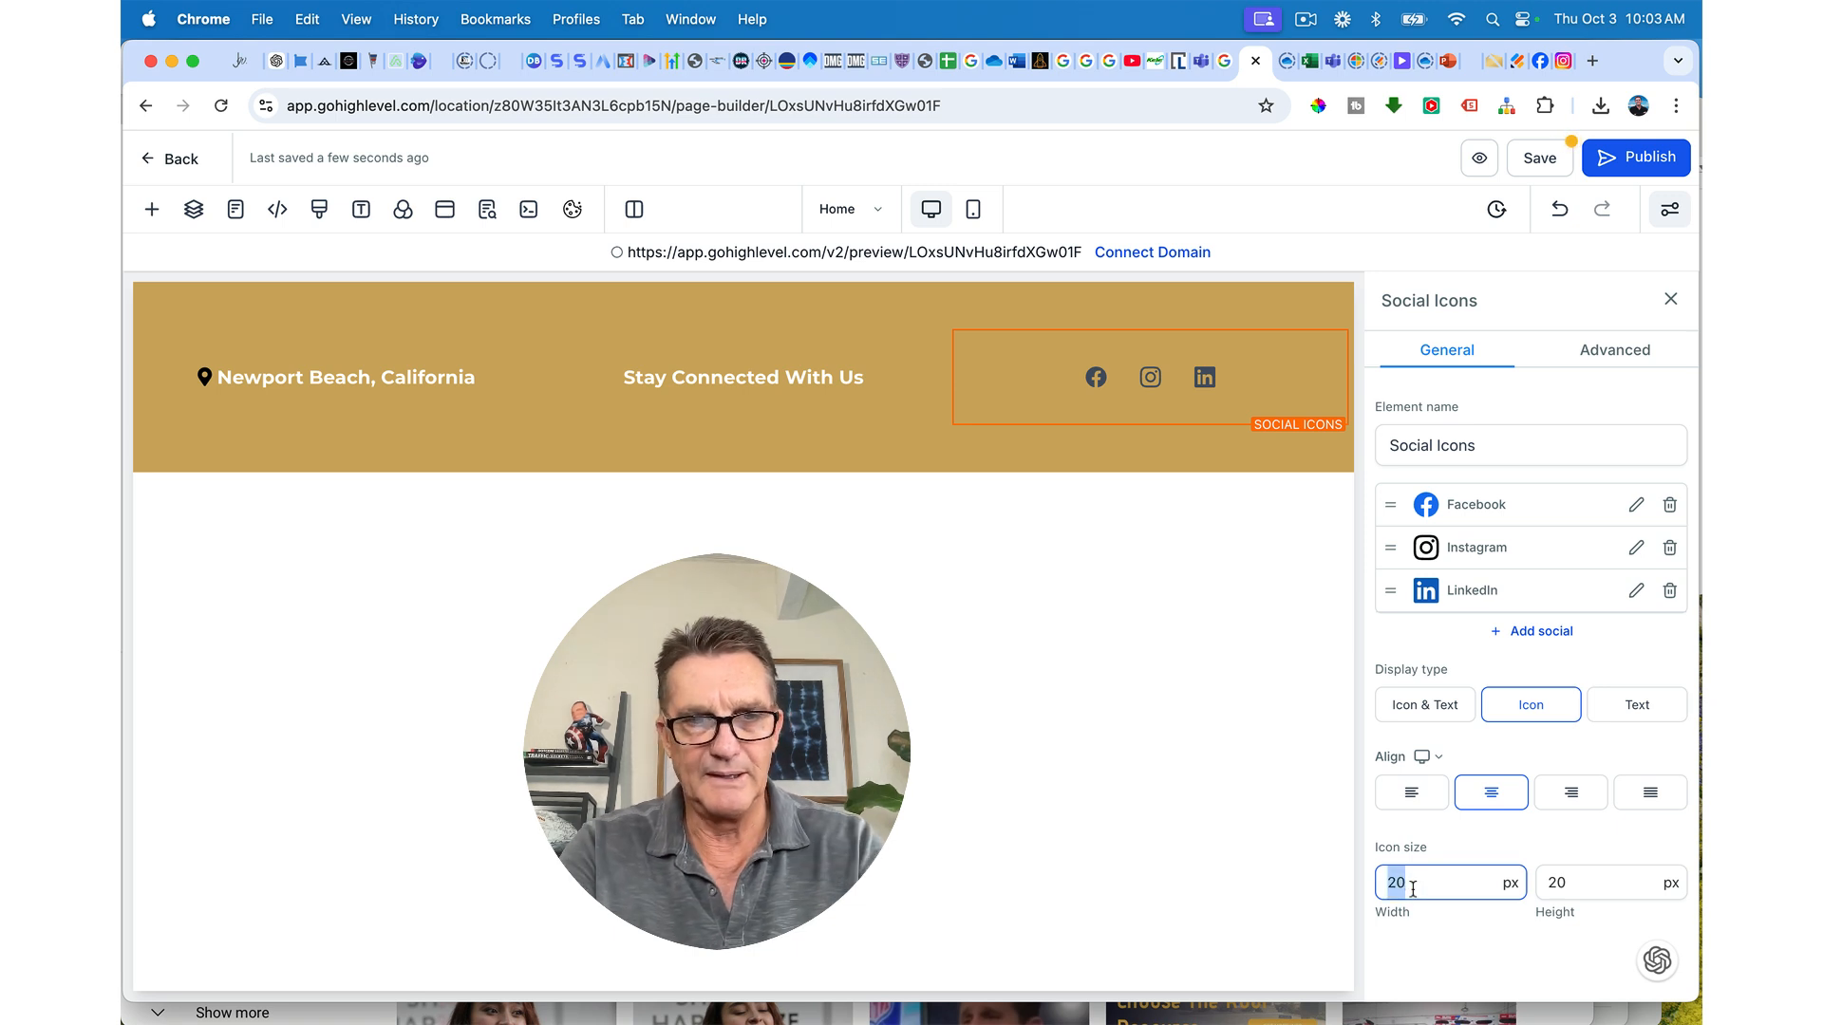
type("24")
double_click(1558, 884)
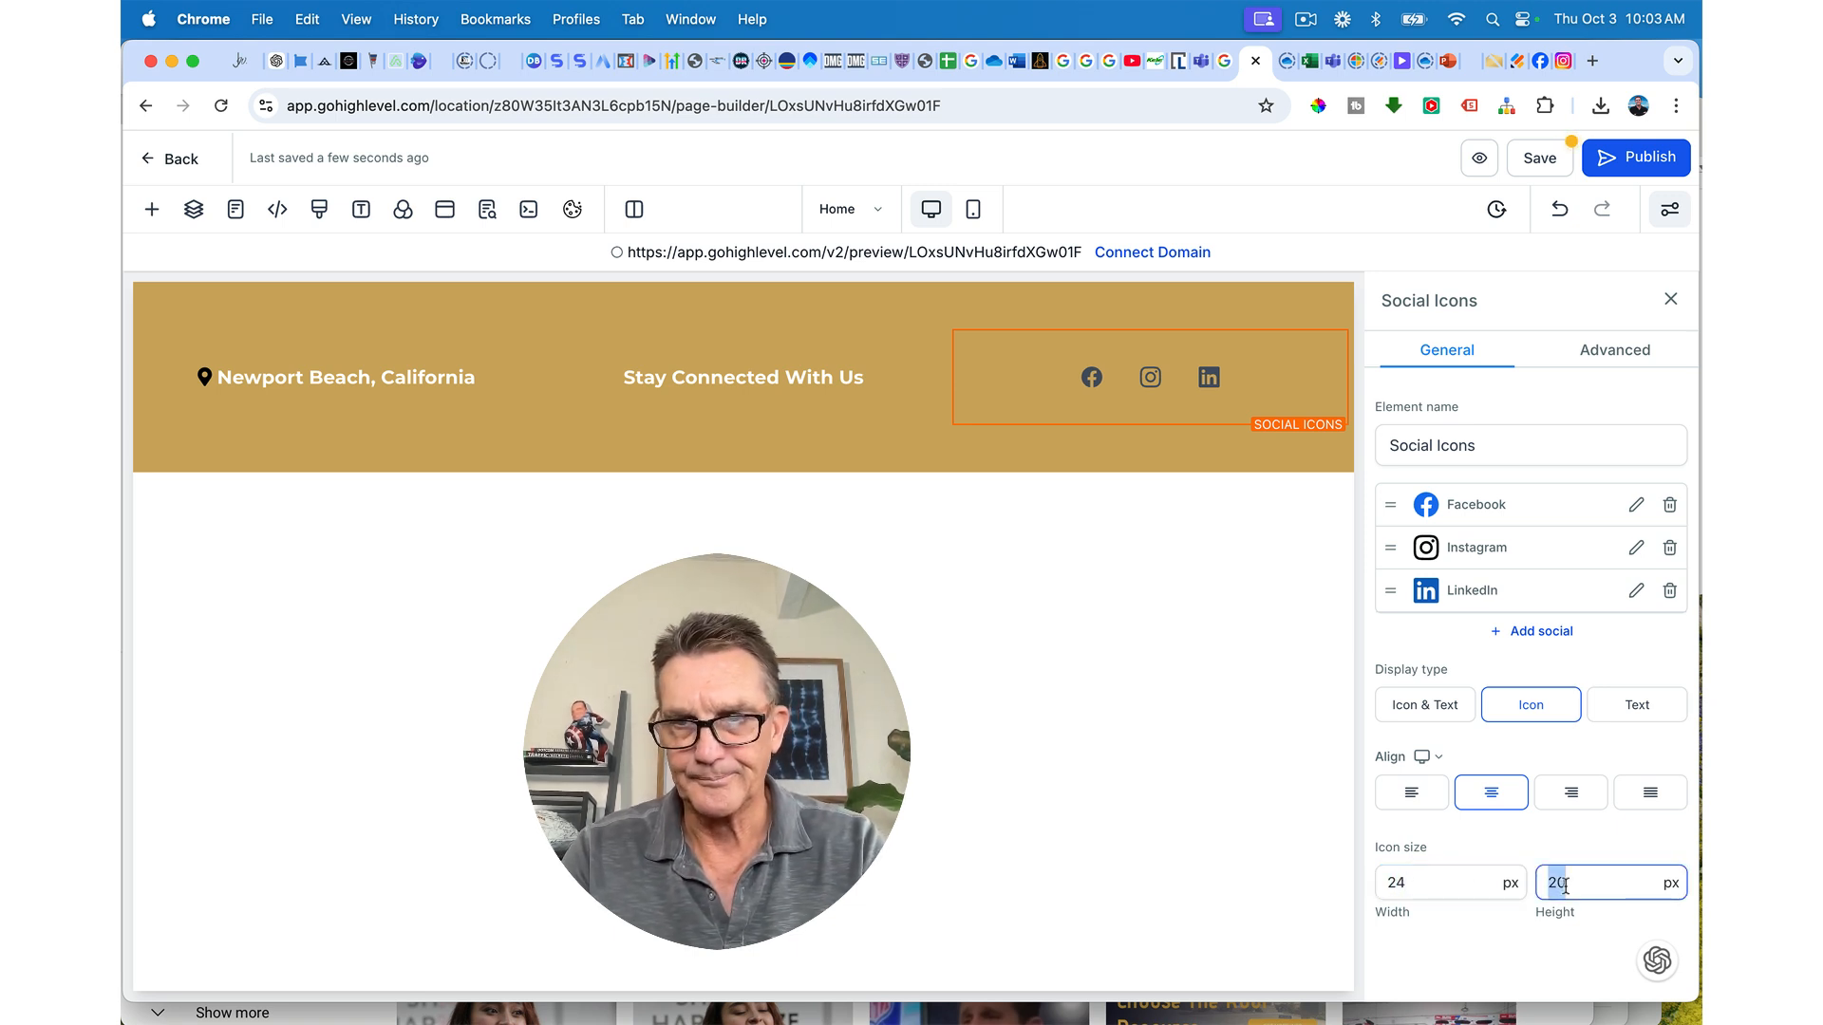
type("24")
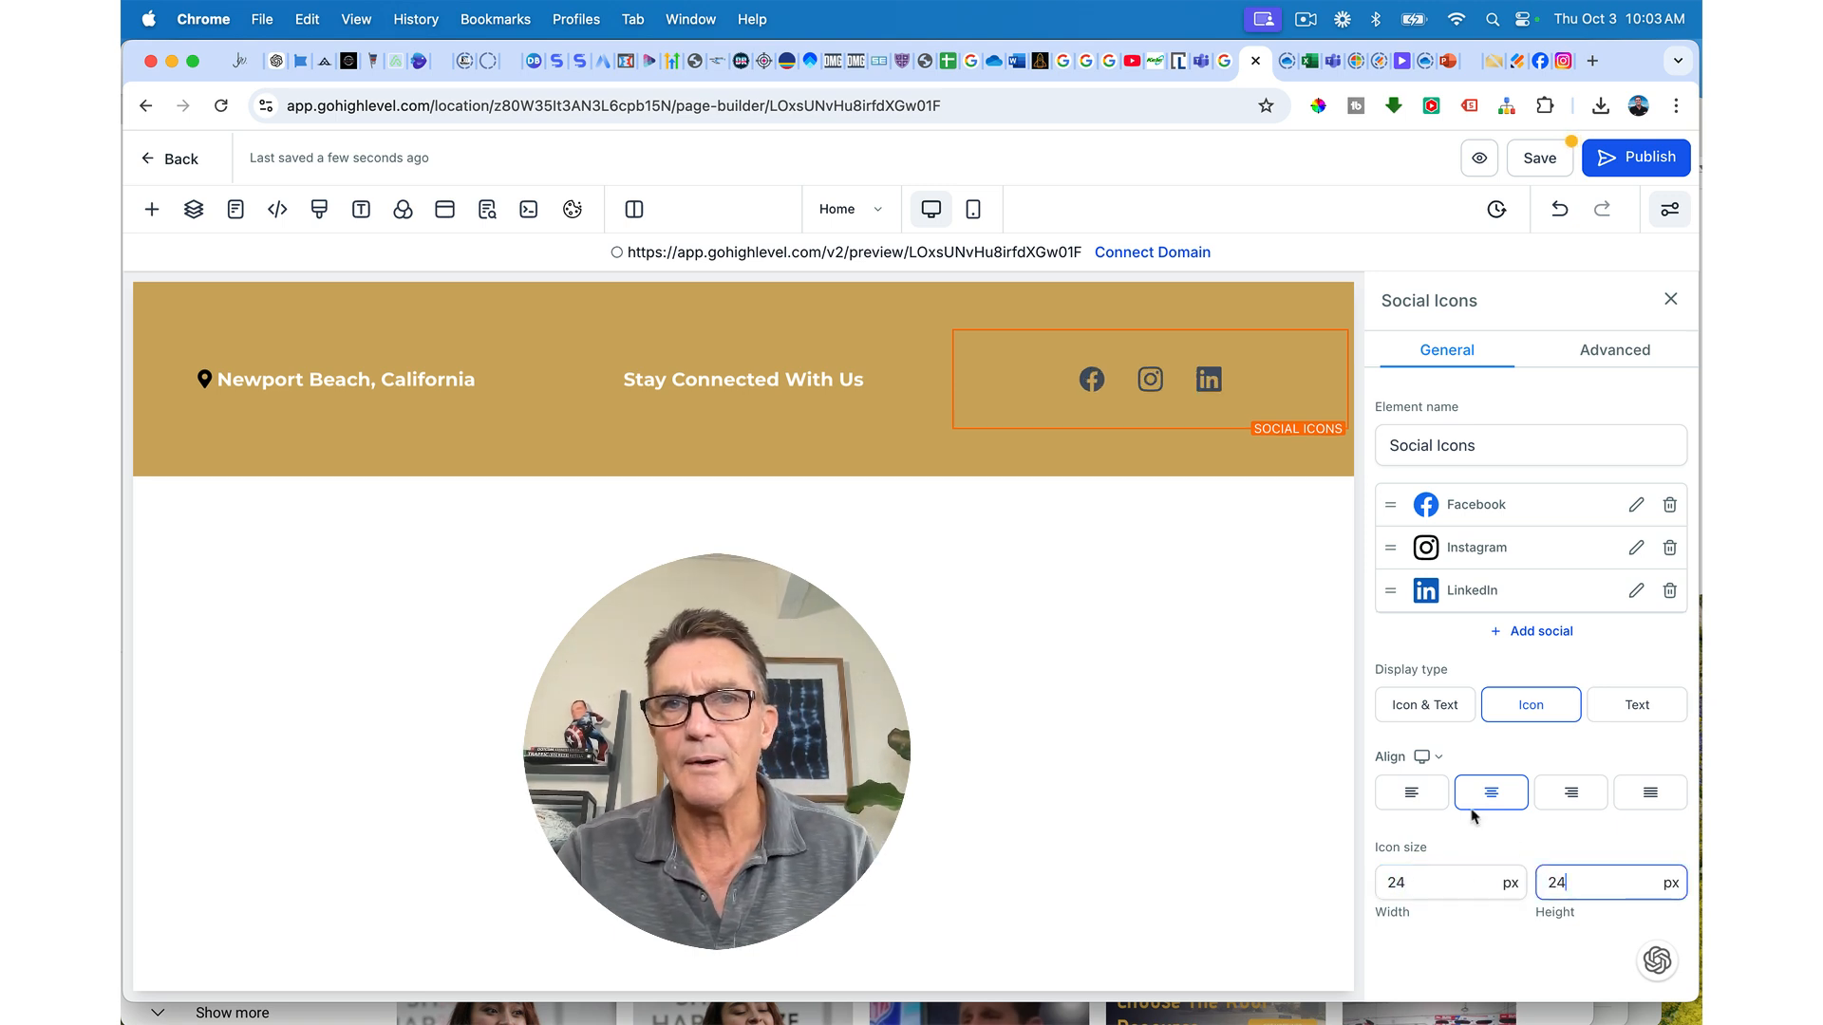
Step: Widen the middle column, change the icon size to 28 px, and widen the location column
left_click_drag(947, 376, 1121, 369)
left_click(1123, 369)
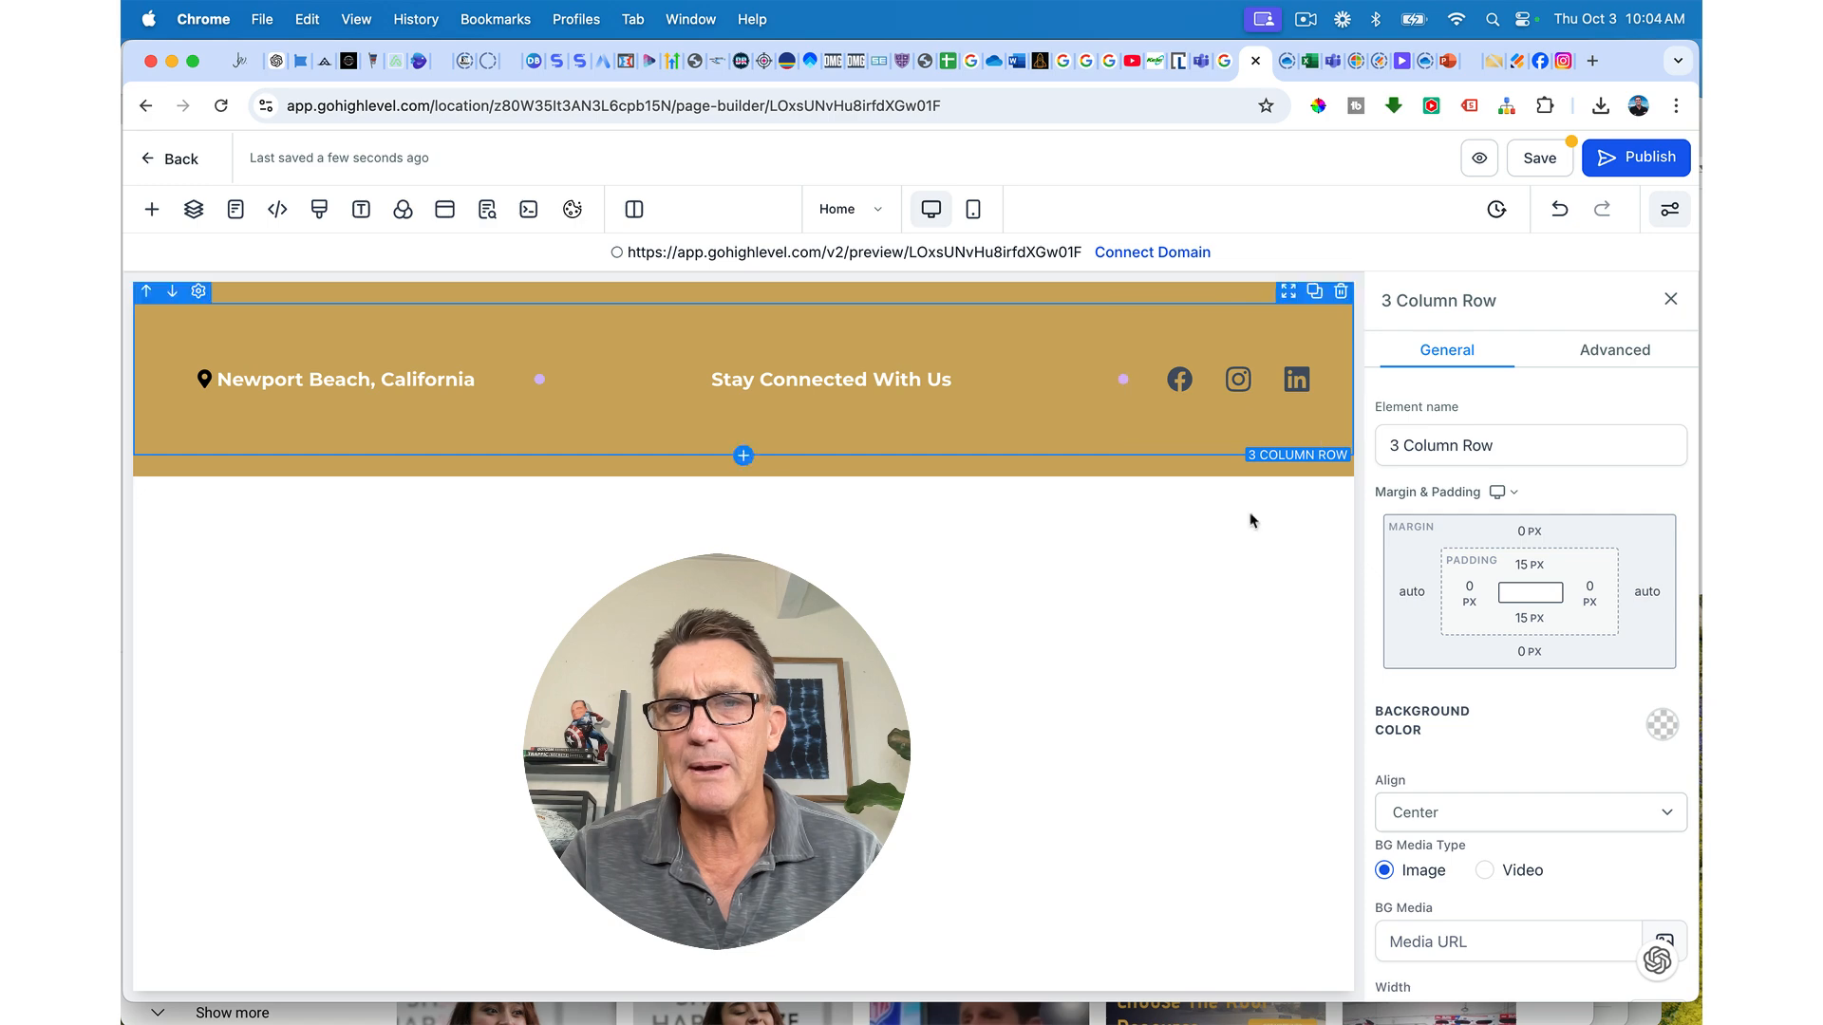
left_click(1257, 412)
left_click(1425, 883)
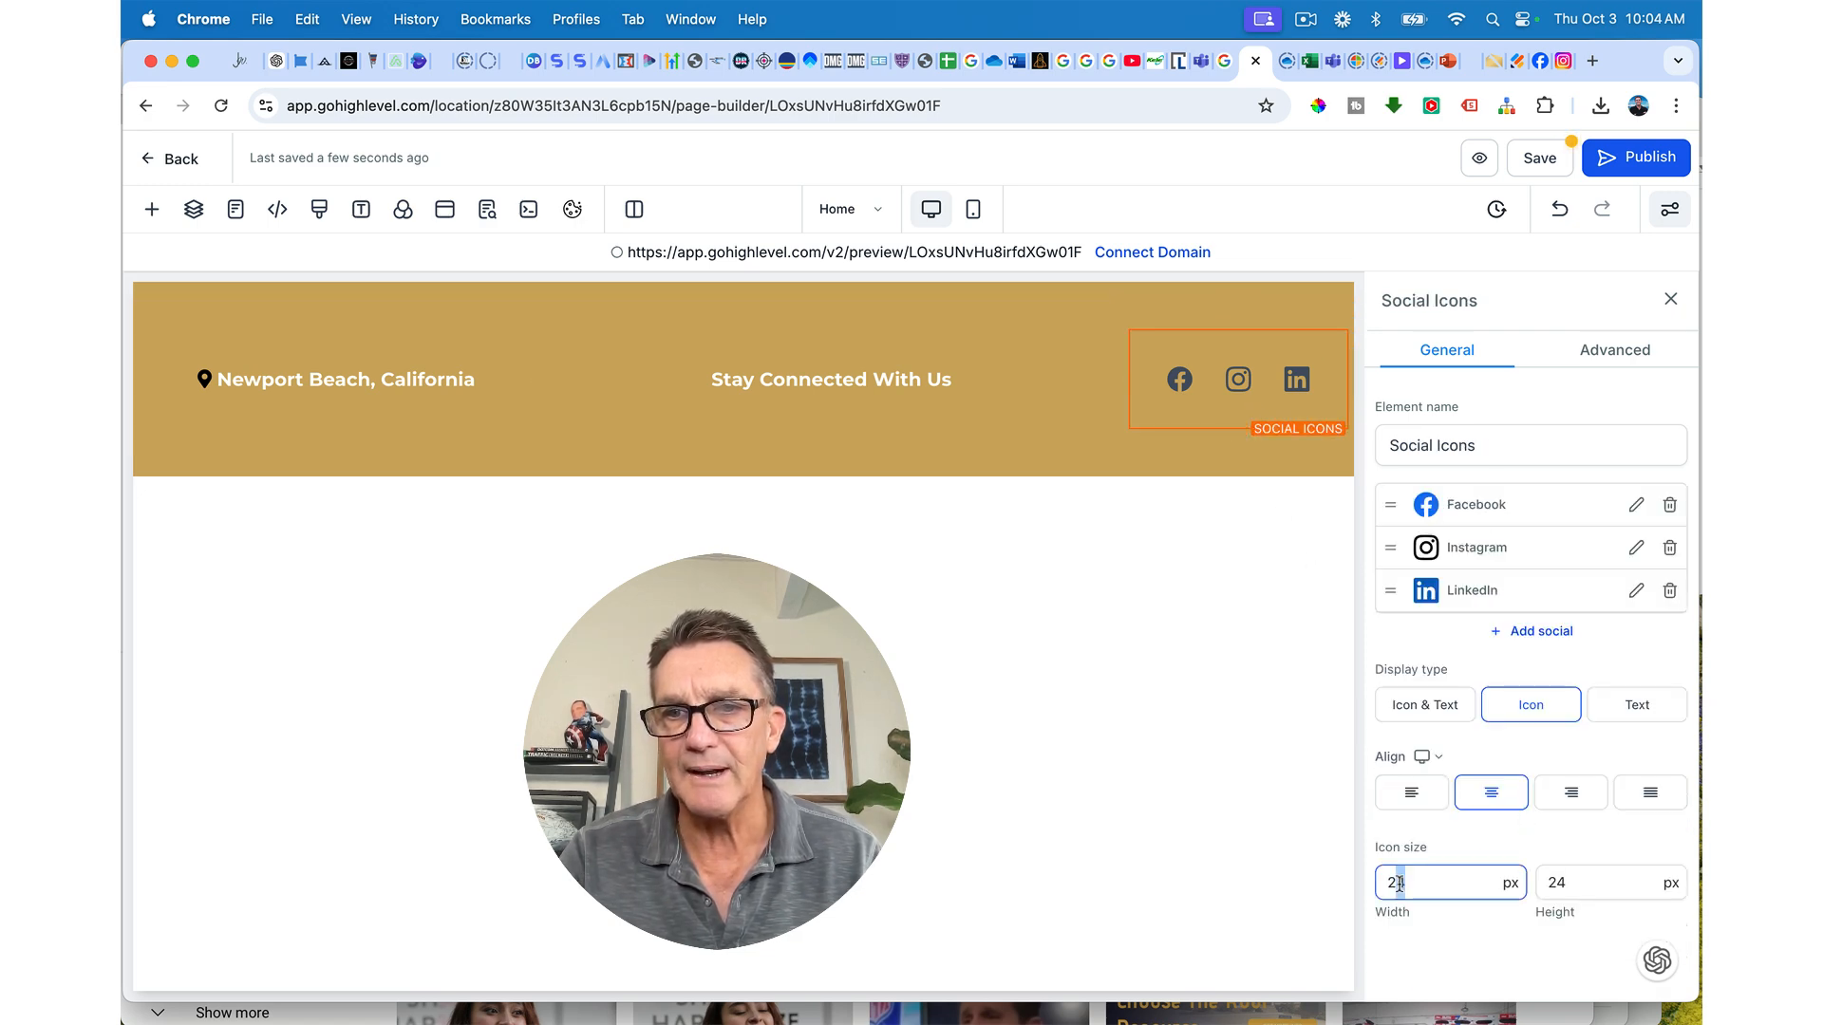
type("8")
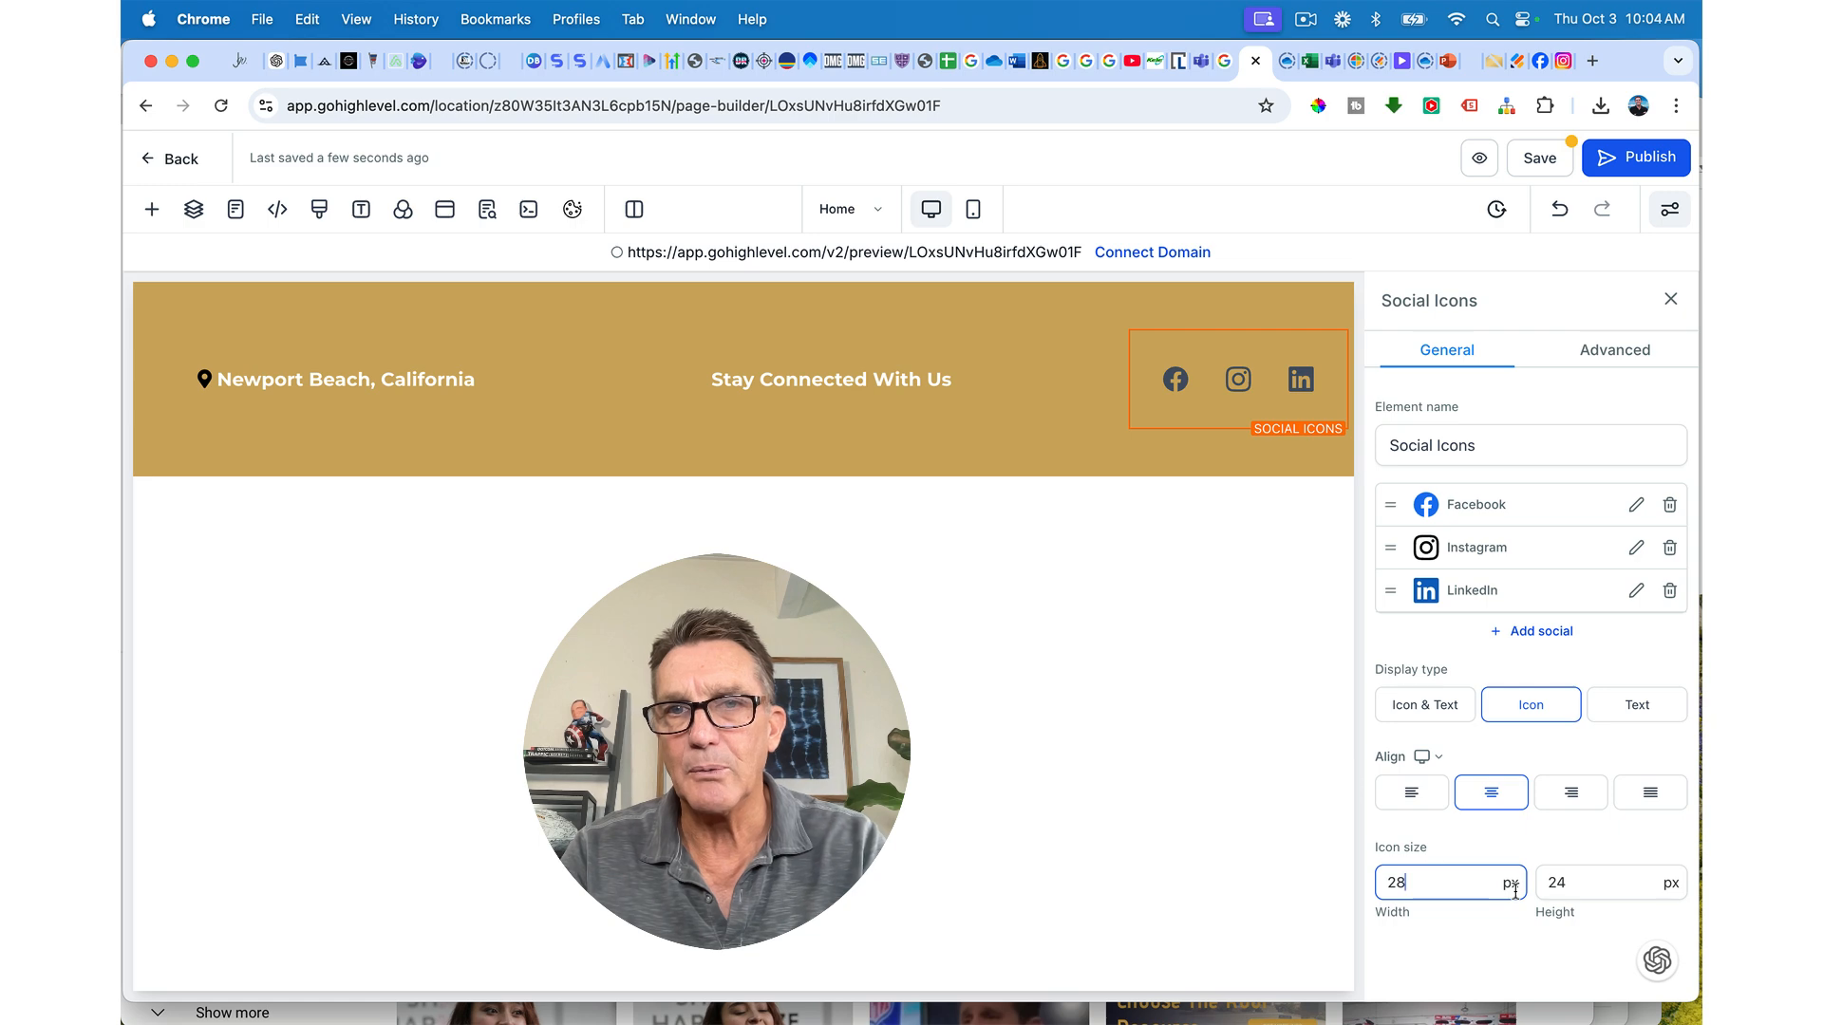
left_click_drag(1571, 883, 1560, 883)
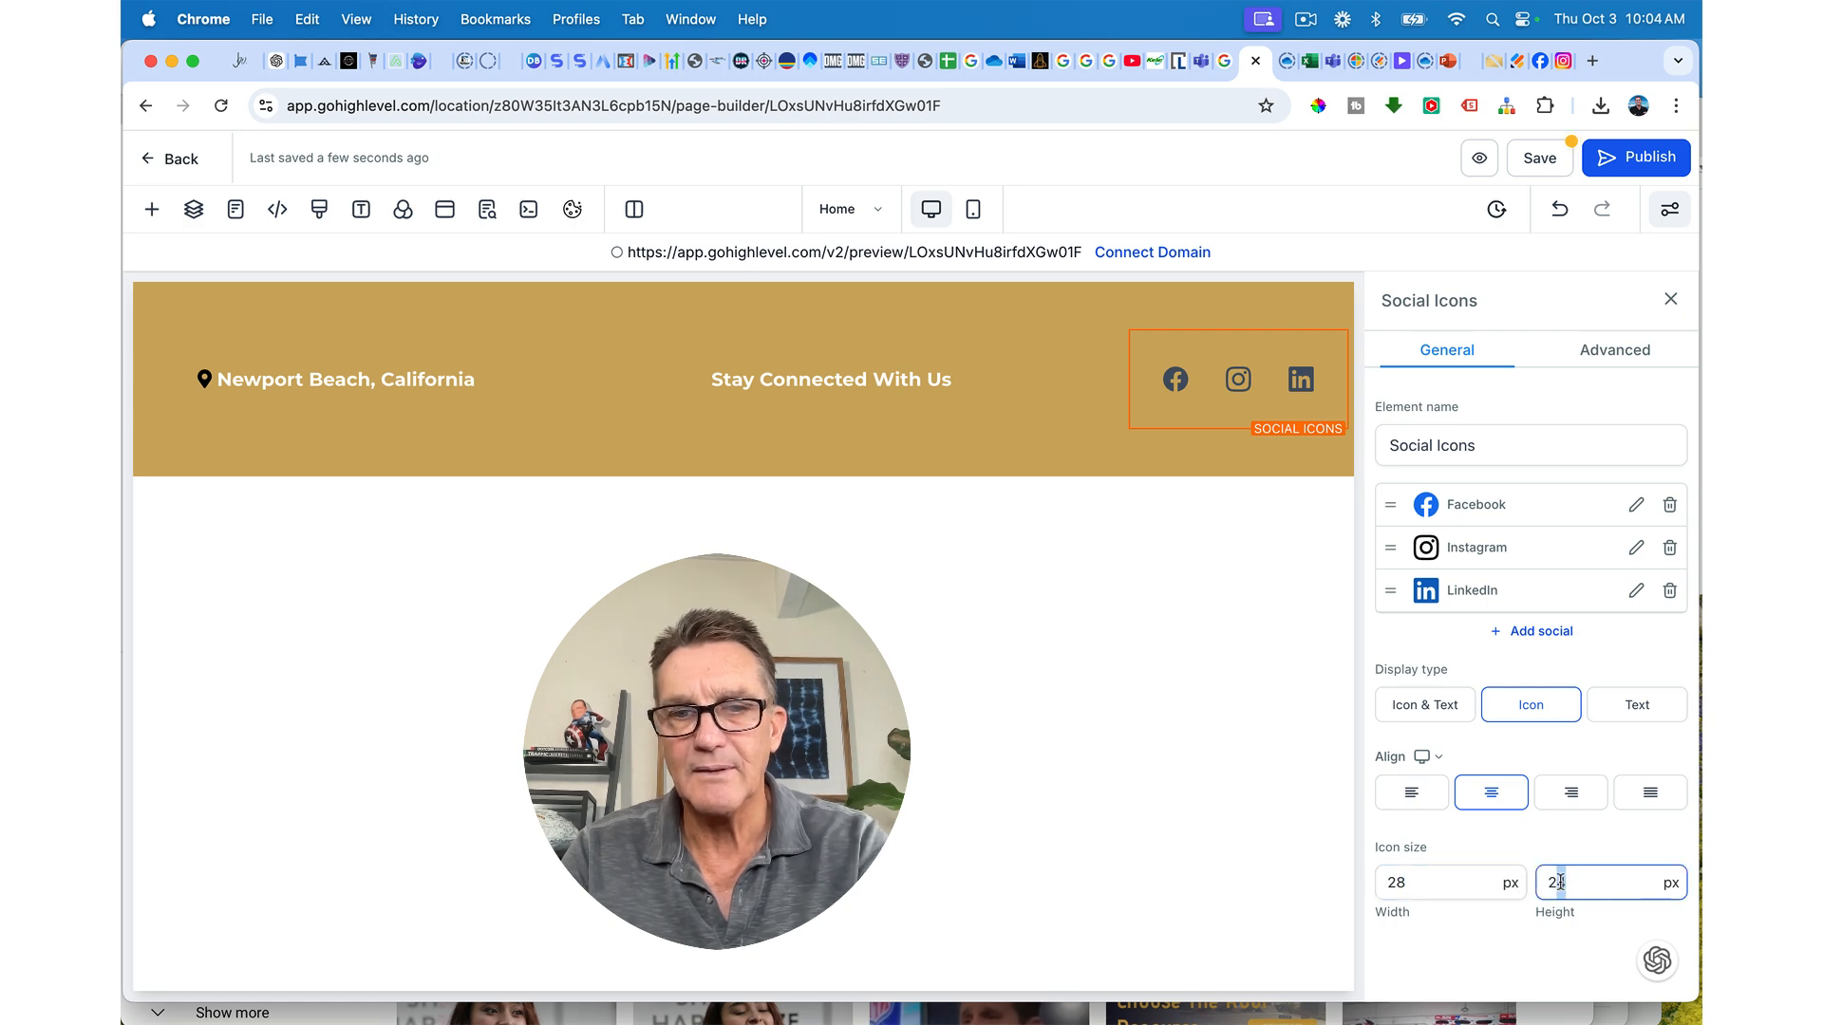
type("8")
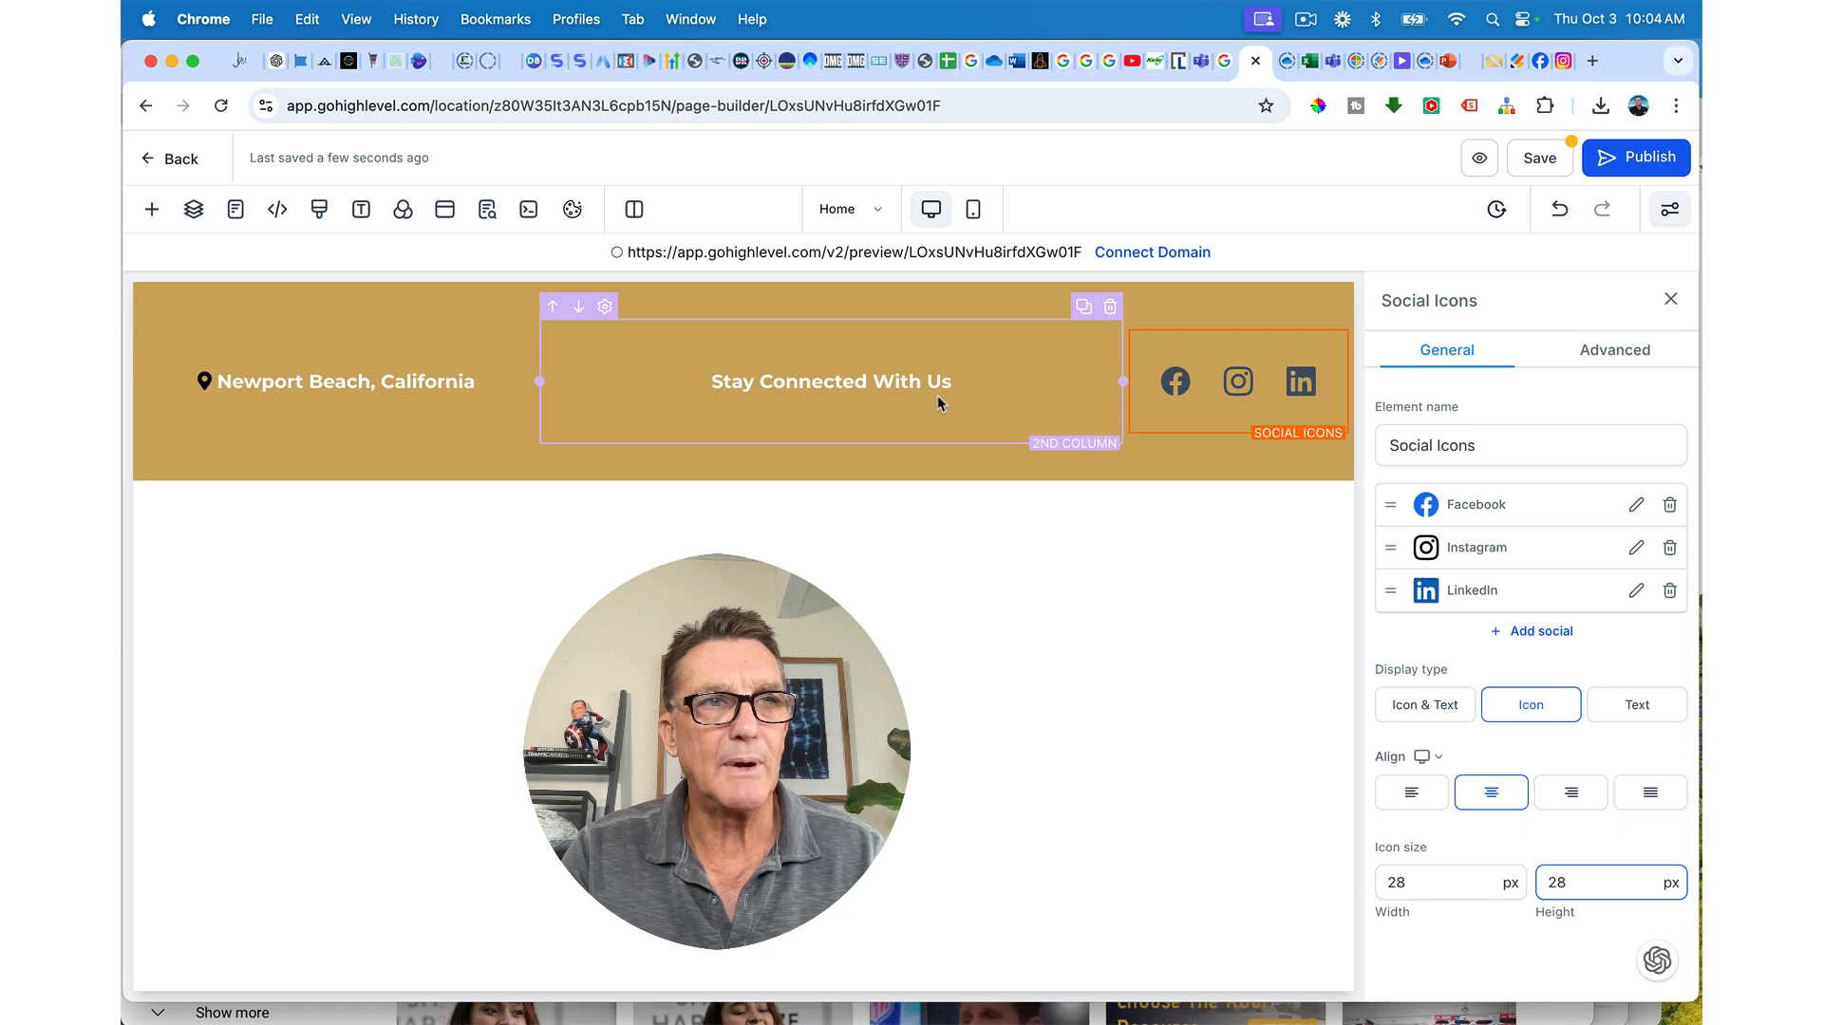
left_click_drag(541, 381, 857, 380)
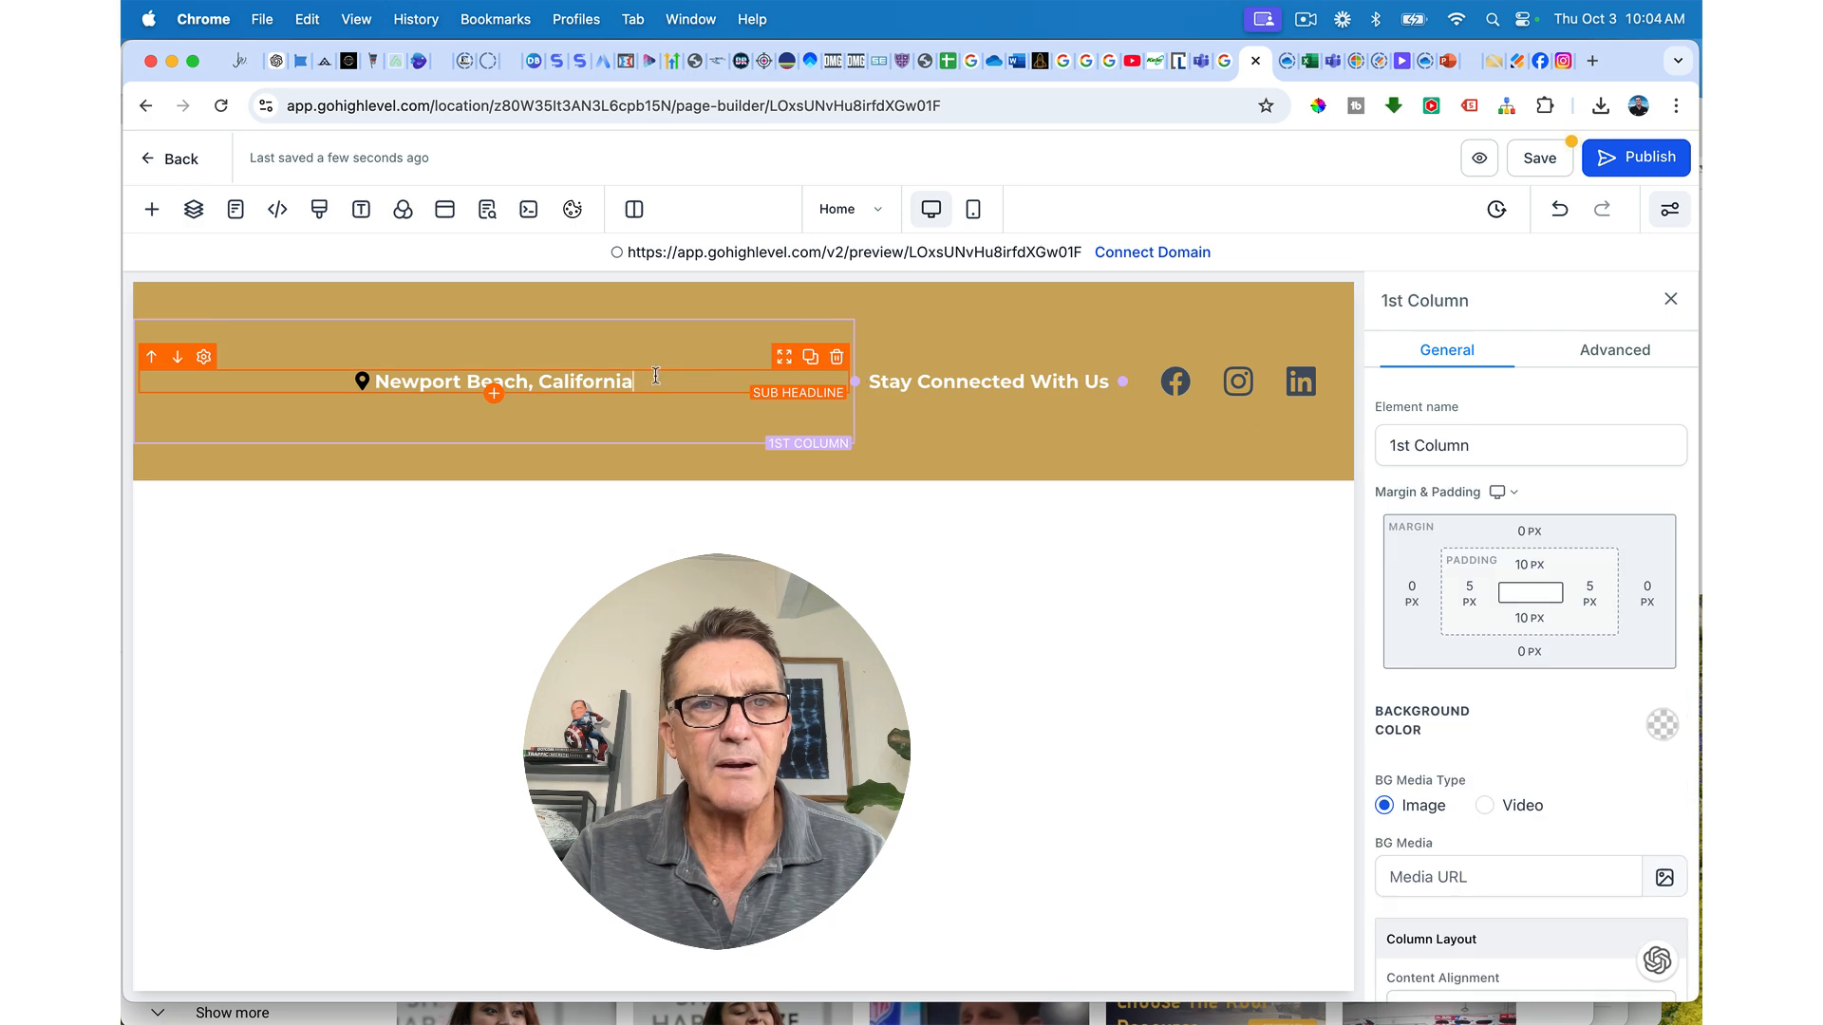
Step: Left-align the Newport Beach, California text
triple_click(656, 380)
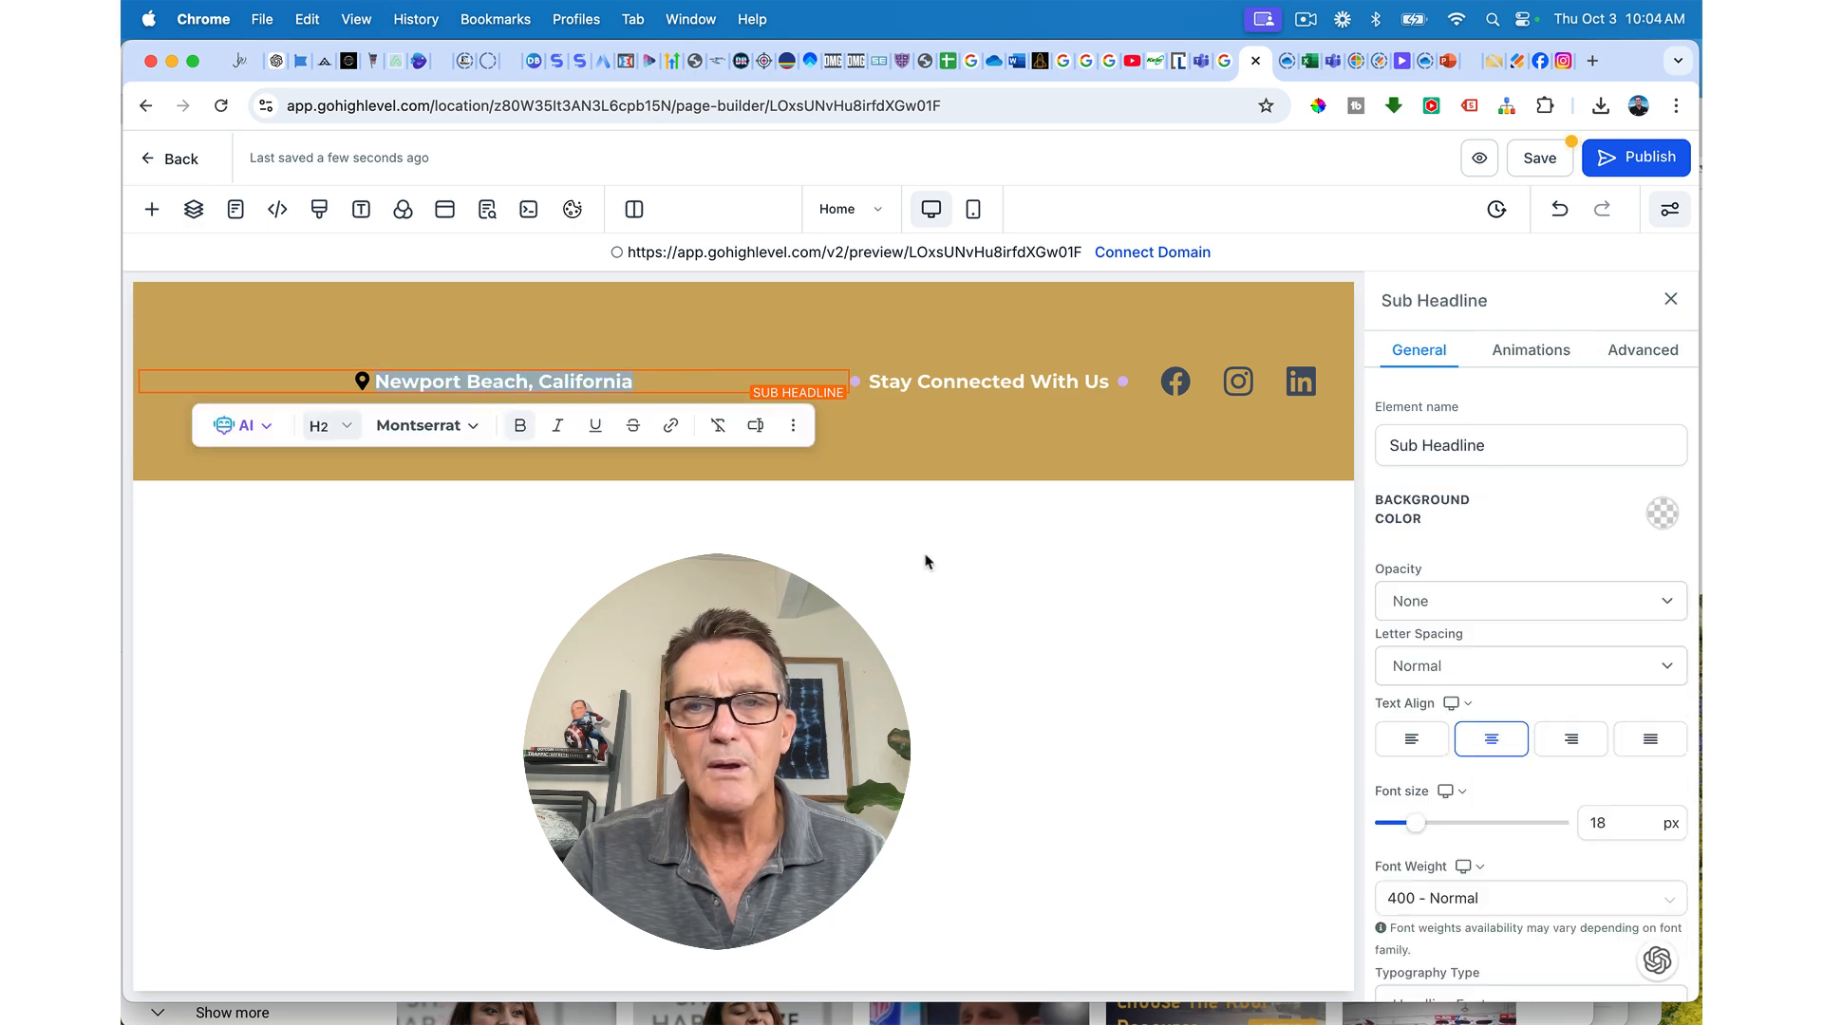
left_click(1389, 737)
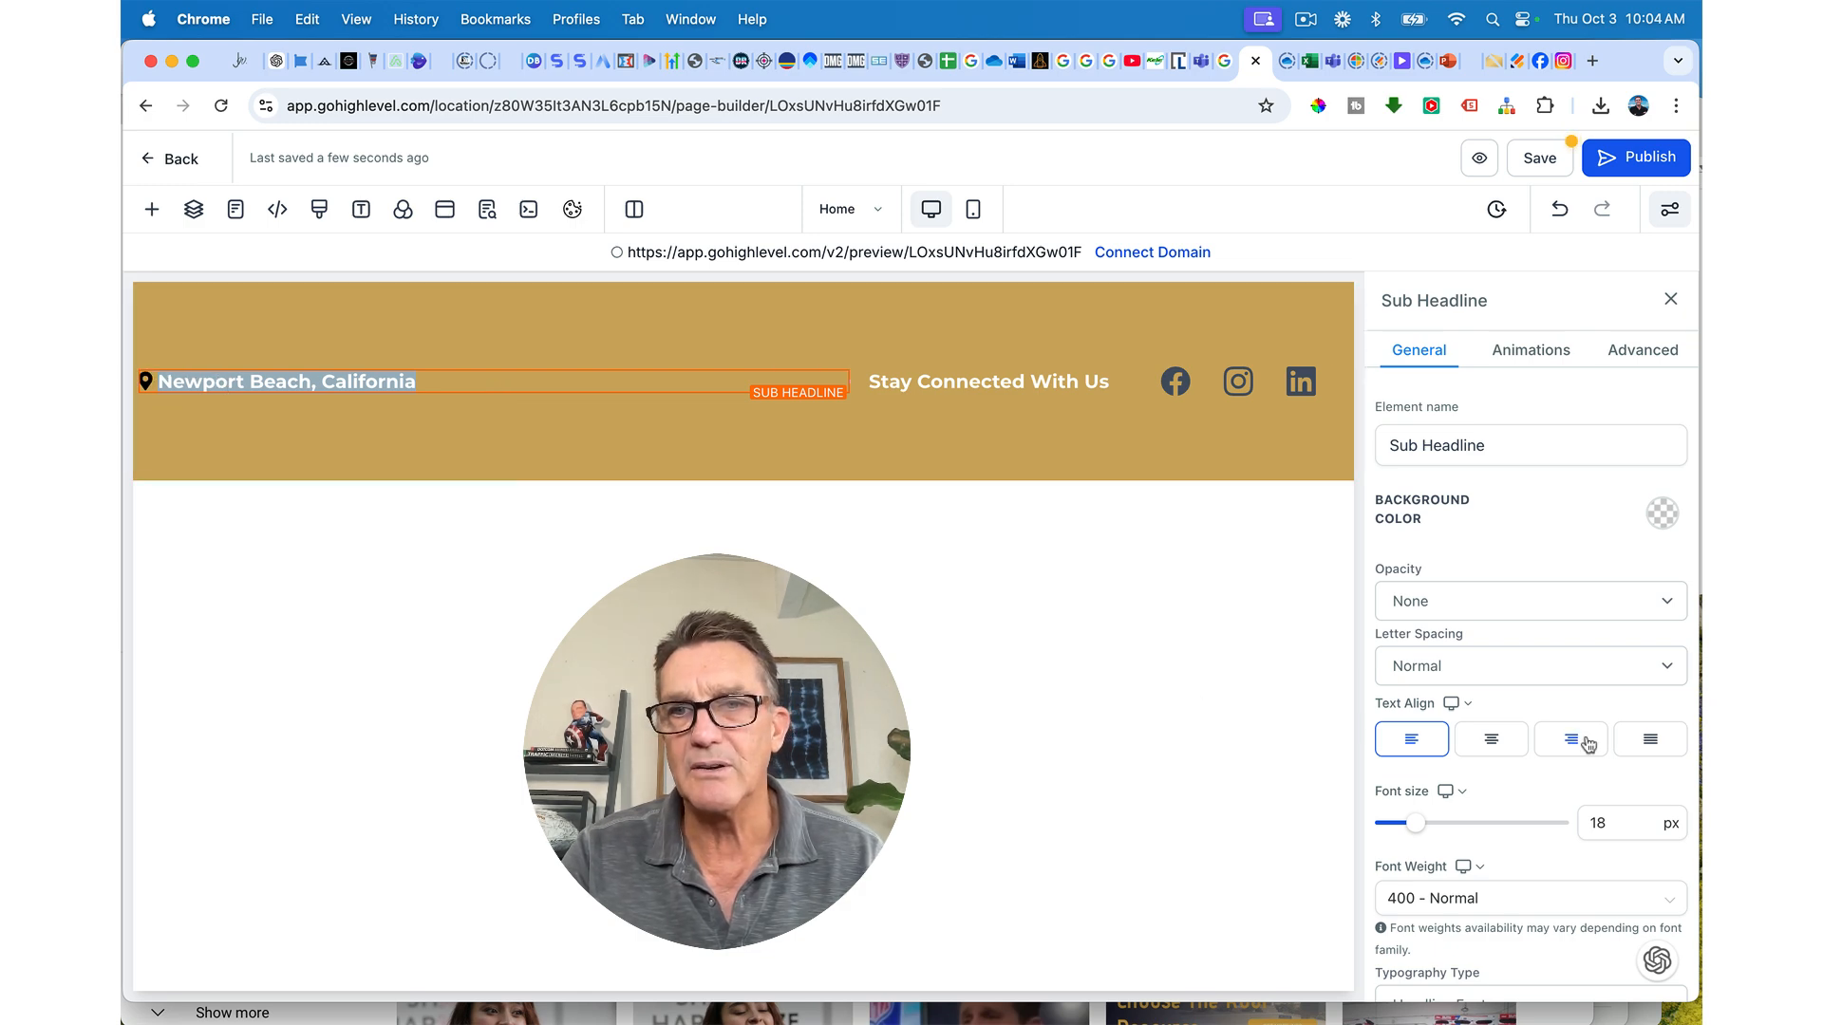
scroll(1588, 743, "down", 10)
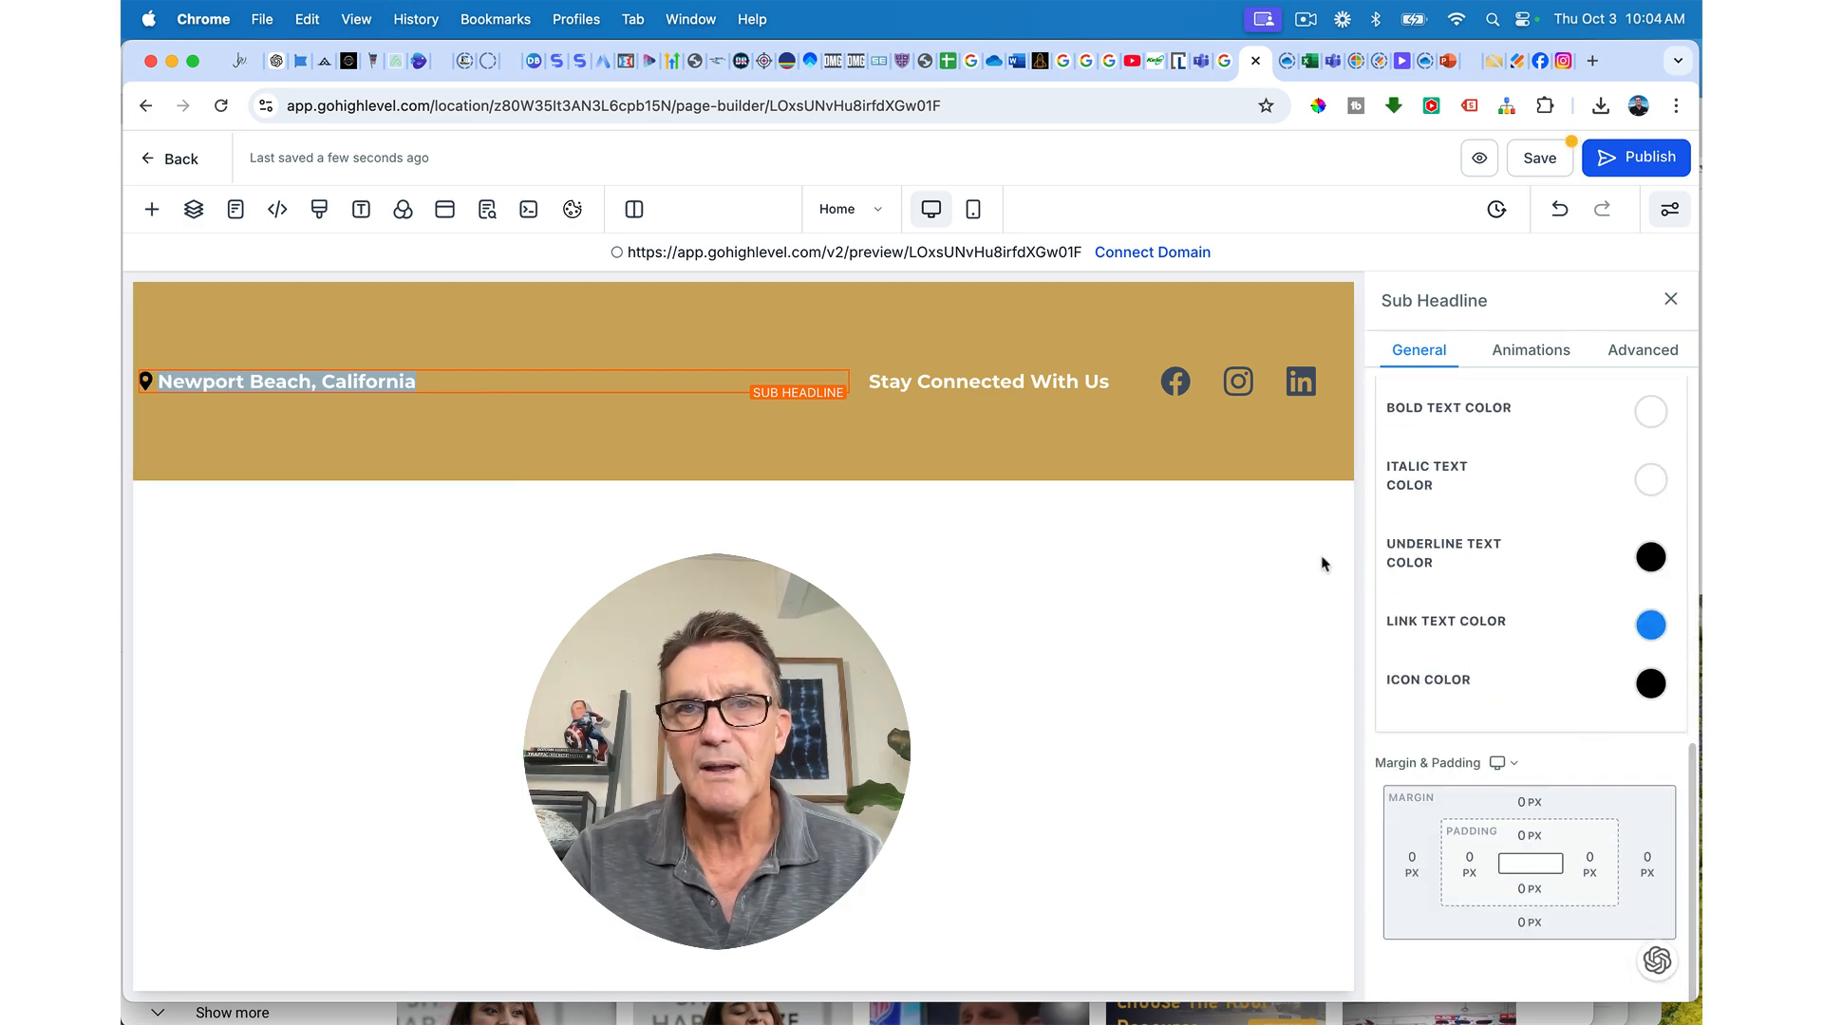
Step: Try left margin presets on the gold section, keep margin 0, and set left padding to 60 px
left_click(1195, 472)
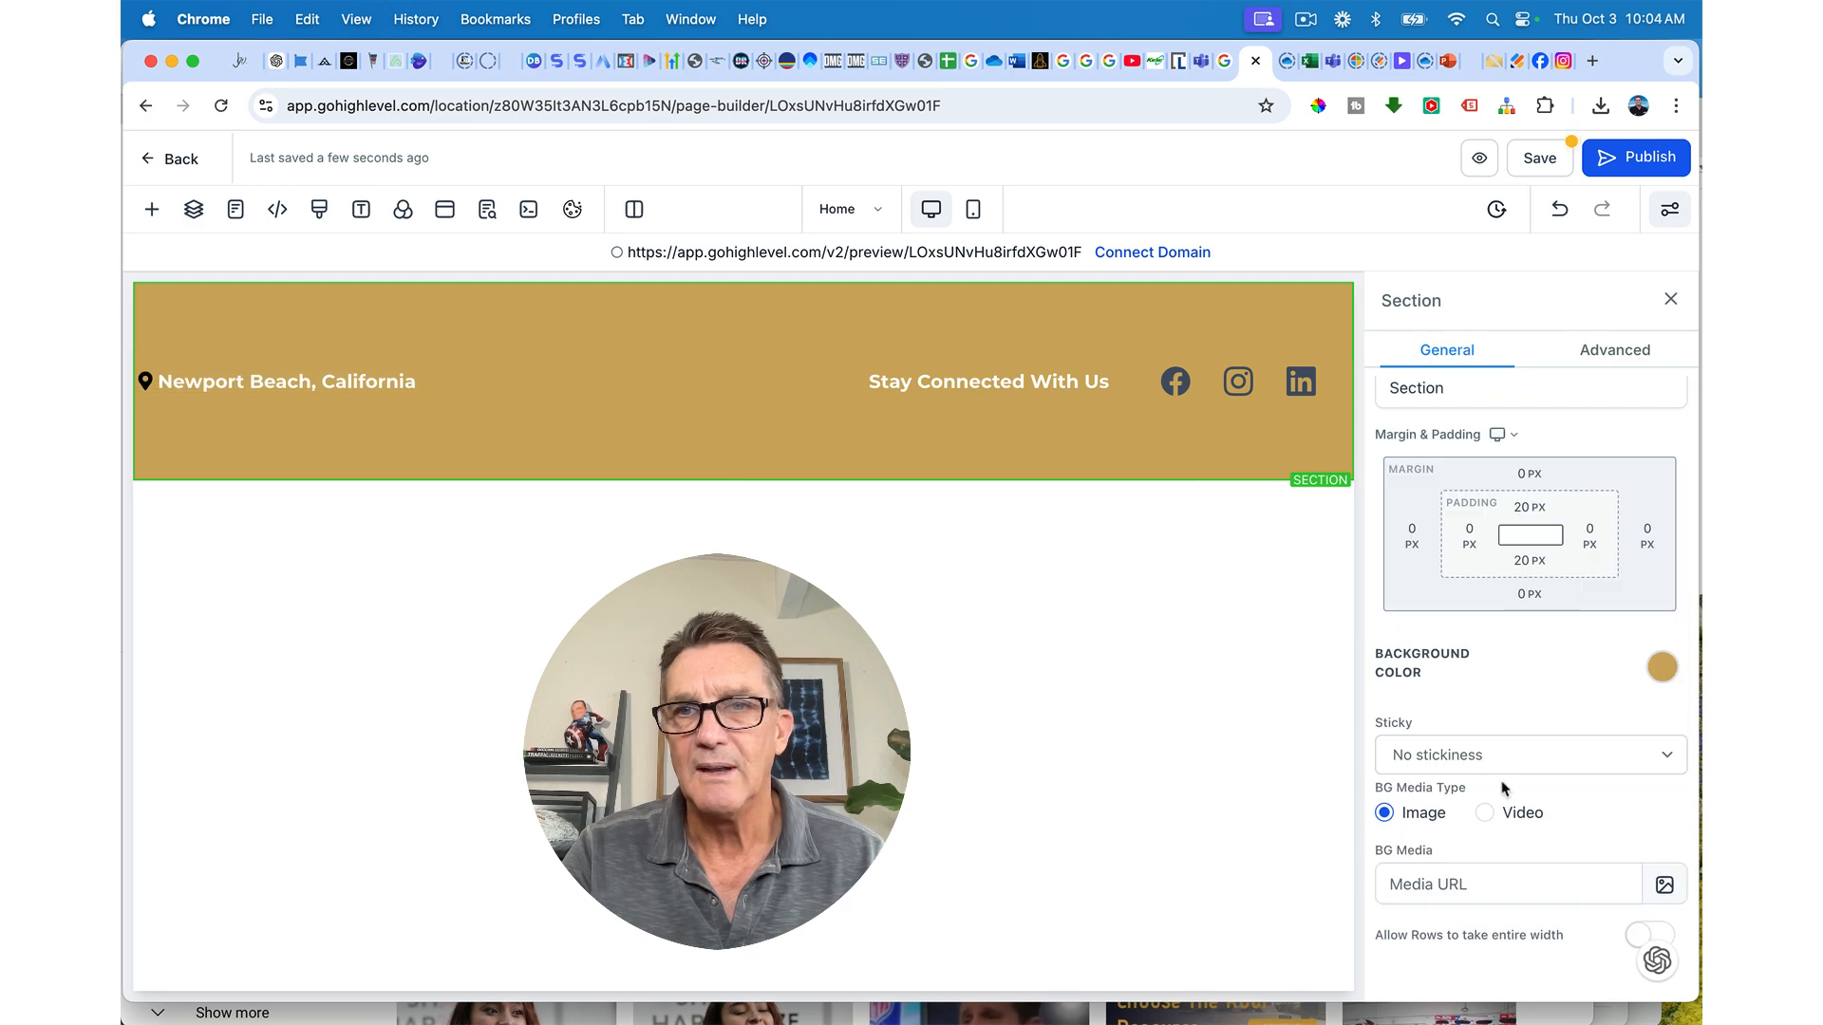
left_click(1468, 537)
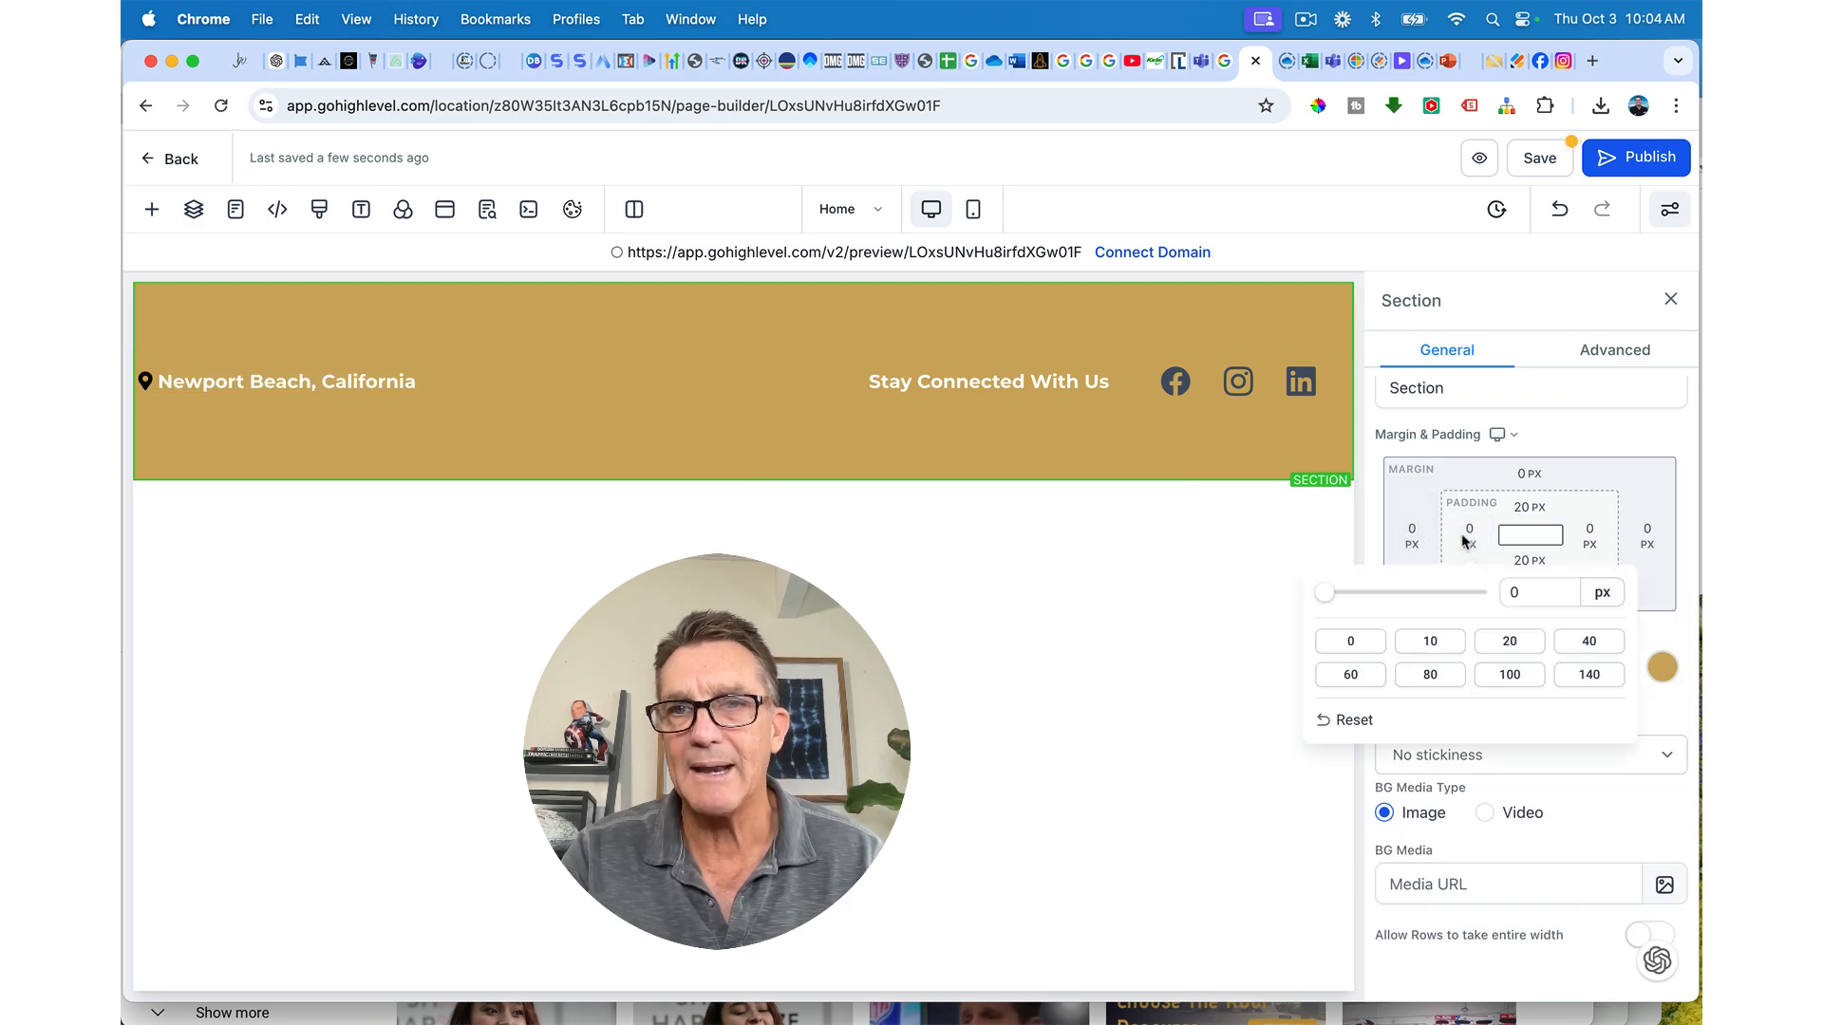
left_click(1412, 537)
left_click(1412, 537)
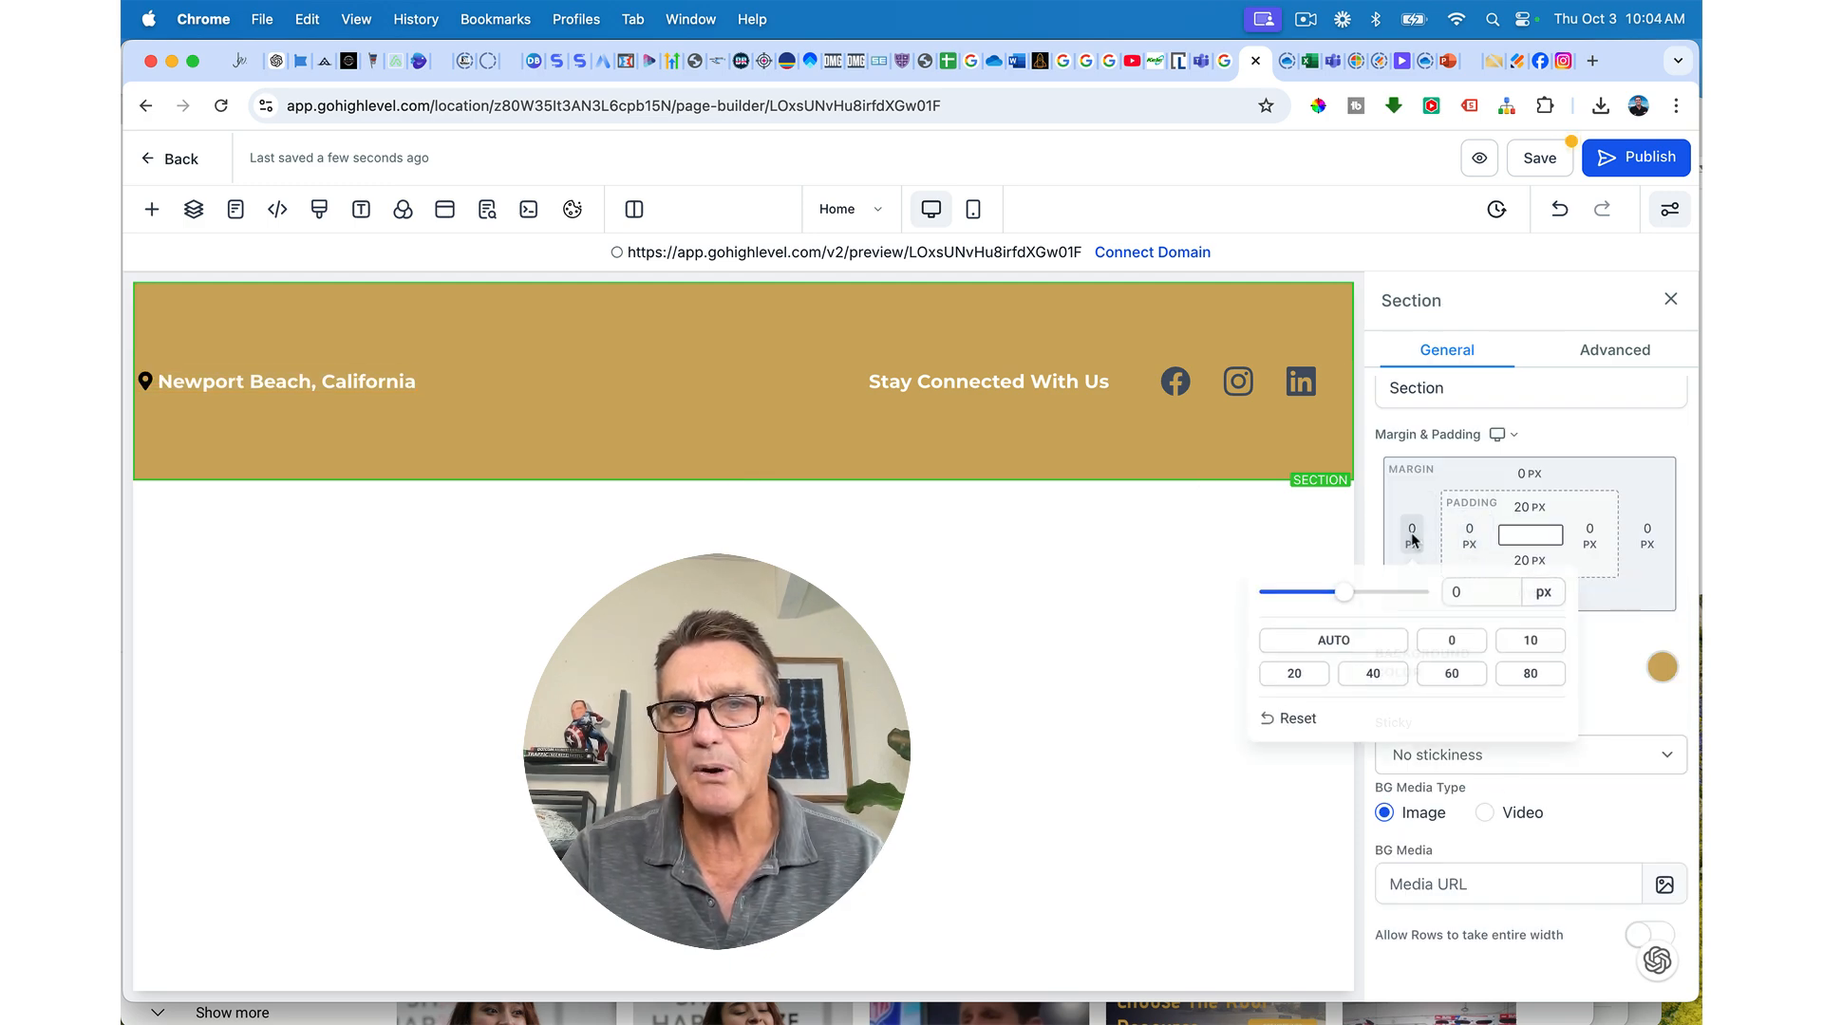
left_click(1531, 642)
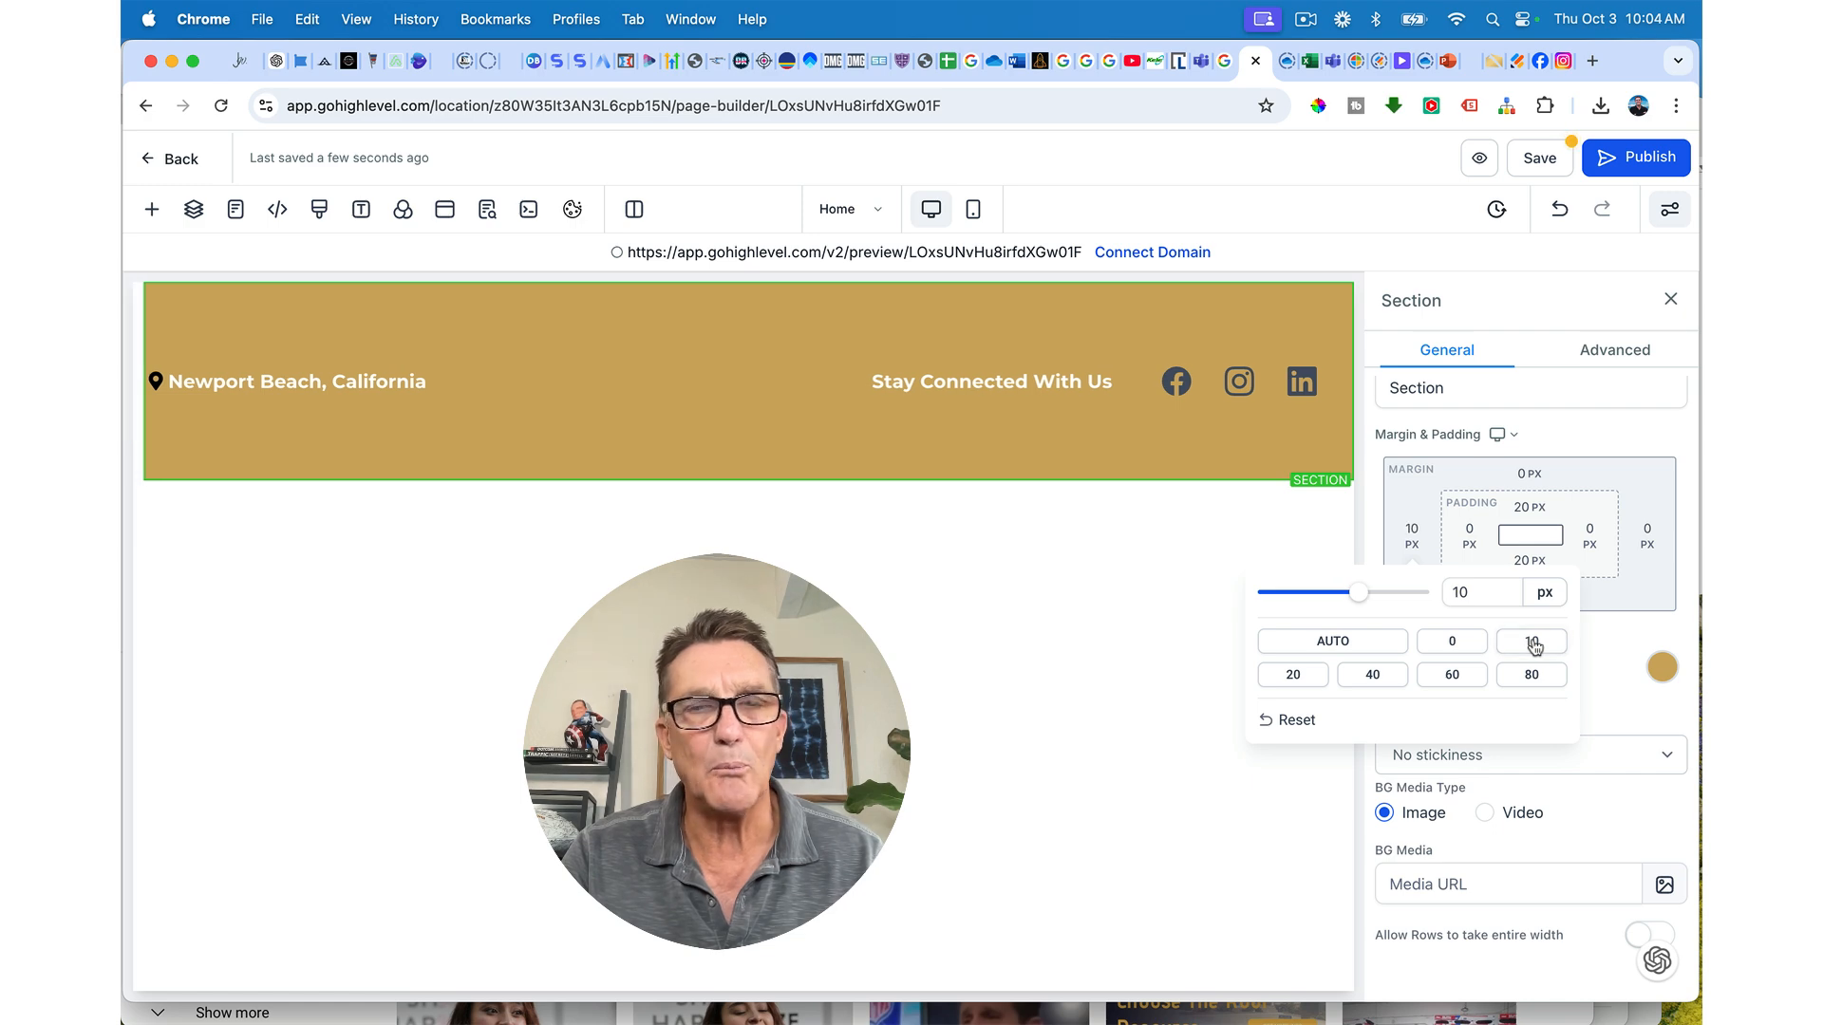
left_click(1451, 674)
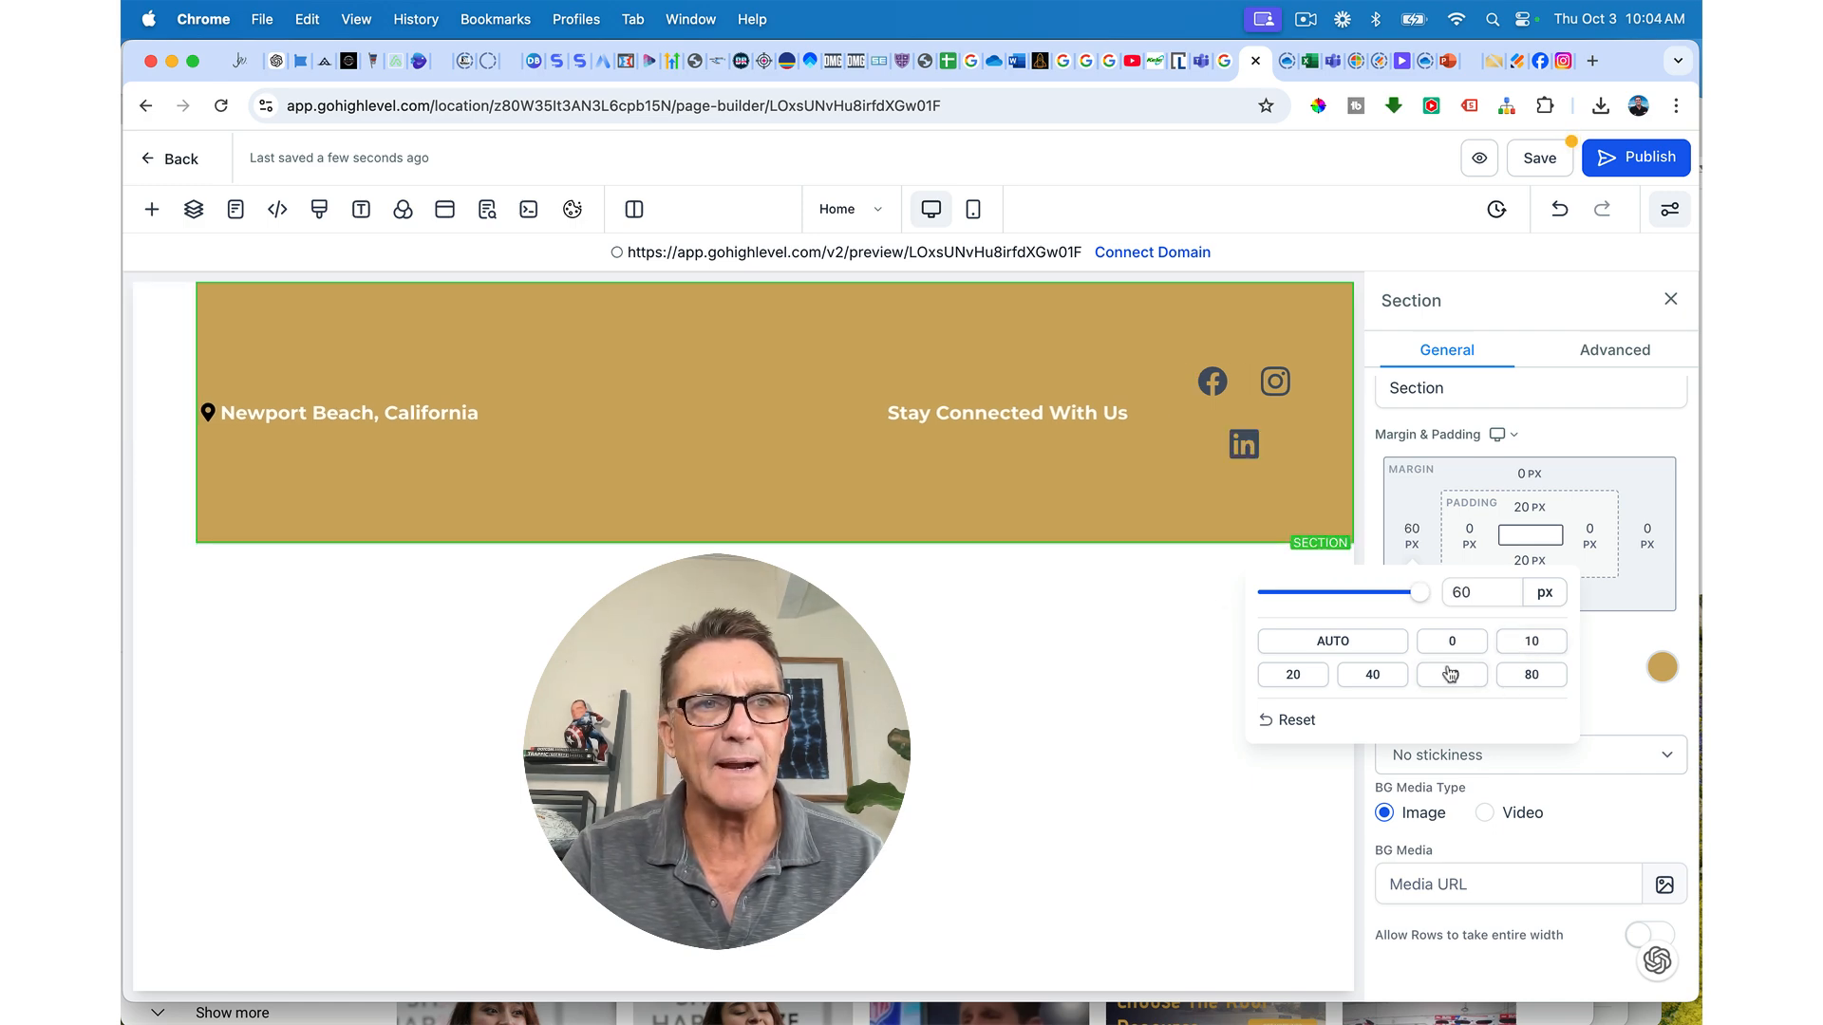
left_click(1452, 642)
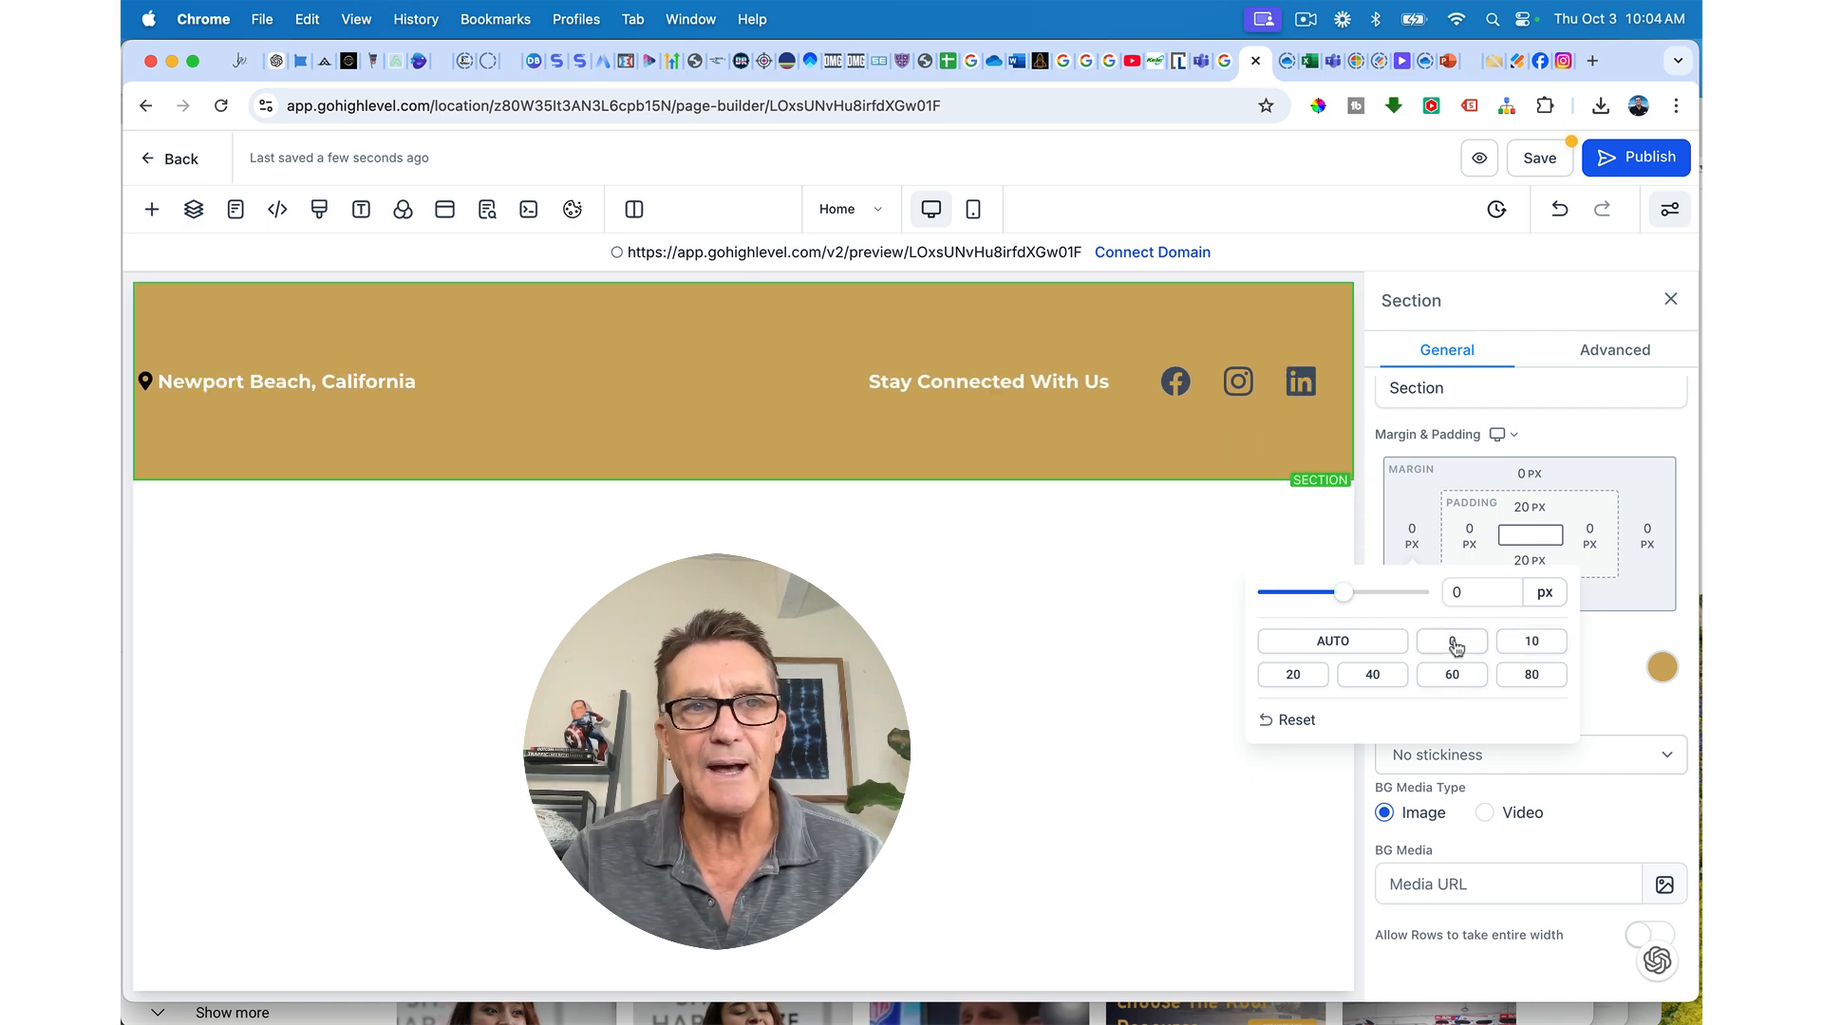
left_click(1465, 533)
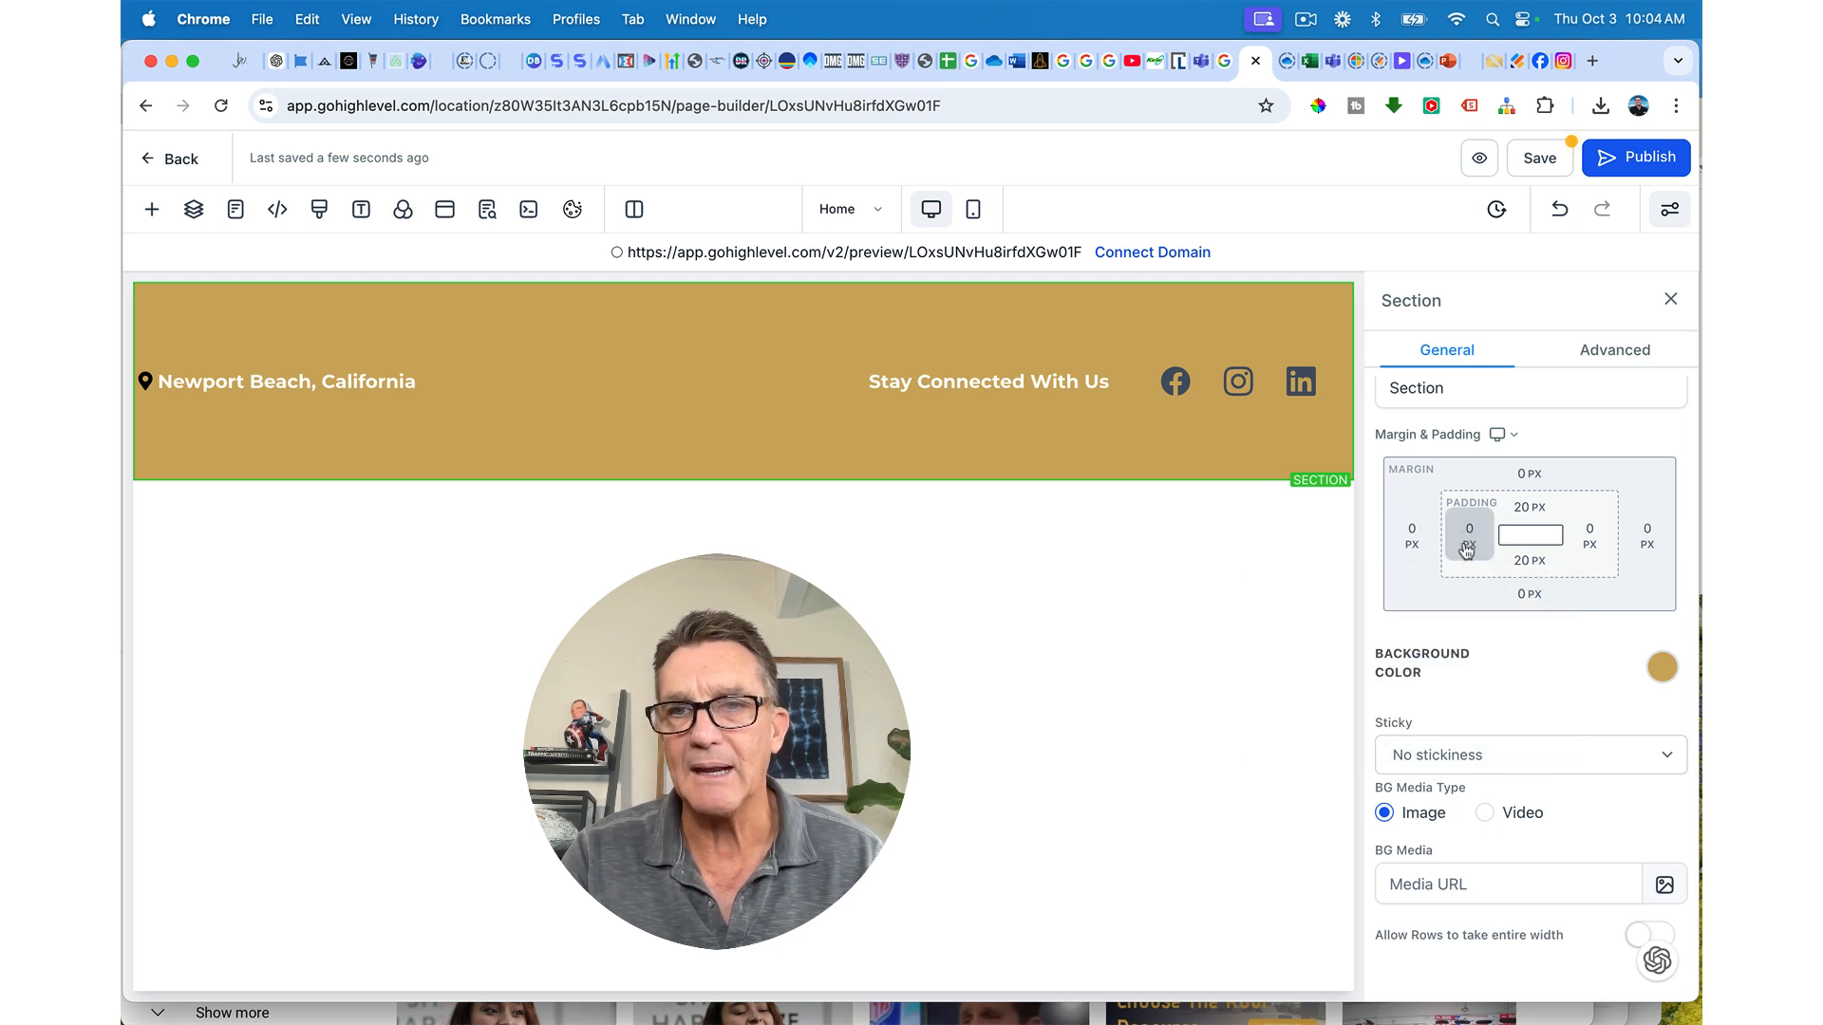
left_click(1467, 551)
left_click(1584, 644)
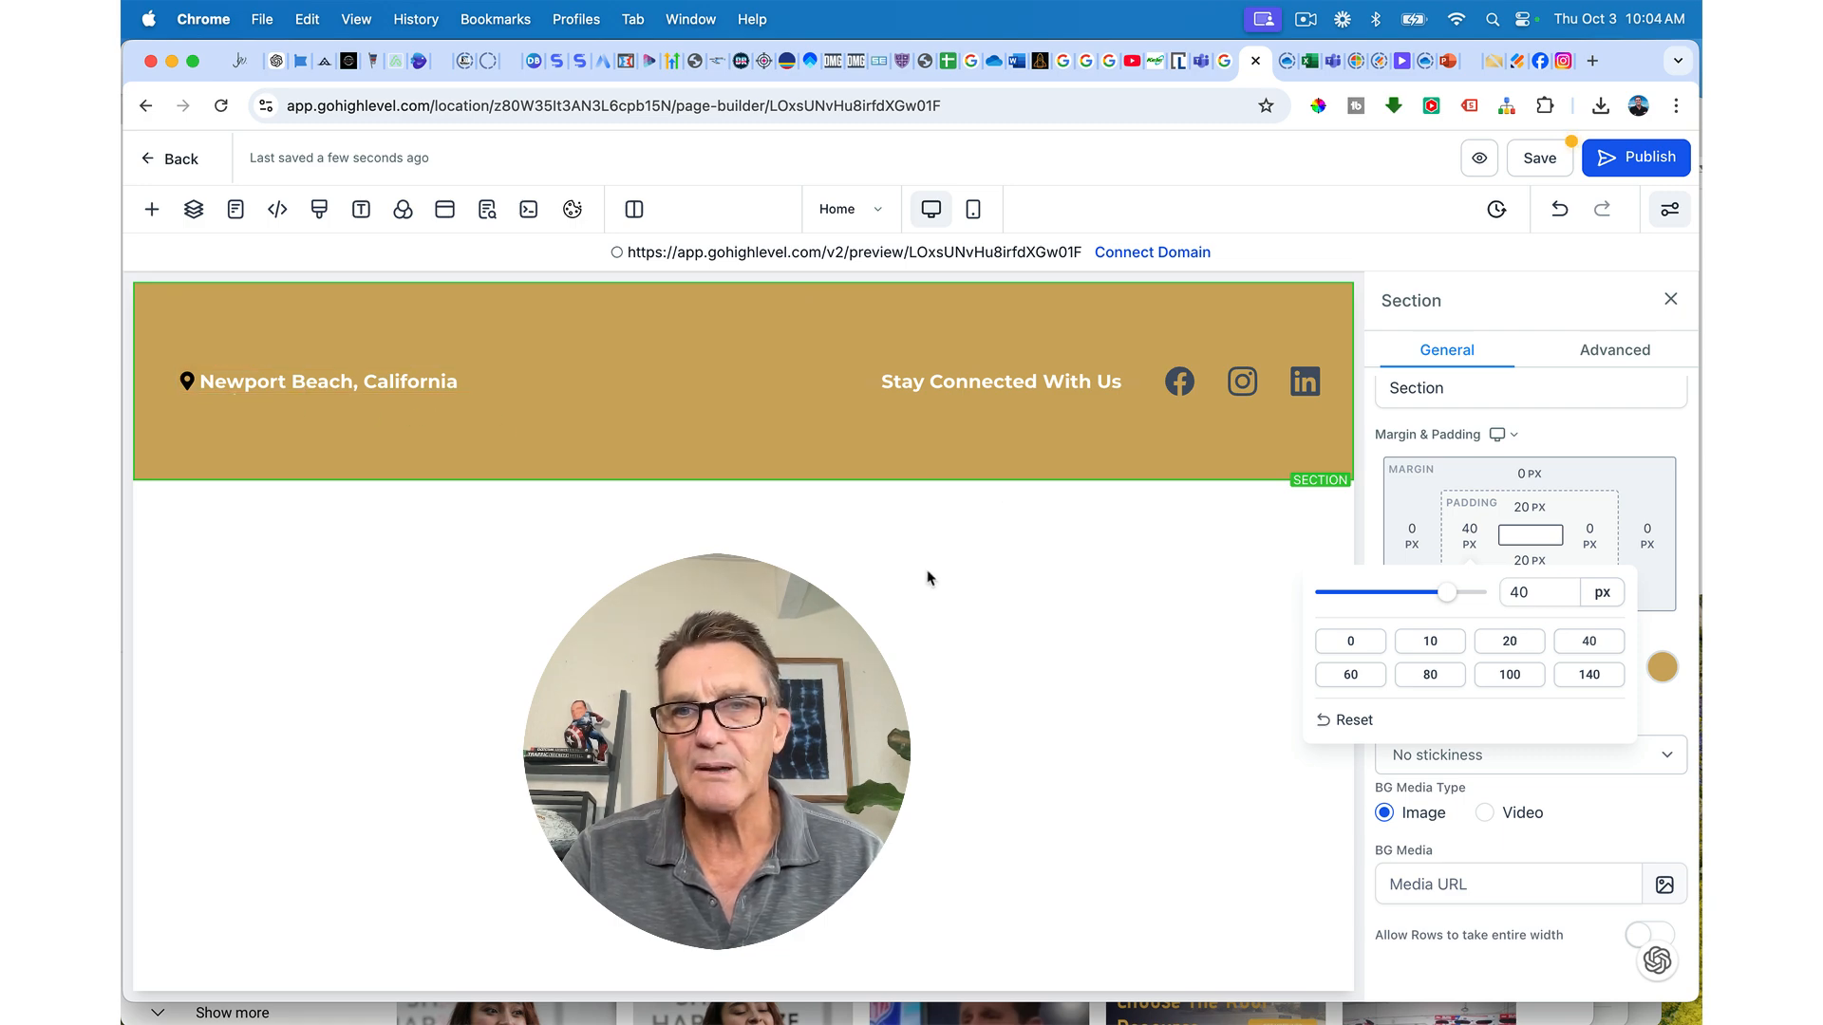
left_click(1348, 674)
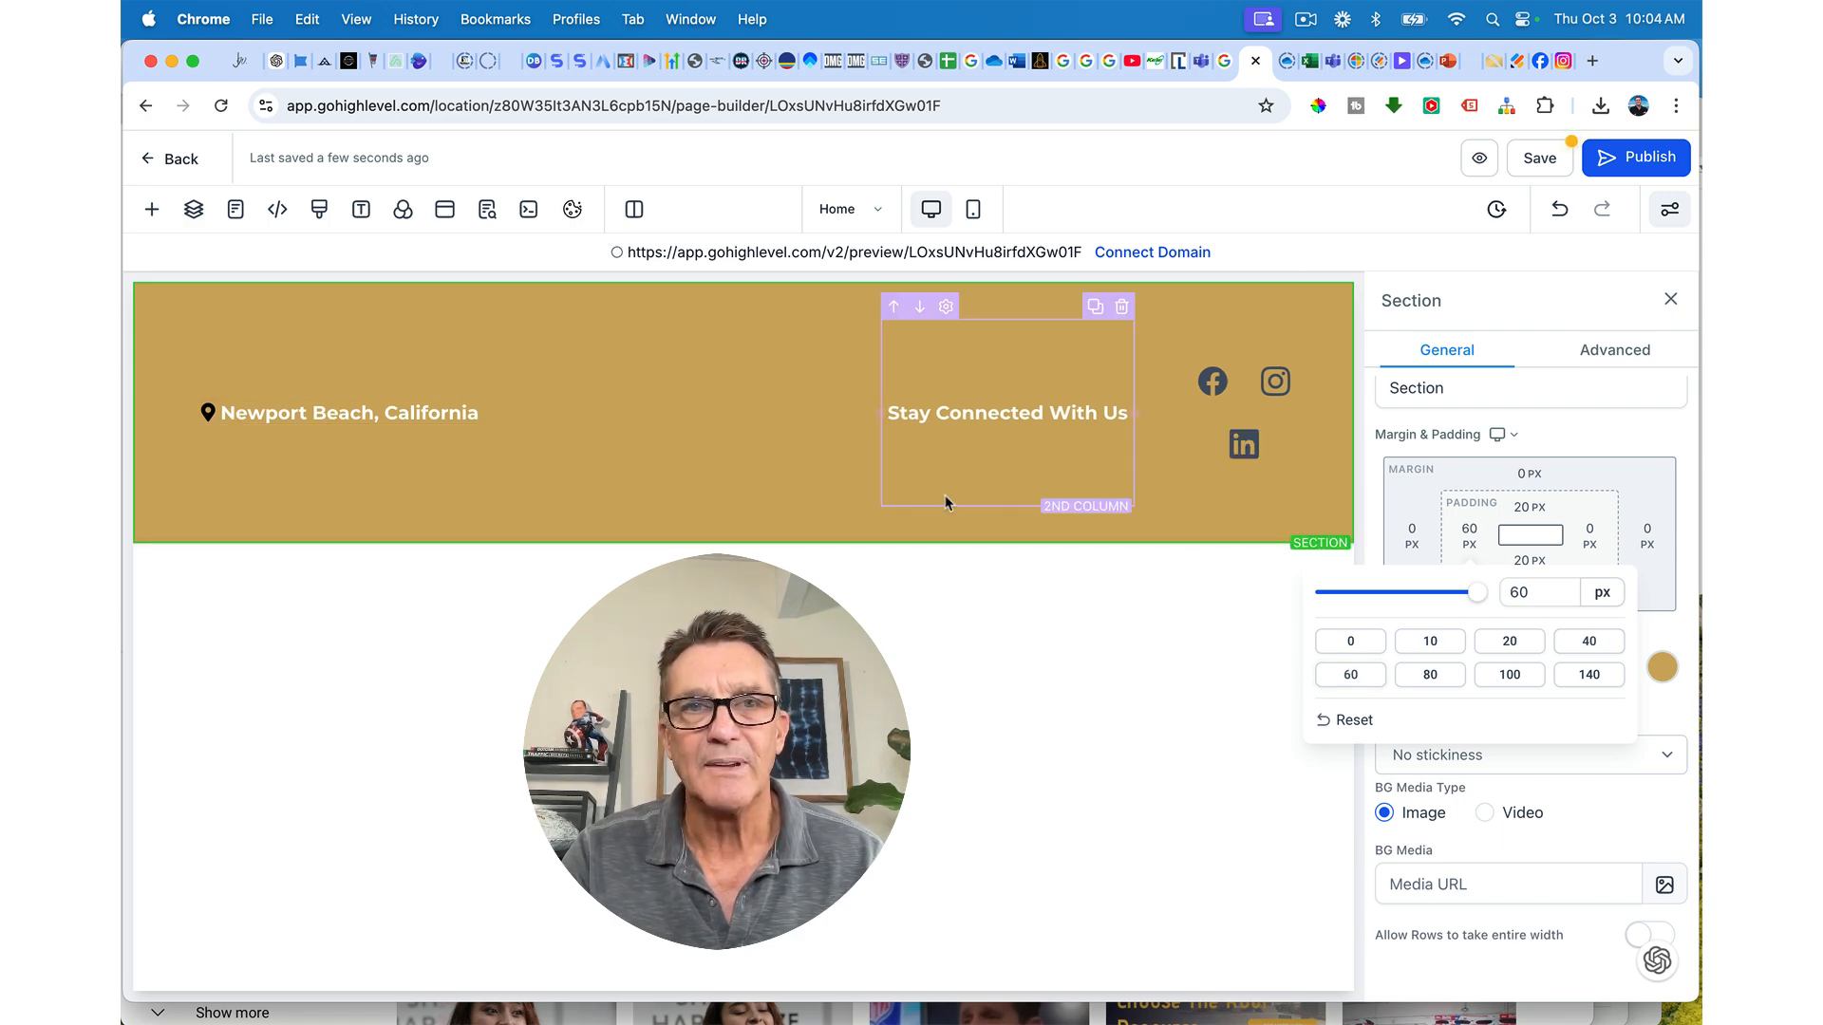
Step: Set the gold header section's top and bottom padding to 0 px
left_click(852, 415)
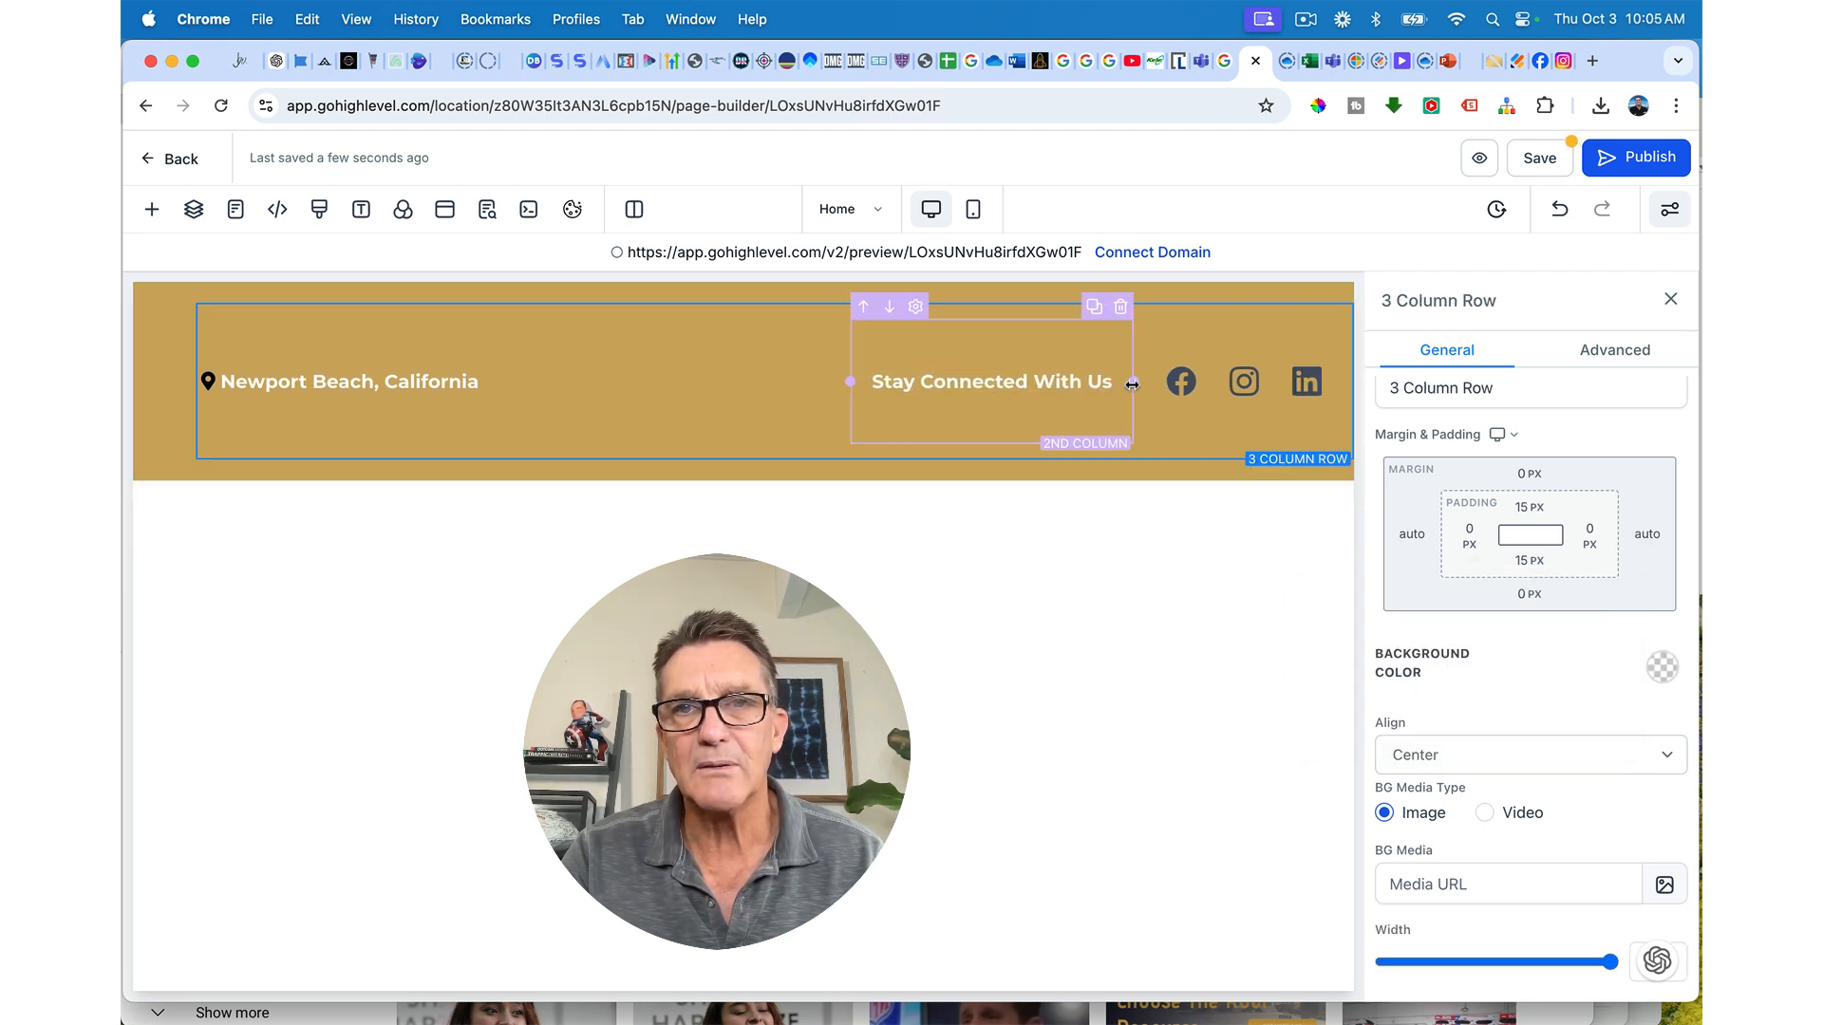
left_click(1131, 383)
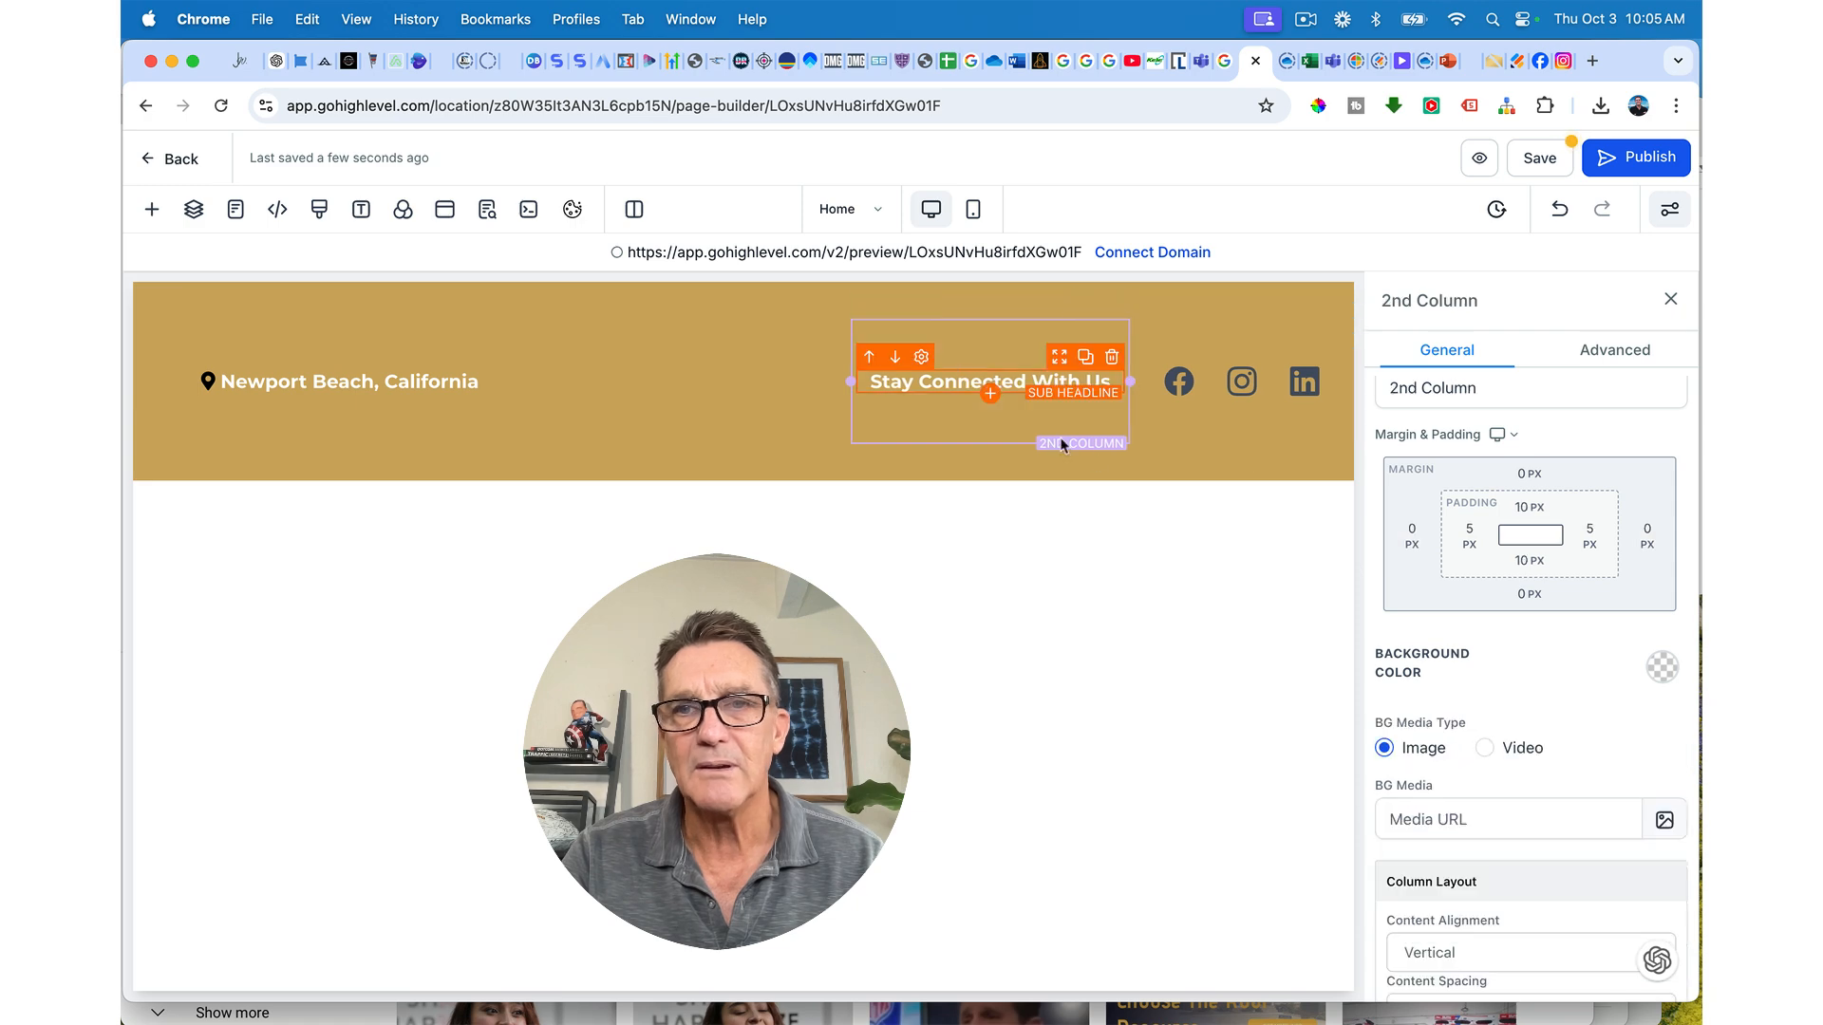
left_click(1149, 417)
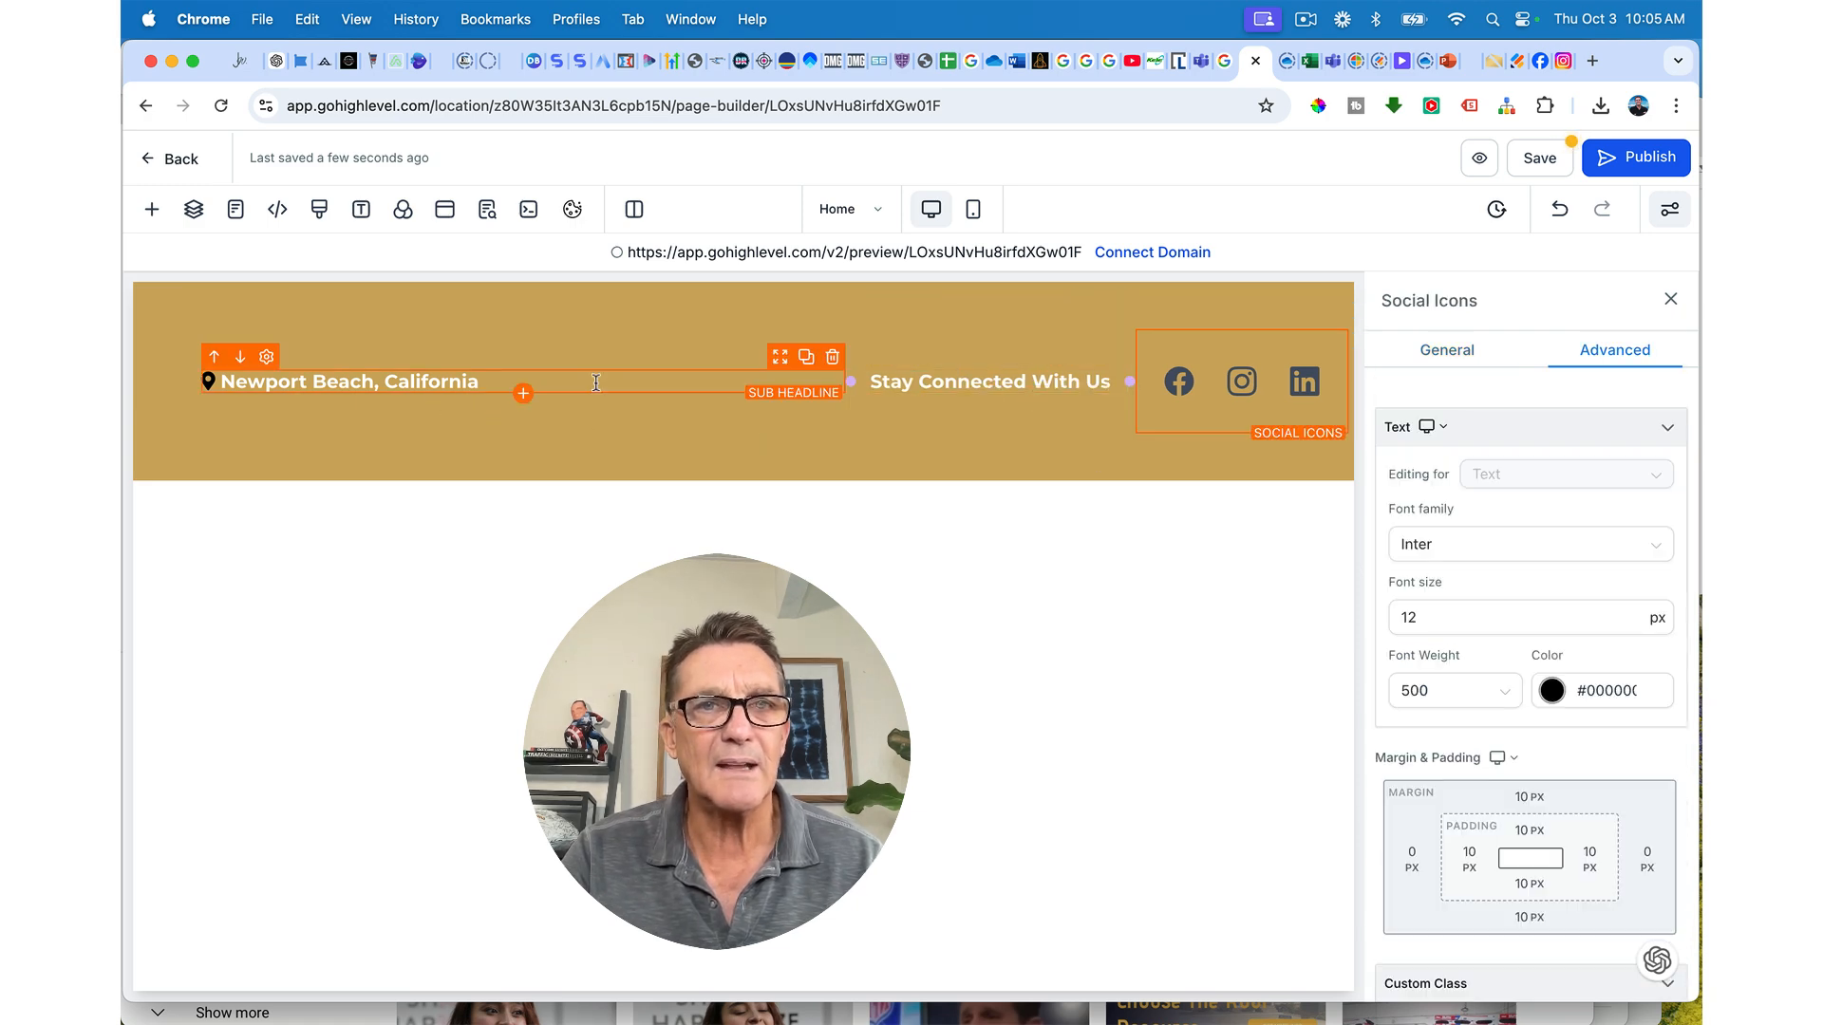
left_click(620, 302)
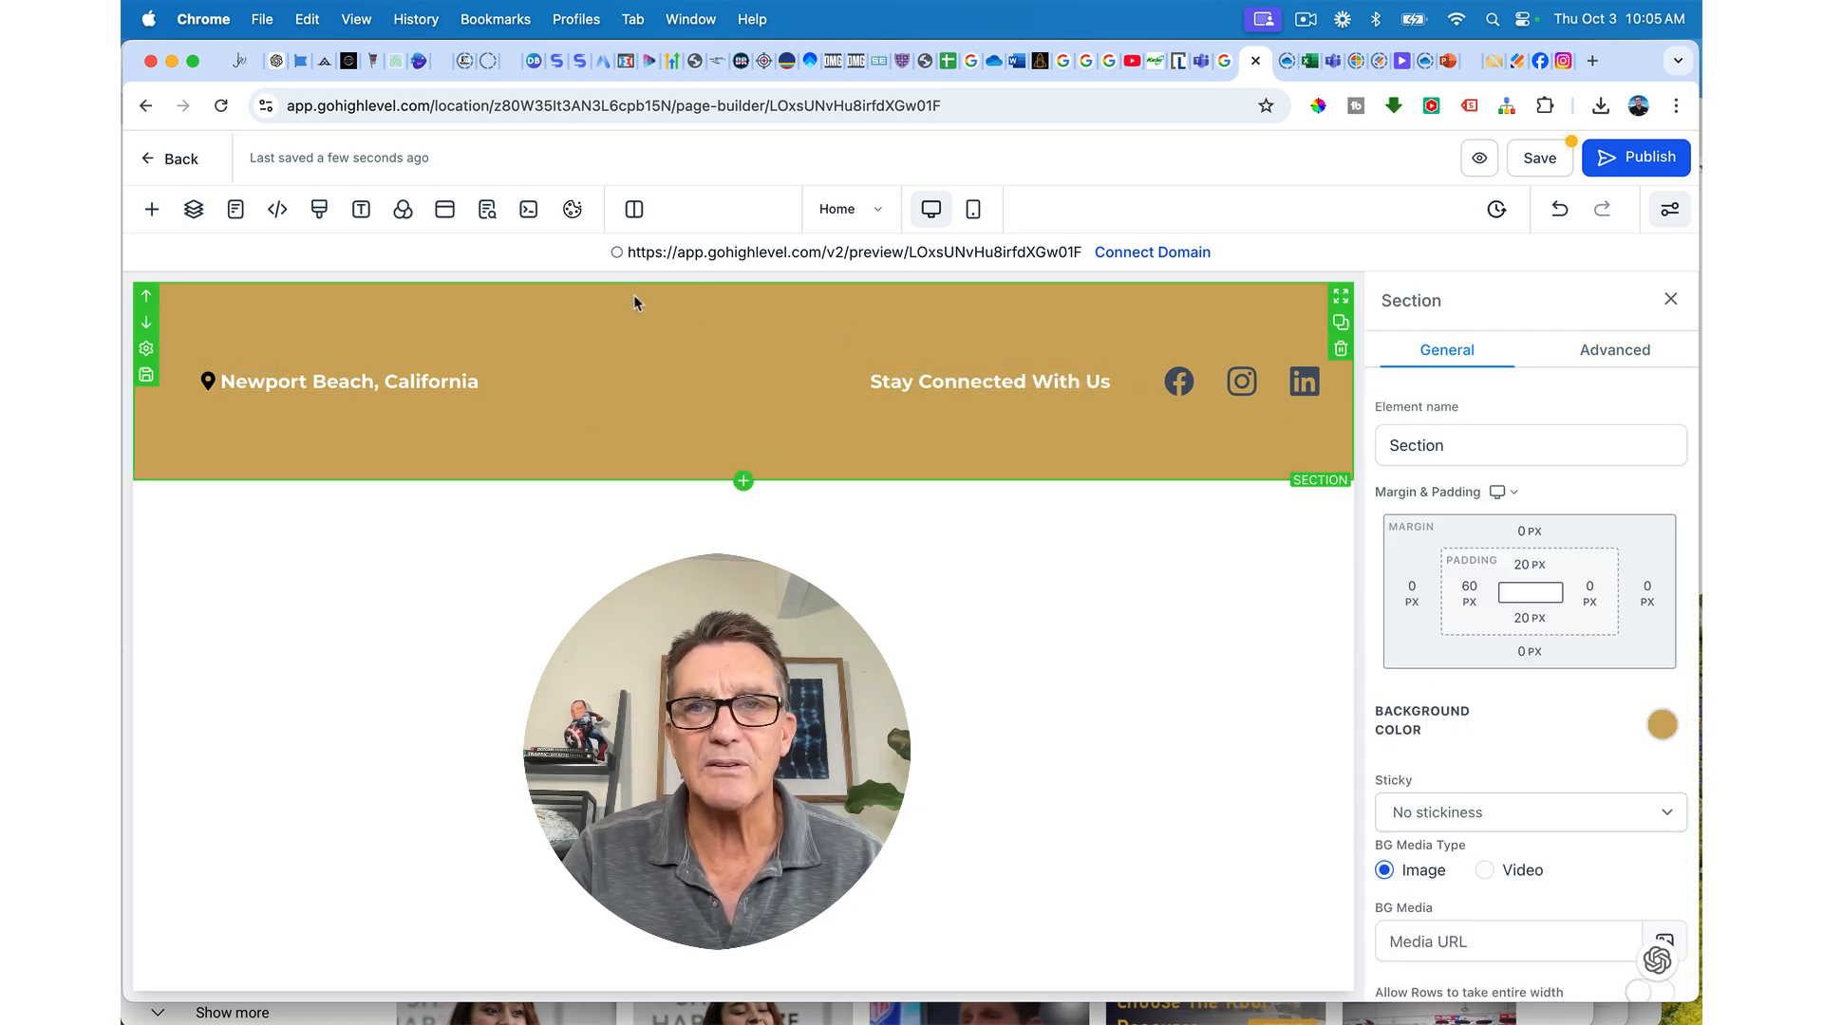
left_click(1526, 568)
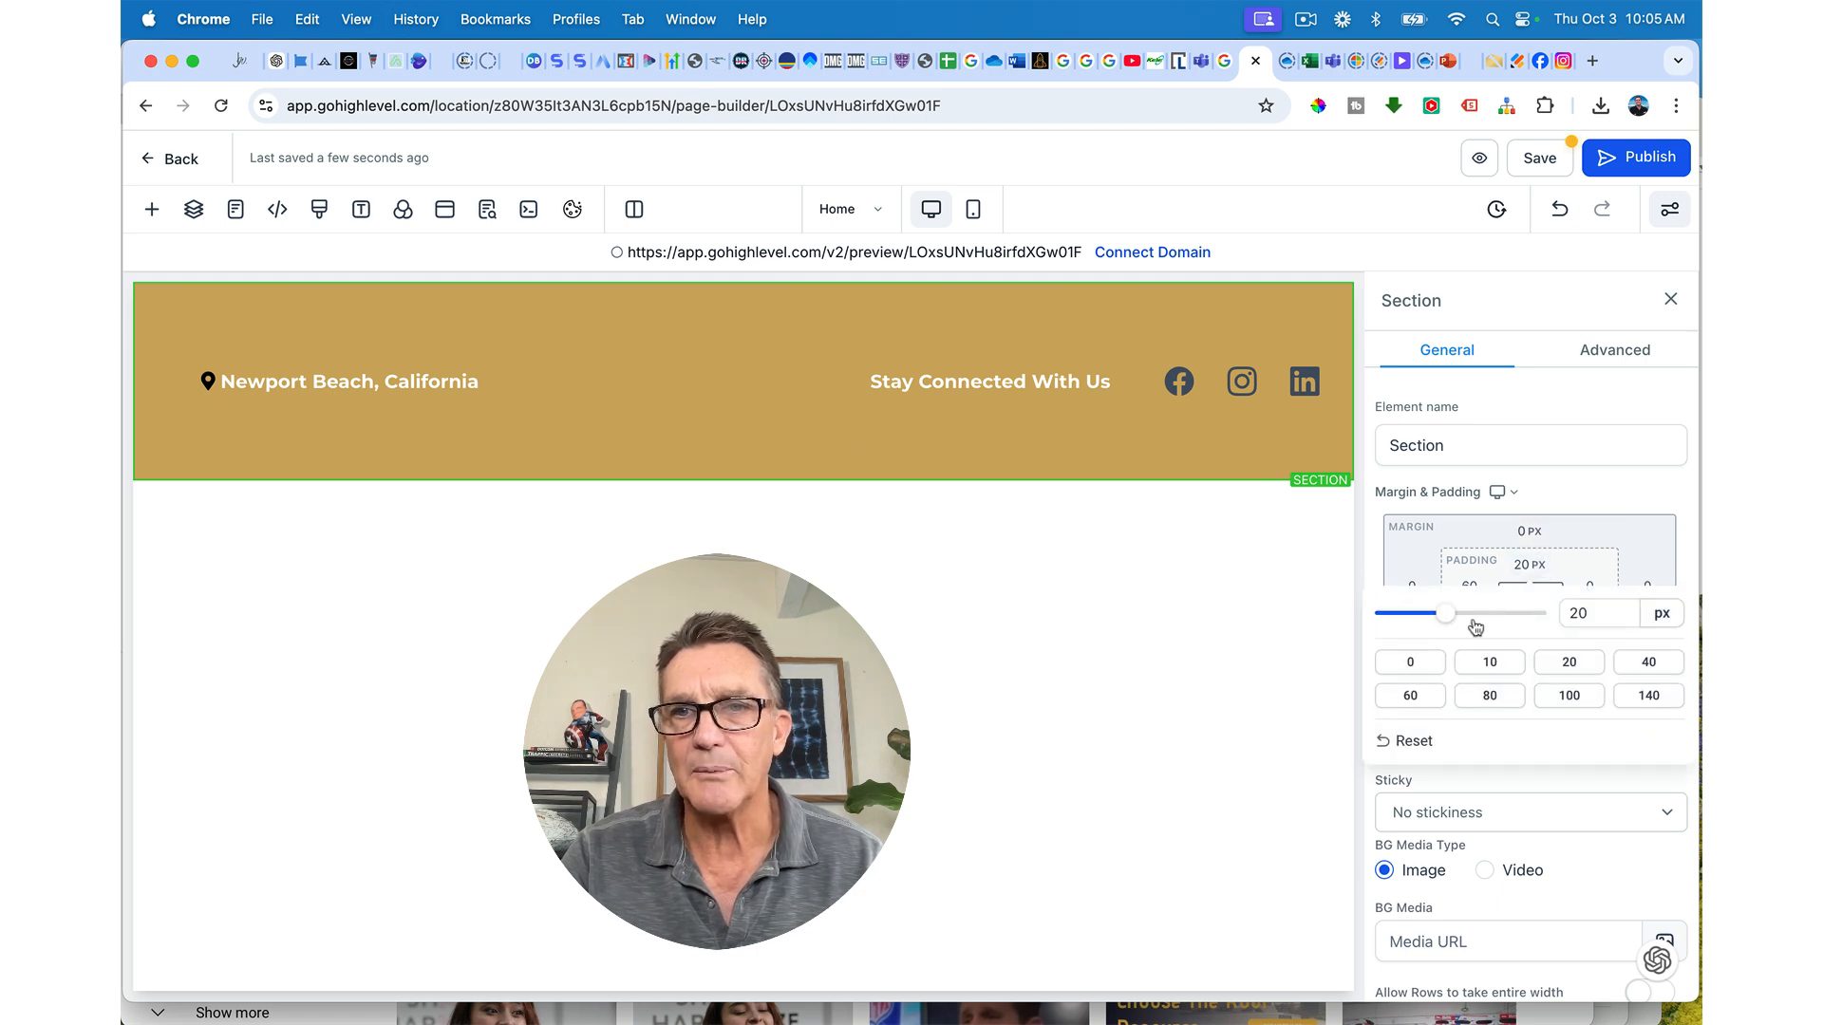
left_click(1411, 665)
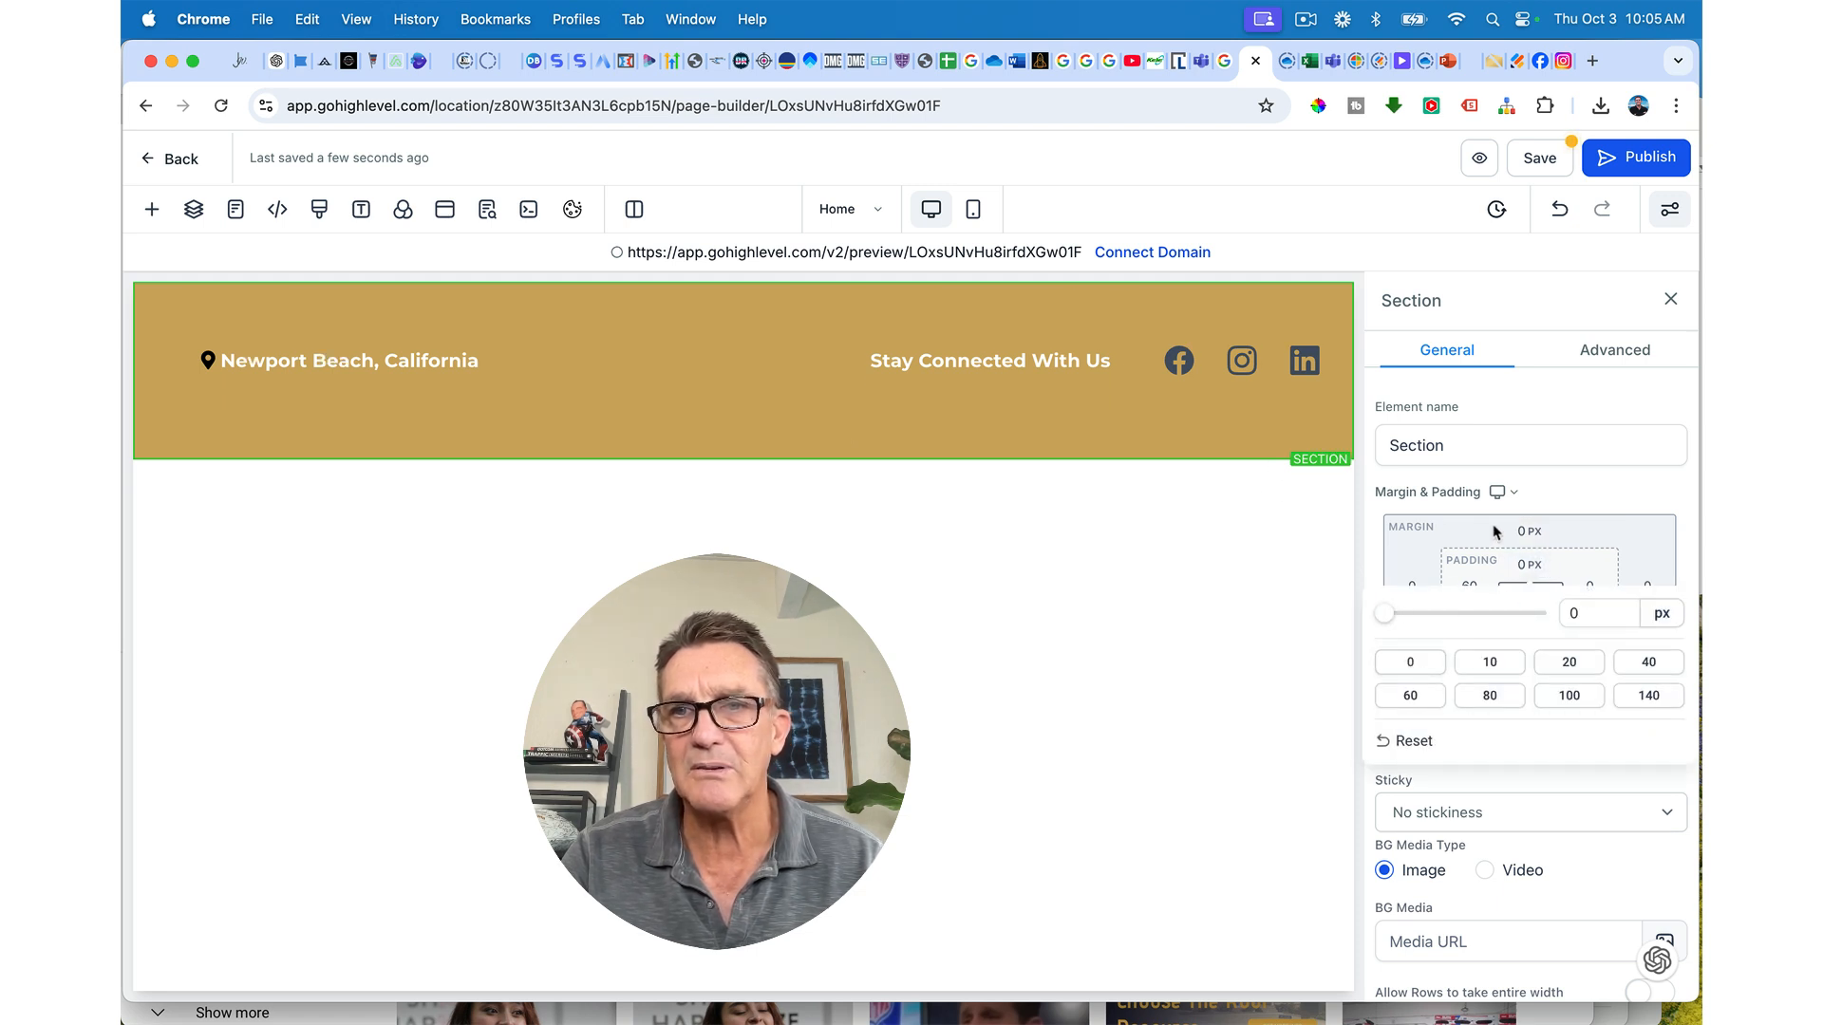
left_click(1529, 618)
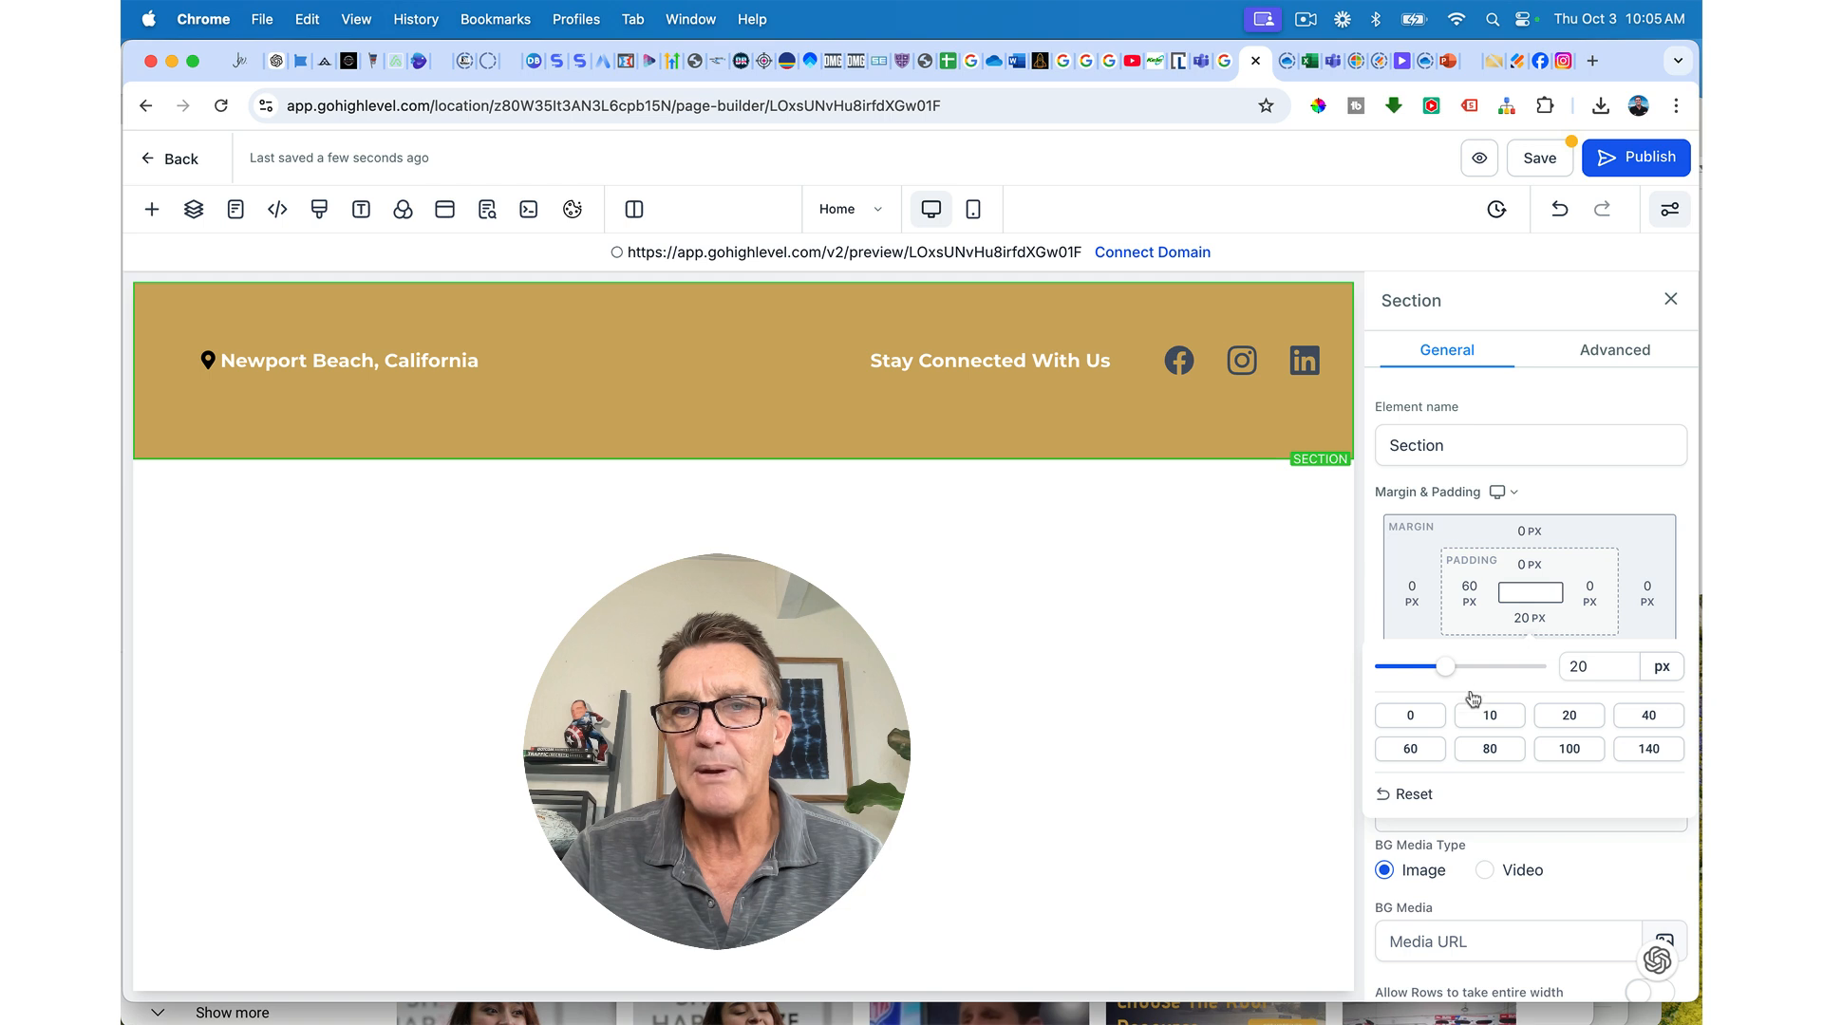
left_click(1423, 720)
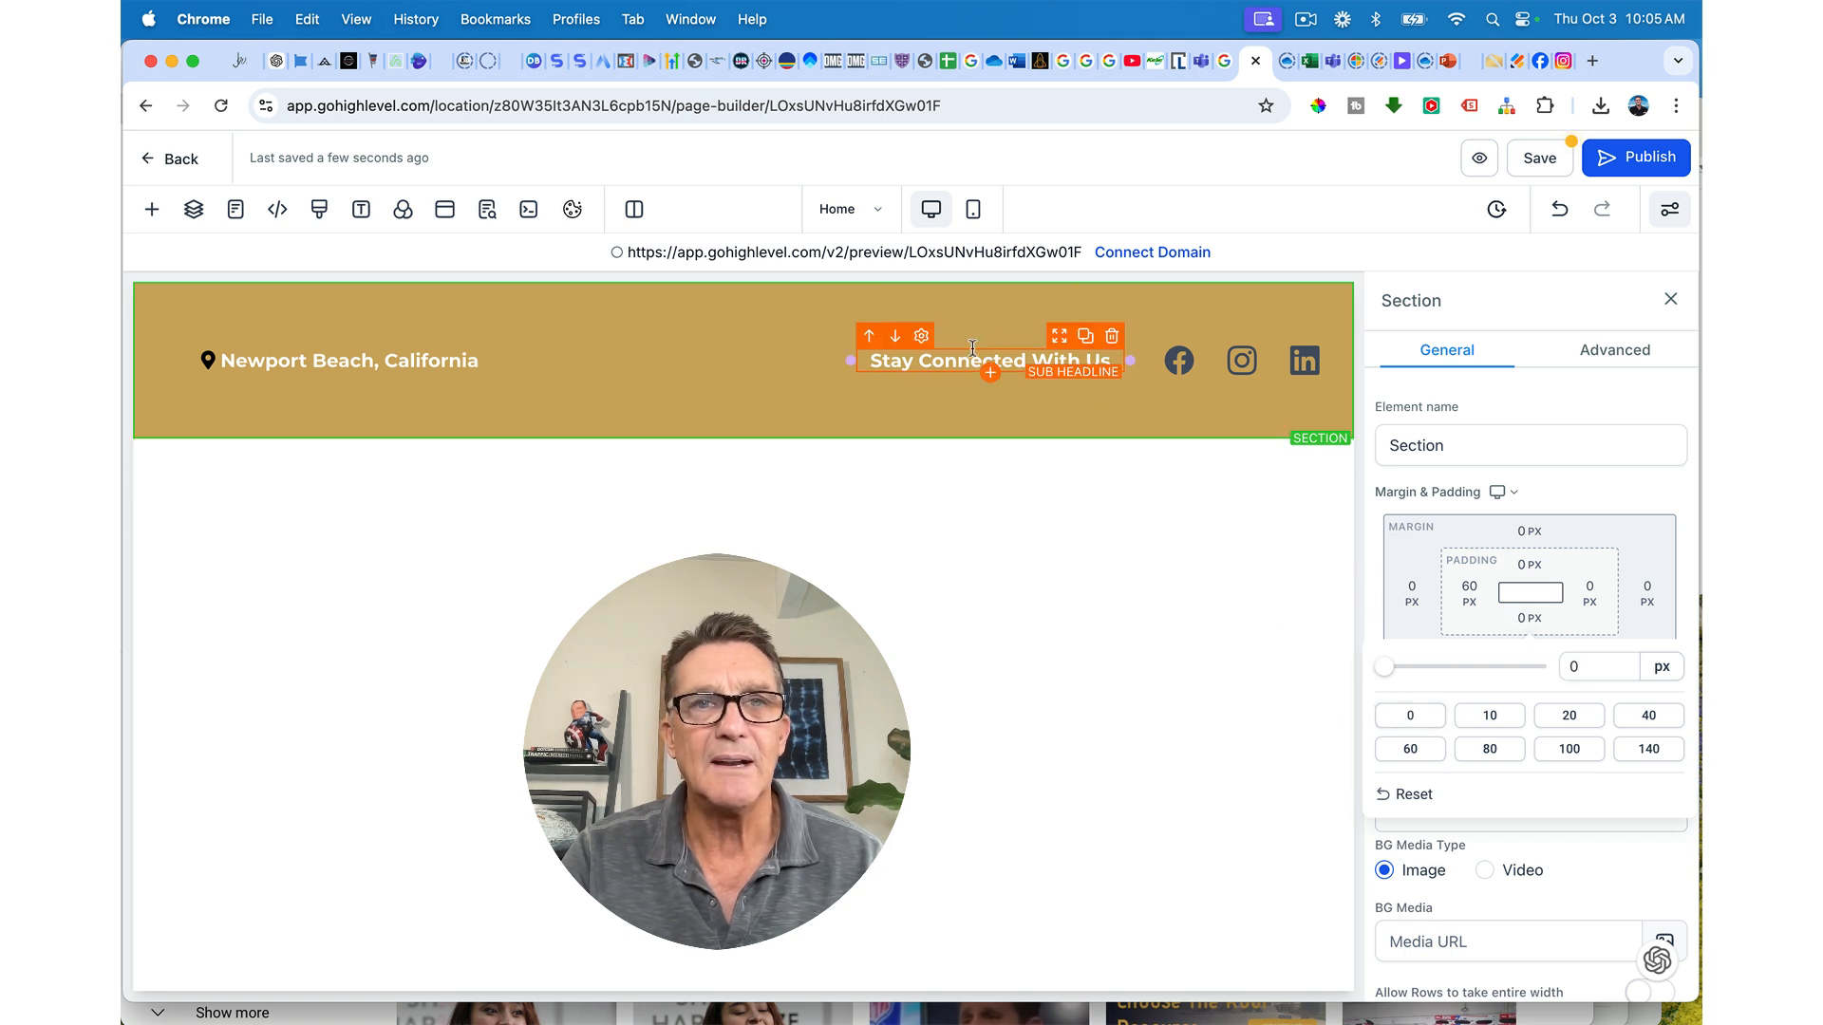
Step: Zero the 3 Column Row's top and bottom padding and the first column's top padding
left_click(785, 288)
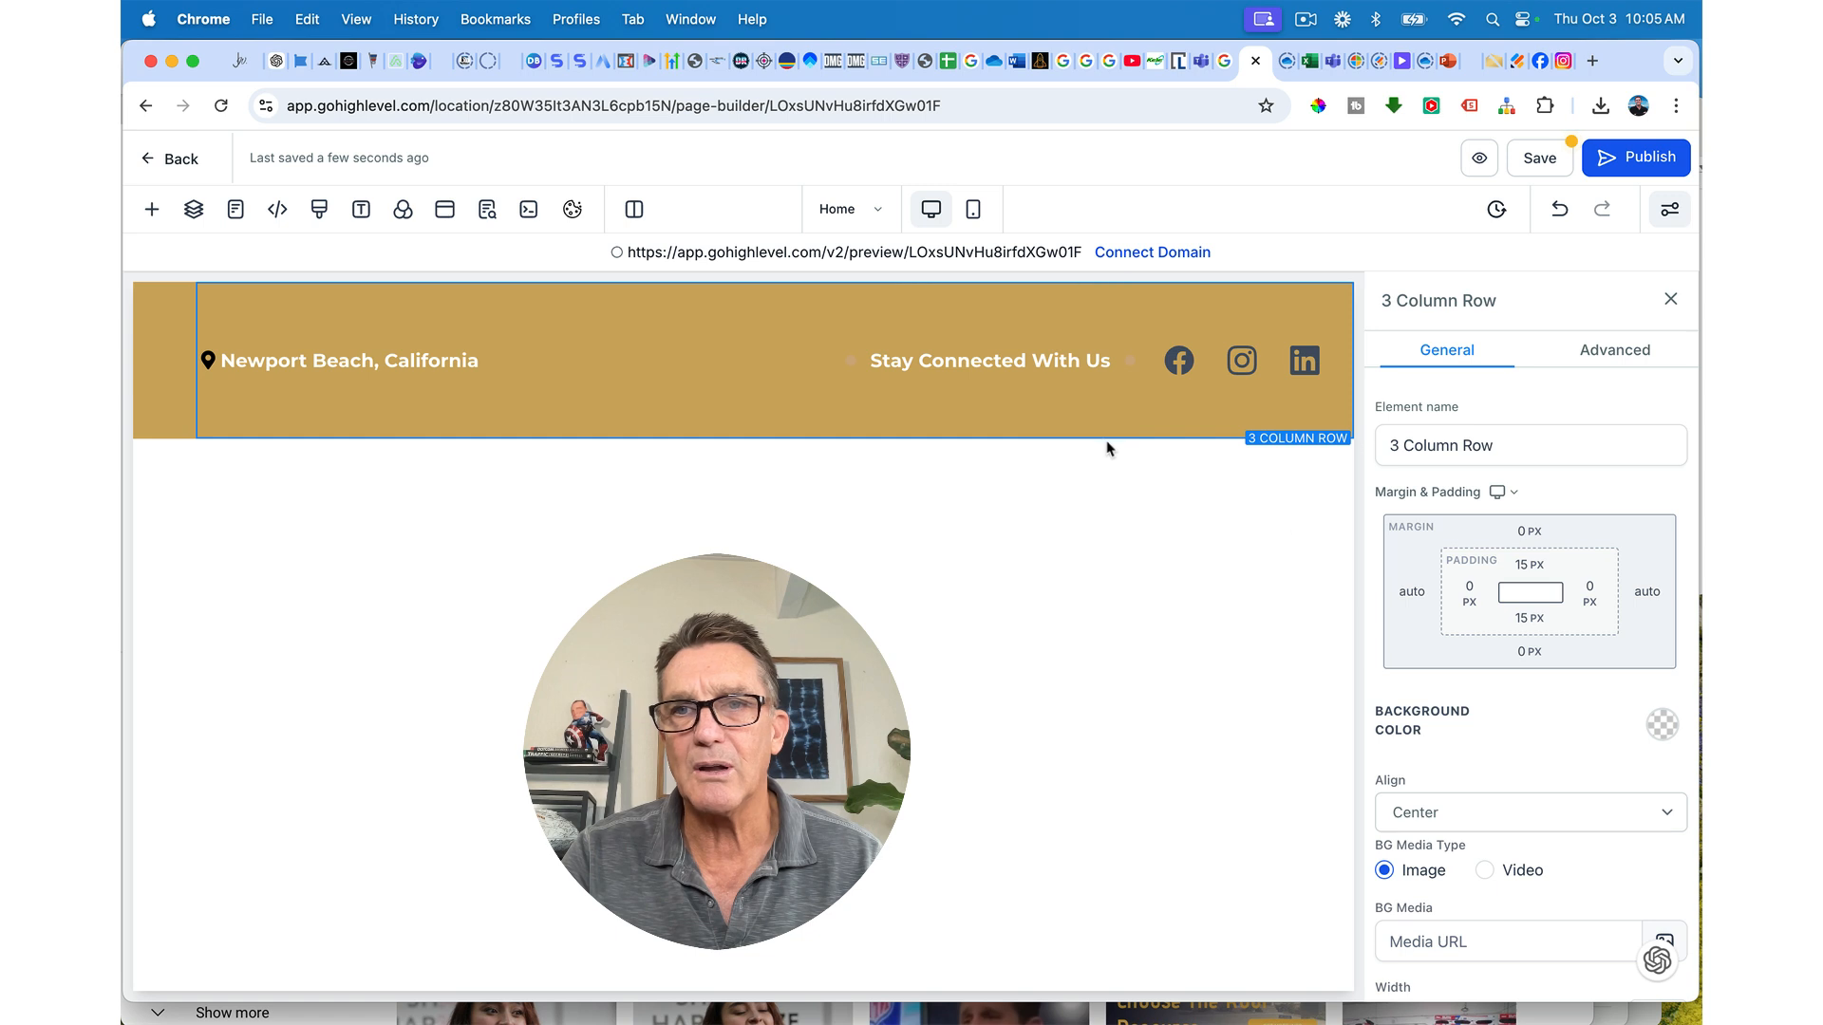
left_click(1529, 567)
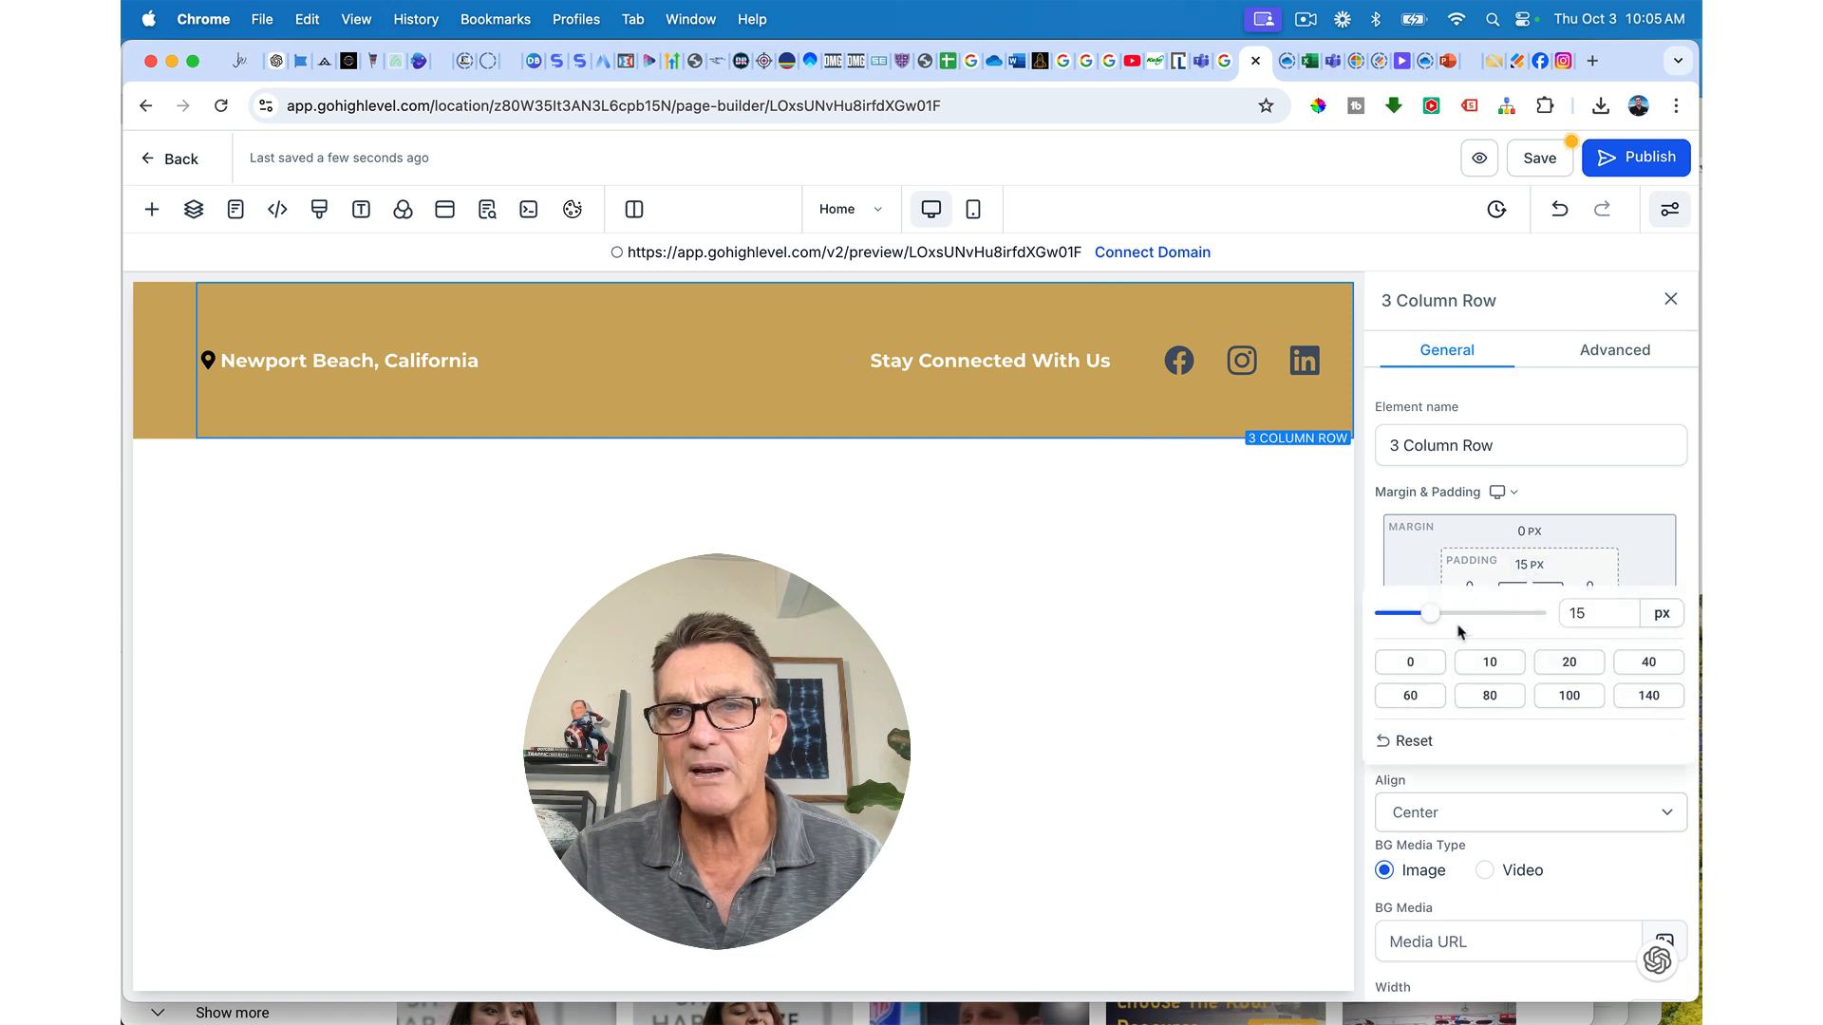
left_click(1412, 663)
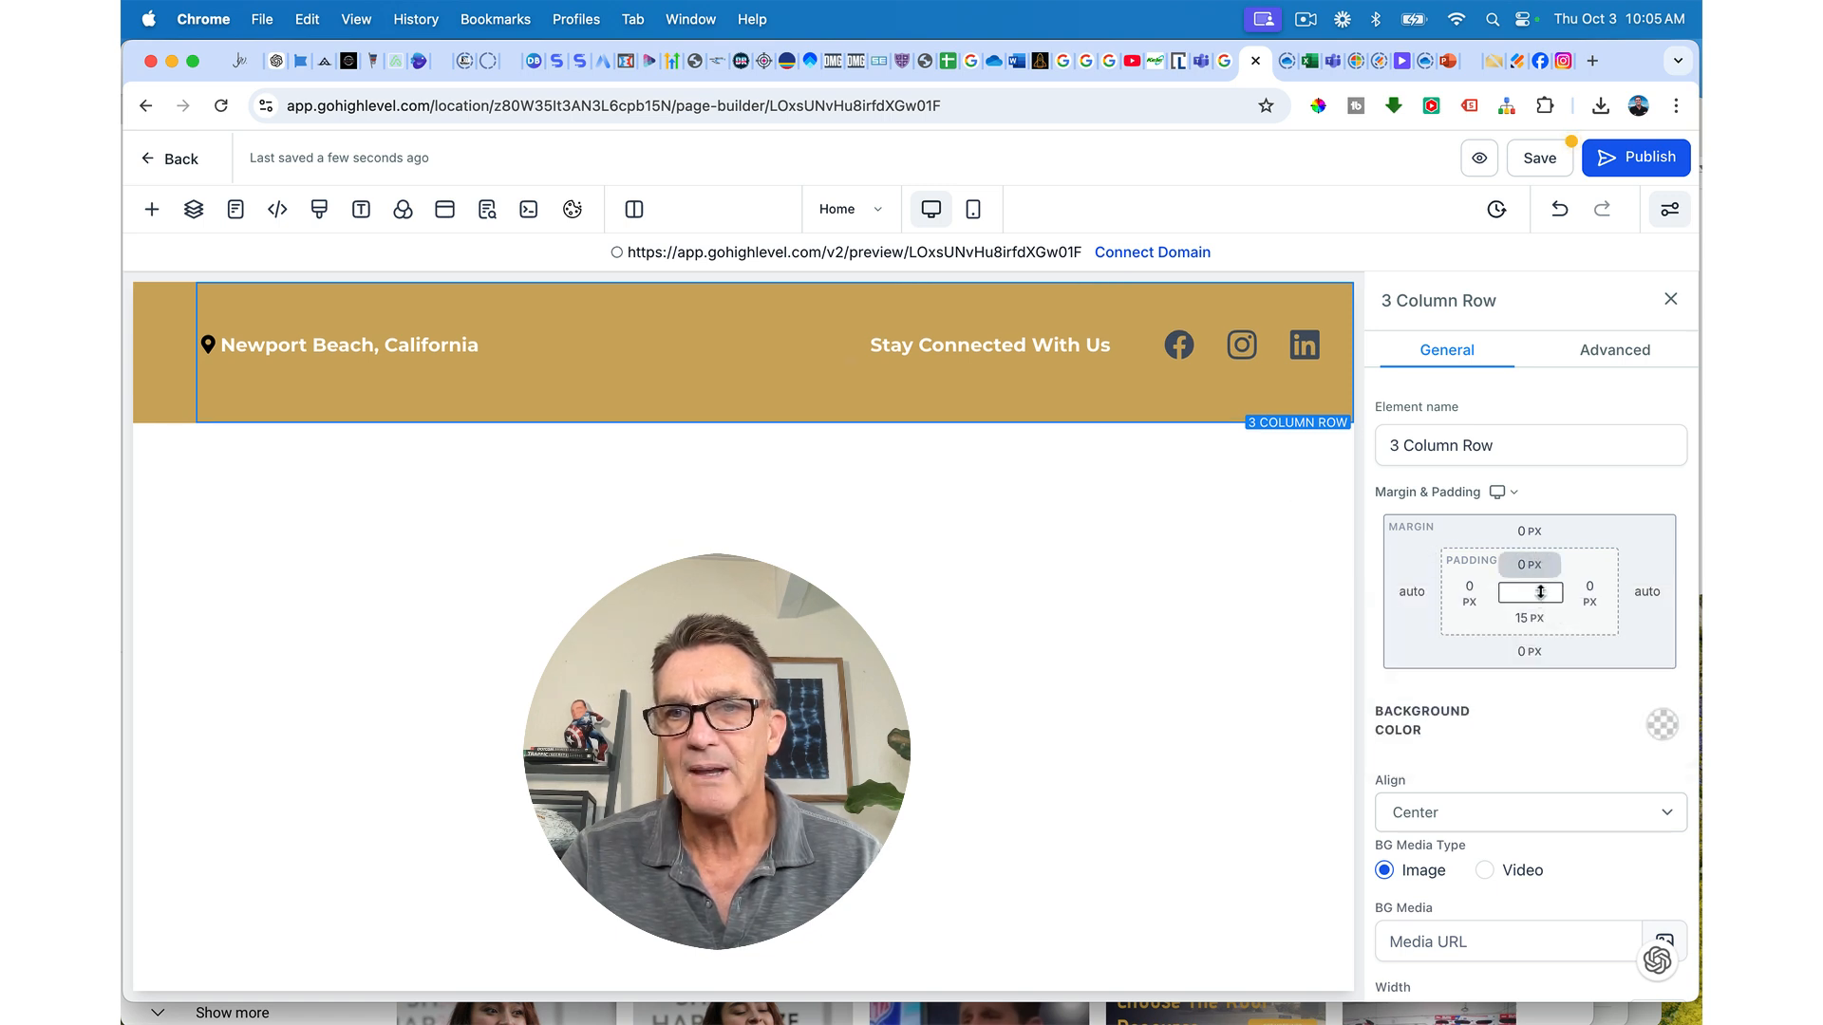
left_click(1524, 619)
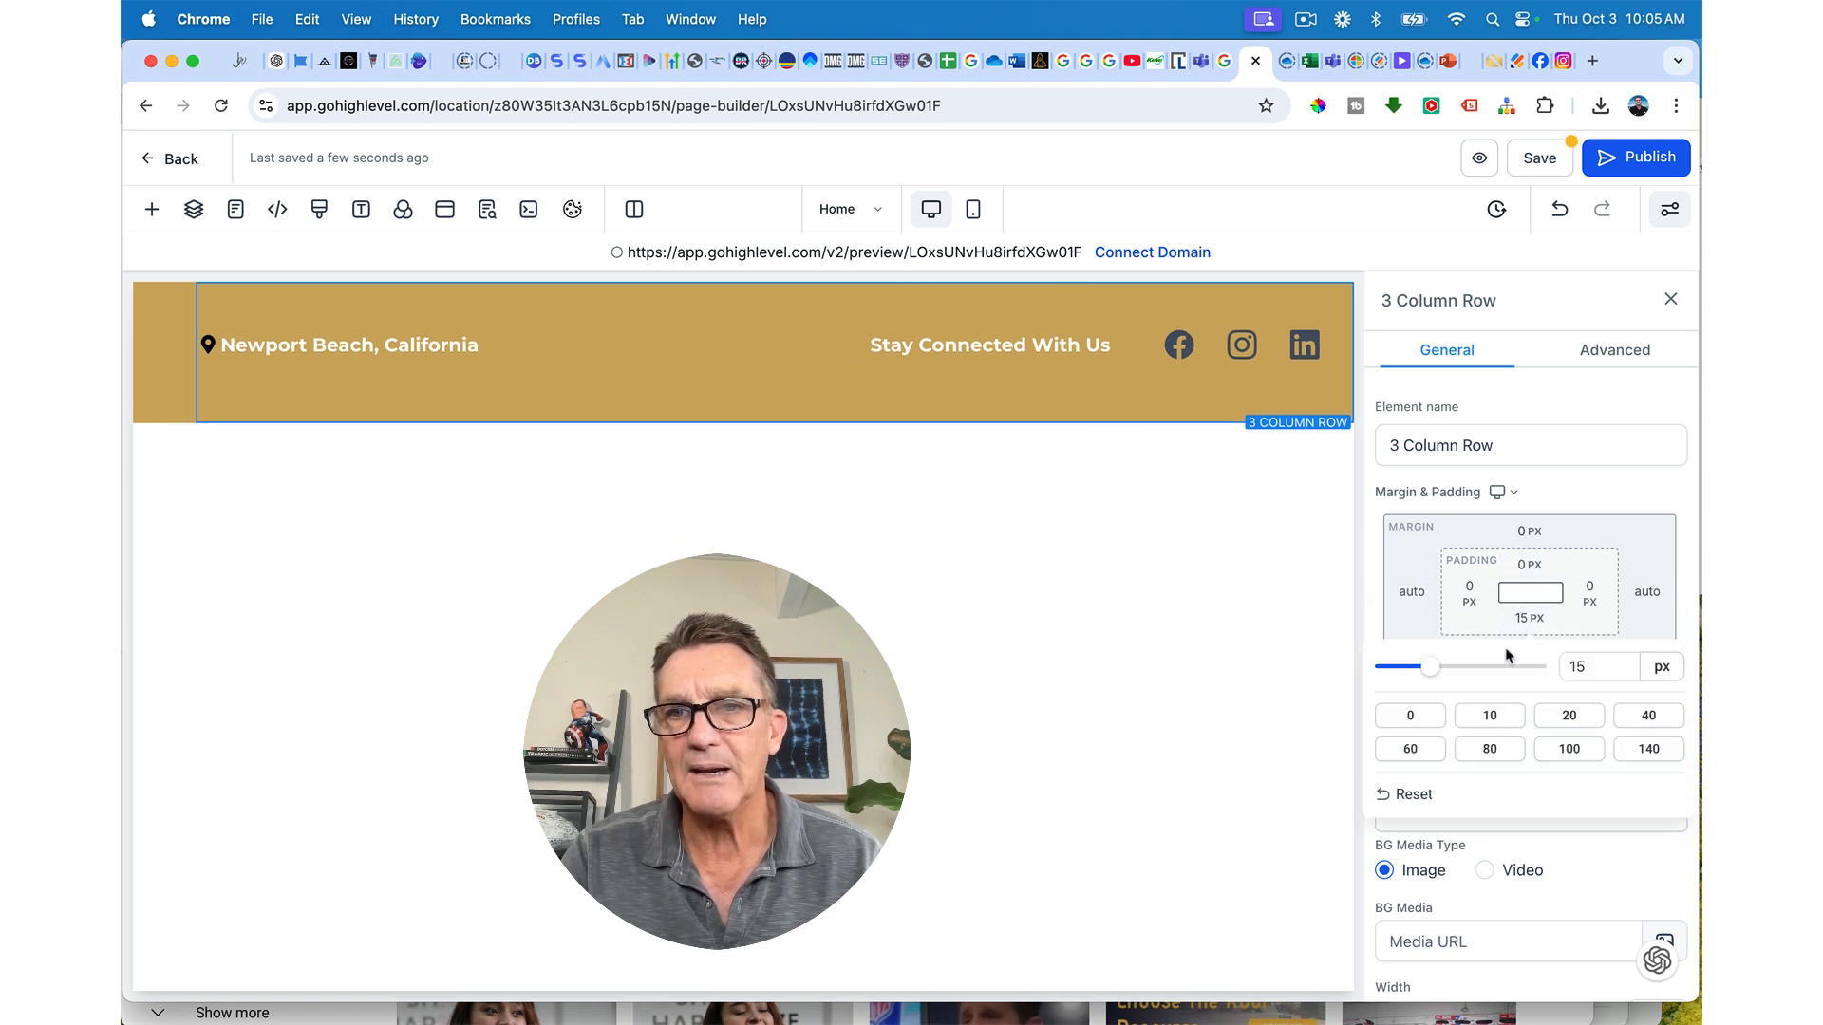
left_click(1410, 715)
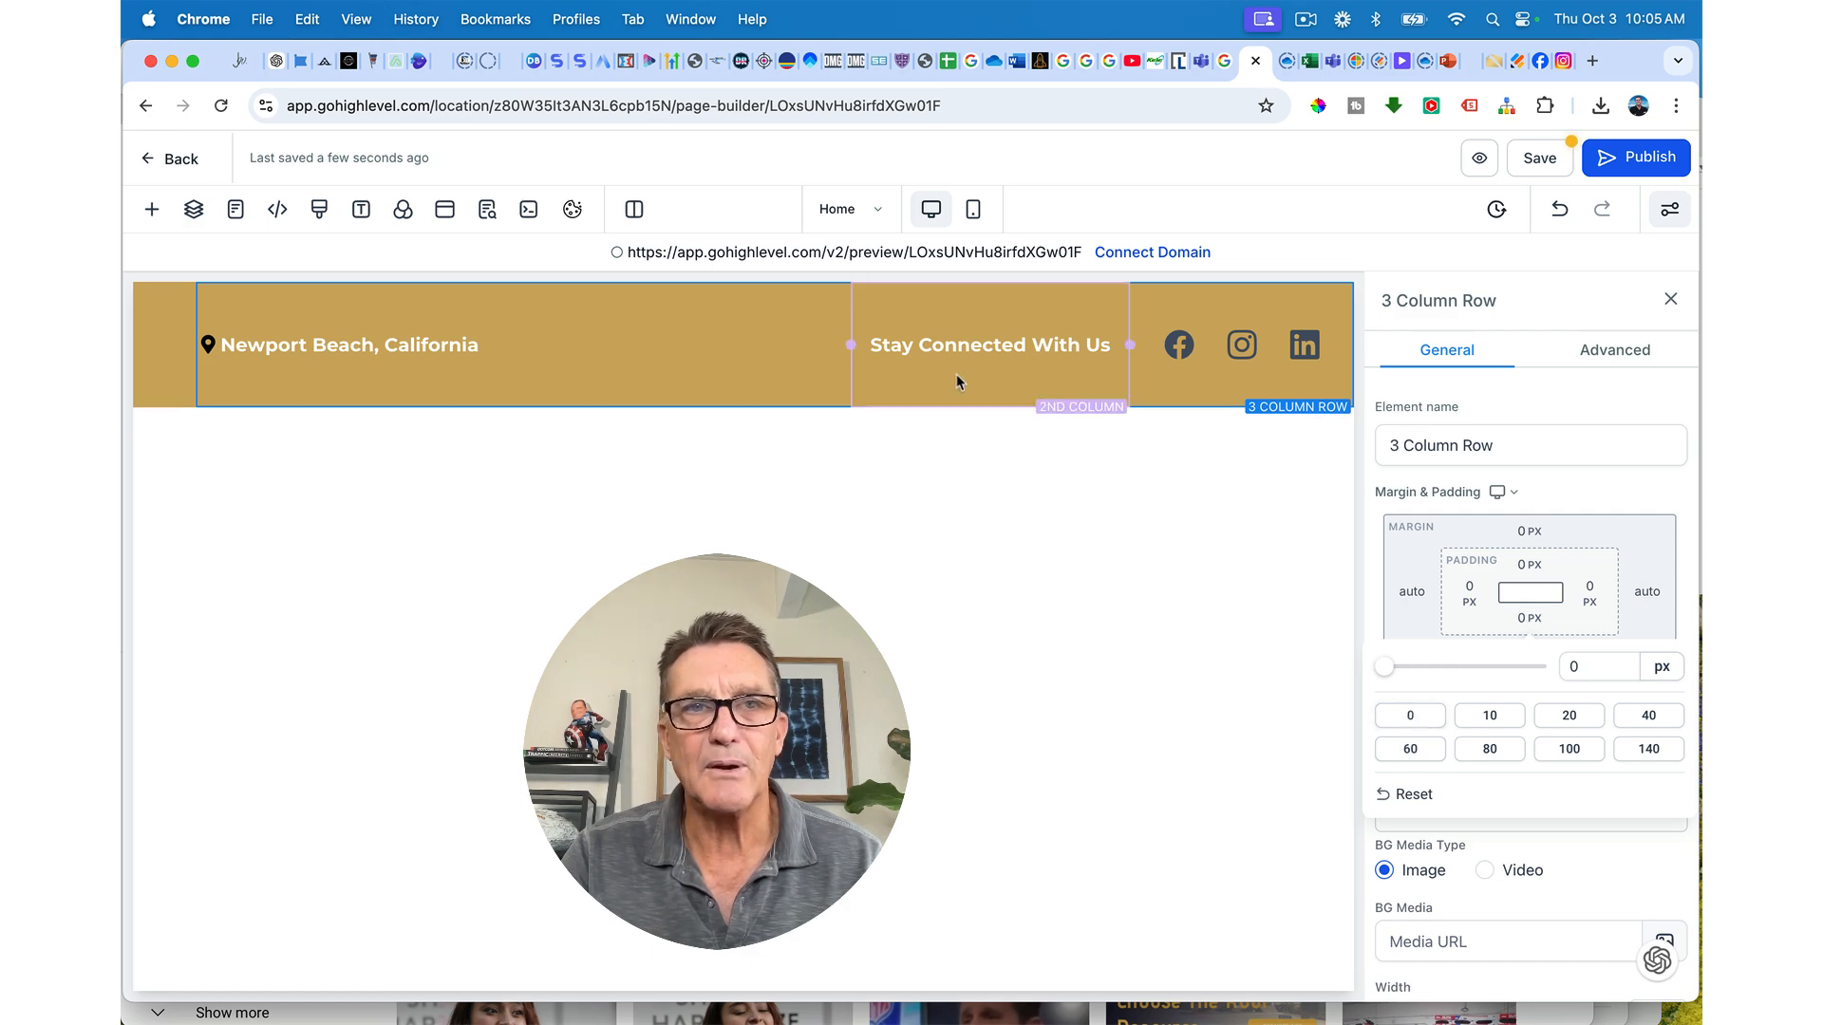
left_click(538, 384)
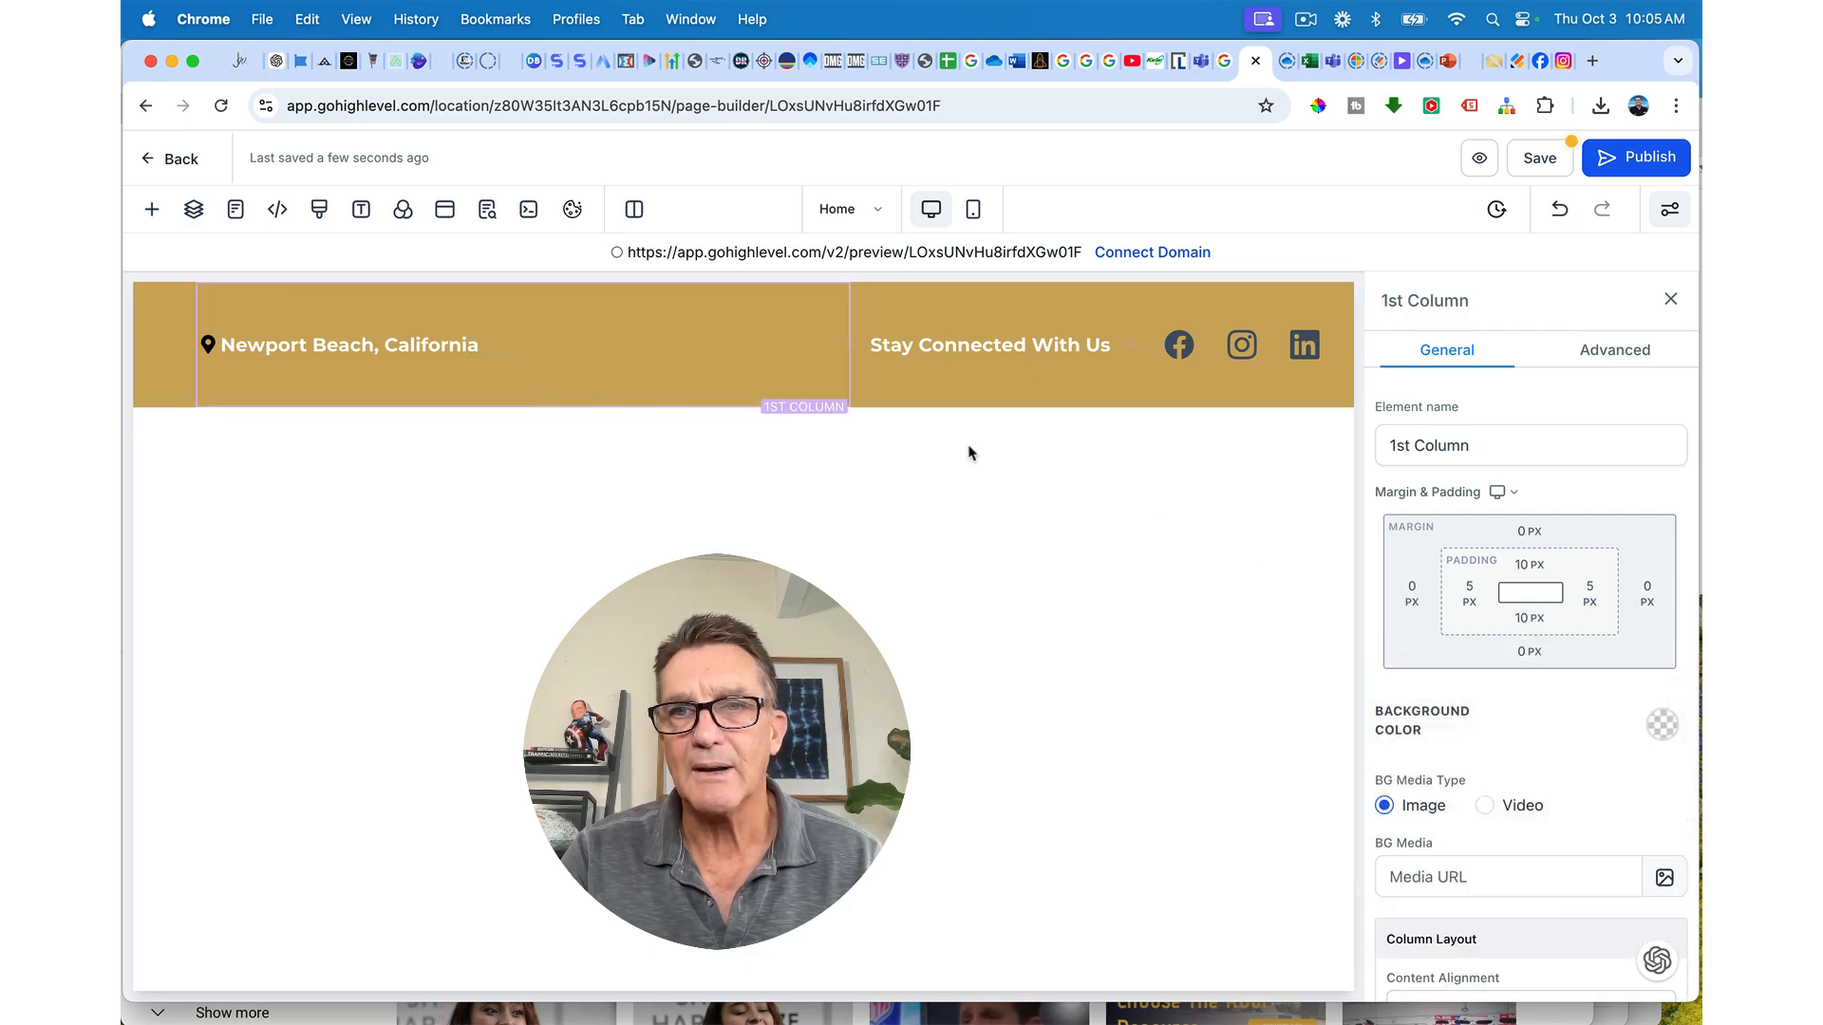
left_click(1531, 567)
left_click(1427, 667)
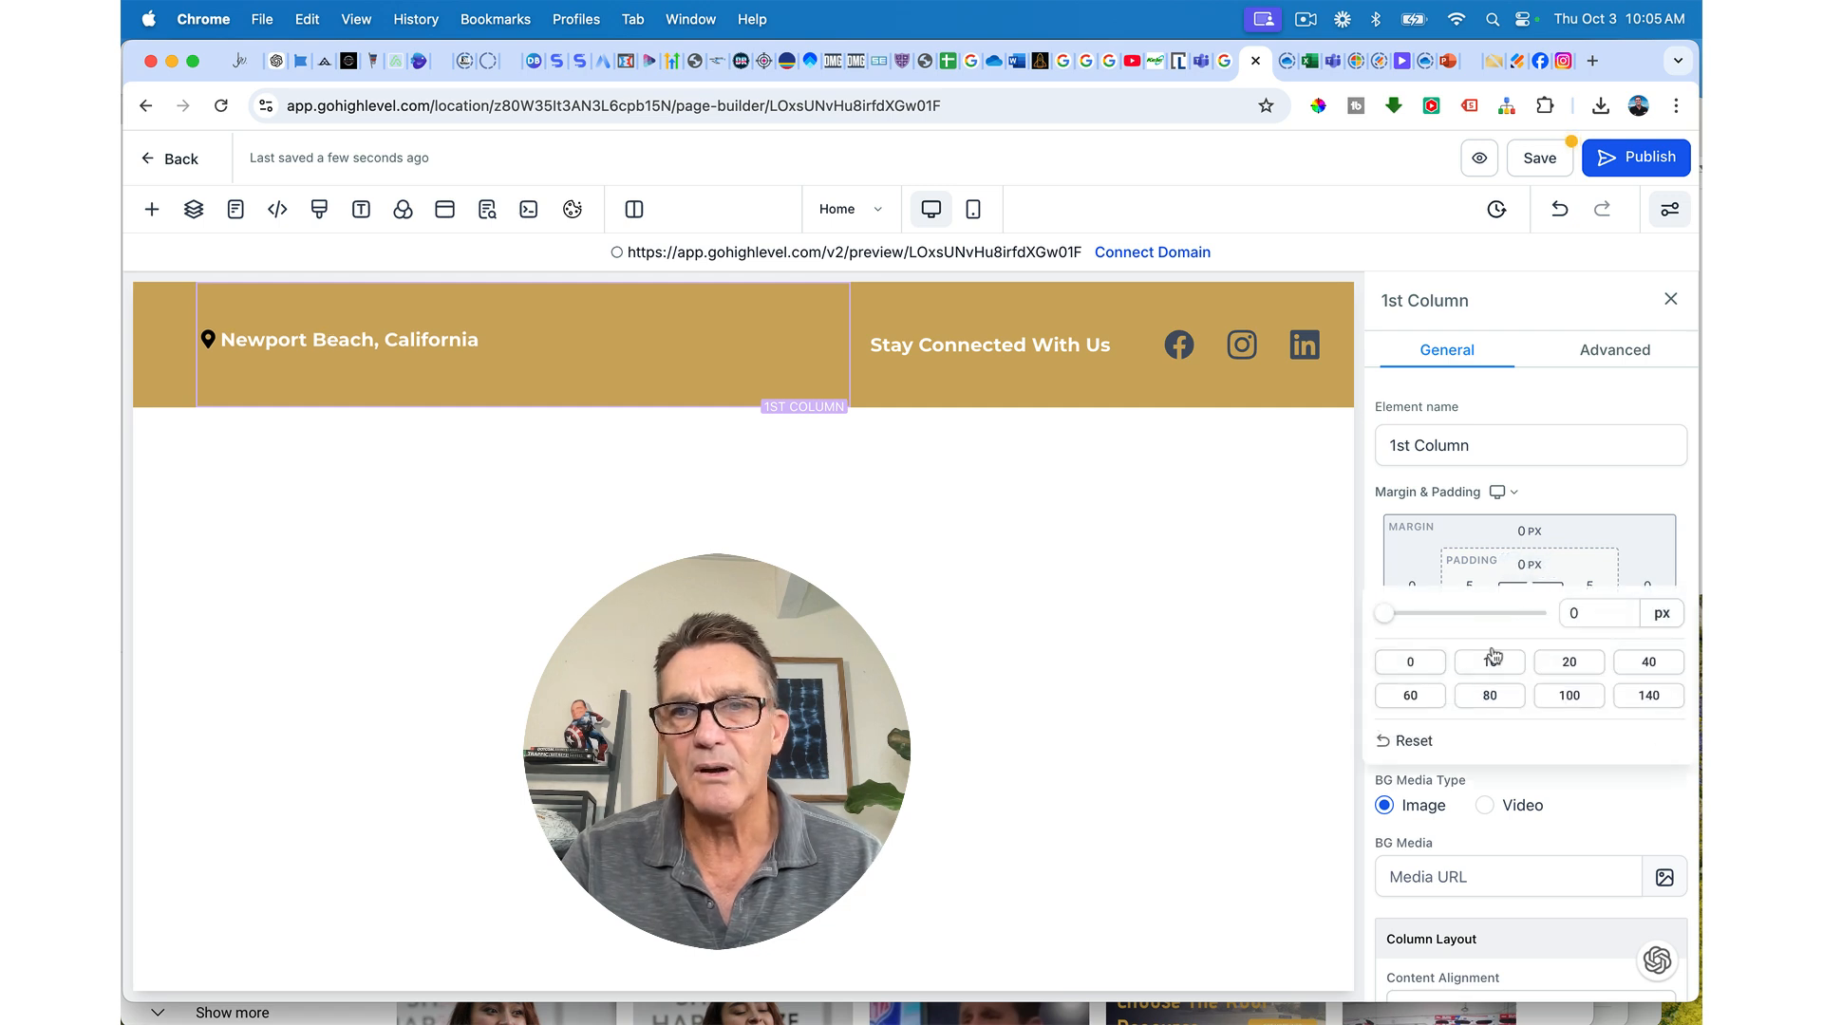
left_click(1529, 618)
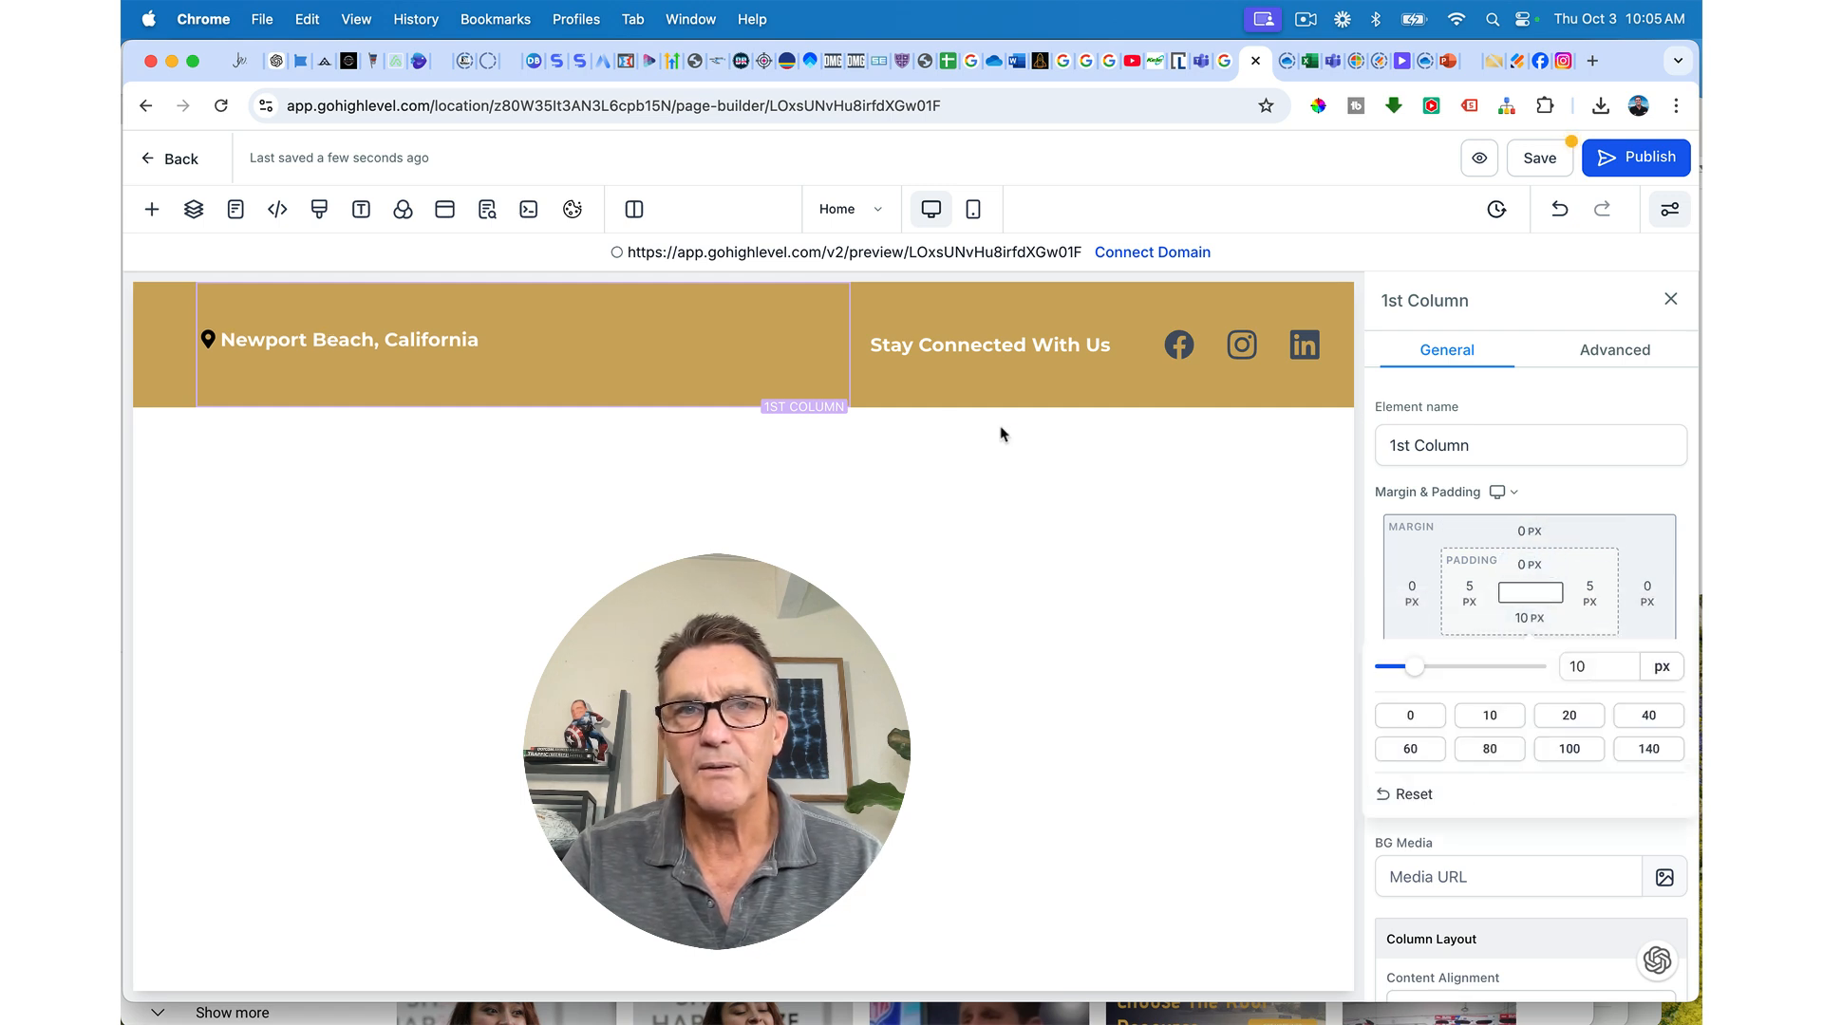
Step: Set the second and third columns' top and bottom padding to 0 px
left_click(947, 319)
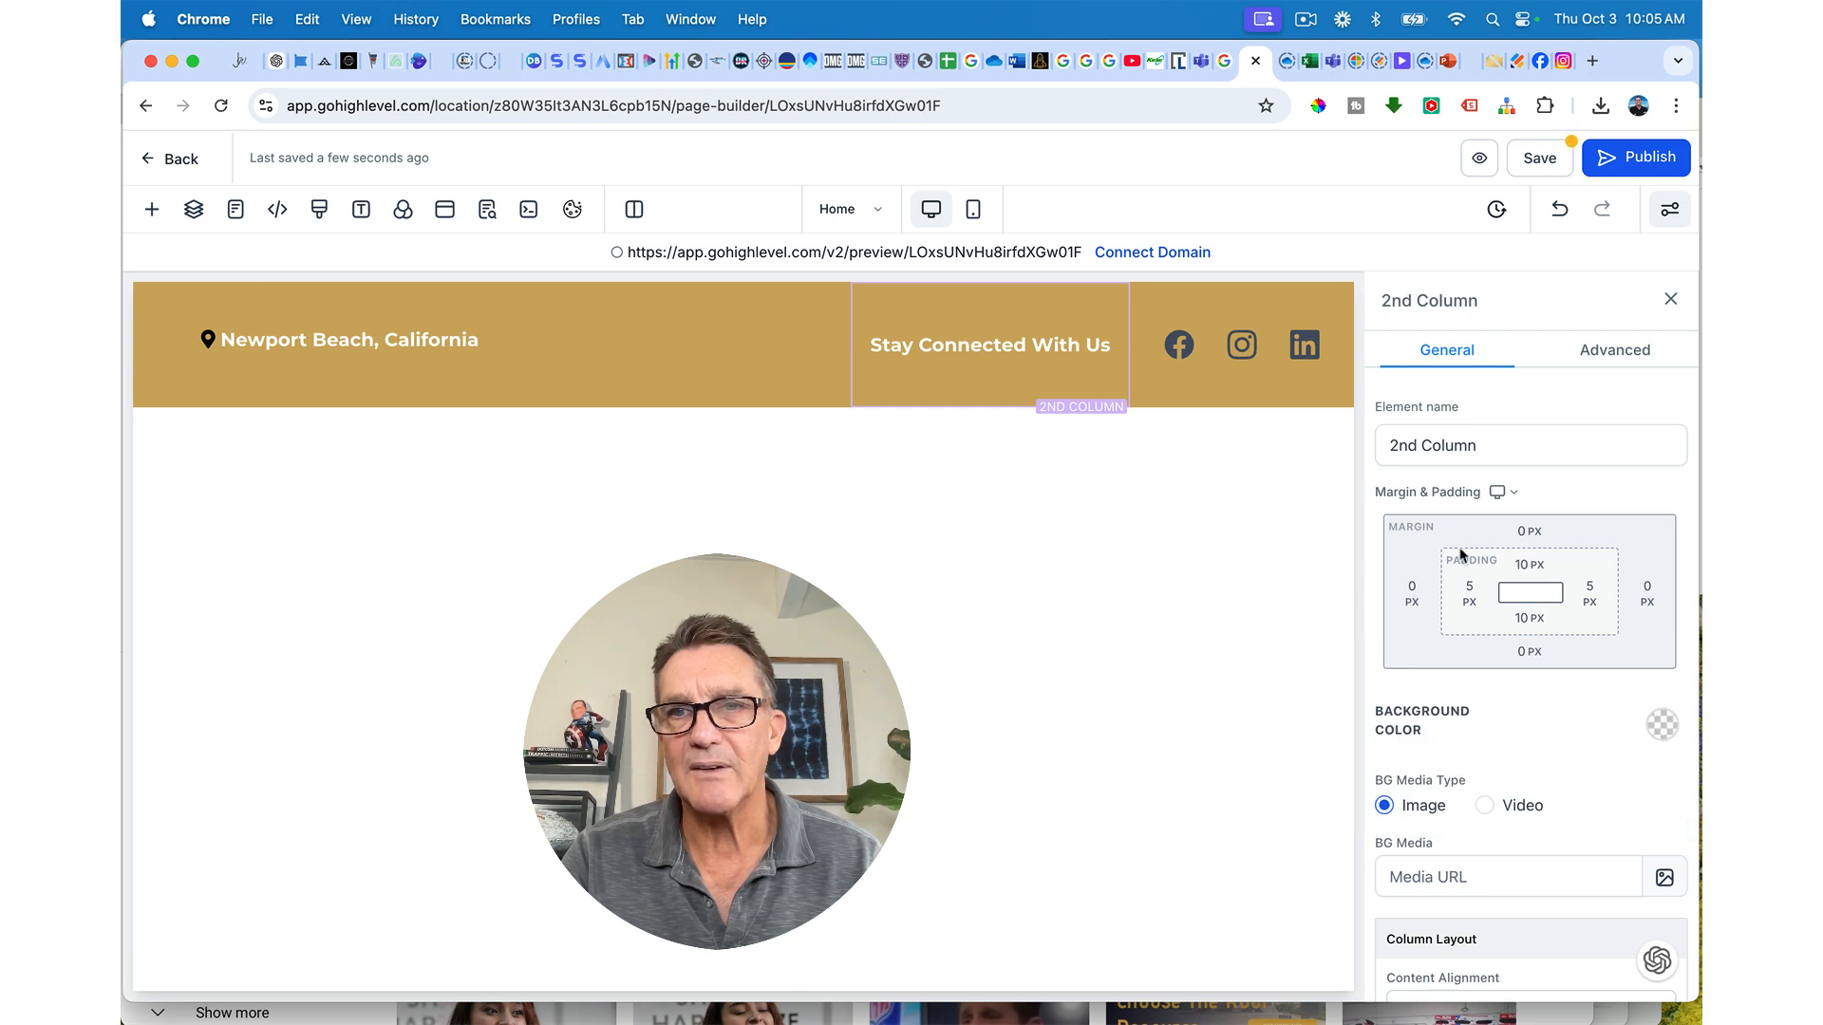
left_click(1527, 565)
left_click(1425, 663)
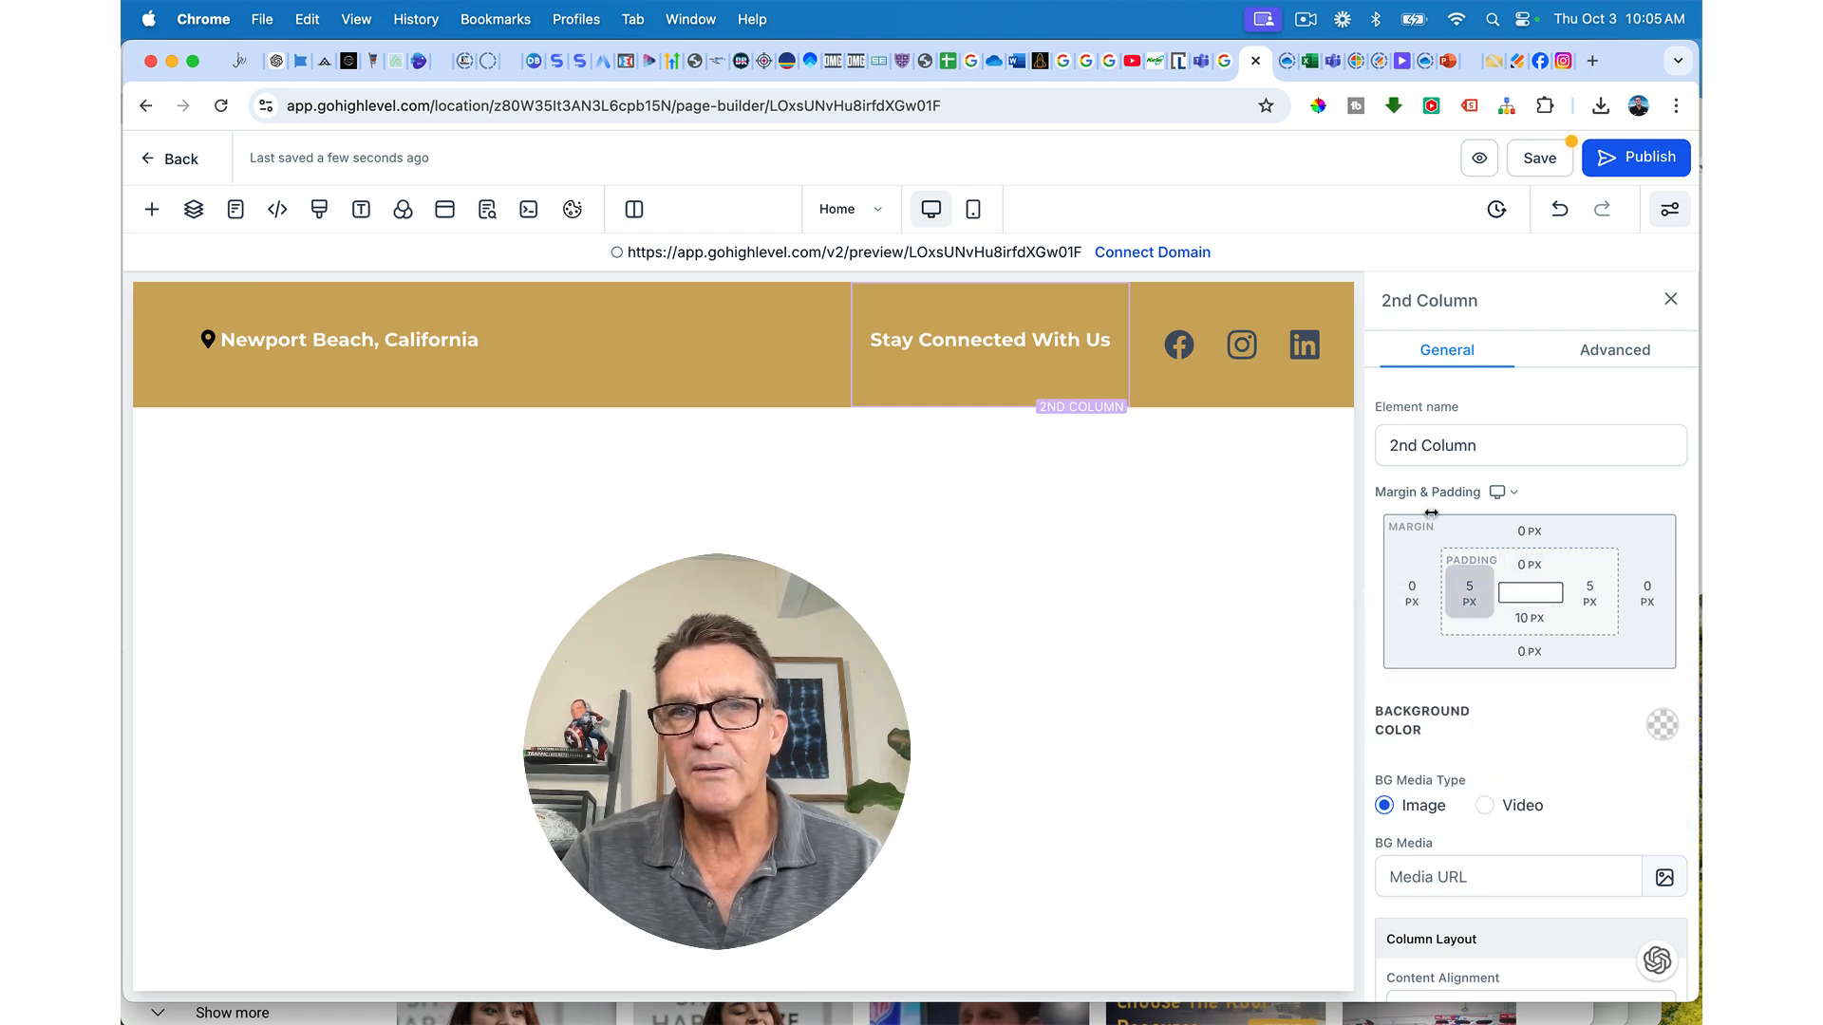
left_click(1529, 618)
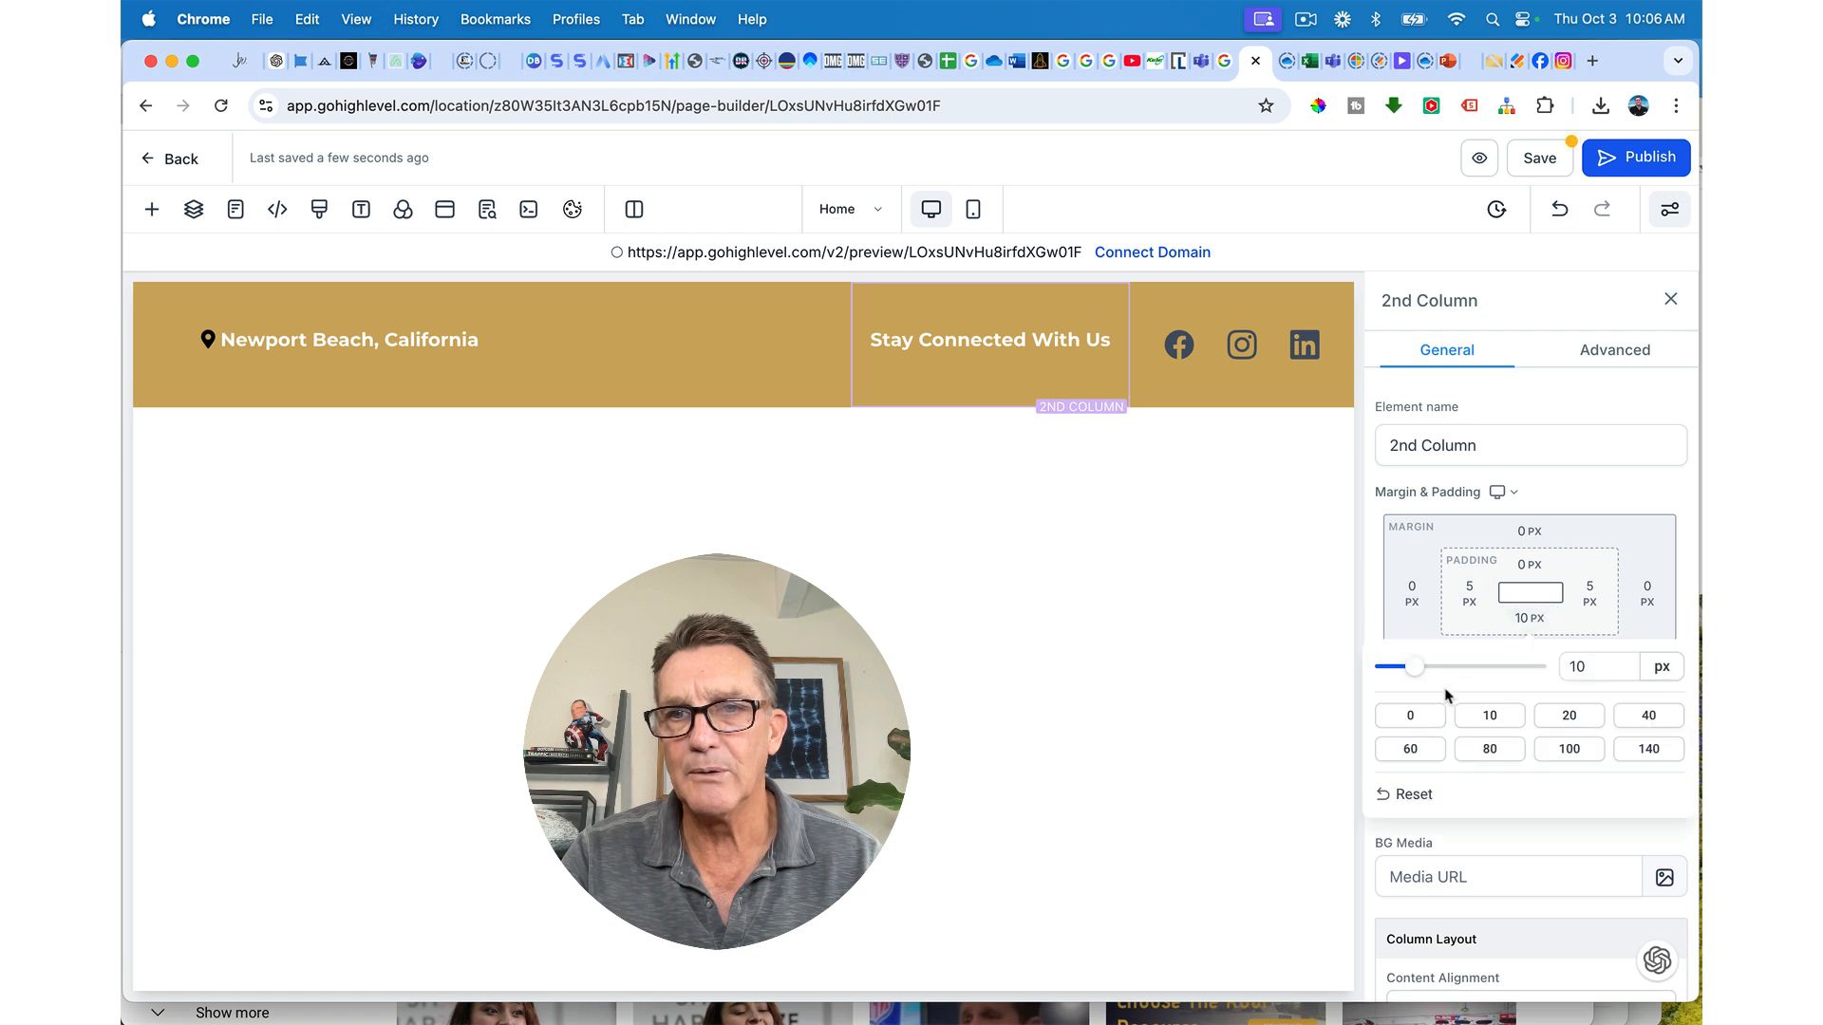
left_click(1409, 718)
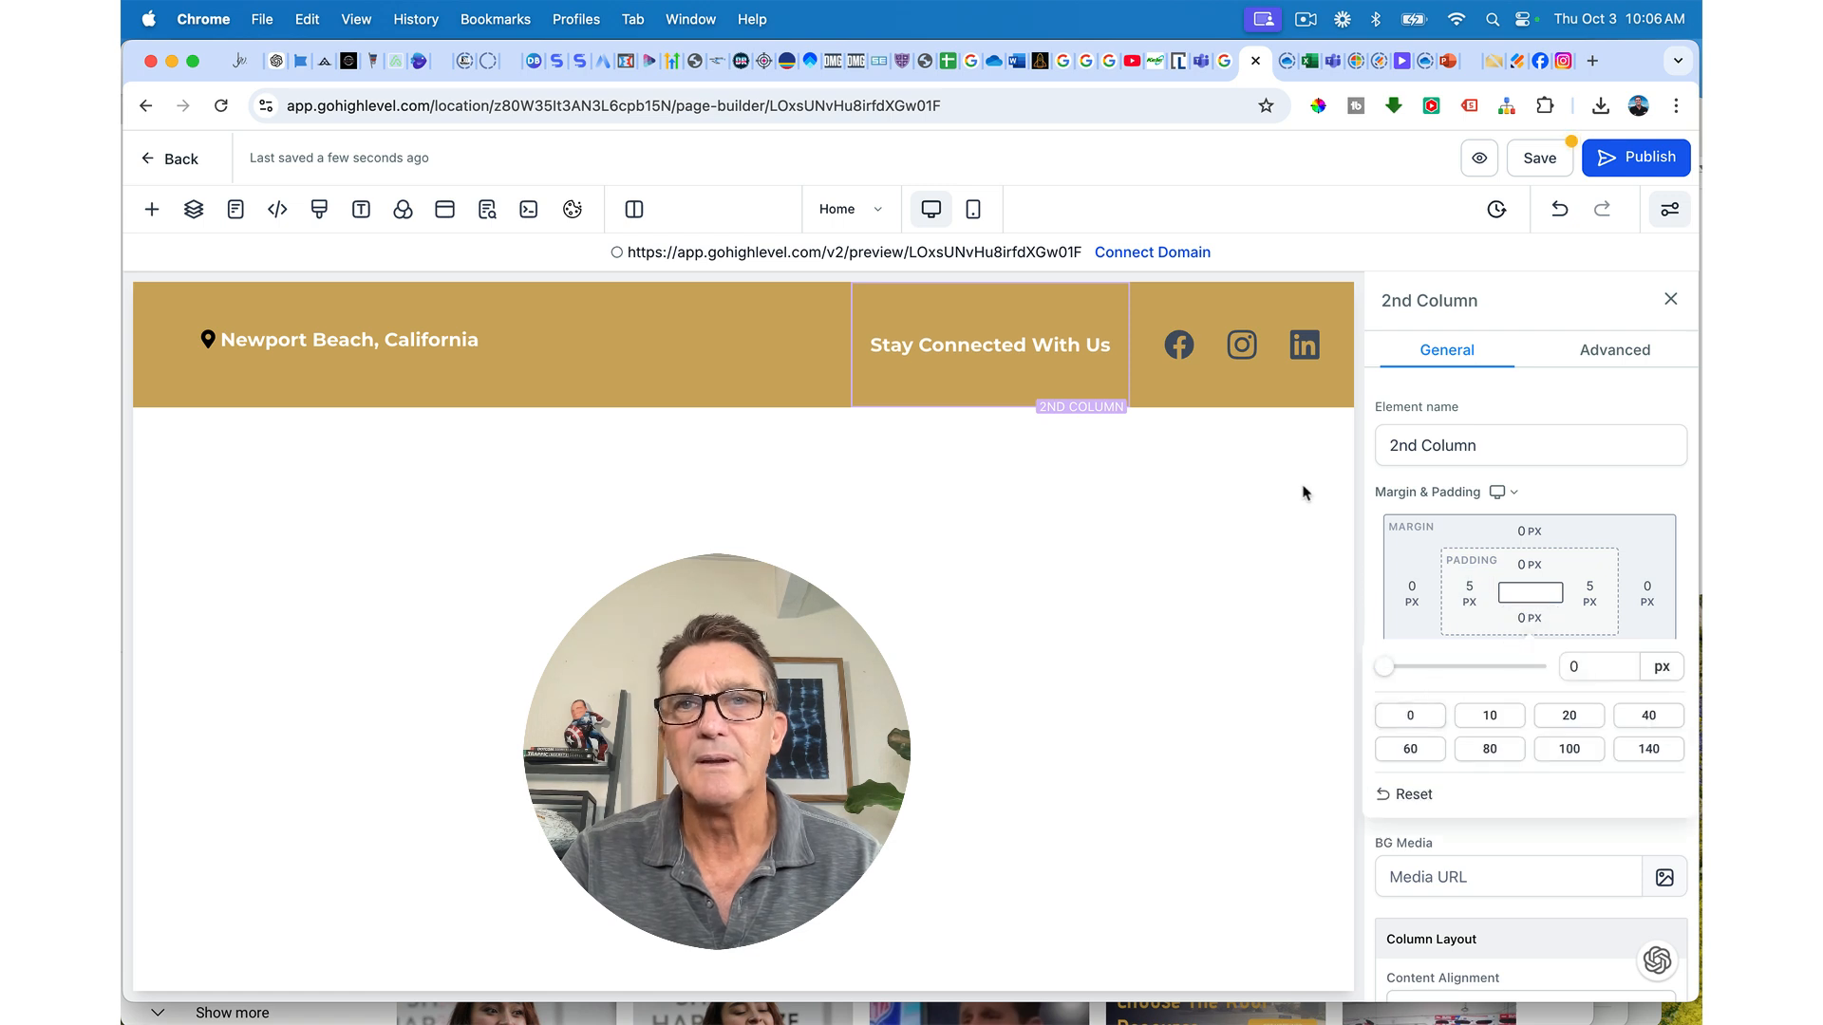
left_click(1231, 296)
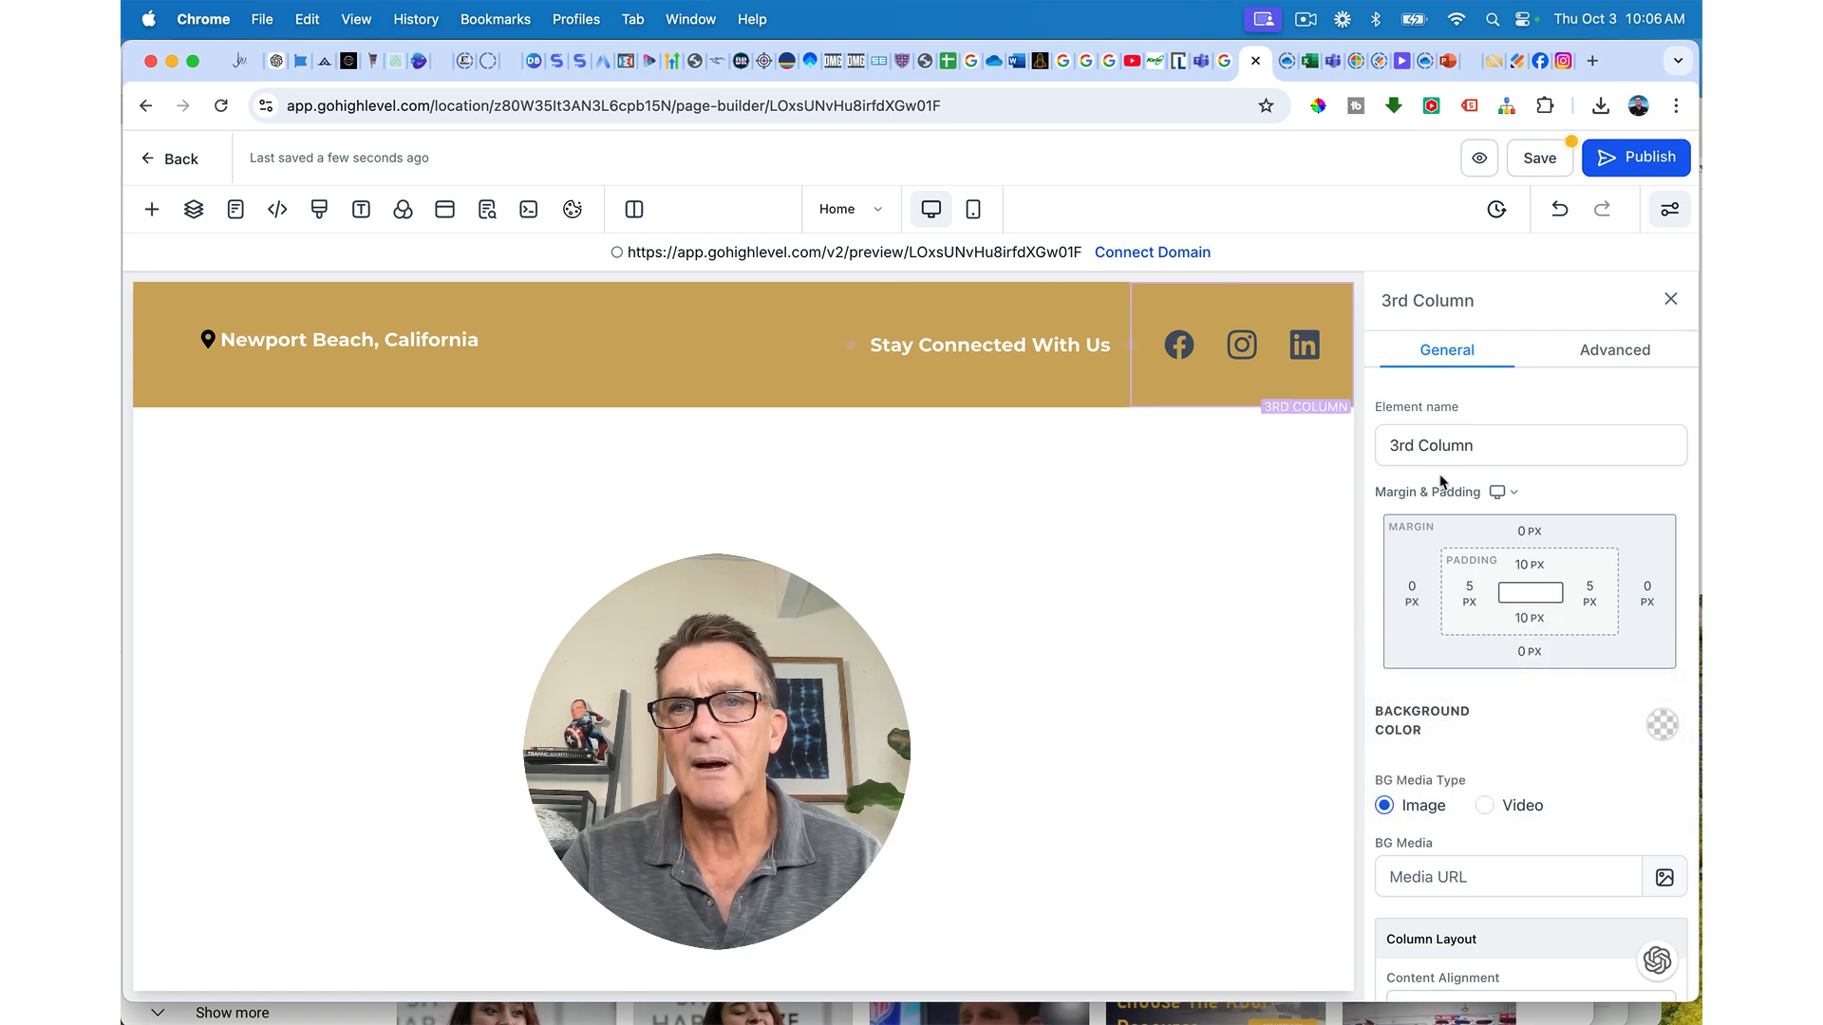
left_click(1528, 564)
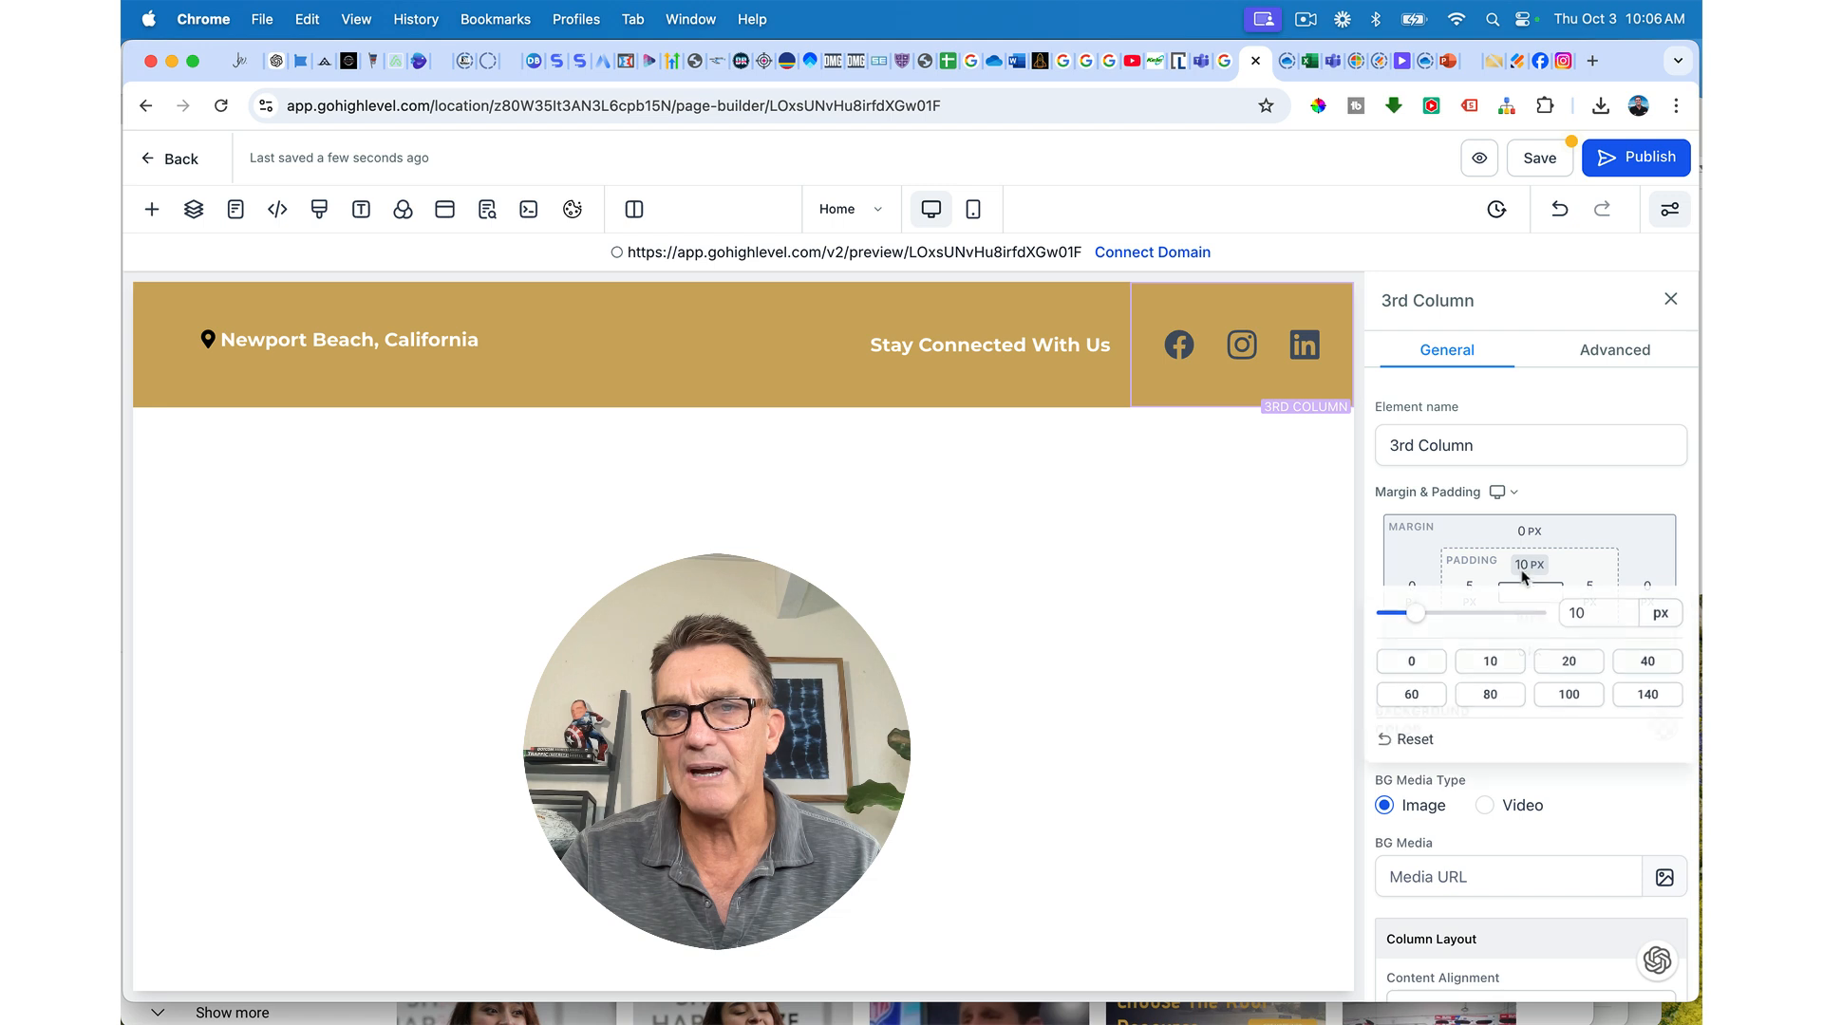
left_click(1415, 663)
left_click(1529, 618)
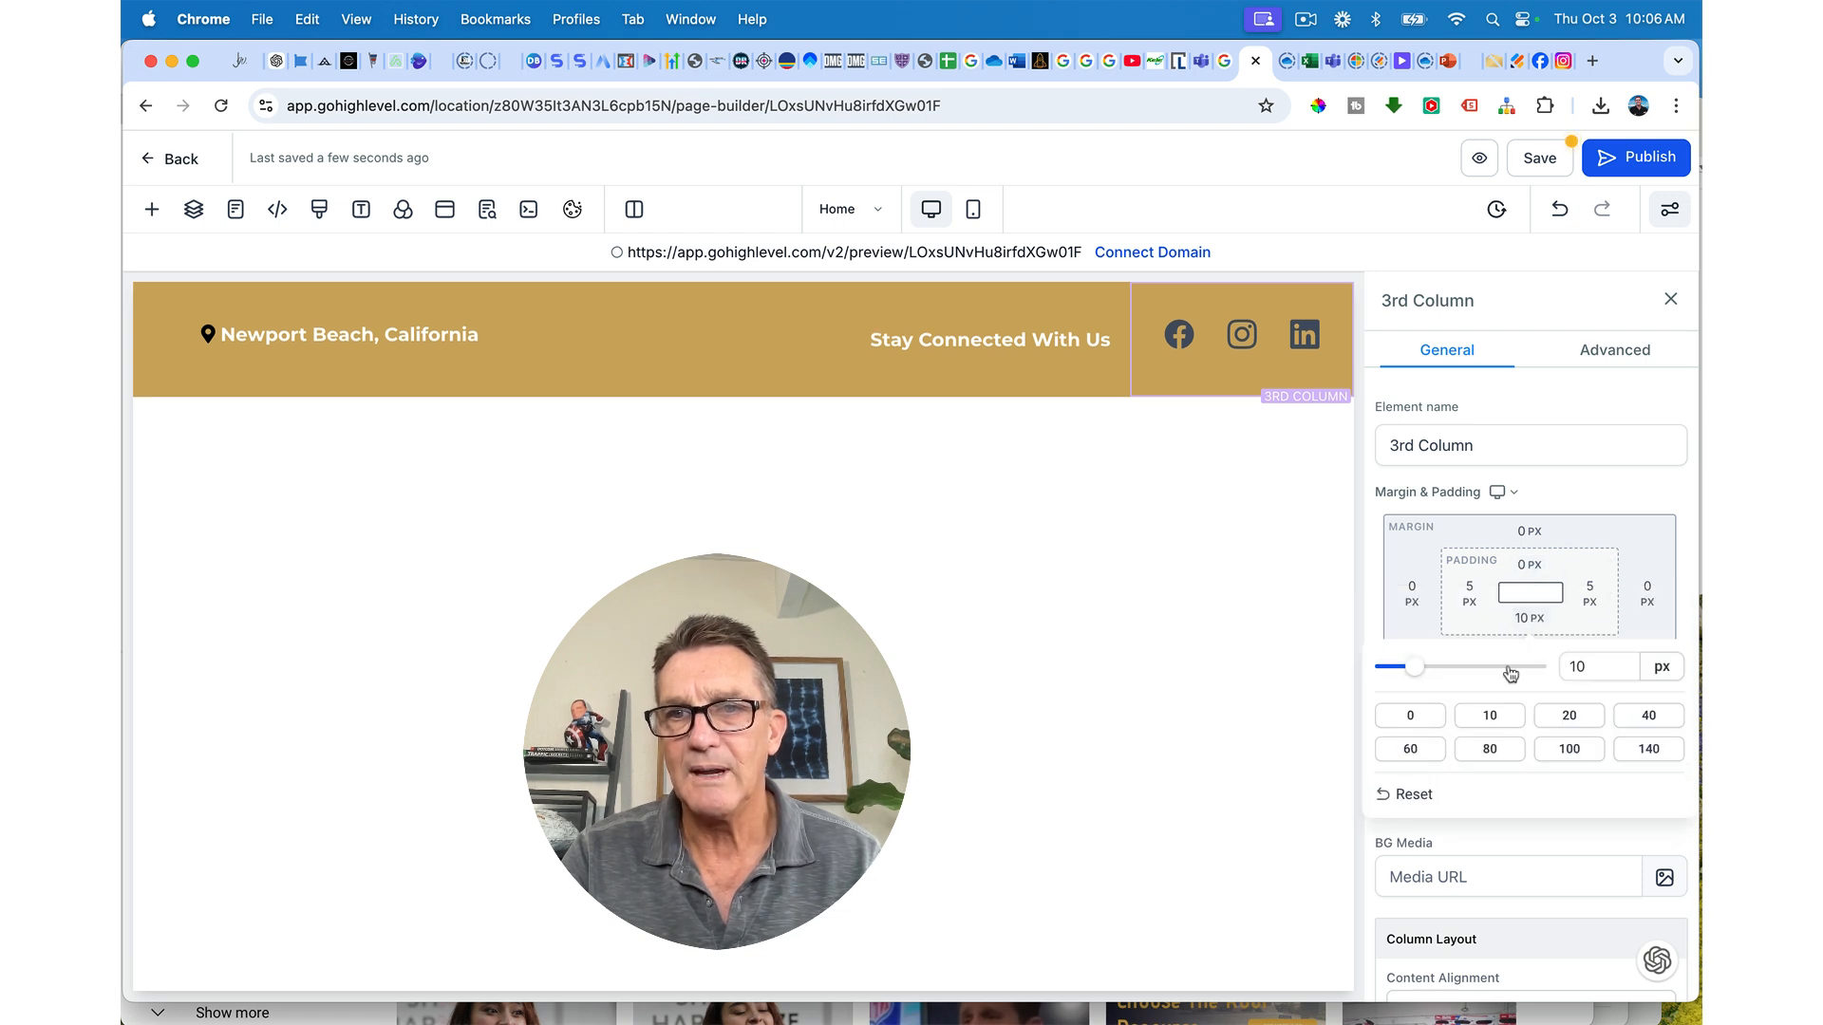
left_click(1411, 715)
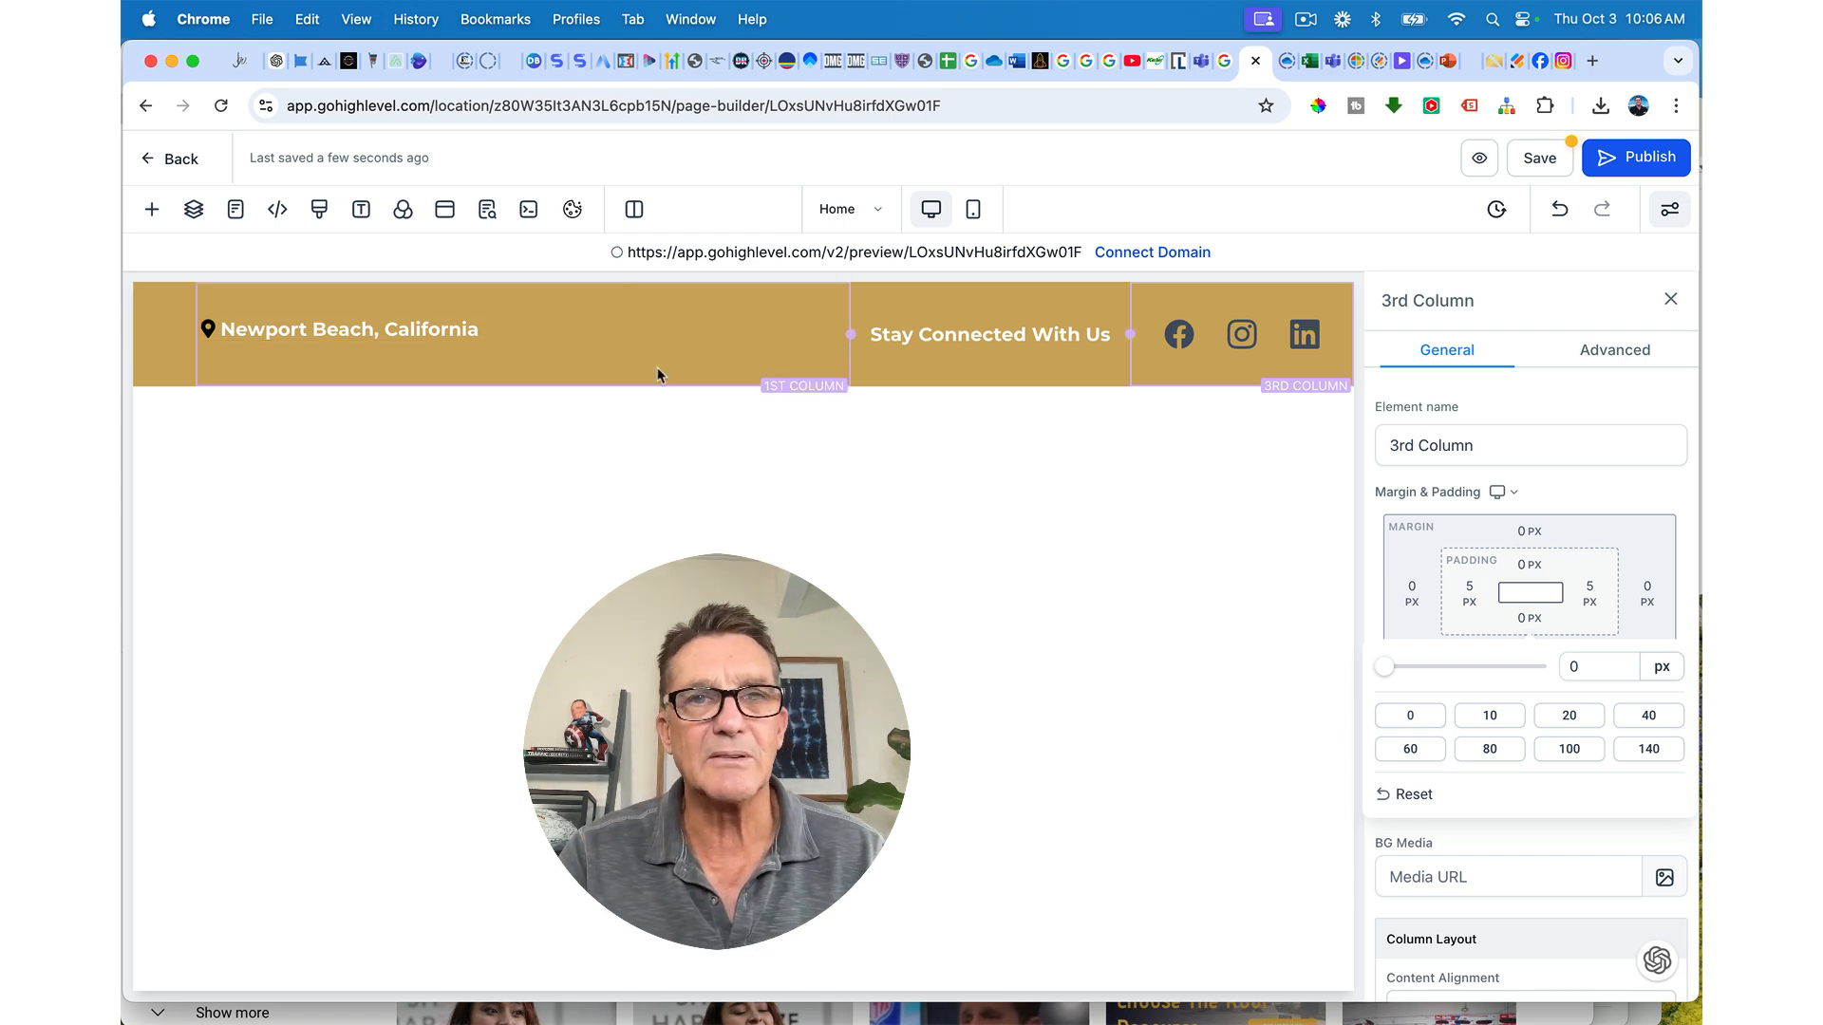
Step: Set the social icons element's Advanced top and bottom padding presets to 0 px
left_click(616, 331)
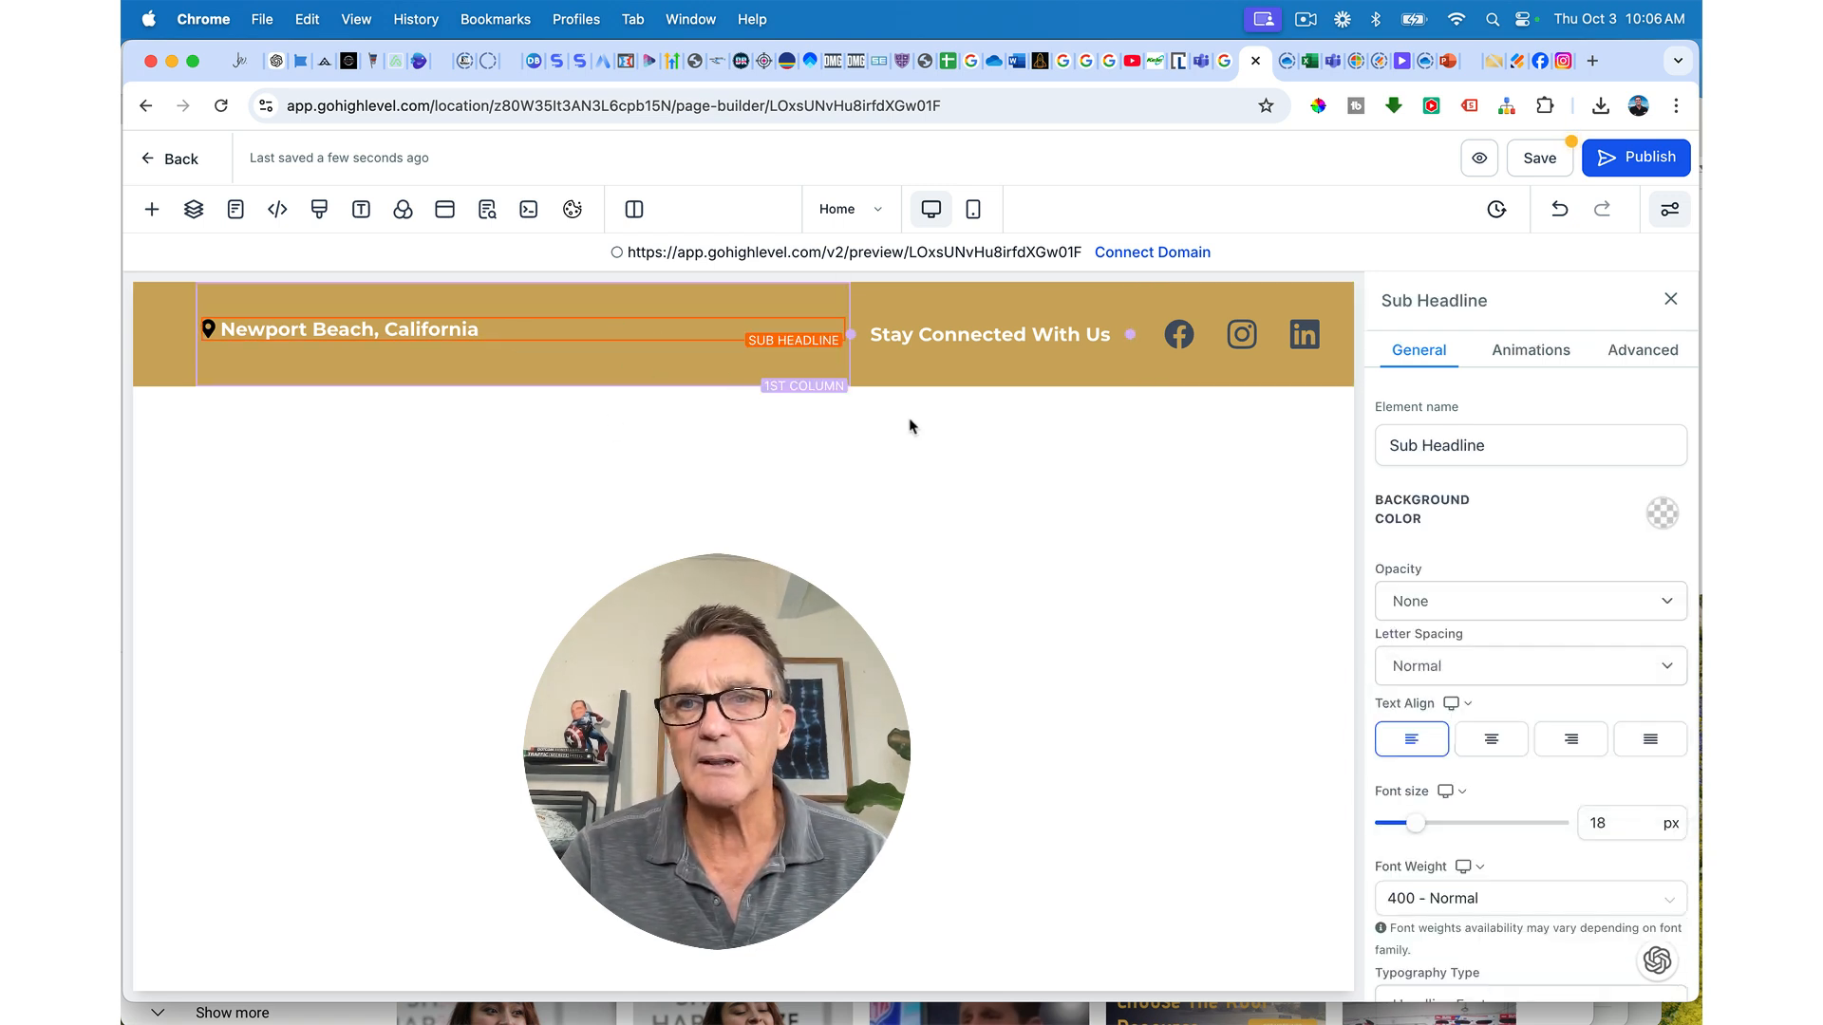
scroll(1565, 608, "down", 6)
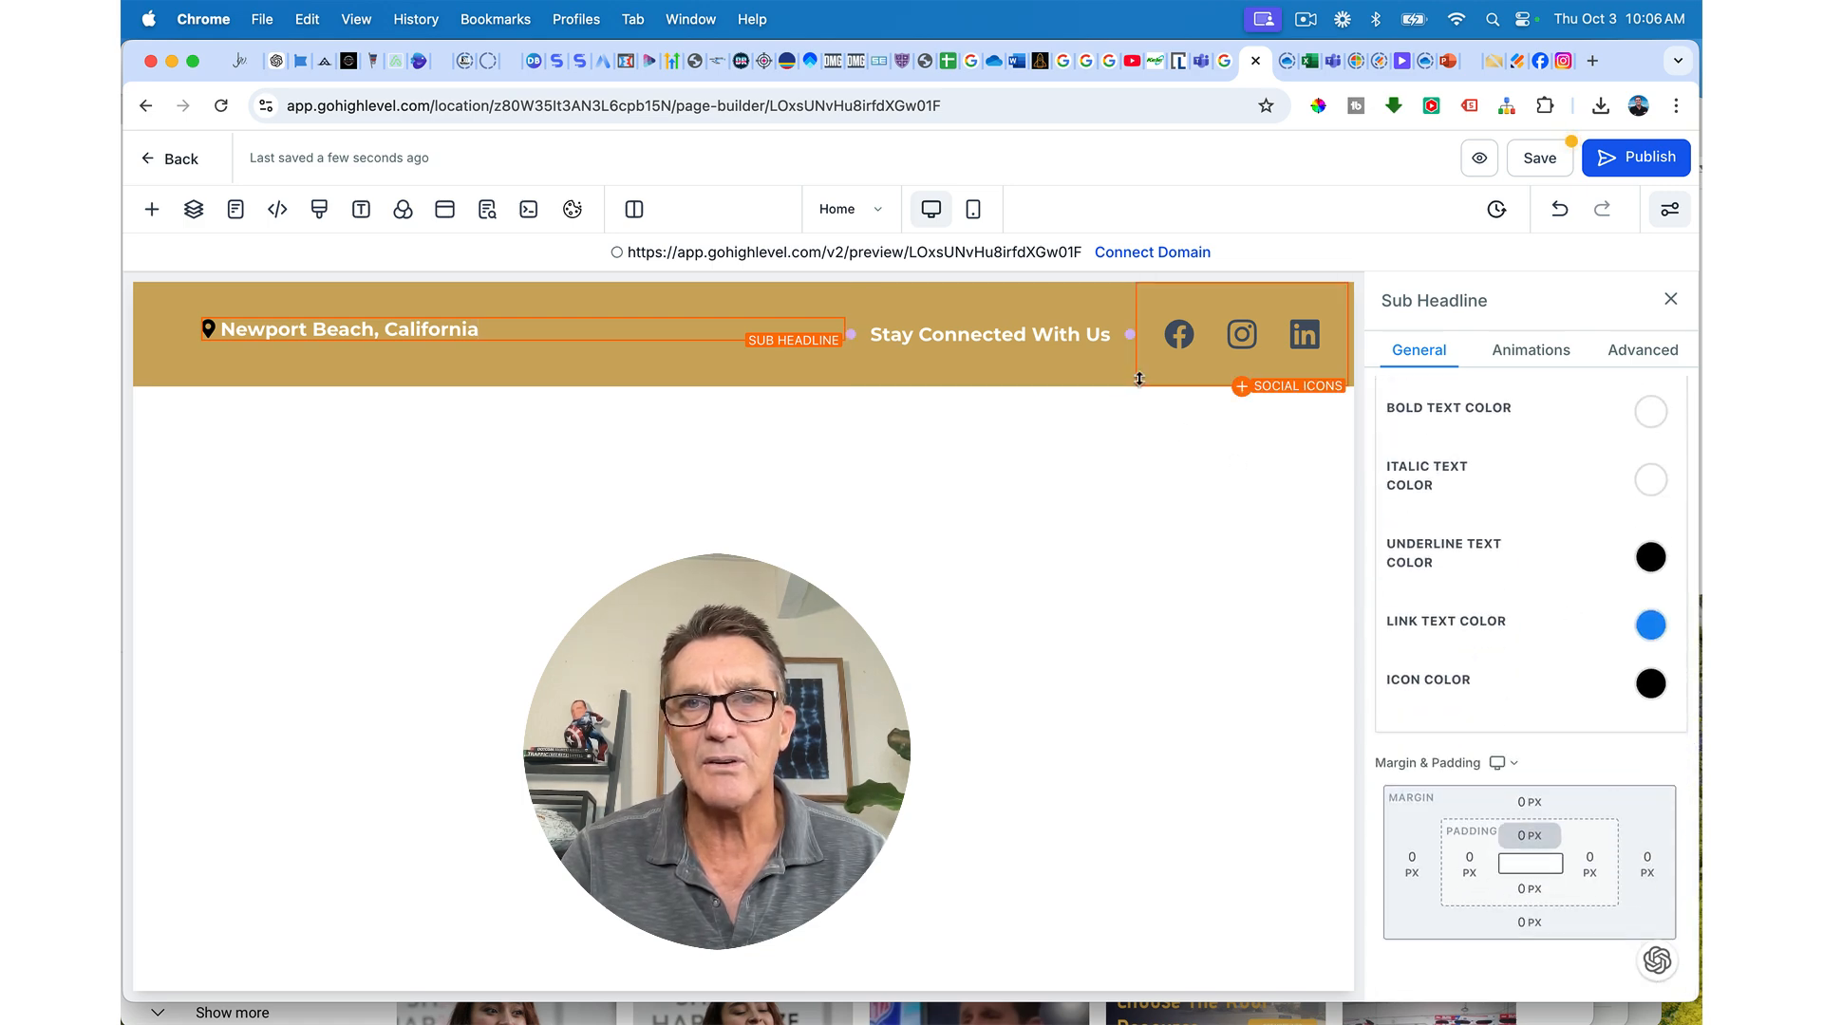
left_click(1099, 335)
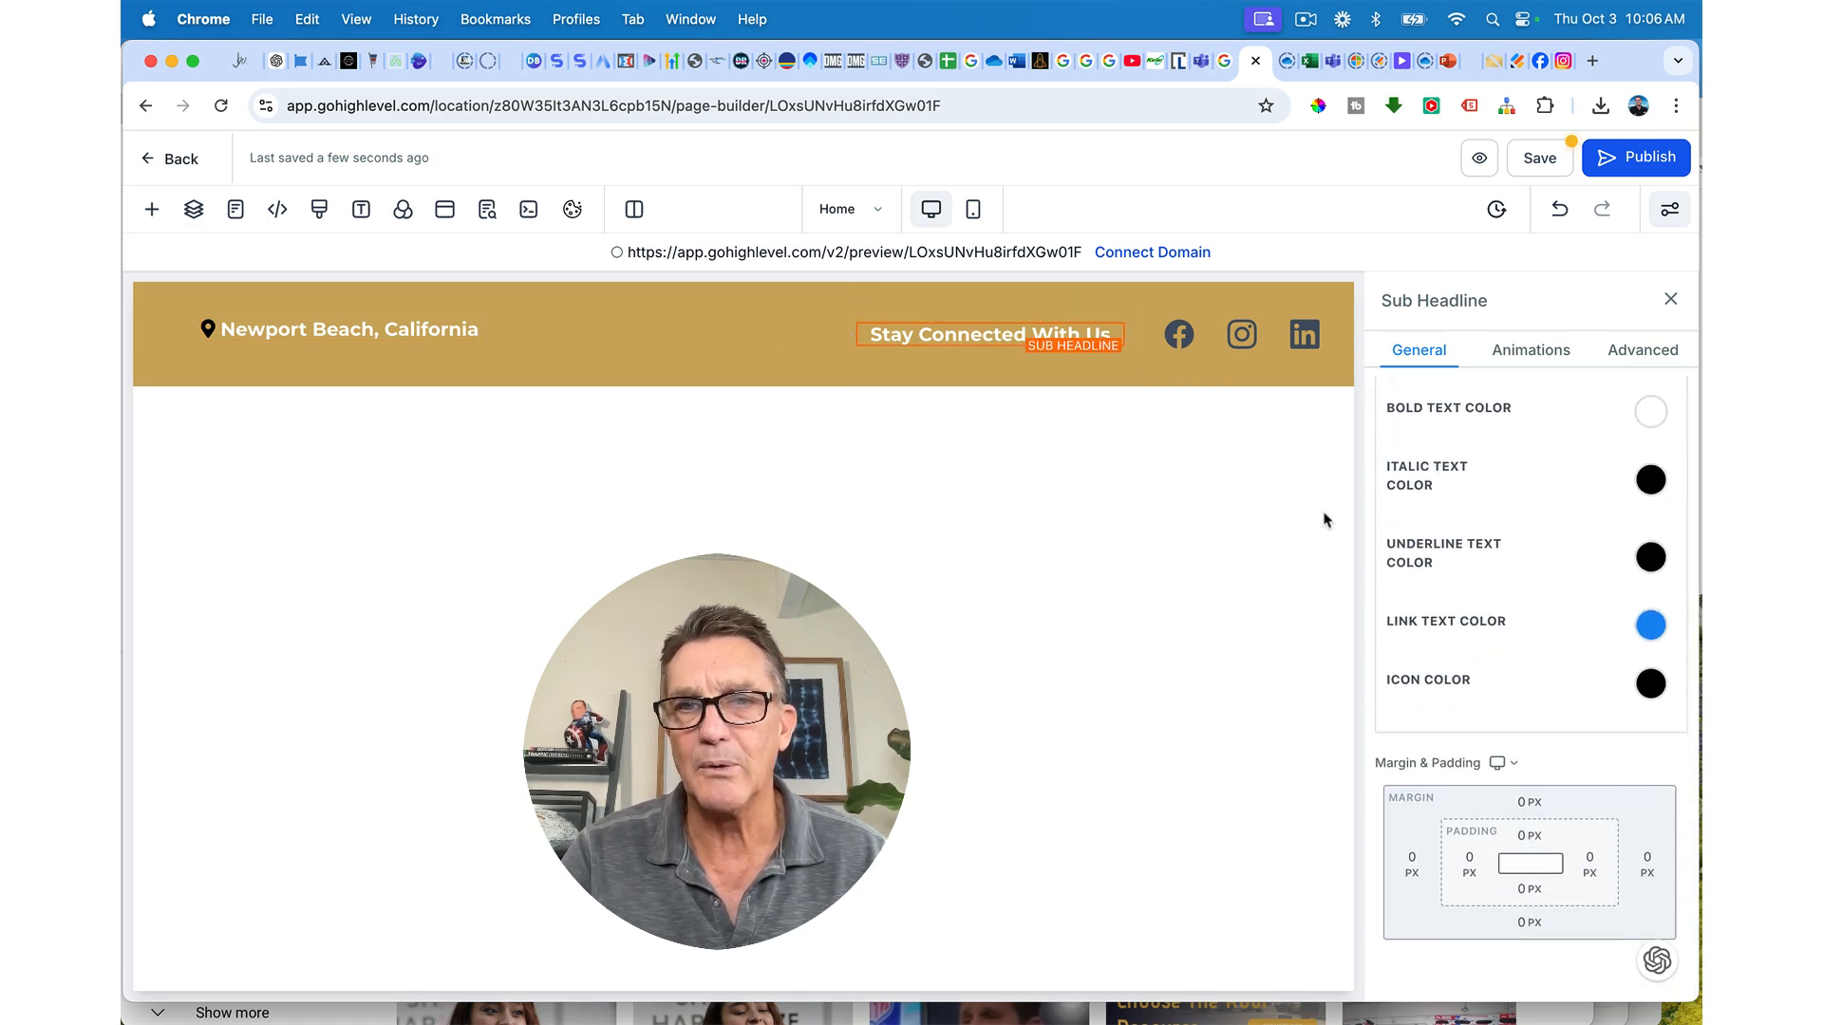
left_click(1278, 340)
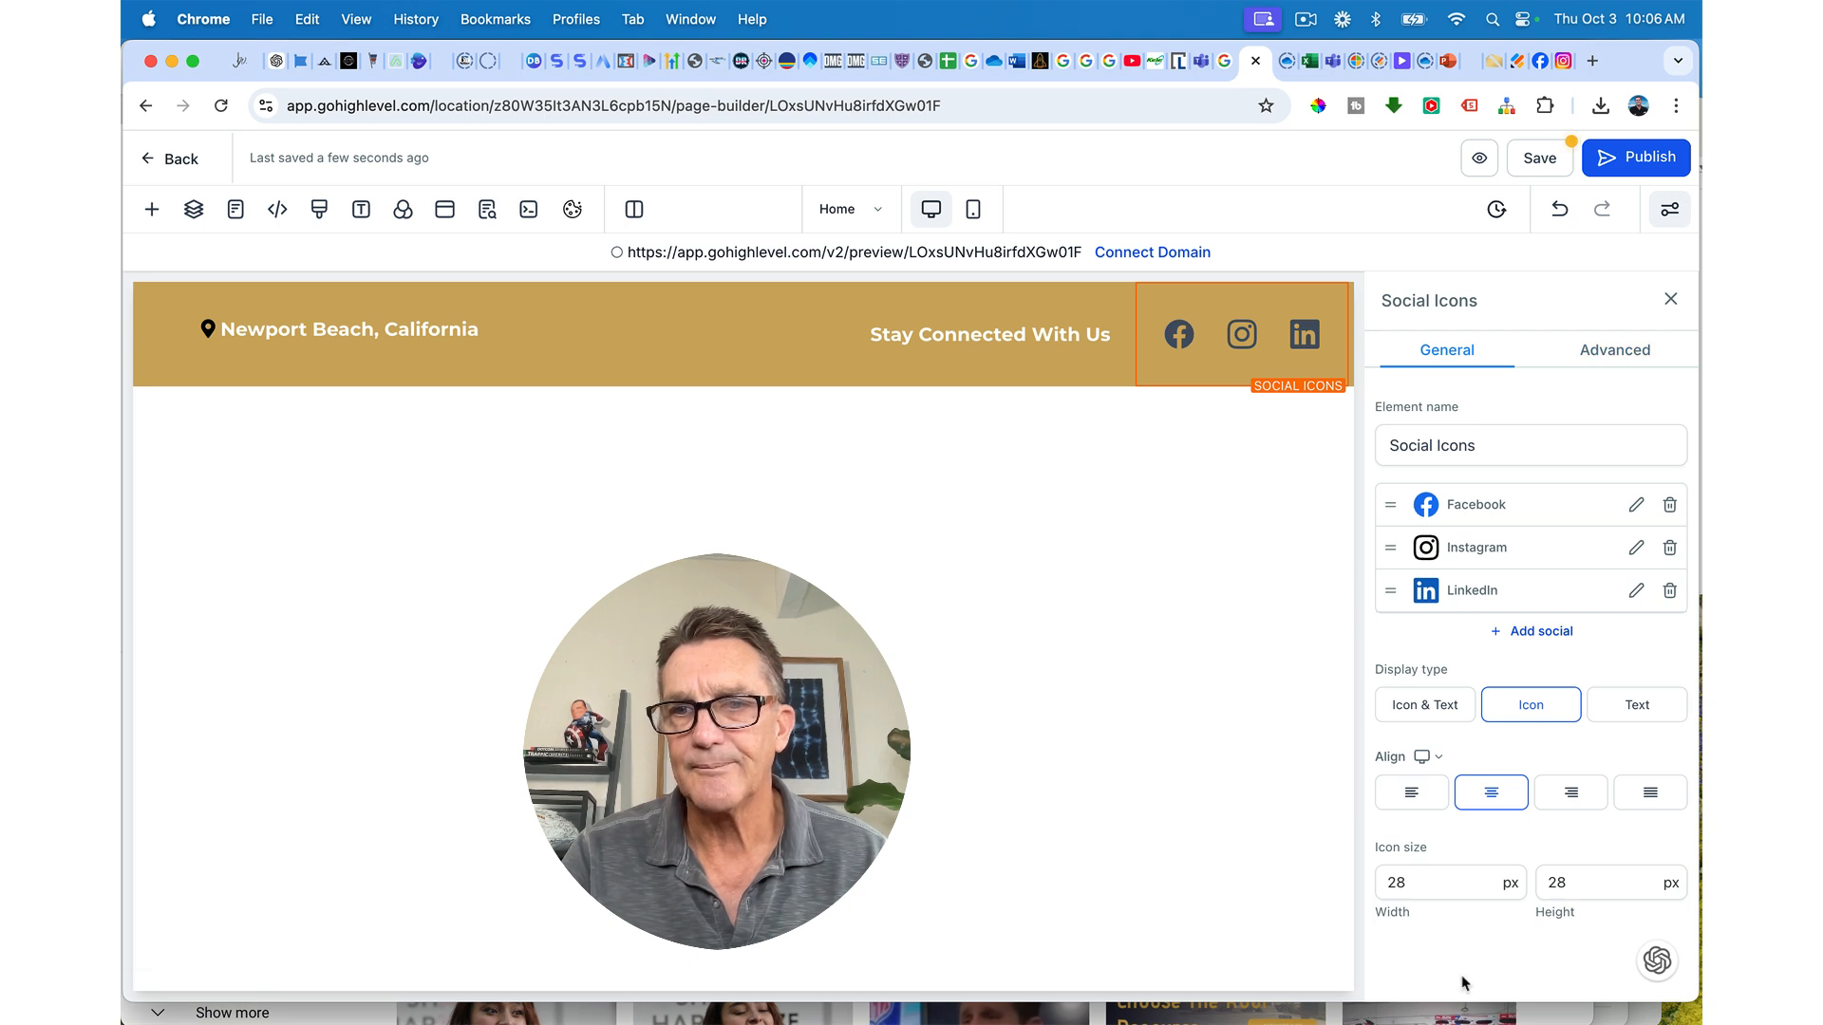
left_click(1611, 350)
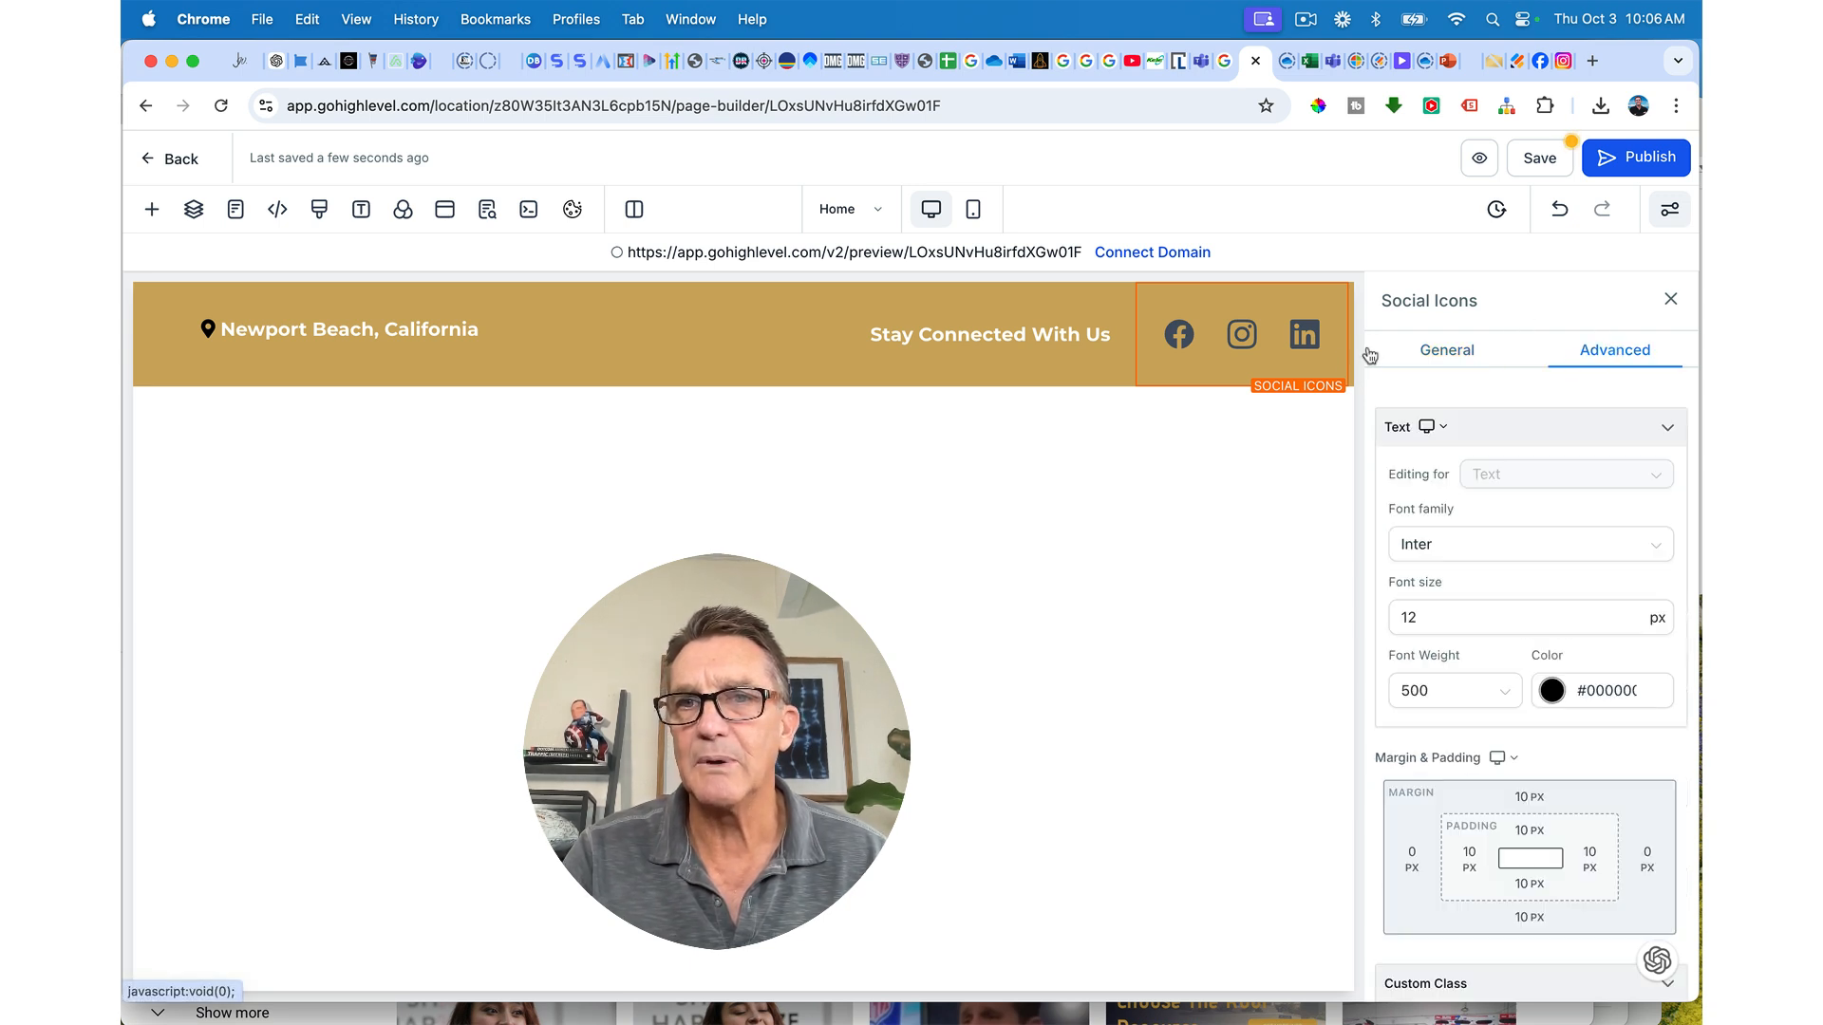
left_click(1528, 830)
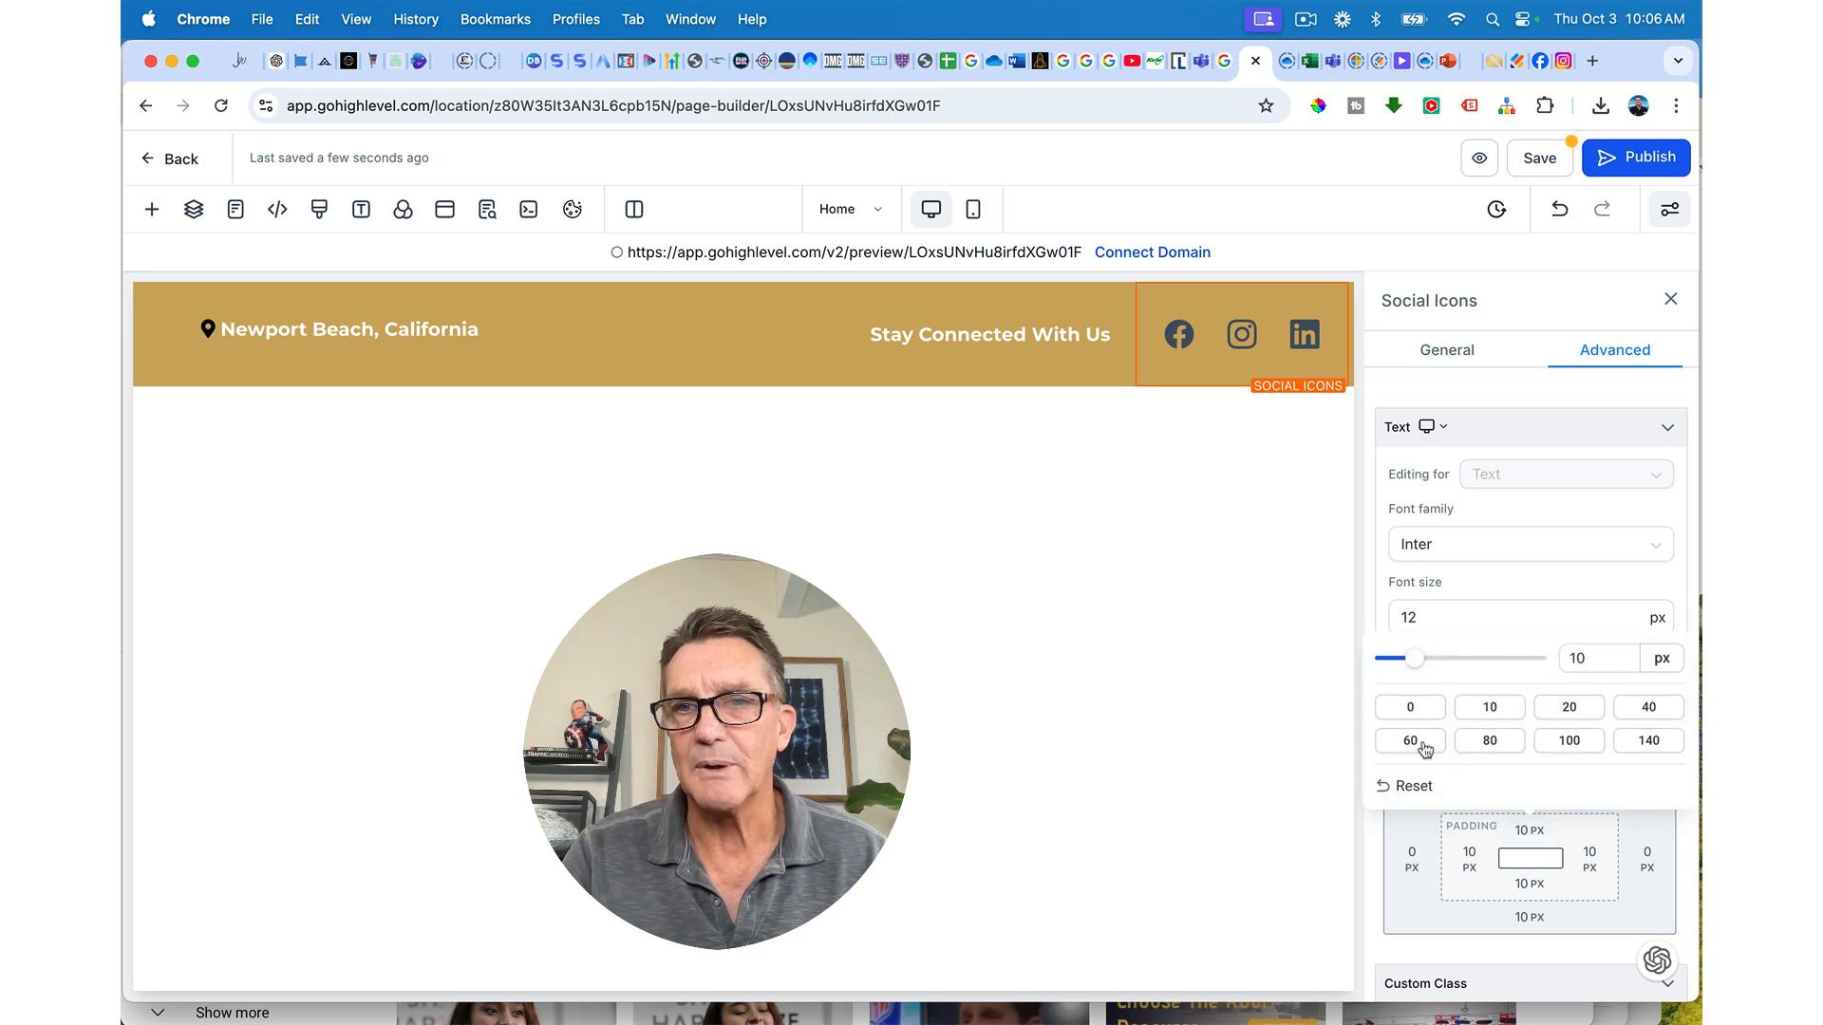
left_click(1417, 714)
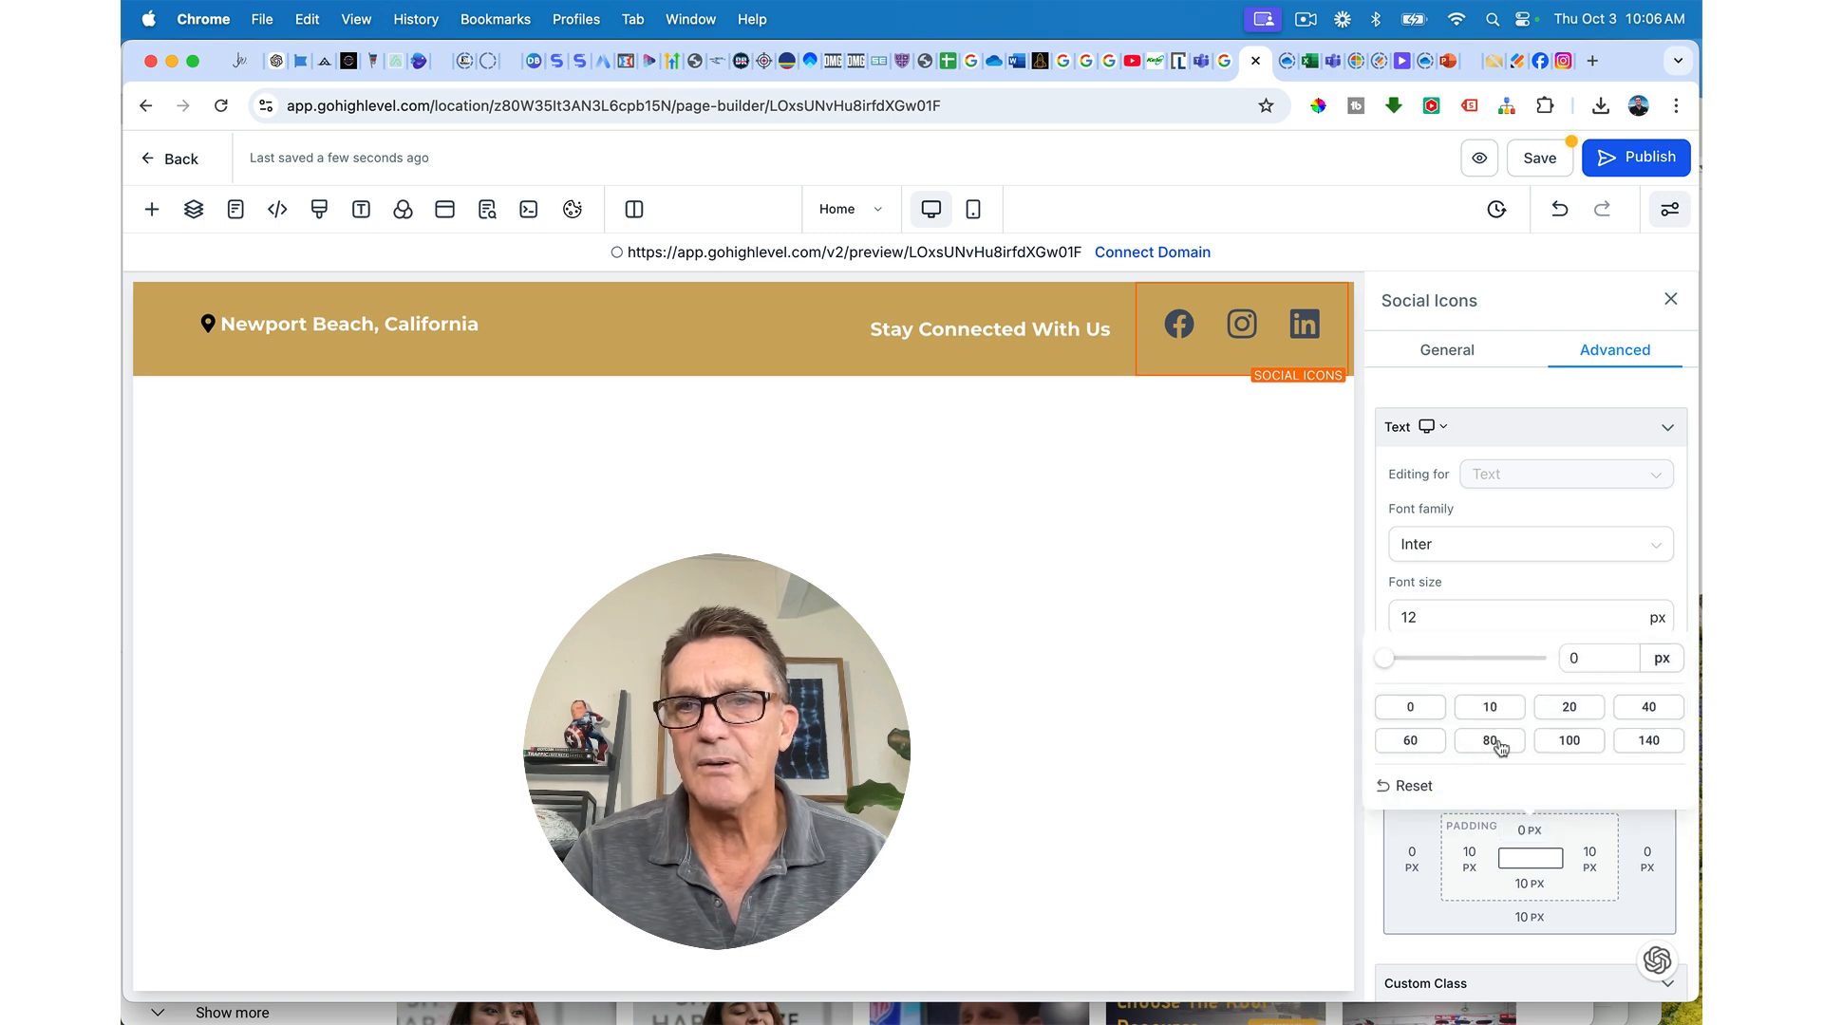
left_click(1529, 885)
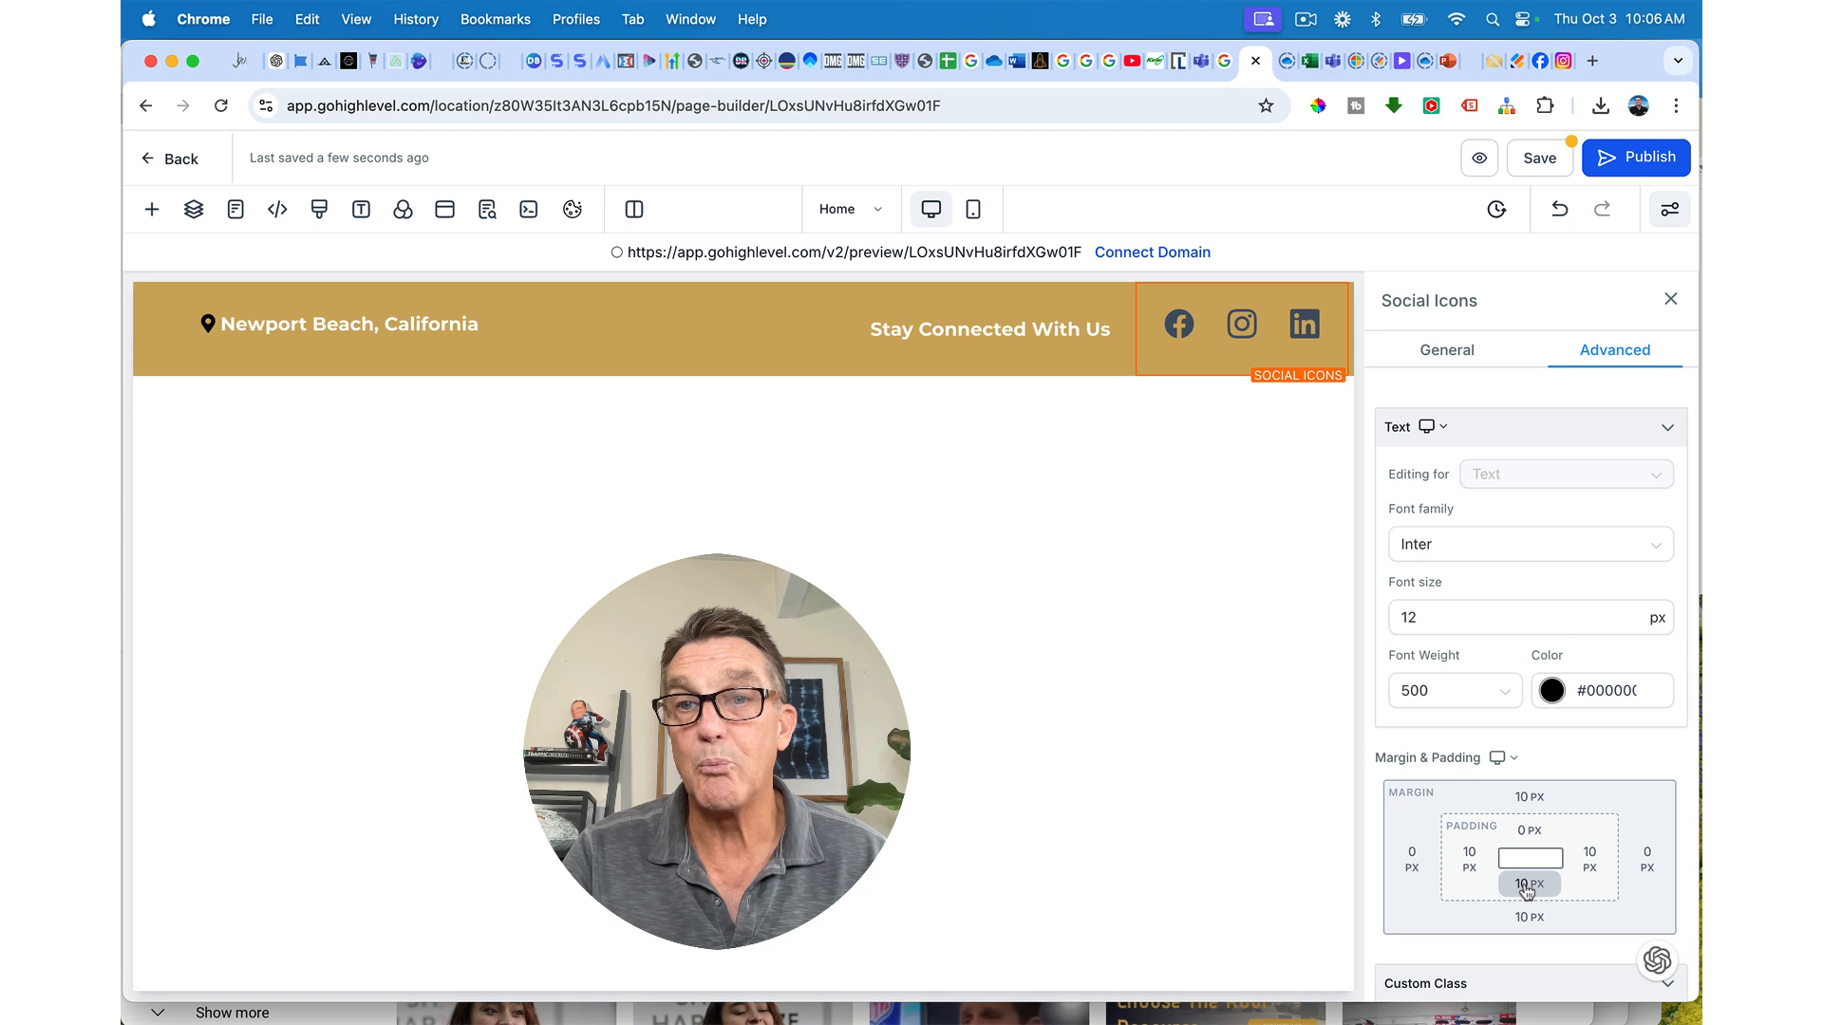
left_click(1526, 888)
left_click(1412, 763)
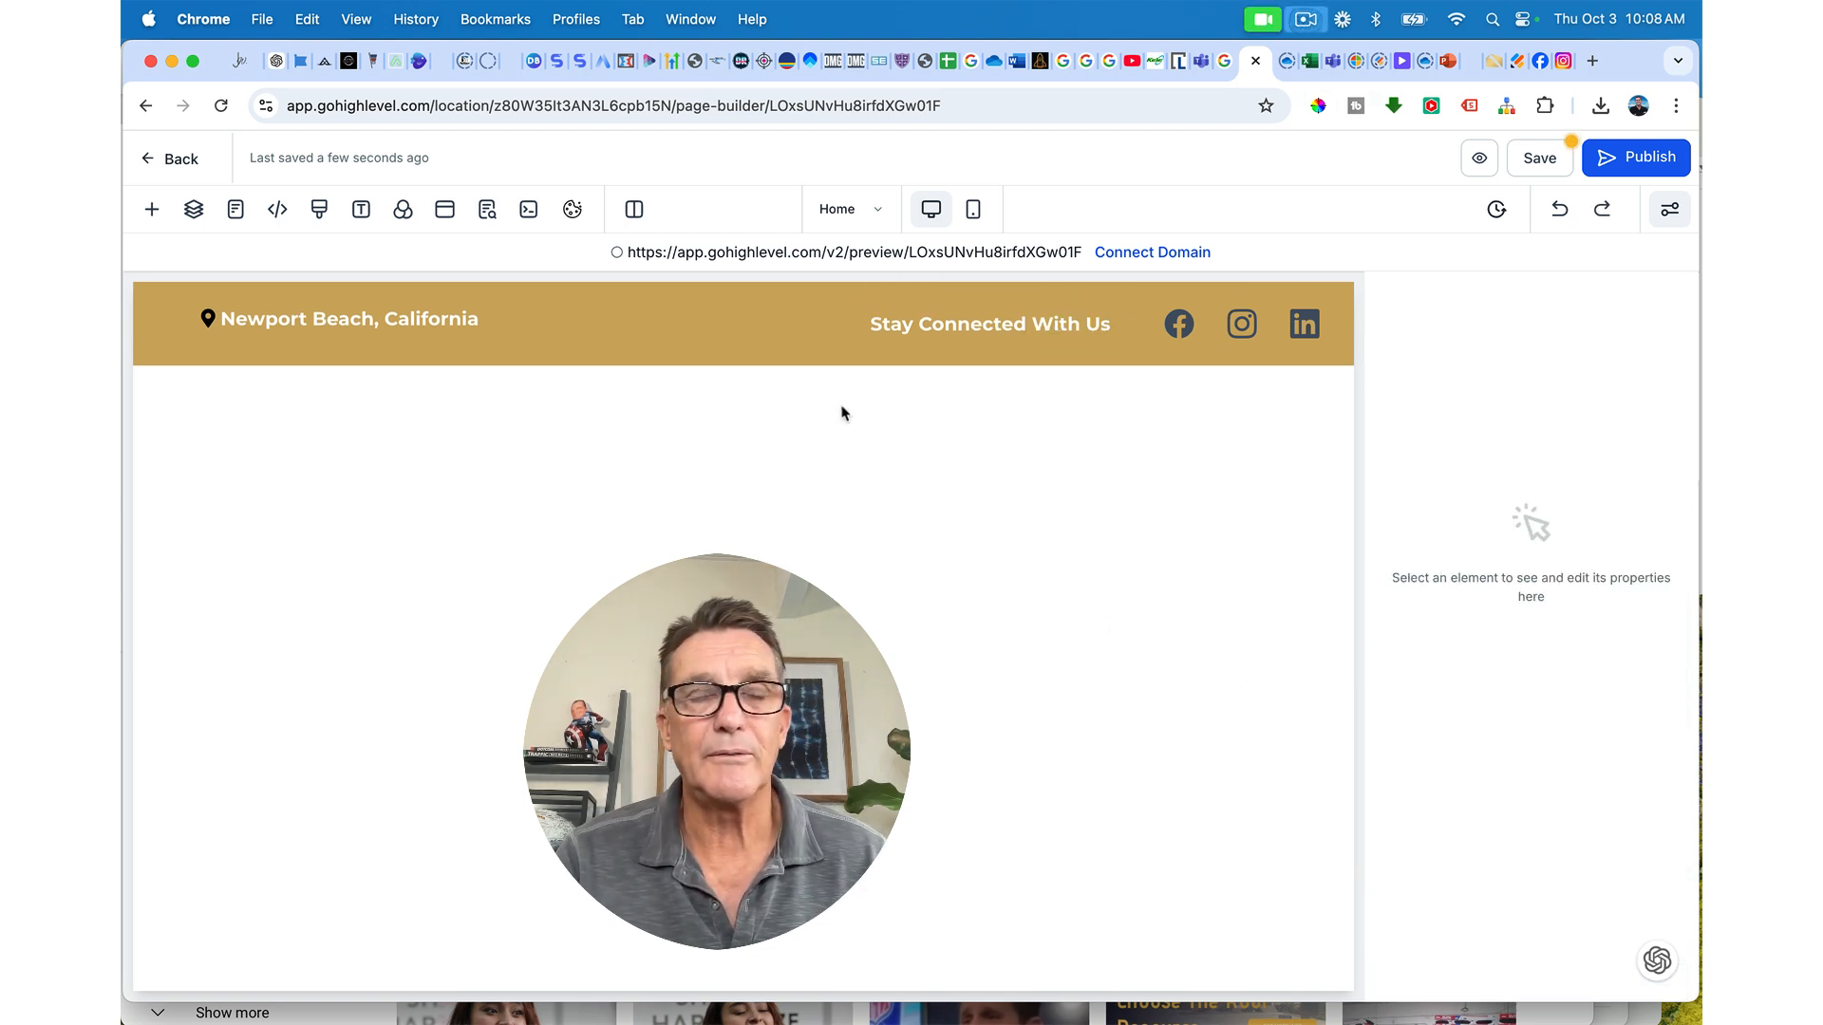
Step: Add a 2px outer text shadow to the Stay Connected With Us text
left_click(932, 332)
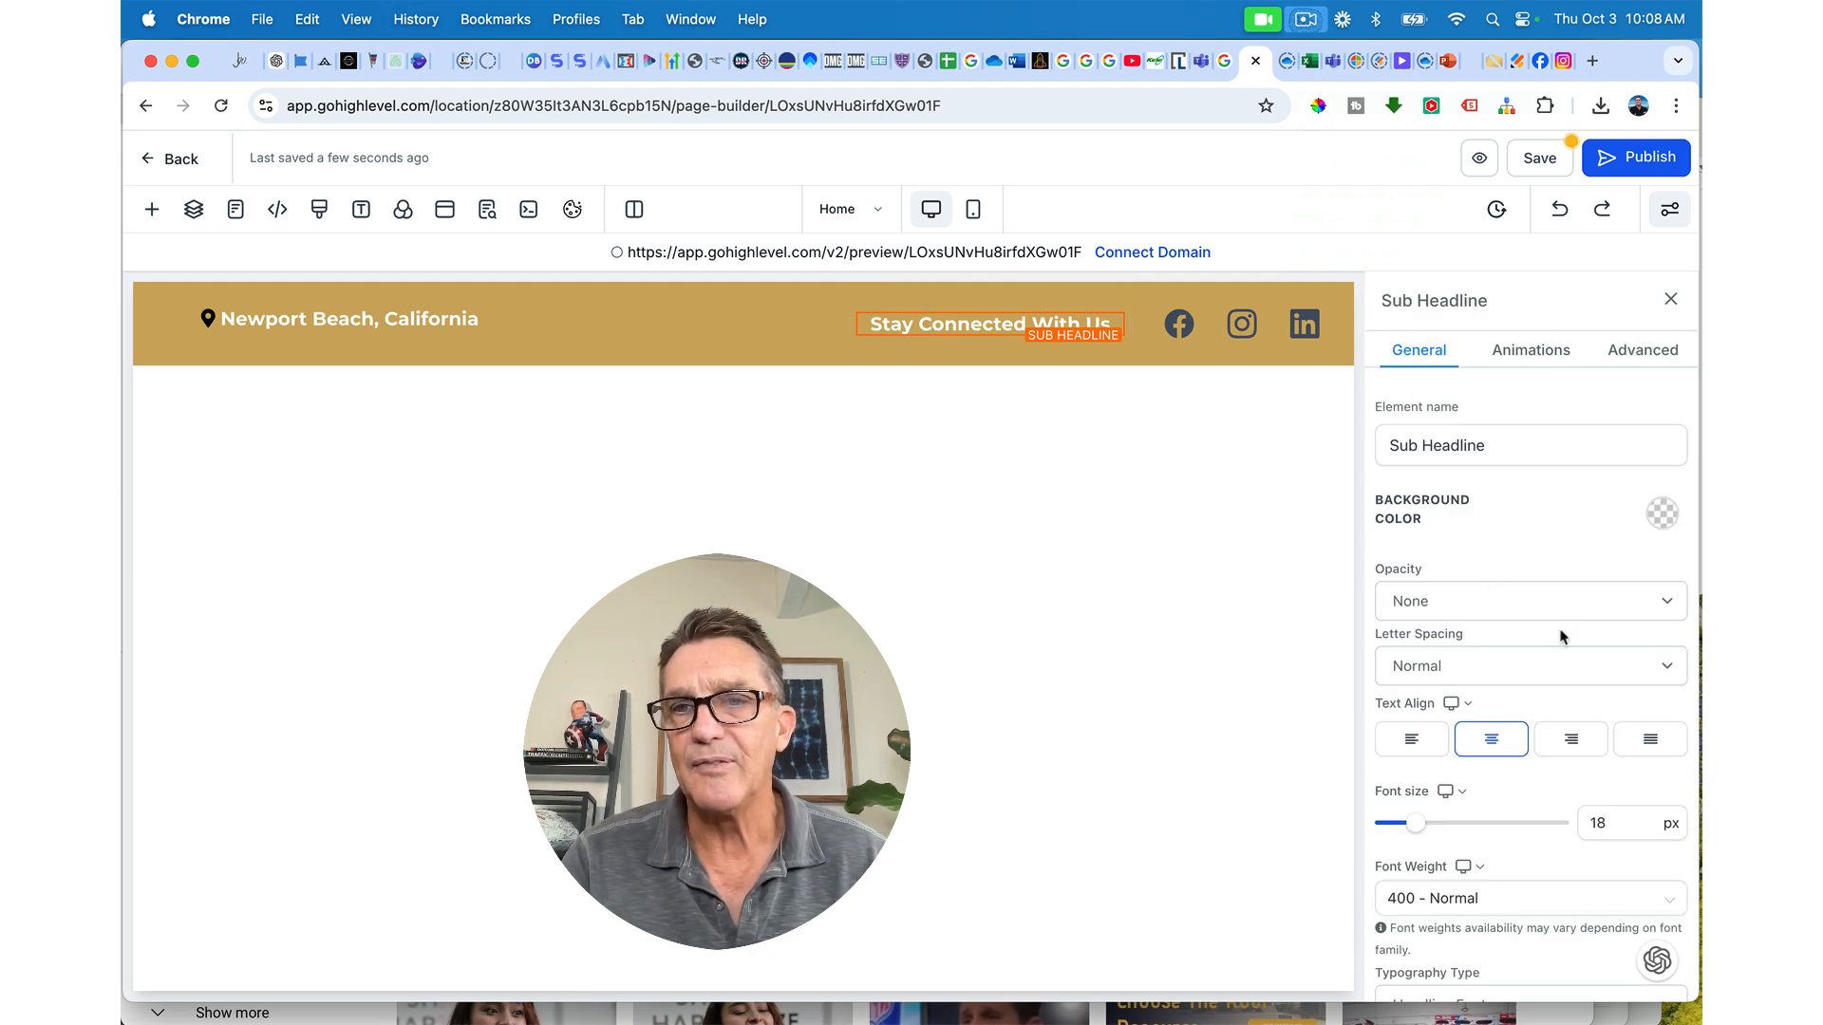
scroll(1562, 636, "down", 10)
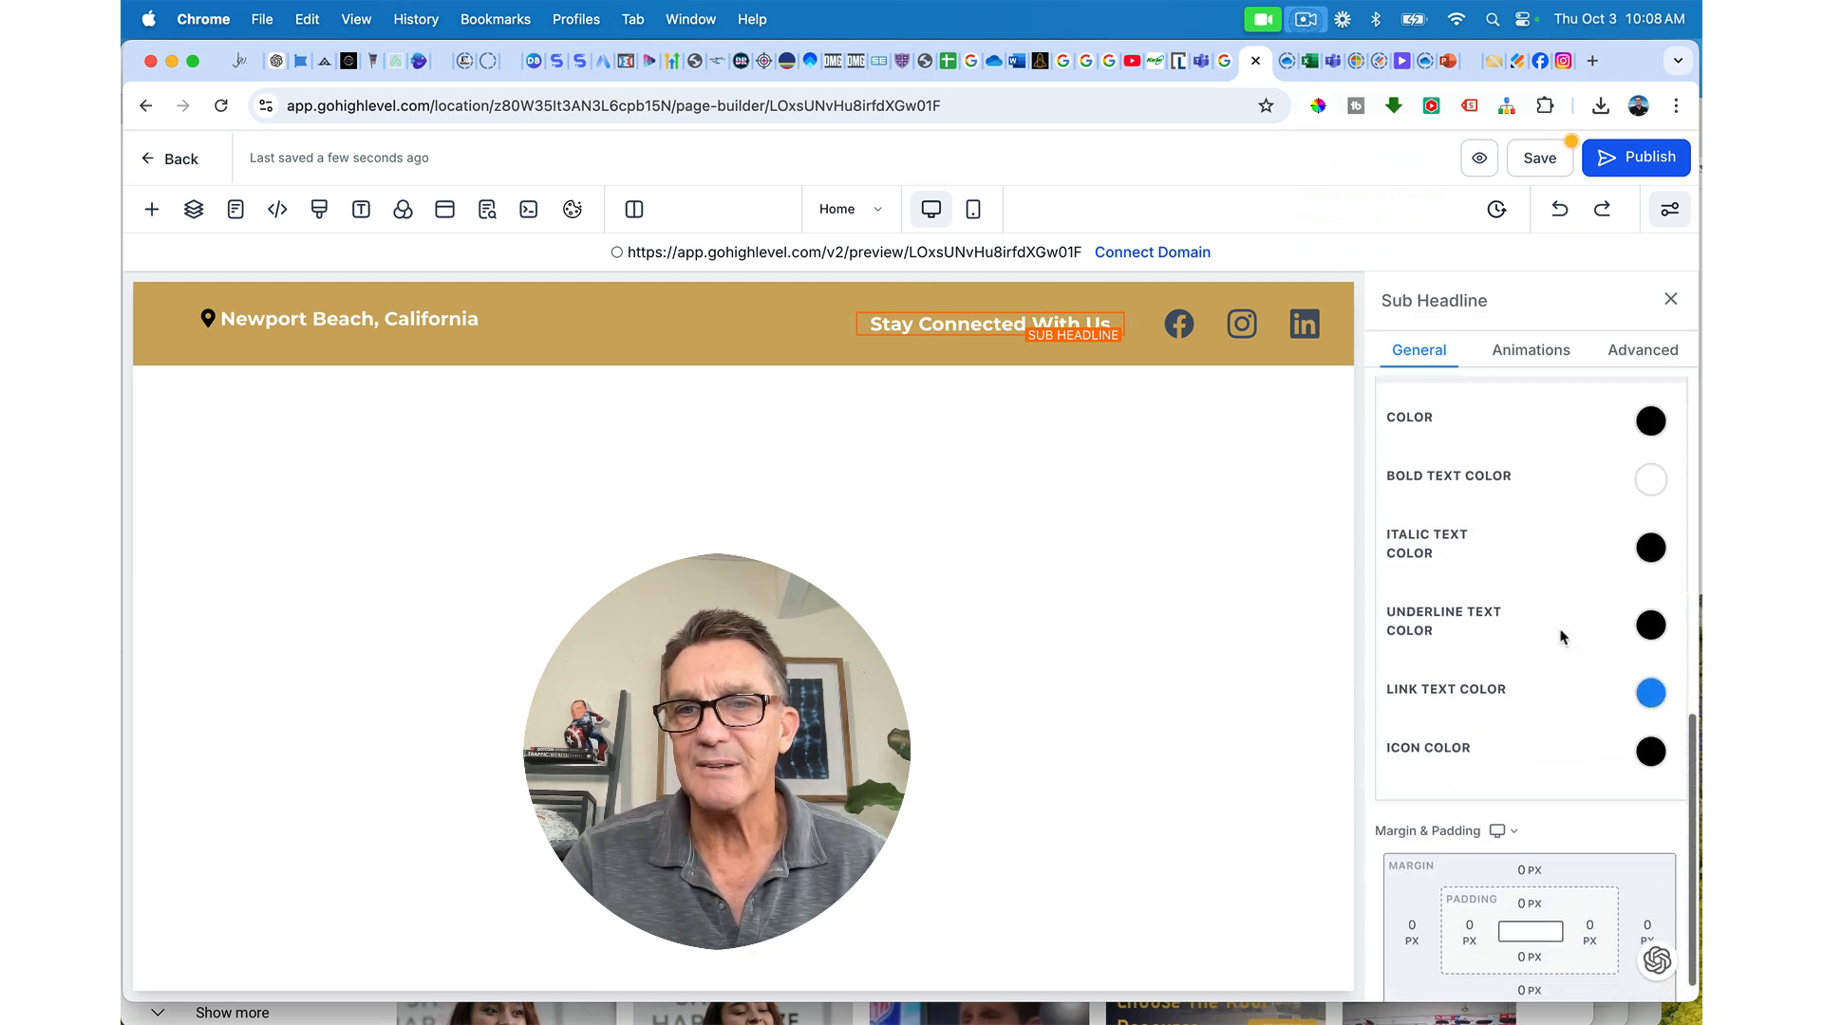
scroll(1562, 637, "up", 5)
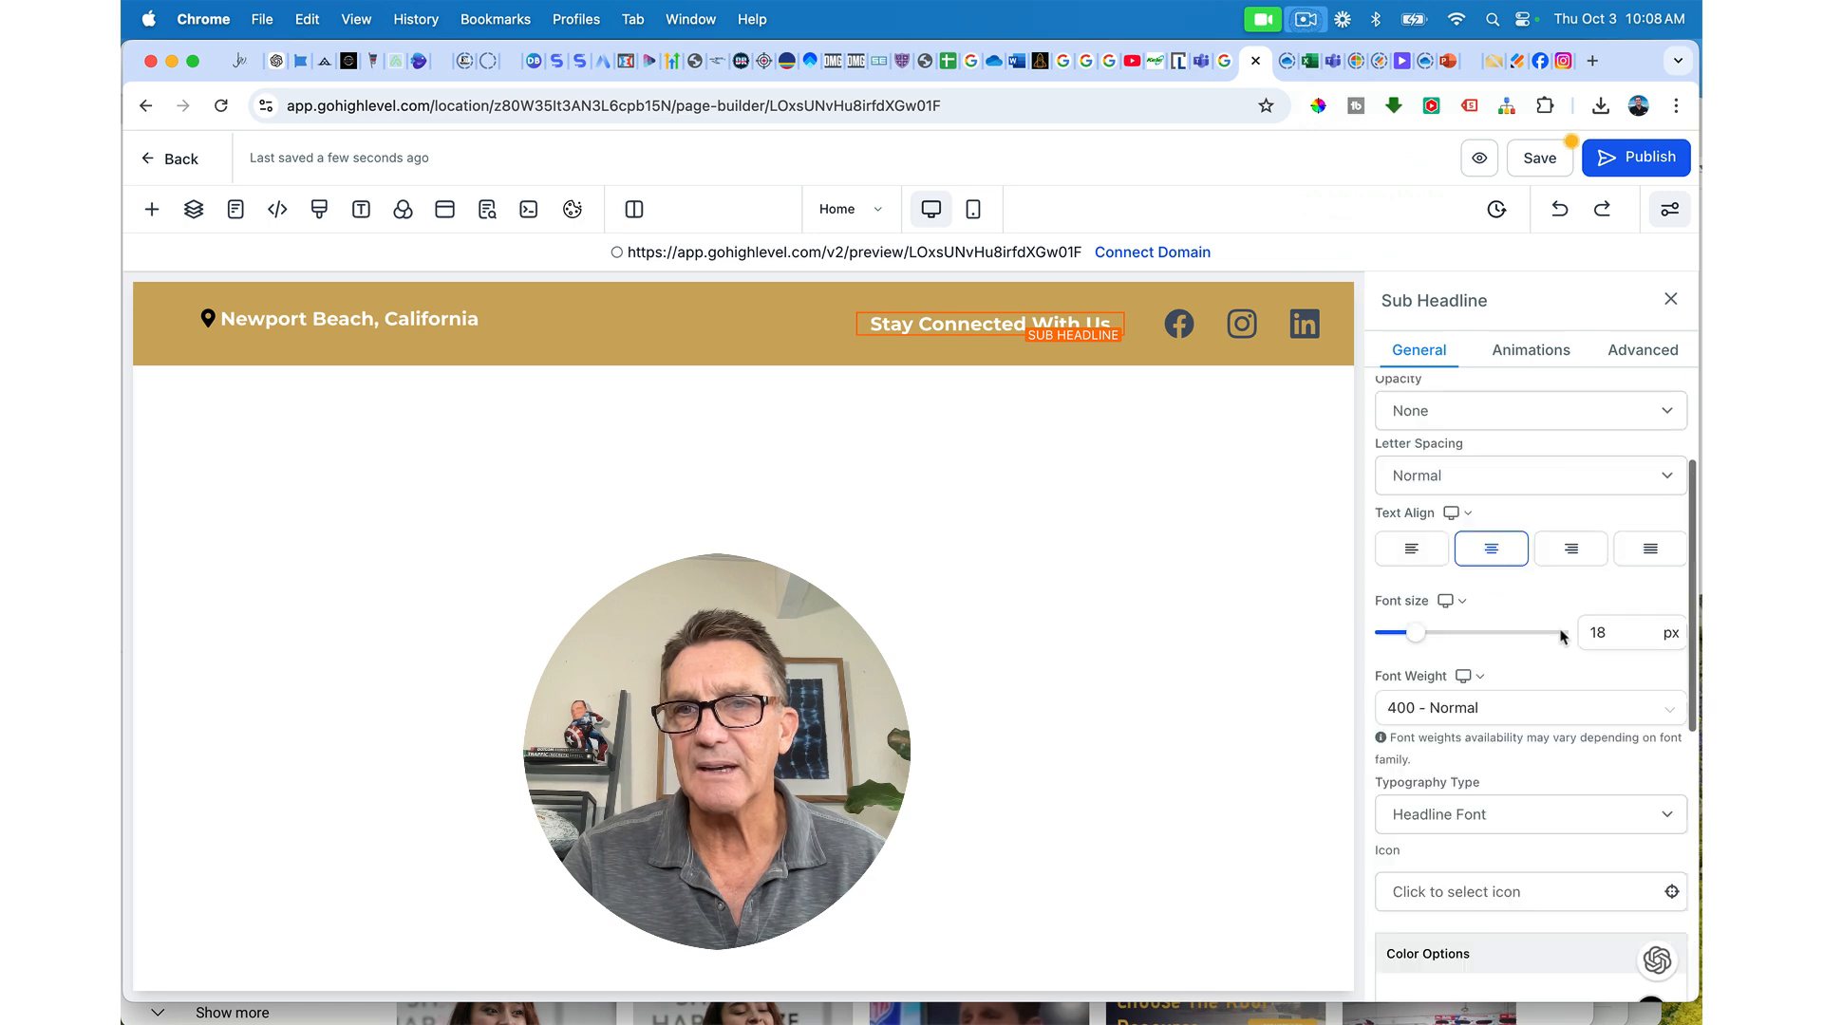
scroll(1562, 636, "up", 3)
left_click(1642, 350)
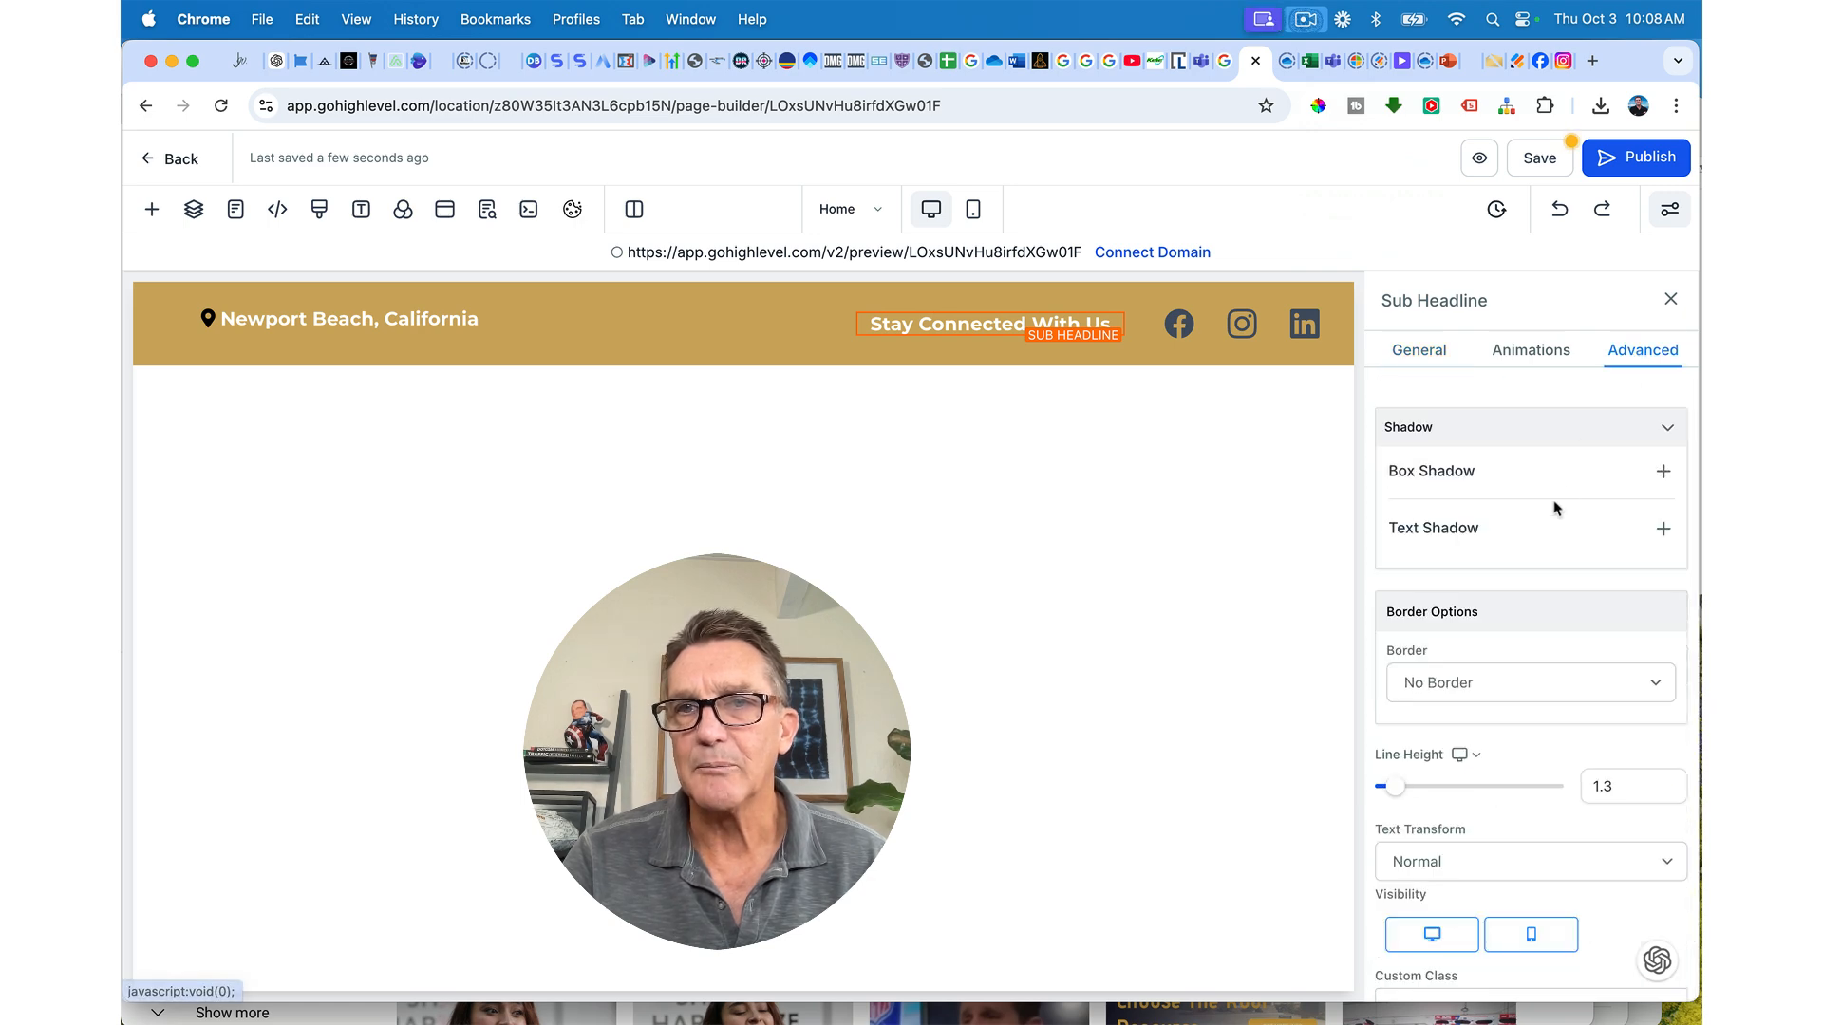
left_click(1663, 529)
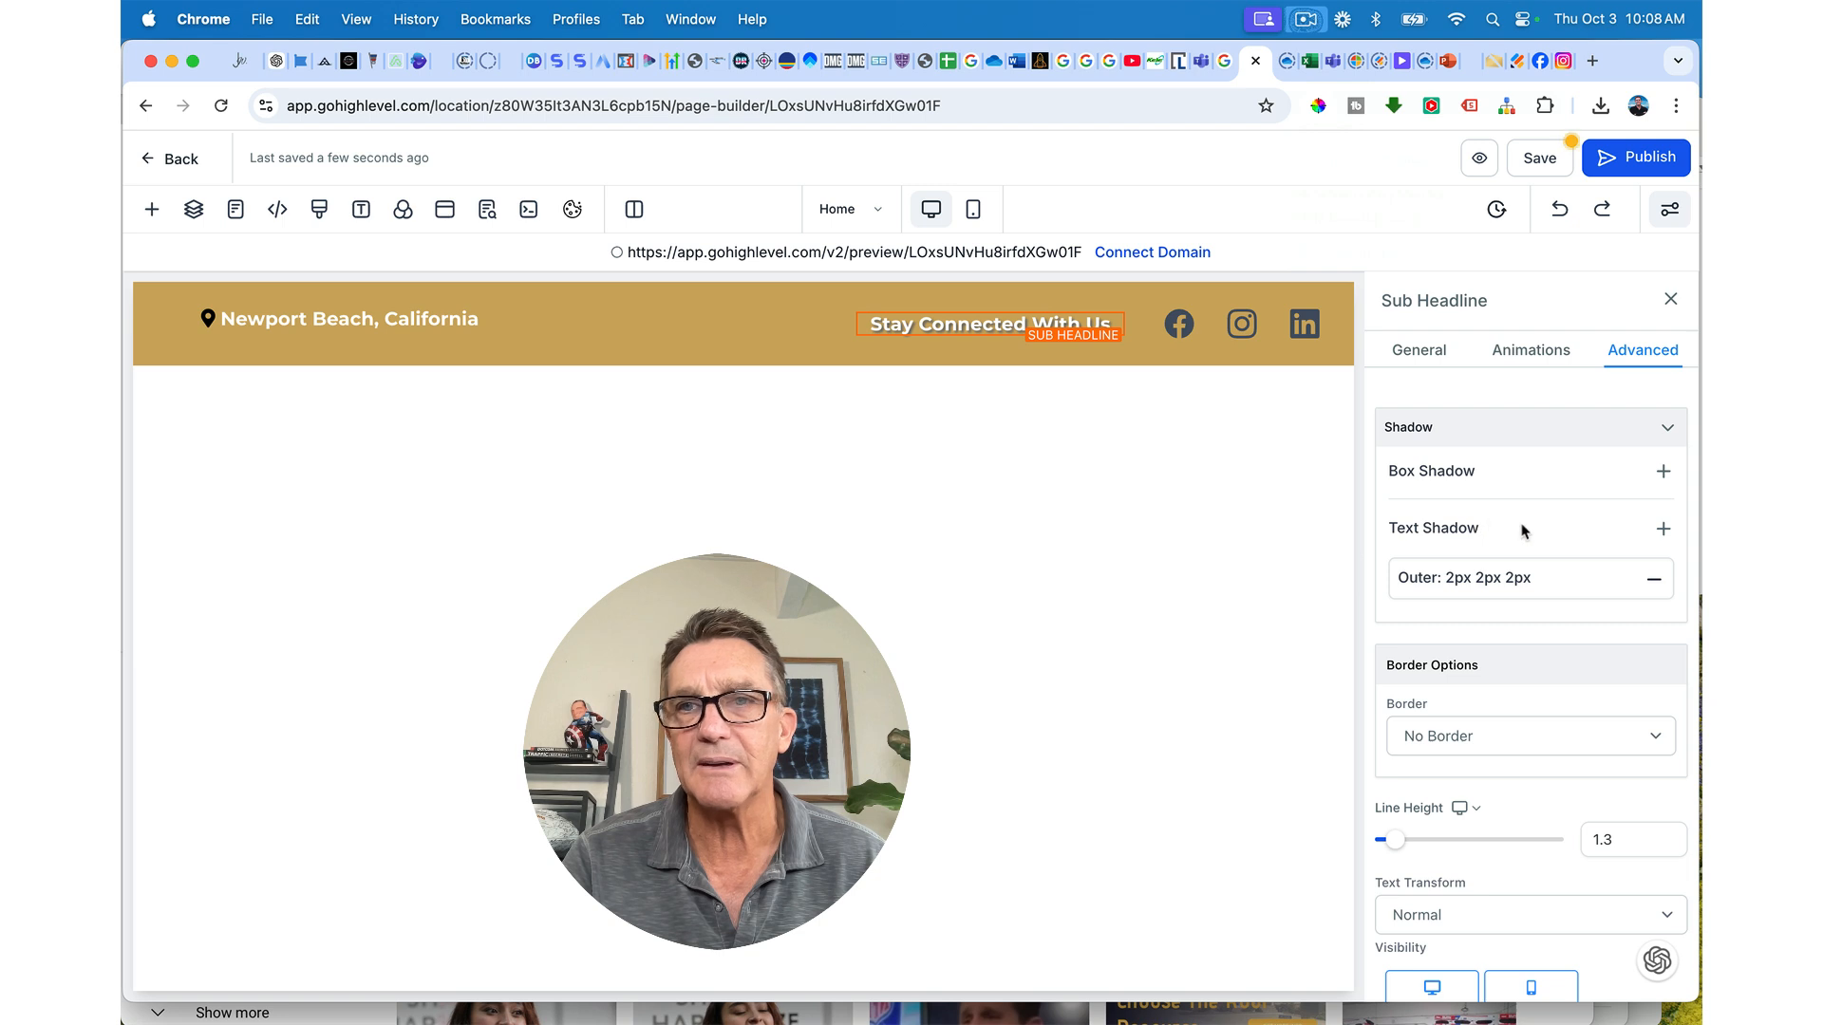
Step: Add the same text shadow to Newport Beach, California and save the page
left_click(436, 316)
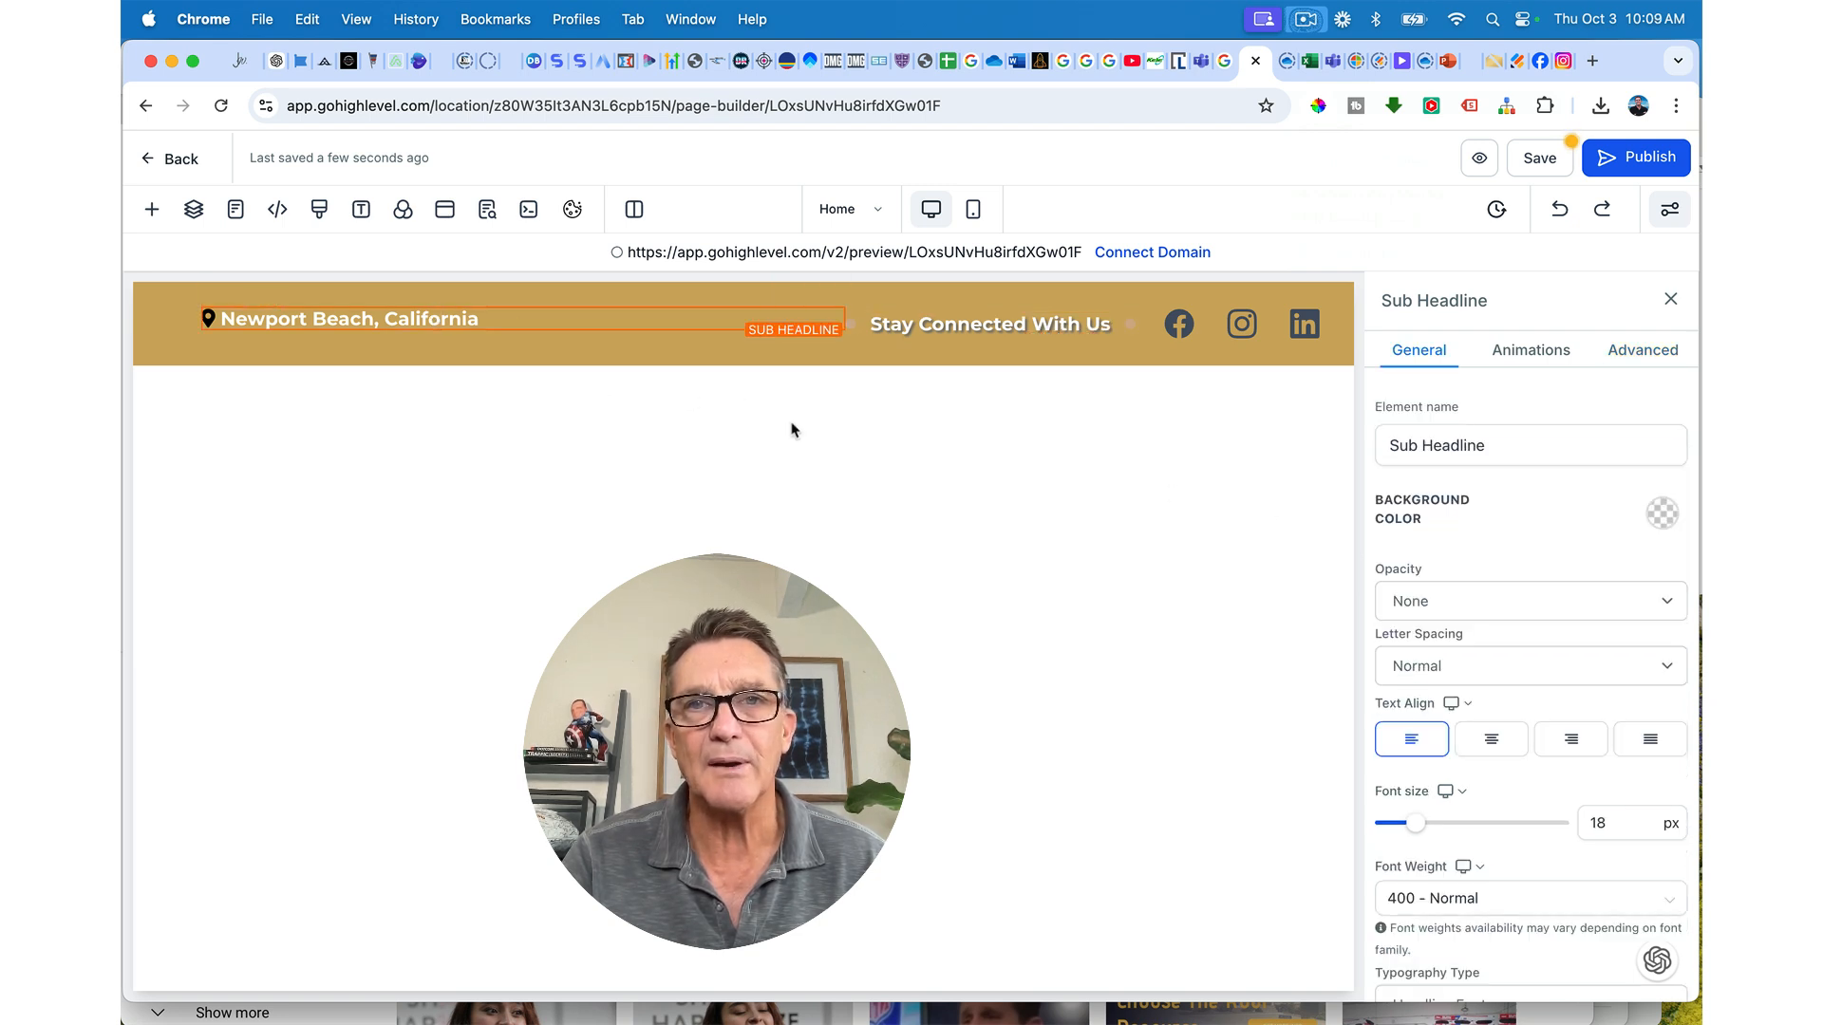
left_click(1642, 349)
left_click(1663, 530)
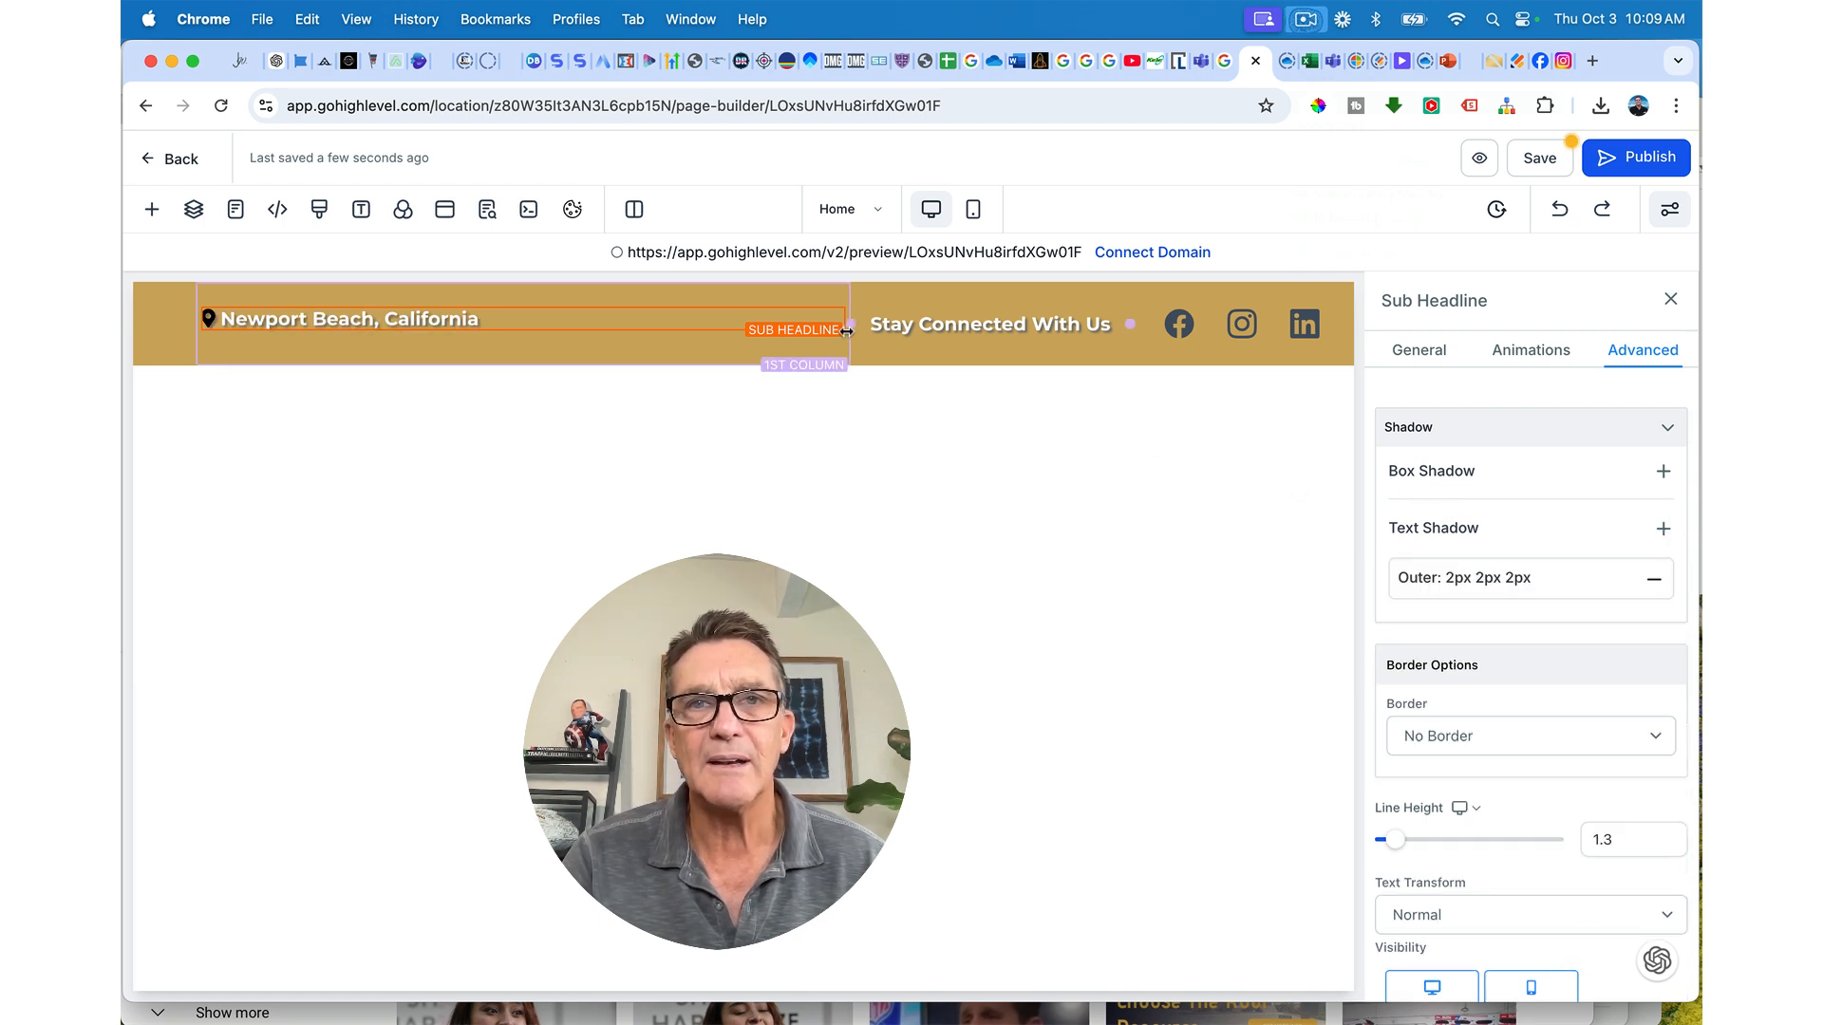
left_click(1551, 166)
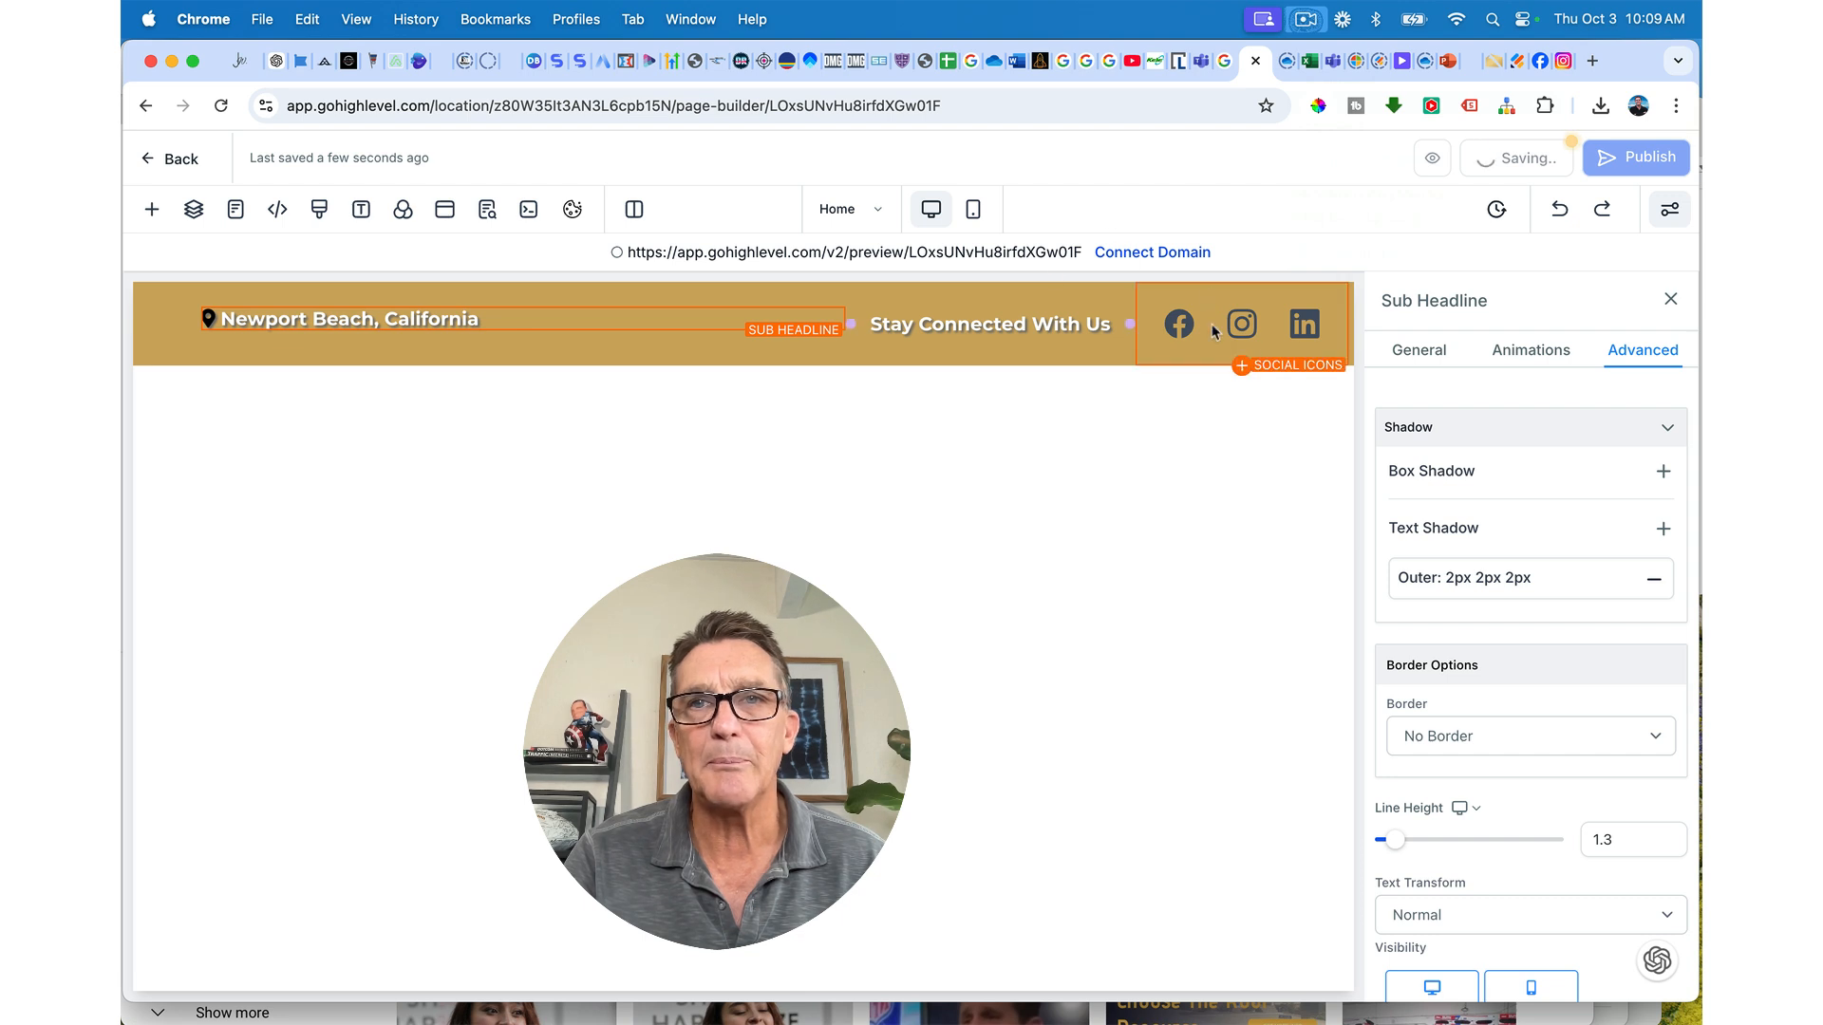
Step: Reselect the social icons, Stay Connected With Us, and Newport Beach, California to review their settings
left_click(1303, 354)
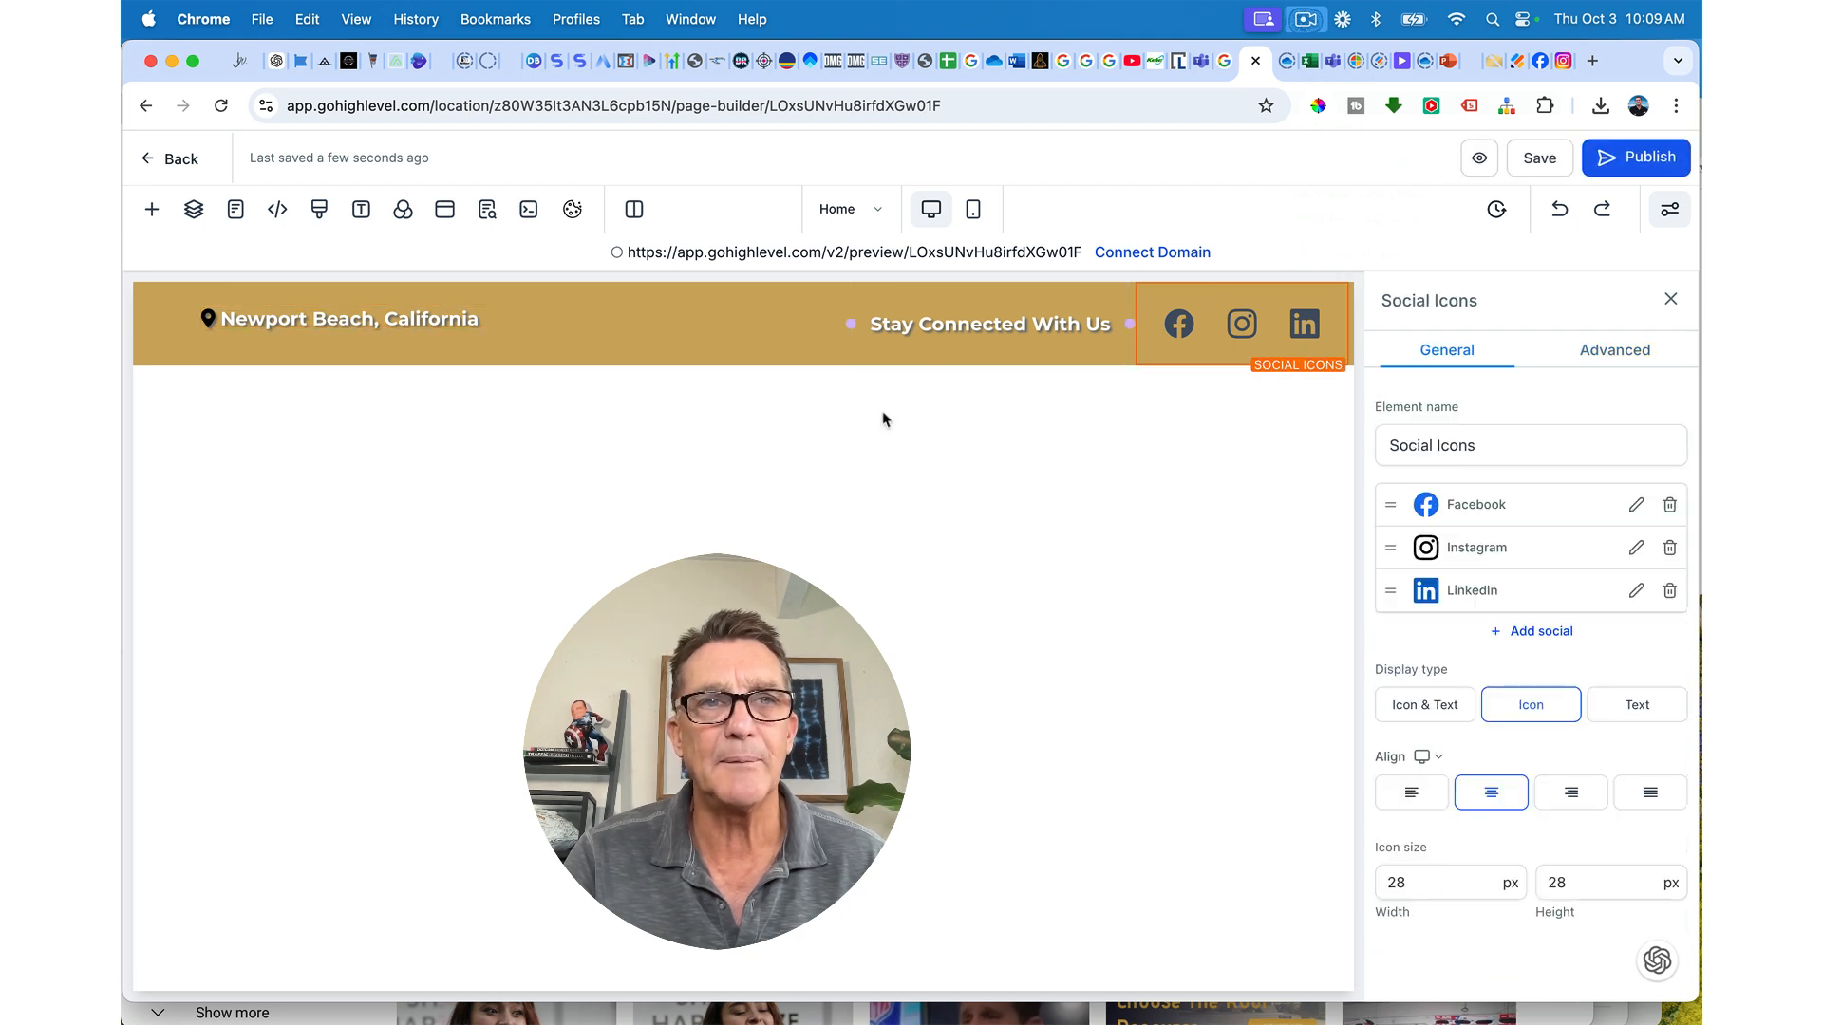
left_click(919, 331)
scroll(1446, 637, "down", 10)
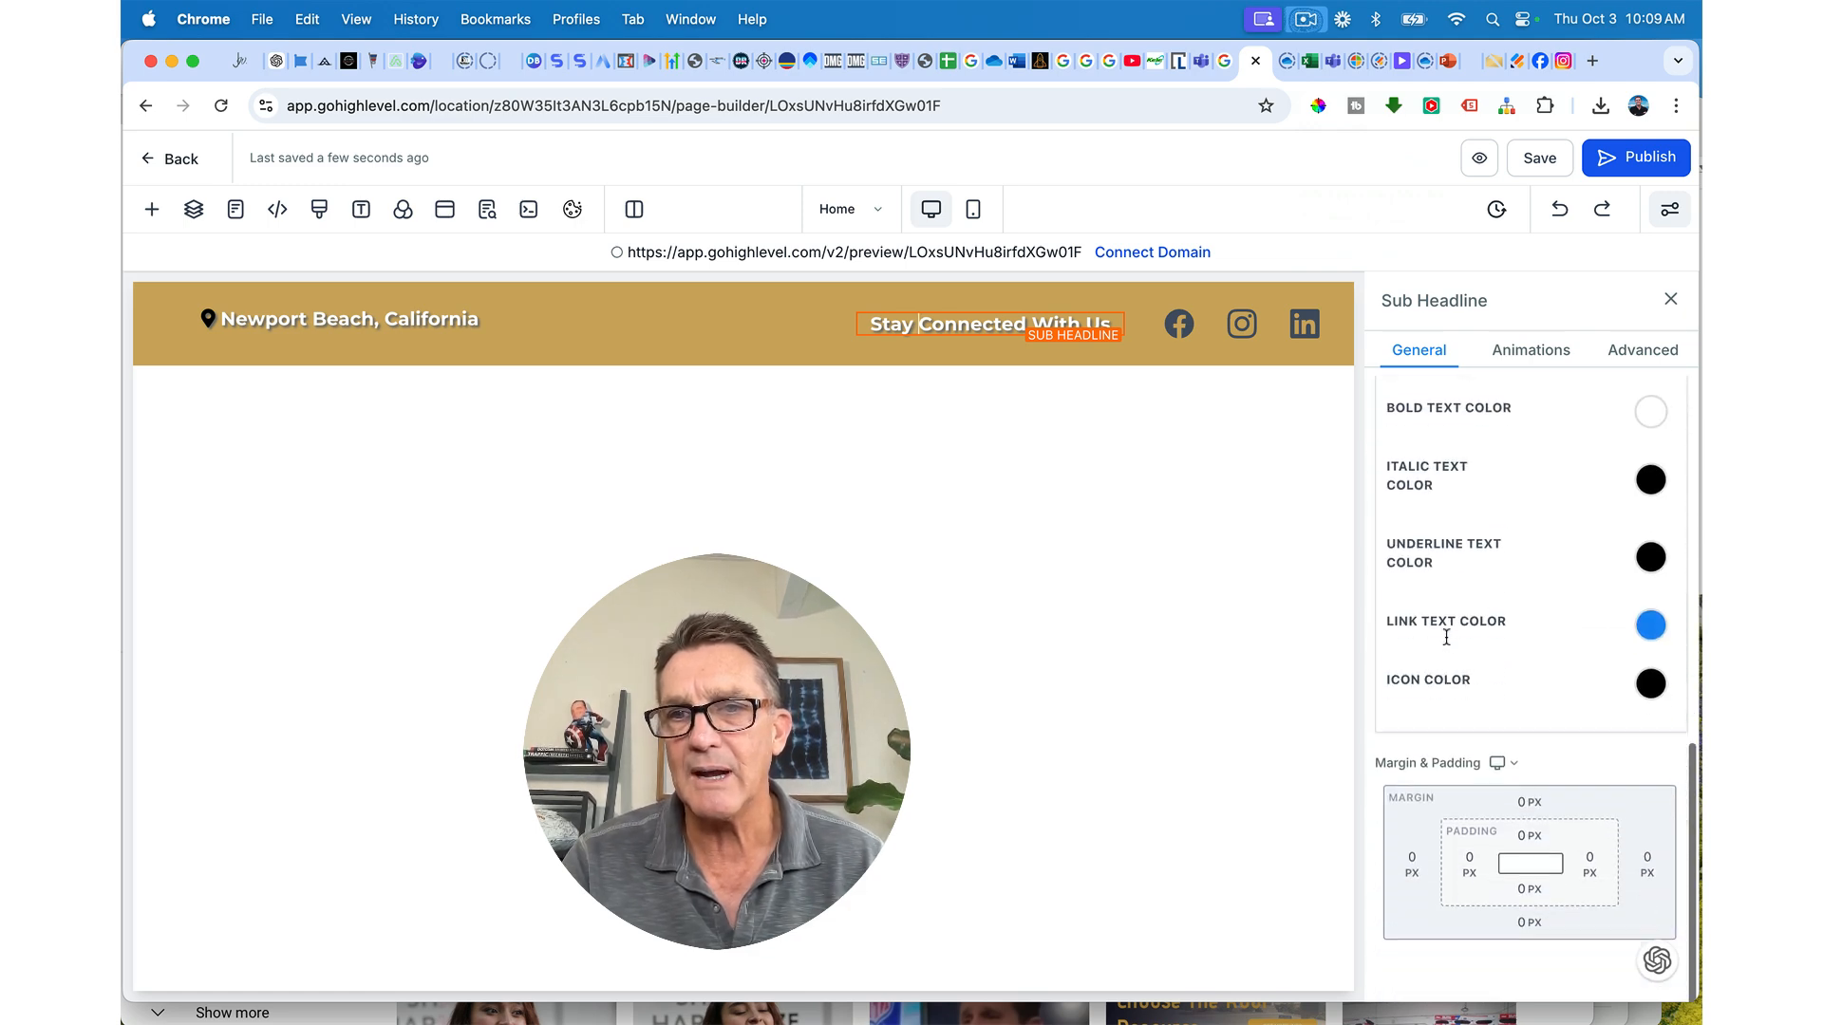
scroll(1579, 692, "up", 10)
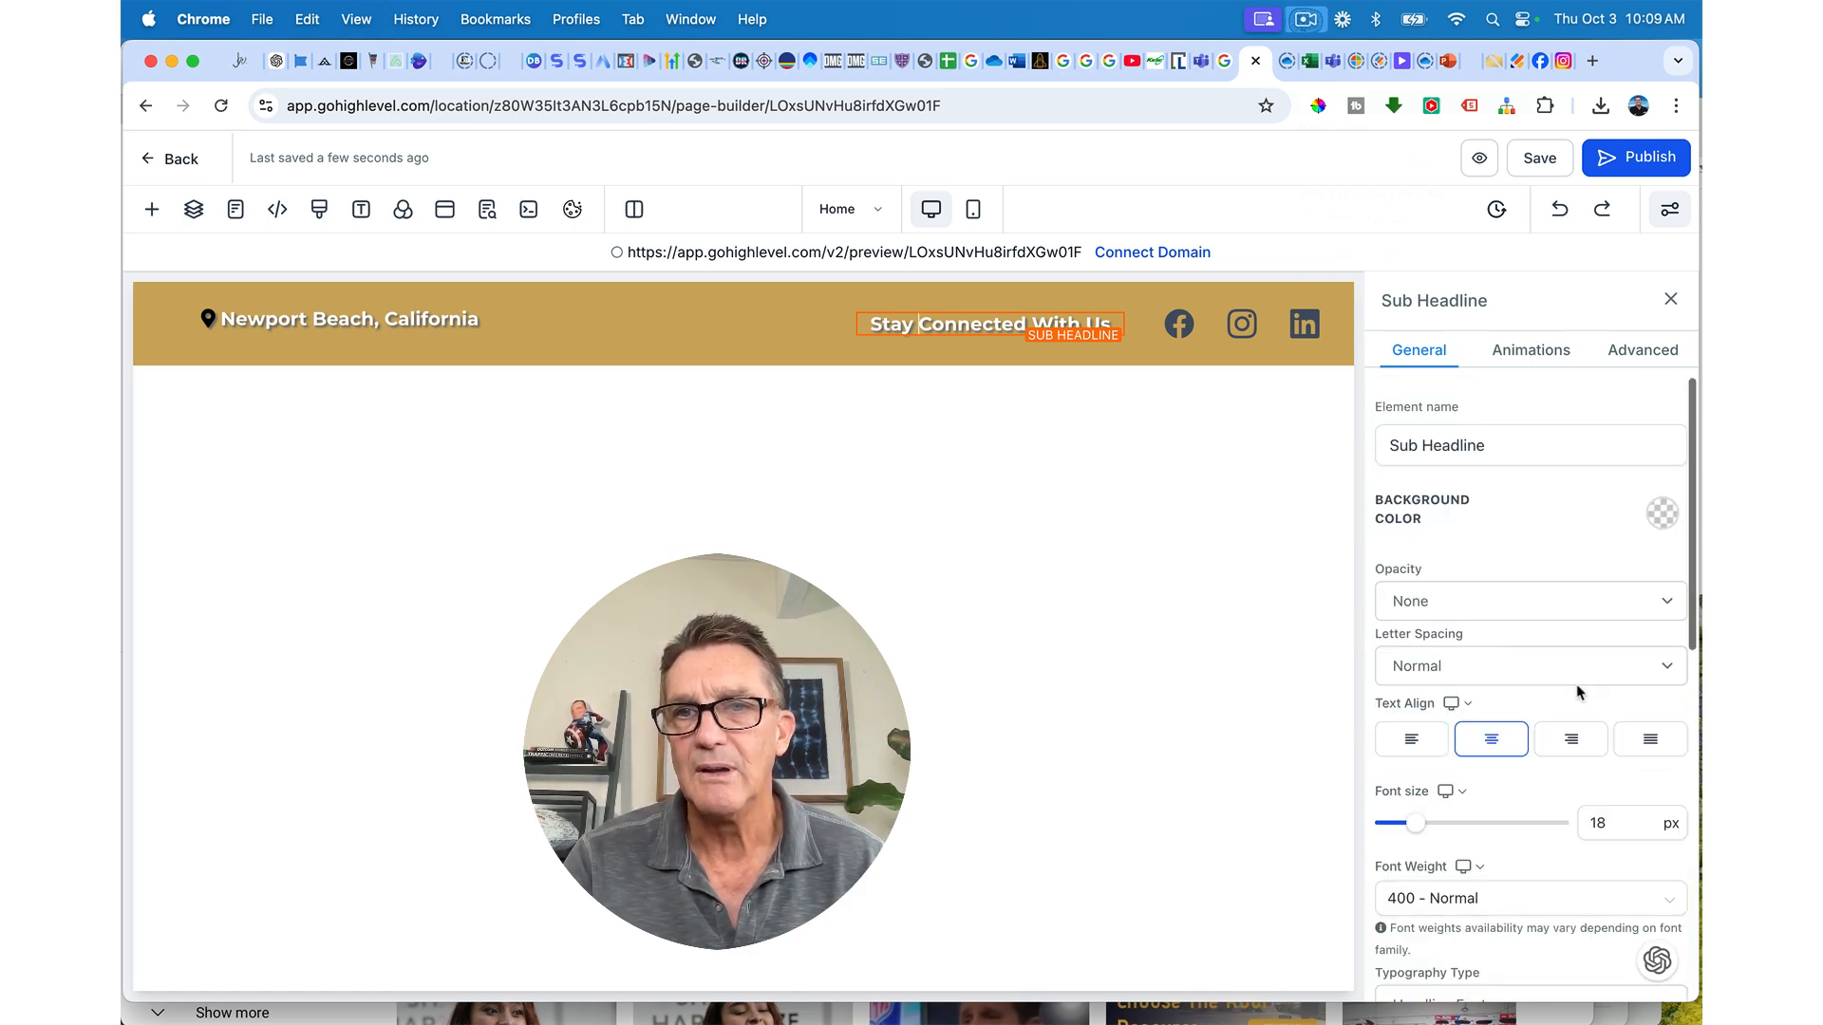
scroll(1576, 698, "down", 1)
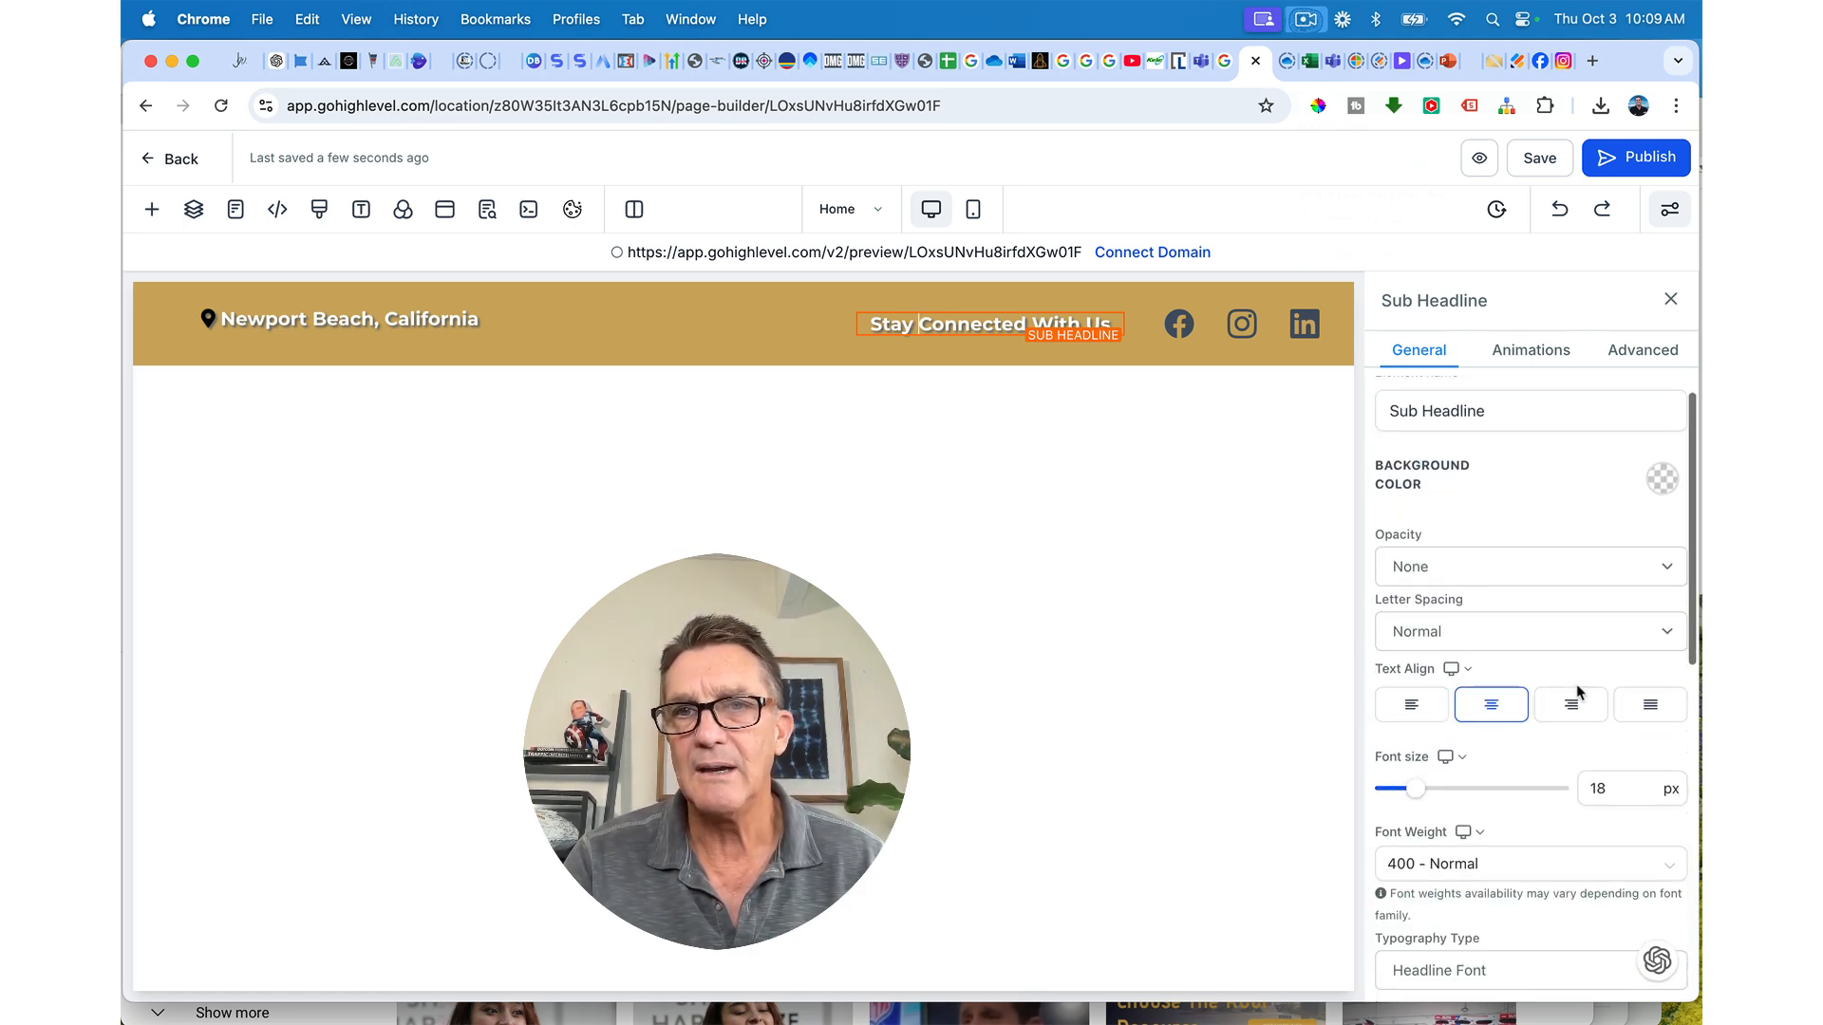
left_click(489, 320)
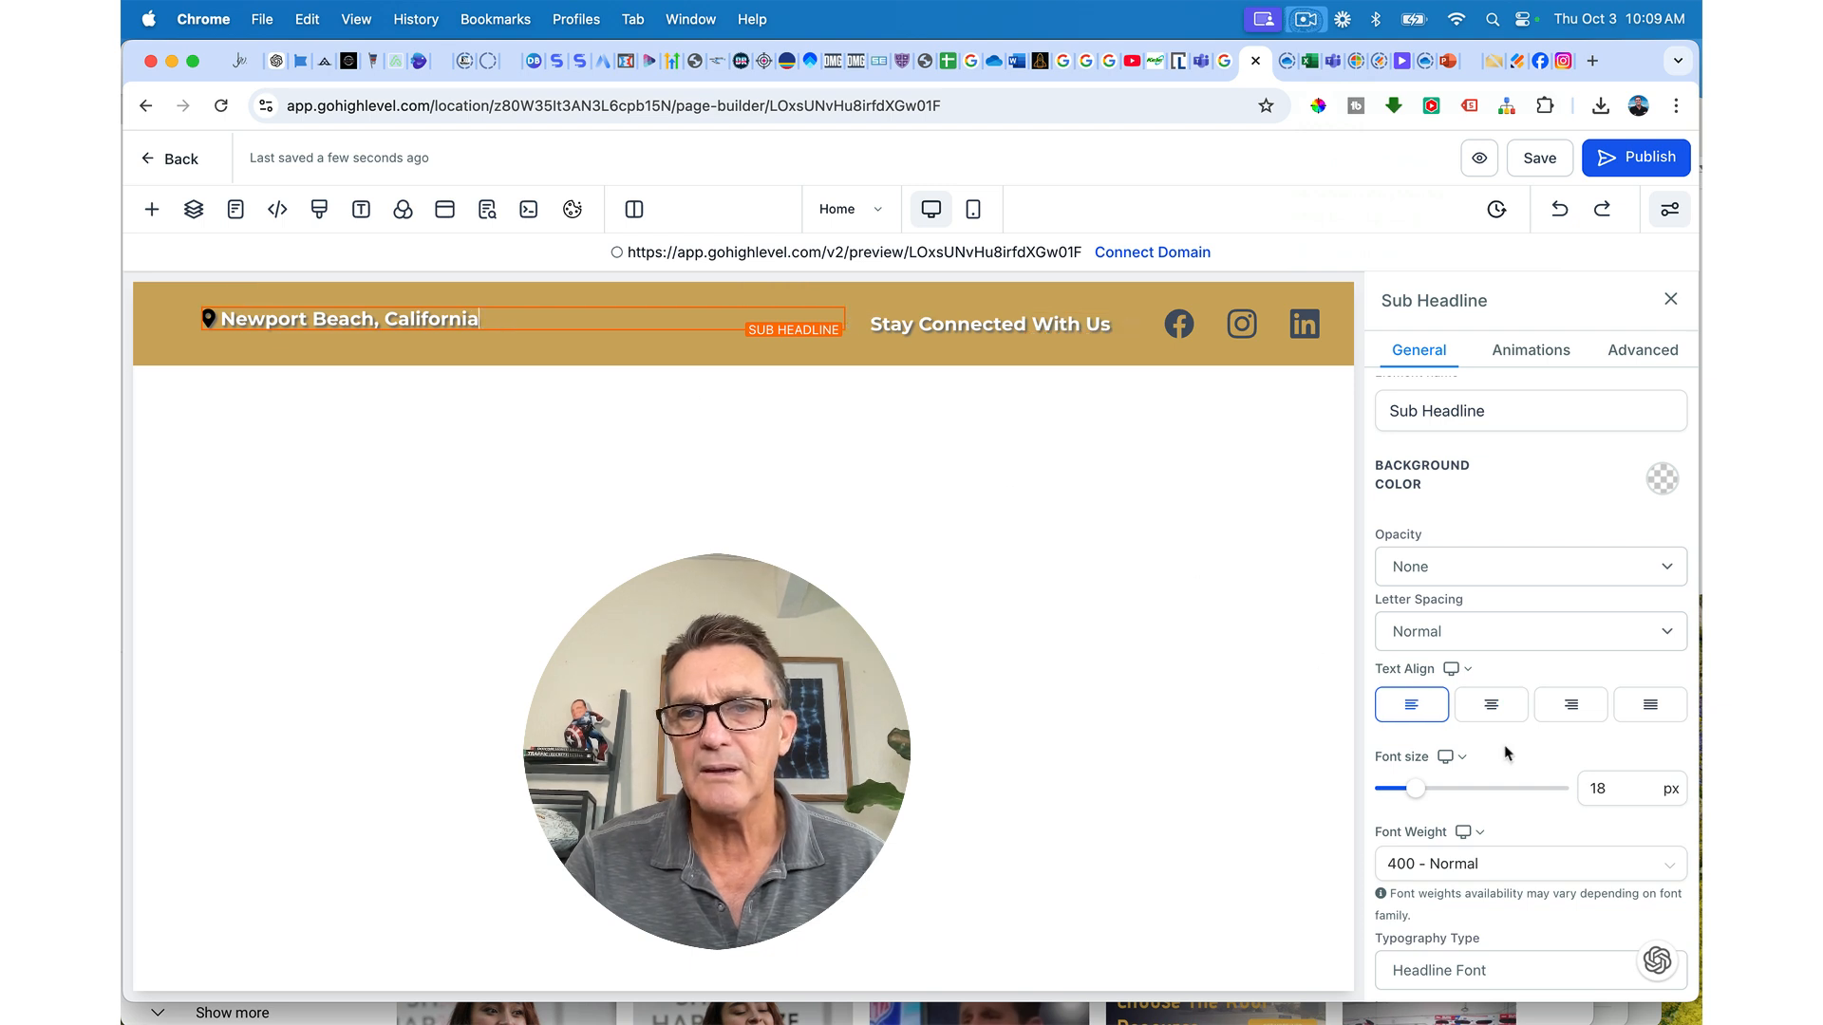
scroll(1505, 753, "down", 2)
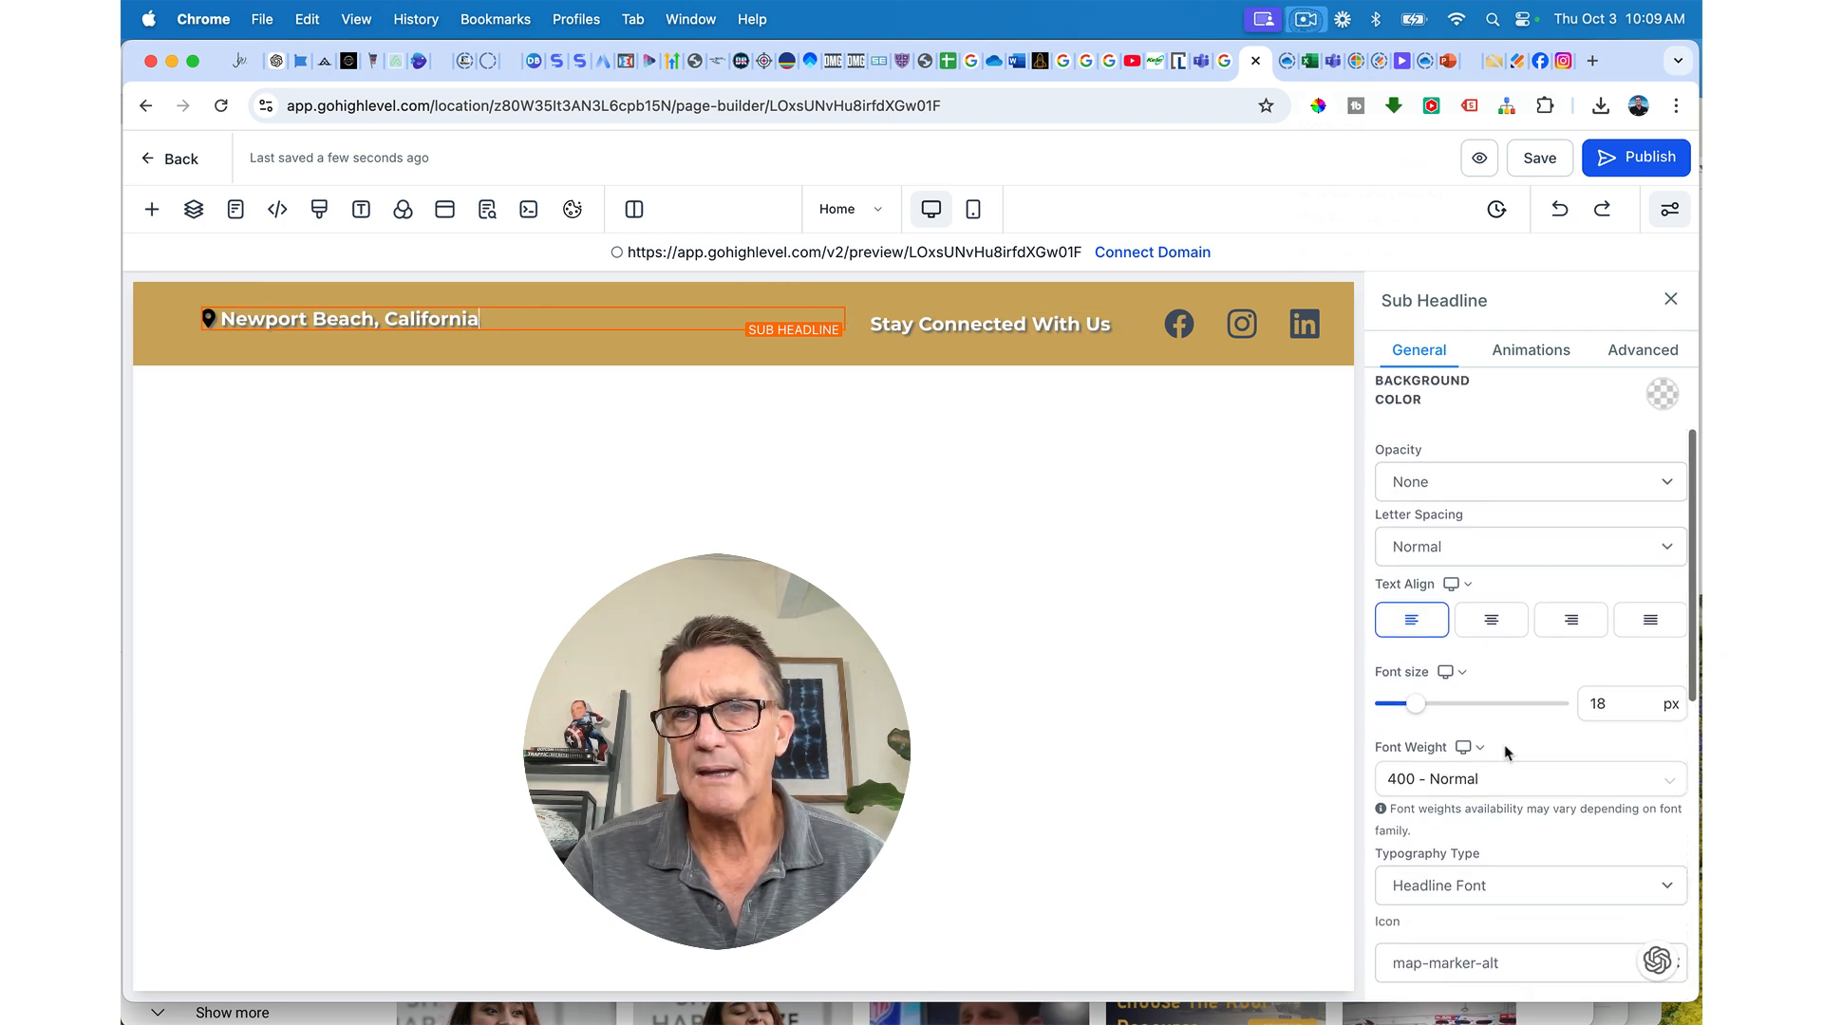
Step: Drag the Newport Beach, California text's top padding slider to 10 px and save
scroll(1505, 753, "up", 3)
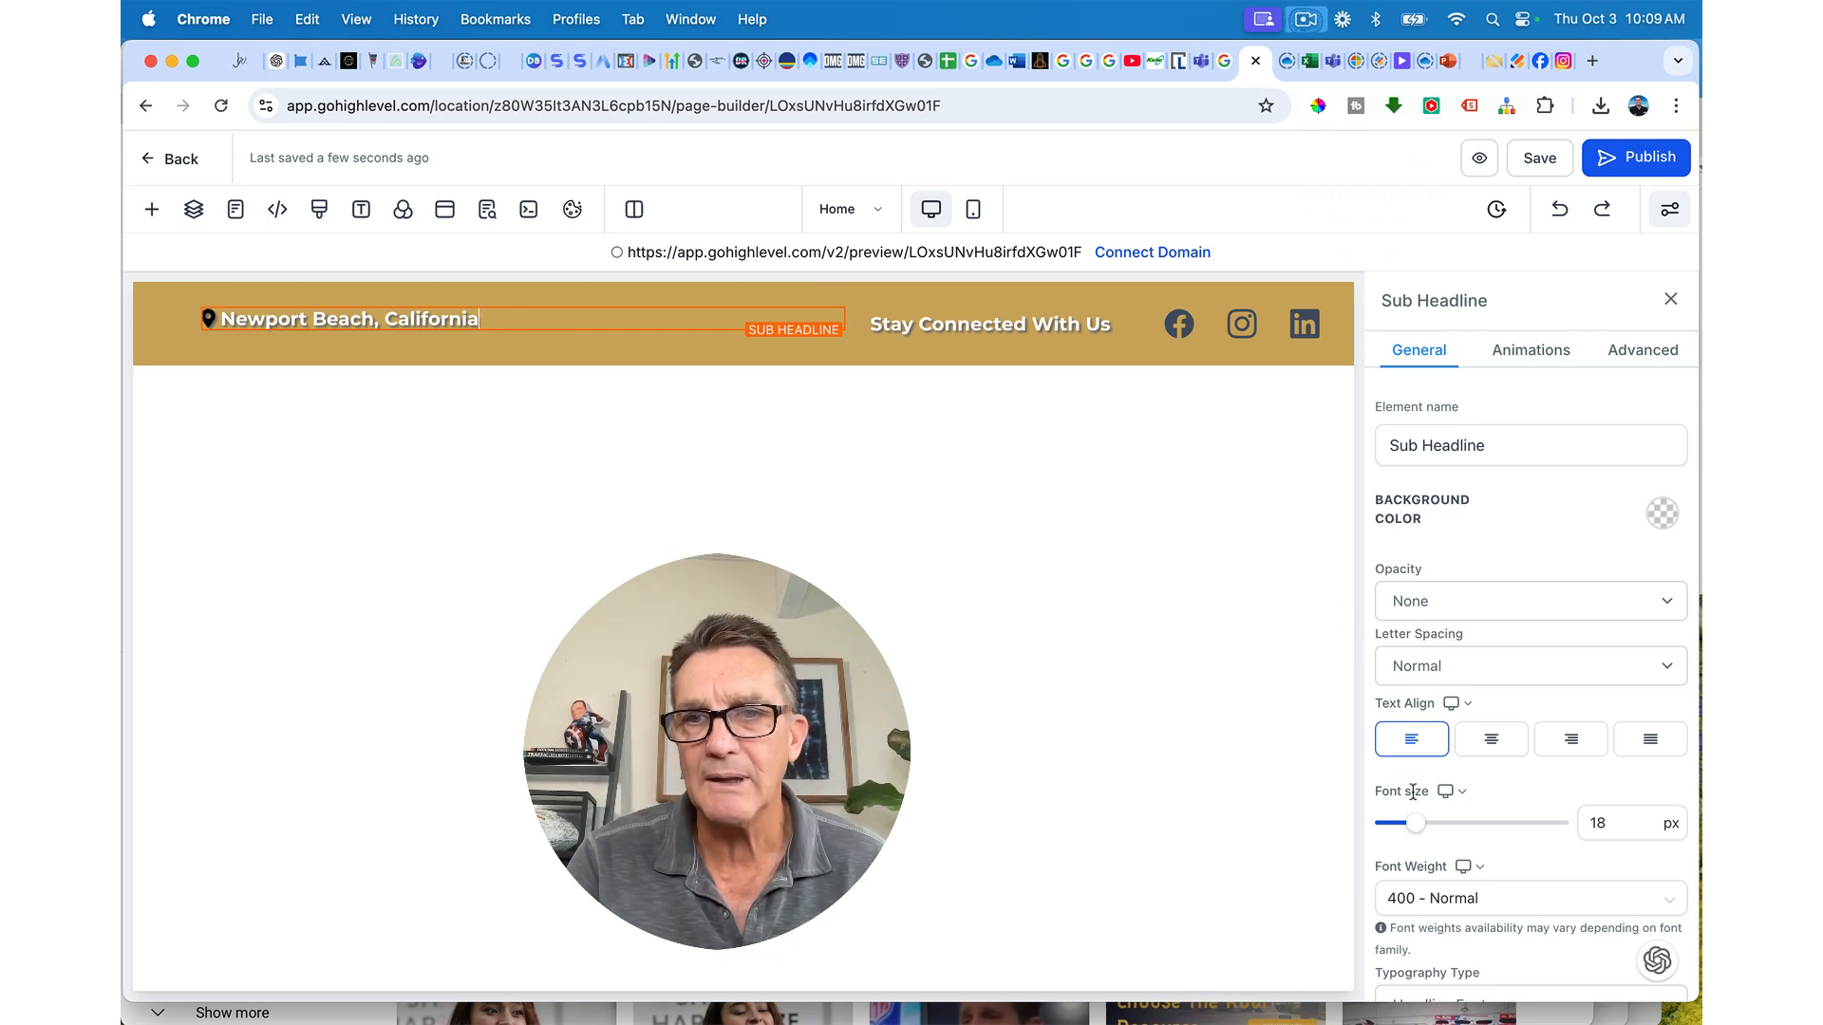
scroll(1415, 798, "down", 10)
scroll(1415, 798, "up", 10)
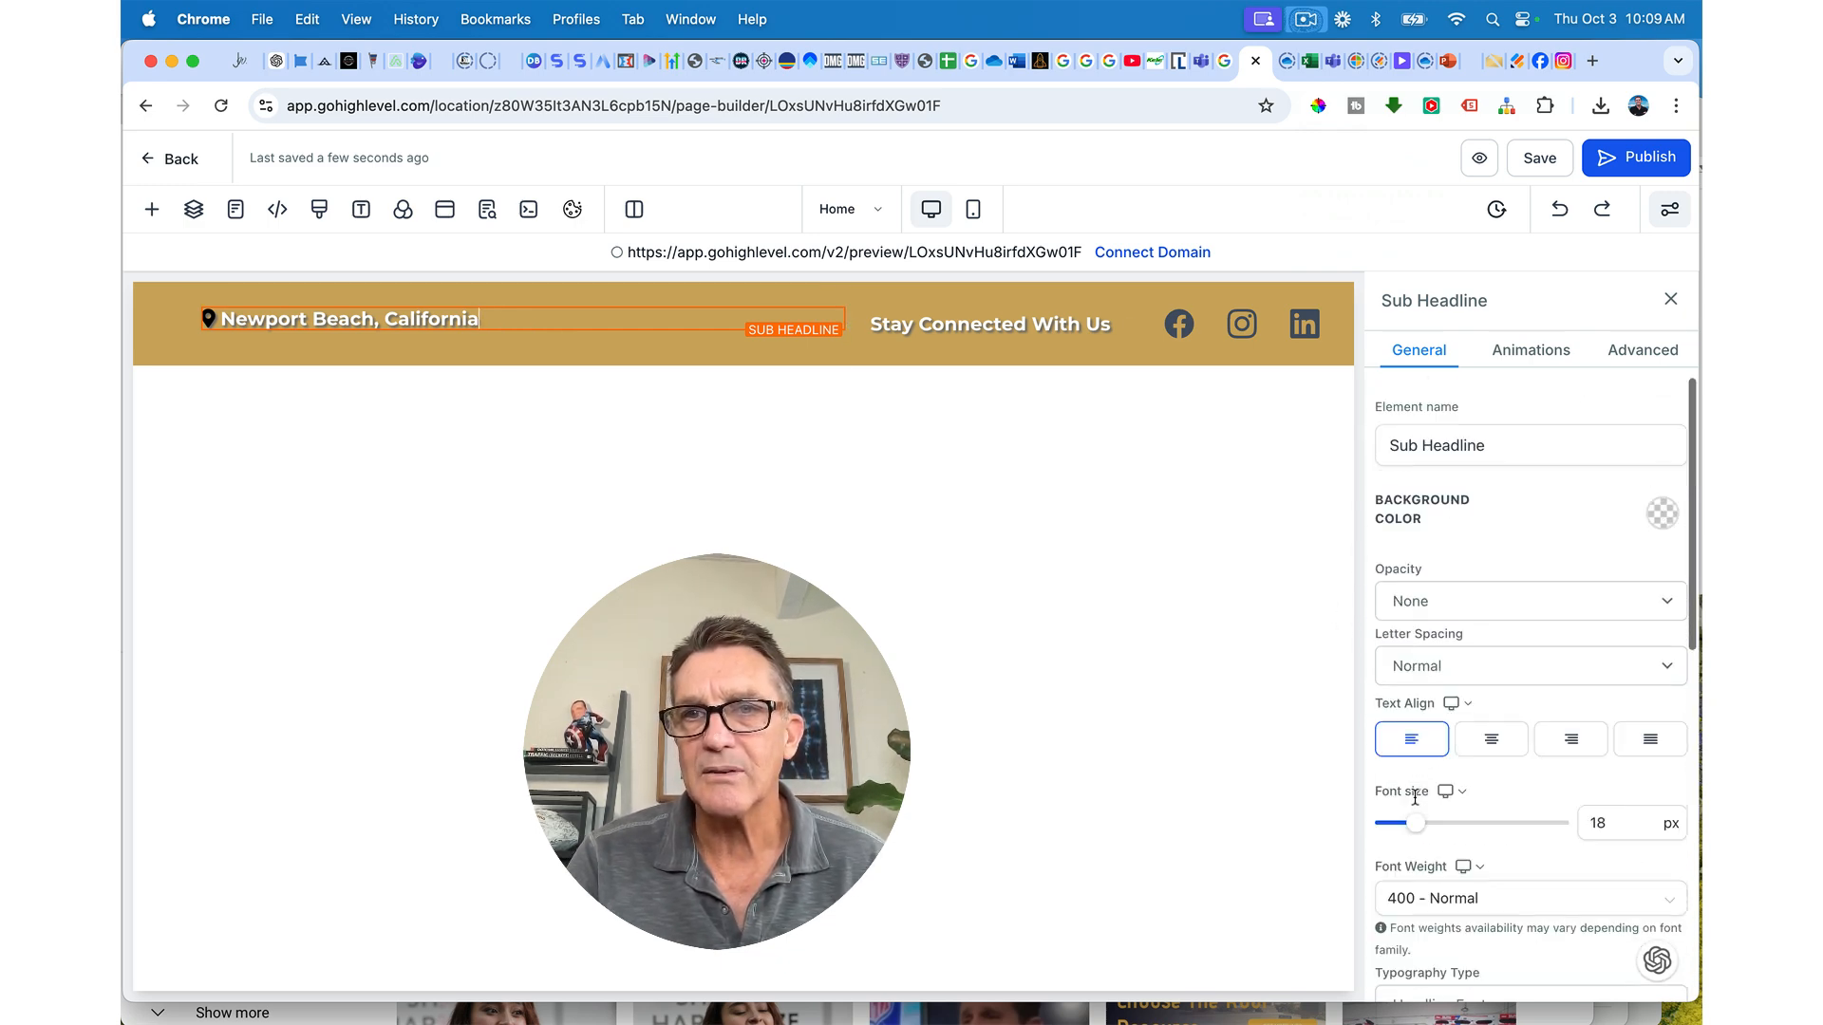
scroll(1415, 797, "down", 18)
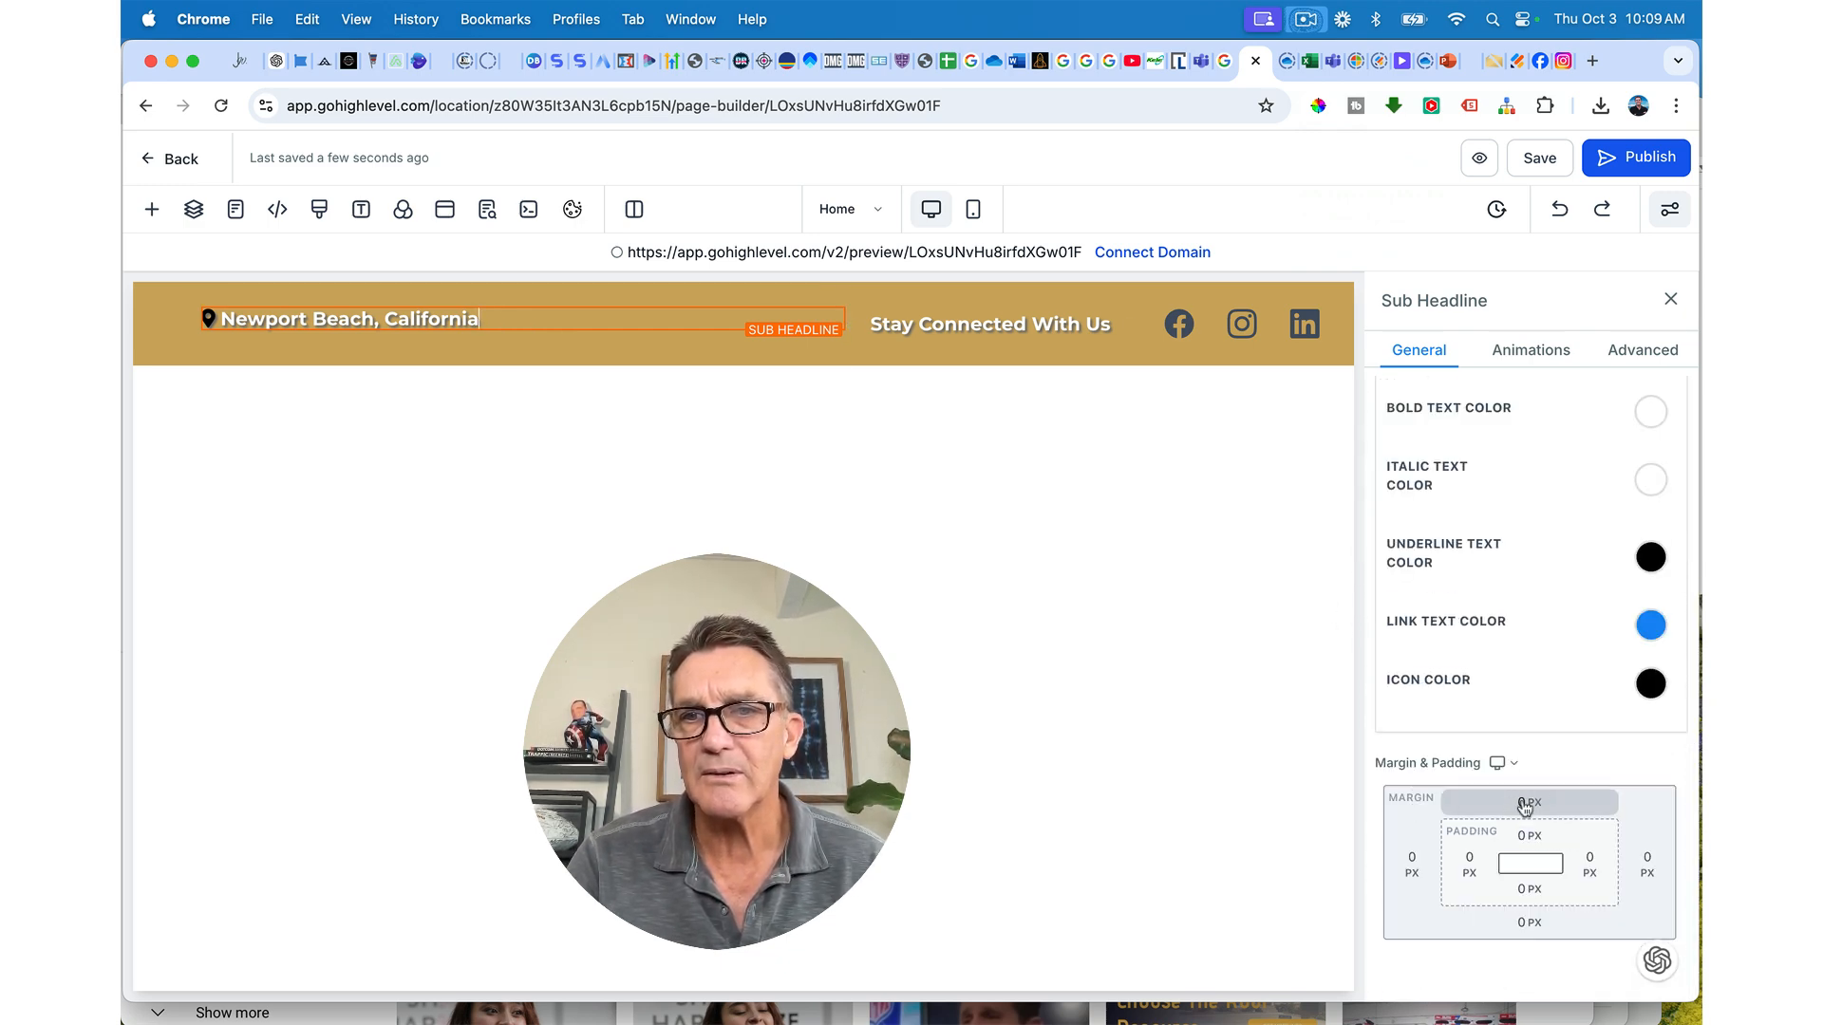
left_click(1531, 838)
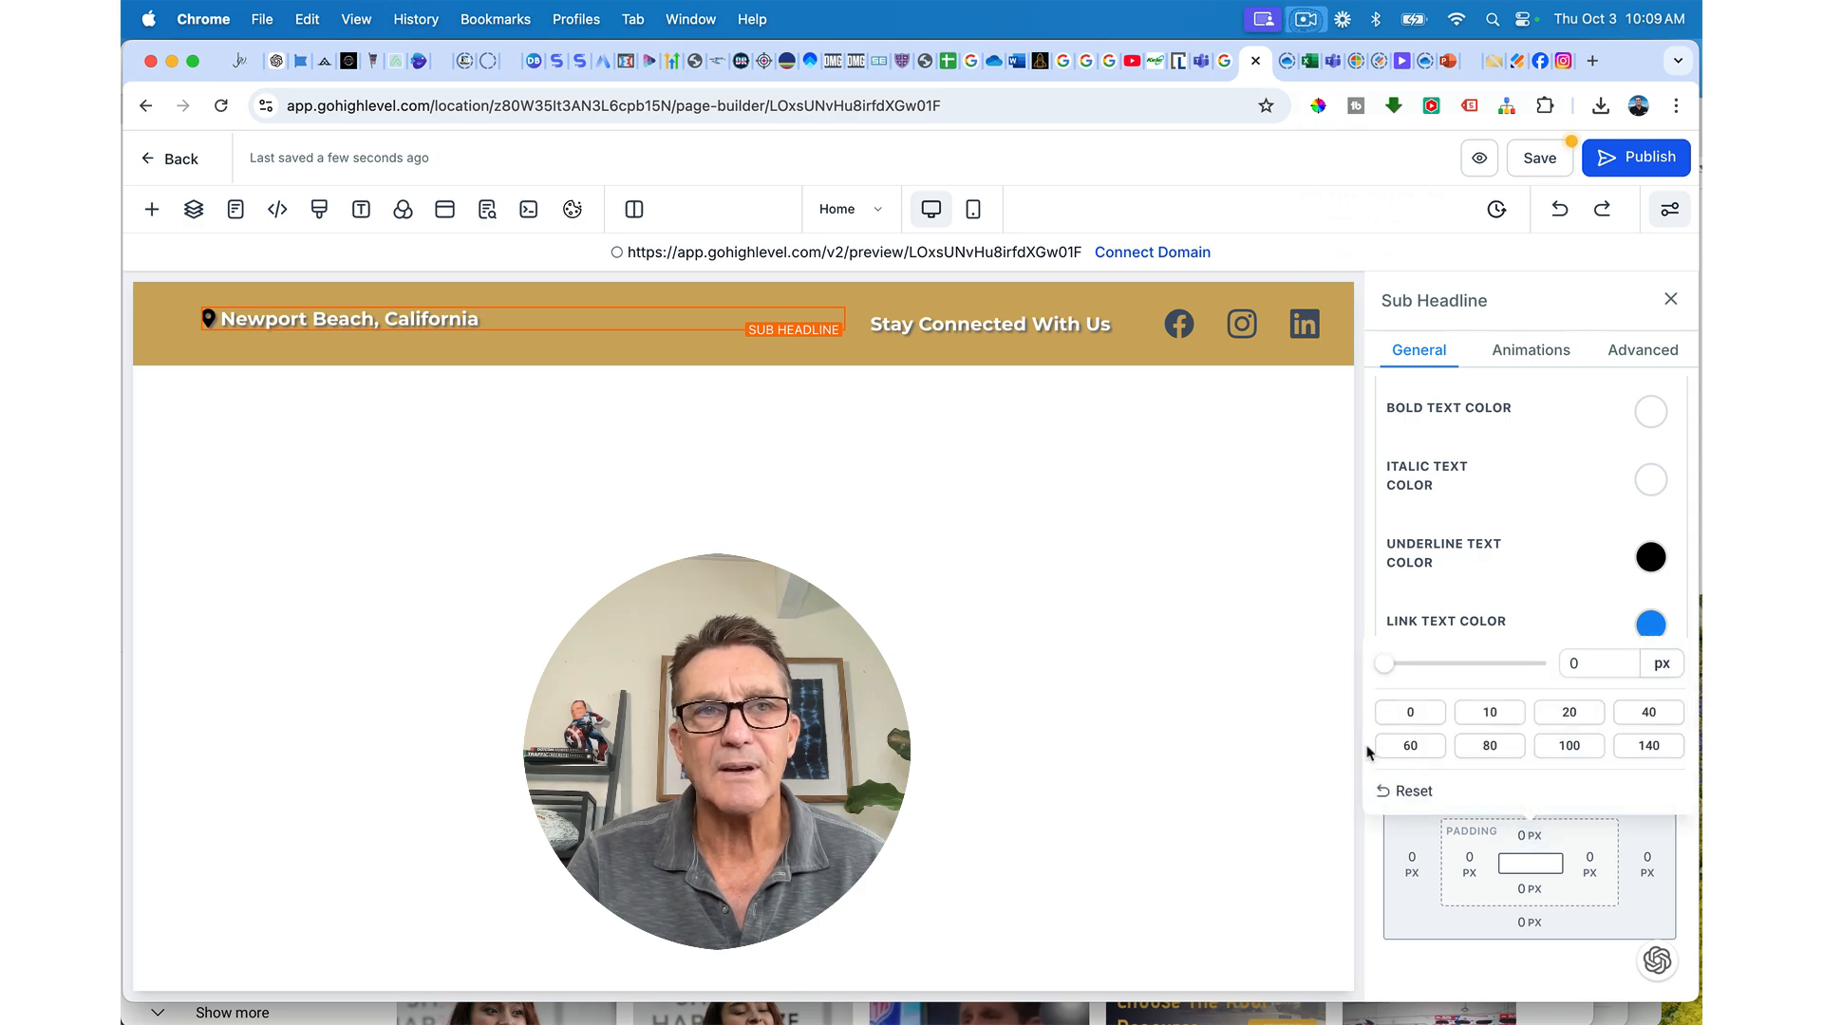
left_click_drag(1385, 665, 1409, 671)
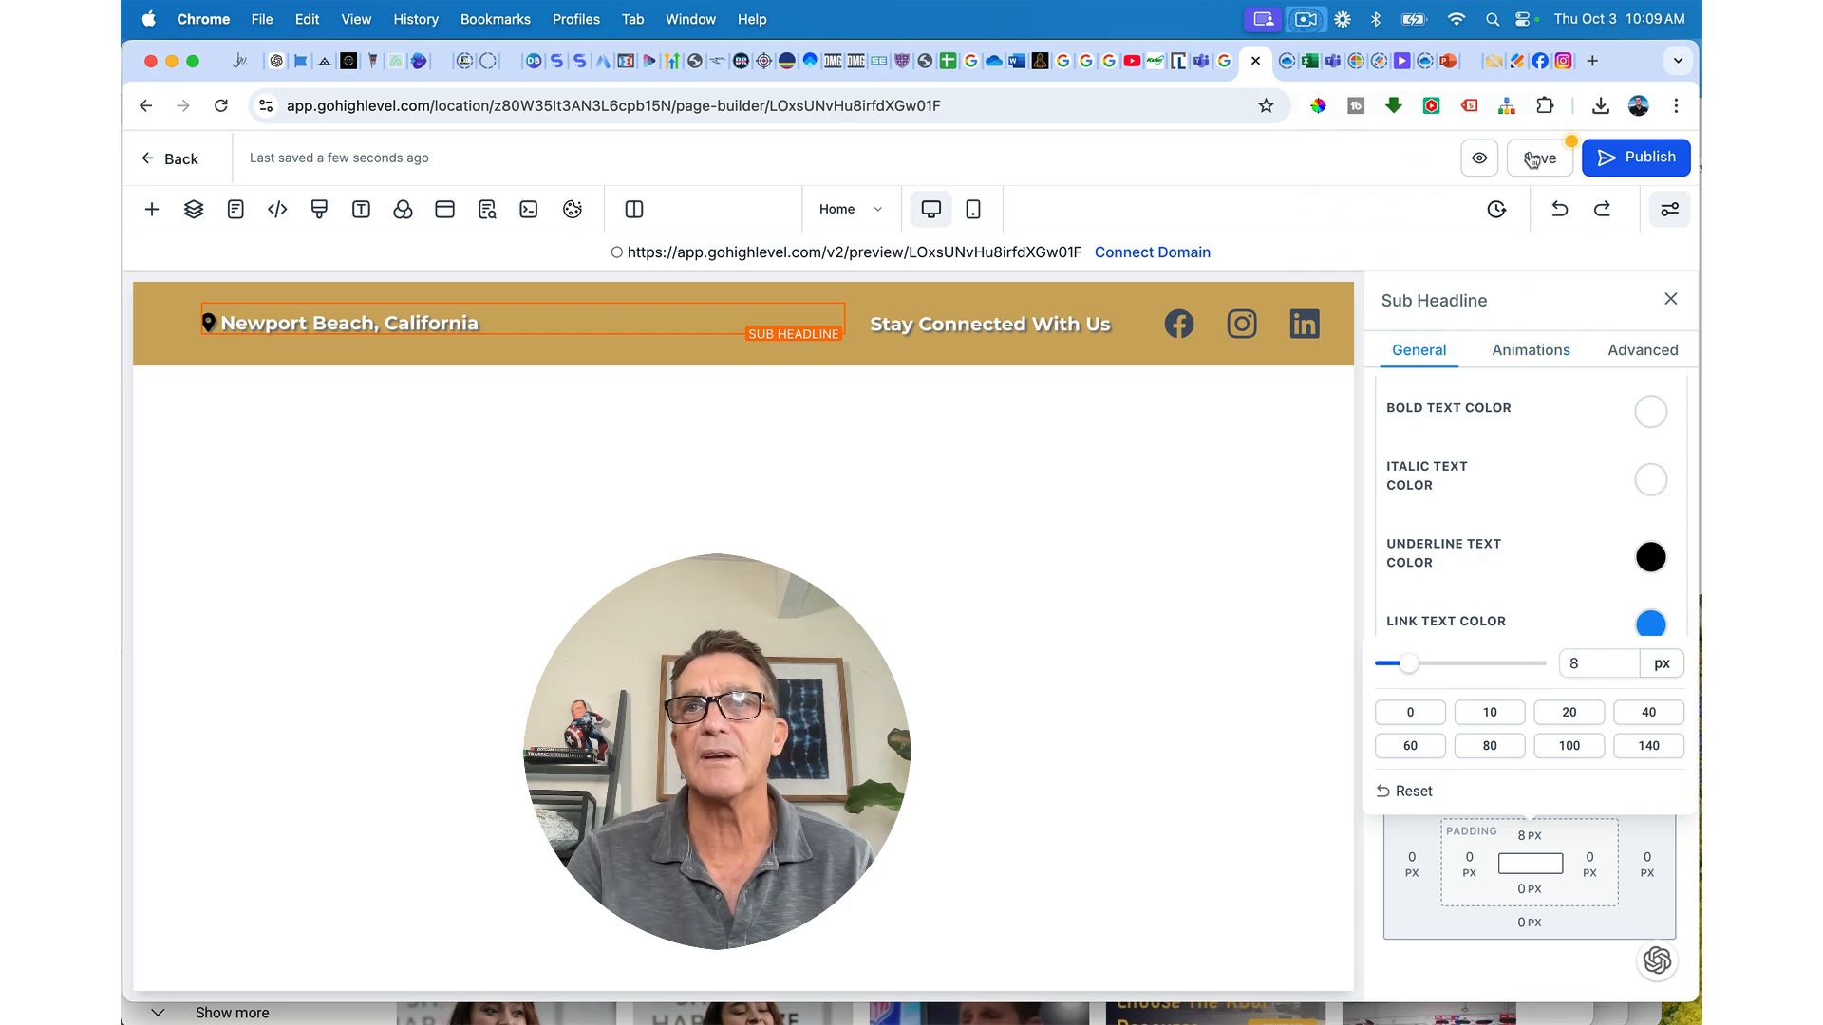
mouse_move(1409, 664)
left_mouse_down()
mouse_move(1496, 664)
mouse_move(1419, 676)
left_mouse_up()
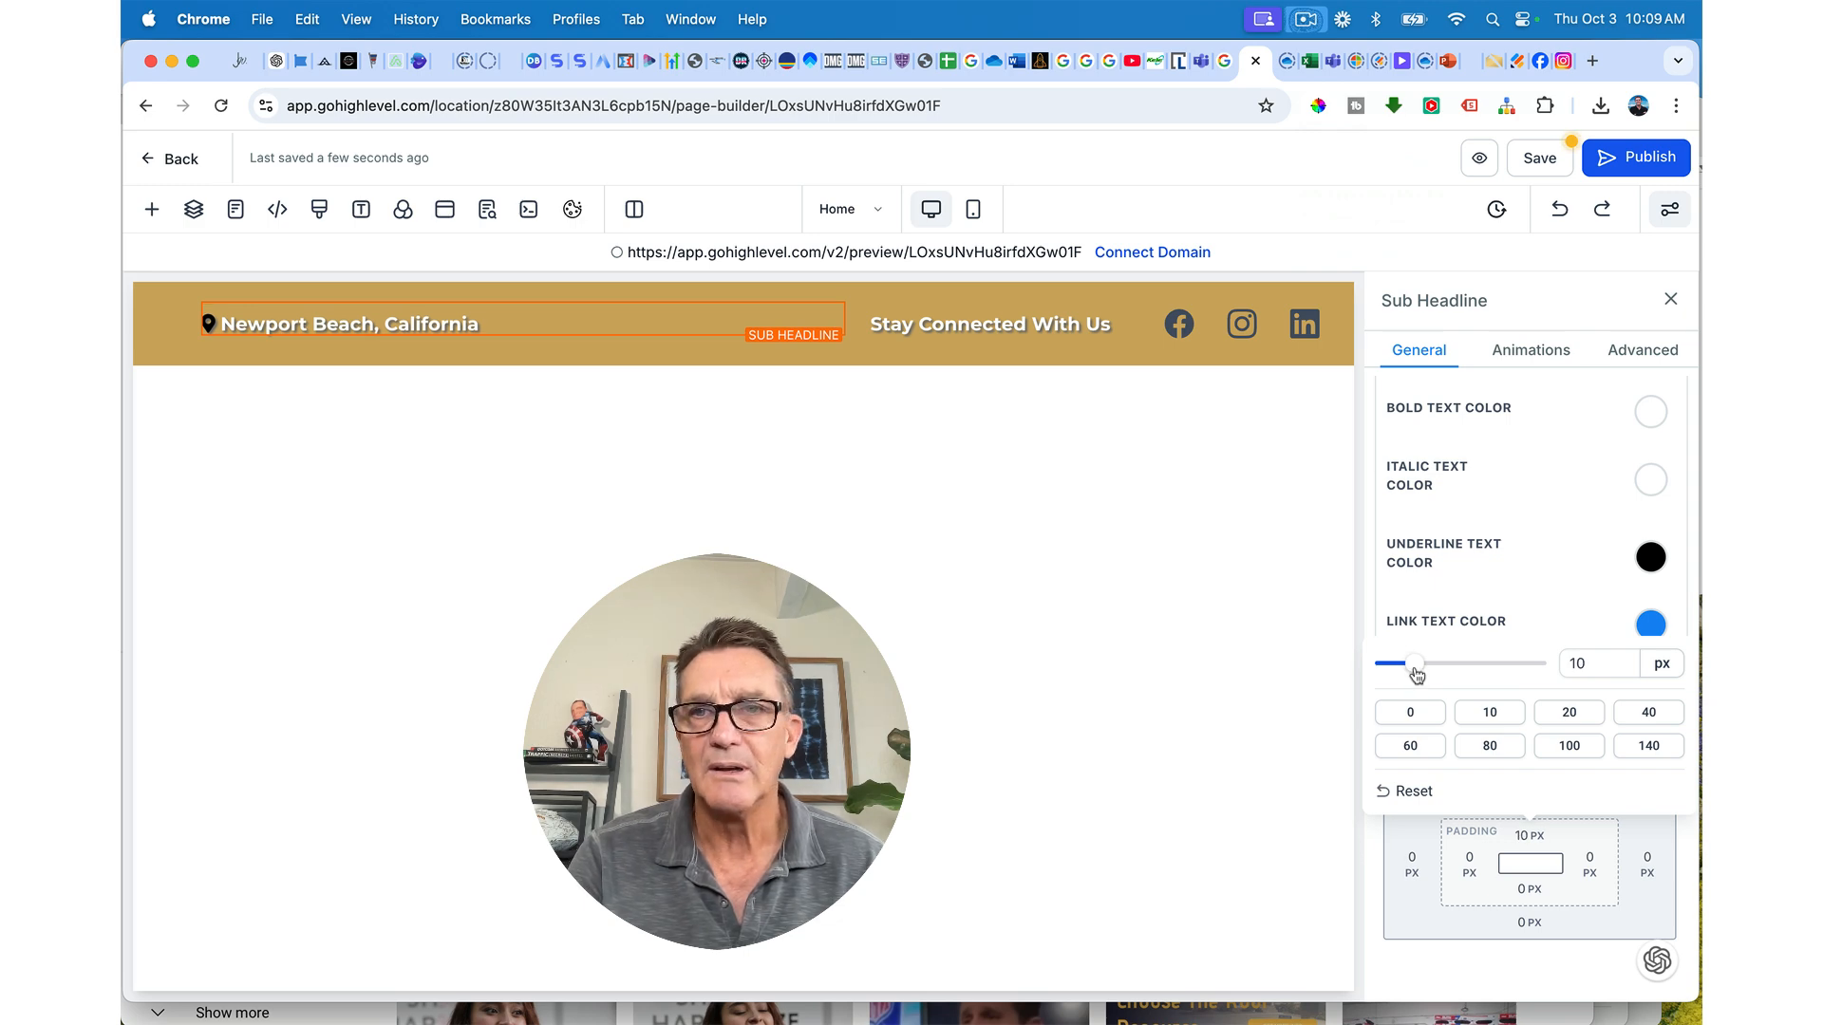
left_click(1533, 158)
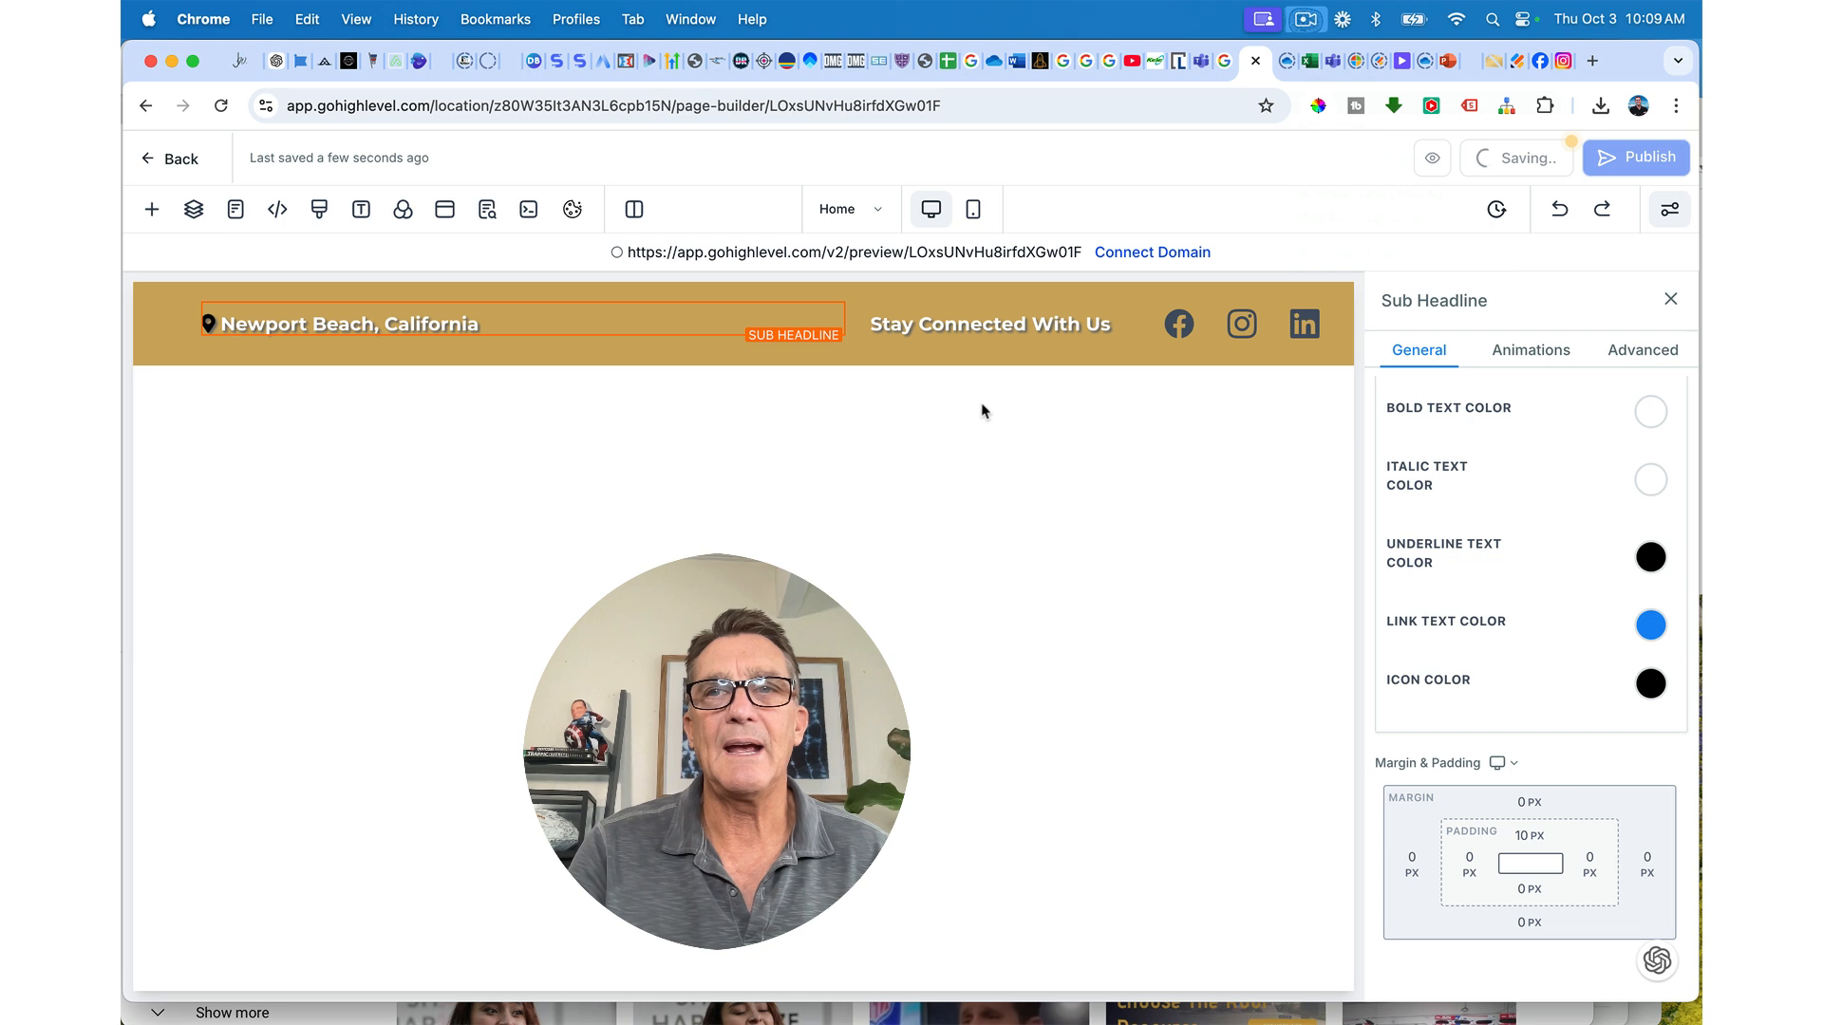
Step: Add a full-width section below the gold top bar with an empty 3-column row
left_click(151, 209)
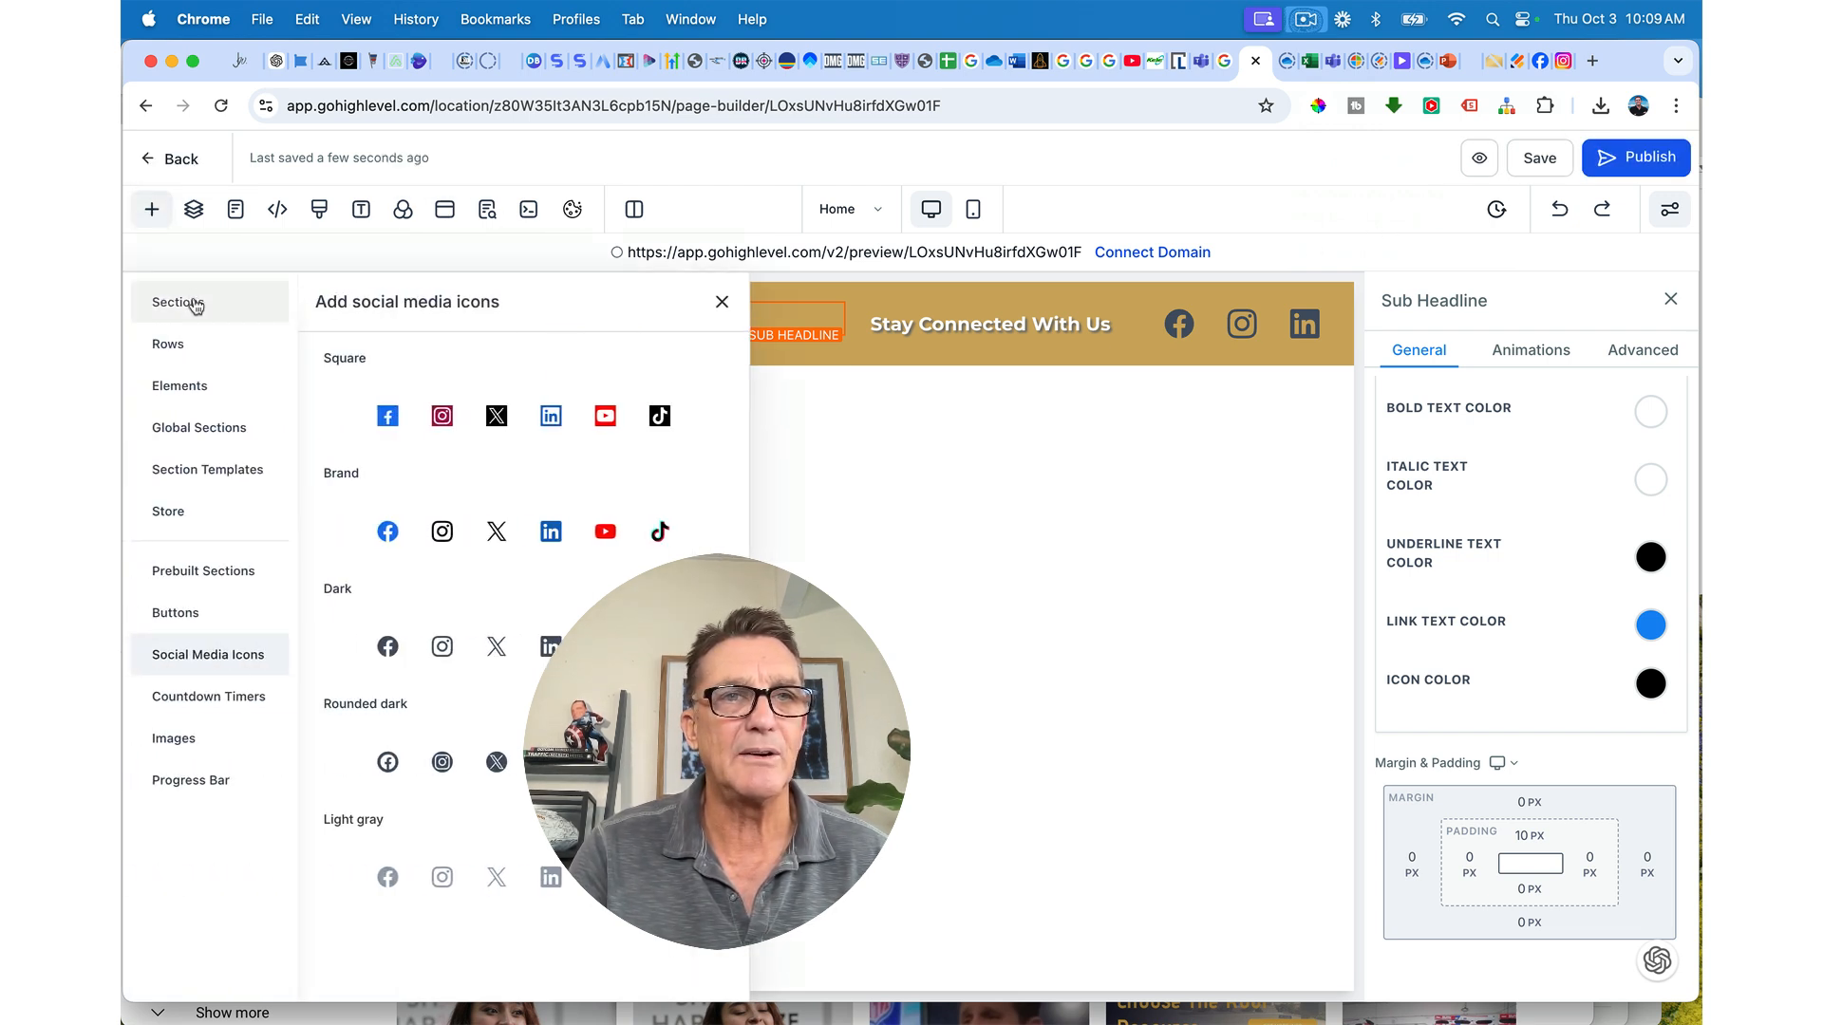
left_click(195, 304)
left_click(399, 429)
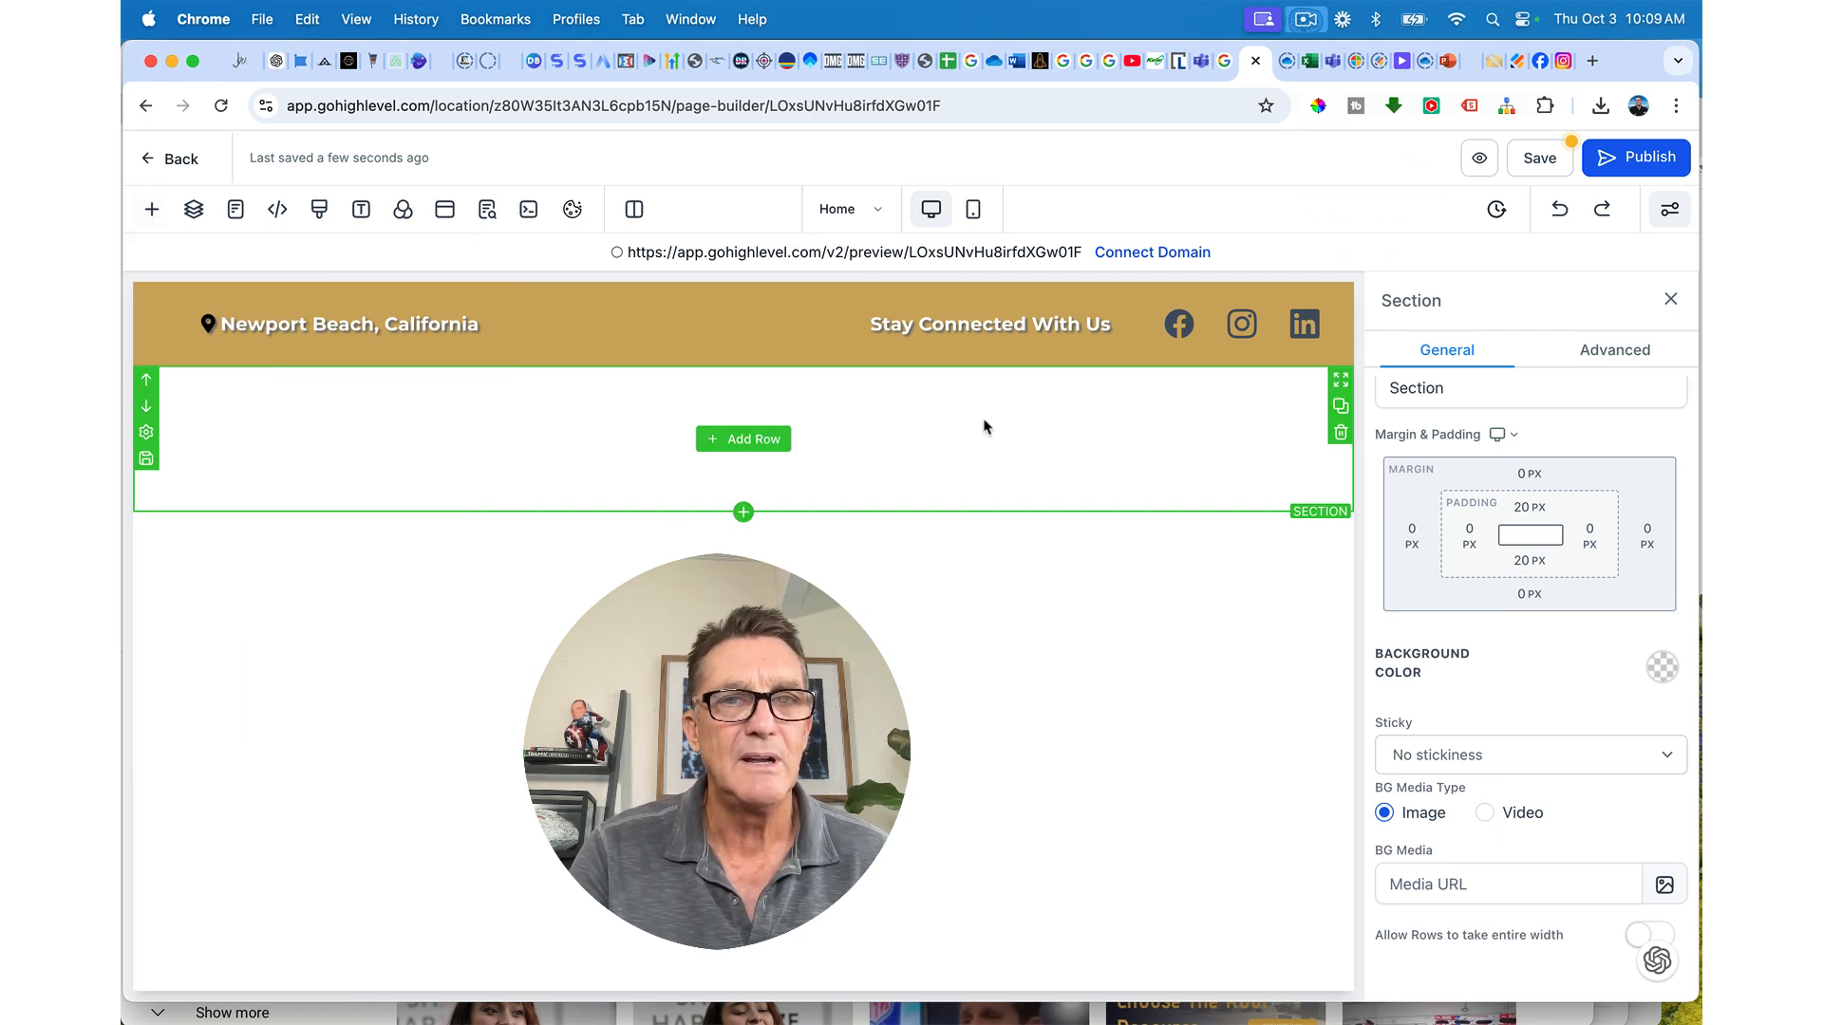
left_click(768, 443)
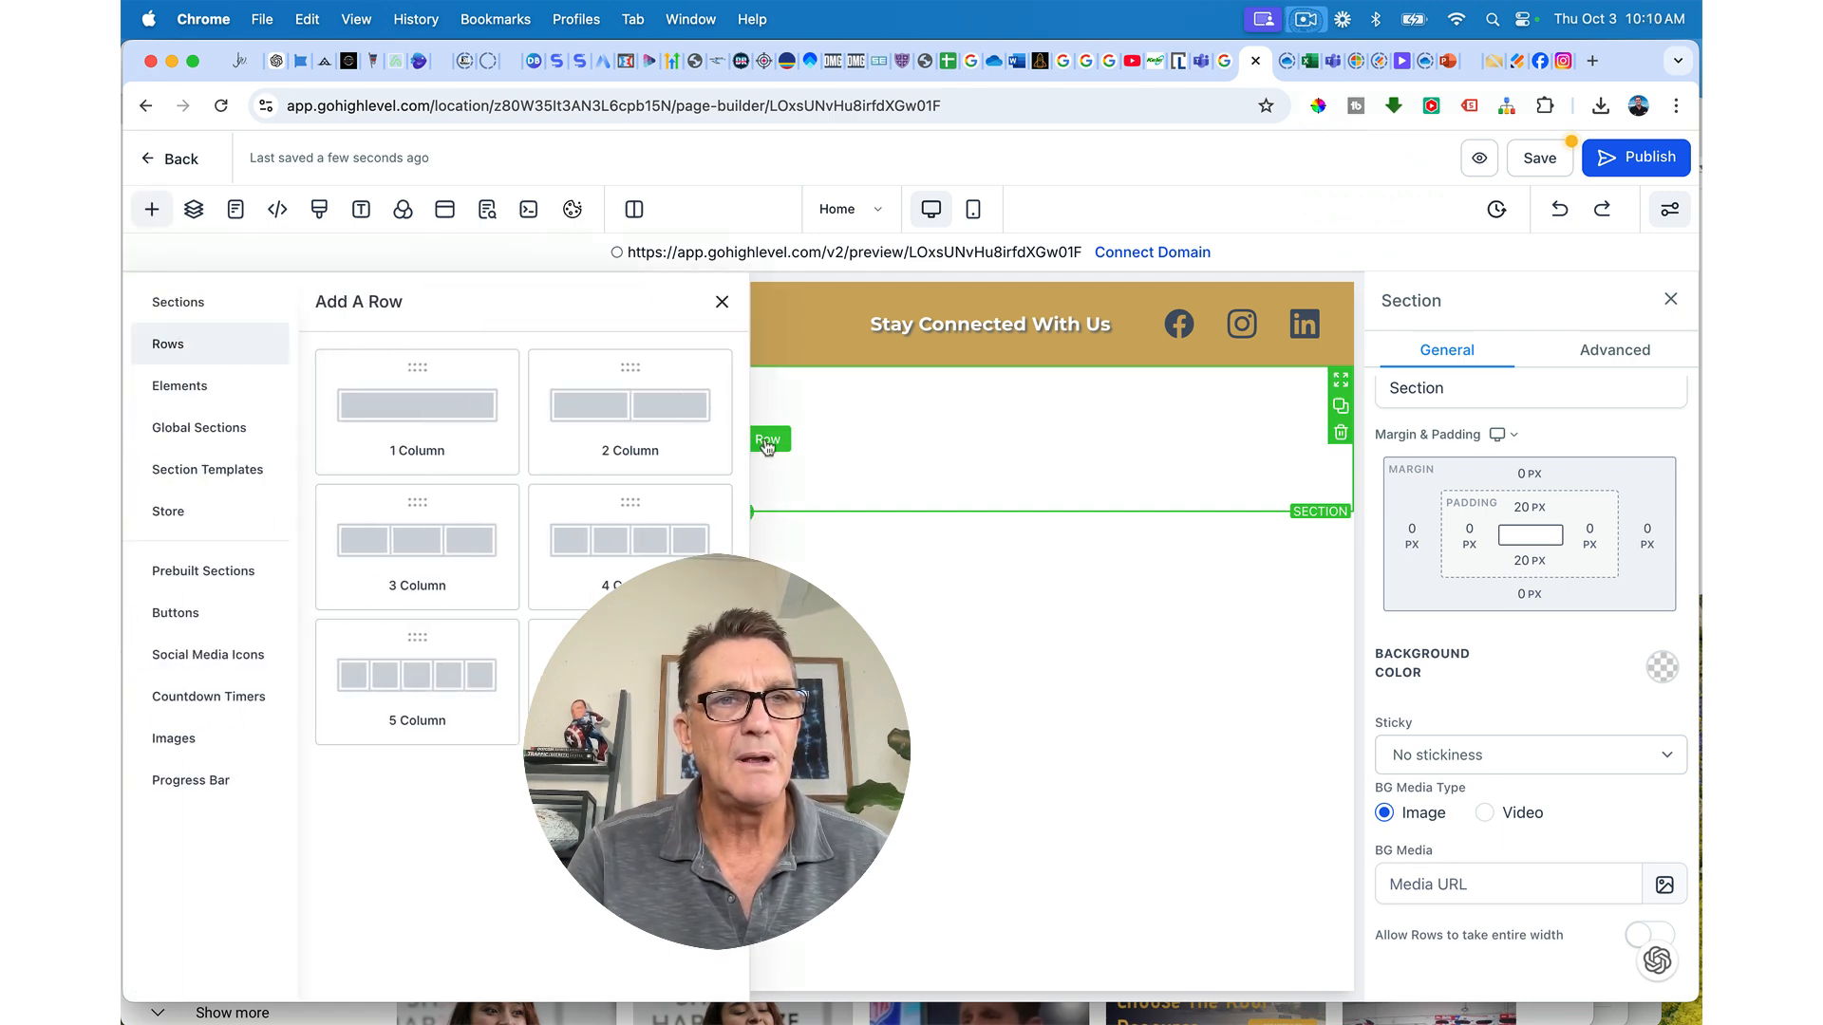
left_click(499, 546)
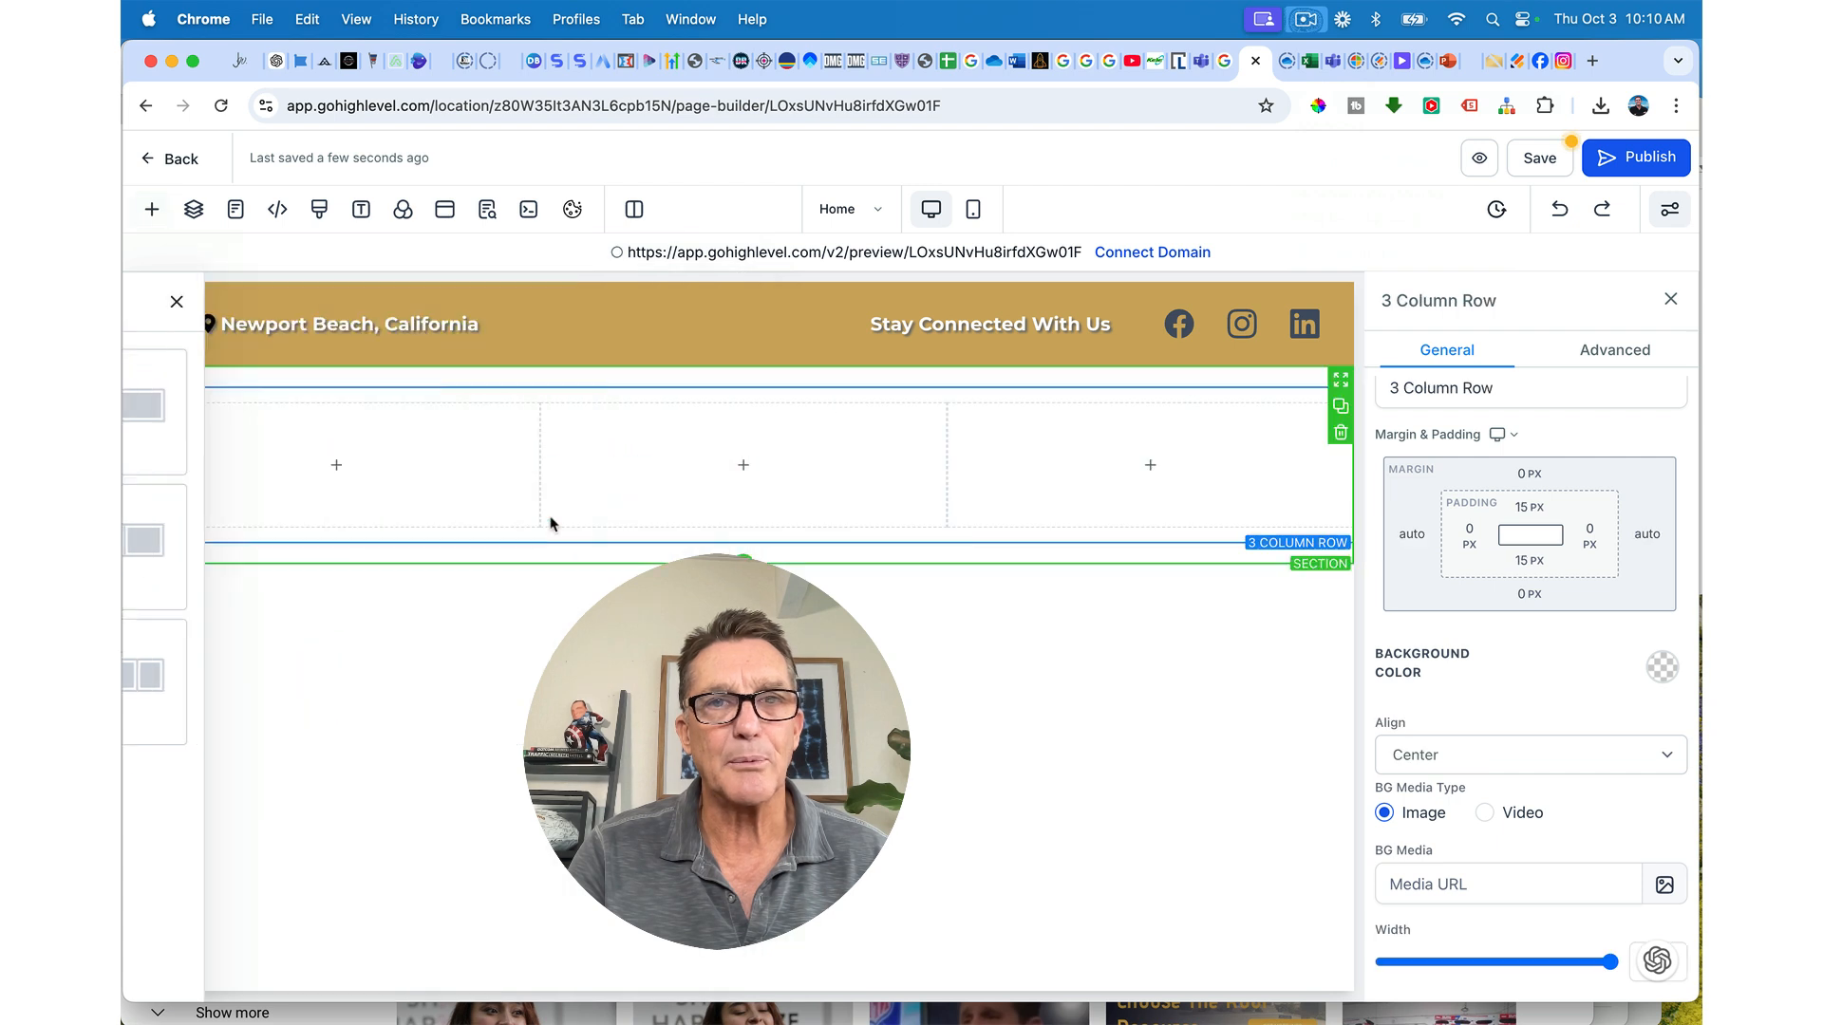
left_click(902, 381)
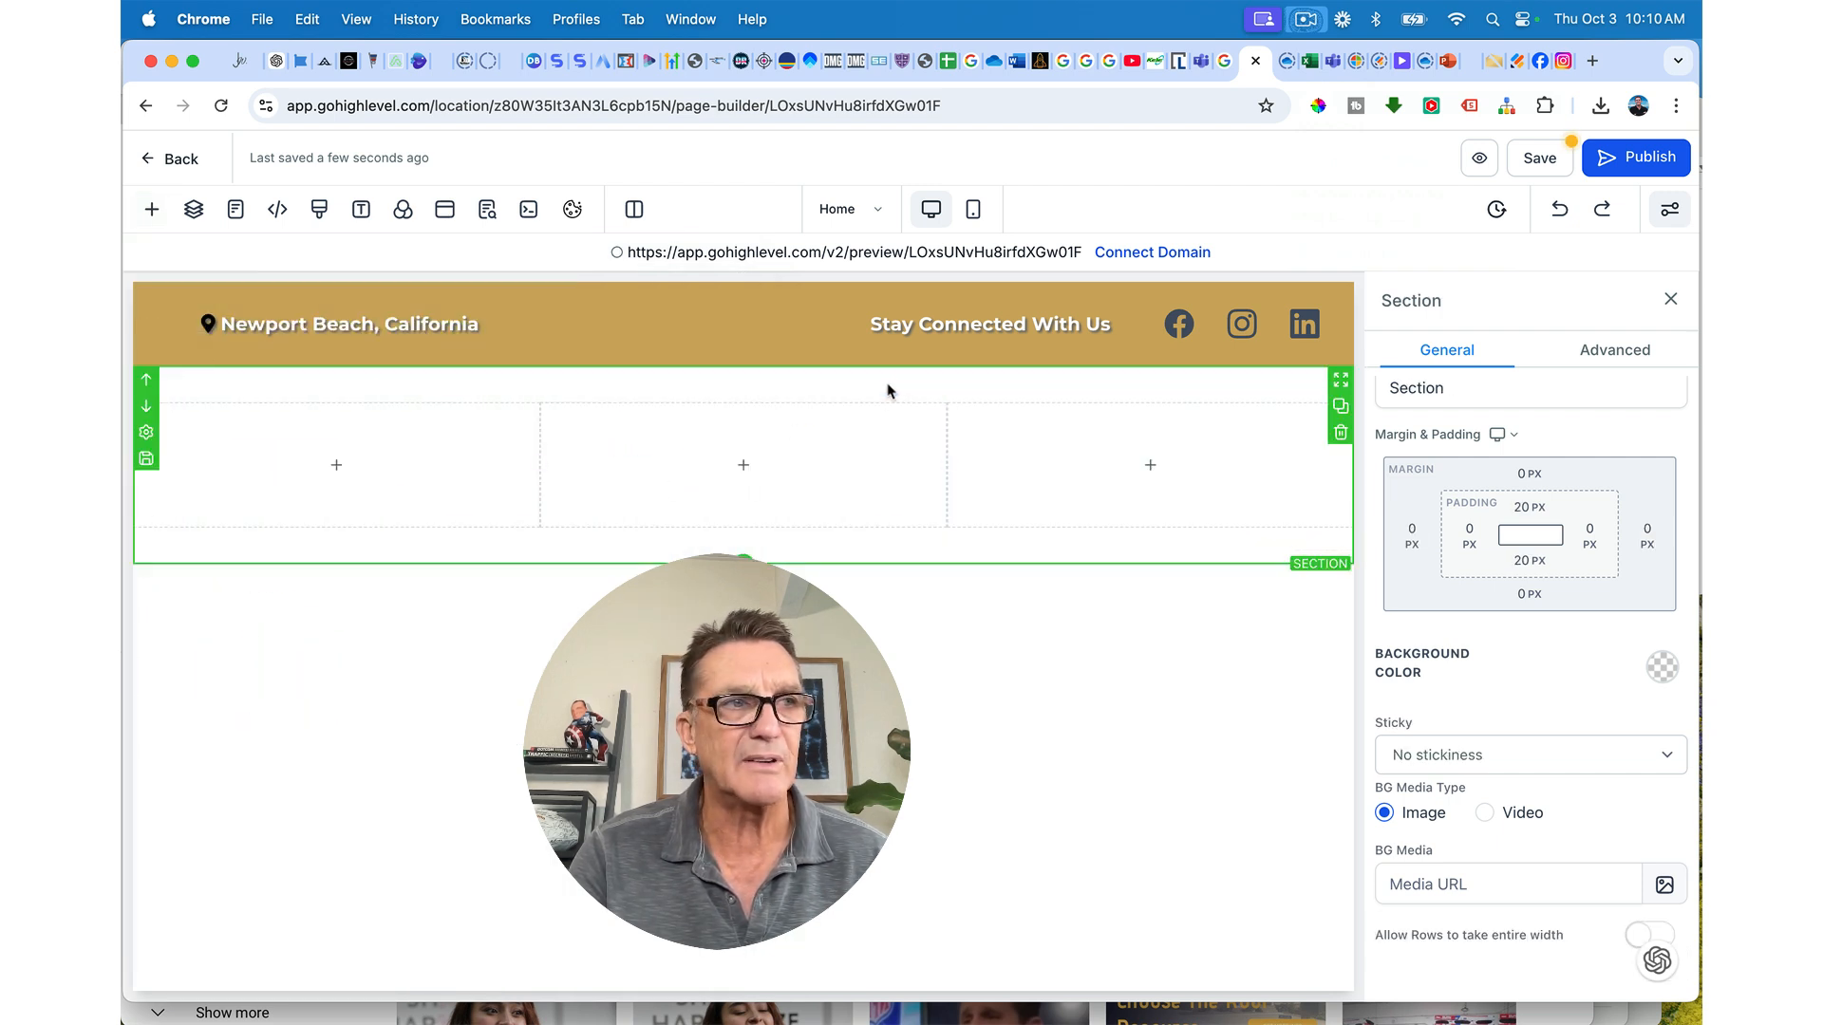
Step: Add a button element to the section's first column
left_click(346, 465)
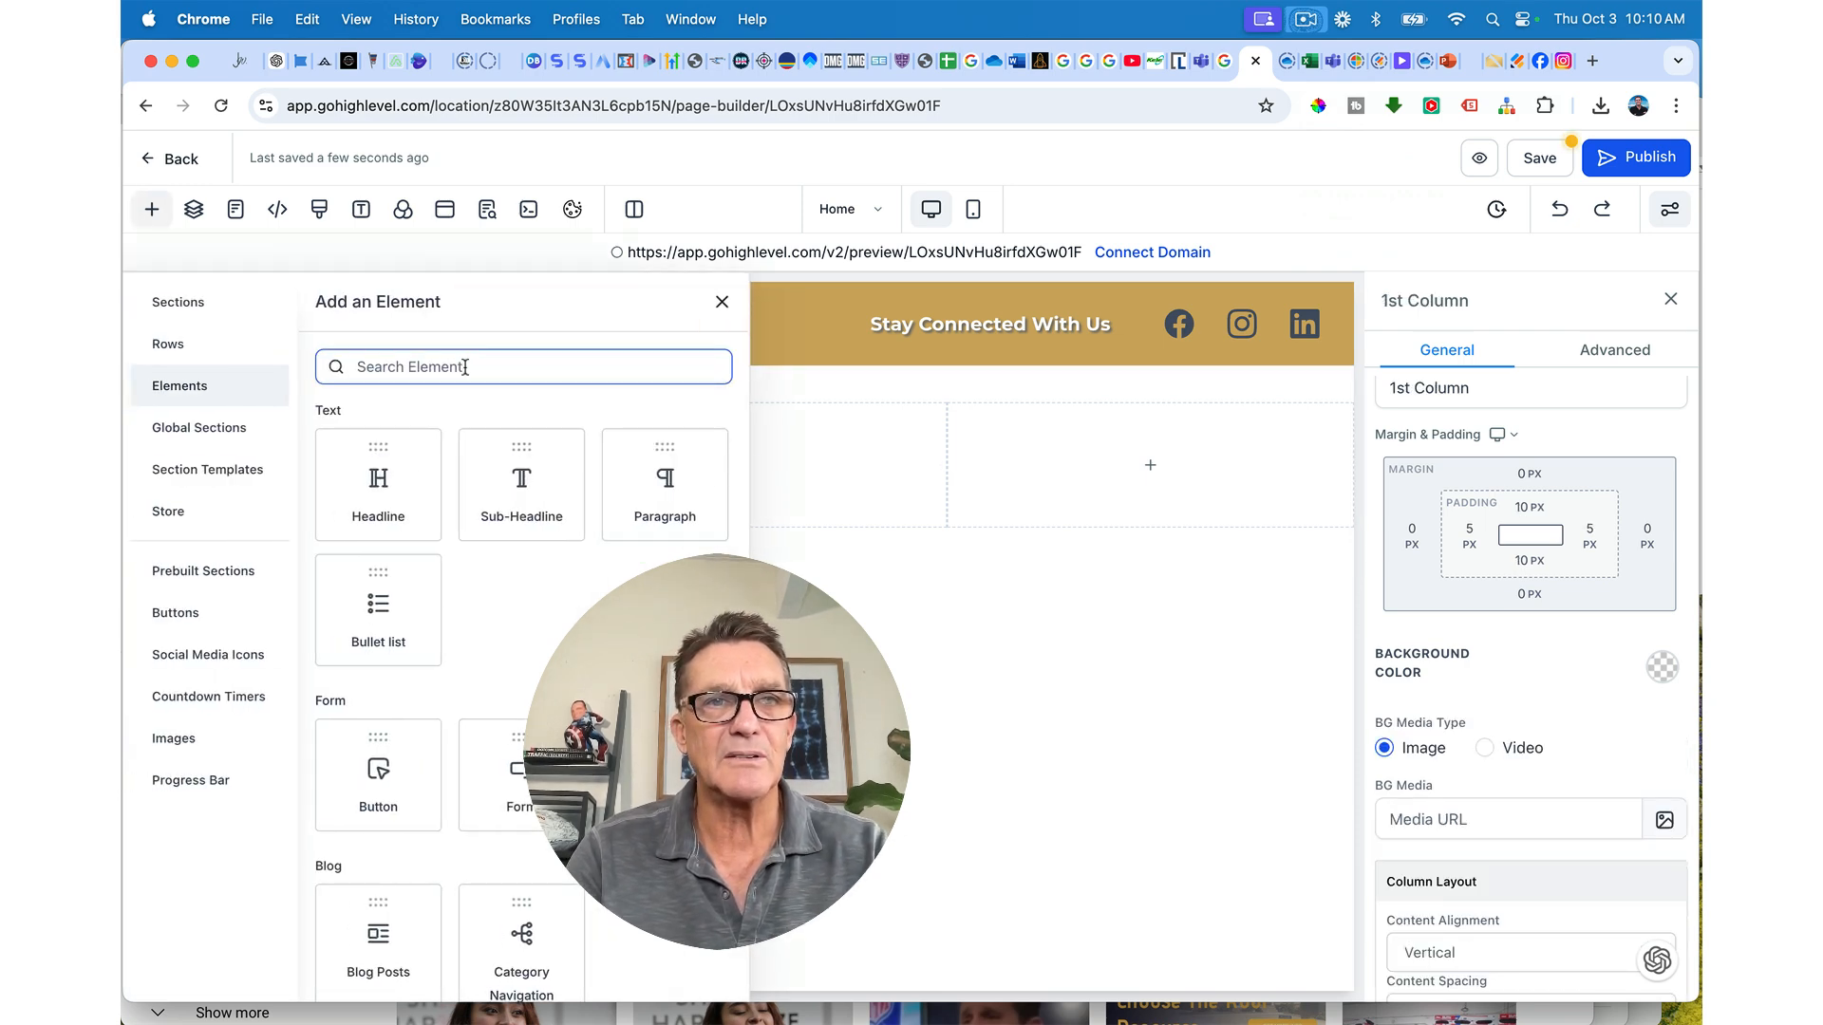
type("bu")
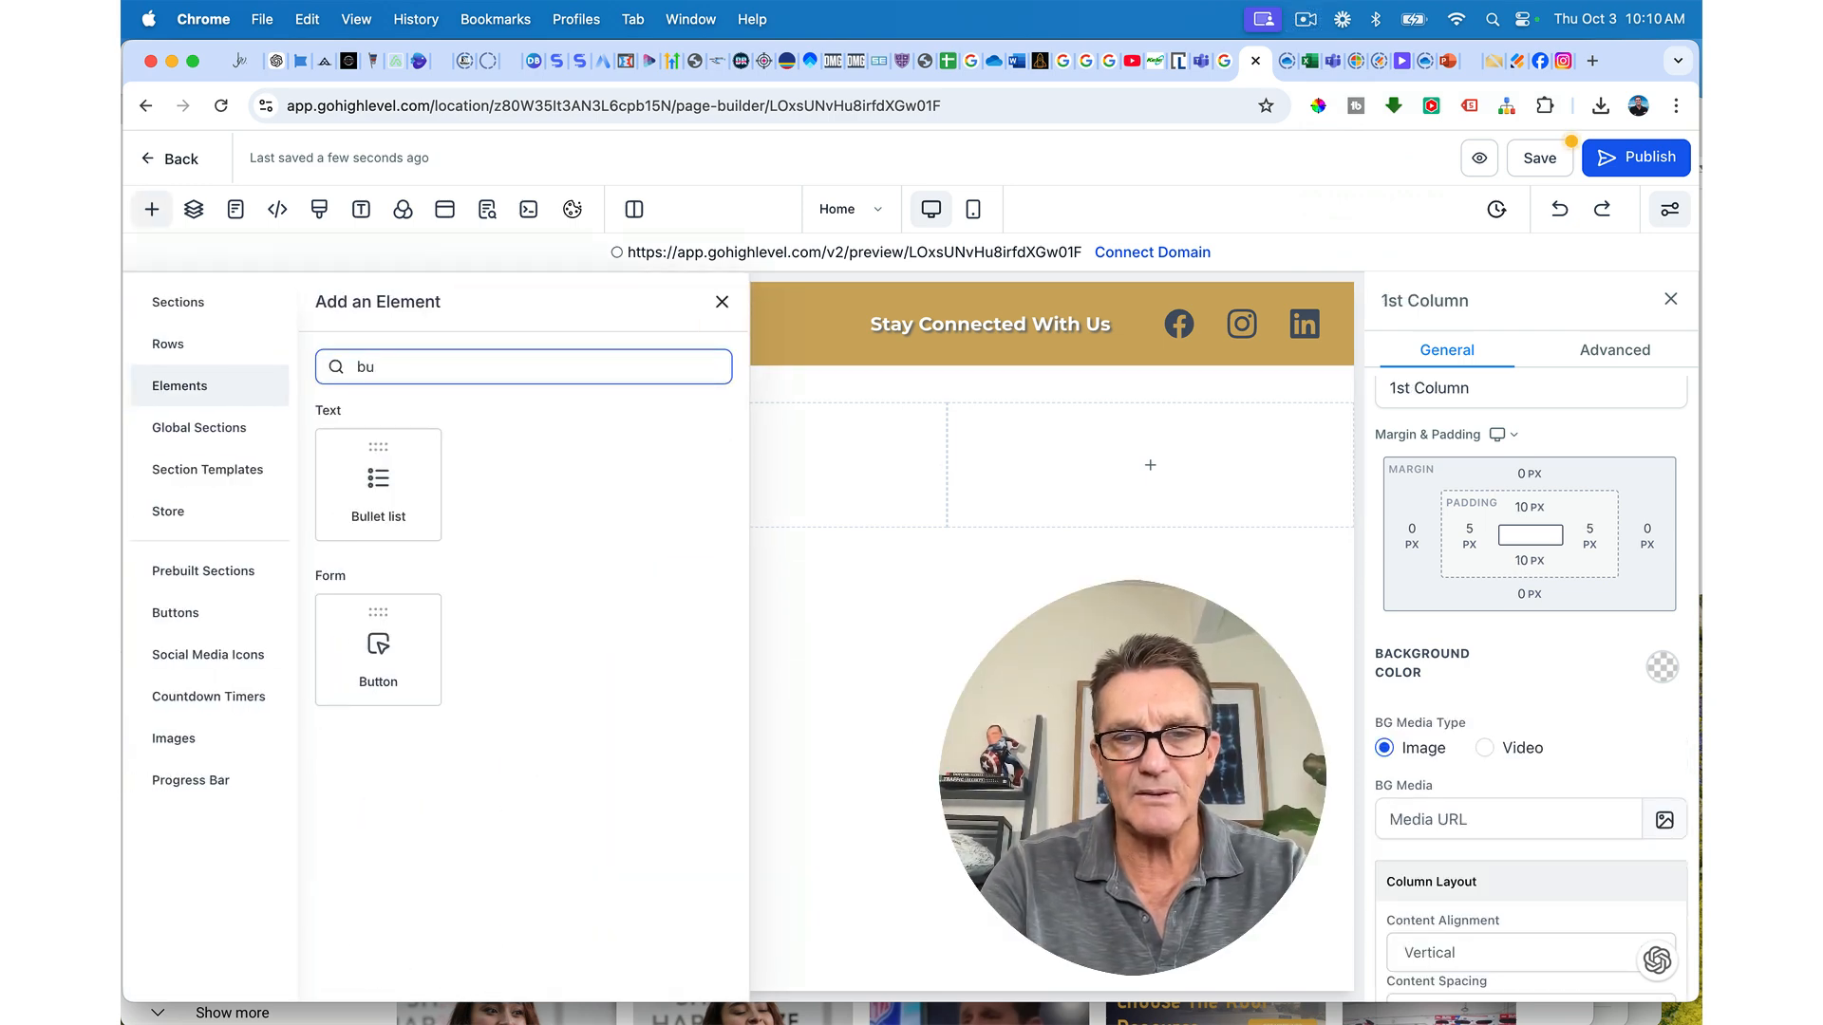
type("tt")
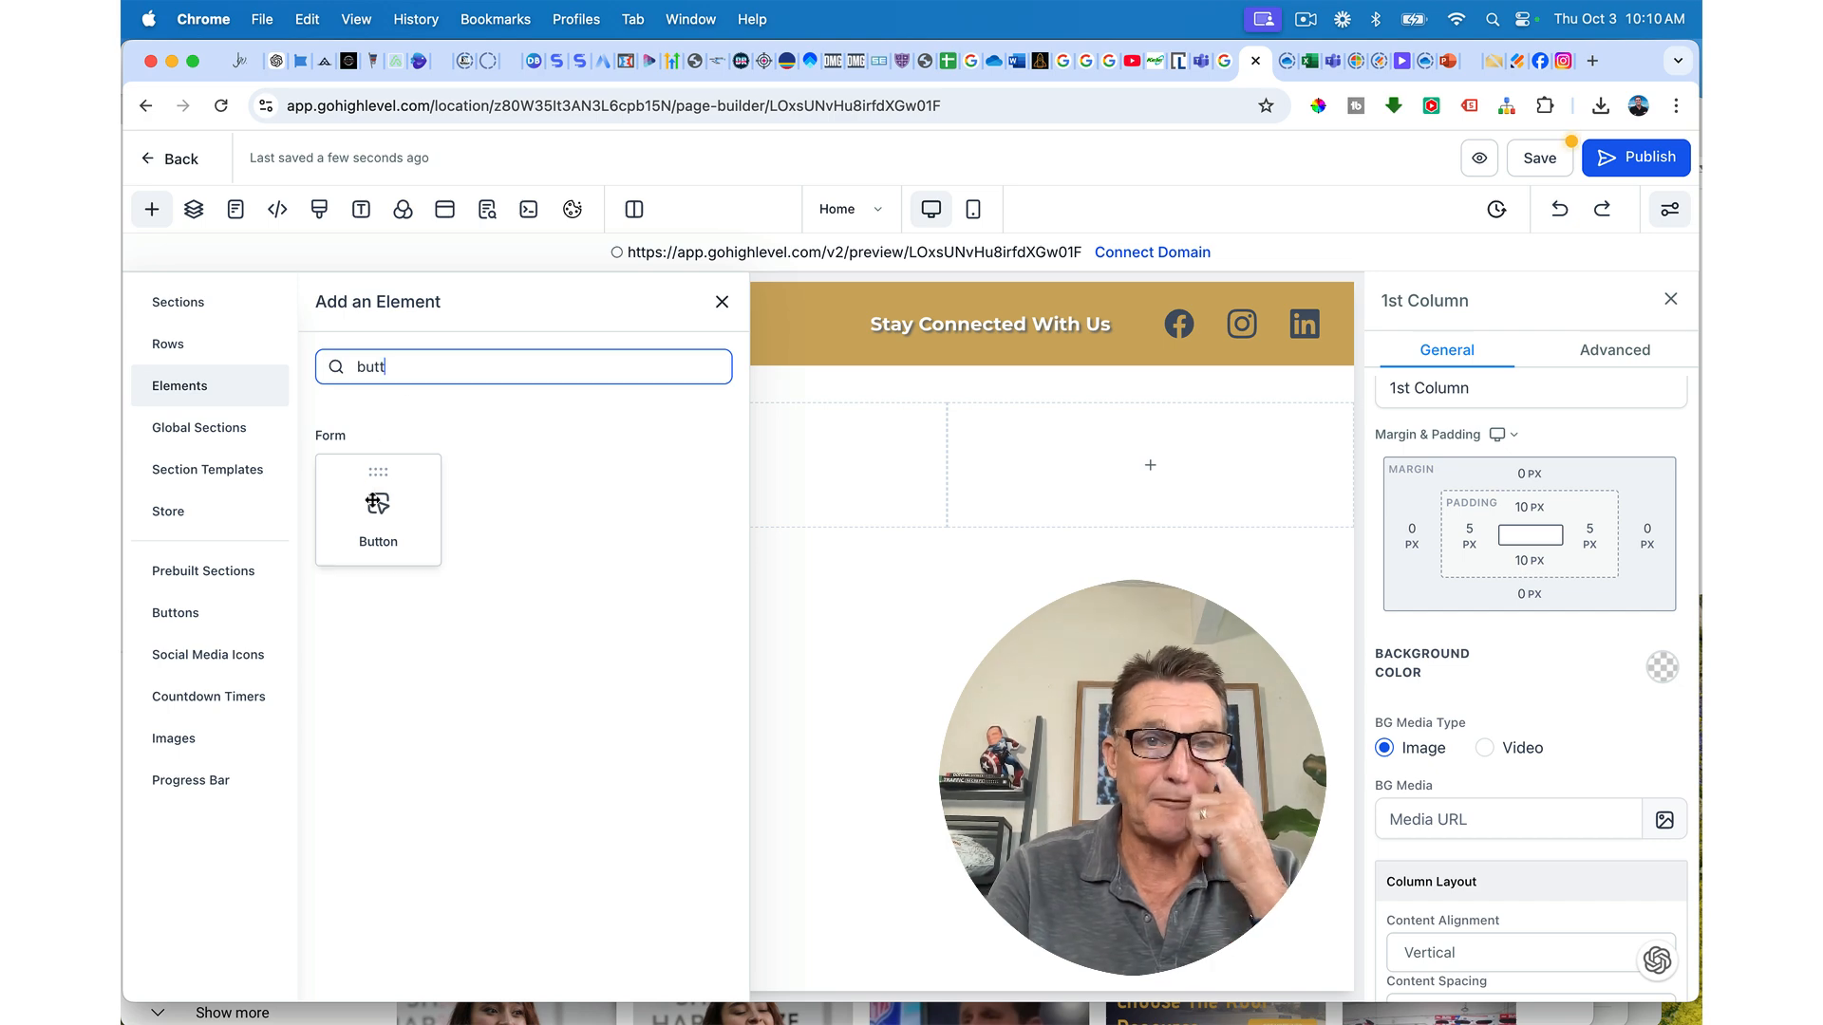
left_click(375, 503)
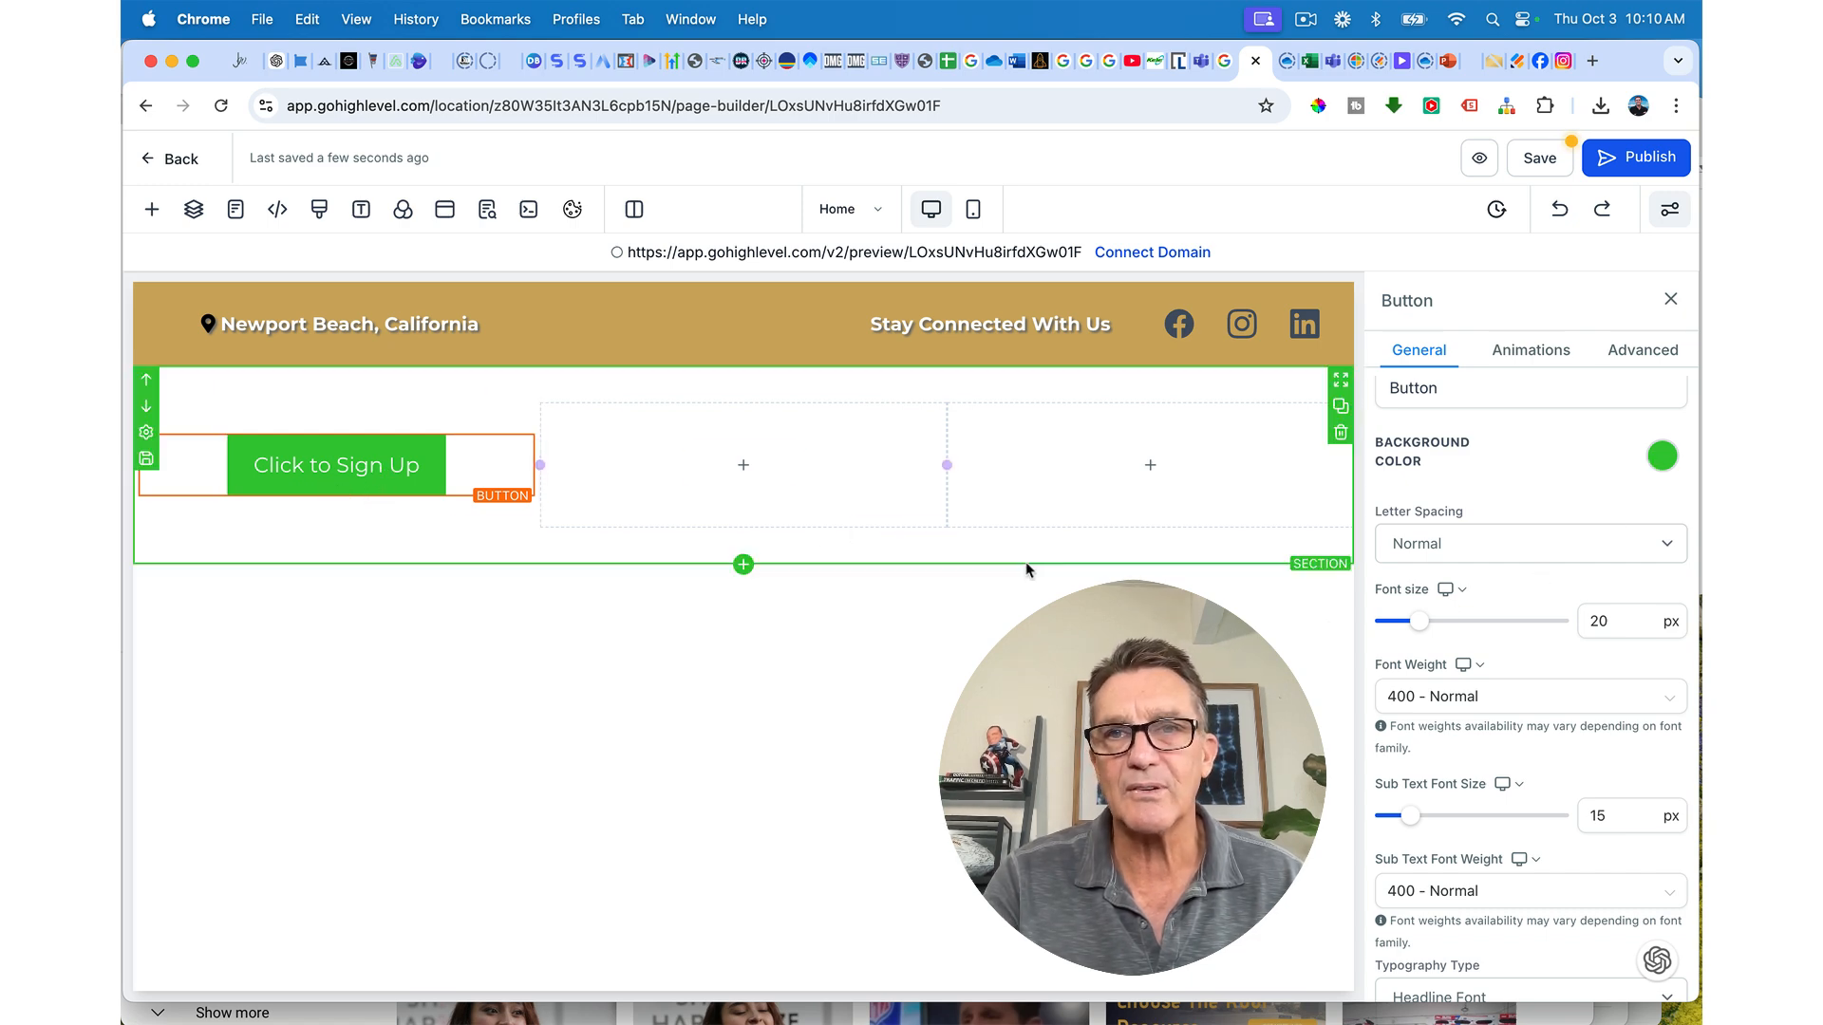
Step: Set the button background to gold after briefly trying black
left_click(1660, 458)
left_click(1469, 593)
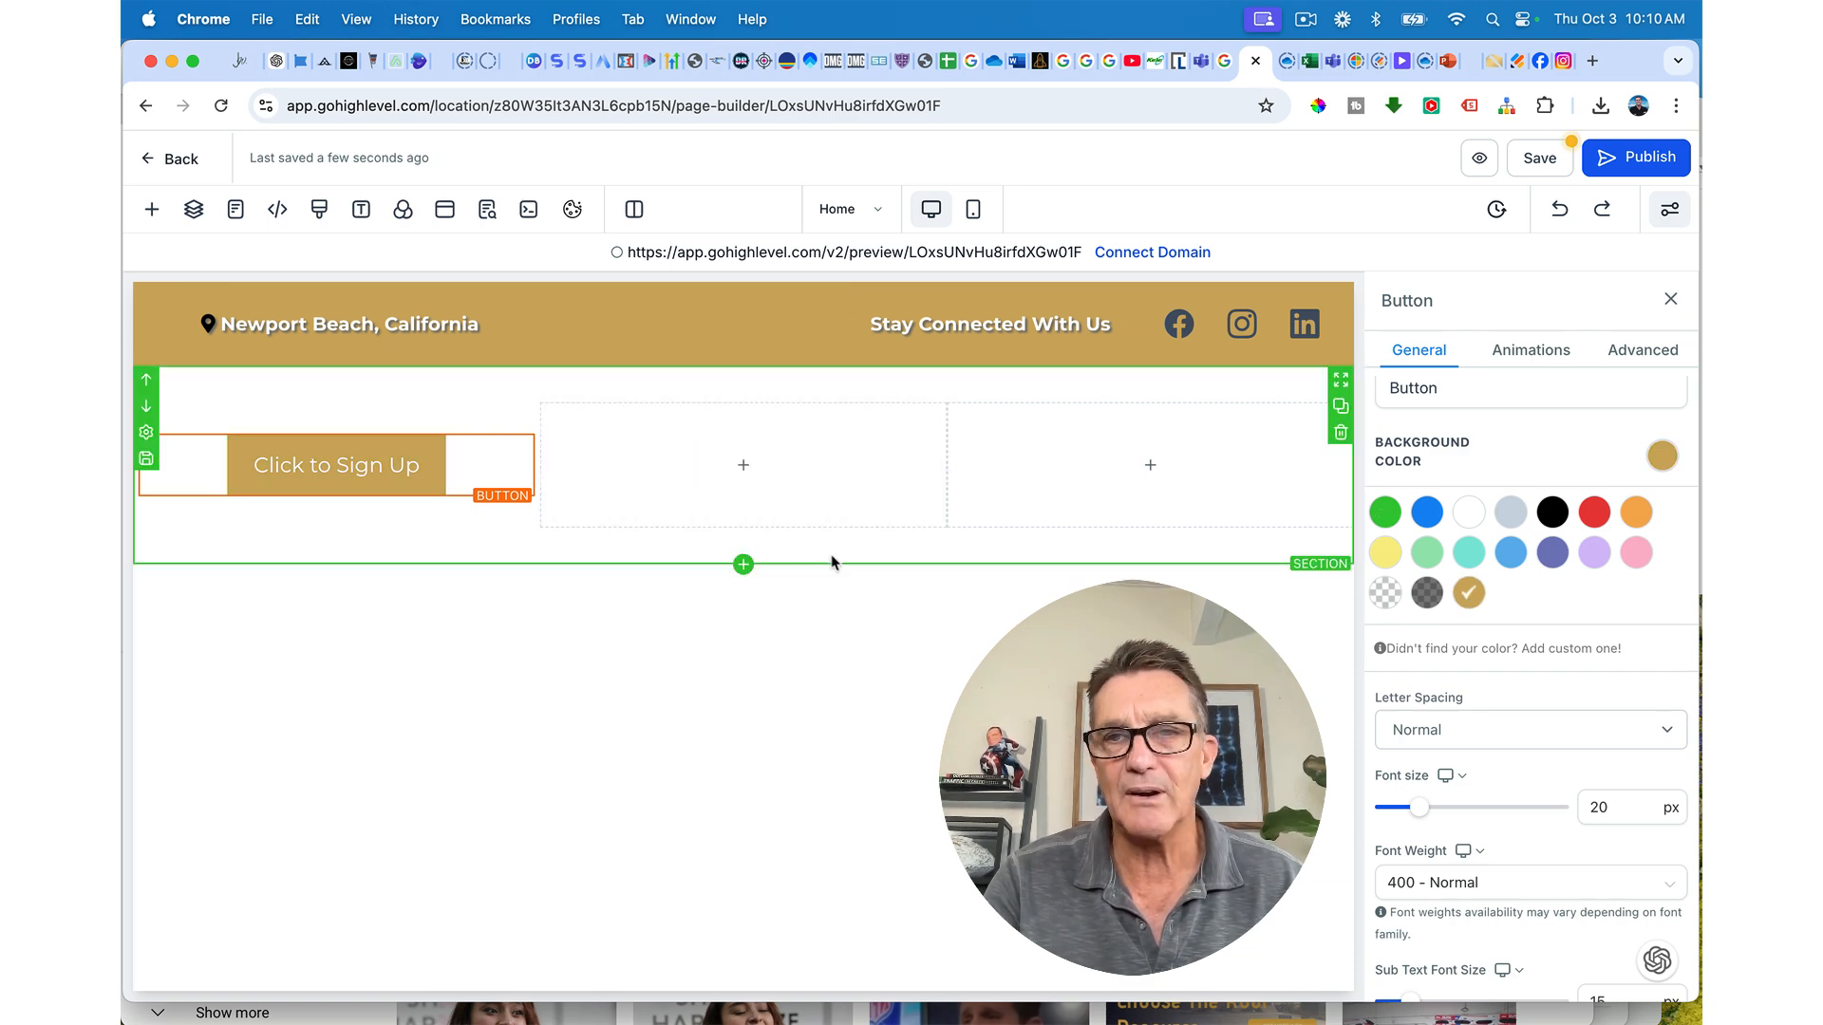
scroll(1513, 771, "down", 5)
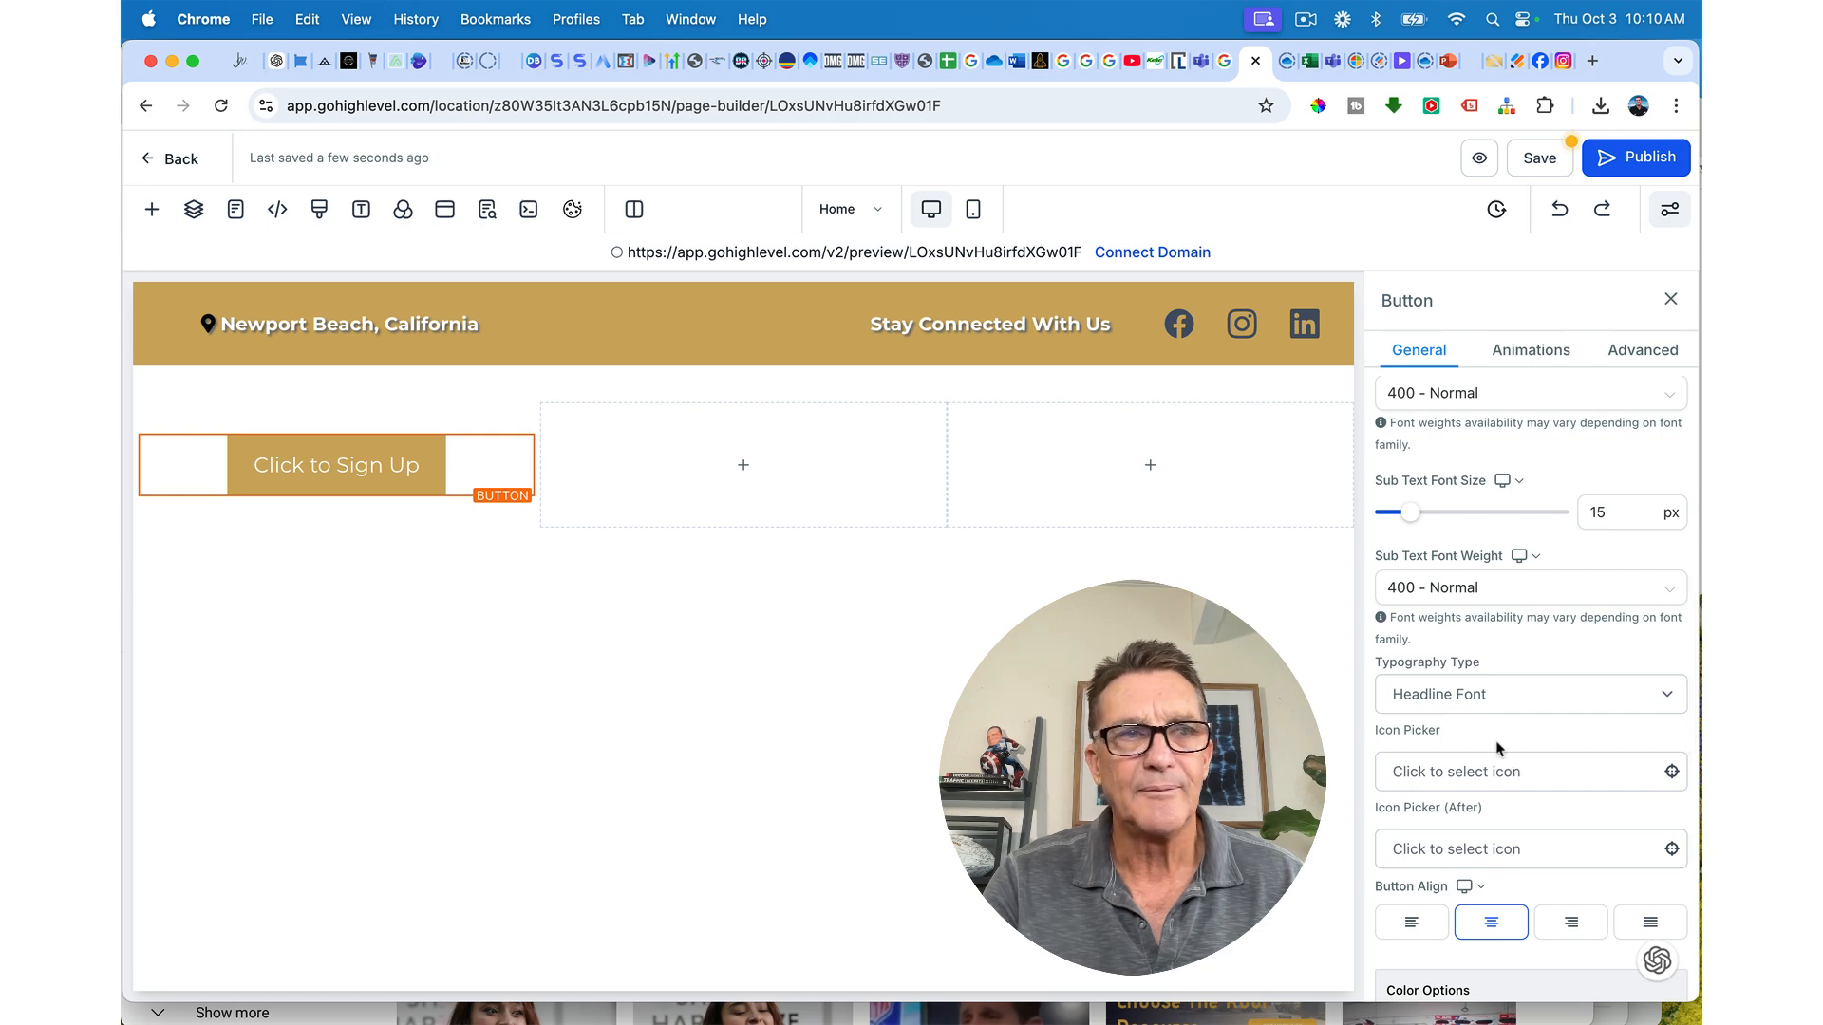
scroll(1442, 659, "up", 5)
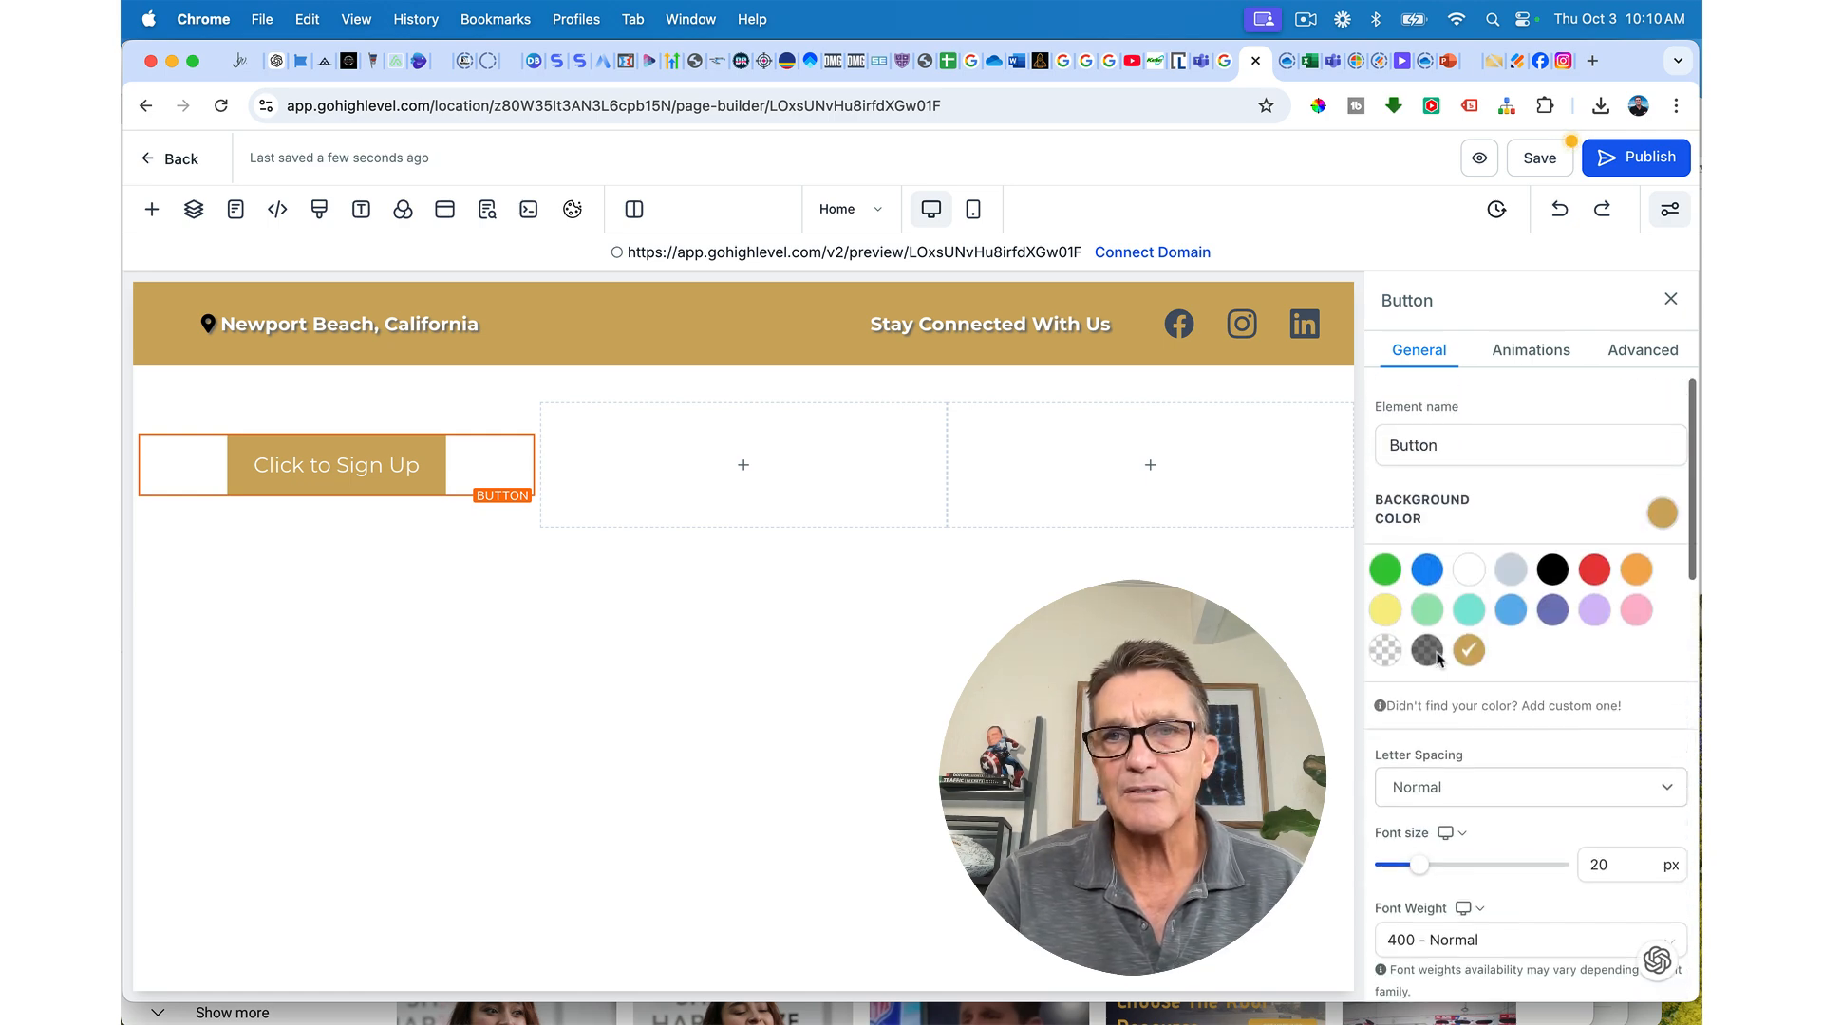
scroll(1528, 567, "down", 4)
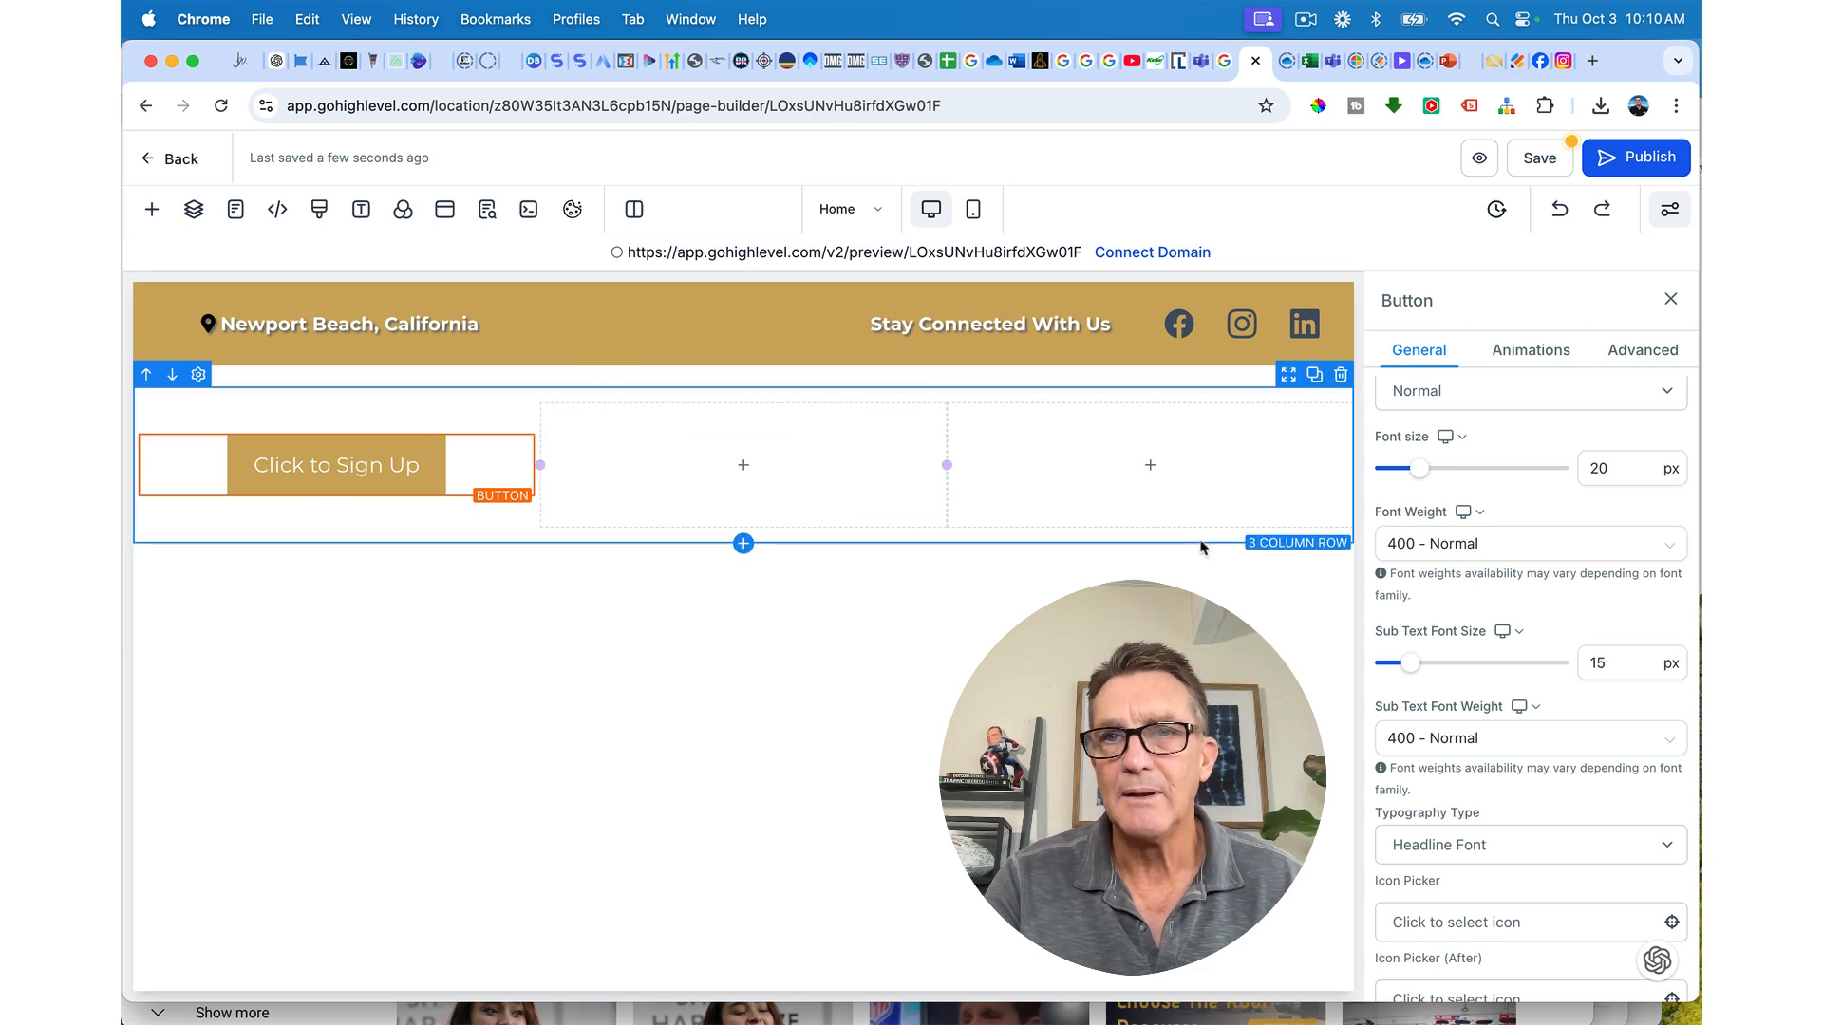
scroll(1481, 617, "up", 4)
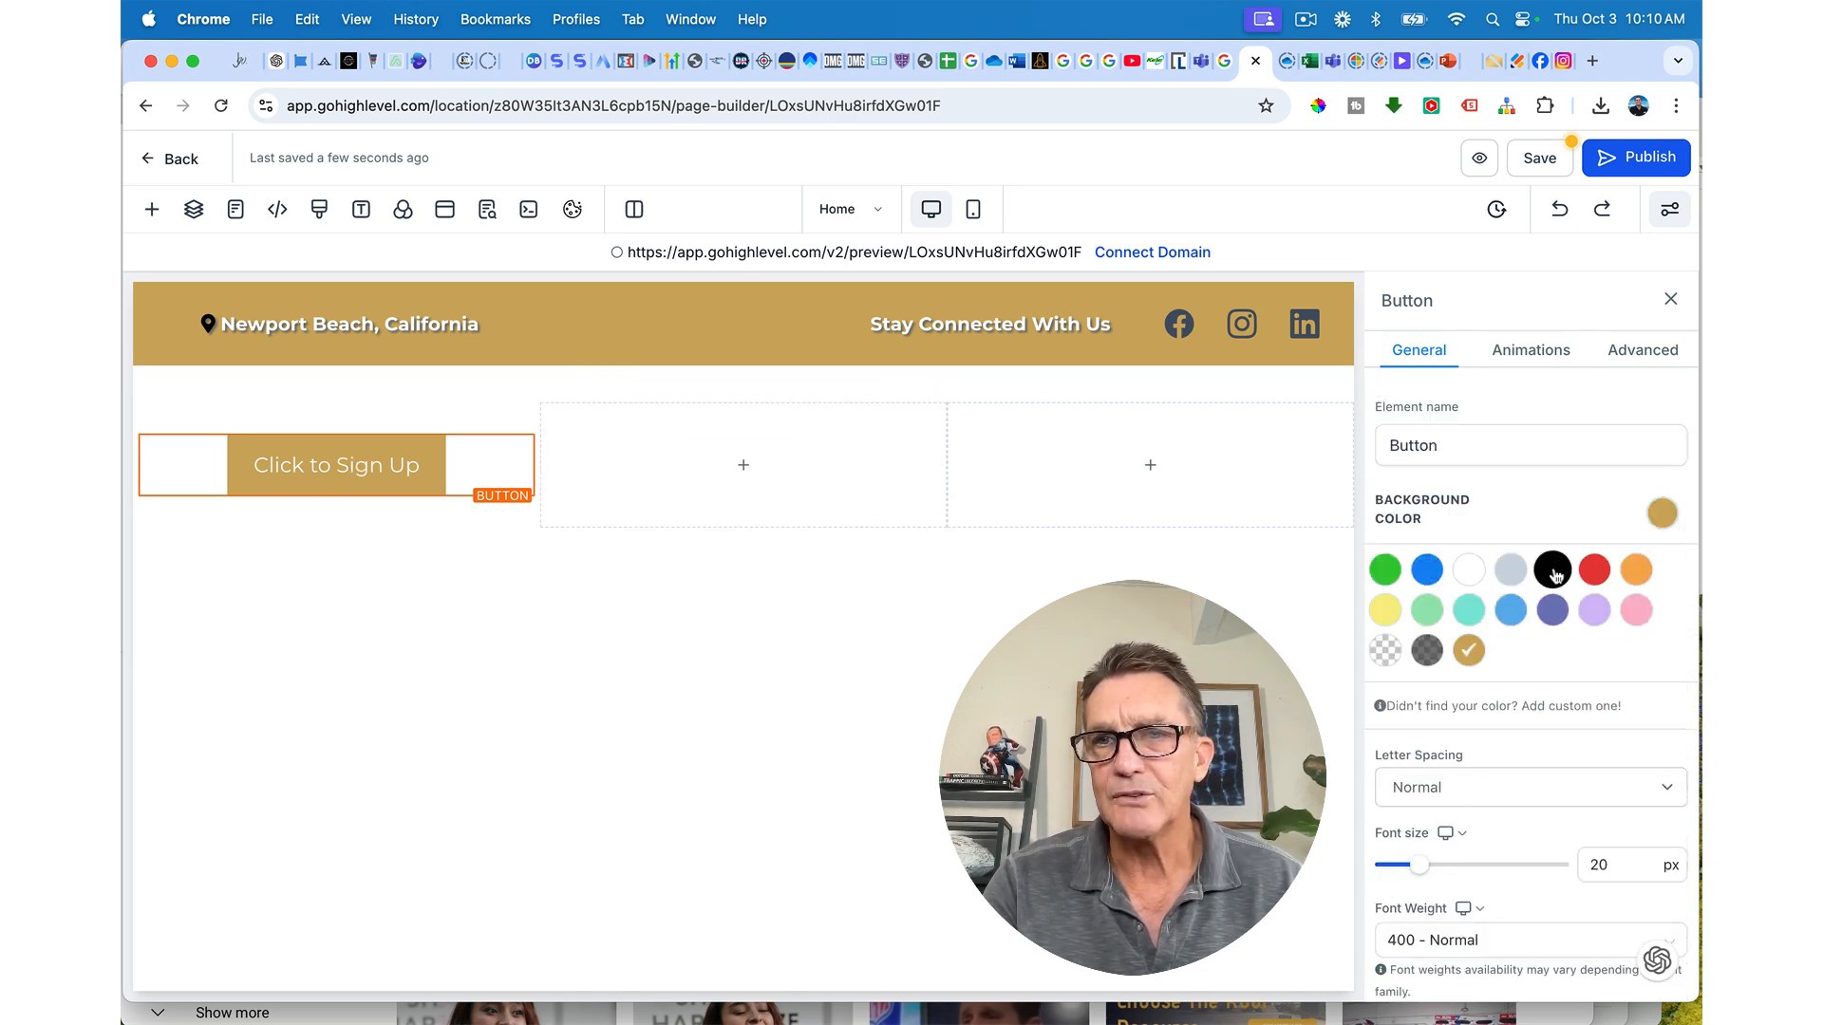
left_click(1553, 571)
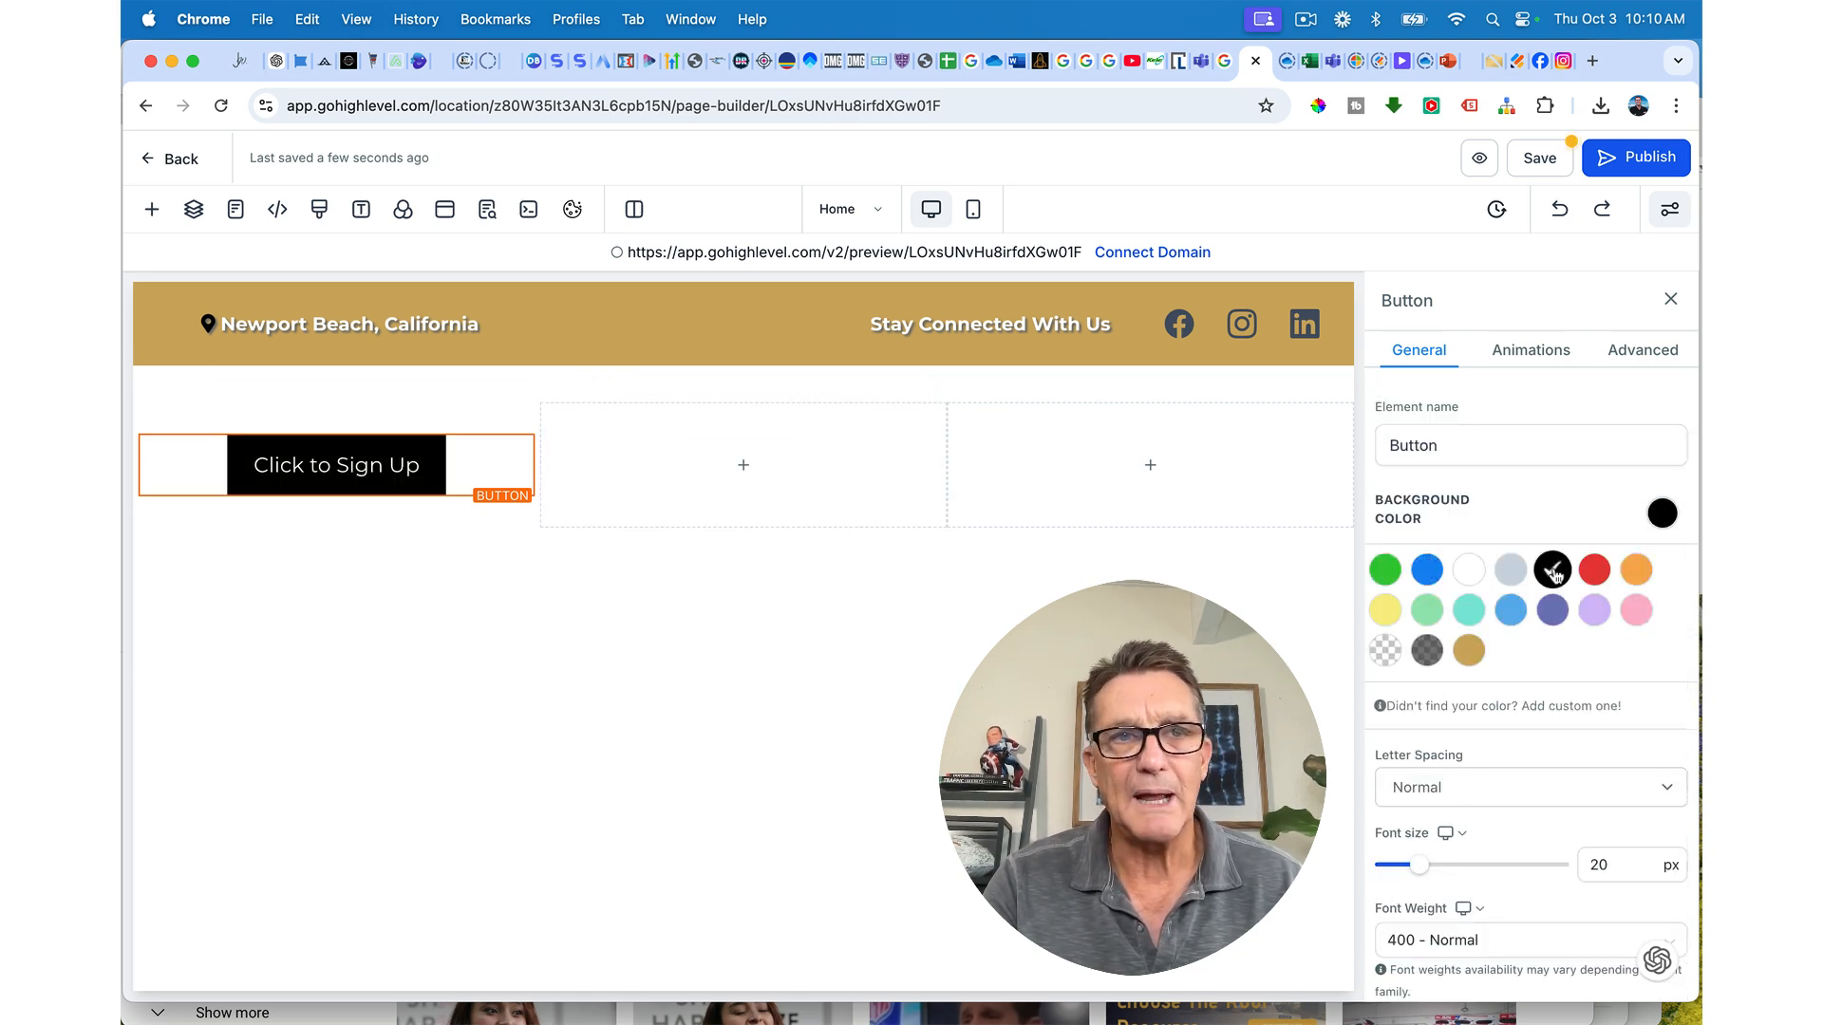
left_click(1470, 651)
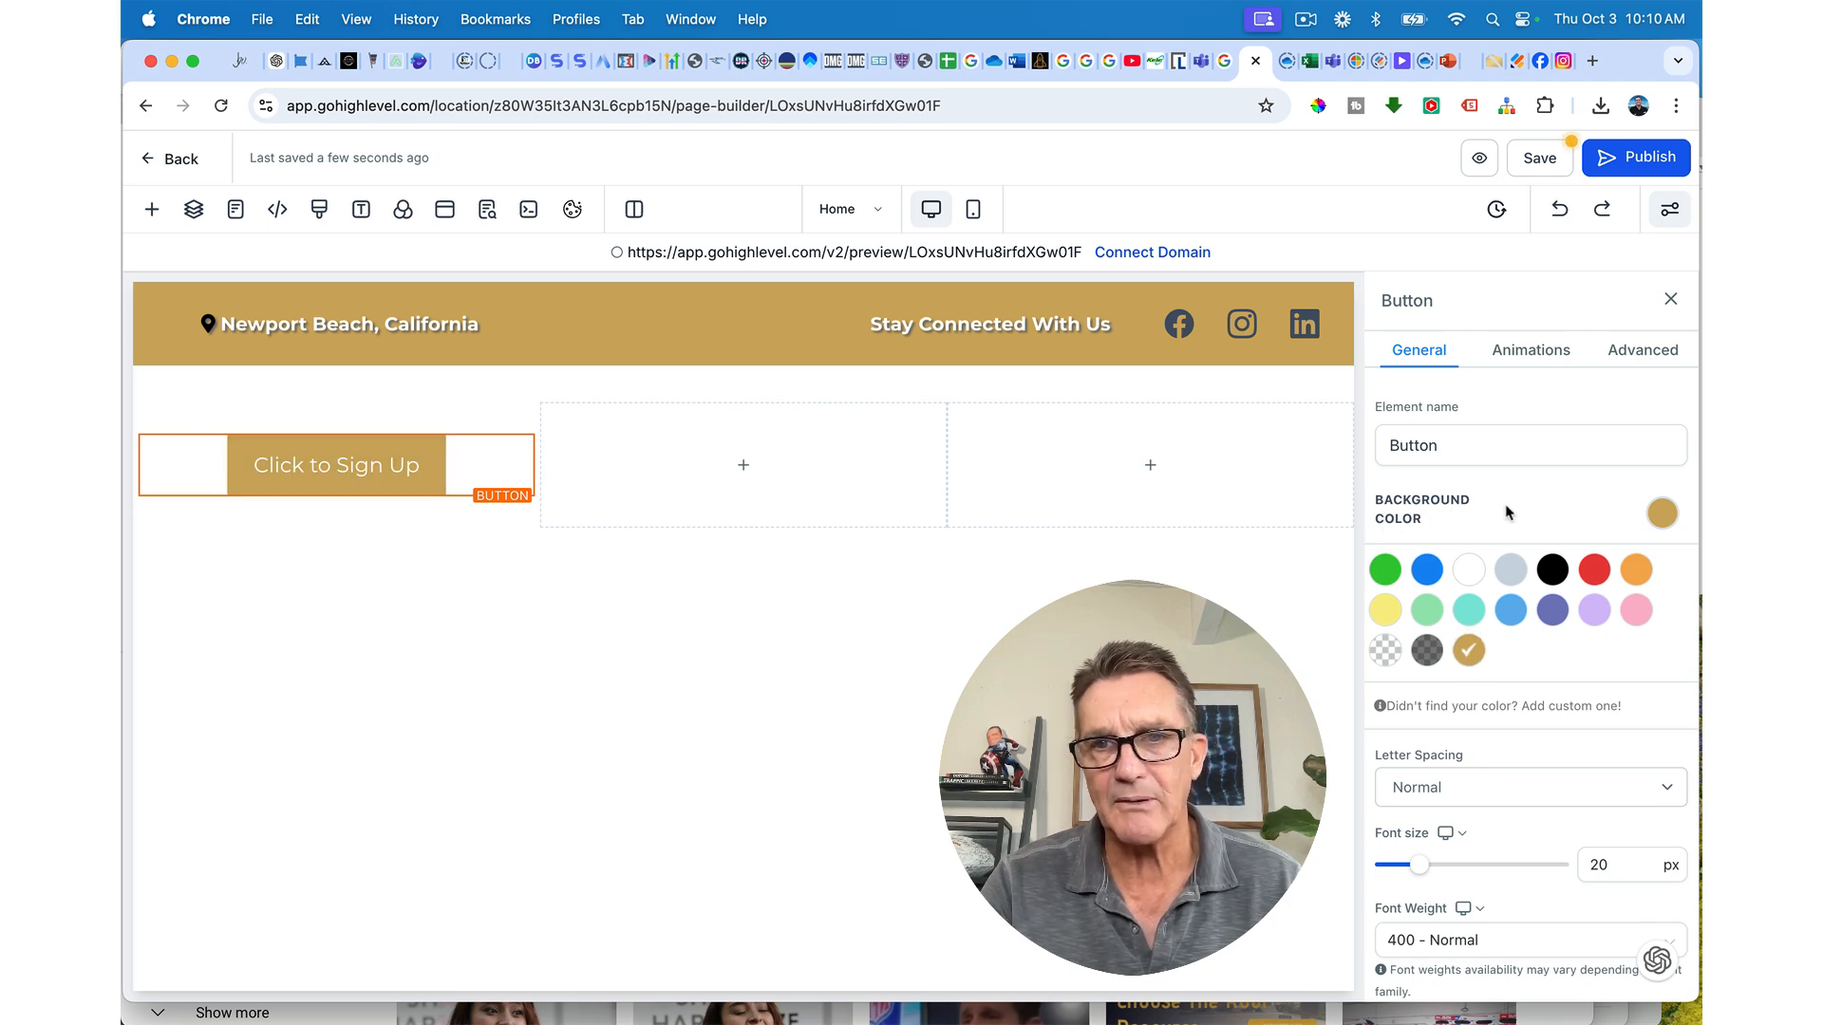
scroll(1508, 512, "down", 10)
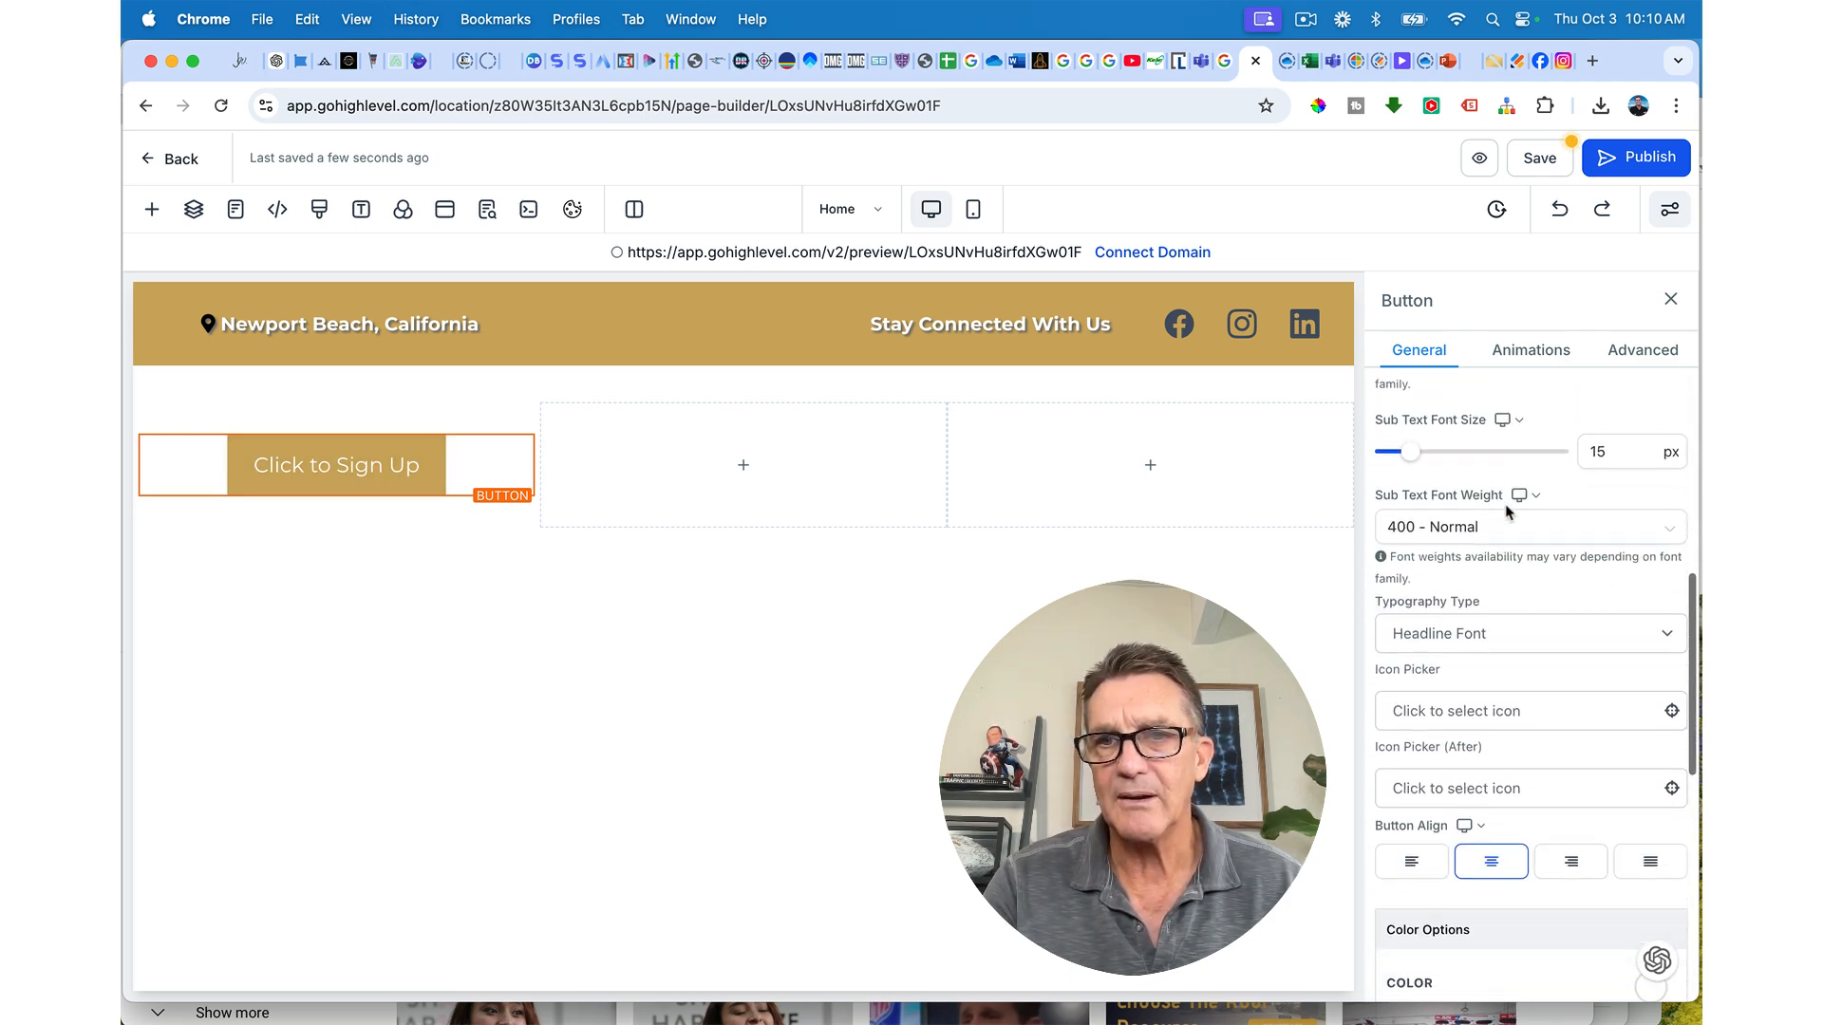
scroll(1507, 513, "down", 5)
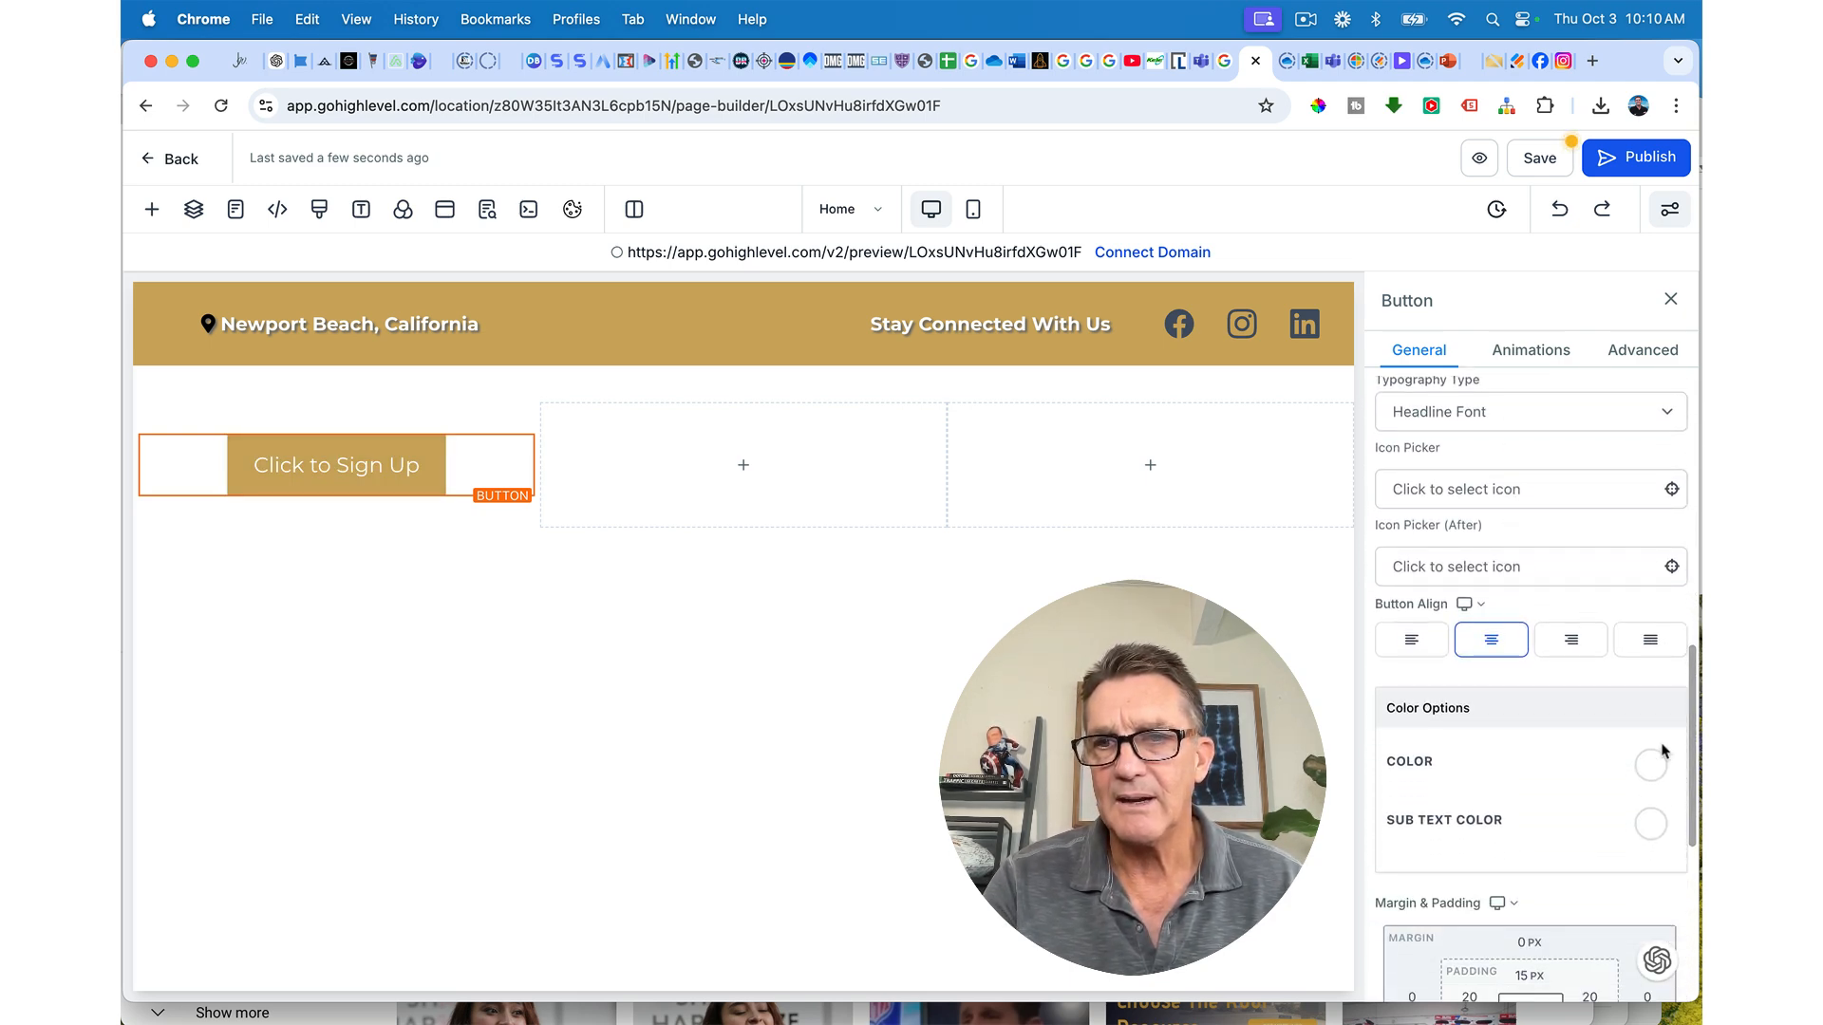
Step: Make the 'Click to Sign Up' label text black
left_click(1653, 771)
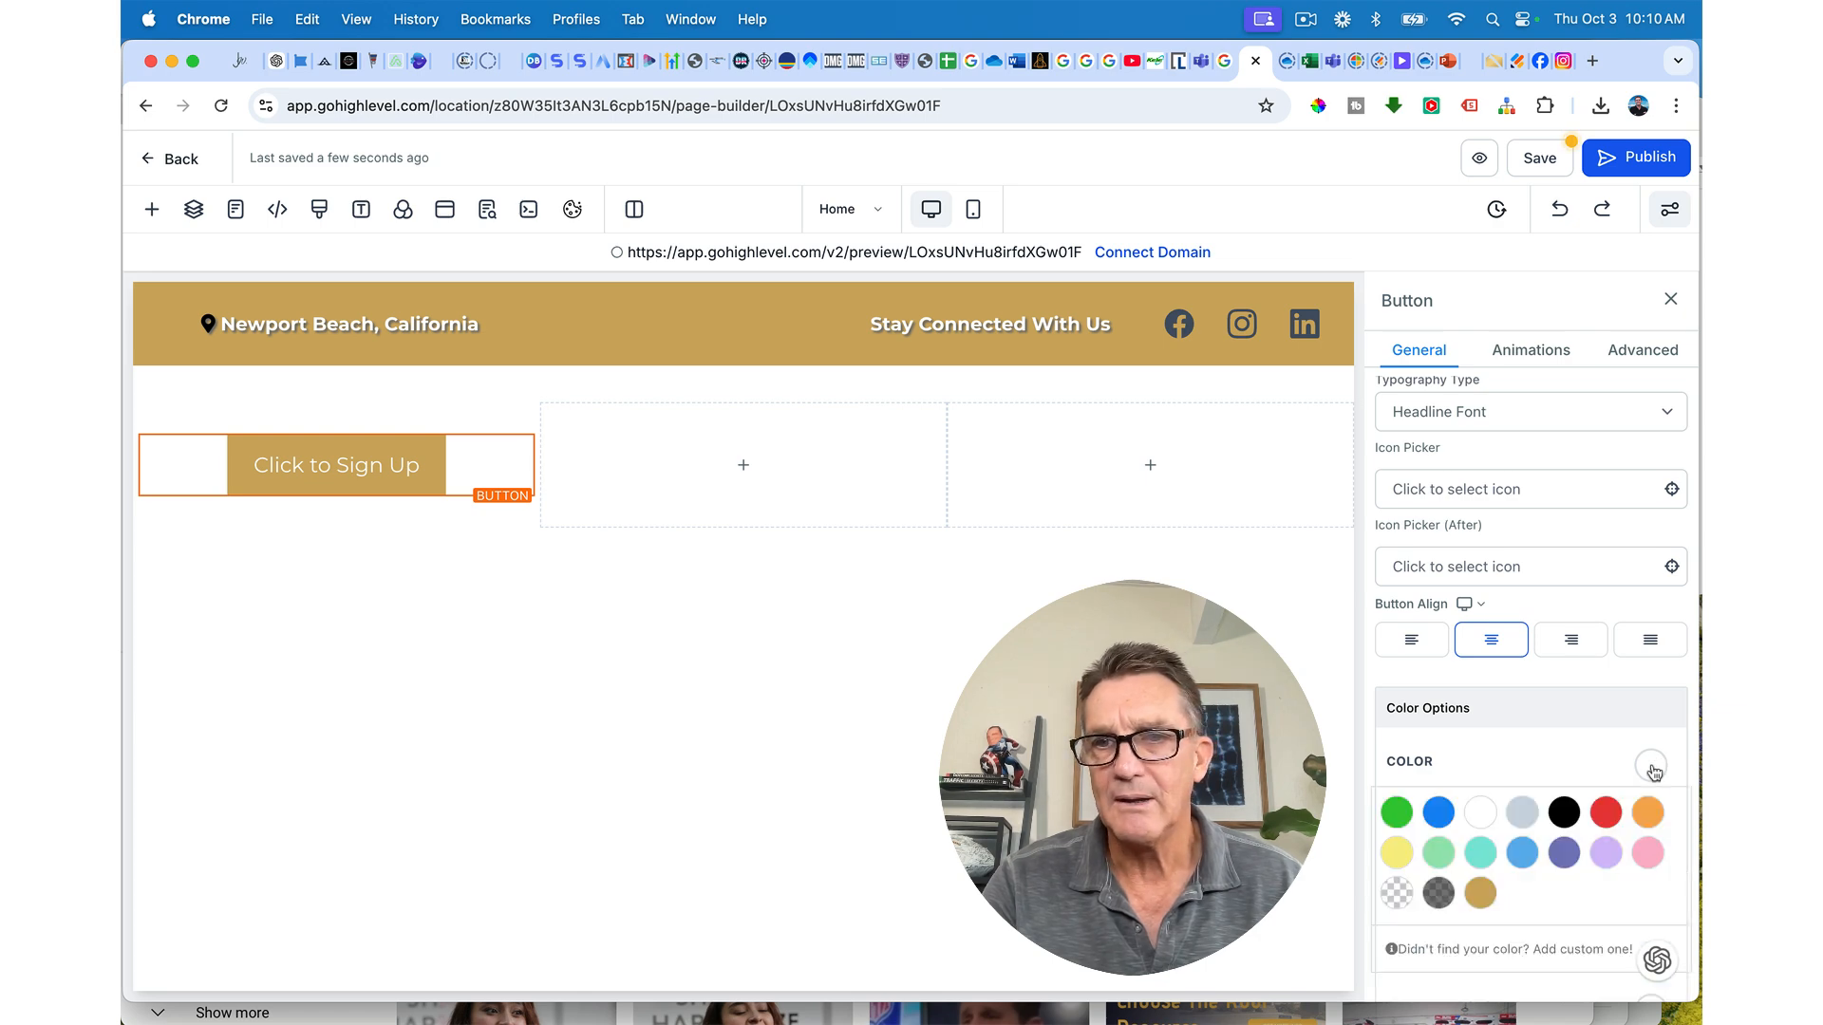
left_click(1564, 812)
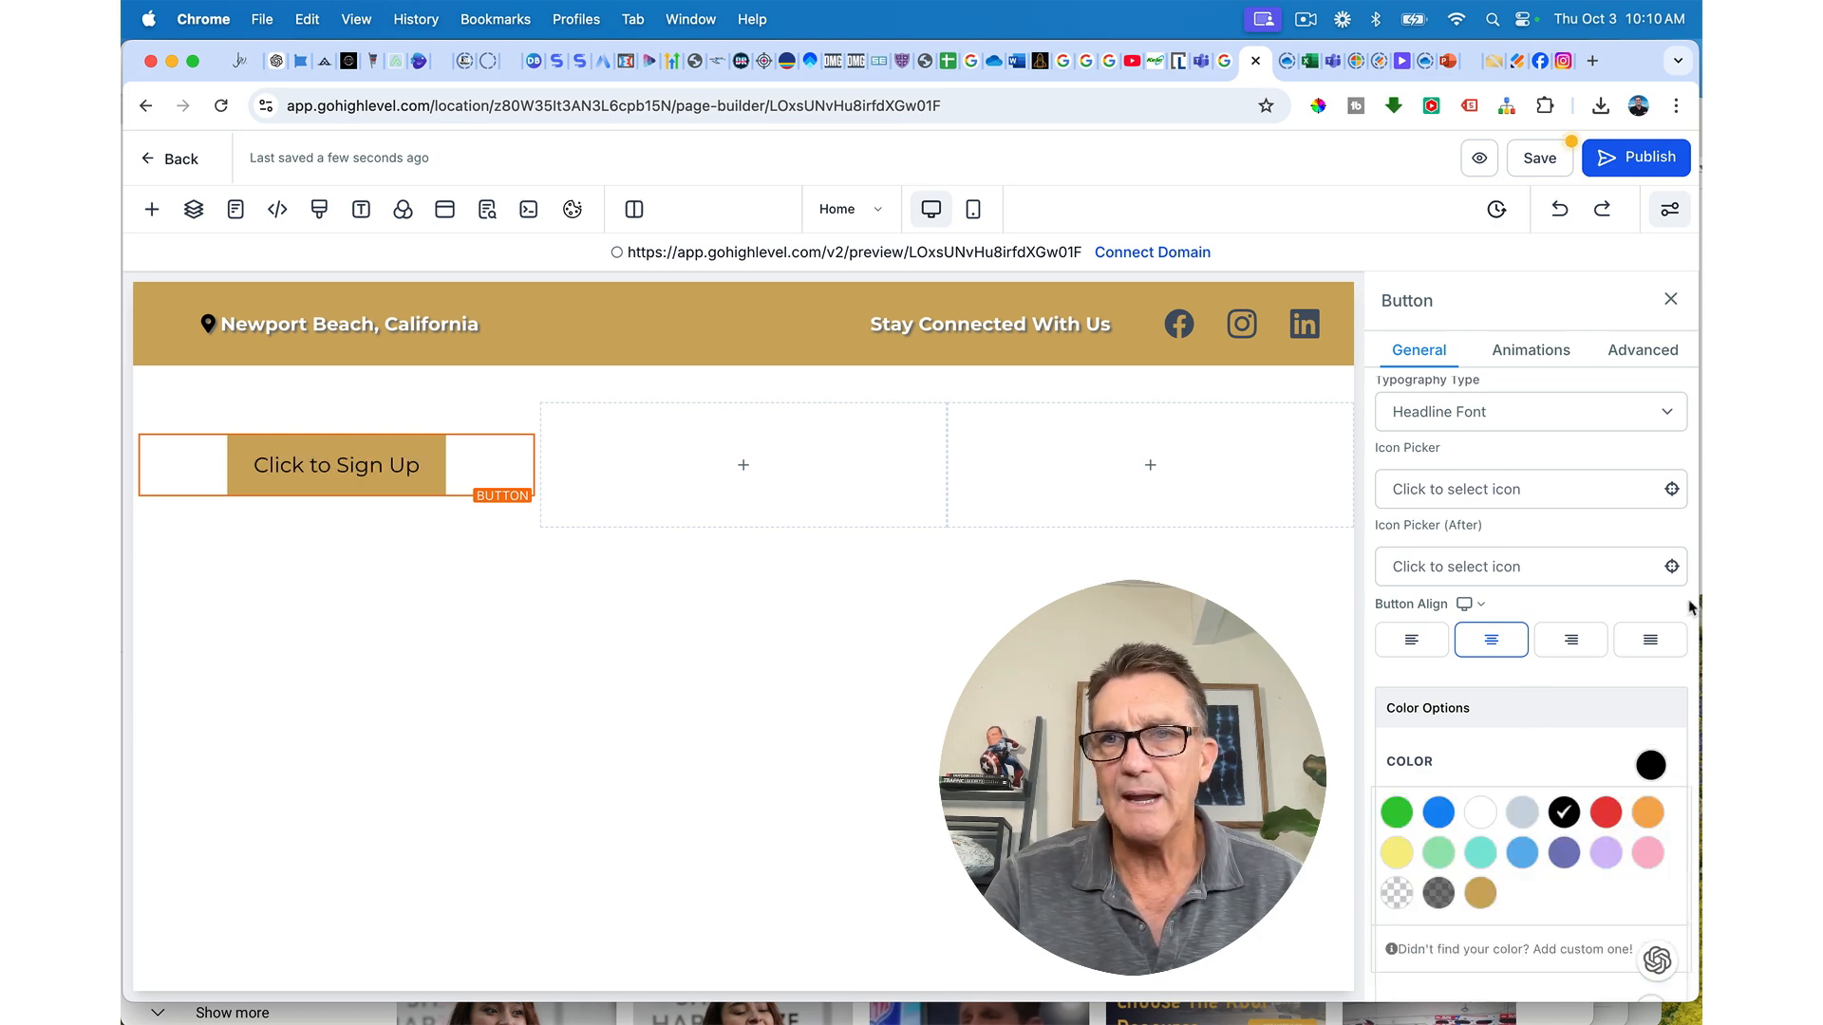
scroll(1610, 619, "down", 2)
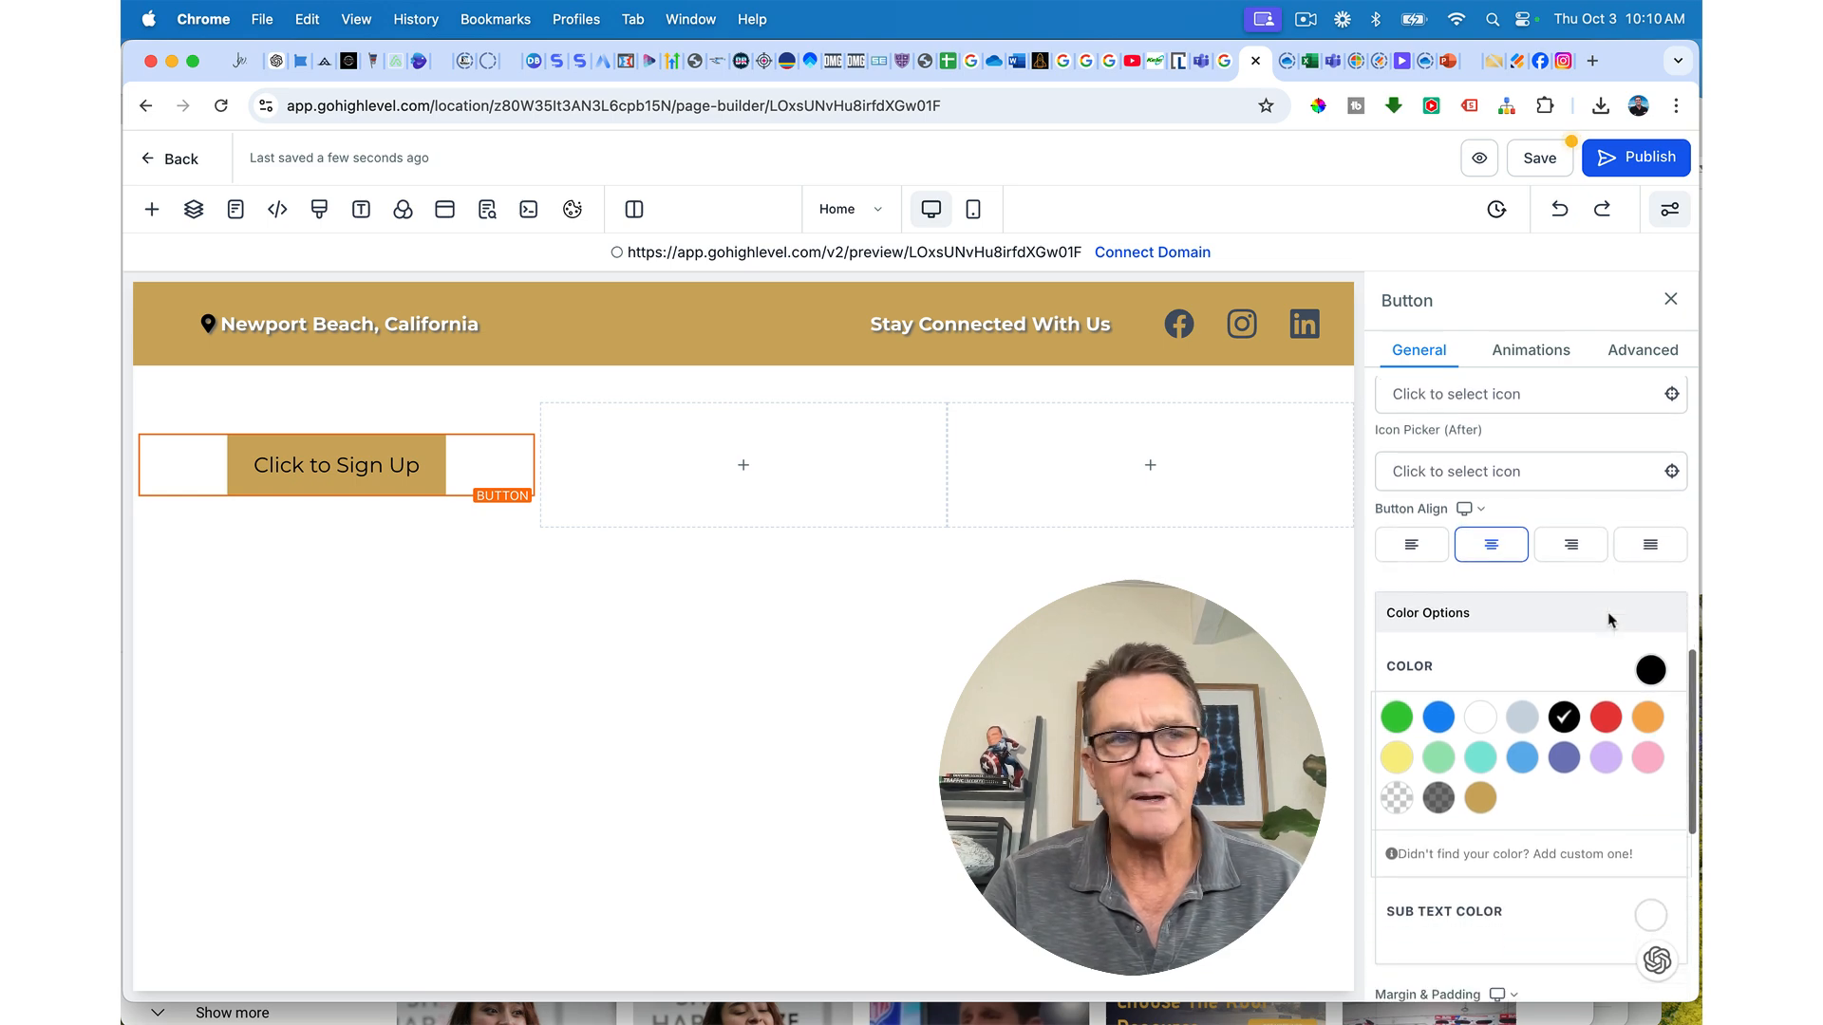
scroll(1609, 619, "up", 3)
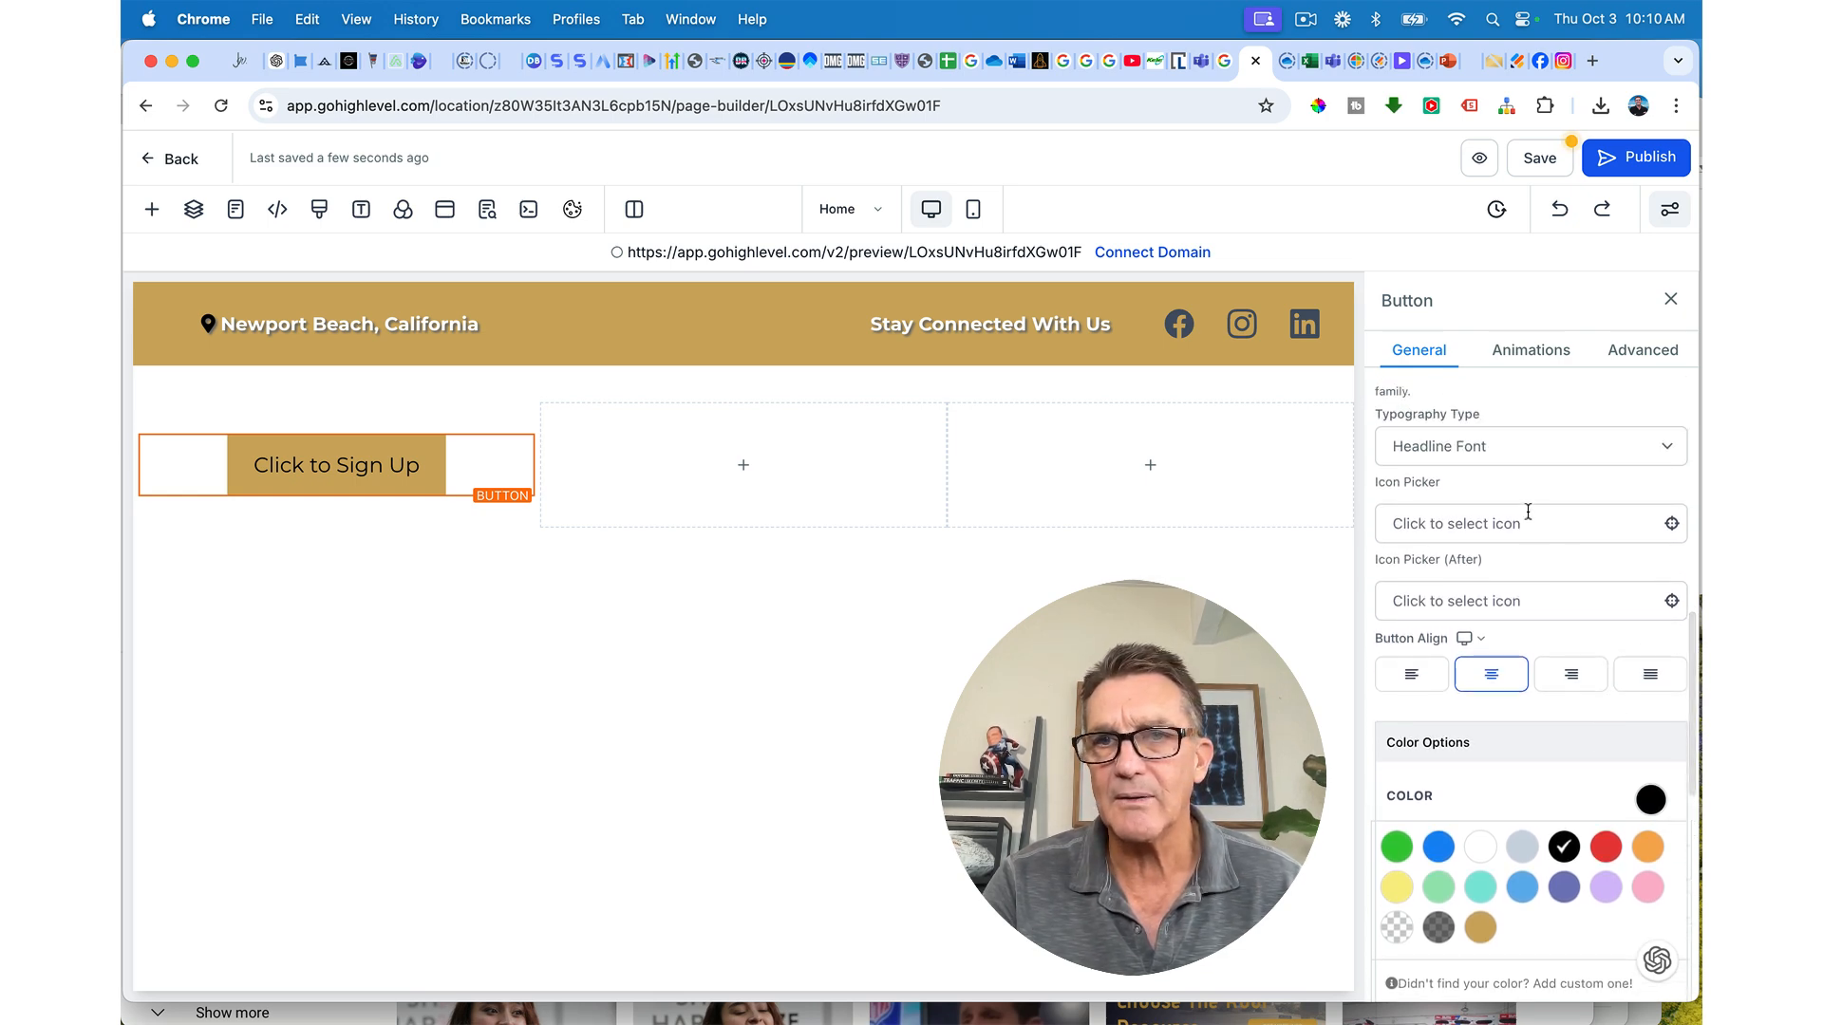
scroll(1527, 512, "down", 10)
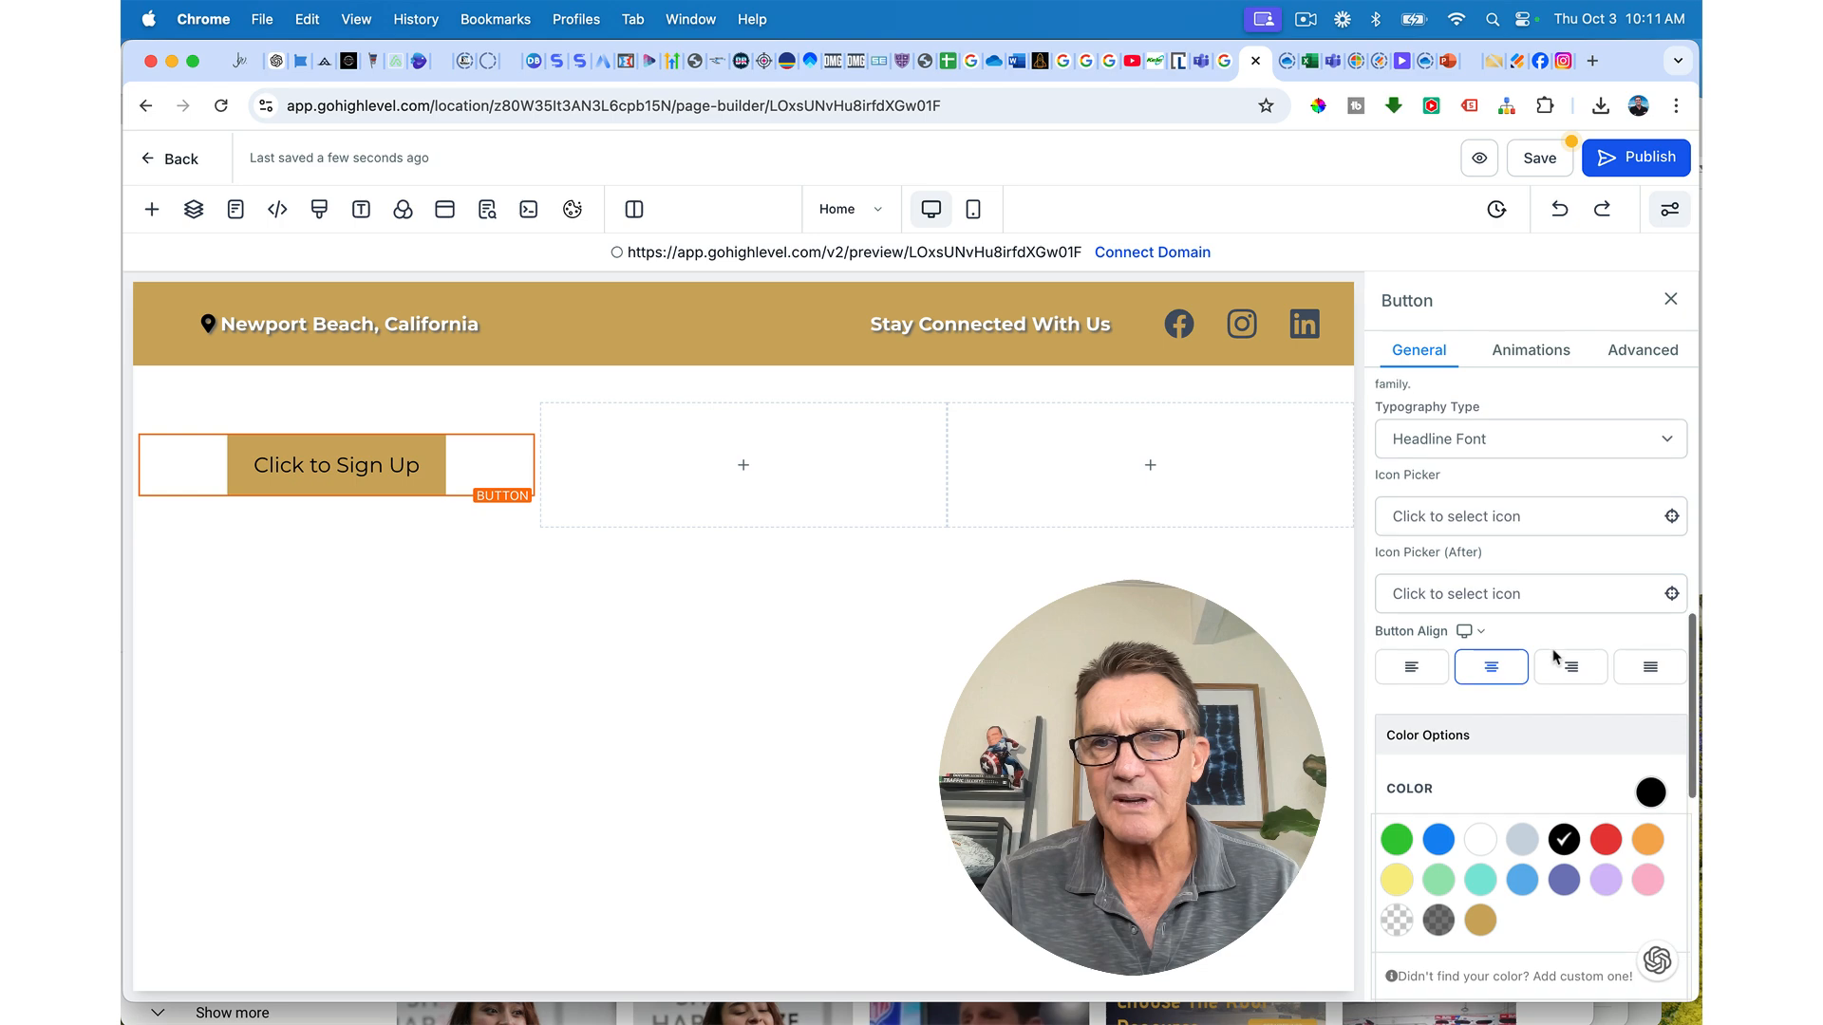
Step: Replace the button label 'Click to Sign Up' with 'SCHEDULE A SERVICE'
triple_click(1500, 794)
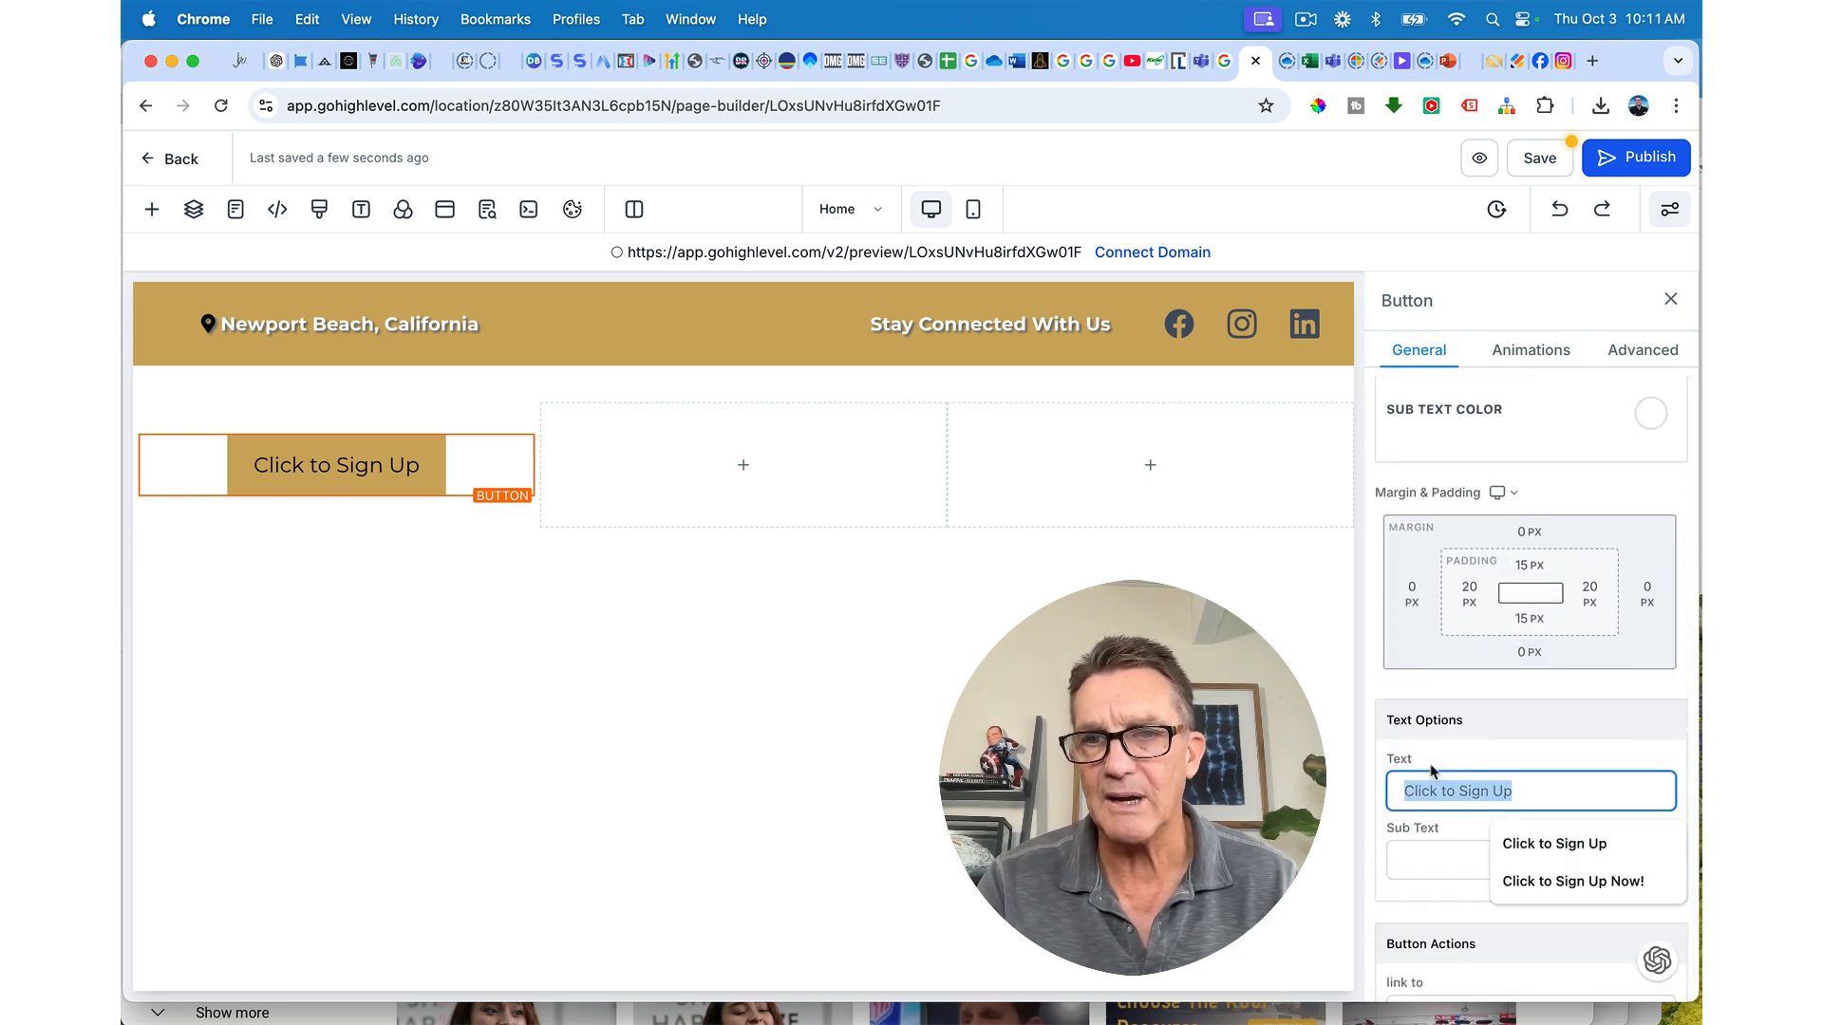
type("Sschedule")
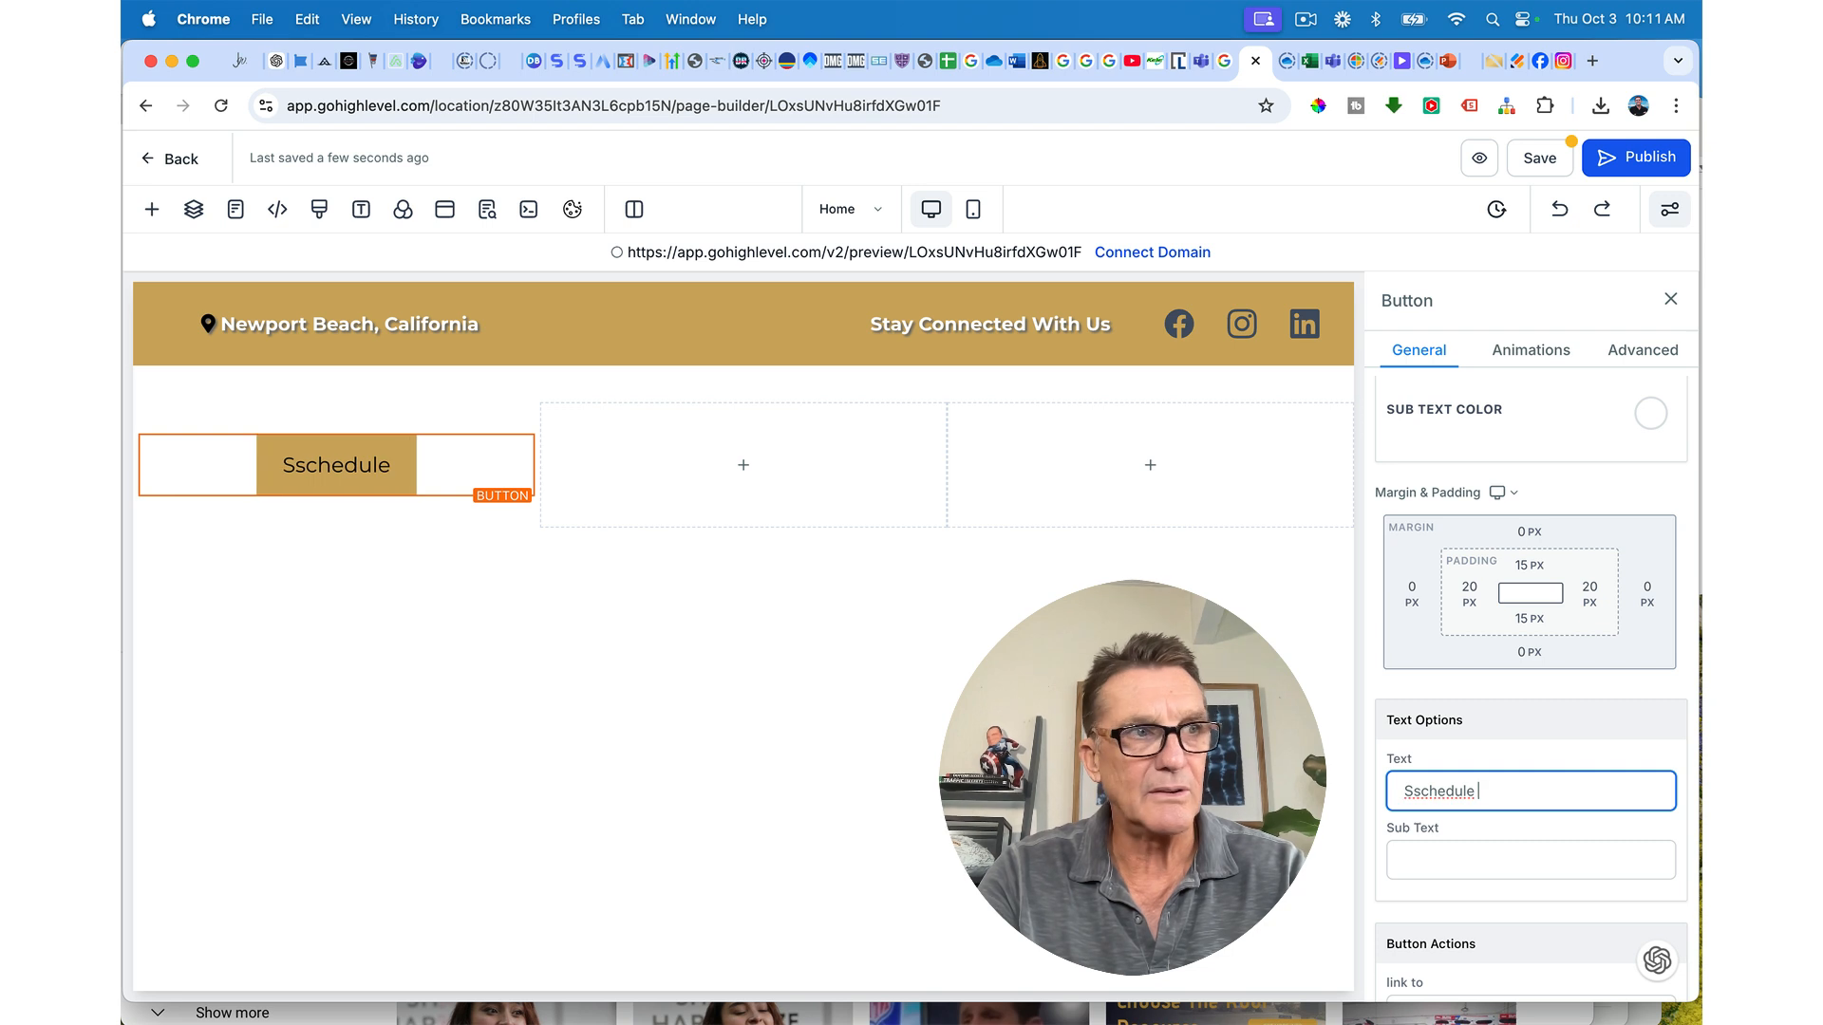
type(" a")
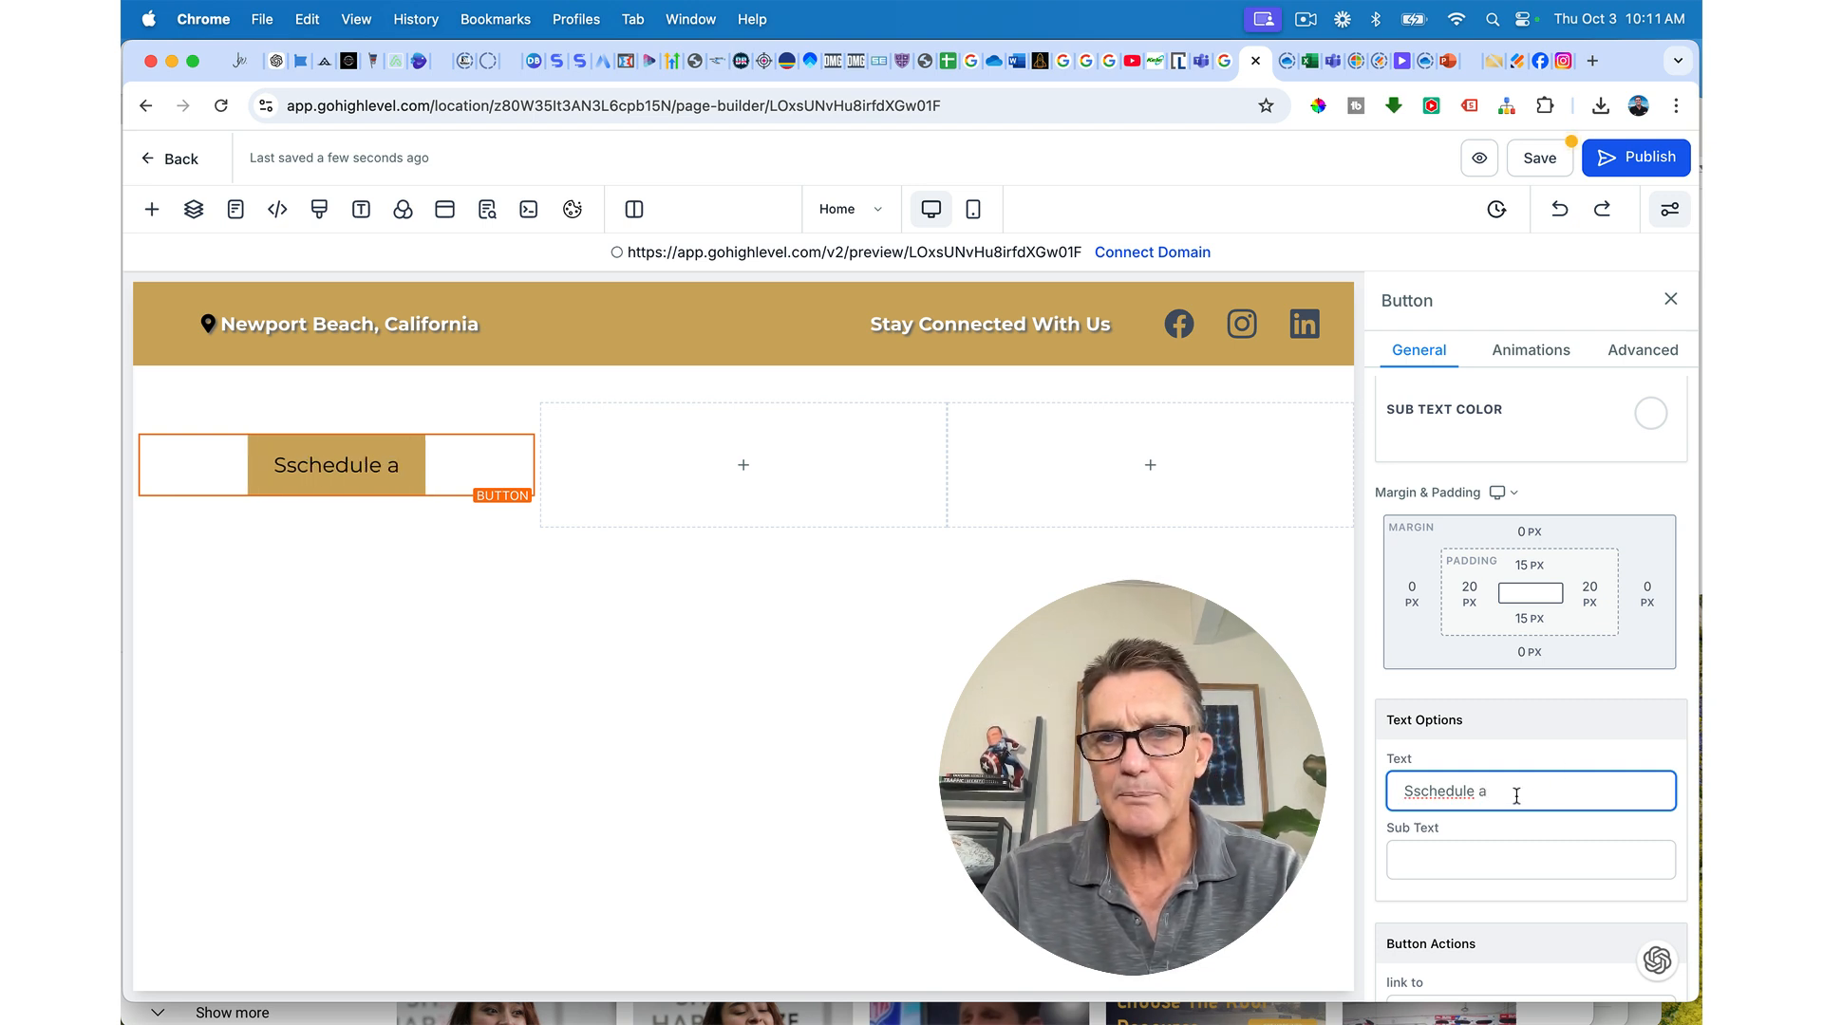
key("alt+shift+Left")
key("alt+shift+Left")
type("S")
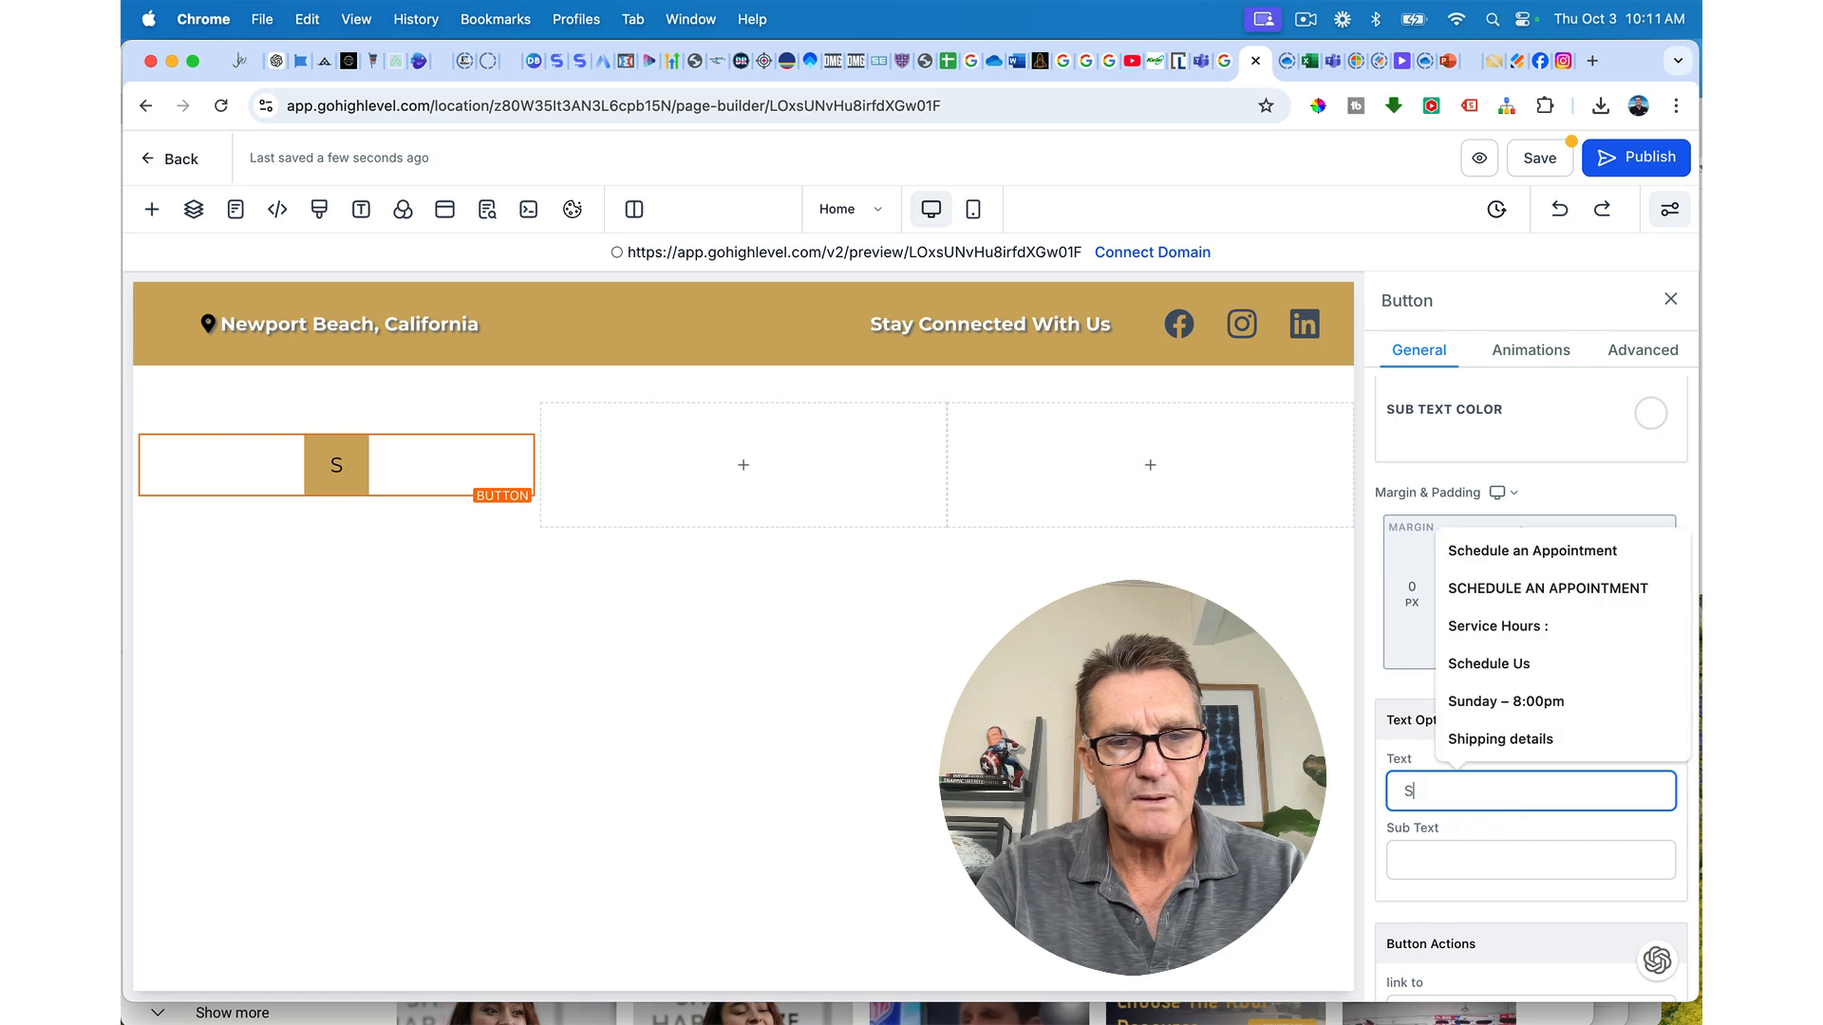
type("CHEDULE A")
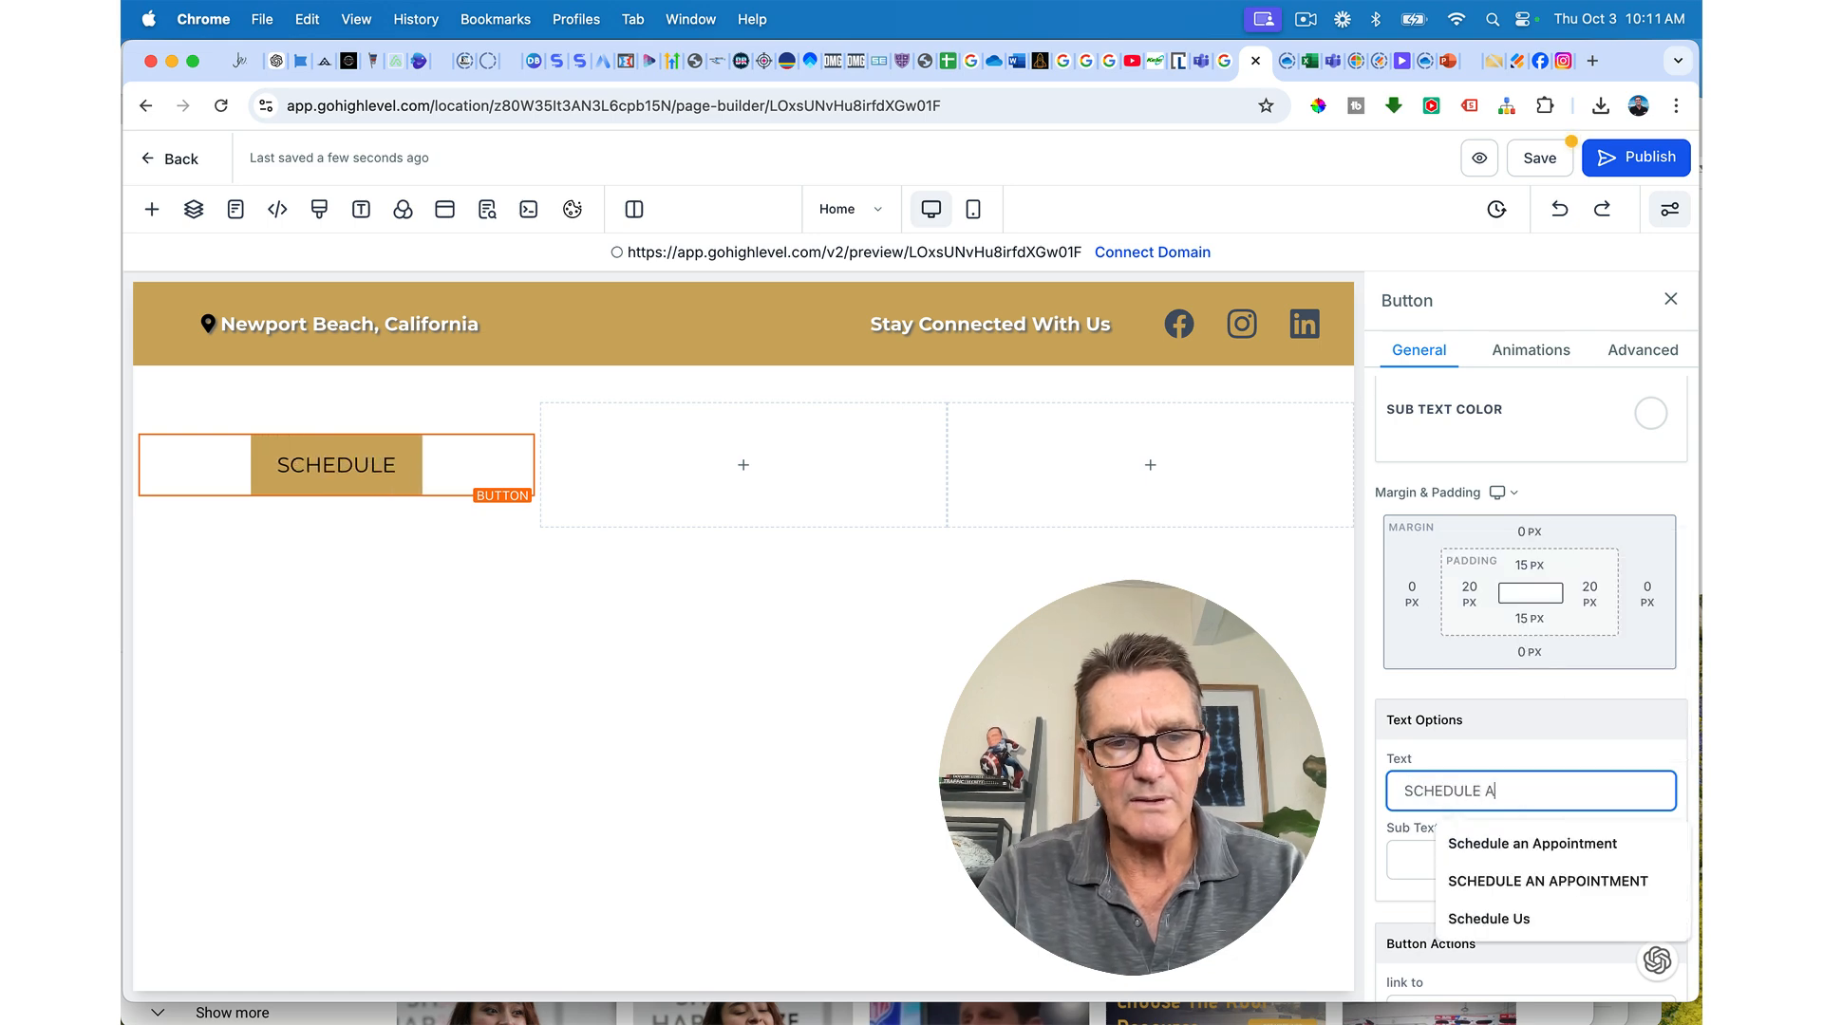
type(" SERVICE")
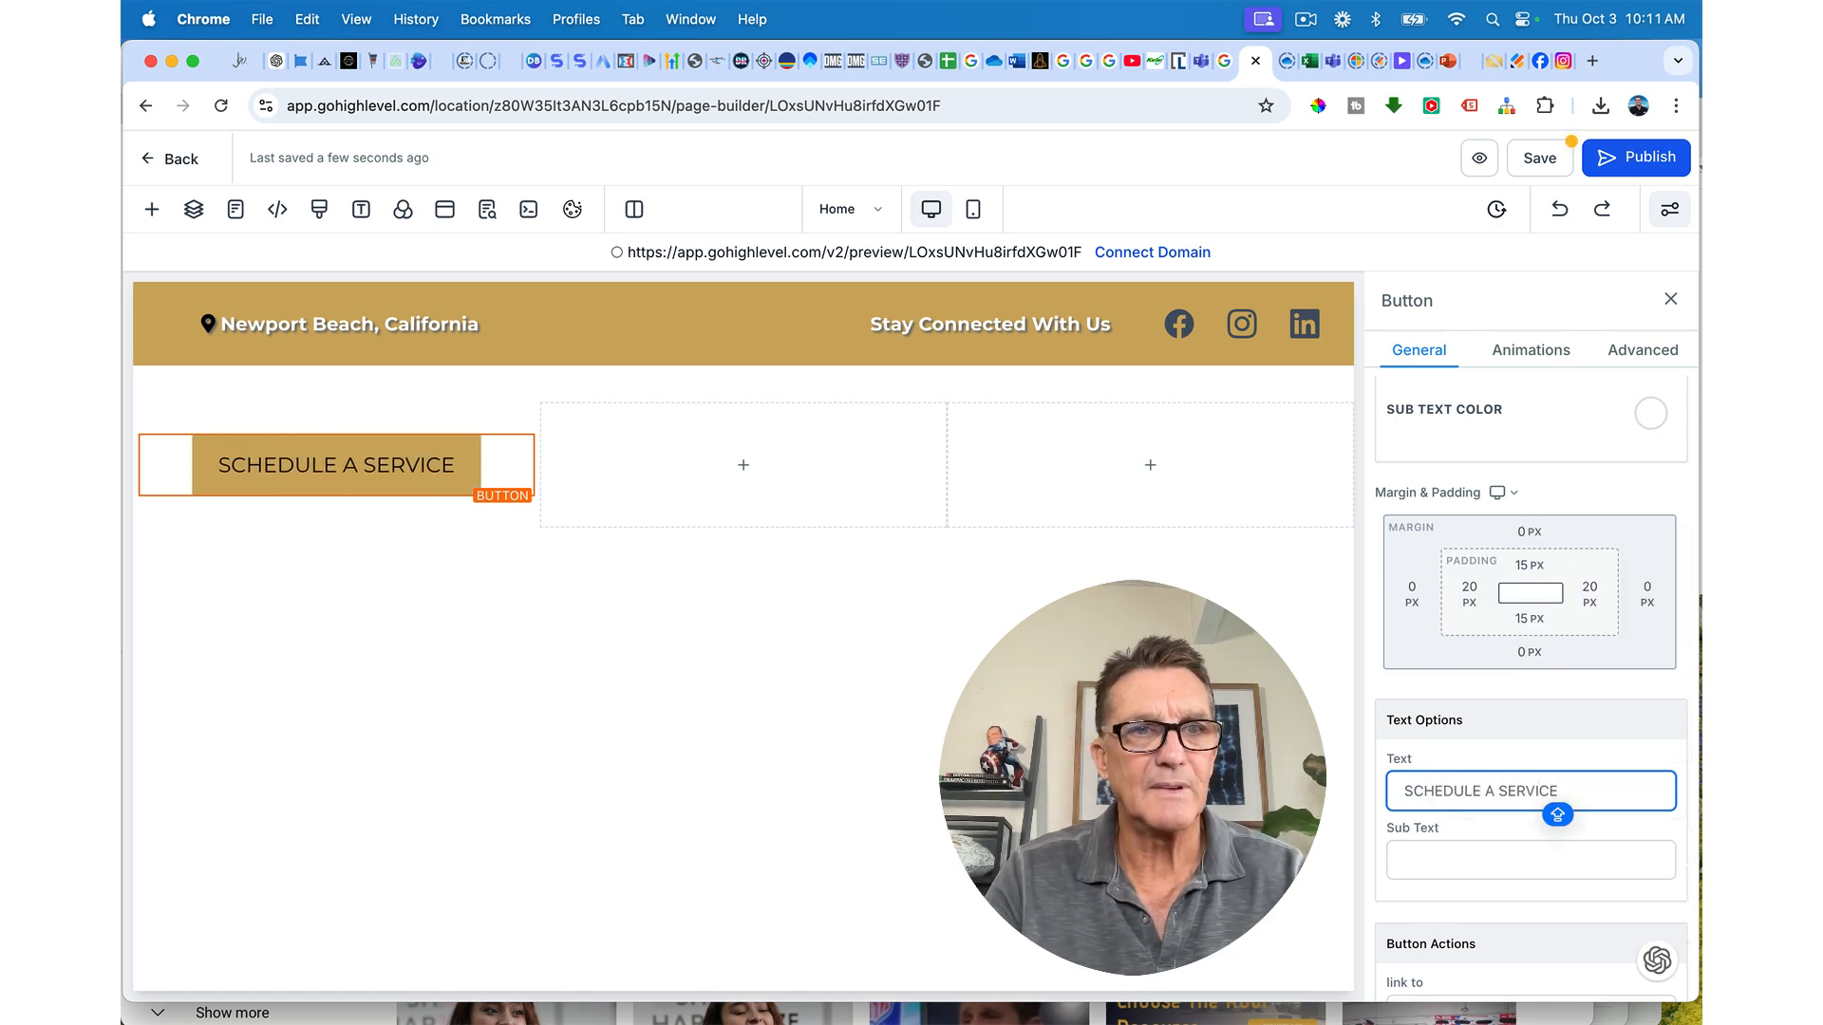
scroll(1606, 747, "up", 10)
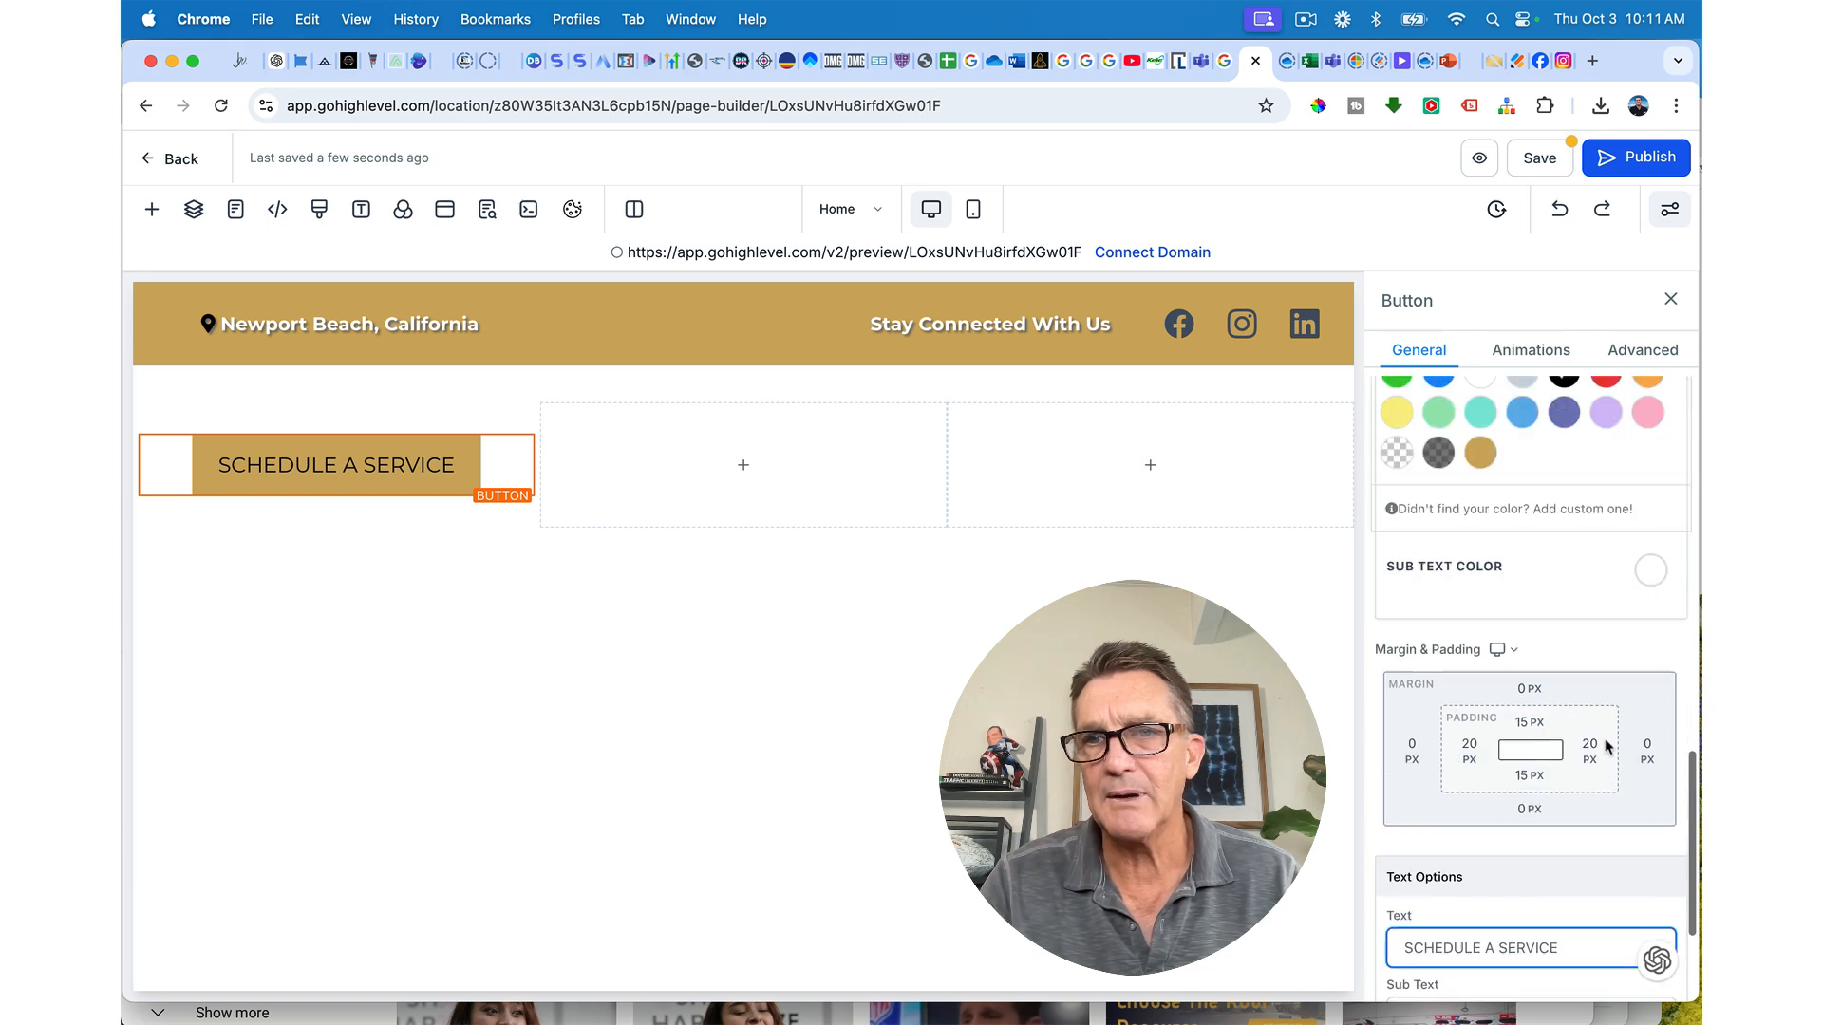
Step: Set the button's sub text size to 12 and the label to 16 px, 700 - Bold
scroll(1607, 748, "up", 3)
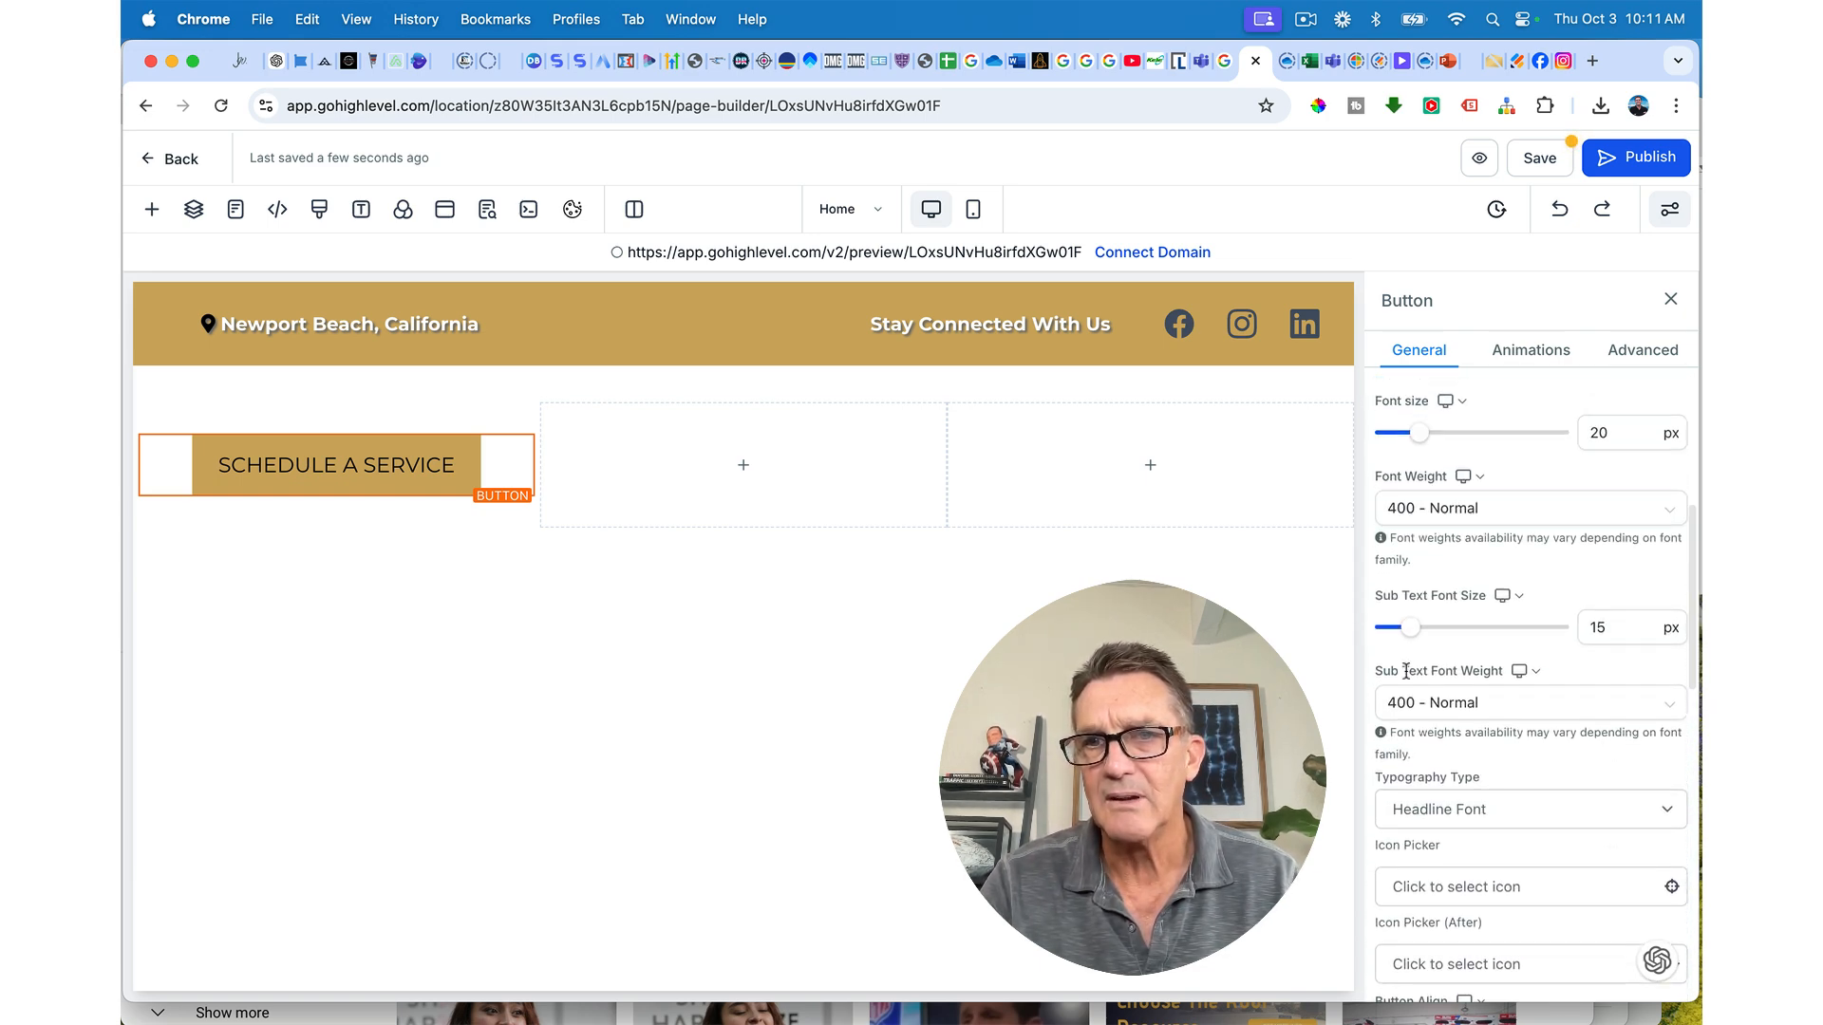
left_click_drag(1412, 631, 1412, 636)
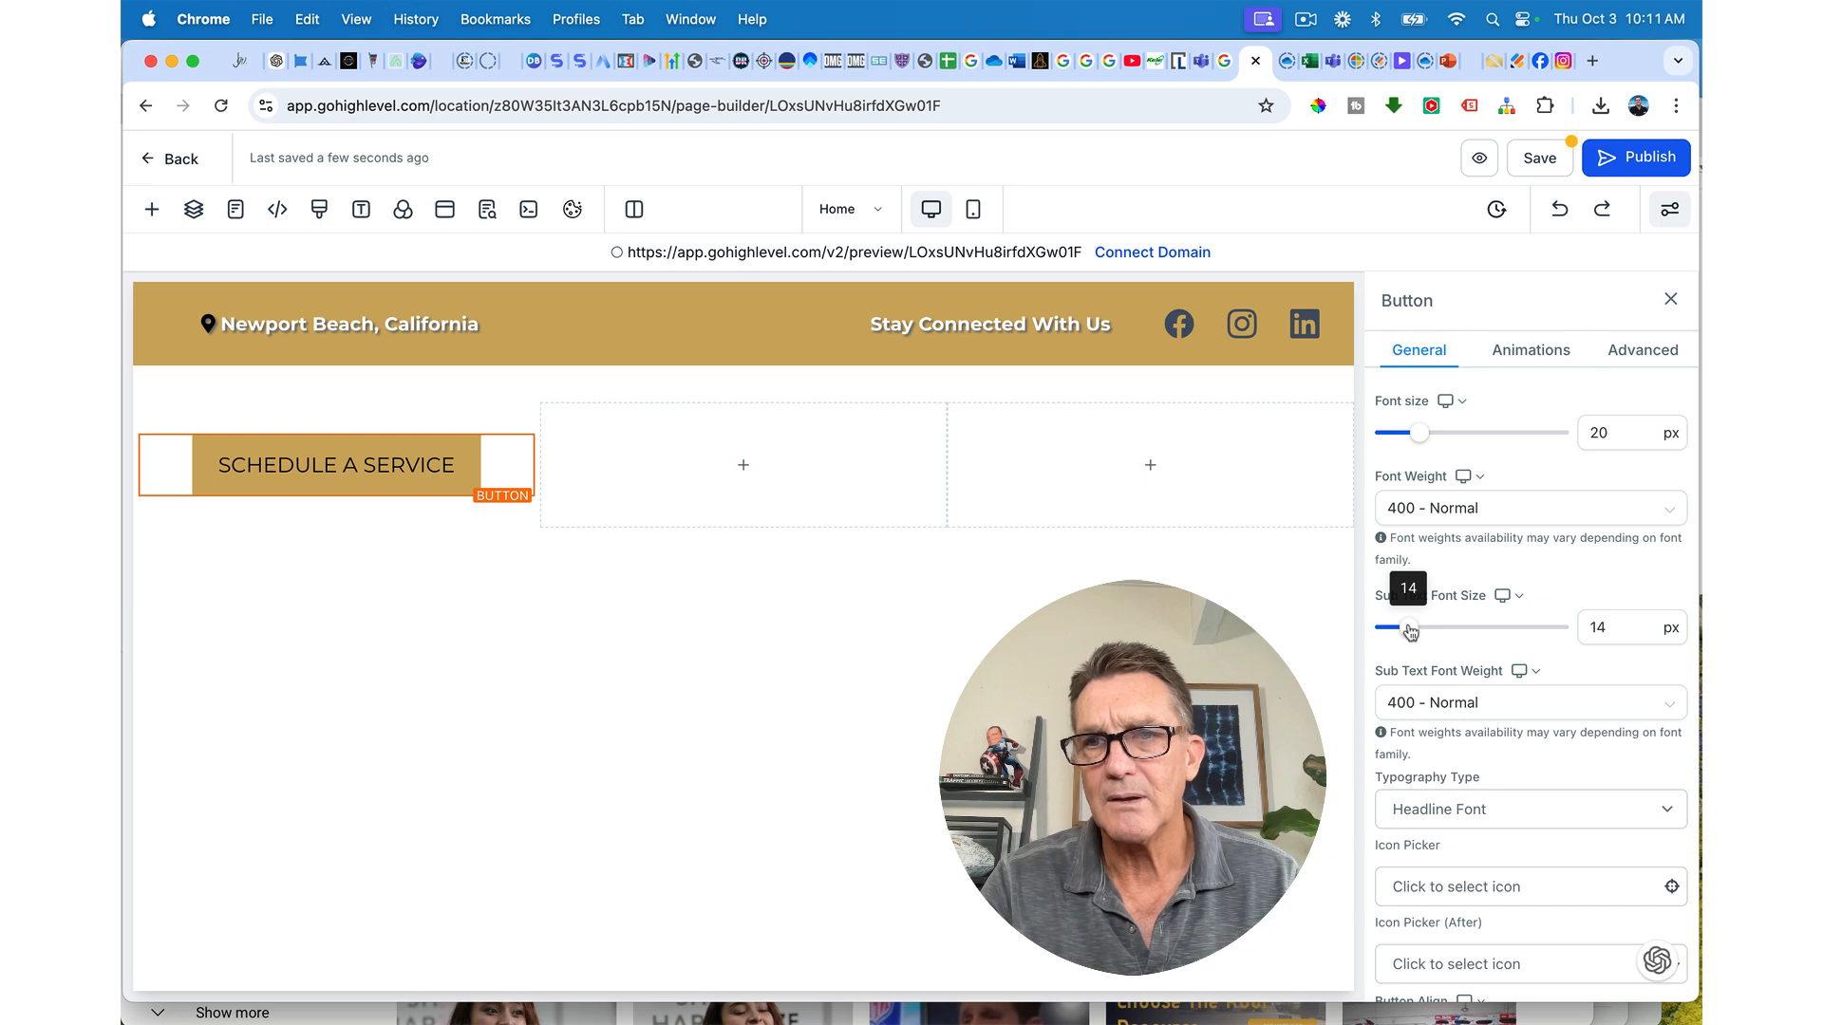
left_click_drag(1411, 634, 1408, 634)
left_click(1538, 670)
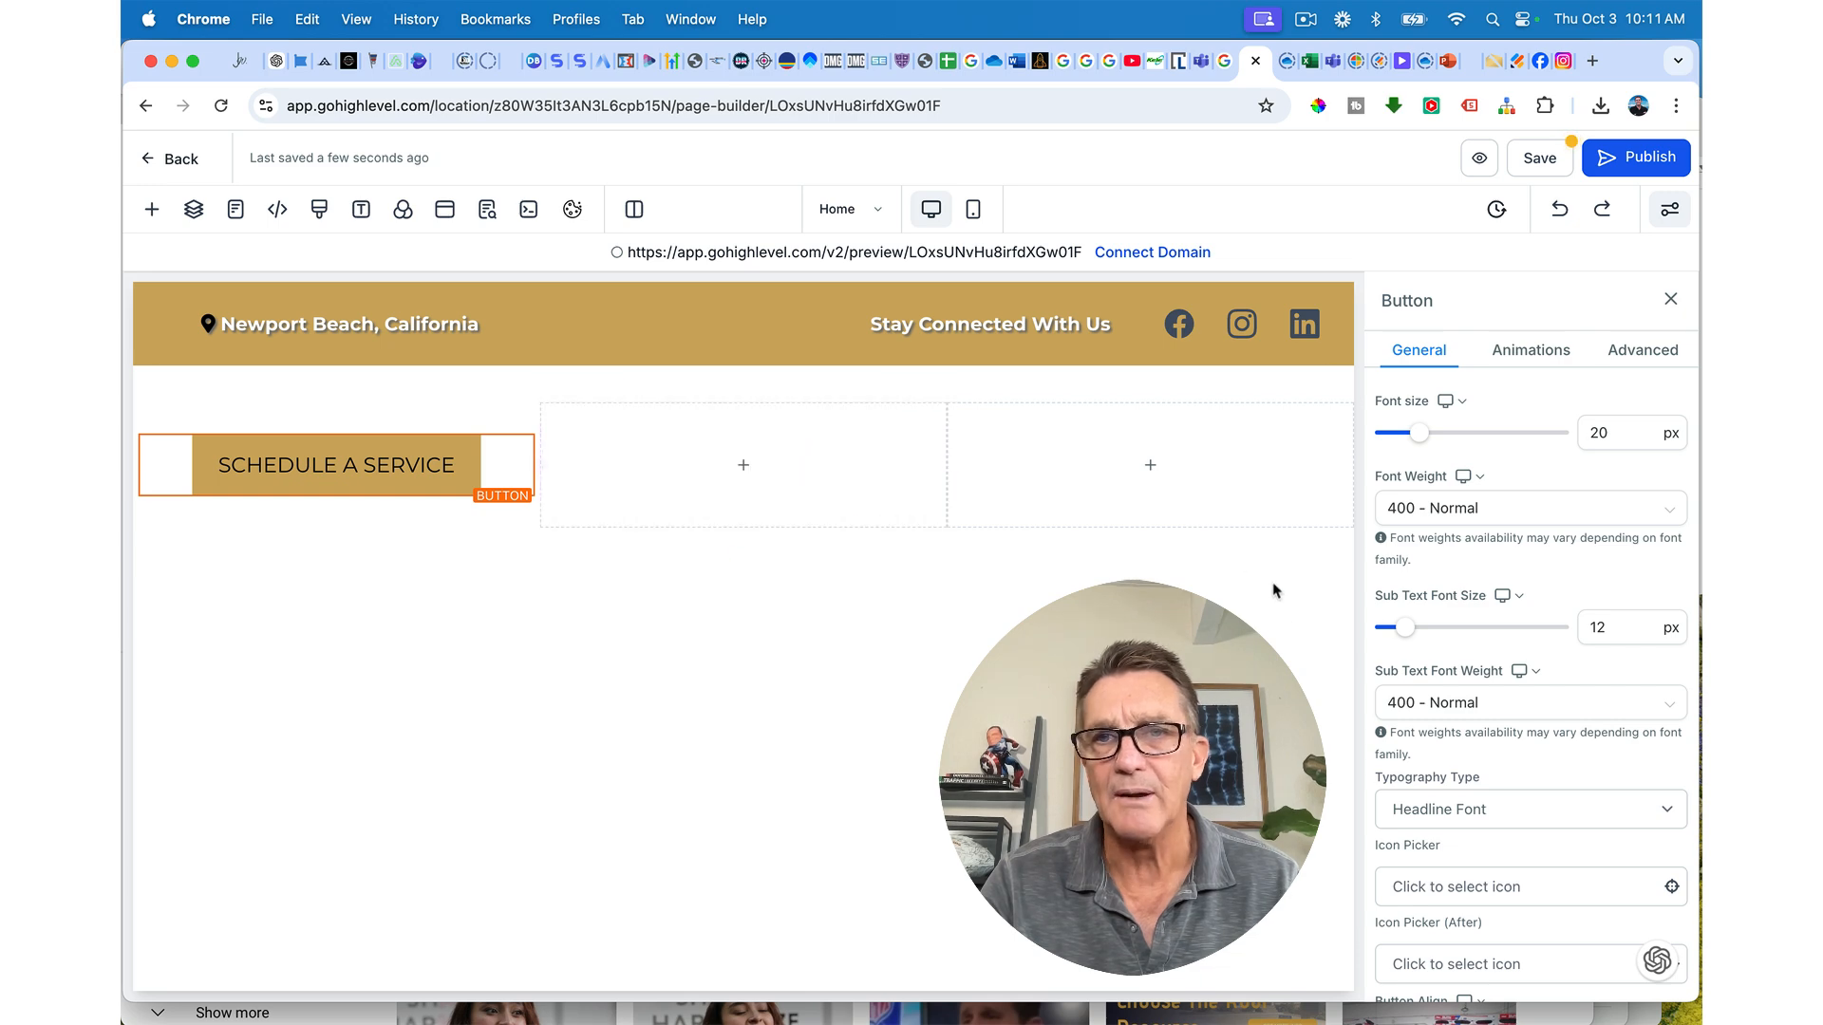
scroll(1408, 636, "up", 2)
scroll(1408, 665, "up", 2)
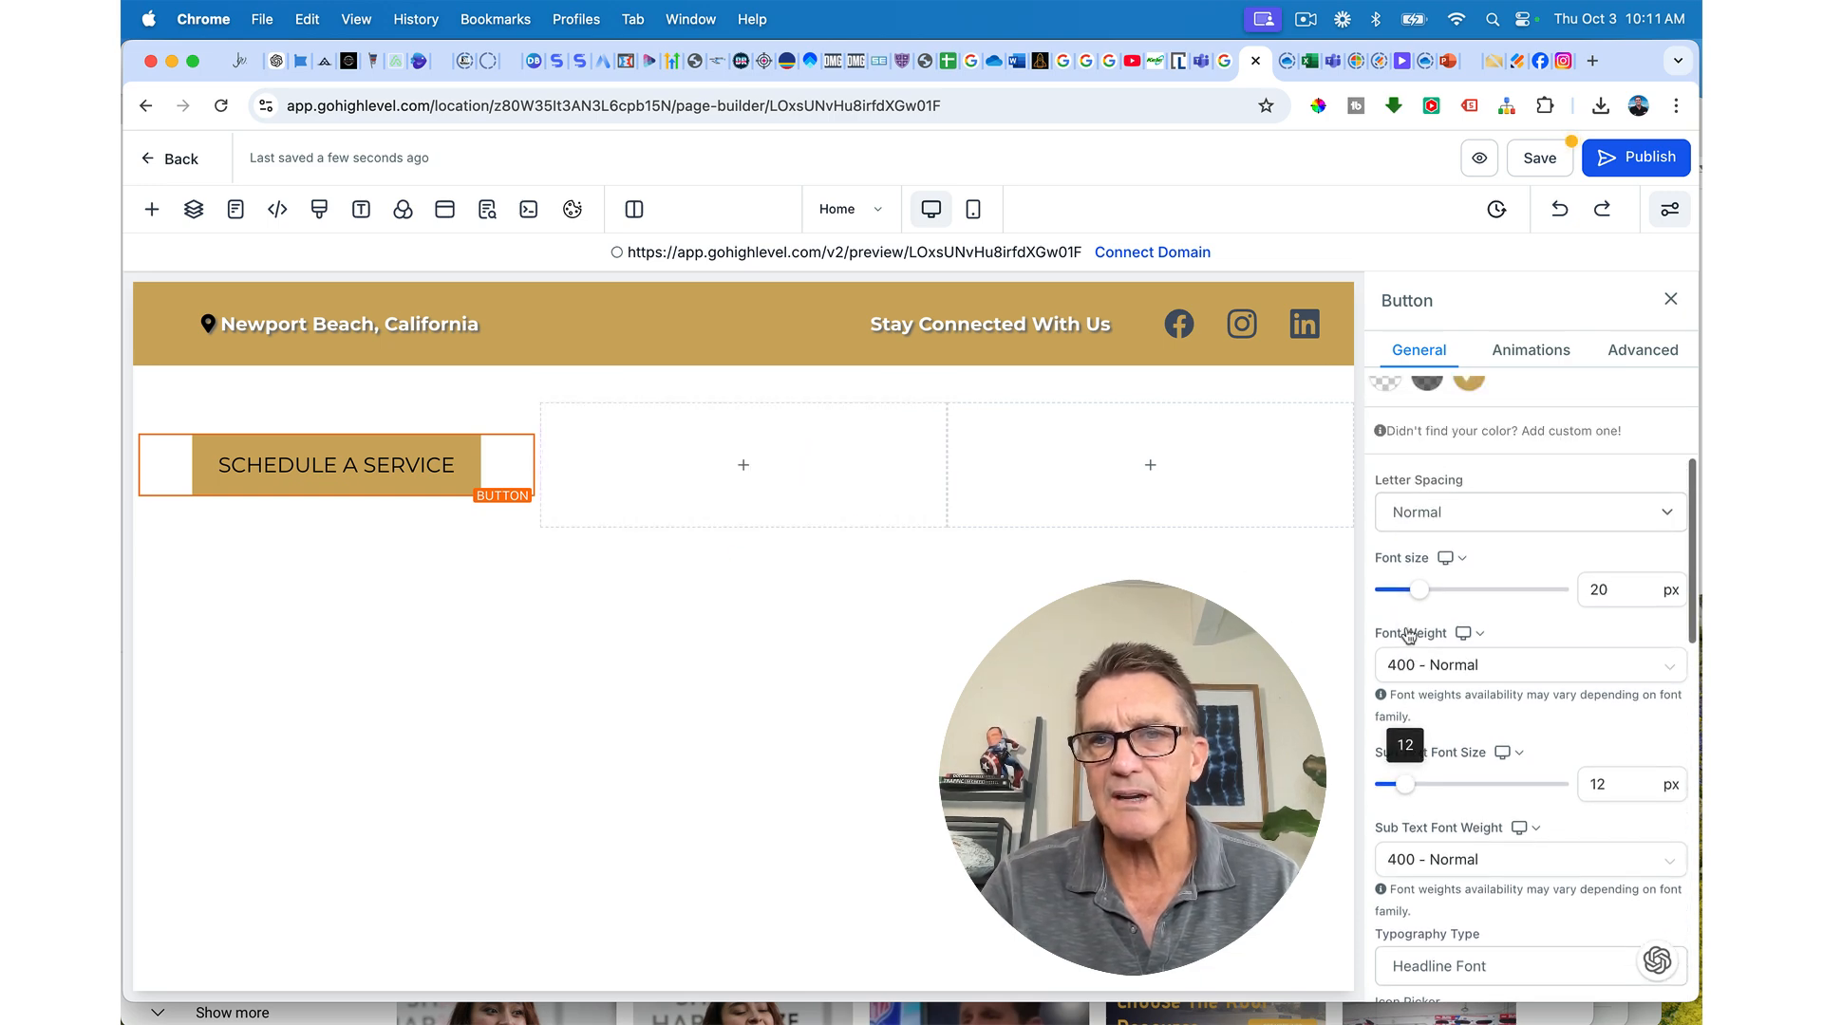
left_click_drag(1418, 590, 1415, 592)
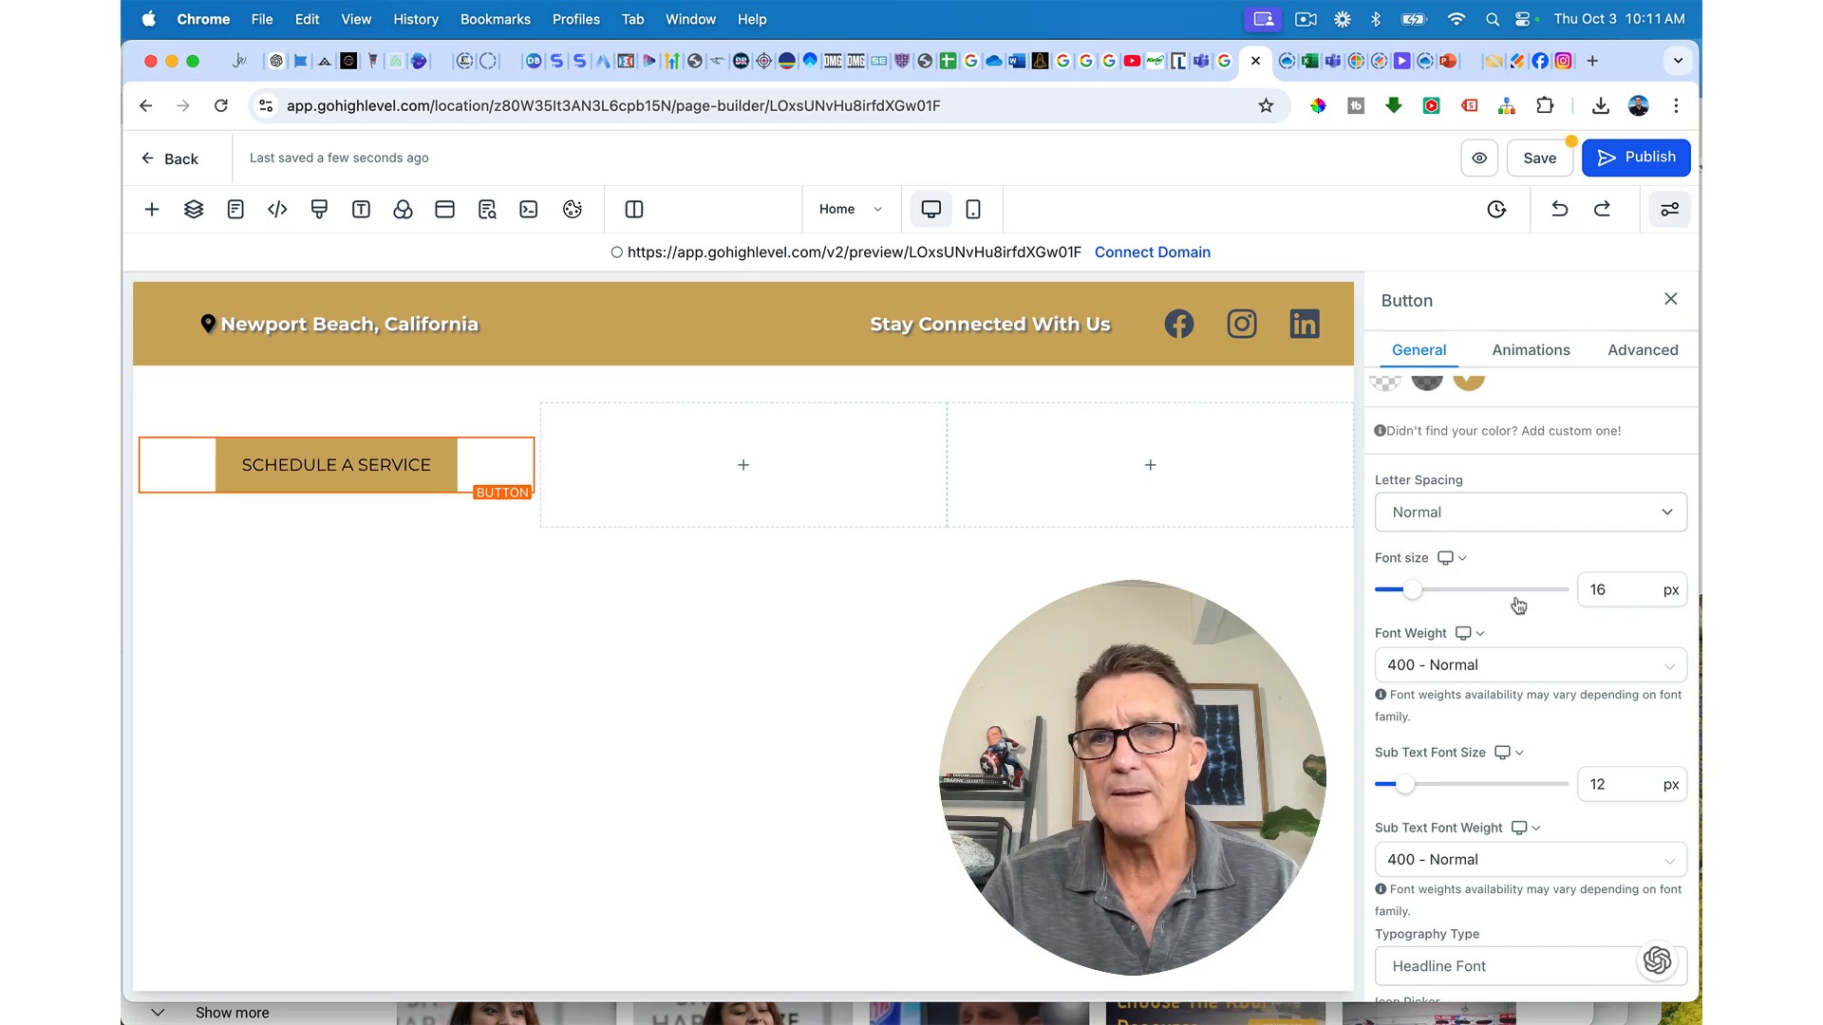
scroll(1450, 845, "down", 5)
scroll(1450, 845, "up", 4)
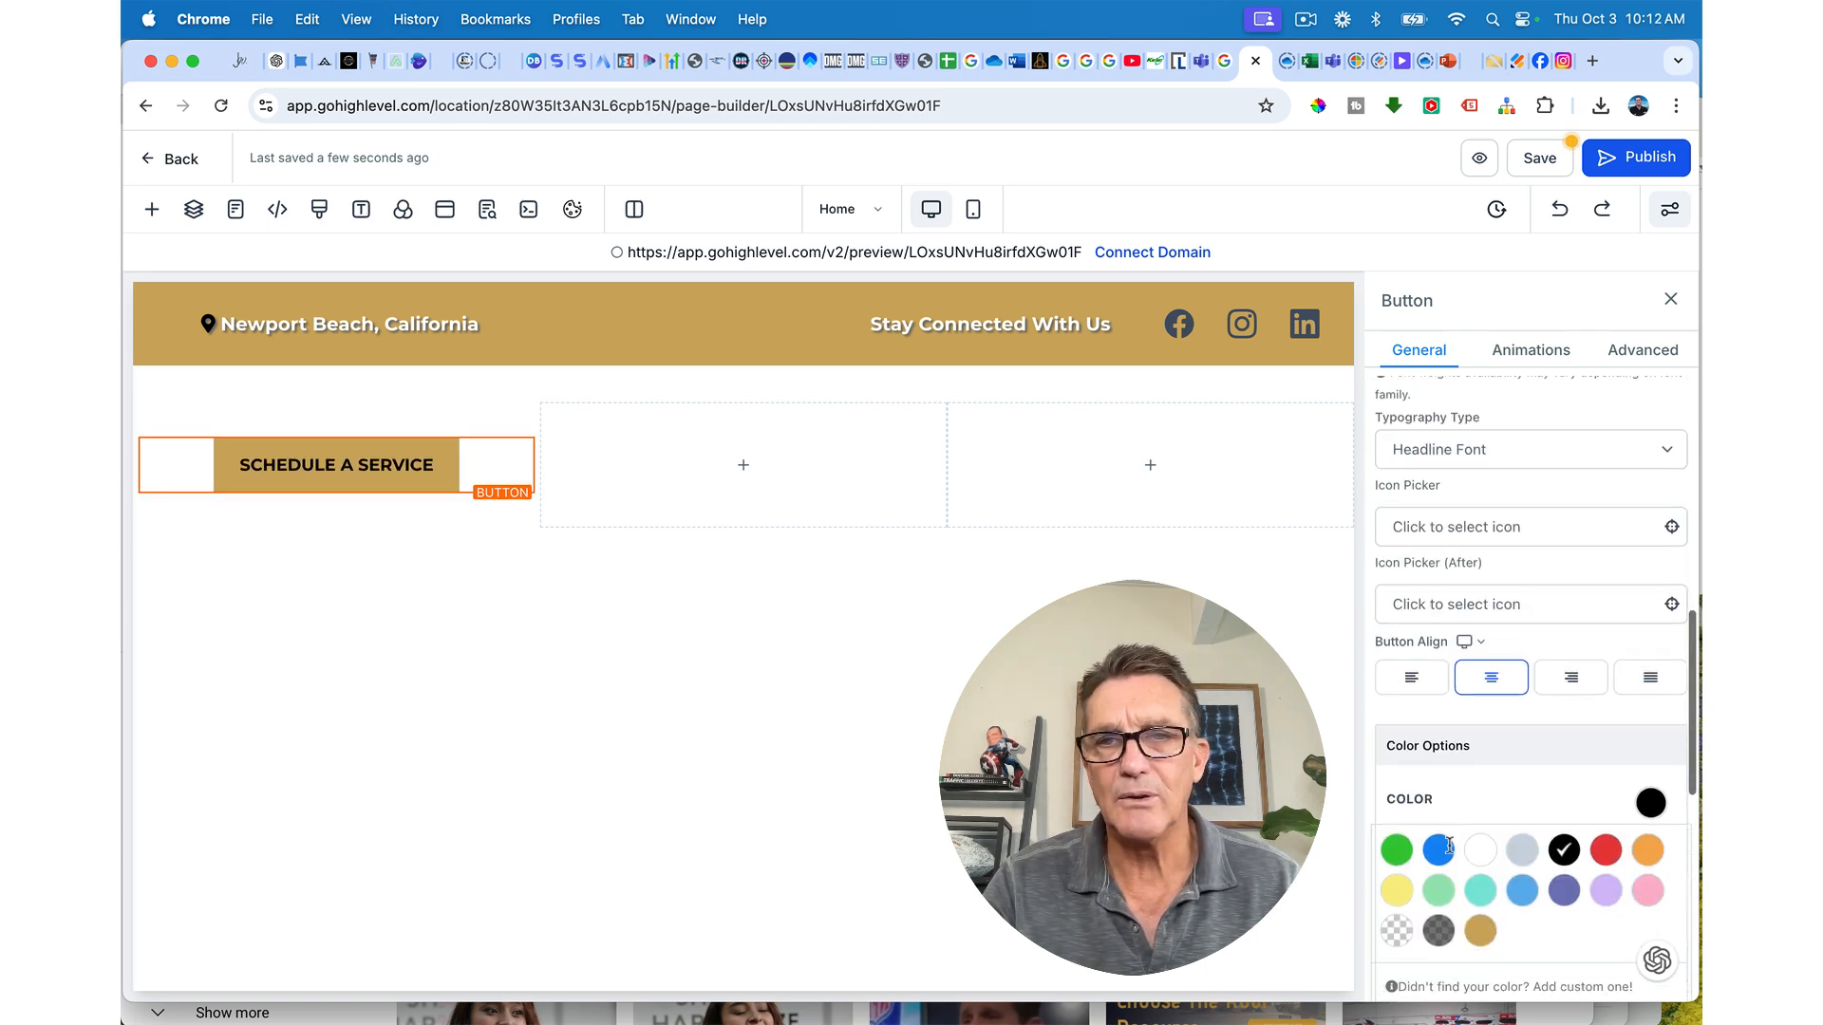
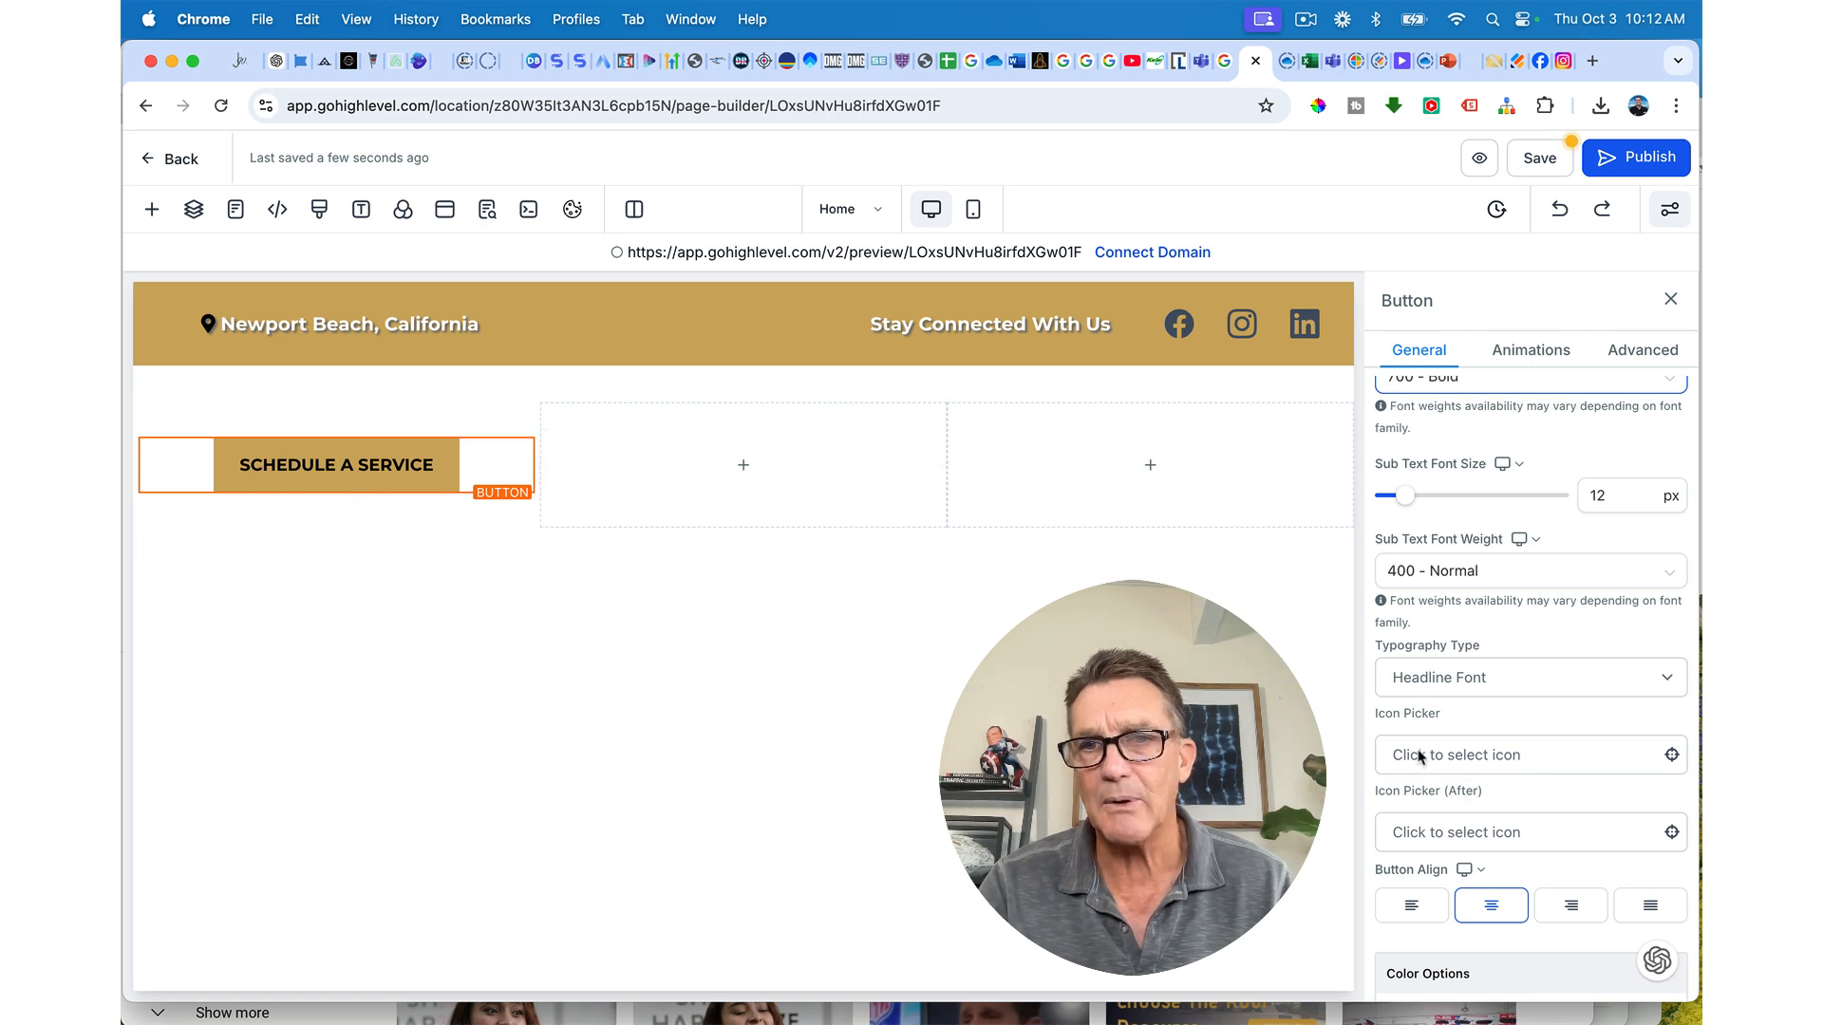
Step: Add the calendar-check icon, found by searching 'CALEN', before the SCHEDULE A SERVICE label
left_click(1493, 756)
left_click(1453, 798)
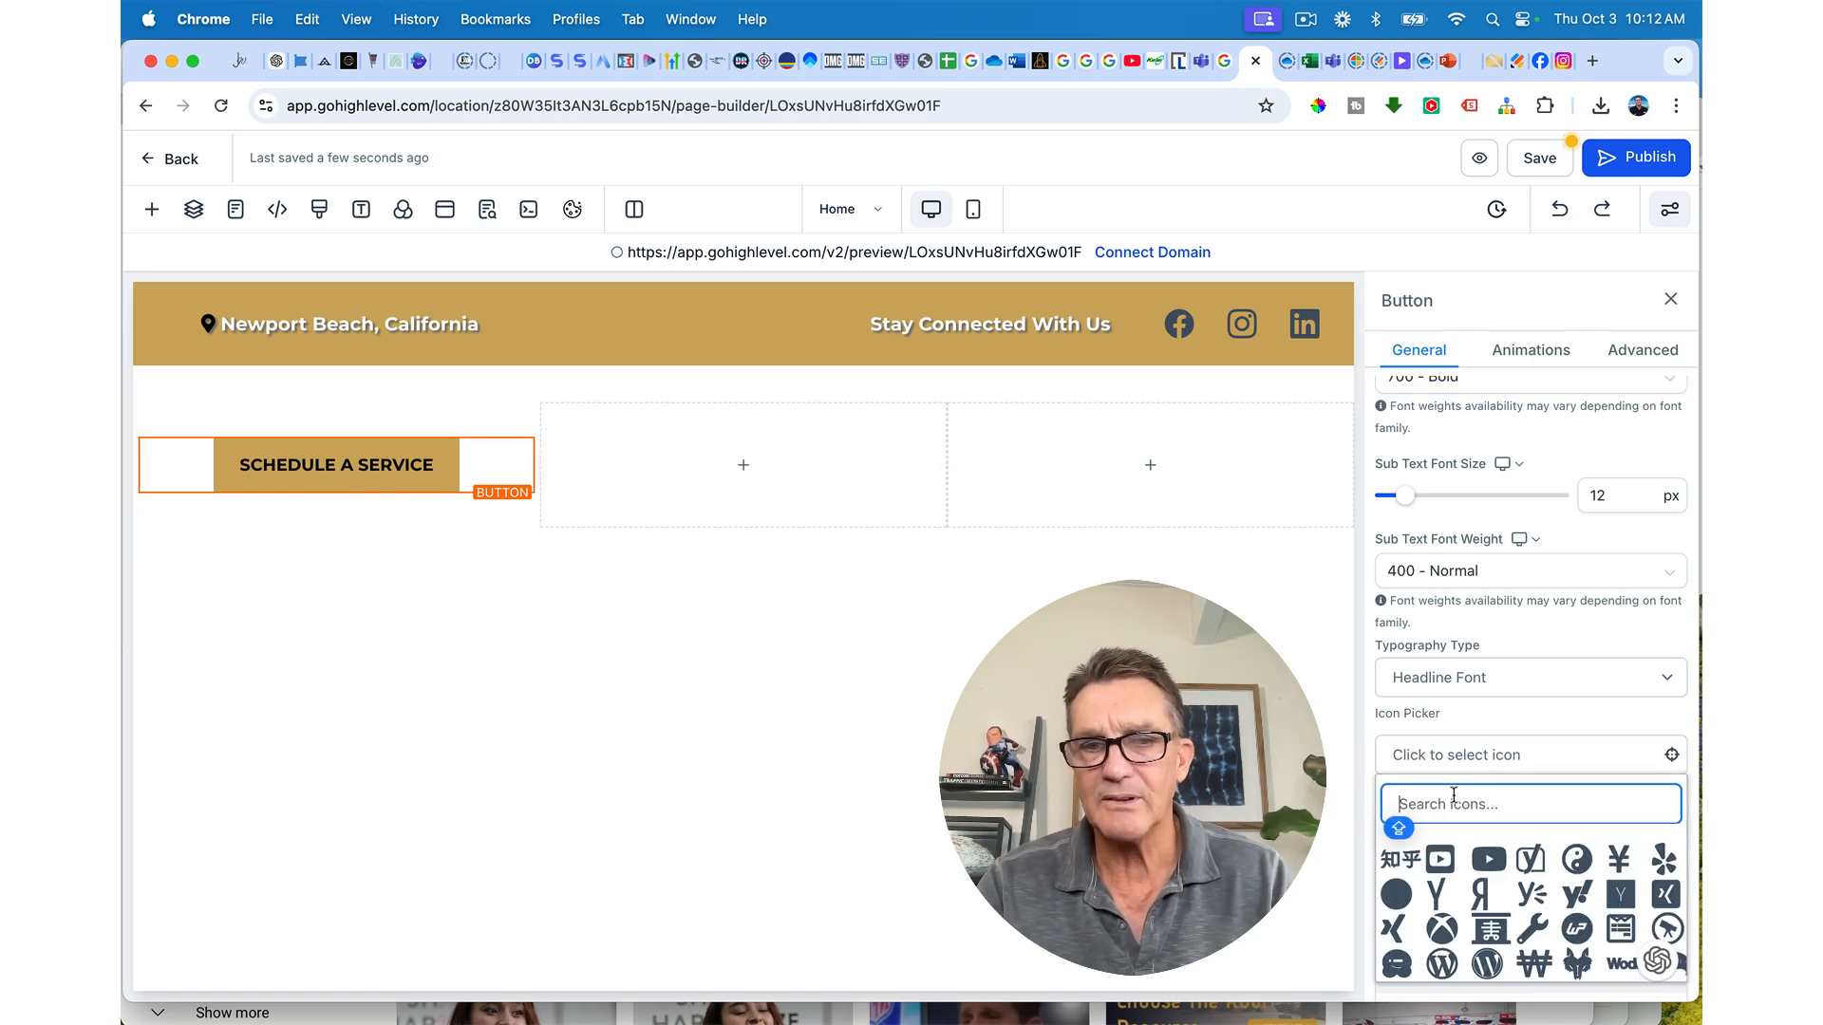
type("CALEN")
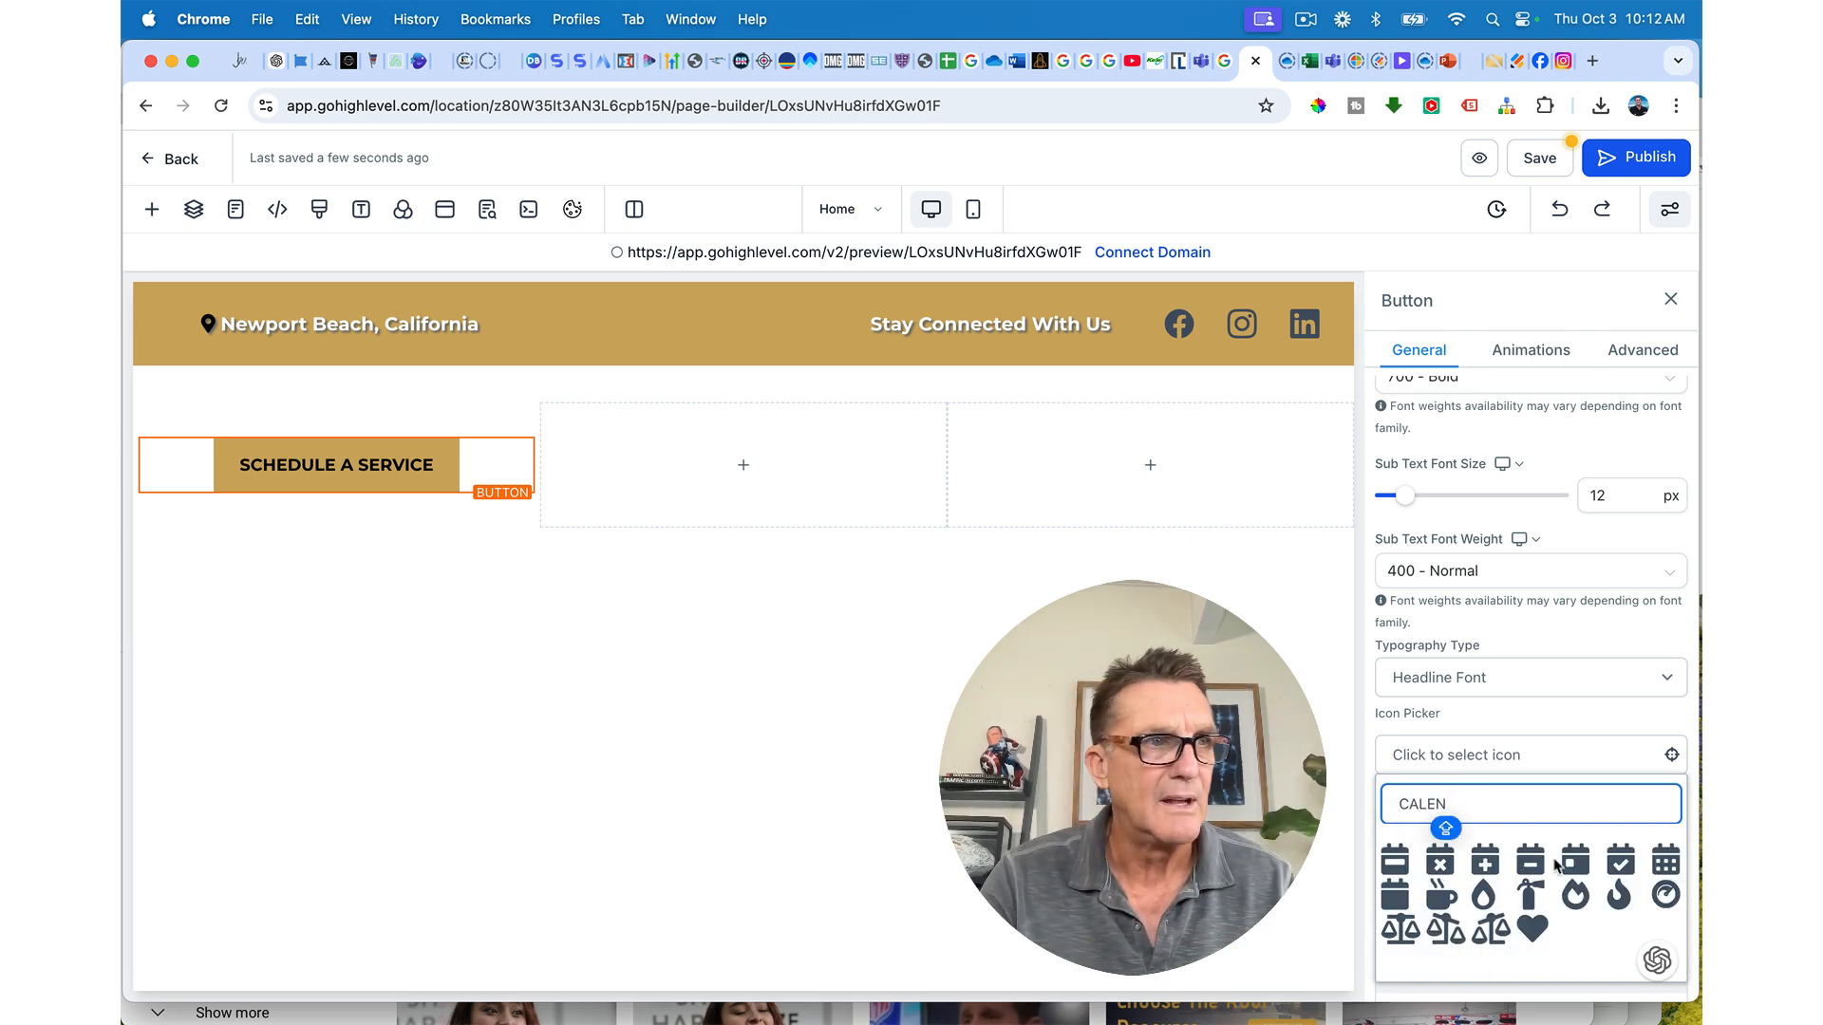
left_click(1619, 862)
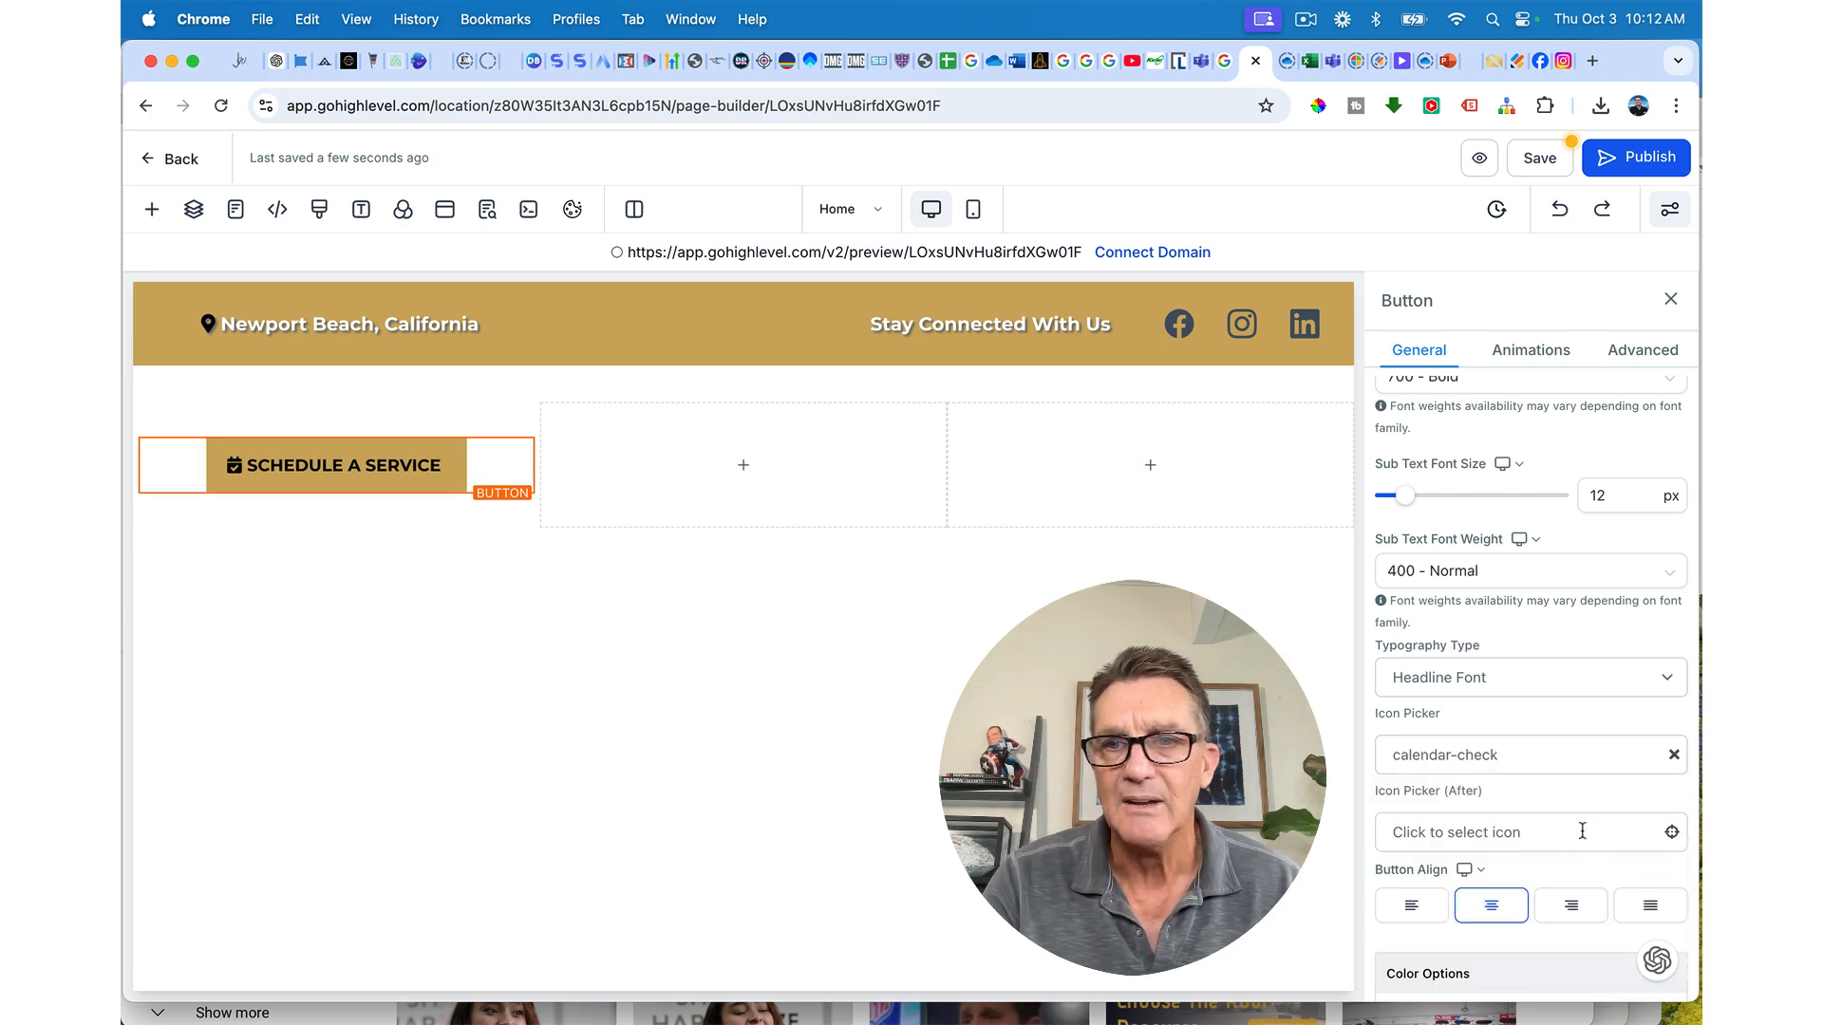
scroll(1582, 831, "down", 2)
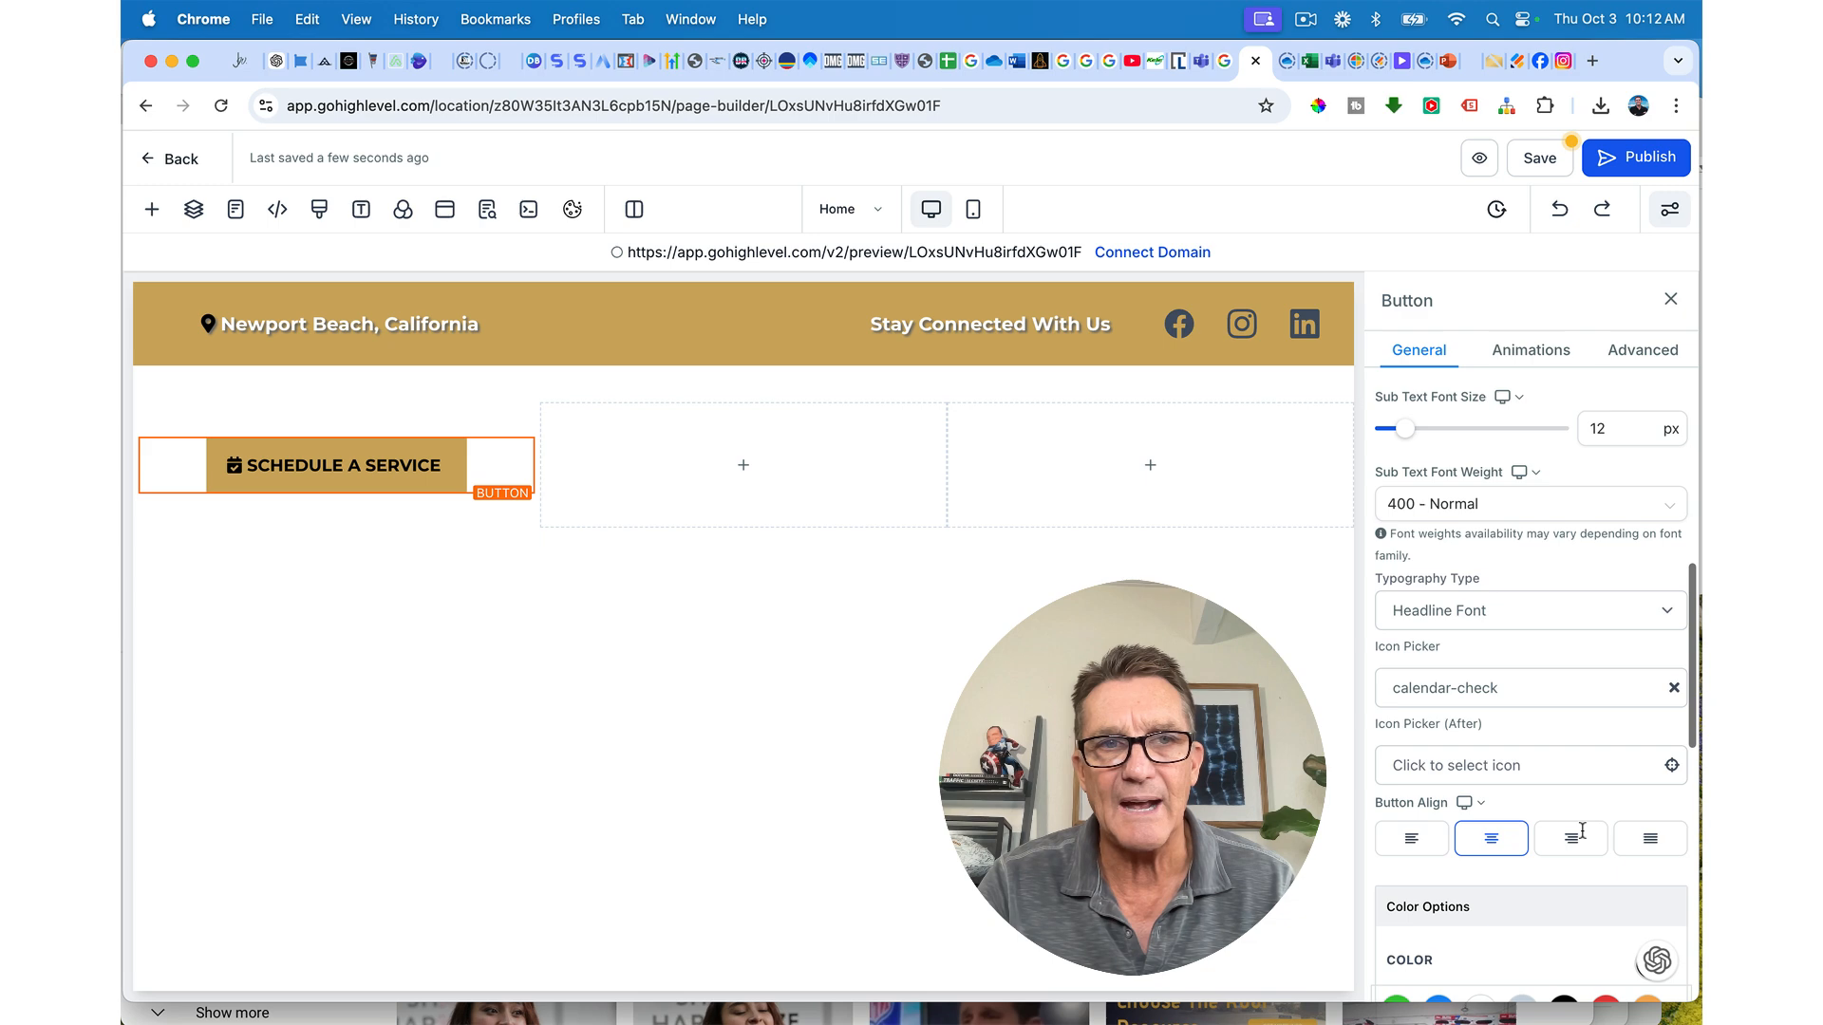
scroll(1582, 831, "up", 3)
scroll(1582, 831, "up", 3)
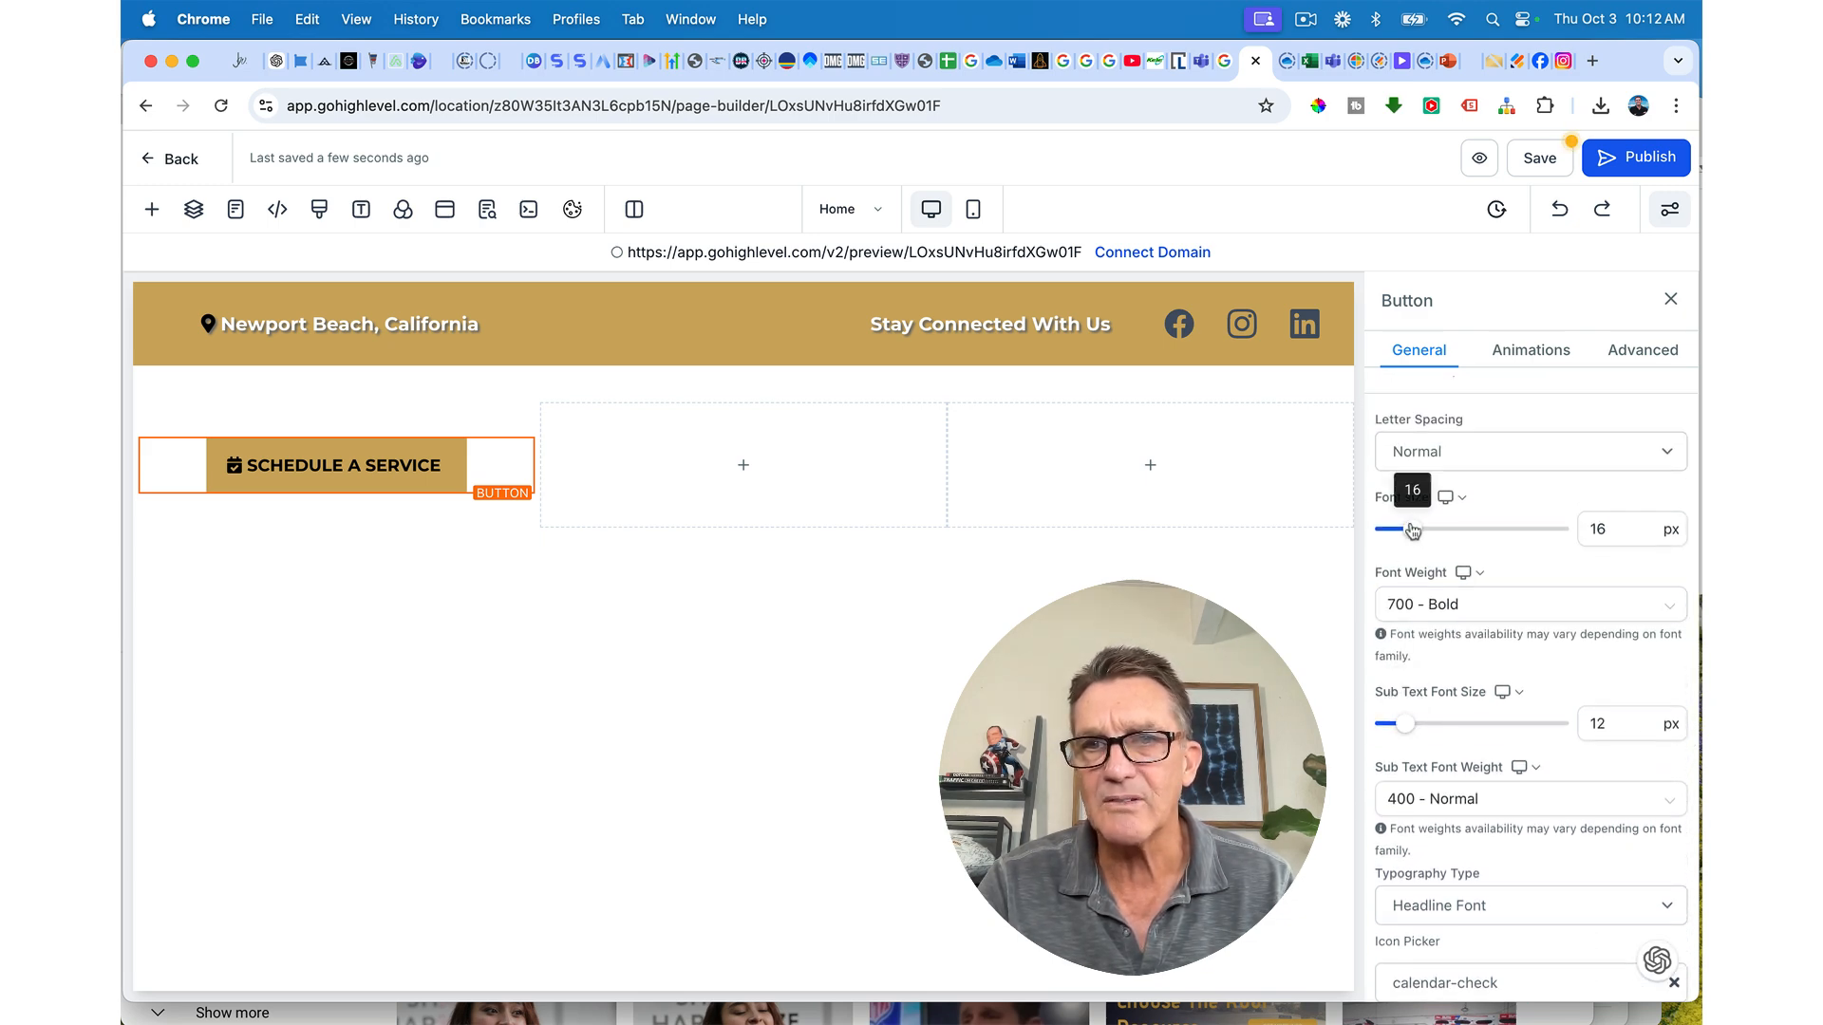
mouse_move(1412, 529)
left_mouse_down()
mouse_move(1441, 531)
mouse_move(1415, 532)
left_mouse_up()
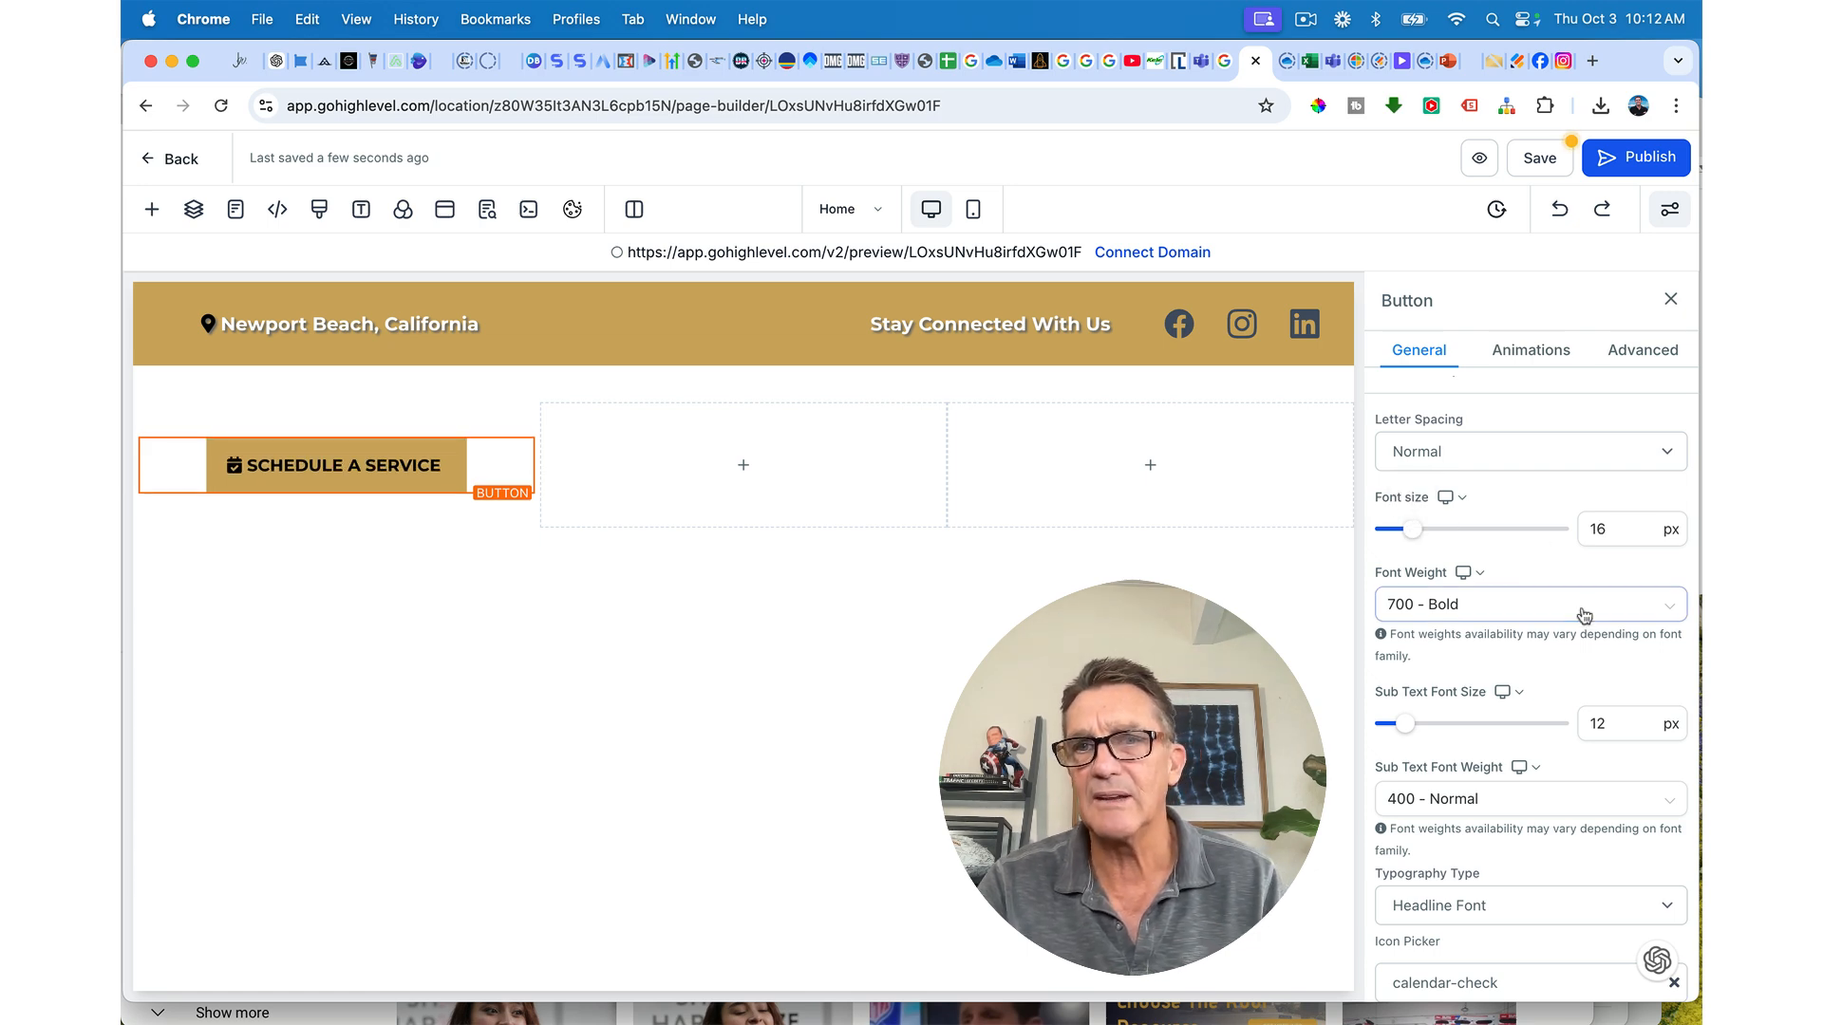
scroll(1579, 613, "down", 10)
scroll(1583, 615, "down", 4)
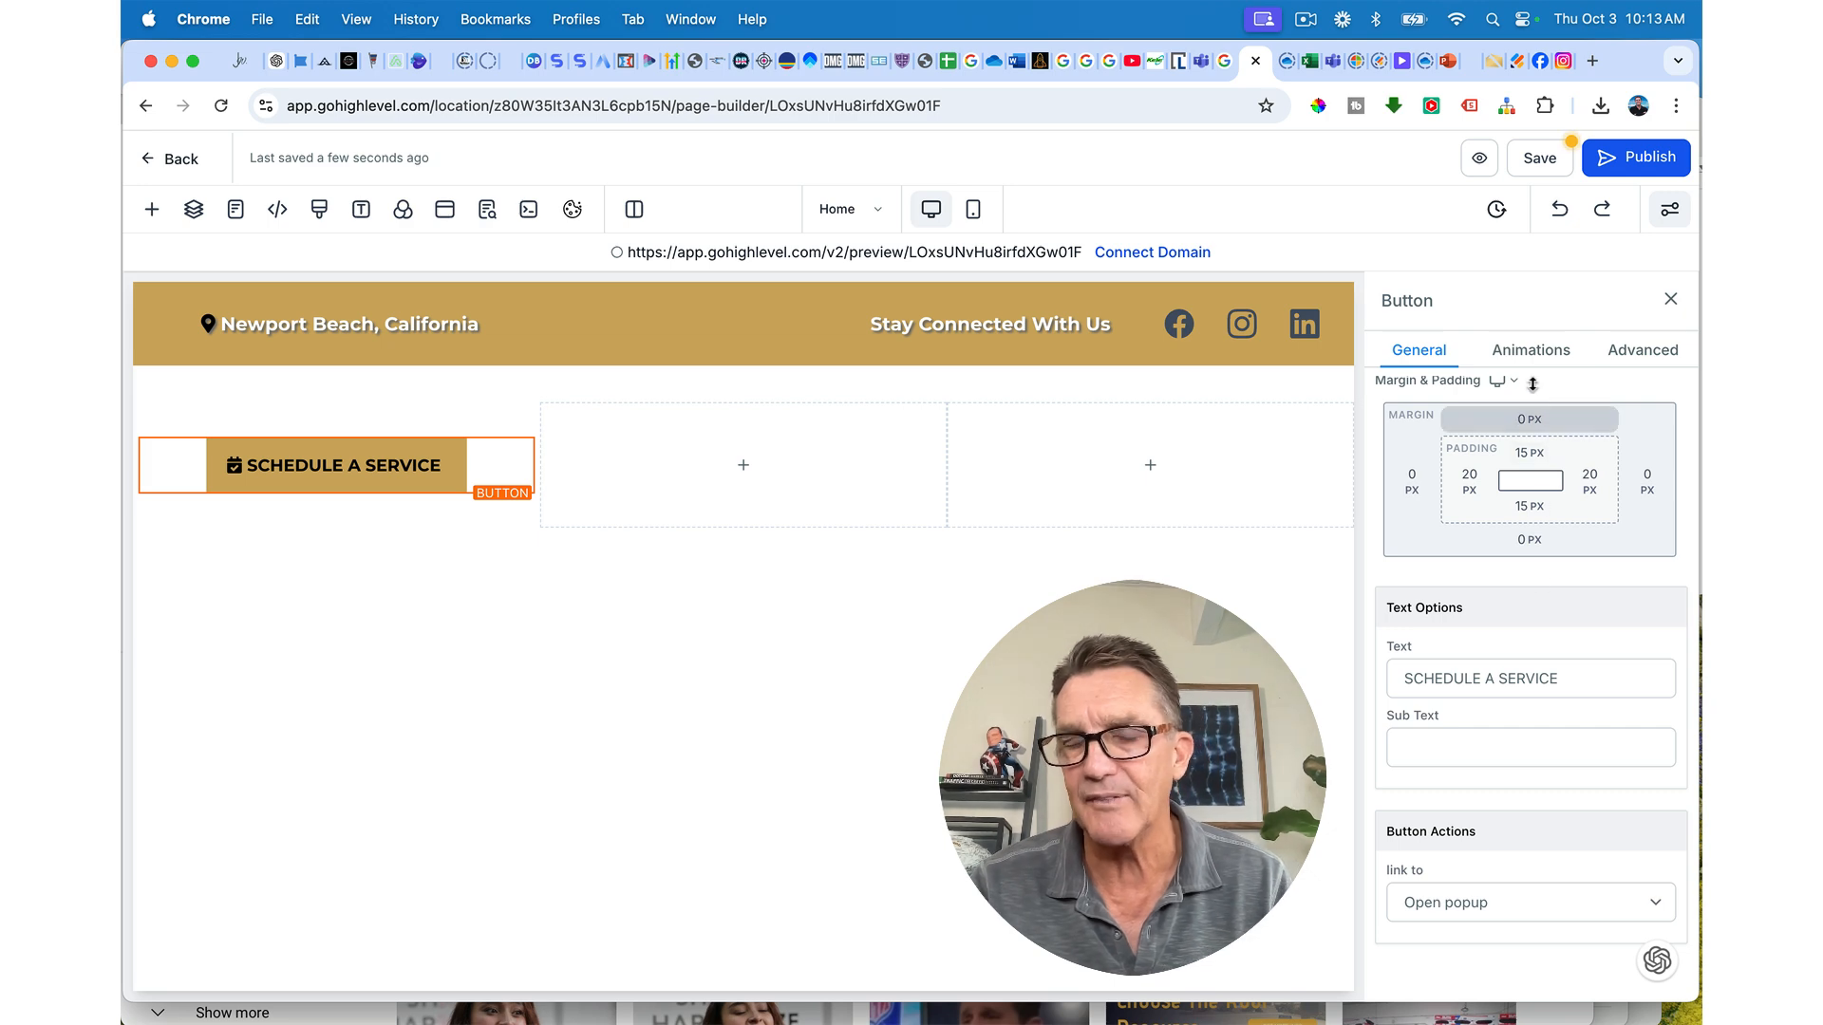
scroll(1531, 398, "up", 10)
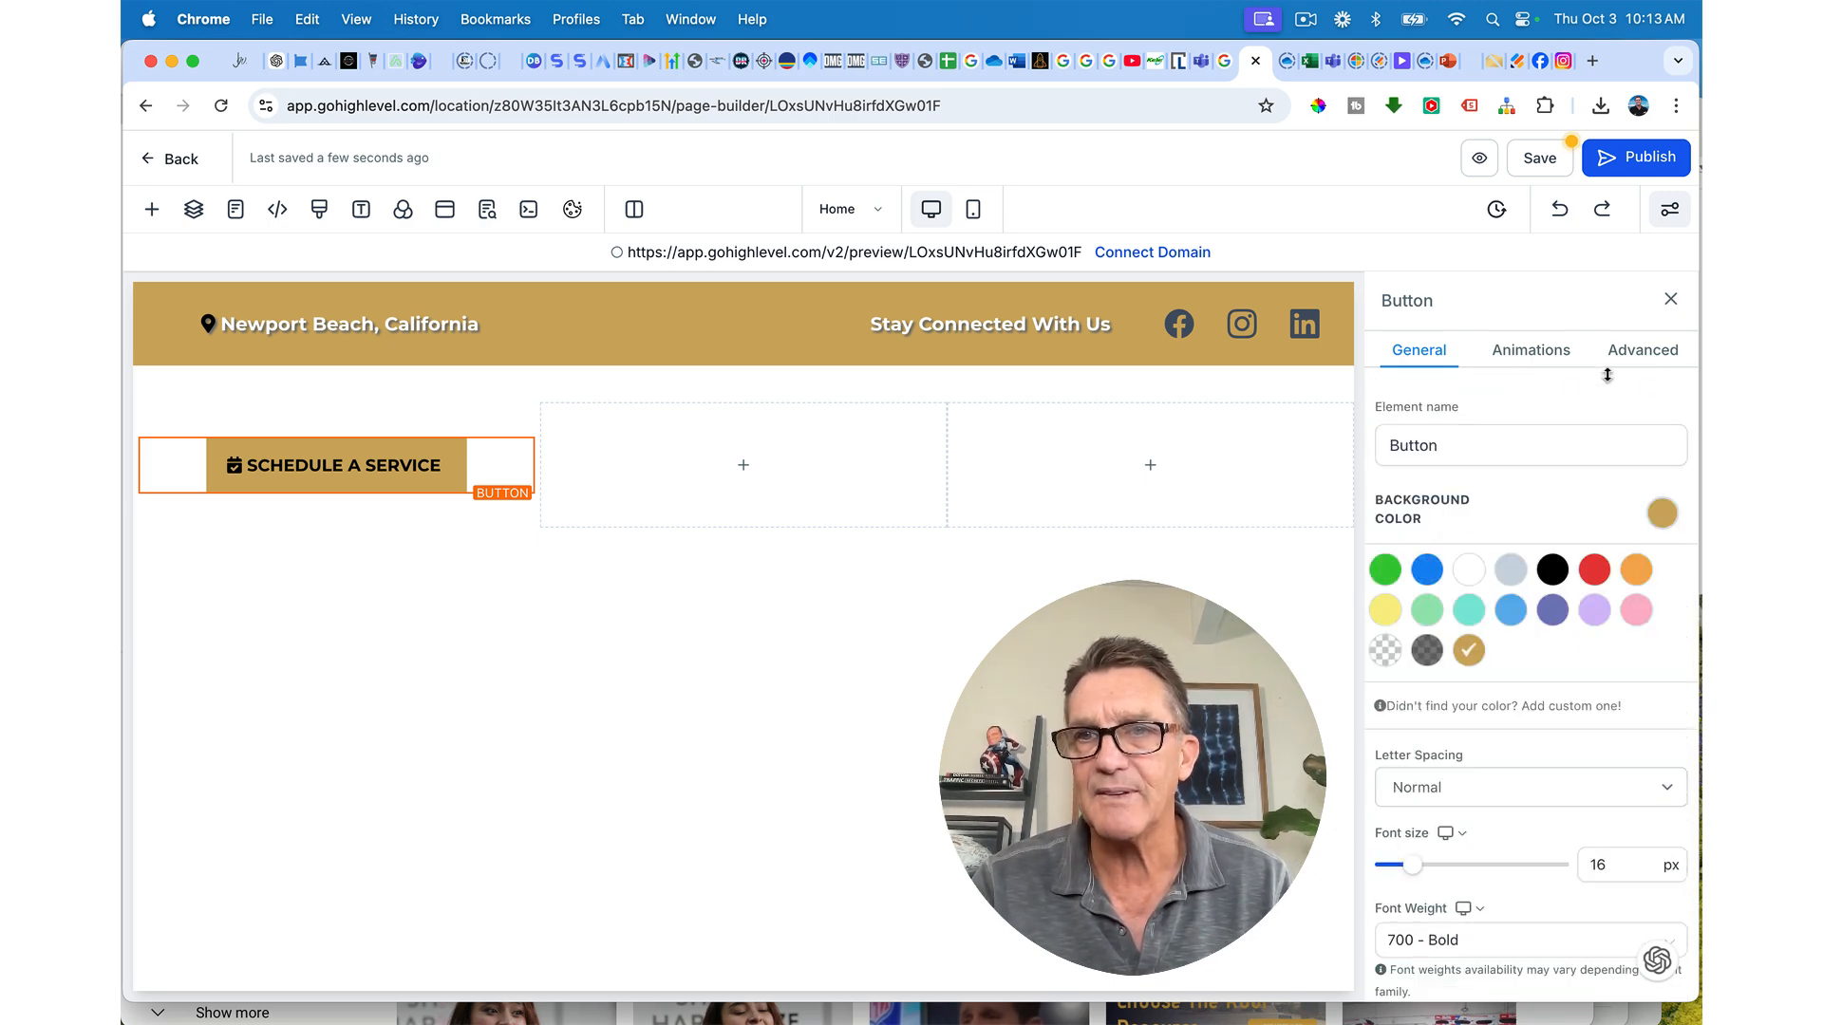
Step: Give the button a full border with a transparent border colour
left_click(1649, 353)
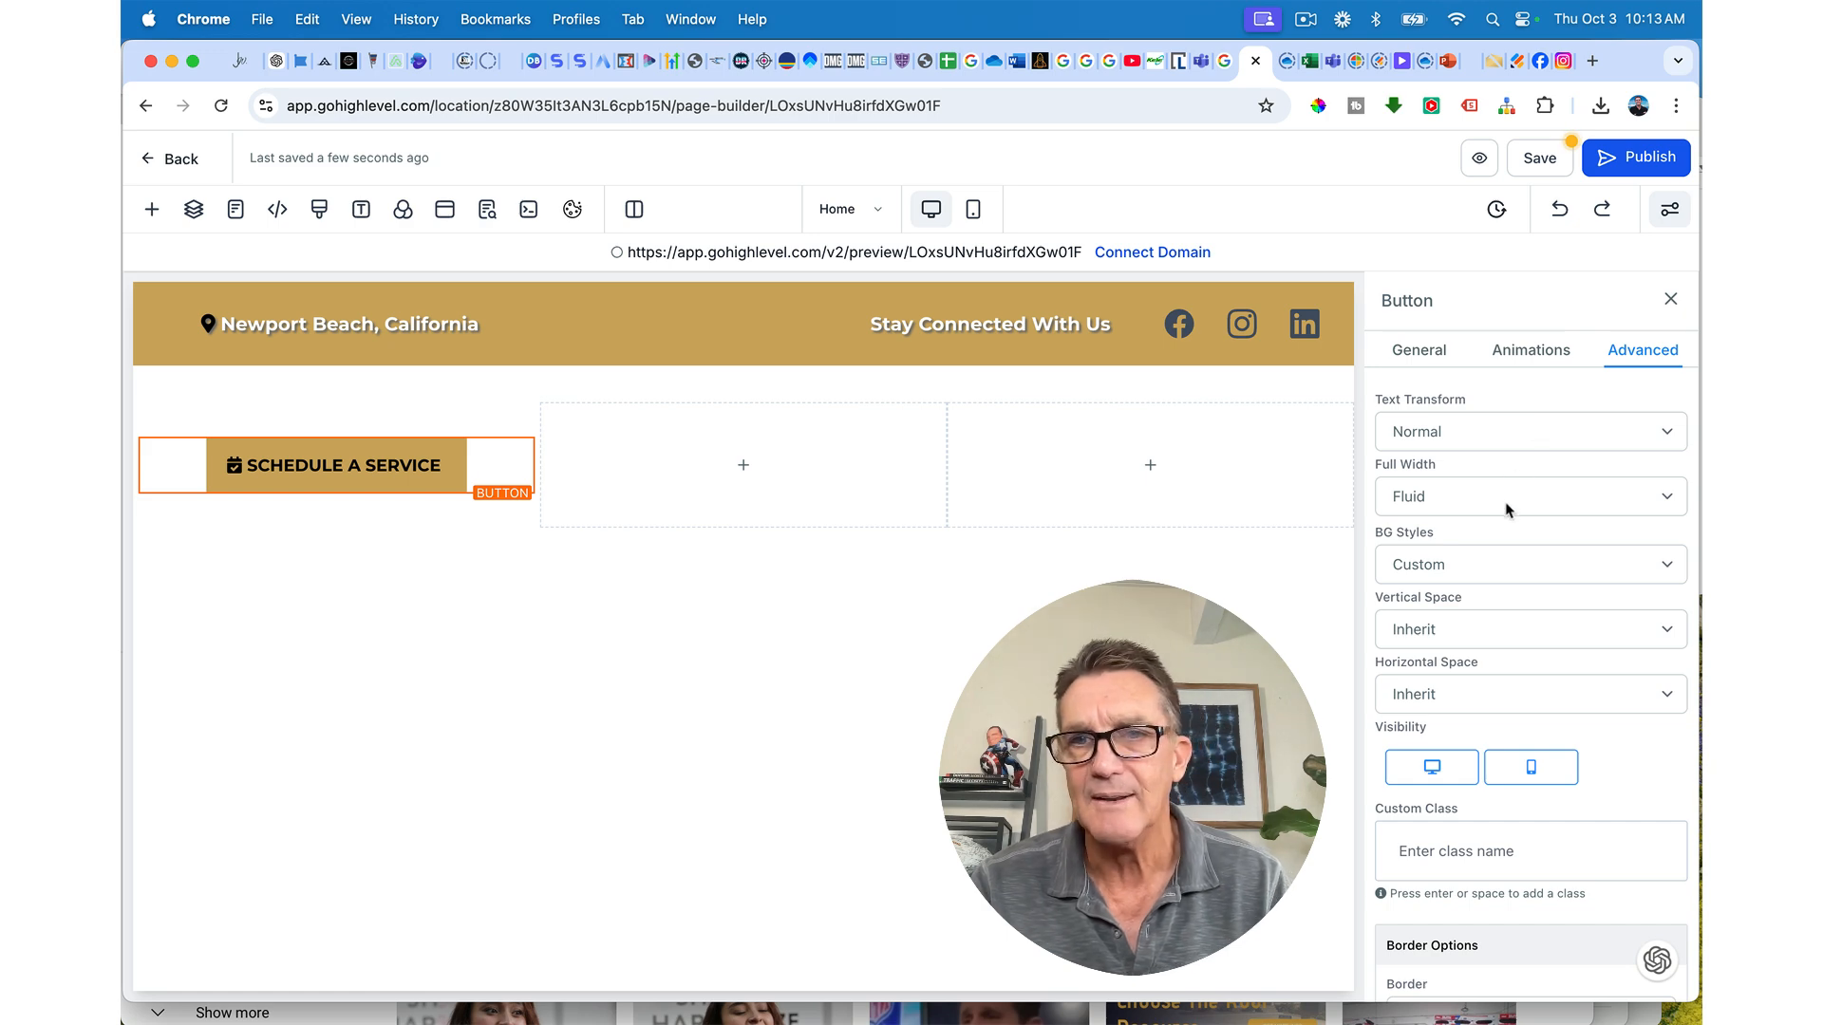
scroll(1506, 509, "down", 5)
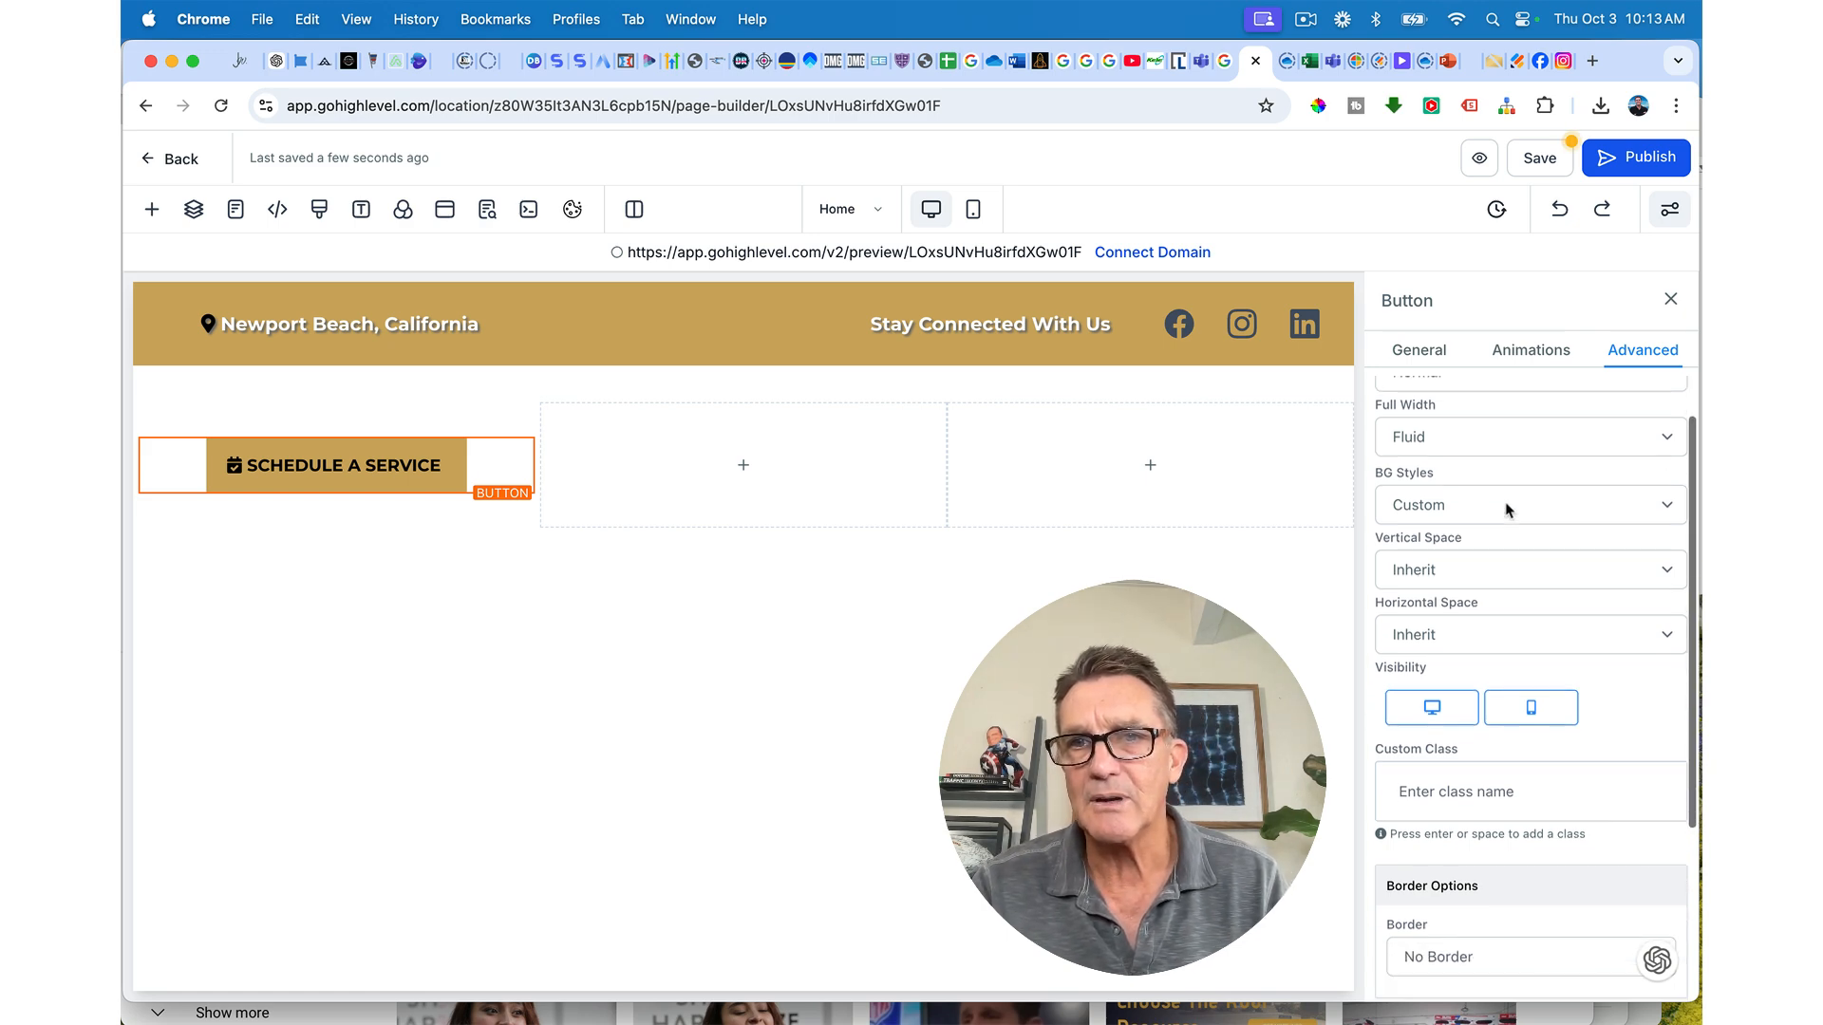
scroll(1506, 510, "down", 1)
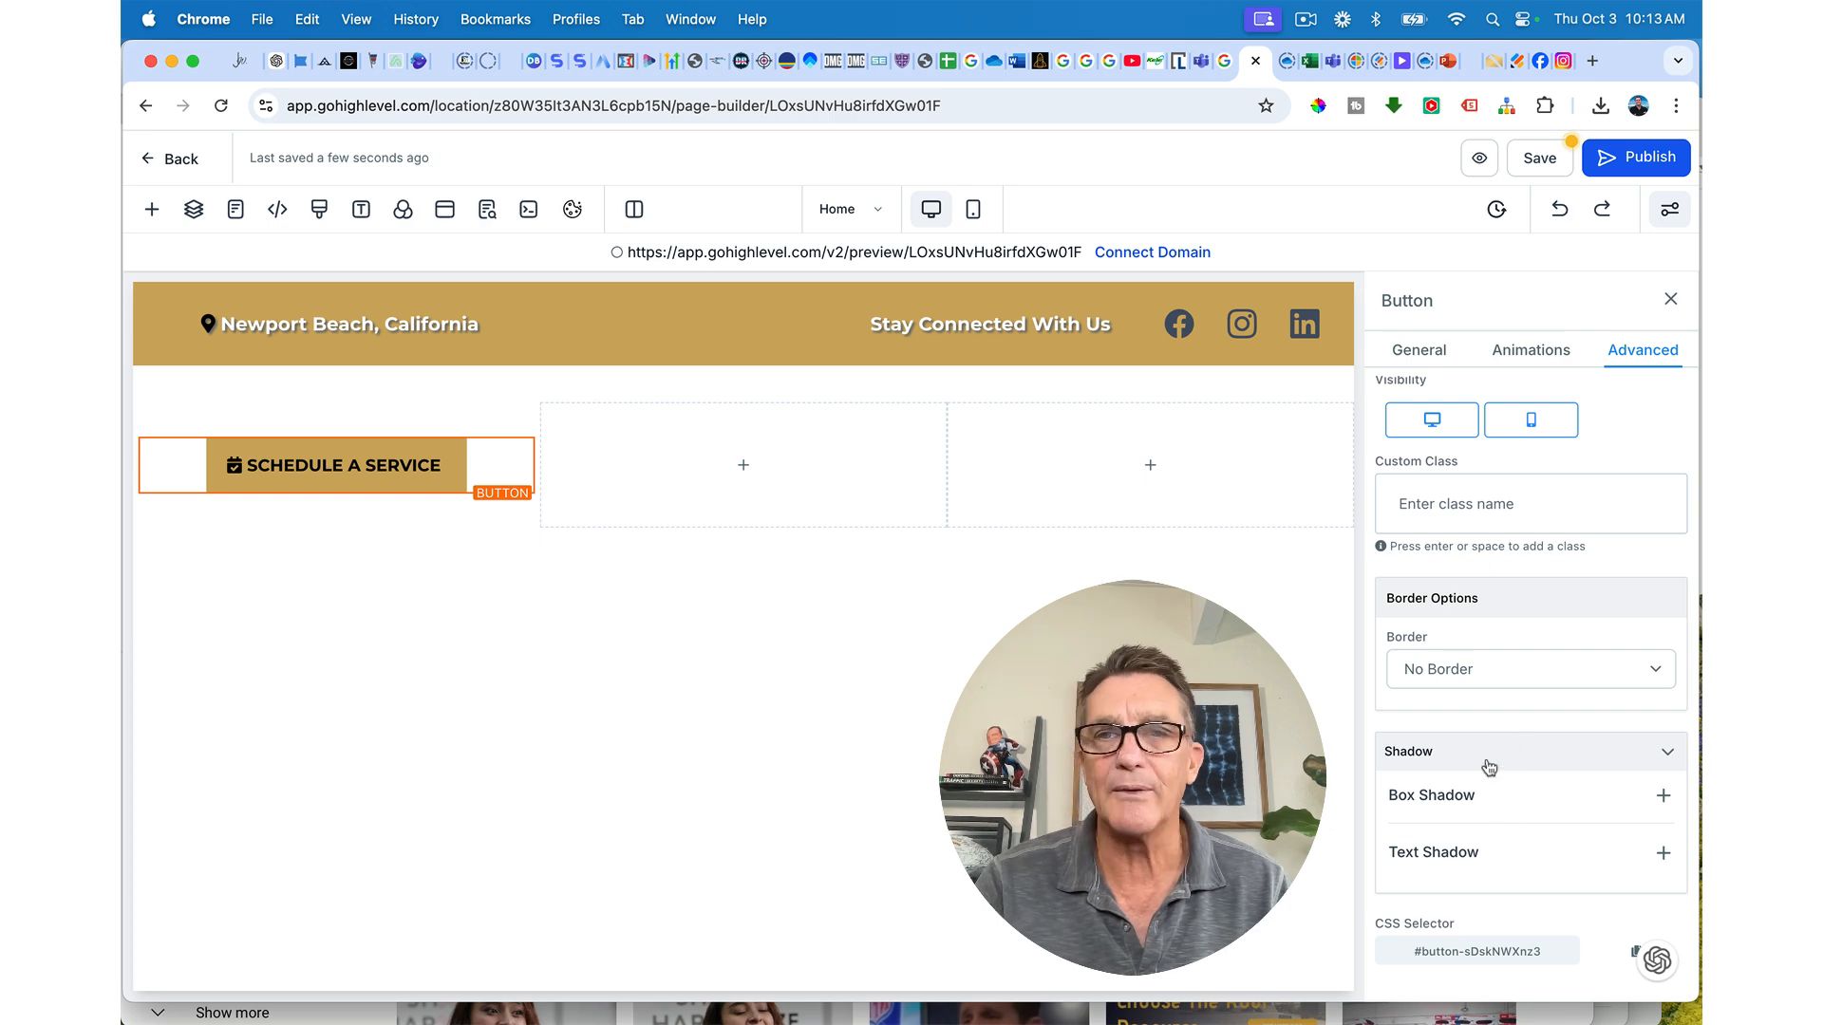
left_click(1458, 674)
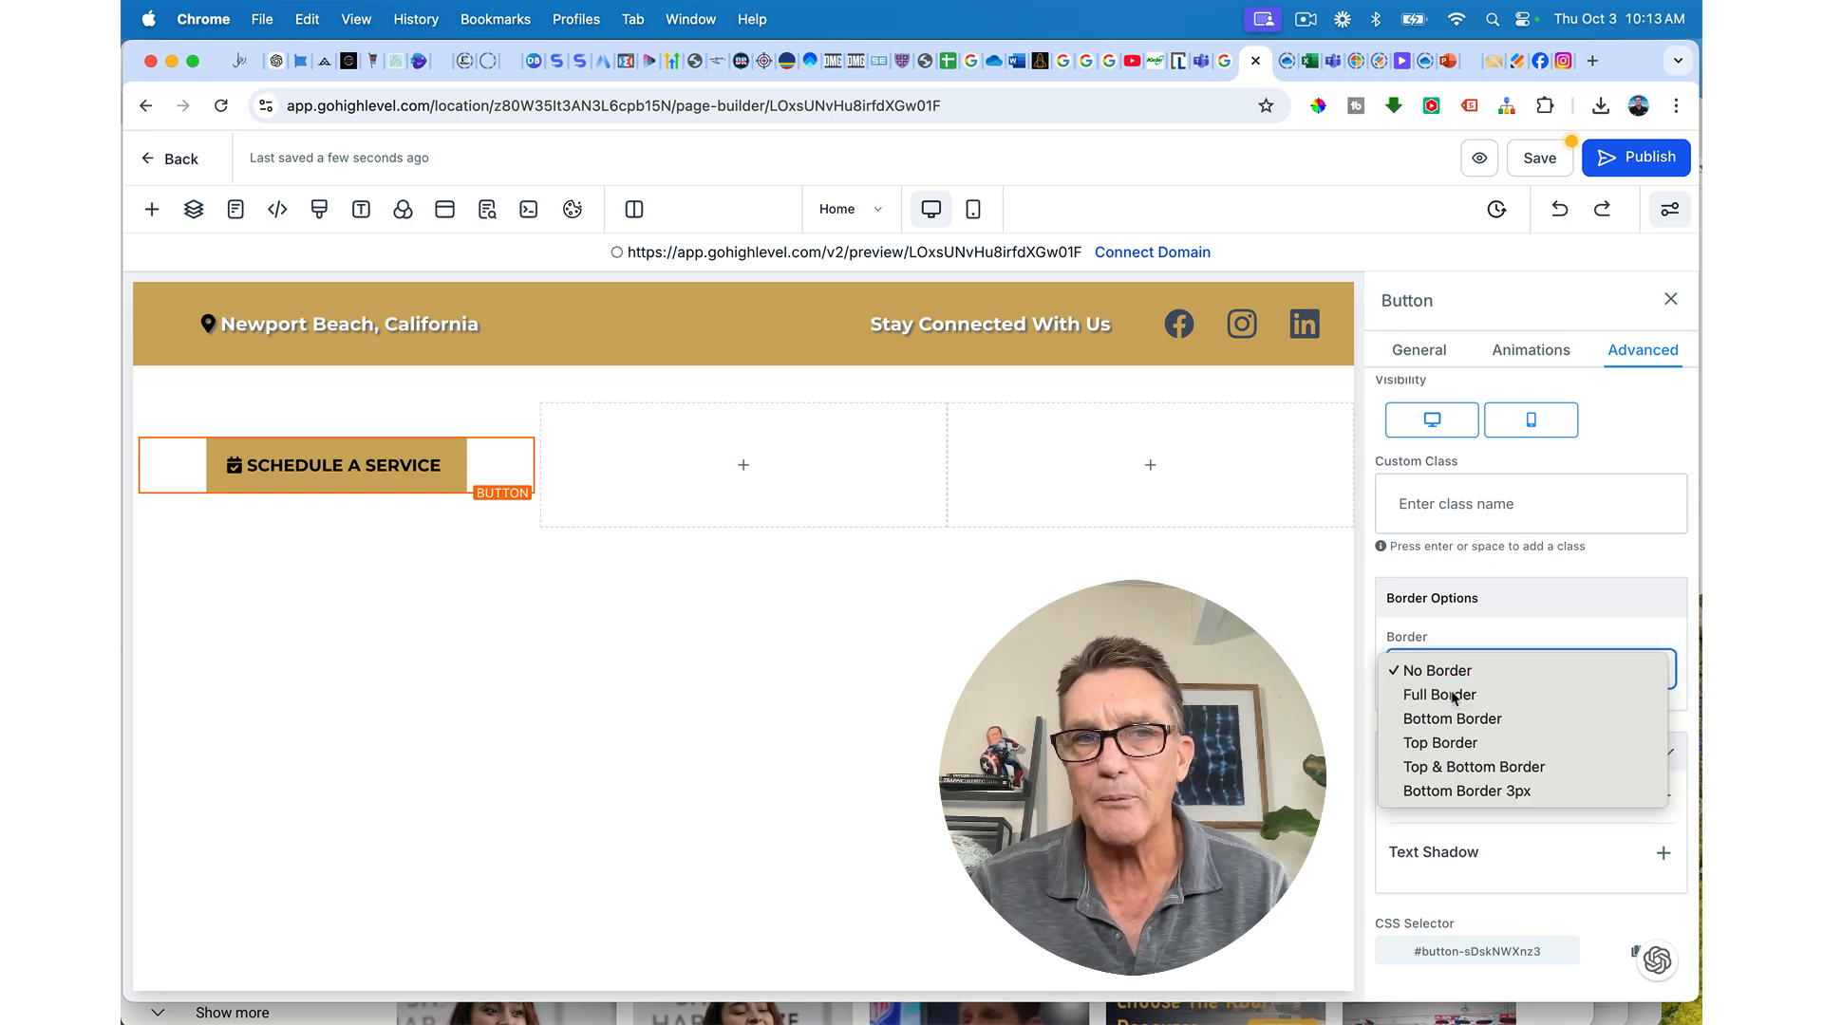
left_click(1452, 691)
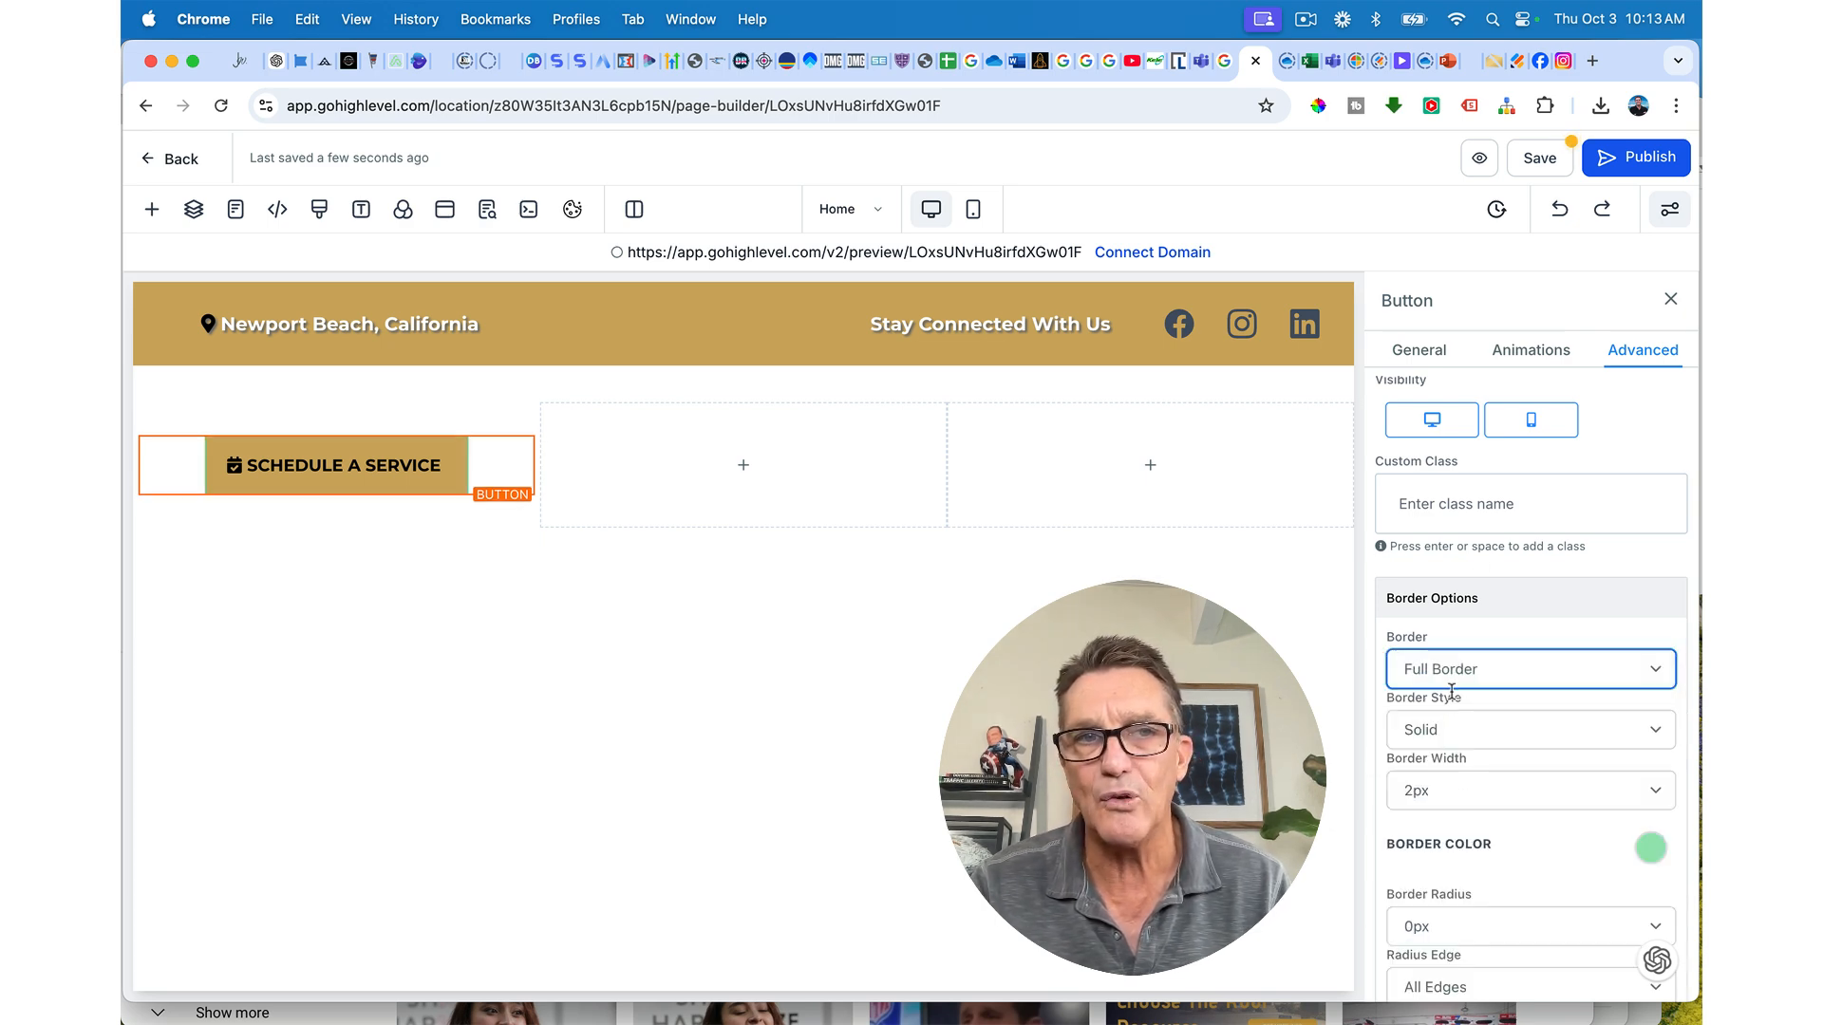
left_click(1648, 855)
scroll(1504, 898, "down", 2)
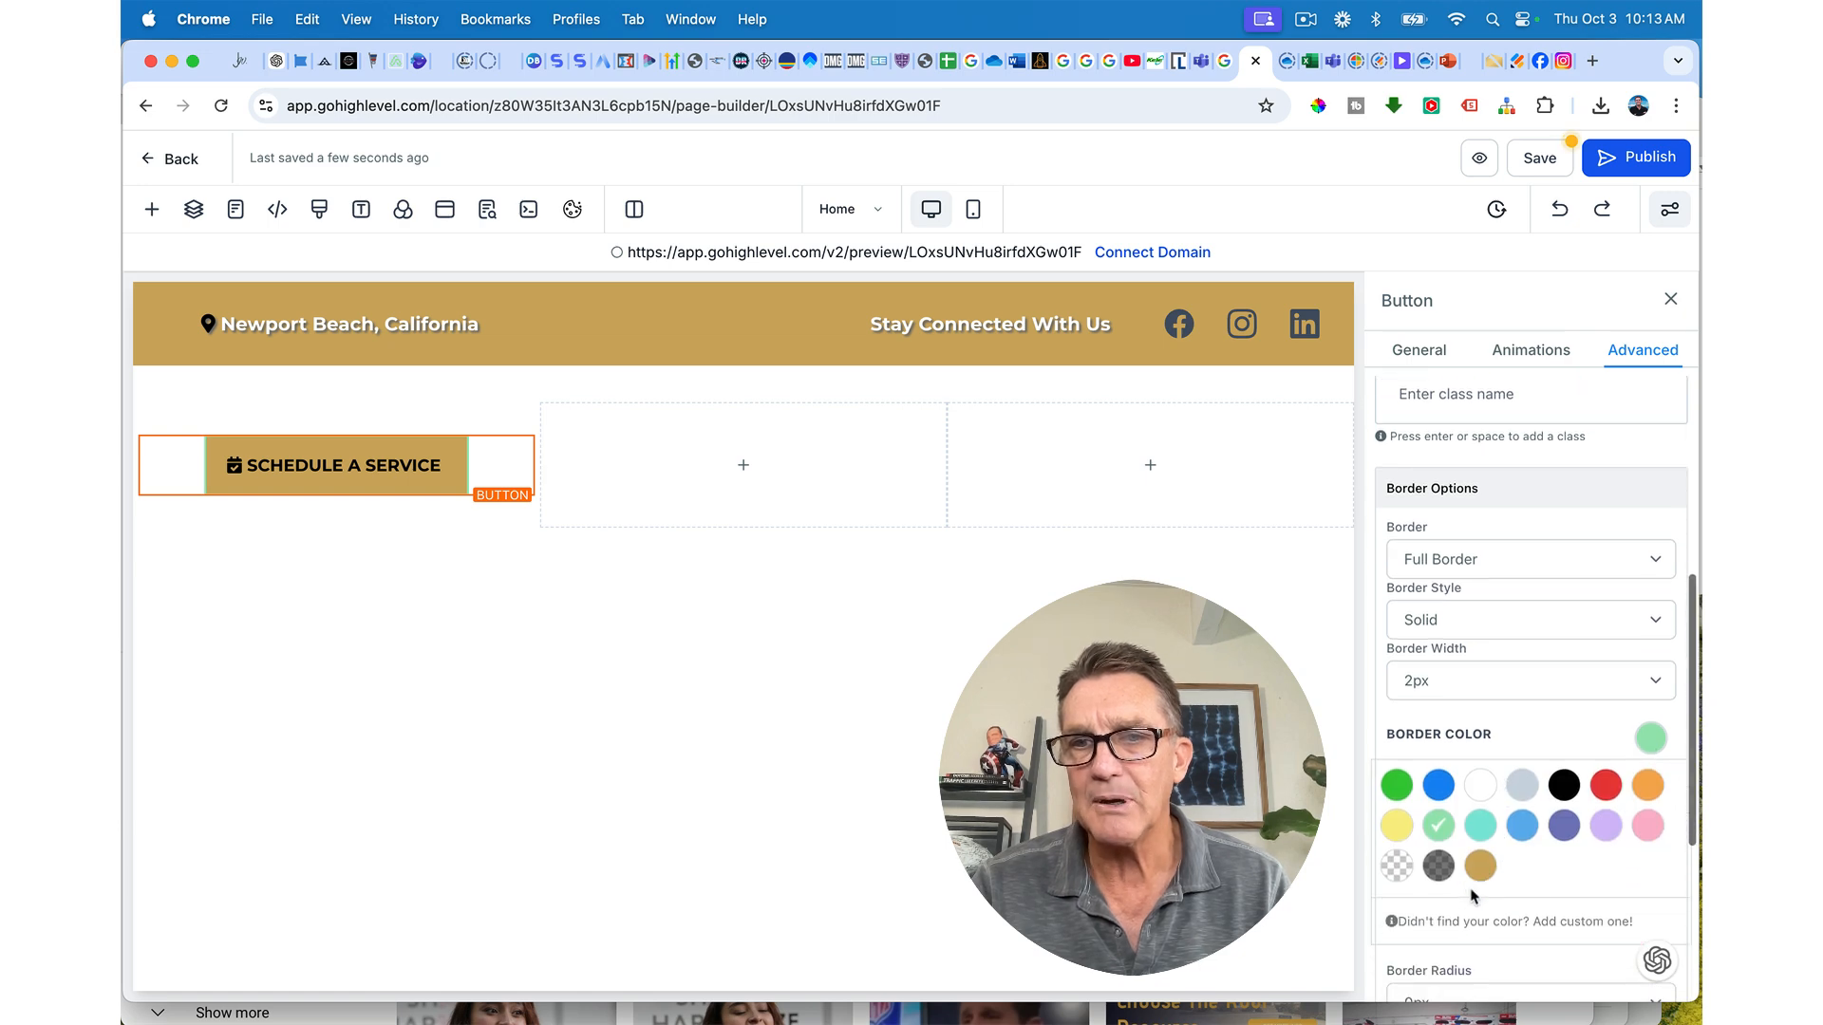
left_click(1397, 866)
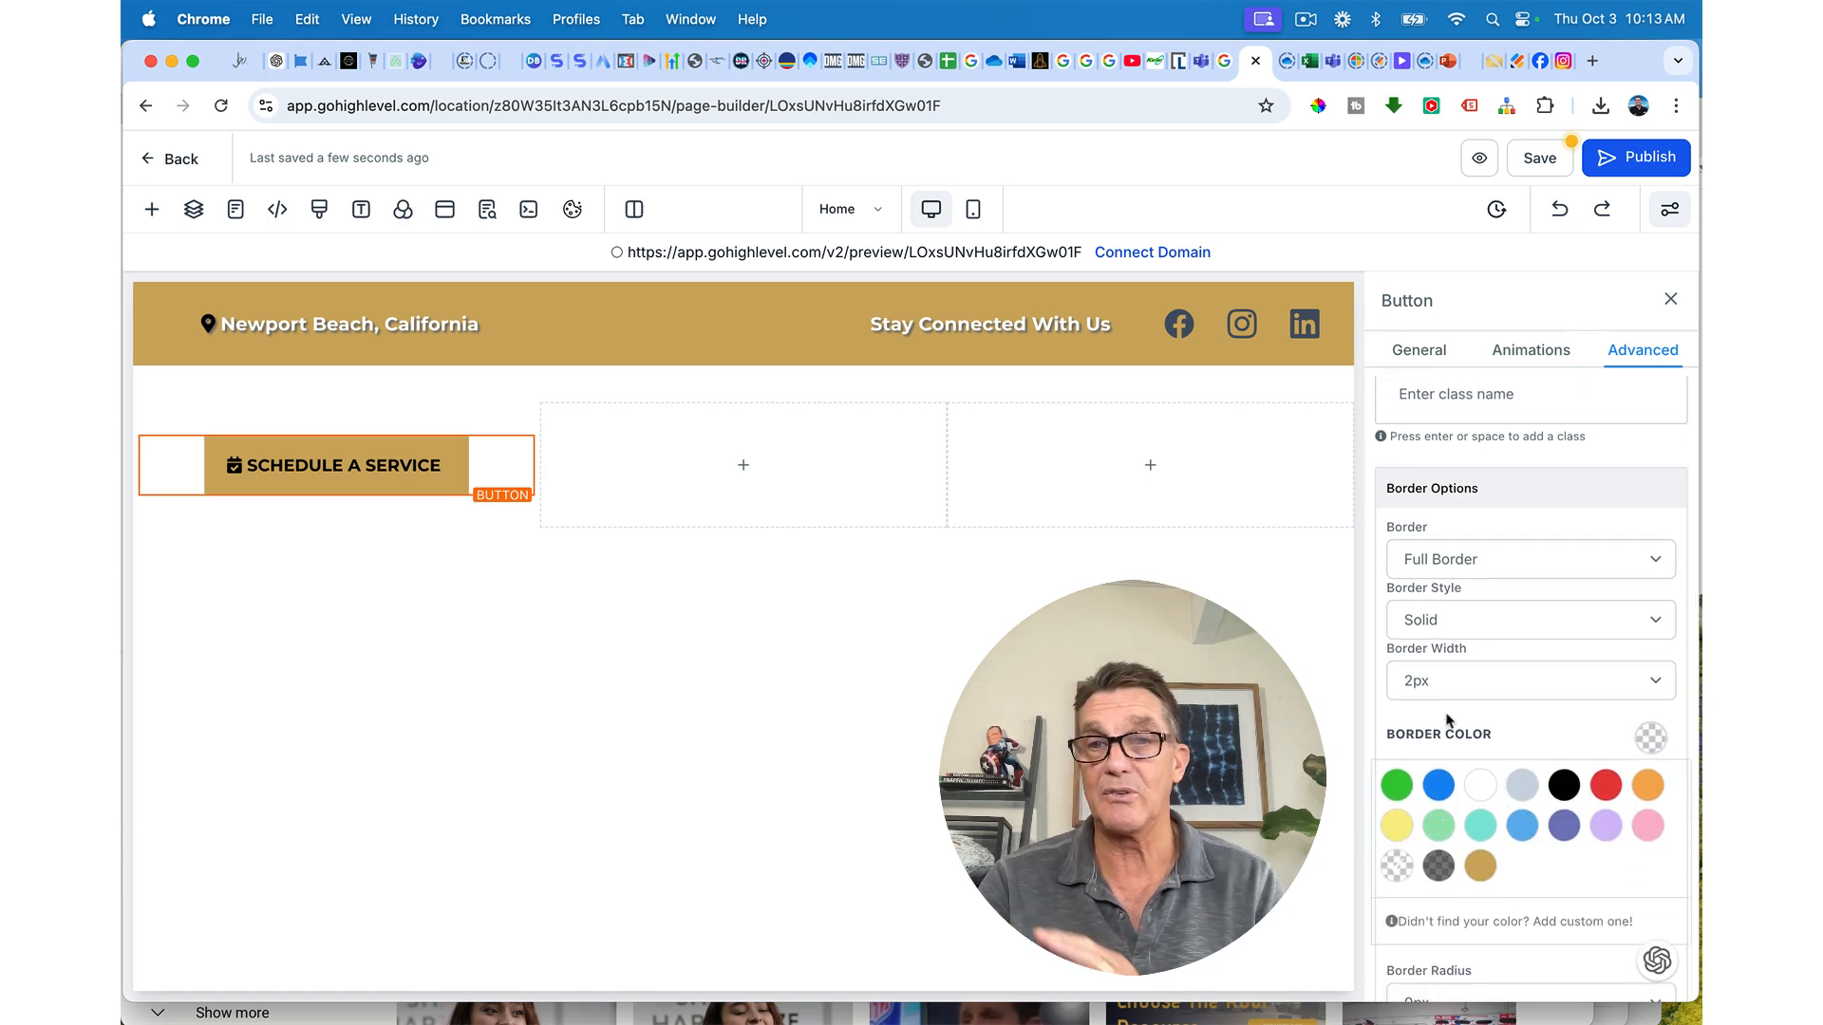
scroll(1447, 720, "down", 5)
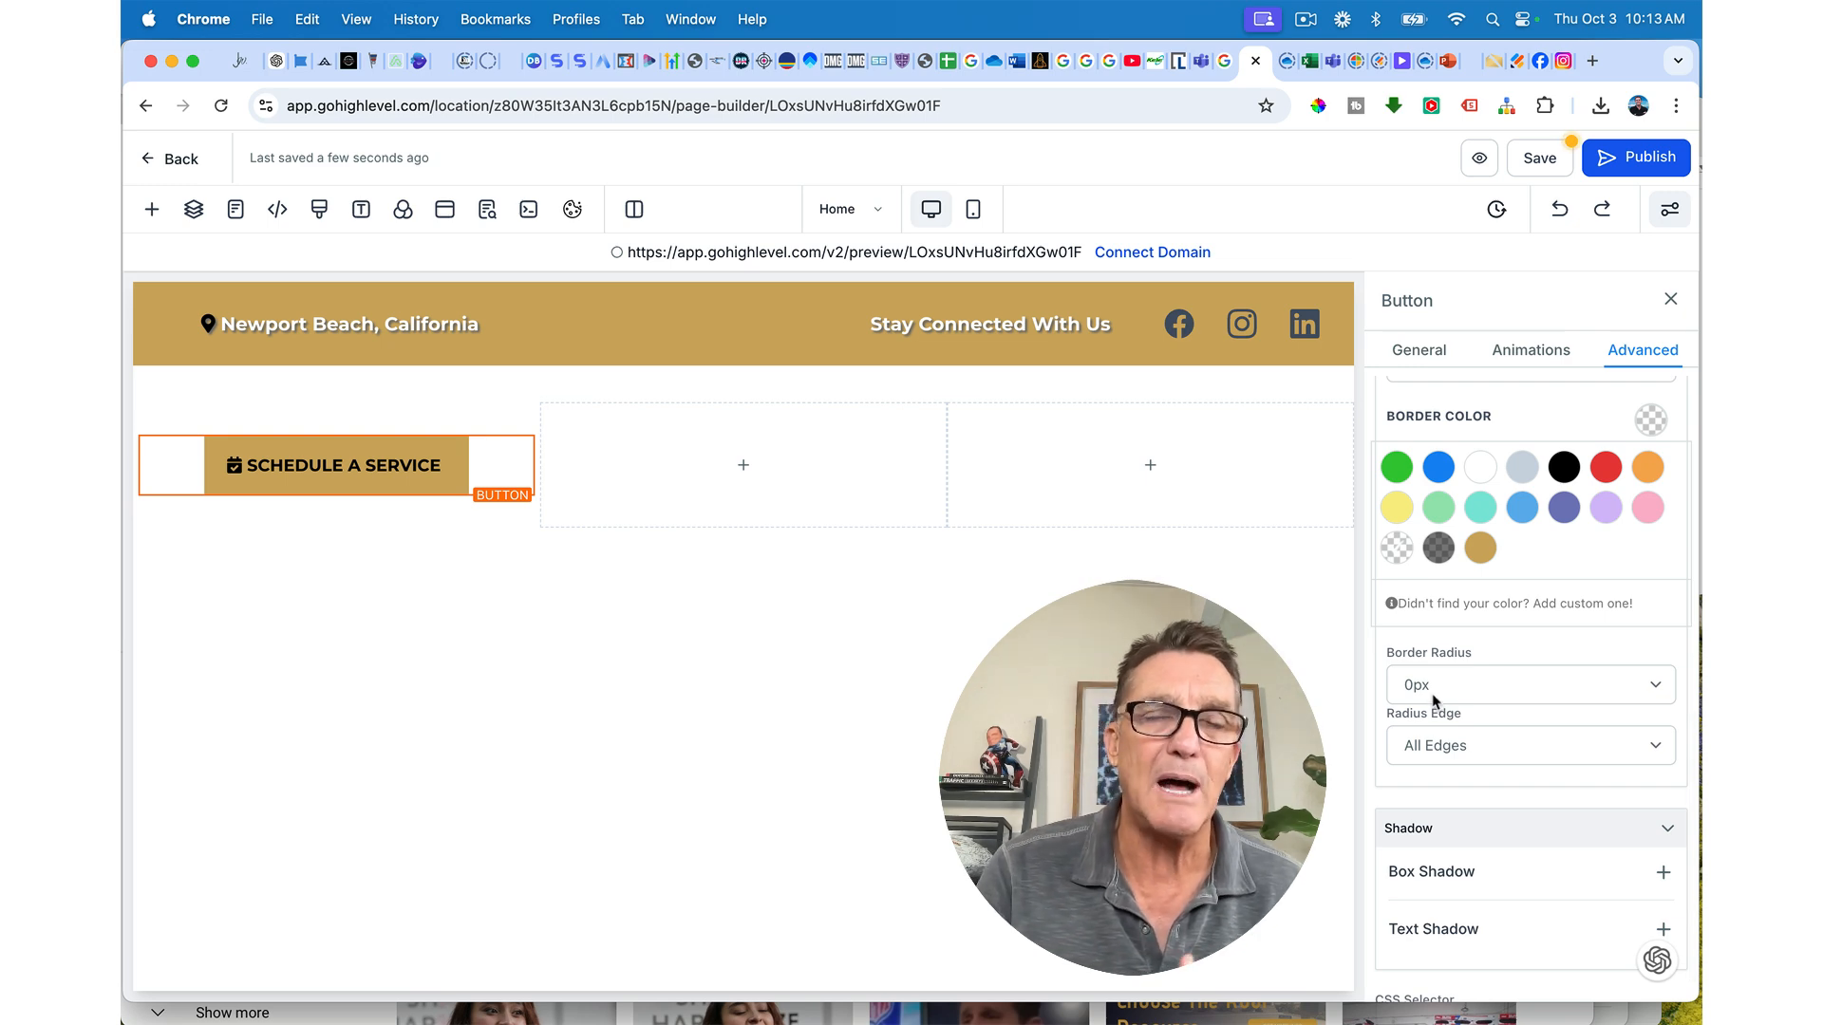
Step: Set the button's border radius to 50px for a pill shape and save the page
left_click(1434, 698)
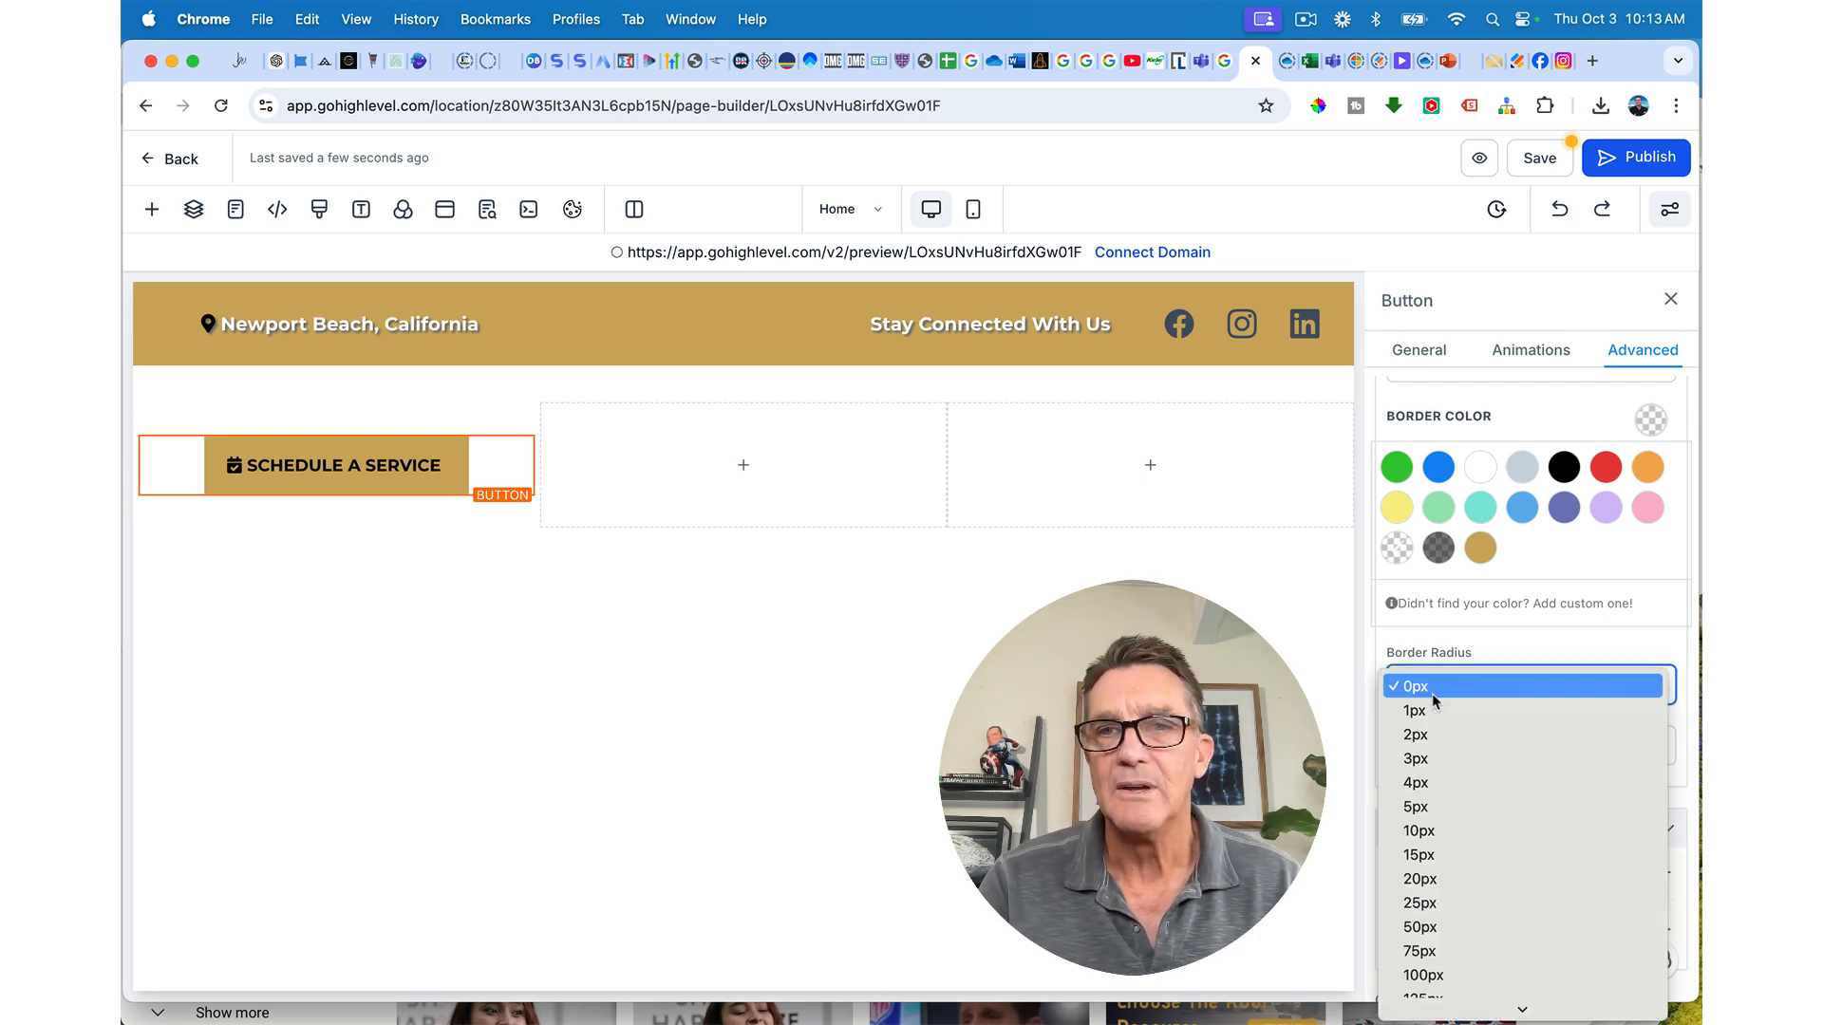
left_click(1427, 880)
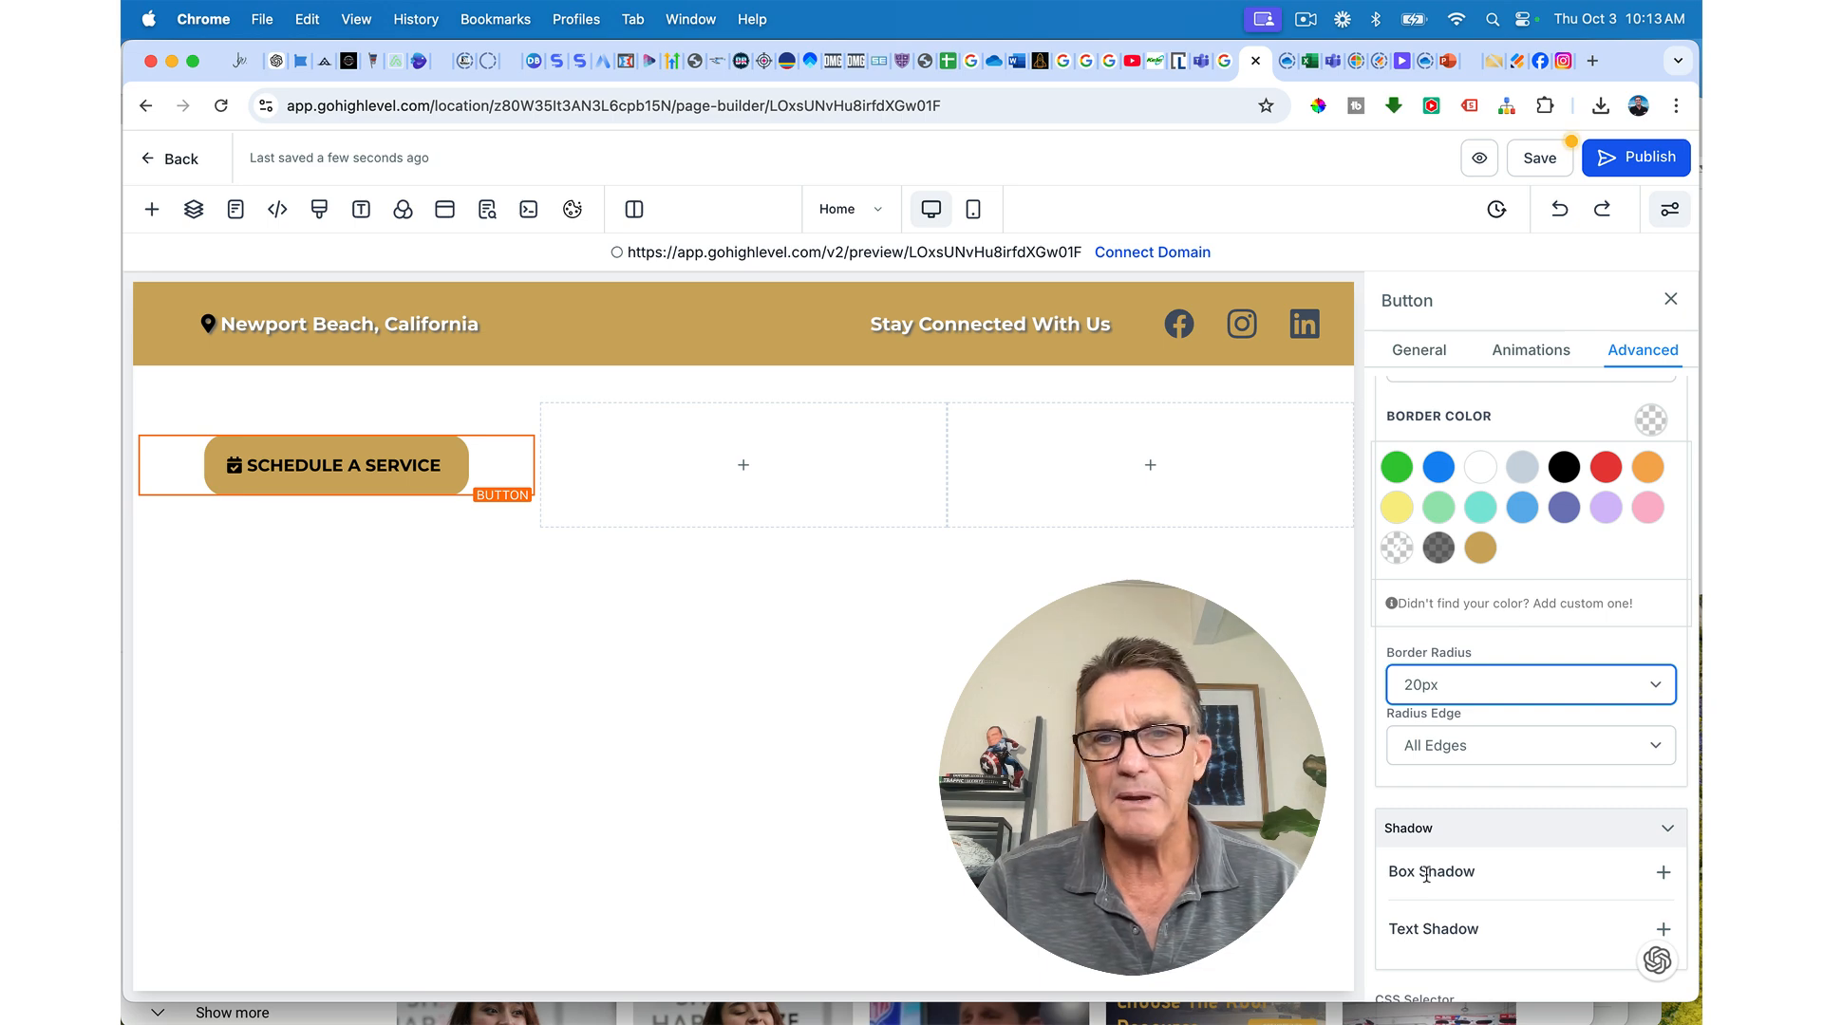
scroll(1427, 873, "down", 1)
left_click(1455, 655)
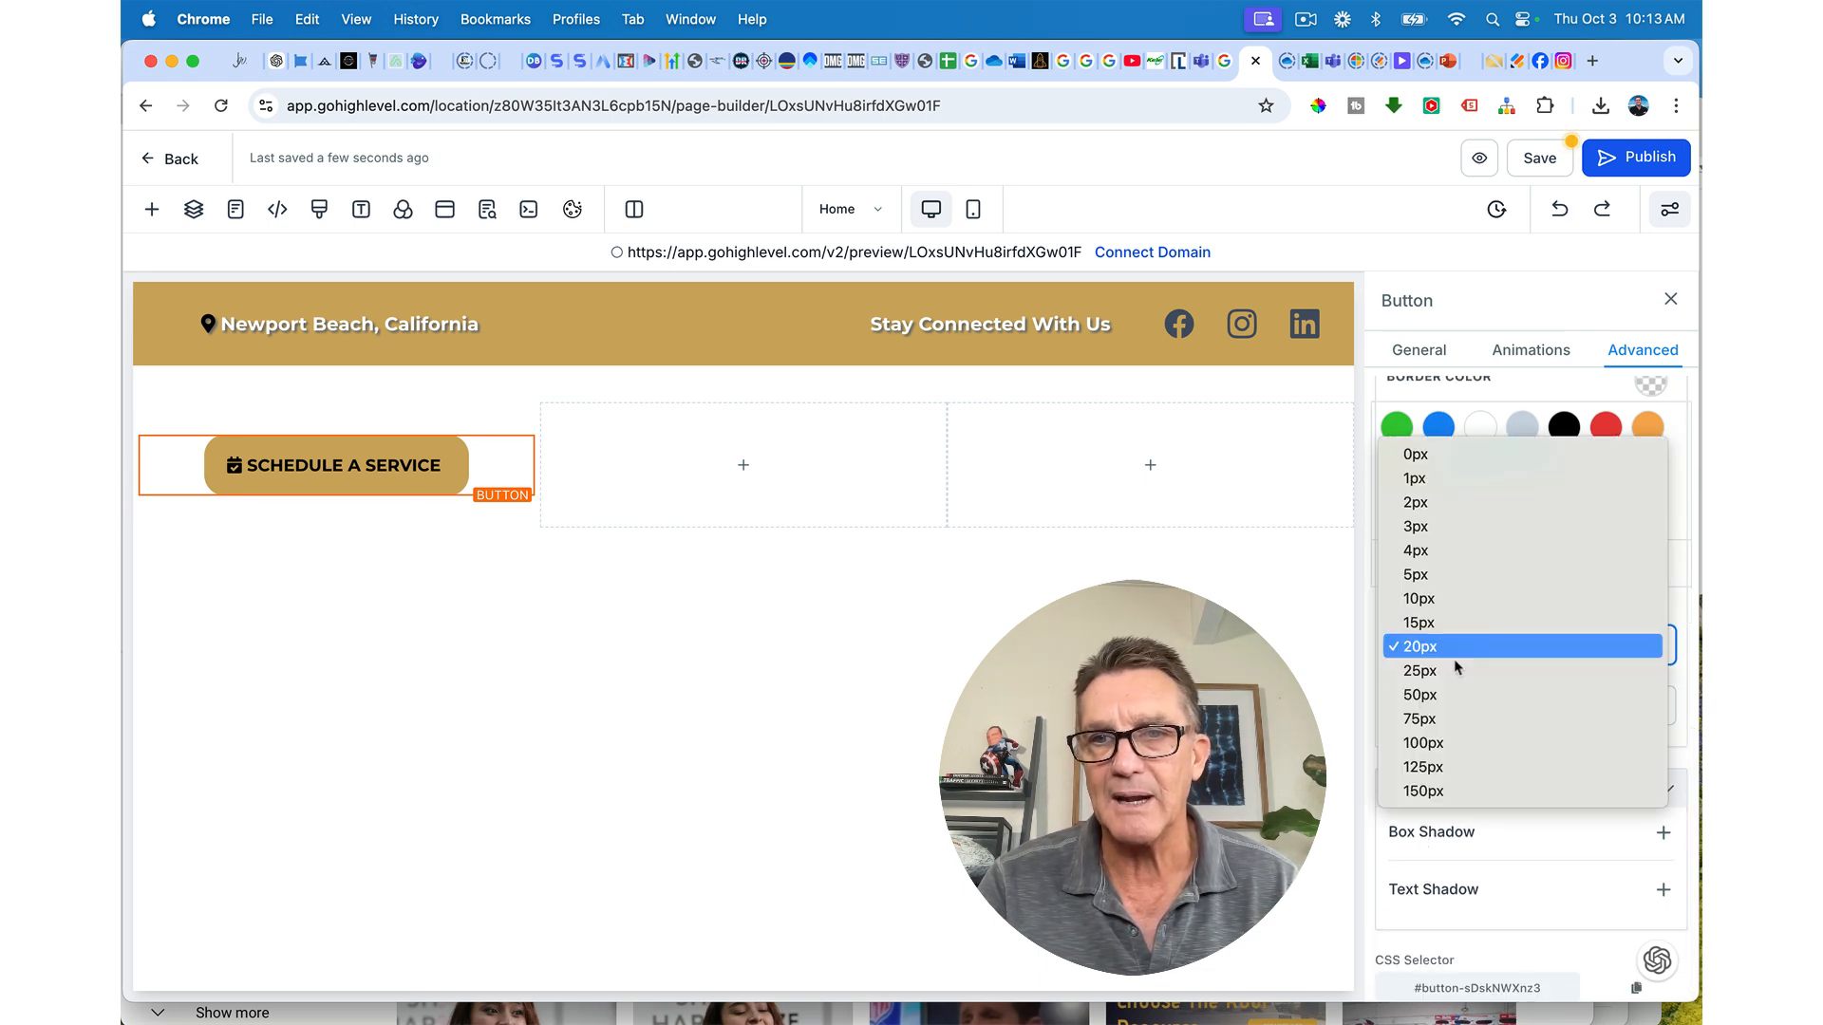
left_click(1455, 670)
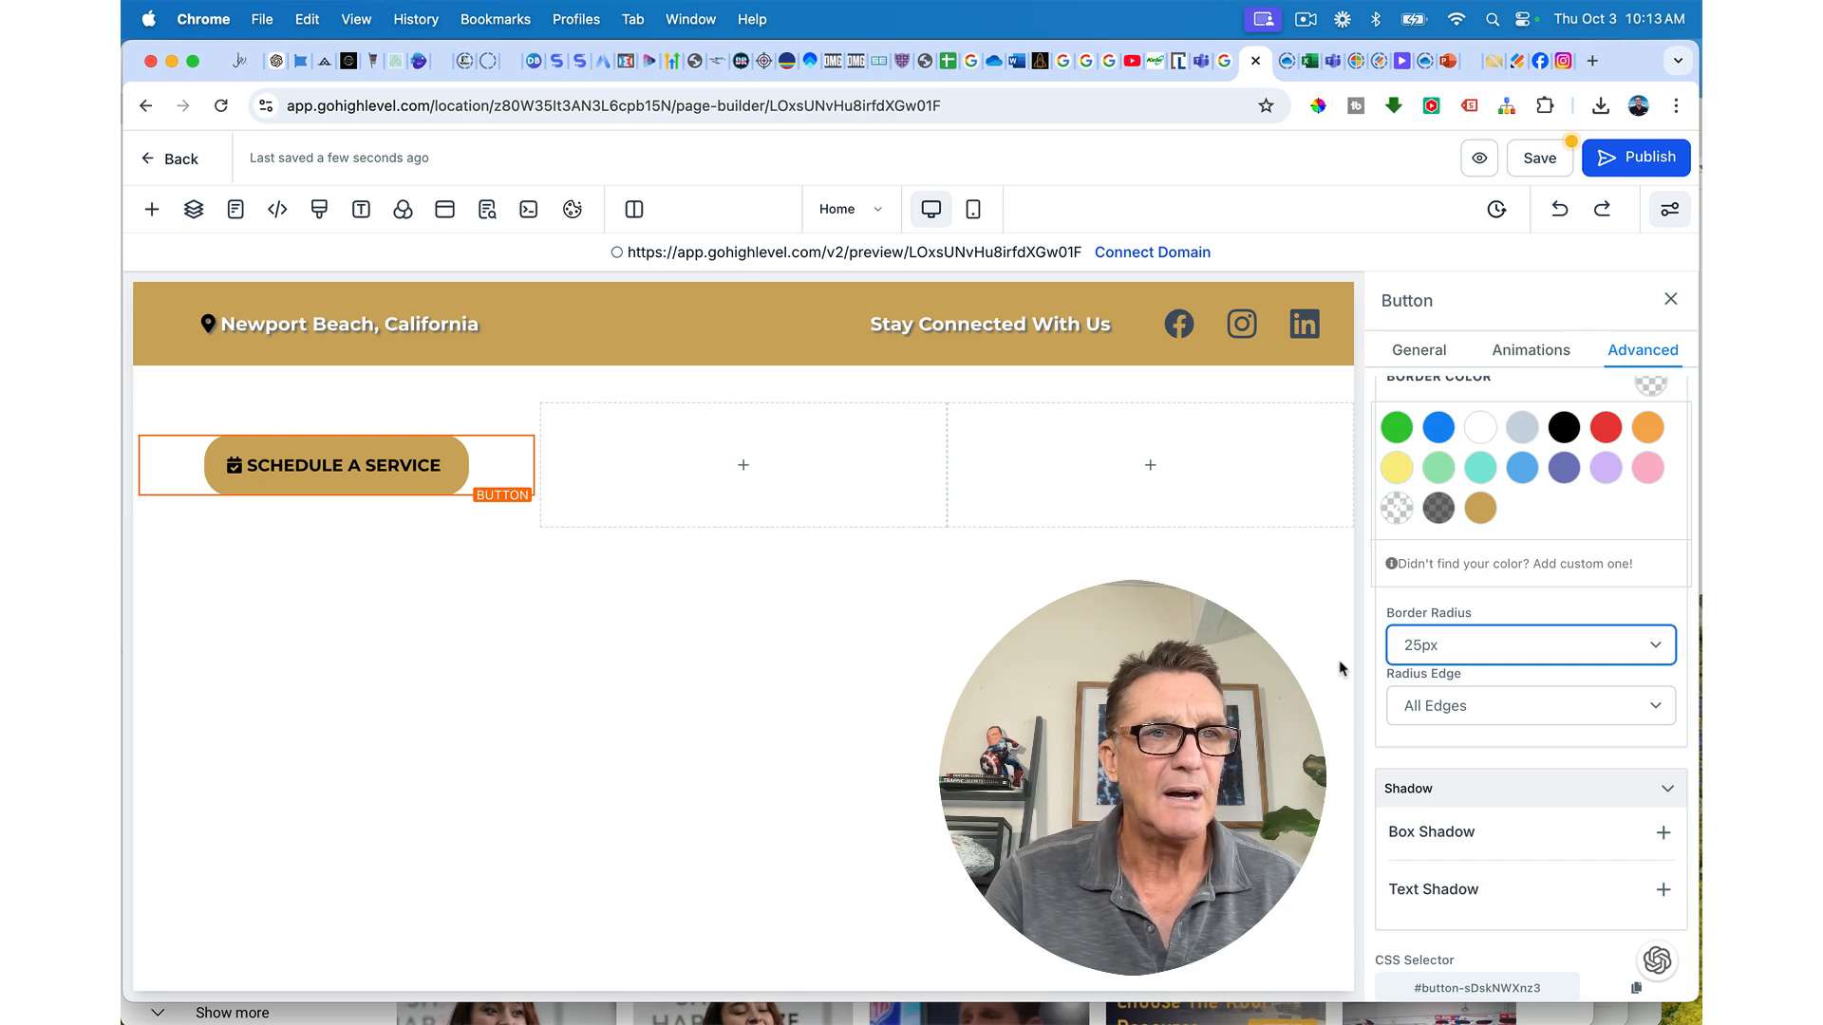
left_click(1472, 650)
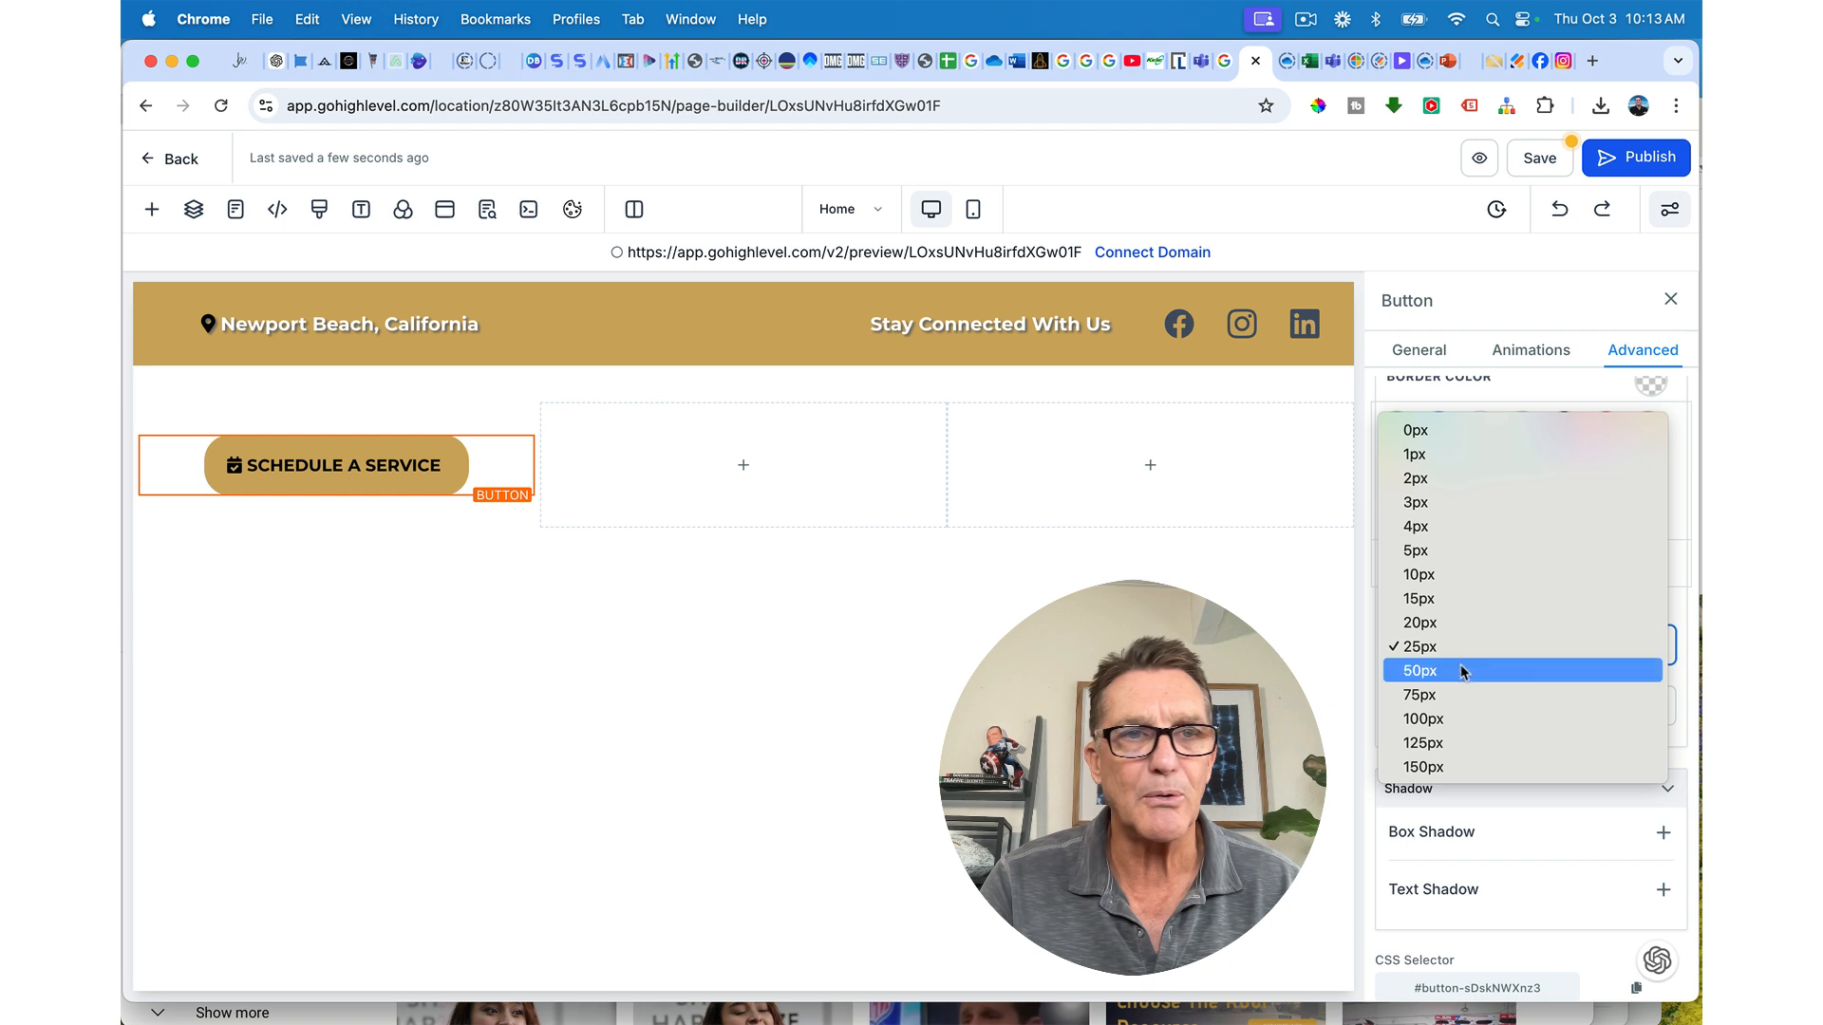
left_click(1461, 671)
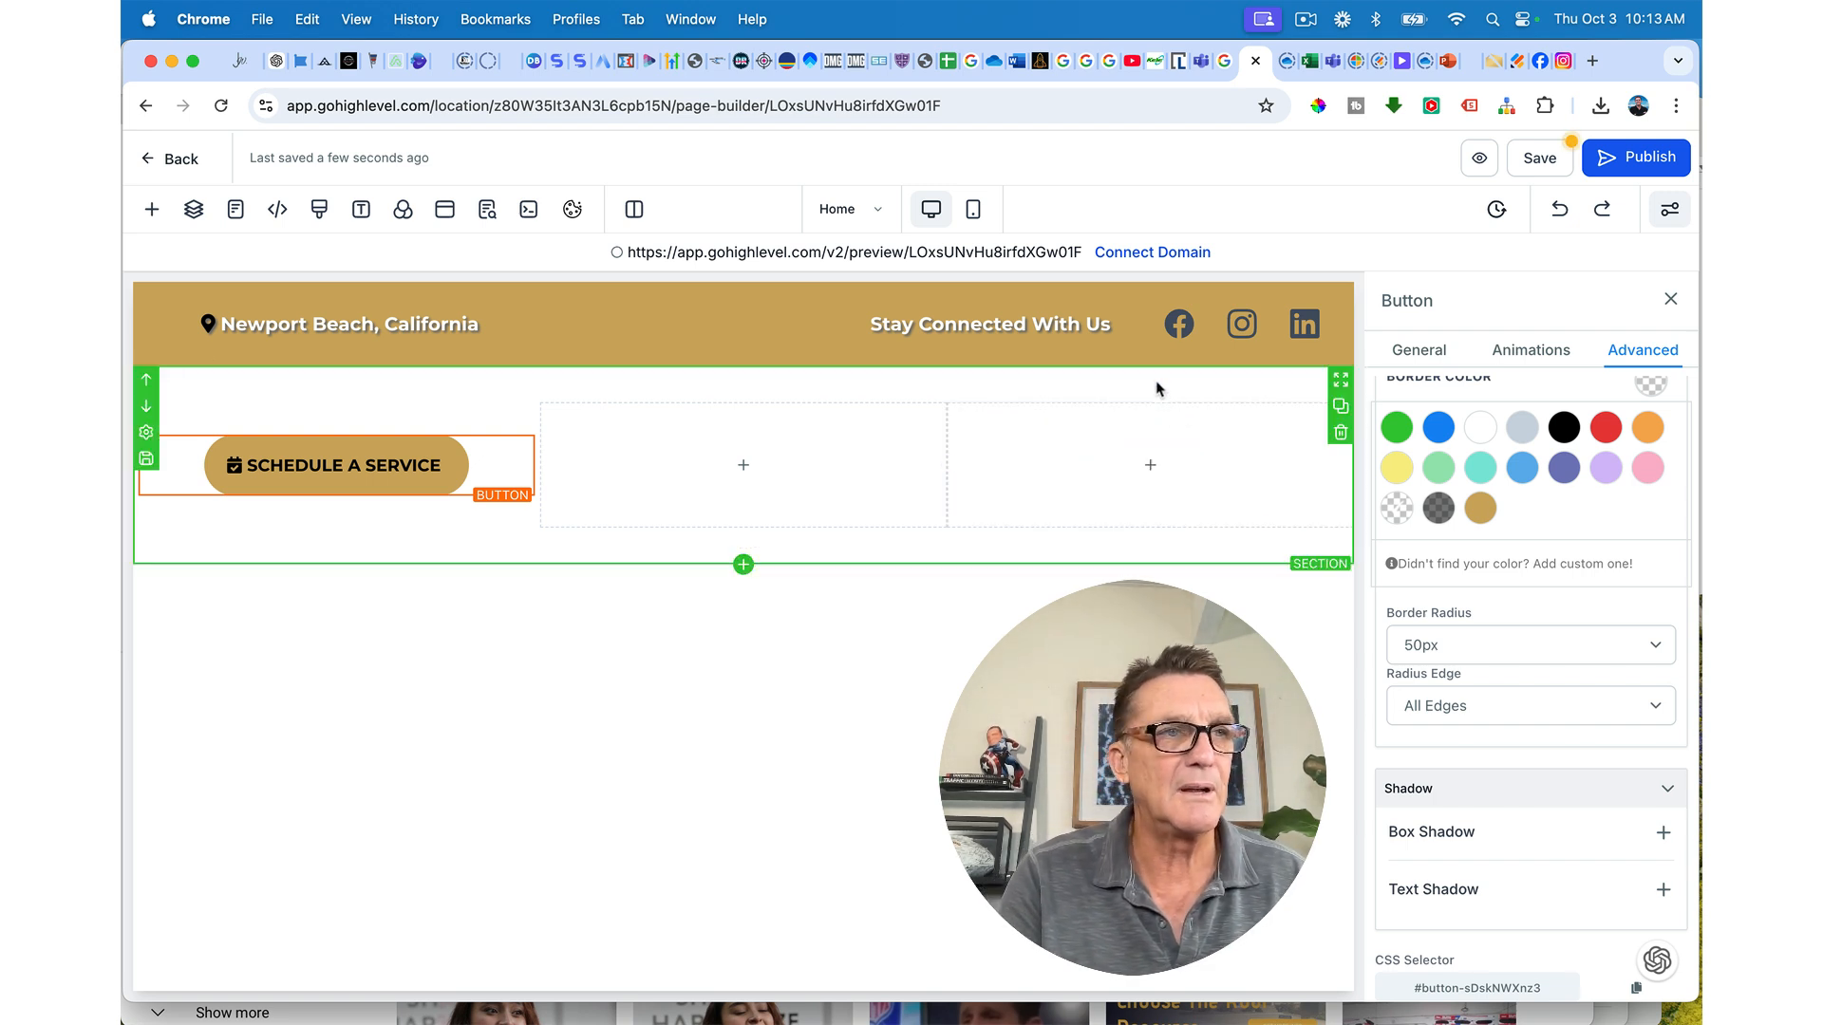
left_click(1540, 162)
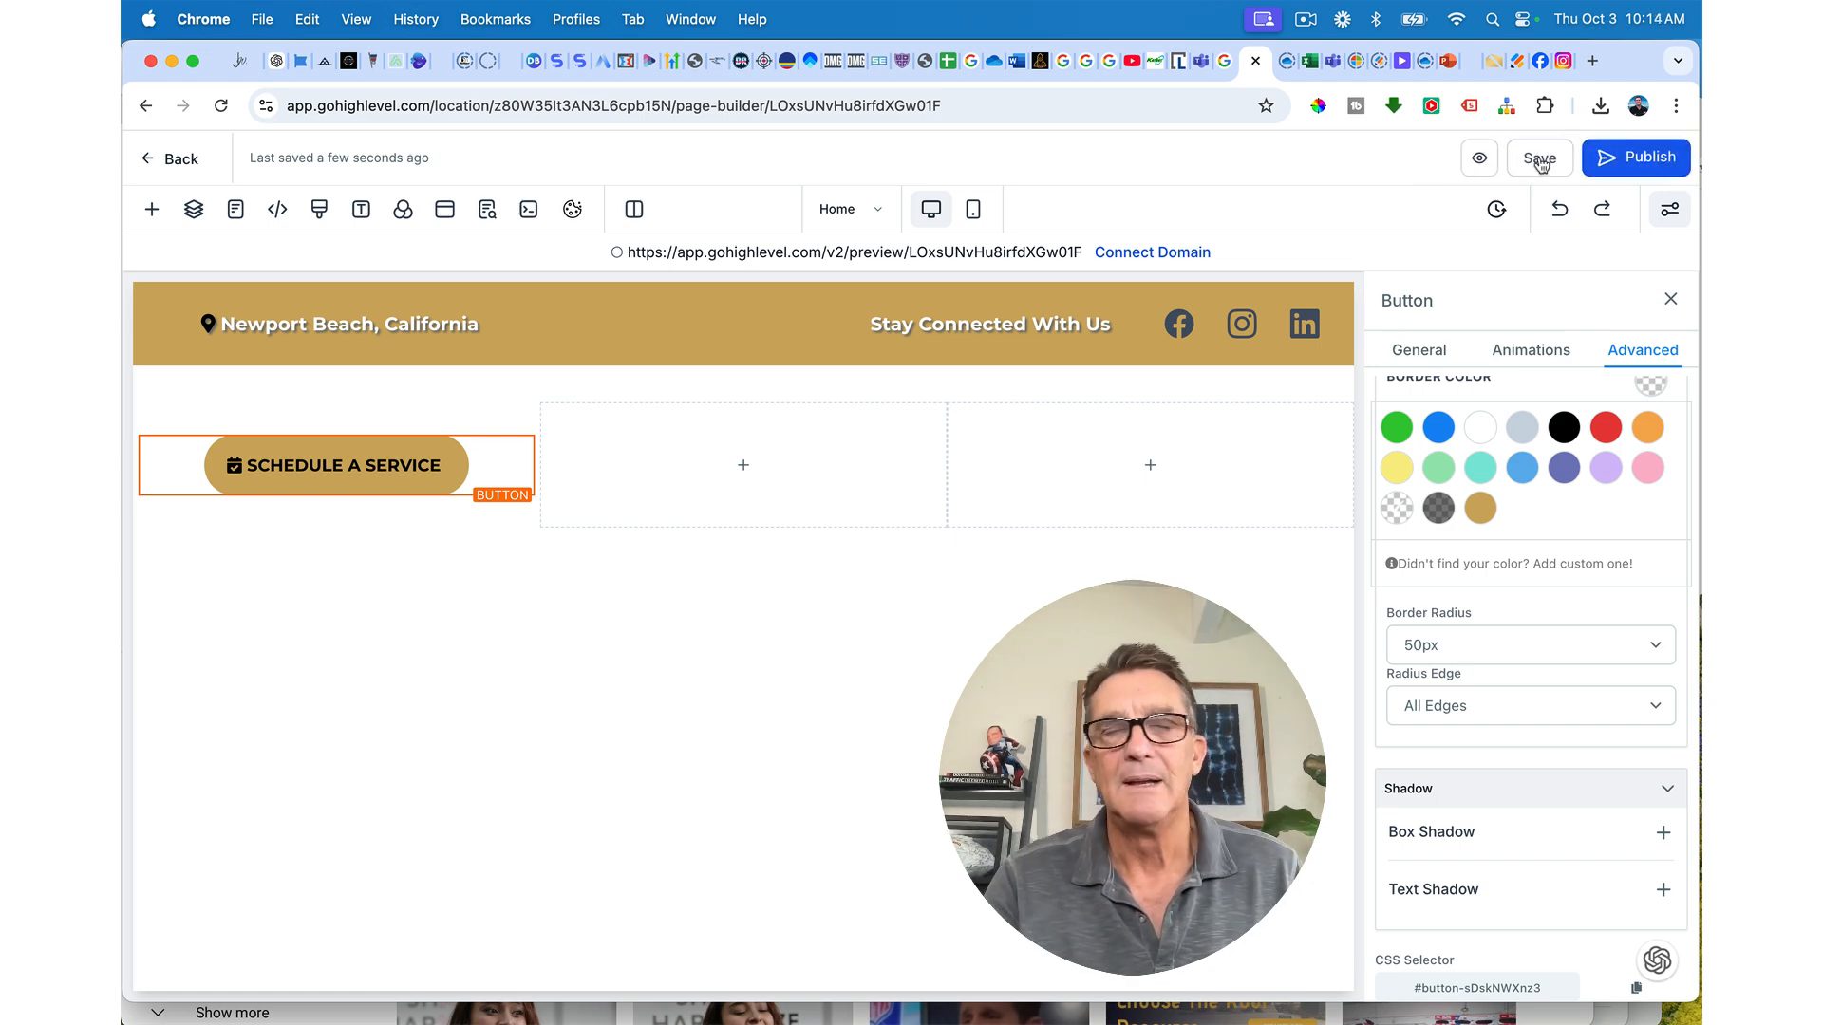
left_click(743, 466)
Step: Add an Image element to the second column via an 'IM' search and open Media Storage
left_click(477, 365)
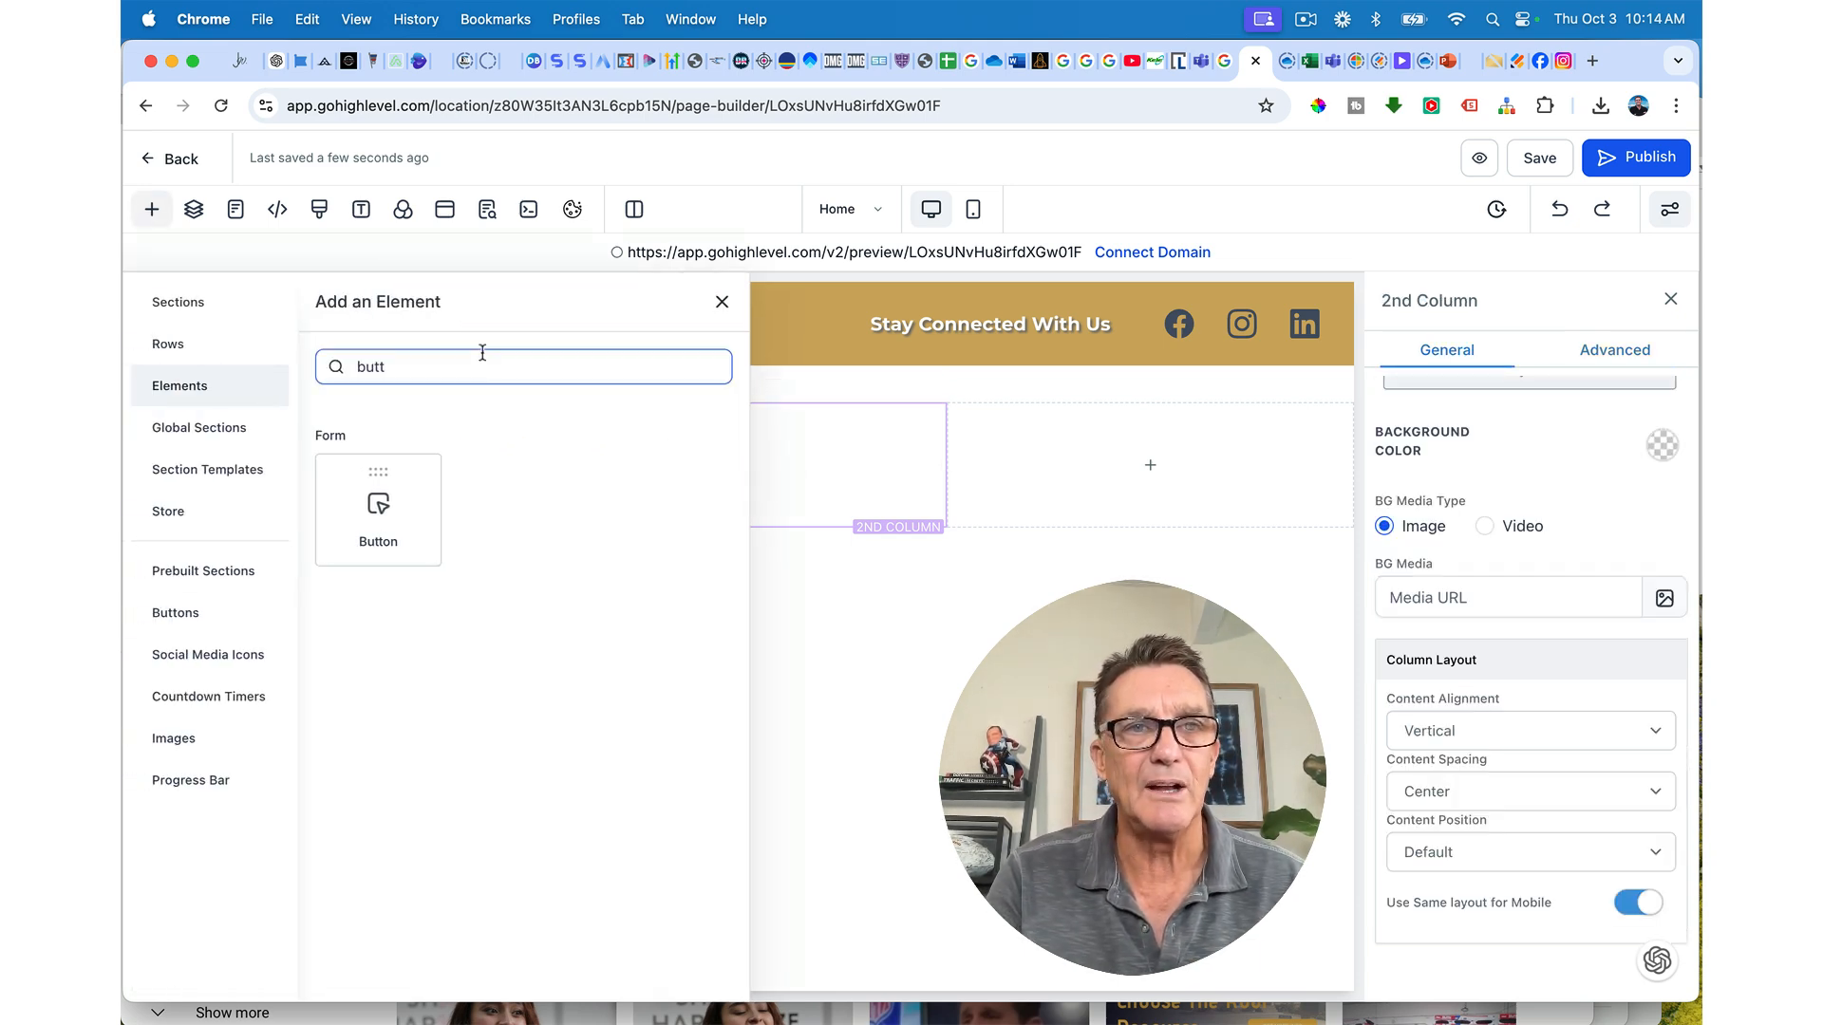
key("BackSpace")
key("BackSpace")
key("BackSpace")
key("BackSpace")
type("IAM")
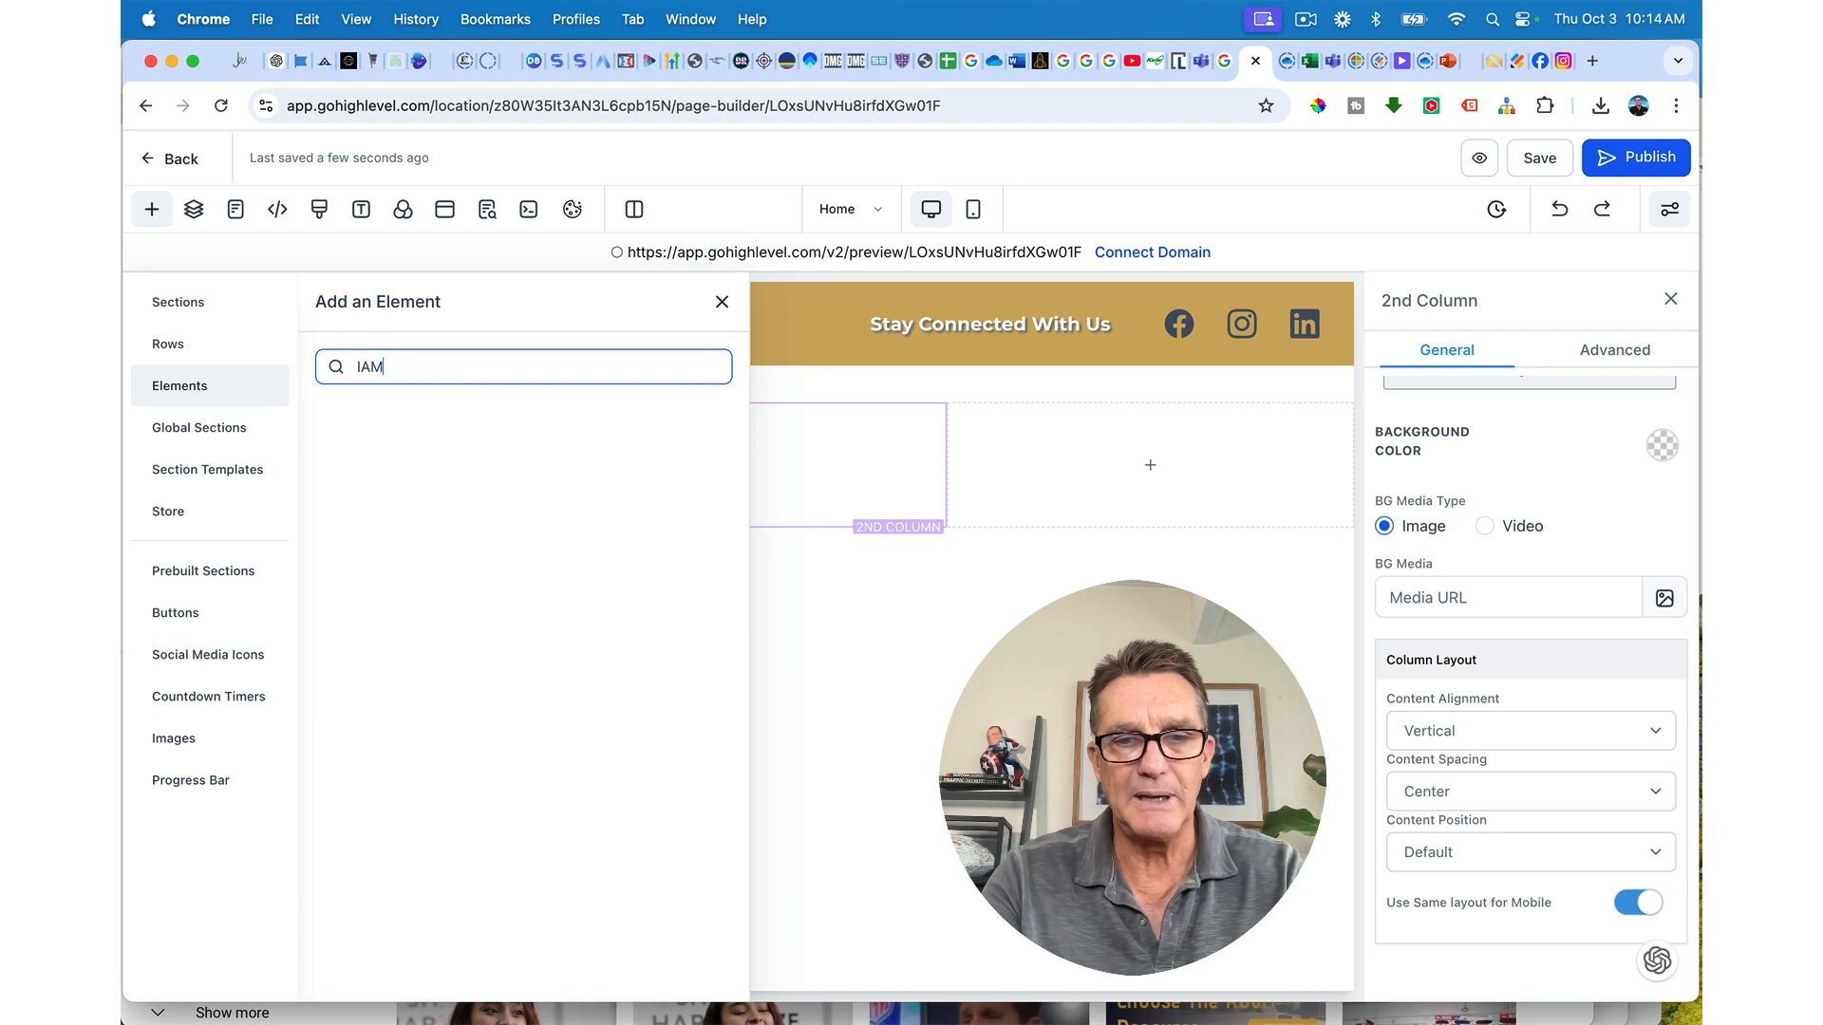
key("BackSpace")
key("BackSpace")
key("BackSpace")
key("BackSpace")
key("BackSpace")
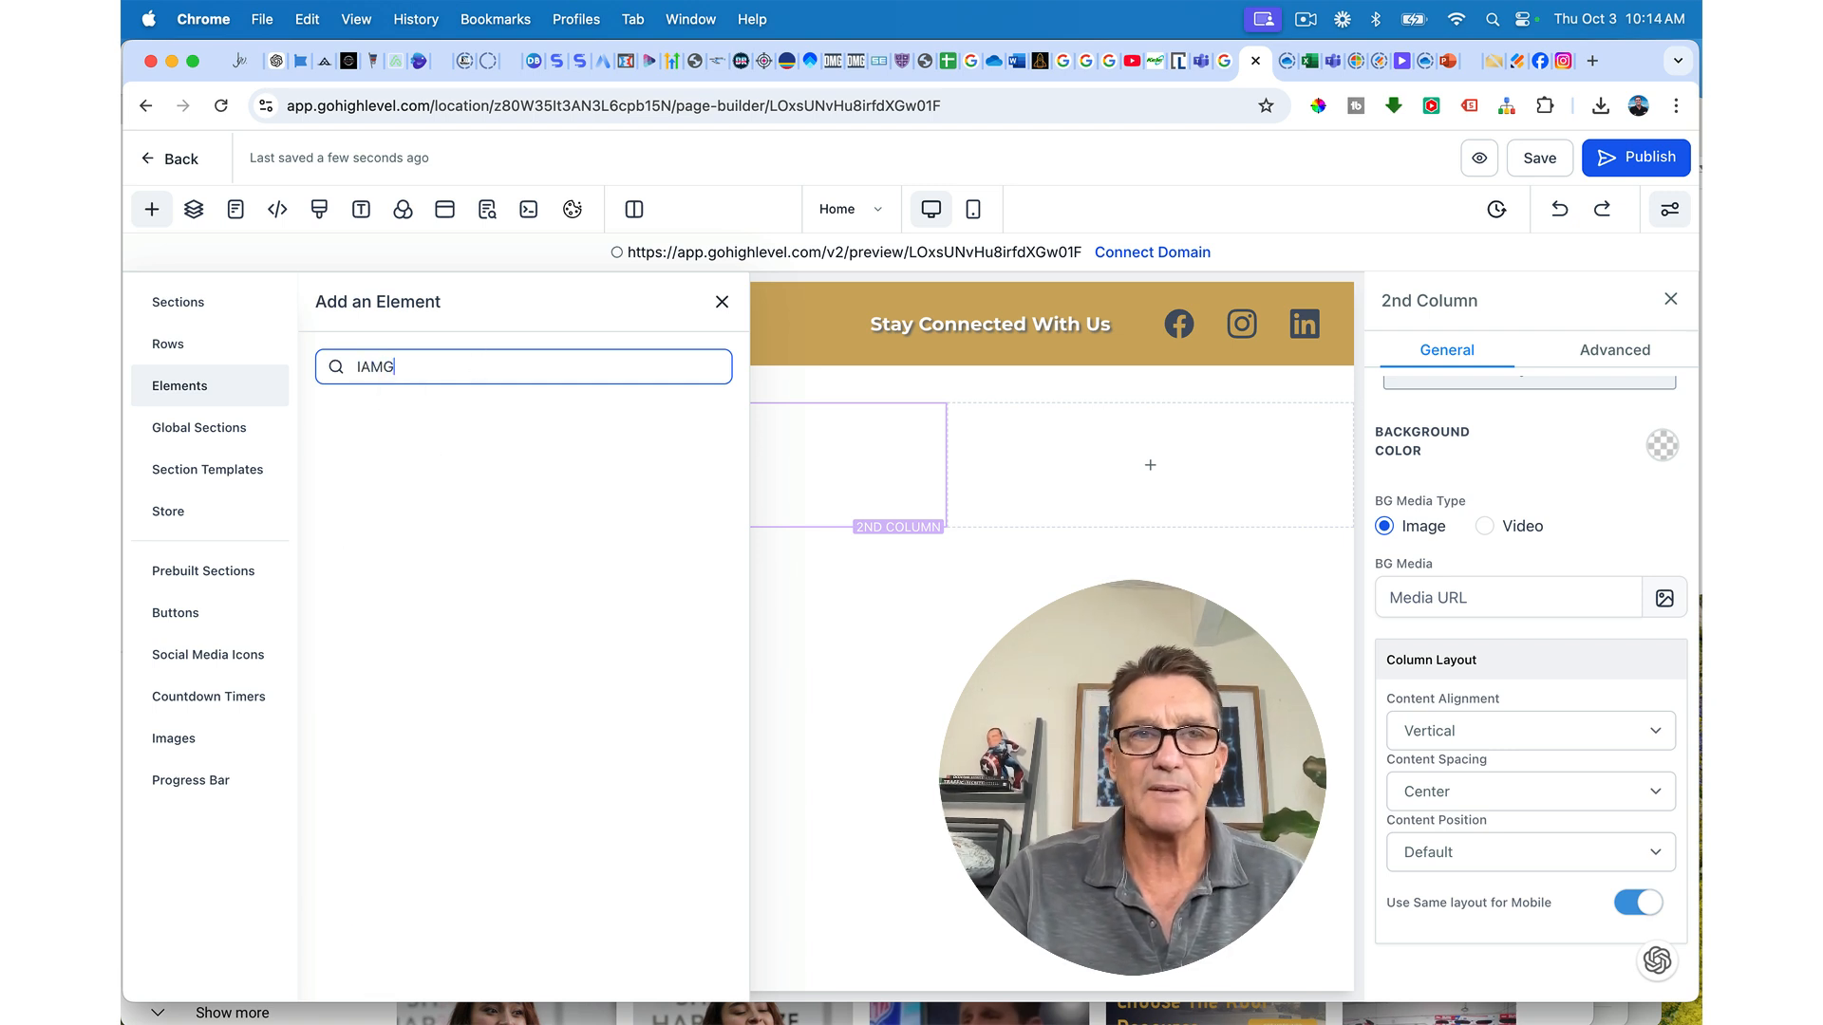
type("IM")
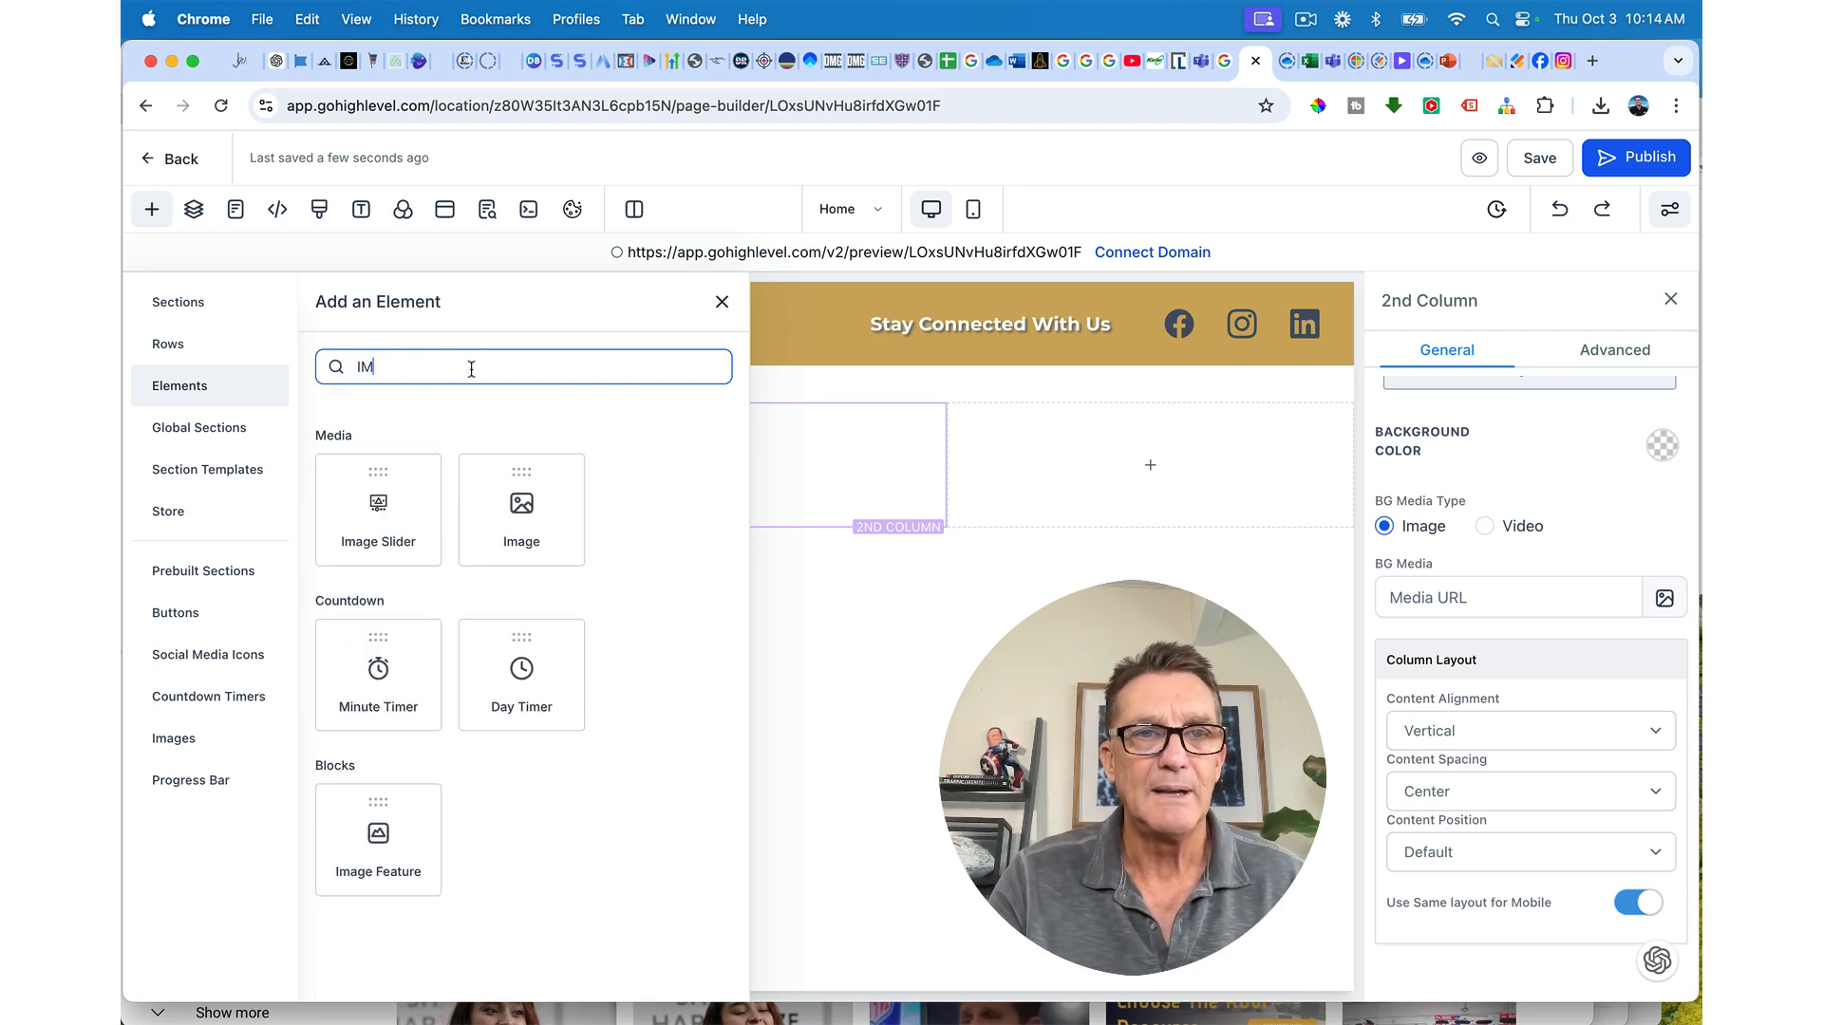
left_click(525, 515)
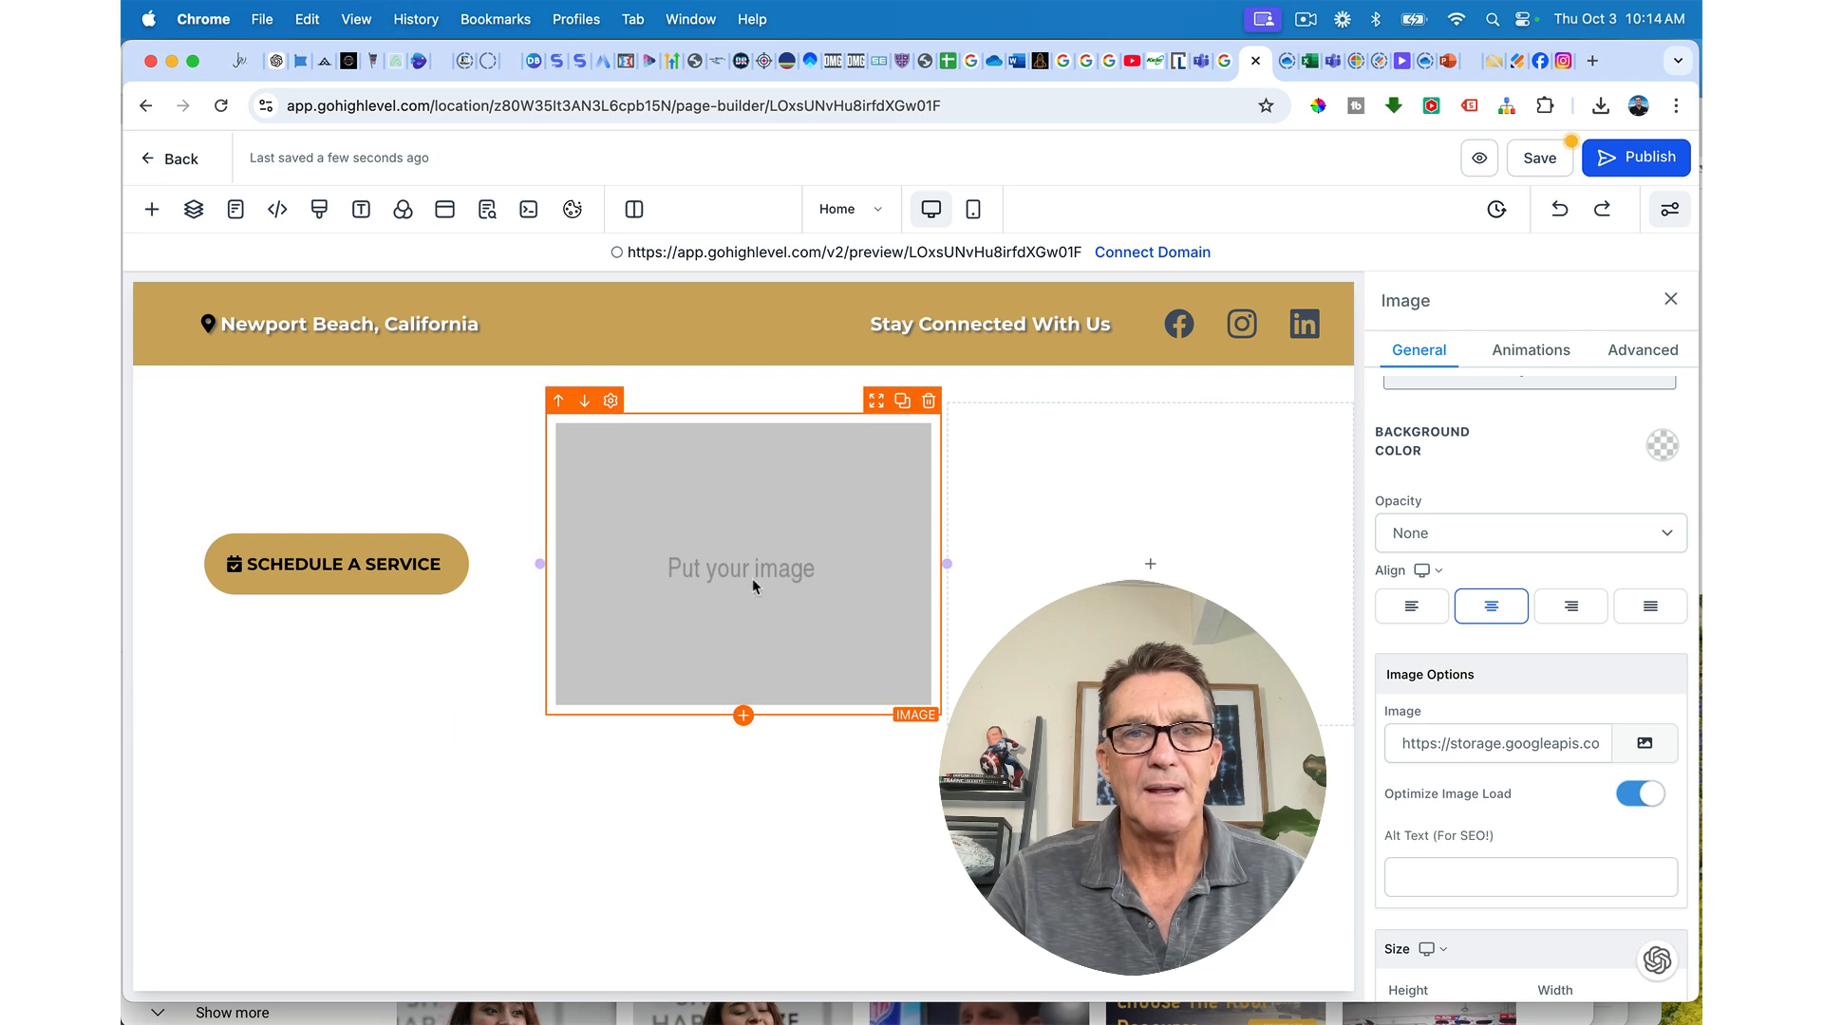
left_click(1645, 745)
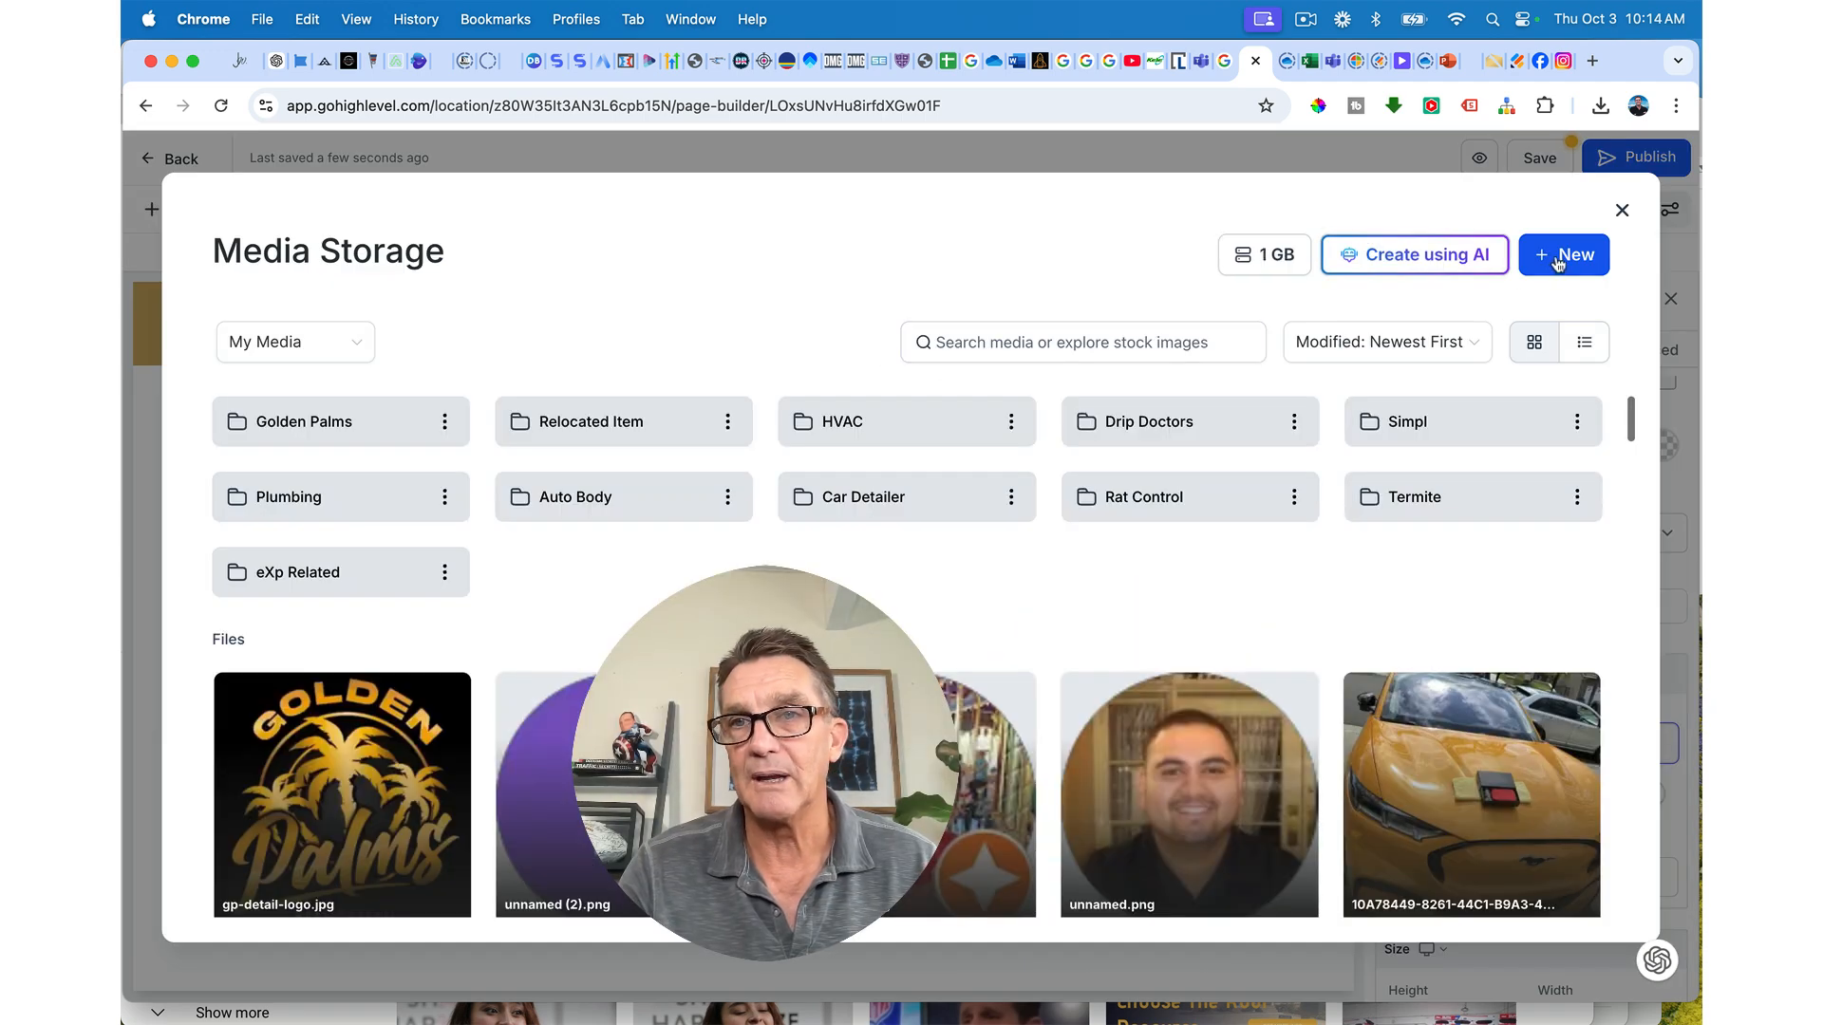
Step: Create and open a 'Preferred Roofing' media folder, then start a file upload into it
left_click(1558, 264)
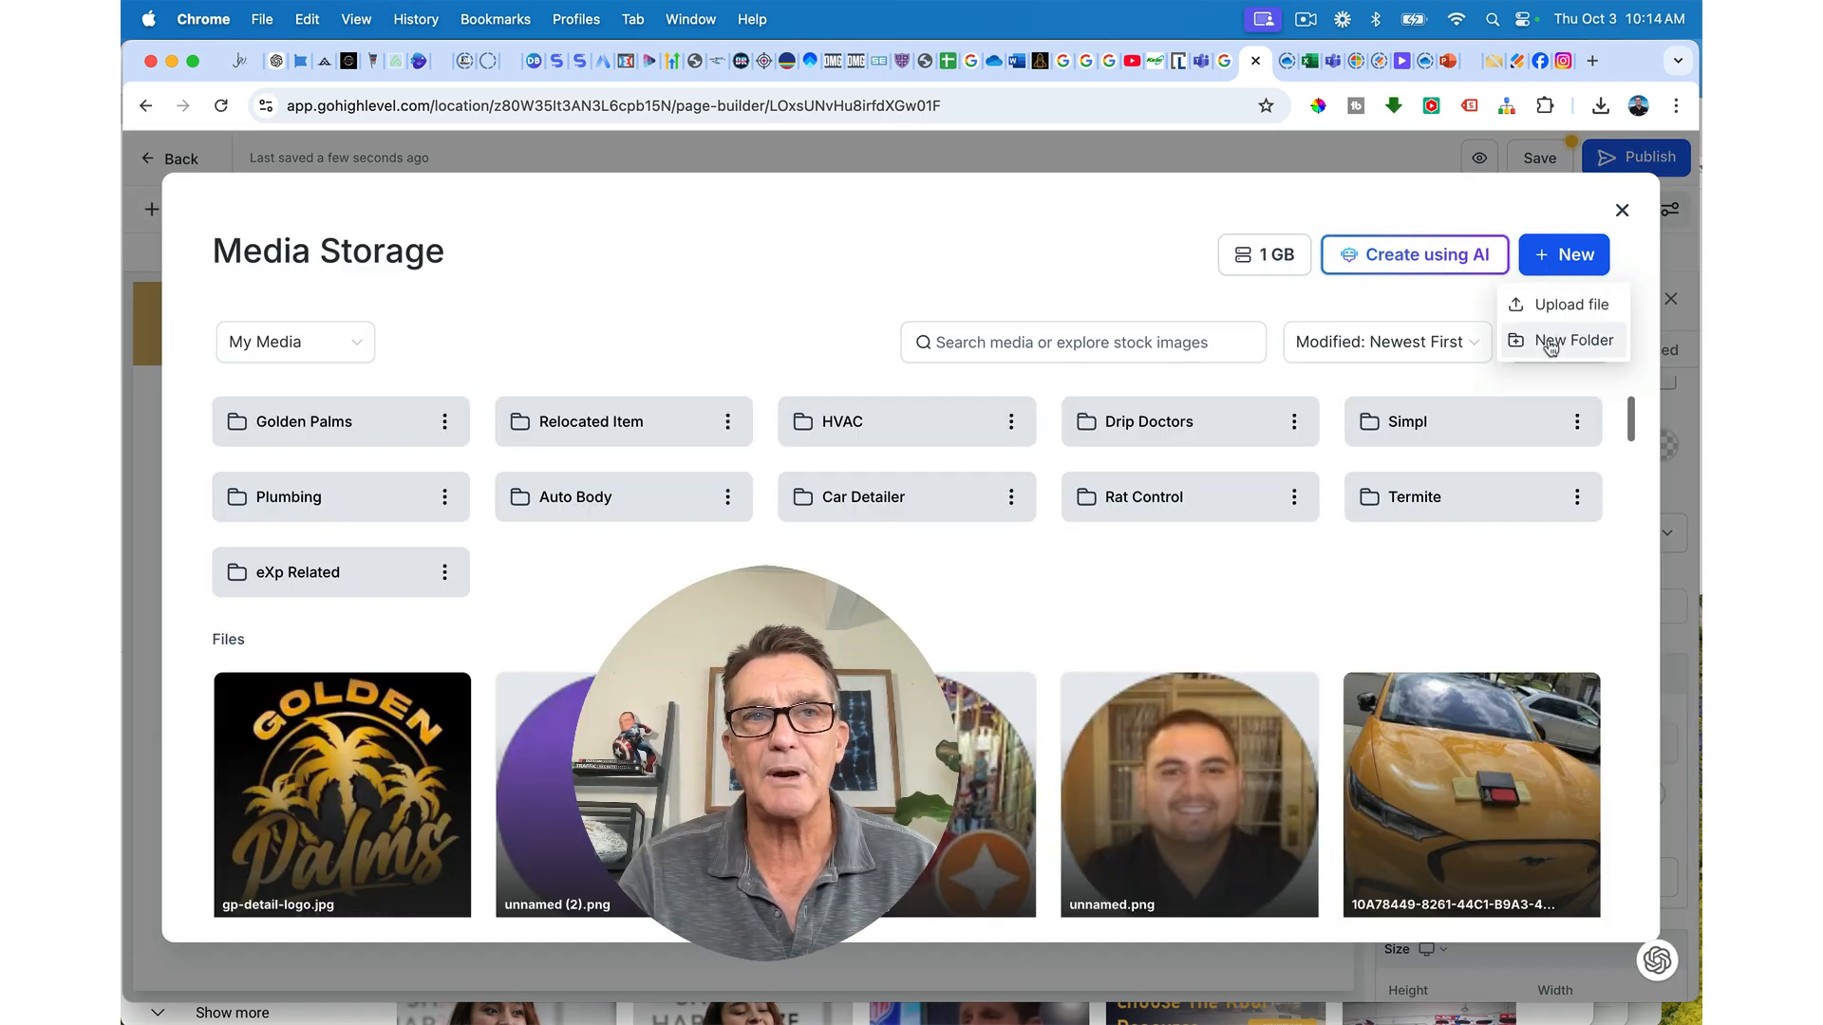
left_click(1550, 341)
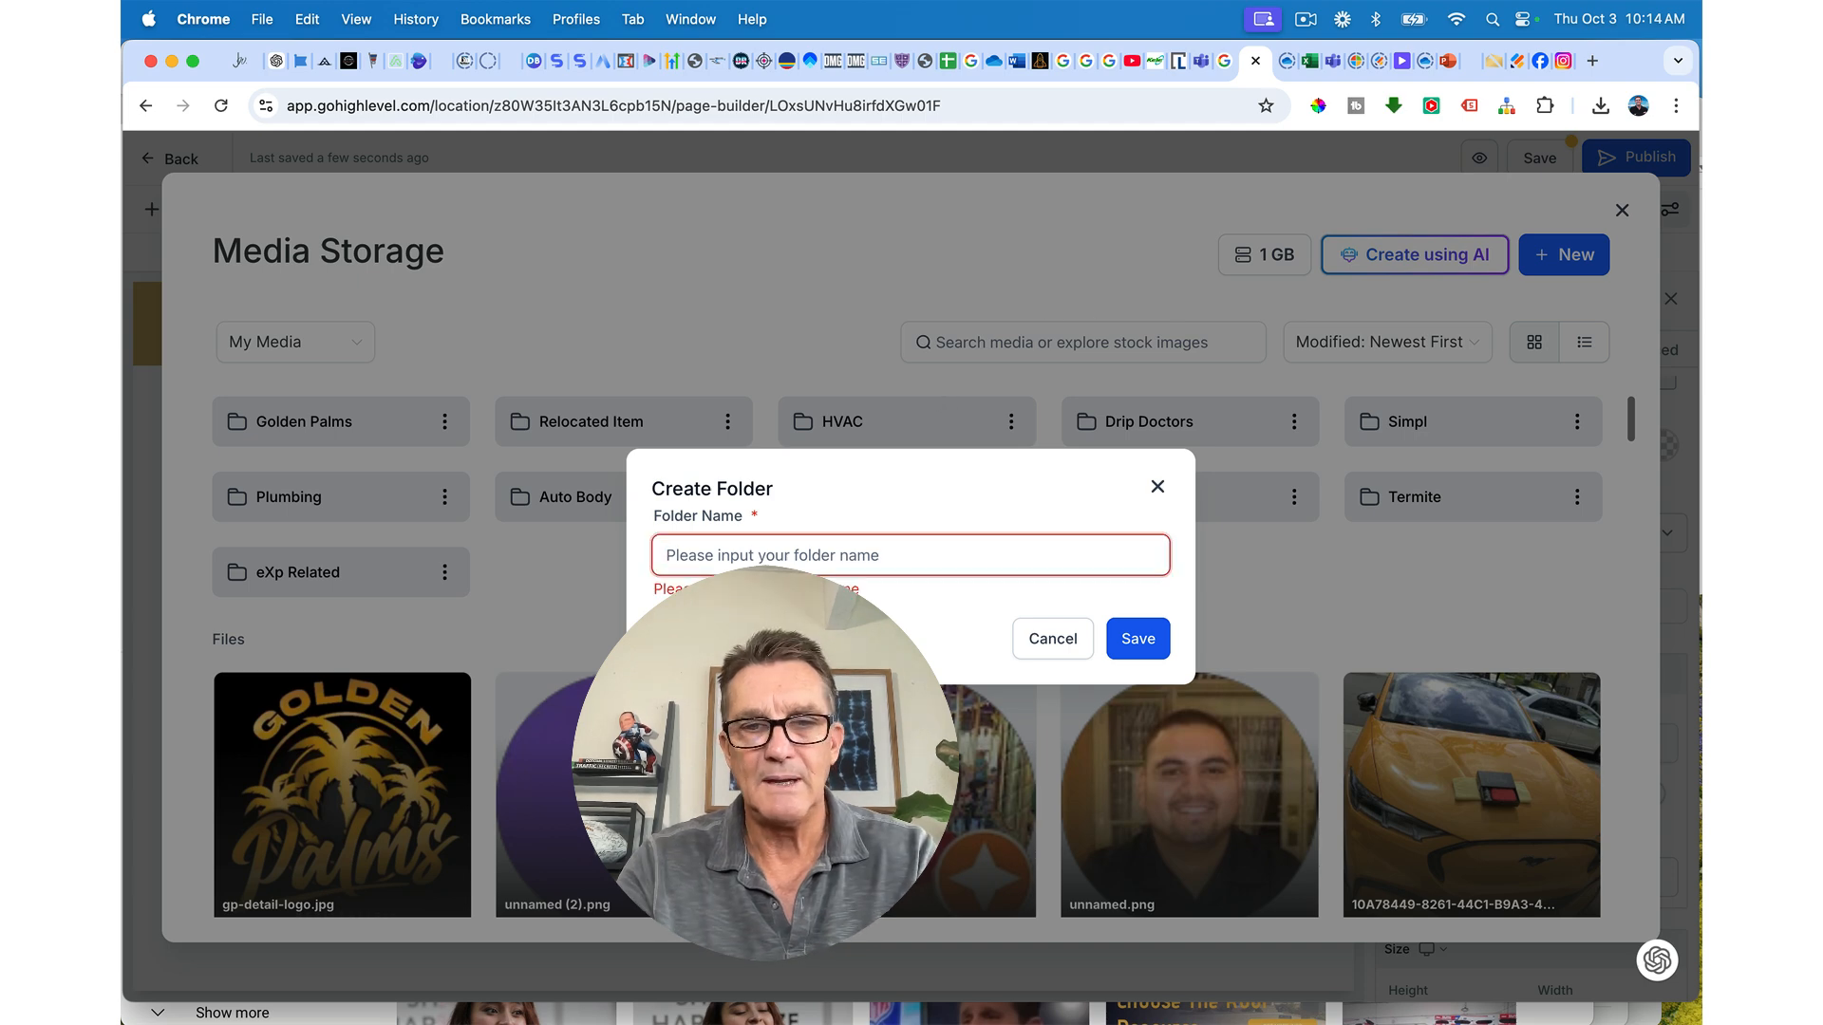
type("Preferred")
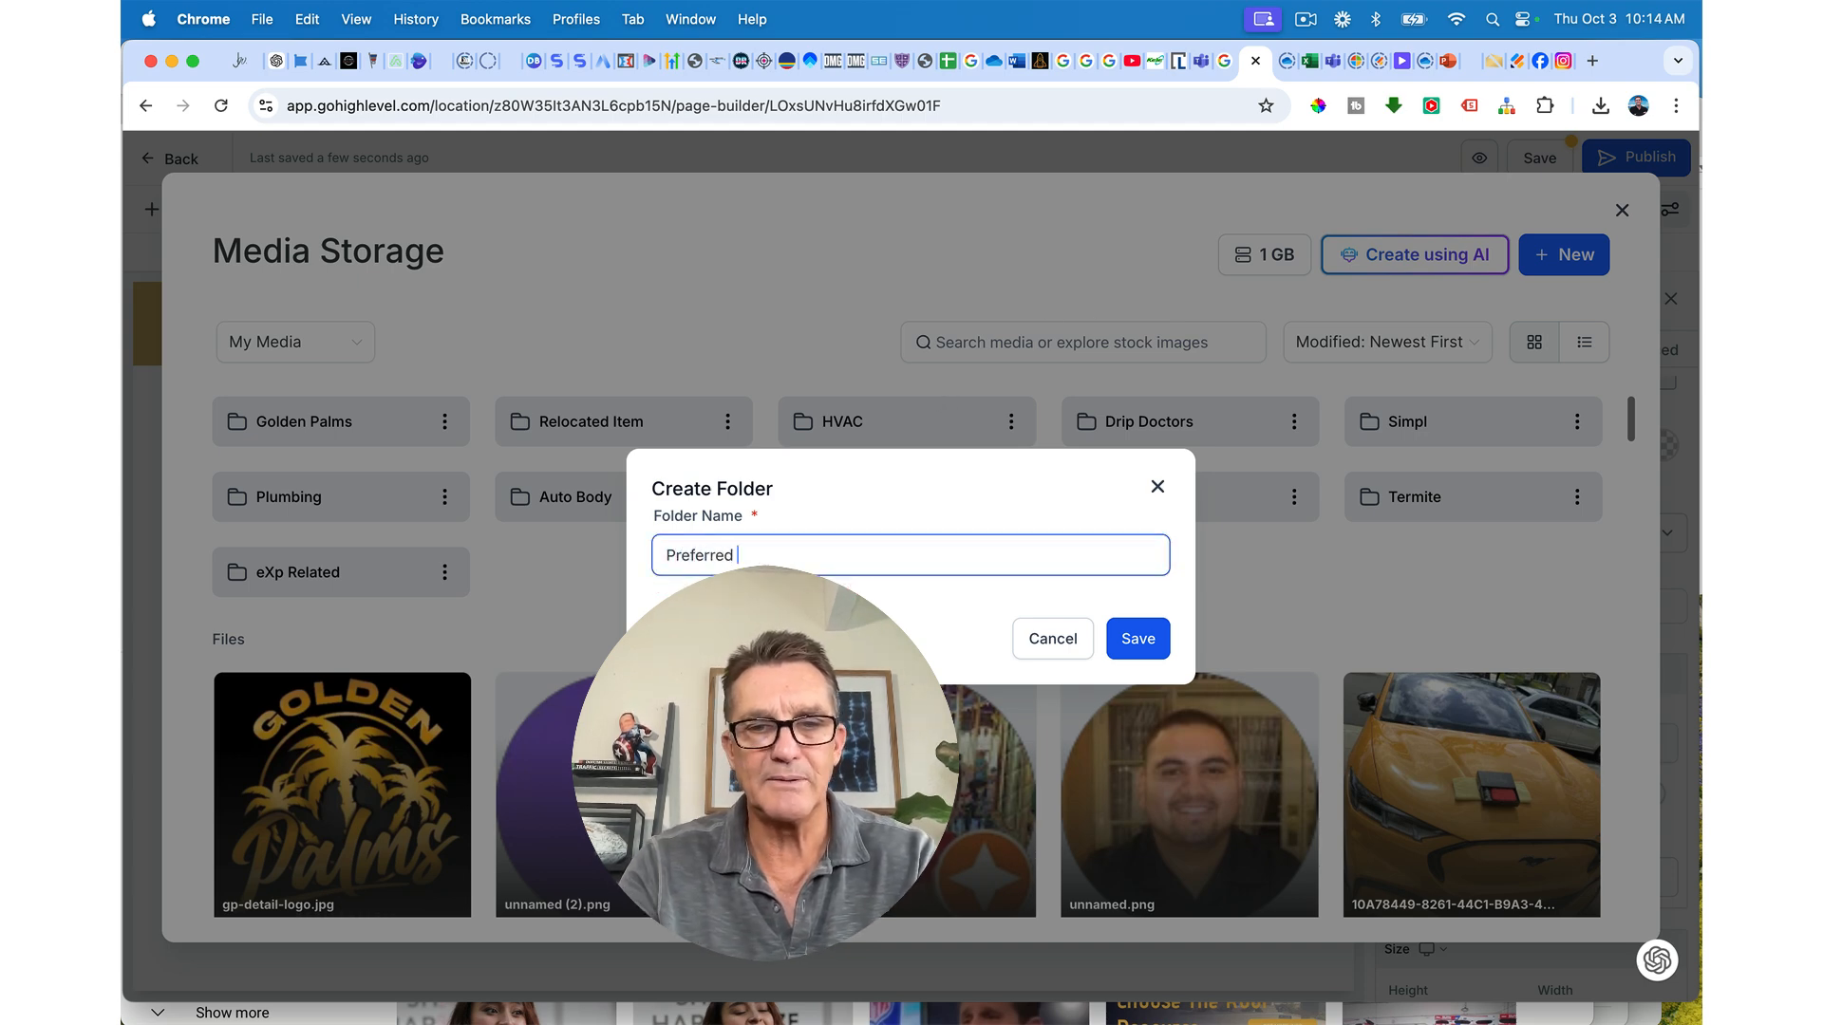
type(" Roofing")
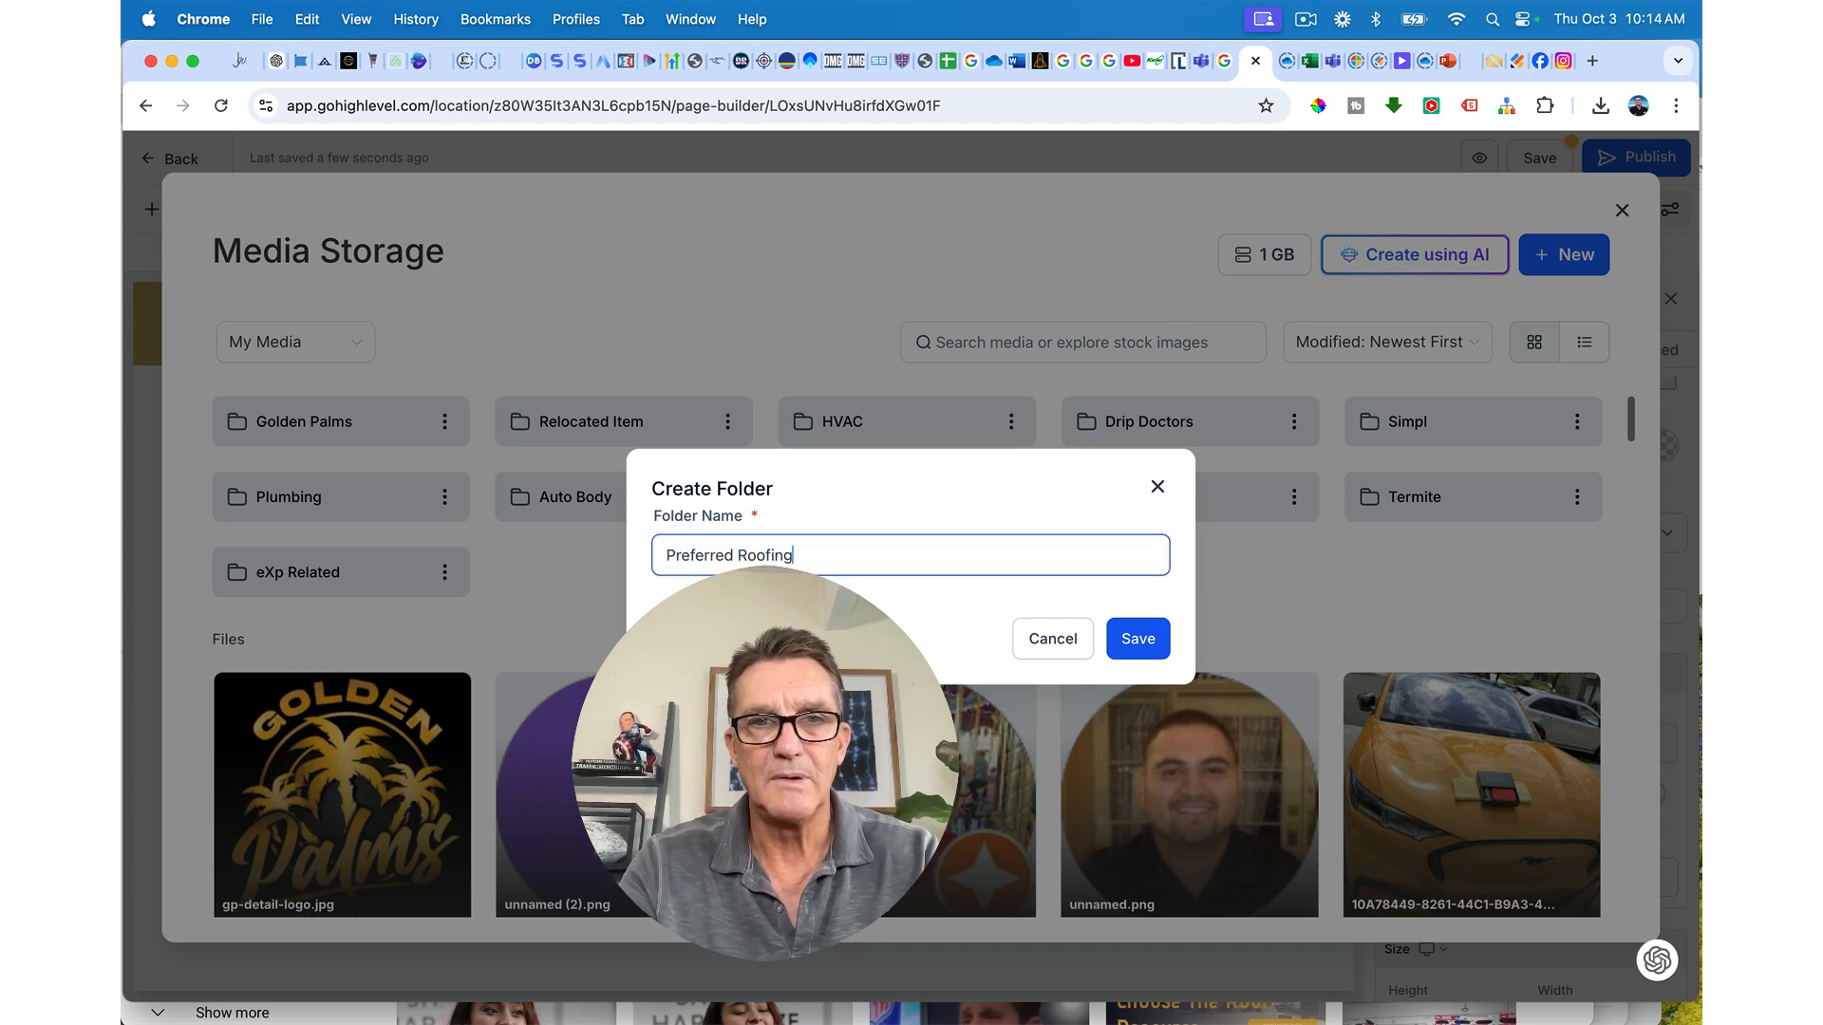
left_click(1133, 640)
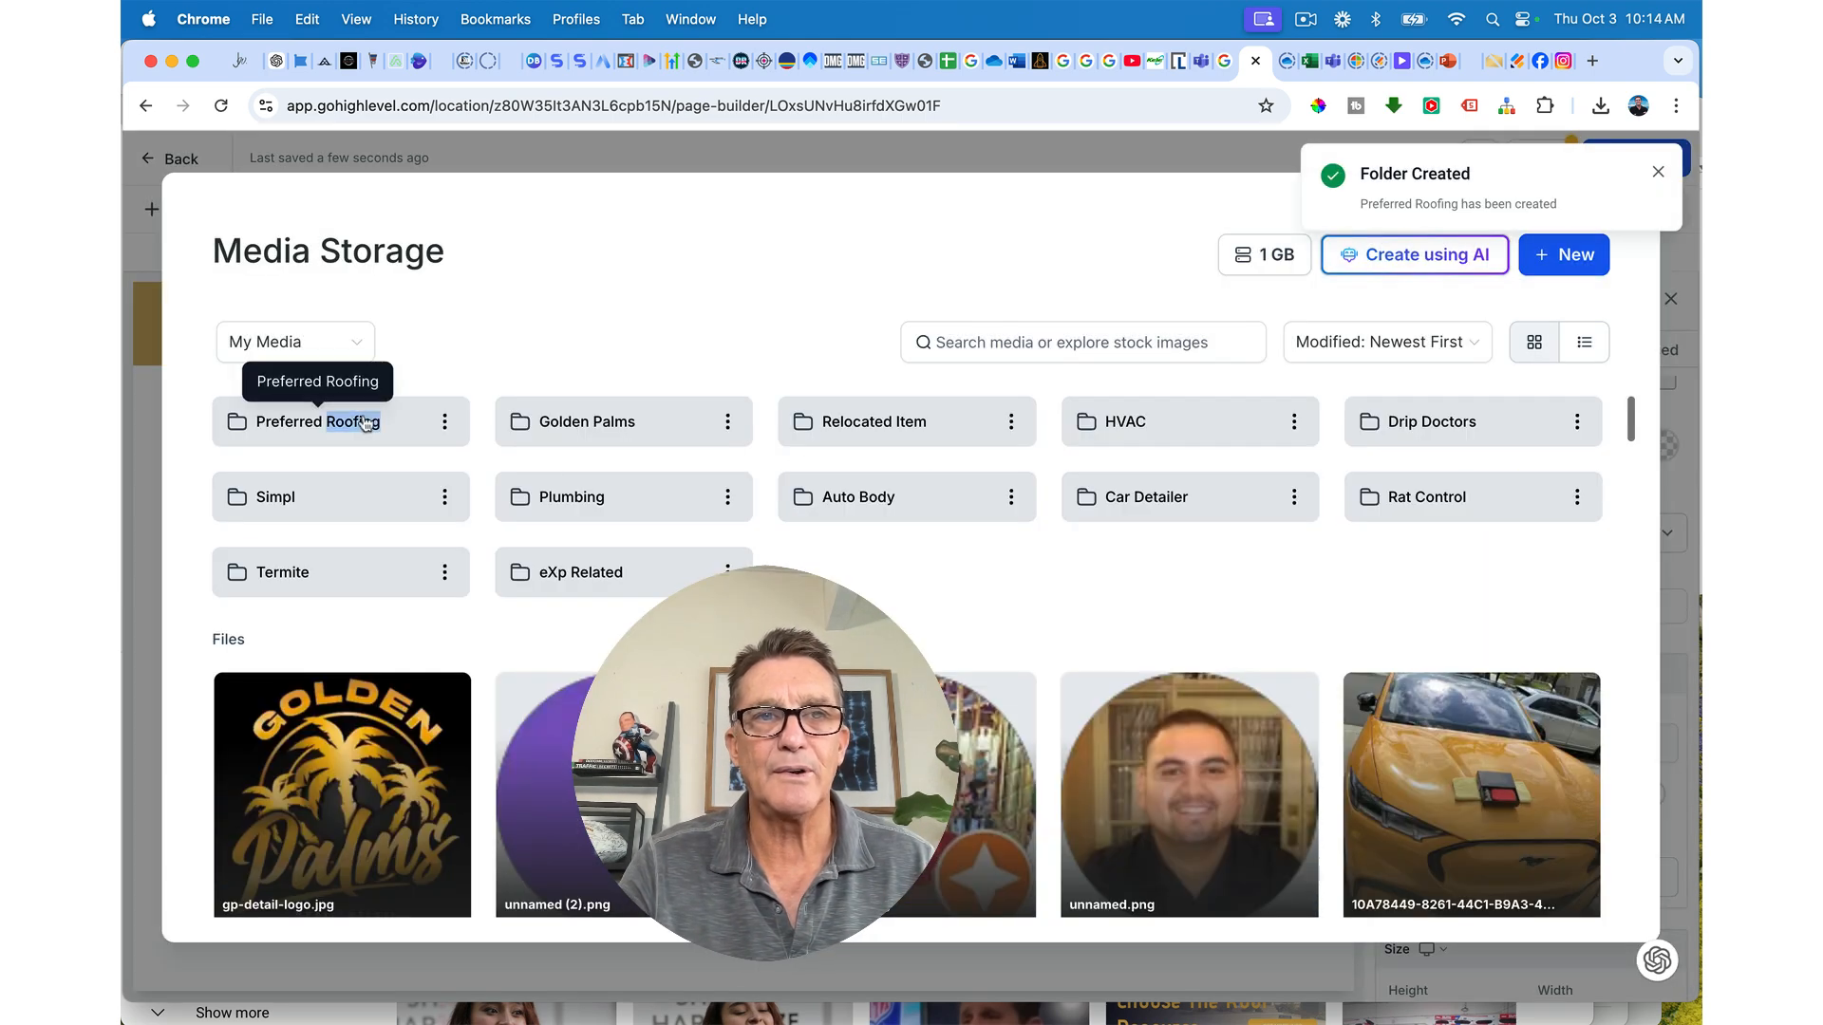
left_click(366, 424)
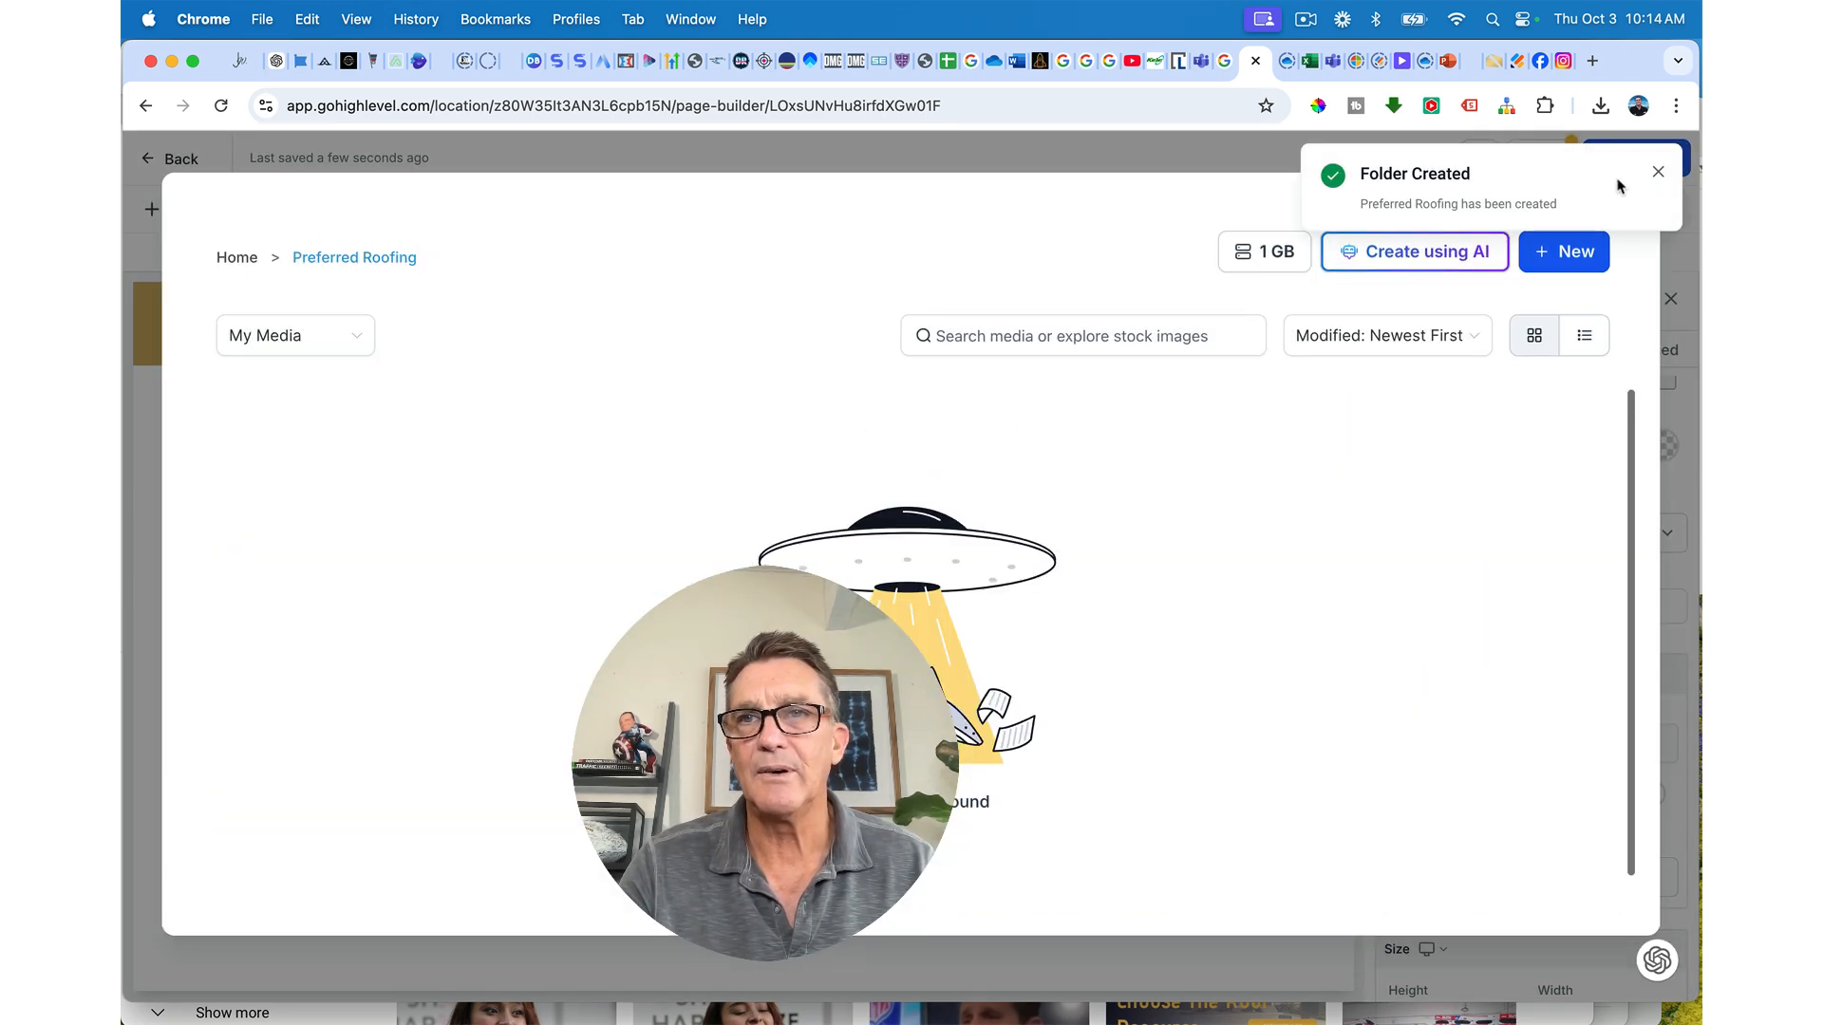
left_click(1657, 172)
left_click(1553, 259)
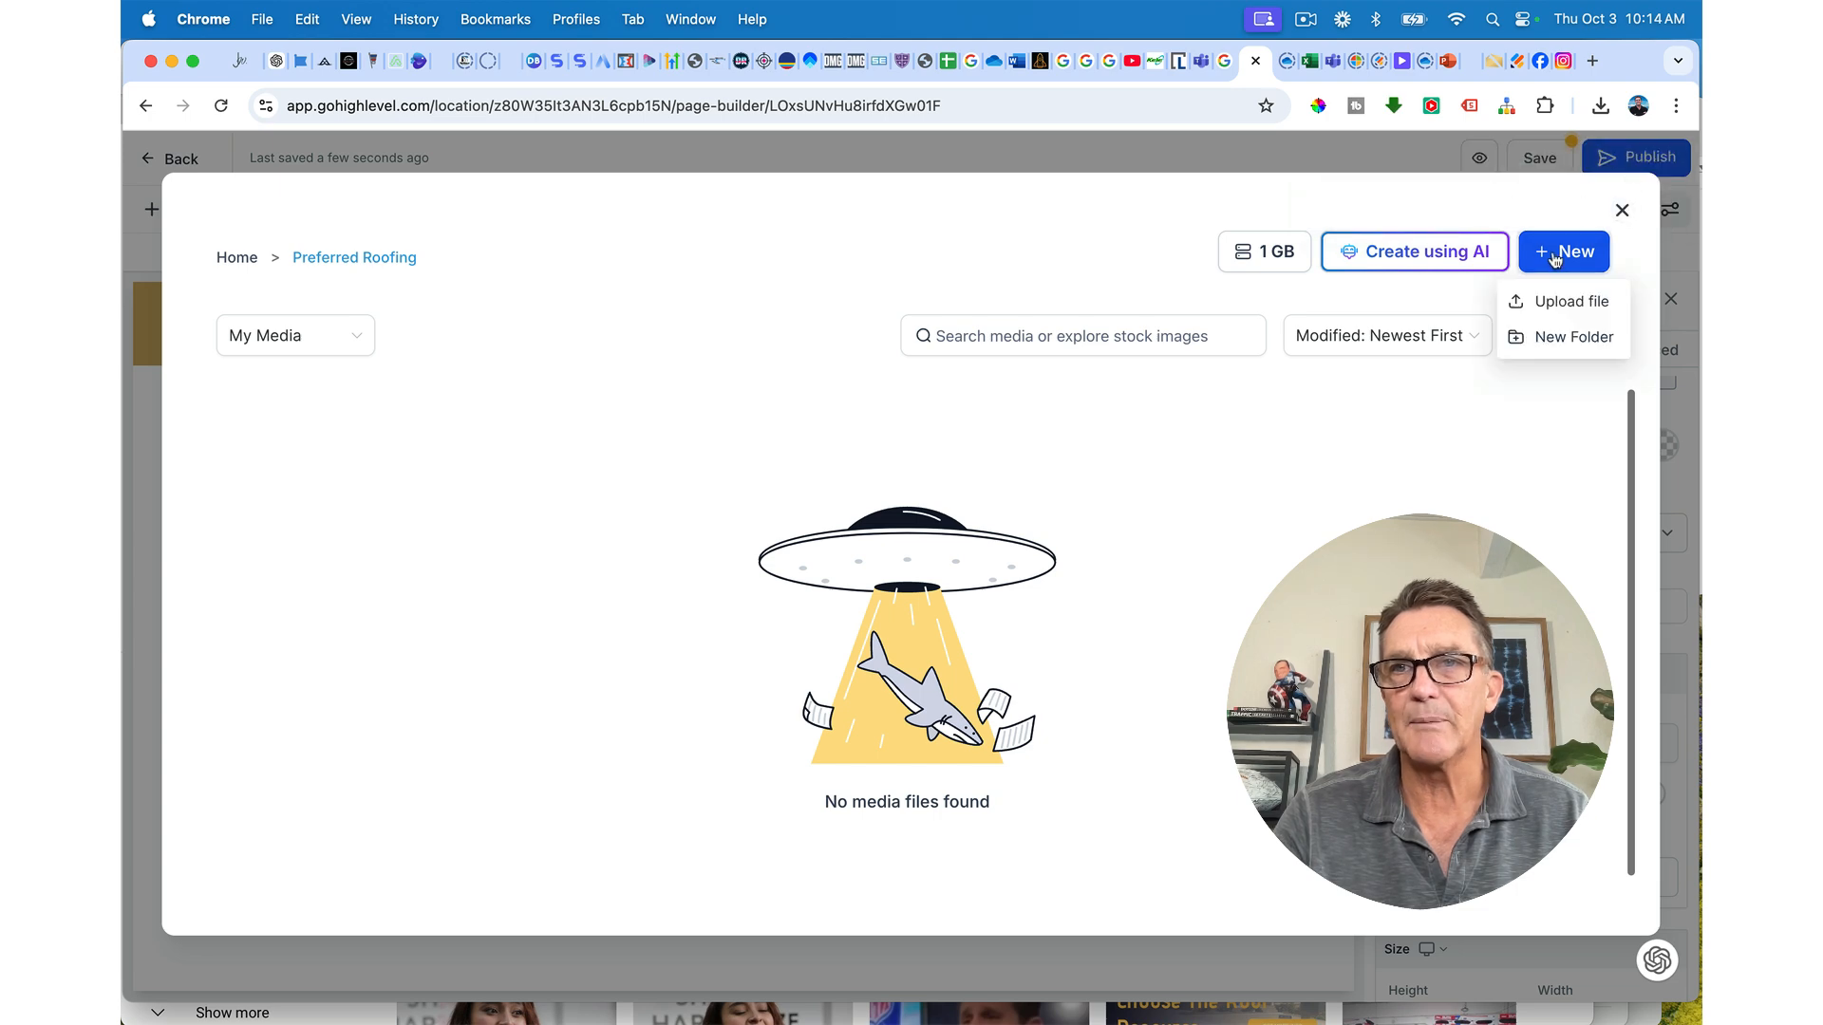
left_click(1537, 304)
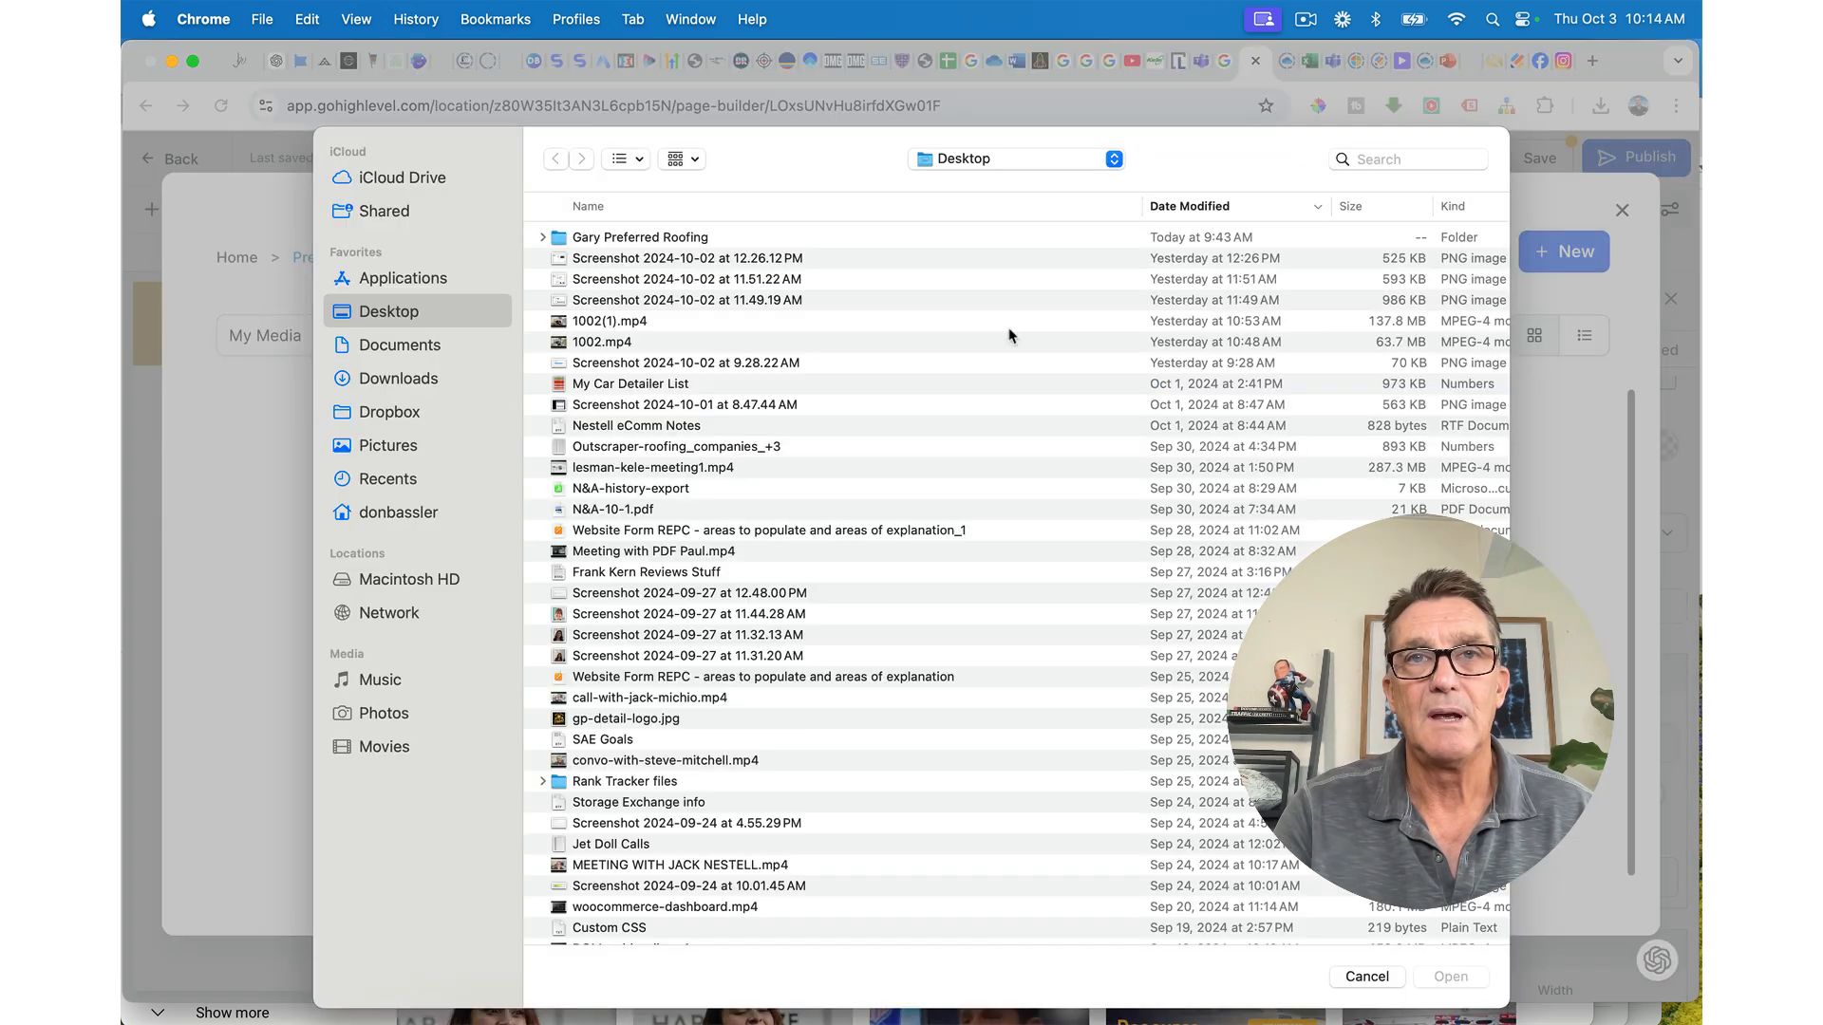
Step: Upload the four image files from the roofing project folder
double_click(561, 245)
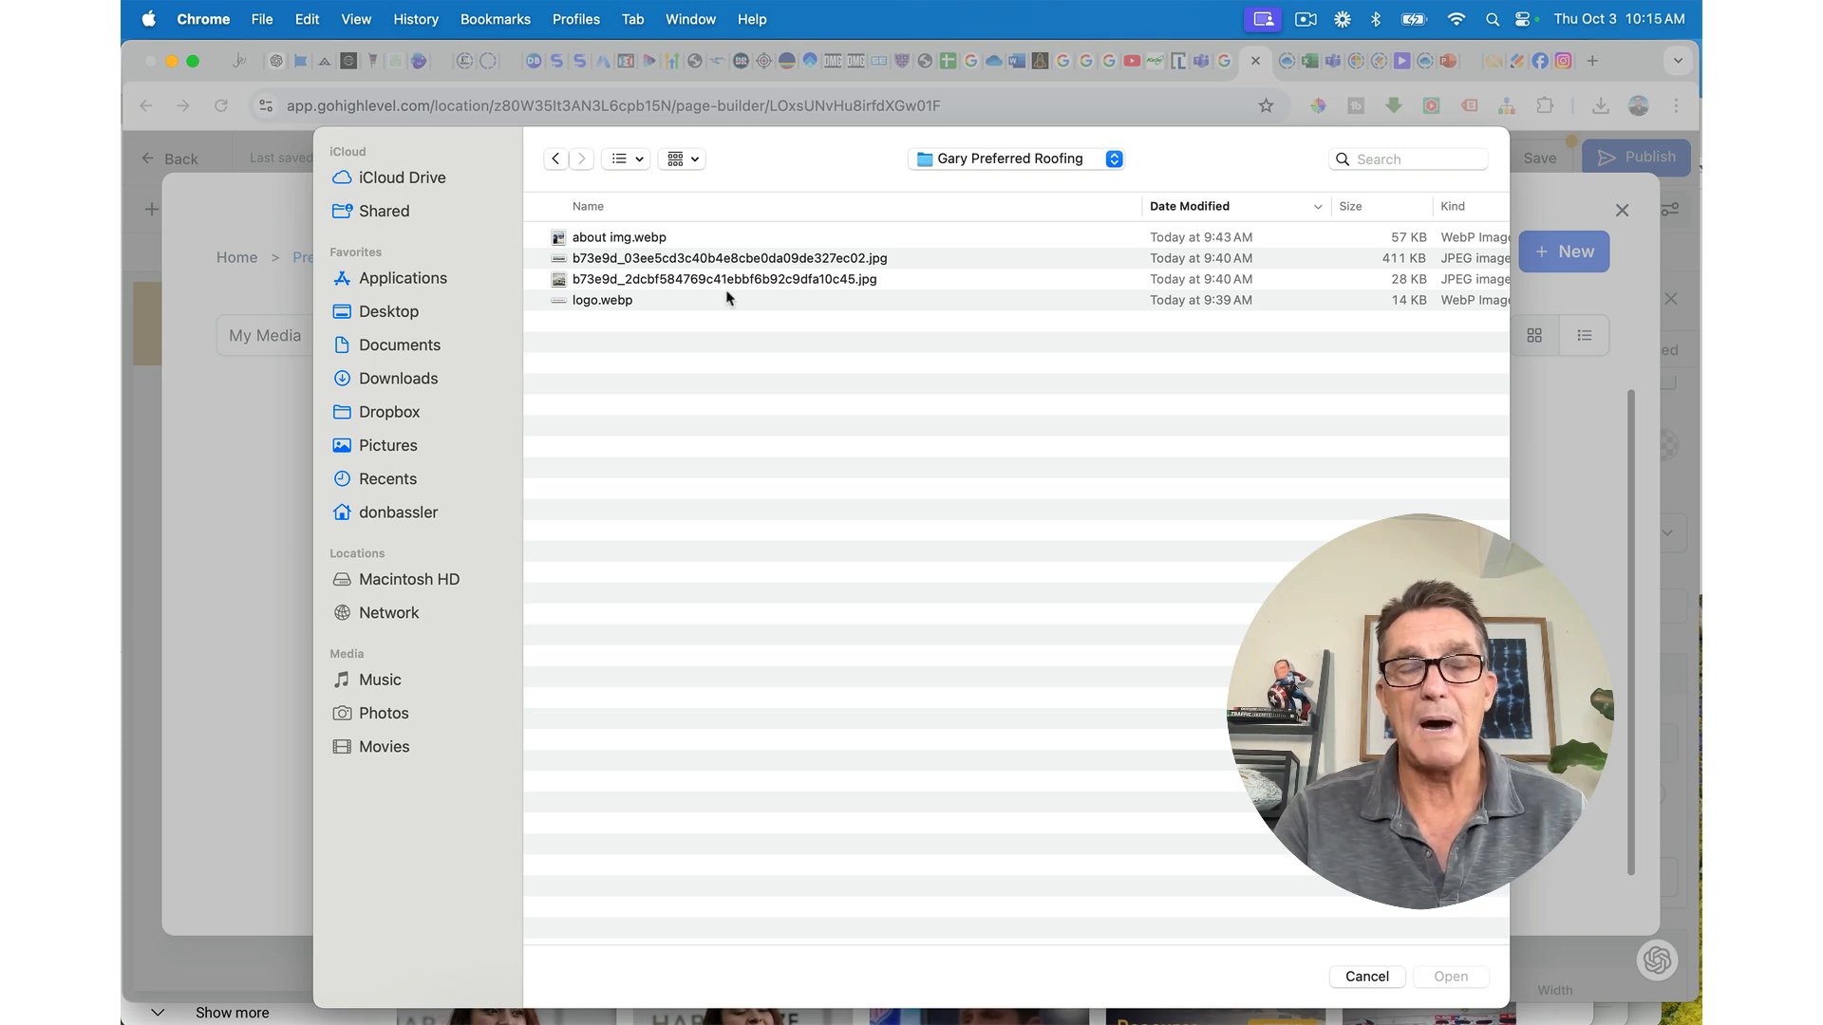
left_click_drag(729, 297, 687, 234)
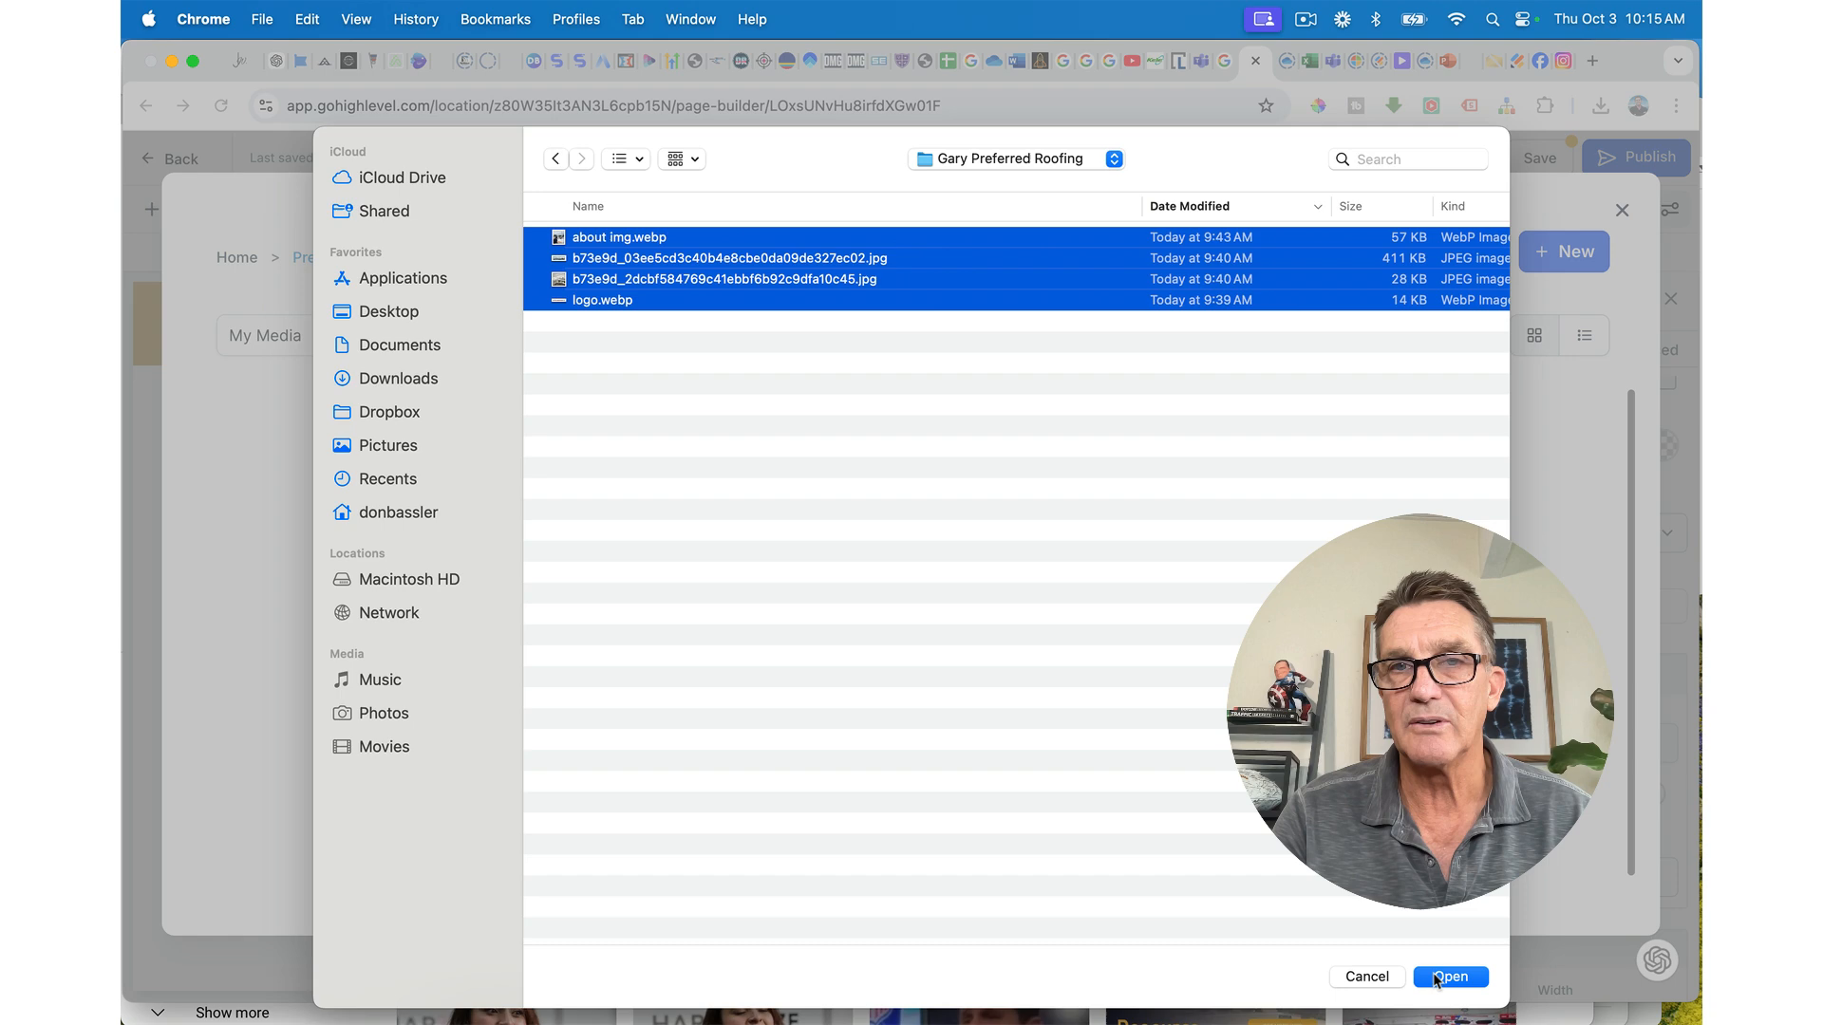
left_click(1435, 978)
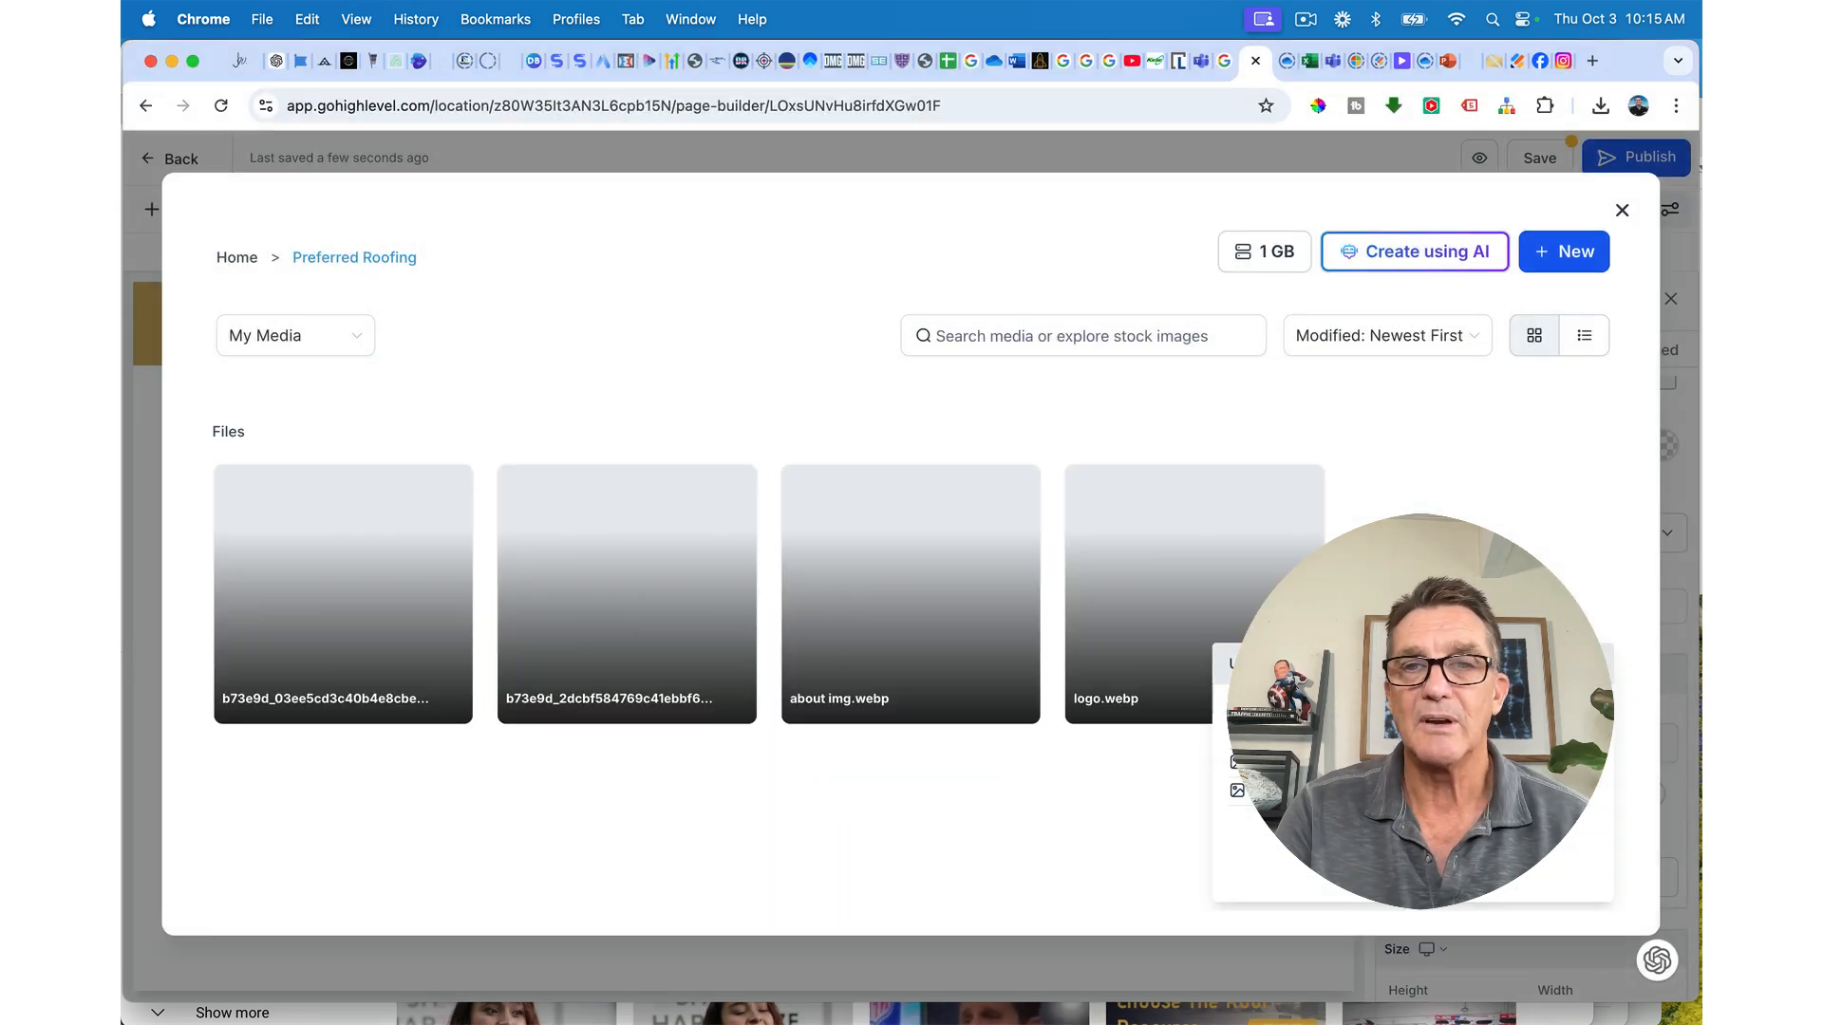
Step: Upload the nine b73e9d image files from the Downloads folder
left_click(1572, 255)
left_click(1543, 299)
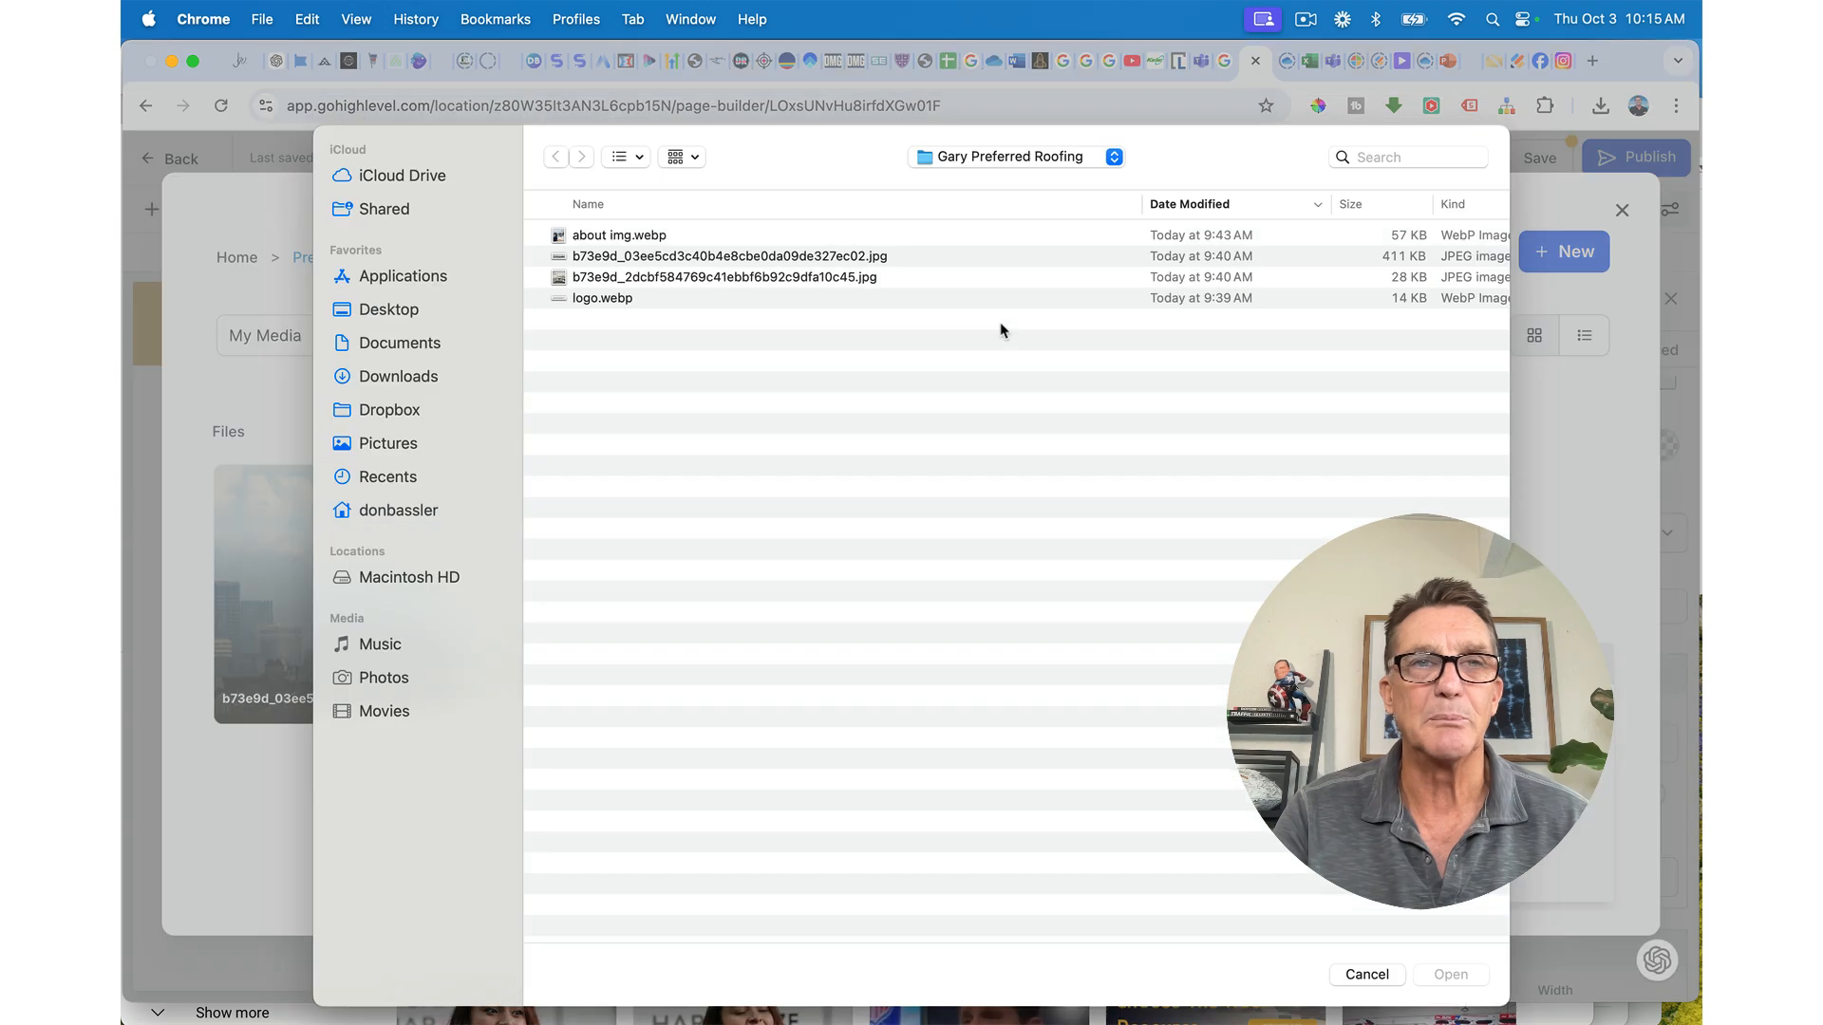
left_click(398, 379)
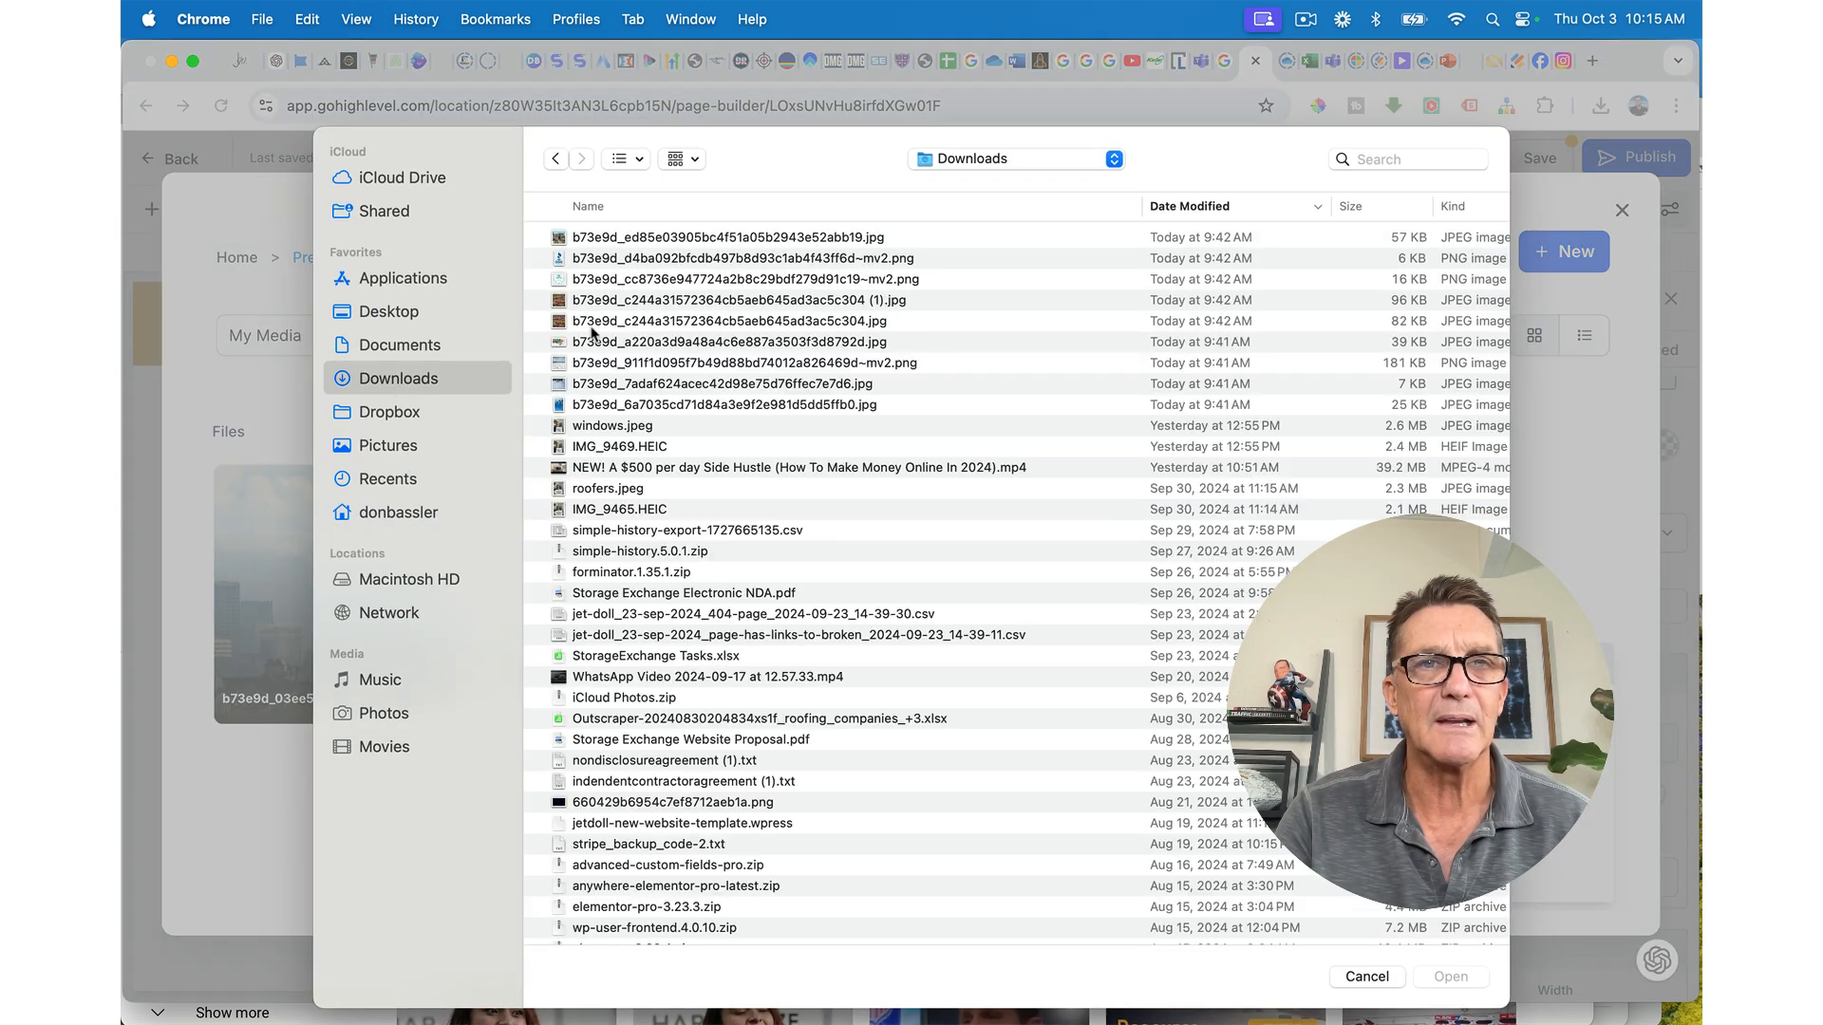
left_click_drag(936, 241, 946, 408)
left_click(1444, 977)
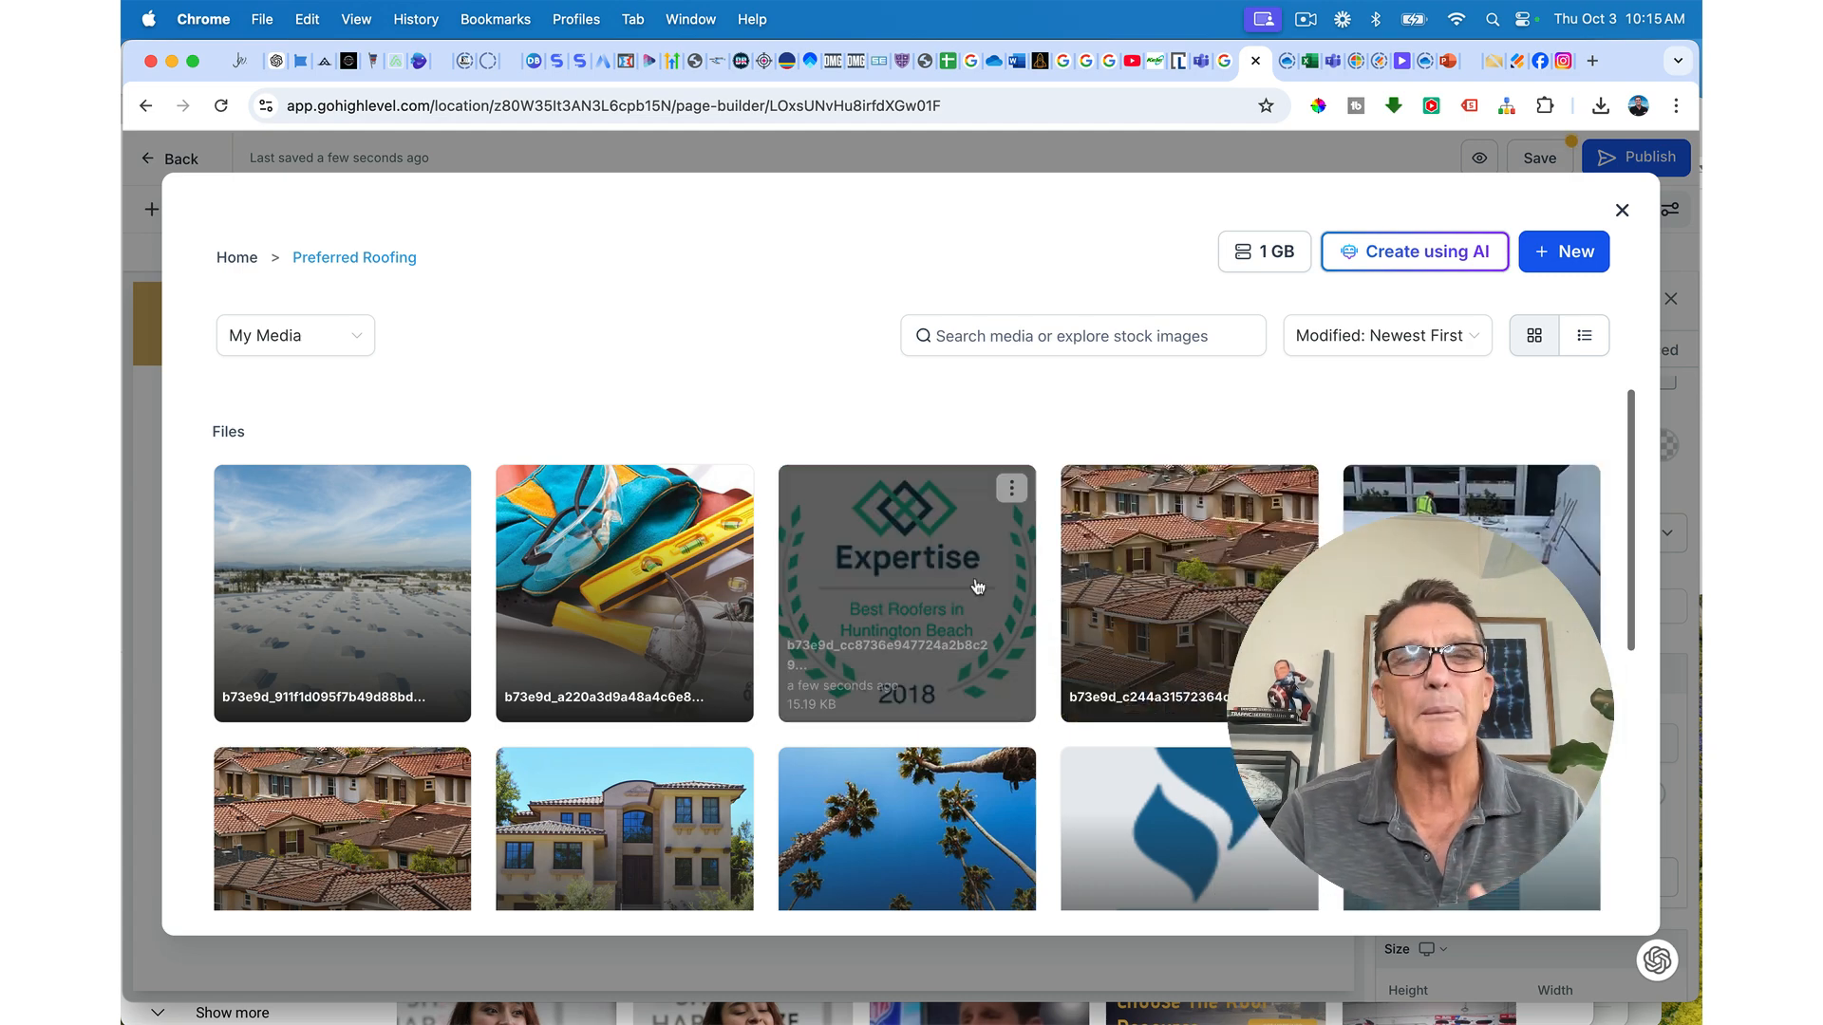
Step: Insert logo.webp into the second-column image element
scroll(978, 587, "down", 3)
scroll(978, 587, "down", 5)
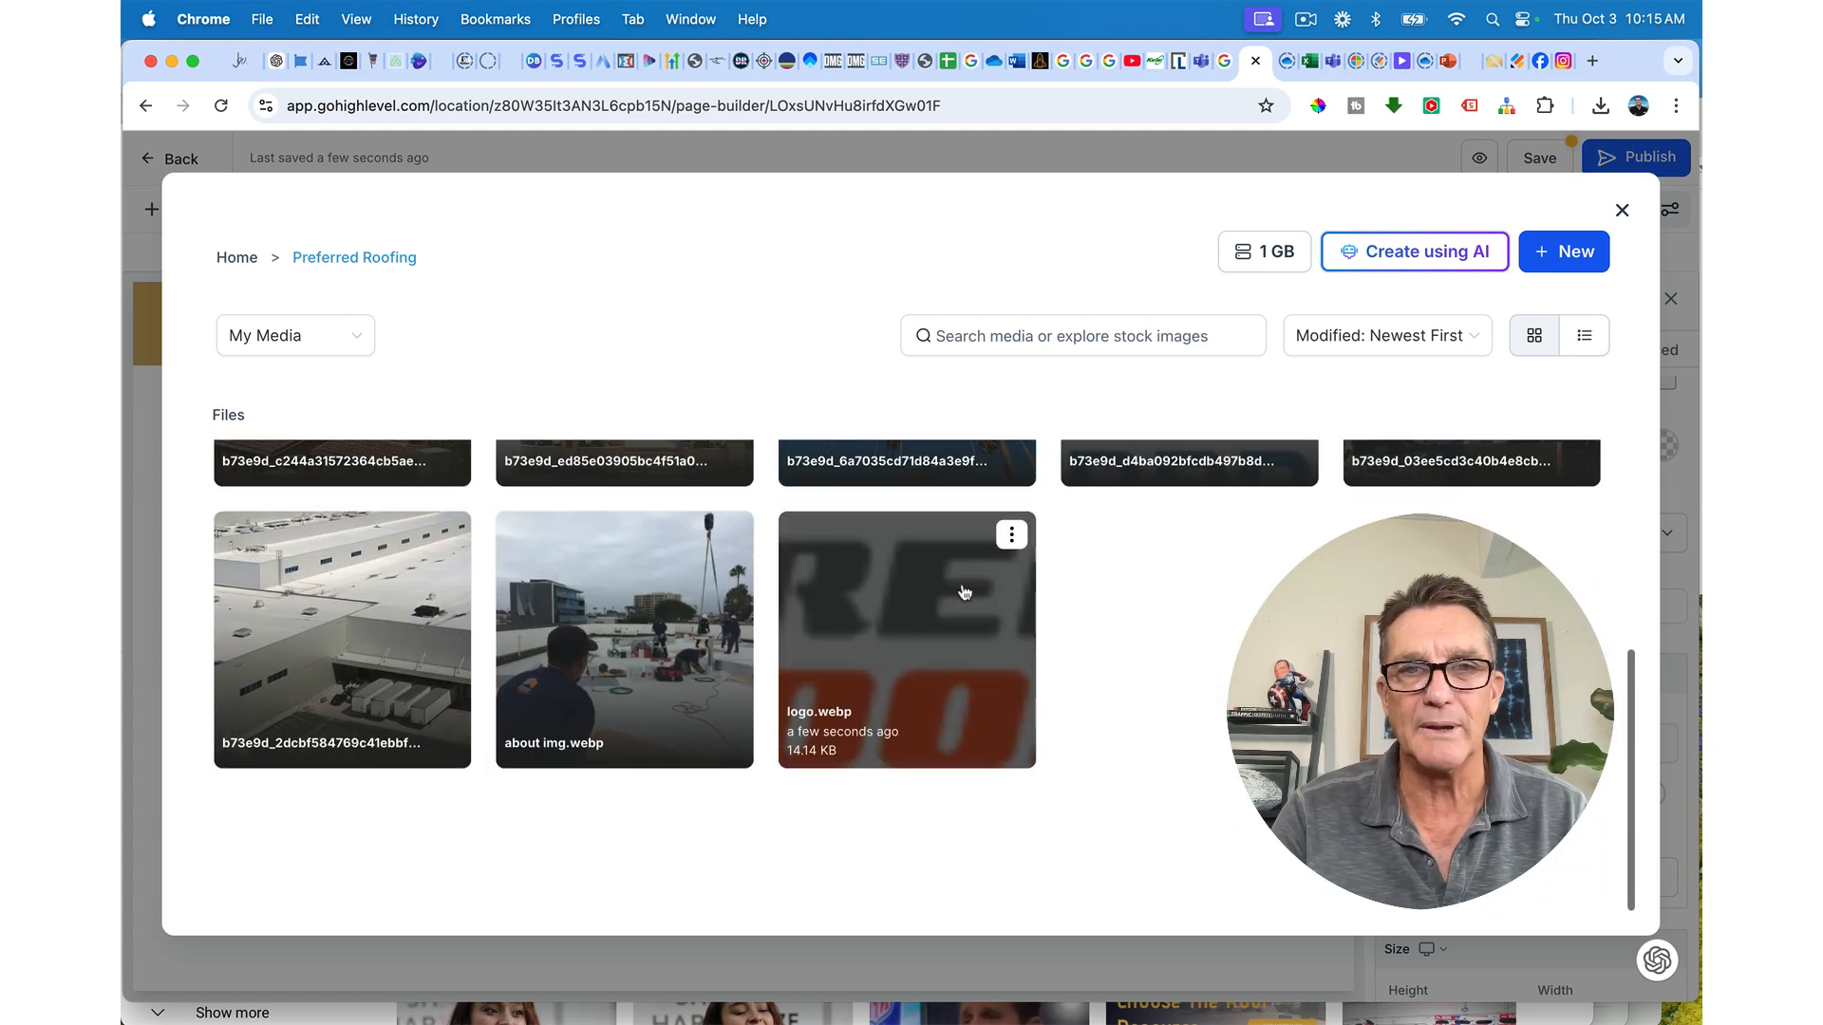
left_click(899, 634)
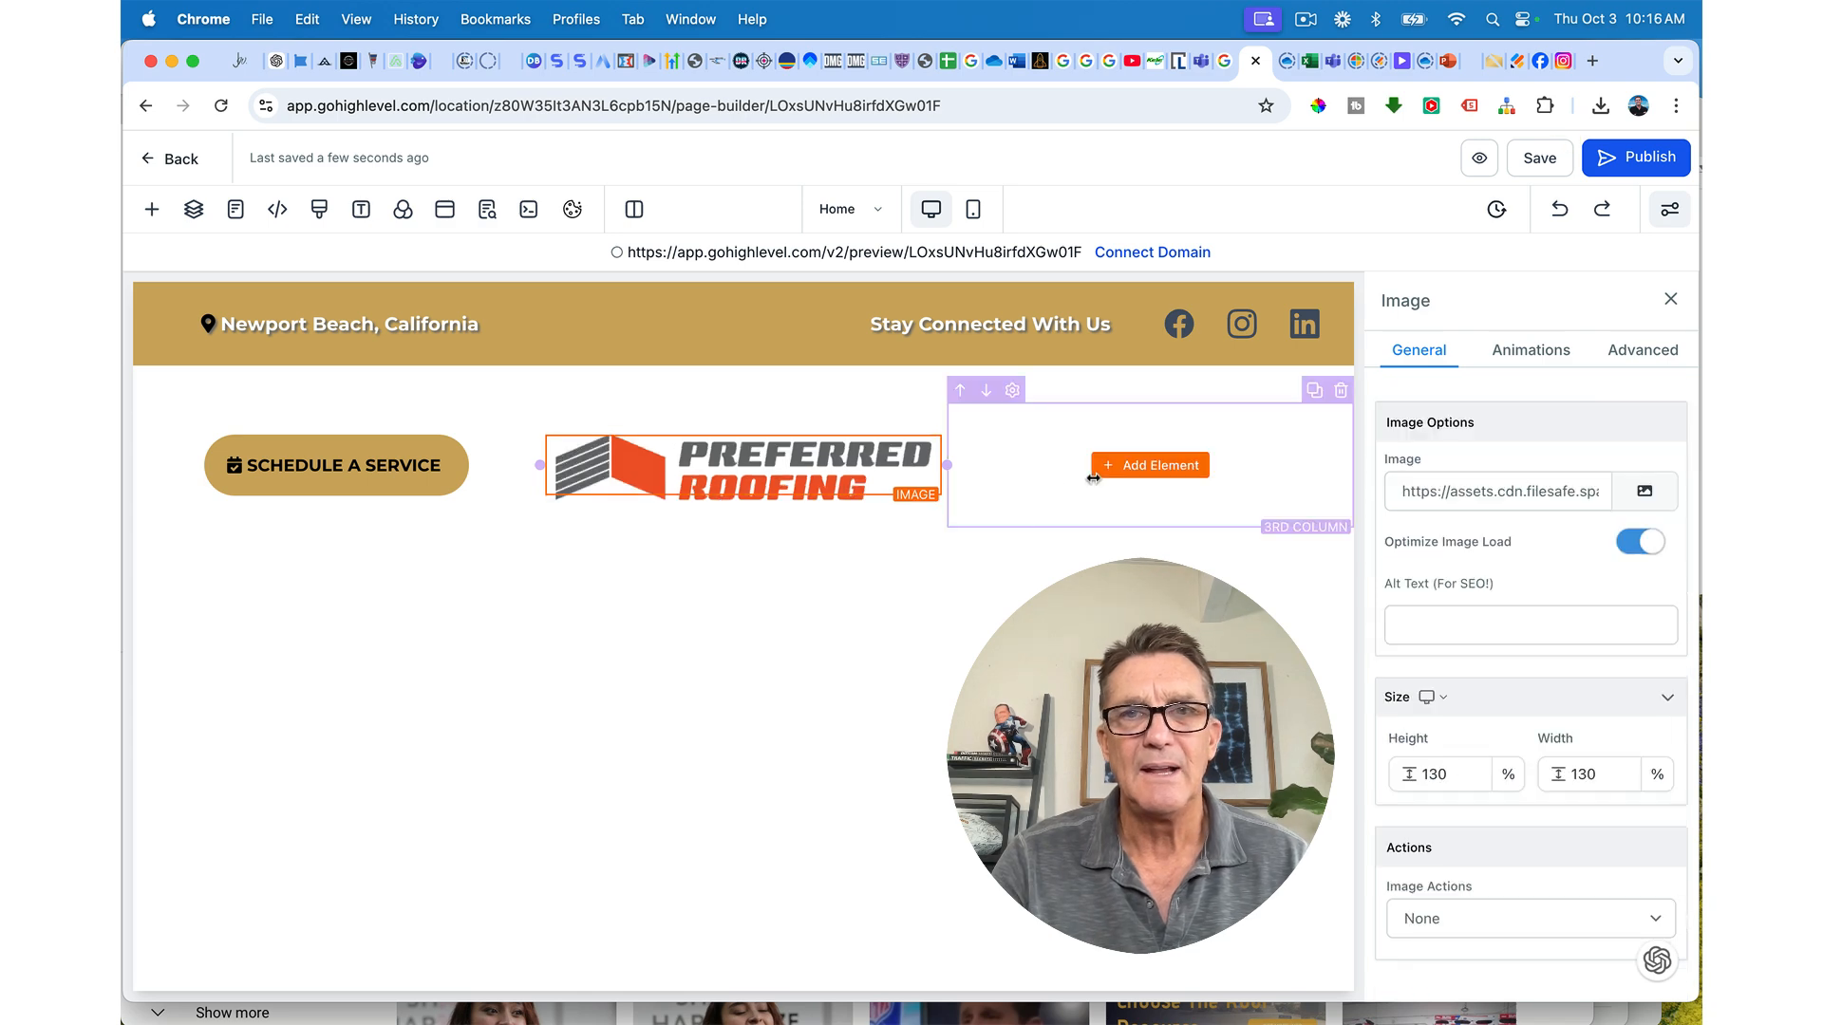
Step: Add and delete a placeholder sub headline in column three, then duplicate the Newport Beach, California line
left_click(1146, 468)
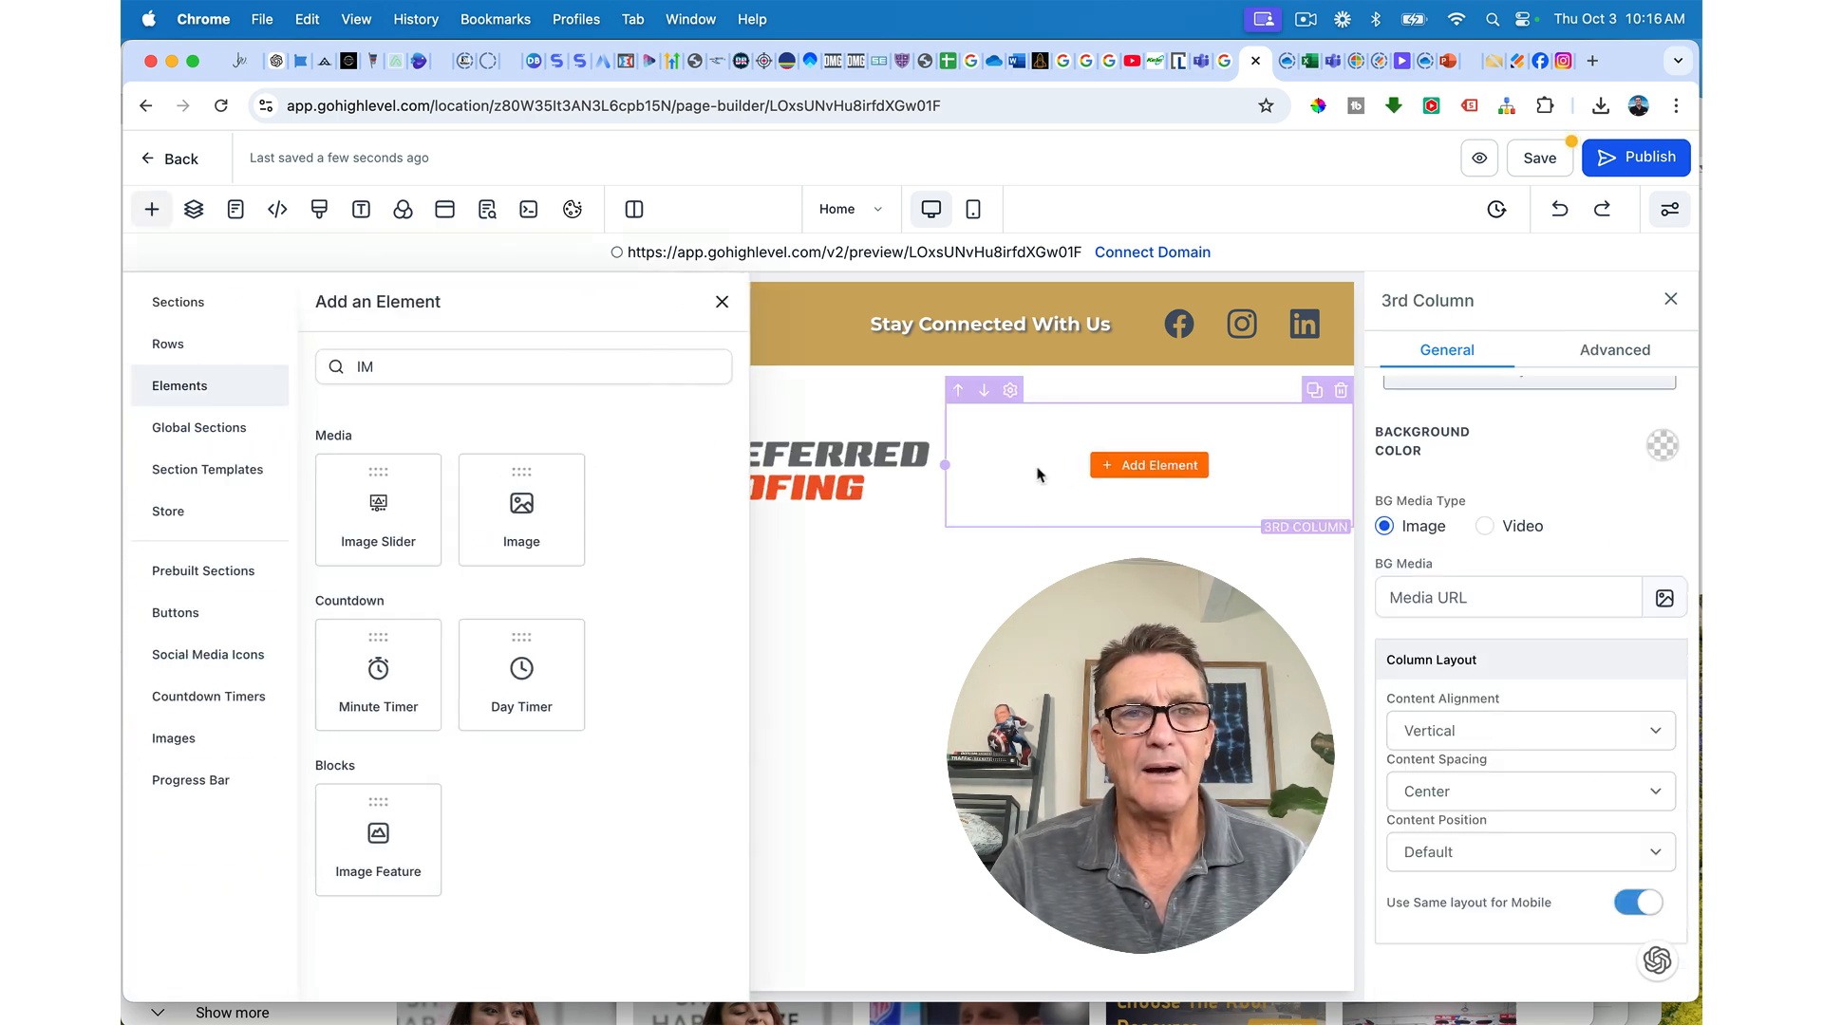
left_click(454, 368)
left_click_drag(454, 367, 356, 368)
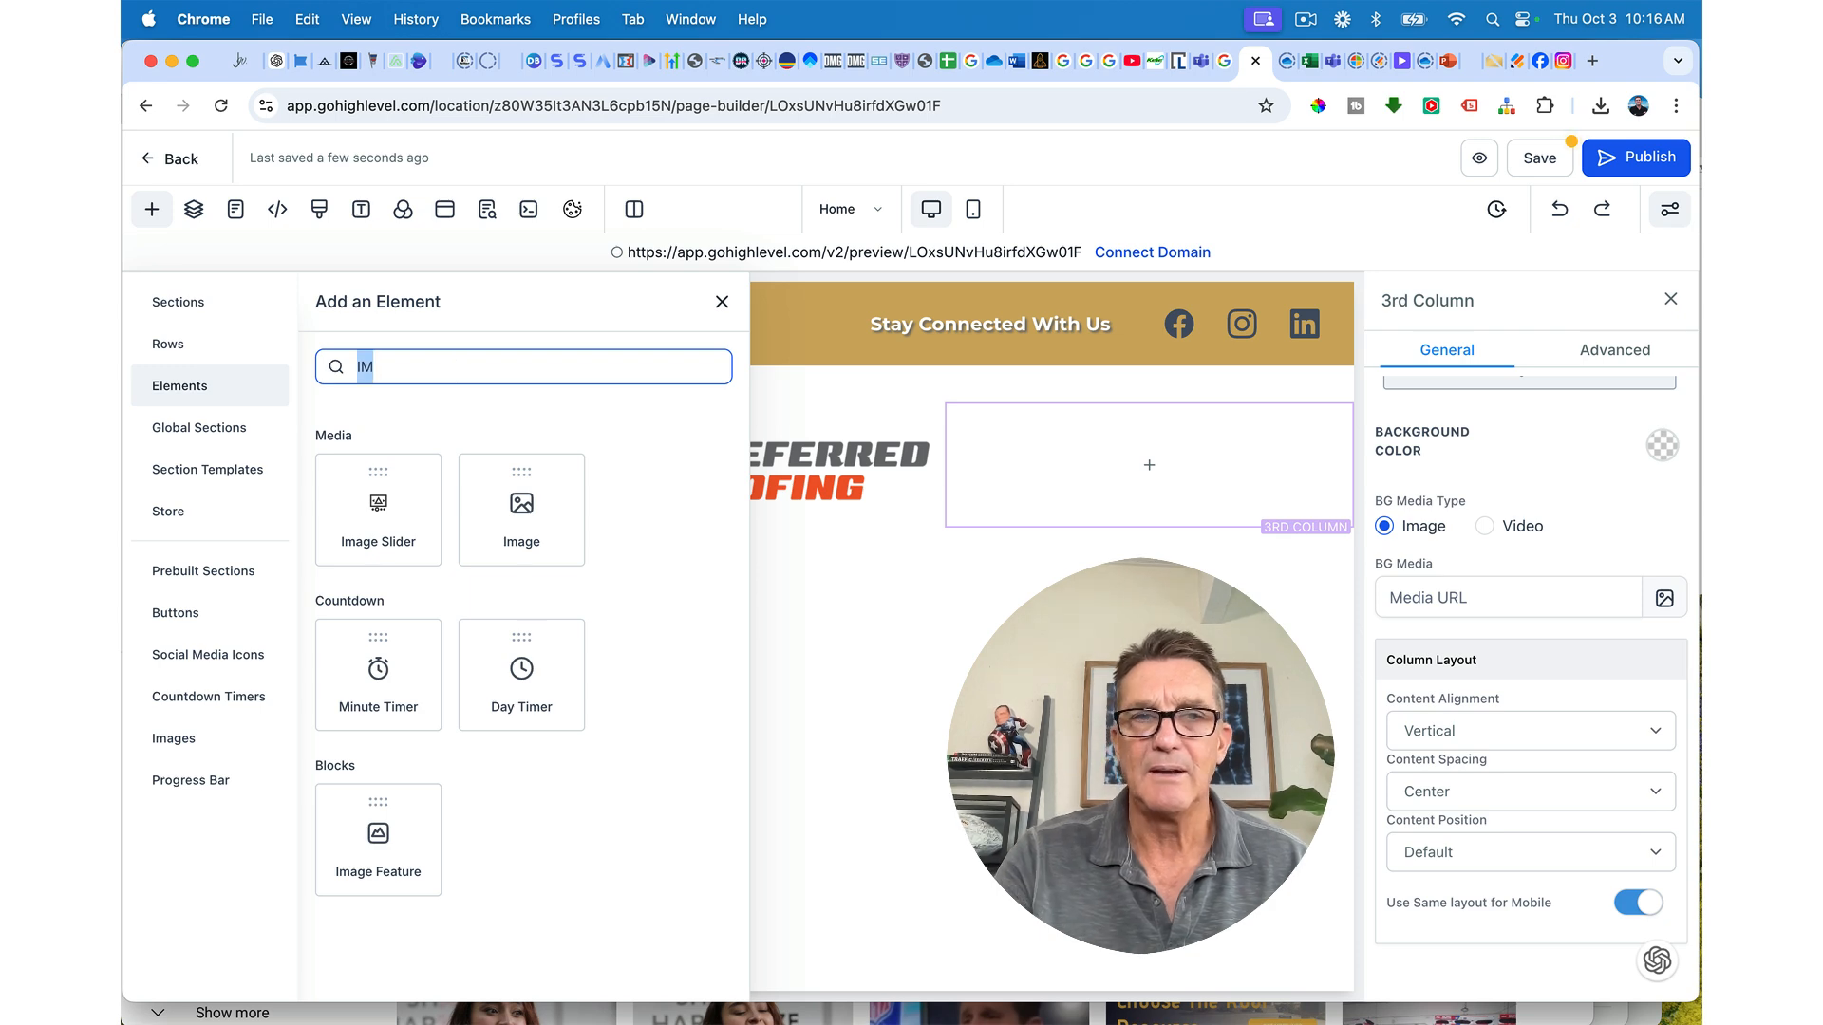
key("BackSpace")
left_click(523, 494)
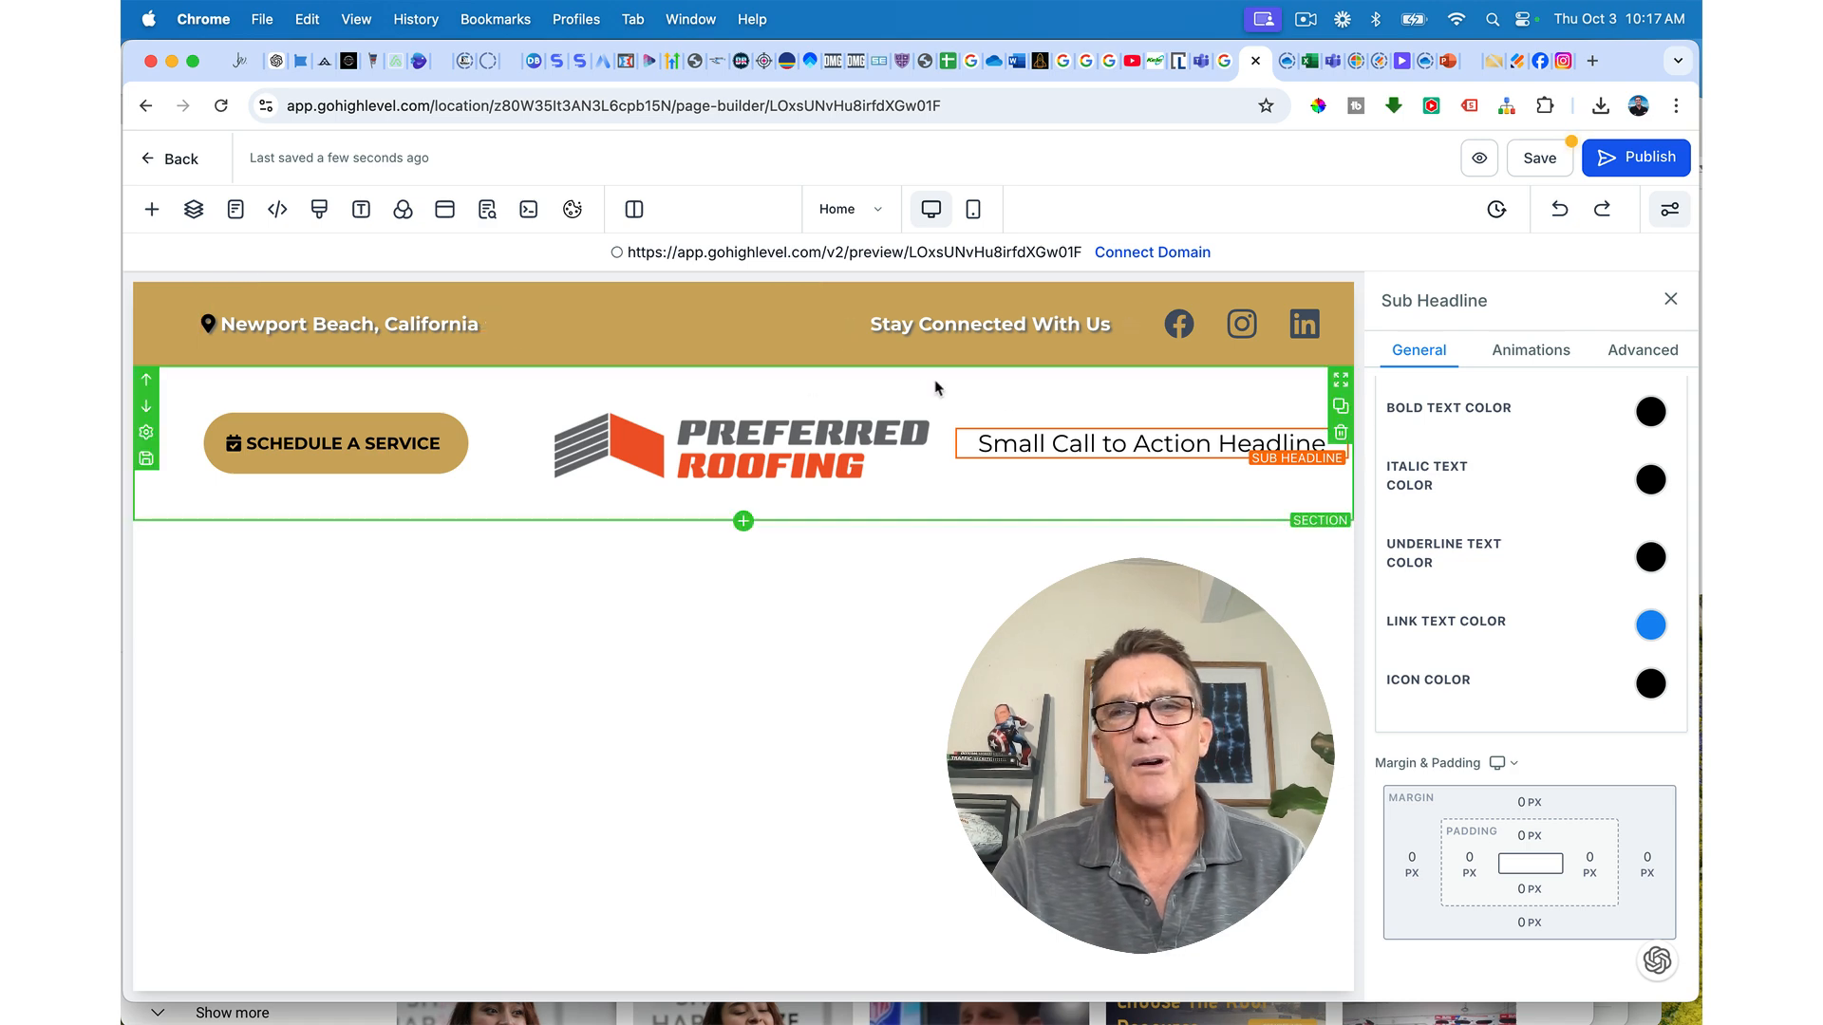
left_click(1335, 416)
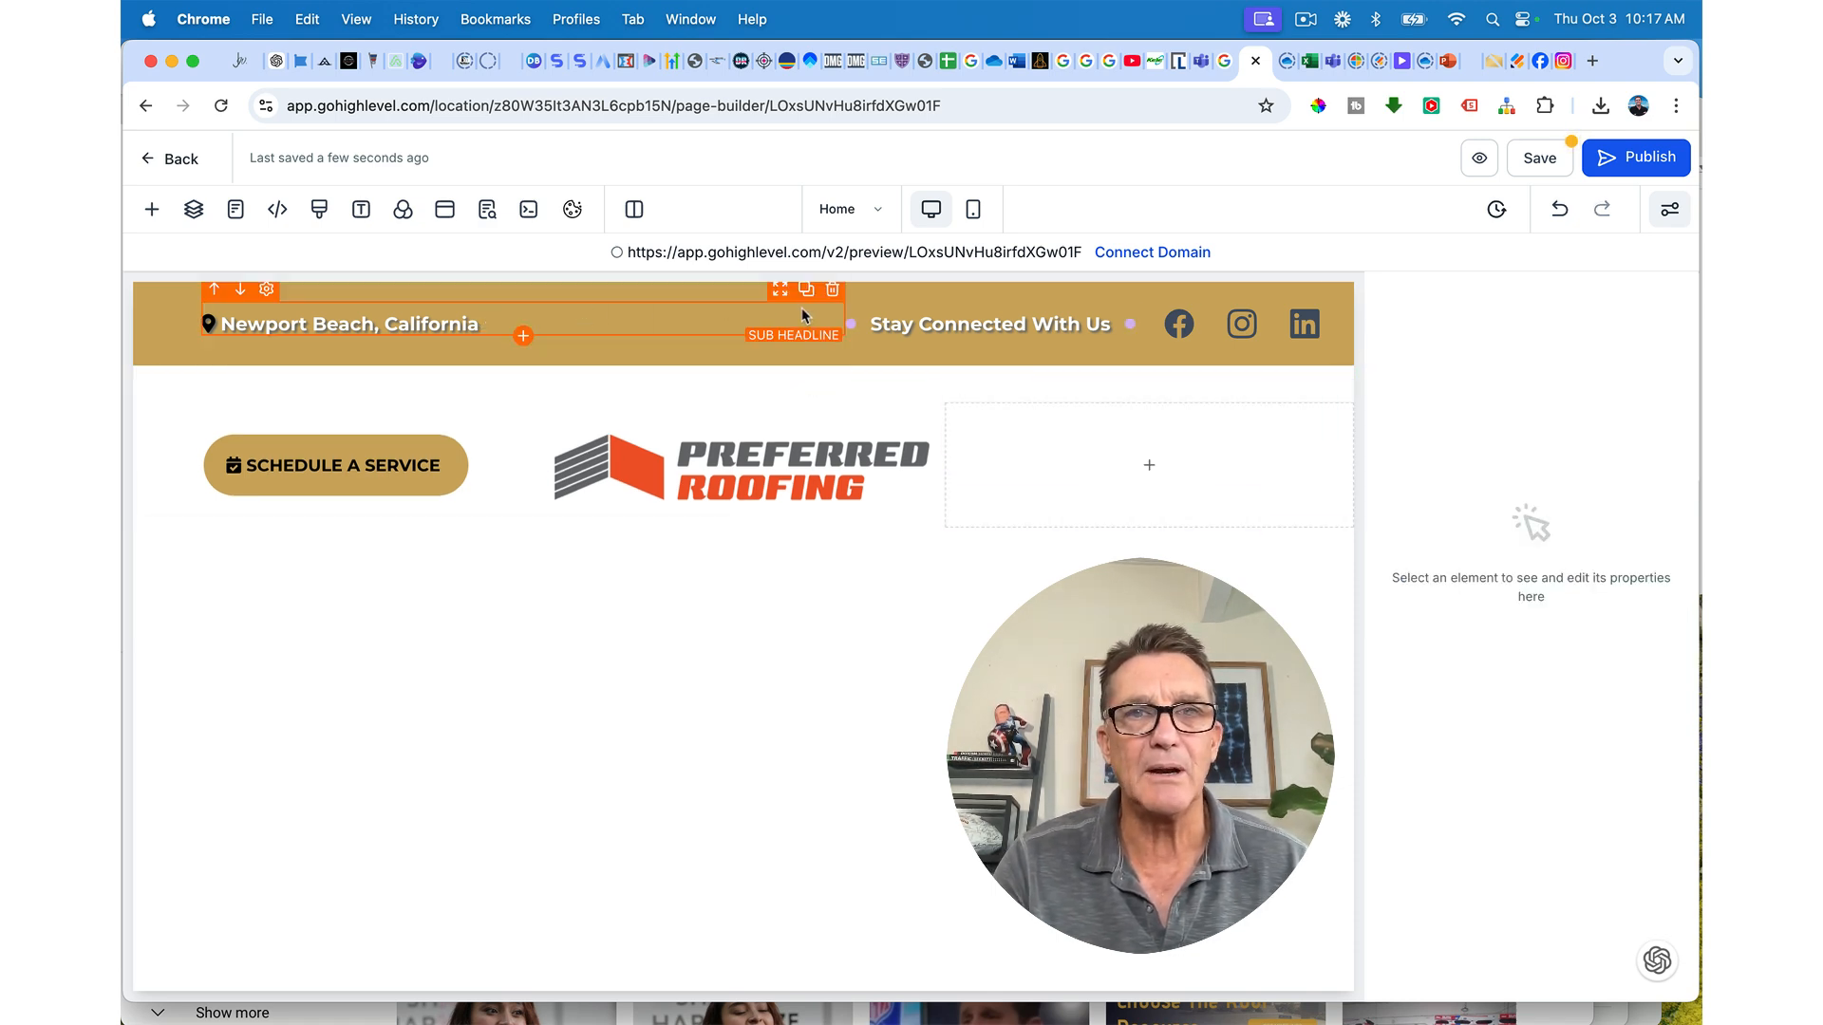
left_click(806, 291)
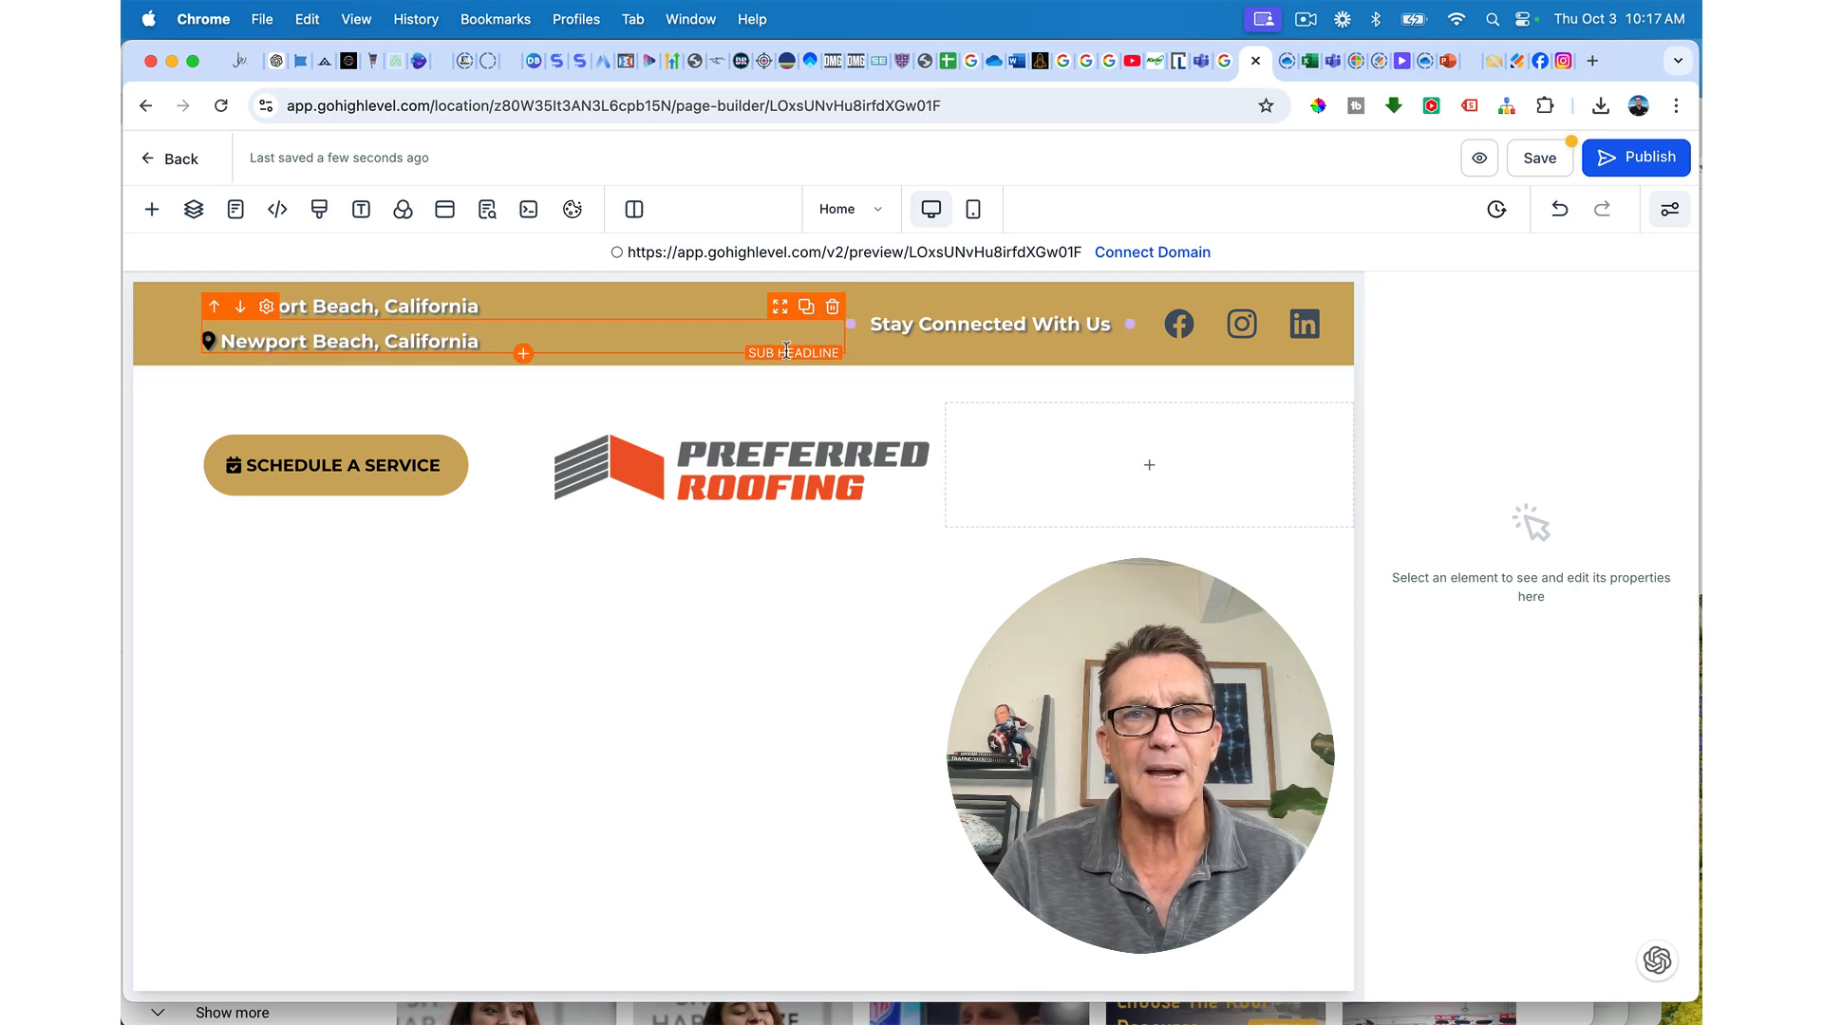
Step: Drag the copied Newport Beach, California line into the third column beside the logo
left_click_drag(780, 311, 1142, 460)
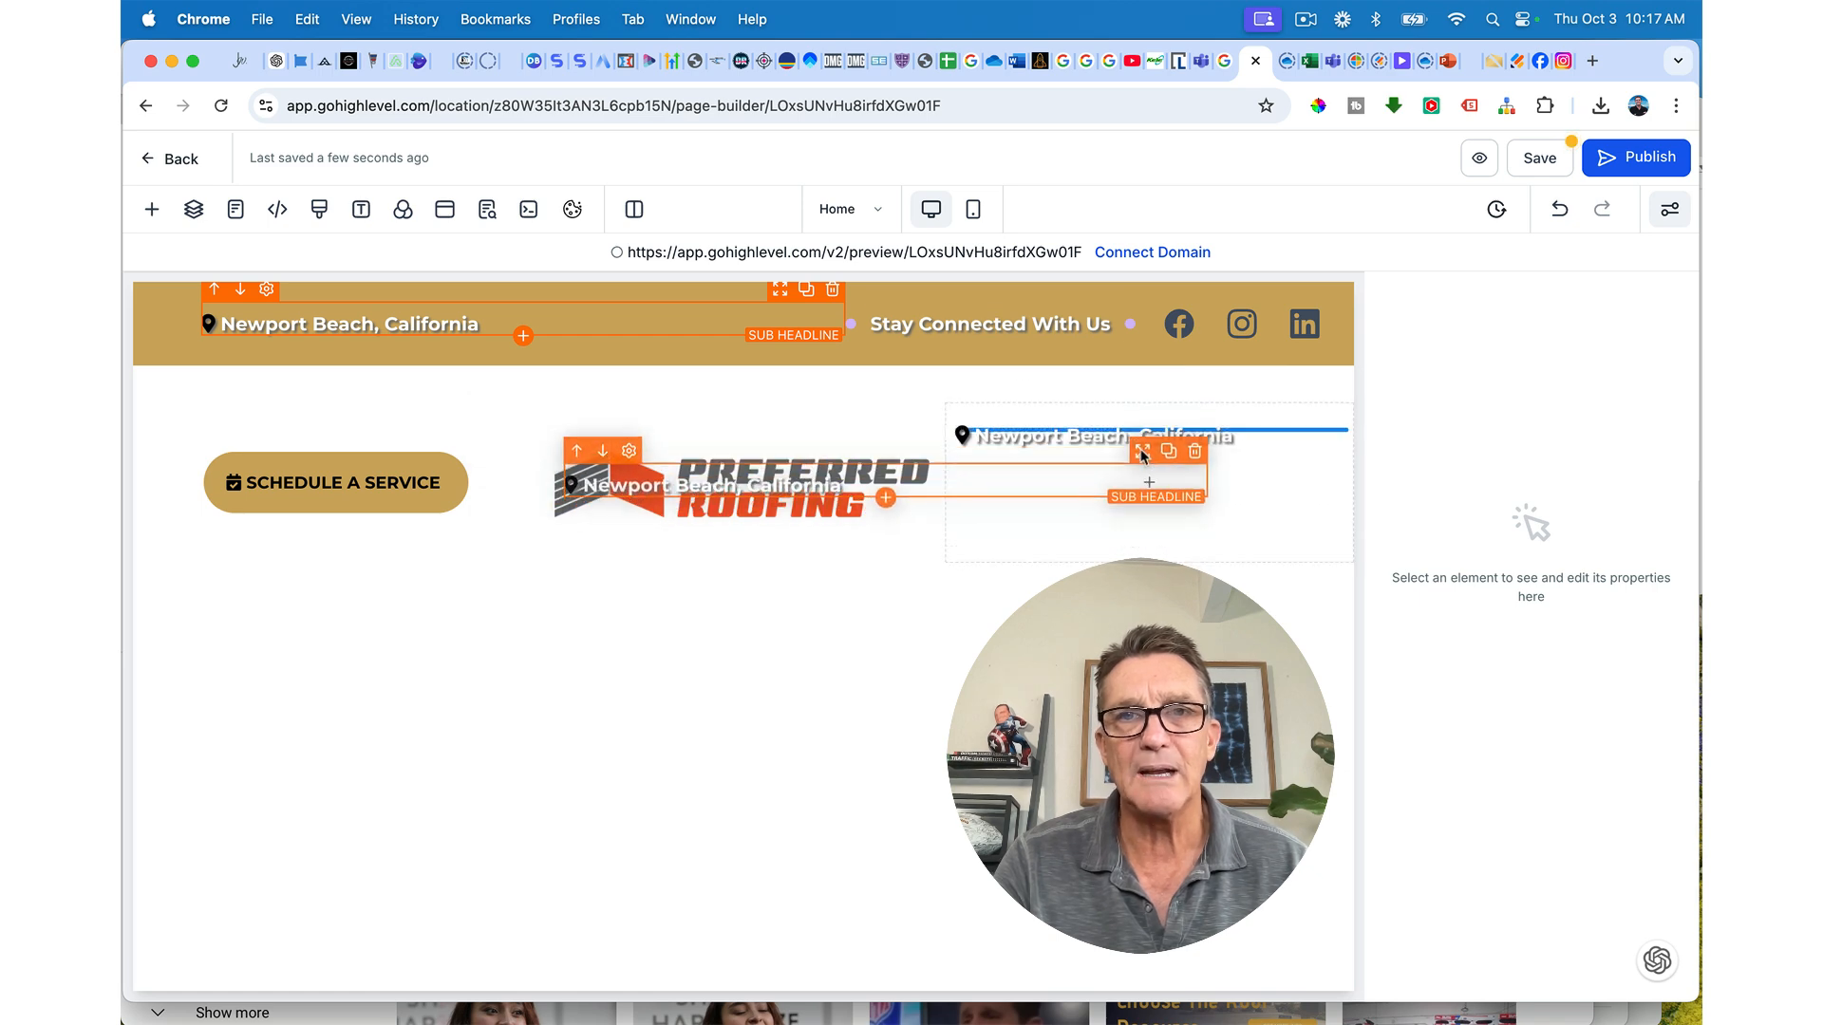
left_click(1143, 452)
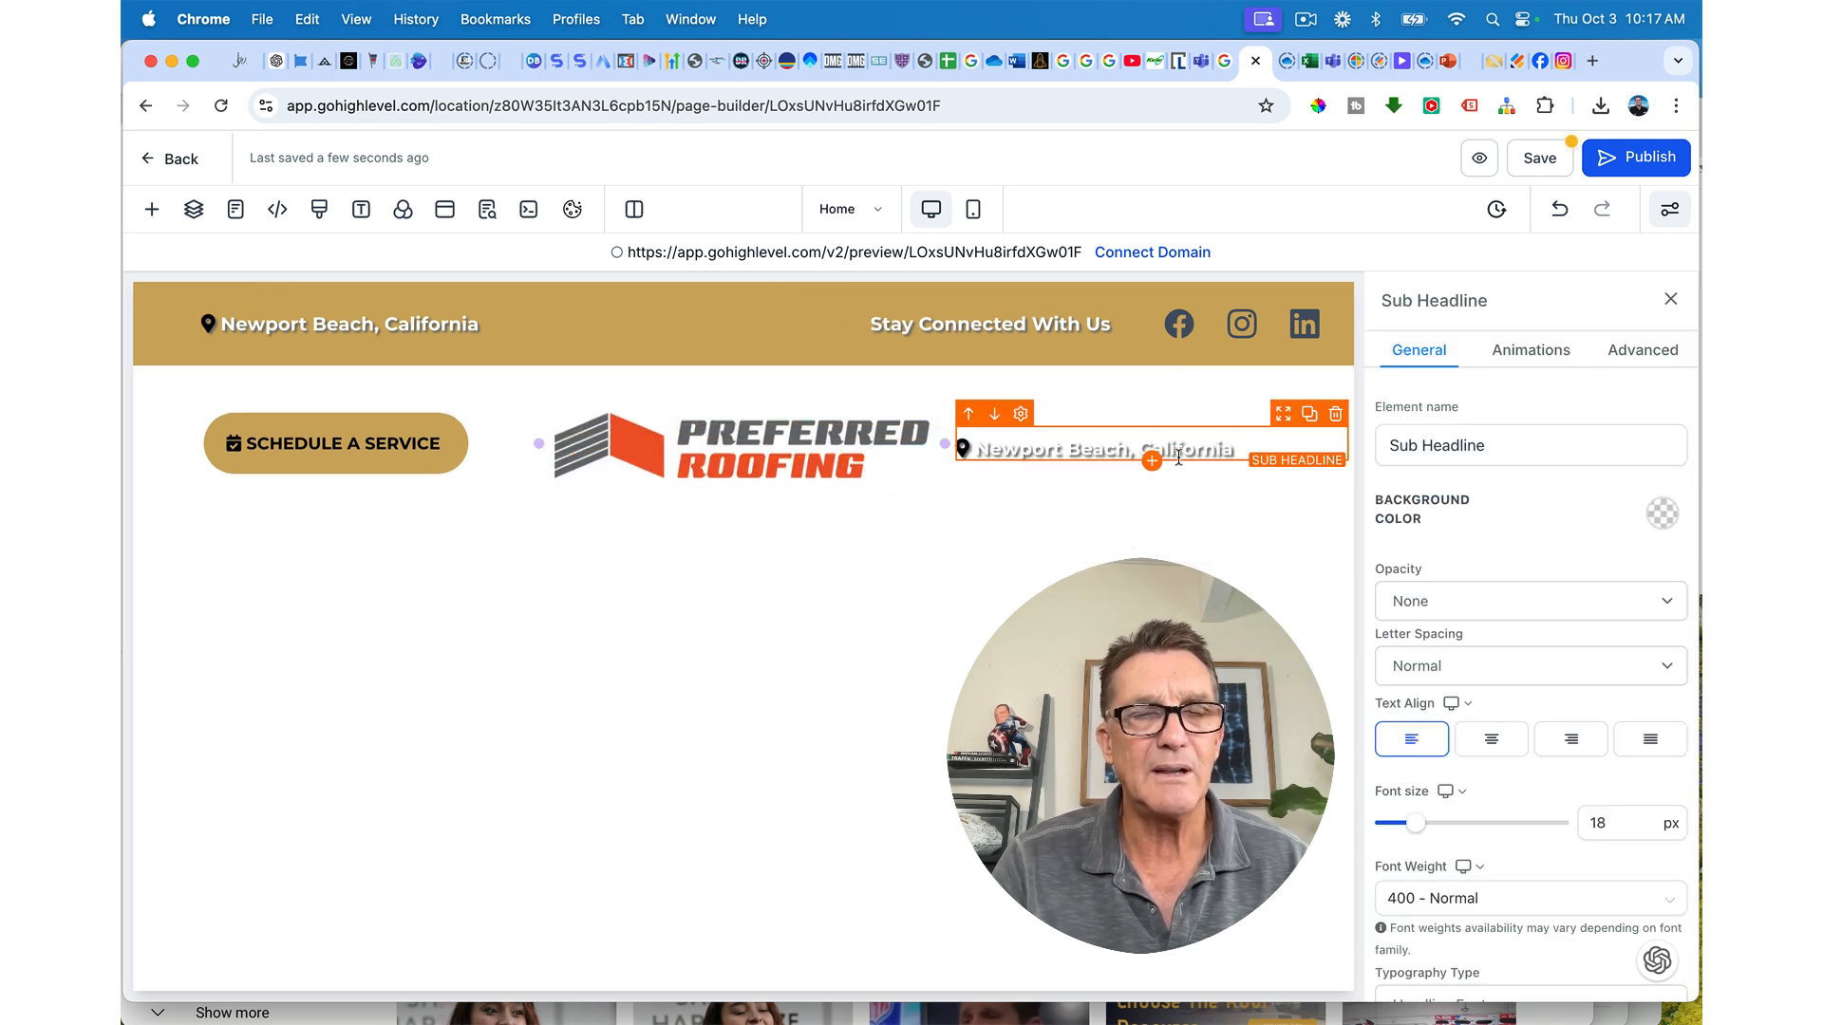
double_click(1131, 452)
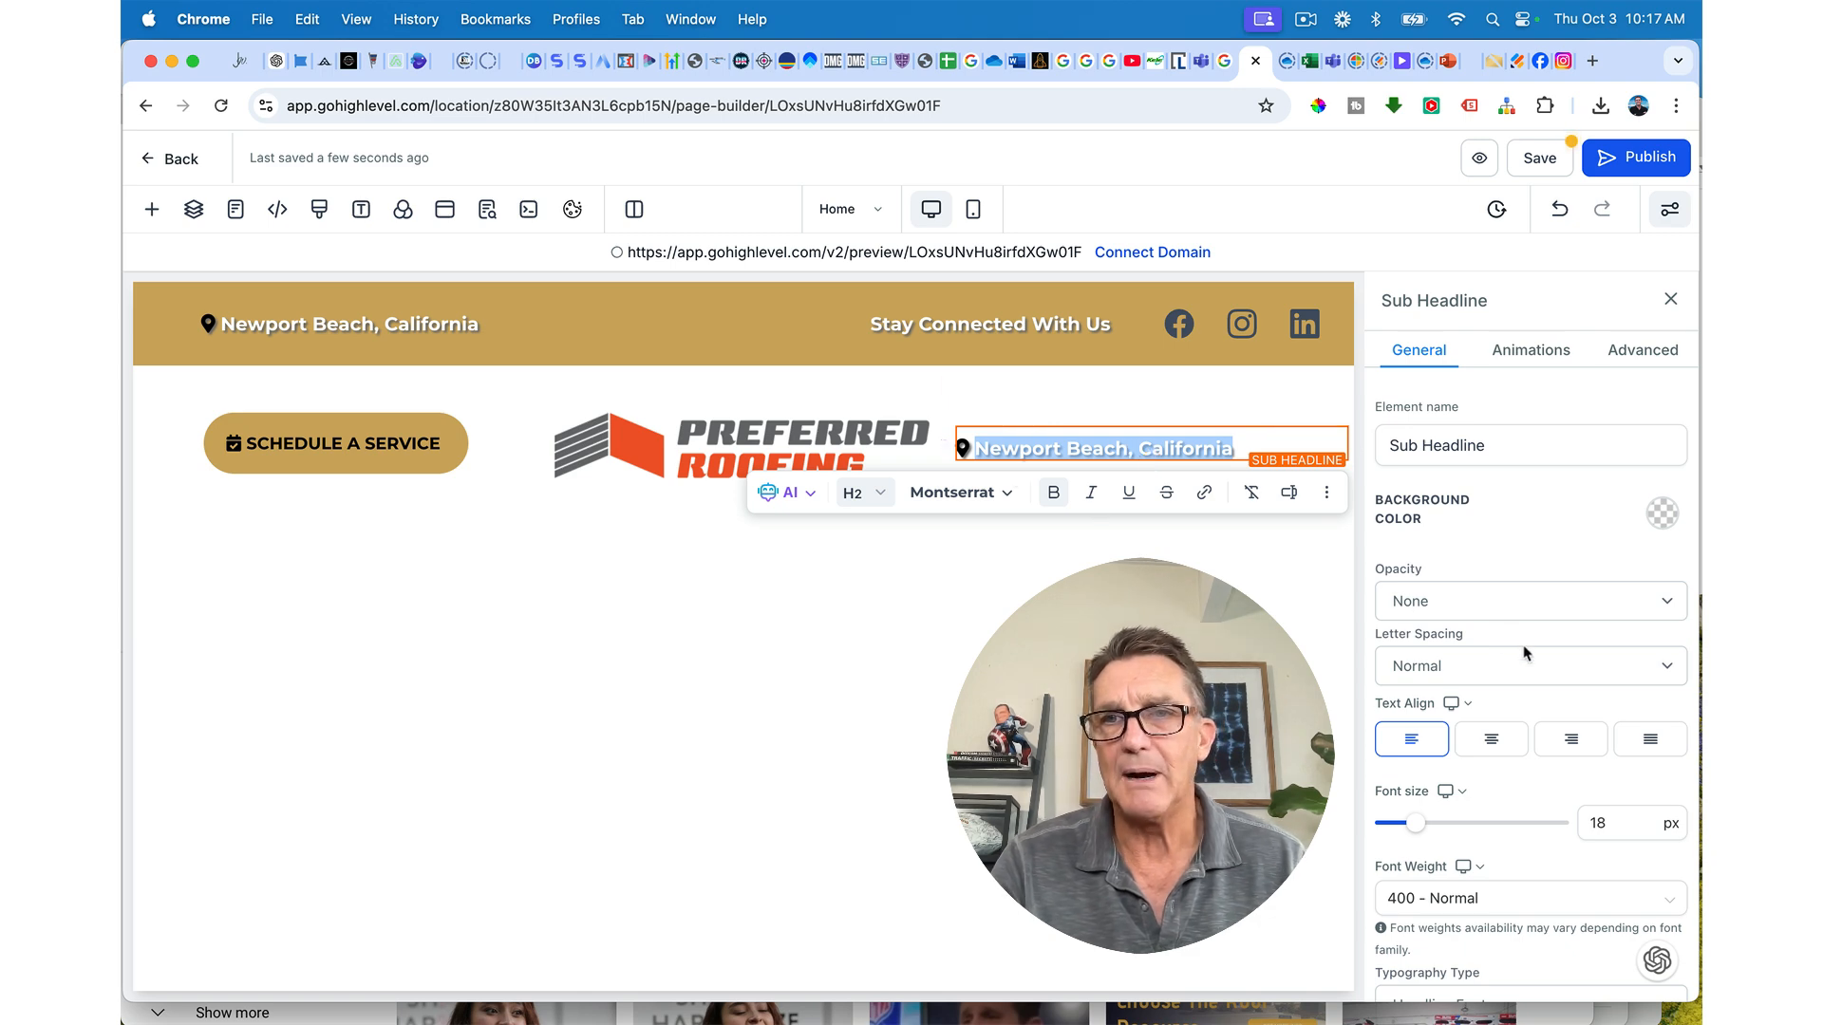
scroll(1575, 679, "down", 10)
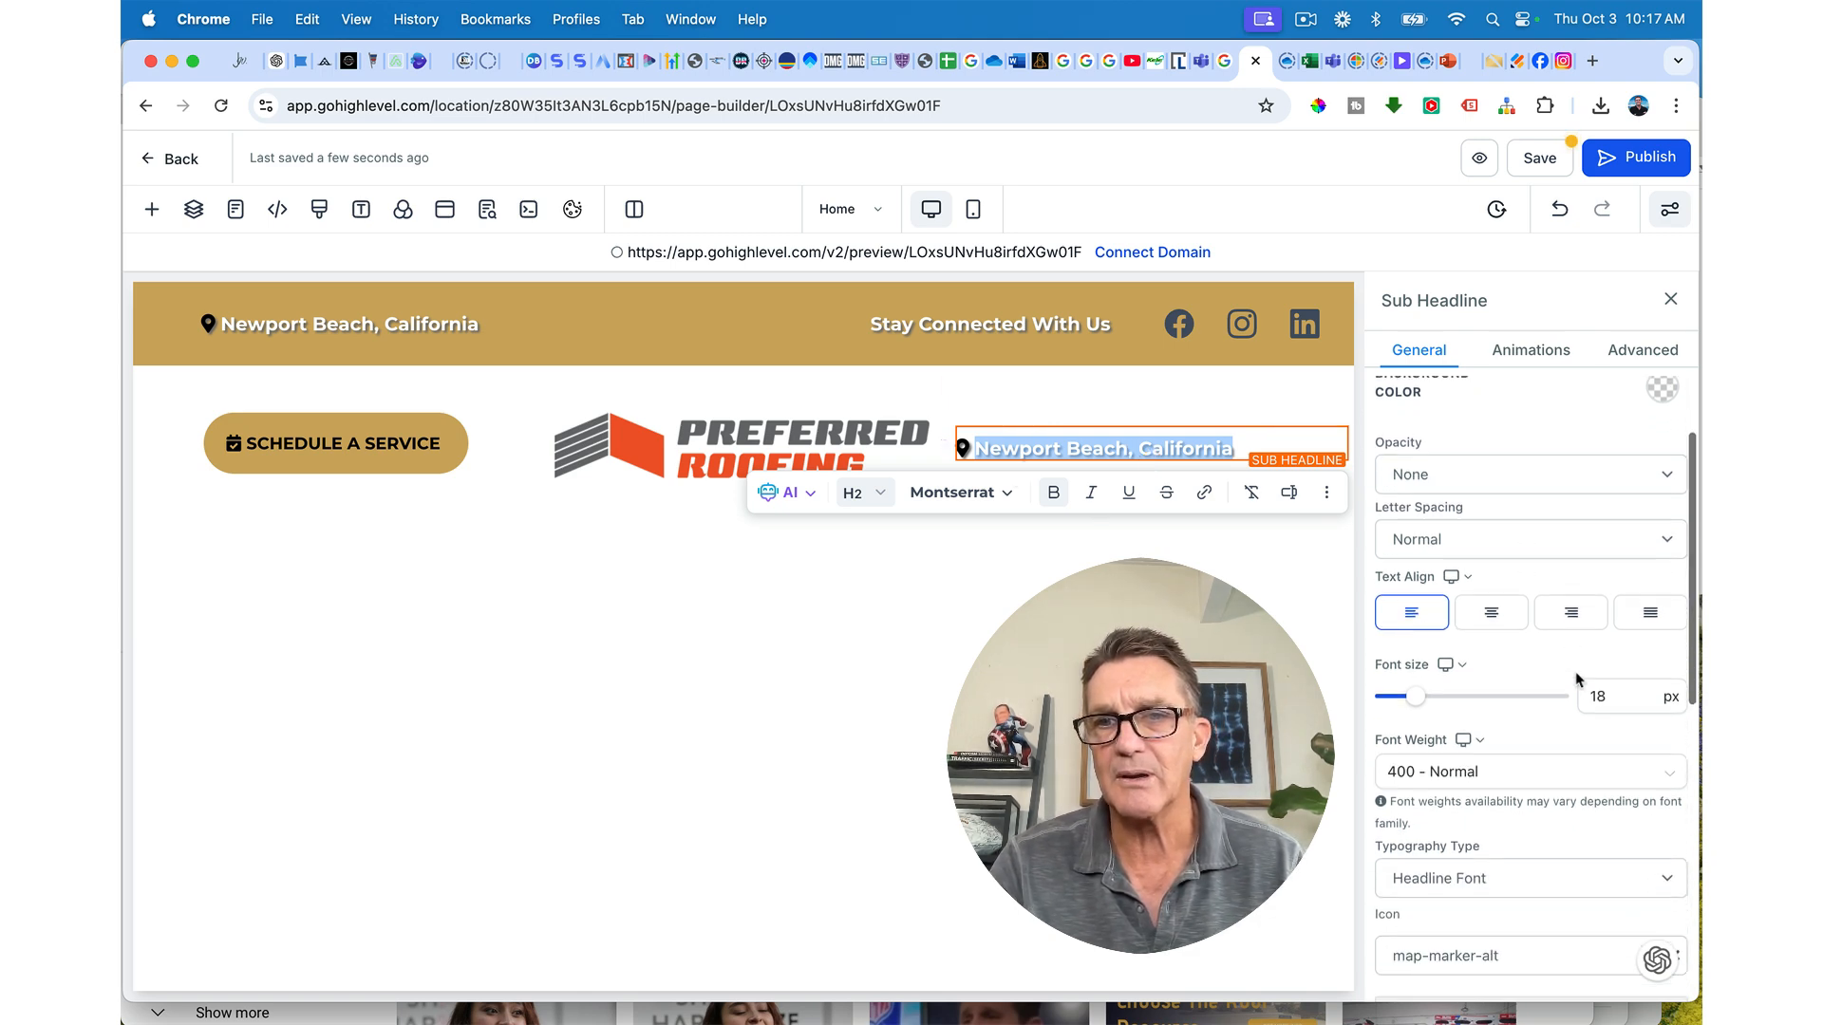
scroll(1575, 670, "up", 2)
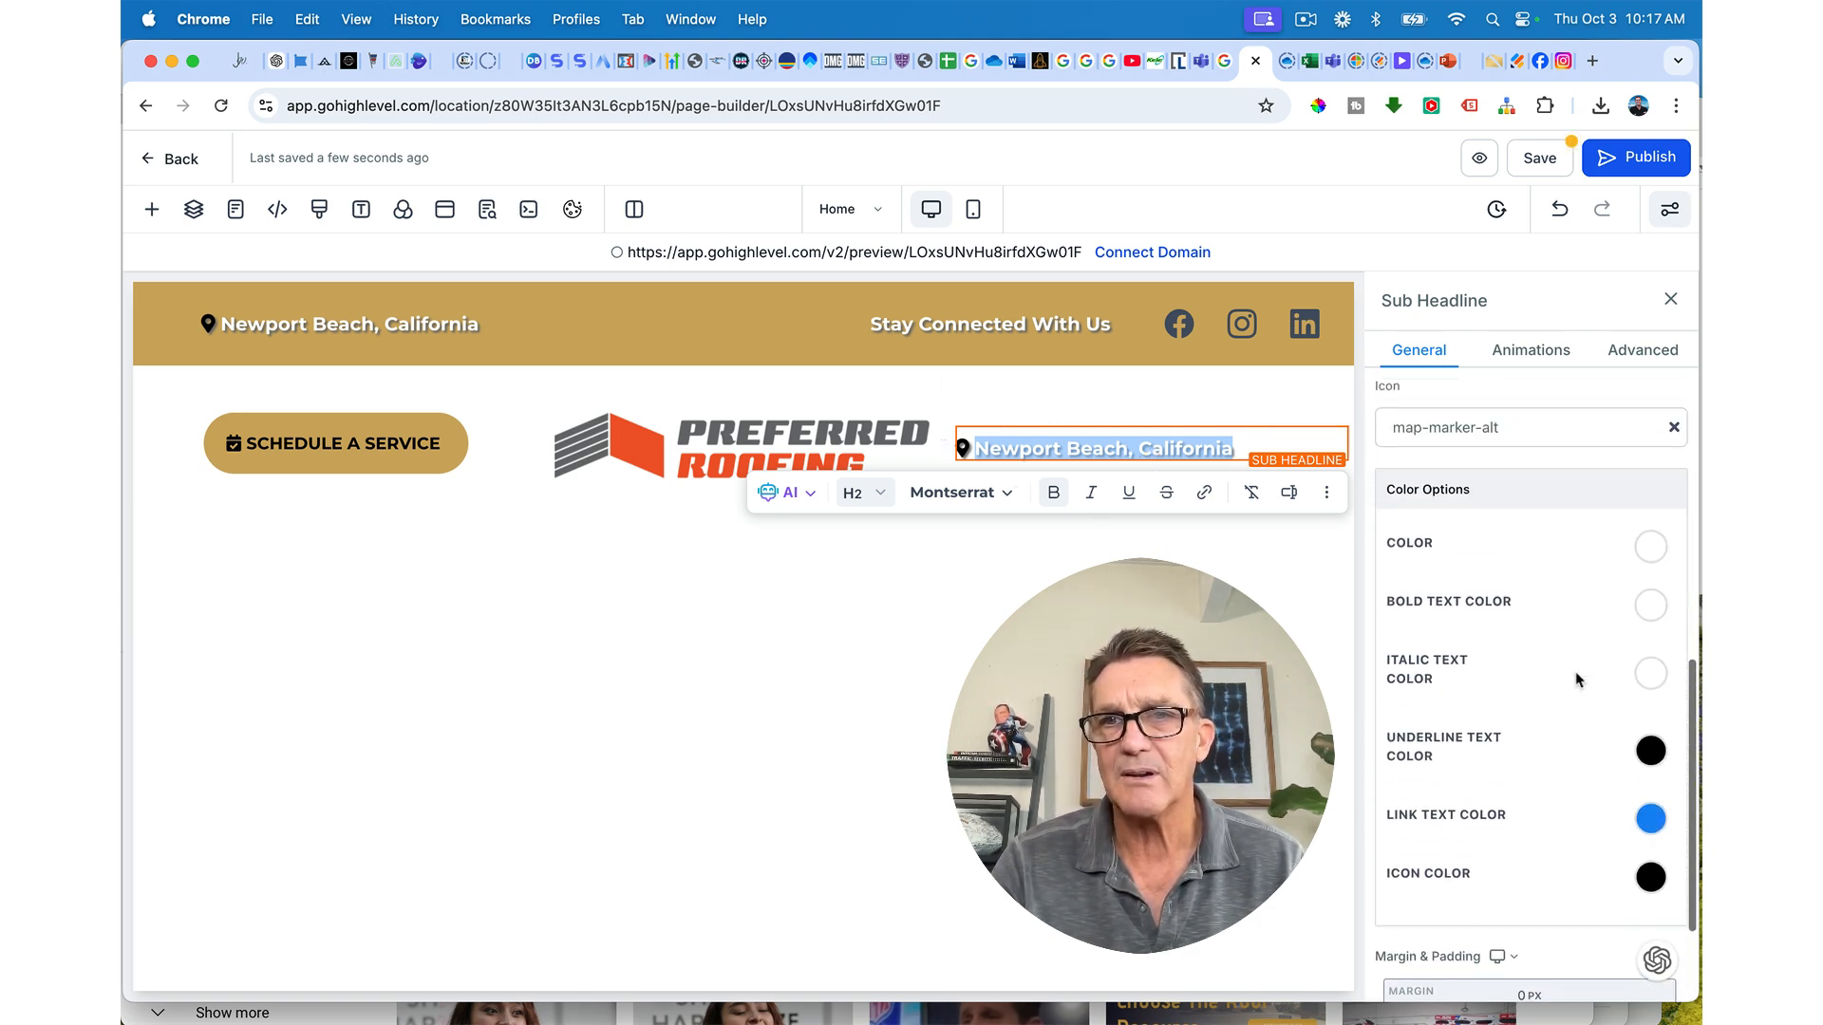
left_click(1657, 549)
Step: Set the line's text colour and bold text colour to gold
left_click(1657, 548)
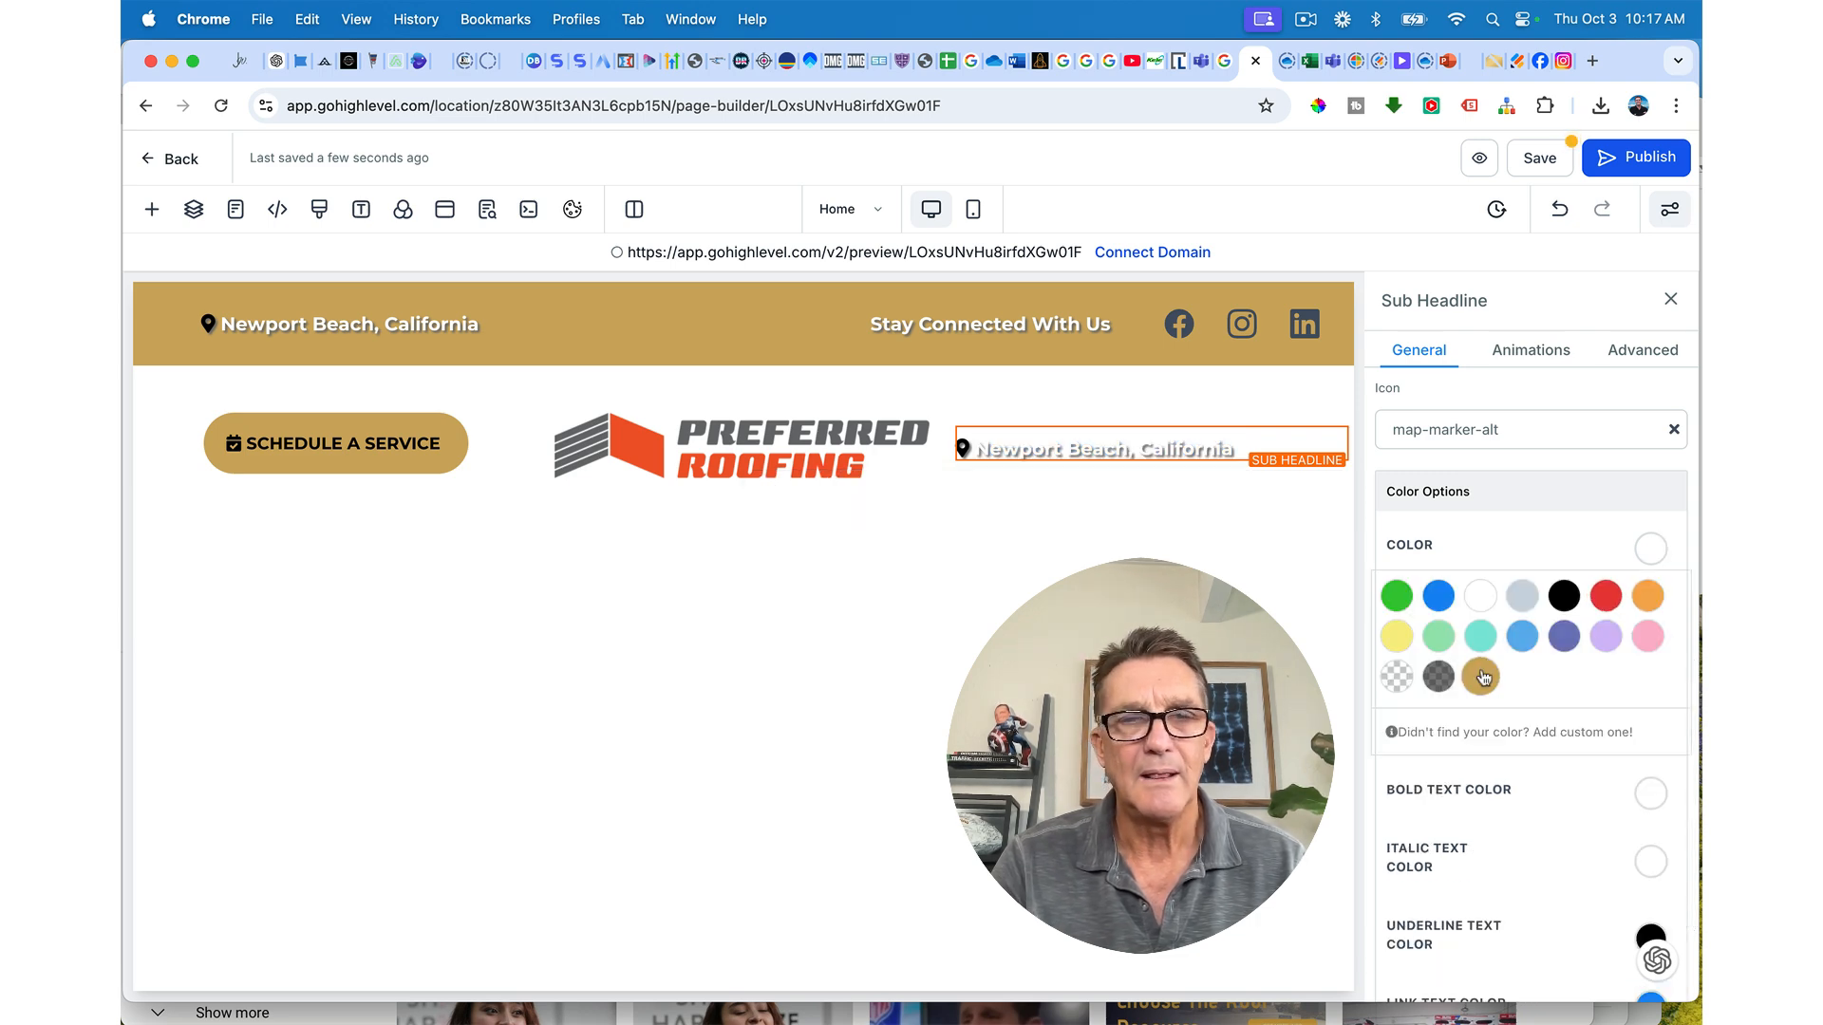
scroll(1515, 757, "down", 2)
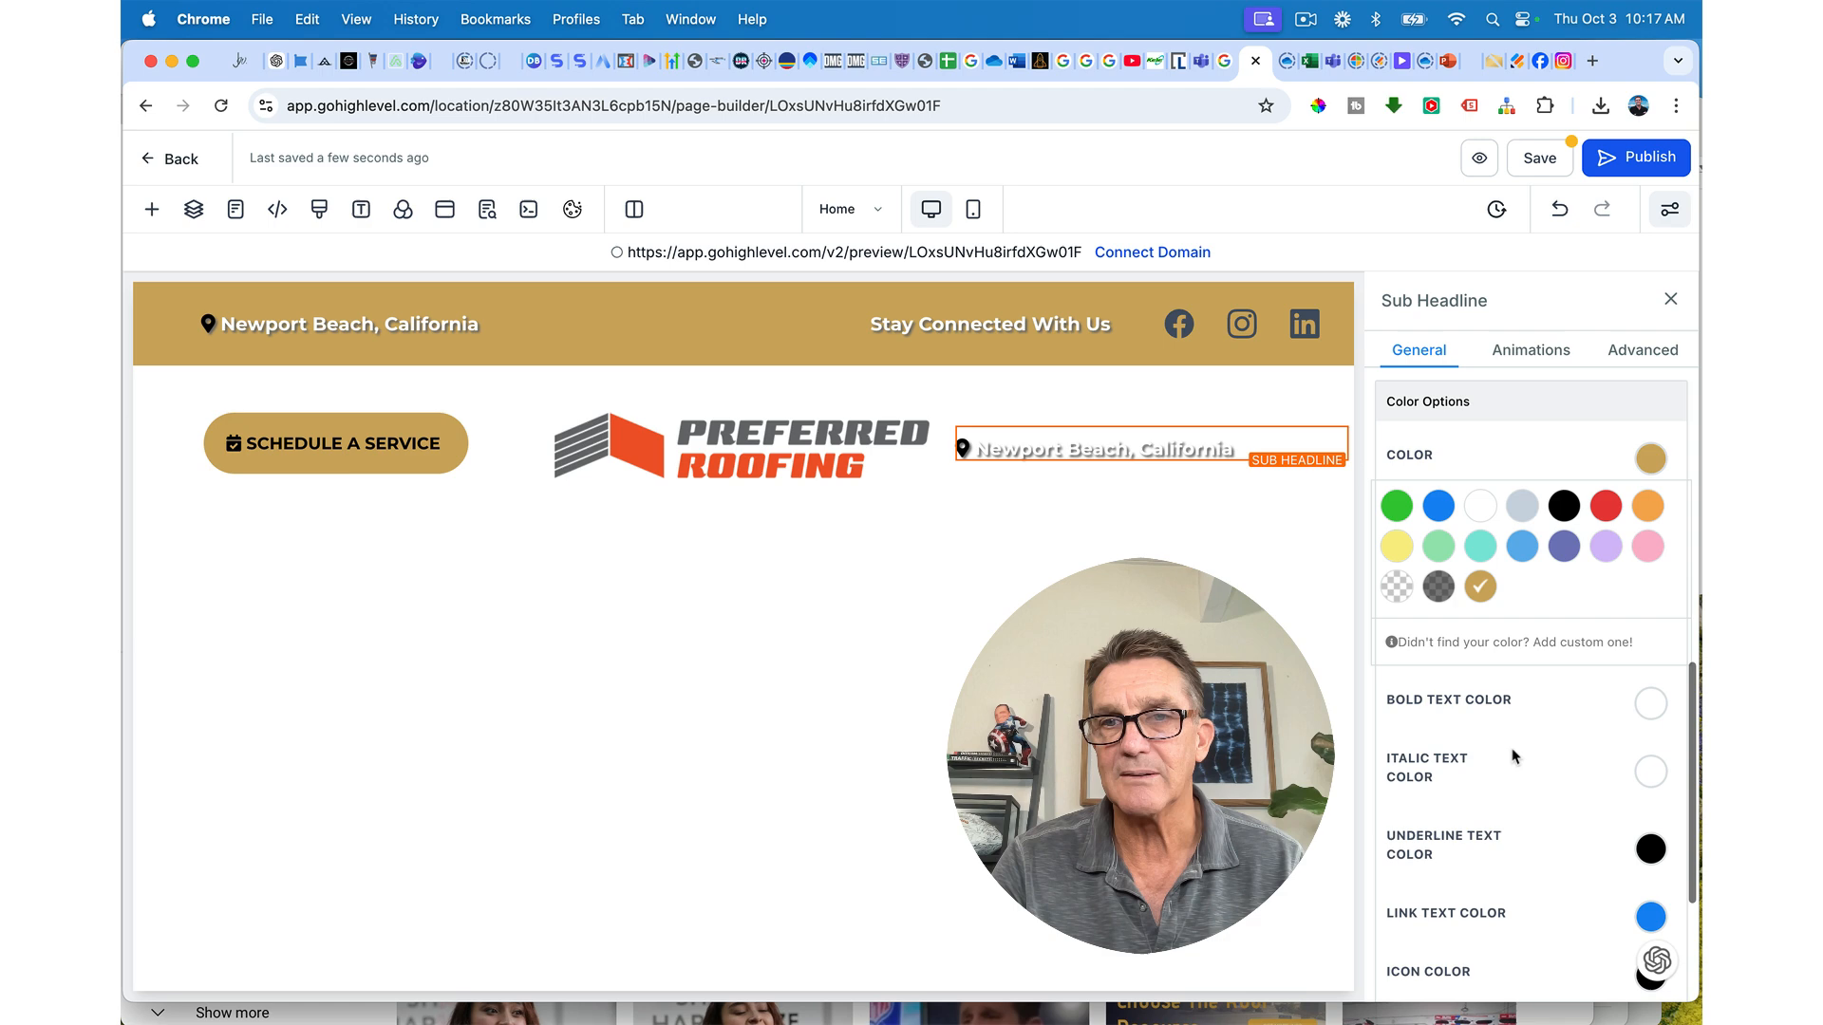
left_click(1649, 701)
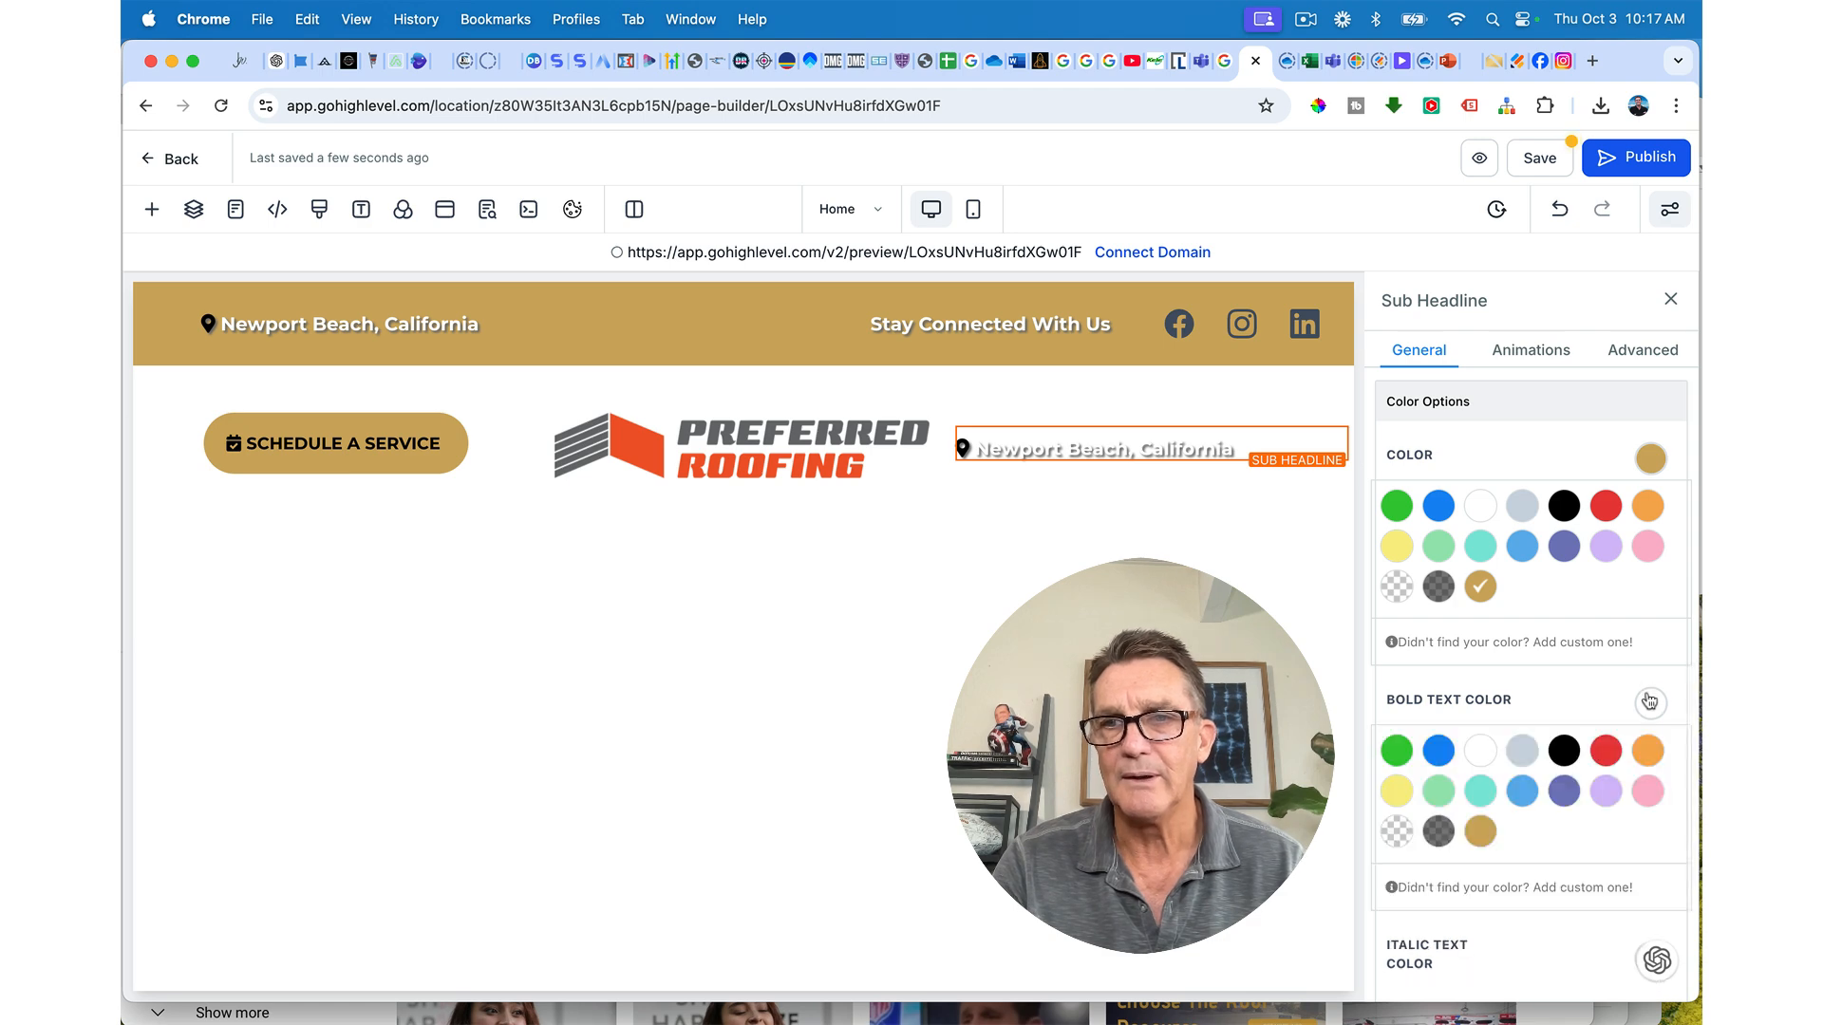
left_click(1480, 831)
scroll(1417, 657, "up", 3)
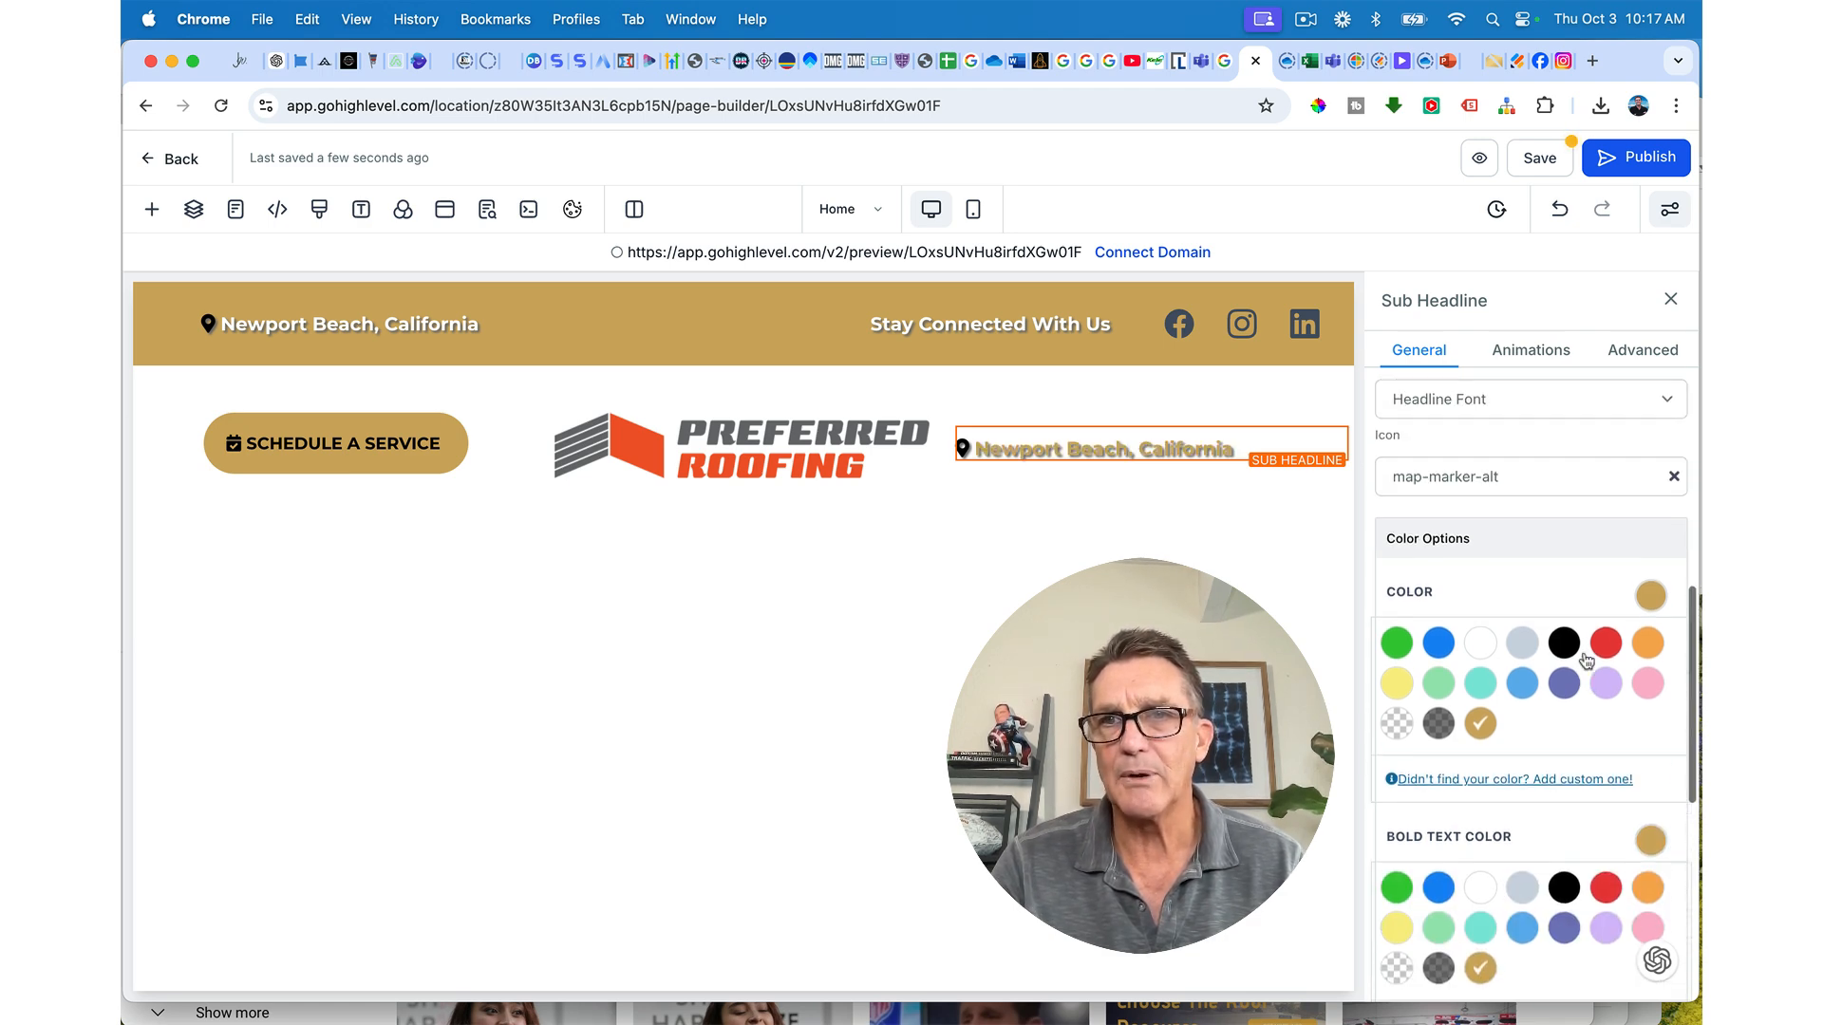
left_click(1650, 351)
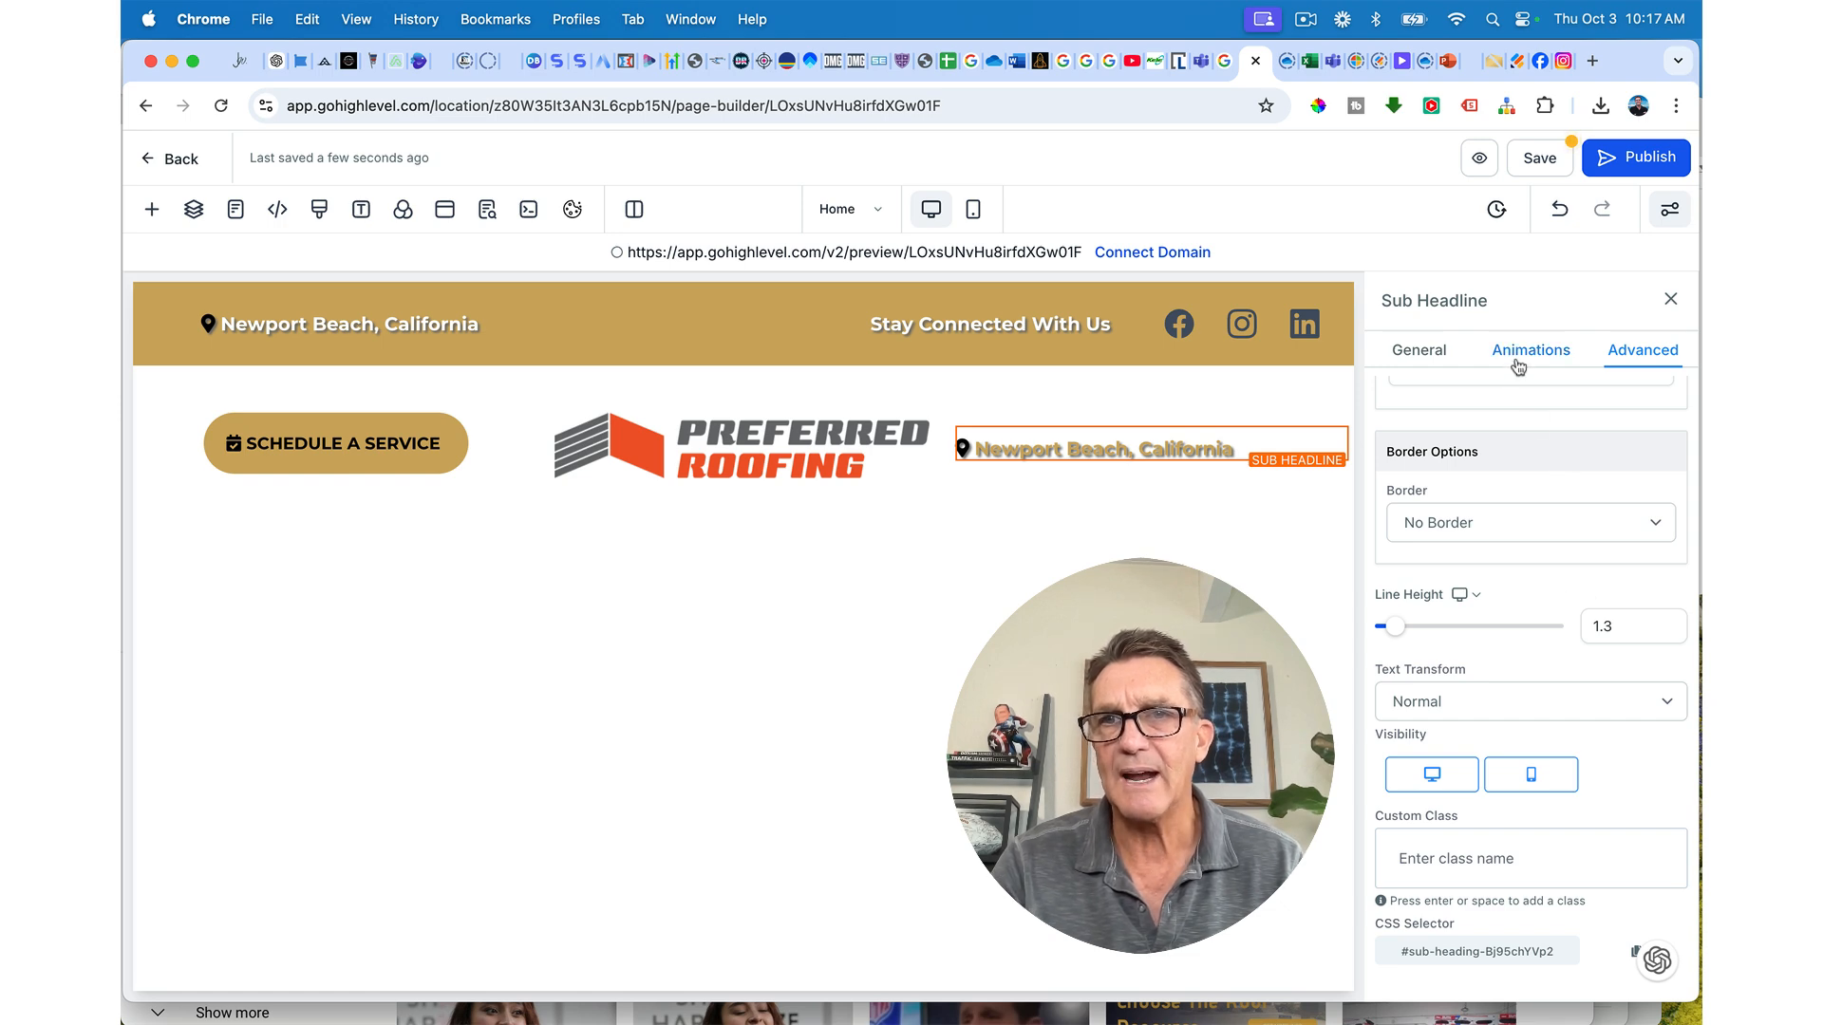
Step: Remove the text shadow from the location line
left_click(1422, 351)
left_click(1643, 350)
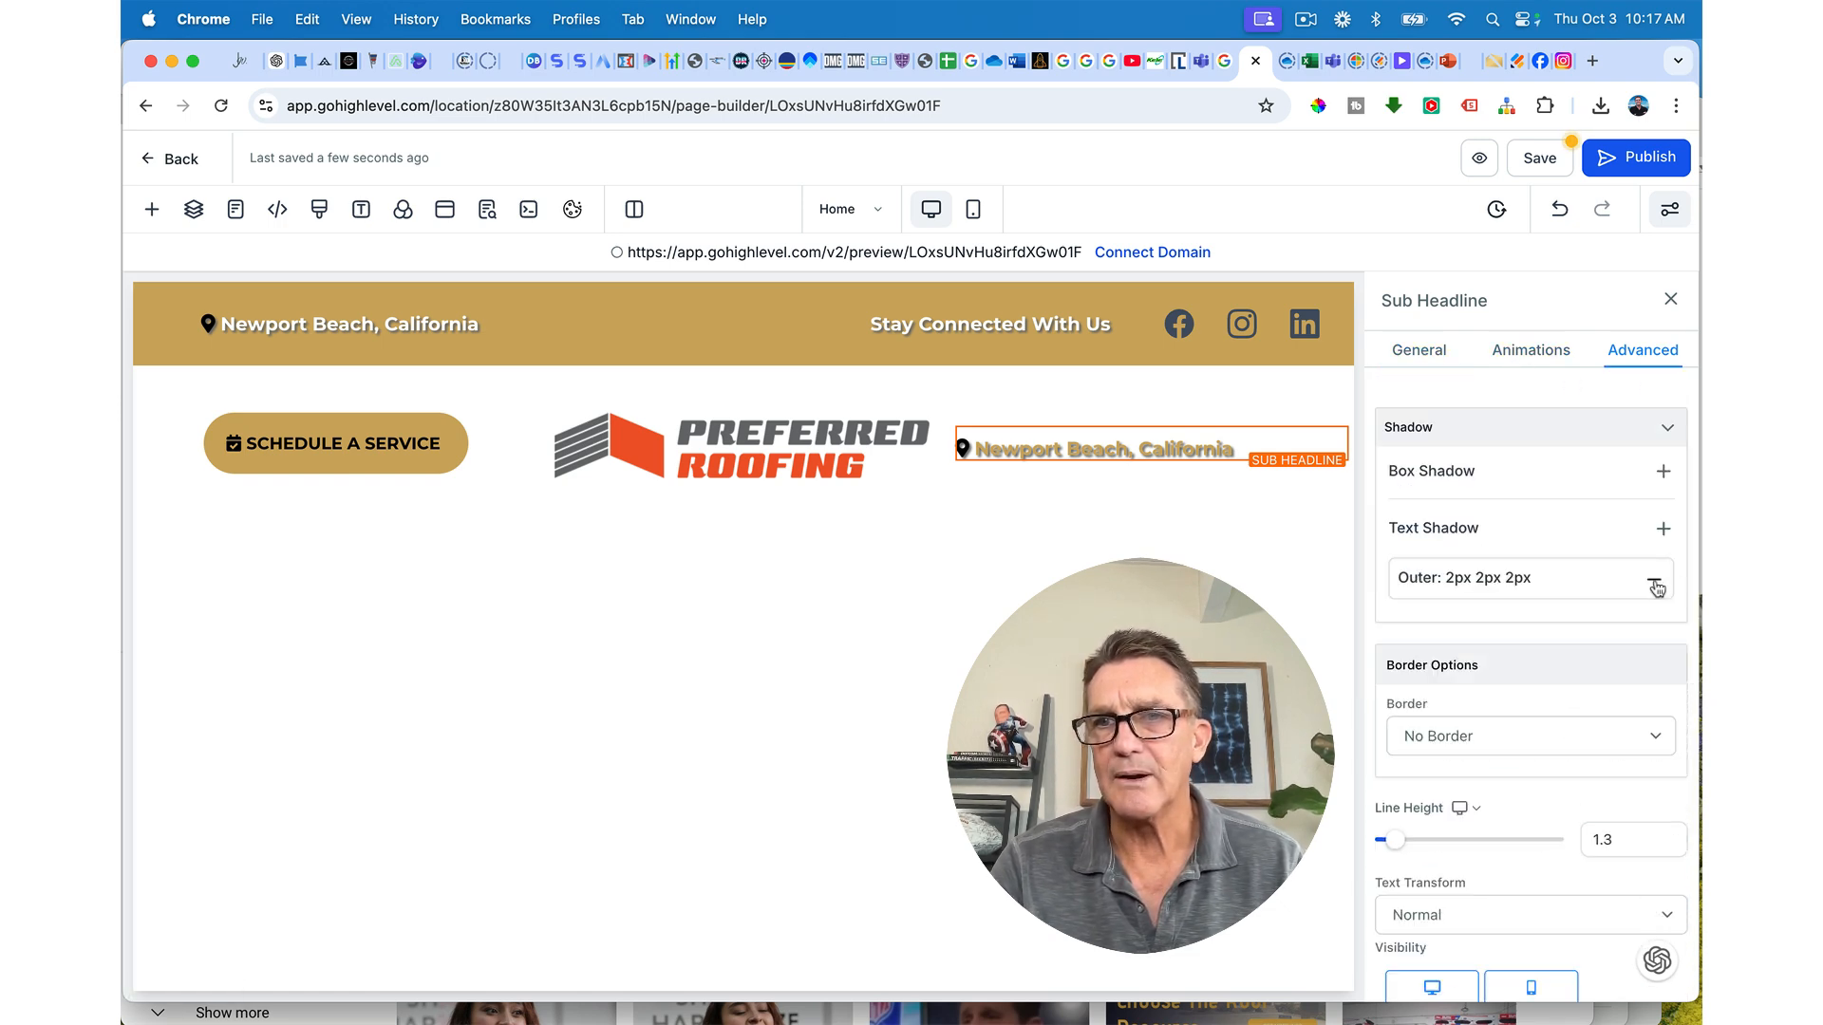
left_click(1653, 586)
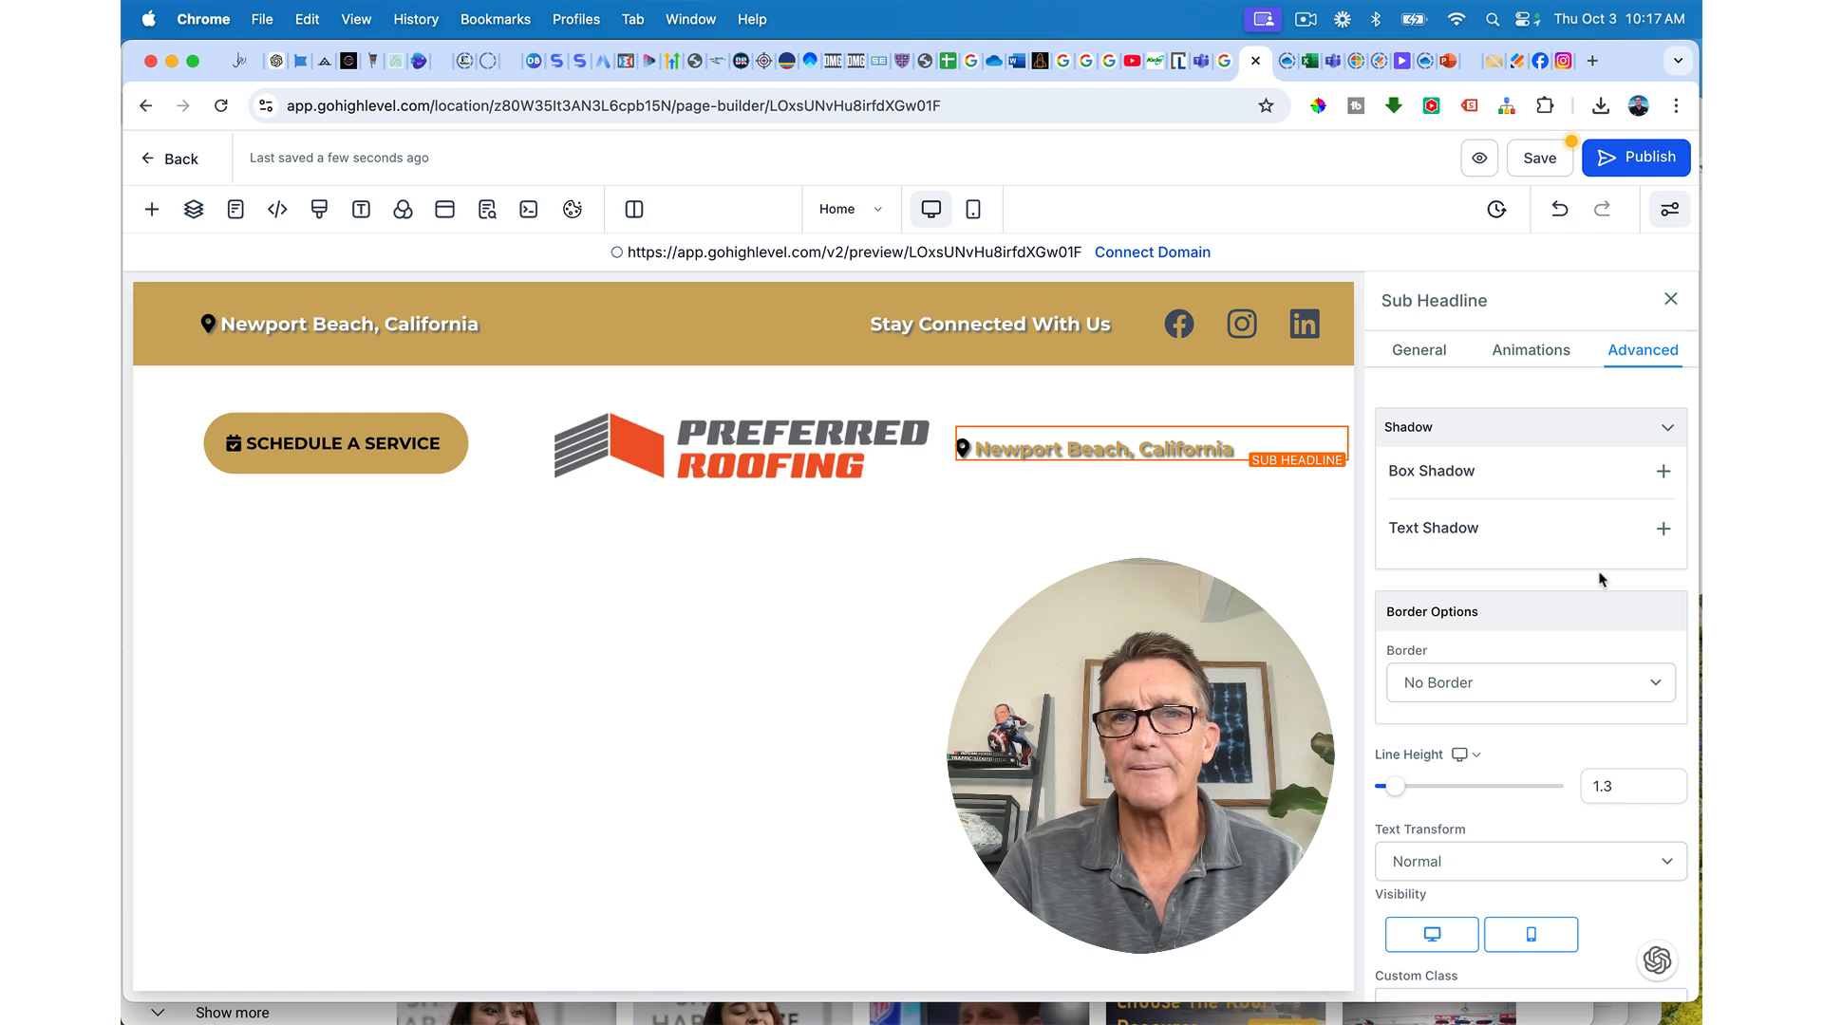
Step: Replace the location text with the pasted business phone number and make it bold
triple_click(1178, 450)
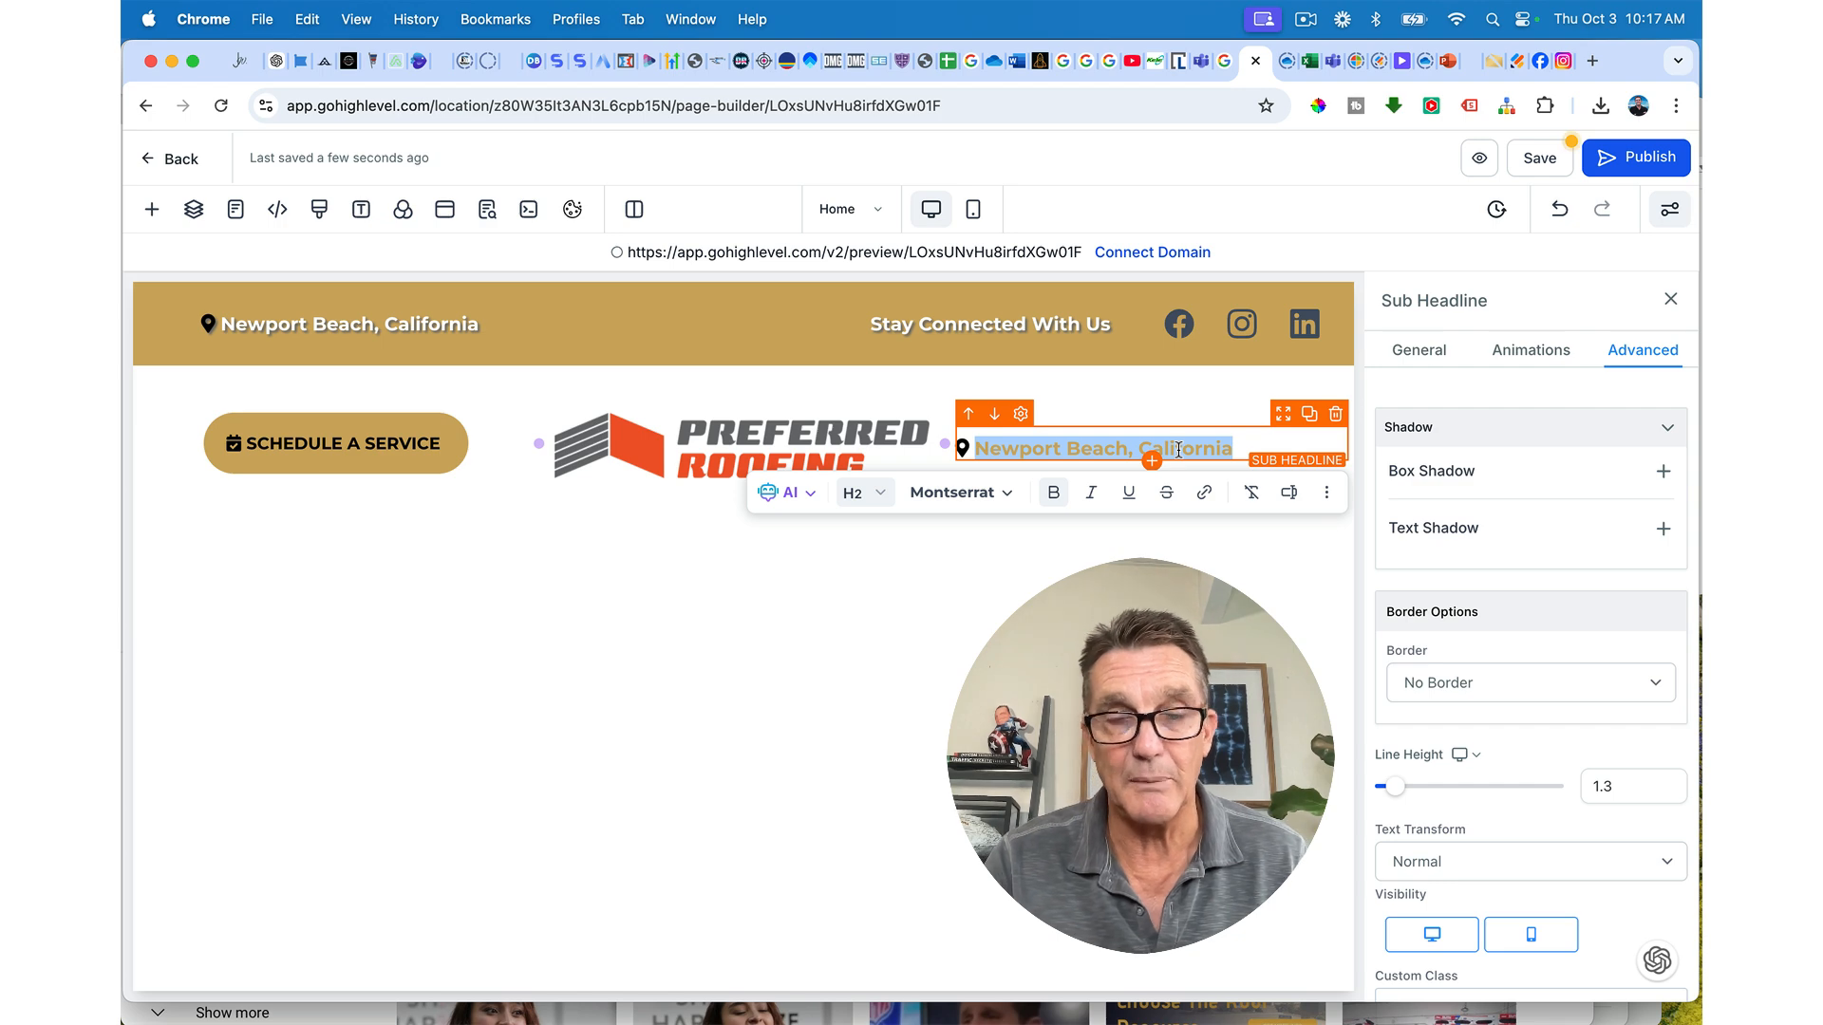
left_click(1248, 447)
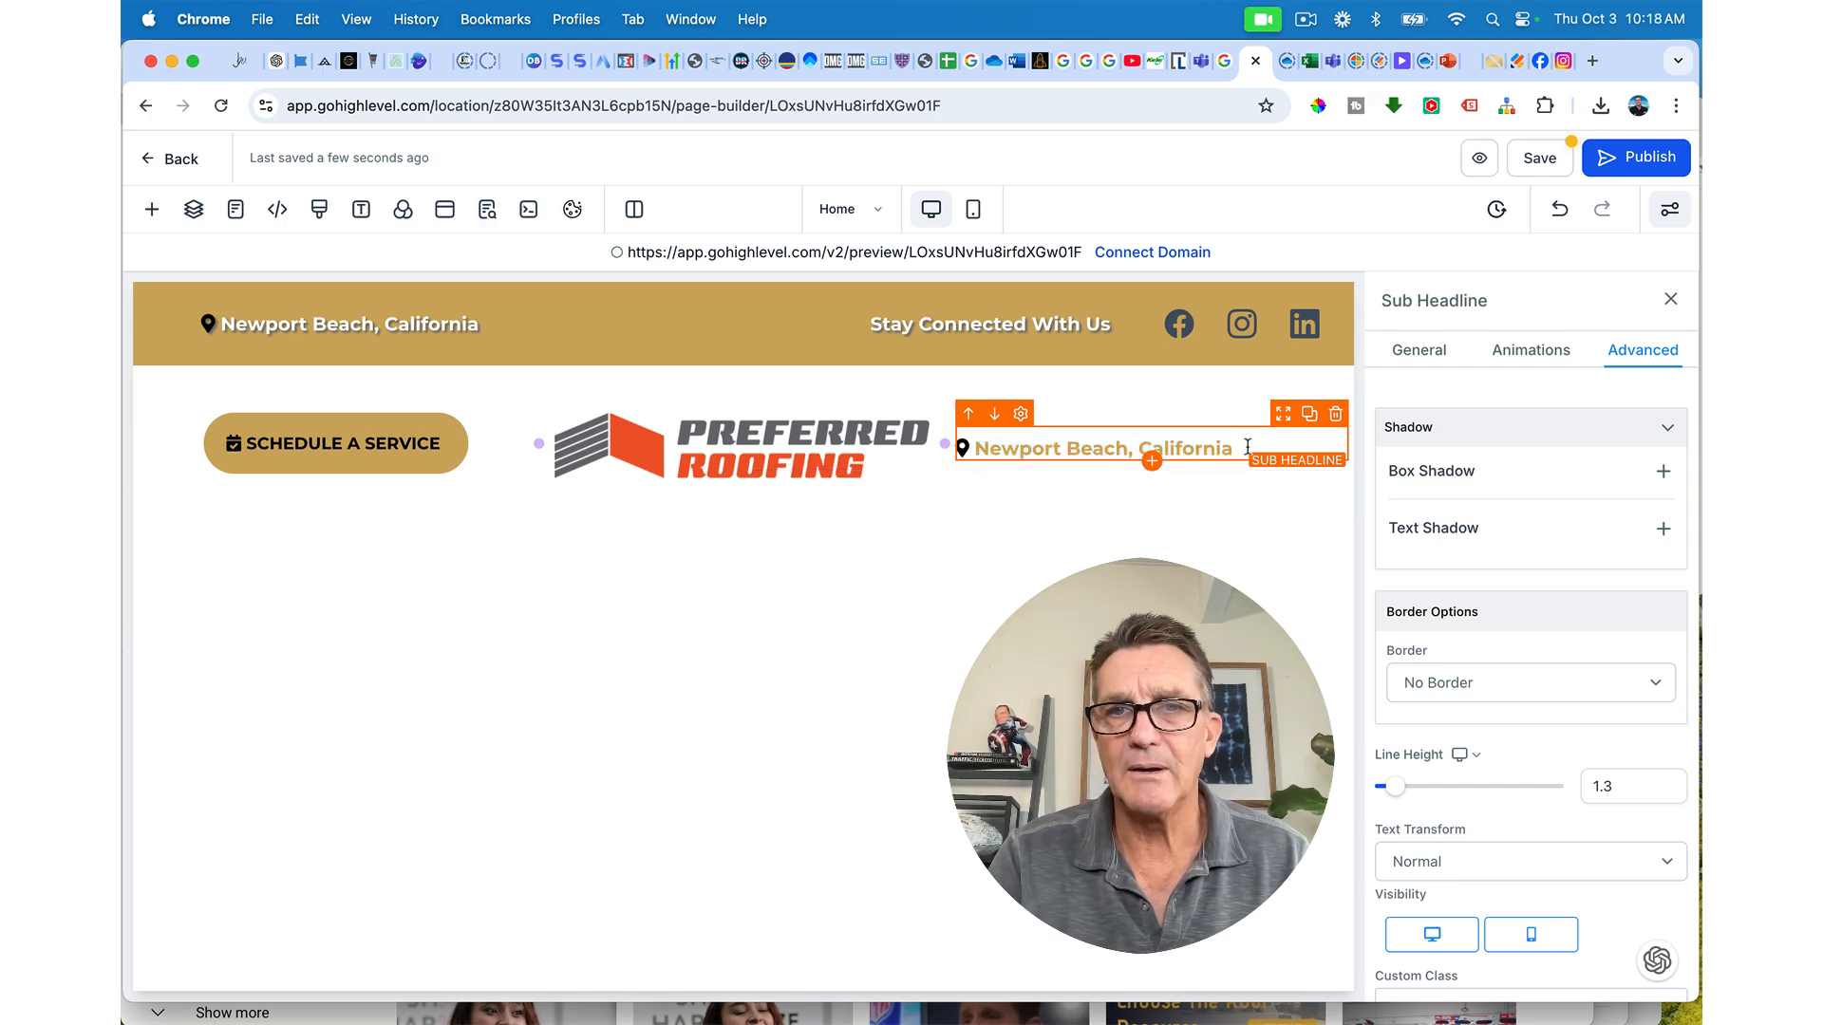
triple_click(1248, 447)
key("super+v")
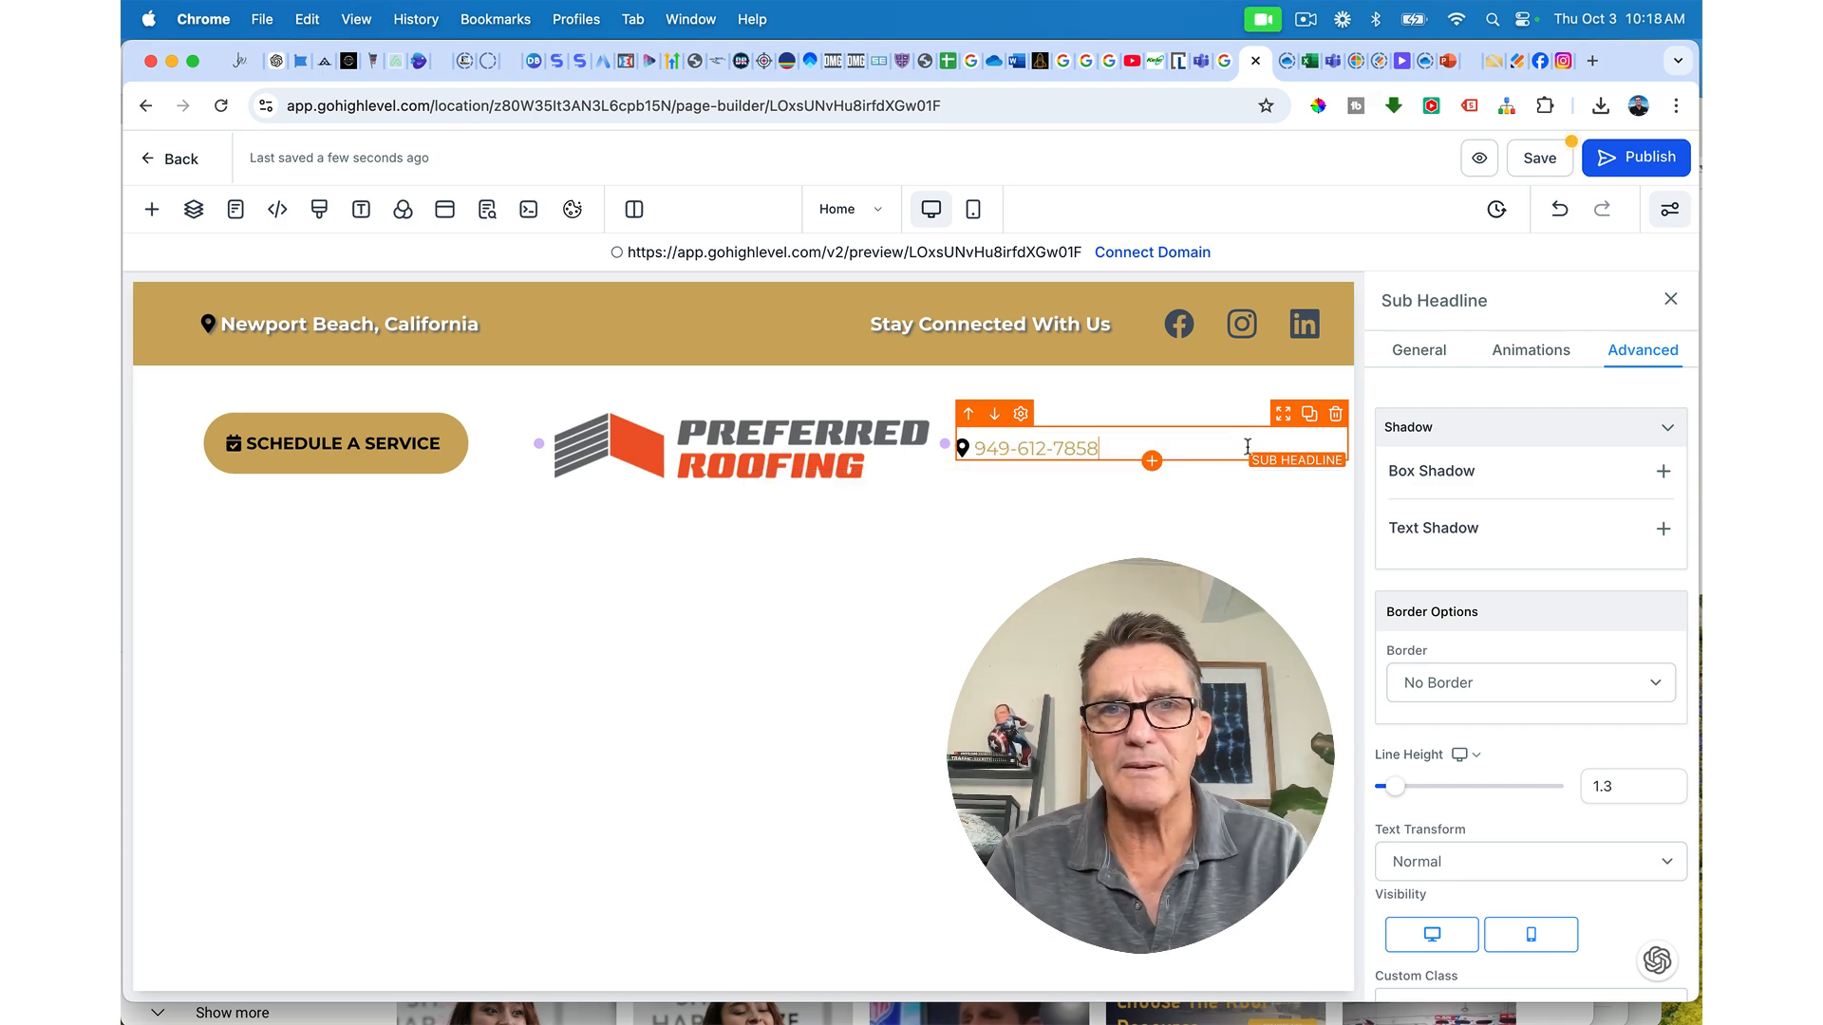
triple_click(1057, 447)
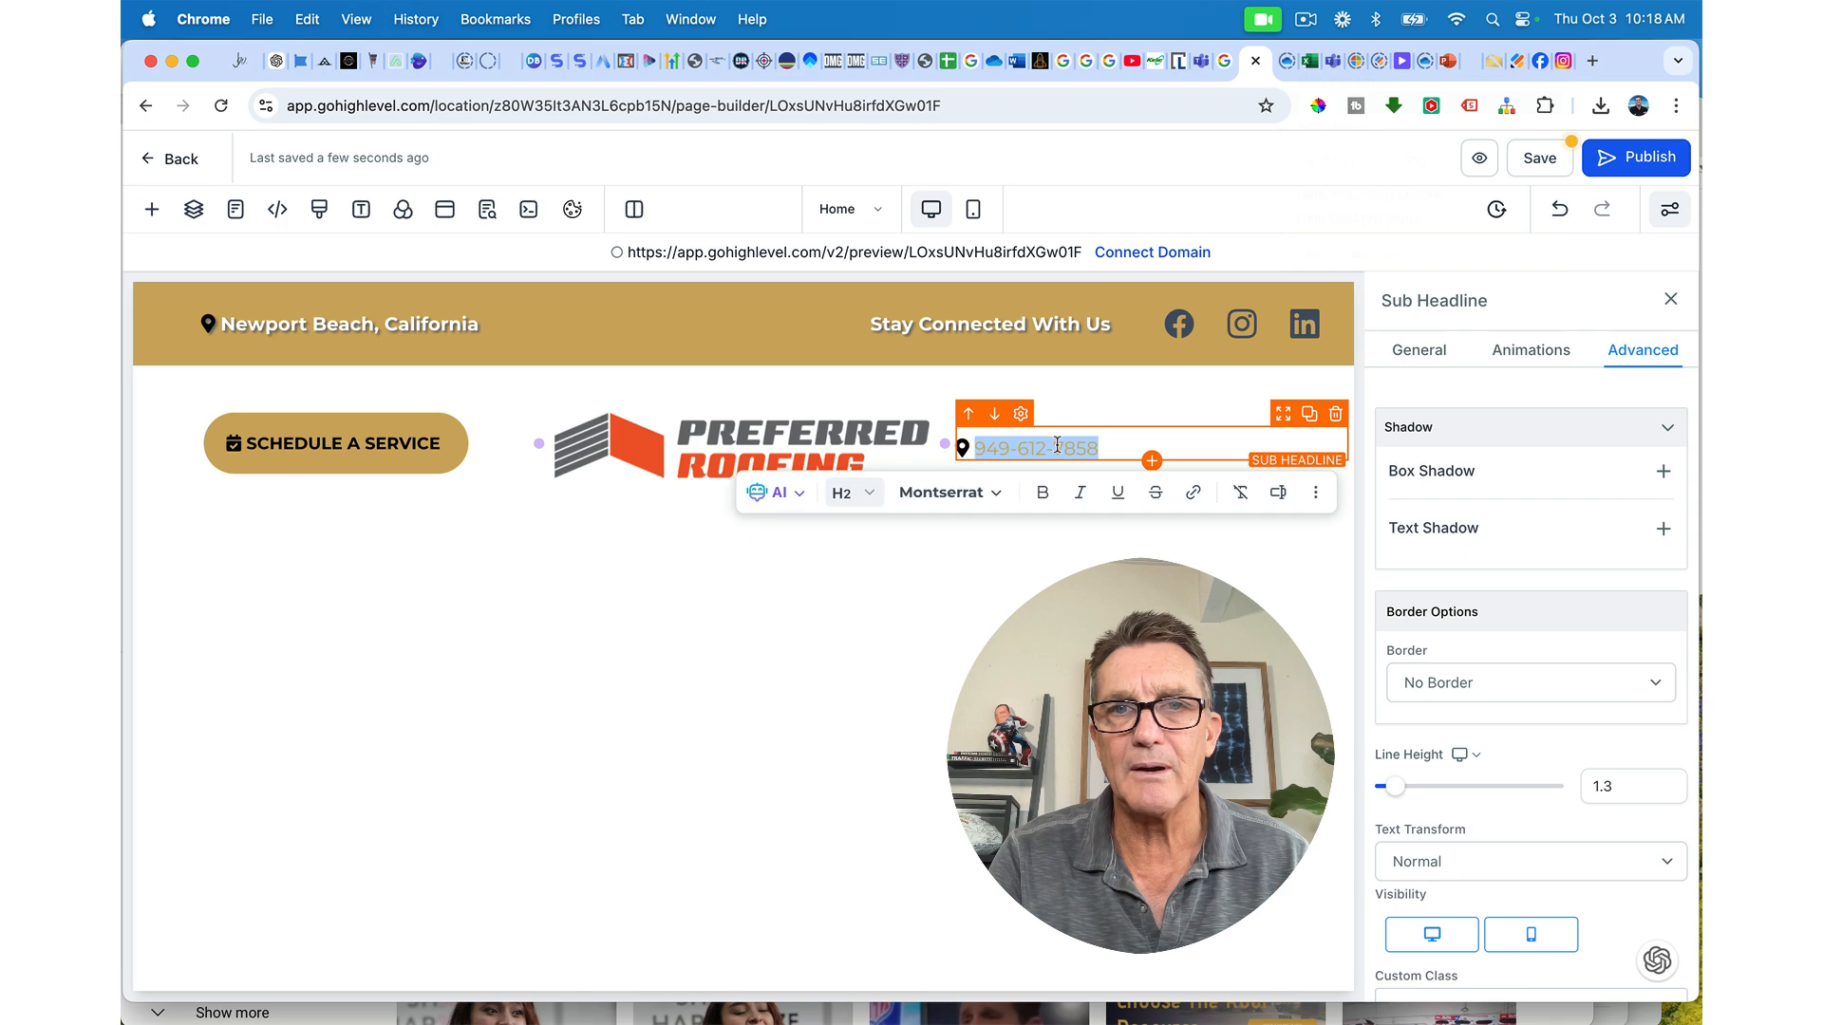
left_click(1041, 496)
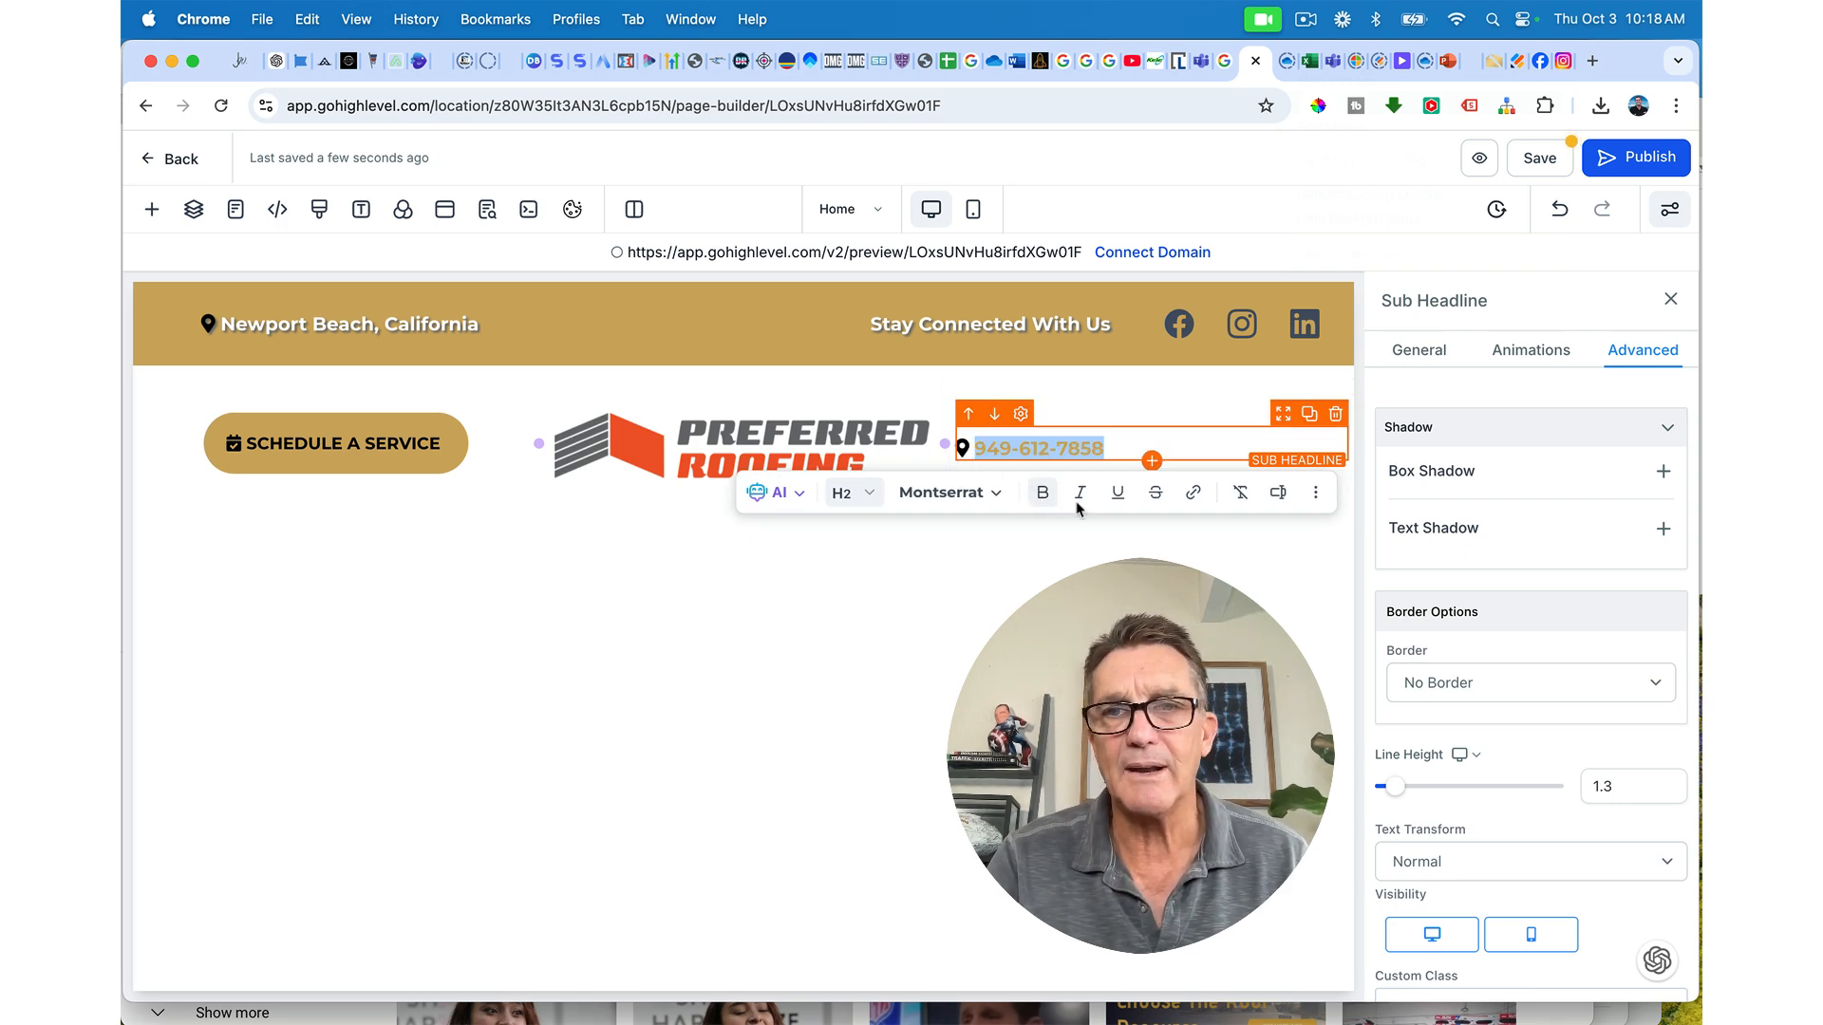
scroll(1545, 724, "down", 3)
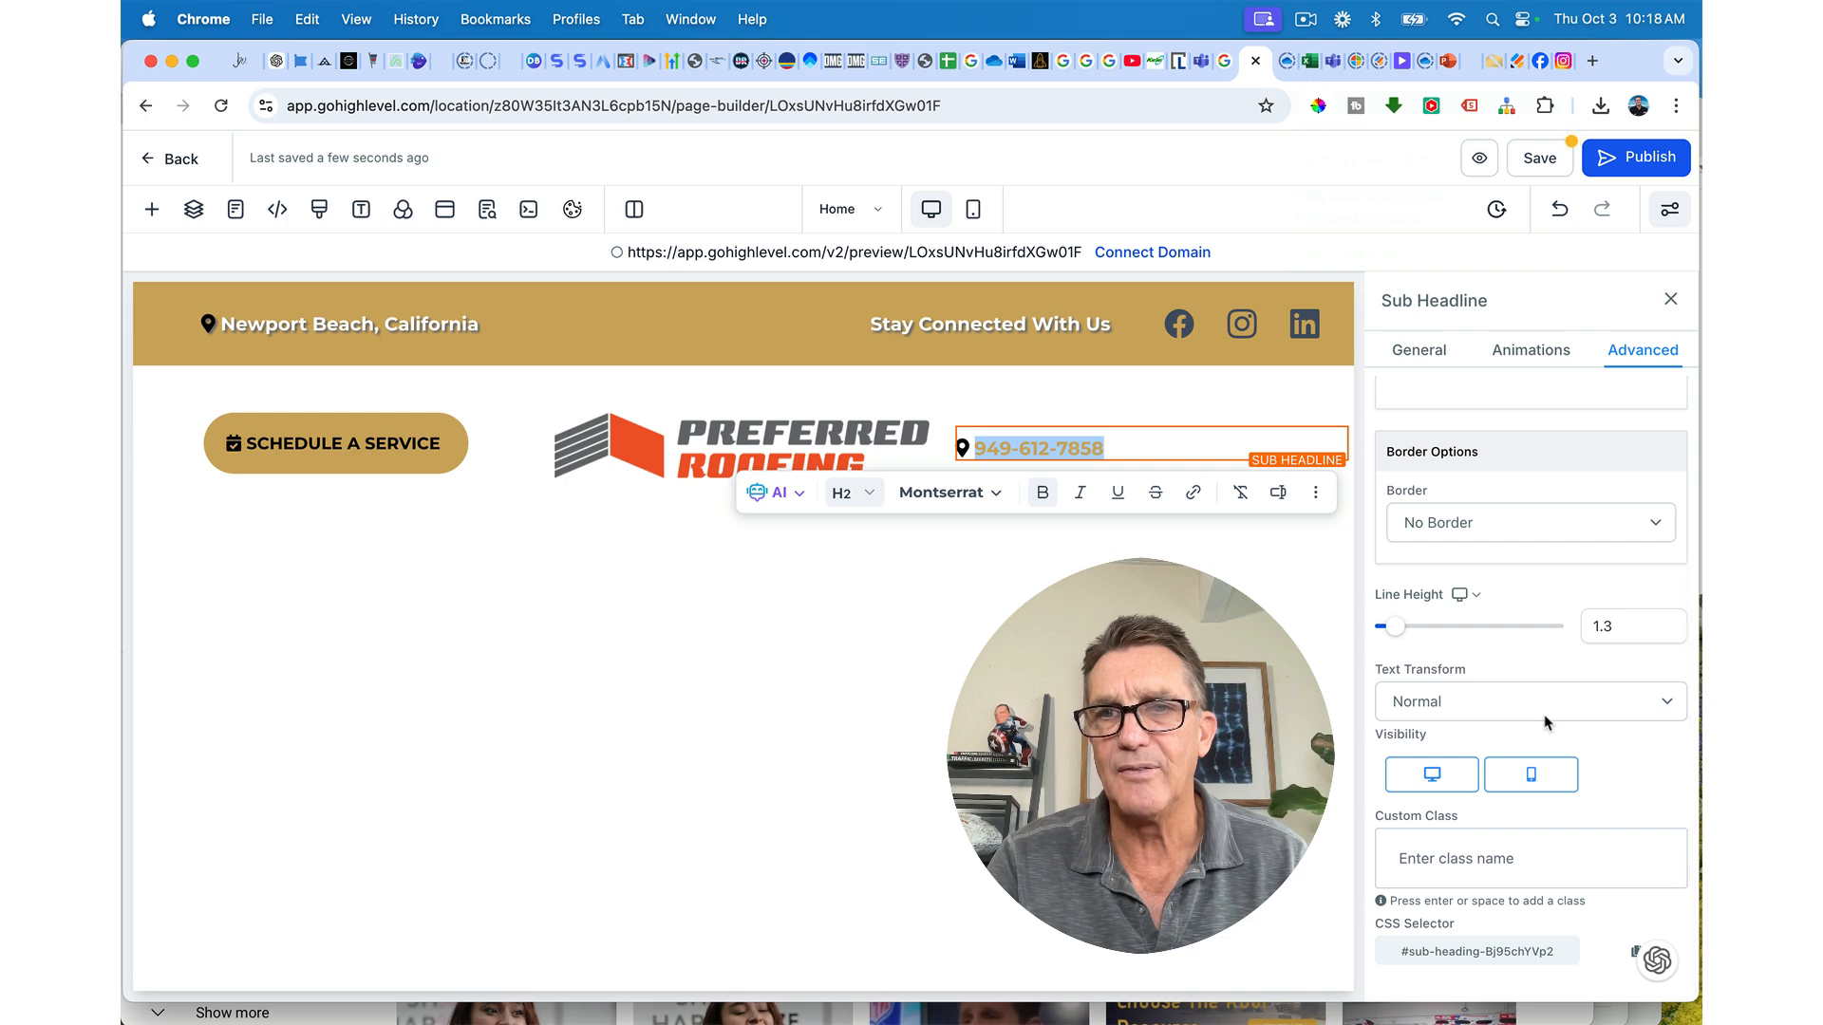
scroll(1546, 723, "up", 3)
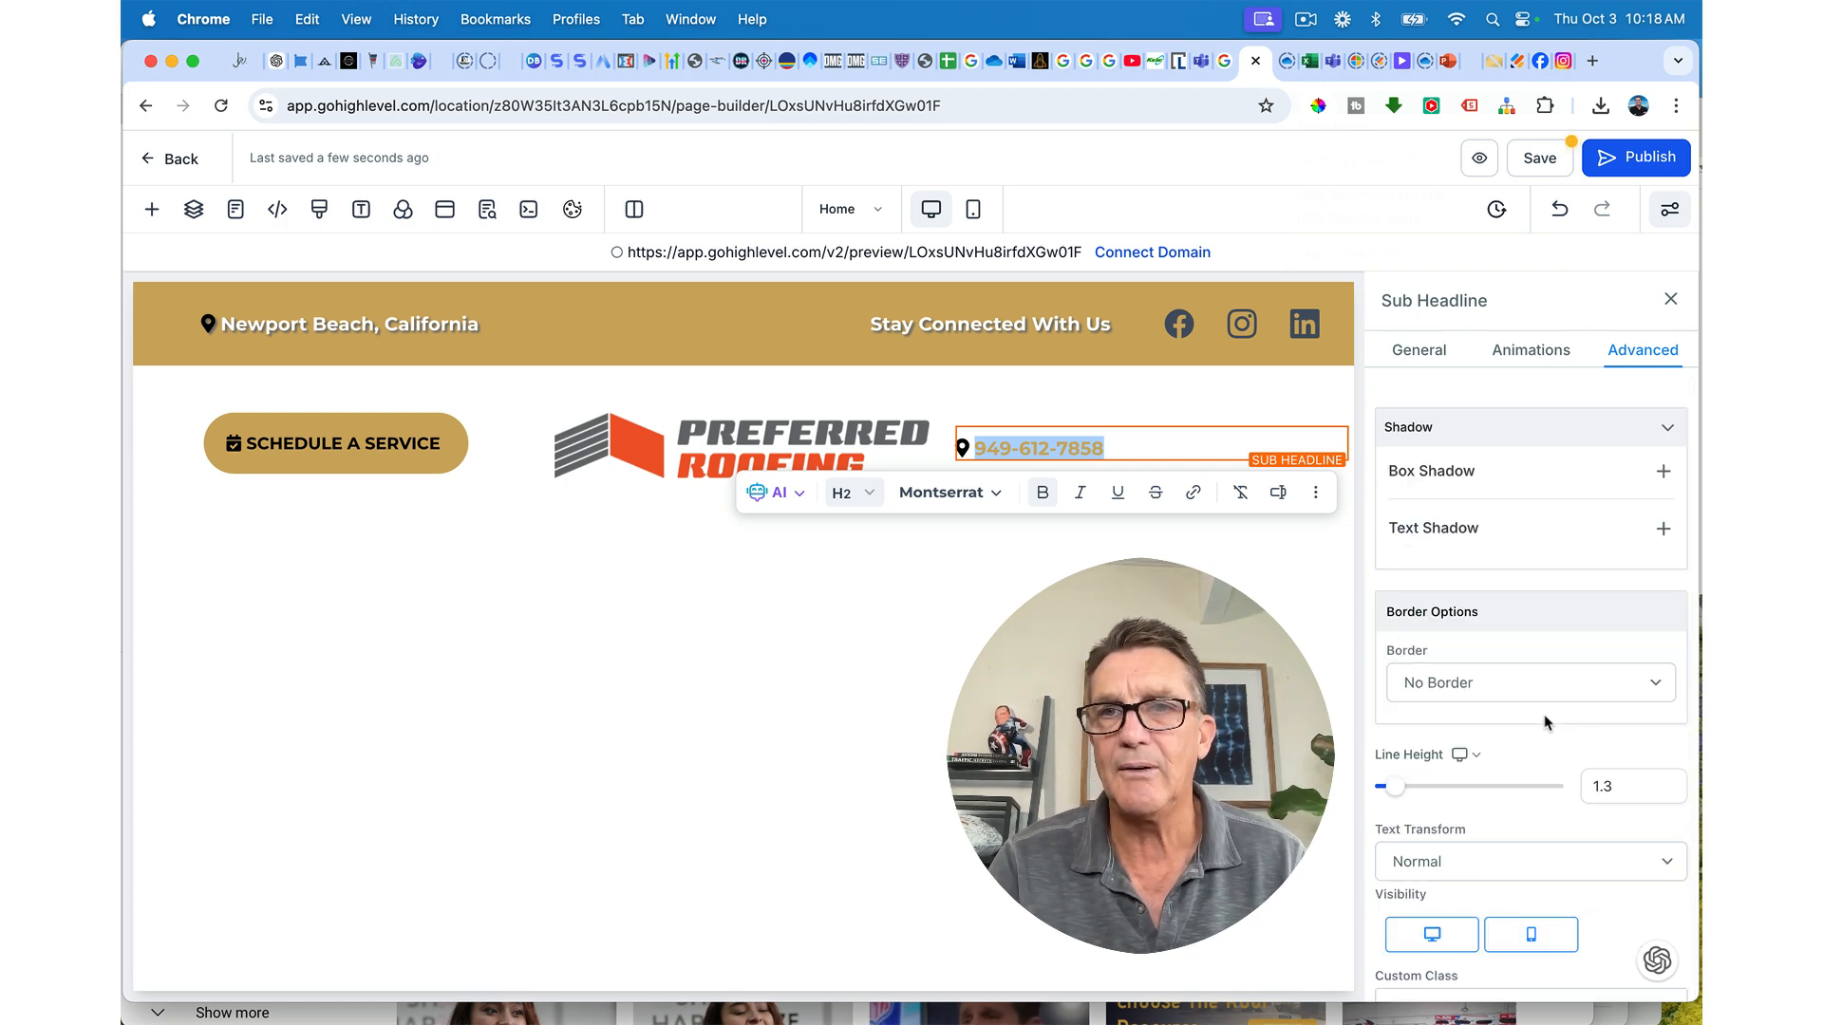
left_click(1414, 351)
scroll(1435, 729, "down", 5)
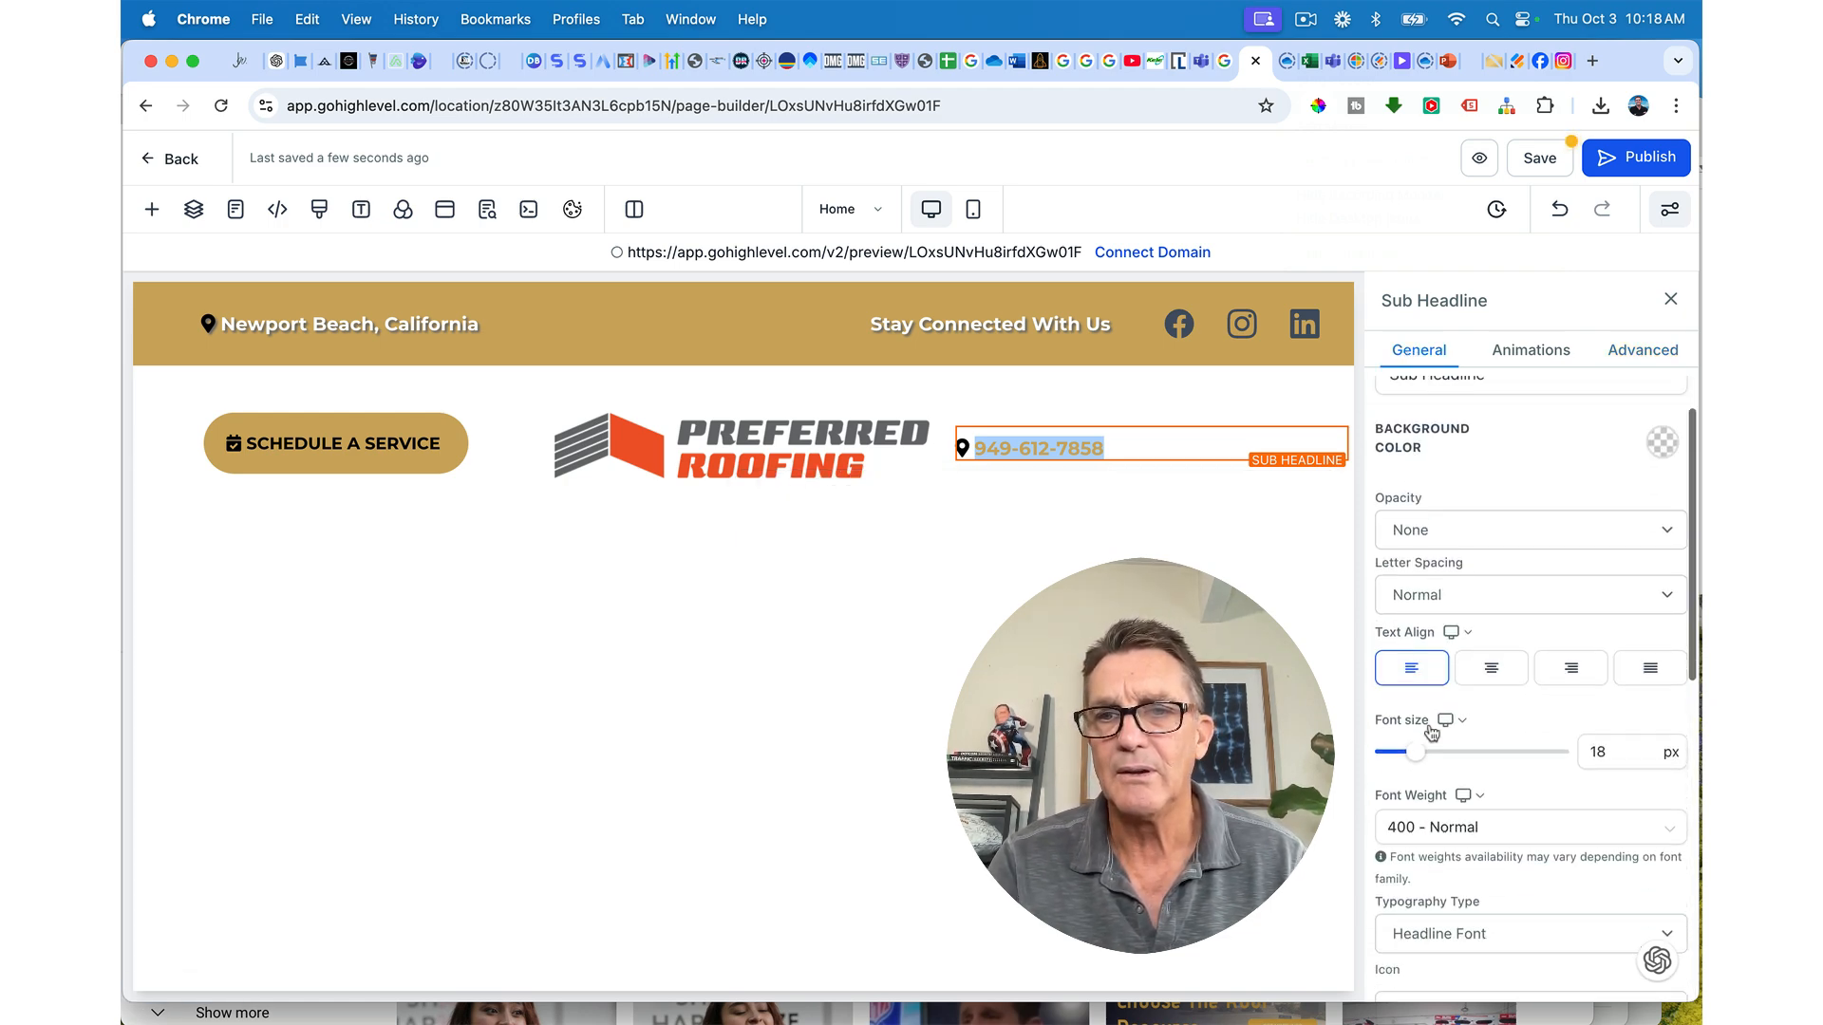
Step: Replace the map-marker icon with the mobile-alt icon found by searching 'phone'
scroll(1431, 733, "down", 2)
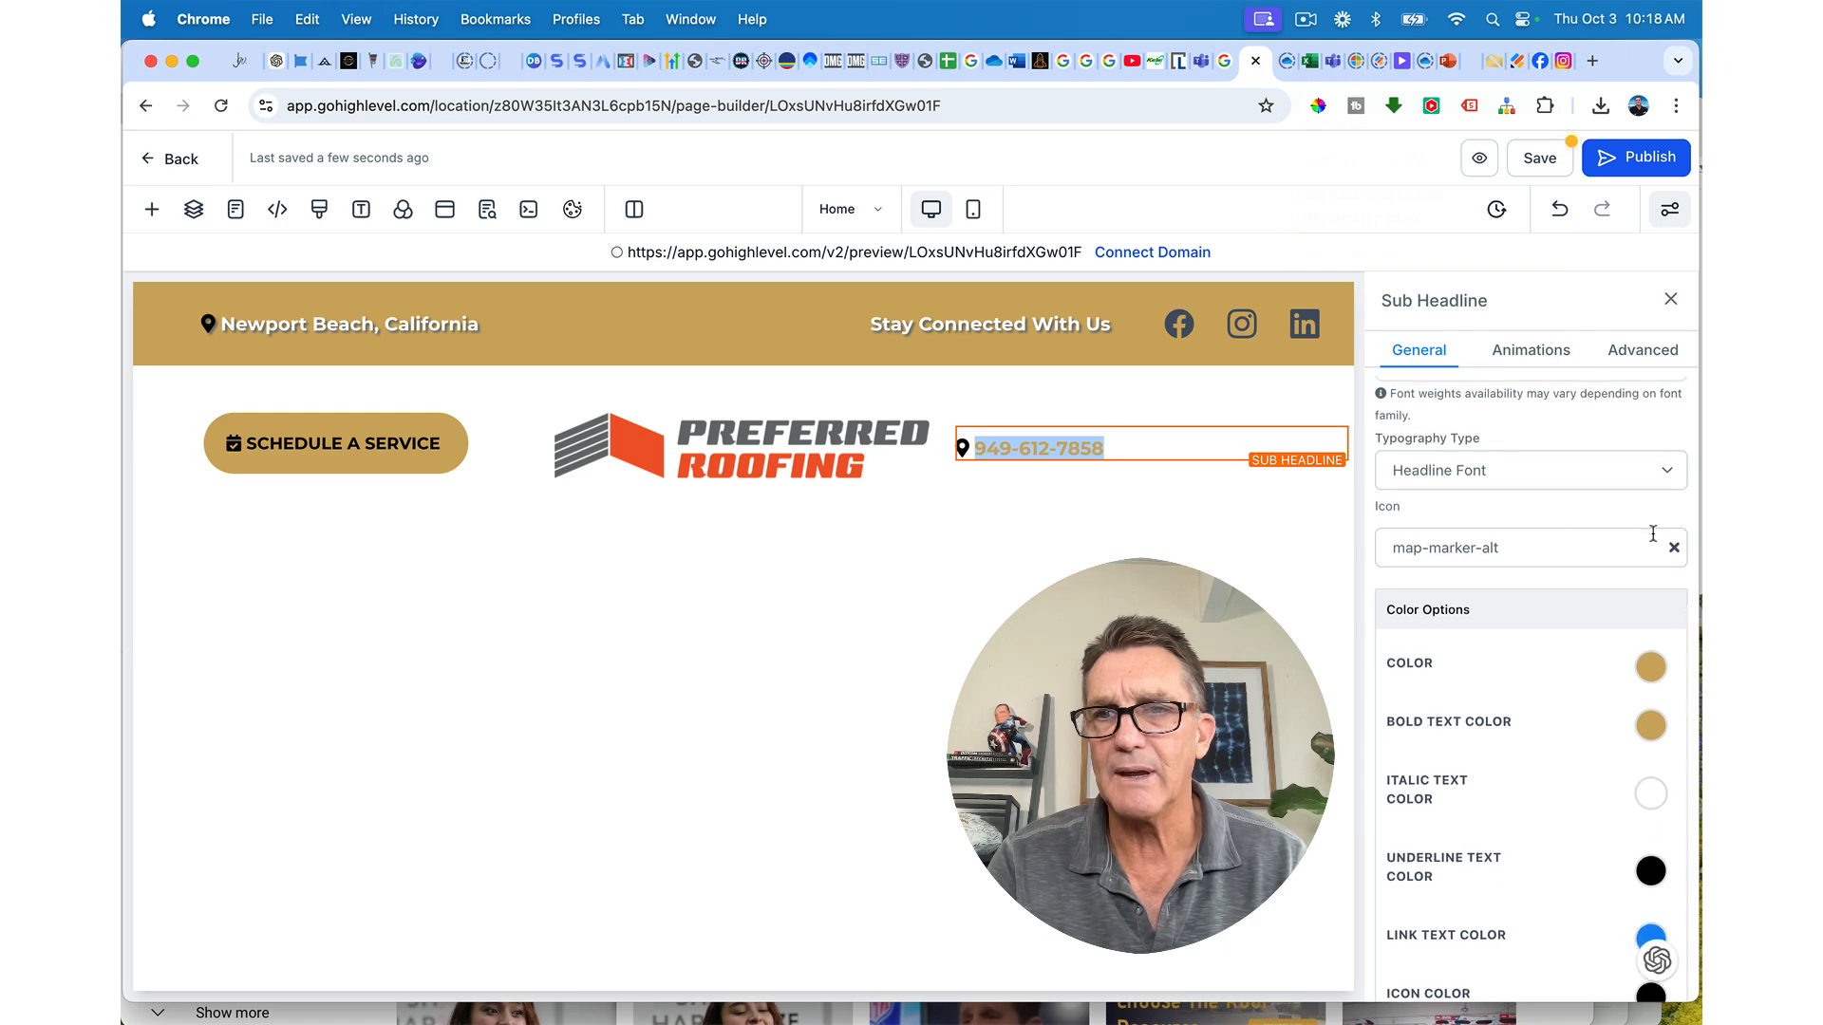
left_click(1674, 549)
left_click(1570, 547)
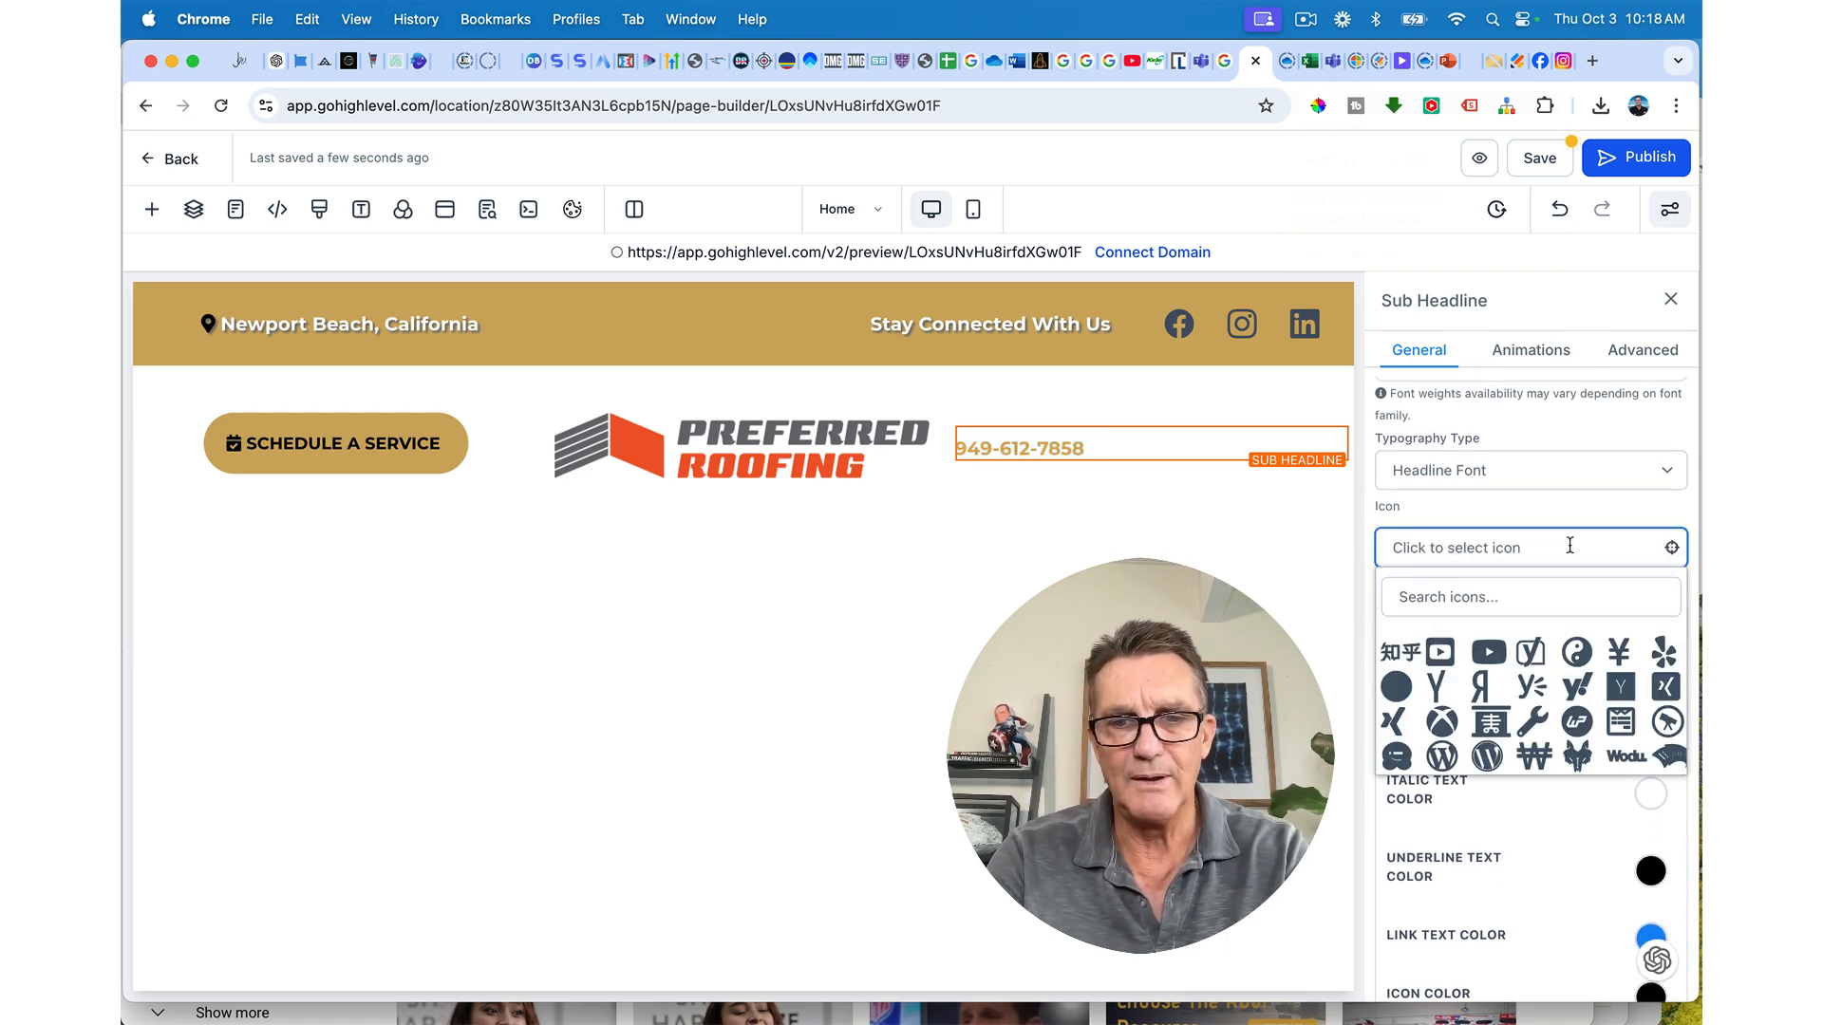
left_click(1494, 597)
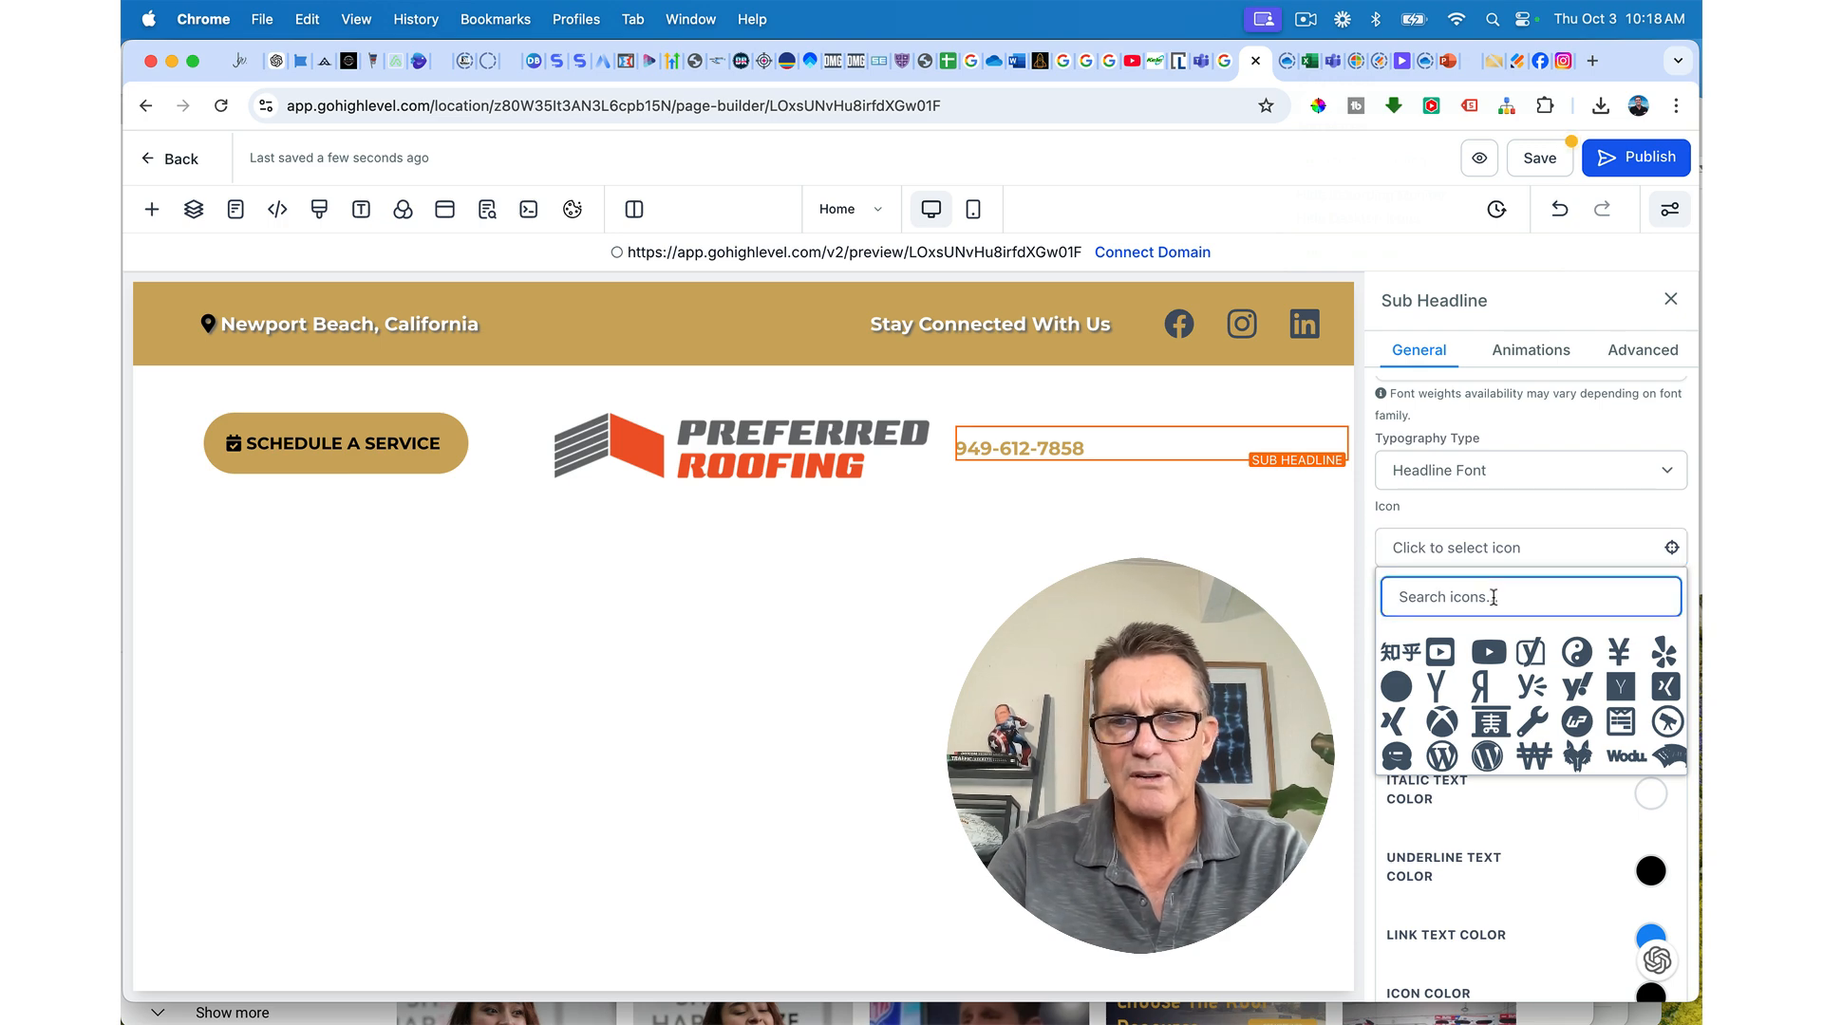
type("phone")
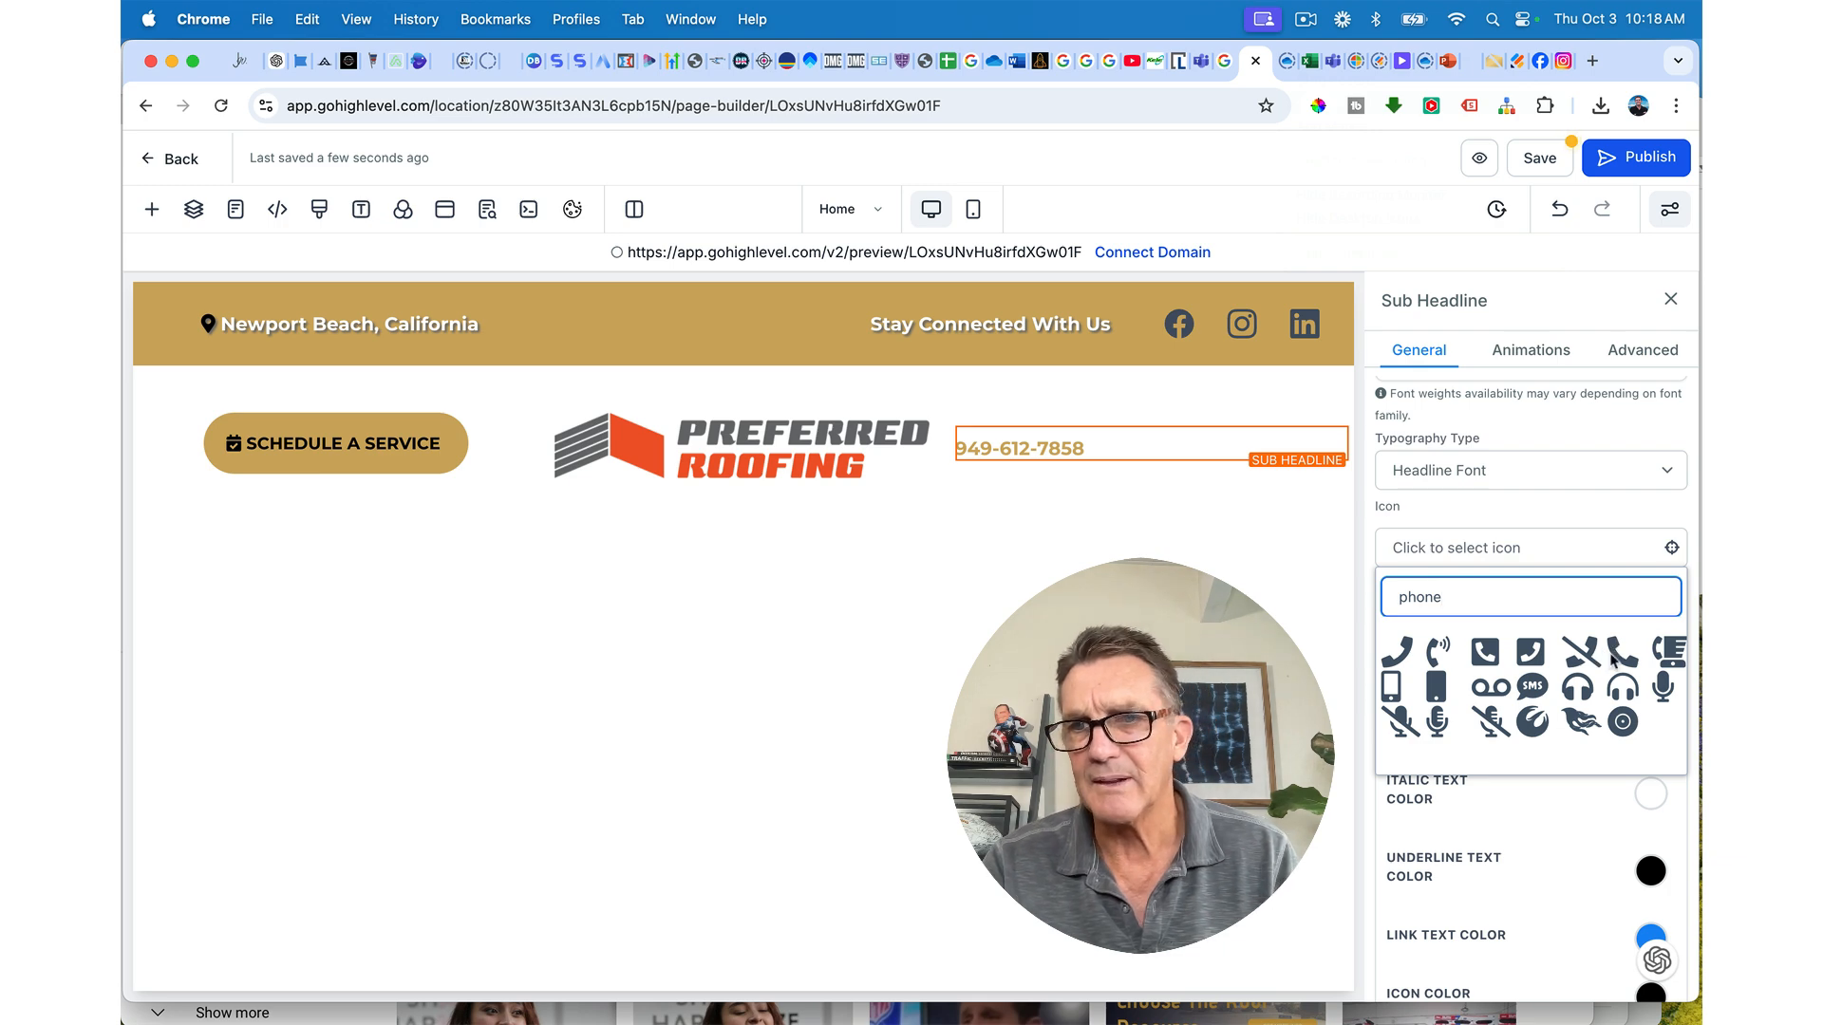
left_click(1392, 687)
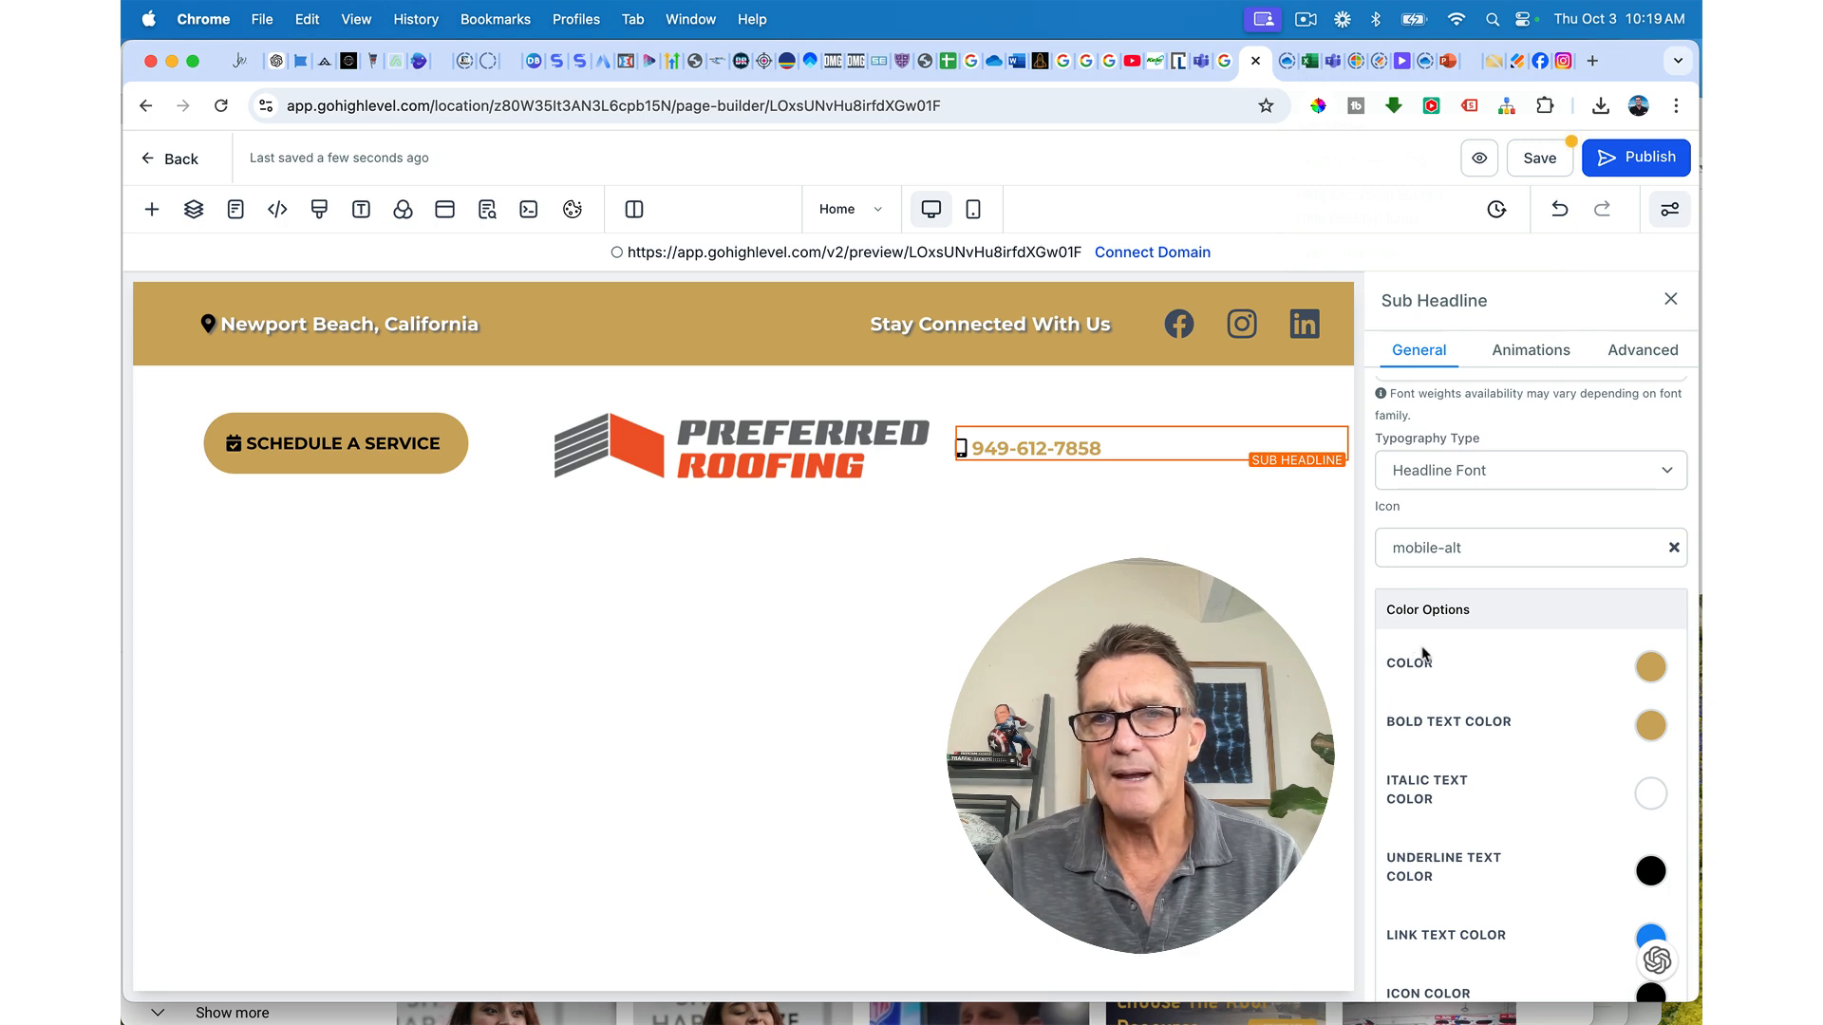
scroll(1456, 669, "down", 3)
scroll(1455, 669, "up", 7)
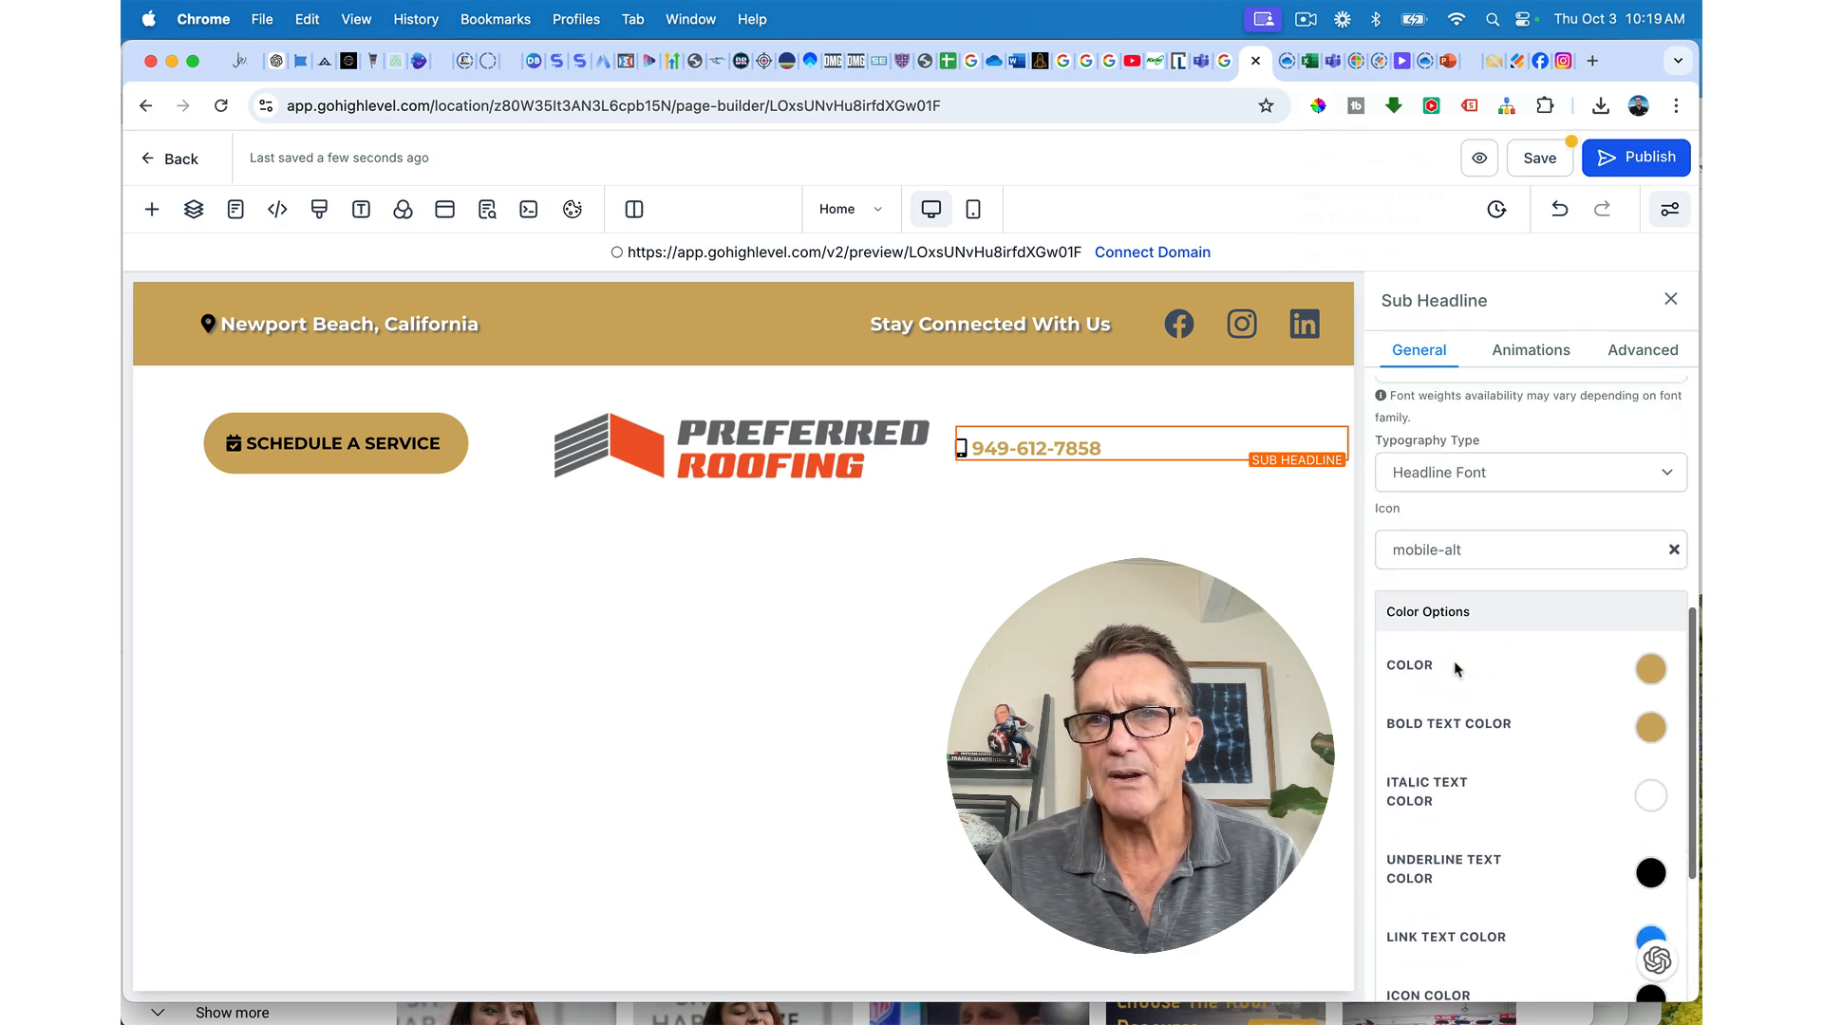
Step: Increase the phone number's font size to 36 px
scroll(1456, 667, "up", 1)
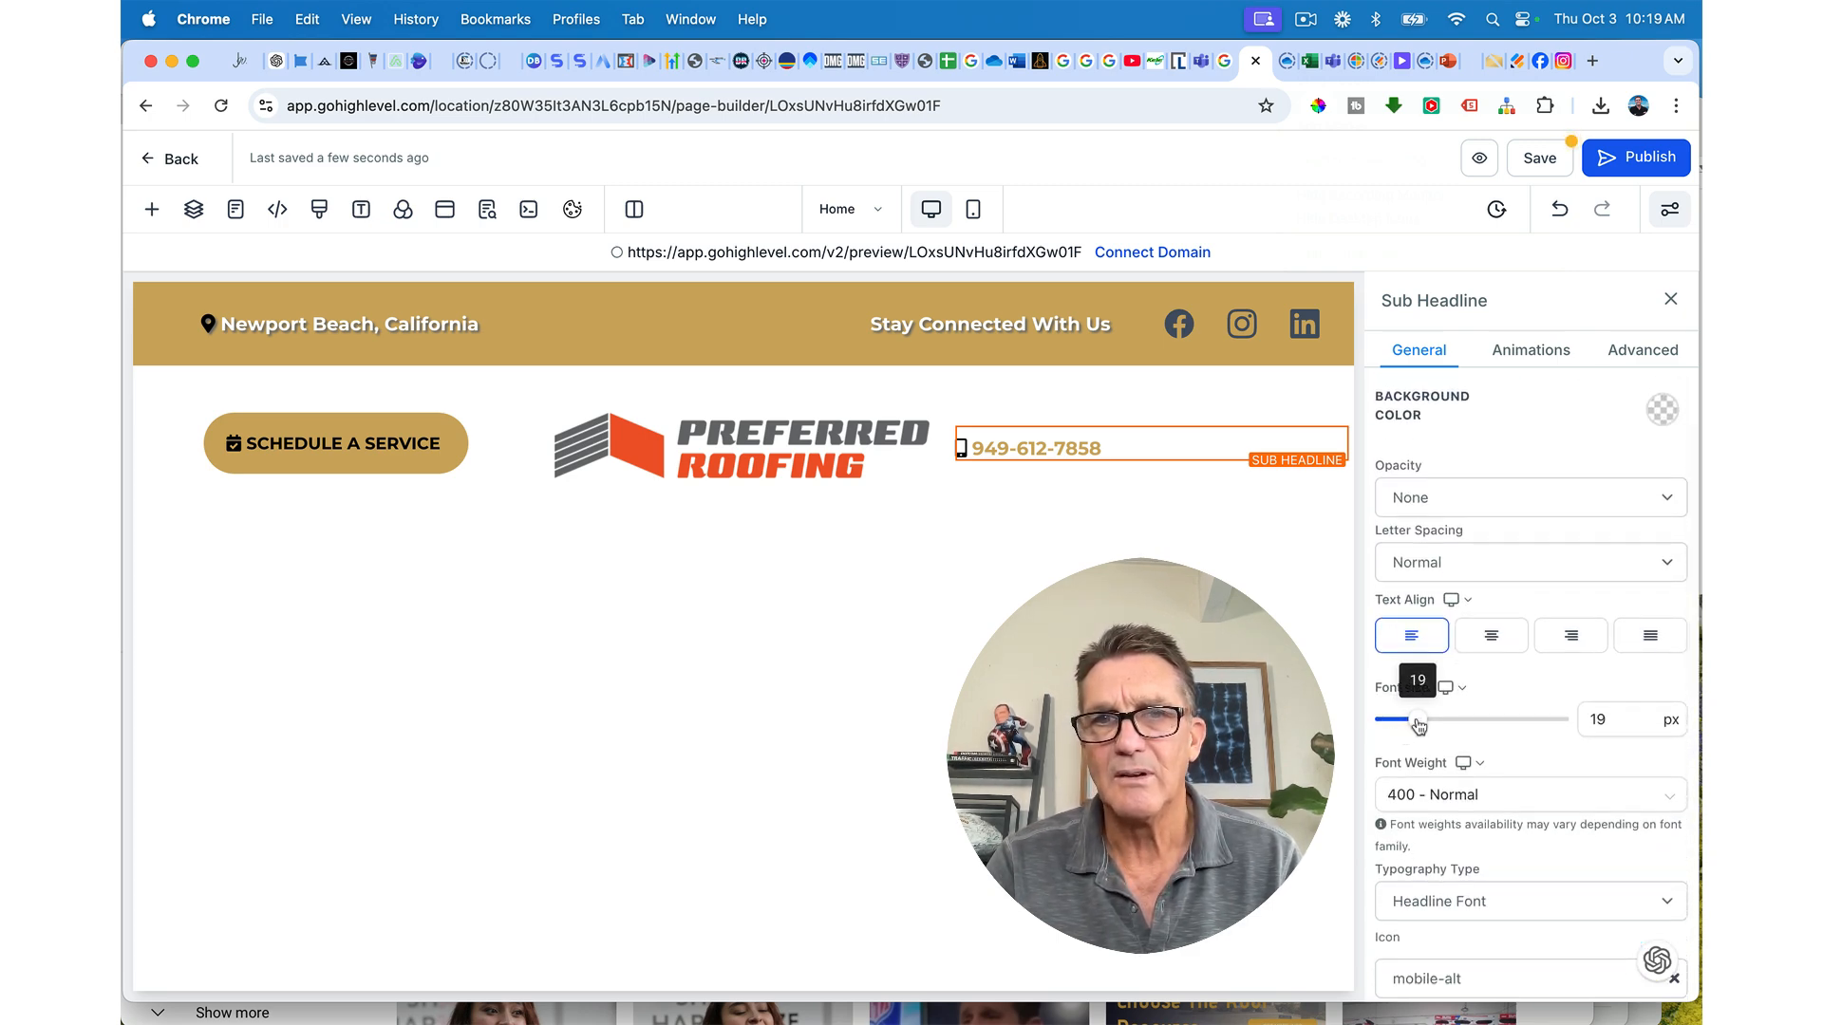
left_click_drag(1415, 720, 1443, 724)
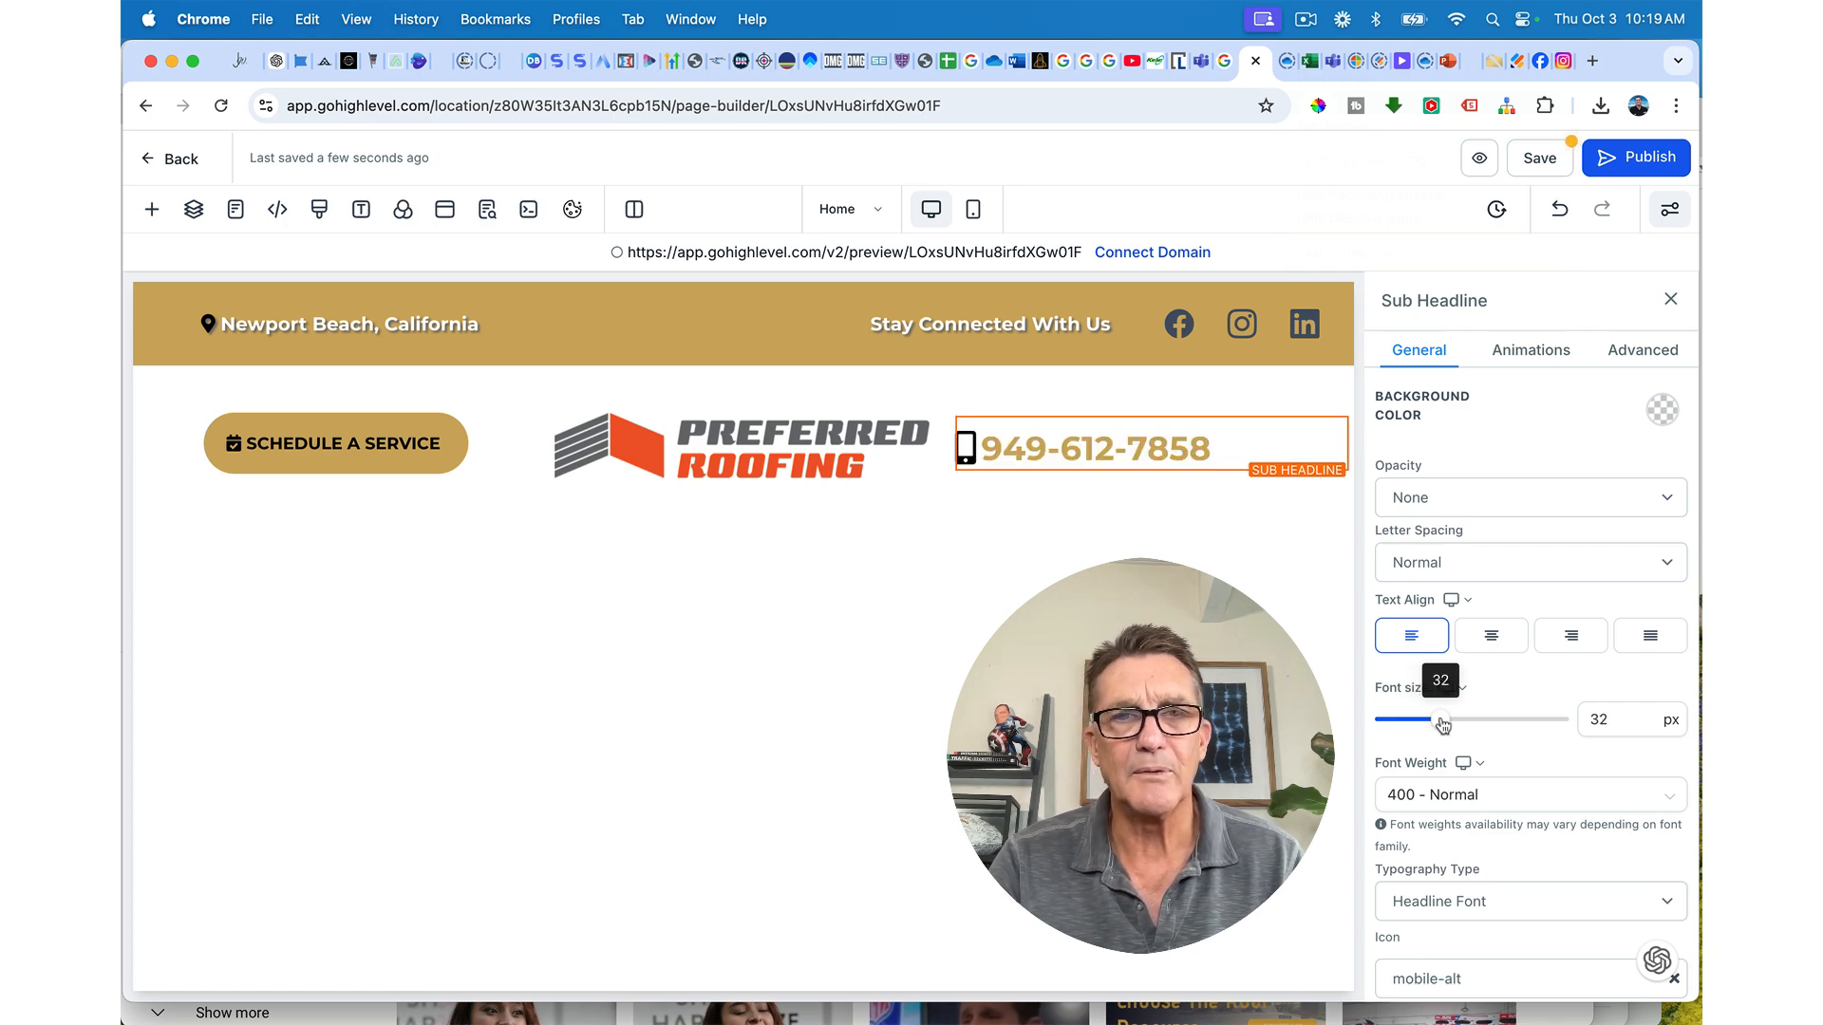
left_click_drag(1443, 724, 1447, 724)
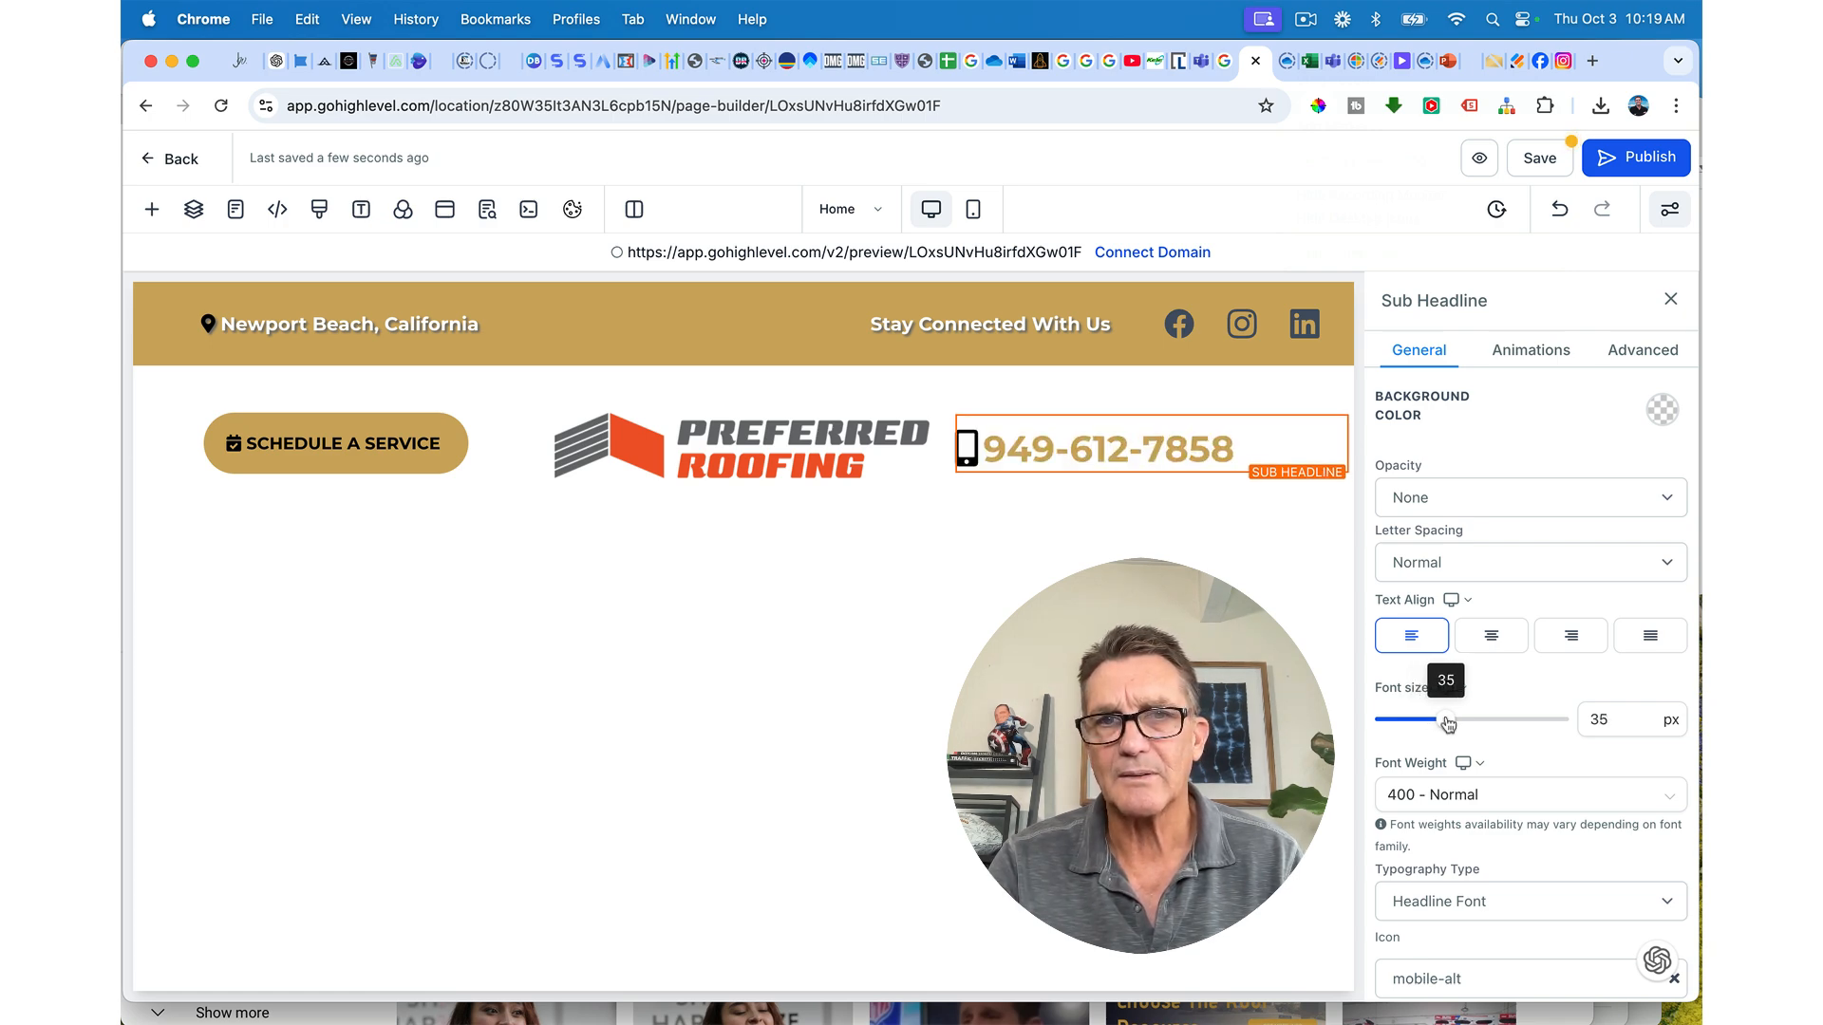
left_click_drag(1447, 725, 1450, 725)
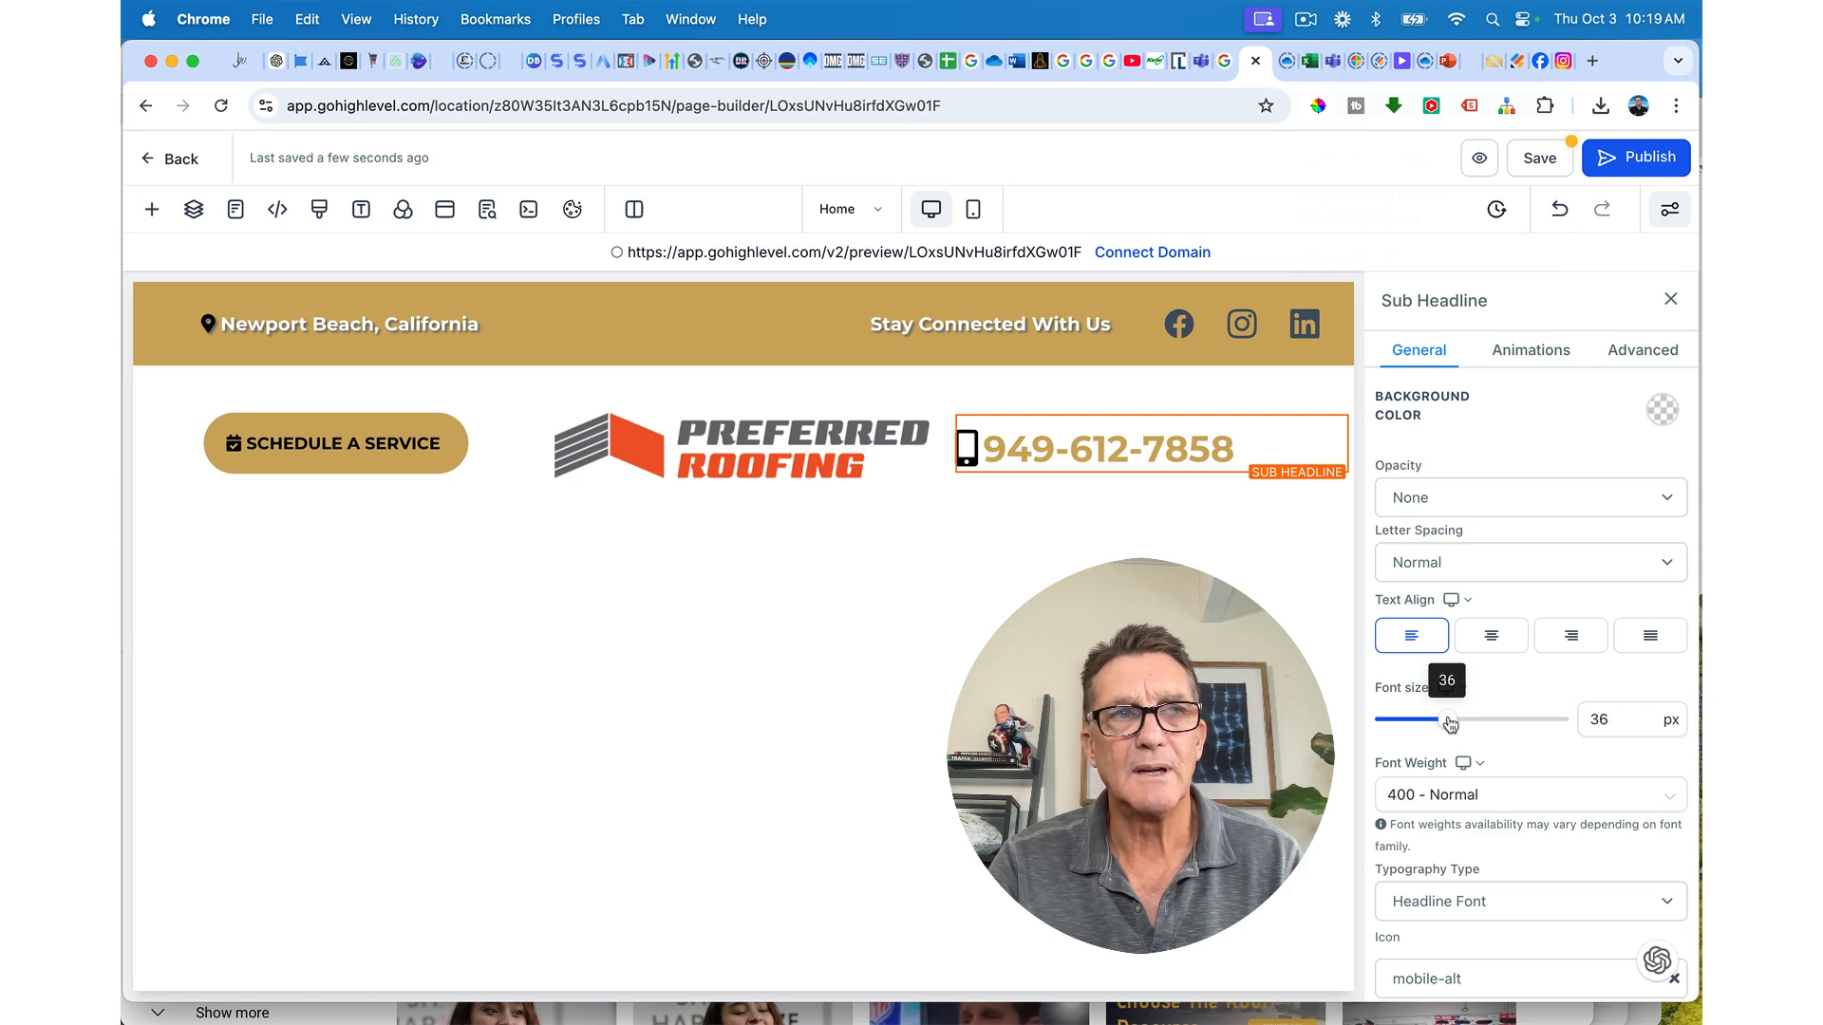
Step: Wrap the area code in parentheses instead of a hyphen and widen the logo column
left_click(1070, 448)
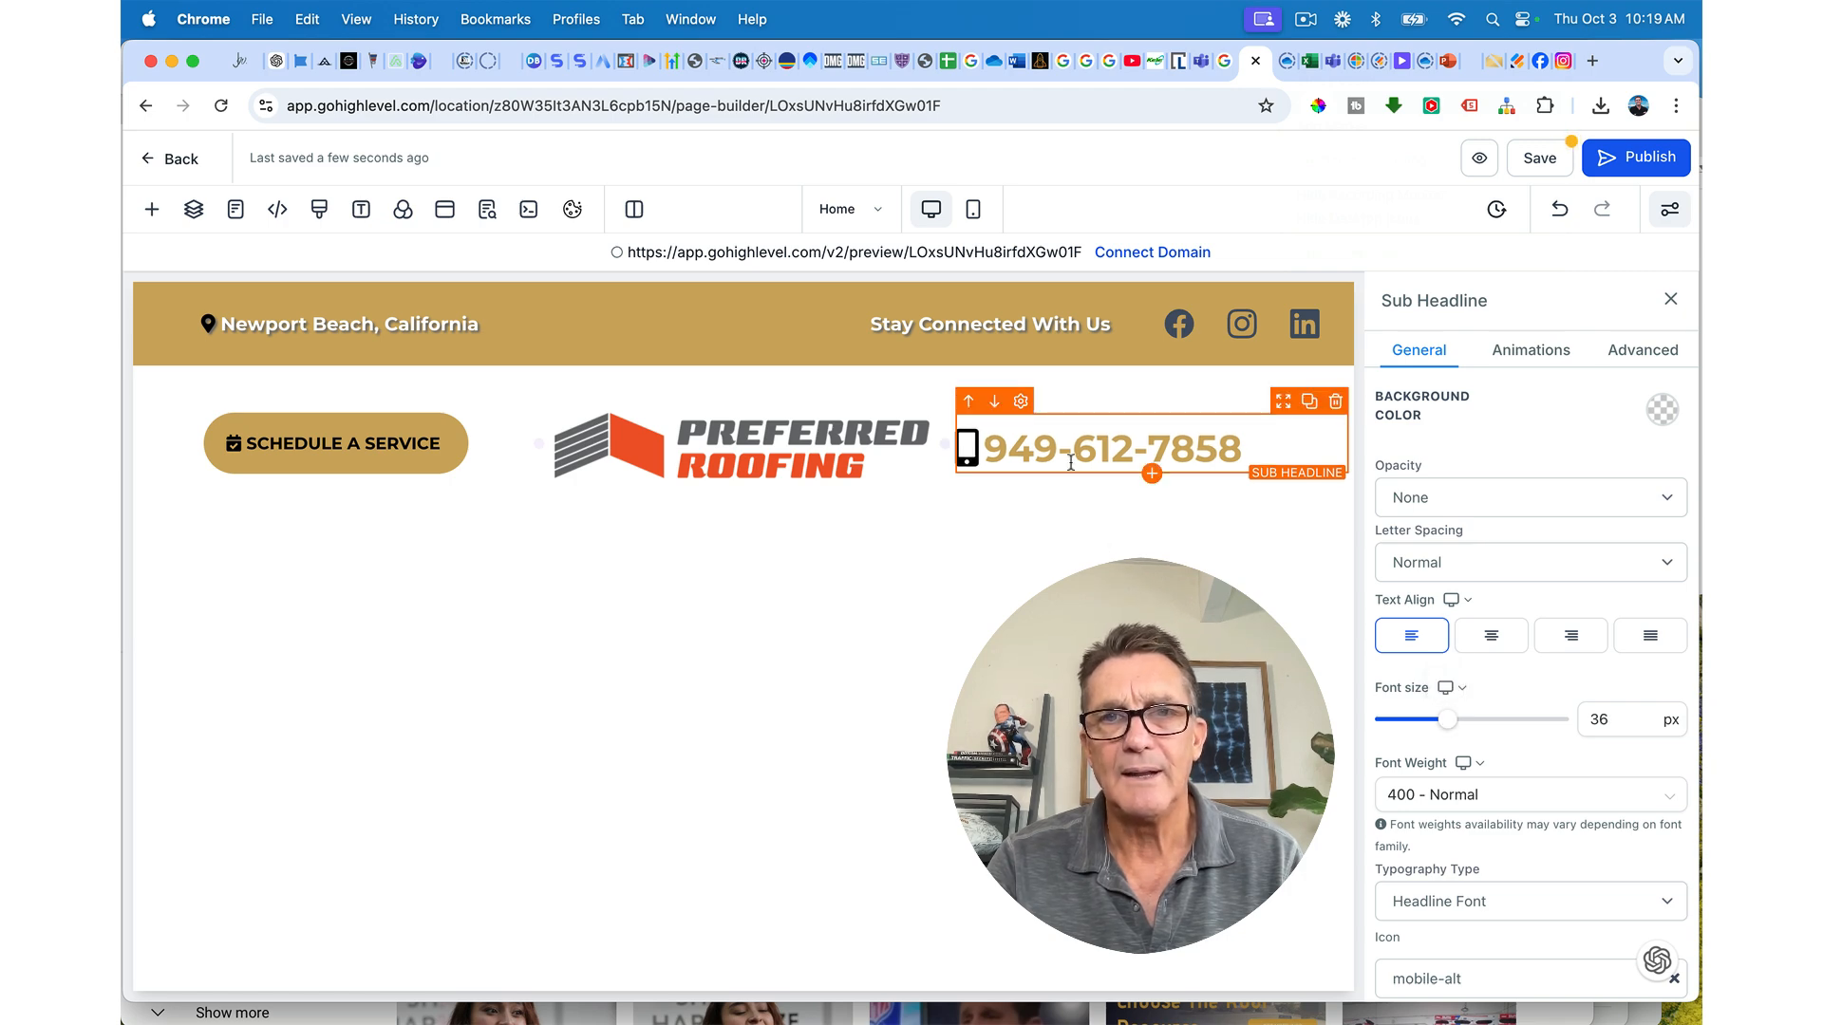
key("BackSpace")
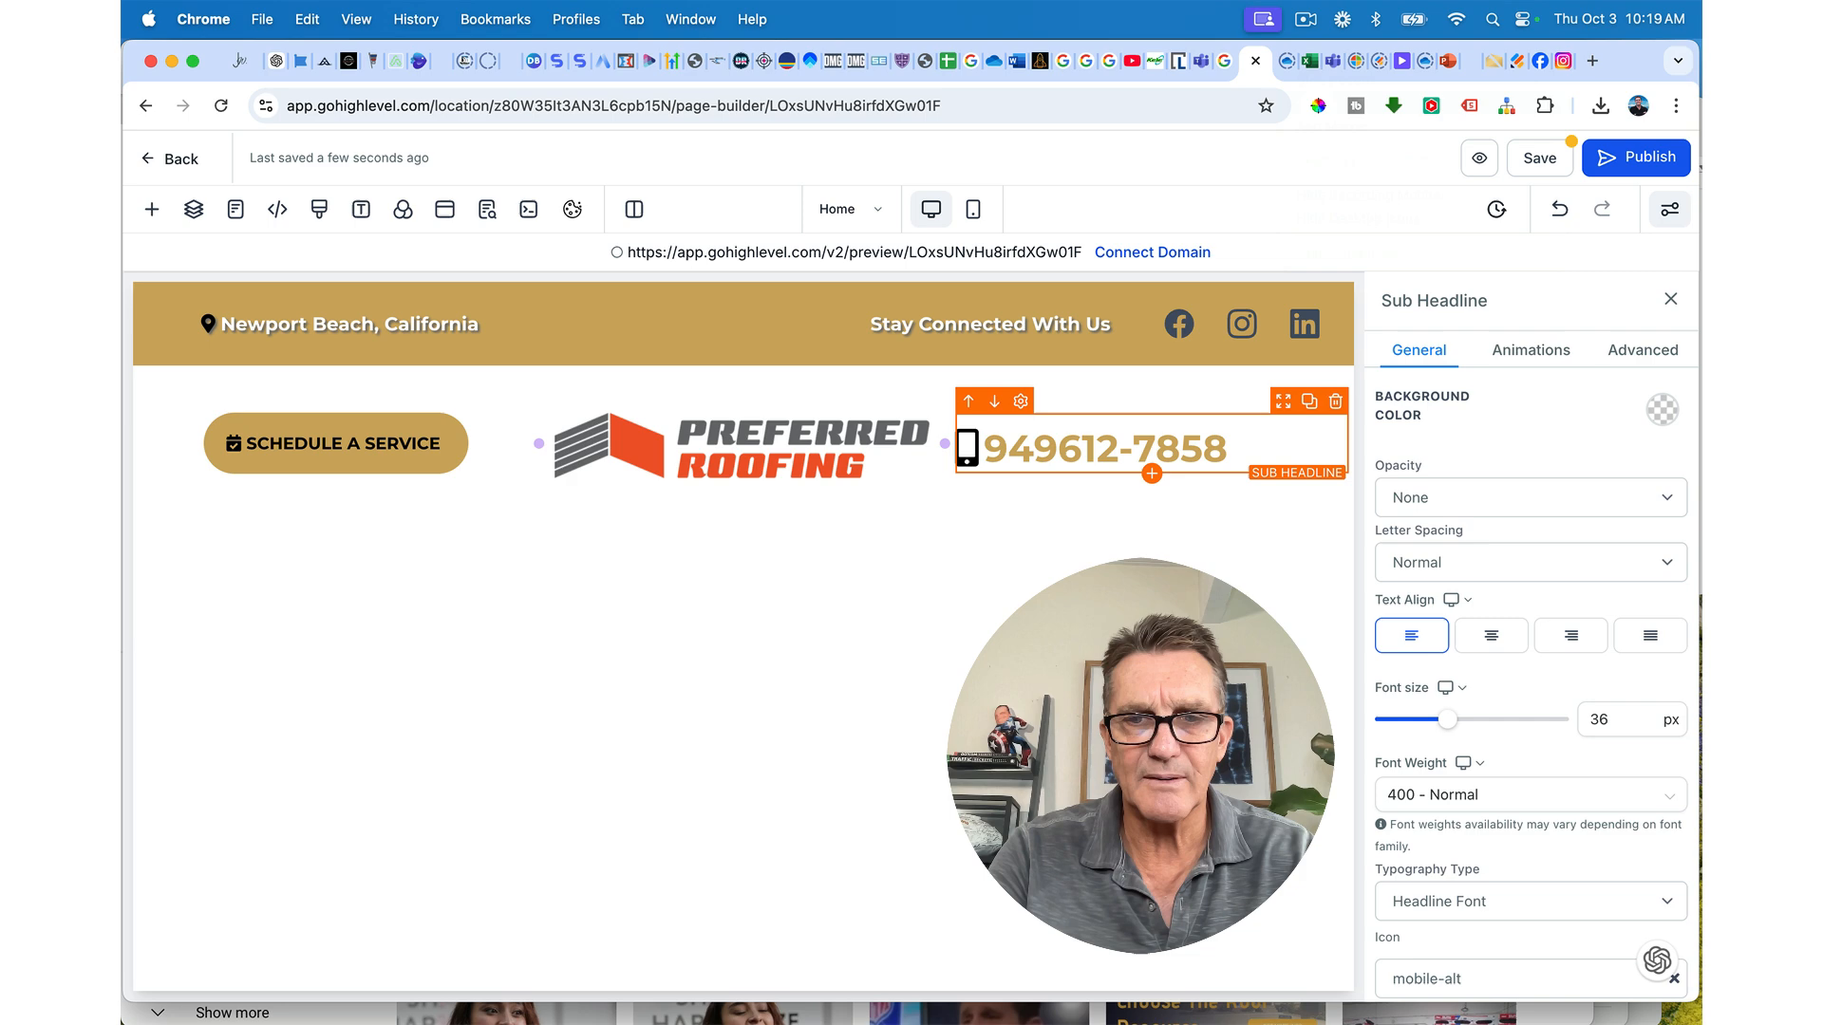
type(")")
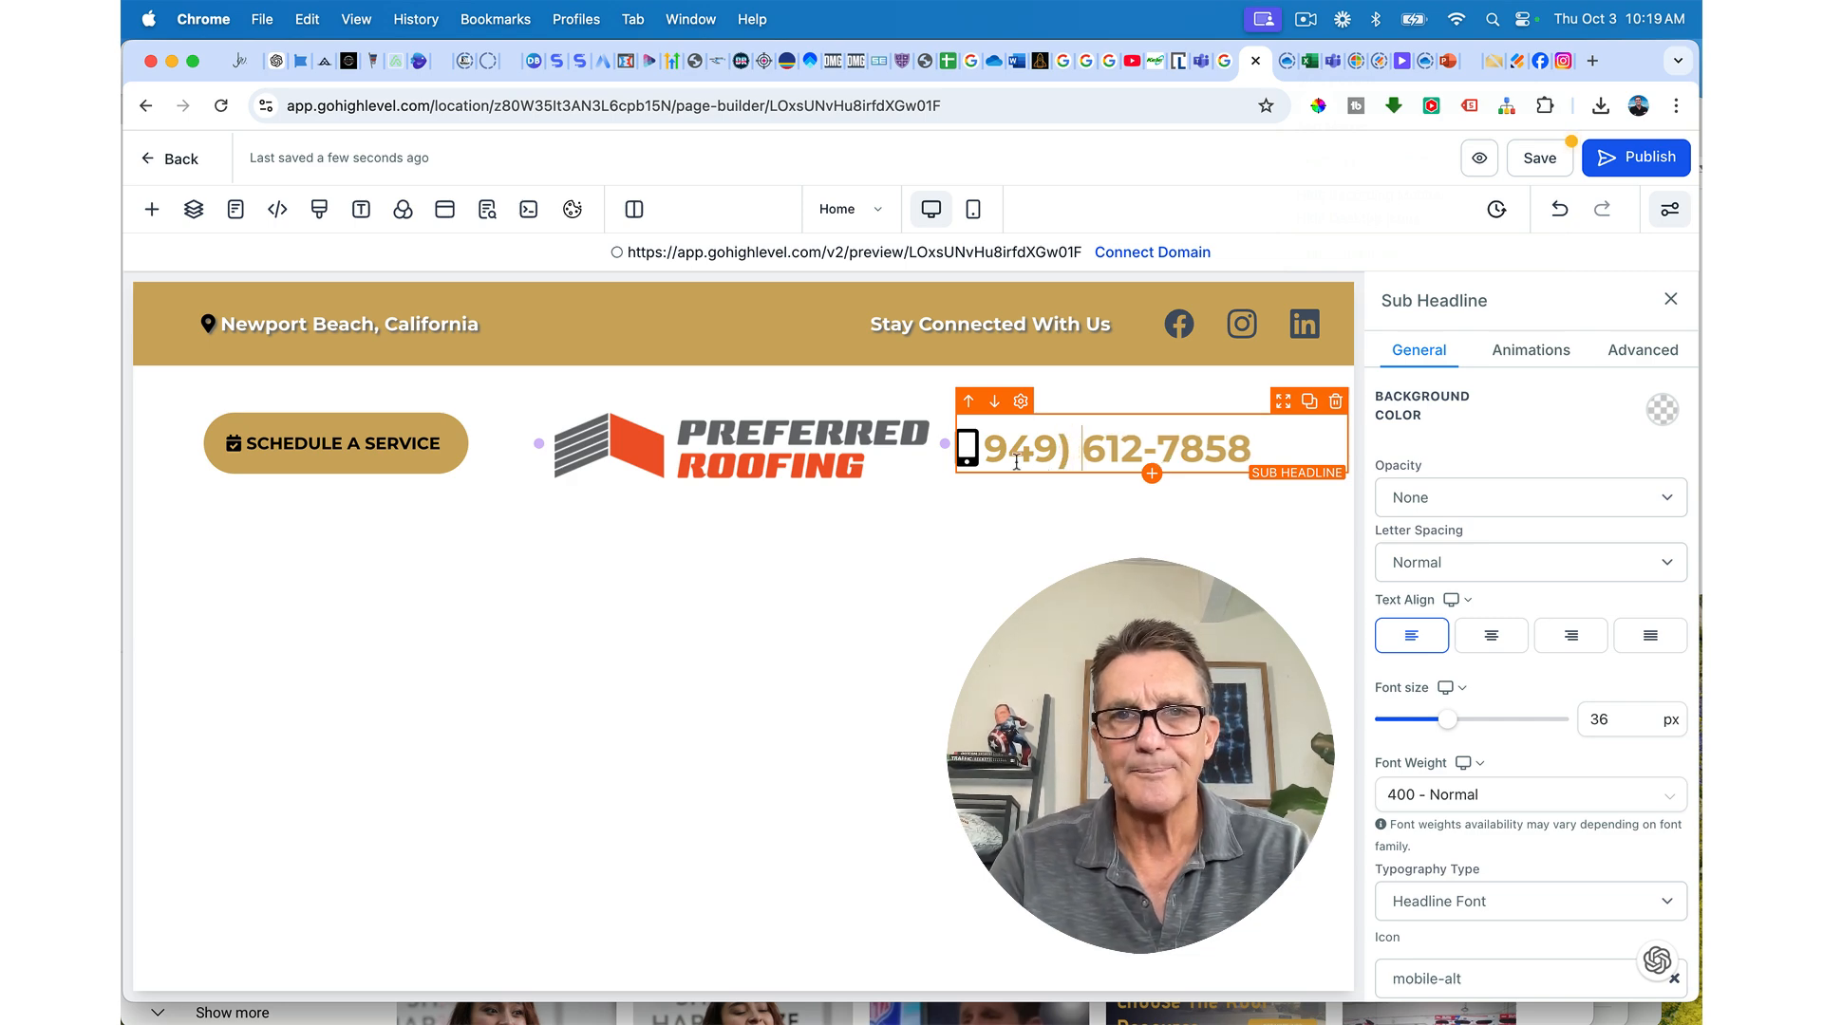
left_click(987, 446)
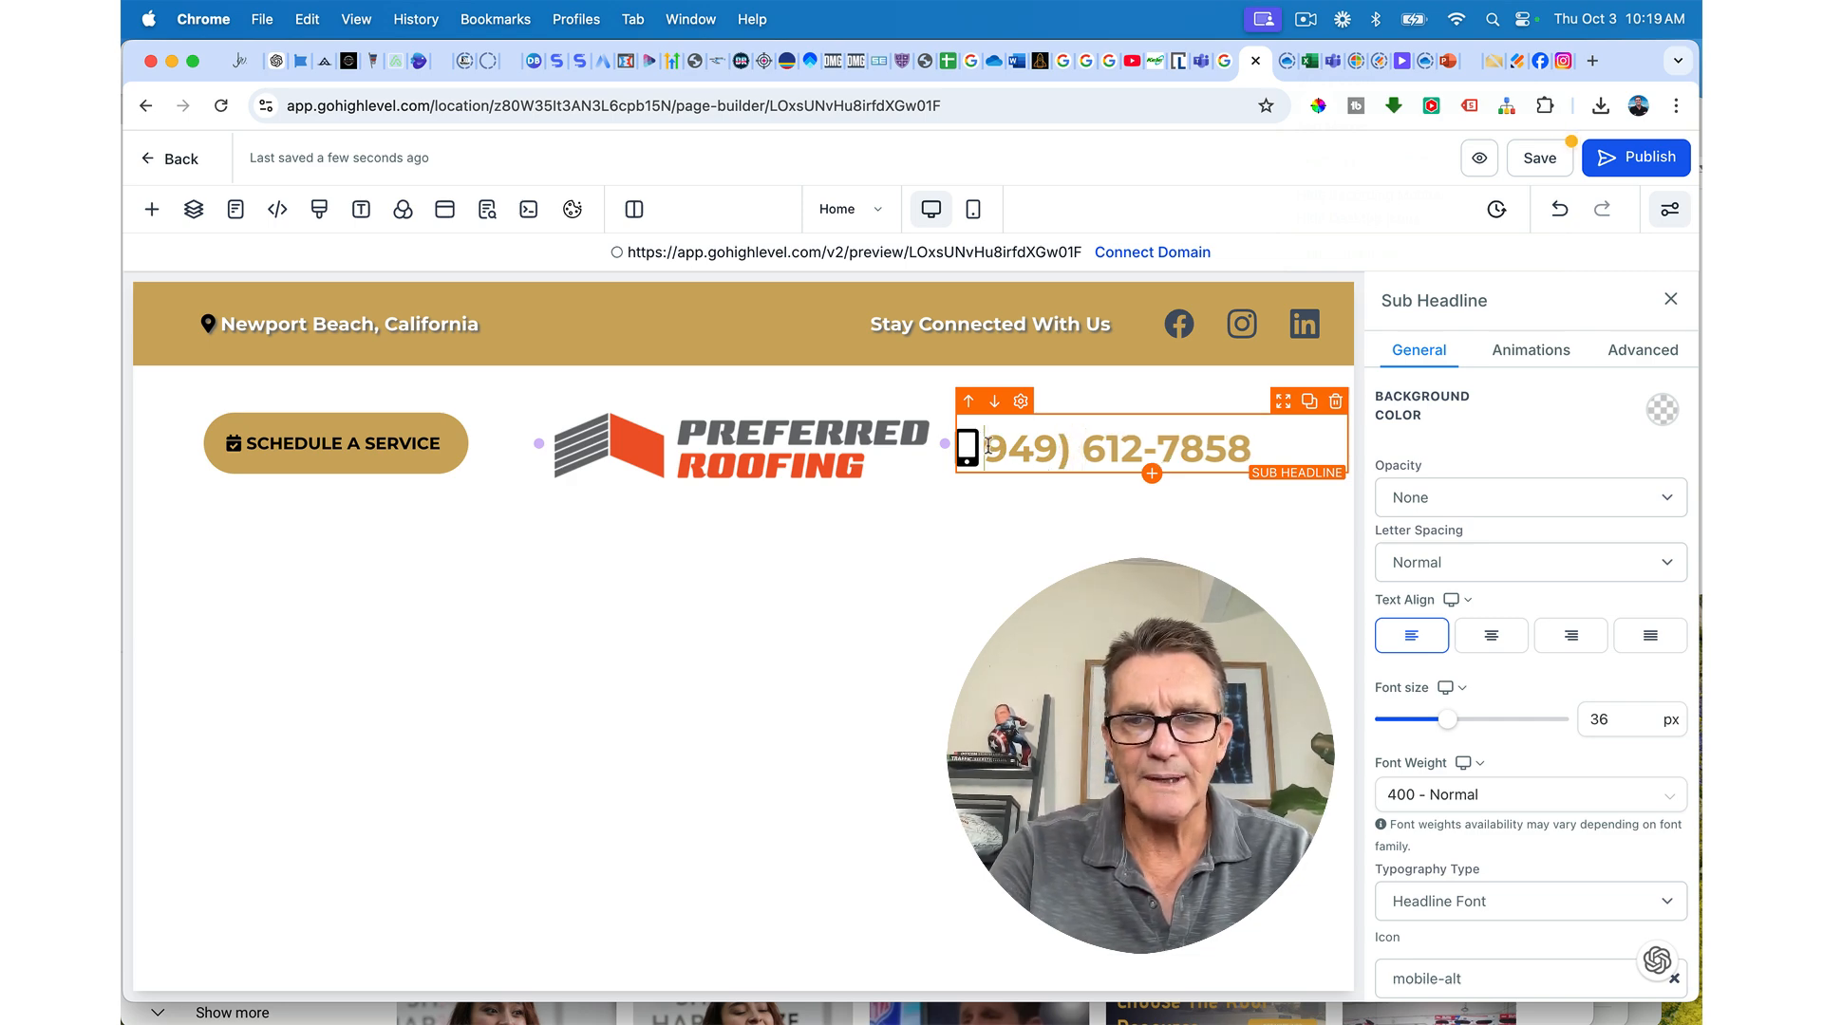
type("(")
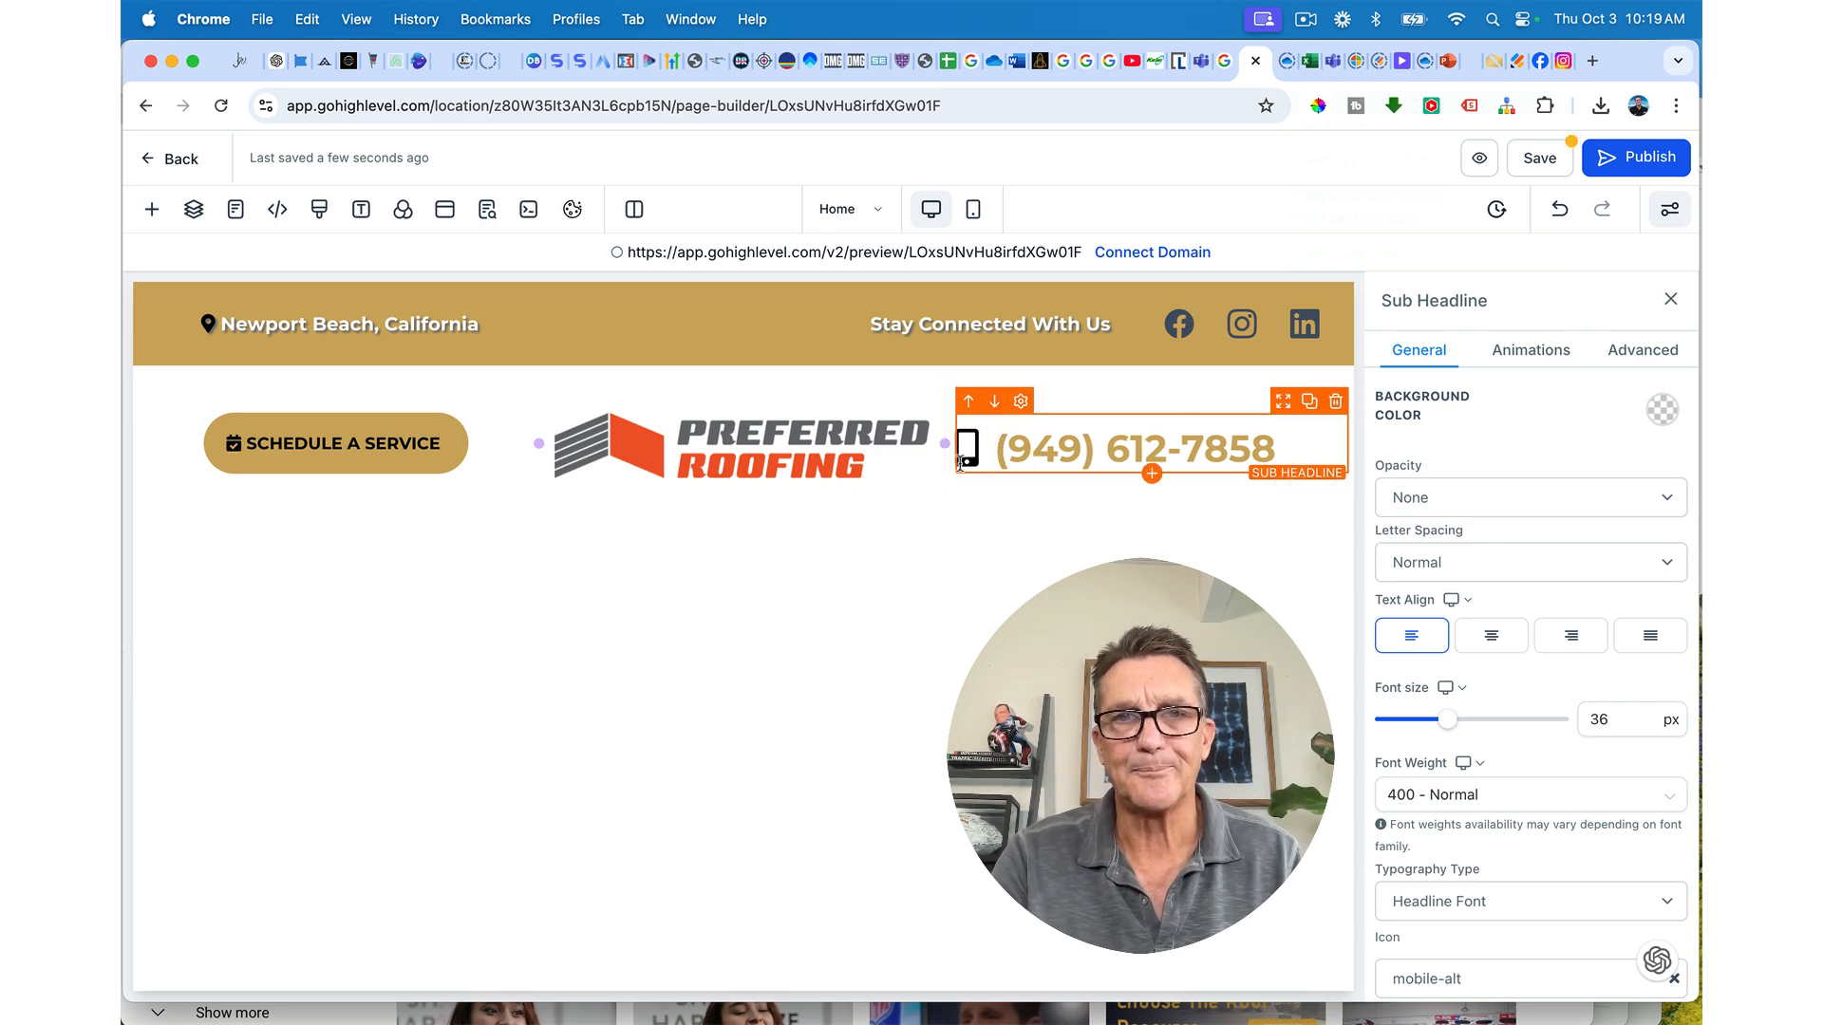
mouse_move(944, 443)
left_mouse_down()
mouse_move(994, 445)
mouse_move(958, 445)
left_mouse_up()
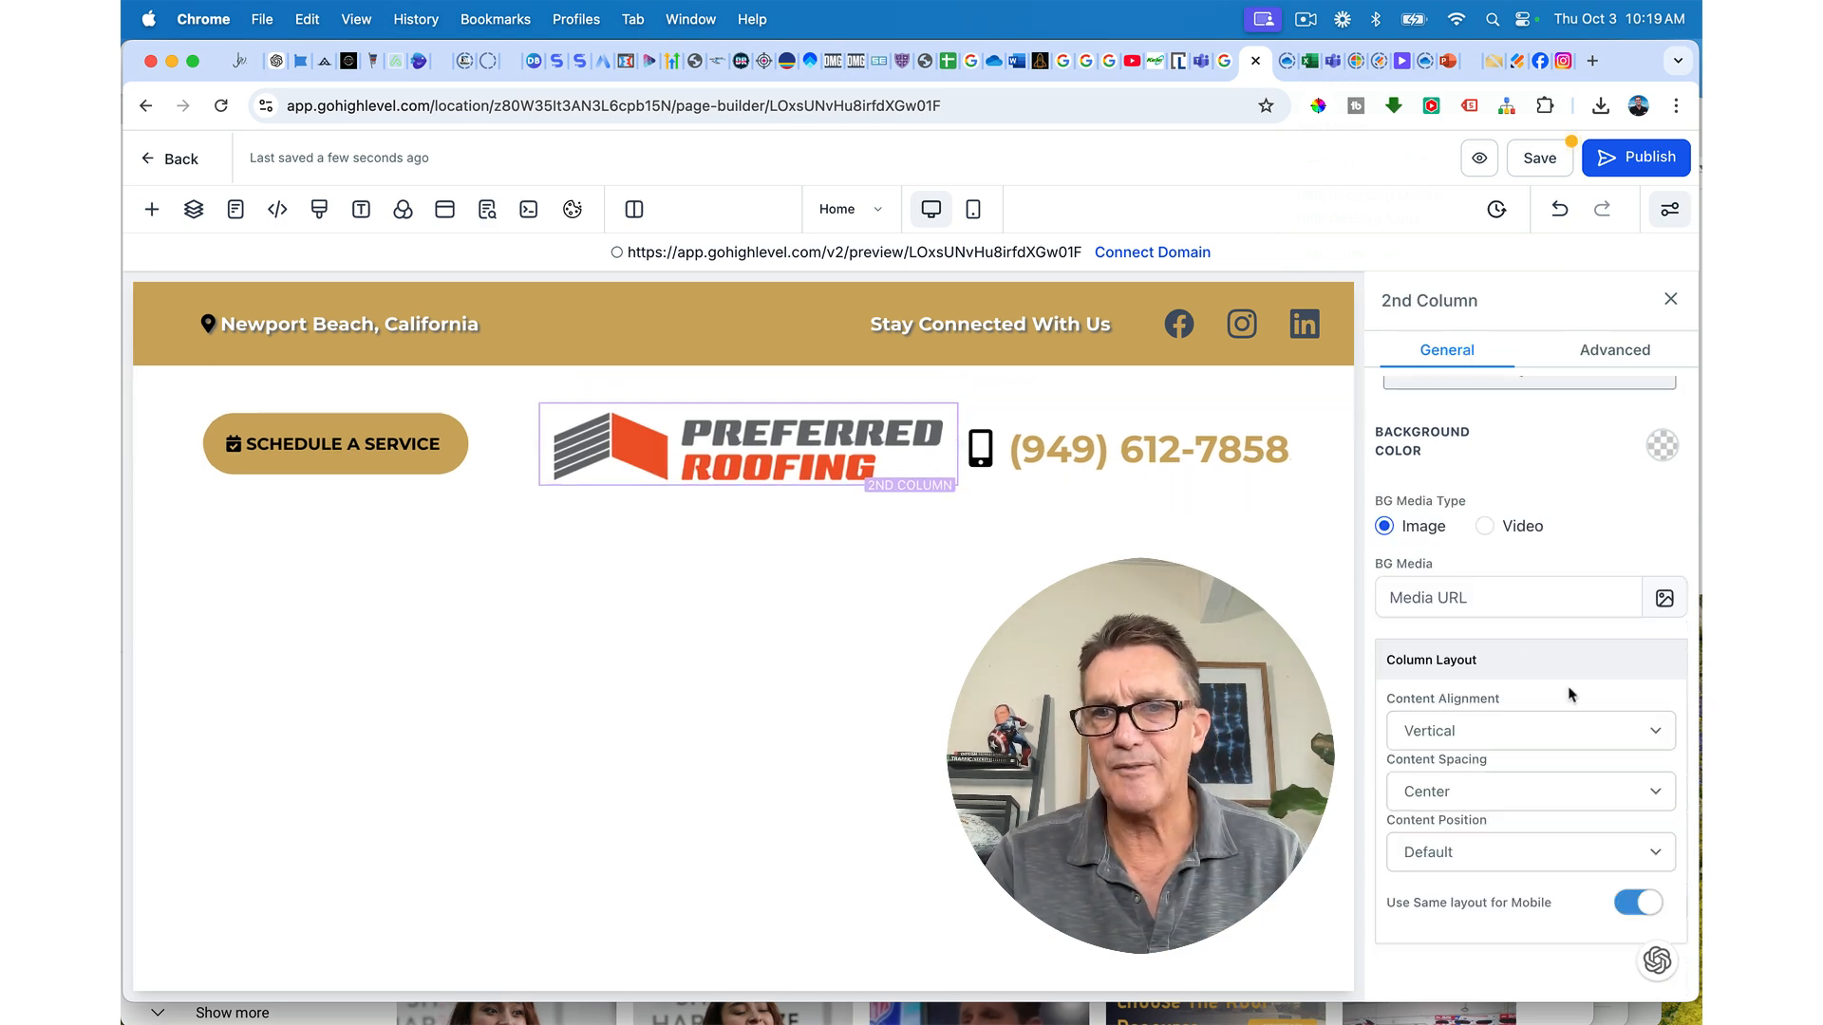
Step: Make the phone number headline's icon gold
scroll(1569, 695, "up", 3)
left_click(1121, 448)
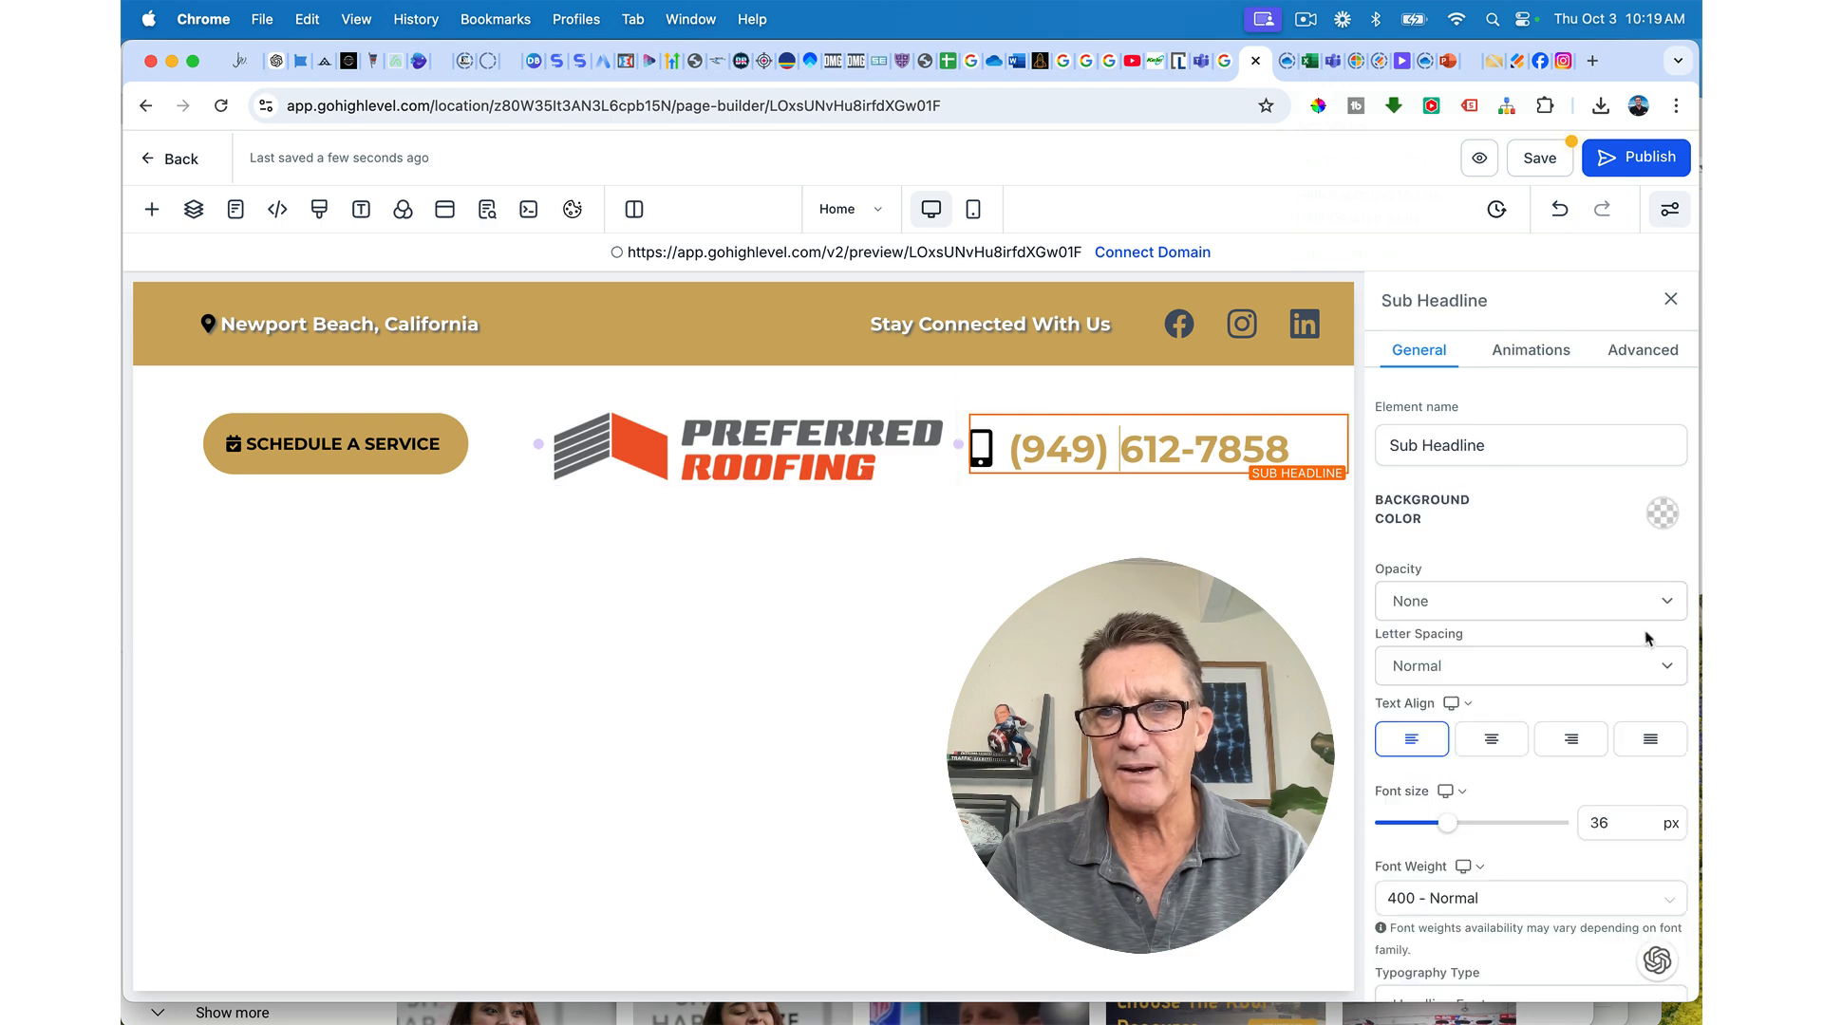
scroll(1648, 639, "down", 3)
scroll(1648, 639, "down", 5)
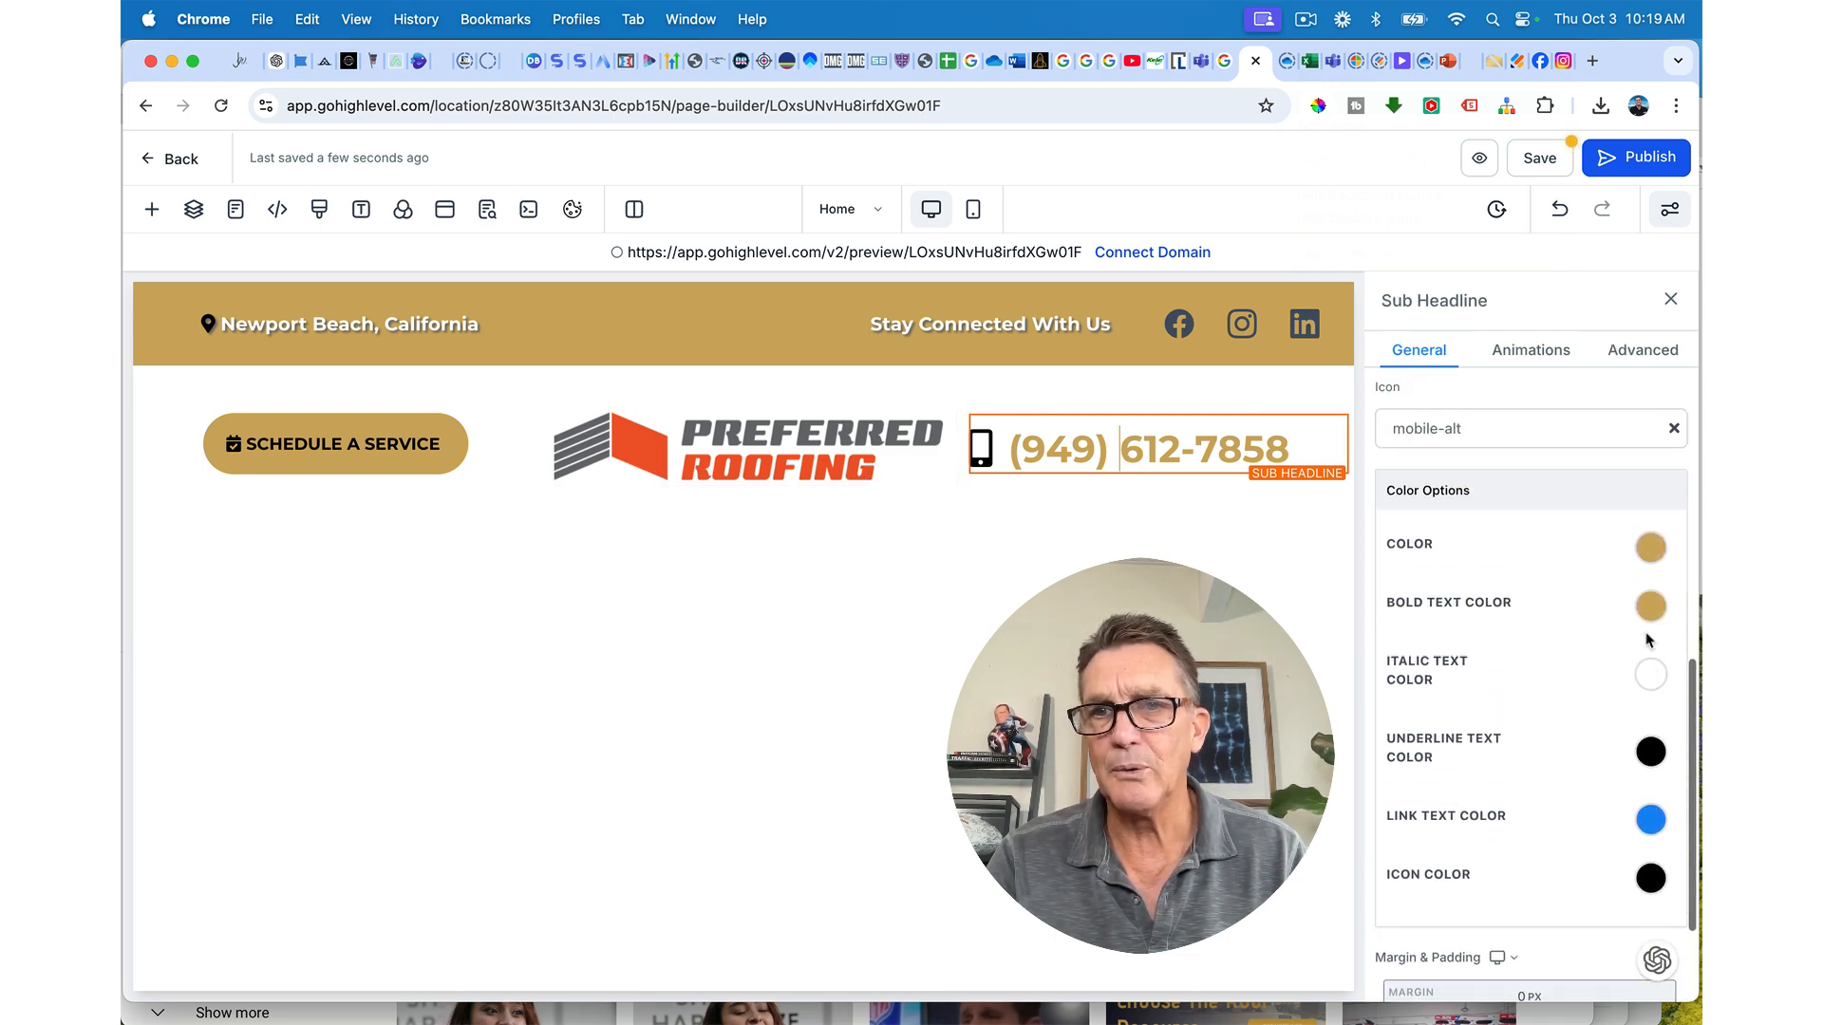
scroll(1648, 639, "down", 2)
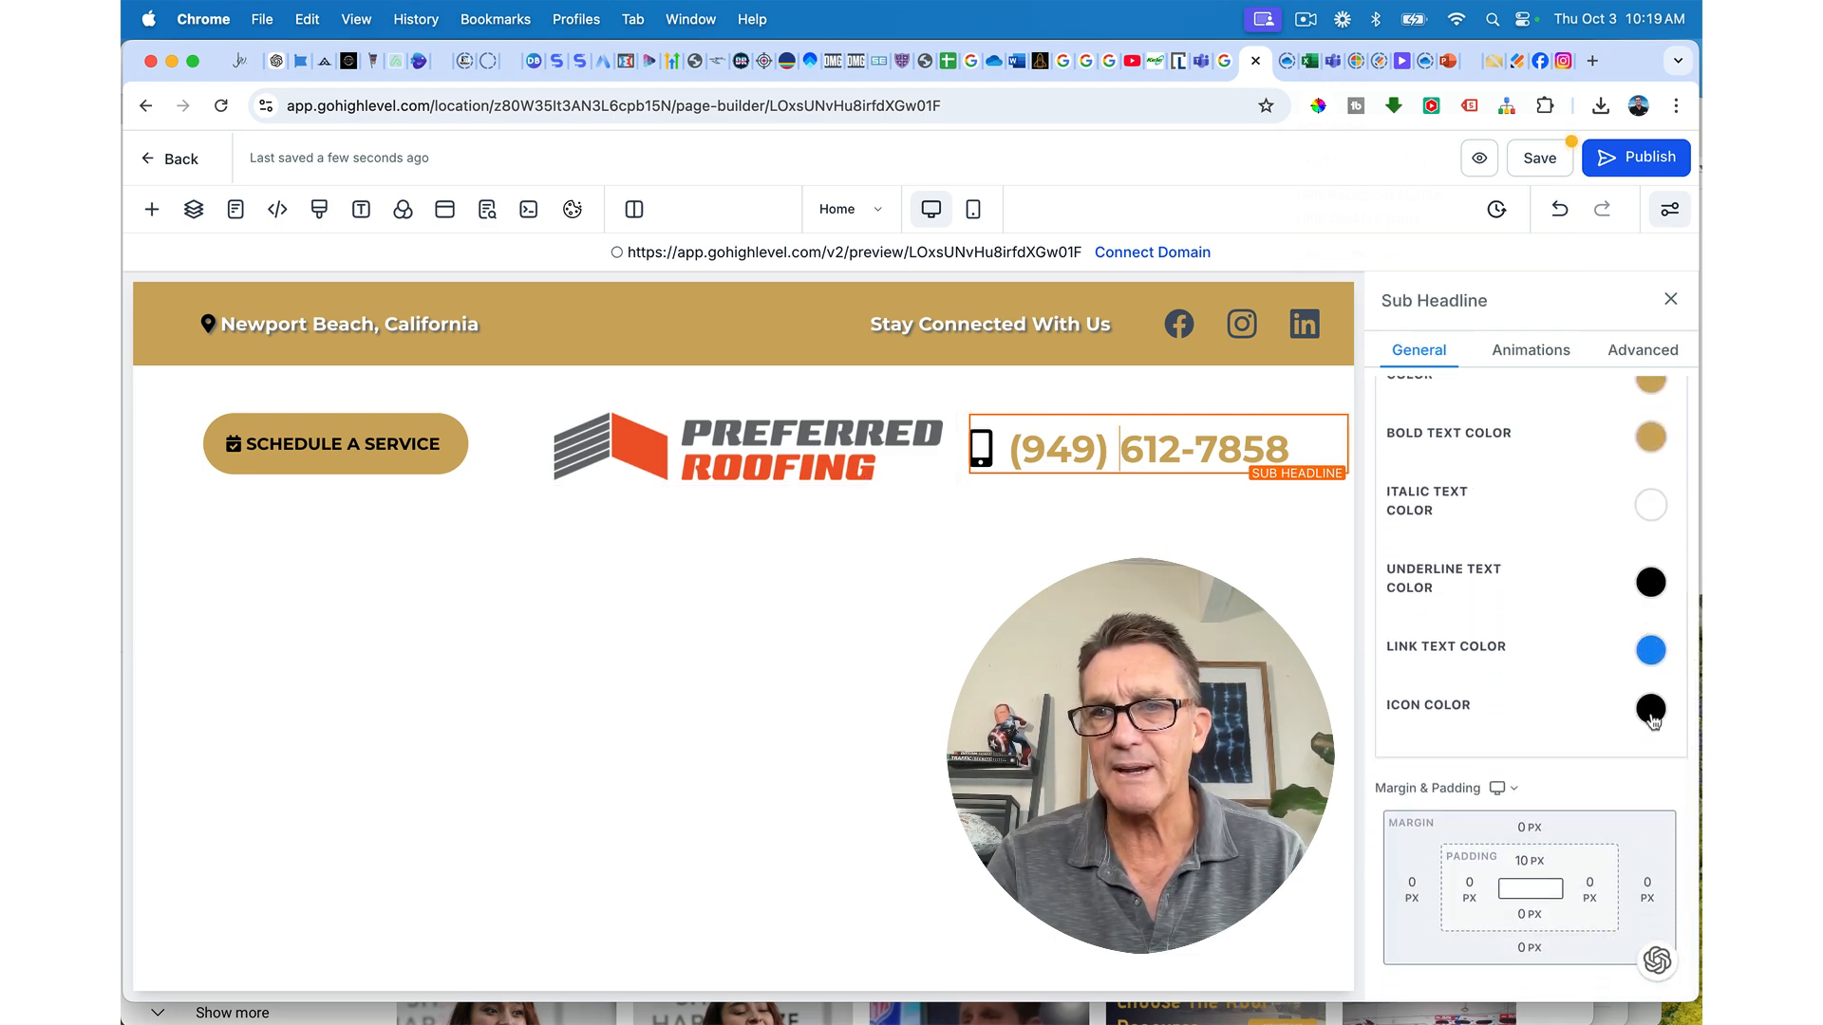
left_click(1651, 707)
left_click(1480, 837)
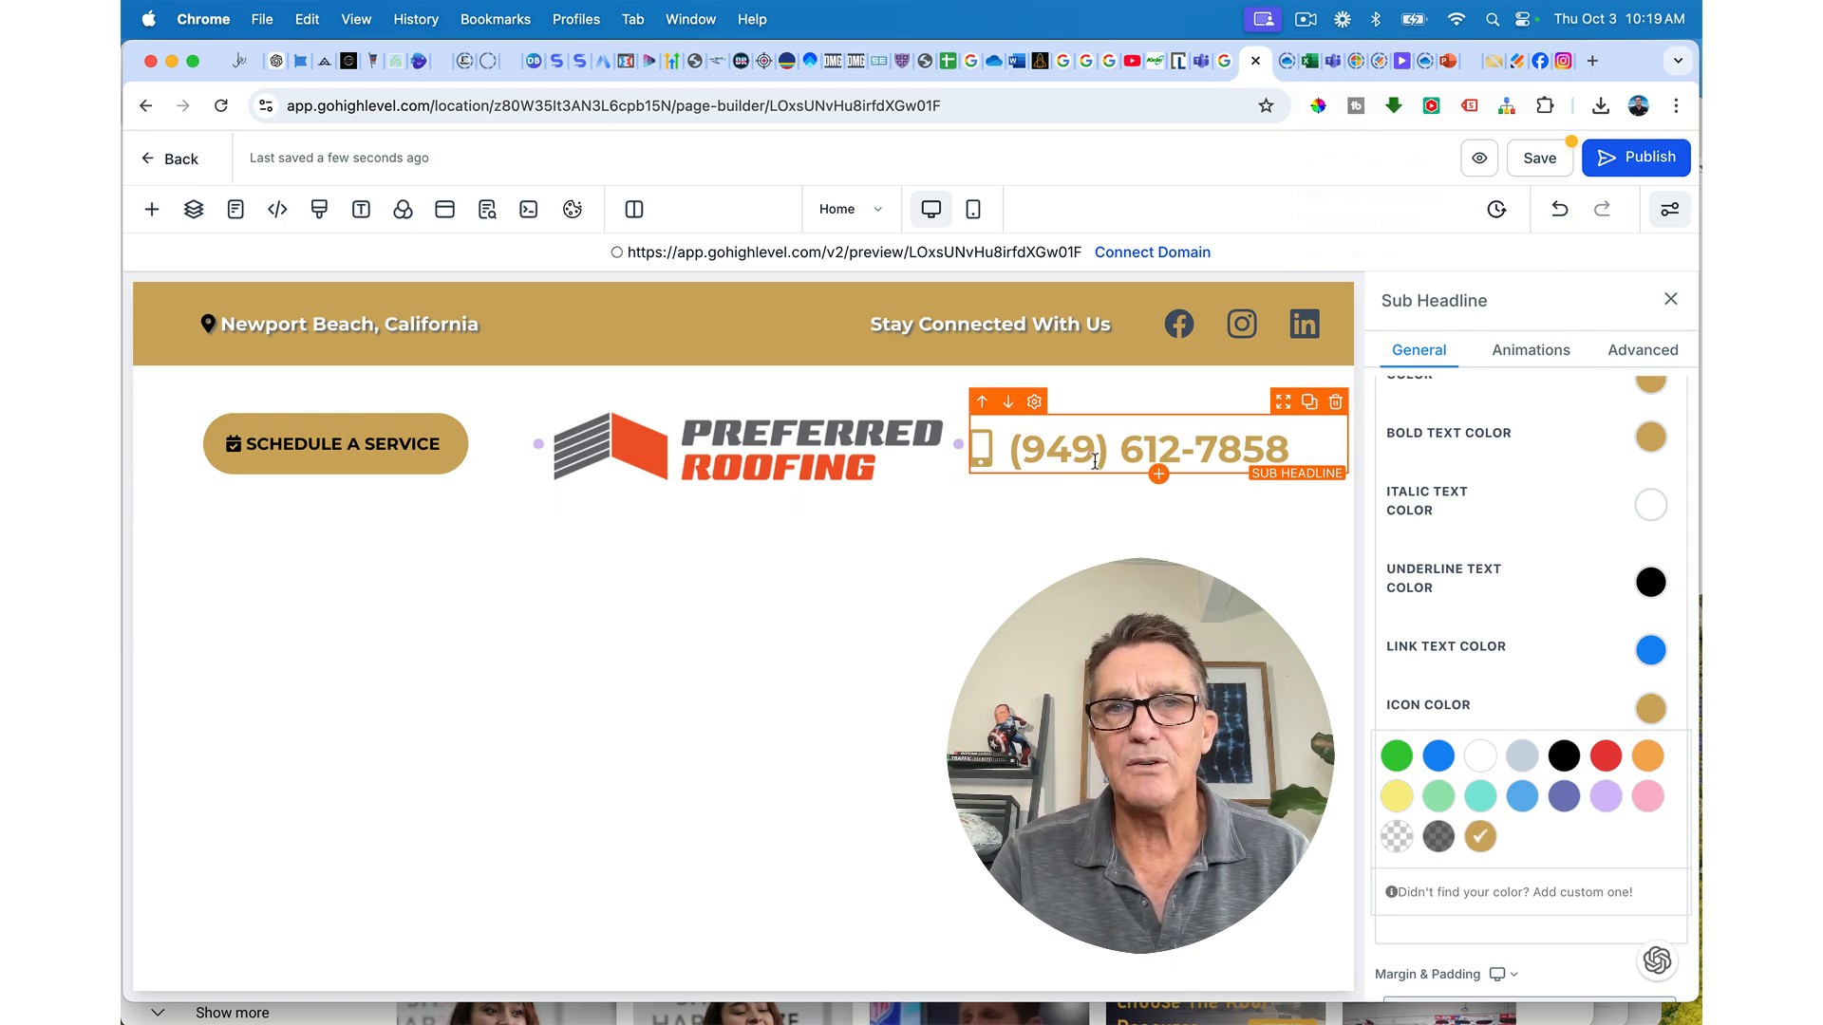
Step: Give the phone number headline 40 px left and right padding
left_click(602, 493)
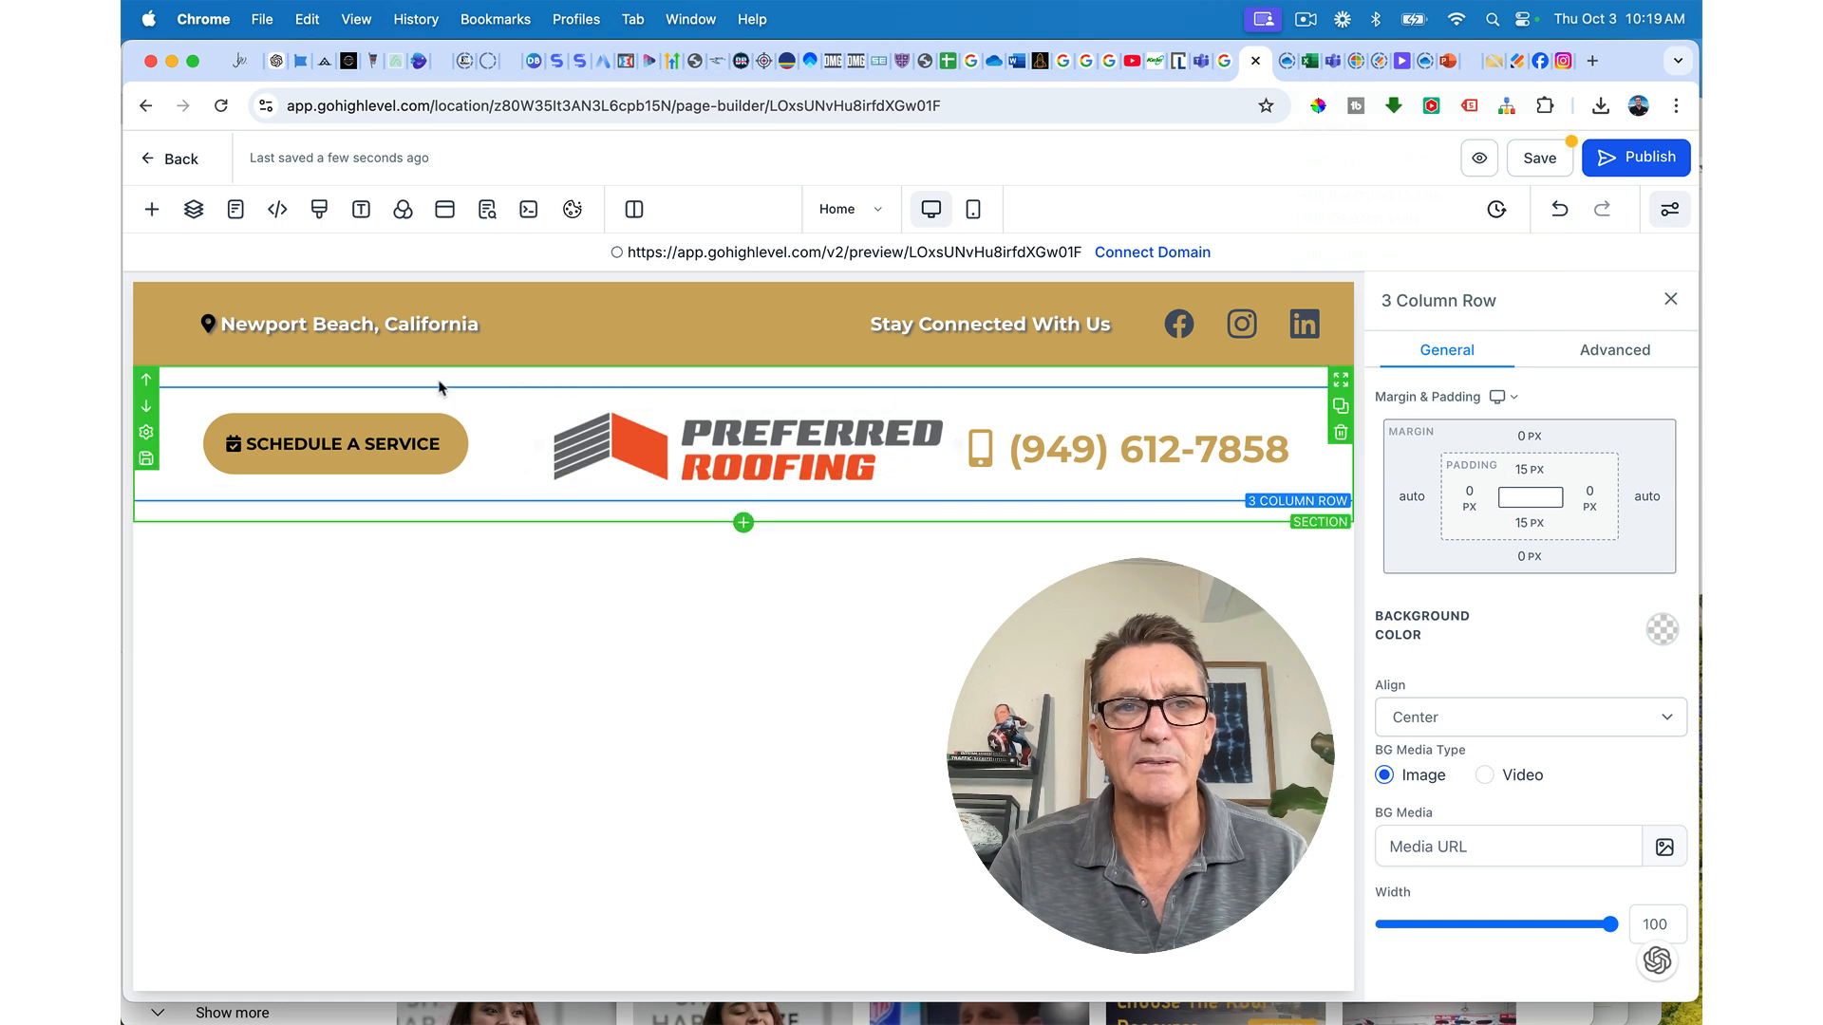
left_click(1149, 454)
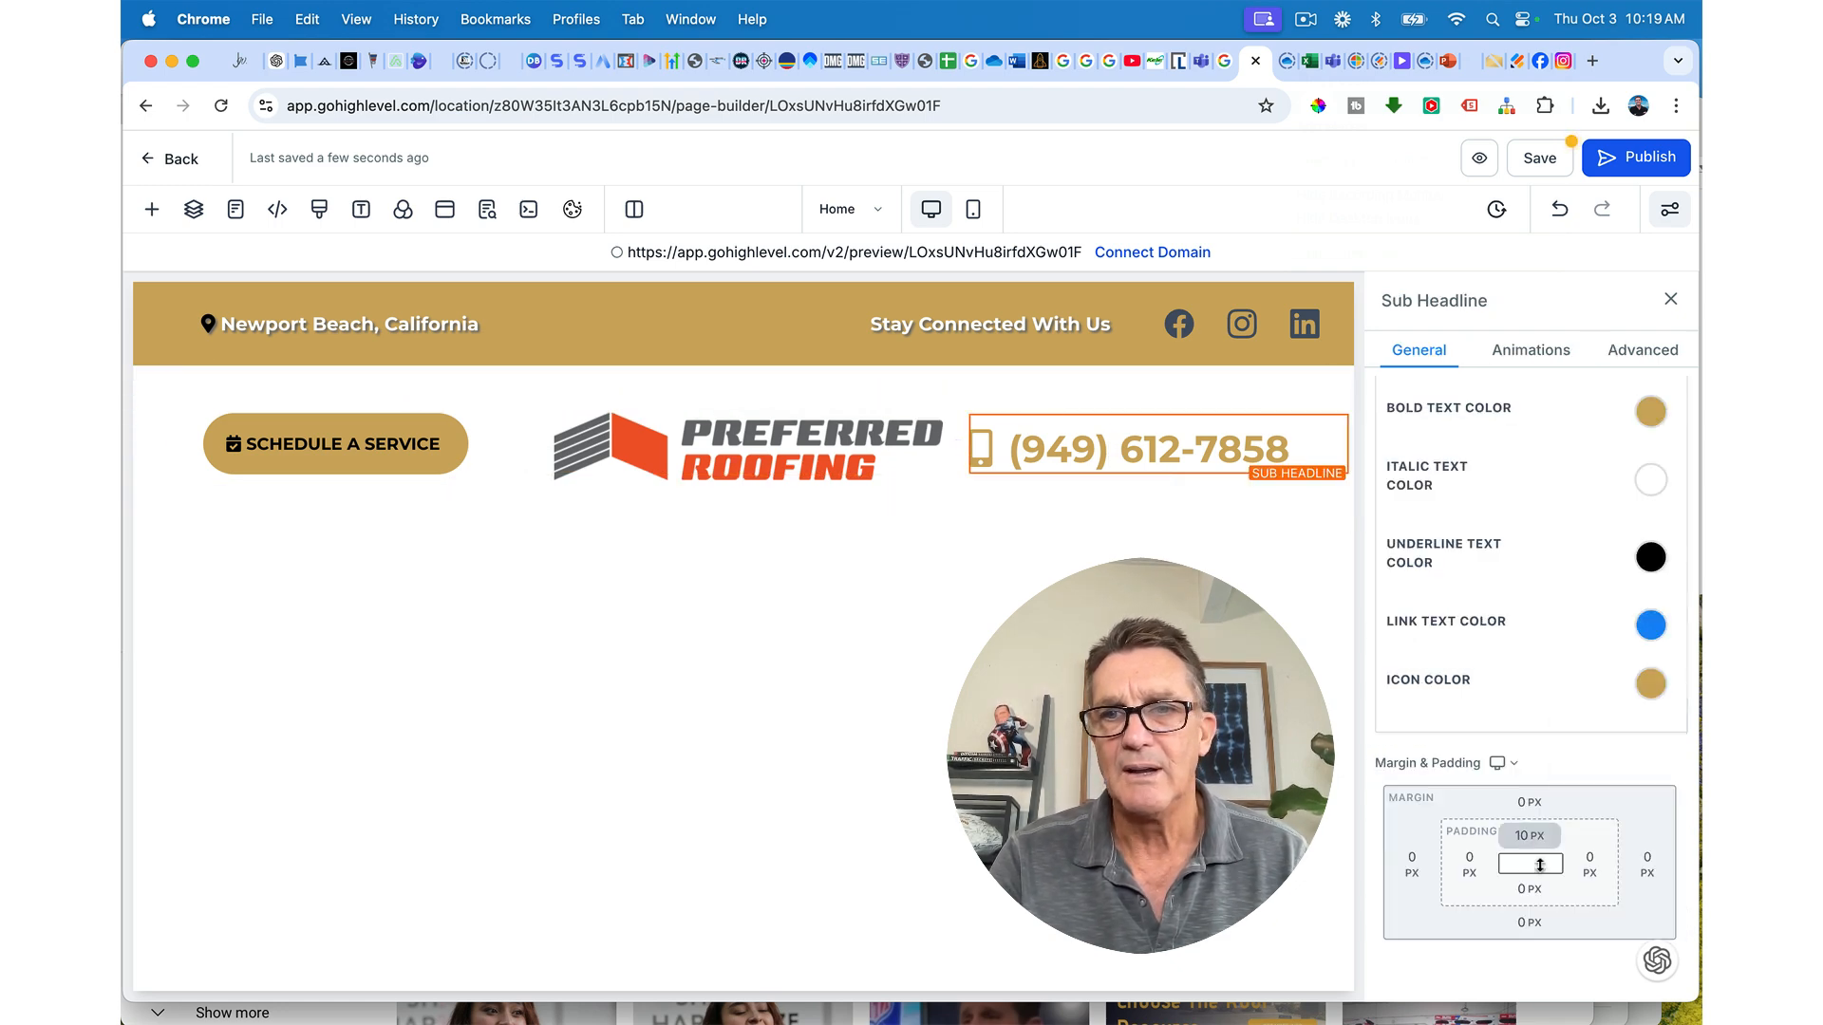
left_click(1471, 866)
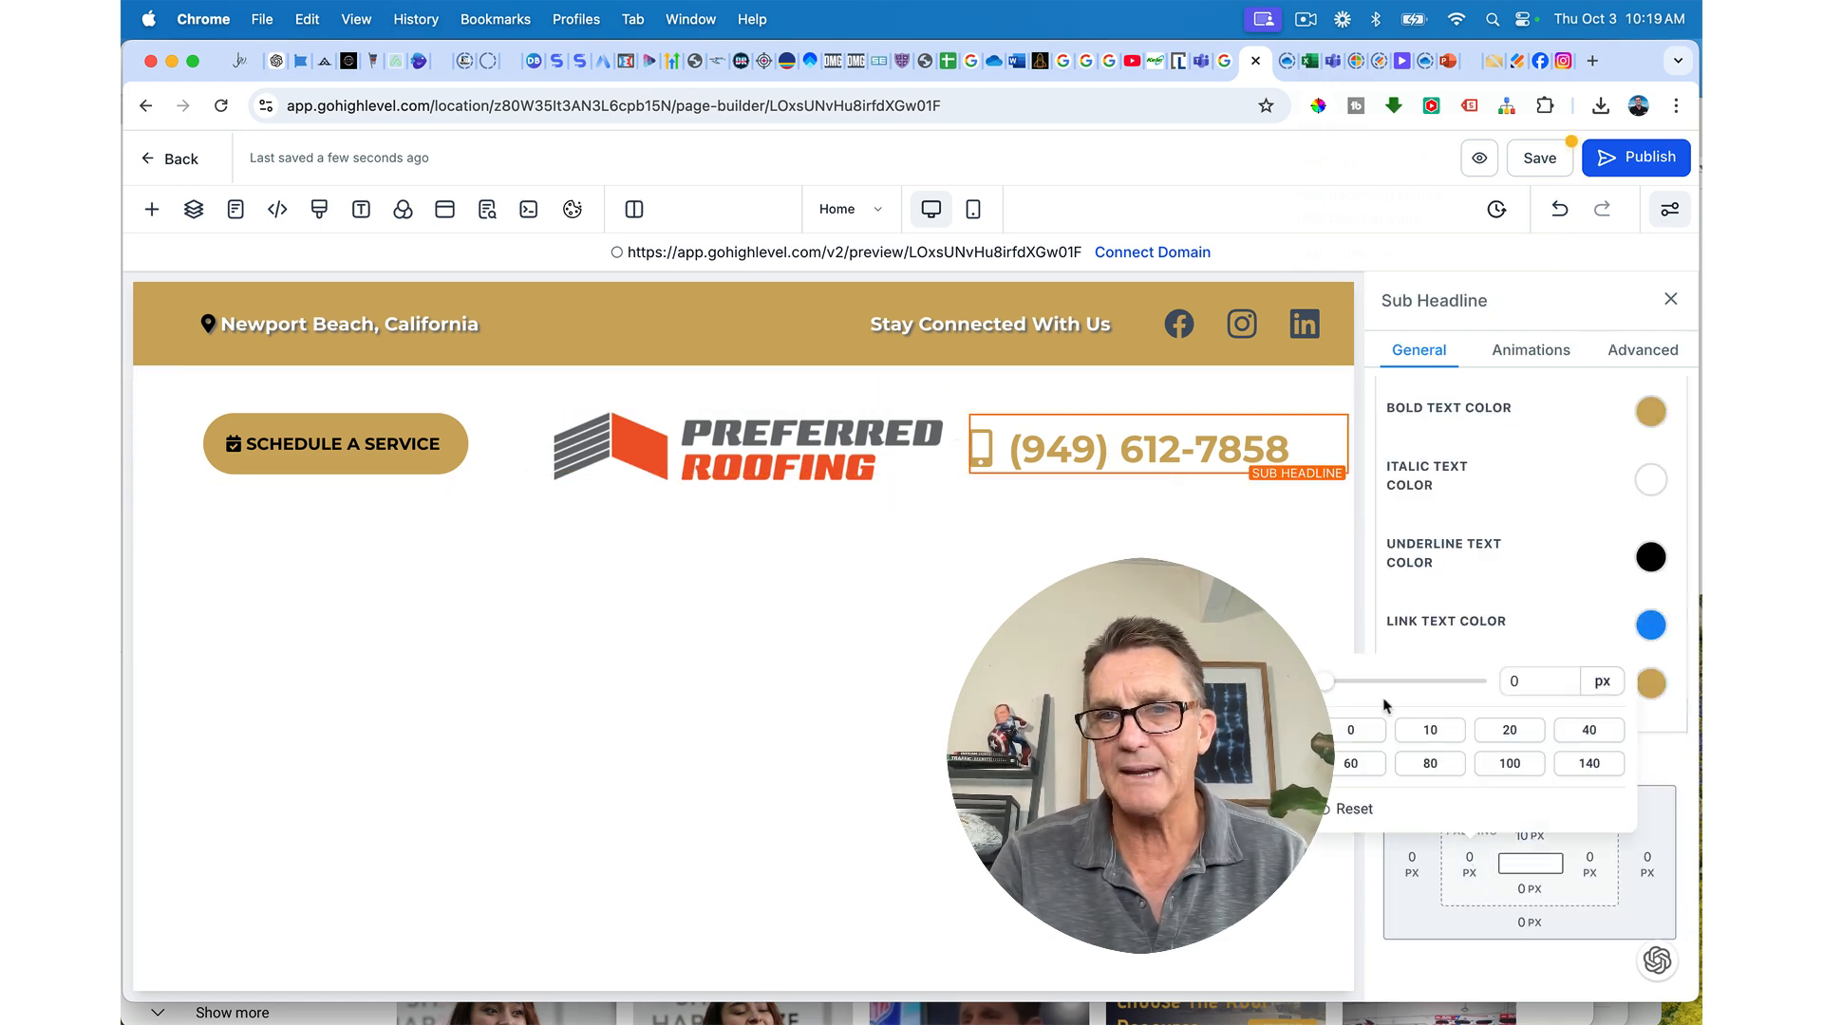
left_click(1578, 733)
left_click(1588, 860)
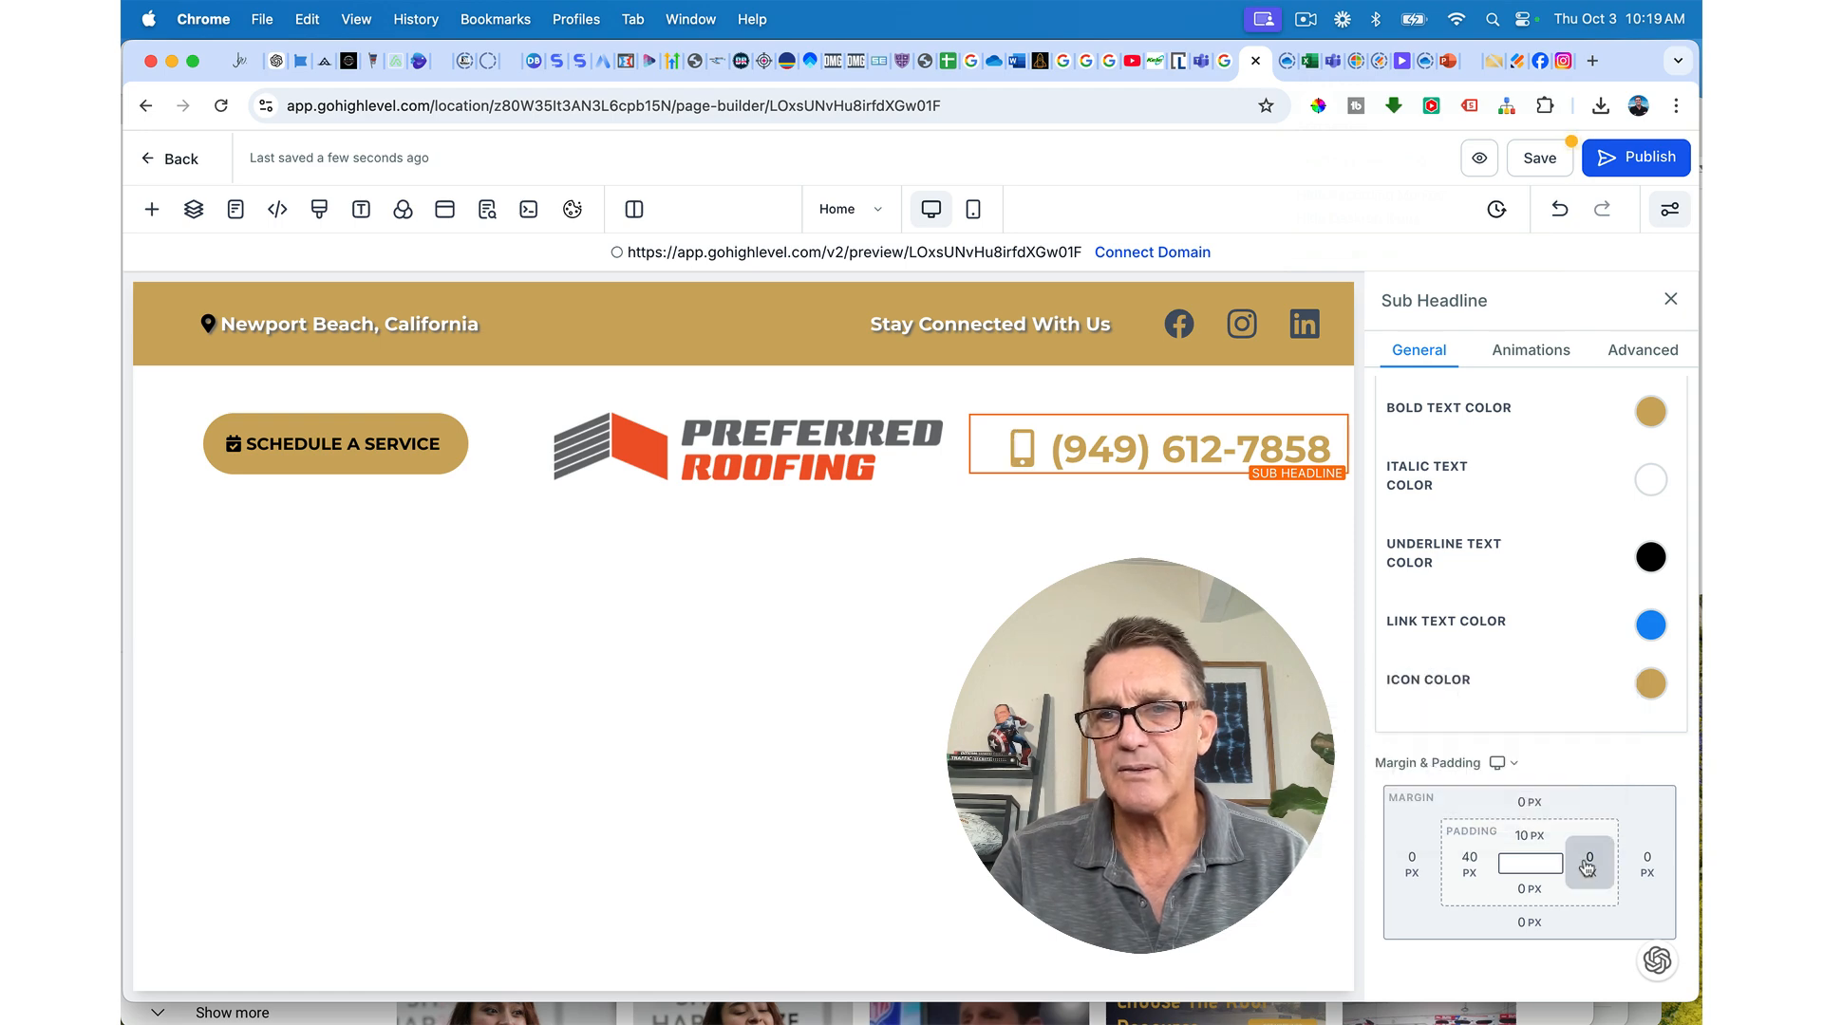
left_click(1558, 733)
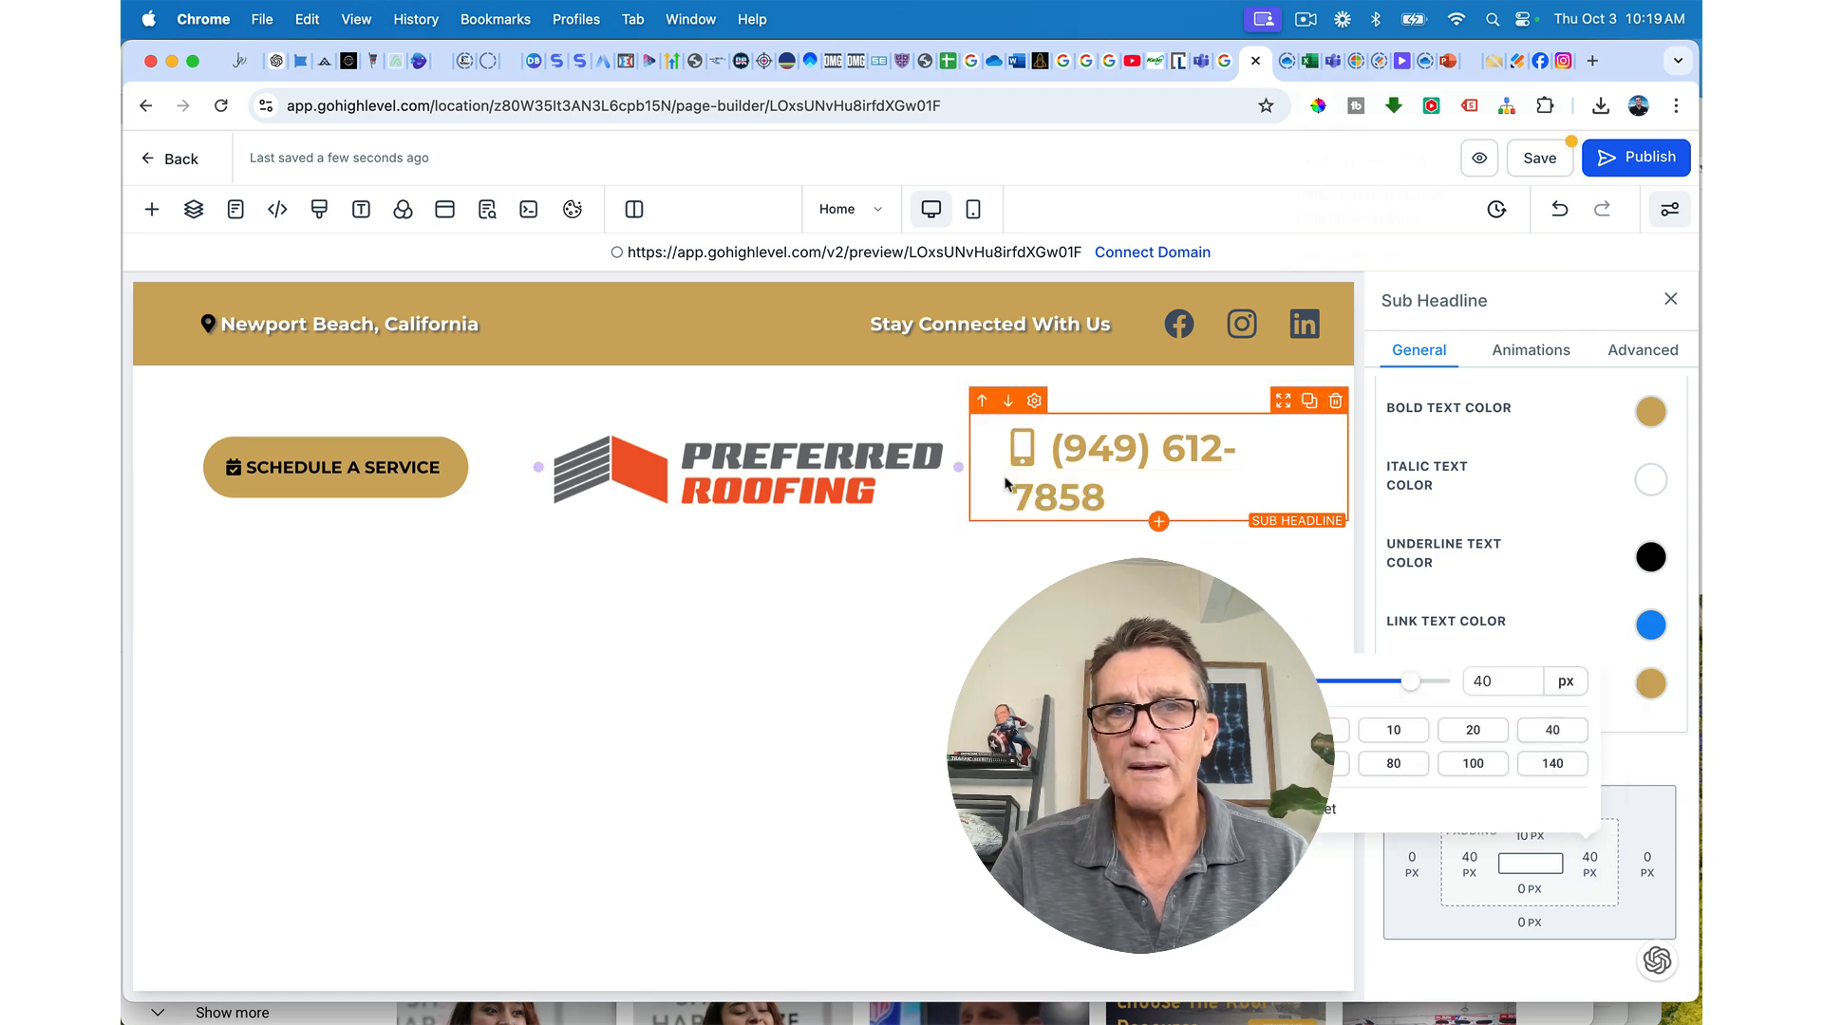
Step: Reduce the phone number's font size to 32 px so it fits on one line
left_click(1113, 454)
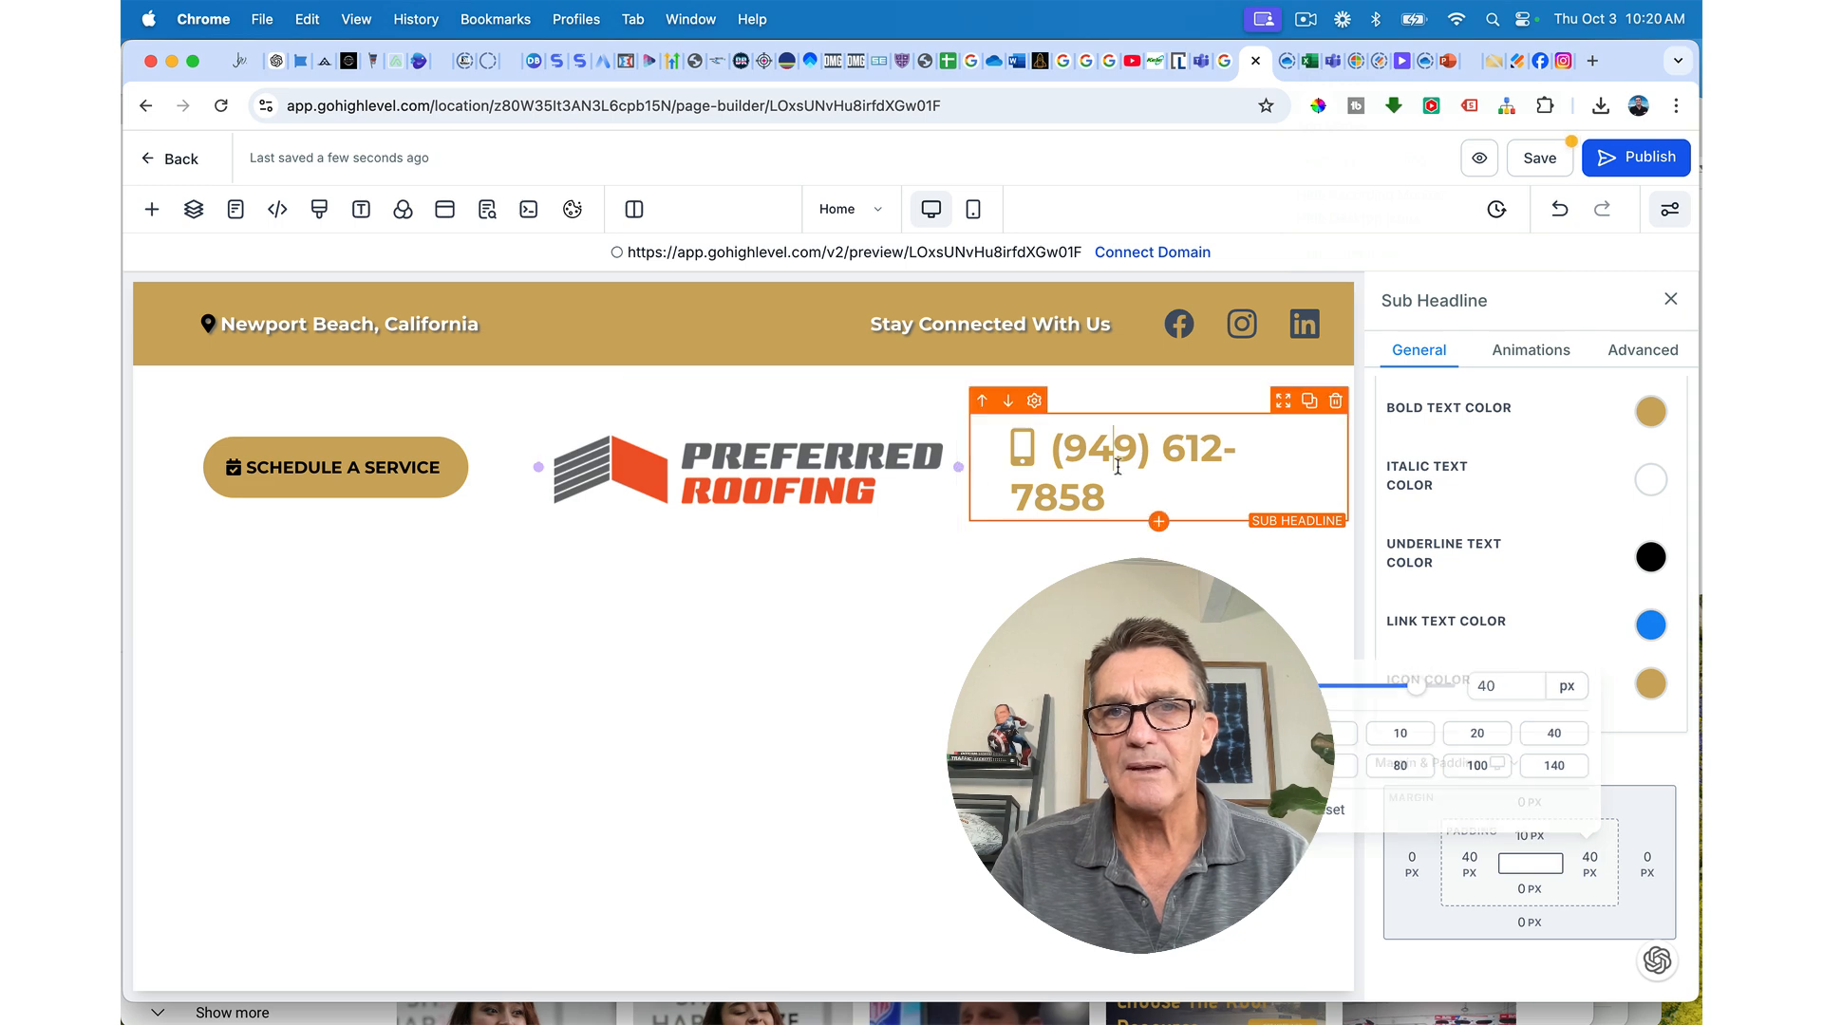
scroll(1595, 636, "up", 10)
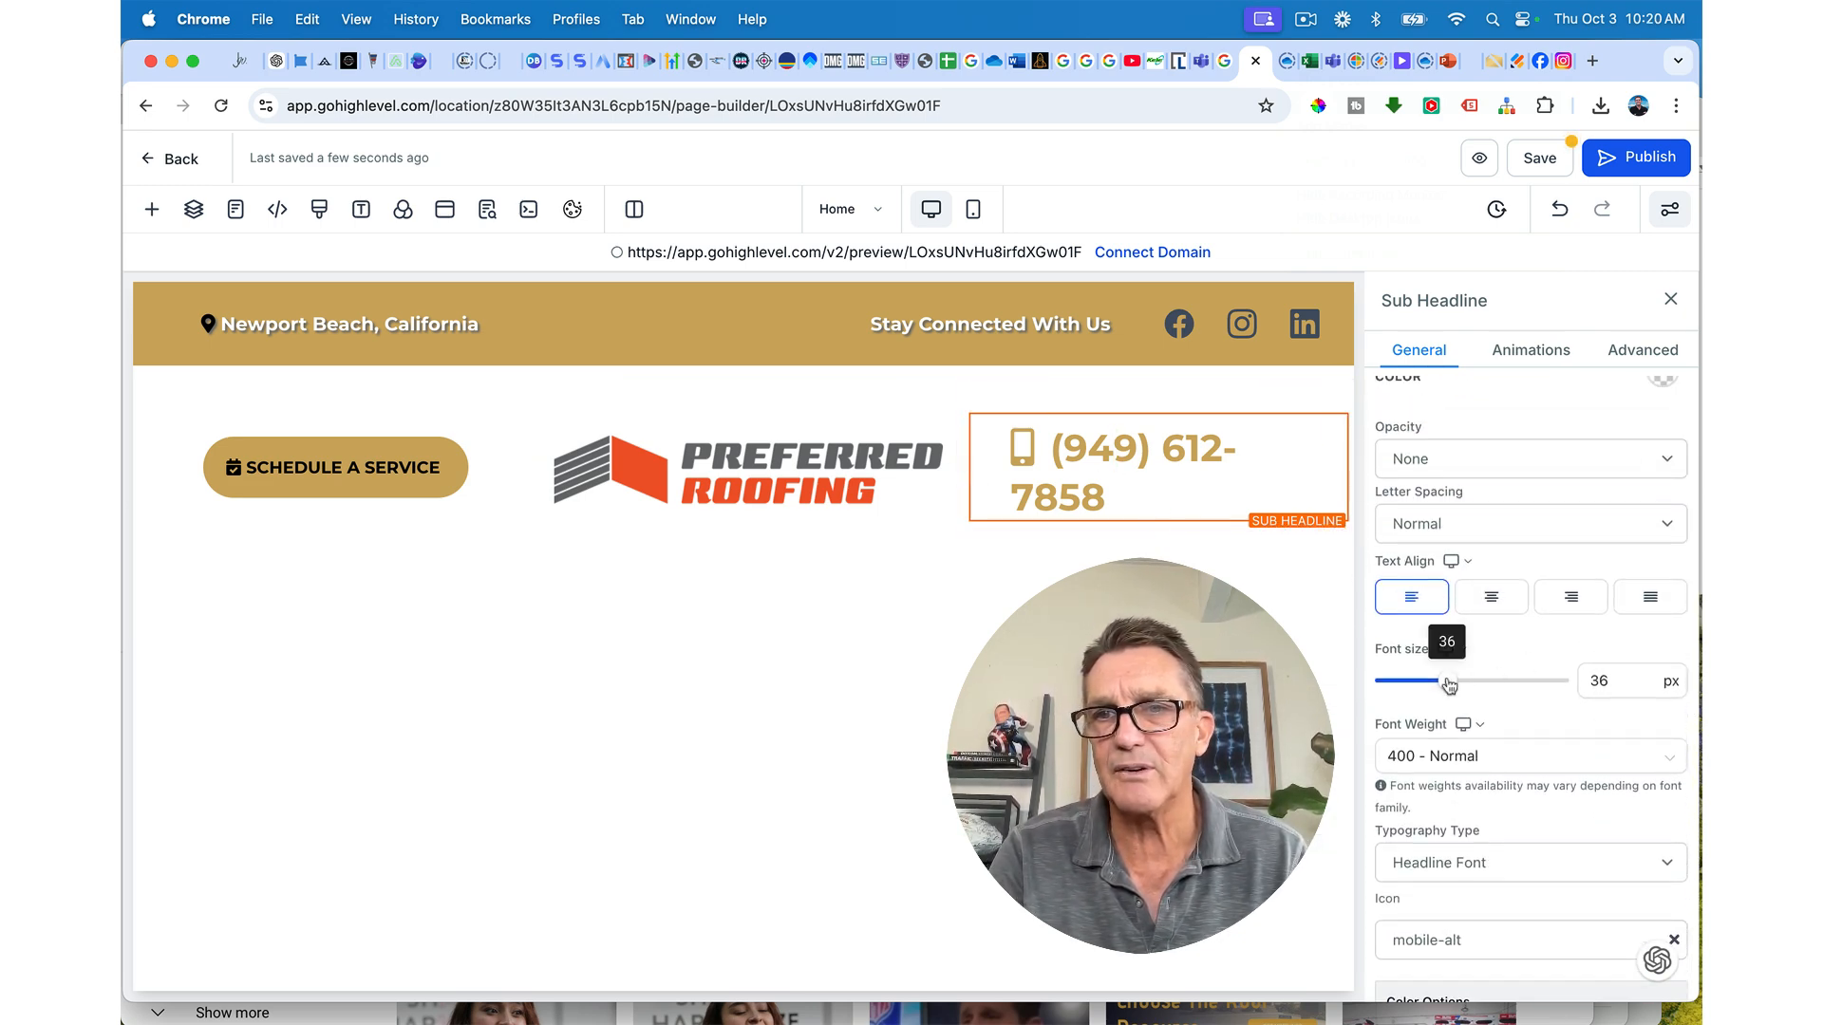
left_click_drag(1447, 681, 1442, 684)
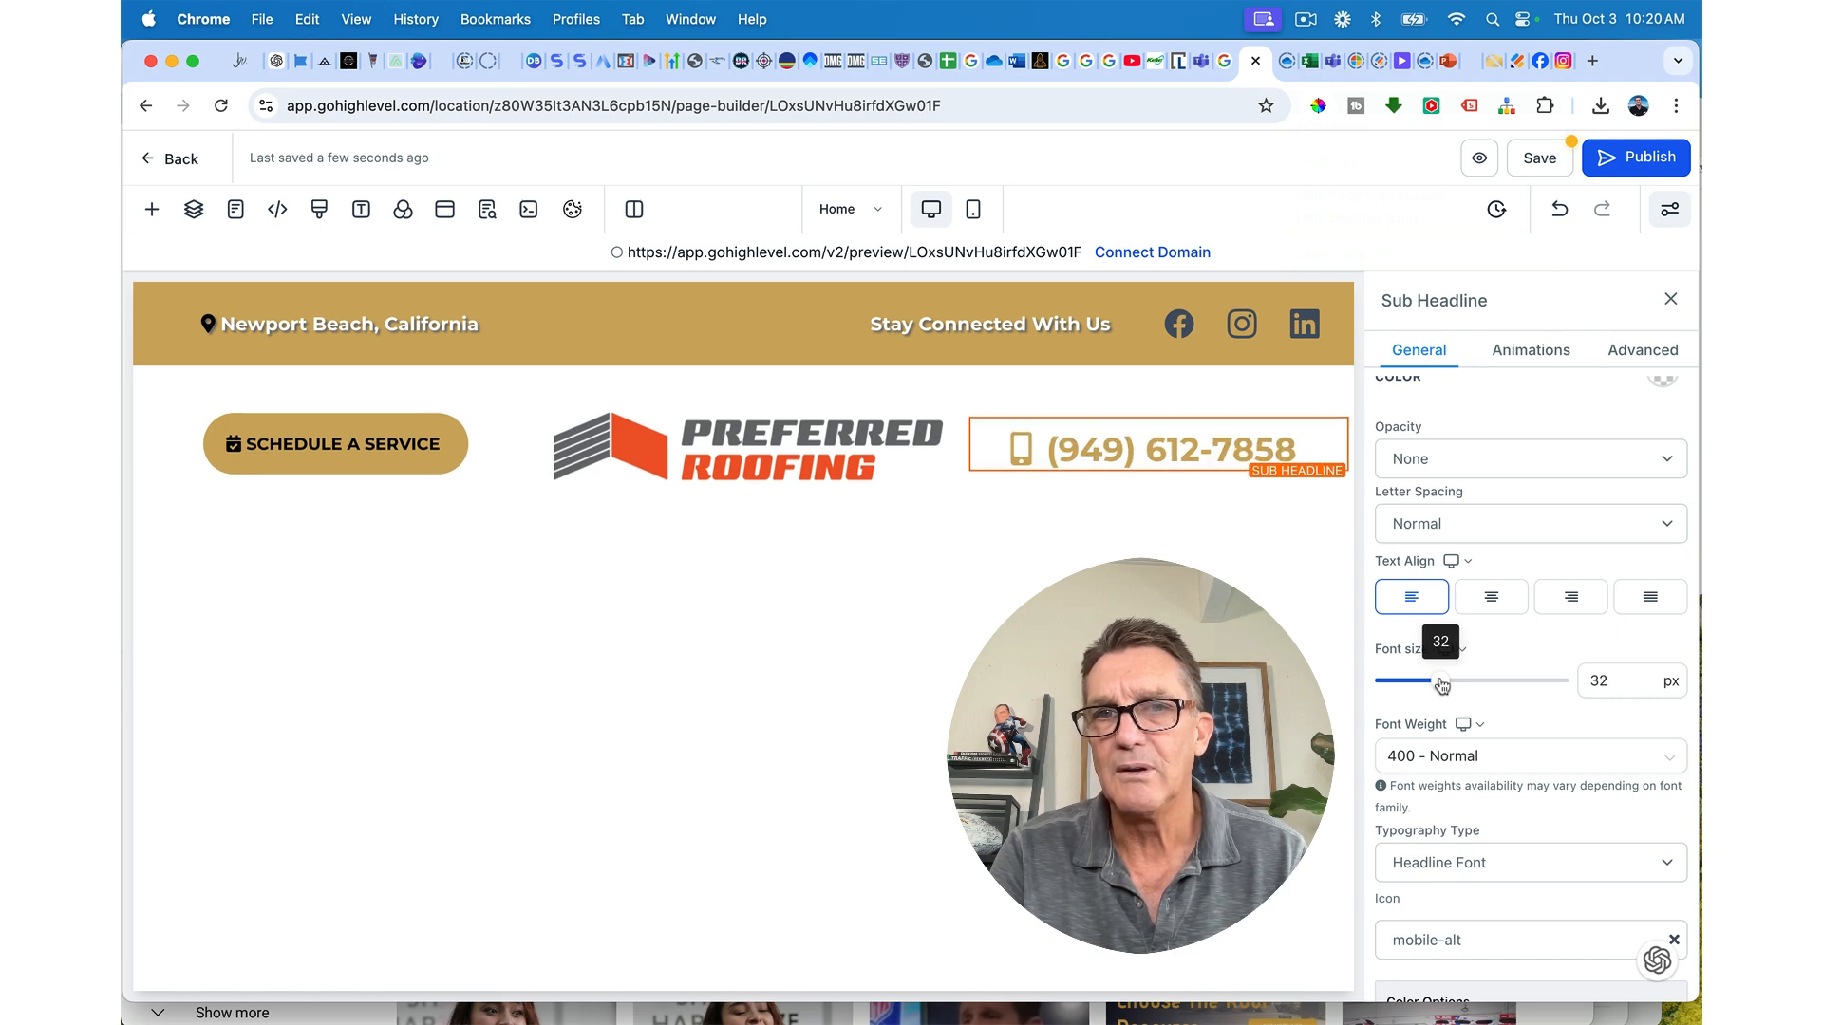
left_click(750, 454)
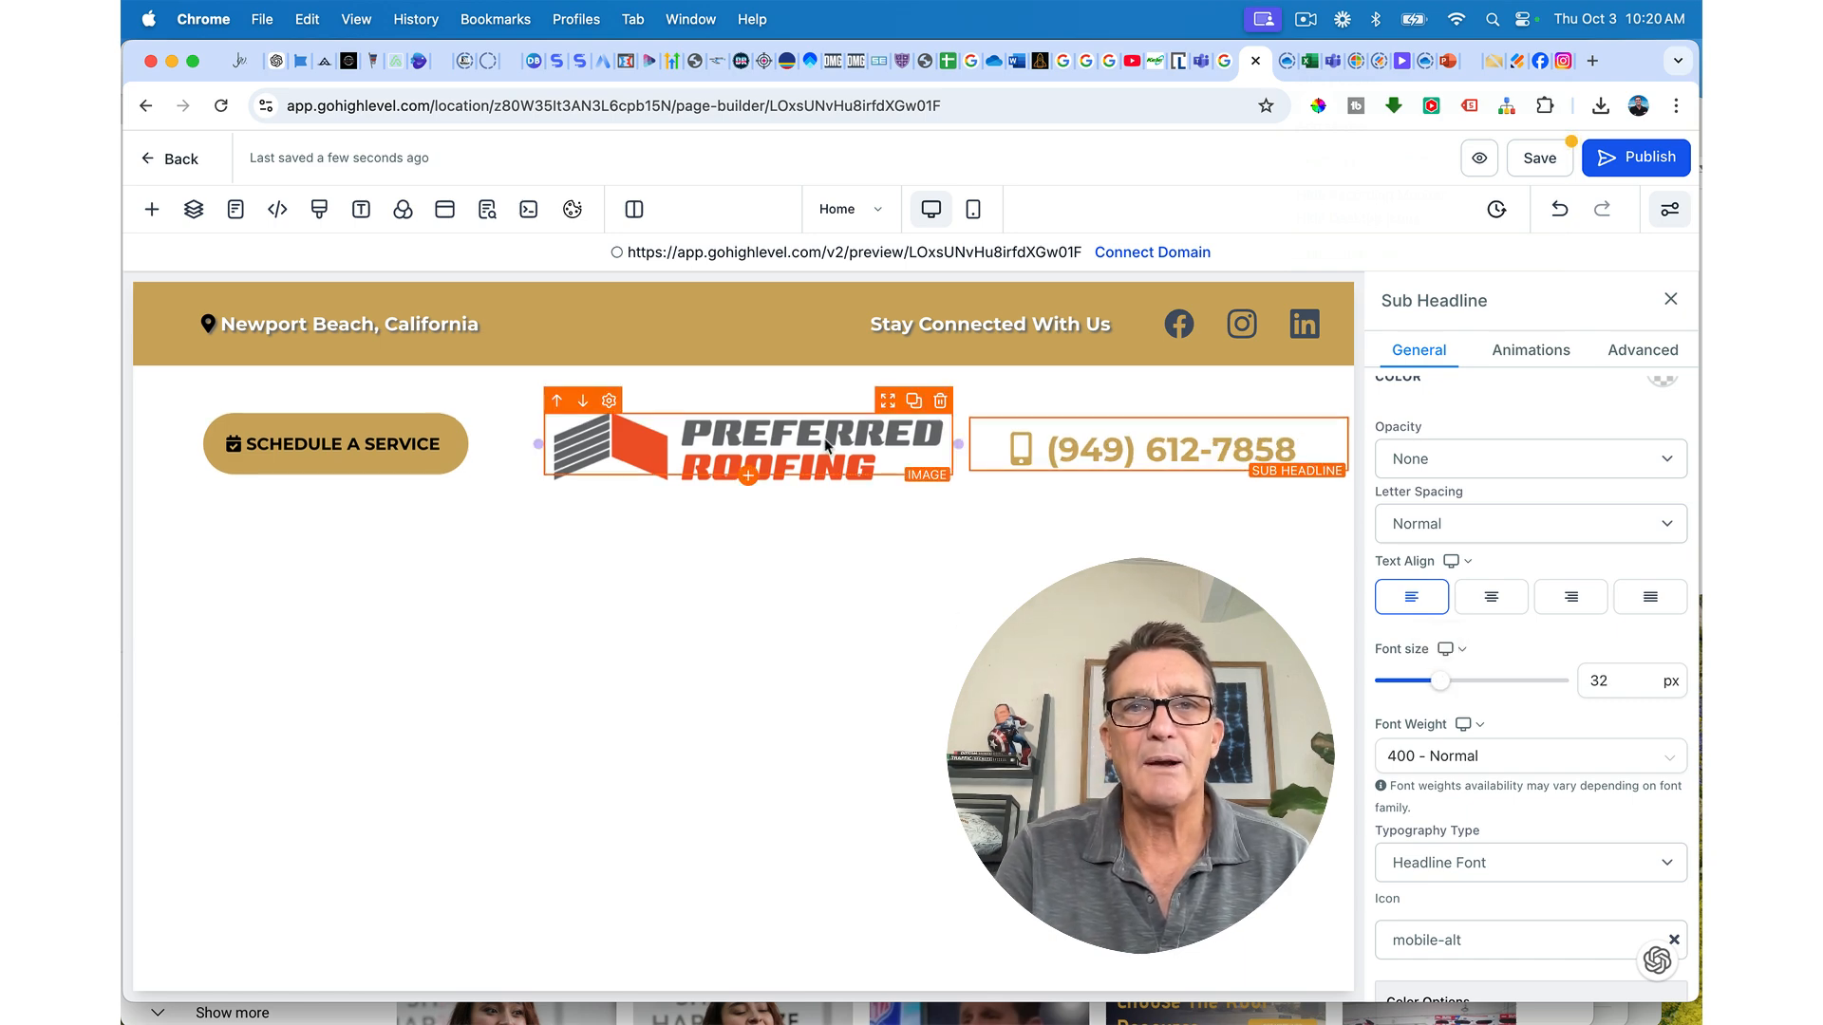
Step: Widen the logo's column by dragging the header's column dividers
scroll(1571, 740, "down", 3)
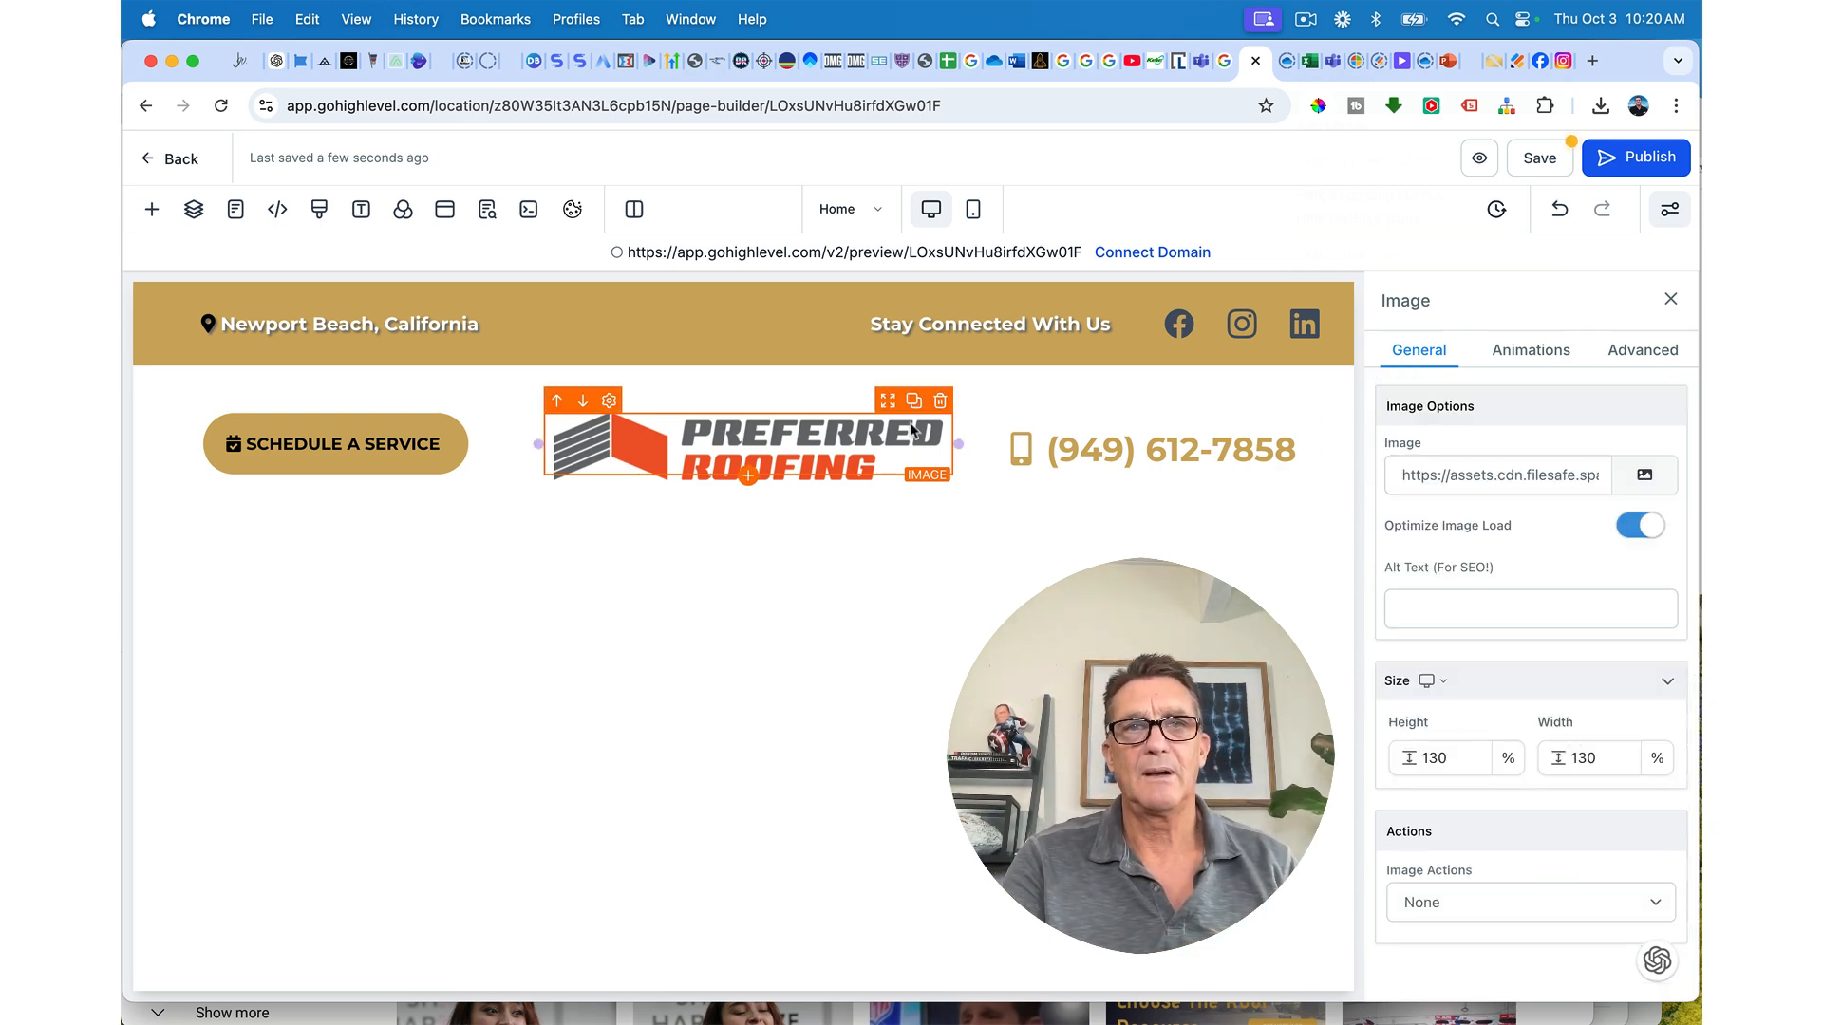
left_click_drag(533, 440, 555, 442)
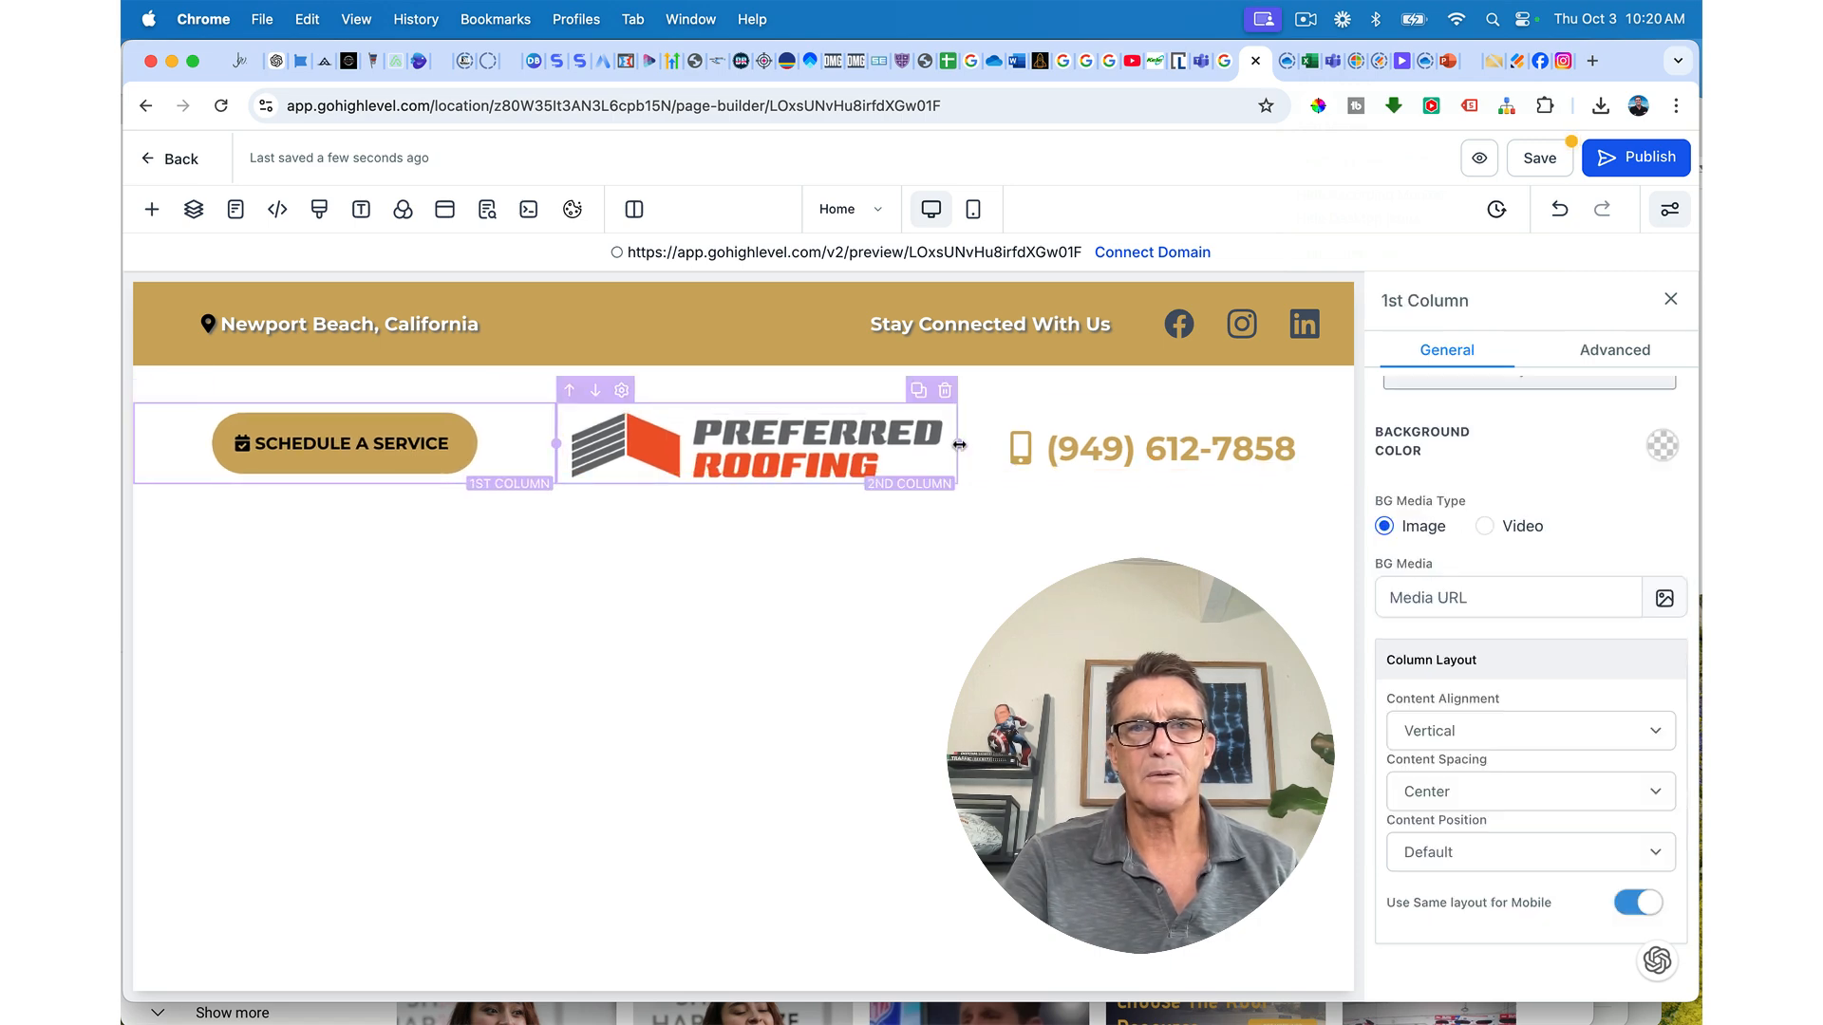
left_click_drag(958, 442, 968, 446)
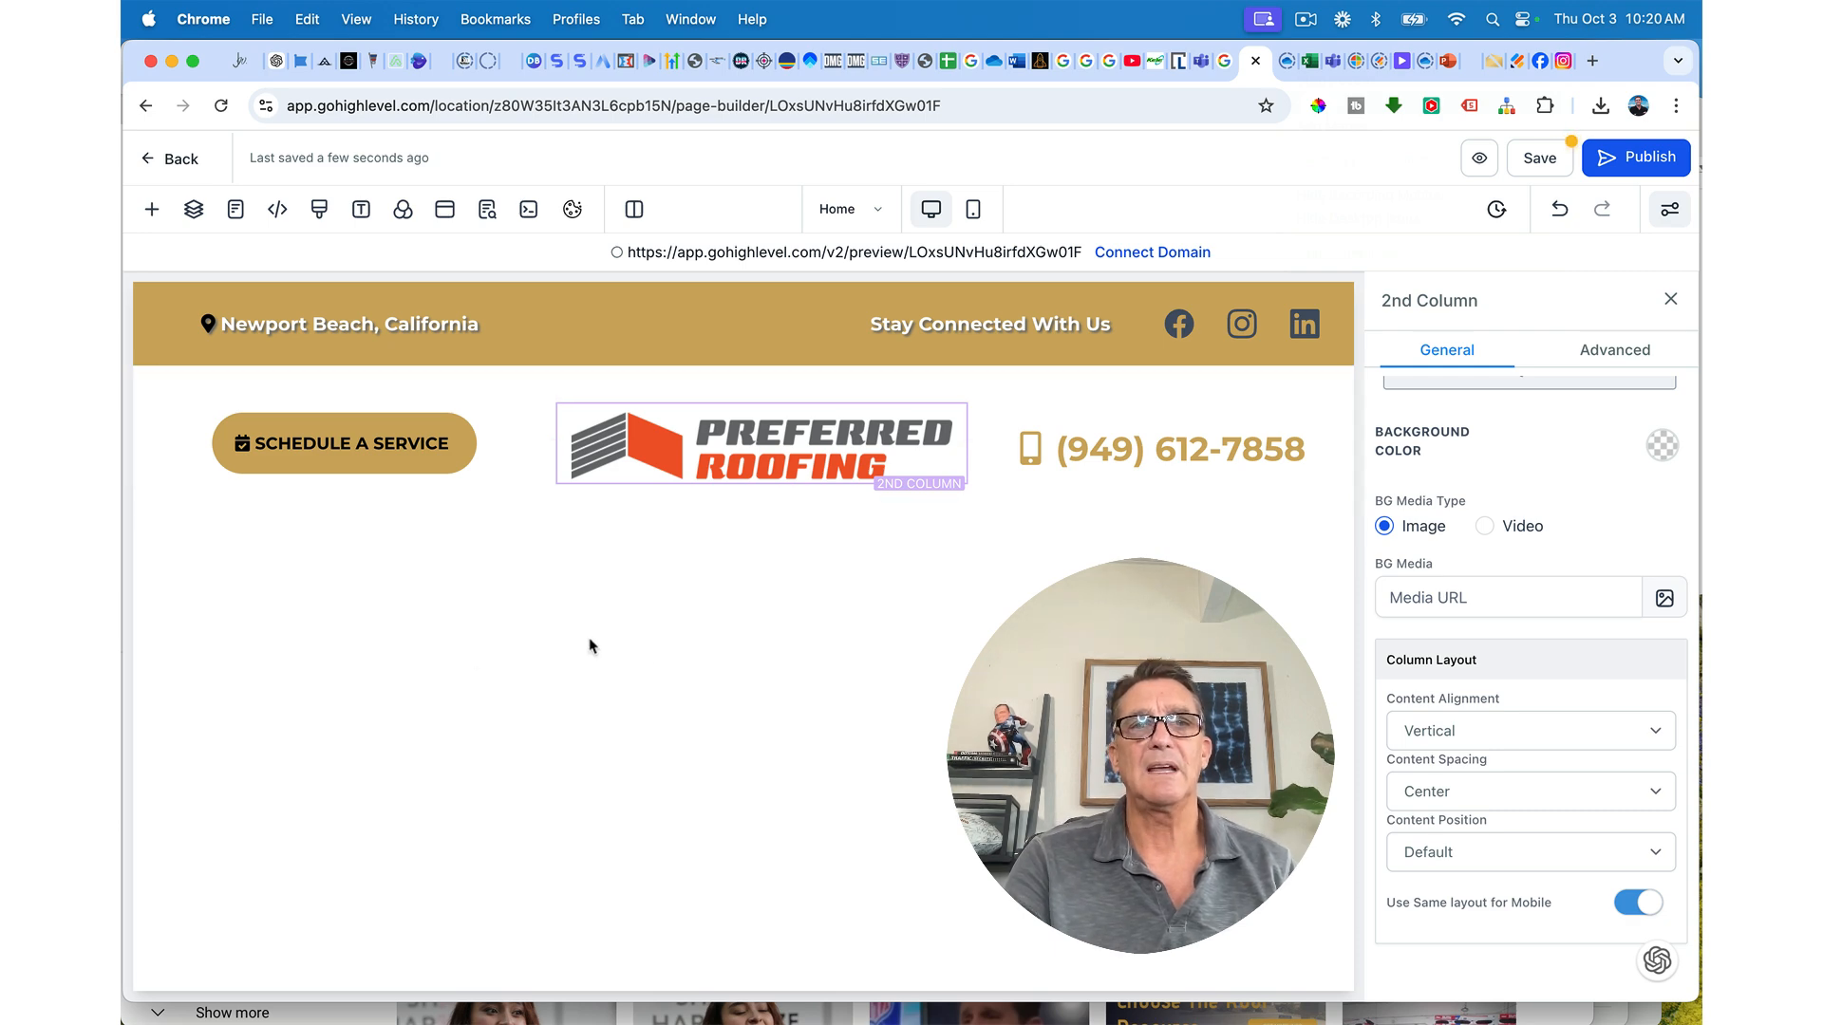
left_click(634, 317)
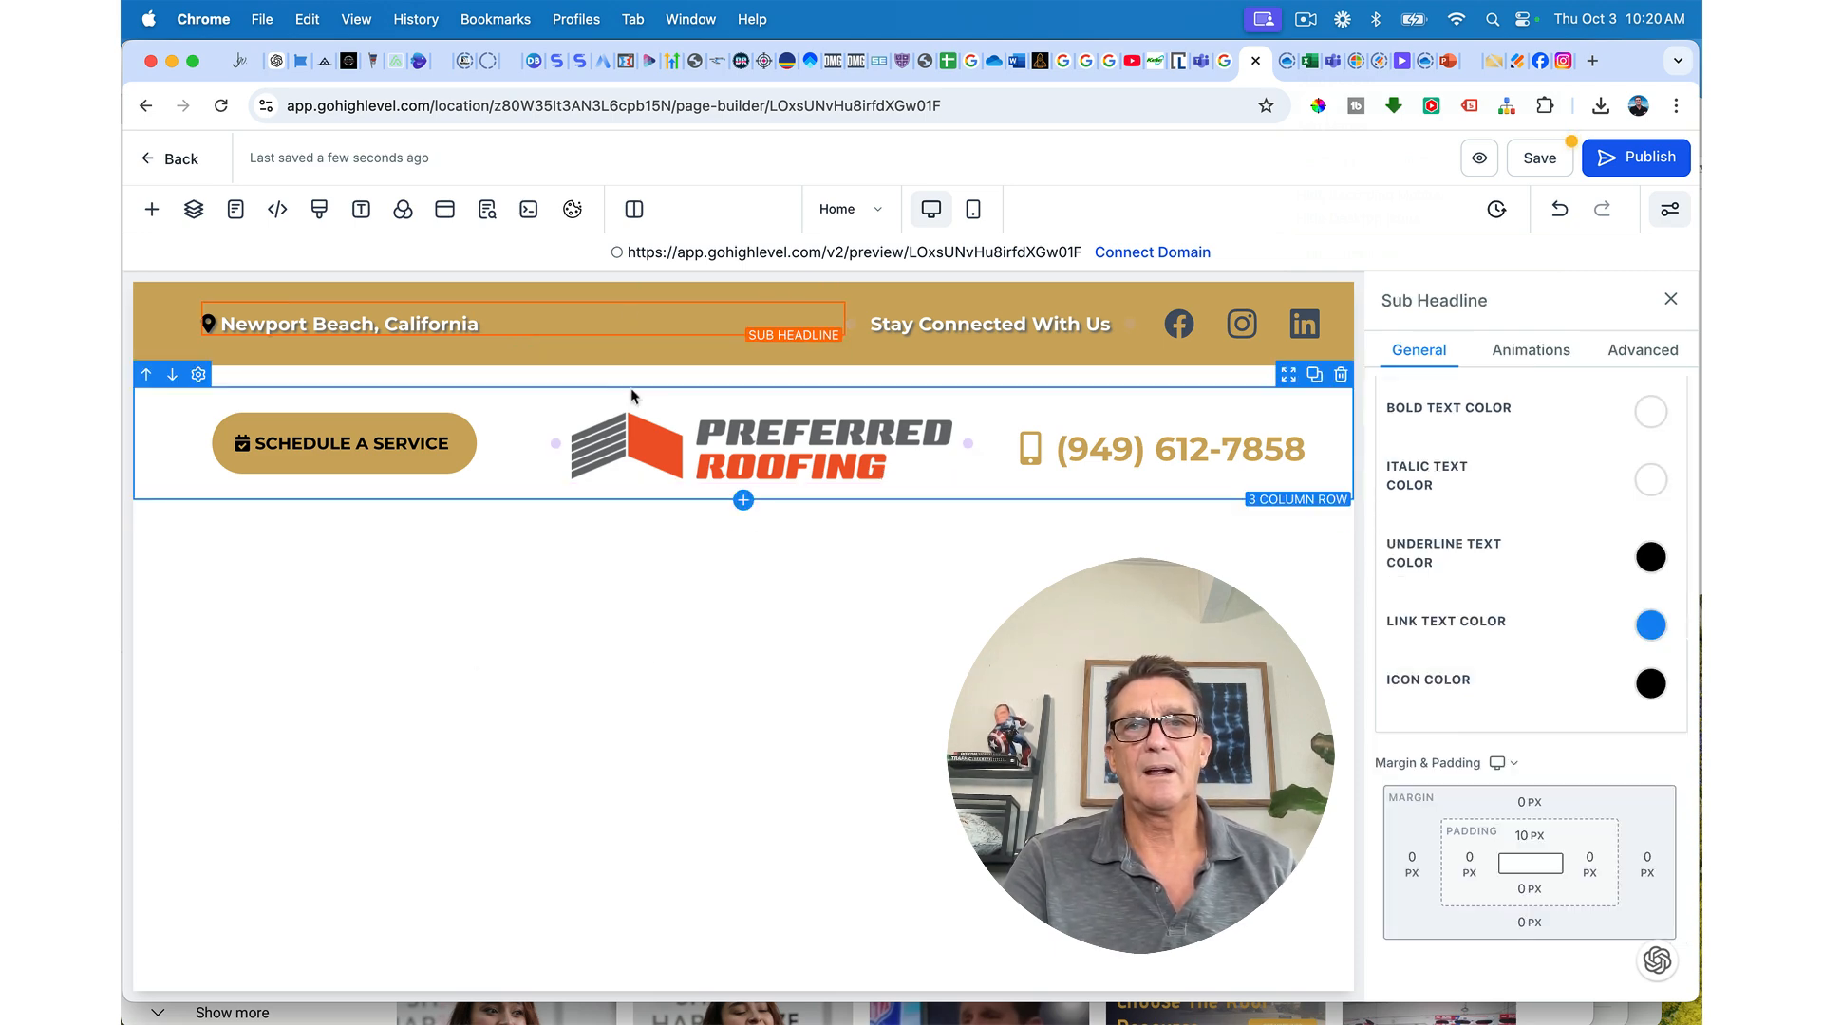
Step: Set the header section's top and bottom padding to 10 px
left_click(692, 392)
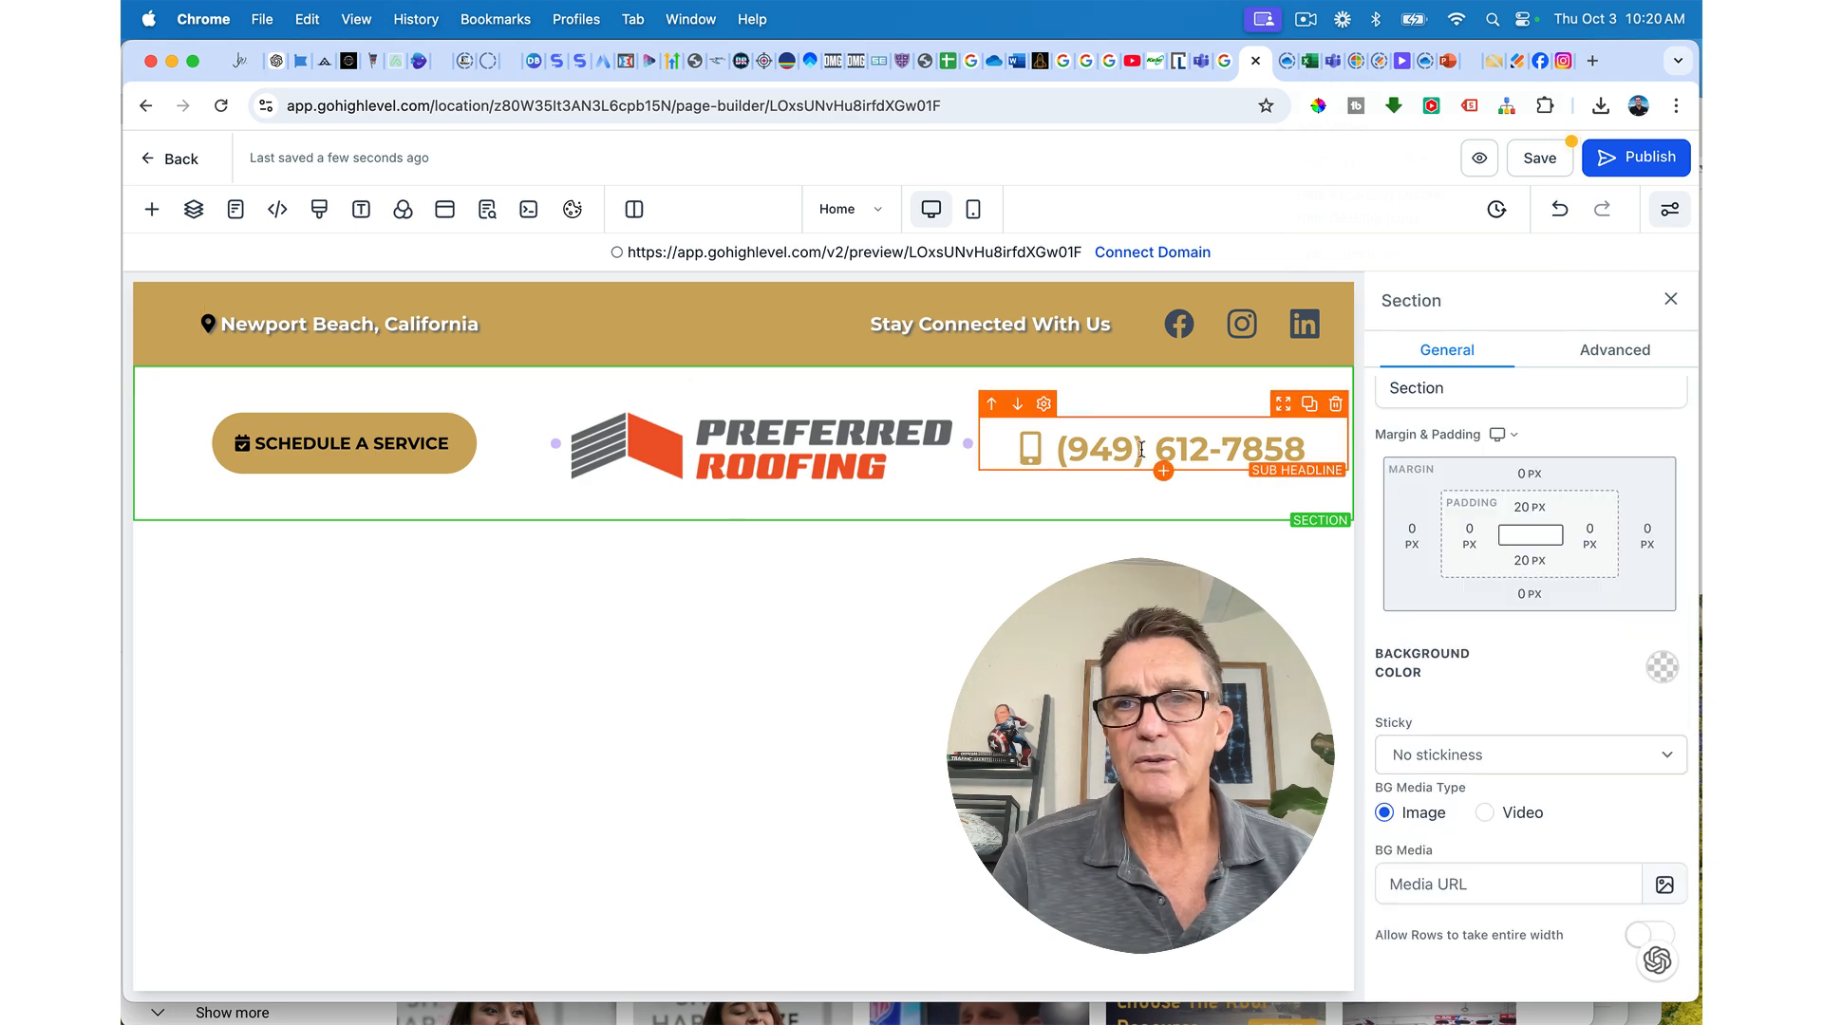
left_click(1524, 512)
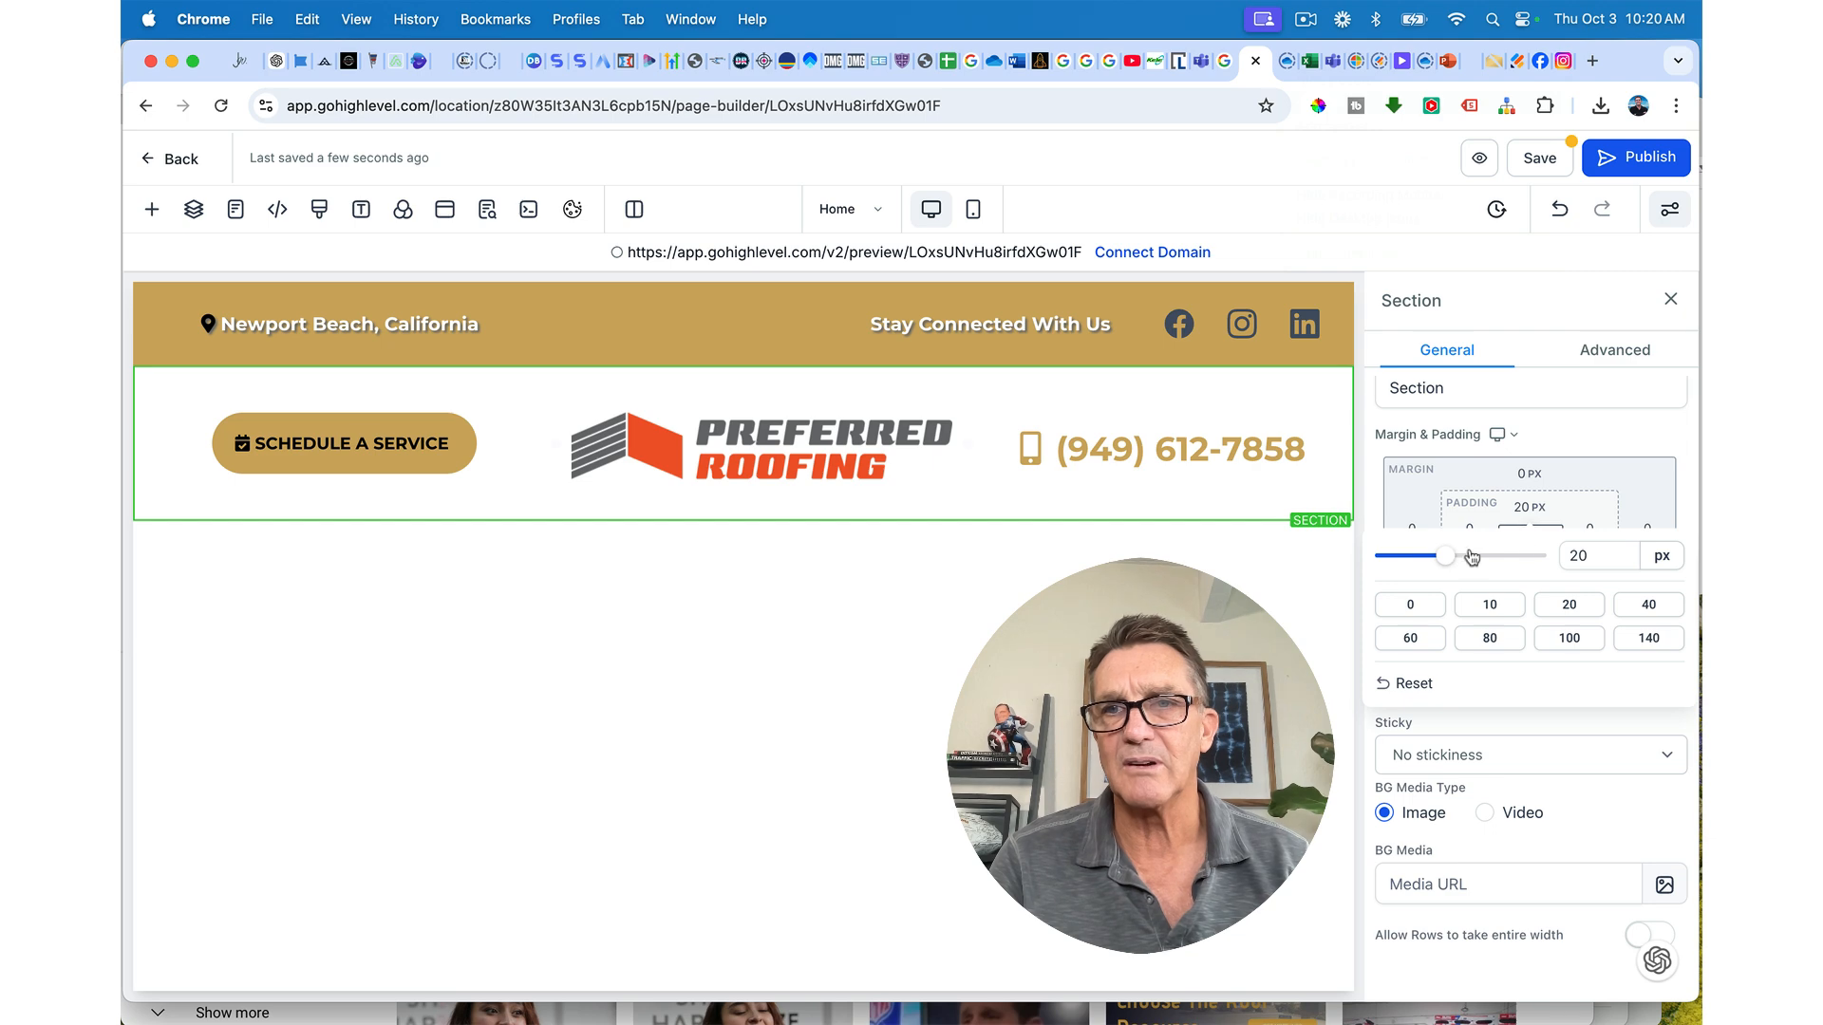
left_click(1474, 610)
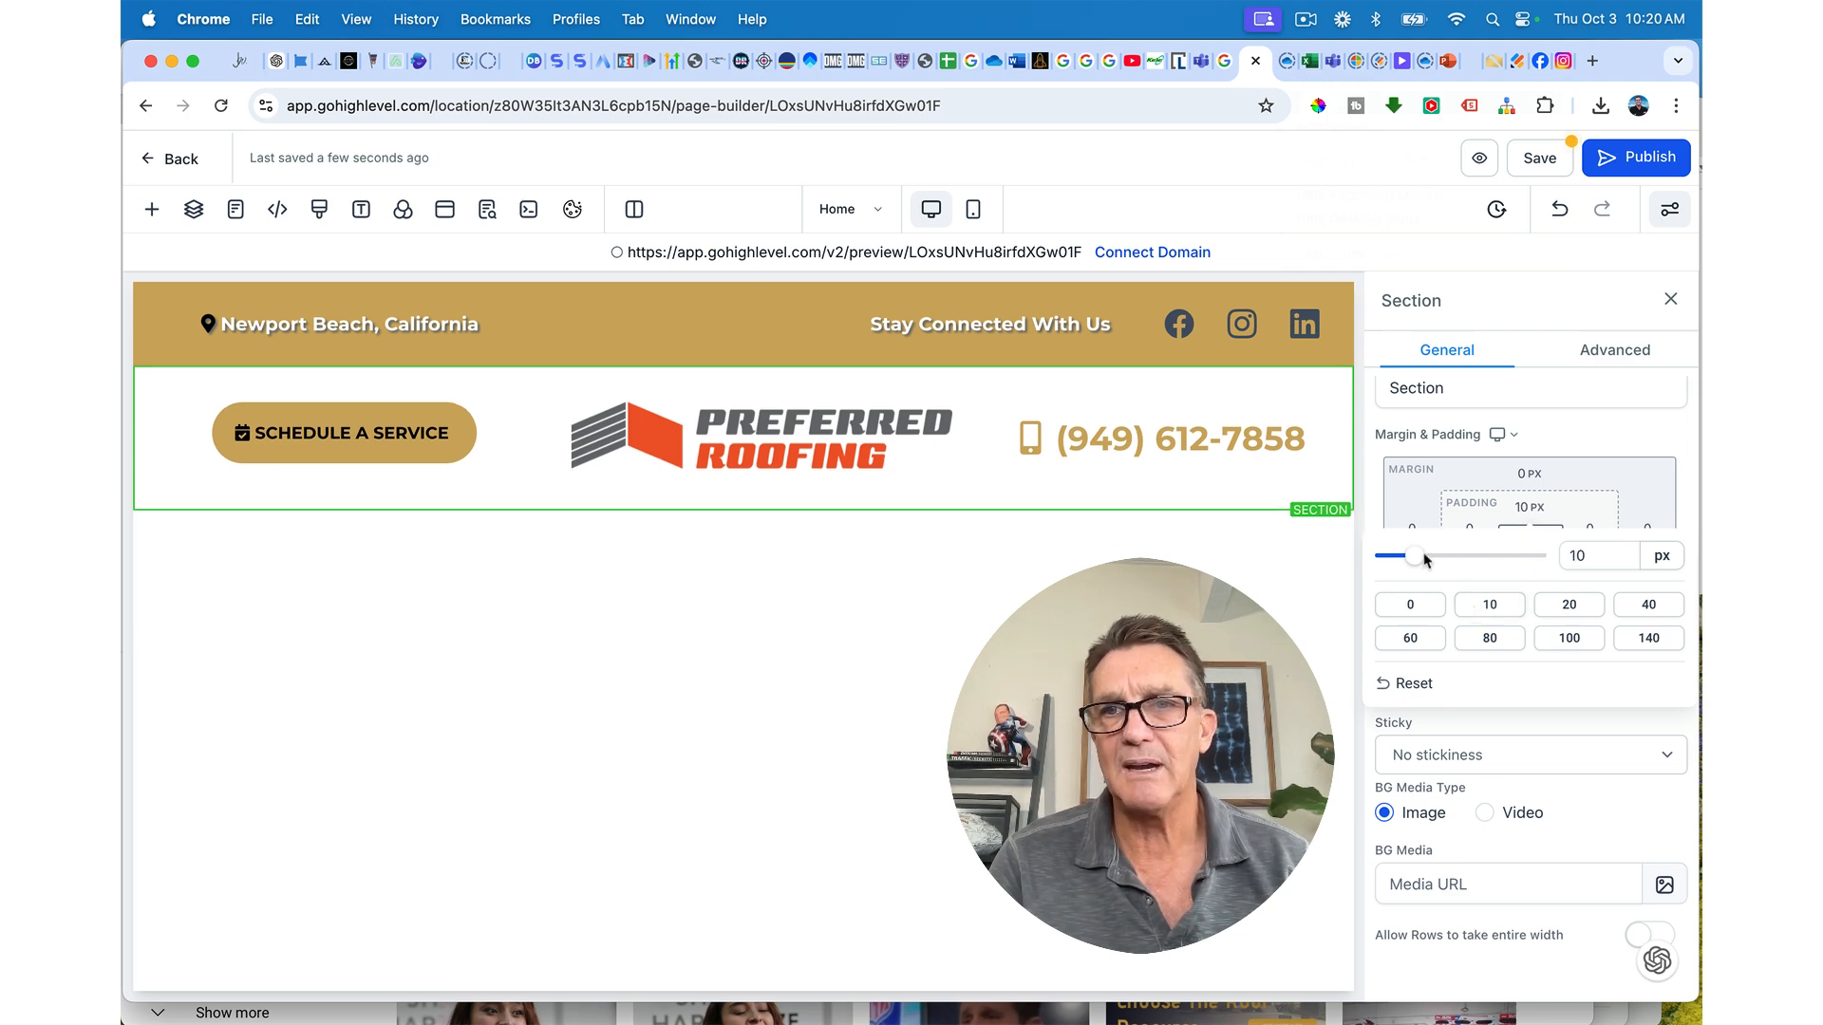
left_click(1529, 566)
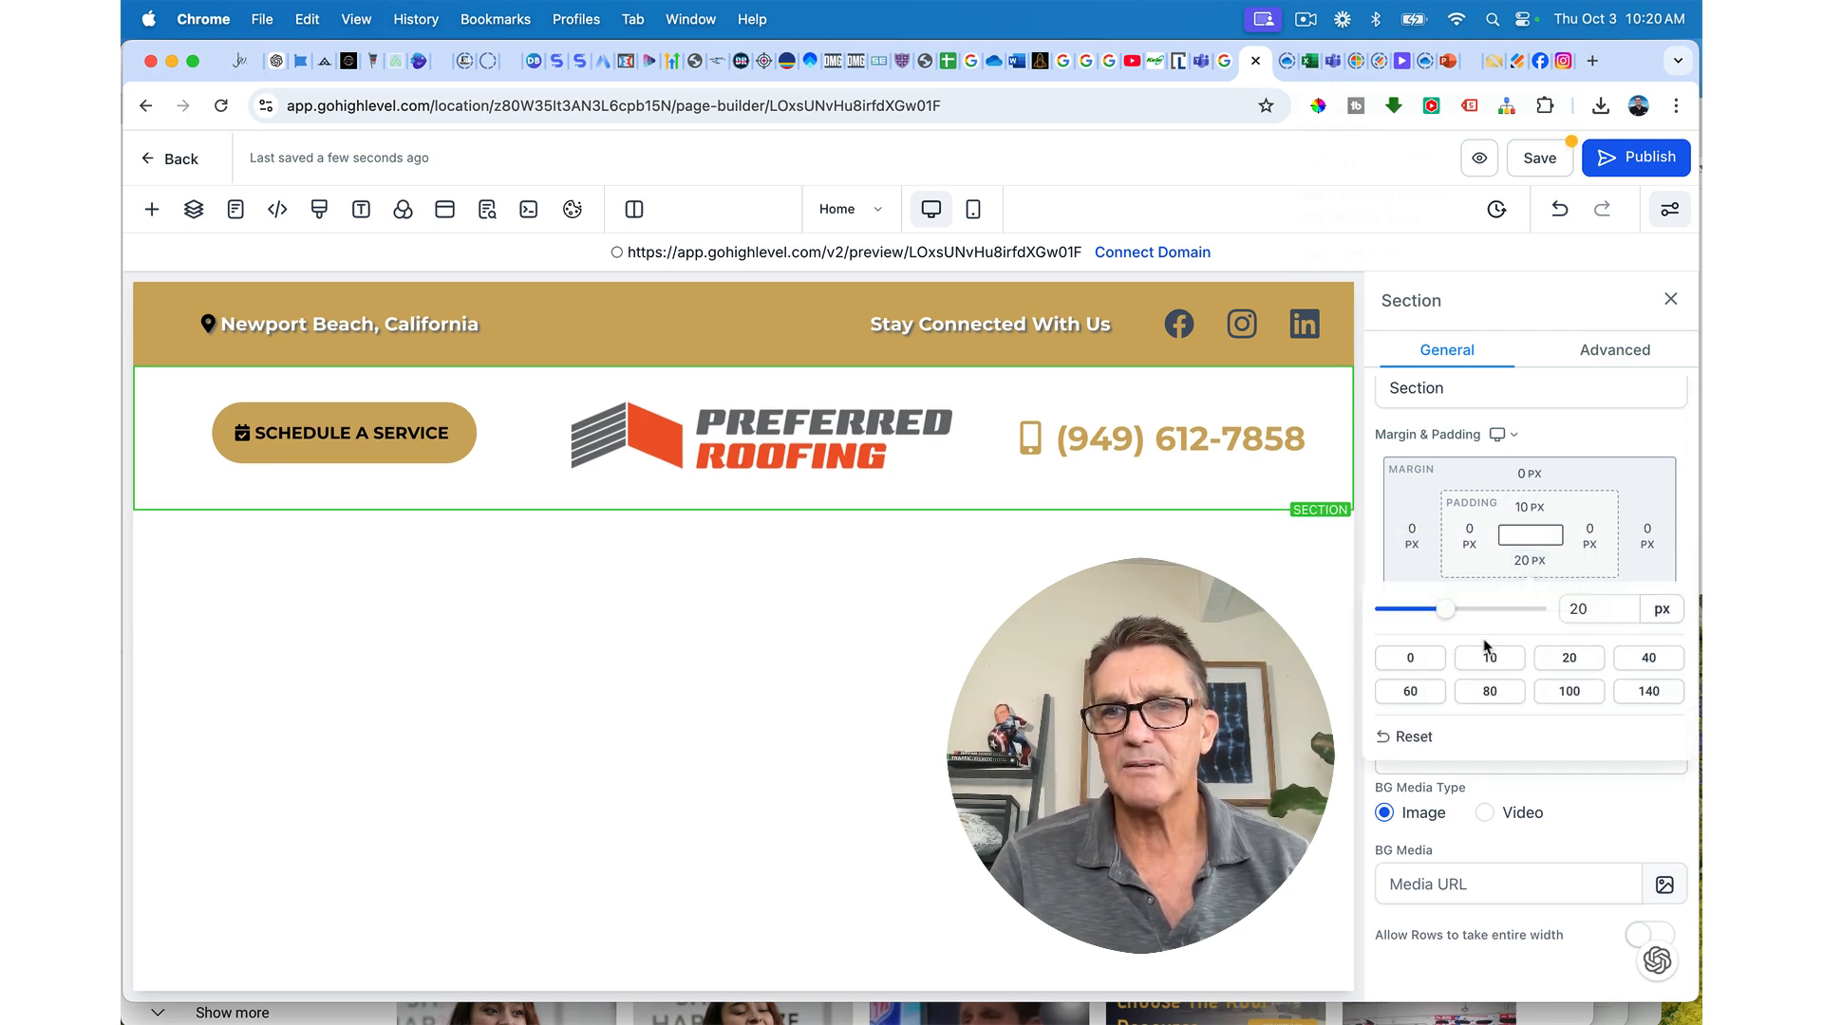
left_click(1481, 667)
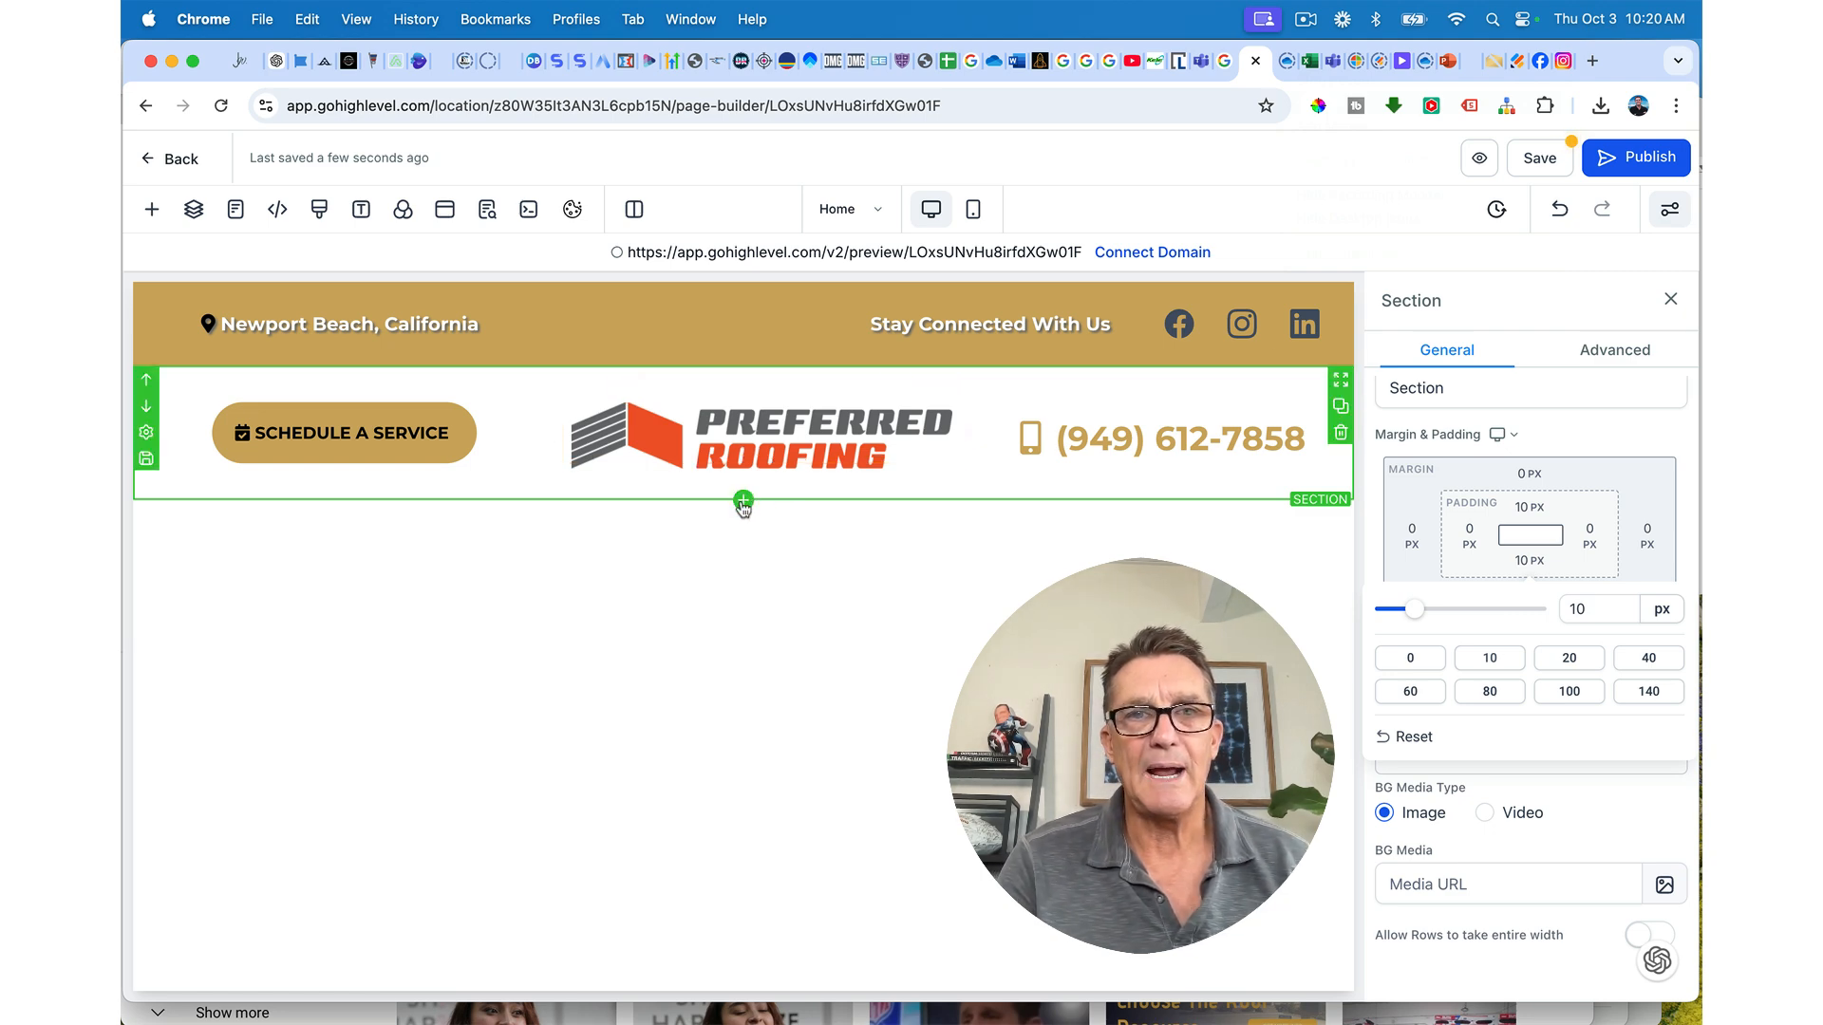
left_click(743, 500)
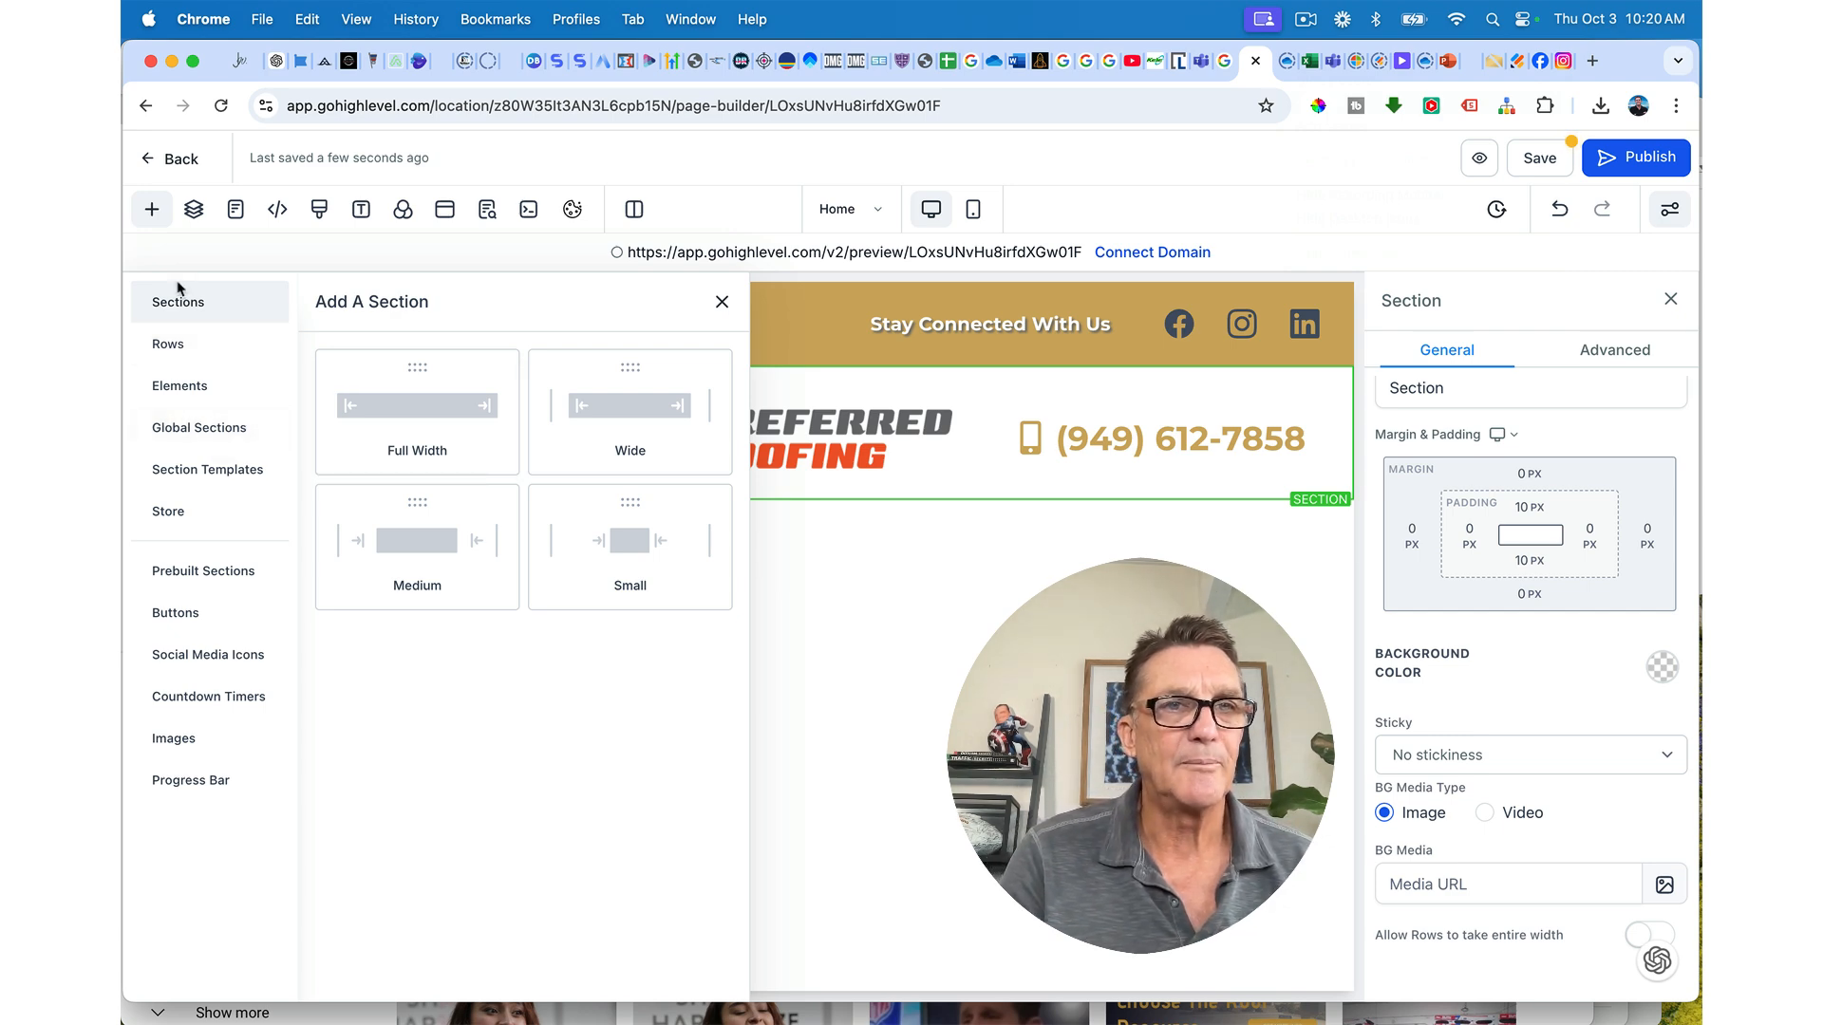
Step: Insert a full-width section with a one-column row and add a Navigation Menu found by searching 'na'
left_click(410, 419)
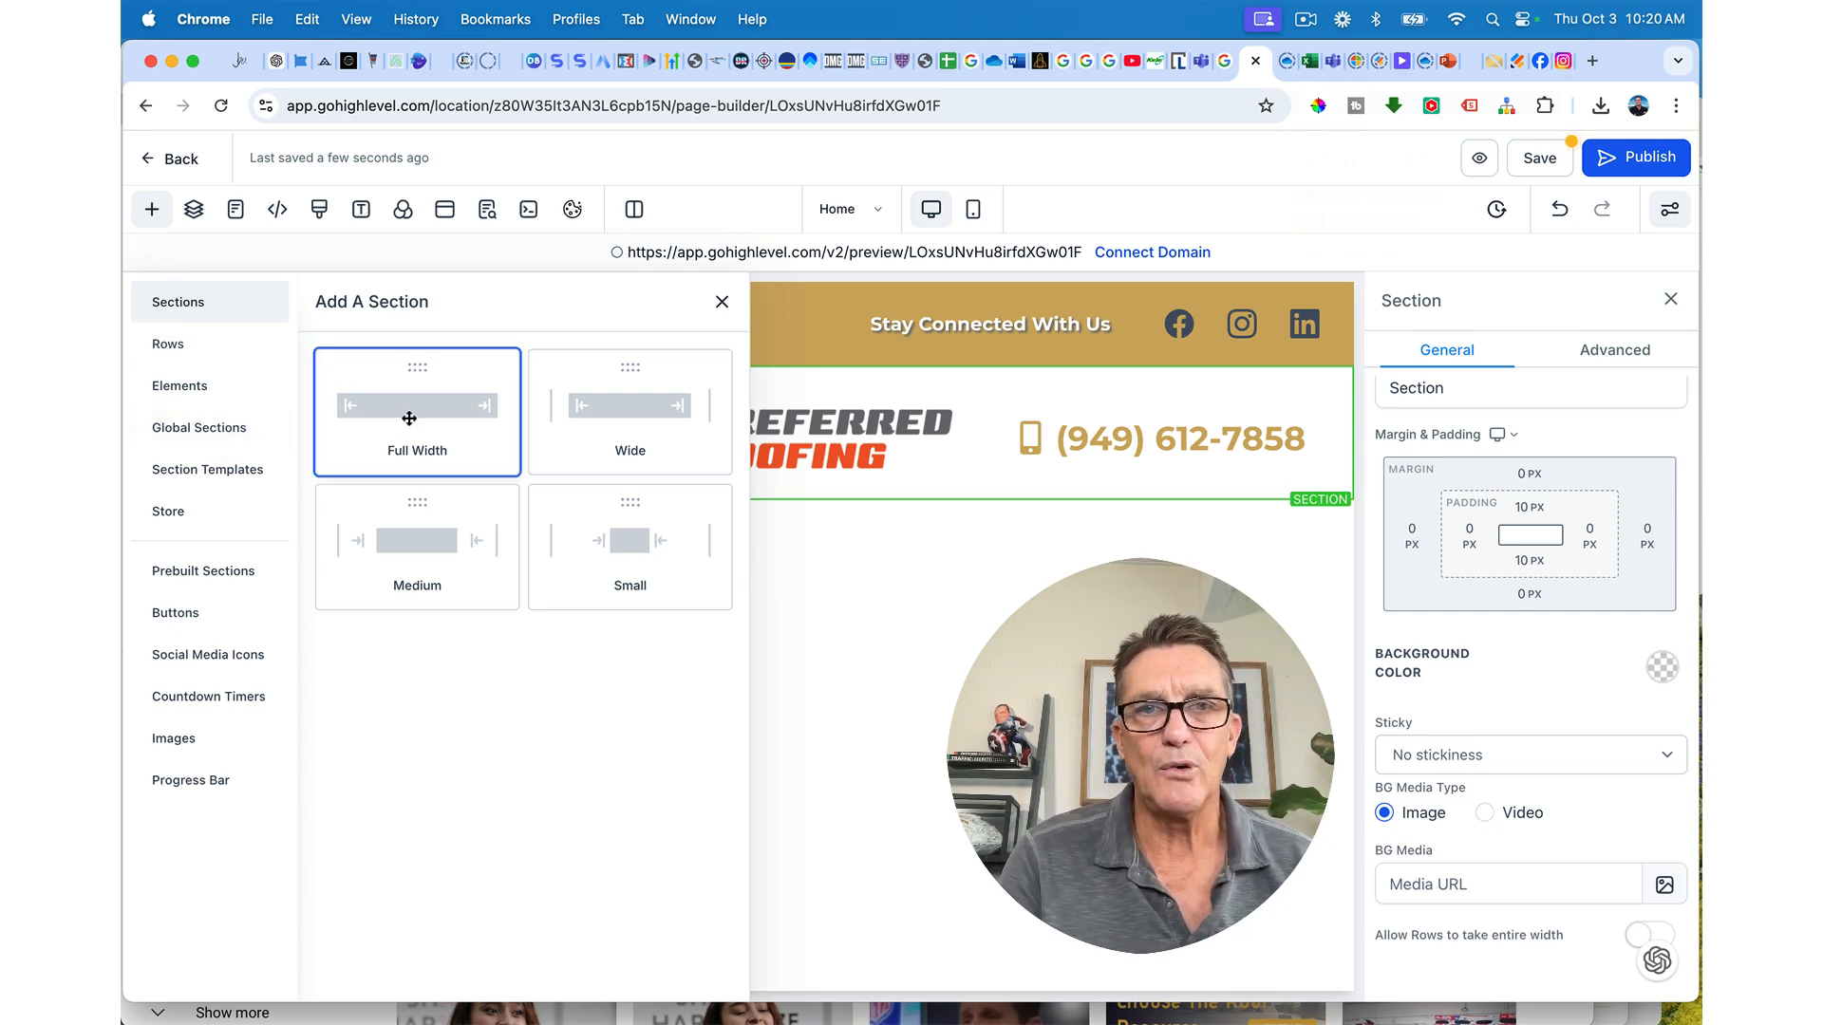
left_click(759, 574)
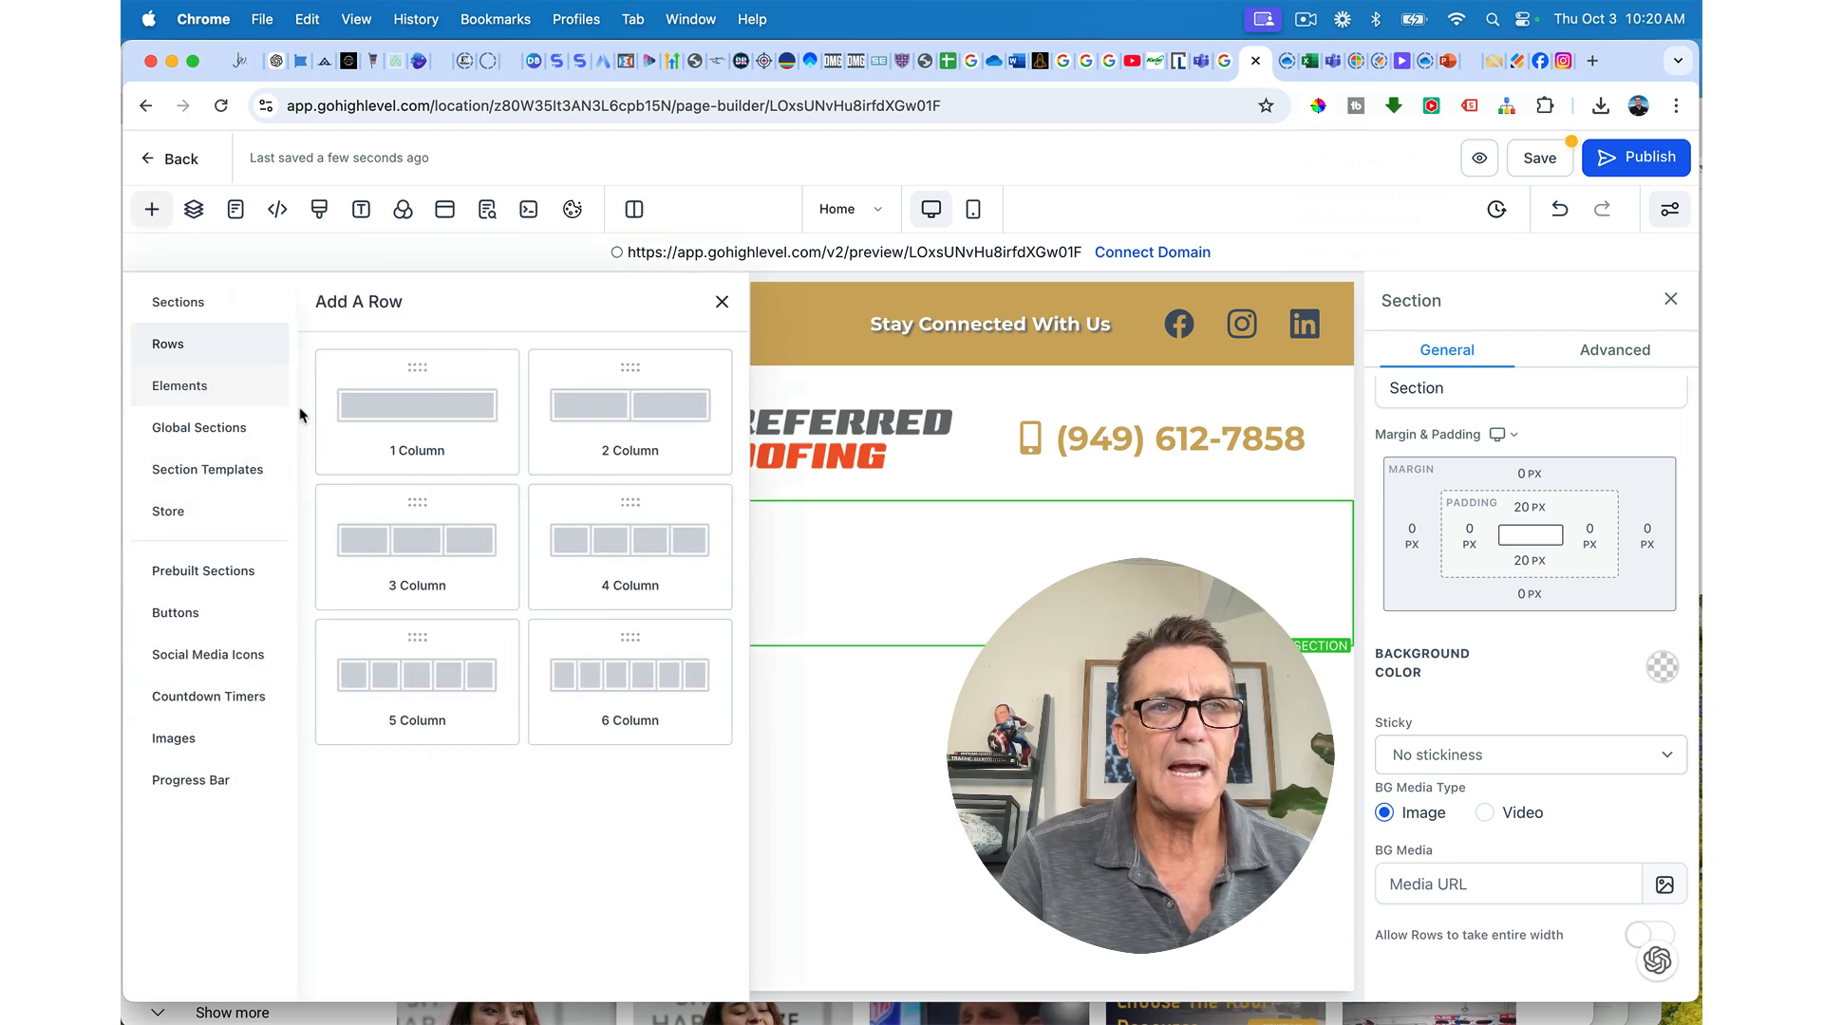
left_click(432, 405)
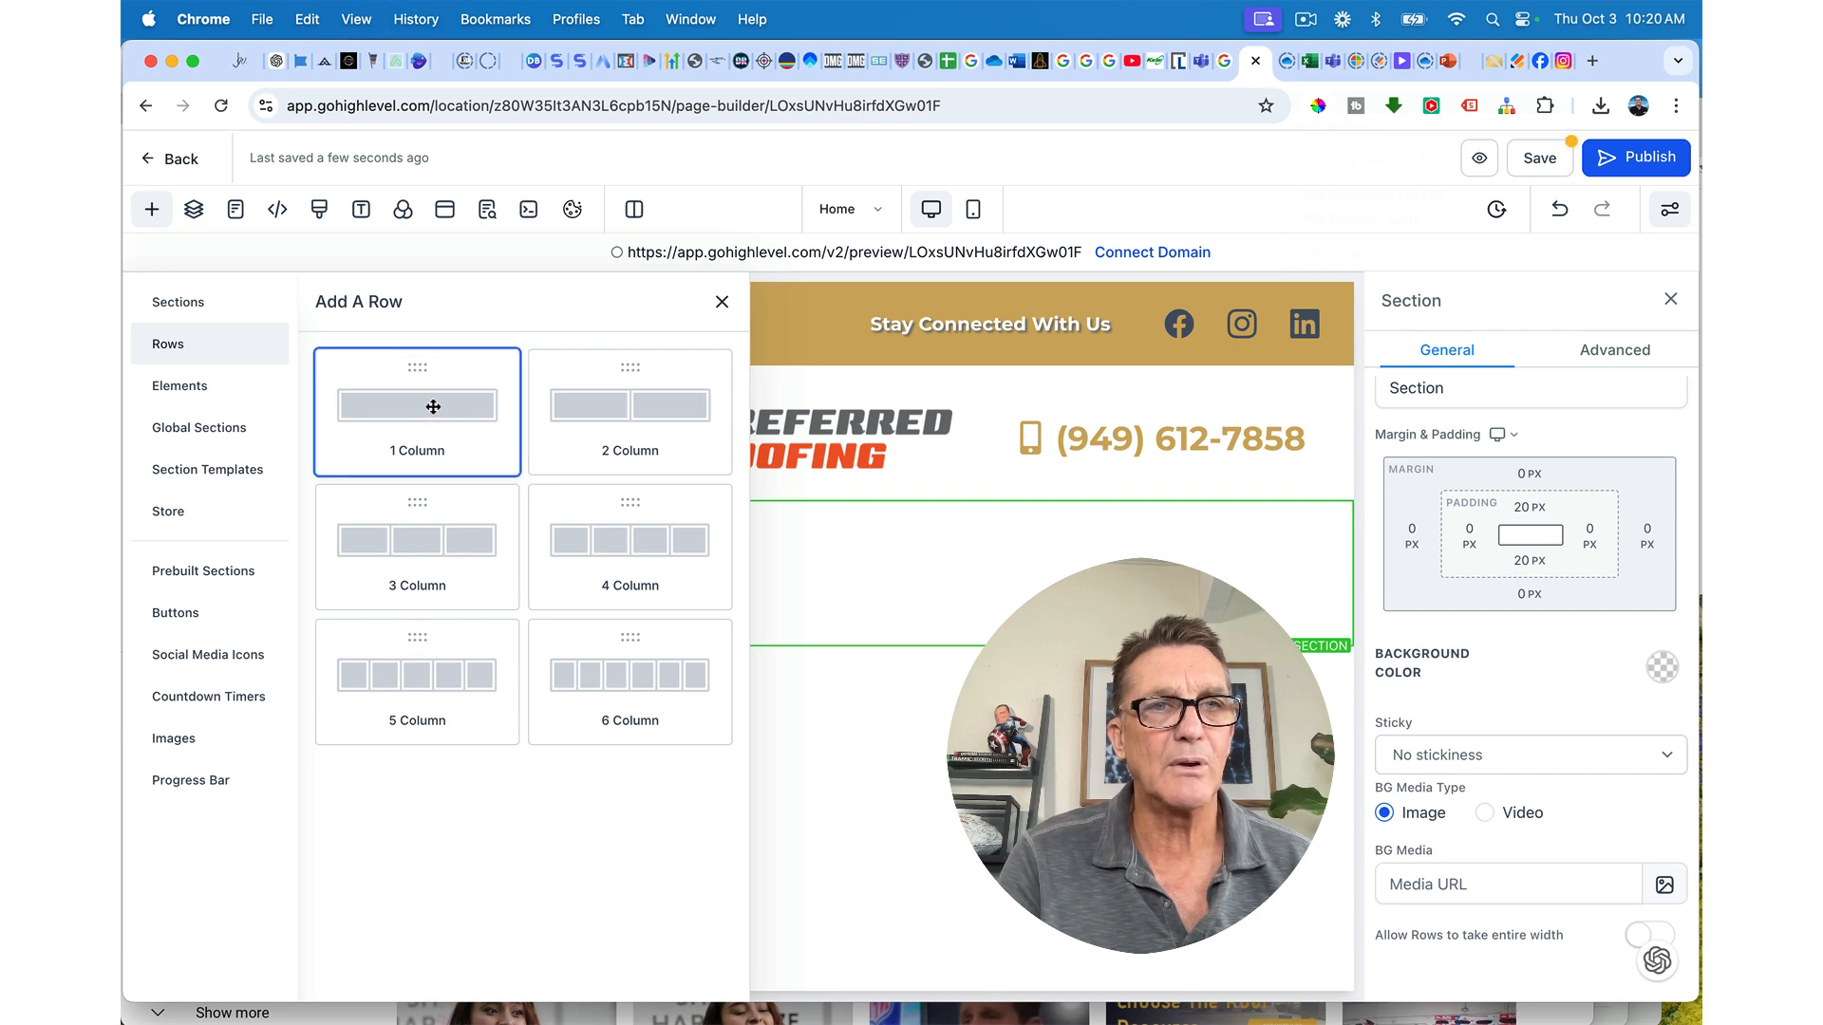
left_click(744, 600)
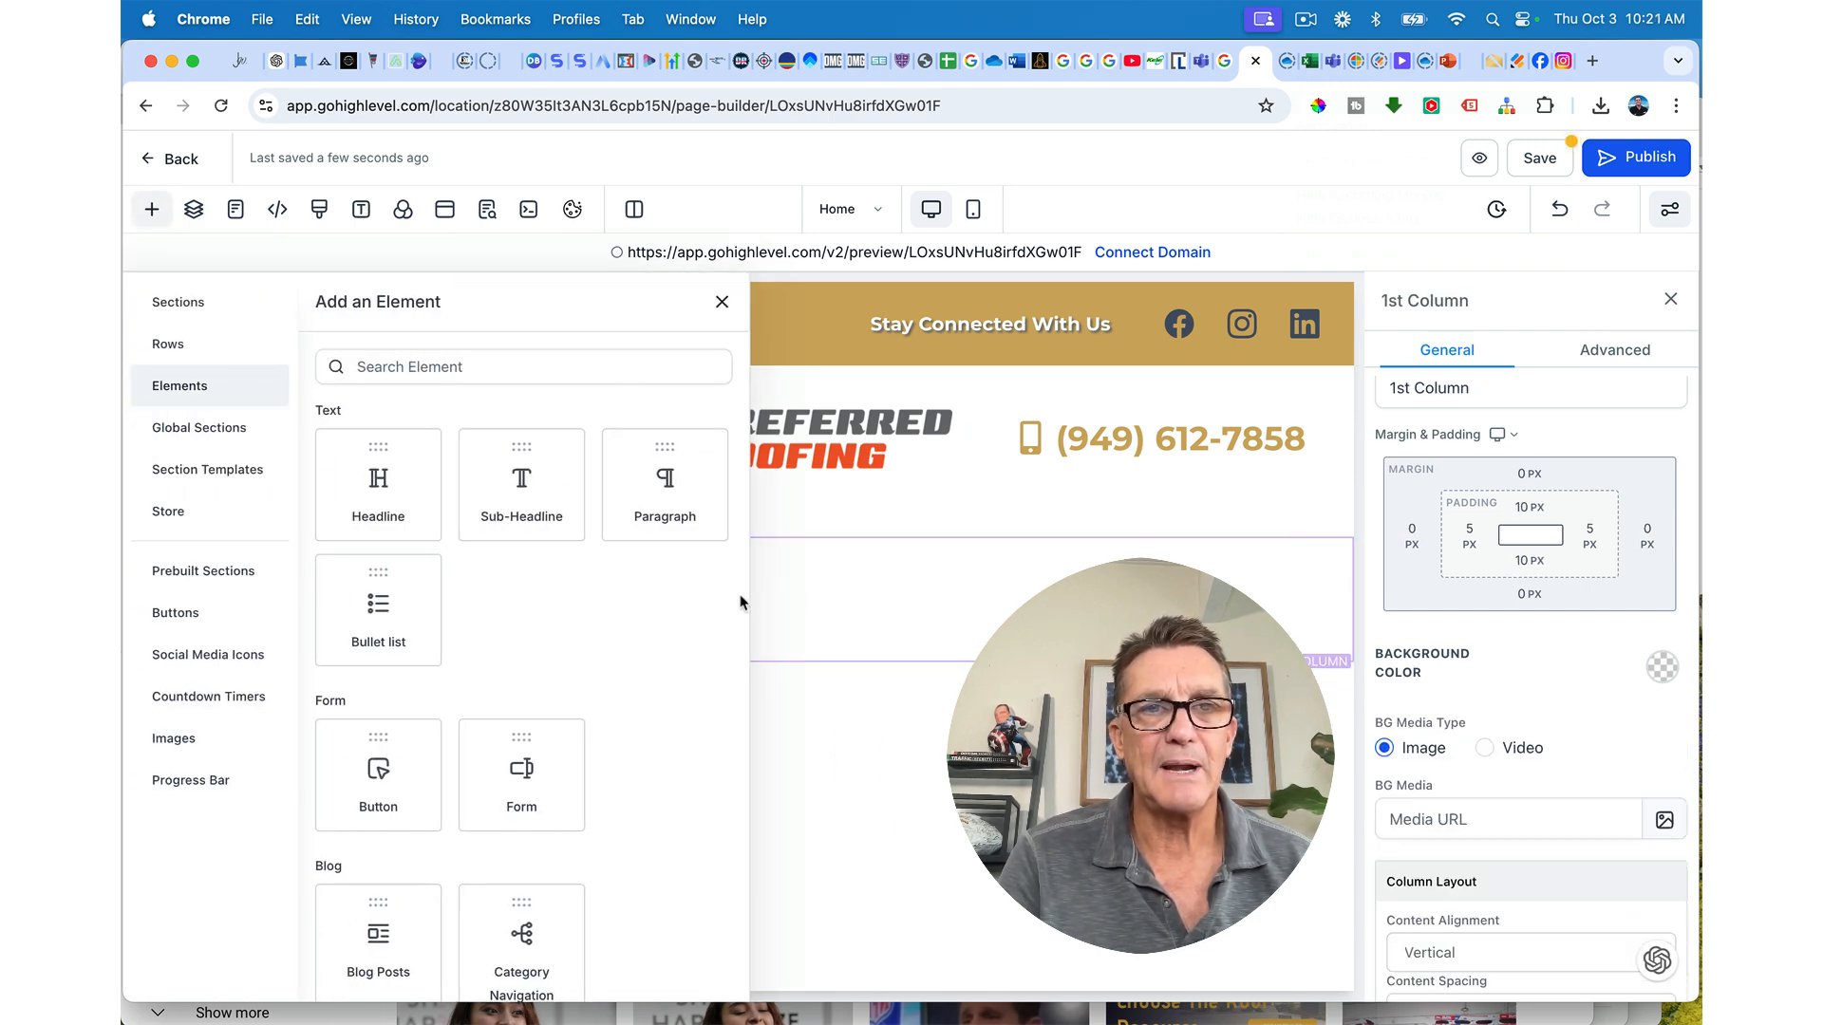
left_click(494, 366)
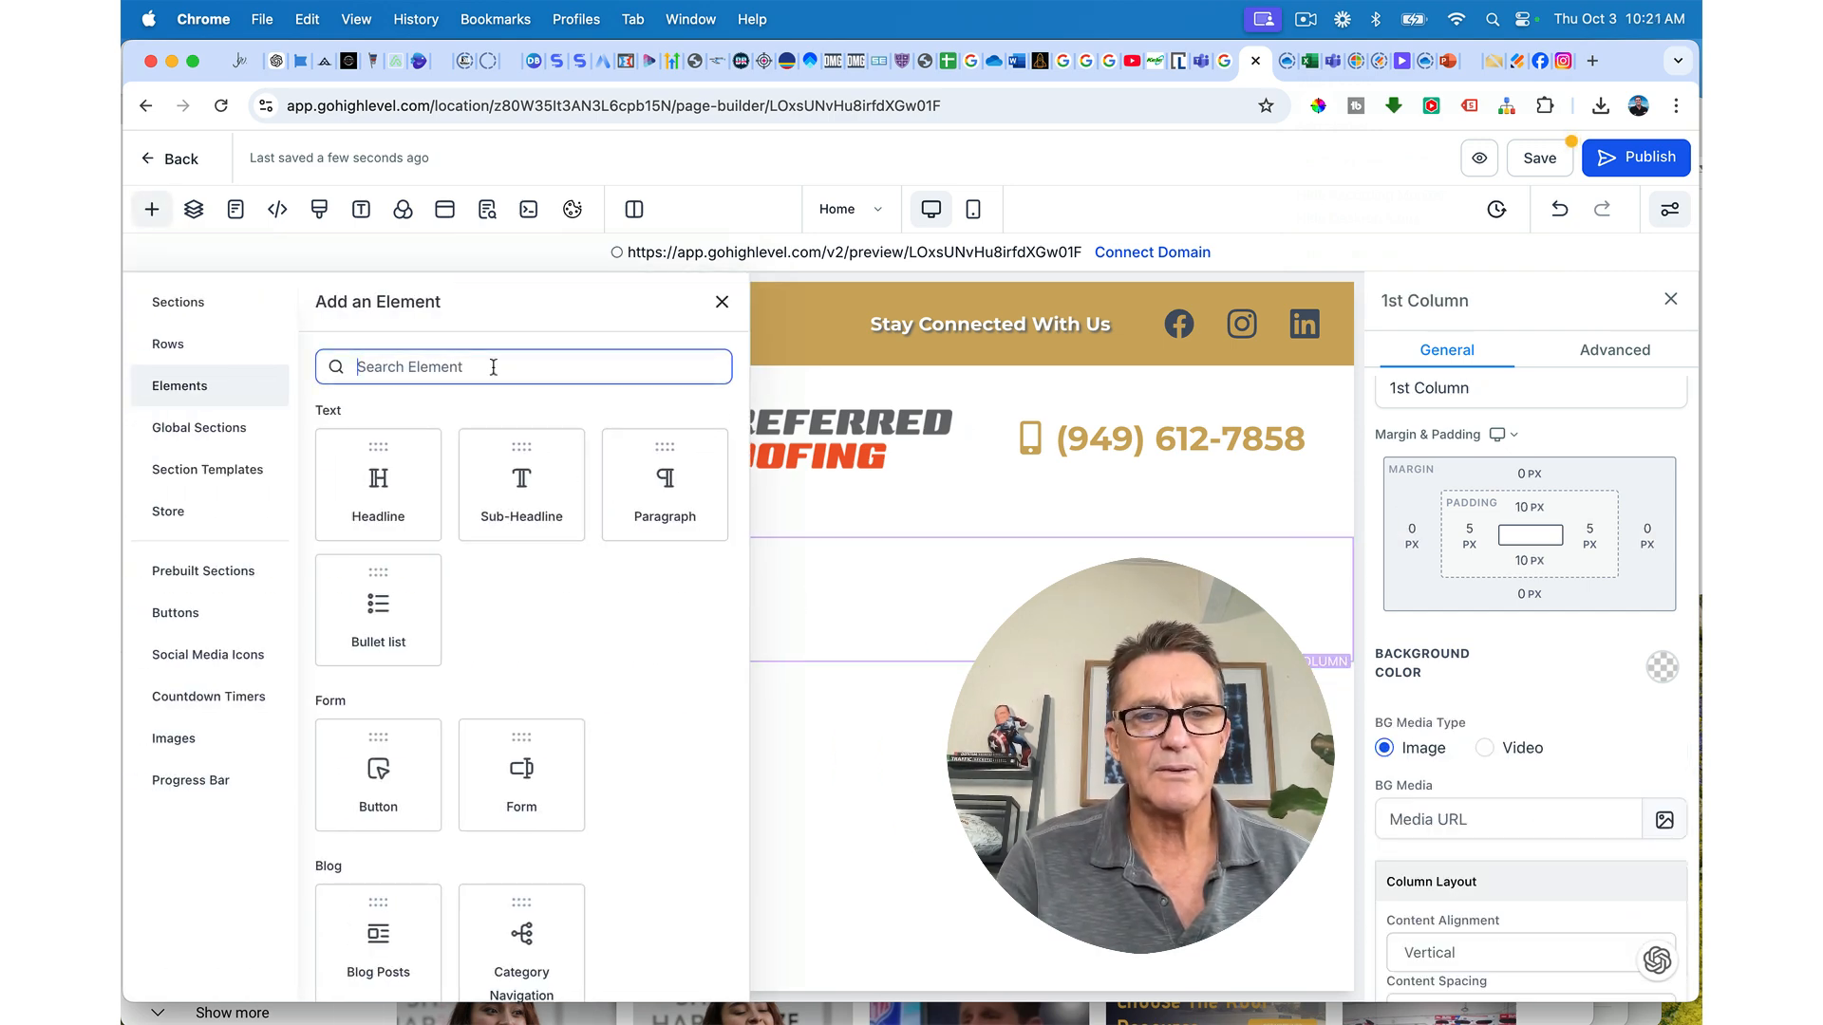
type("nav")
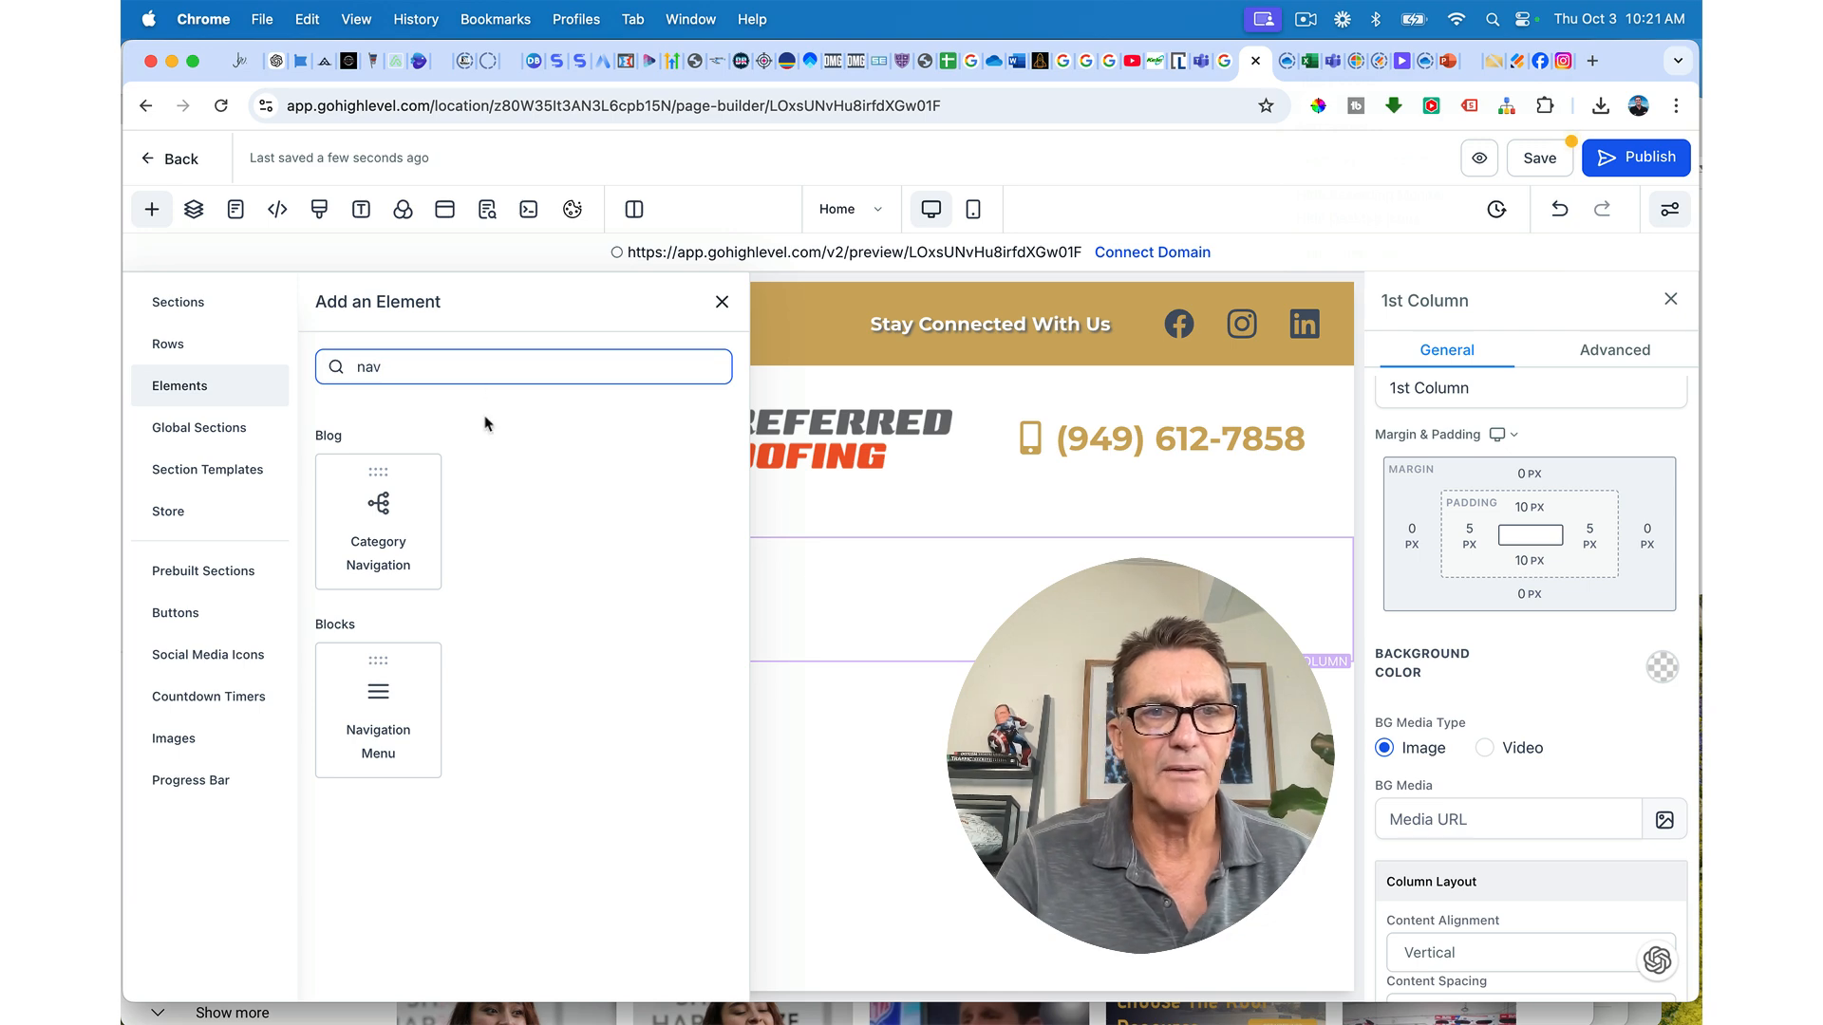
left_click(380, 740)
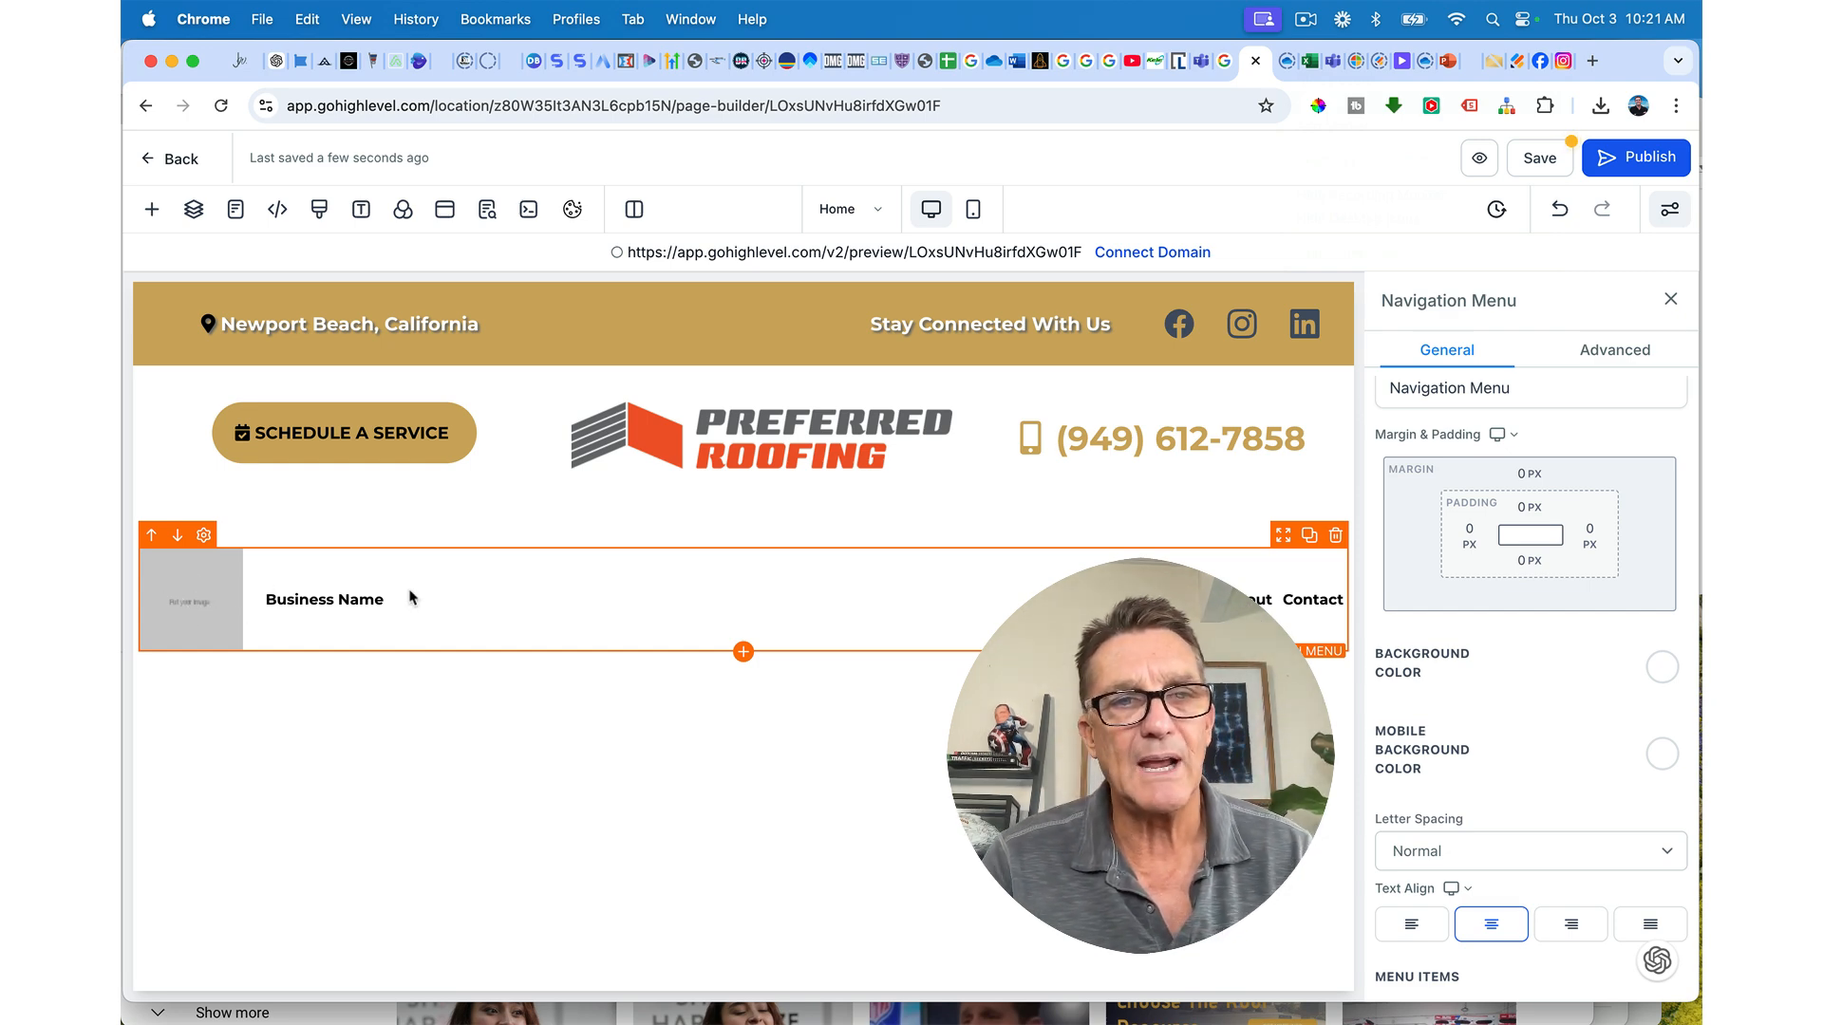
Step: Remove the logo from the navigation menu
mouse_move(1248, 600)
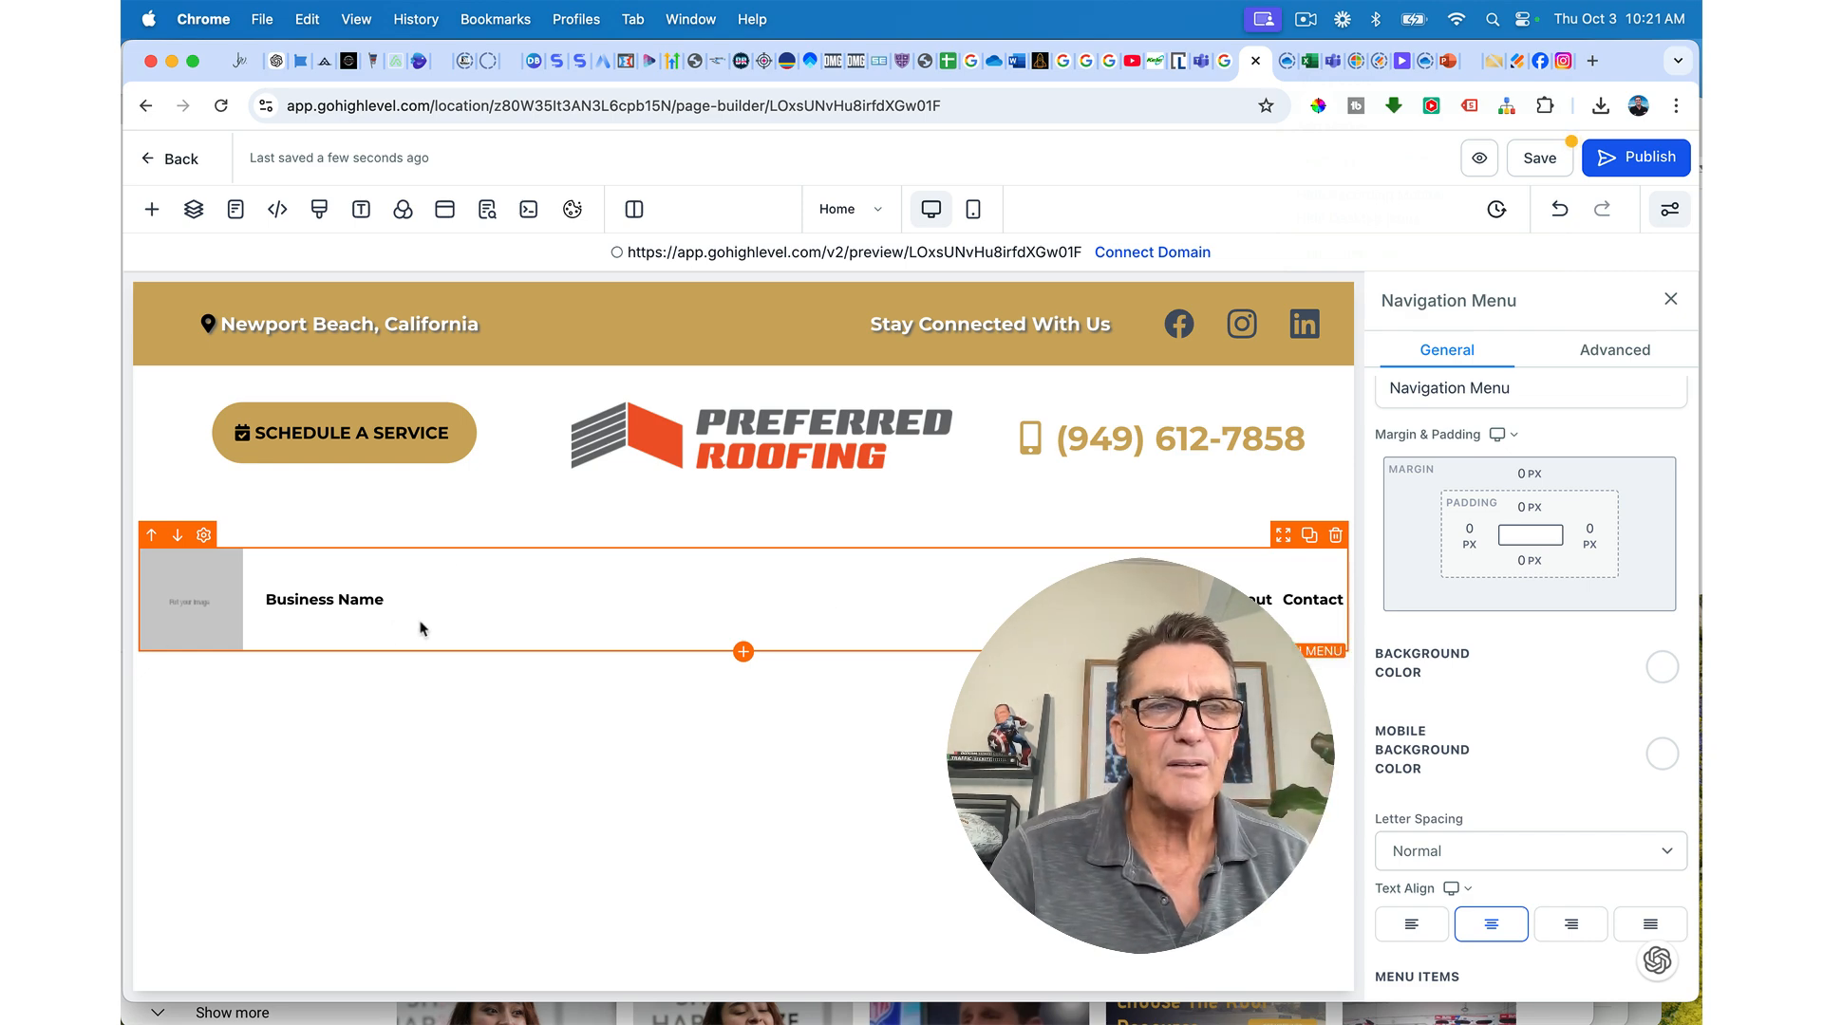
scroll(1608, 685, "down", 5)
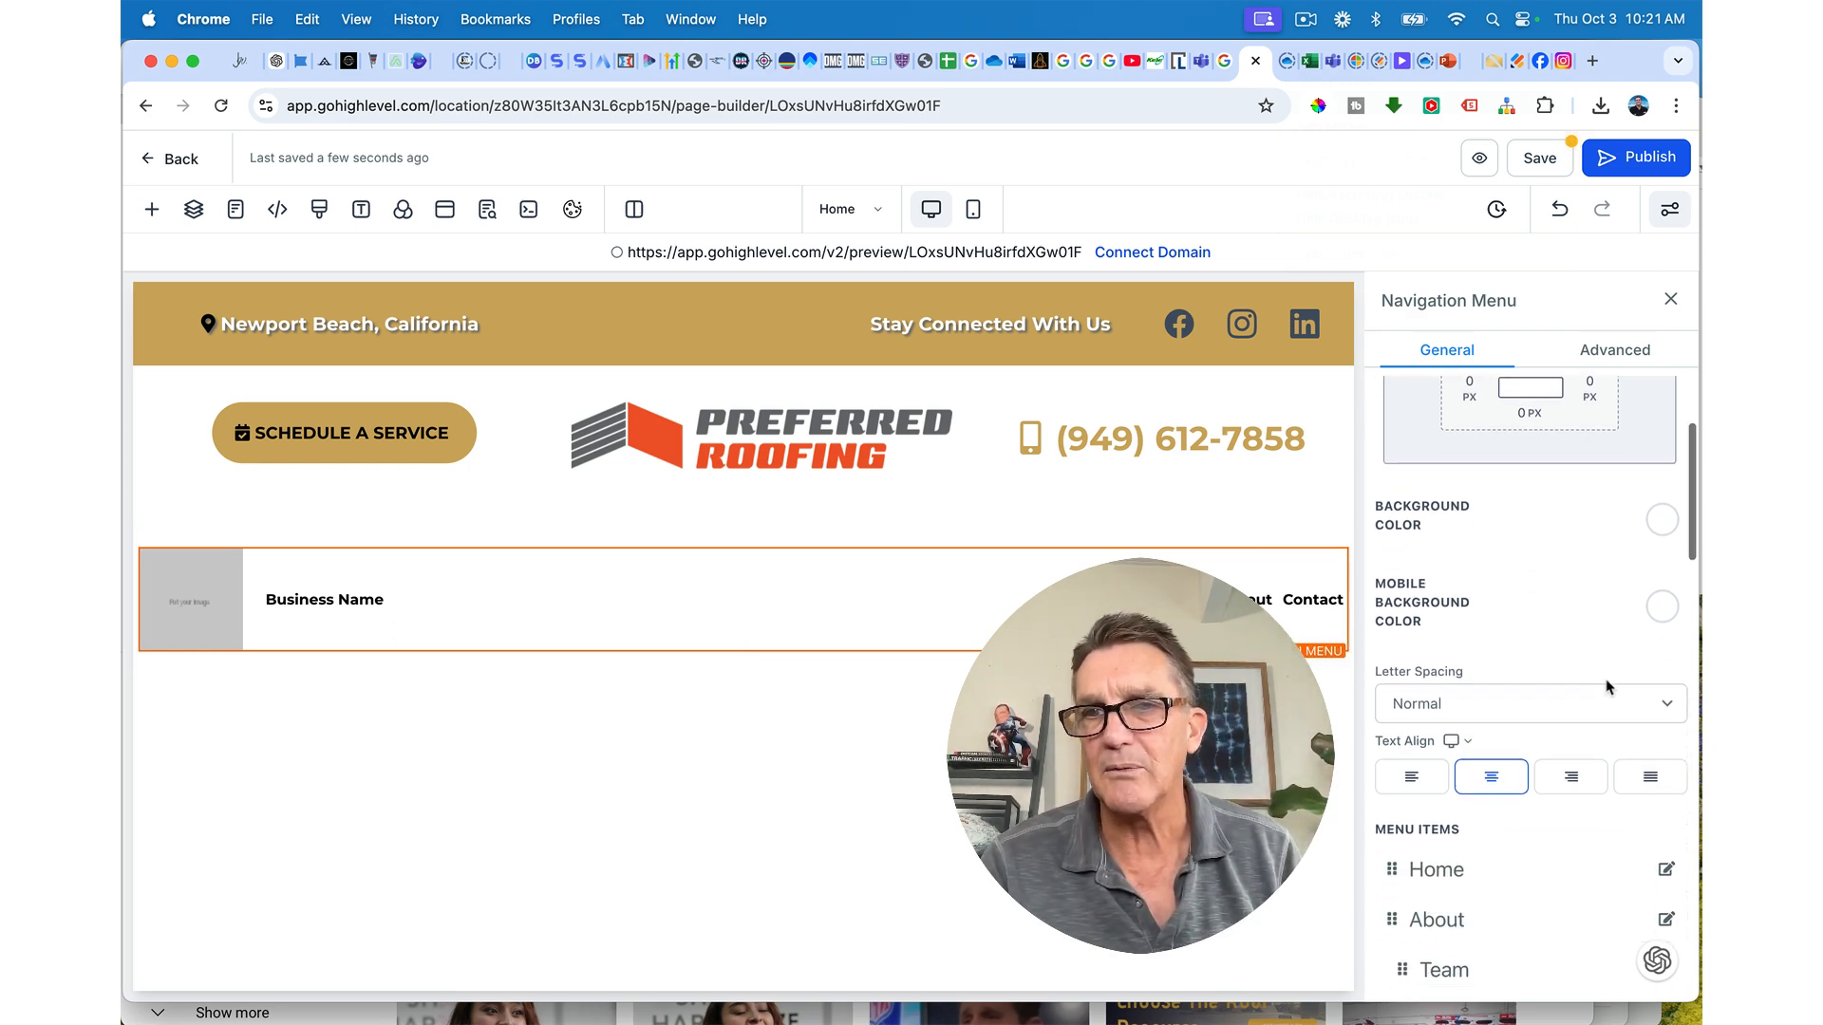
scroll(1608, 685, "down", 5)
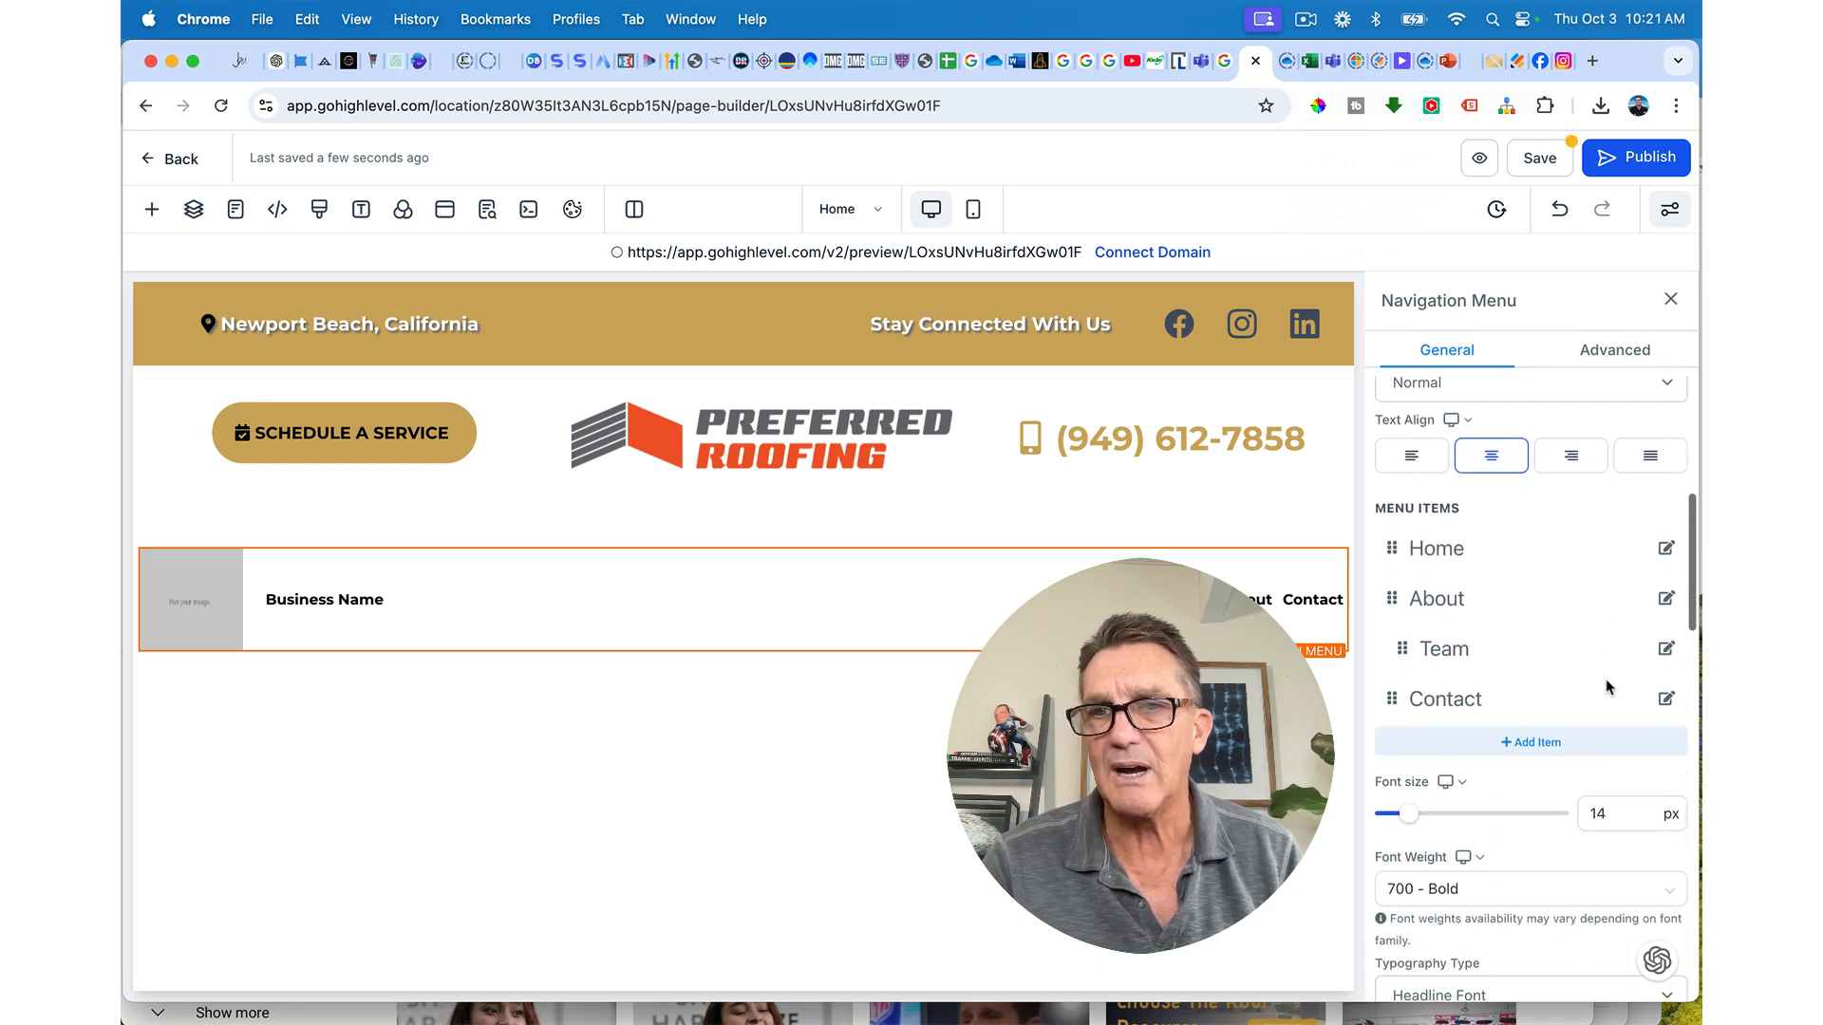
scroll(1607, 686, "down", 10)
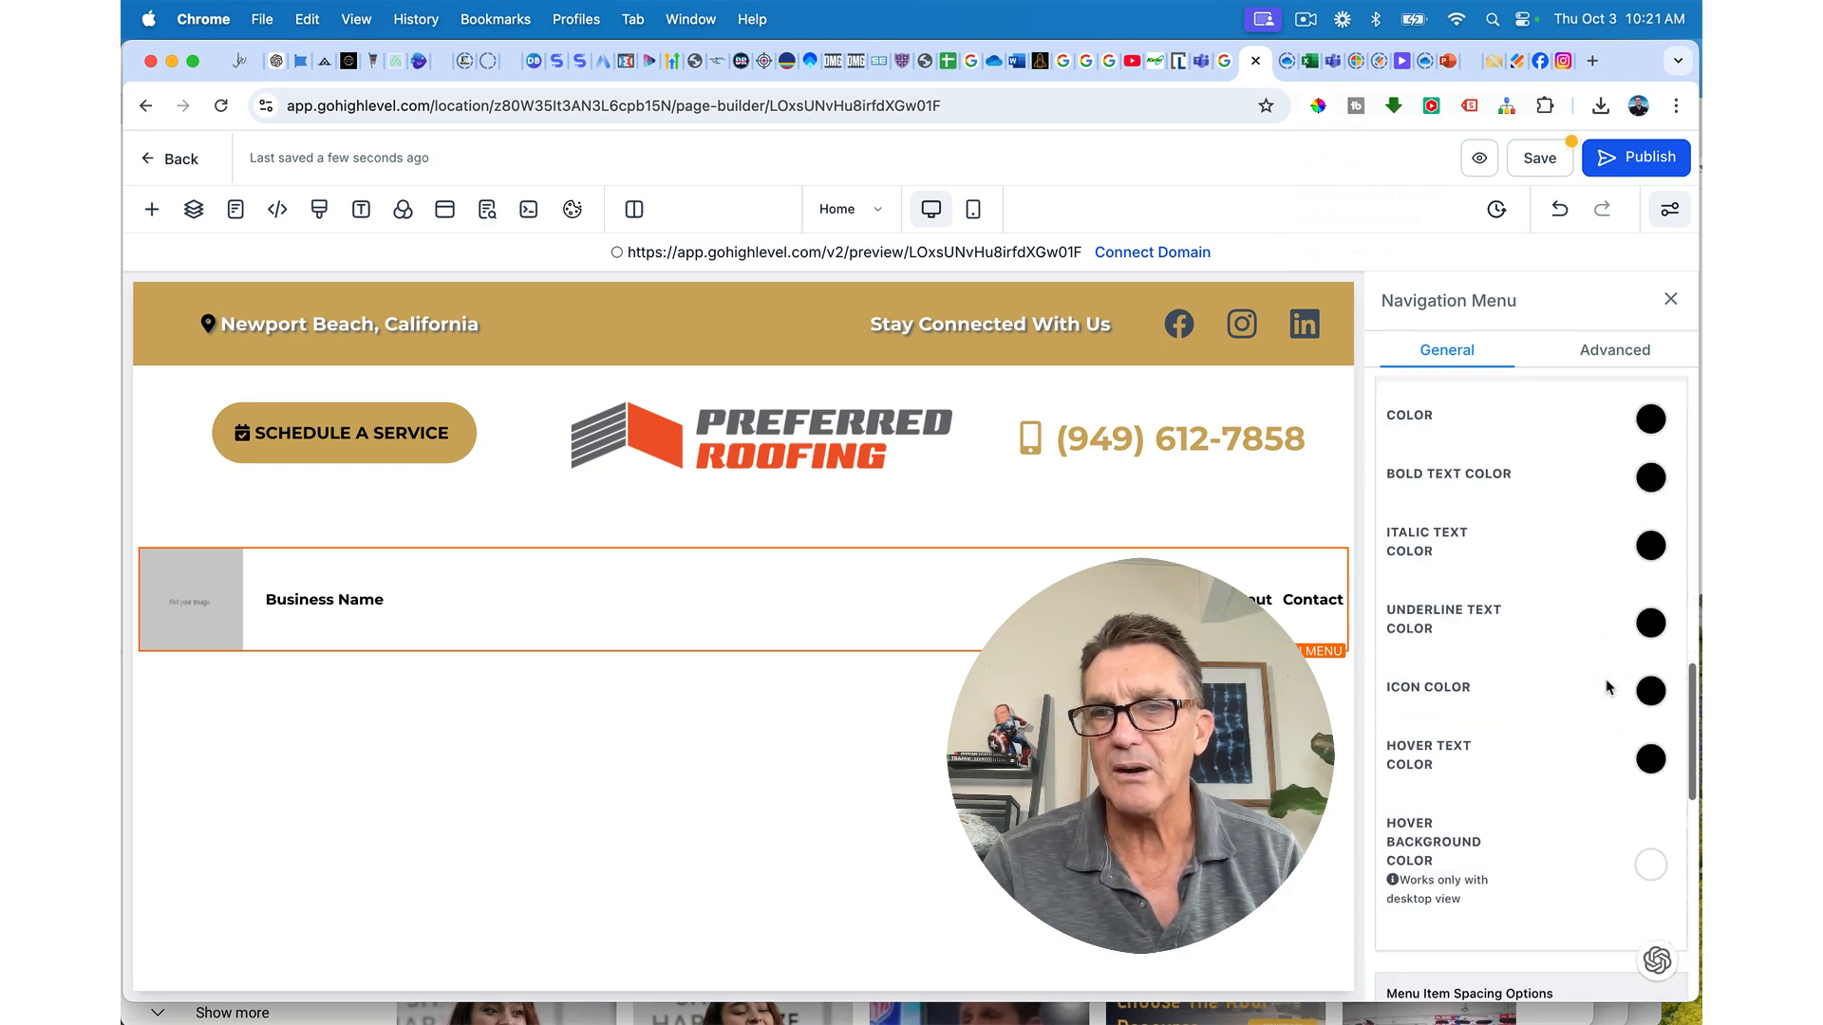
scroll(1608, 685, "down", 6)
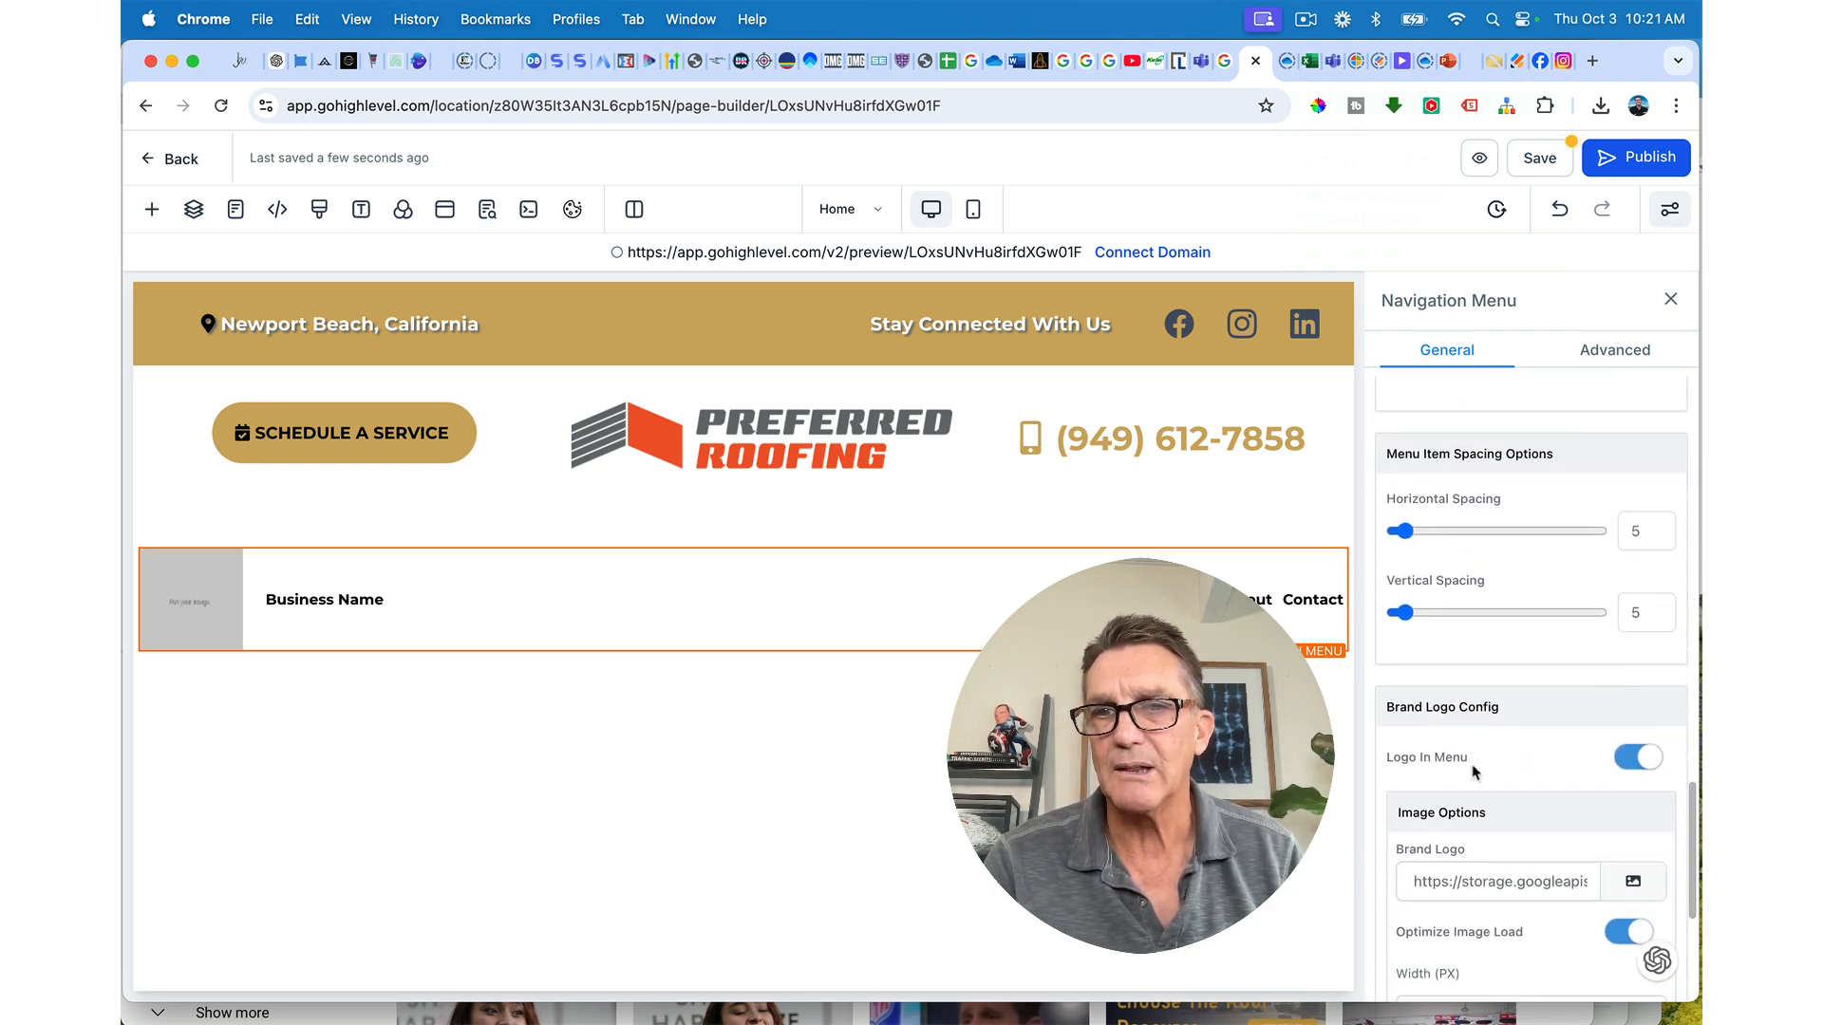
left_click(1632, 760)
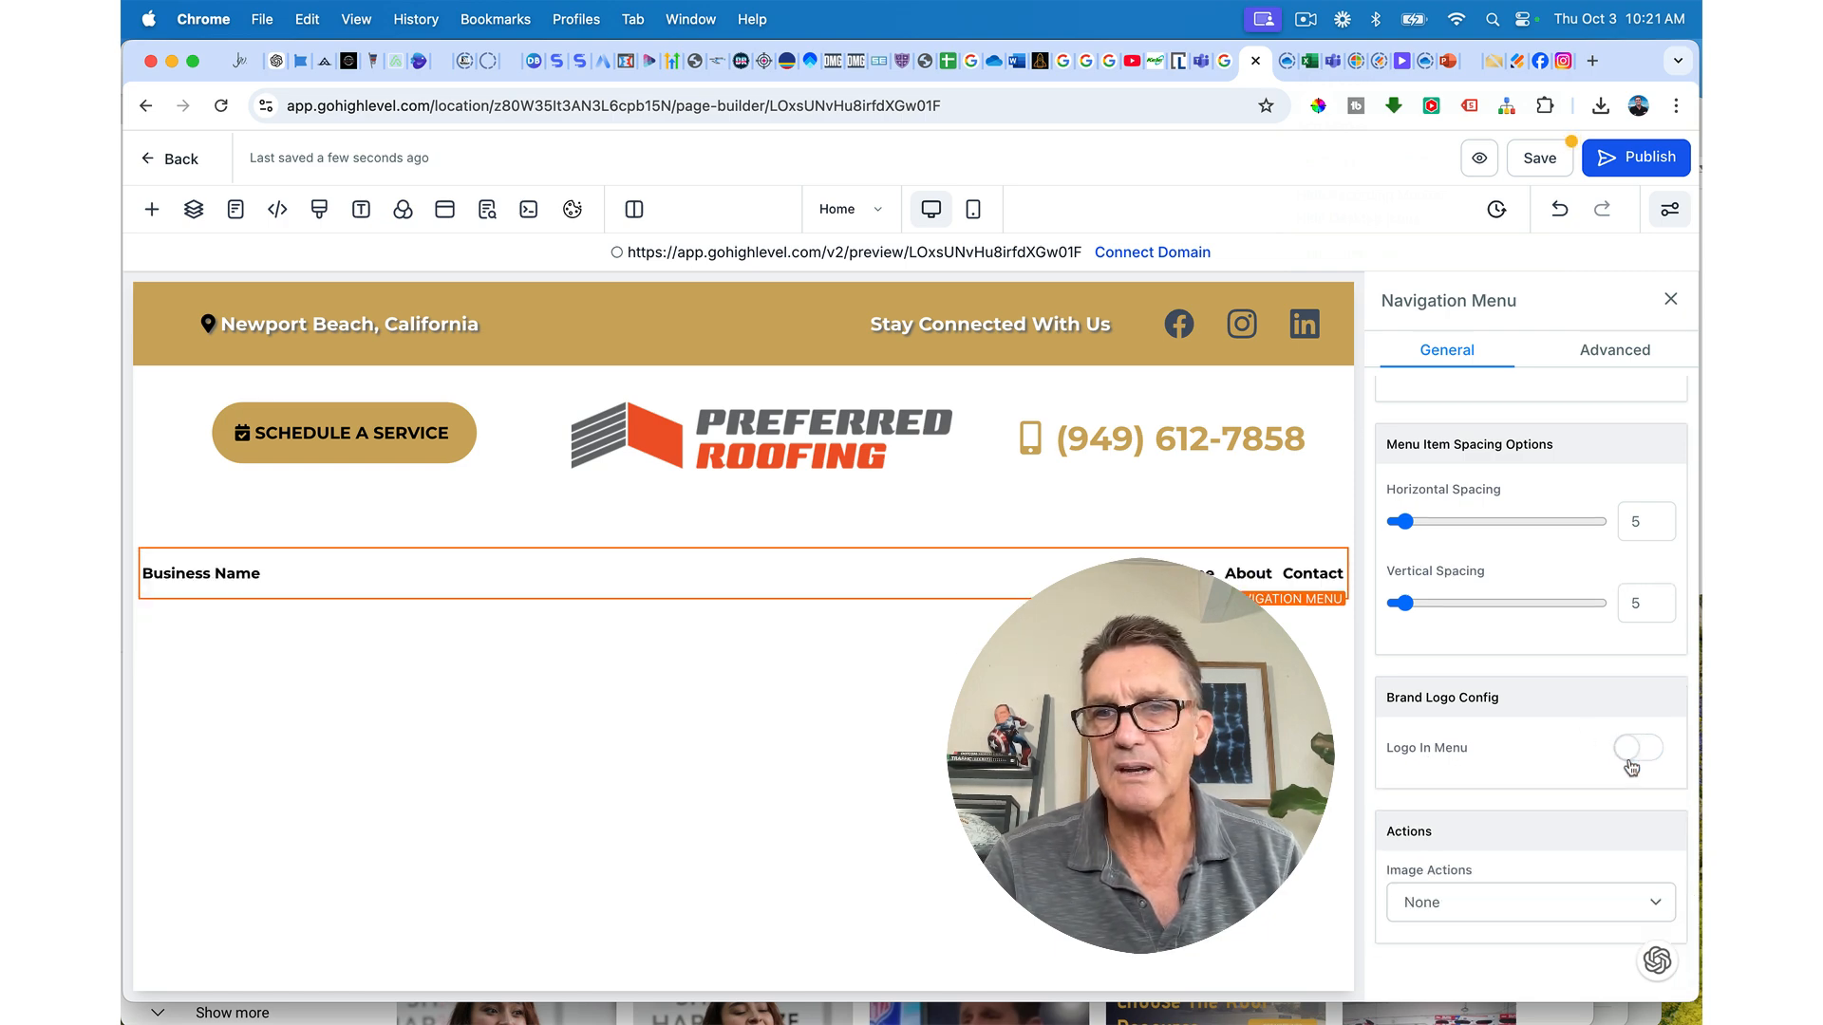
Step: Remove the Business Name headline from the navigation menu
scroll(1631, 767, "up", 1)
scroll(1632, 767, "up", 5)
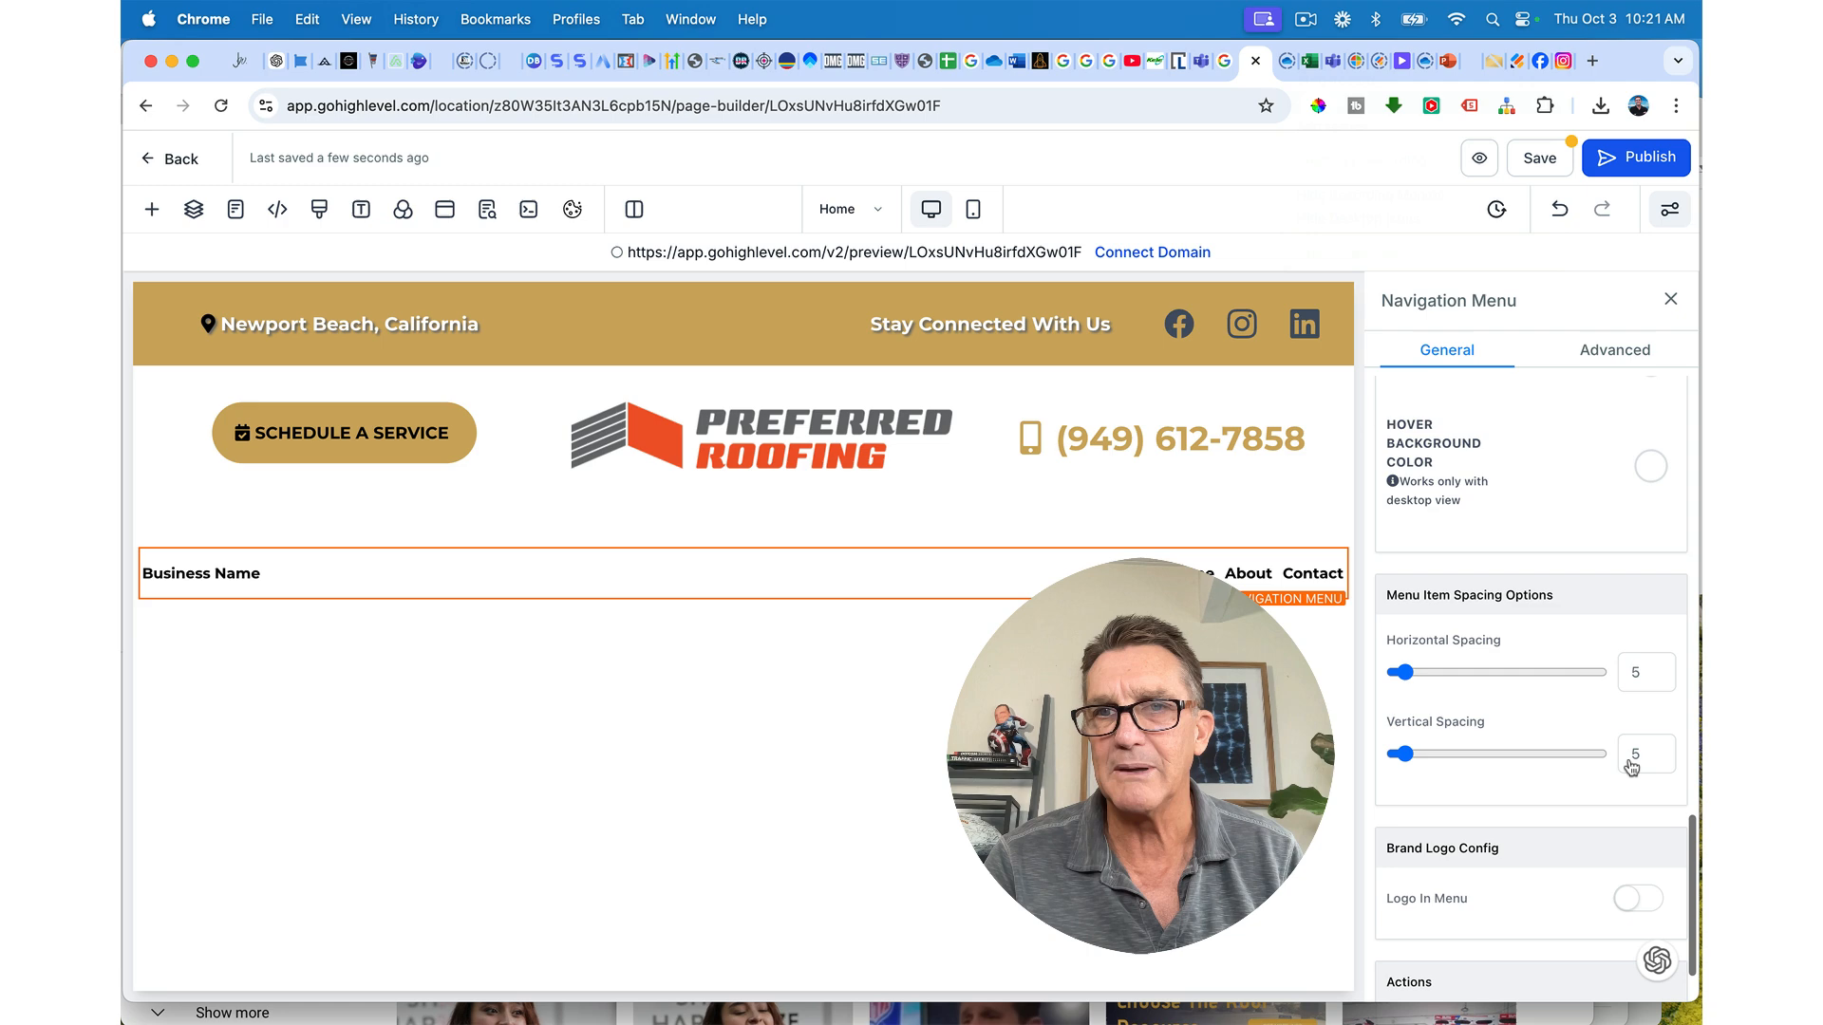
scroll(1631, 767, "up", 15)
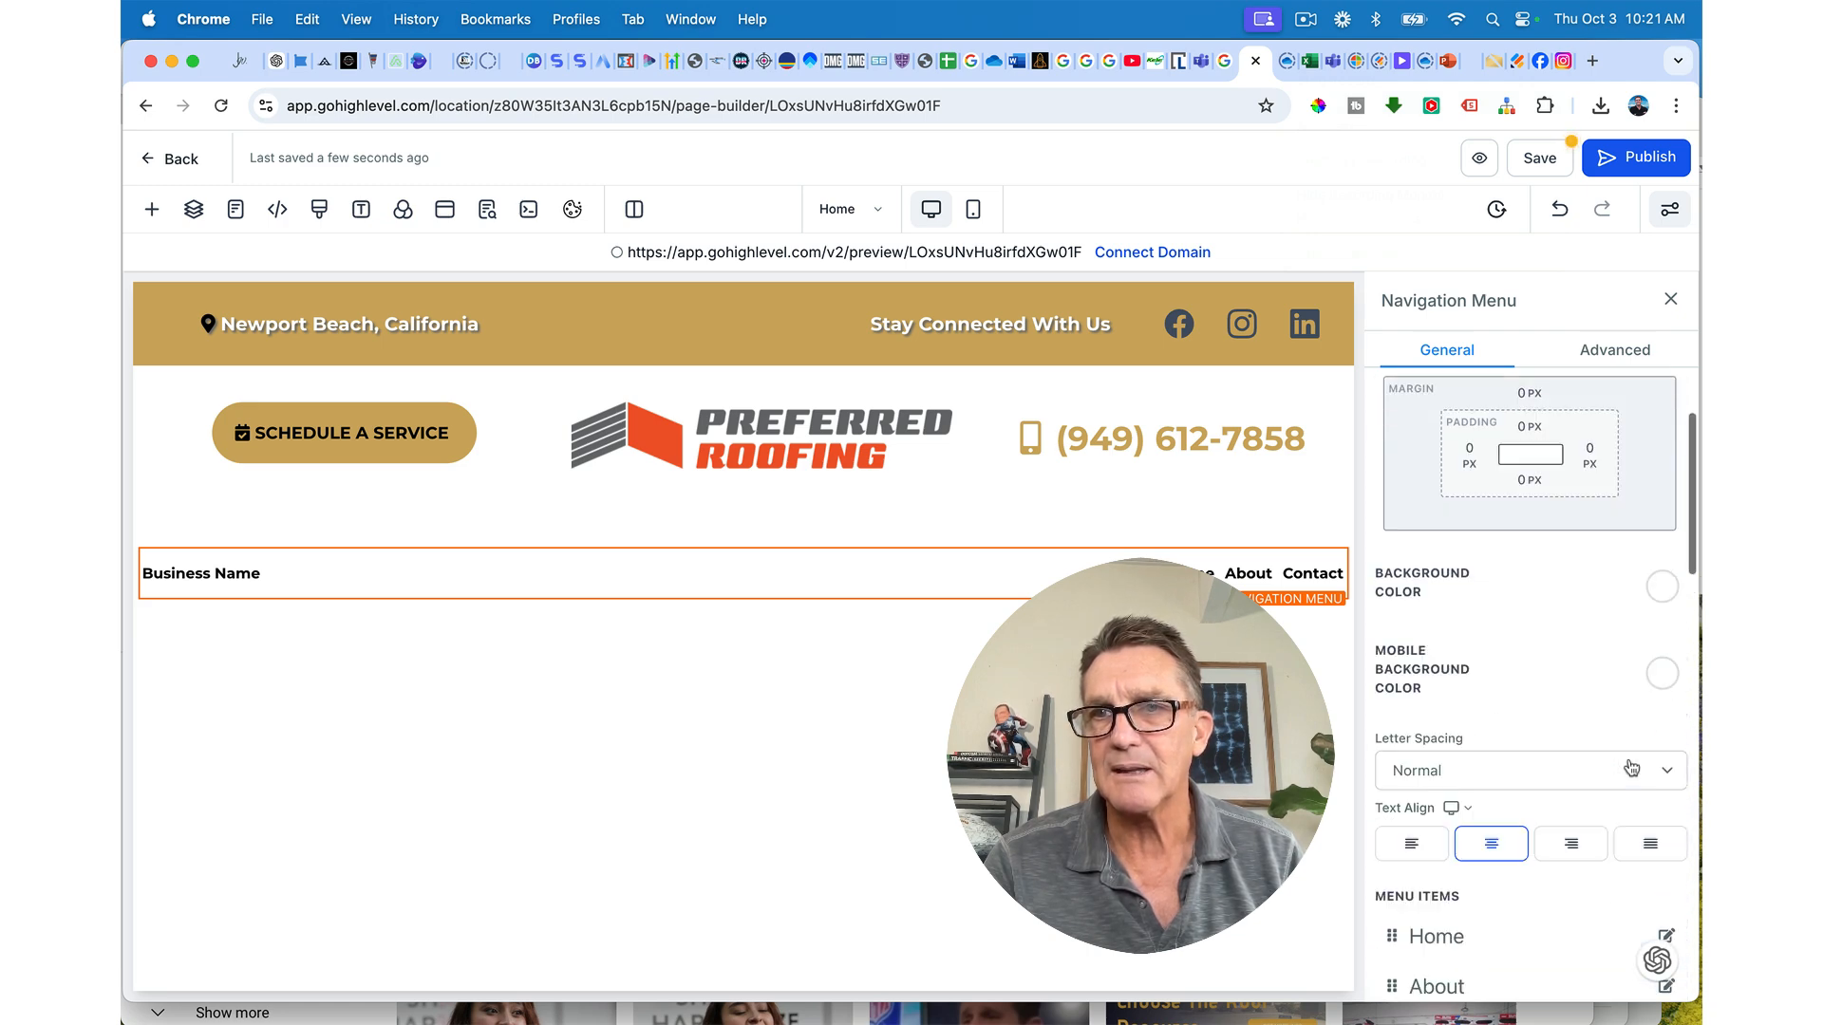
left_click(1625, 354)
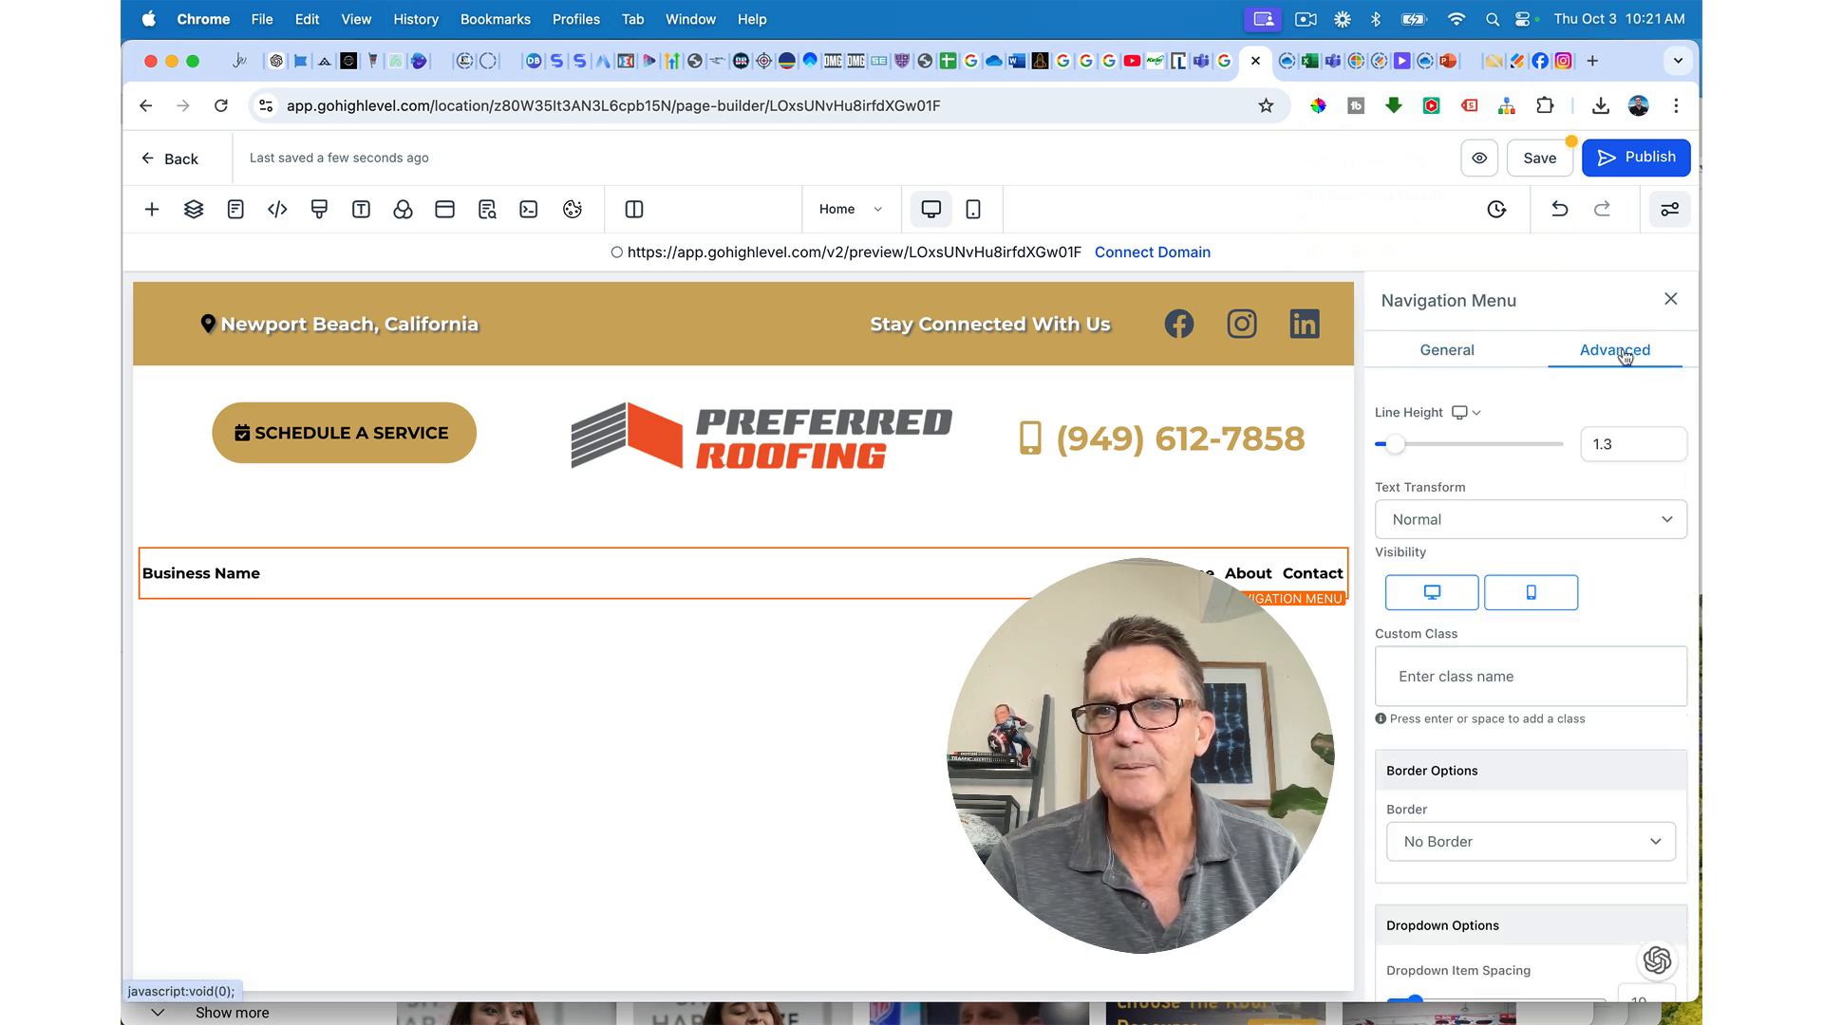
scroll(1607, 516, "down", 6)
scroll(1603, 517, "down", 1)
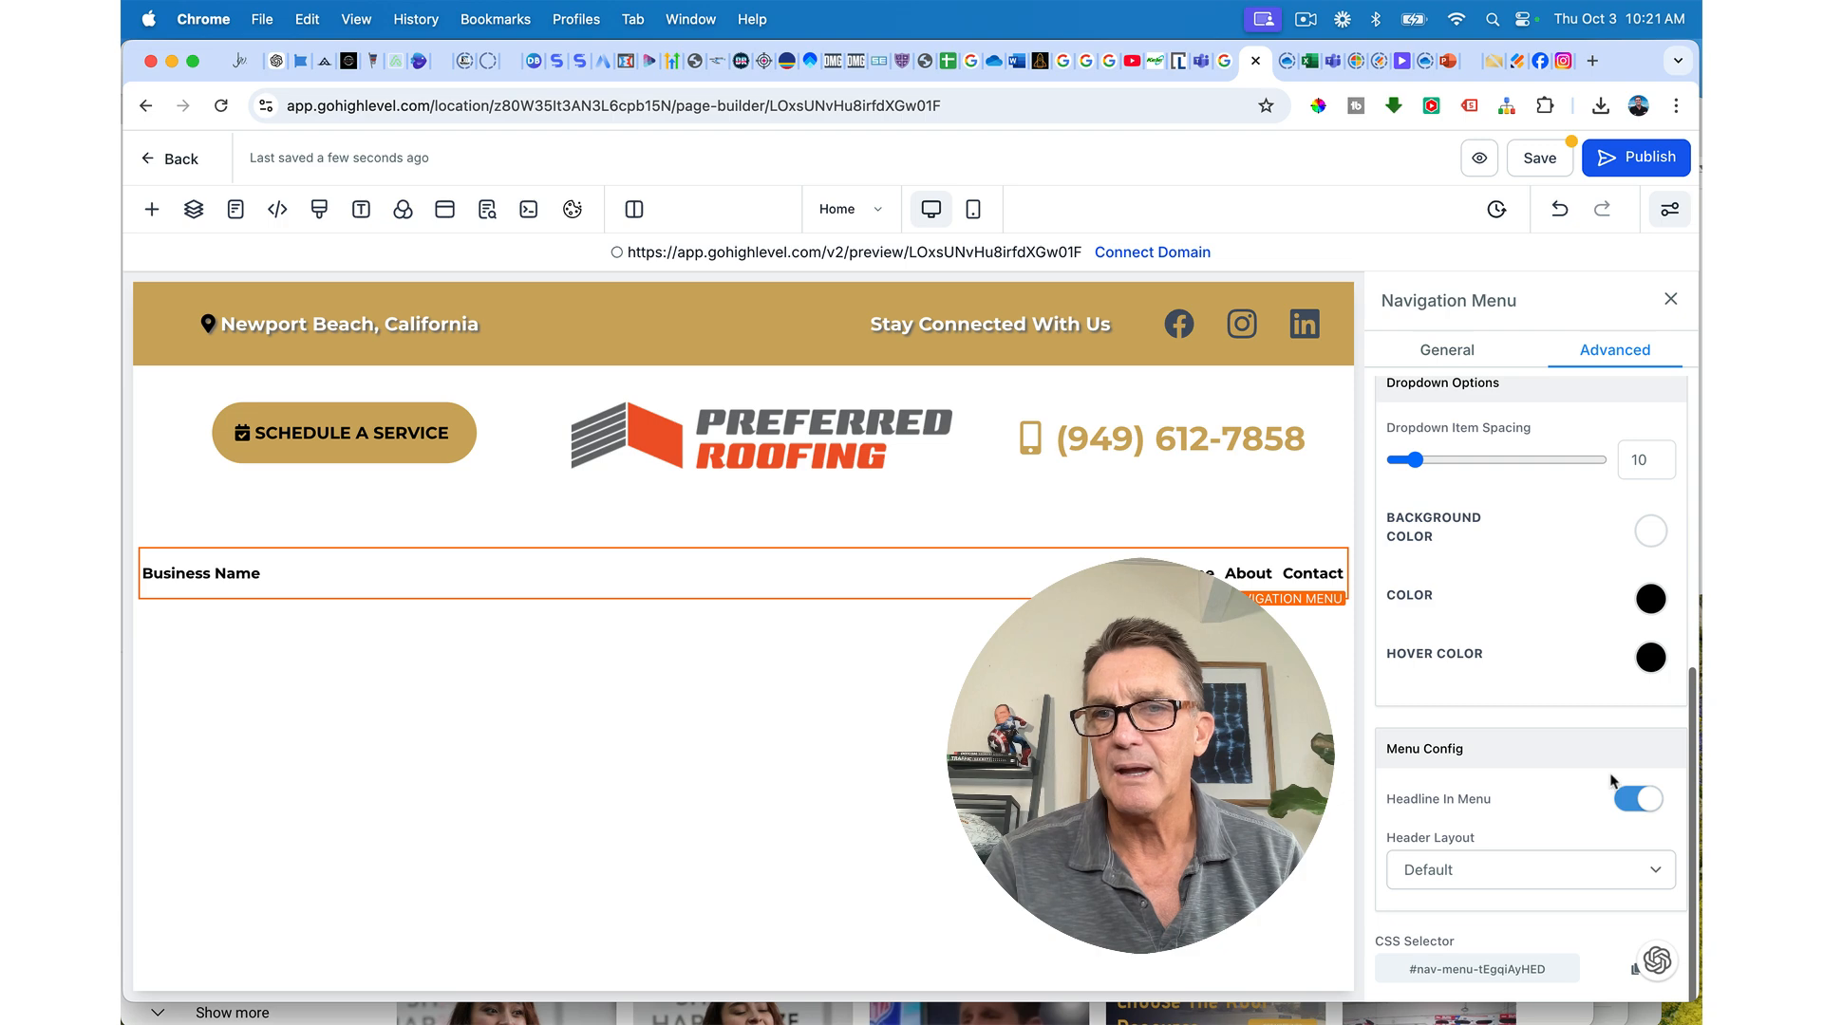
left_click(1629, 802)
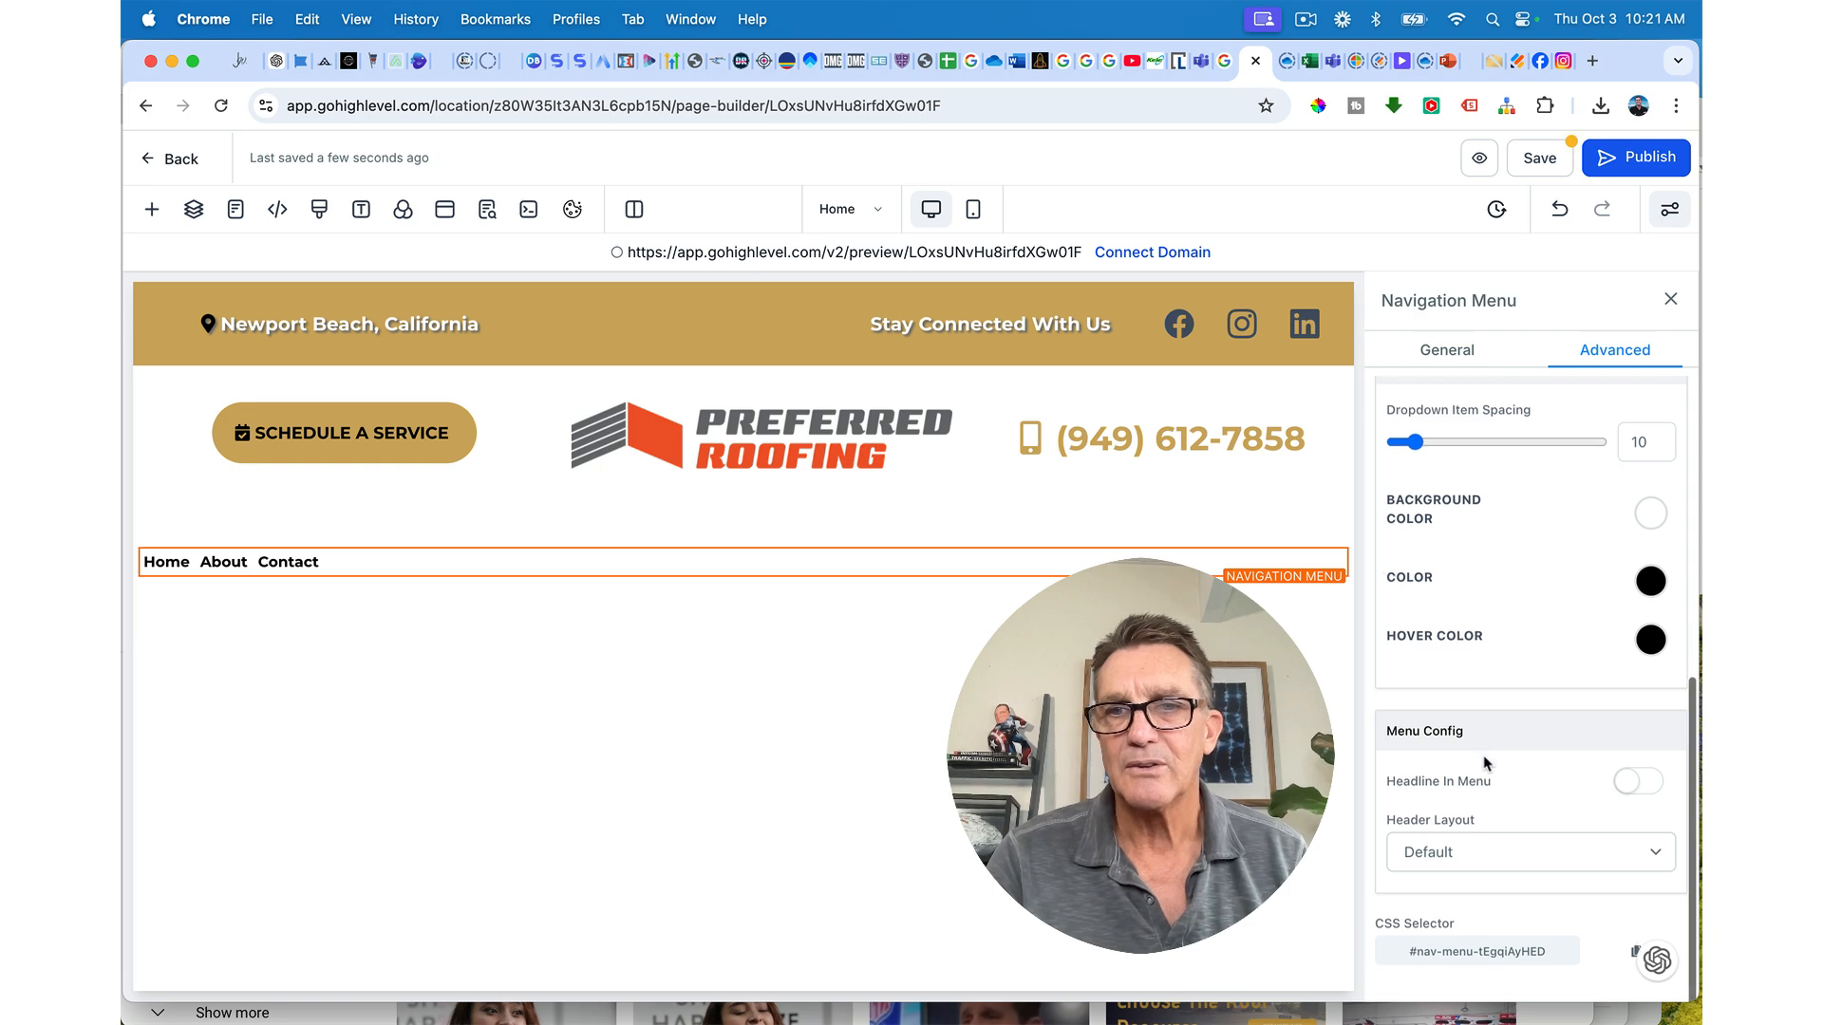
Step: Align the navigation menu text to the left in the General settings
scroll(1483, 755, "up", 5)
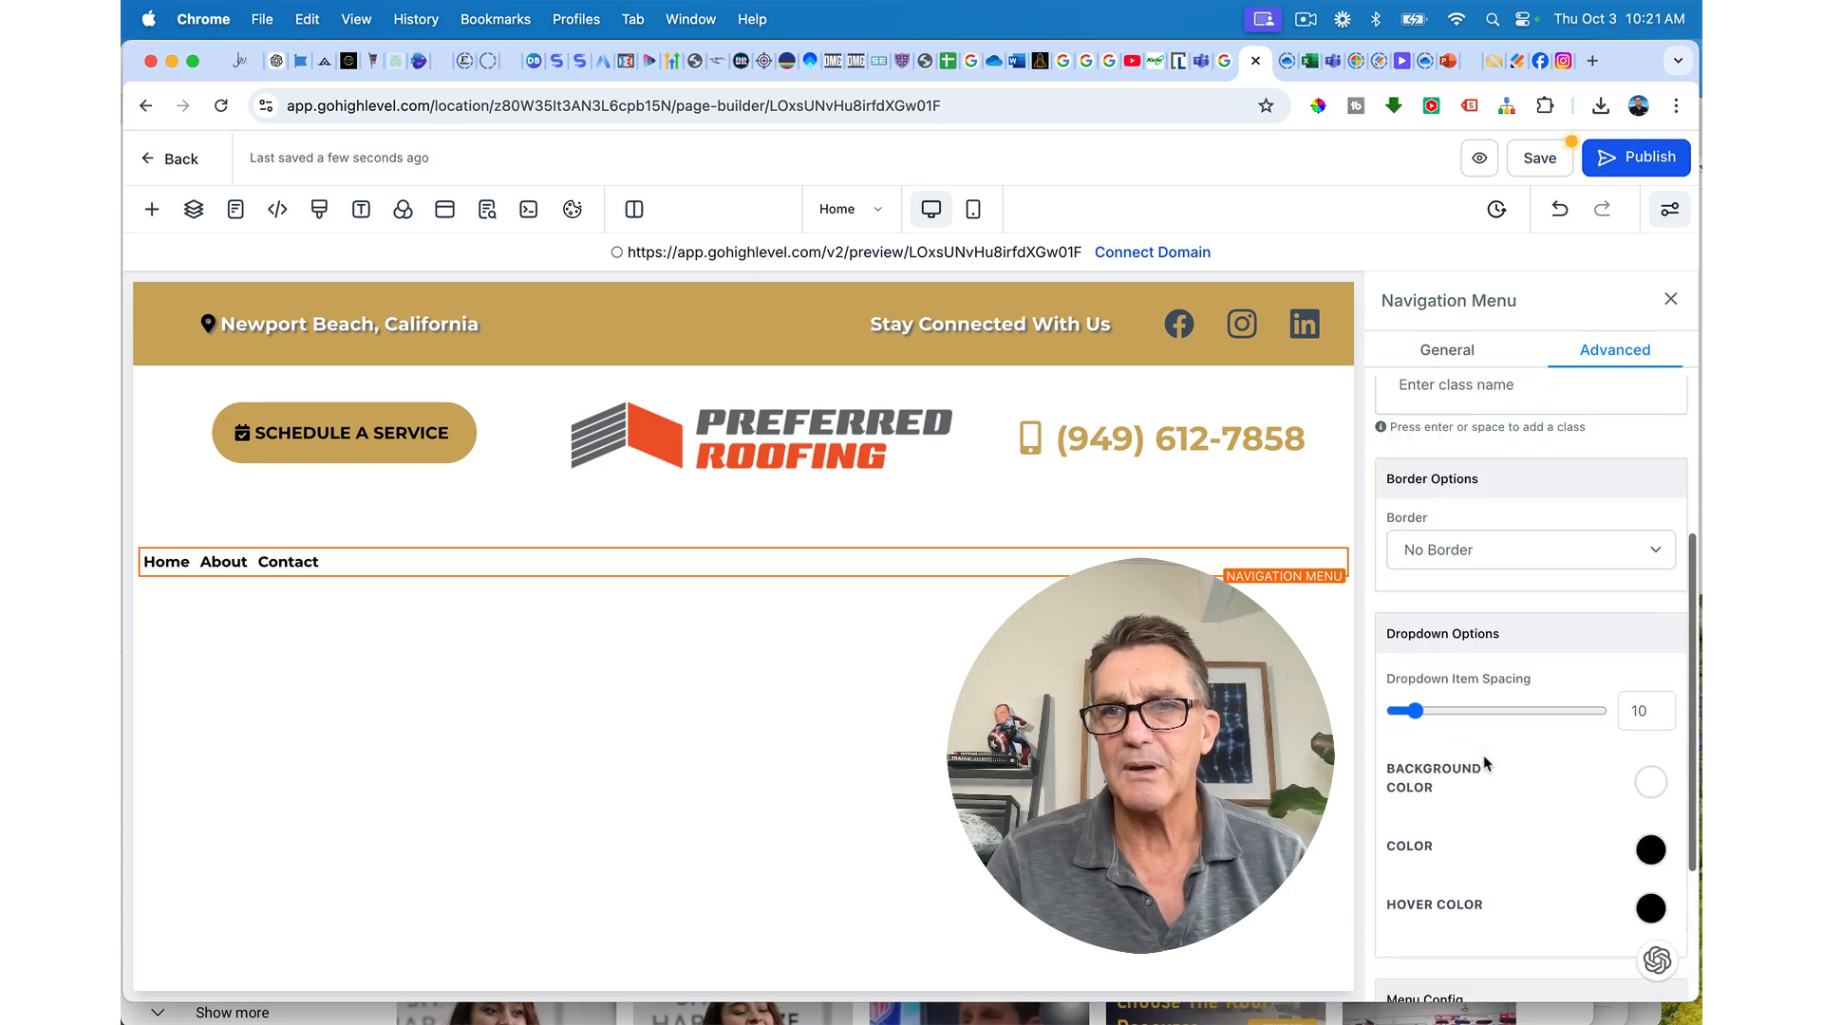
left_click(1444, 350)
scroll(1477, 665, "down", 3)
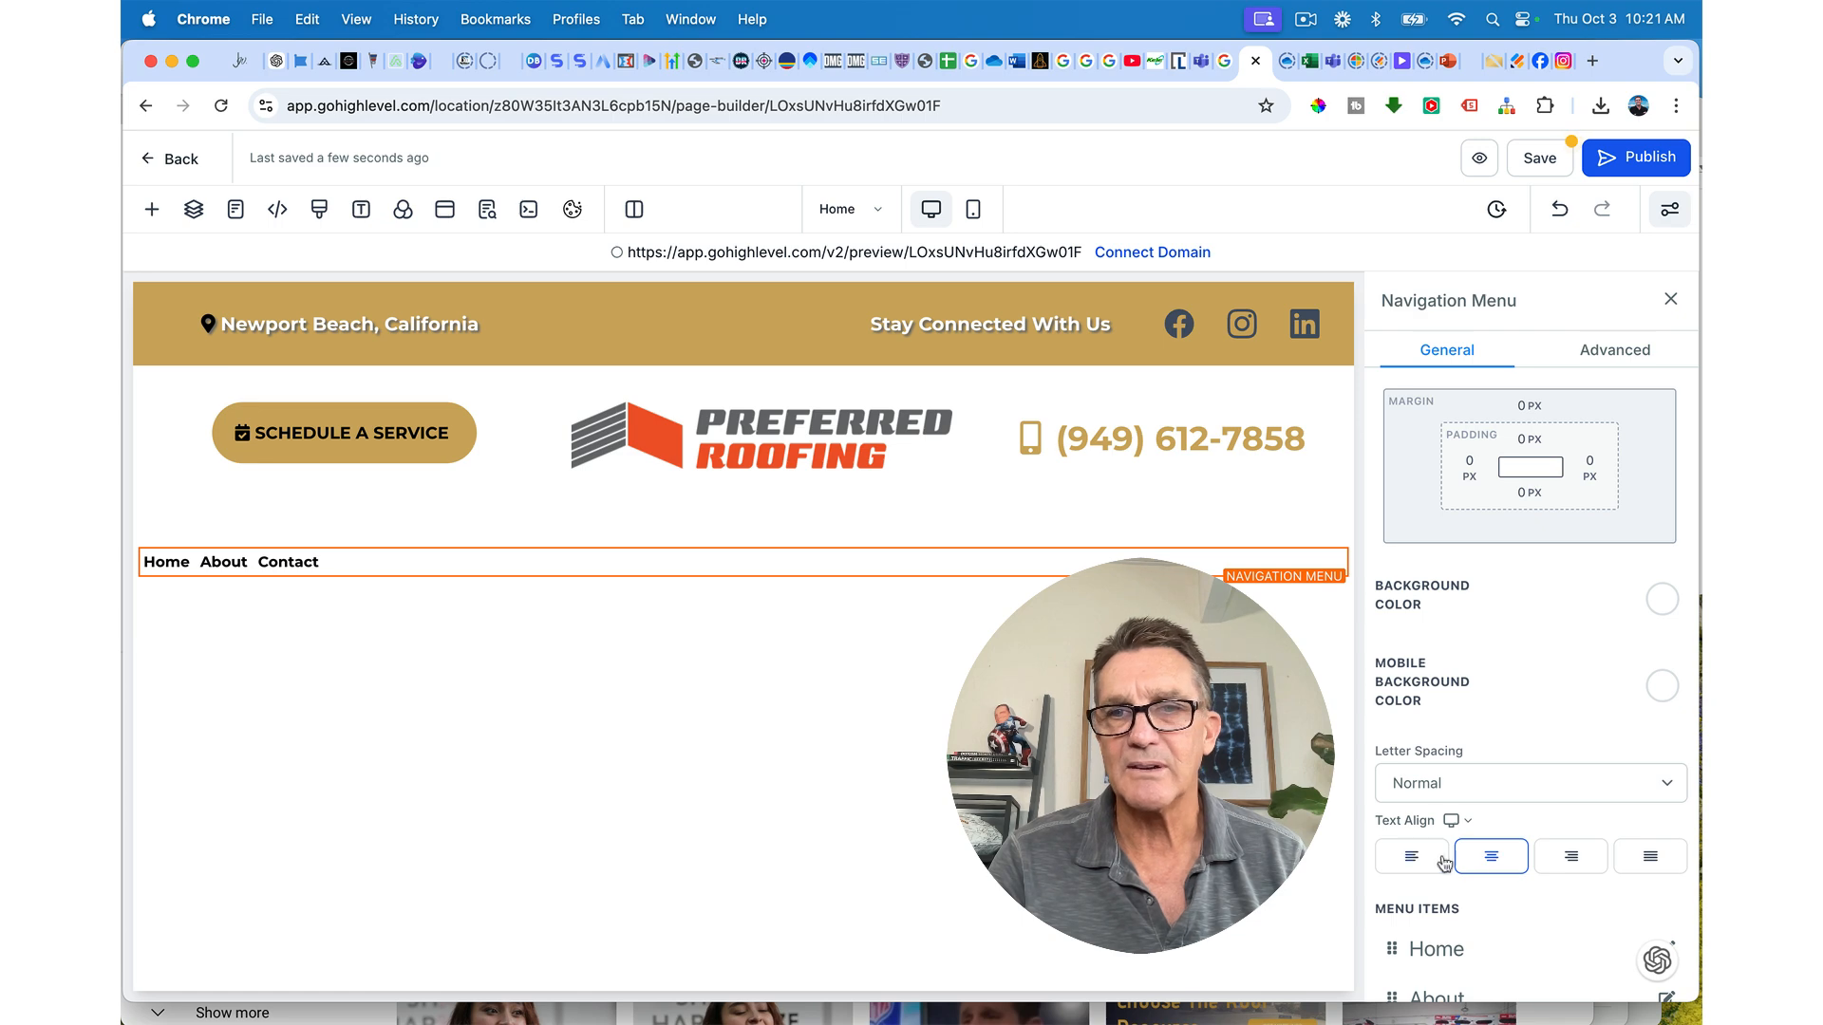
left_click(1487, 858)
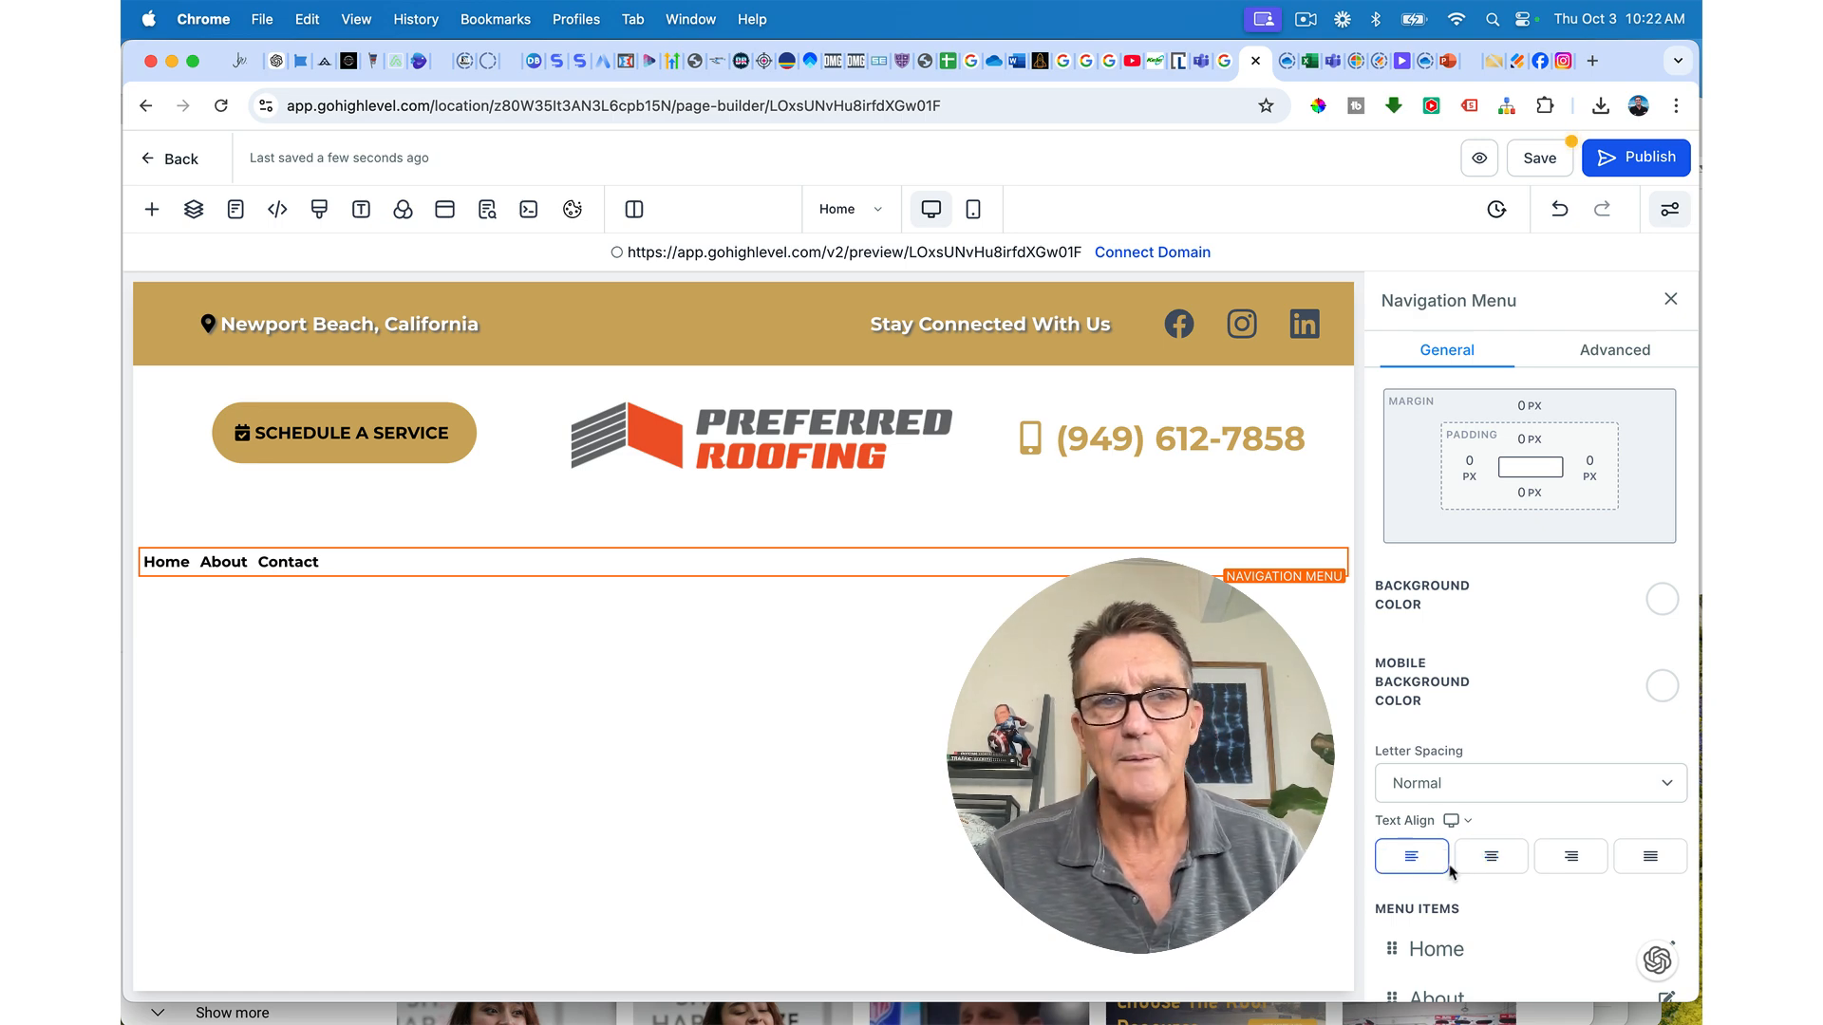
scroll(1433, 859, "down", 2)
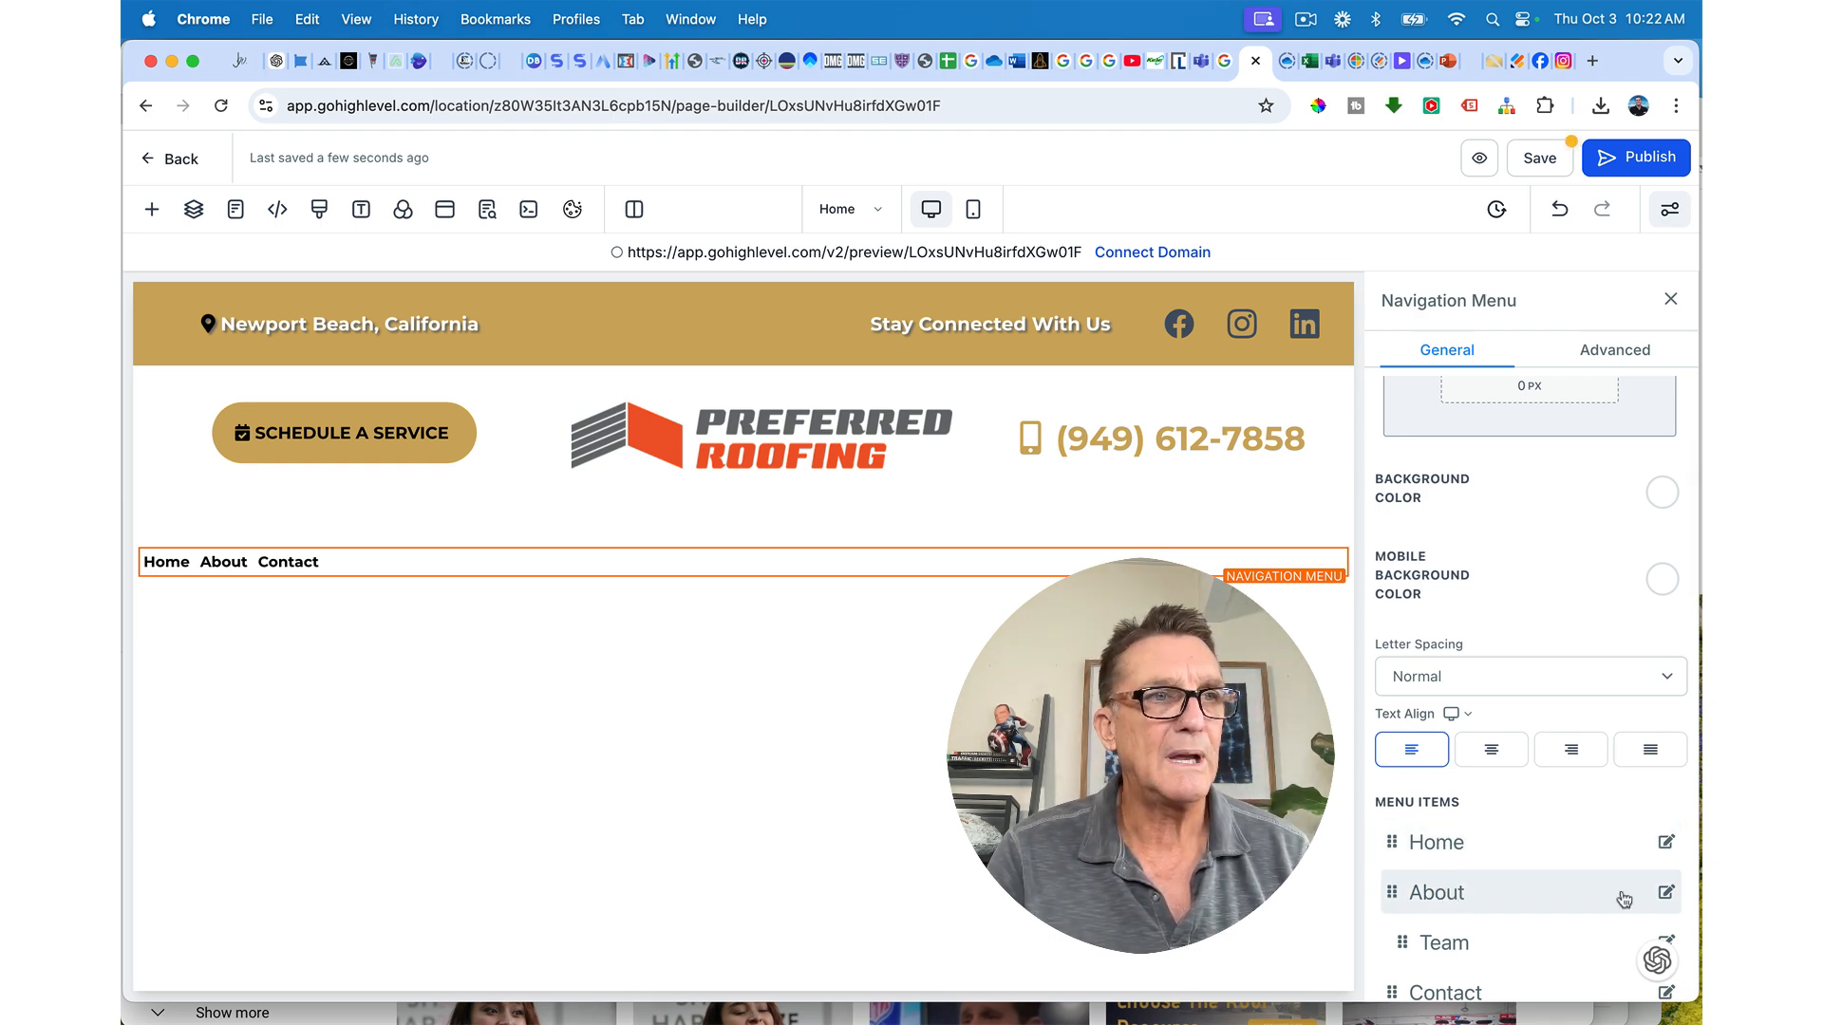
scroll(1624, 900, "down", 2)
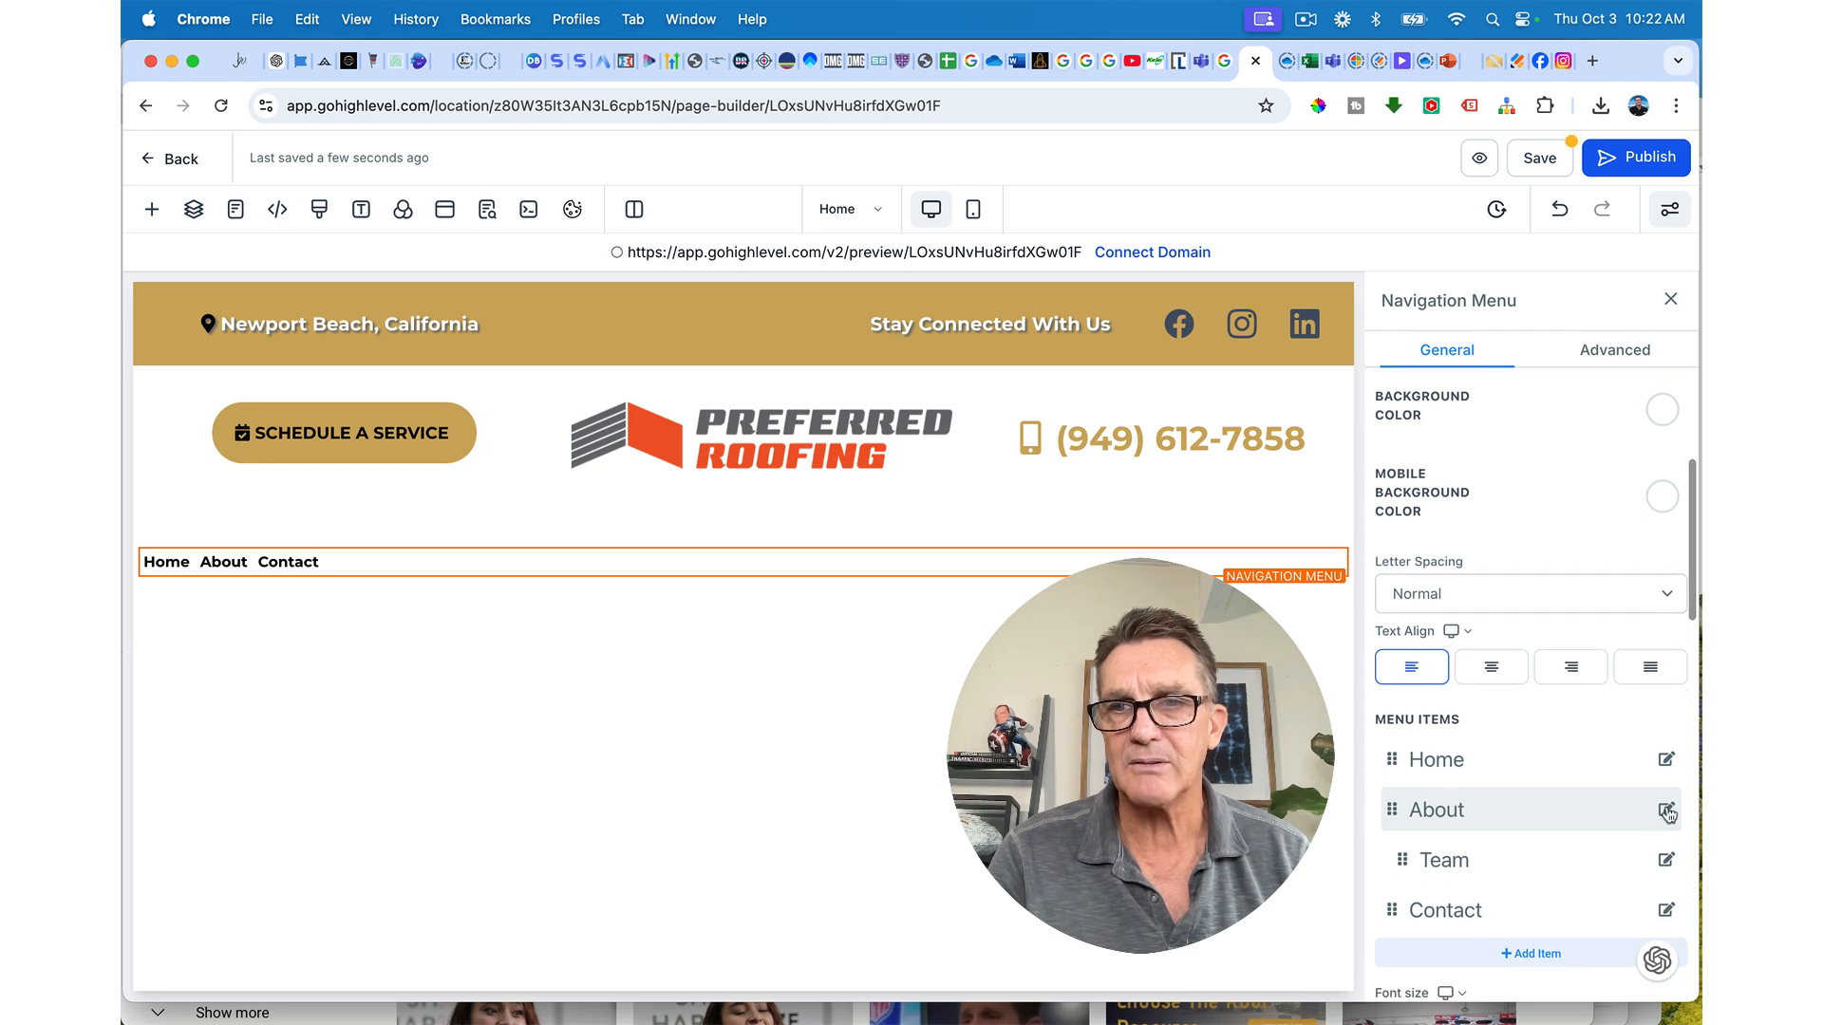
Step: Rename About to 'About Us' and delete the Team menu item
left_click(1663, 809)
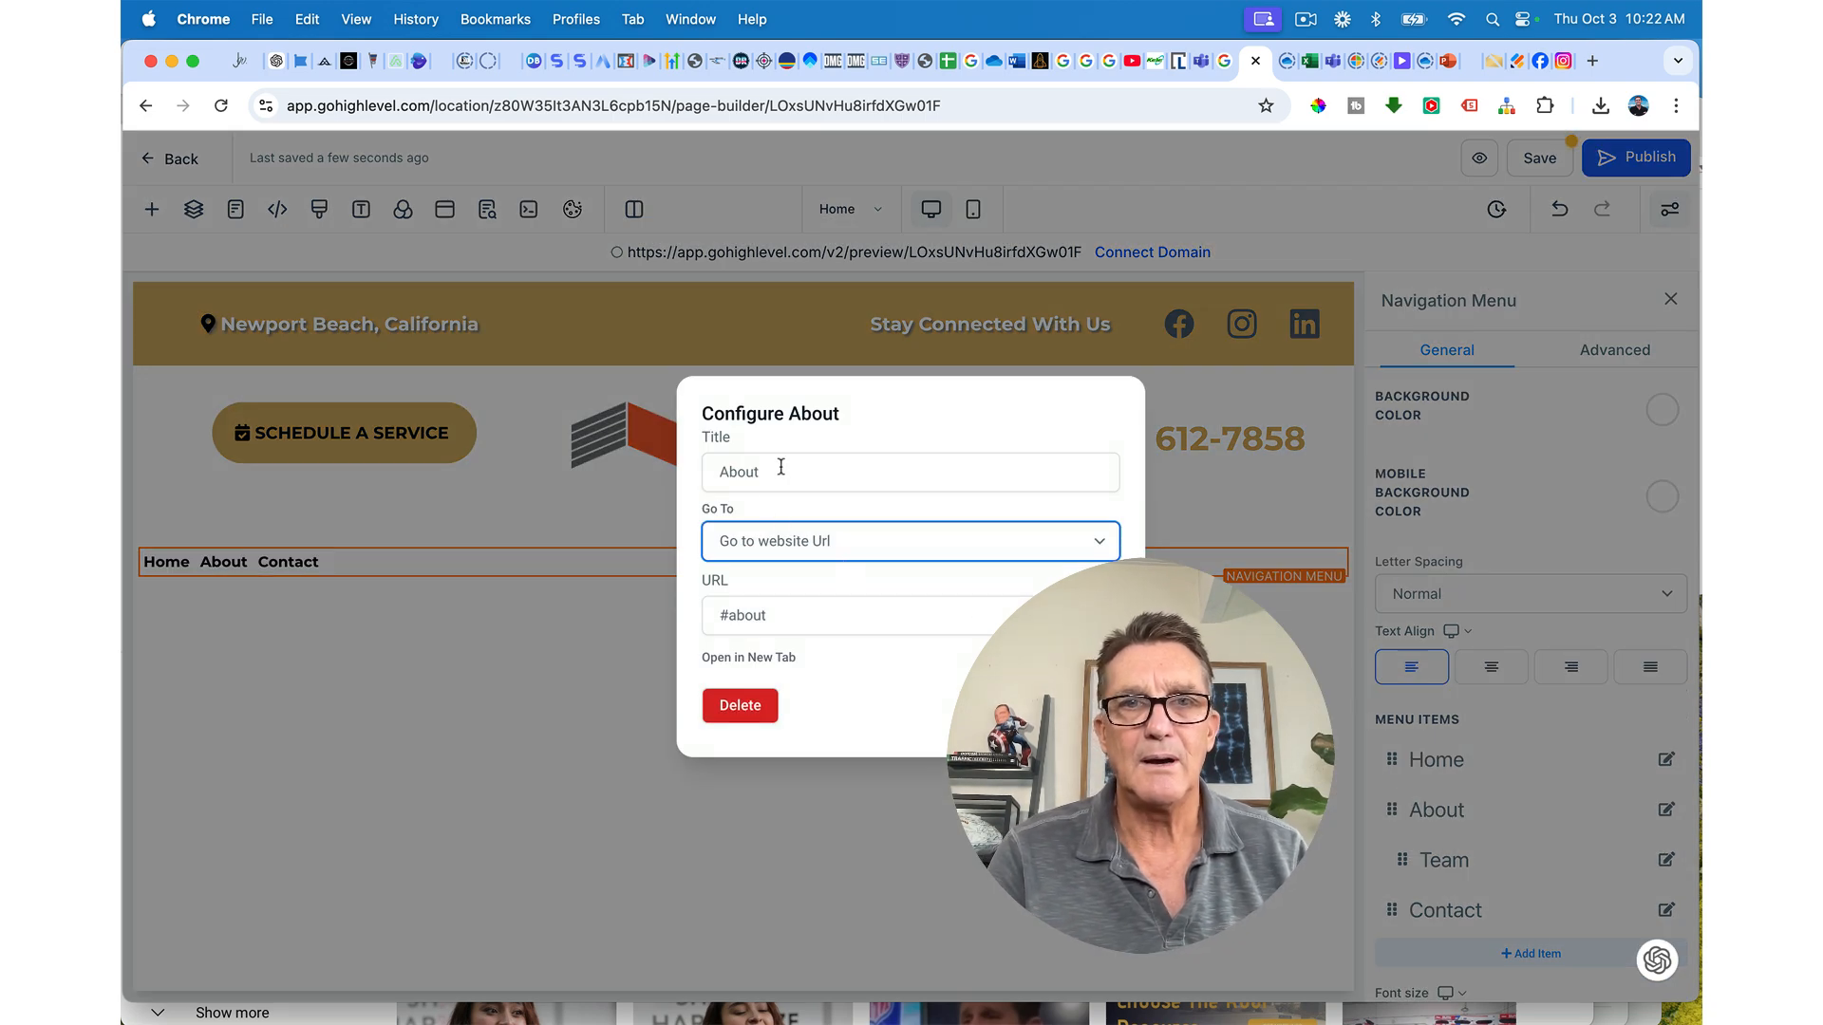
left_click(781, 470)
type("Us")
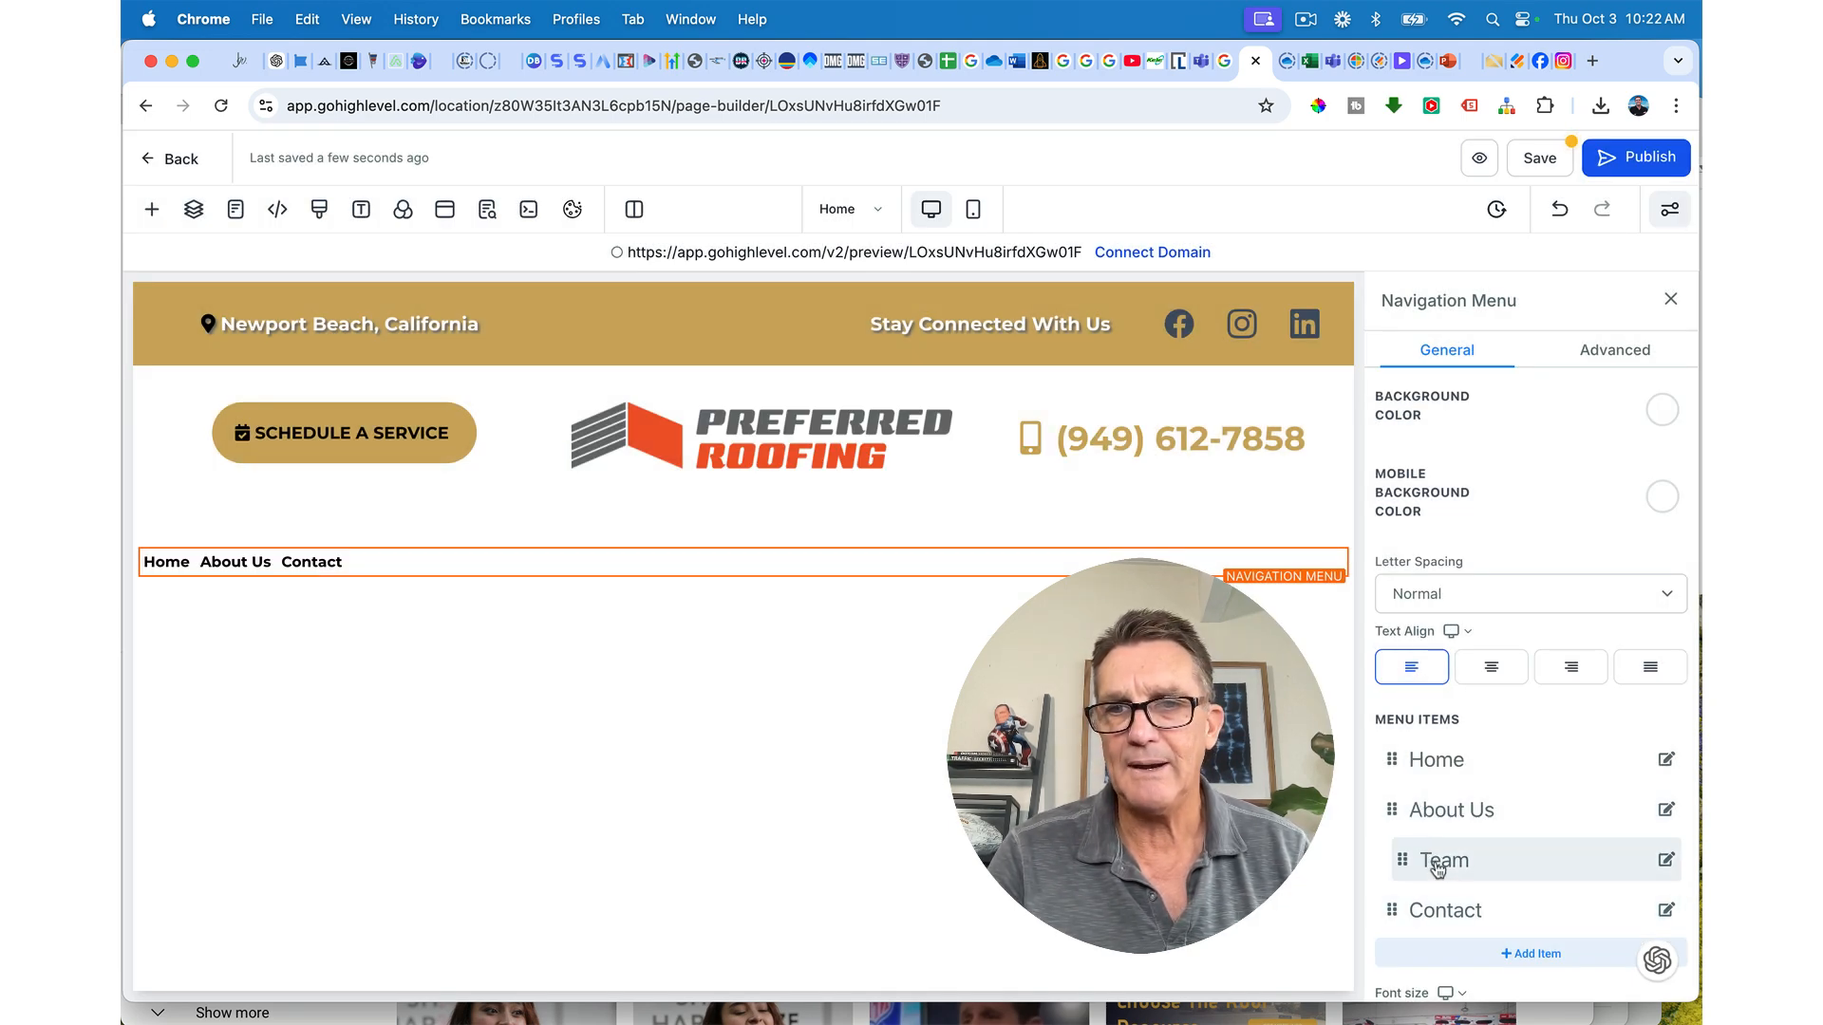
scroll(1438, 869, "down", 4)
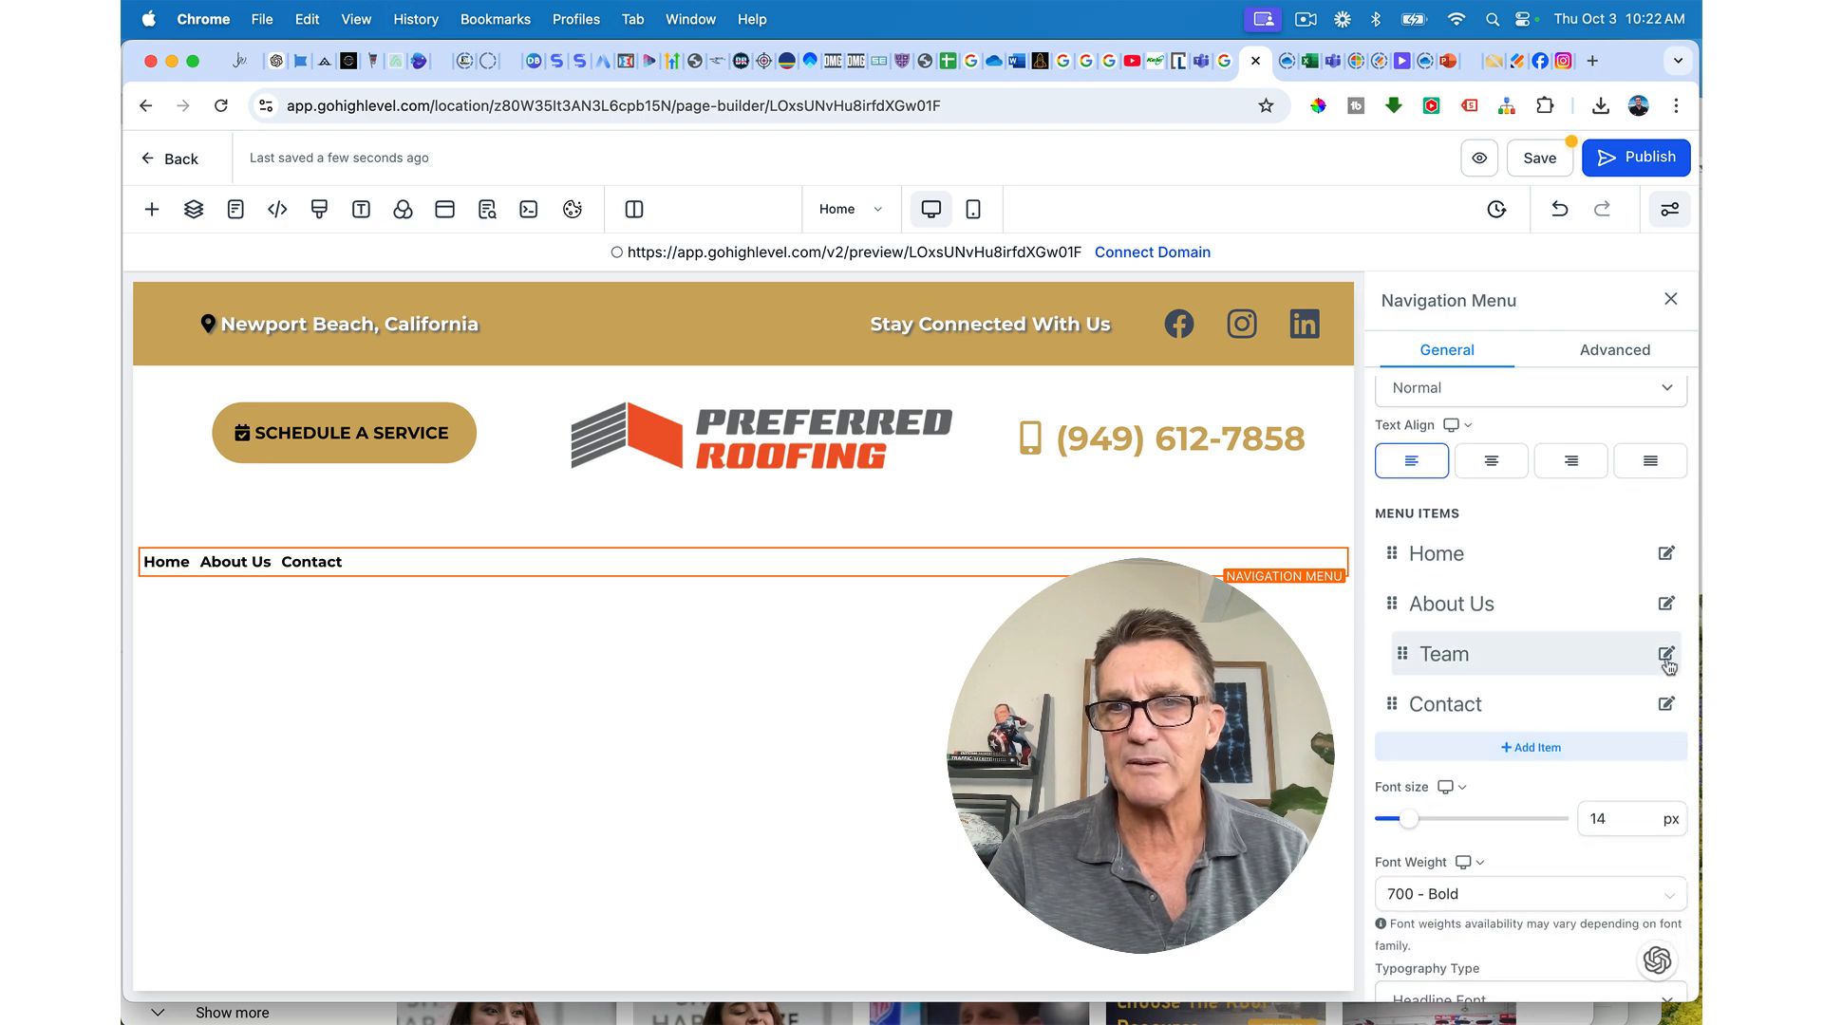
left_click(1666, 654)
left_click(742, 706)
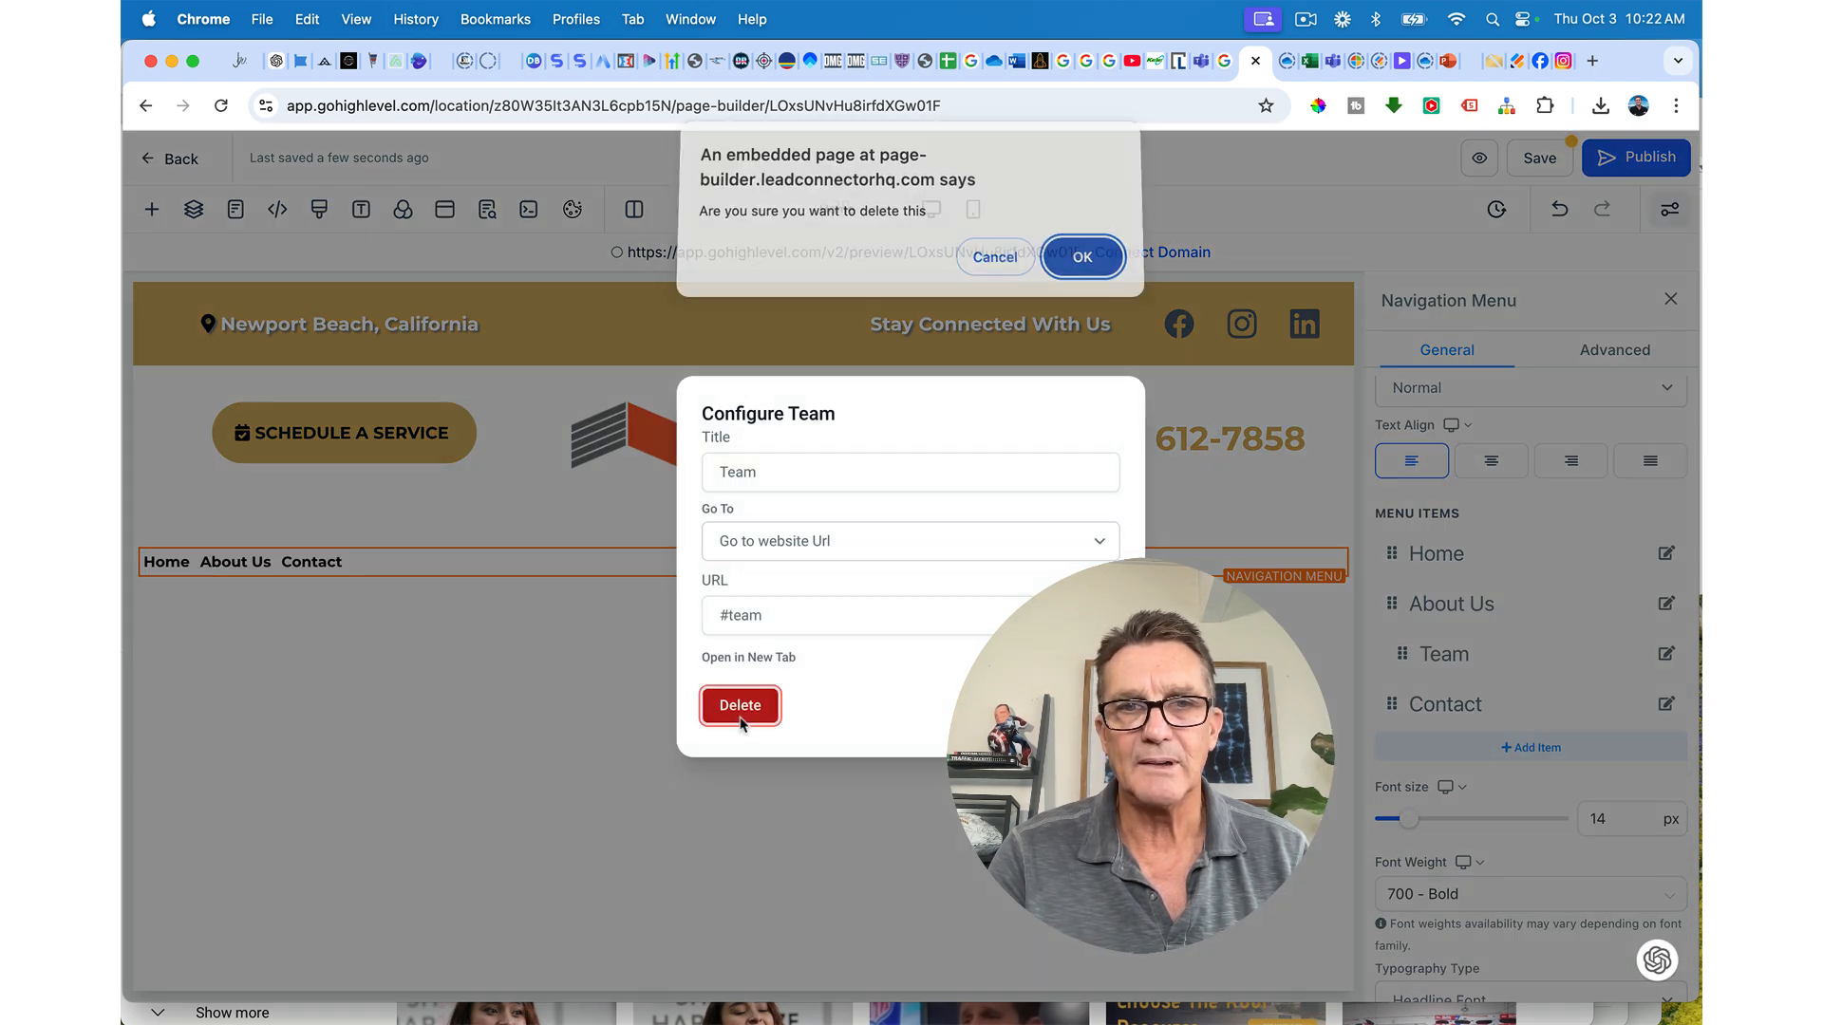
left_click(1084, 264)
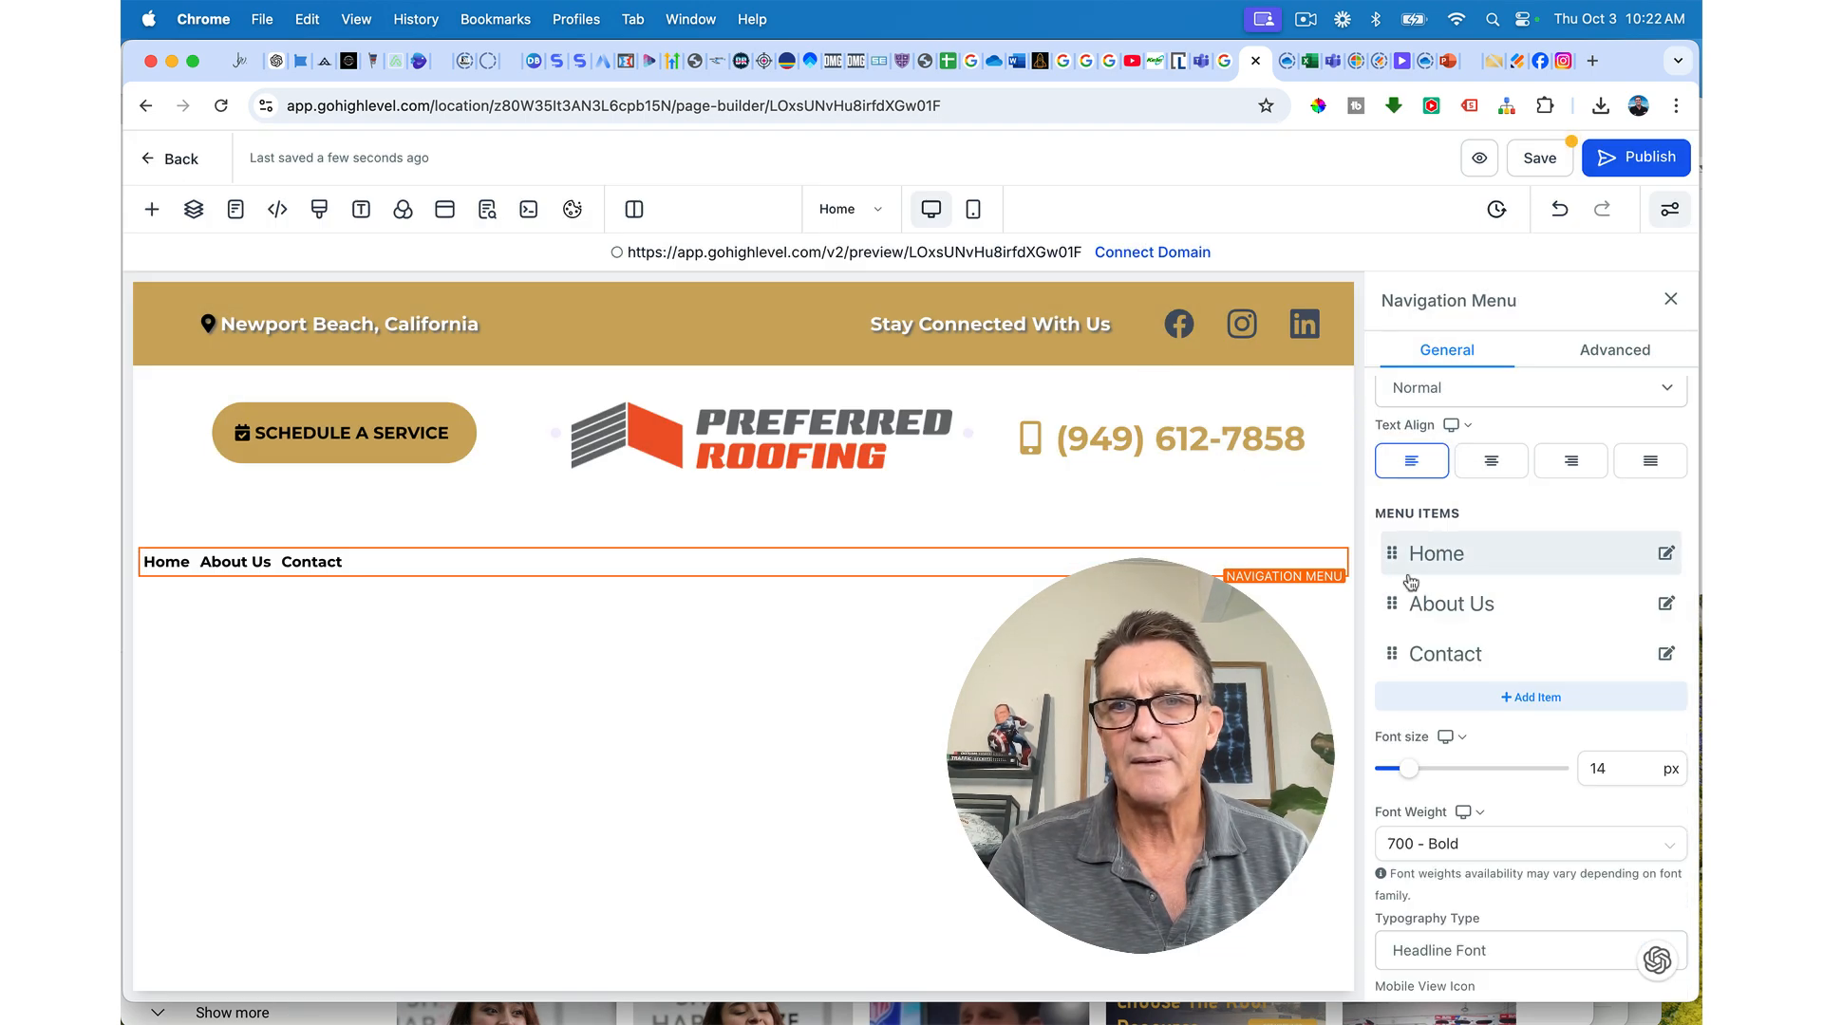
Step: Rename the Contact item to 'Contact Us'
left_click(1667, 654)
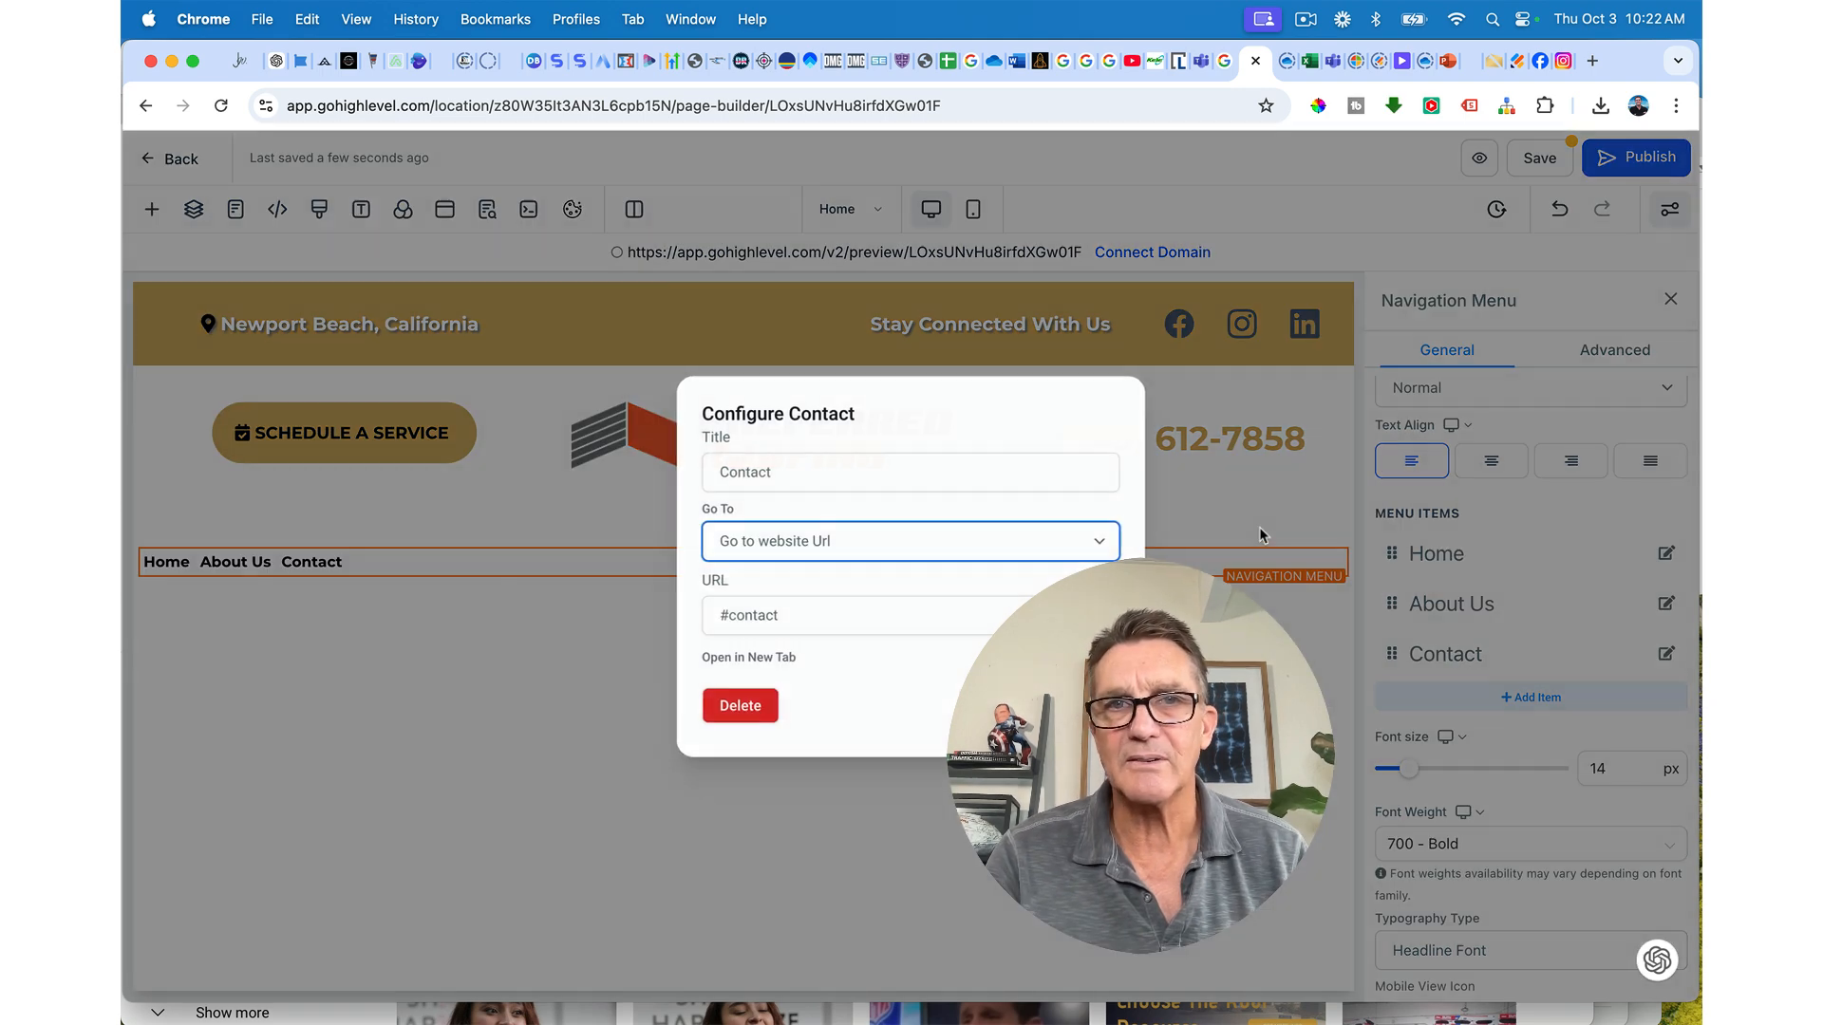
left_click(806, 470)
type("Us")
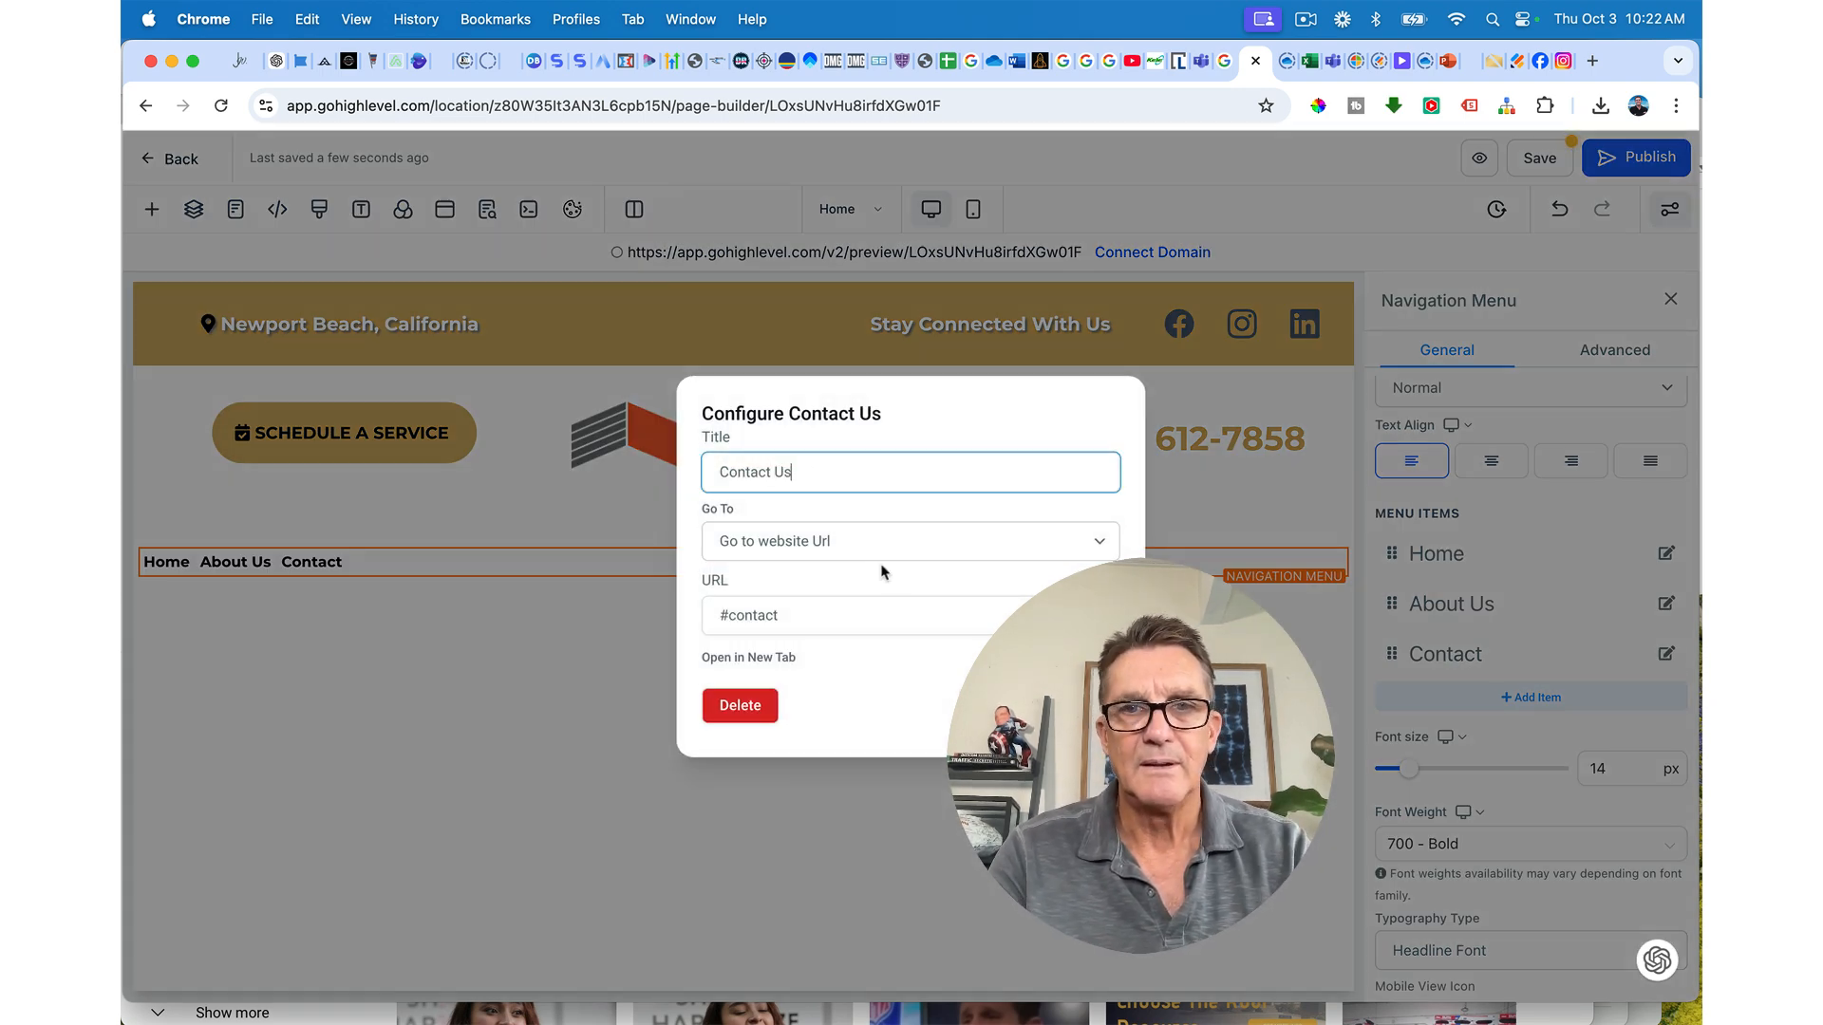
key("Return")
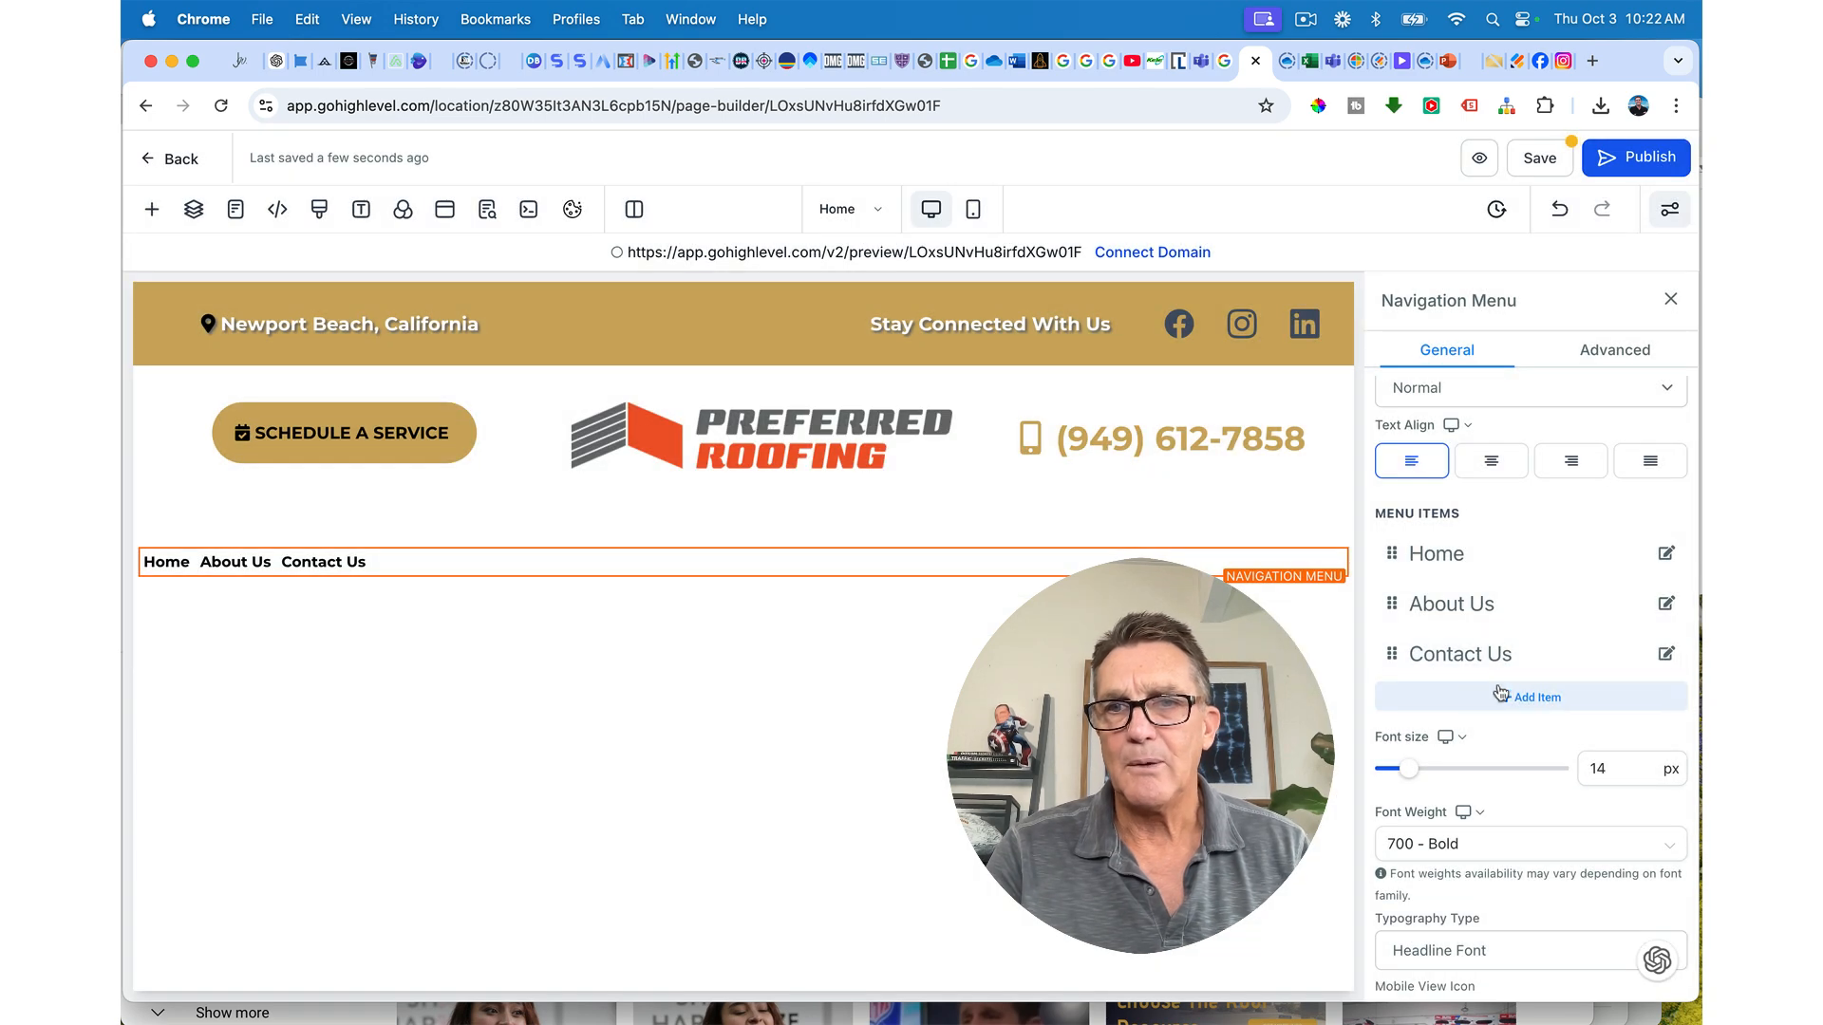
Step: Add a new menu item titled 'Services'
left_click(1514, 699)
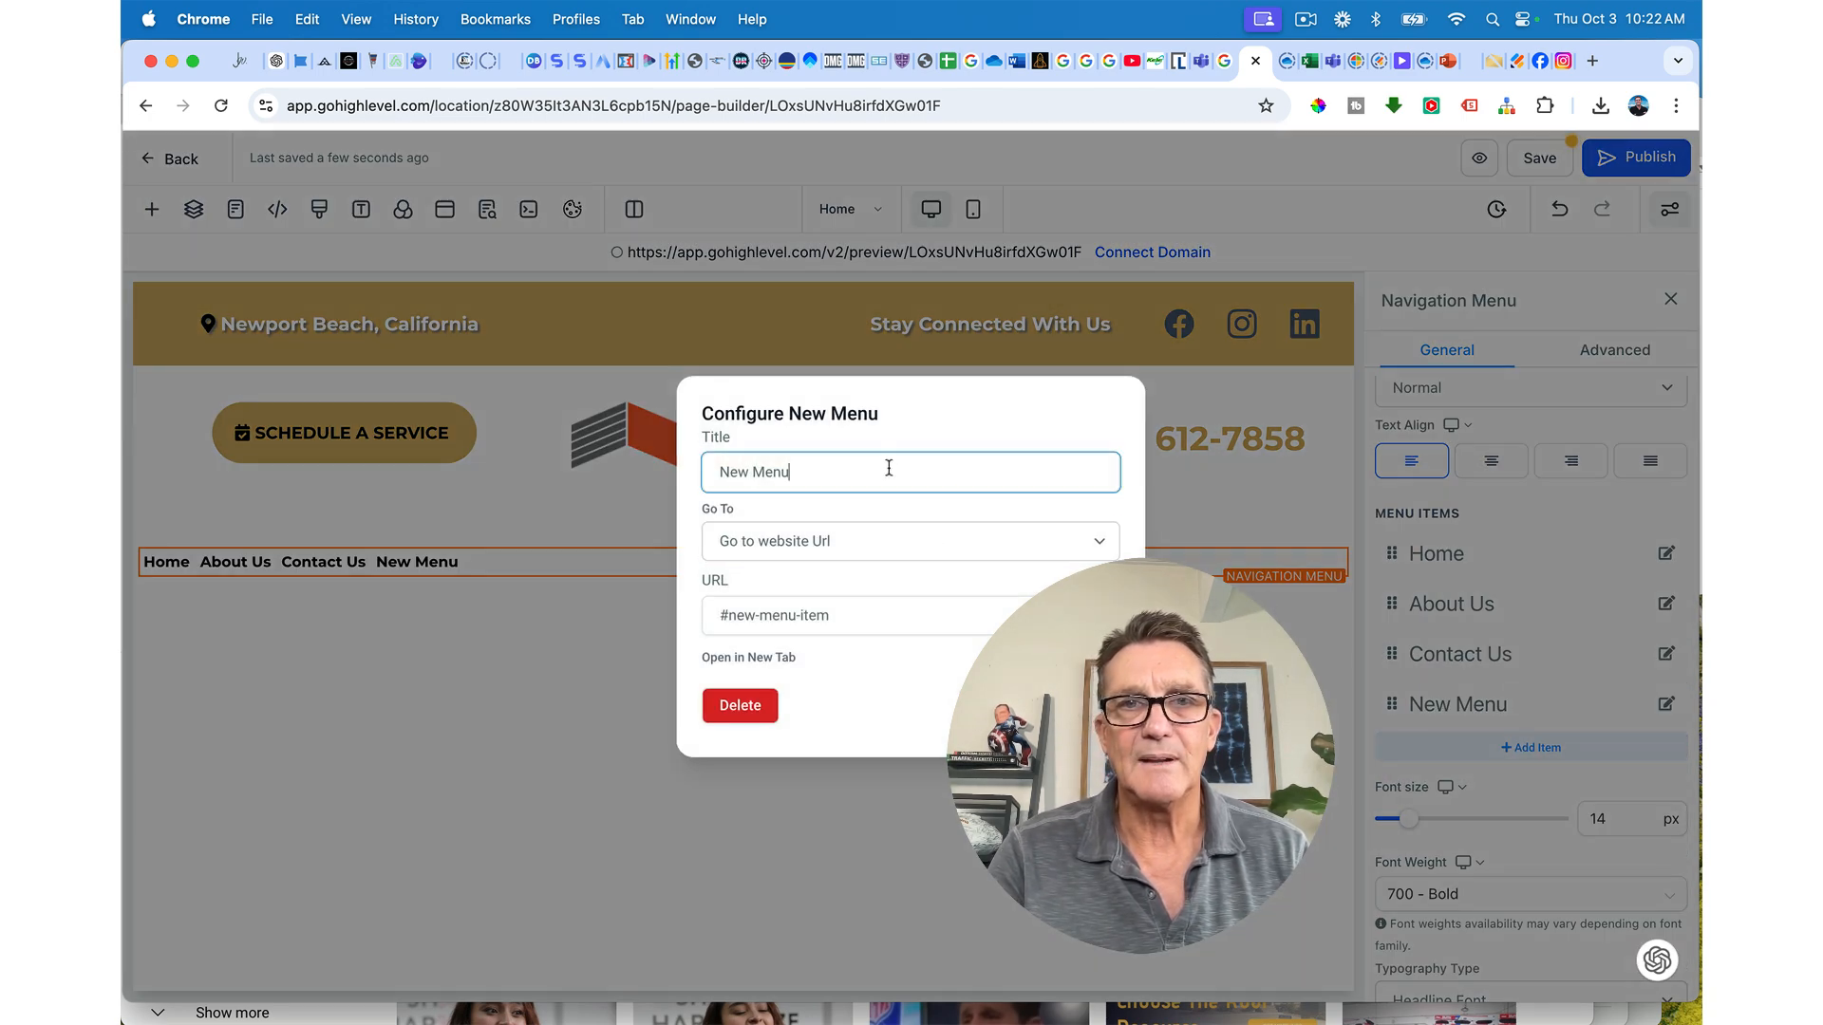
double_click(889, 471)
left_click(889, 472)
triple_click(889, 472)
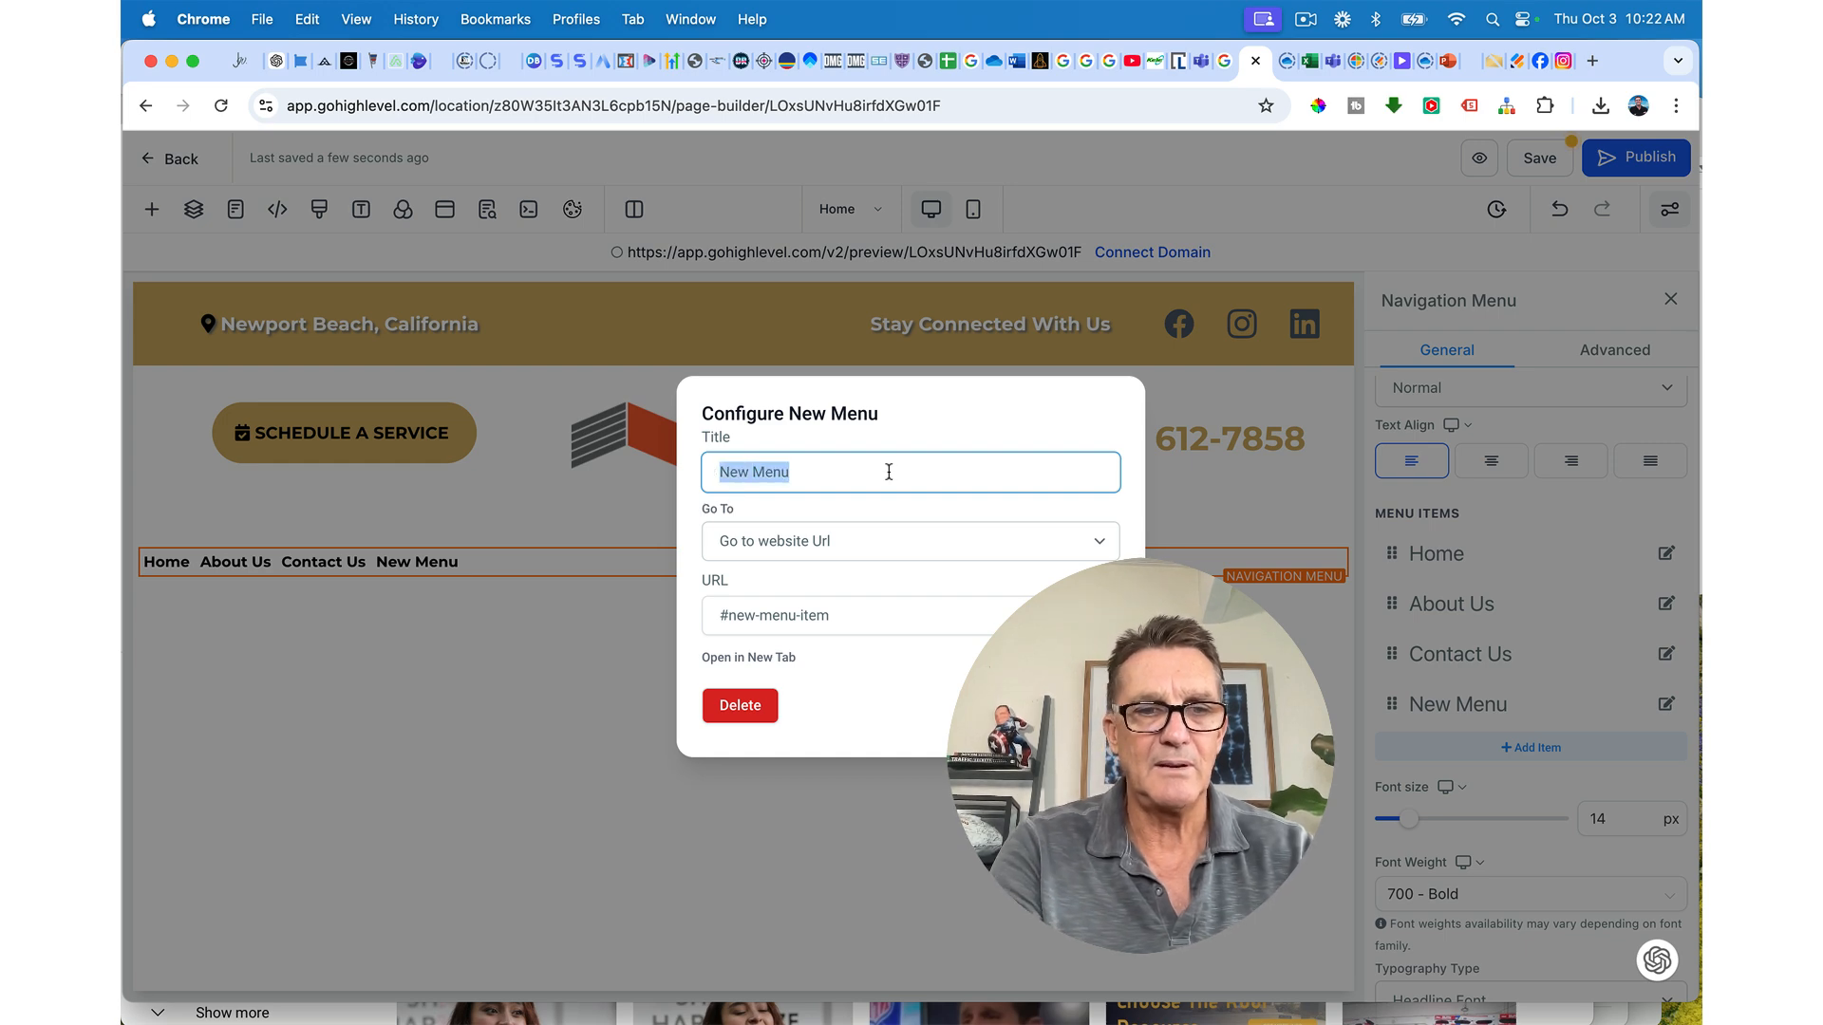
type("Services")
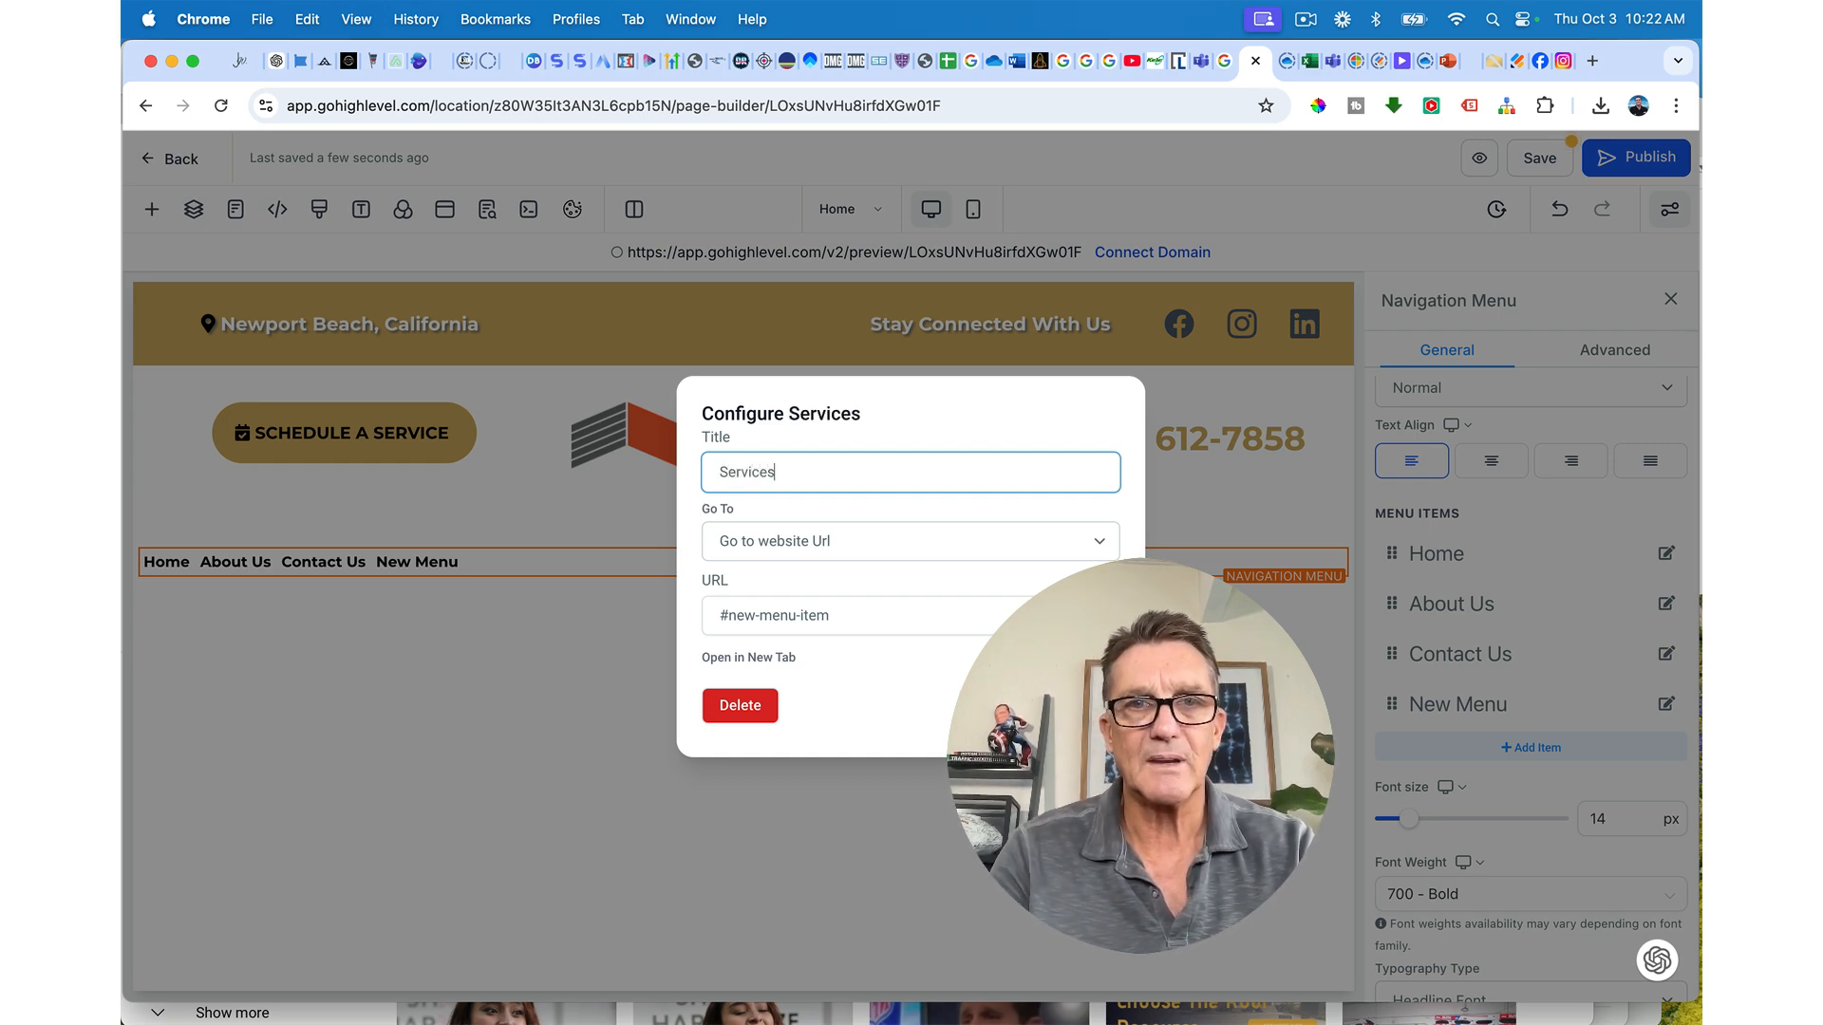
left_click(1078, 705)
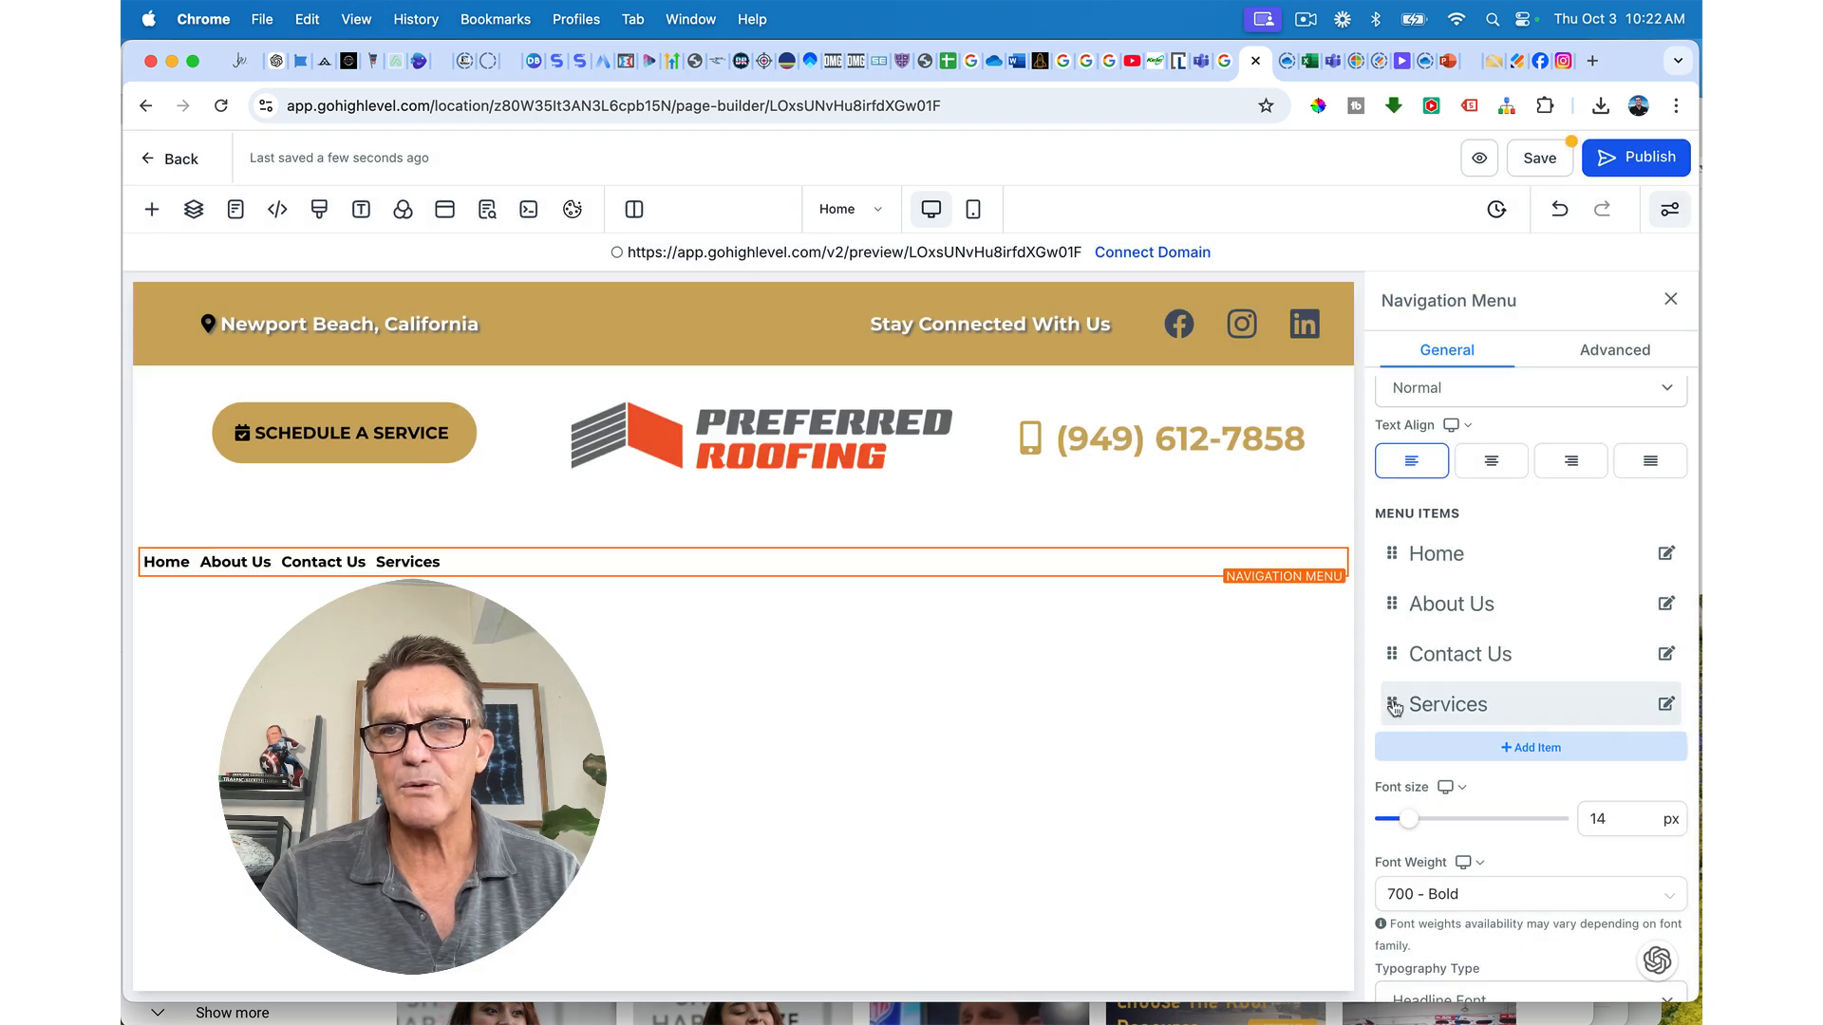
Step: Drag Services above About Us and set the menu font size to 18 px
left_click_drag(1394, 707, 1386, 602)
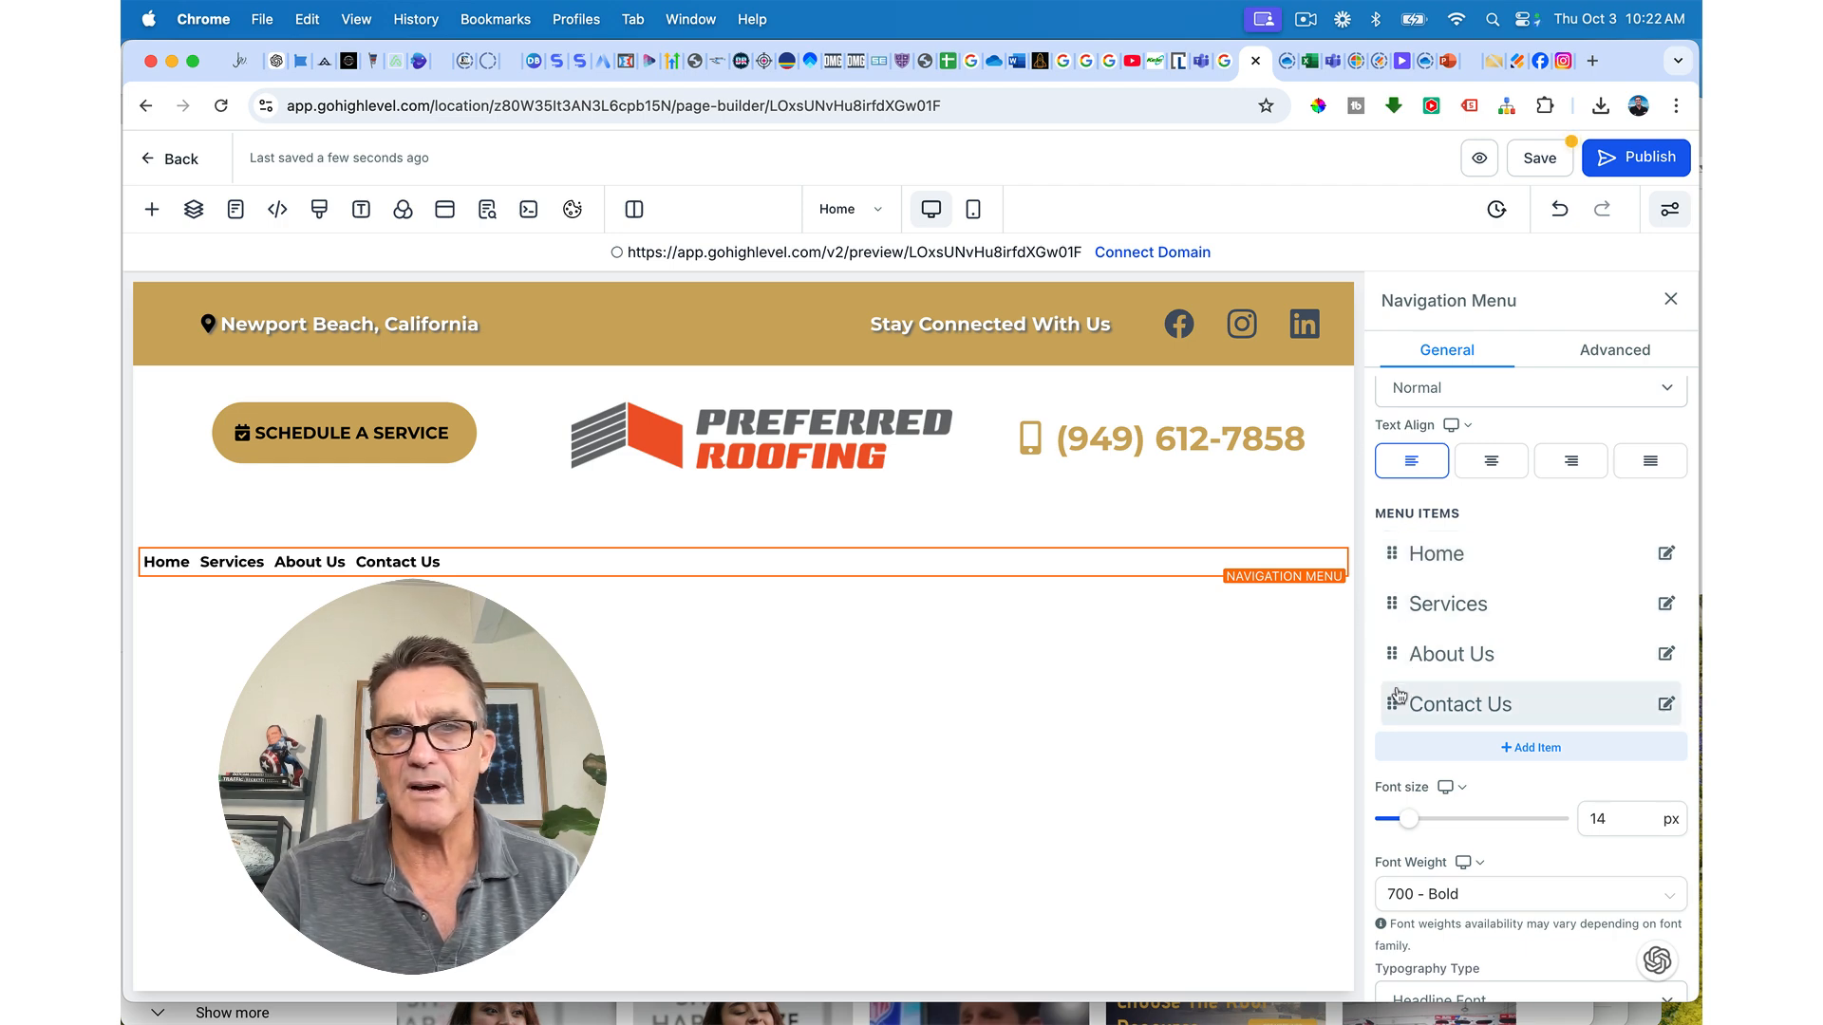
scroll(1395, 701, "down", 3)
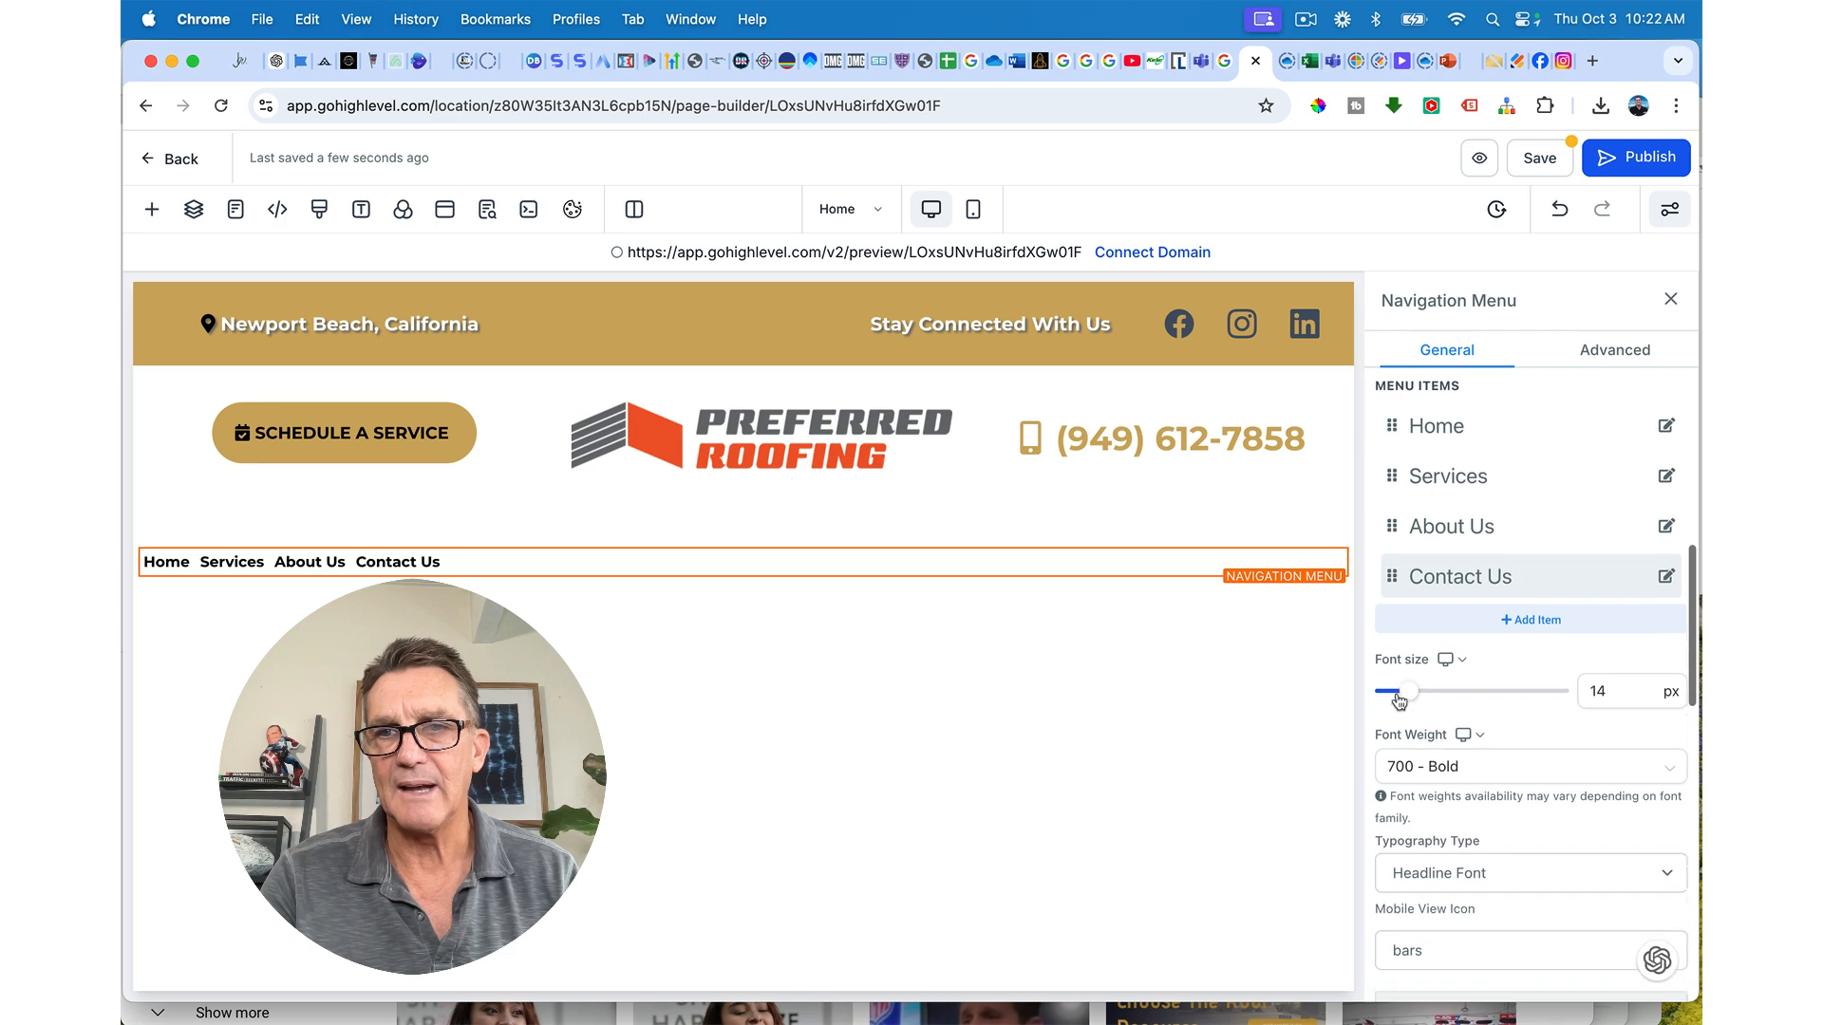
mouse_move(1411, 678)
left_click_drag(1411, 678, 1421, 673)
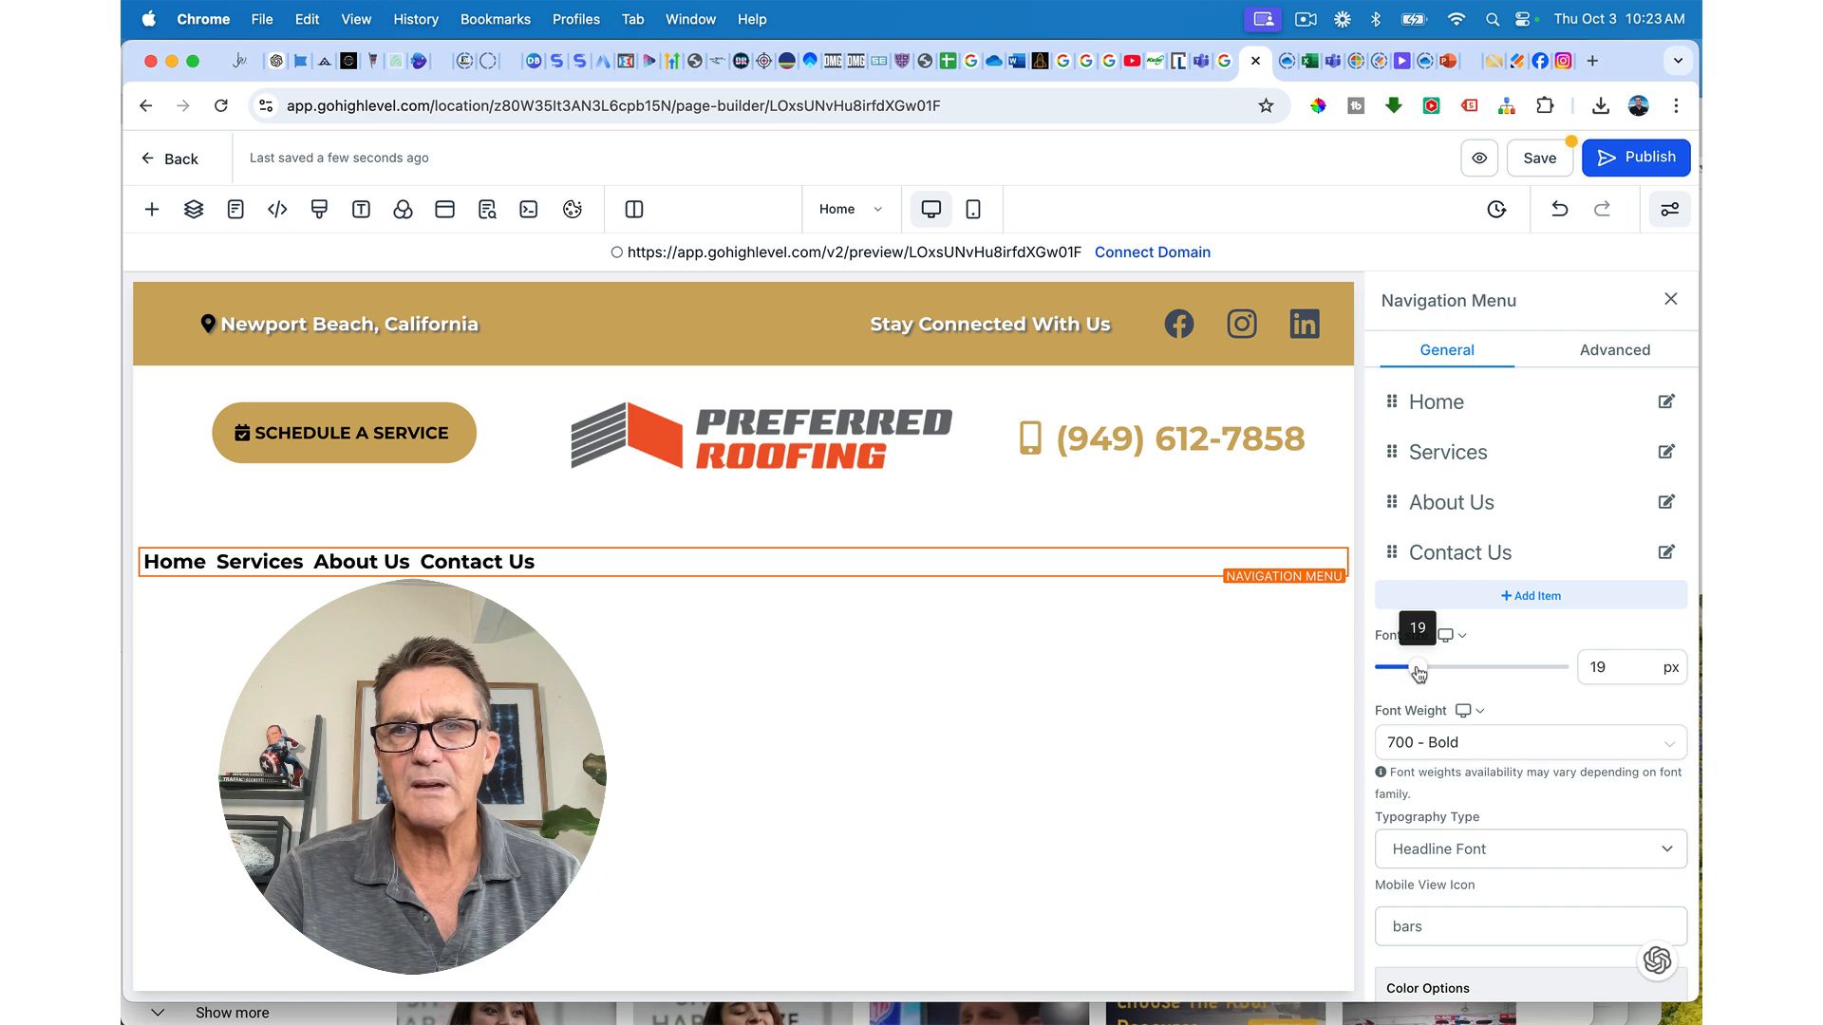
left_click_drag(1419, 673, 1415, 673)
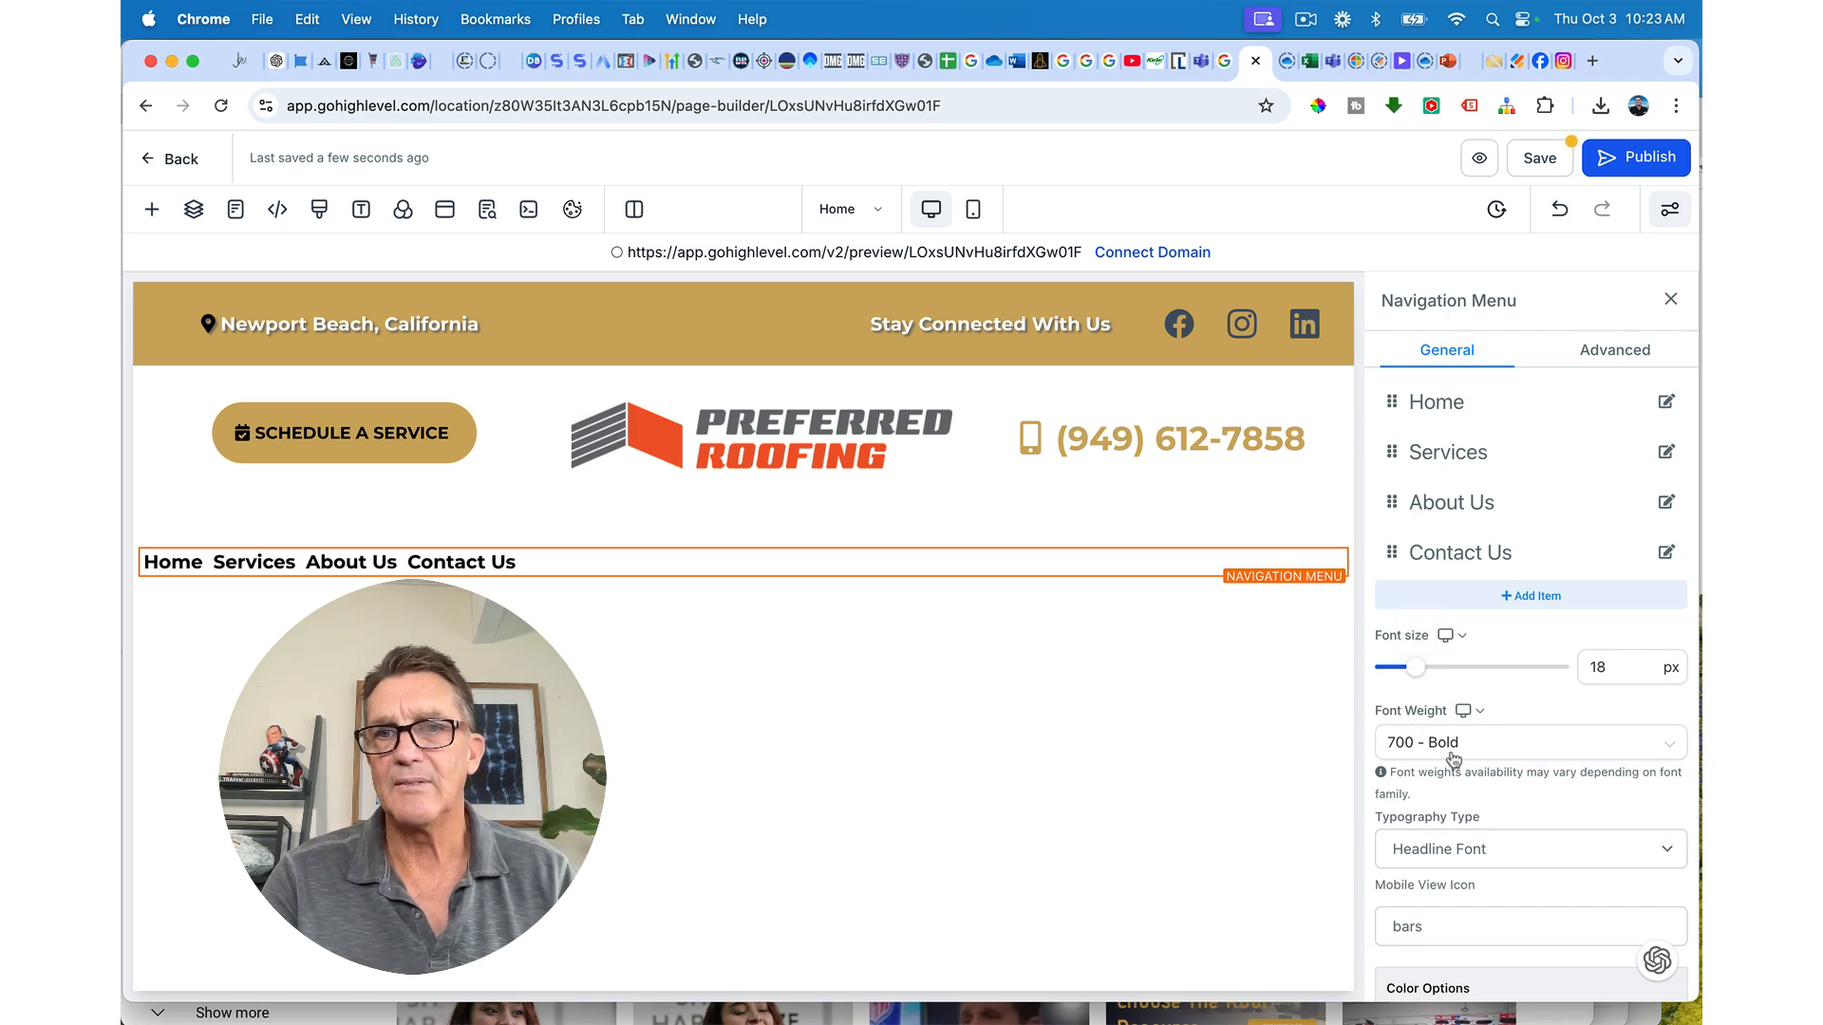
scroll(1493, 833, "down", 9)
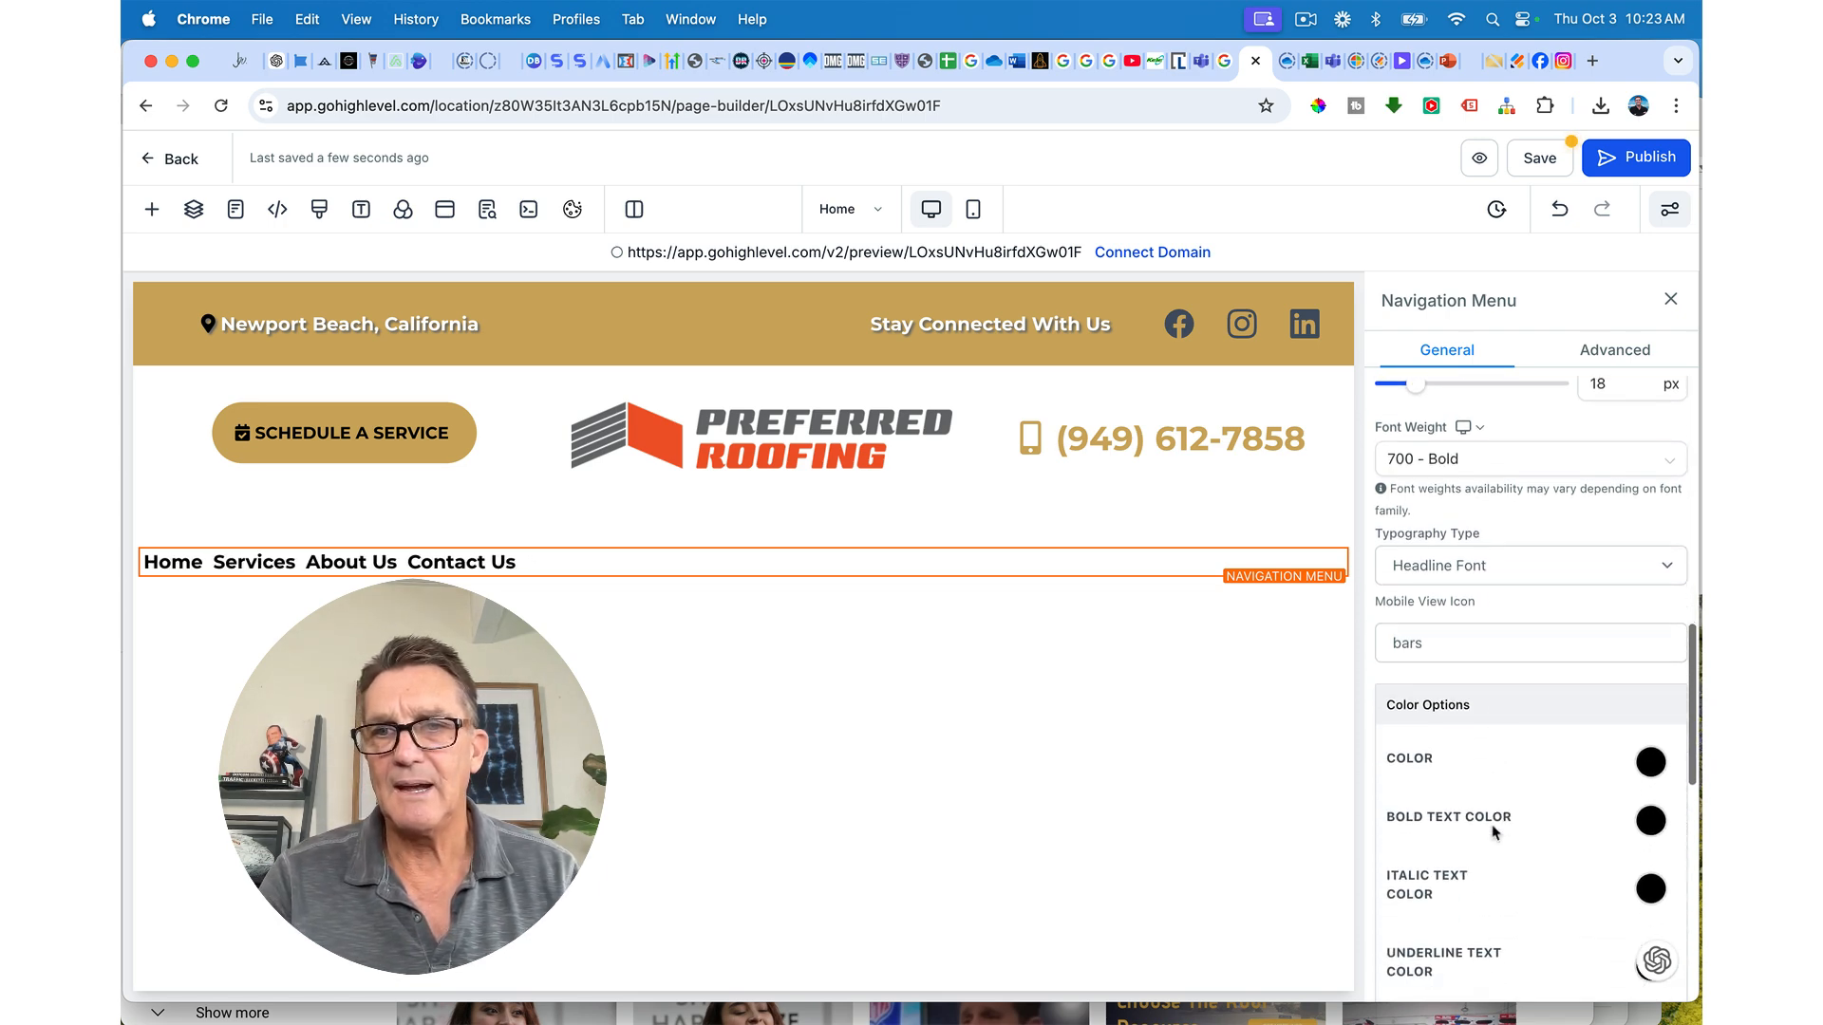
scroll(1493, 832, "down", 5)
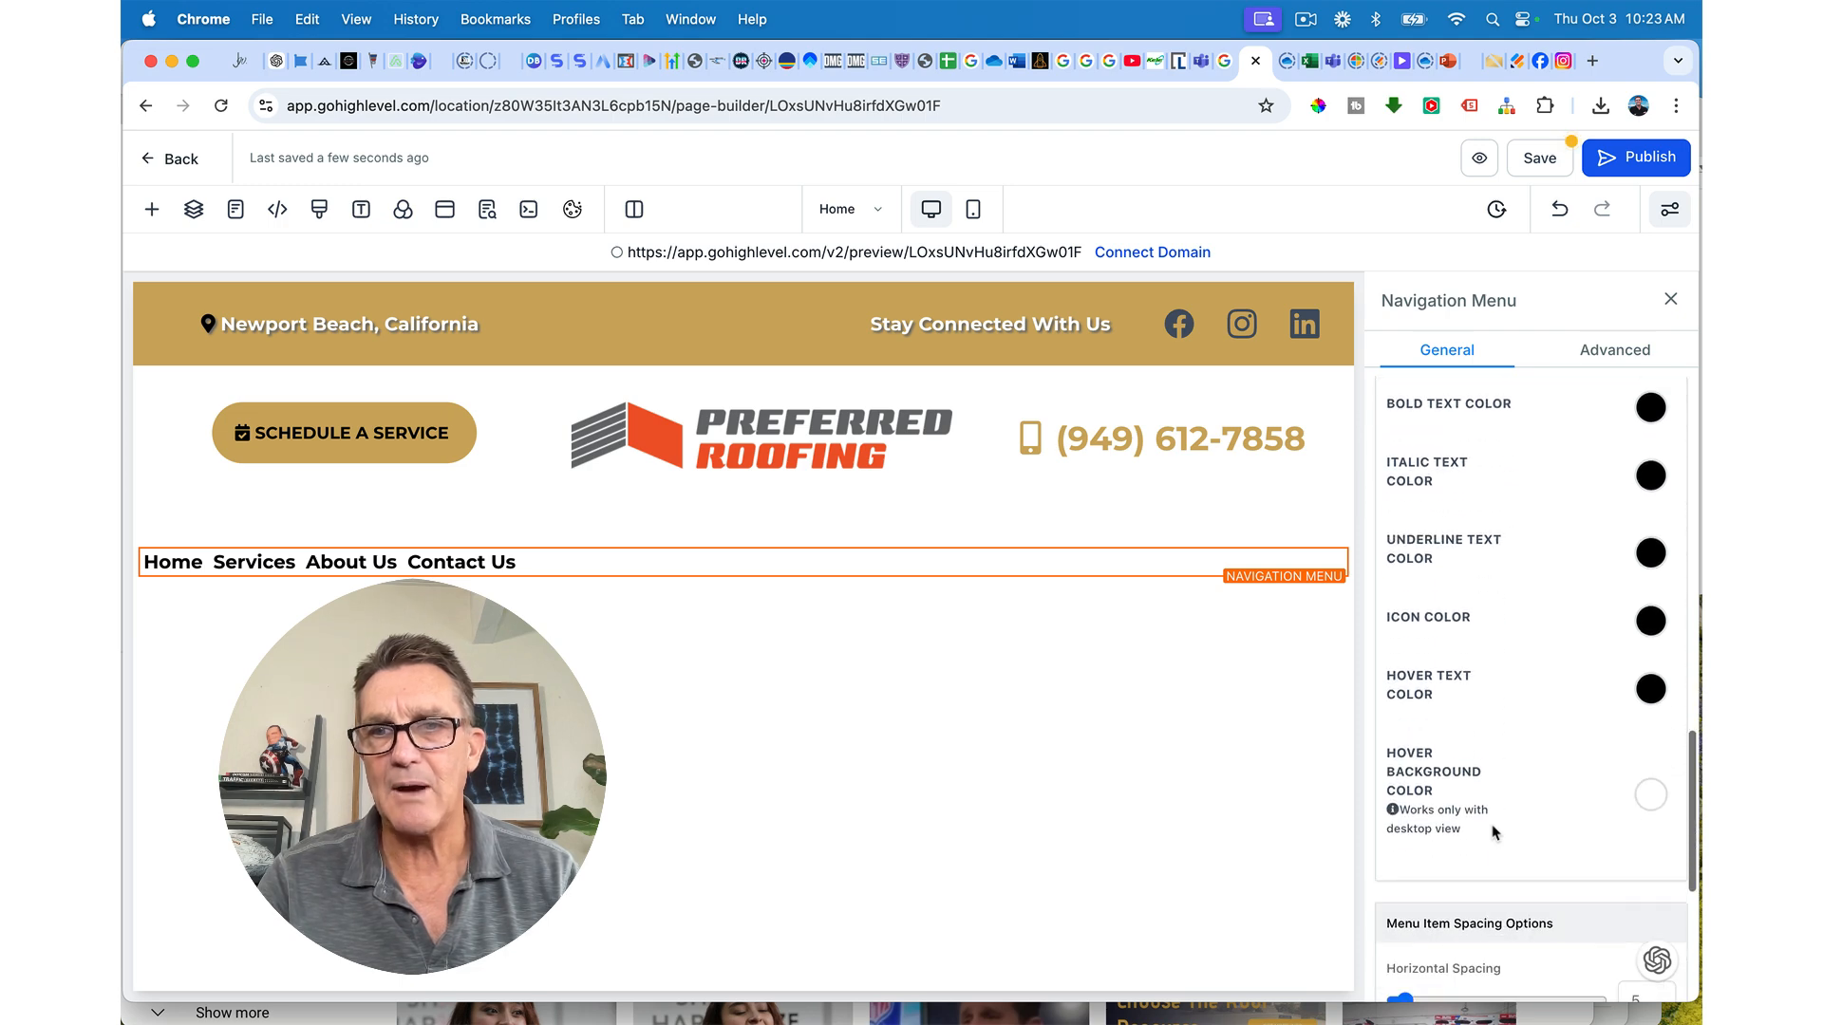
scroll(1493, 833, "down", 1)
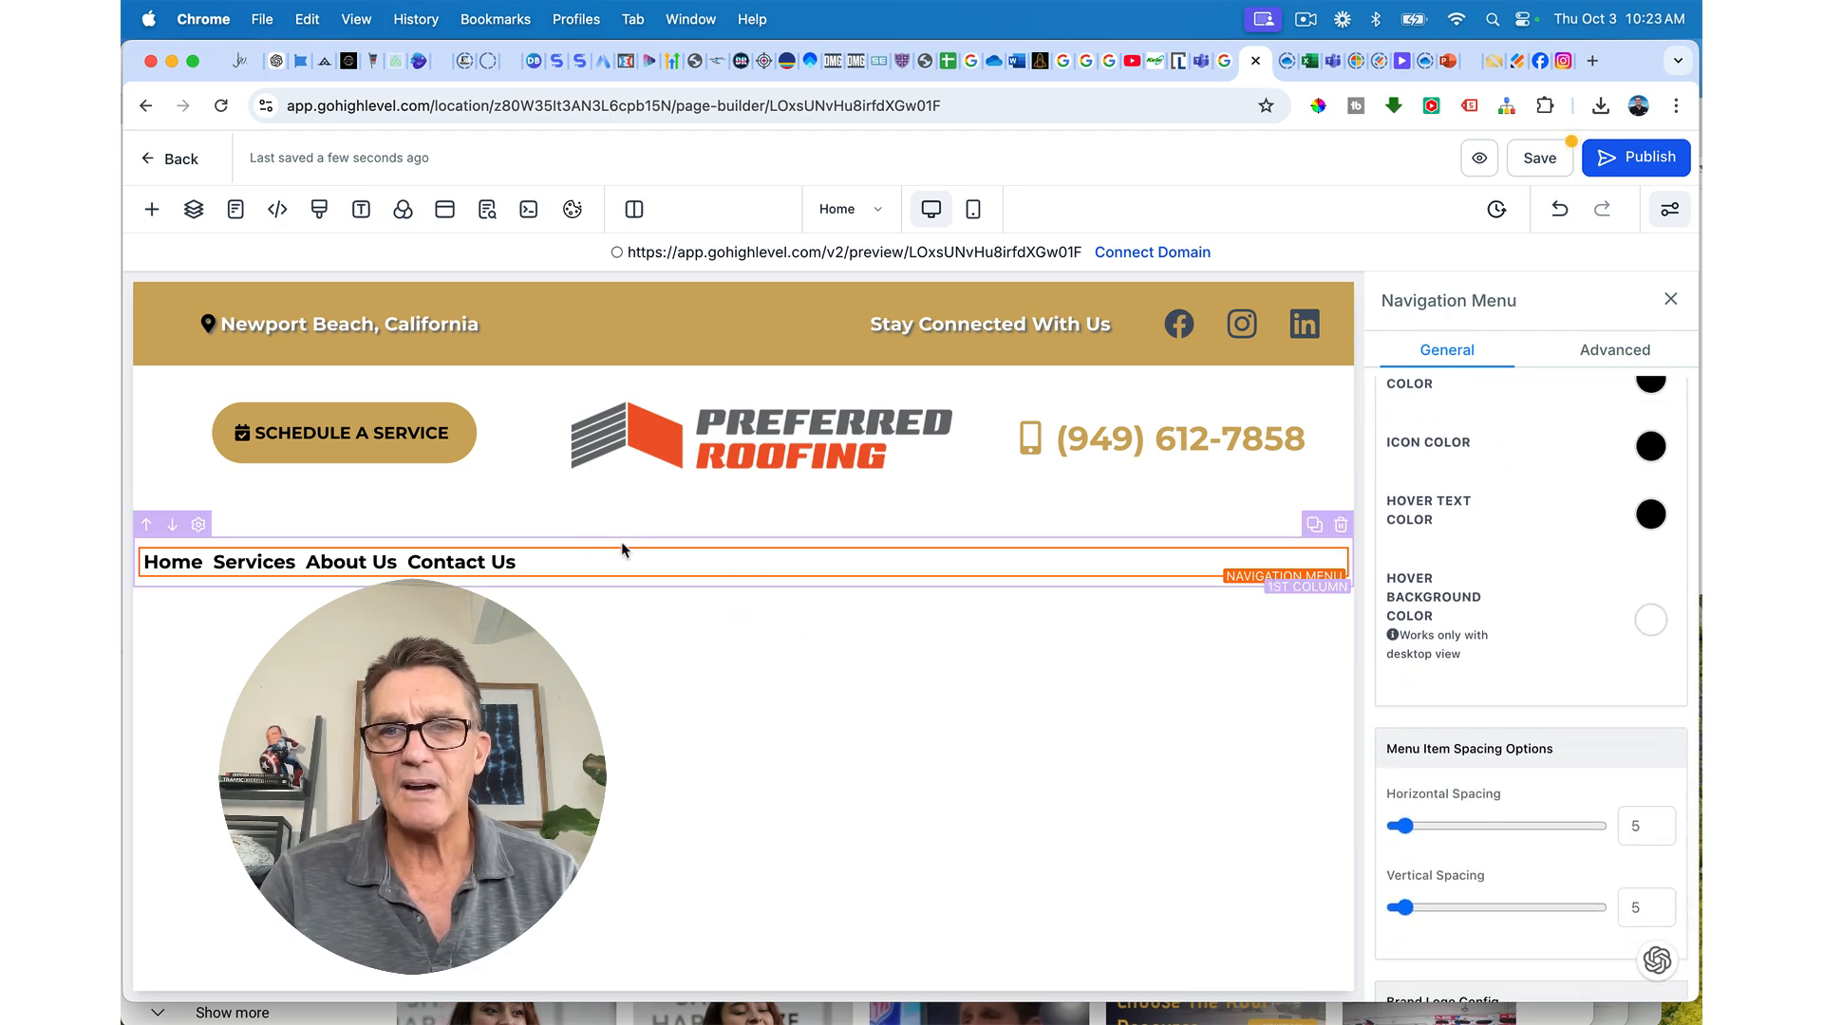
Step: Increase the menu items' horizontal spacing and narrow the navigation row's width to 75
left_click_drag(1402, 826, 1451, 828)
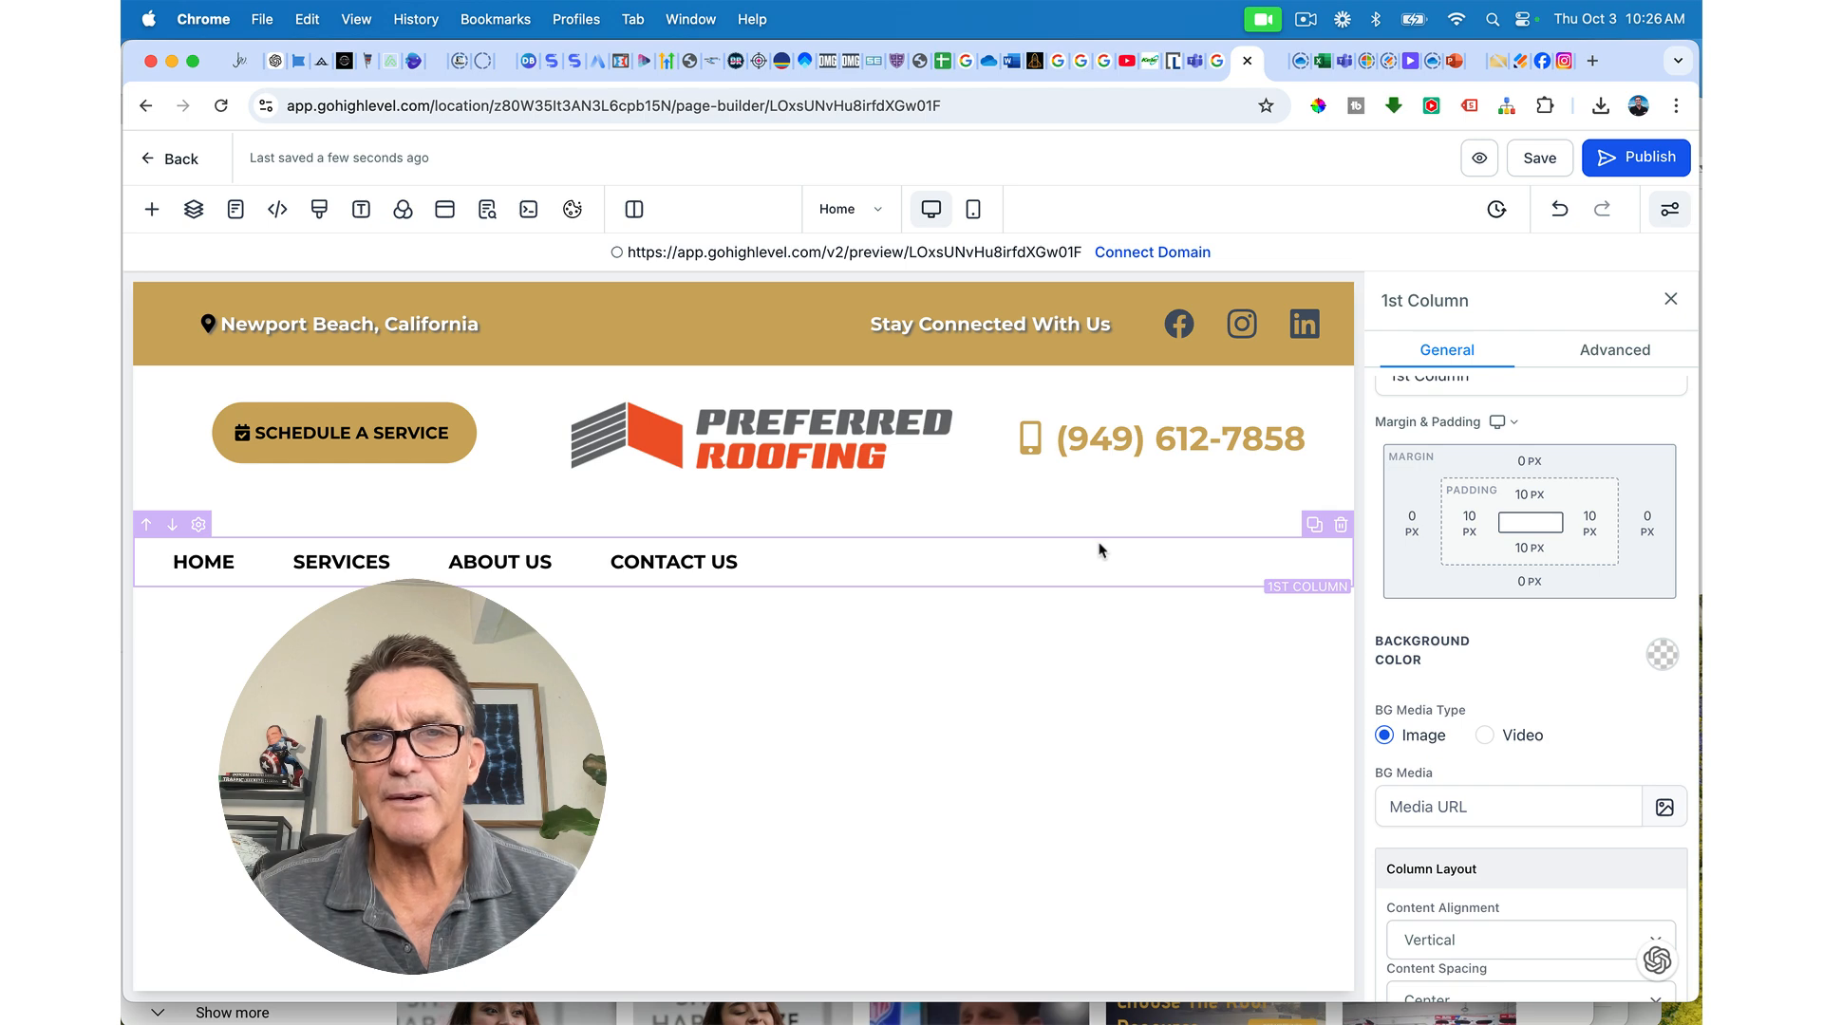
left_click(1099, 537)
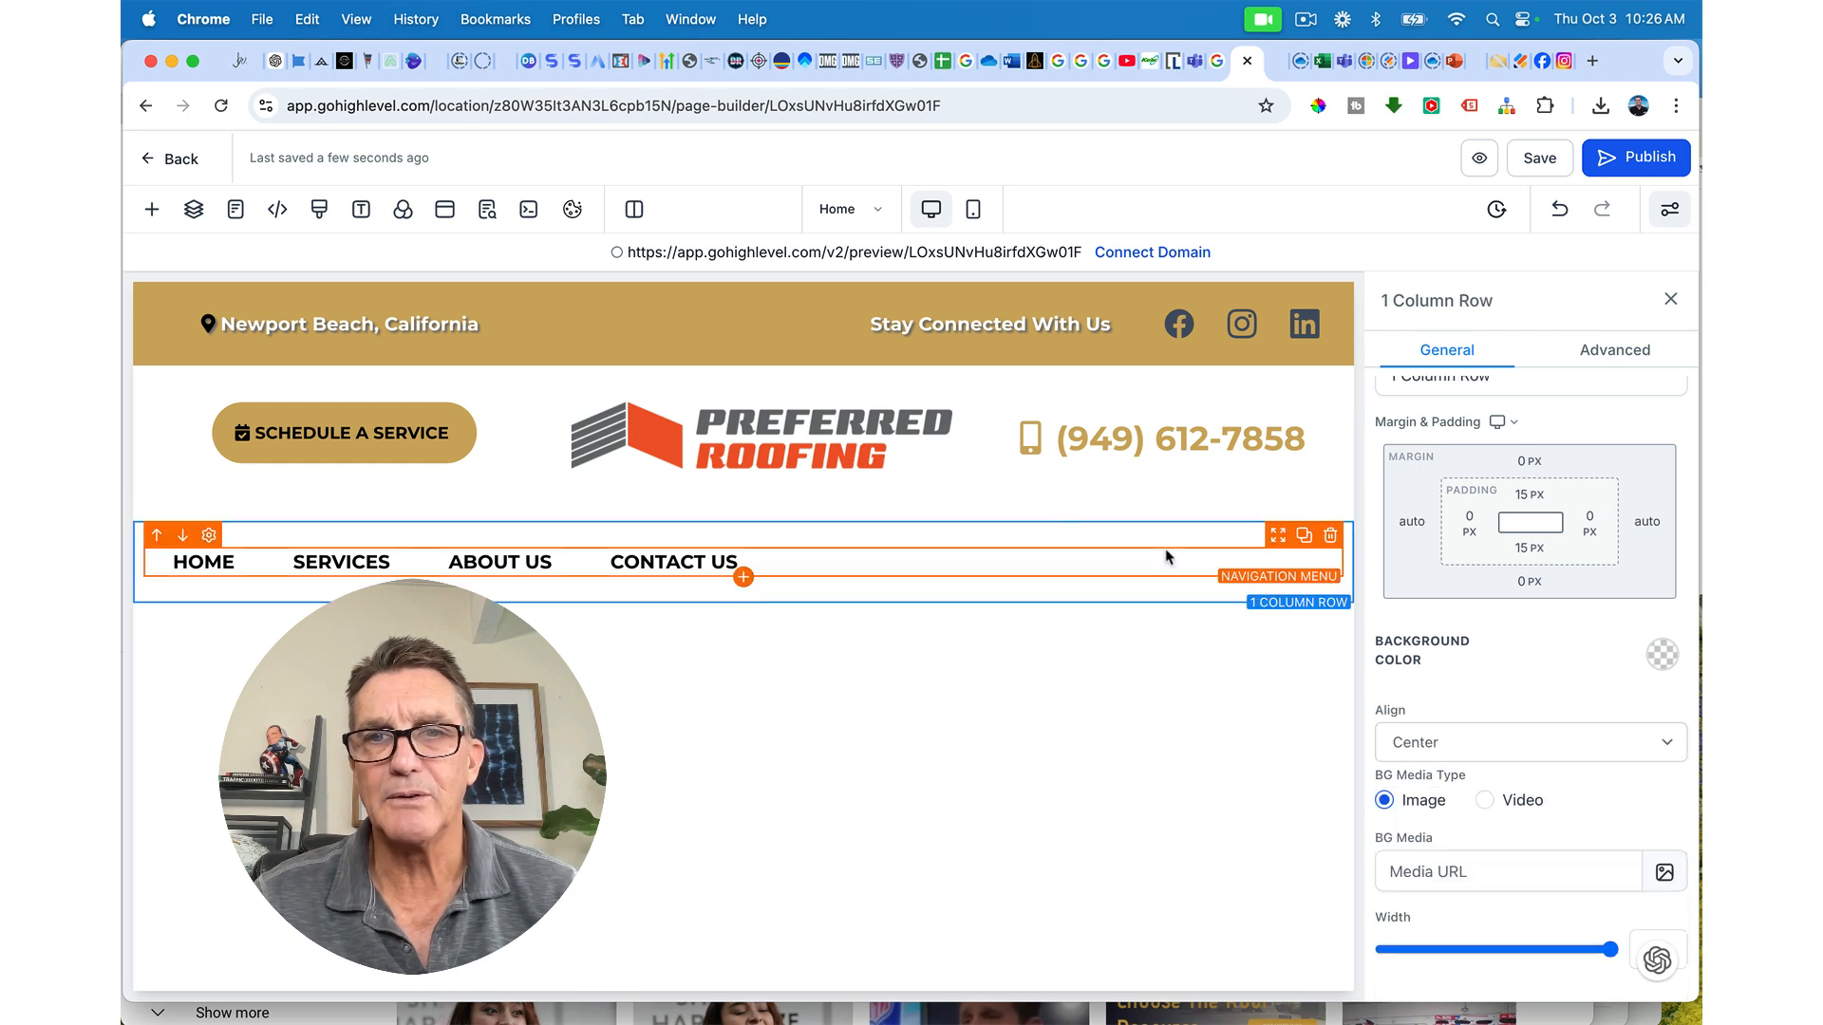
scroll(1583, 942, "down", 1)
left_click(1582, 927)
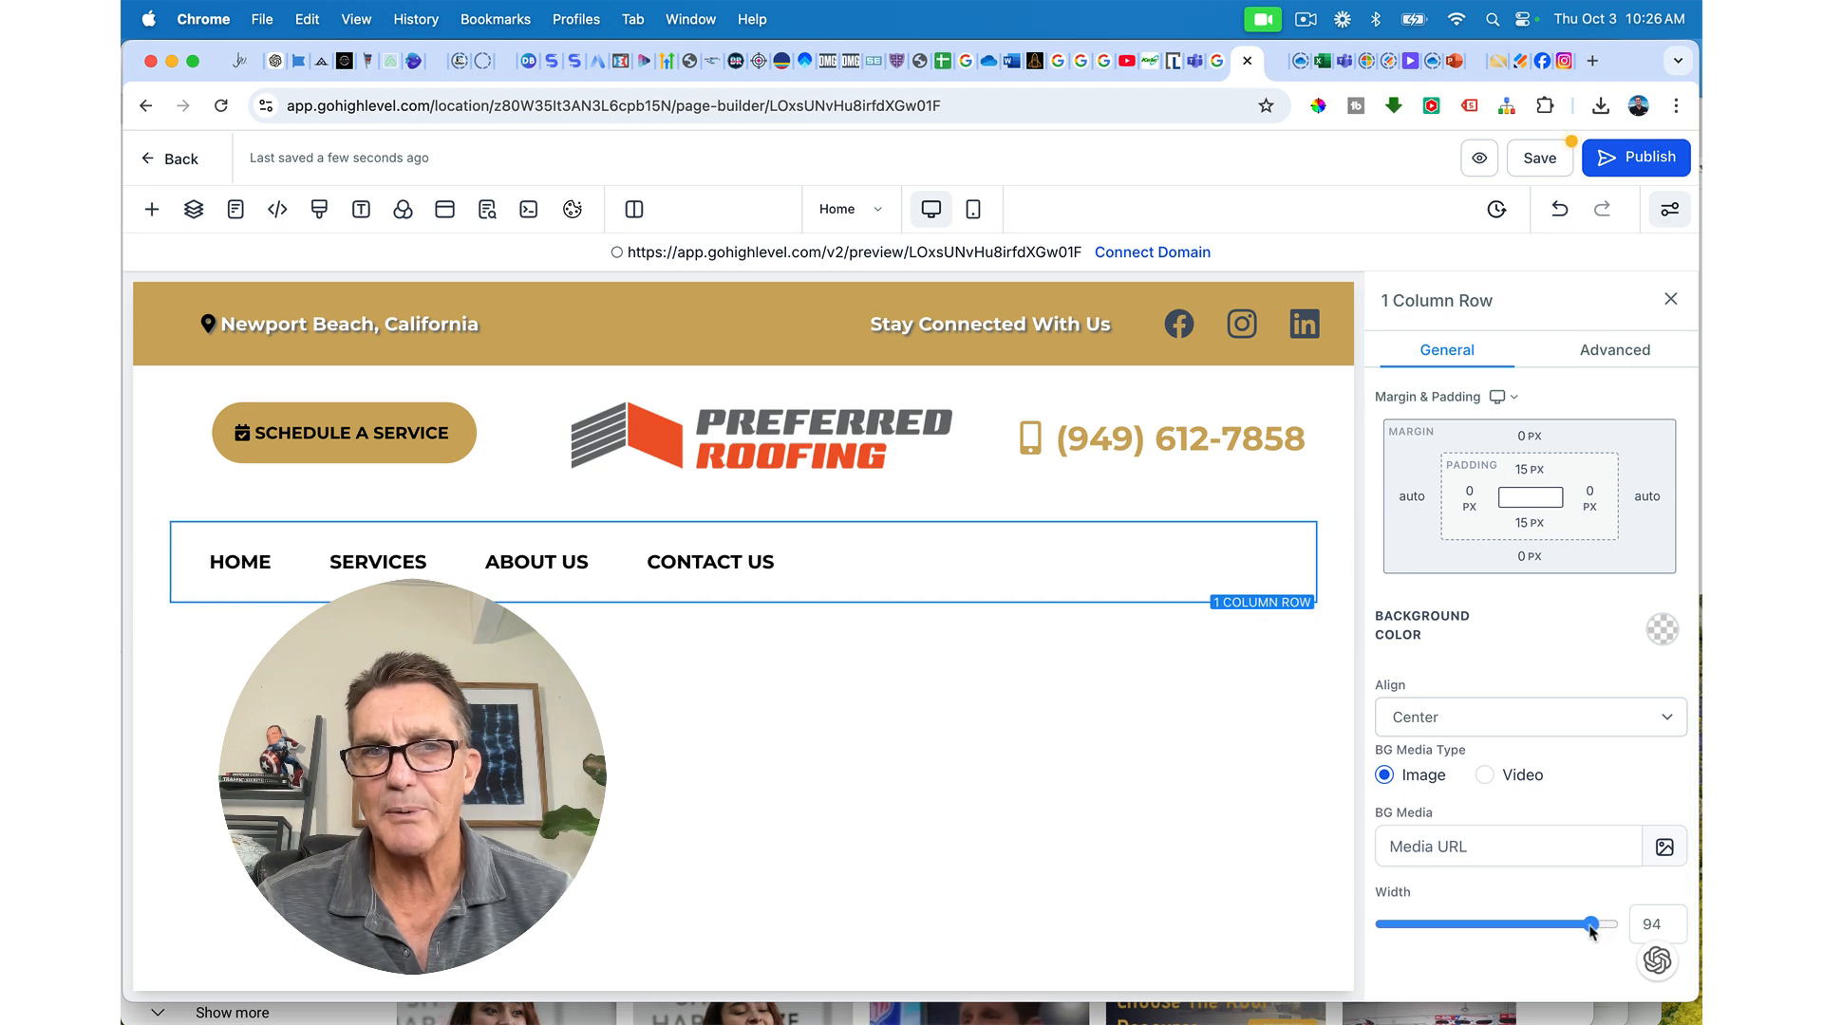
left_click_drag(1582, 928, 1530, 938)
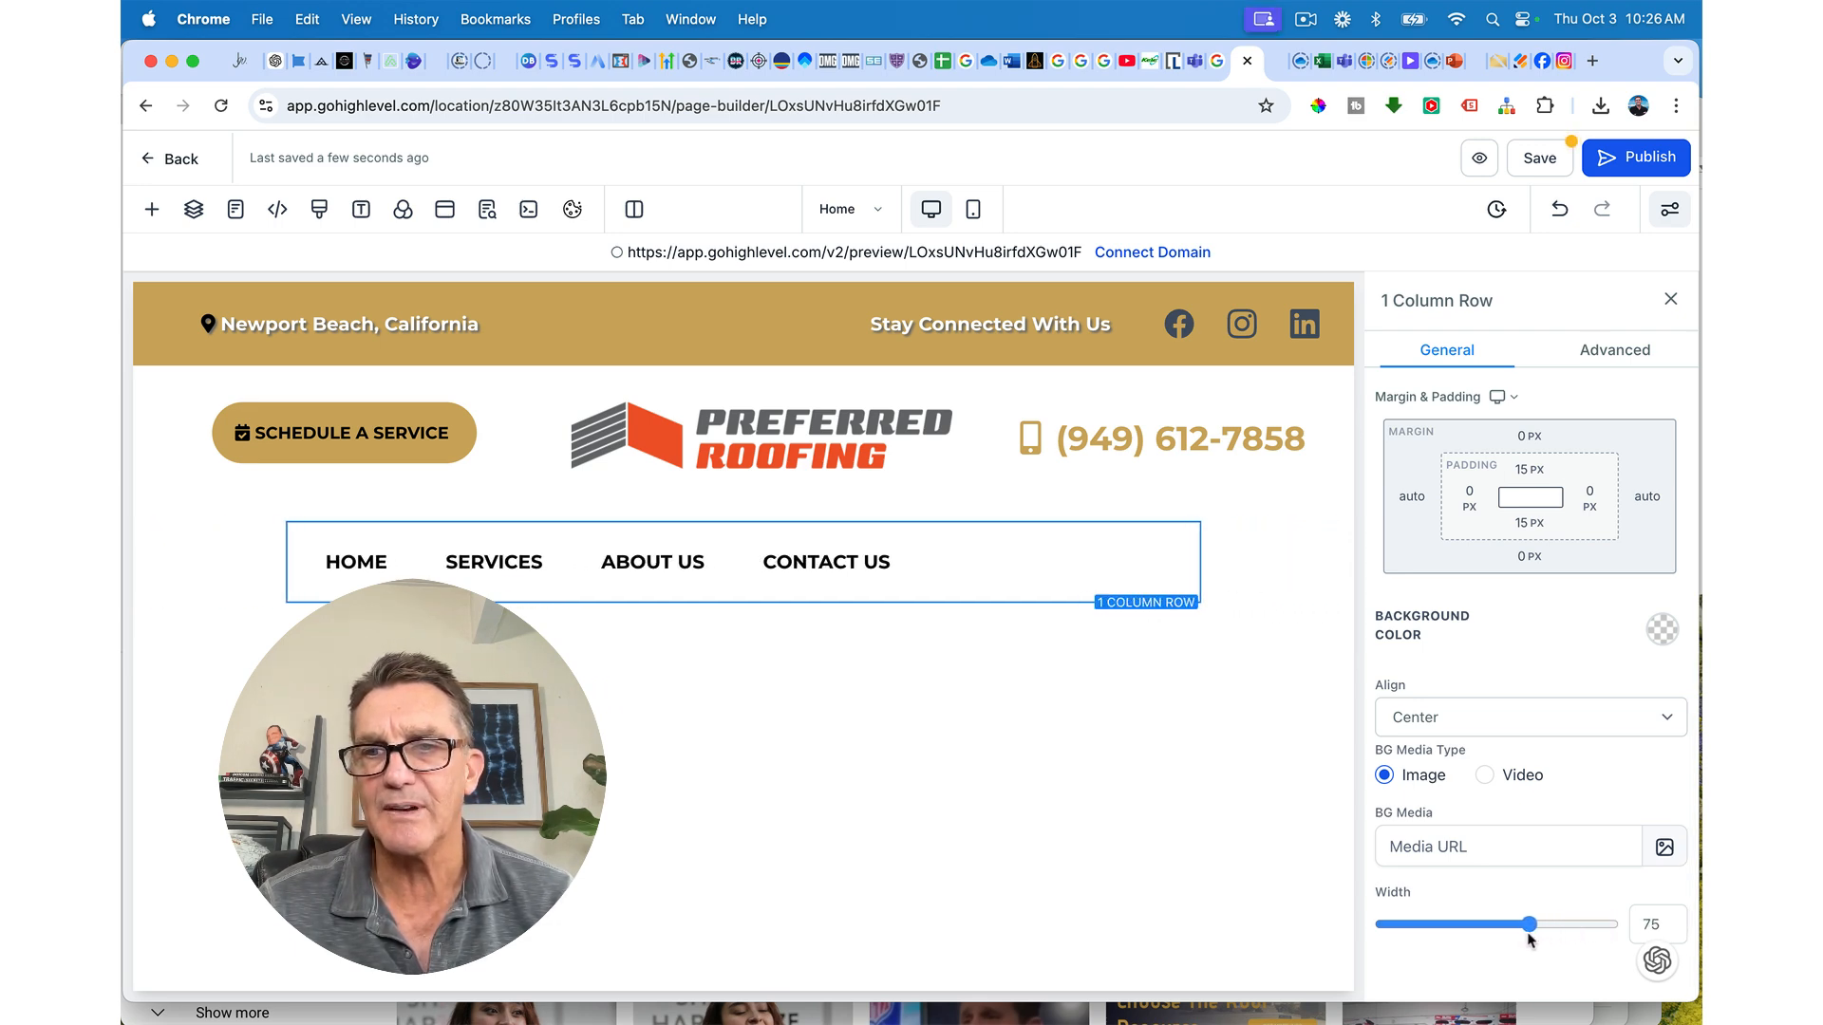
left_click(1067, 574)
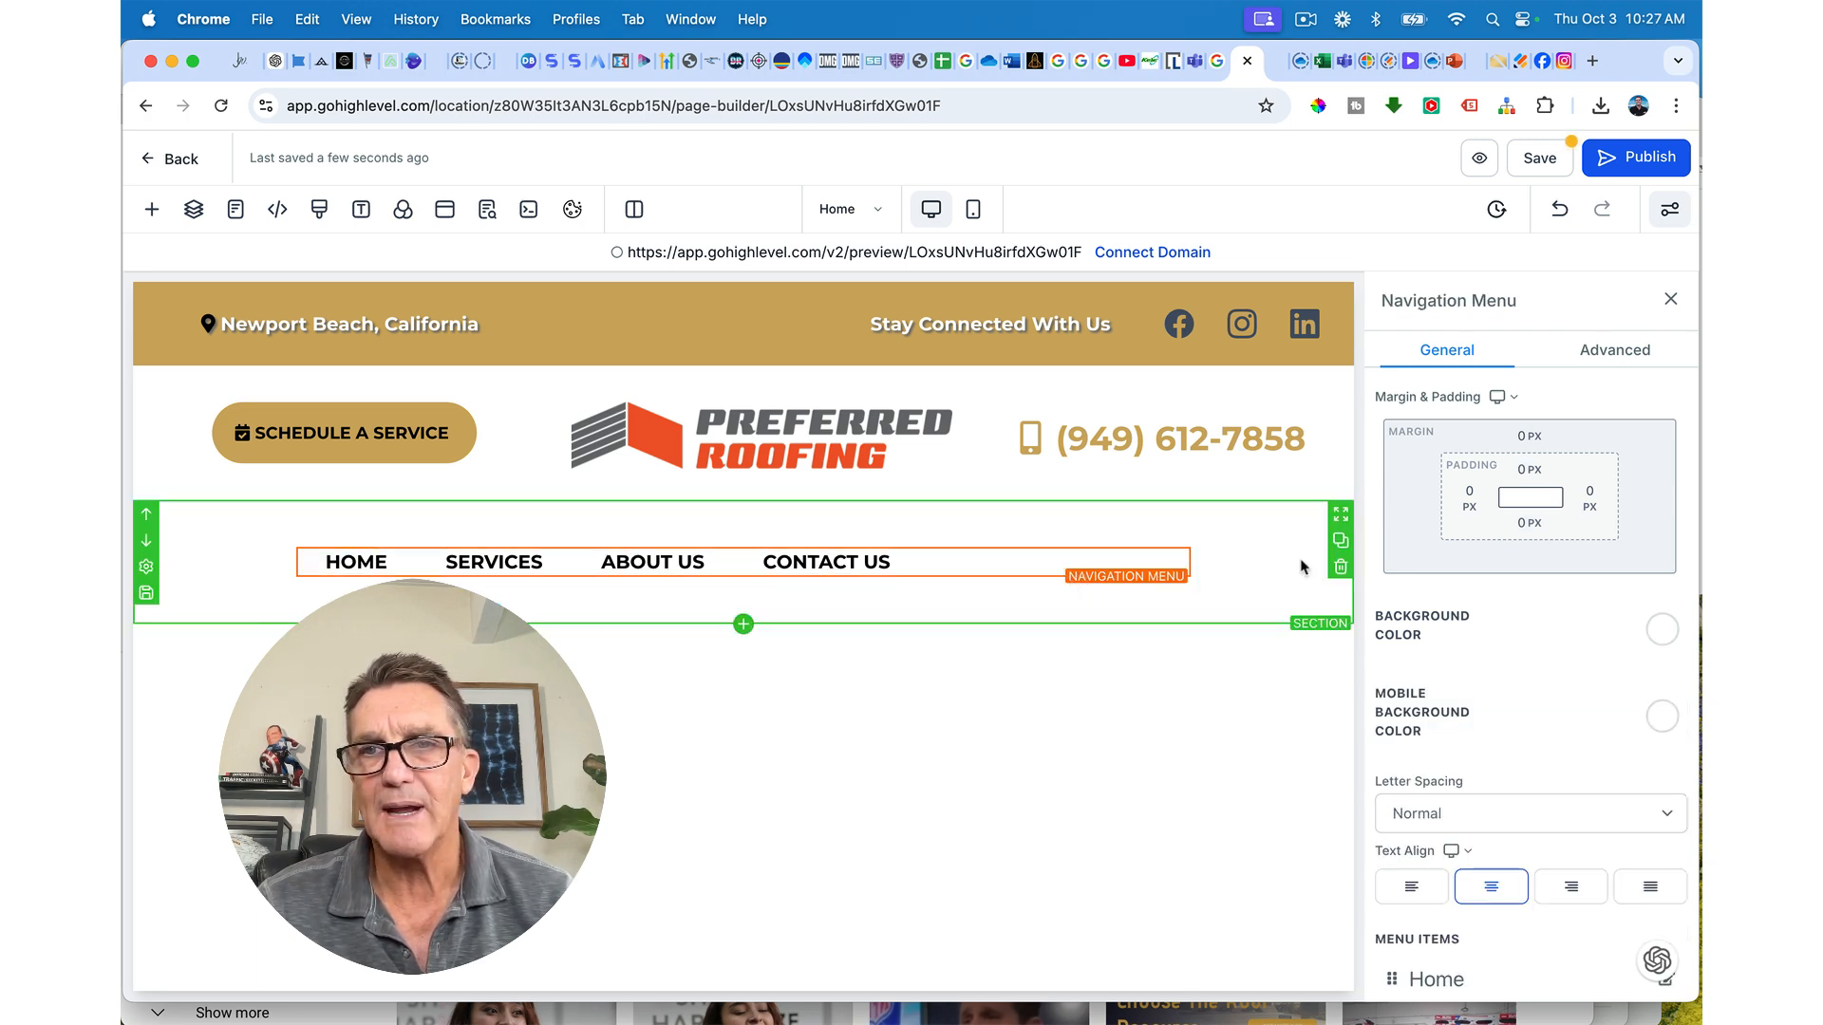
Step: Set the navigation menu's left padding to the 140 px preset
left_click(1470, 494)
left_click_drag(1330, 562, 1490, 557)
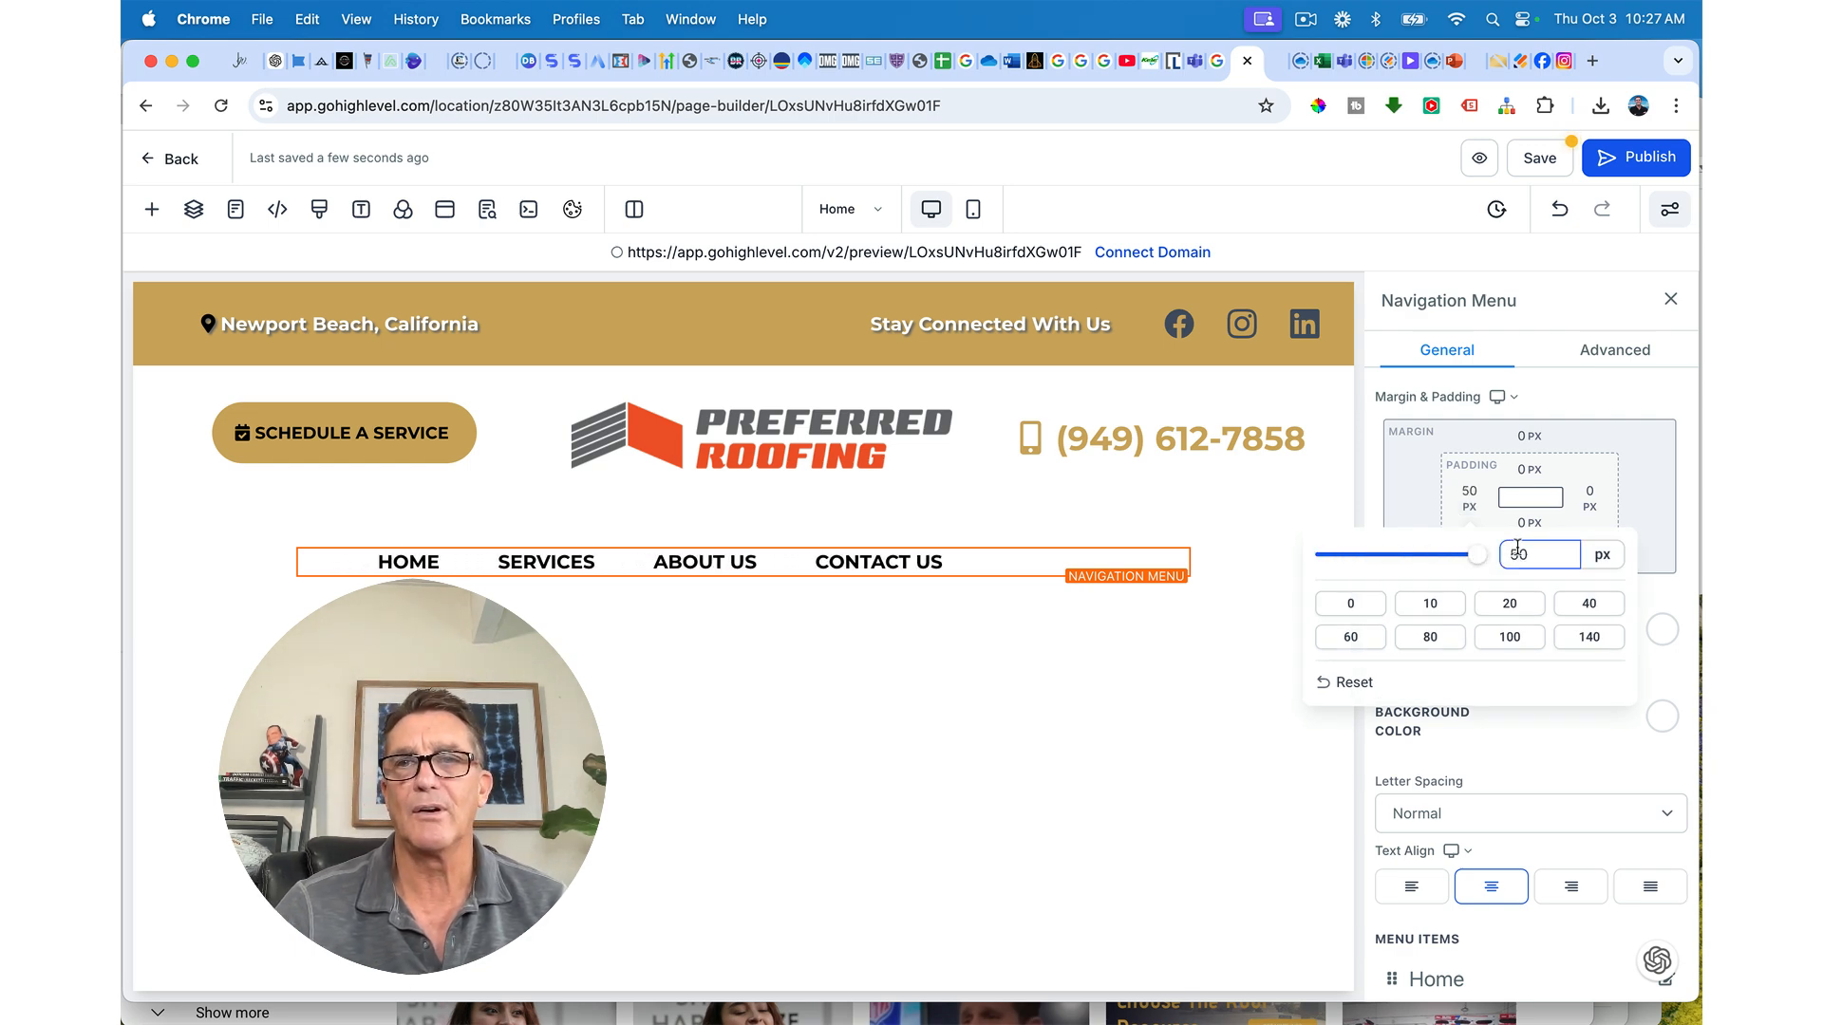
left_click(1363, 643)
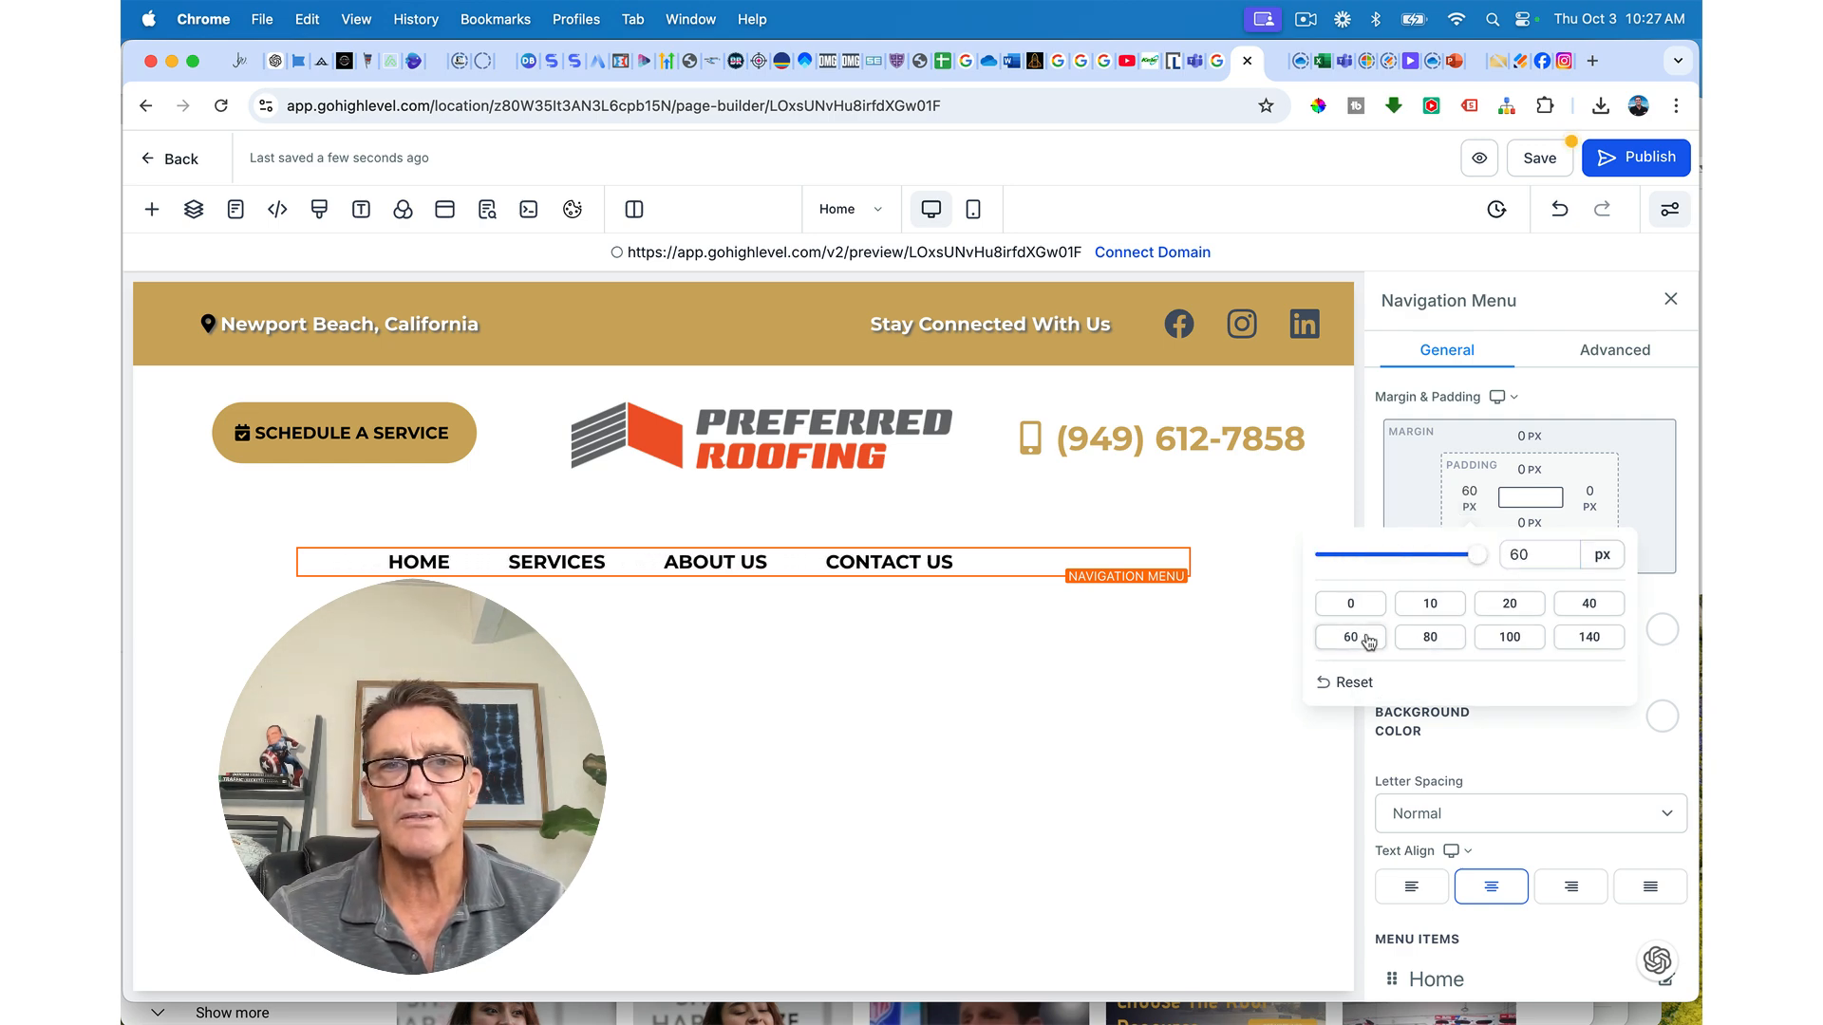
left_click(1422, 646)
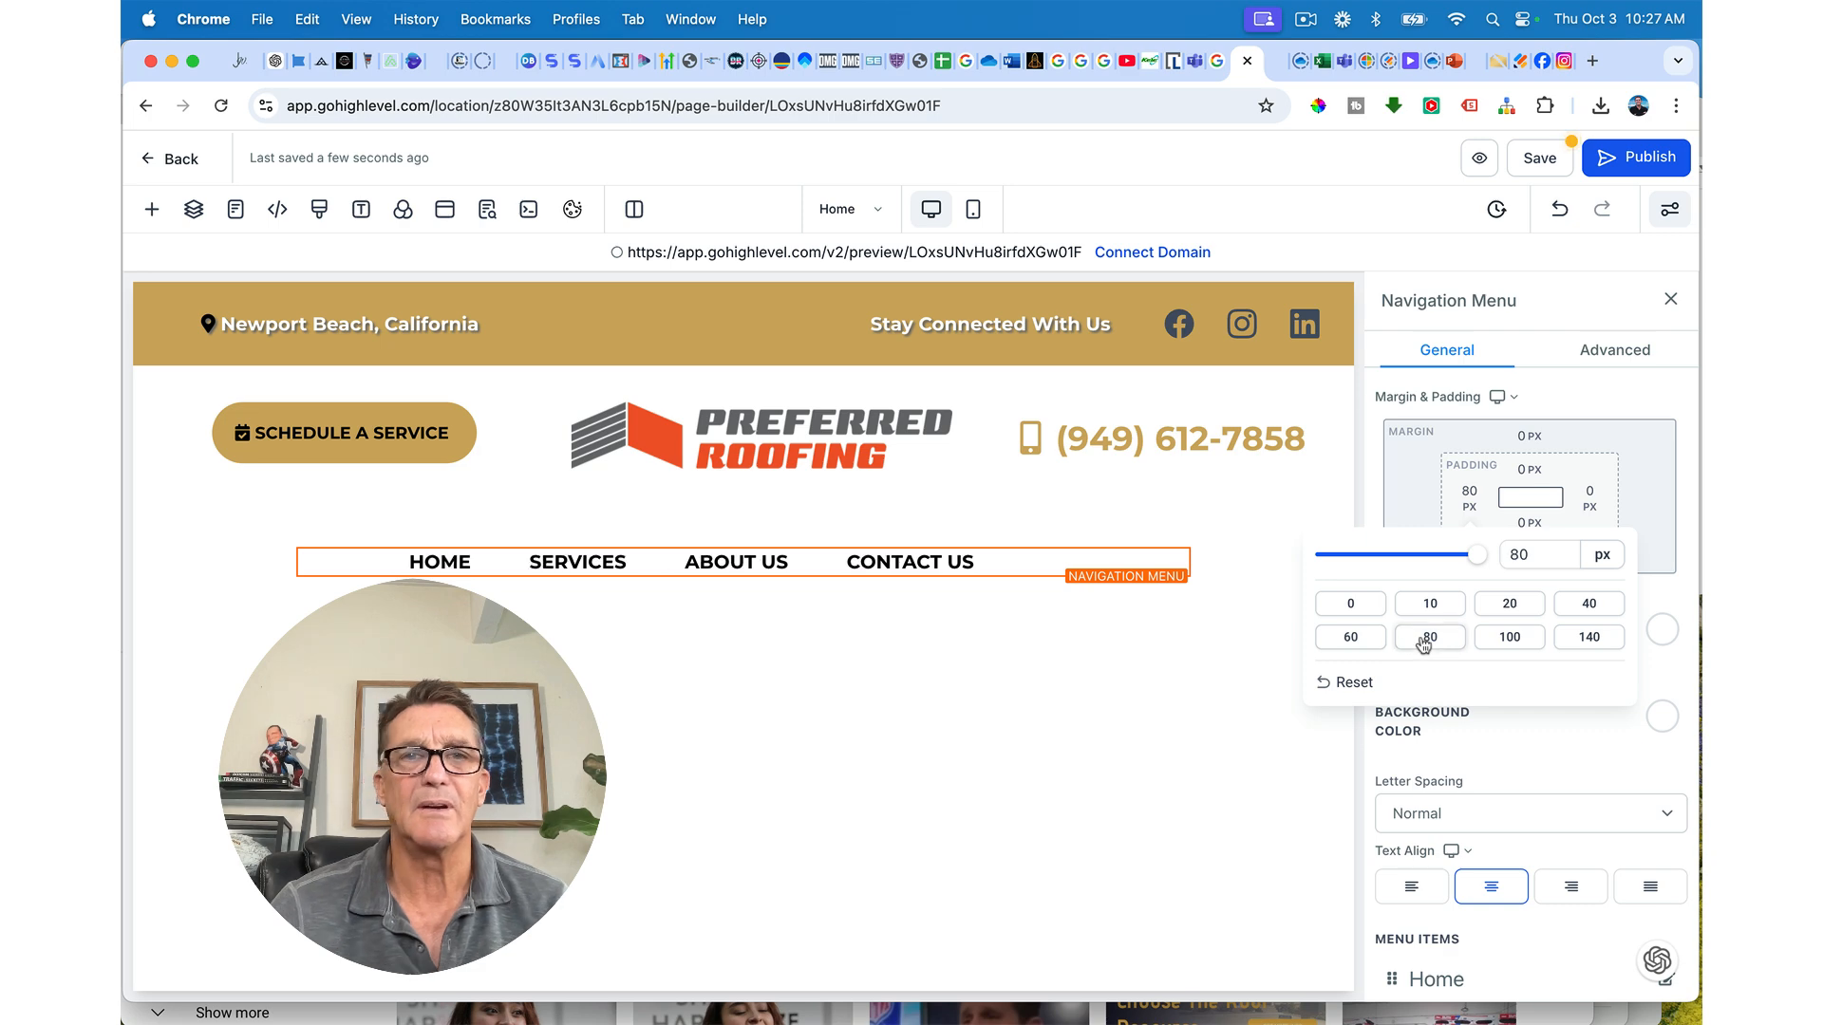
left_click(1497, 643)
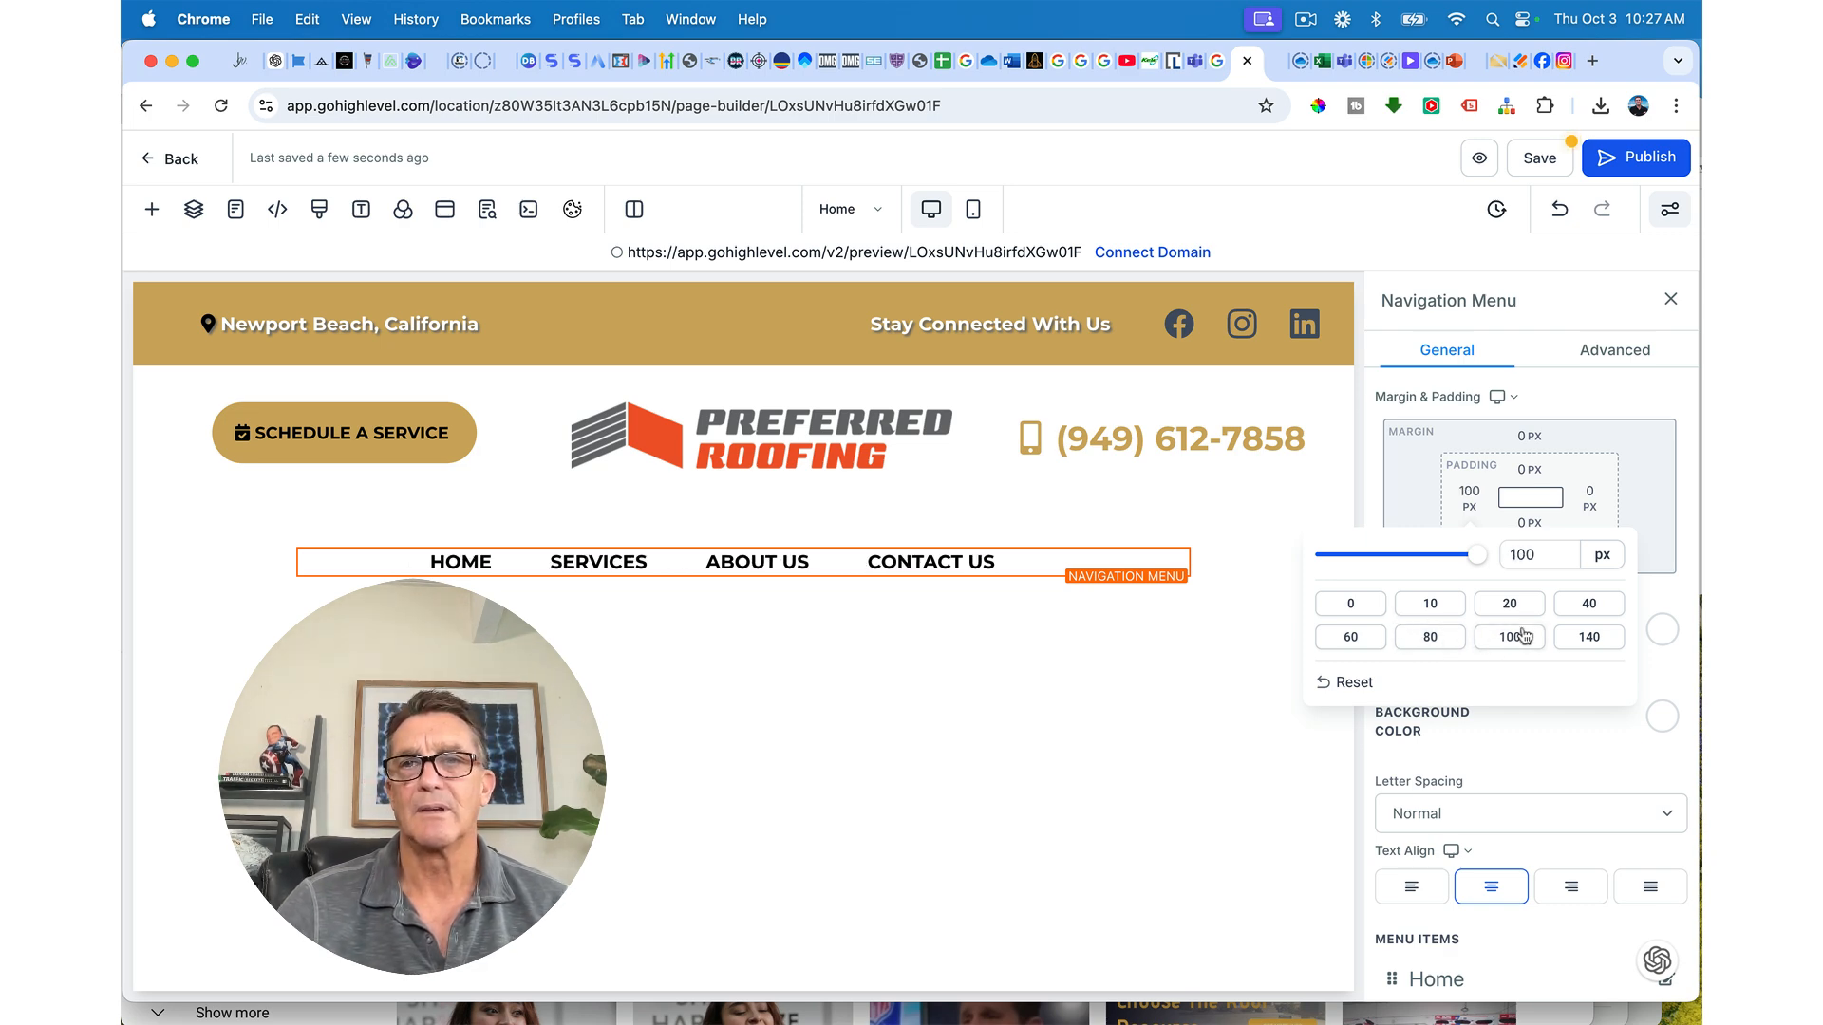
left_click(1565, 641)
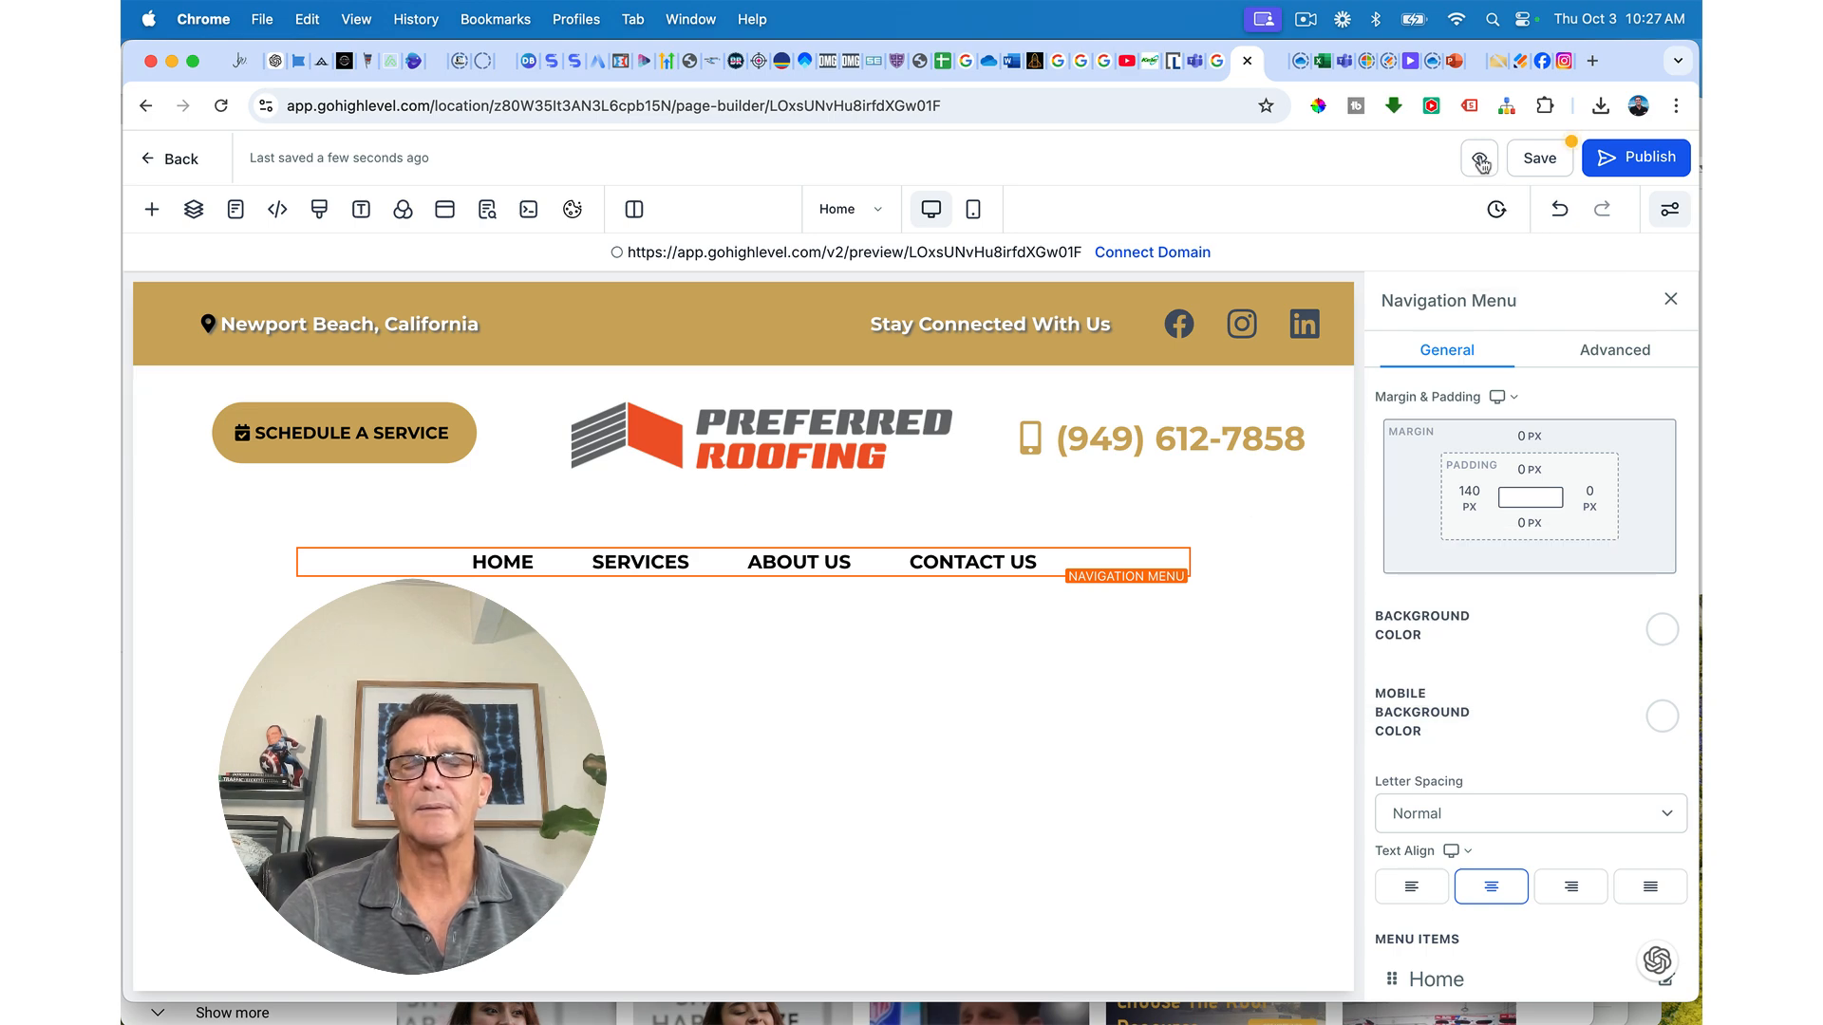
left_click(1283, 387)
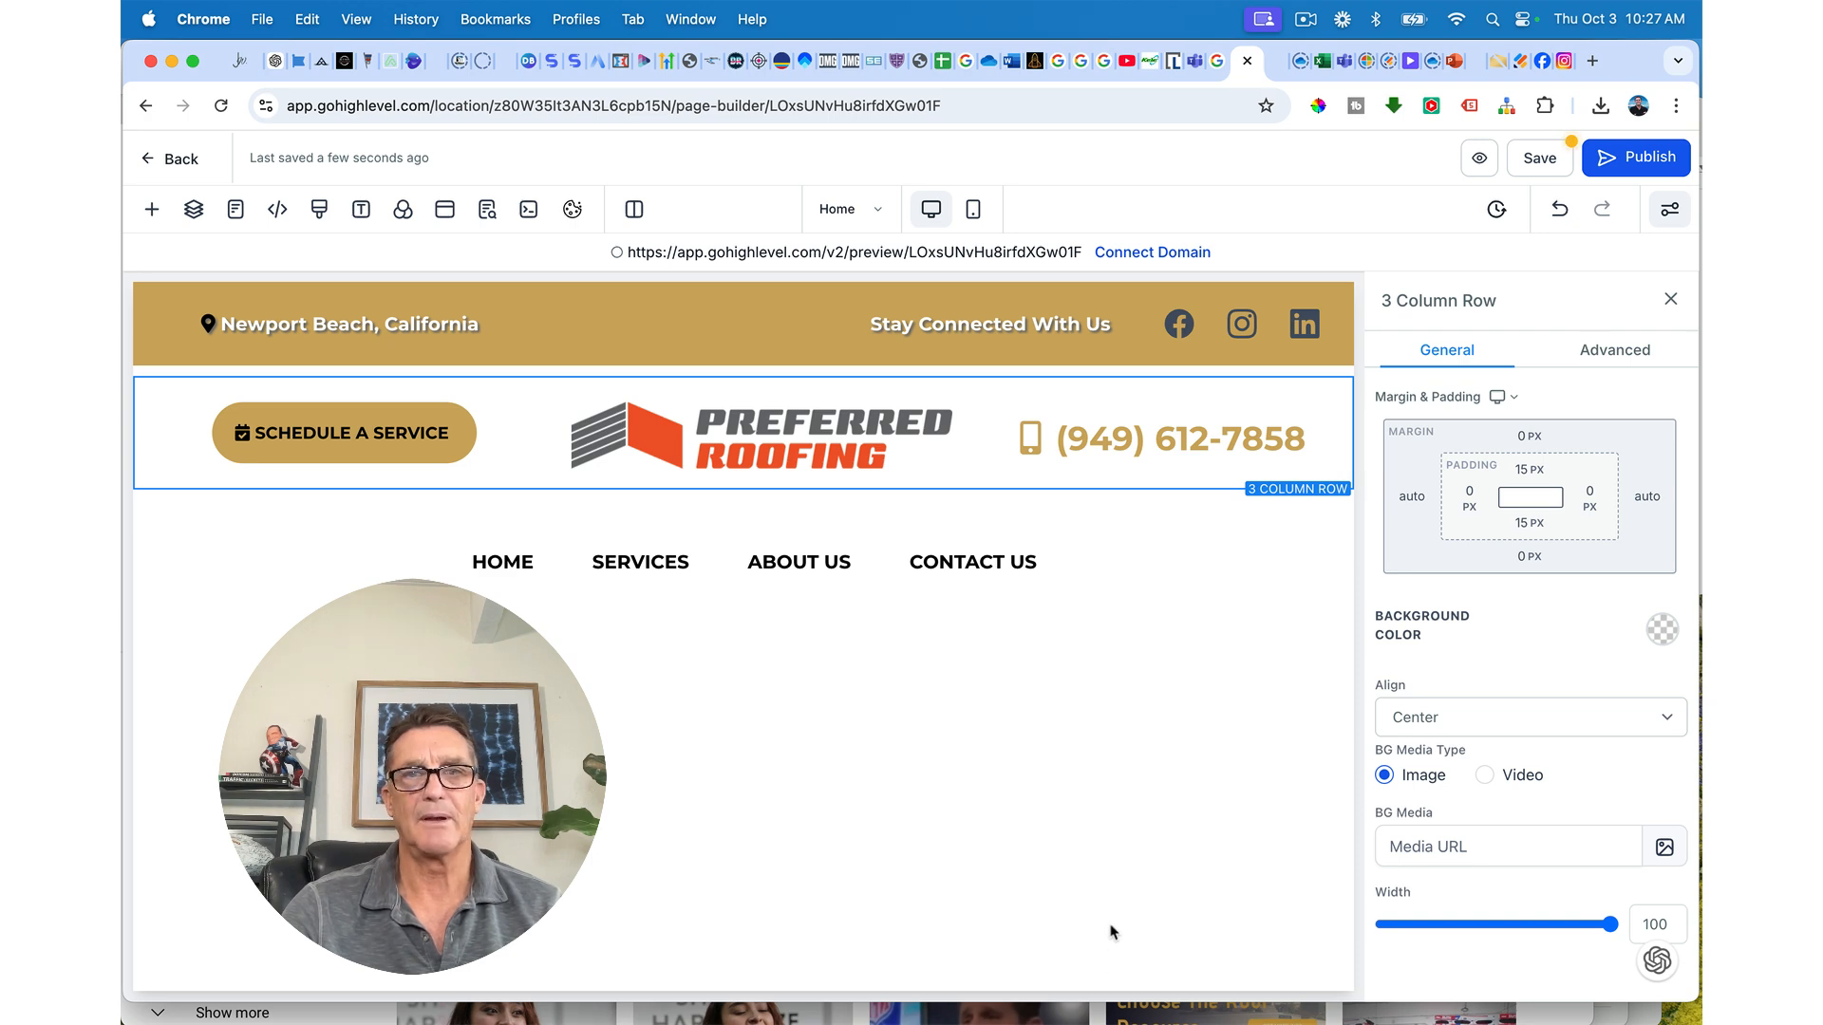
Step: Save the page, check the header in a live preview, and close the preview
left_click(1531, 160)
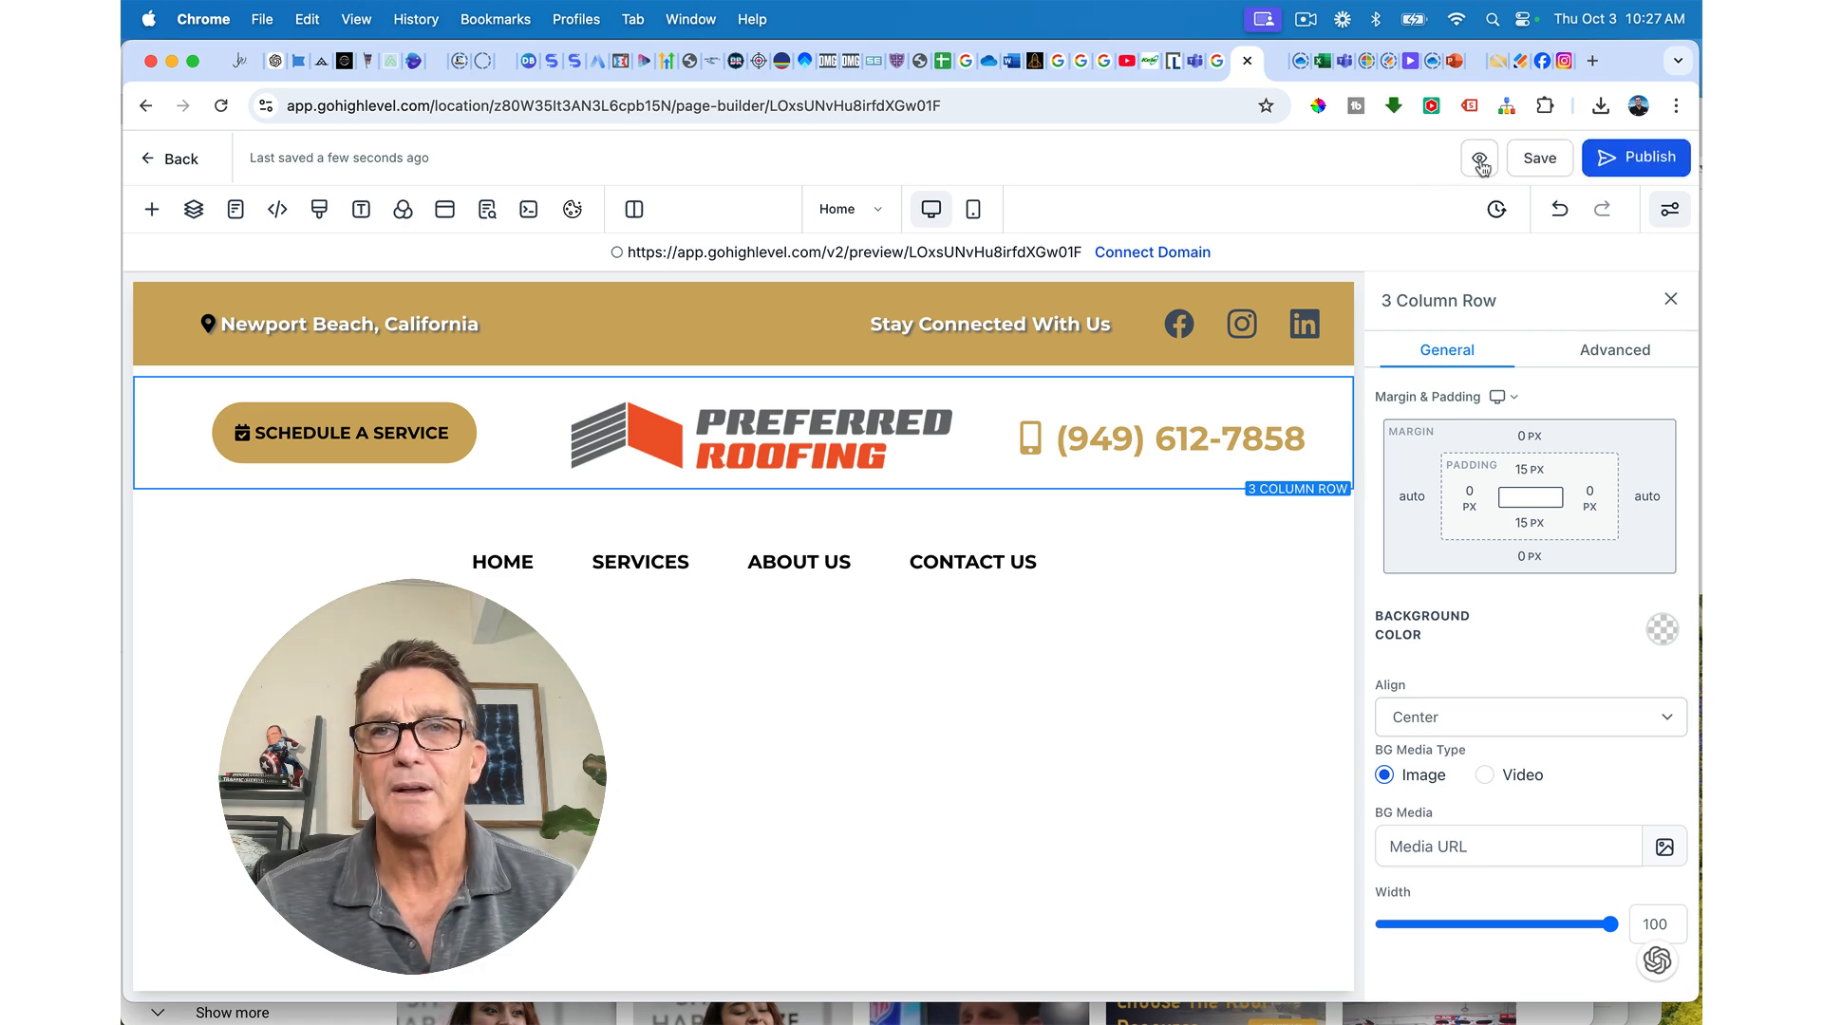
left_click(1477, 163)
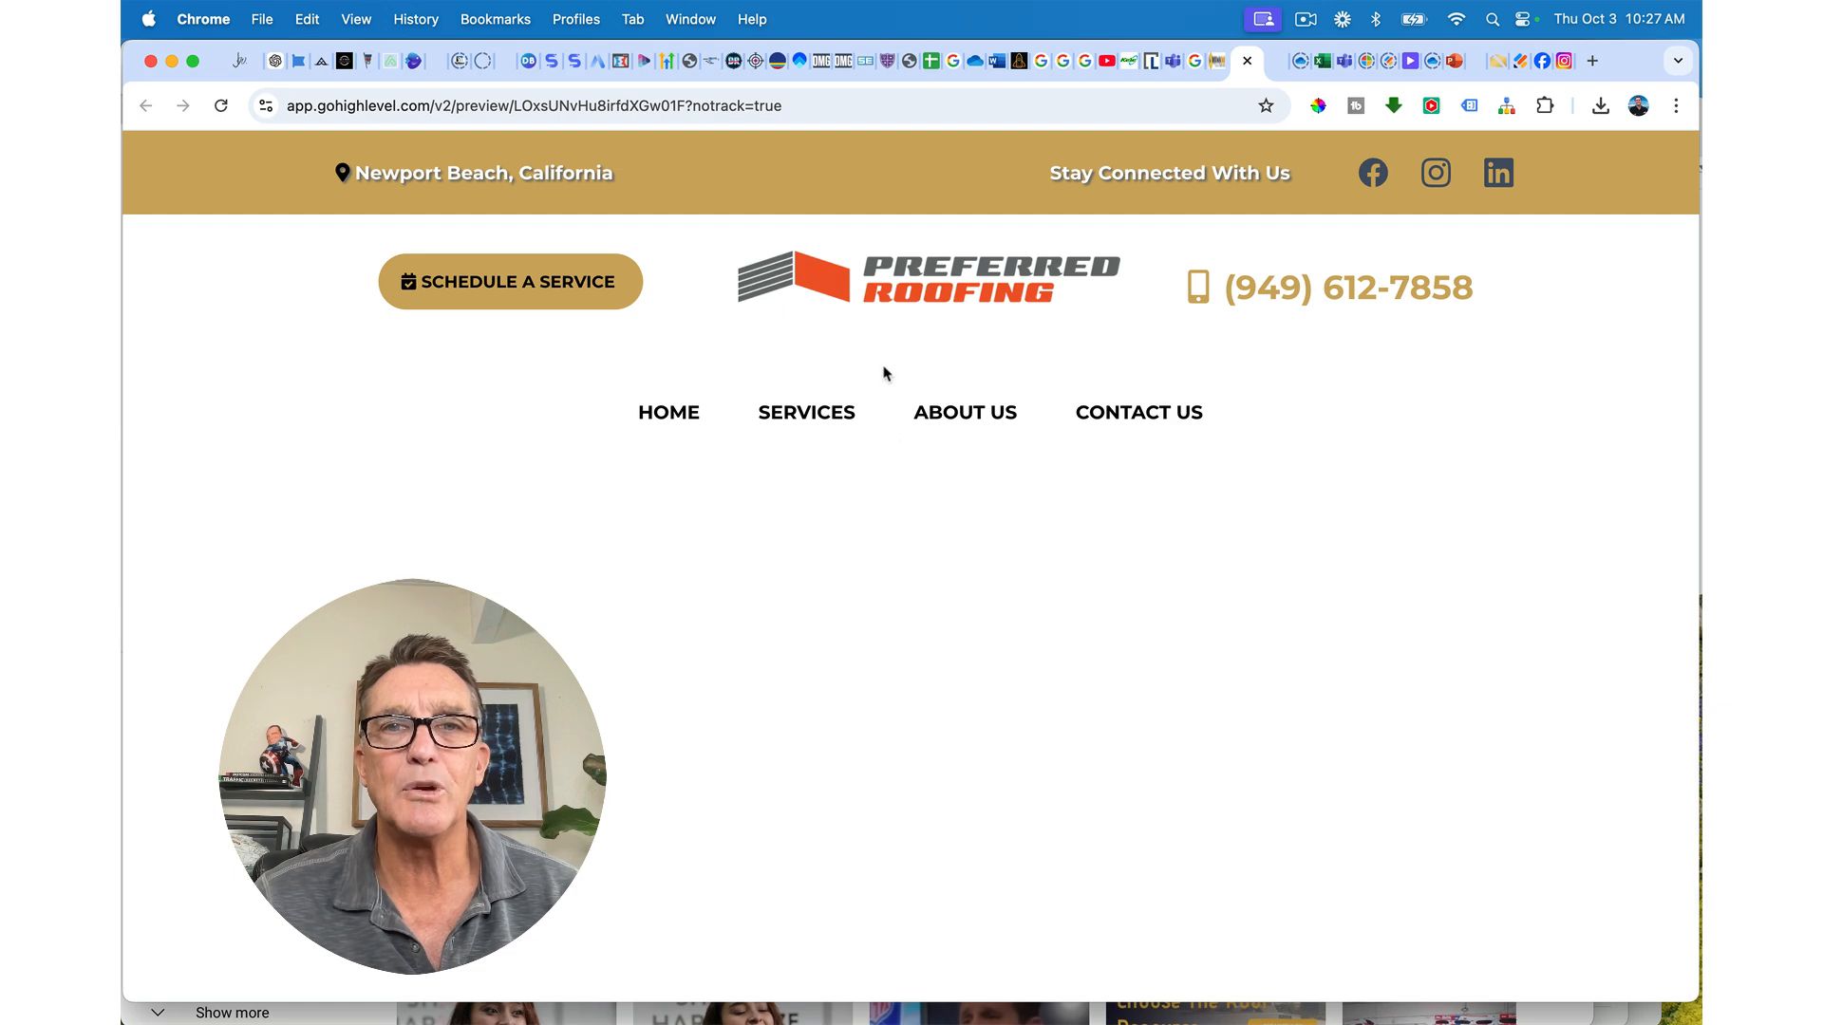
left_click(1246, 61)
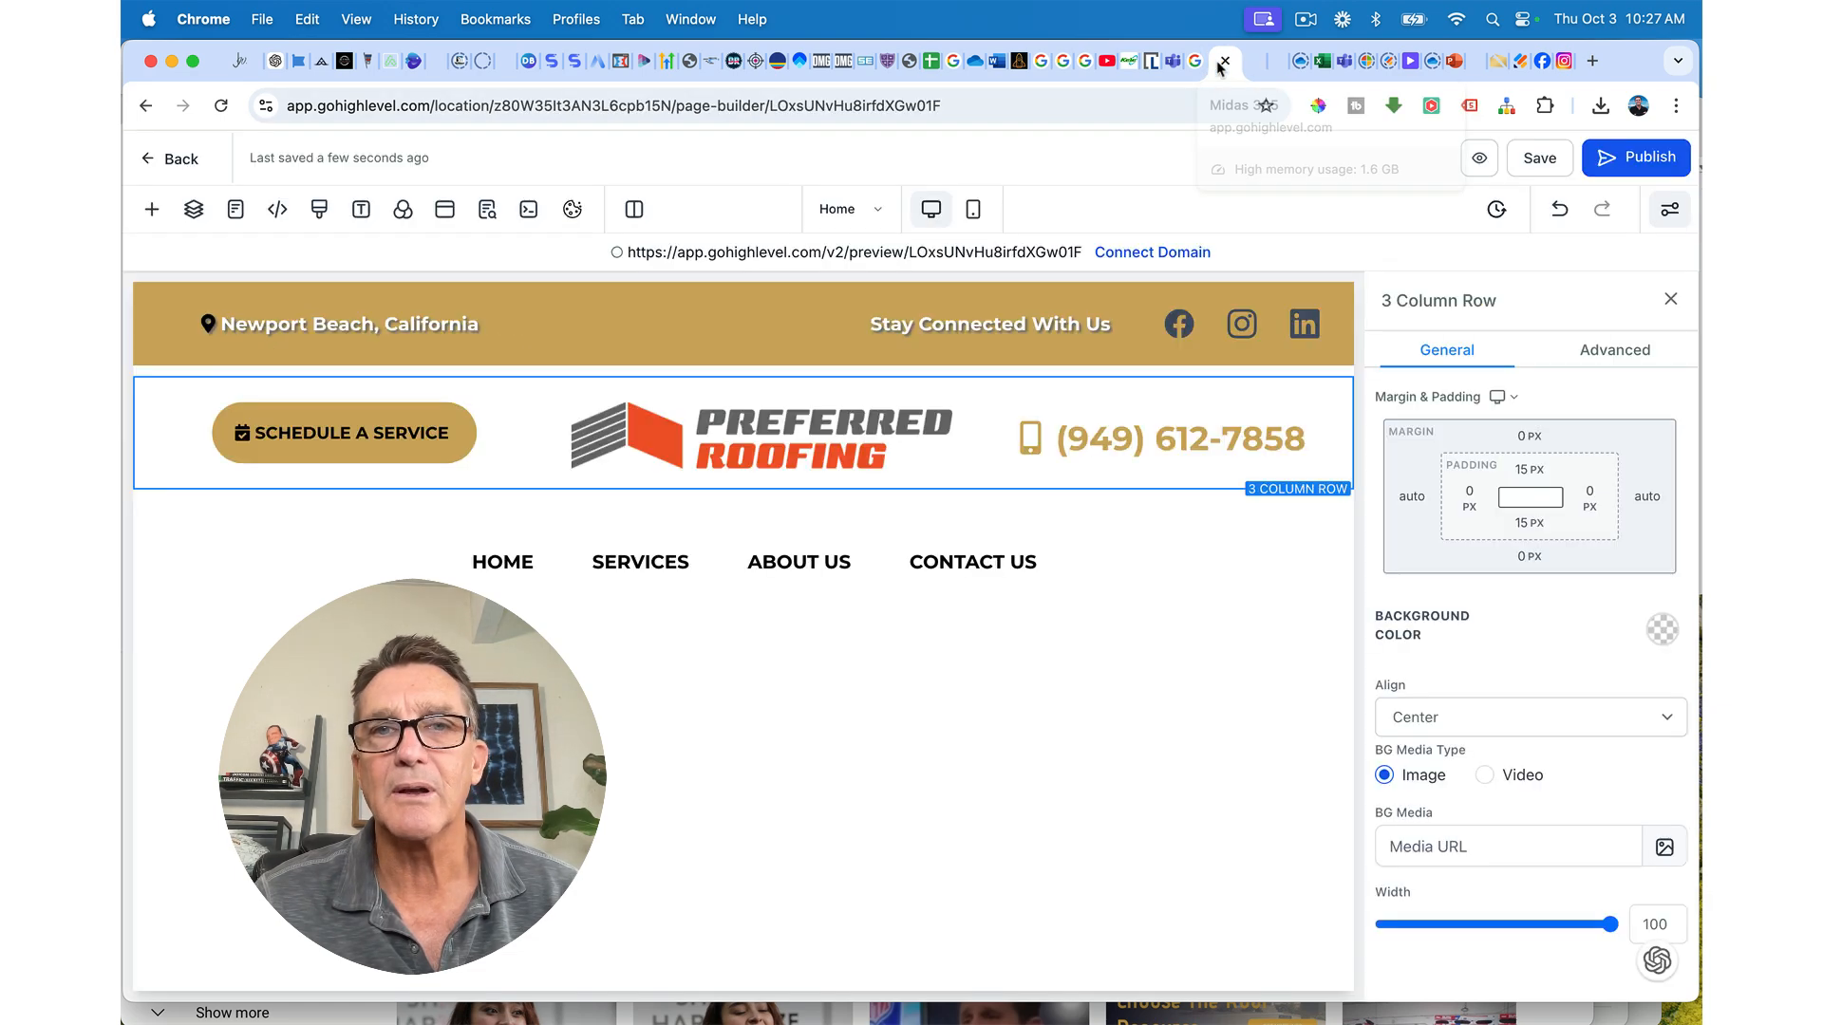
Step: Set the header's bottom padding and the nav section's top padding to 0, then save and preview
left_click(1020, 500)
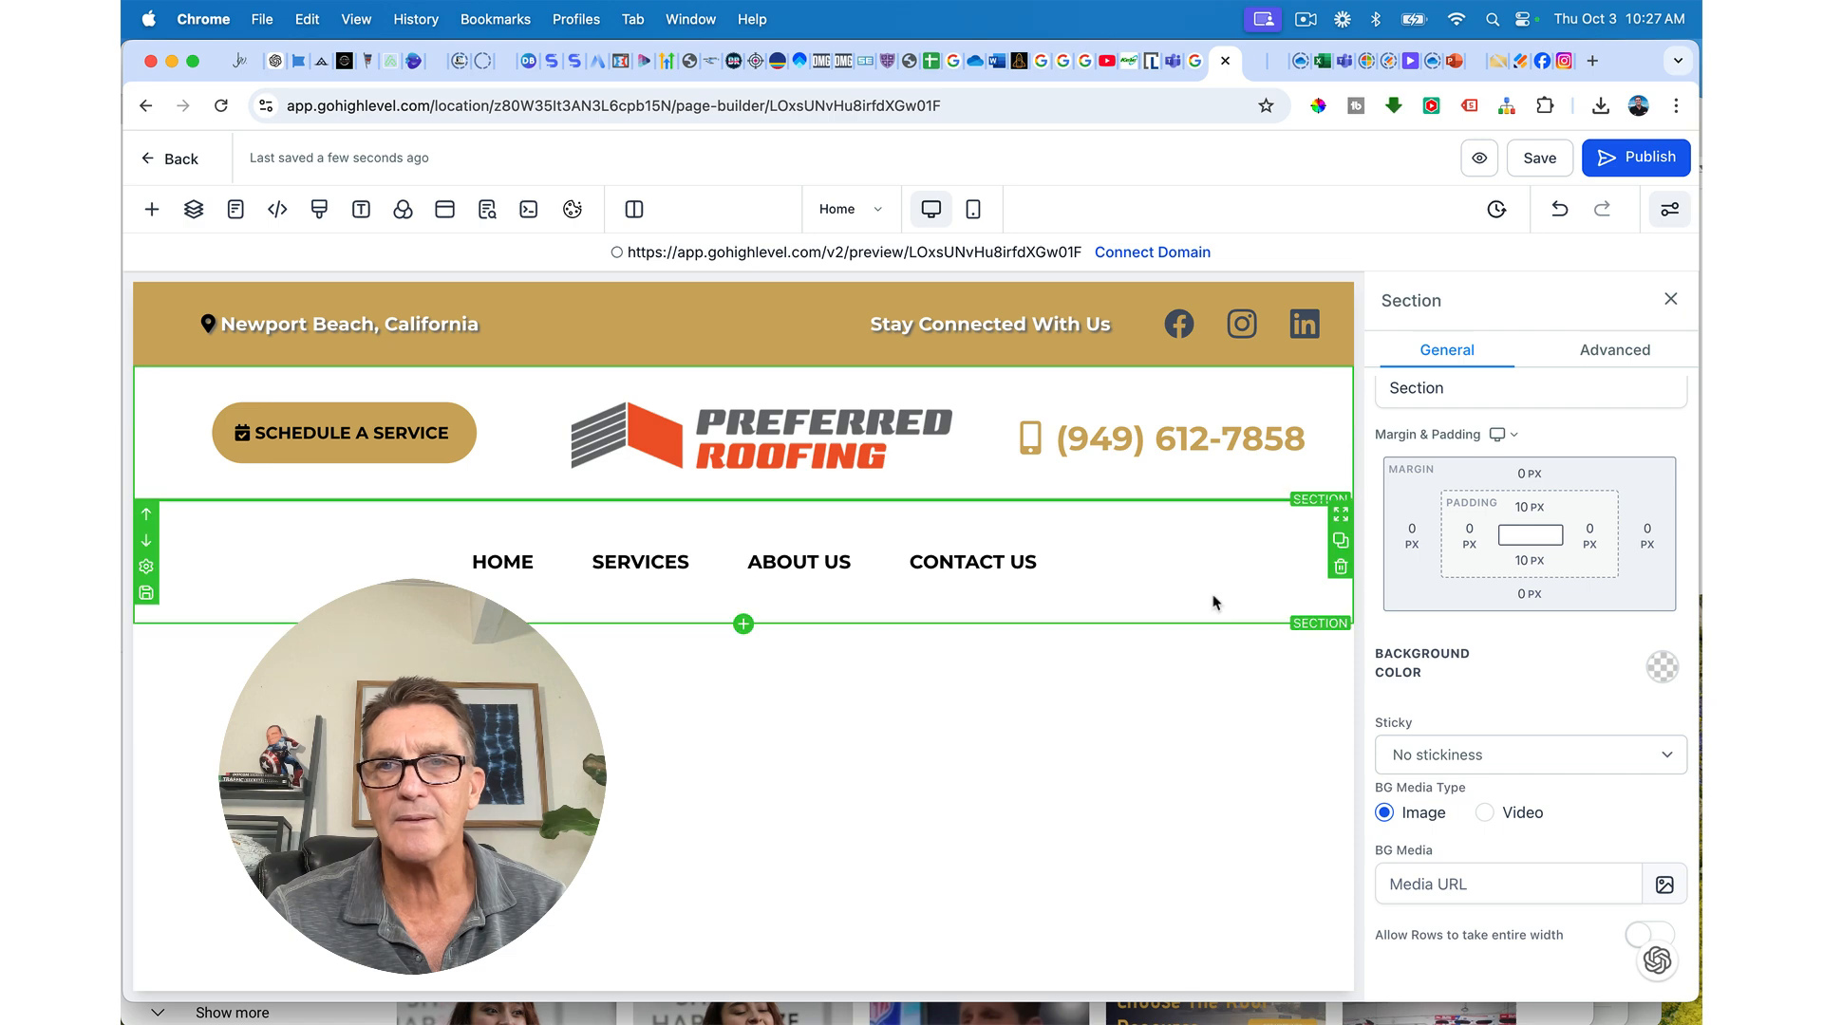
left_click(1527, 563)
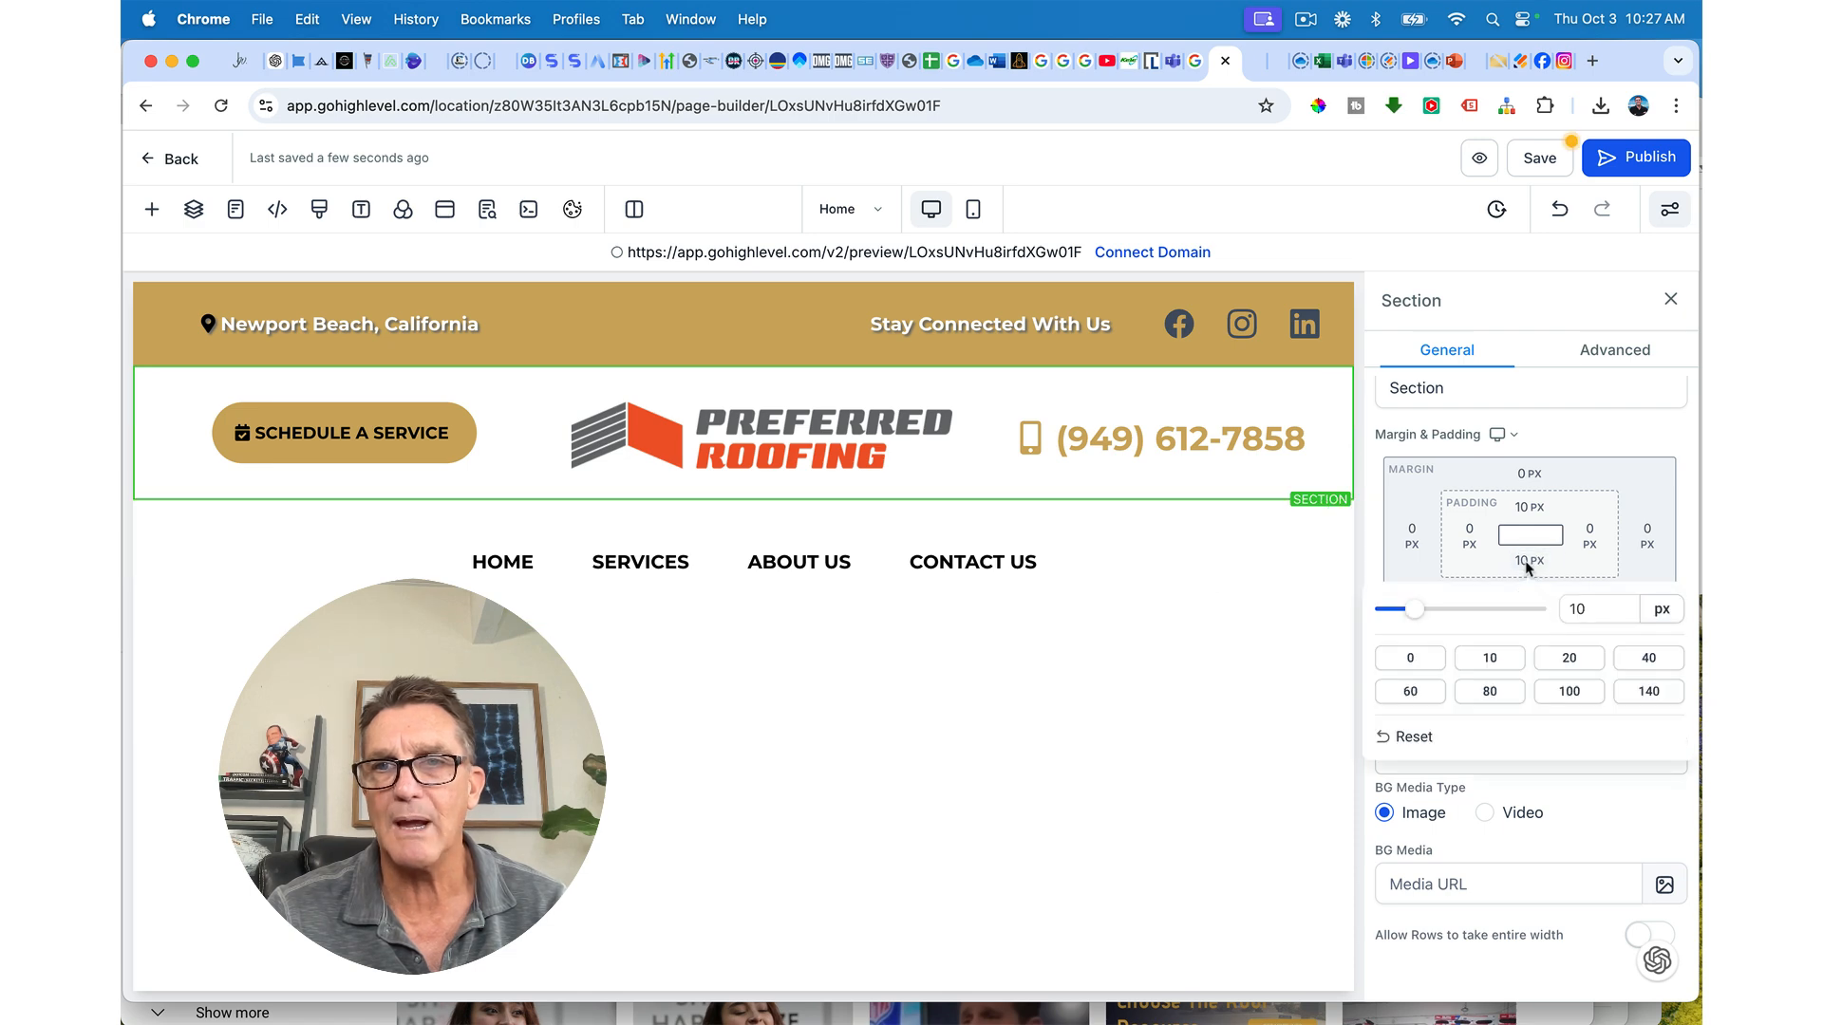
left_click(1410, 659)
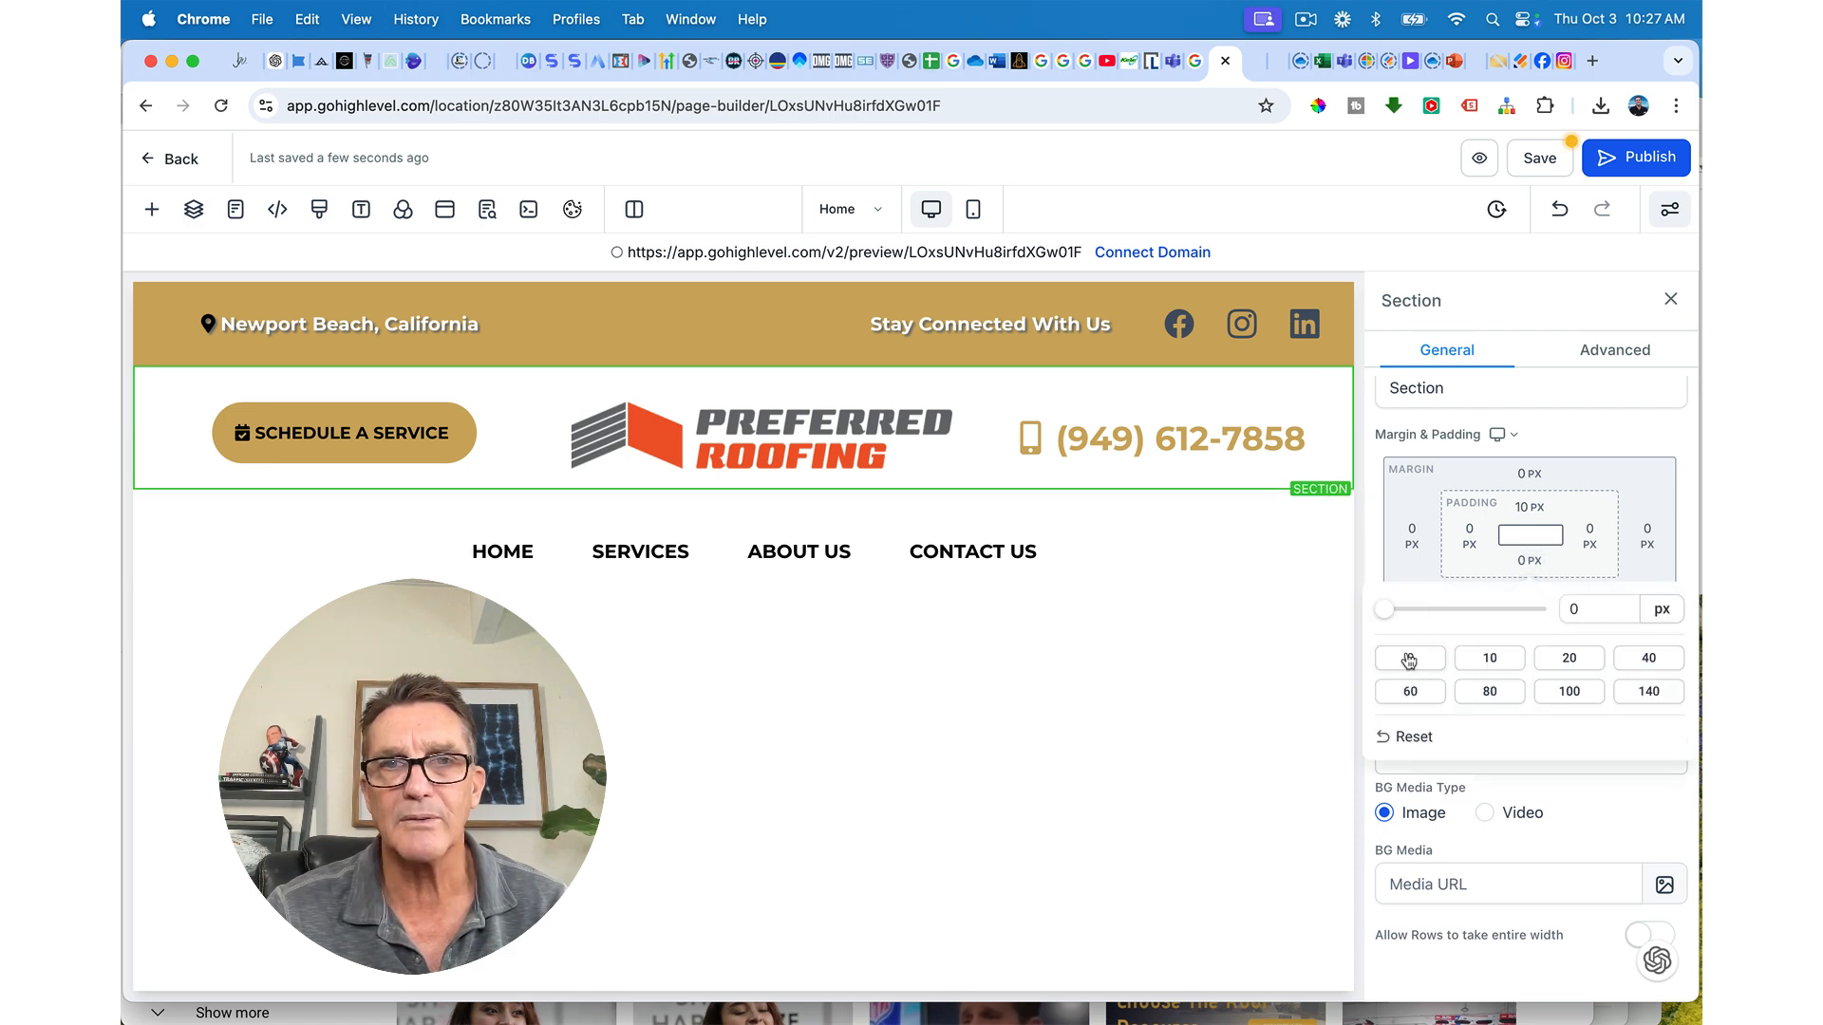
left_click(1231, 520)
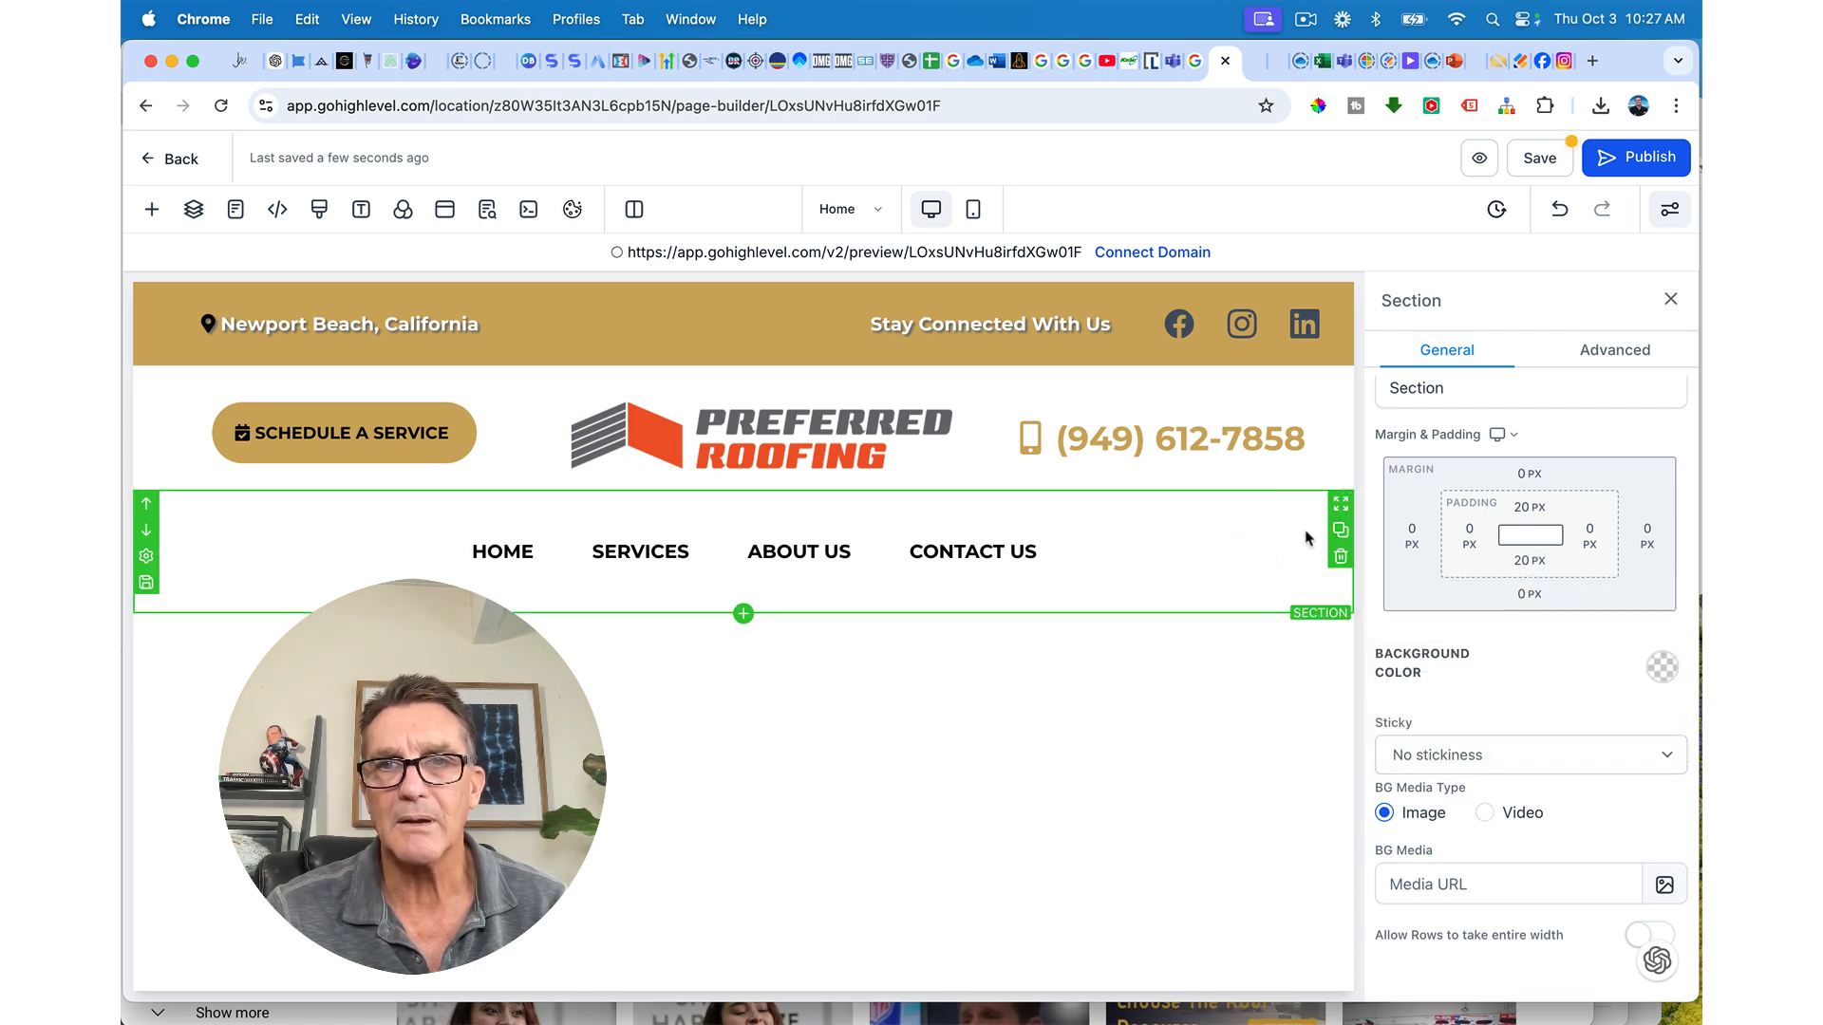
left_click(1530, 513)
left_click(1410, 606)
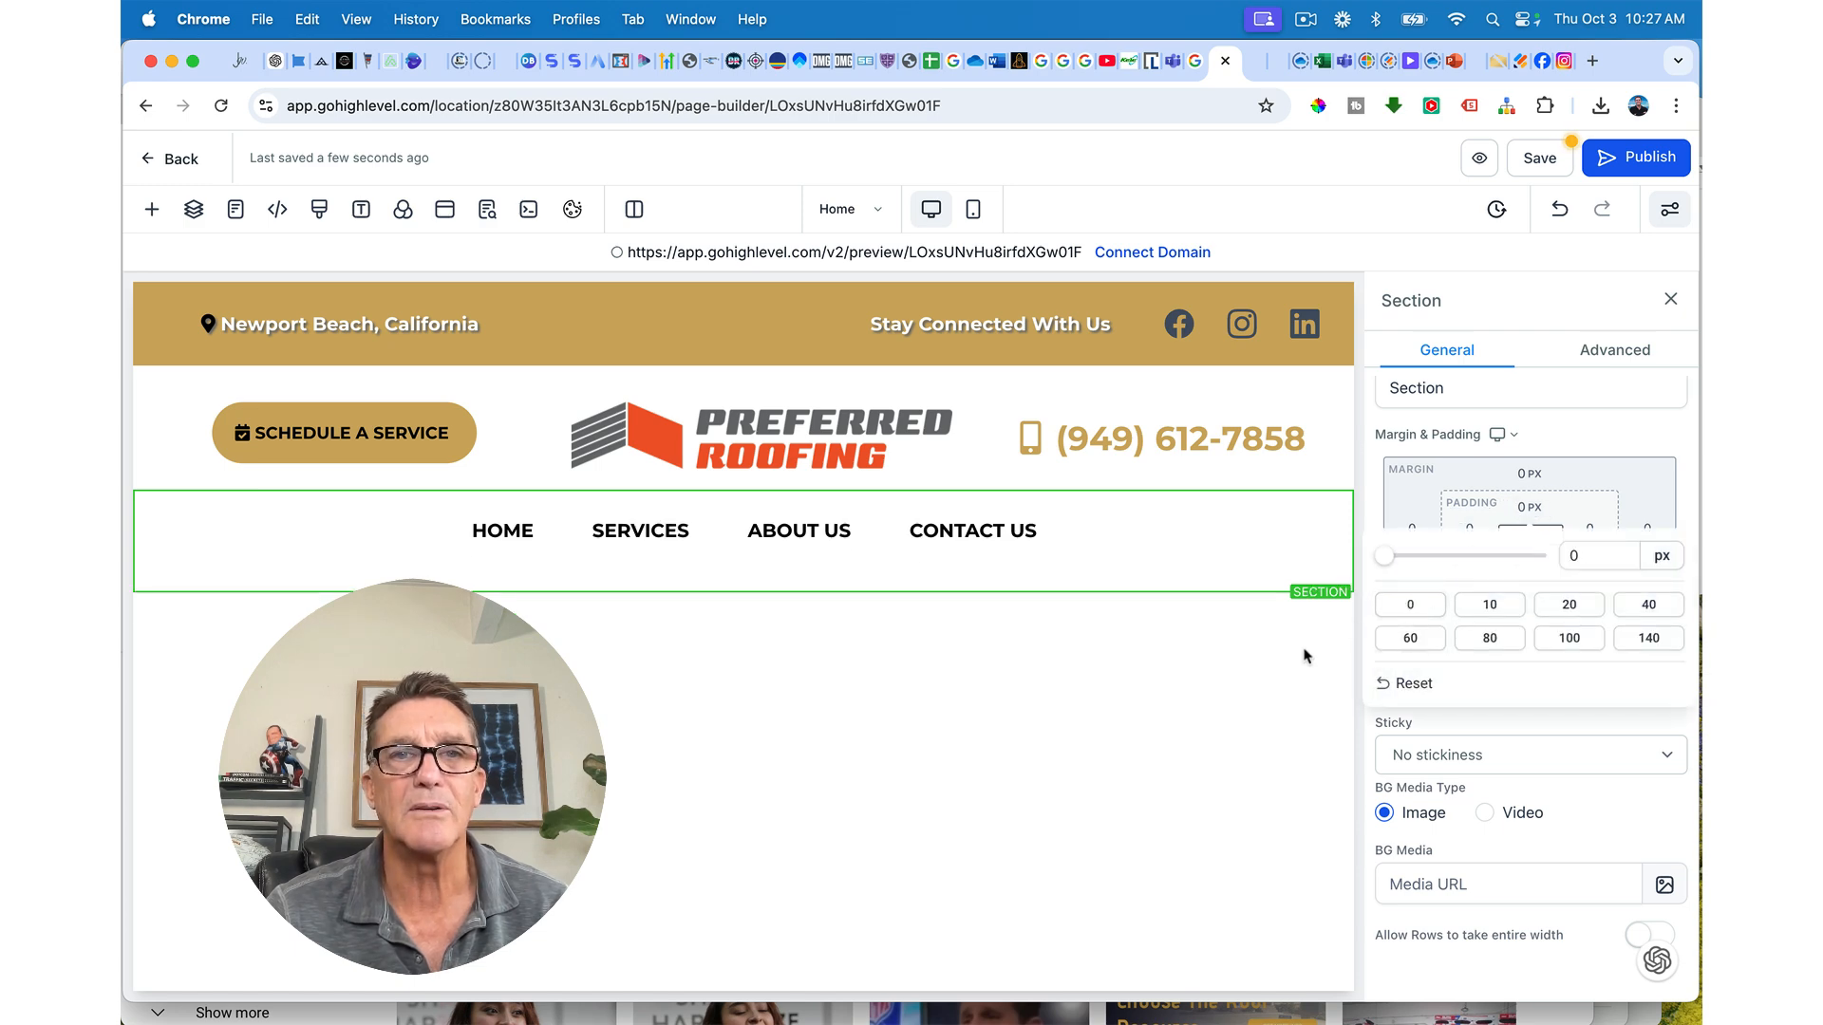
left_click(1236, 575)
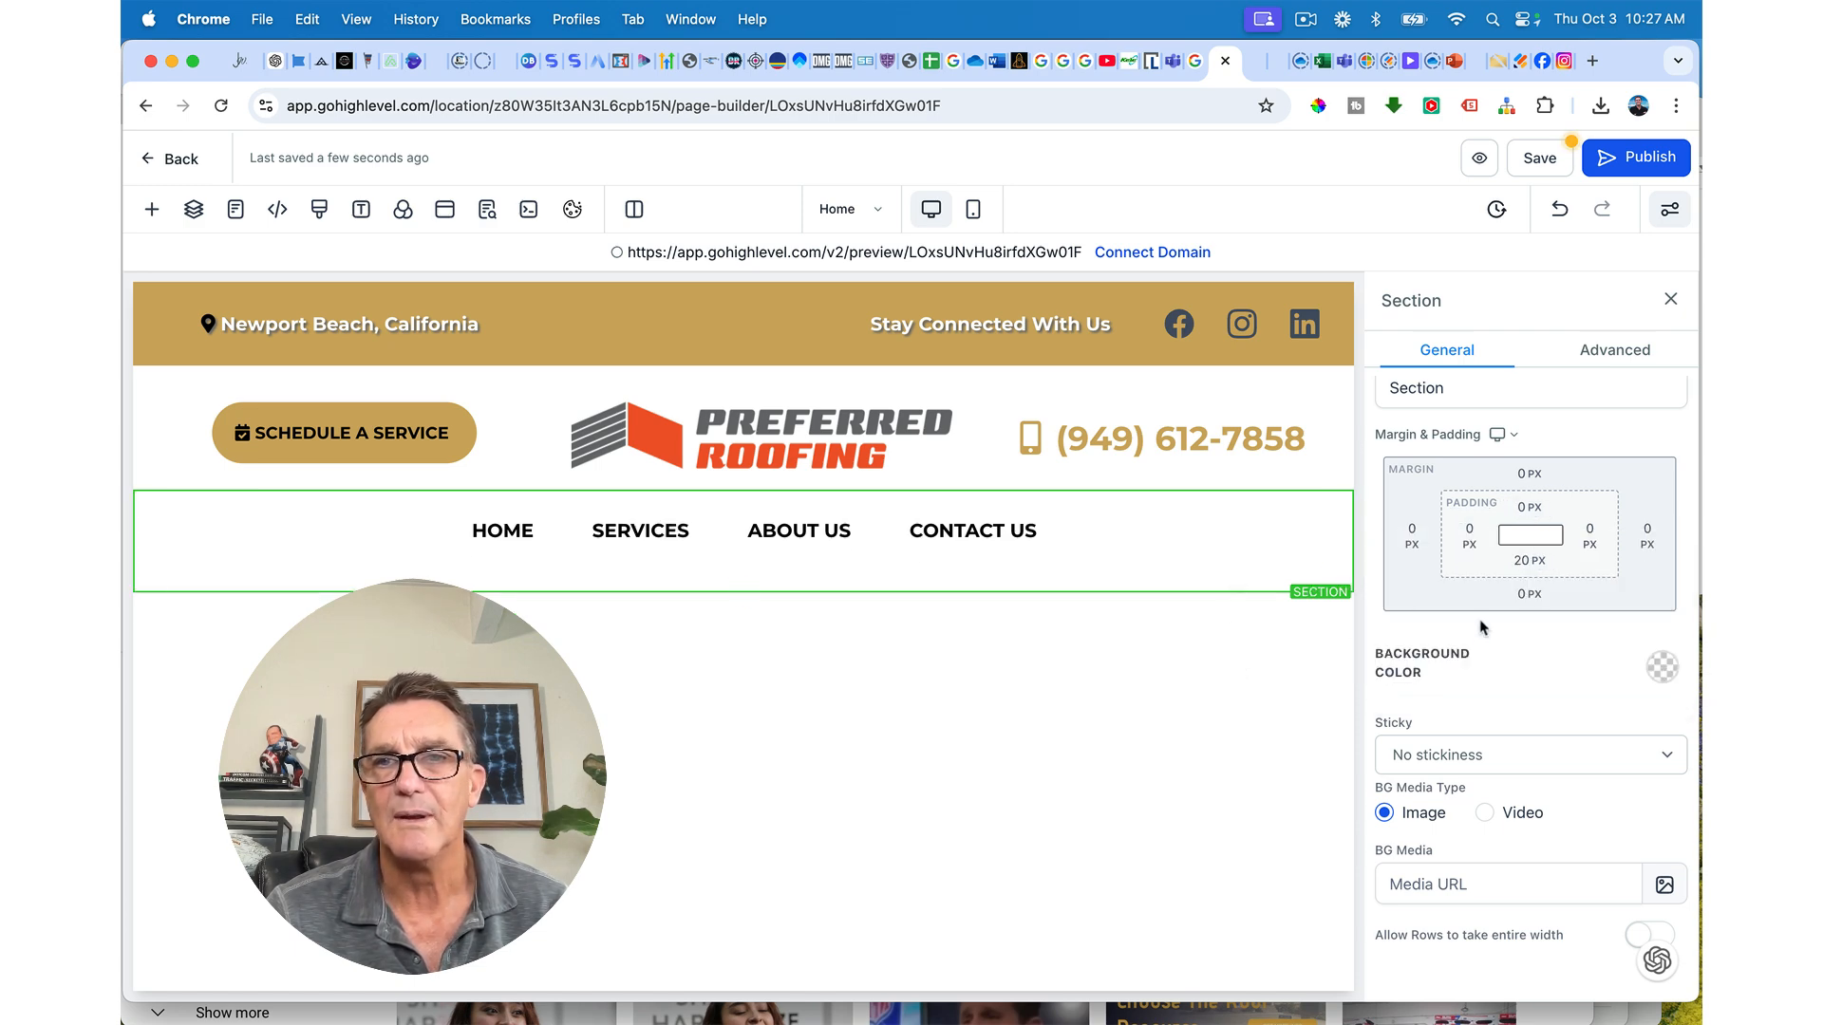
left_click(1538, 161)
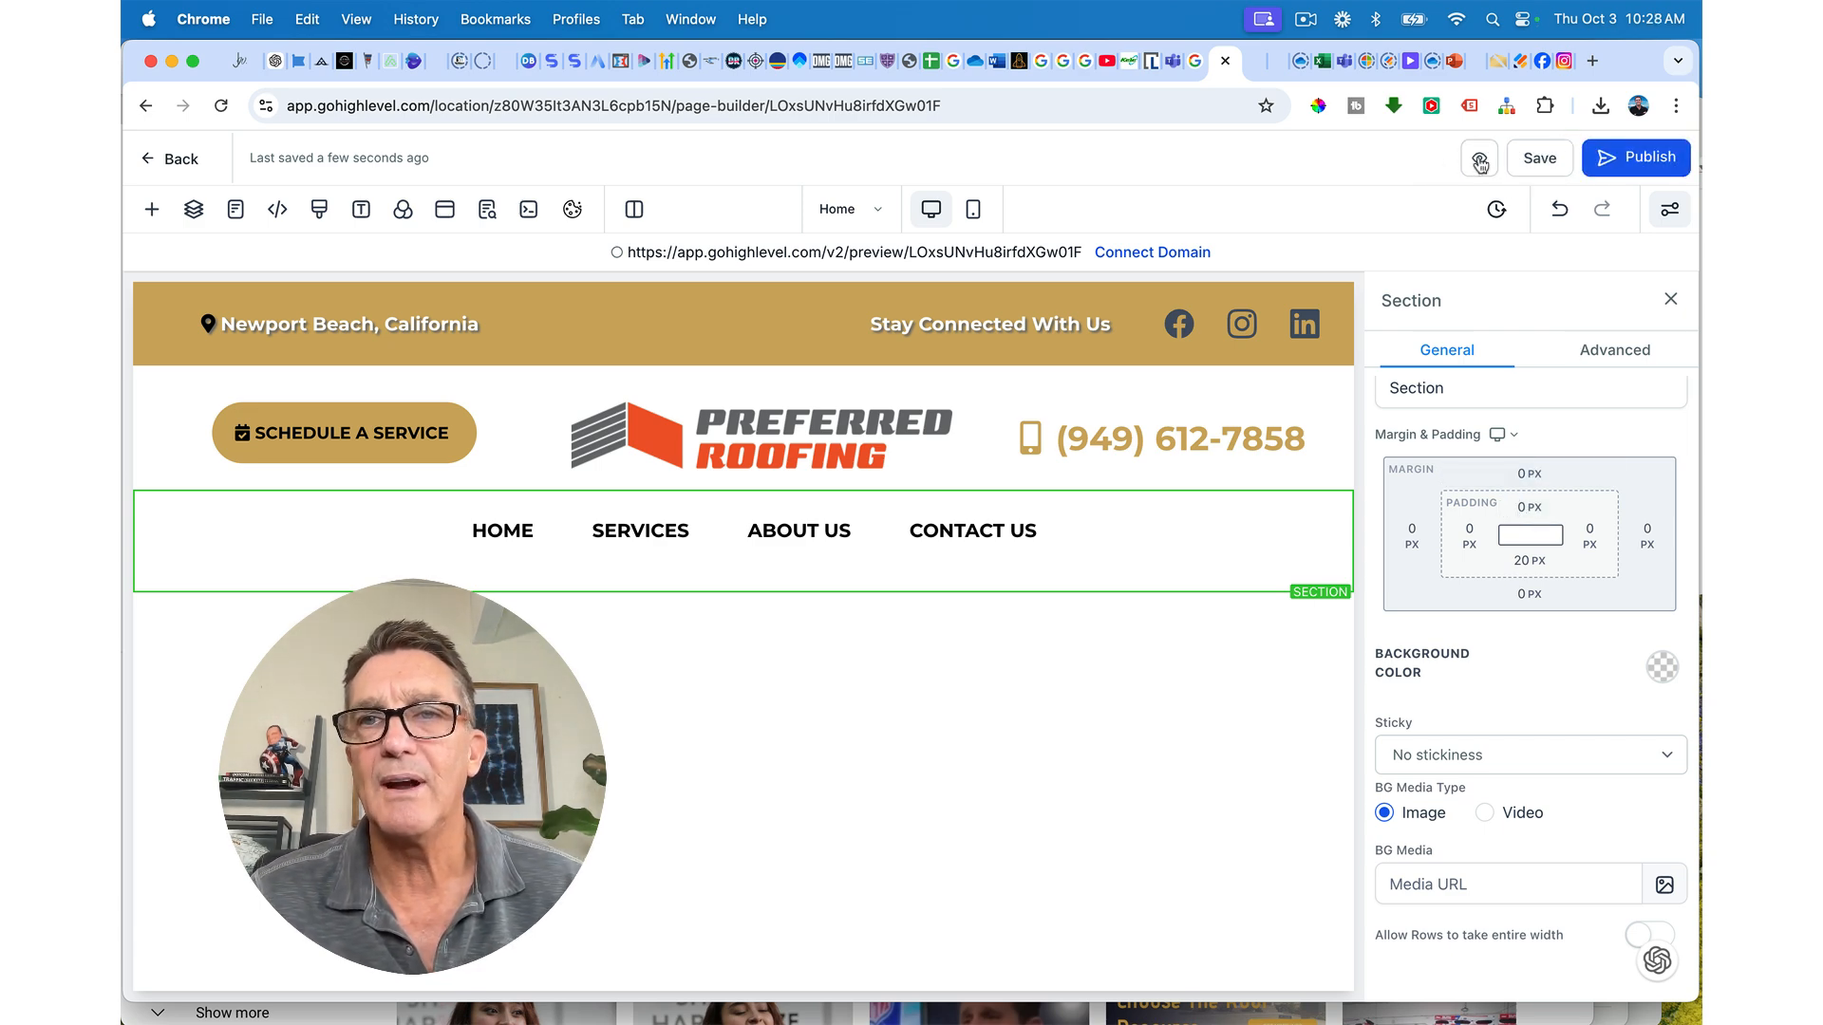
left_click(1479, 161)
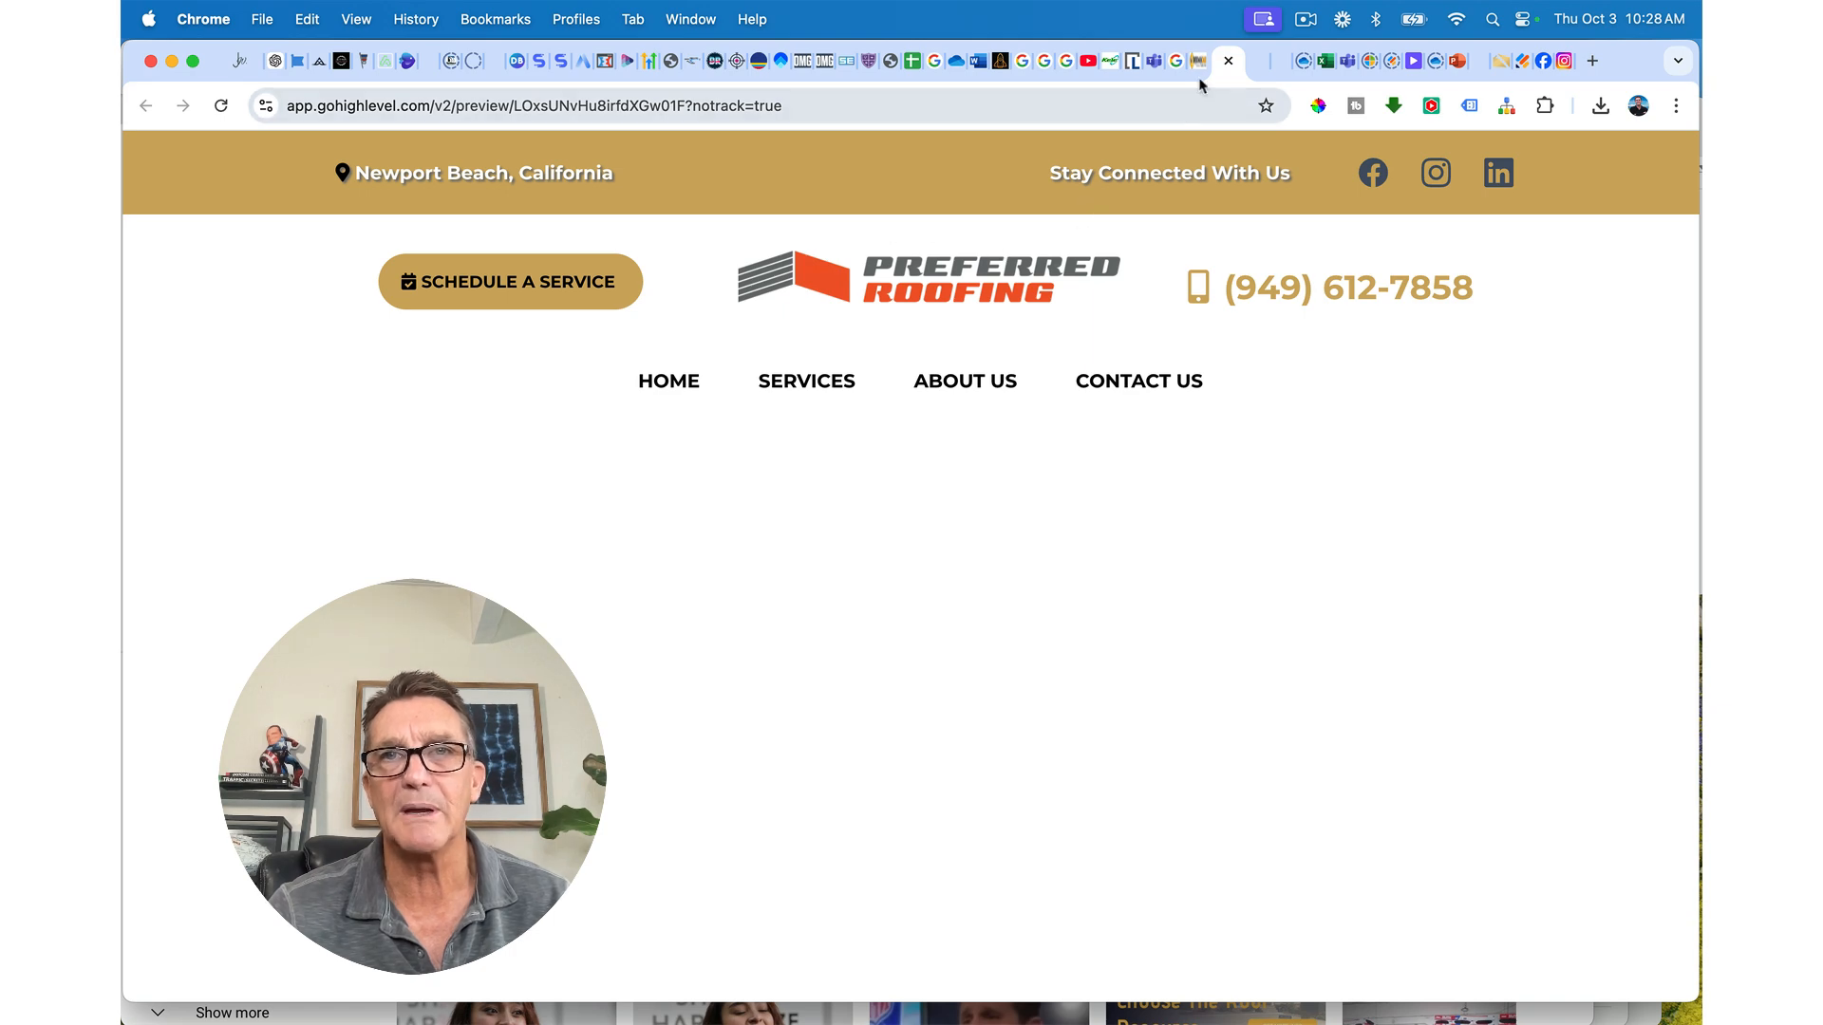
left_click(1227, 60)
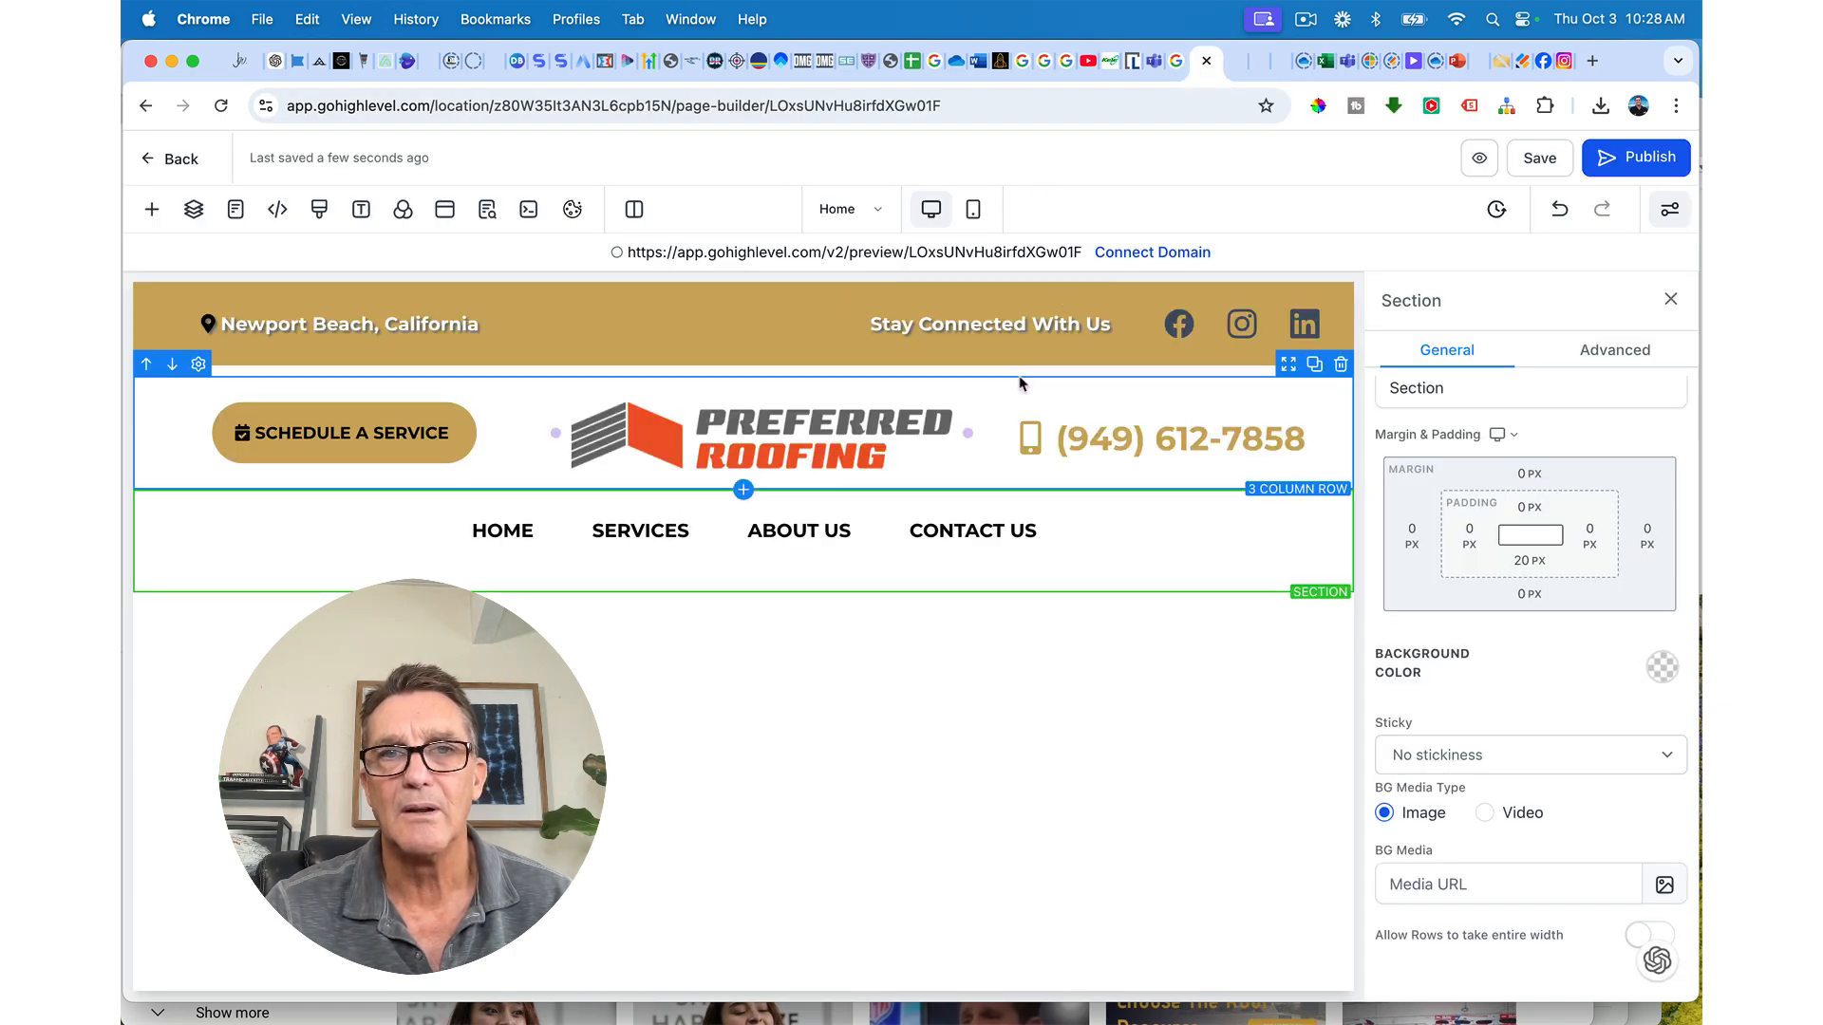
Step: Give the header section a 10 px top margin, save, and preview the page
left_click(1521, 477)
left_click_drag(1459, 533, 1477, 535)
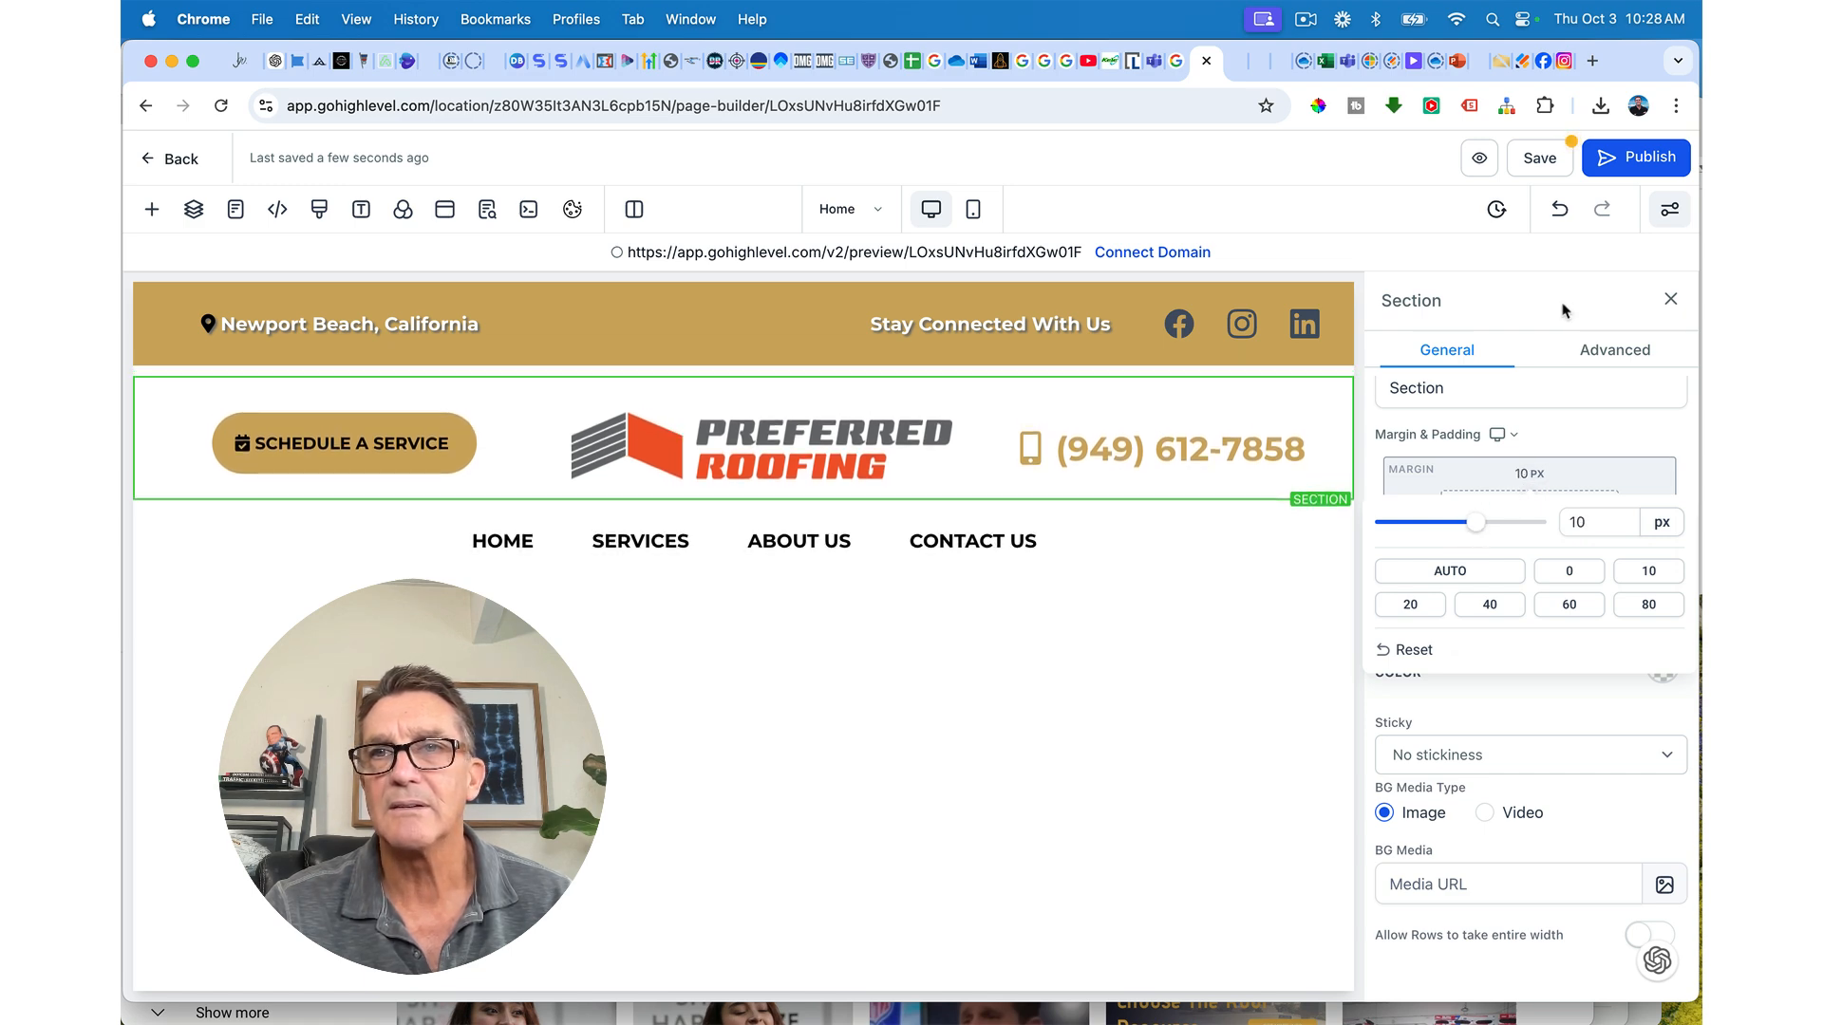
left_click(1545, 163)
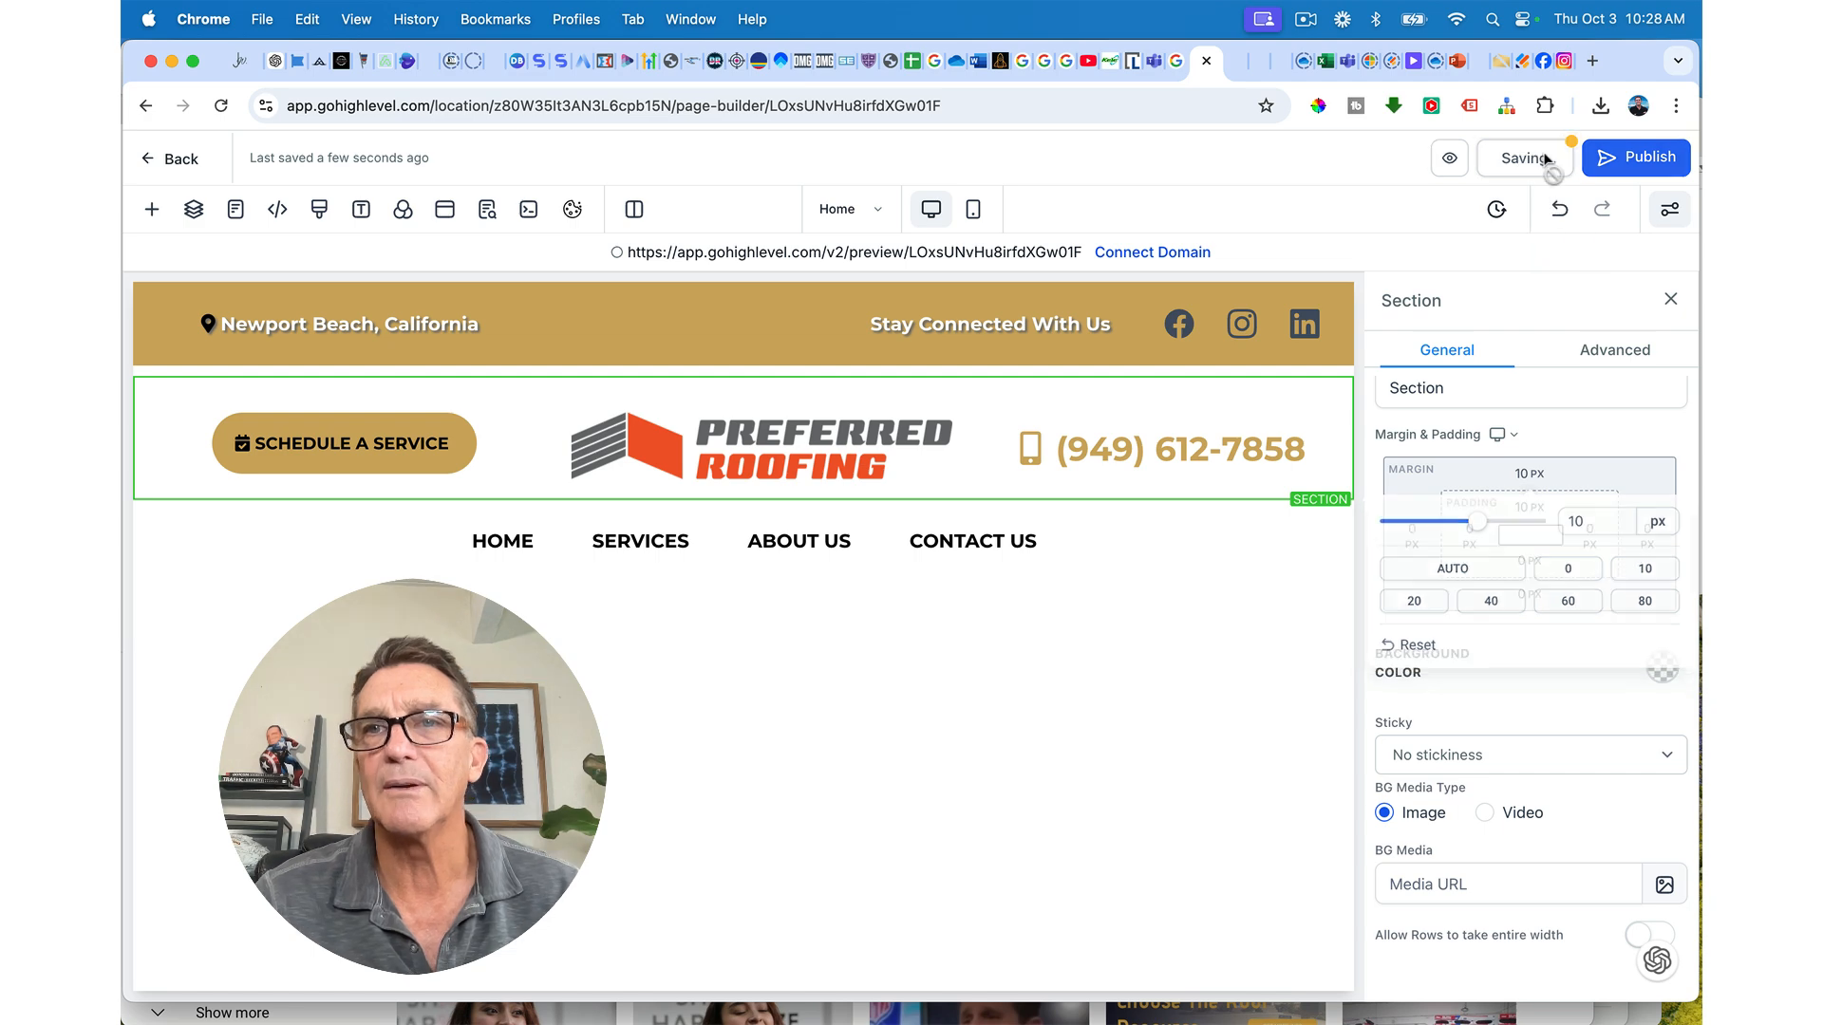
left_click(1443, 158)
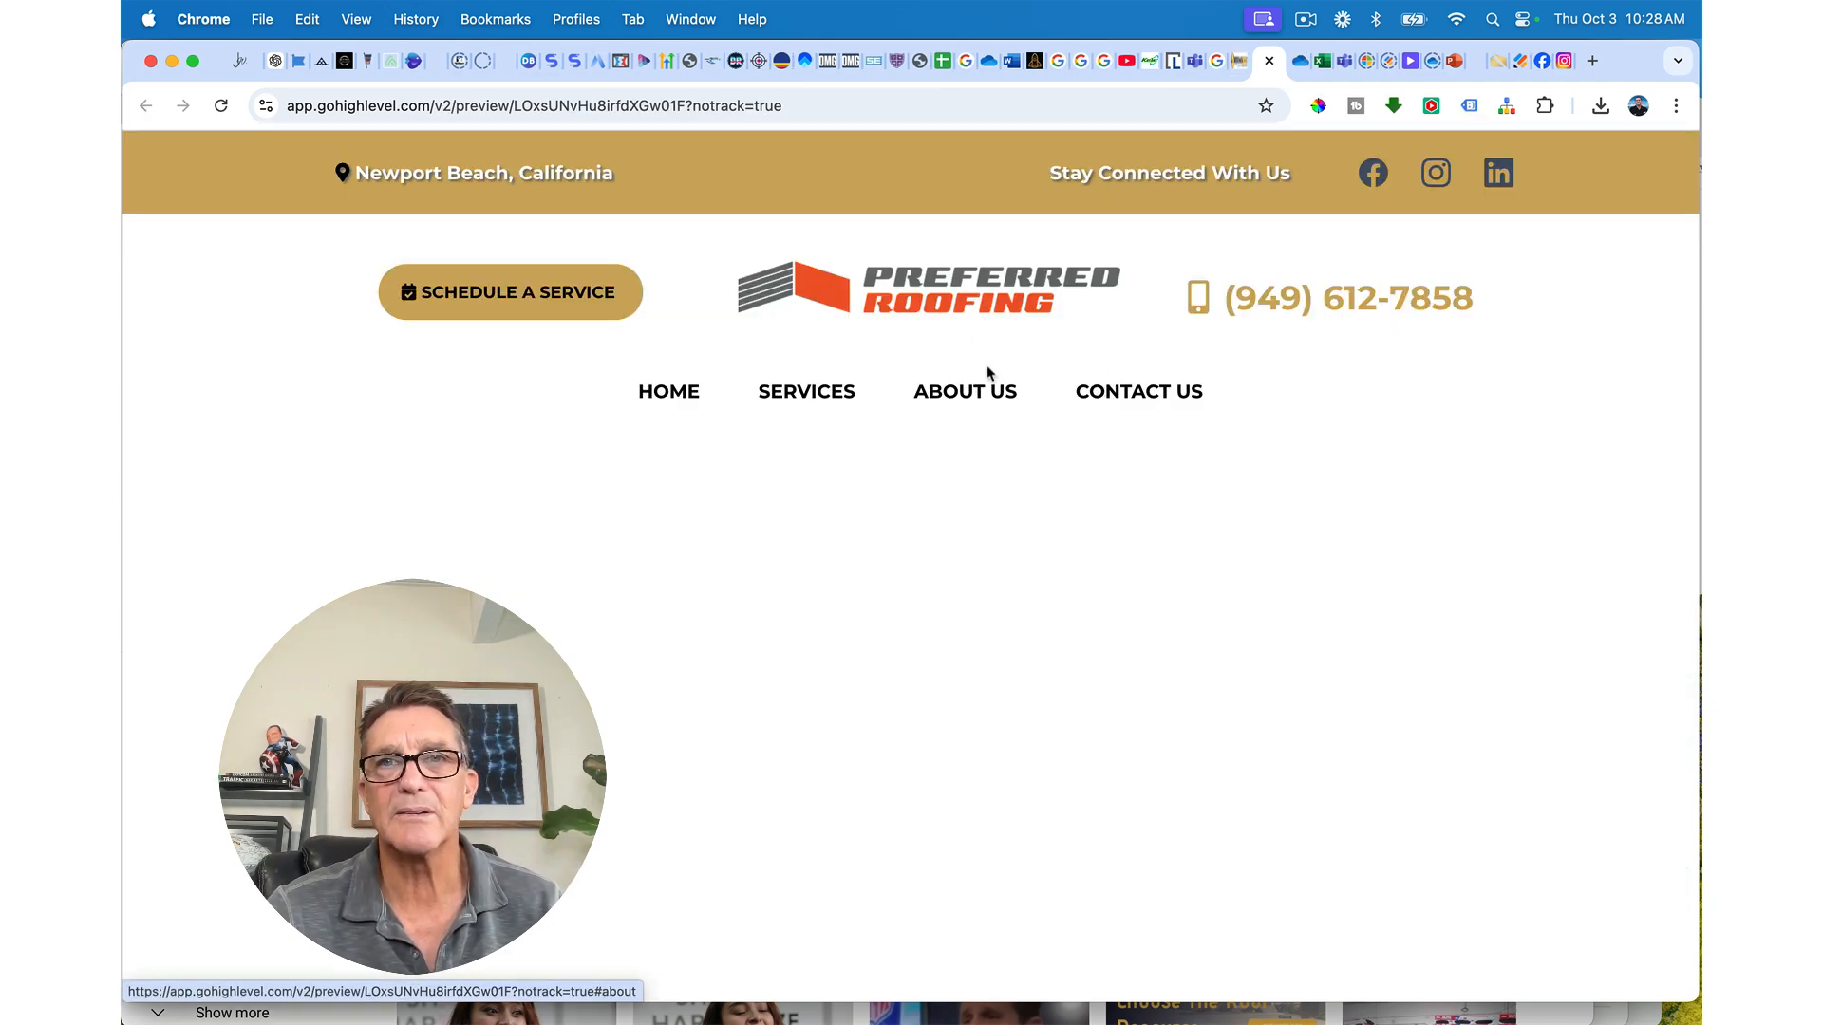
left_click(1238, 69)
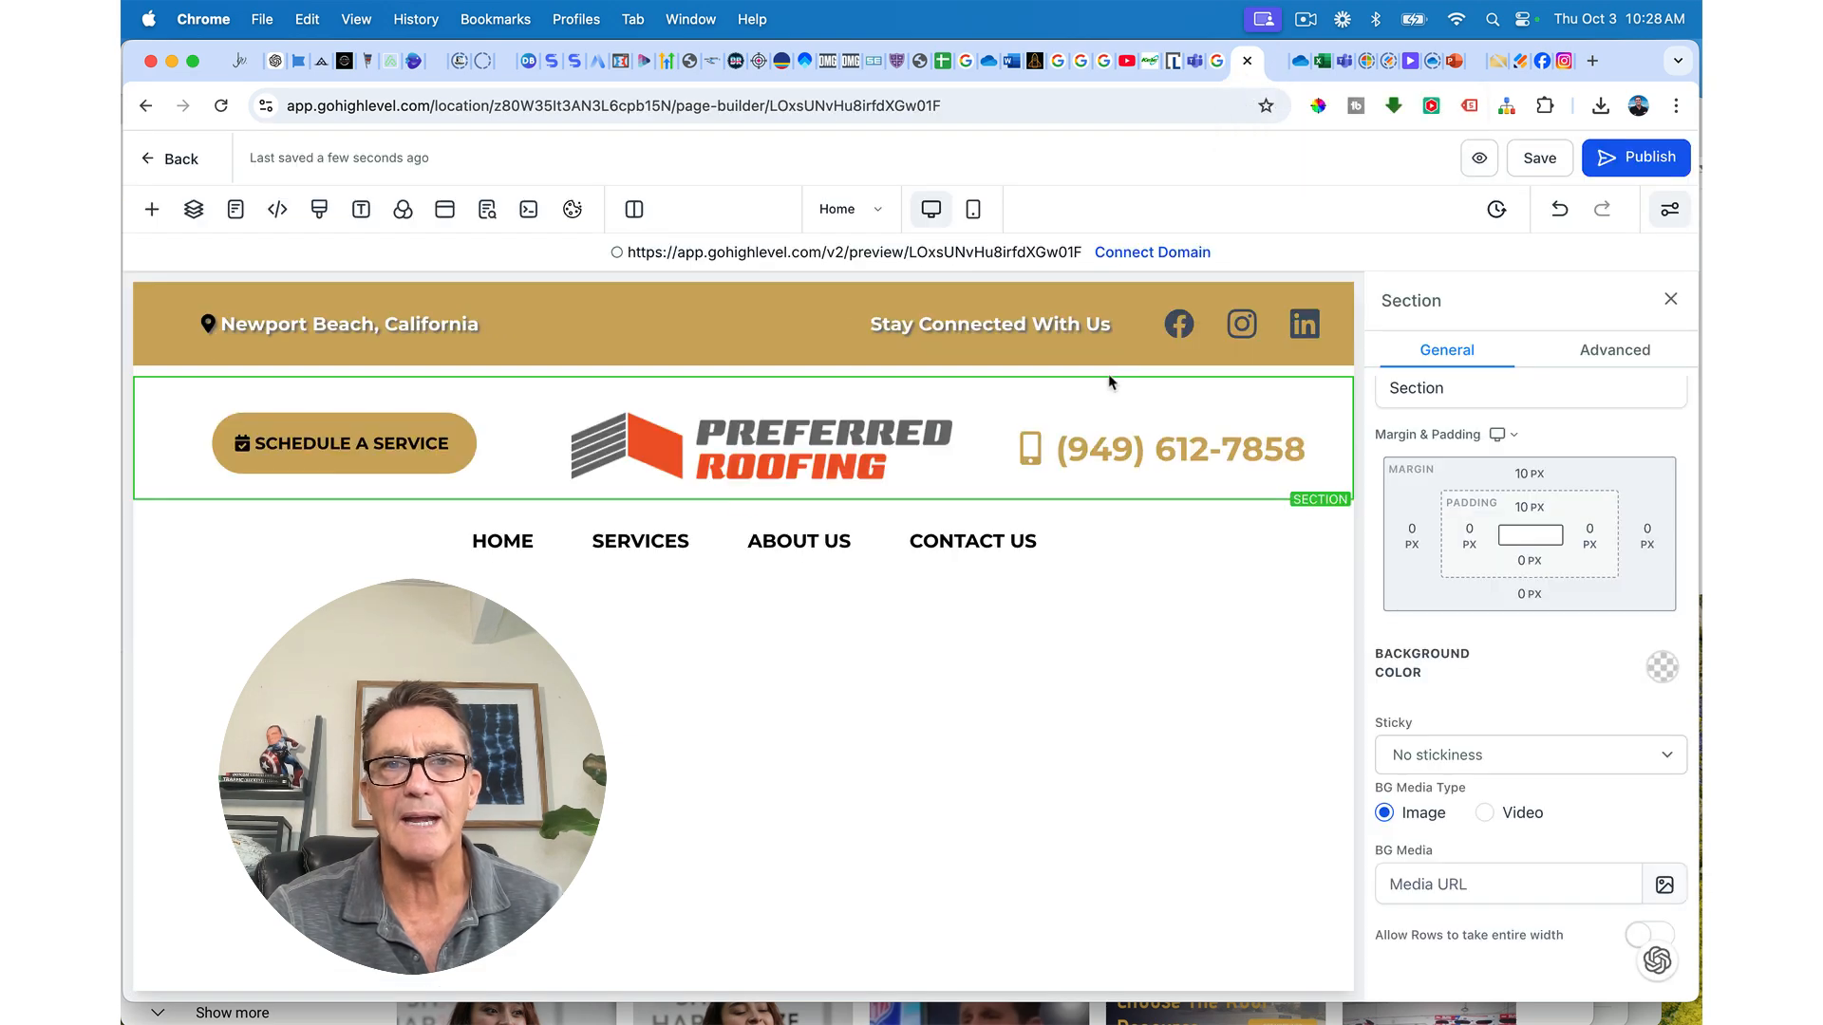
Step: Reduce the nav link row's top padding to 10 px
left_click(1031, 518)
left_click(1530, 486)
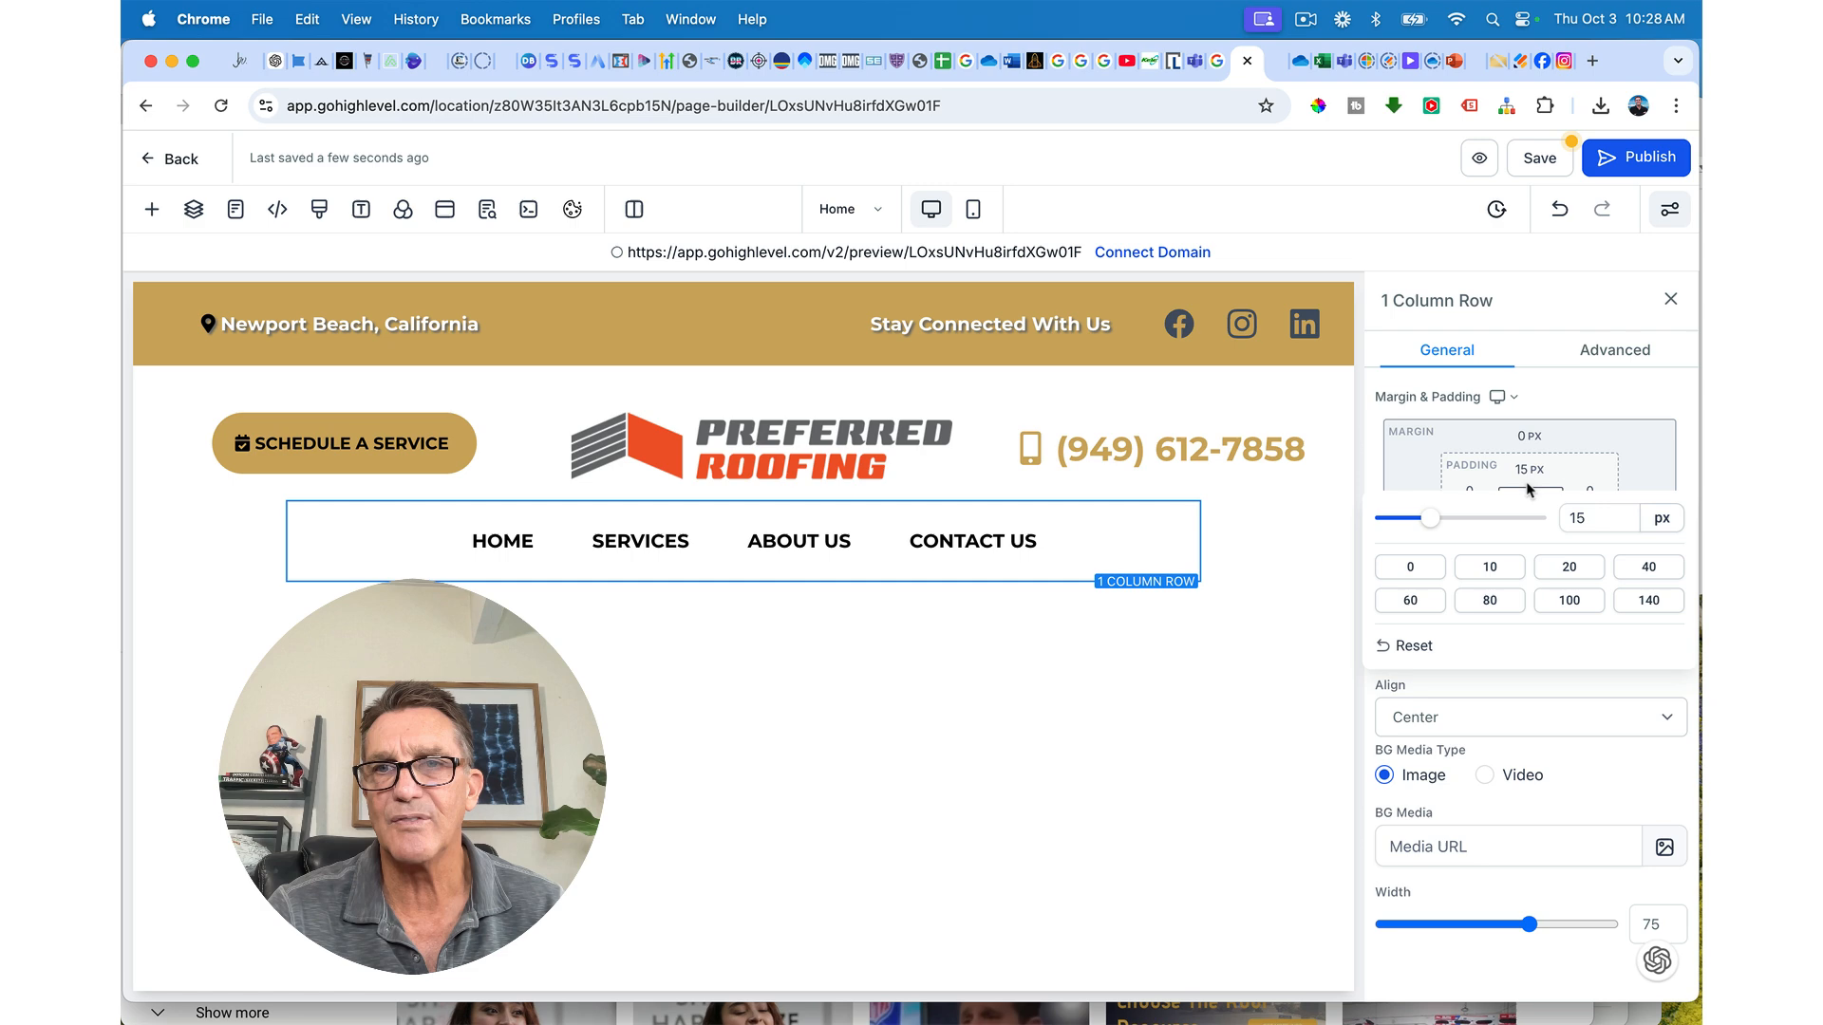
left_click(1486, 567)
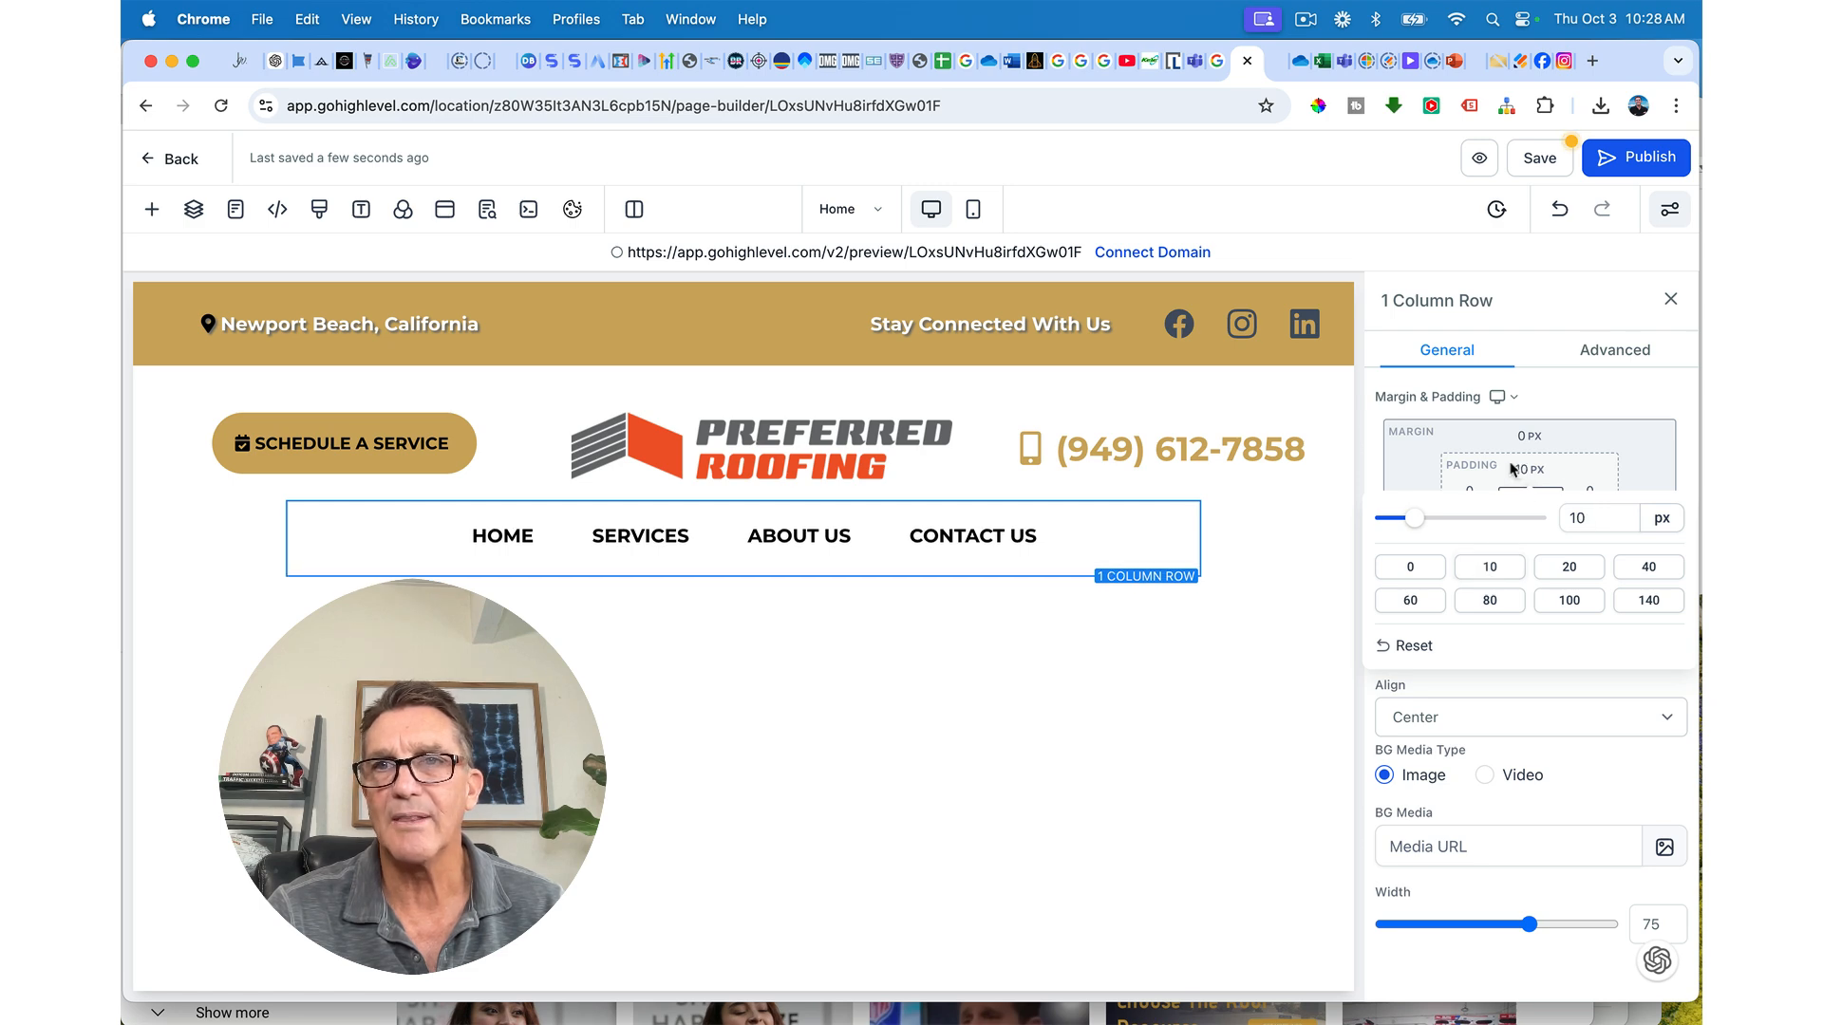
Step: Save the page, check the new spacing in preview, then narrow the header's first column
left_click(1540, 157)
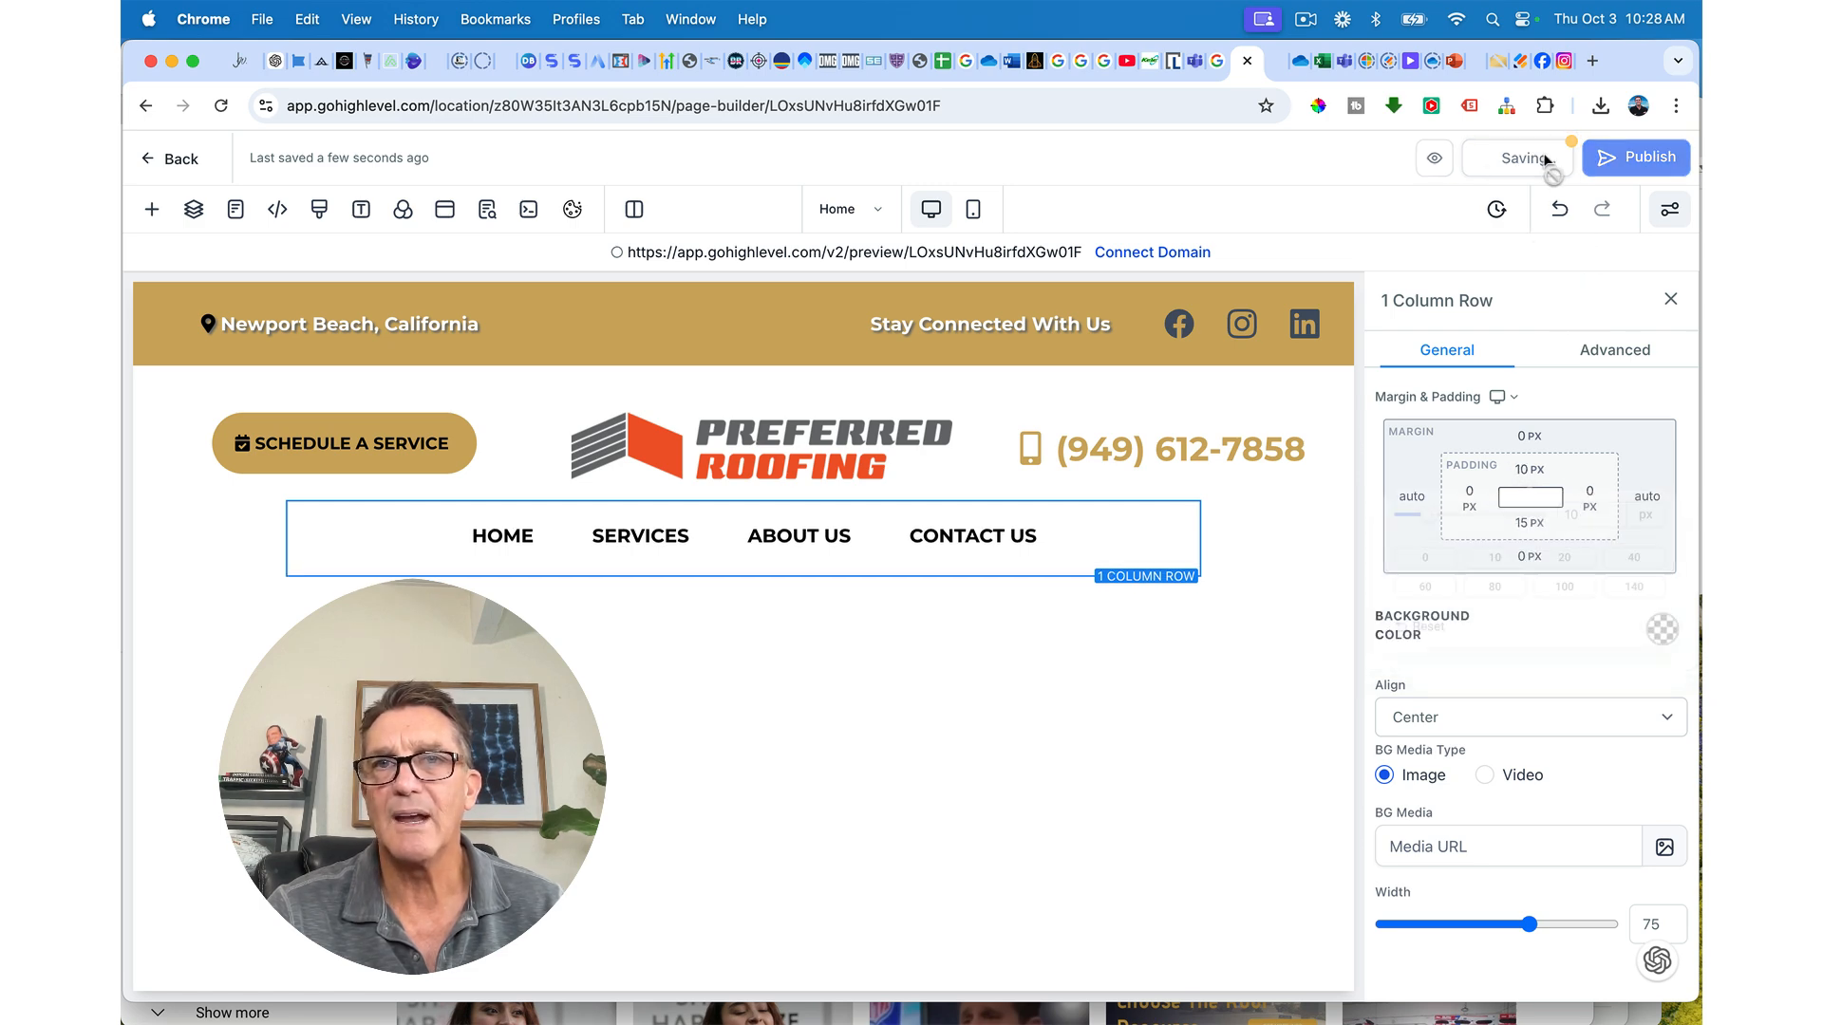
left_click(1270, 60)
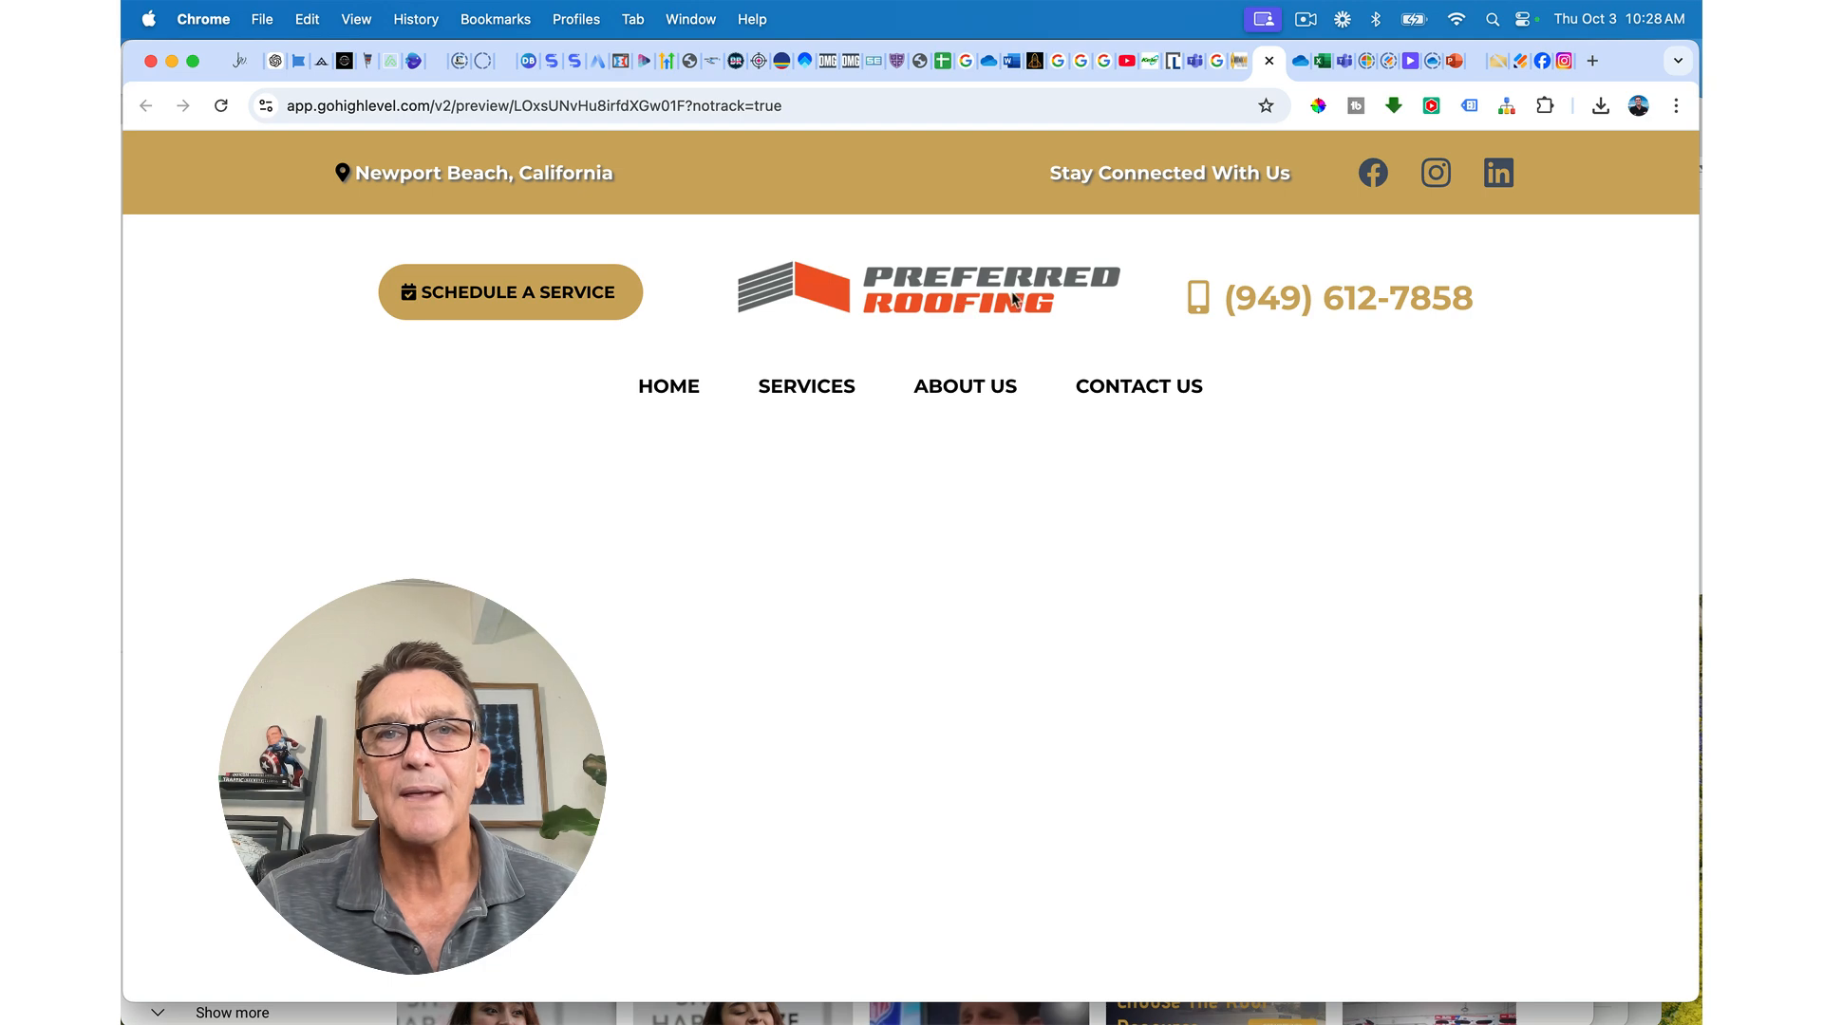
left_click(1241, 66)
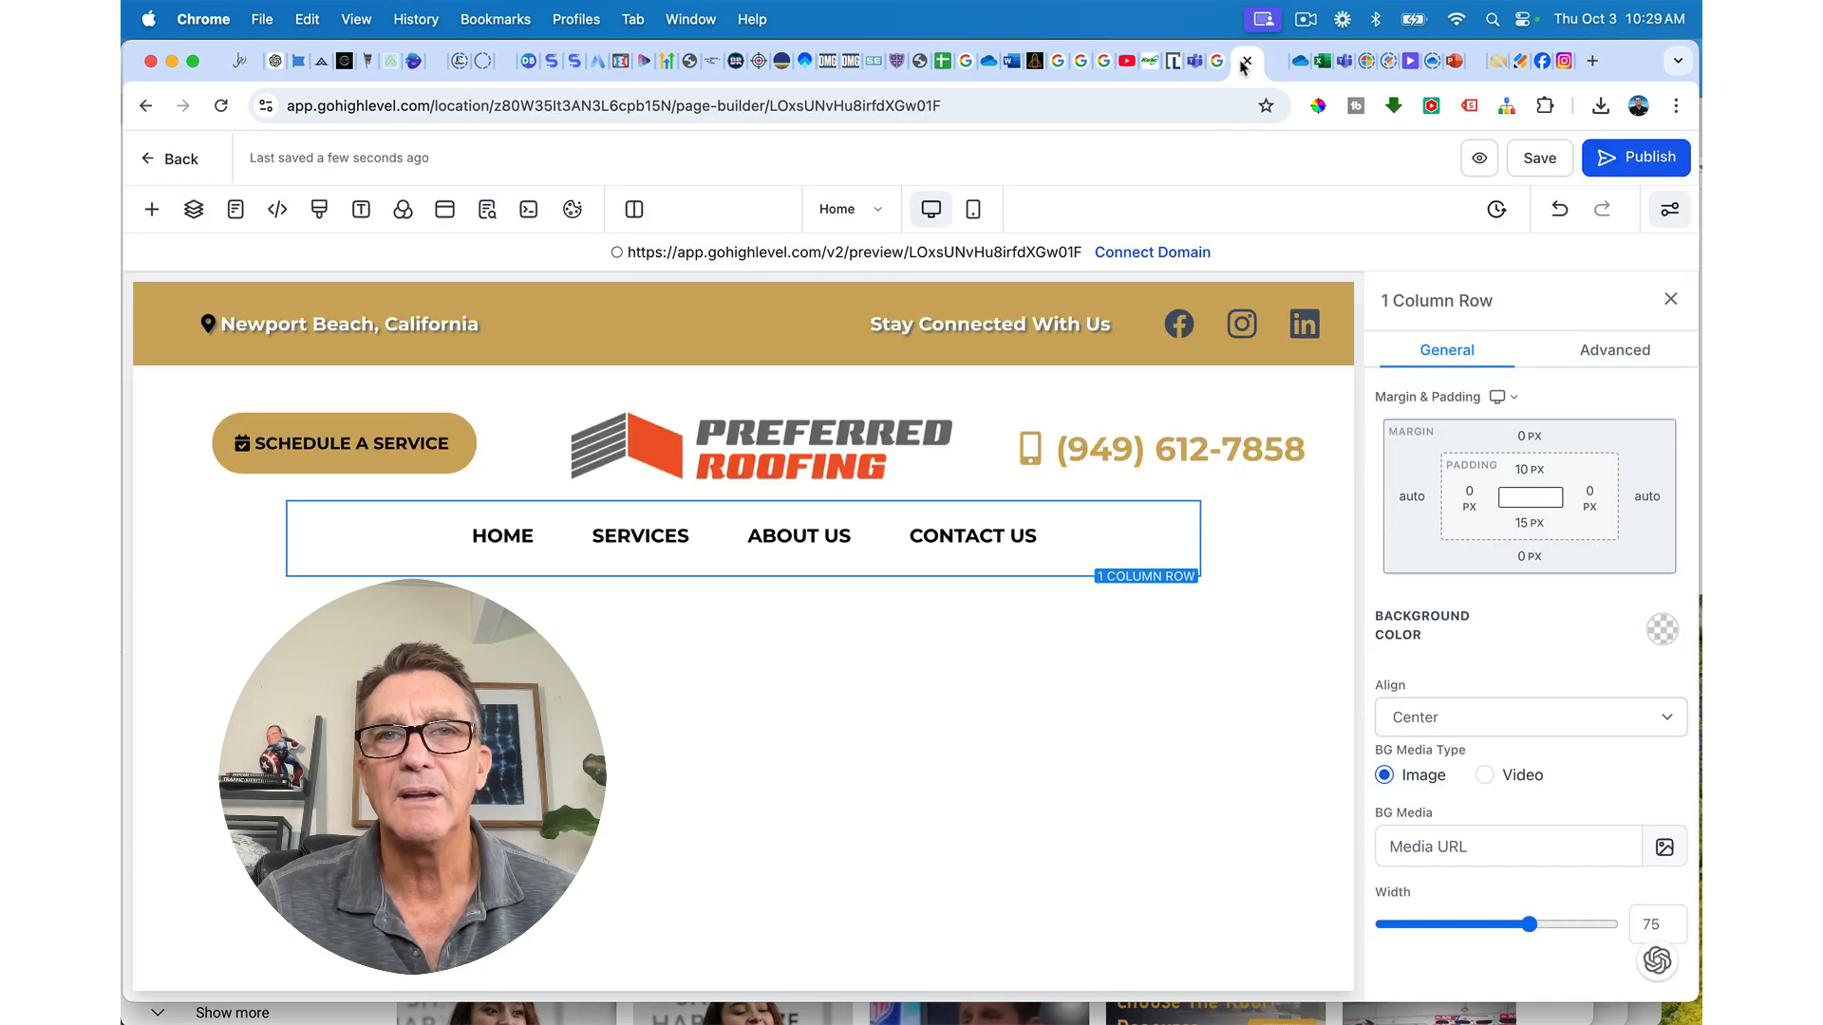
left_click_drag(556, 444, 527, 446)
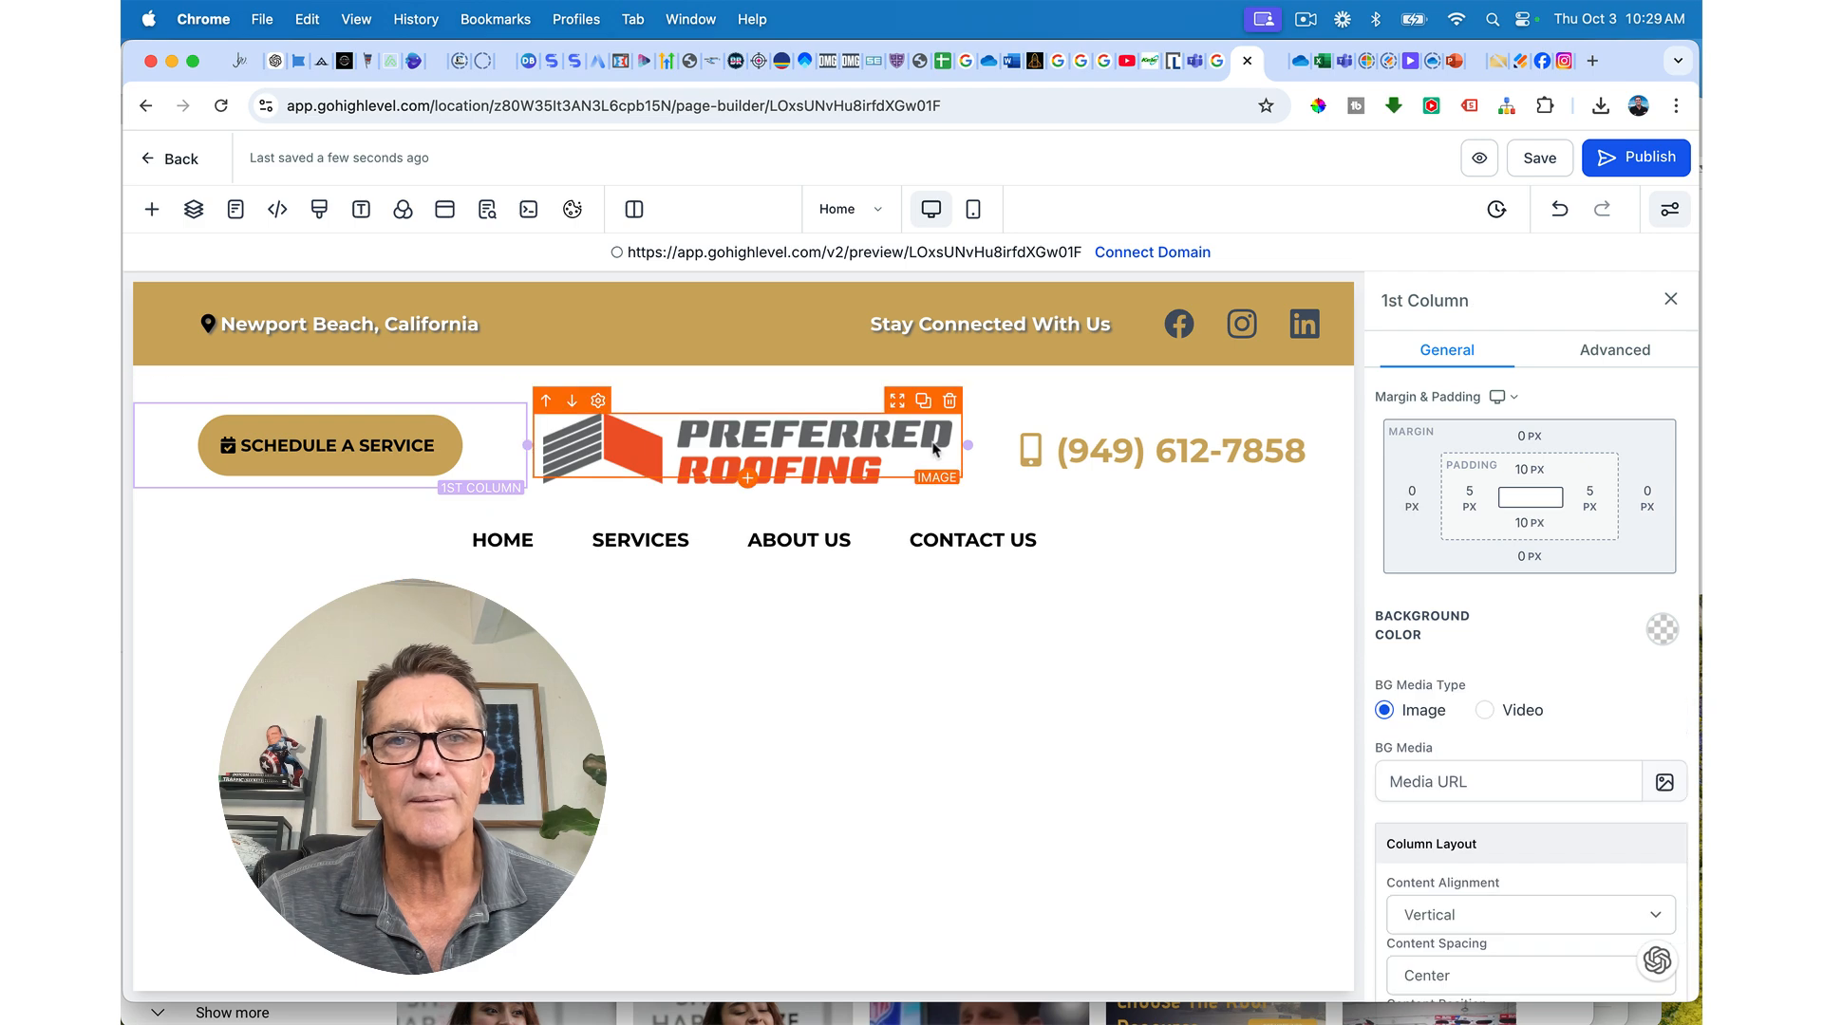
Step: Widen the logo column slightly and set the phone number headline's font size to 30 px
left_click_drag(969, 445, 968, 444)
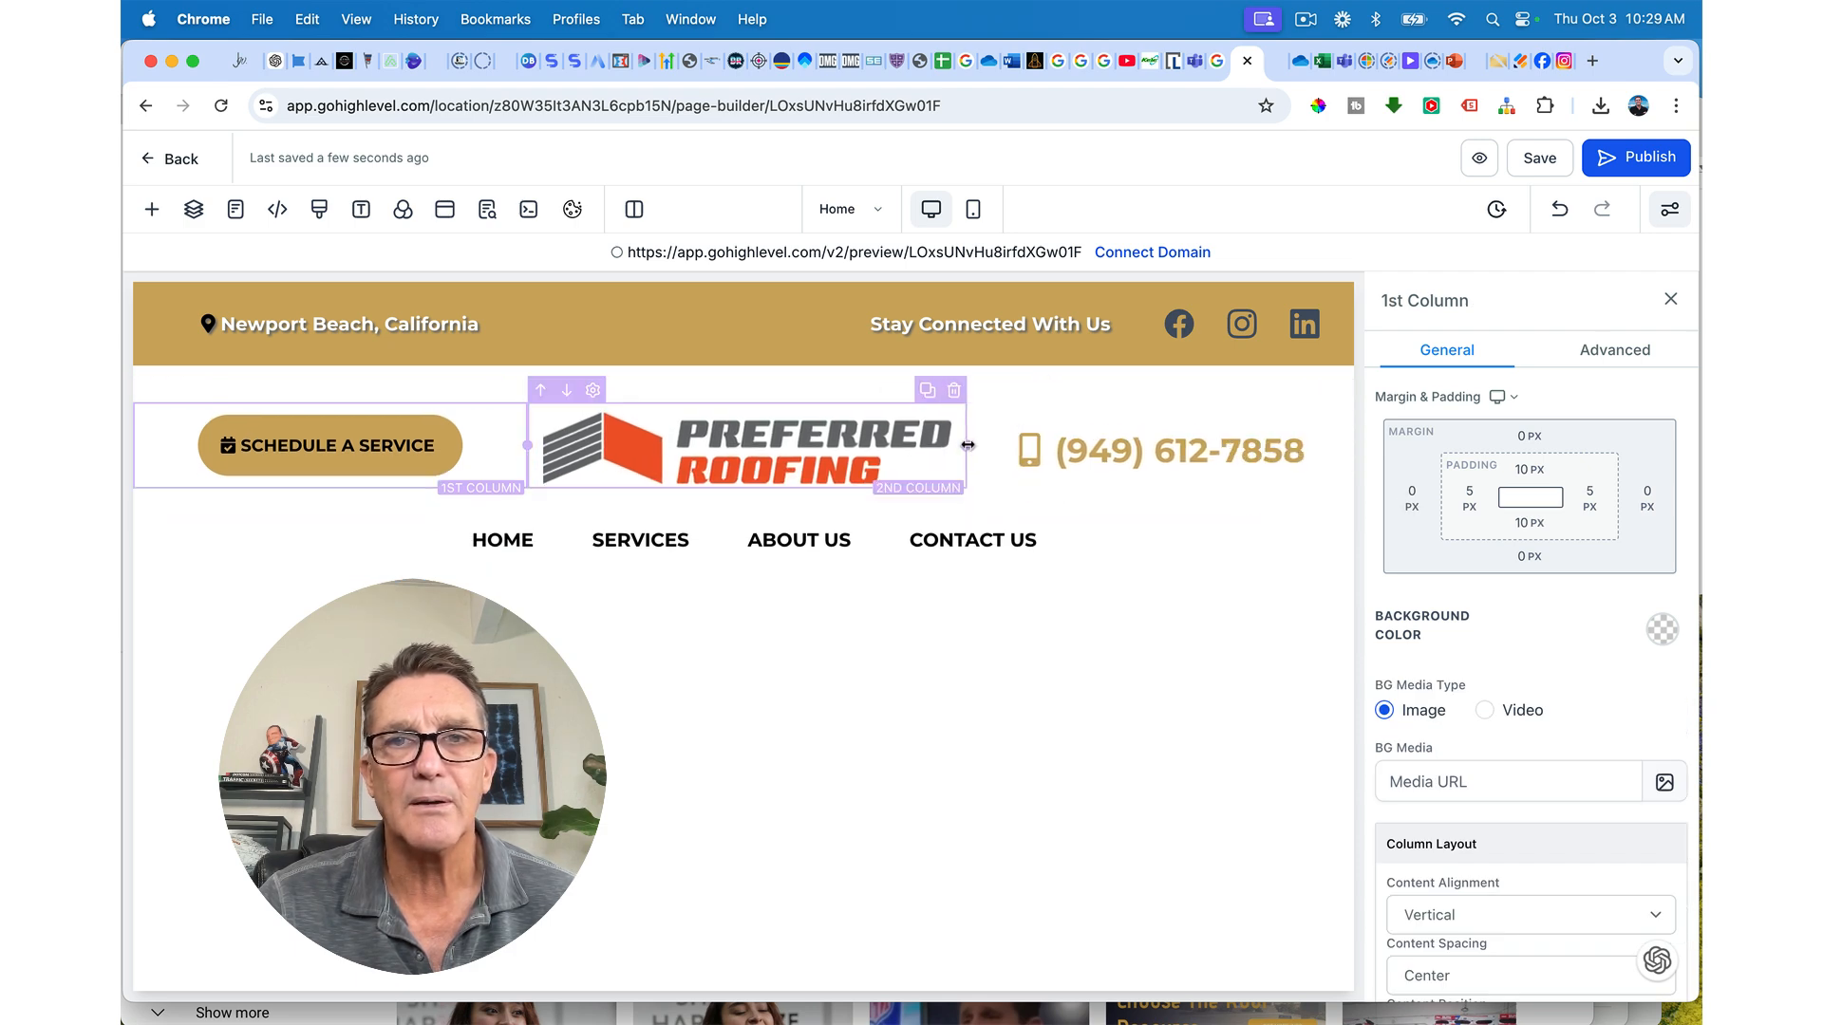
left_click(967, 444)
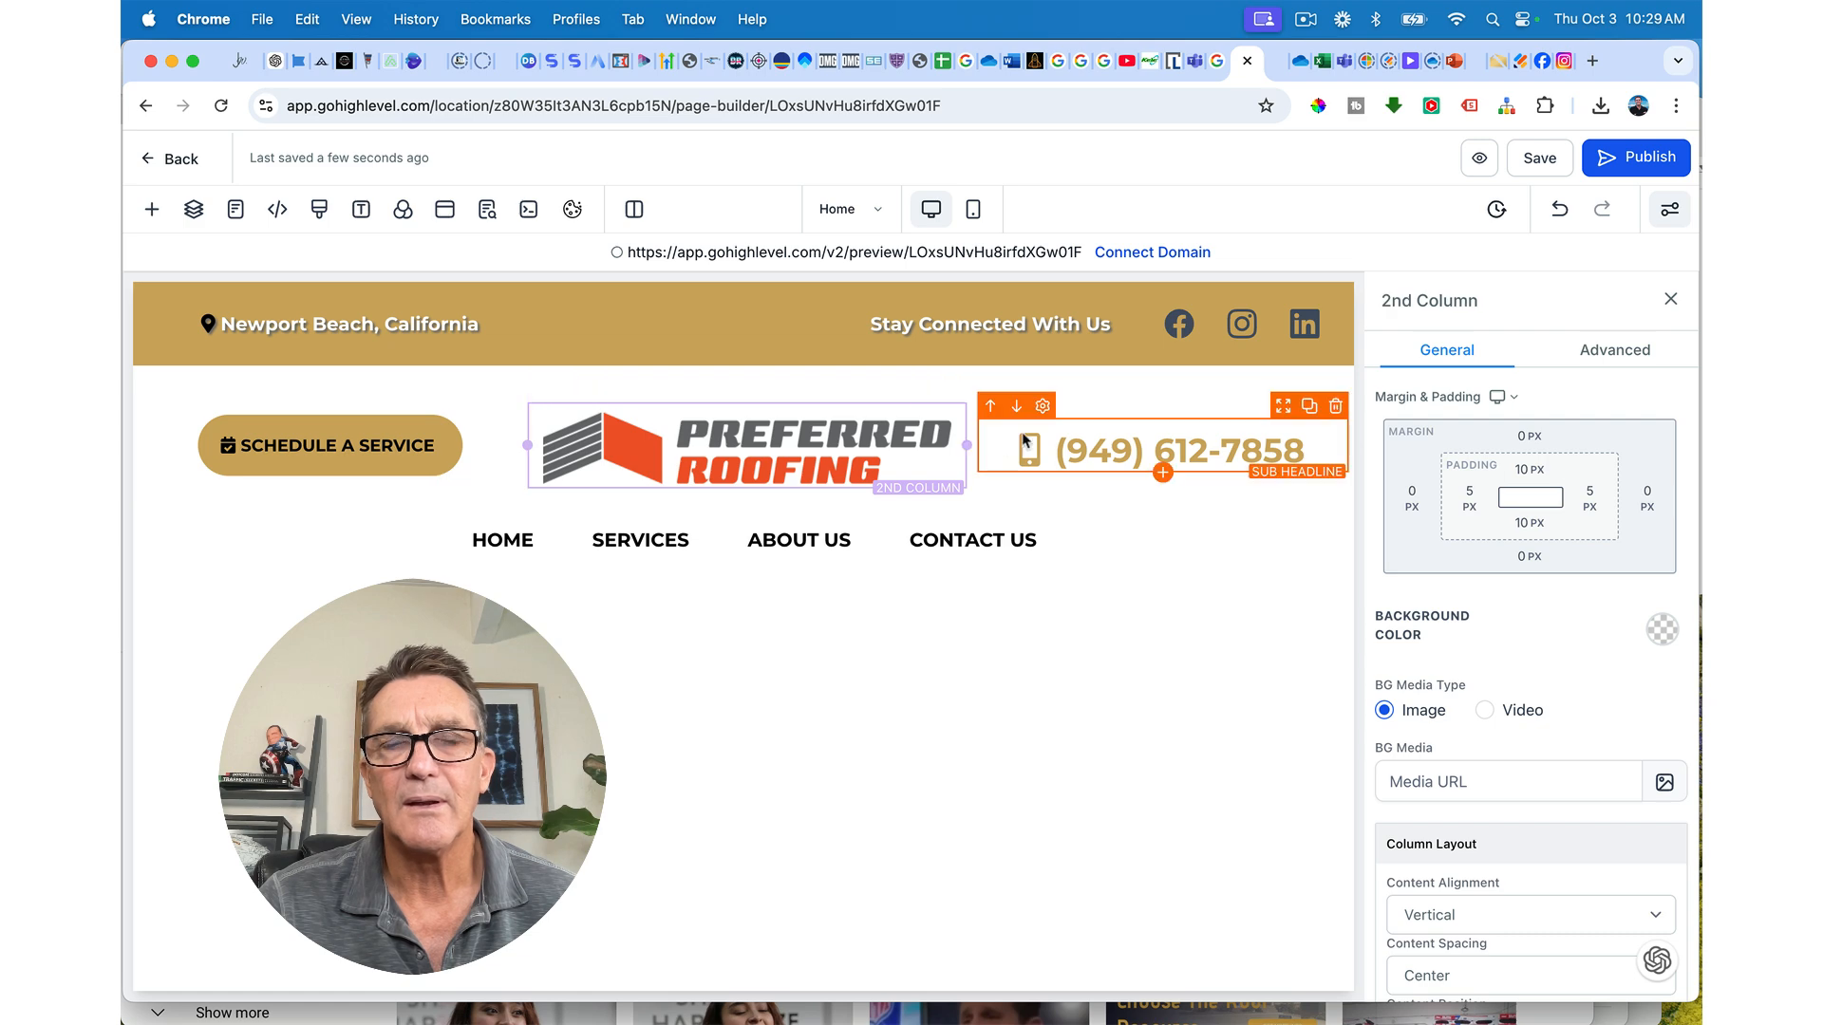
left_click(1098, 453)
scroll(1470, 680, "up", 10)
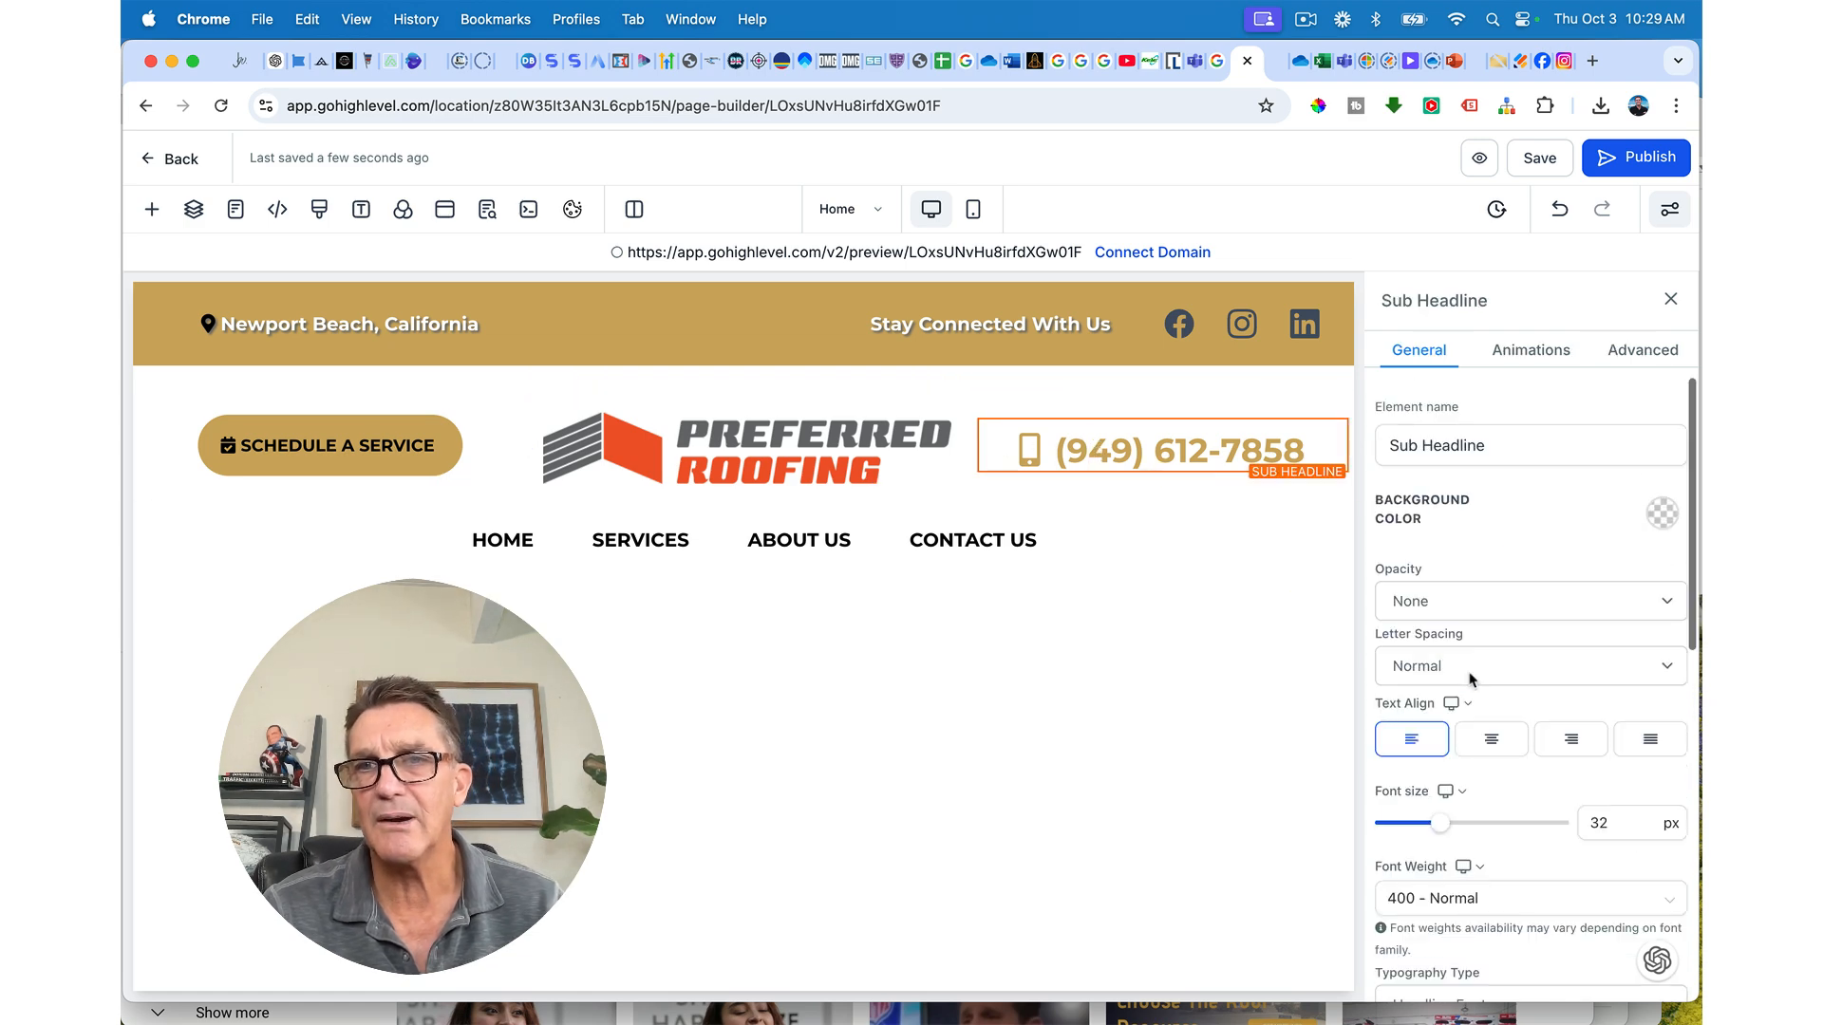
left_click(1600, 821)
double_click(1600, 821)
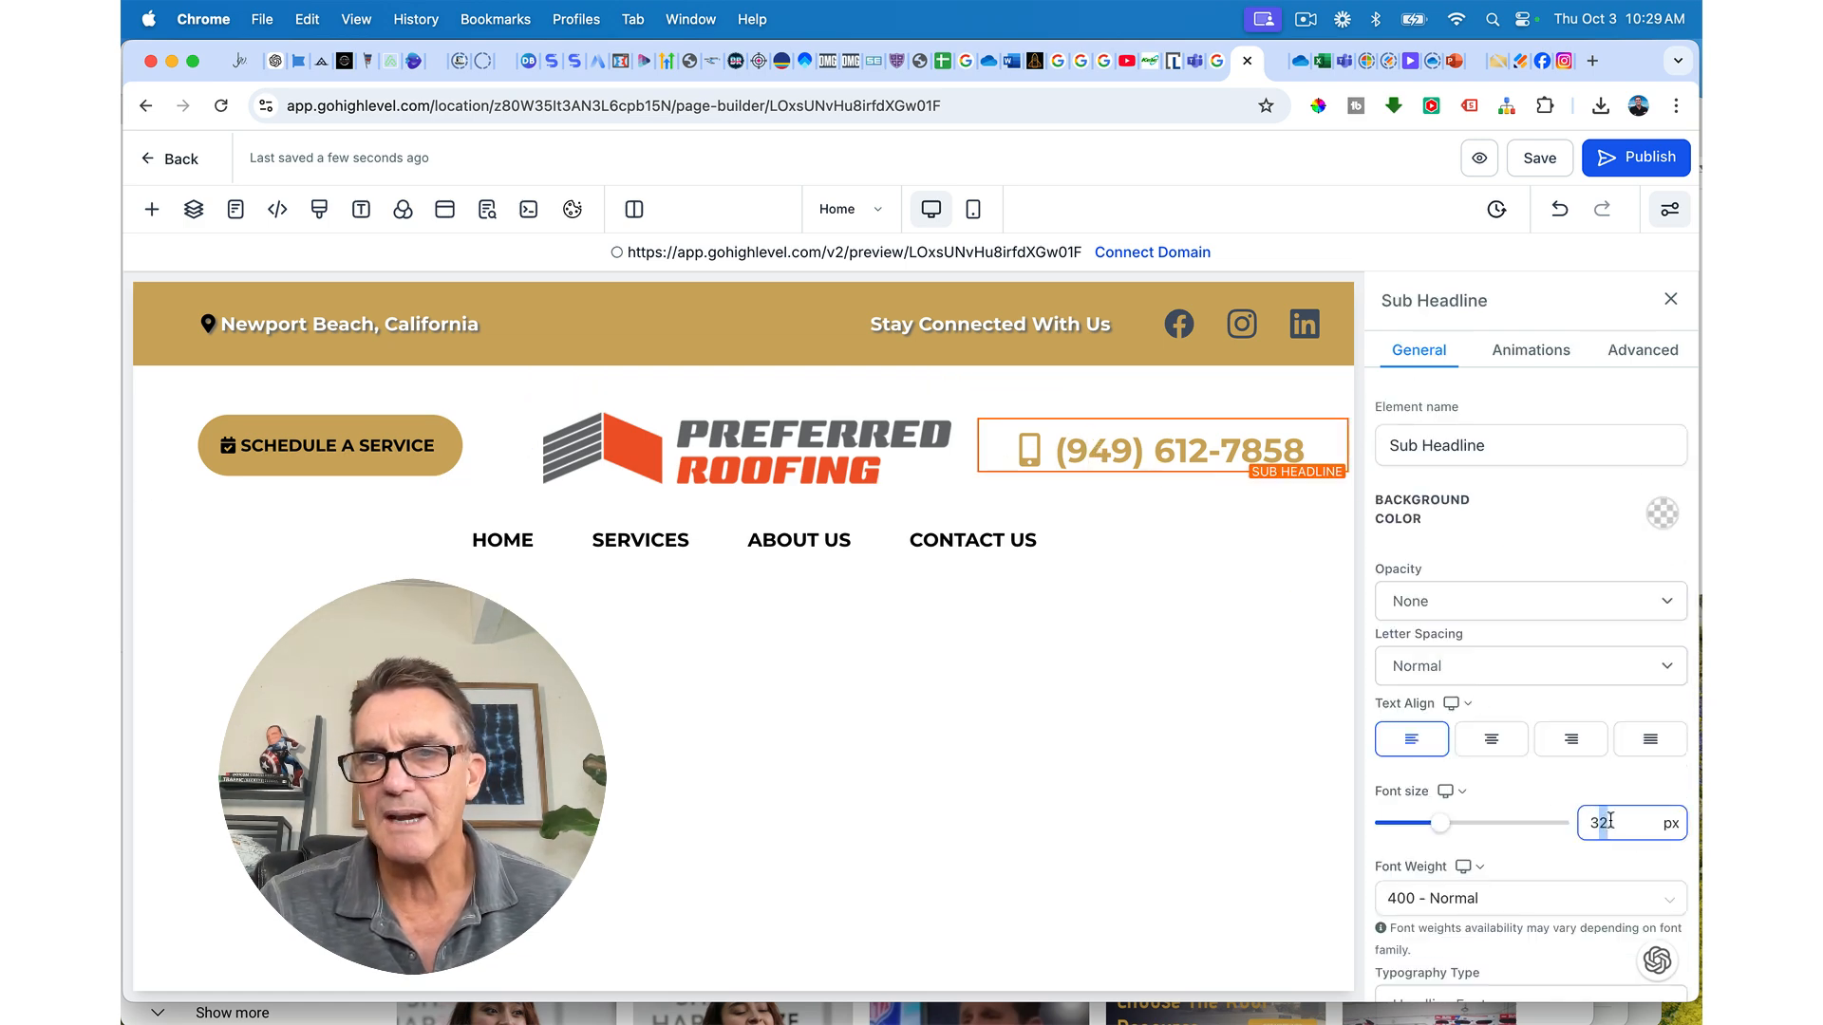
type("30")
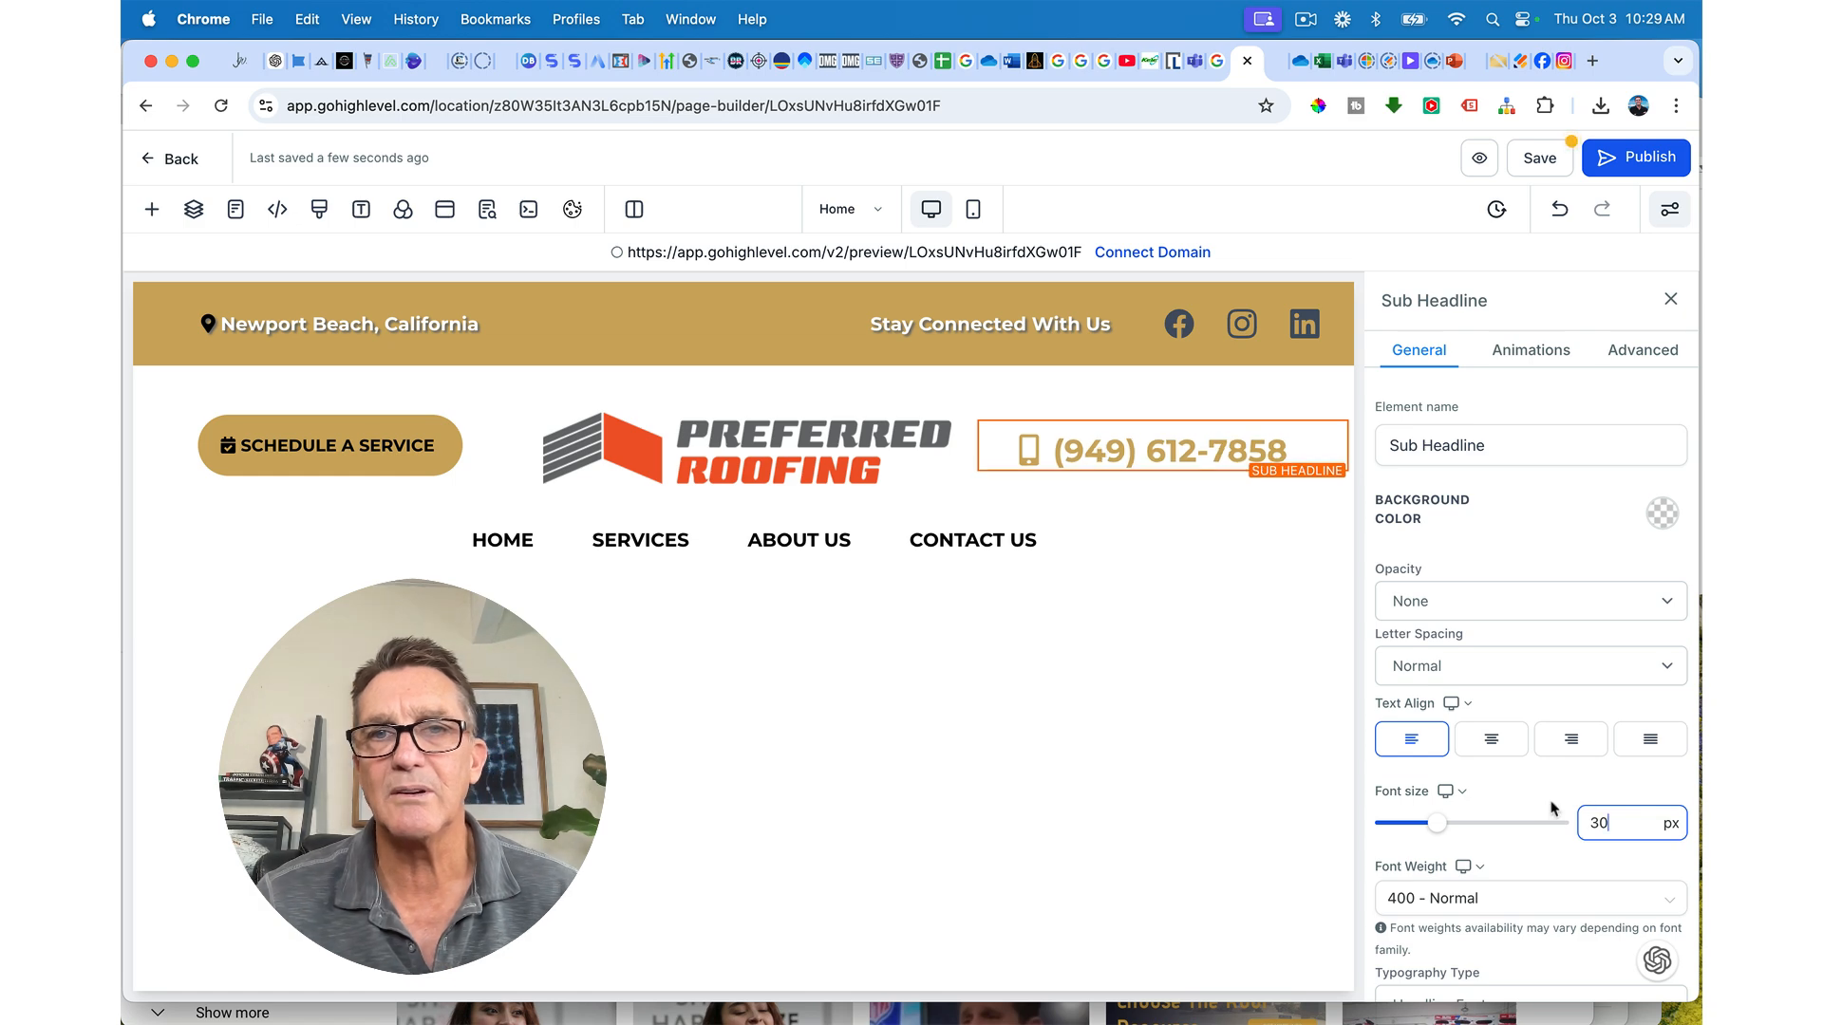
Step: Drag the logo column wider so the logo grows, then save the page
left_click_drag(965, 444, 981, 446)
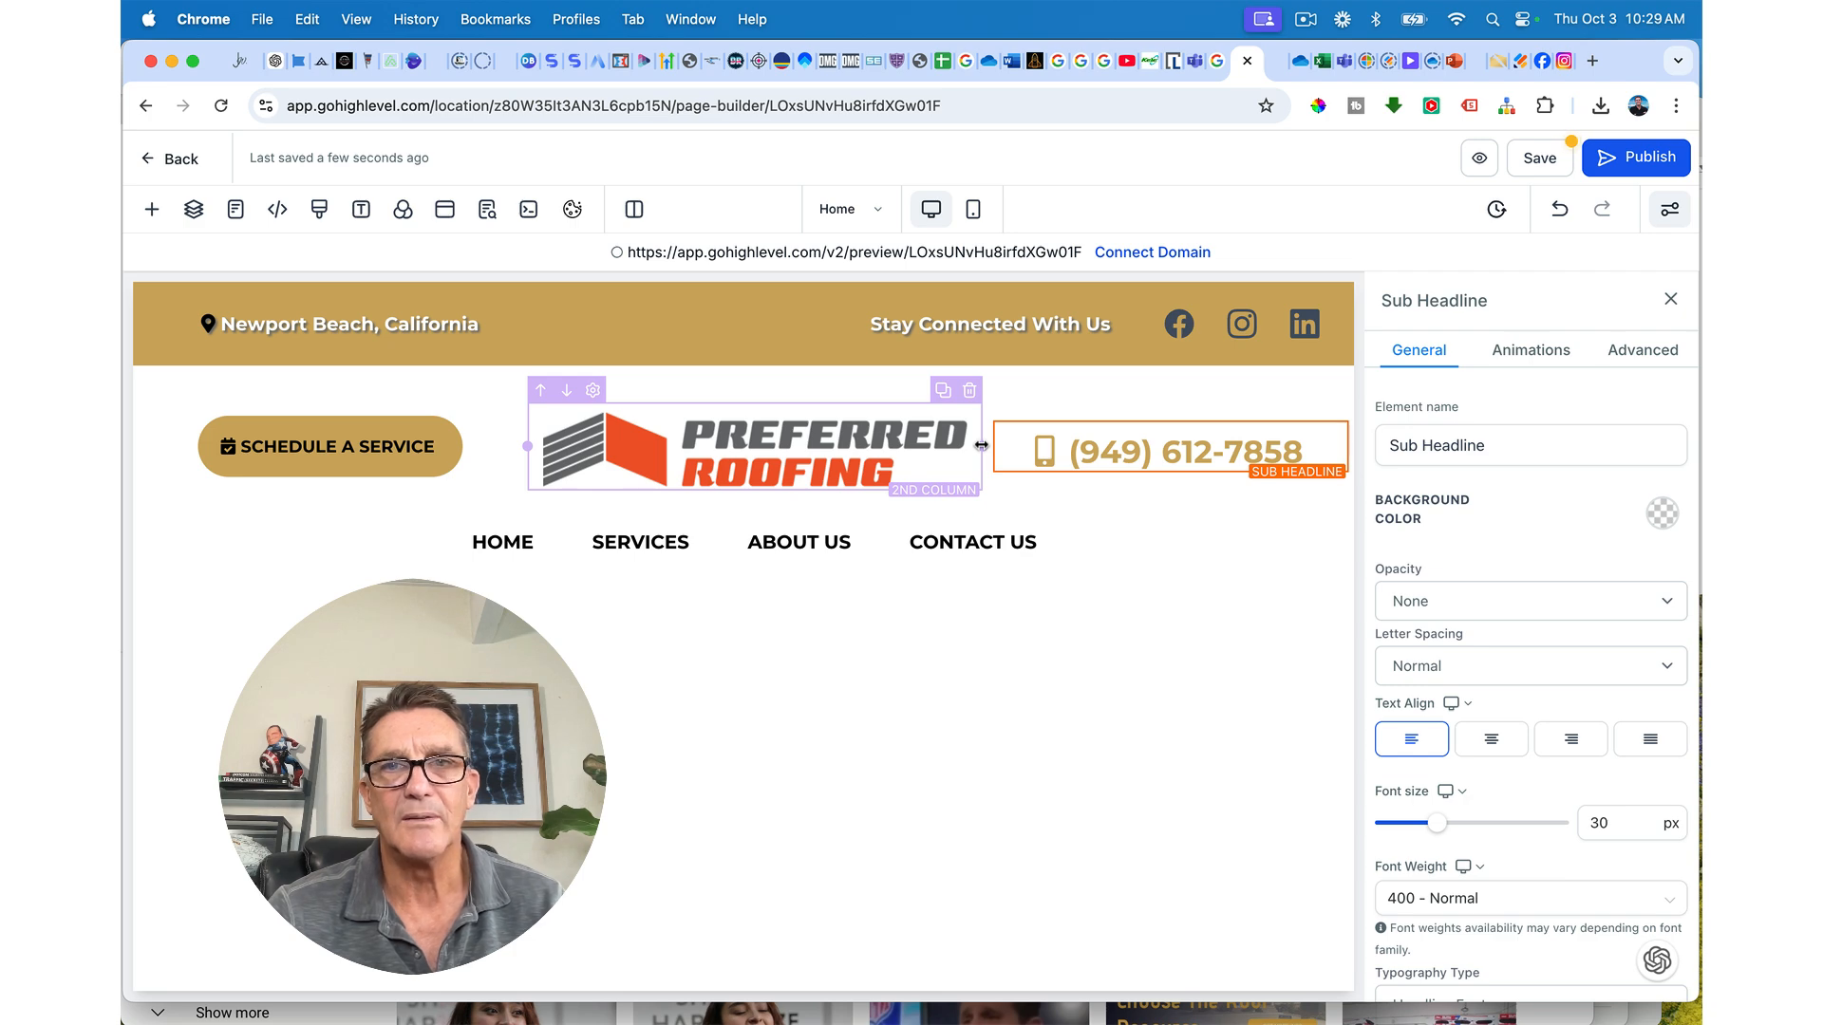
left_click(981, 445)
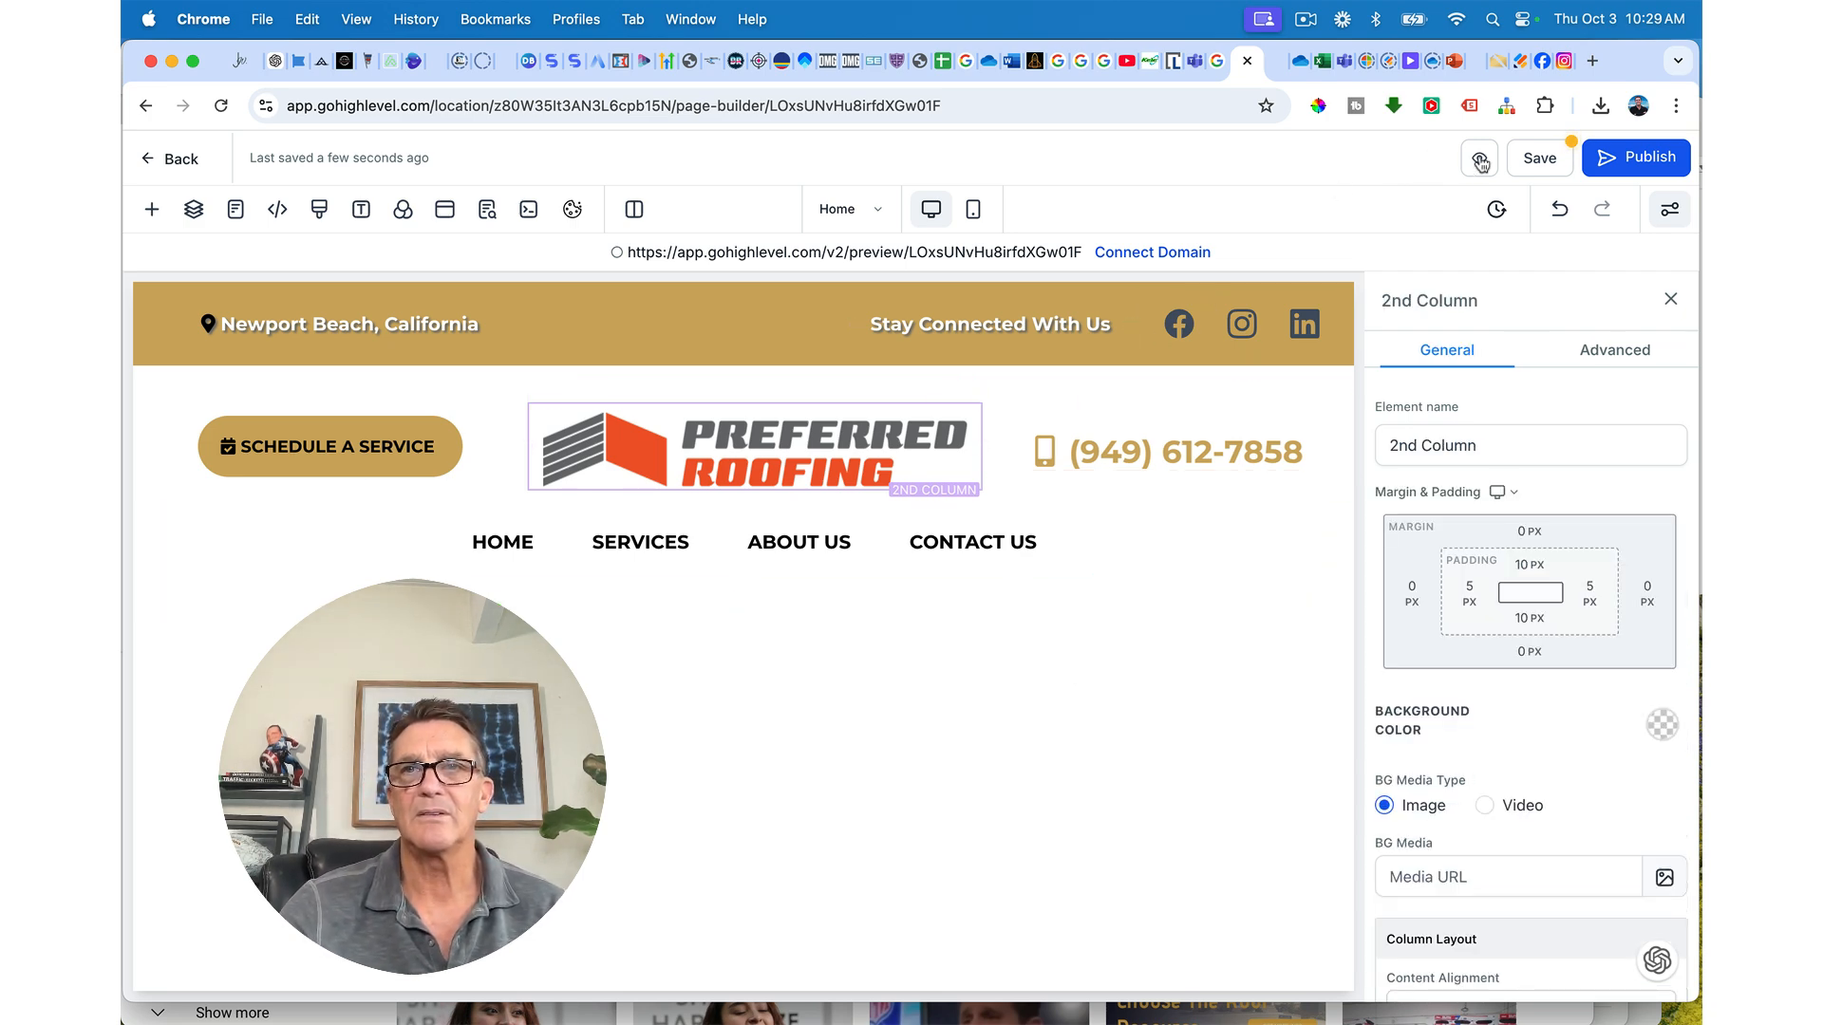
left_click(1530, 161)
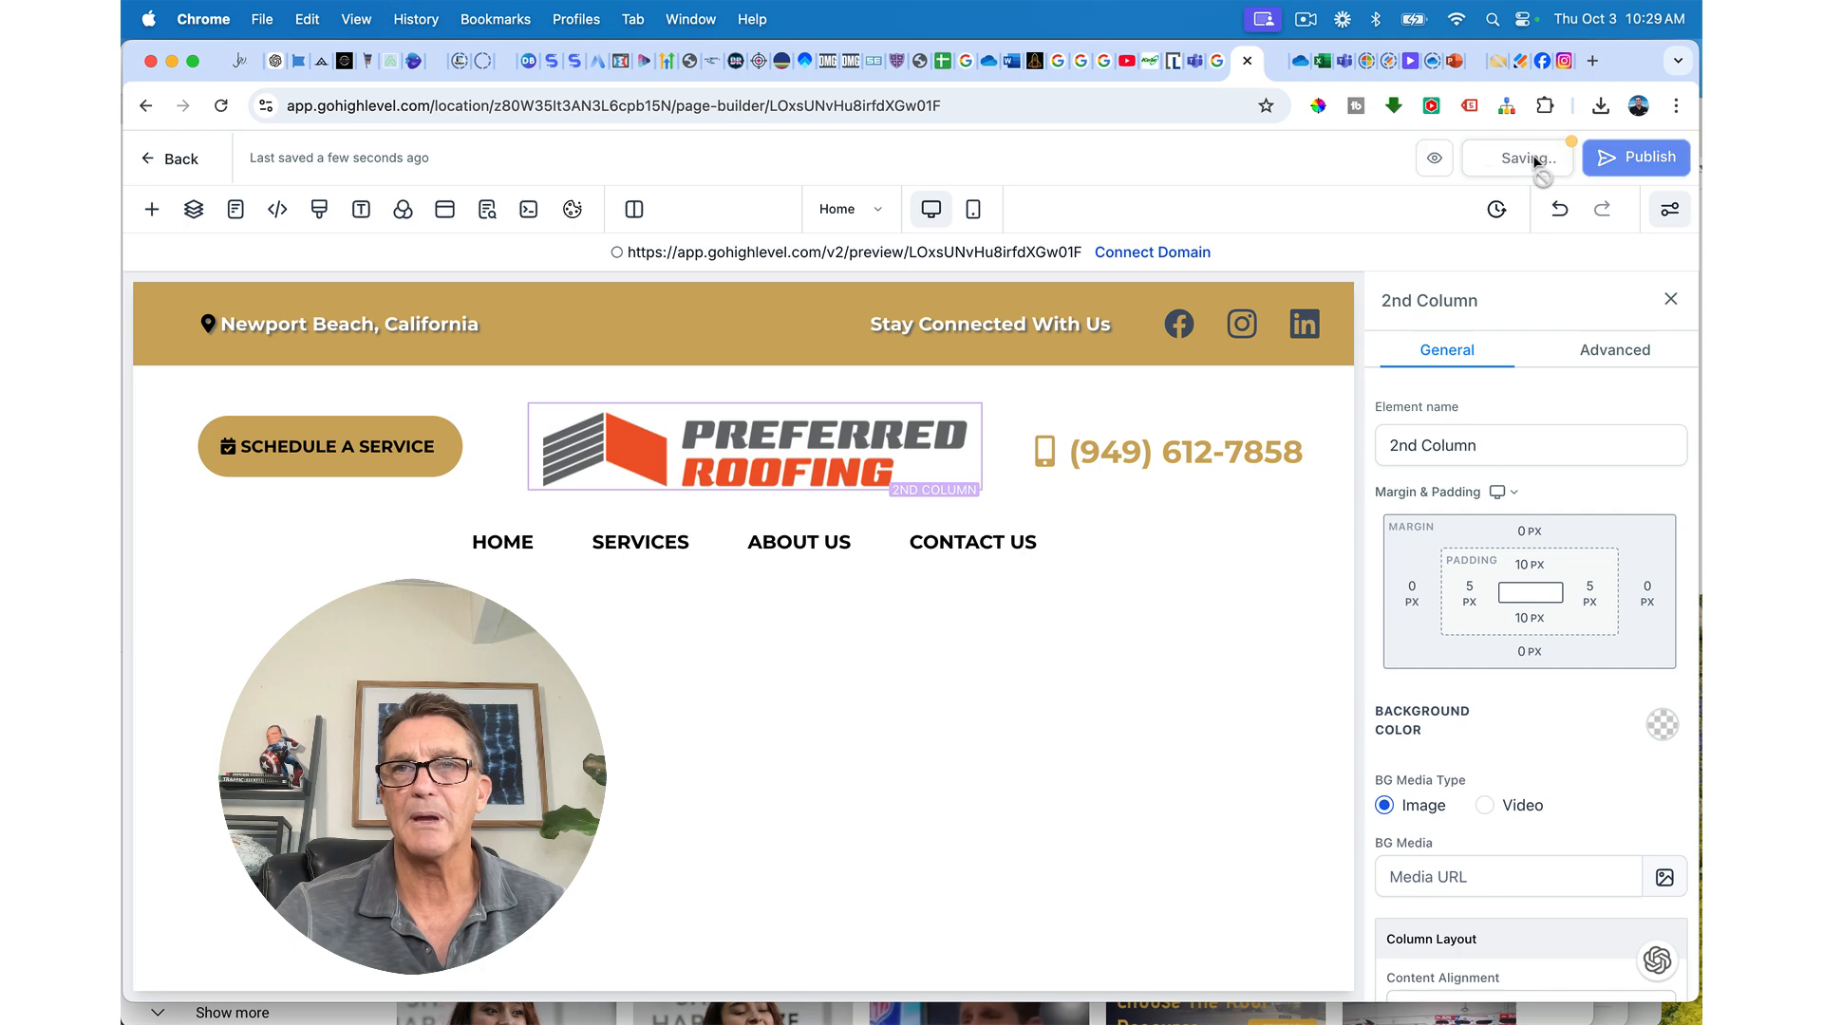
Step: Reload the live preview to review the latest header changes, then return to the builder
left_click(1277, 62)
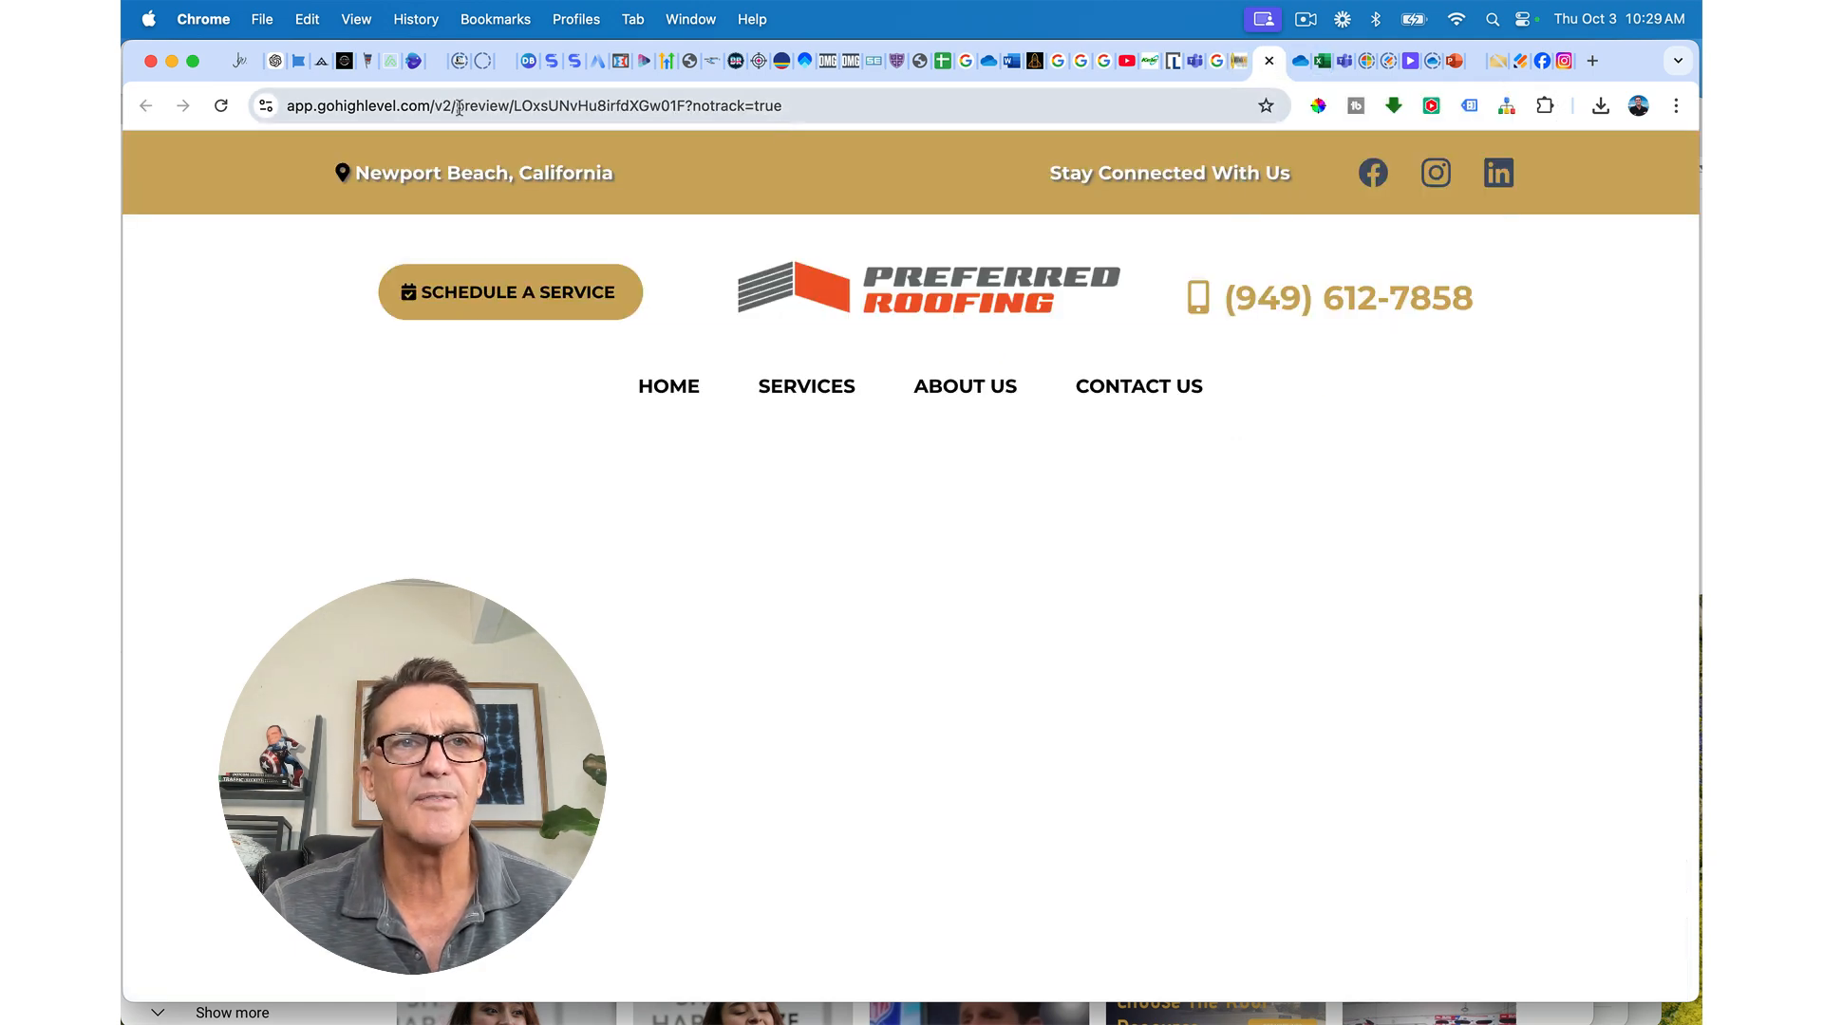
left_click(221, 106)
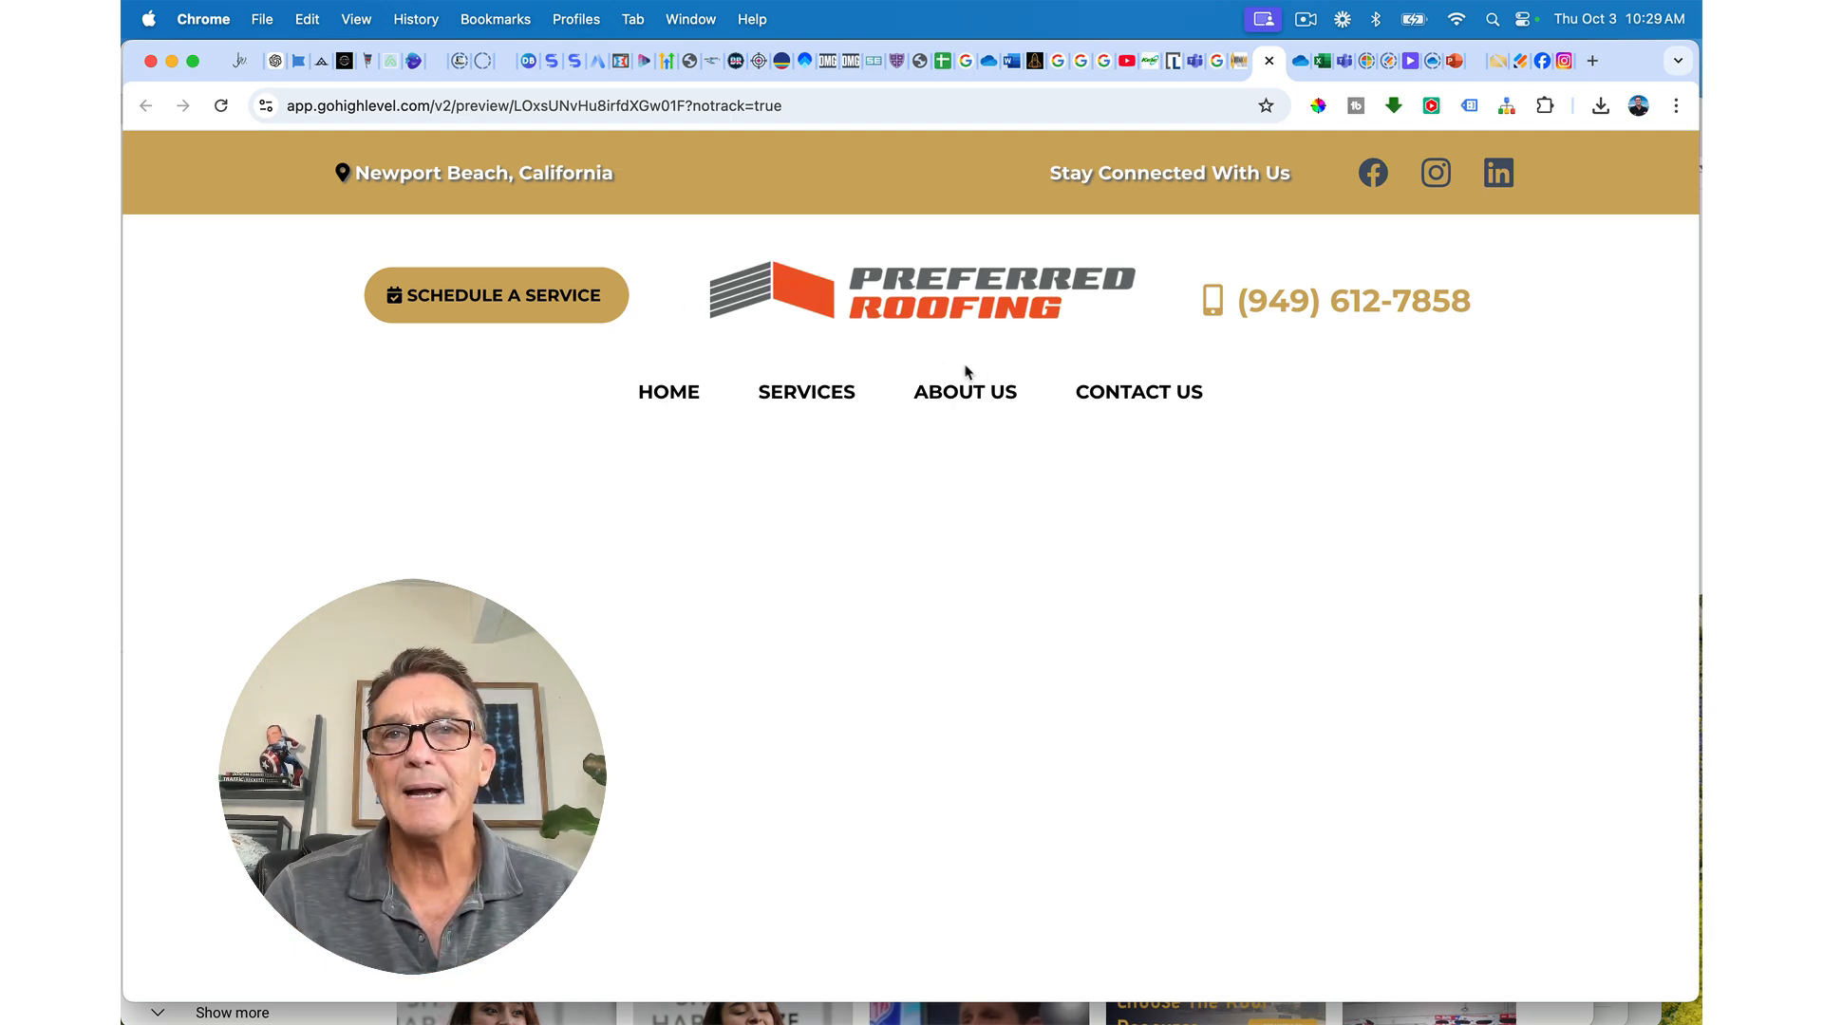
left_click(1232, 59)
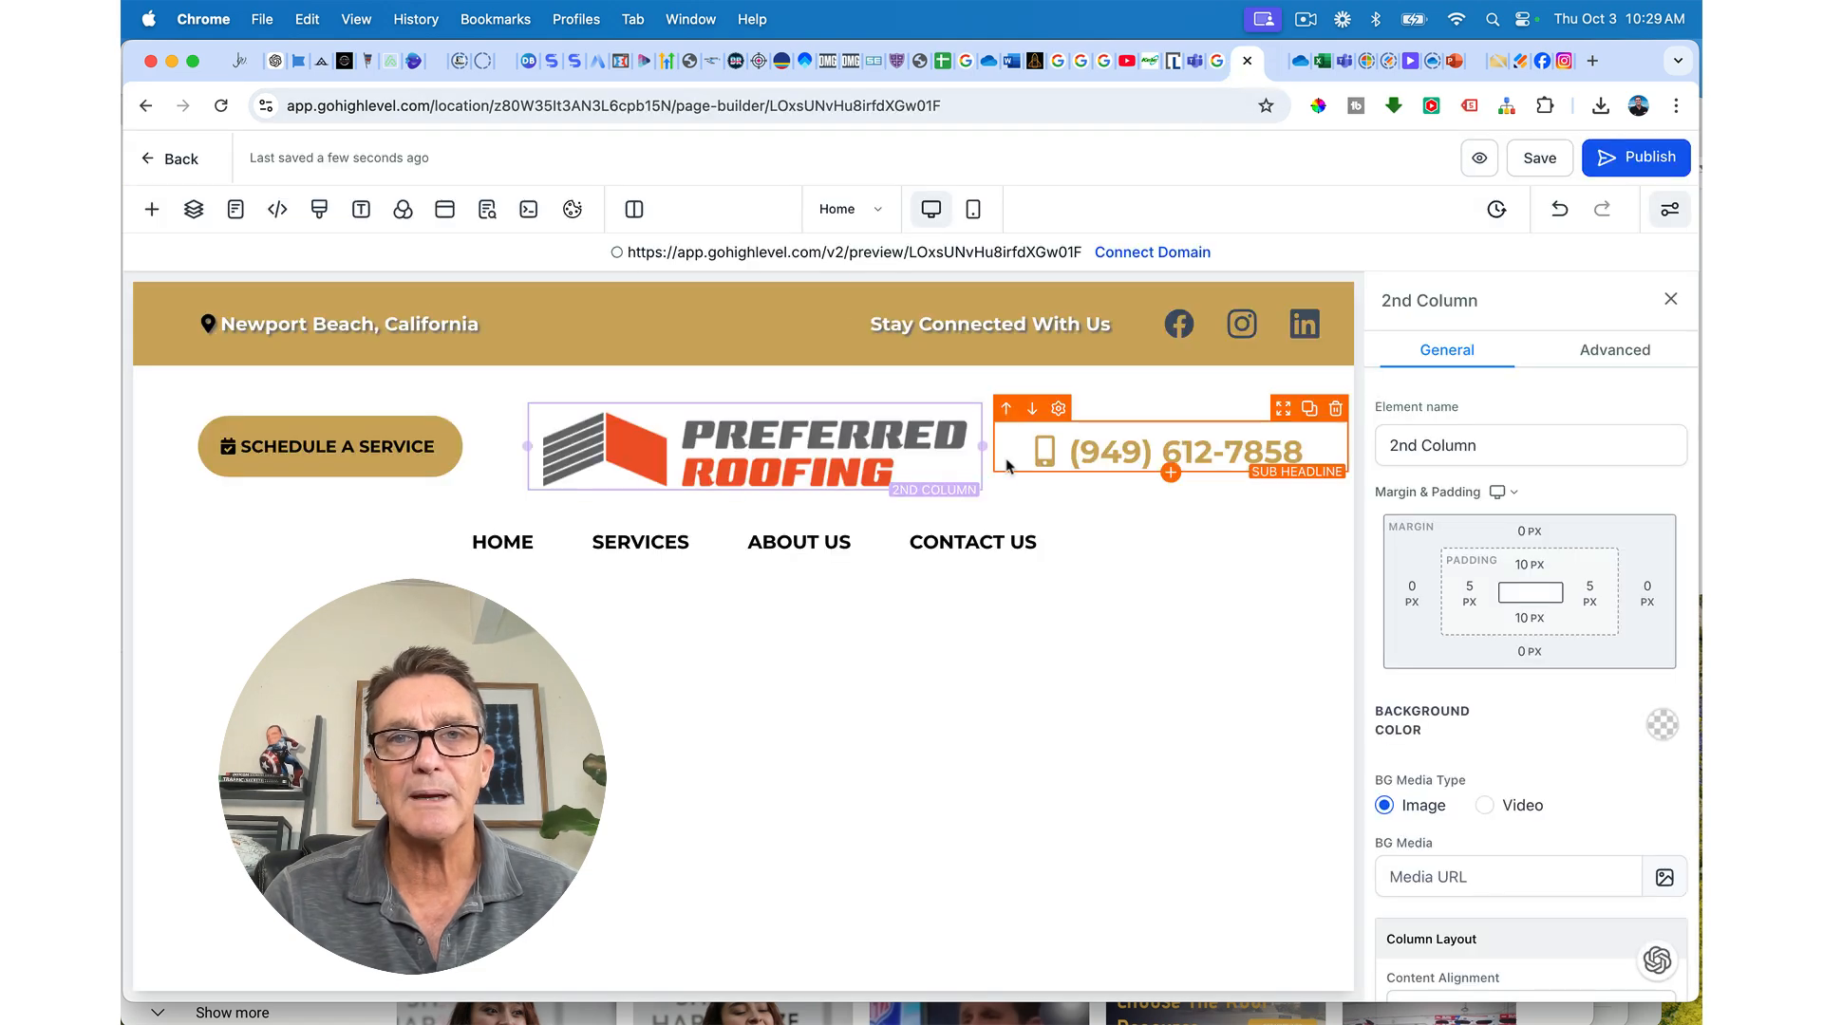
Step: Set the navigation menu row's top padding to 0 and save
left_click(993, 517)
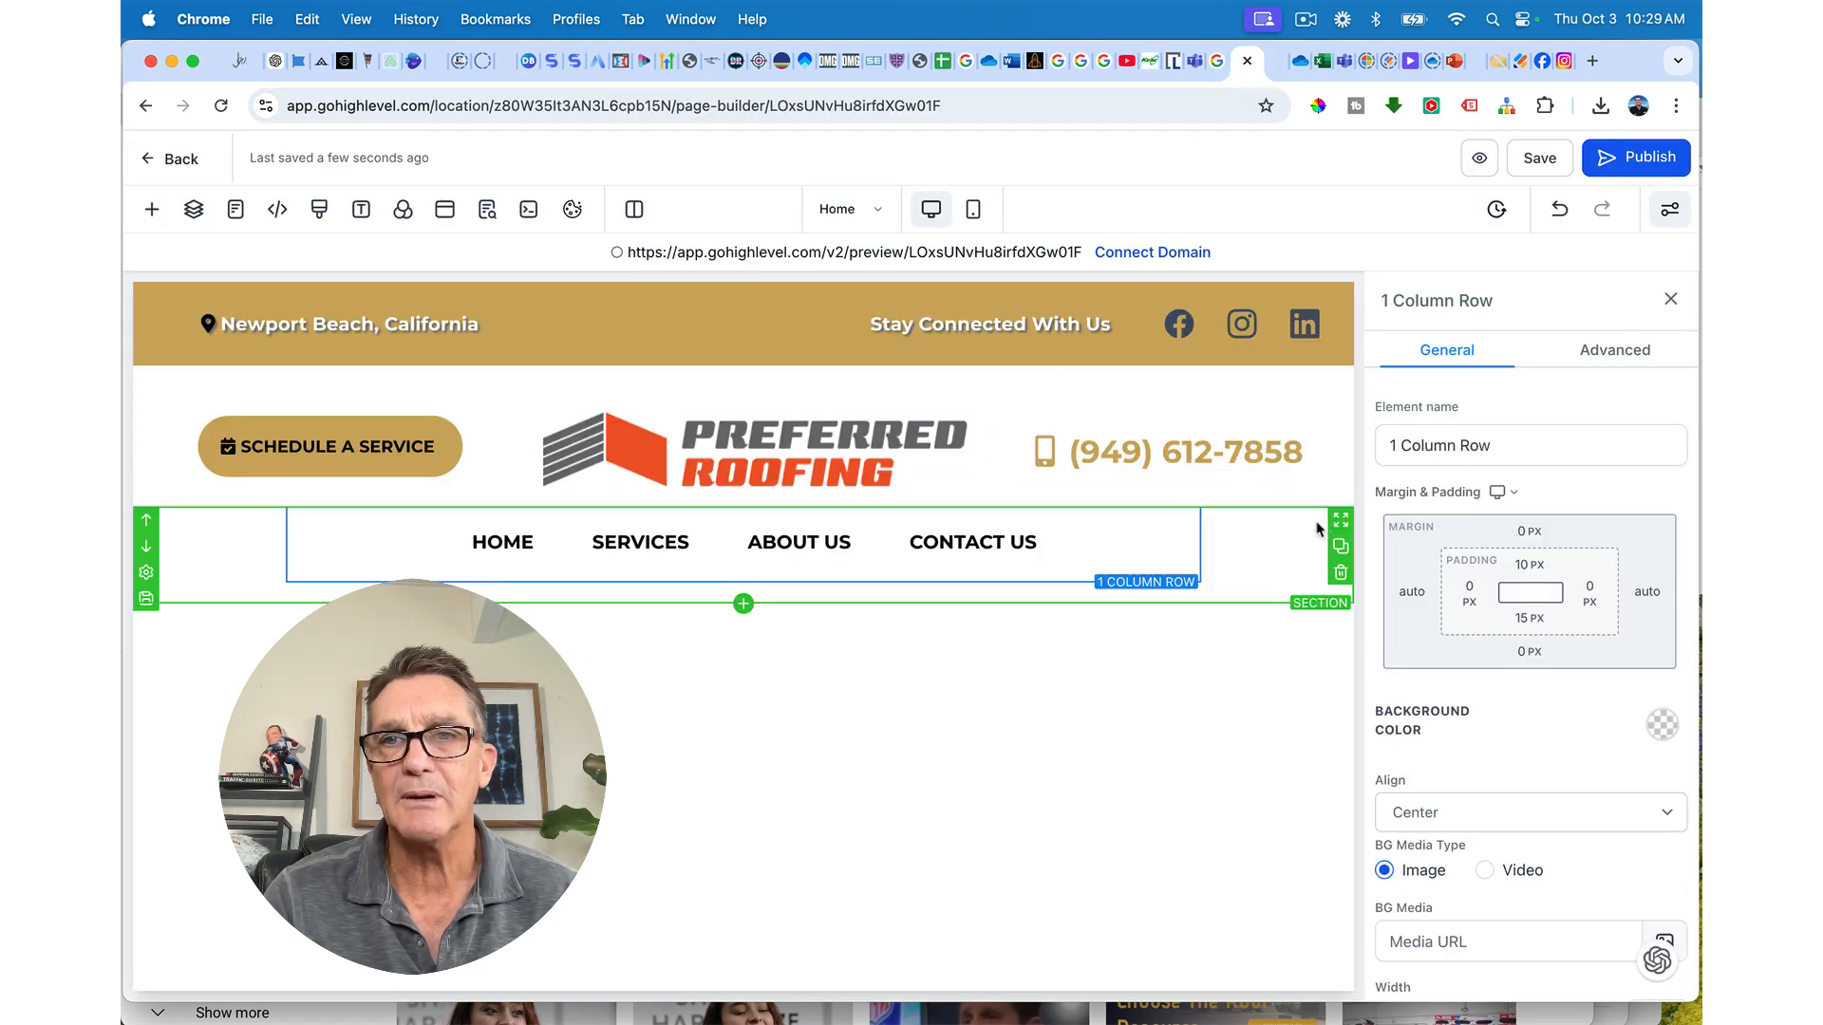
left_click(1532, 566)
left_click(1412, 665)
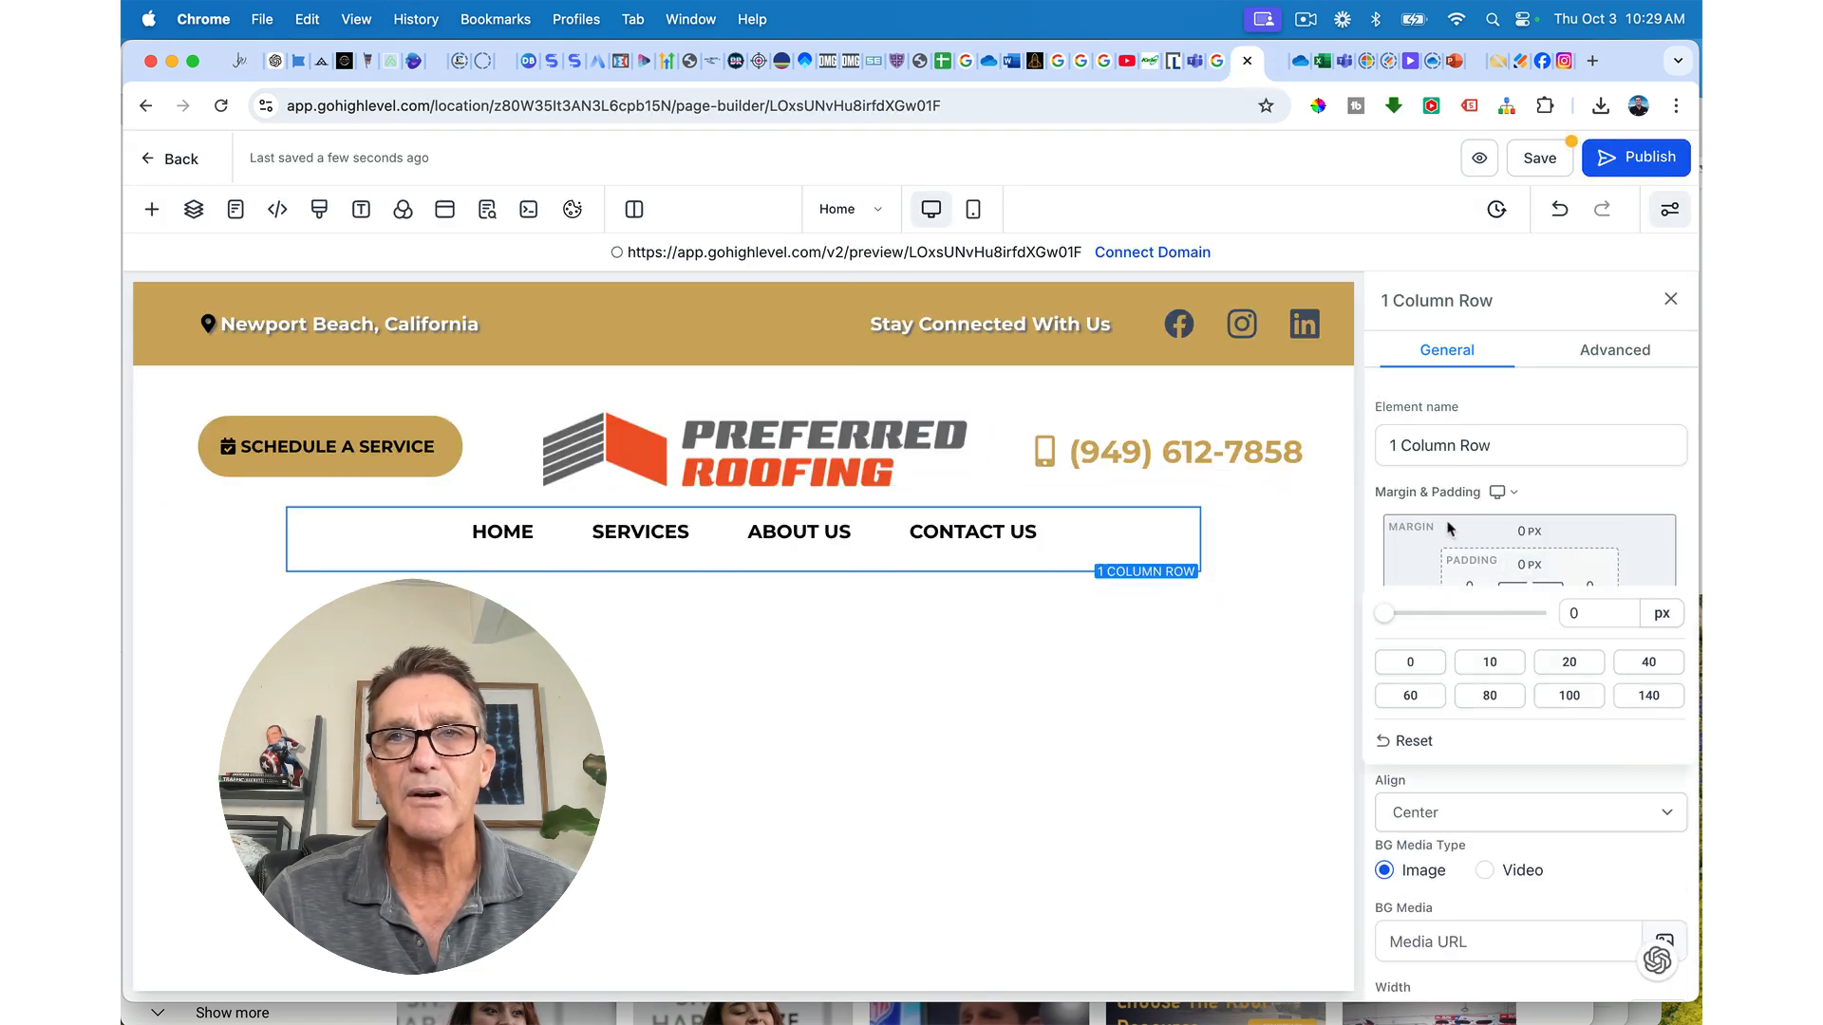
left_click(1543, 161)
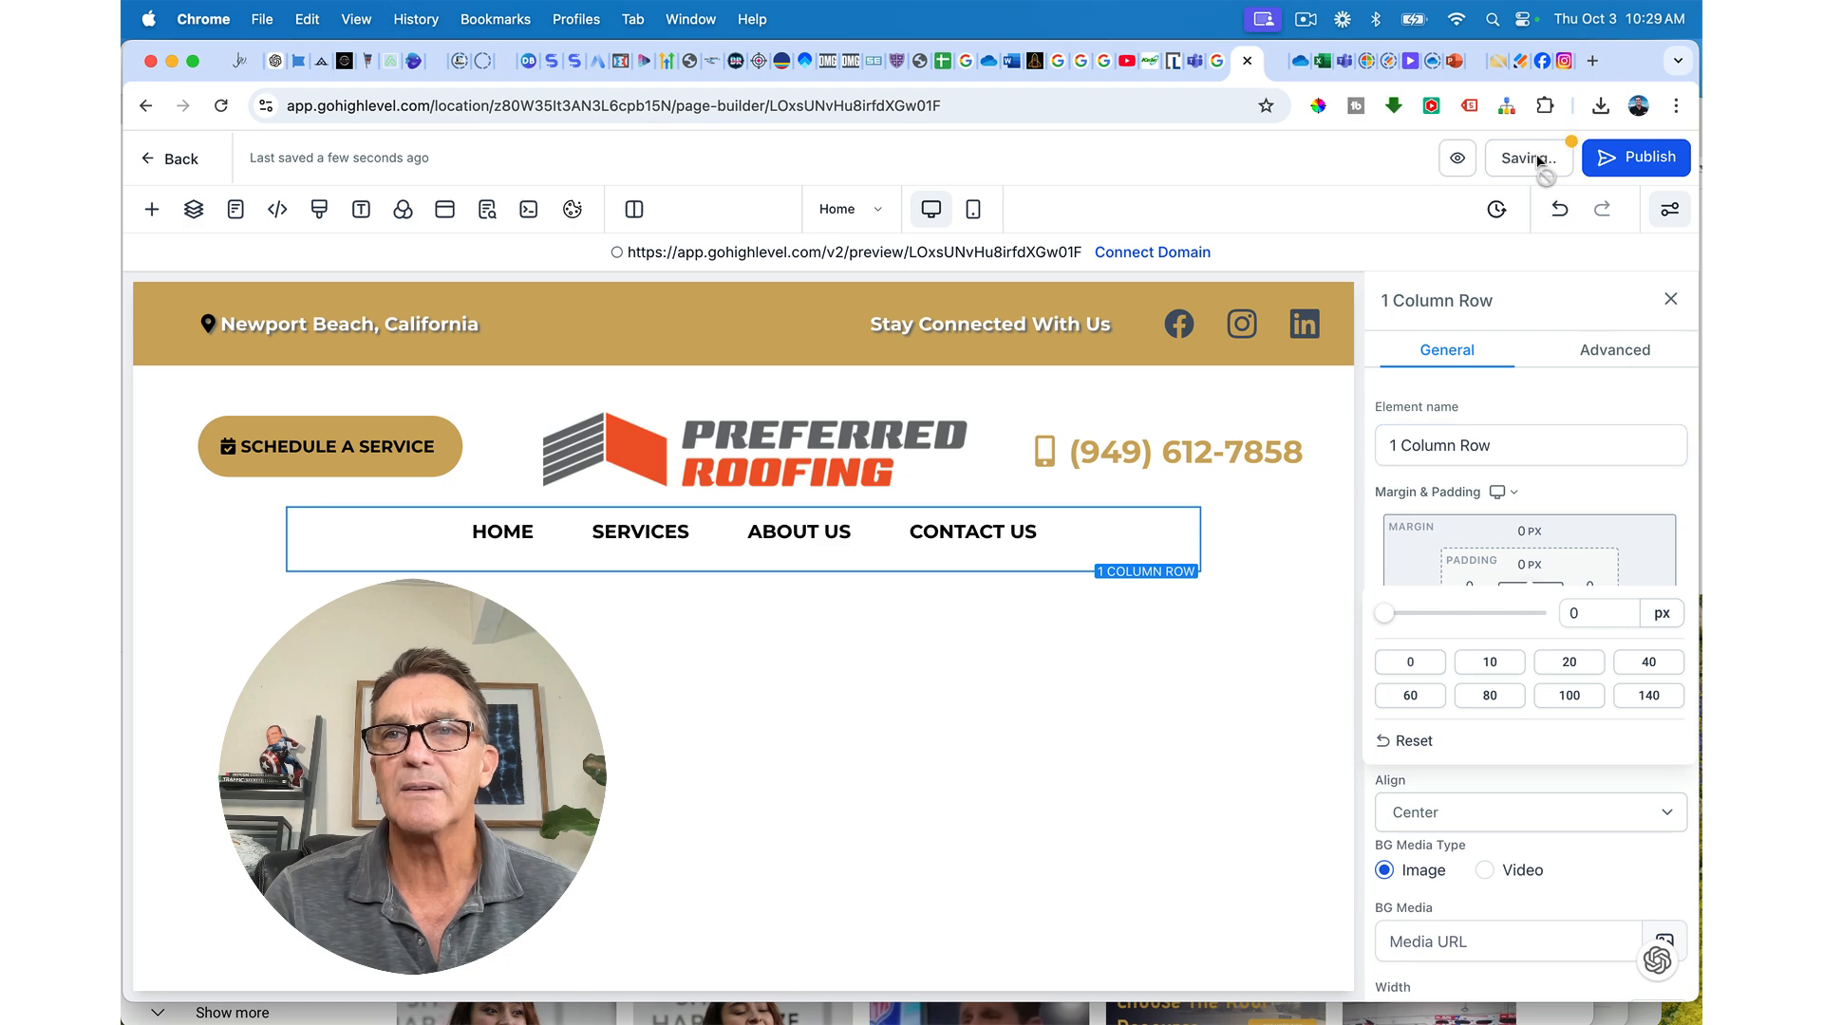
Step: Reload the preview to check the tighter nav spacing, then close it
left_click(1277, 71)
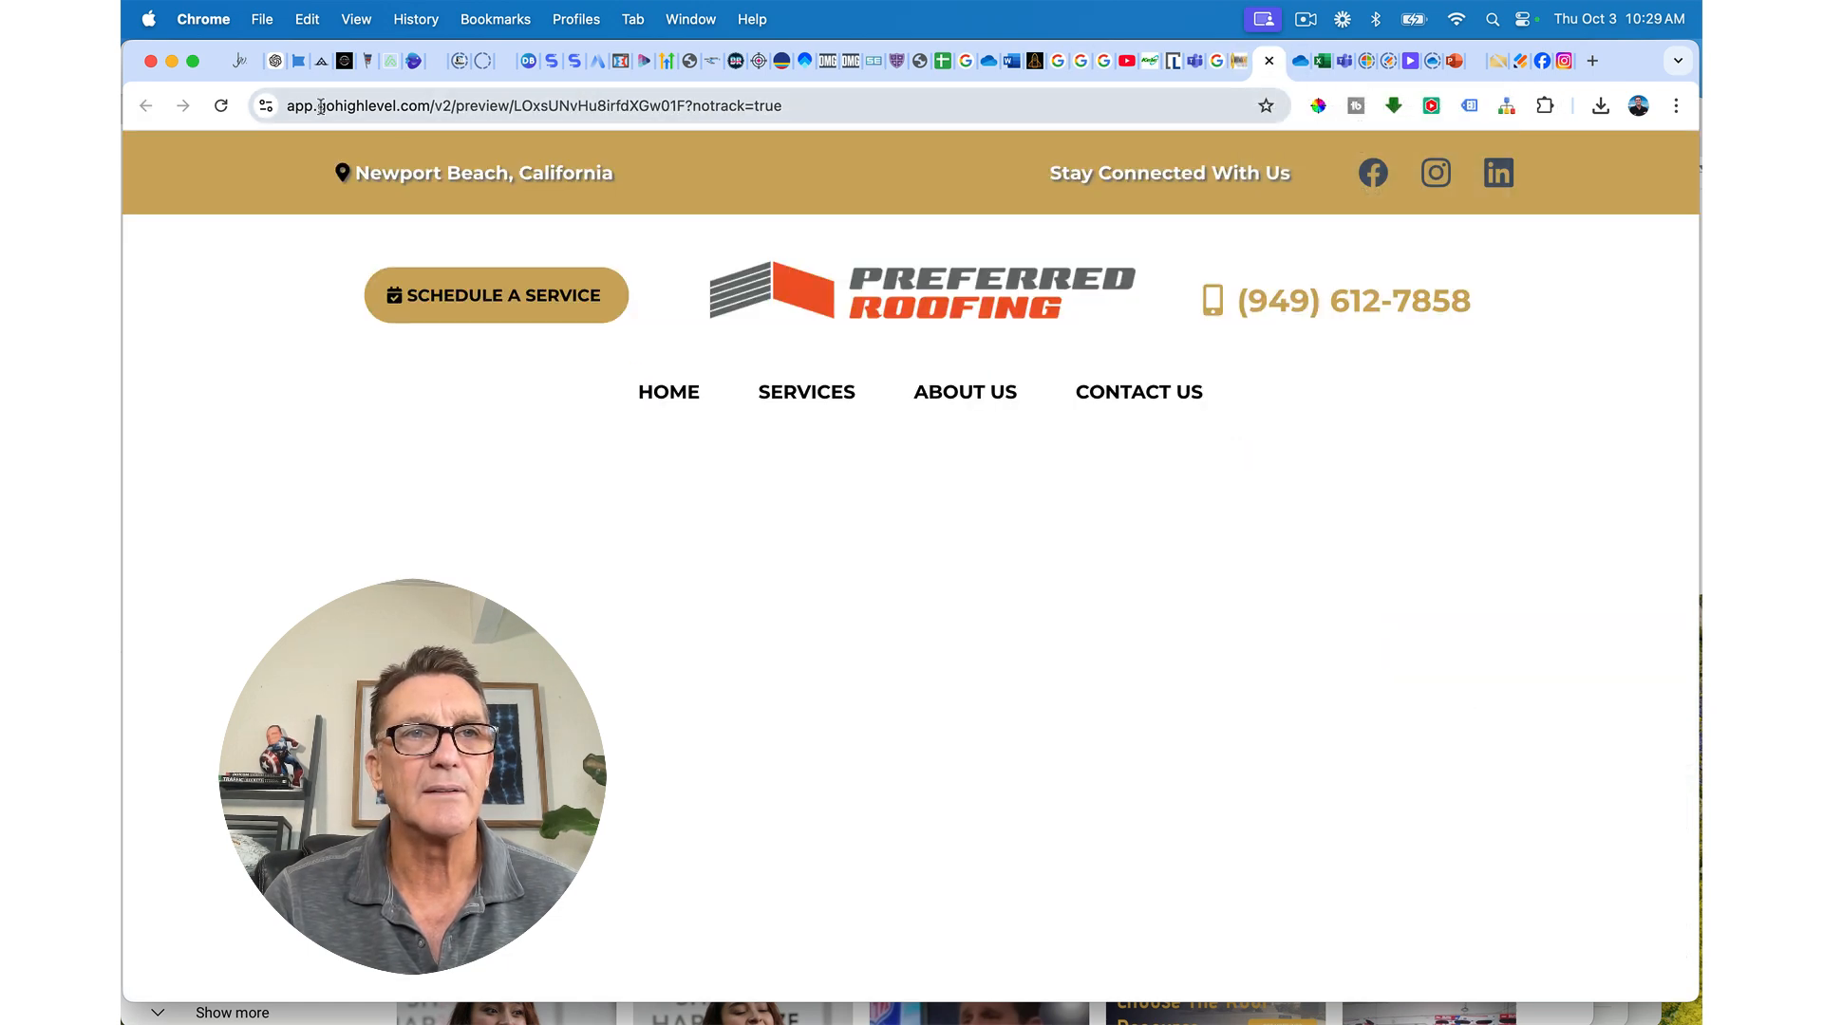
key("super+r")
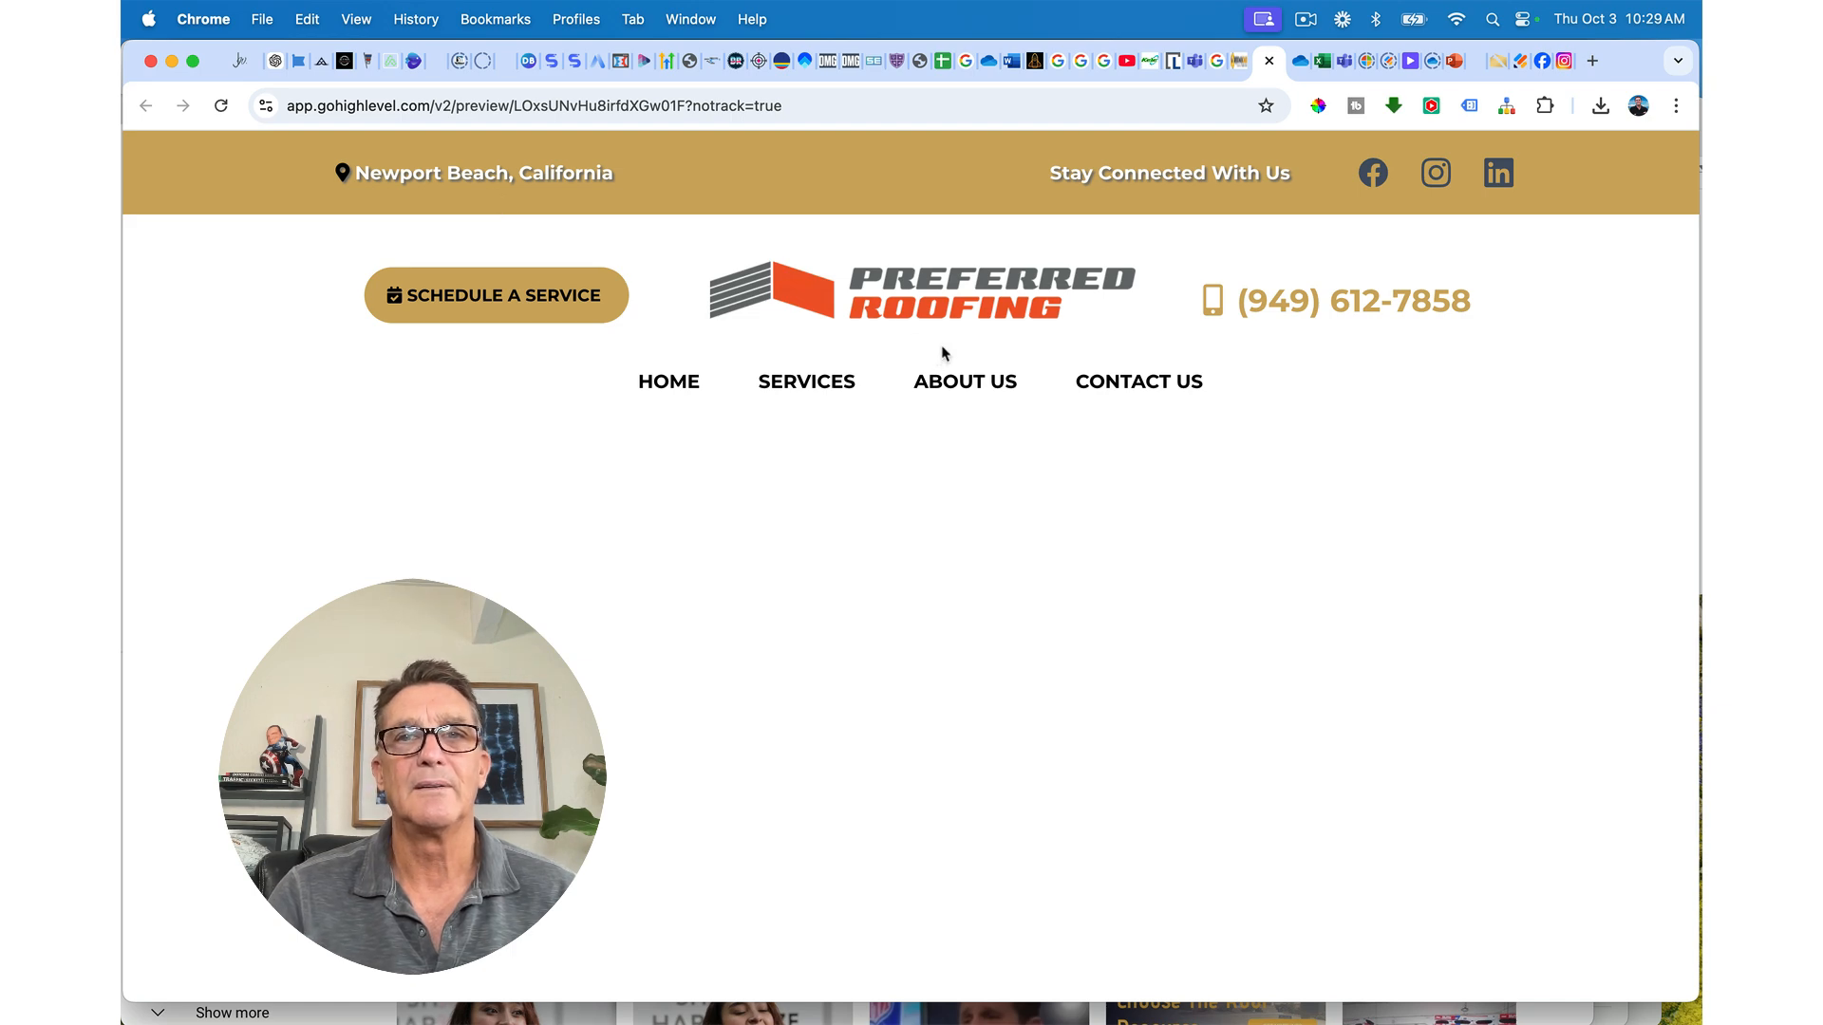
left_click(1269, 61)
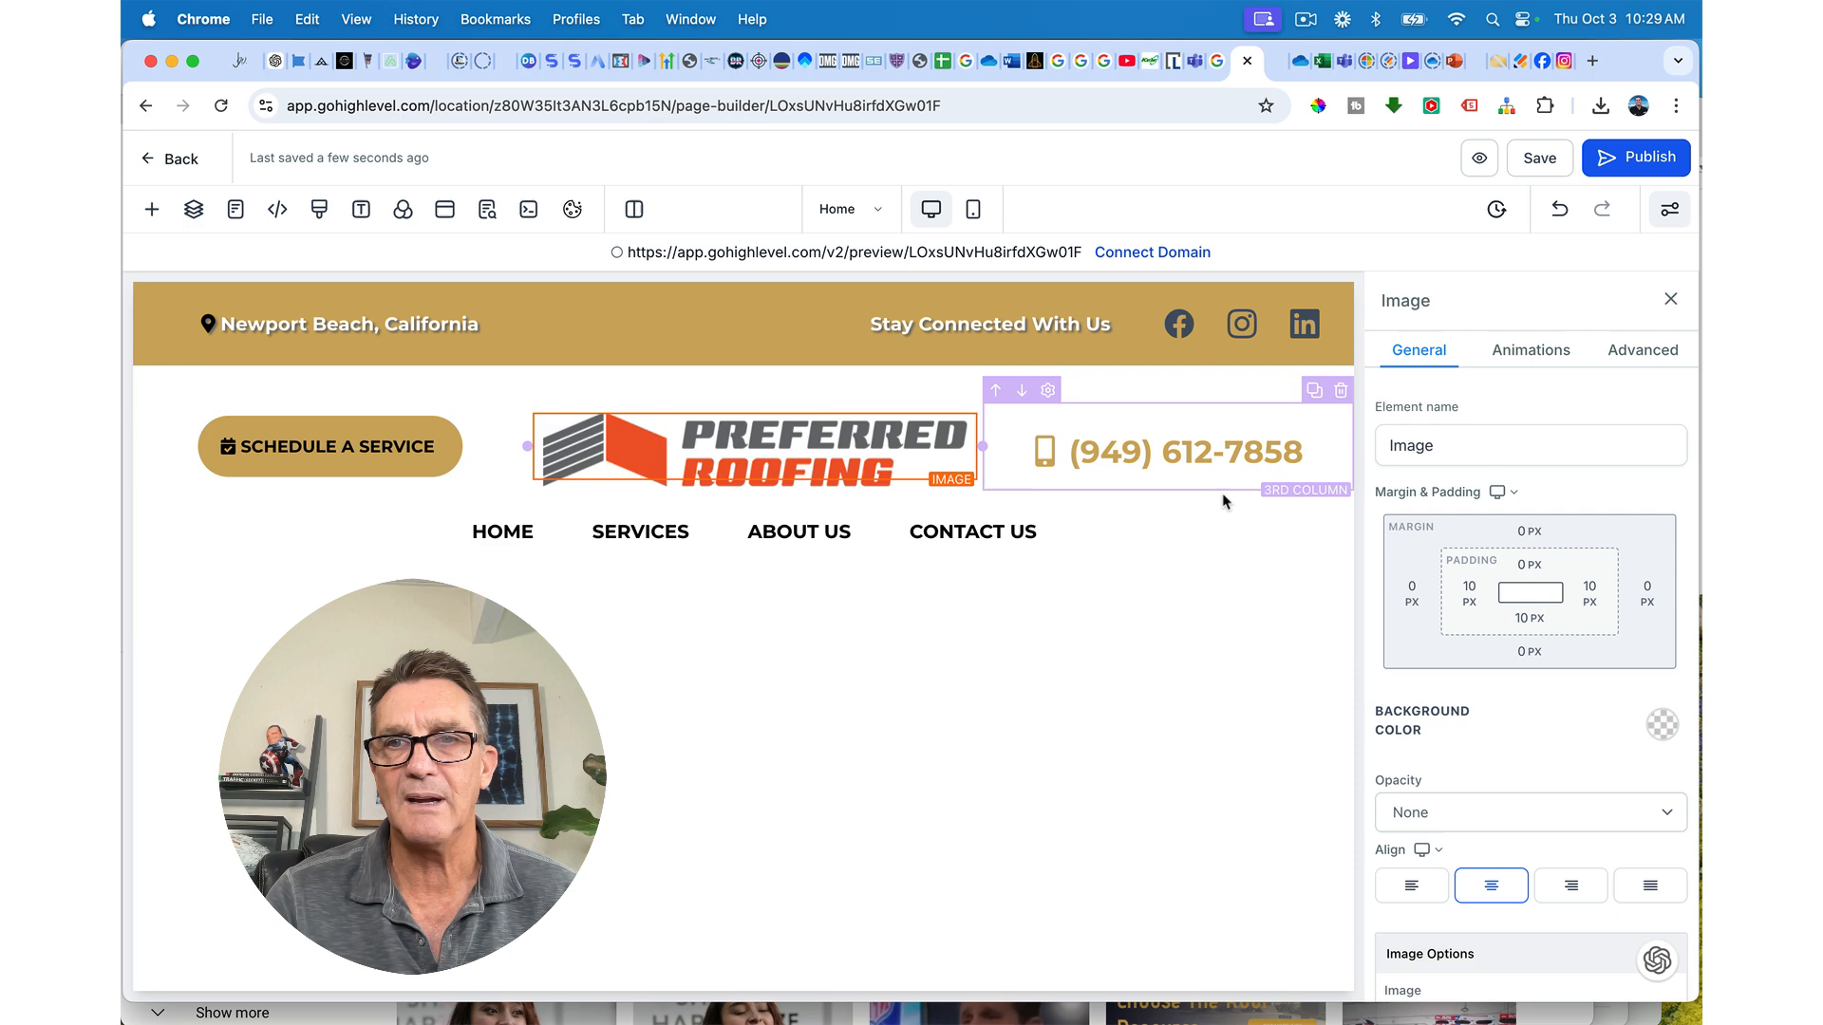
Step: Nudge the logo's top margin slider and bring it back to 0
left_click(1531, 534)
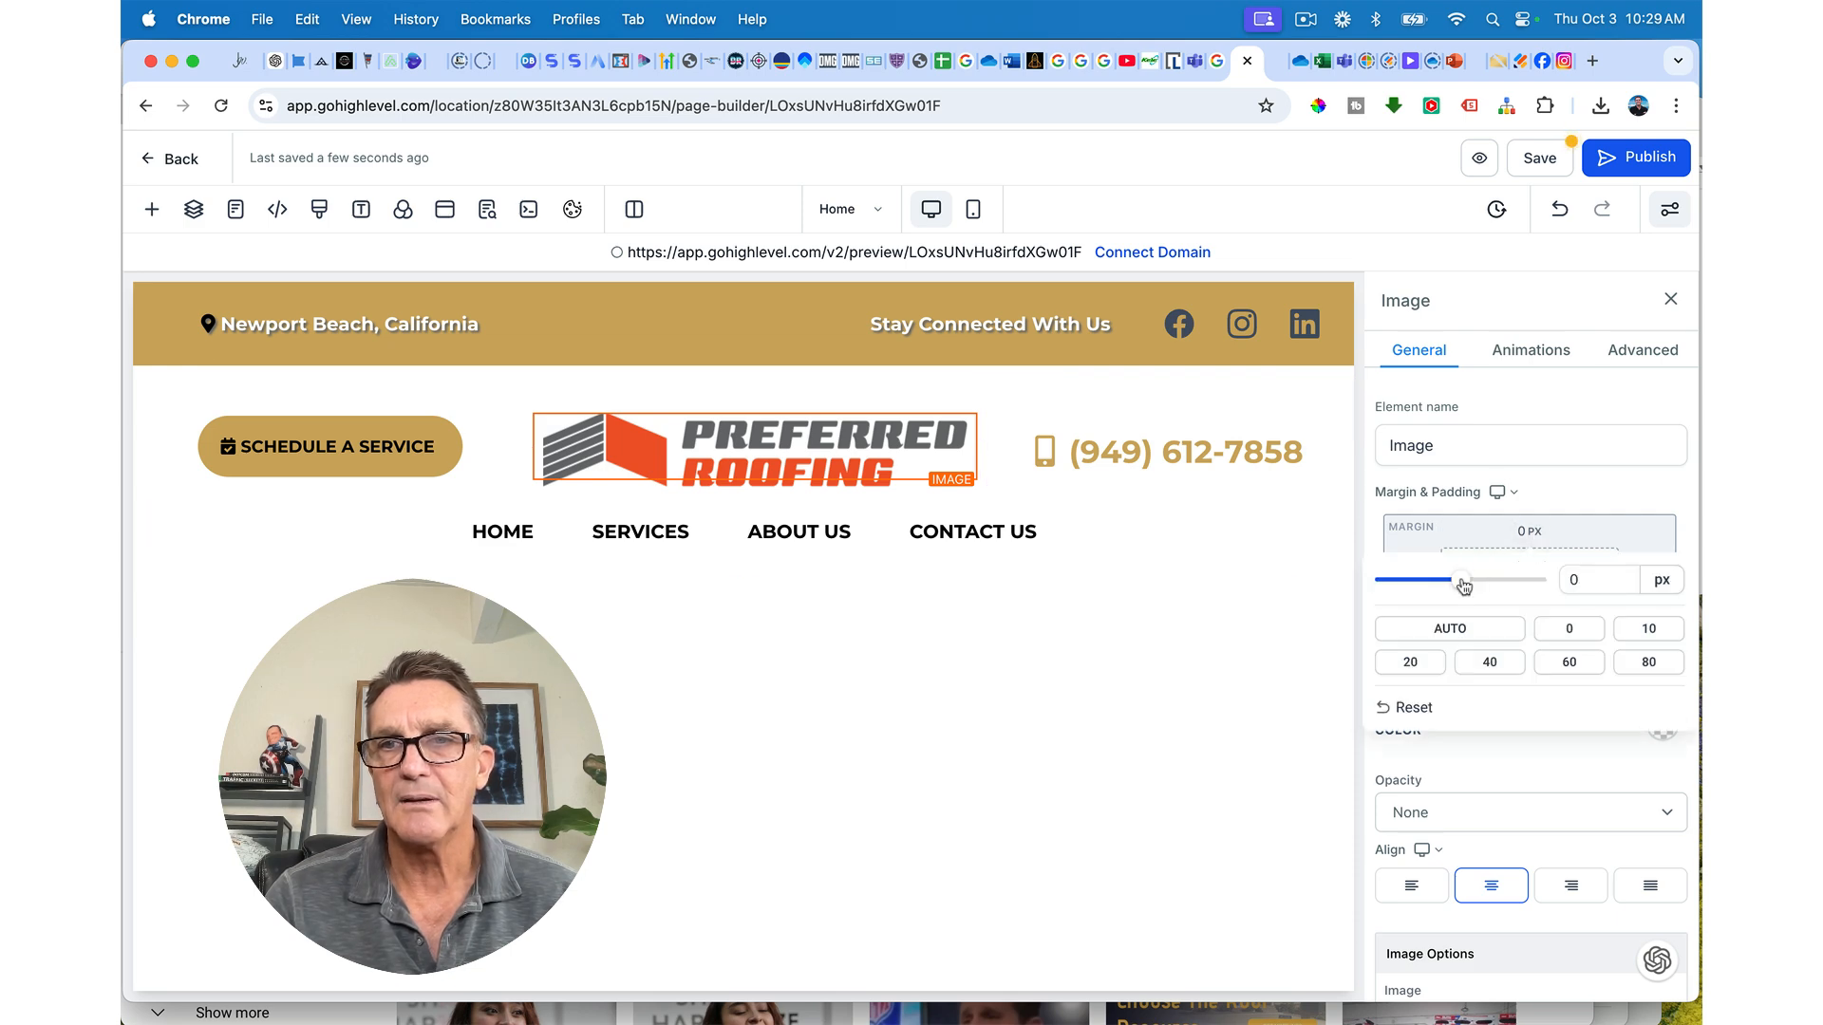
left_click_drag(1463, 586, 1459, 587)
left_click(1539, 159)
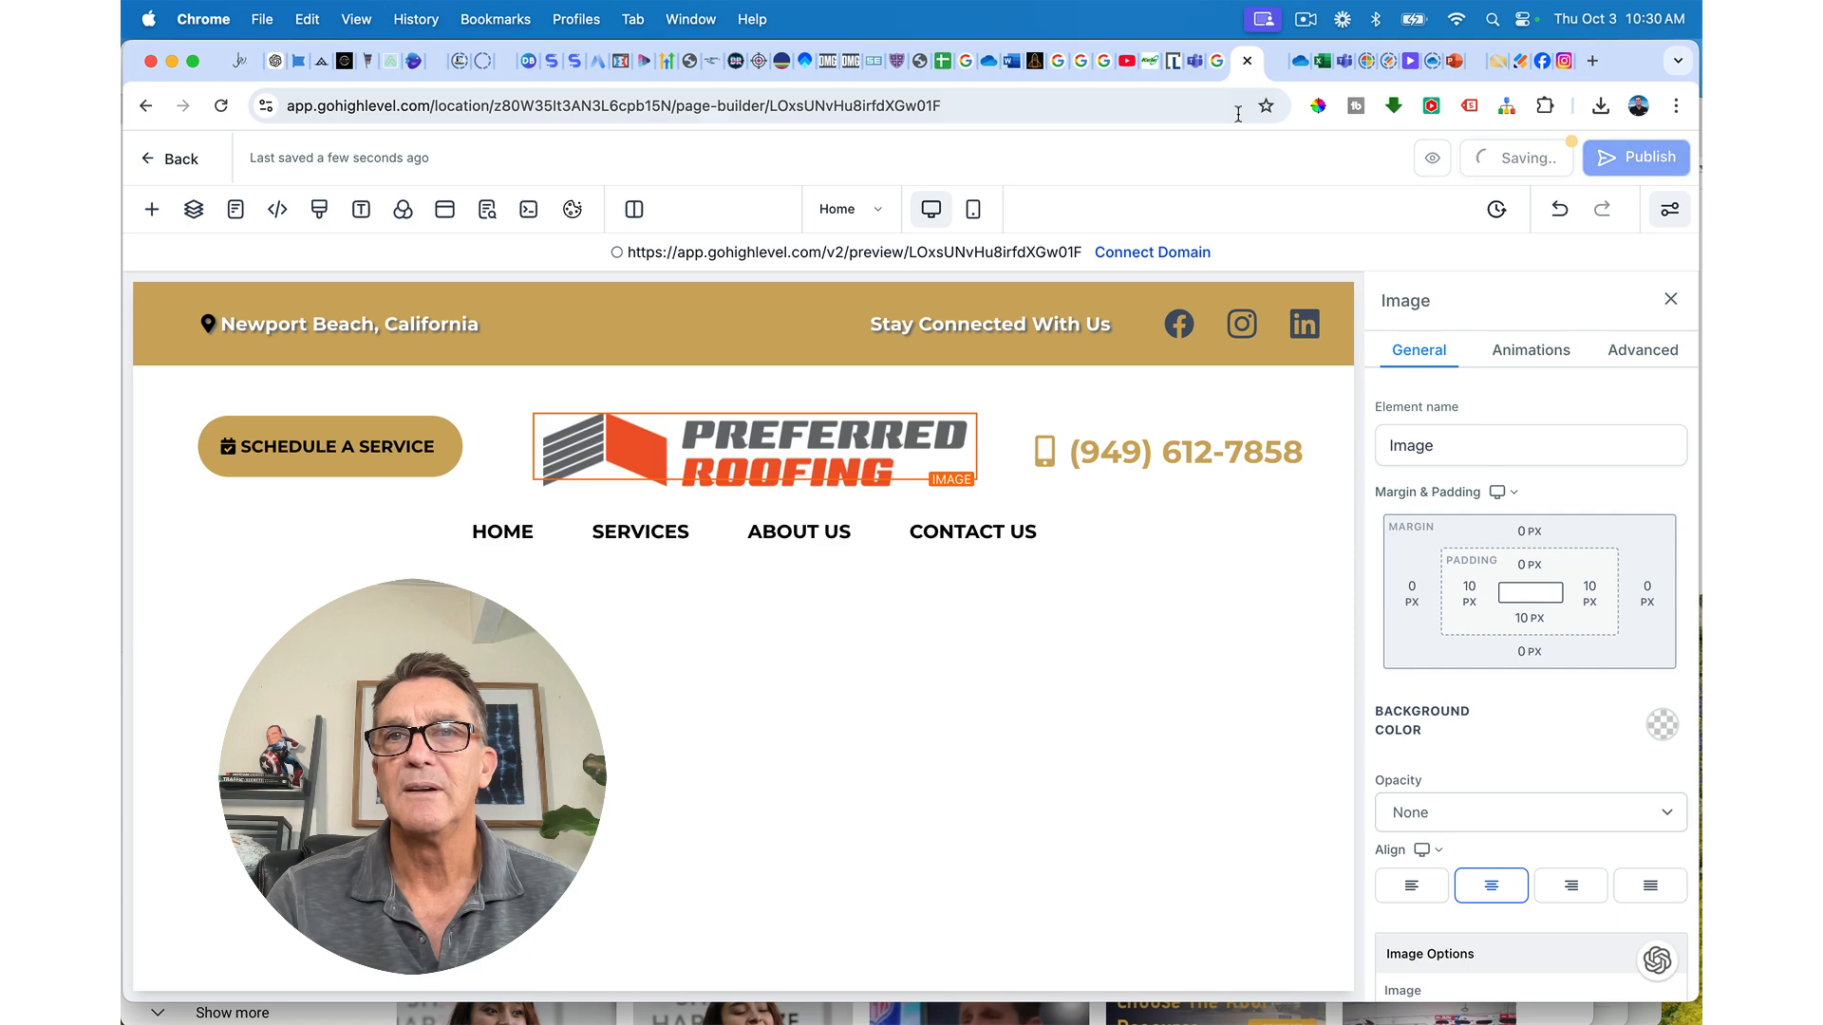
Step: Check the header in a reloaded preview, then save and open the live preview again
left_click(1270, 61)
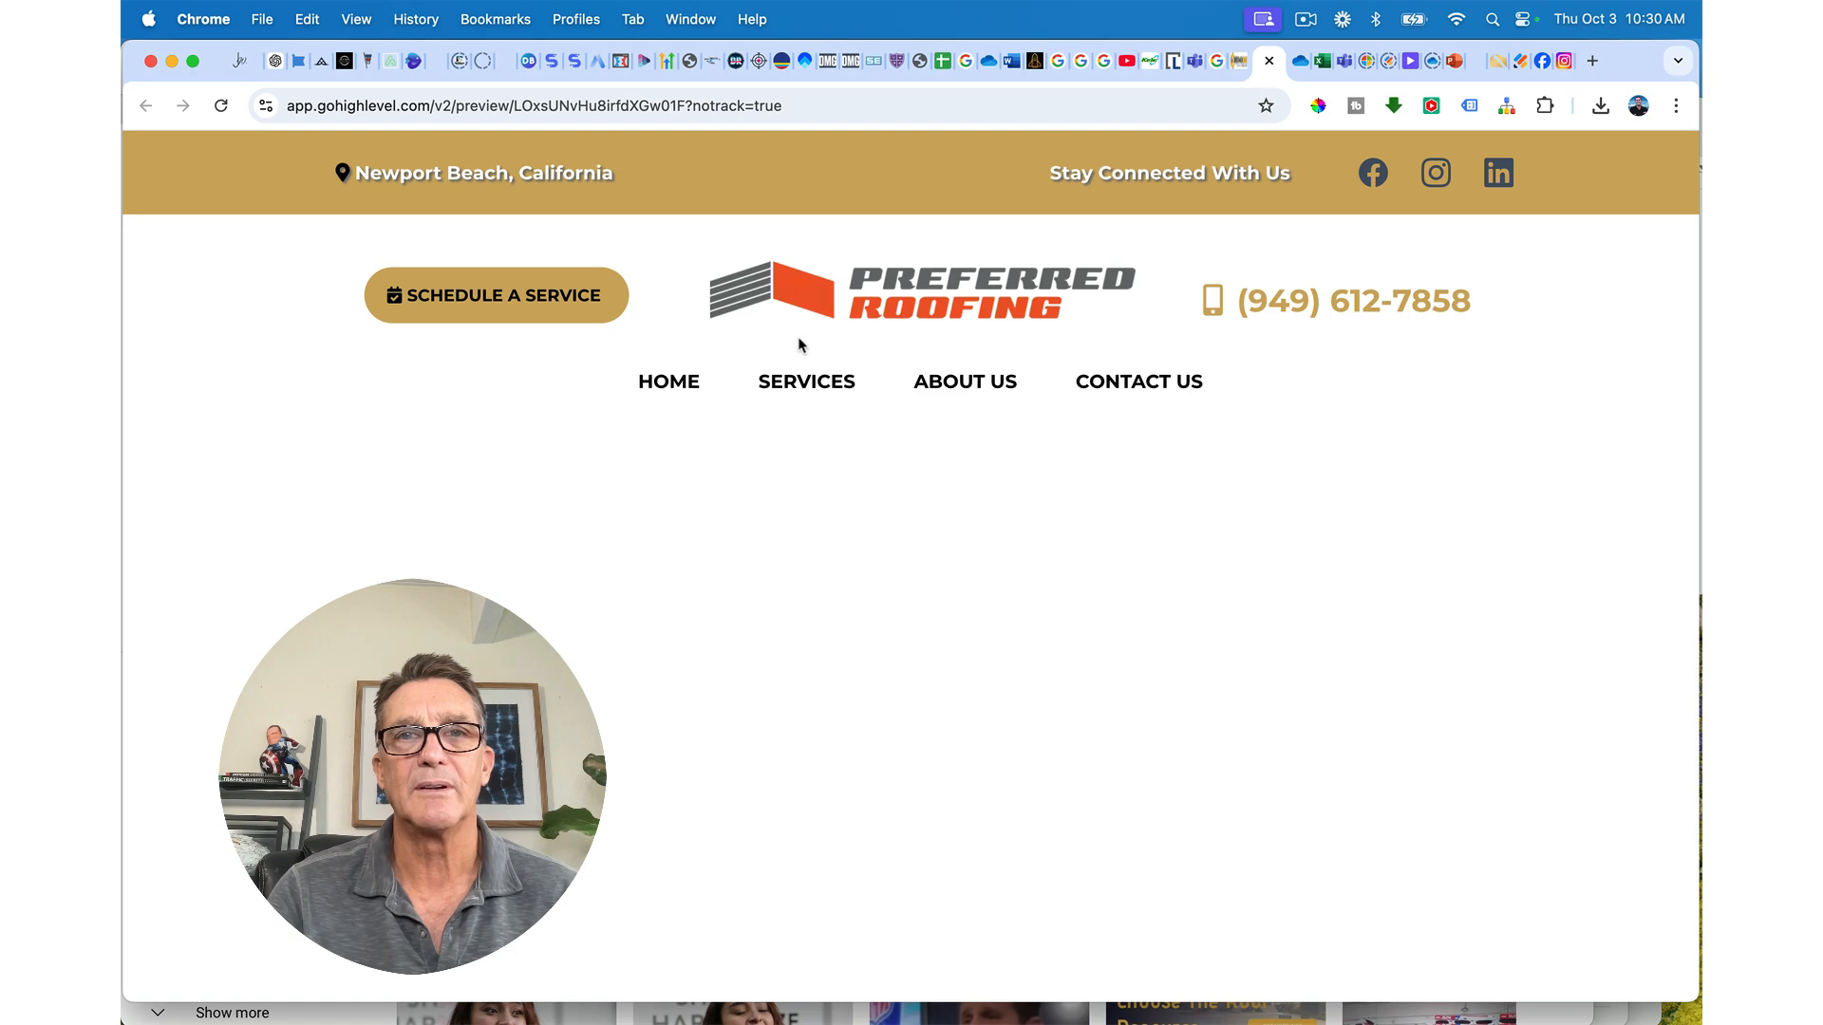
left_click(230, 109)
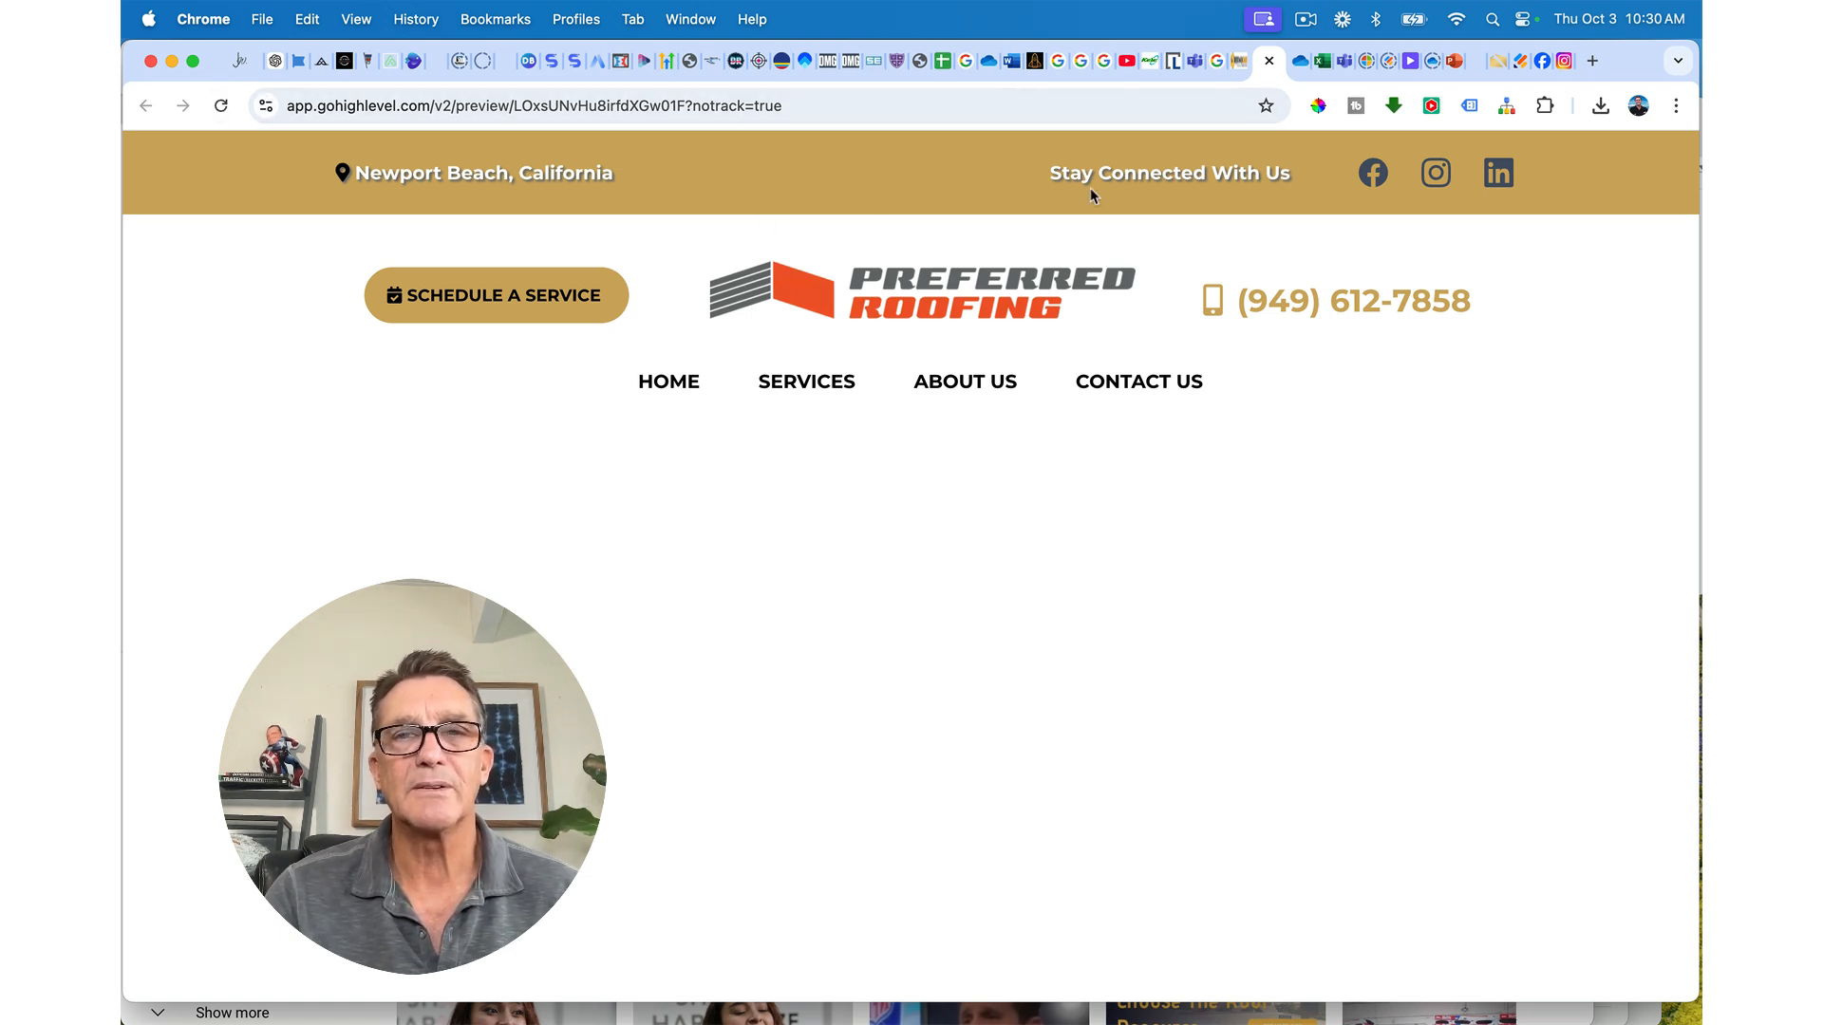
left_click(1269, 60)
left_click(1237, 63)
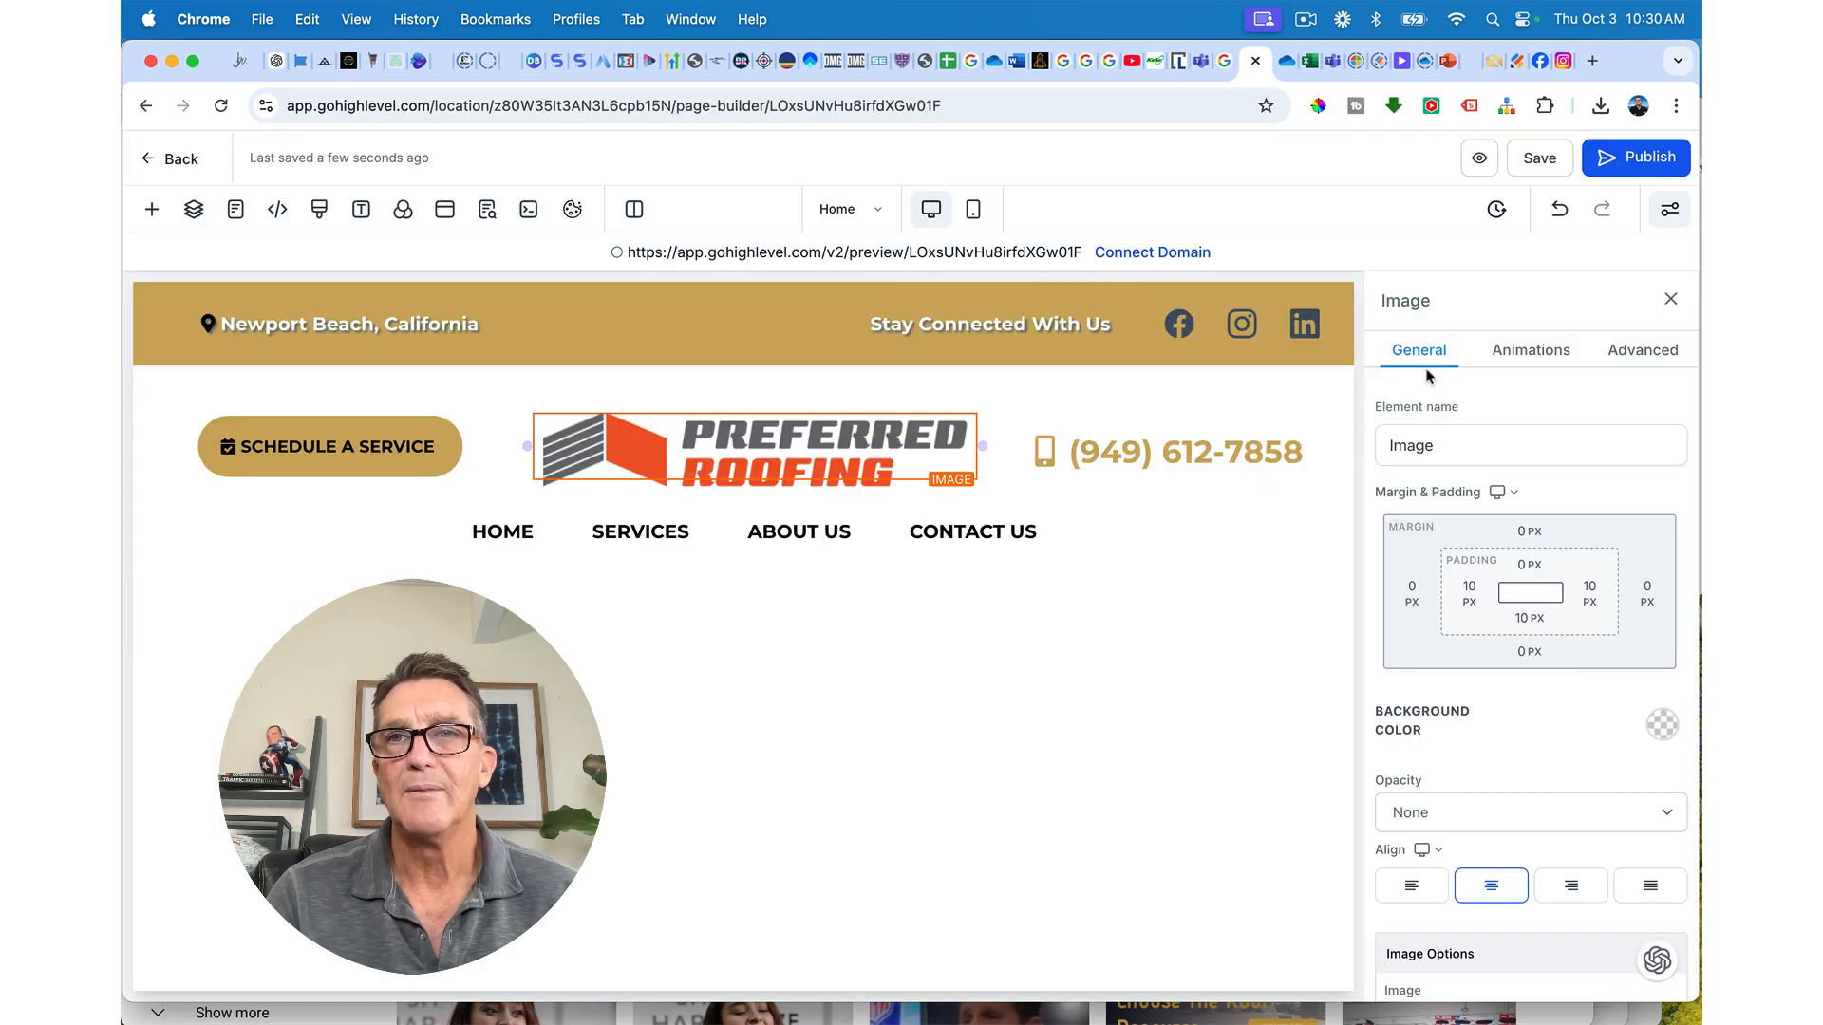
left_click(1531, 162)
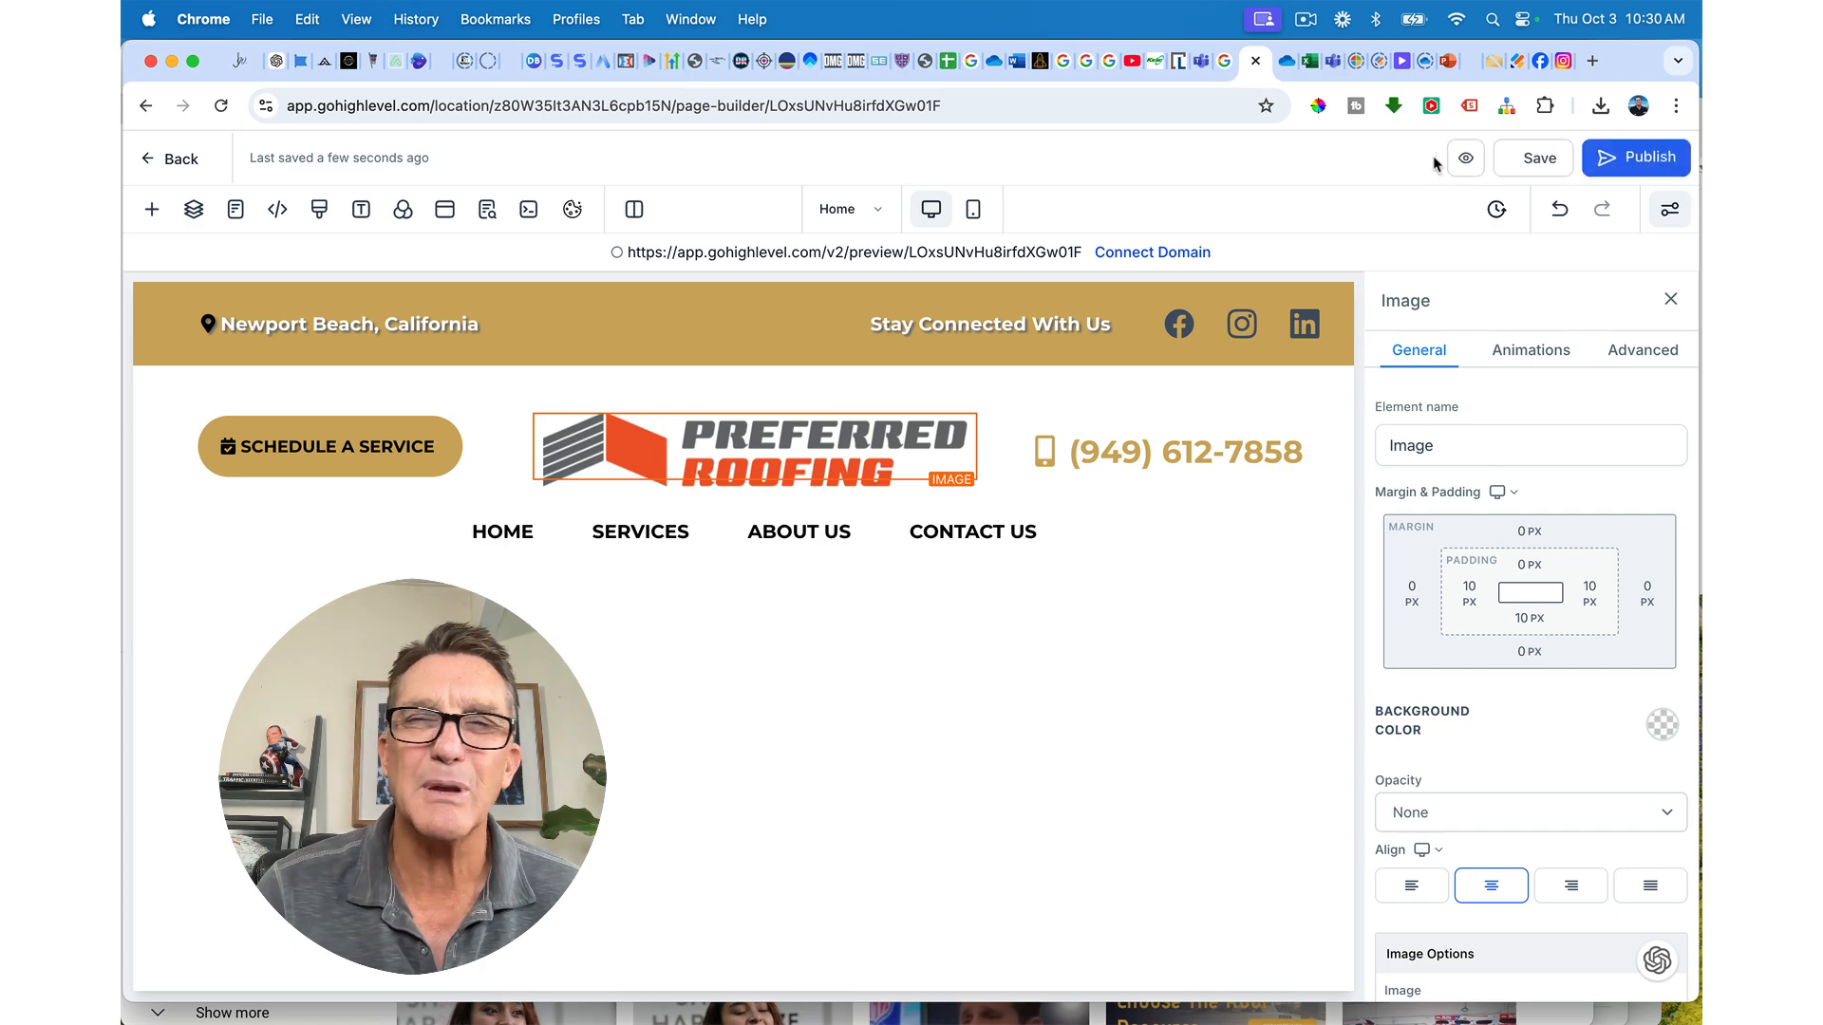
left_click(1477, 161)
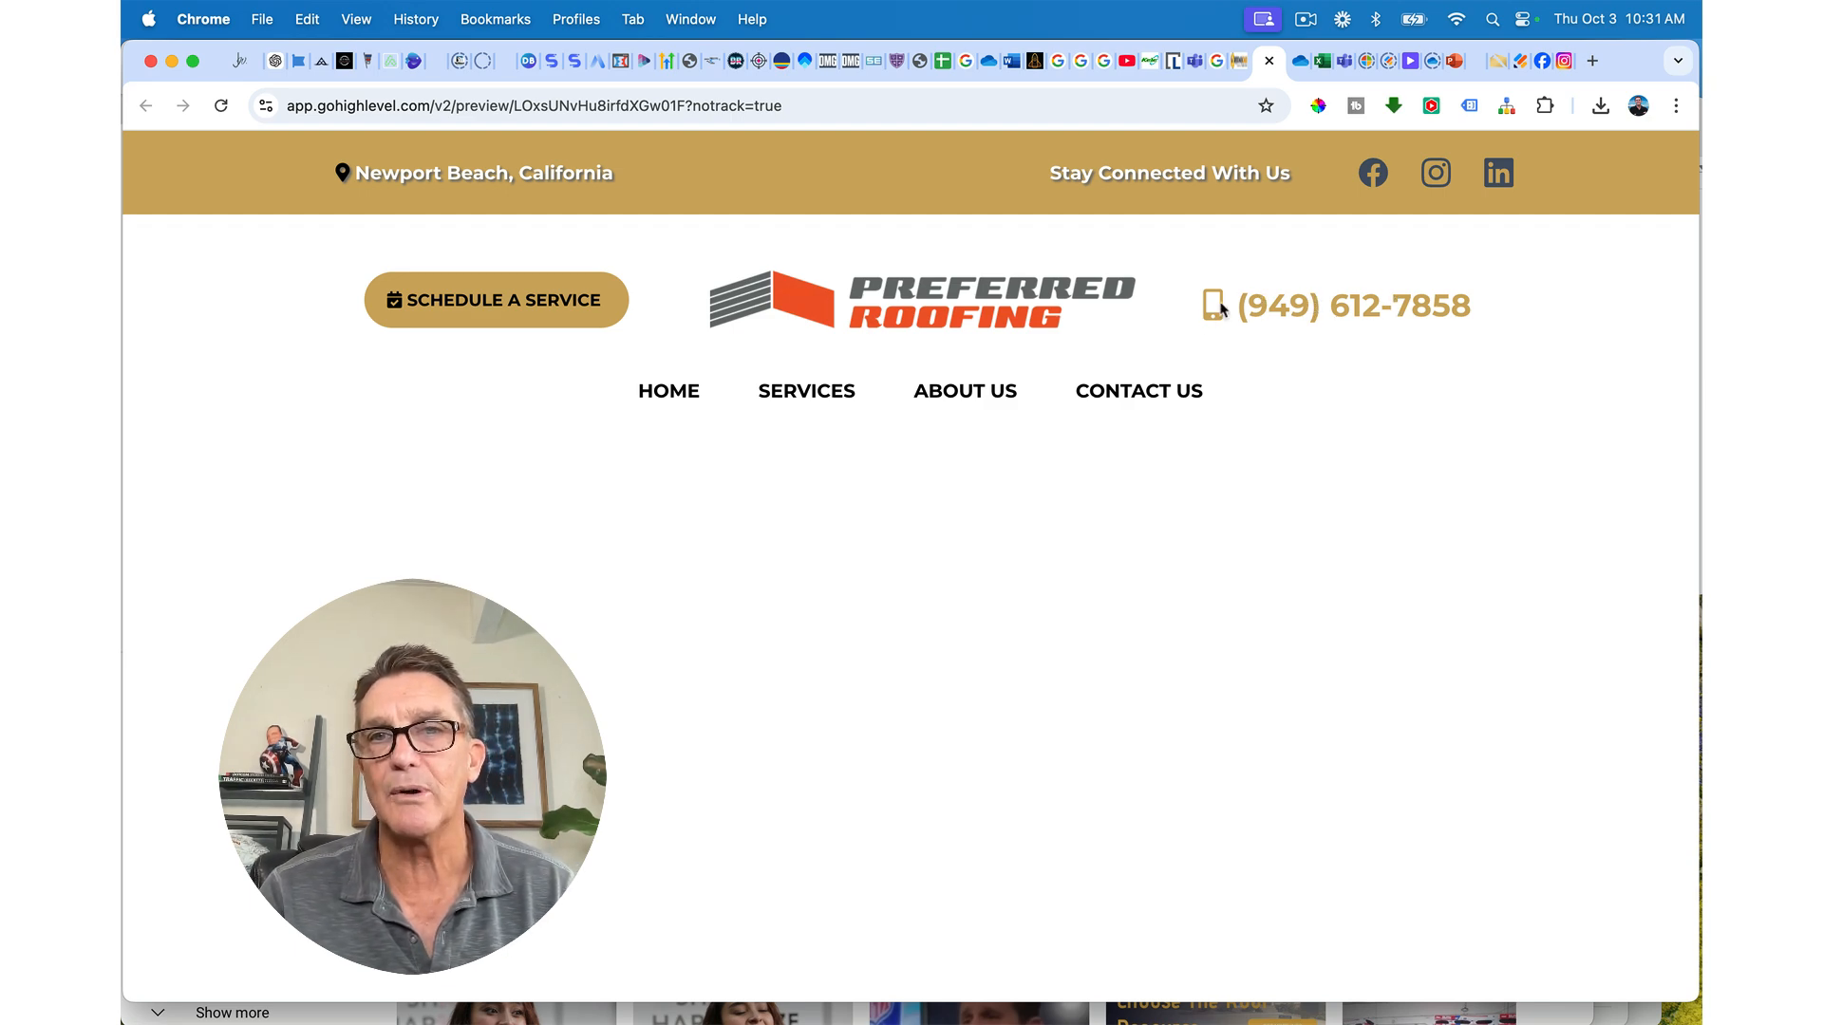
Step: Select the header phone number text and start adding a link to it
left_click(1233, 62)
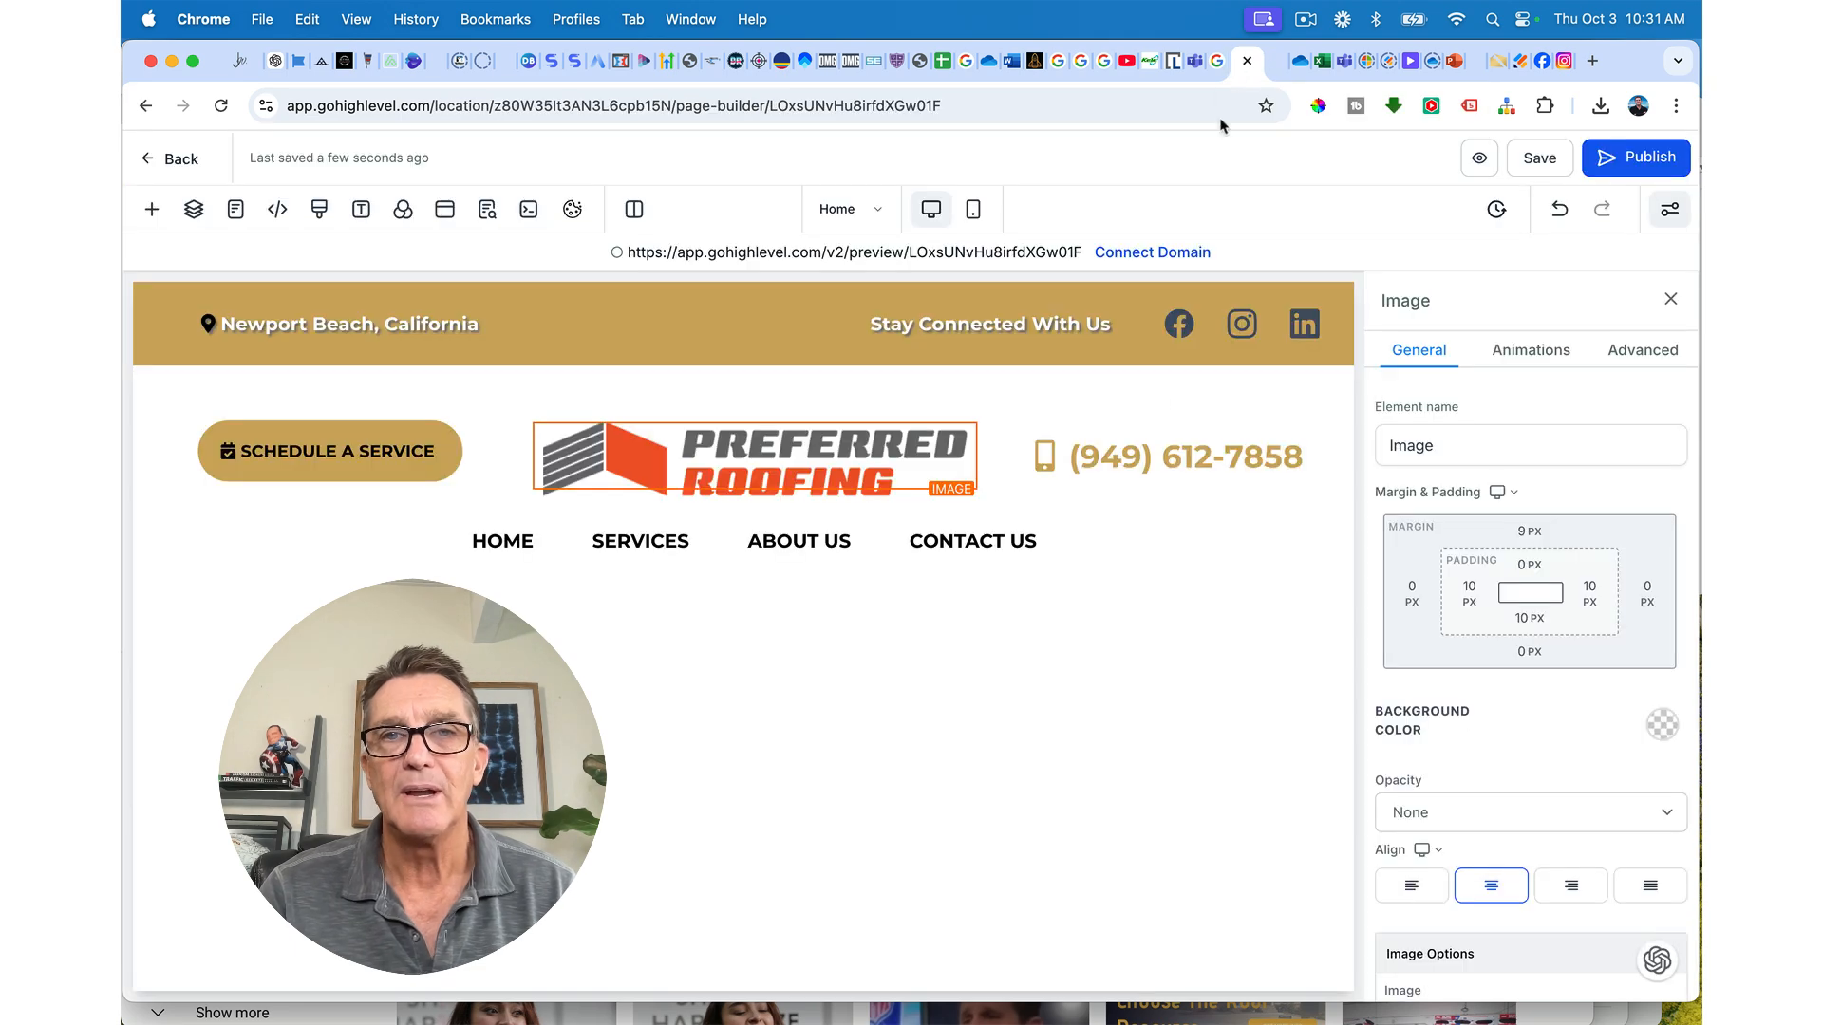
left_click(1172, 444)
left_click_drag(1081, 458, 1298, 465)
key("super+c")
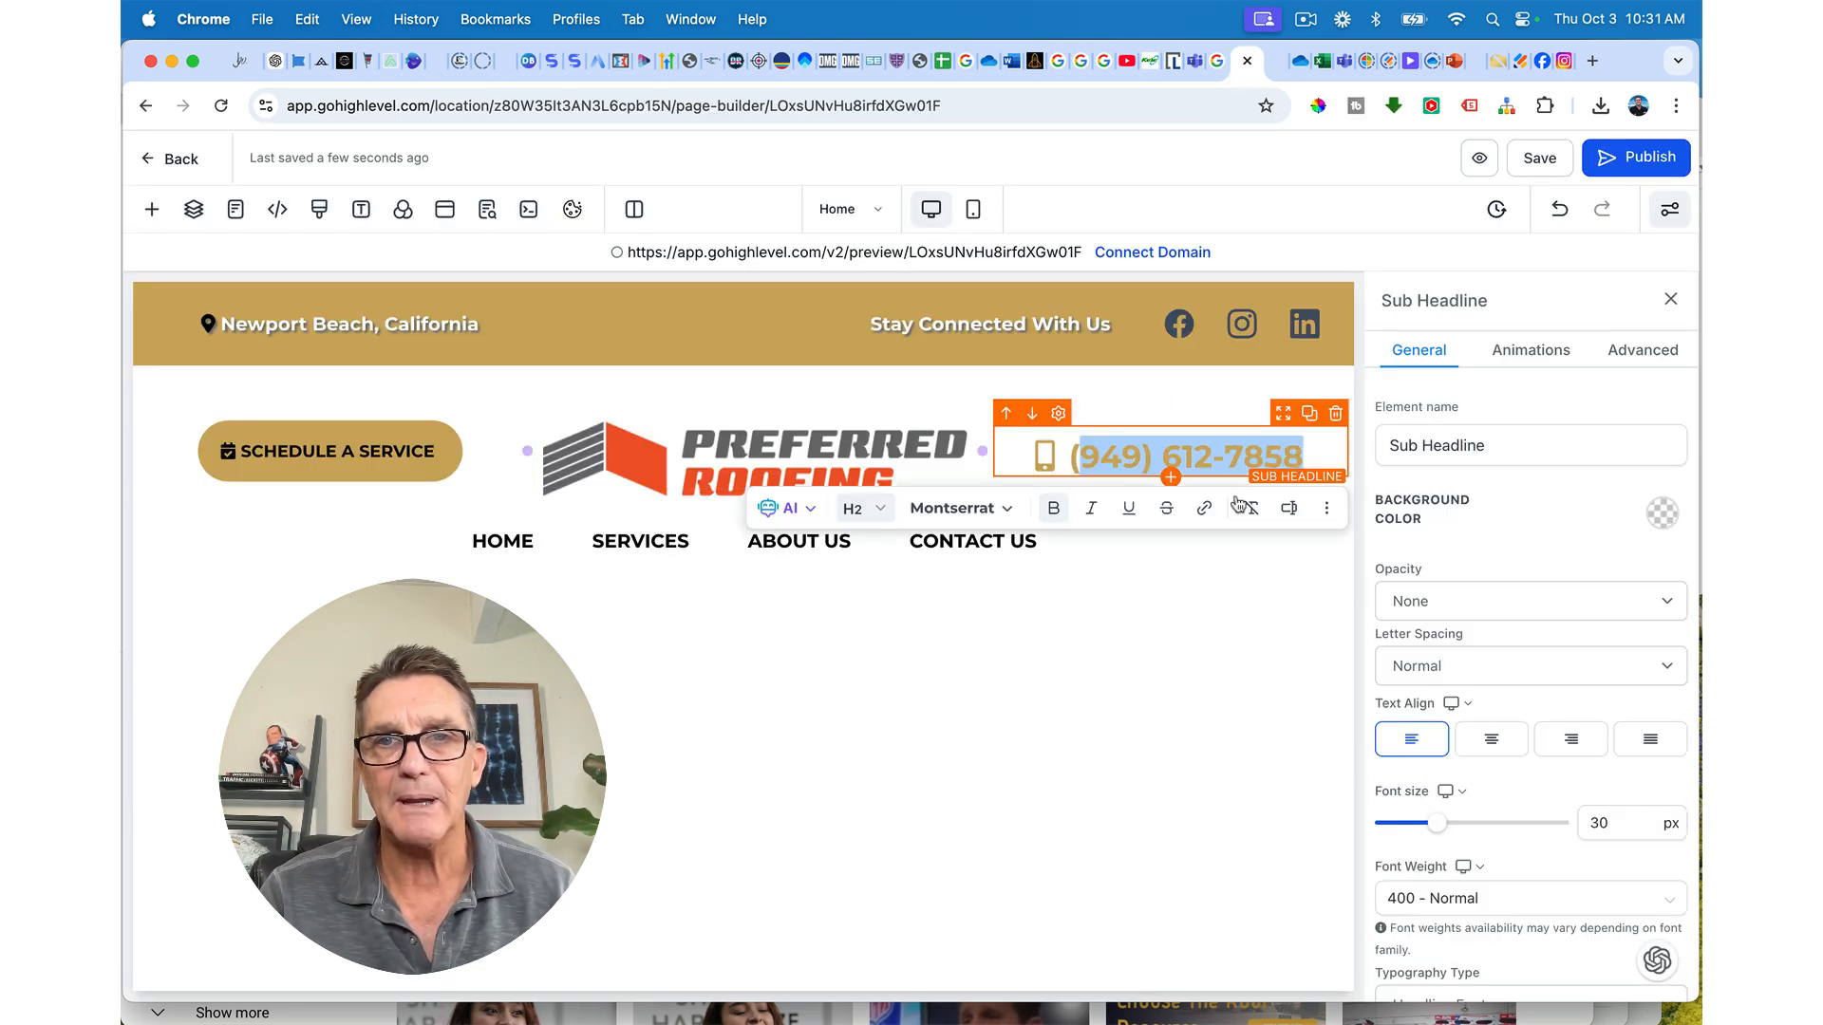
left_click(1204, 508)
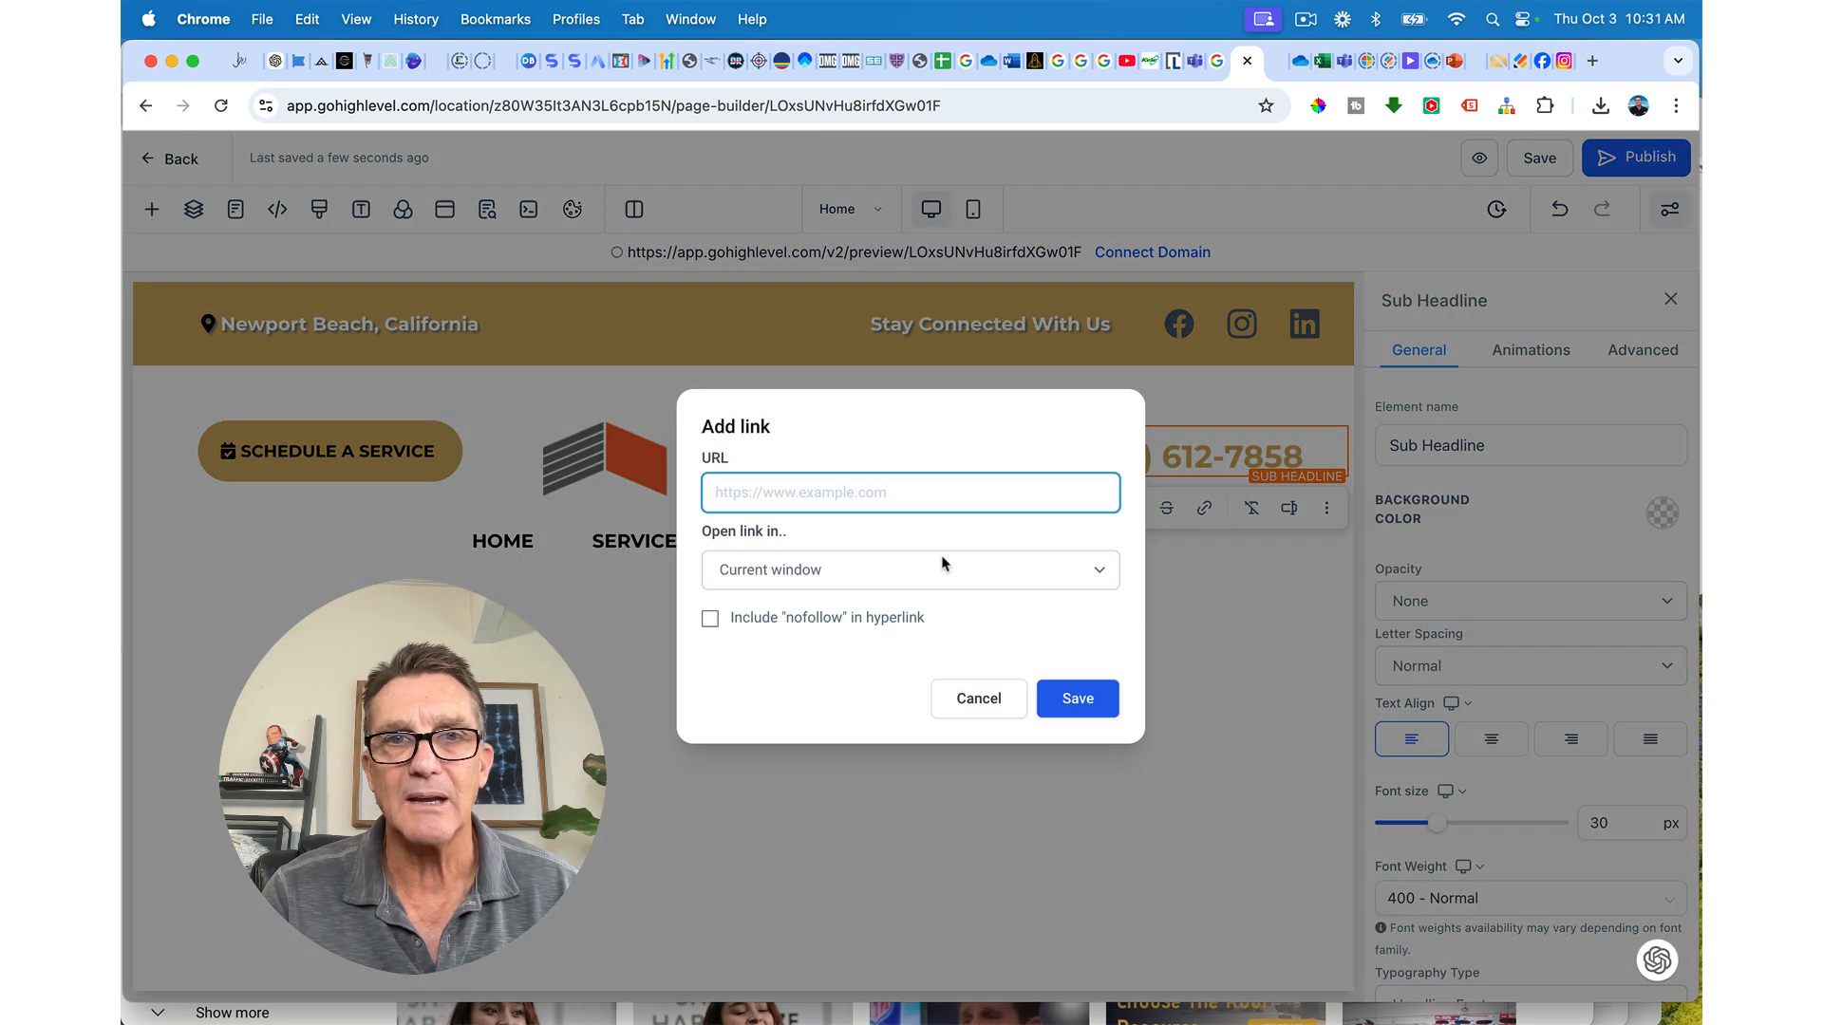
Step: Enter a tel:+ link for the phone number, set it to open in a new window, and save
left_click(875, 496)
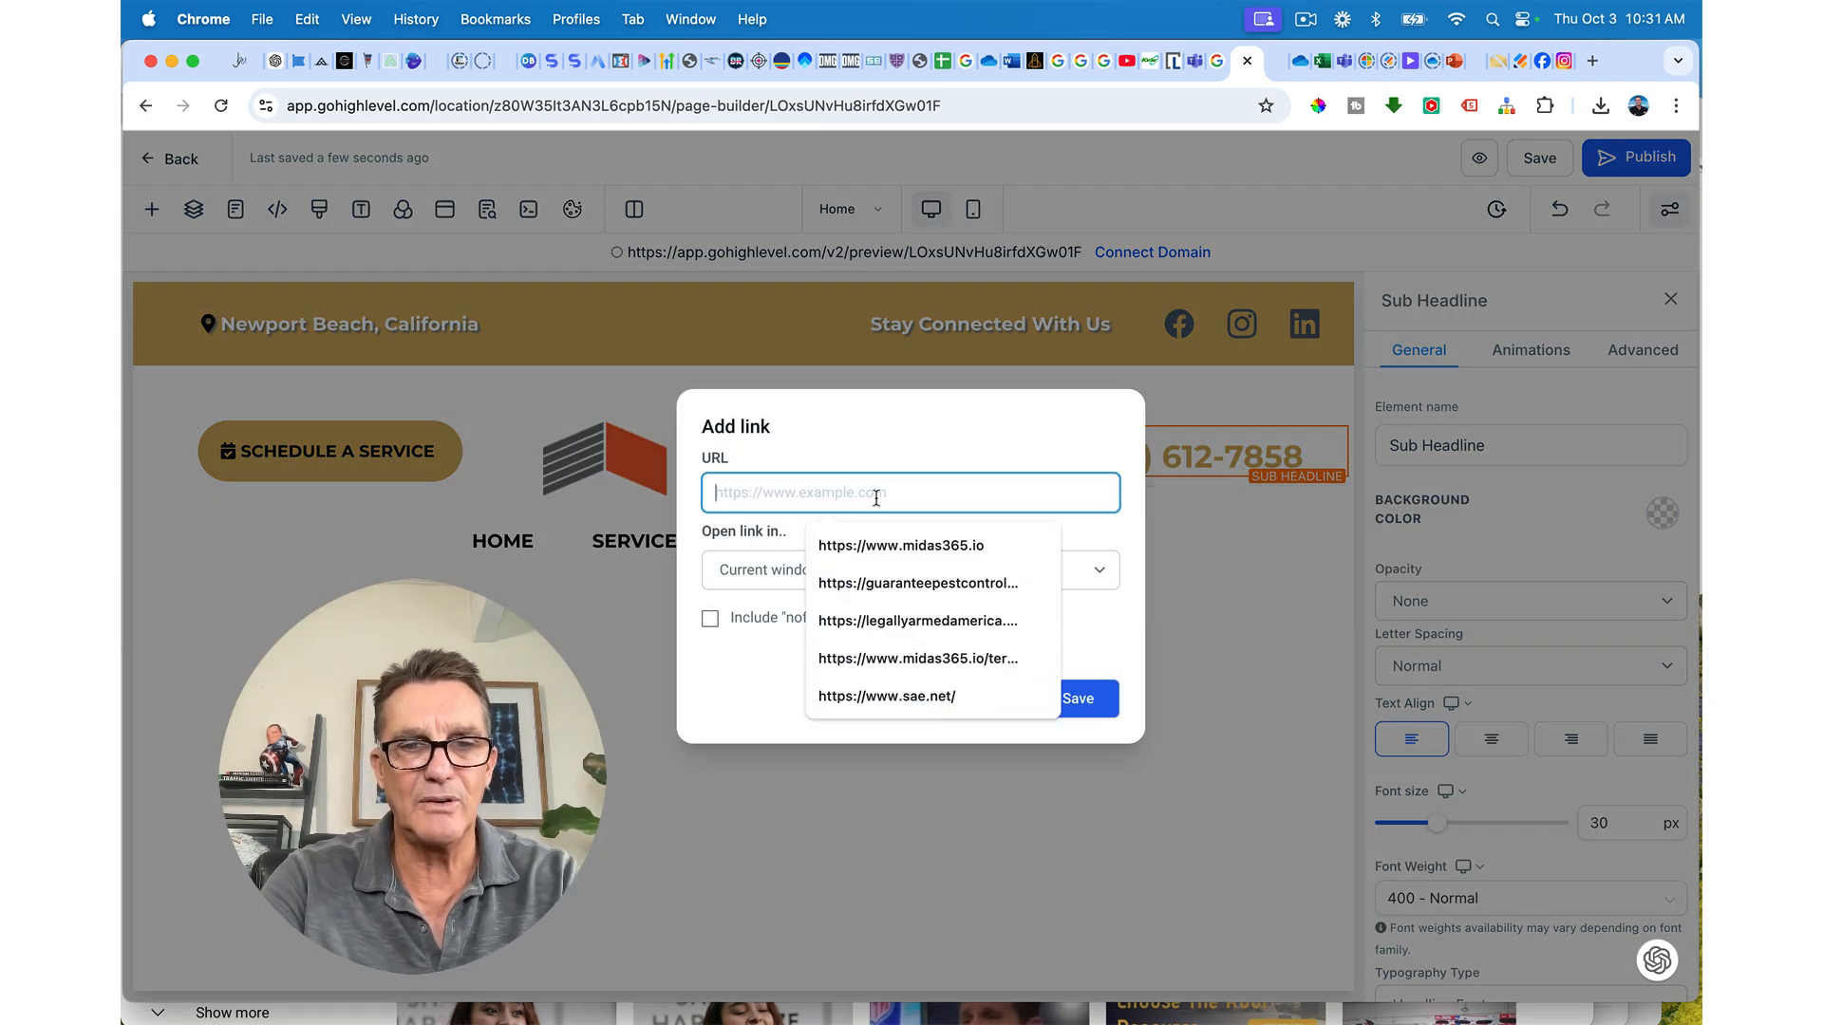
type("tel:=1-")
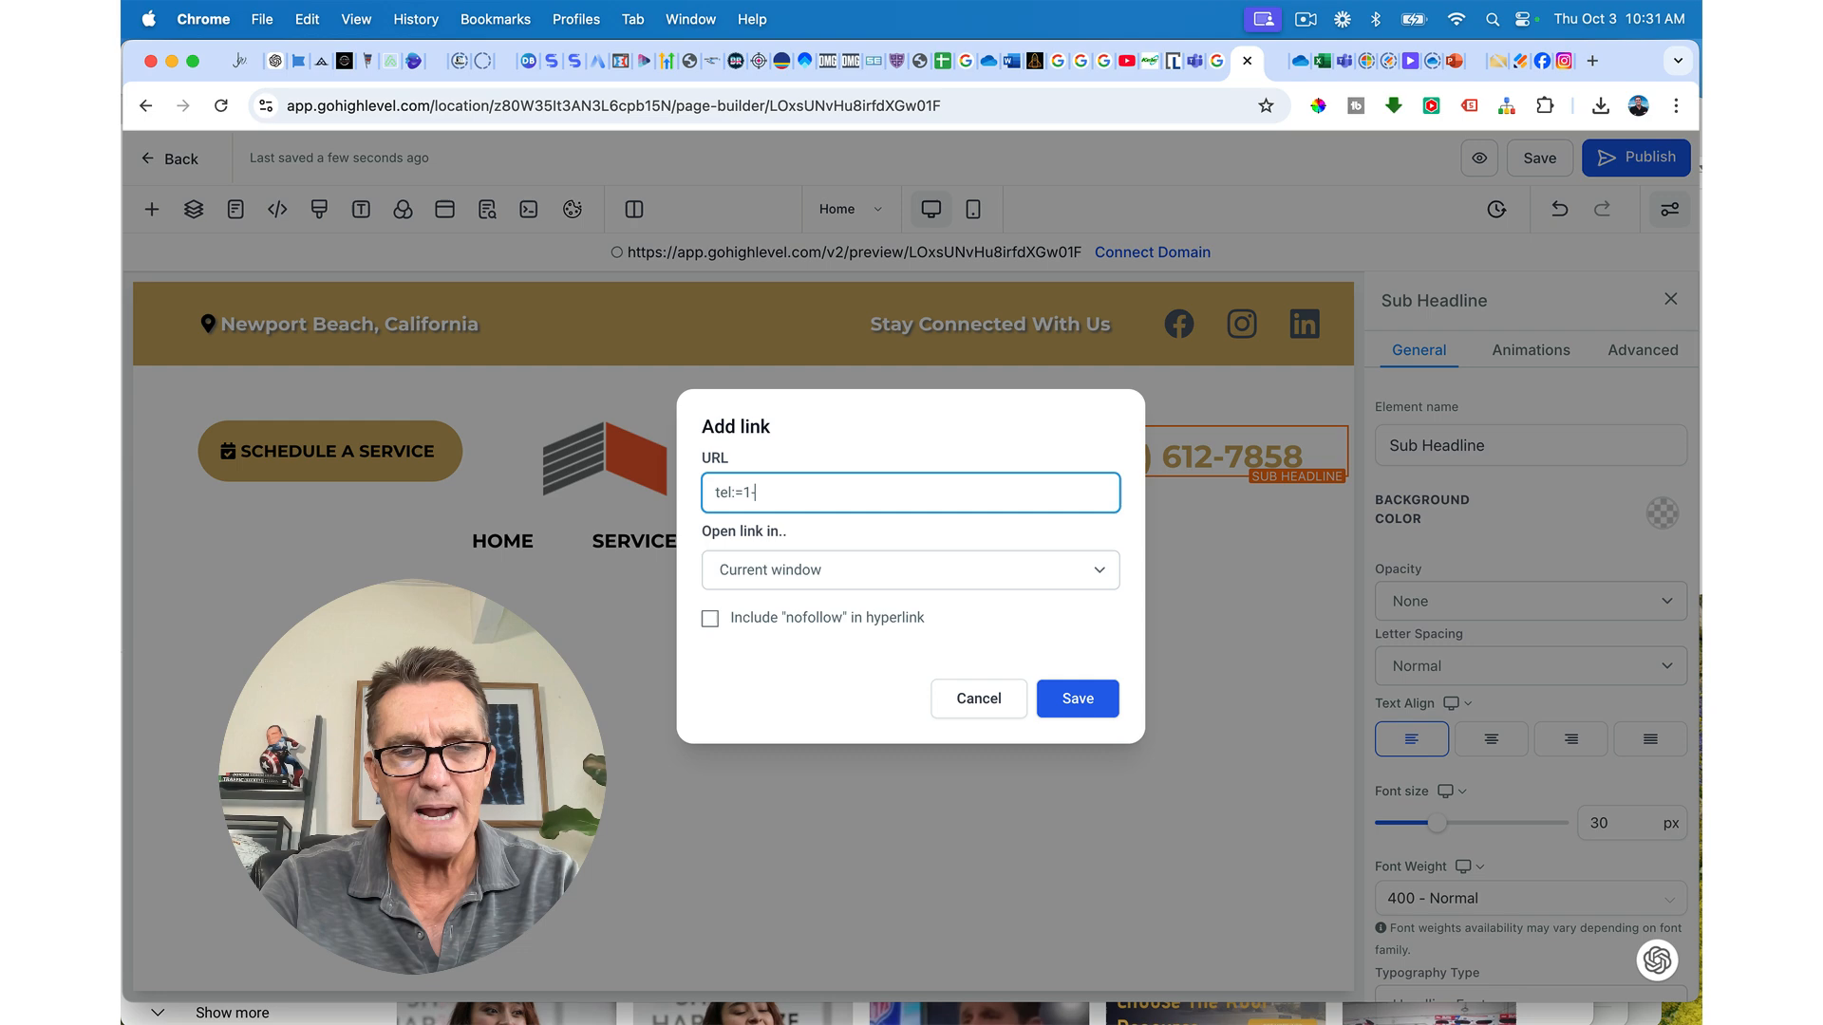
key("super+v")
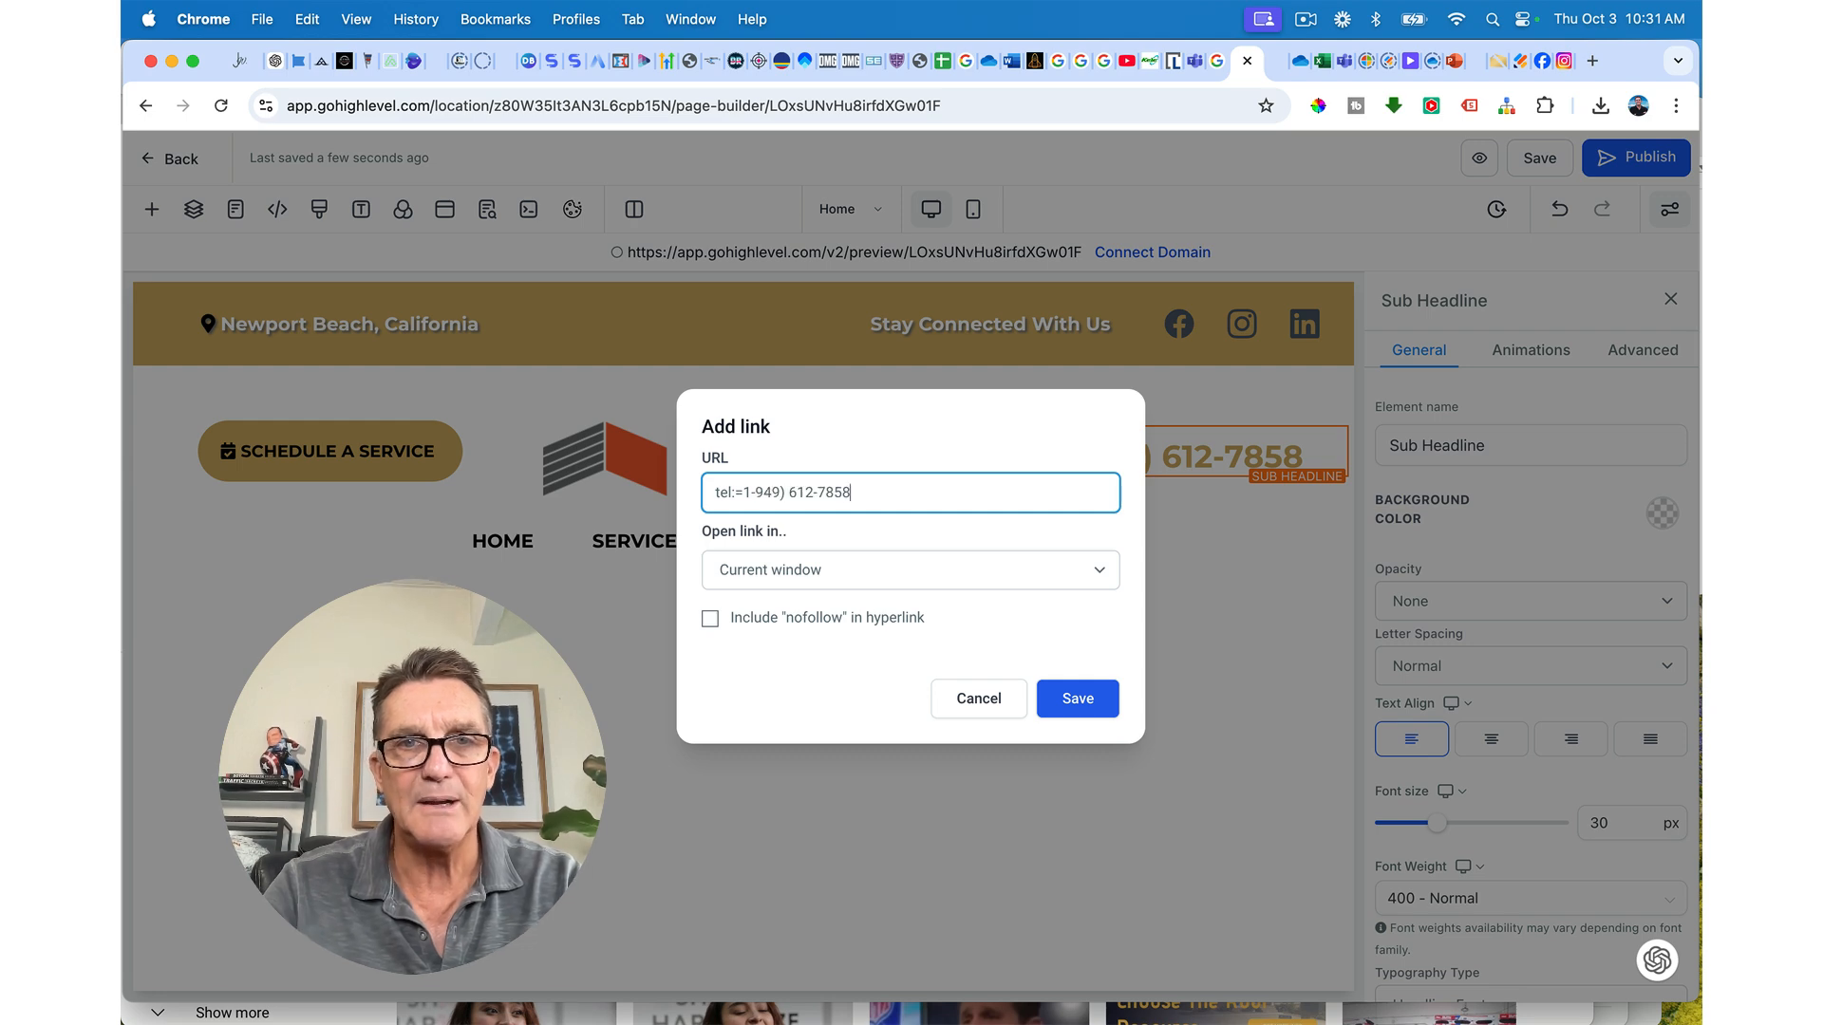
left_click(791, 493)
key("BackSpace")
key("BackSpace")
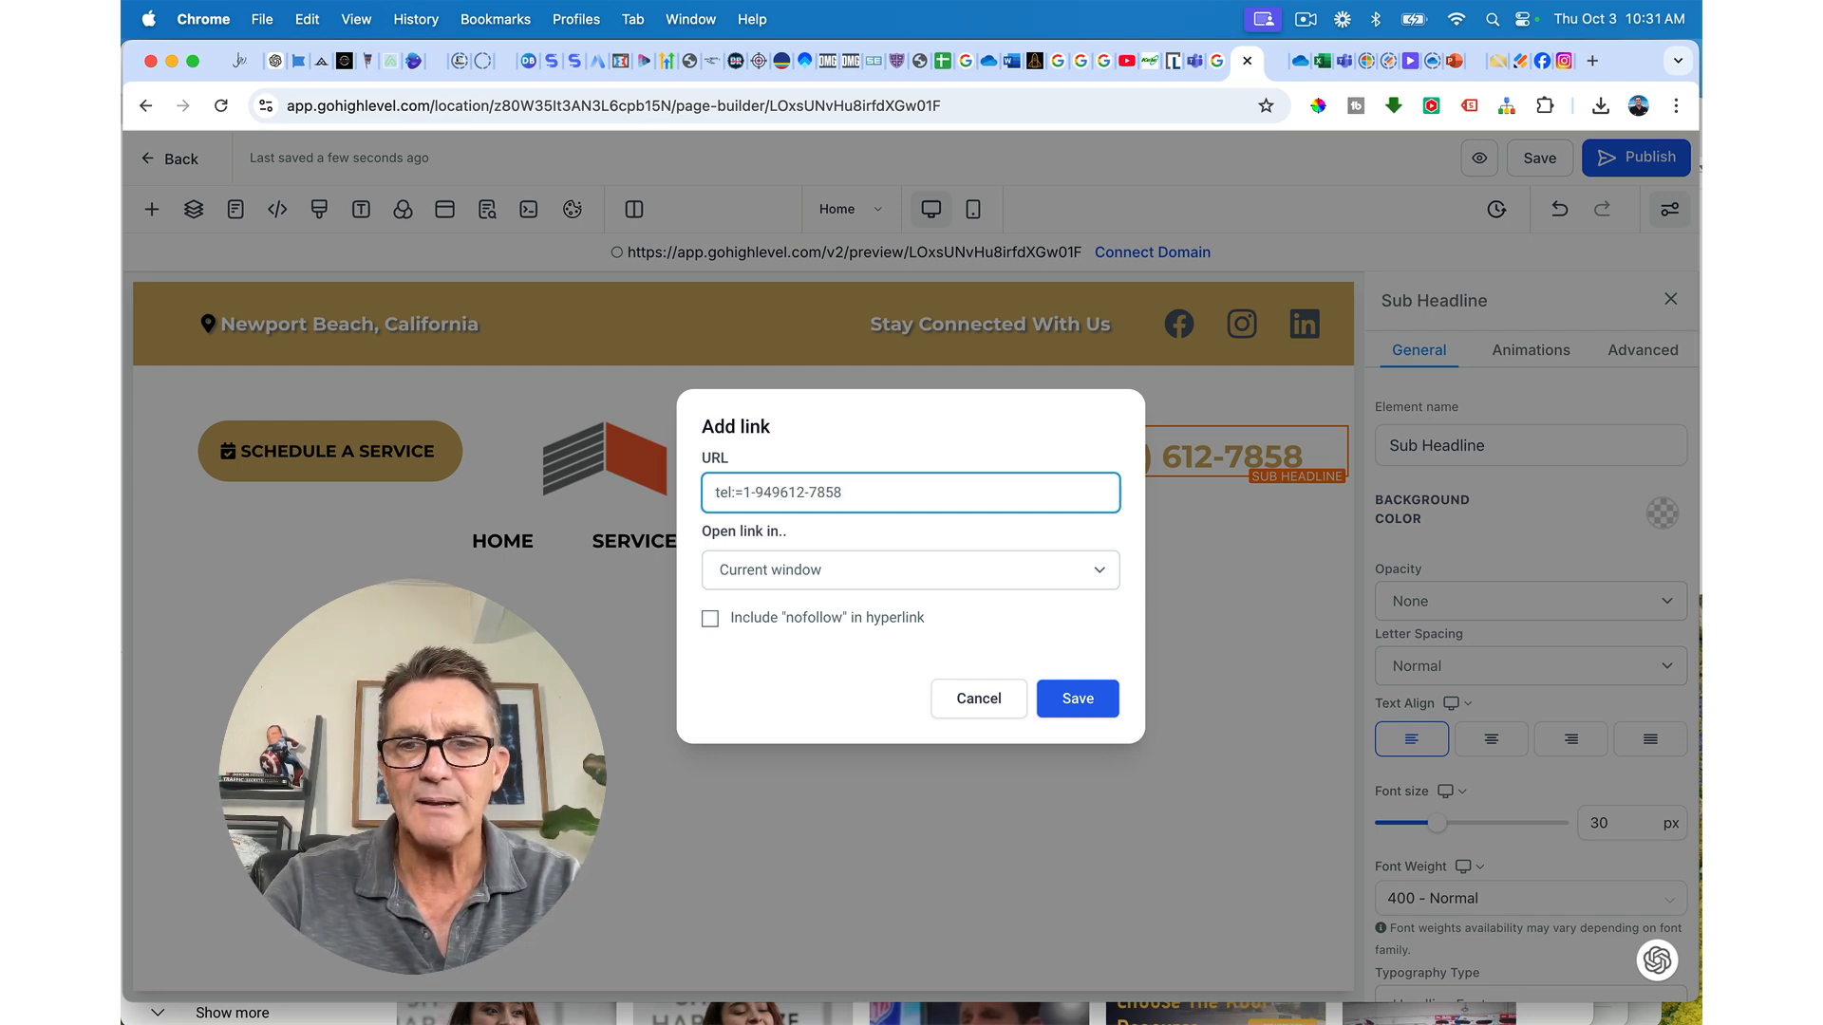
type("-")
left_click(769, 583)
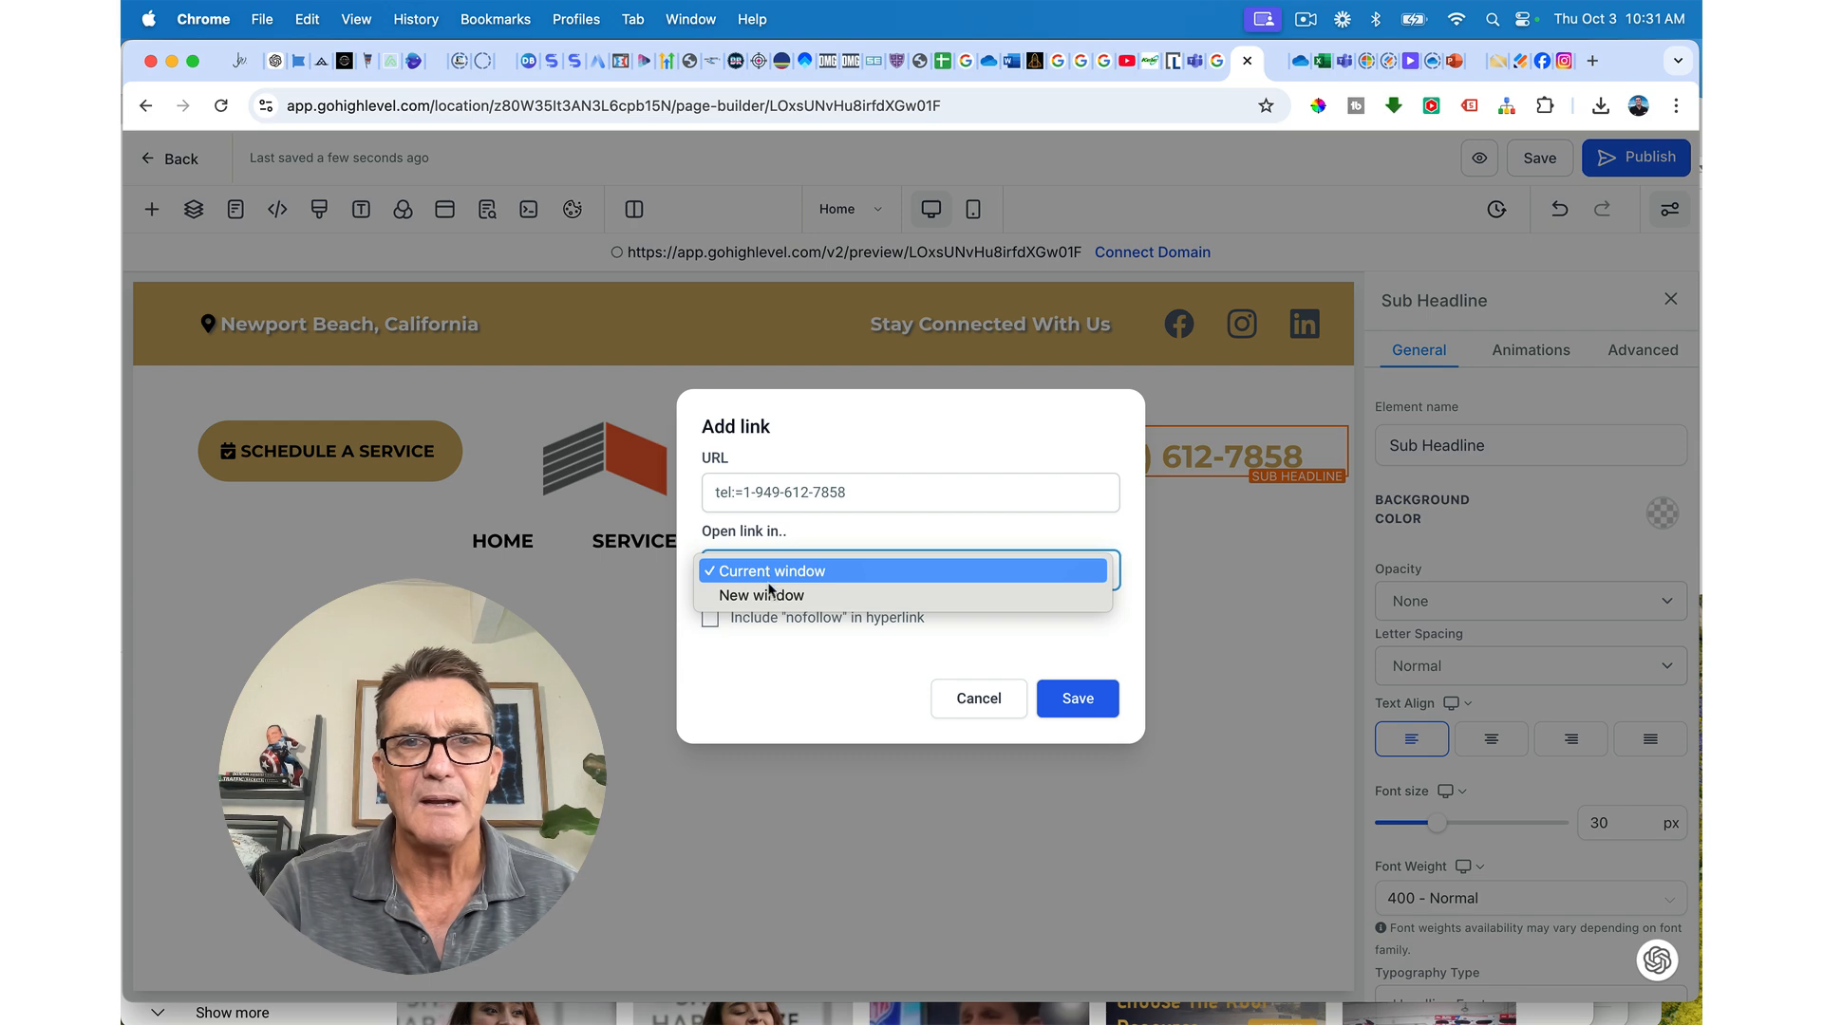
left_click(750, 596)
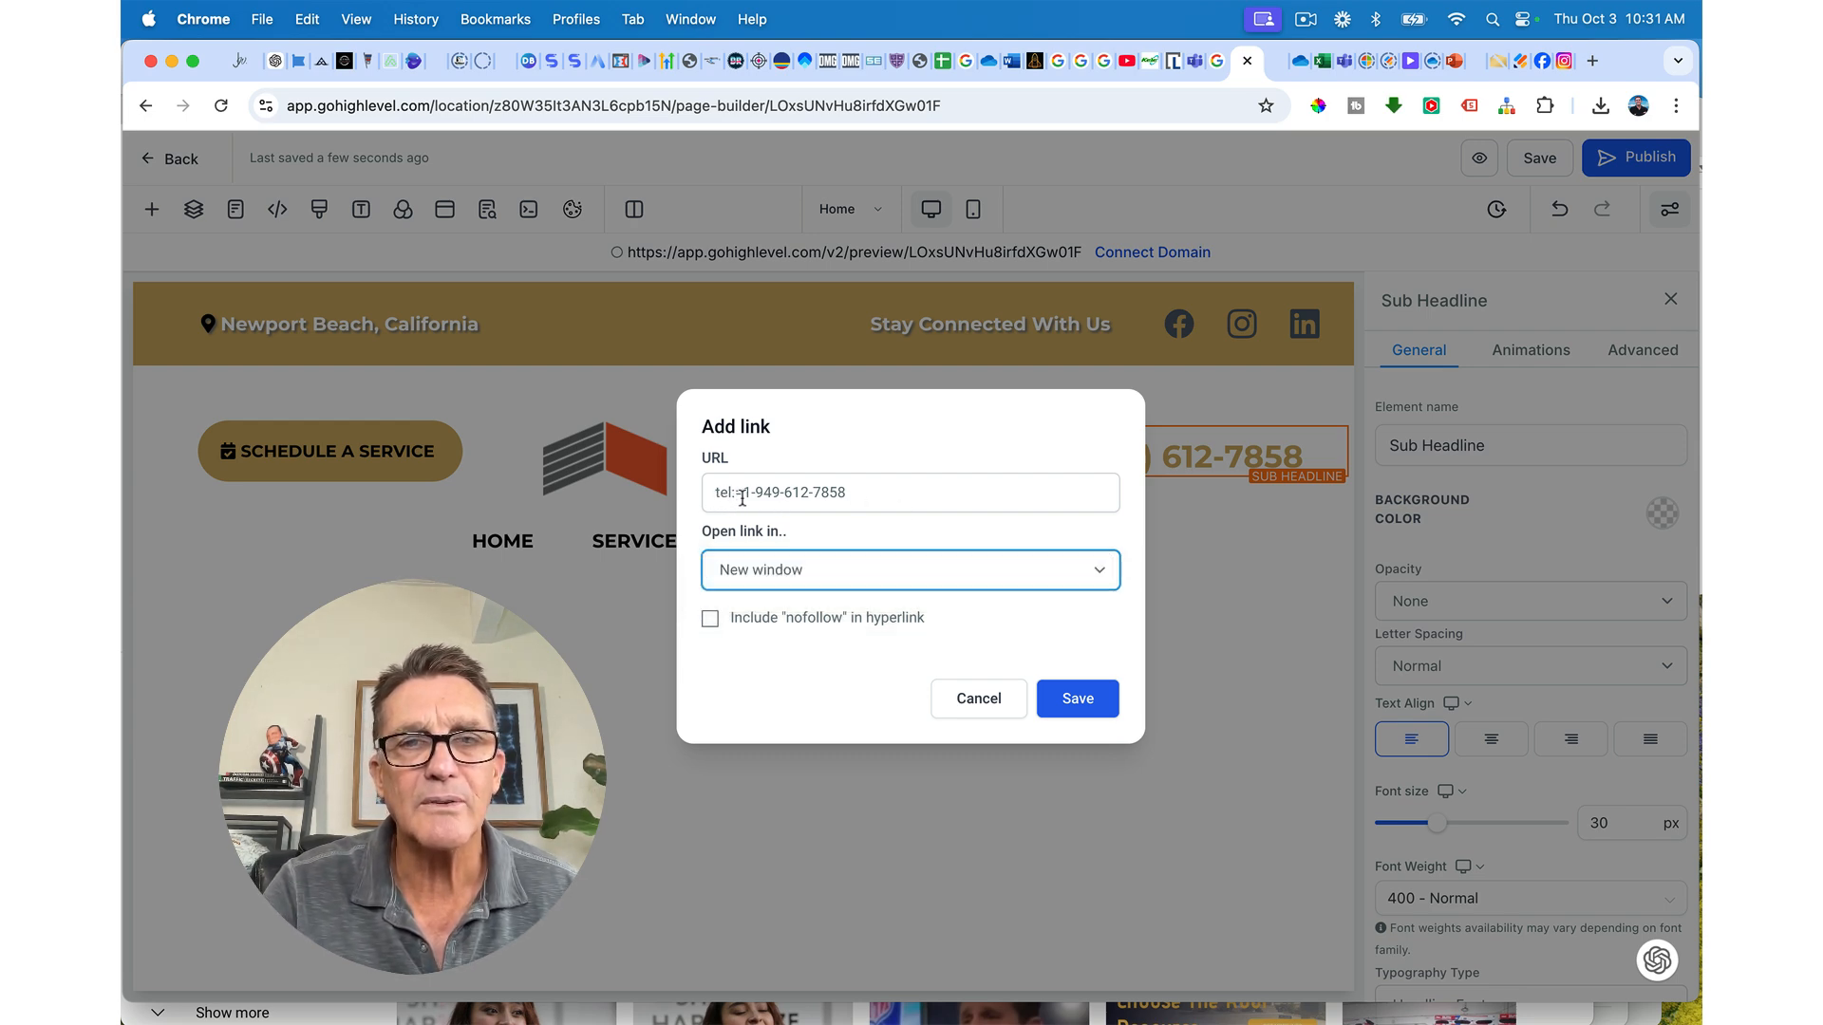
left_click(742, 494)
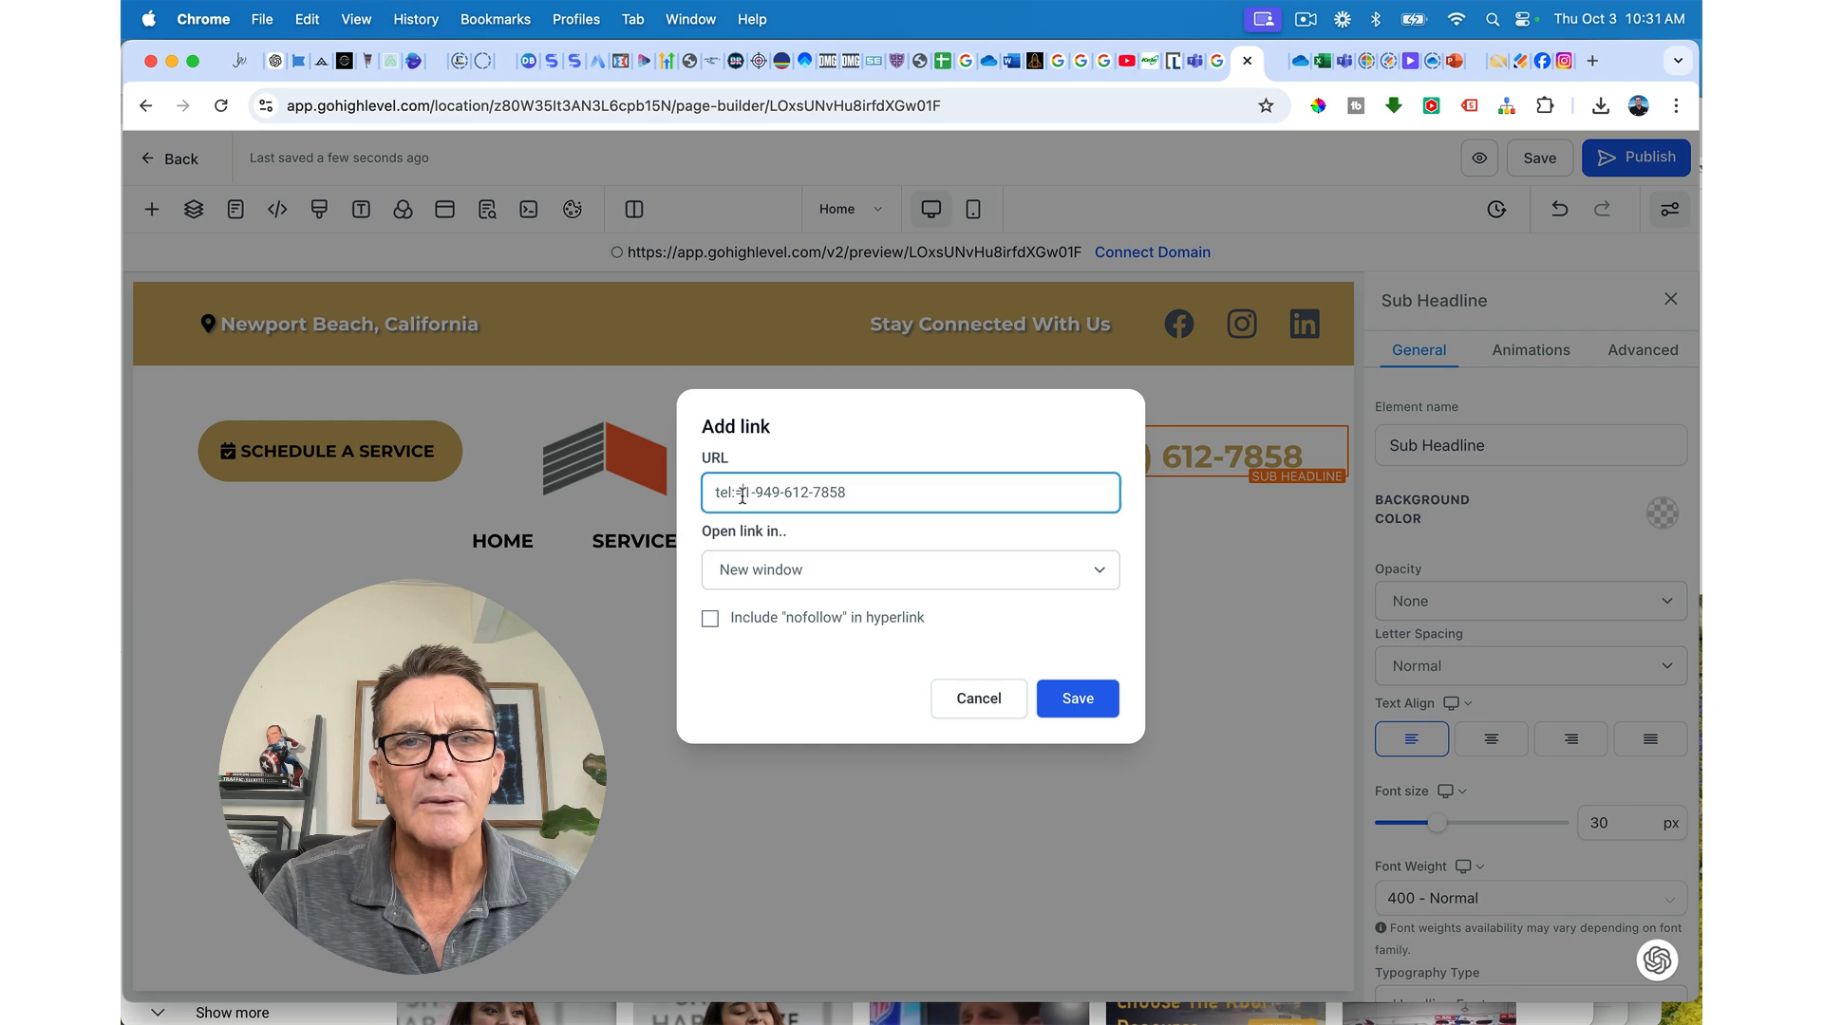
key("BackSpace")
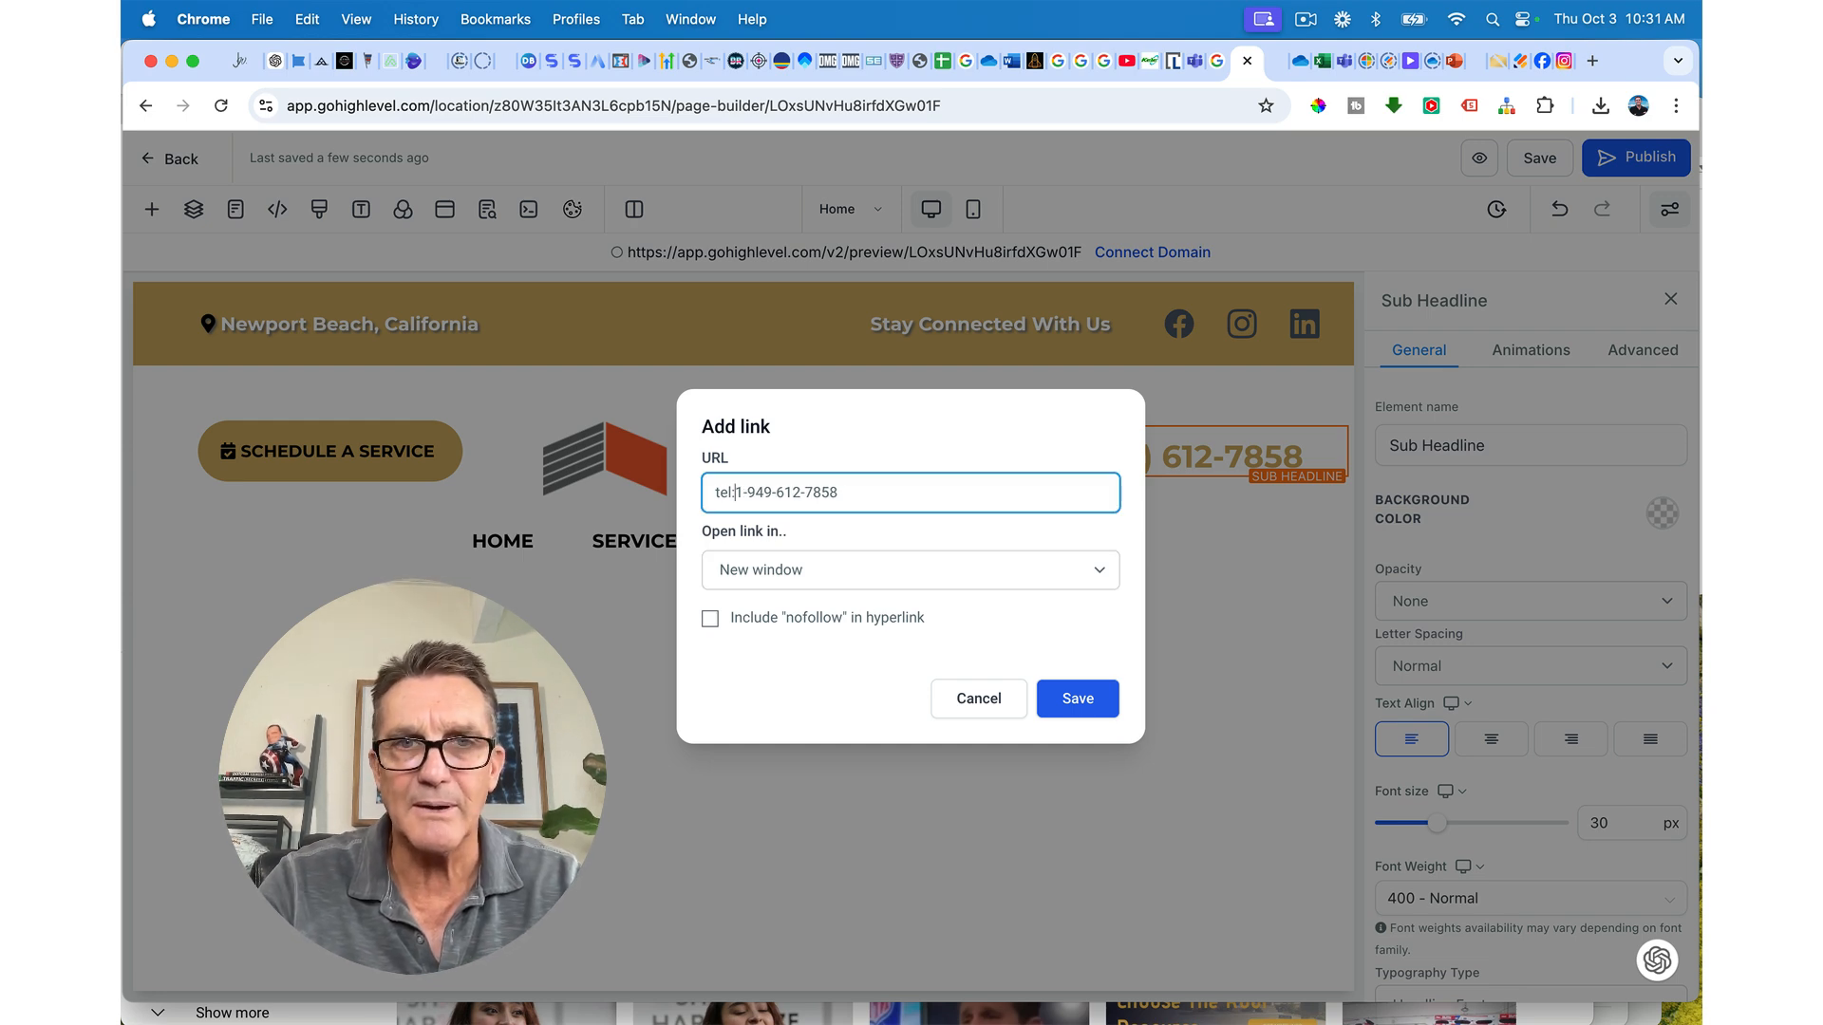
type("+")
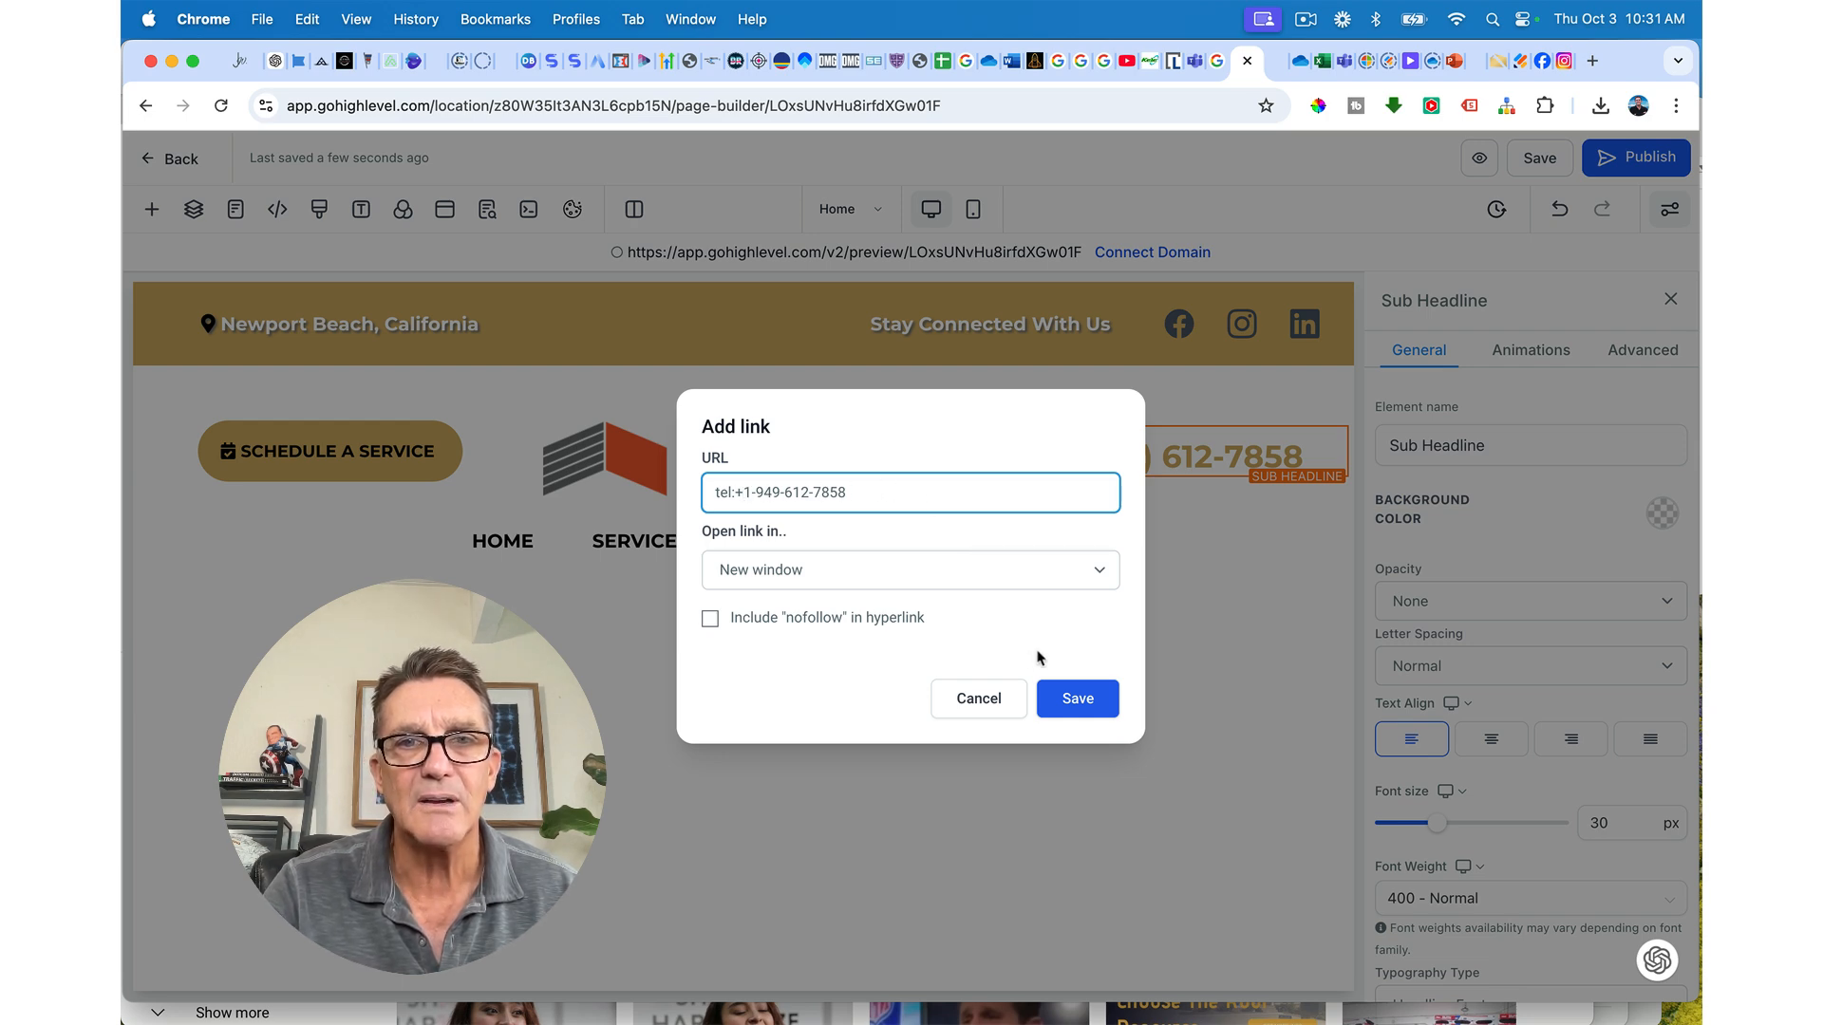
left_click(1079, 699)
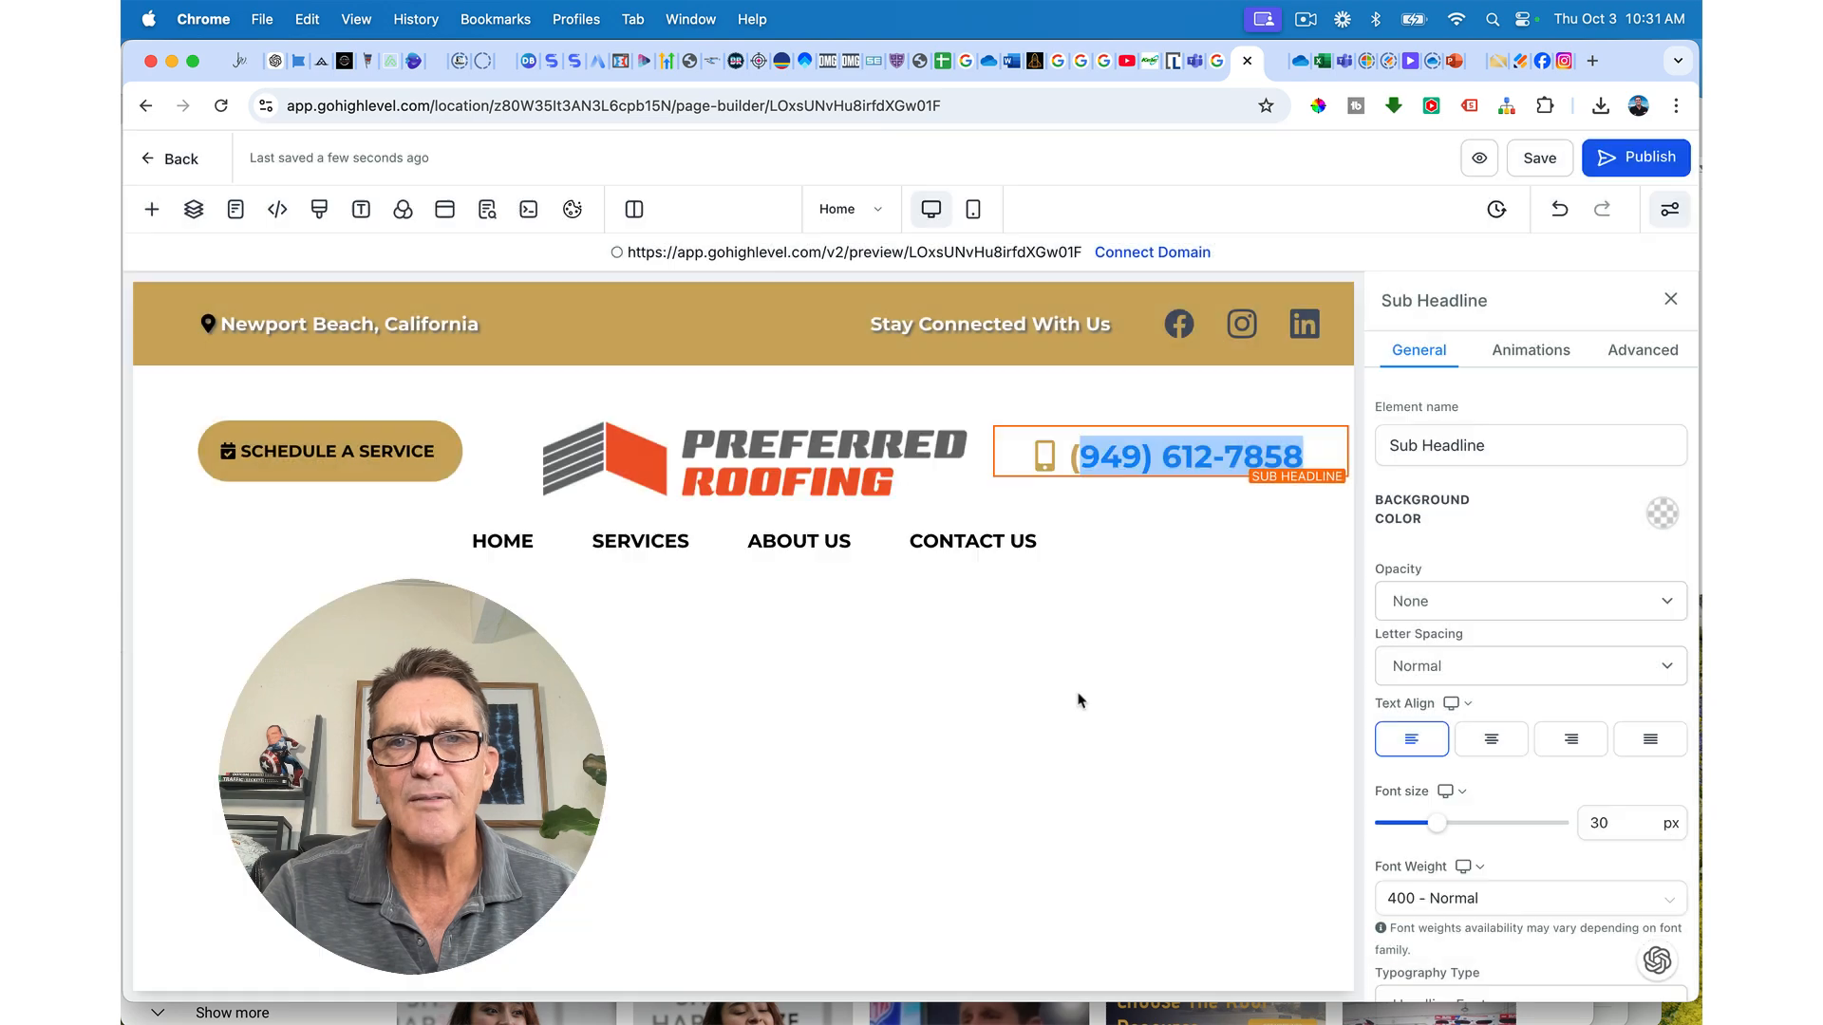
Step: Reselect the phone number and confirm its tel: link settings
left_click(1124, 458)
left_click_drag(1070, 458, 1305, 452)
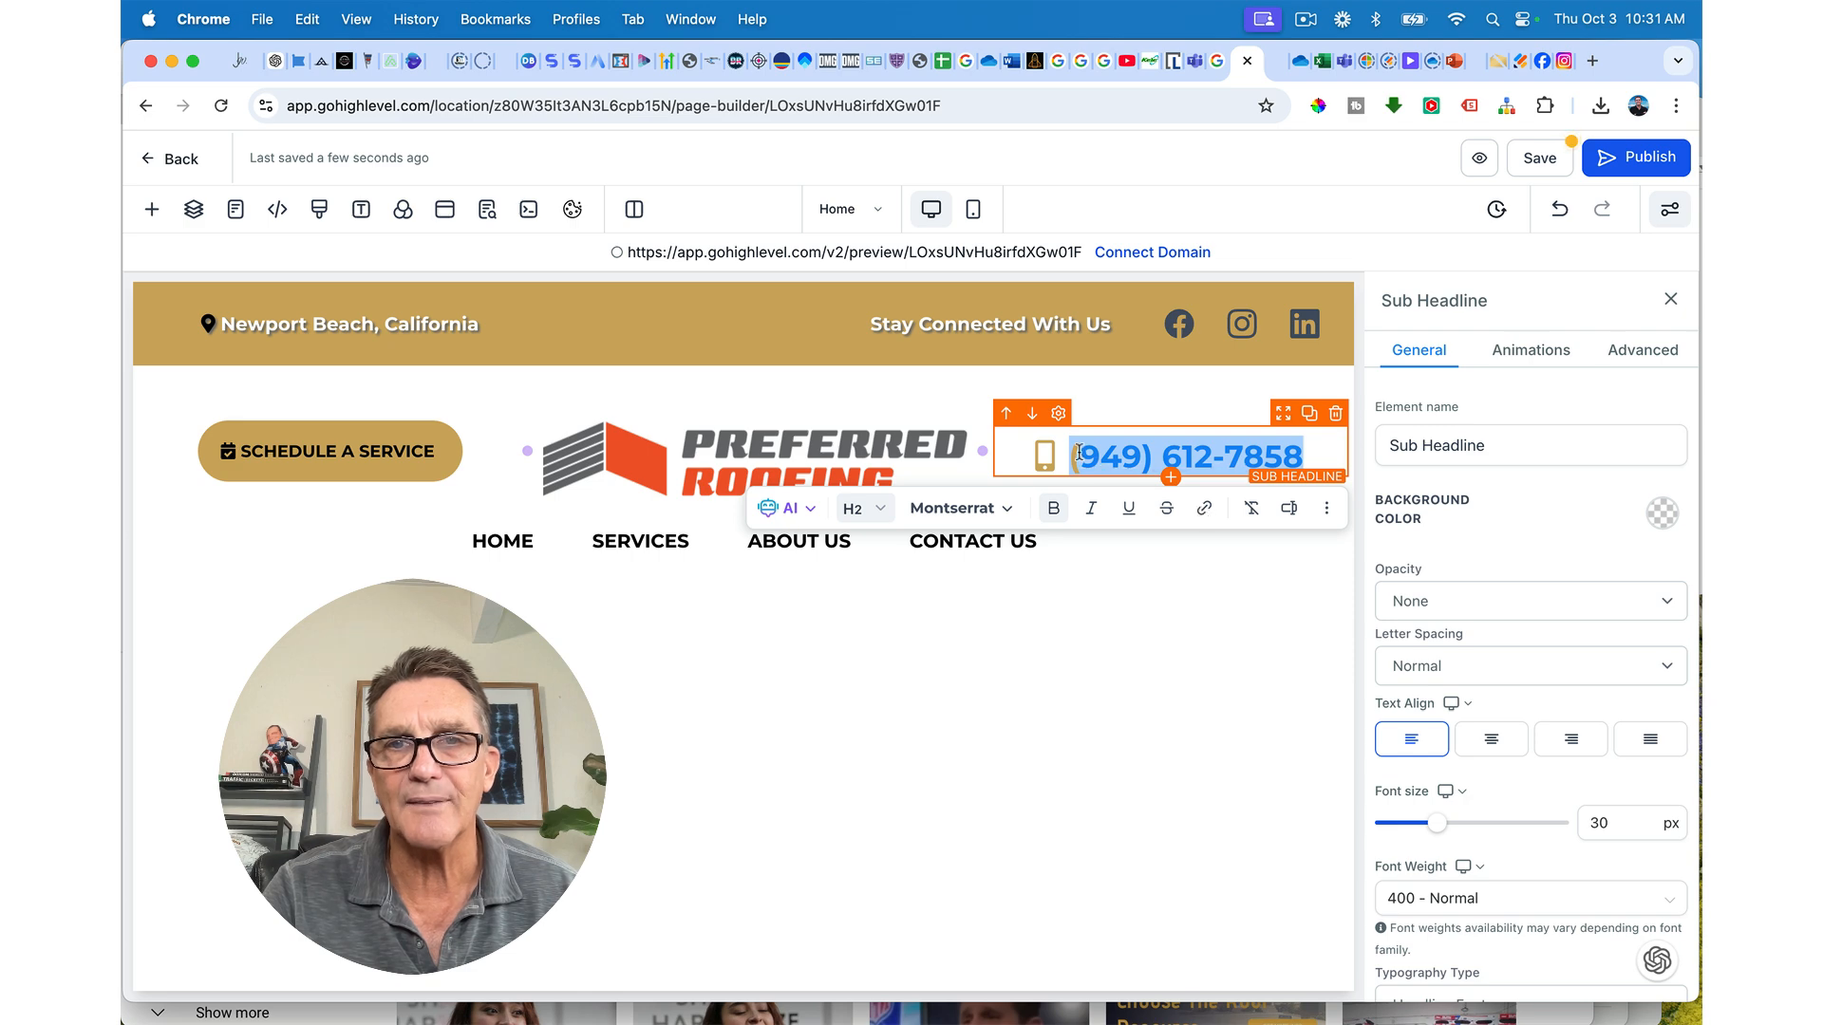
left_click(1206, 510)
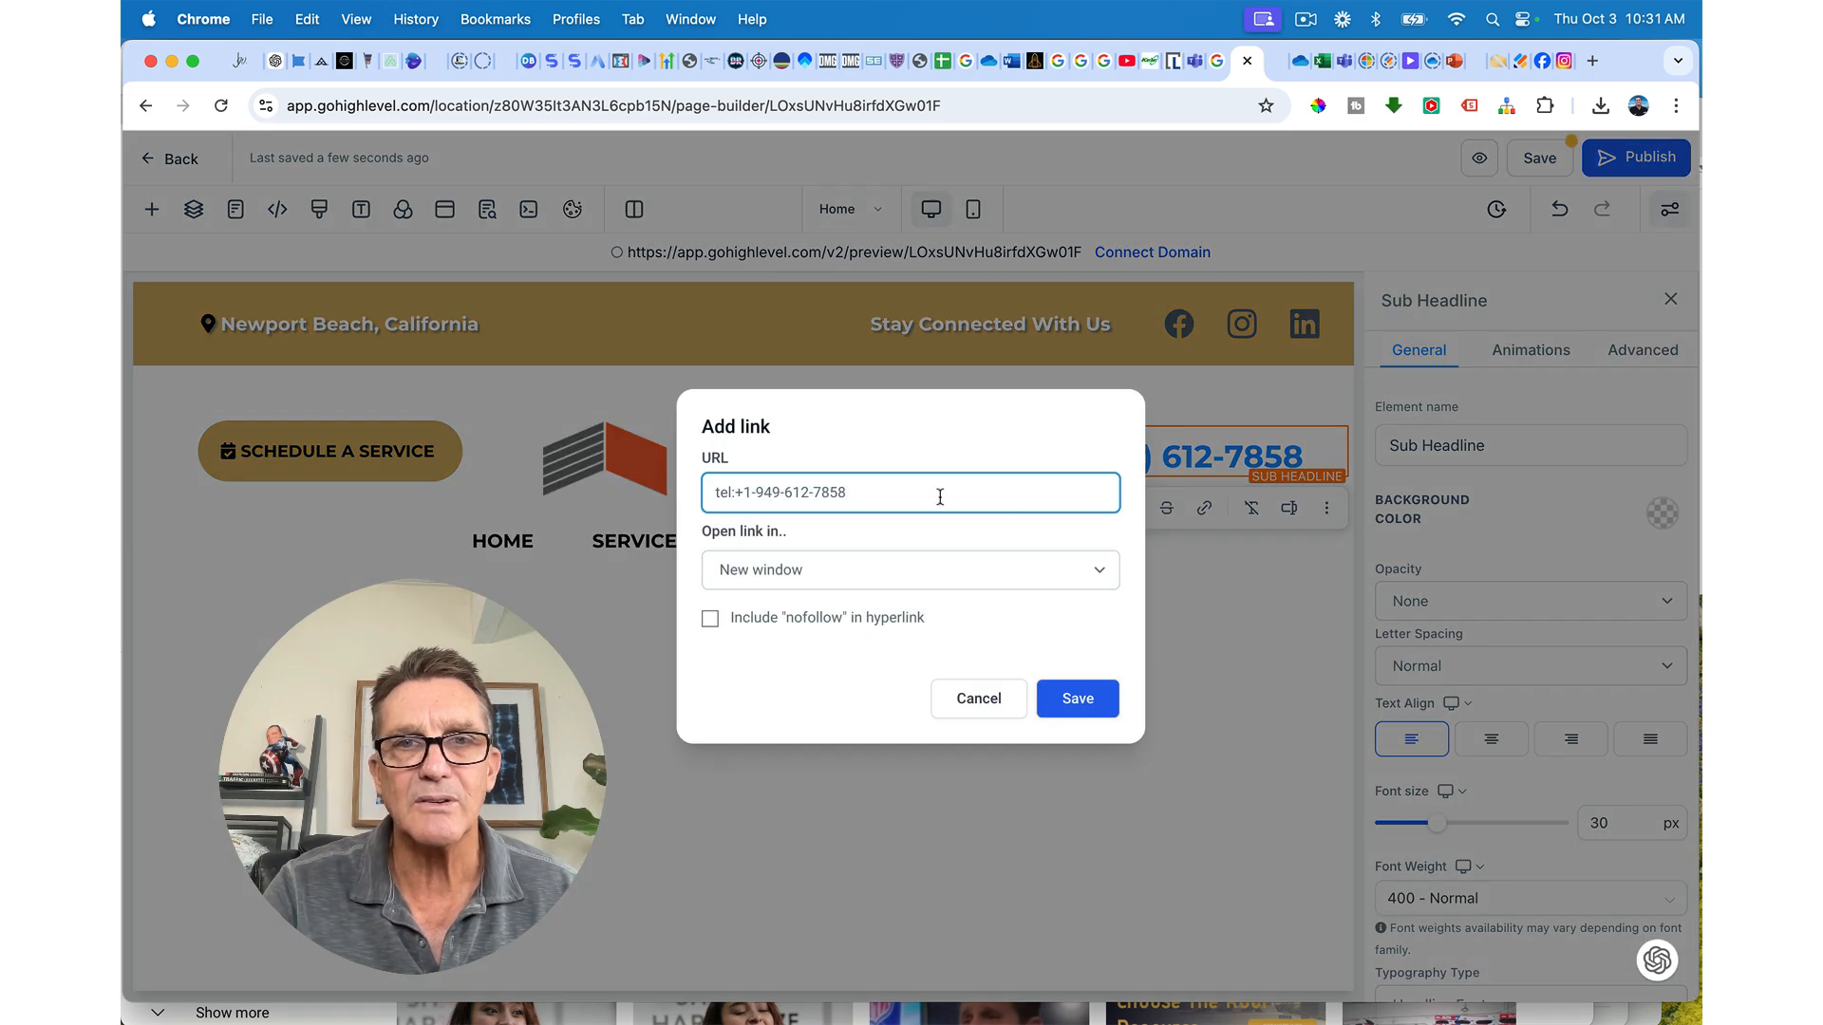
left_click(1077, 698)
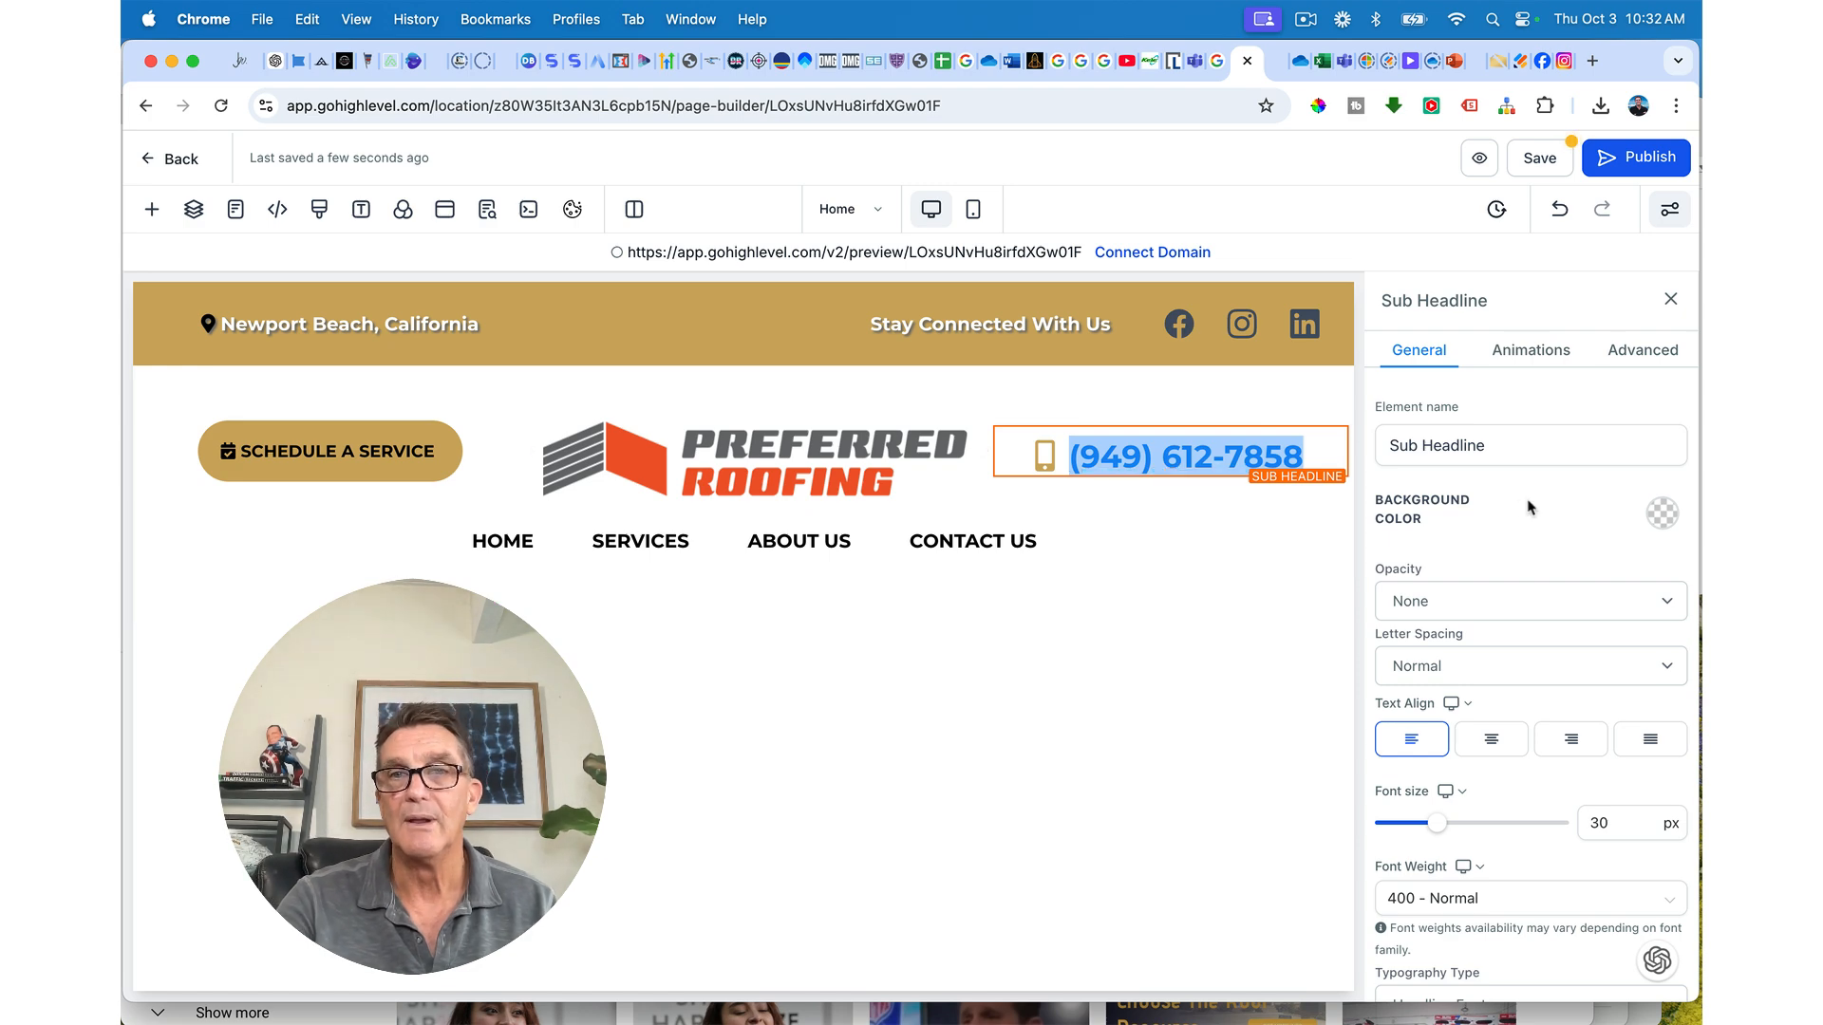
Step: Set the phone number's Link Text Color to the gold swatch, save, and open the preview
scroll(1529, 506, "down", 10)
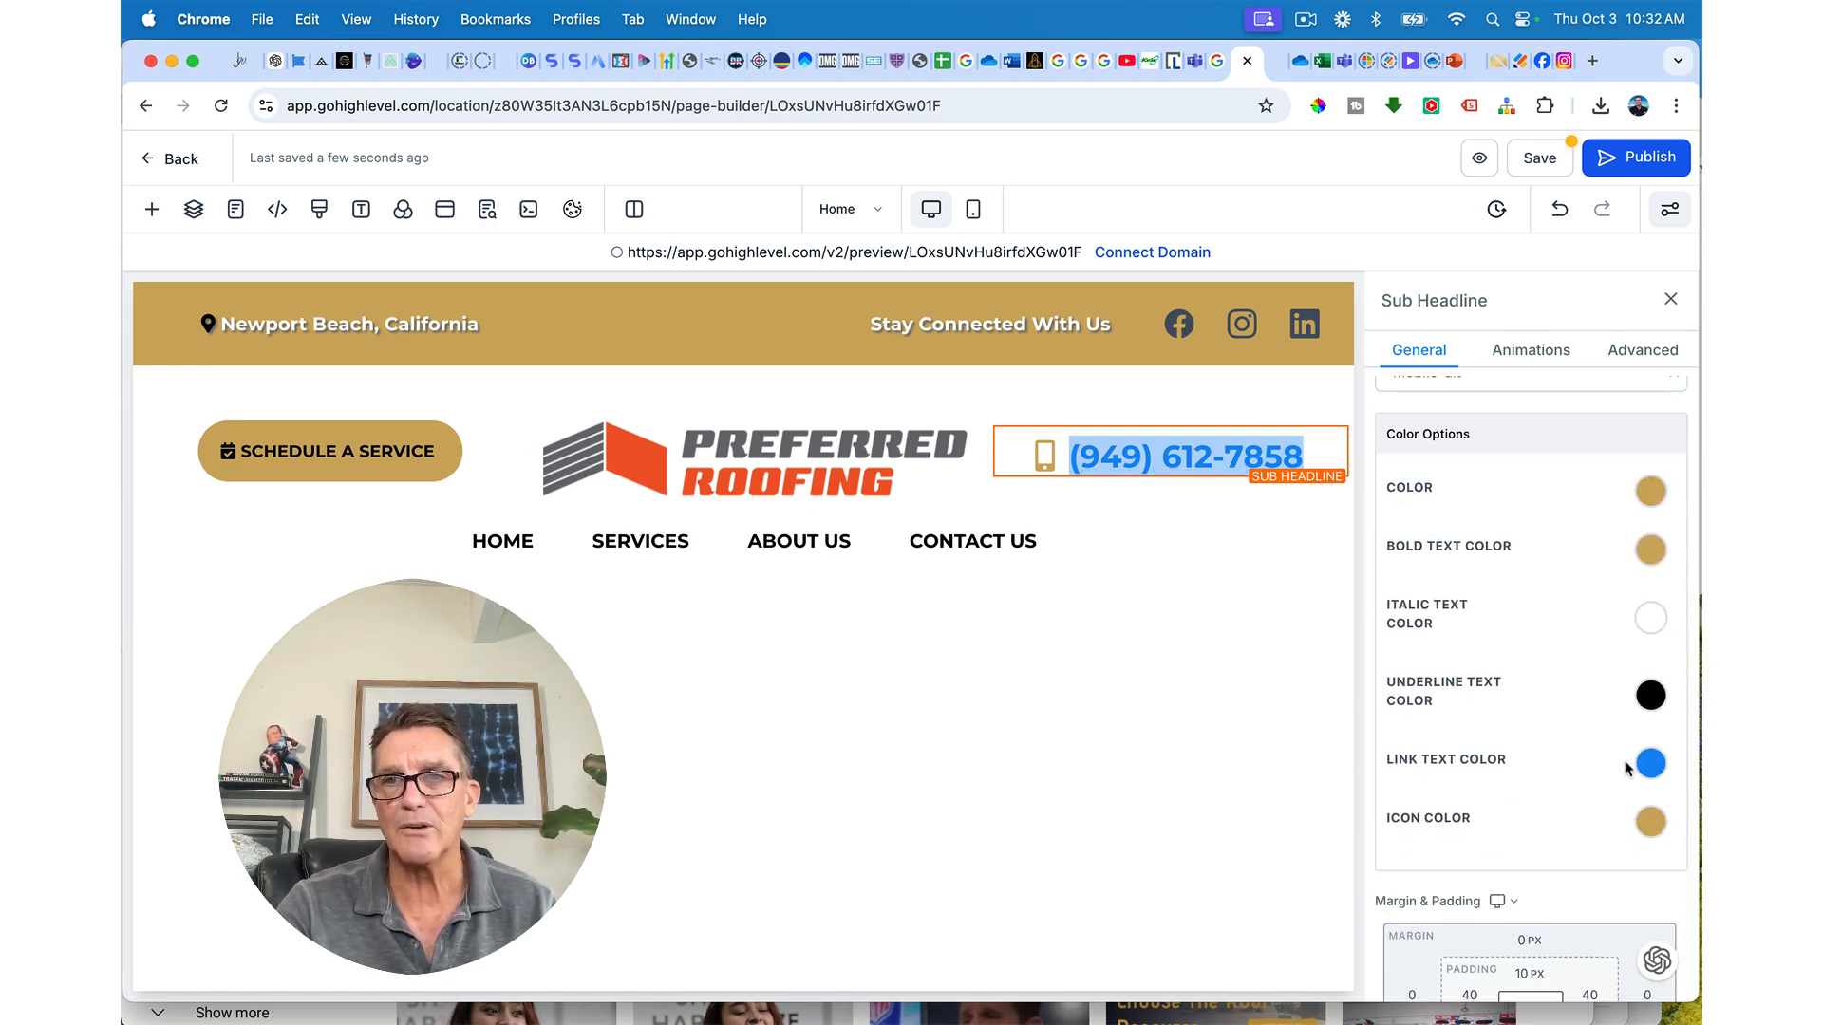
left_click(1653, 765)
left_click(1480, 891)
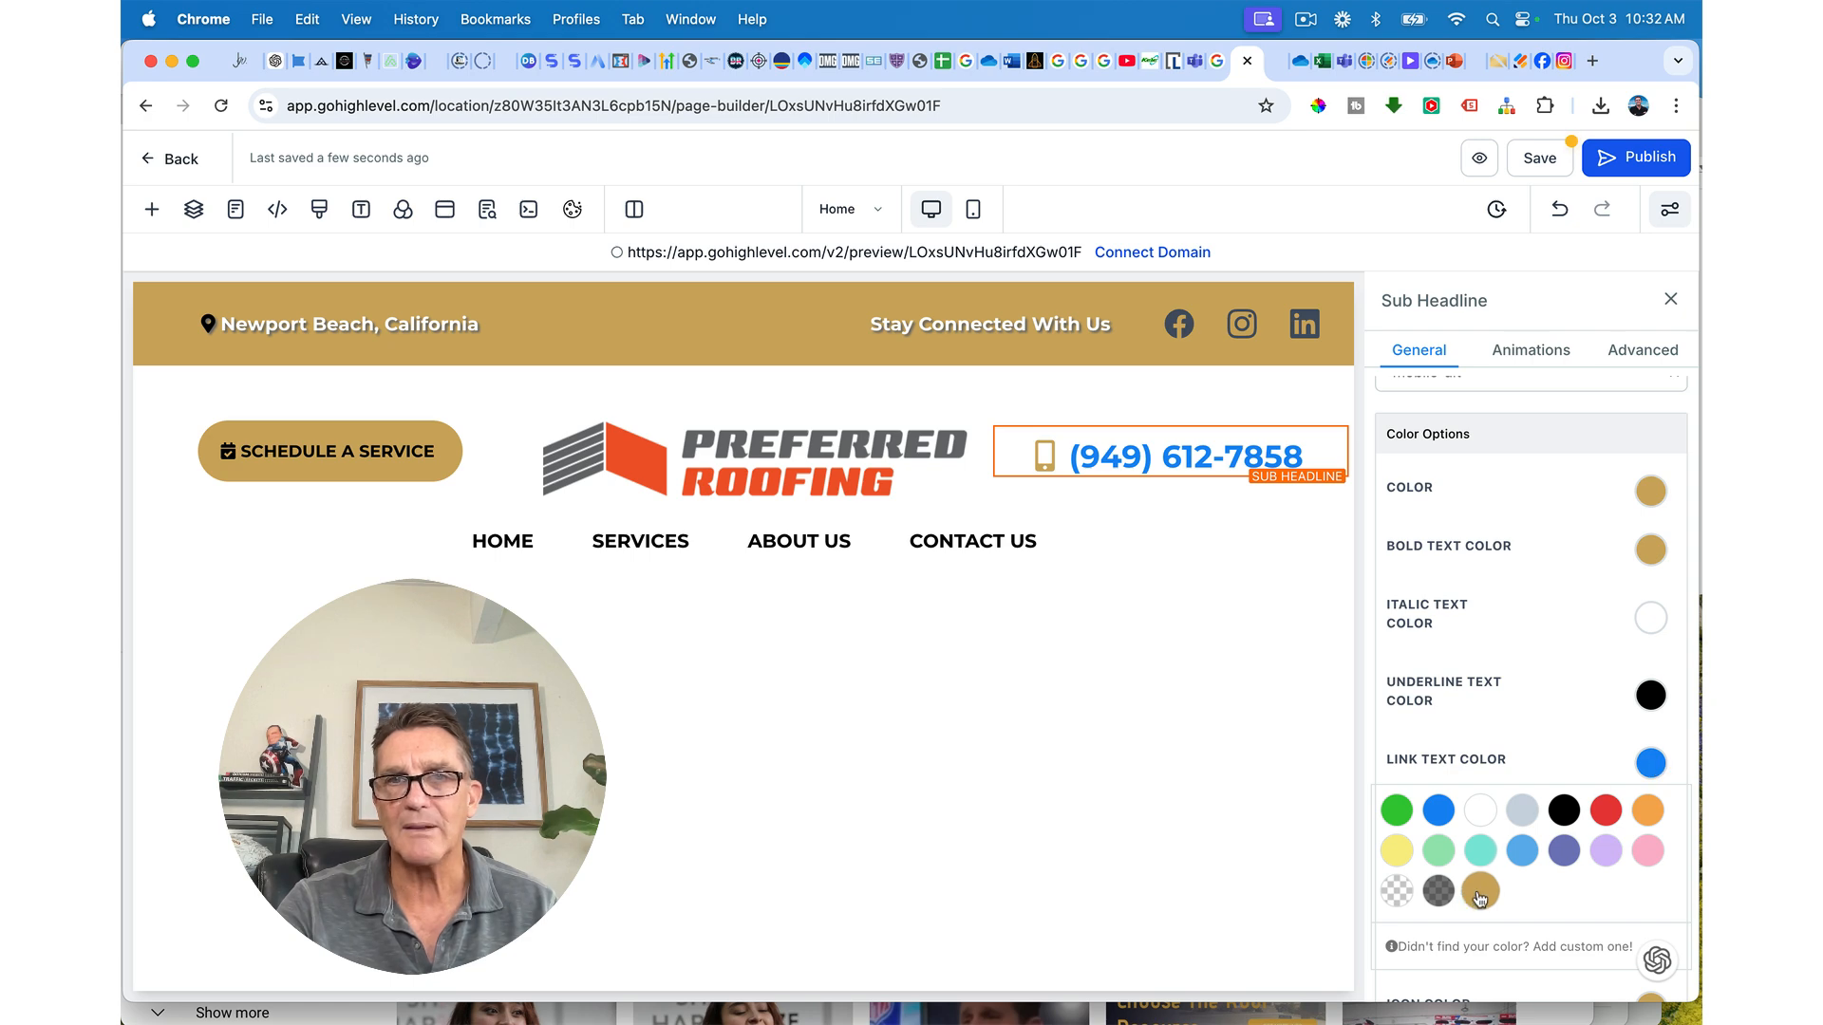
left_click(1546, 160)
left_click(1273, 69)
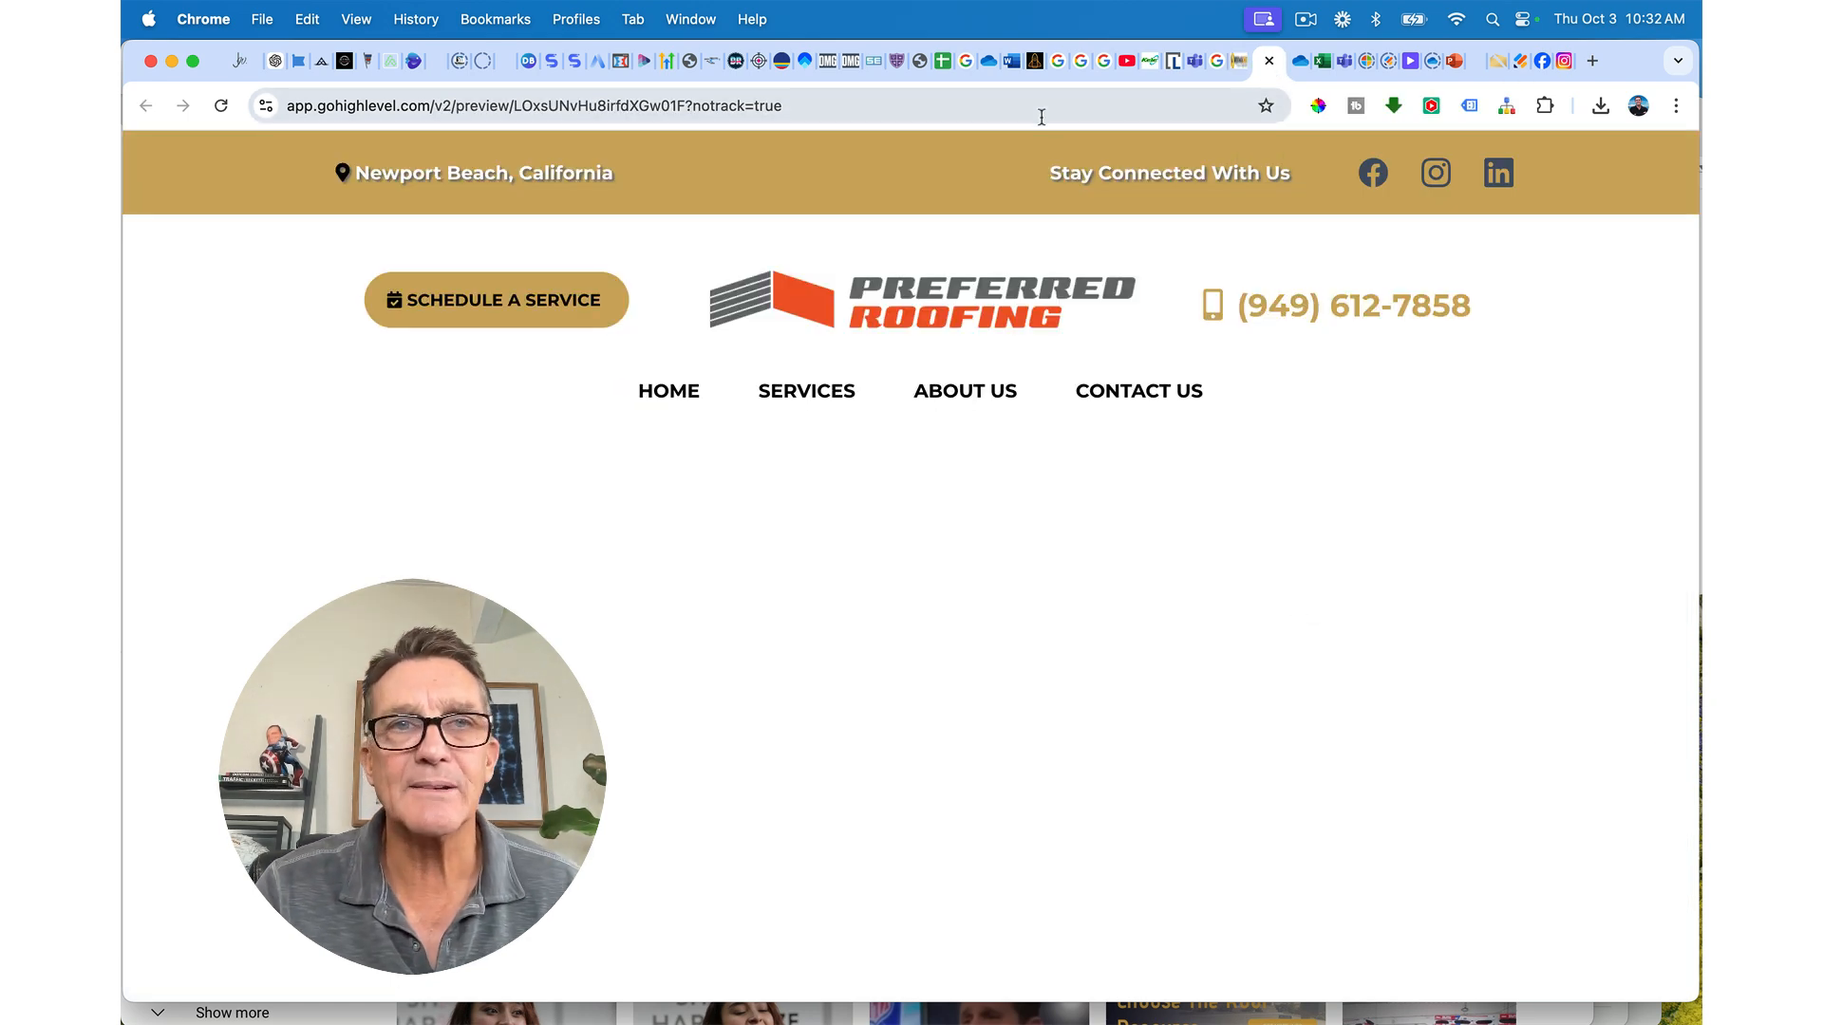
Step: Reload the preview, test-click the phone number, dismiss the Skype prompt, and close the tab
left_click(220, 105)
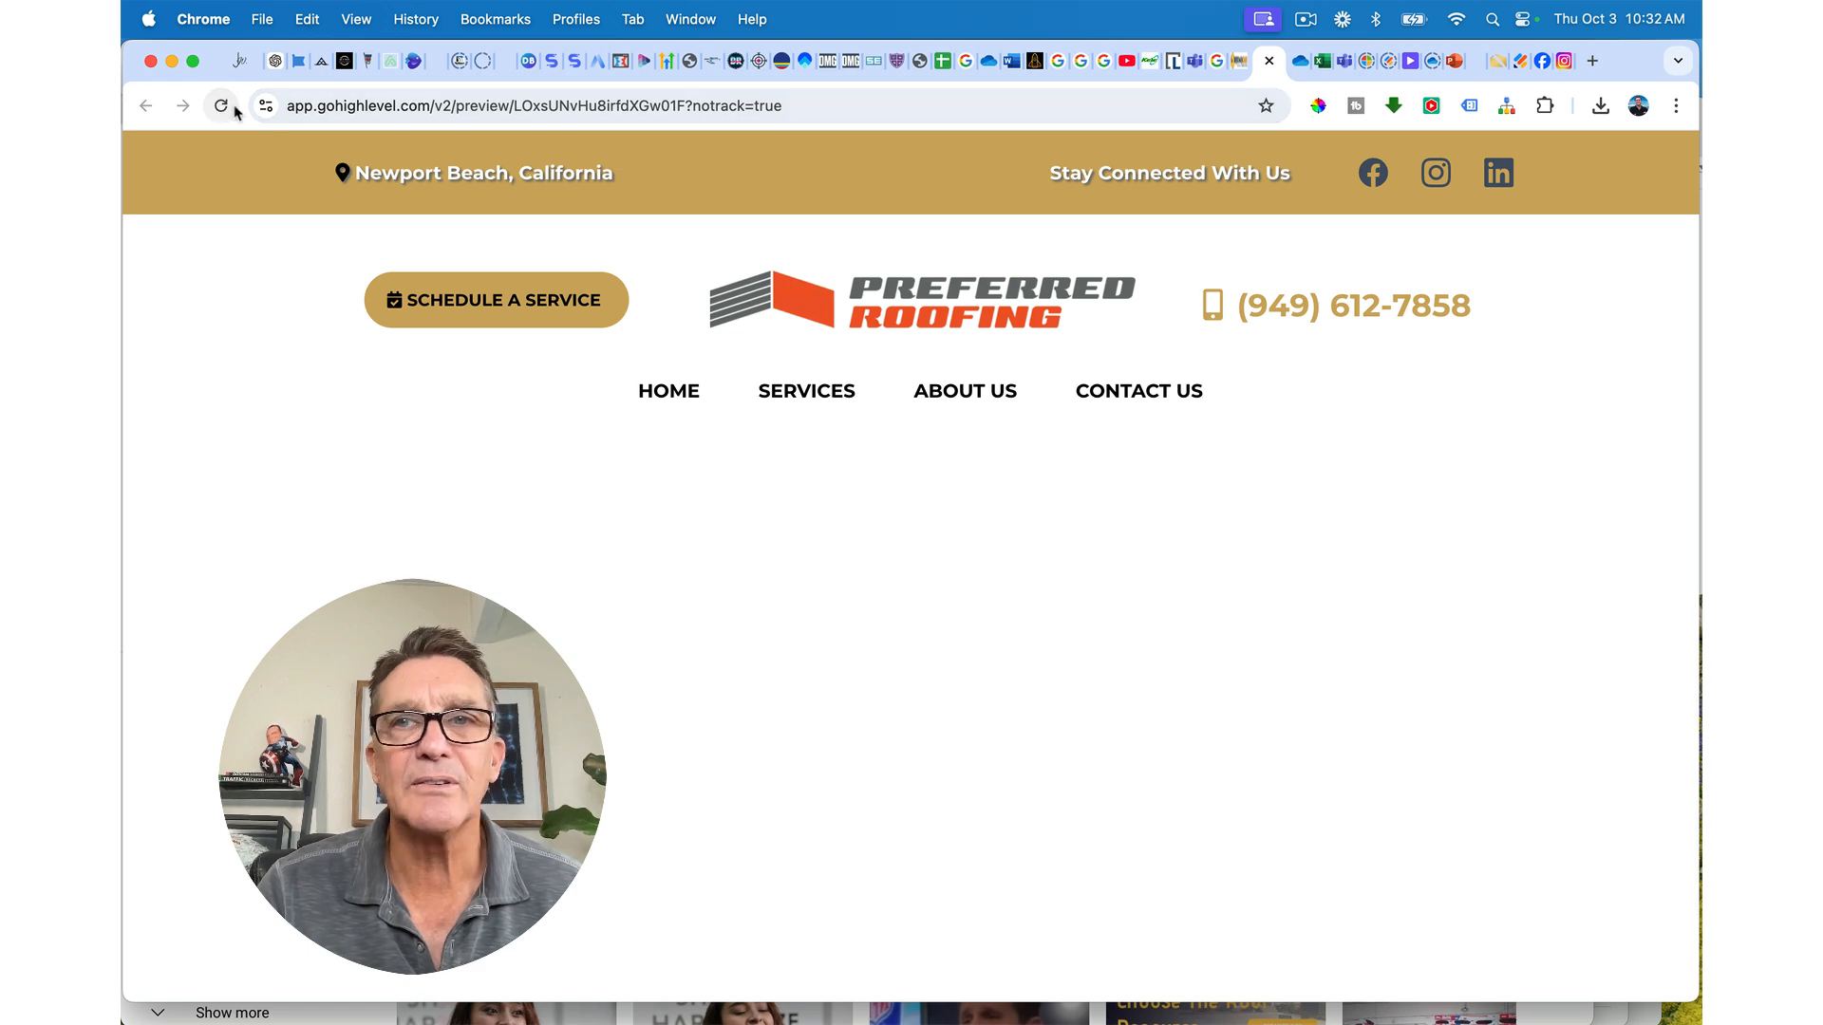
left_click(1344, 306)
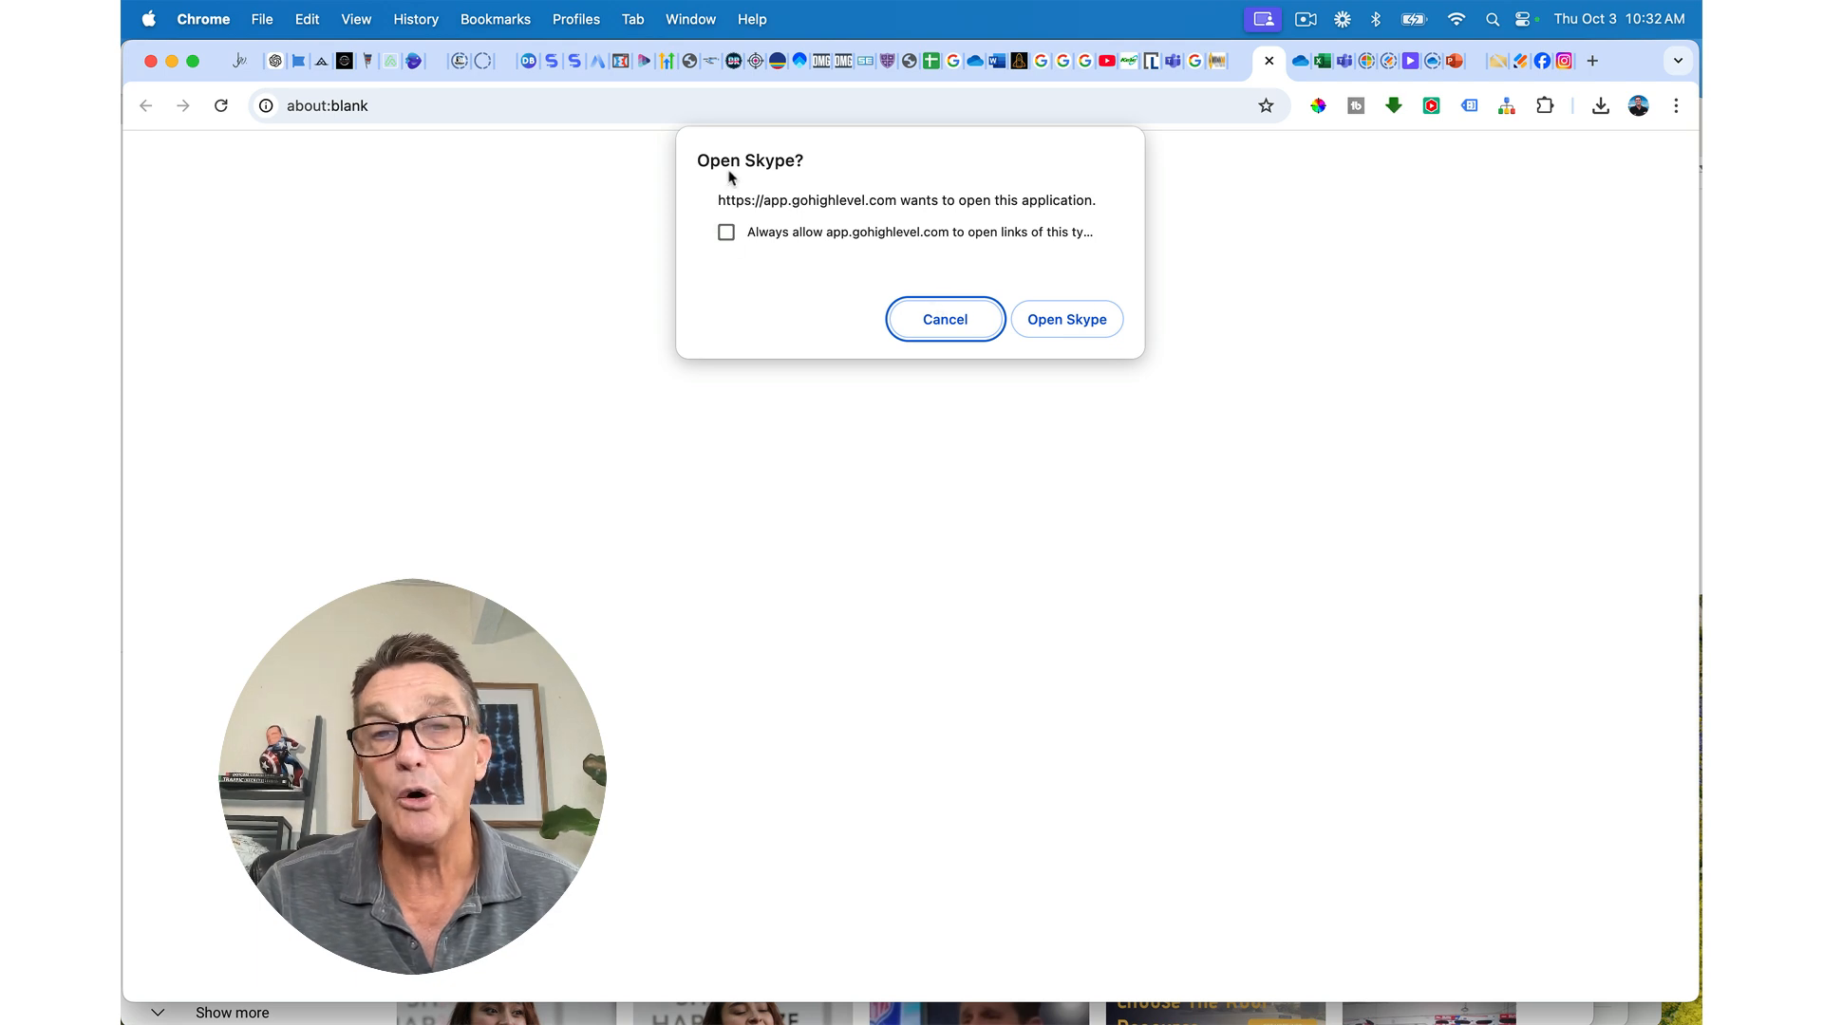
left_click(948, 323)
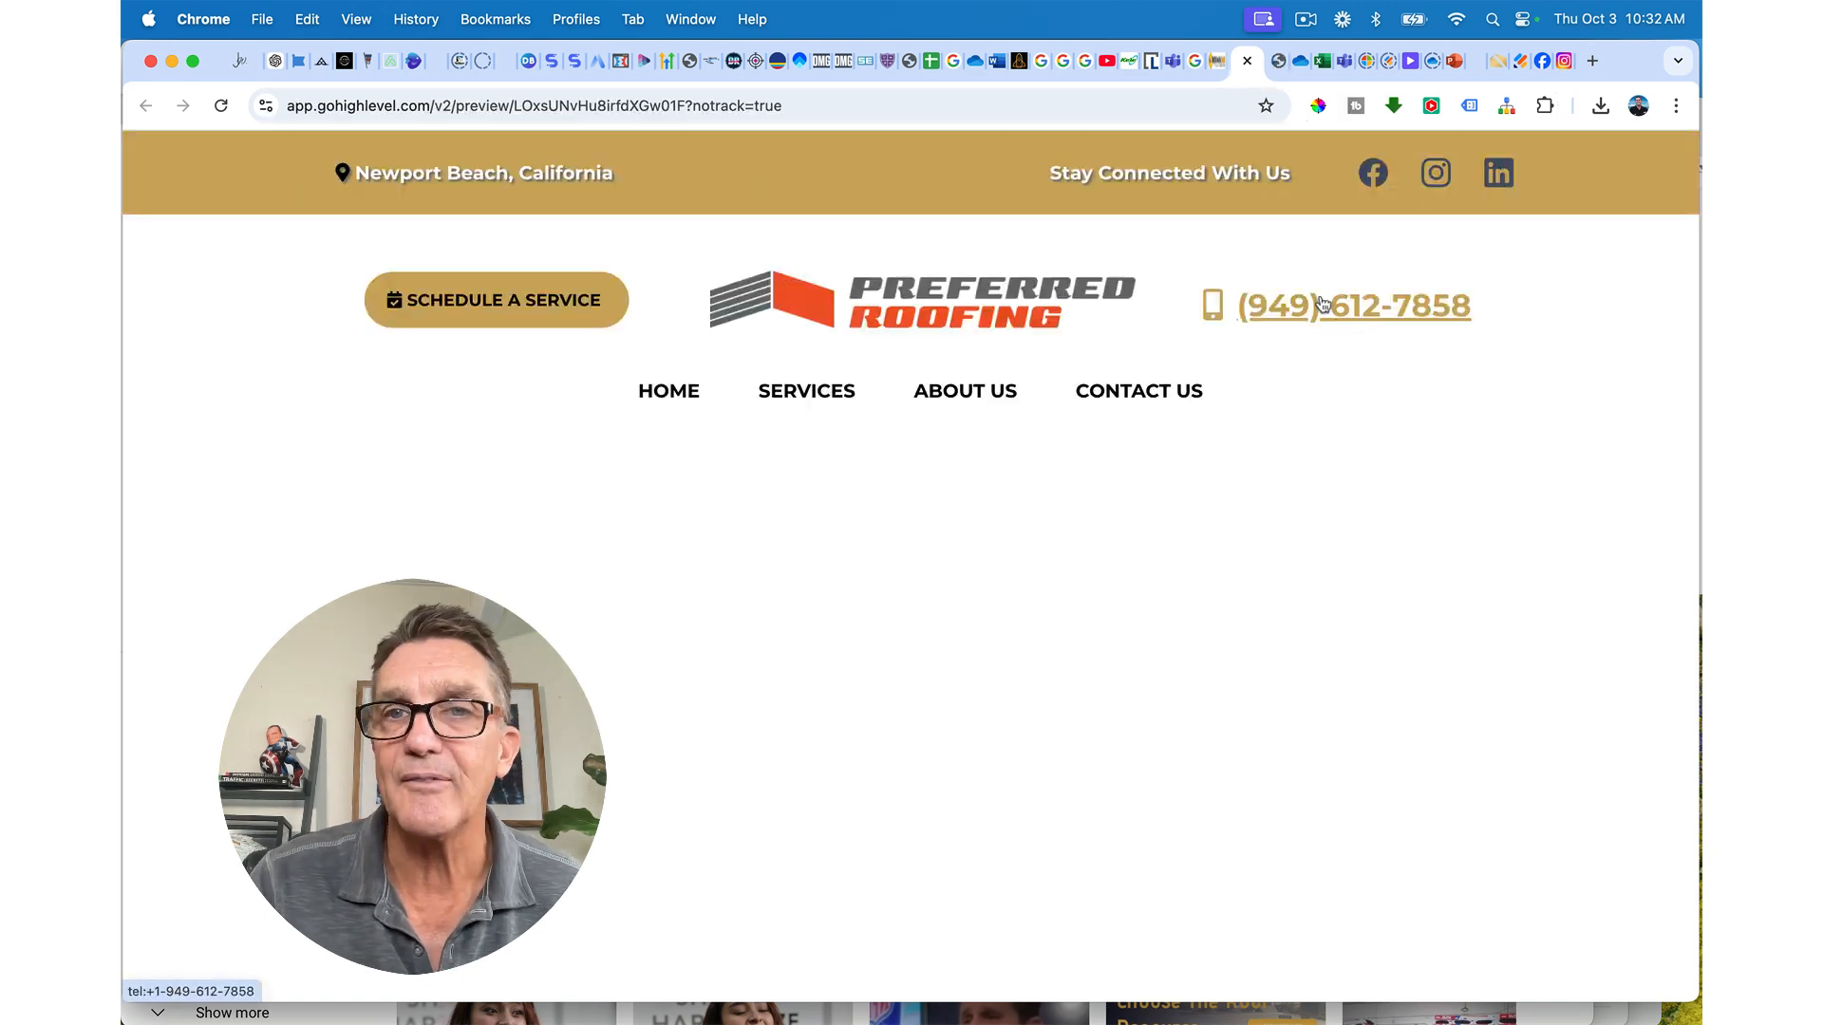
key("super+w")
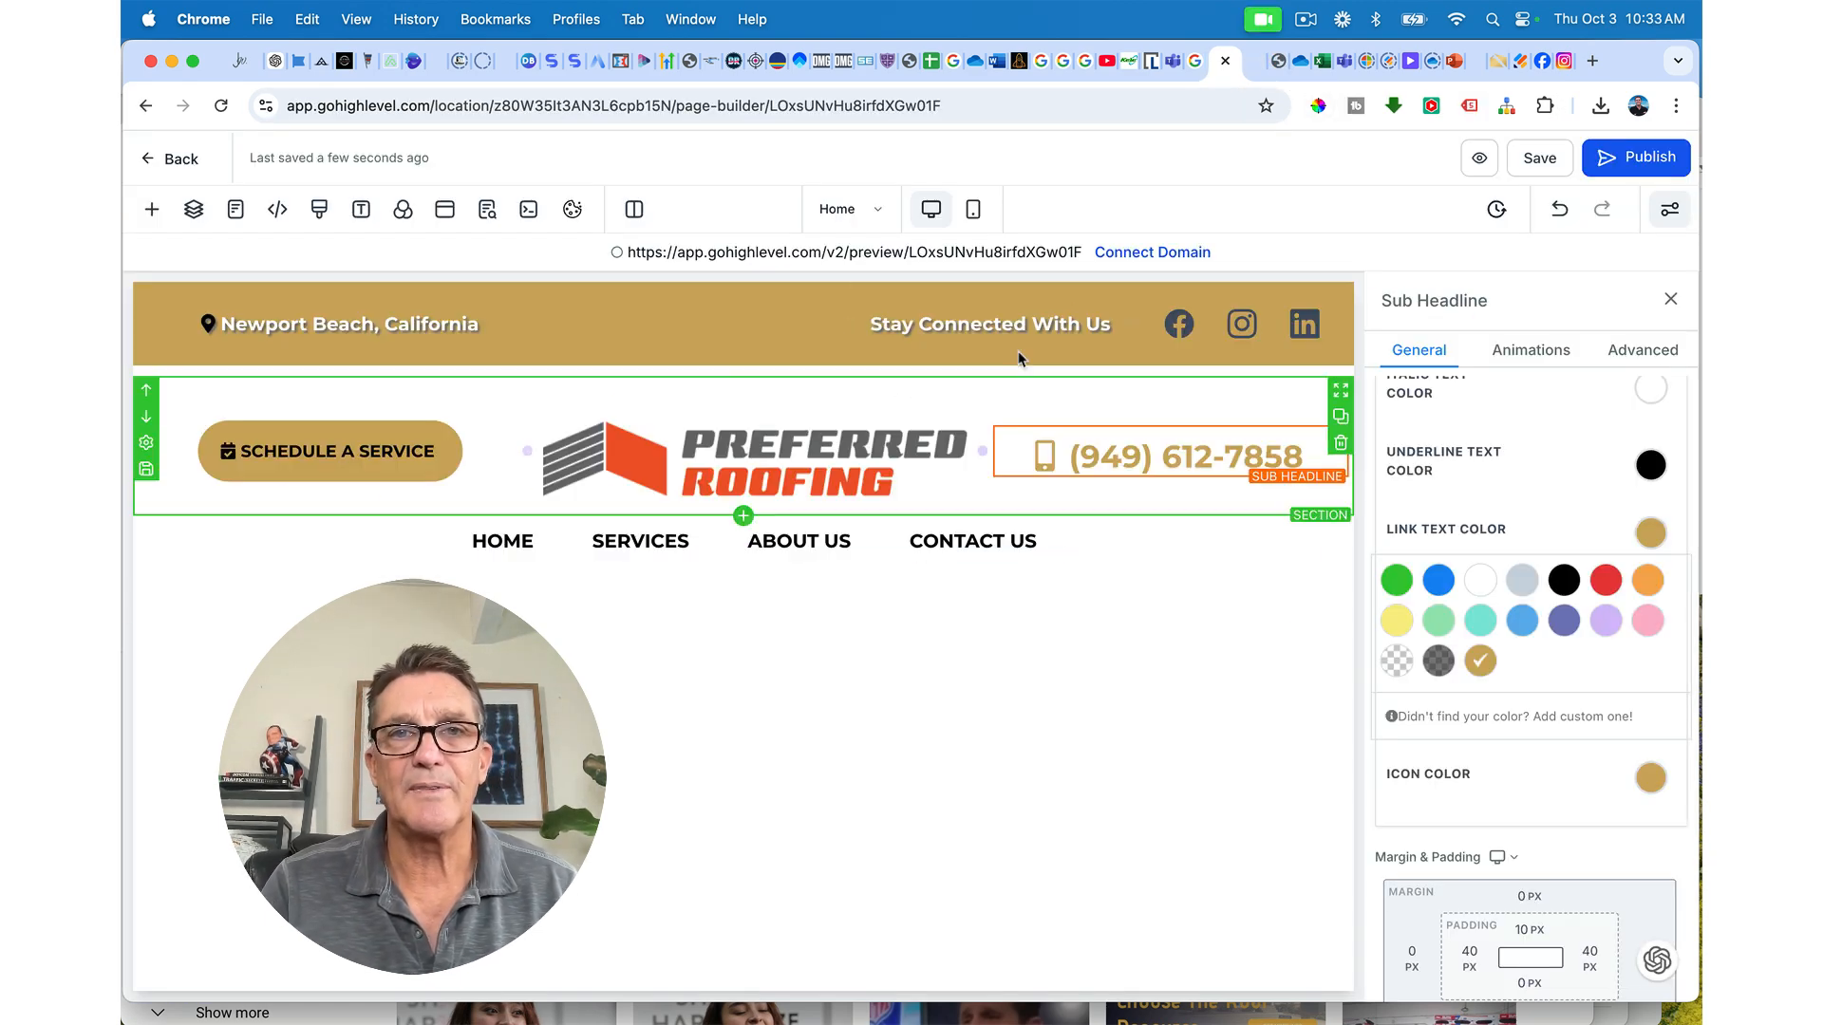
Step: Save, then open the nav menu's Services item settings and cancel without changes
left_click(1532, 161)
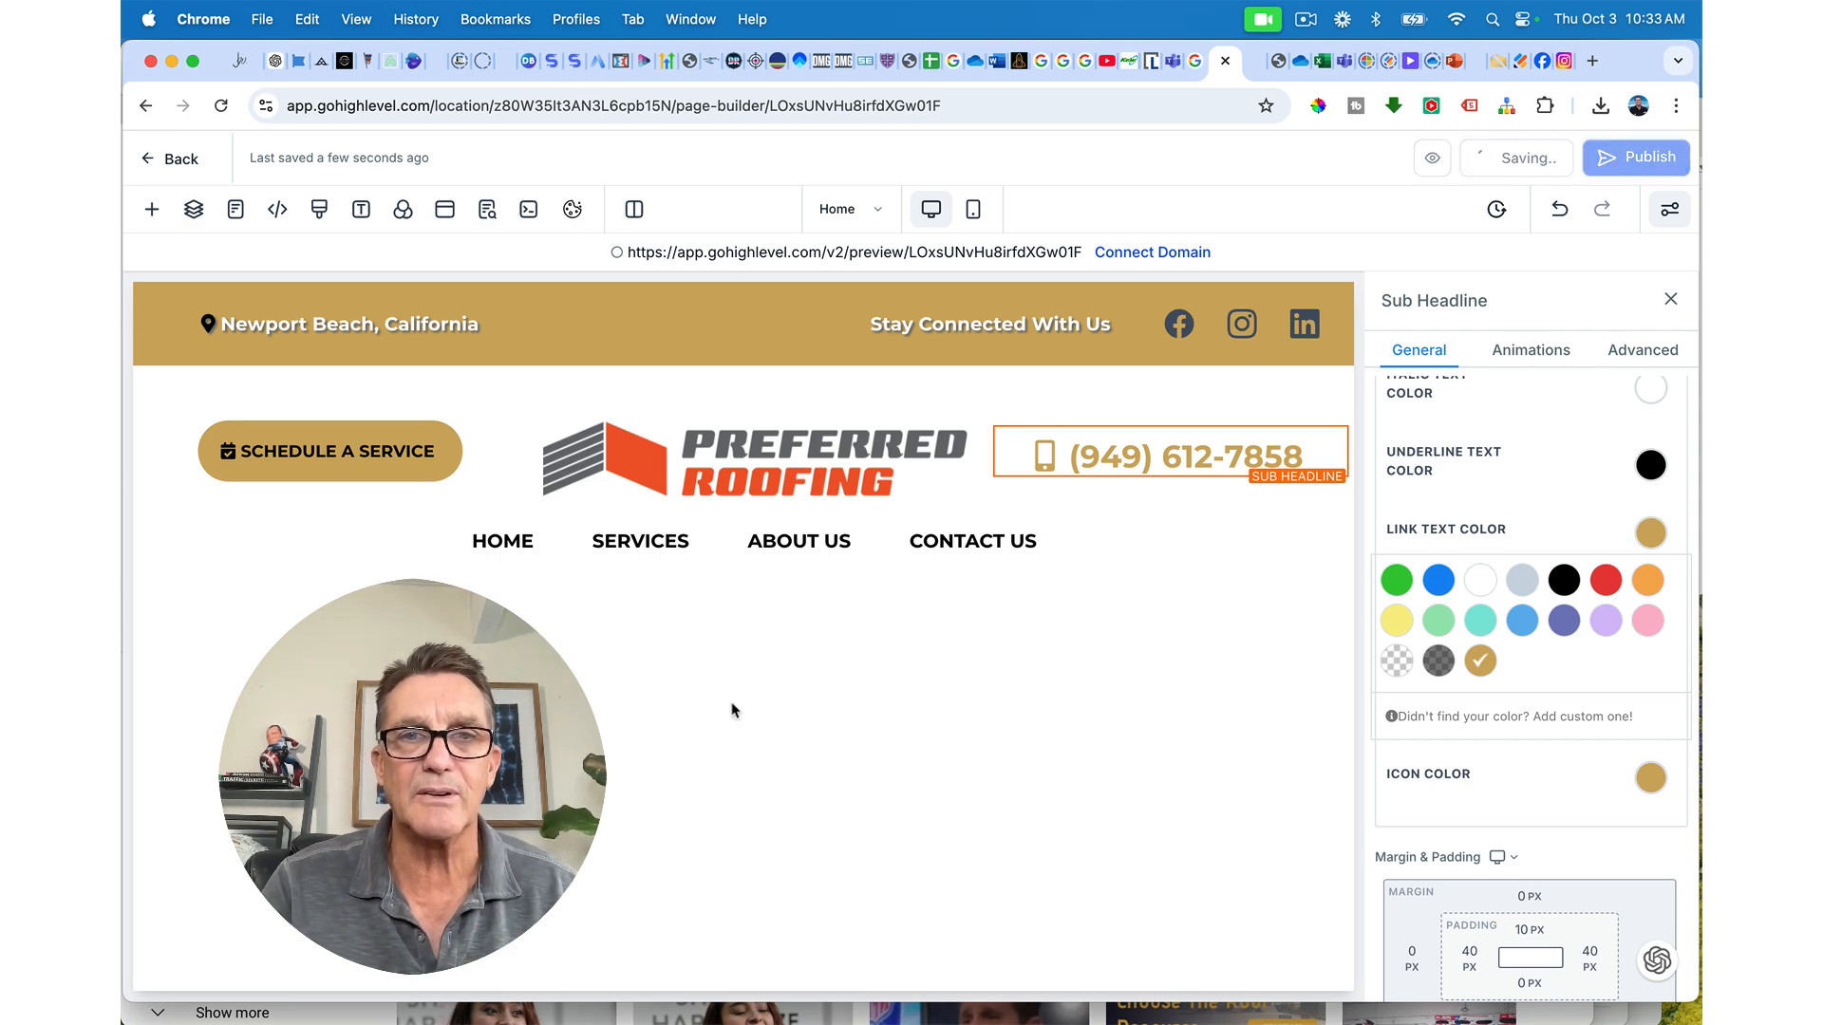
left_click(765, 558)
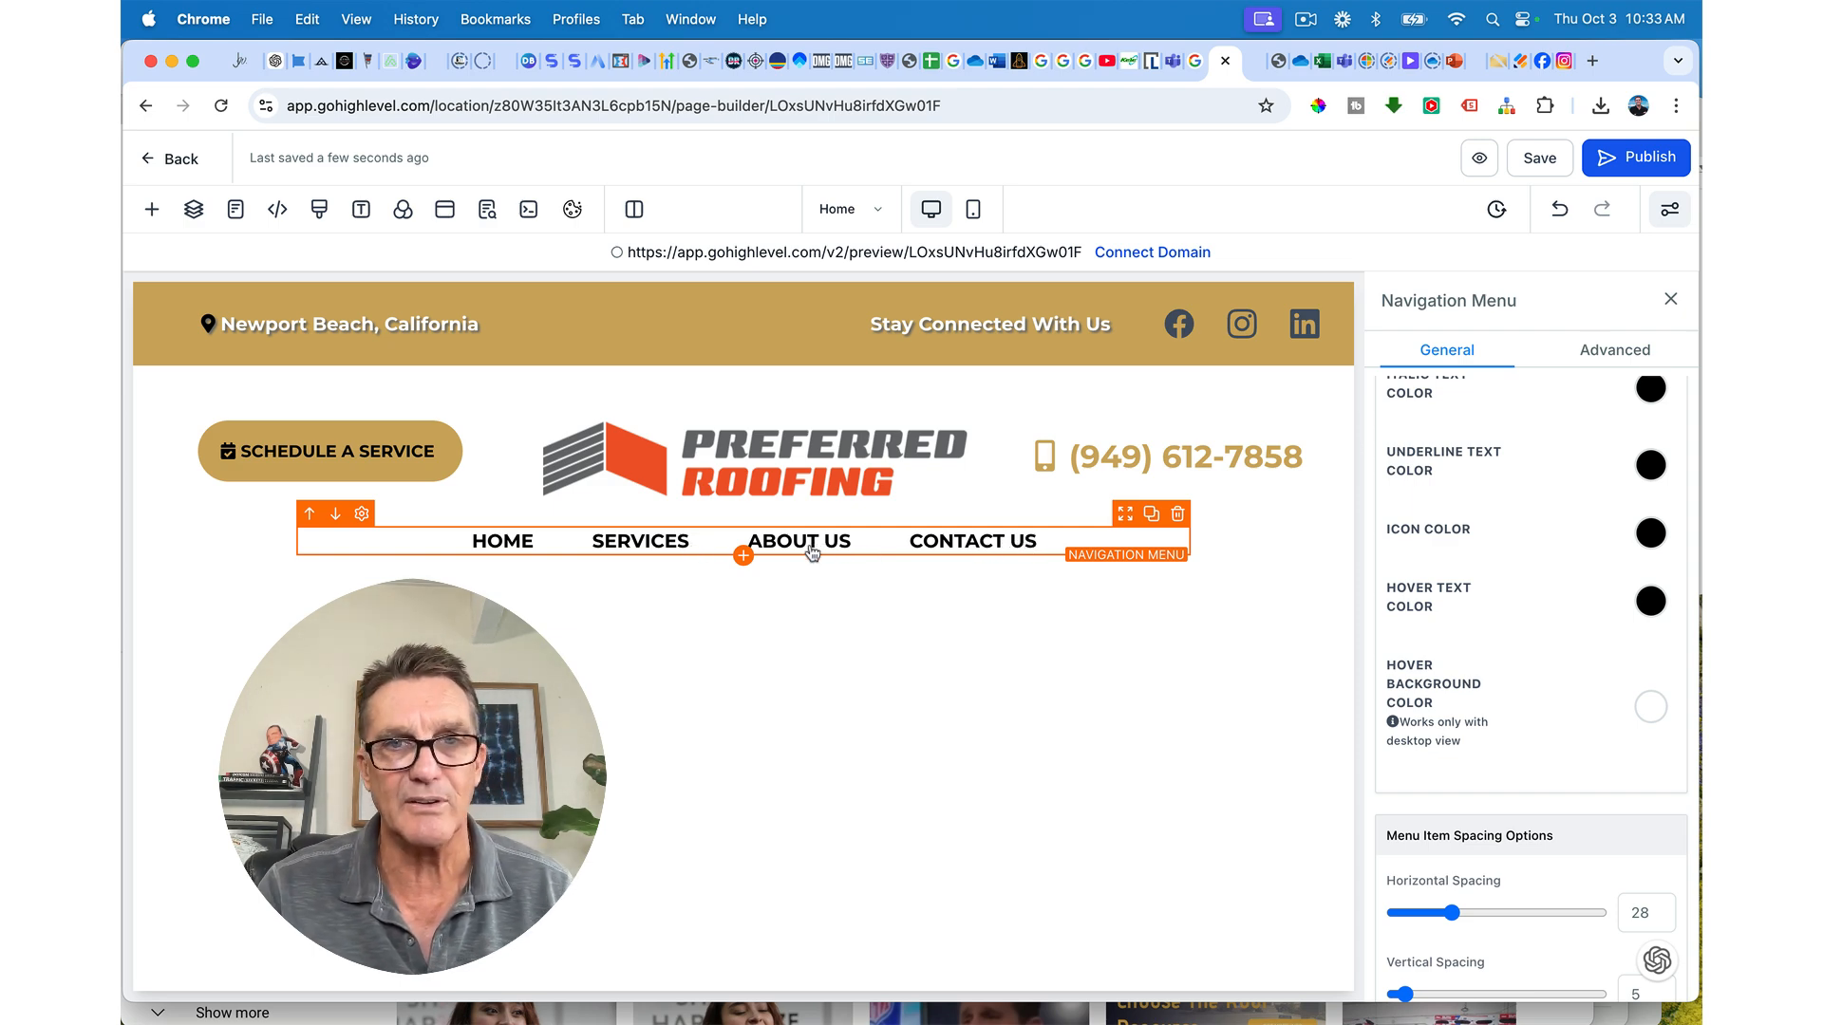
scroll(1538, 646, "up", 10)
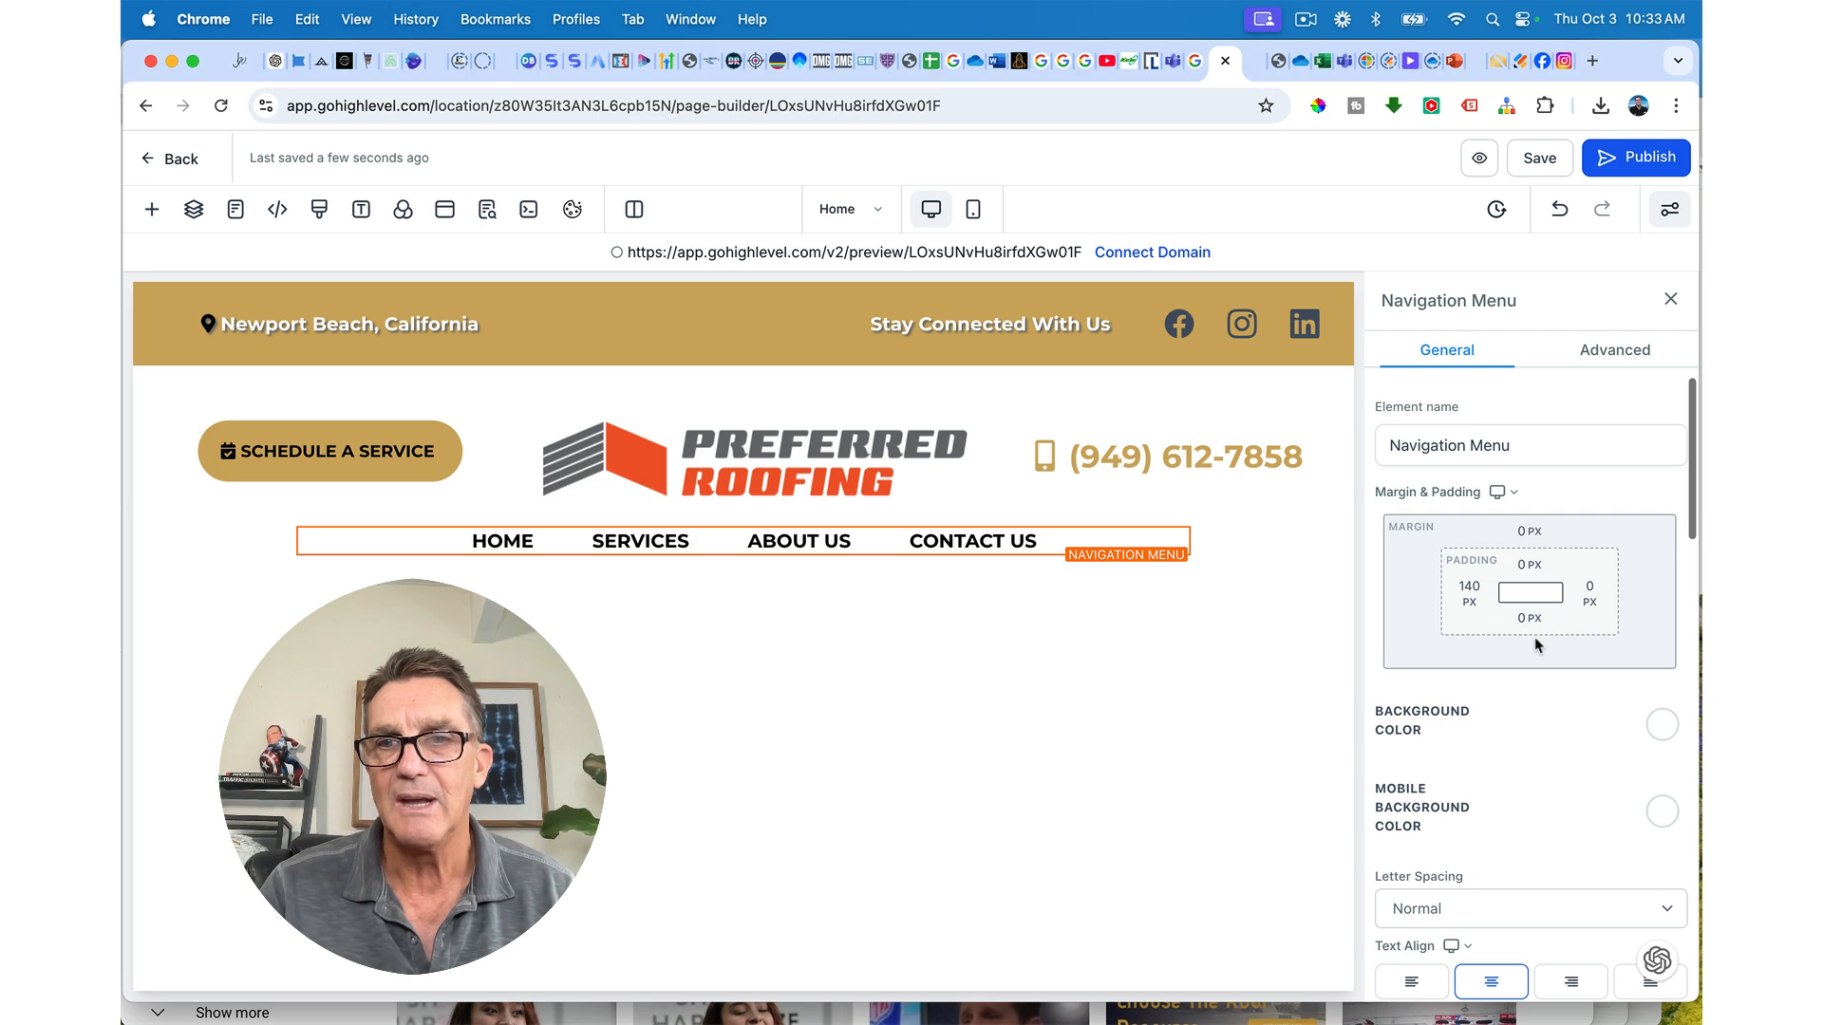
scroll(1535, 644, "down", 6)
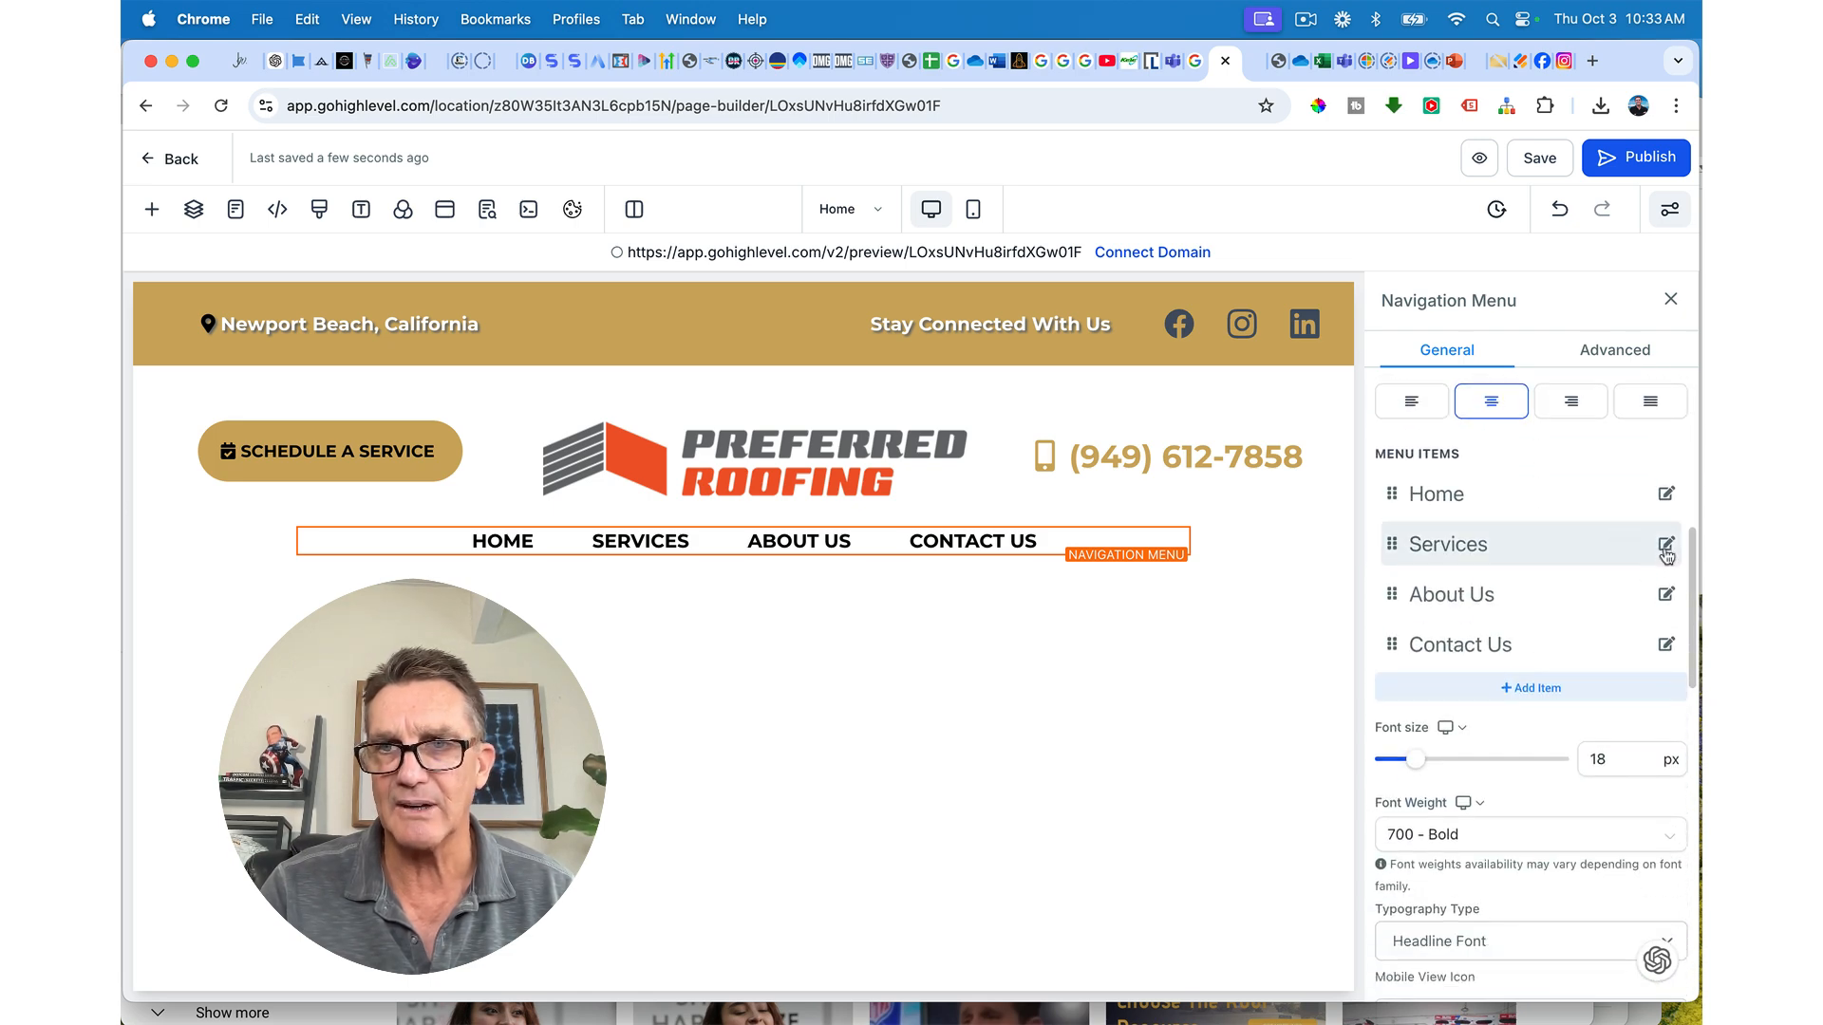
left_click(1667, 549)
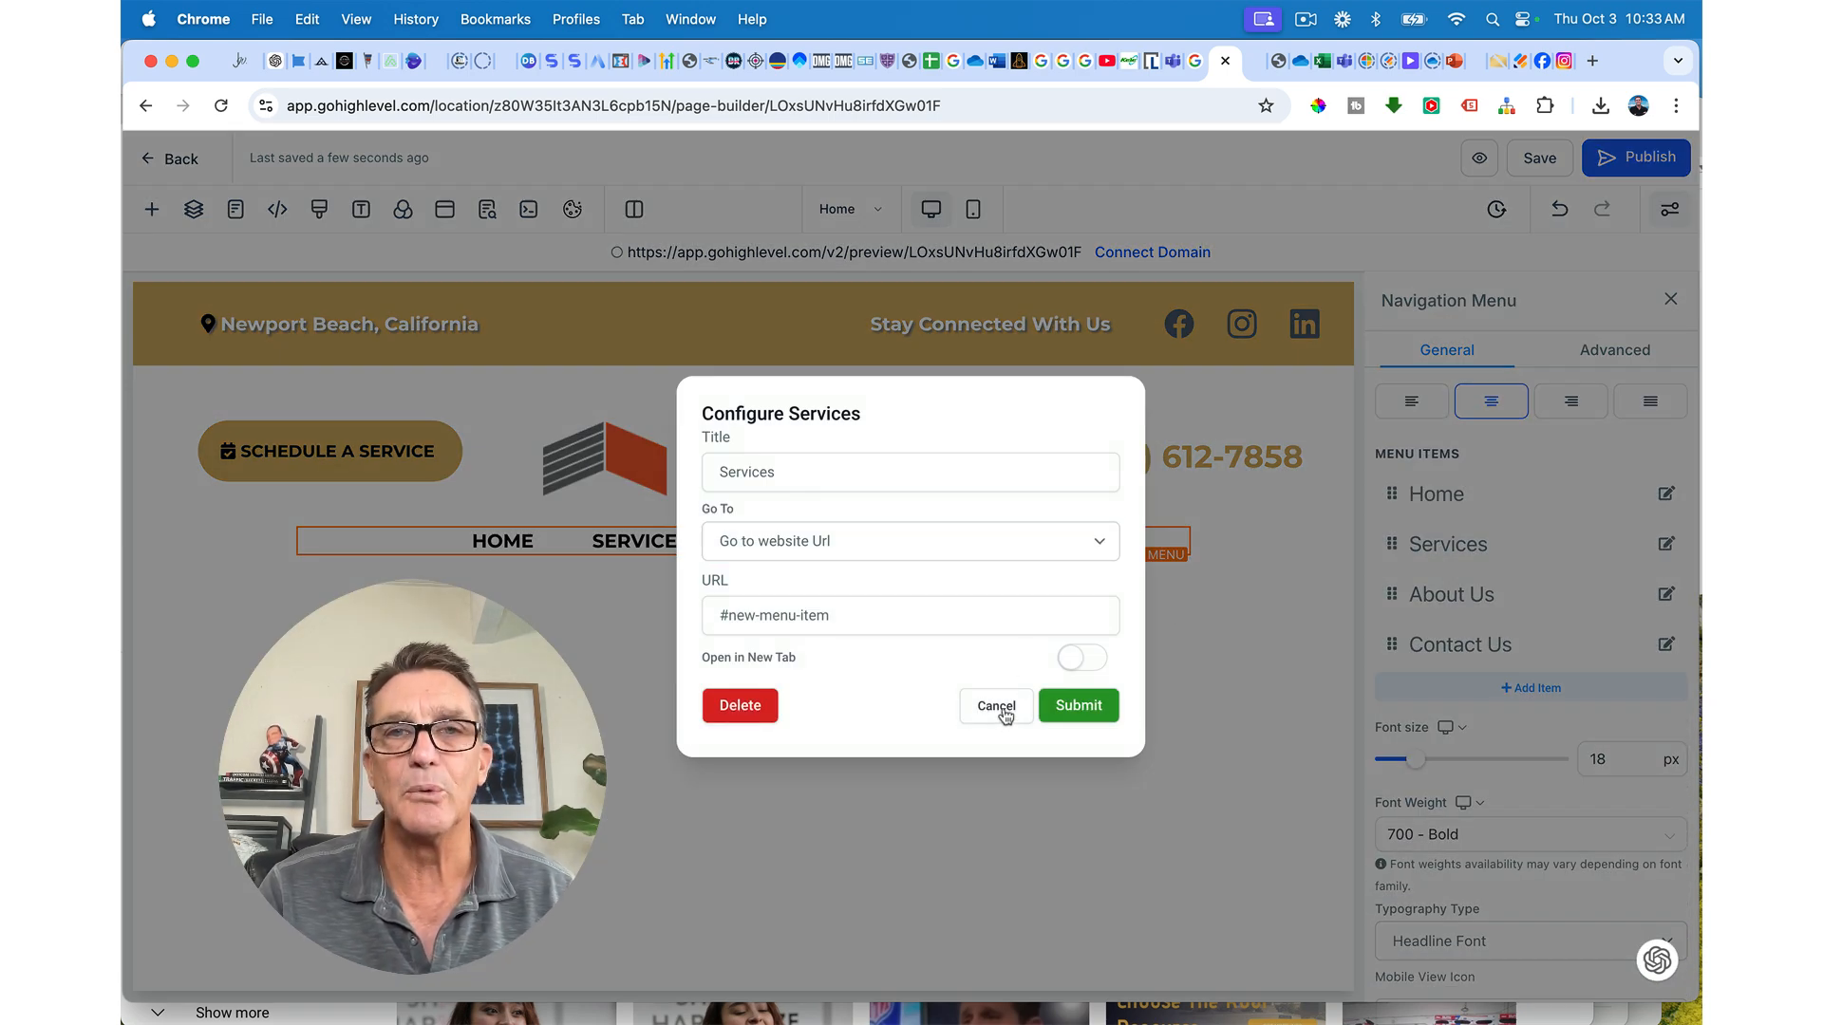
left_click(996, 706)
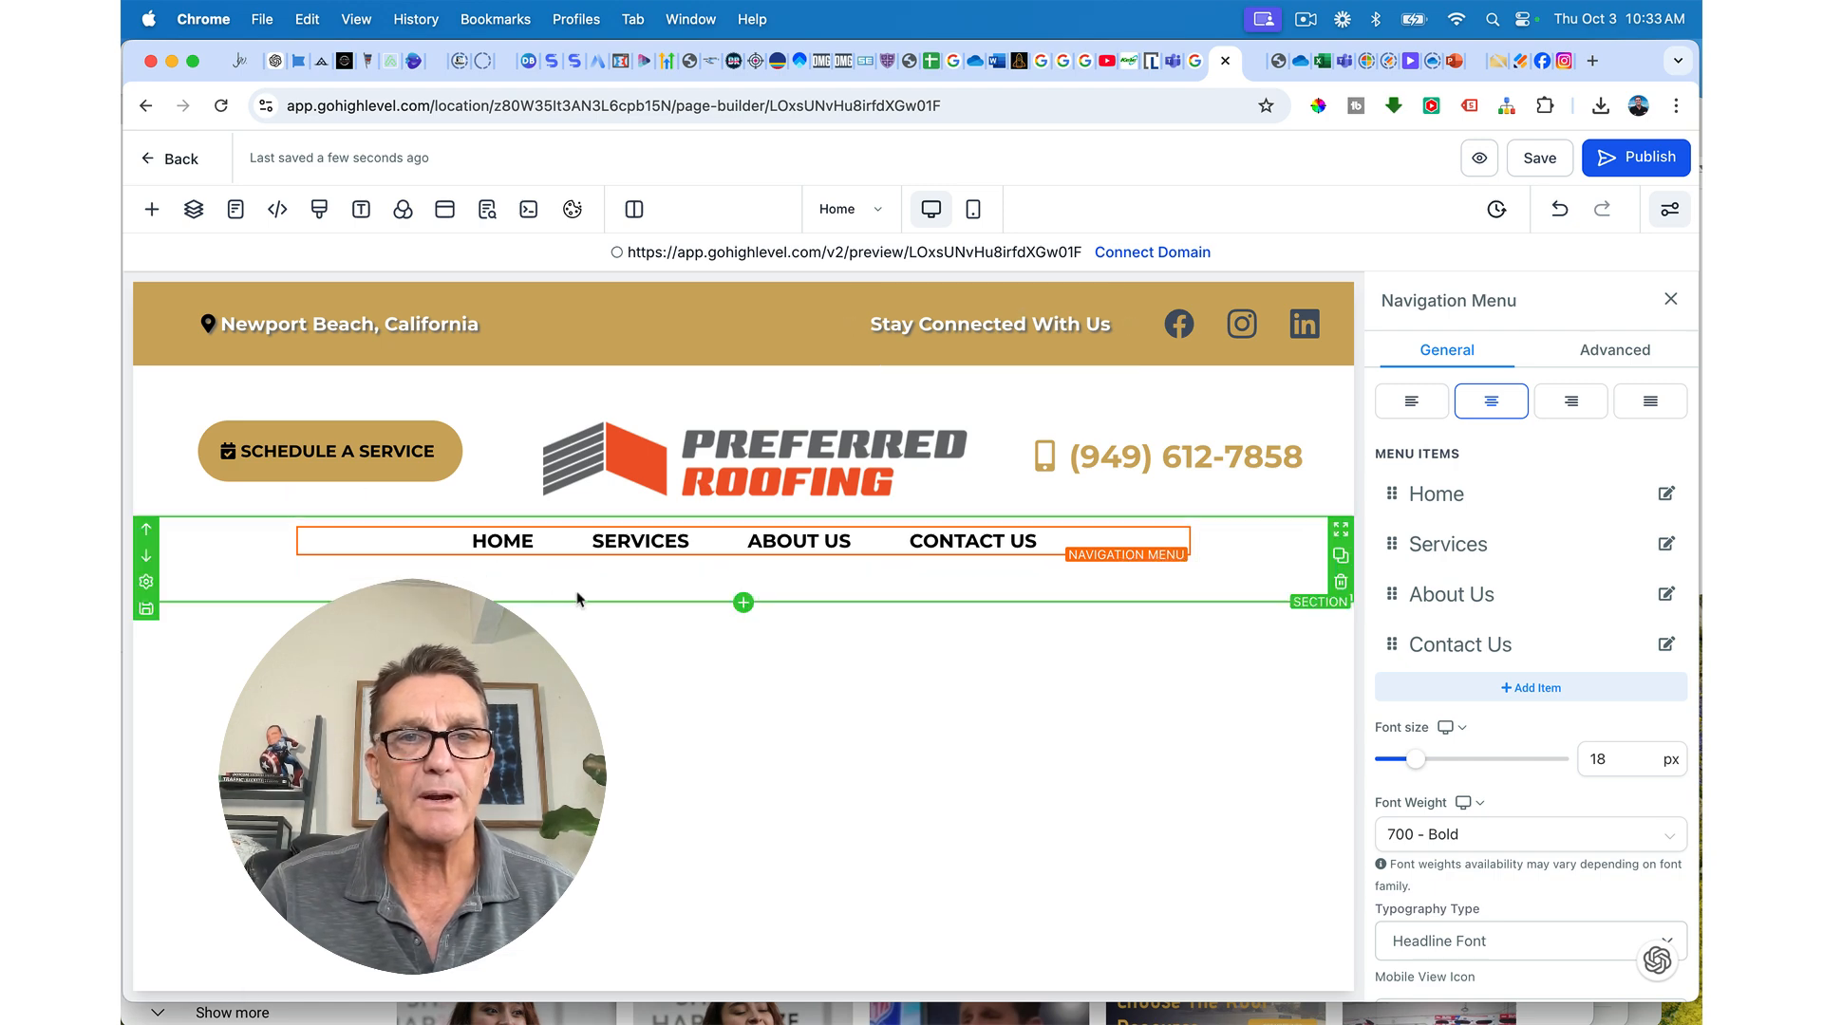
Step: Add a full-width section below the nav with the Preferred Roofing city skyline photo as background
left_click(745, 603)
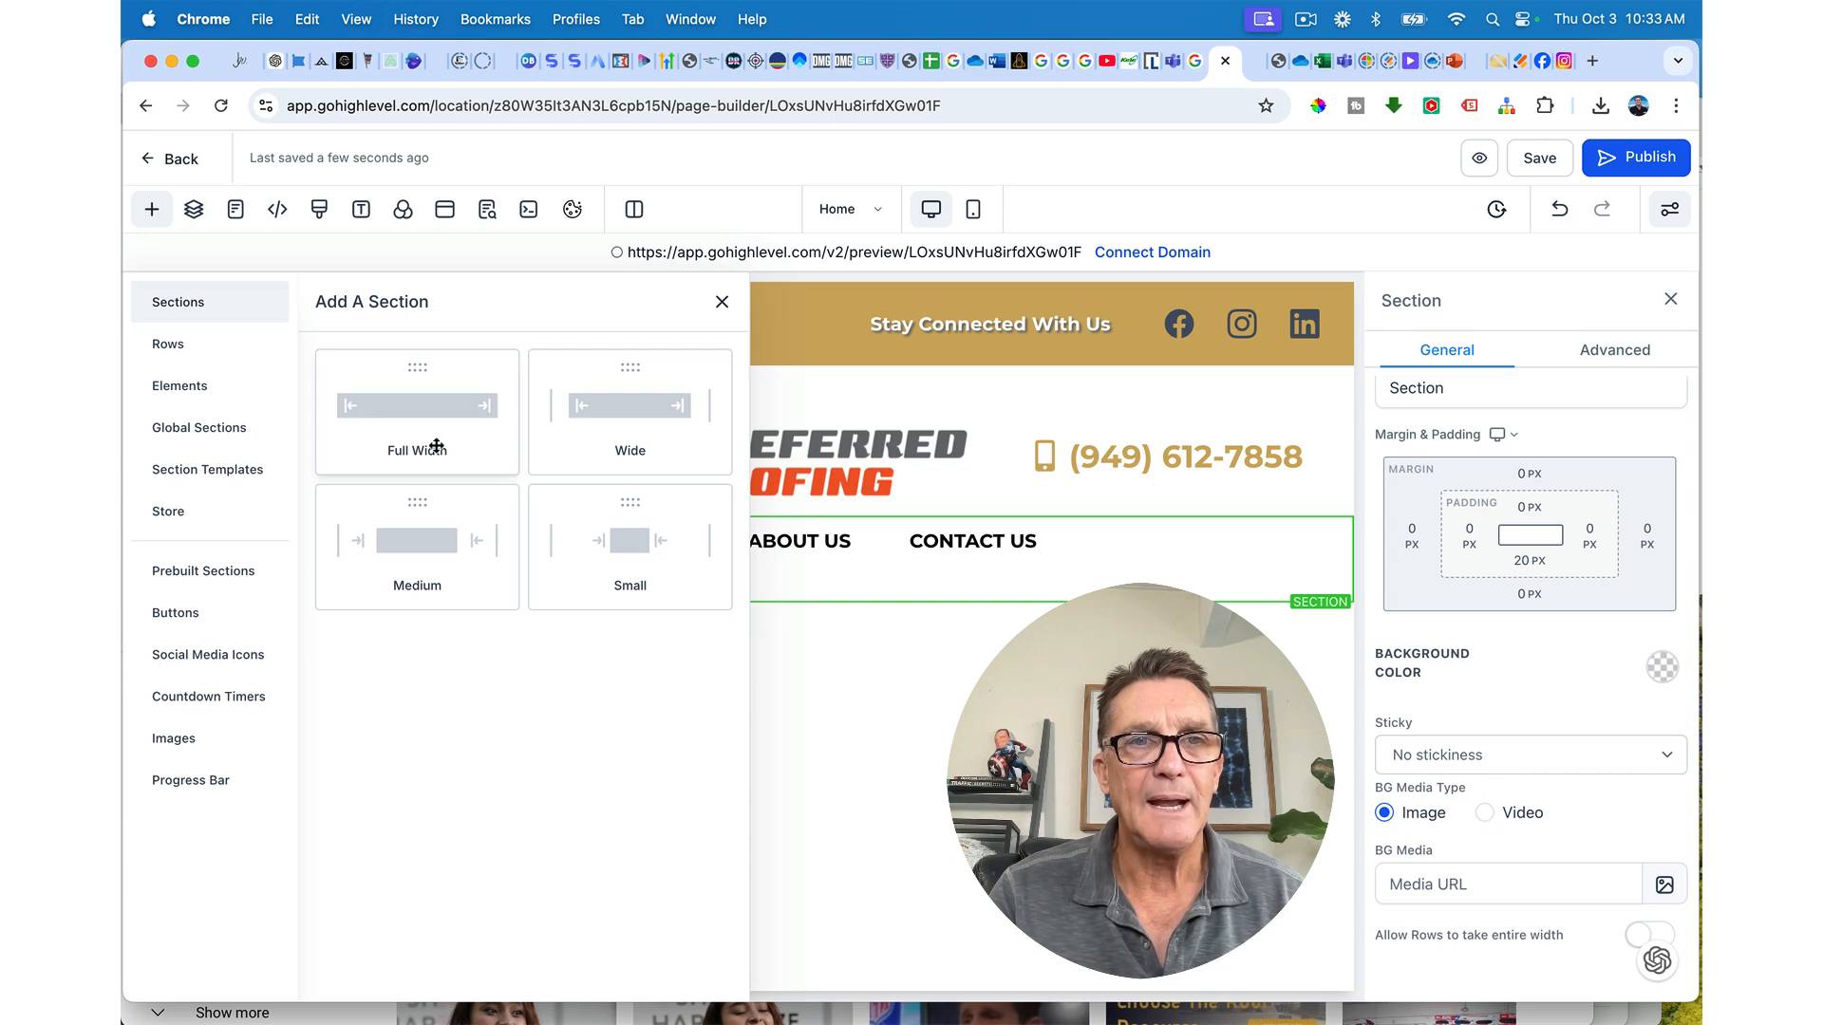
left_click(424, 415)
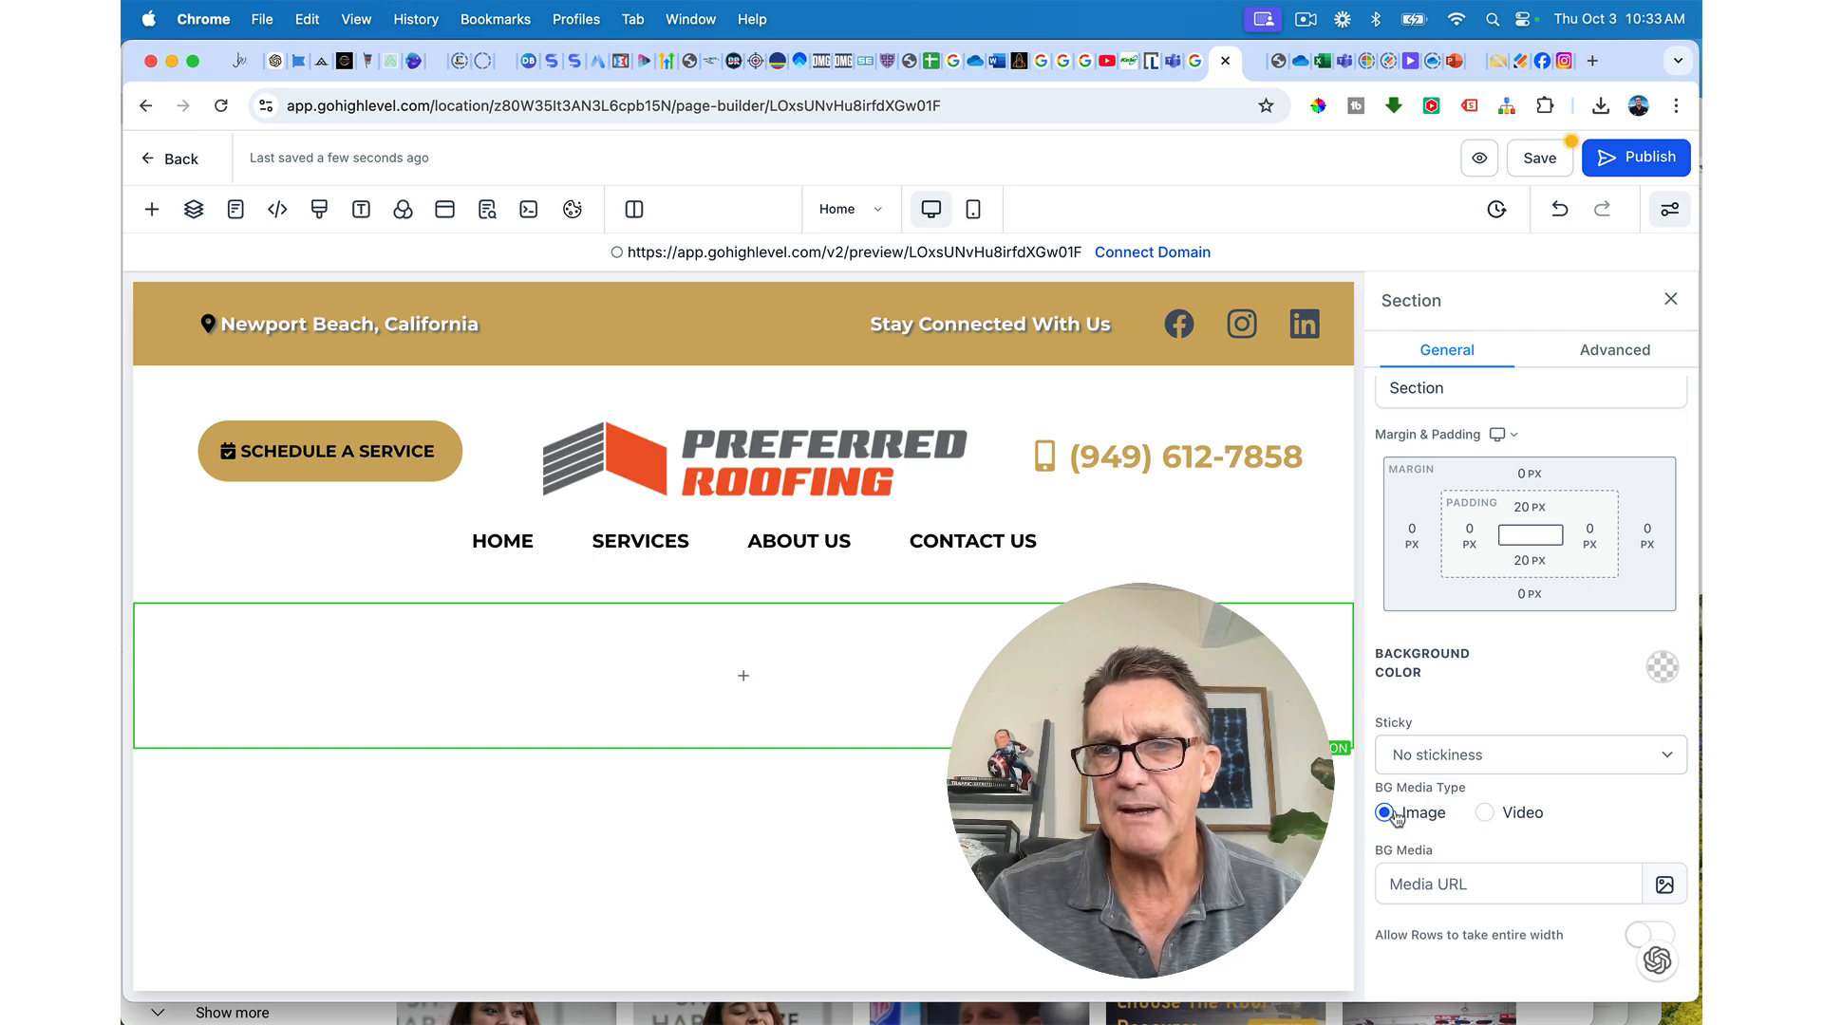
left_click(1665, 884)
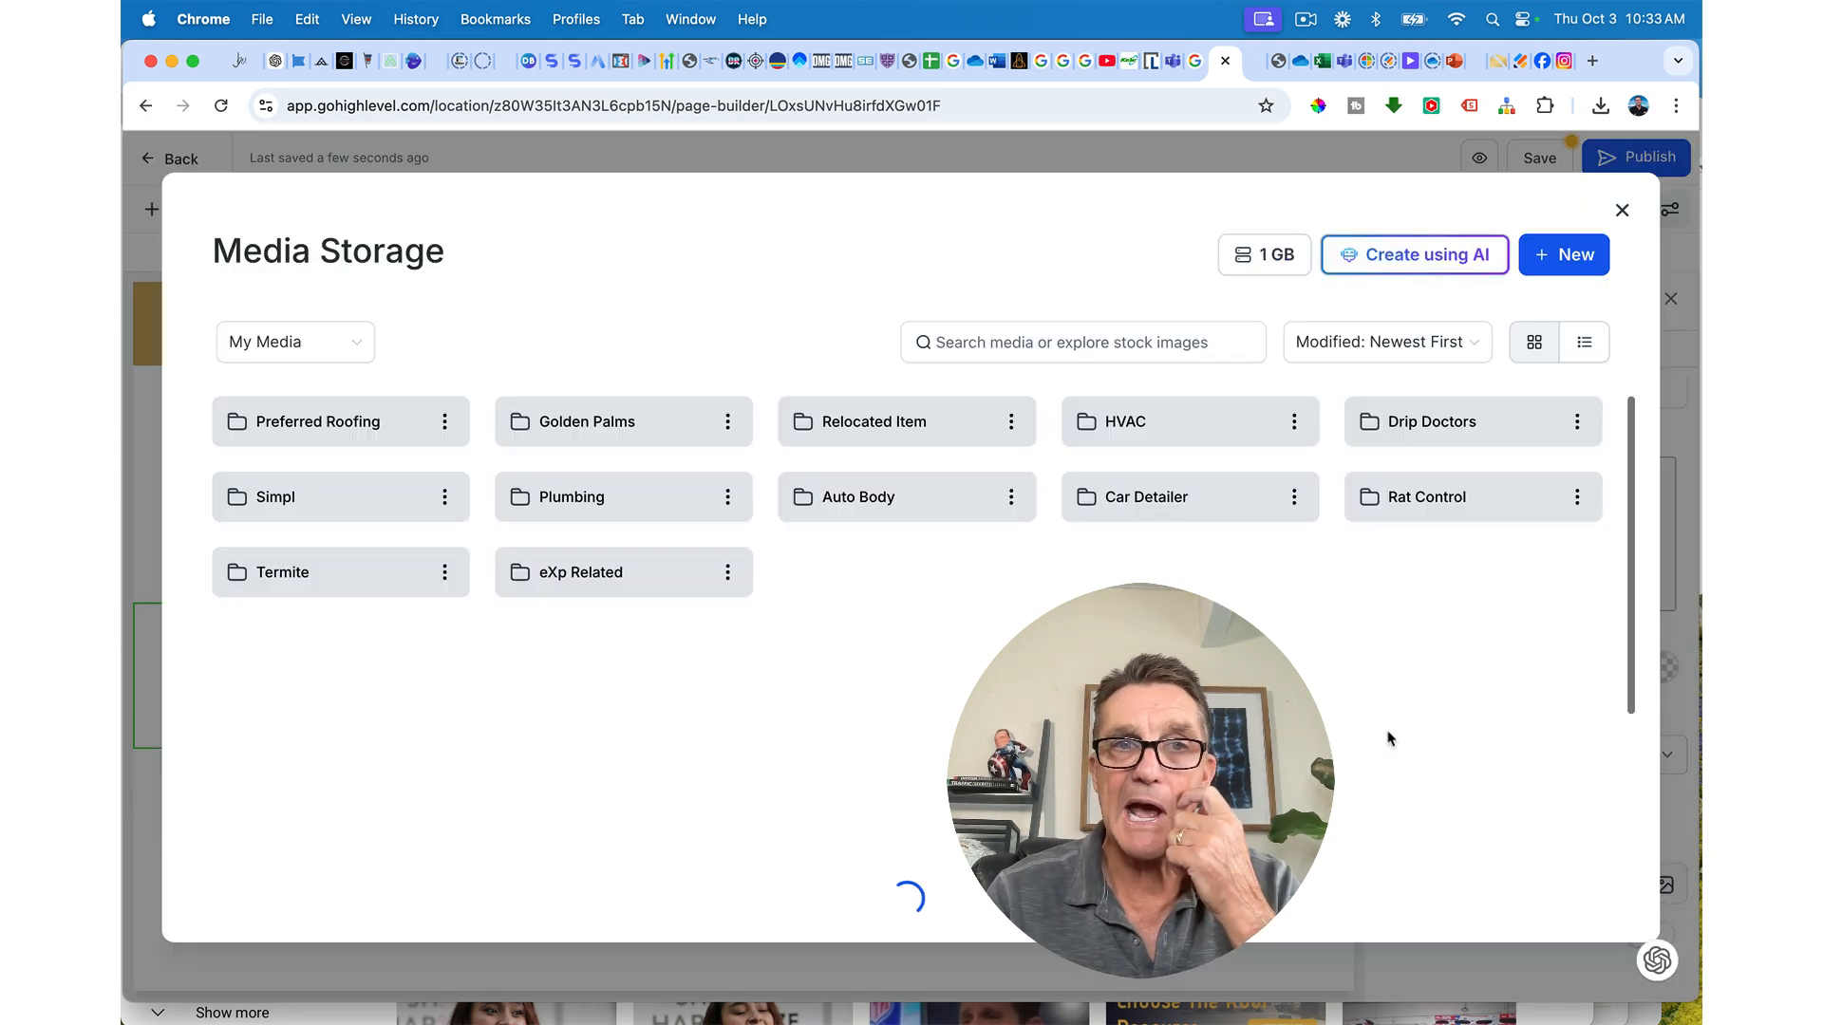
left_click(323, 421)
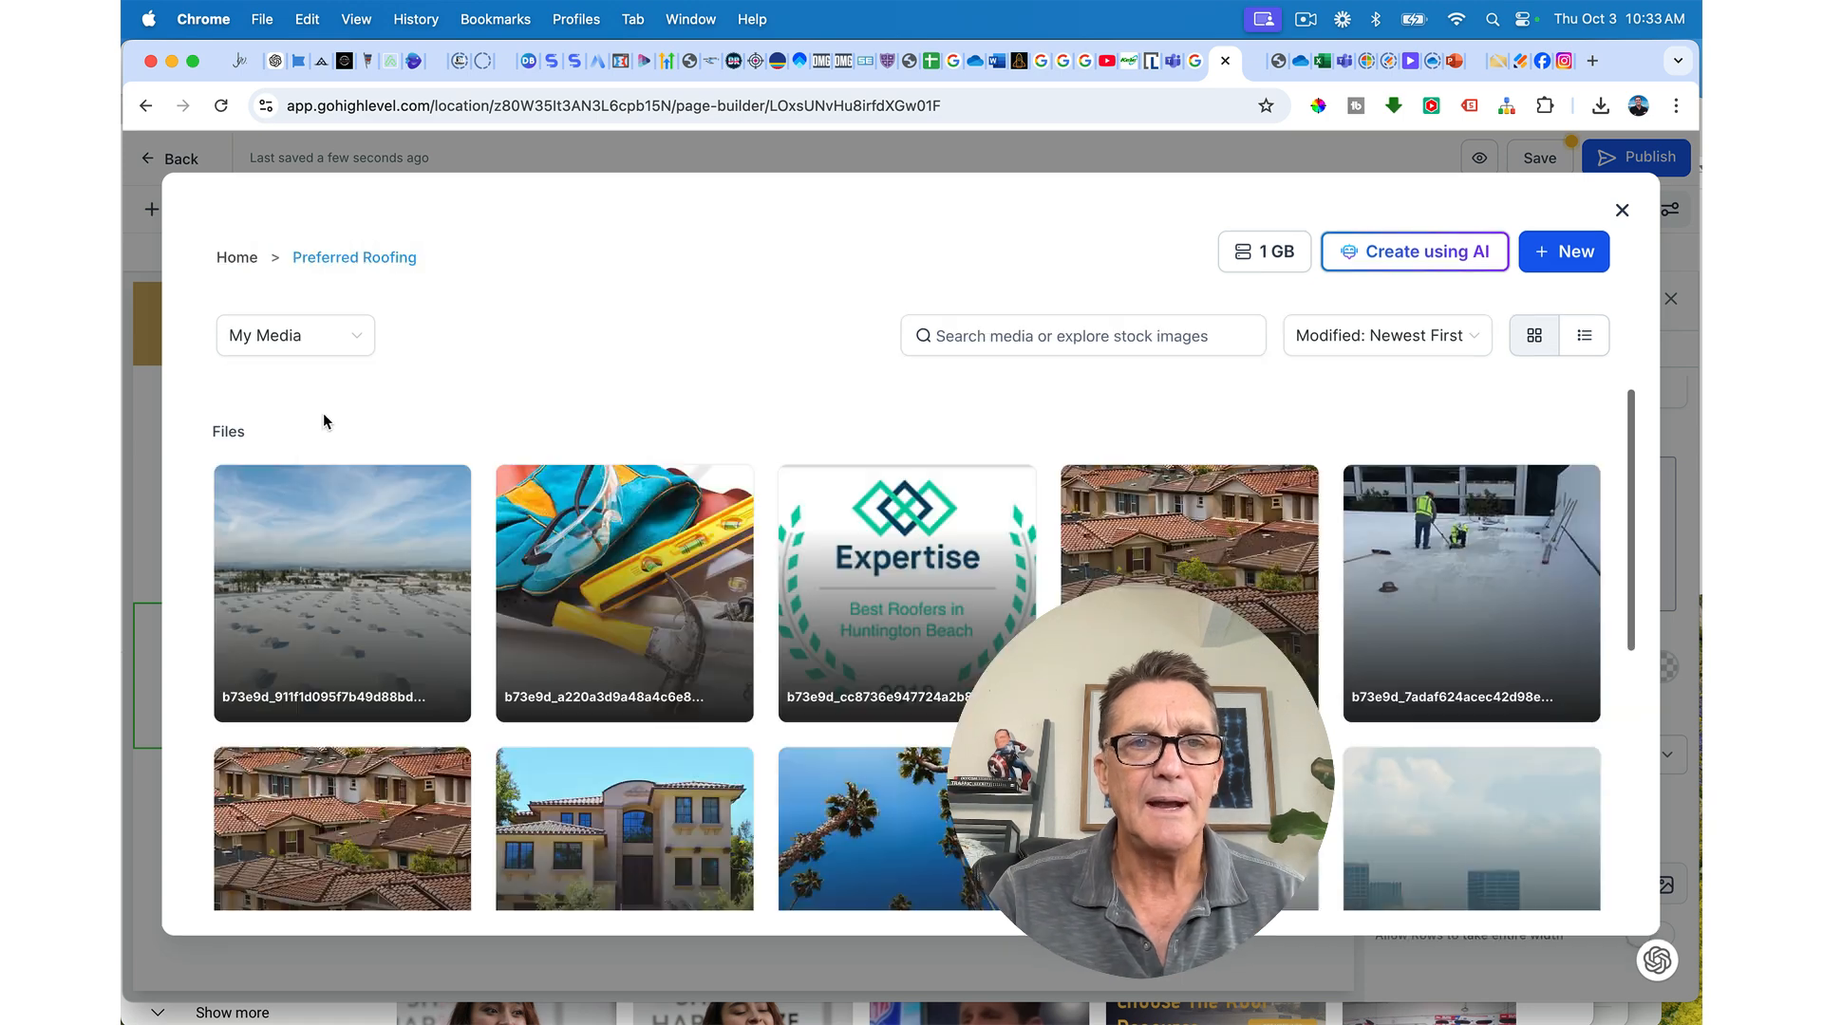
scroll(715, 548, "down", 5)
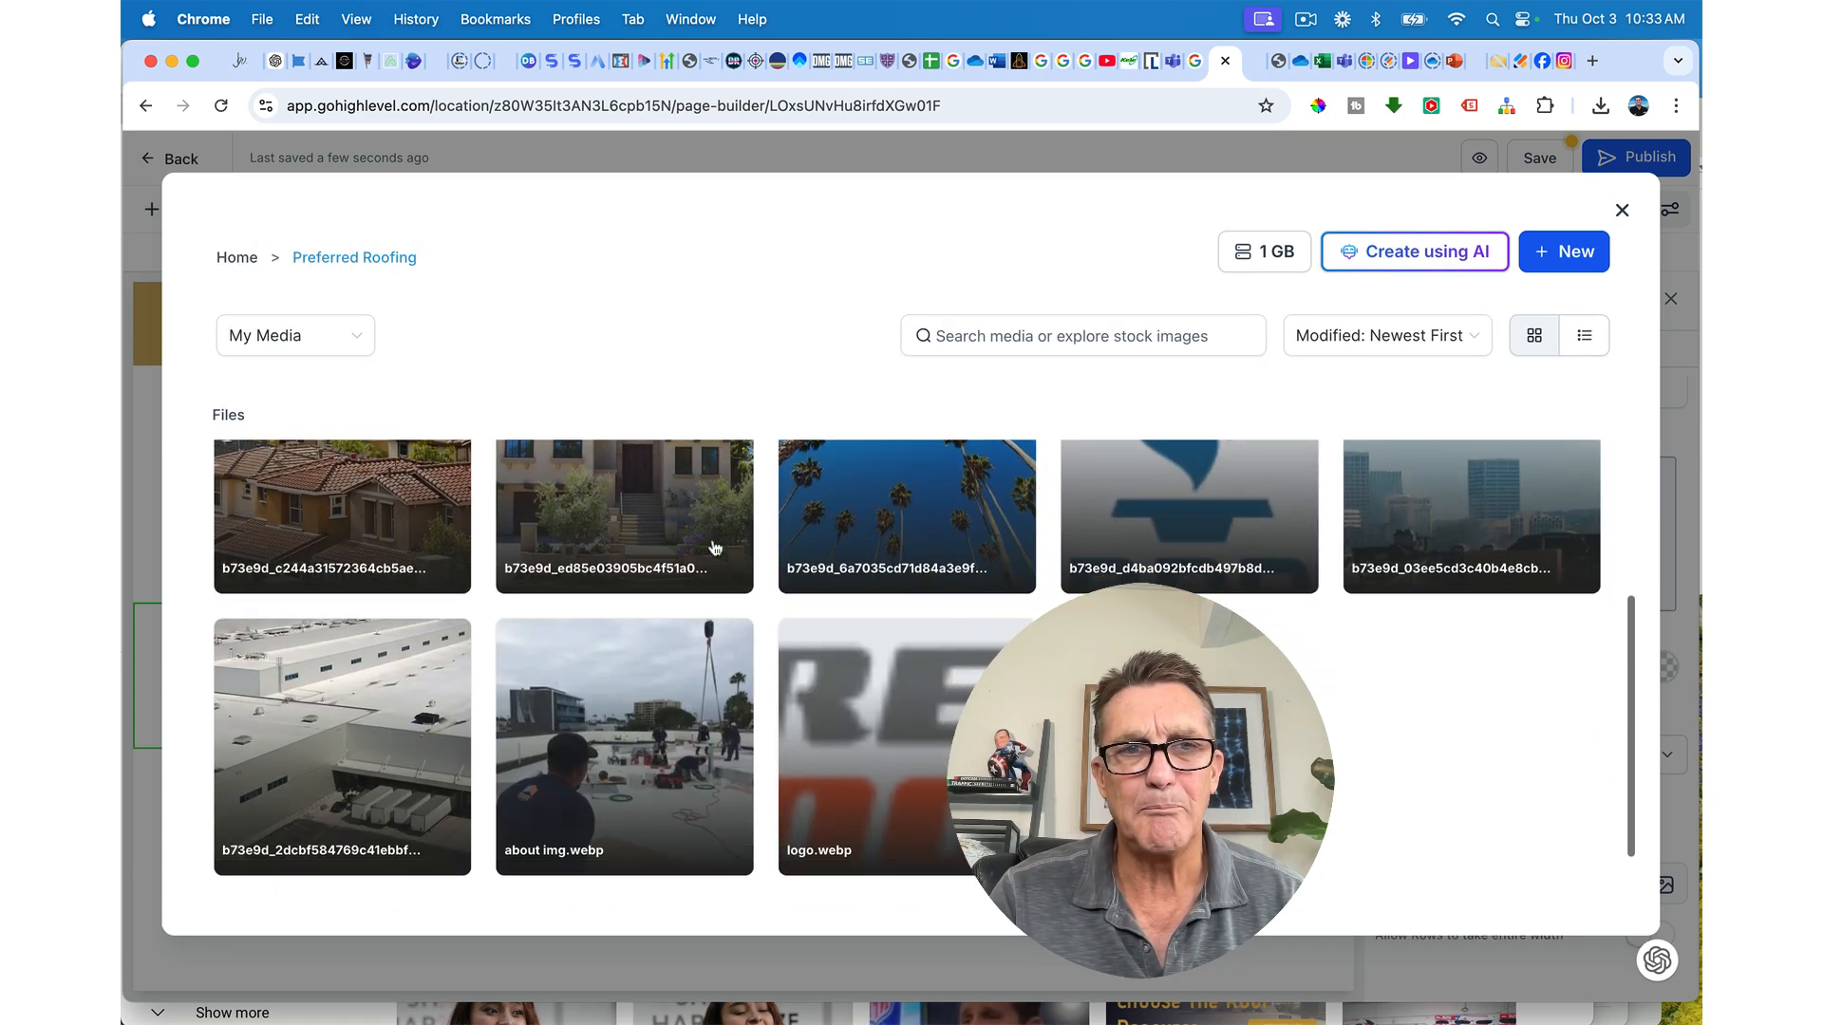
scroll(715, 548, "up", 2)
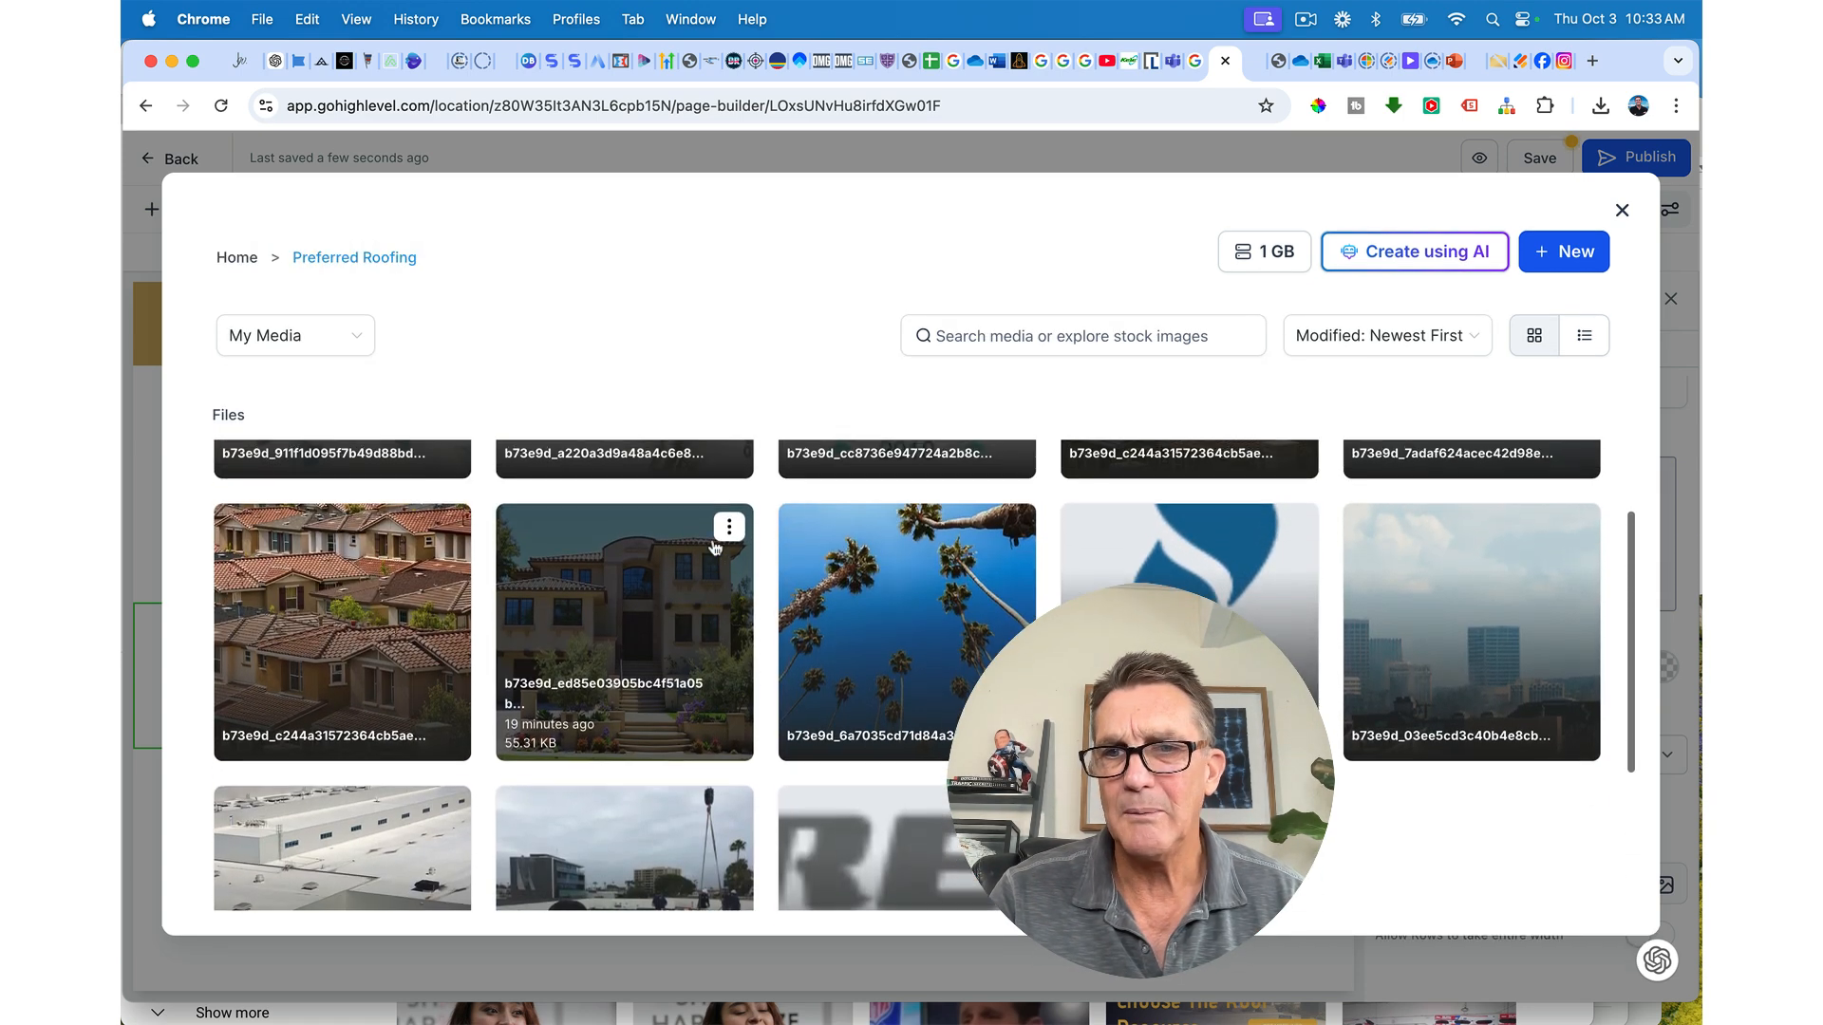
left_click(1465, 663)
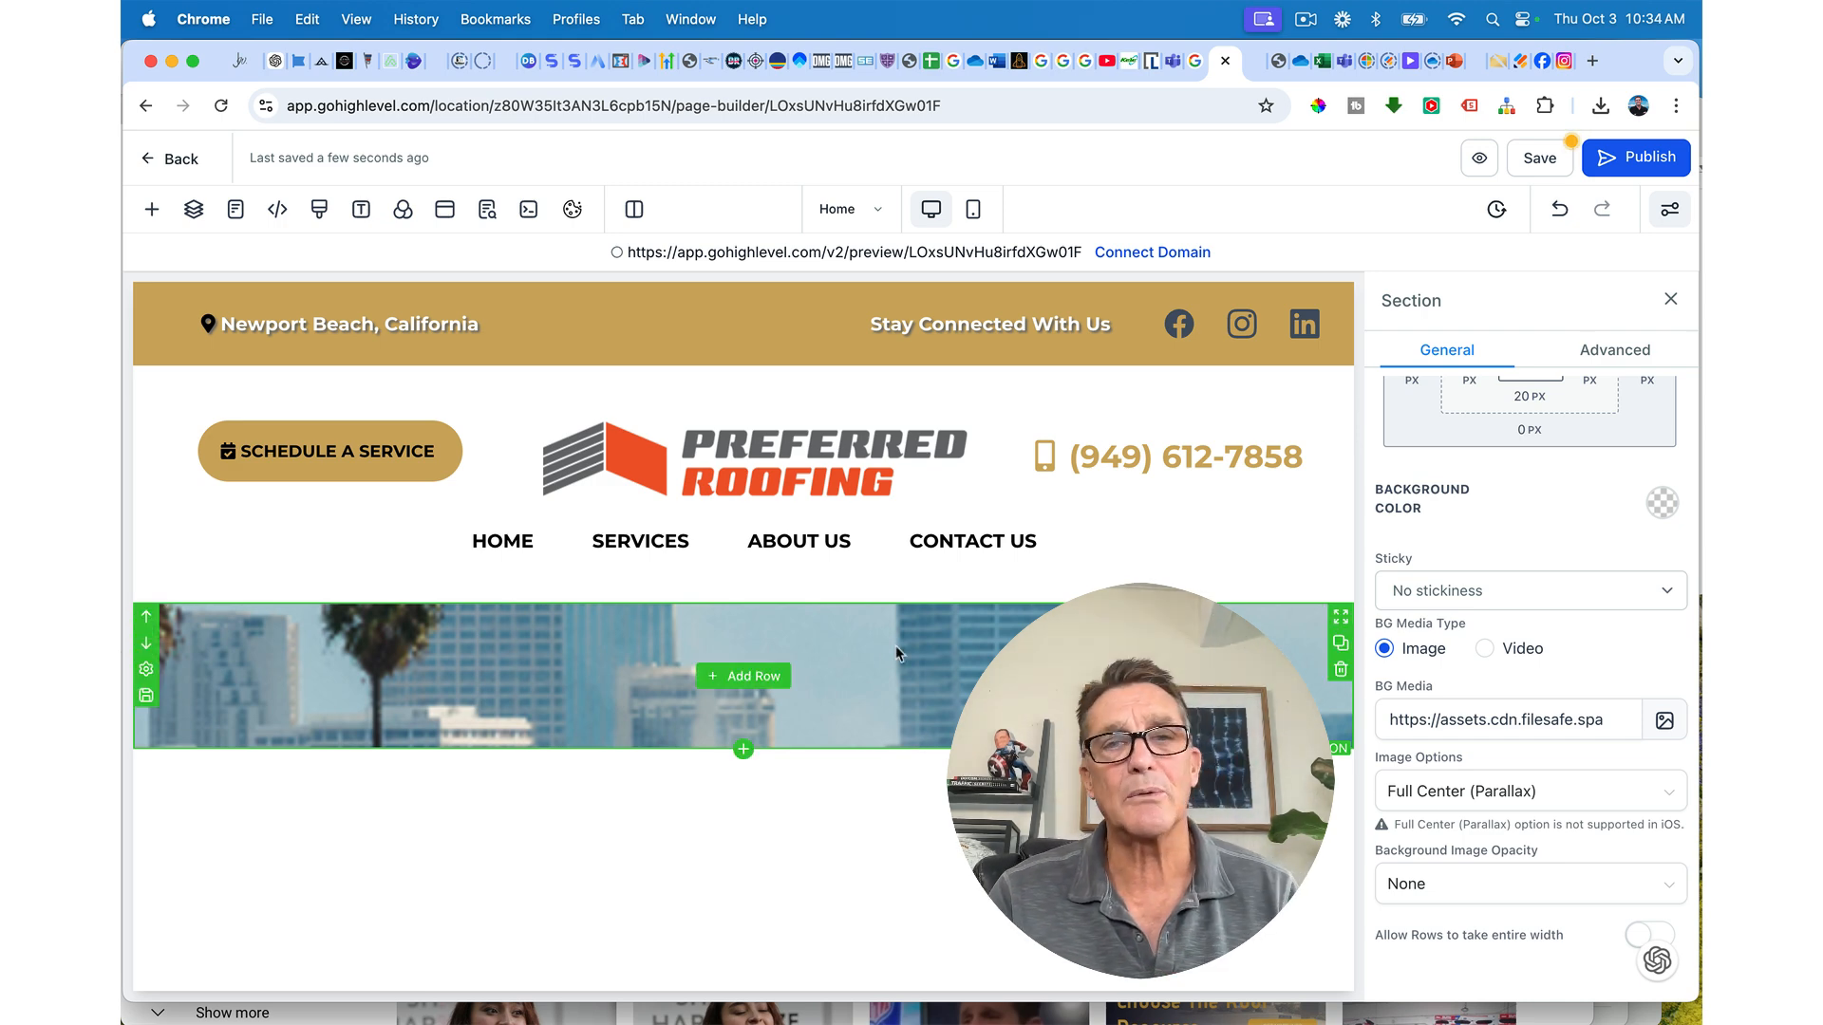
Step: Add a one-column row with a Headline to the hero and type 'Best Roofing Solution in The Co'
left_click(766, 676)
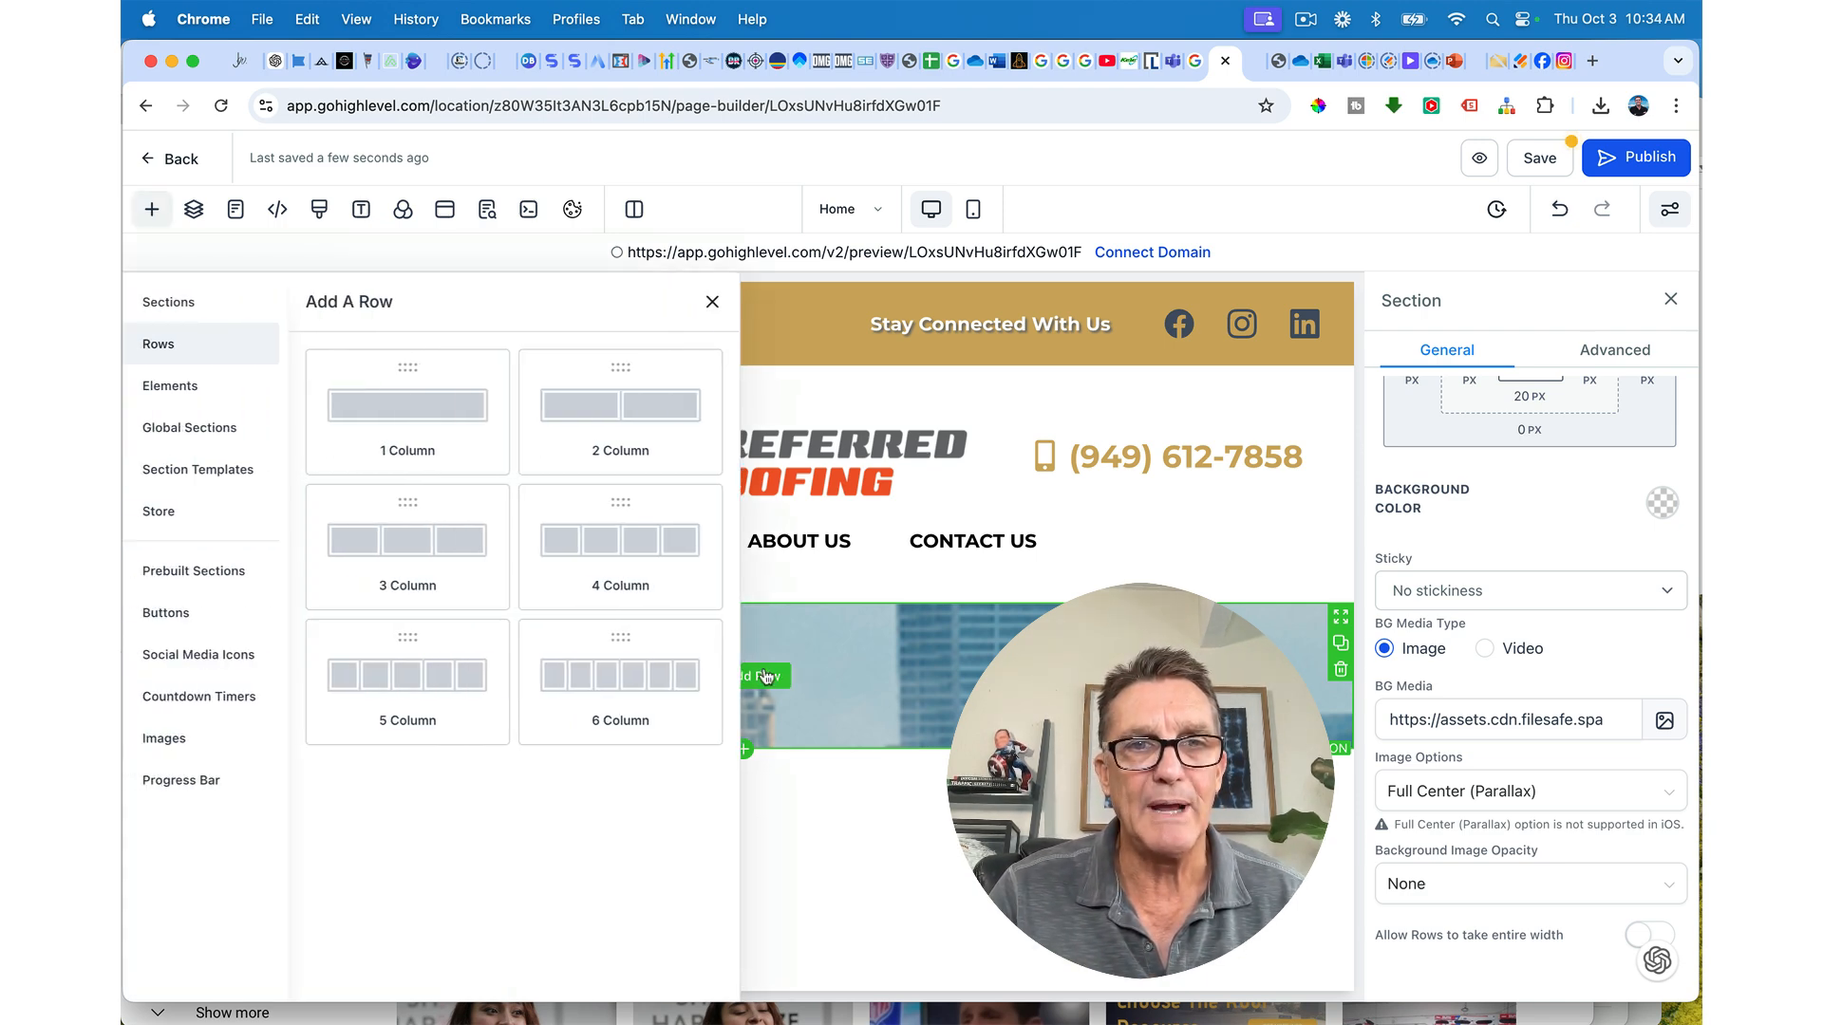
left_click(462, 412)
left_click(749, 702)
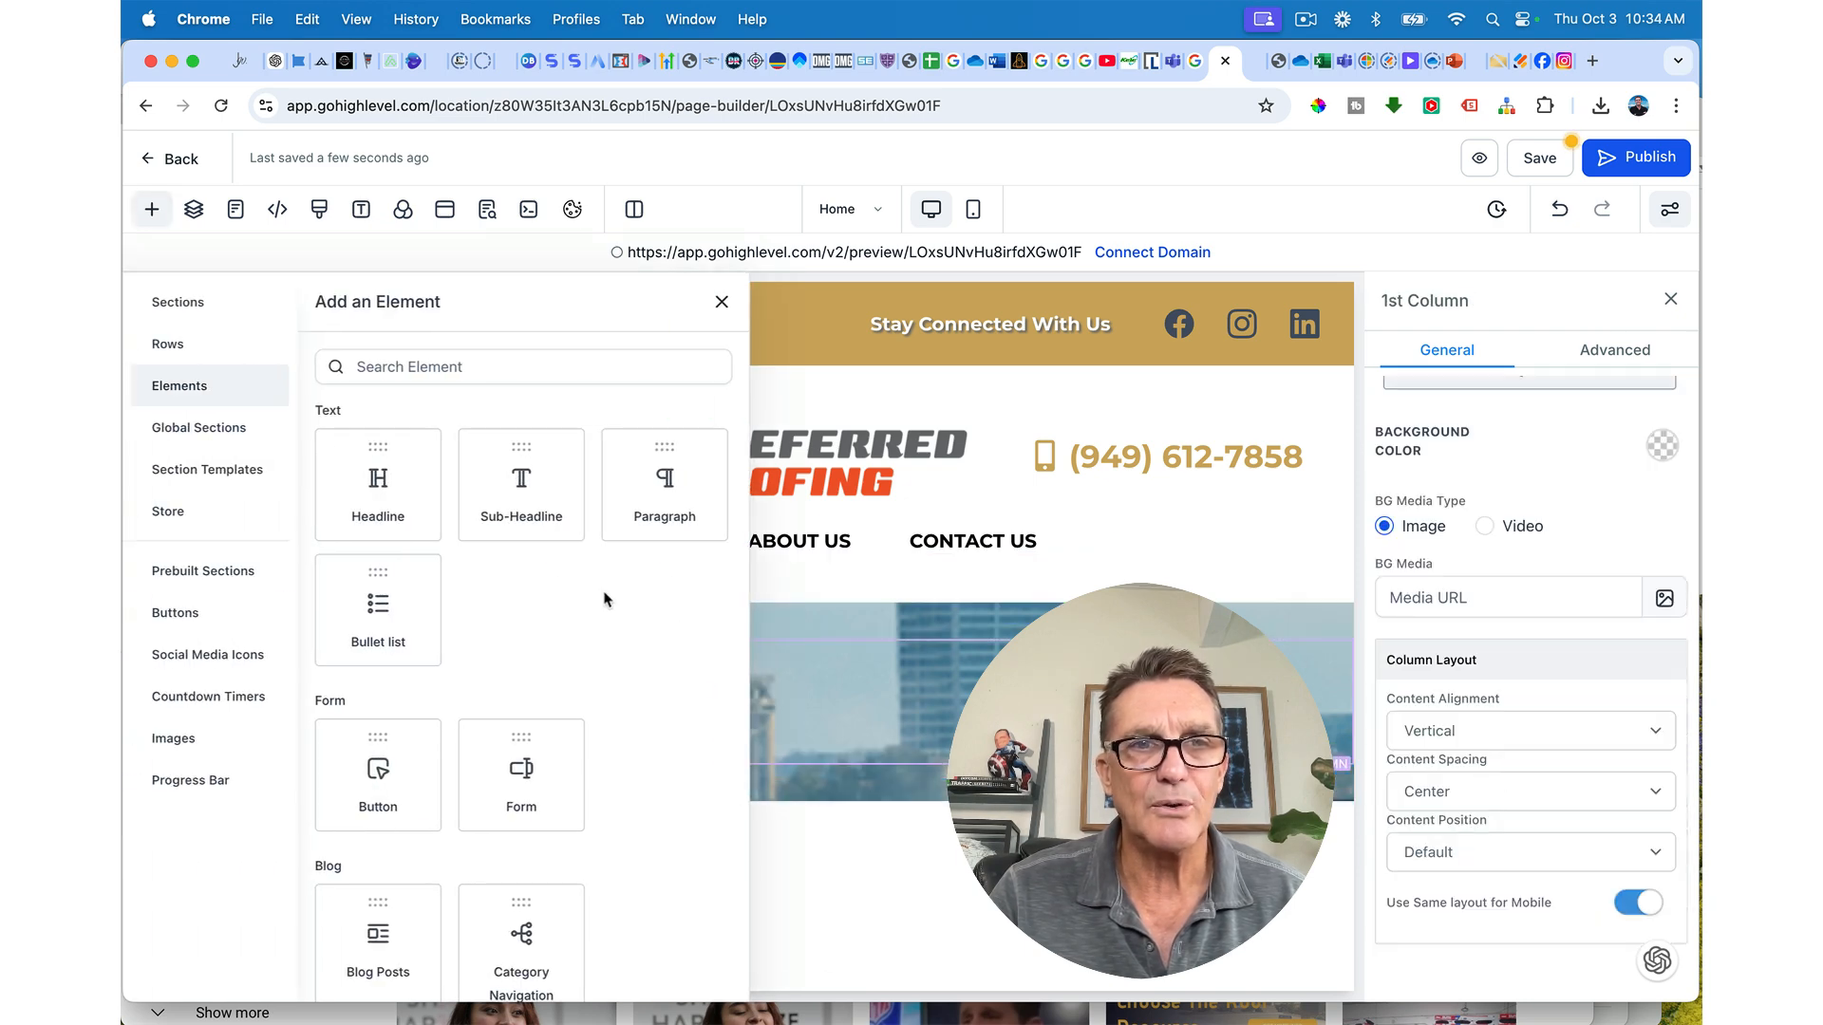
left_click(382, 479)
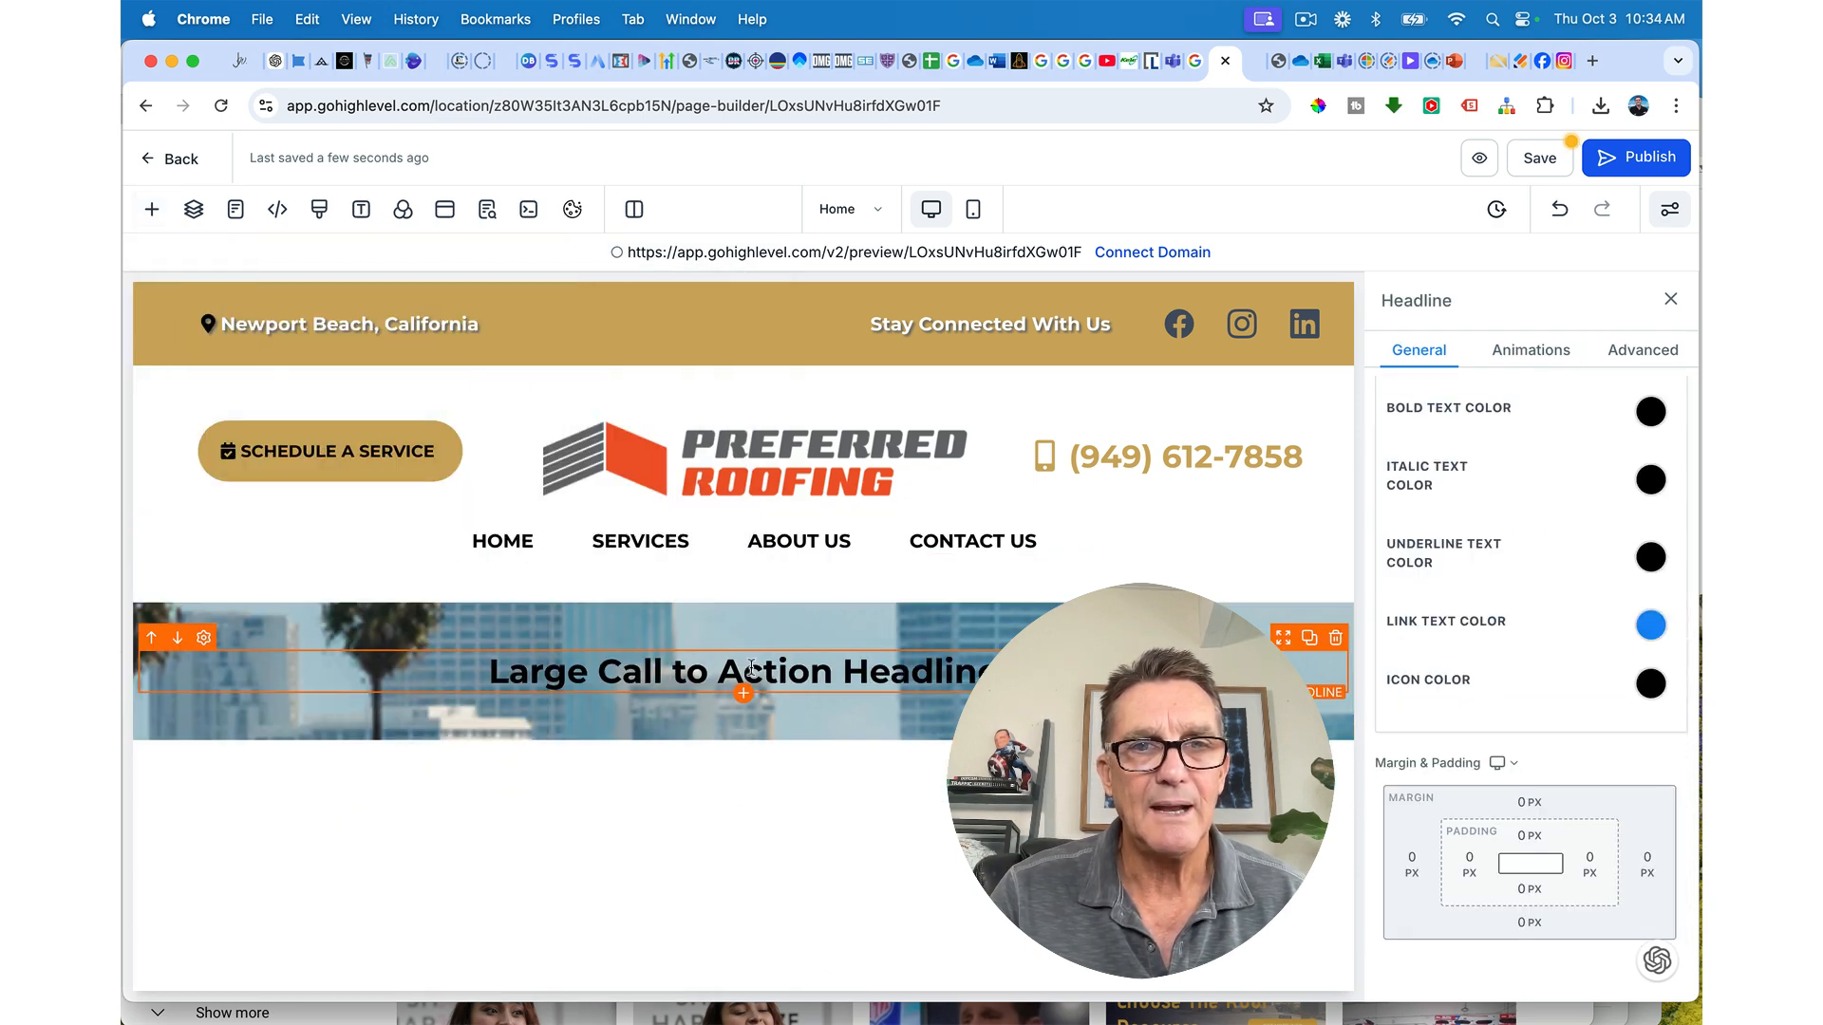
triple_click(757, 670)
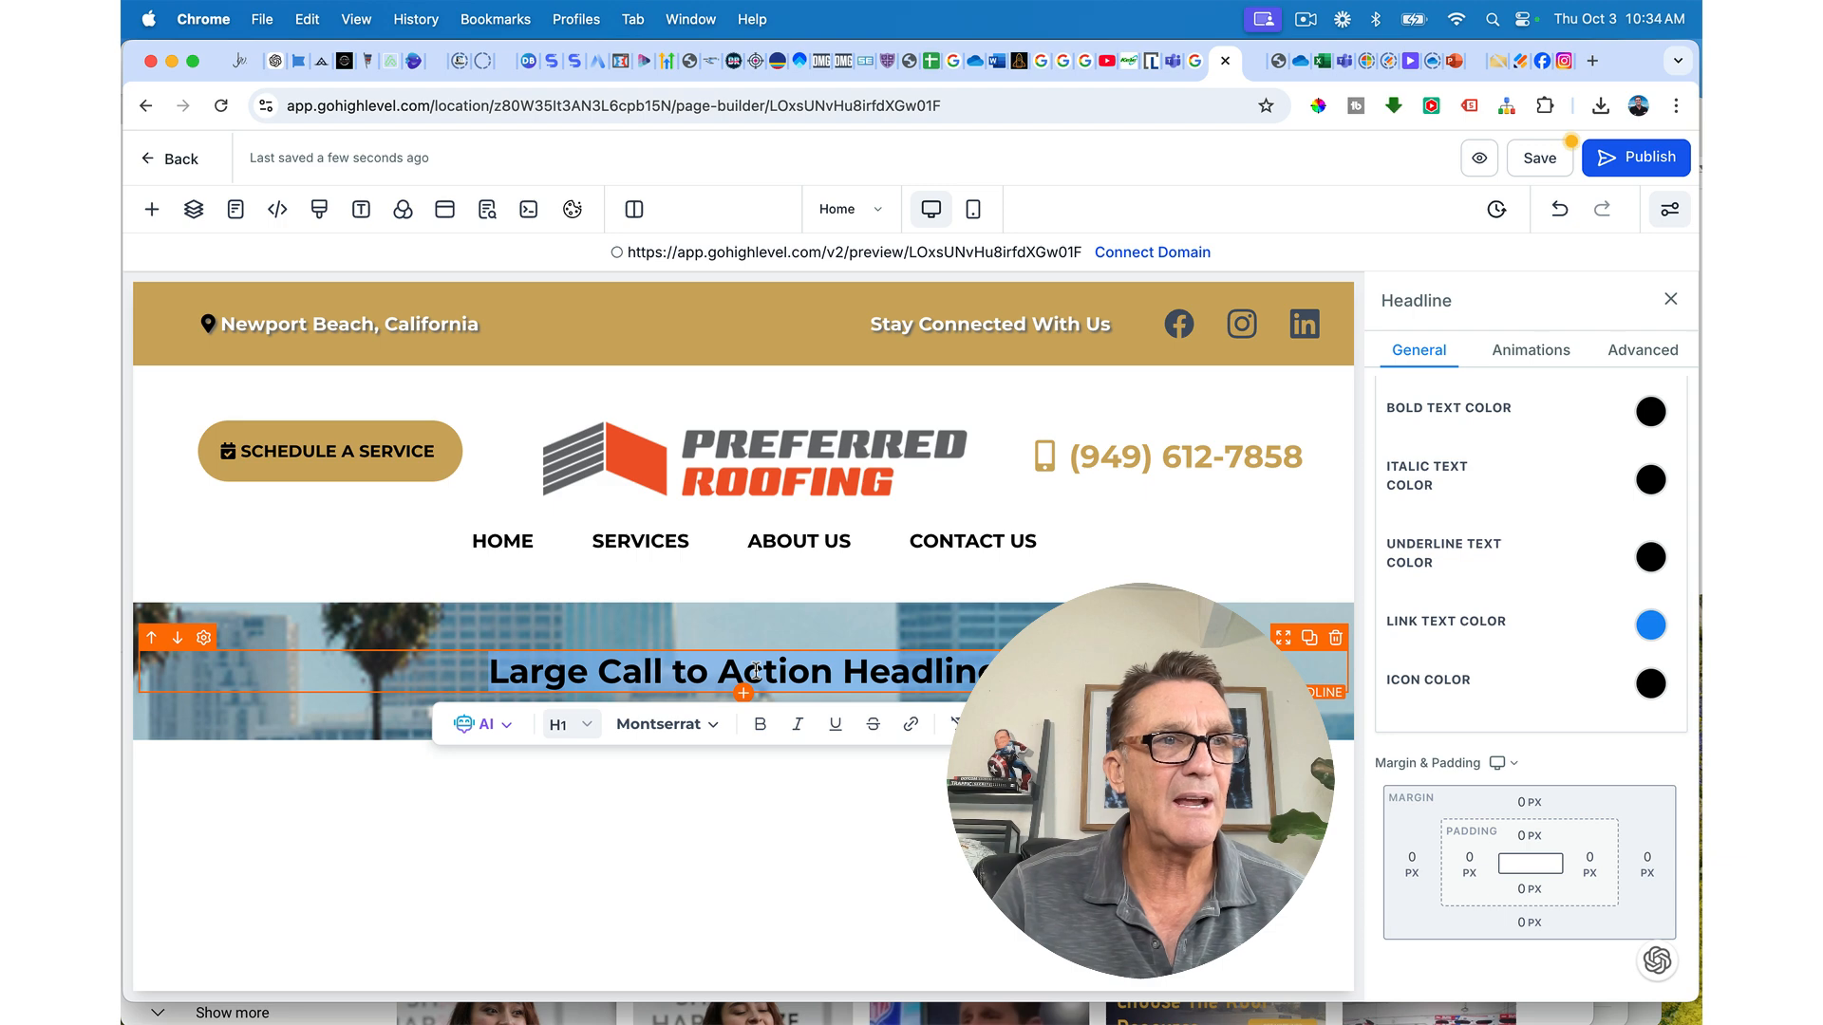
type("Best")
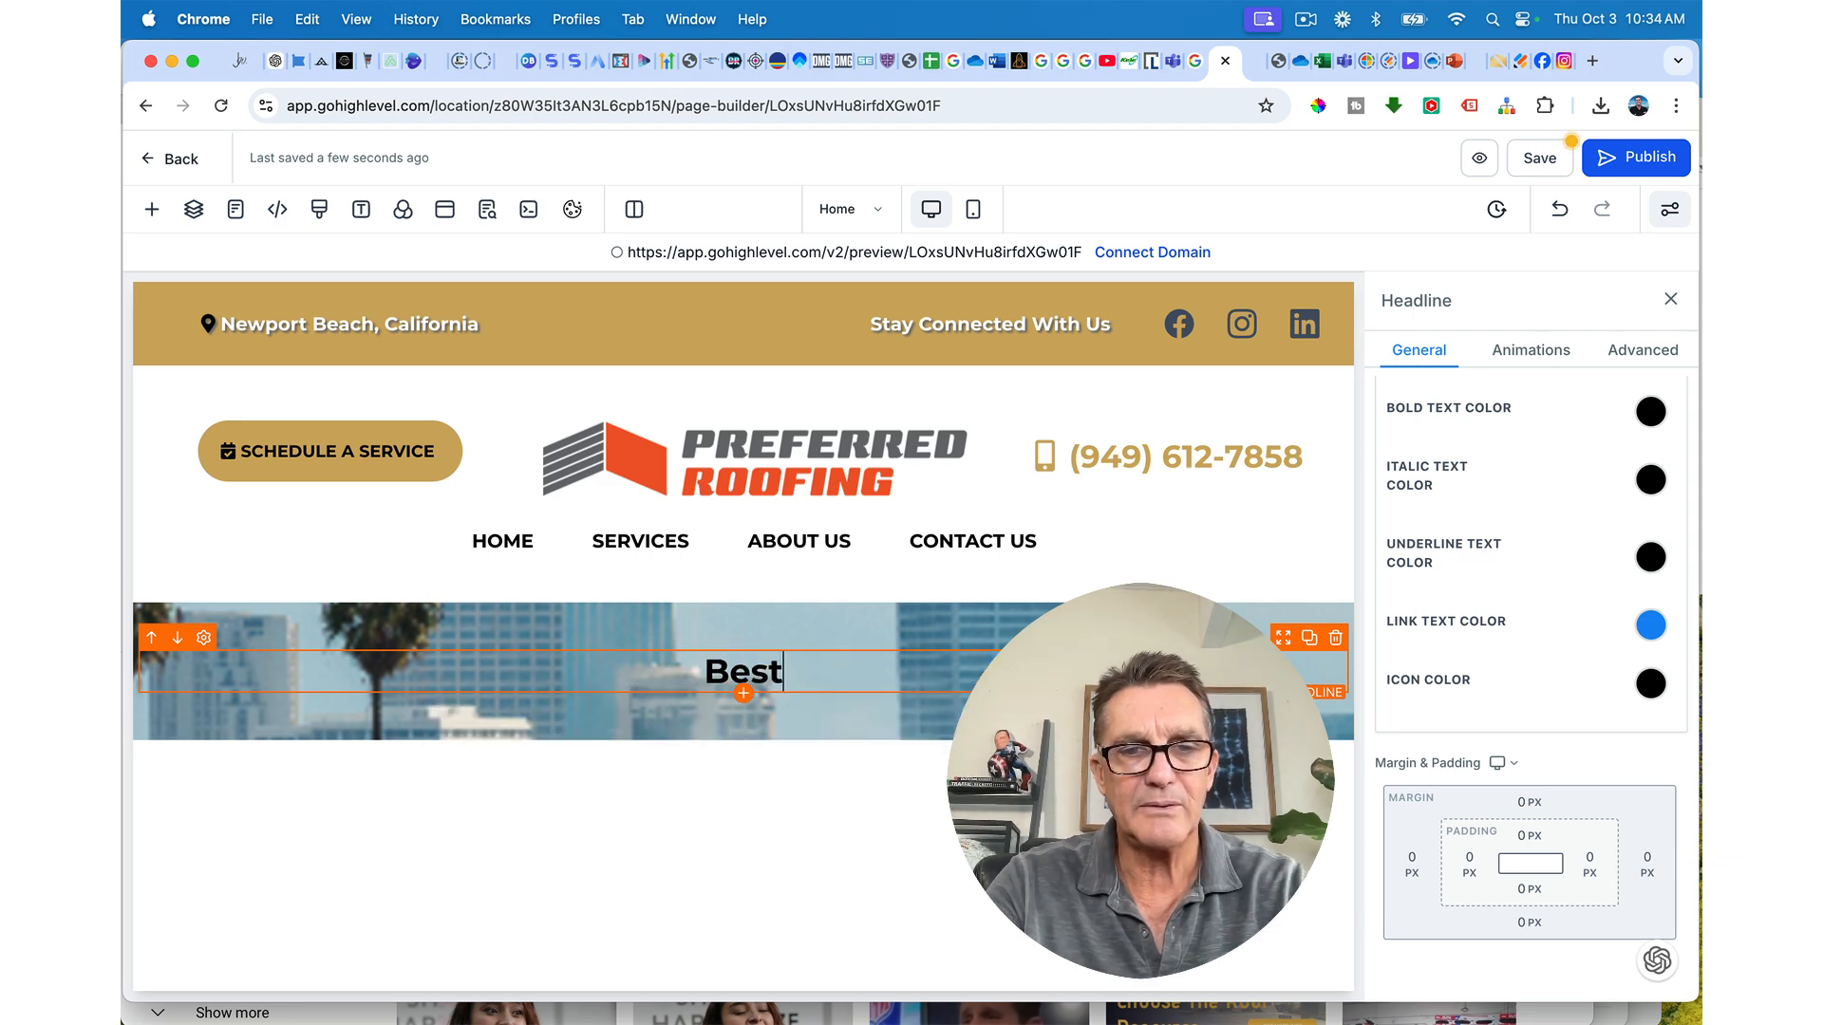
type(" Roofing")
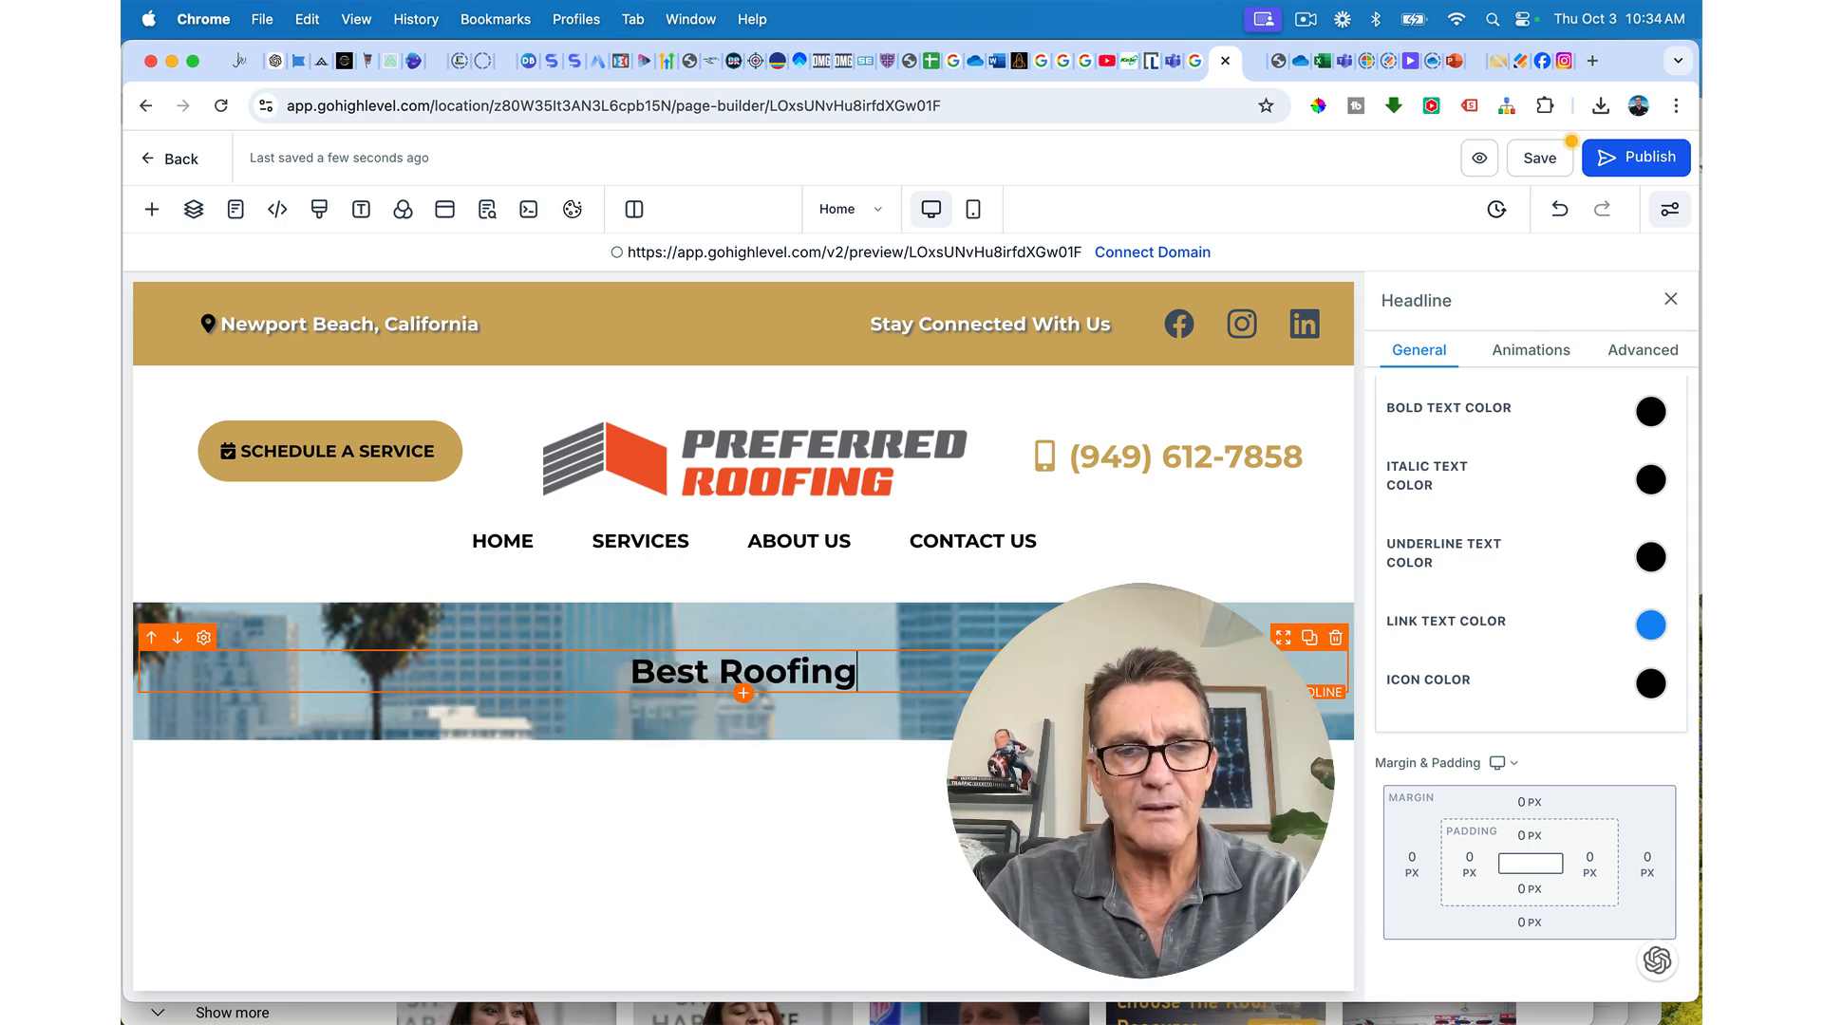
type(" S")
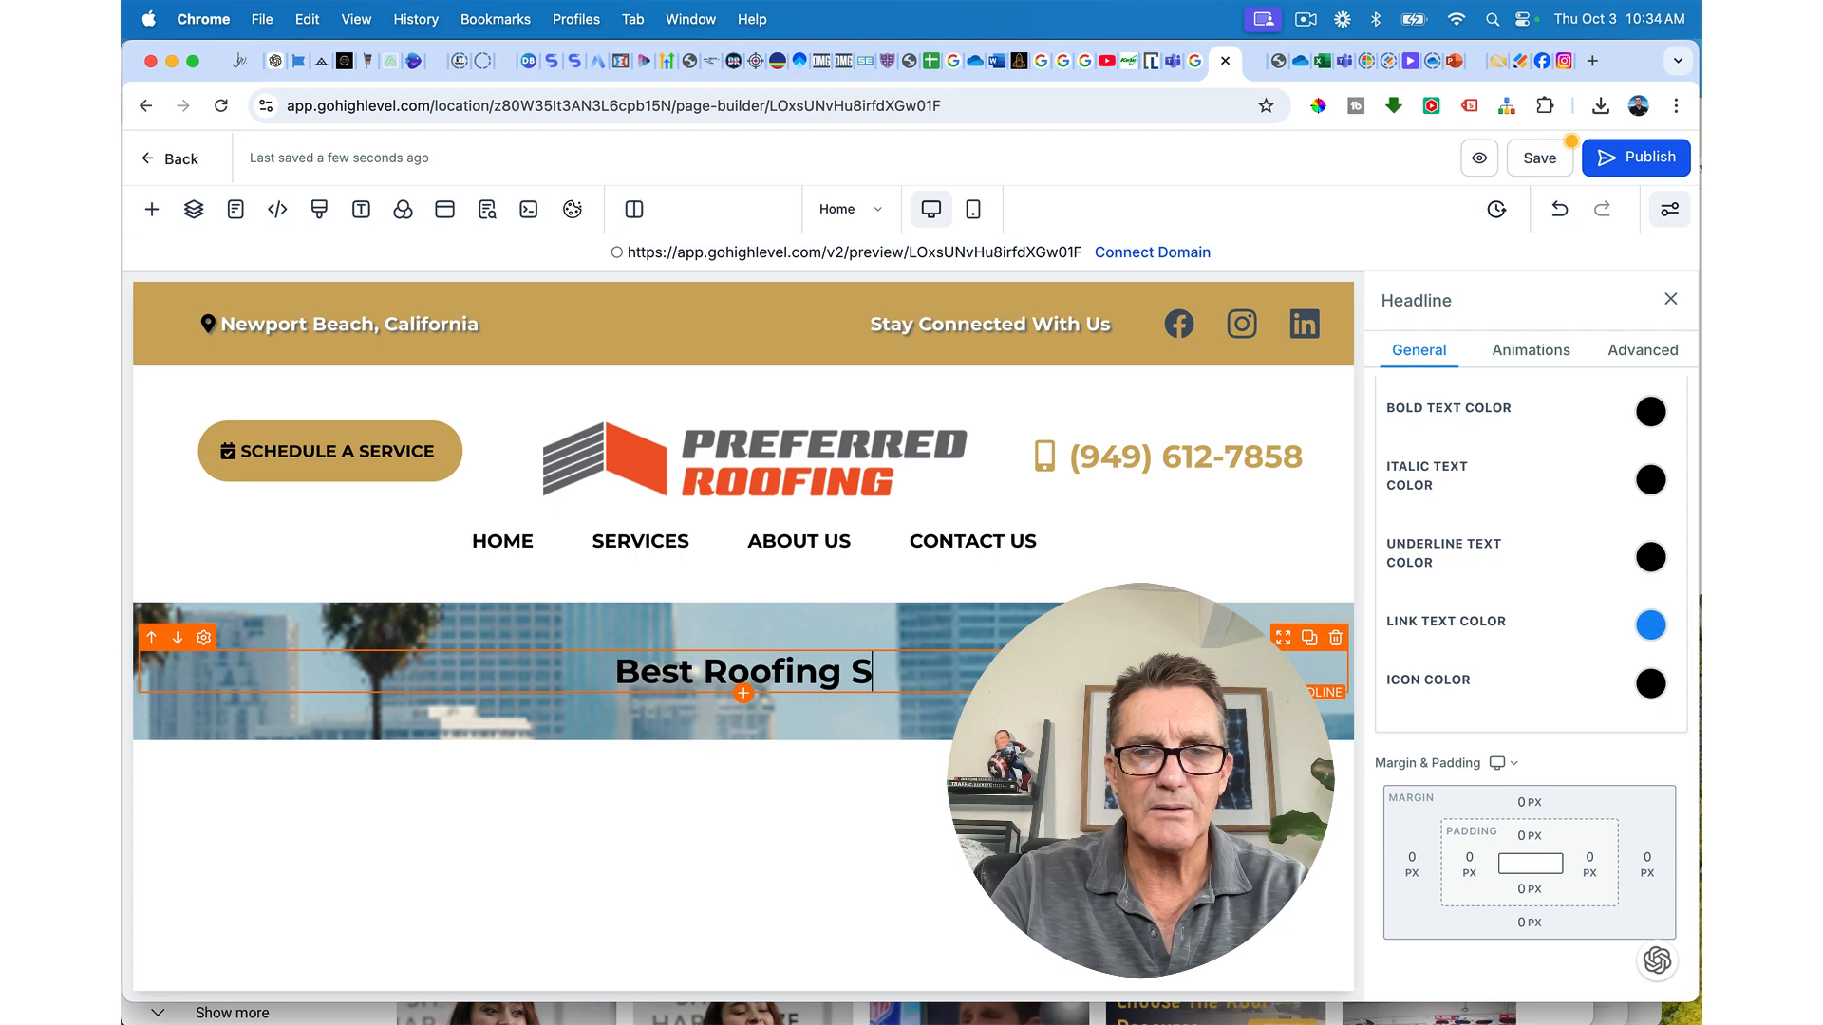
type("olution")
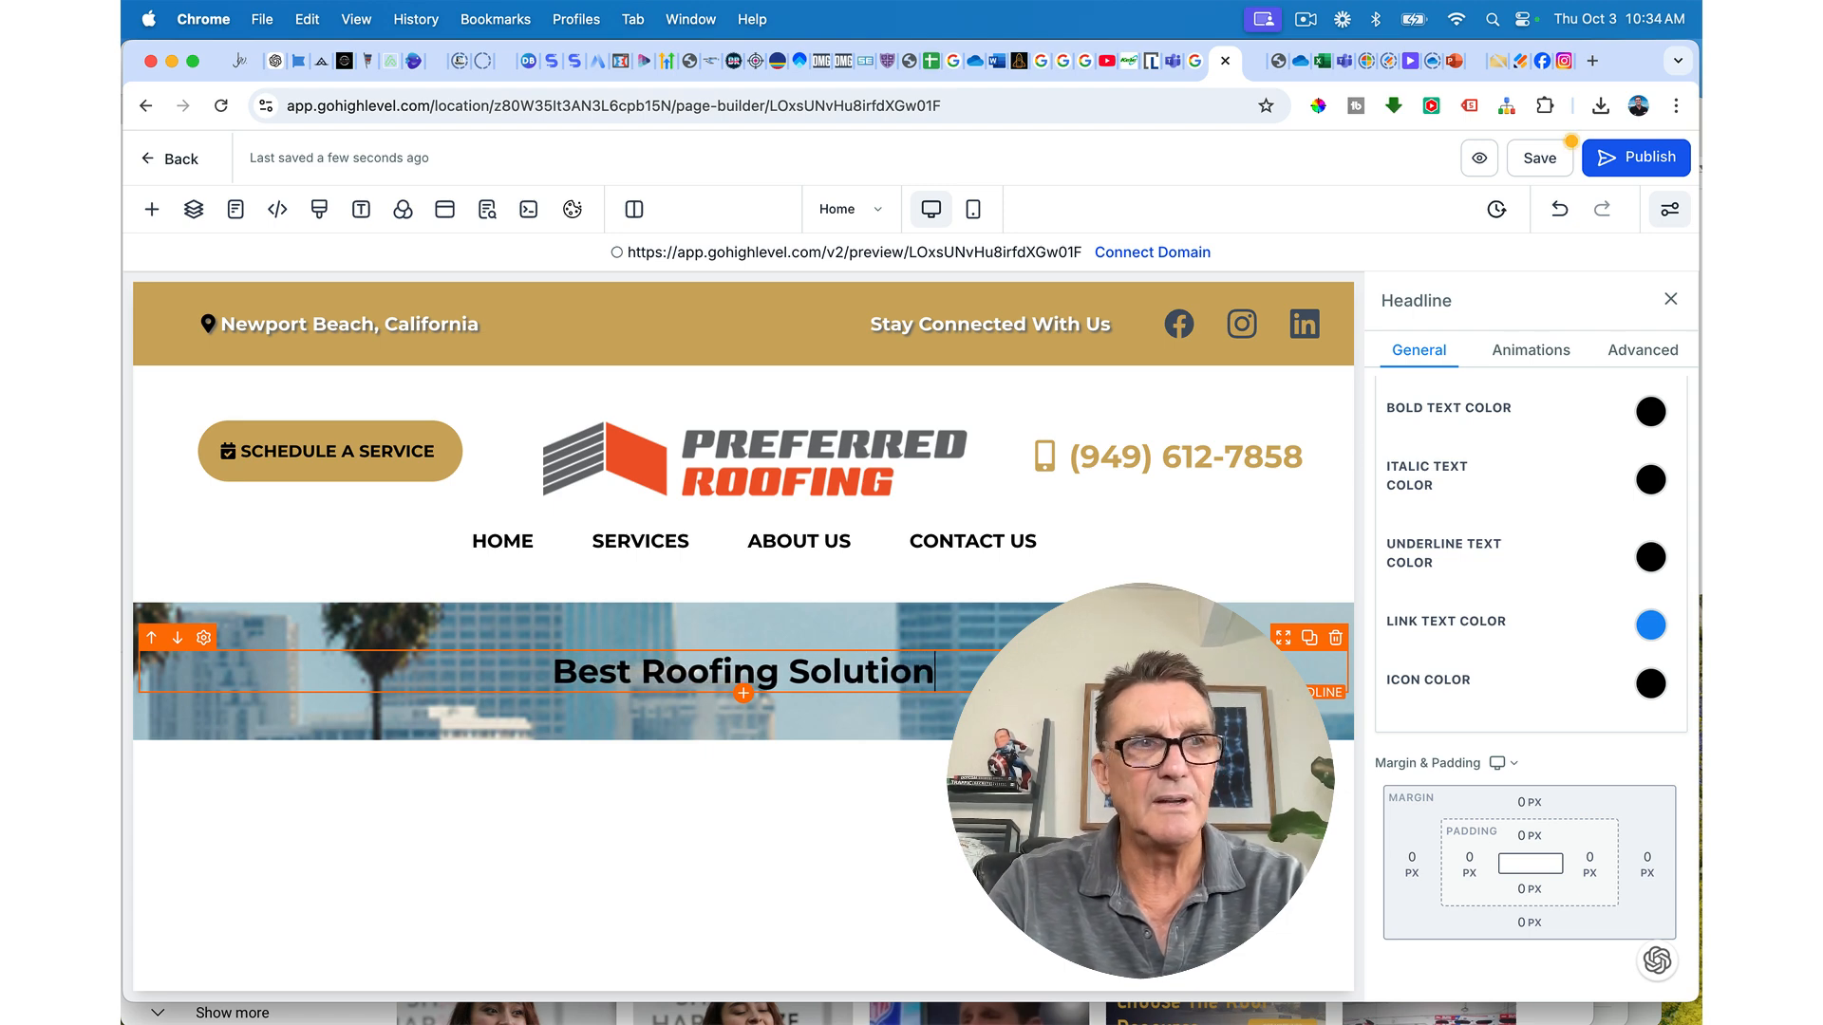
type(" in ")
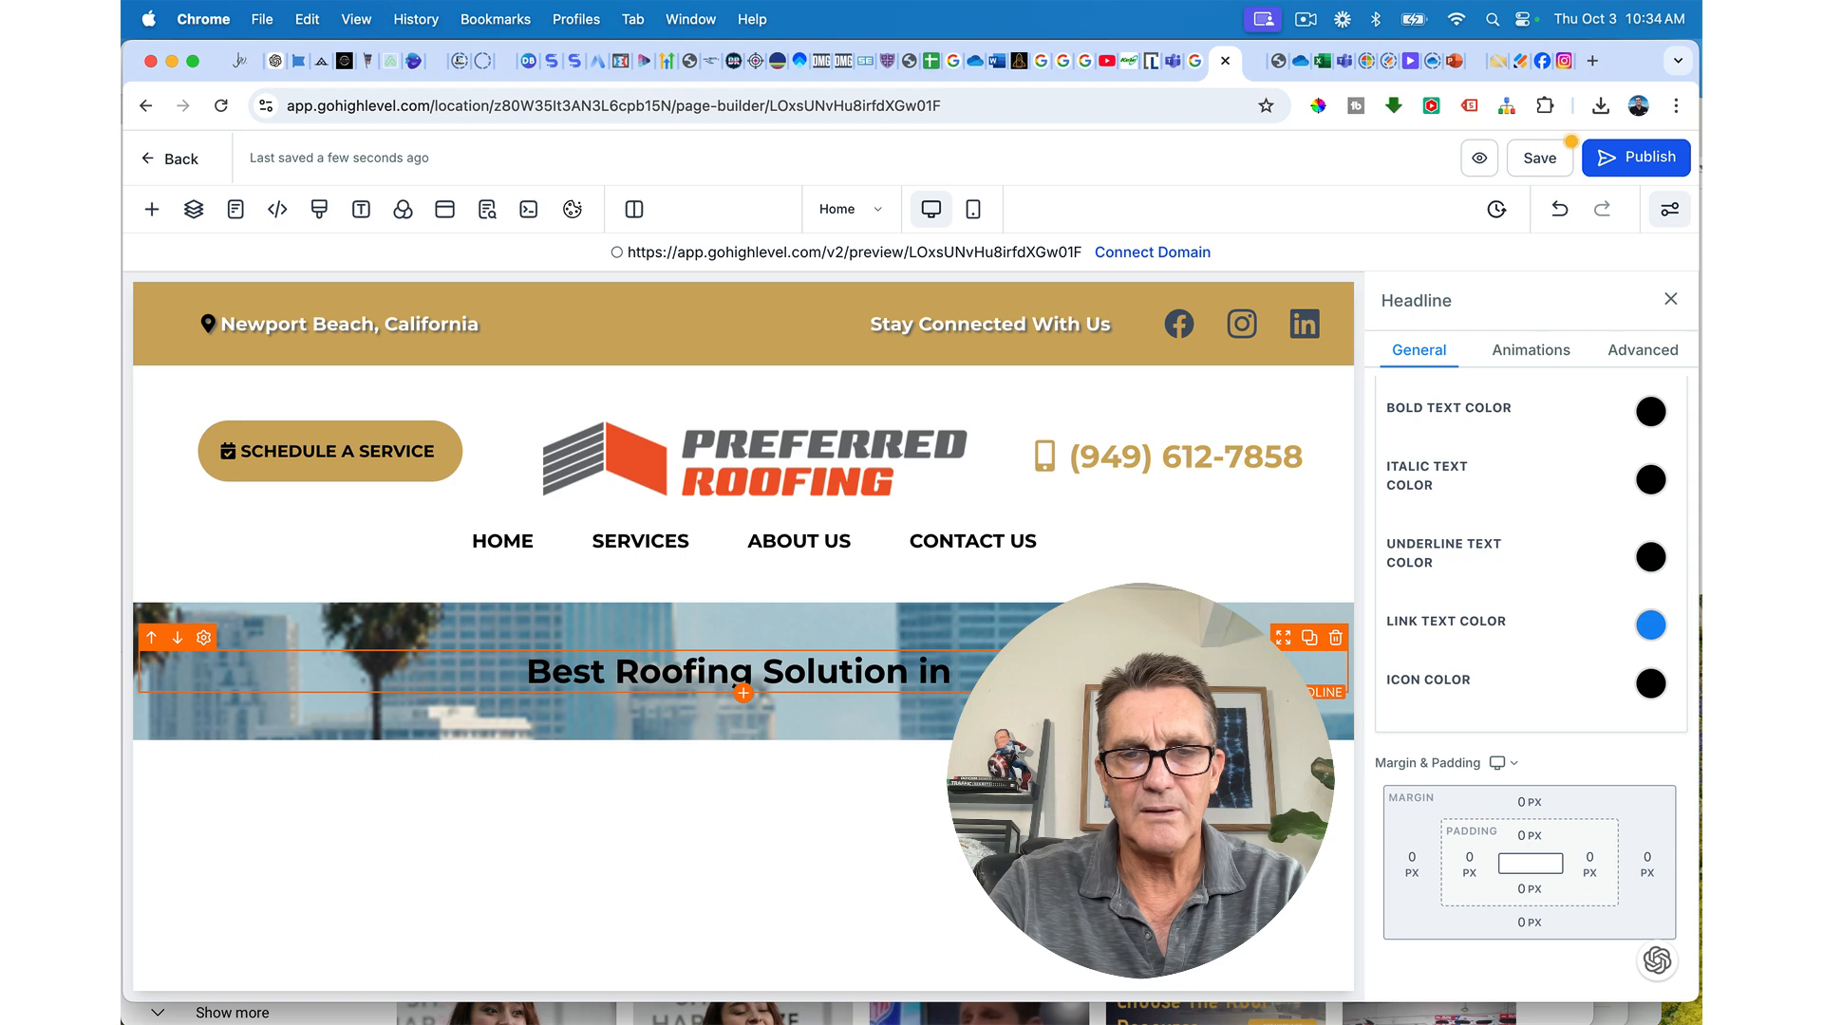
type("The Co")
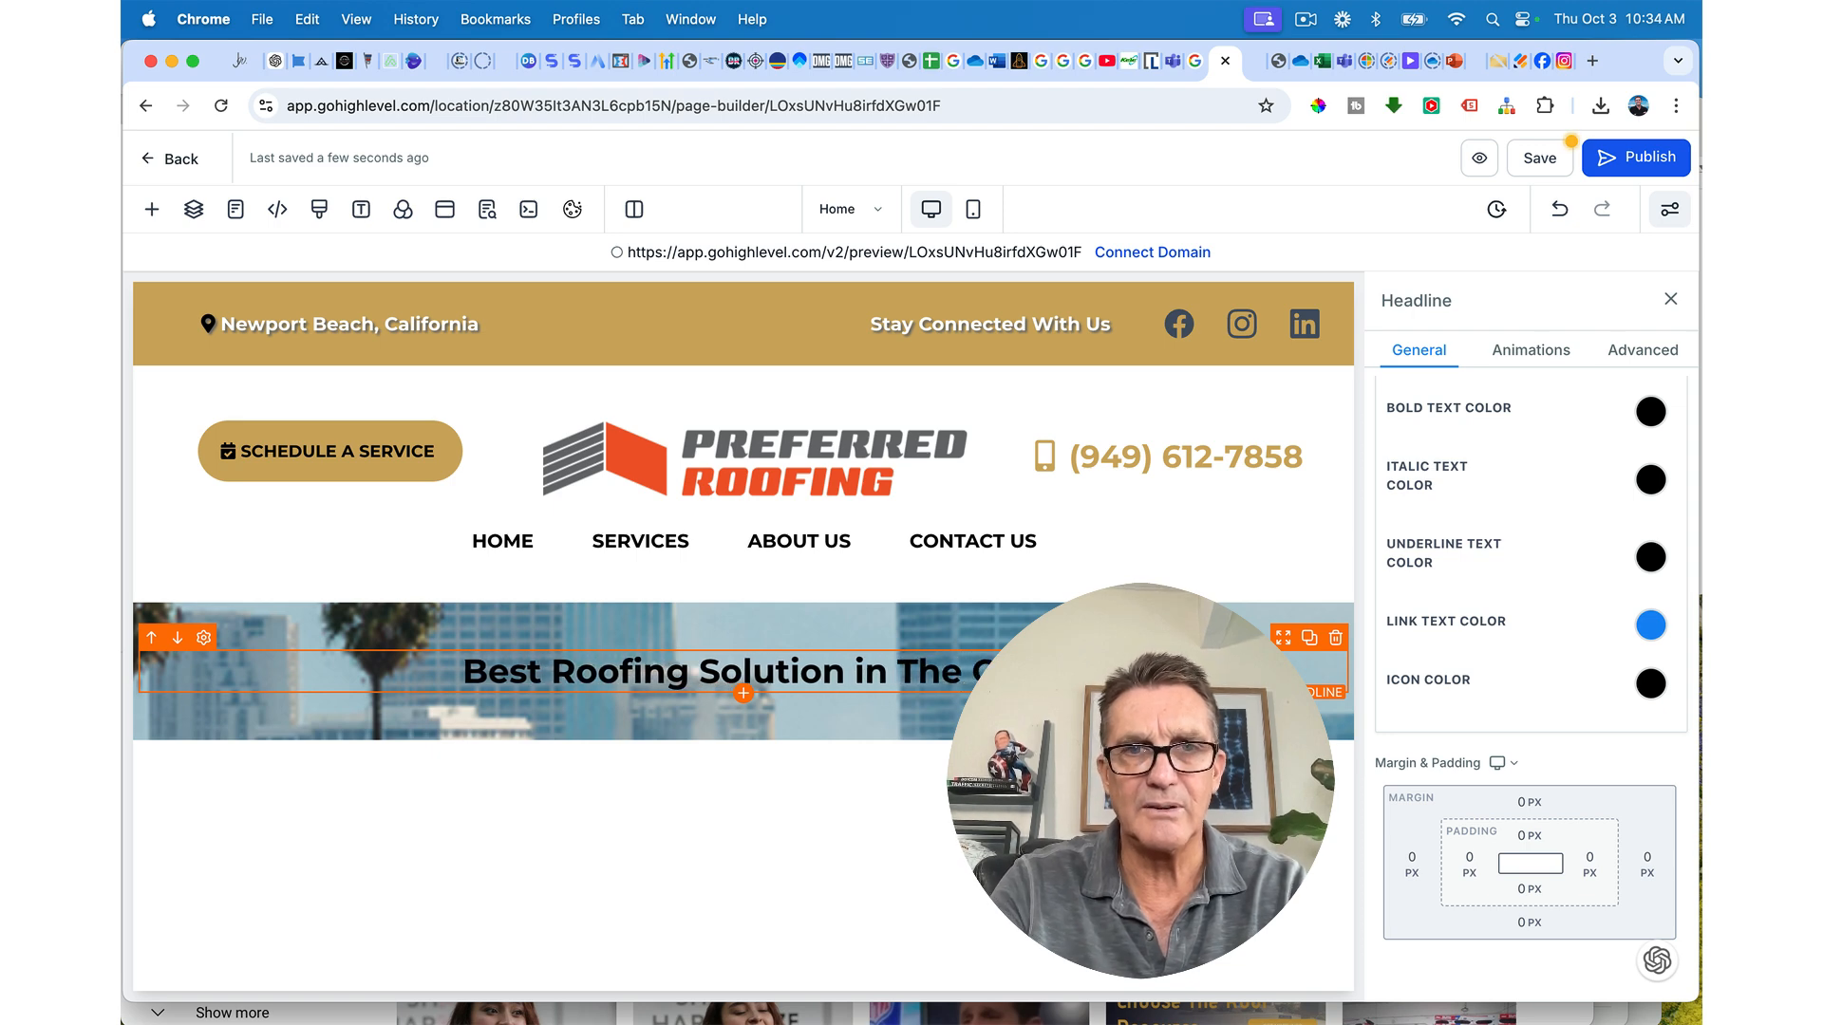
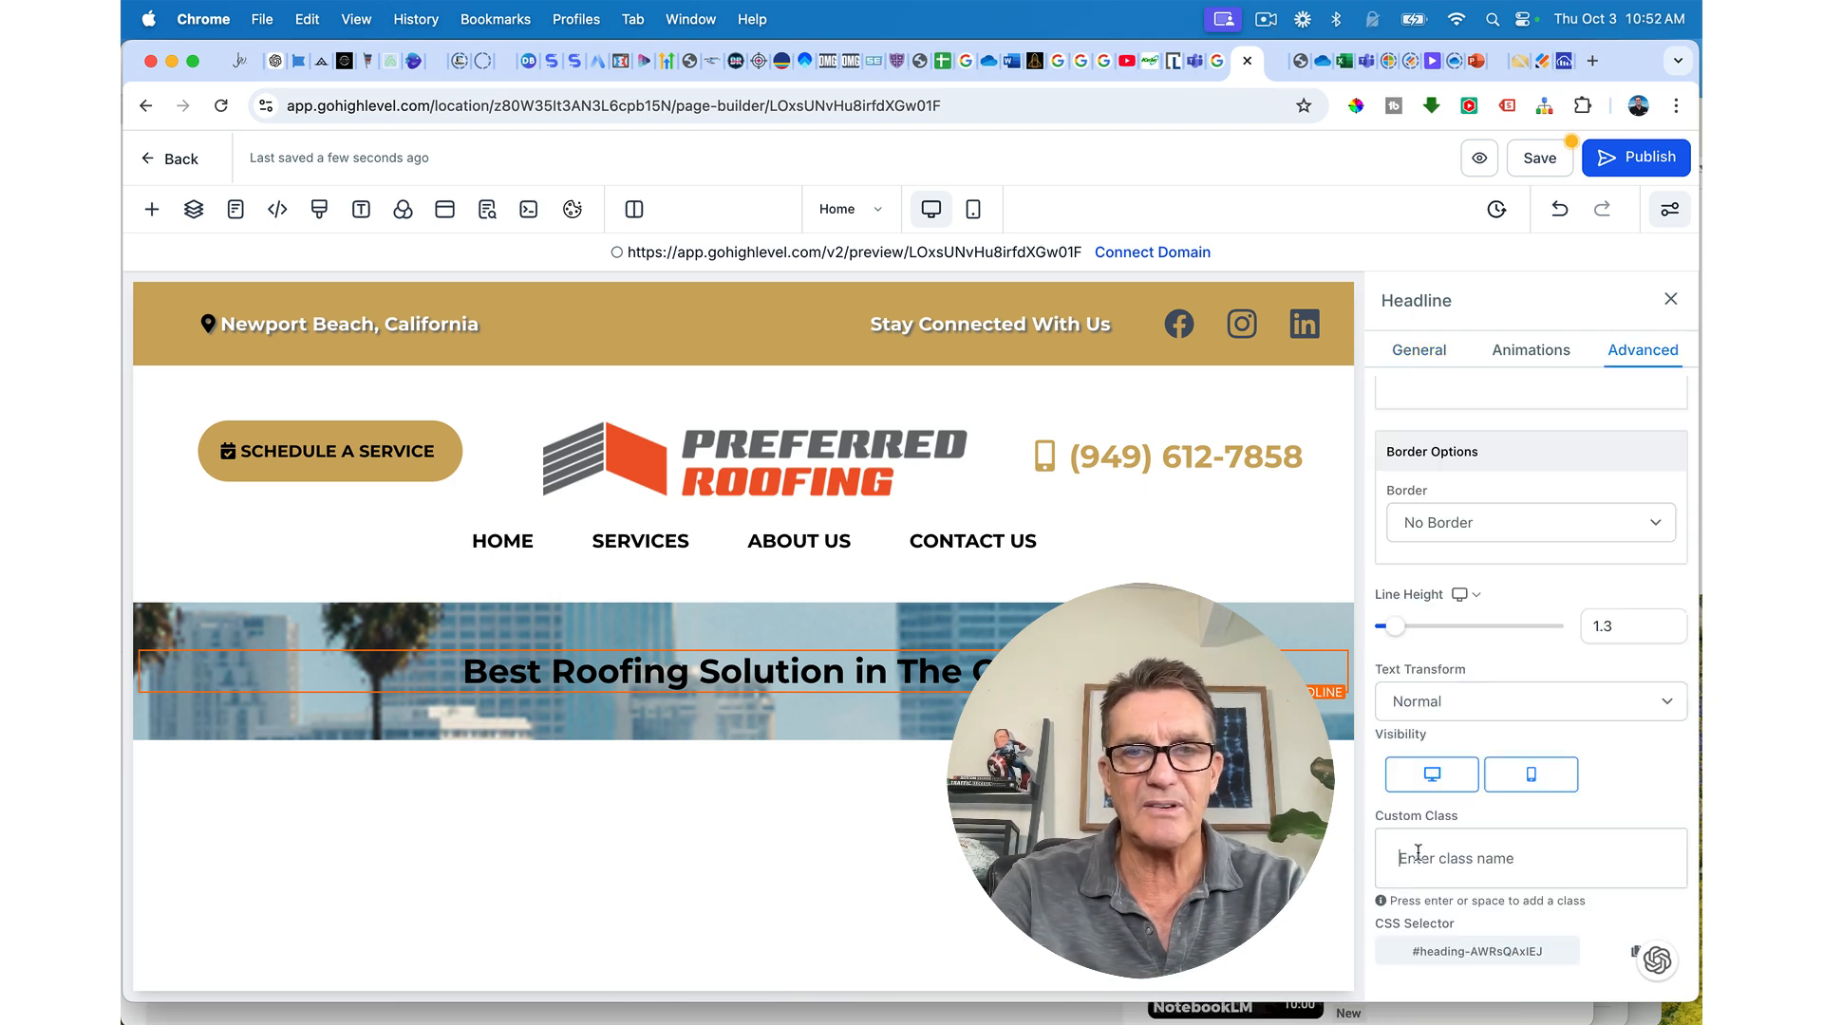
Step: Apply the custom class 'turbinado' to the hero headline
left_click(1418, 853)
type("t")
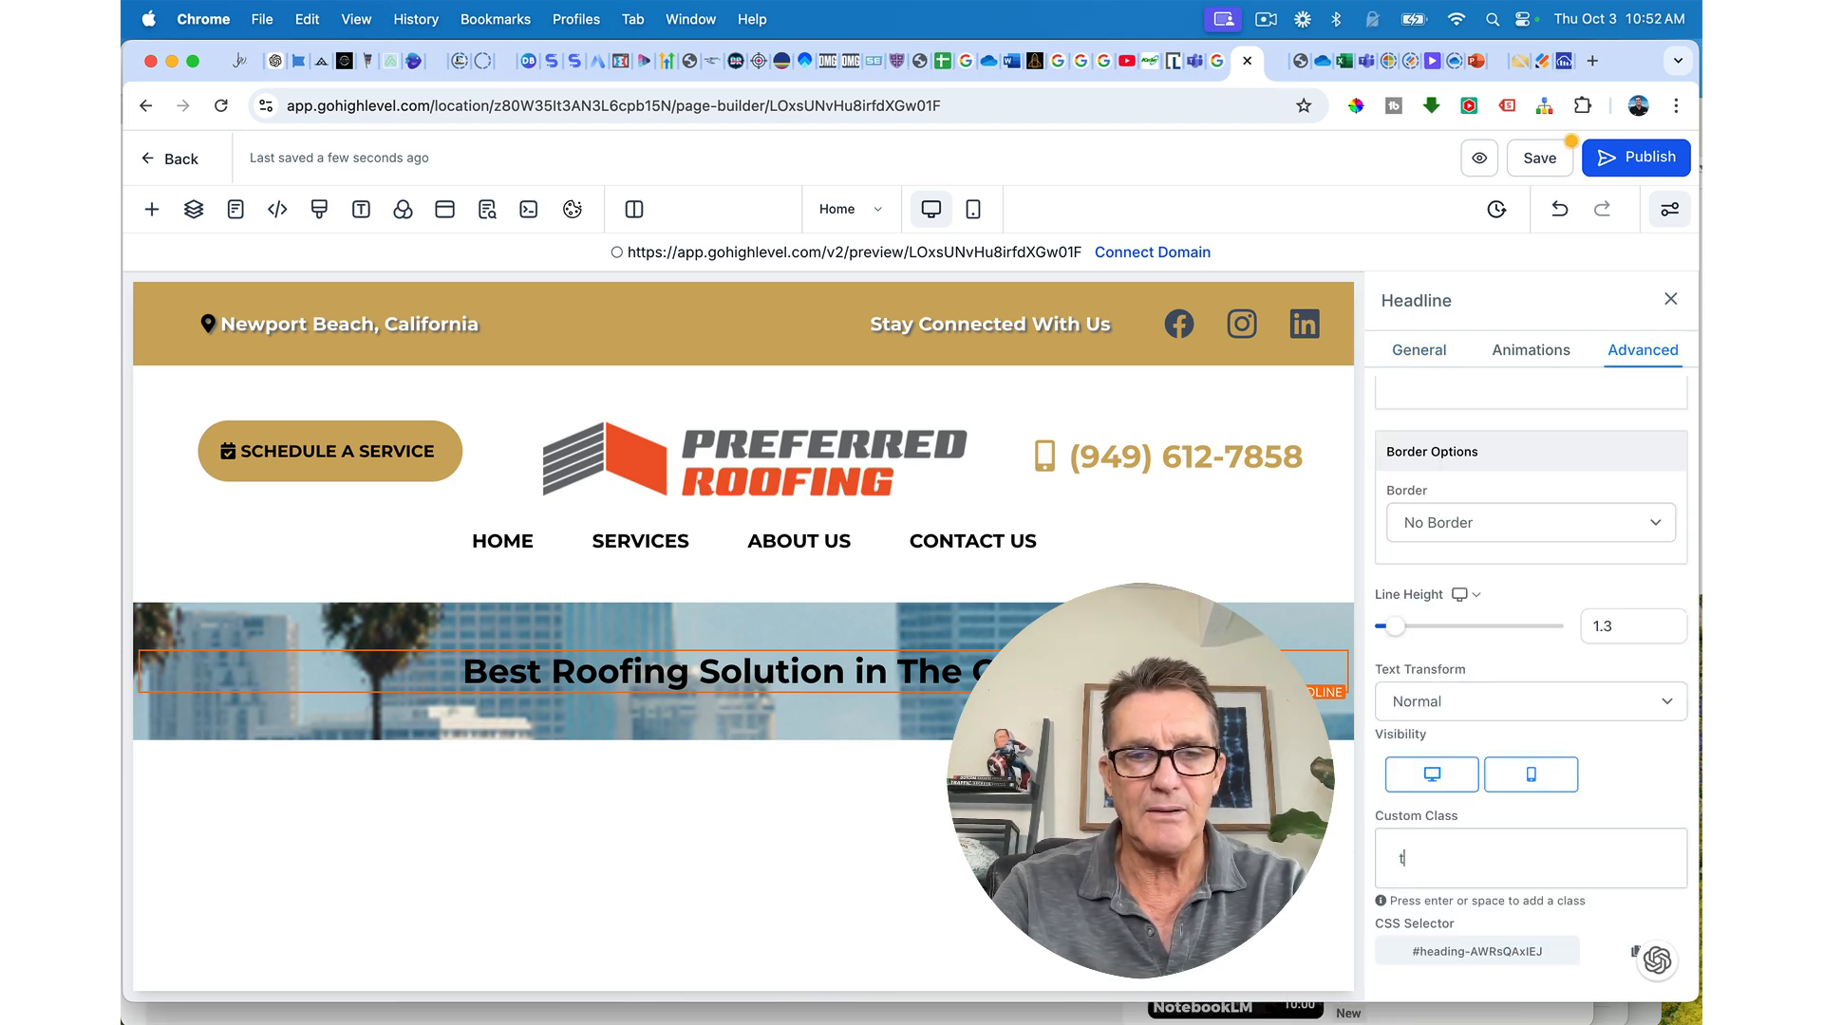
type("urbinado")
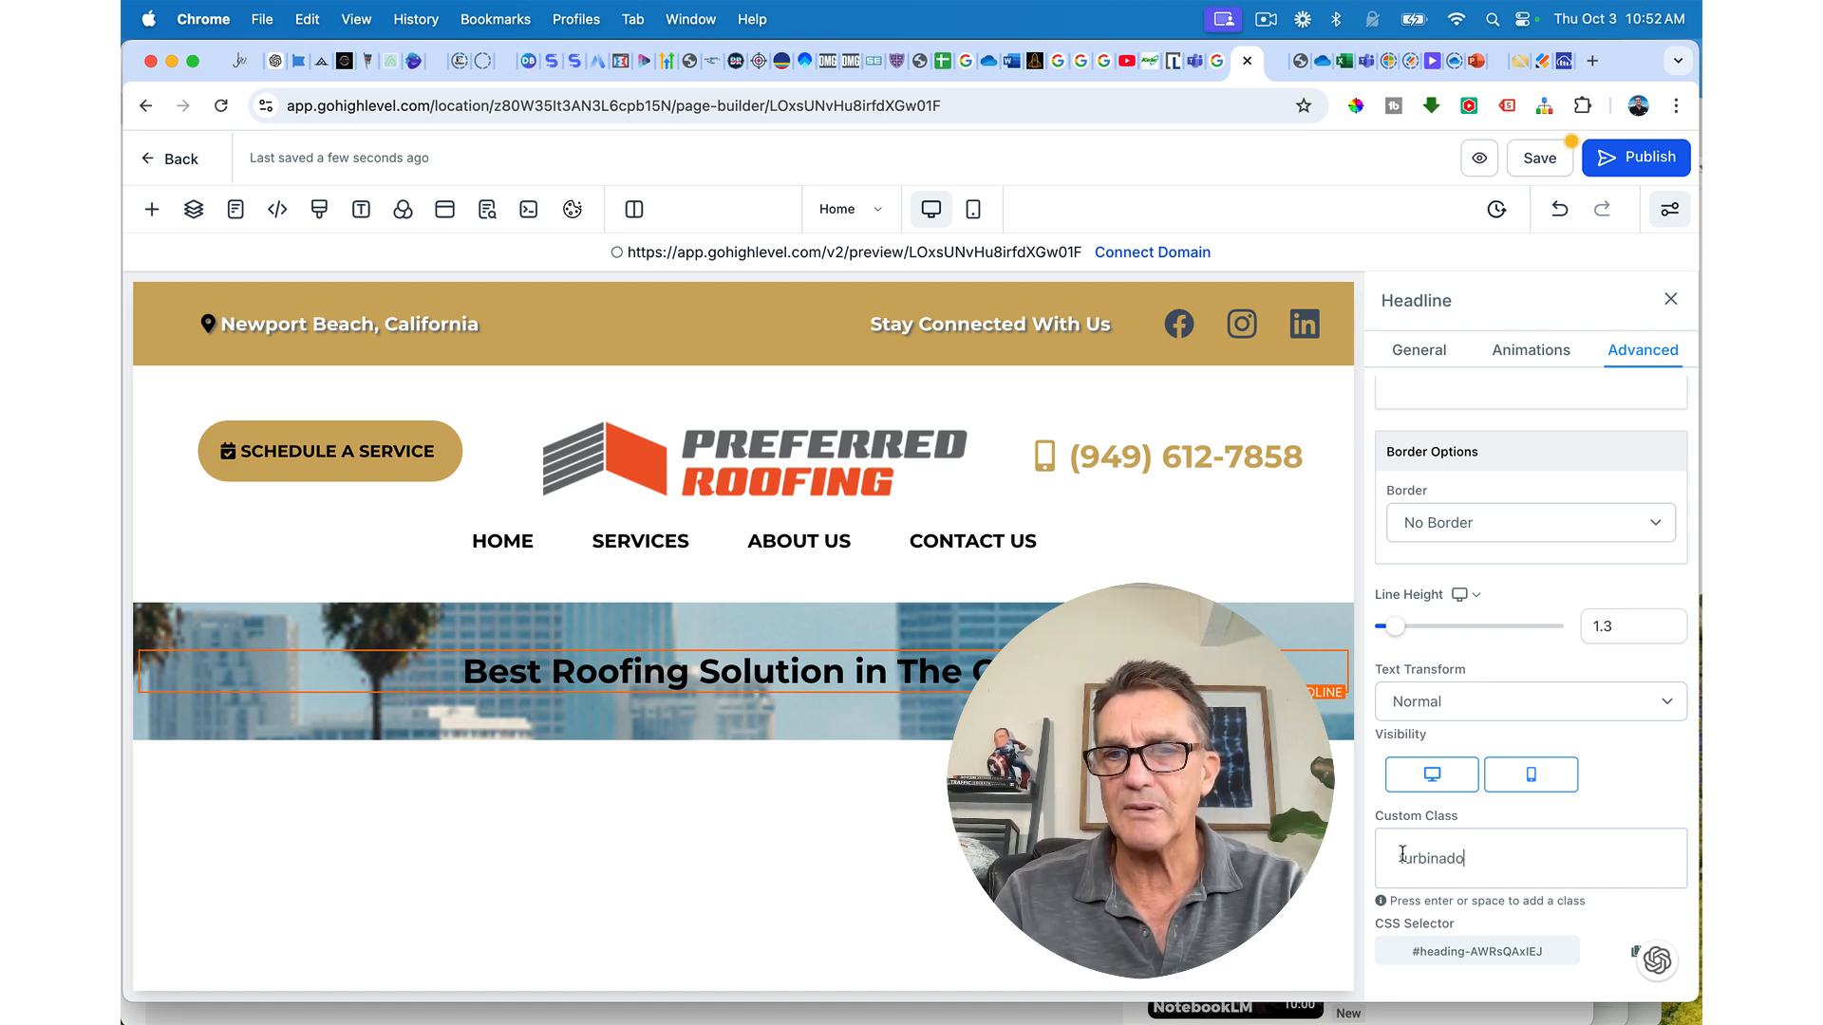
key("Return")
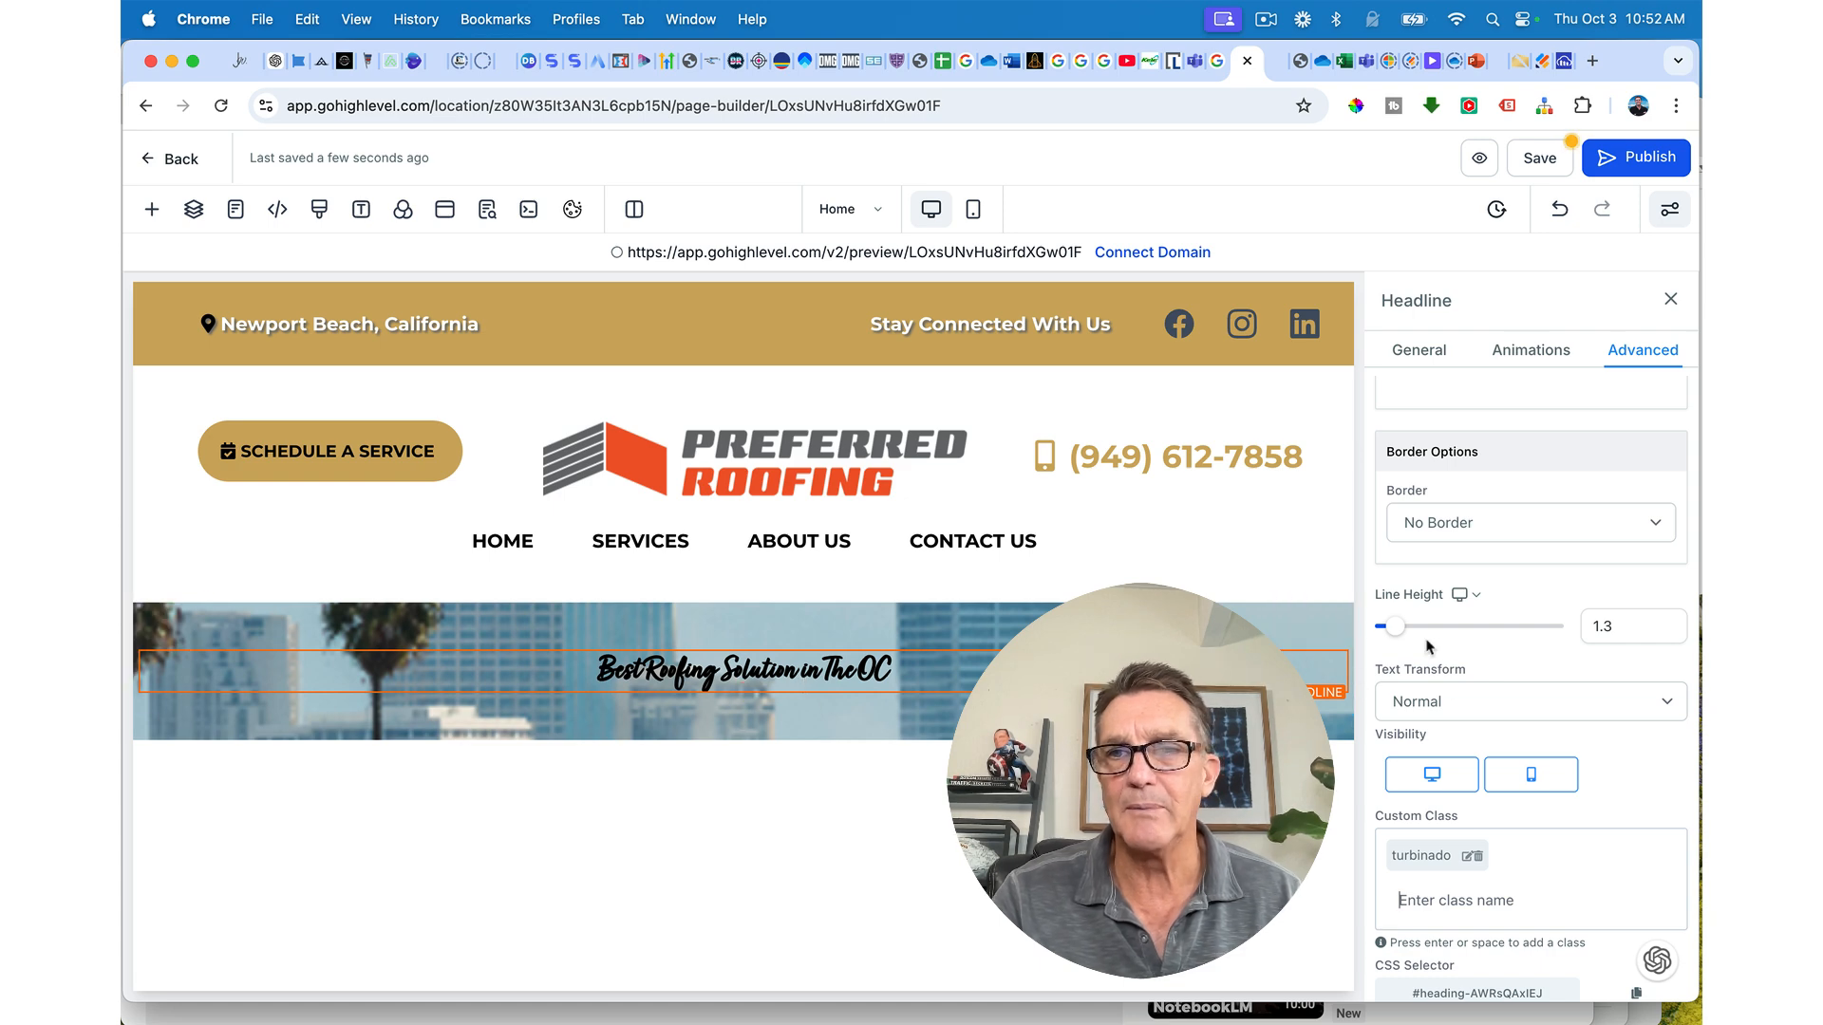
Step: Enlarge the headline's font size to 86 px
left_click(1414, 350)
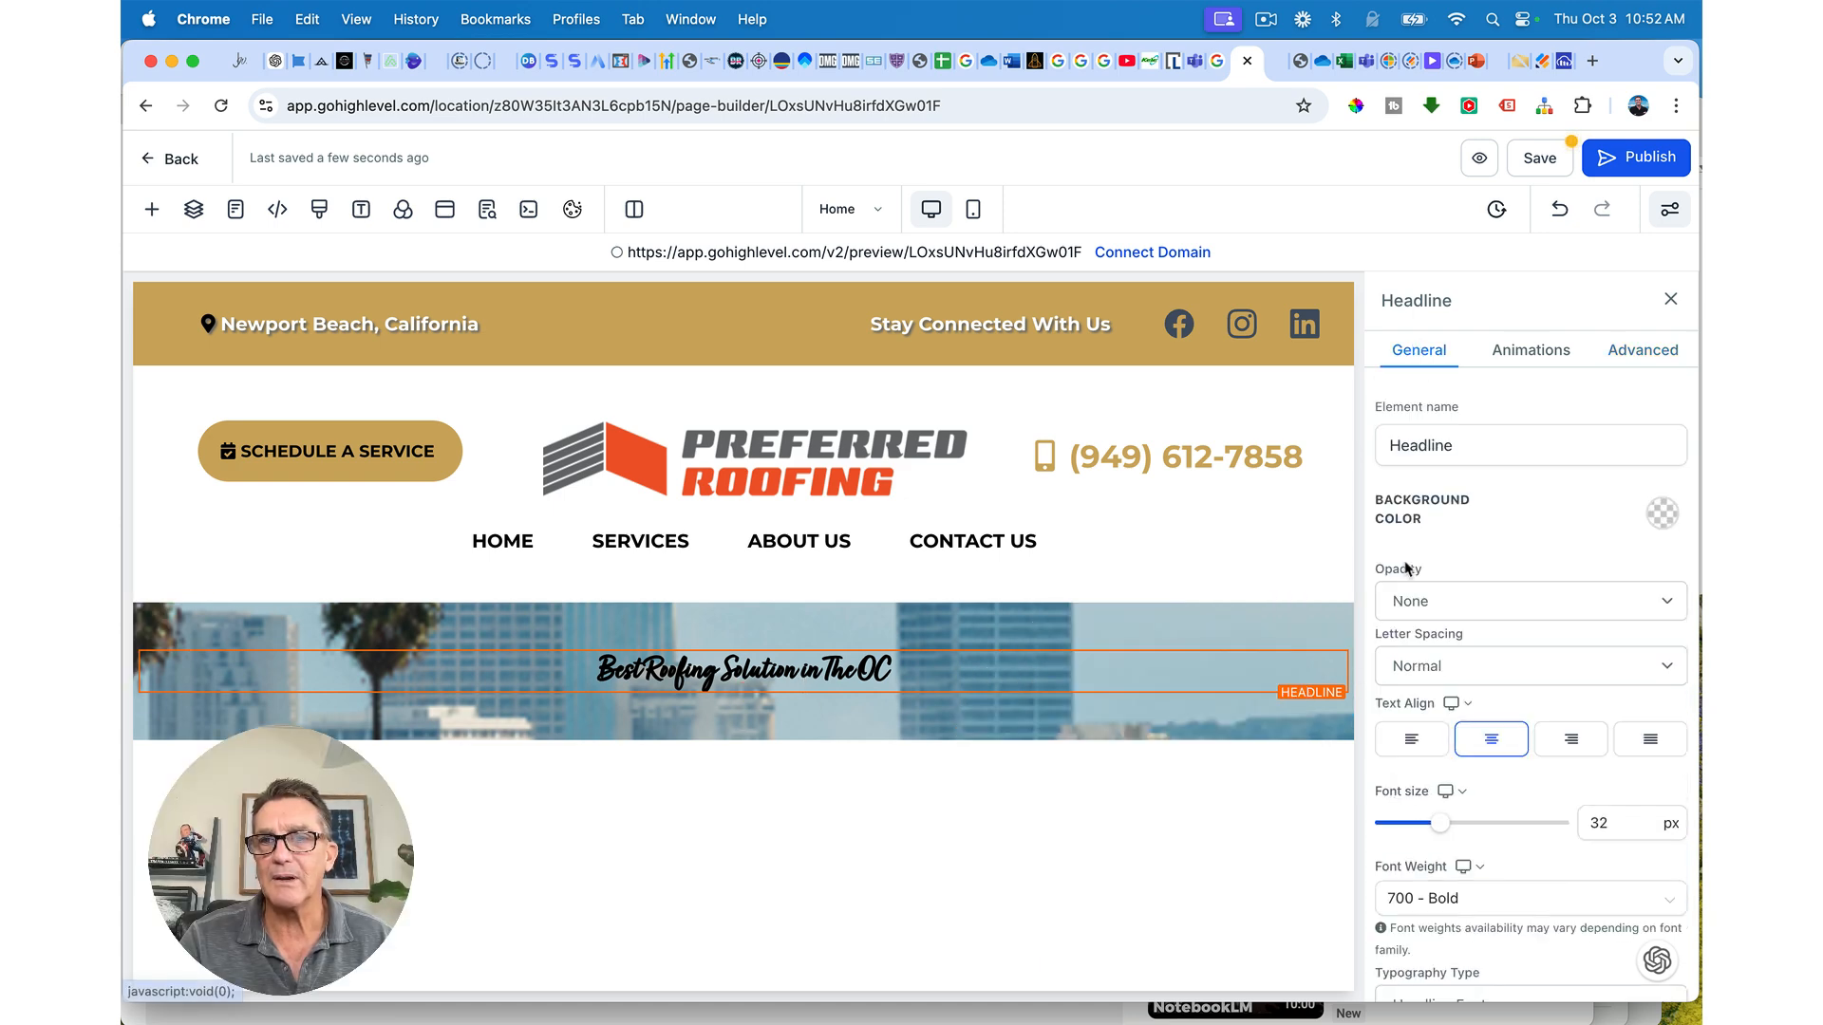
left_click_drag(1440, 823, 1530, 813)
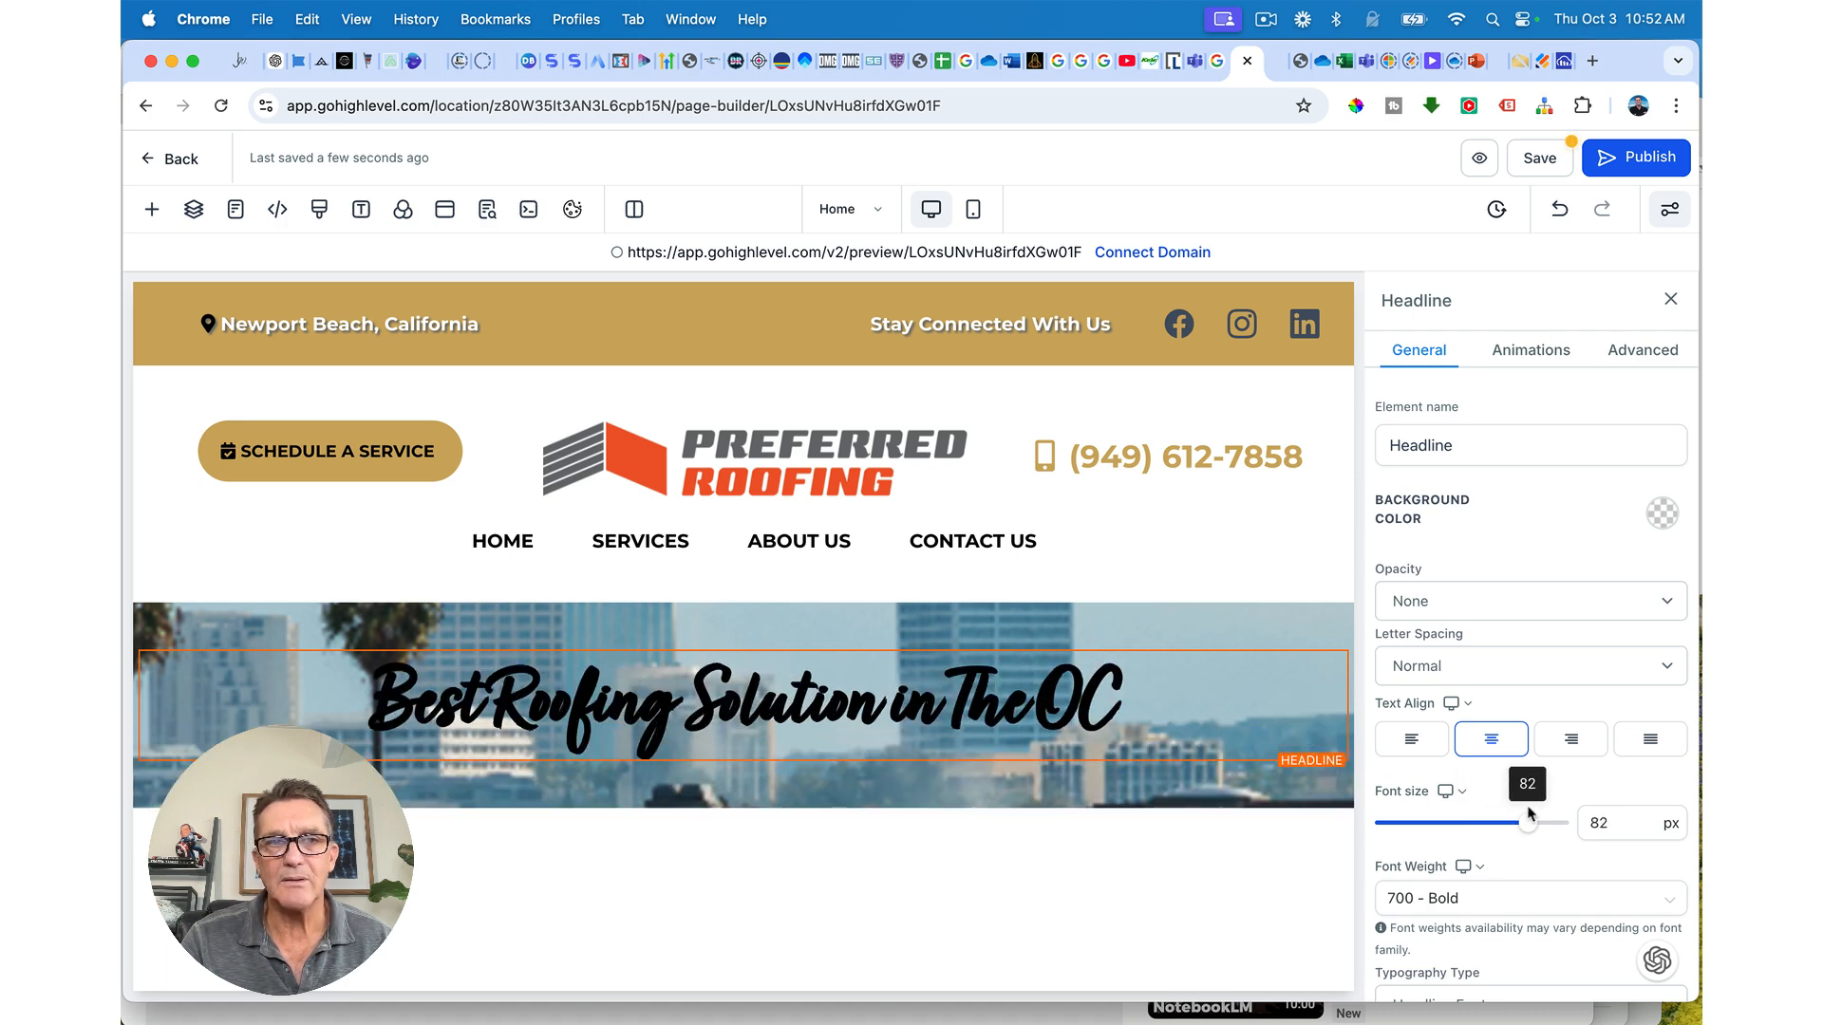
left_click_drag(1530, 814, 1539, 814)
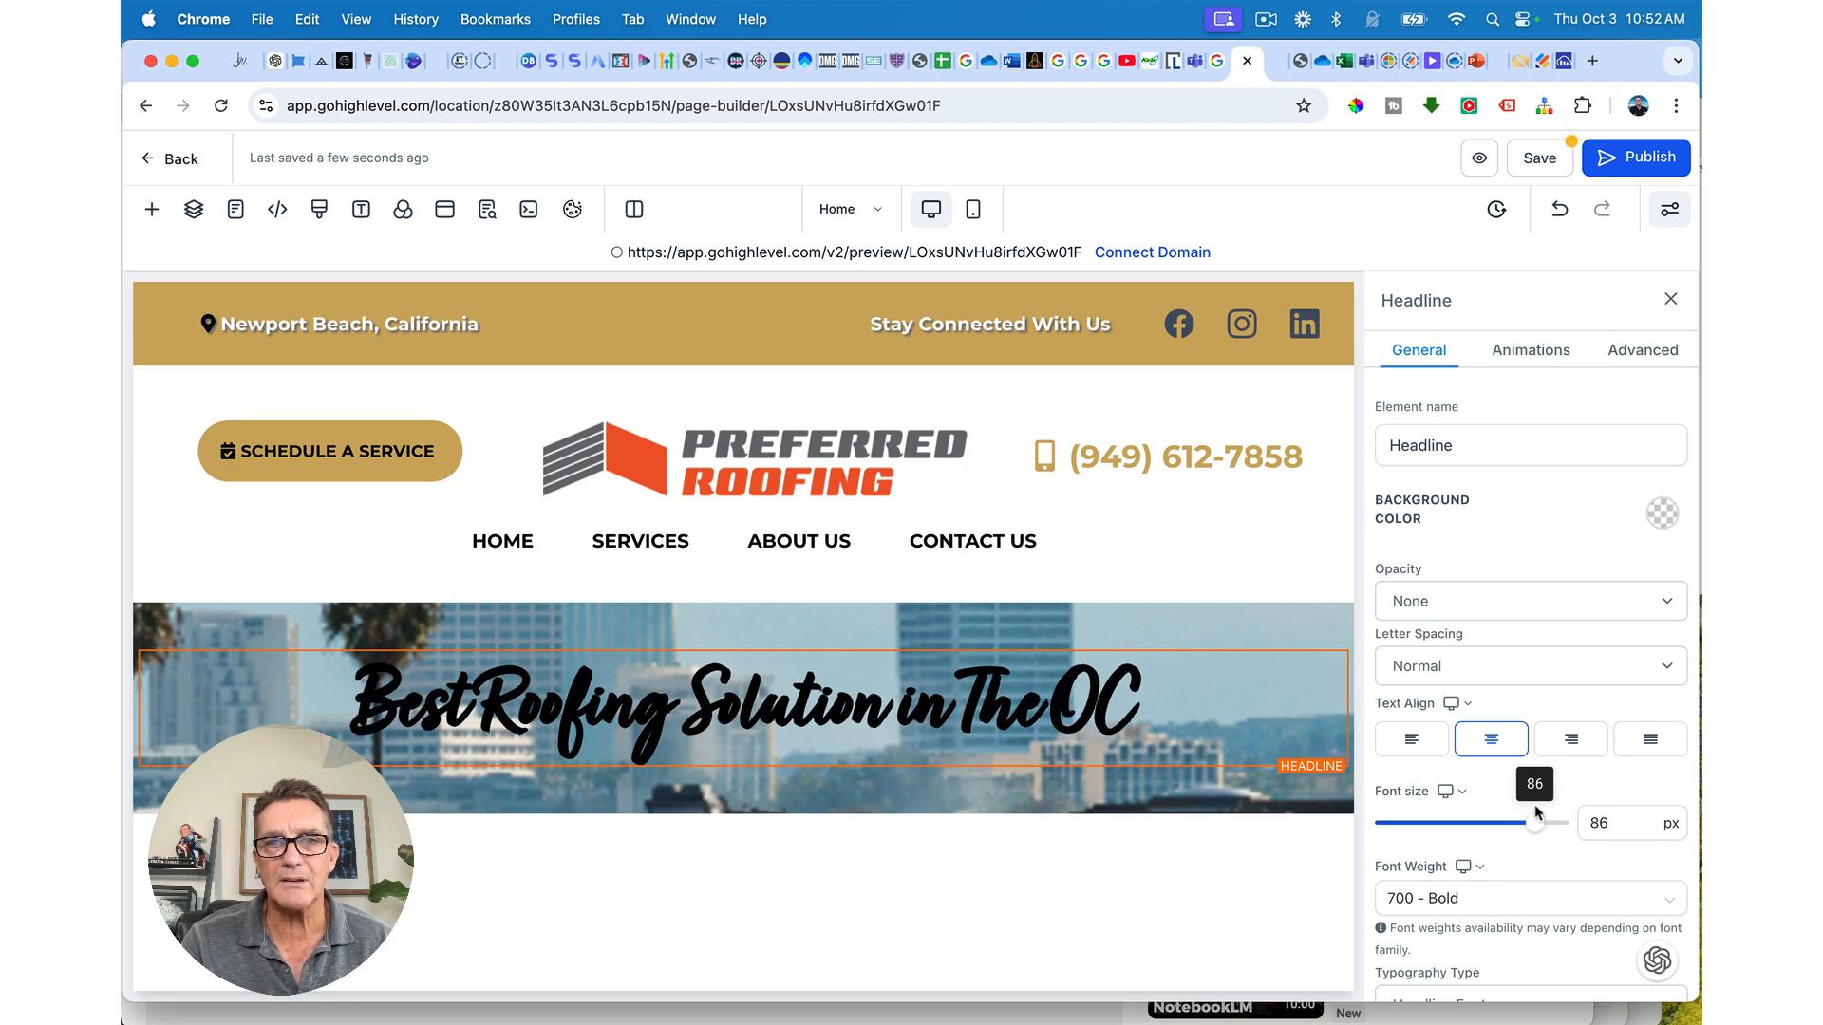
scroll(1481, 721, "down", 5)
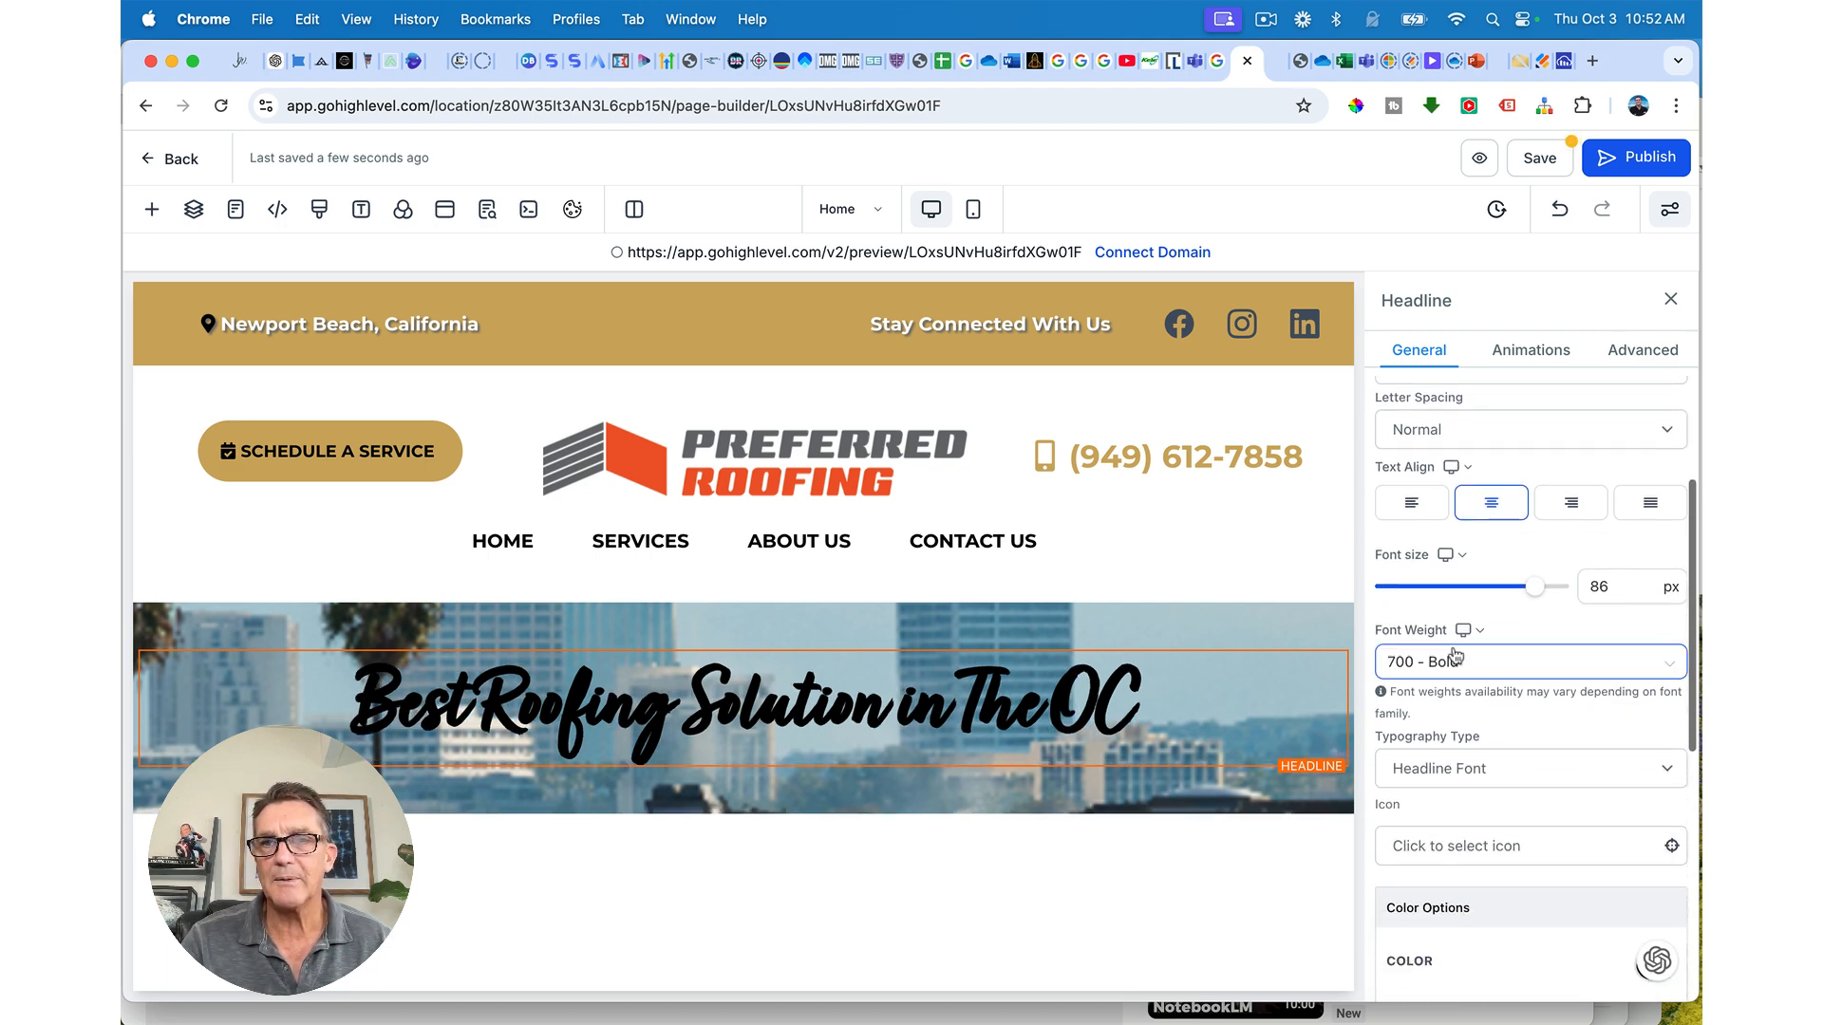
Step: Set the headline weight to 400 - Normal and sample the logo orange F0582A with the eyedropper
left_click(1456, 657)
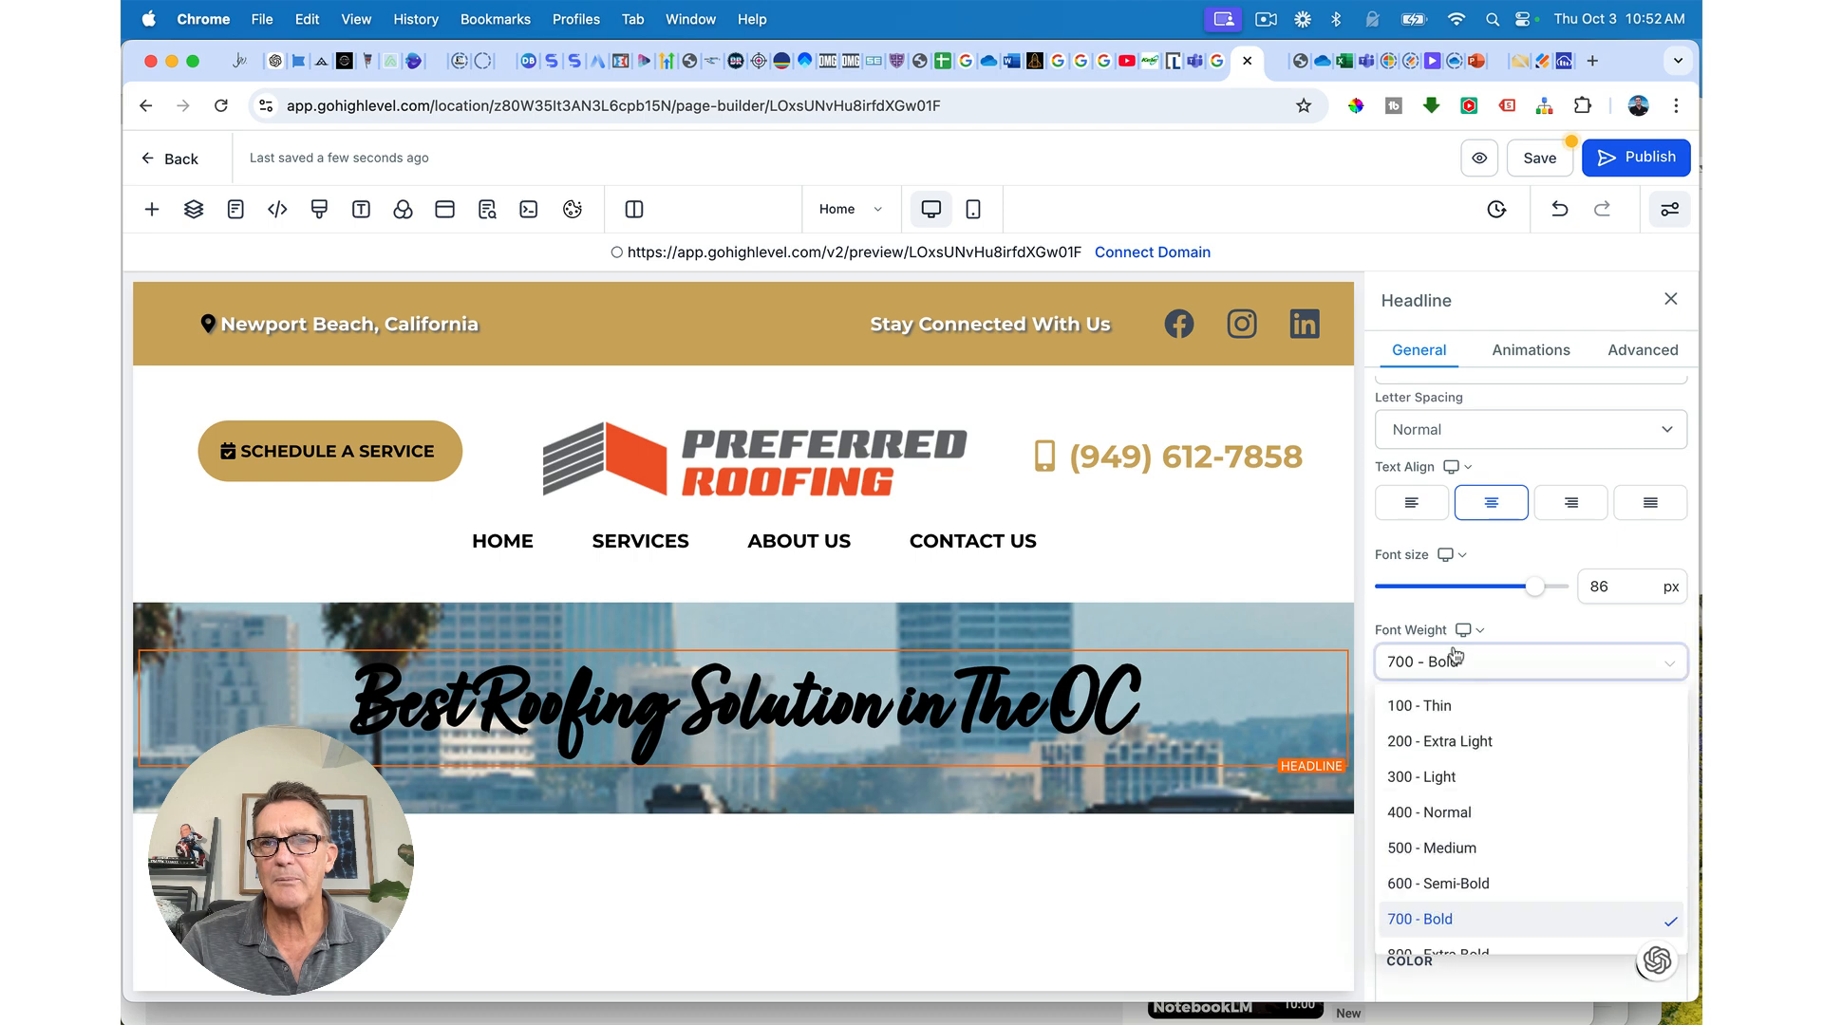
left_click(1431, 813)
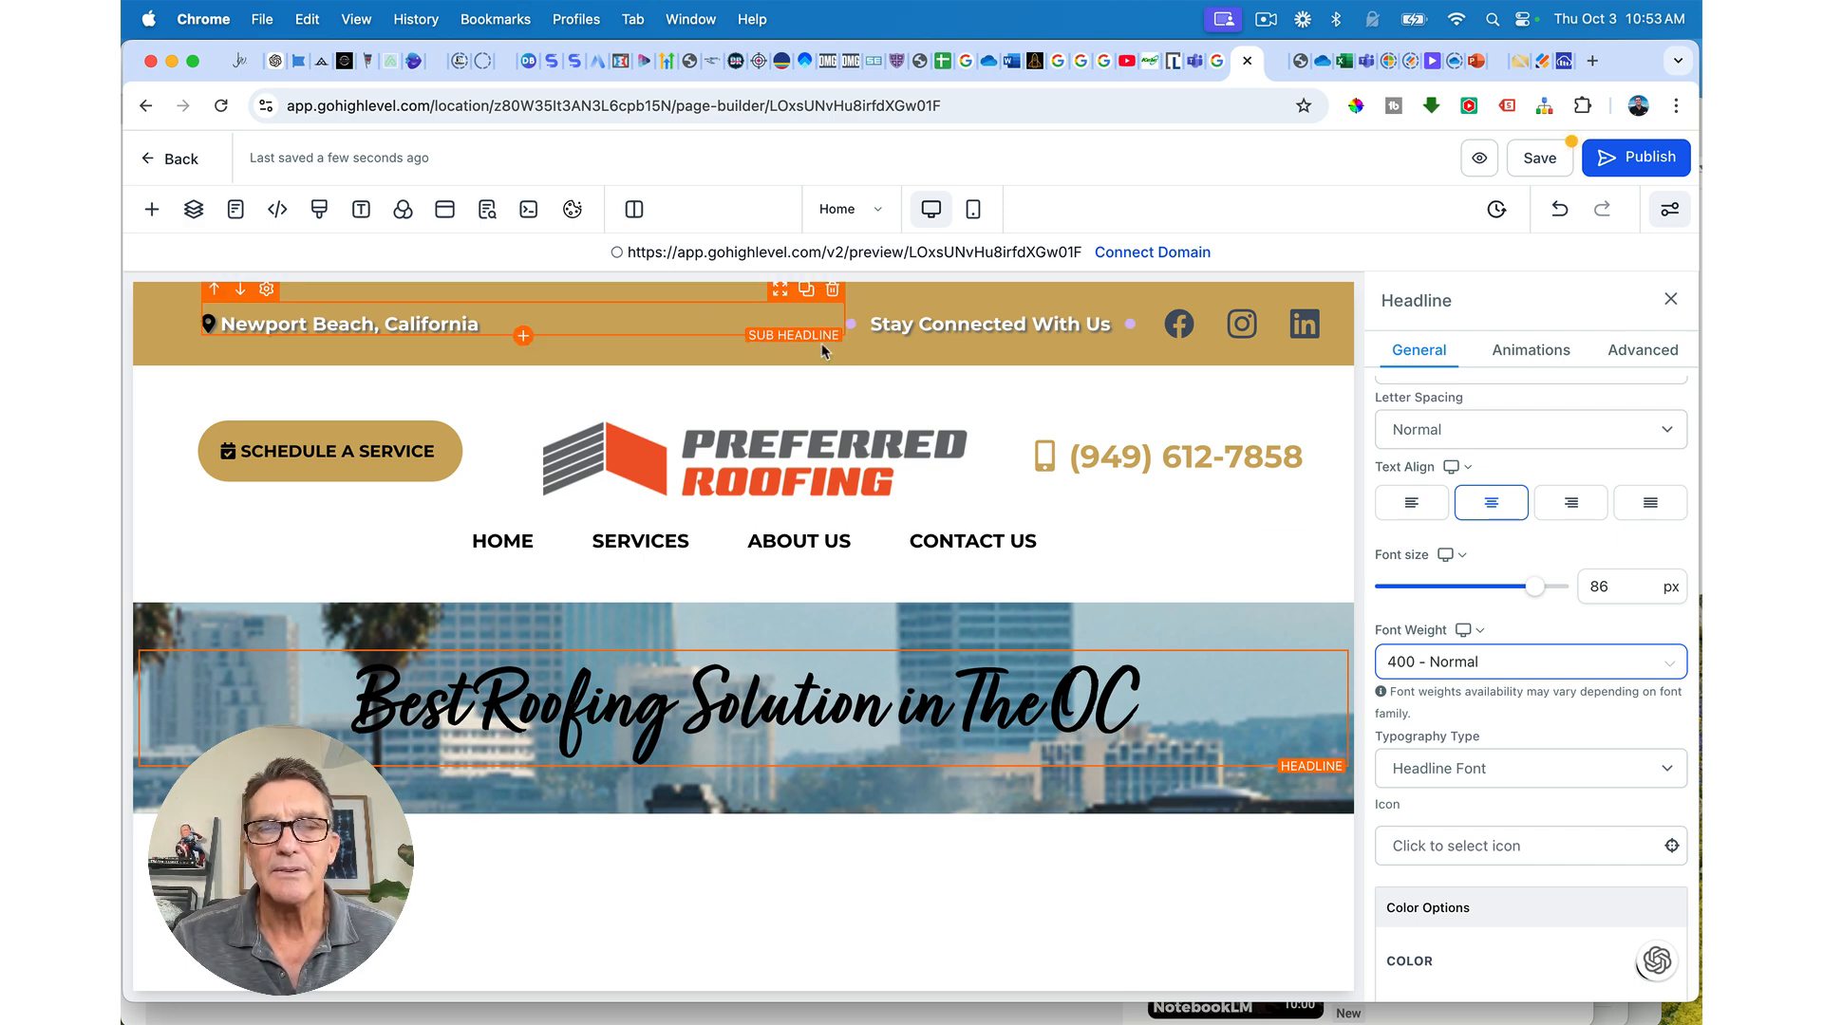
left_click(1356, 106)
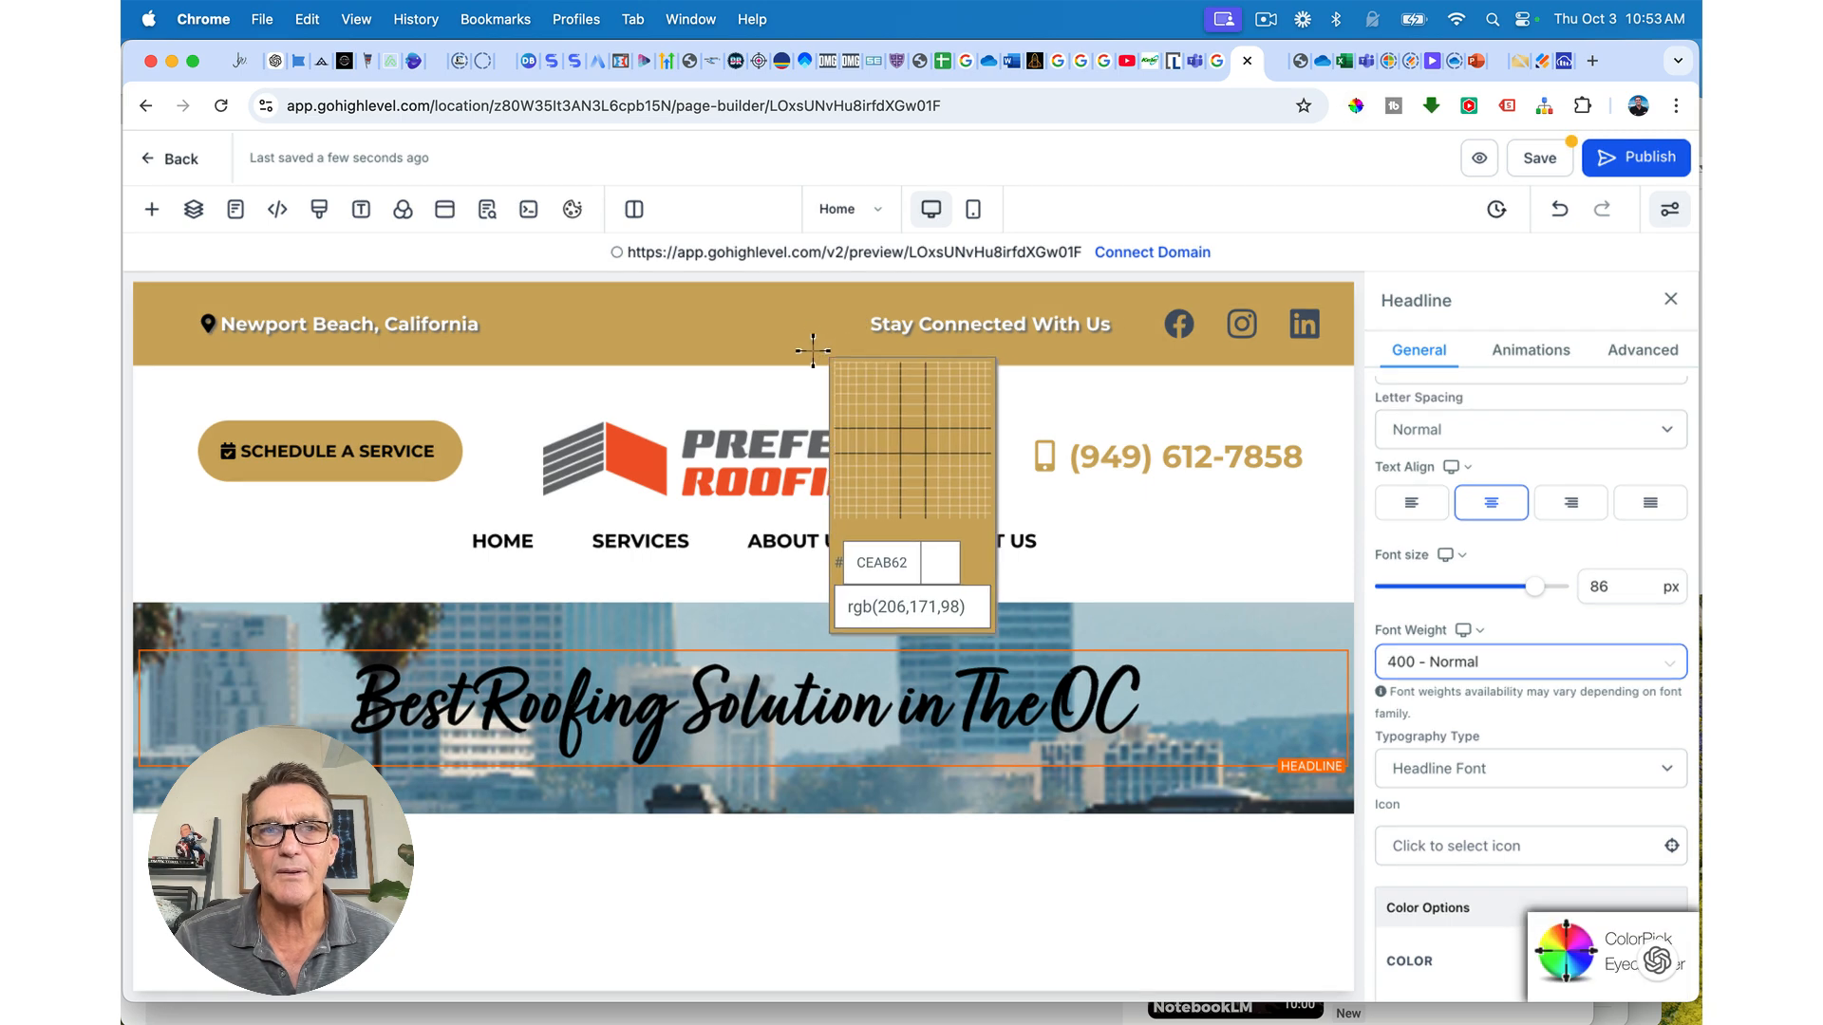
left_click(818, 485)
key("super+c")
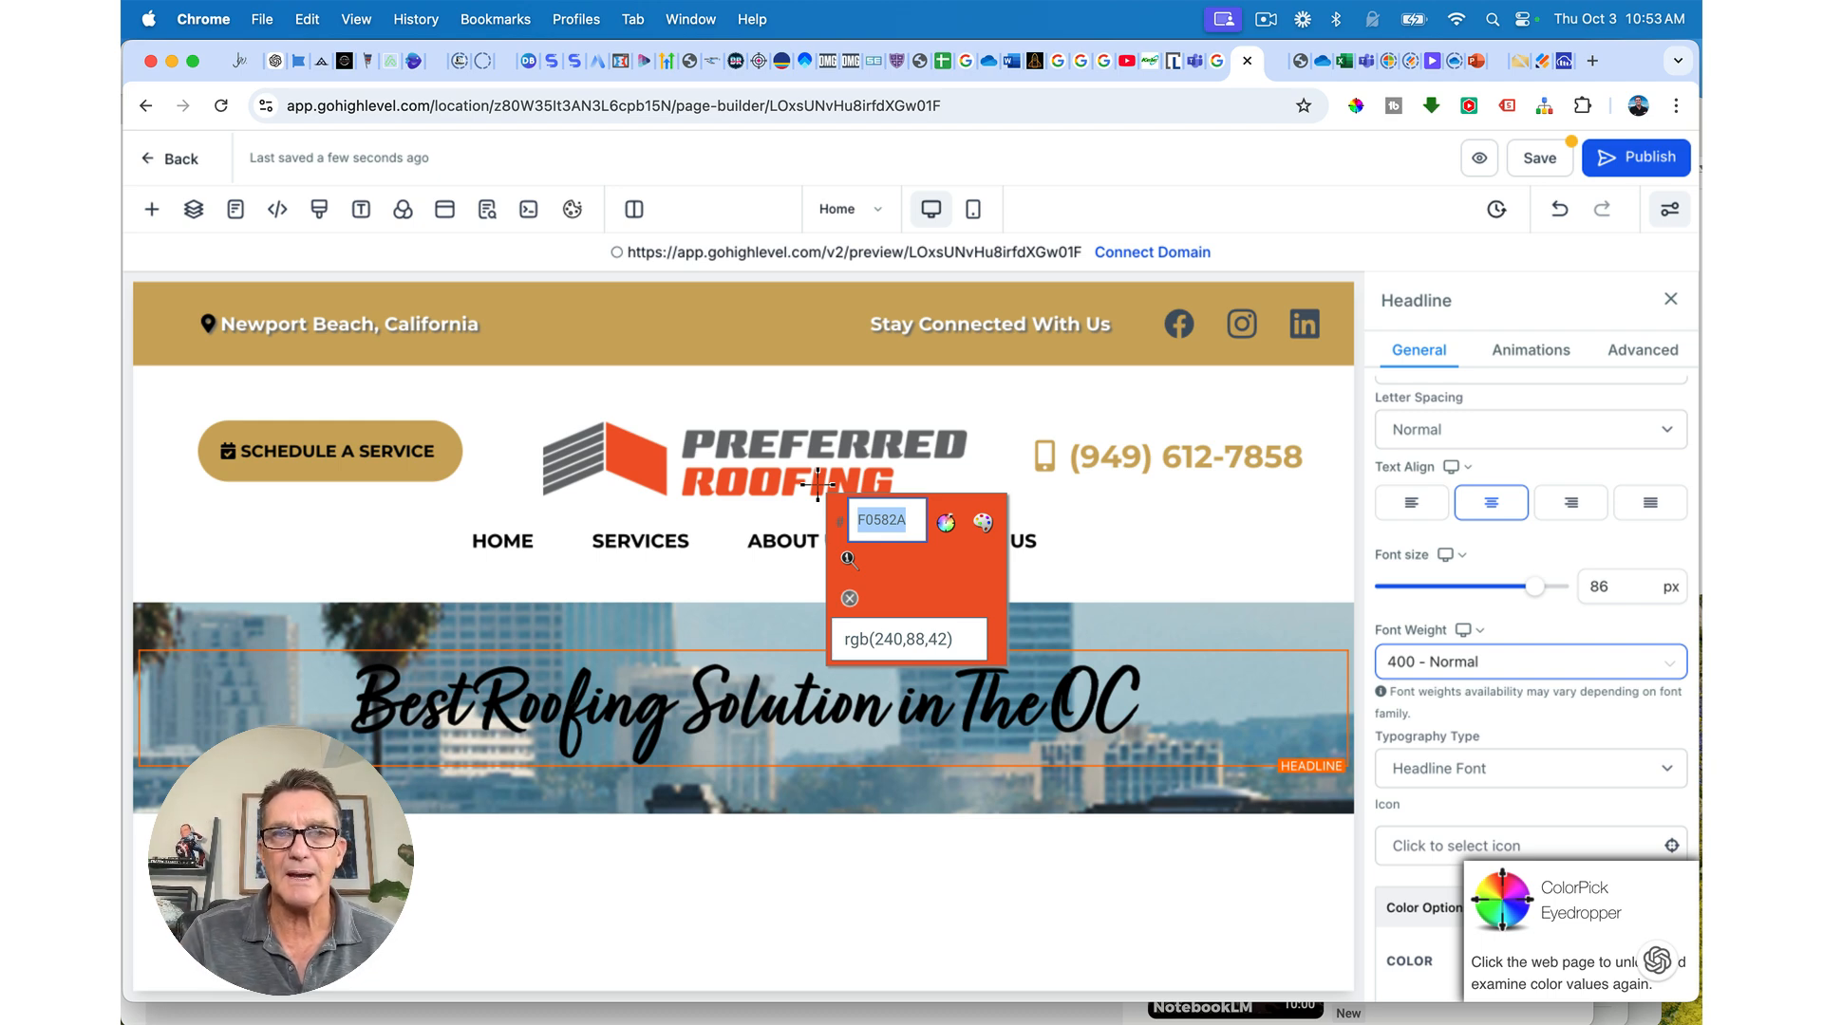
left_click(851, 601)
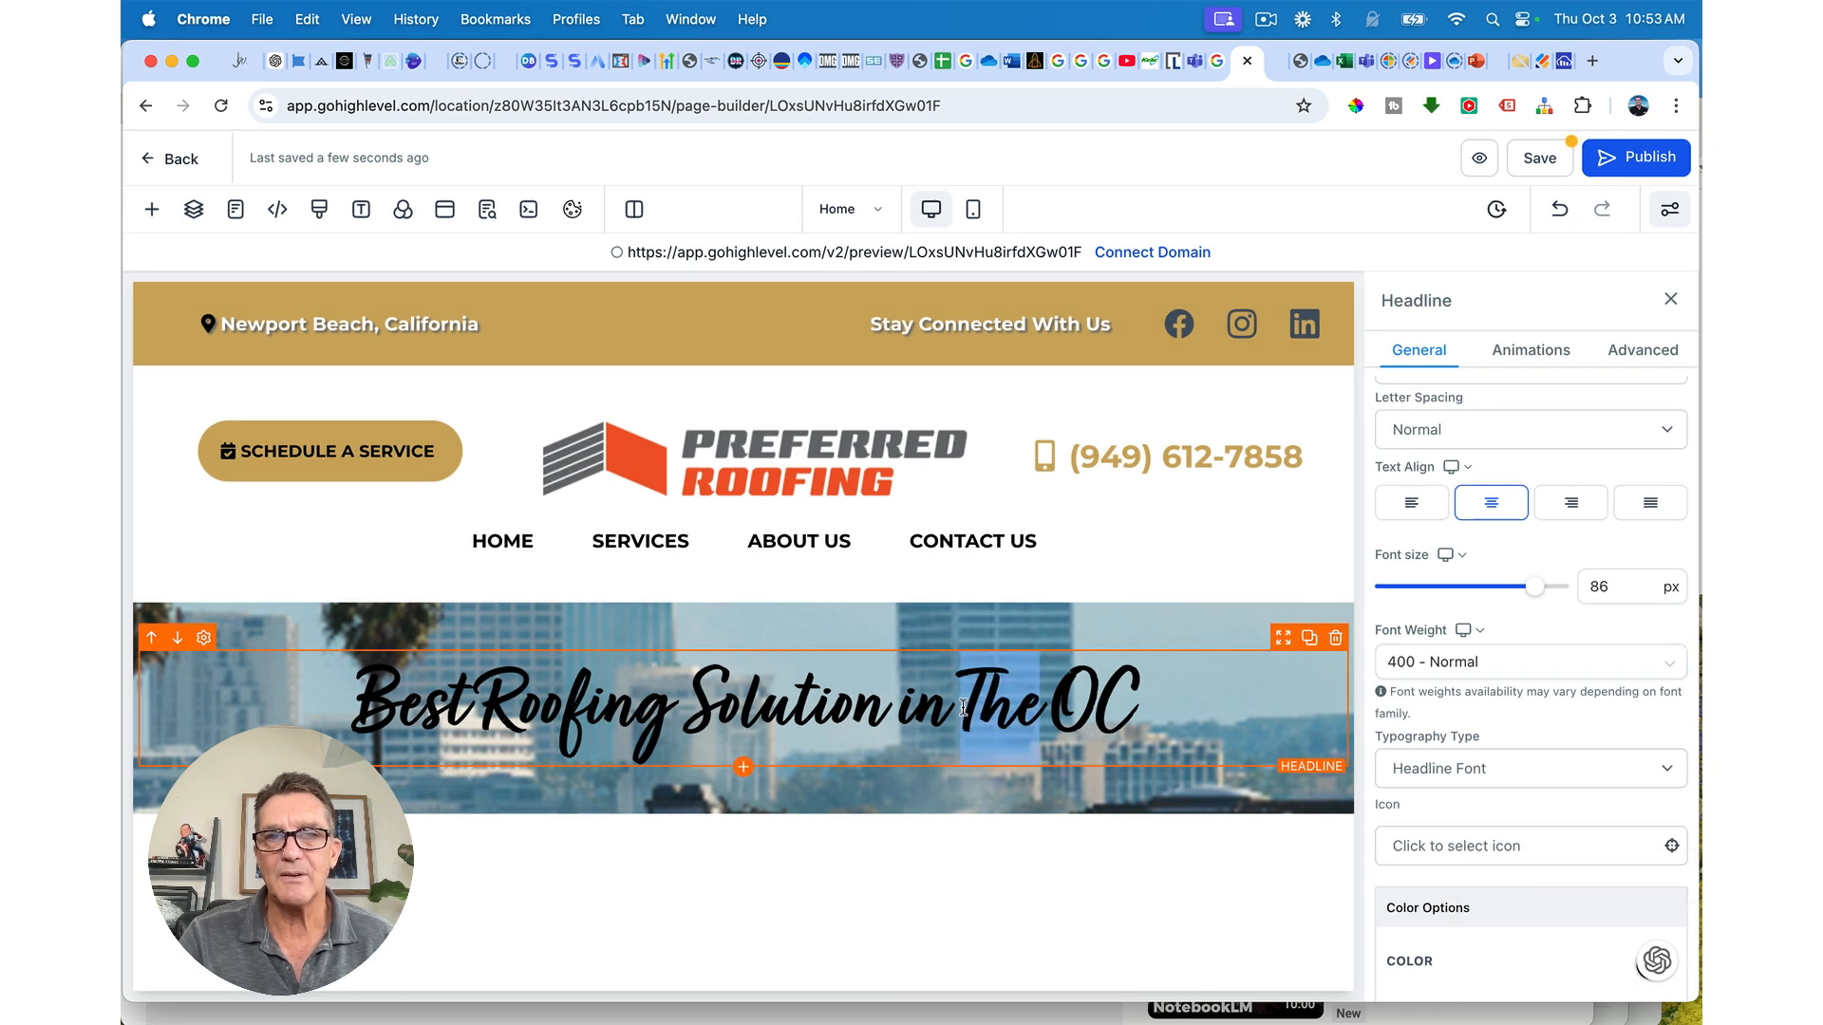
Step: Colour the headline orange by saving F0582A as a custom colour swatch
triple_click(1156, 691)
scroll(1472, 744, "down", 5)
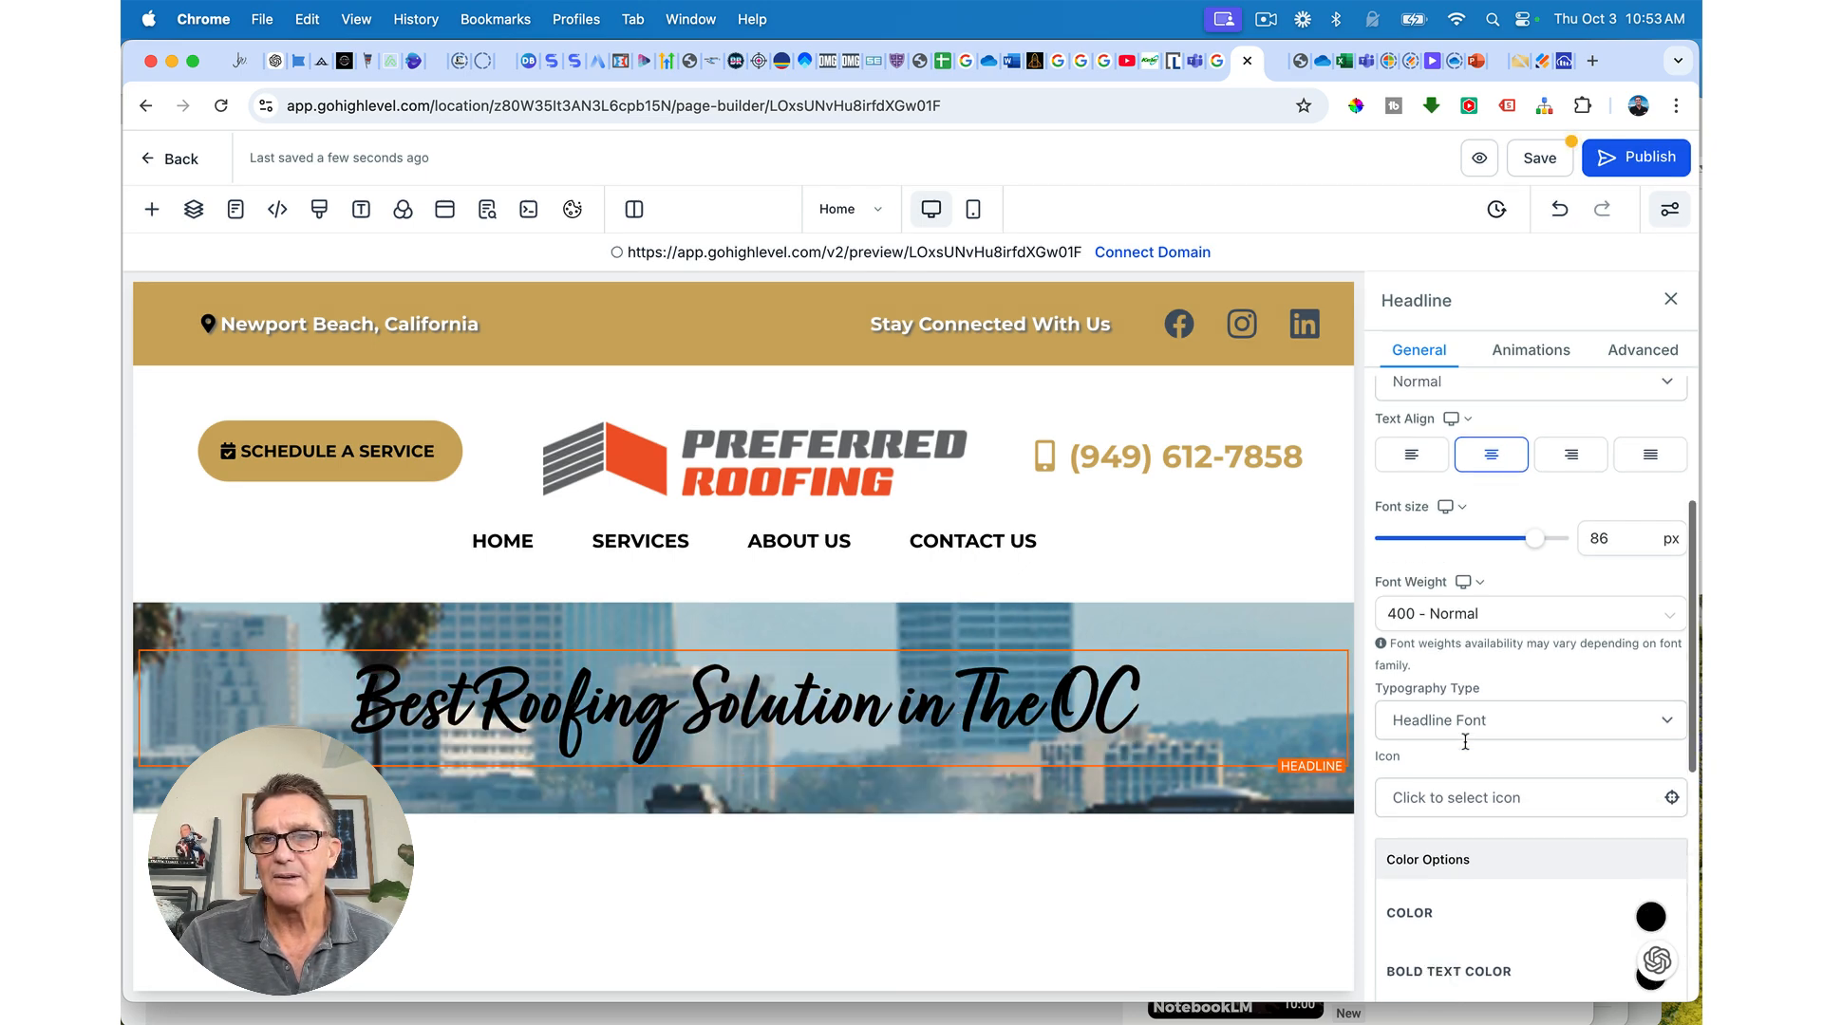
left_click(1651, 705)
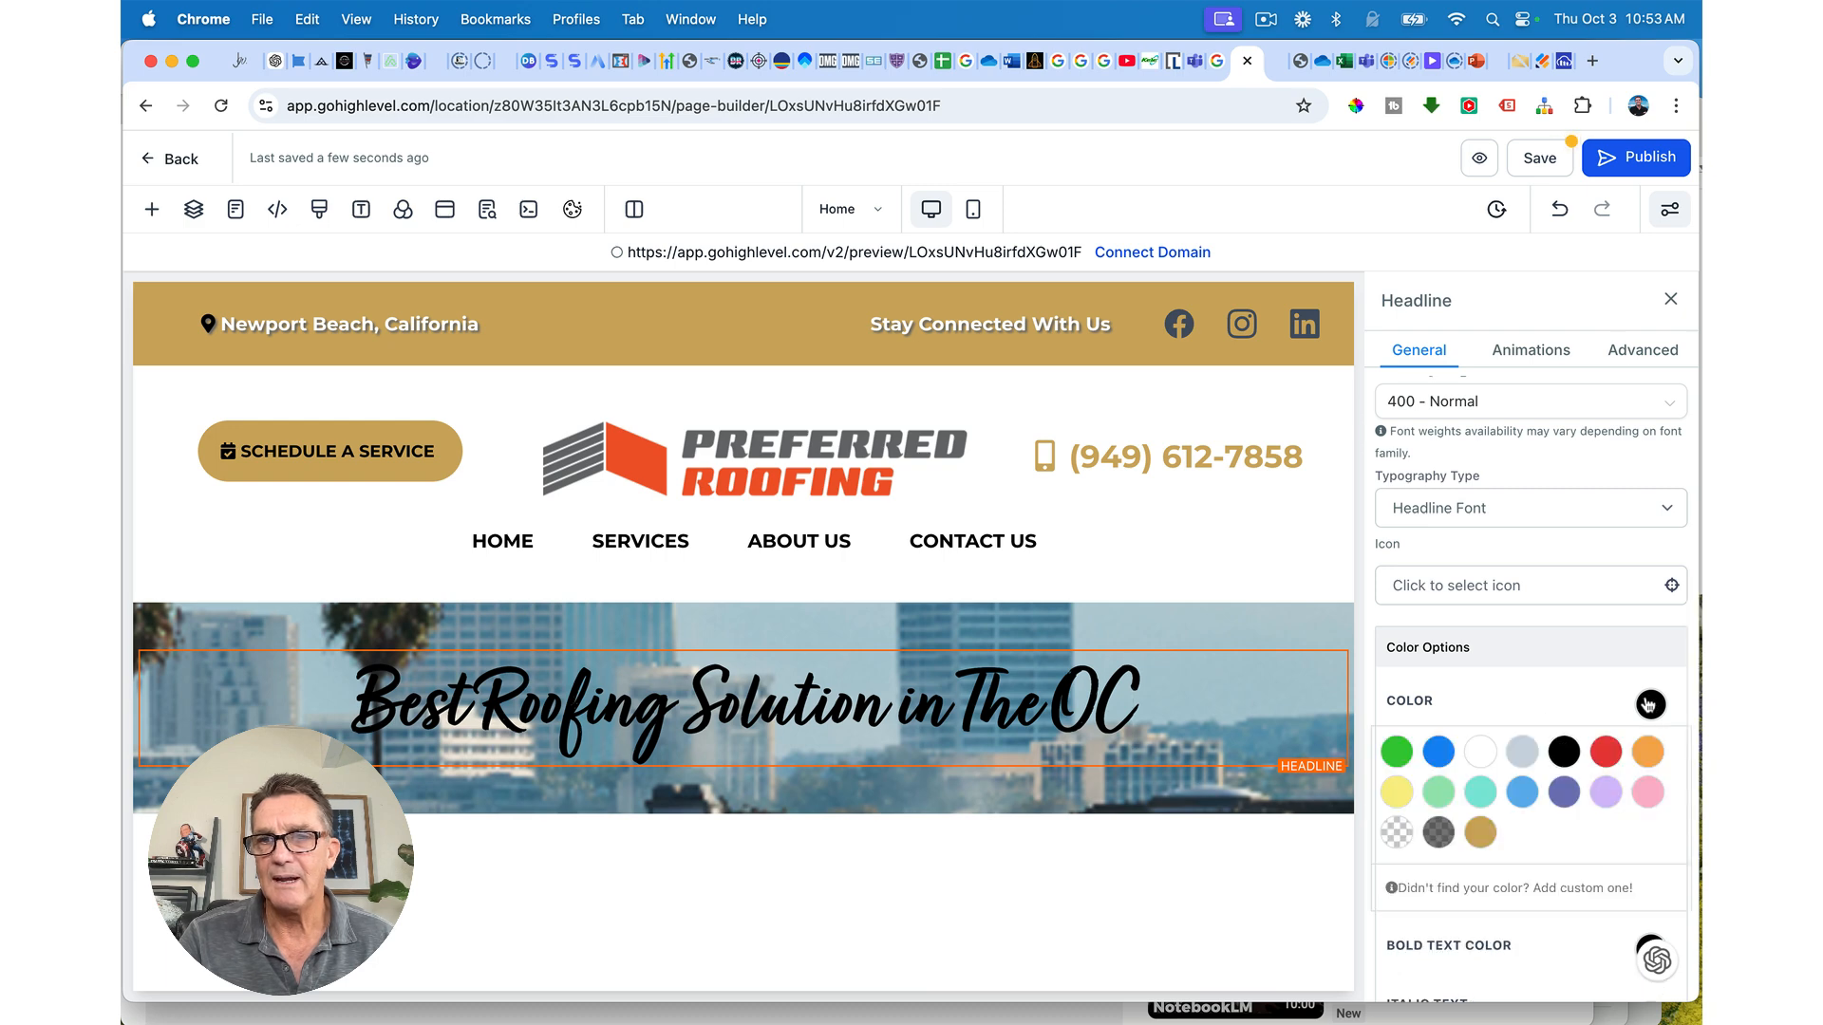
left_click(1573, 889)
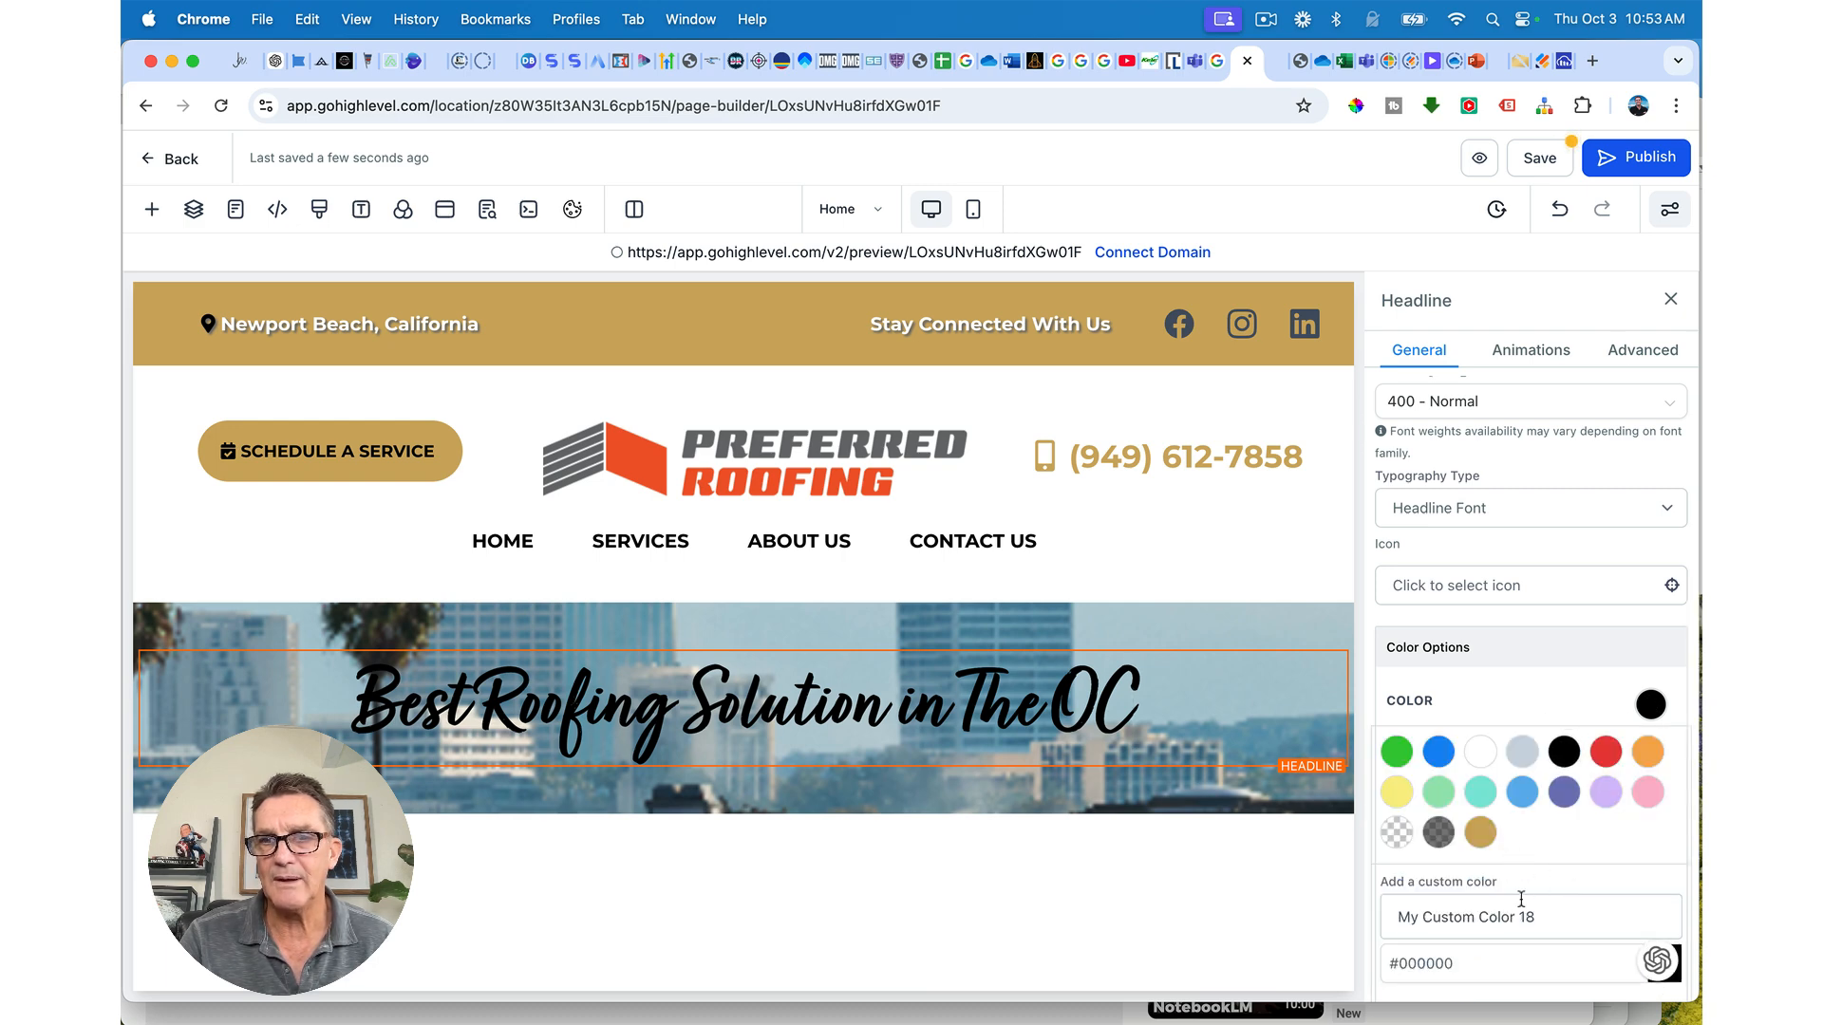
scroll(1510, 921, "down", 2)
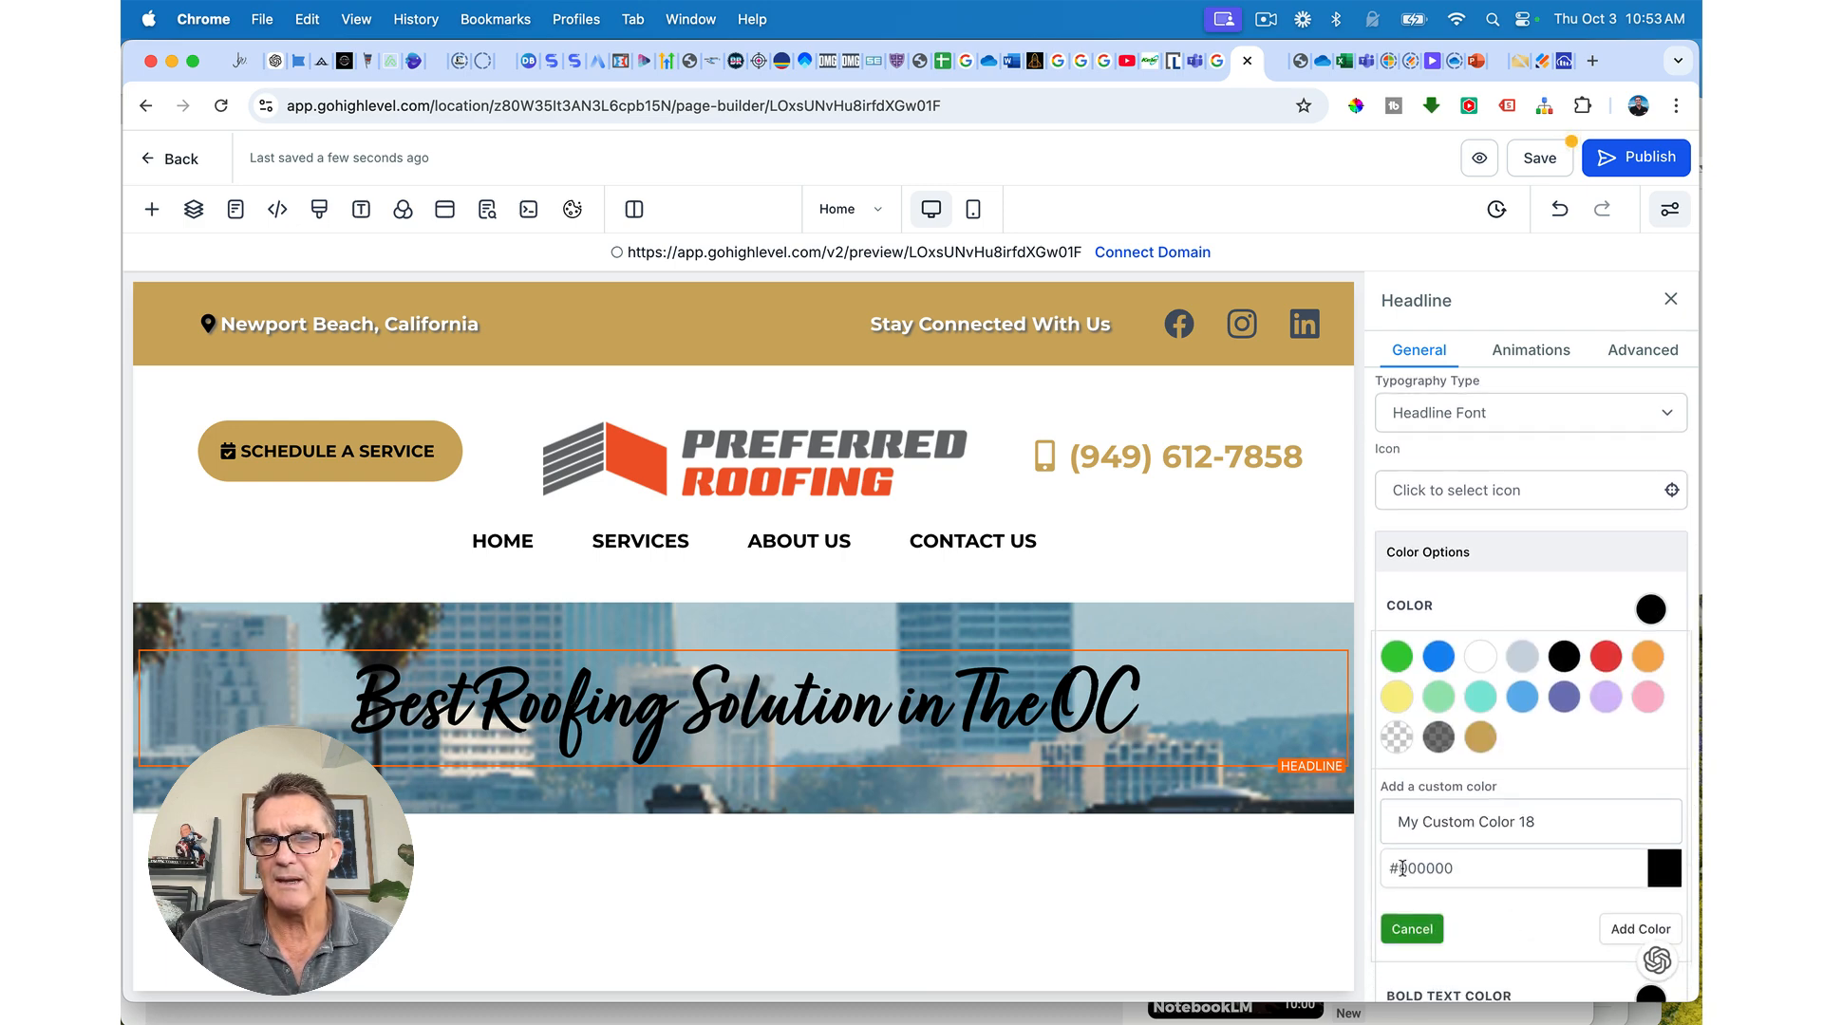
left_click(1401, 867)
left_click_drag(1401, 868, 1487, 867)
key("super+v")
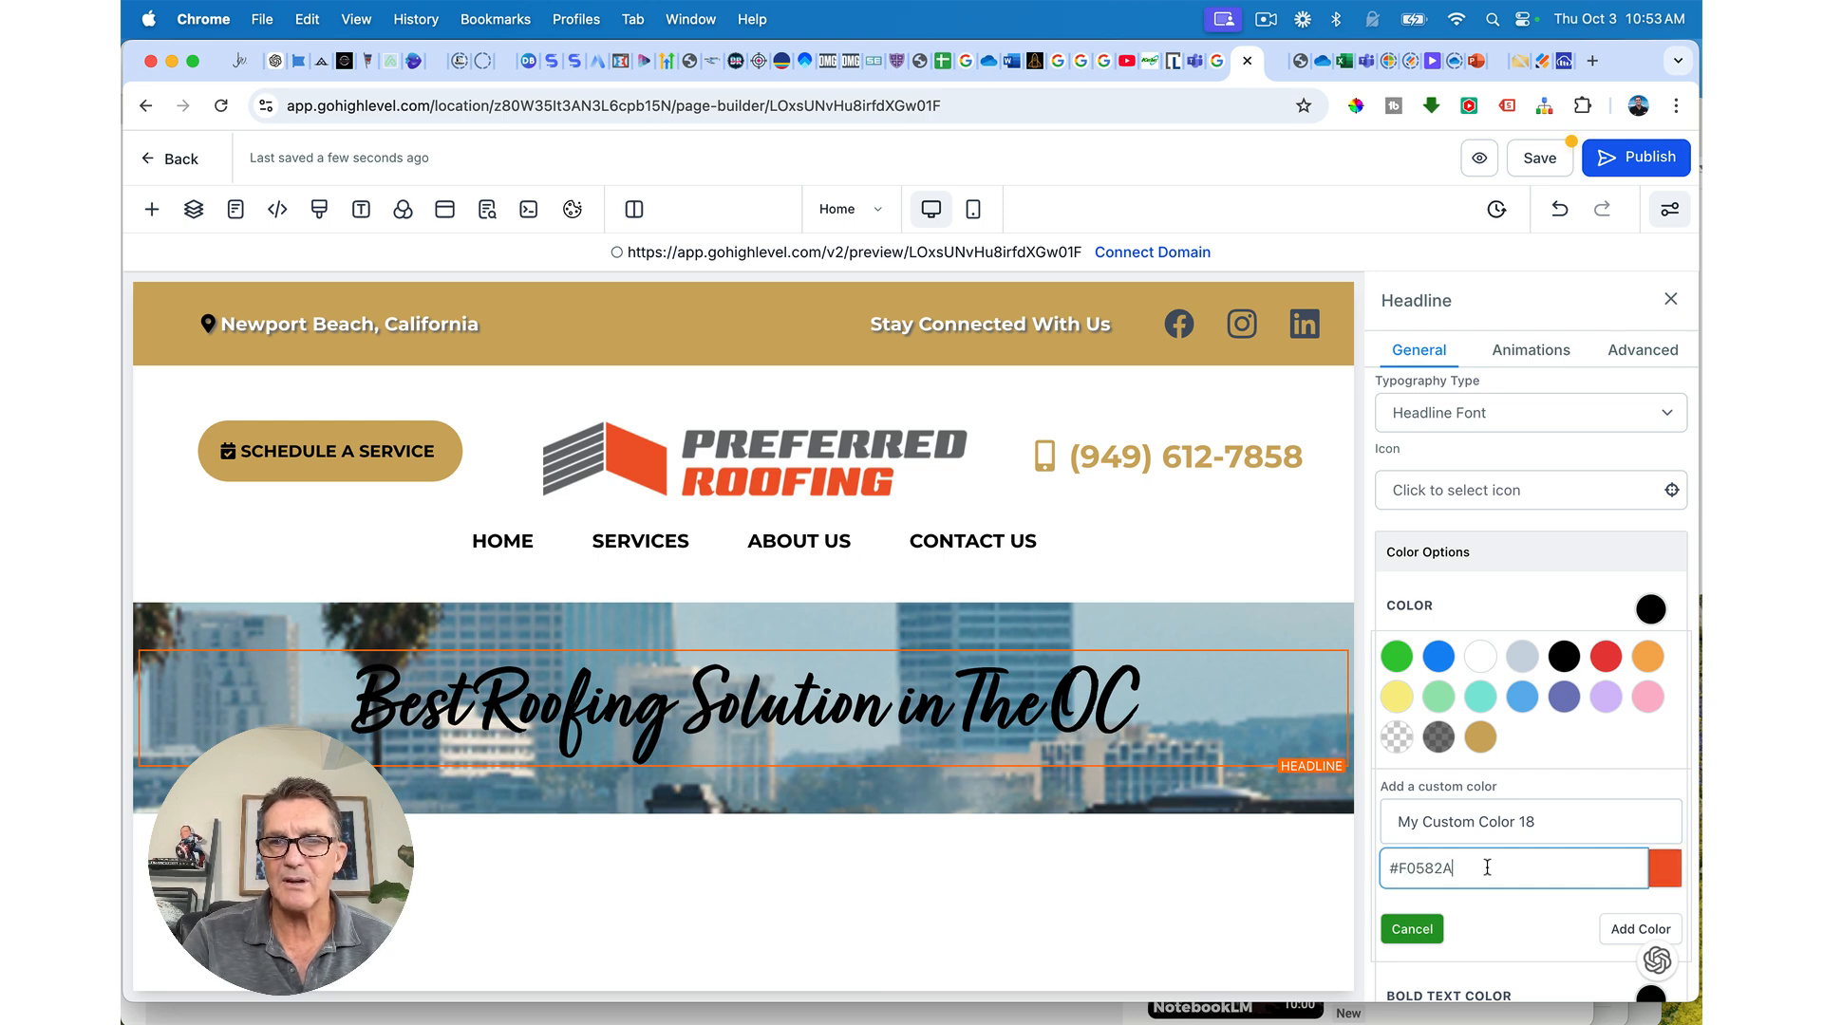
left_click(1622, 932)
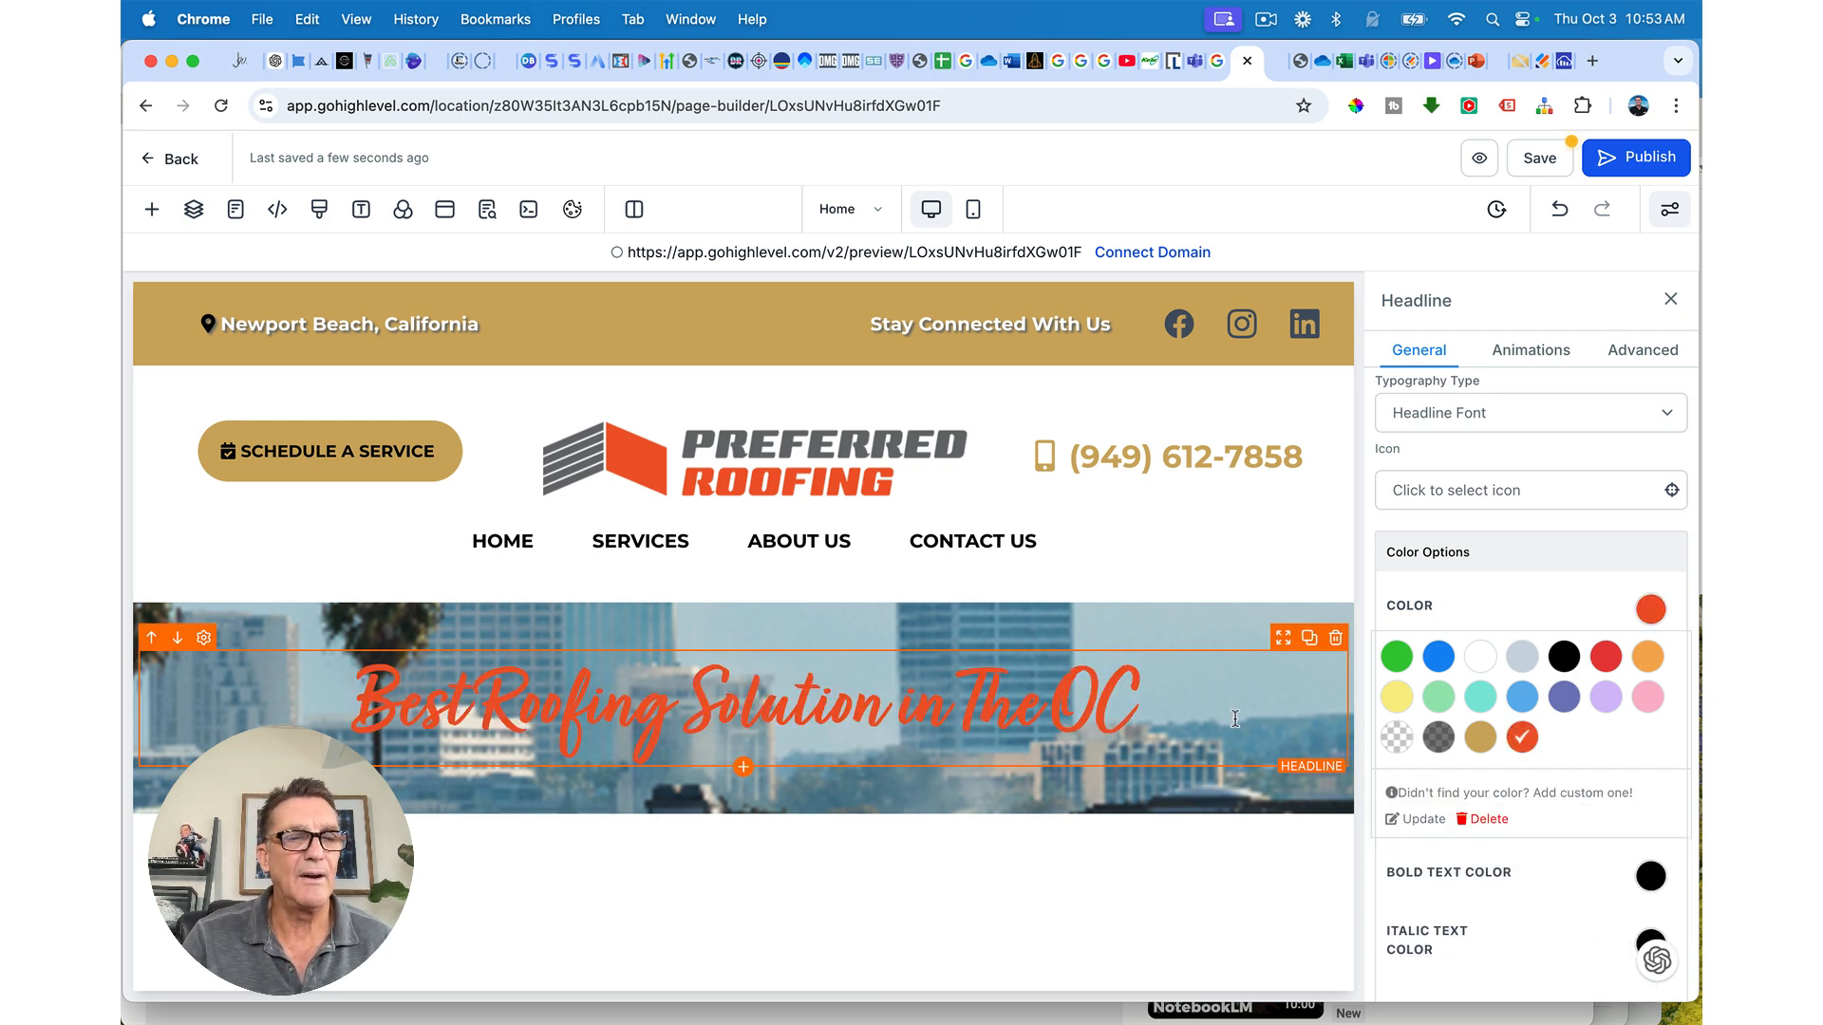
Step: Select the hero section and try the image opacity fades, settling on Half Fade
left_click(1152, 615)
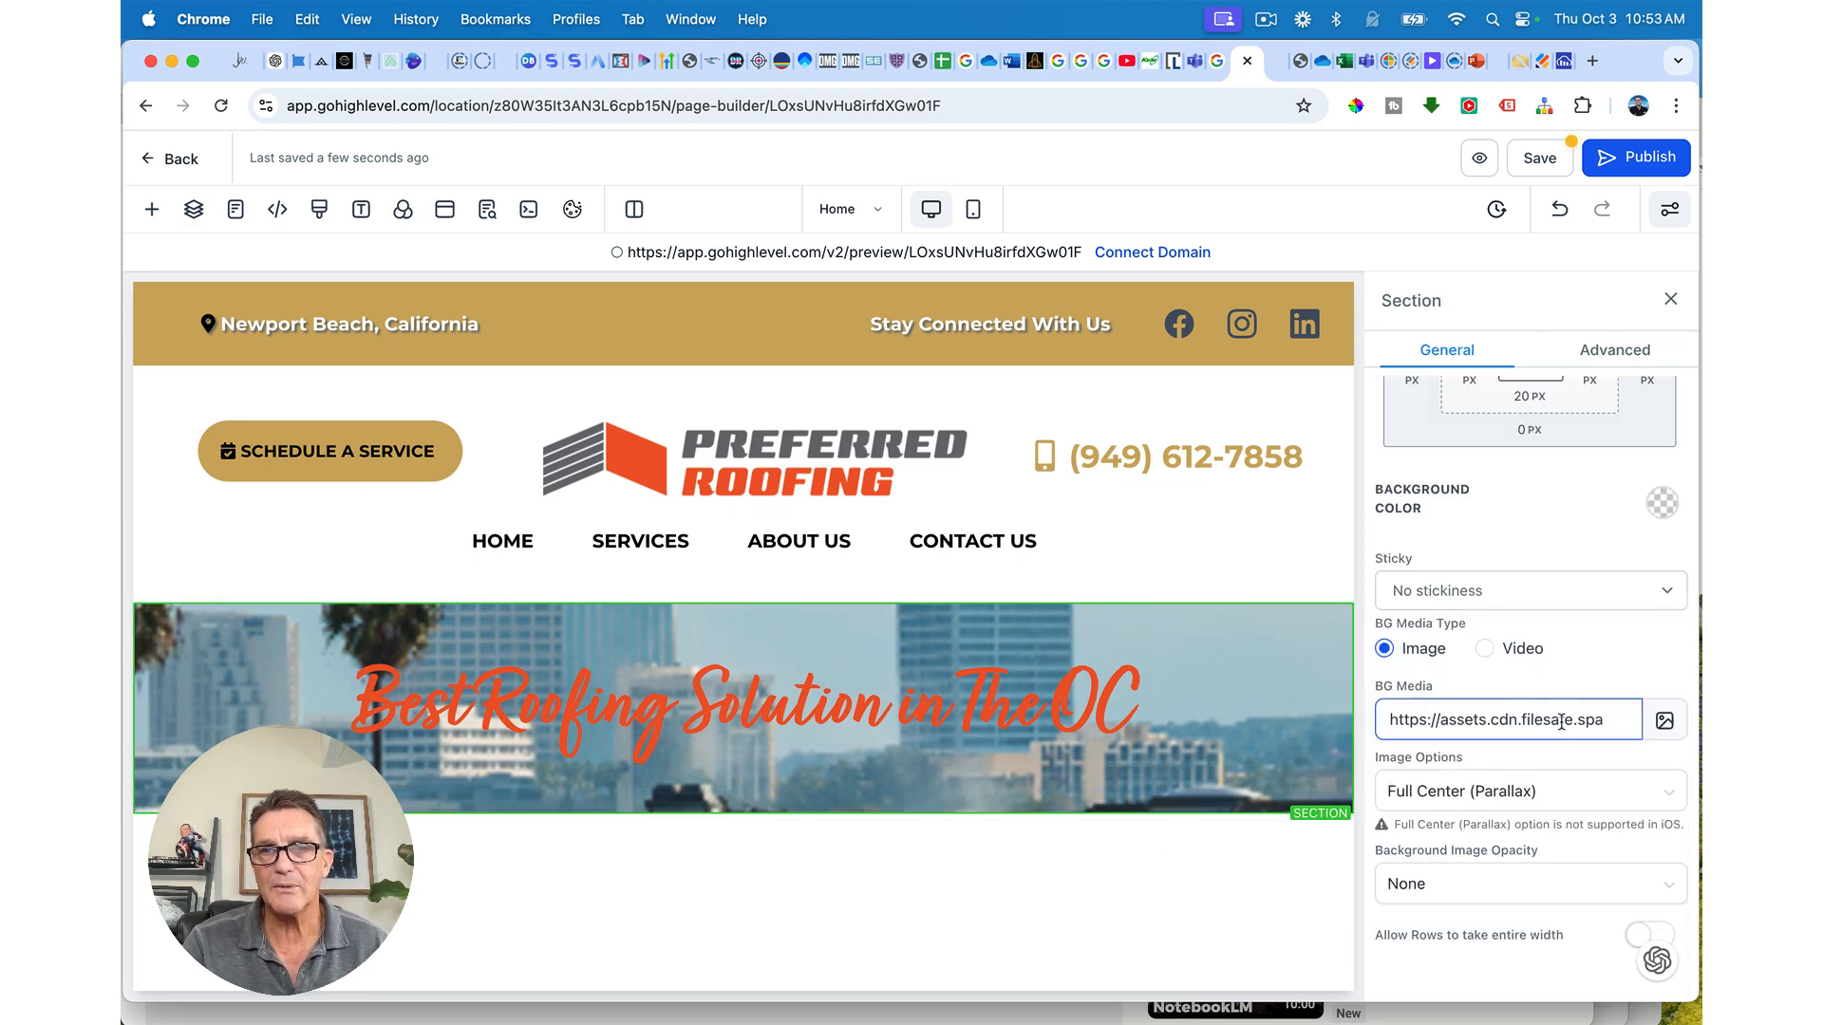
left_click(1425, 886)
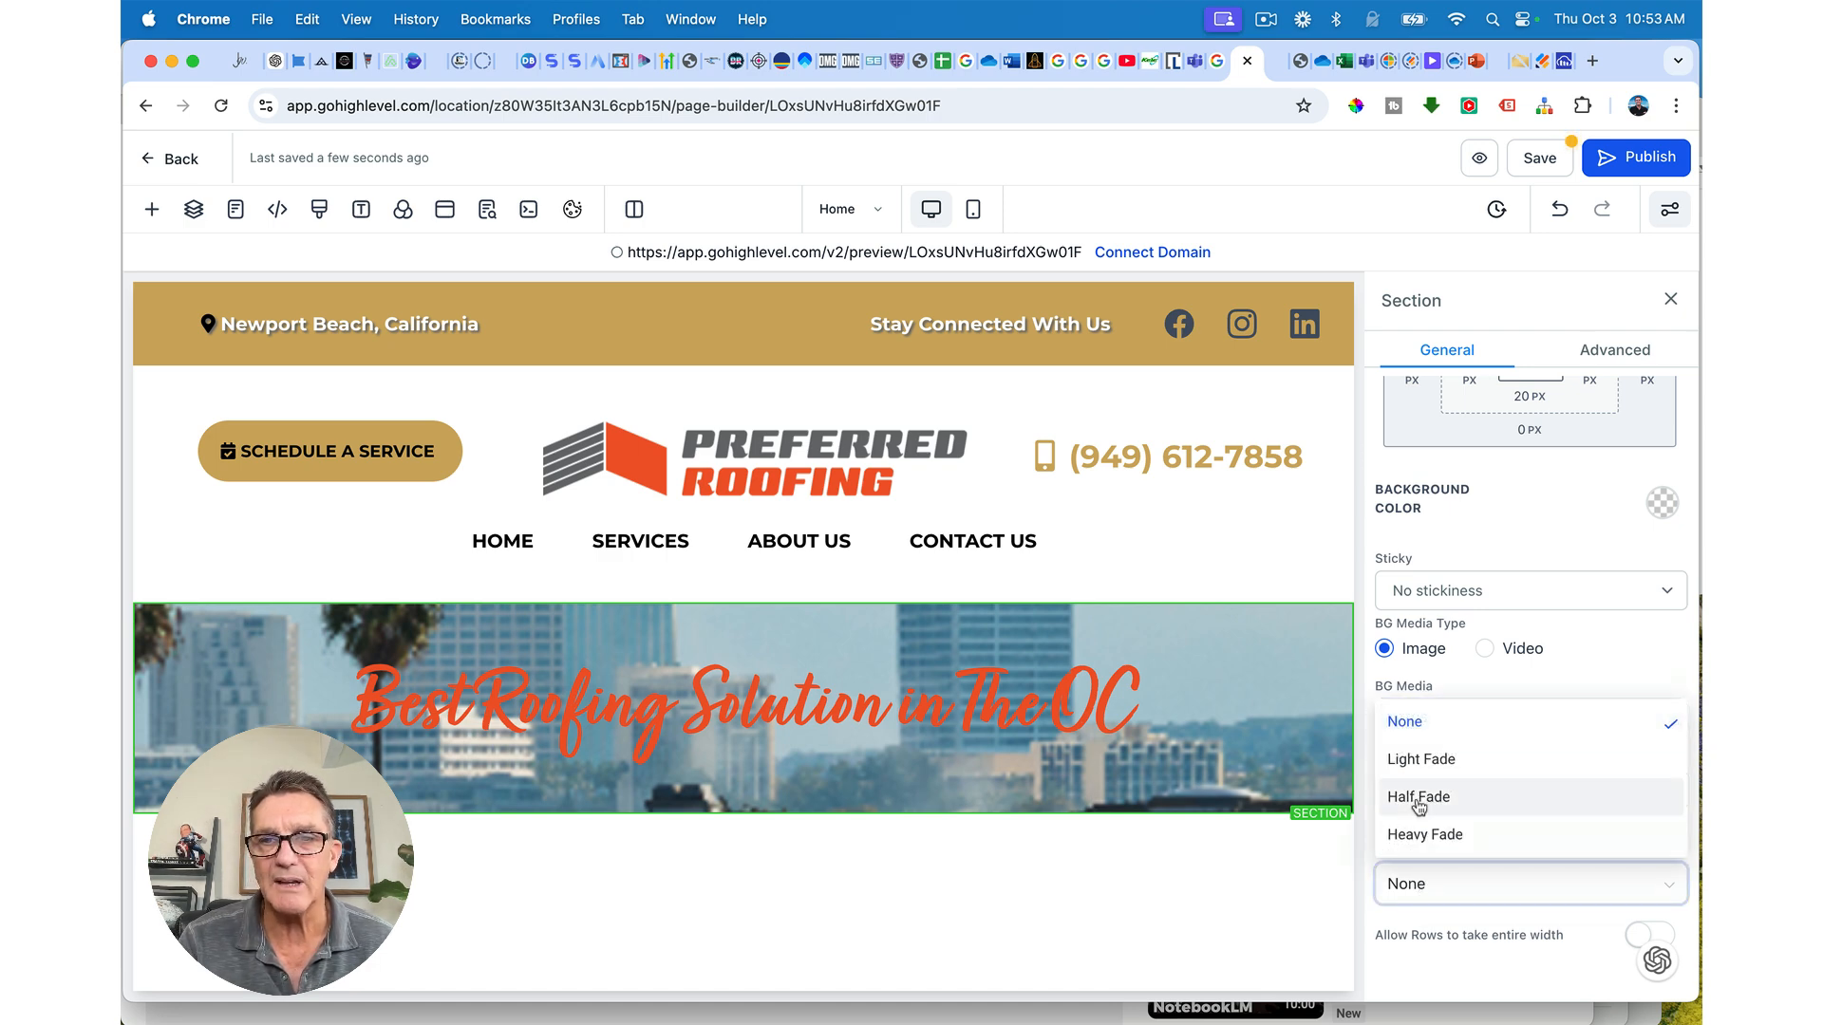
left_click(1417, 762)
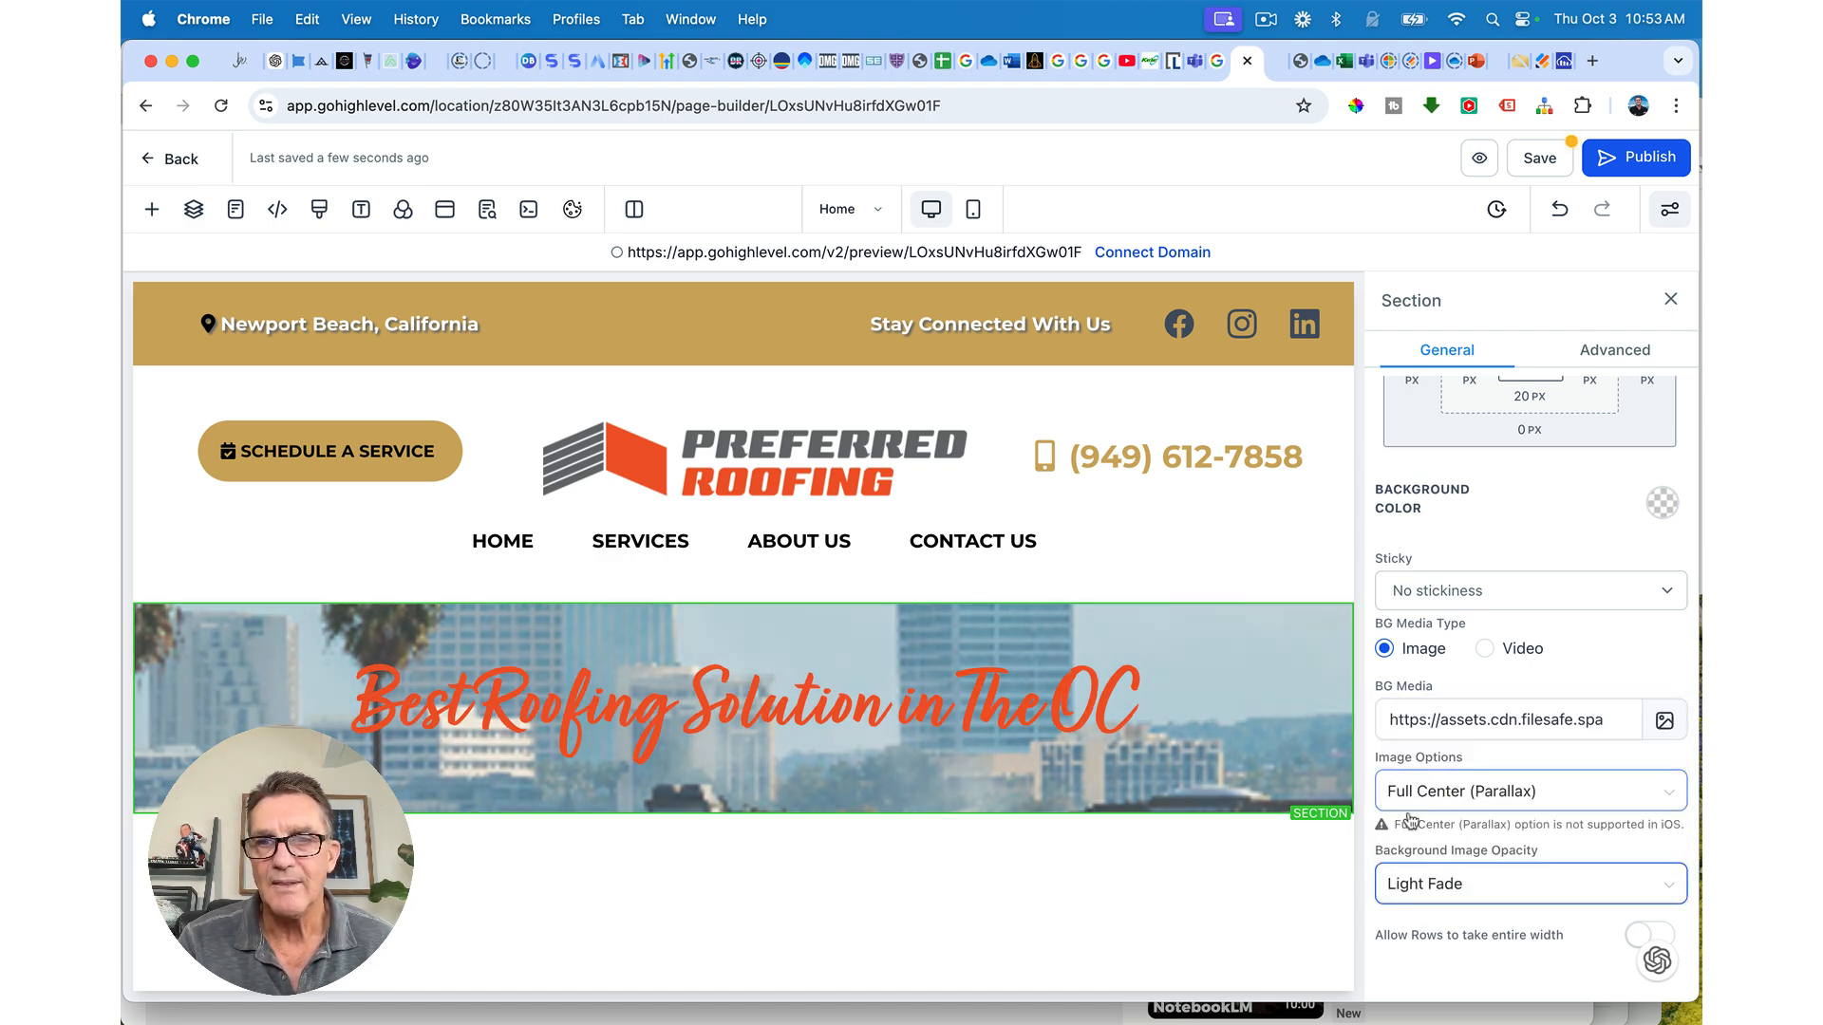
left_click(1394, 884)
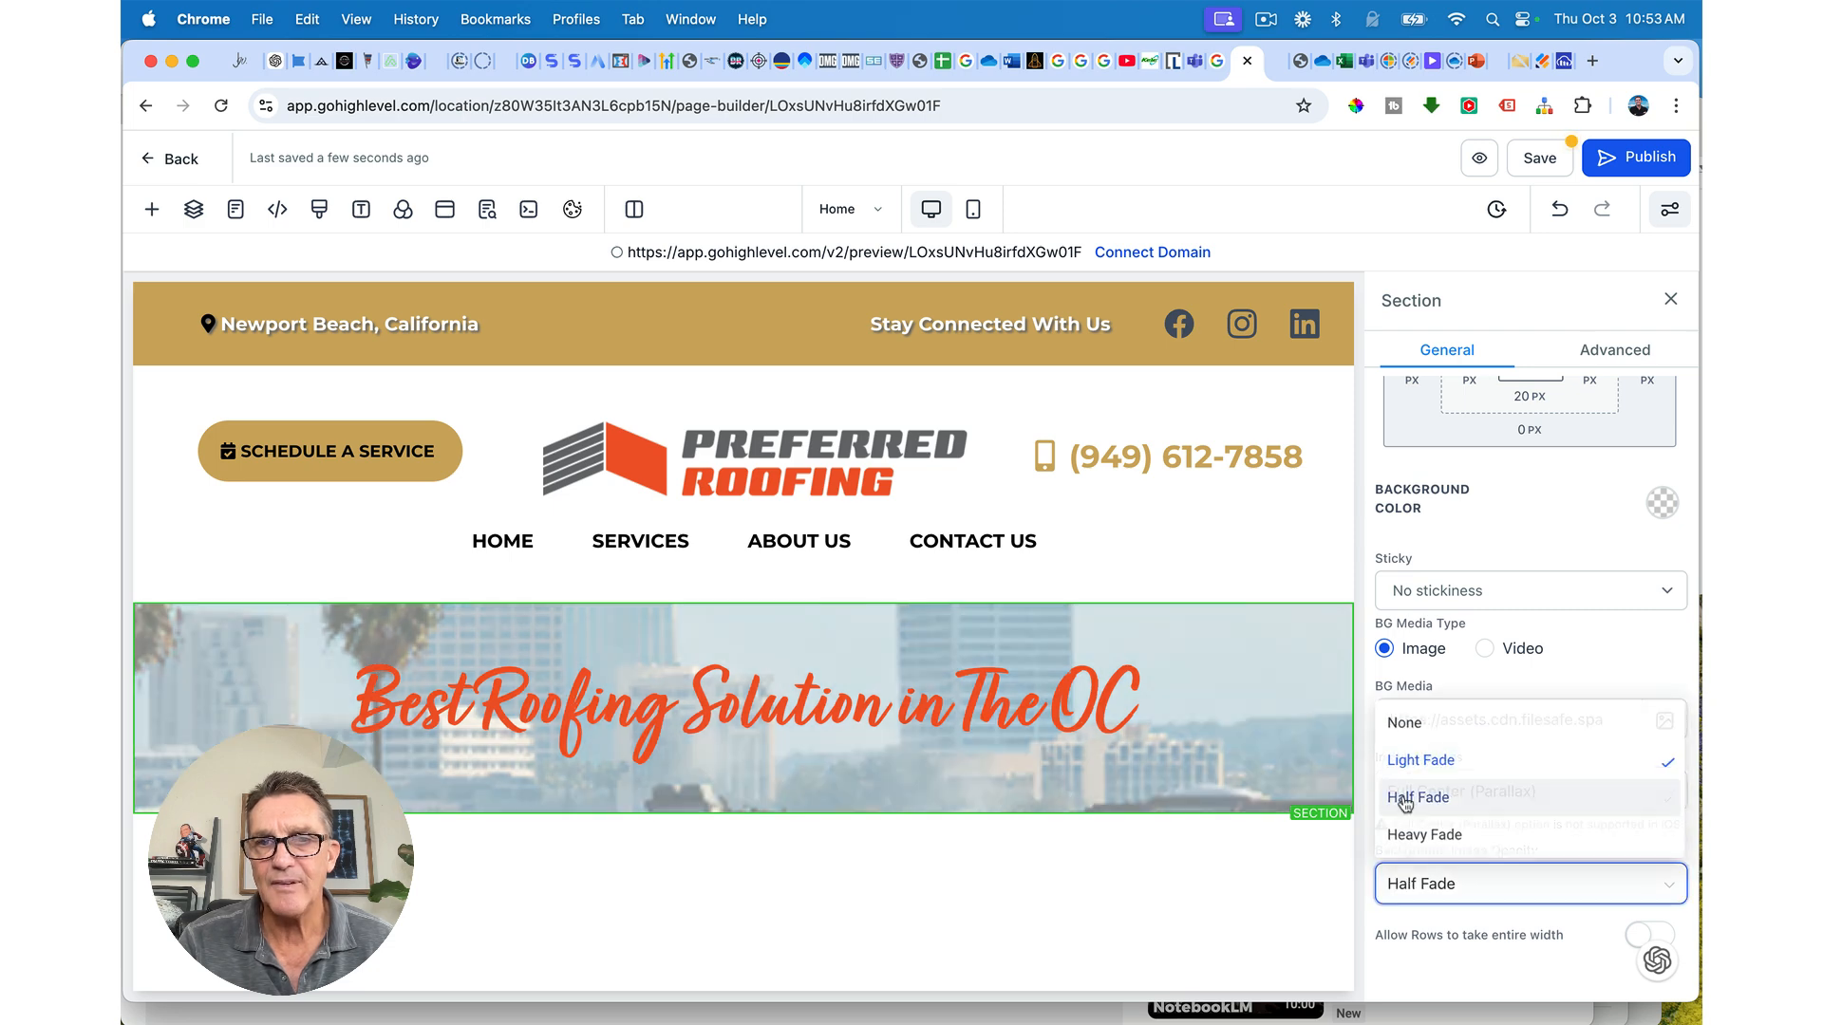
left_click(1405, 799)
left_click(1405, 883)
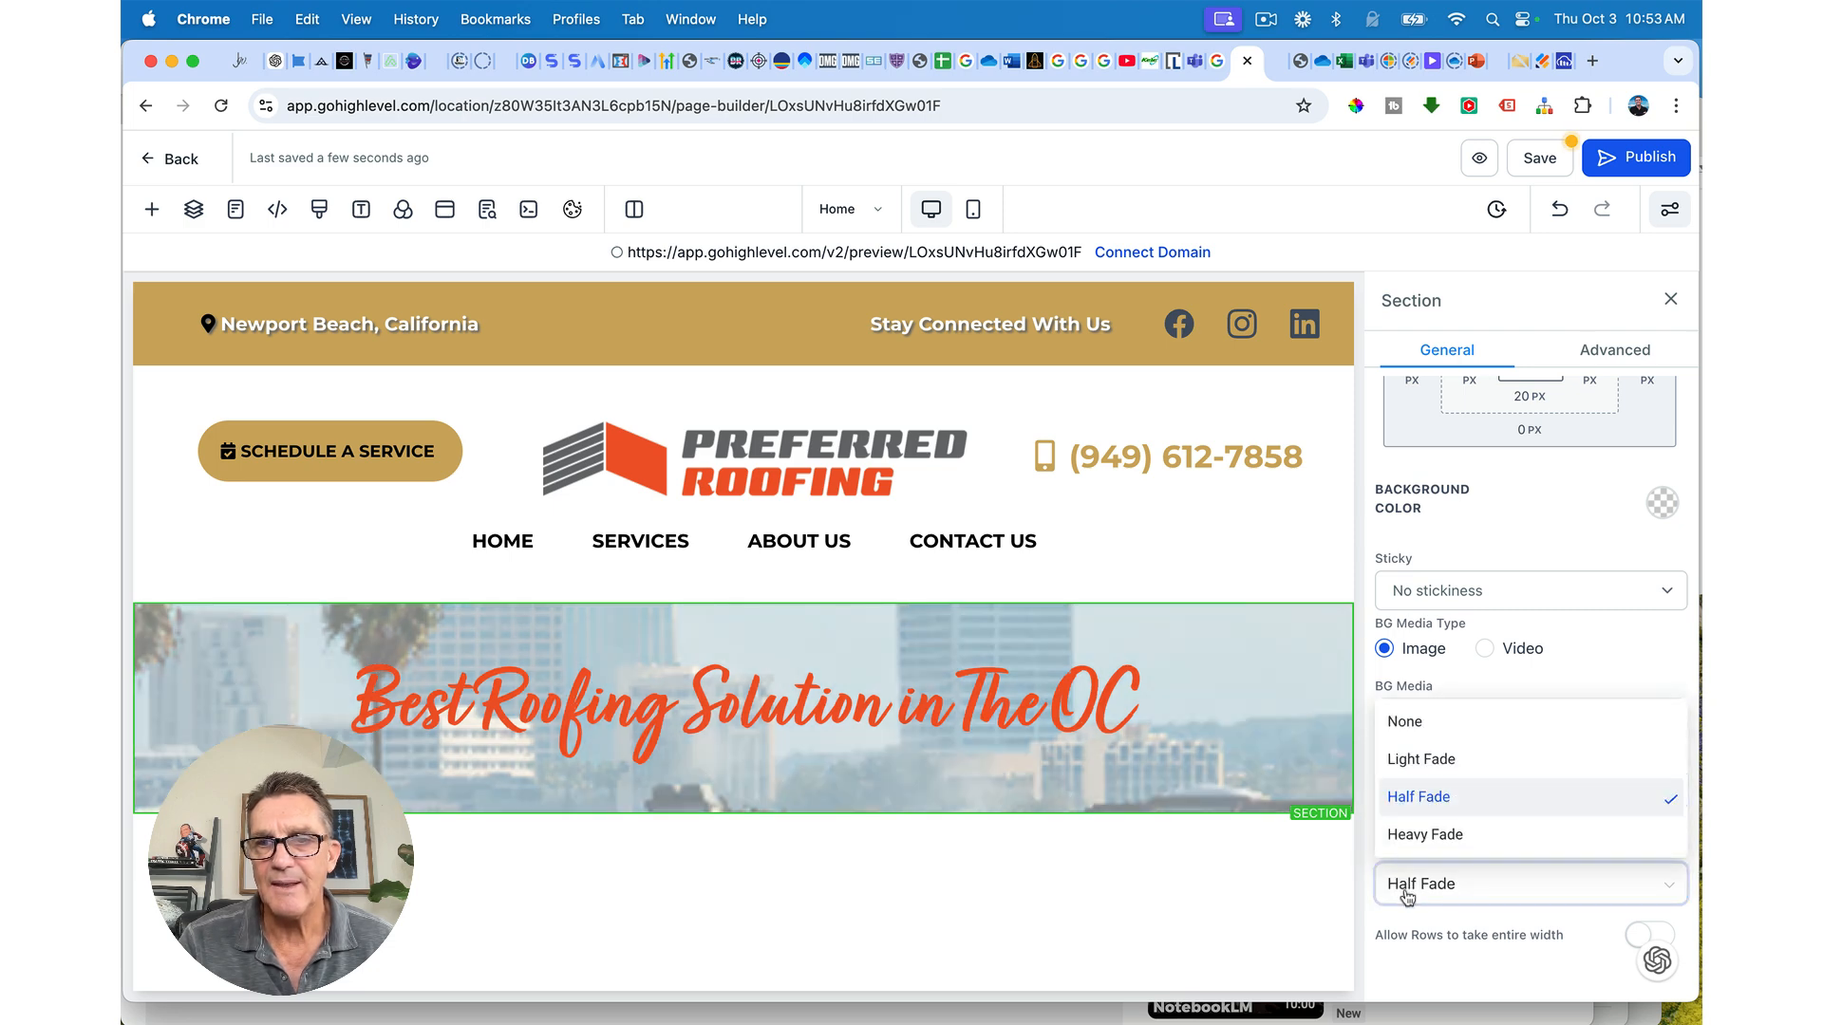
left_click(1407, 834)
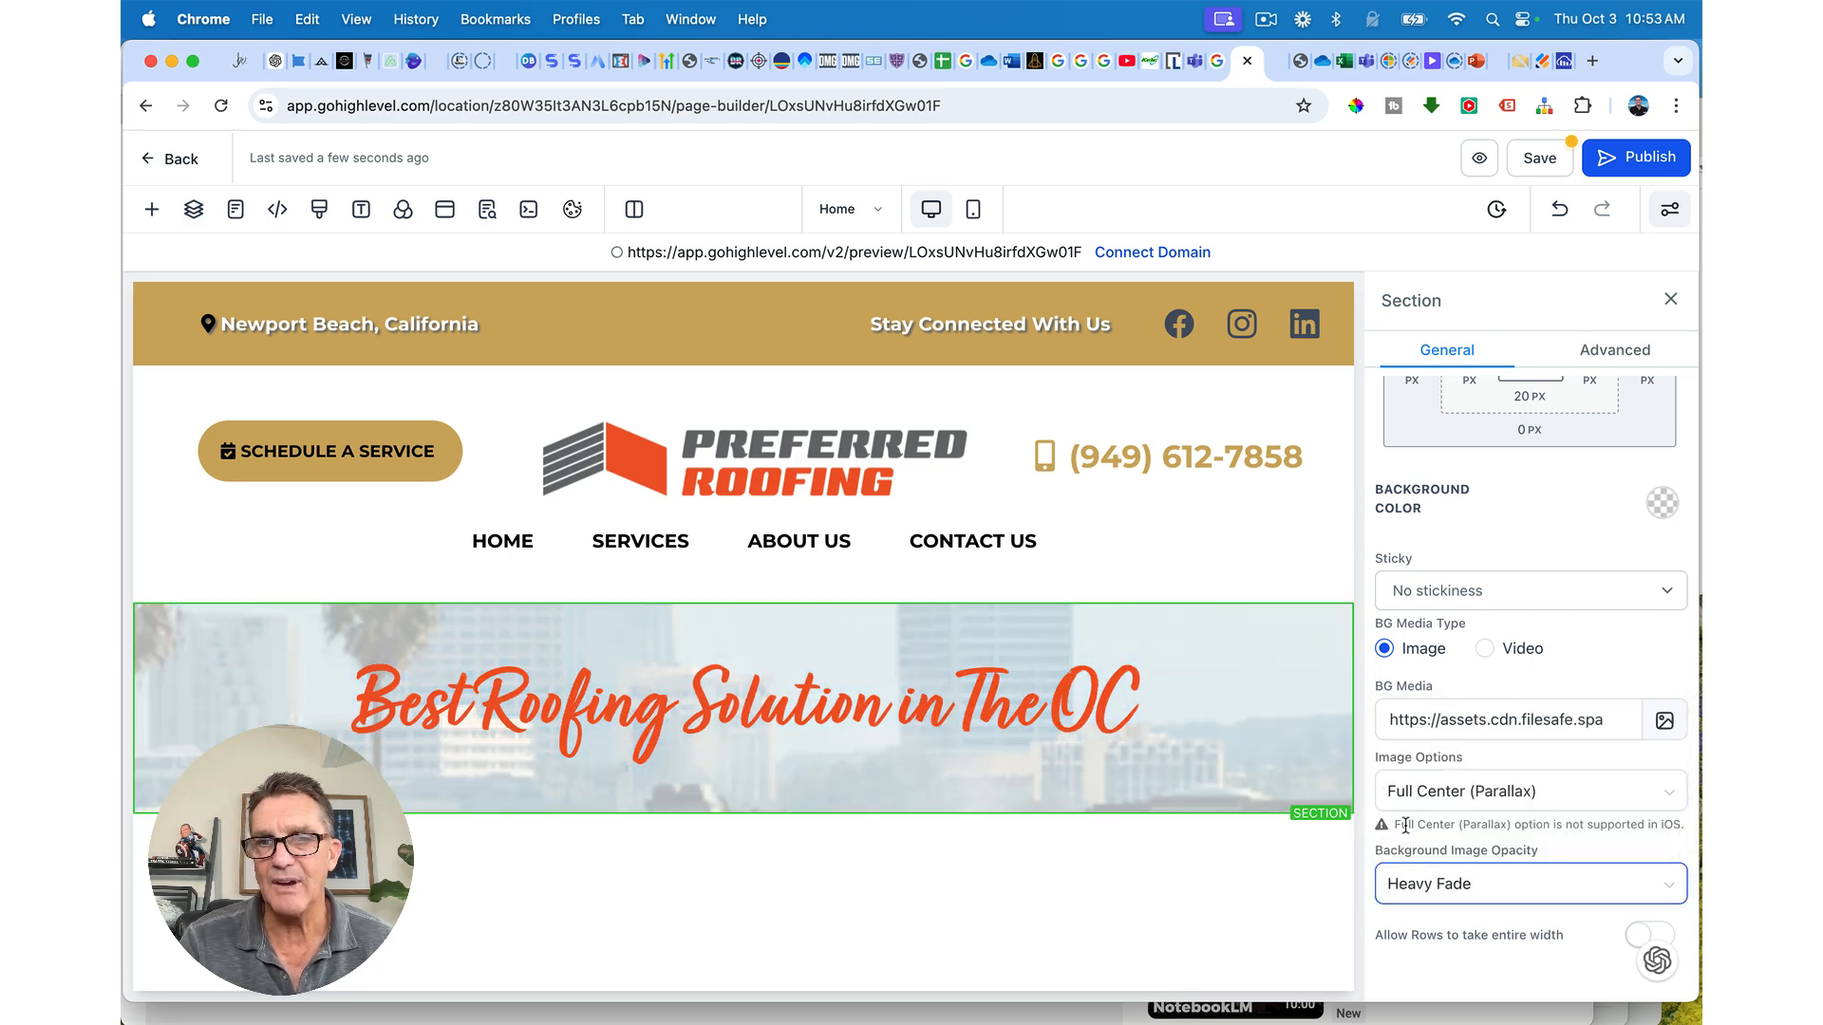
left_click(1401, 880)
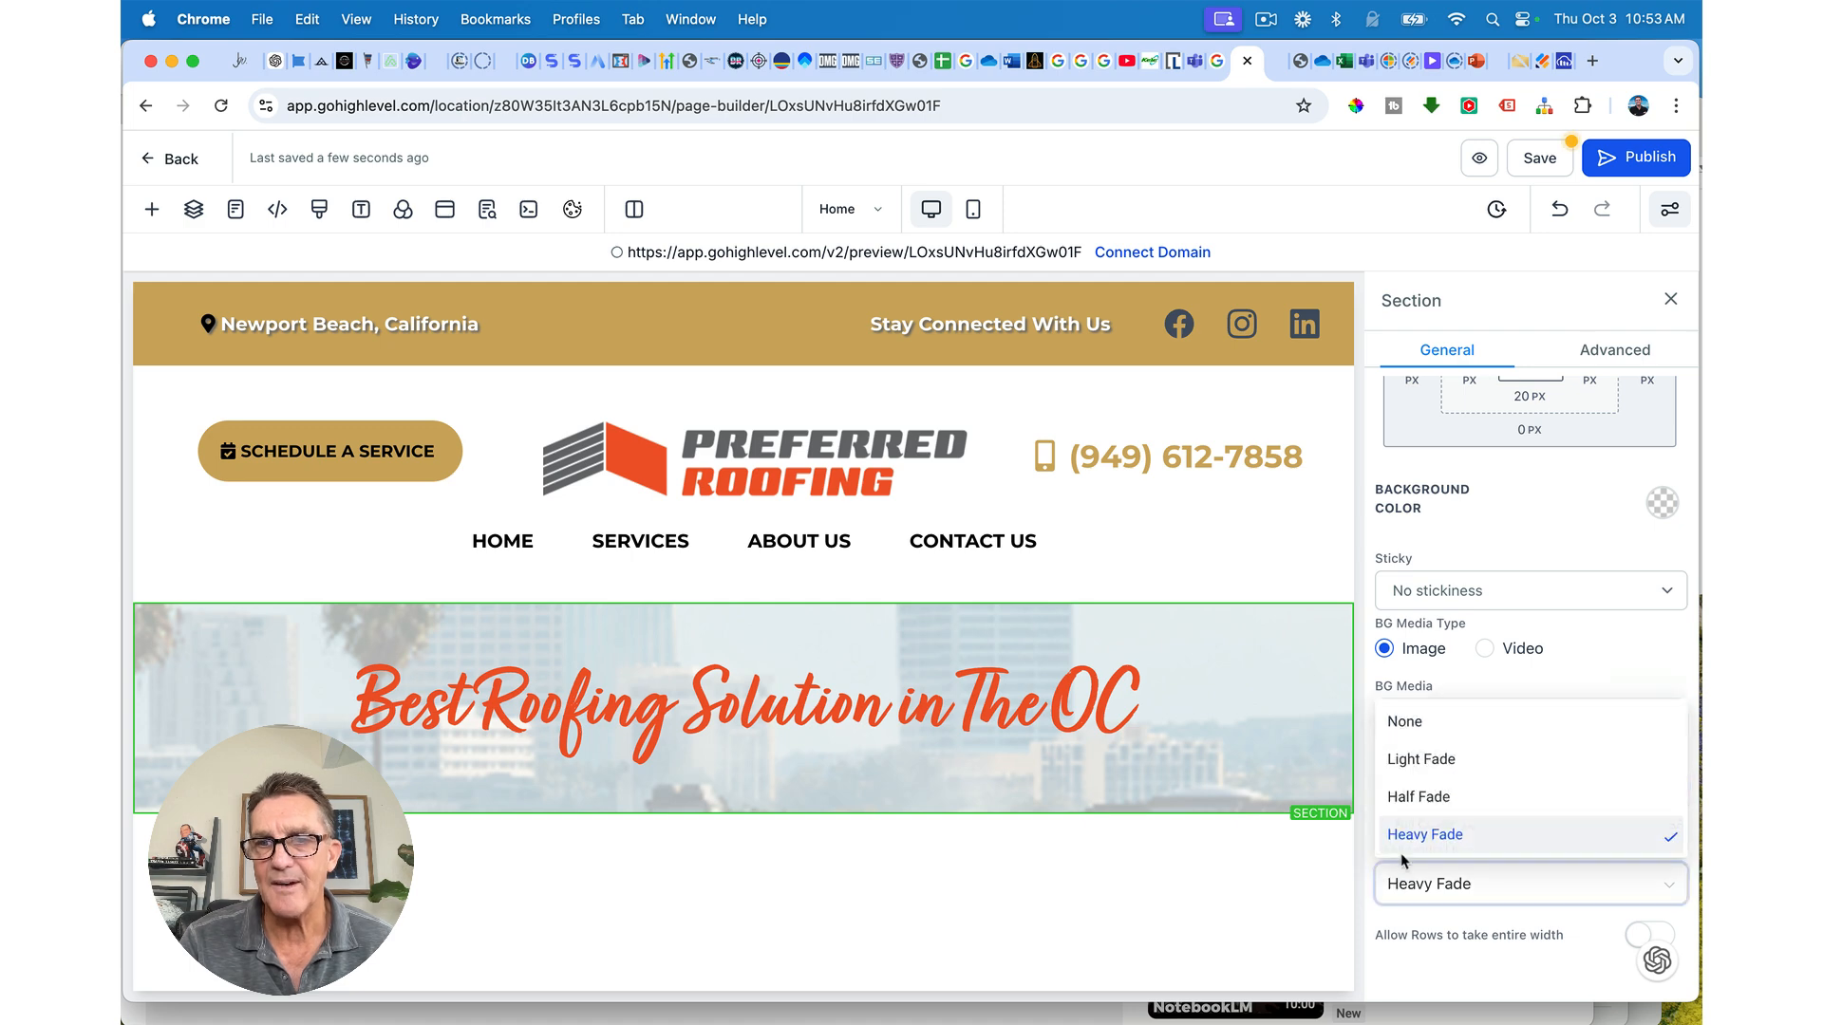
left_click(1403, 799)
scroll(1425, 707, "up", 3)
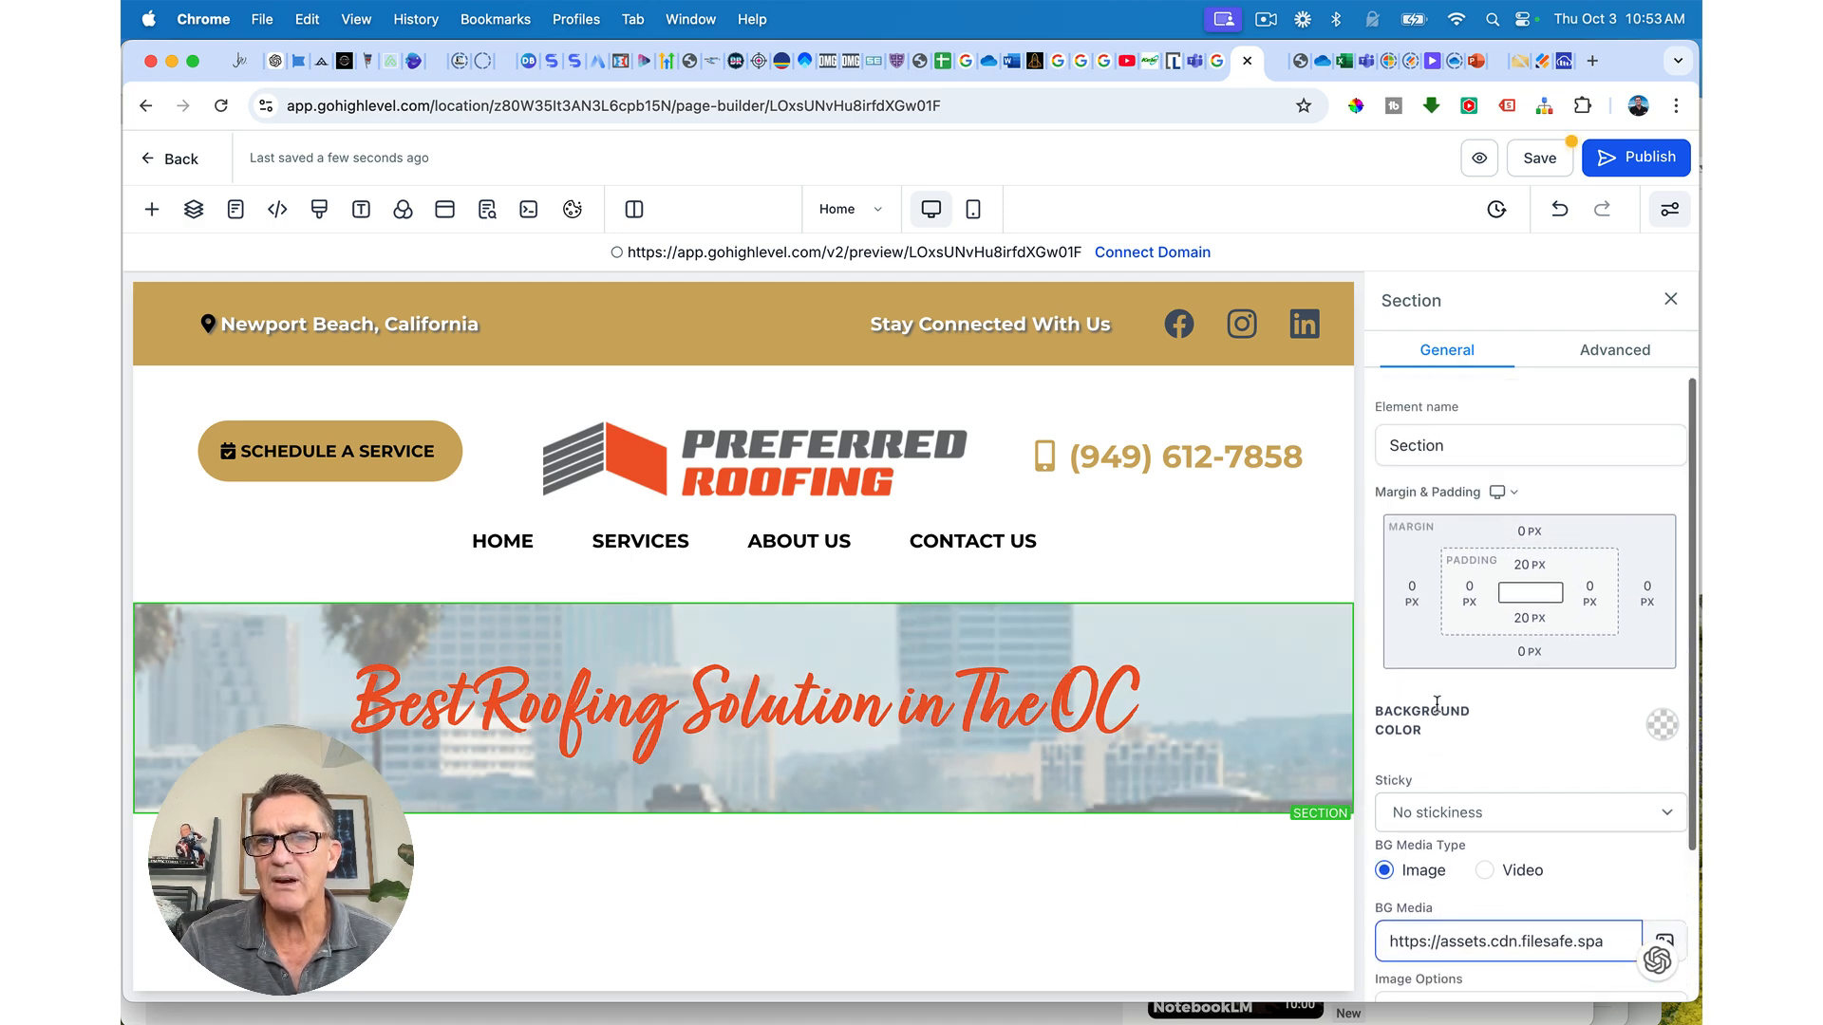
scroll(1609, 749, "down", 4)
scroll(1609, 749, "up", 2)
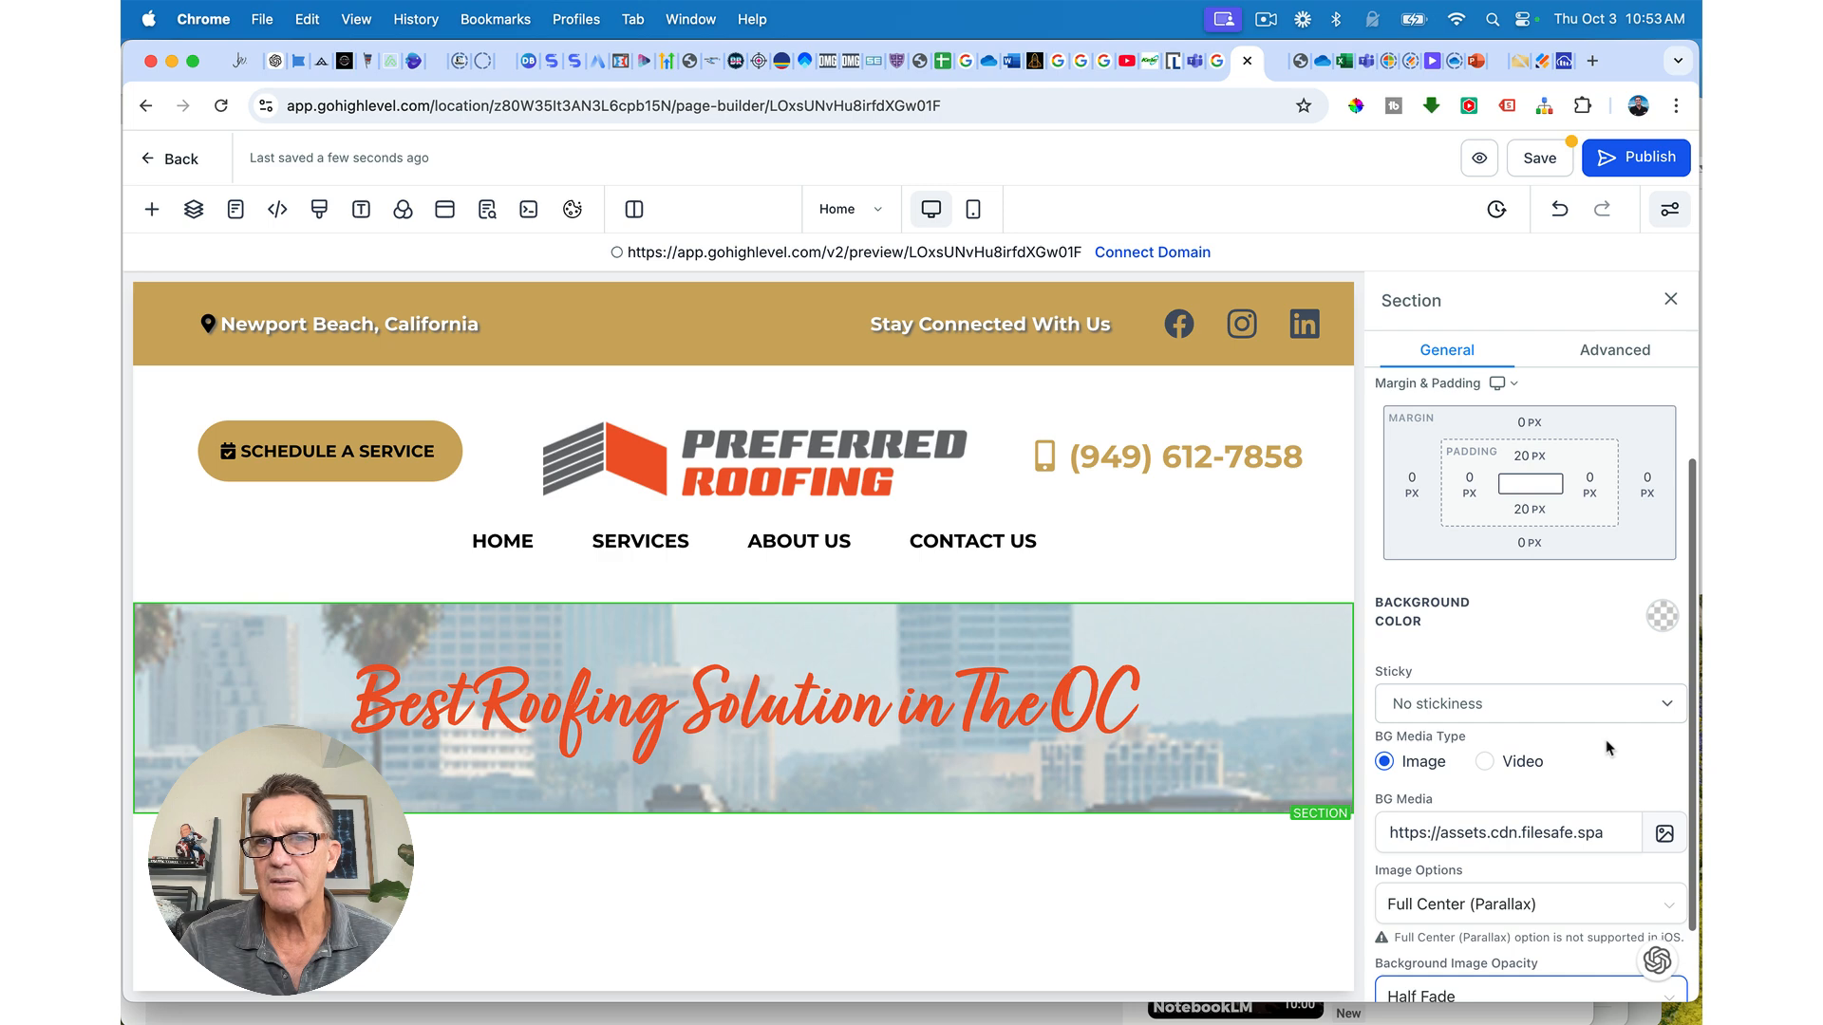
scroll(1609, 750, "up", 2)
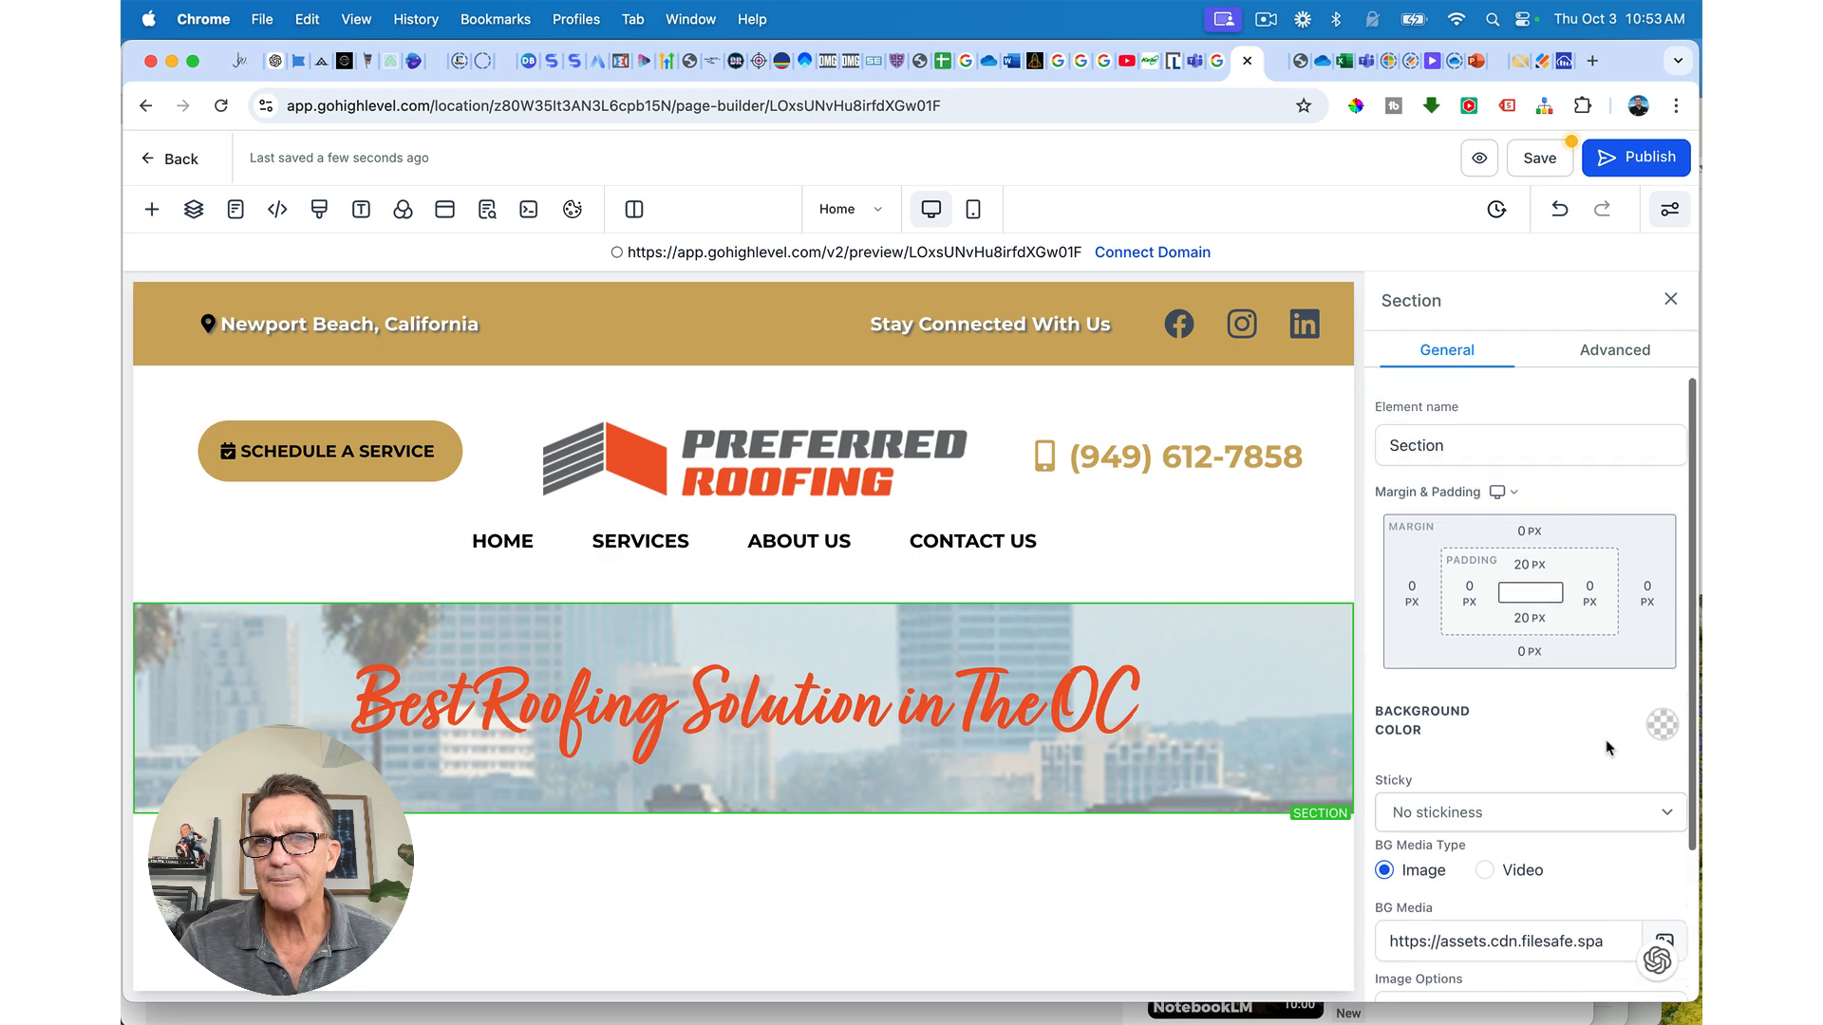
Step: Give the section a black background colour, keeping the image opacity at Half Fade
left_click(1660, 726)
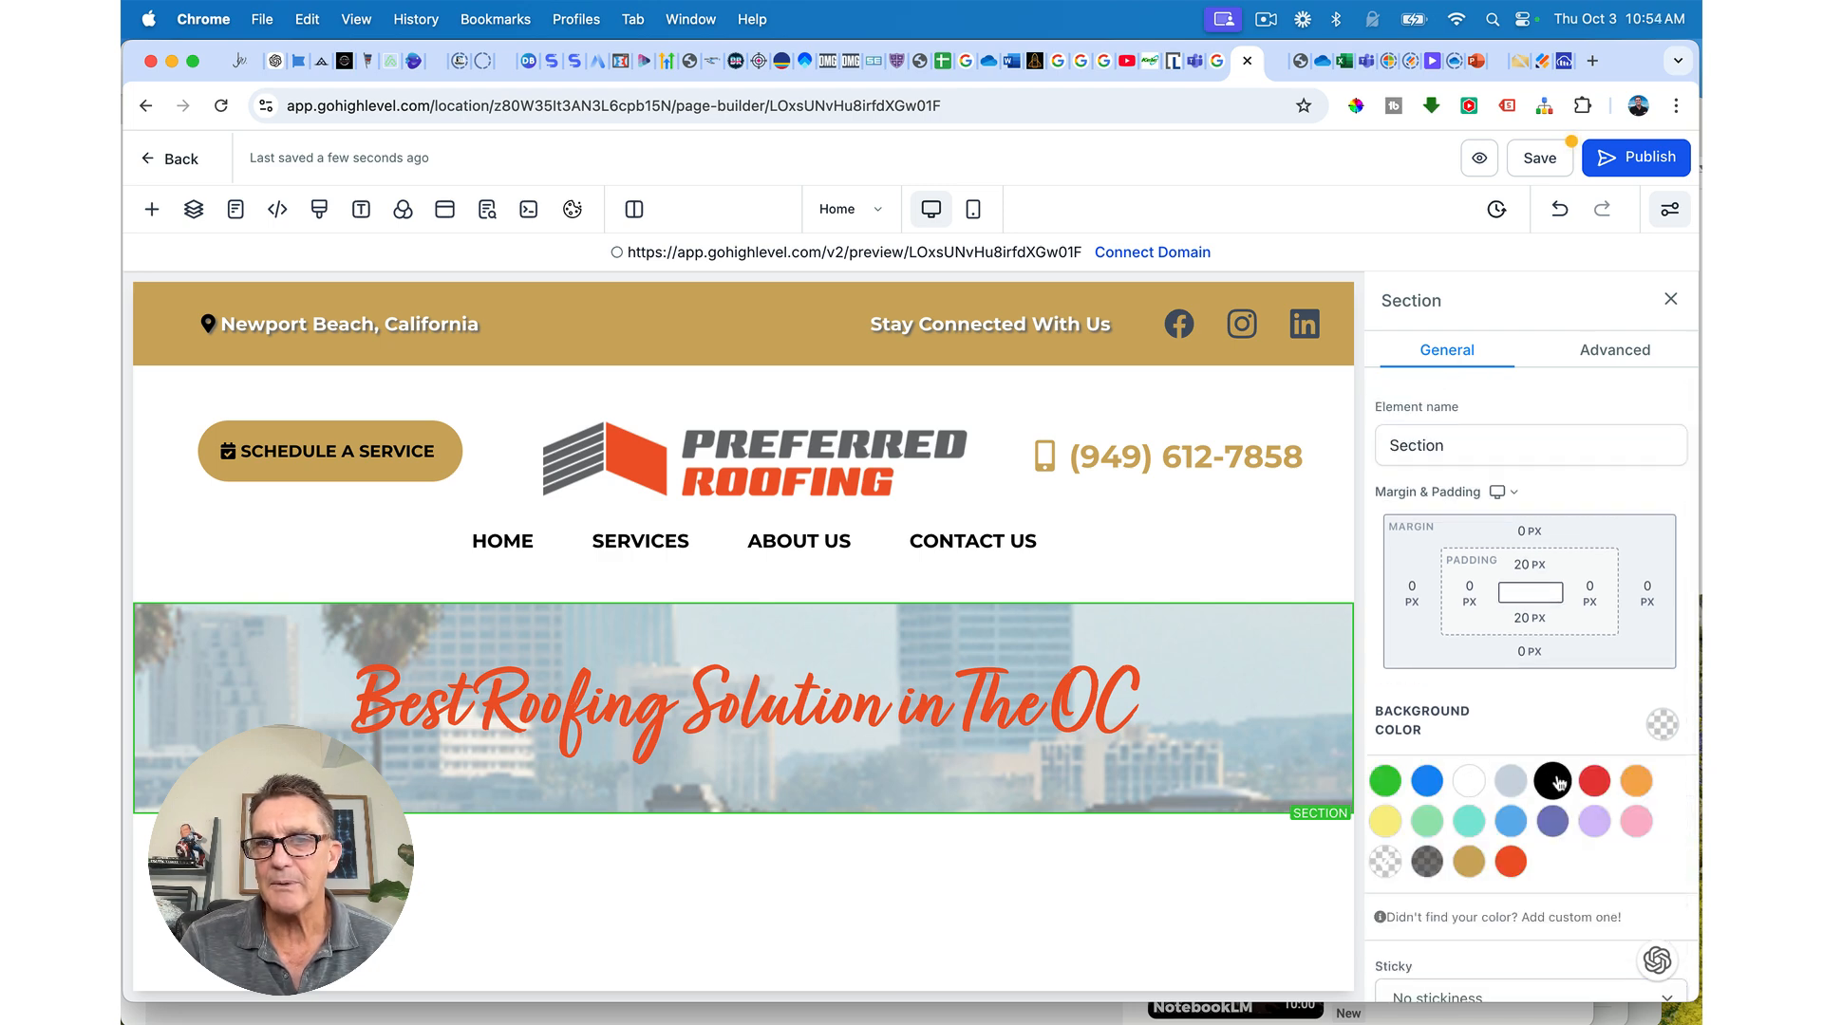
left_click(1427, 862)
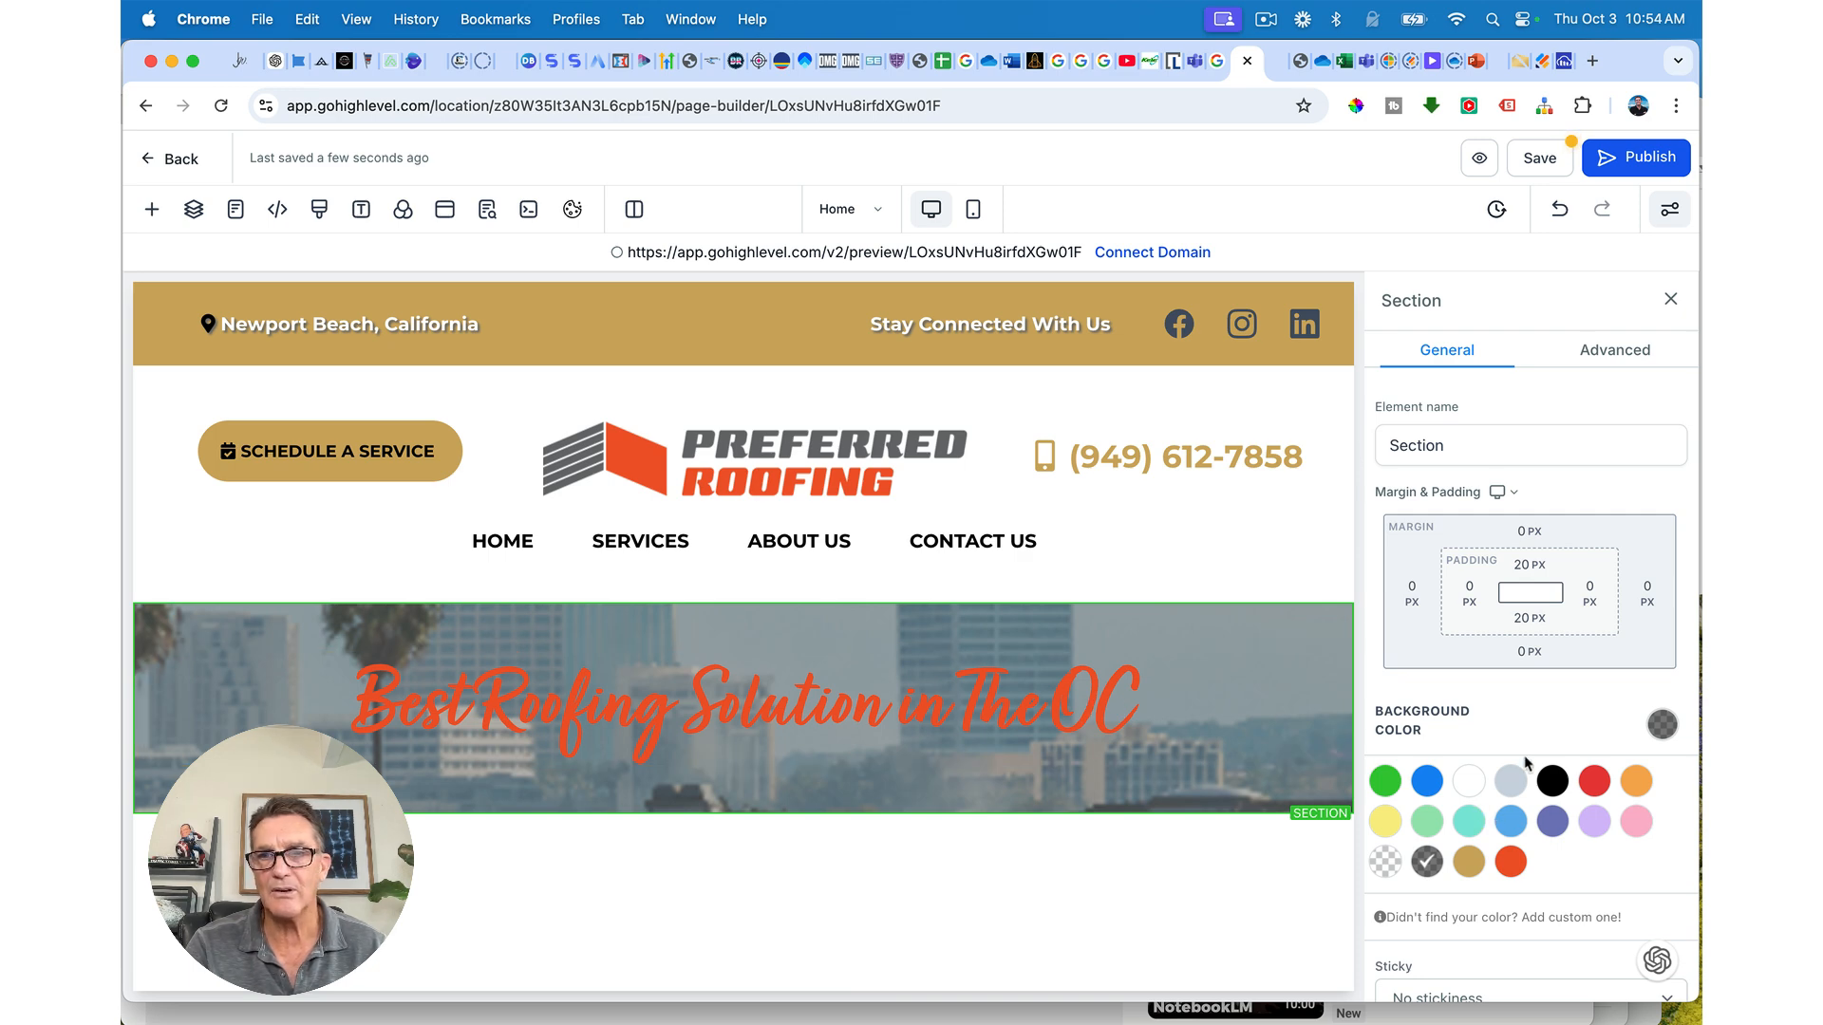
scroll(1487, 852, "down", 5)
left_click(1419, 884)
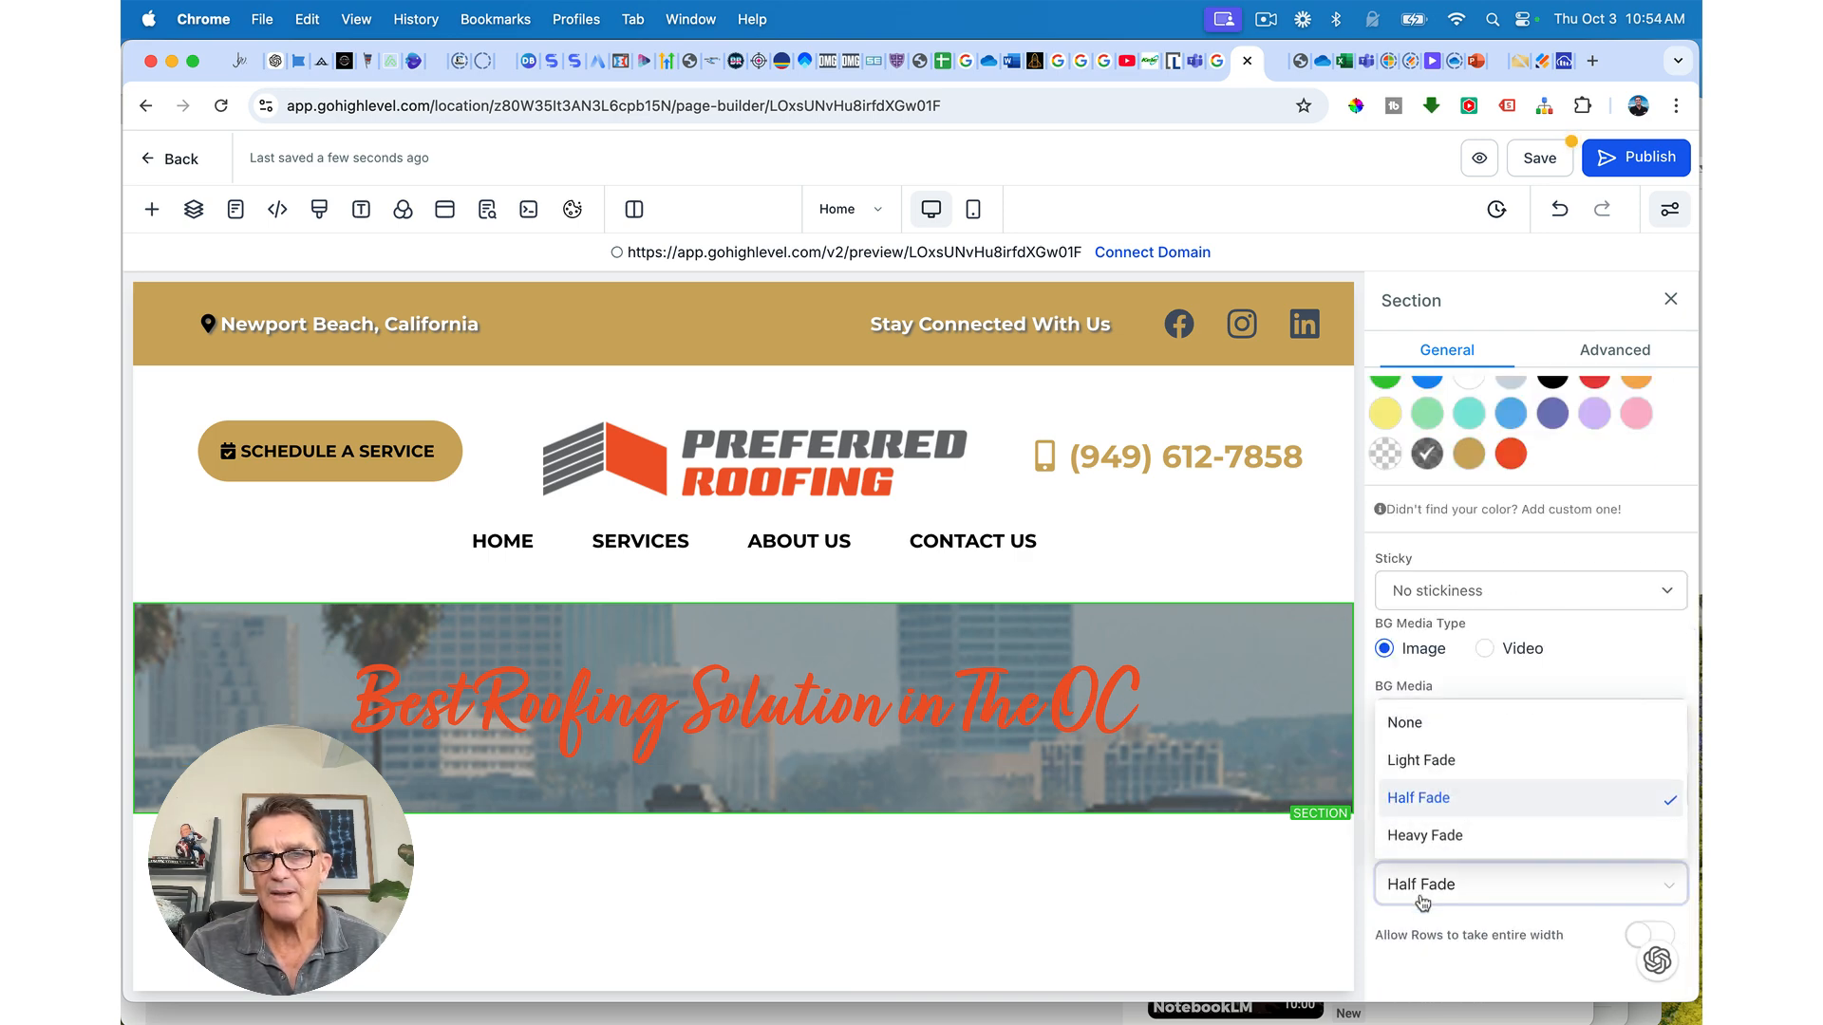
left_click(1408, 837)
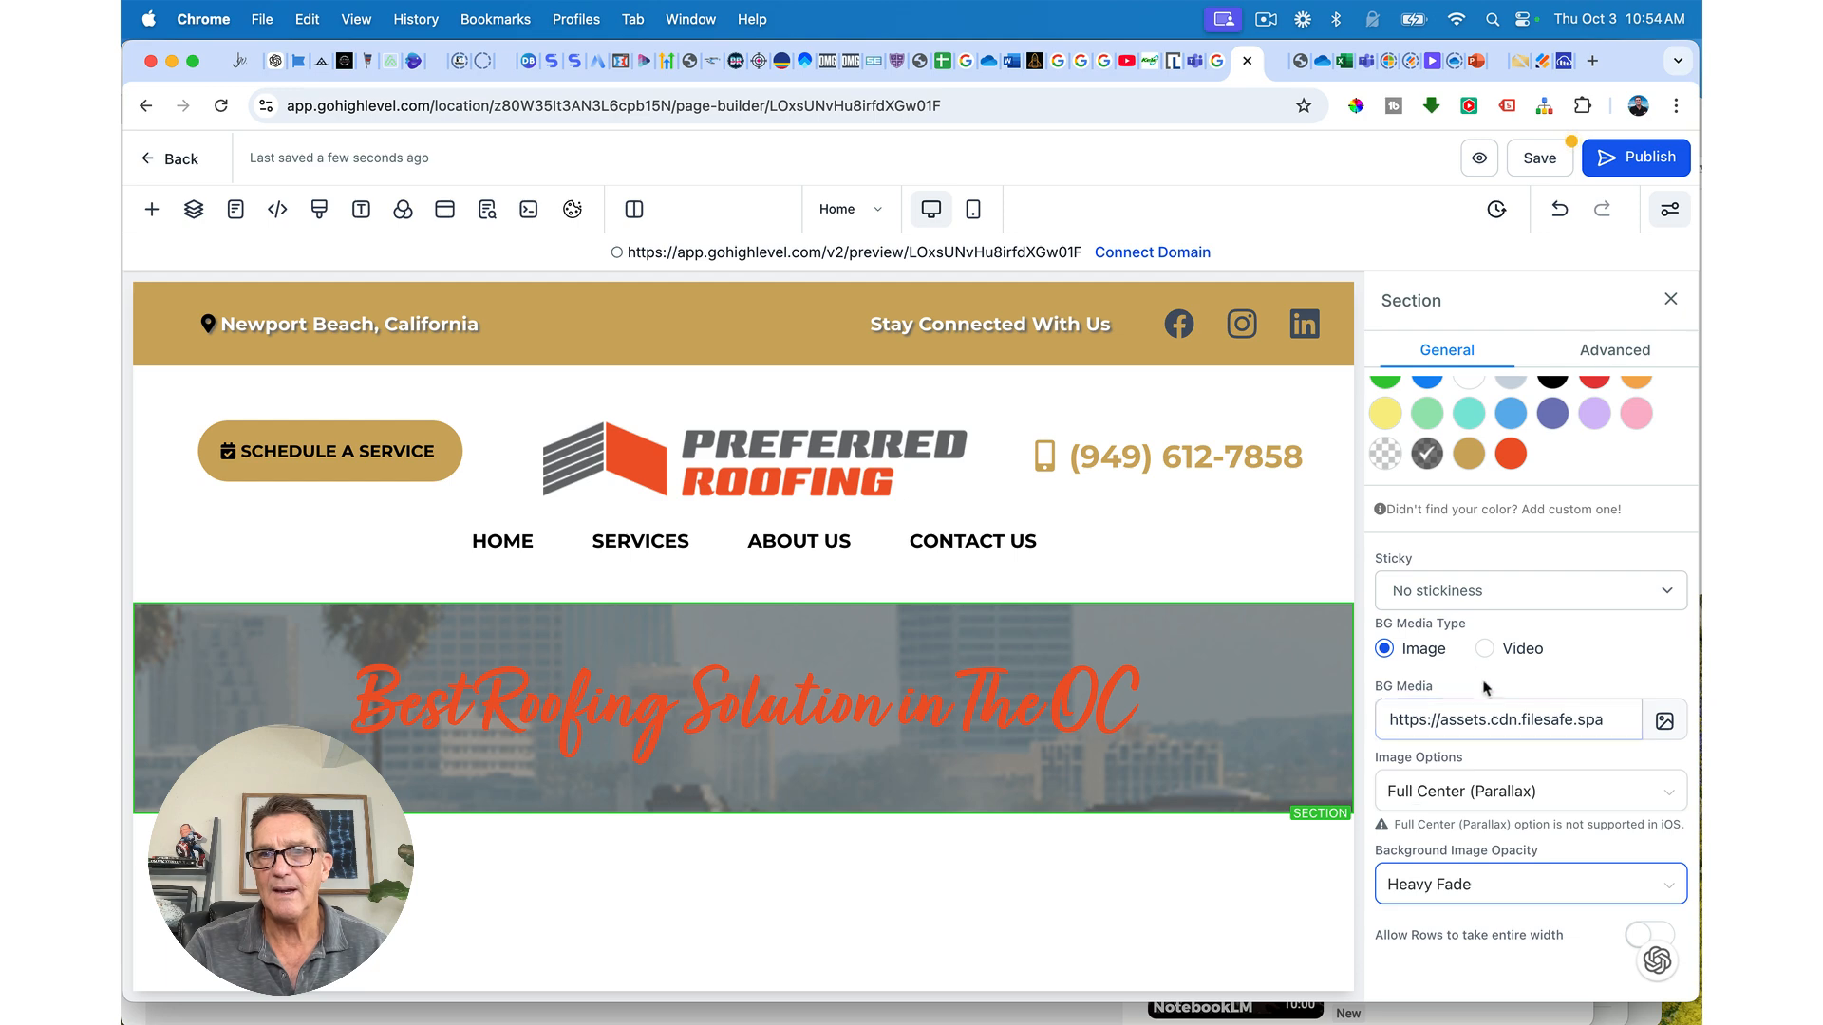
scroll(1484, 707, "up", 2)
scroll(1484, 712, "up", 2)
left_click(1553, 585)
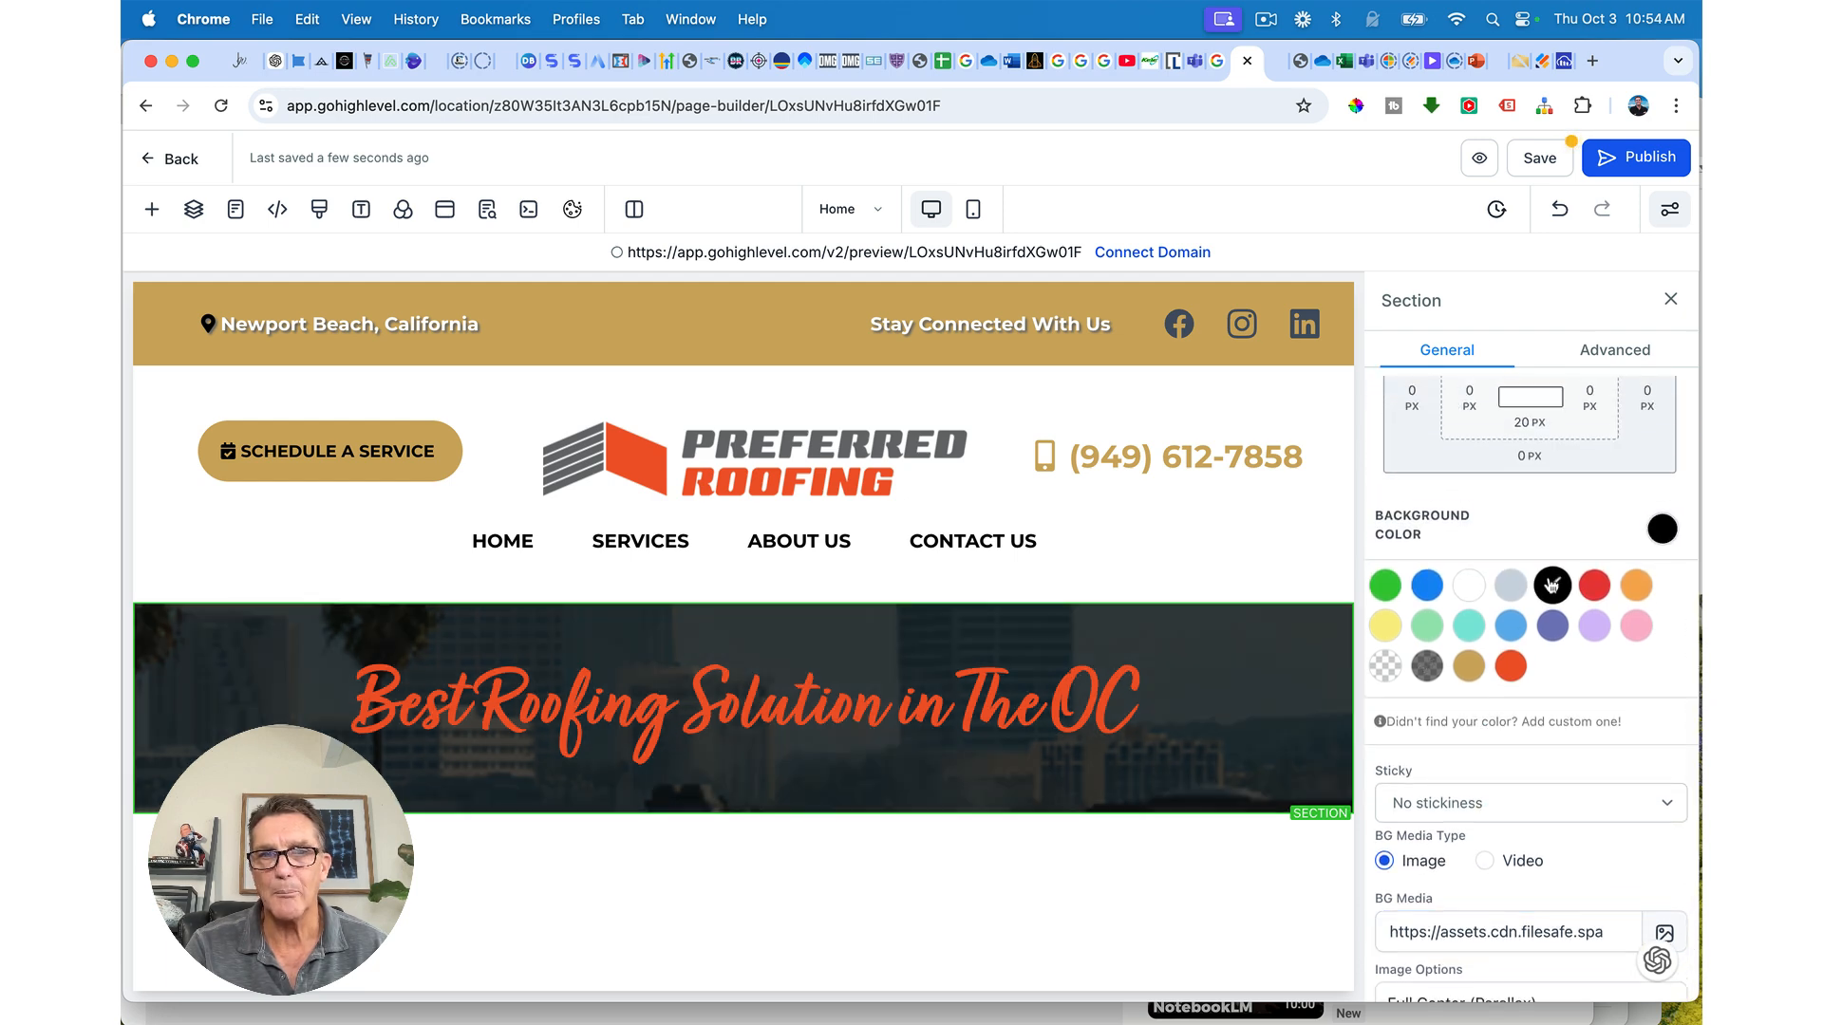
scroll(1526, 699, "down", 4)
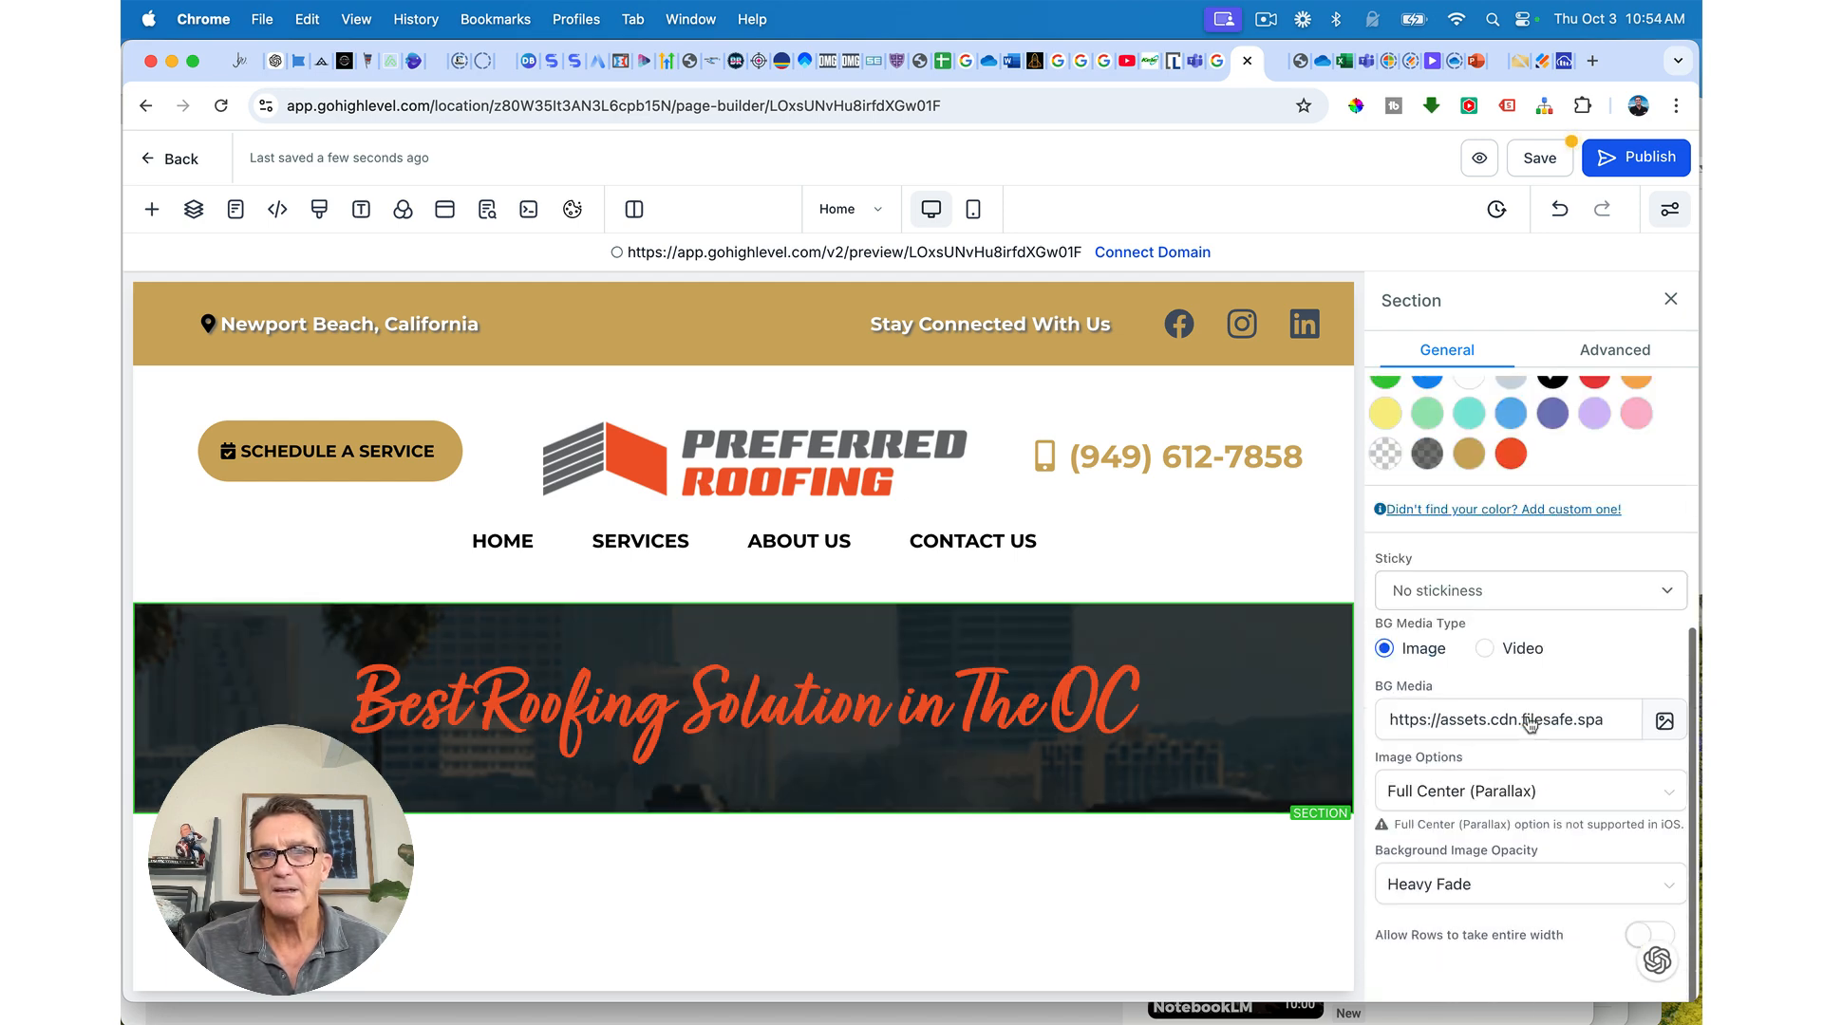
left_click(1421, 884)
left_click(1415, 761)
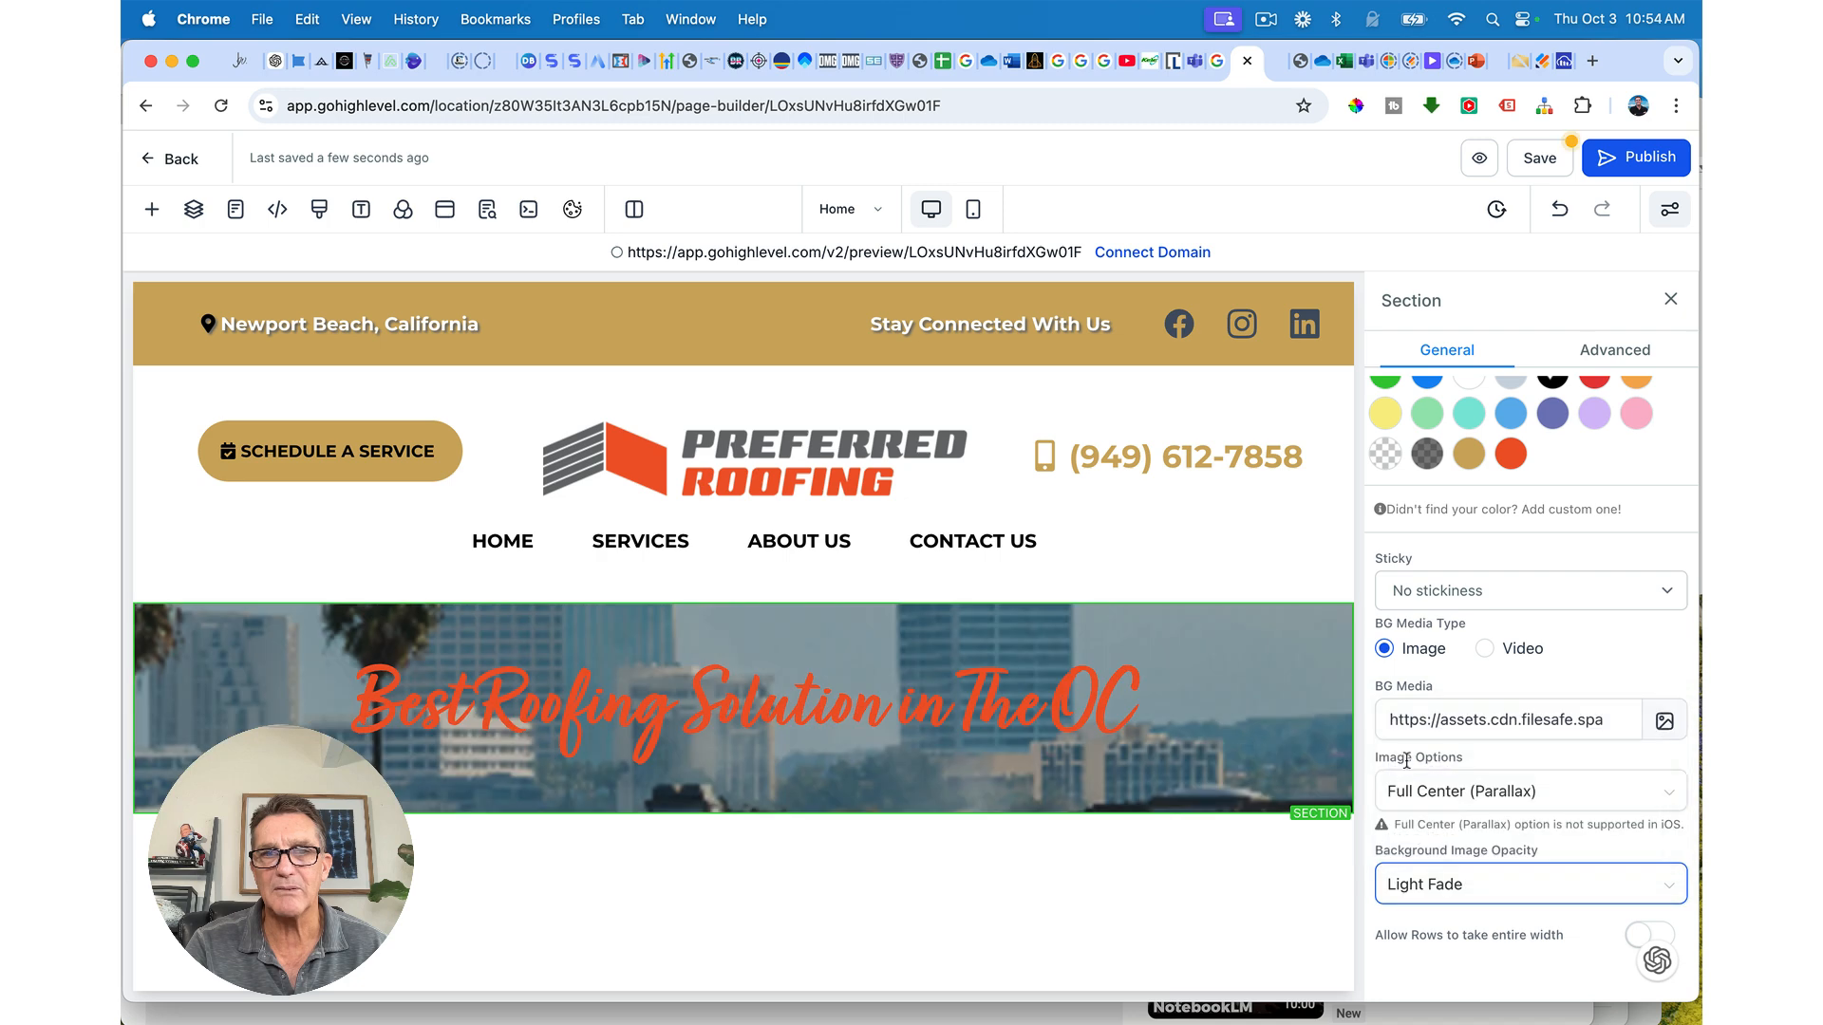
left_click(1412, 884)
left_click(1405, 798)
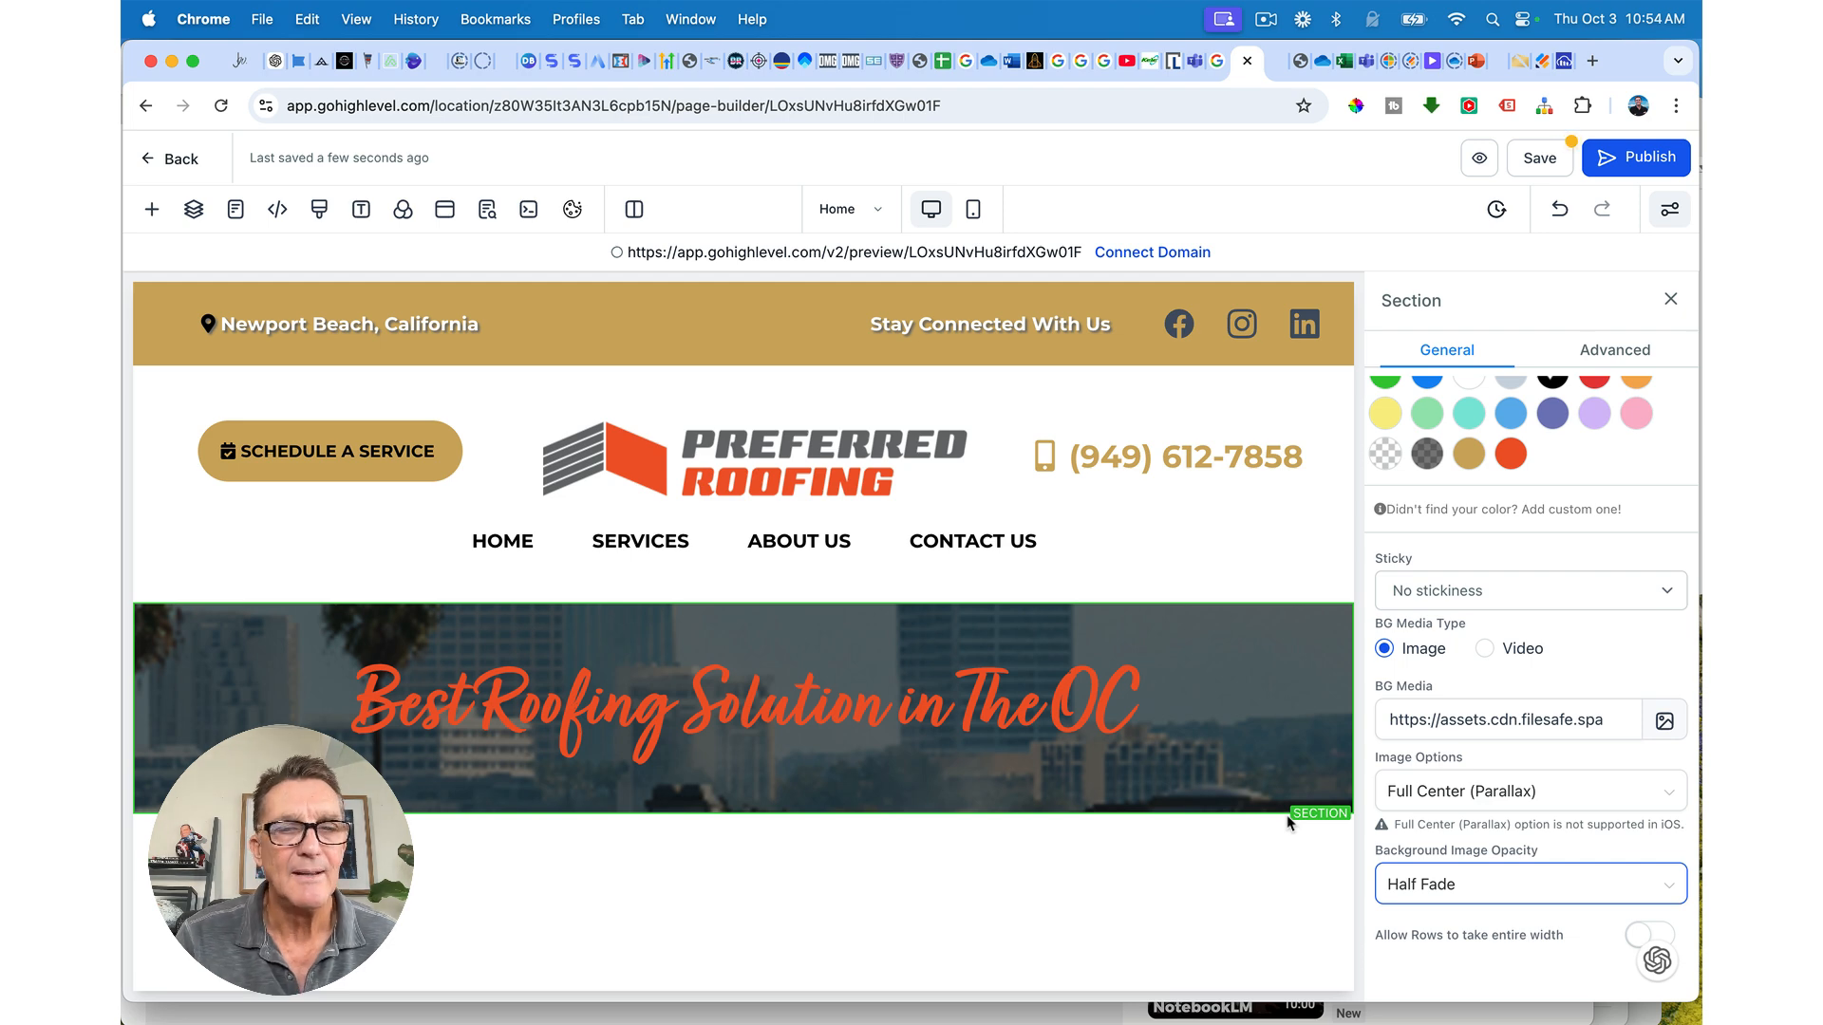
Step: Turn the script headline text gold
double_click(878, 713)
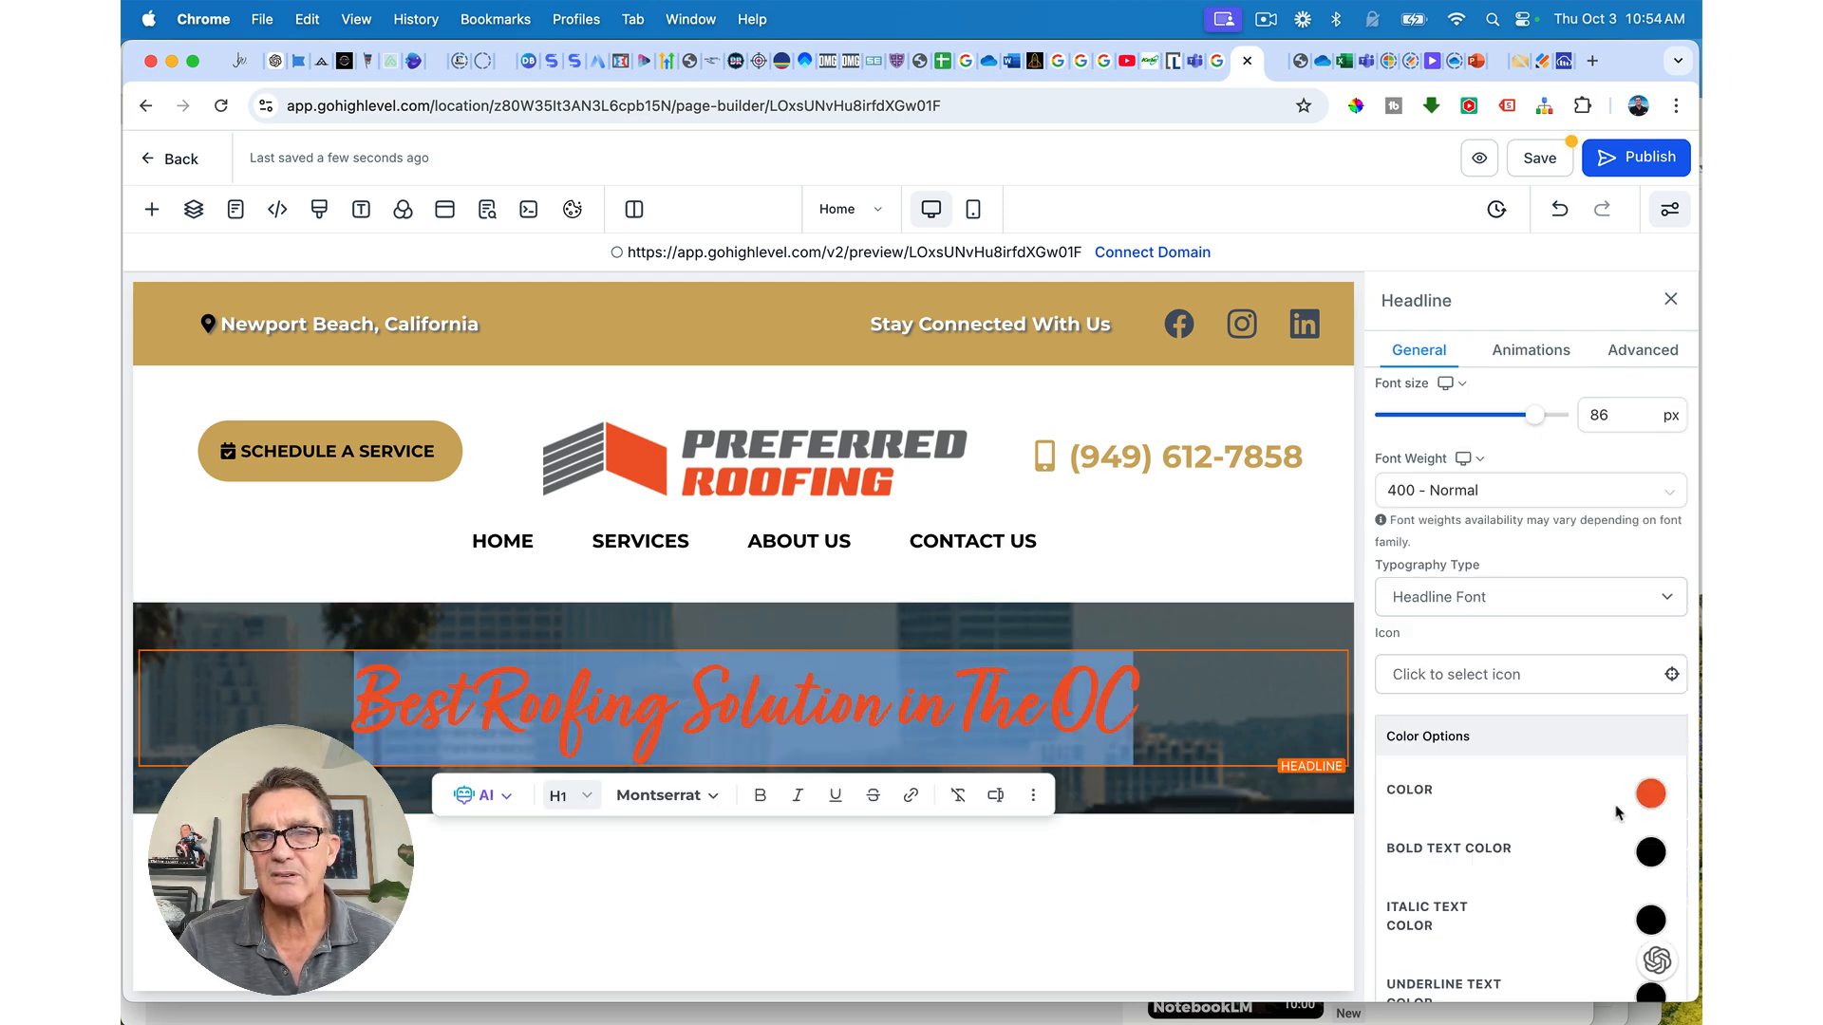
left_click(1647, 800)
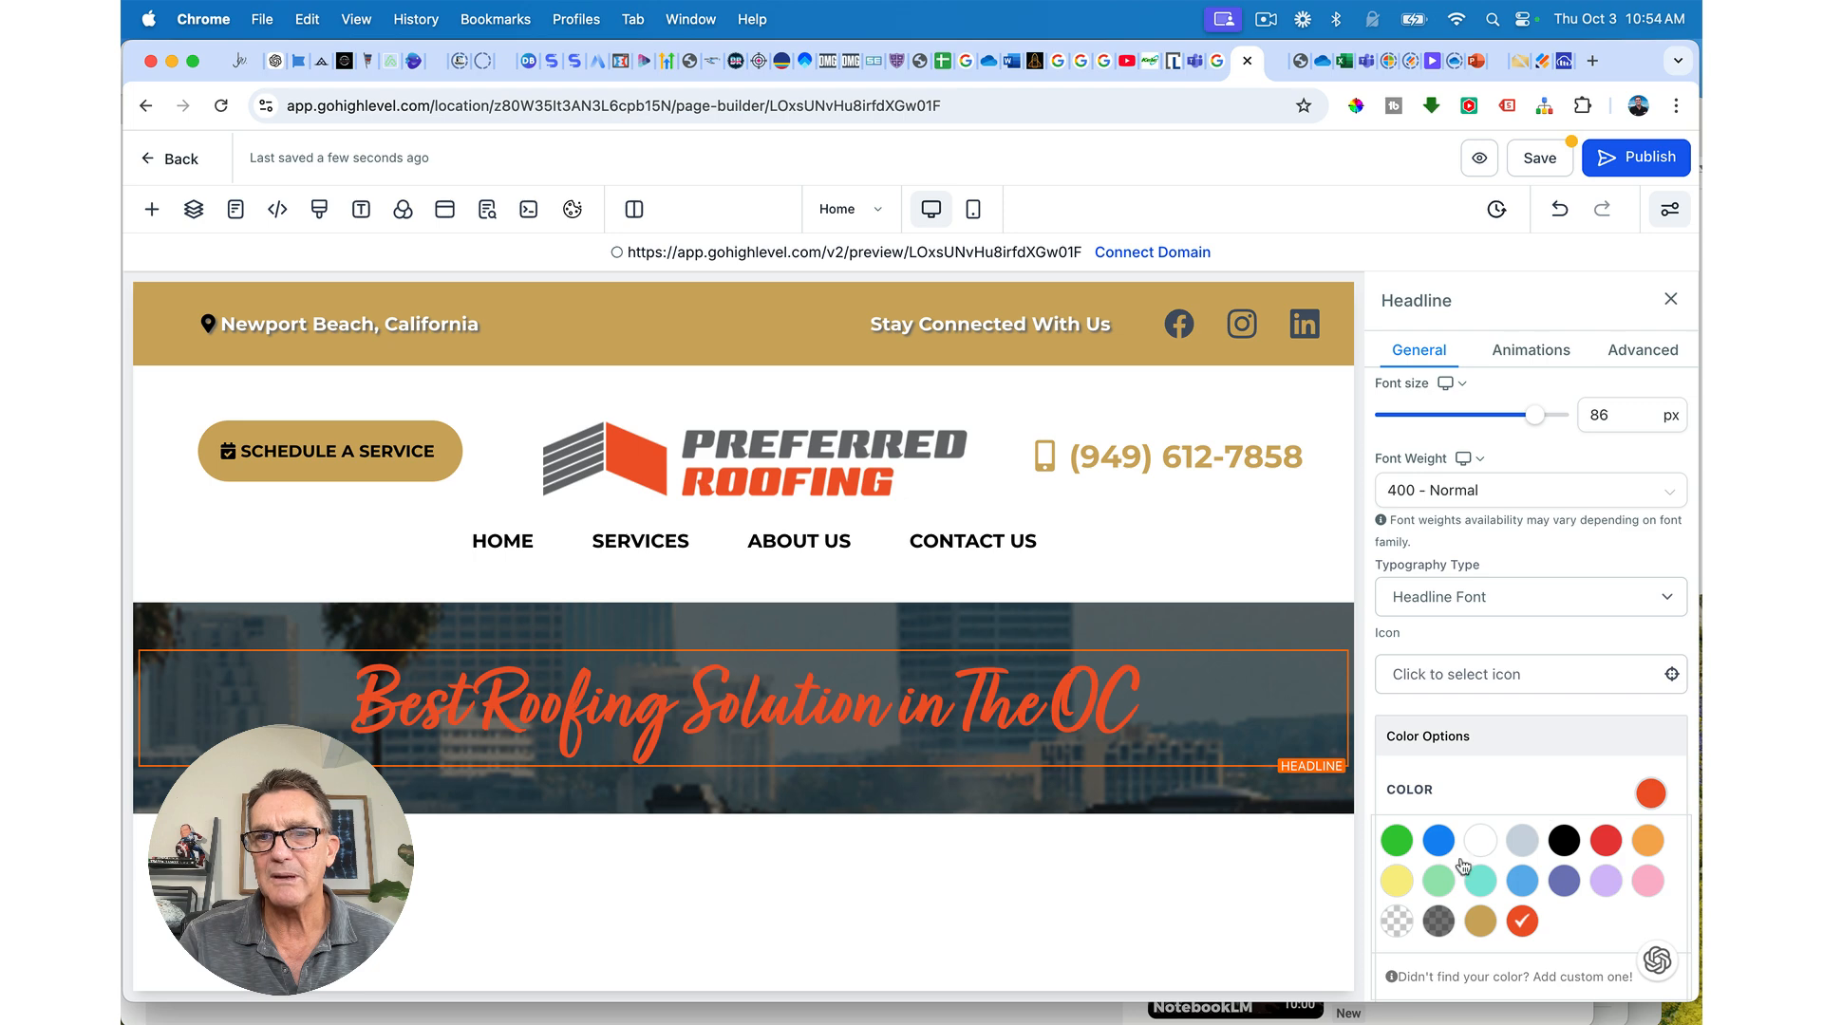
left_click(1480, 921)
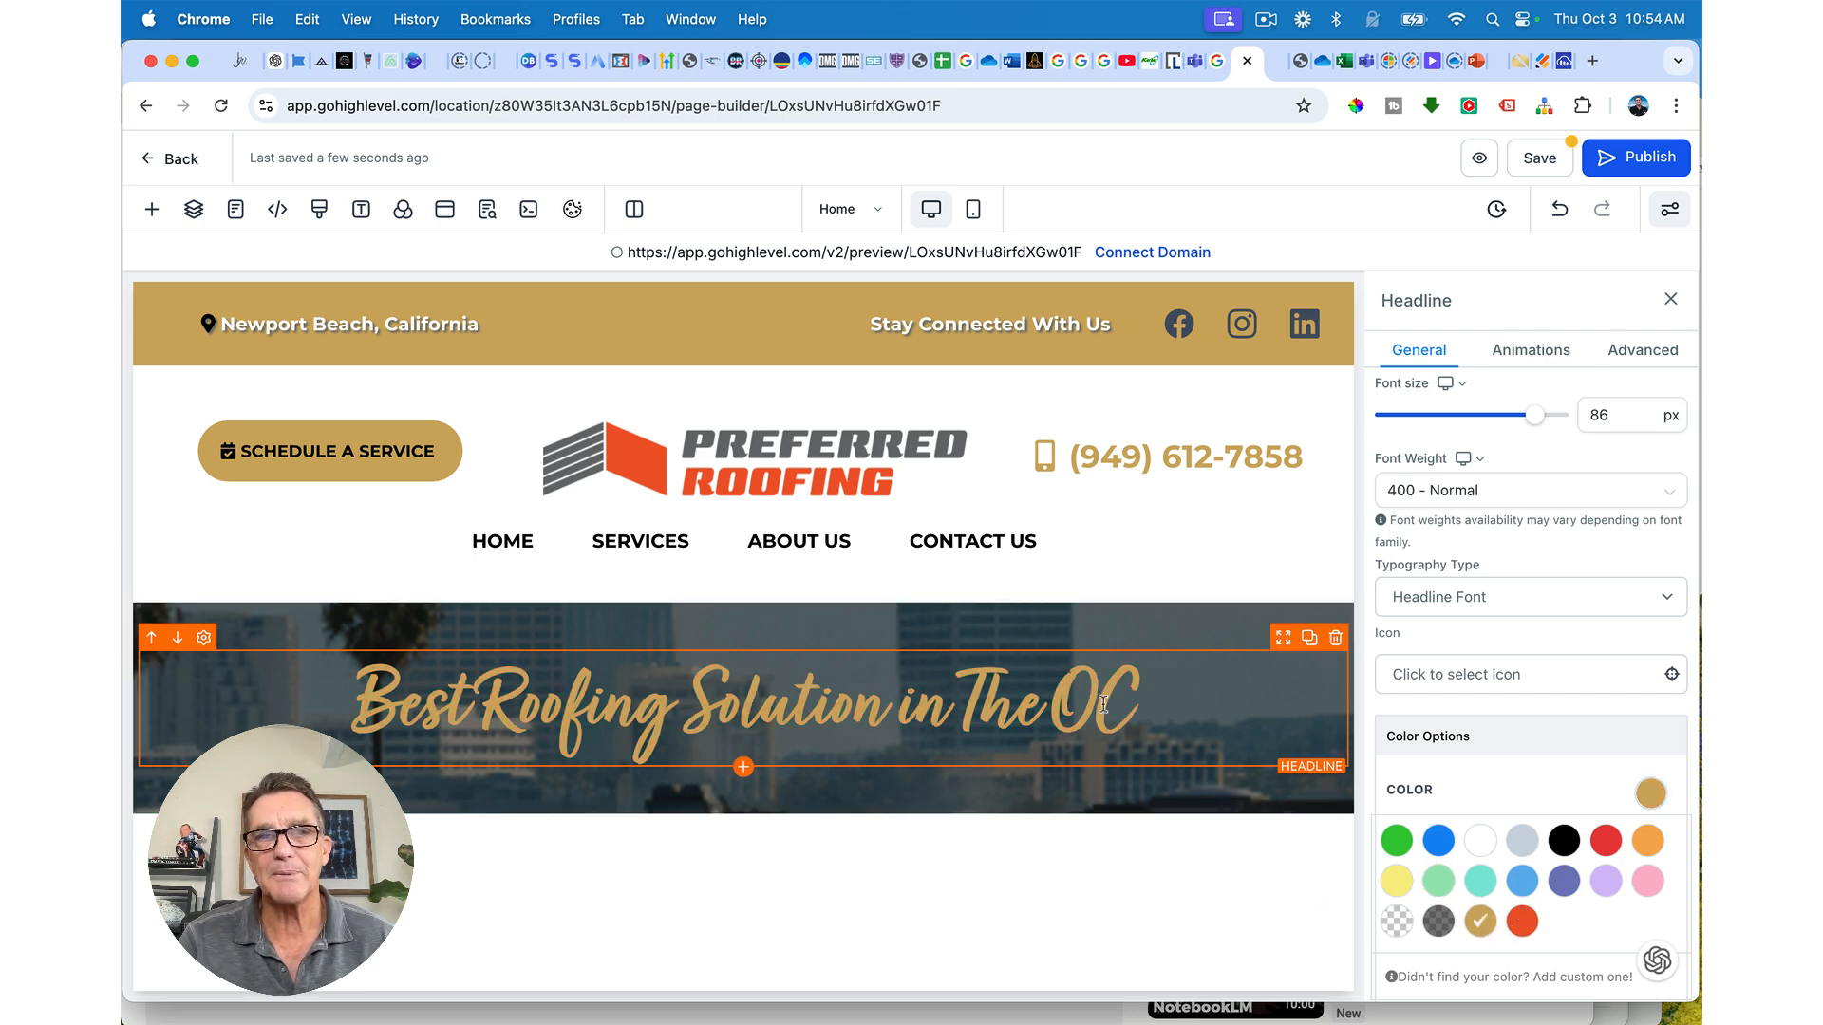
Step: Add a Sub-Headline element beneath the headline
left_click(744, 767)
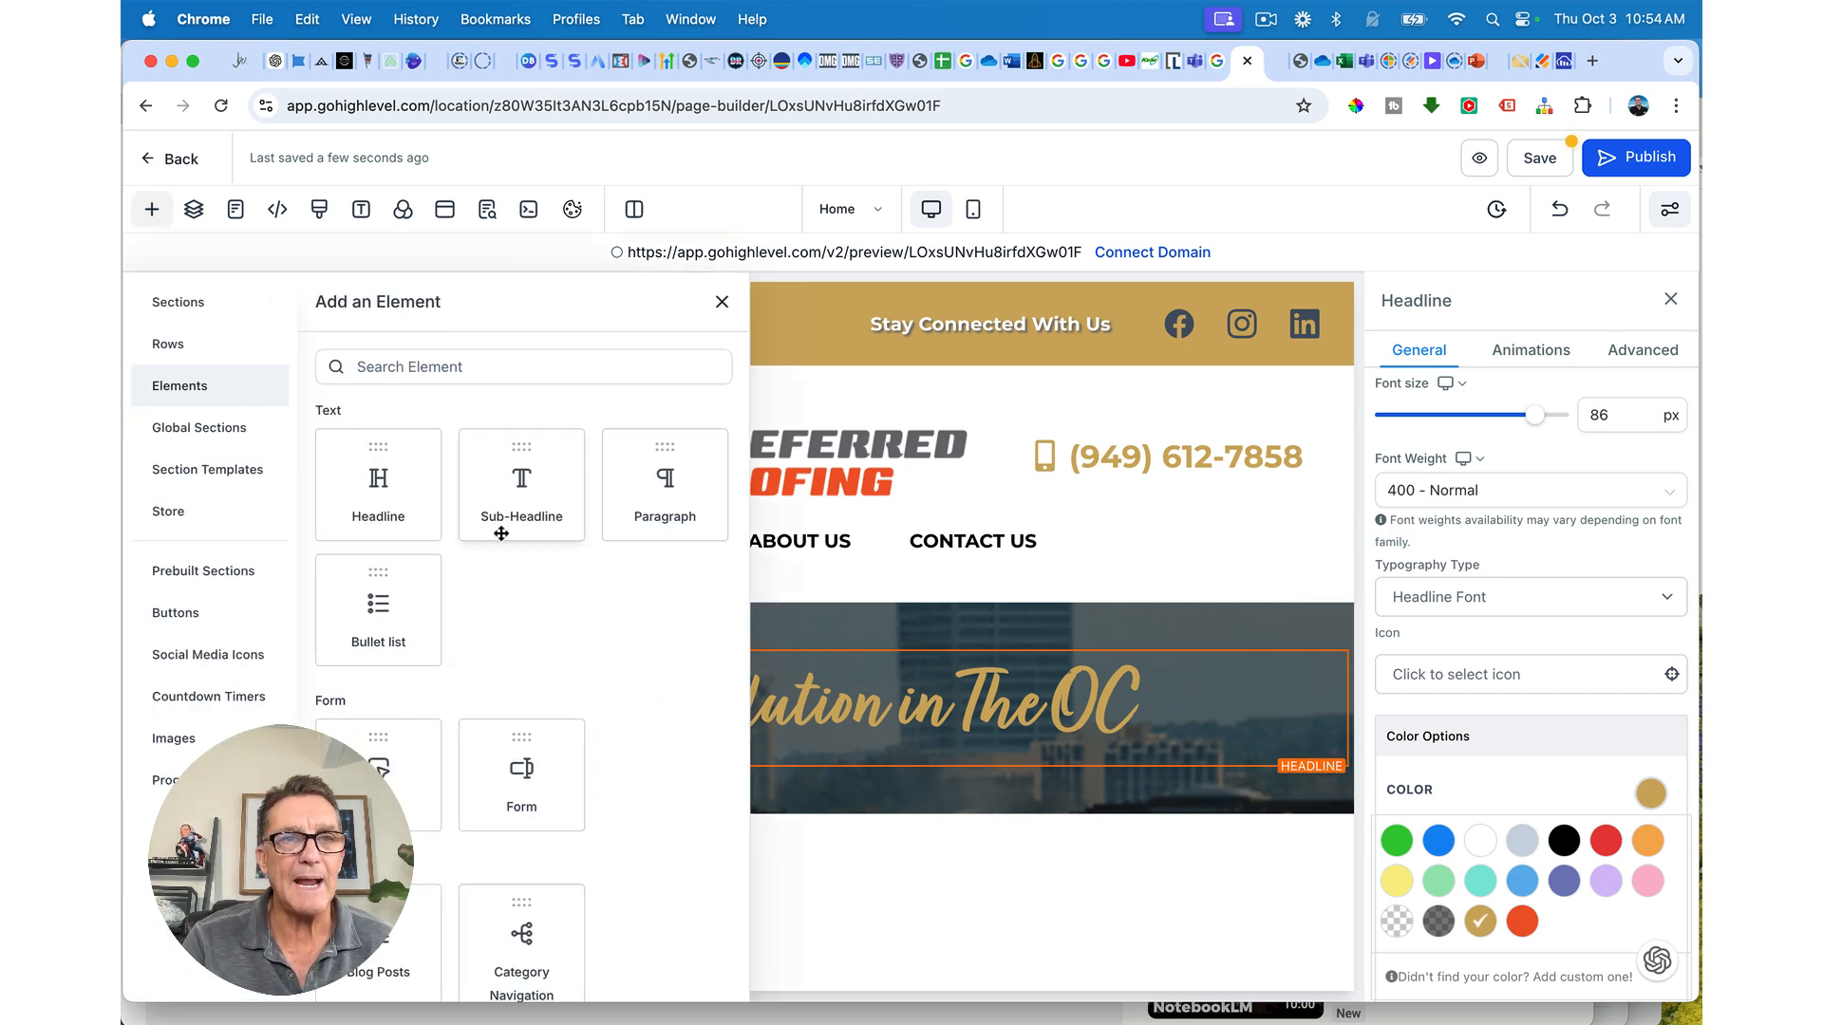
left_click(529, 506)
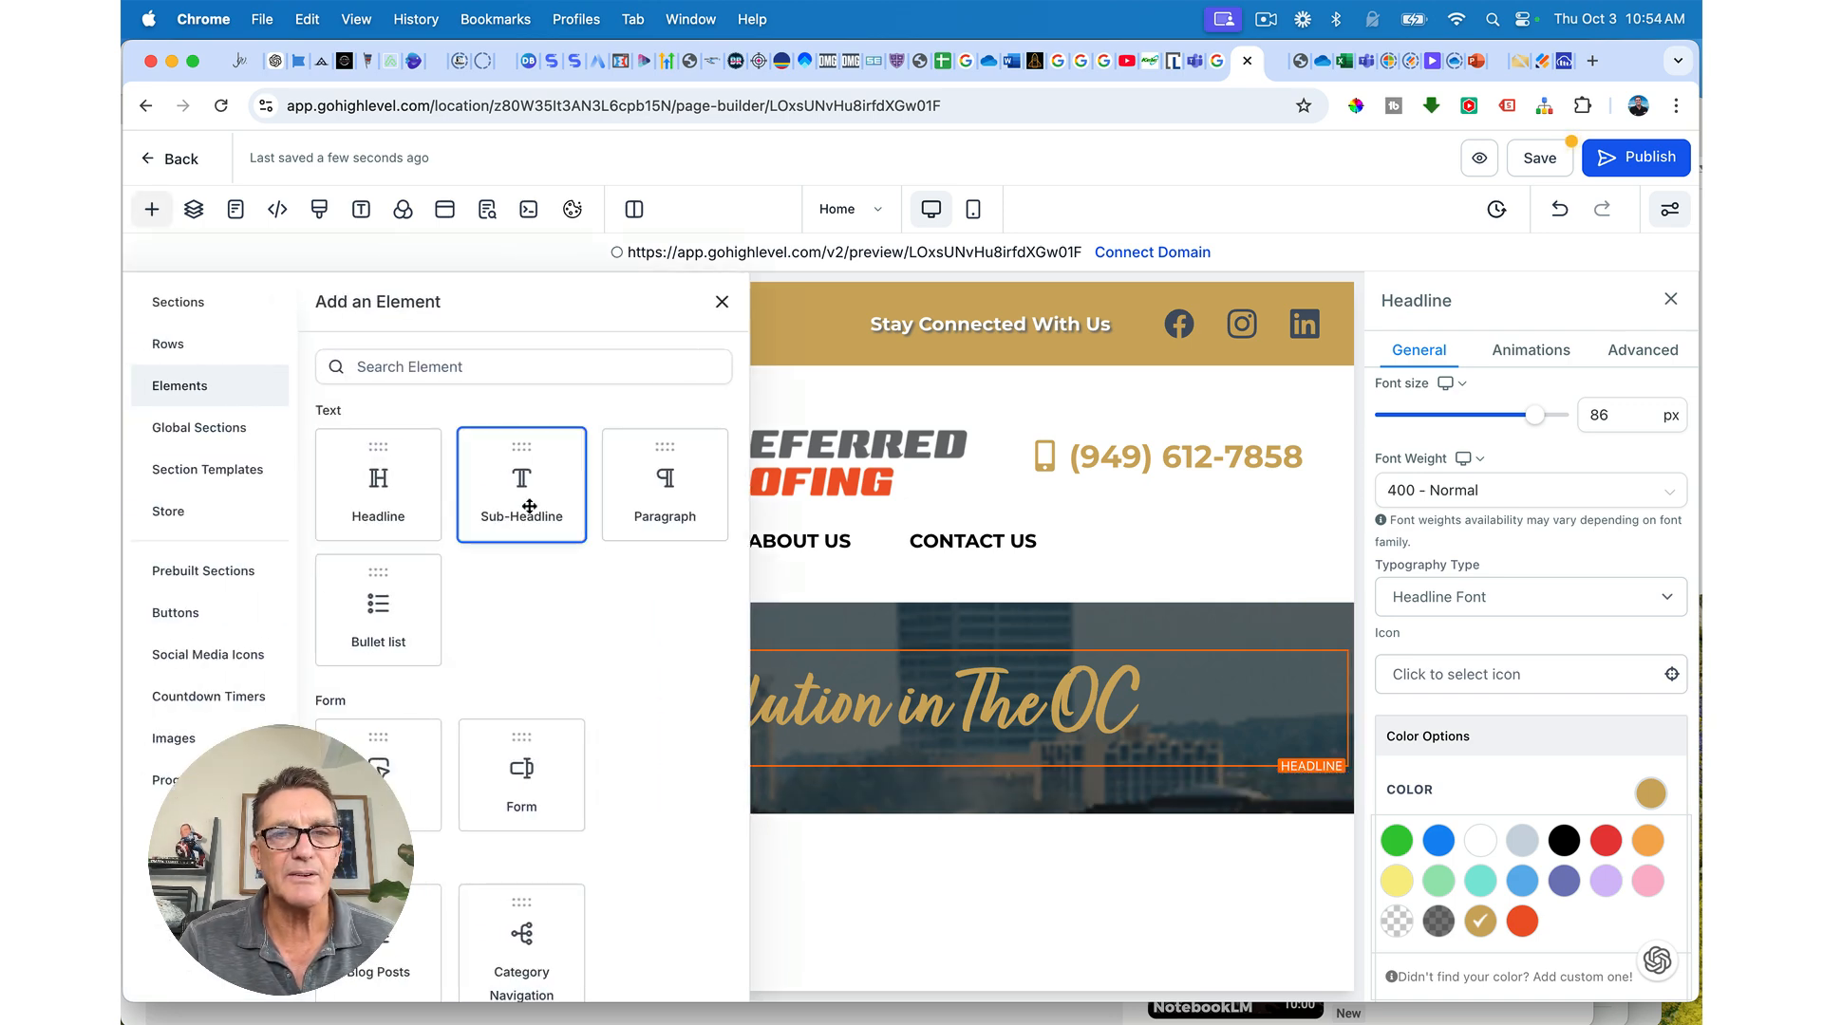
double_click(728, 786)
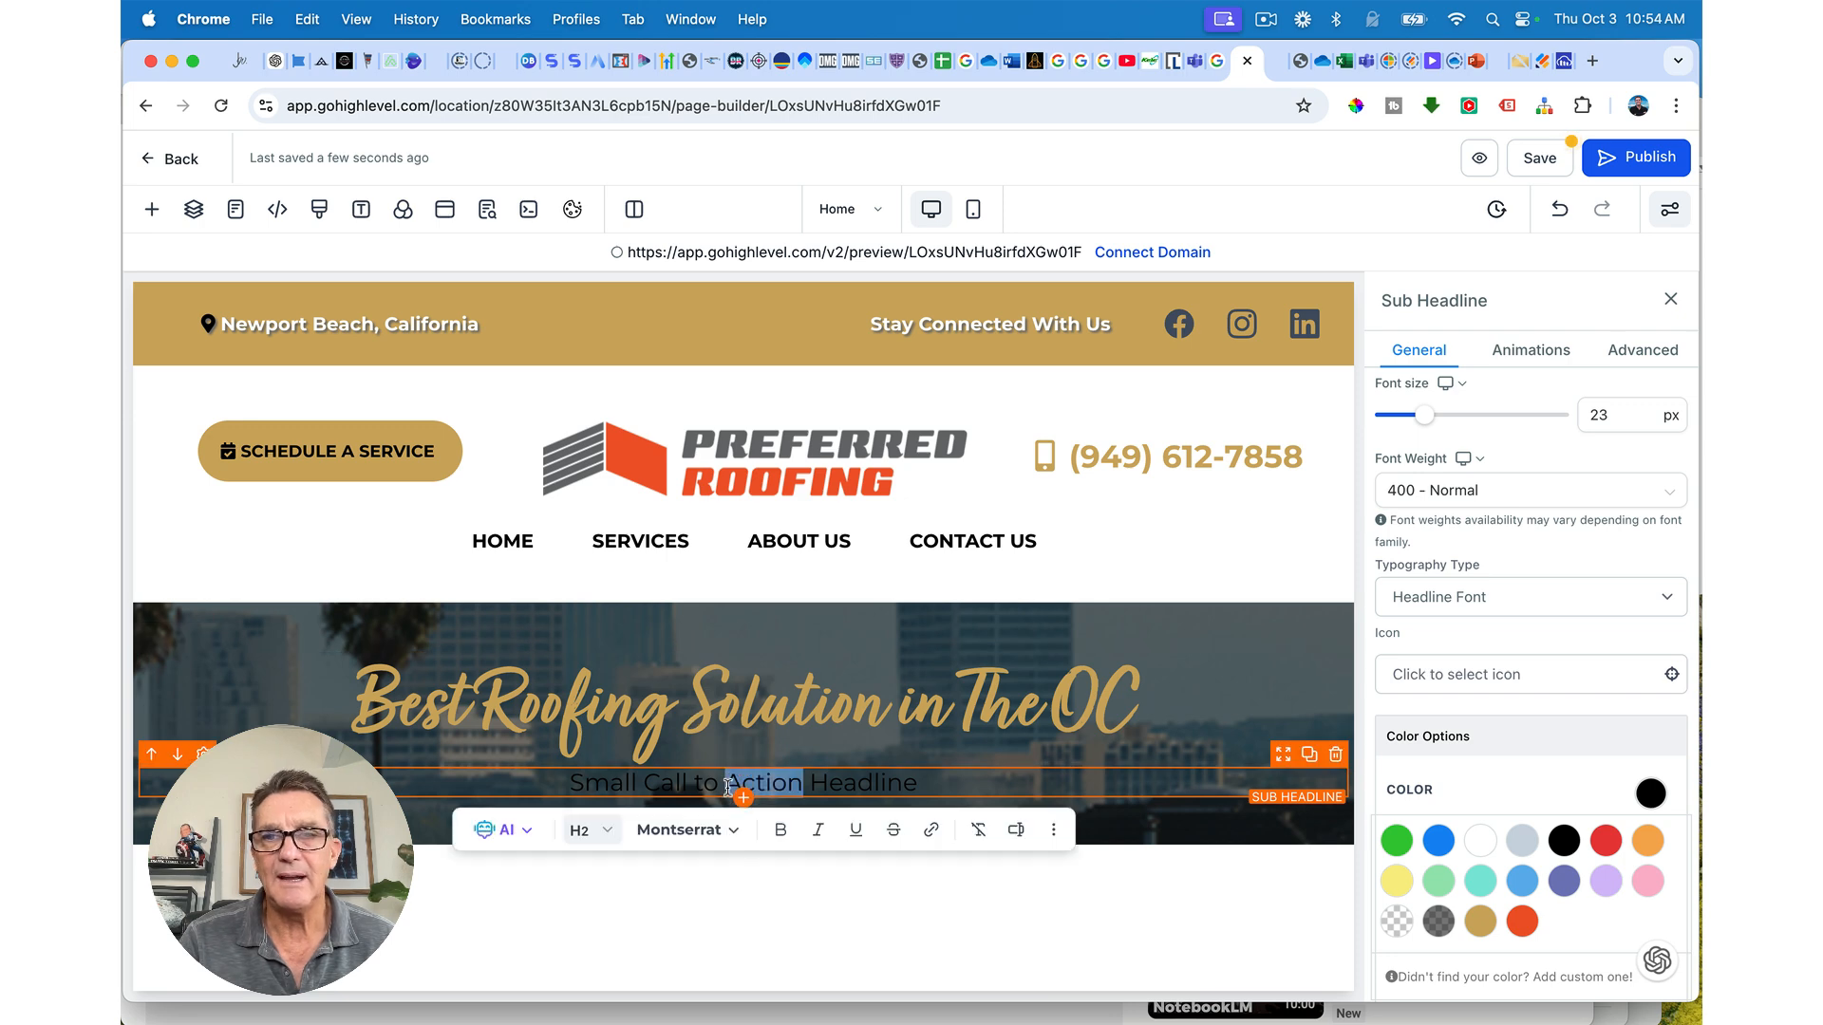
Step: Make the sub-headline text colour white
left_click(1650, 794)
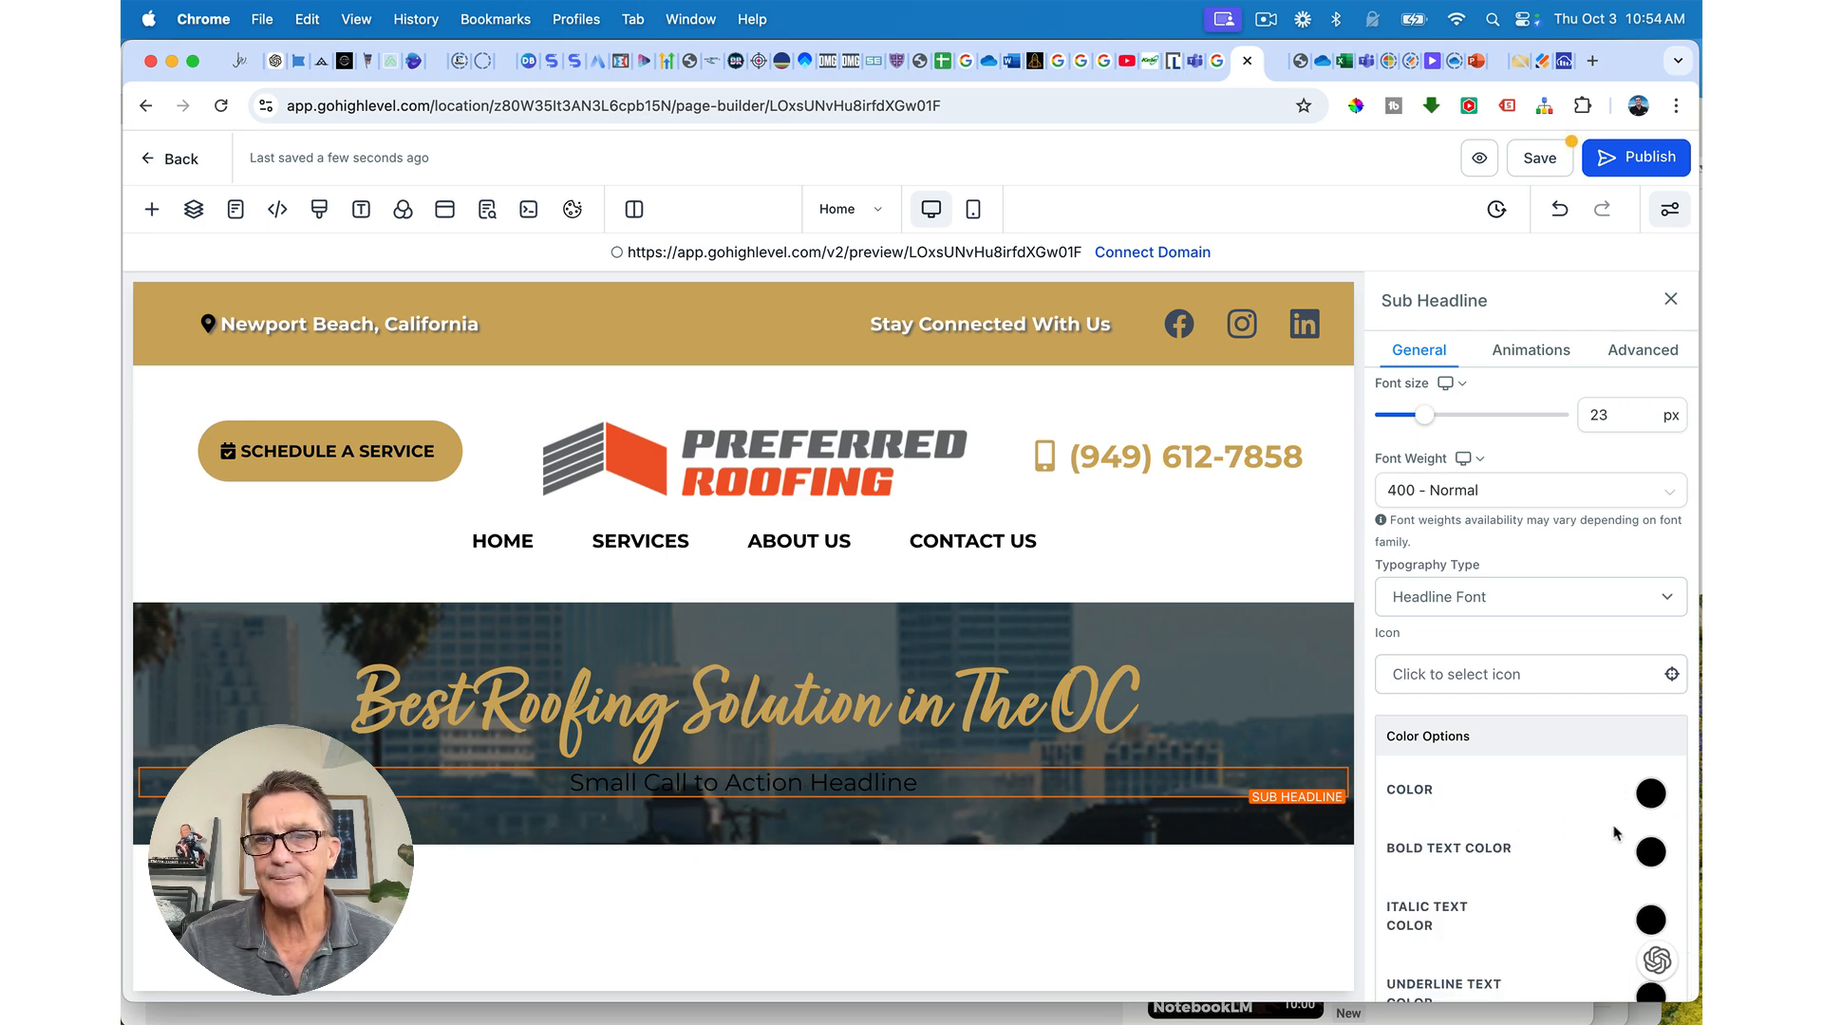
left_click(1650, 795)
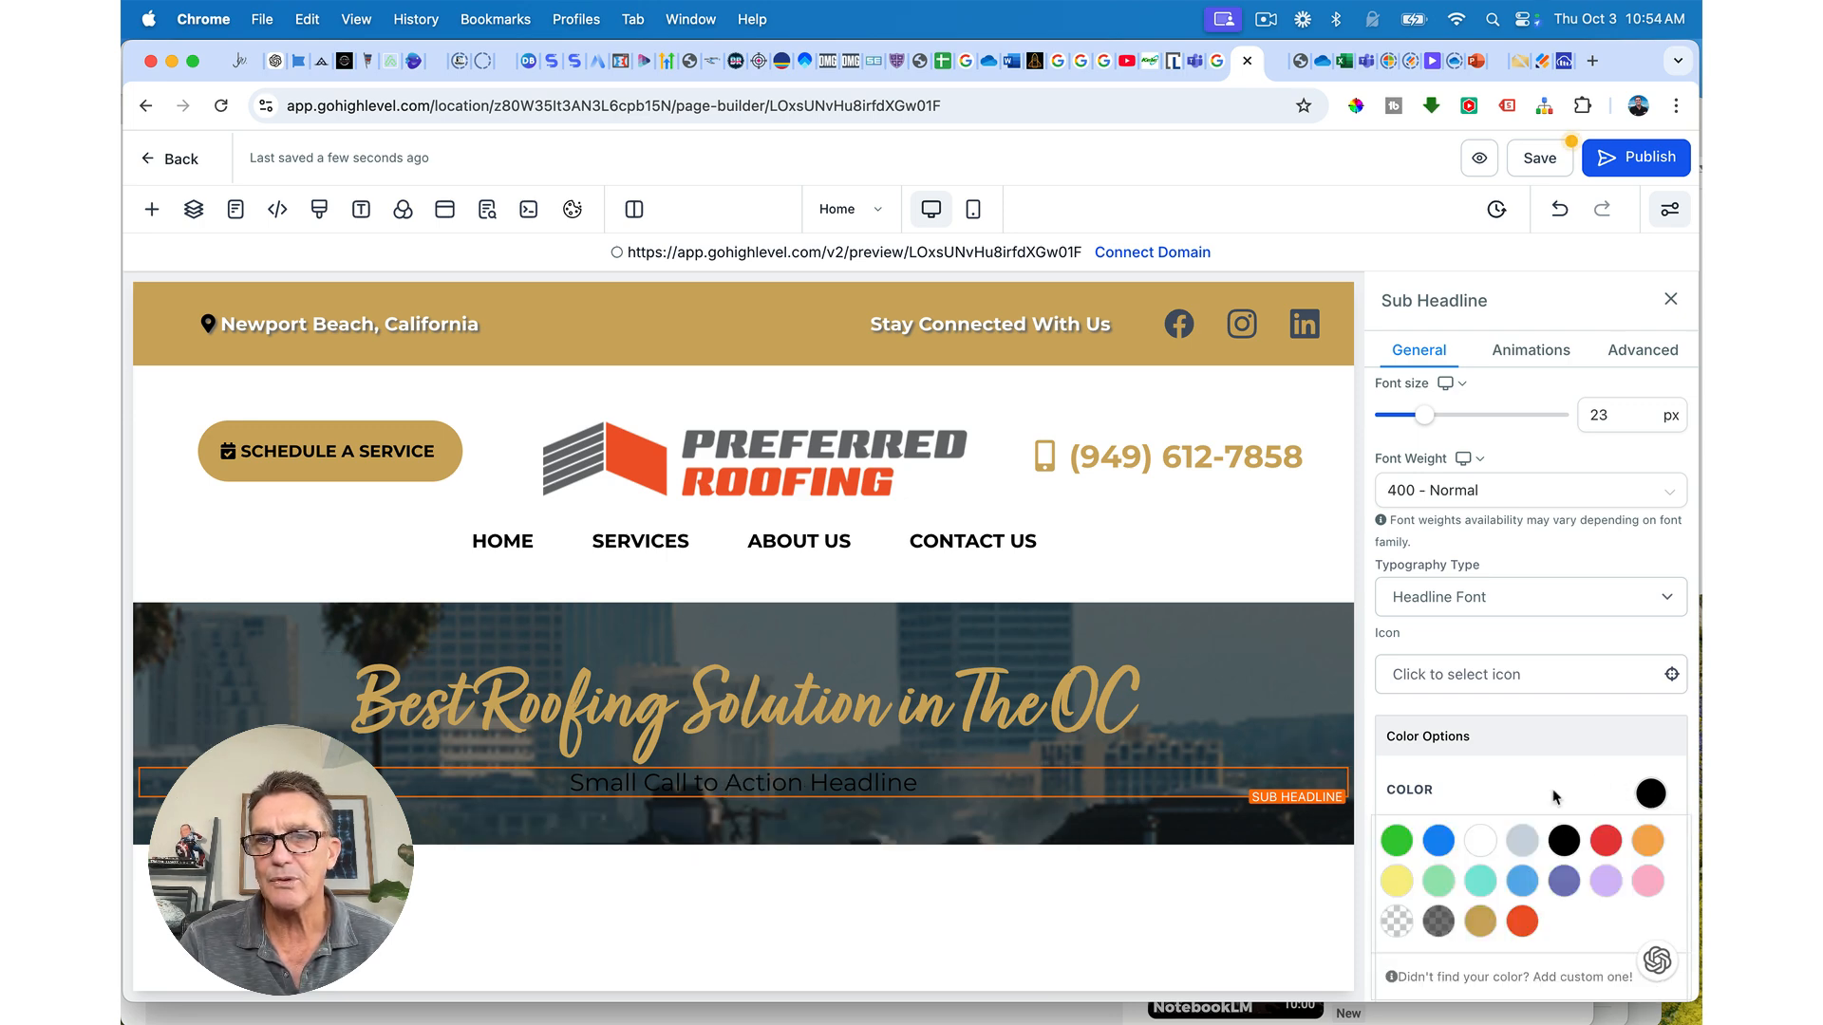
left_click(1480, 840)
Step: Replace the sub-headline with 'Commercial and residential Roofing Services in Newport Beach, California'
triple_click(907, 780)
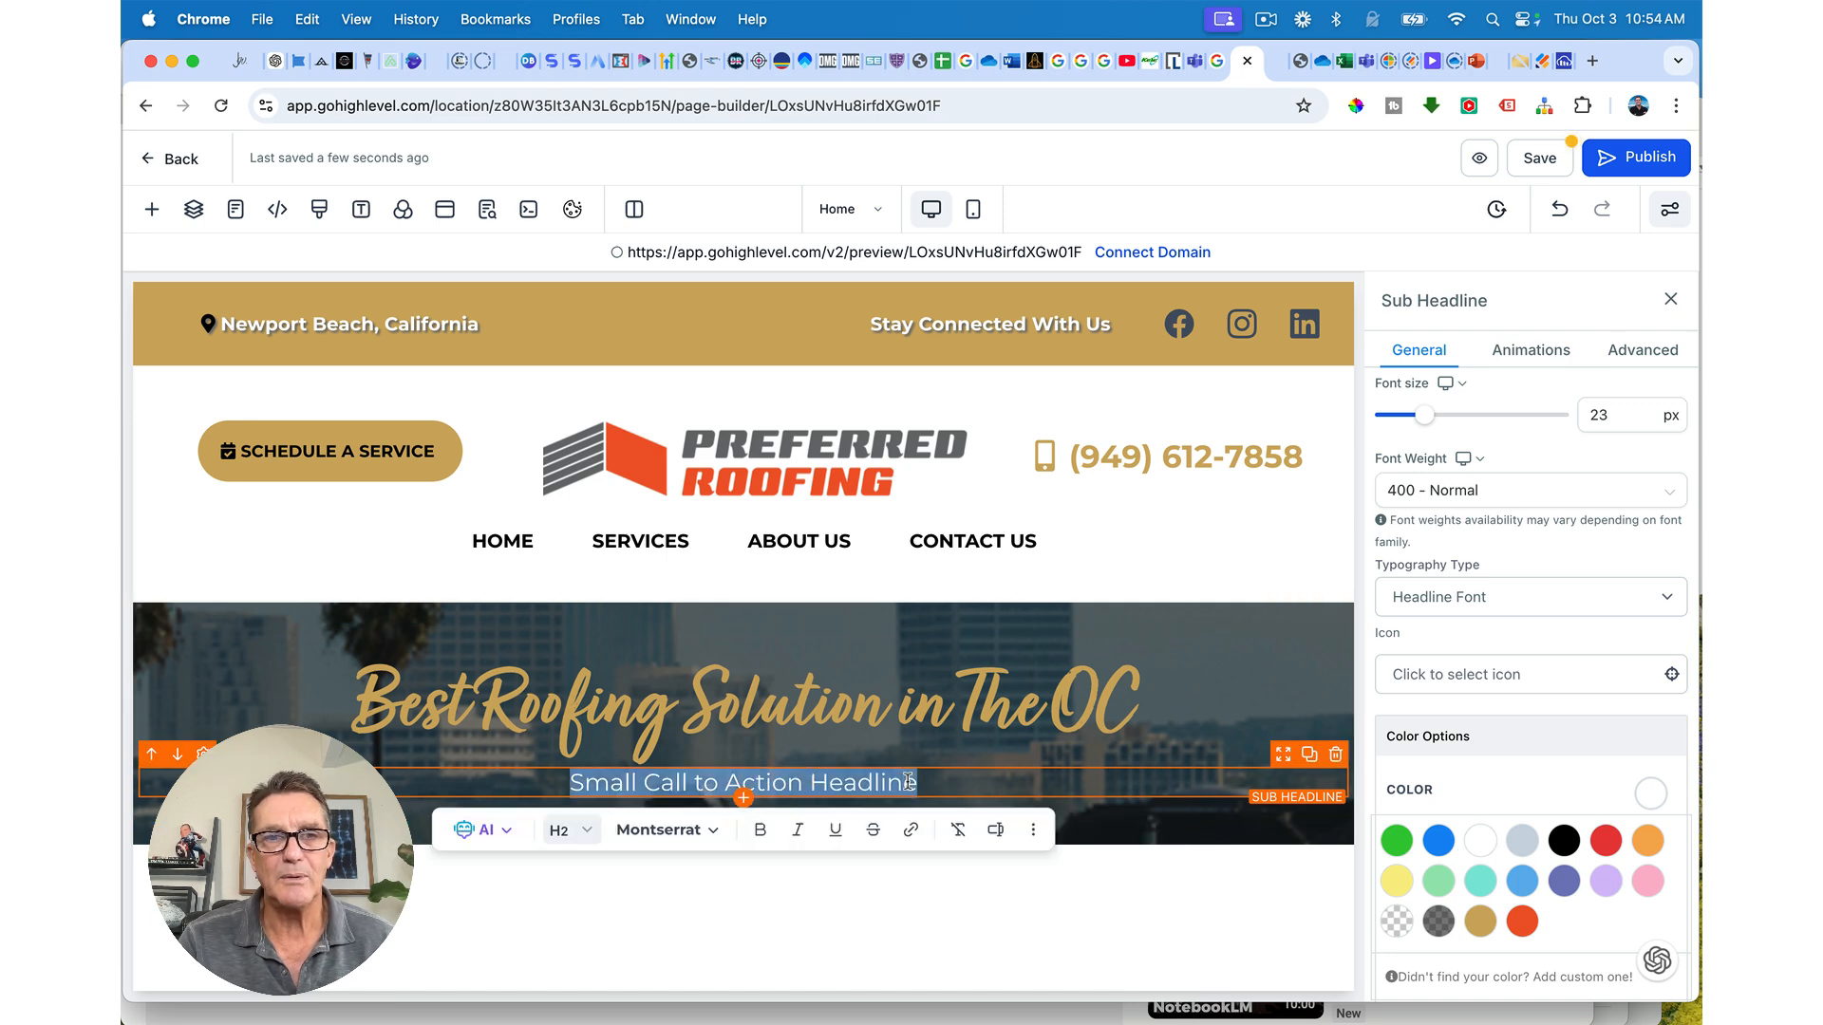
type("Comm")
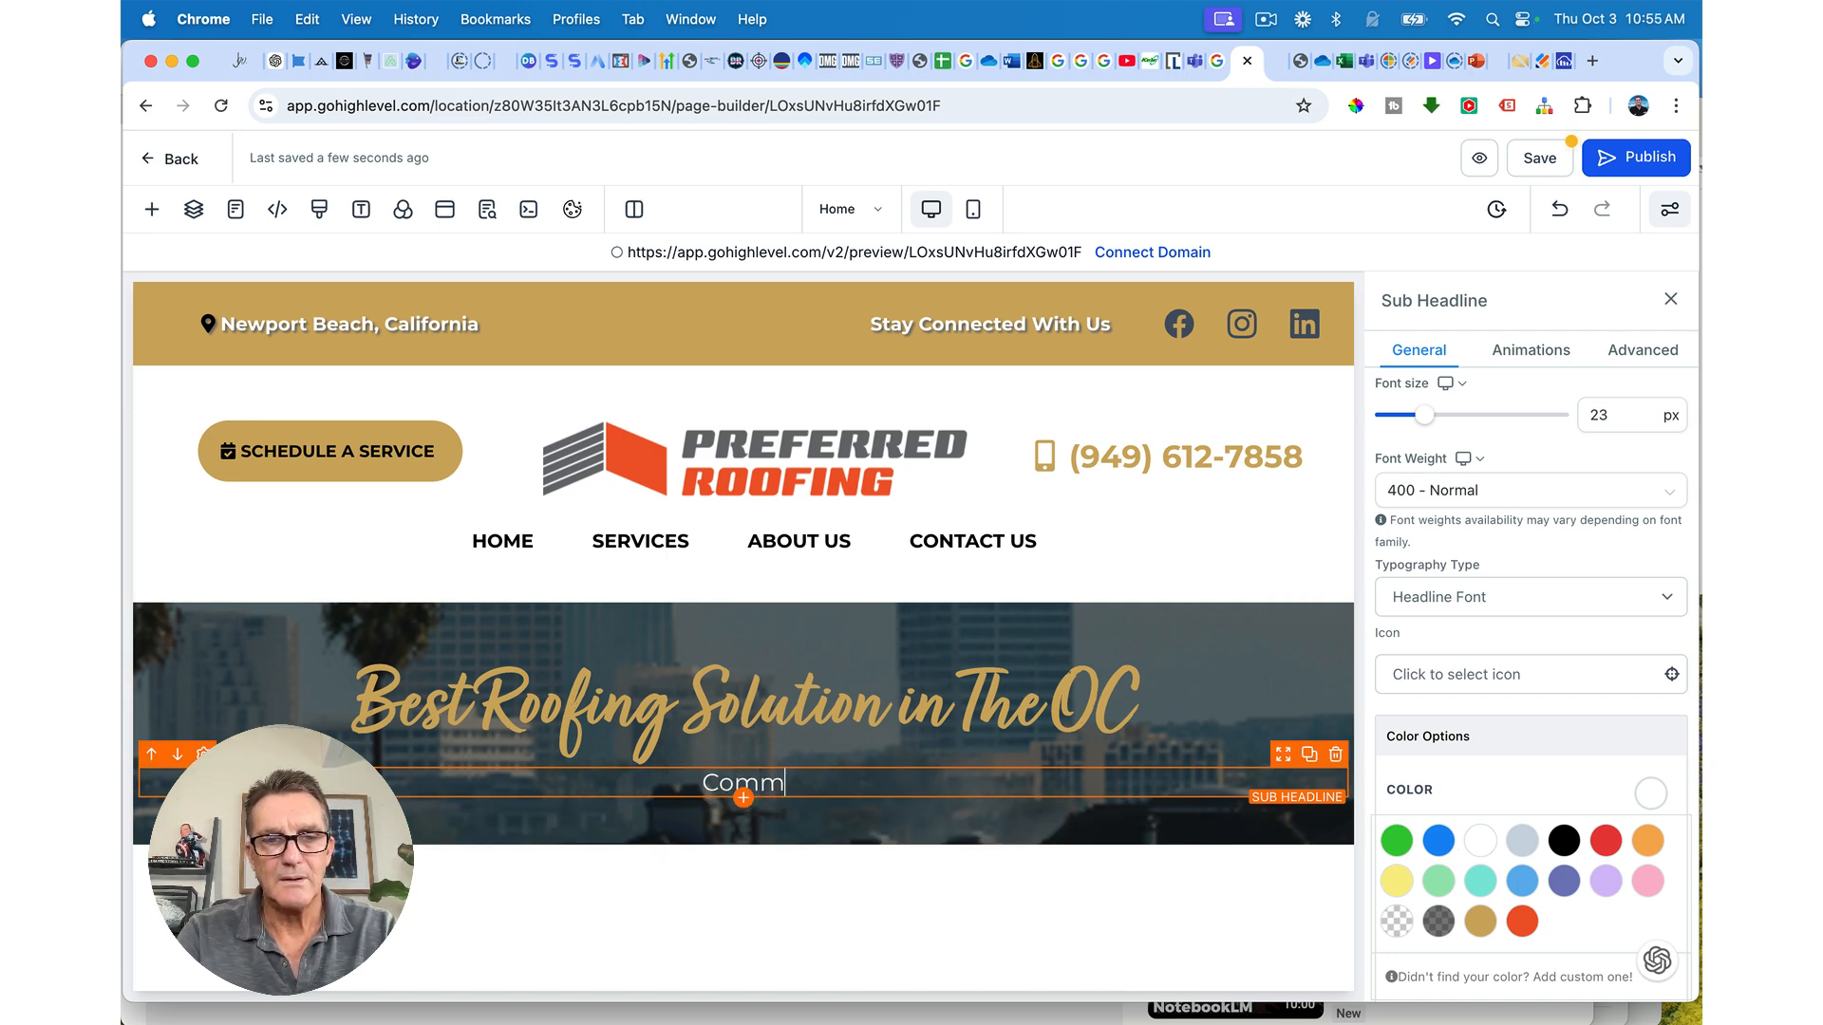
type("ercial and ")
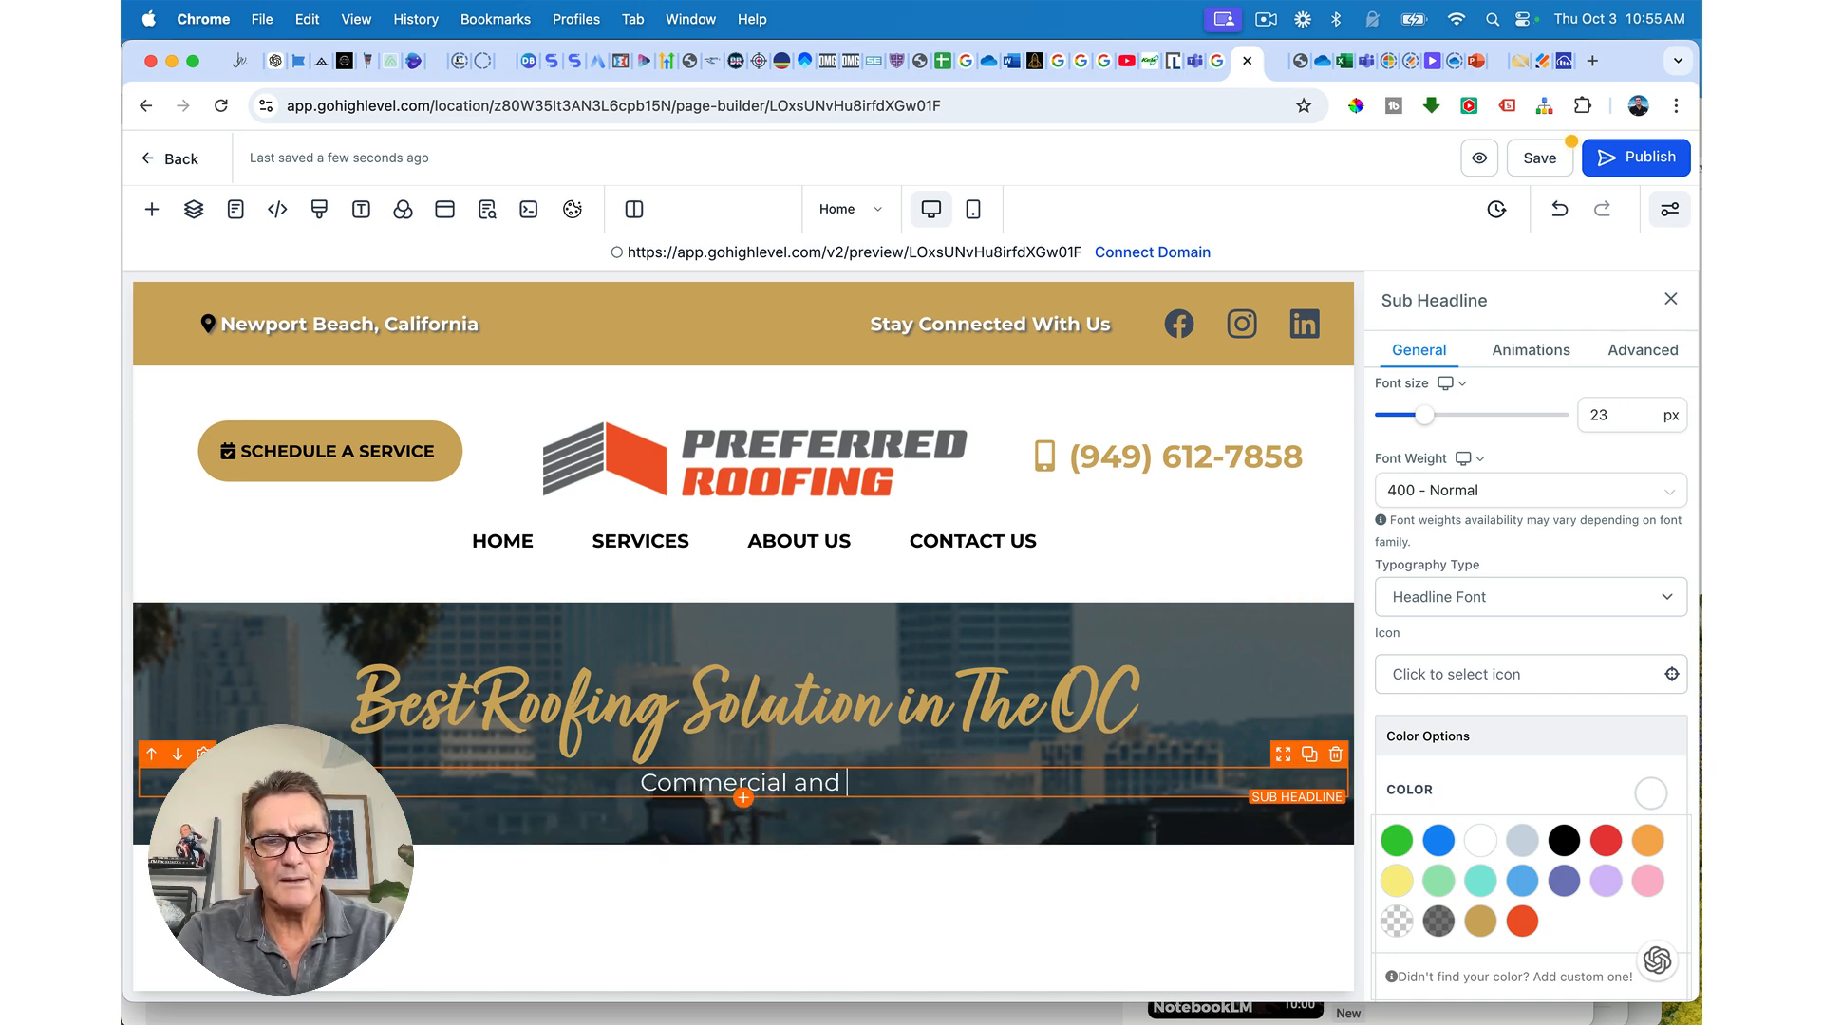
type("residentia")
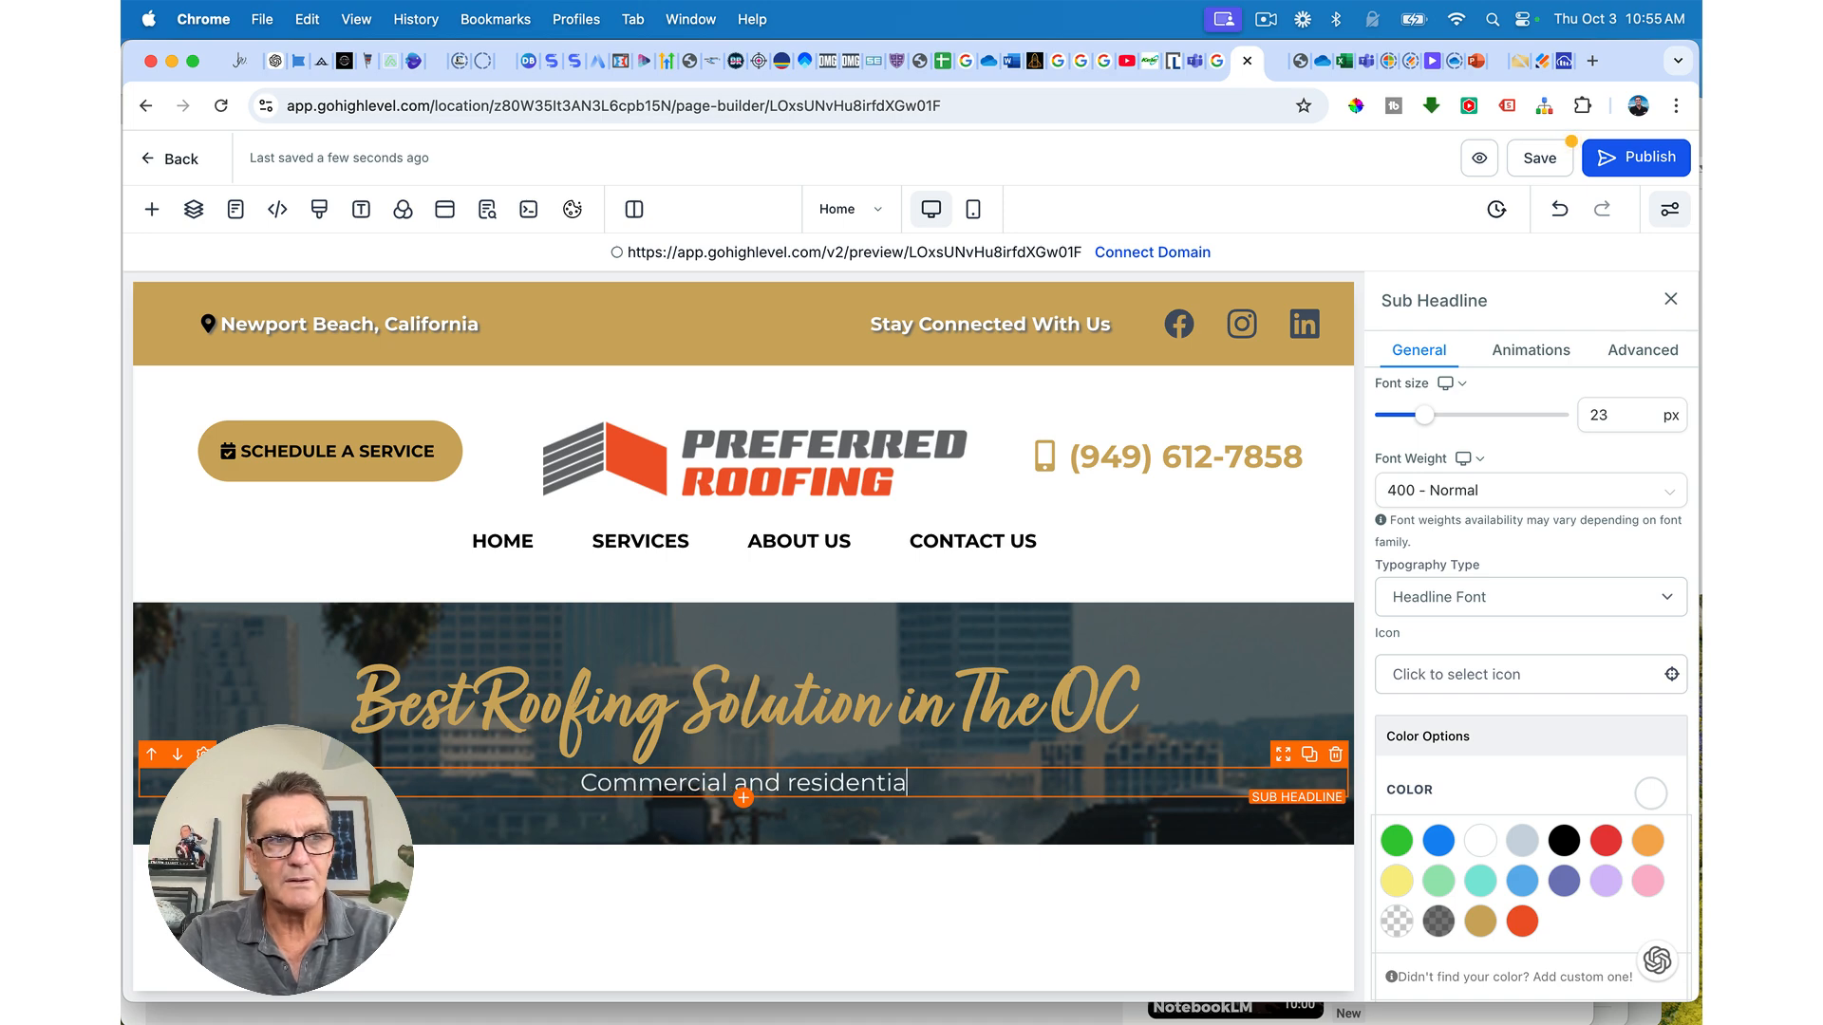
type("l Roofing")
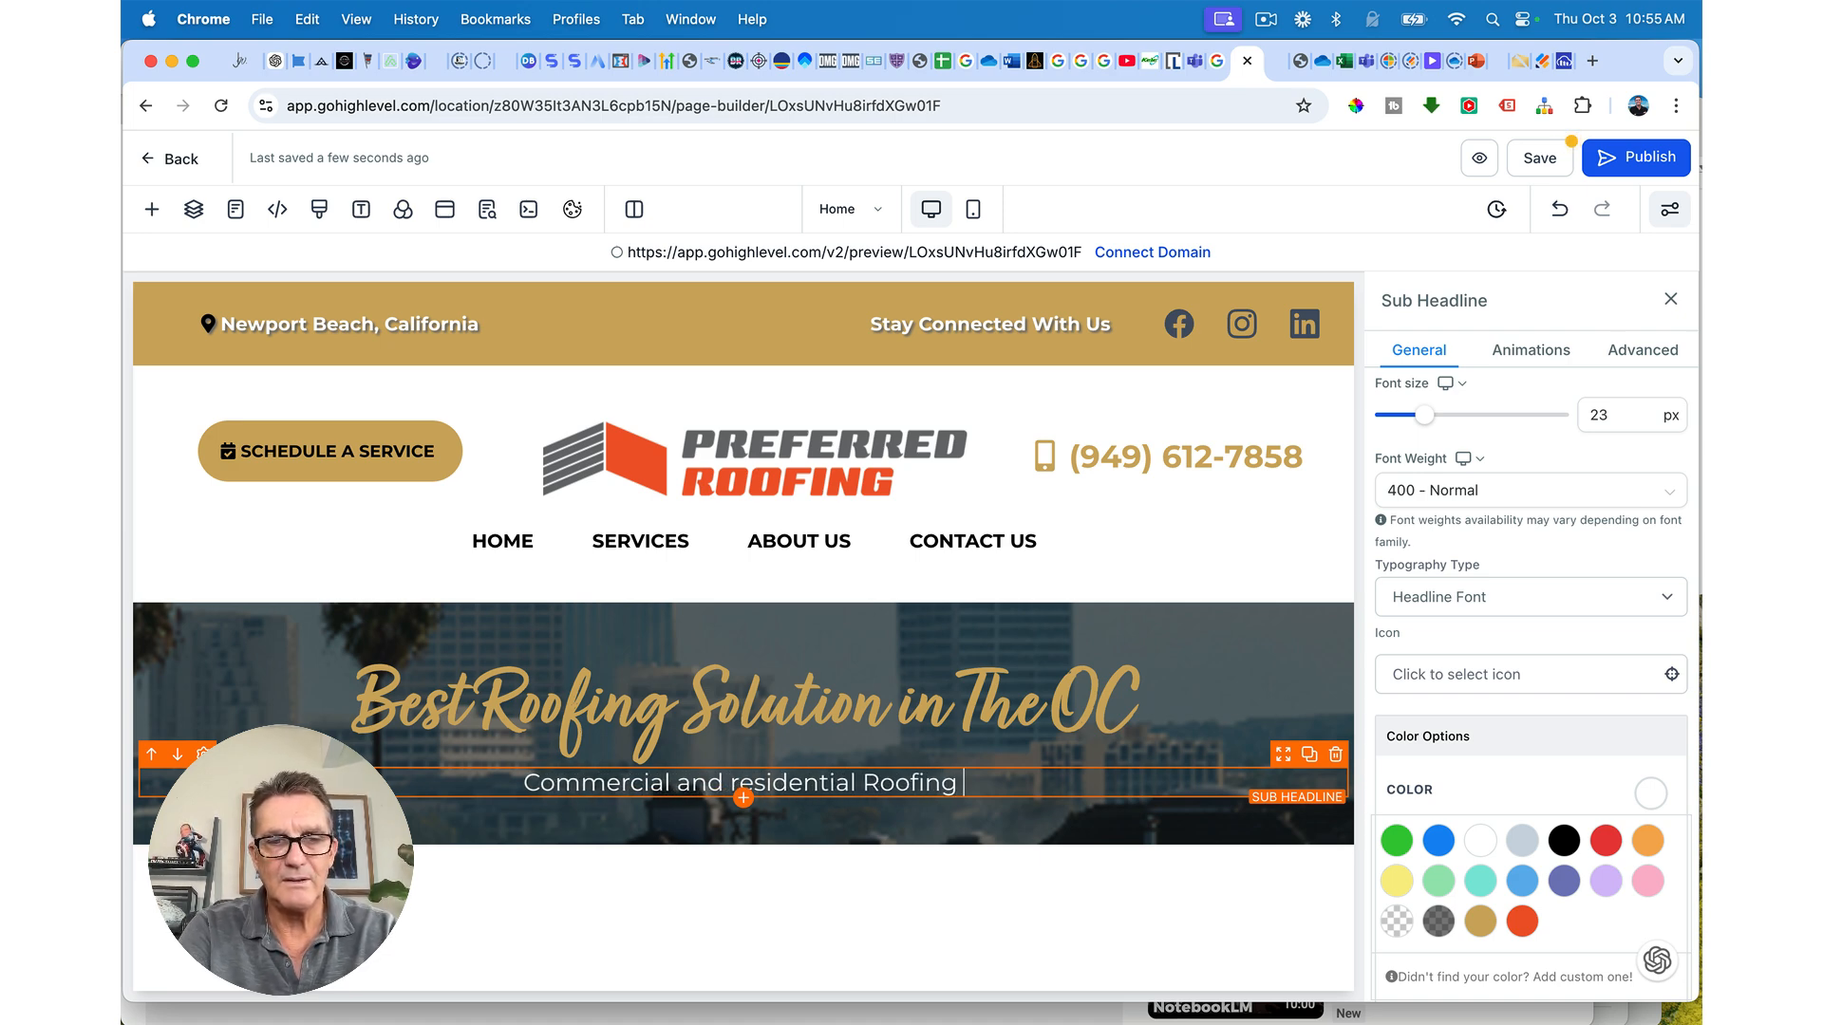
type(" Services")
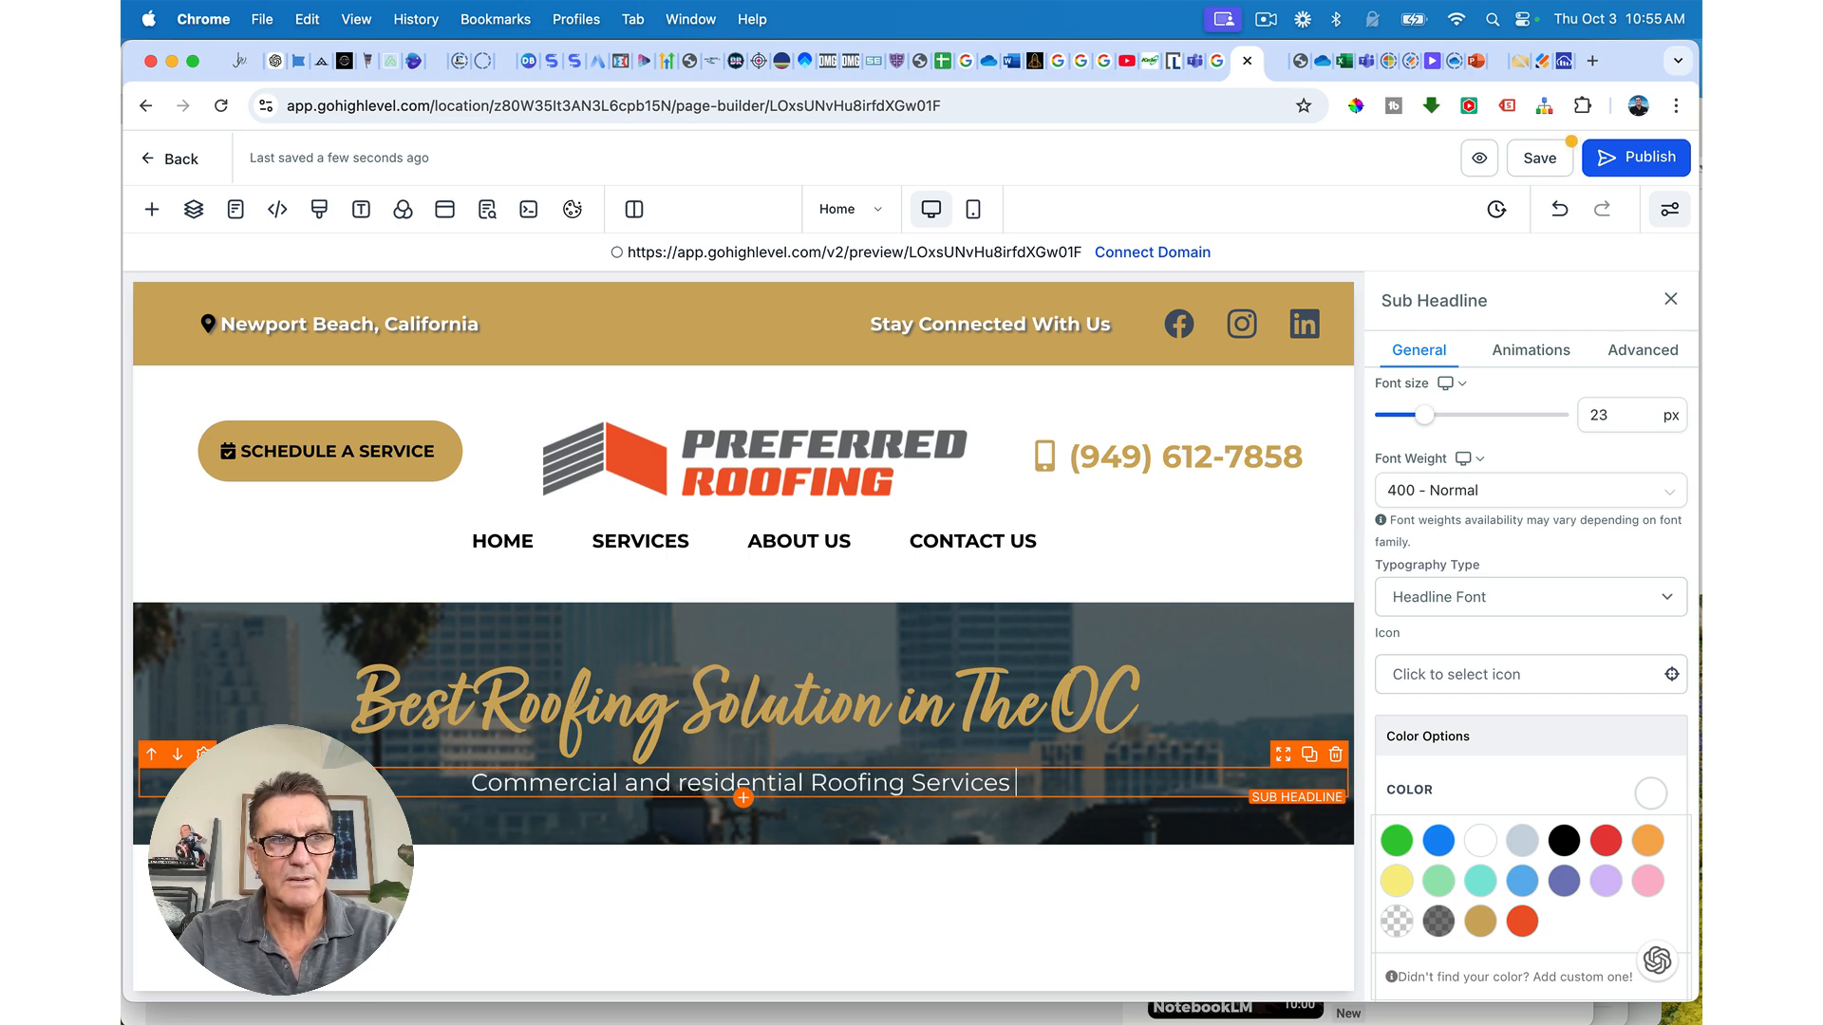
type(" in ")
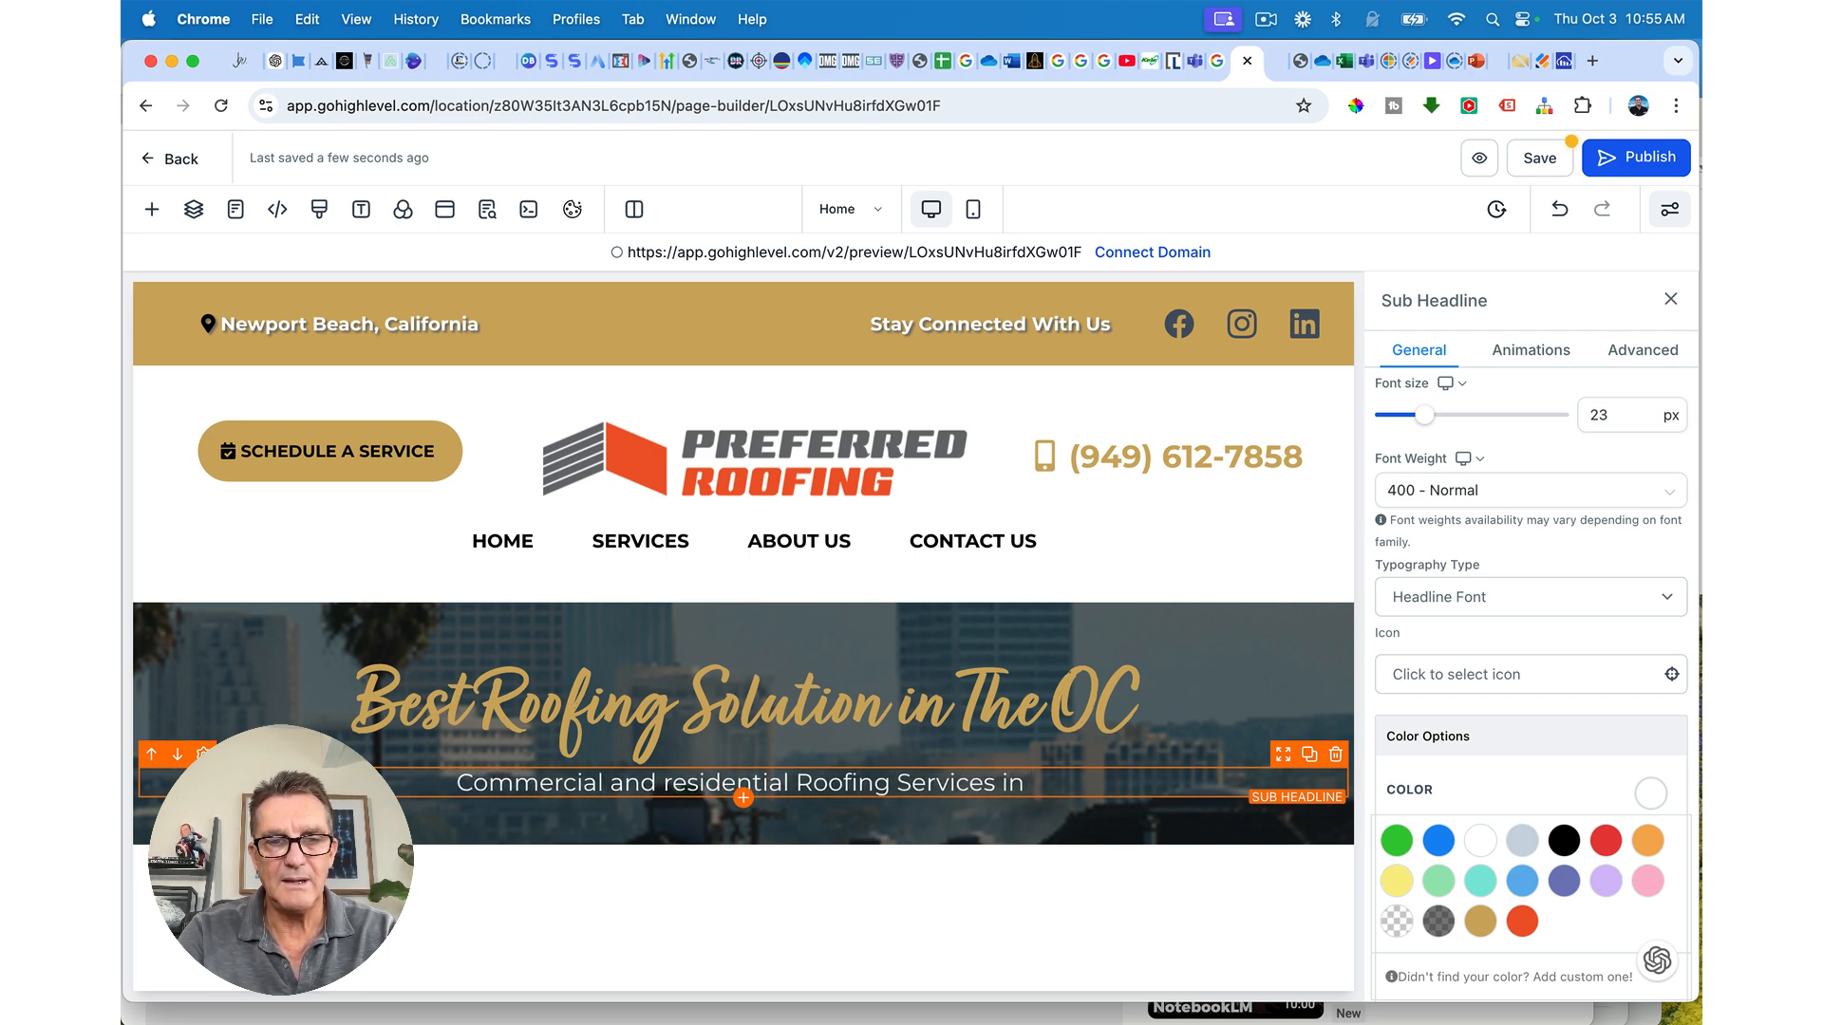
type("Newport")
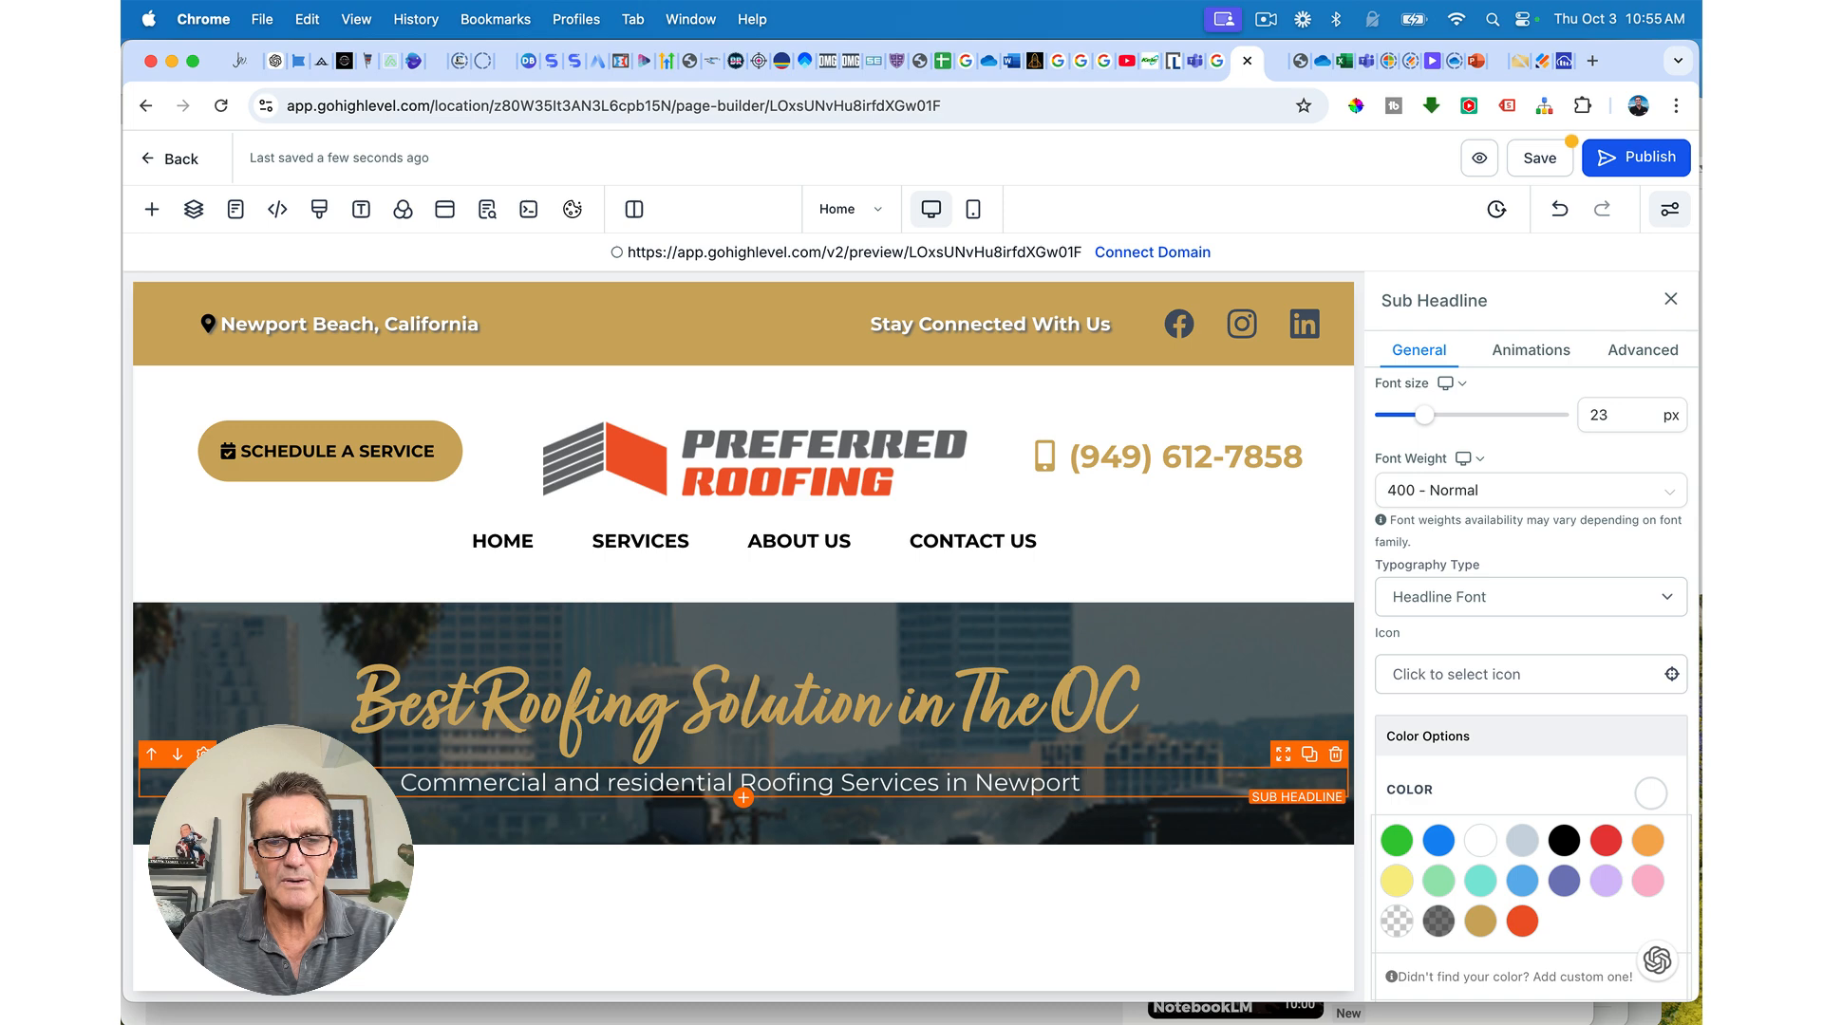
type(" Beach")
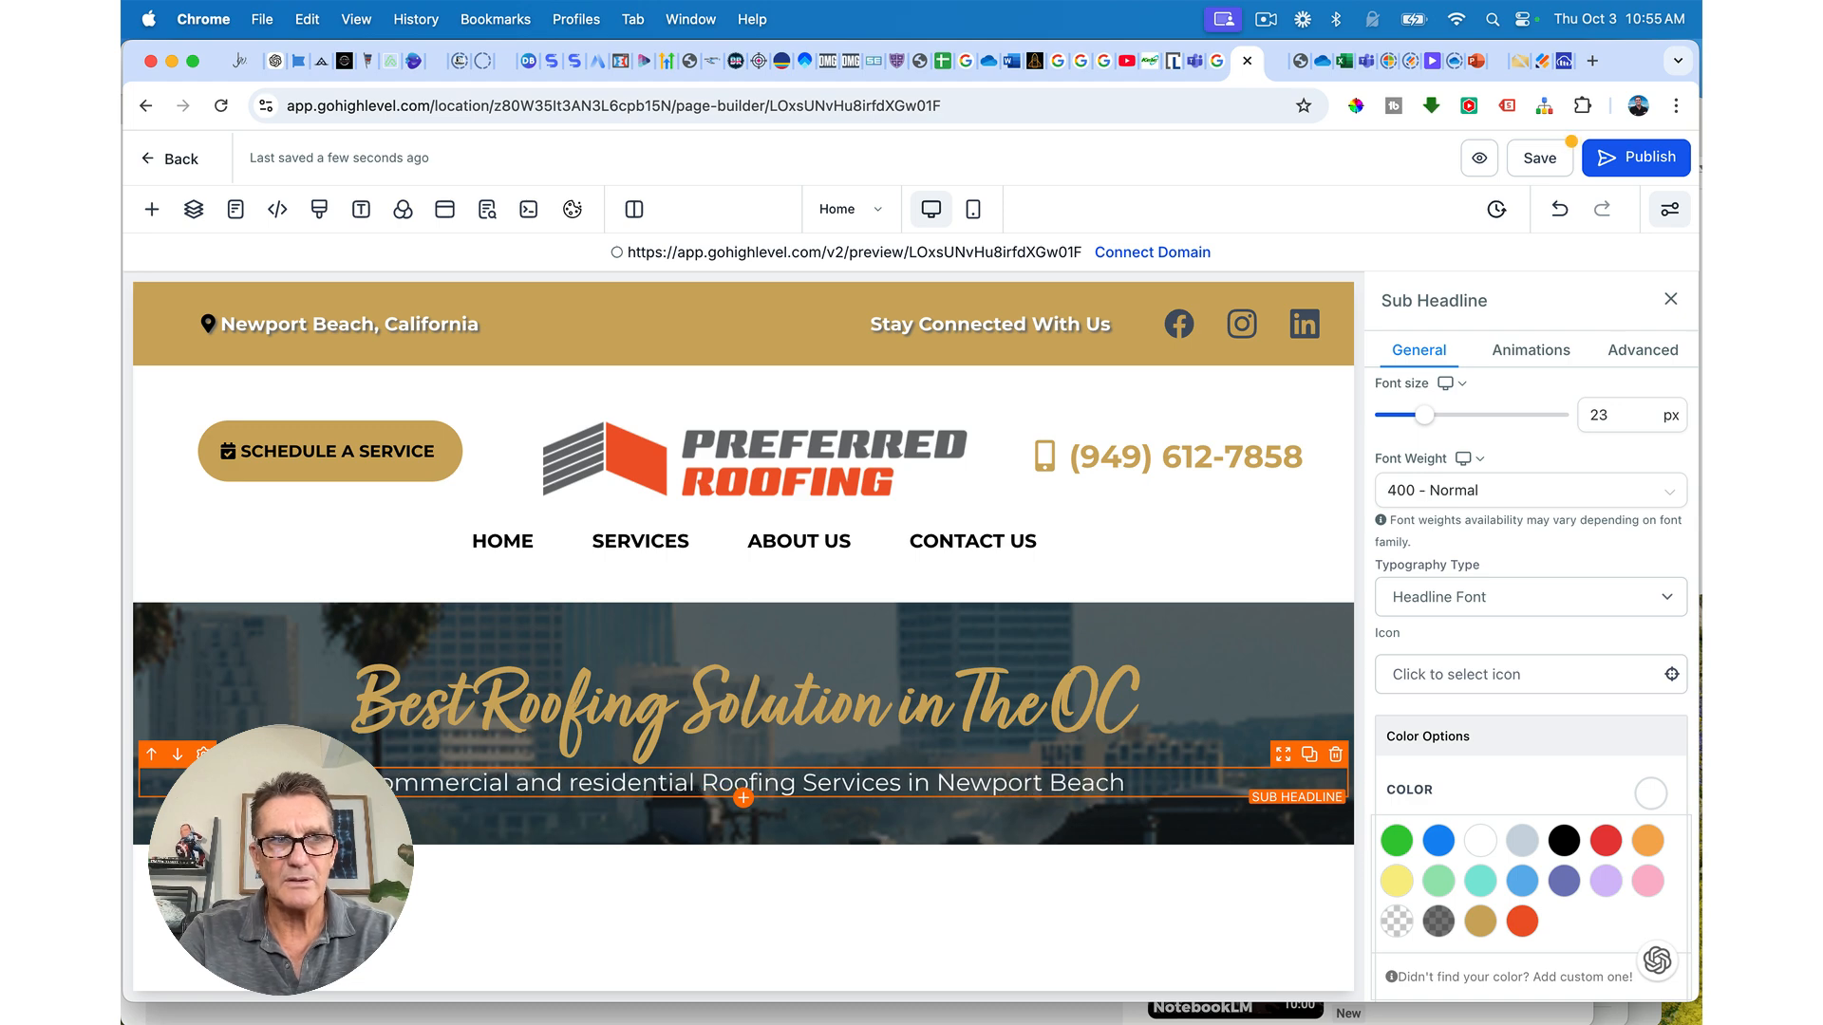
type(", California")
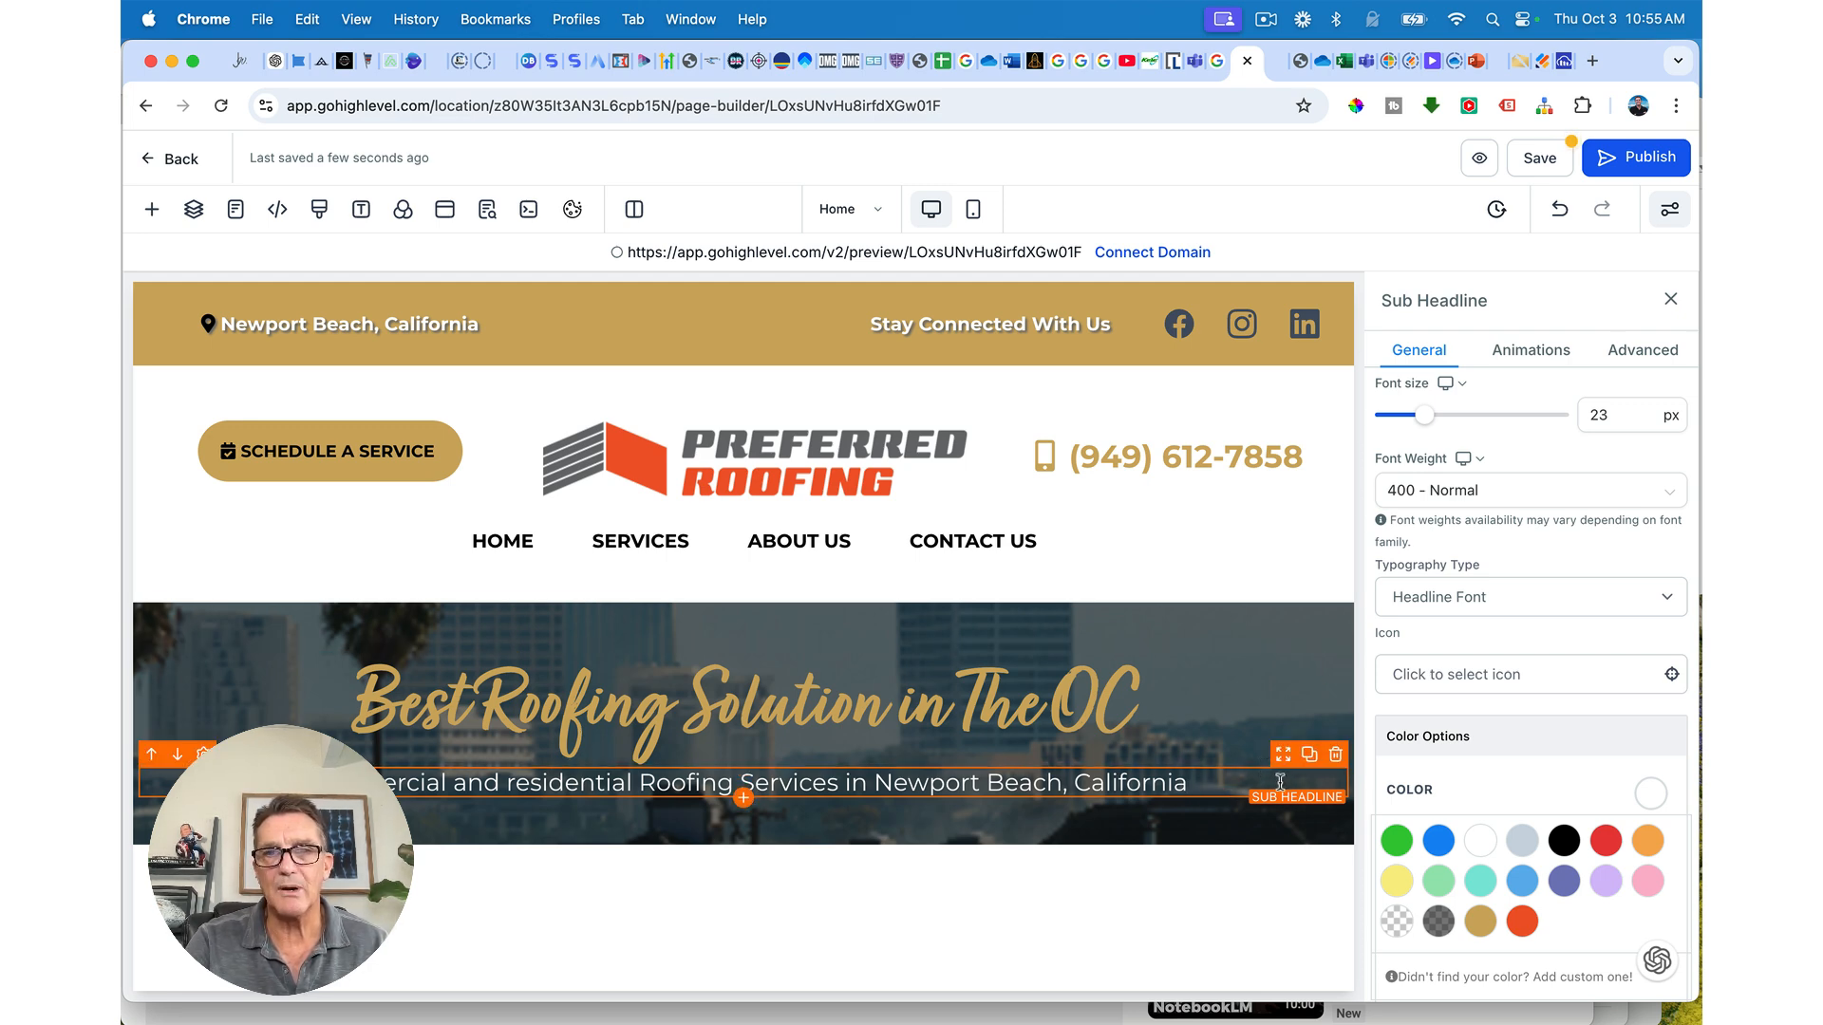
key("super+a")
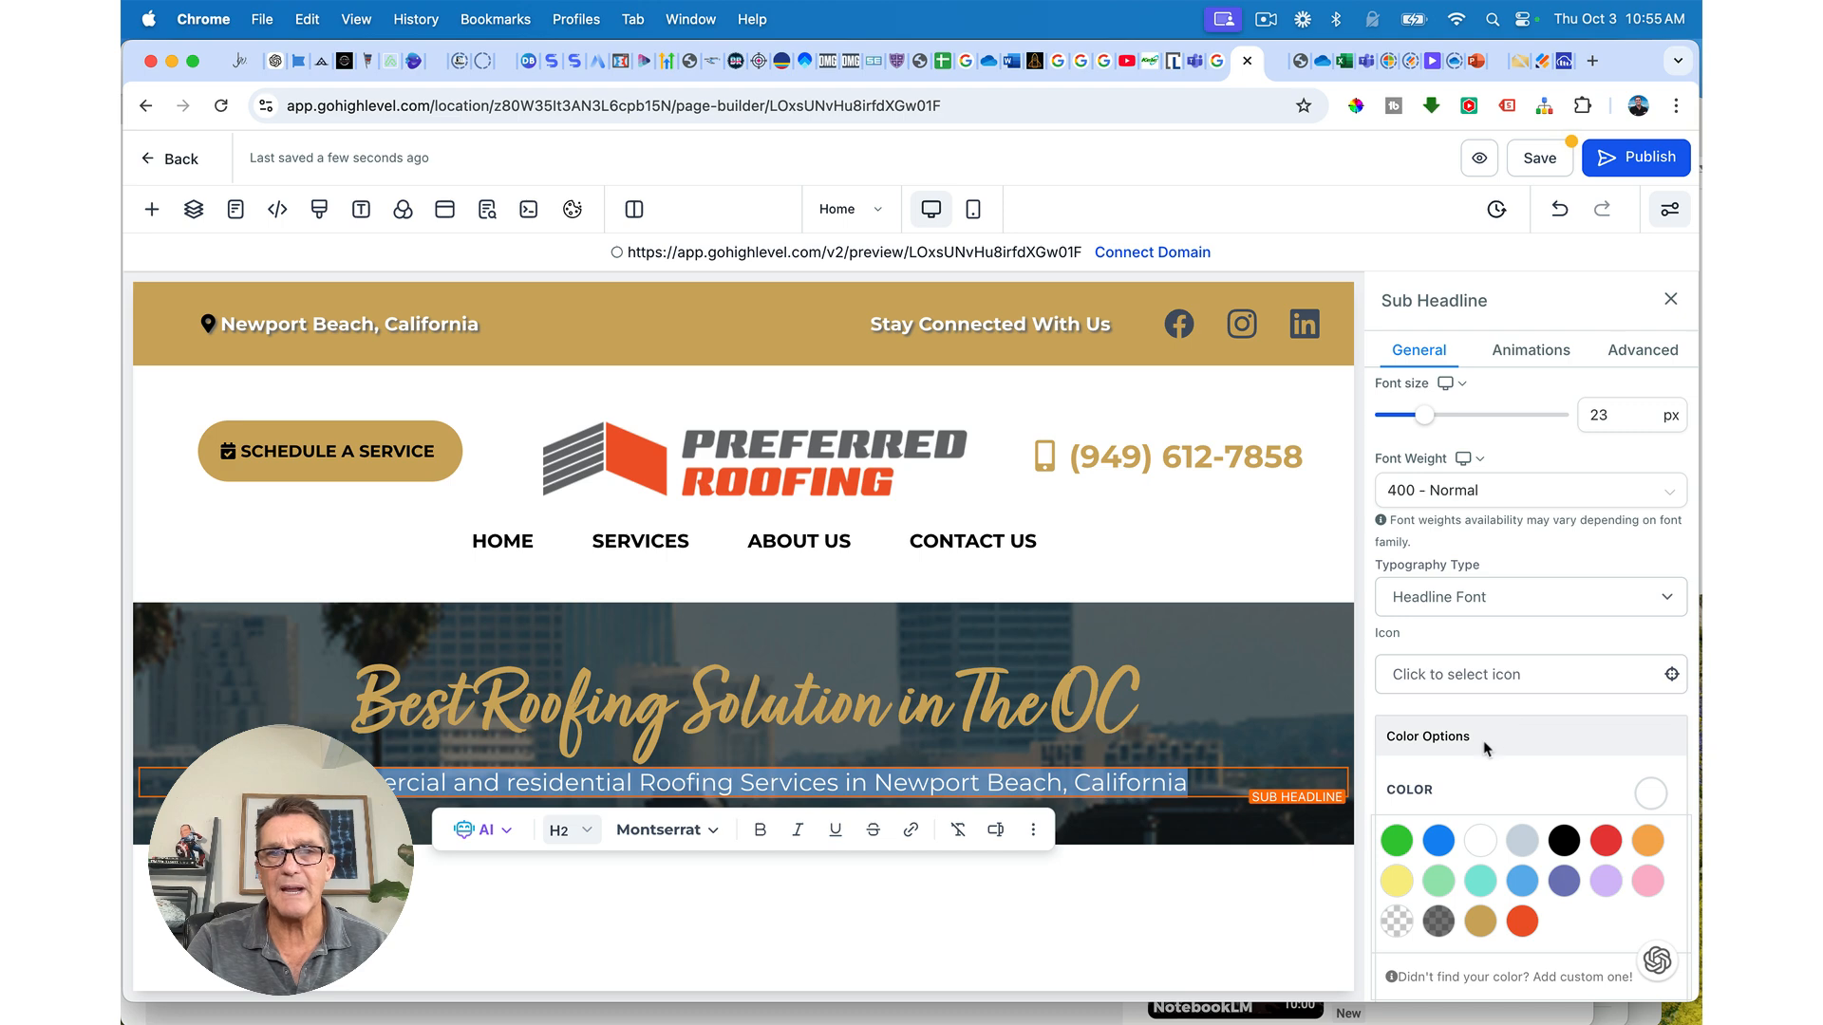
Step: Raise the sub-headline font size from about 42 to exactly 44 px
scroll(1487, 749, "down", 2)
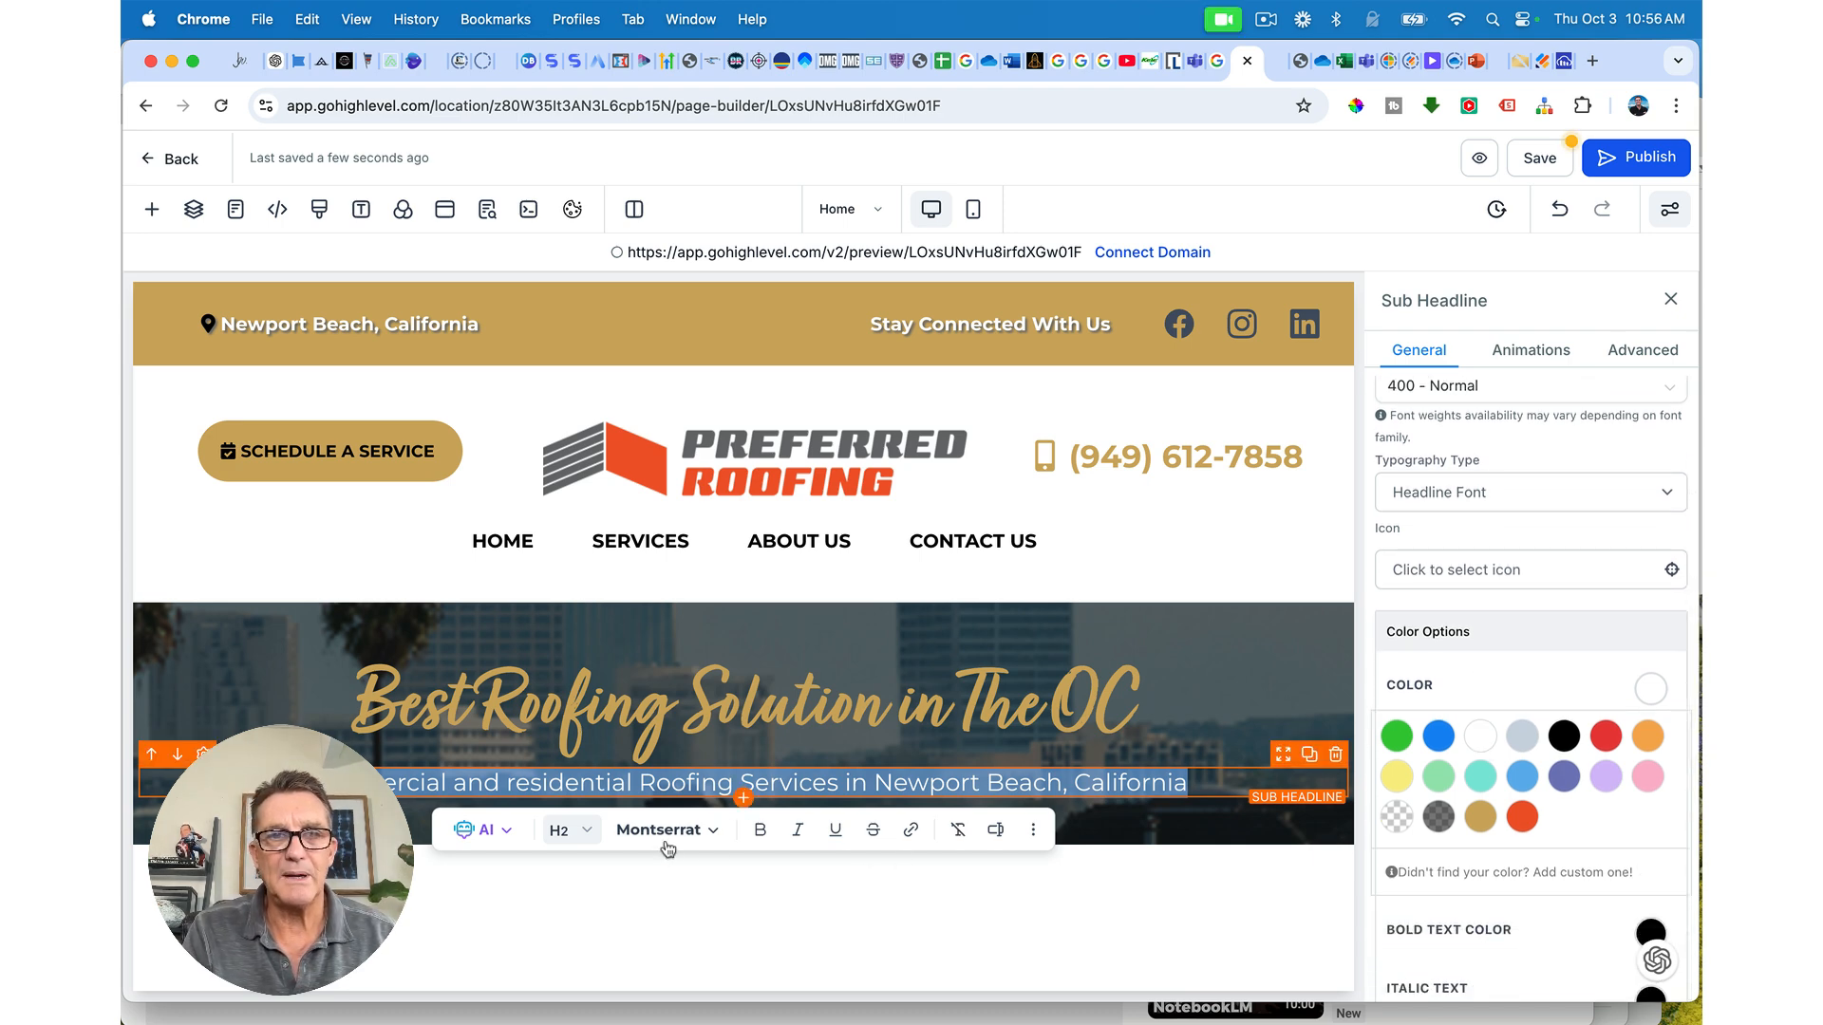
scroll(1497, 784, "down", 4)
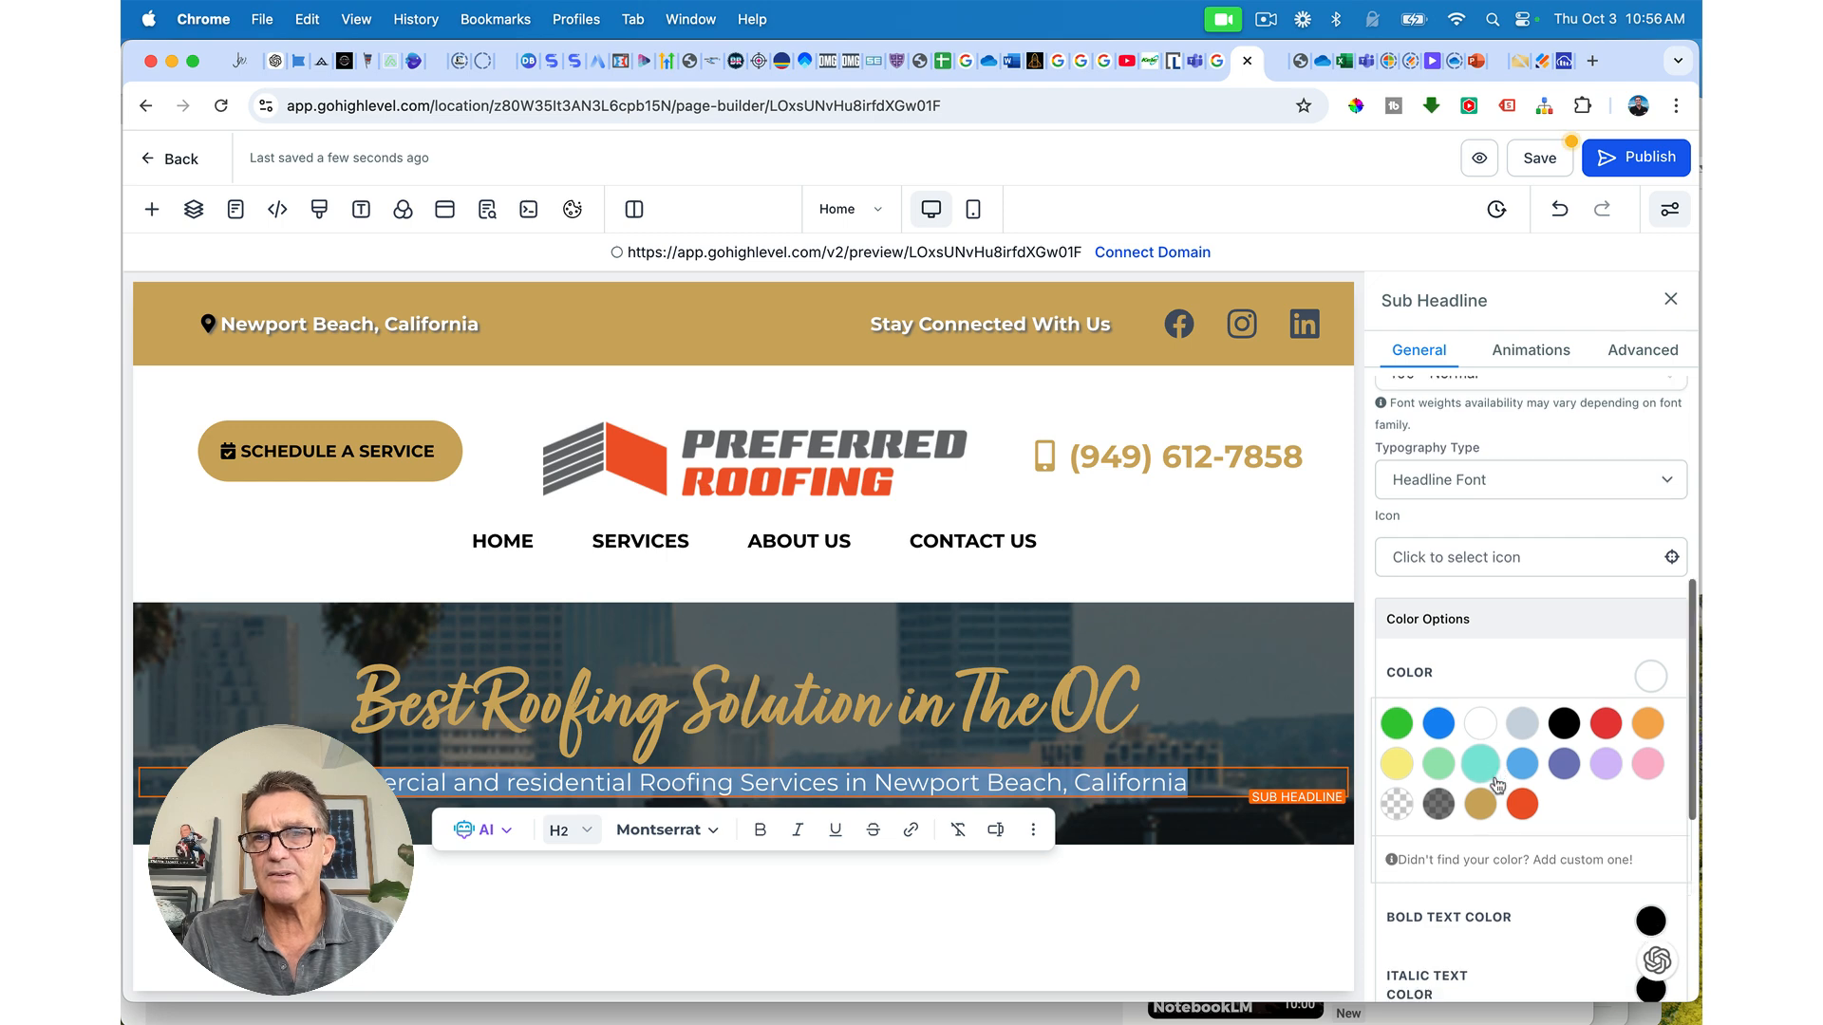
scroll(1497, 784, "down", 2)
scroll(1497, 785, "up", 6)
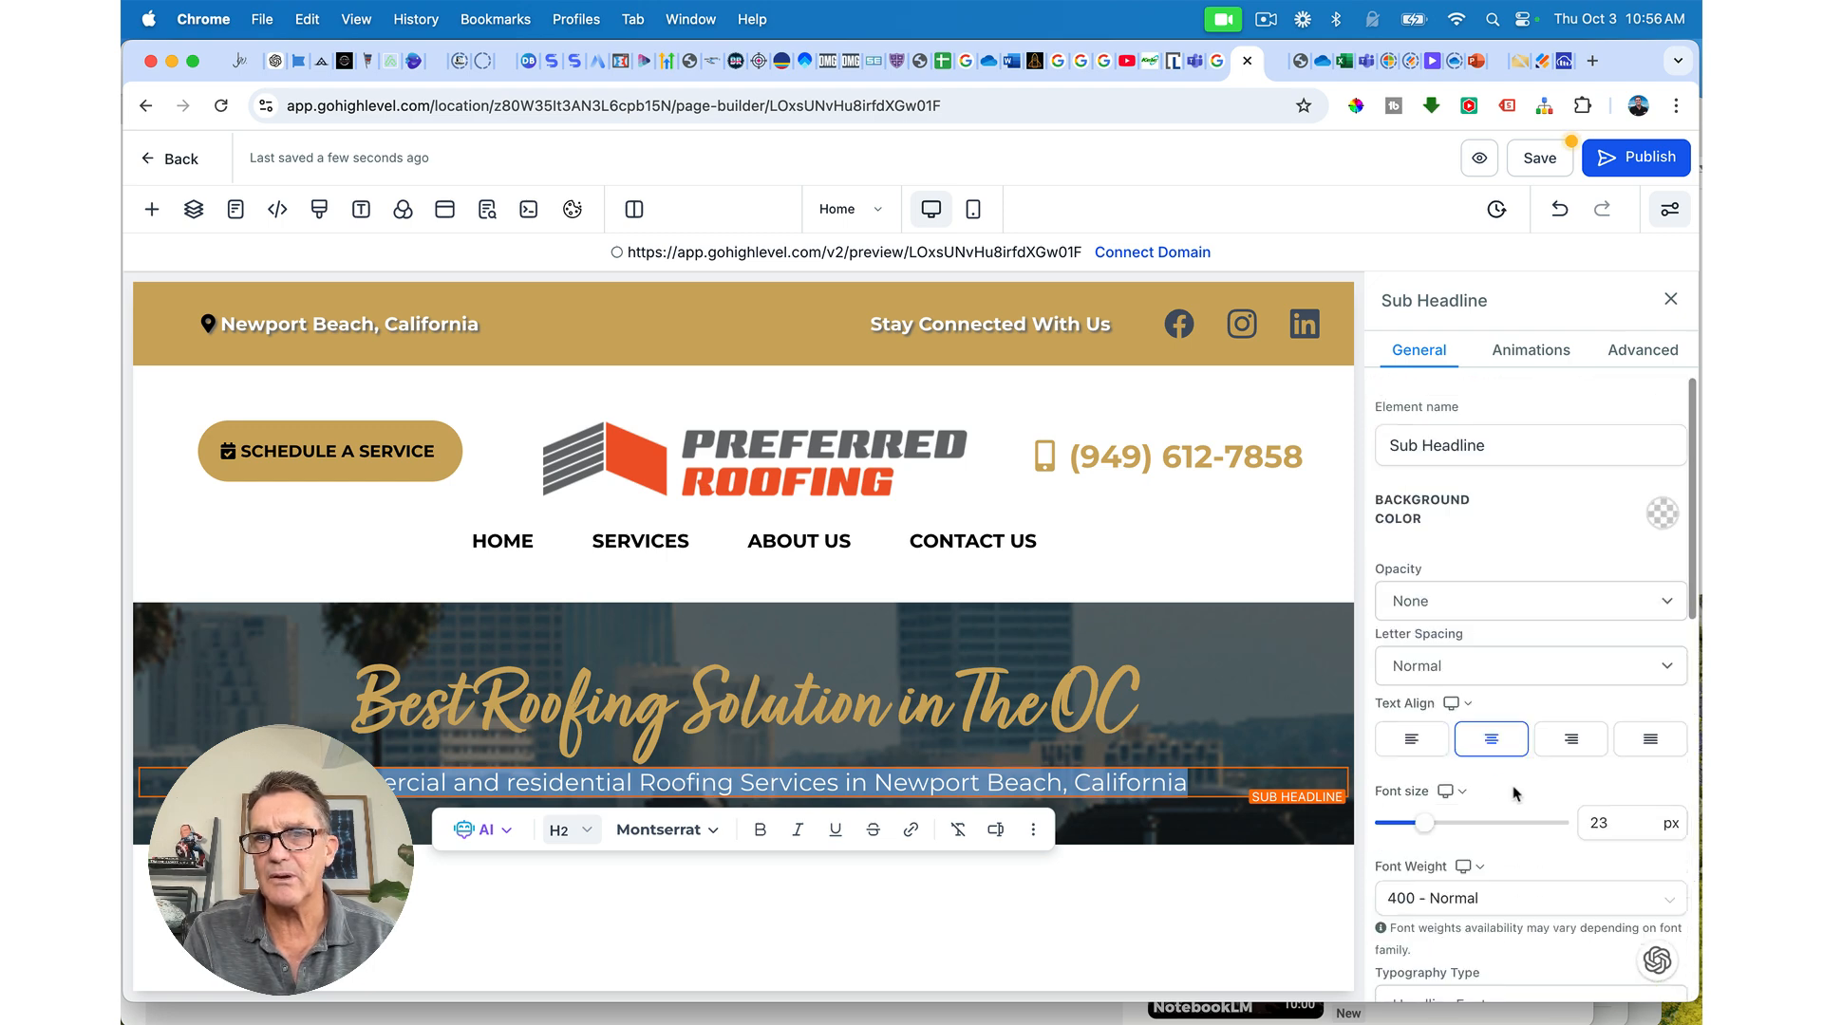
mouse_move(1426, 829)
left_click_drag(1426, 828, 1465, 829)
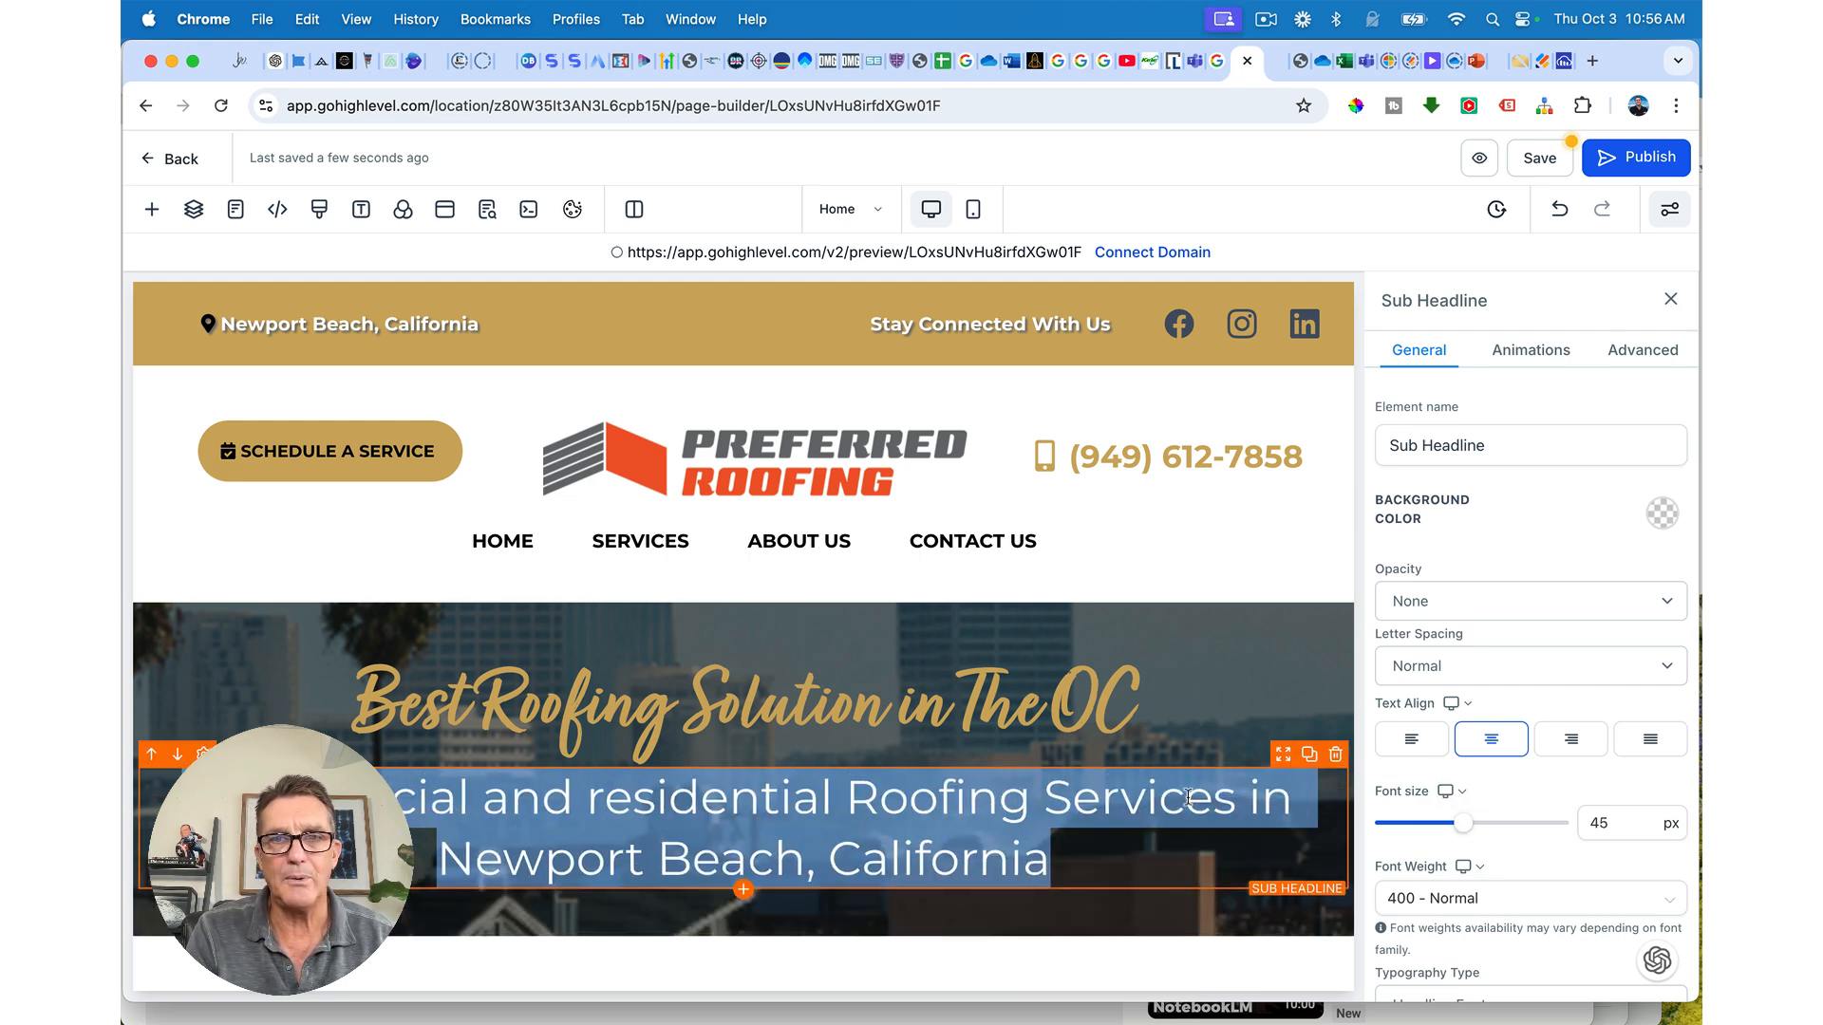
left_click_drag(1462, 826, 1463, 829)
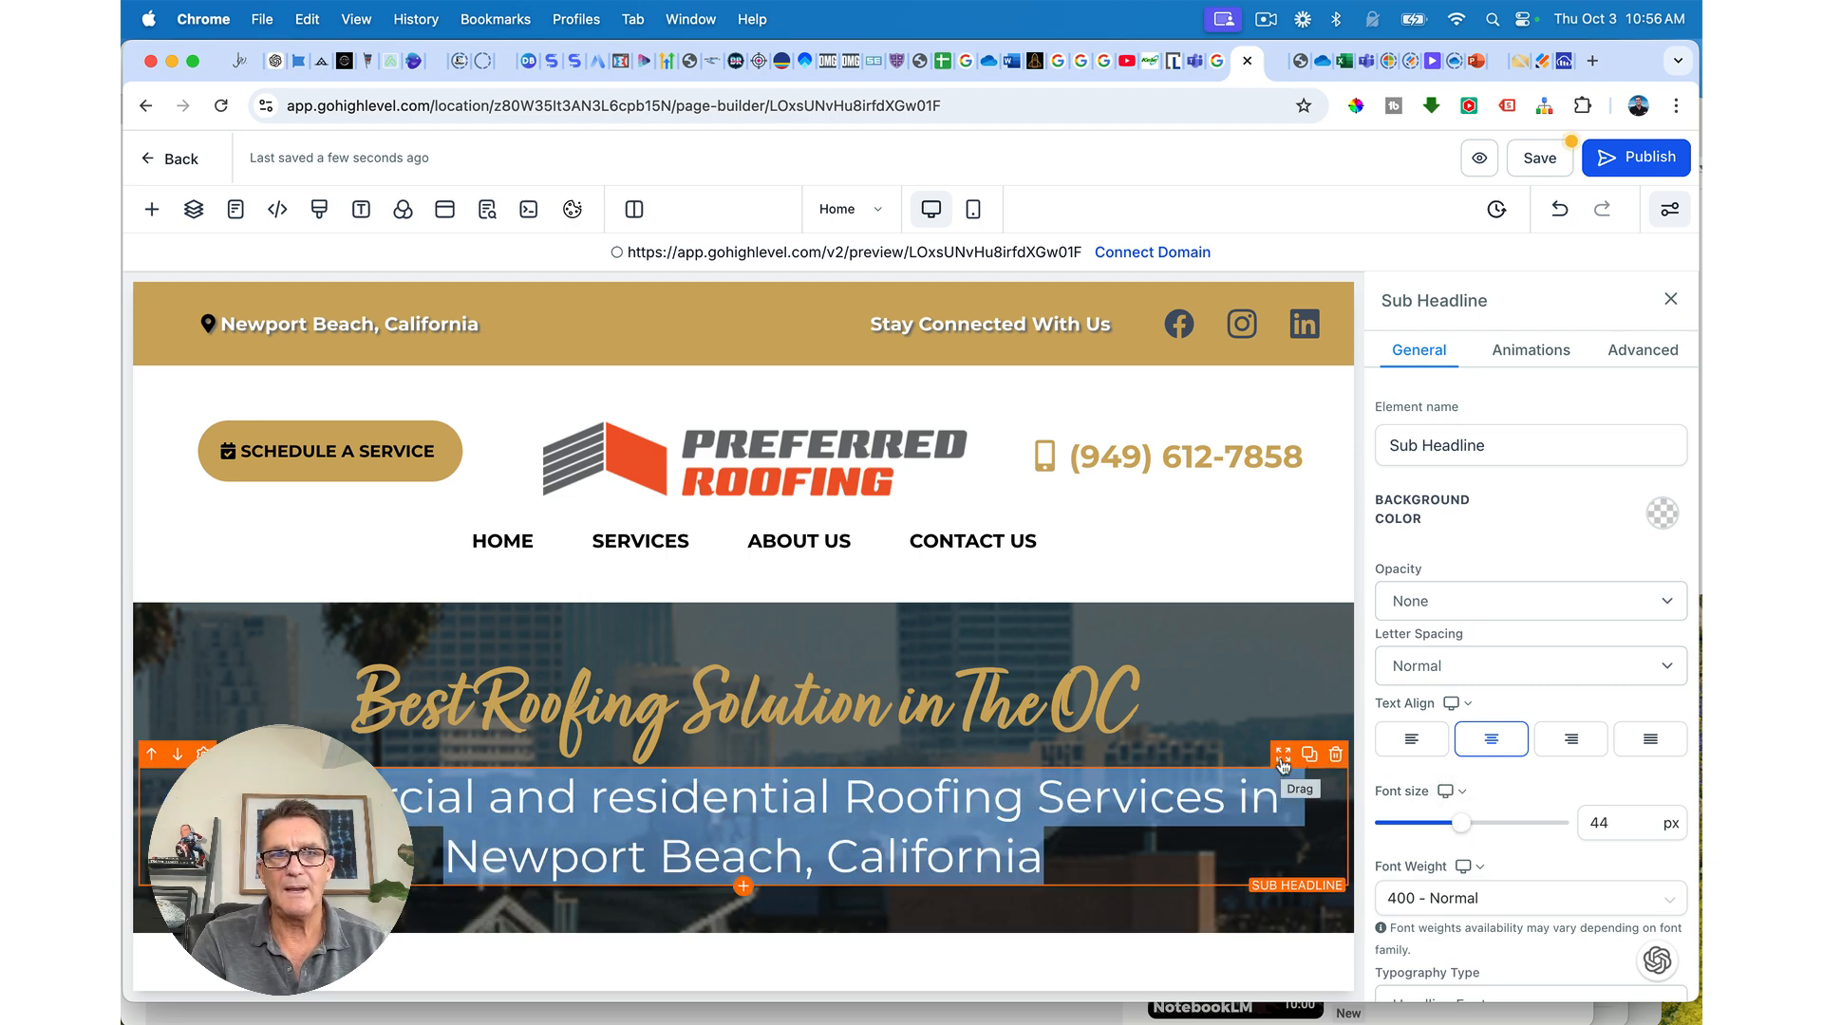
Step: Select the whole sub-headline and make it bold
scroll(1579, 712, "down", 10)
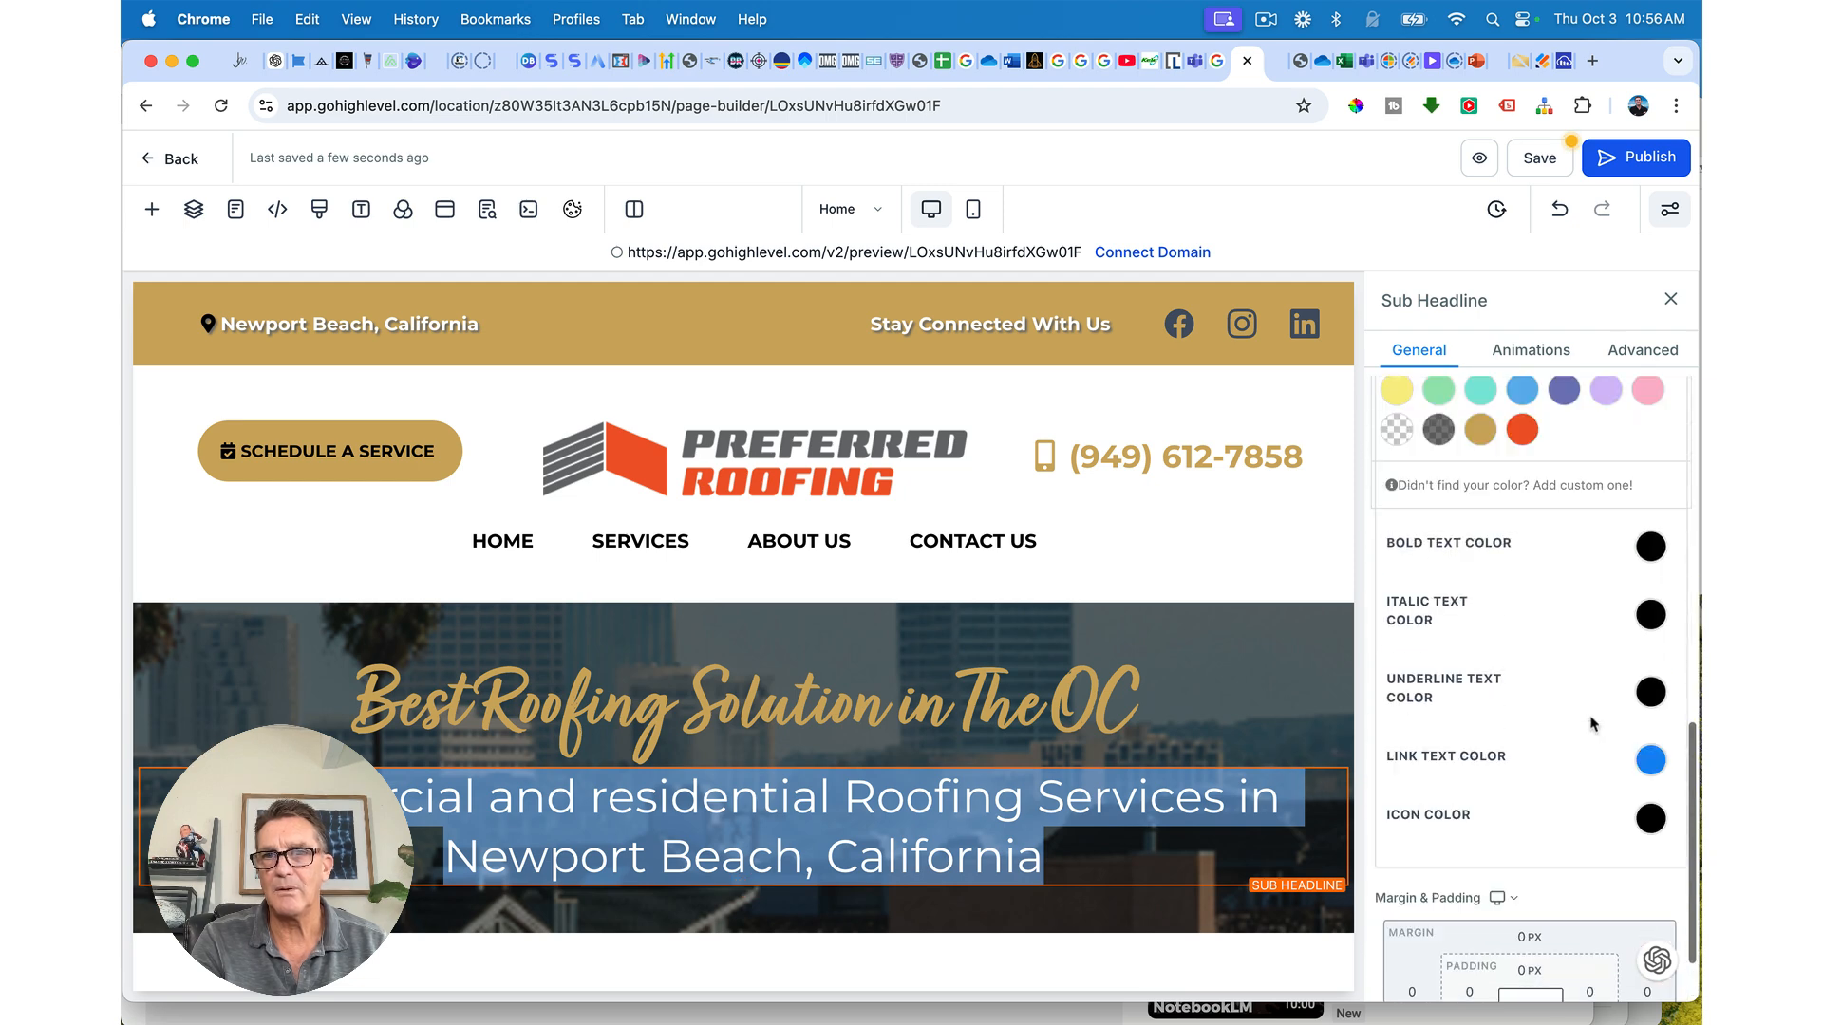
scroll(1595, 724, "up", 4)
scroll(1593, 723, "up", 2)
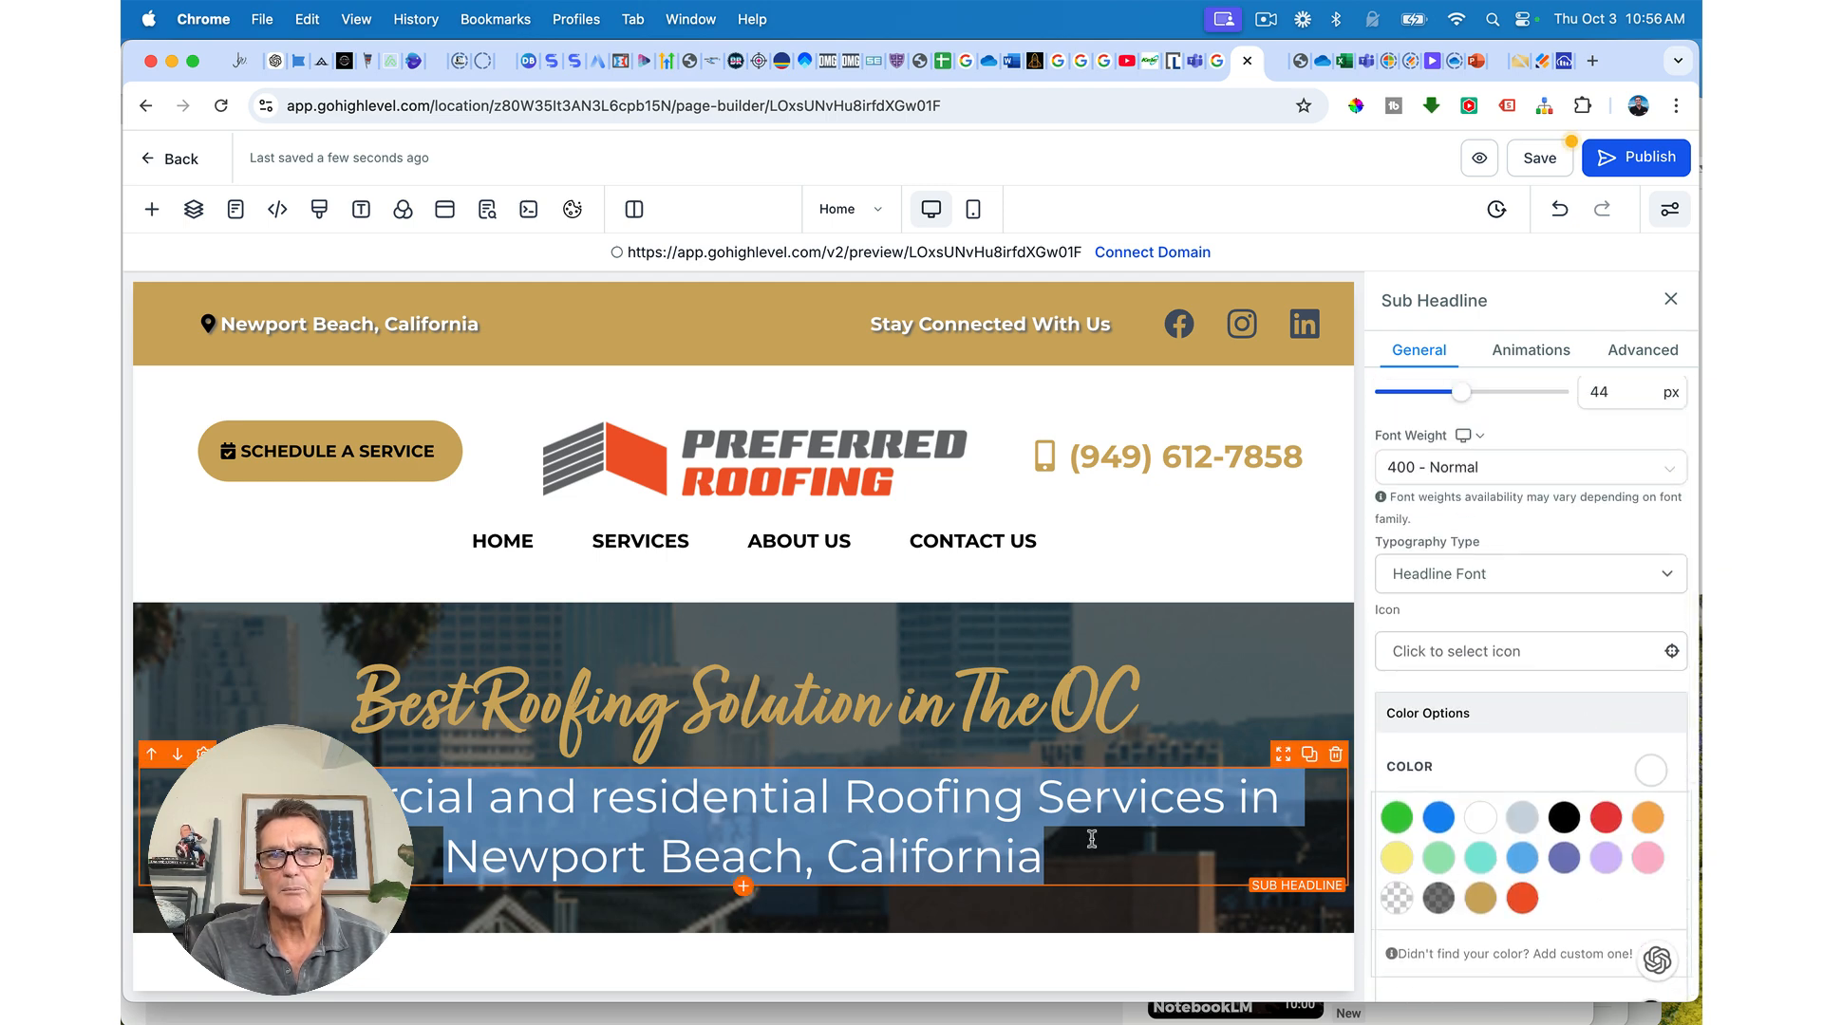
triple_click(985, 799)
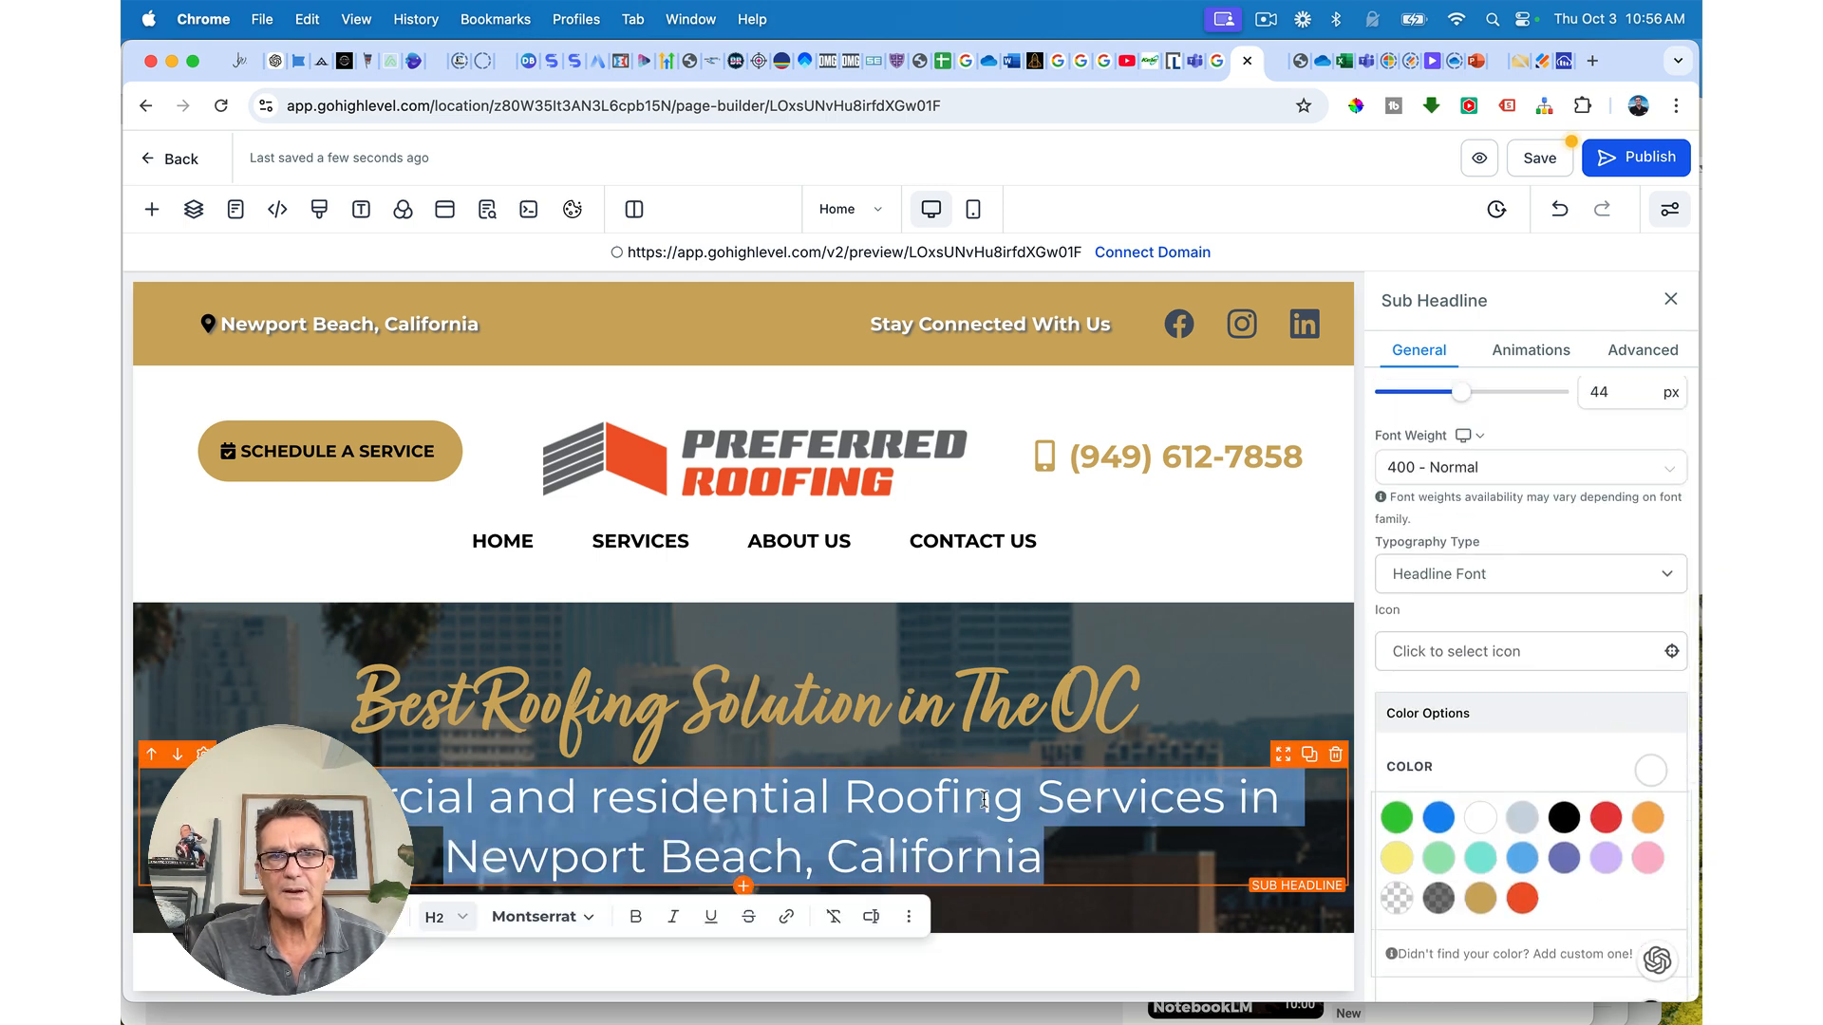
triple_click(784, 812)
left_click(635, 916)
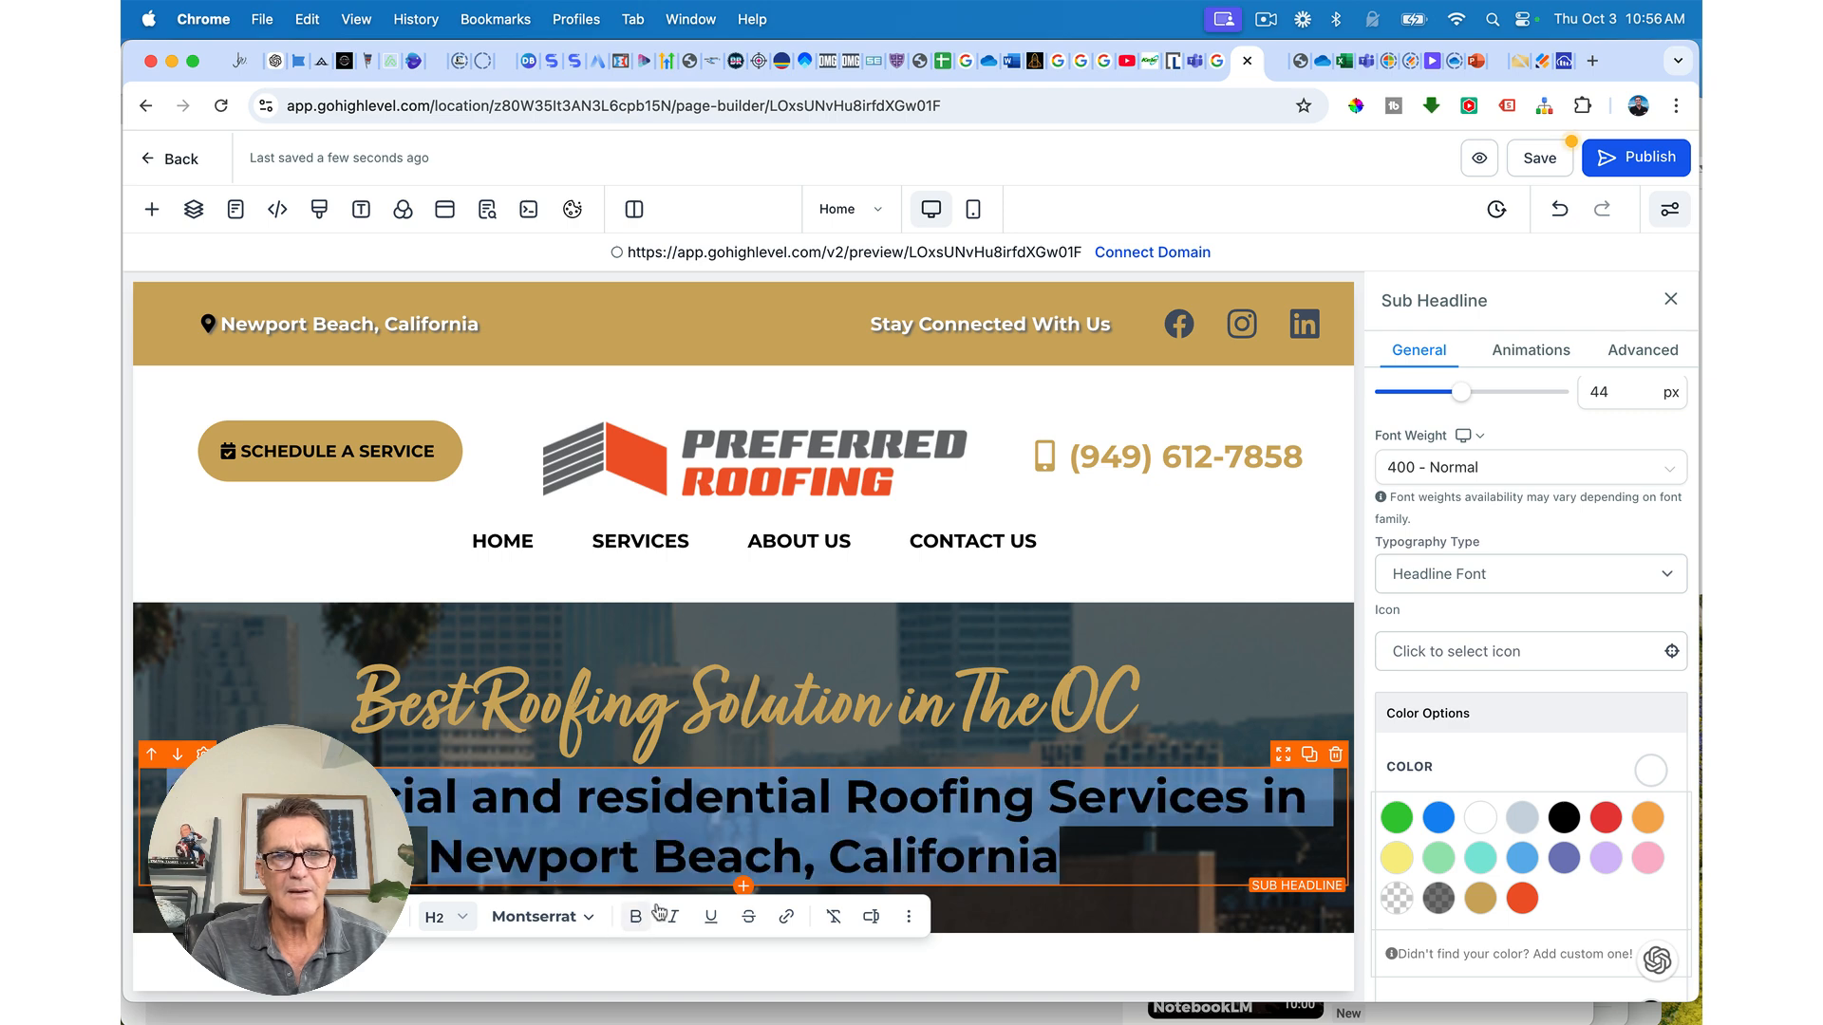
Step: Set the sub-headline's Bold Text Color to white
scroll(1530, 843, "down", 4)
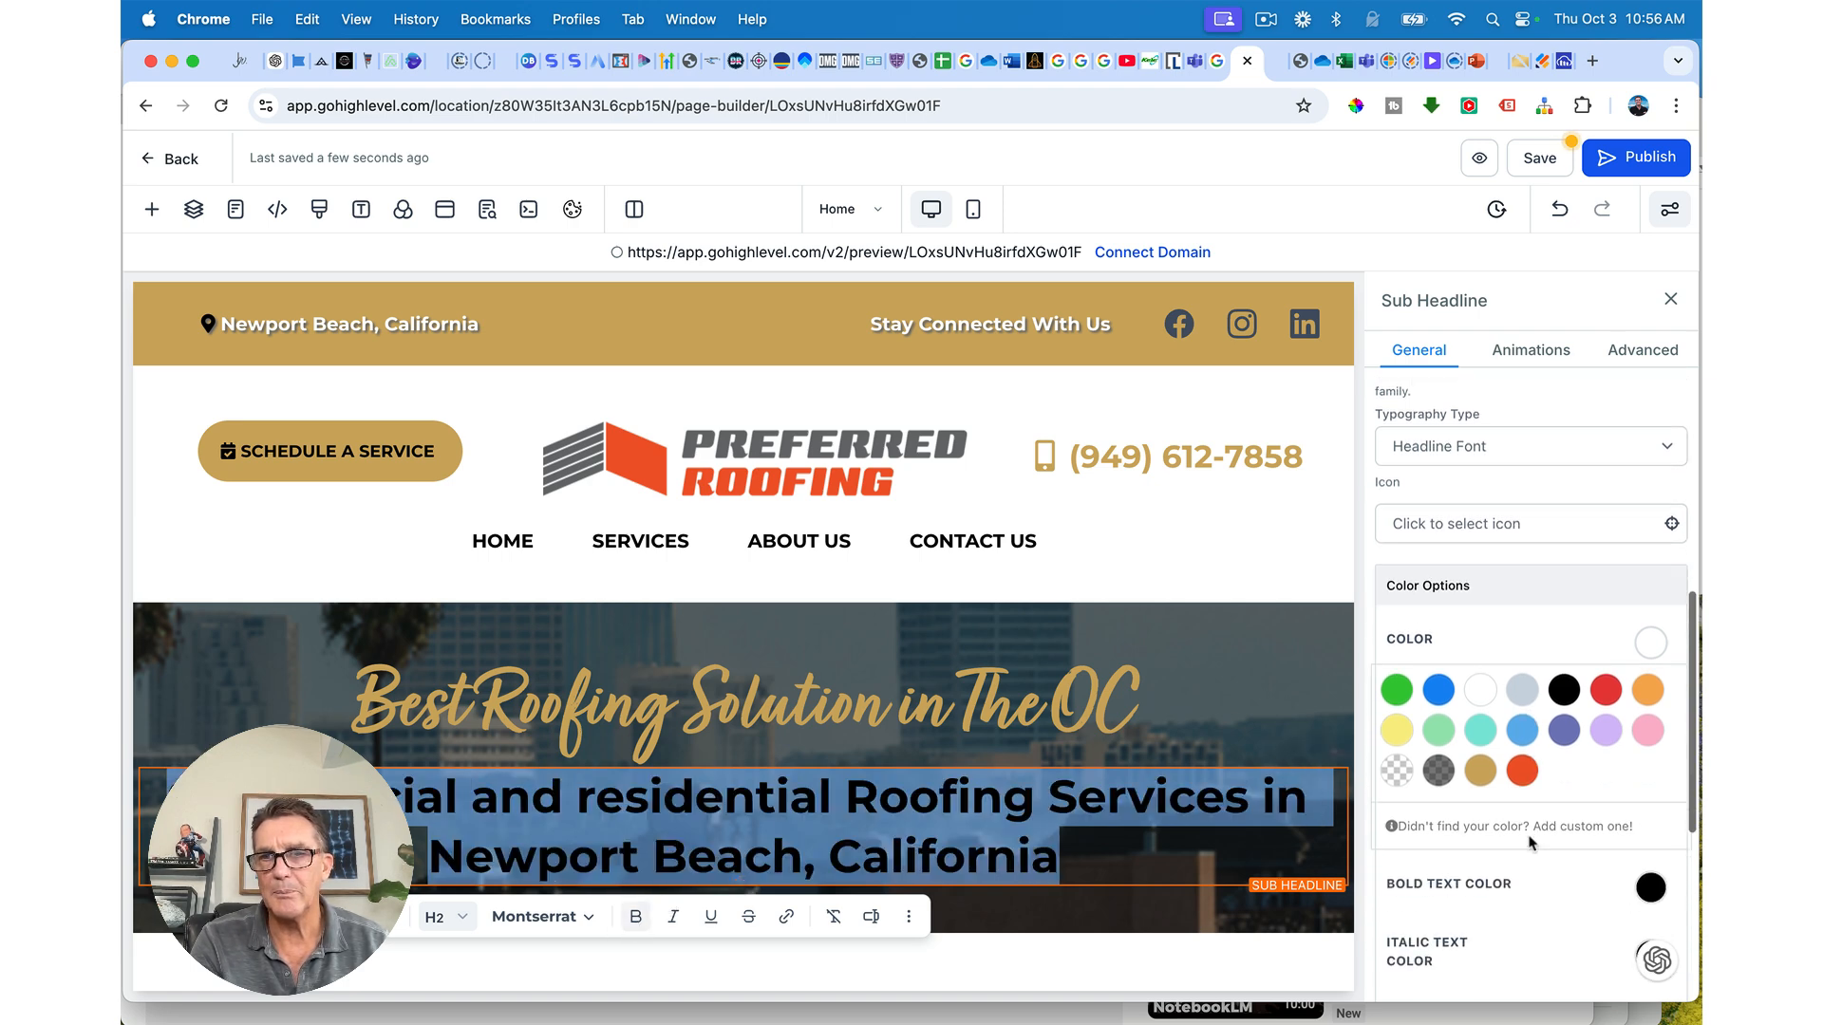
left_click(1650, 802)
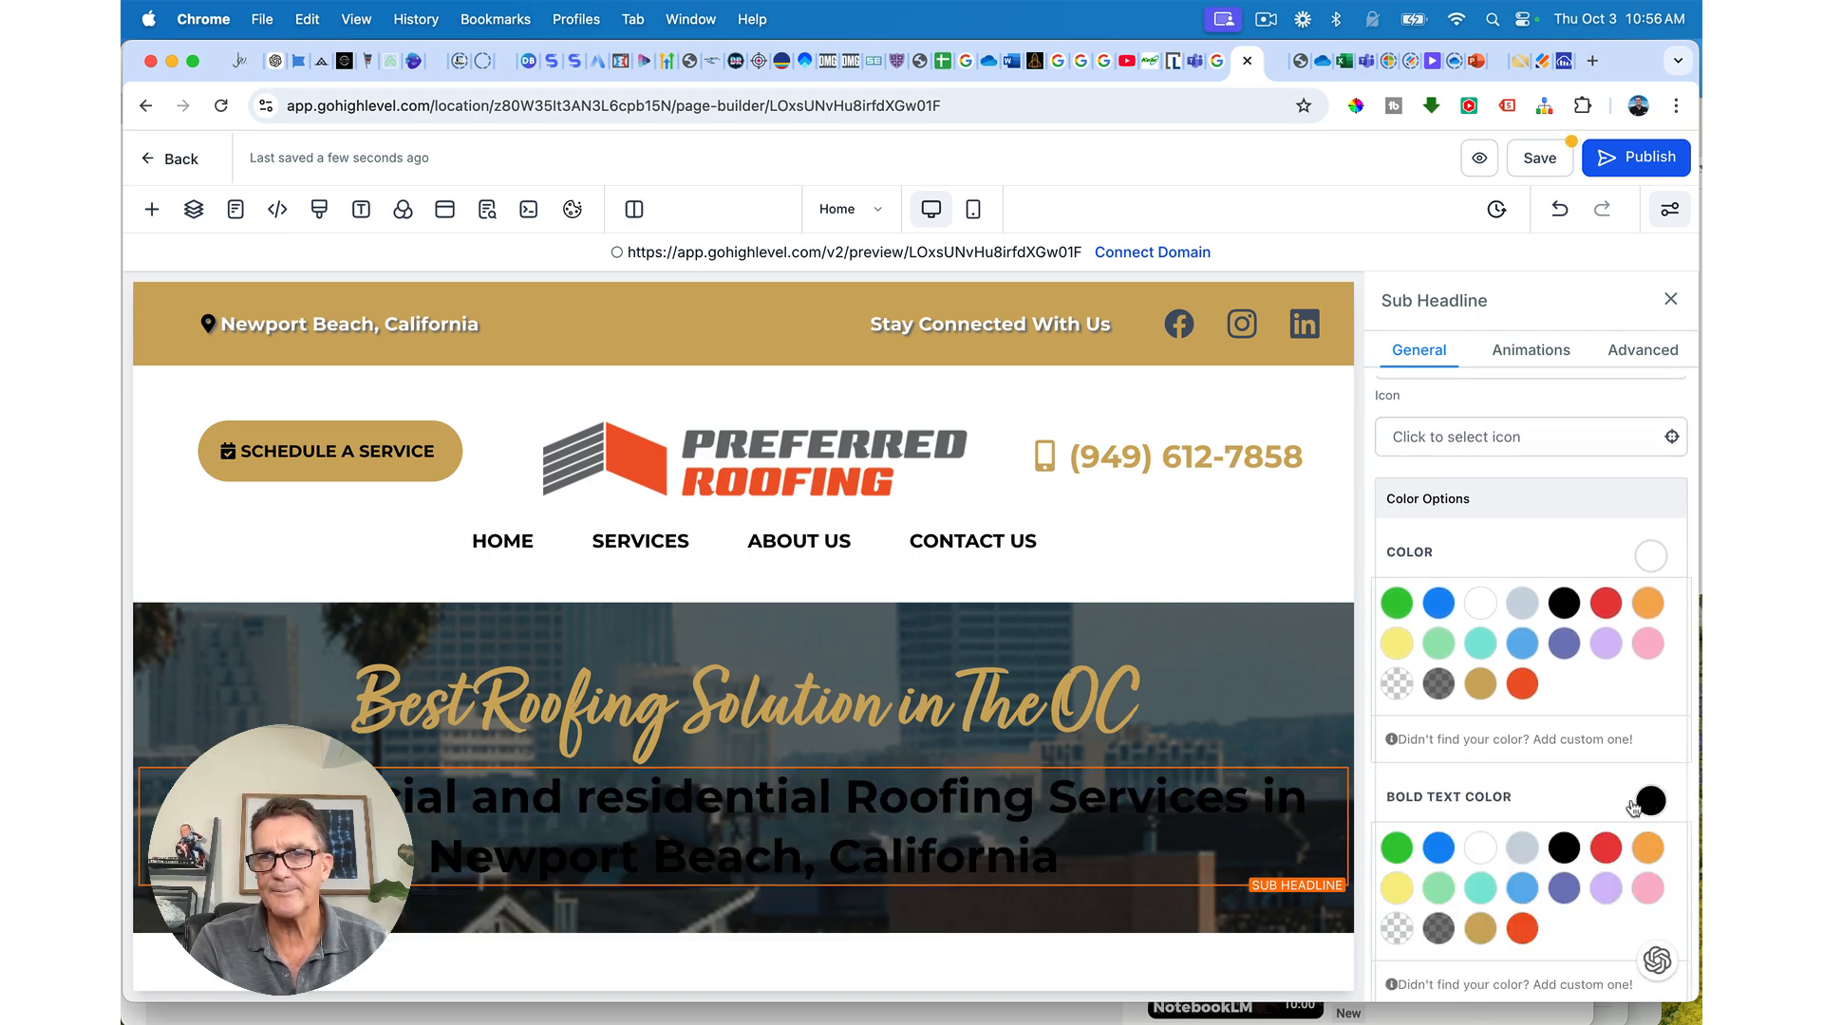
left_click(1481, 848)
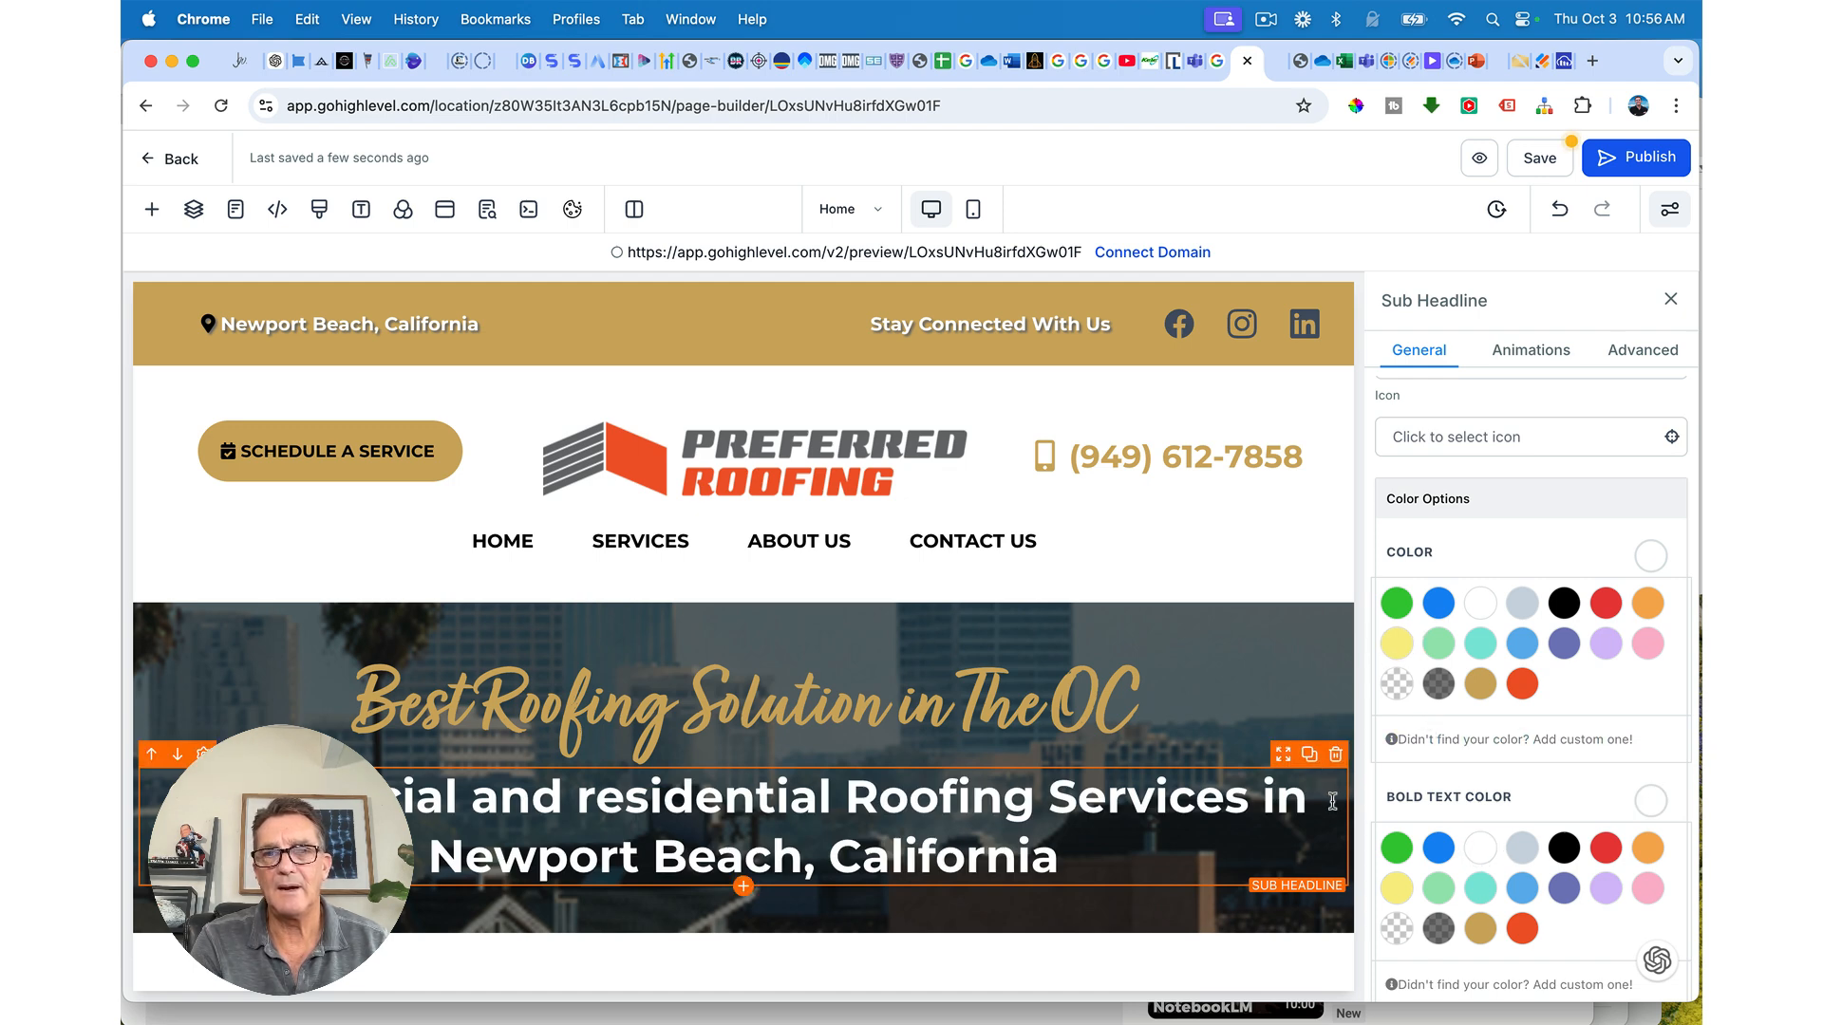
scroll(1481, 603, "up", 10)
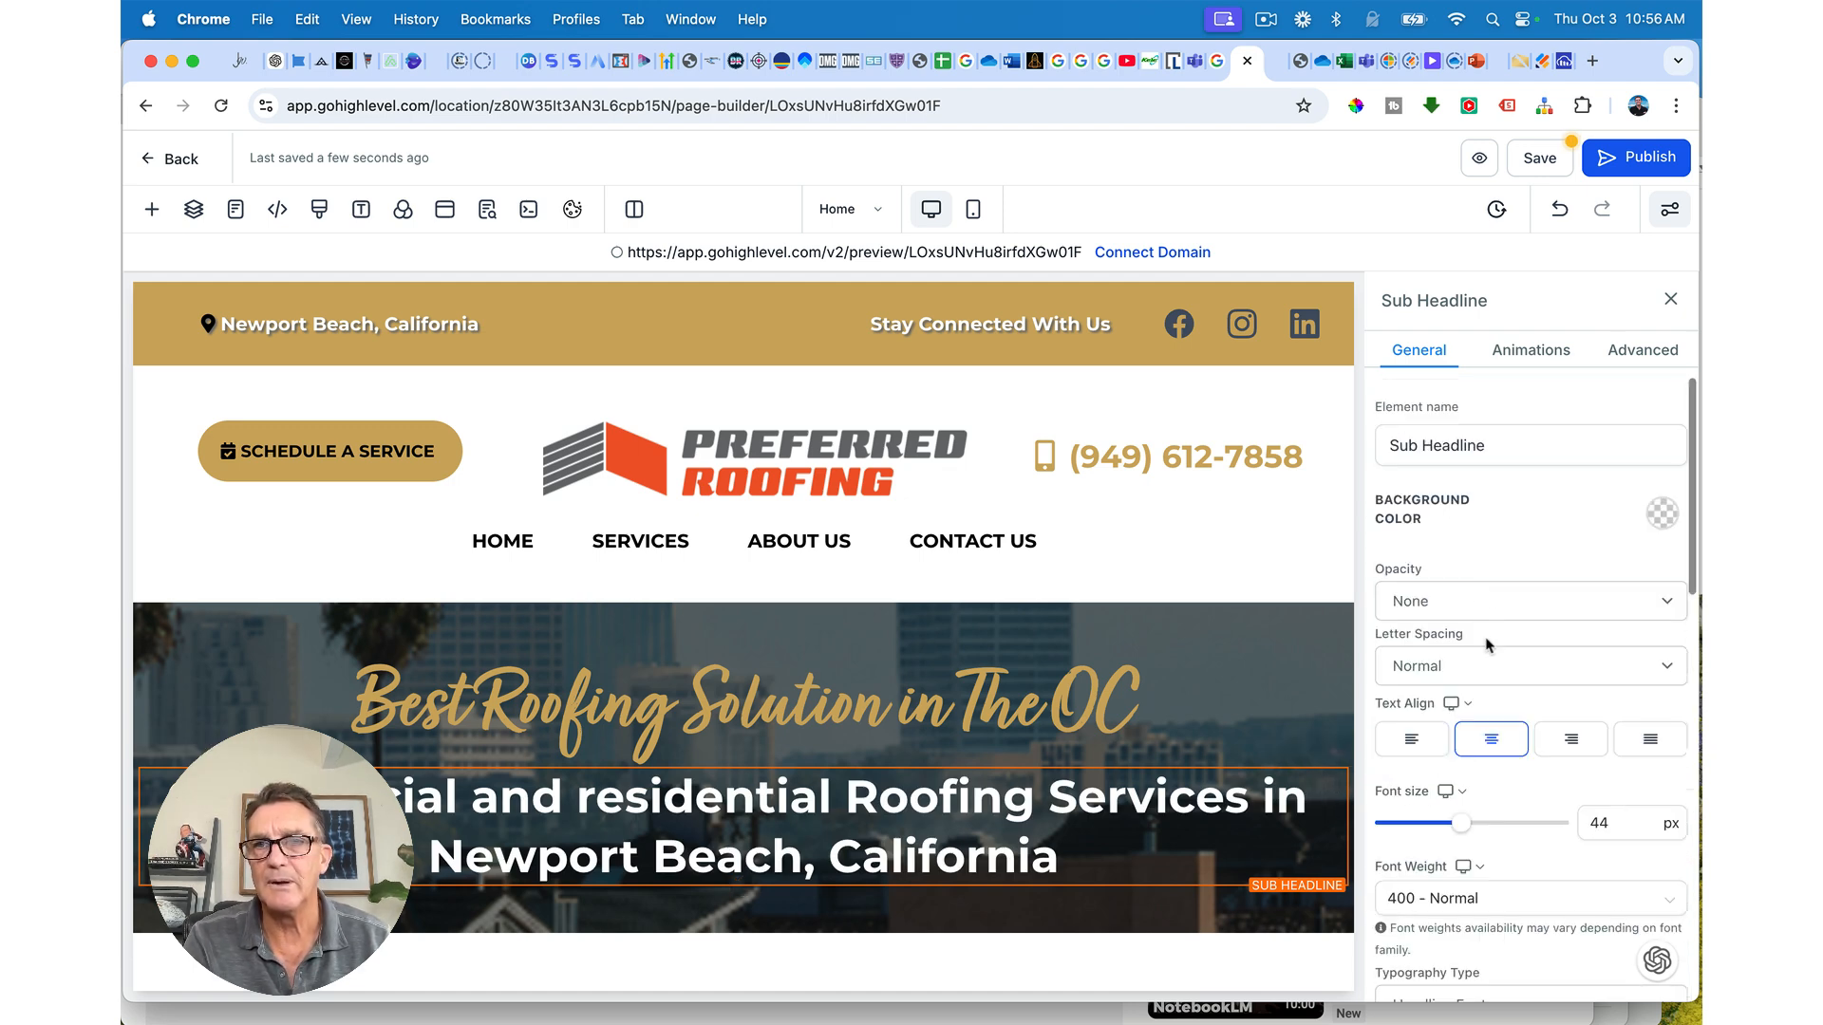
scroll(1489, 646, "down", 7)
scroll(1488, 645, "down", 5)
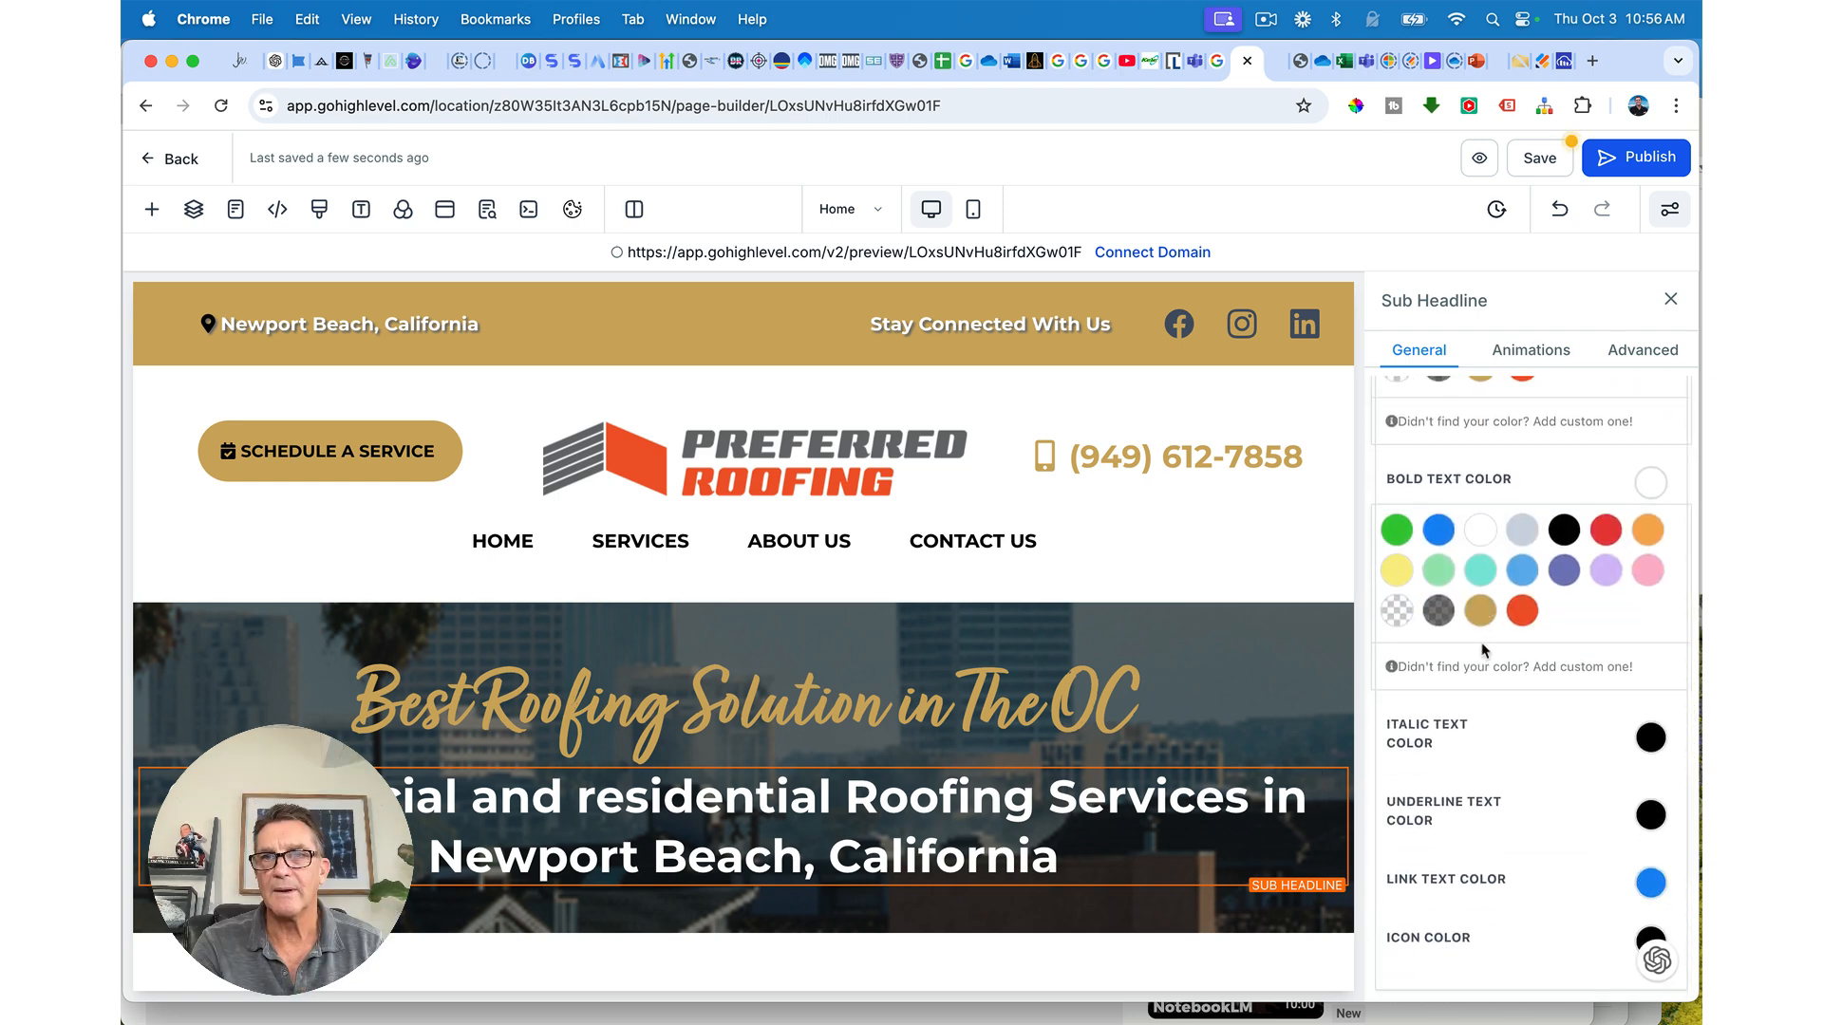
scroll(1486, 786, "down", 3)
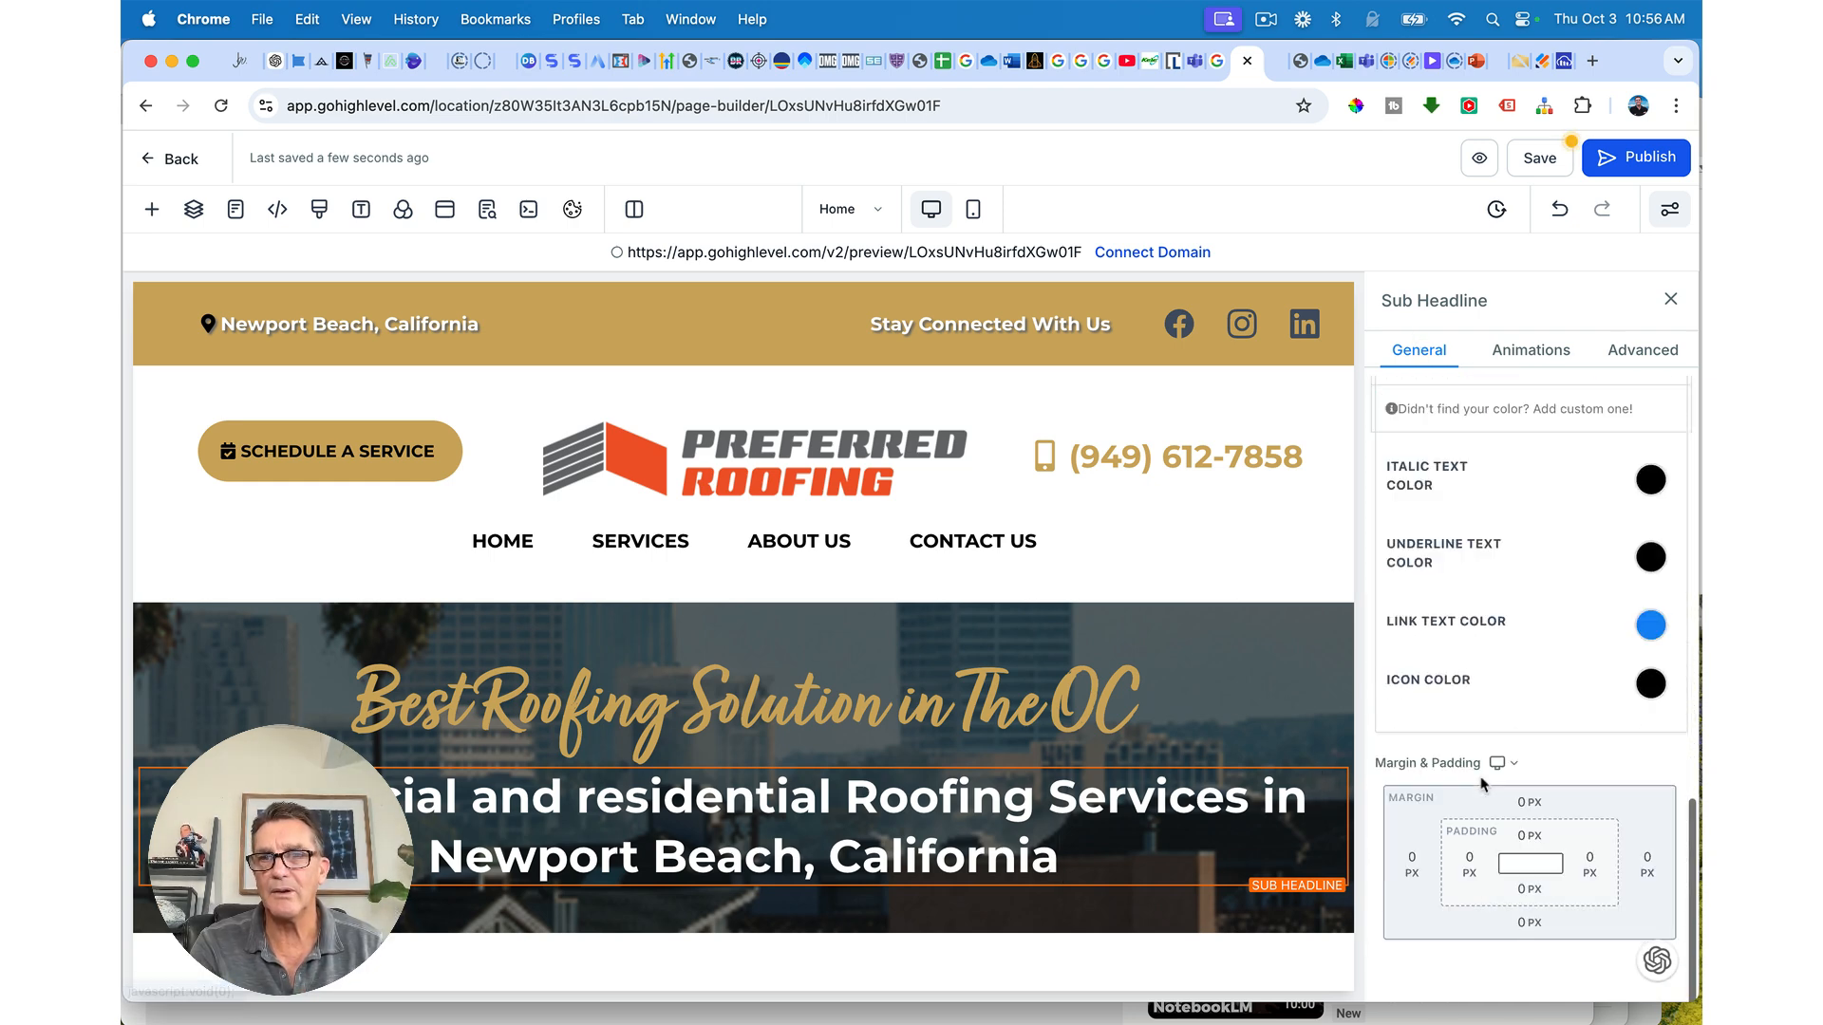
Step: Set the sub-headline's left and right padding to 60 px each
left_click(1471, 865)
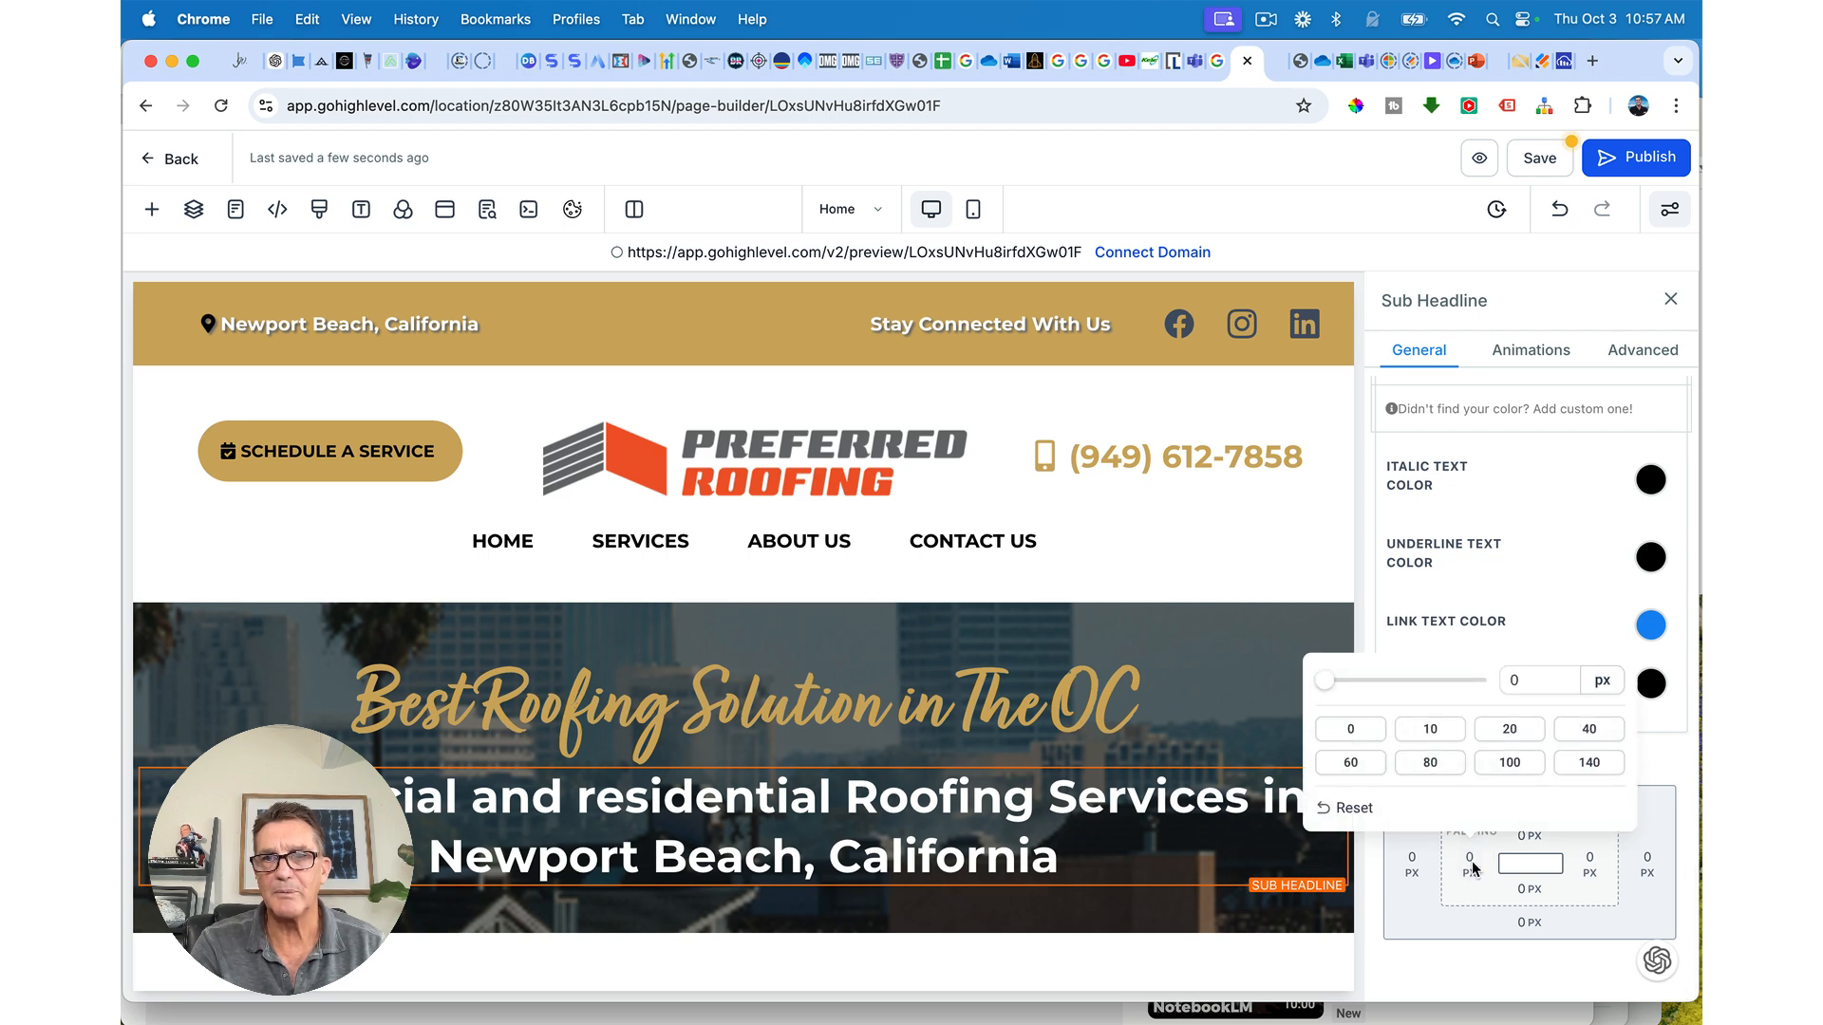
left_click(1357, 768)
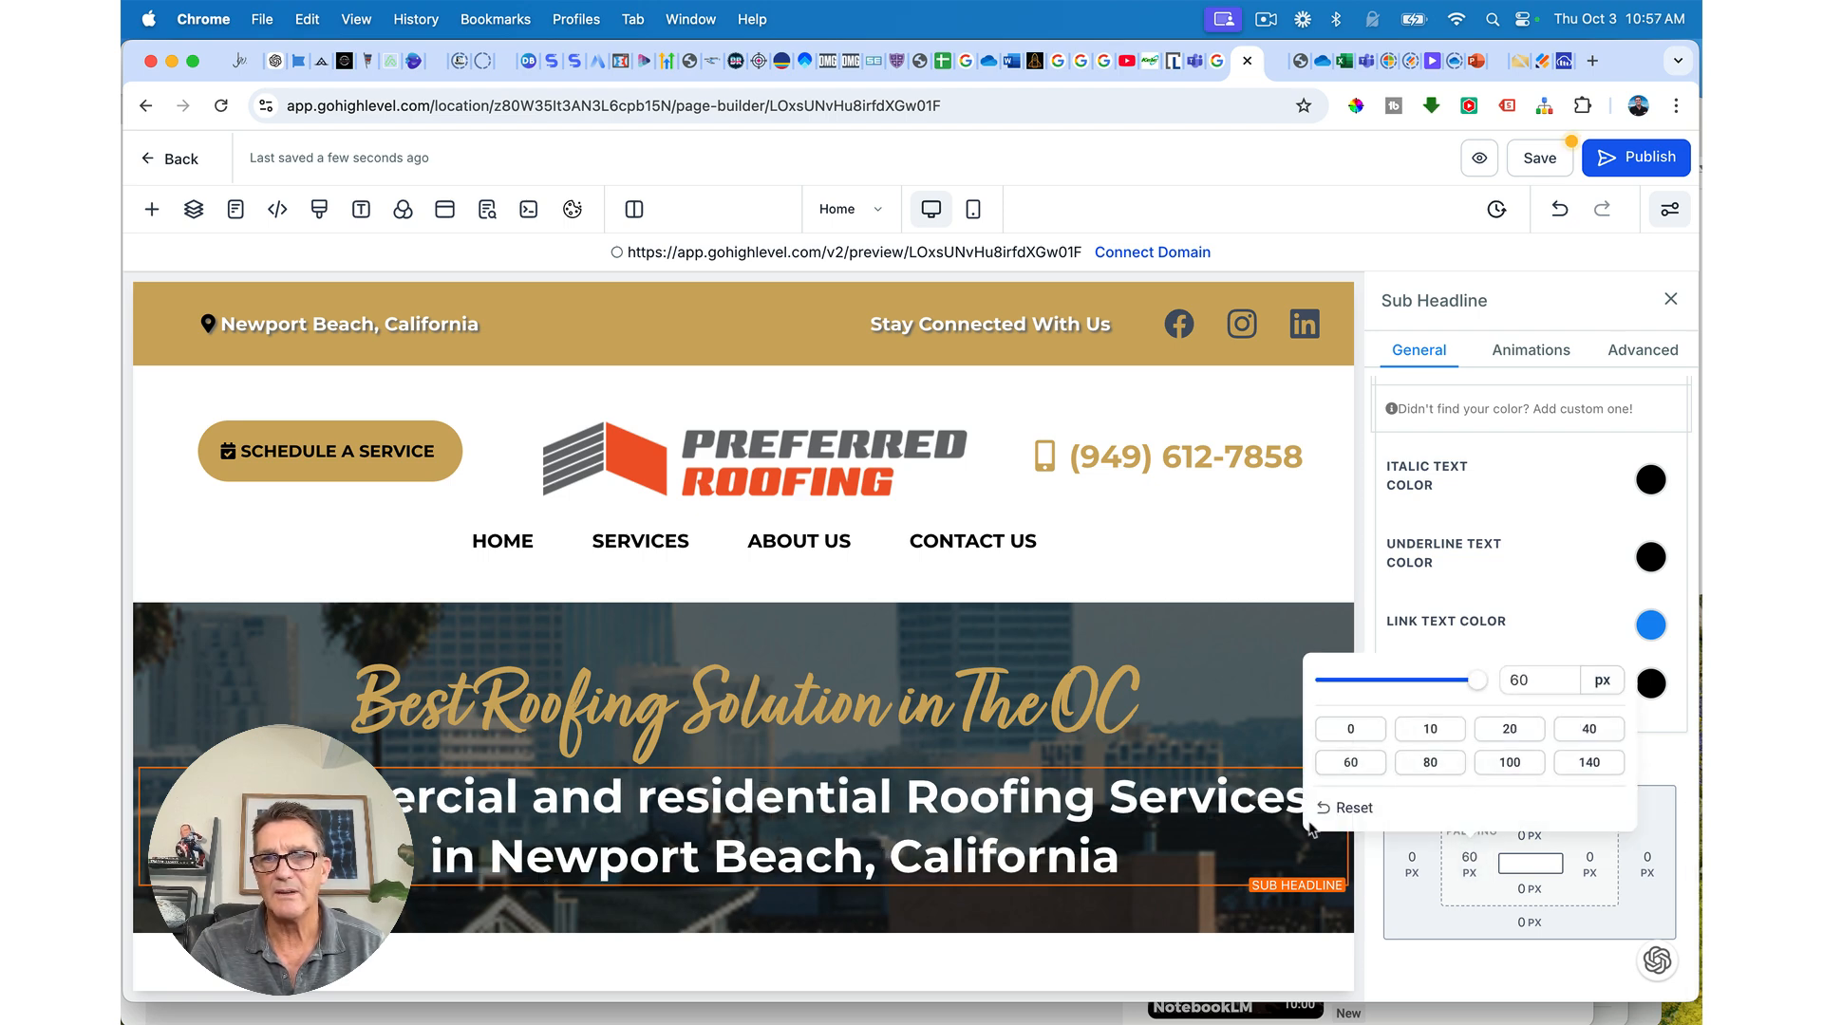
left_click(1594, 863)
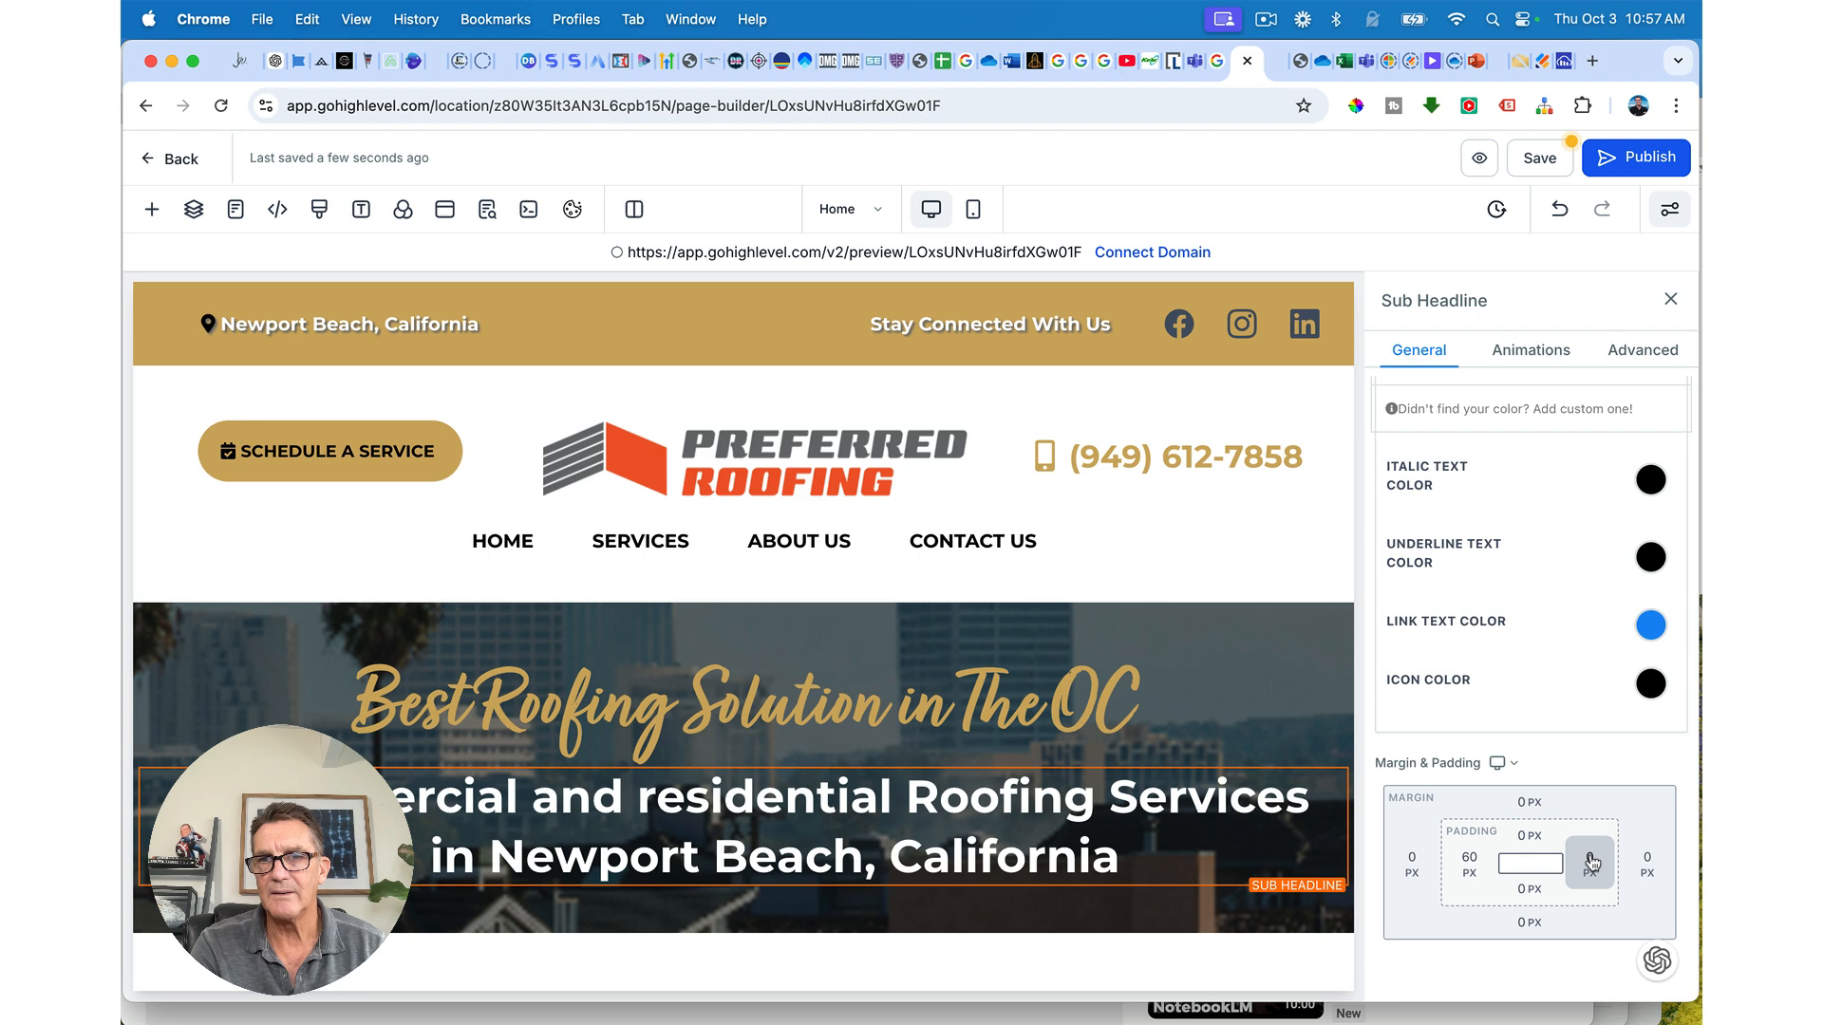
left_click(1592, 863)
left_click(1314, 762)
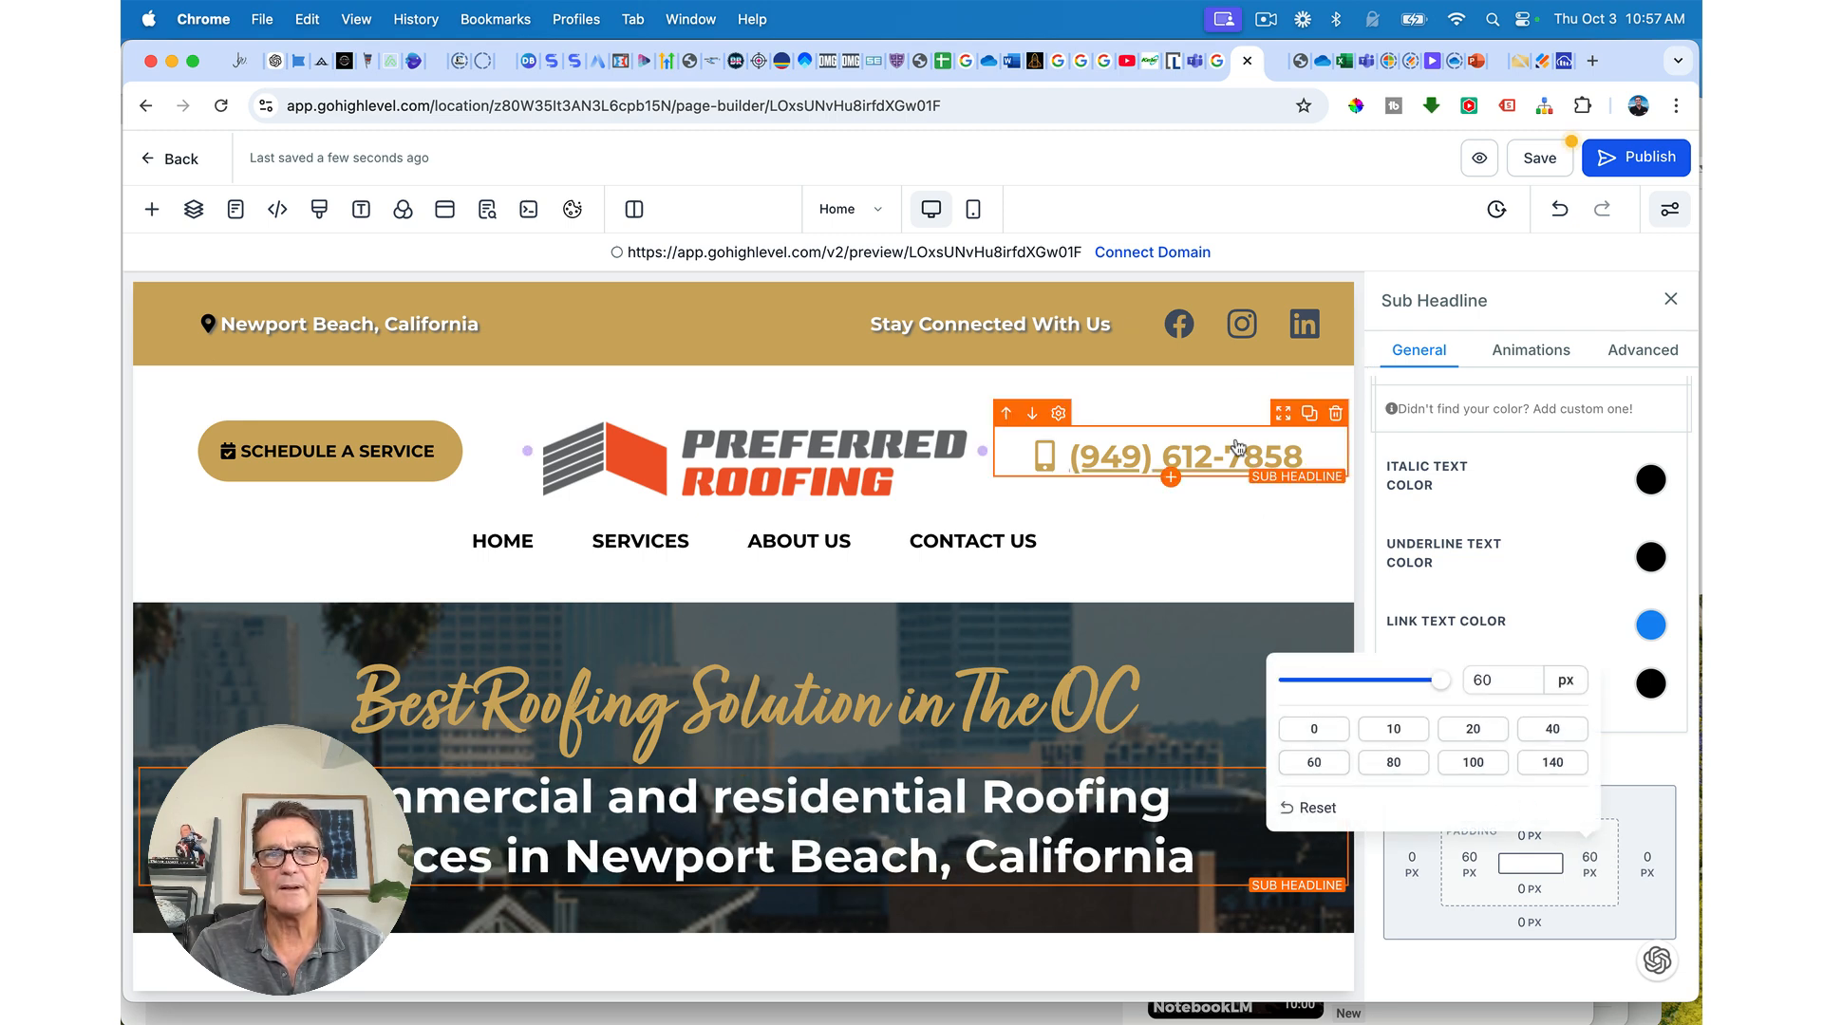
left_click(1077, 791)
double_click(1077, 791)
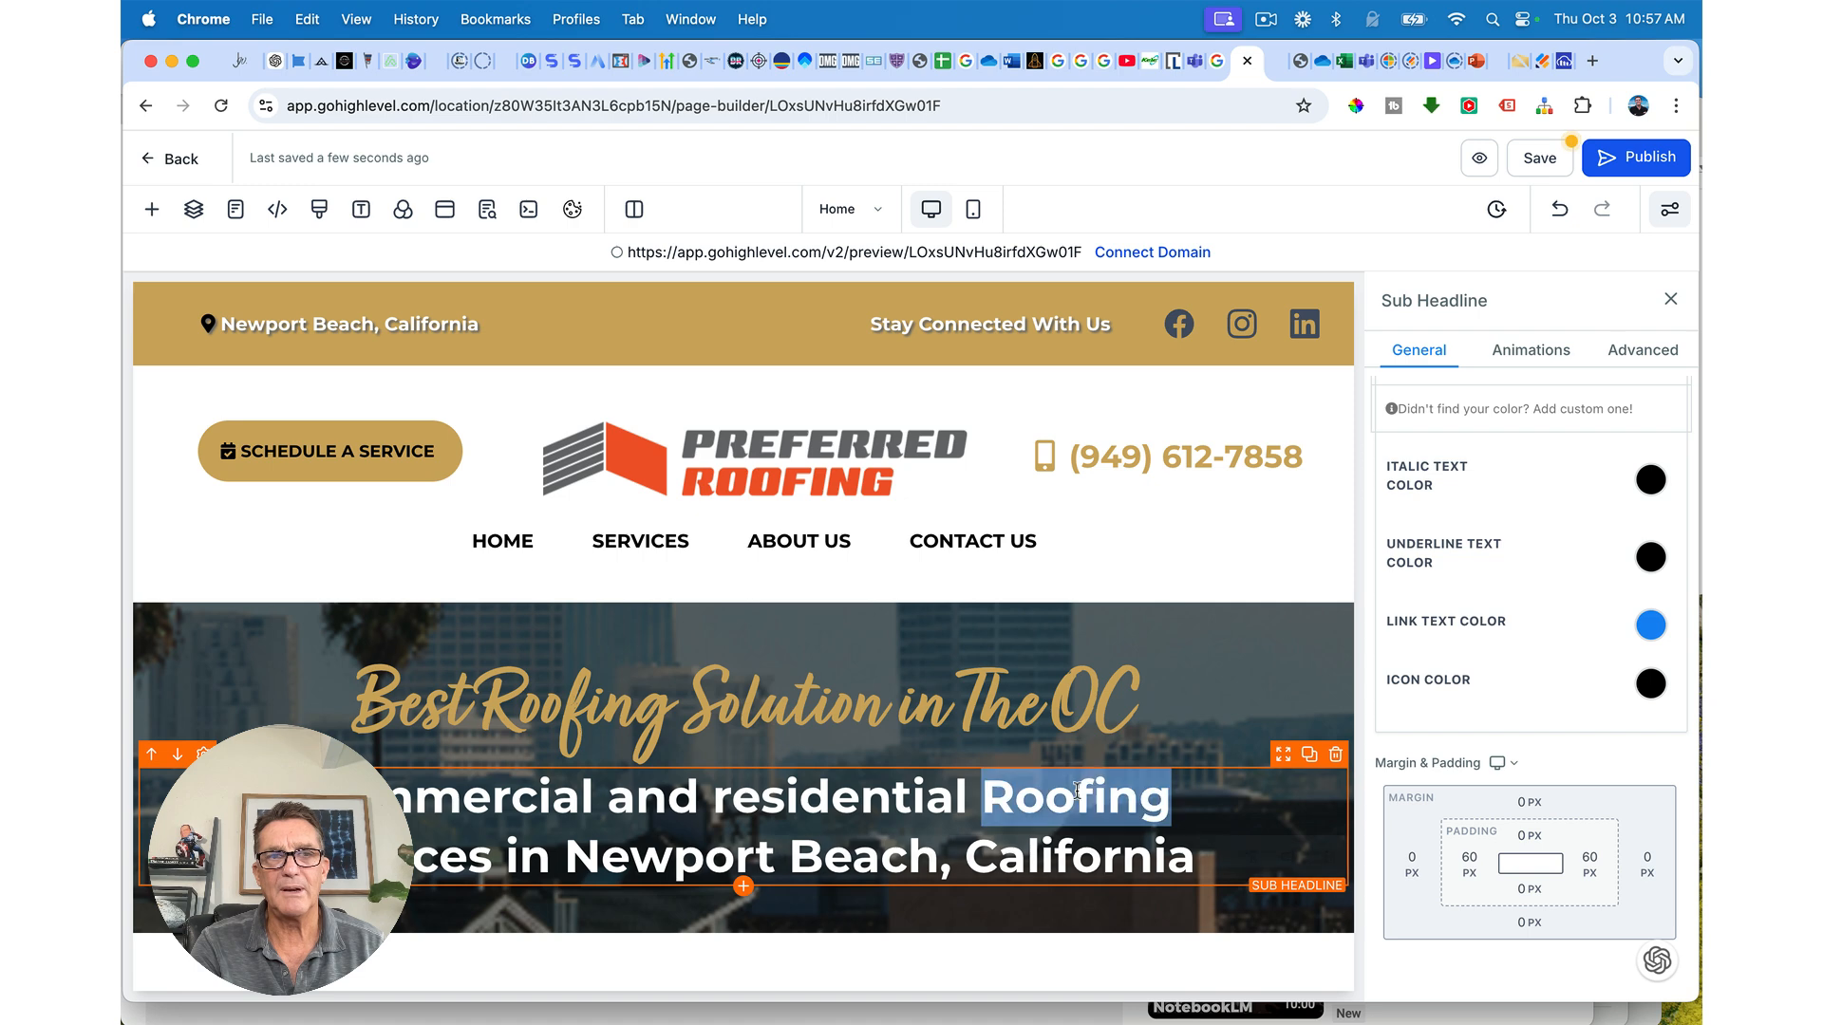
triple_click(1077, 791)
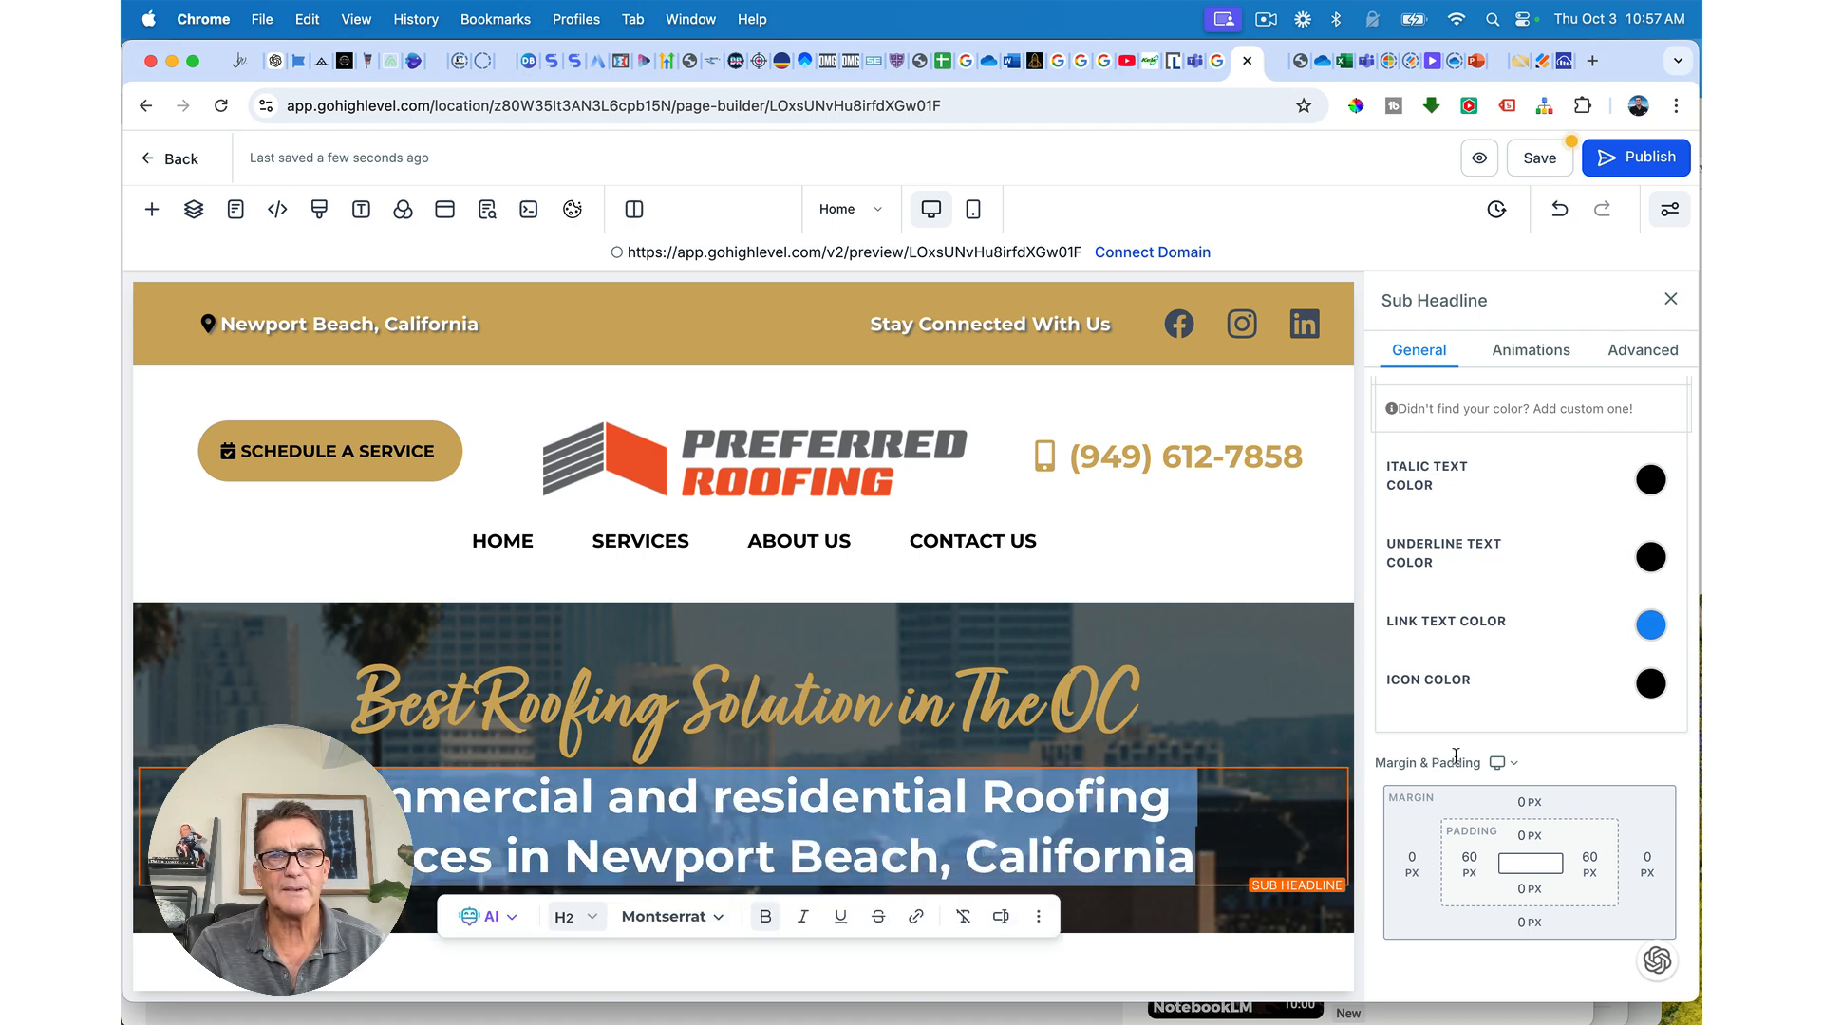
left_click(1475, 167)
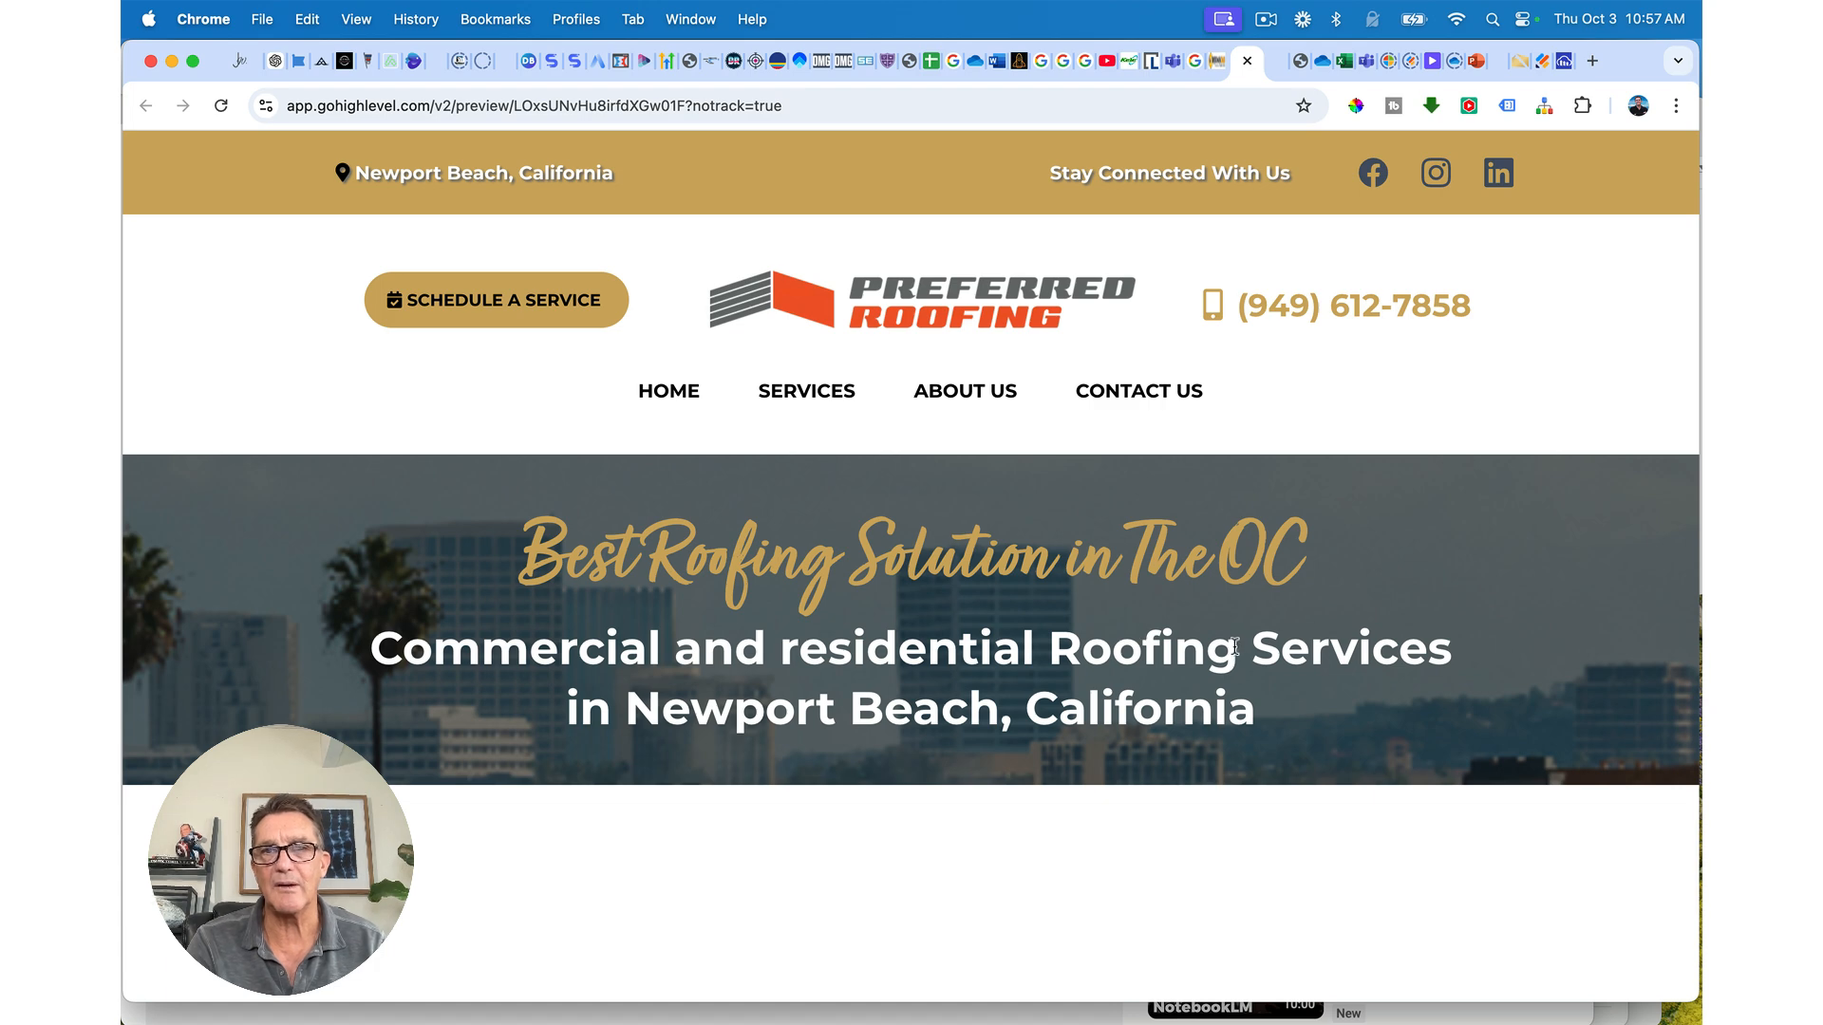
left_click(1247, 61)
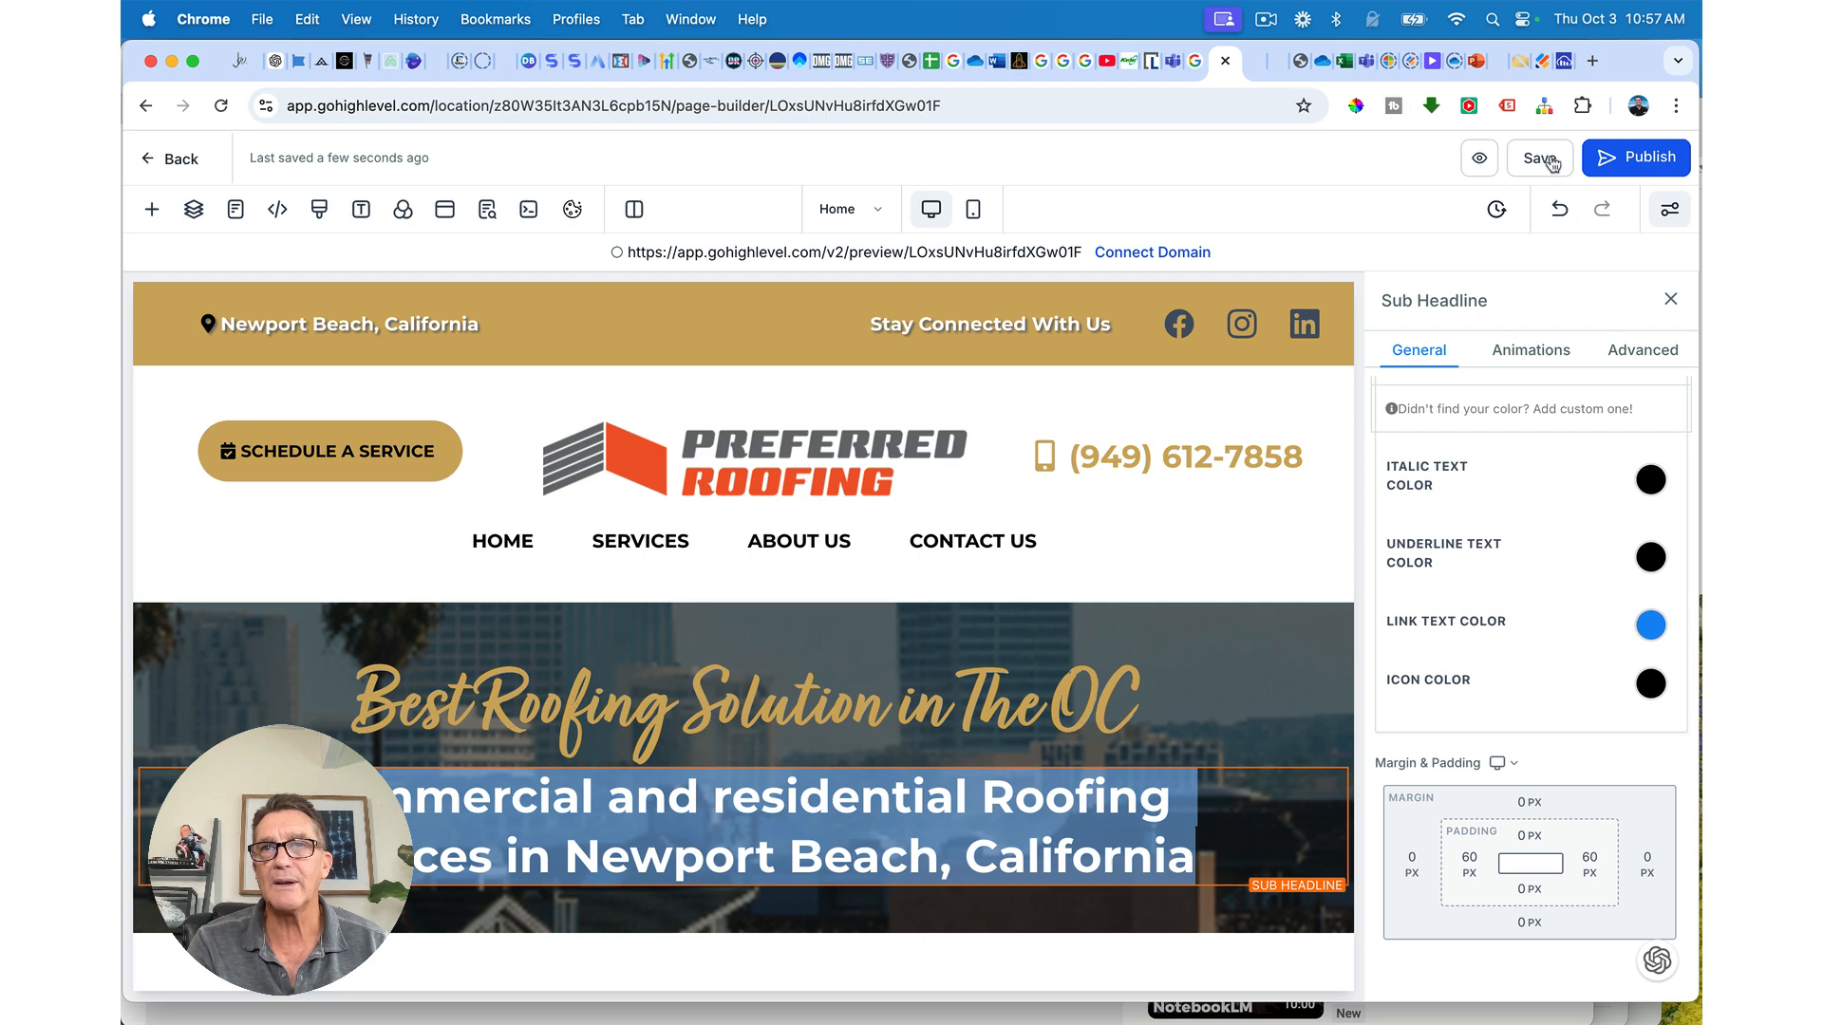
left_click(1250, 60)
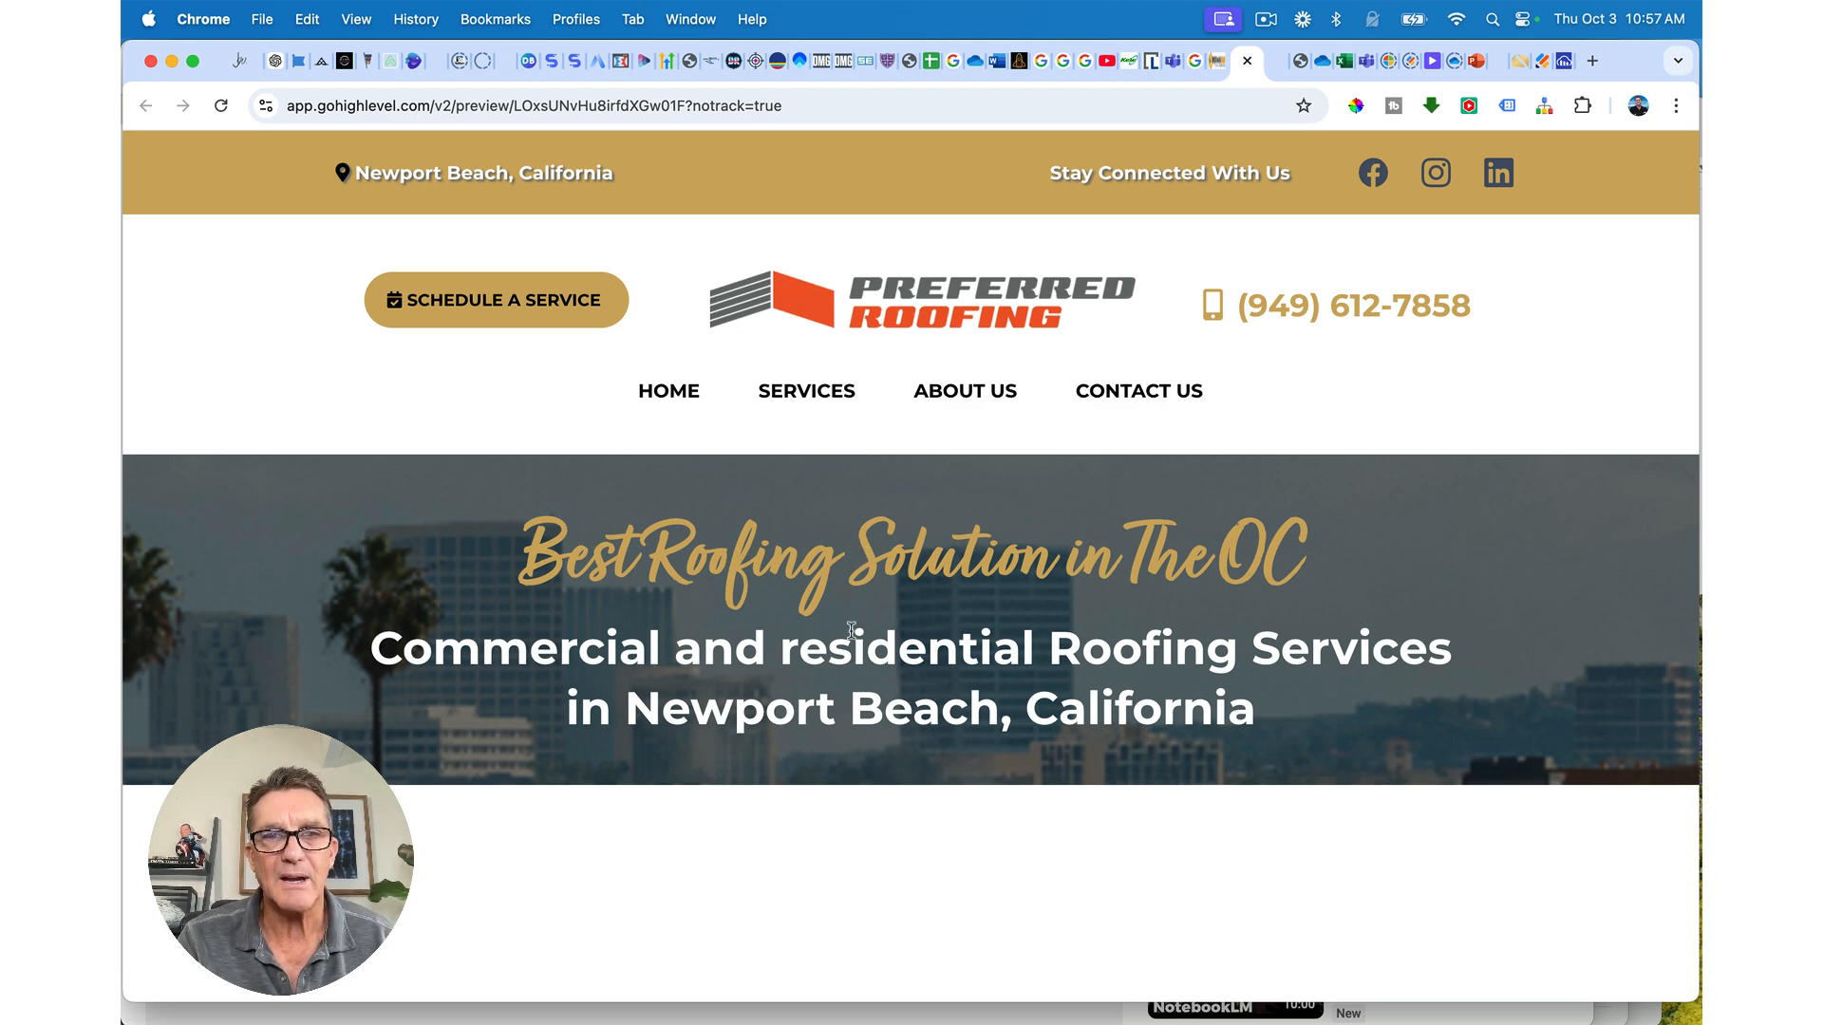
key("super+w")
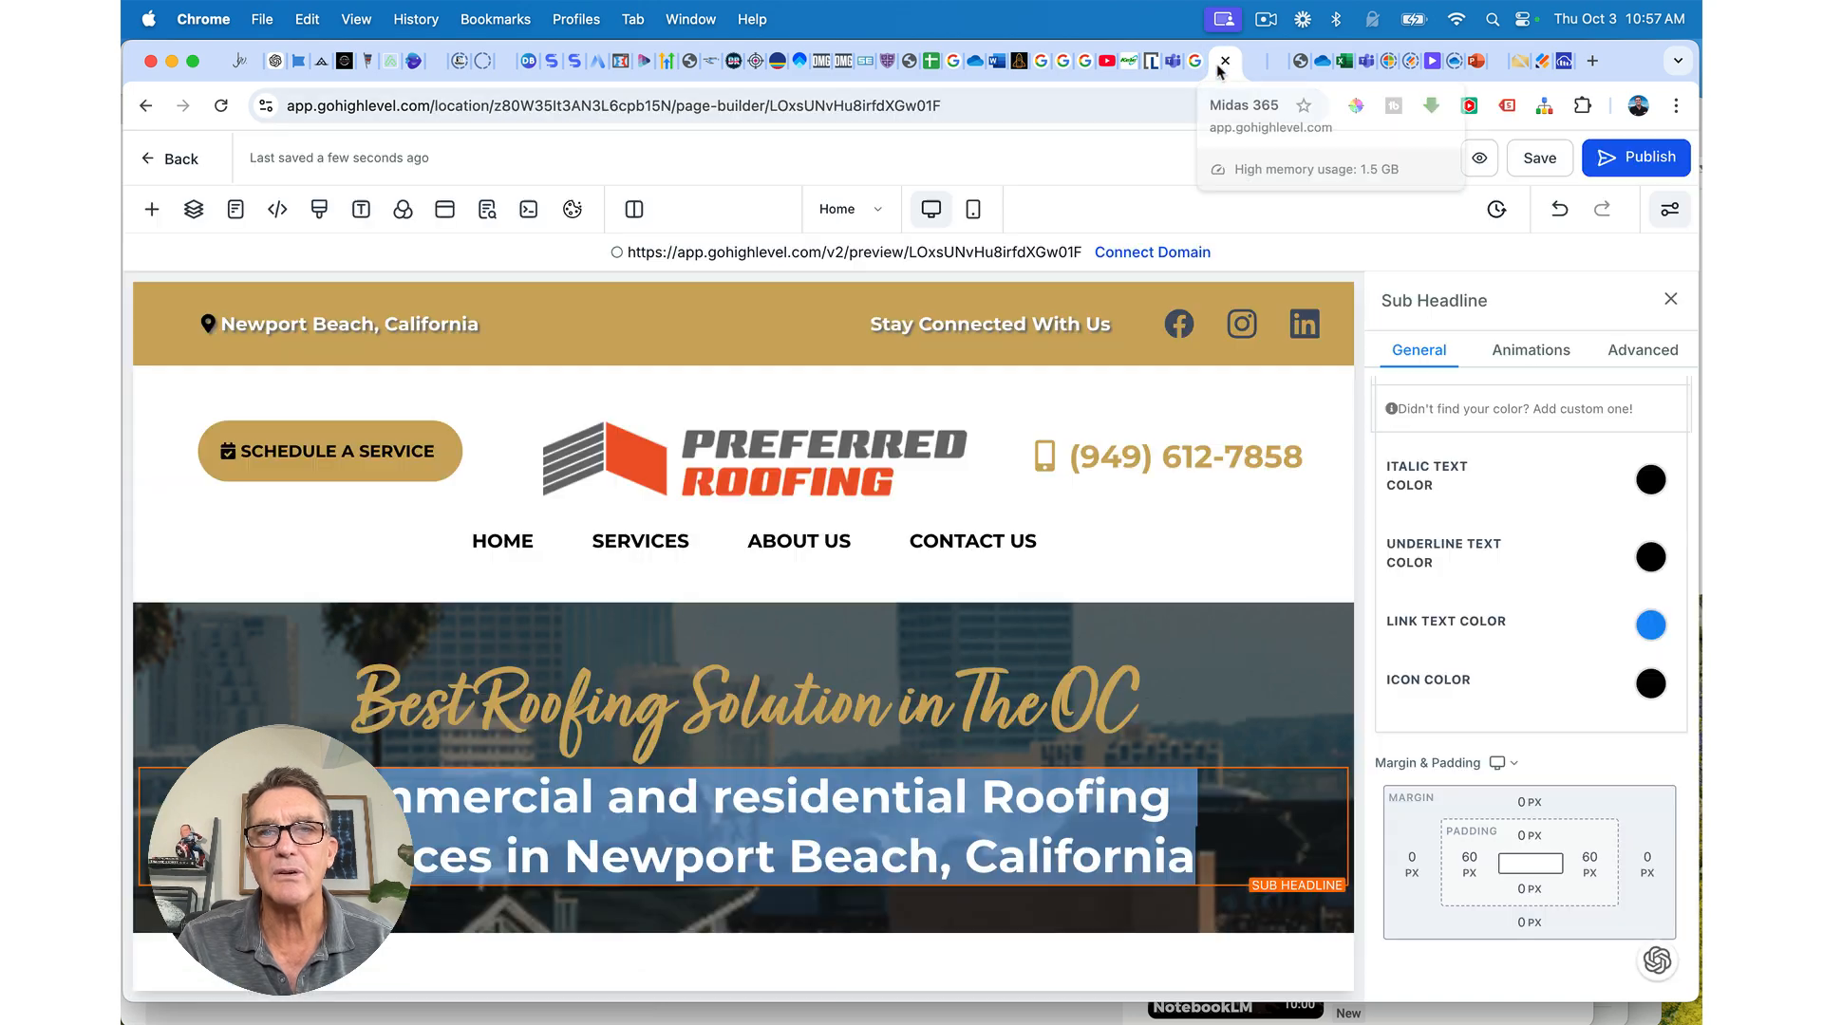
left_click(1233, 800)
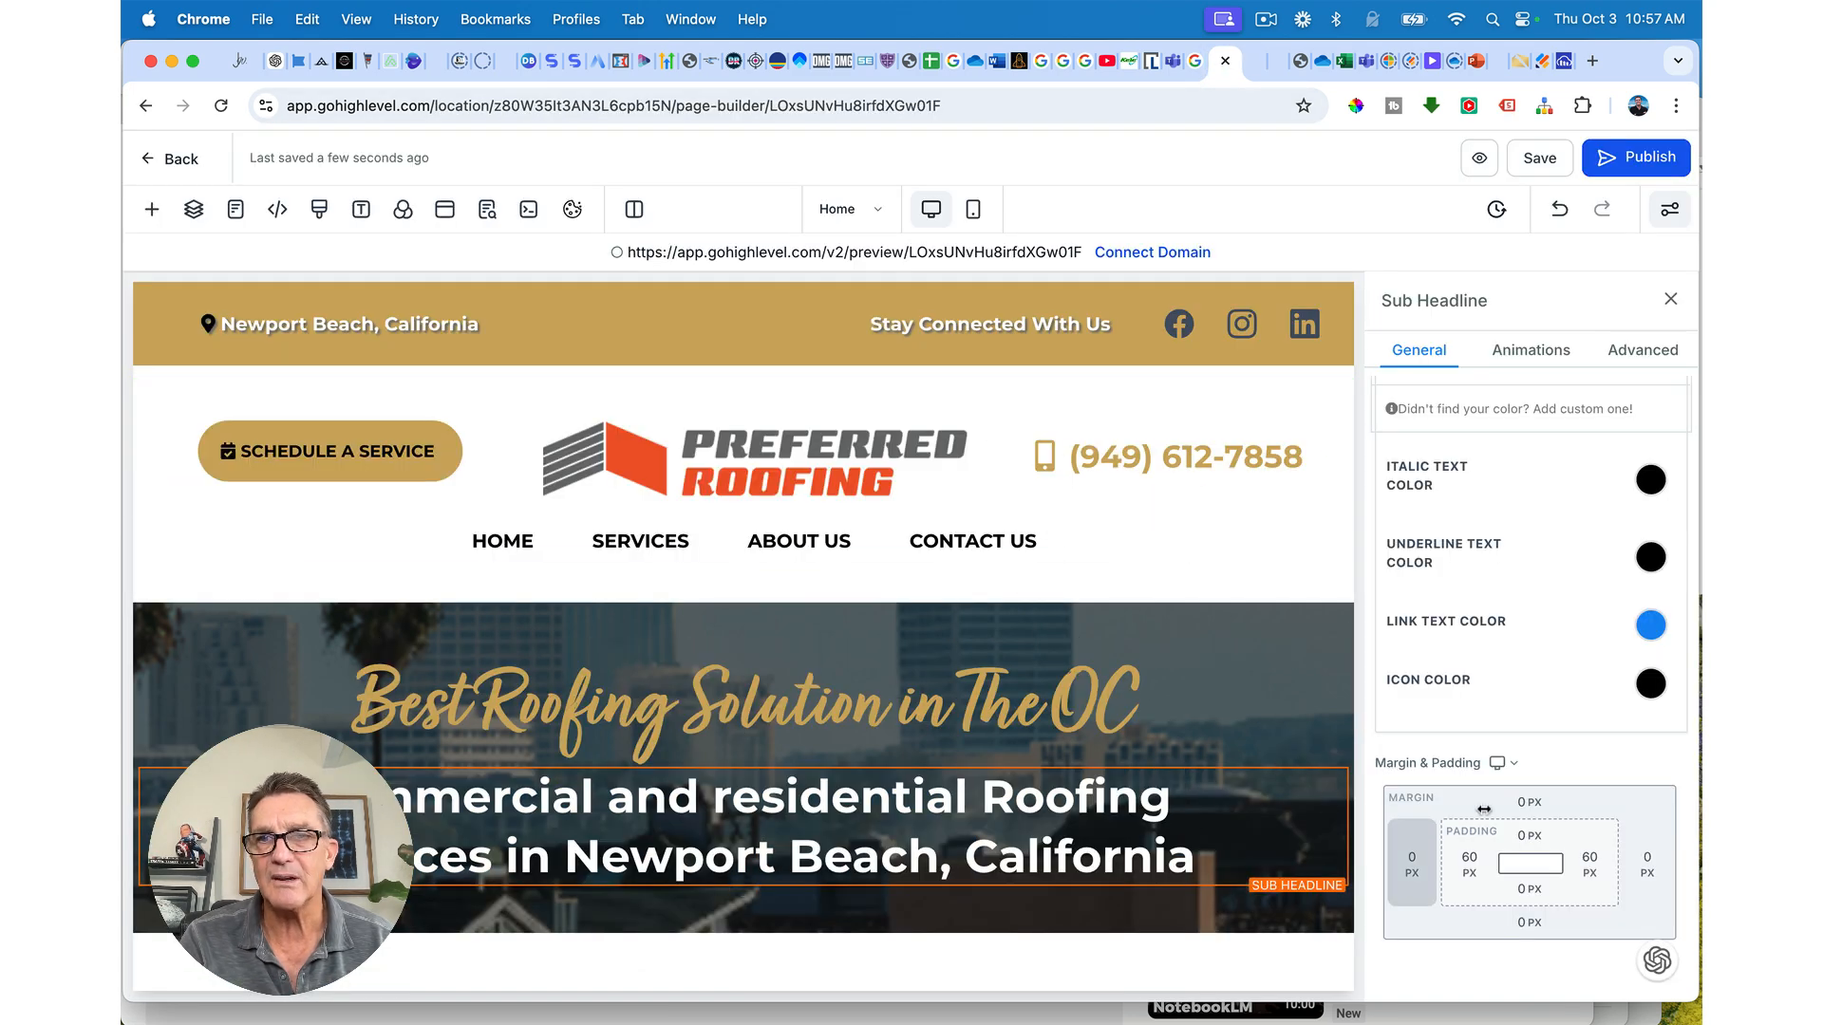
Step: In Advanced settings, change the sub-headline line height's decimal digit to 1
left_click(1641, 351)
left_click(1610, 628)
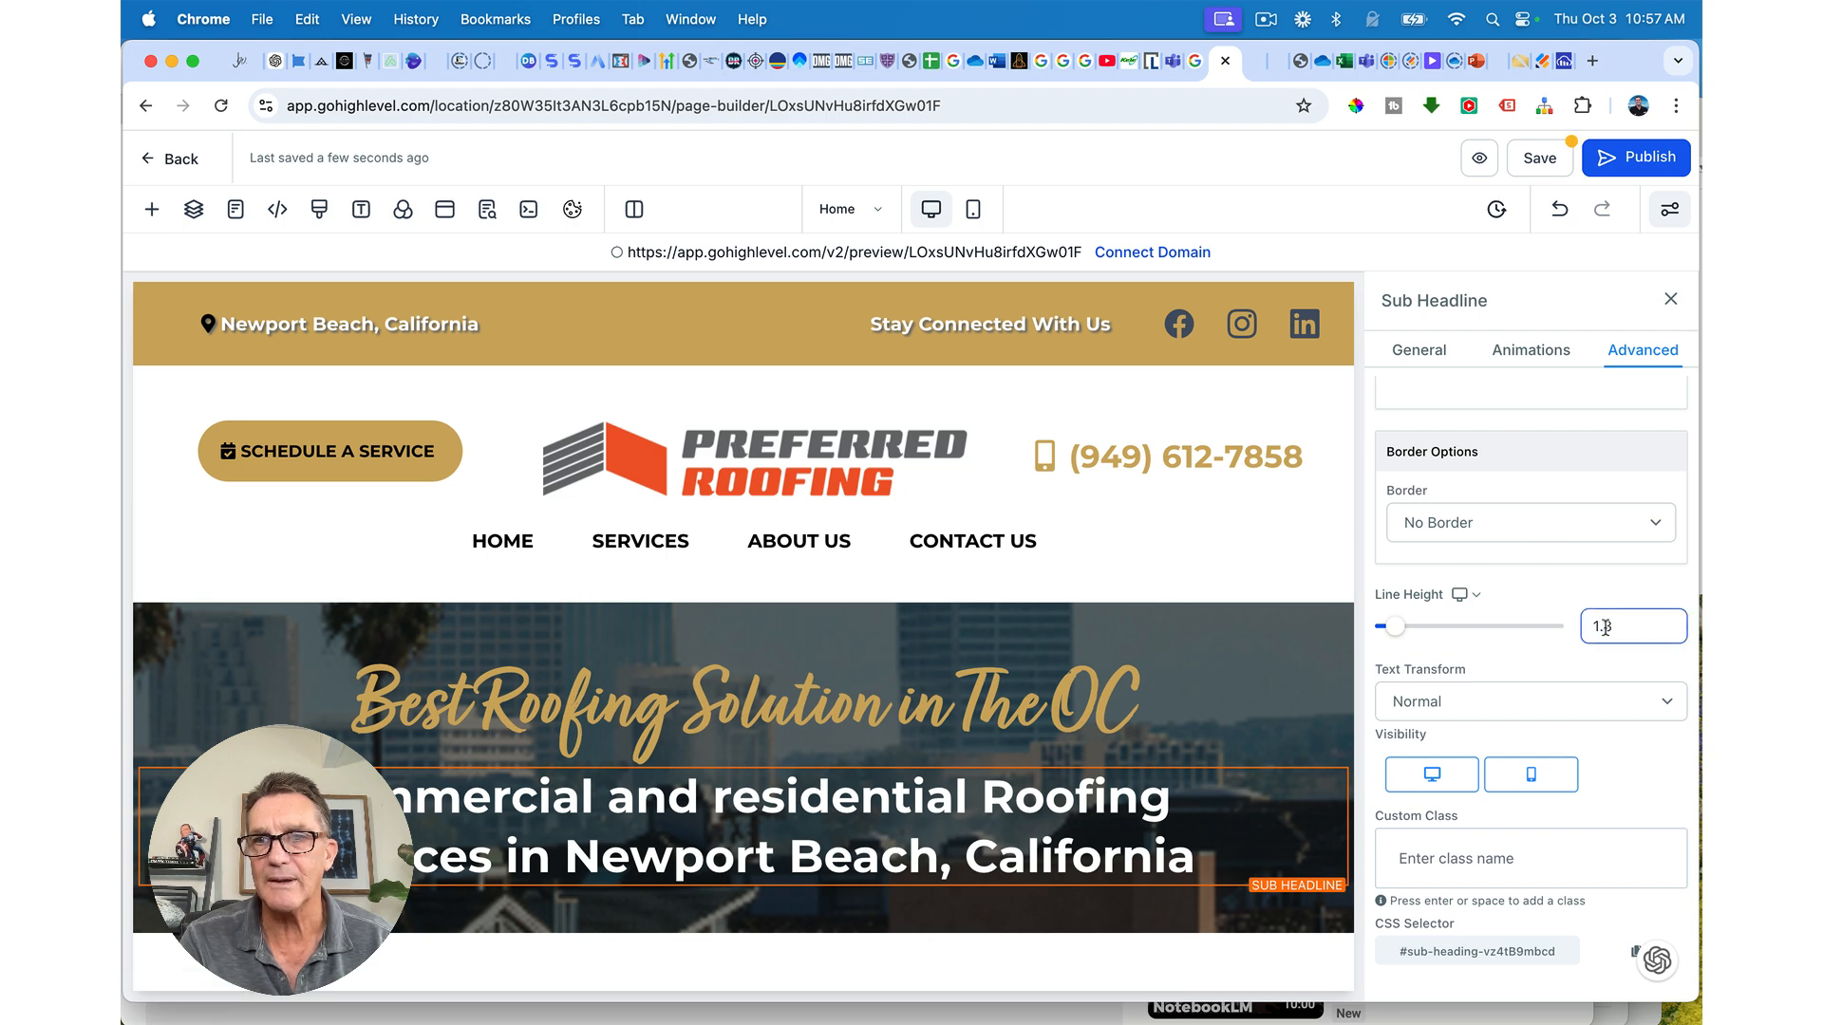
left_click_drag(1605, 626, 1614, 627)
type("1")
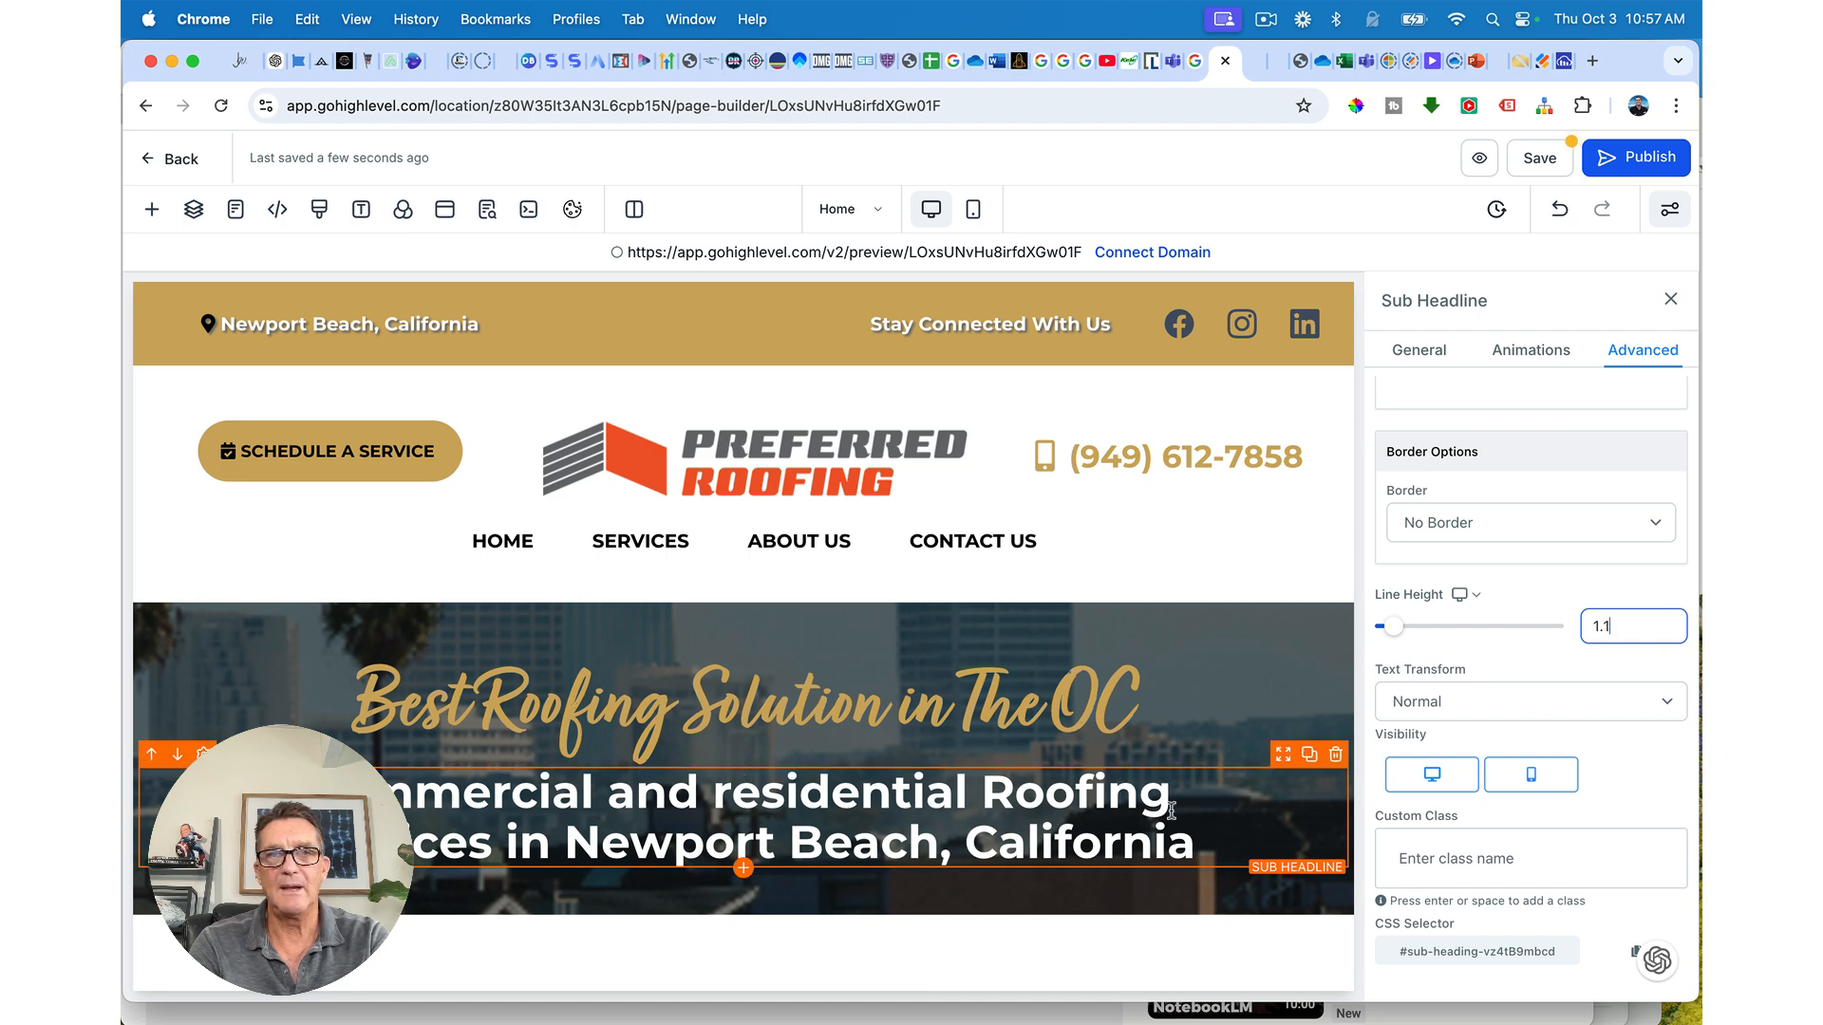
Step: Try sub-headline weights, removing bold and settling on 500 - Medium with Normal letter spacing
left_click(1411, 364)
scroll(1419, 645, "down", 3)
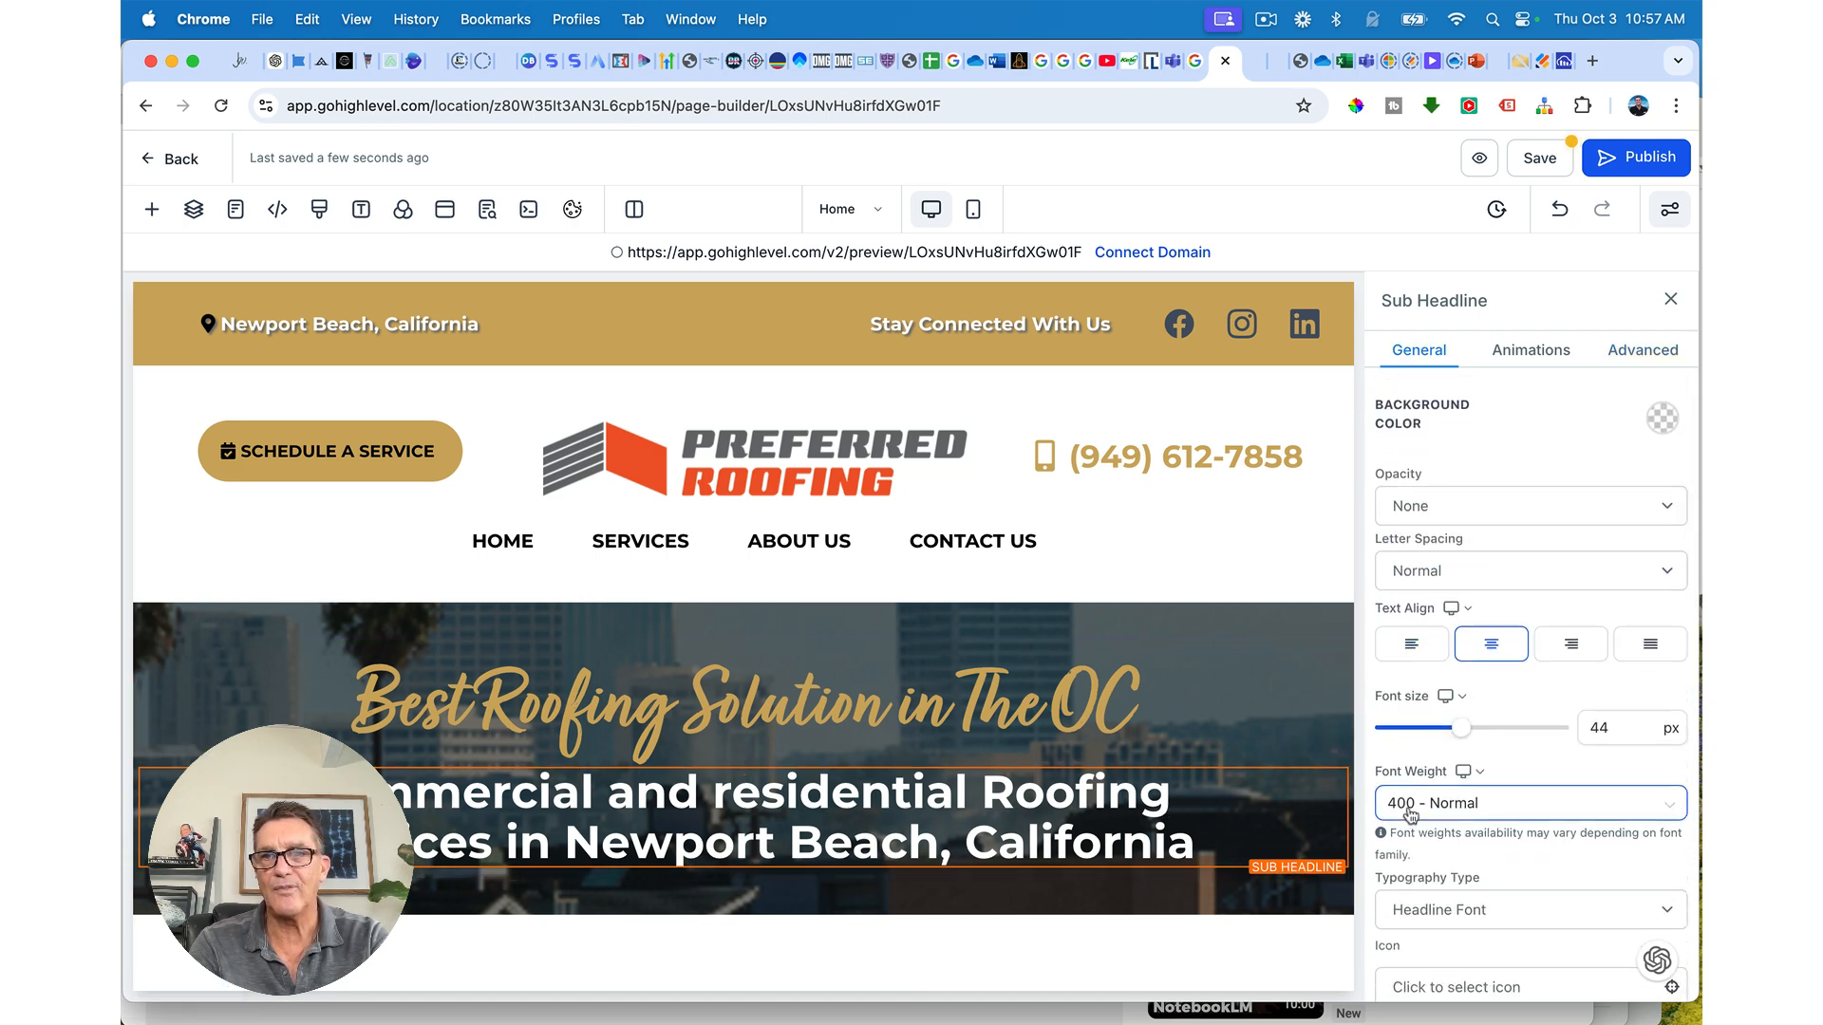
left_click(1410, 807)
left_click(1421, 604)
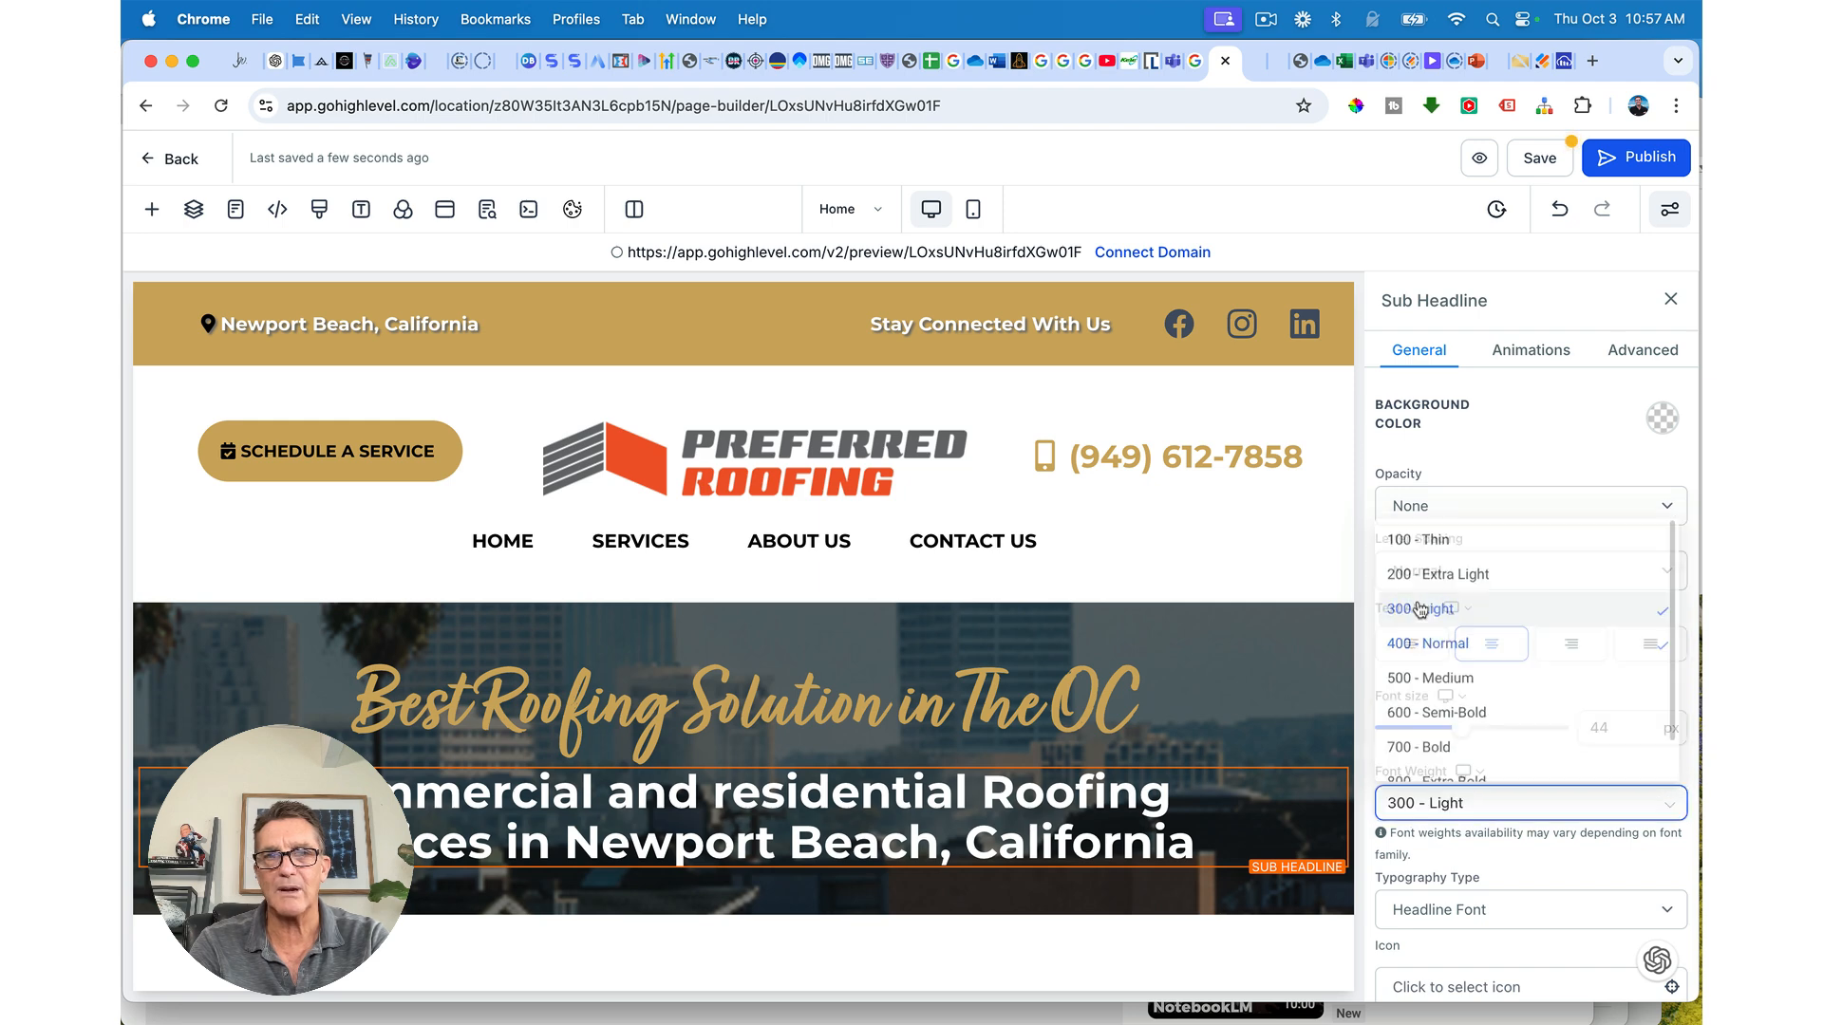
triple_click(1080, 795)
triple_click(1081, 796)
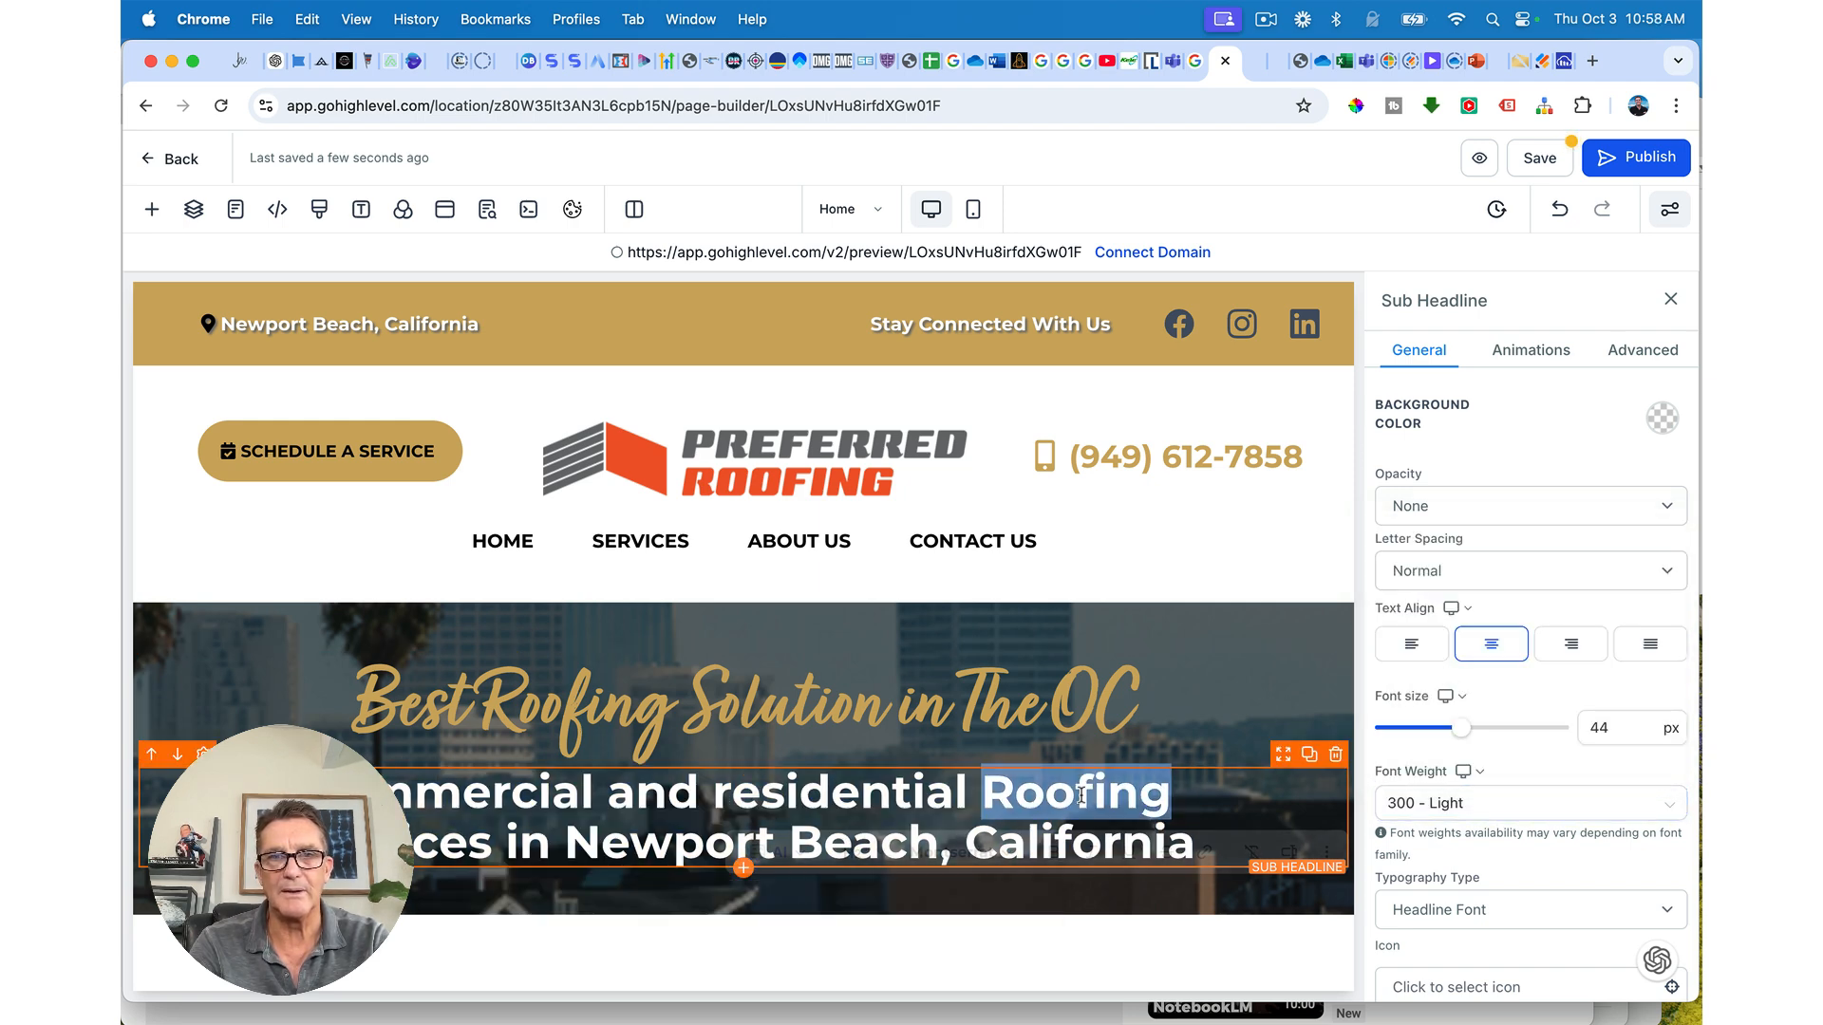
left_click(767, 905)
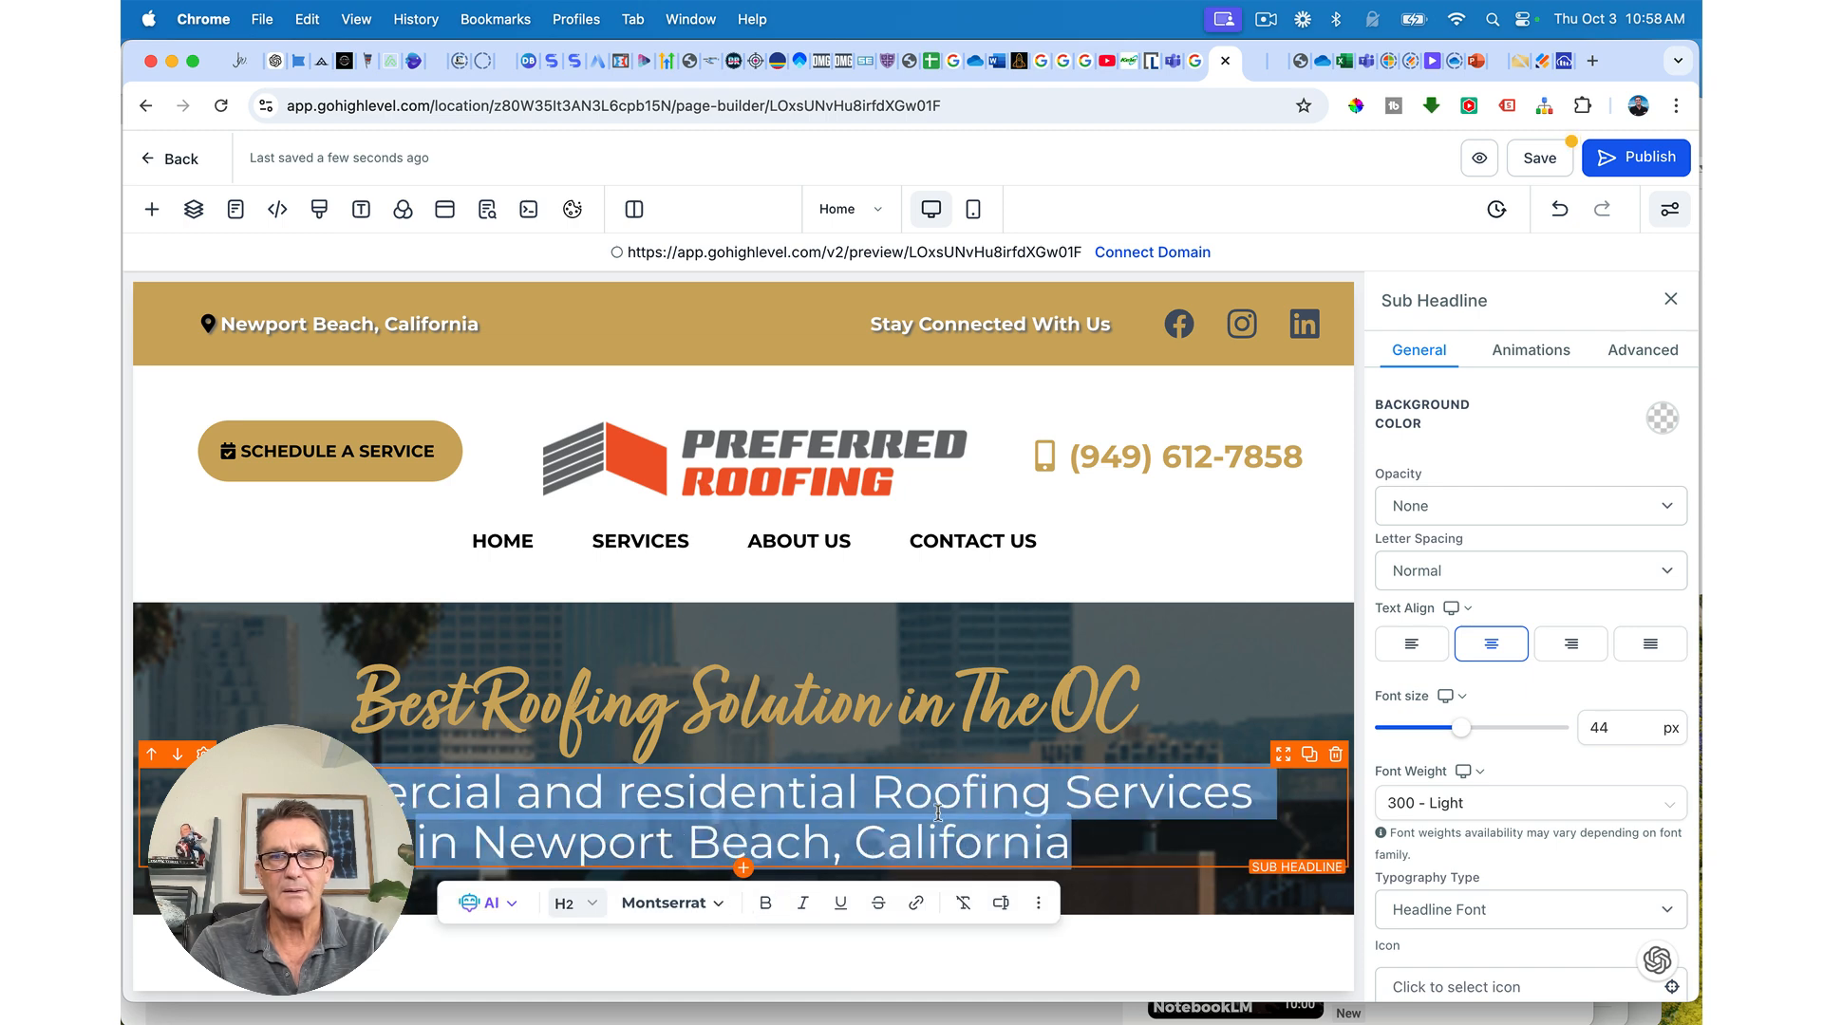
scroll(1519, 688, "up", 2)
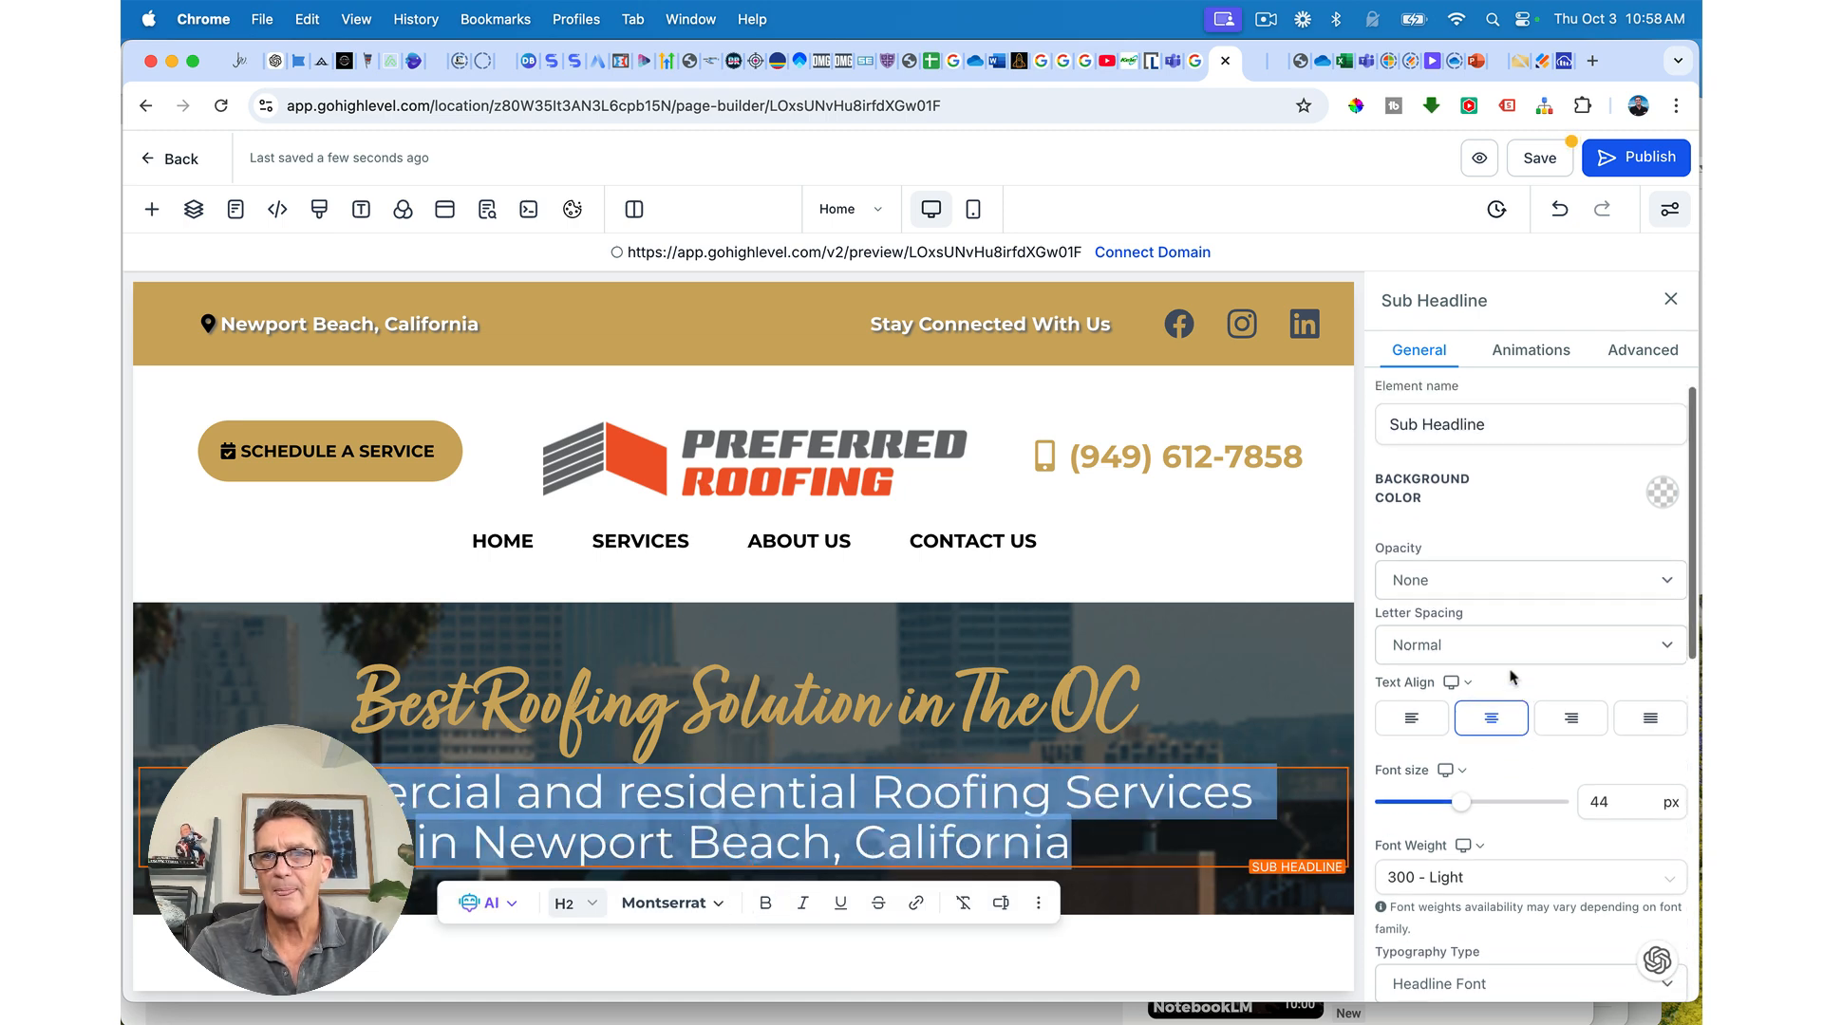
scroll(1509, 665, "down", 1)
left_click(1425, 838)
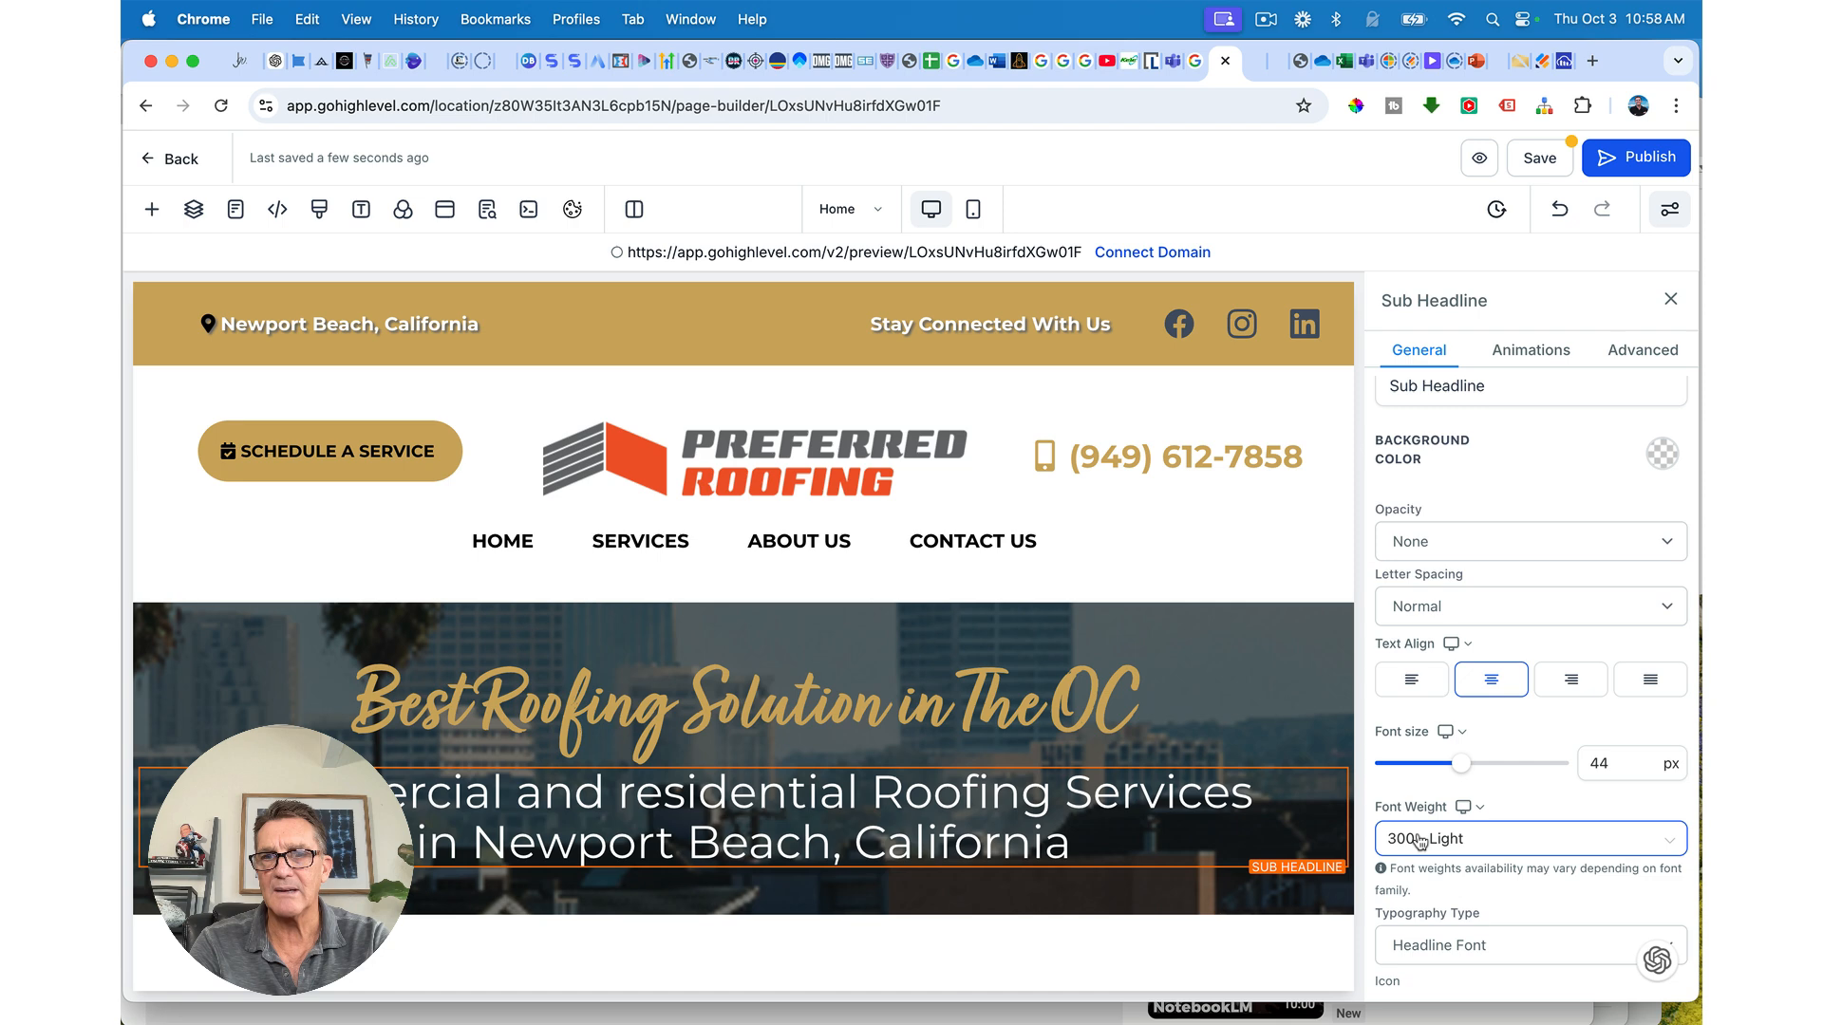
left_click(1424, 712)
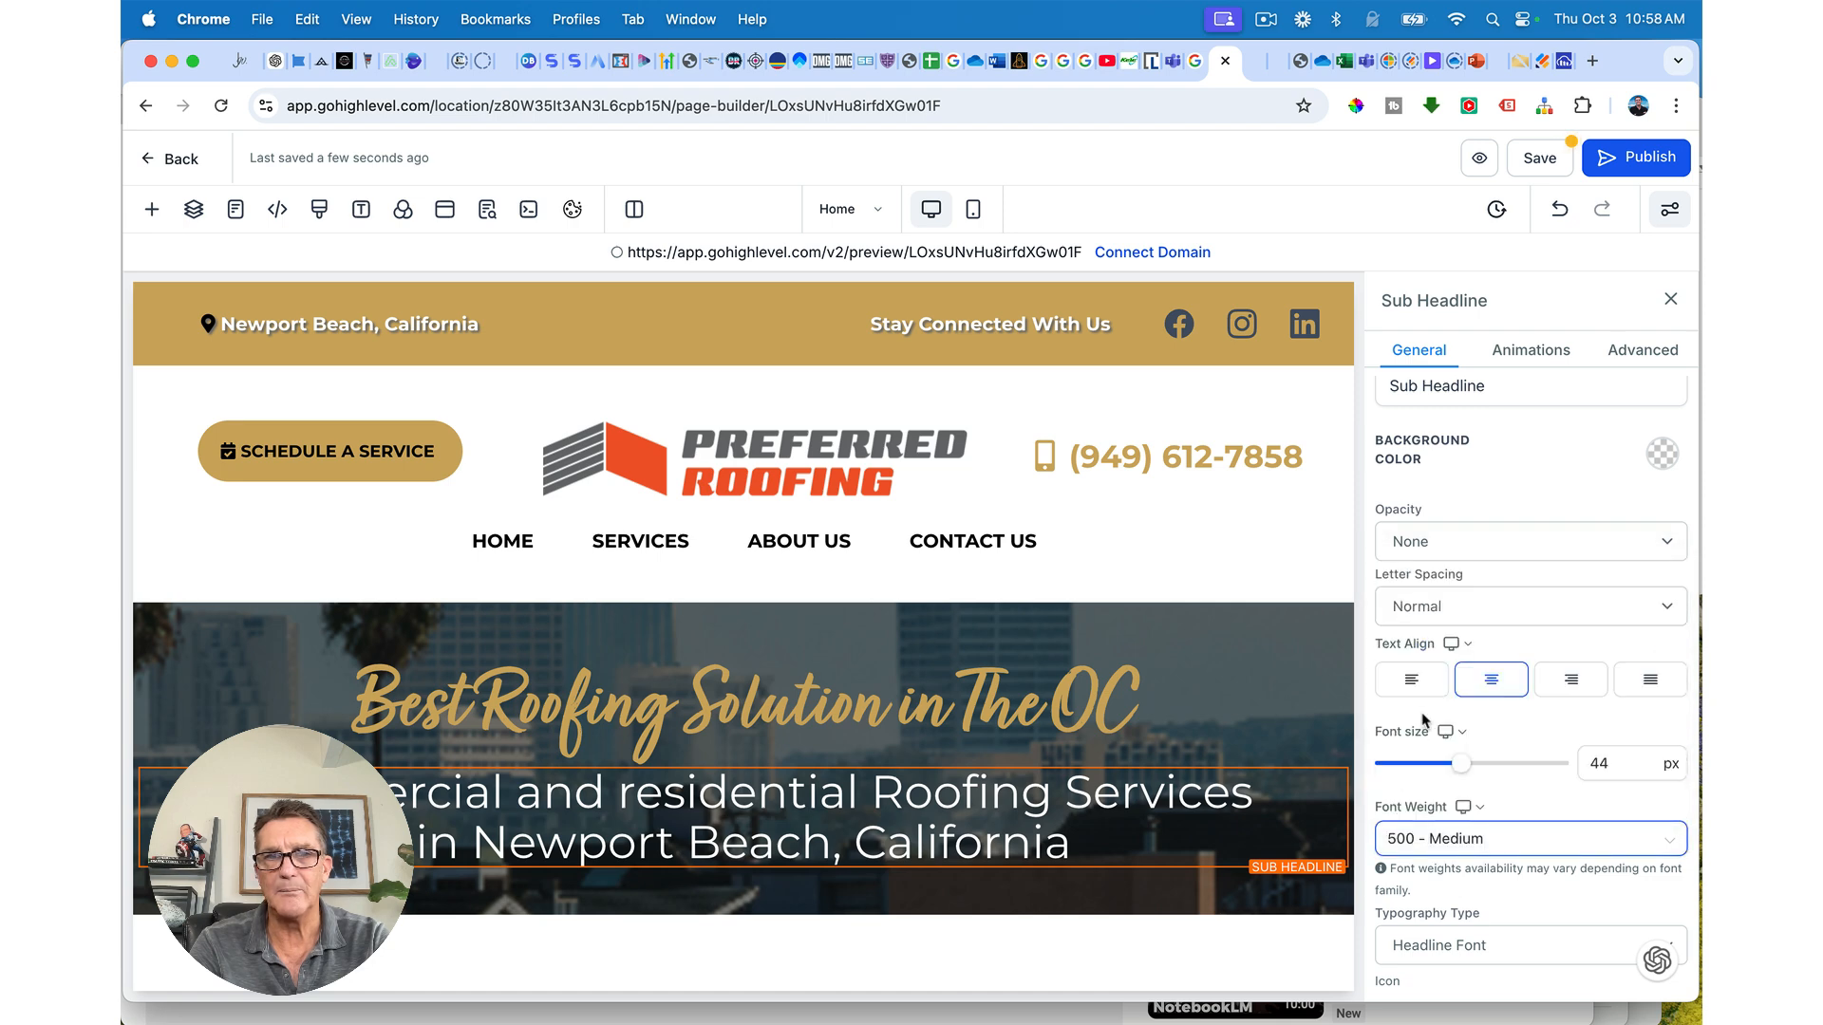
left_click(1447, 616)
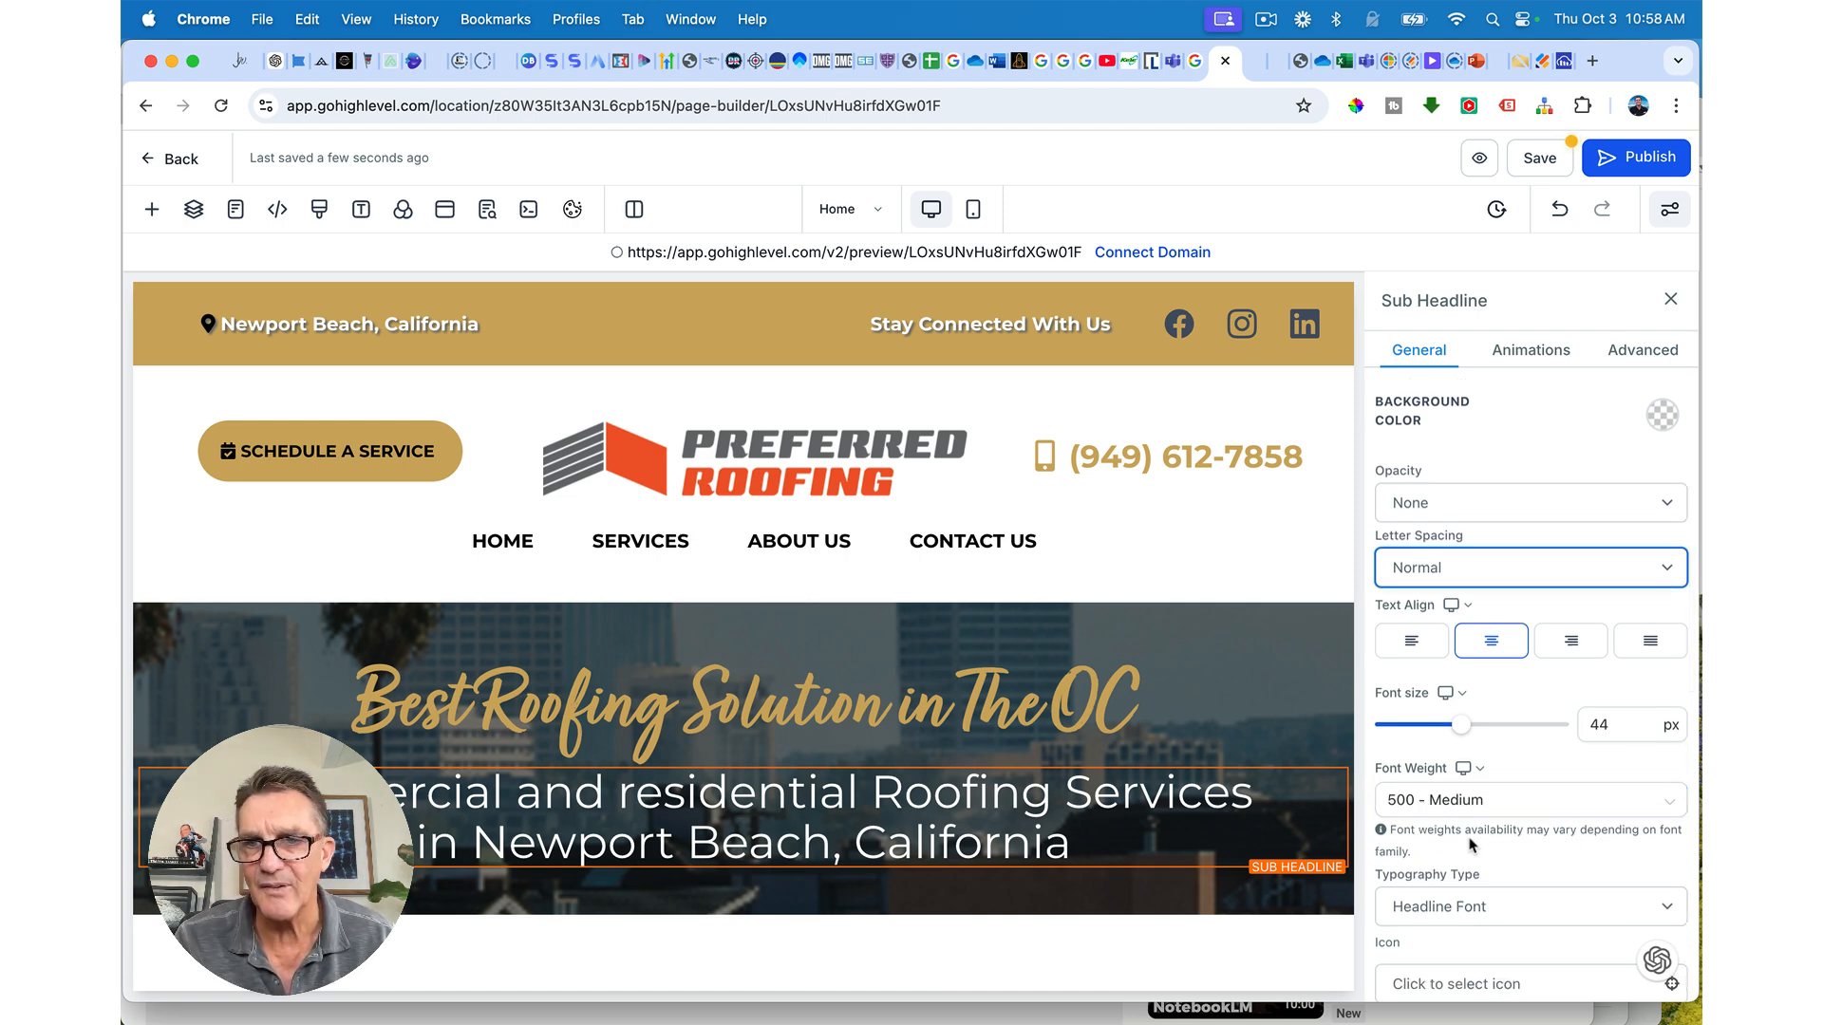
Step: Bold the sub-headline, shrink it to 40 px, and save the page
scroll(1463, 875, "down", 4)
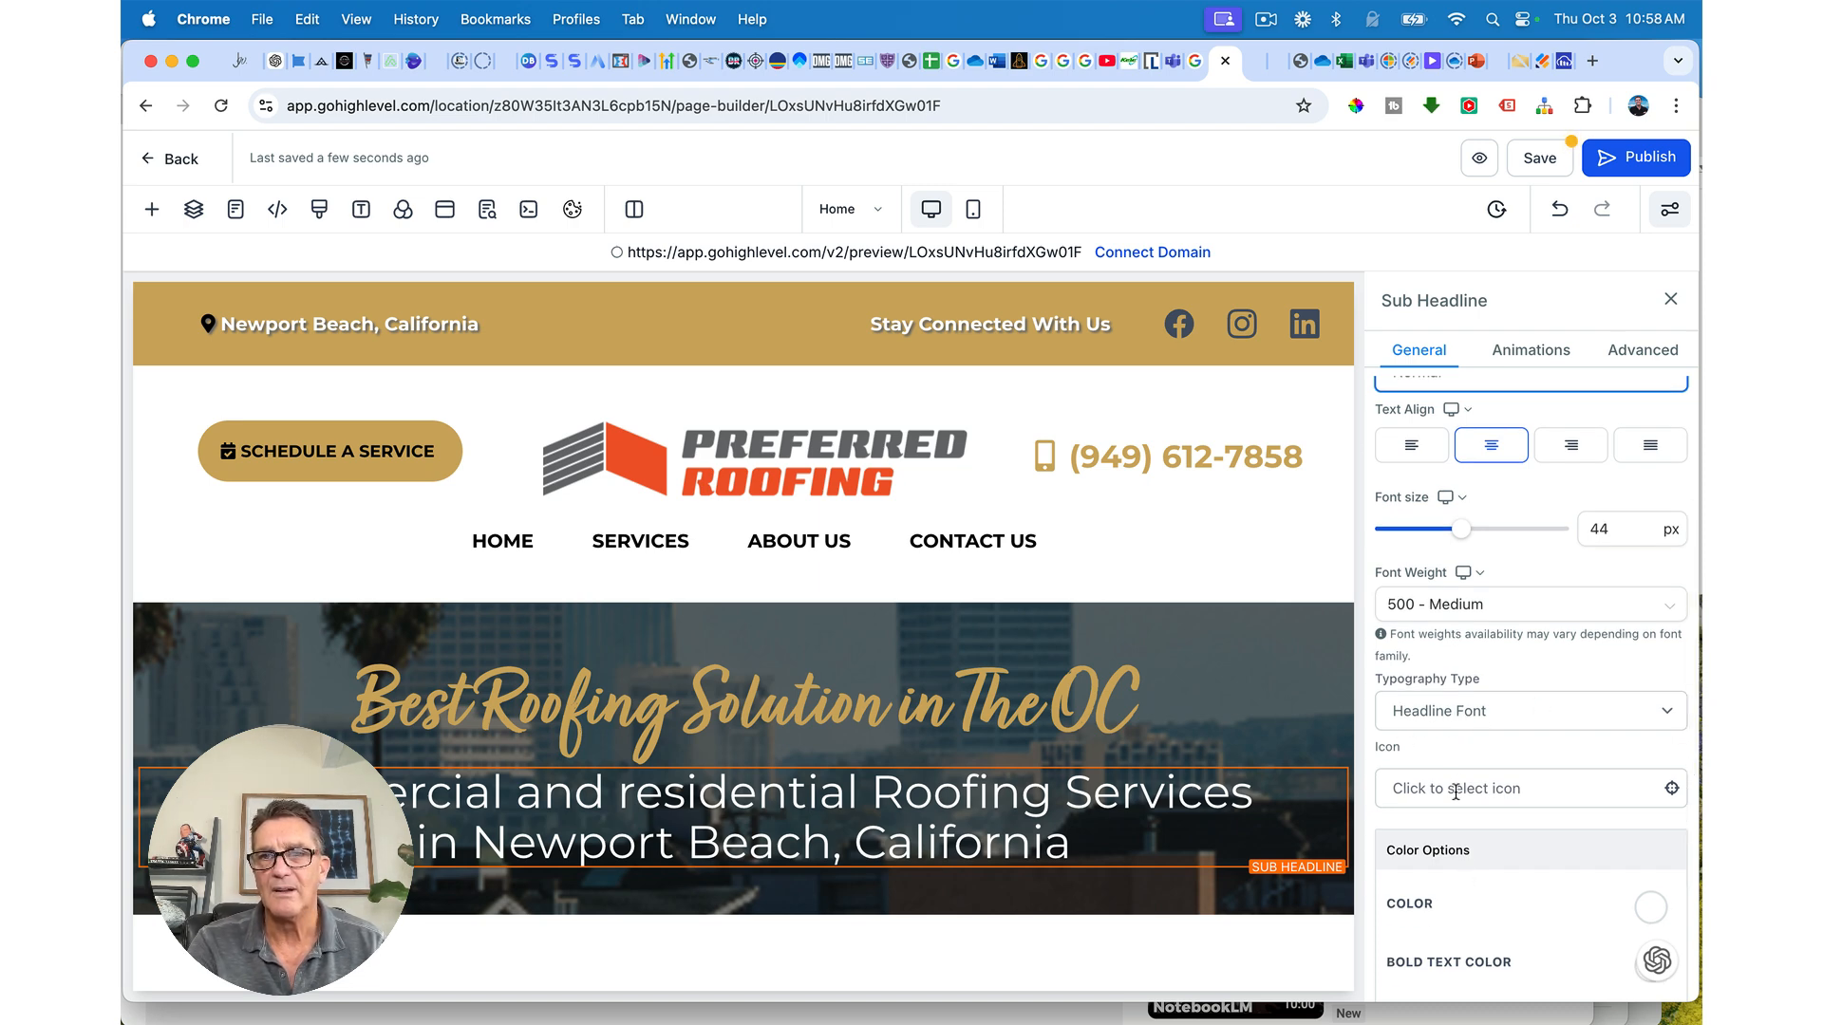
scroll(1438, 638, "up", 3)
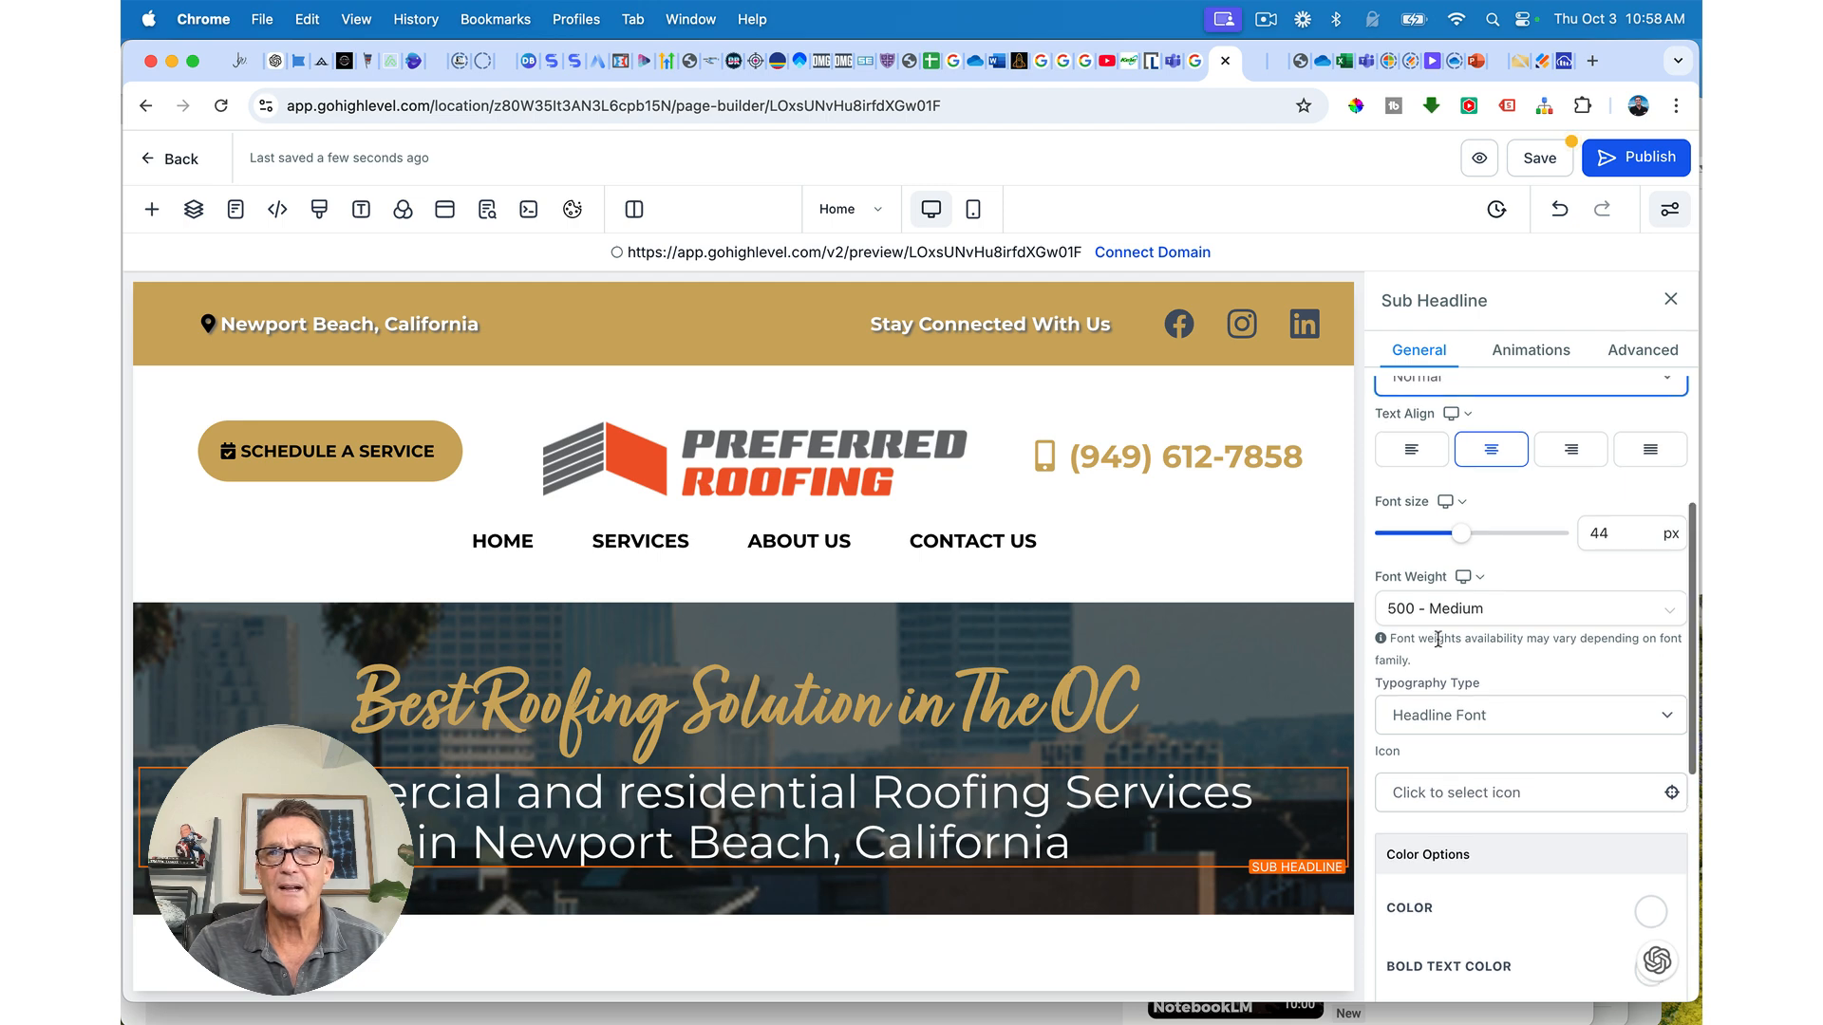
scroll(1439, 638, "up", 1)
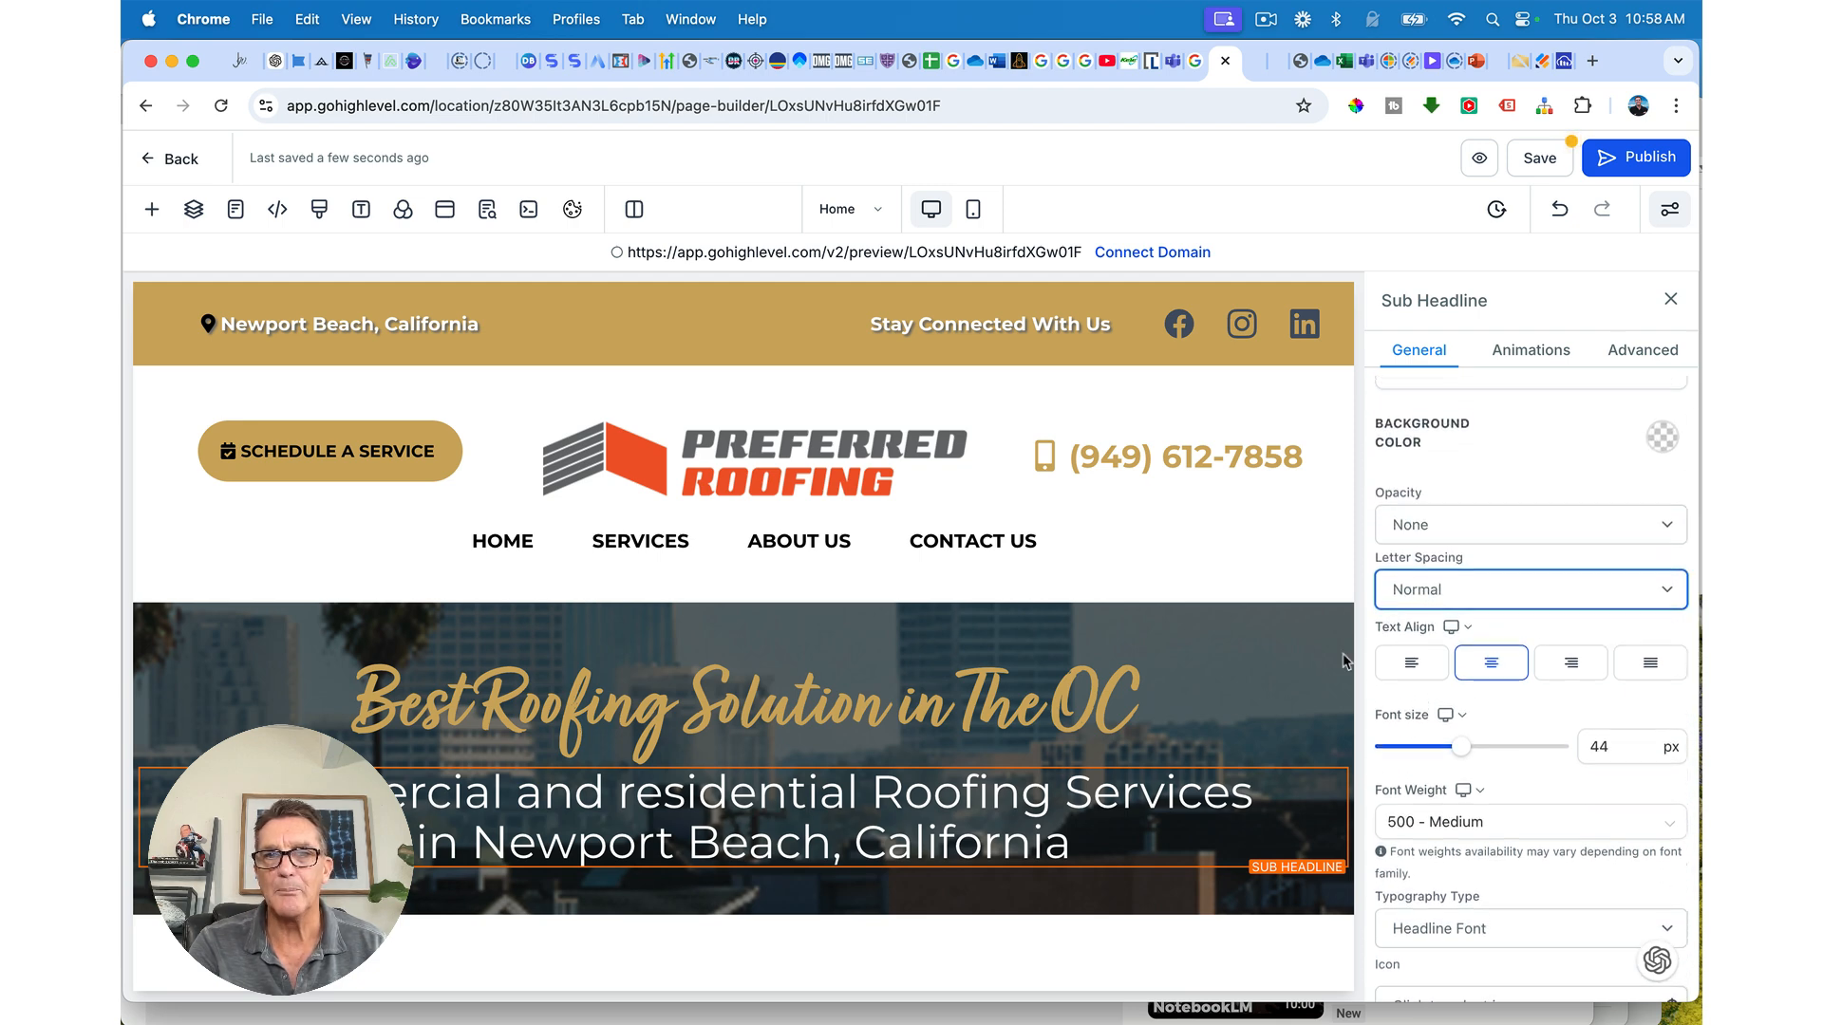
triple_click(1047, 796)
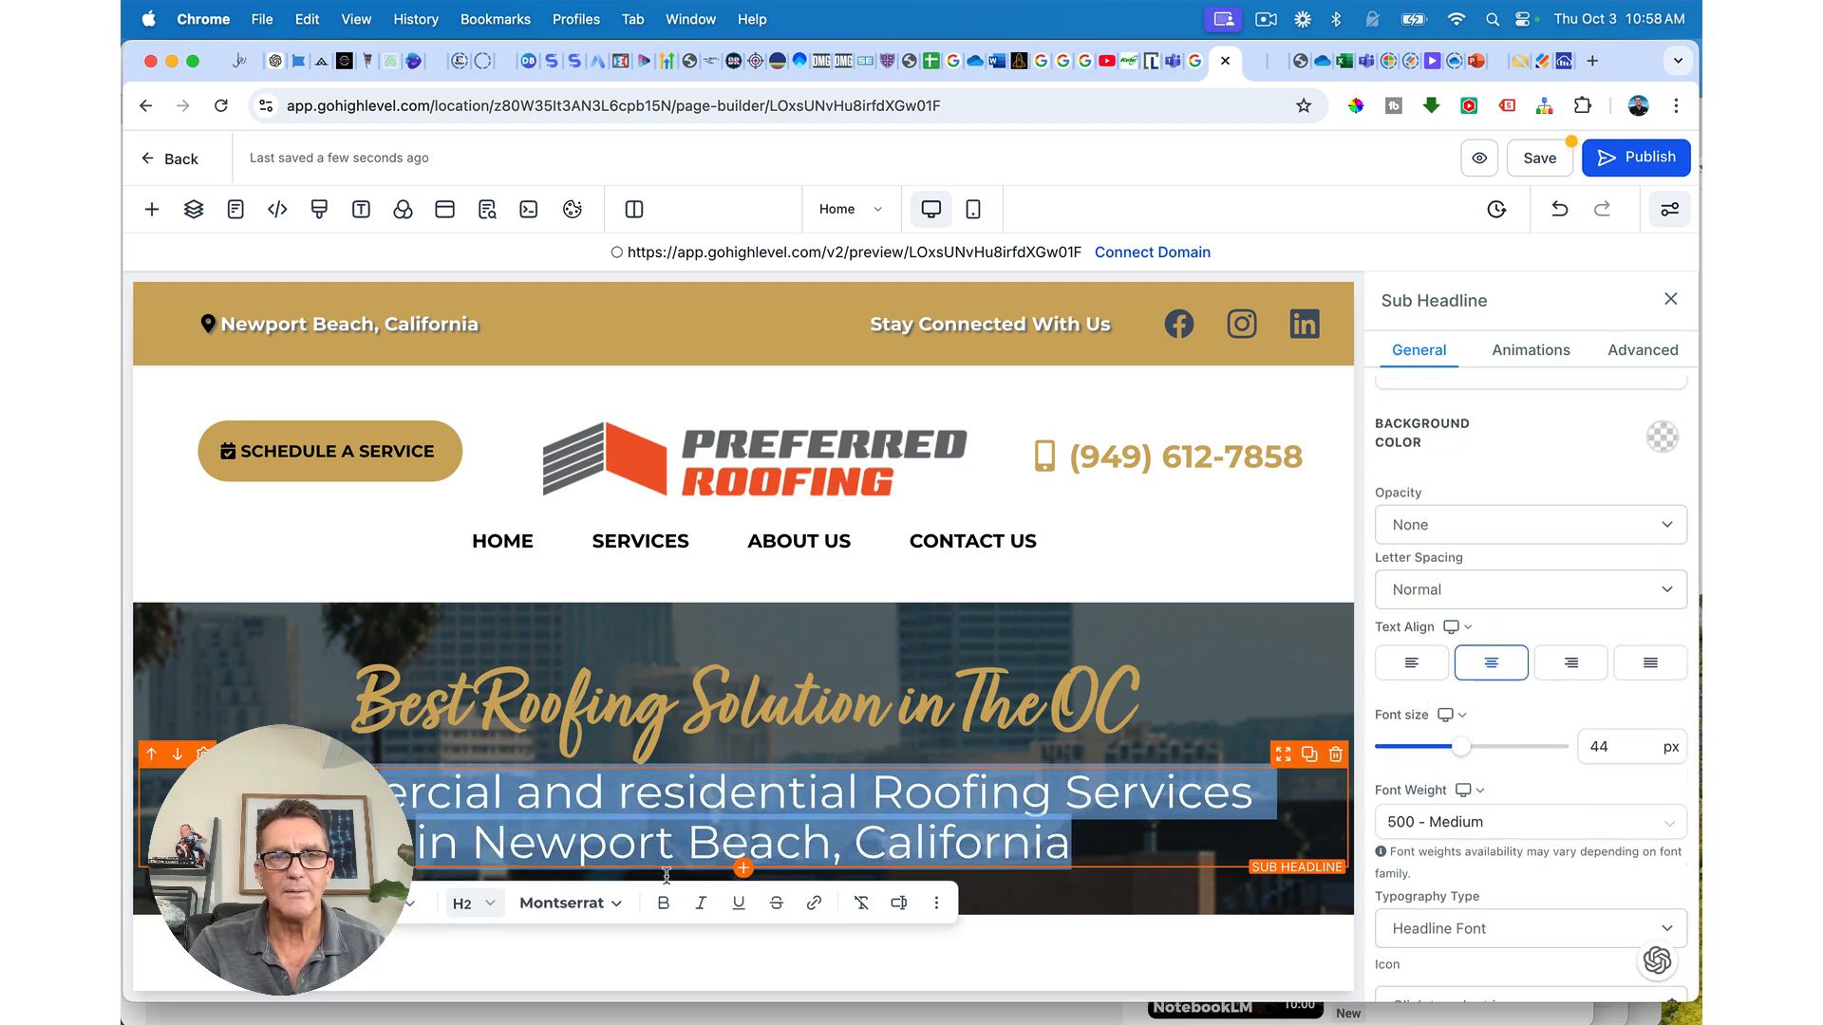
left_click(661, 907)
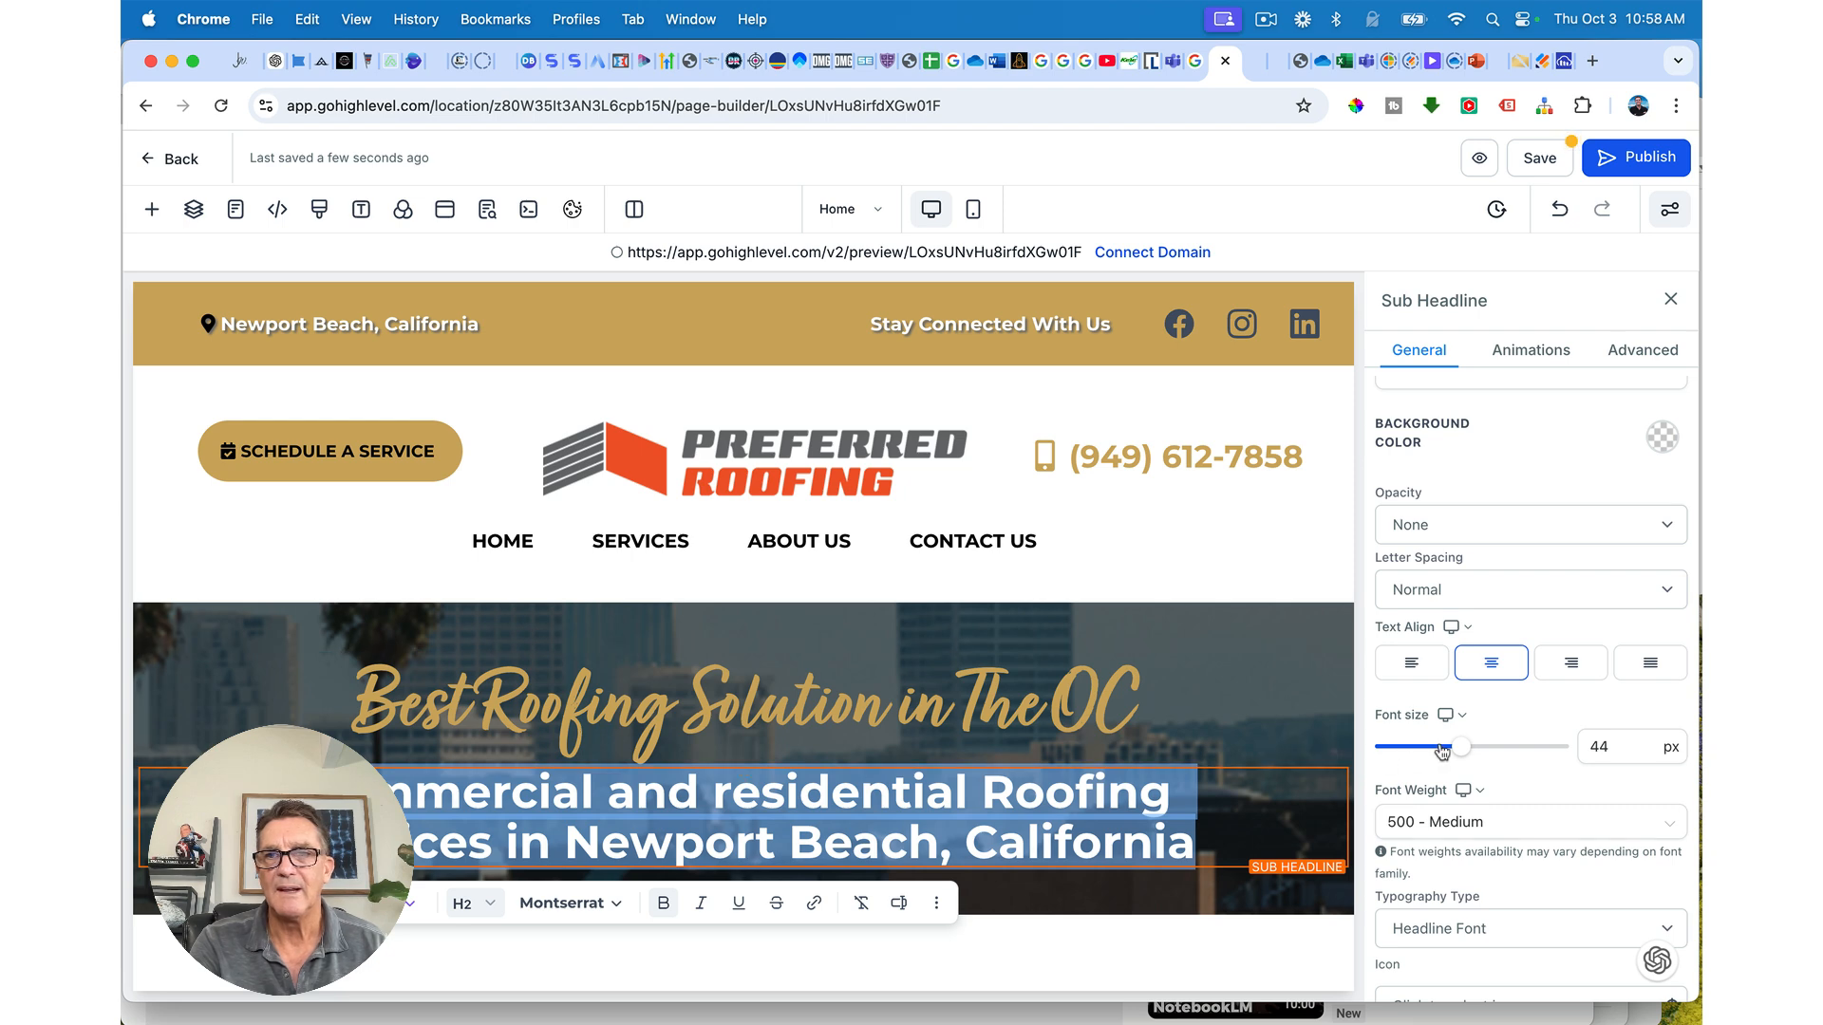
left_click_drag(1469, 750, 1457, 750)
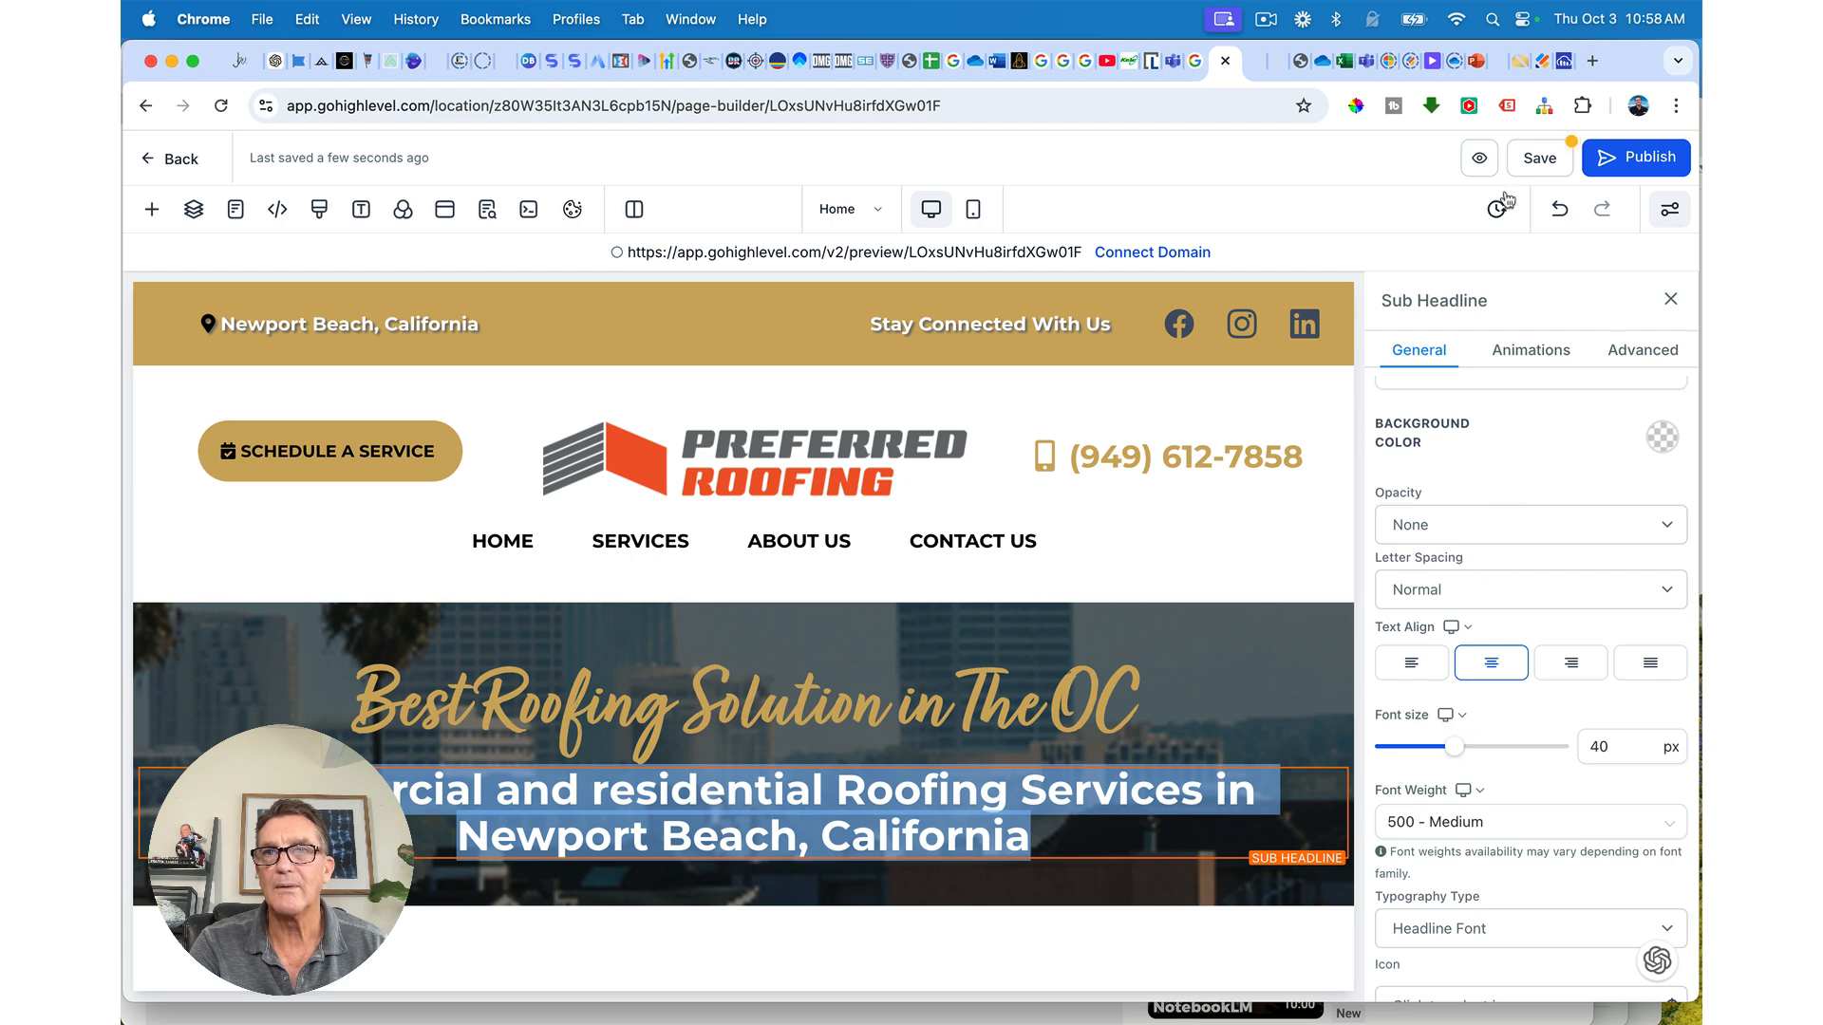
left_click(1531, 160)
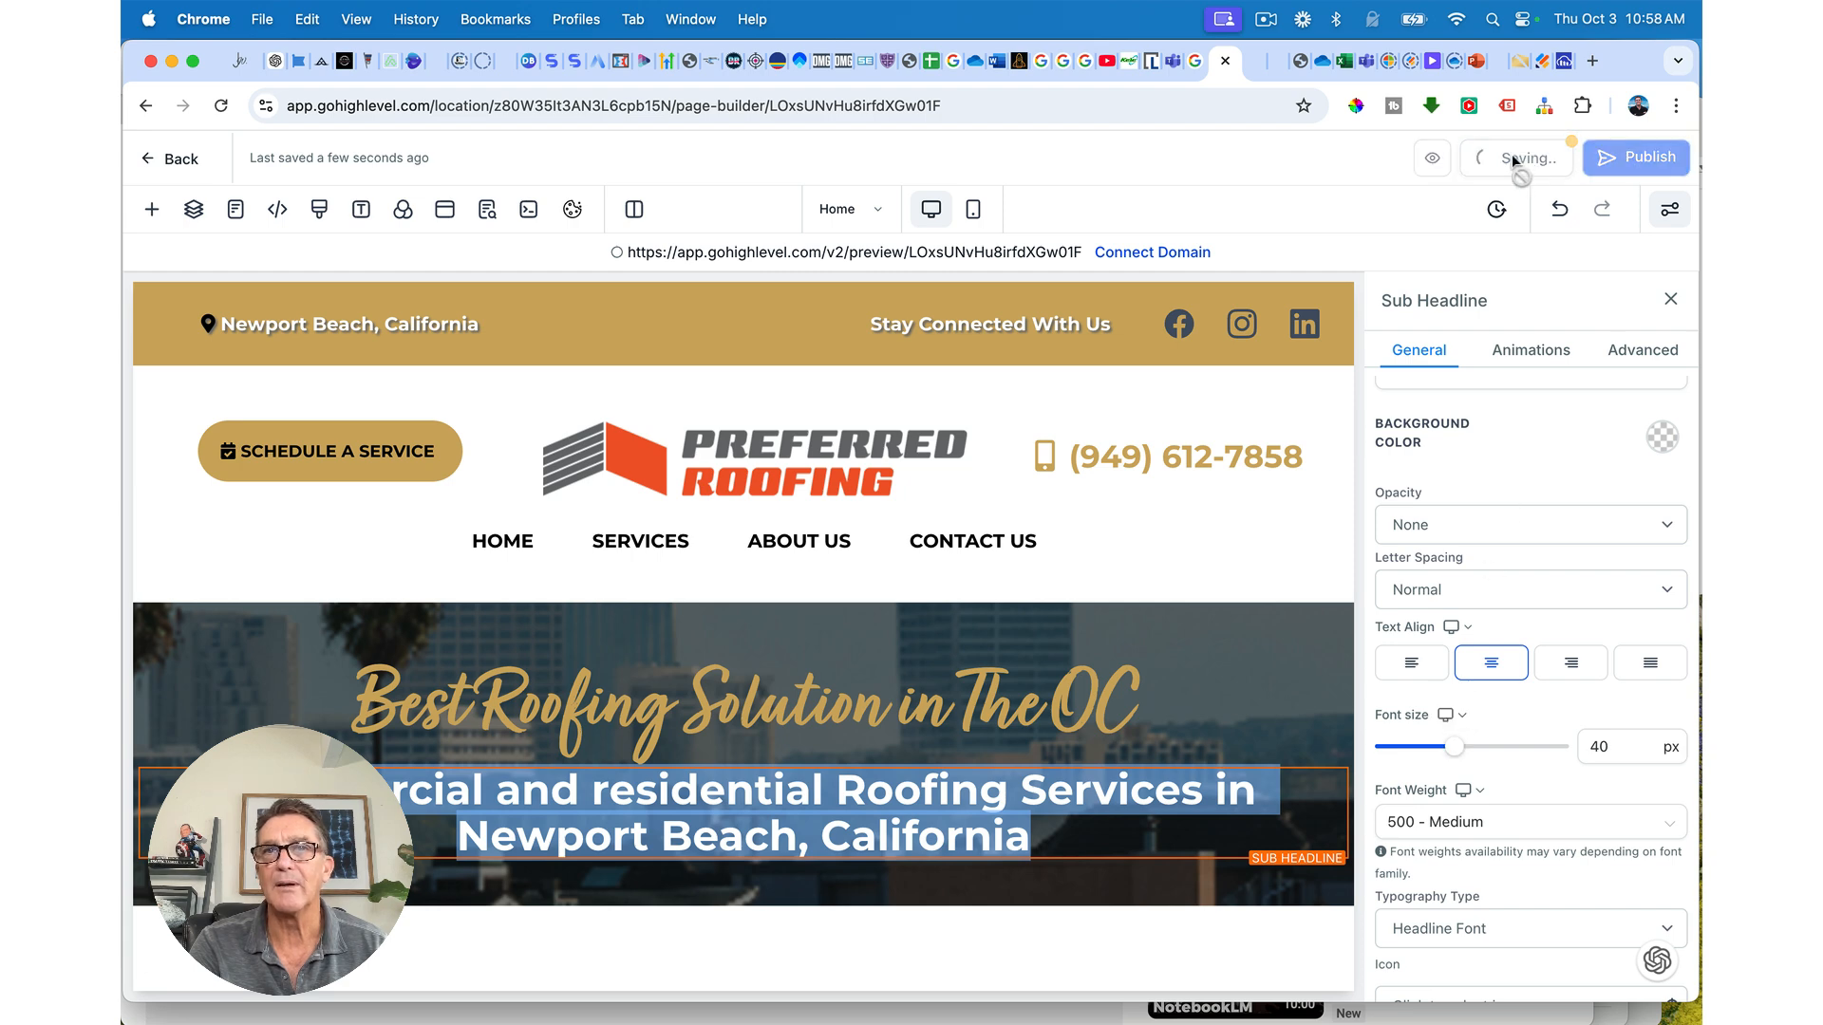
left_click(1249, 67)
left_click(220, 106)
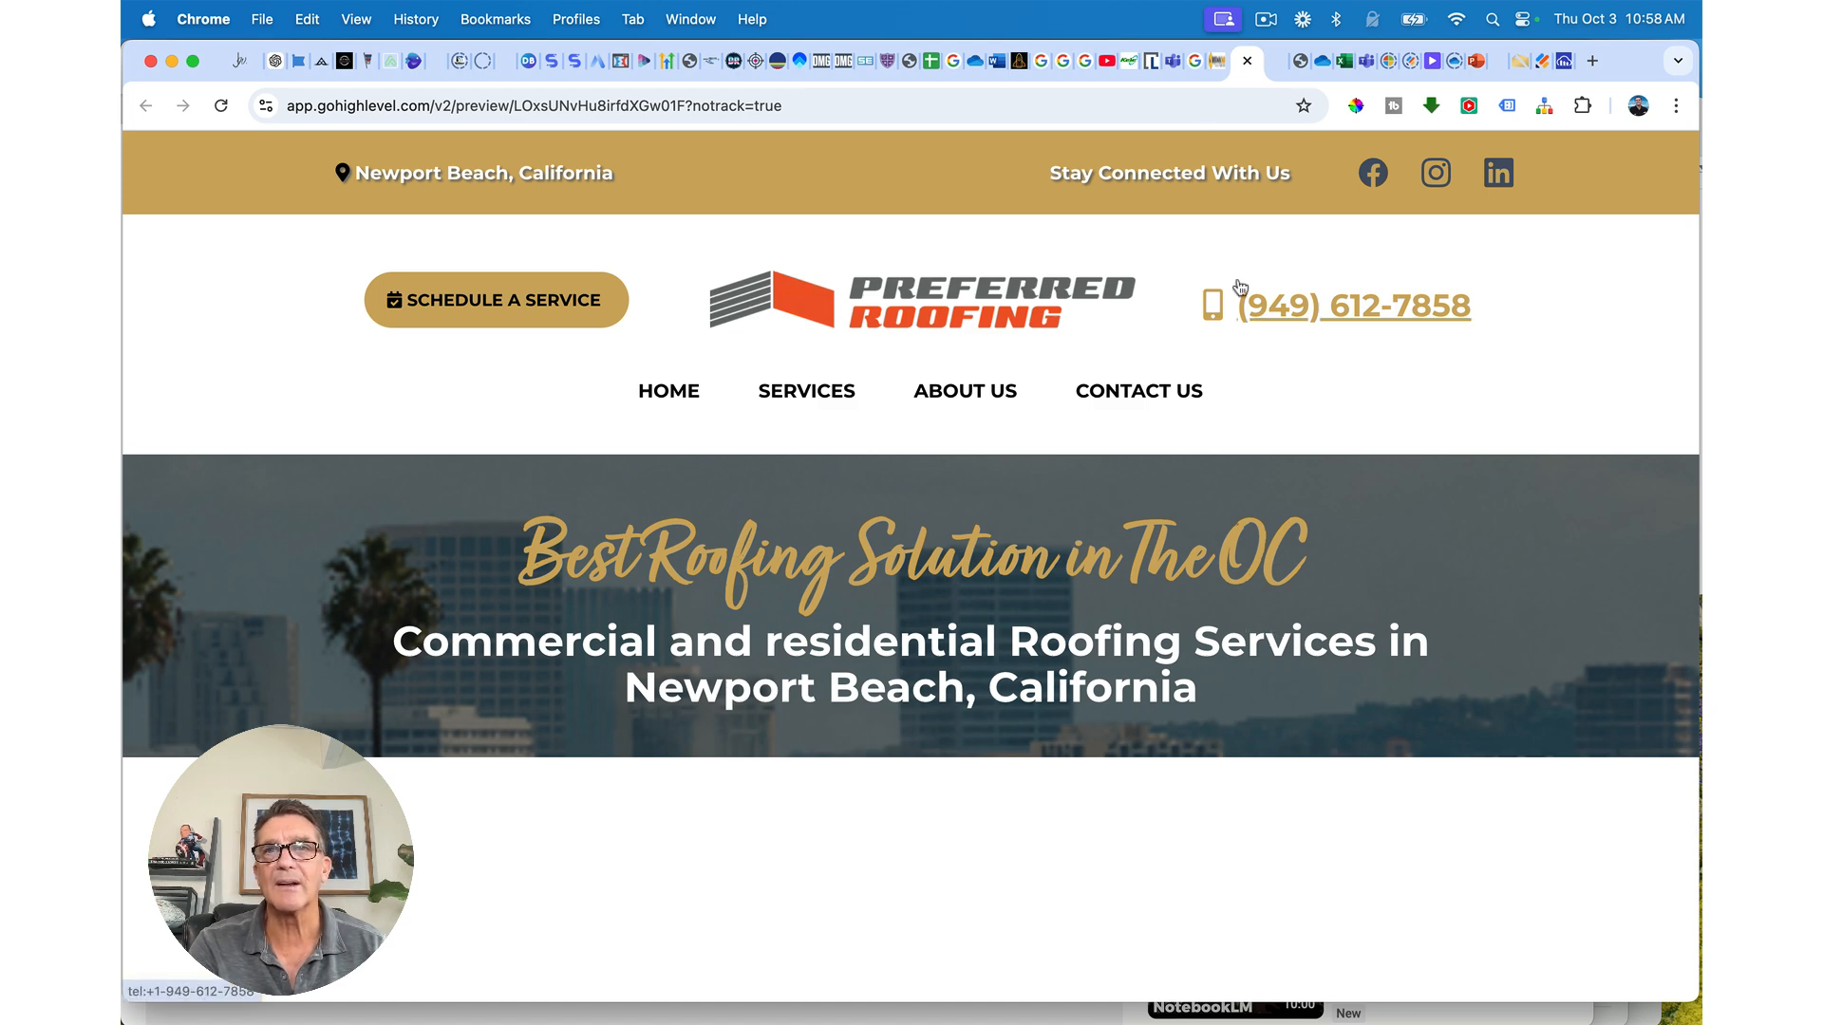
key("ctrl+shift+Tab")
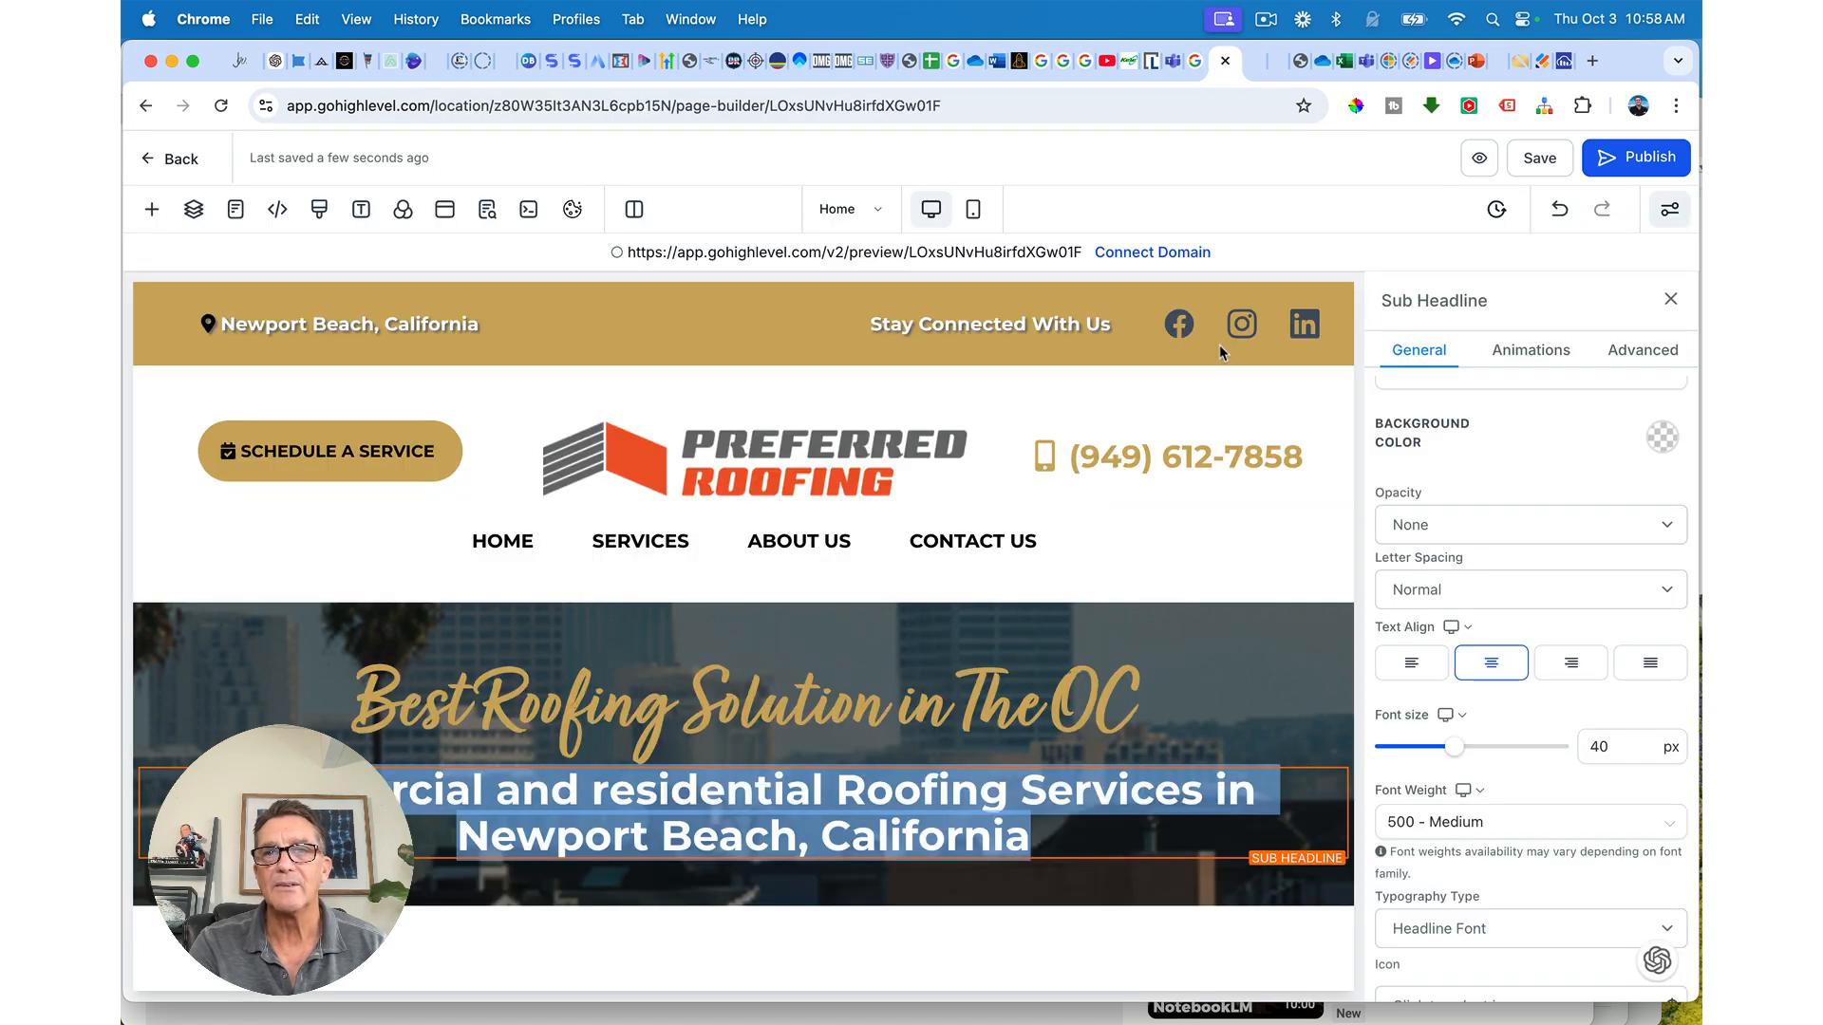
Step: Break the sub-headline before 'in Newport Beach, California', set line height 1.2, and save
left_click(1216, 790)
key("Return")
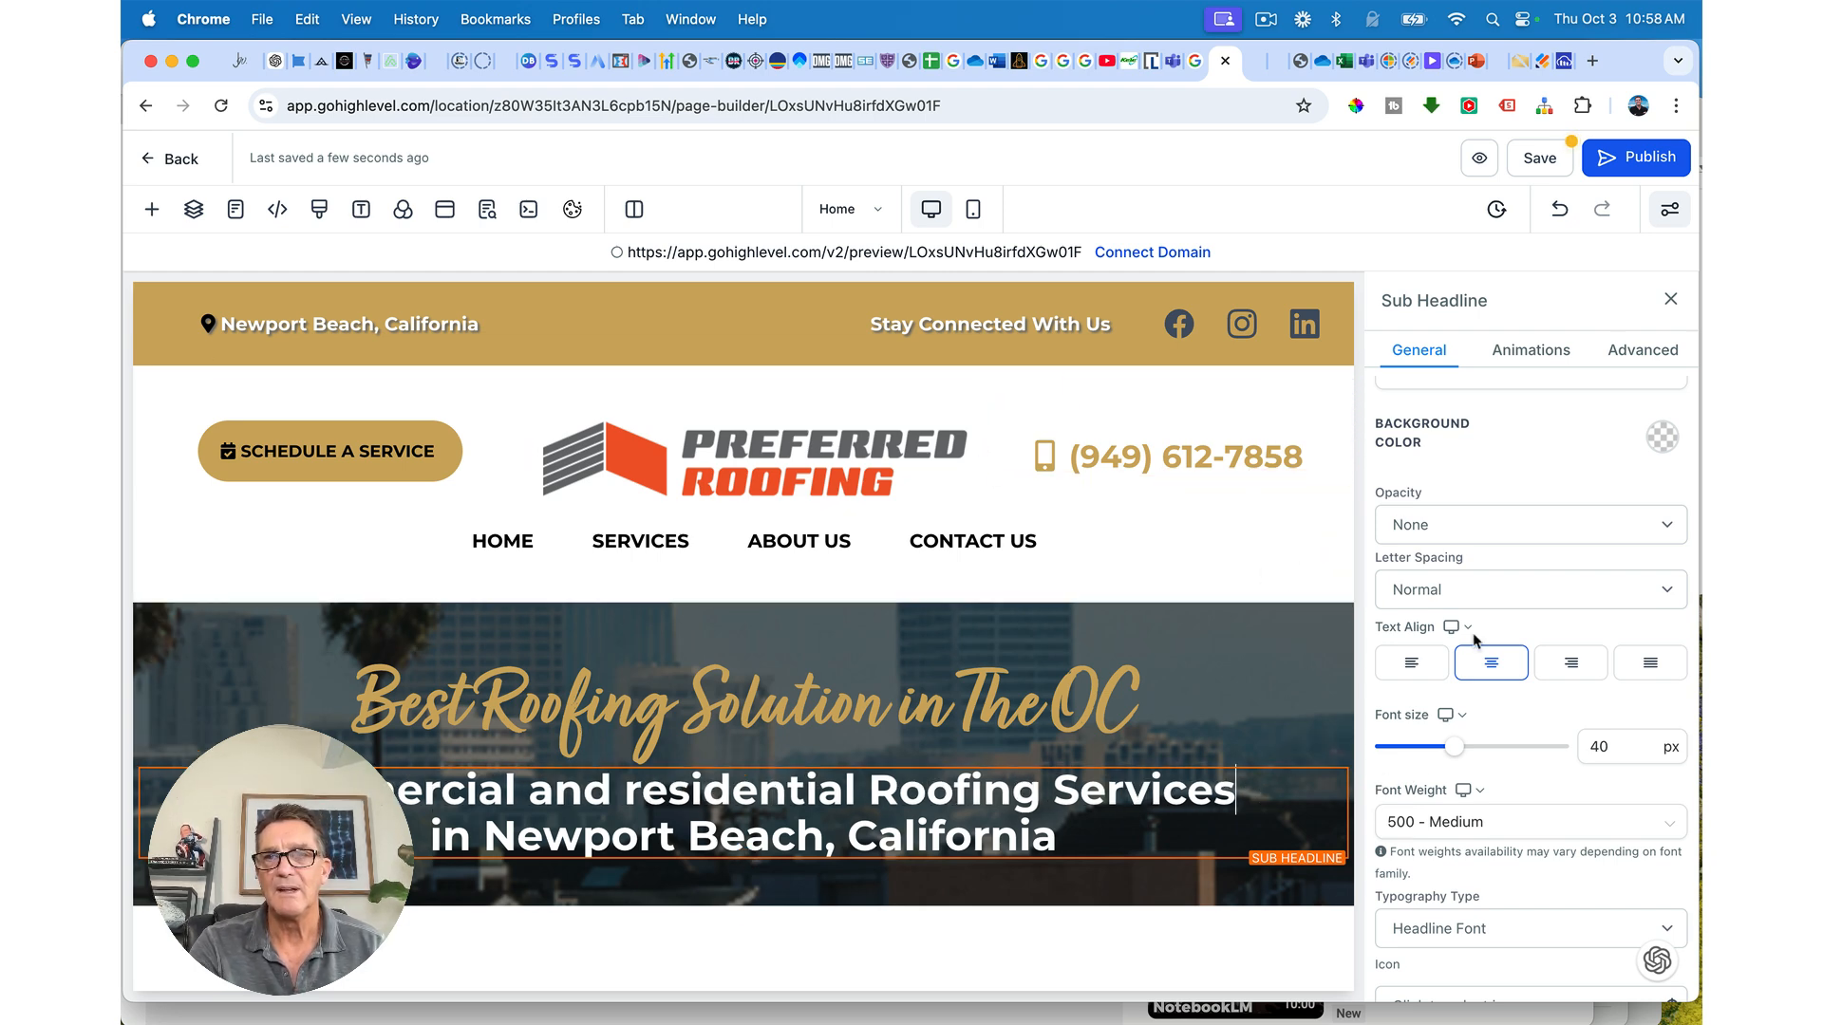
left_click(1628, 353)
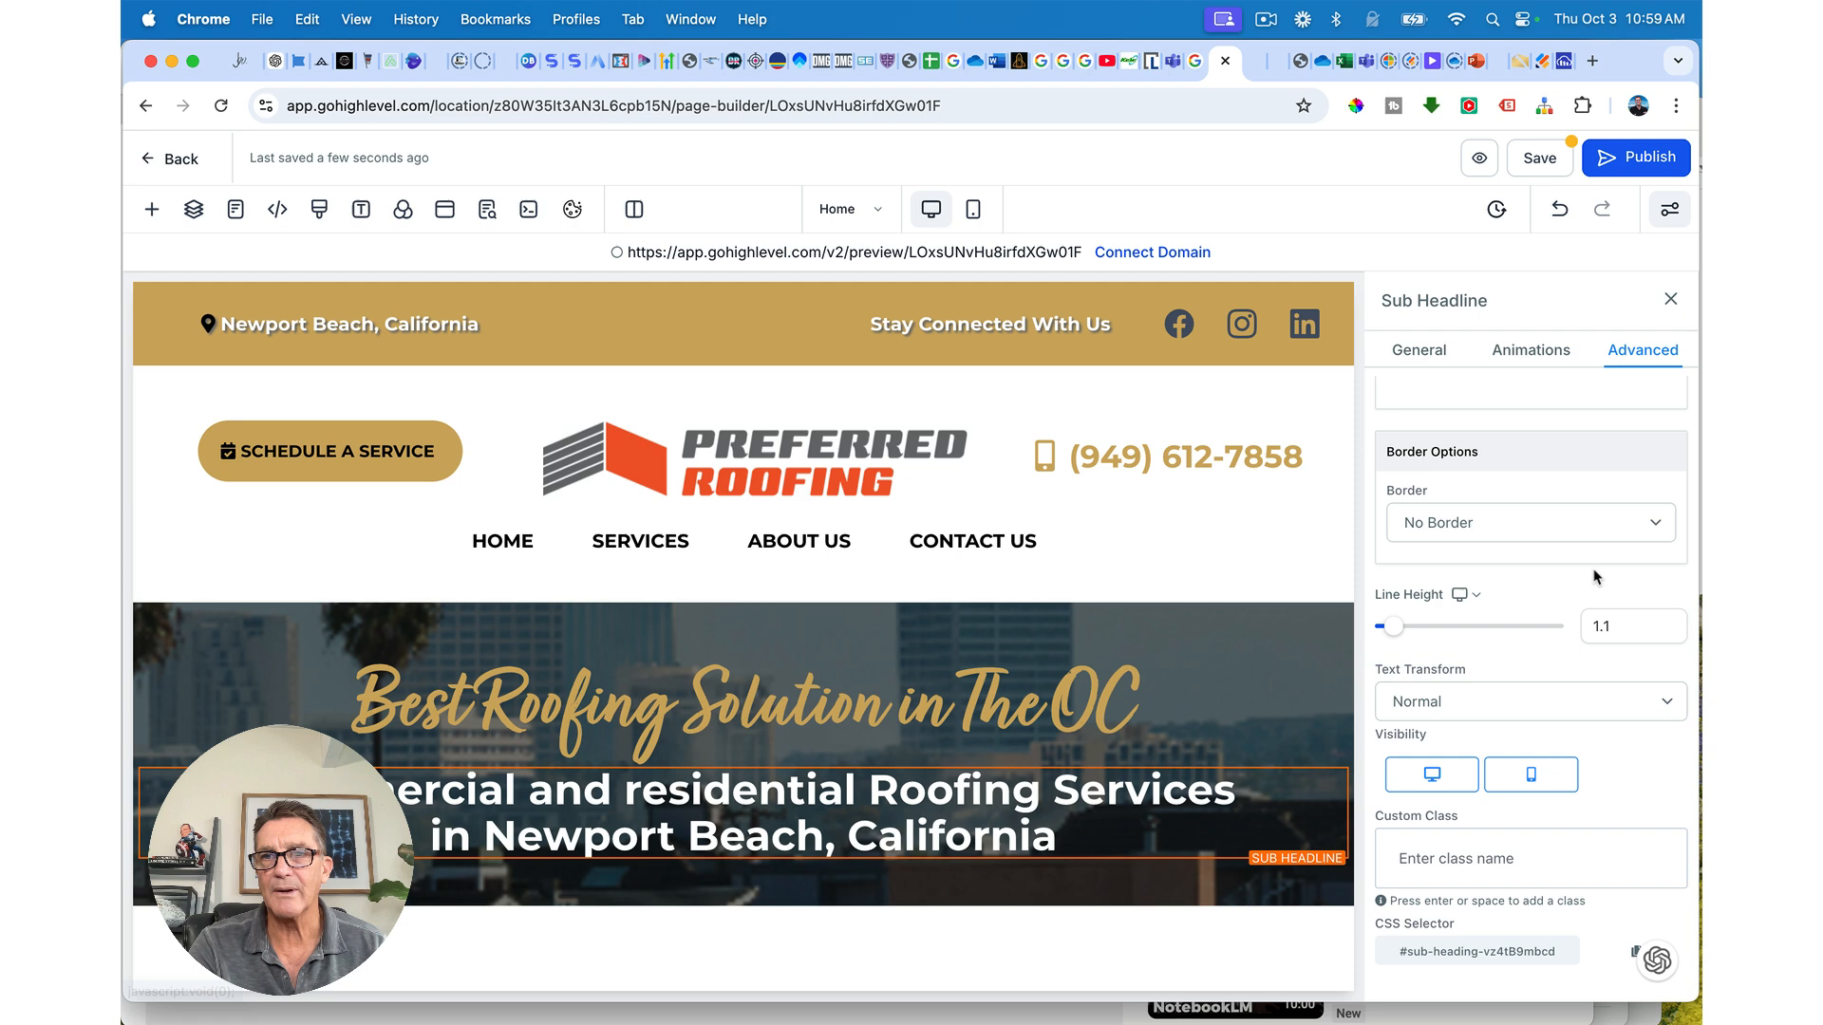
left_click(1601, 627)
type(".1")
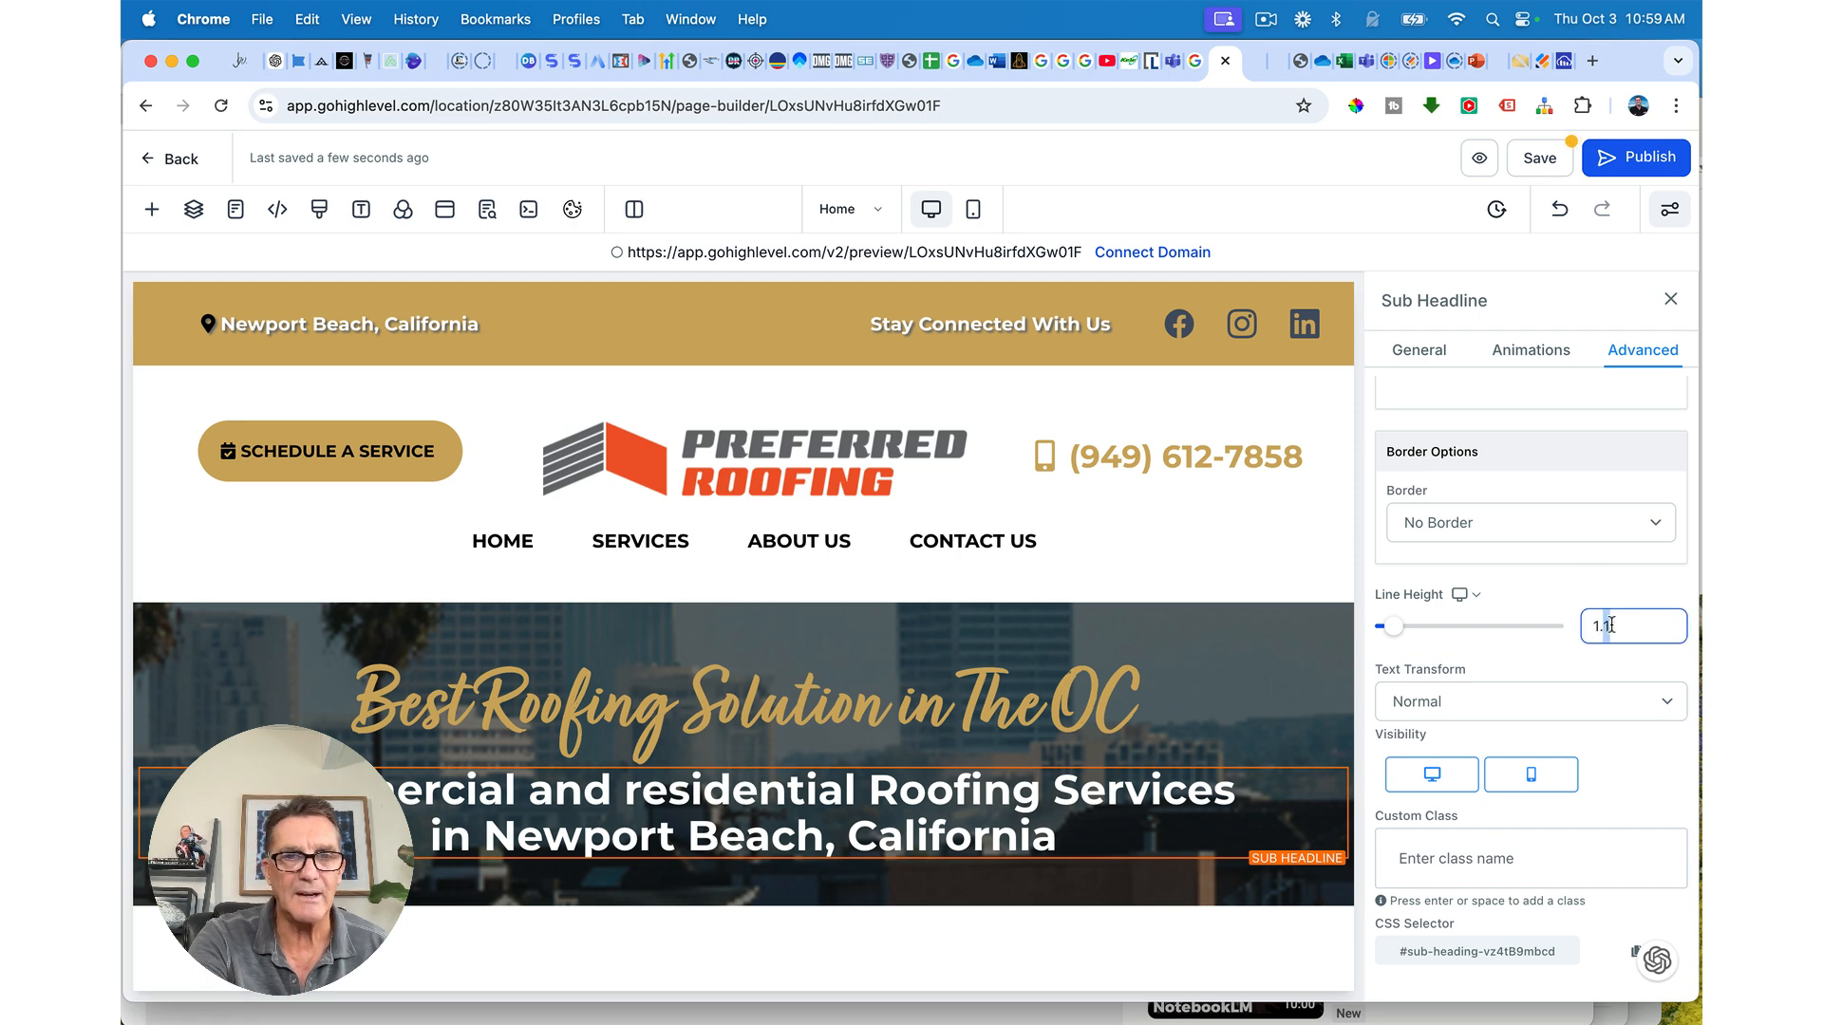
key("BackSpace")
type("2")
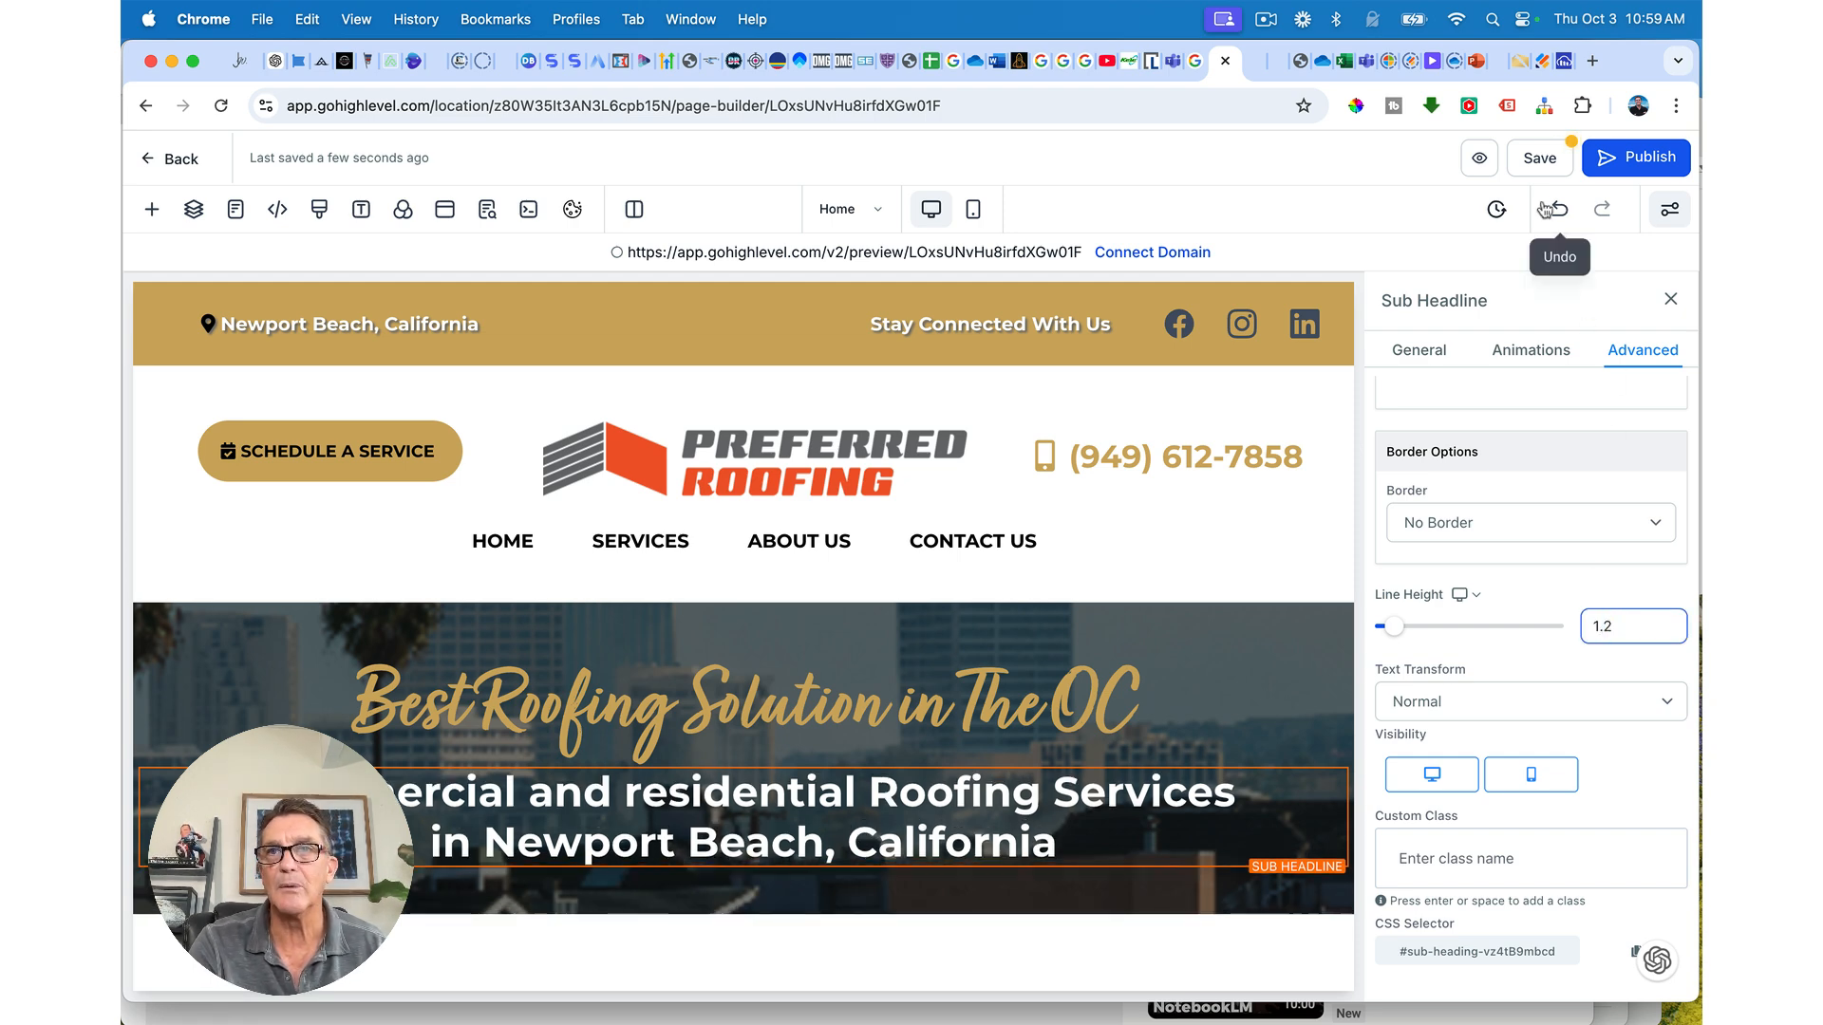
left_click(1538, 157)
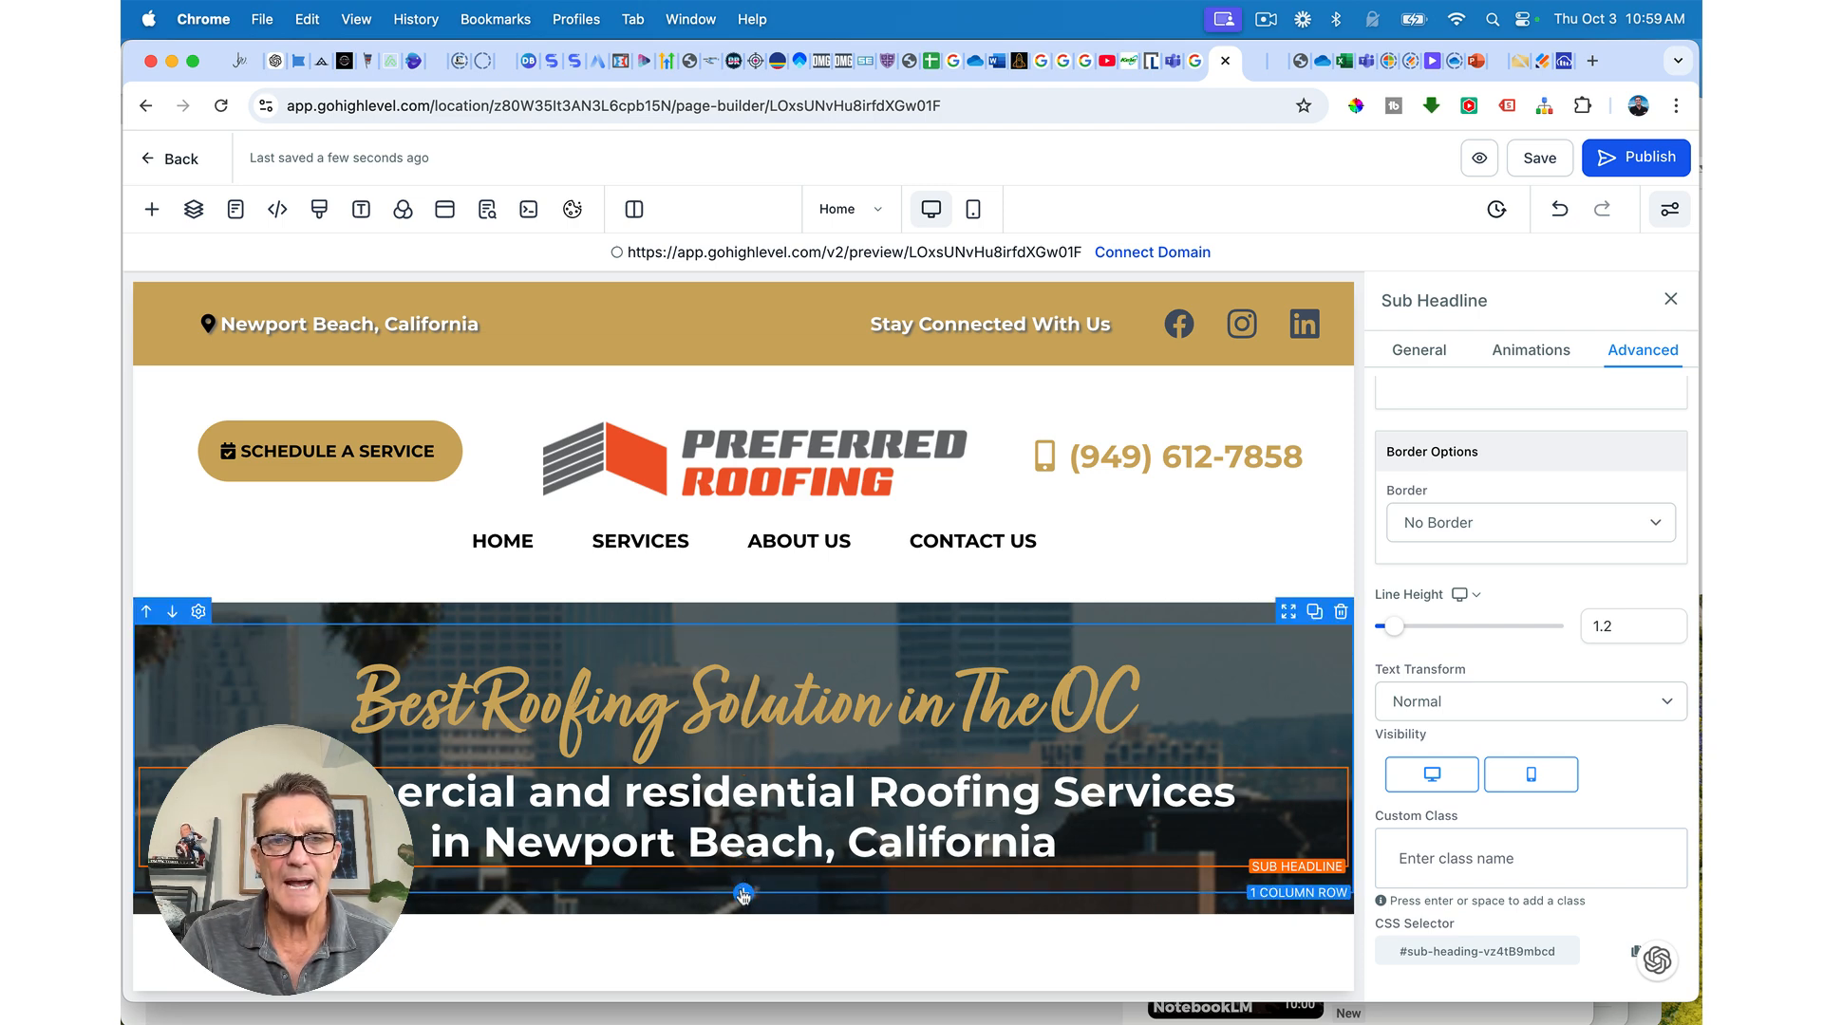
Step: Insert a four-column row below the sub-headline and place a trial button in column 2
left_click(743, 893)
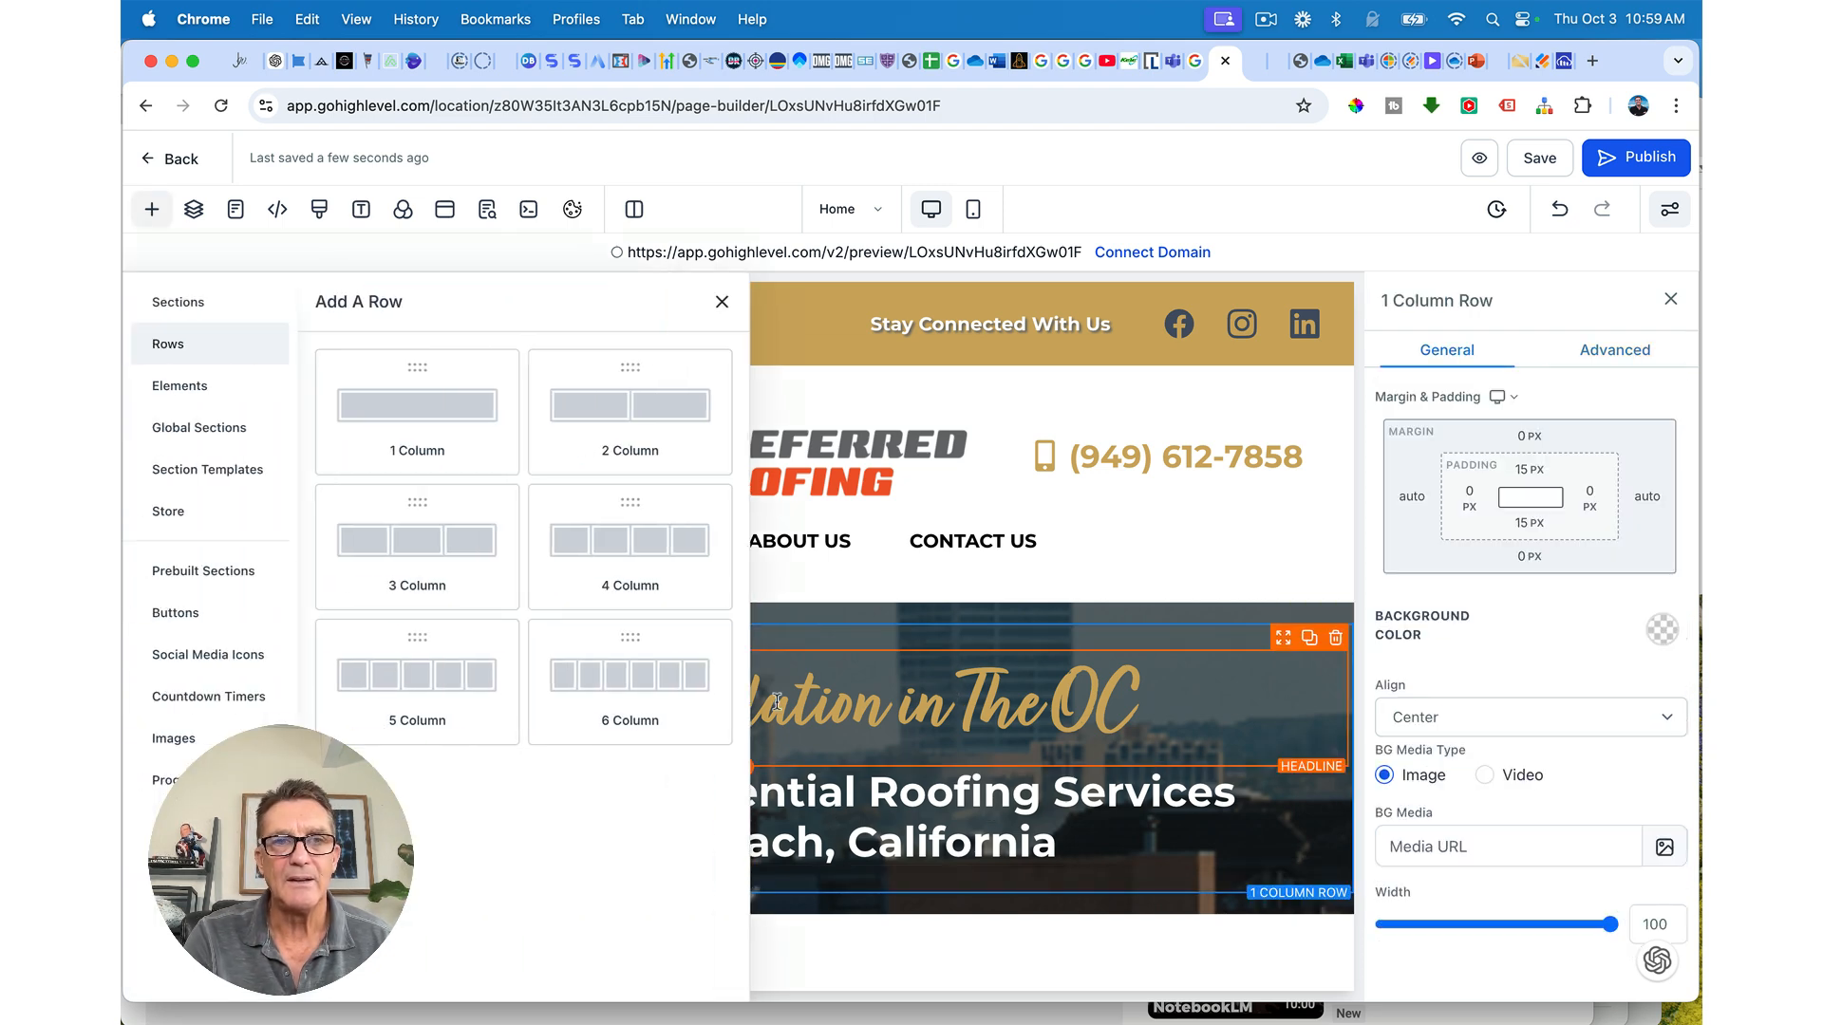
left_click(641, 560)
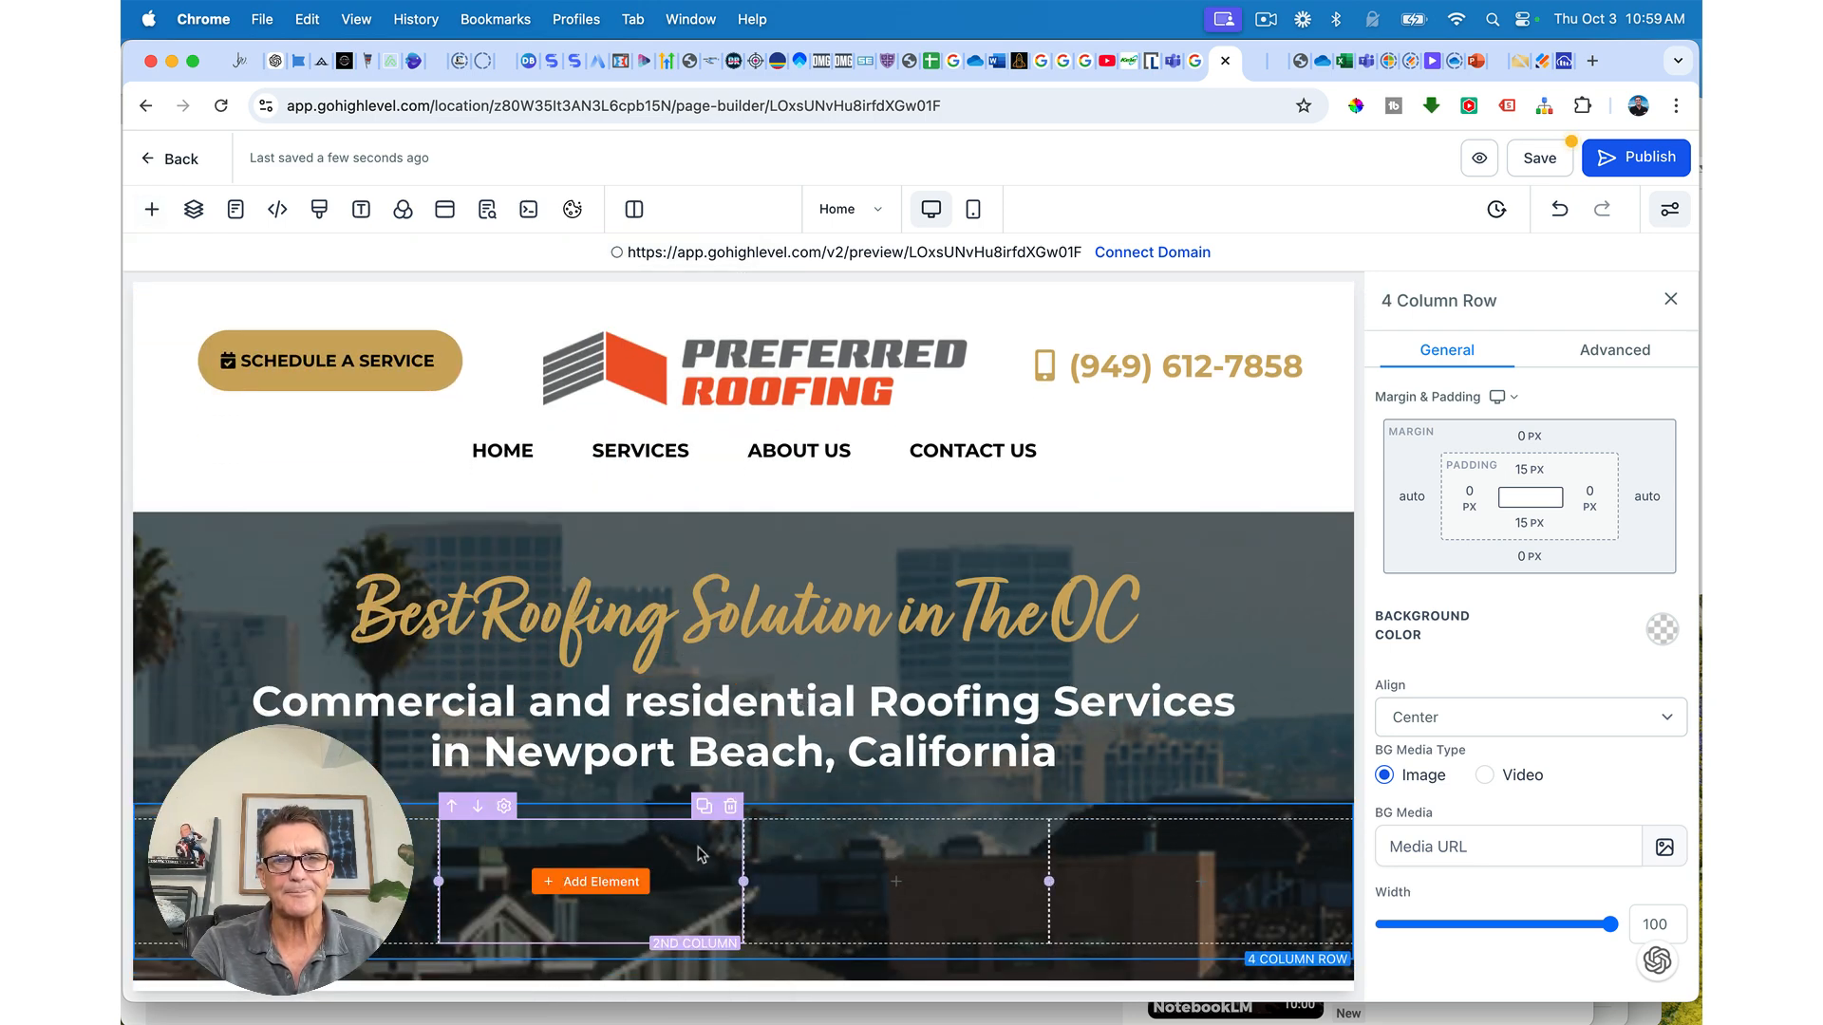
left_click(603, 882)
left_click(570, 368)
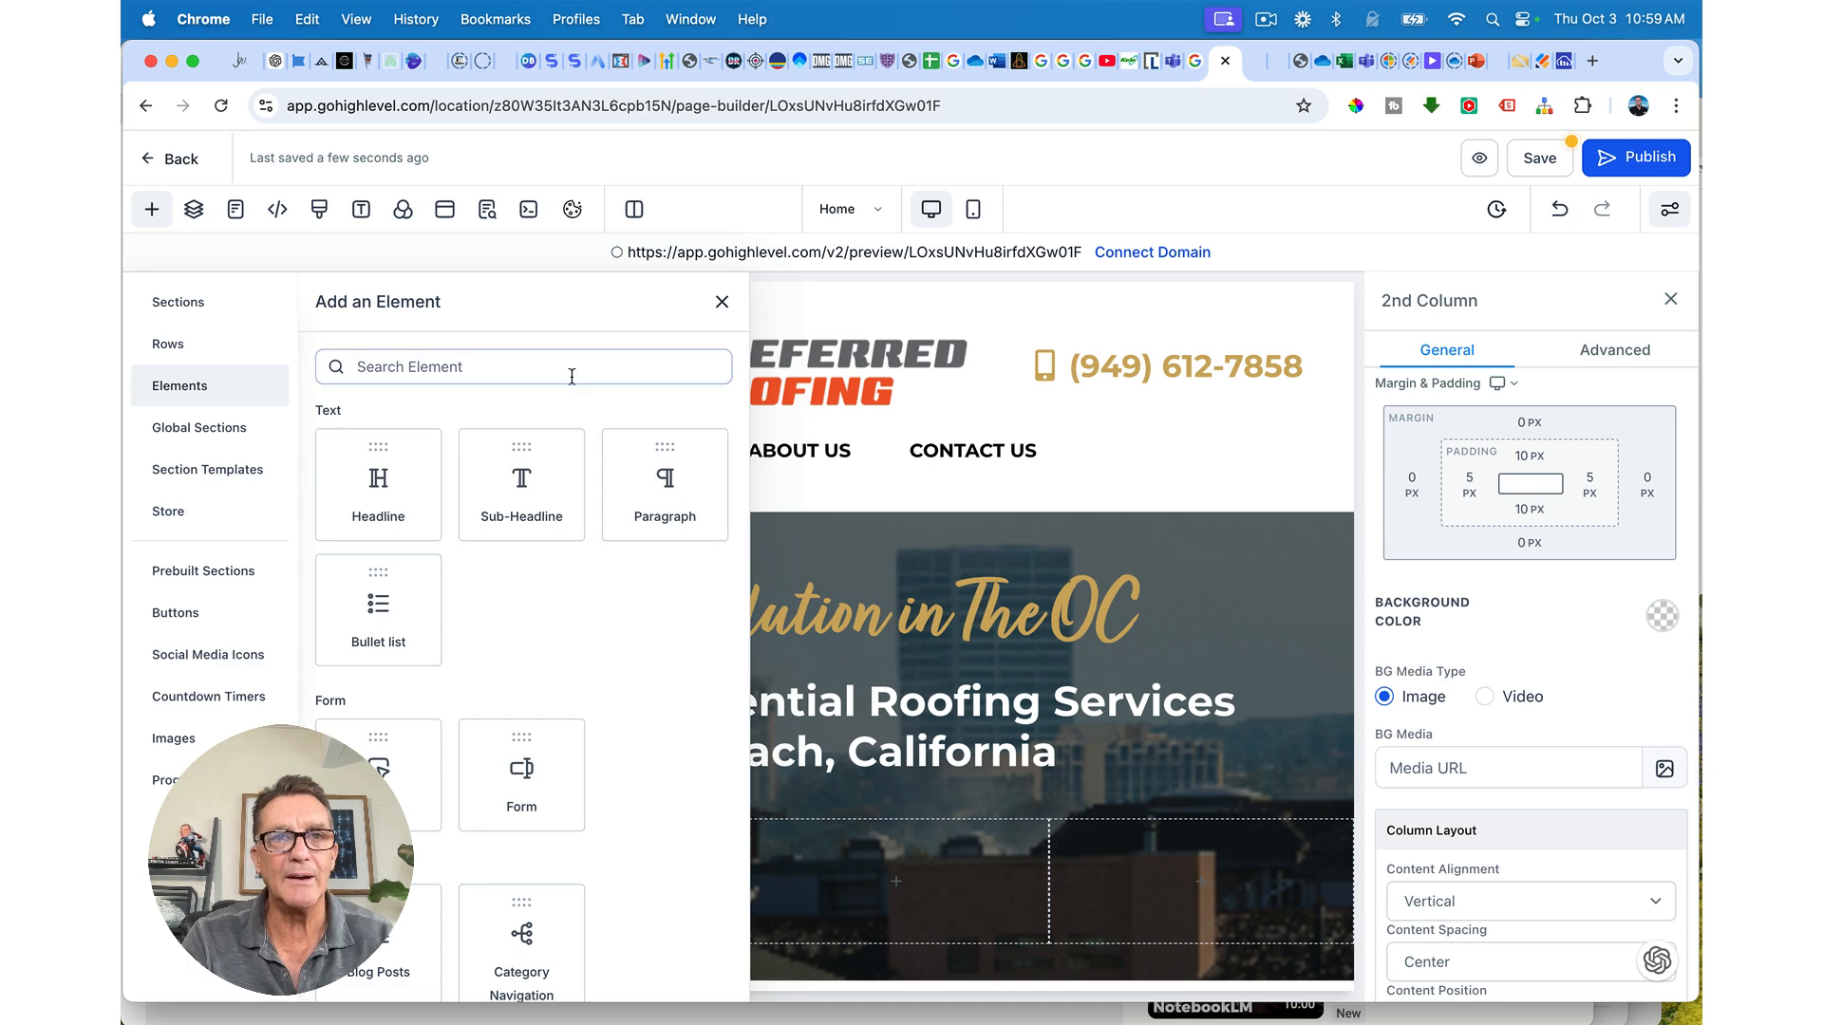
type("butto")
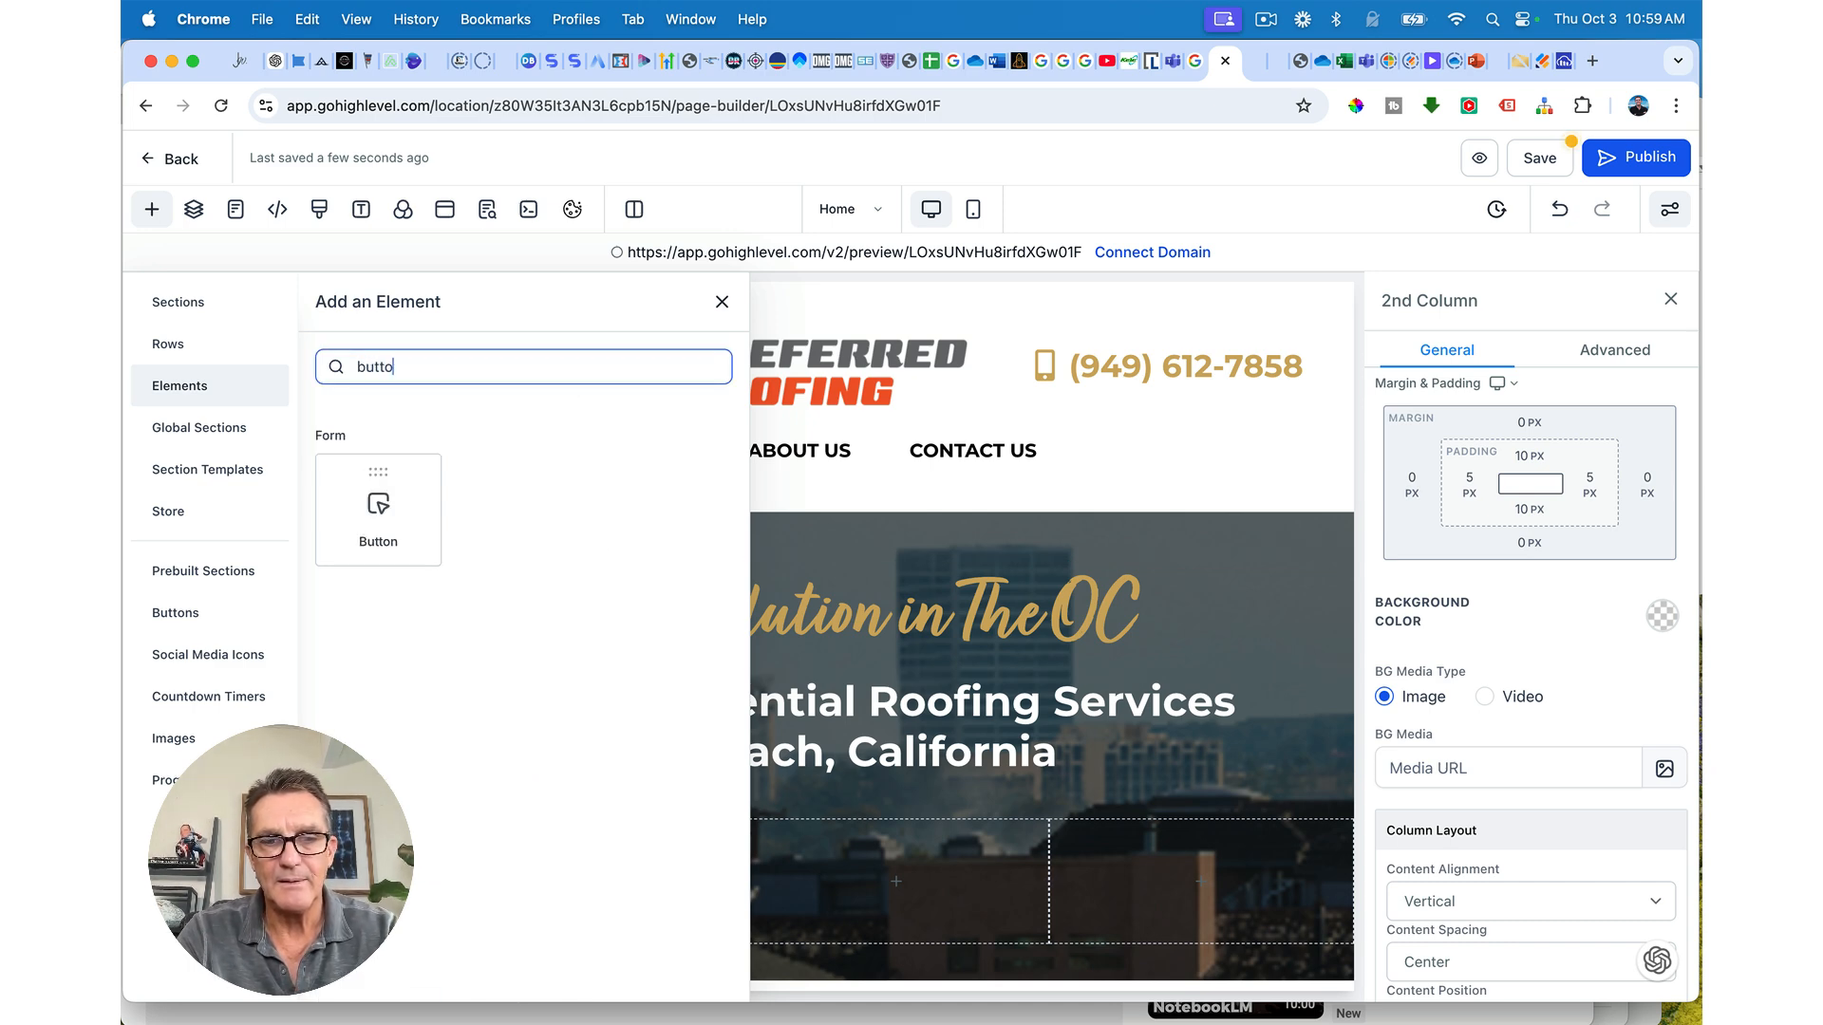
type("n")
left_click_drag(378, 503, 637, 828)
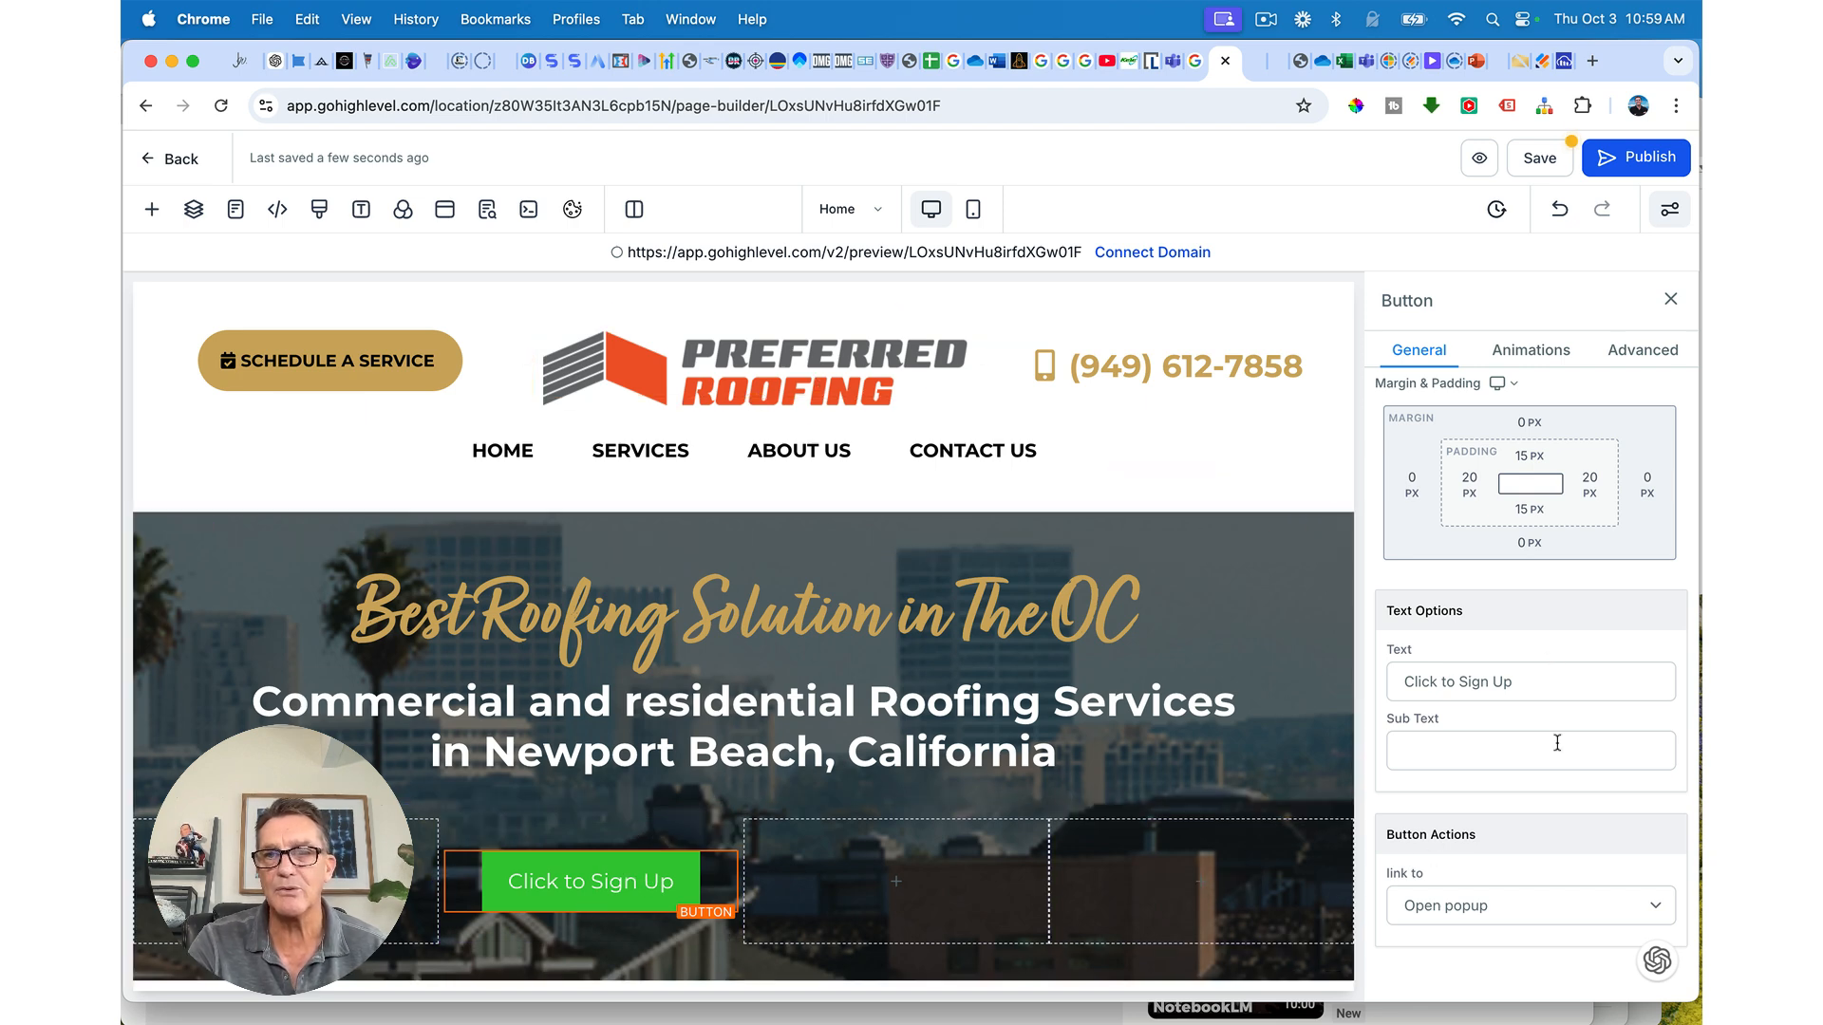
Step: Make the trial button orange-red and label it SCHEDULE, then delete it
scroll(1483, 823, "up", 10)
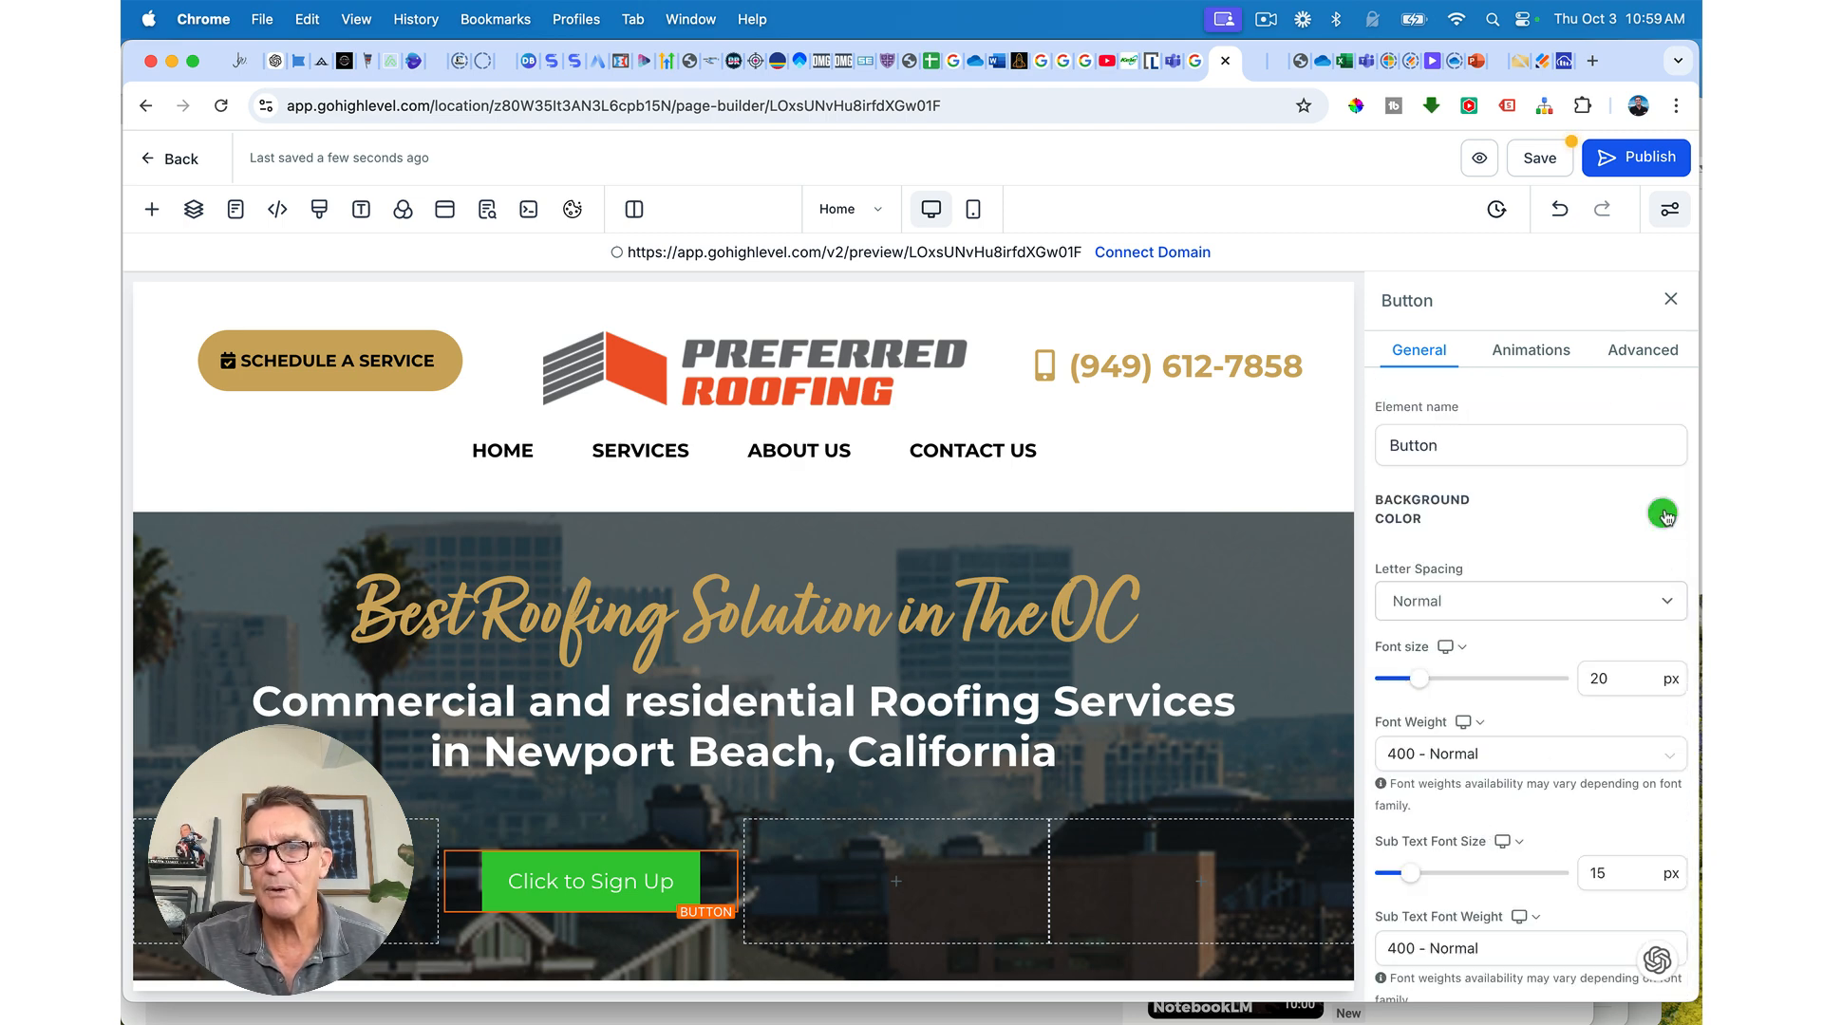
left_click(1662, 513)
left_click(1510, 651)
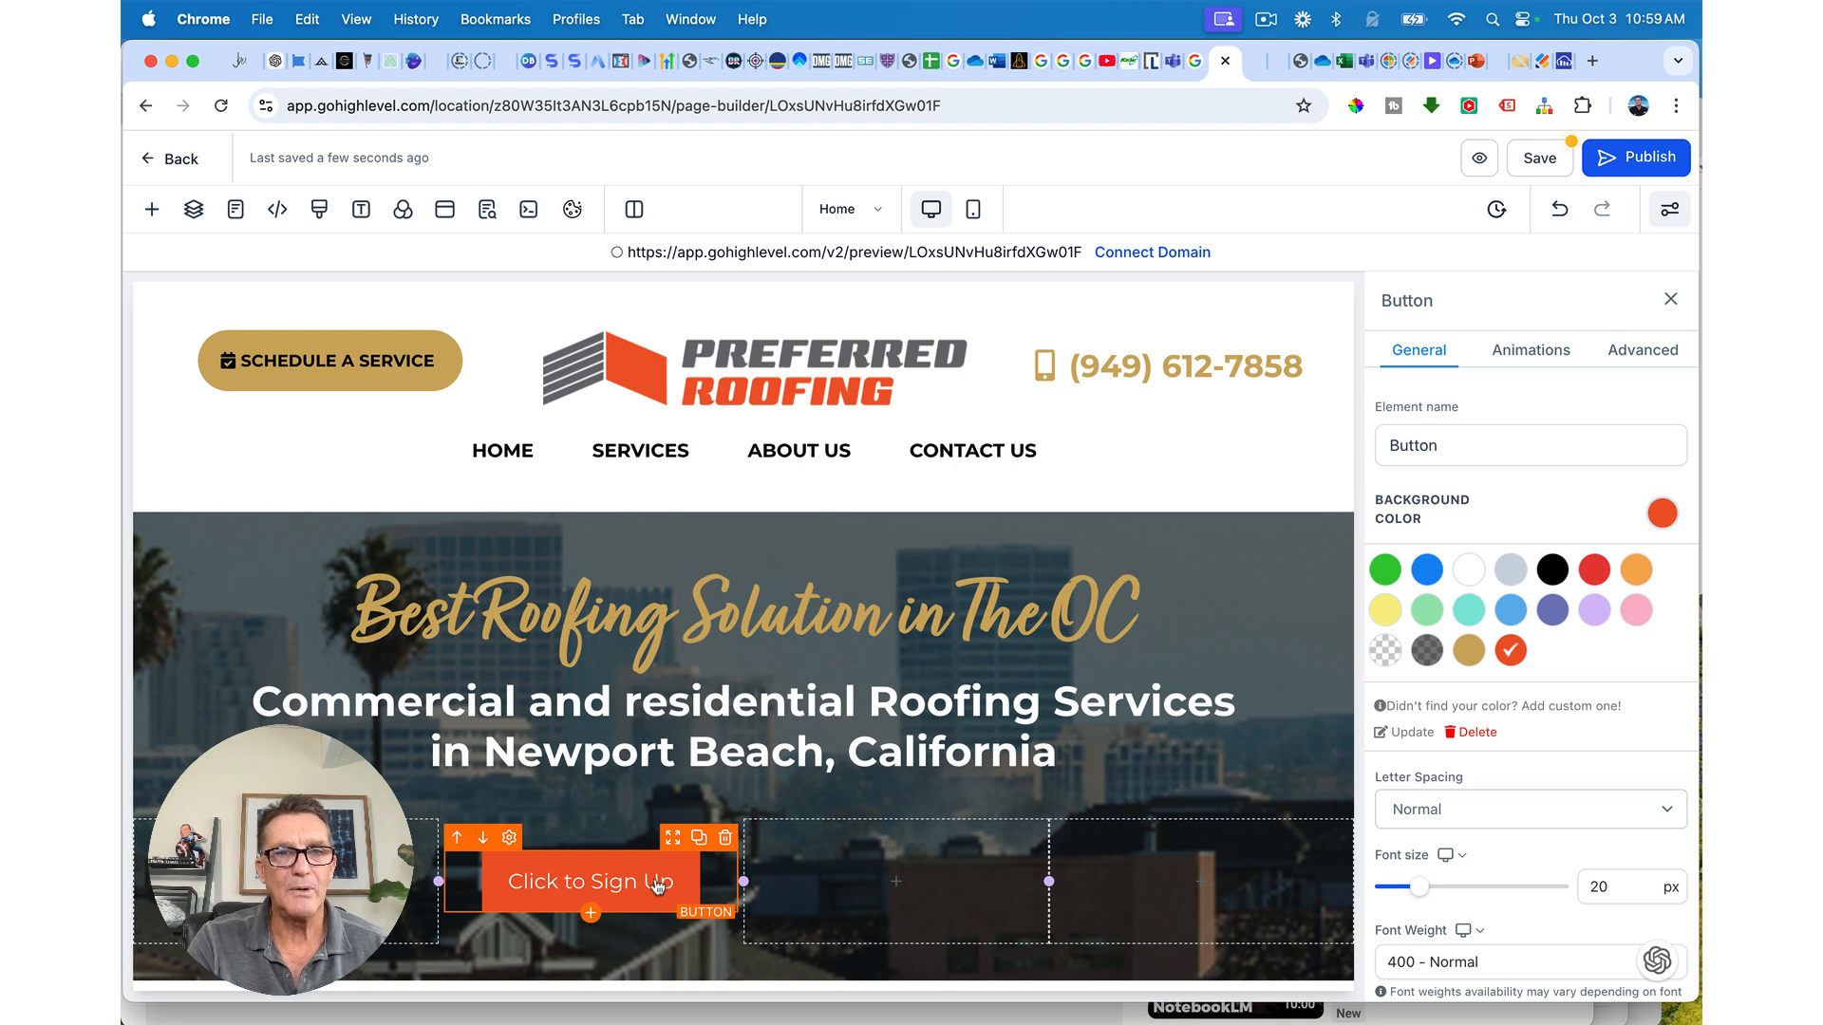
scroll(1503, 902, "down", 10)
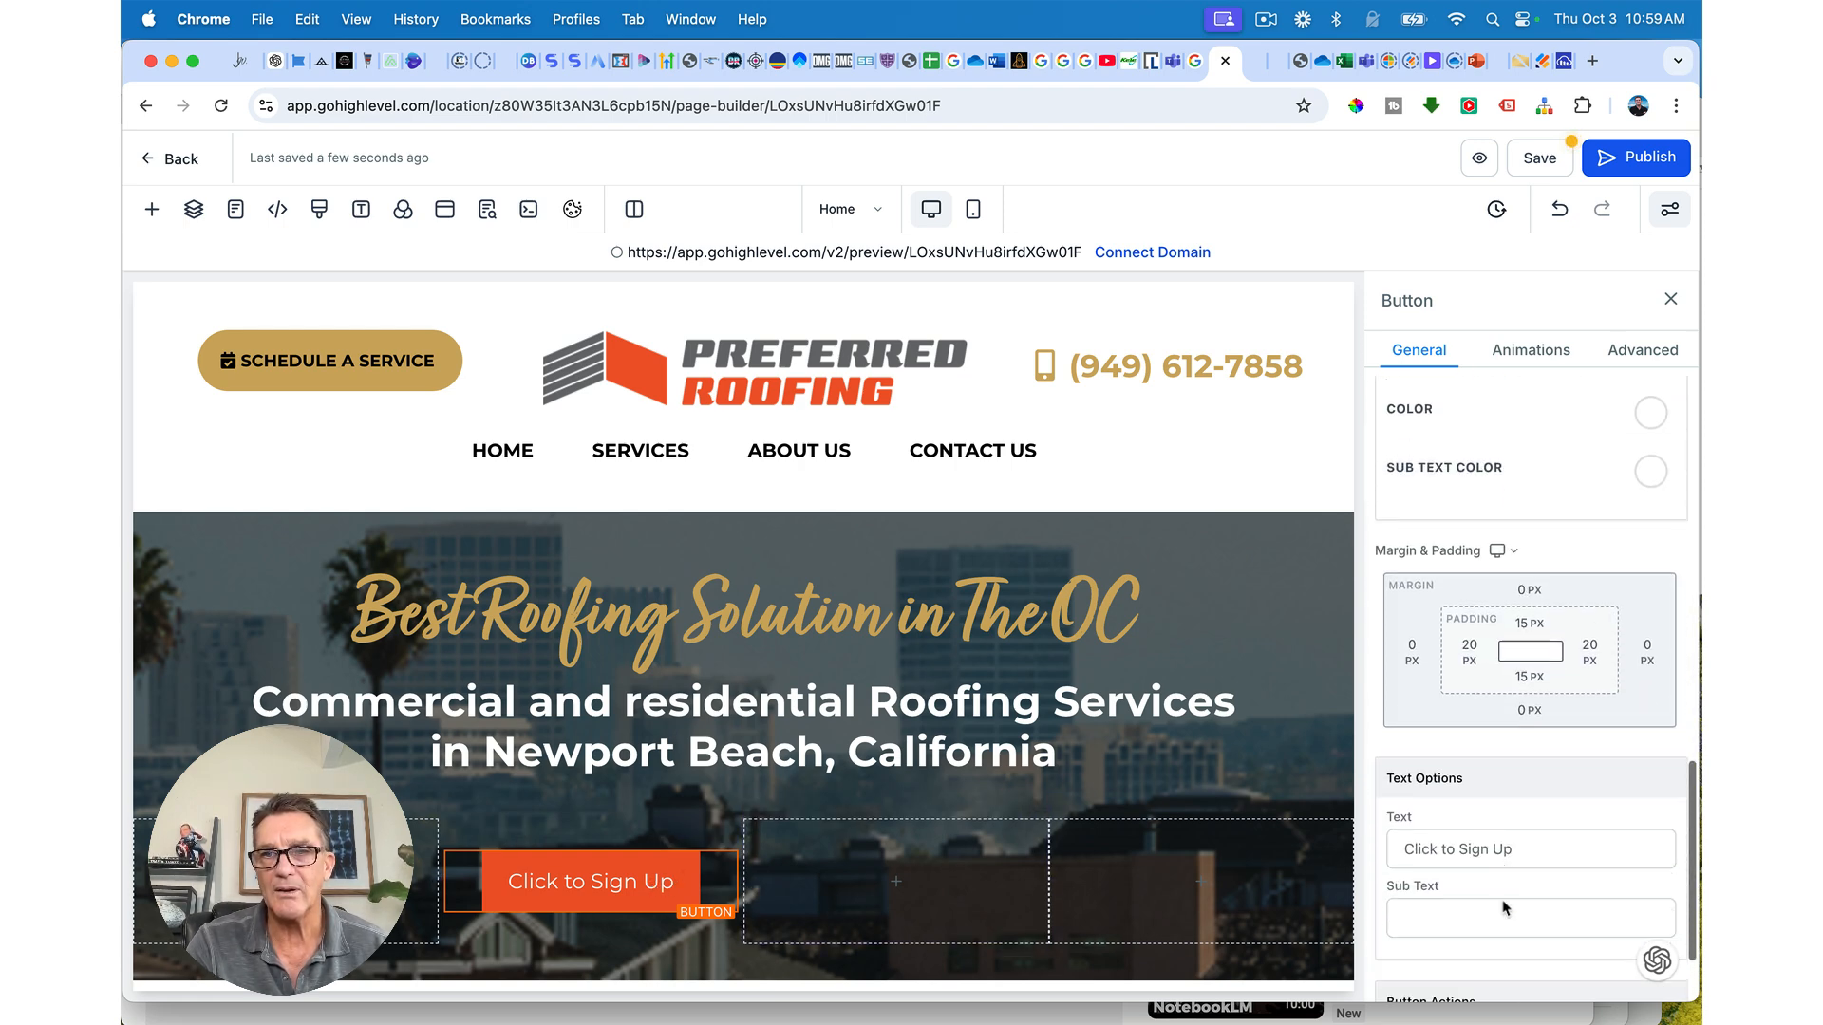
left_click(1463, 676)
triple_click(1462, 676)
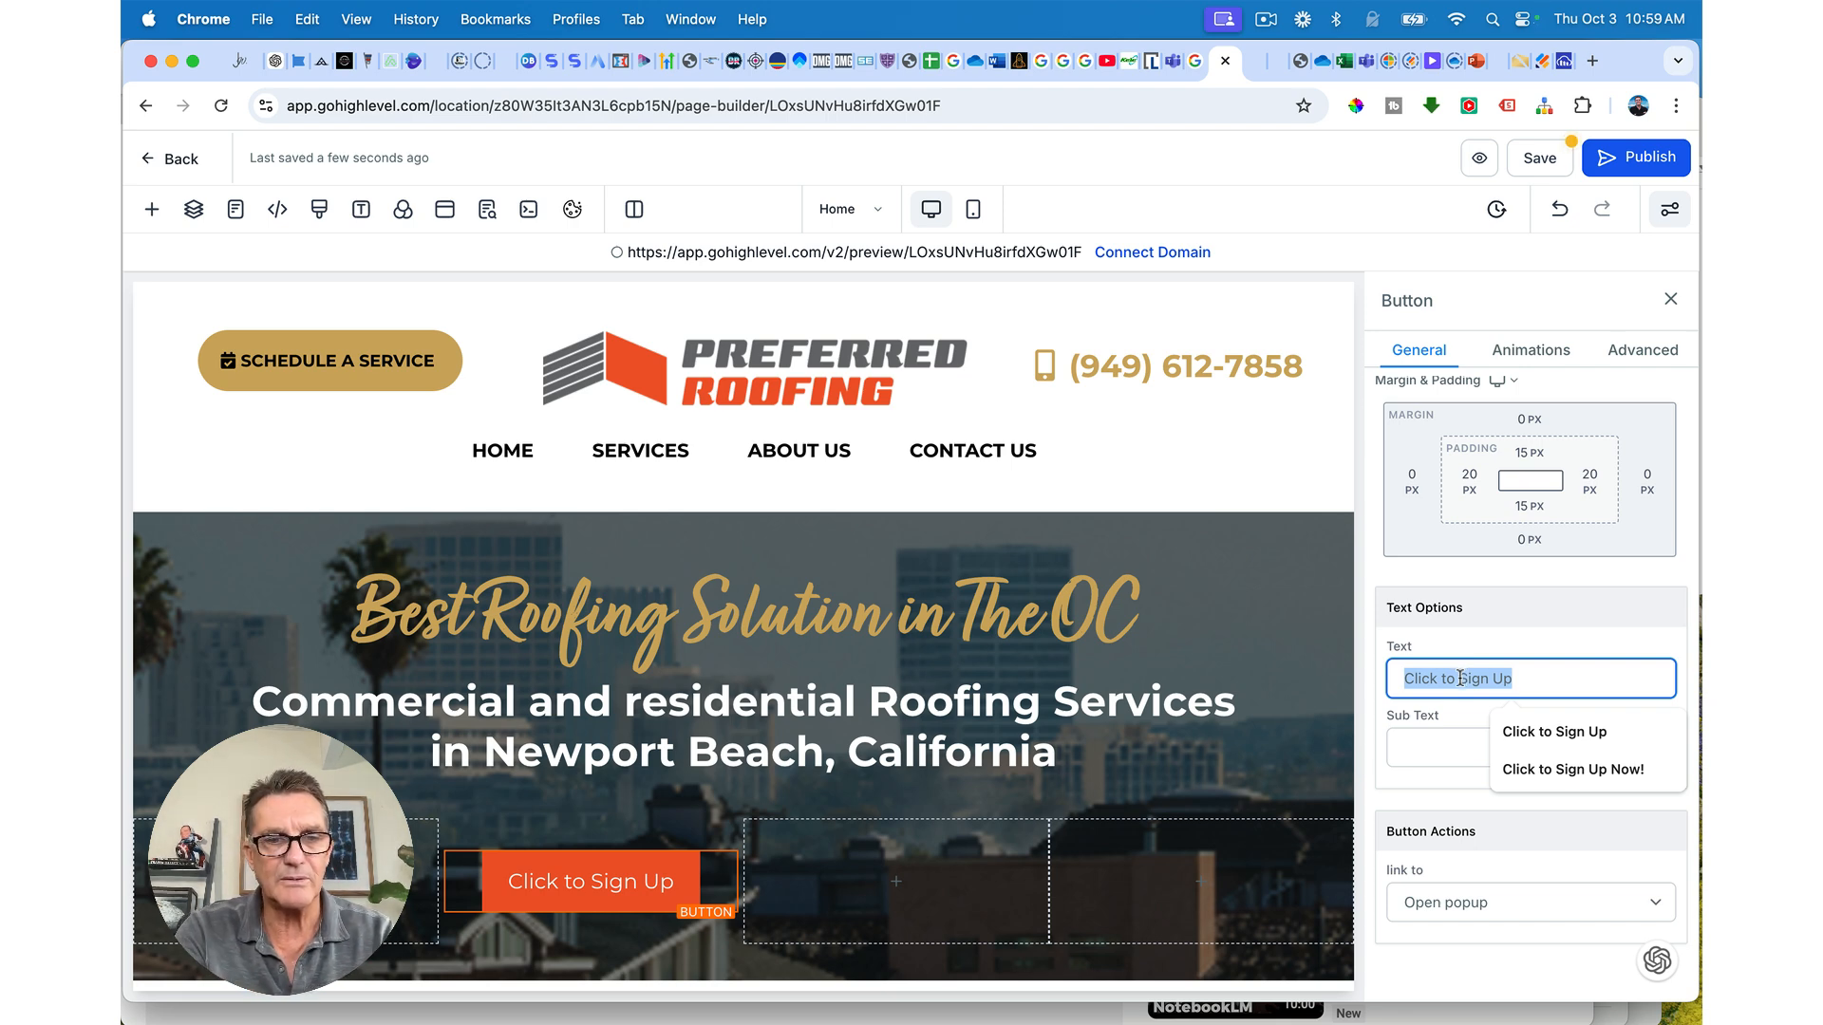
key("Caps_Lock")
type("SCHEDULE")
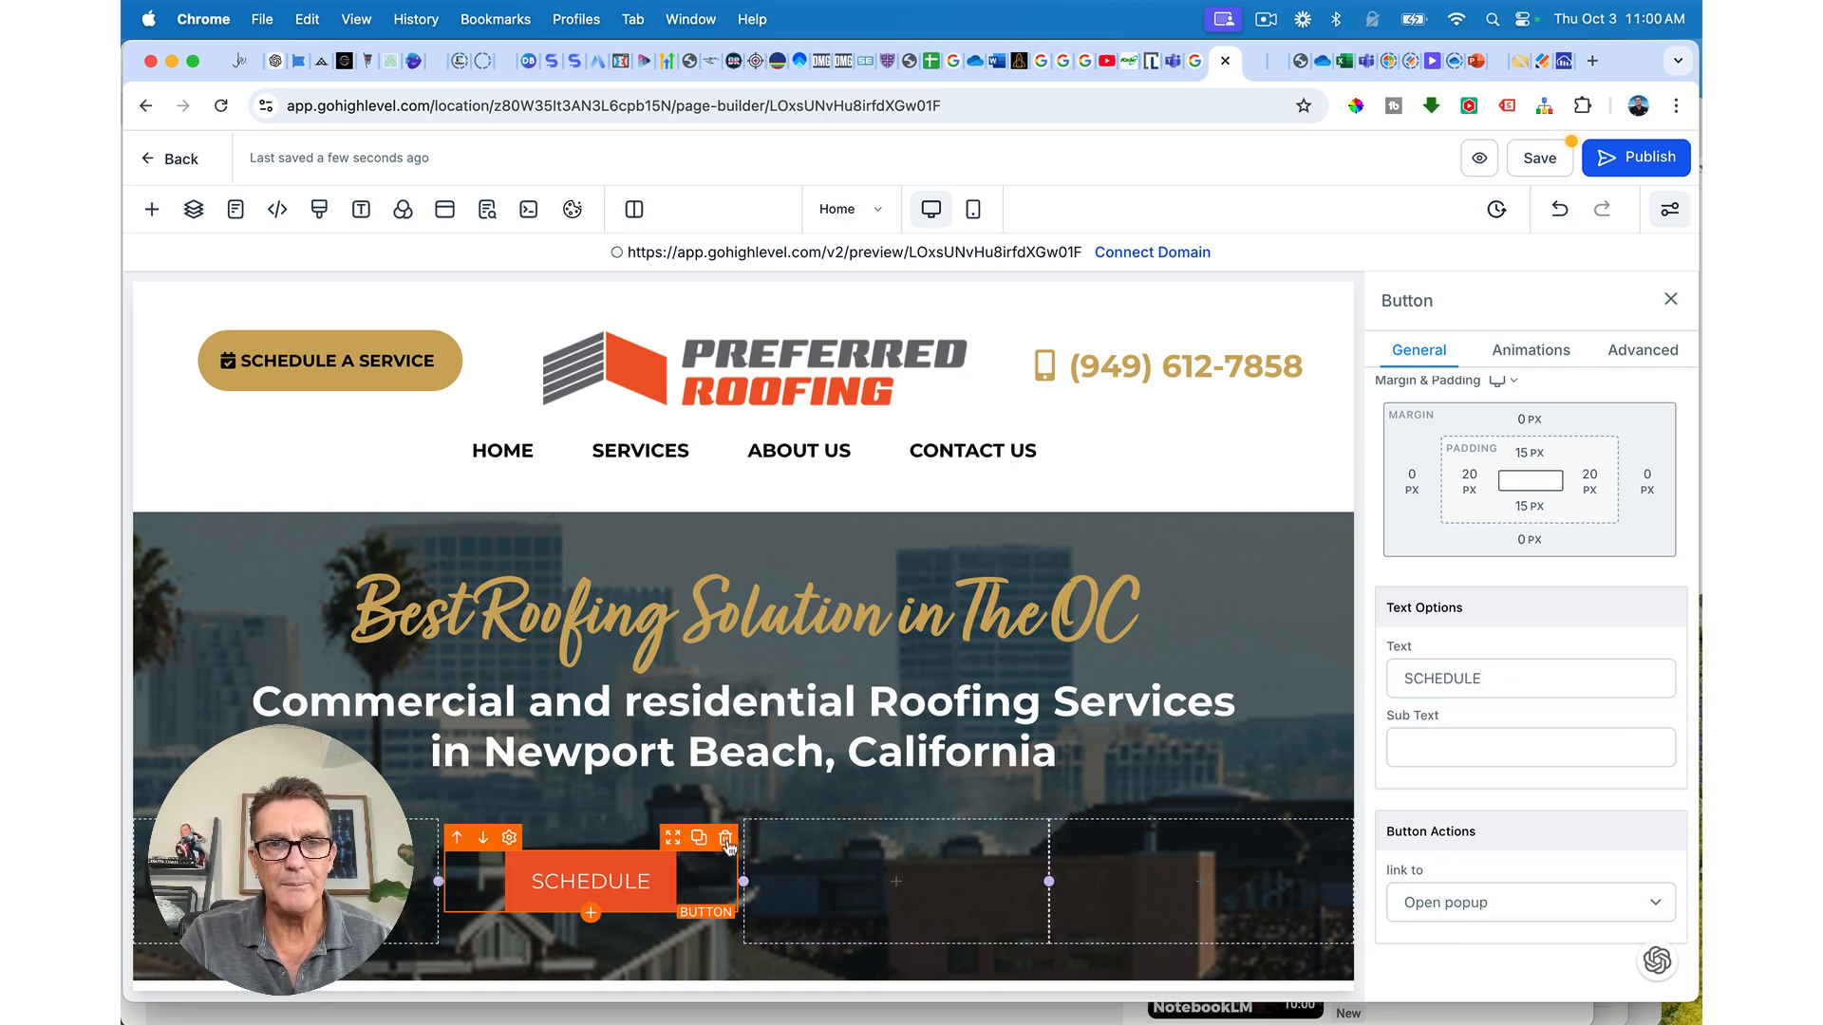
left_click(726, 838)
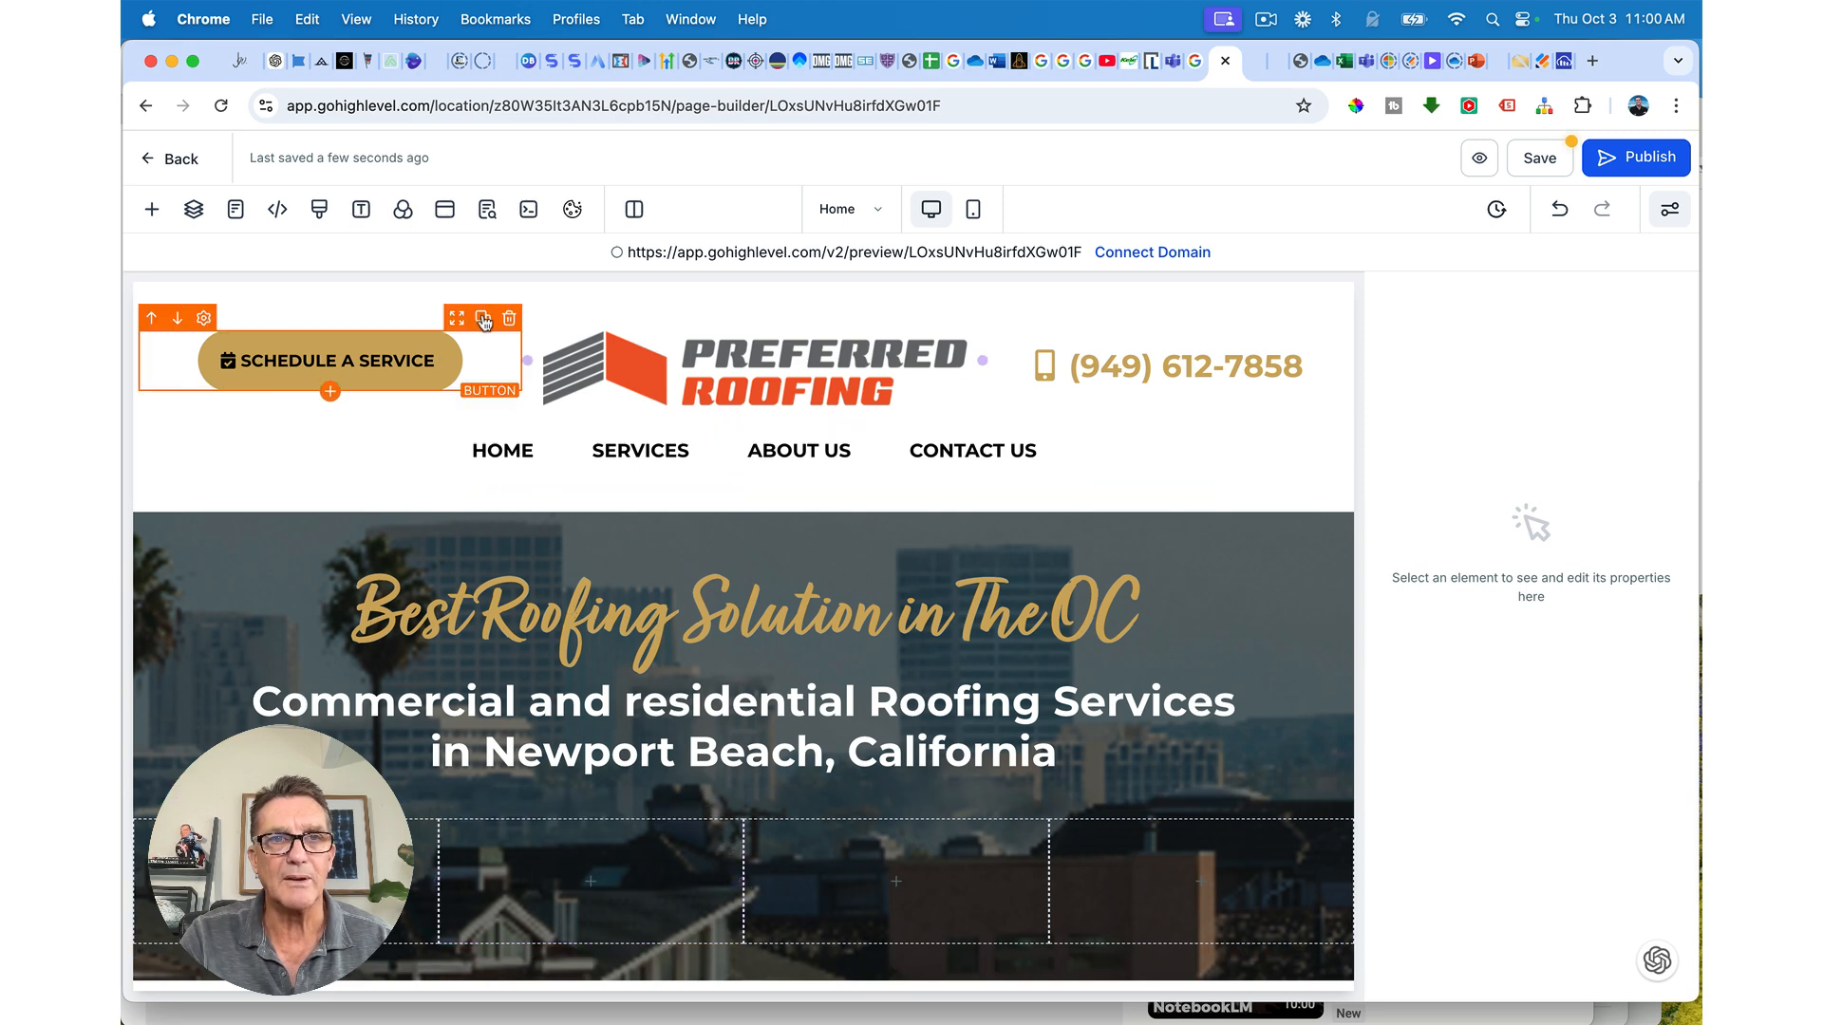
Step: Clone the header's SCHEDULE A SERVICE button into hero column 2, add a 3px white border, and save
left_click(482, 319)
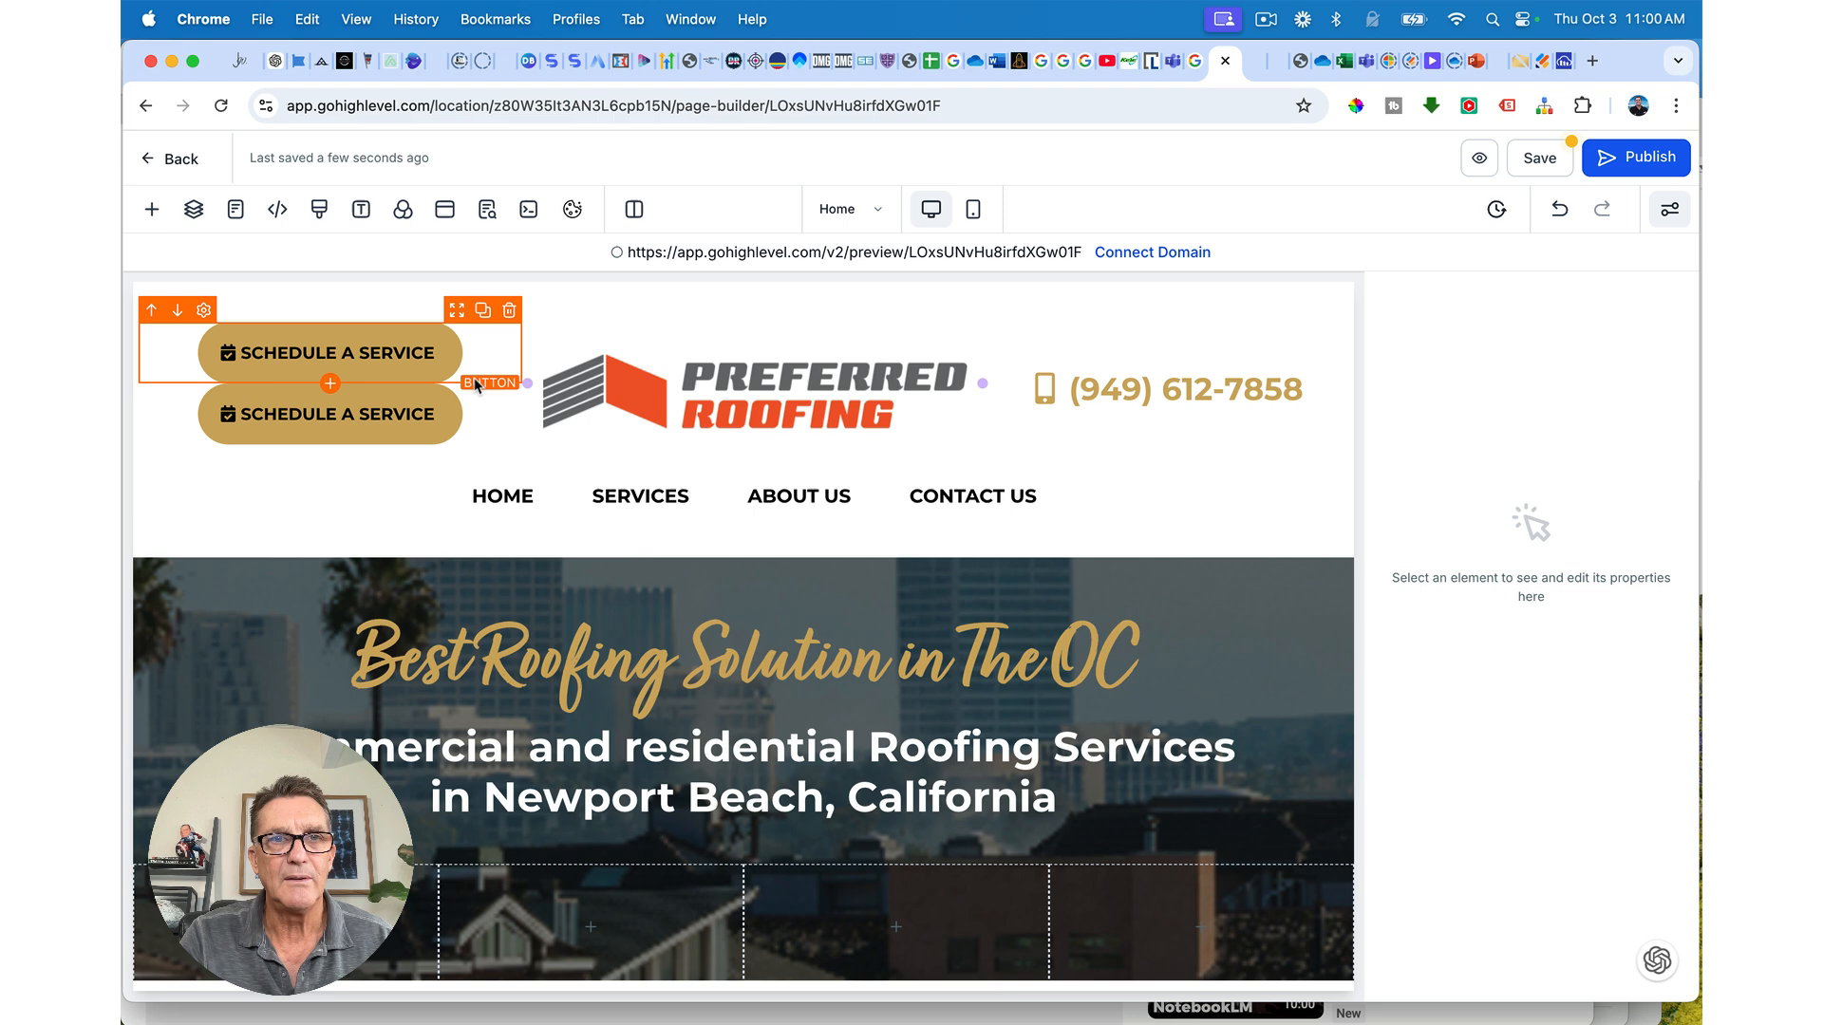
left_click_drag(457, 376, 608, 864)
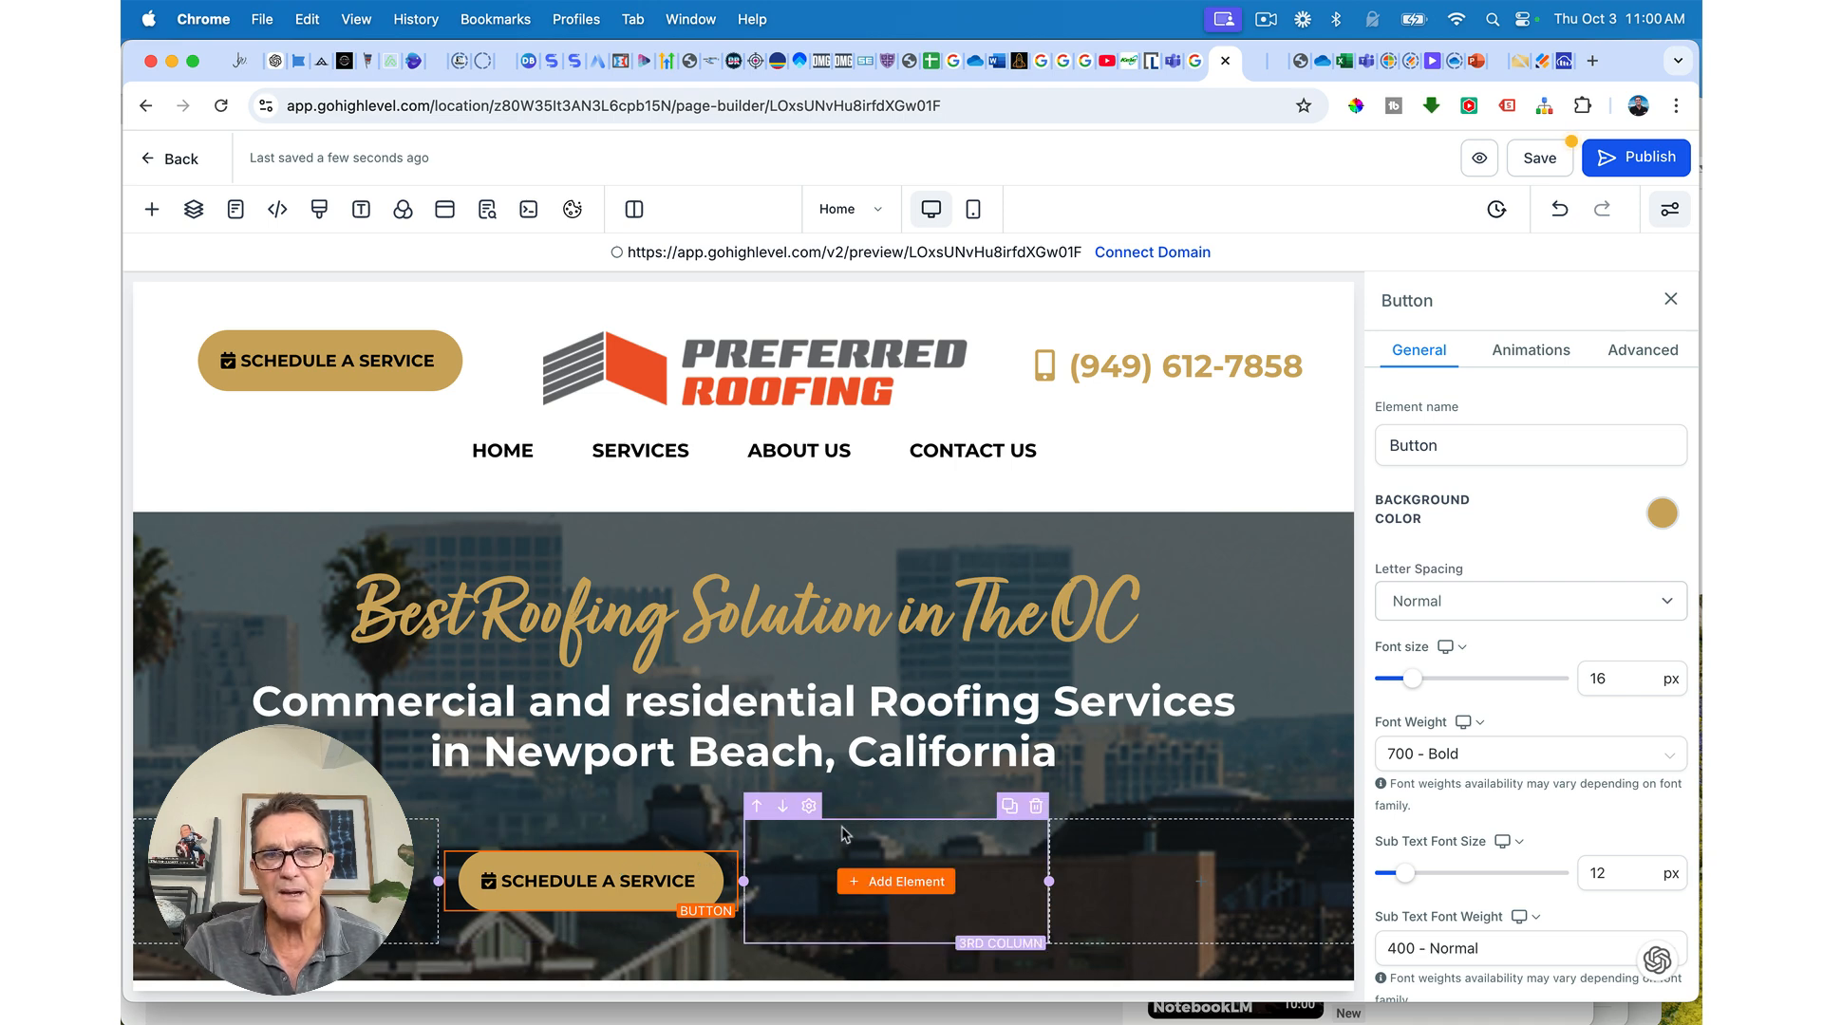
left_click(1643, 350)
scroll(1460, 602, "down", 5)
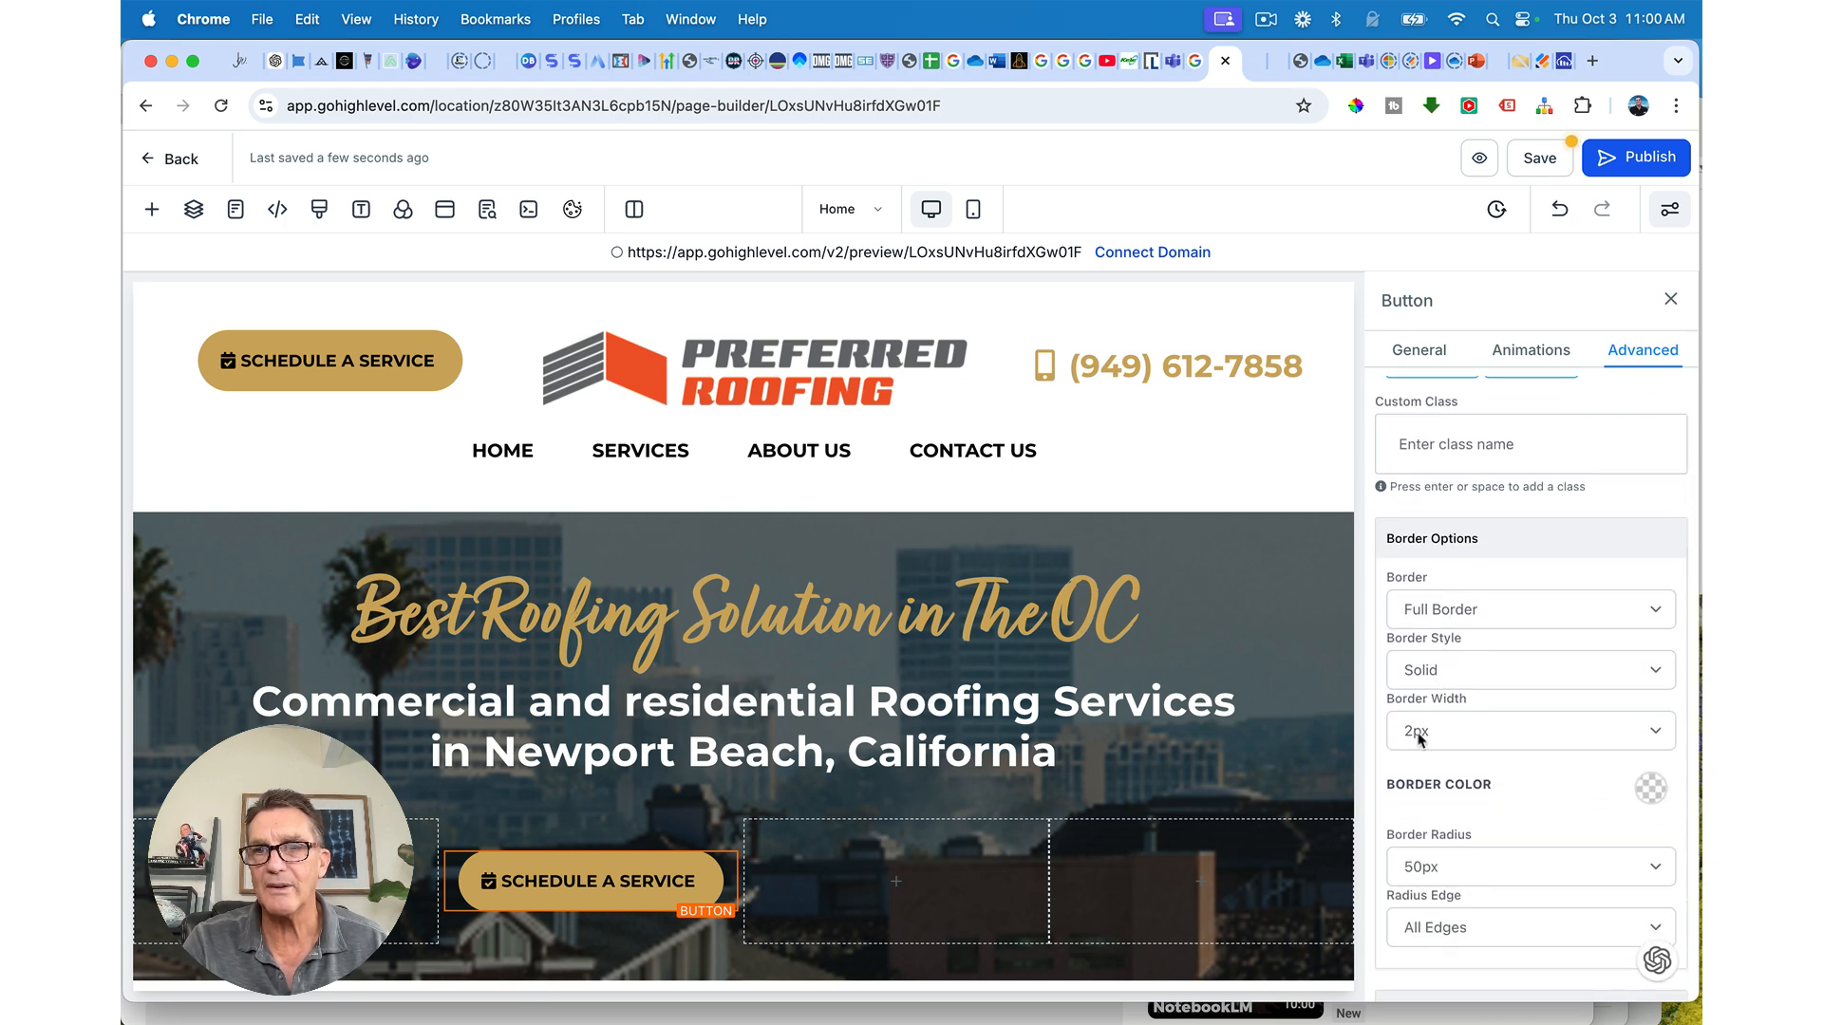
left_click(1652, 788)
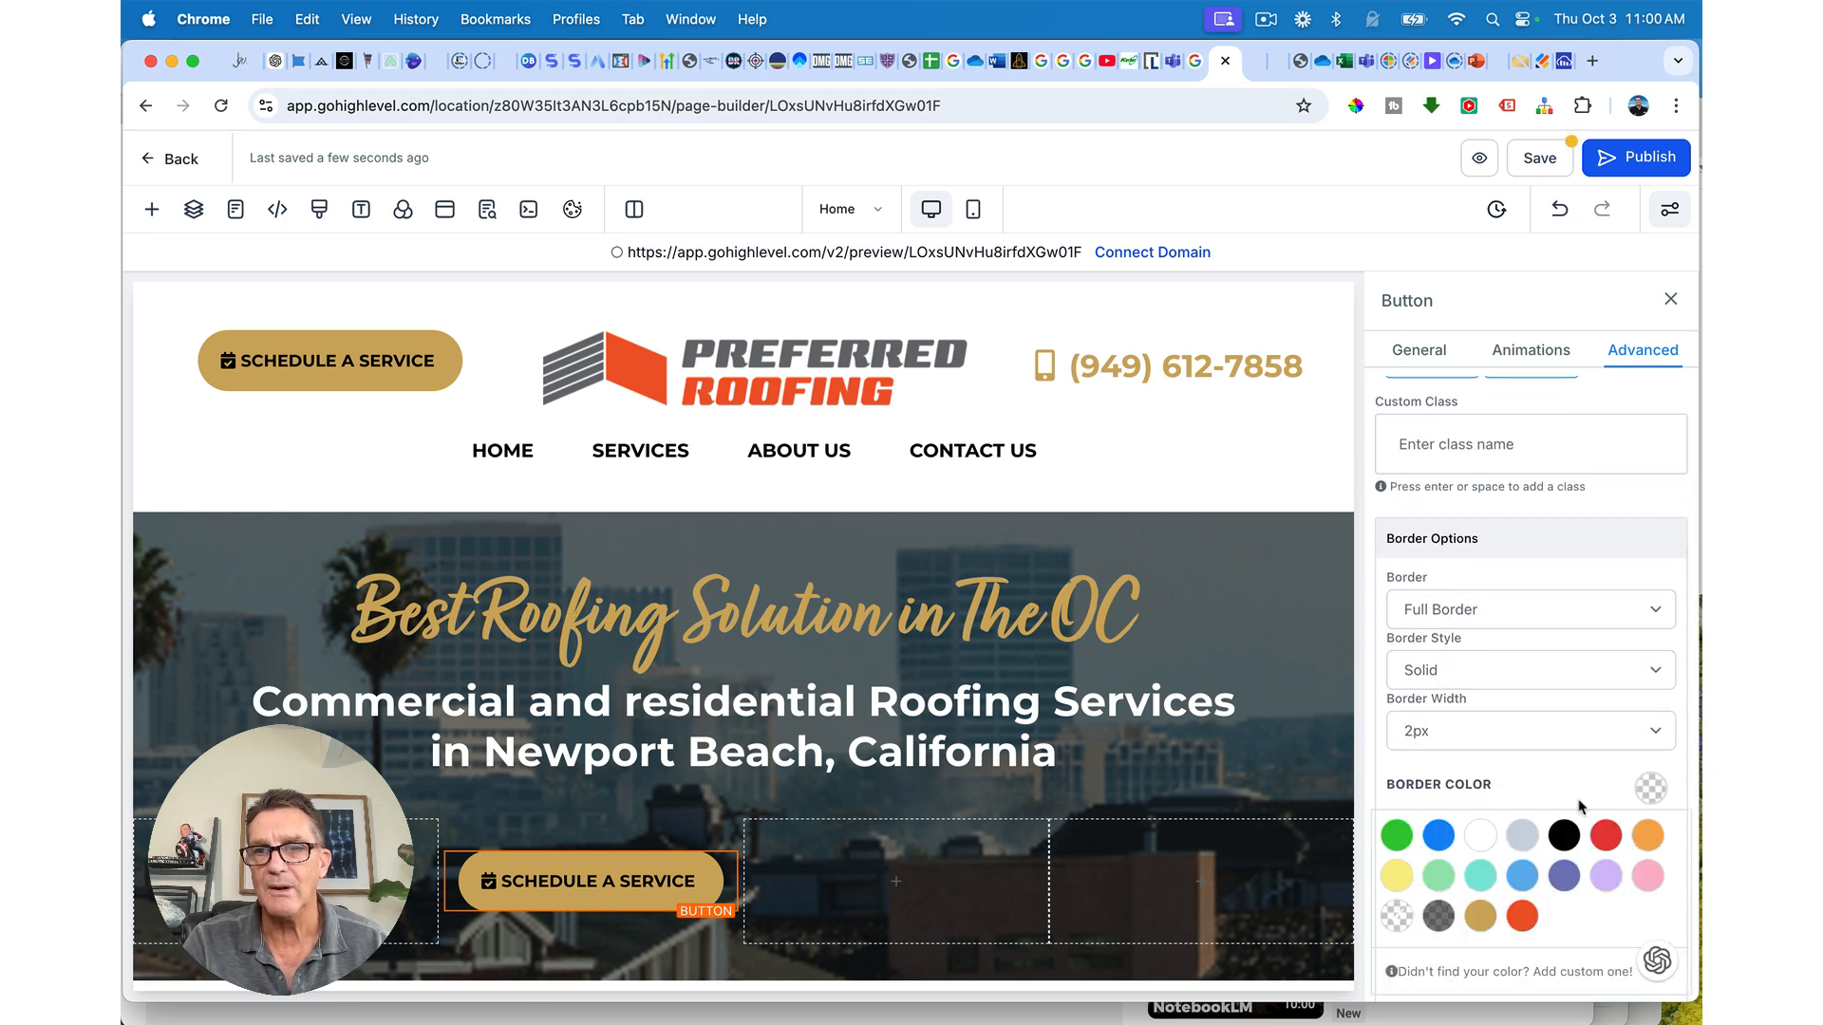
left_click(1483, 837)
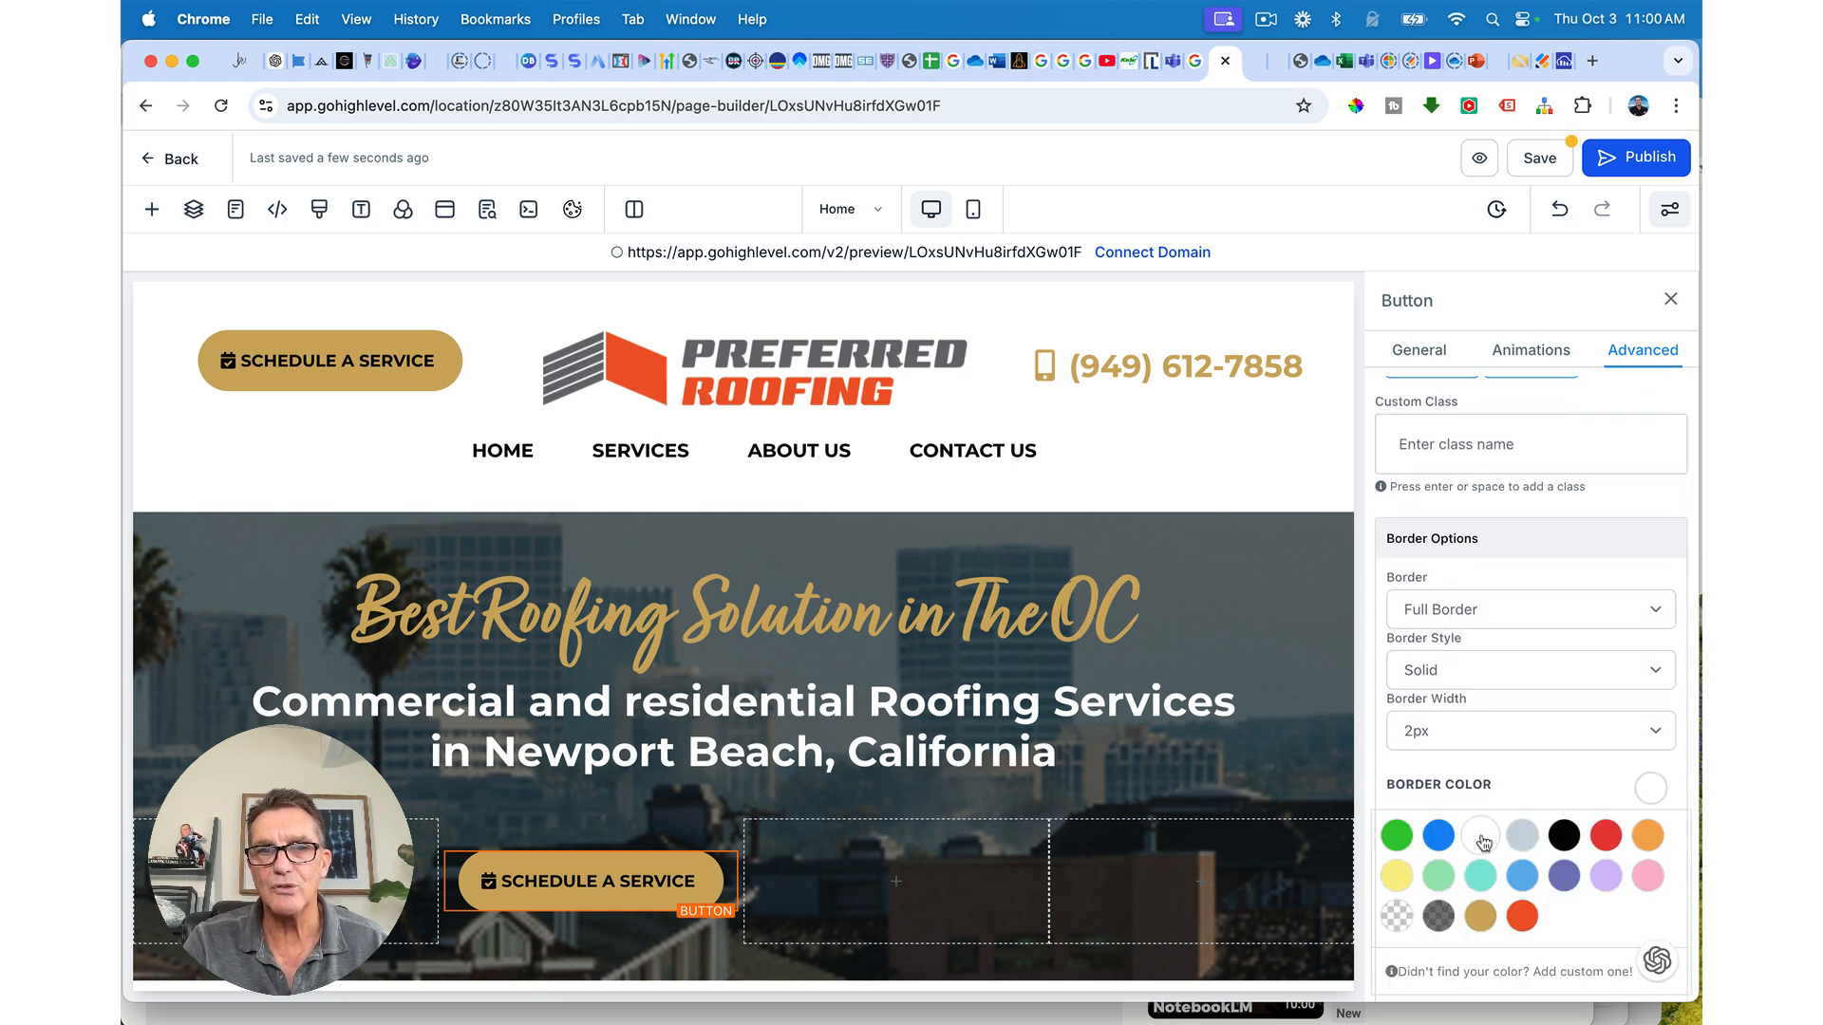
left_click(1472, 729)
left_click(1448, 781)
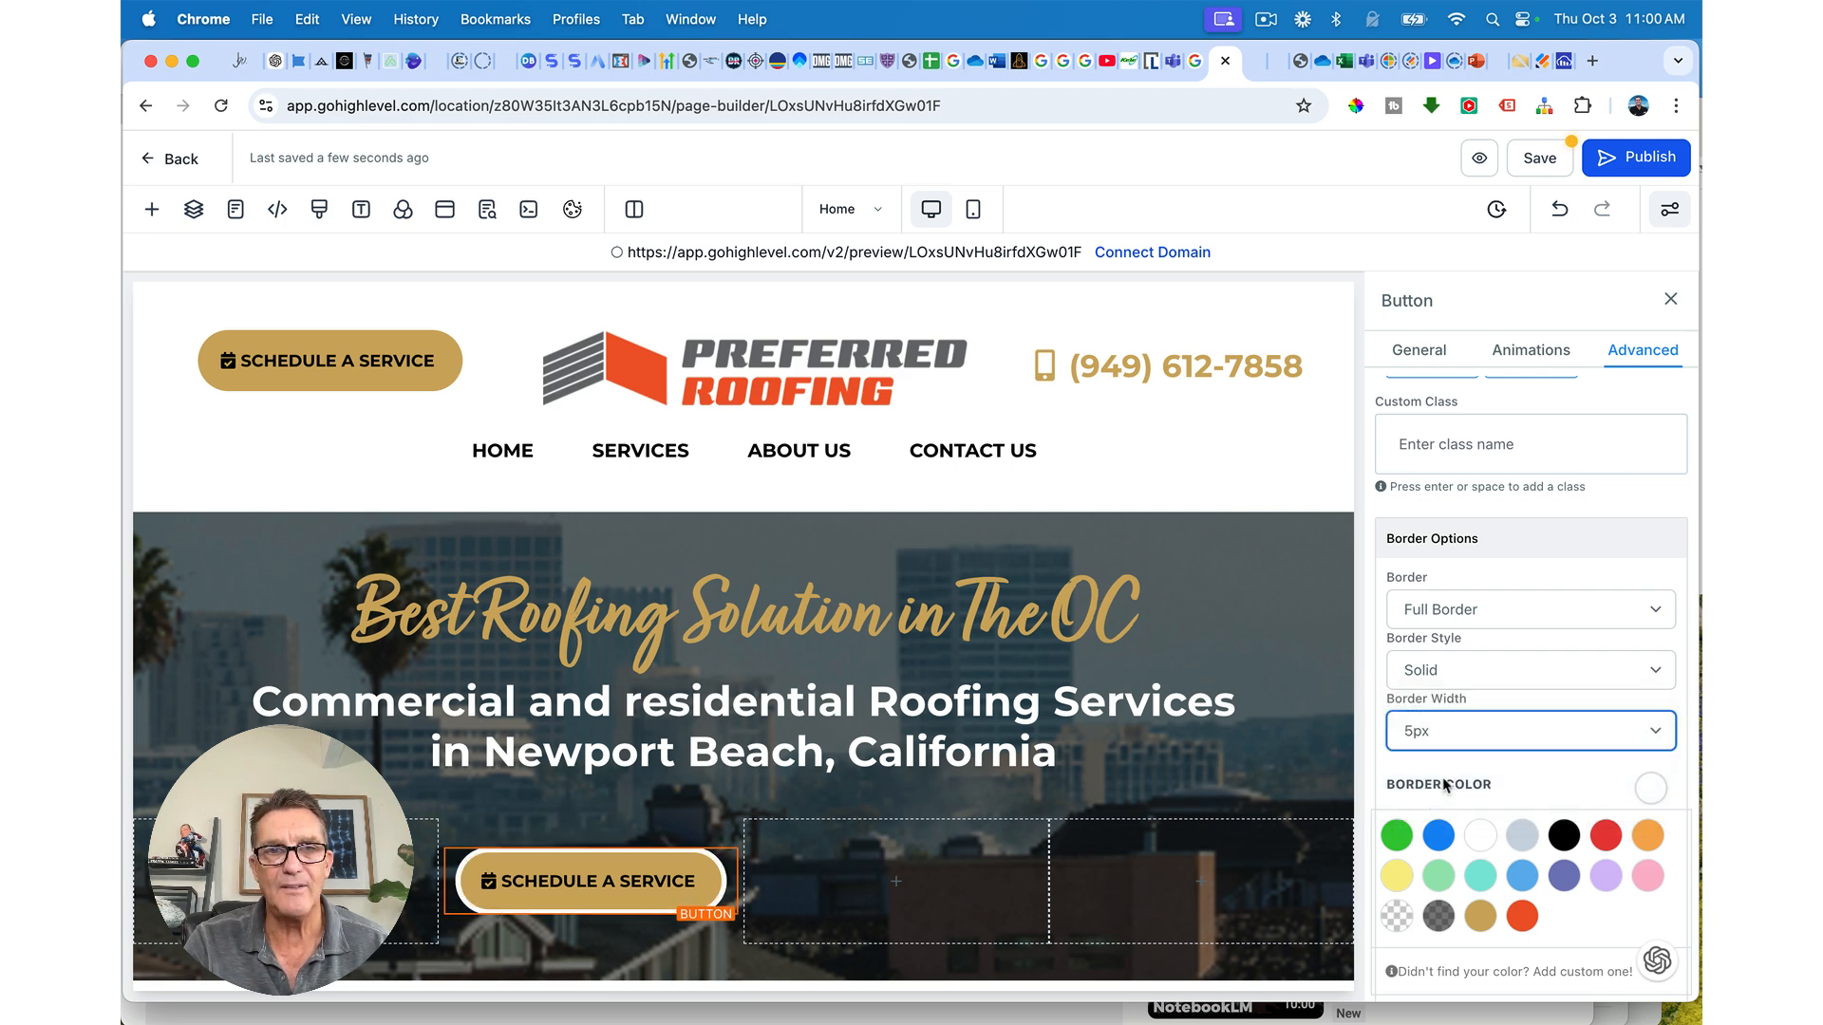
left_click(1441, 727)
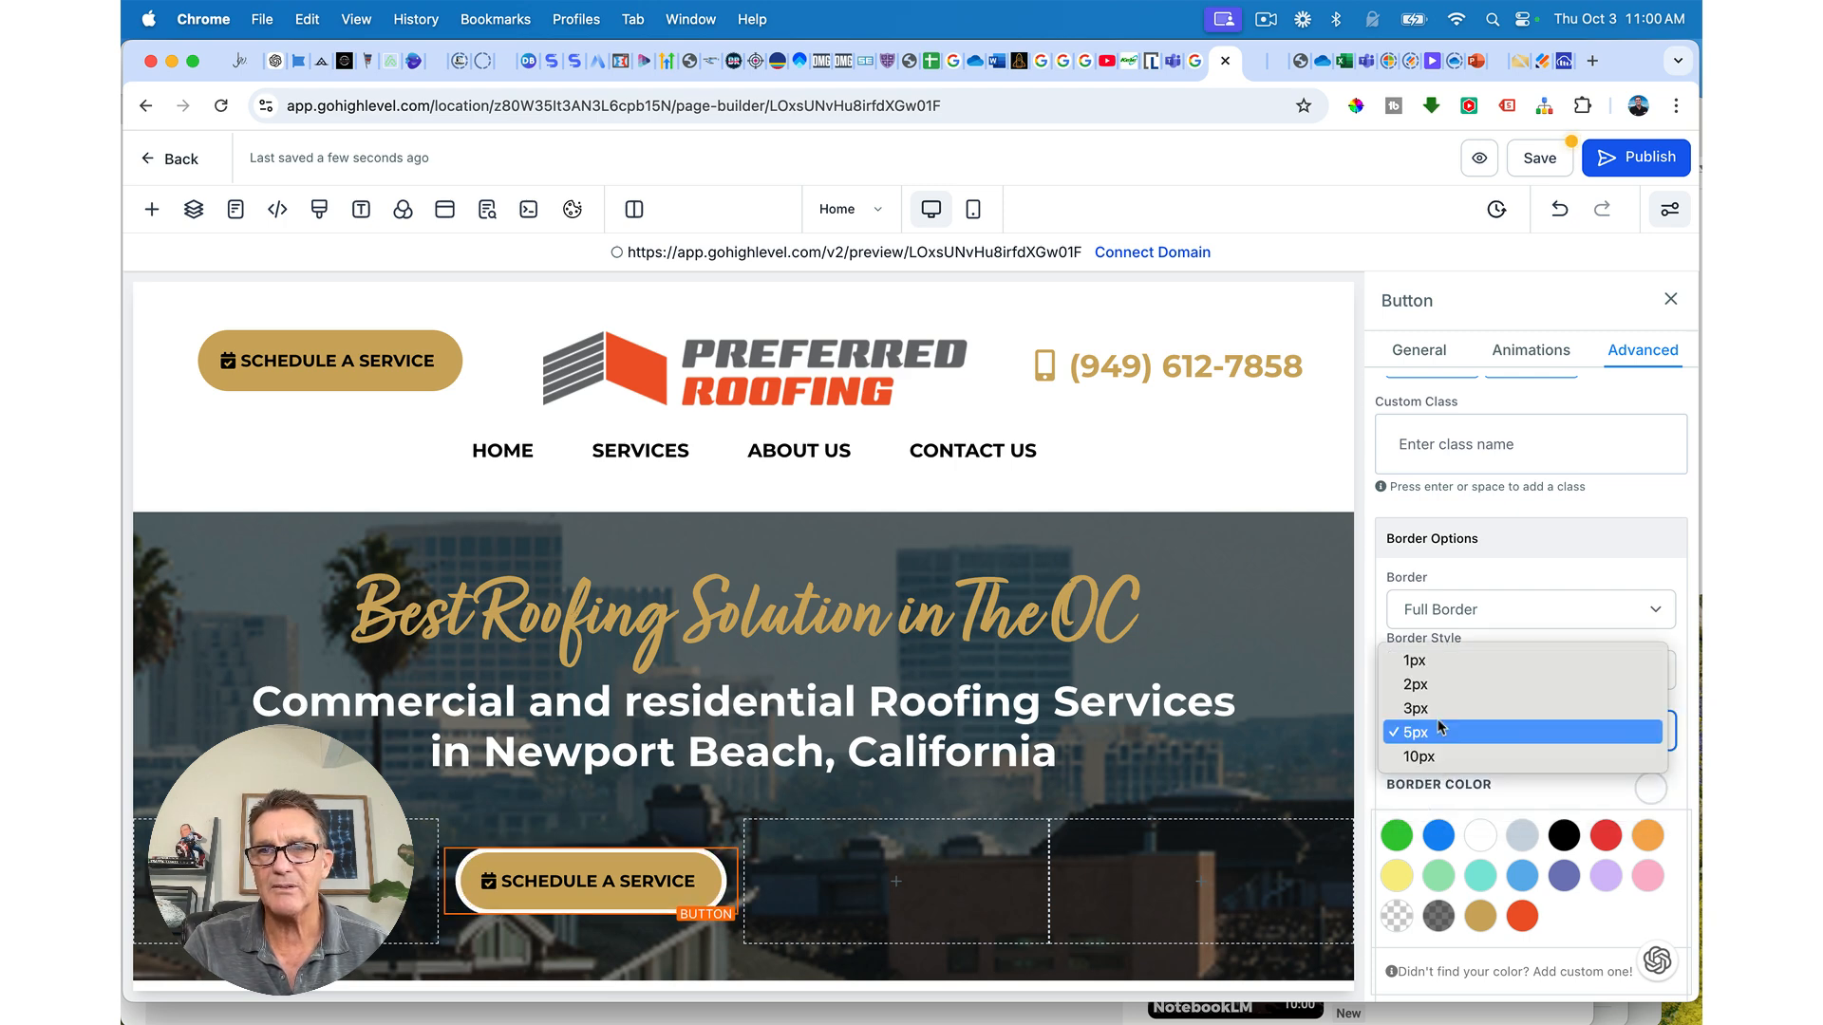
left_click(1440, 707)
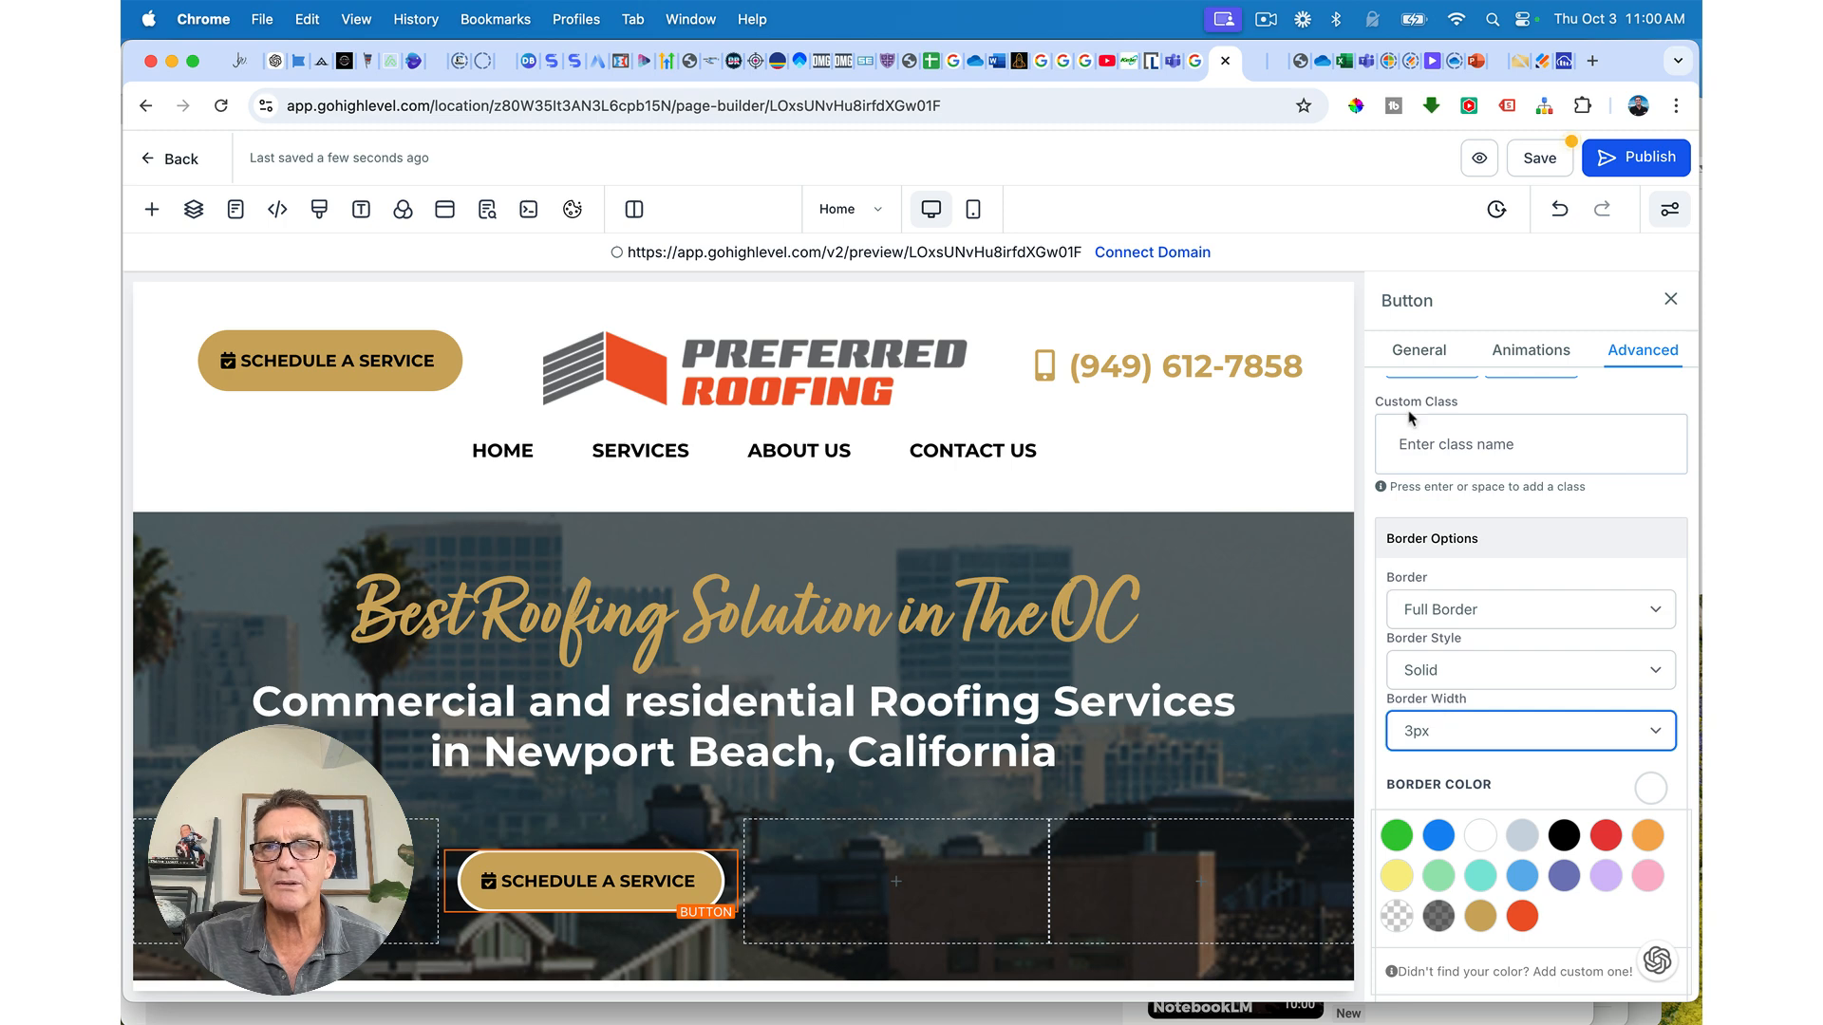
left_click(1529, 159)
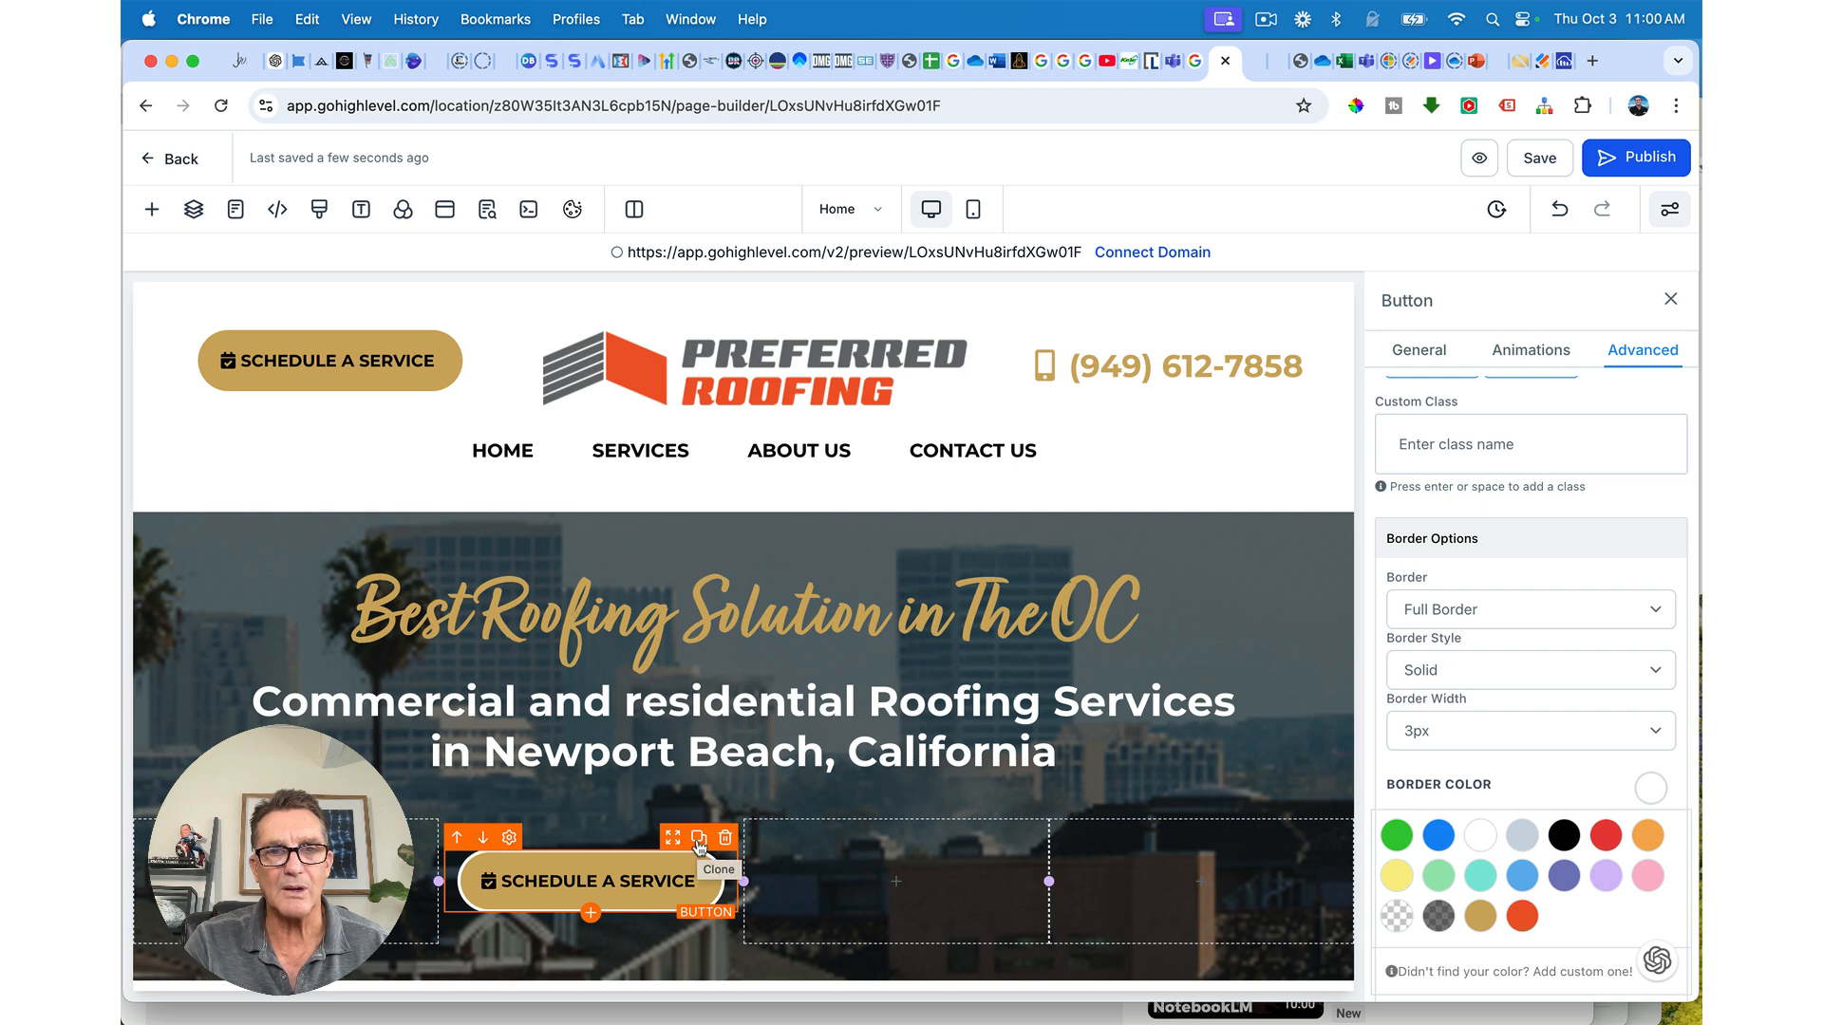
Step: Duplicate the hero SCHEDULE A SERVICE button into column 3, narrow column 1, and select the copy
left_click(699, 840)
left_click_drag(672, 823, 1111, 882)
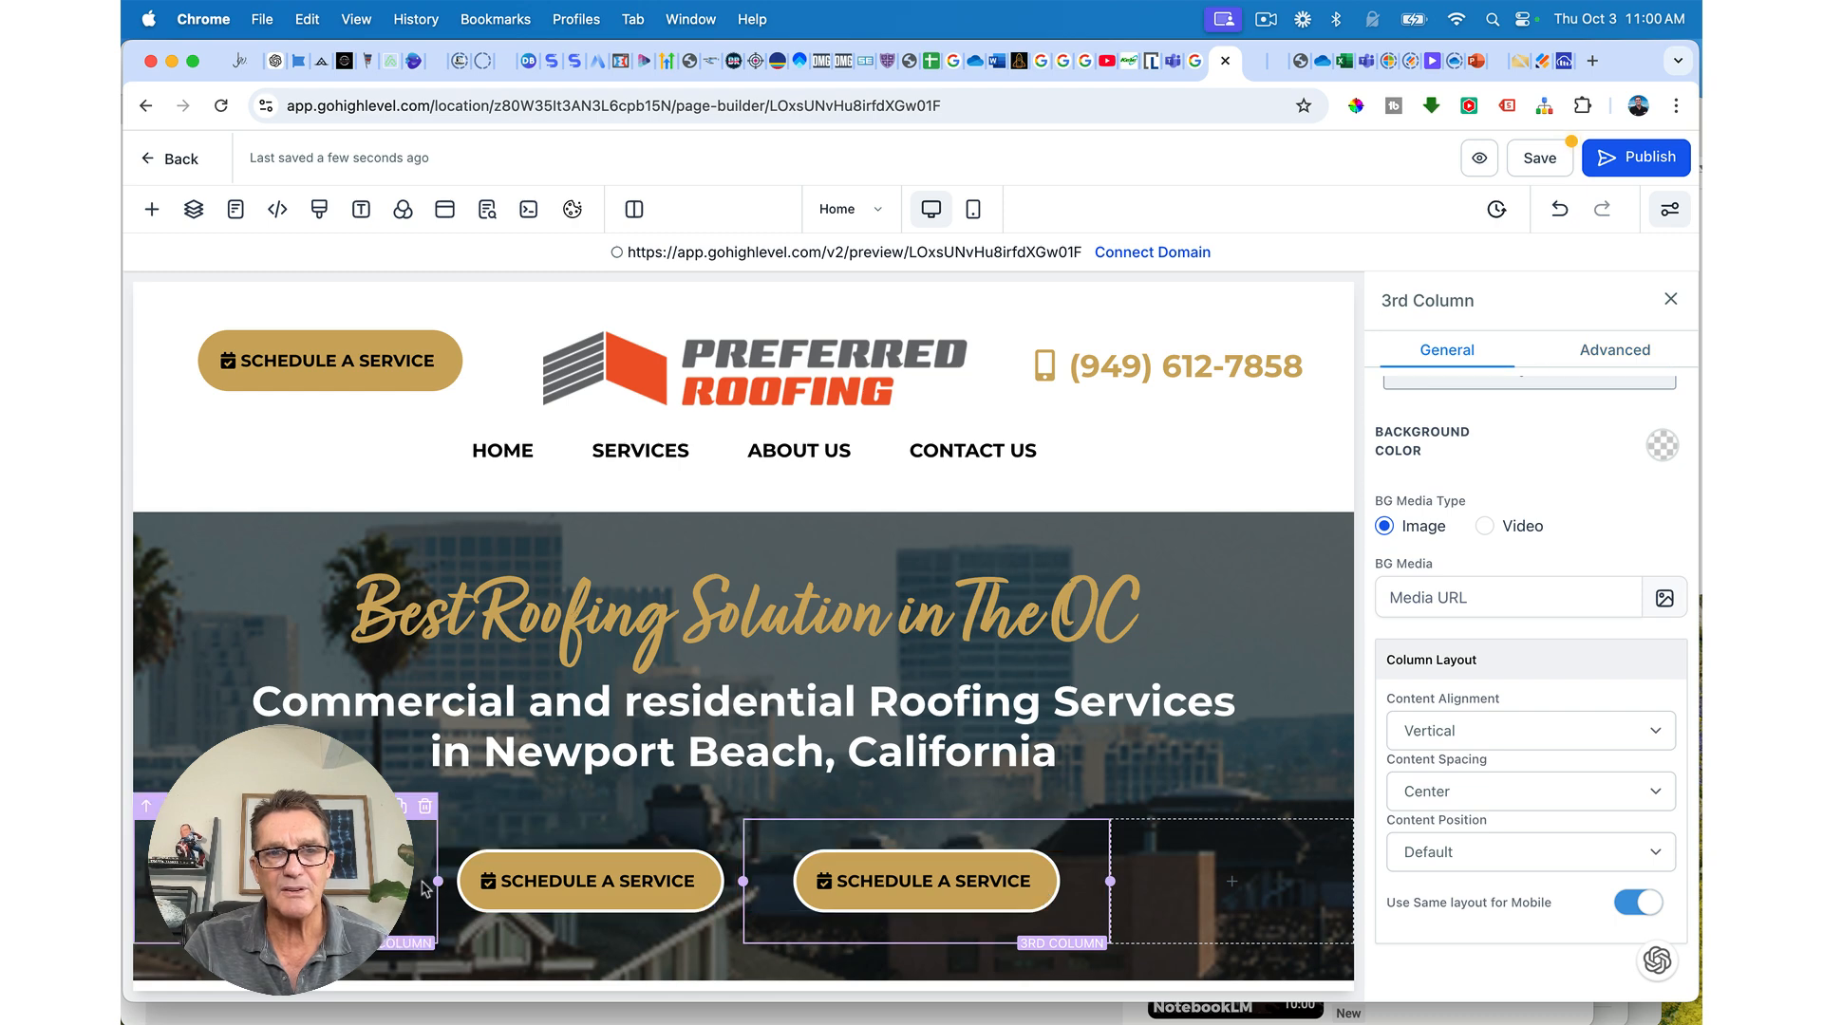
left_click_drag(439, 881, 390, 881)
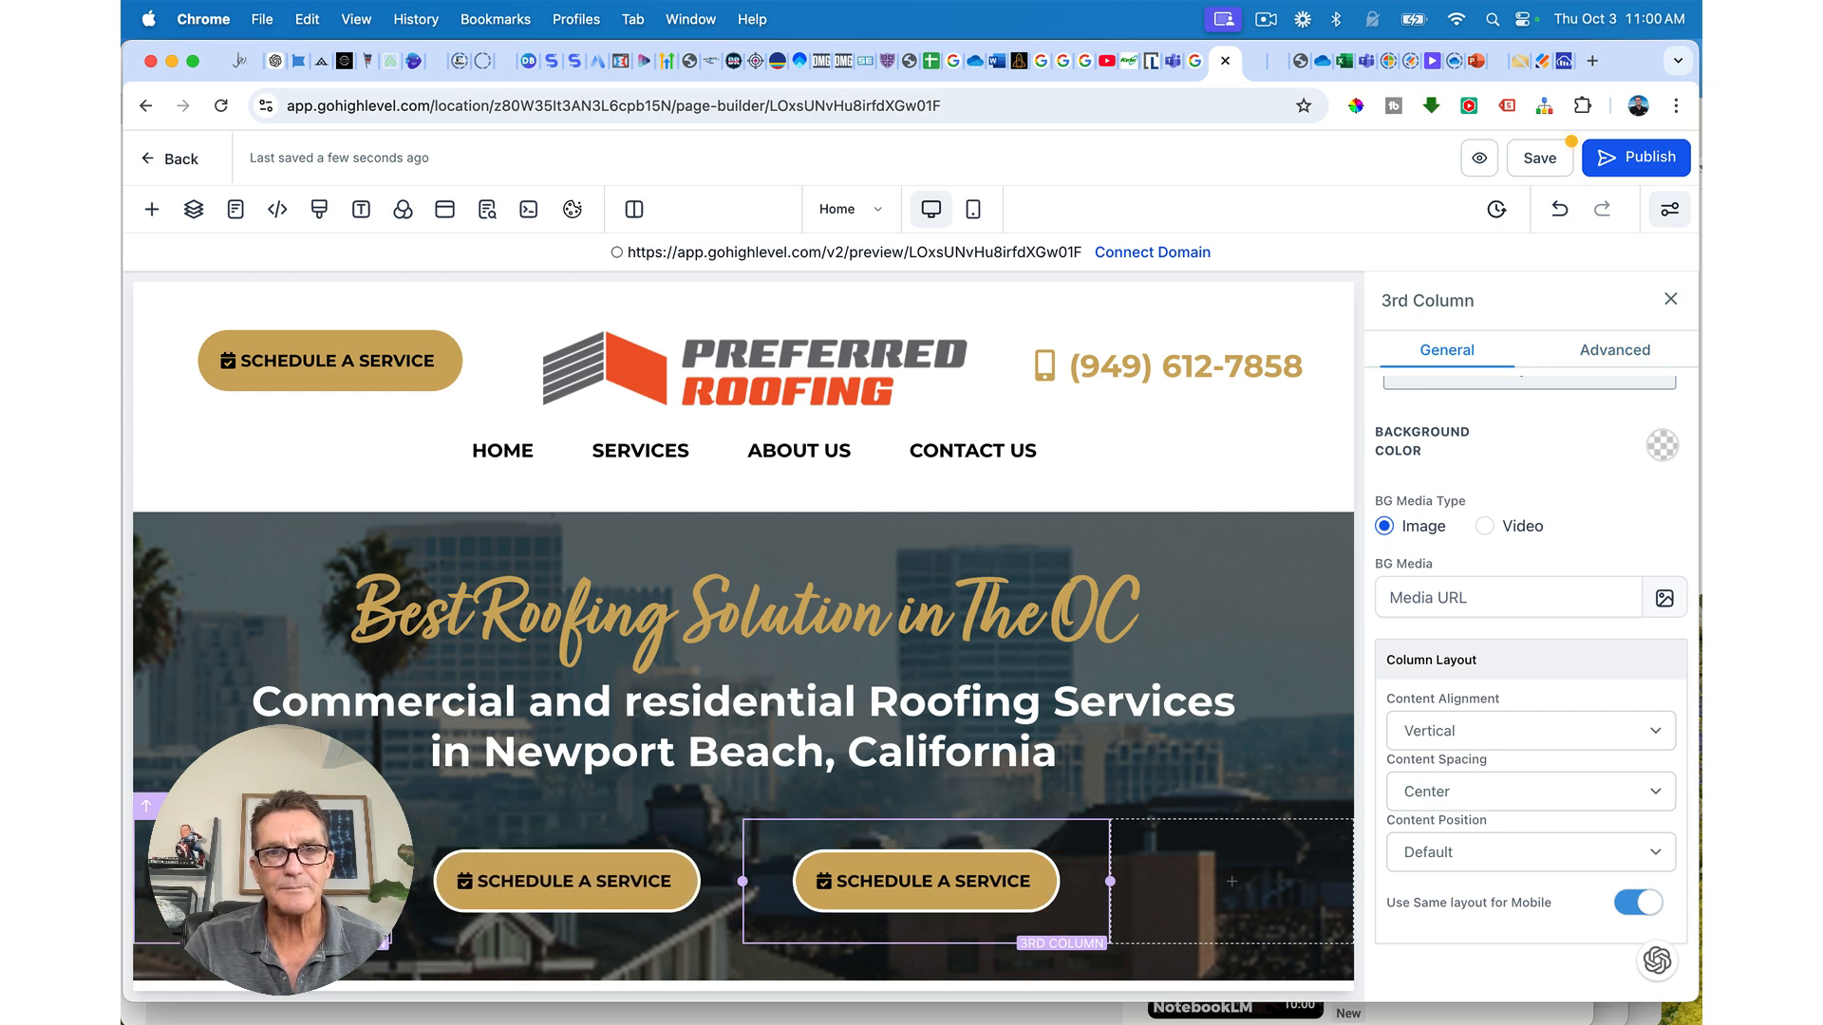
left_click(888, 894)
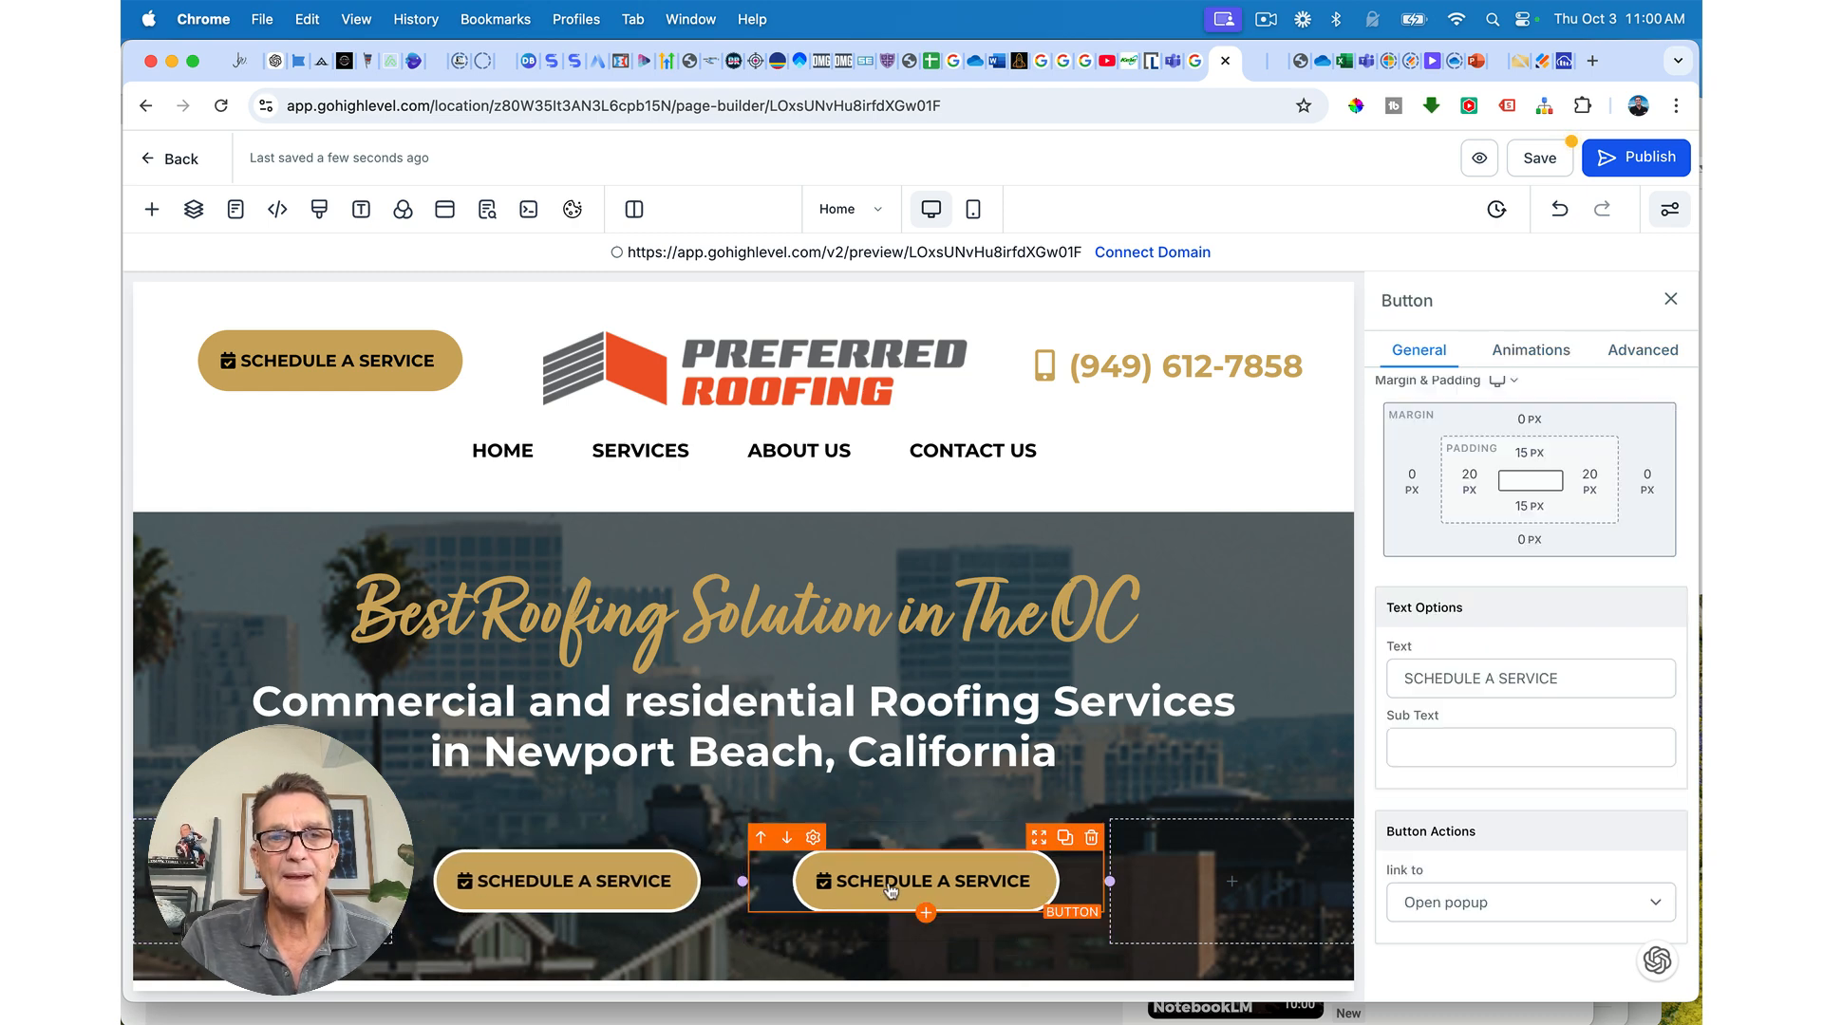
Step: Relabel the copied button as CALL plus the business phone number, with a space after the area code
triple_click(1565, 676)
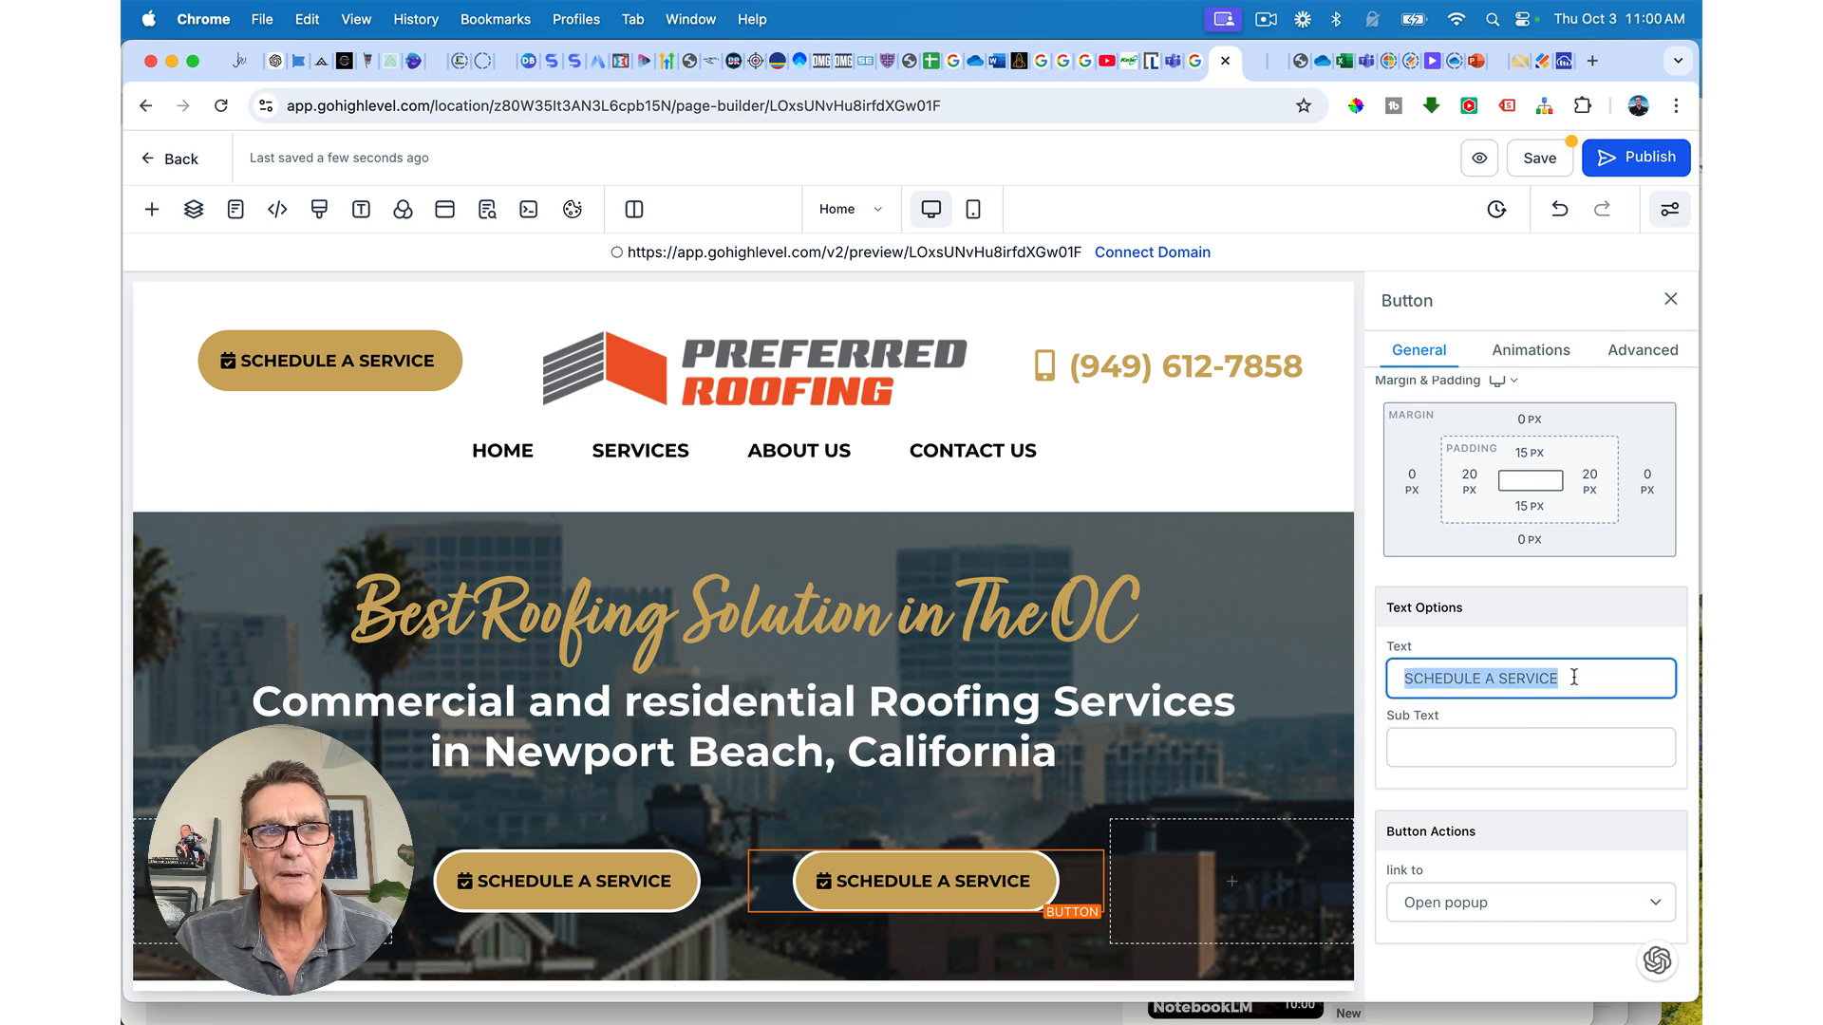
type("CALL")
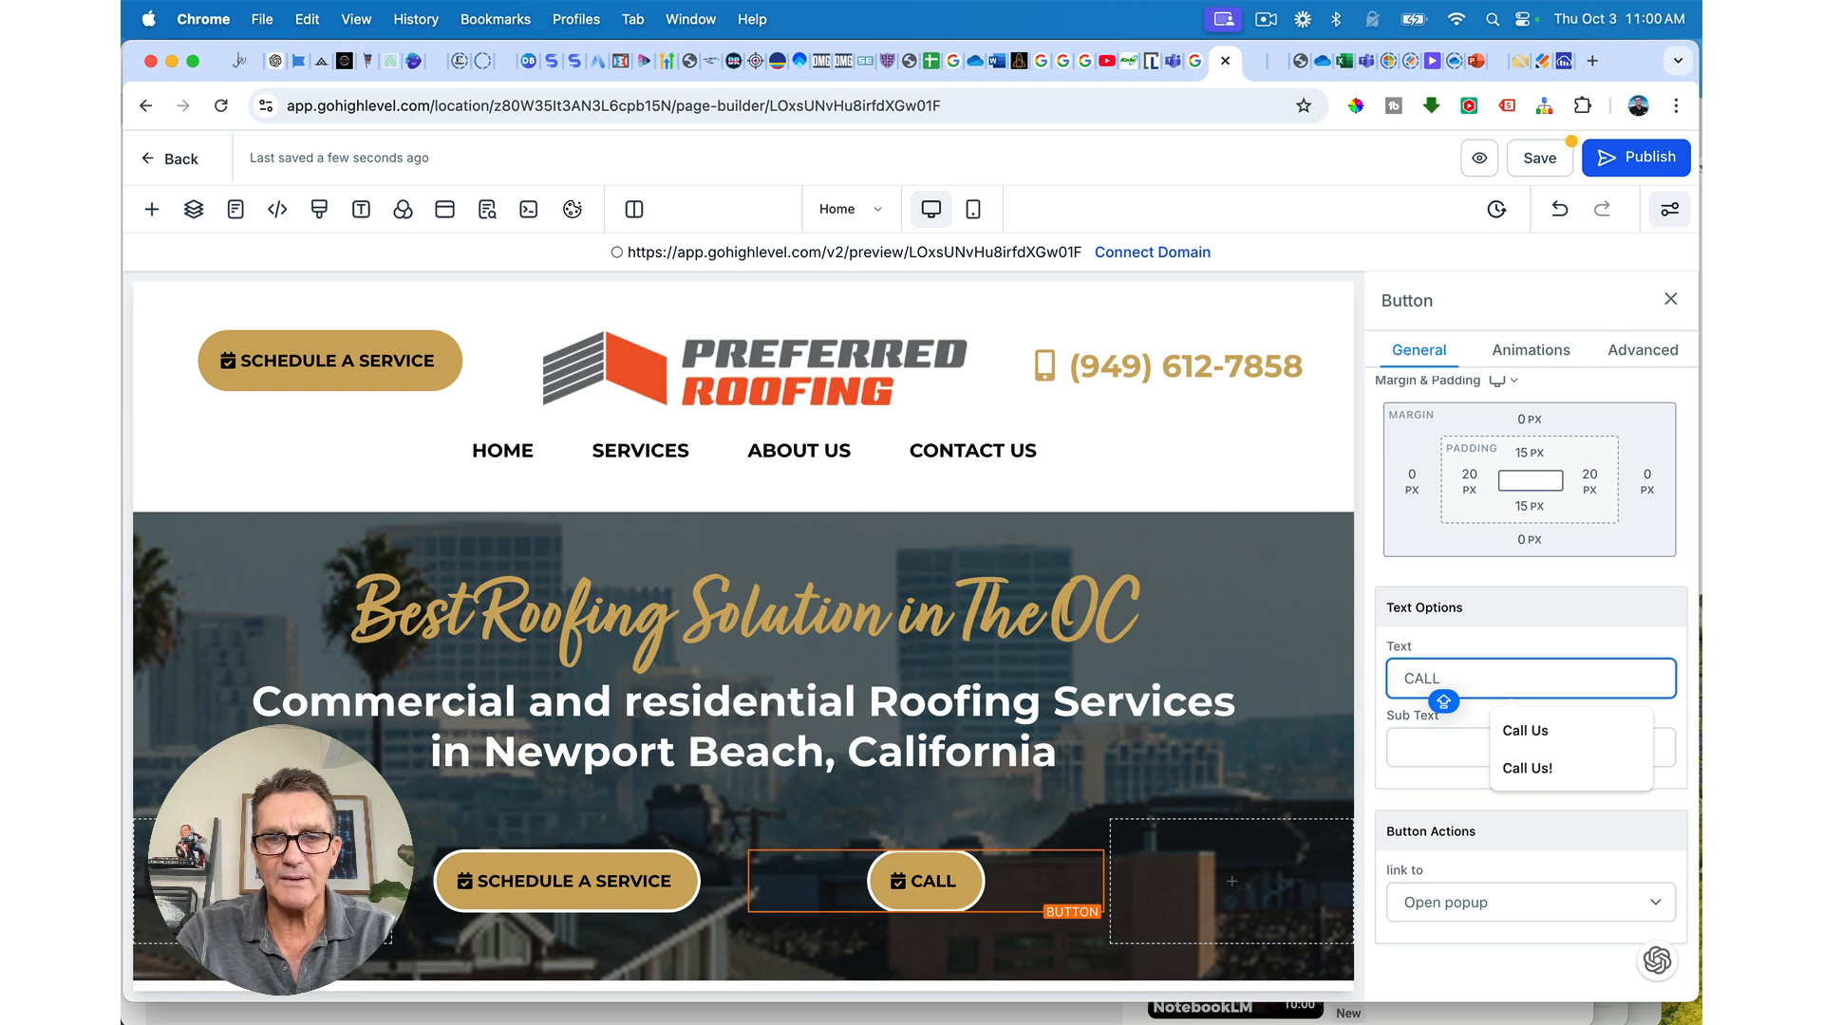
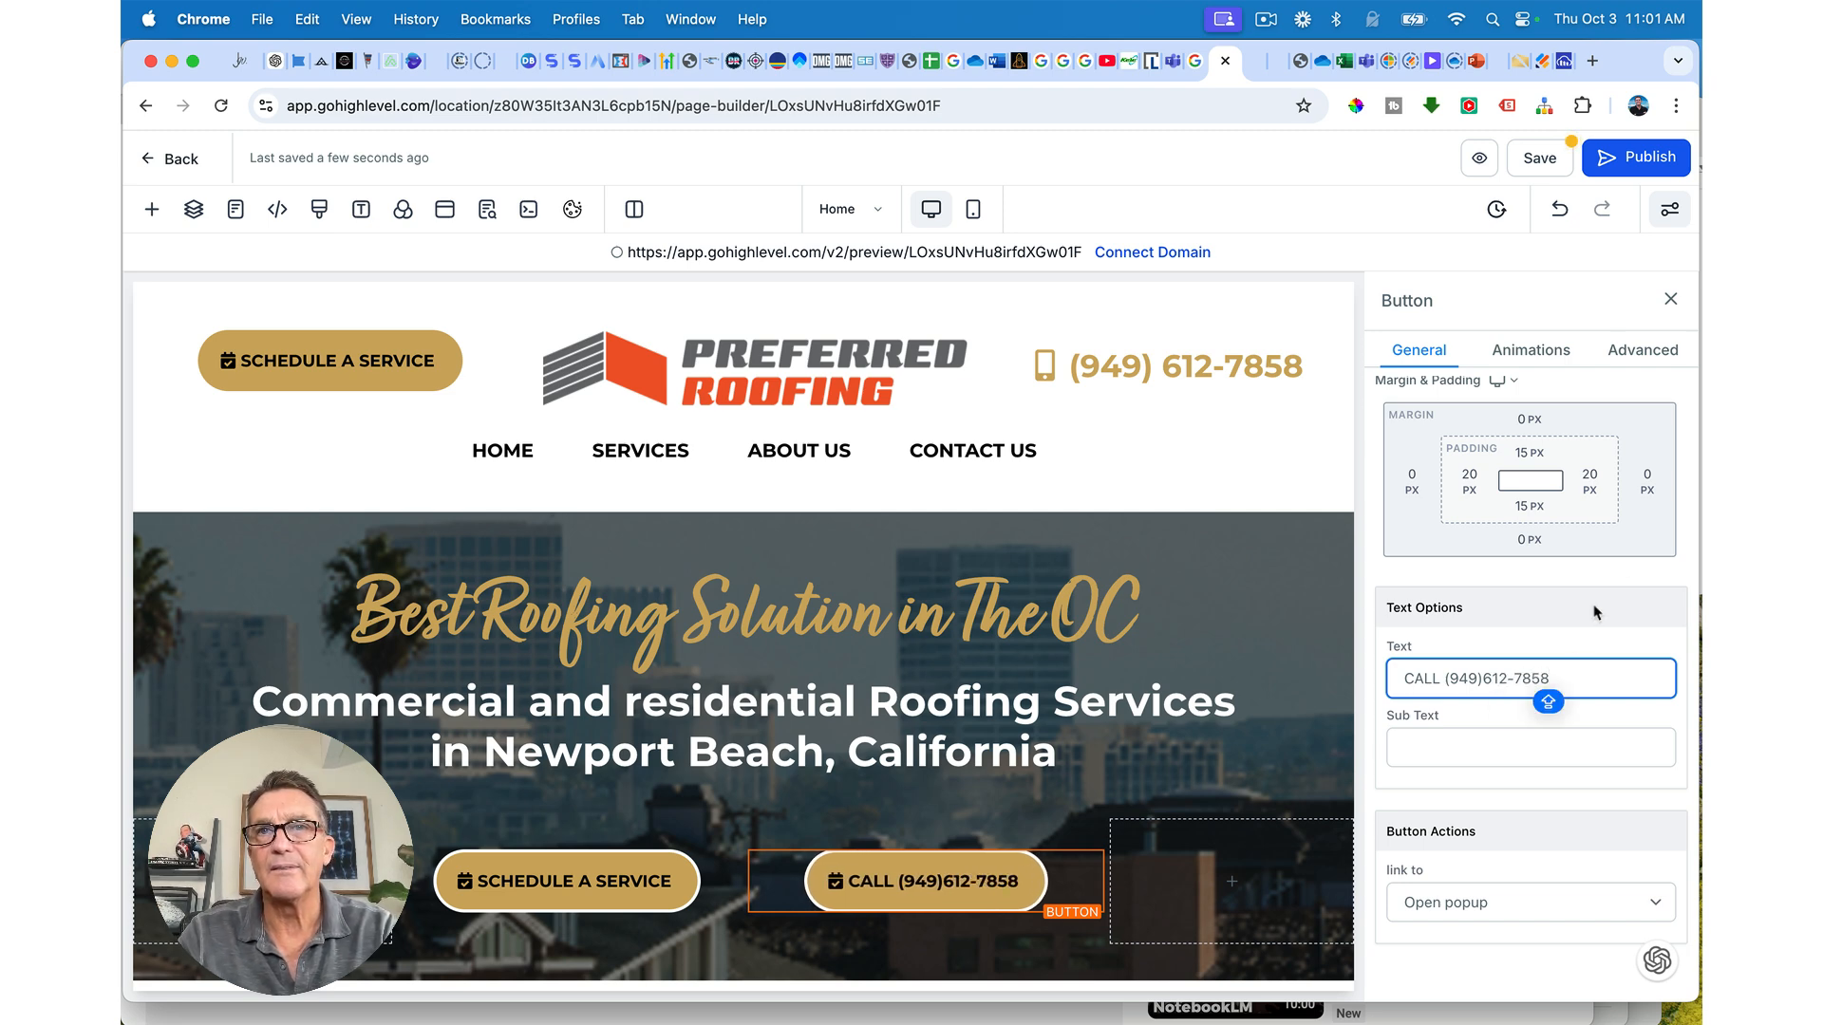
left_click(1270, 17)
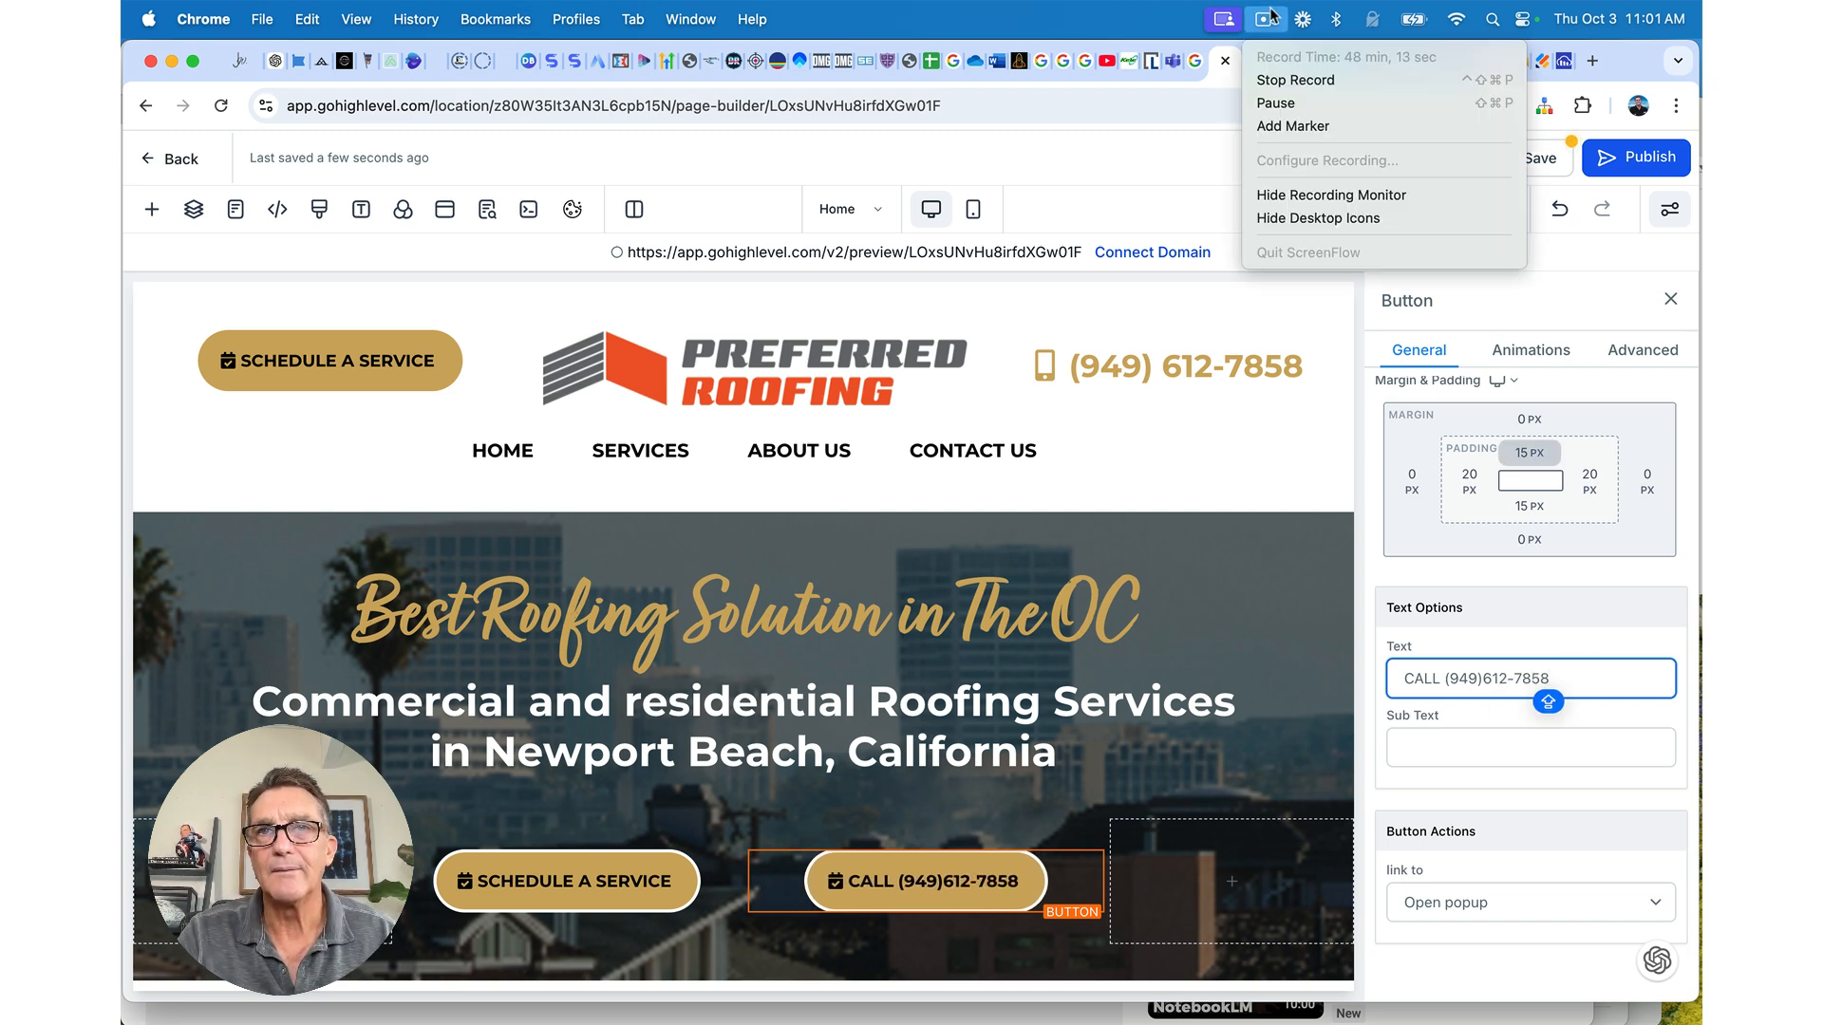
left_click(1270, 16)
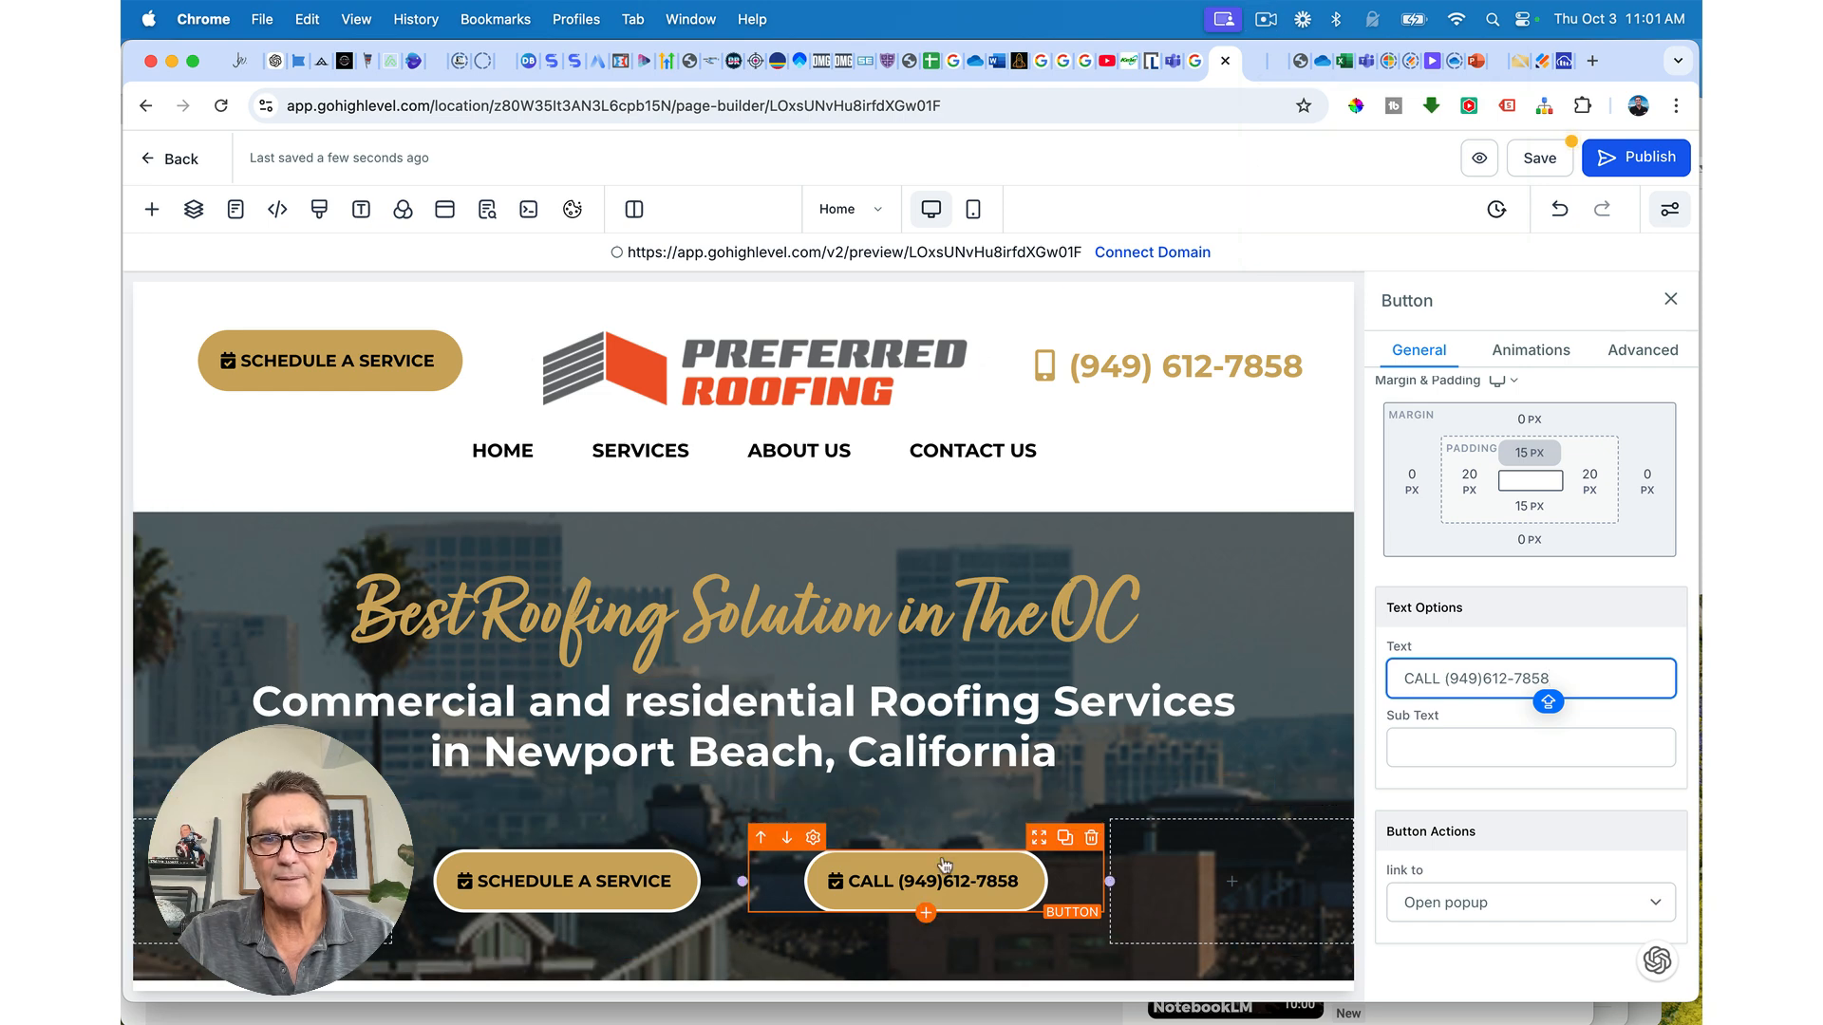
left_click(1485, 688)
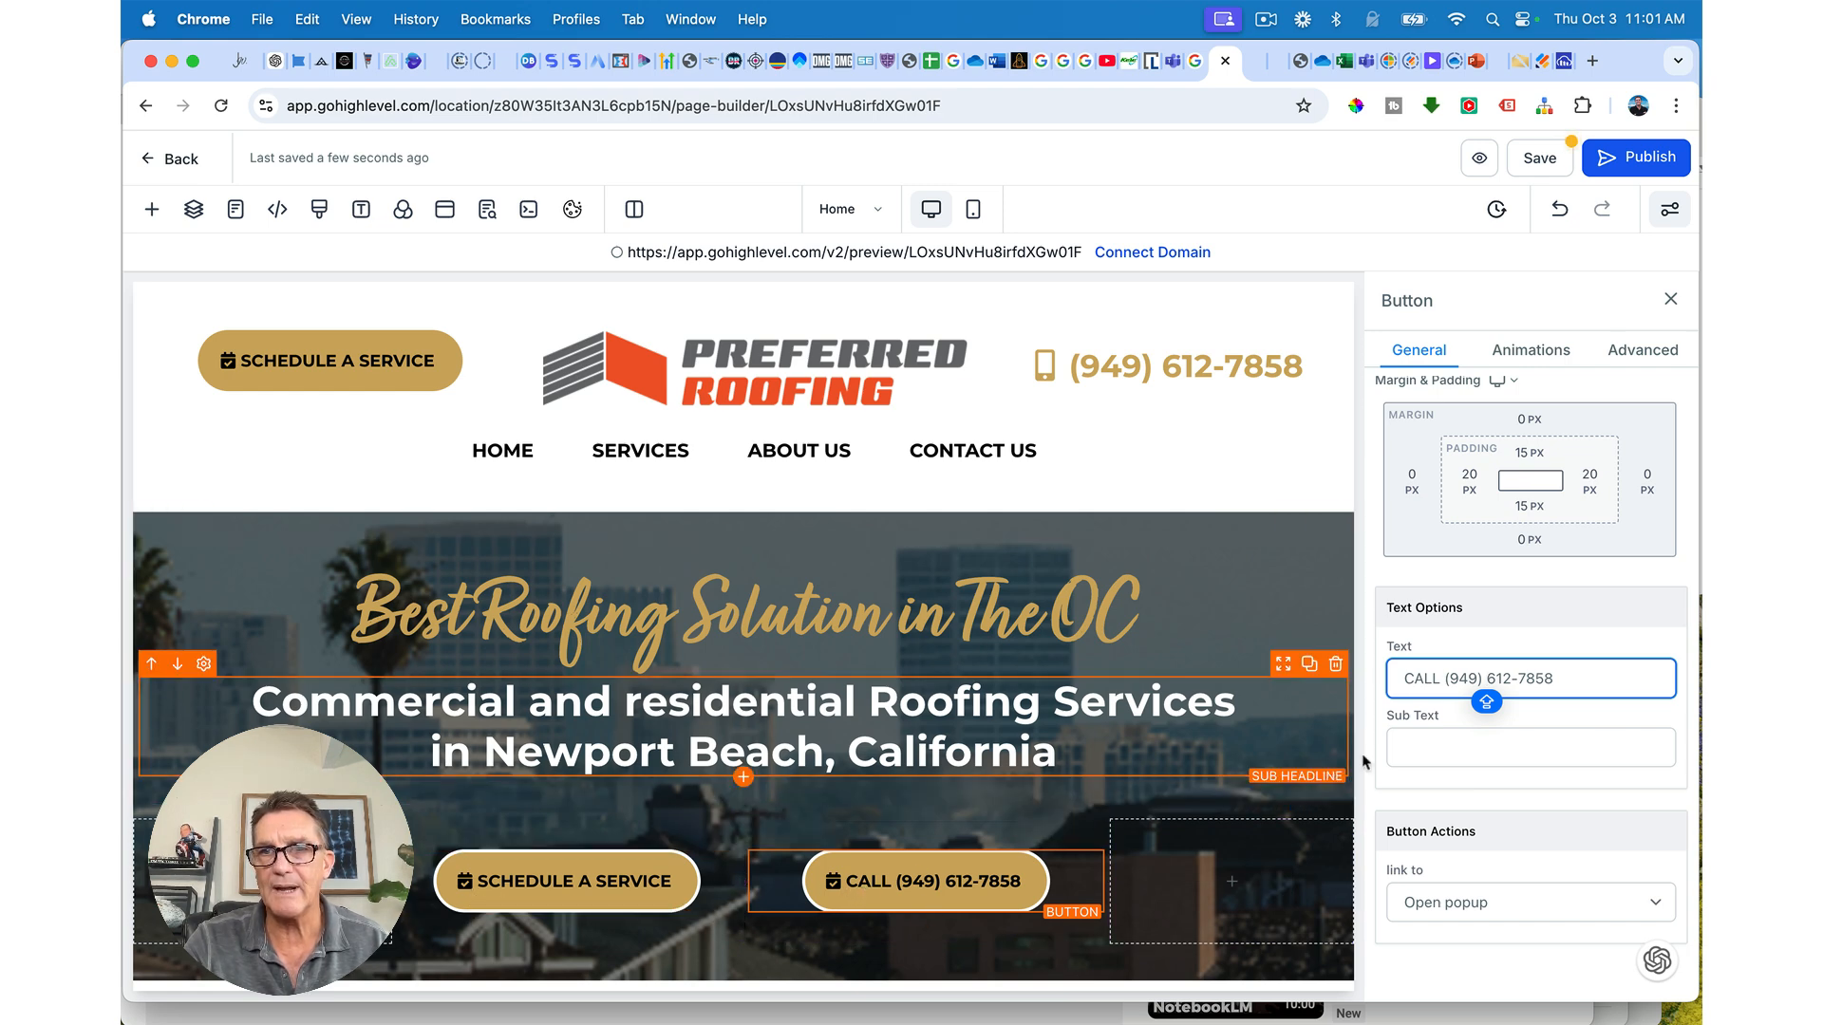
Step: Replace the CALL button's calendar-check icon with the phone-alt icon found by searching PHONE
left_click(1436, 361)
scroll(1456, 470, "down", 10)
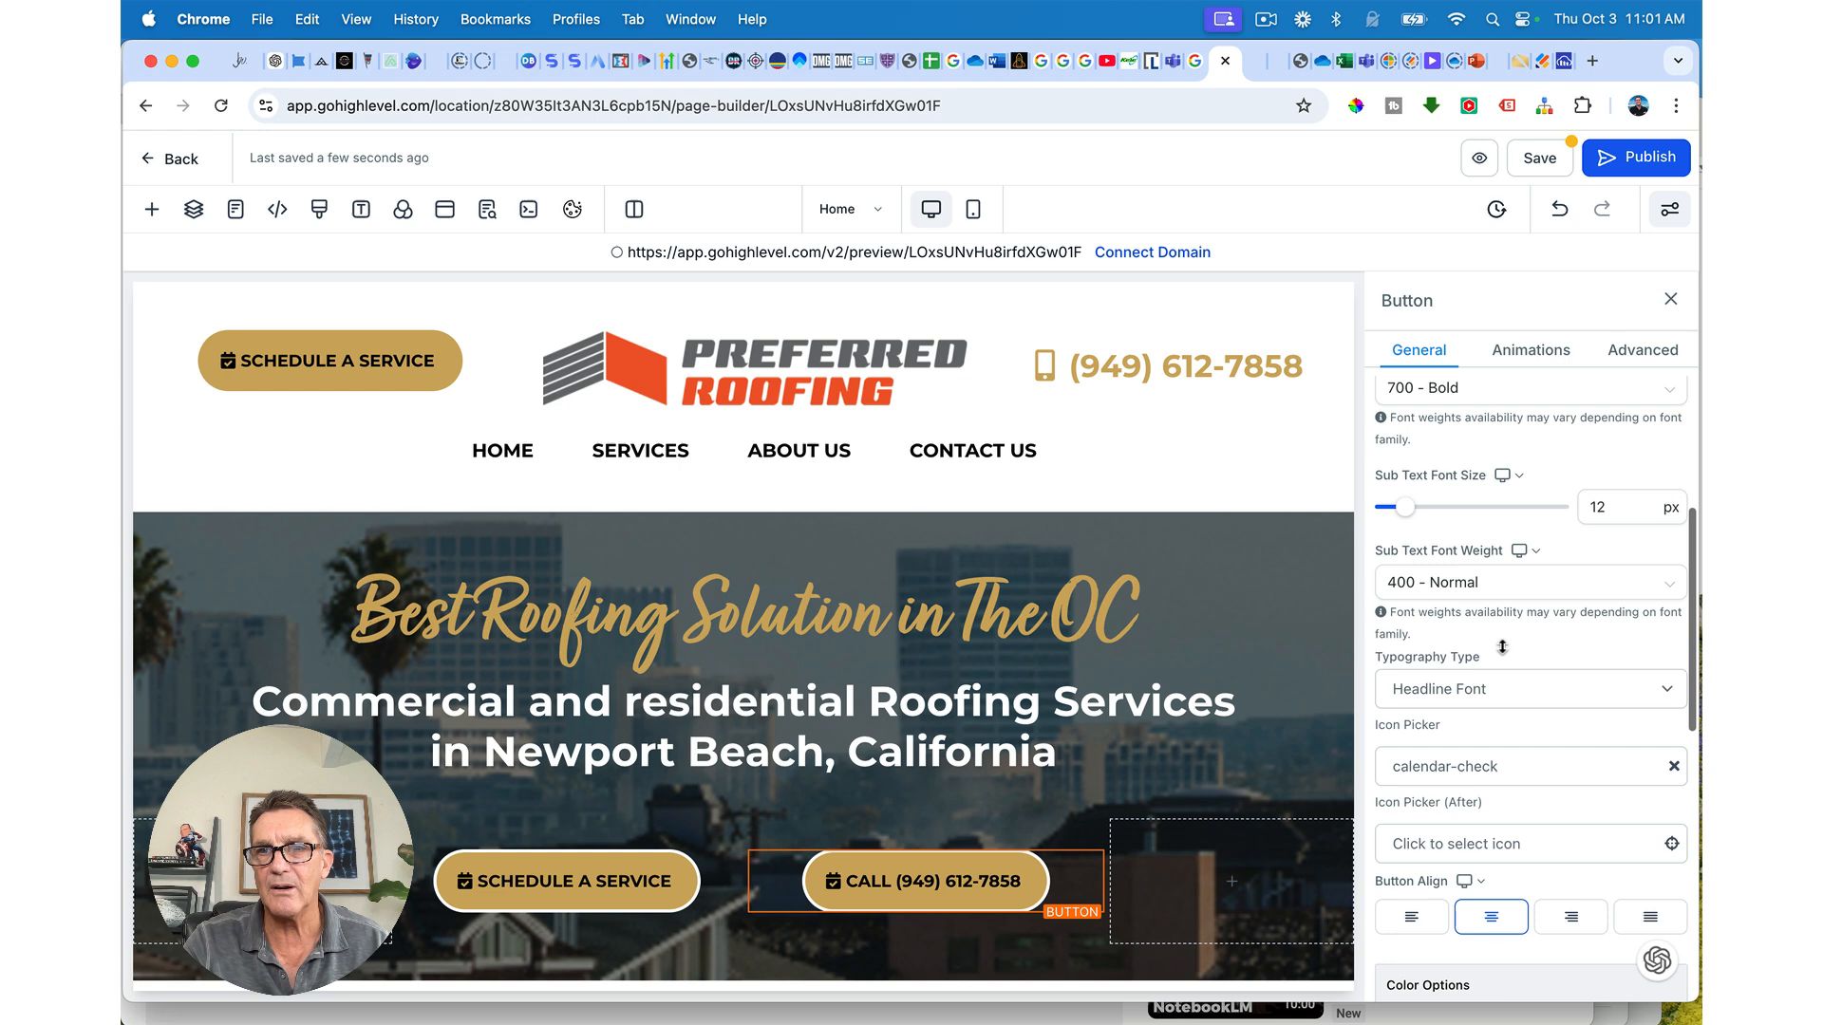
scroll(1491, 608, "up", 3)
scroll(1502, 646, "down", 5)
scroll(1502, 647, "down", 2)
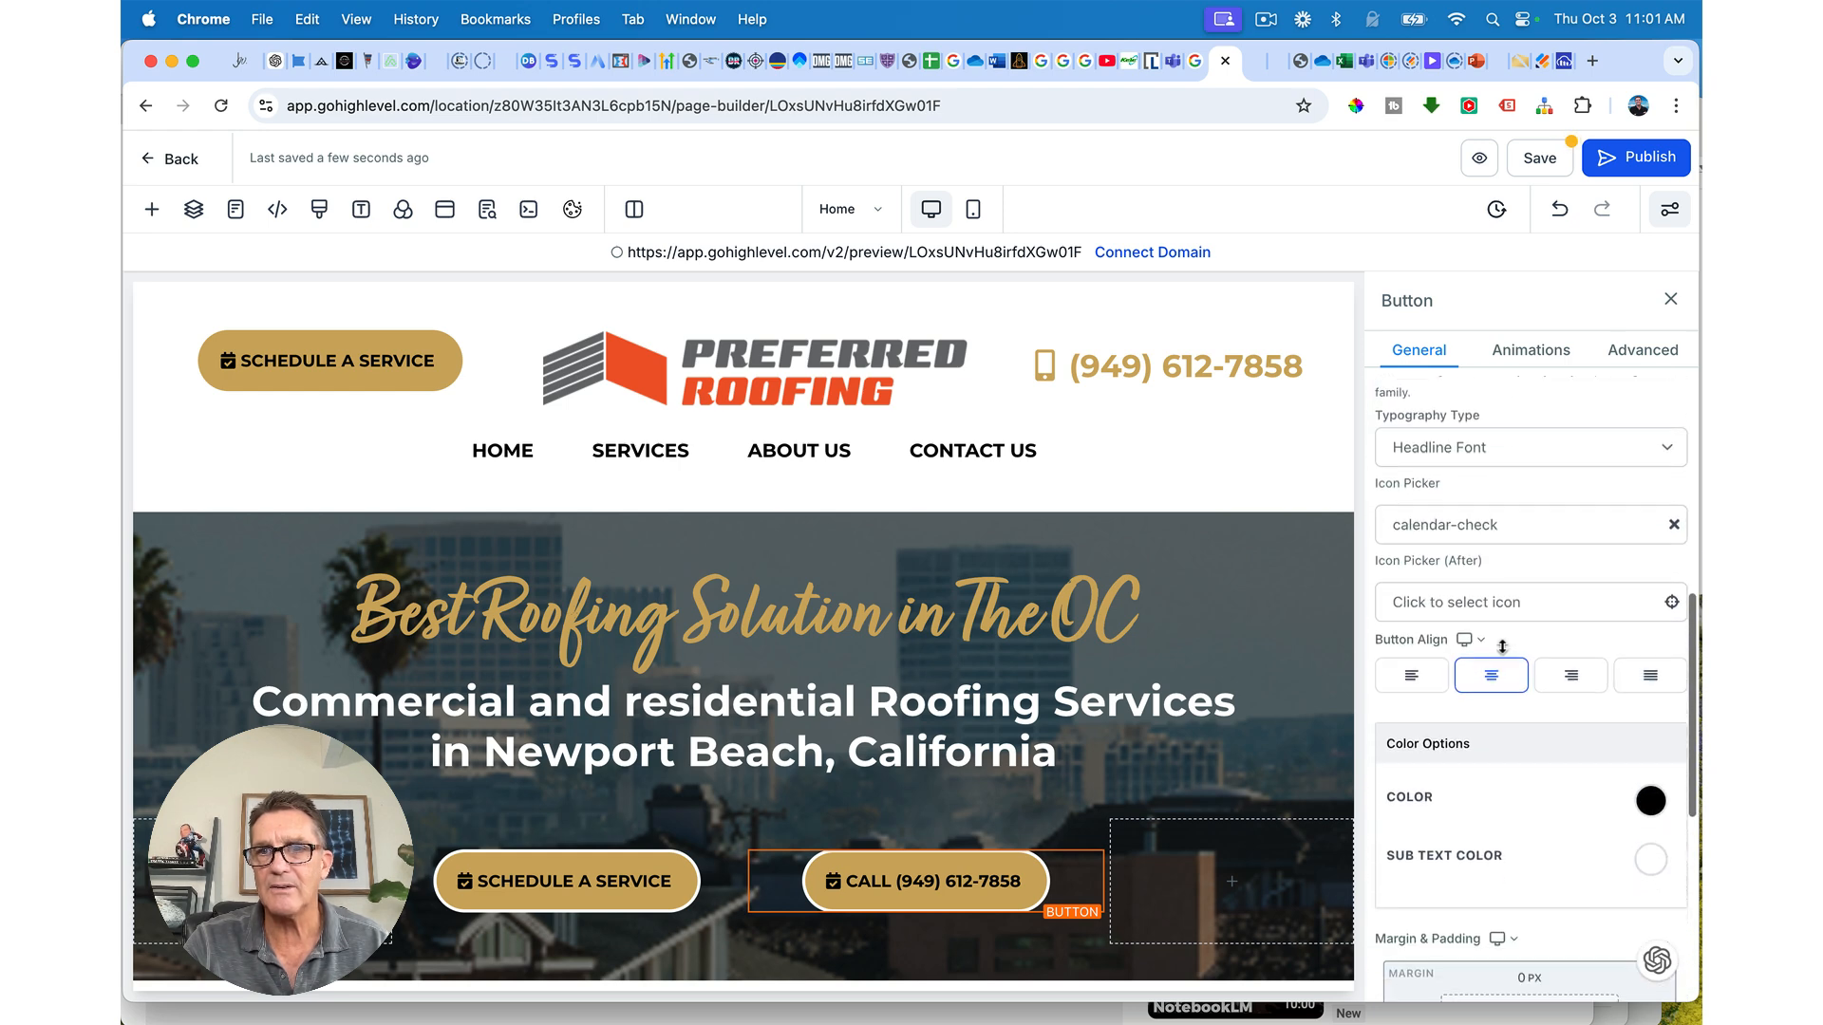
left_click(1674, 526)
left_click(1504, 526)
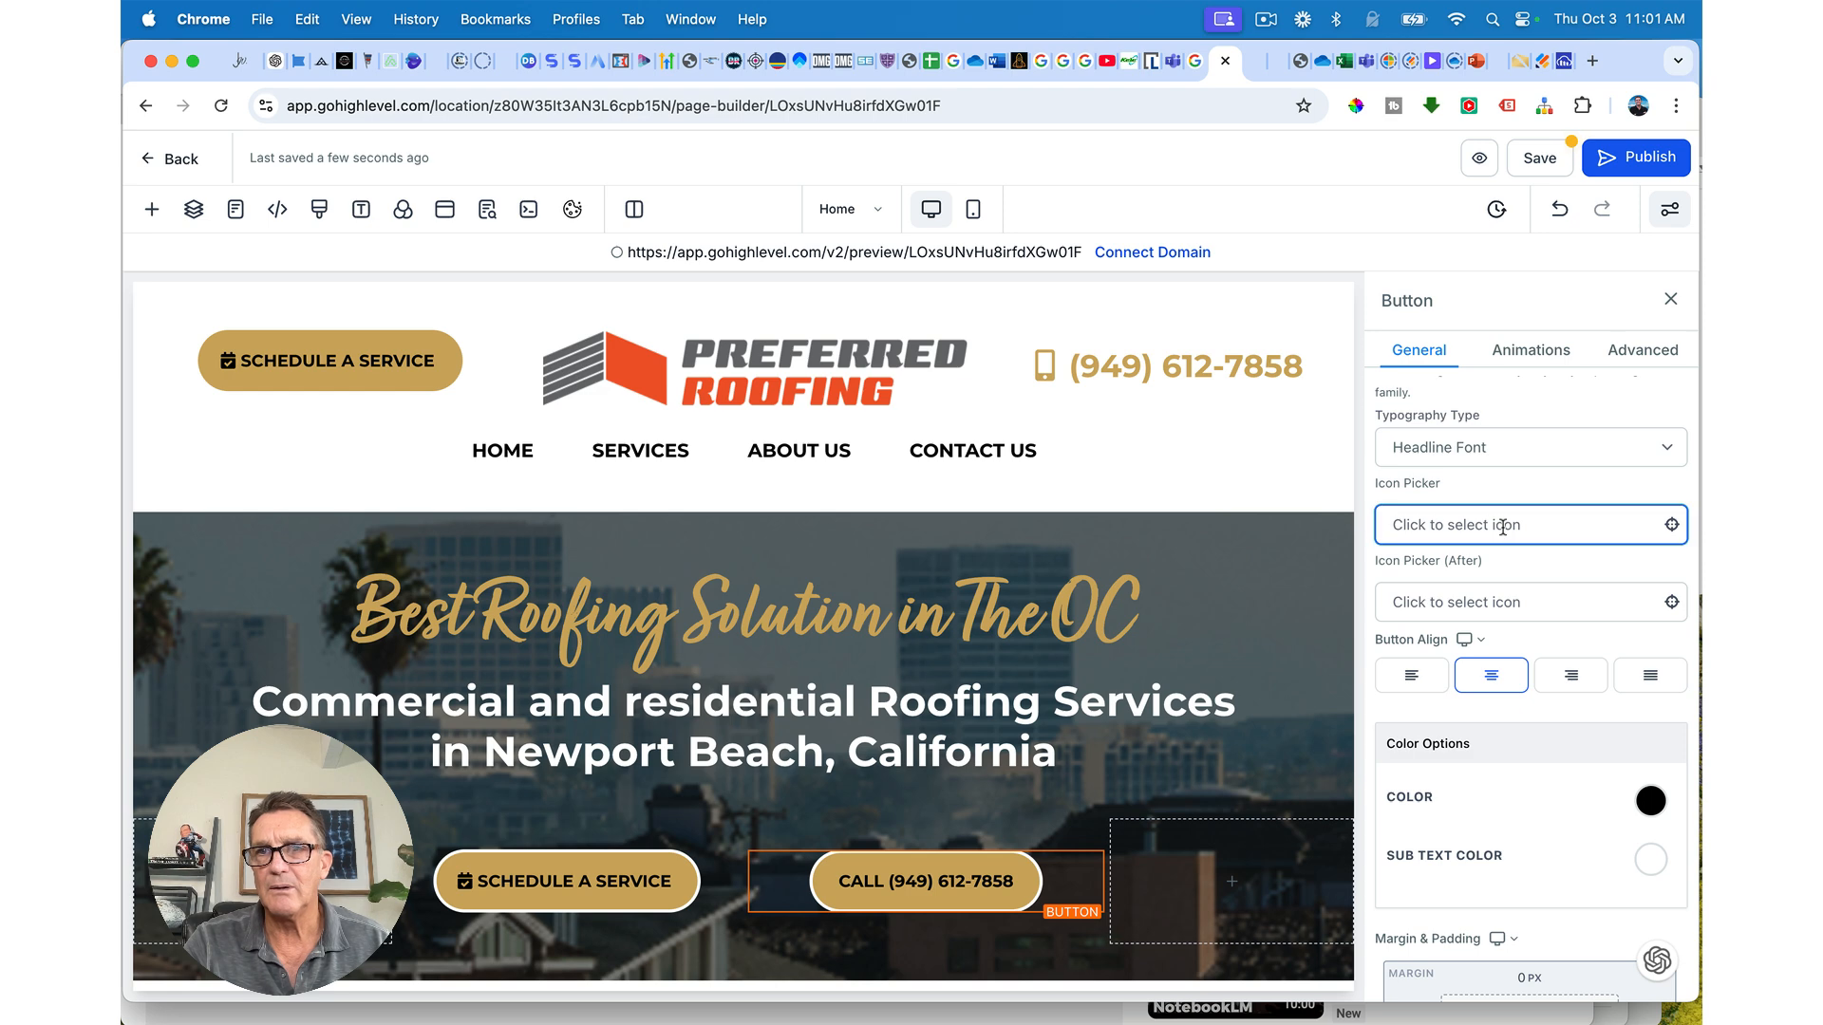
left_click(1441, 578)
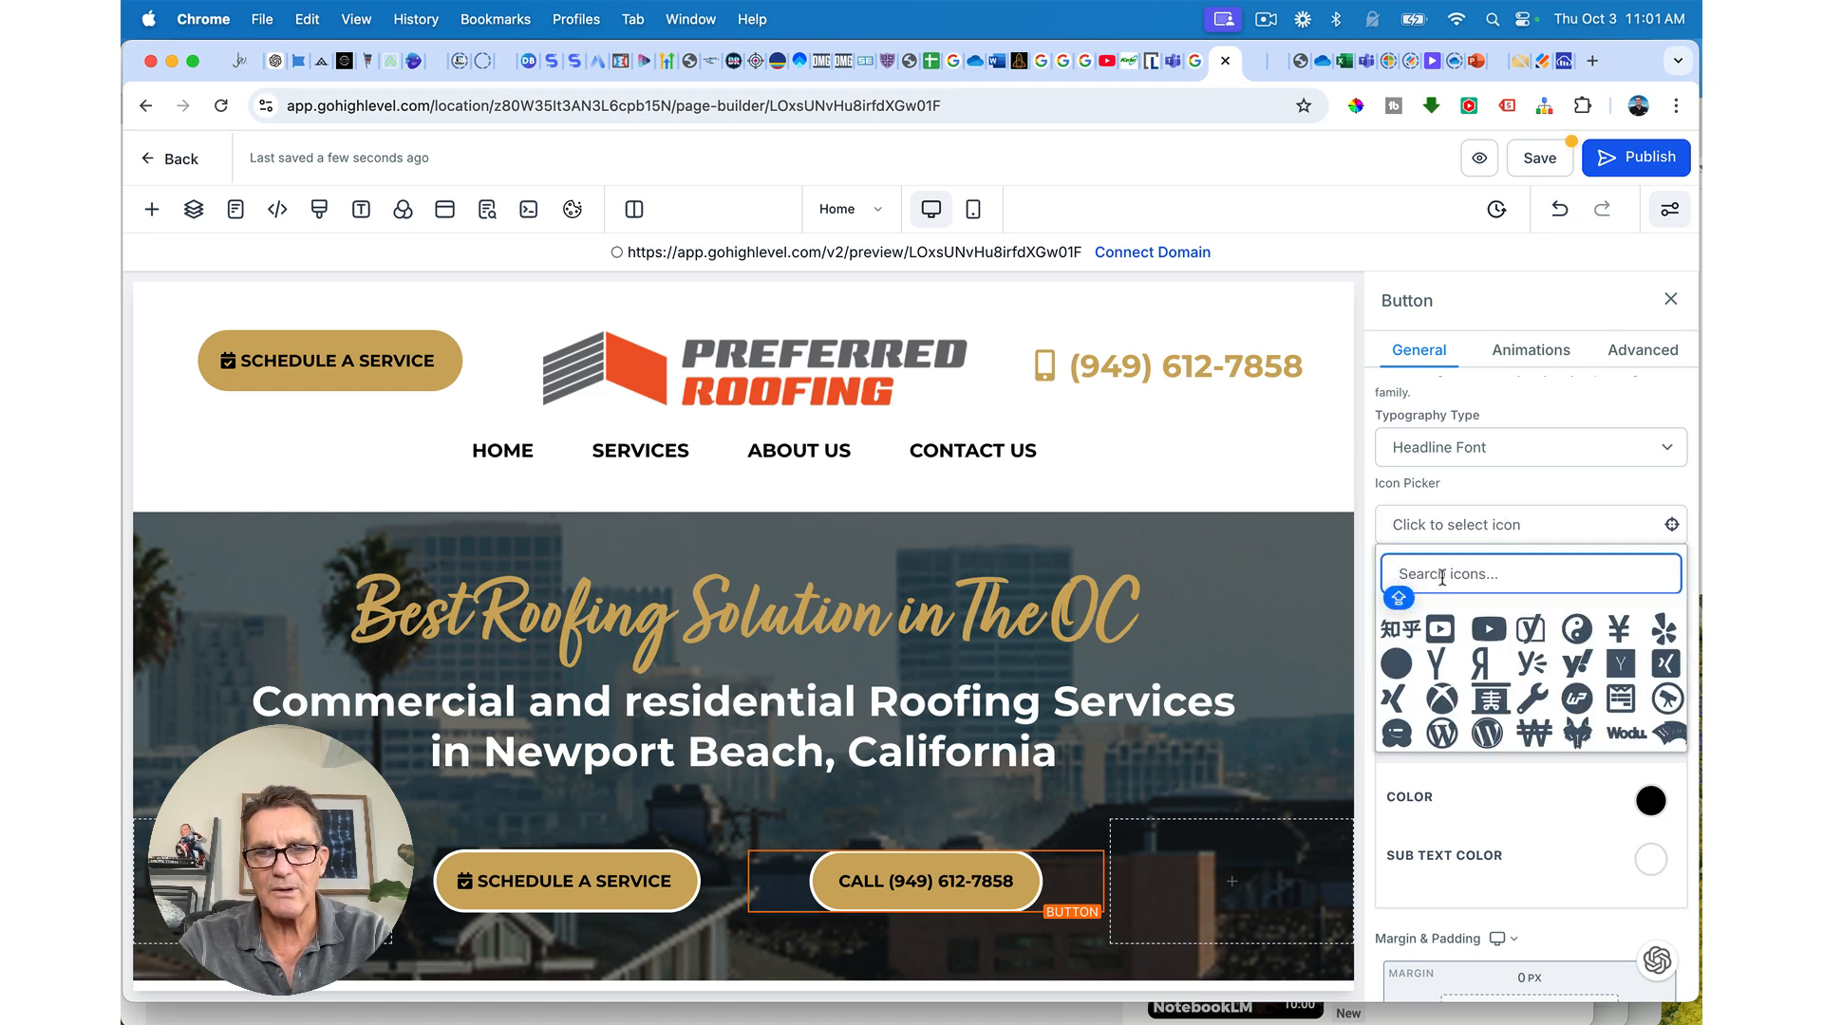
type("PHONE")
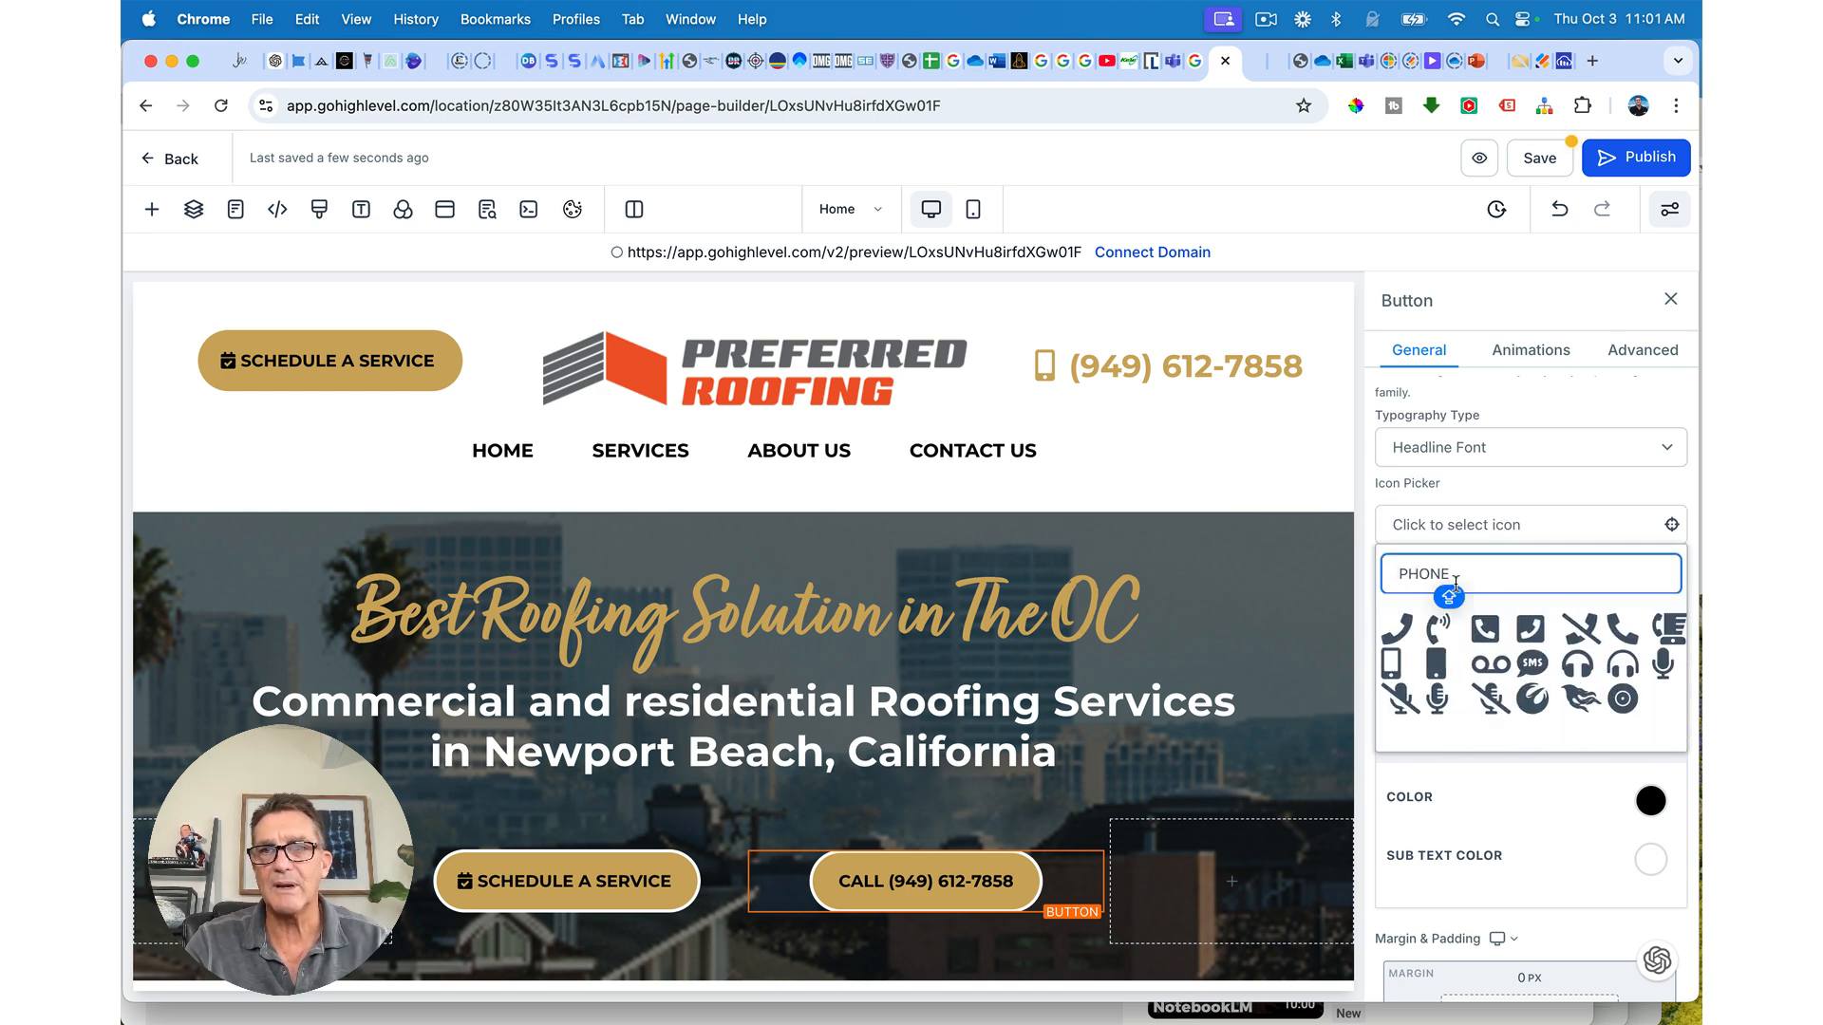
left_click(1626, 628)
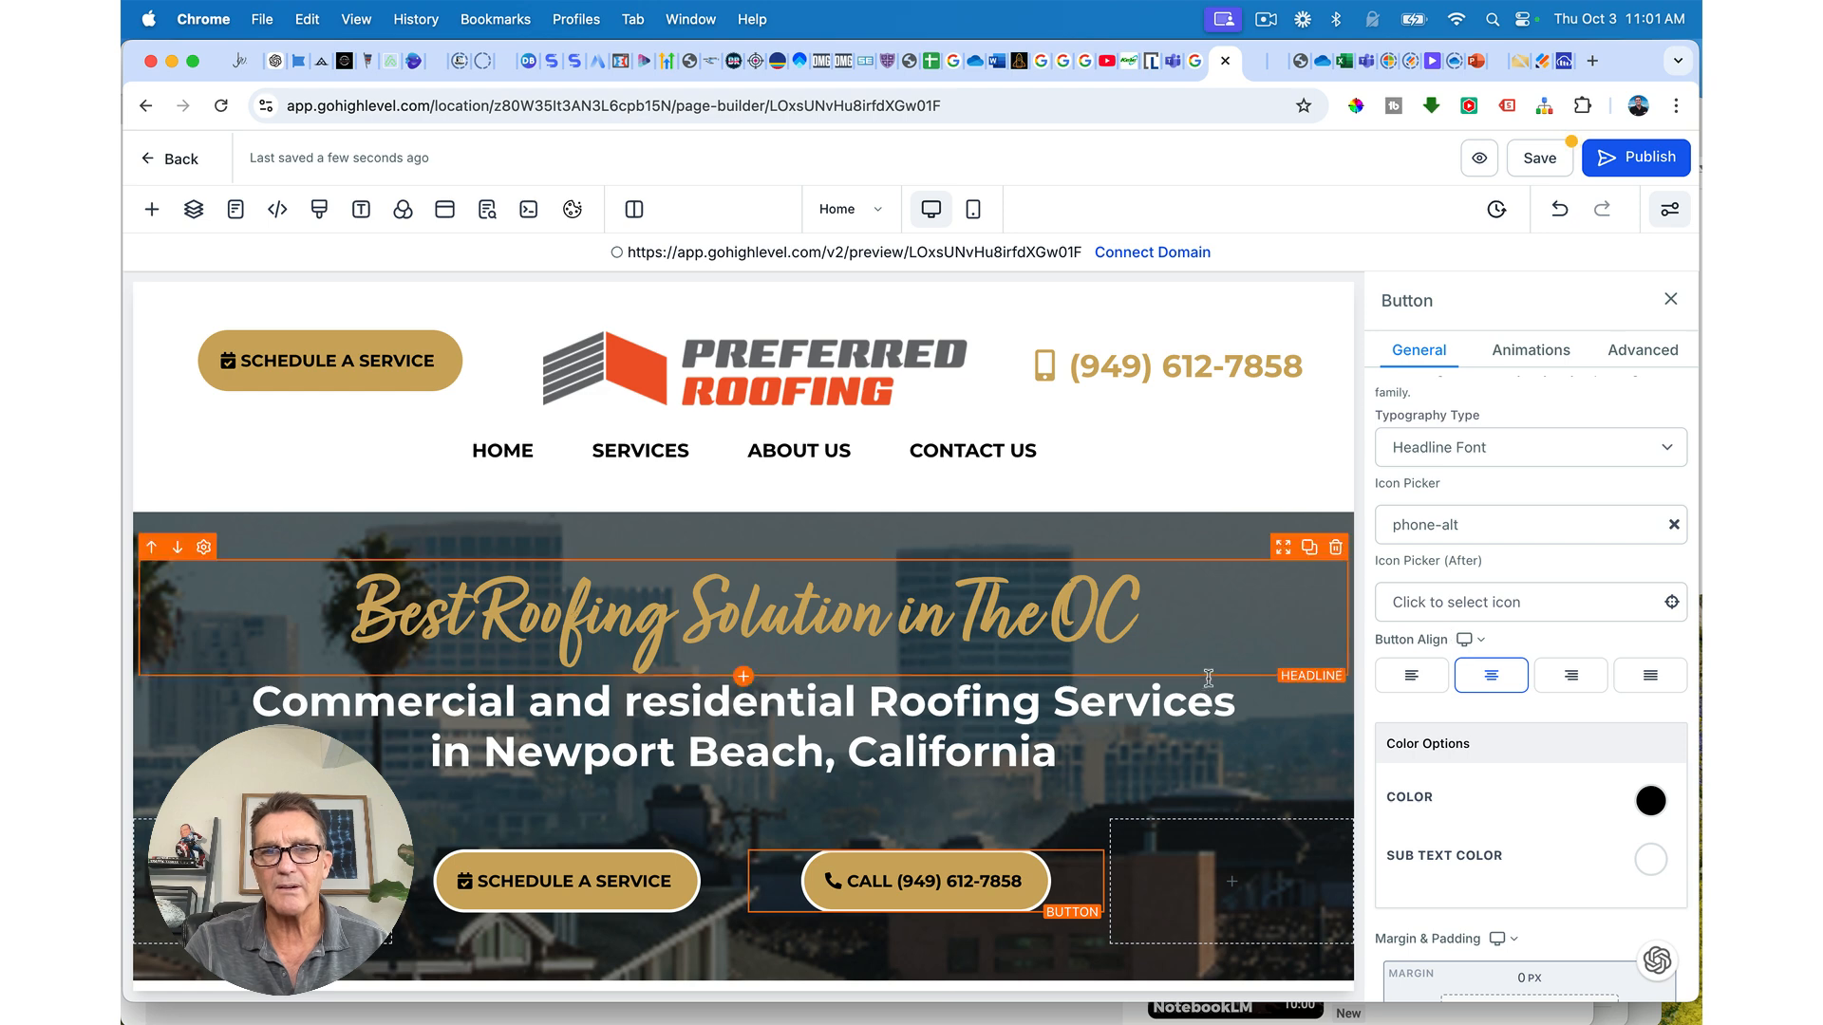
left_click(1493, 795)
scroll(1523, 800, "down", 5)
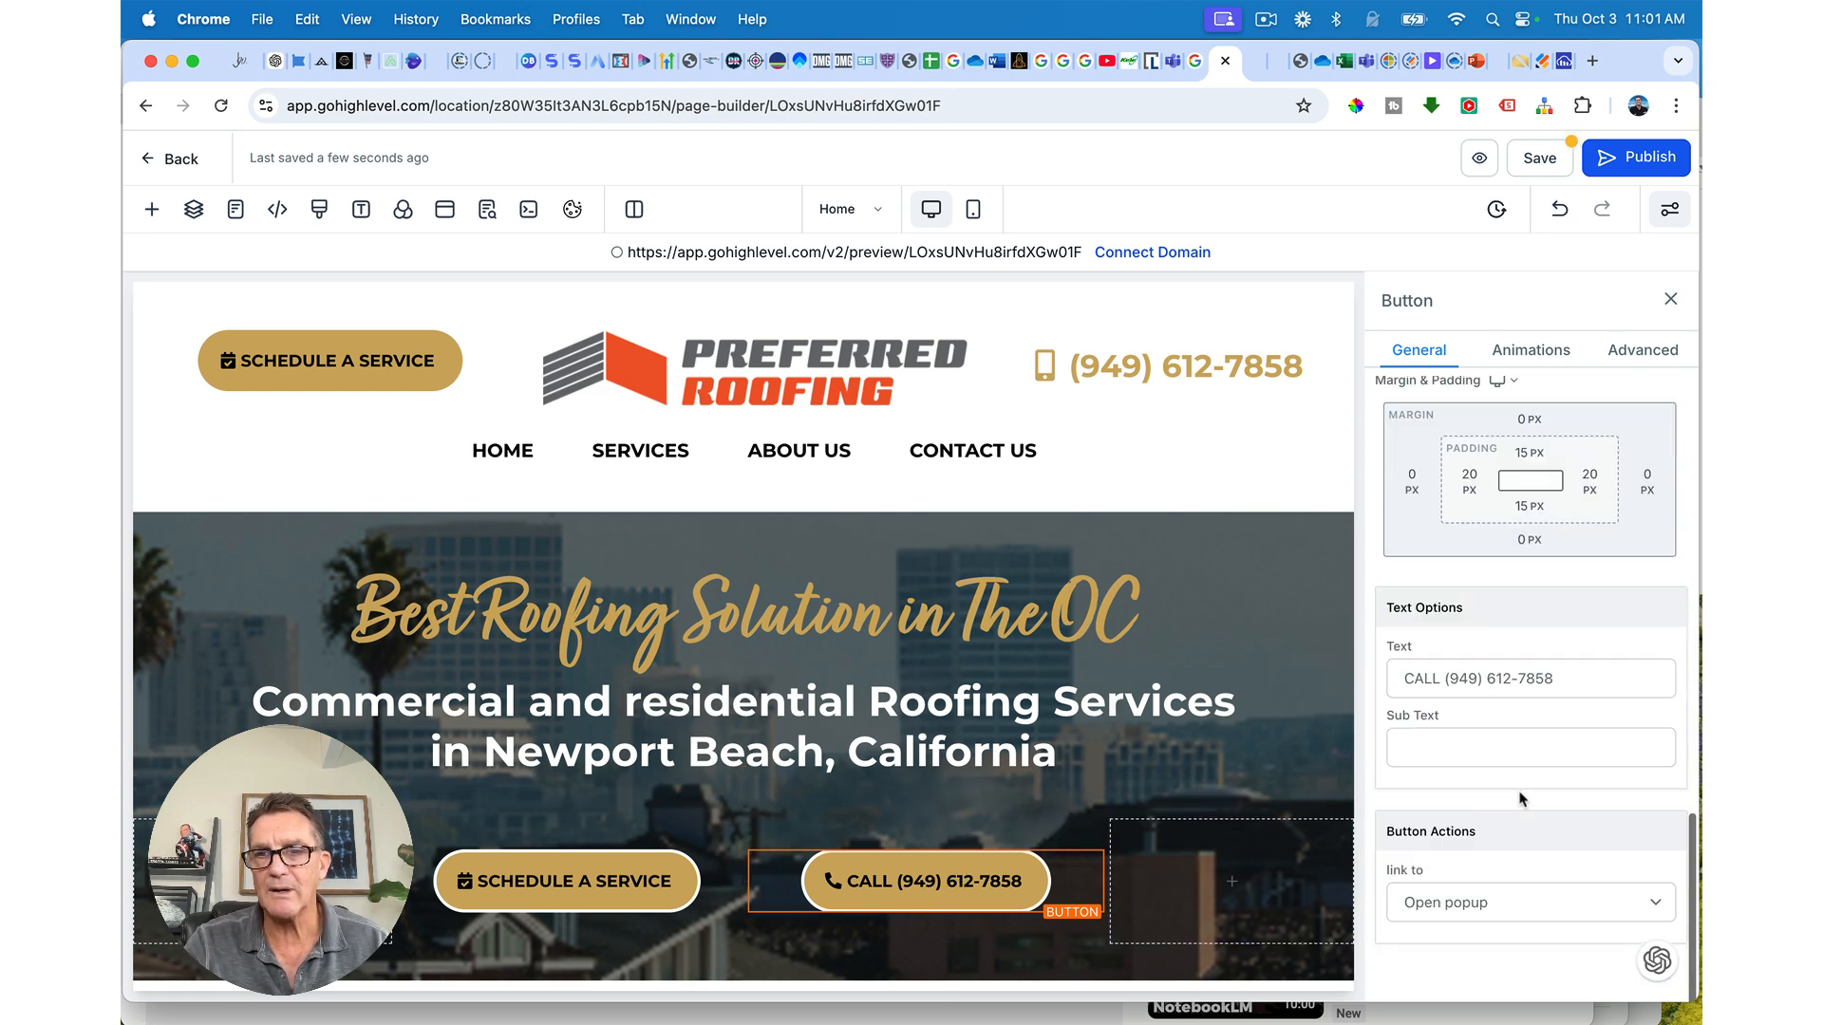
Step: Set the CALL button's action to Call the business phone number and save
left_click(1440, 909)
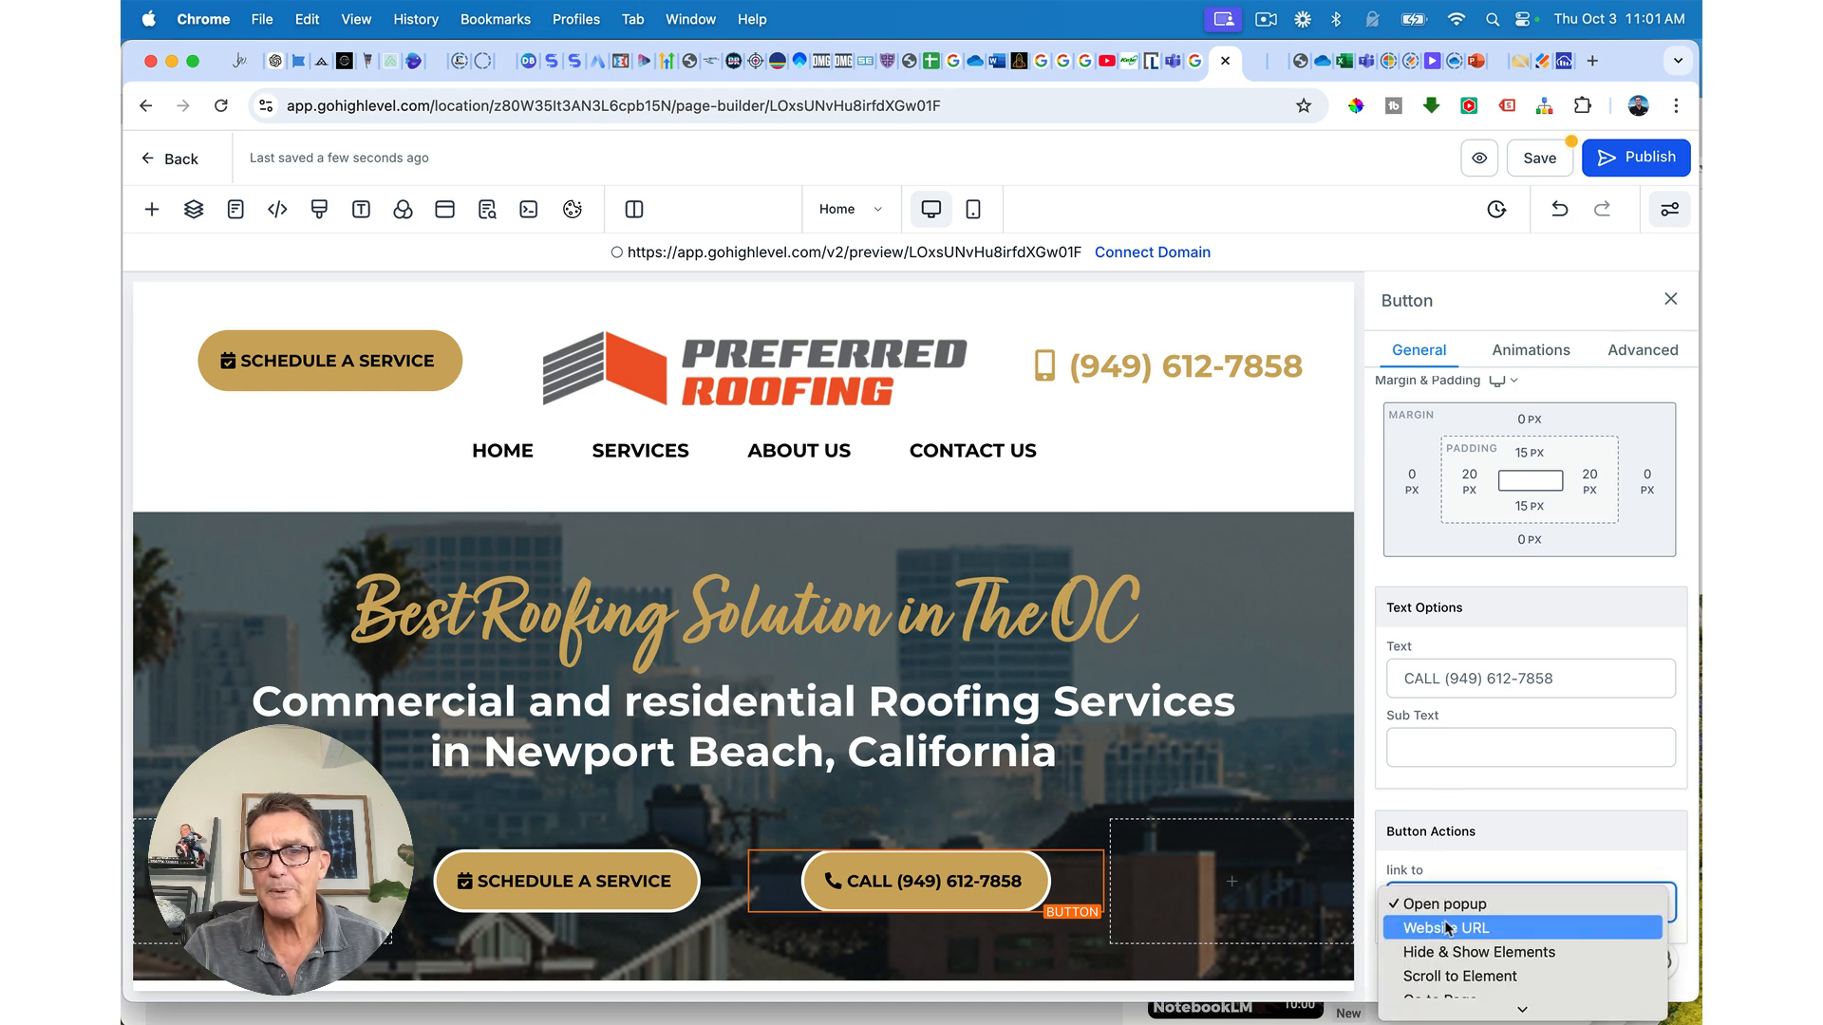
scroll(1446, 934, "down", 3)
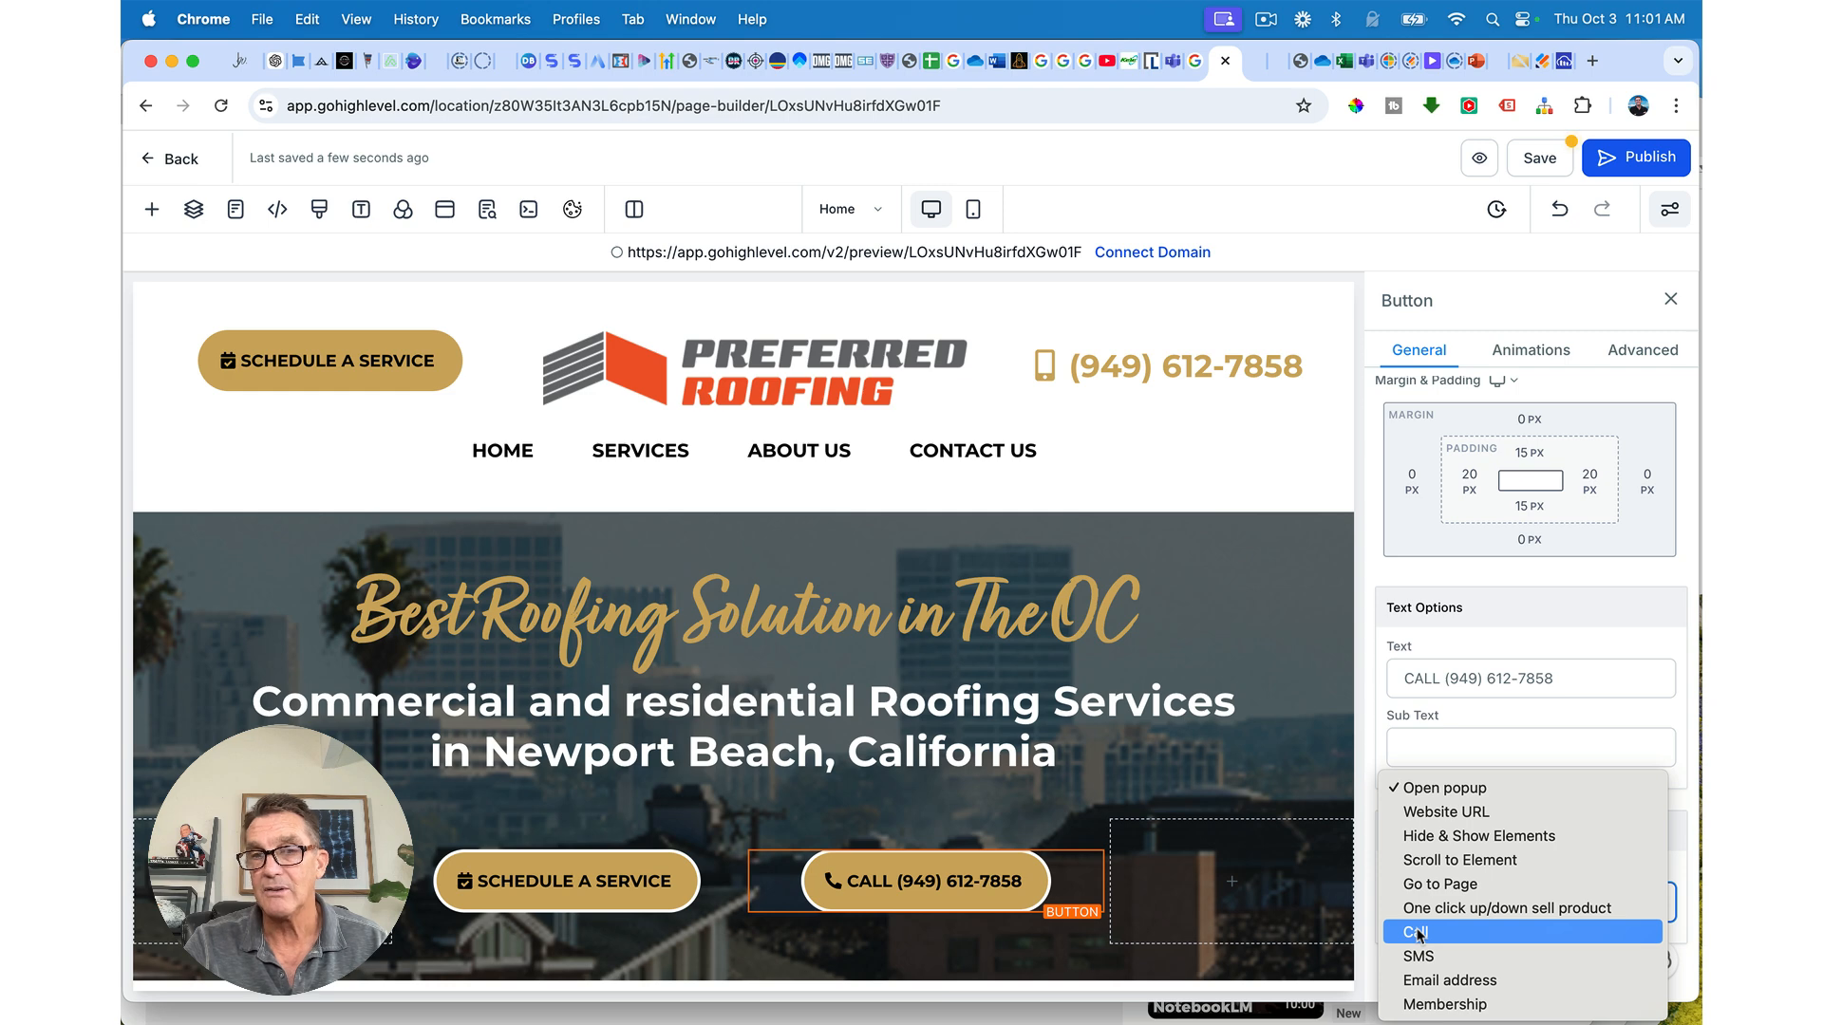
left_click(1419, 935)
scroll(1417, 929, "down", 1)
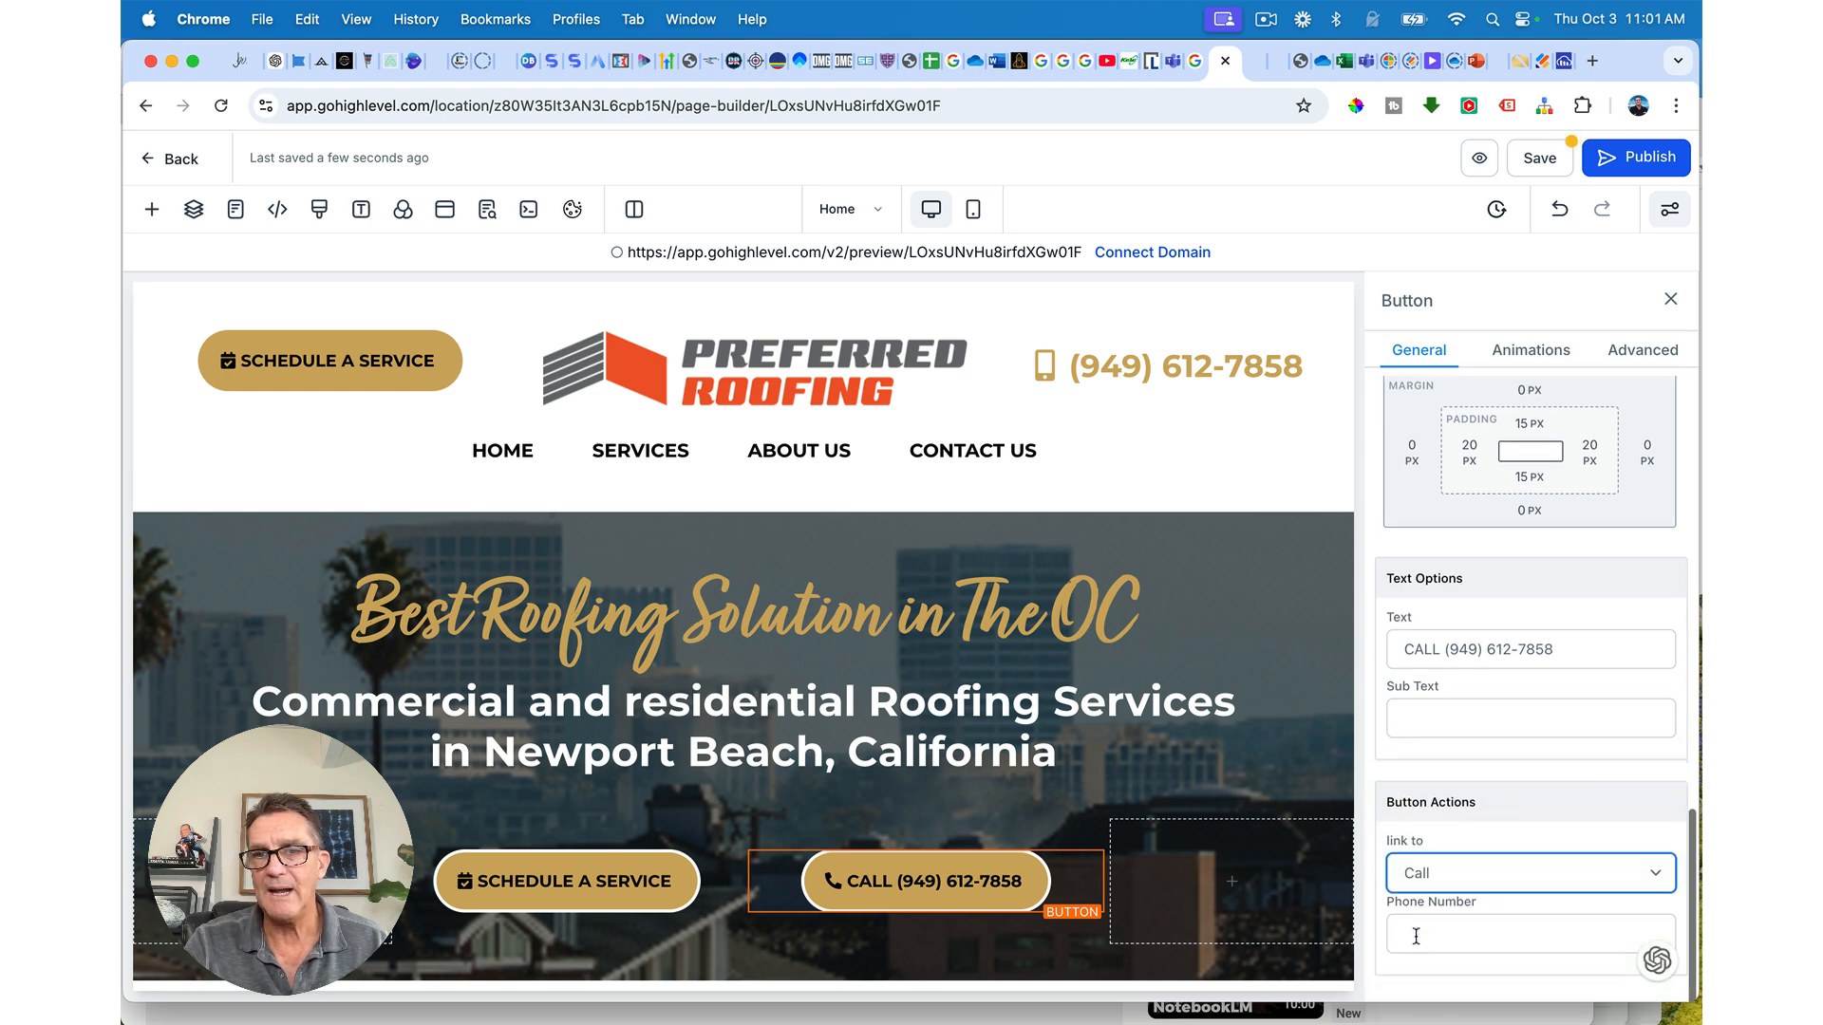
left_click(1416, 936)
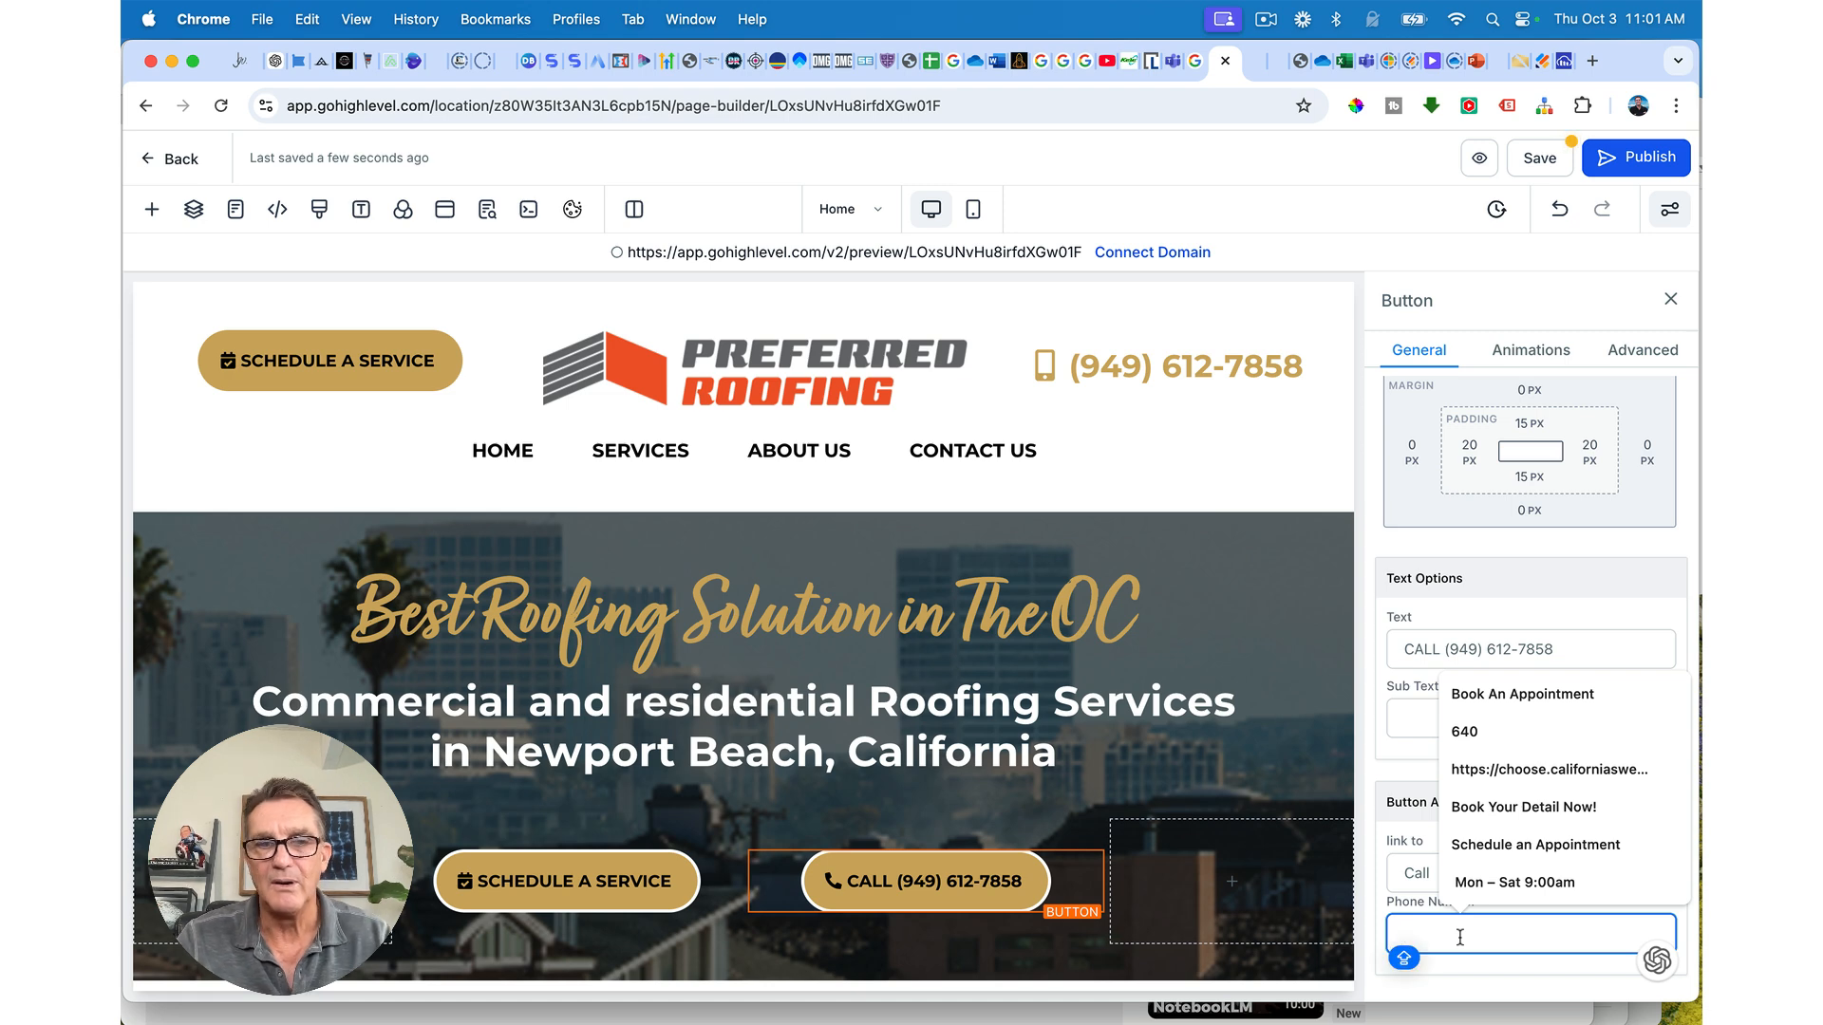
type("94")
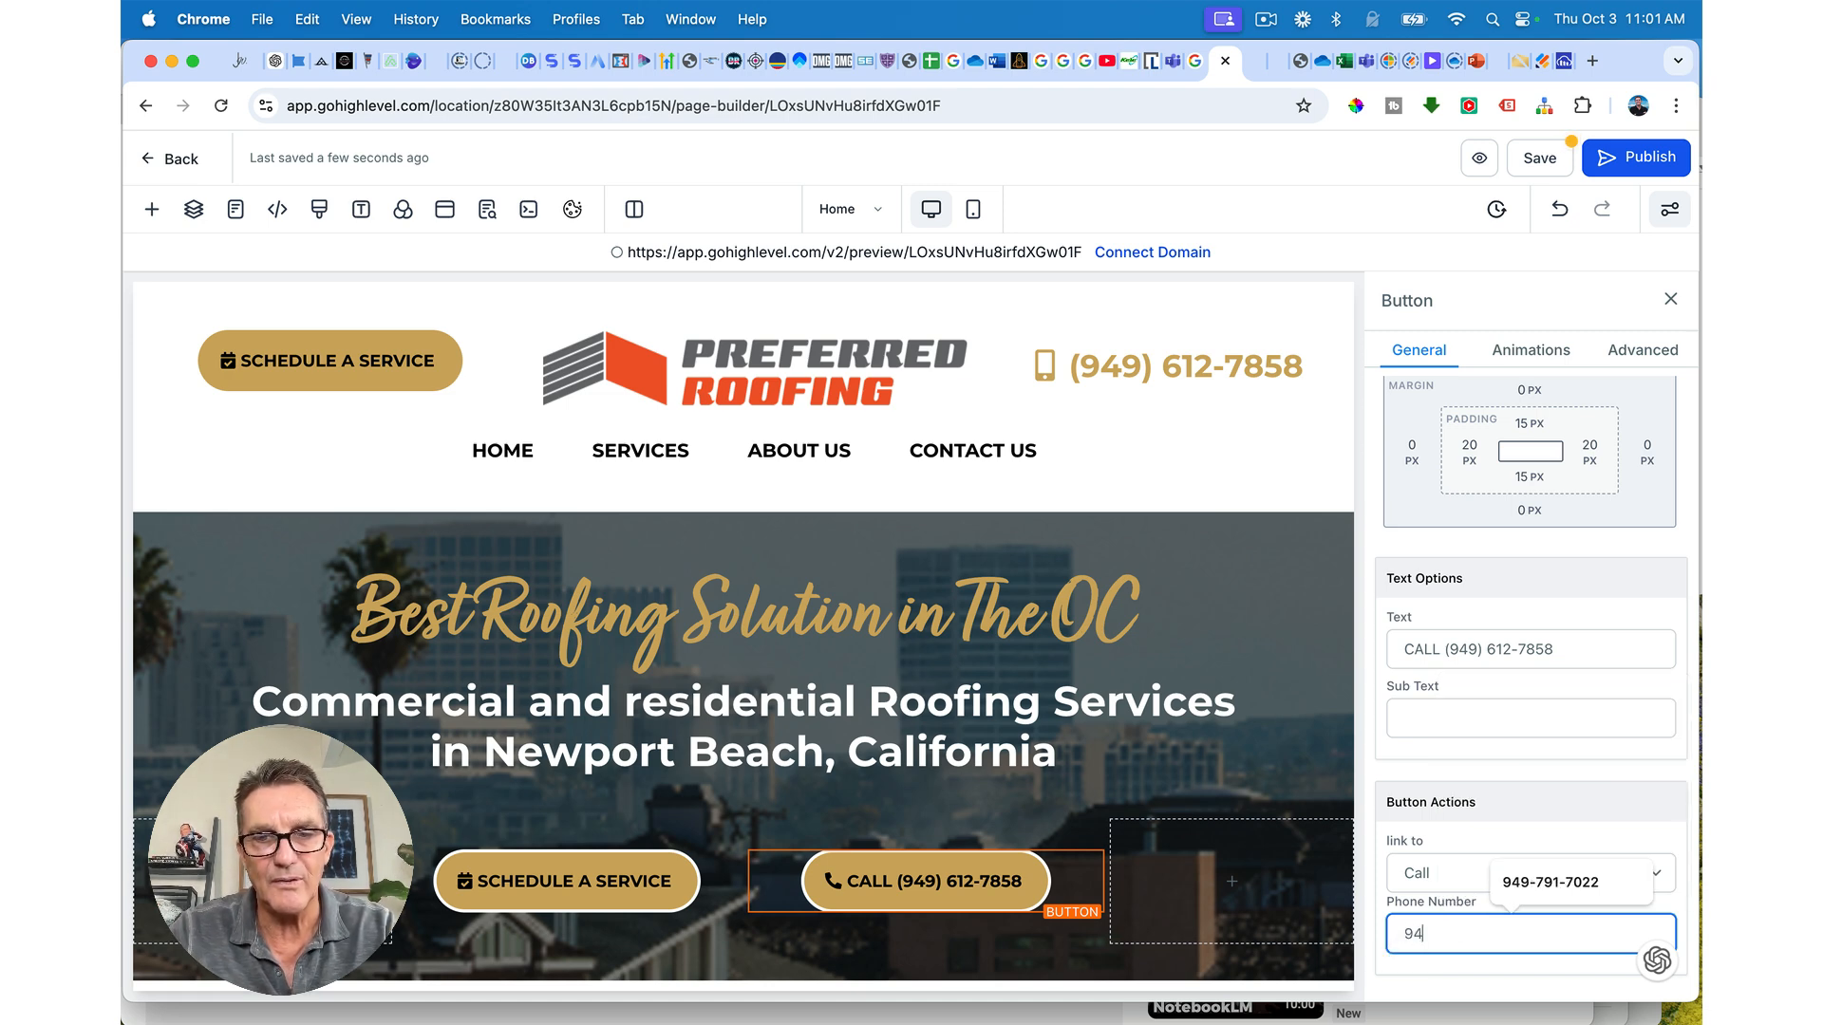
key("Caps_Lock")
key("BackSpace")
key("BackSpace")
key("BackSpace")
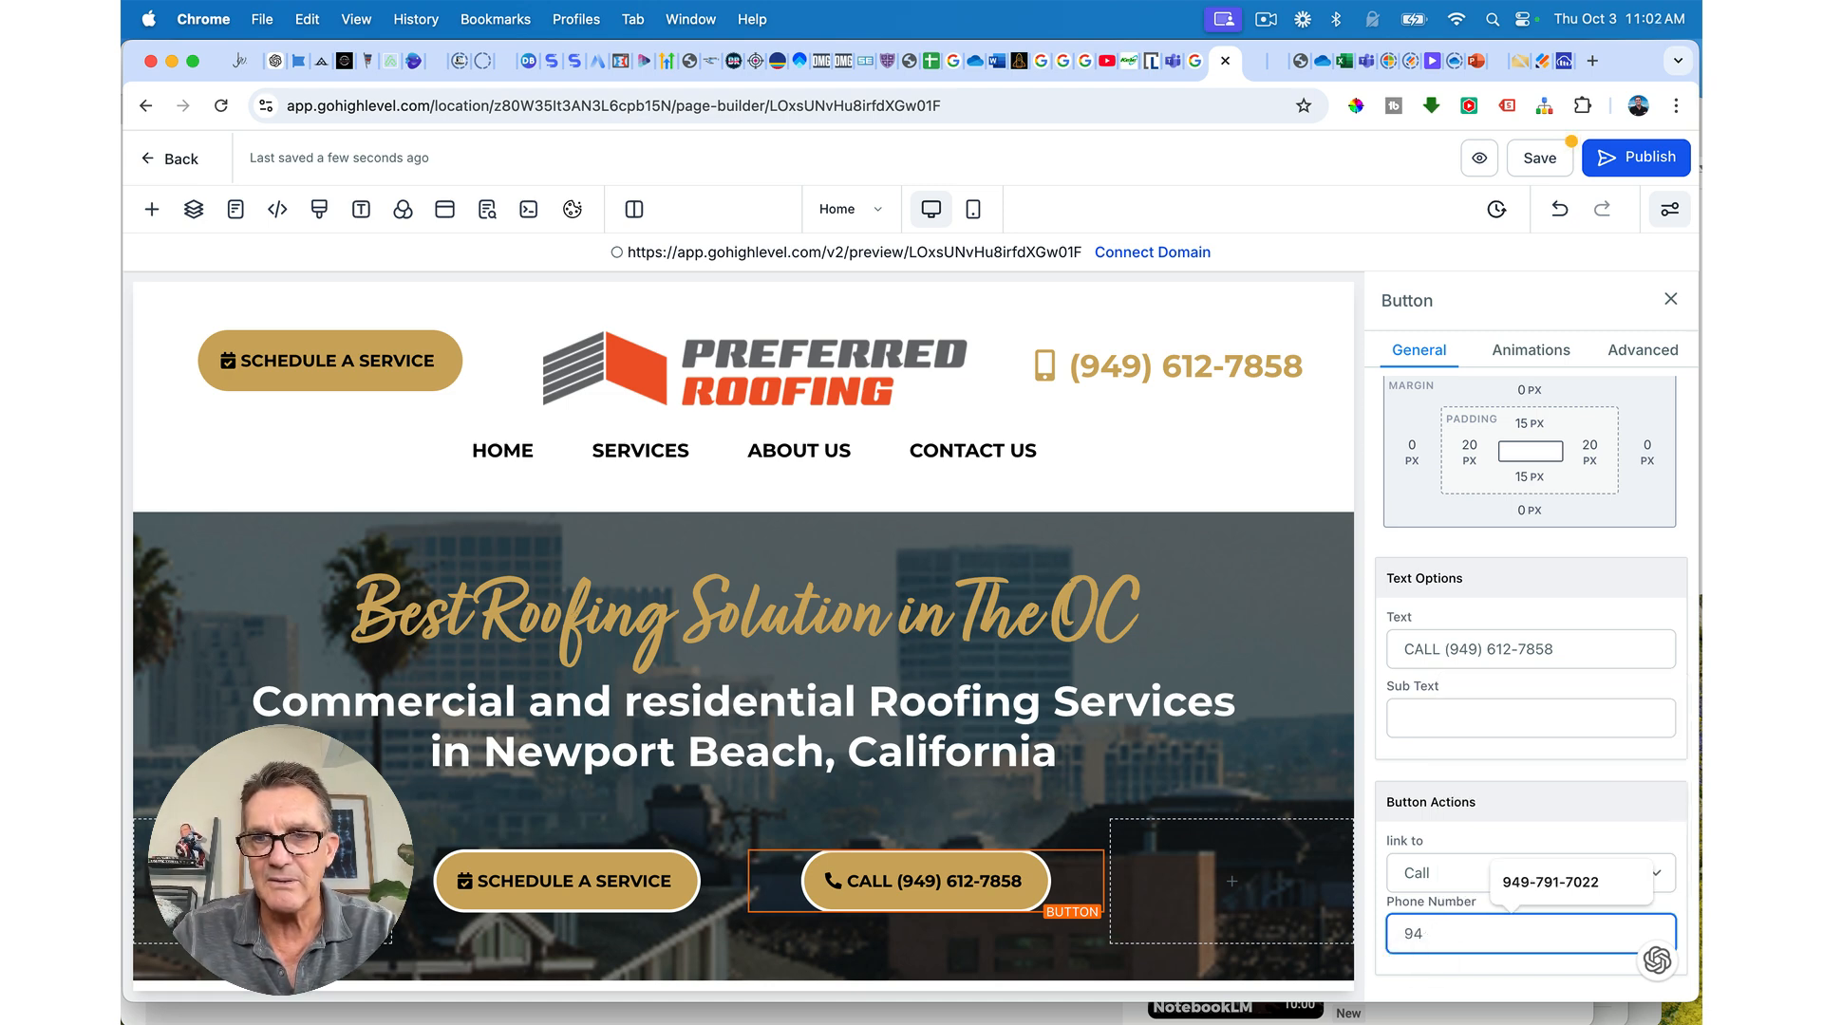
type("F0582A")
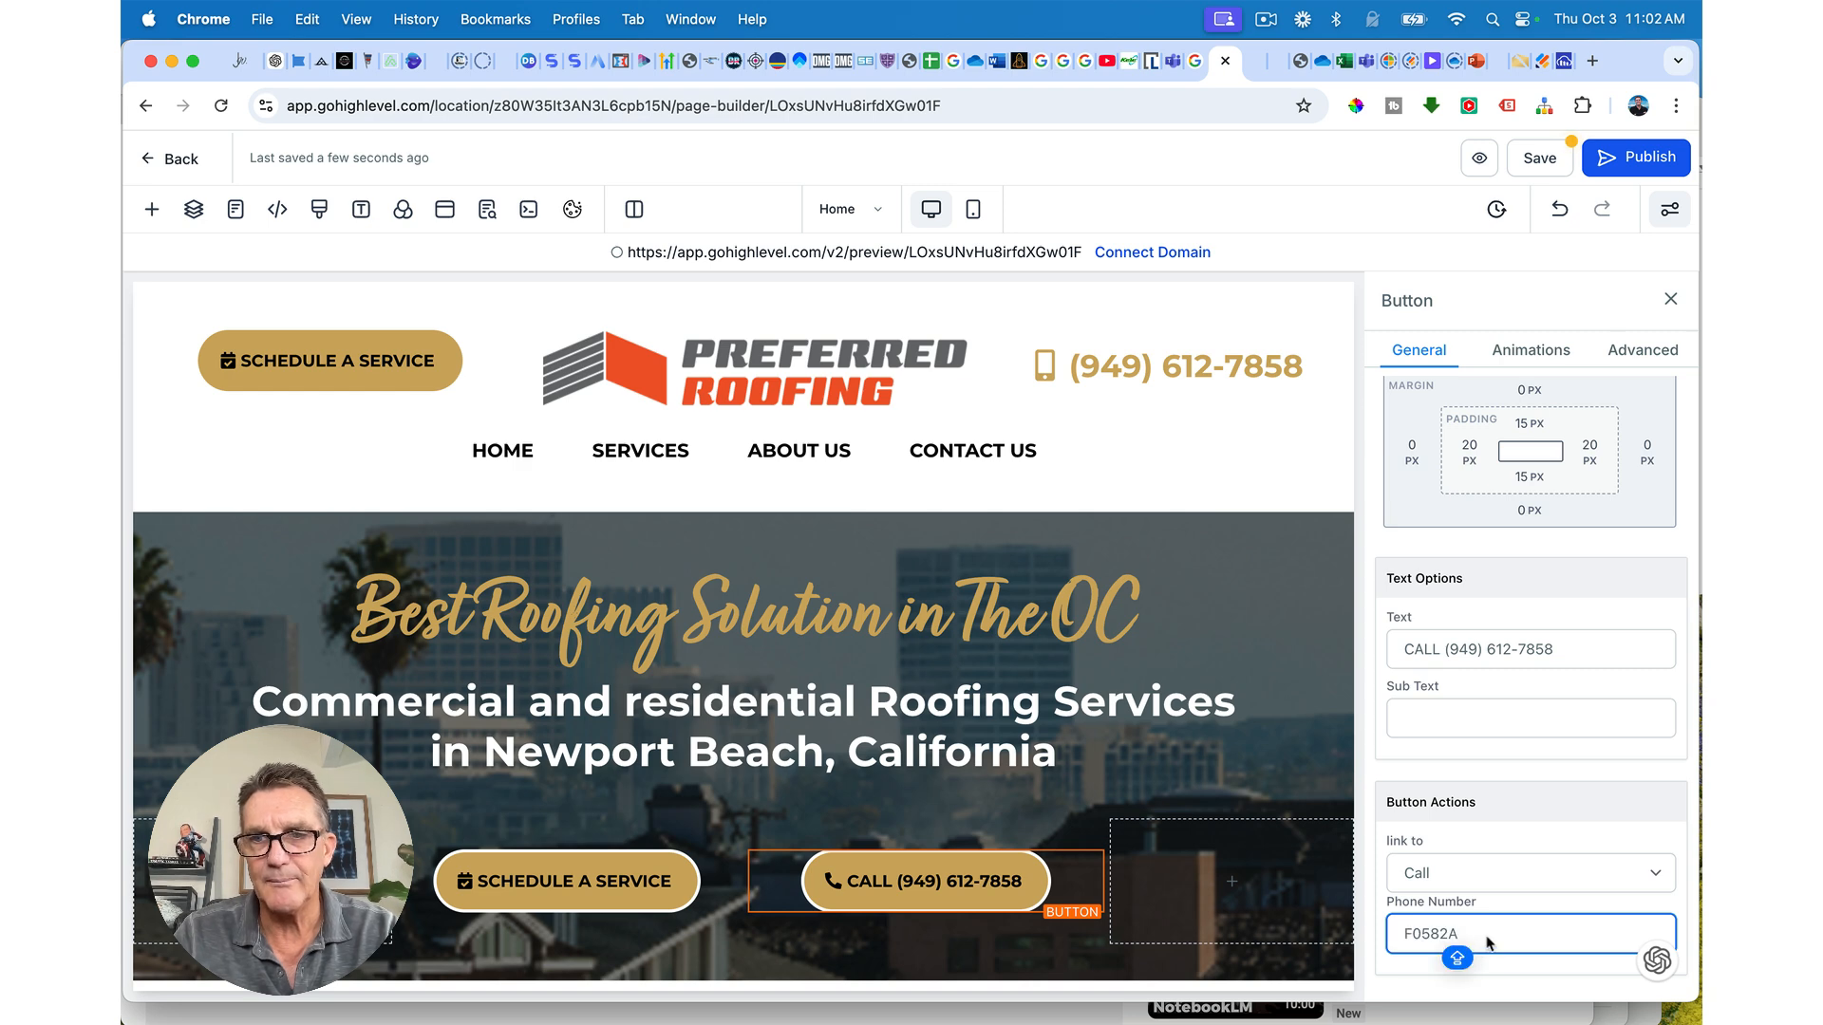
key("super+a")
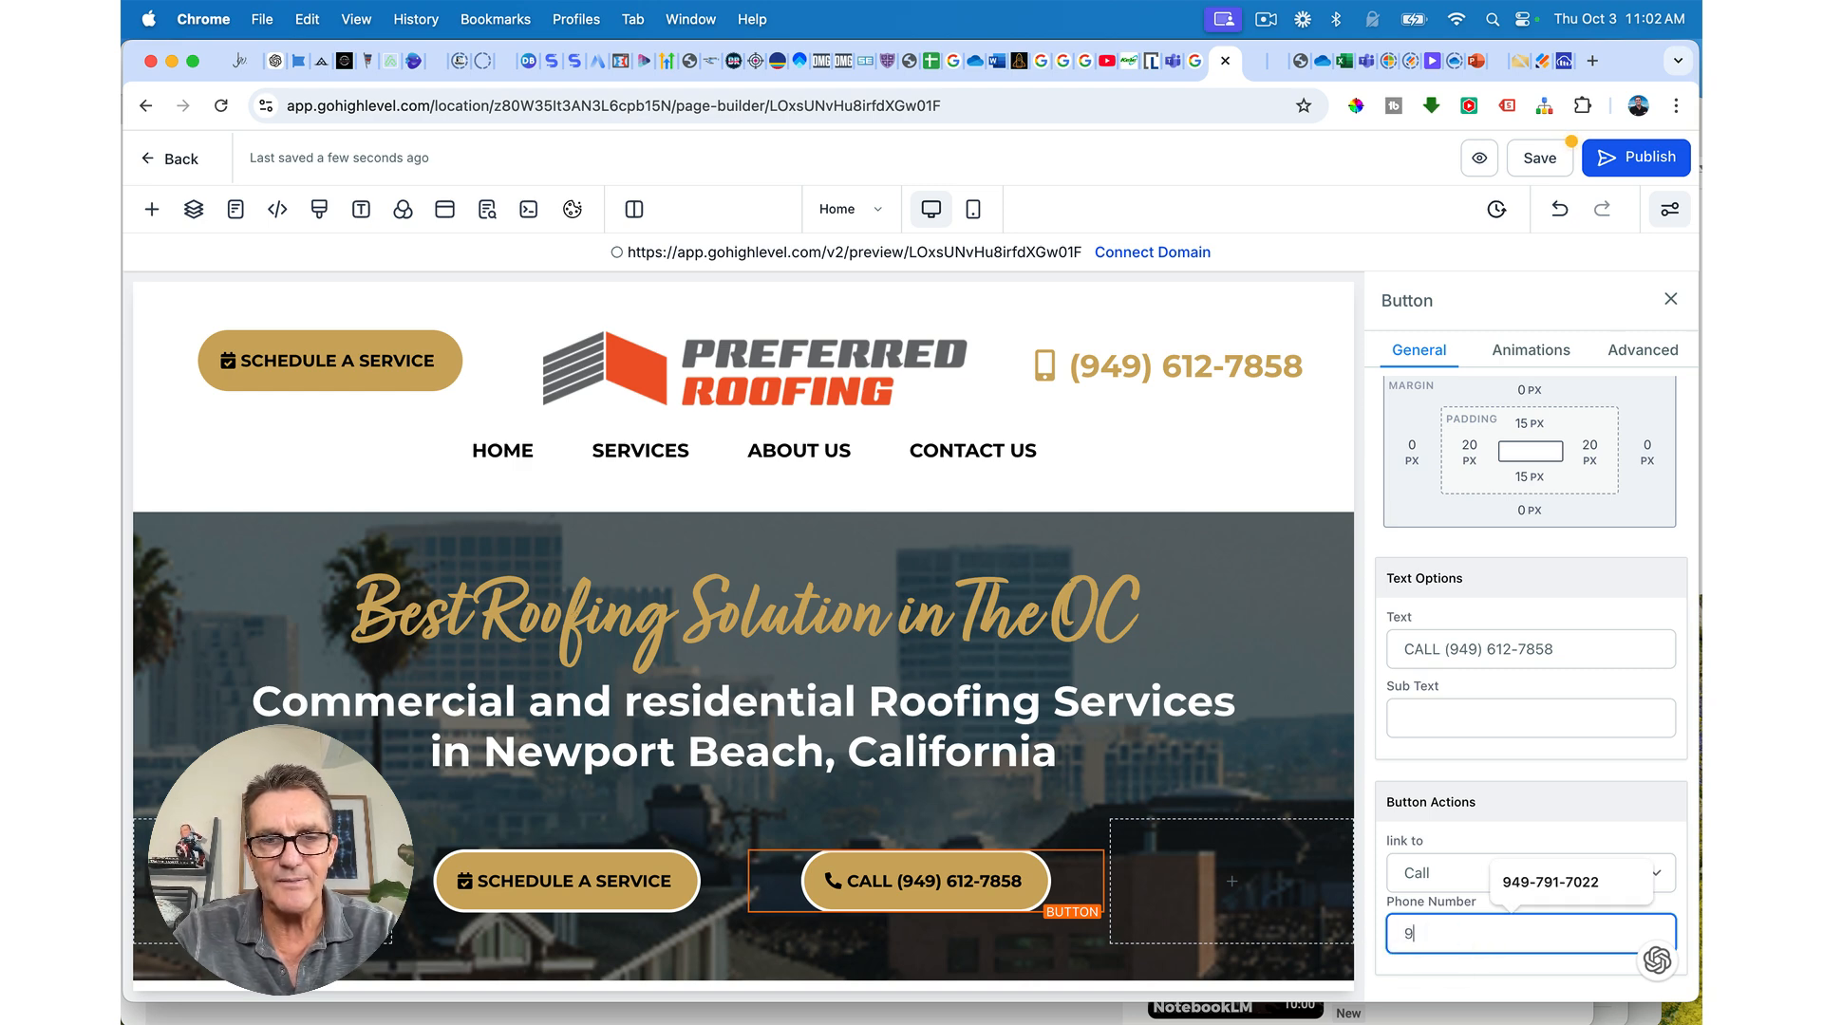
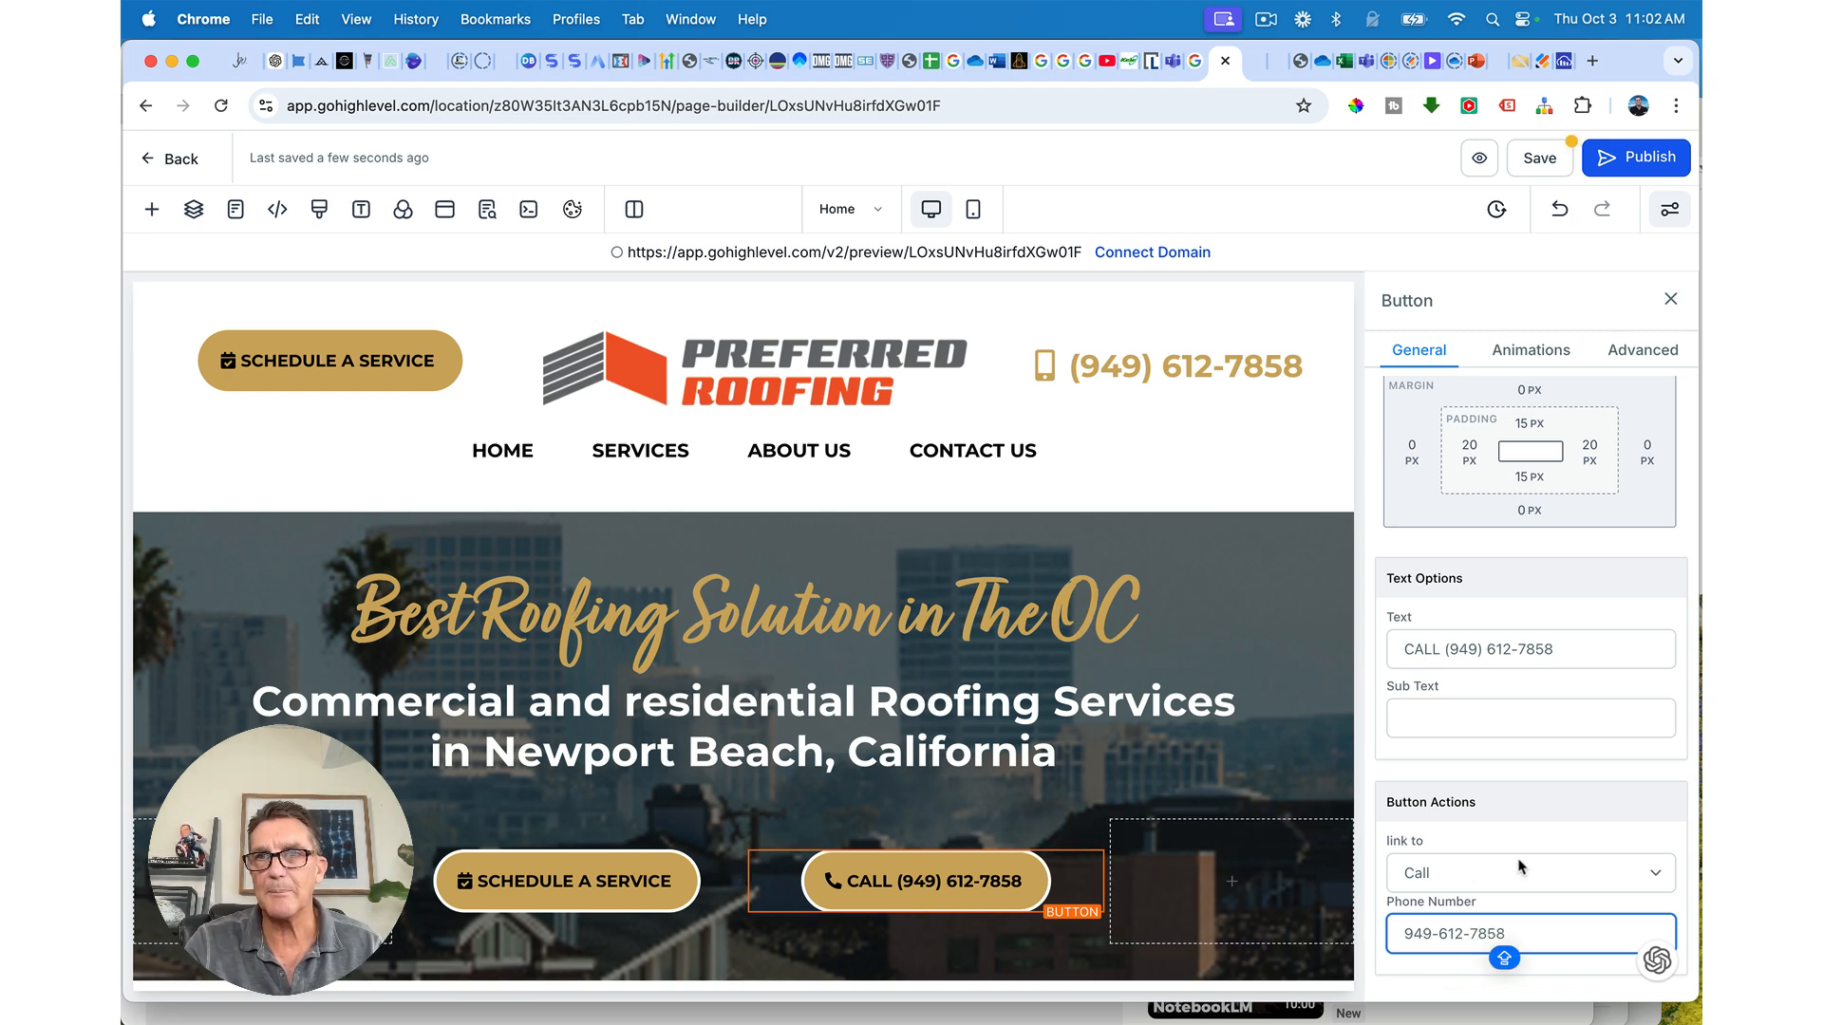
left_click(1540, 162)
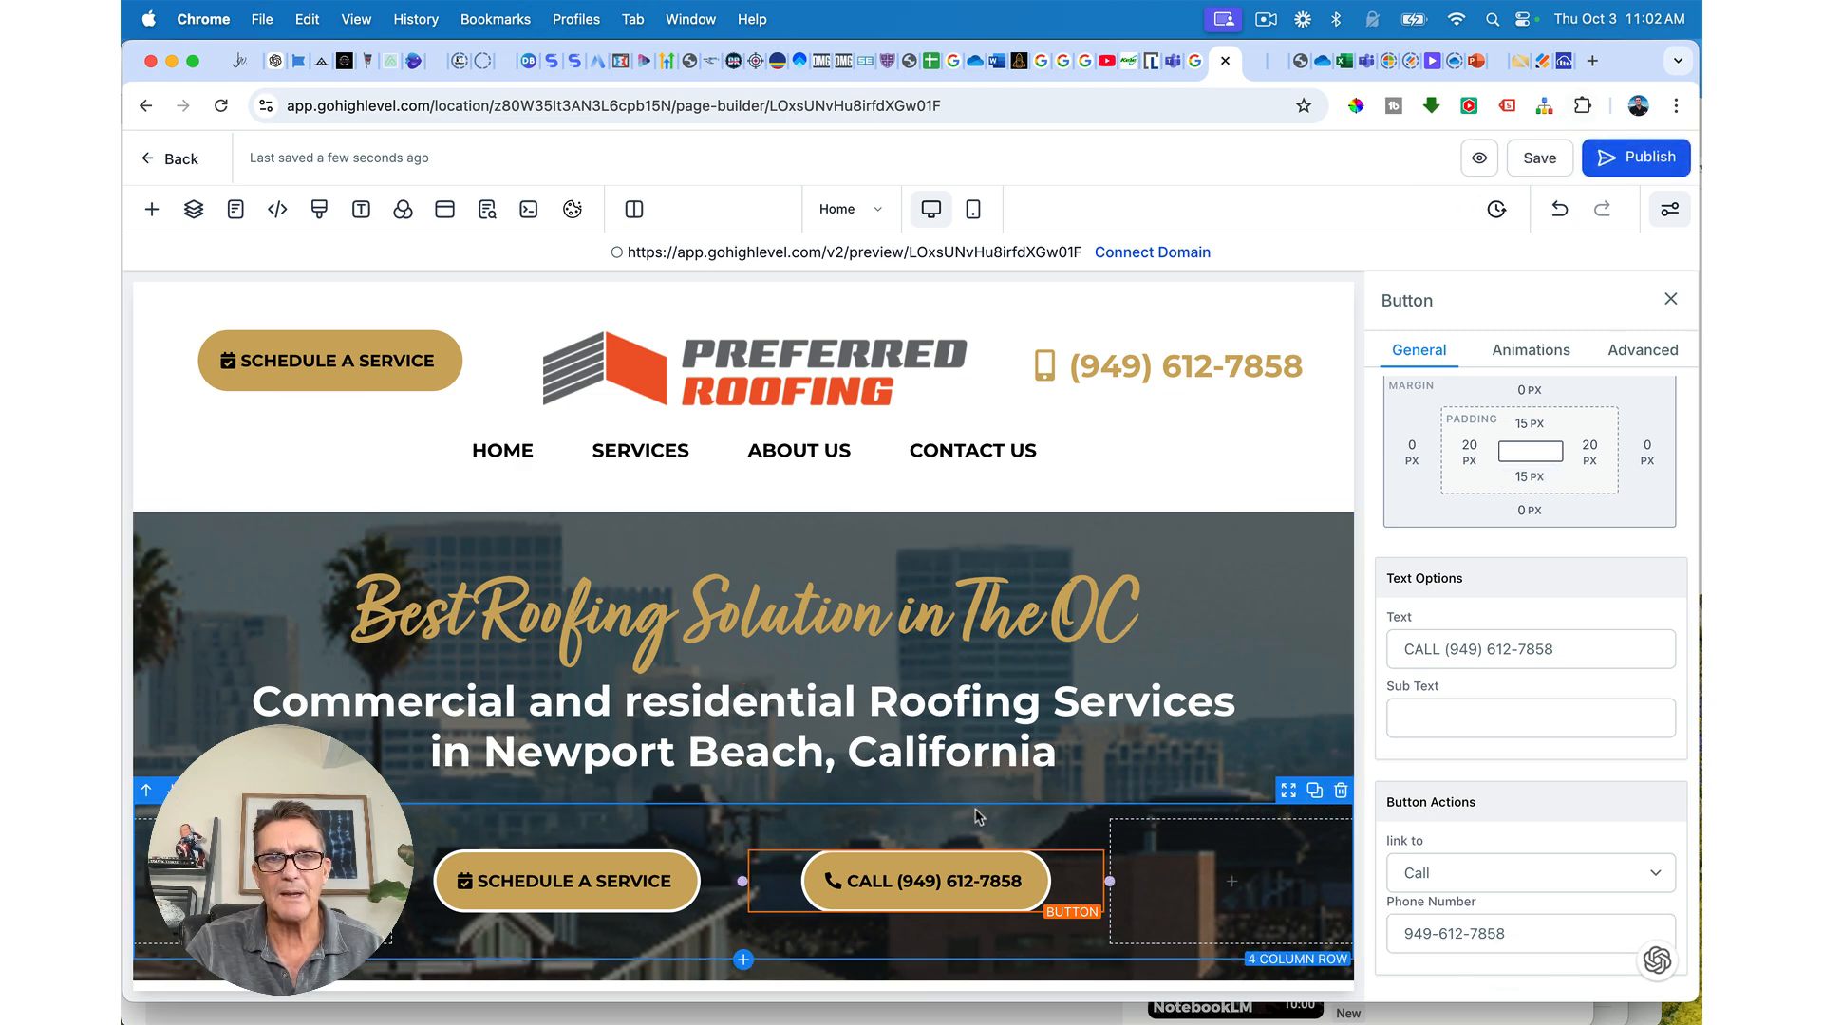
Step: Set the button row's top padding to 0, save, and open the live preview
left_click(978, 816)
left_click(1525, 469)
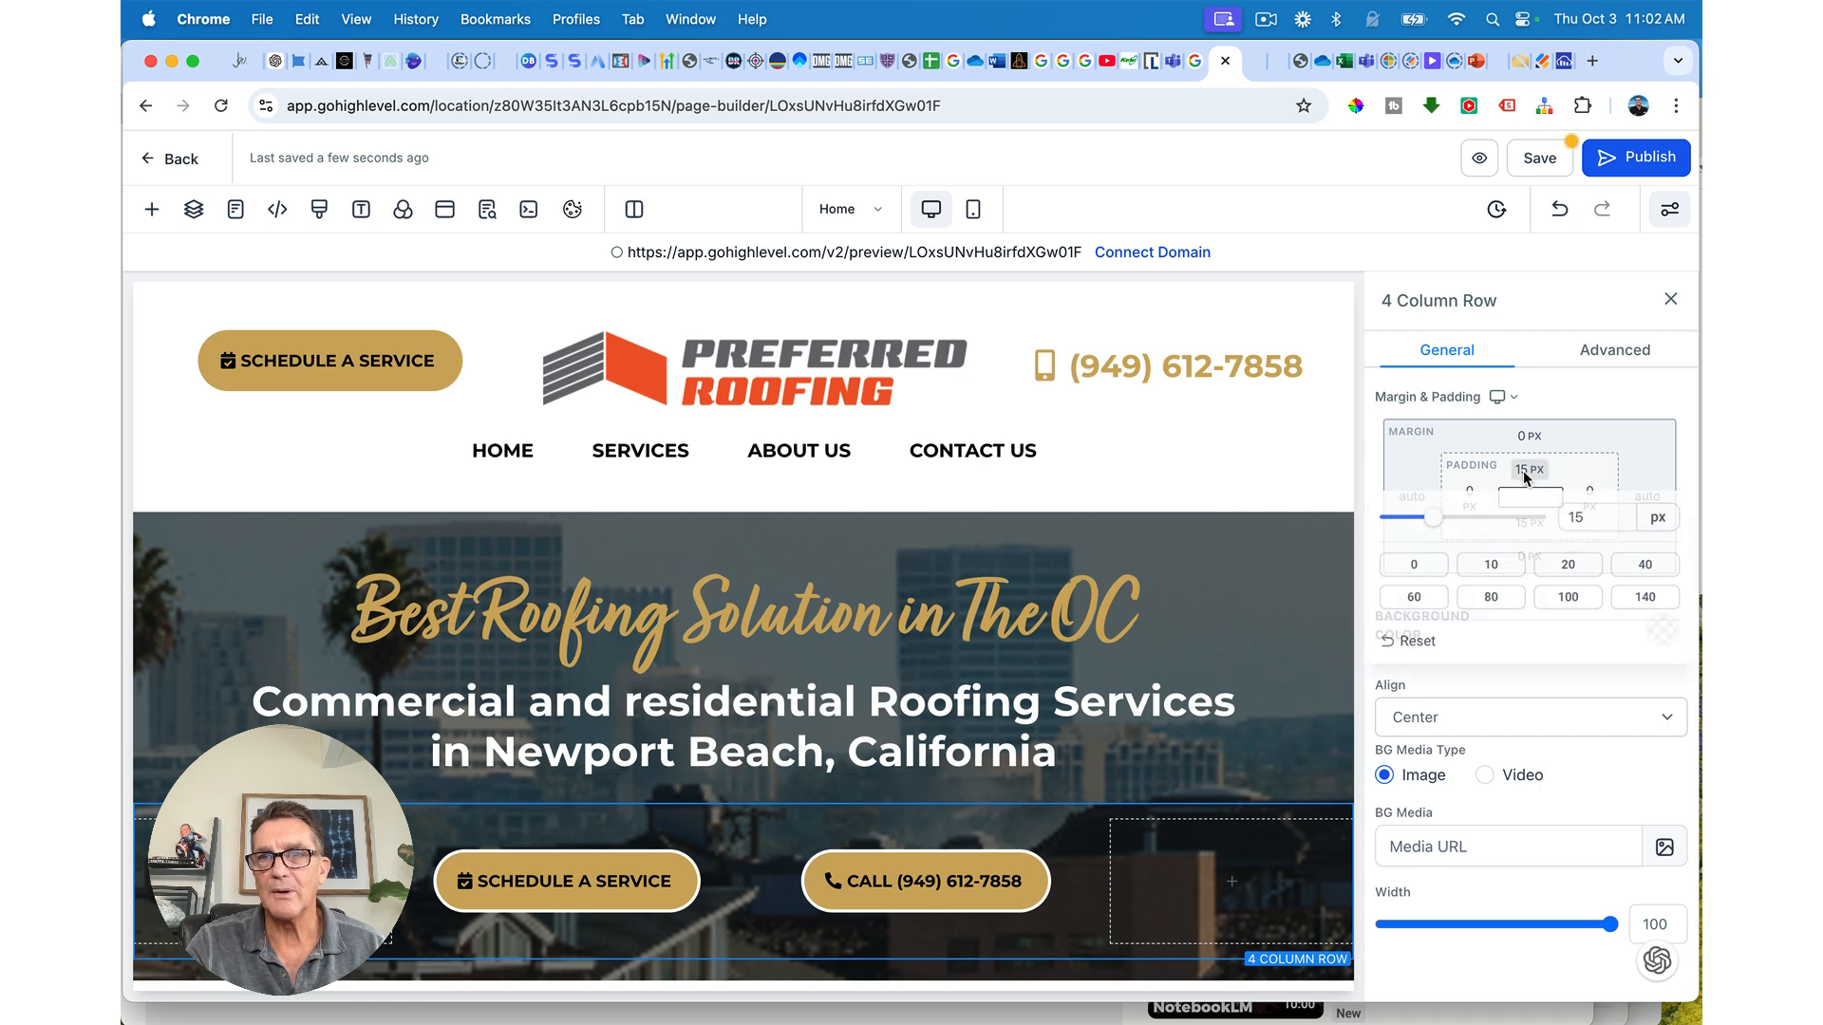
left_click(1425, 576)
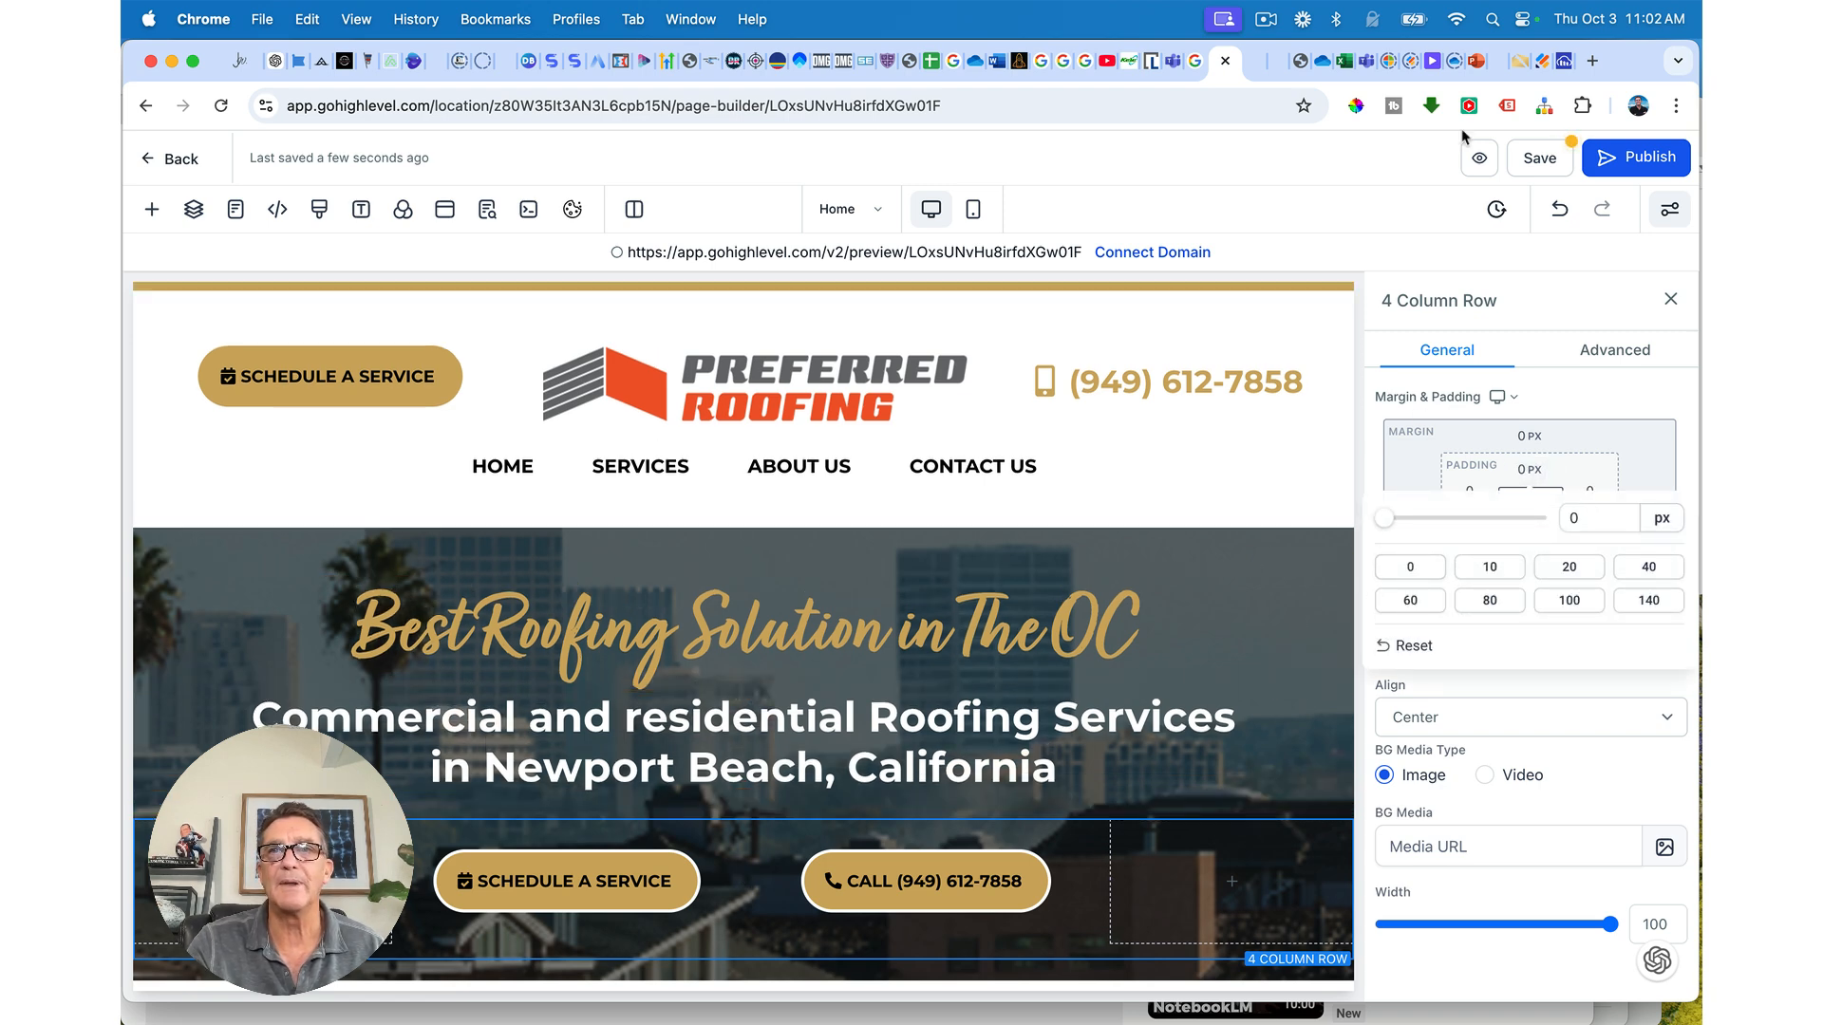
left_click(1539, 158)
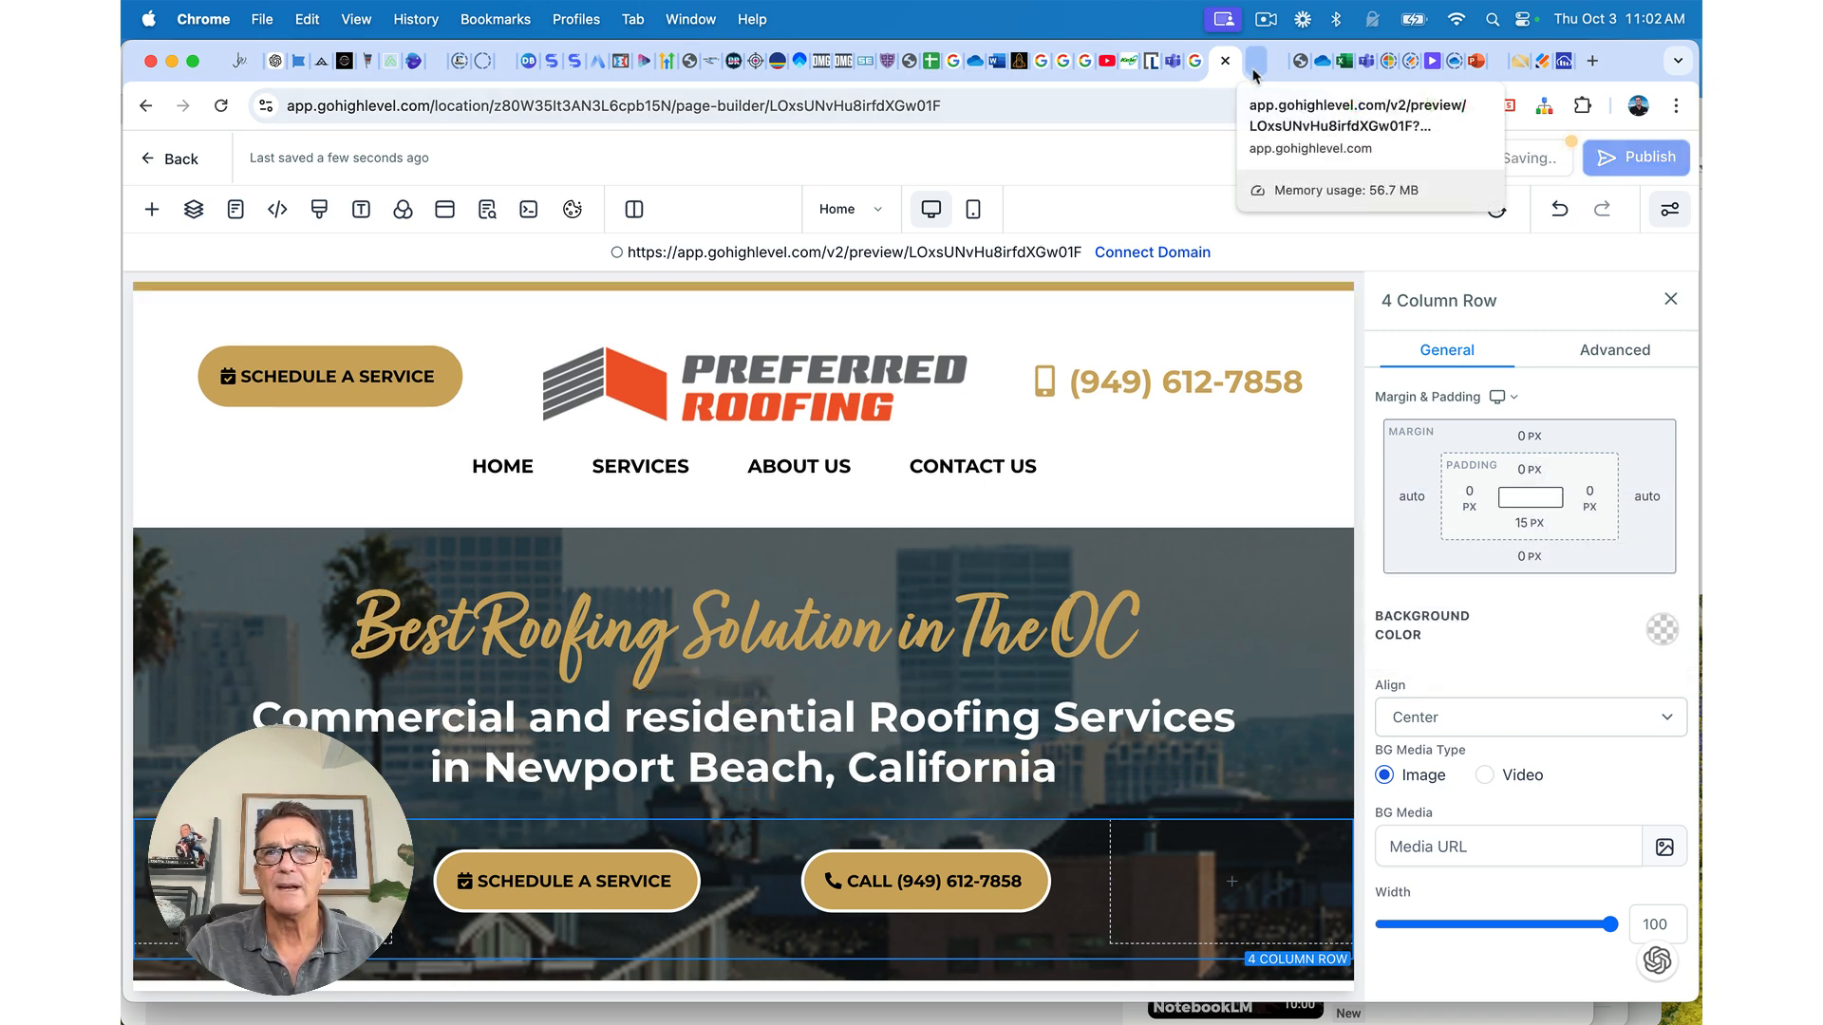
left_click(1253, 69)
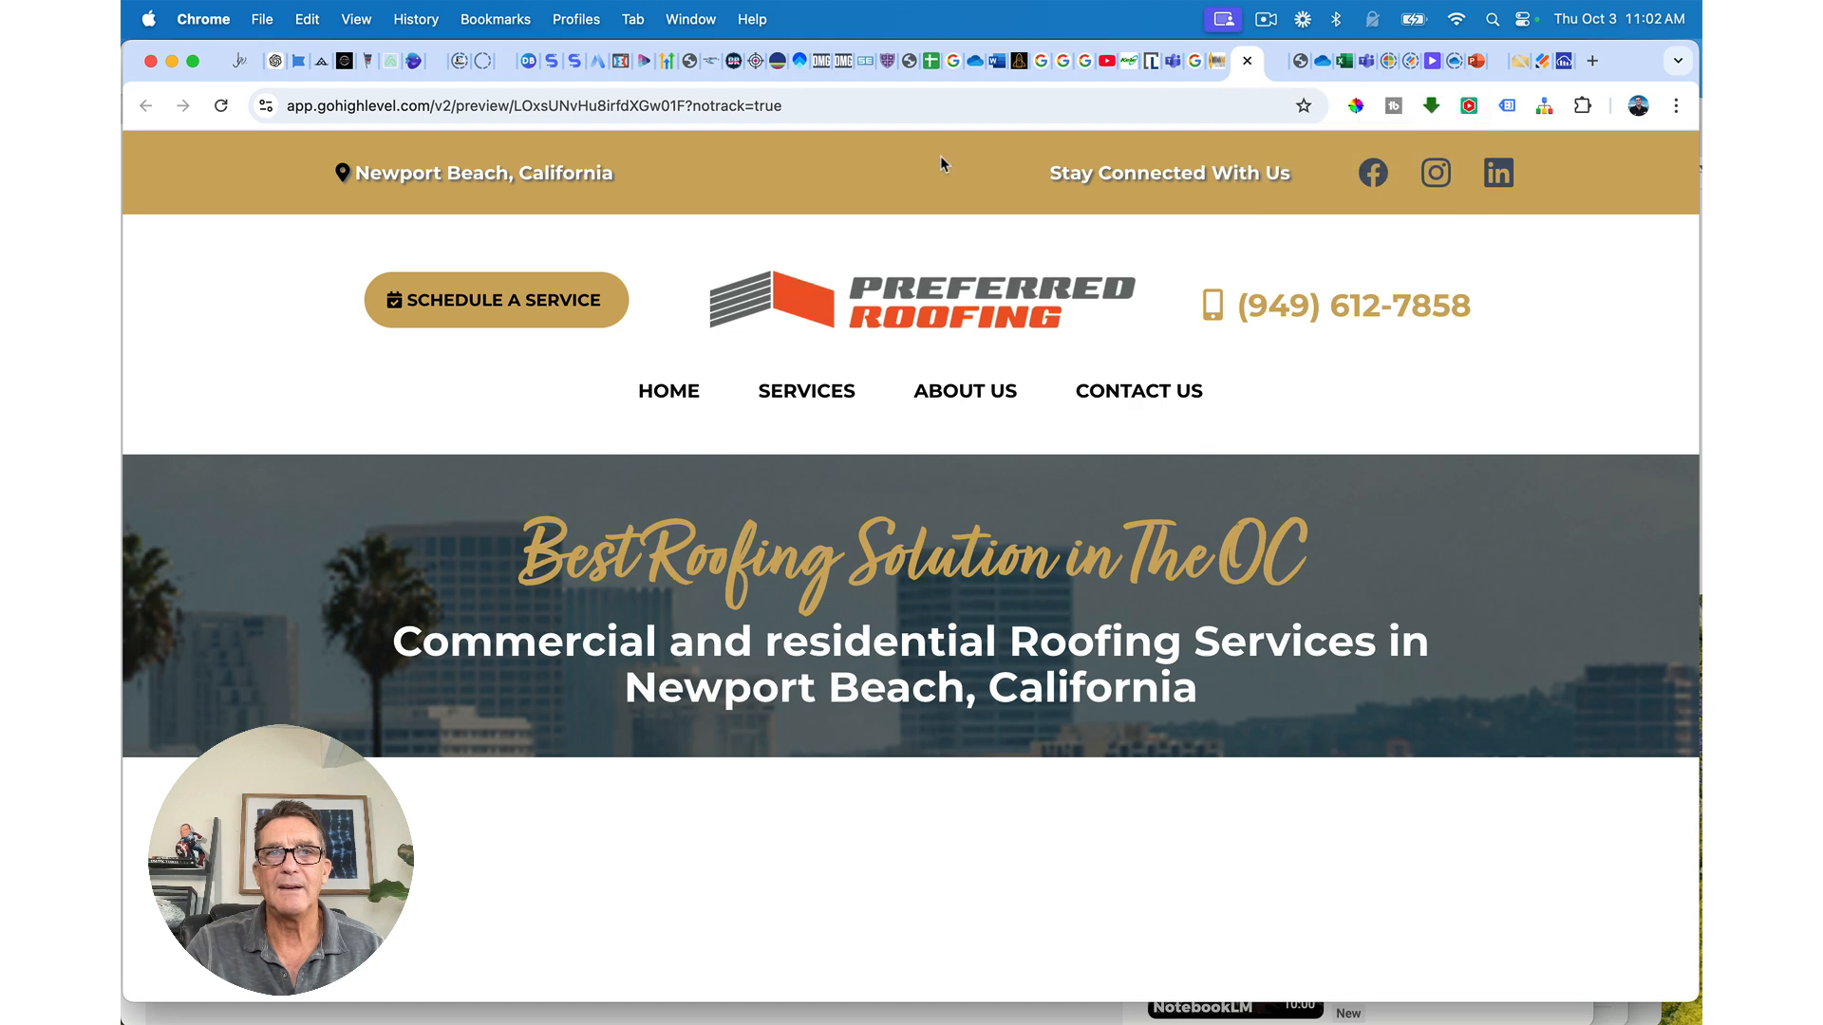
Step: Reload the preview, test the CALL link and dismiss the Skype prompt, then close the preview
left_click(222, 106)
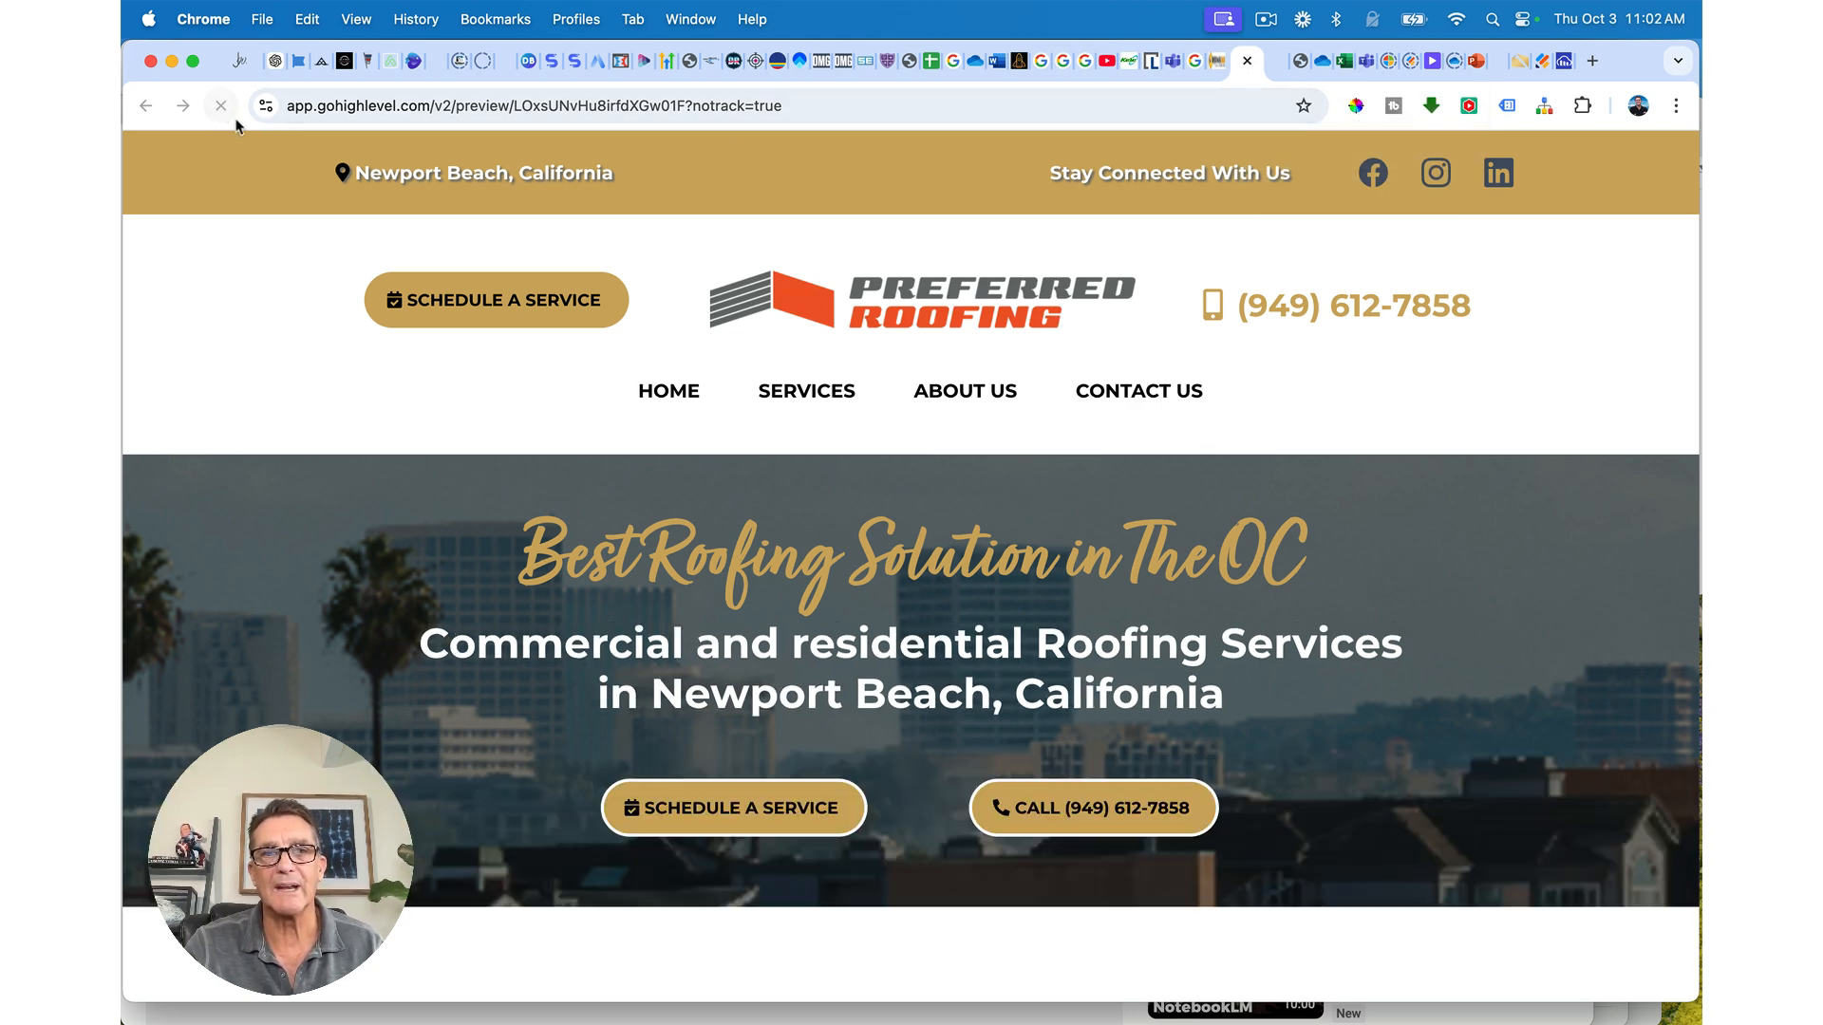
scroll(906, 733, "down", 1)
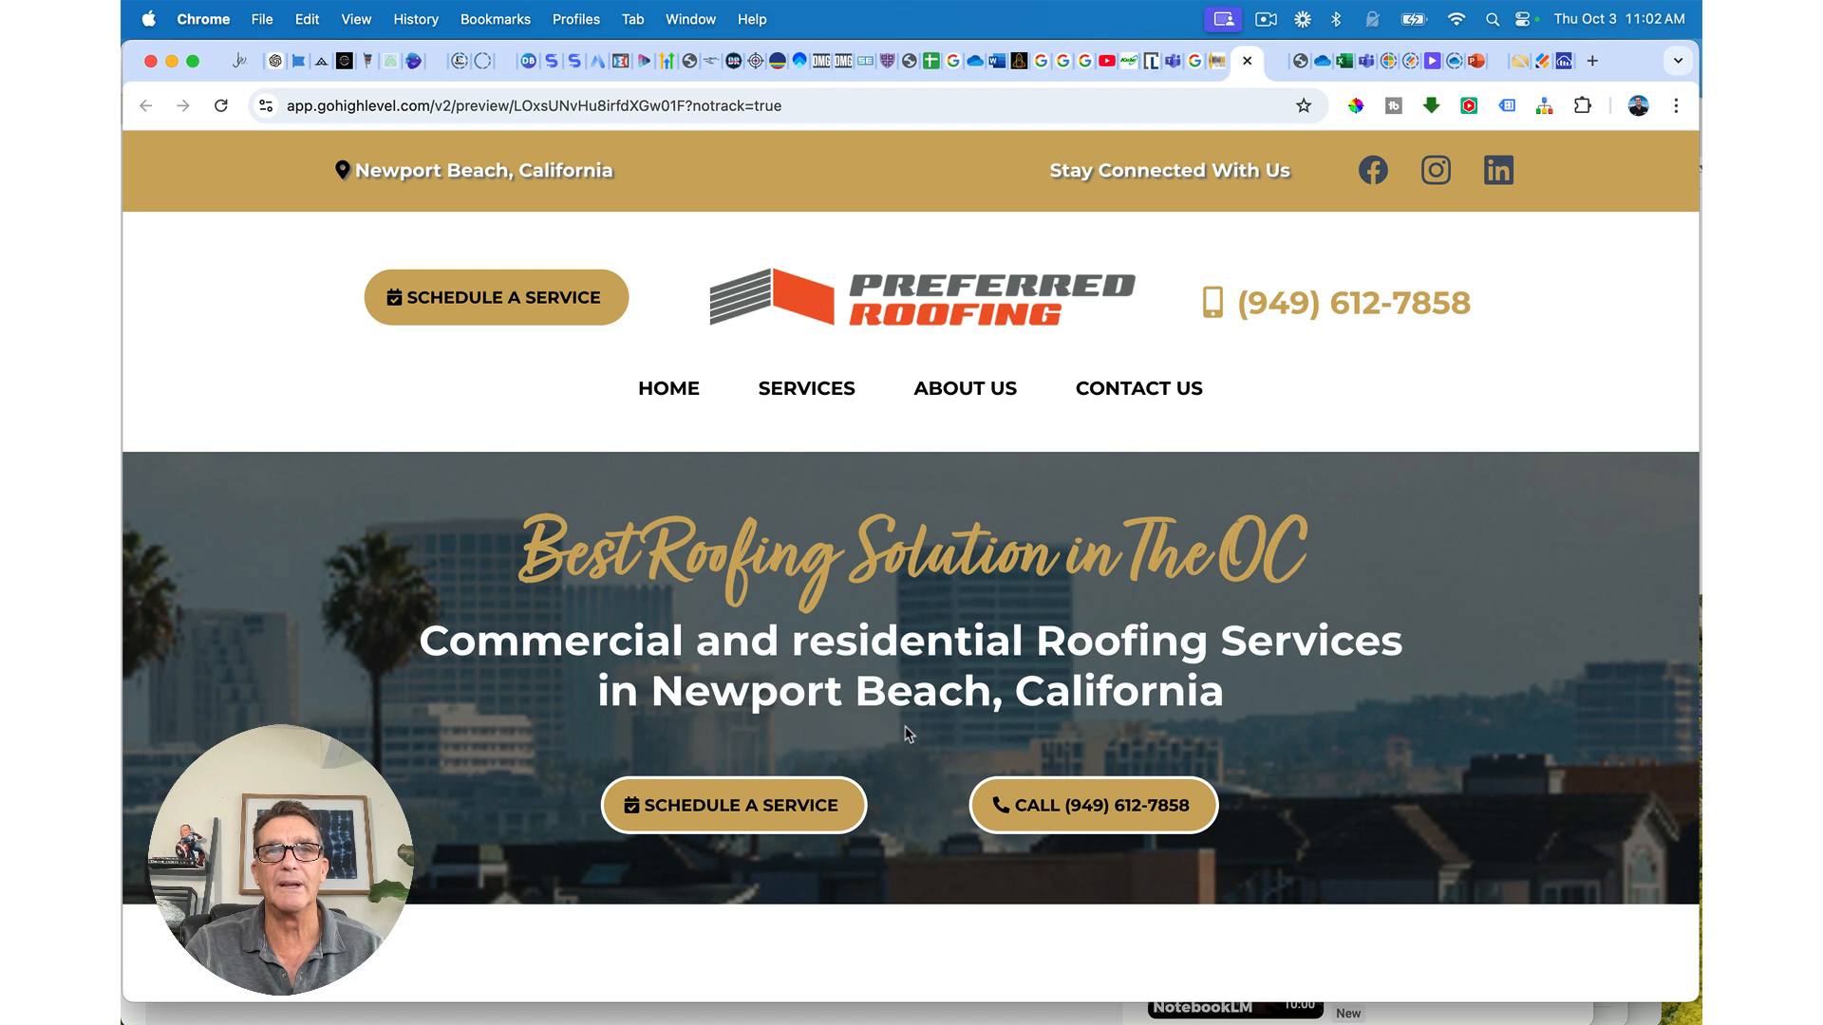
scroll(907, 733, "up", 1)
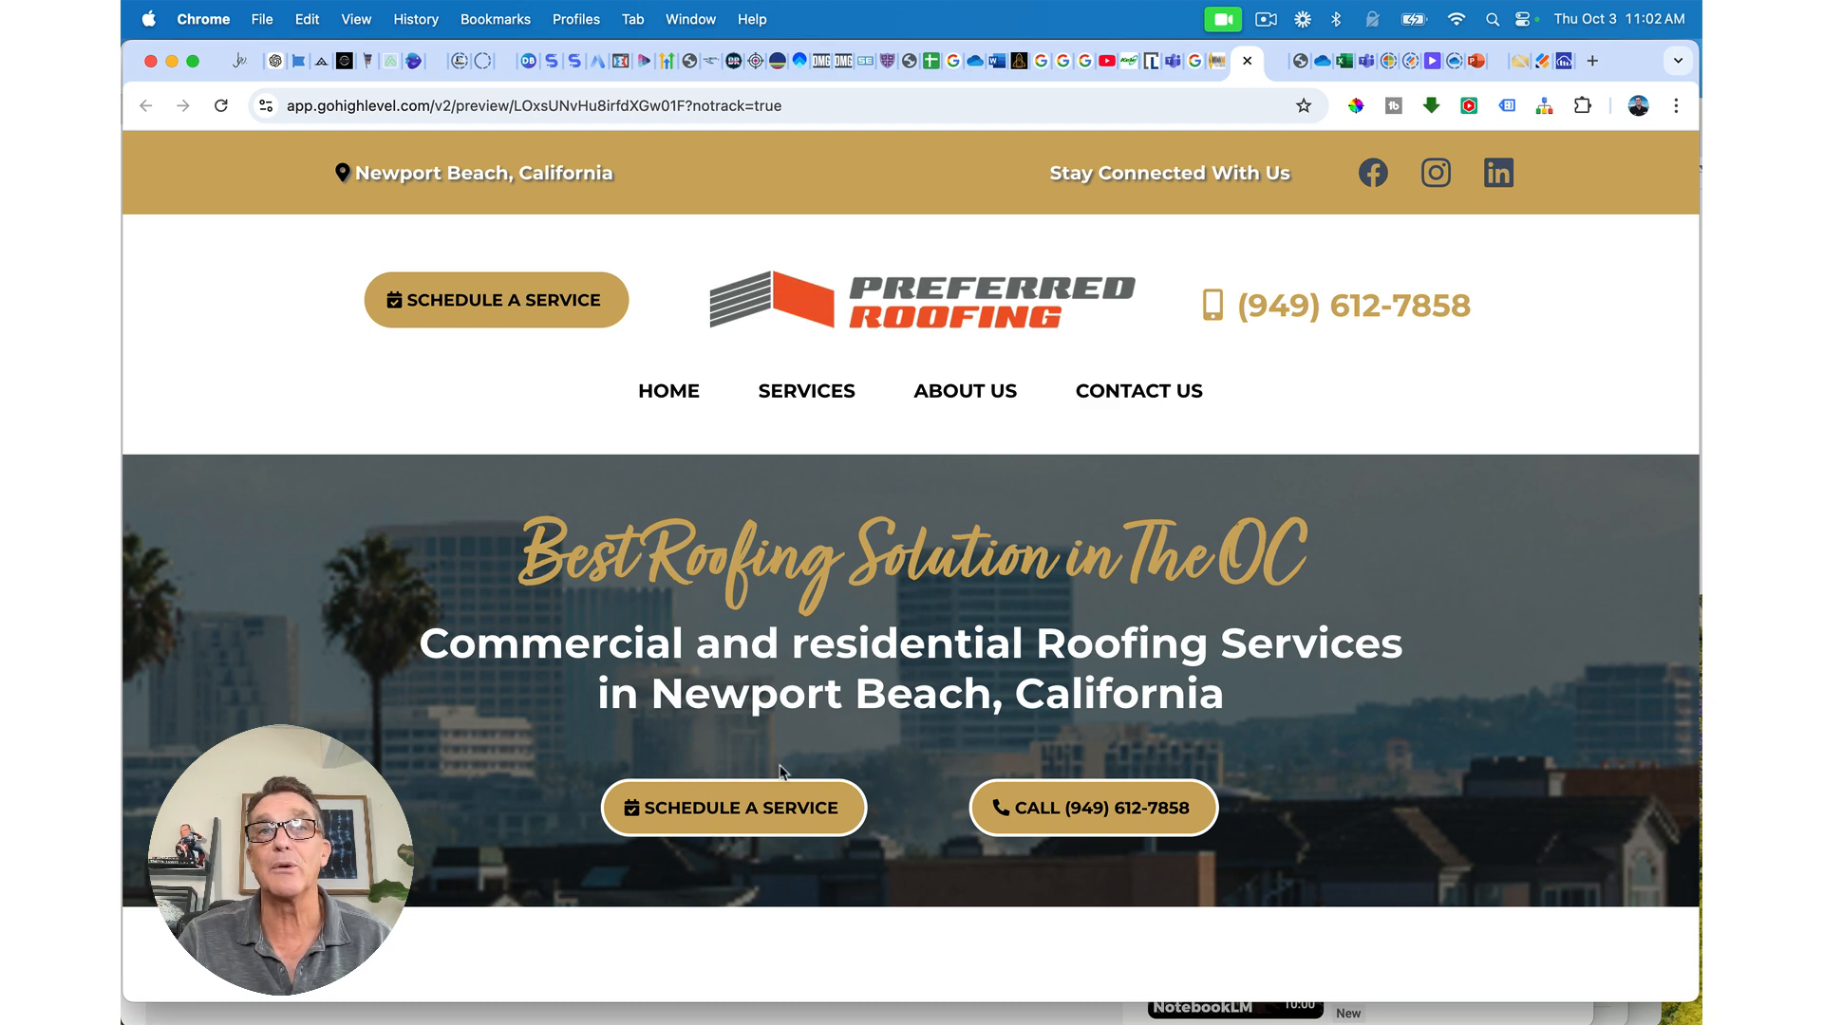
left_click(1083, 812)
left_click(945, 319)
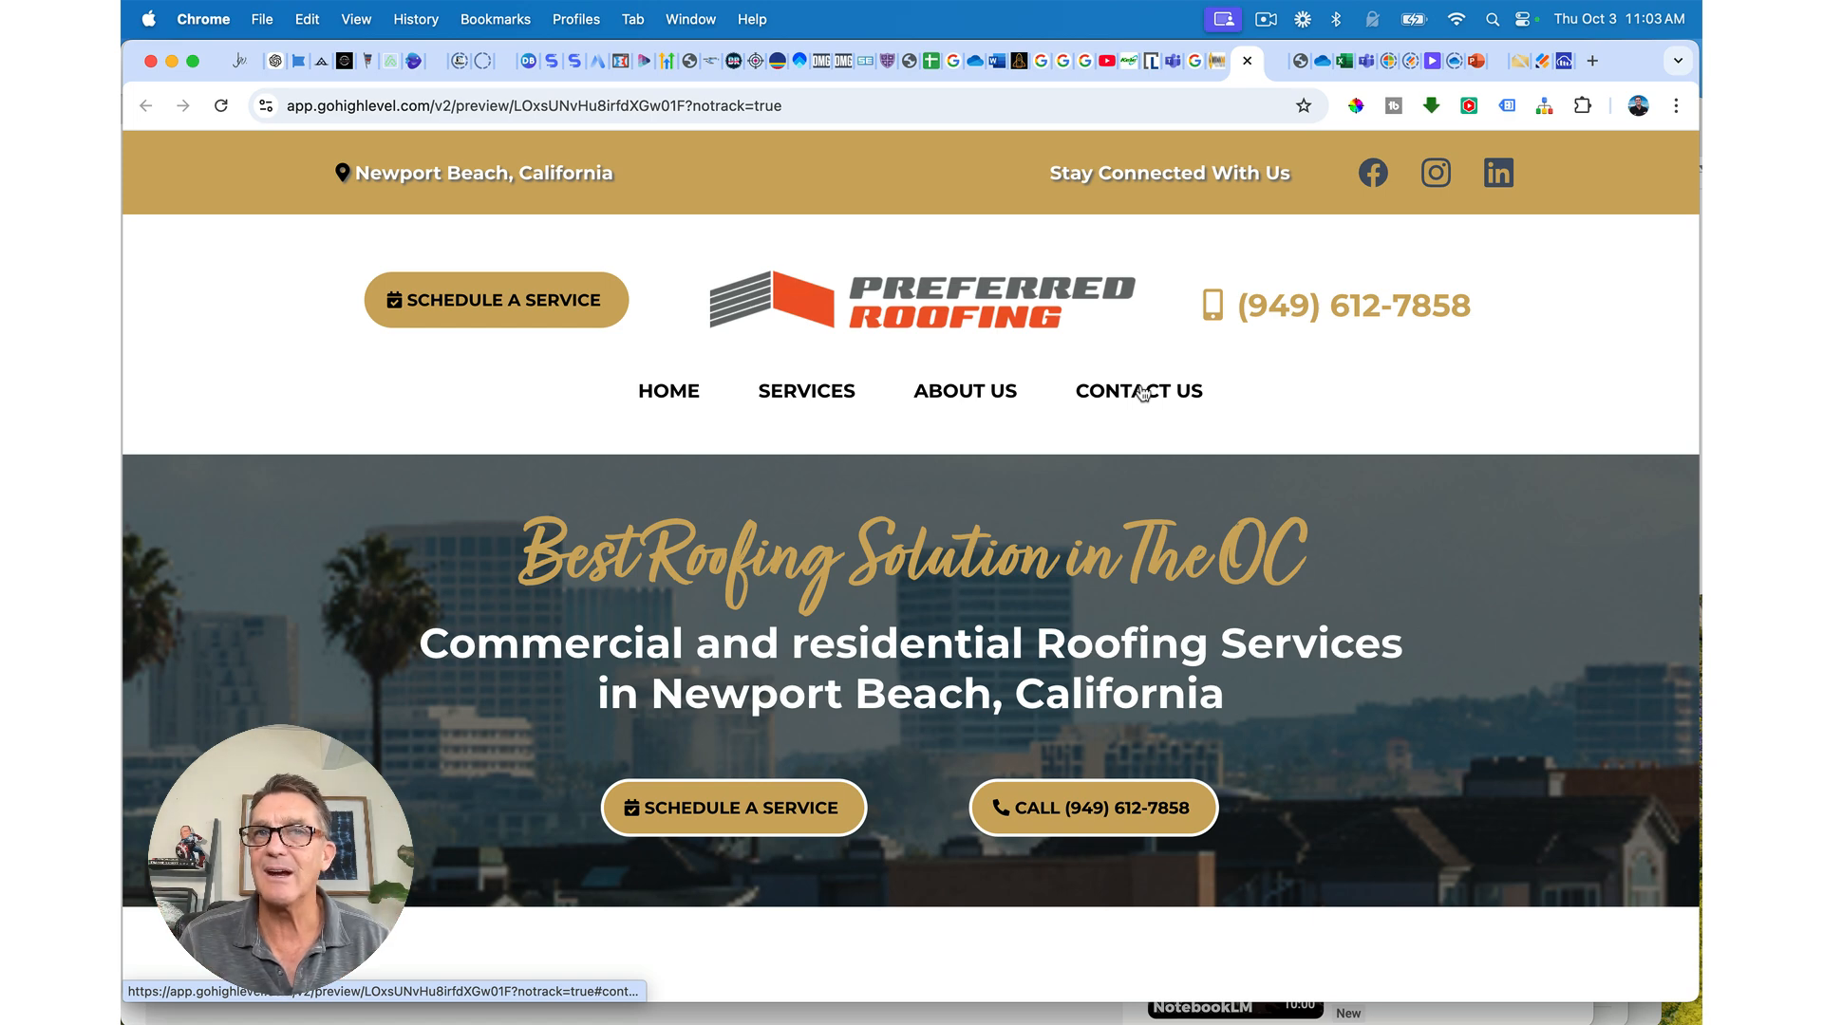
key("super+w")
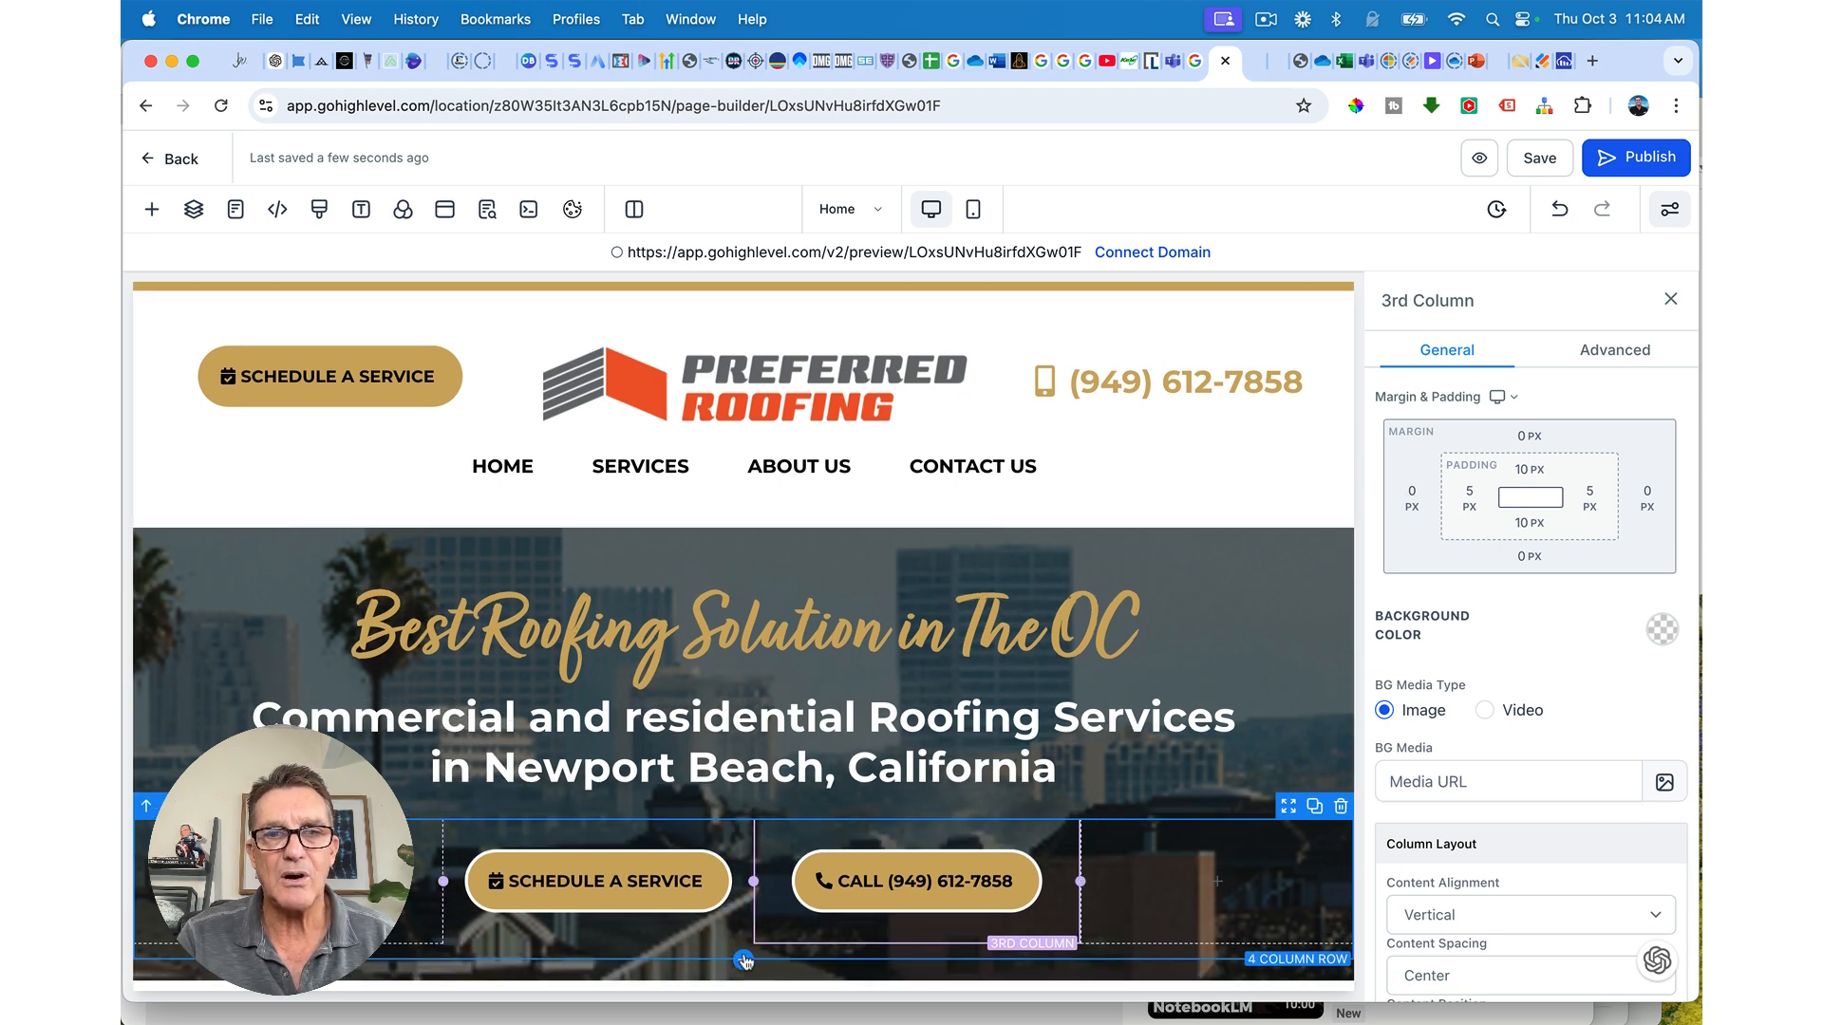
Step: Add a one-column row below the hero buttons at width 77 with a white background
left_click(744, 960)
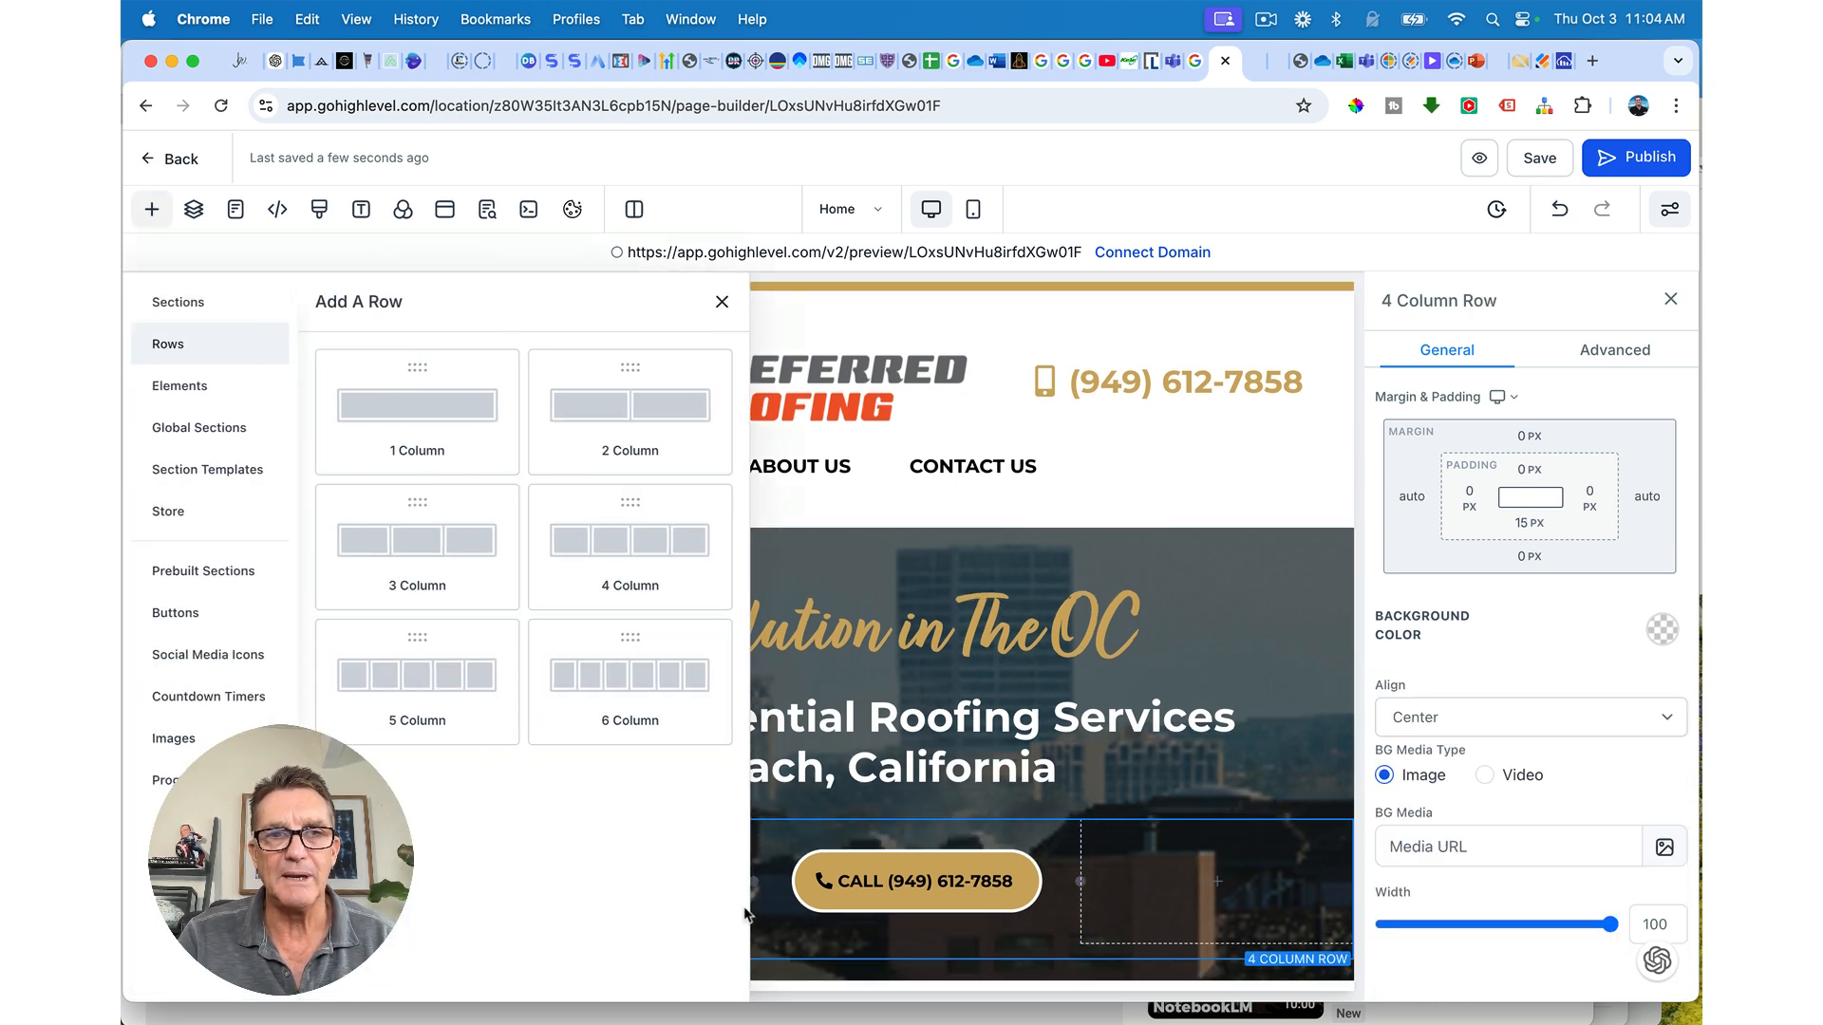
left_click(435, 414)
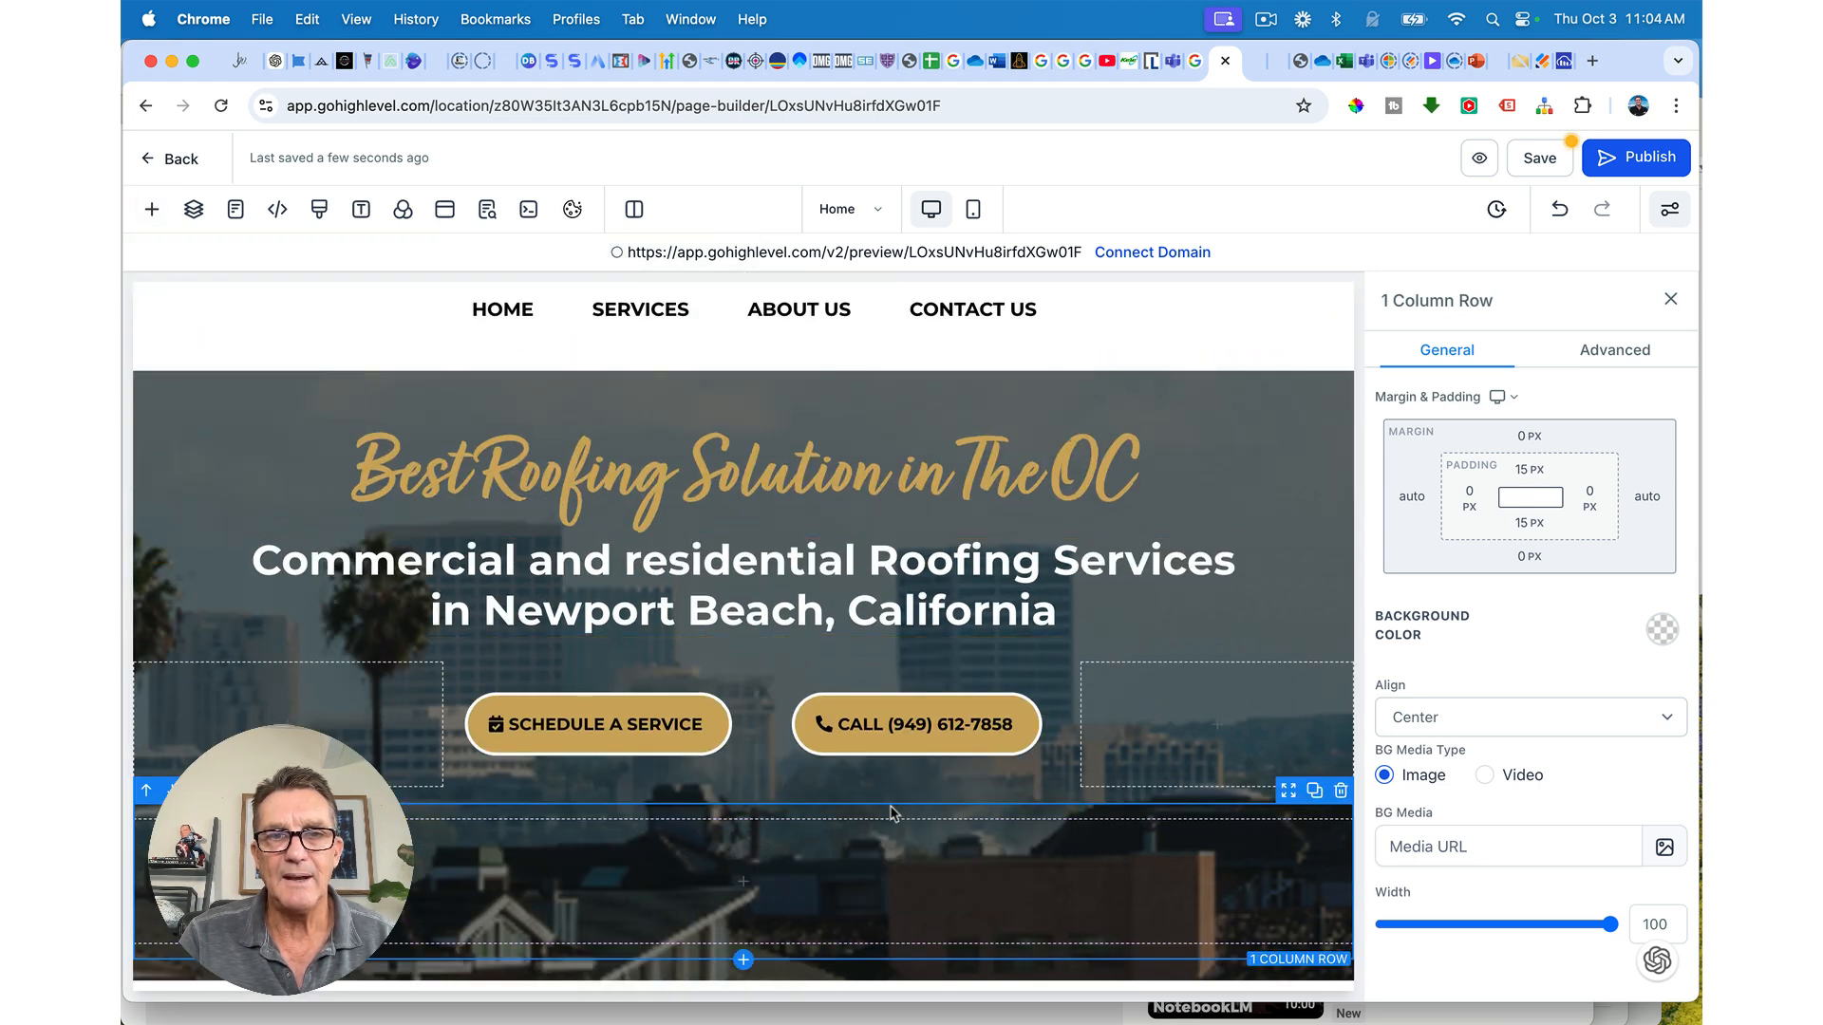
left_click(1601, 855)
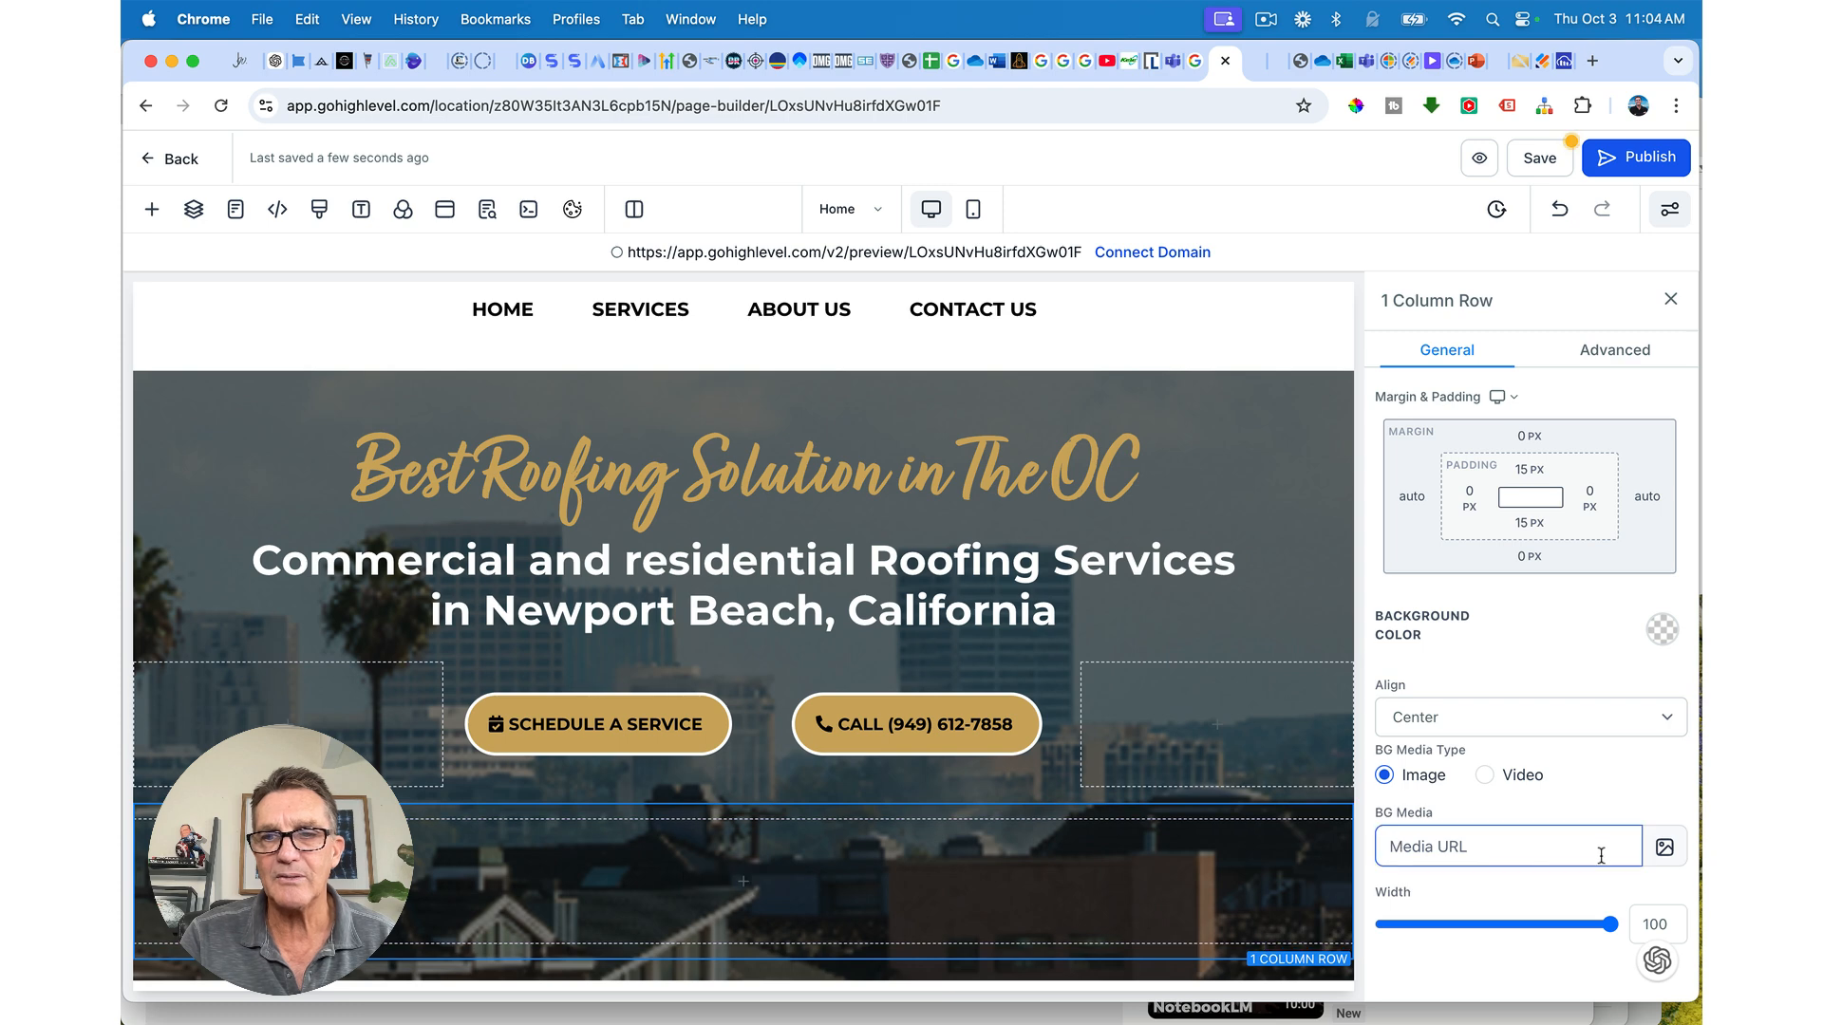
left_click_drag(1610, 924, 1537, 924)
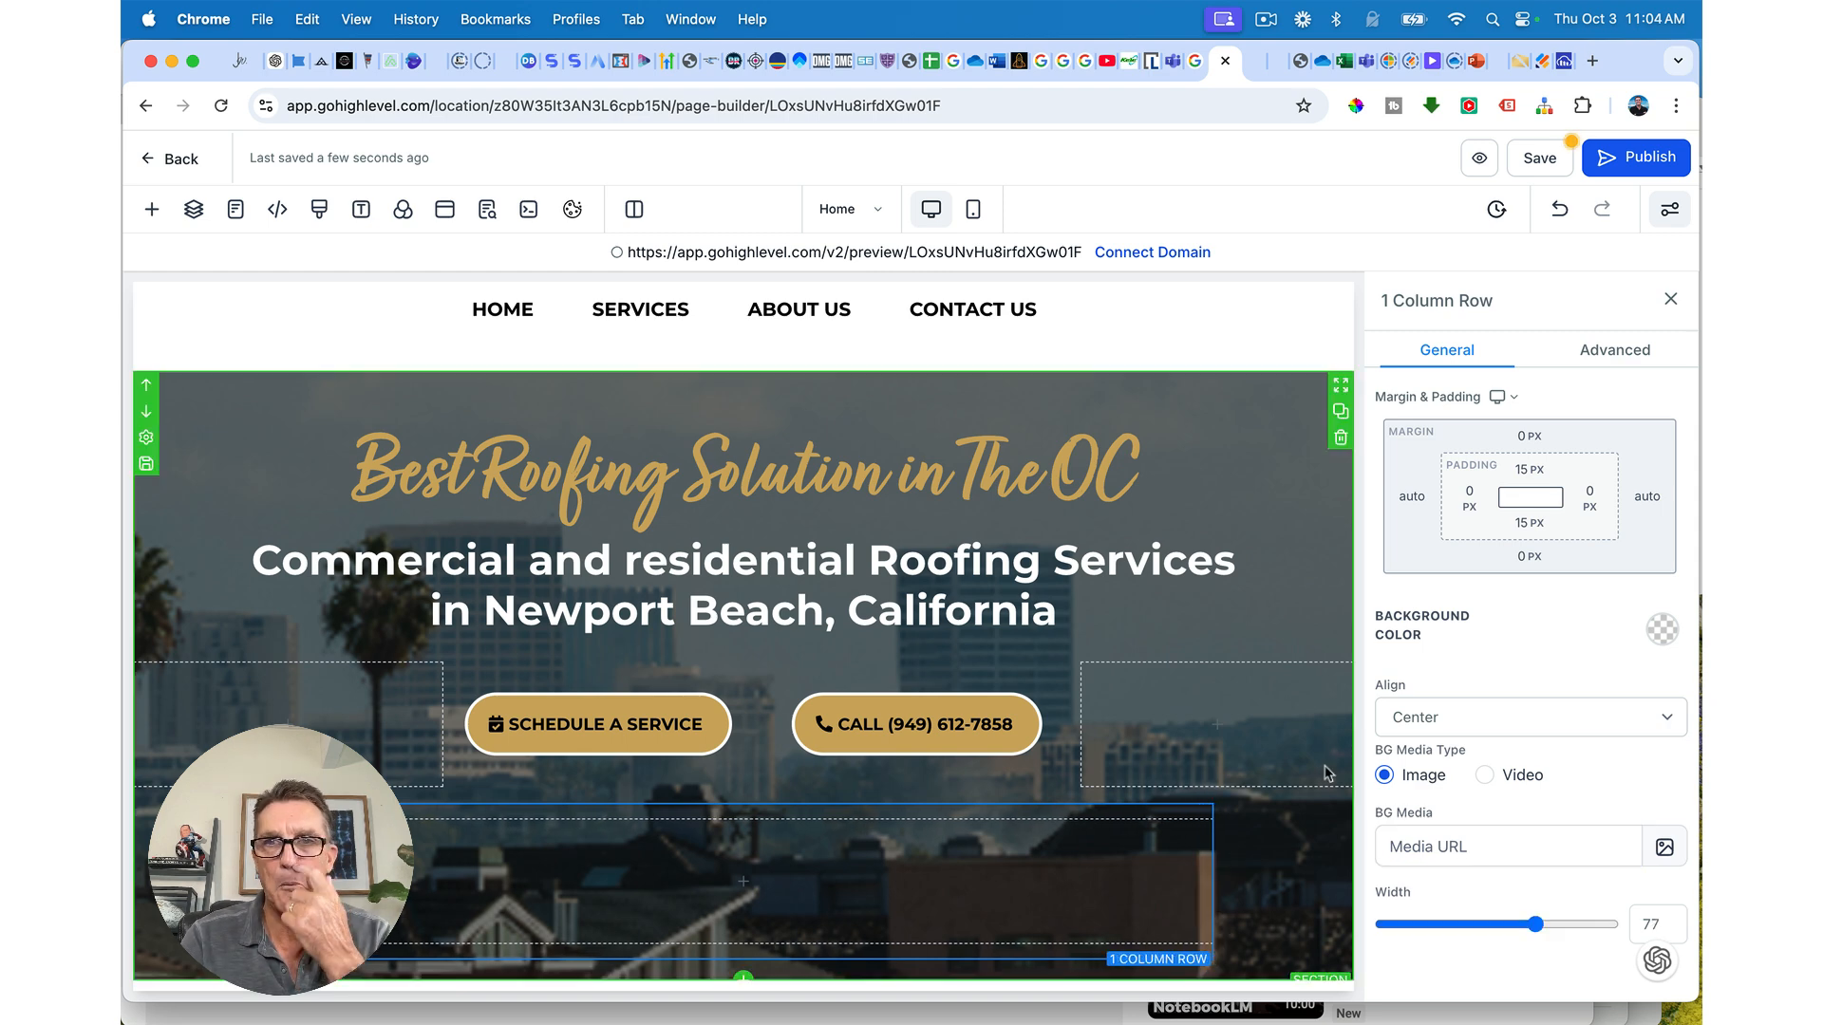
scroll(1623, 576, "up", 2)
scroll(1664, 818, "down", 2)
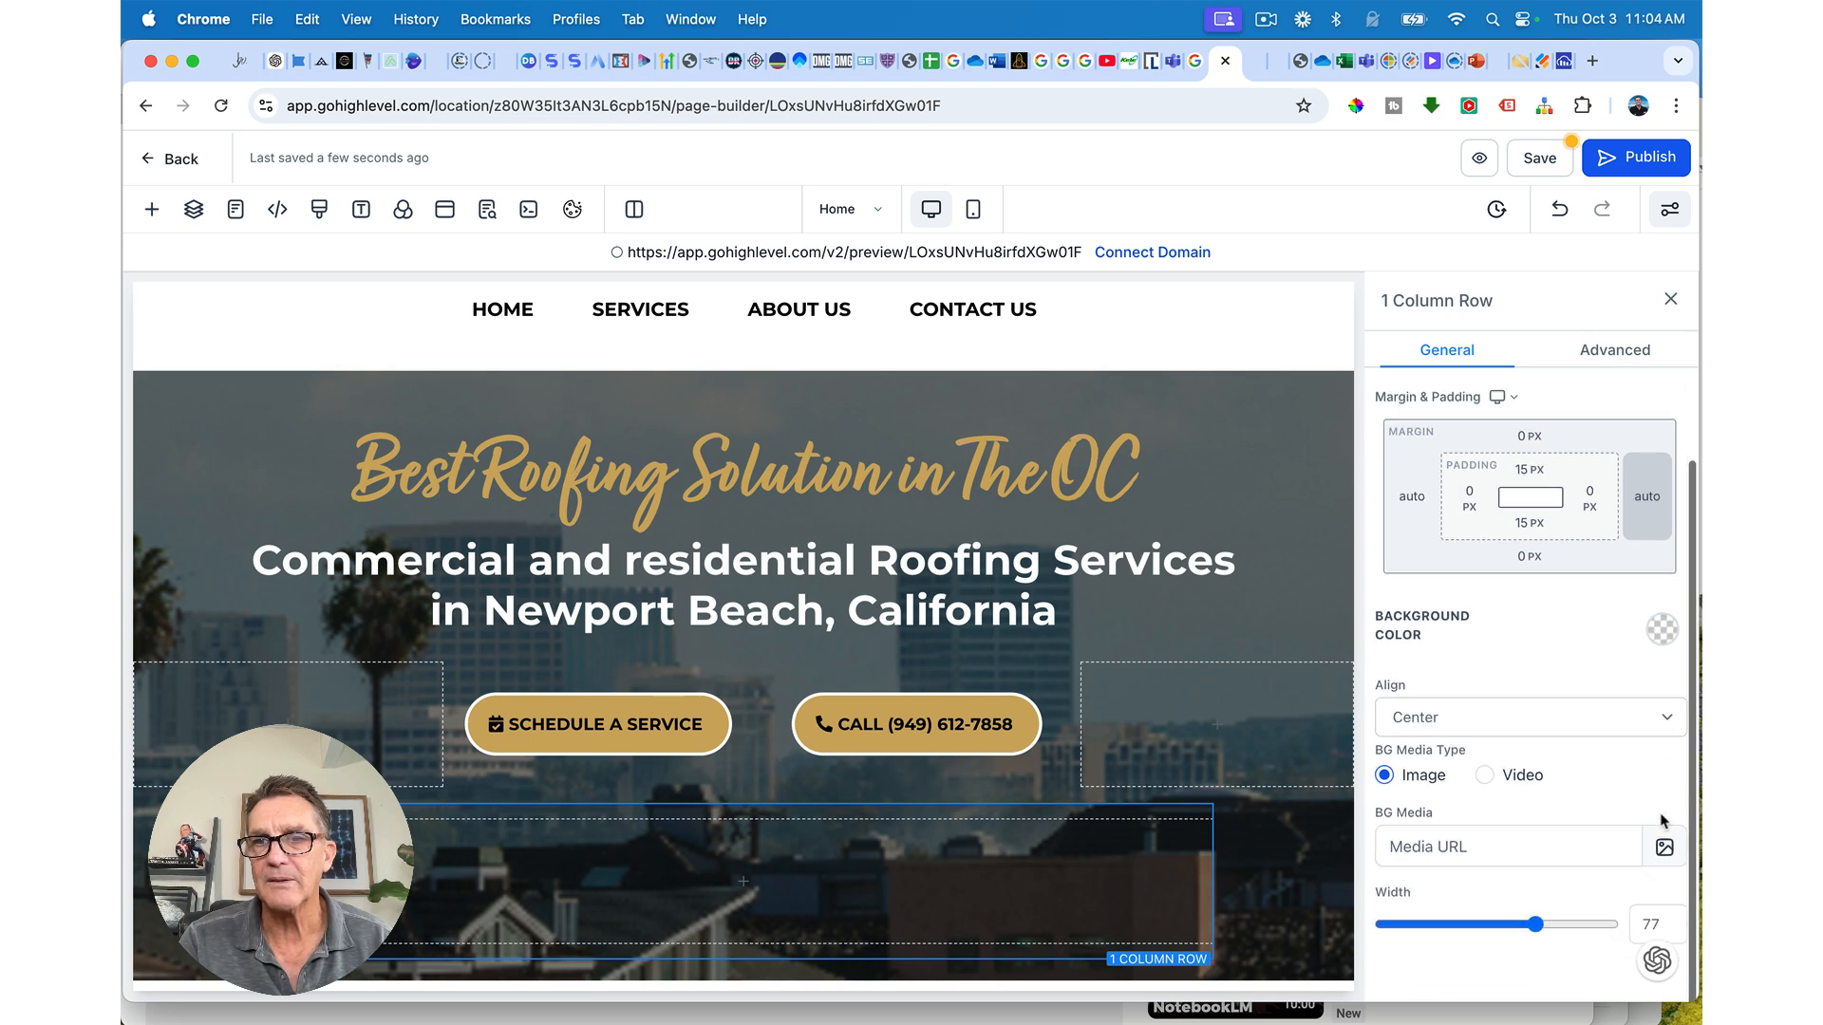
left_click(1663, 631)
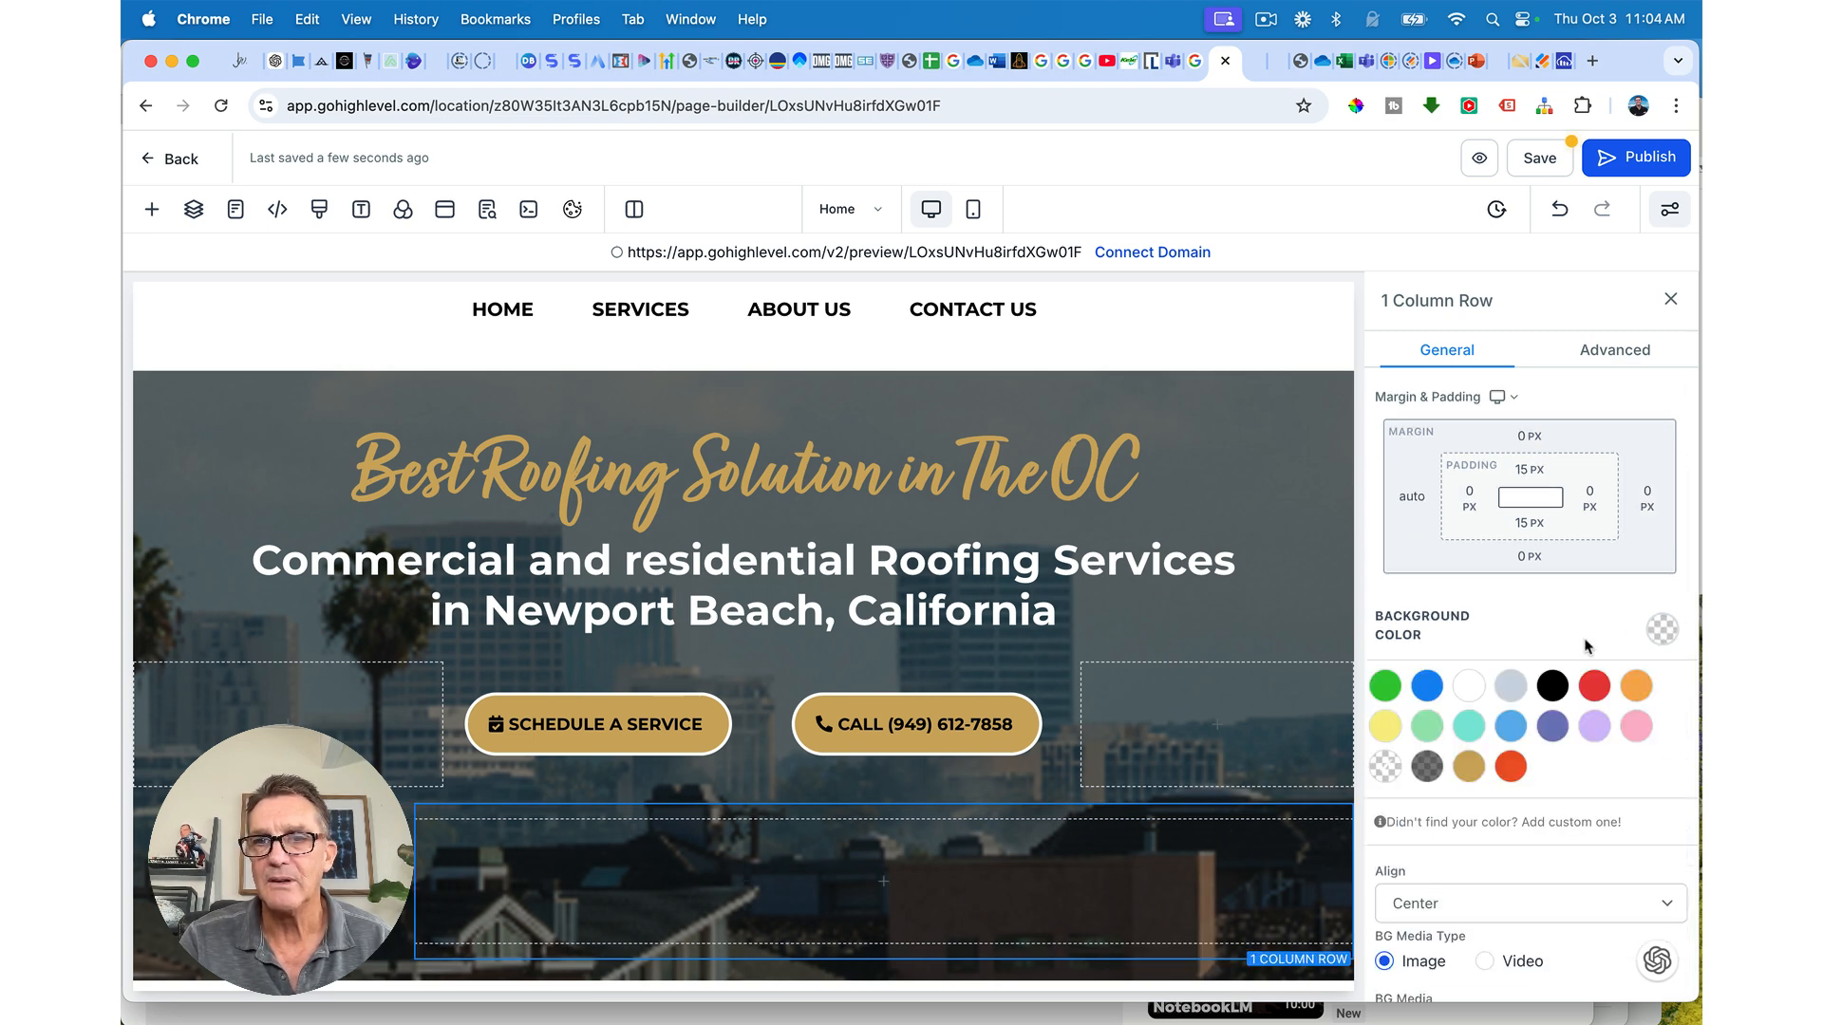
left_click(1471, 689)
left_click(1097, 815)
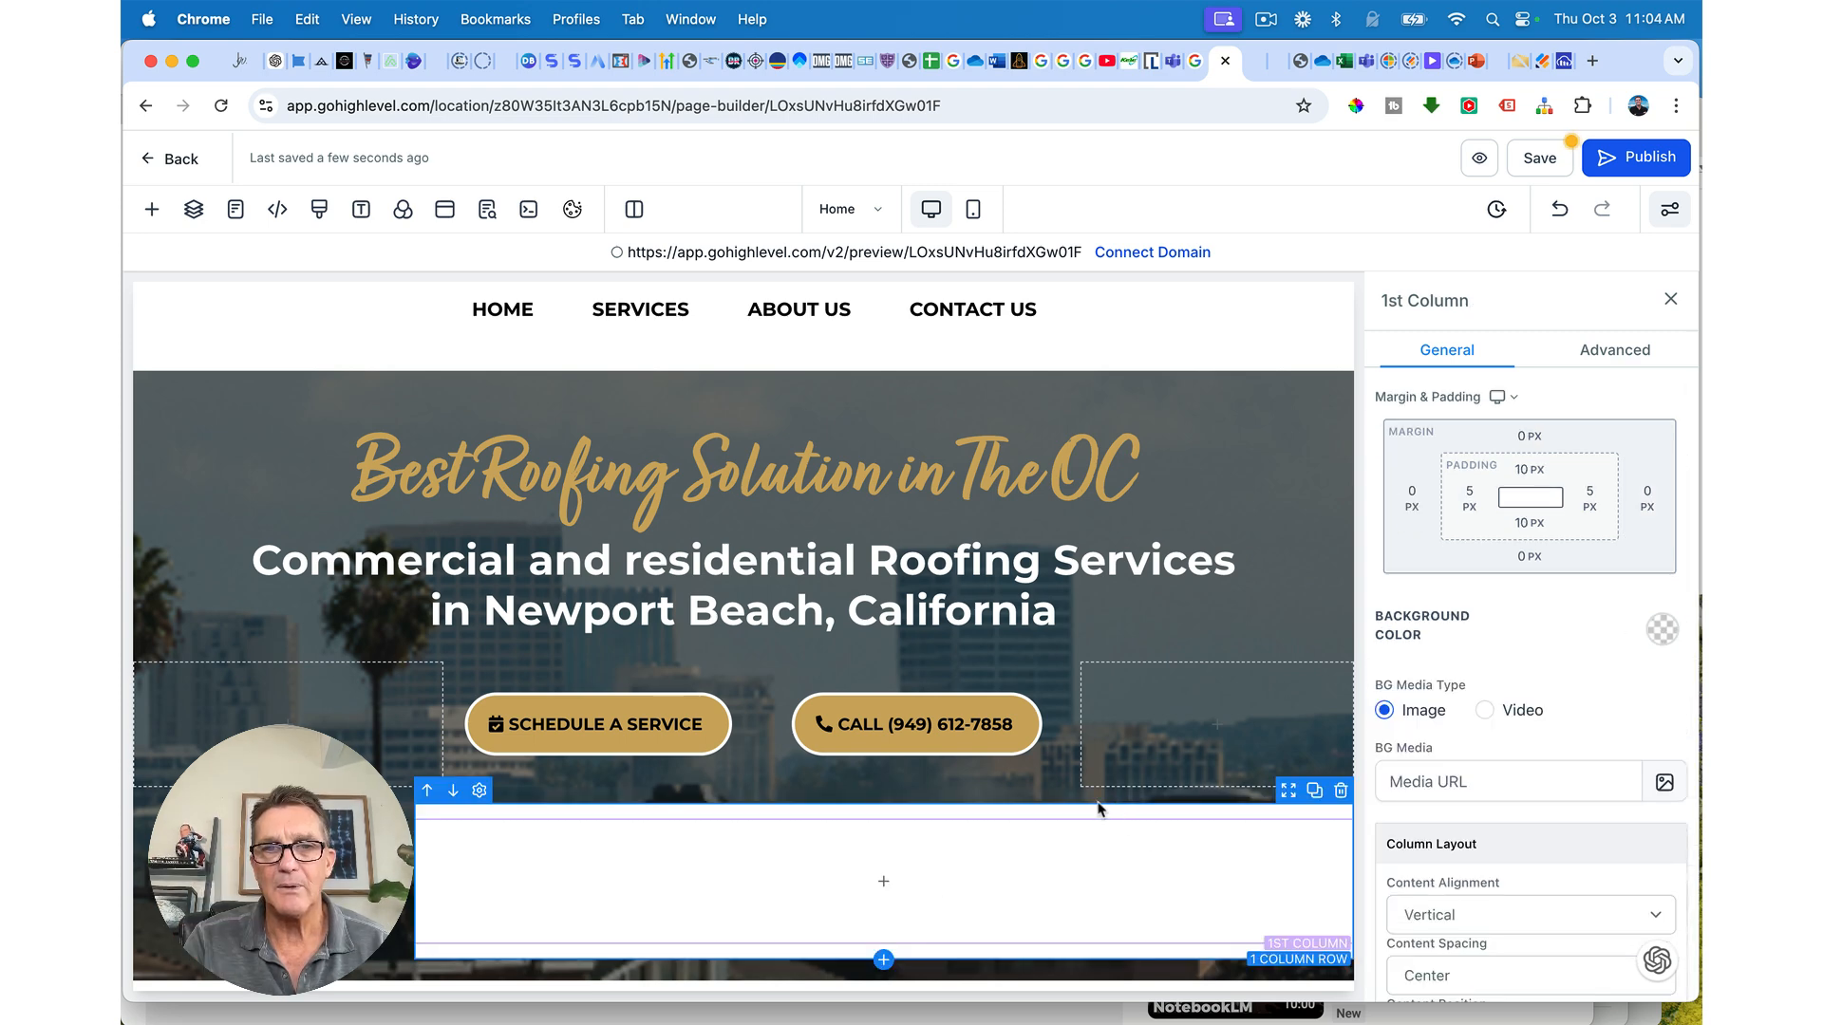
left_click(1088, 813)
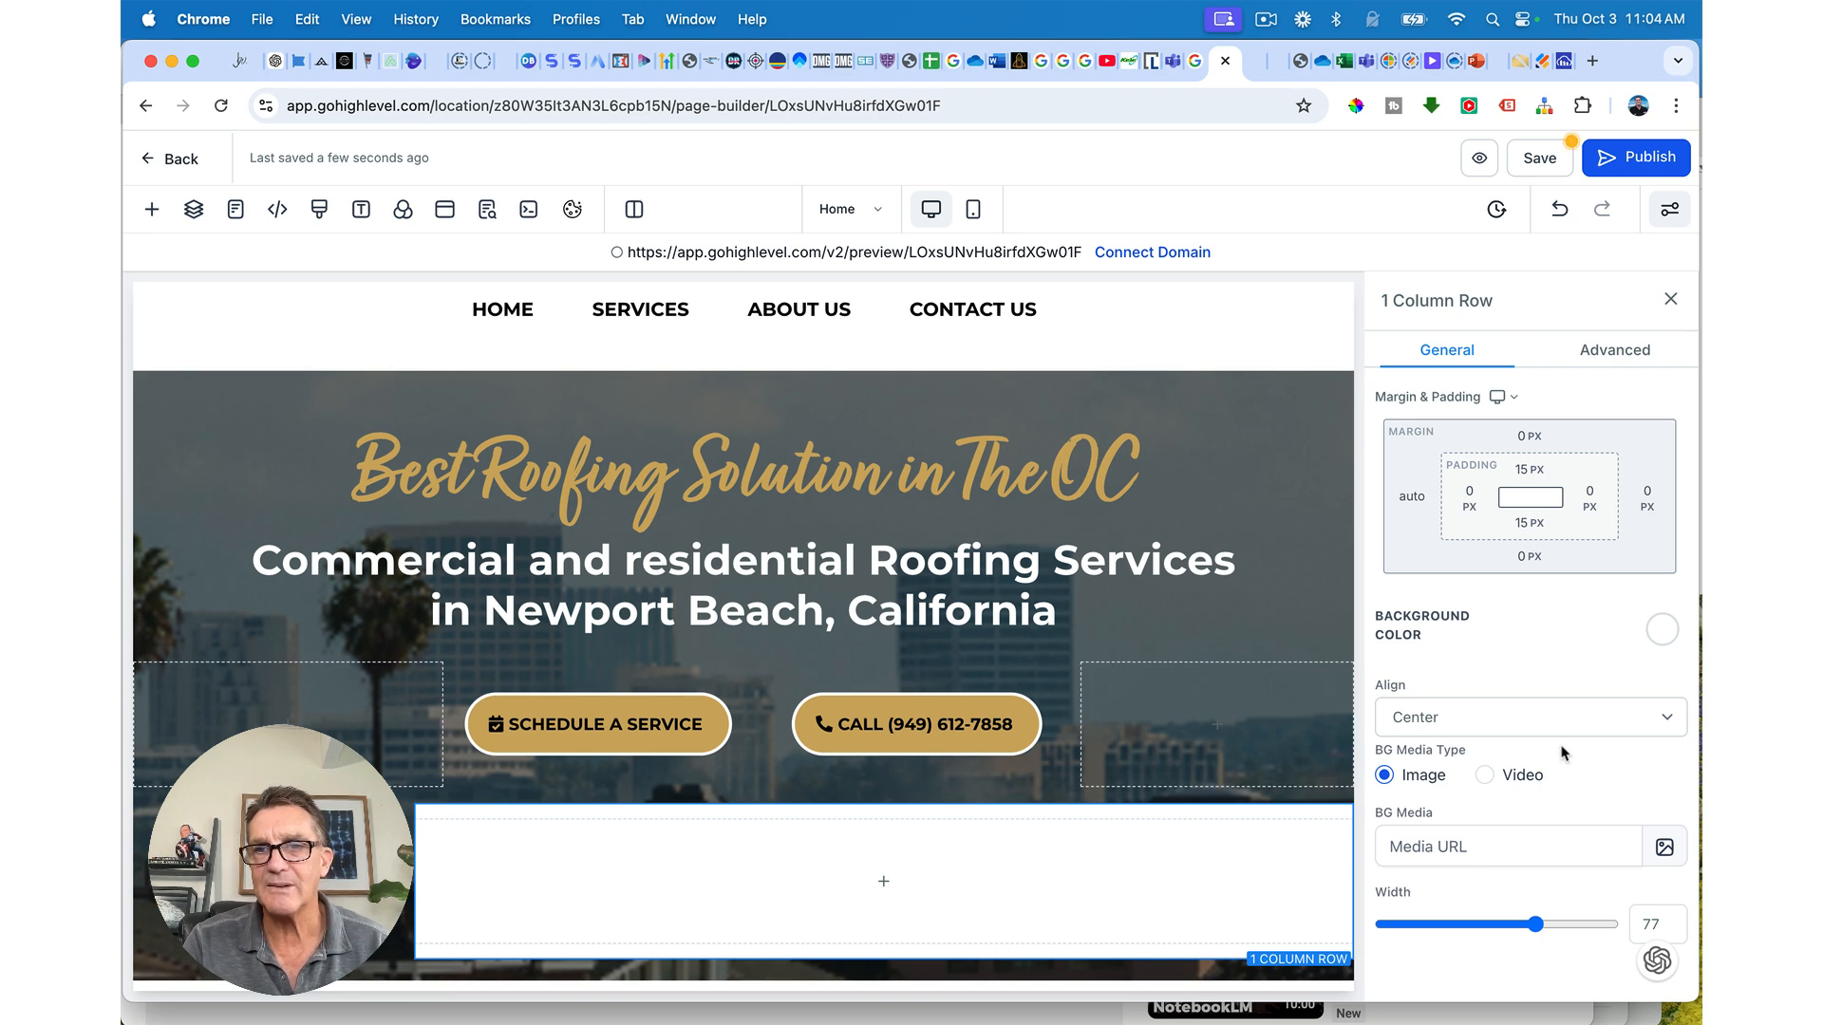
Step: Centre-align the white row with AUTO left and right margins and narrow it to width 69
scroll(1562, 750, "up", 2)
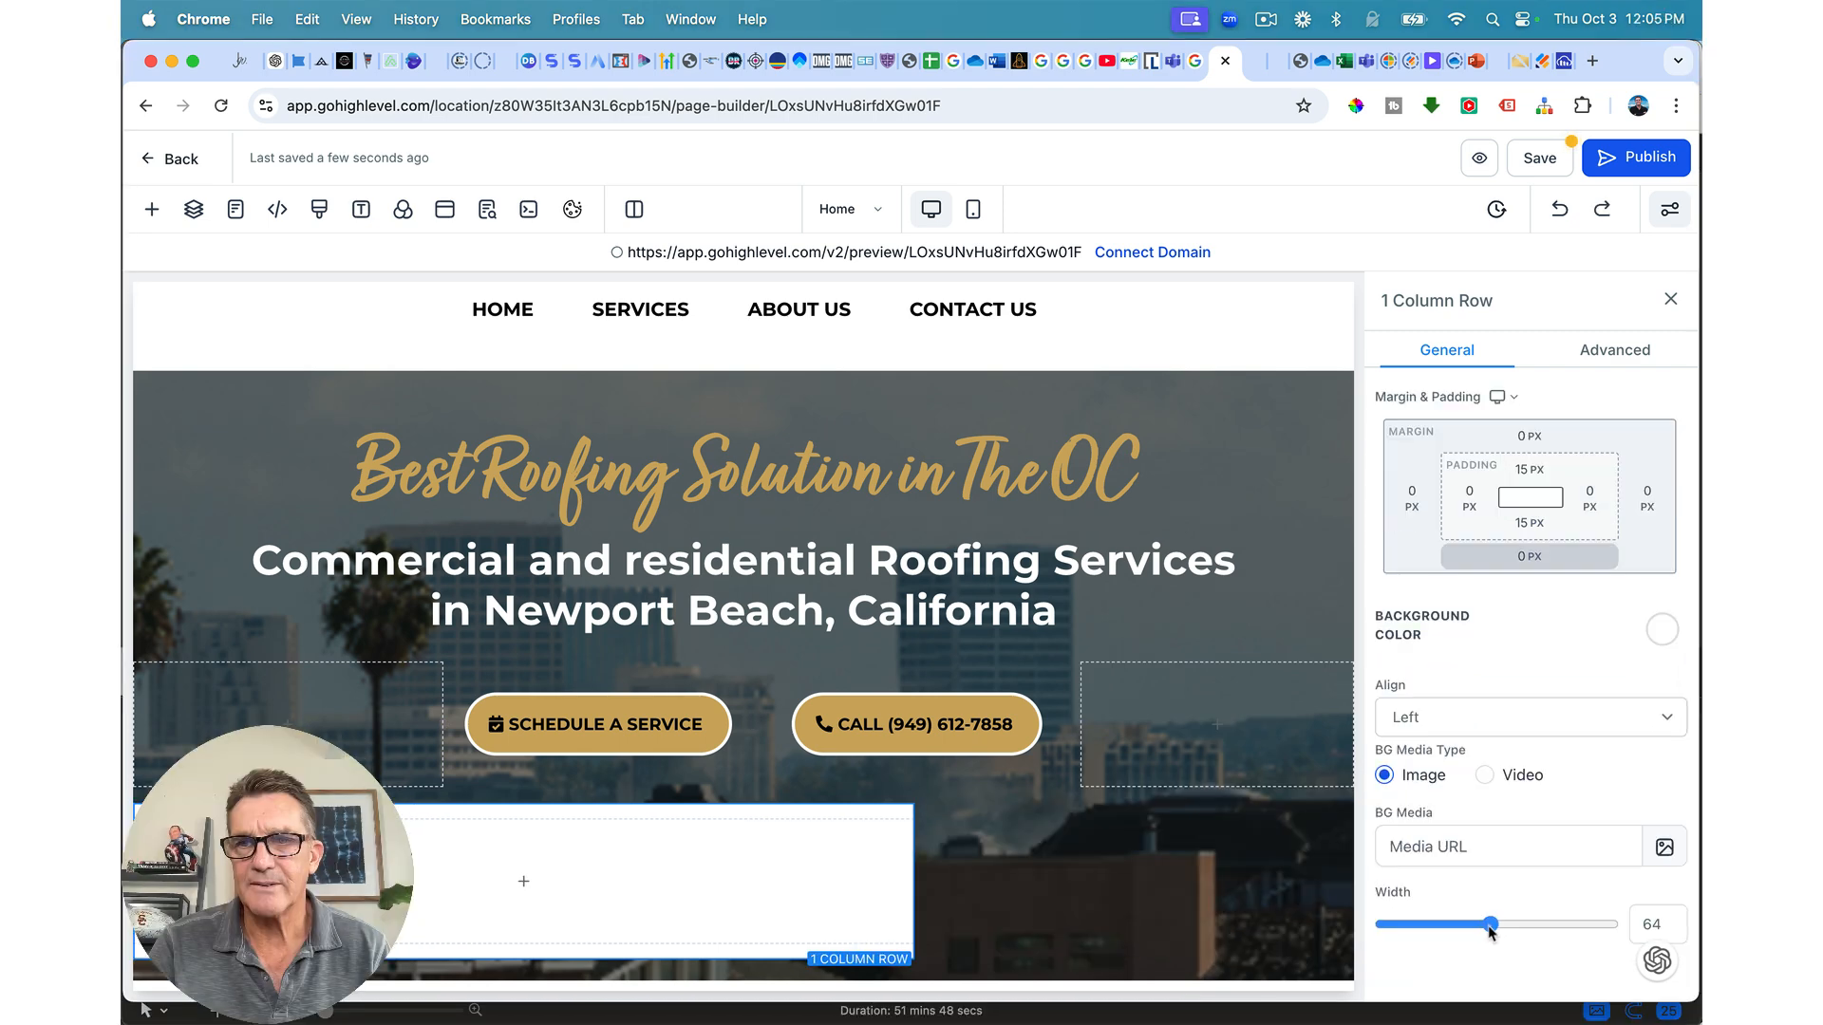
left_click_drag(1498, 926, 1554, 929)
left_click(1419, 729)
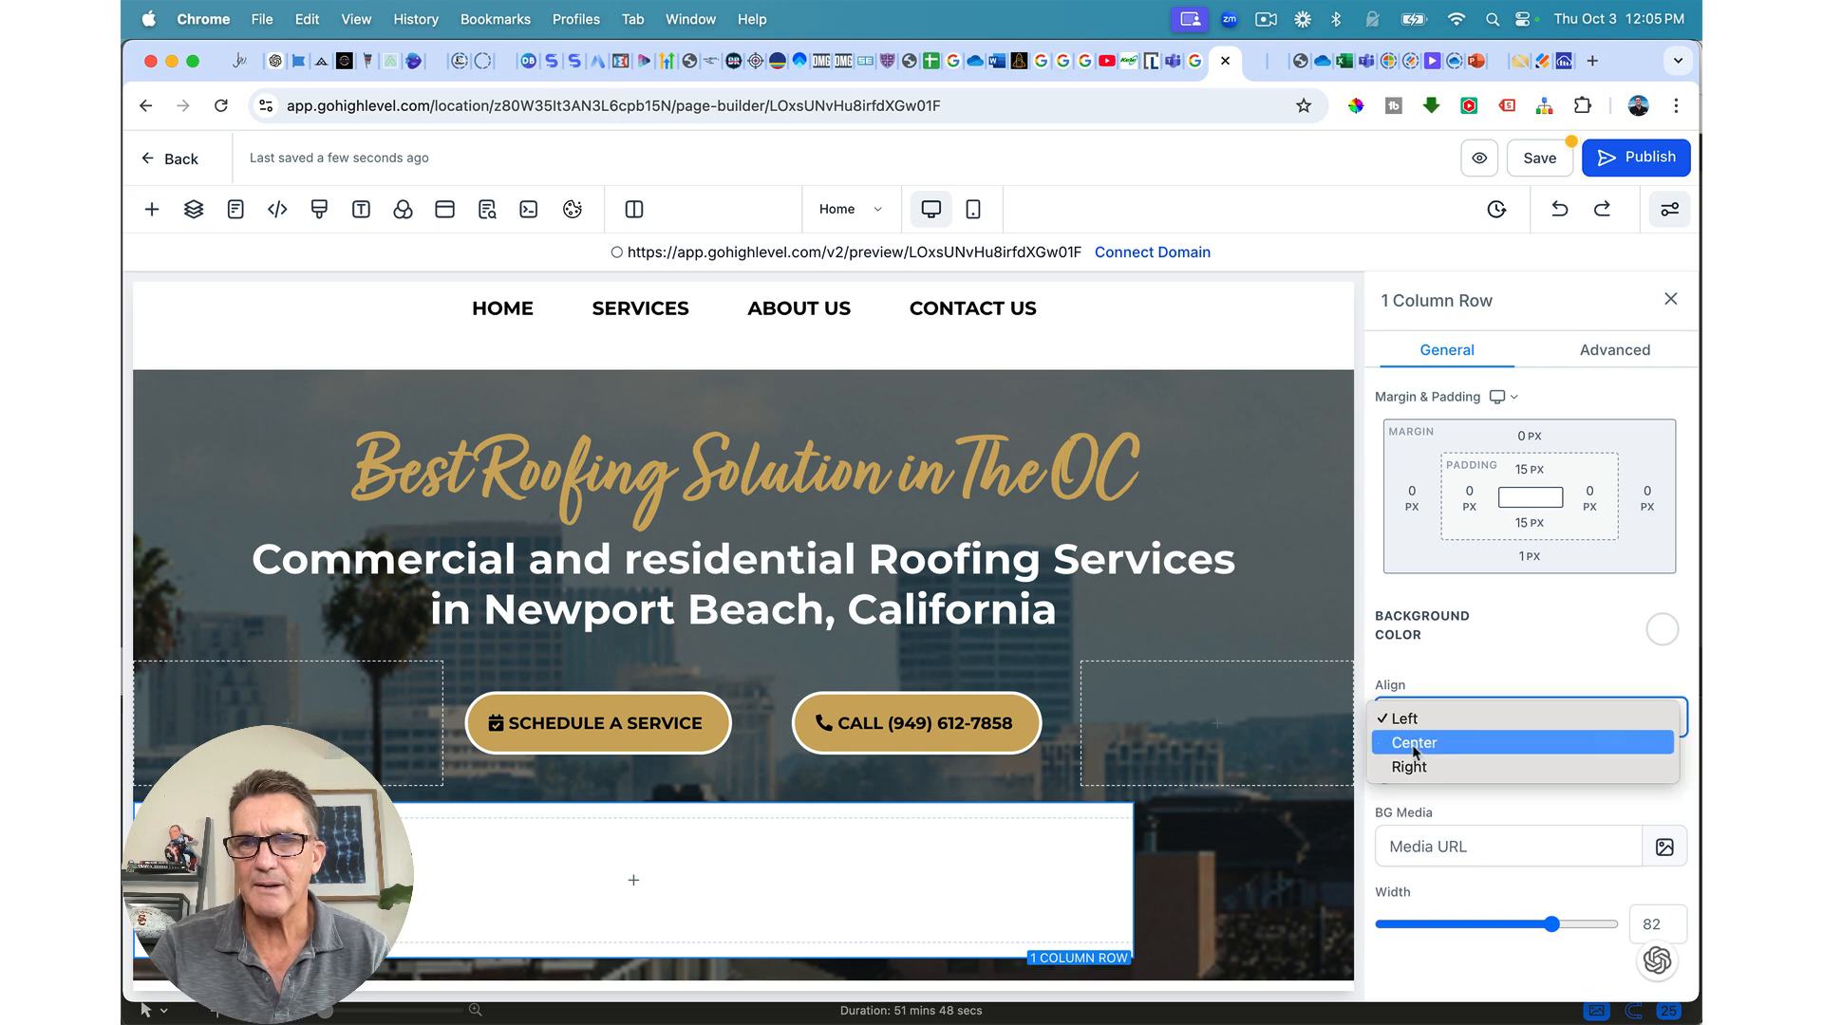
left_click(1414, 744)
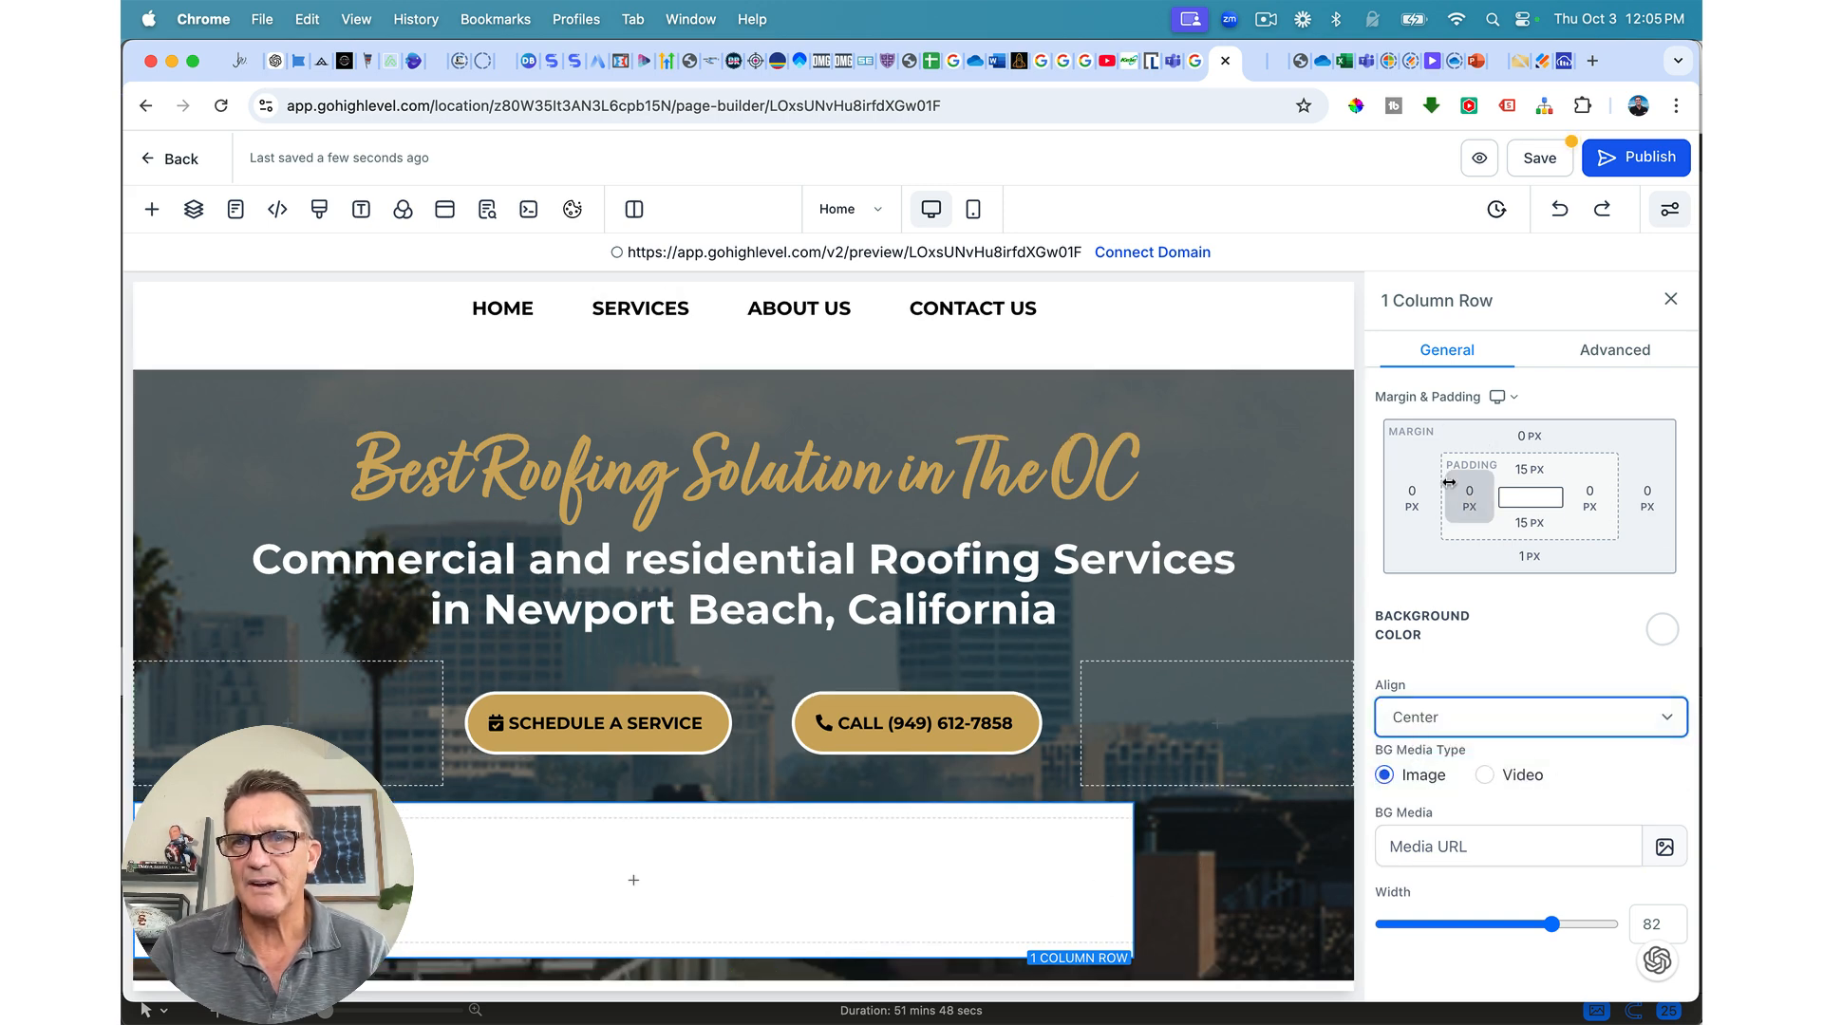
left_click(1415, 496)
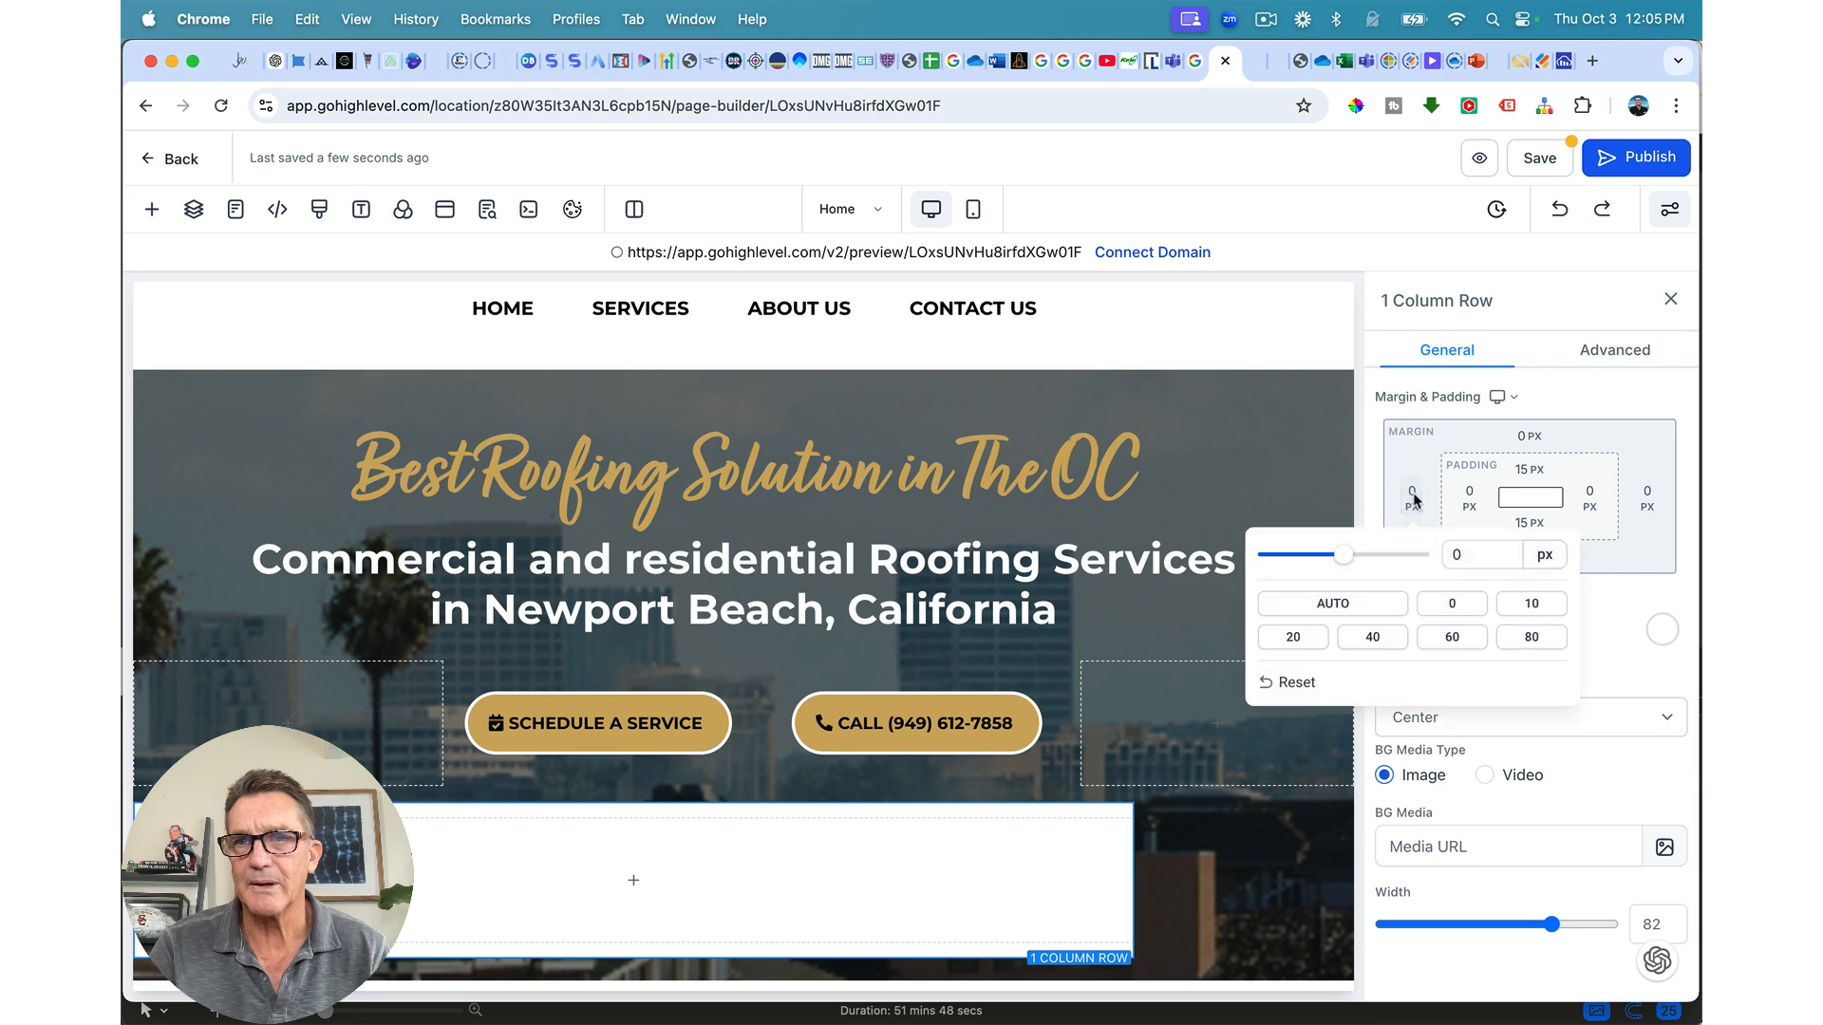
left_click(1332, 604)
left_click(1650, 492)
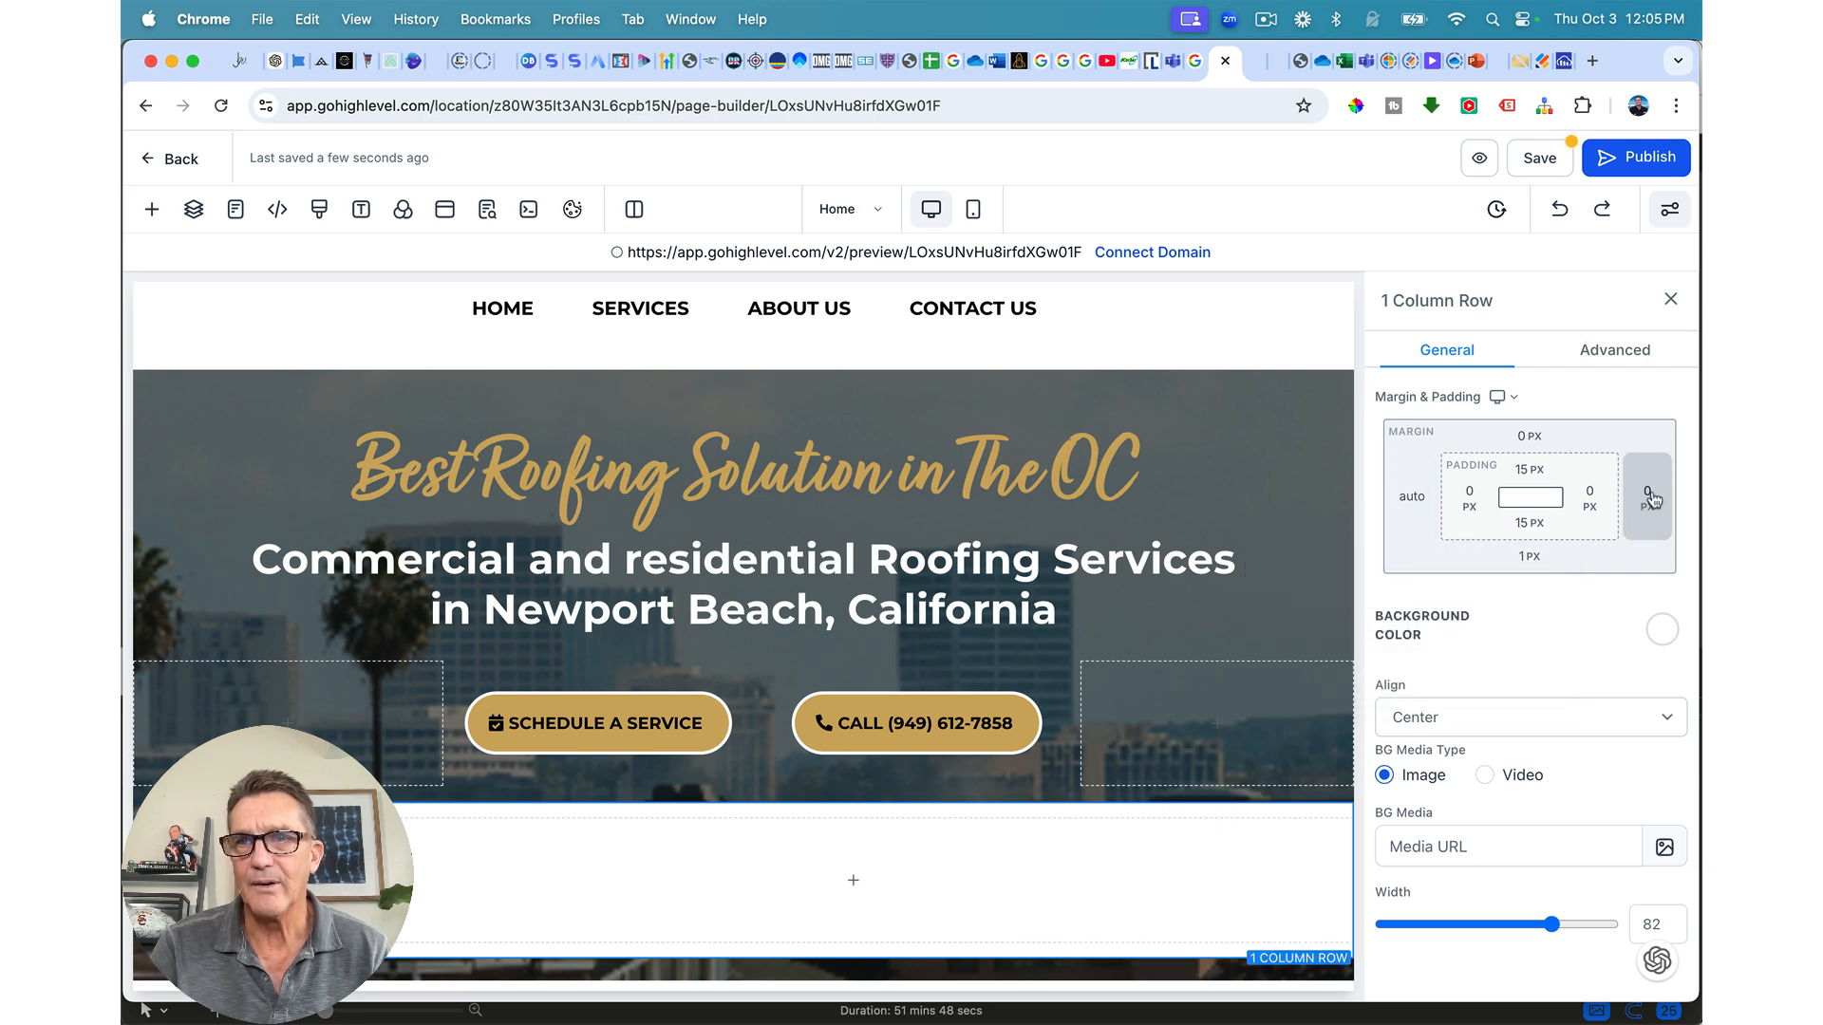
left_click(1647, 494)
left_click(1424, 613)
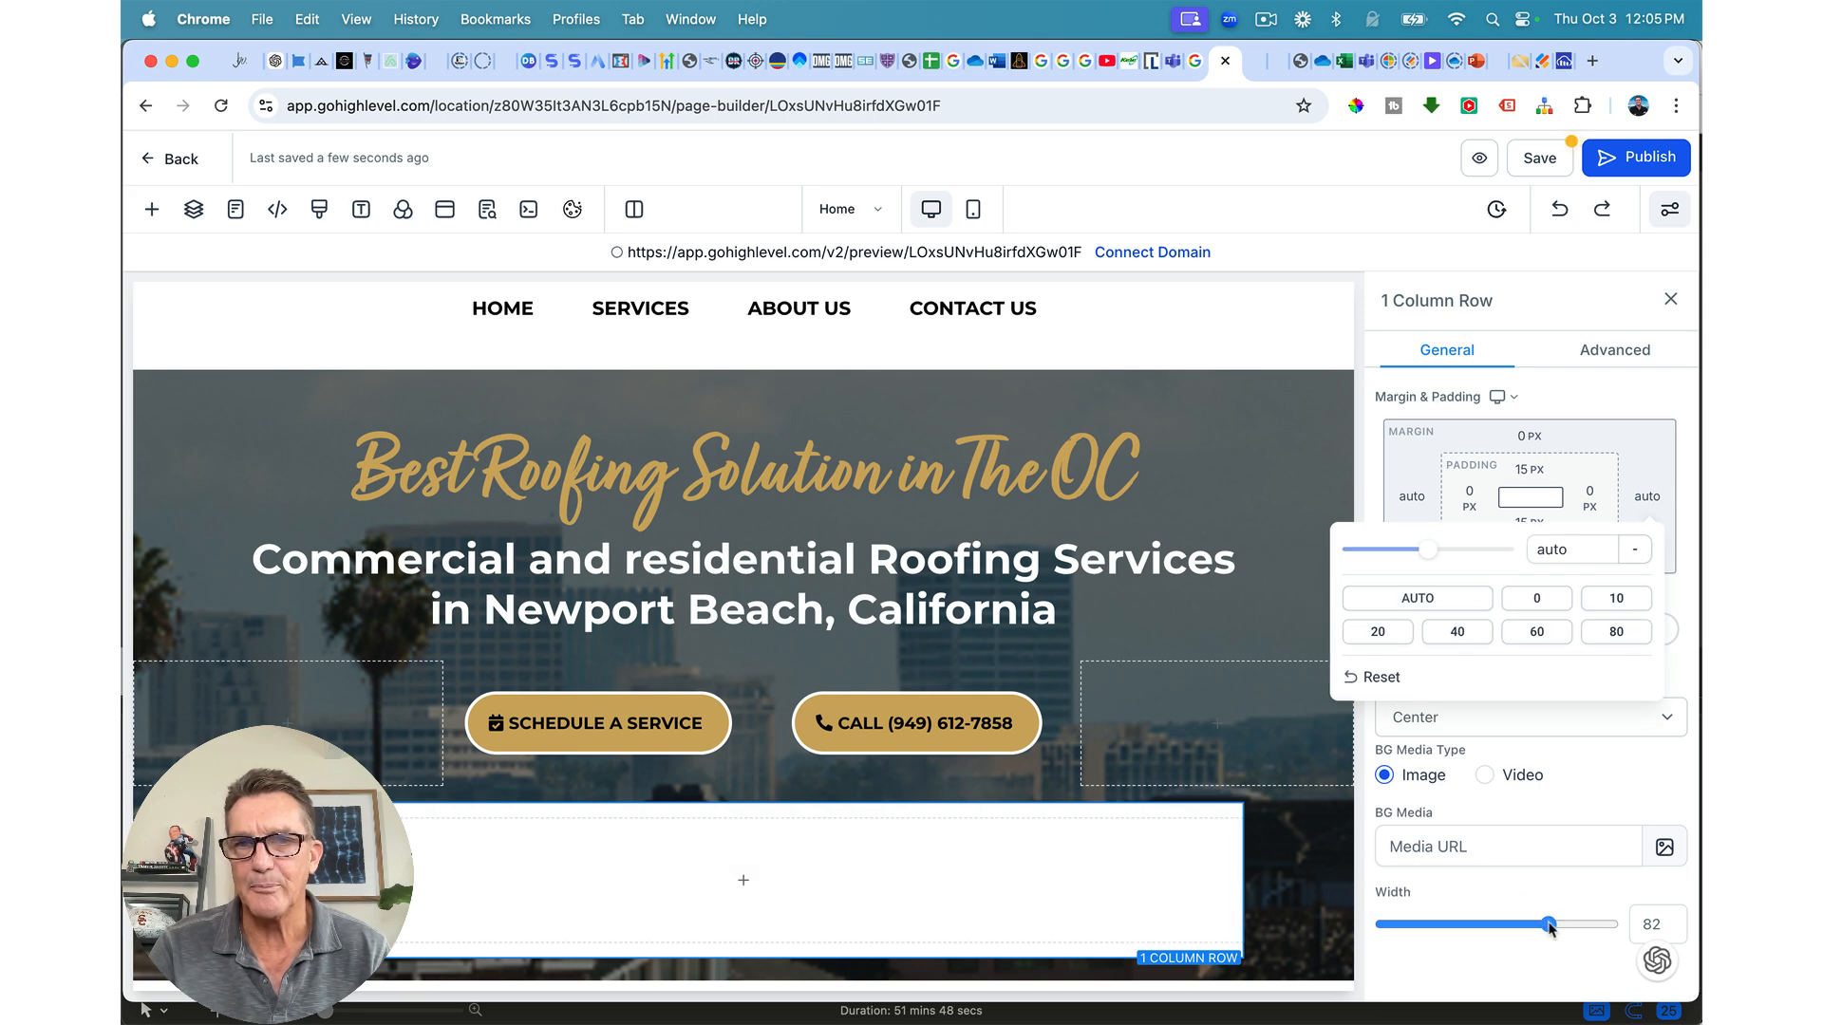
left_click_drag(1552, 924, 1511, 928)
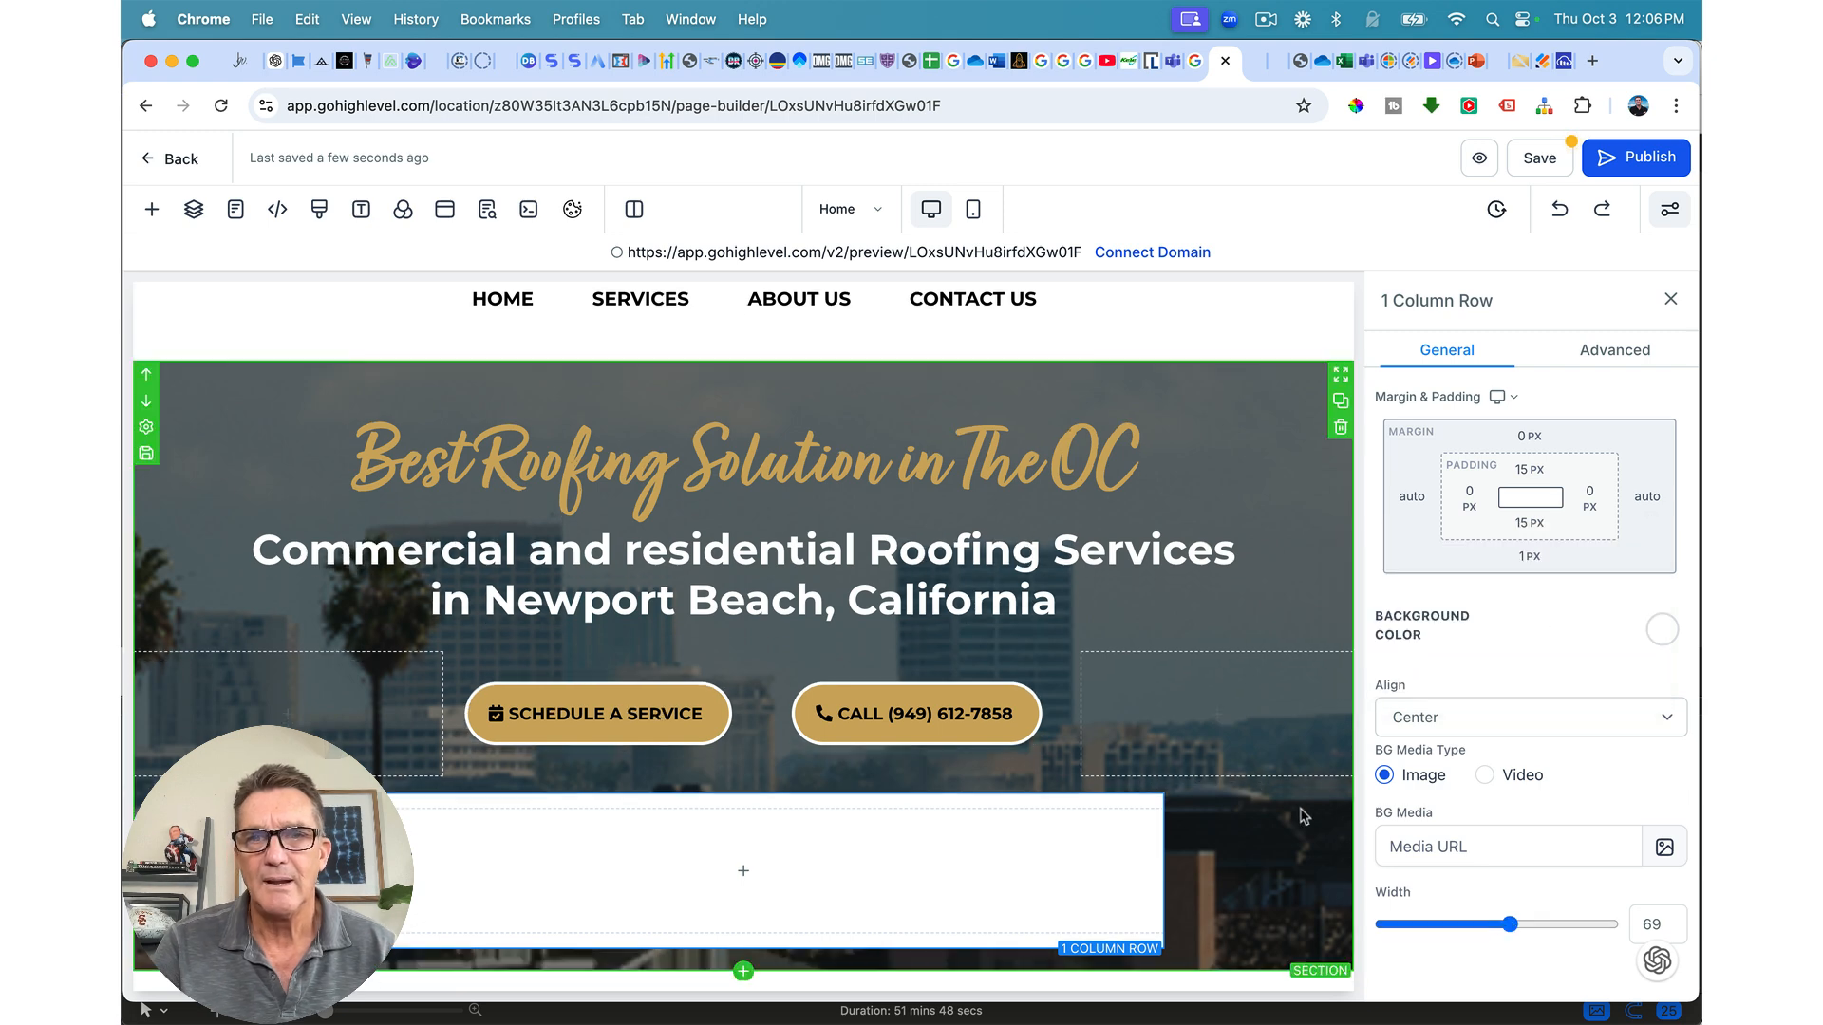
scroll(1278, 818, "down", 1)
scroll(1070, 821, "up", 1)
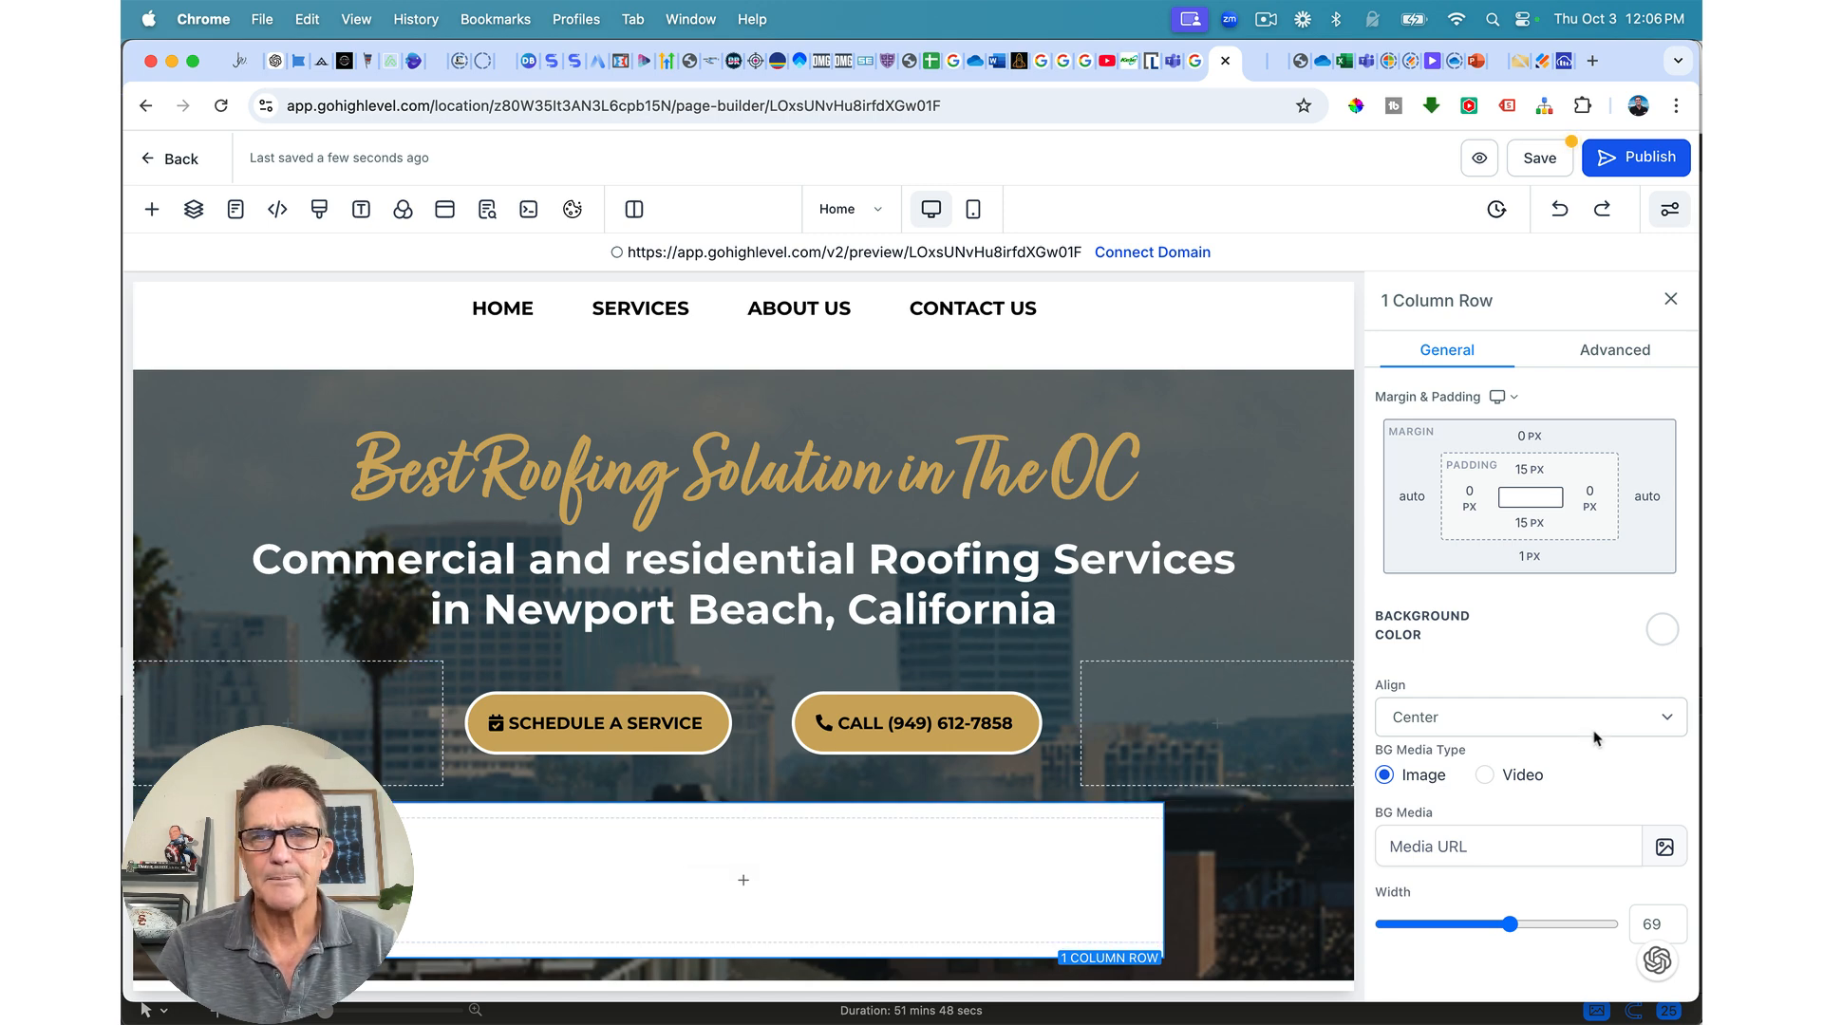
Step: Give the white row a Full Border with transparent colour and a 20px border radius
left_click(1614, 351)
left_click(1510, 634)
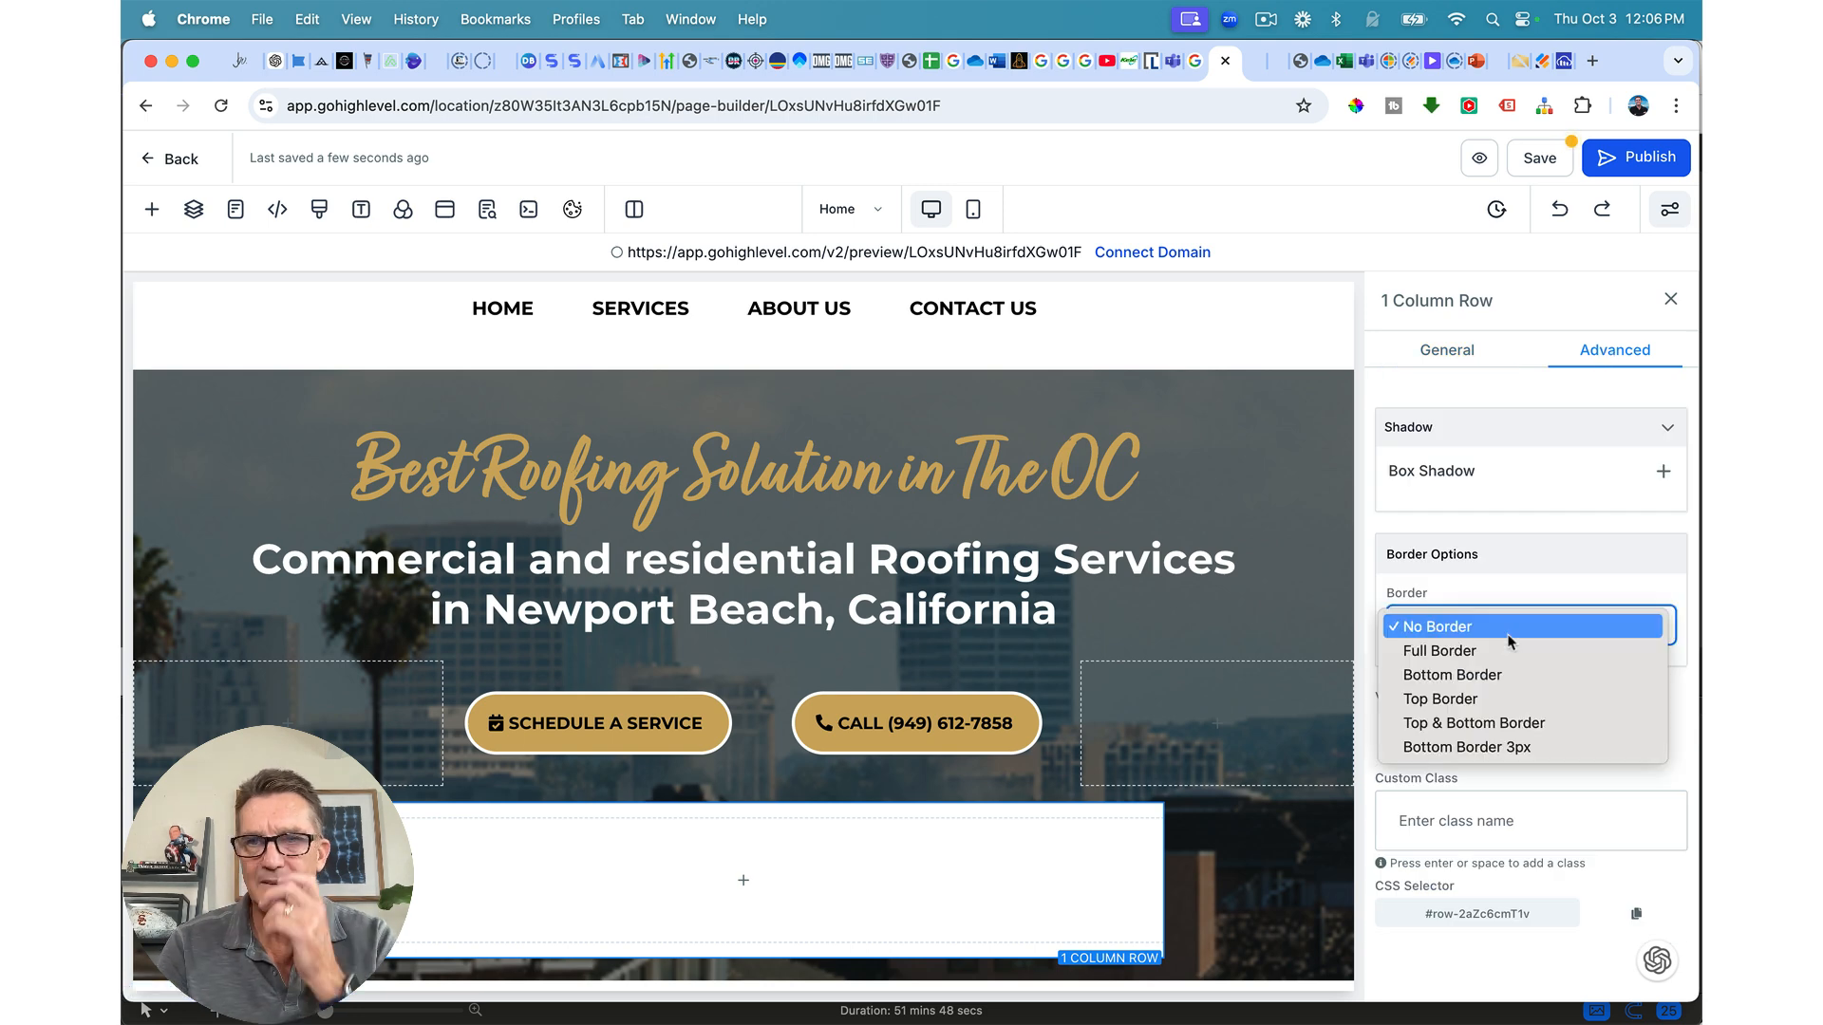
left_click(1492, 653)
scroll(1505, 633, "down", 2)
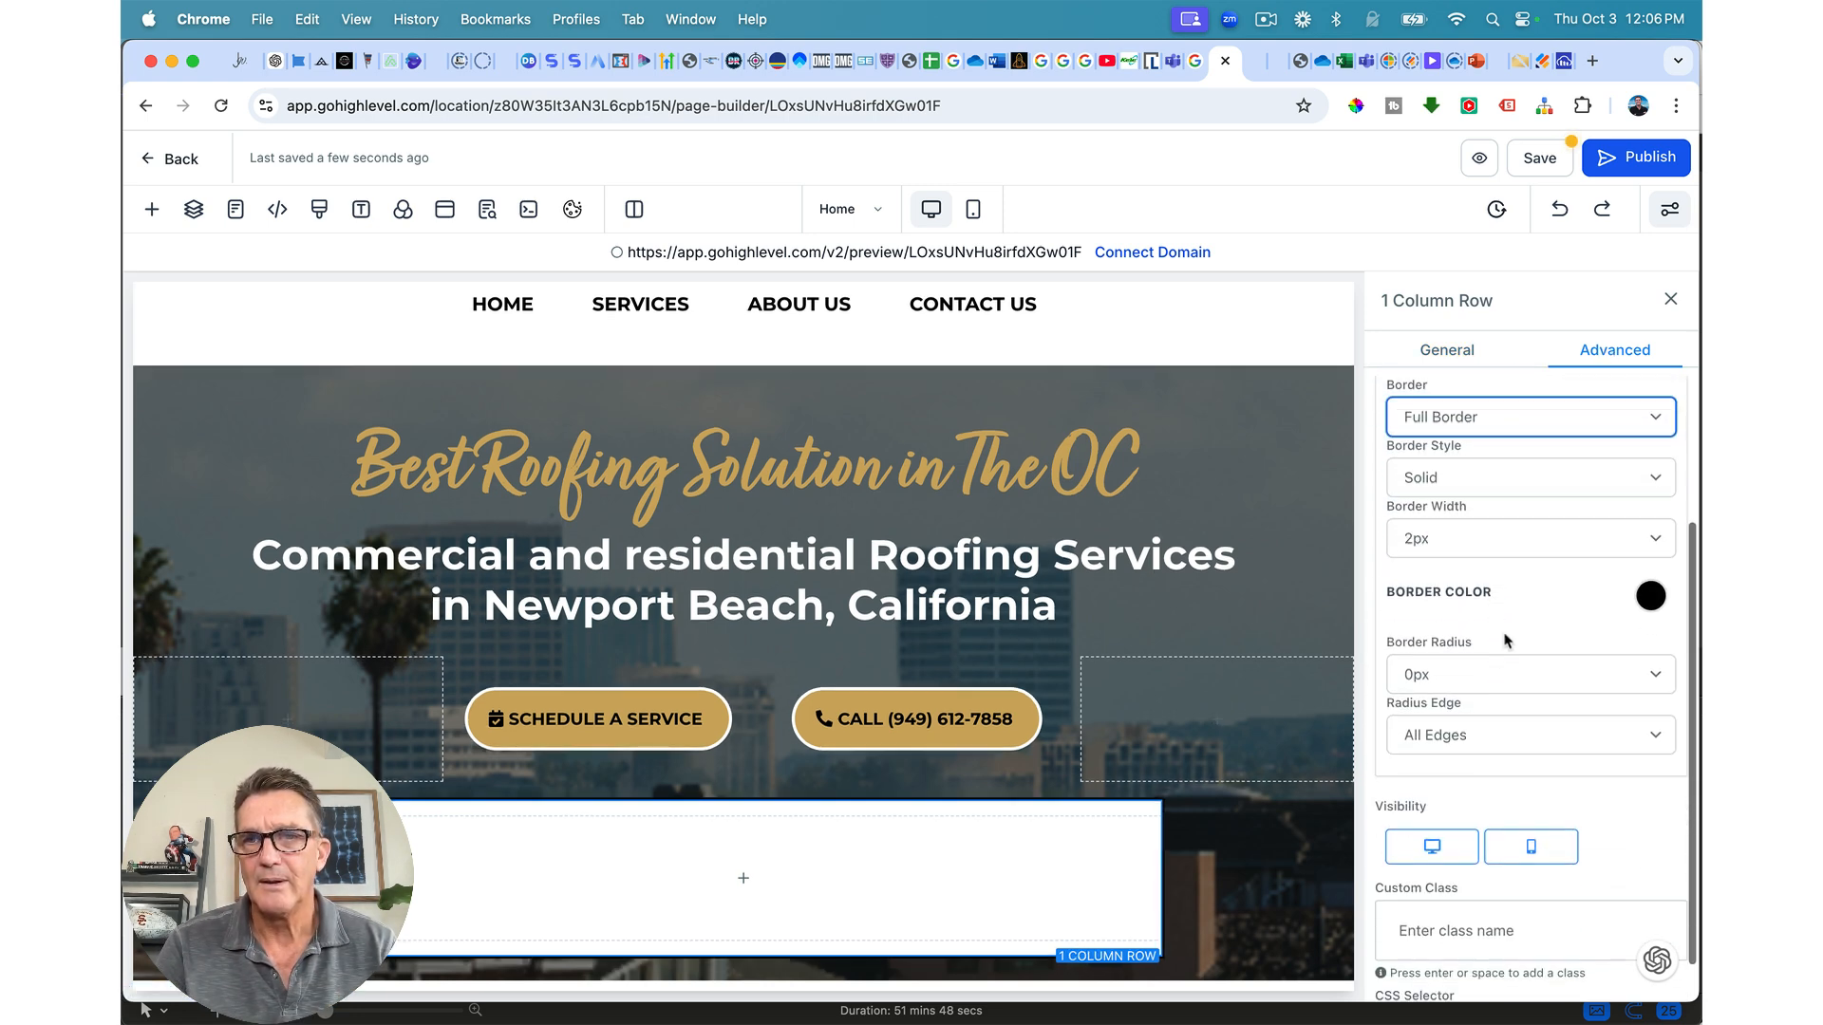
left_click(1651, 598)
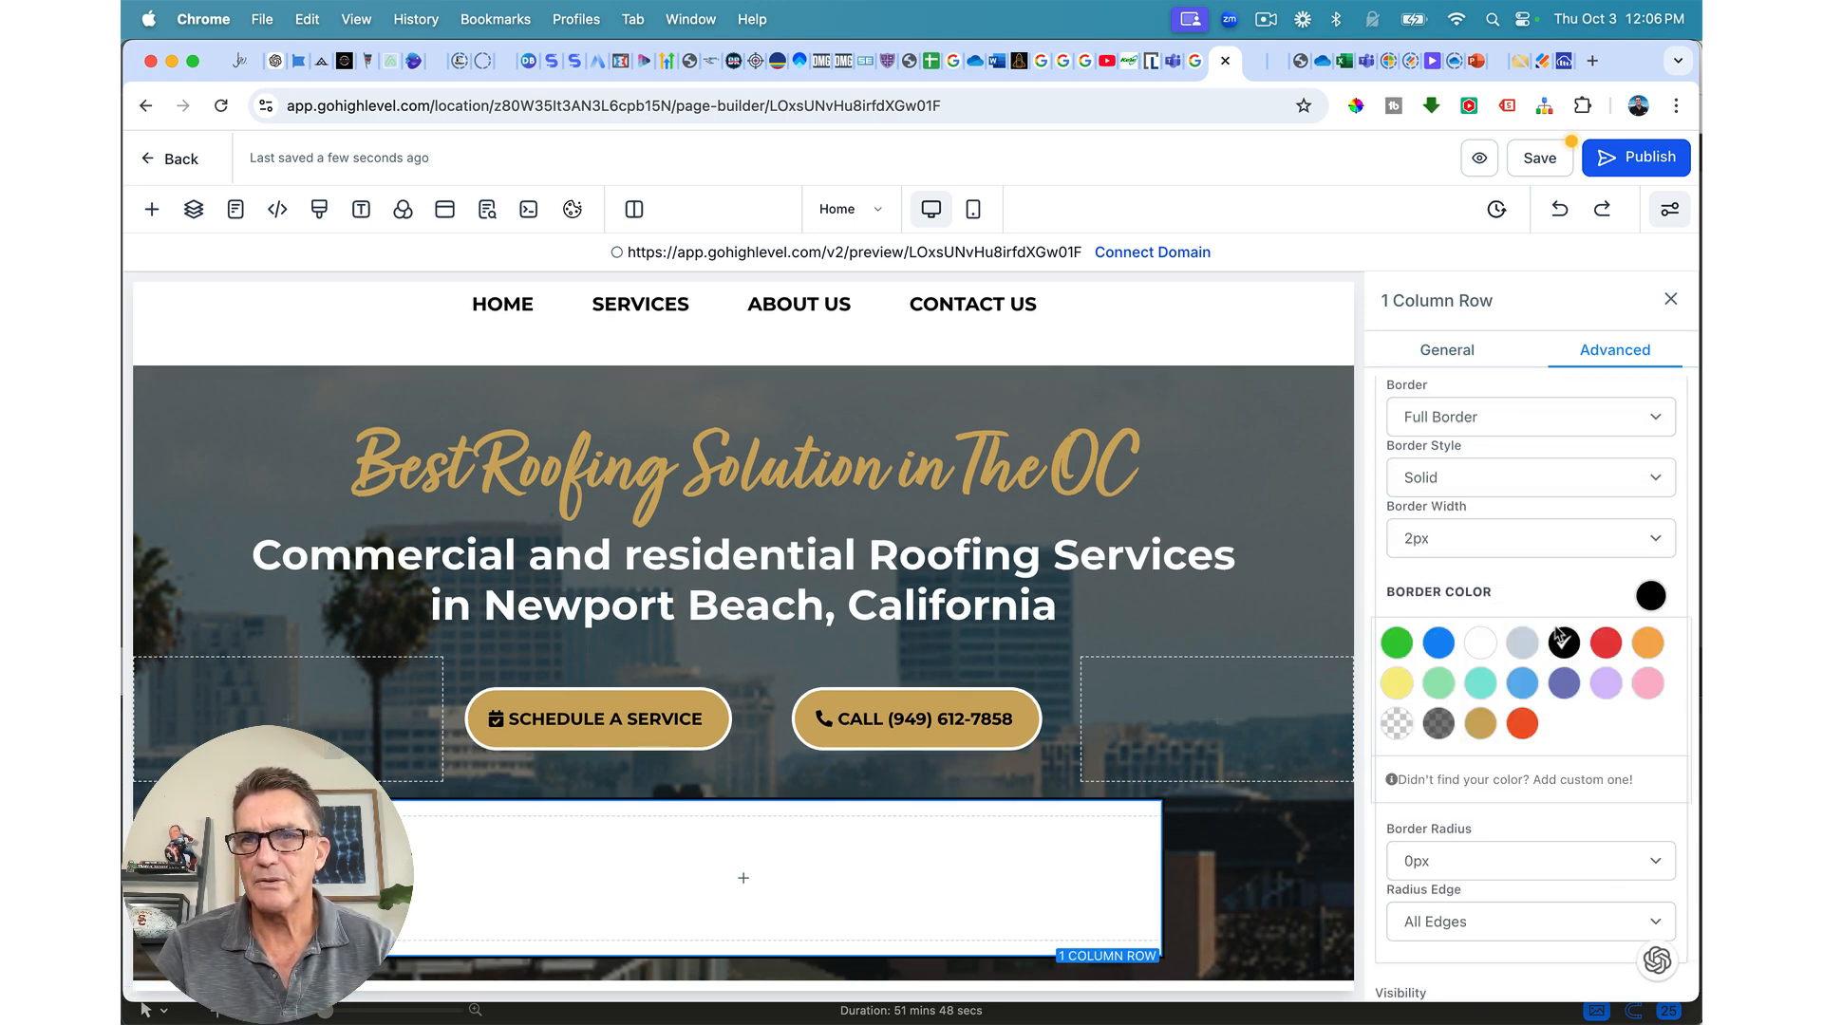
left_click(1397, 723)
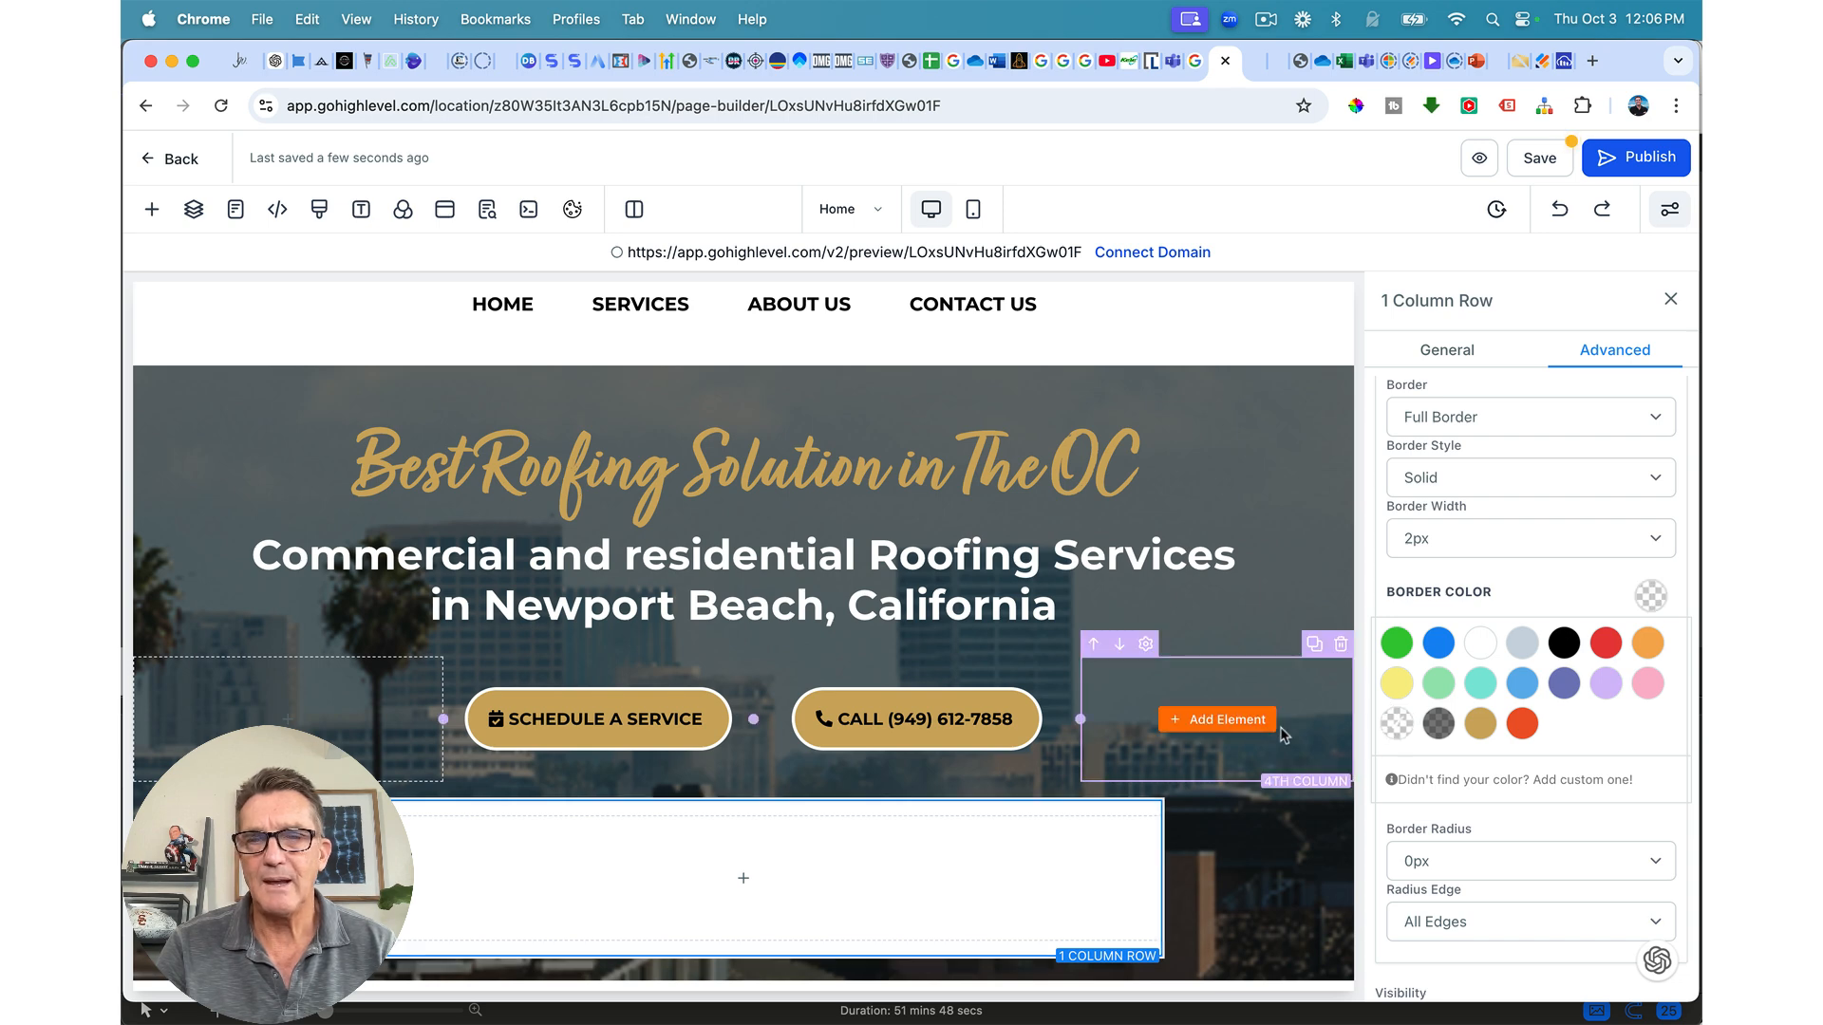
left_click(1441, 861)
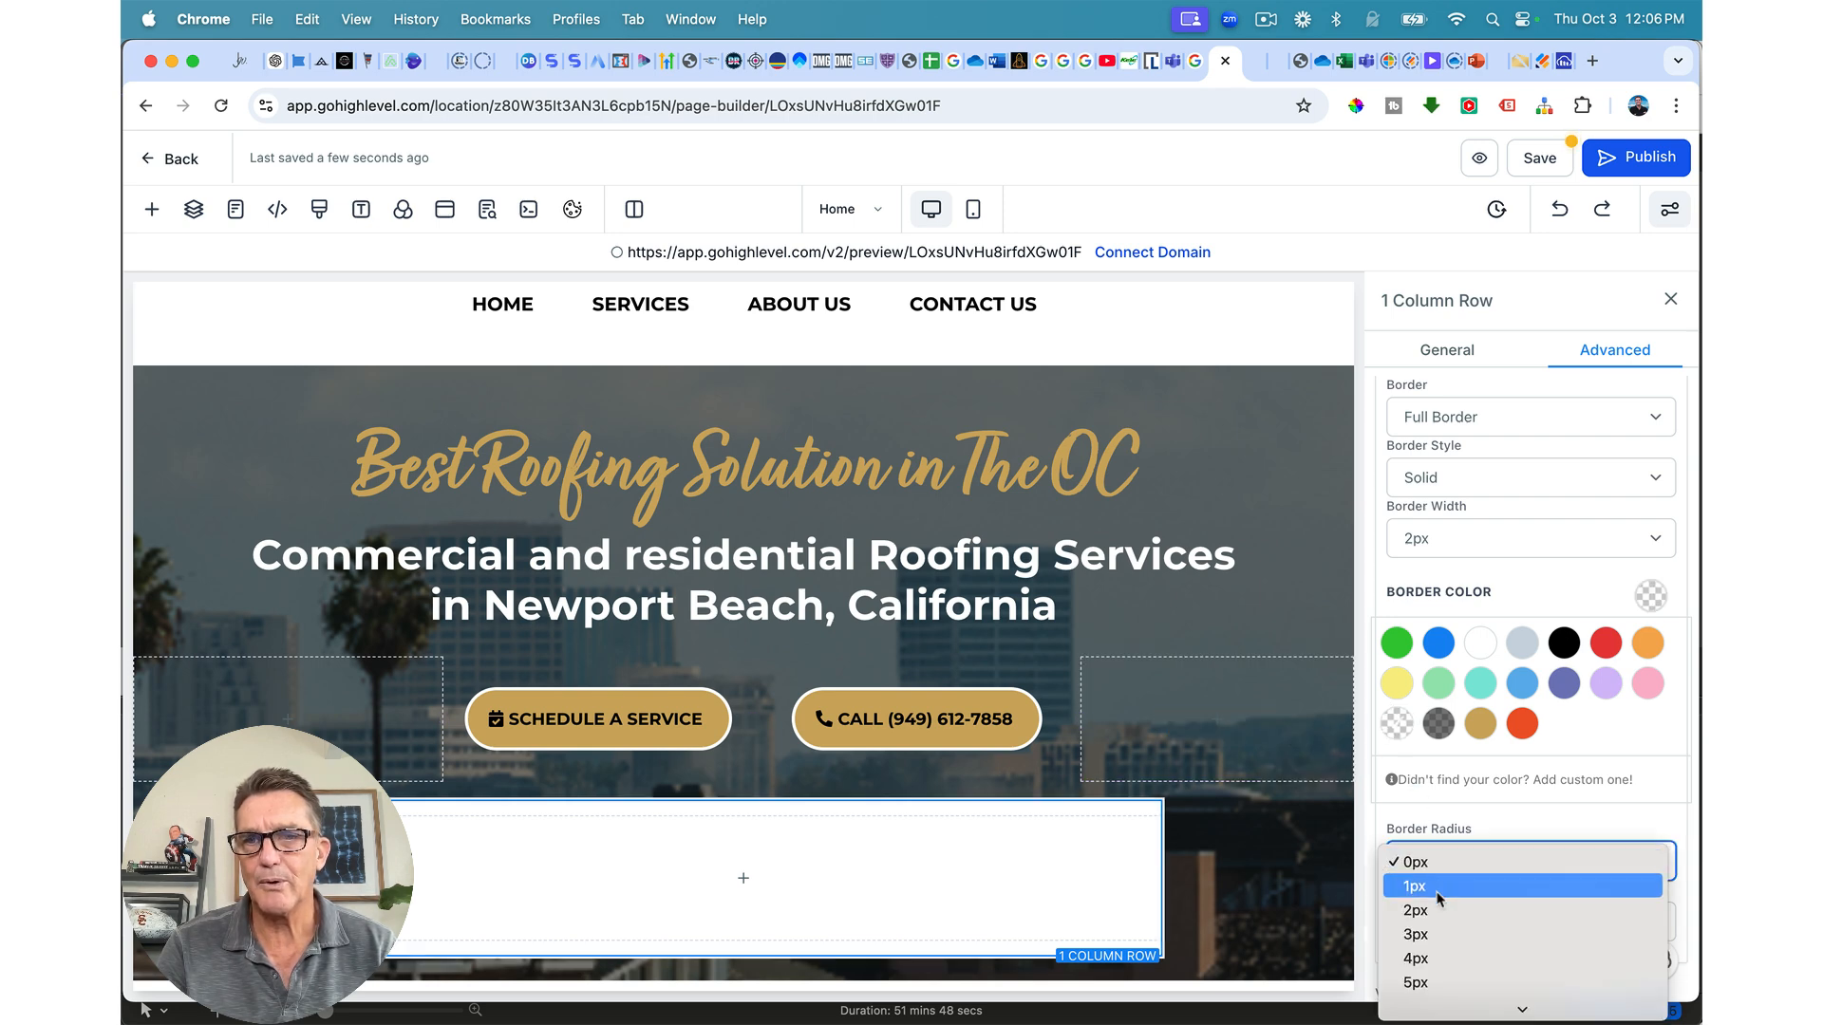
scroll(1445, 940, "down", 3)
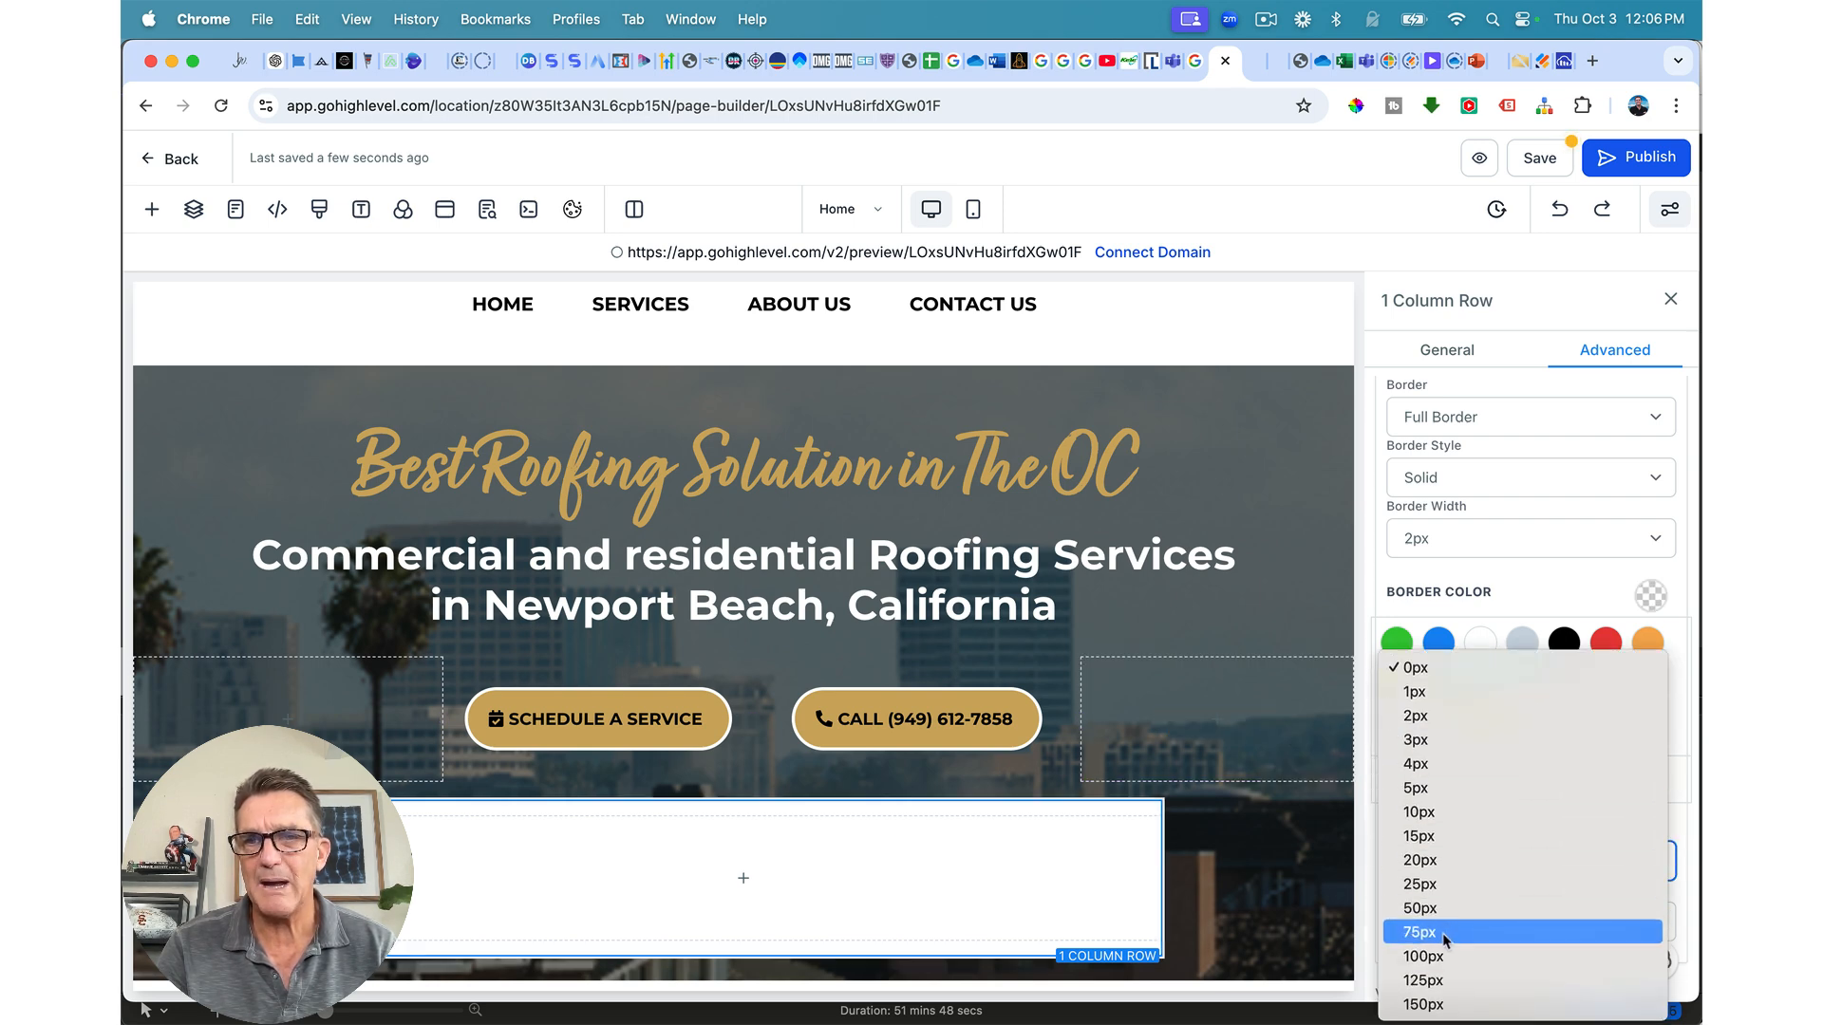
left_click(1433, 864)
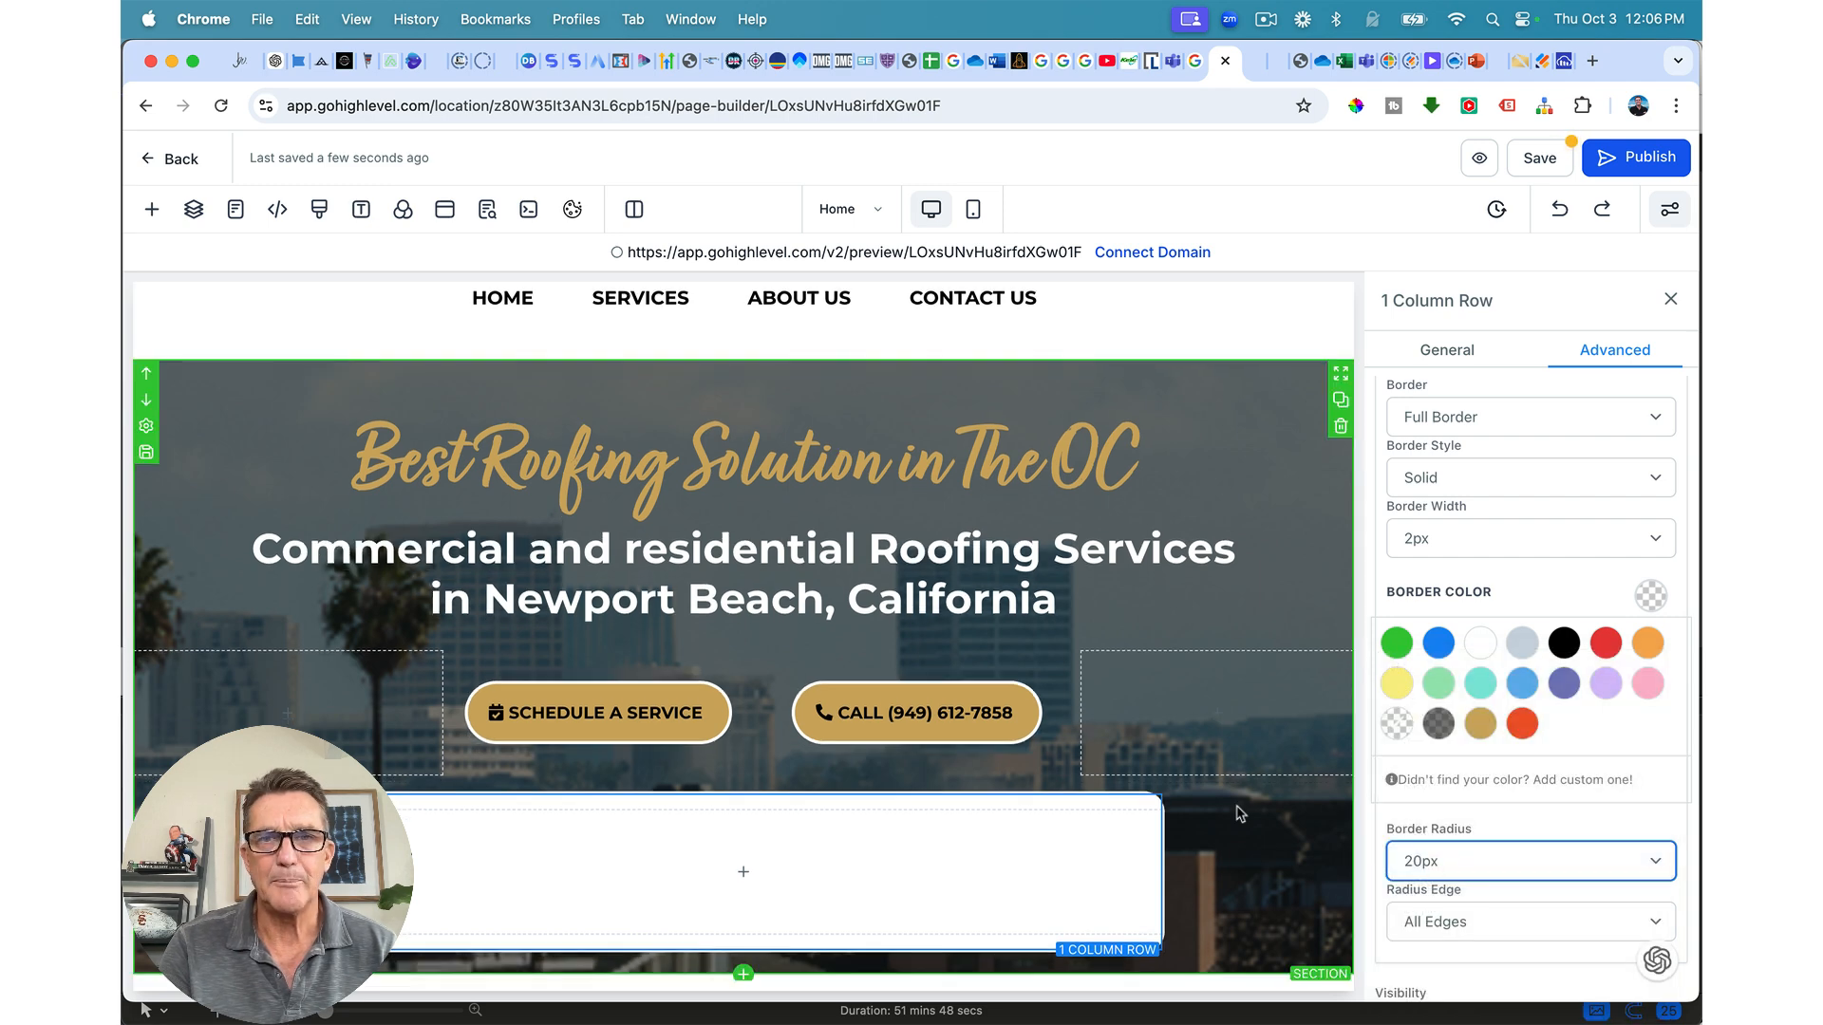
left_click(1237, 617)
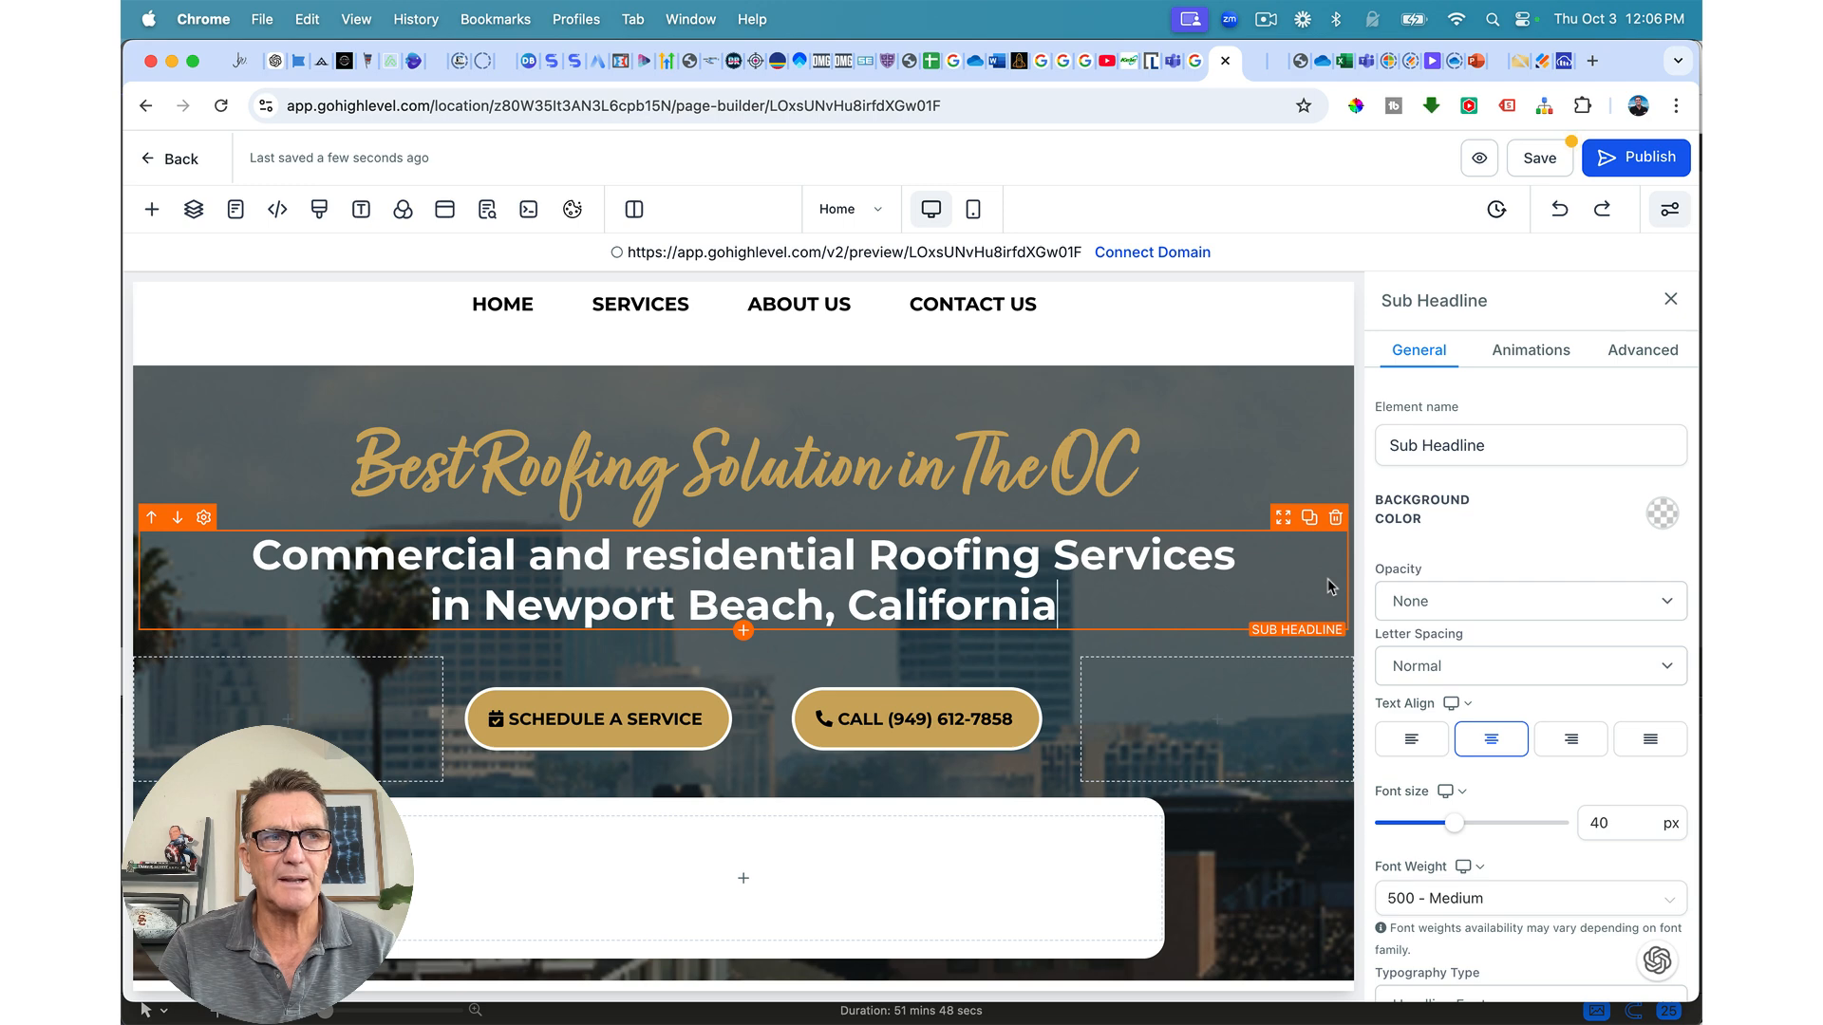
Step: Insert a headline into the empty white card, then an Image element beneath it
left_click(745, 879)
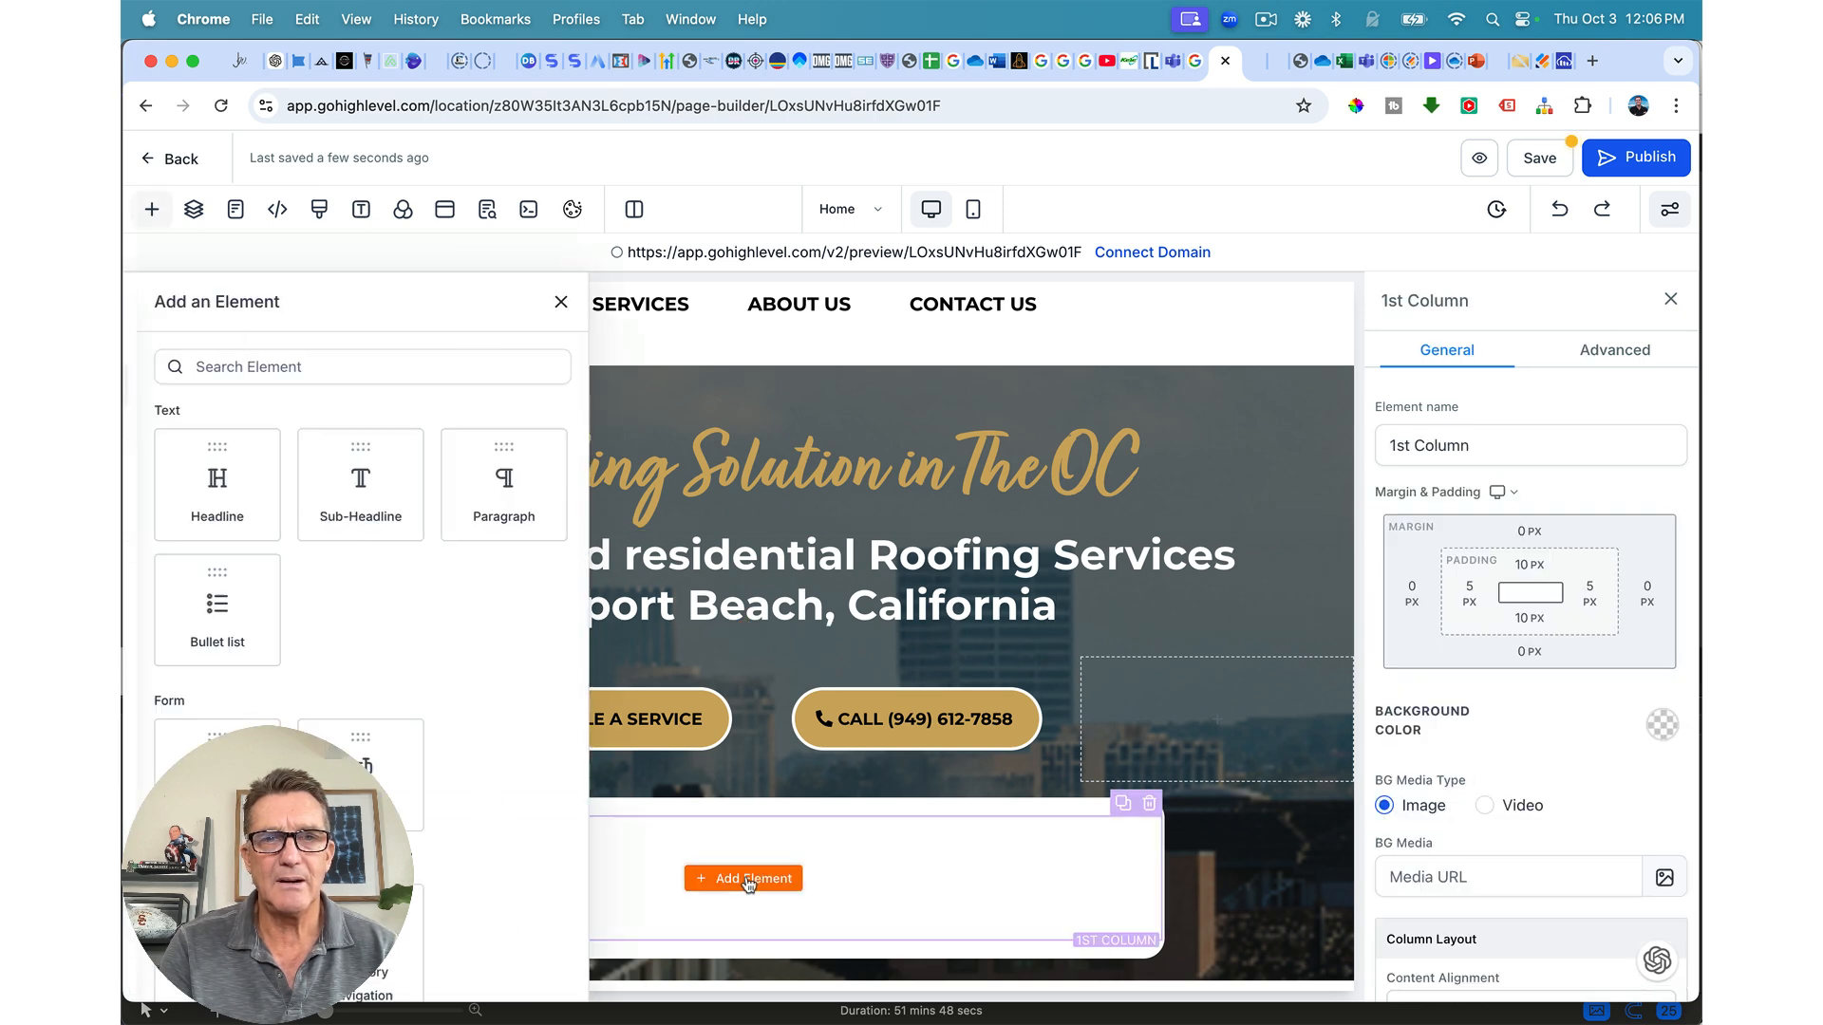
left_click(412, 508)
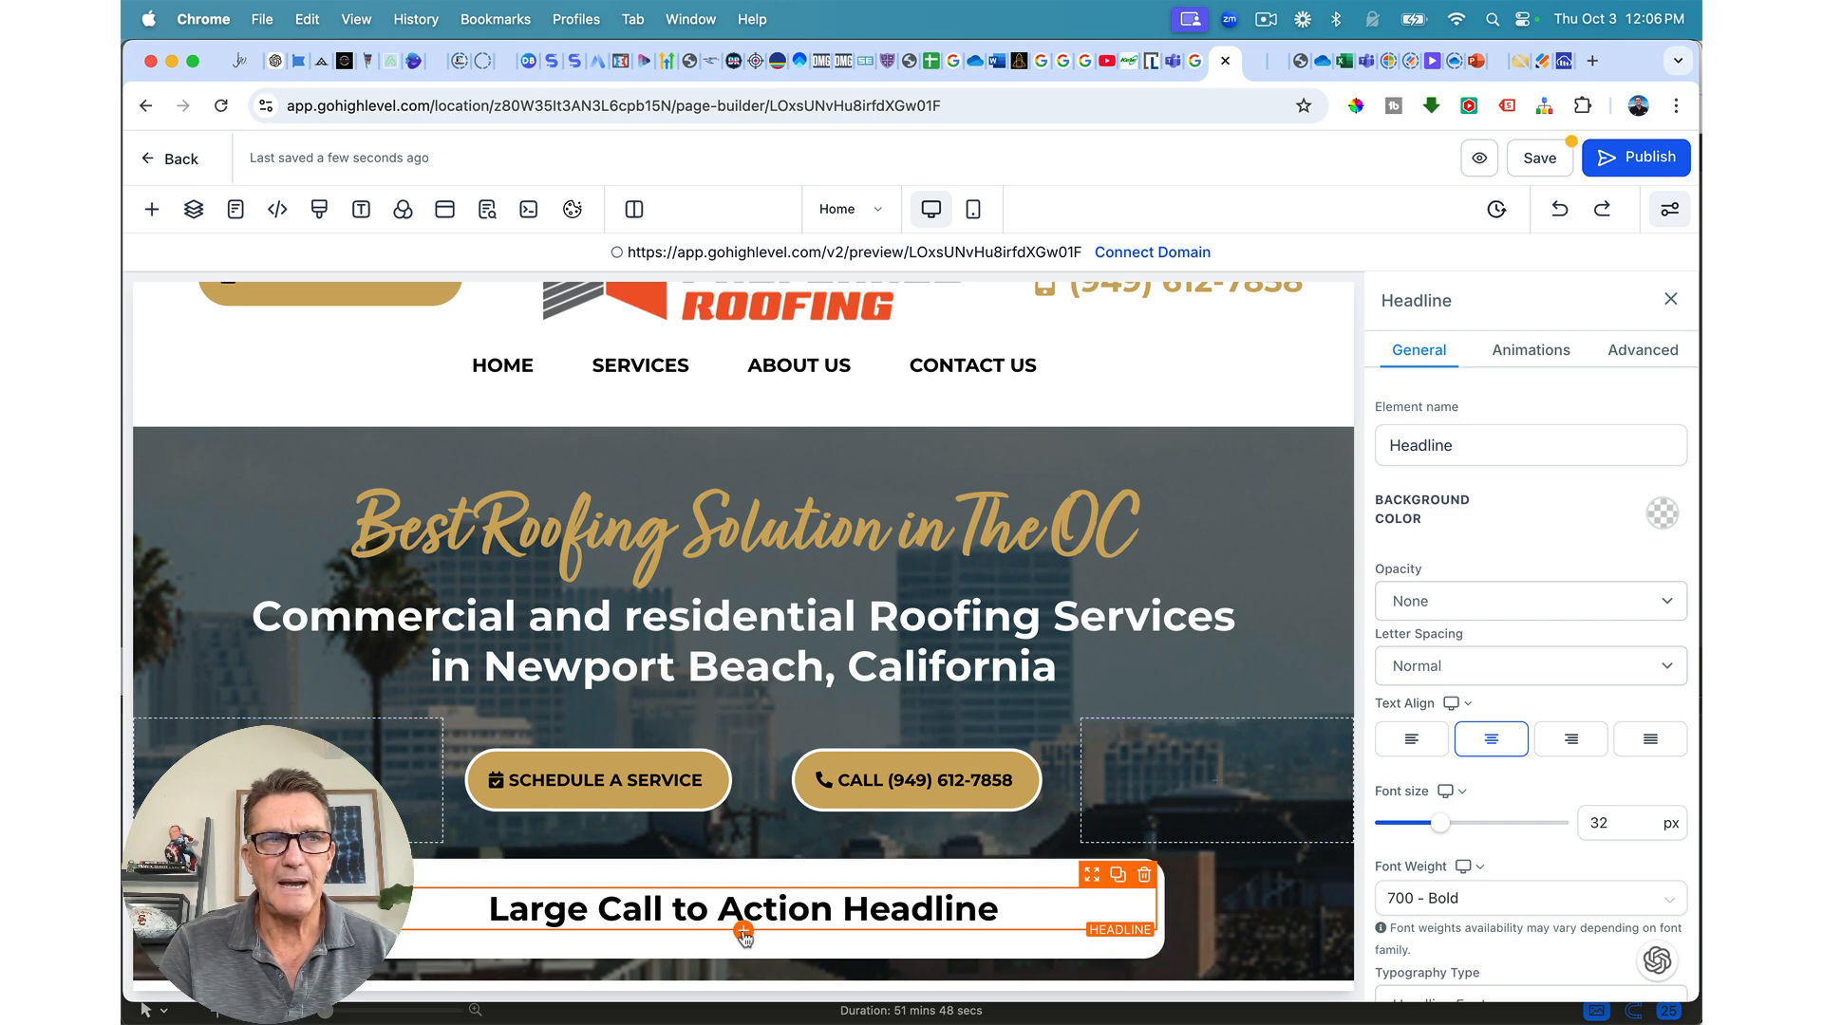
left_click(744, 932)
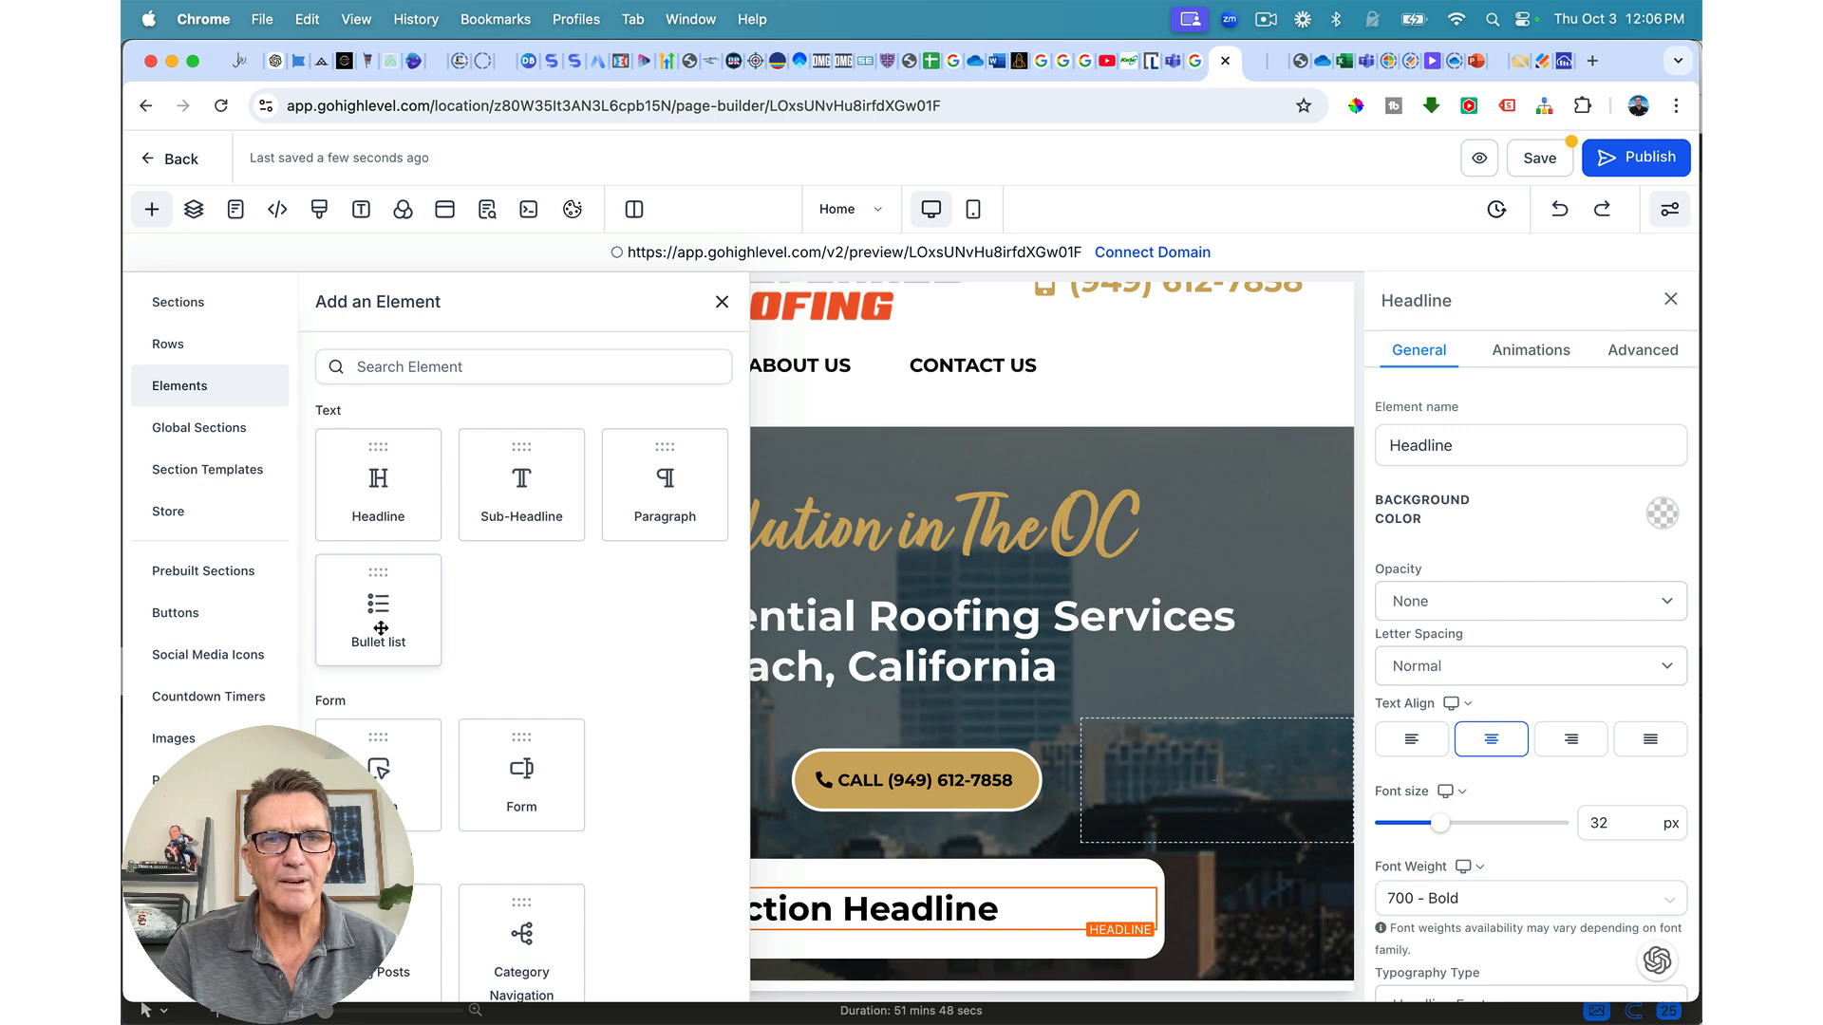
scroll(485, 797, "down", 5)
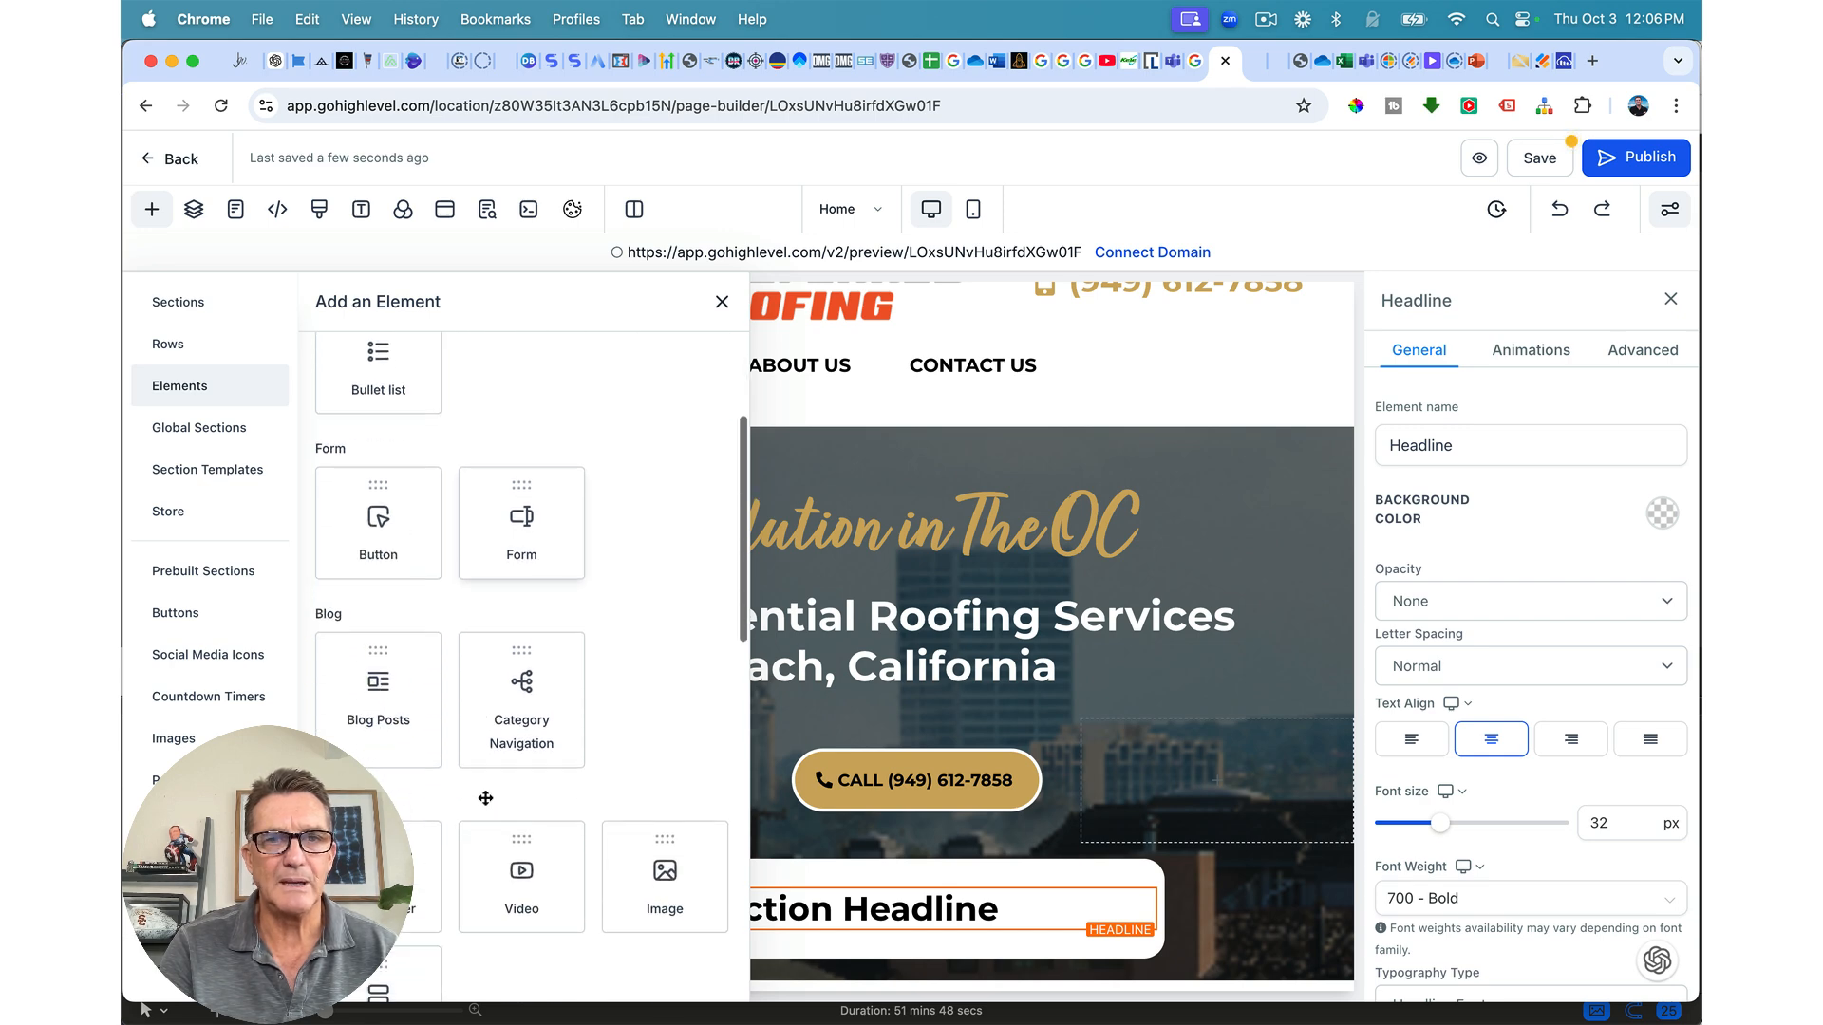
left_click(665, 878)
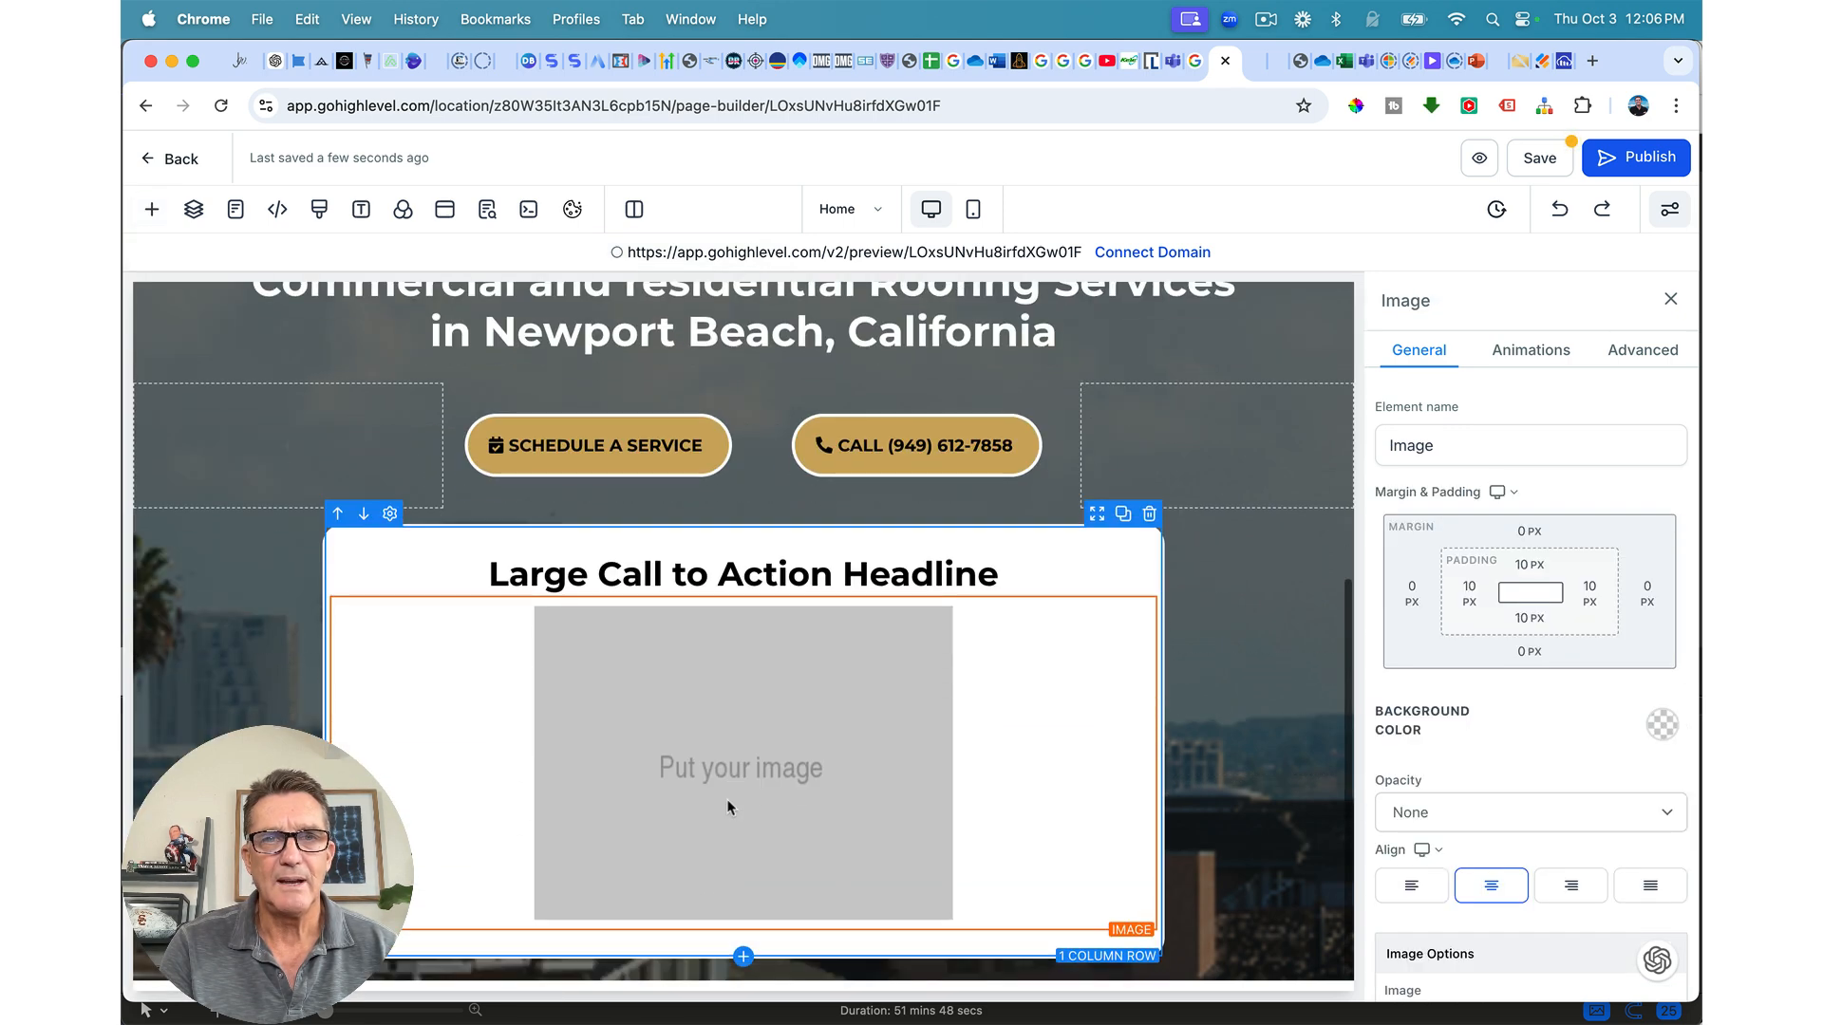
Step: Replace the card headline with 'WE TOP ORANGE COUNTY & LAS VEGAS' on one line
double_click(815, 576)
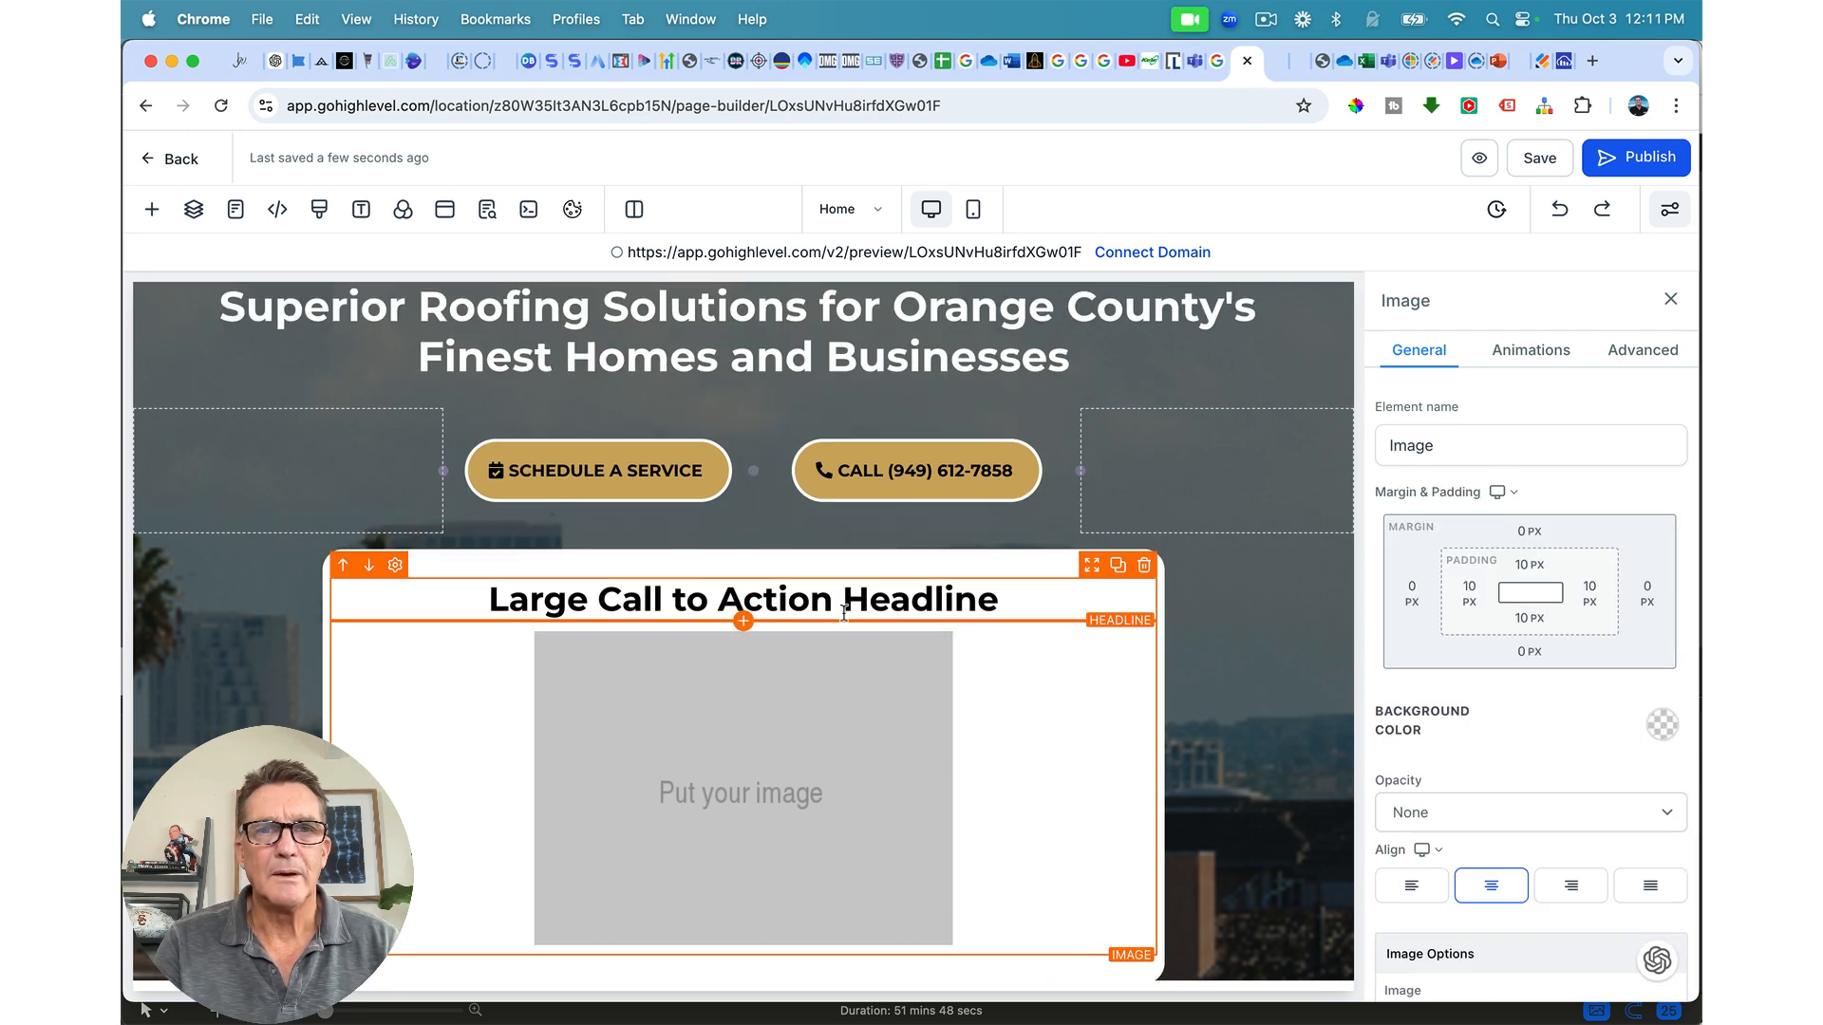
triple_click(860, 595)
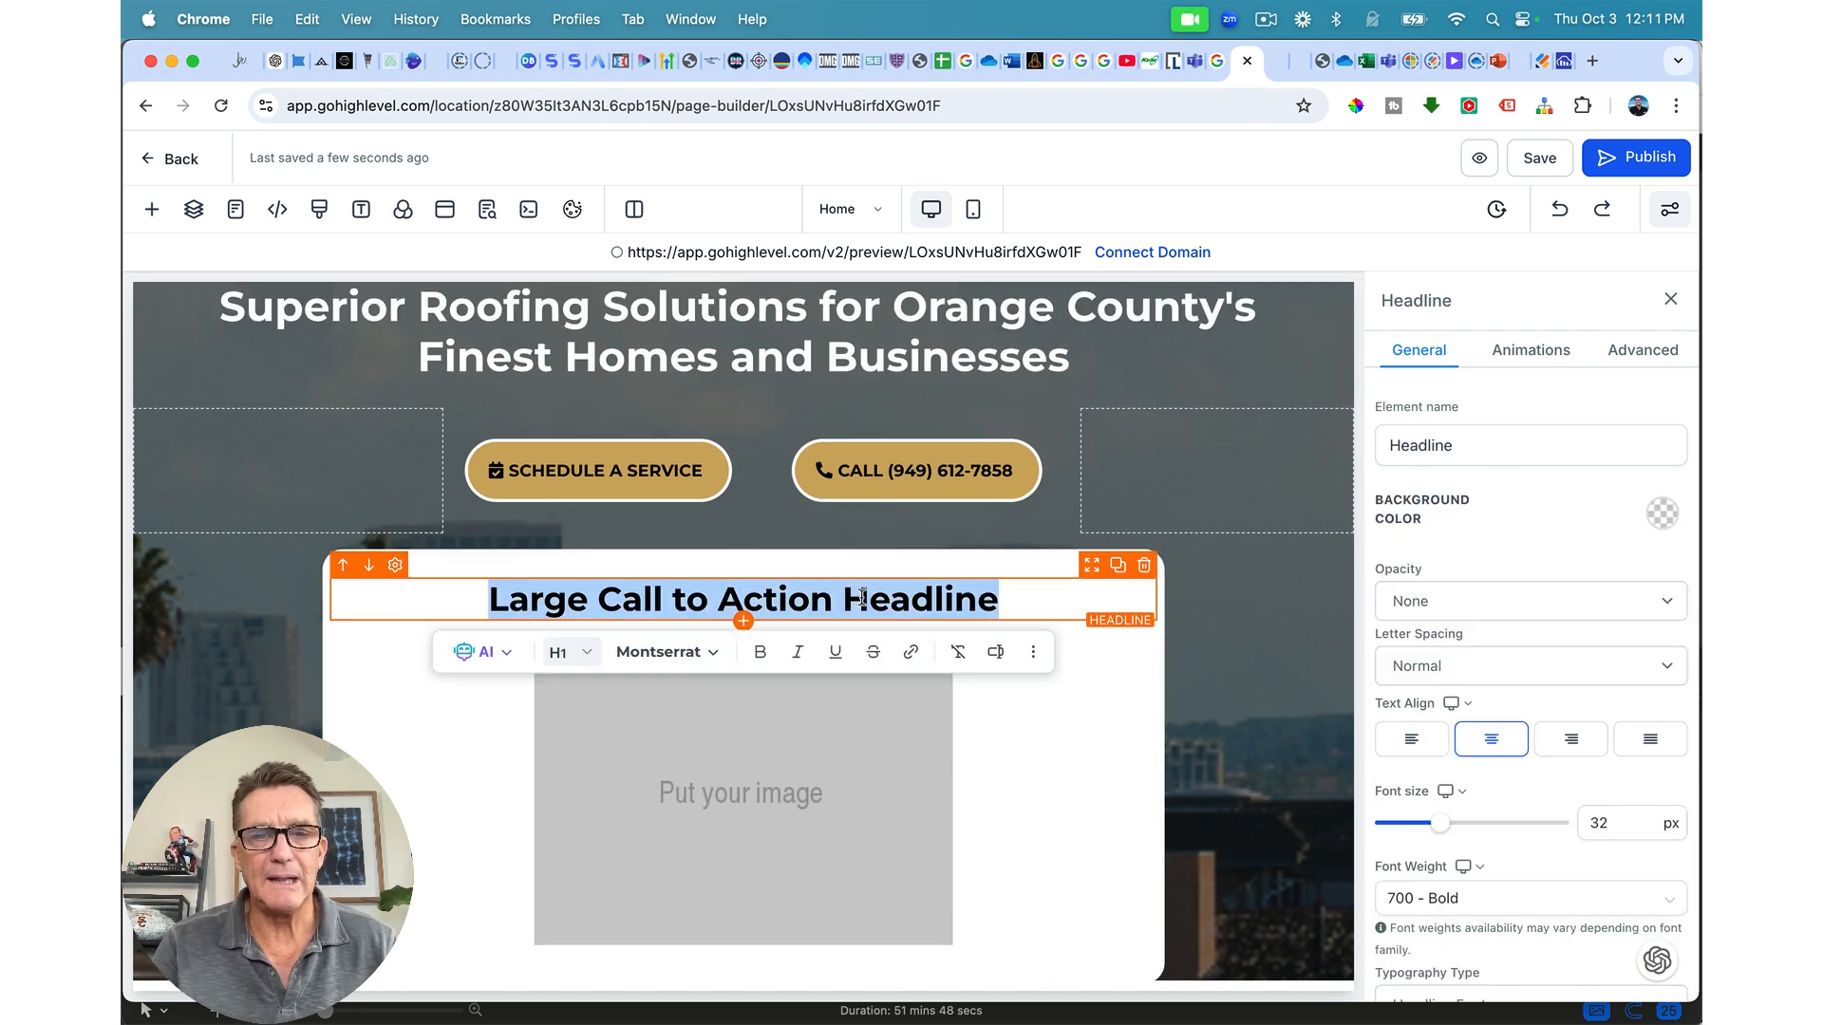
type("WE TOP ORANGE COUNTY & LAS VEGAS")
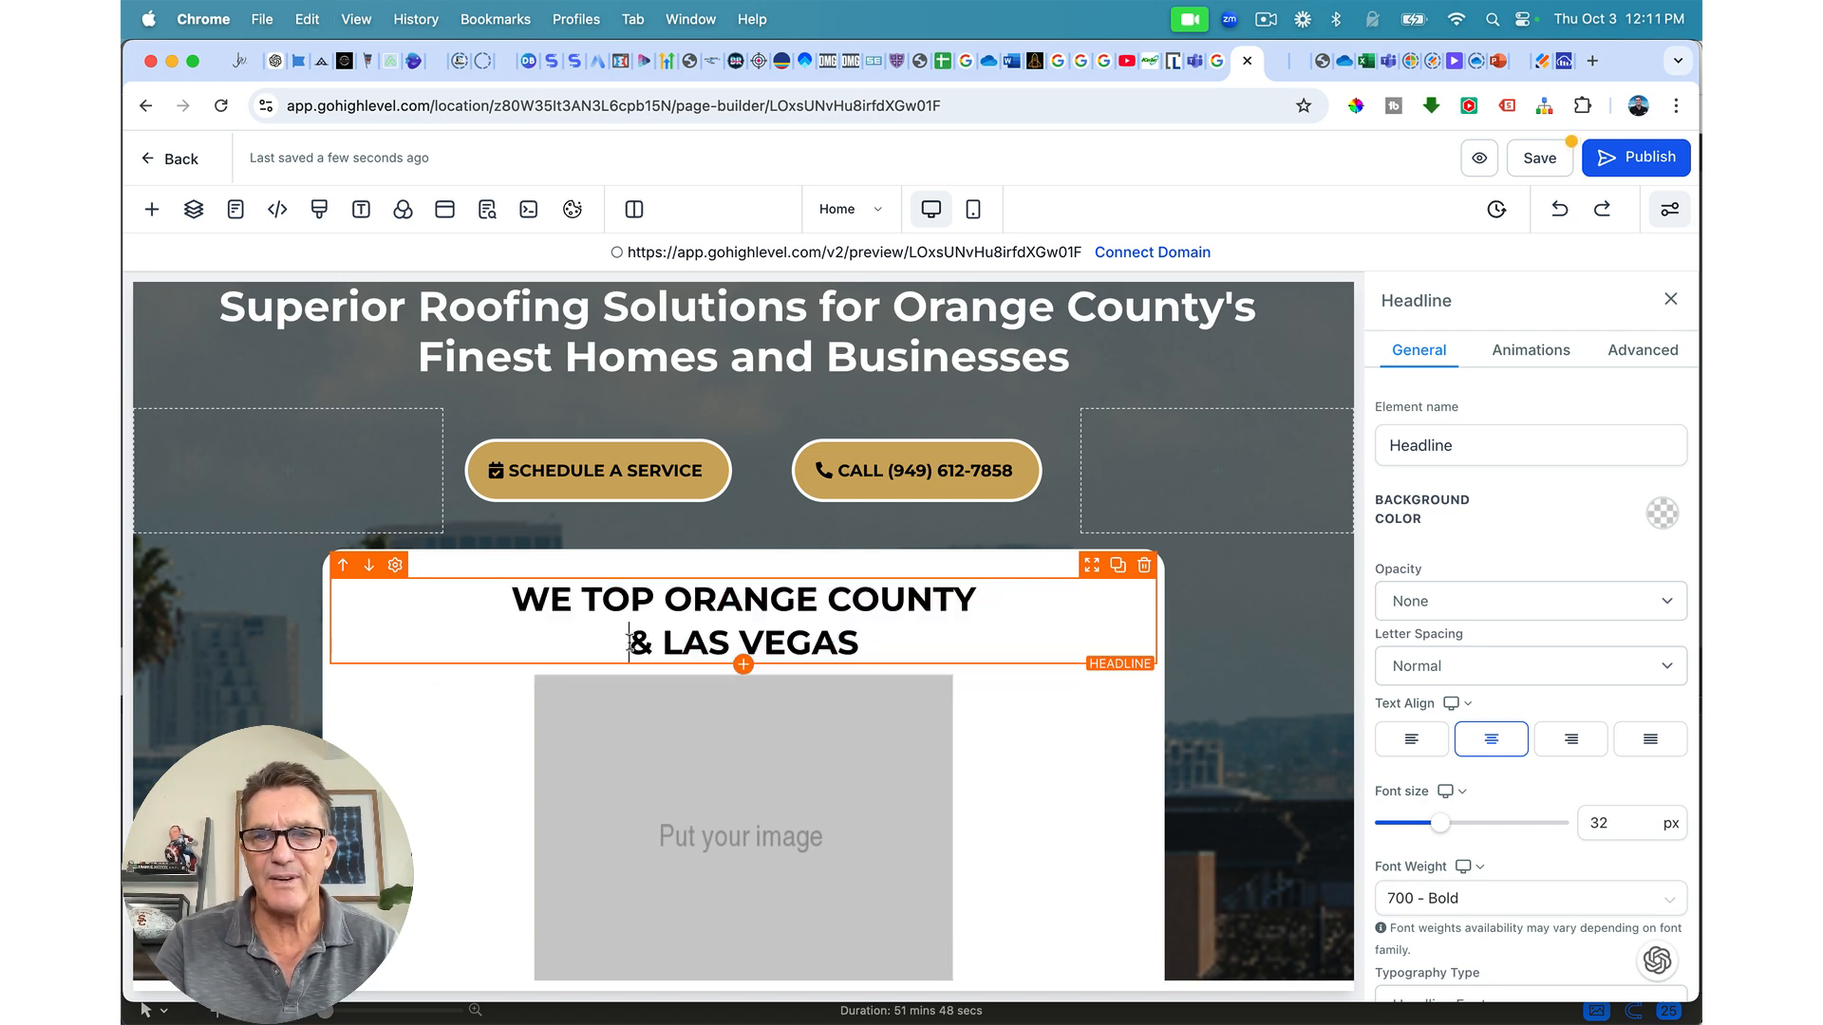
key("BackSpace")
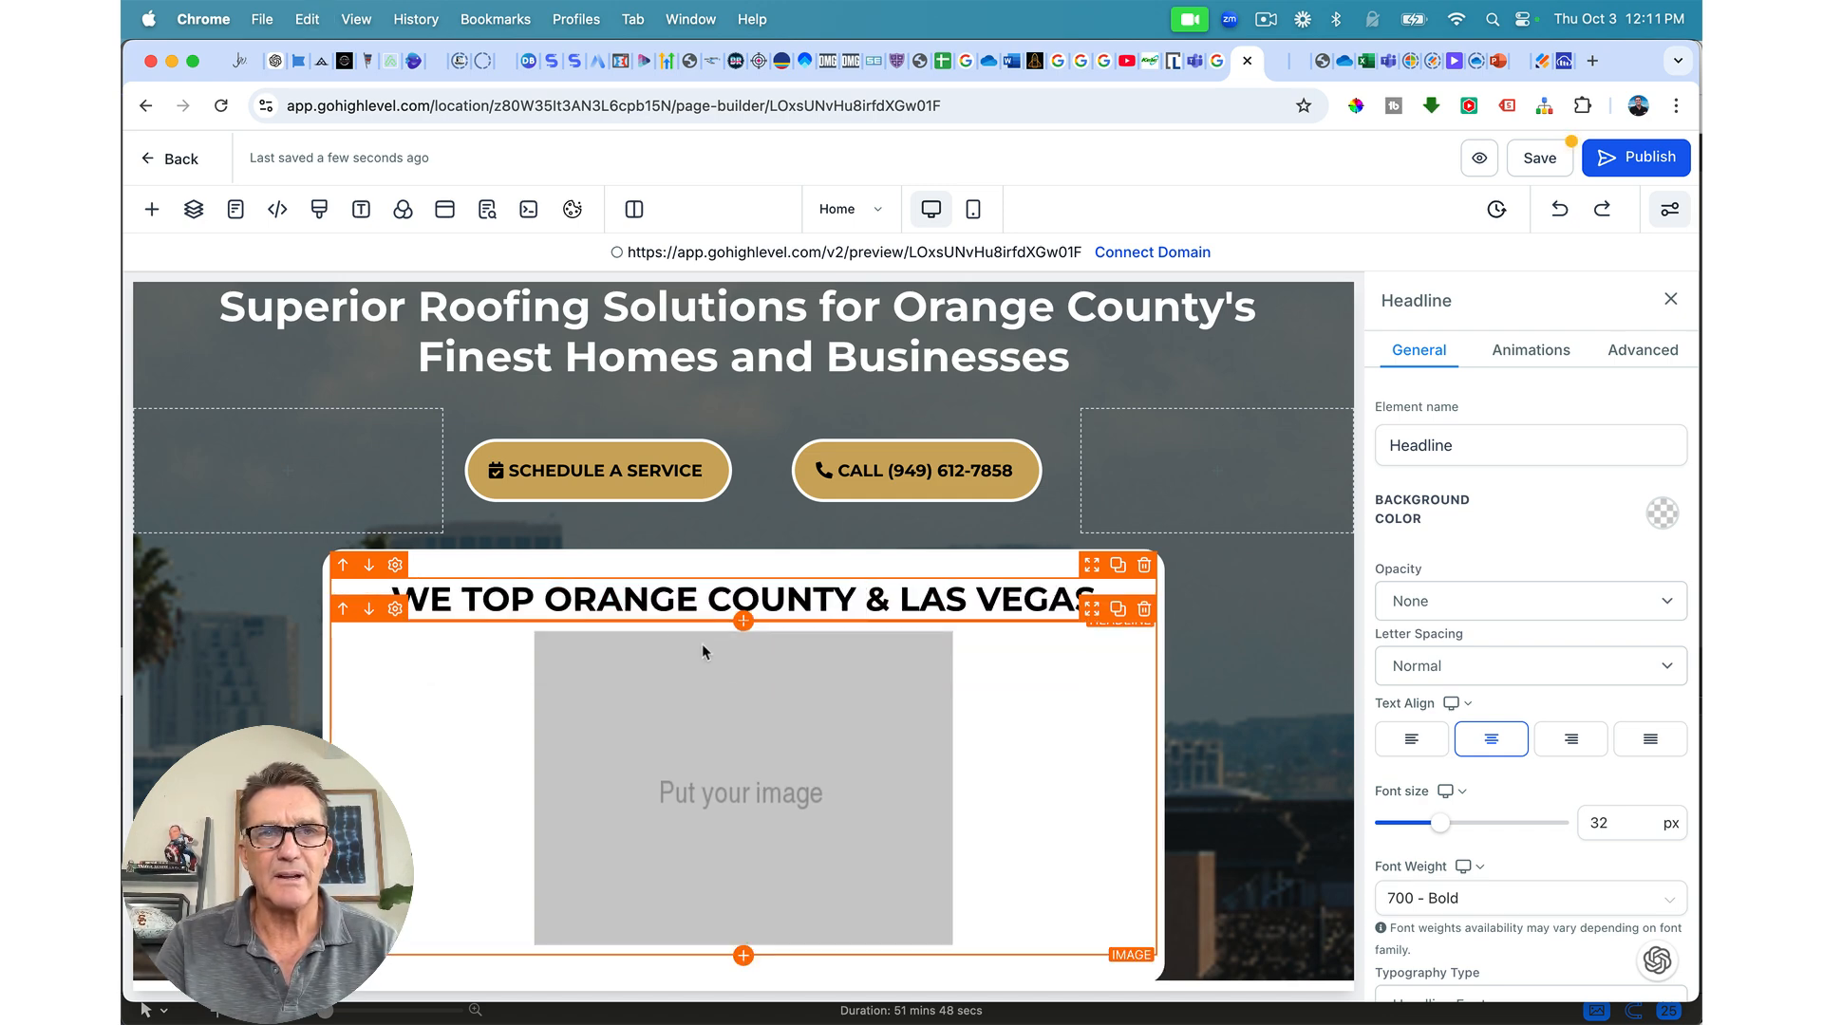
Step: Select the column and then the row that hold the white card
left_click(997, 717)
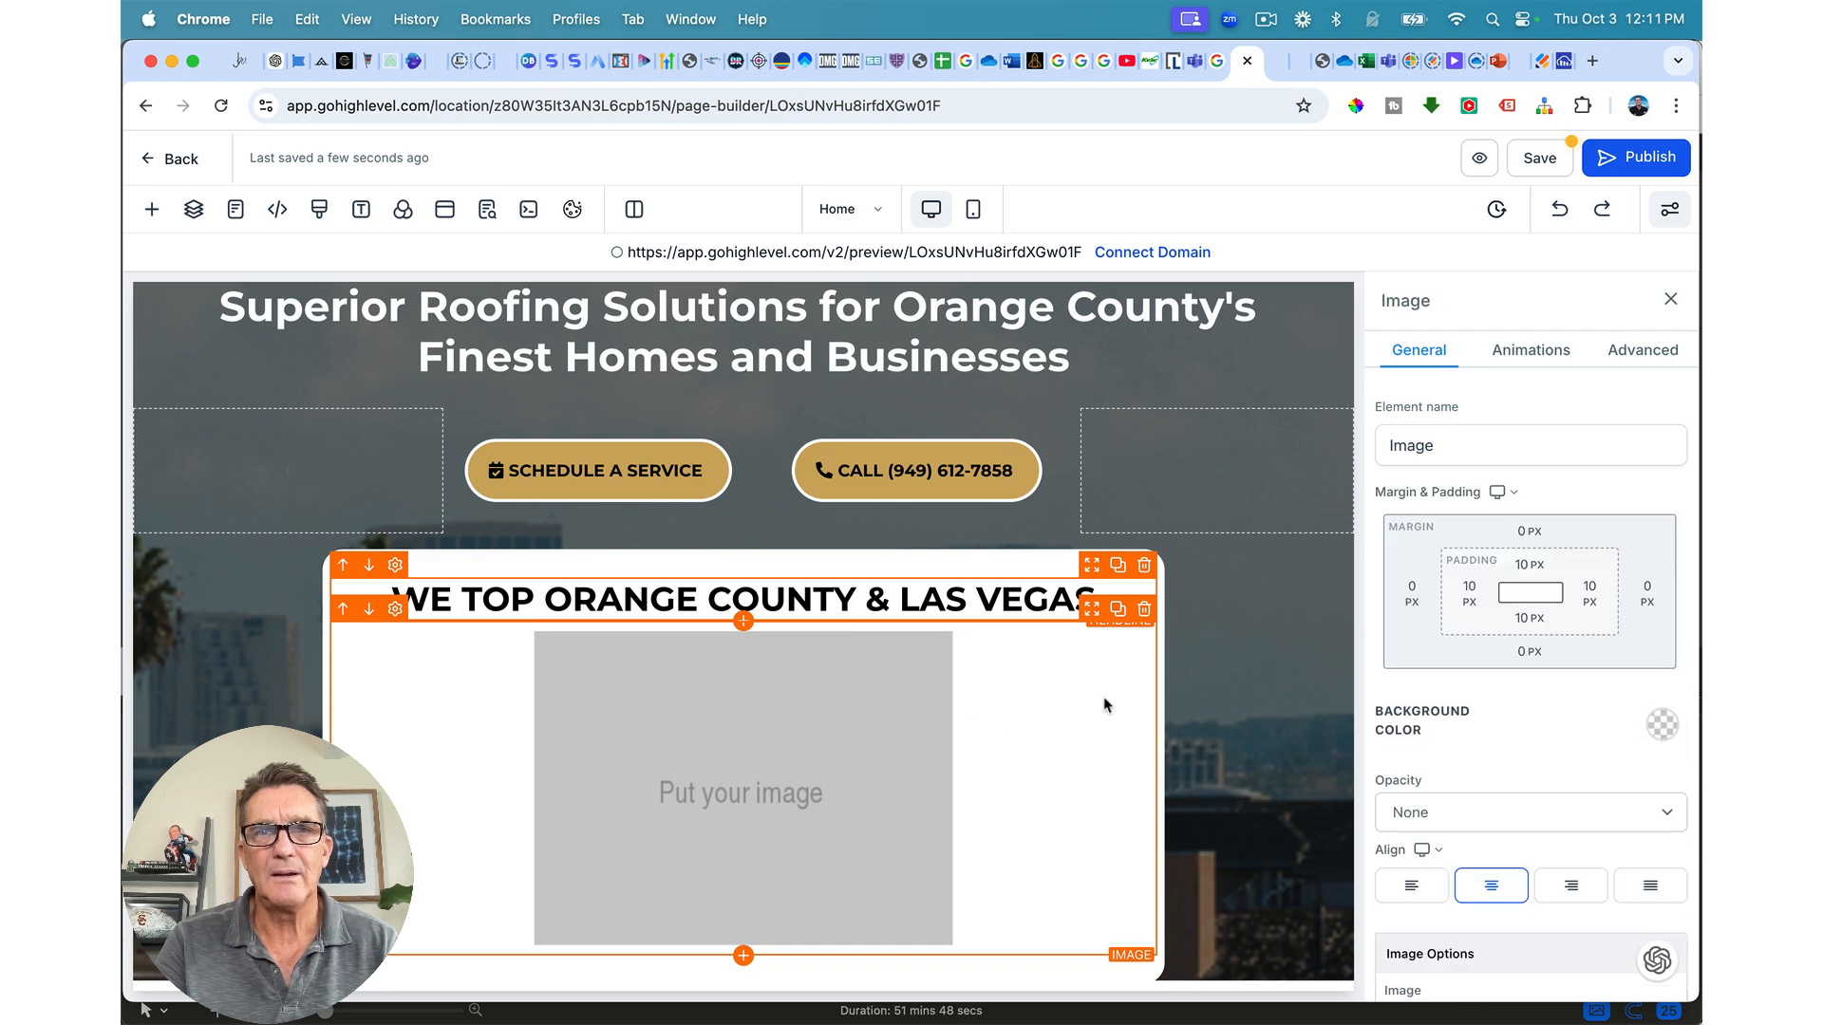
left_click(1139, 590)
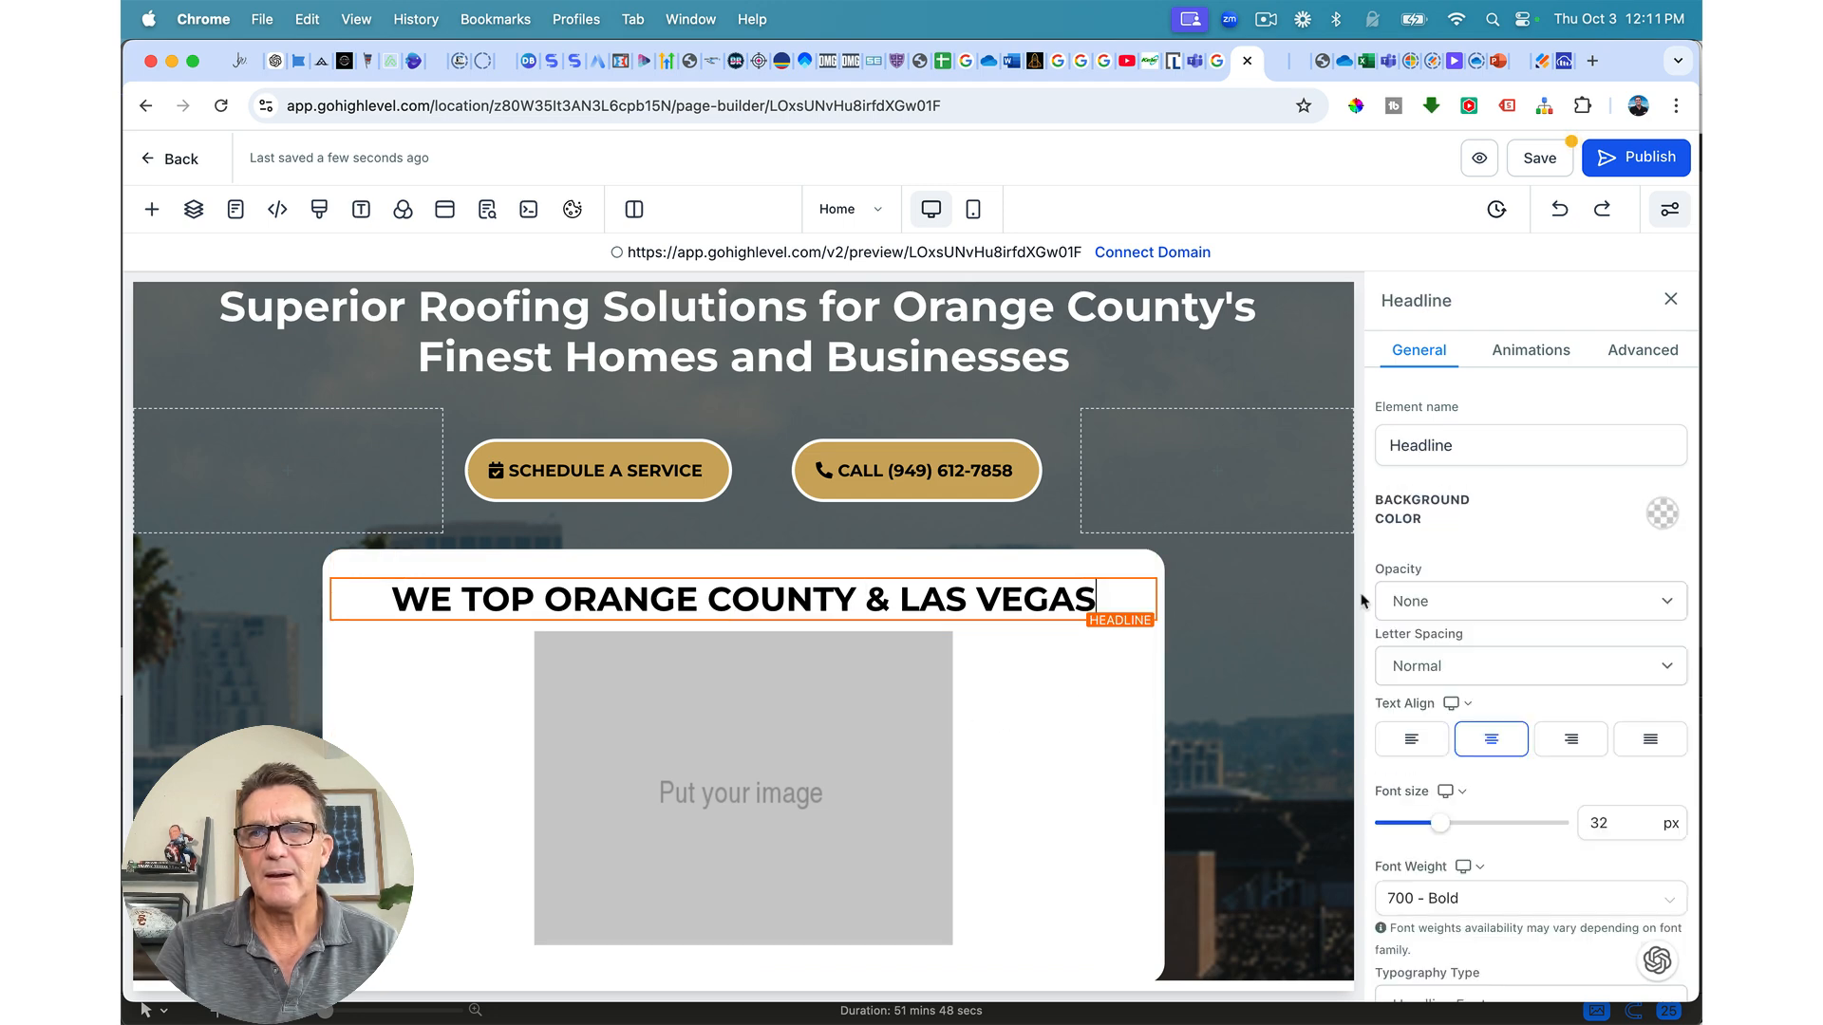
left_click(1152, 576)
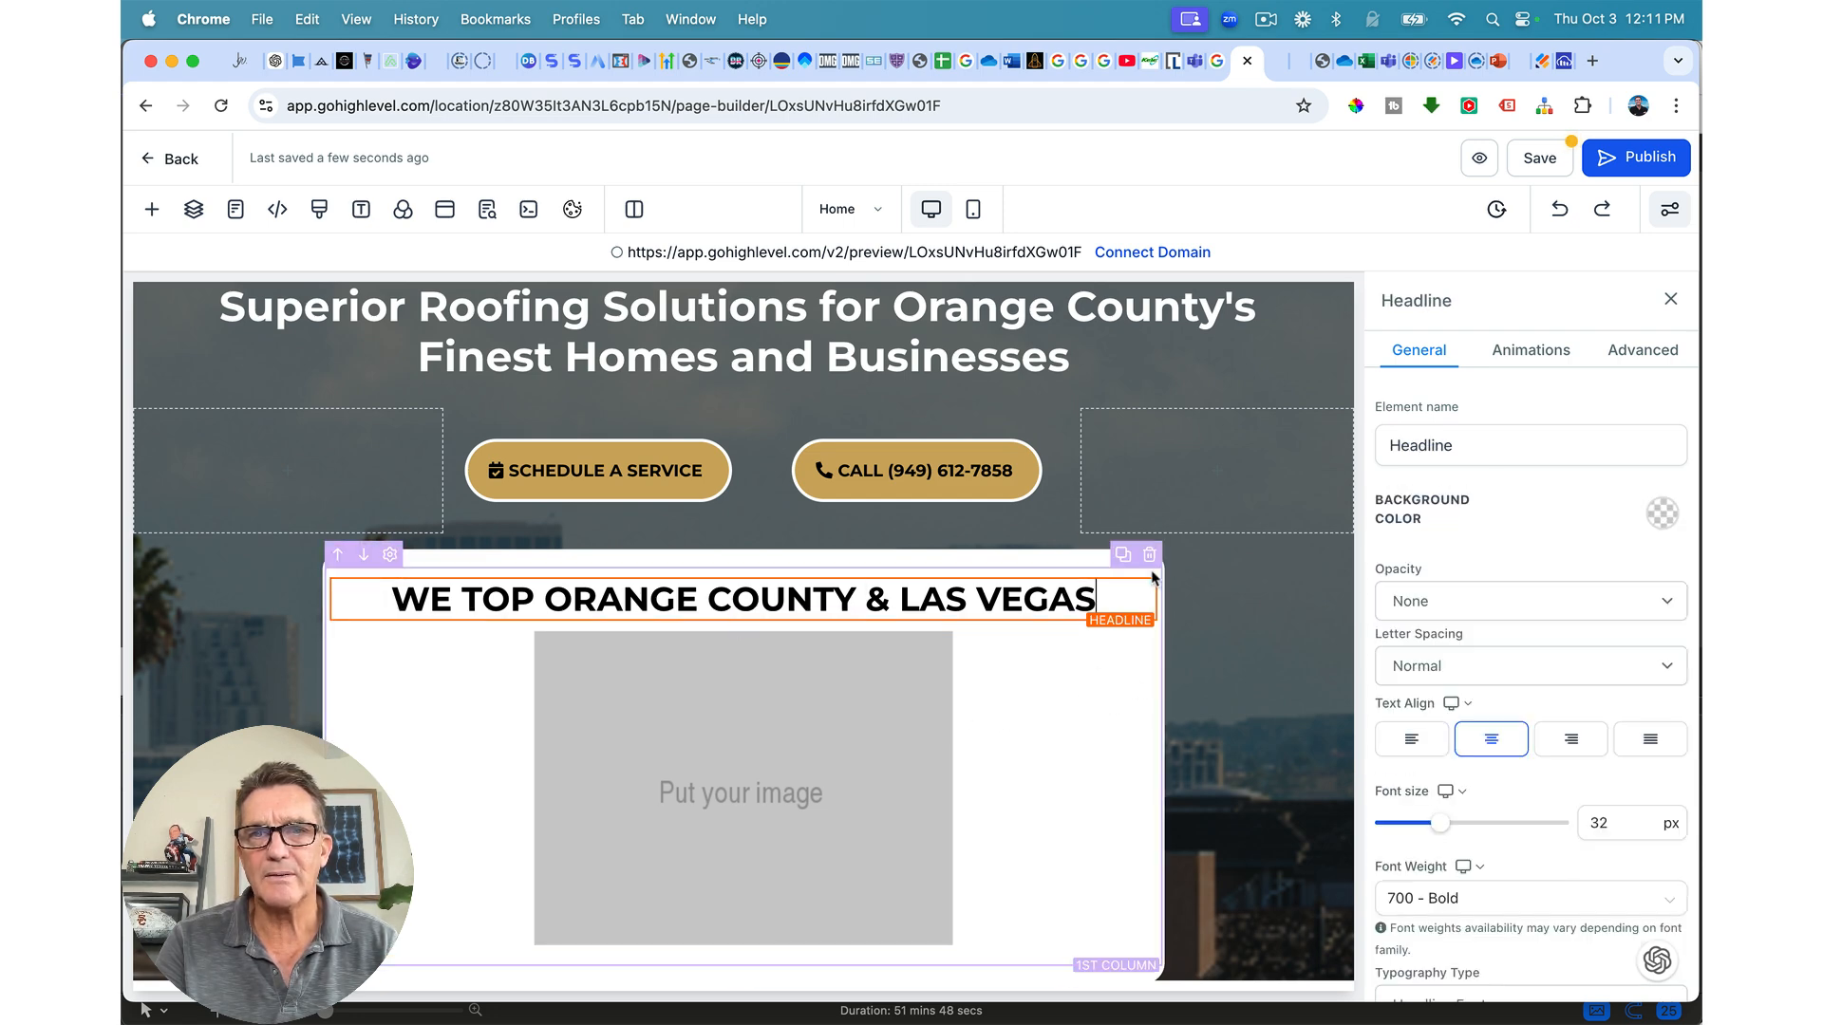
left_click(1164, 576)
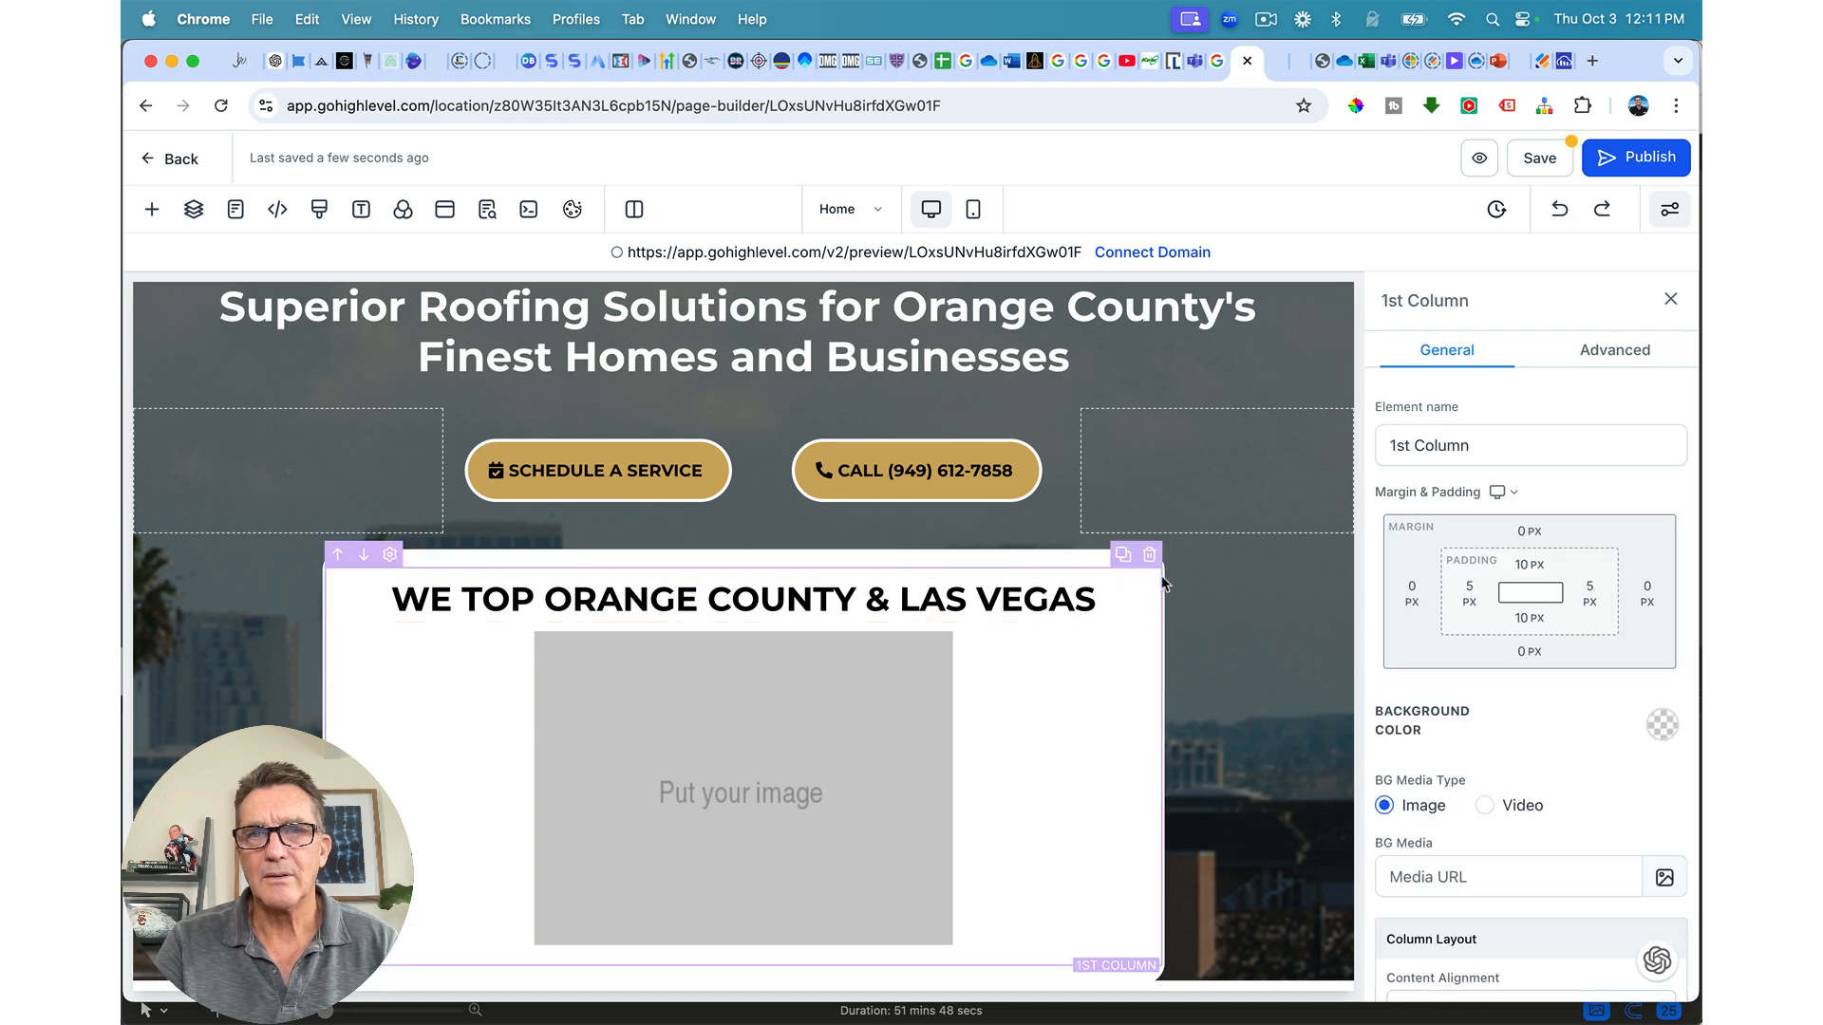
left_click(1157, 561)
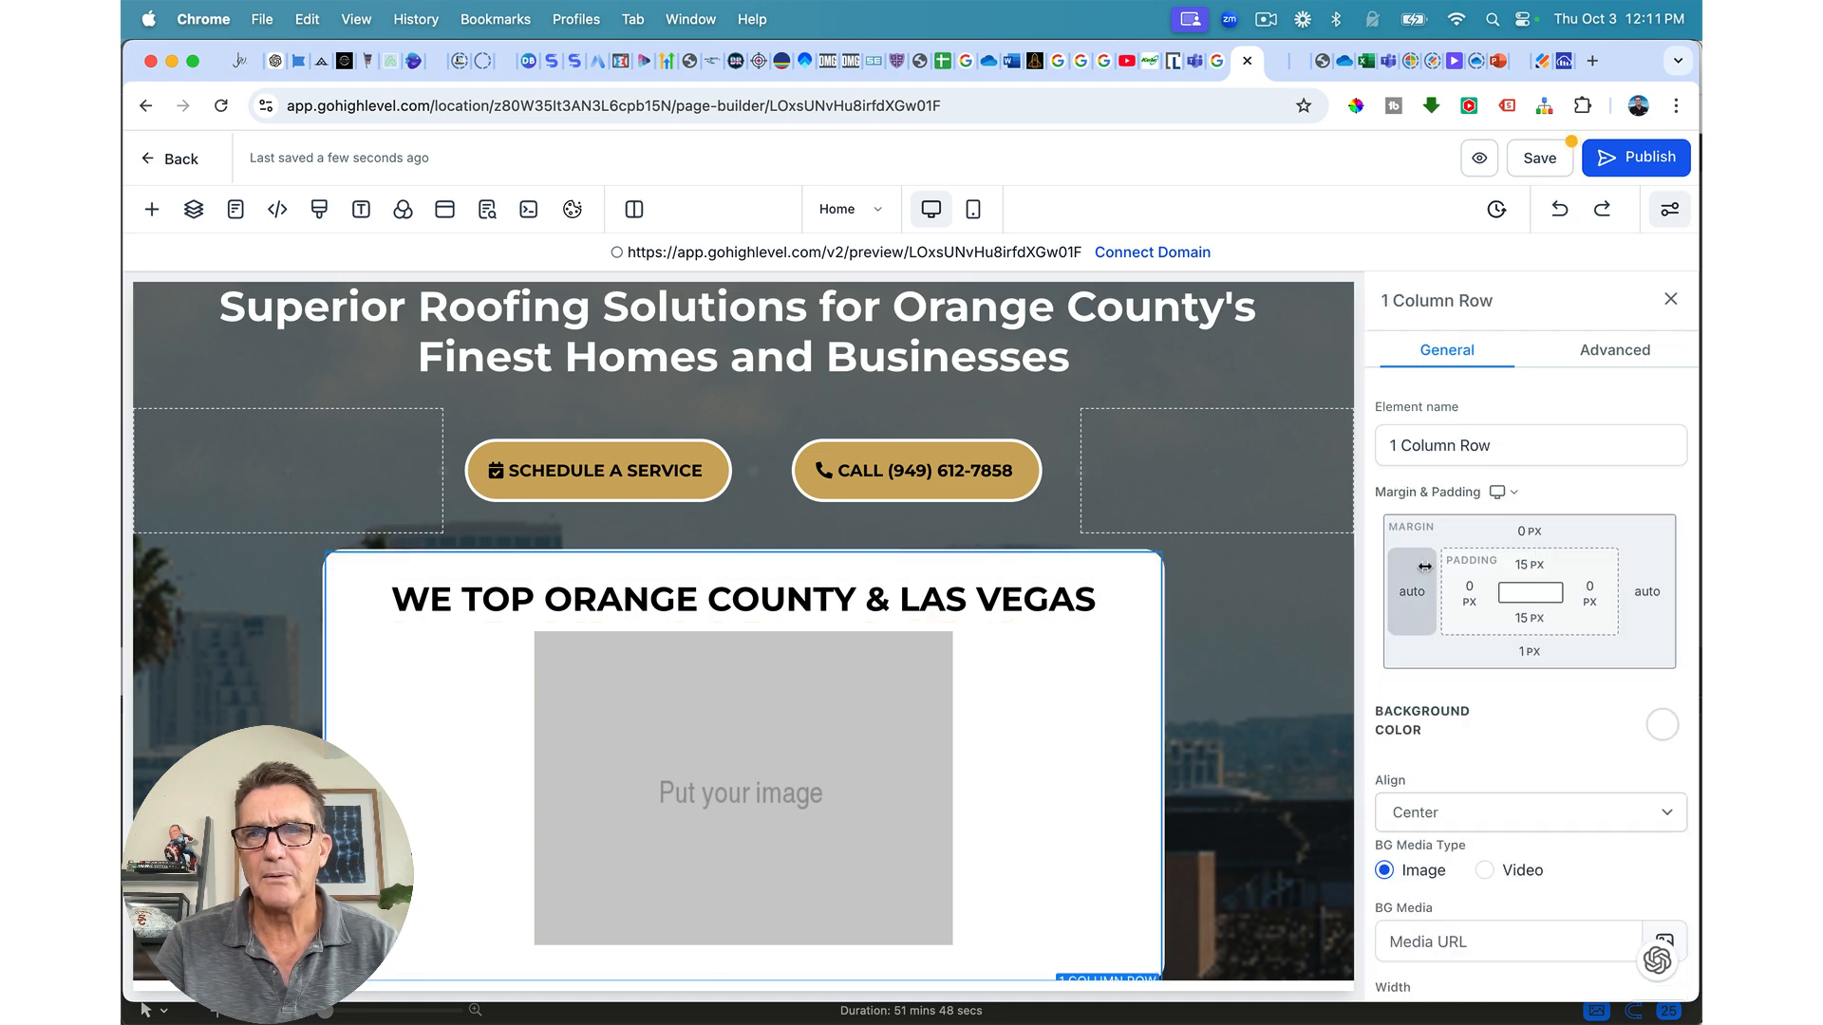
Step: Set the card row's left and right padding to 20 px each
left_click(1470, 584)
left_click(1503, 700)
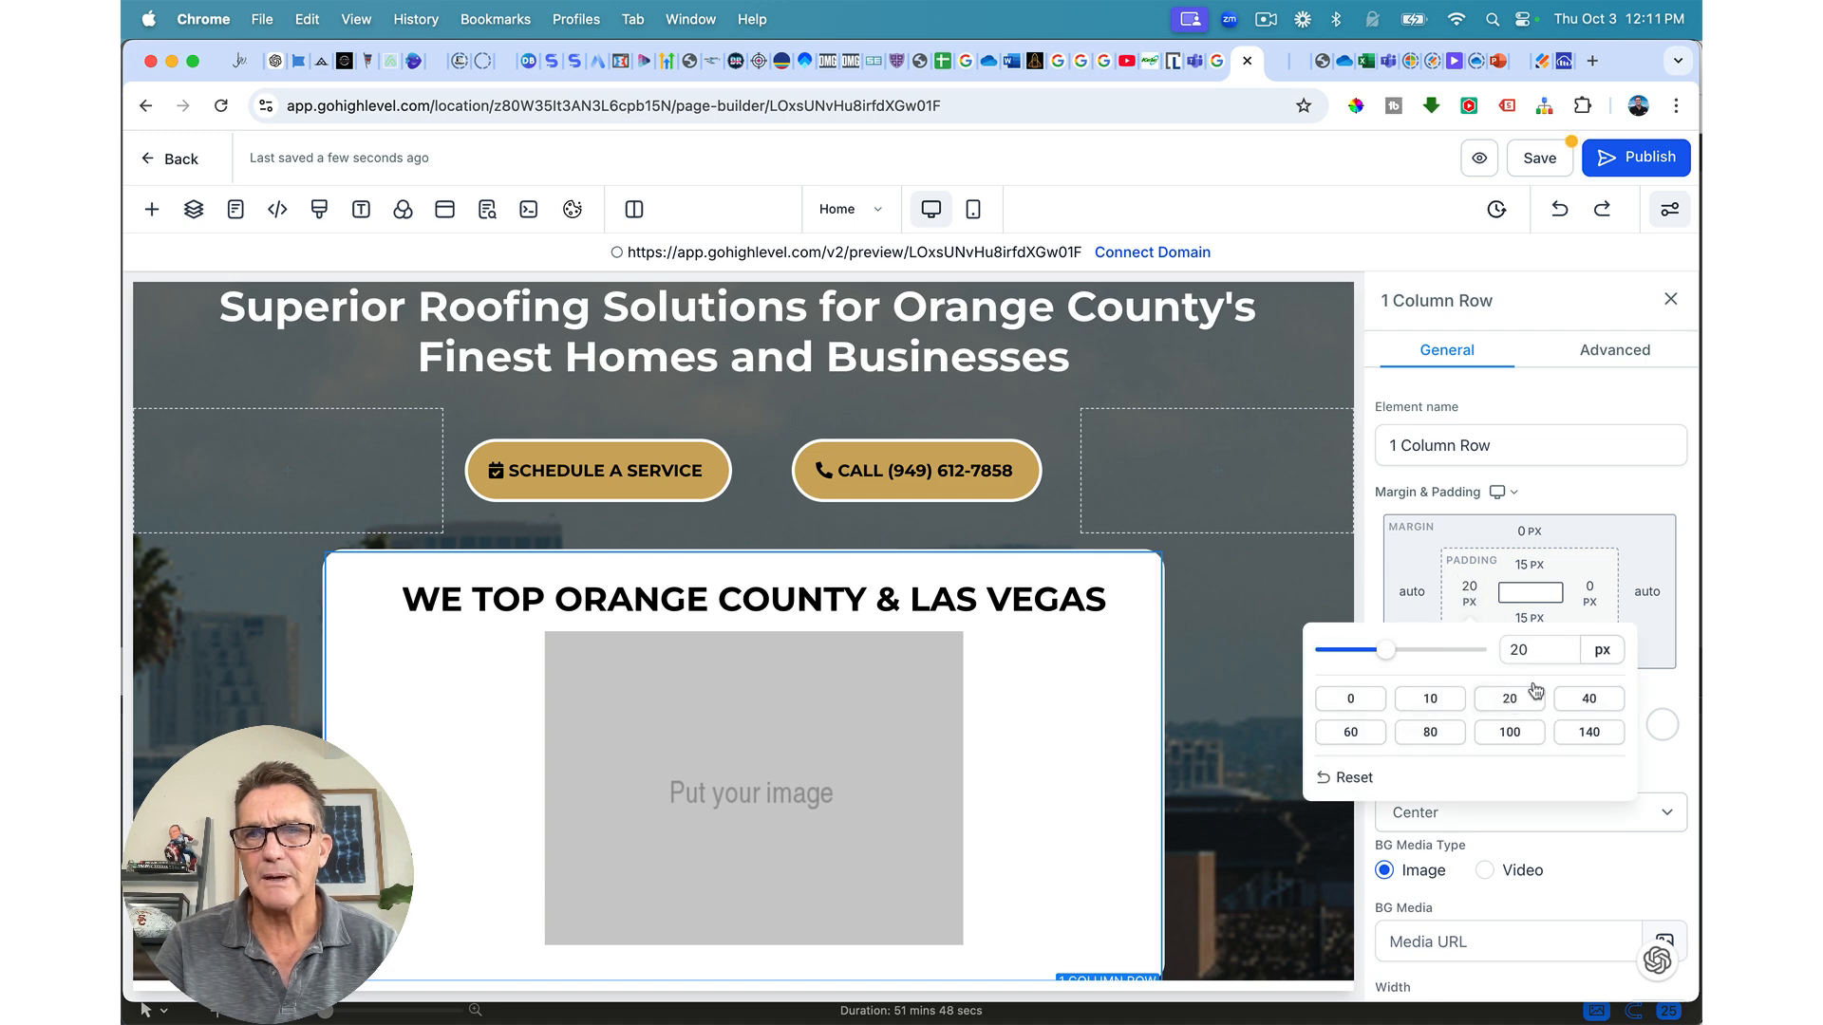
left_click(1592, 593)
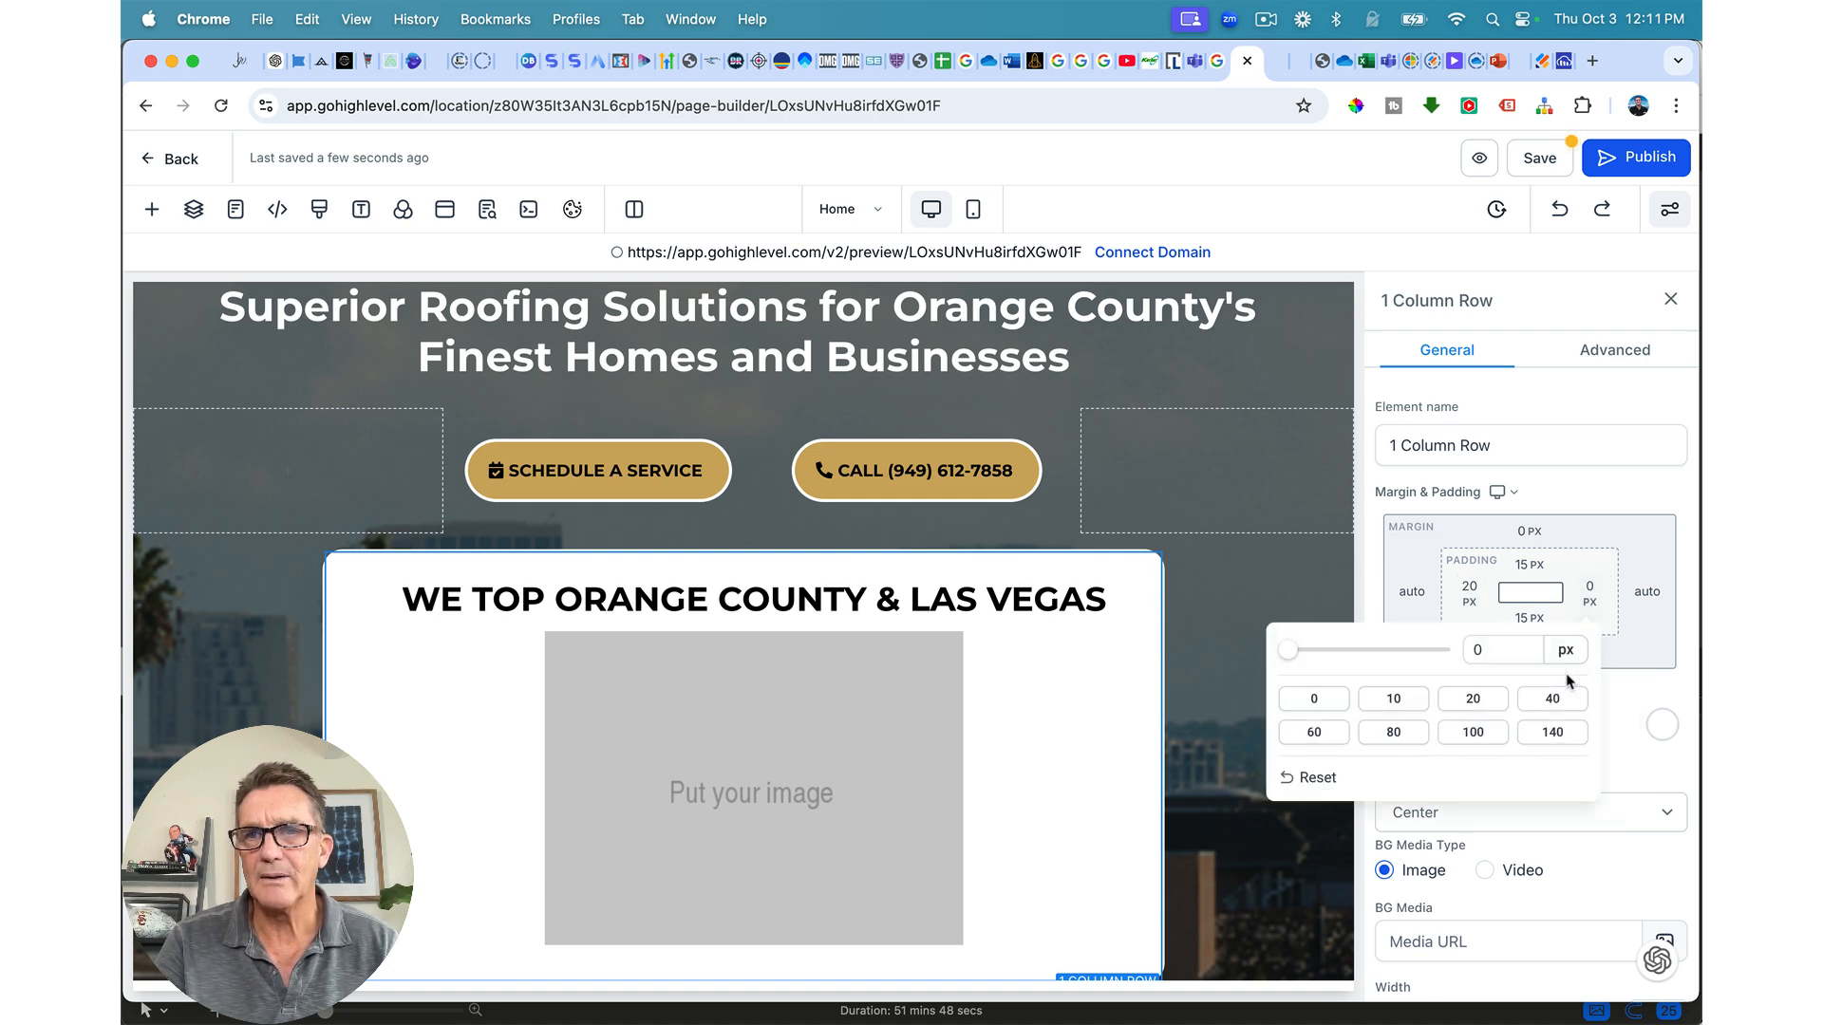
left_click(1473, 700)
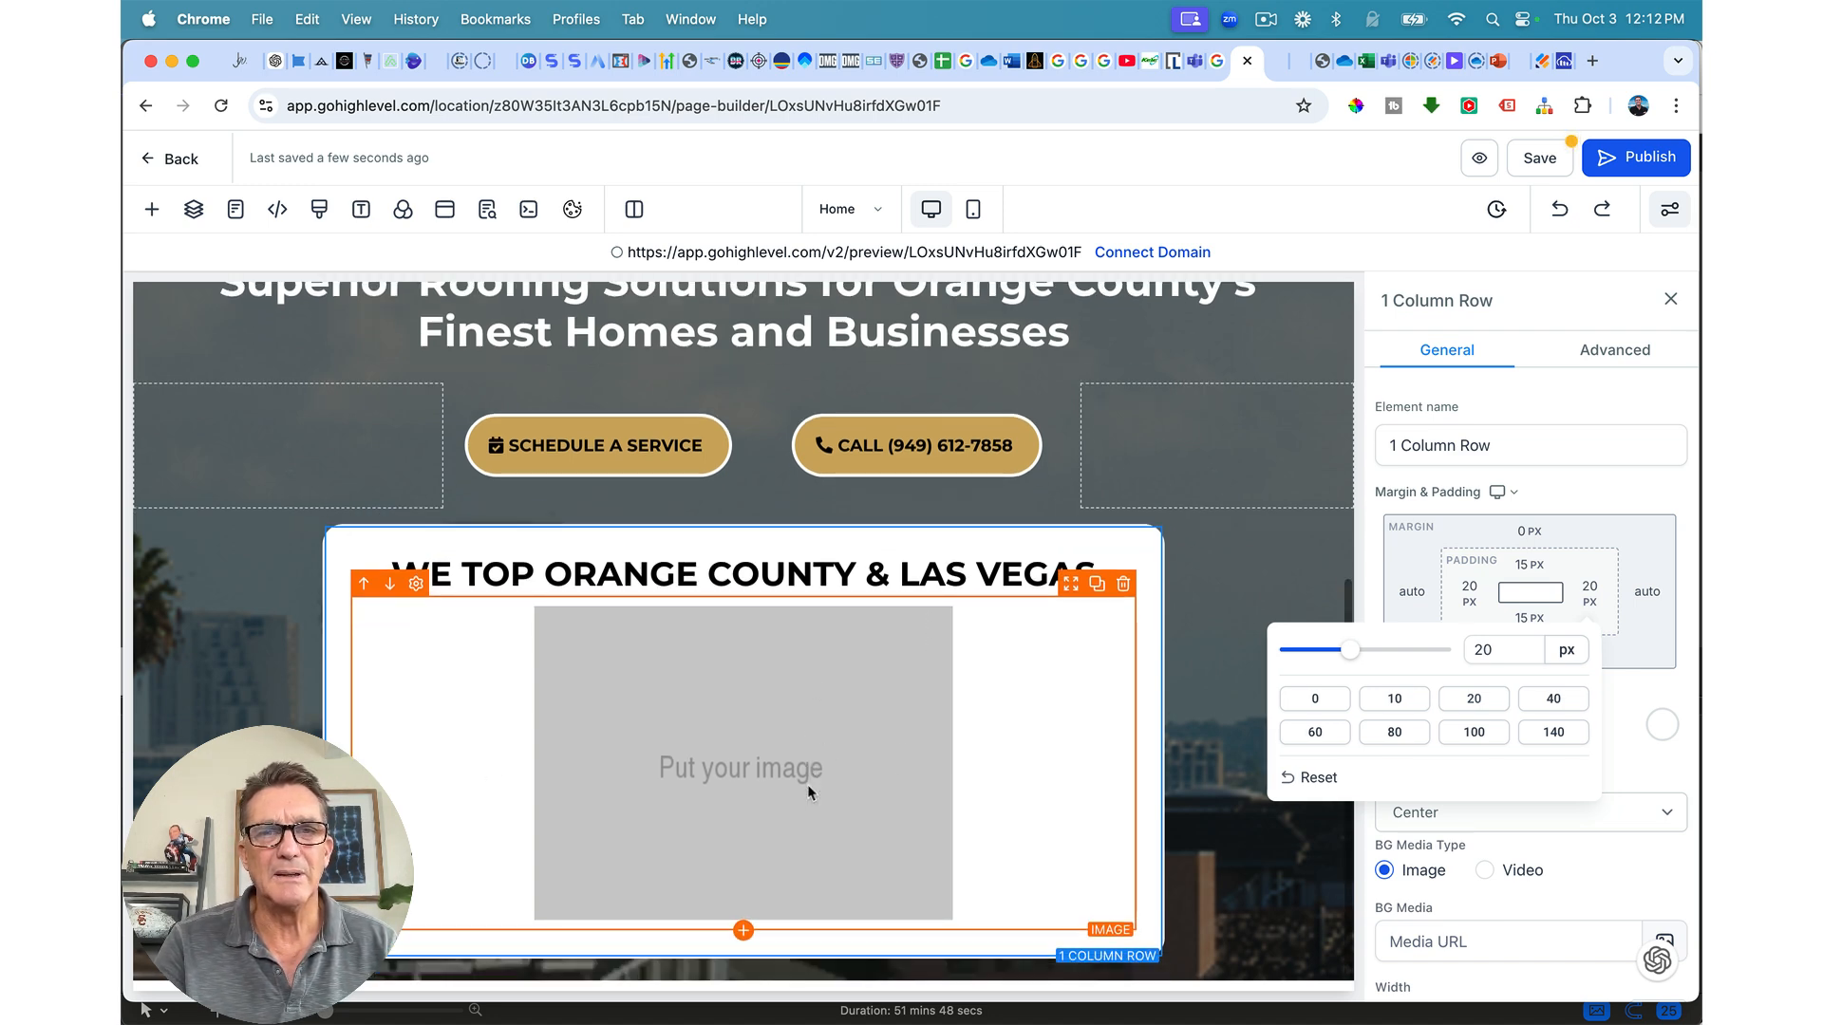
scroll(807, 784, "up", 3)
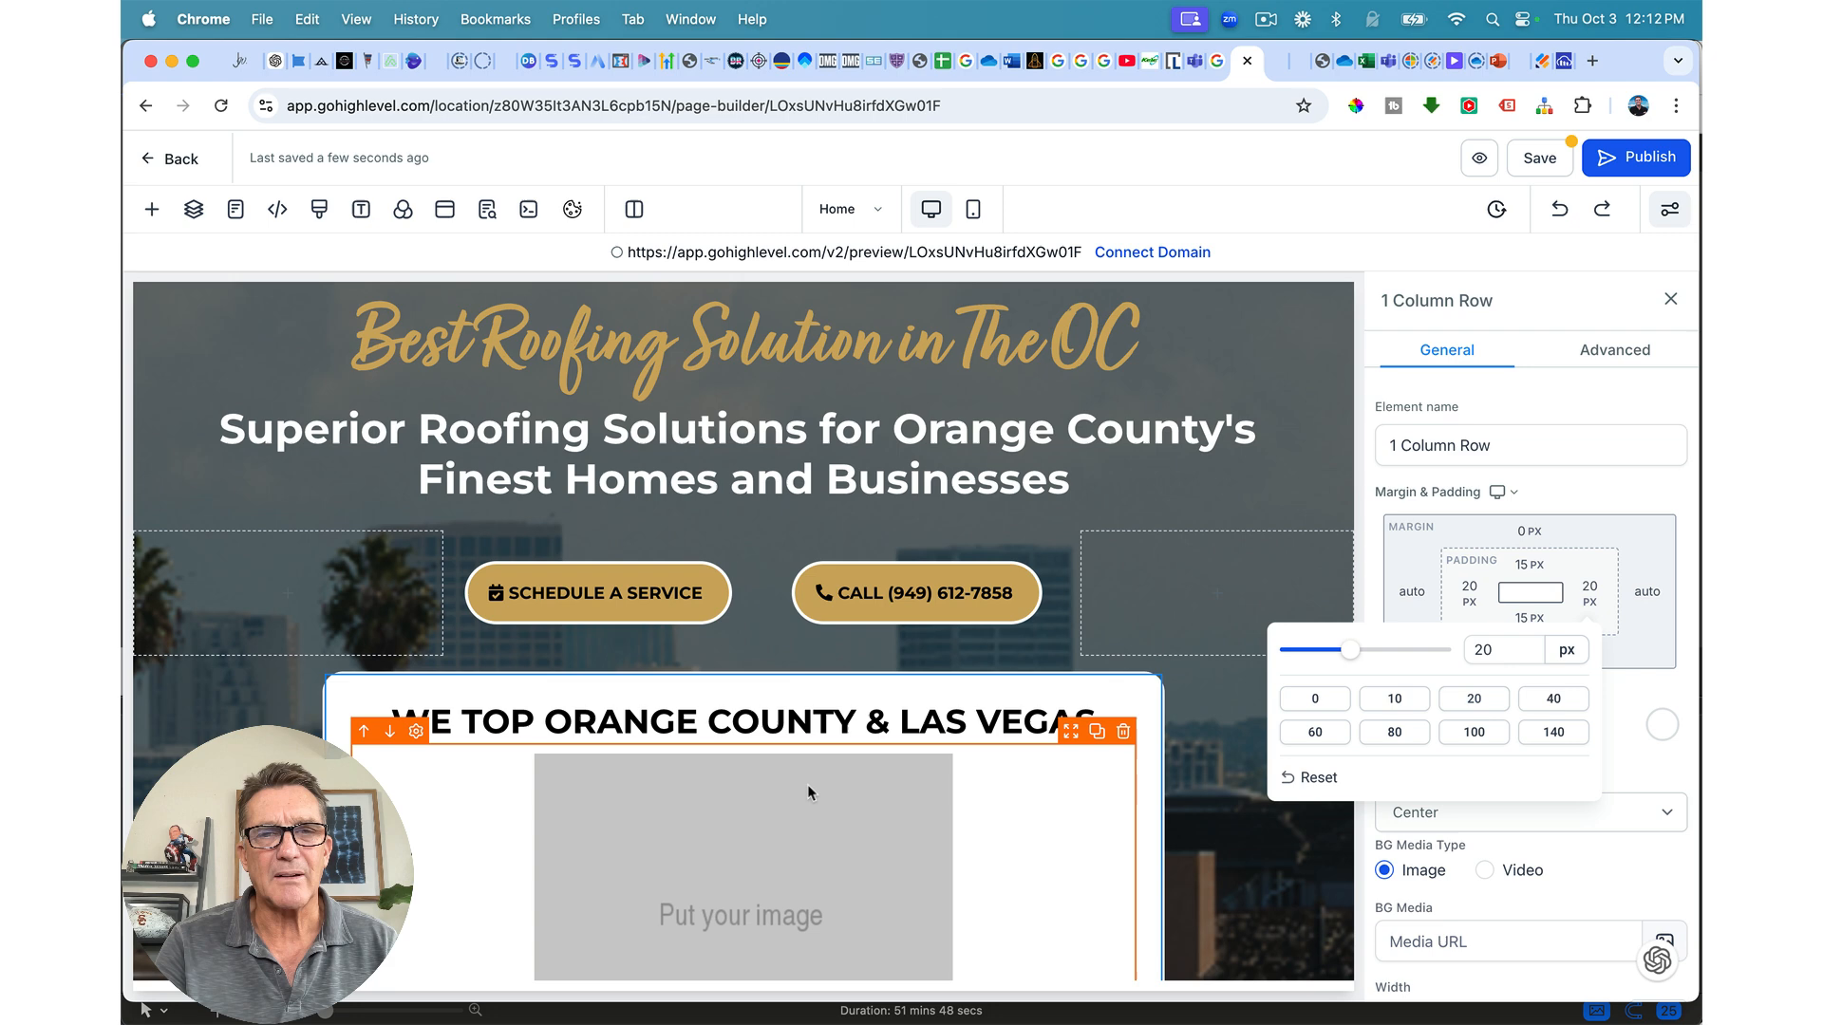
scroll(807, 785, "down", 3)
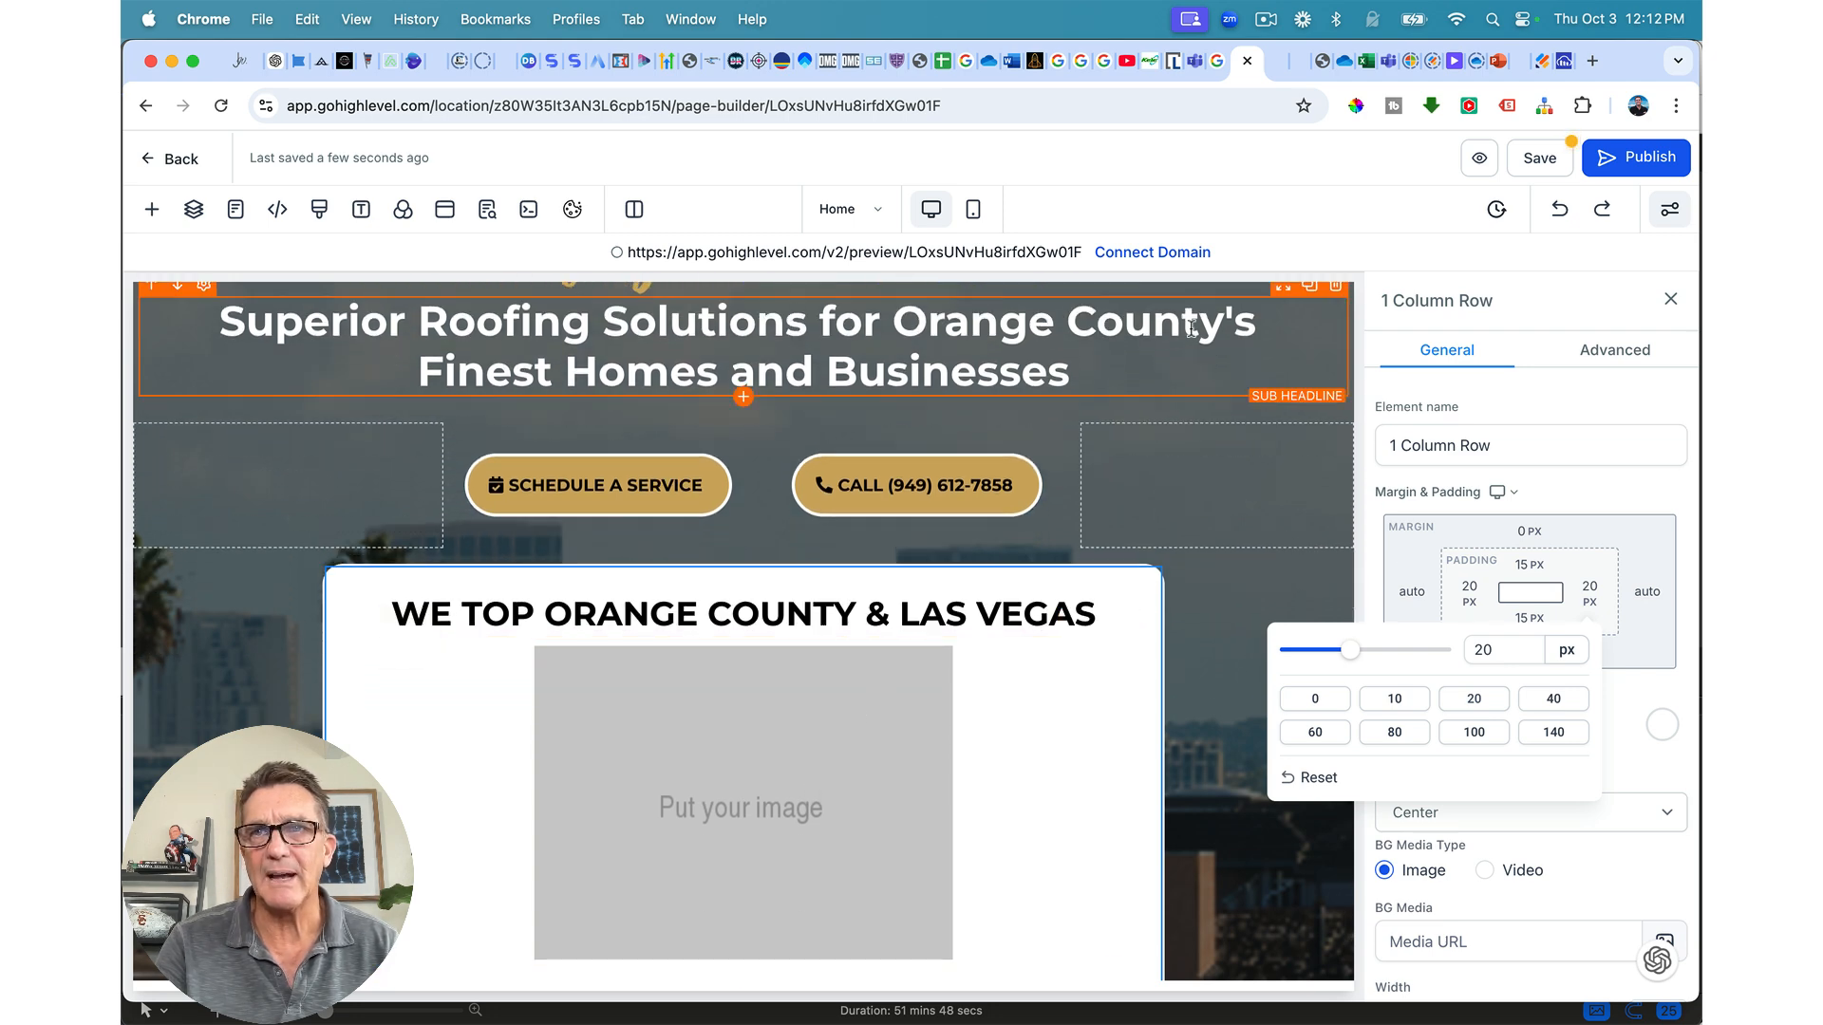
Step: Open Canva in a new tab and dismiss the Canva Pro prompt
left_click(1594, 60)
type("canva")
key("Return")
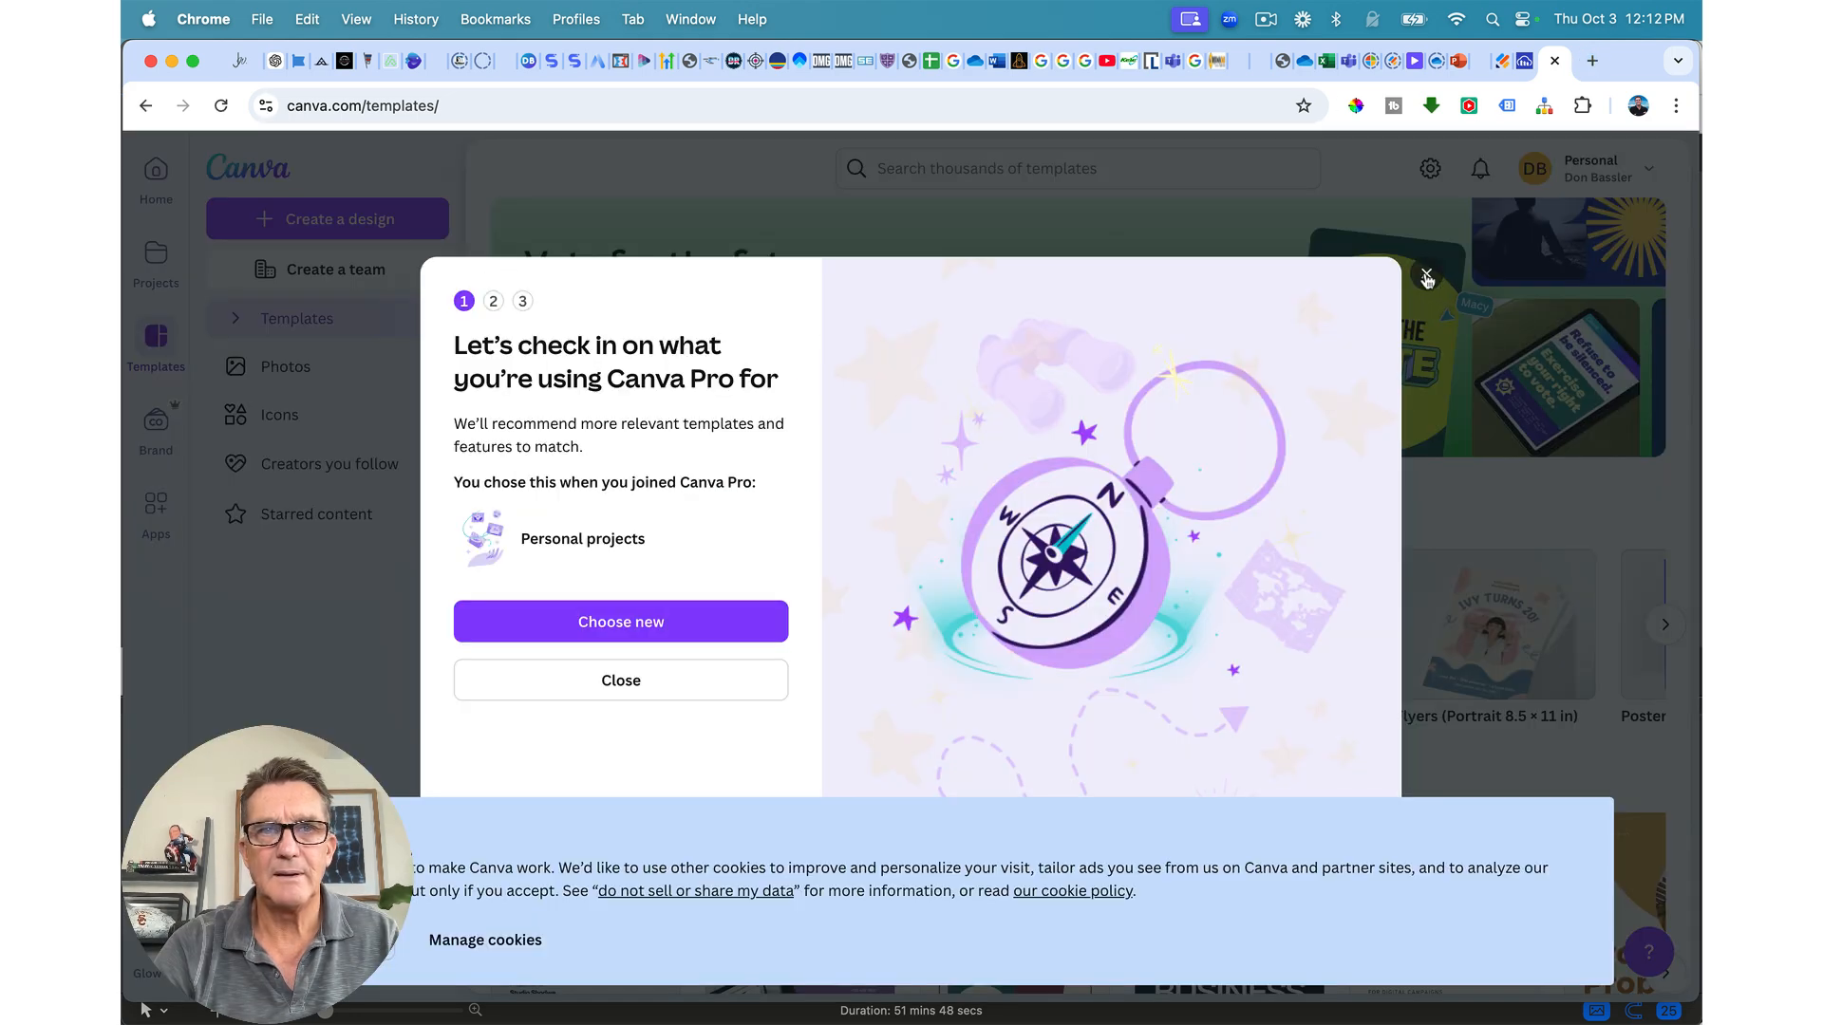
left_click(1426, 275)
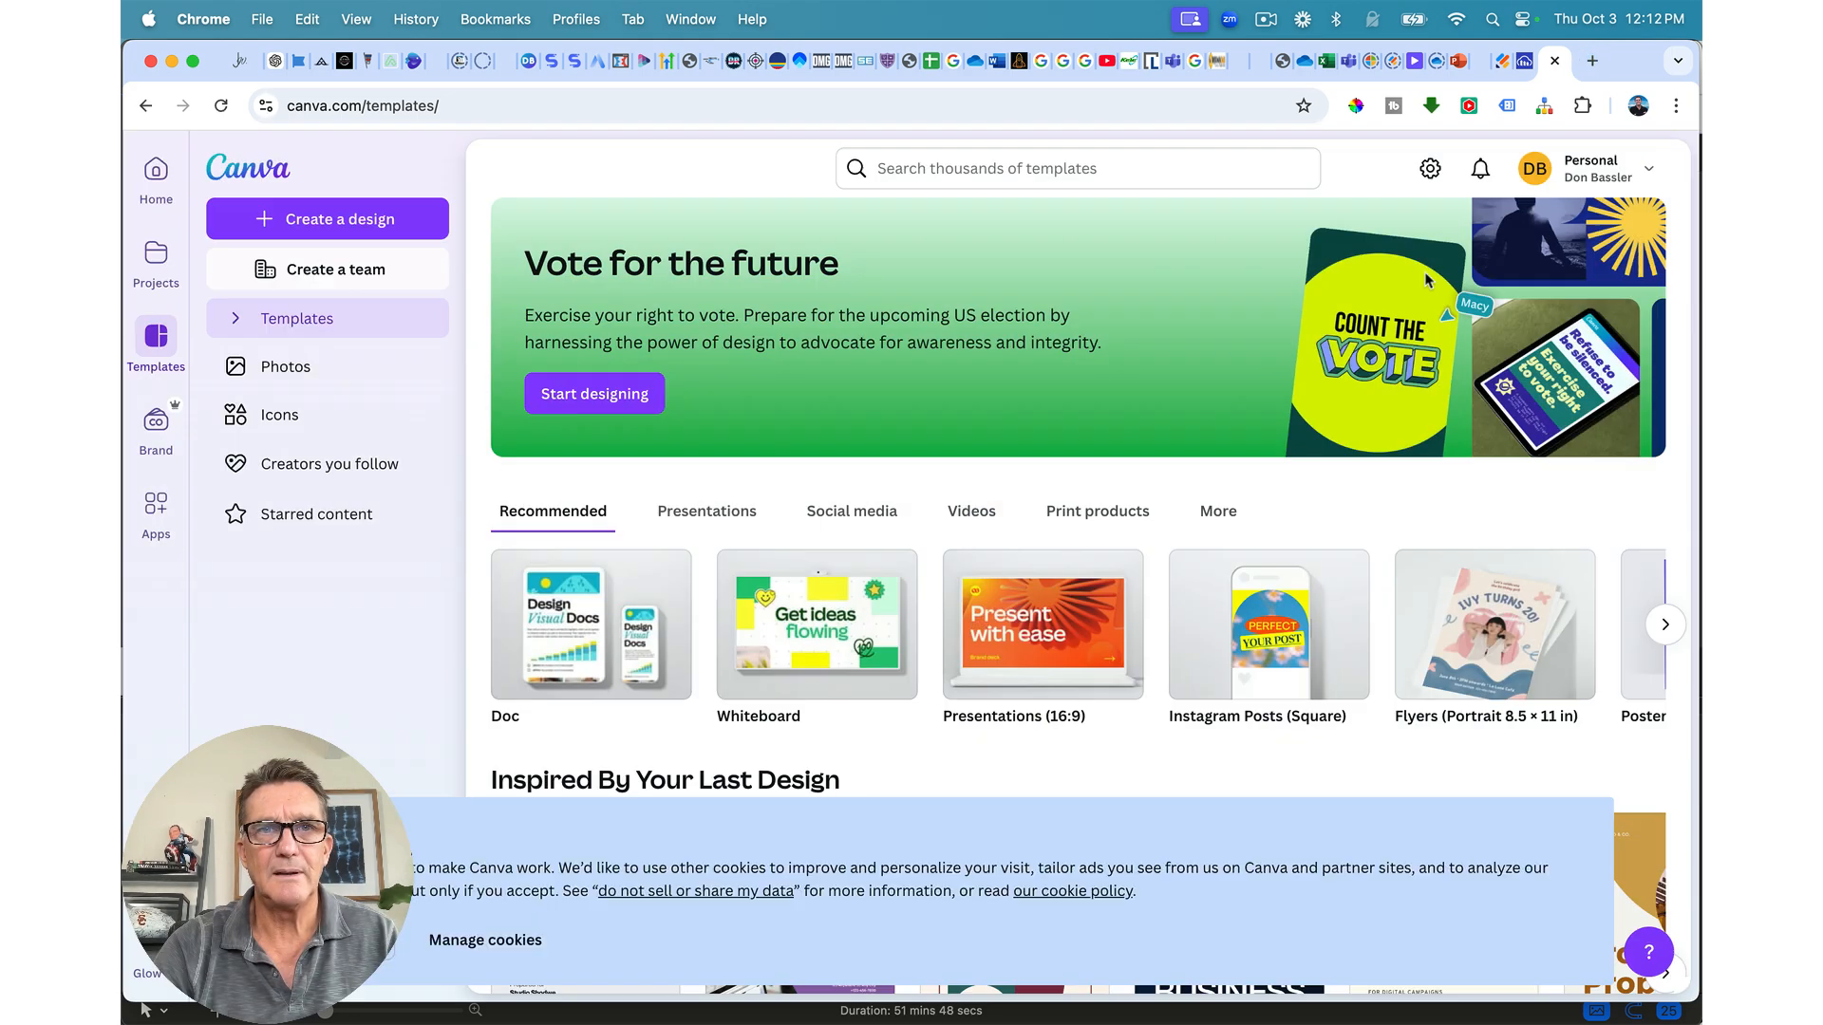
Step: Search Canva's icons for '5 star' and browse the results for a gold five-star graphic
left_click(270, 414)
left_click(934, 172)
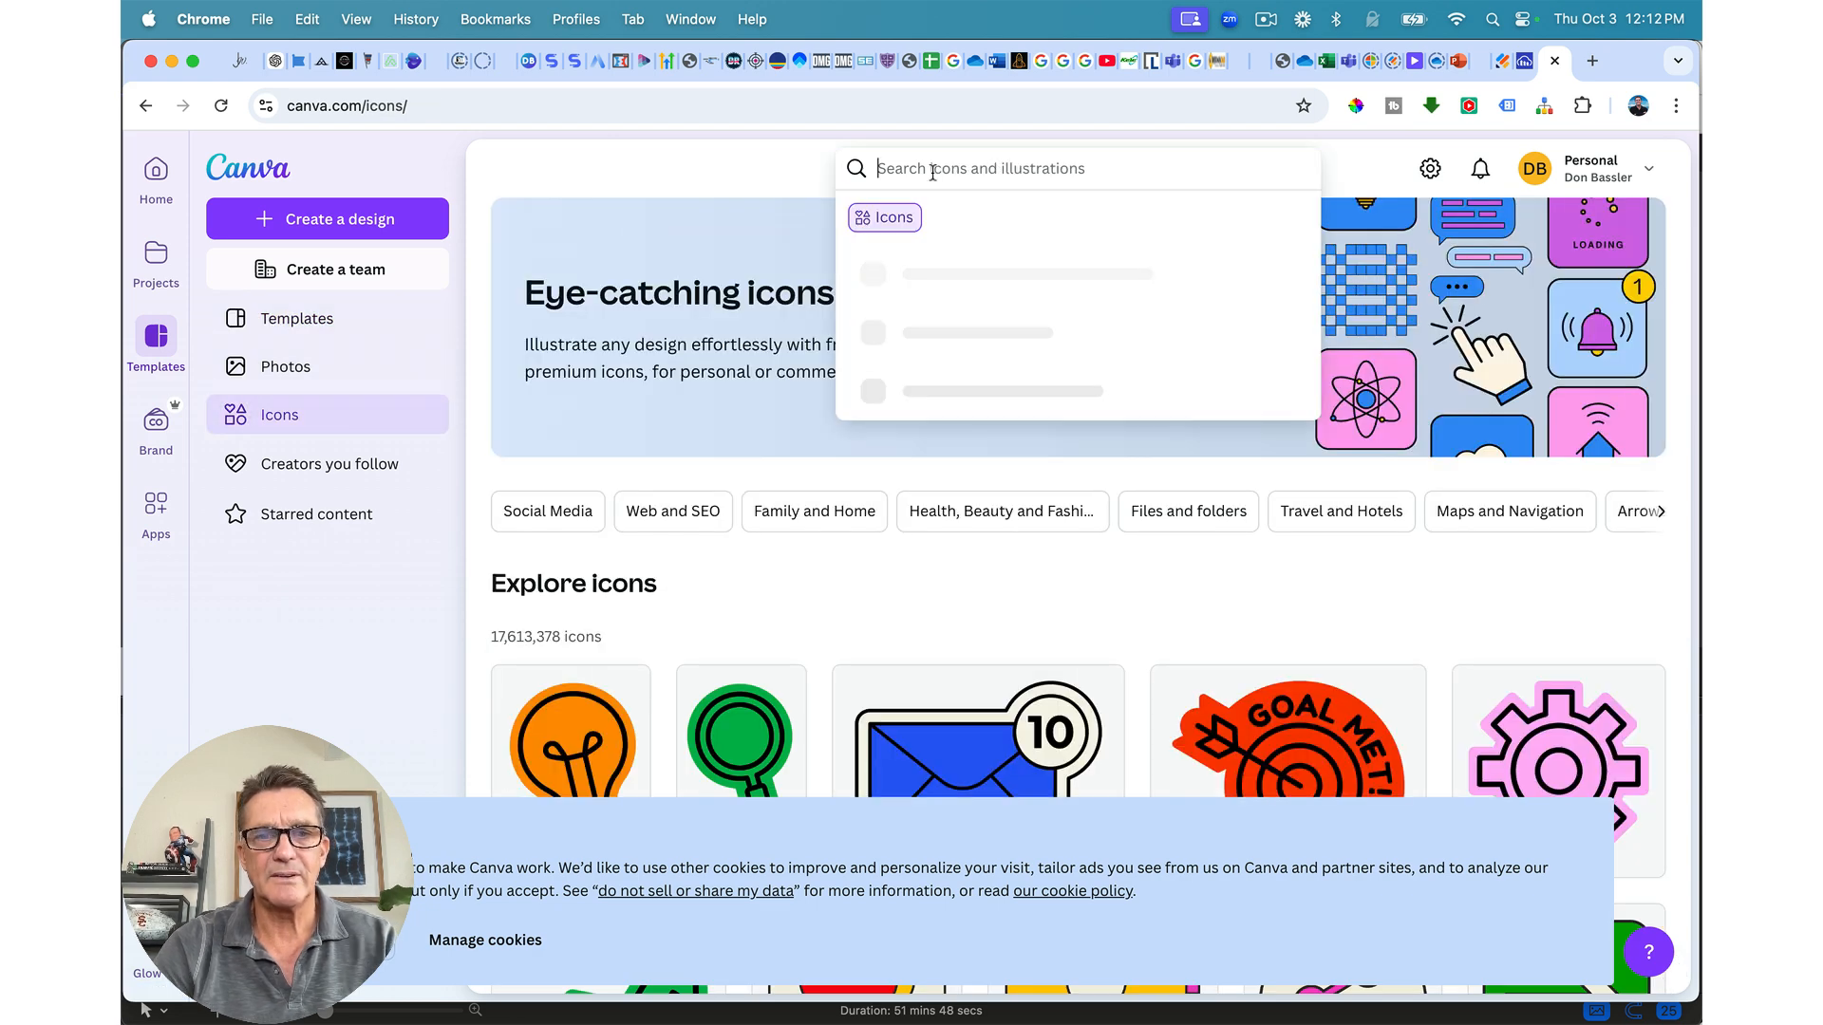
type("5 stars")
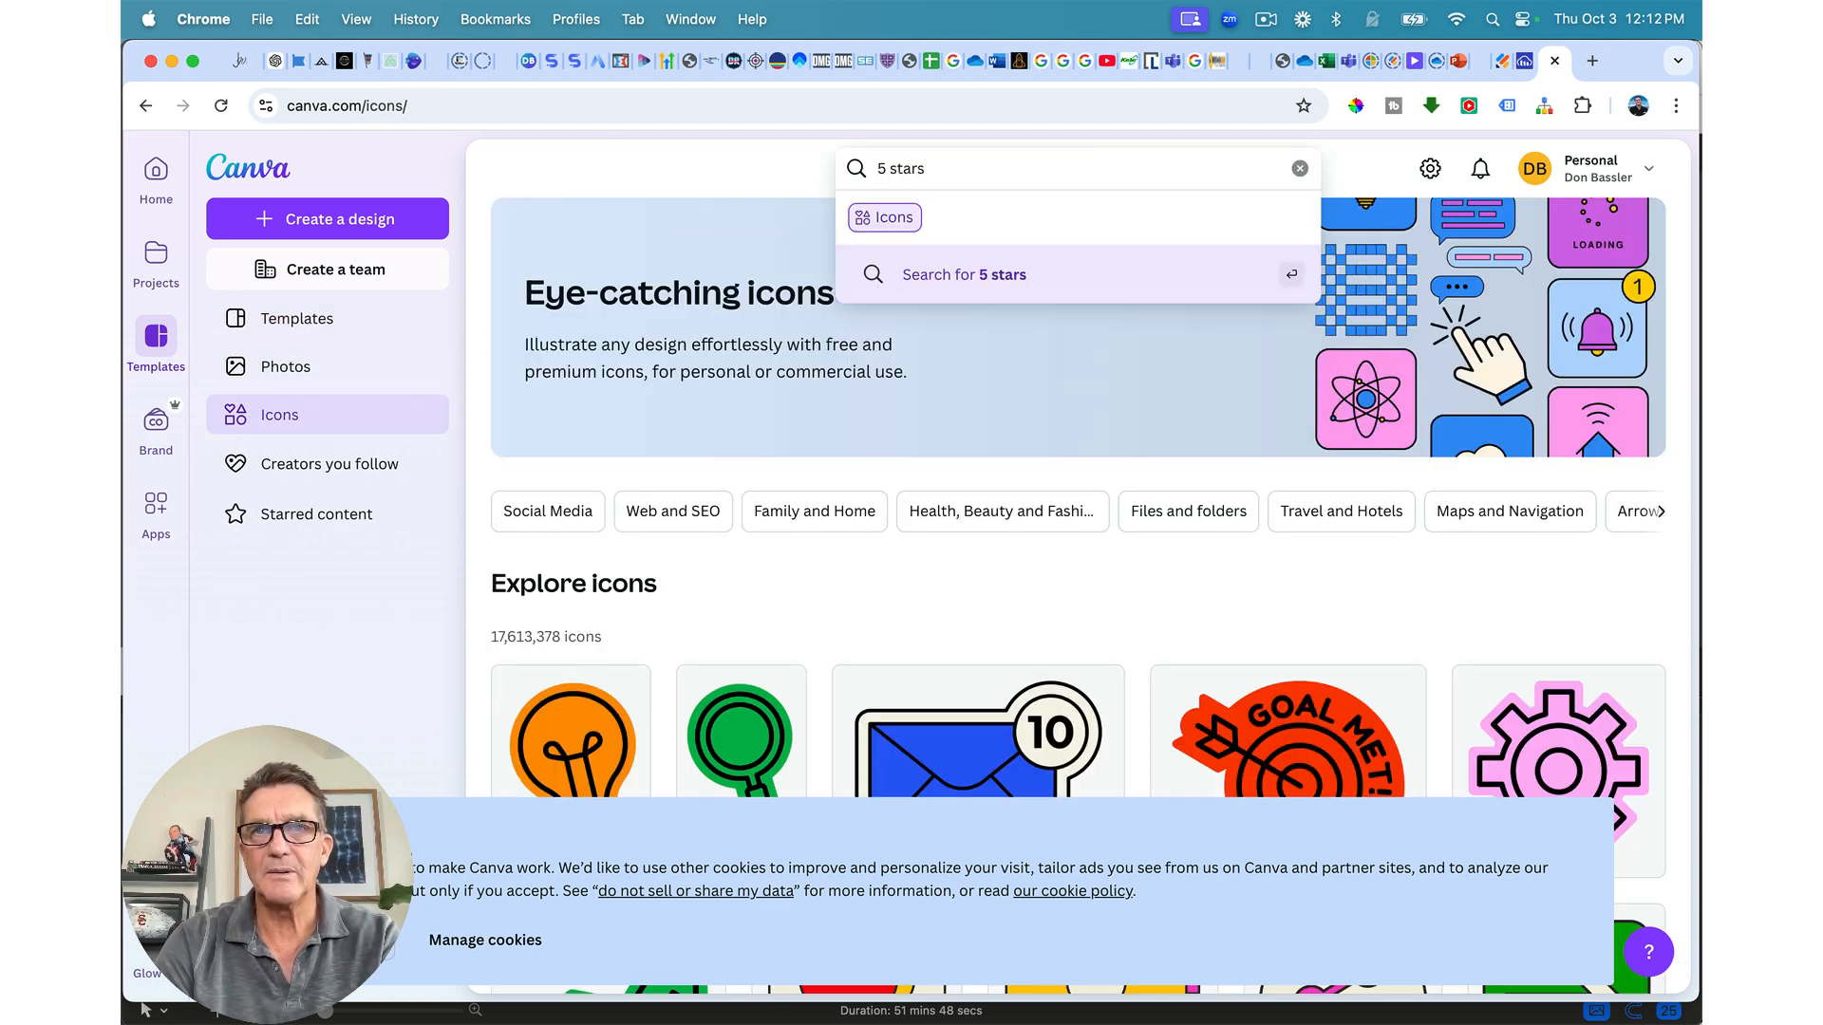
key("Return")
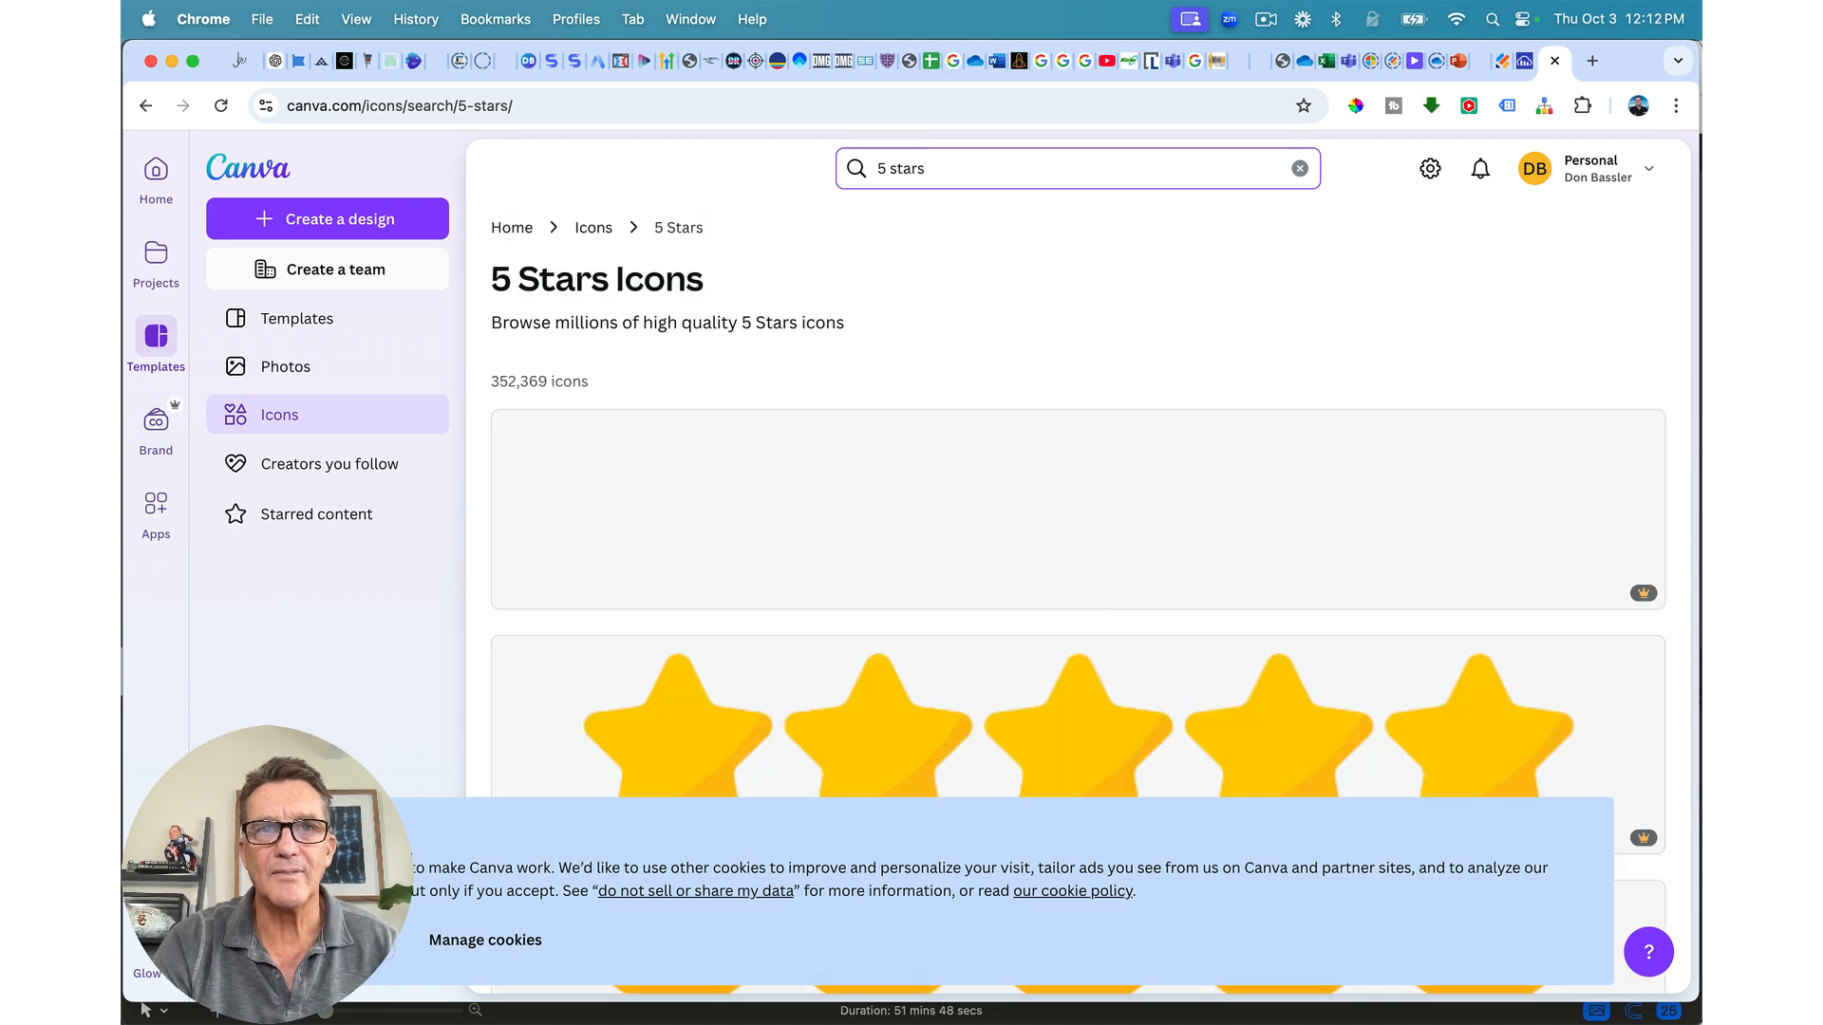
scroll(883, 316, "down", 10)
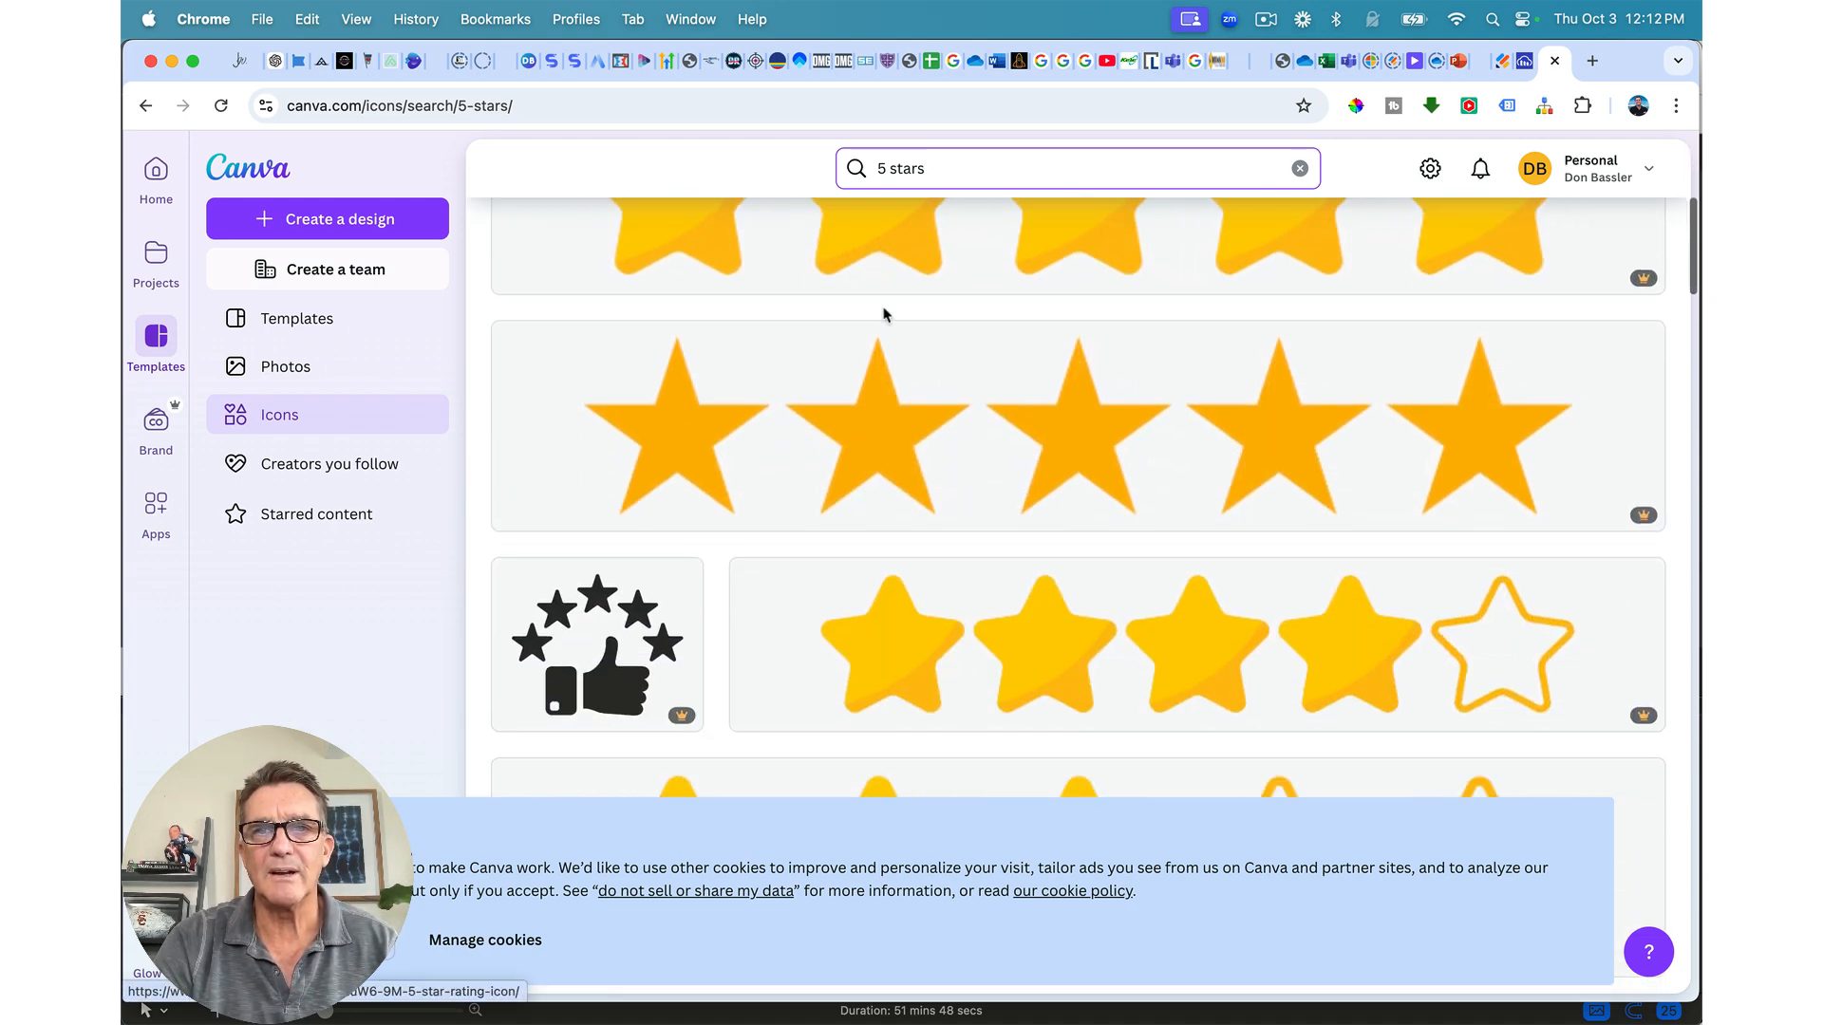
scroll(885, 316, "down", 10)
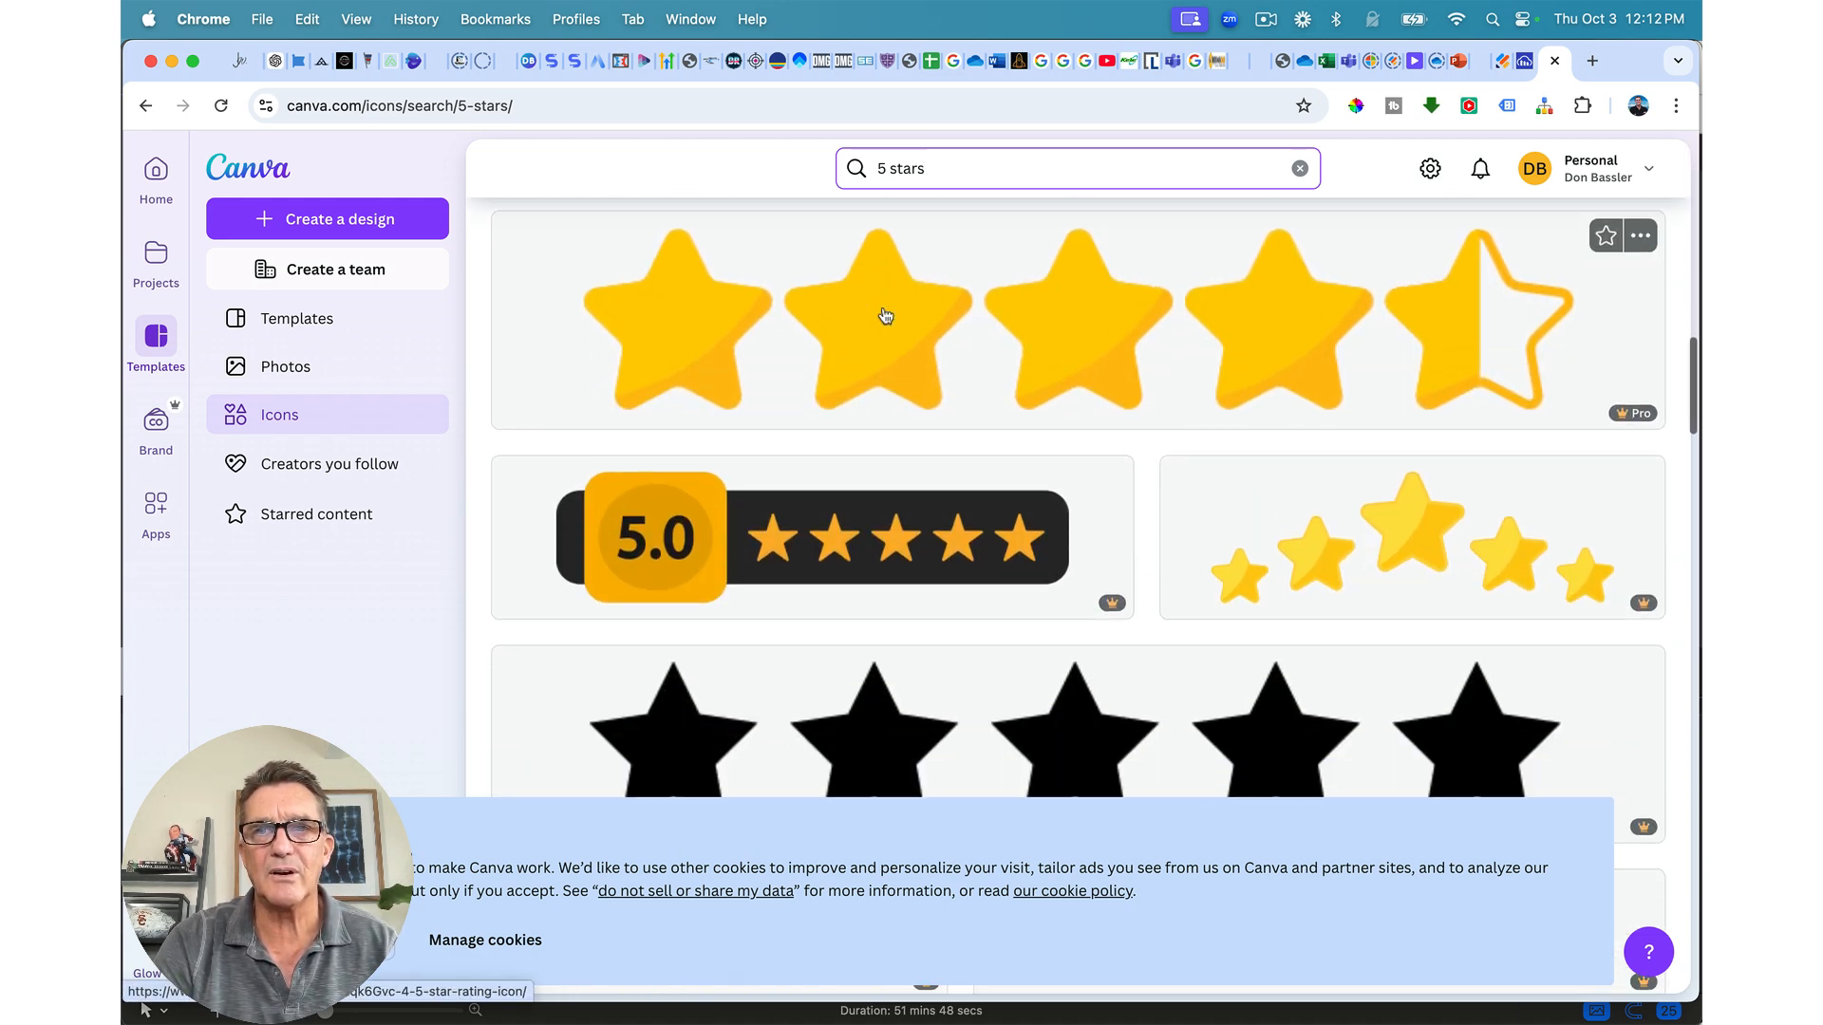
scroll(885, 315, "down", 10)
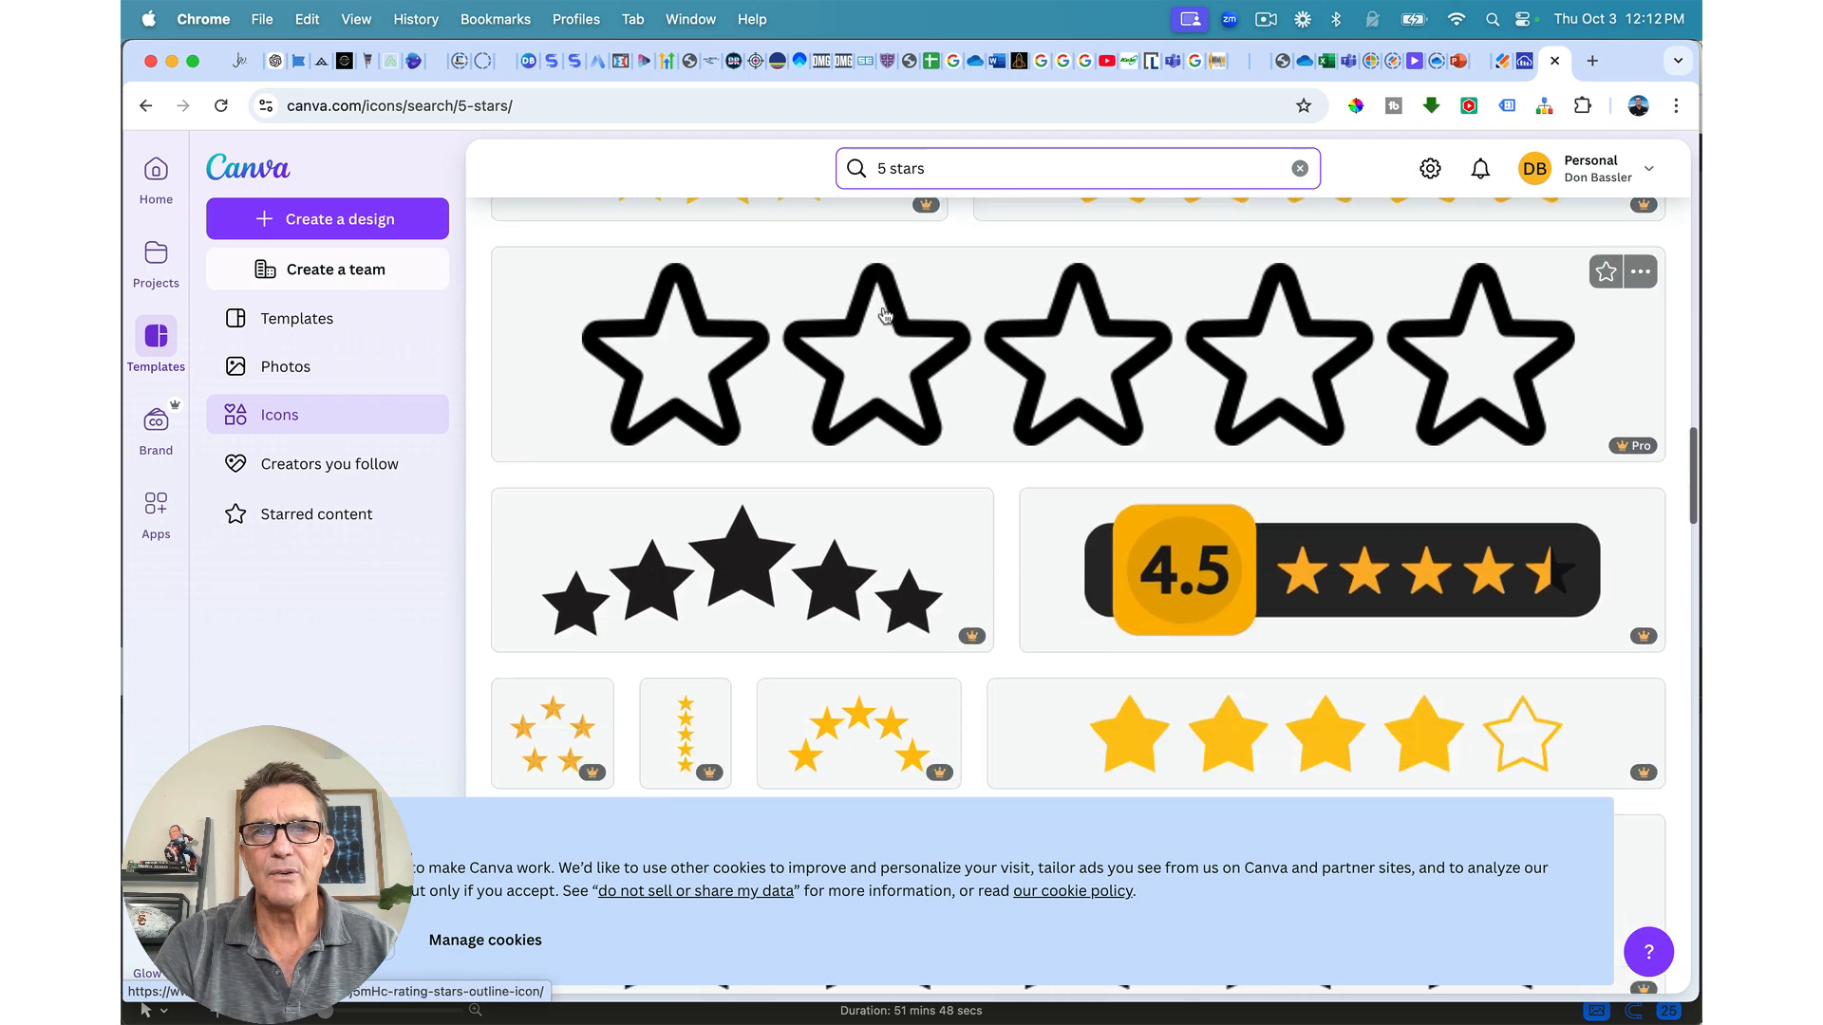
scroll(885, 315, "down", 10)
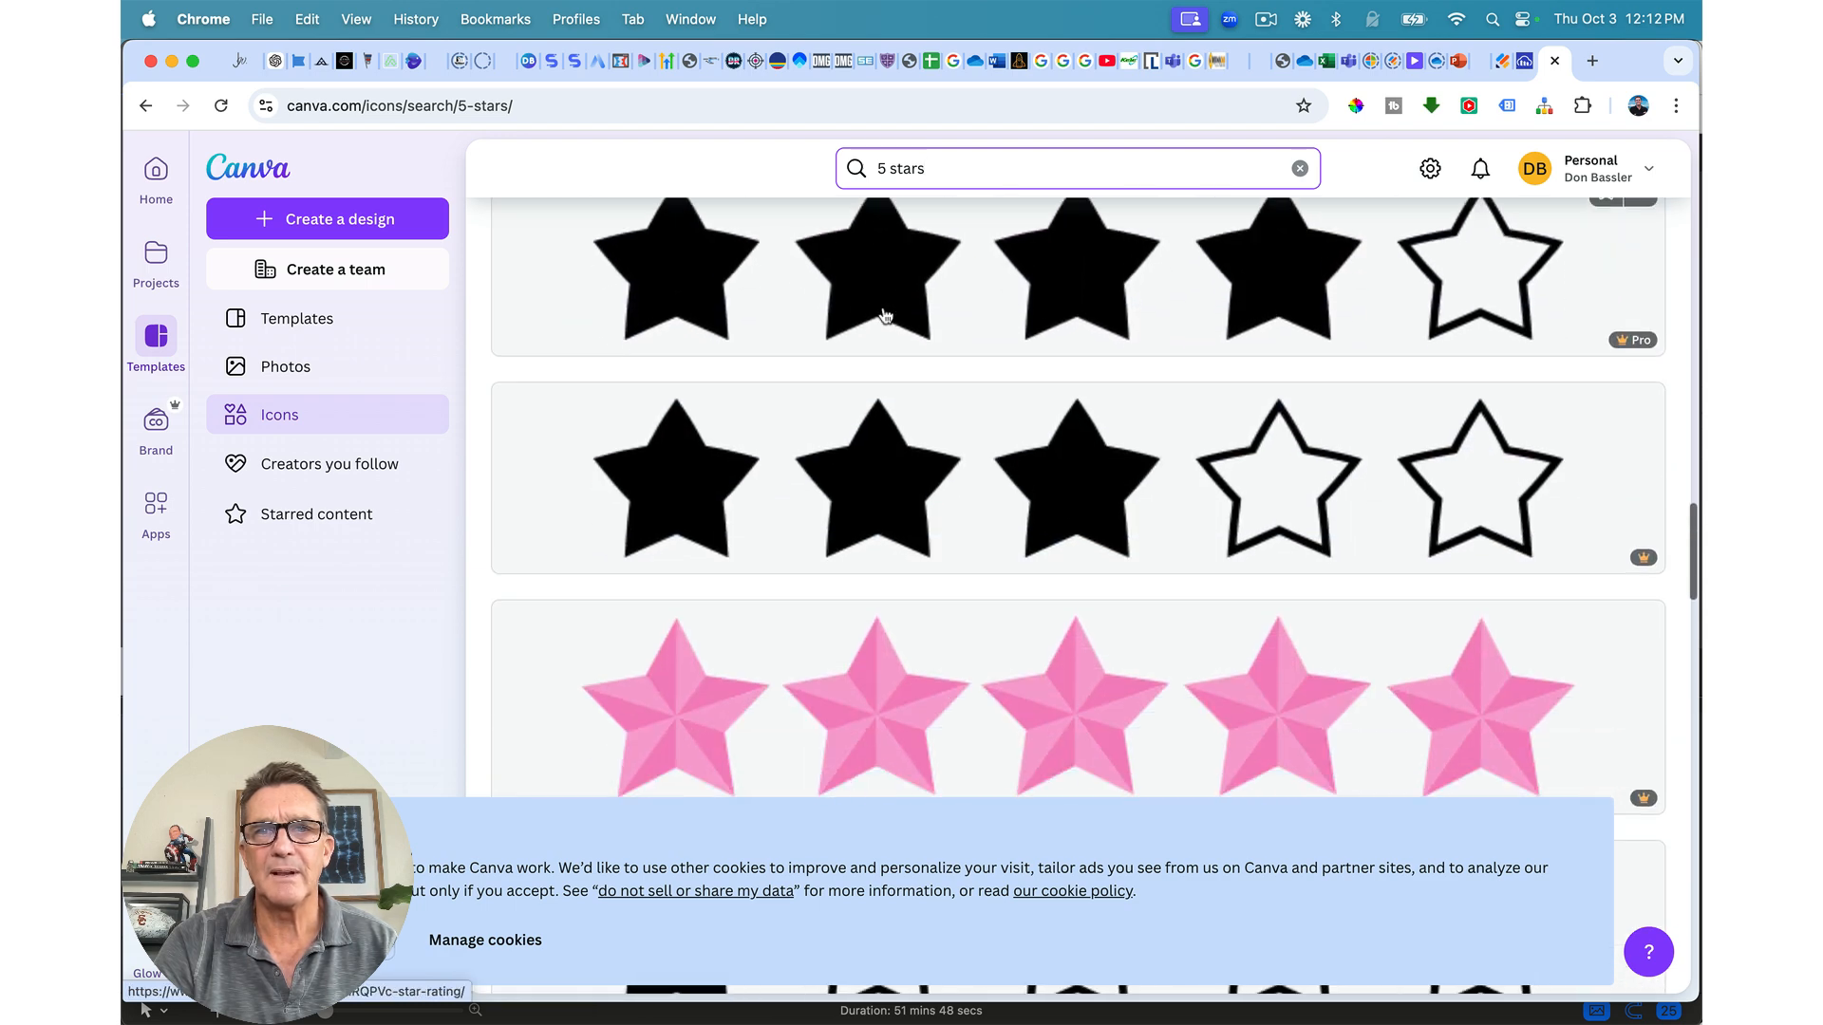
scroll(885, 316, "down", 10)
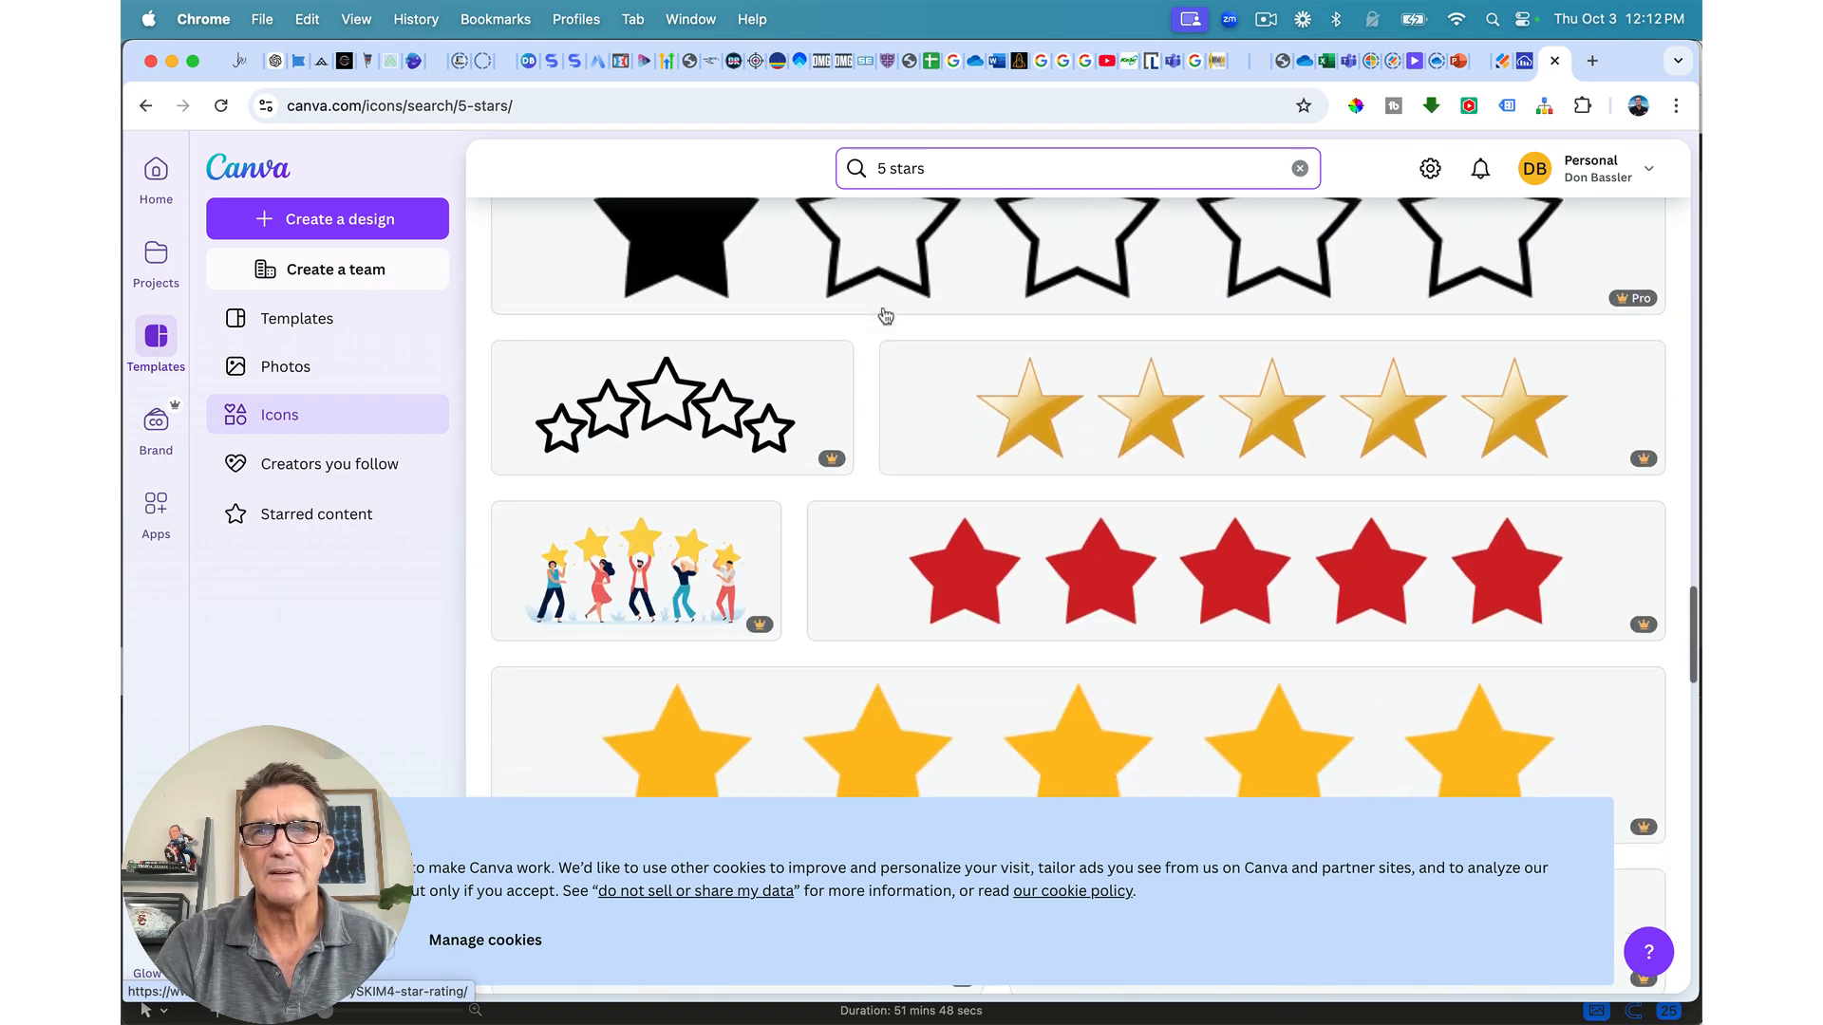
scroll(883, 315, "down", 1)
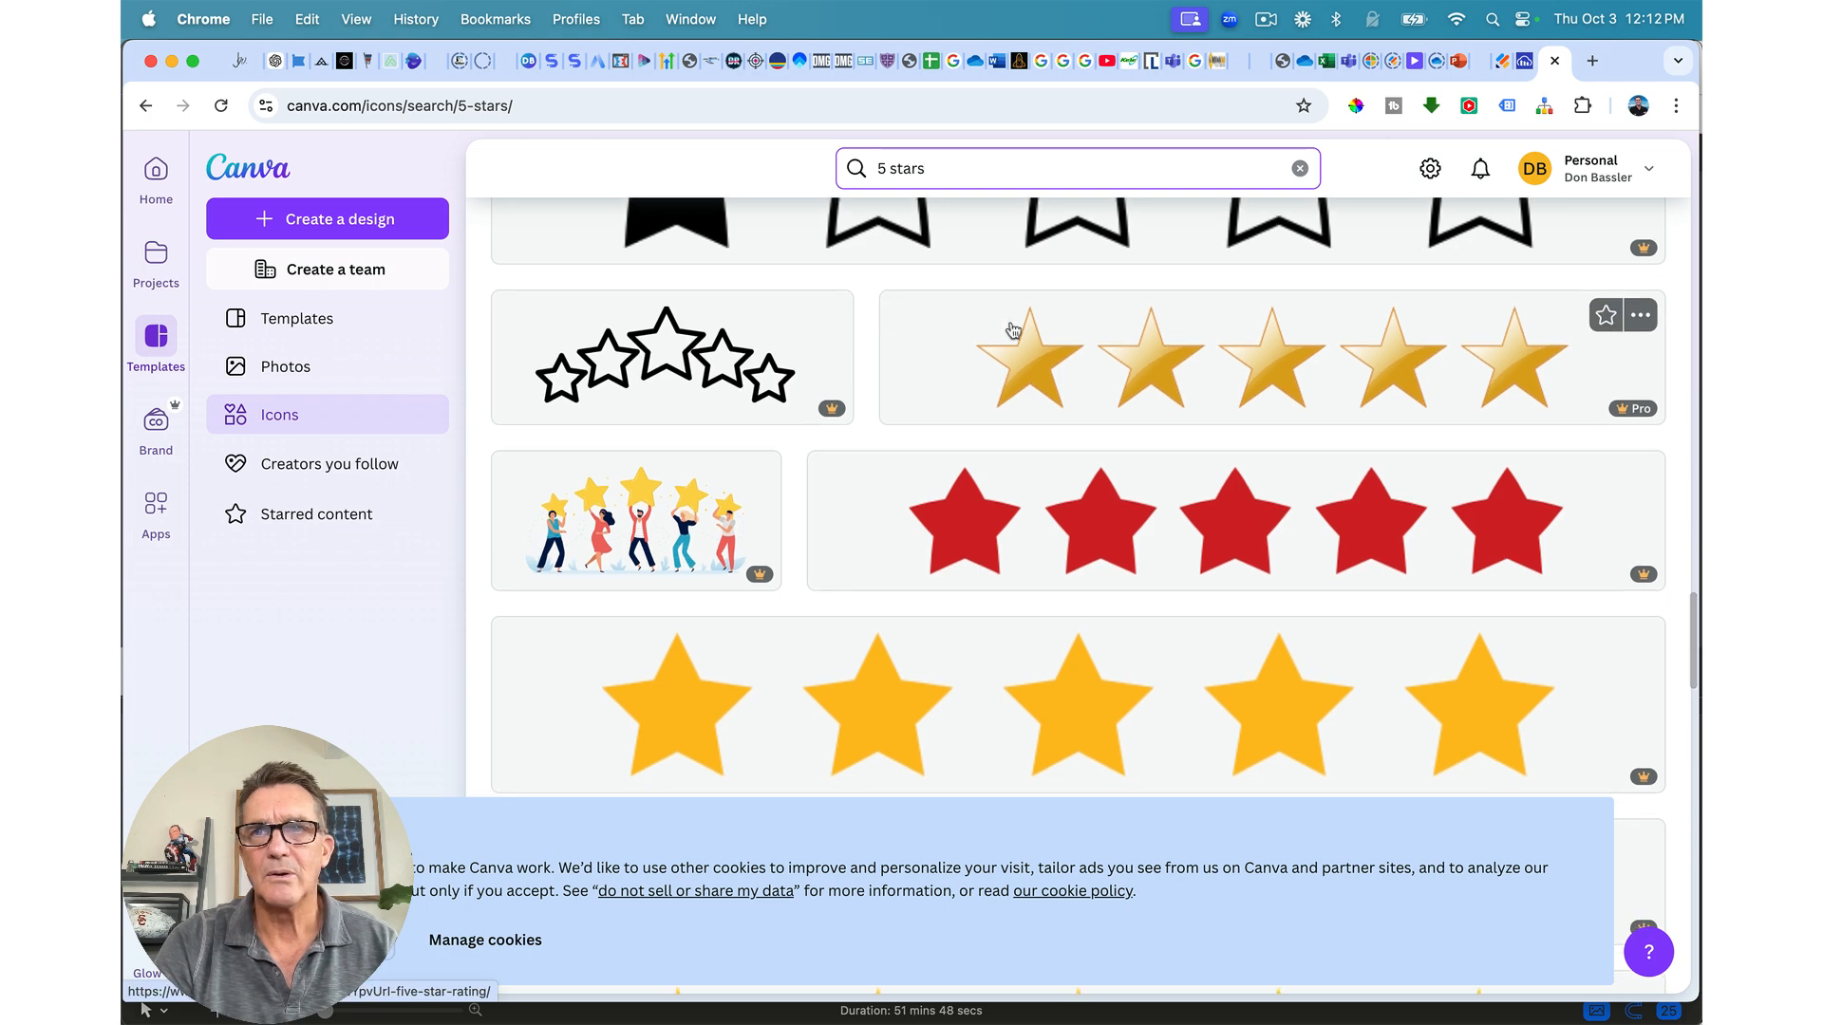
scroll(1140, 420, "down", 10)
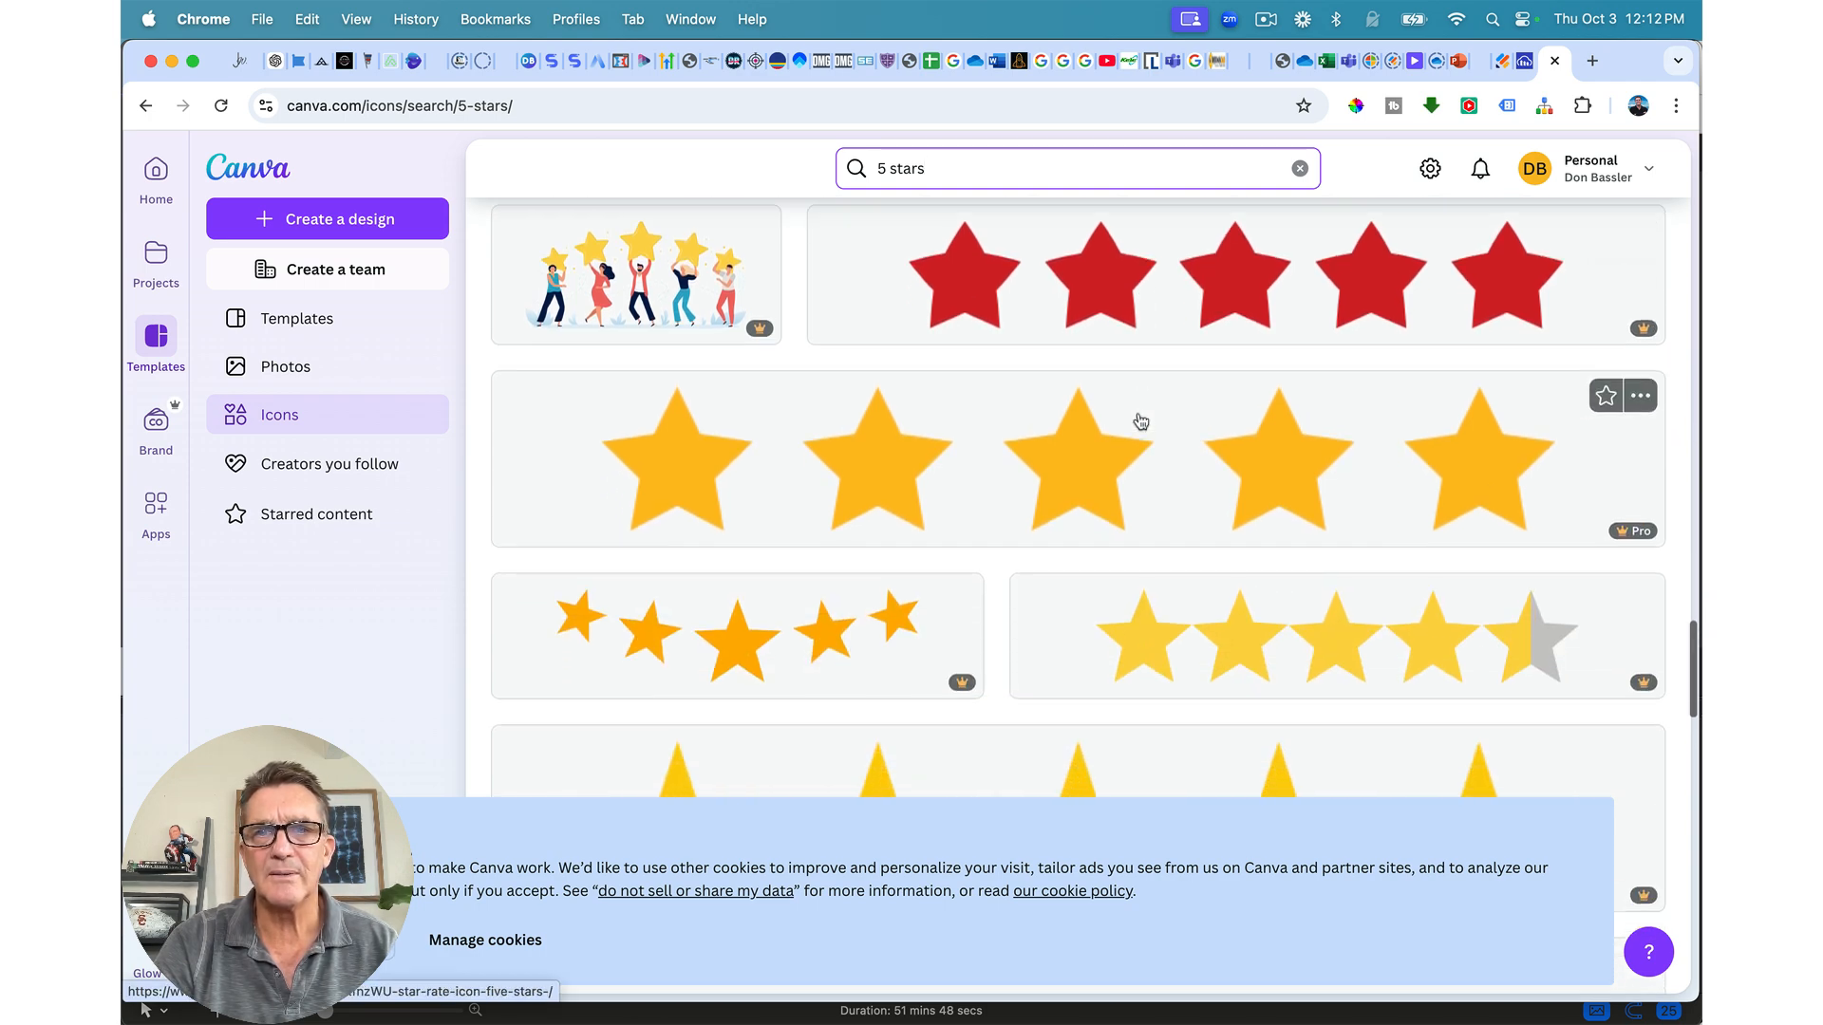
scroll(1140, 421, "down", 5)
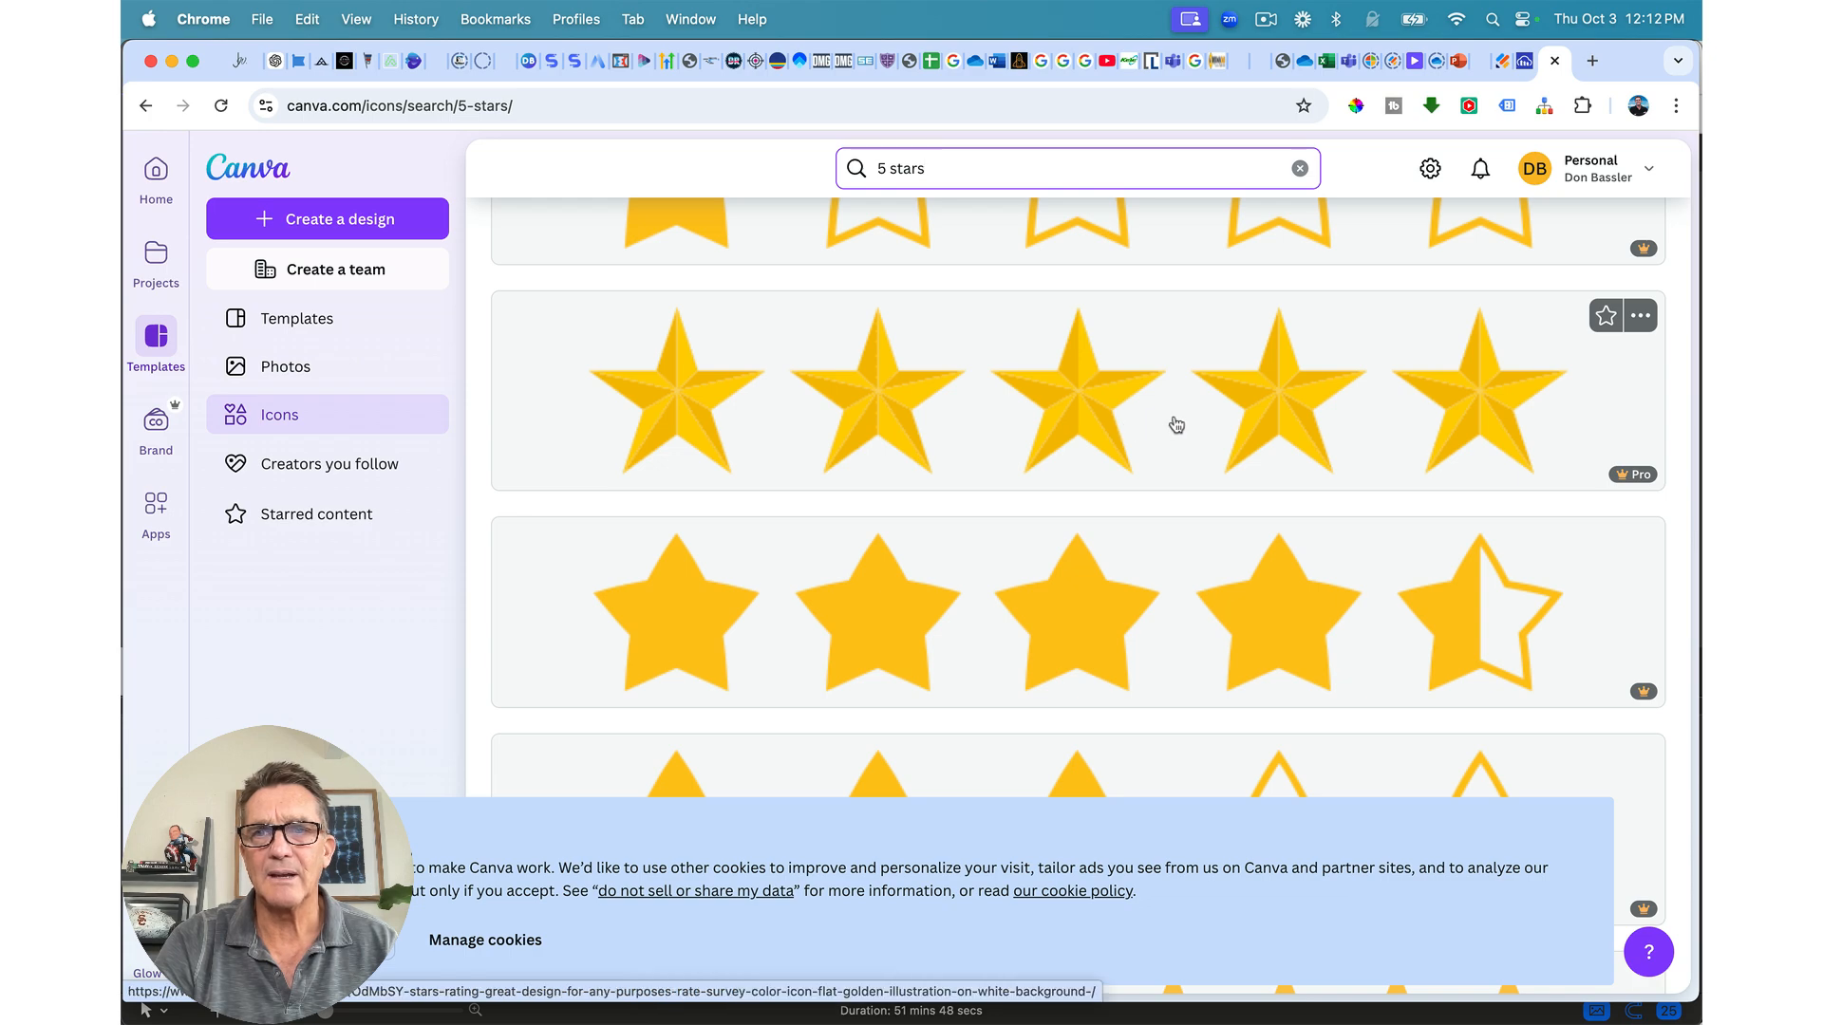
scroll(1170, 514, "down", 15)
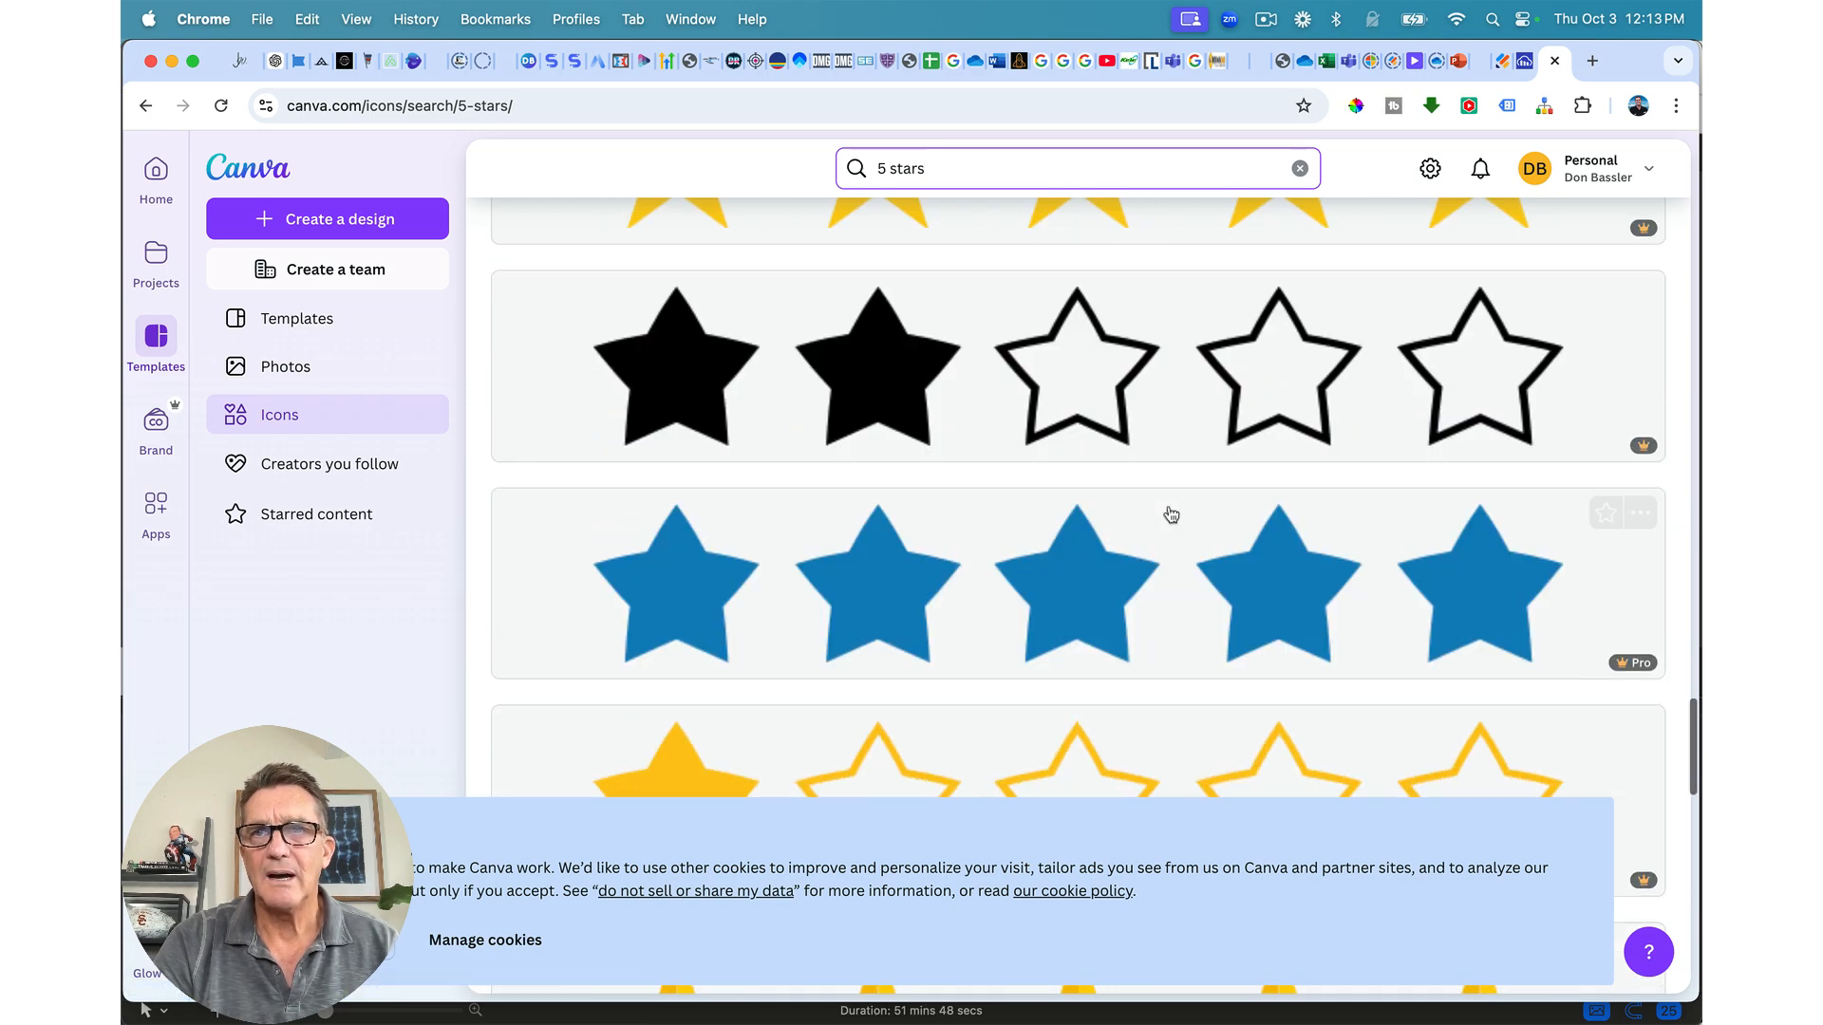
scroll(1171, 514, "down", 15)
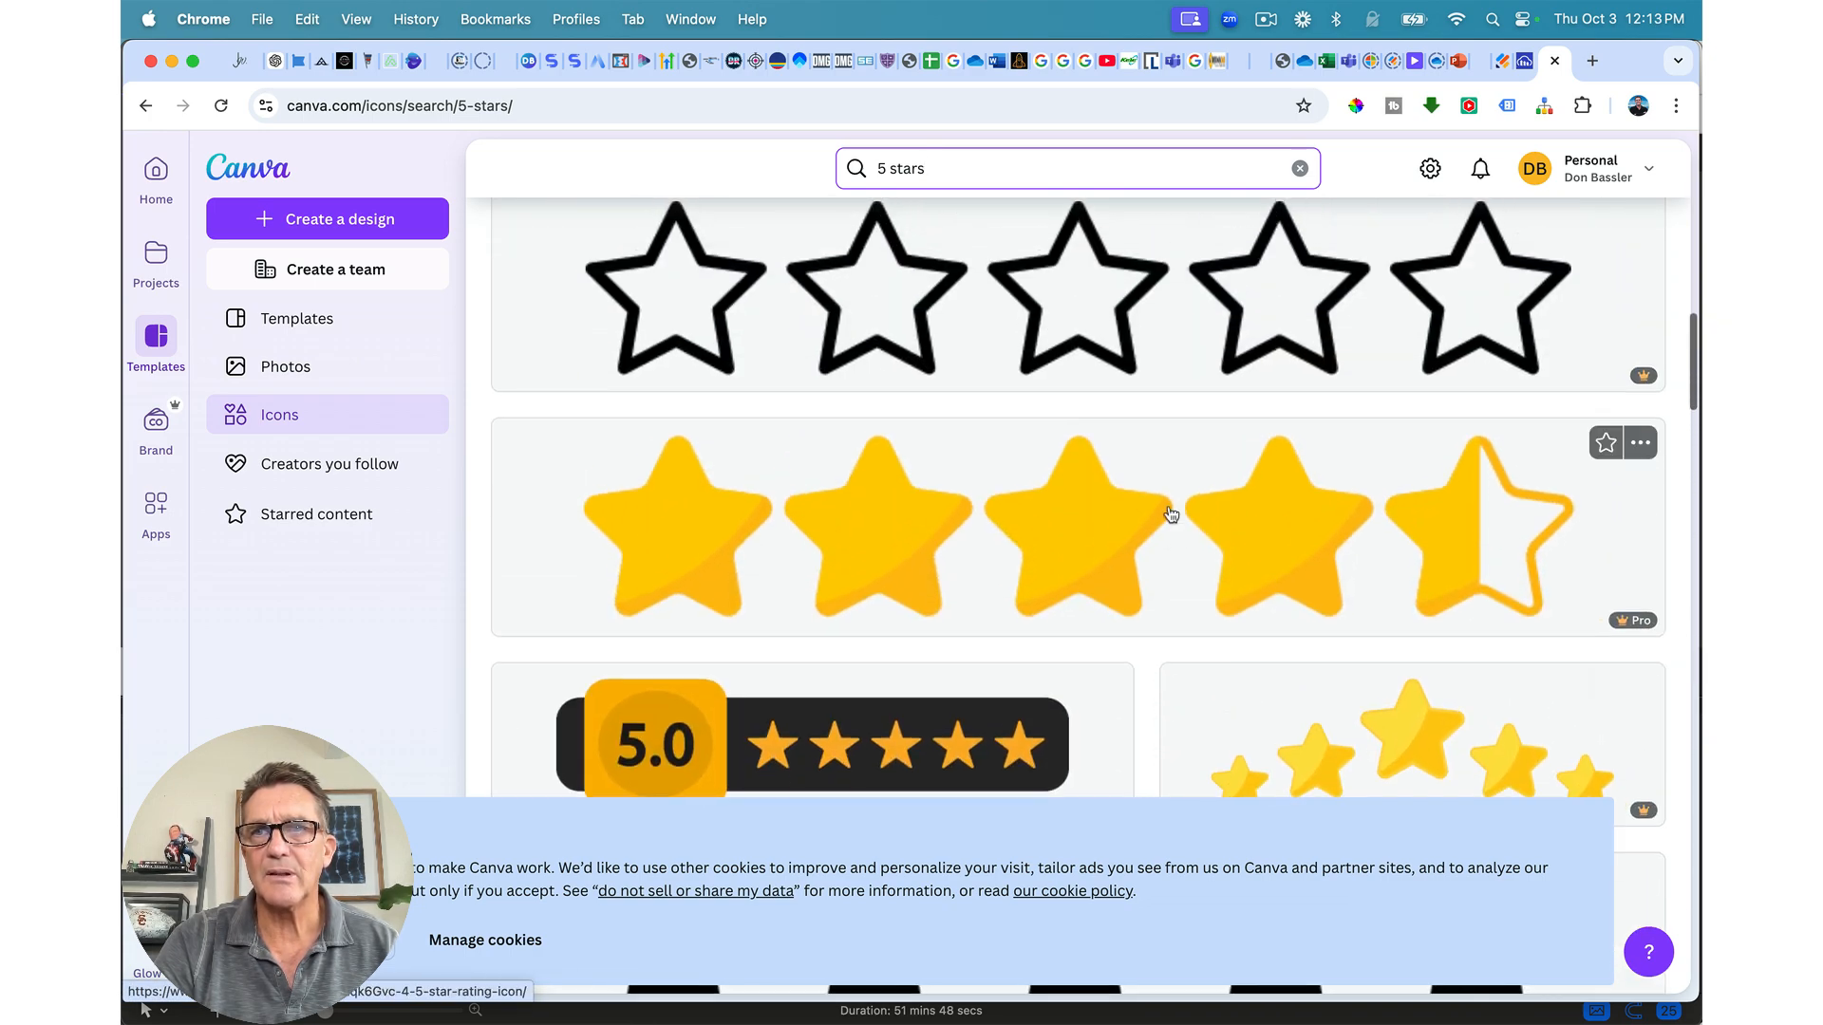
scroll(1171, 514, "down", 15)
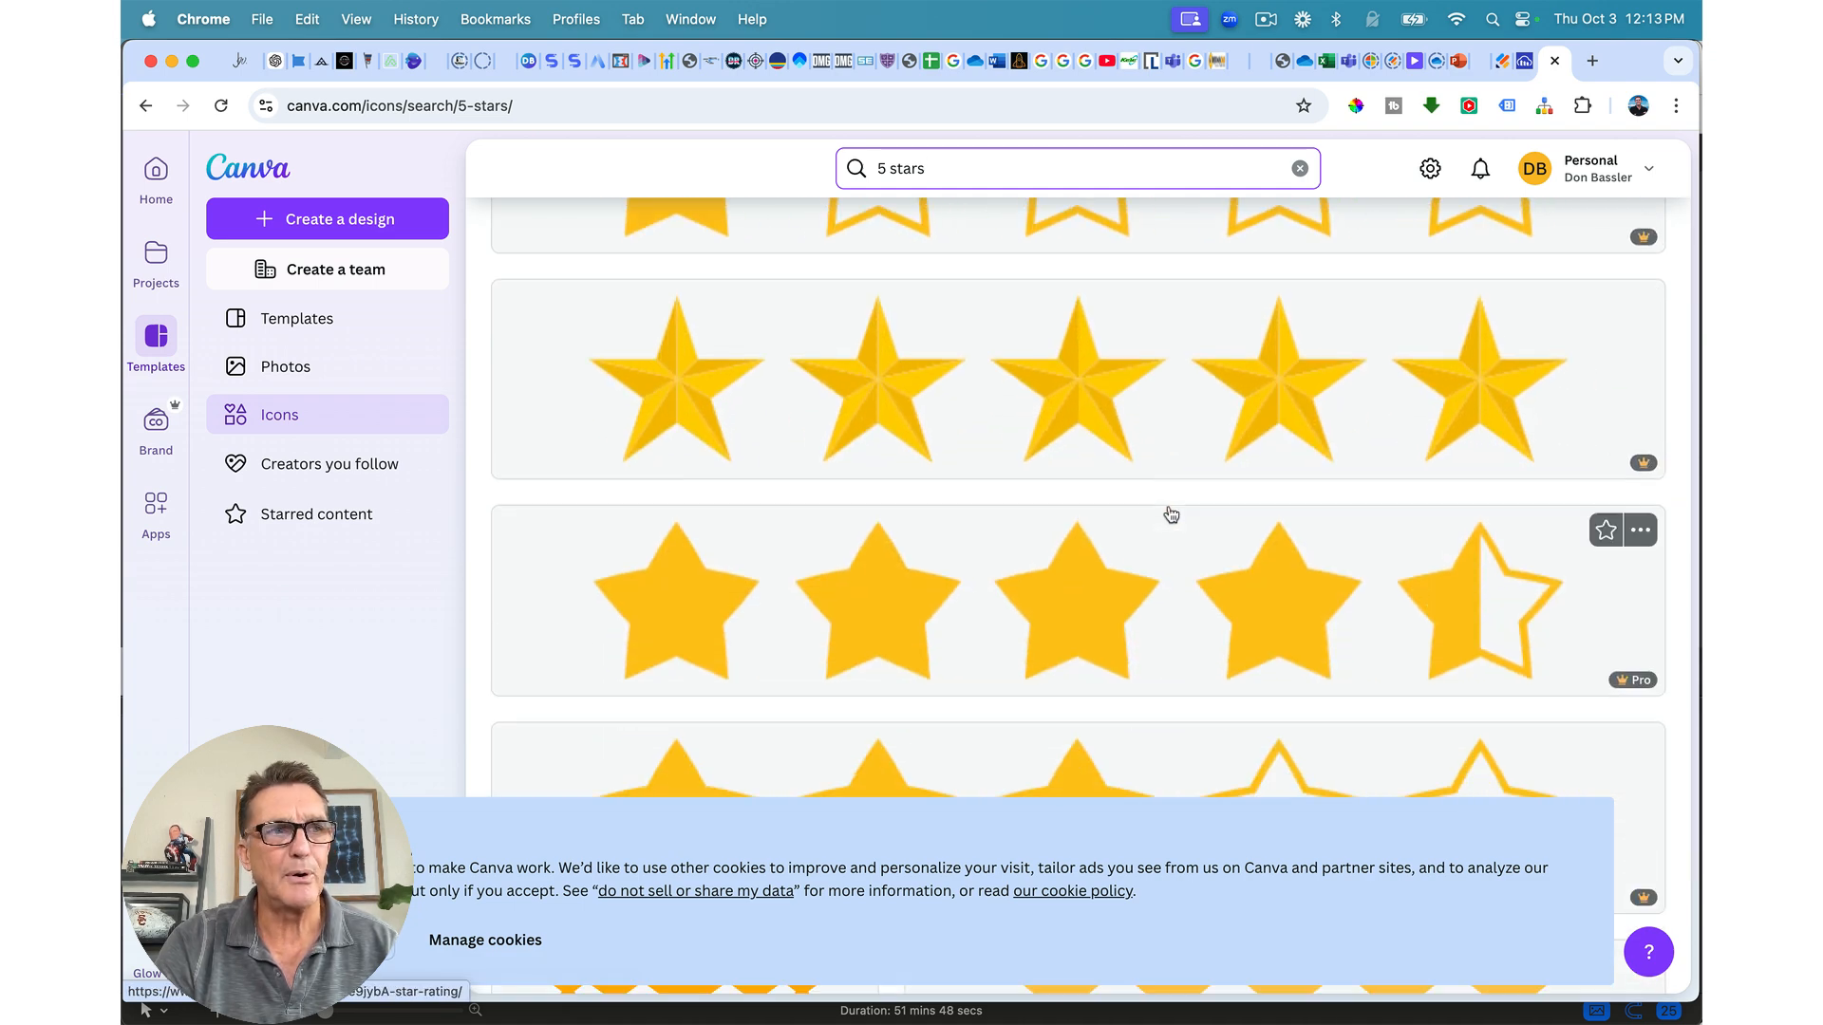
scroll(1171, 514, "down", 6)
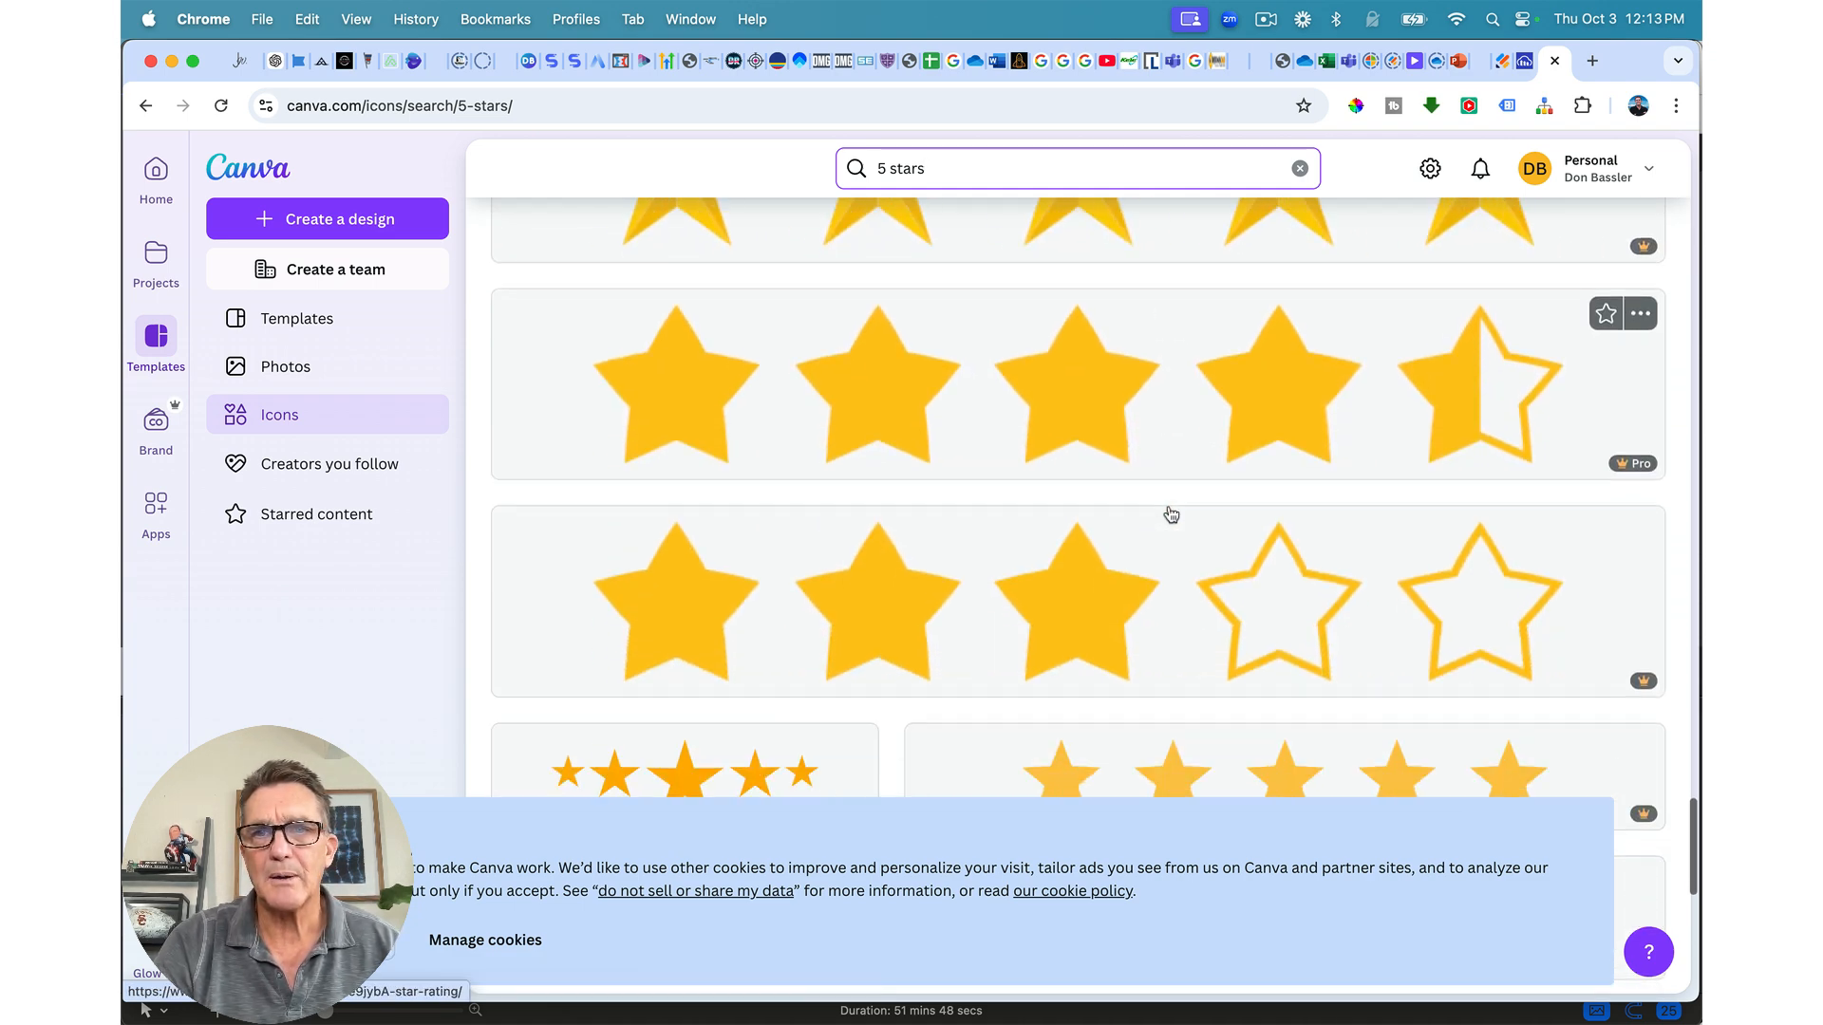
scroll(1171, 514, "down", 14)
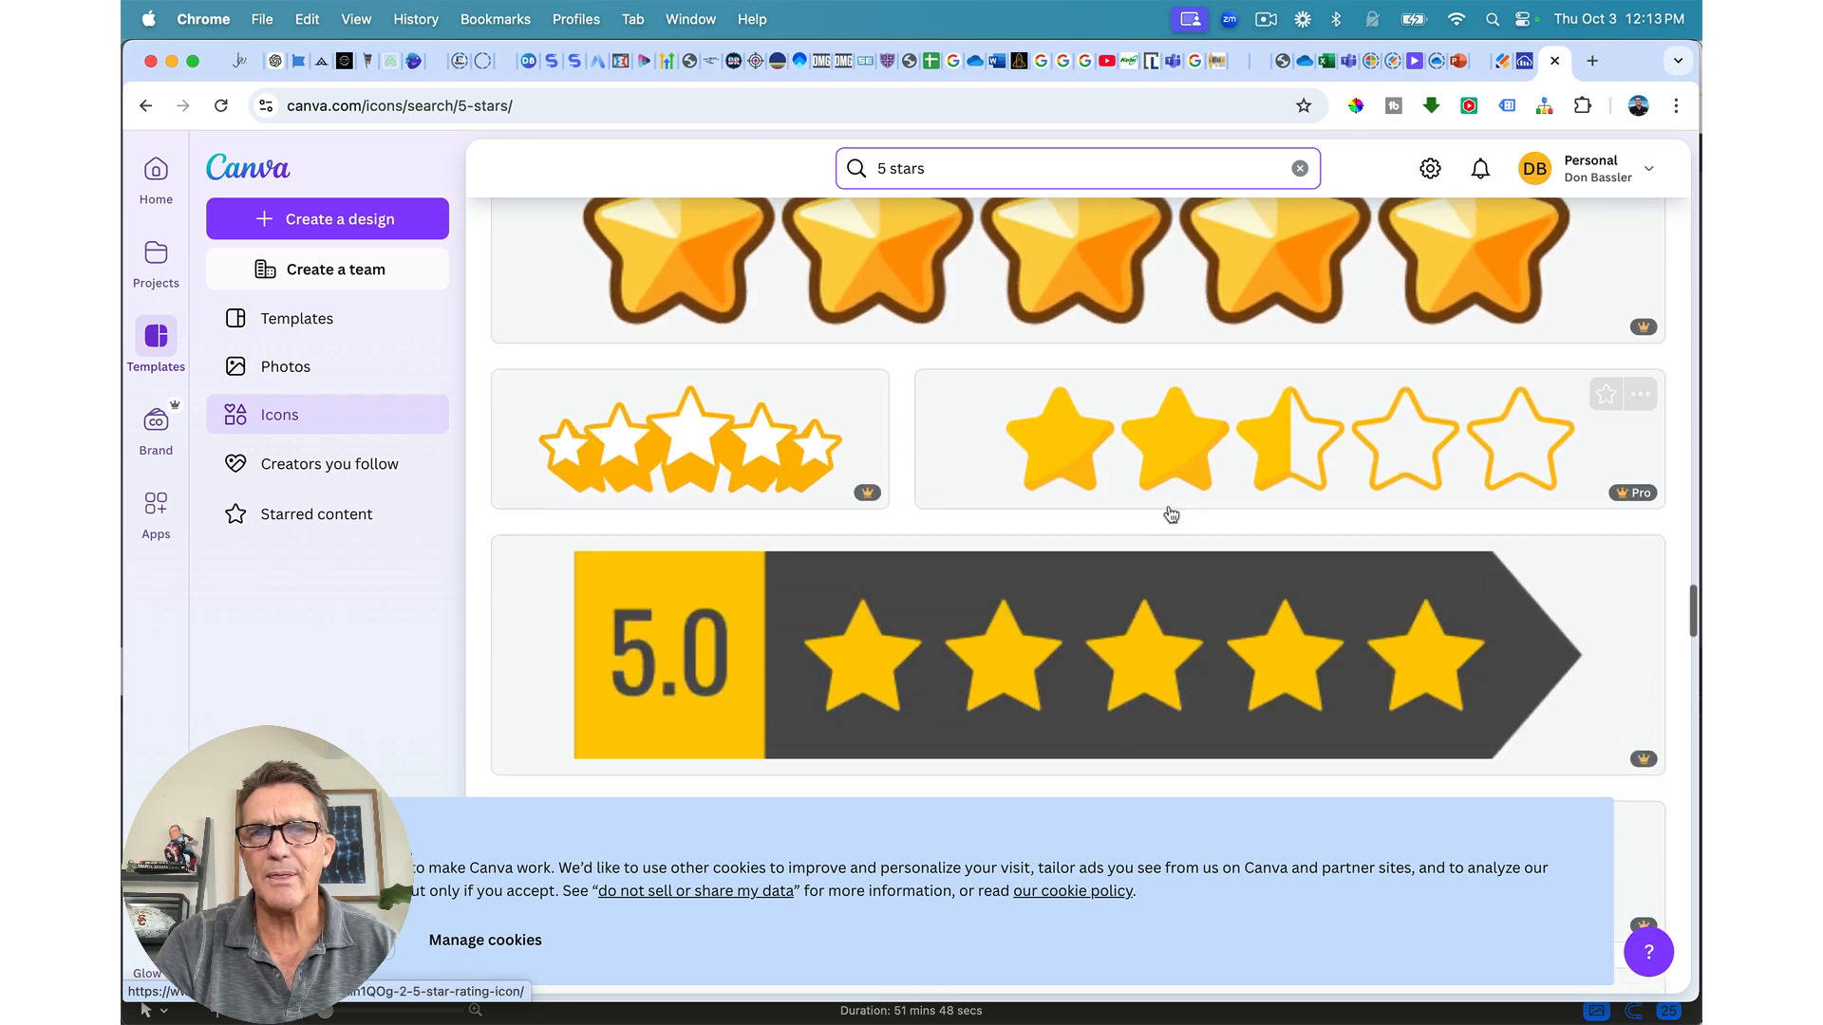
scroll(609, 358, "up", 10)
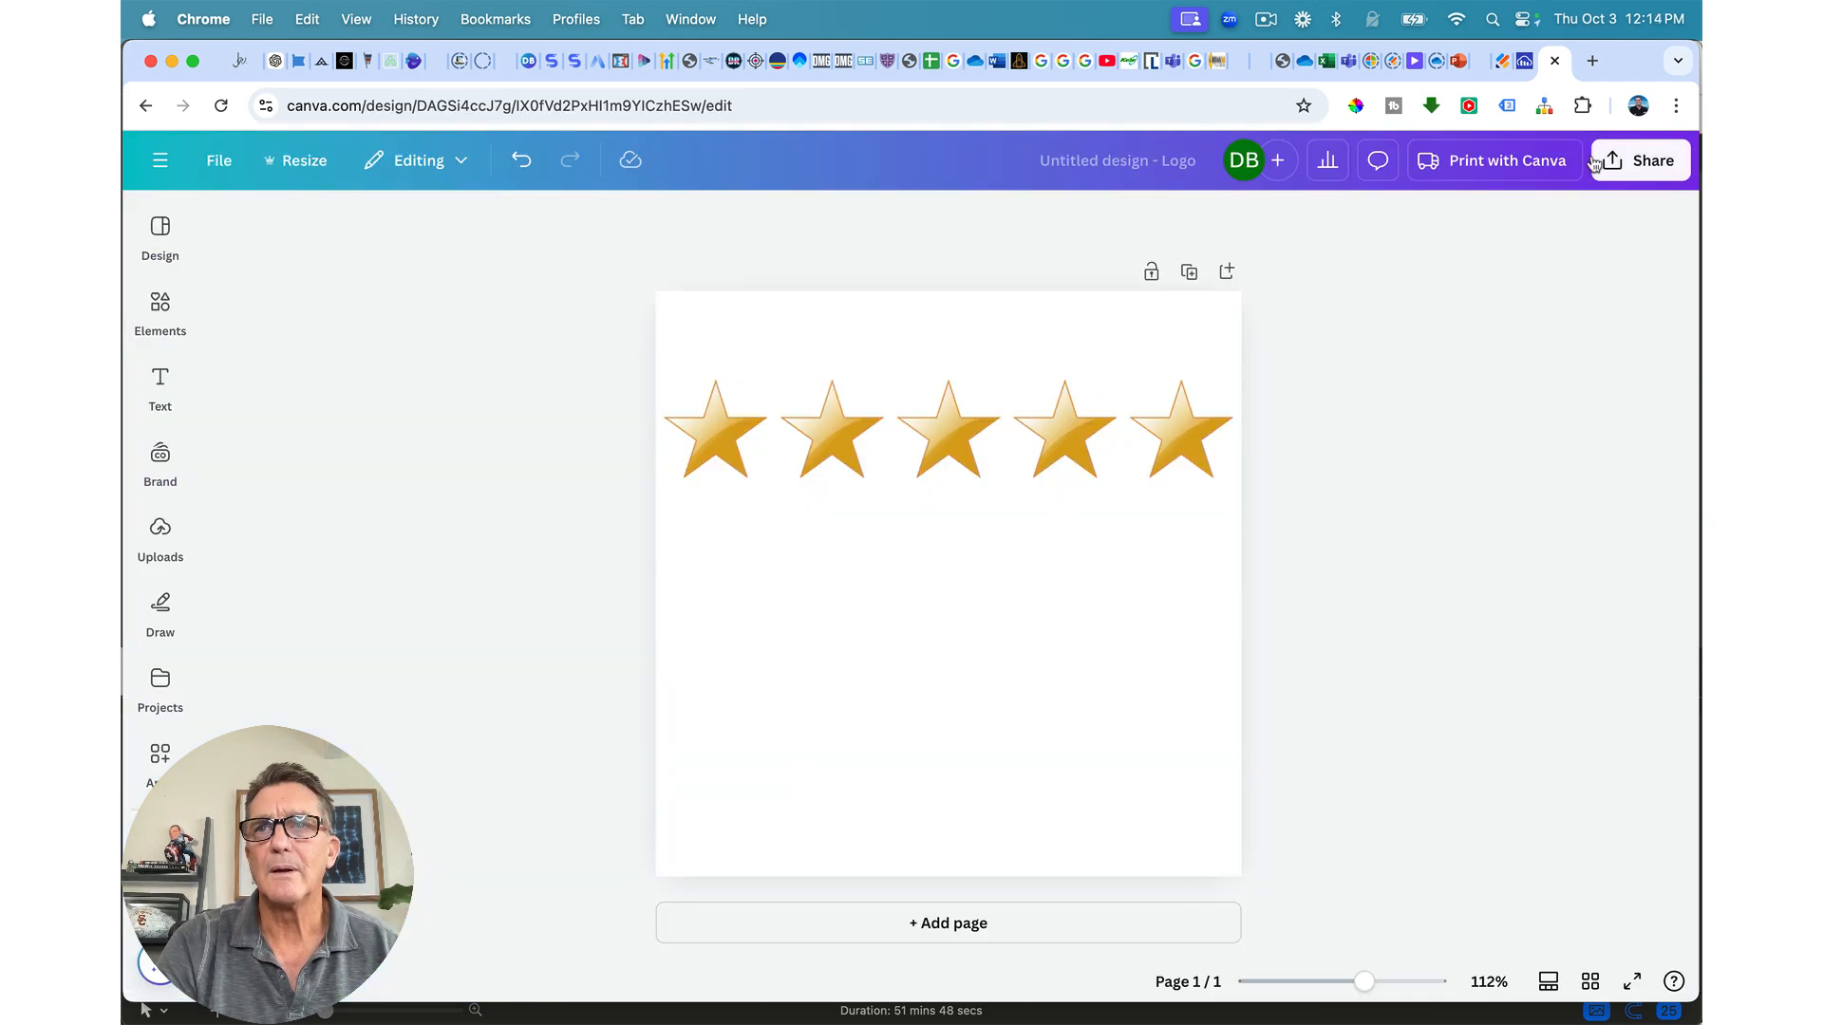
Step: Try downloading the five-star Canva design as a PNG
left_click(1643, 161)
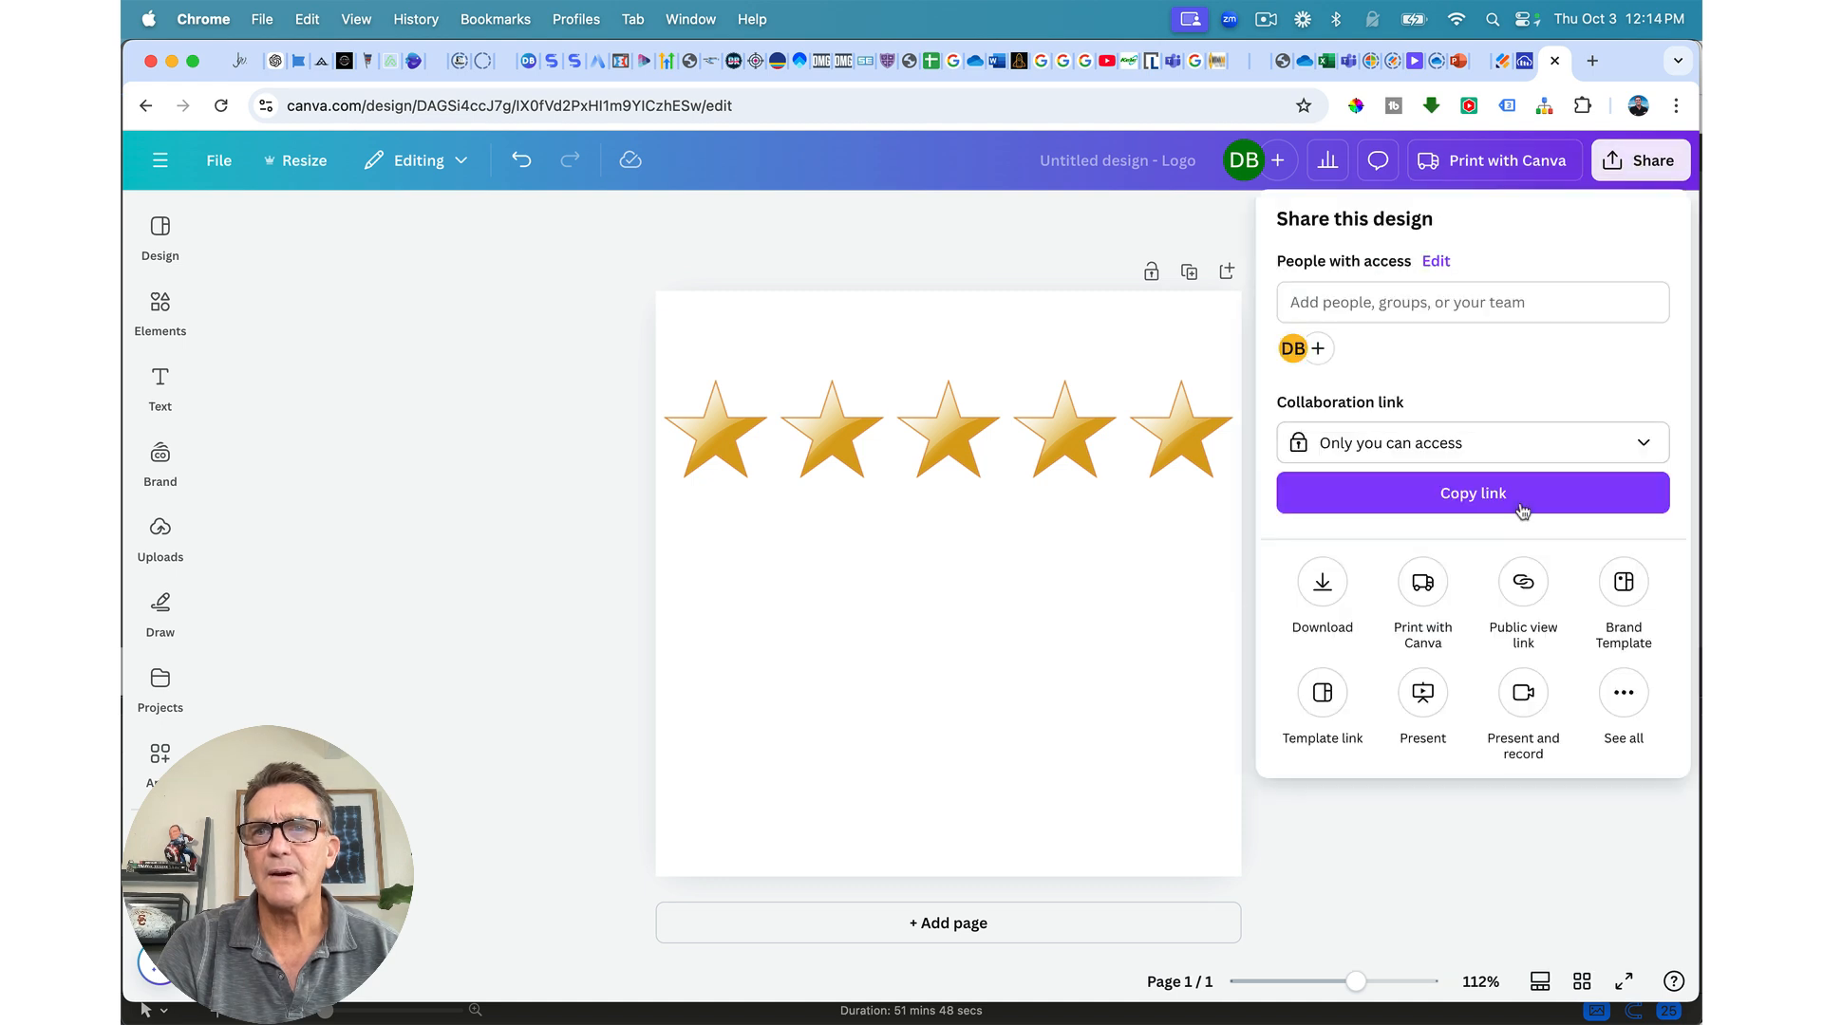
left_click(1323, 582)
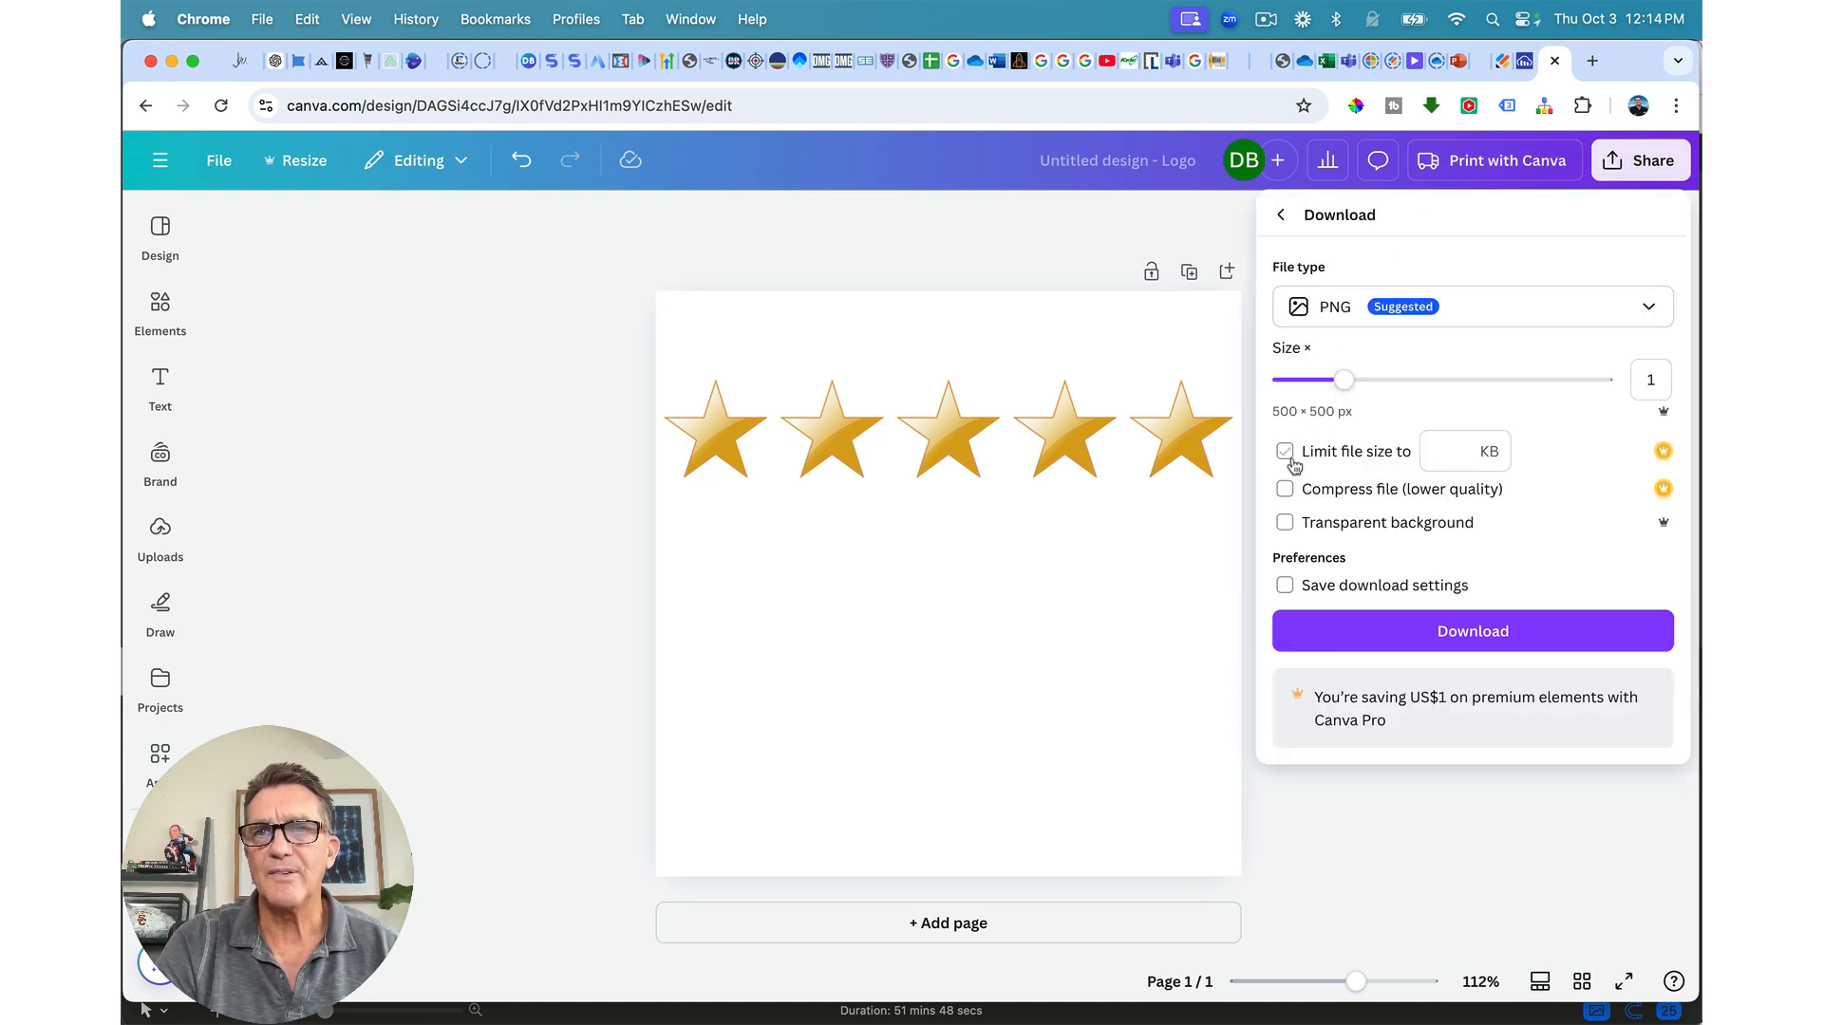
left_click(1374, 633)
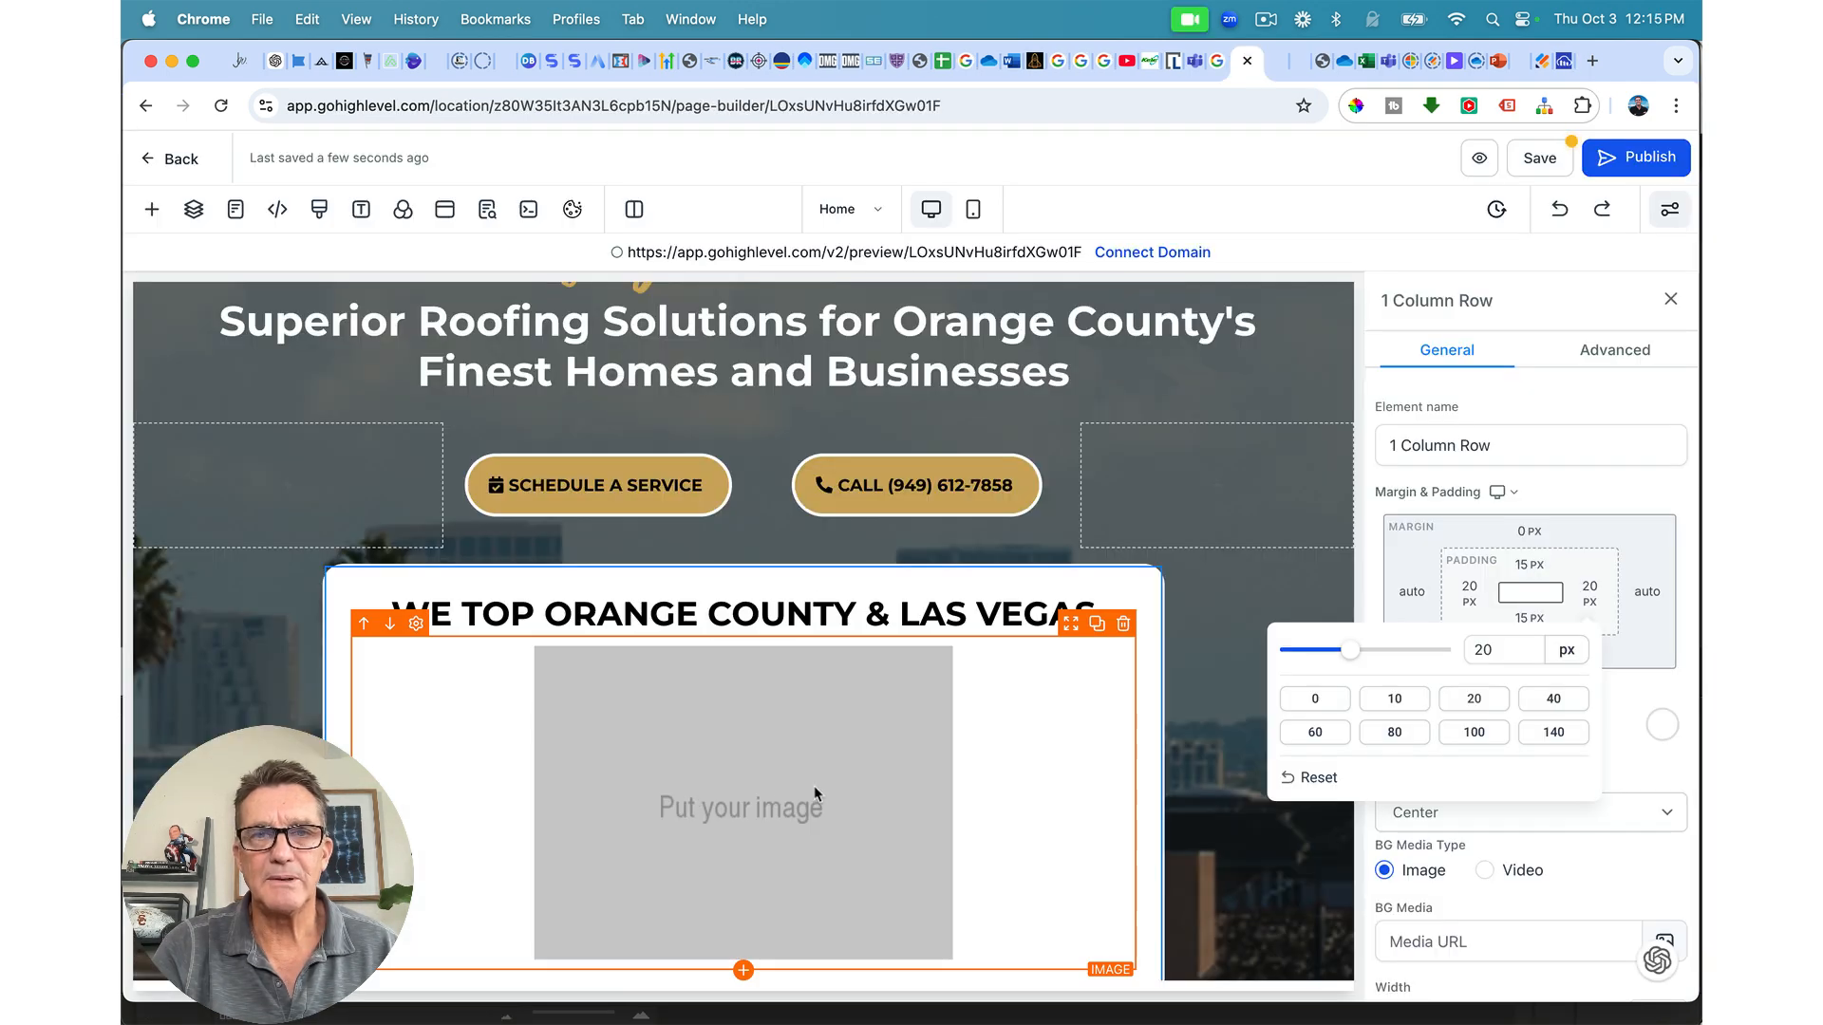
left_click(814, 788)
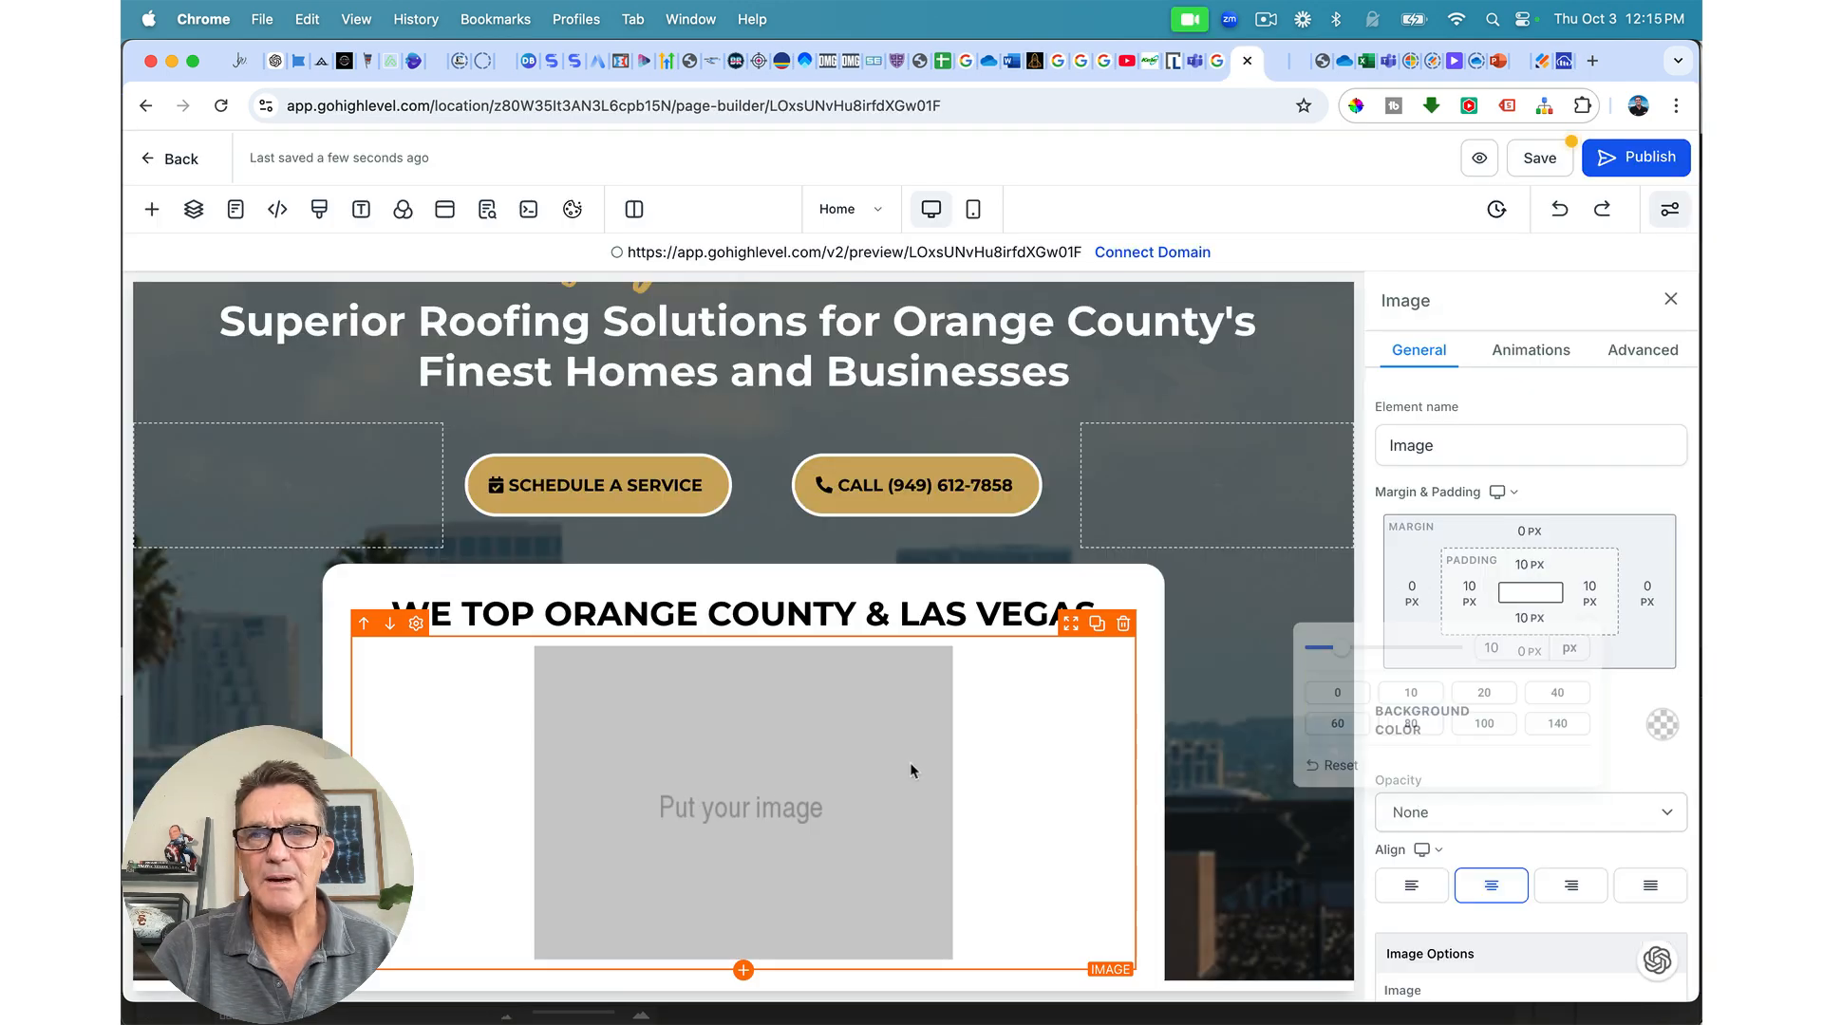
Step: Upload 5-stars.png to the Preferred Roofing media folder and use it as the card's image
scroll(1680, 750, "down", 2)
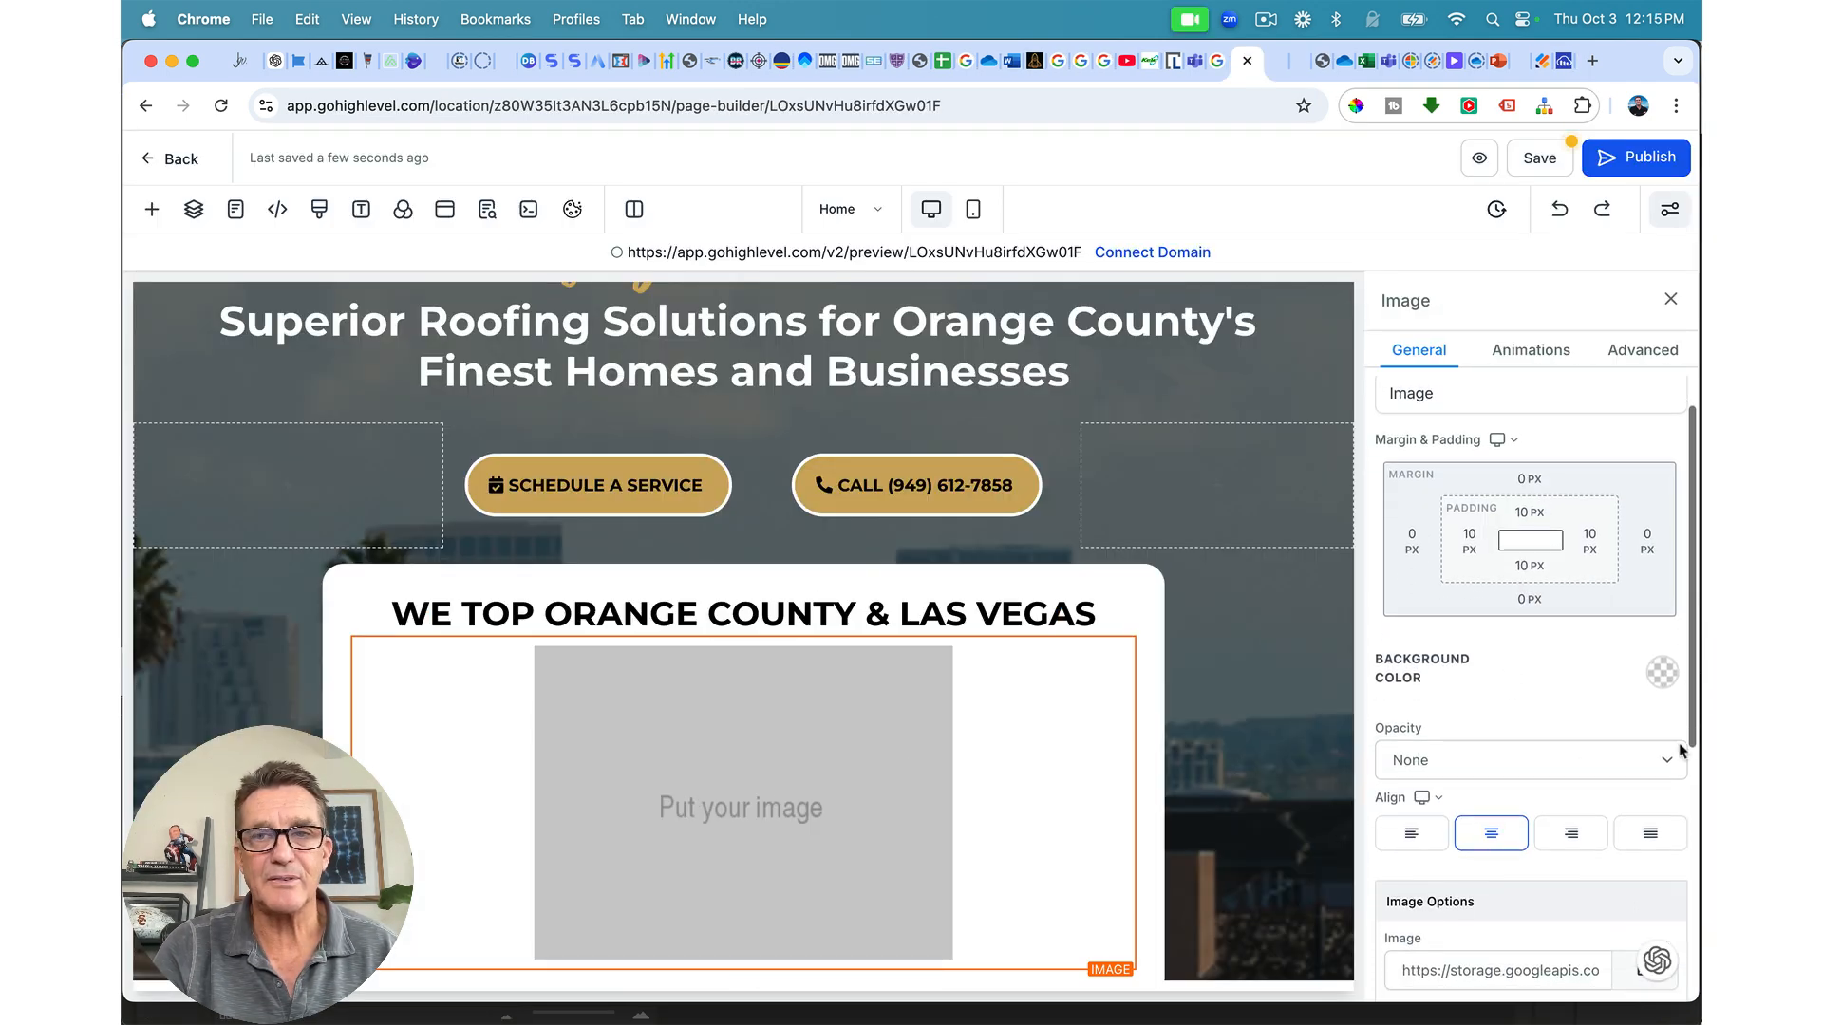
left_click(1645, 916)
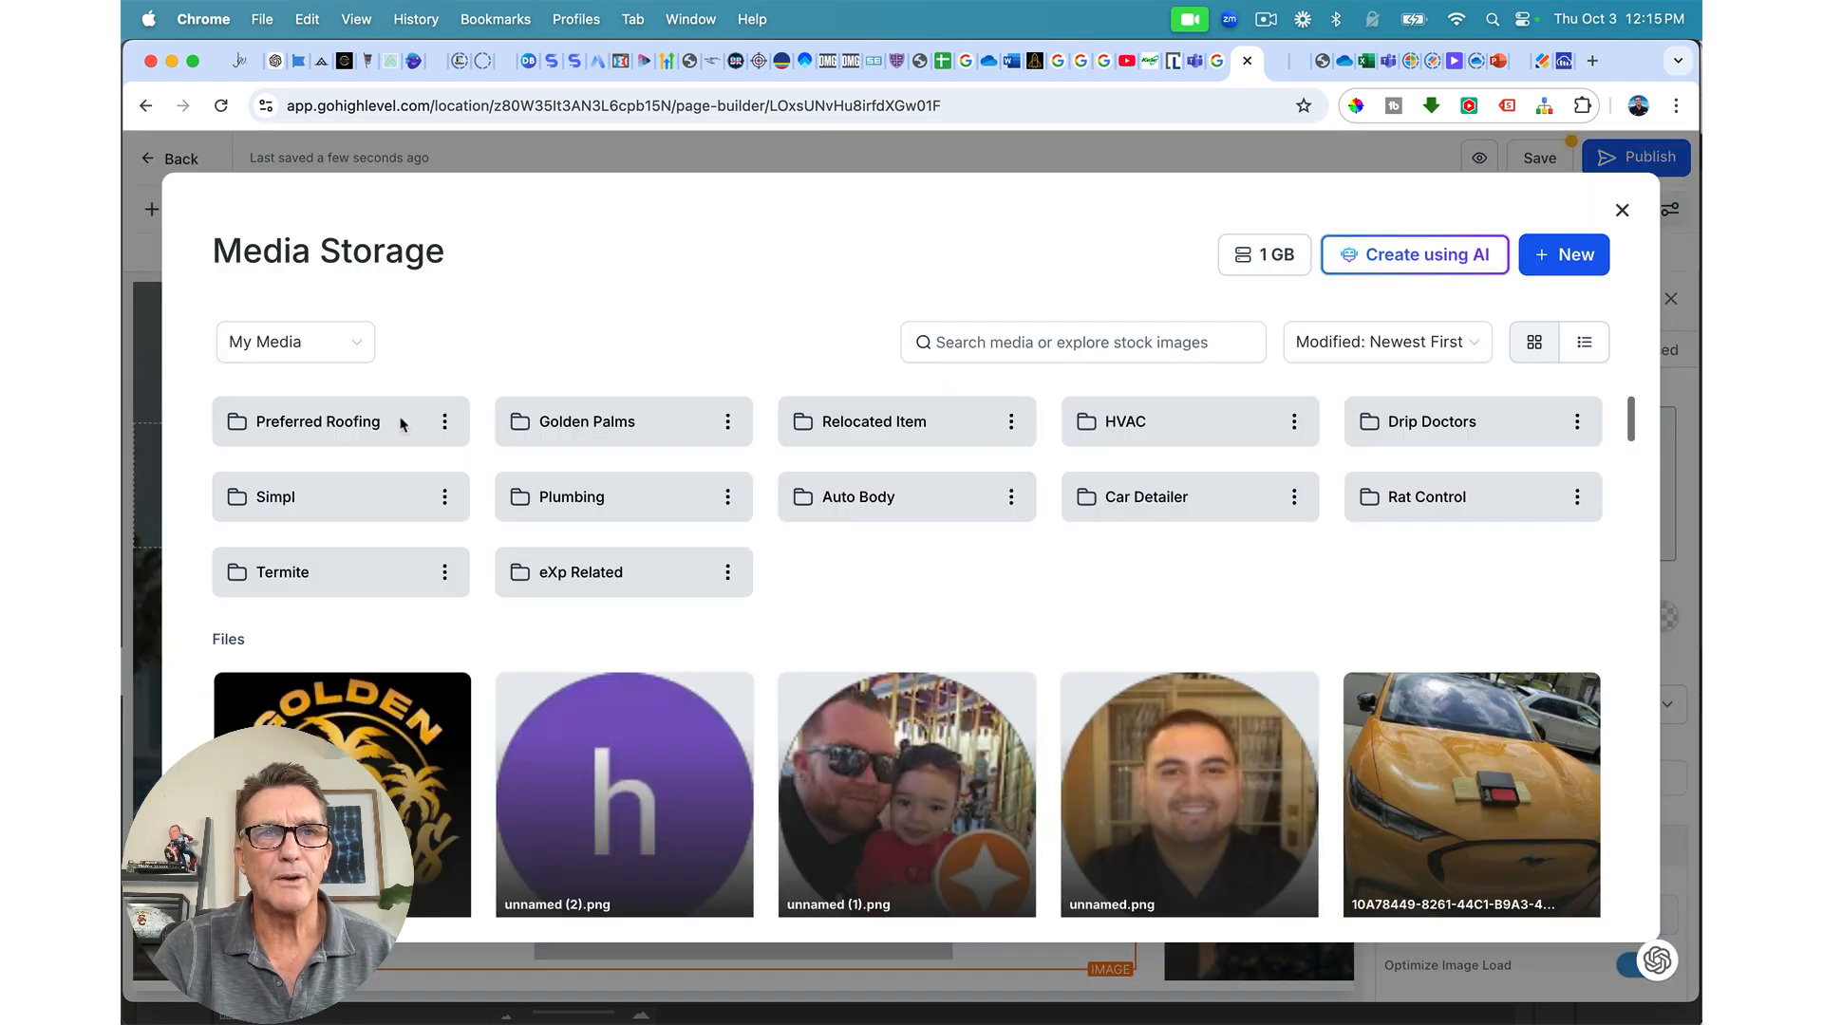
left_click(403, 424)
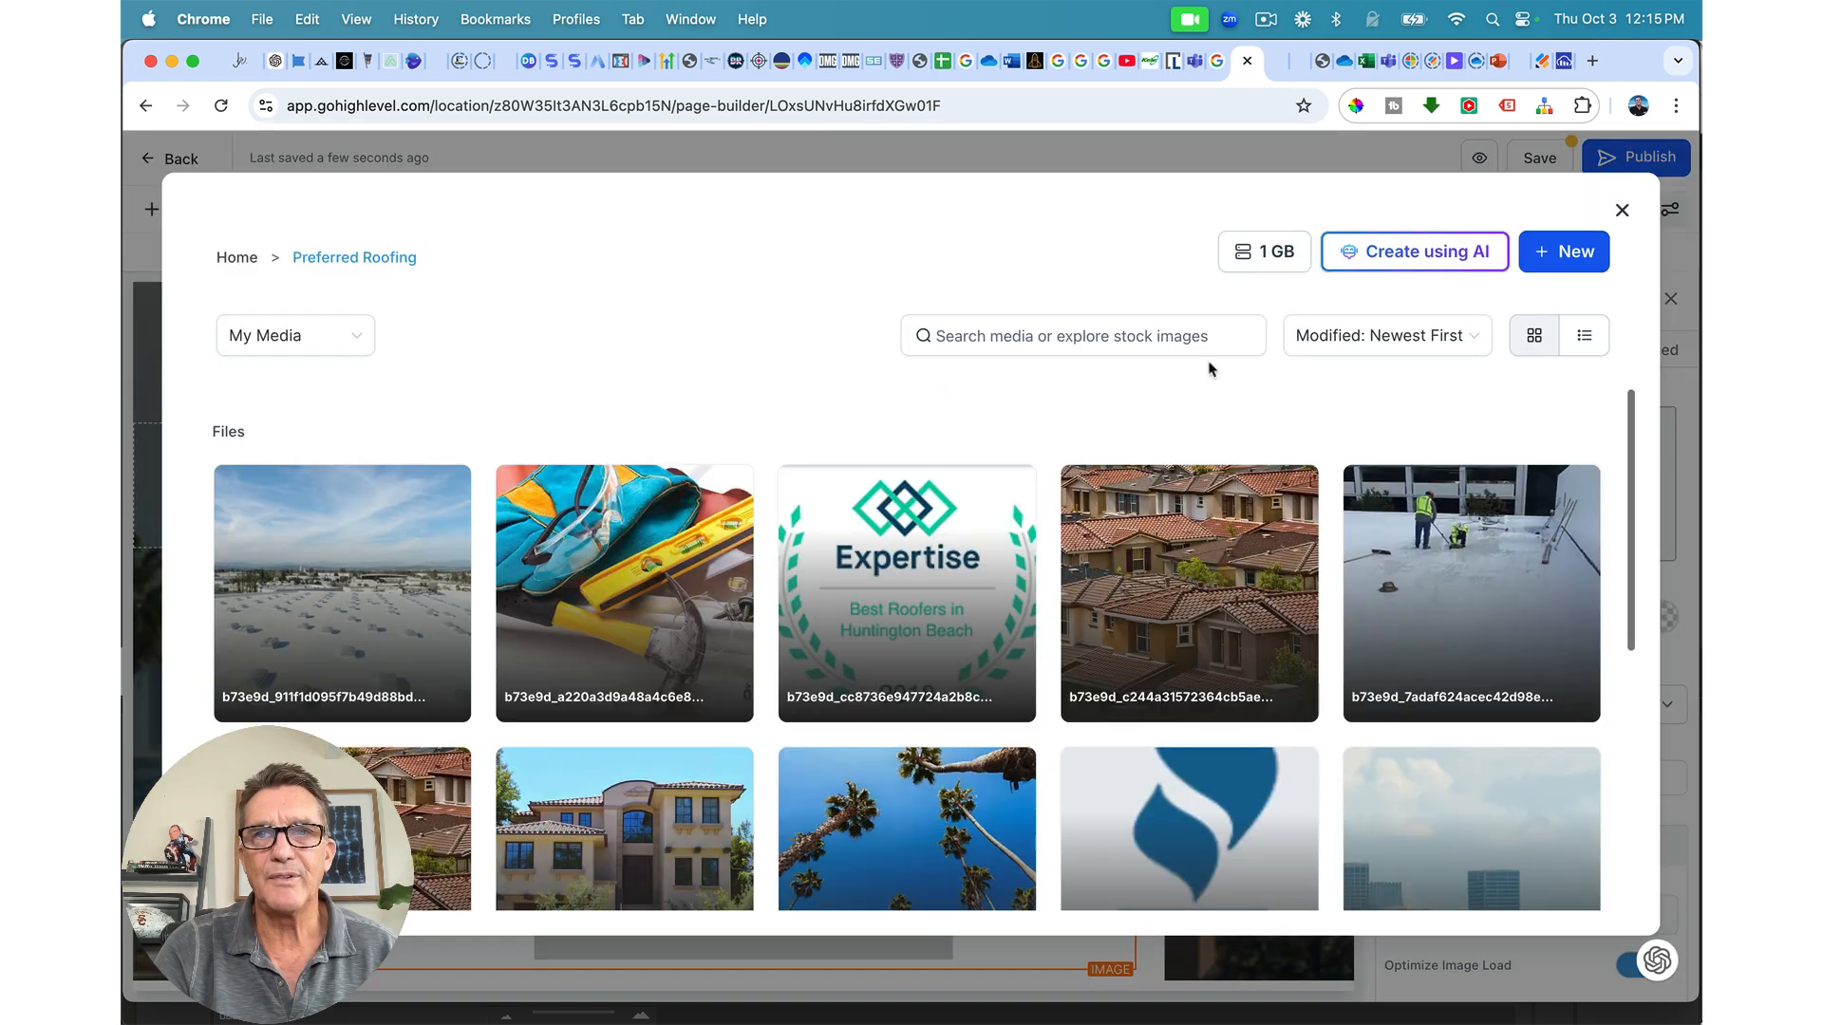
left_click(1571, 254)
left_click(1549, 302)
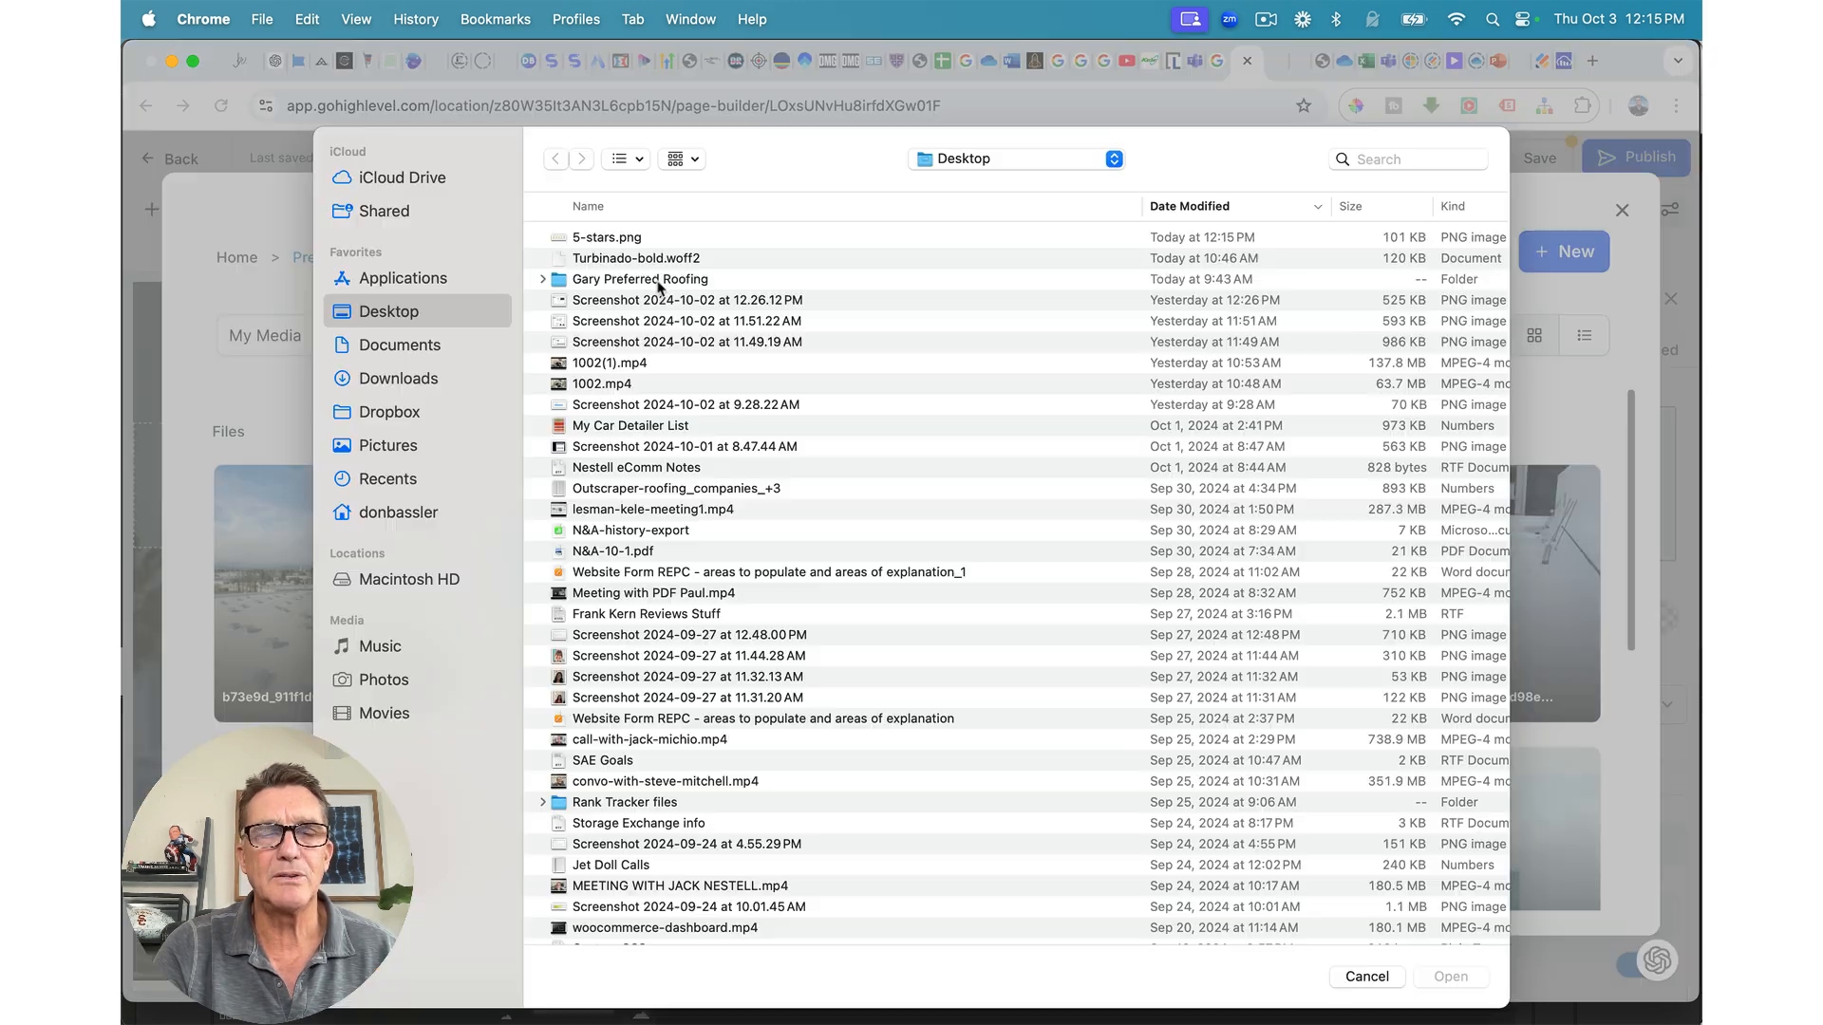
double_click(639, 240)
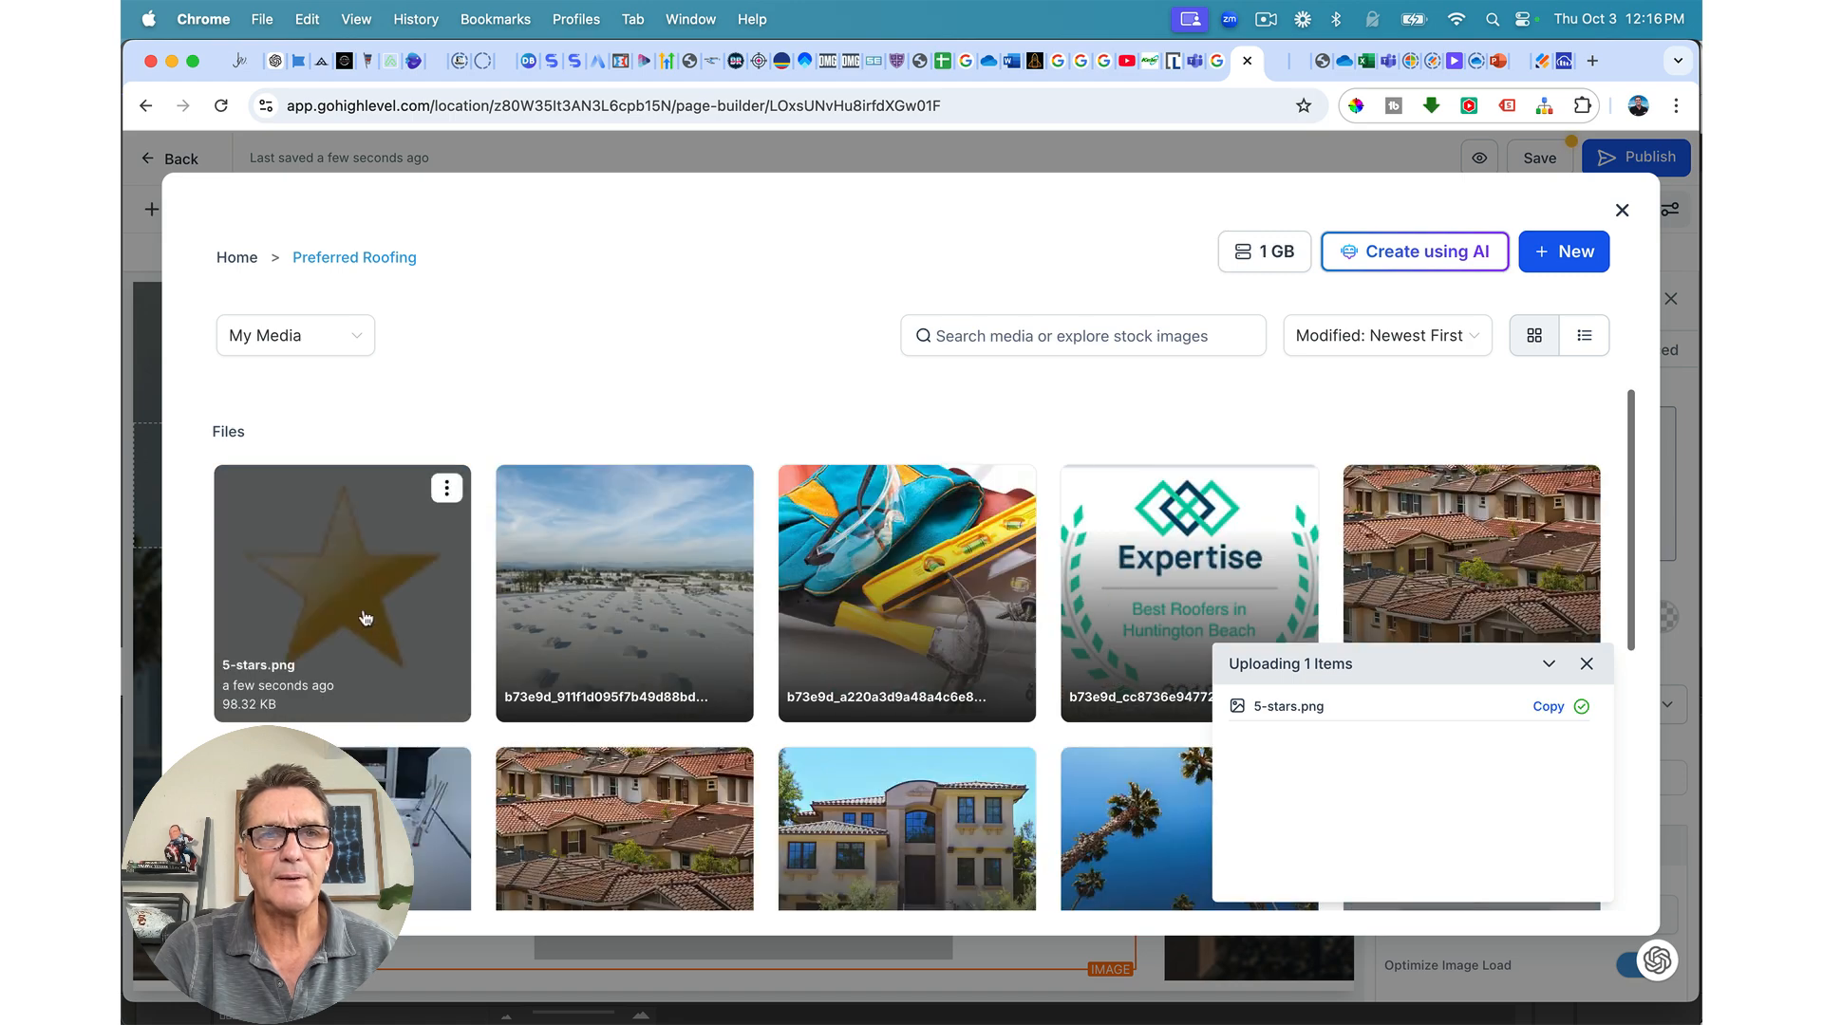
left_click(365, 619)
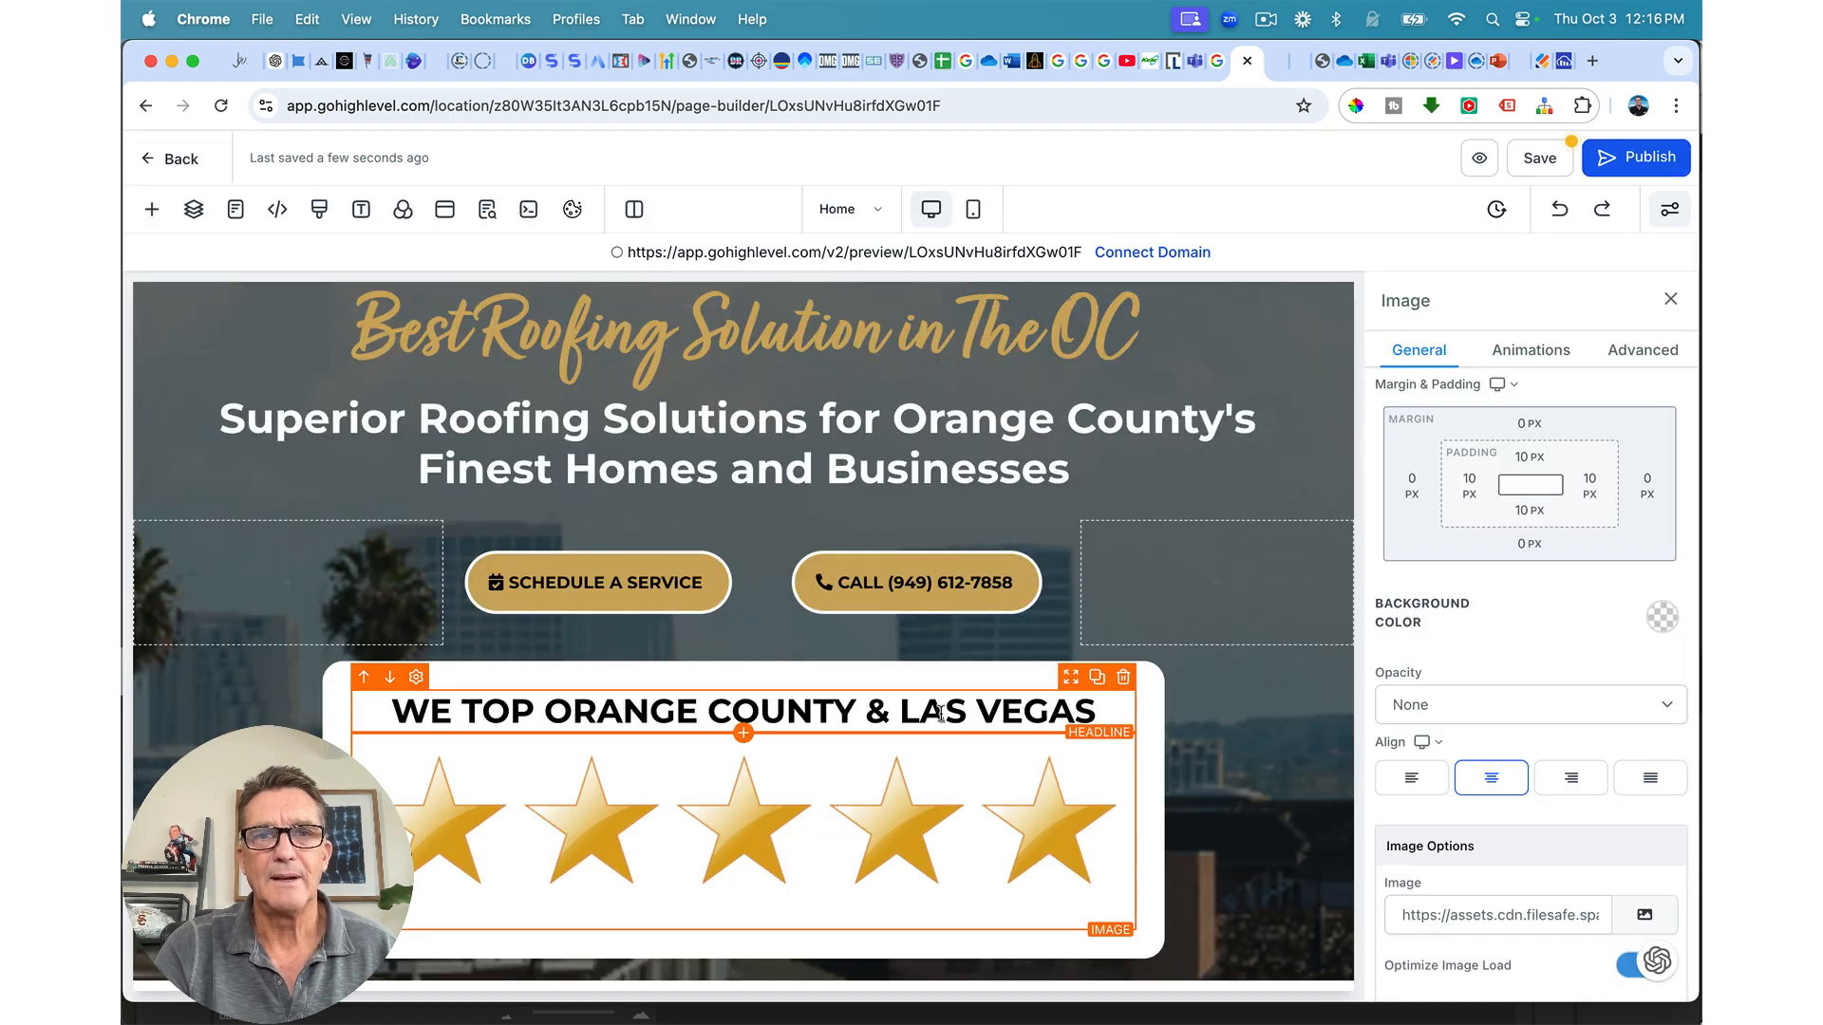
Step: Set the five-star image's height to 95 px
scroll(1519, 864, "down", 5)
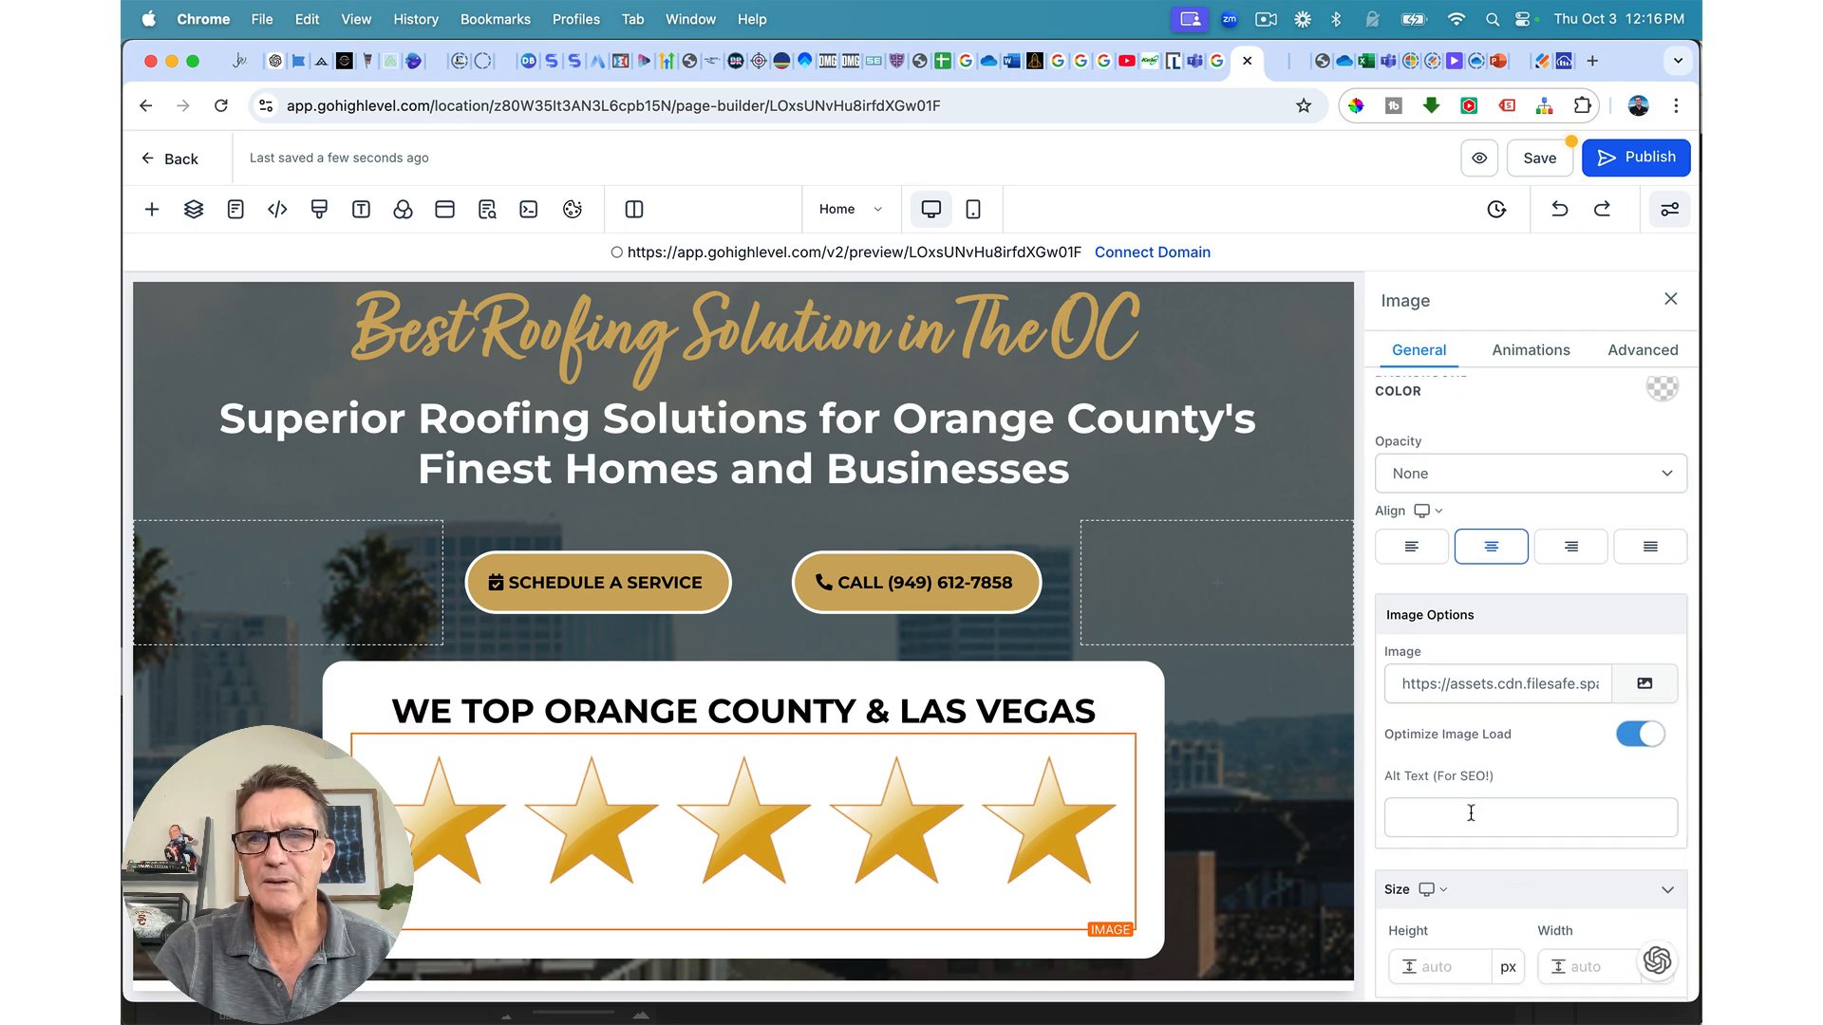
scroll(1491, 812, "down", 4)
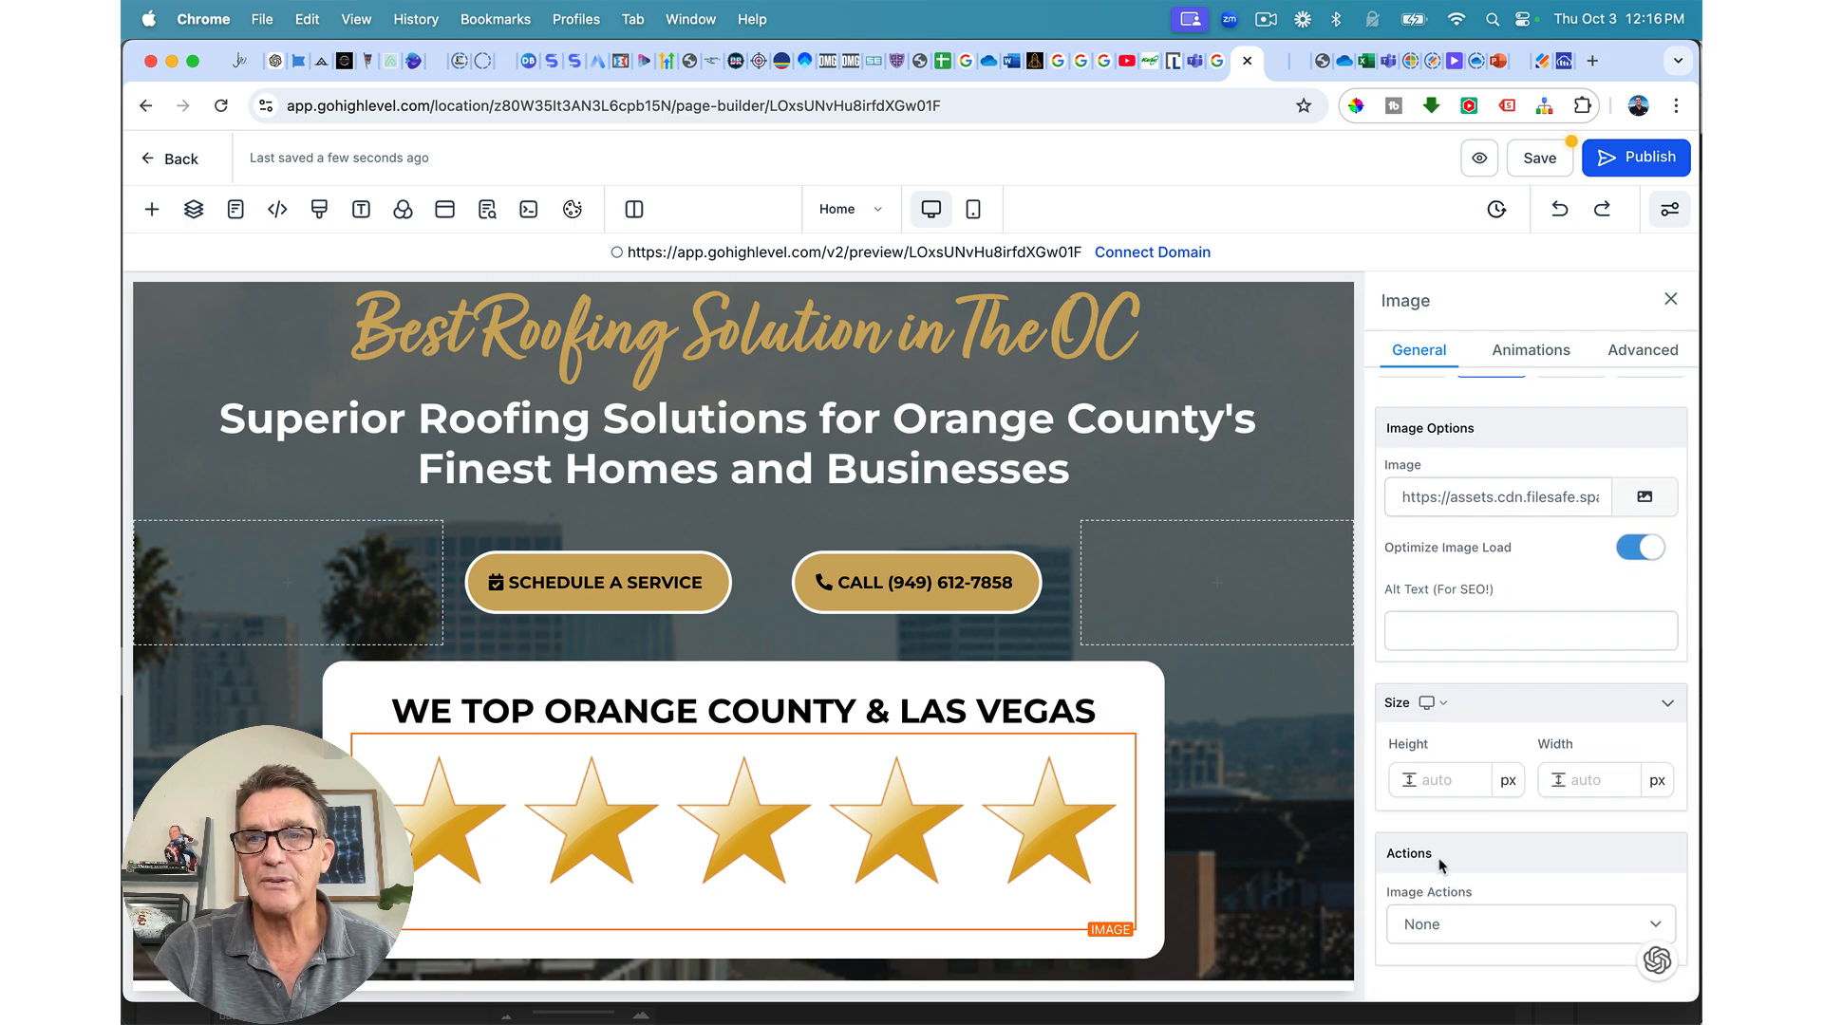
left_click(1448, 777)
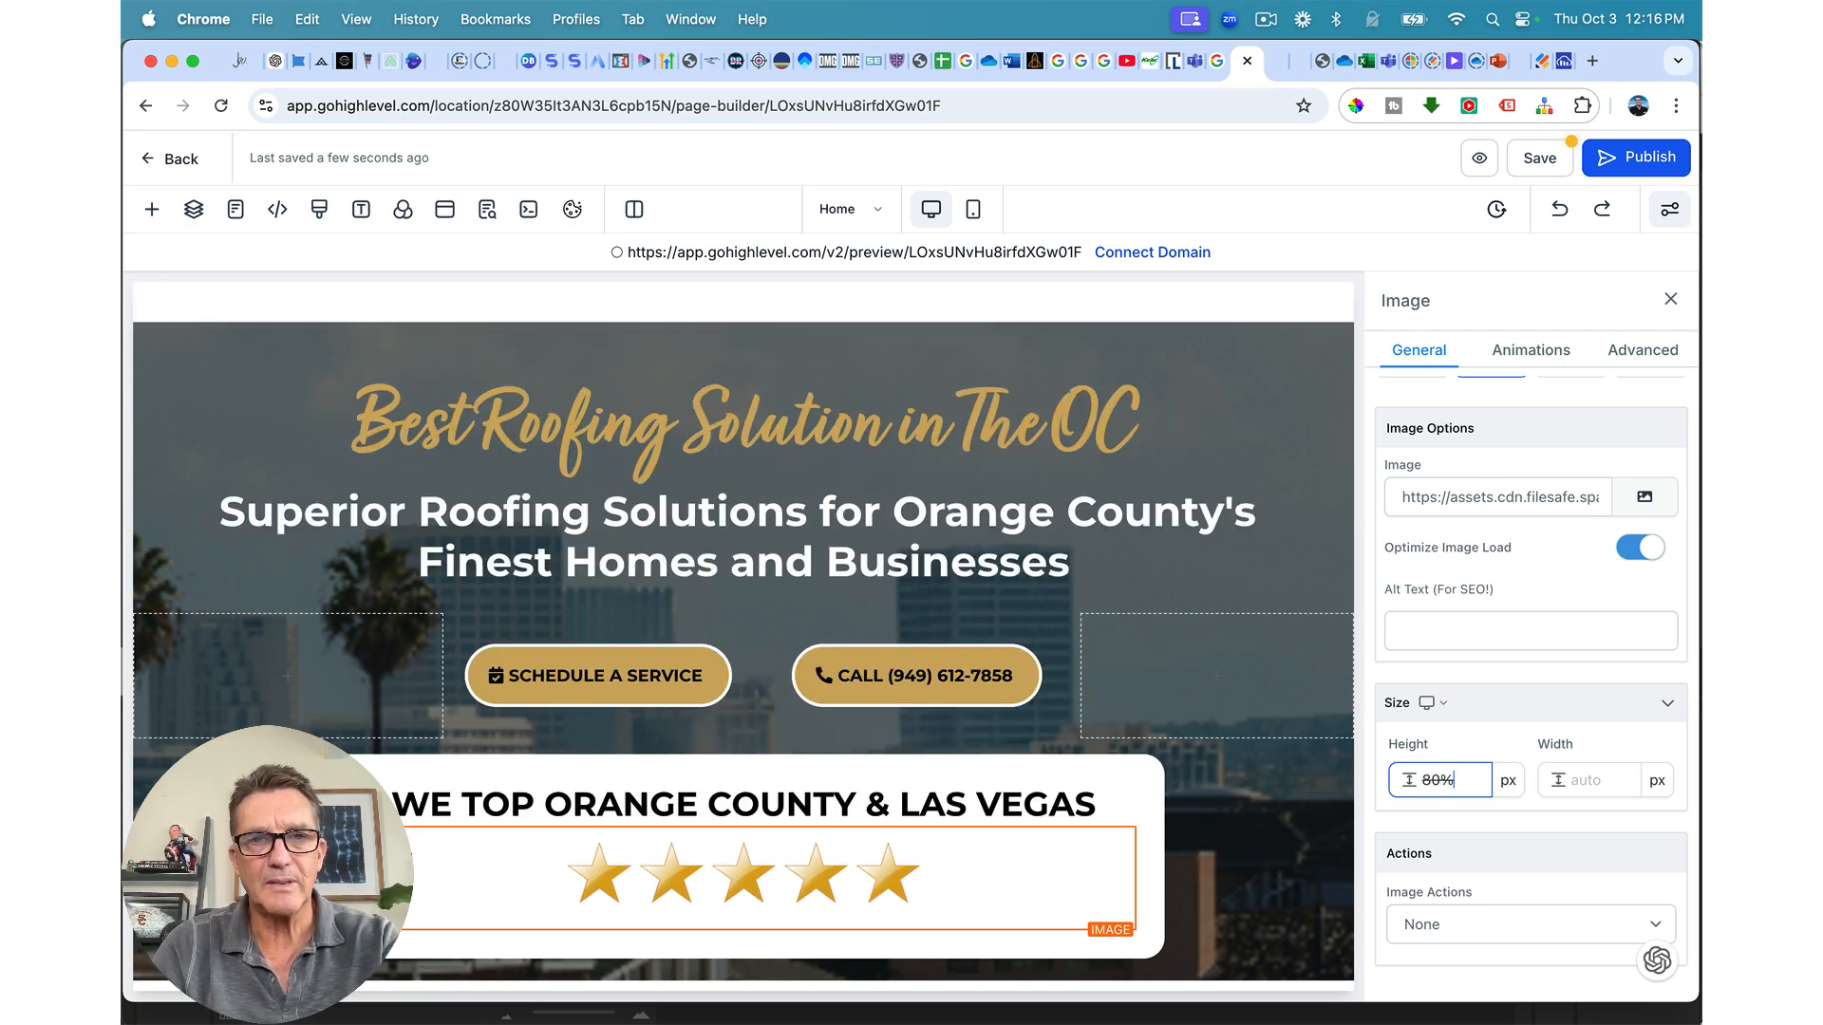
left_click(1593, 774)
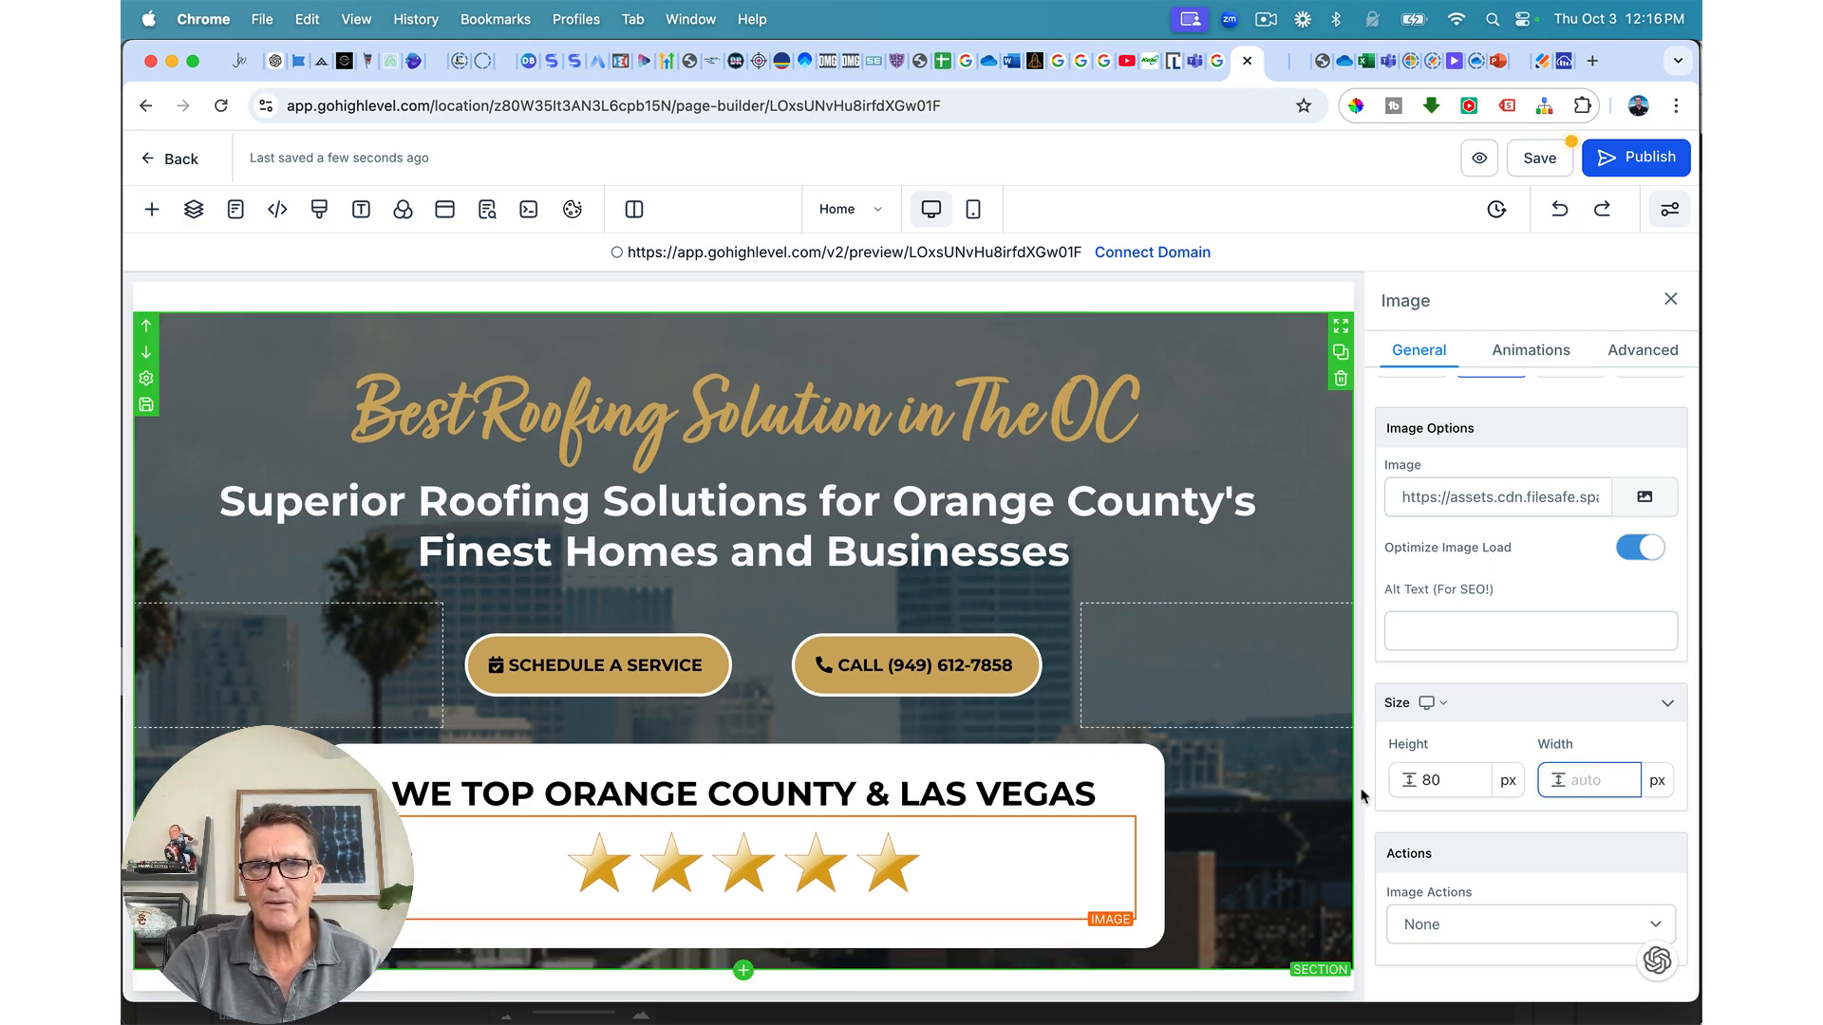
left_click(1426, 774)
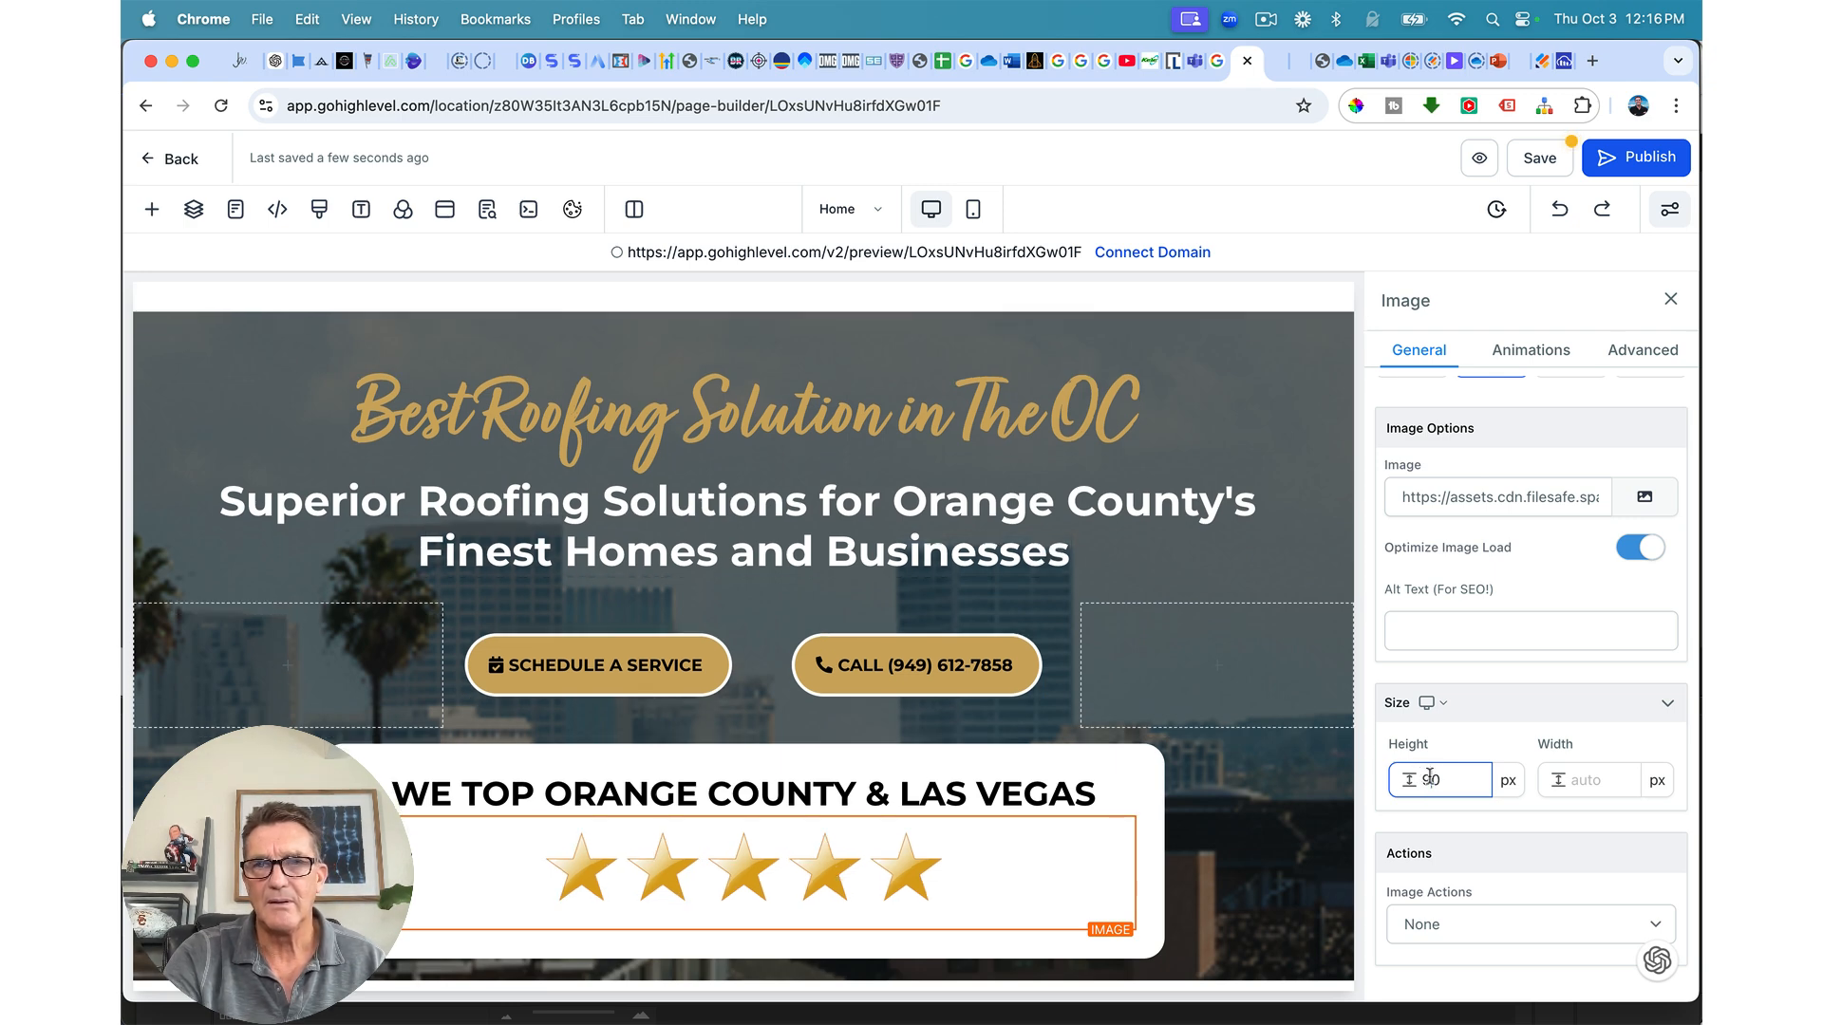
left_click_drag(1430, 776, 1448, 776)
type("5")
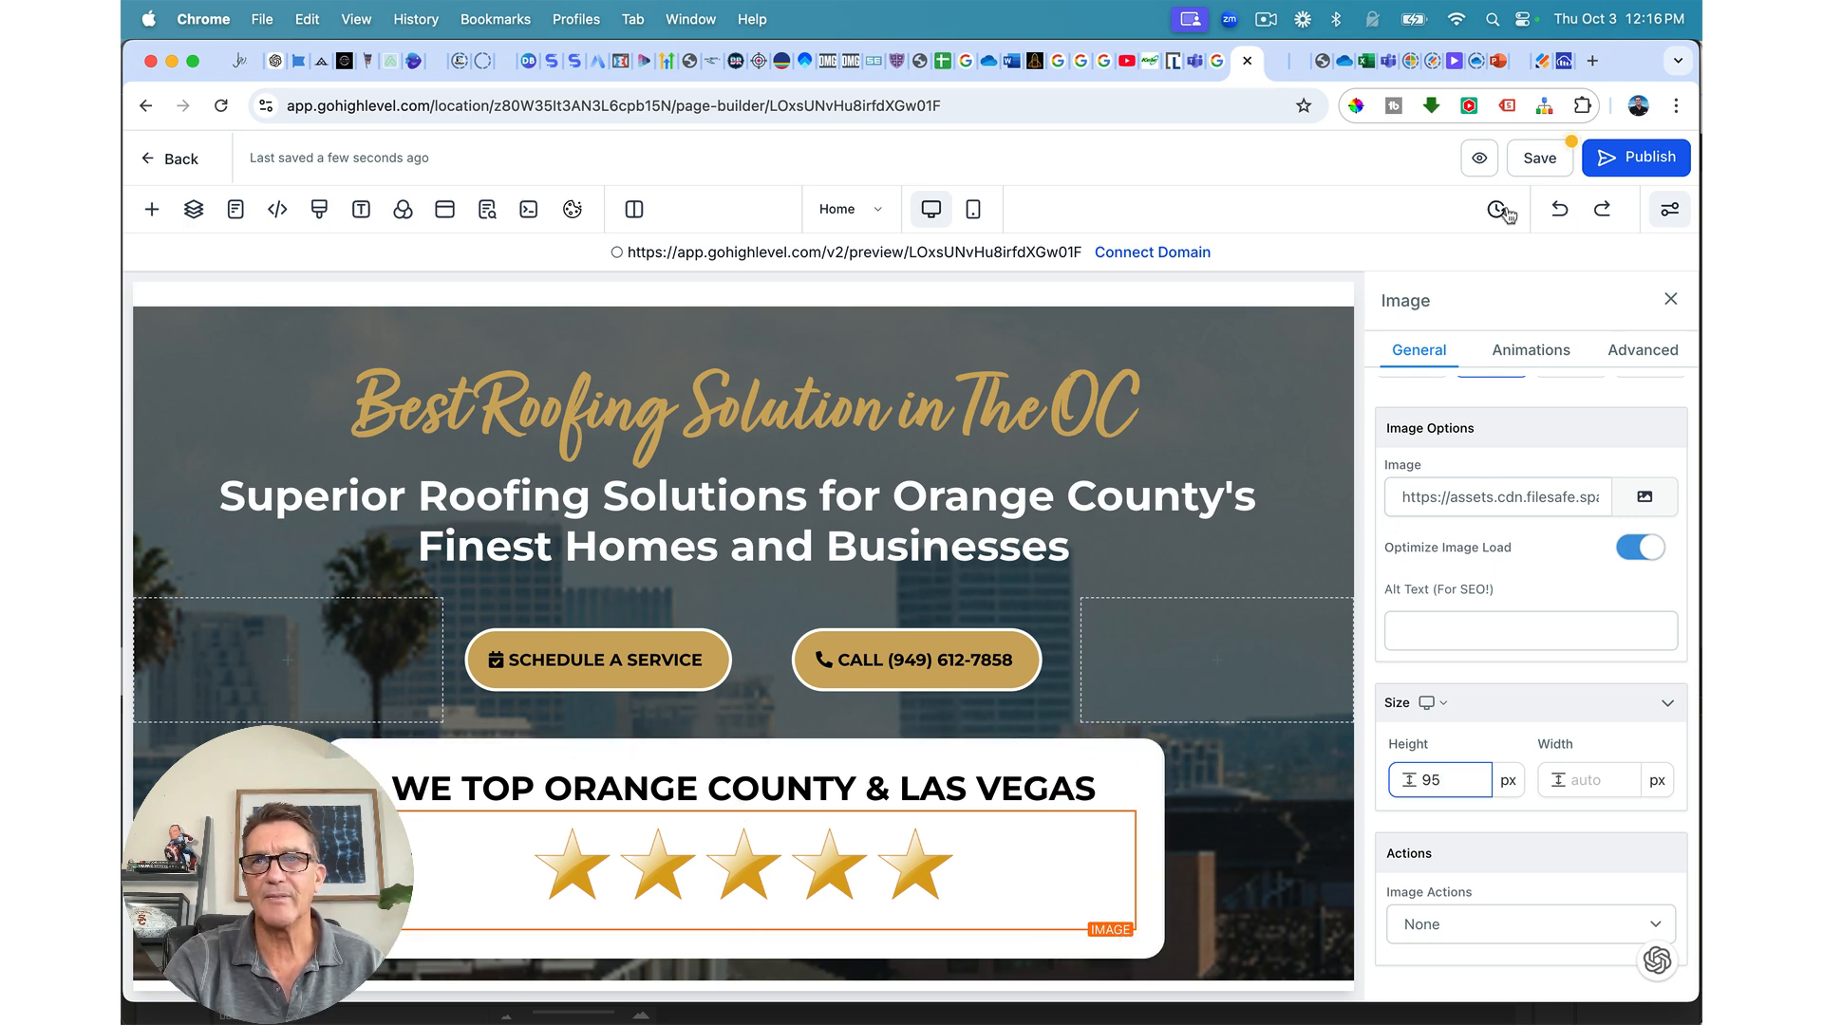
Step: Save the page
left_click(1540, 157)
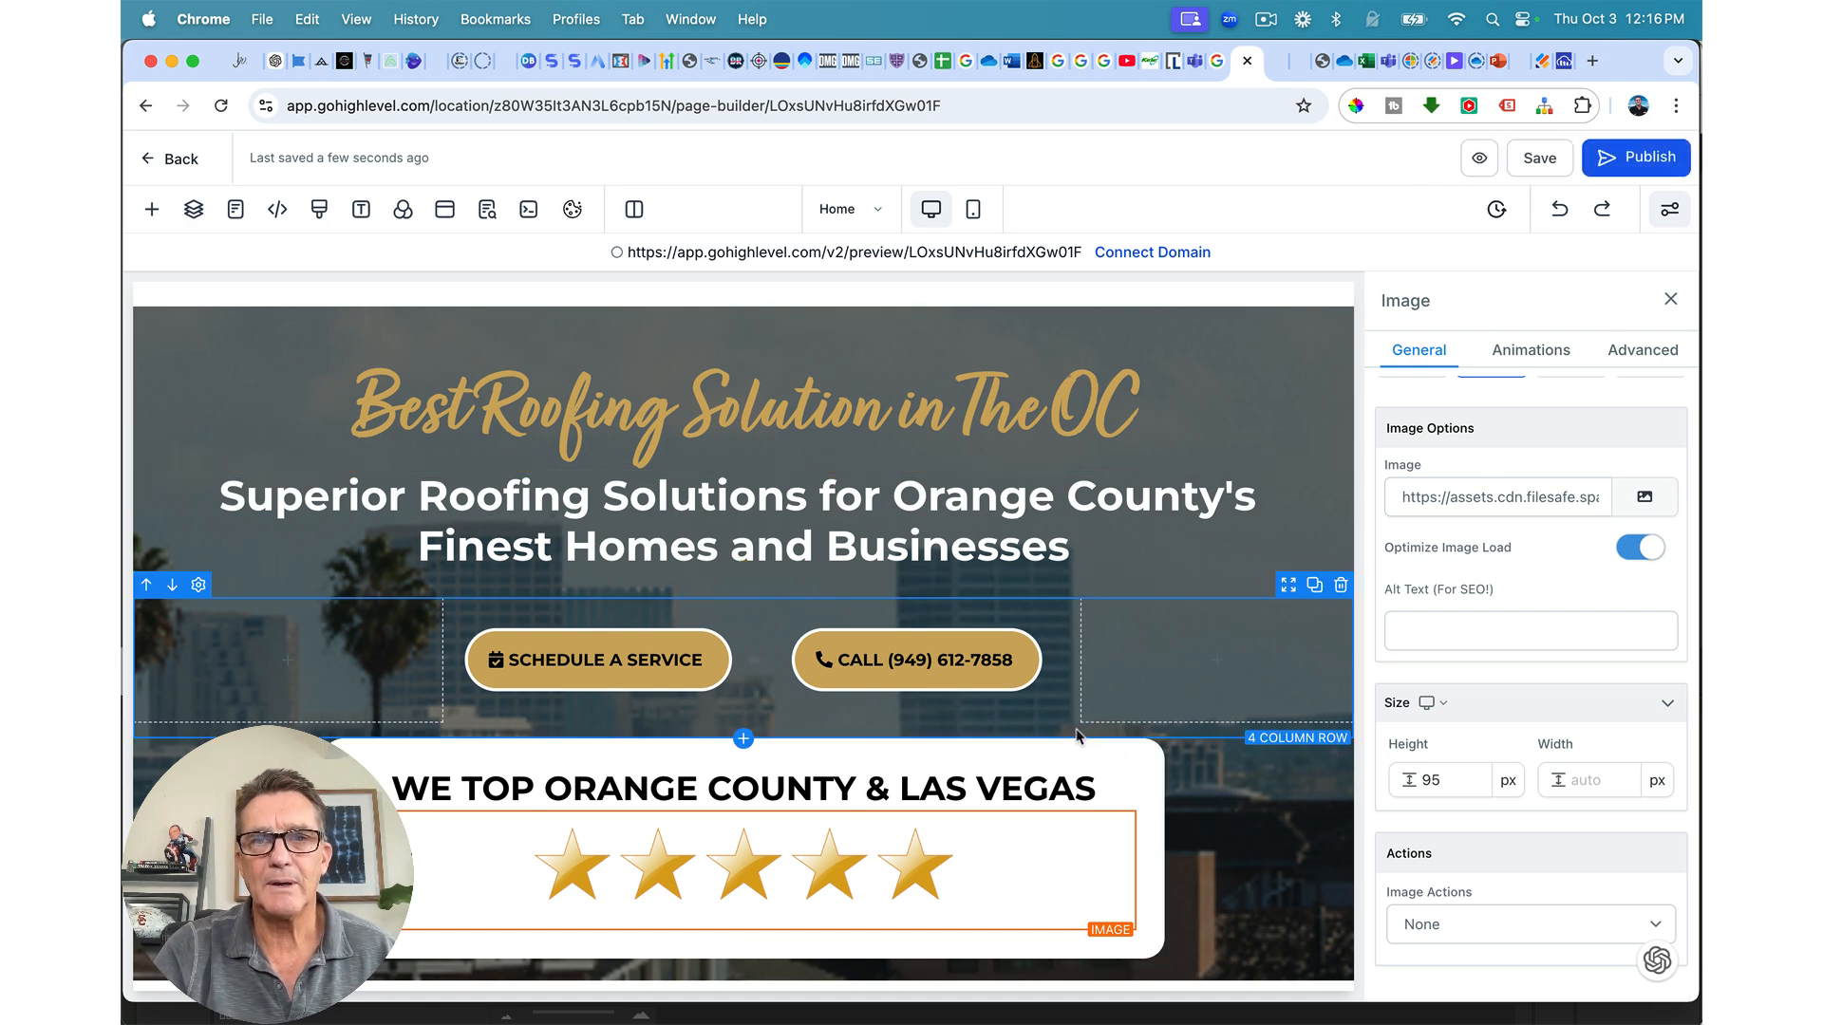
scroll(1219, 777, "down", 1)
scroll(1219, 776, "up", 1)
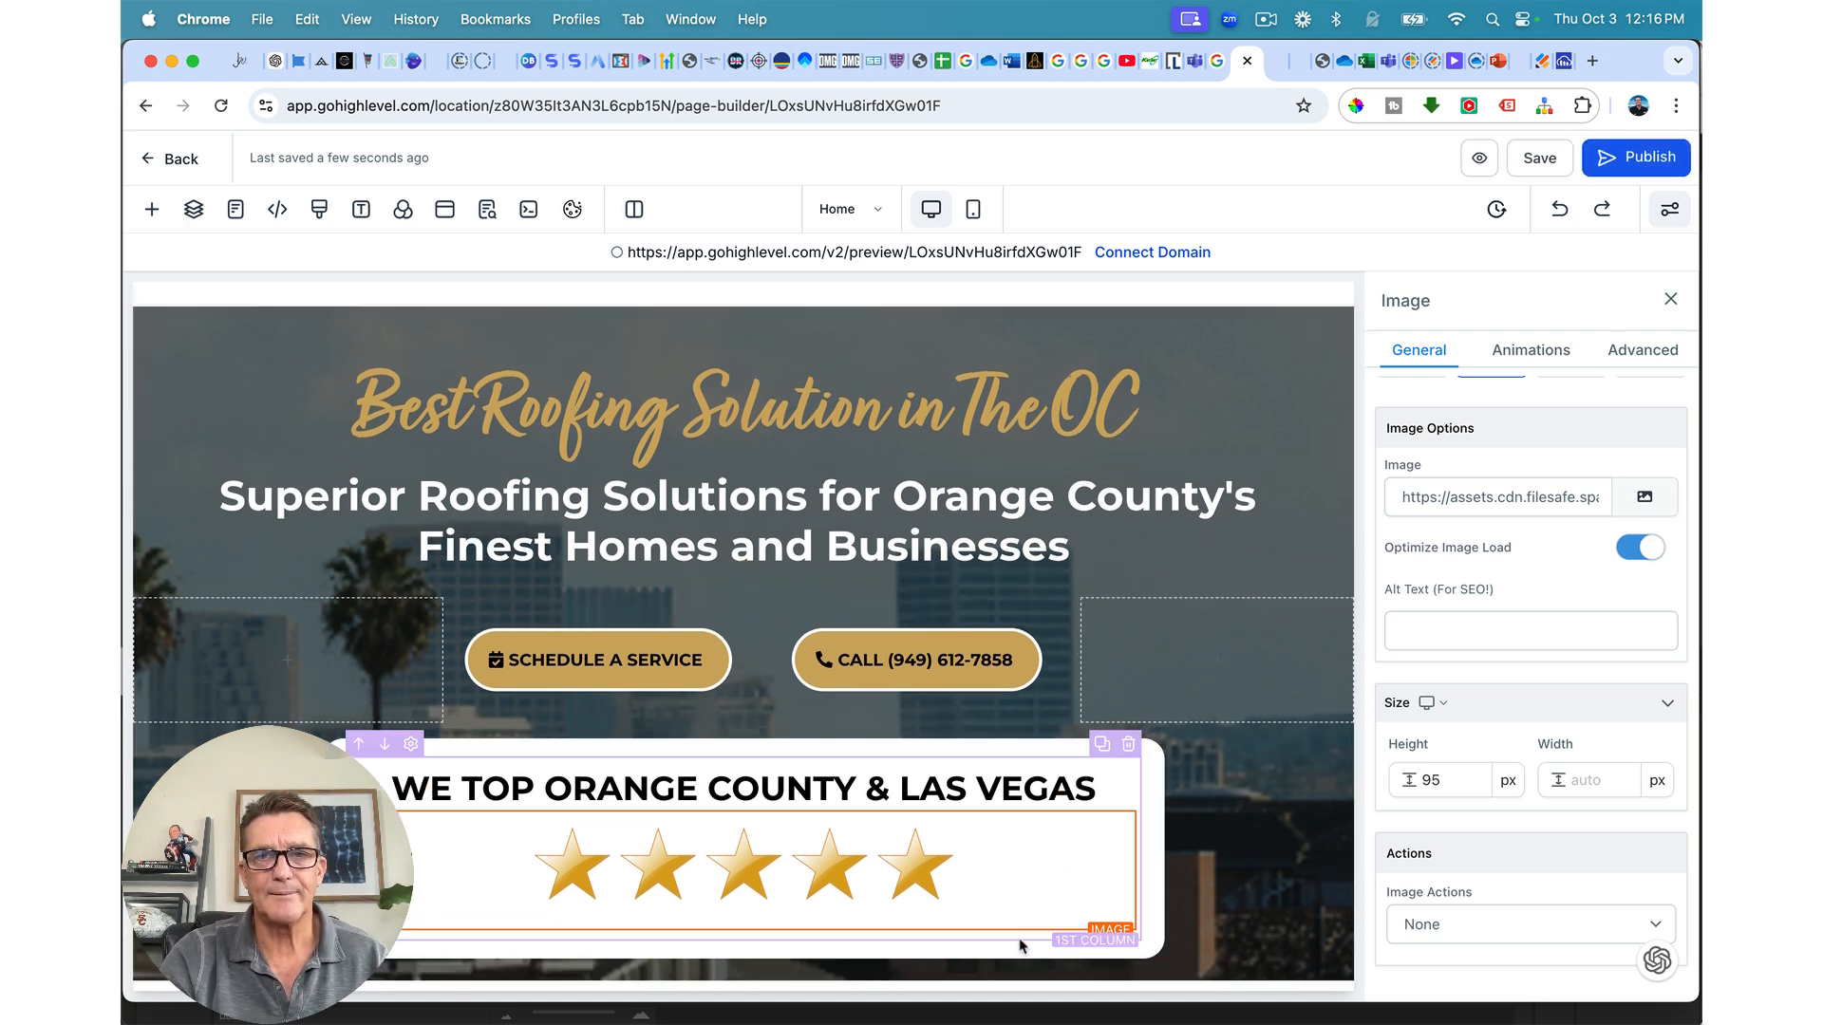
Step: Set the star card row's bottom margin and bottom padding to 0, save, and preview the page
left_click(1213, 519)
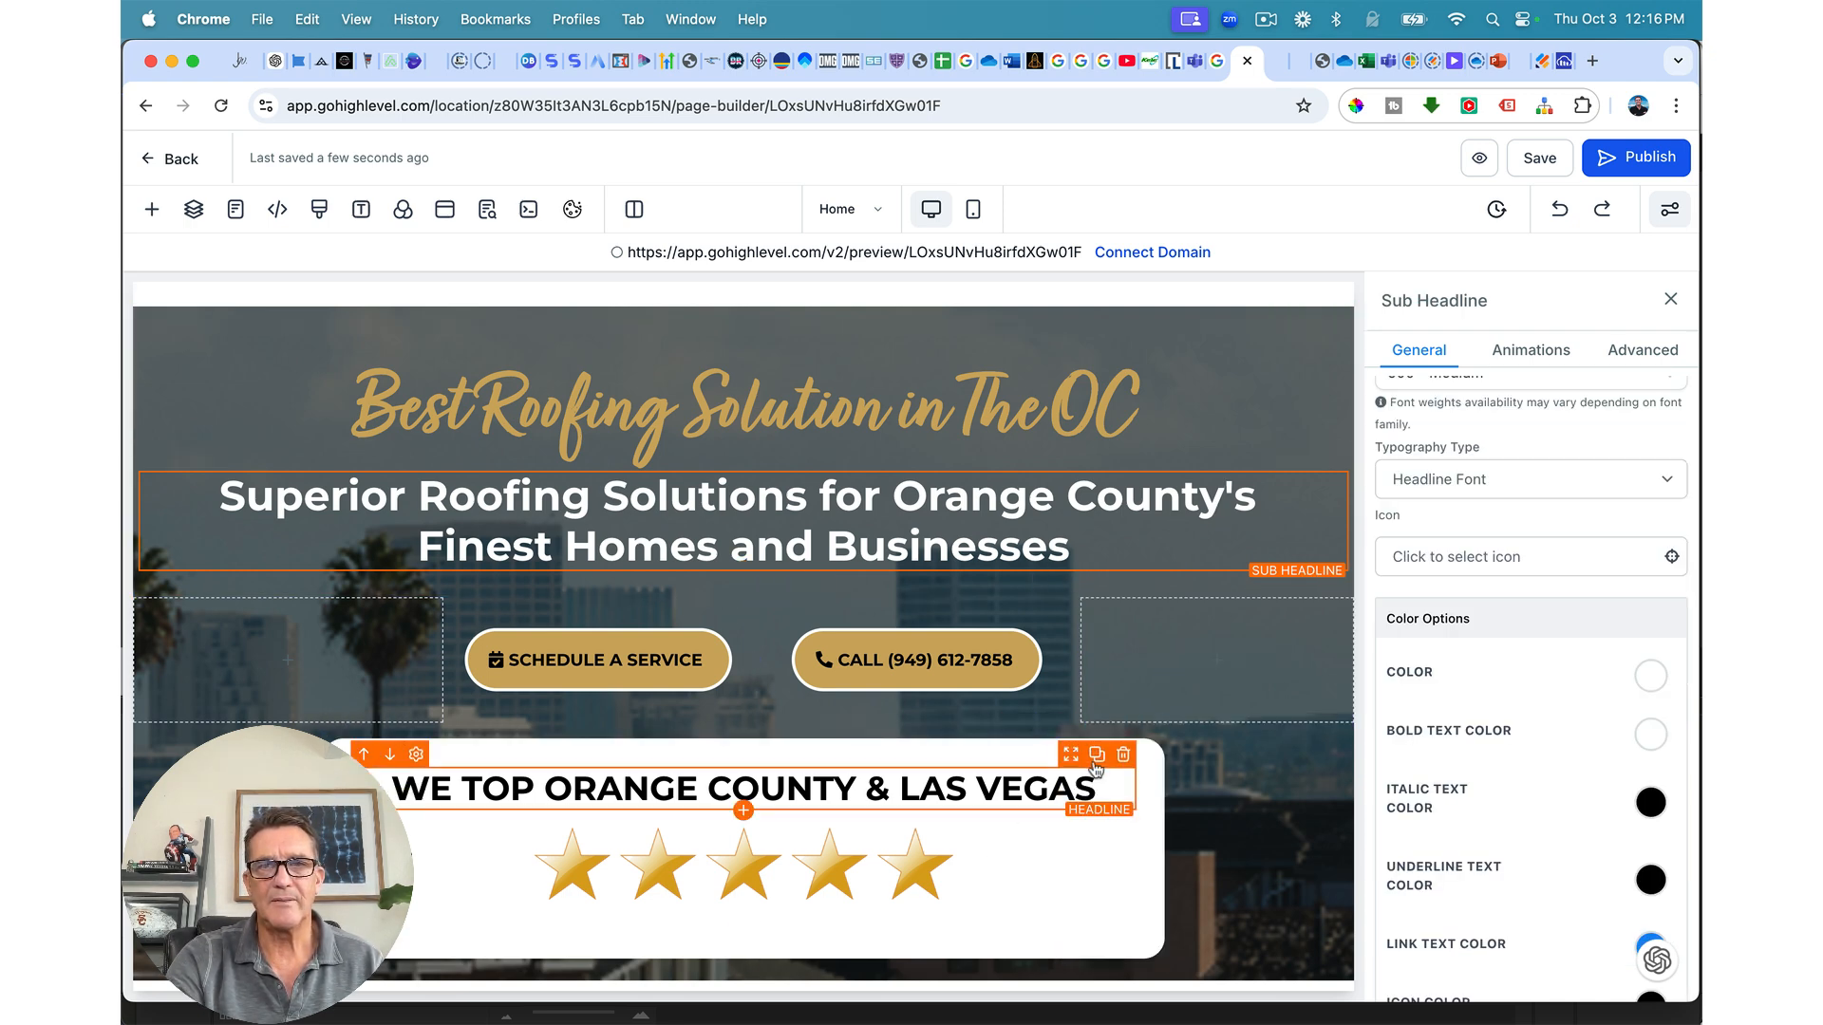
left_click(1035, 760)
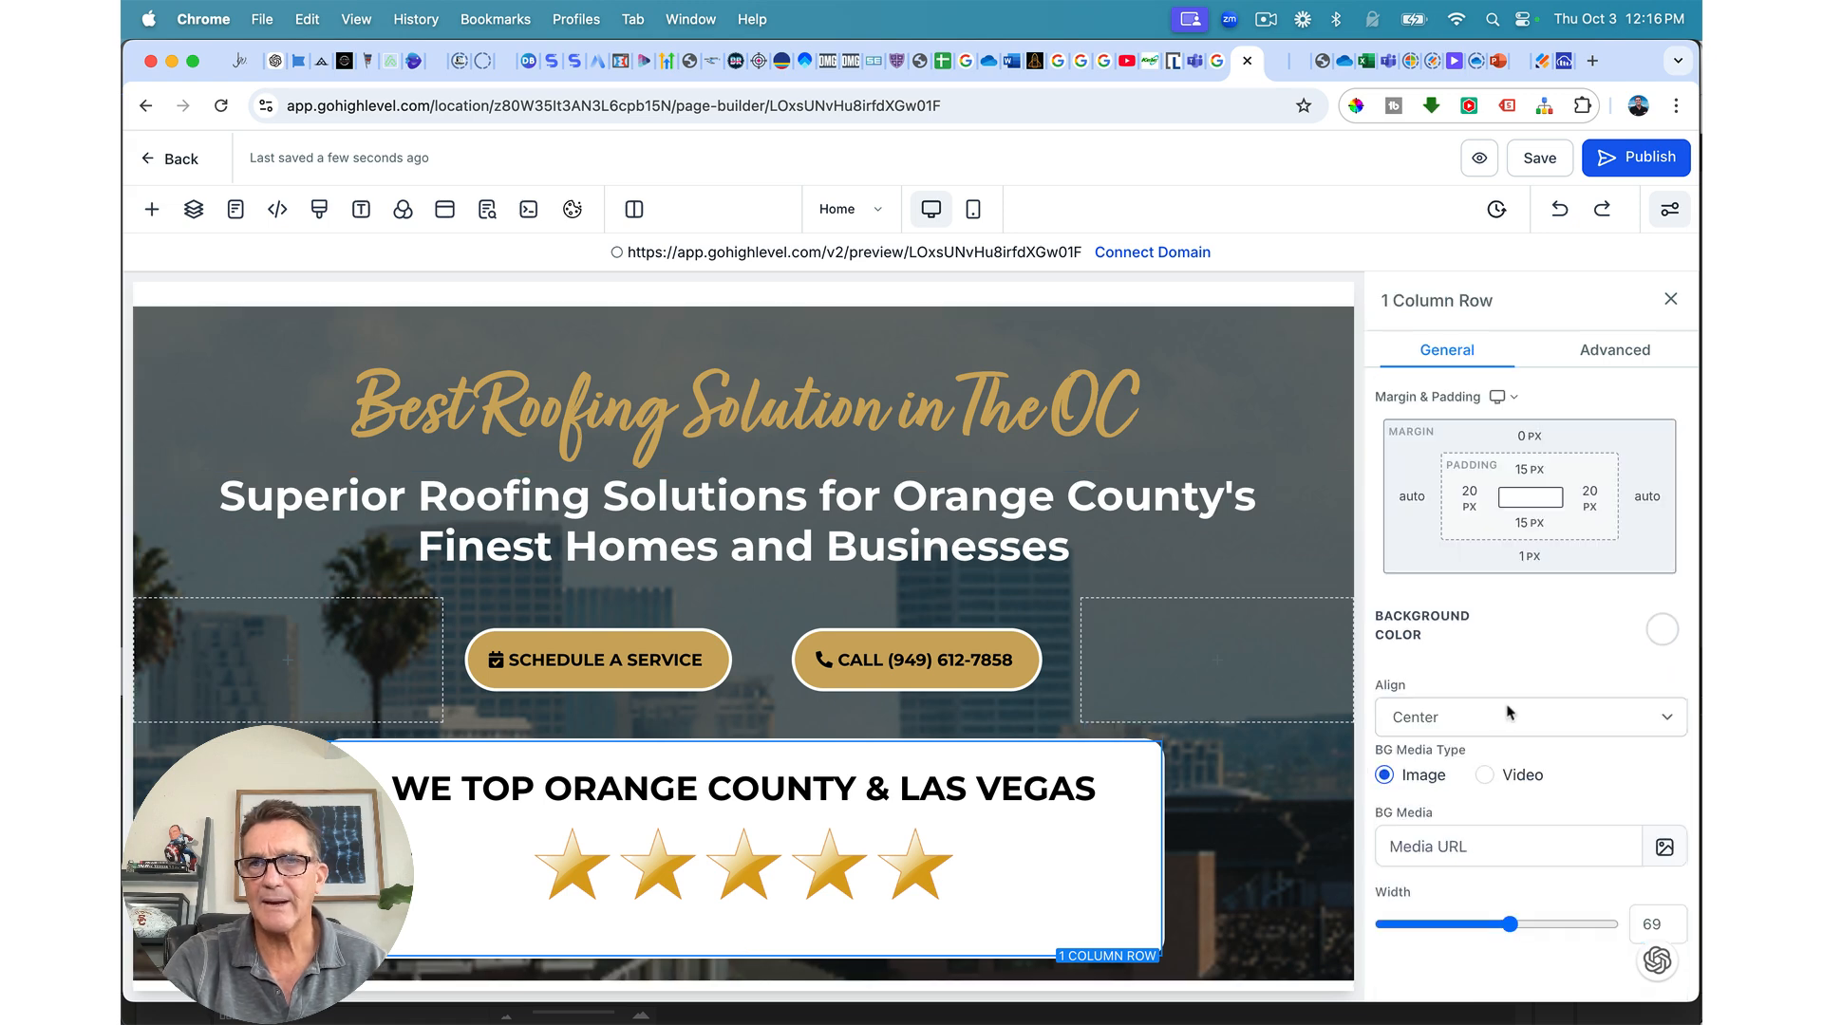
left_click(1530, 558)
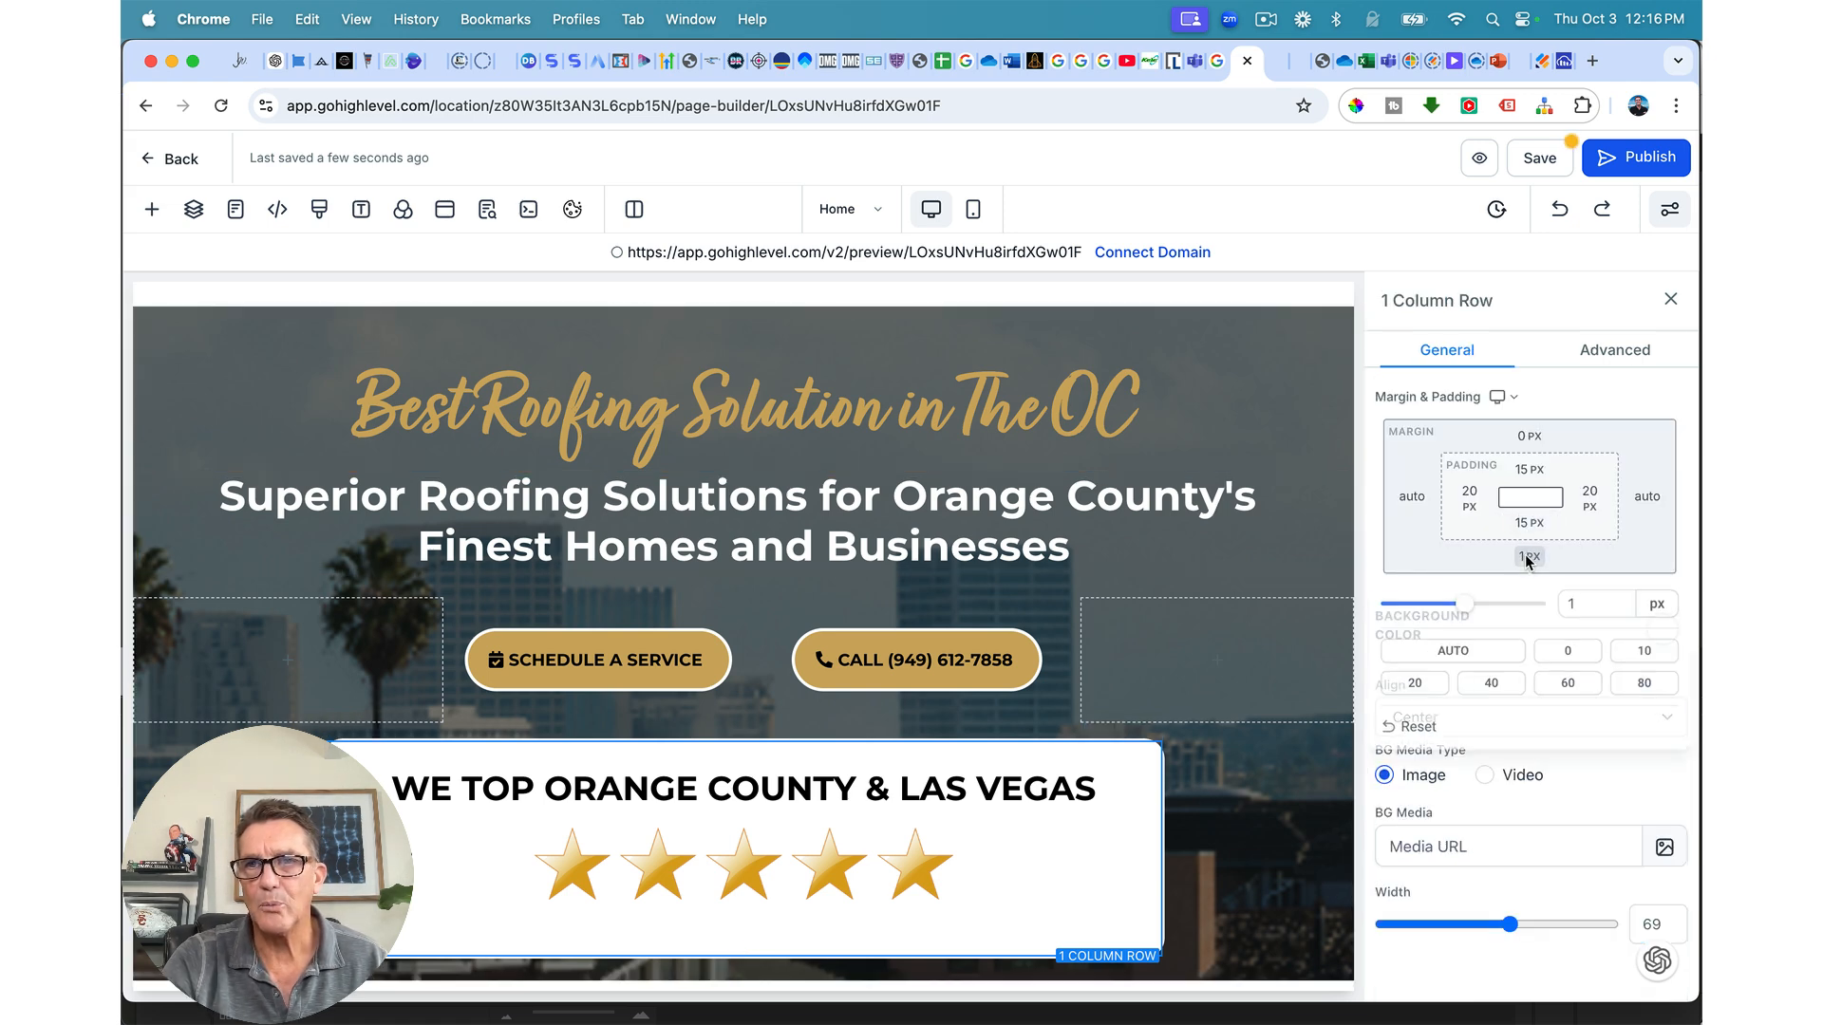
left_click(1568, 655)
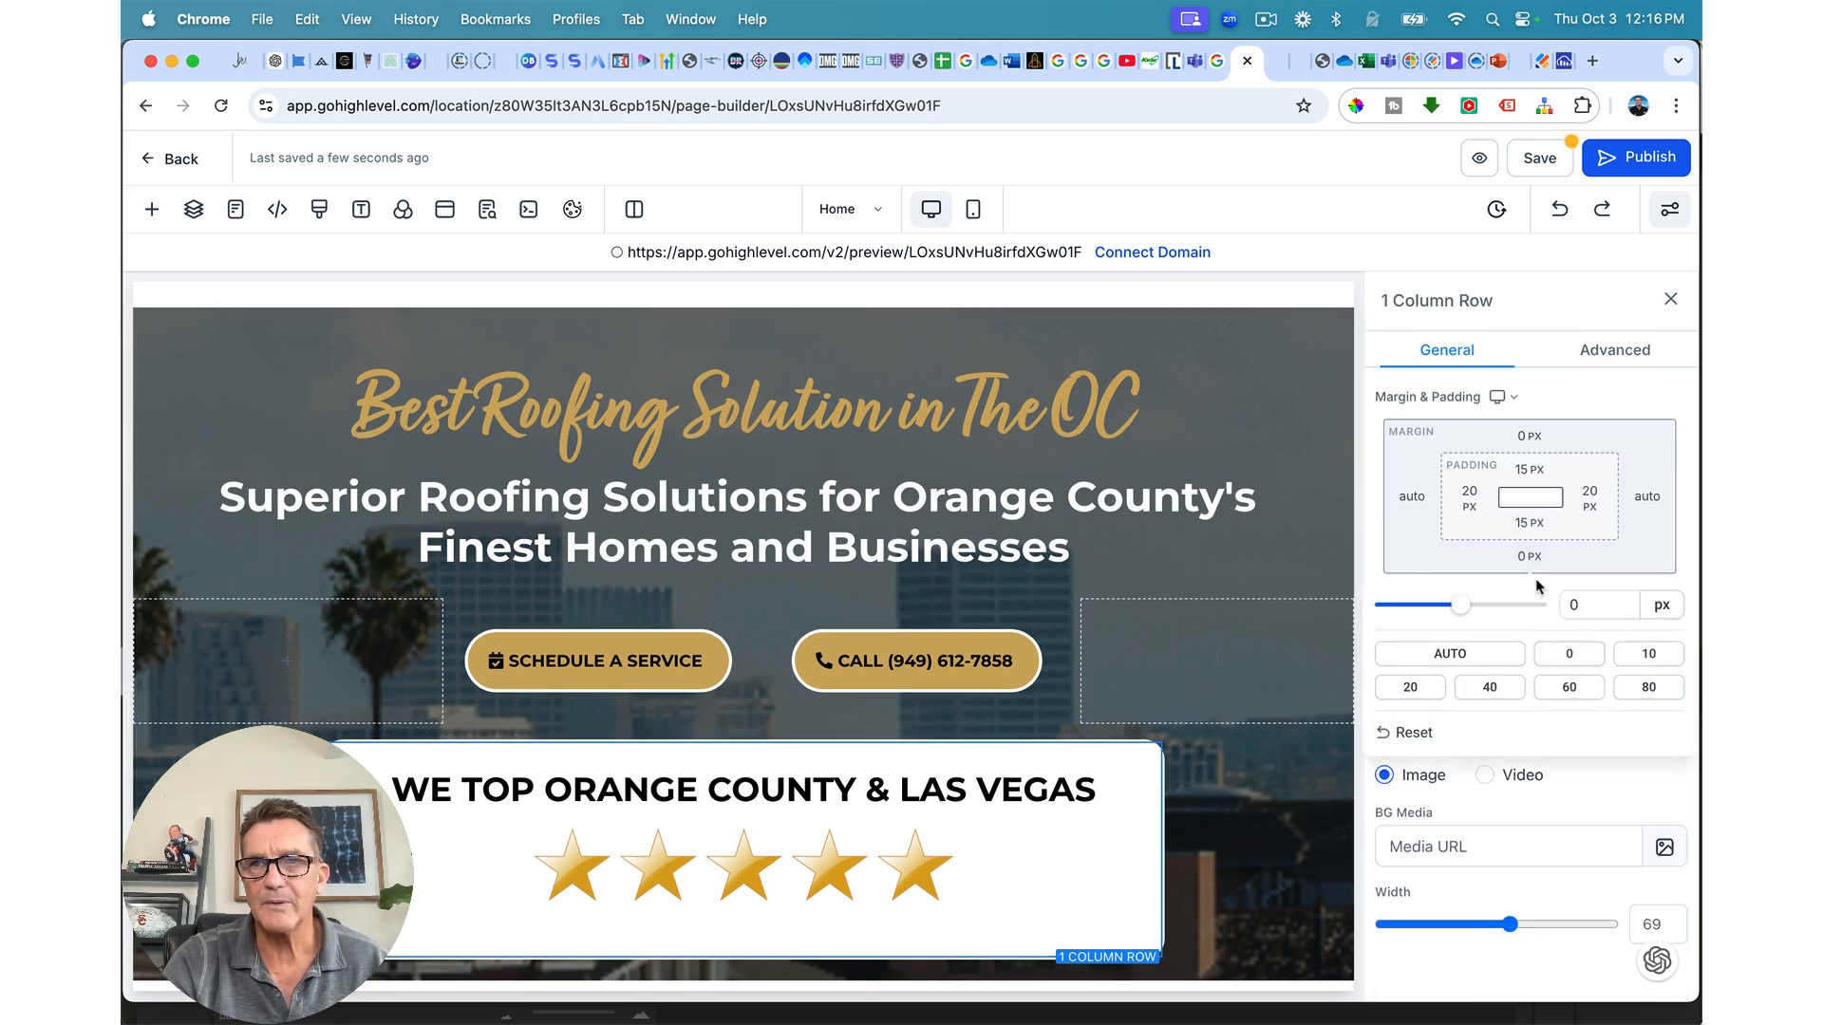
left_click(1522, 523)
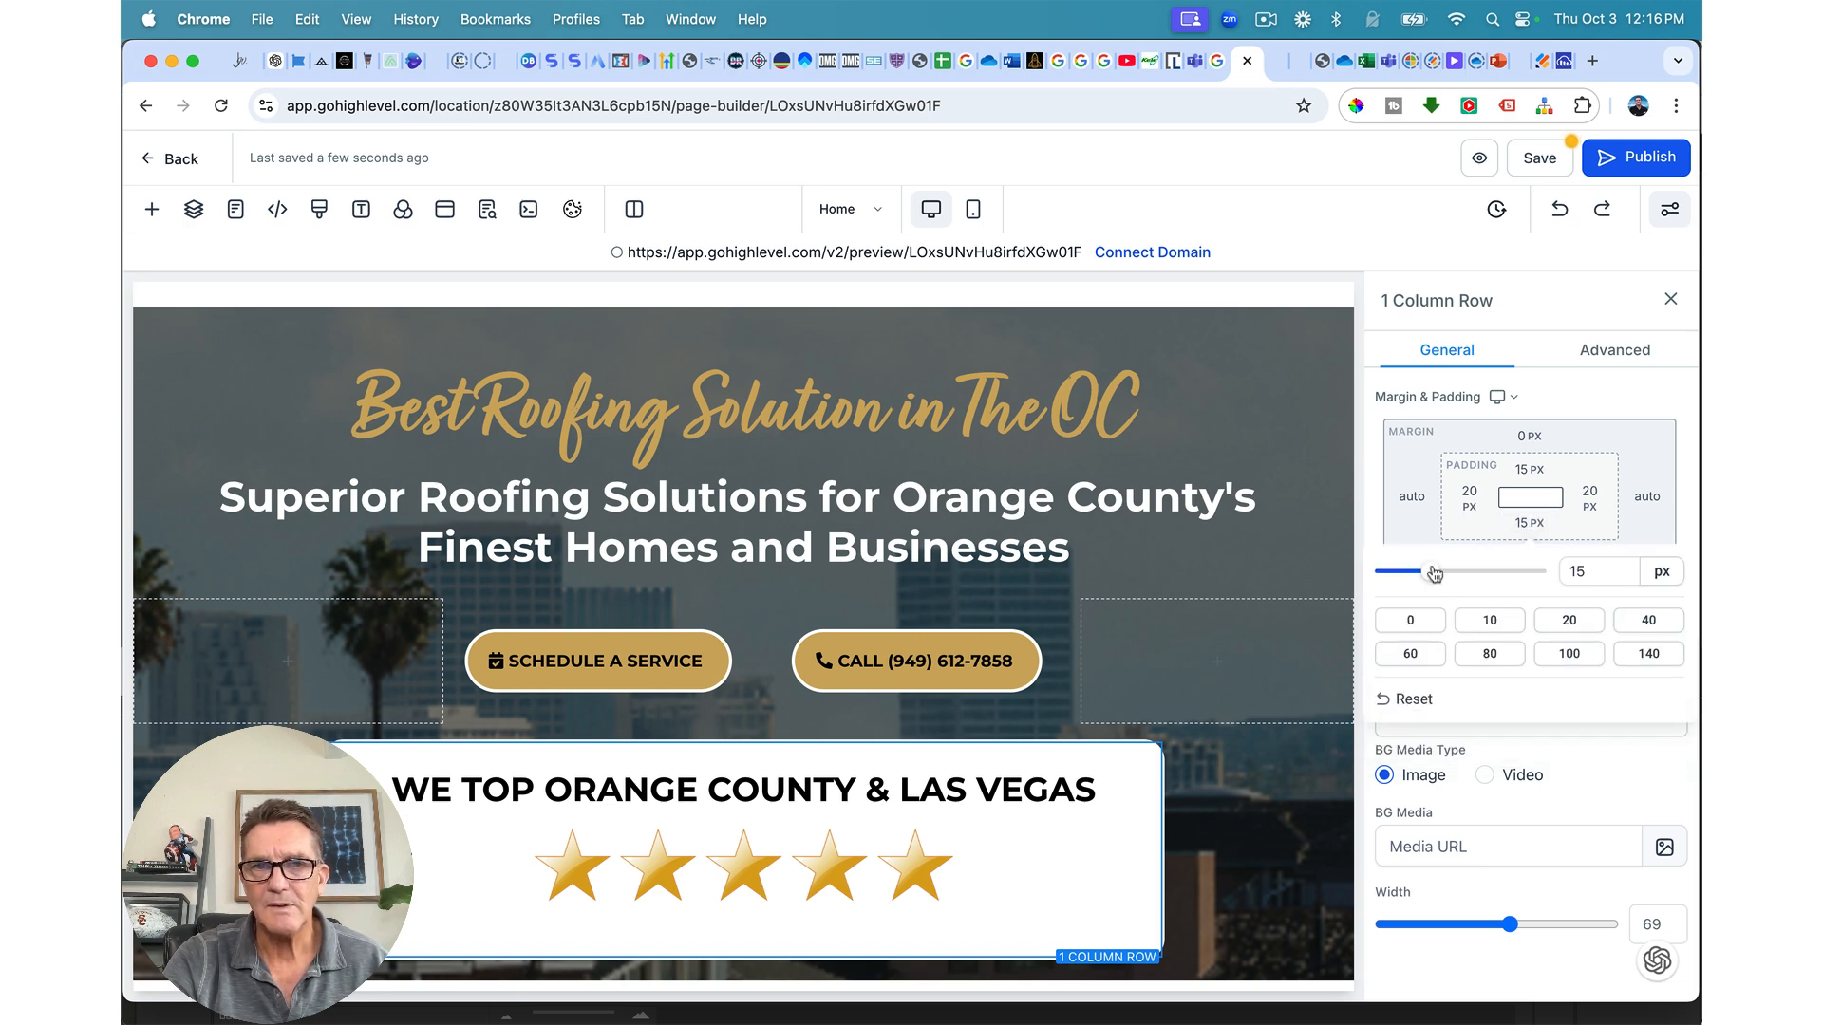
left_click_drag(1431, 571, 1362, 579)
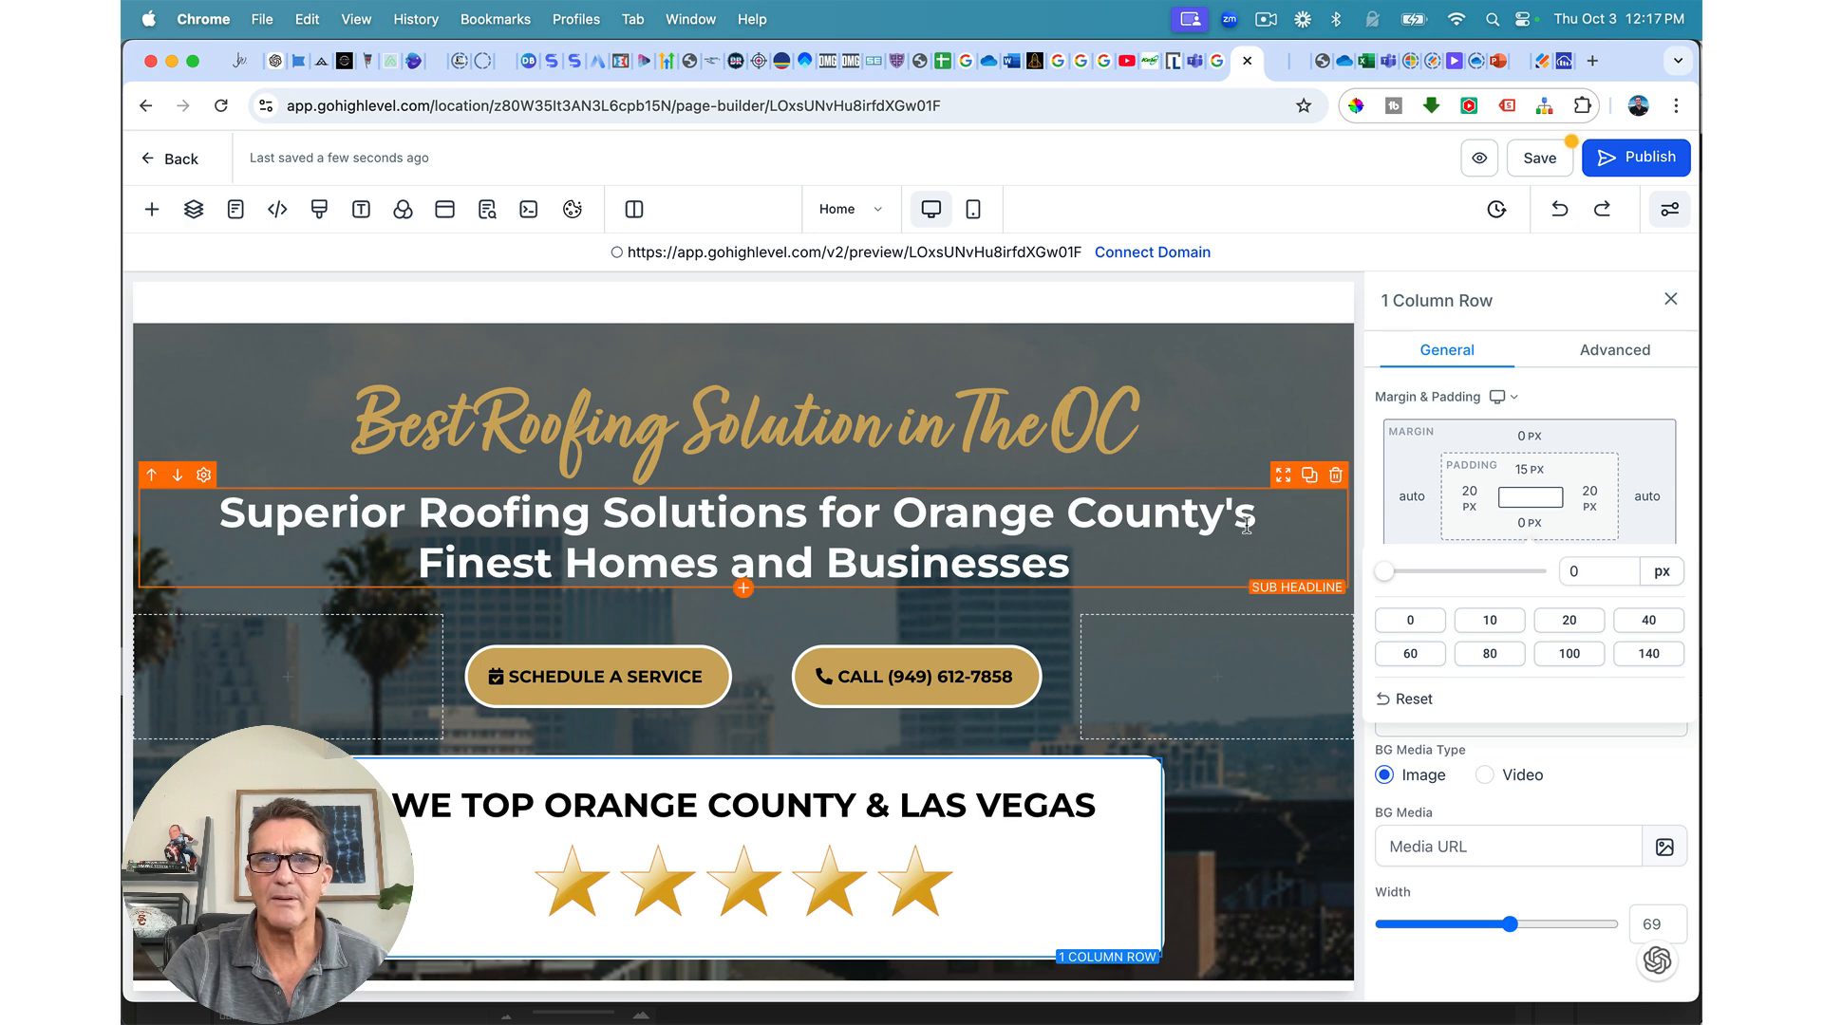
left_click(1538, 158)
left_click(1275, 64)
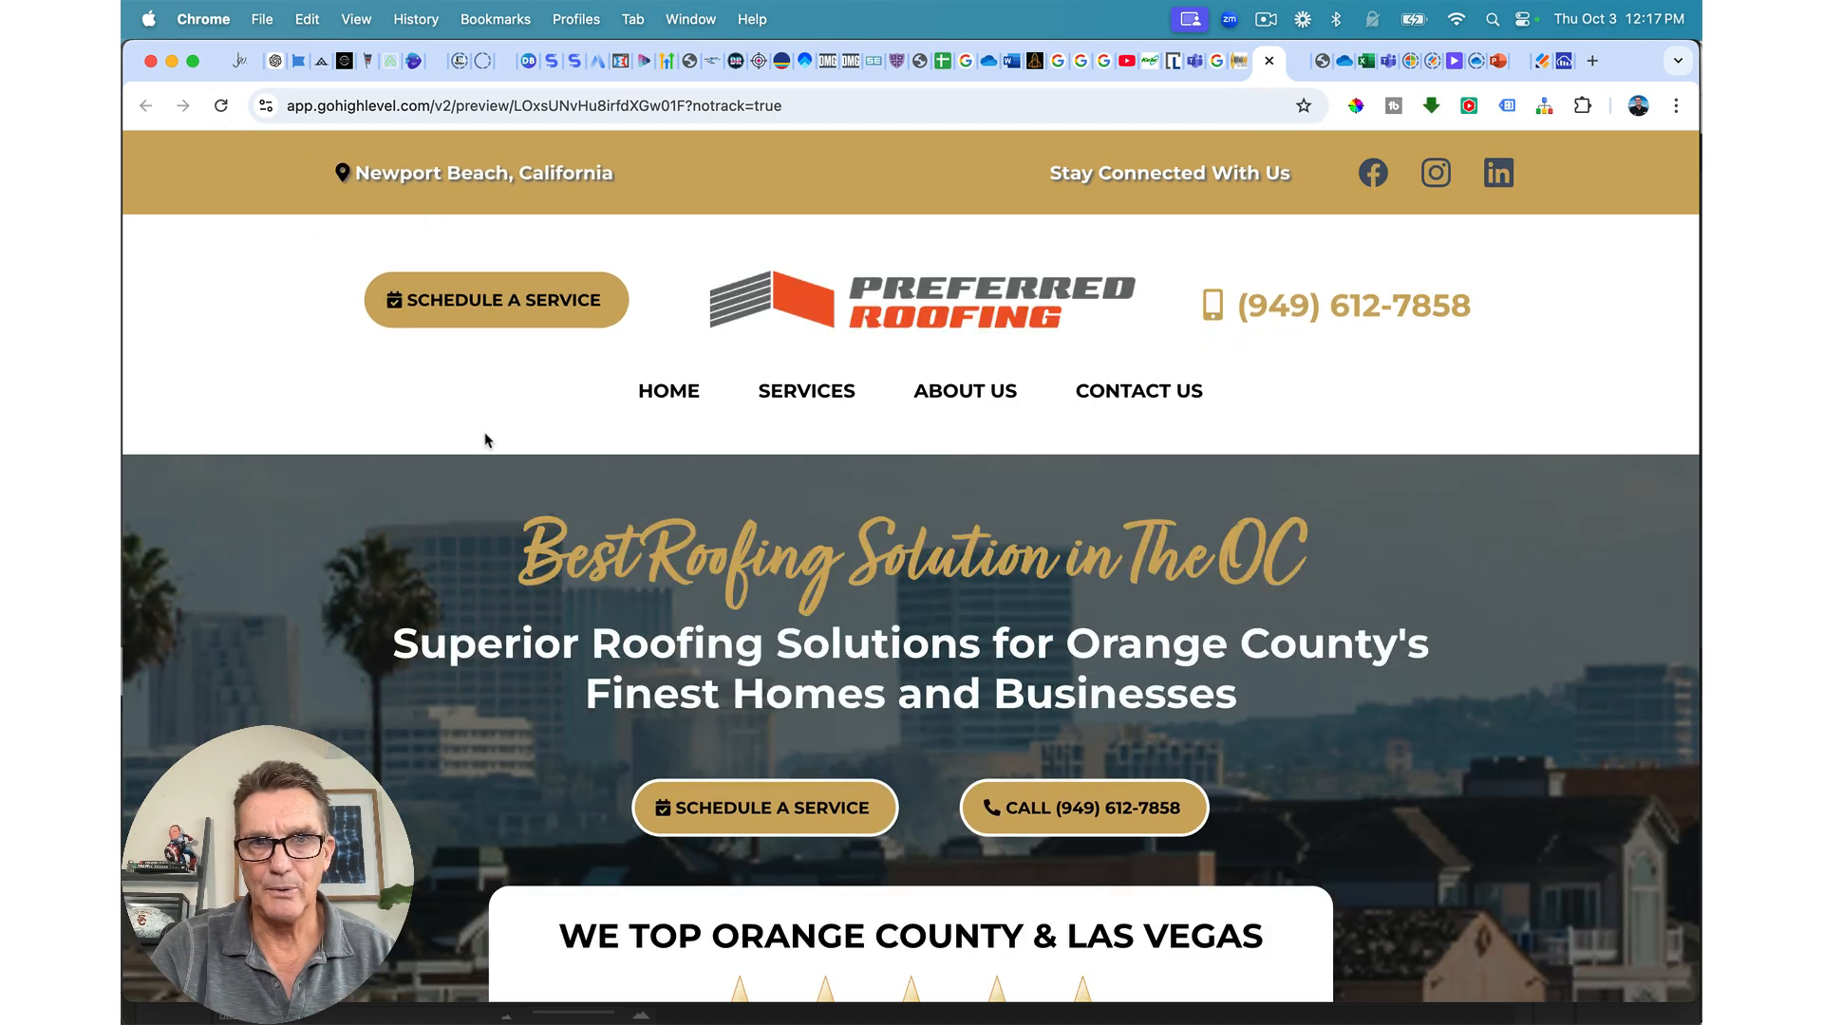
scroll(484, 437, "down", 1)
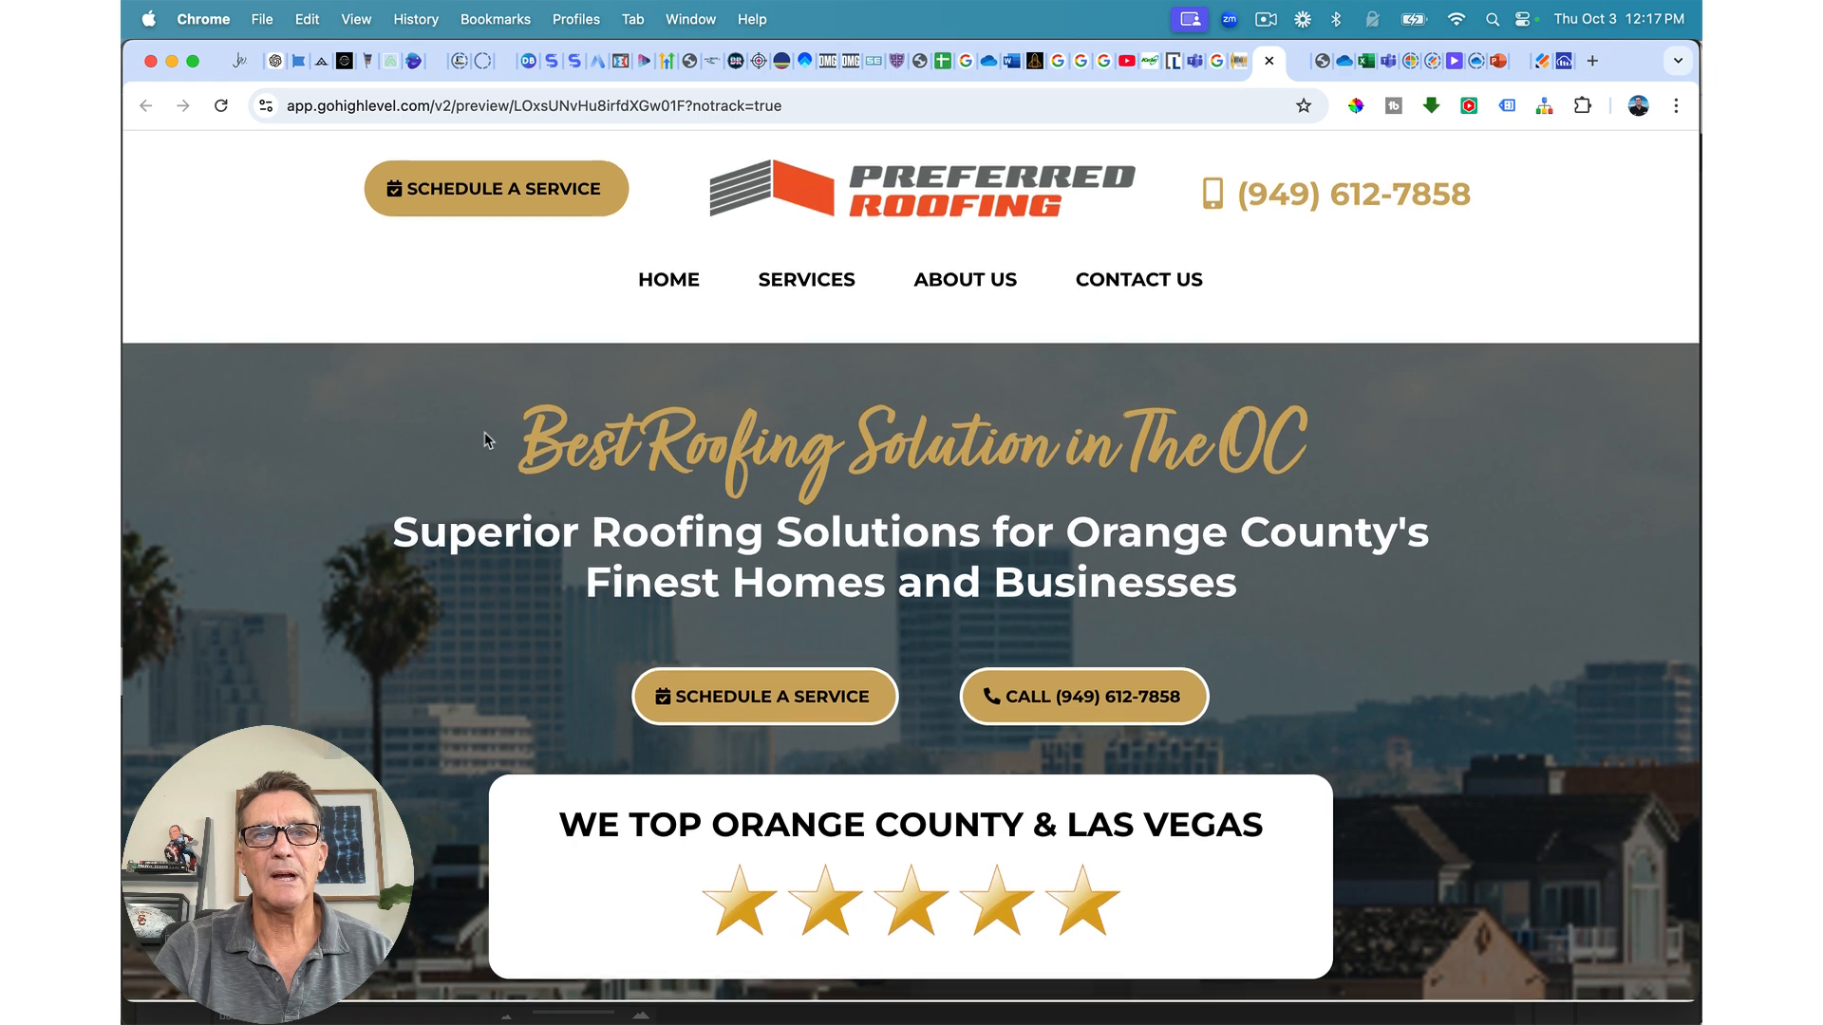
scroll(484, 434, "up", 1)
scroll(486, 439, "down", 1)
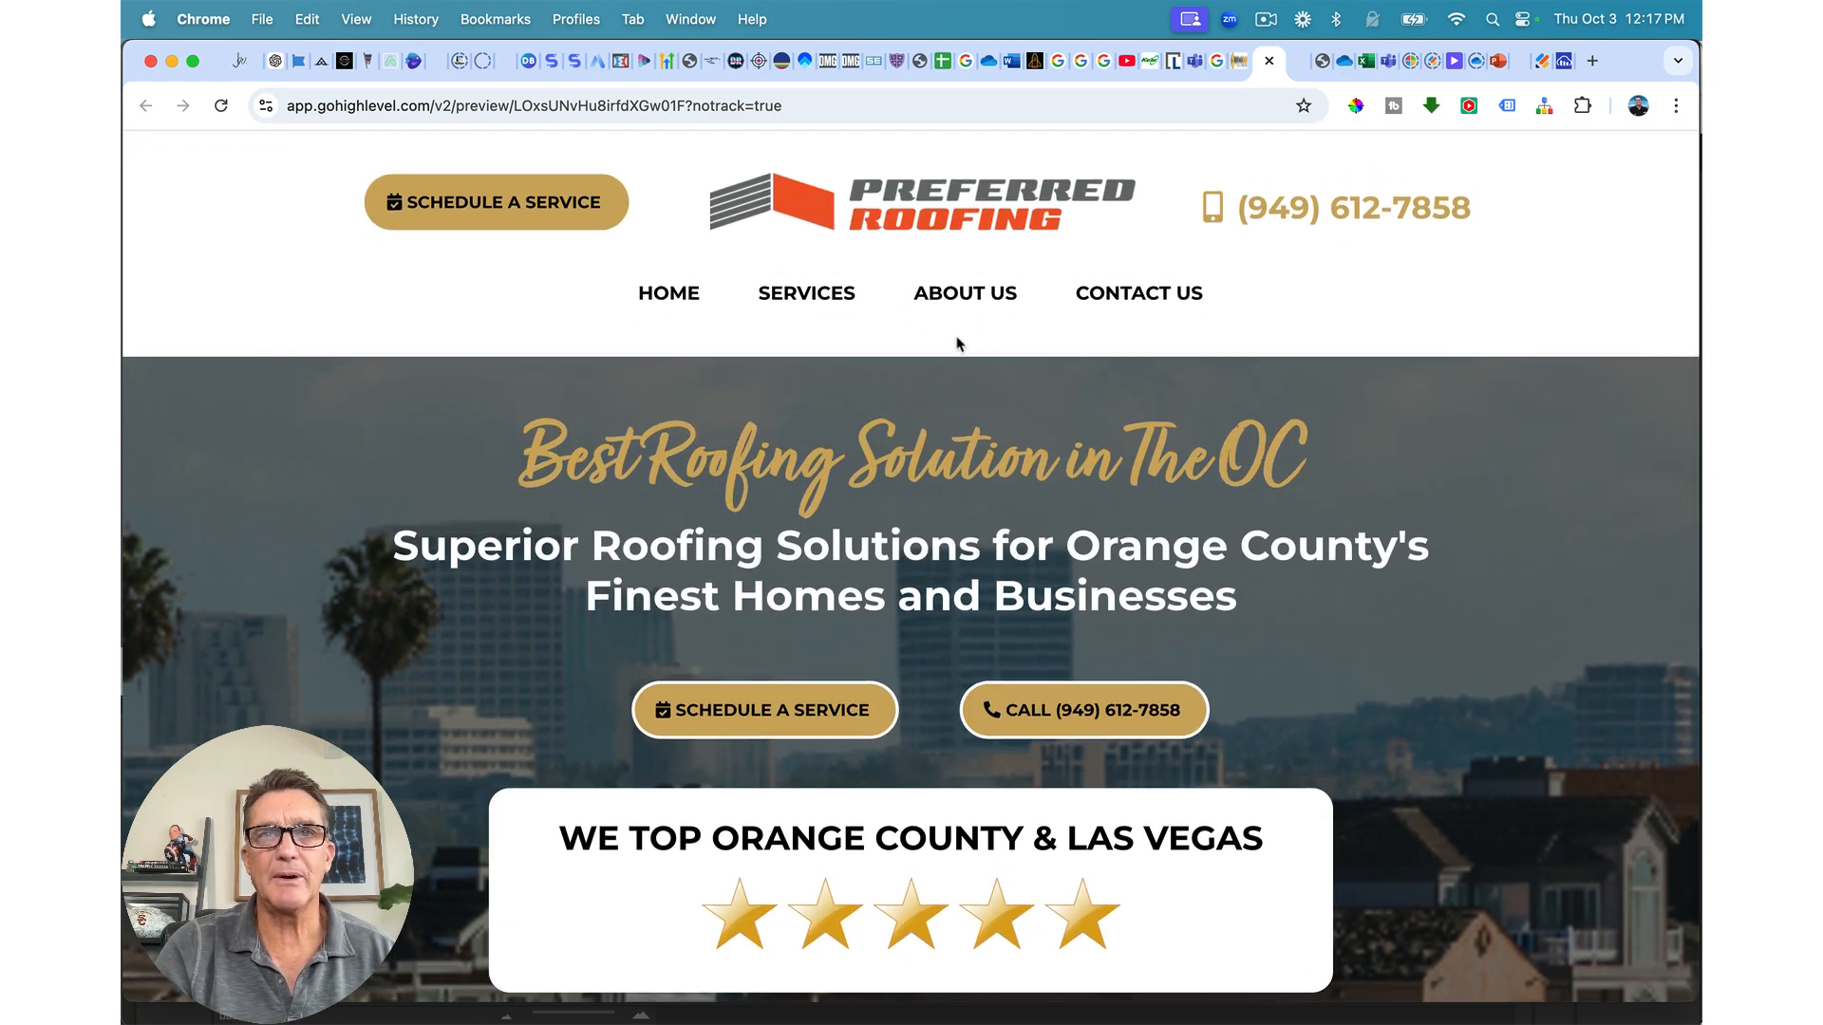
scroll(926, 727, "up", 1)
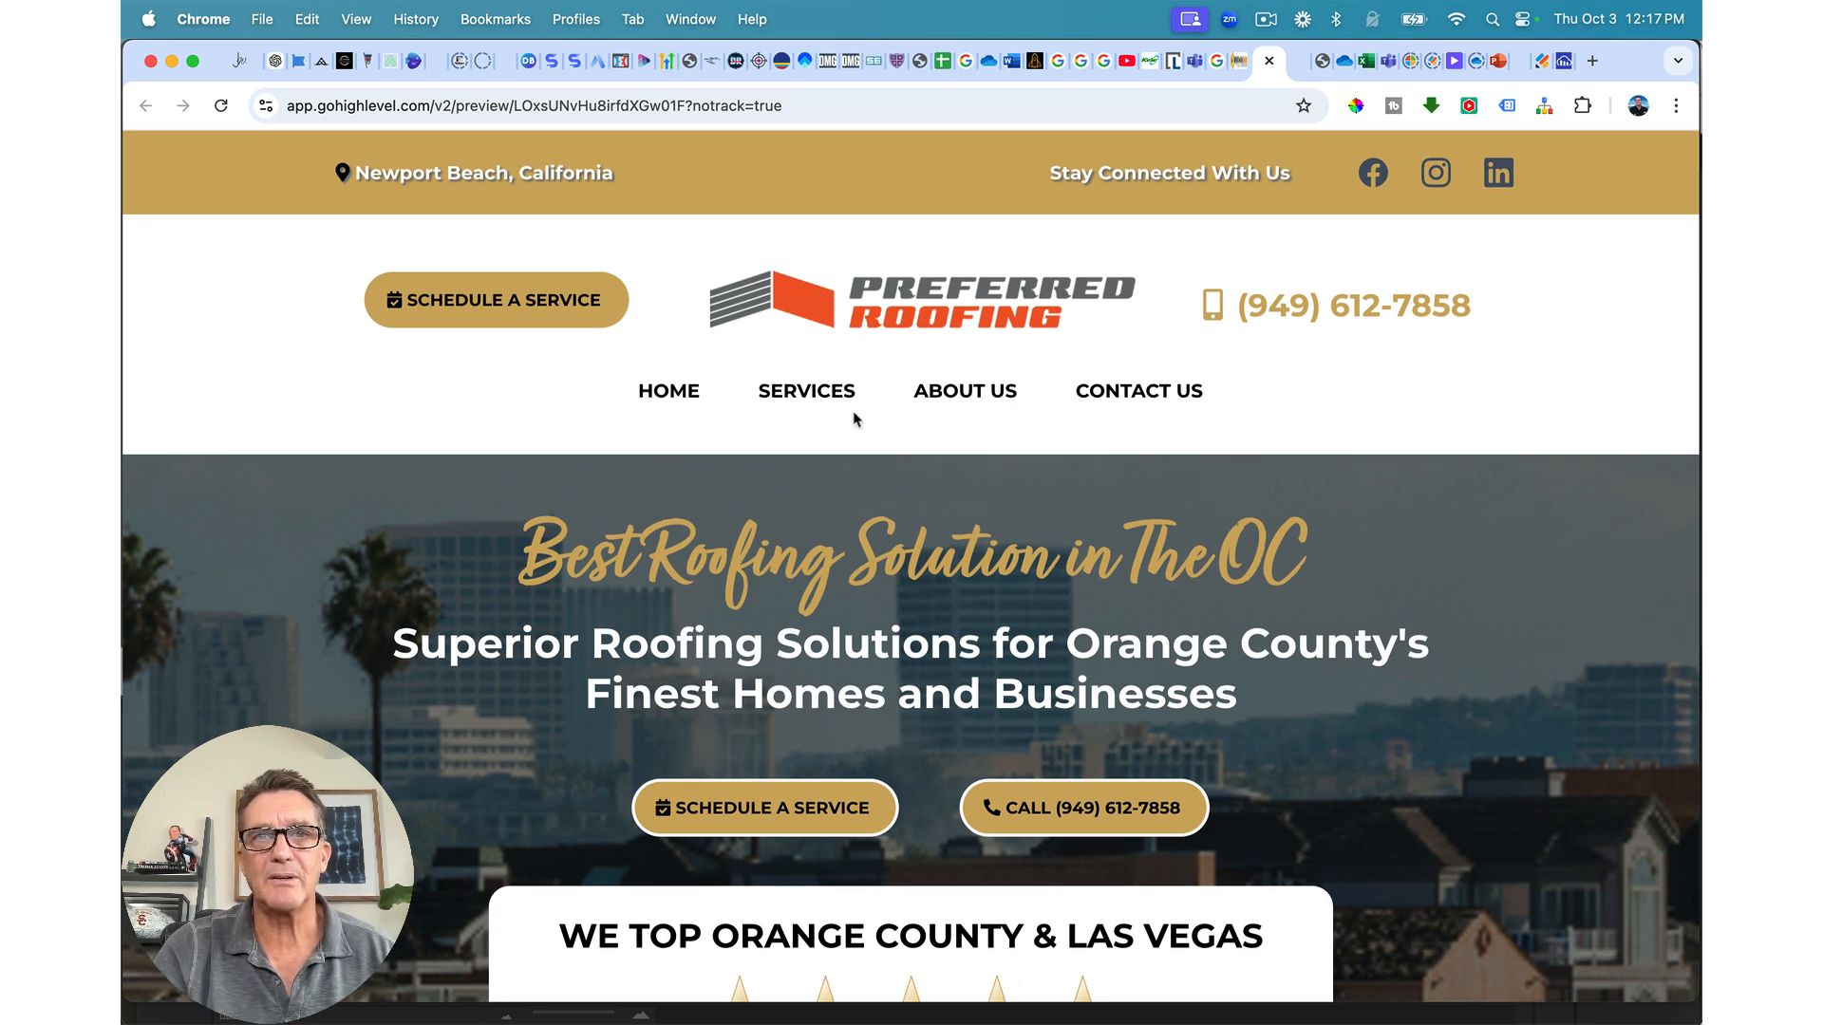
scroll(820, 583, "down", 2)
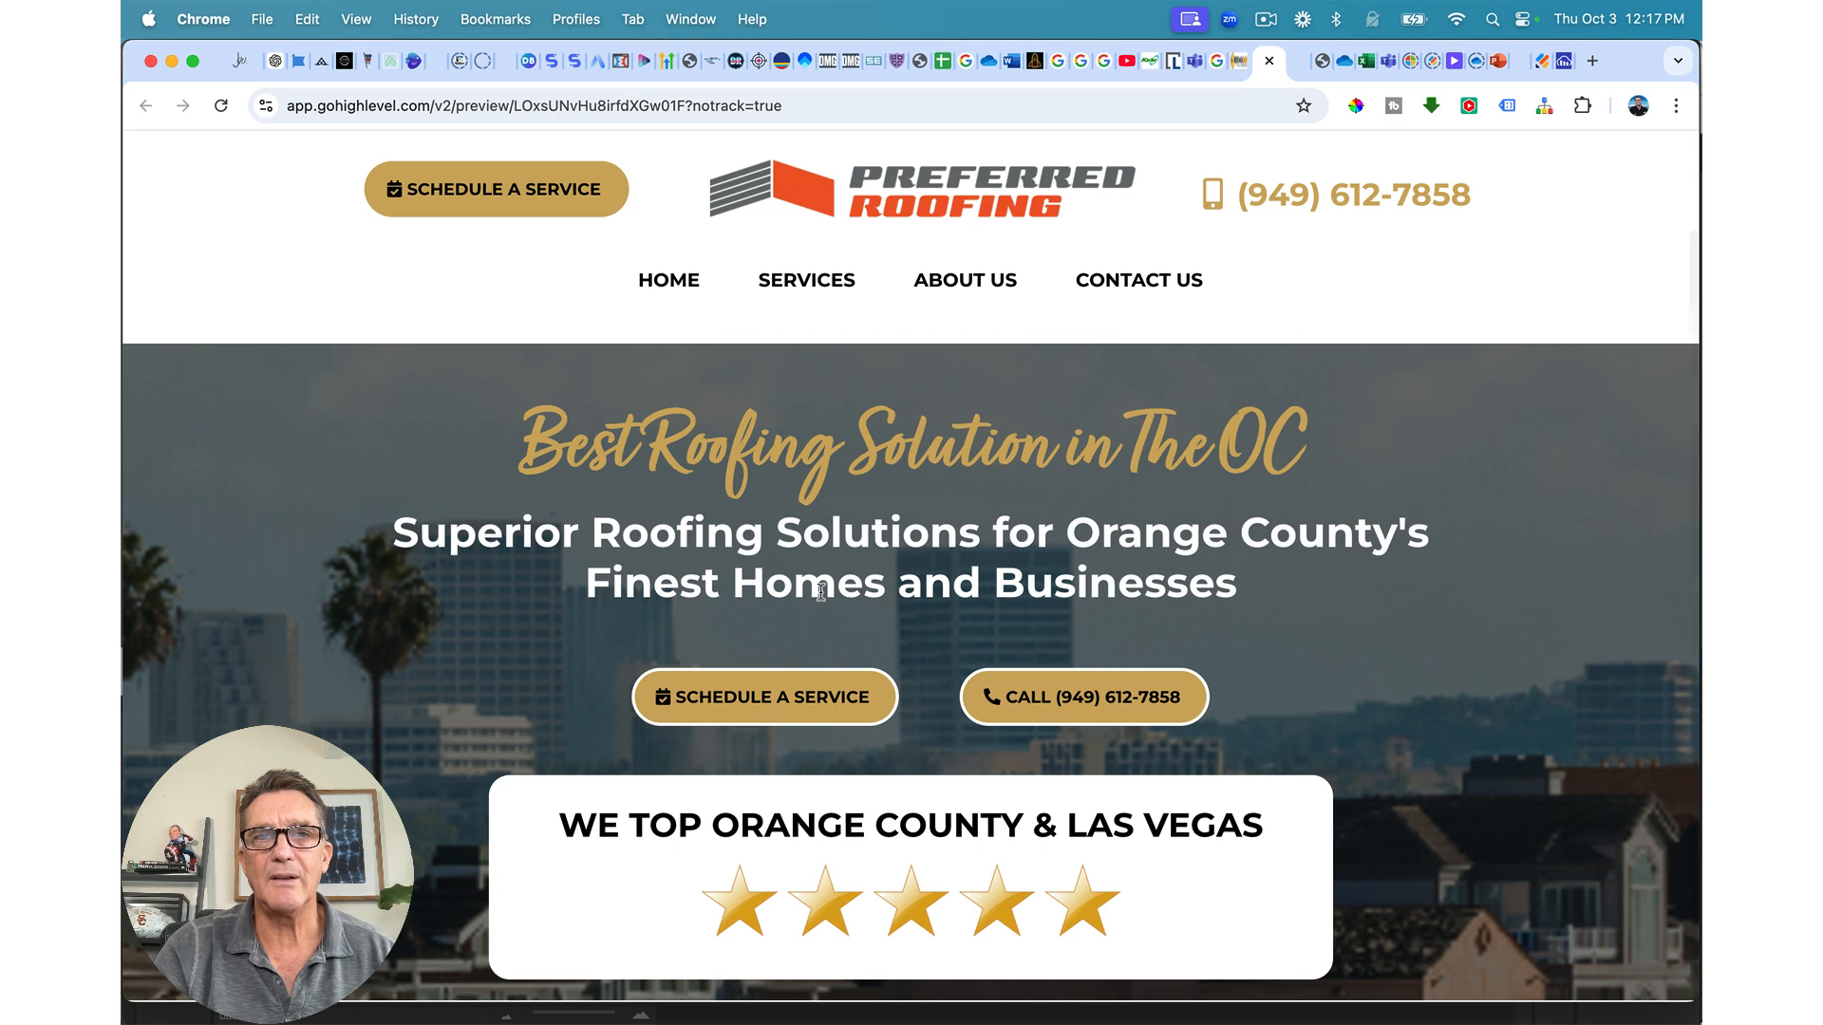
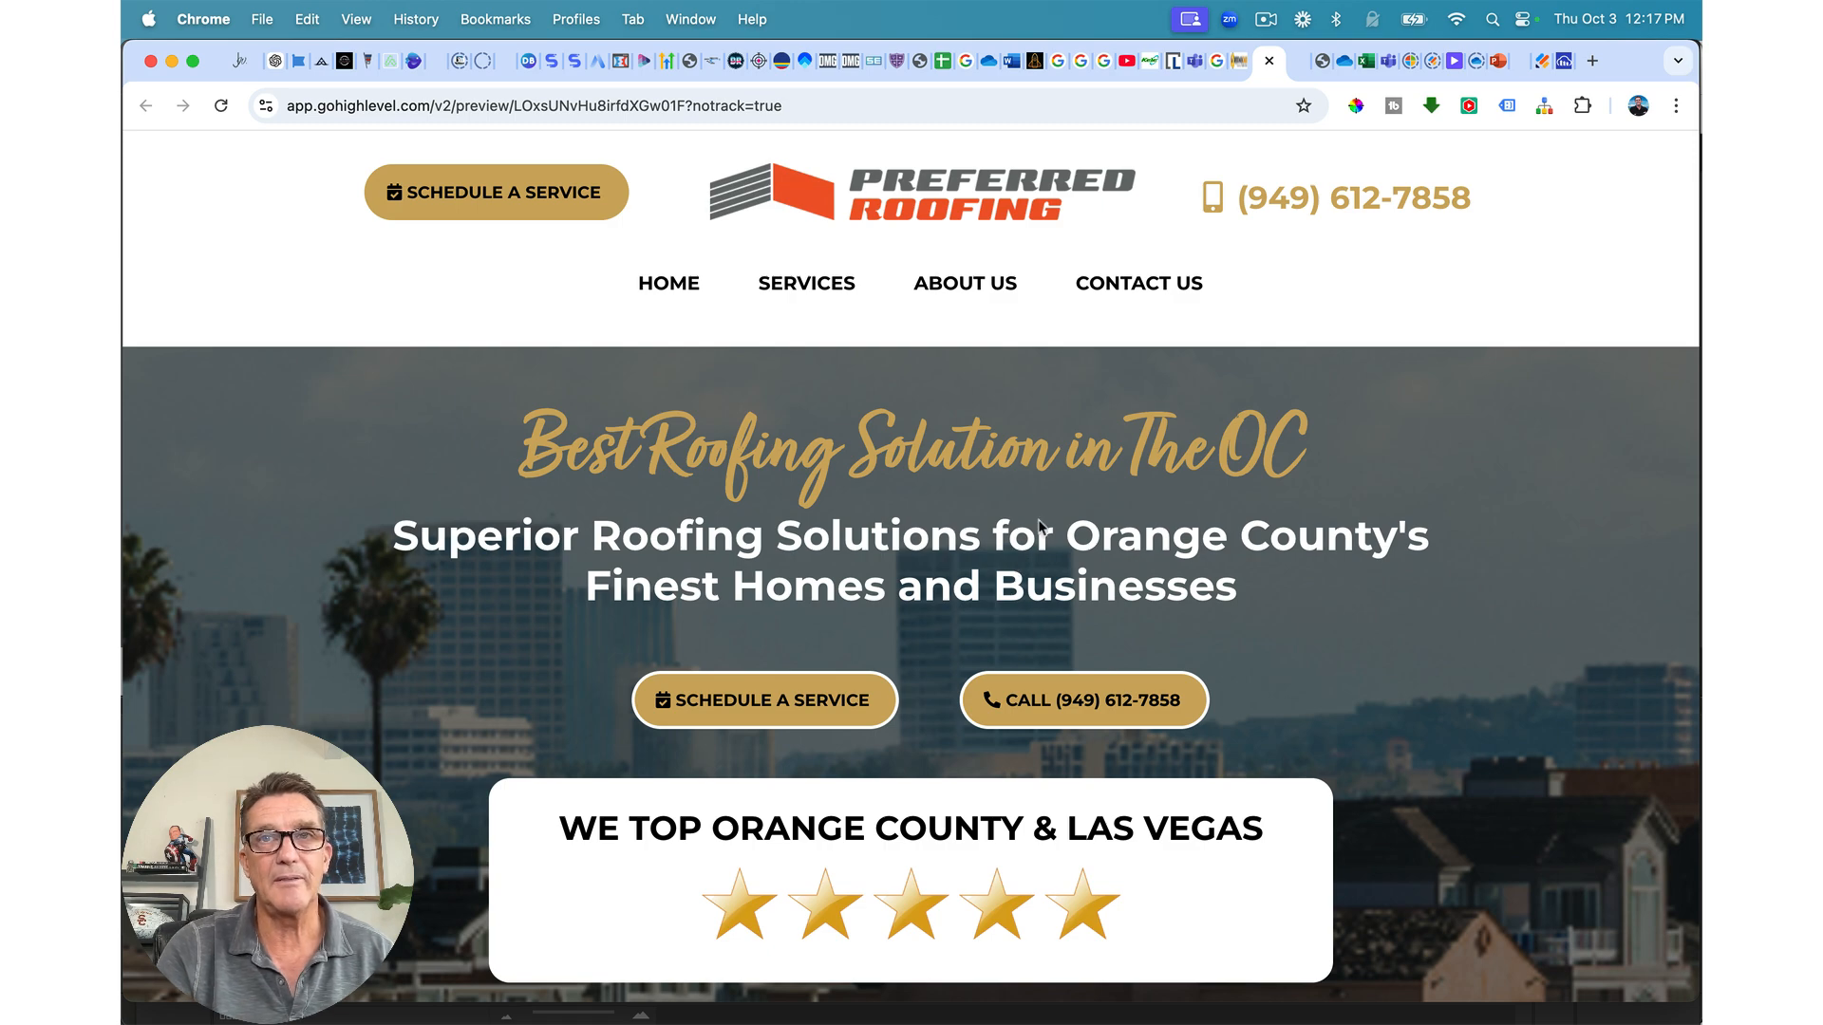
Step: Close the preview tab and return to the Preferred Roofing Home page builder
left_click(1269, 61)
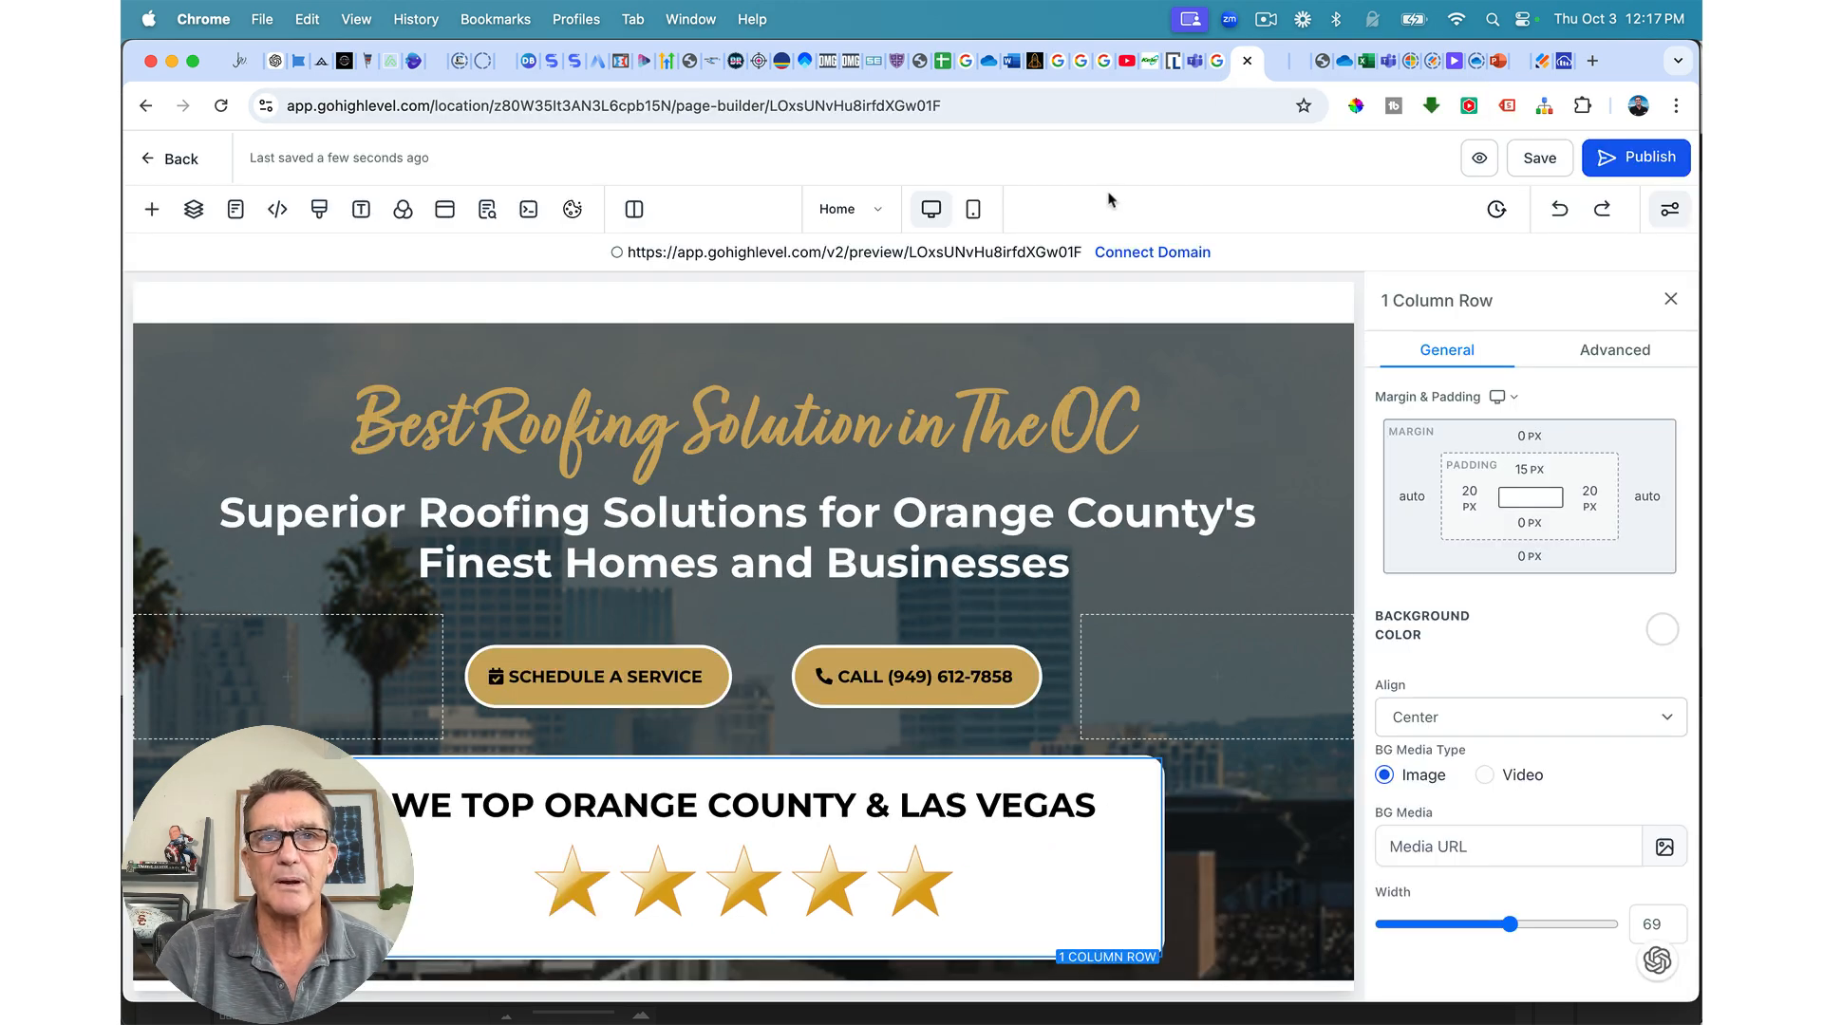
Step: Set the menu section's bottom padding to 5 px and the header's top margin to 0
scroll(1014, 594, "up", 5)
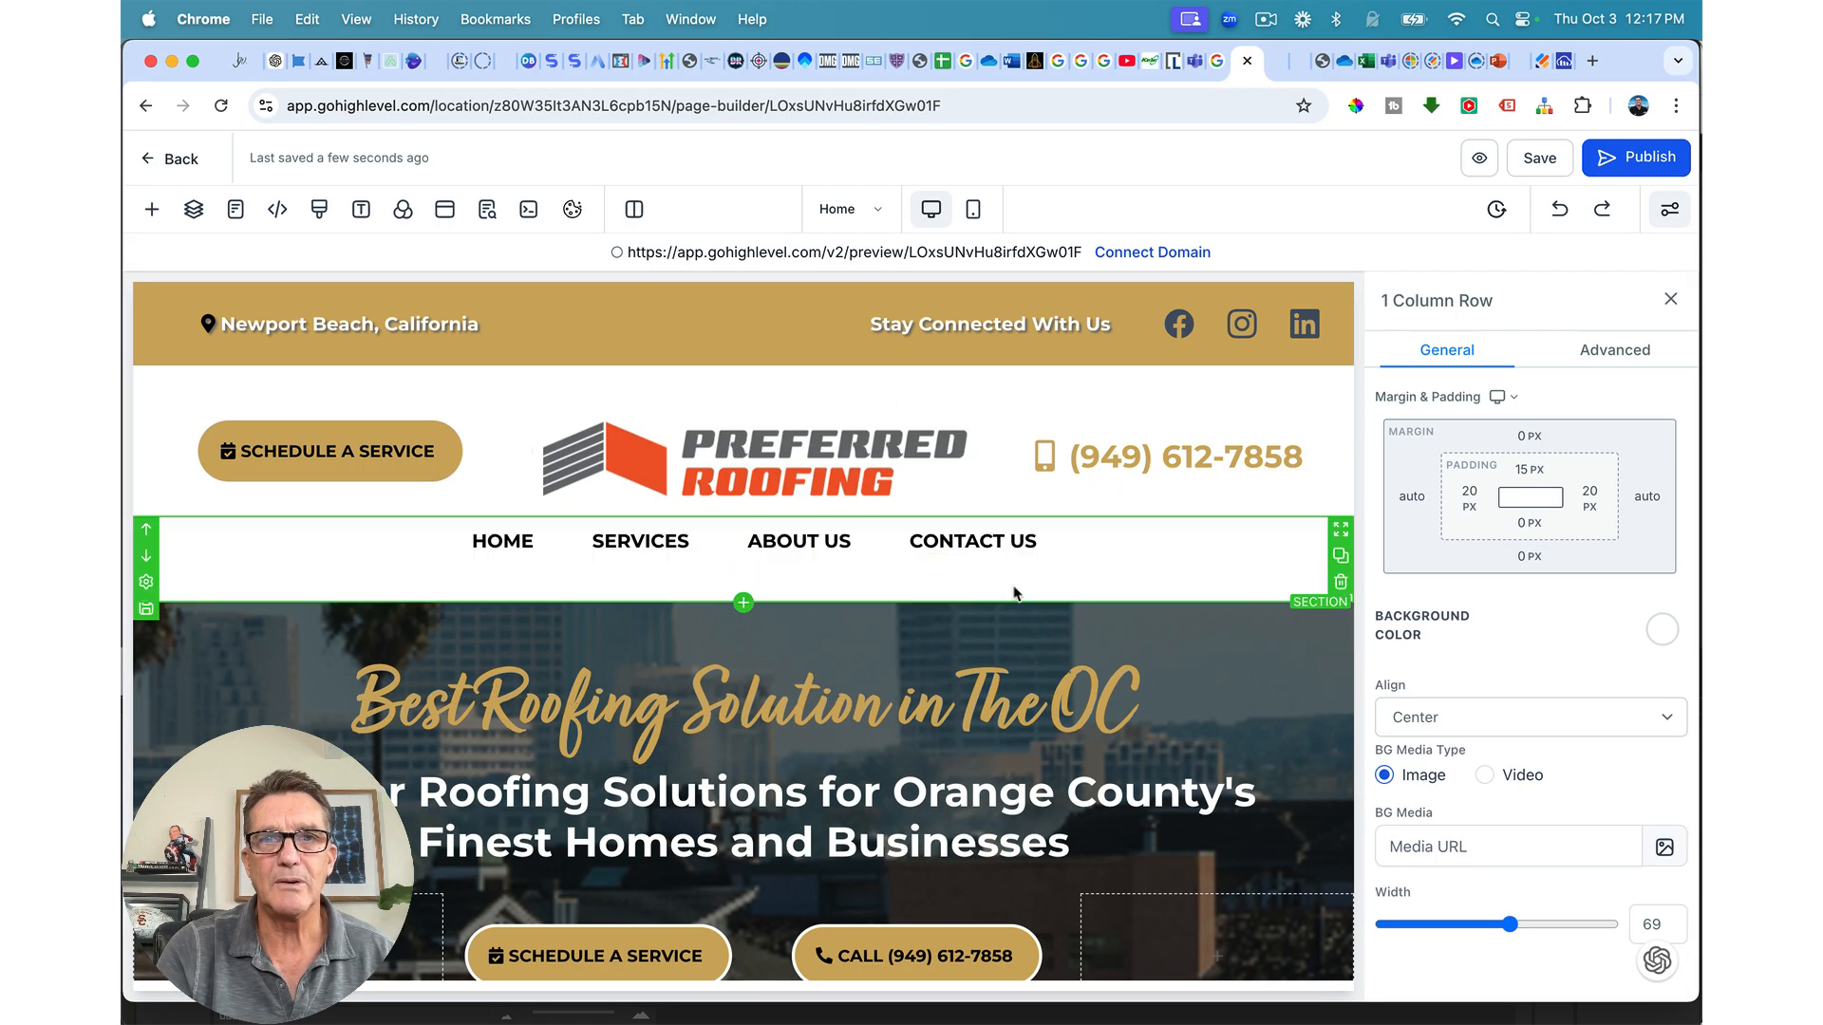
left_click(1101, 592)
left_click(1527, 562)
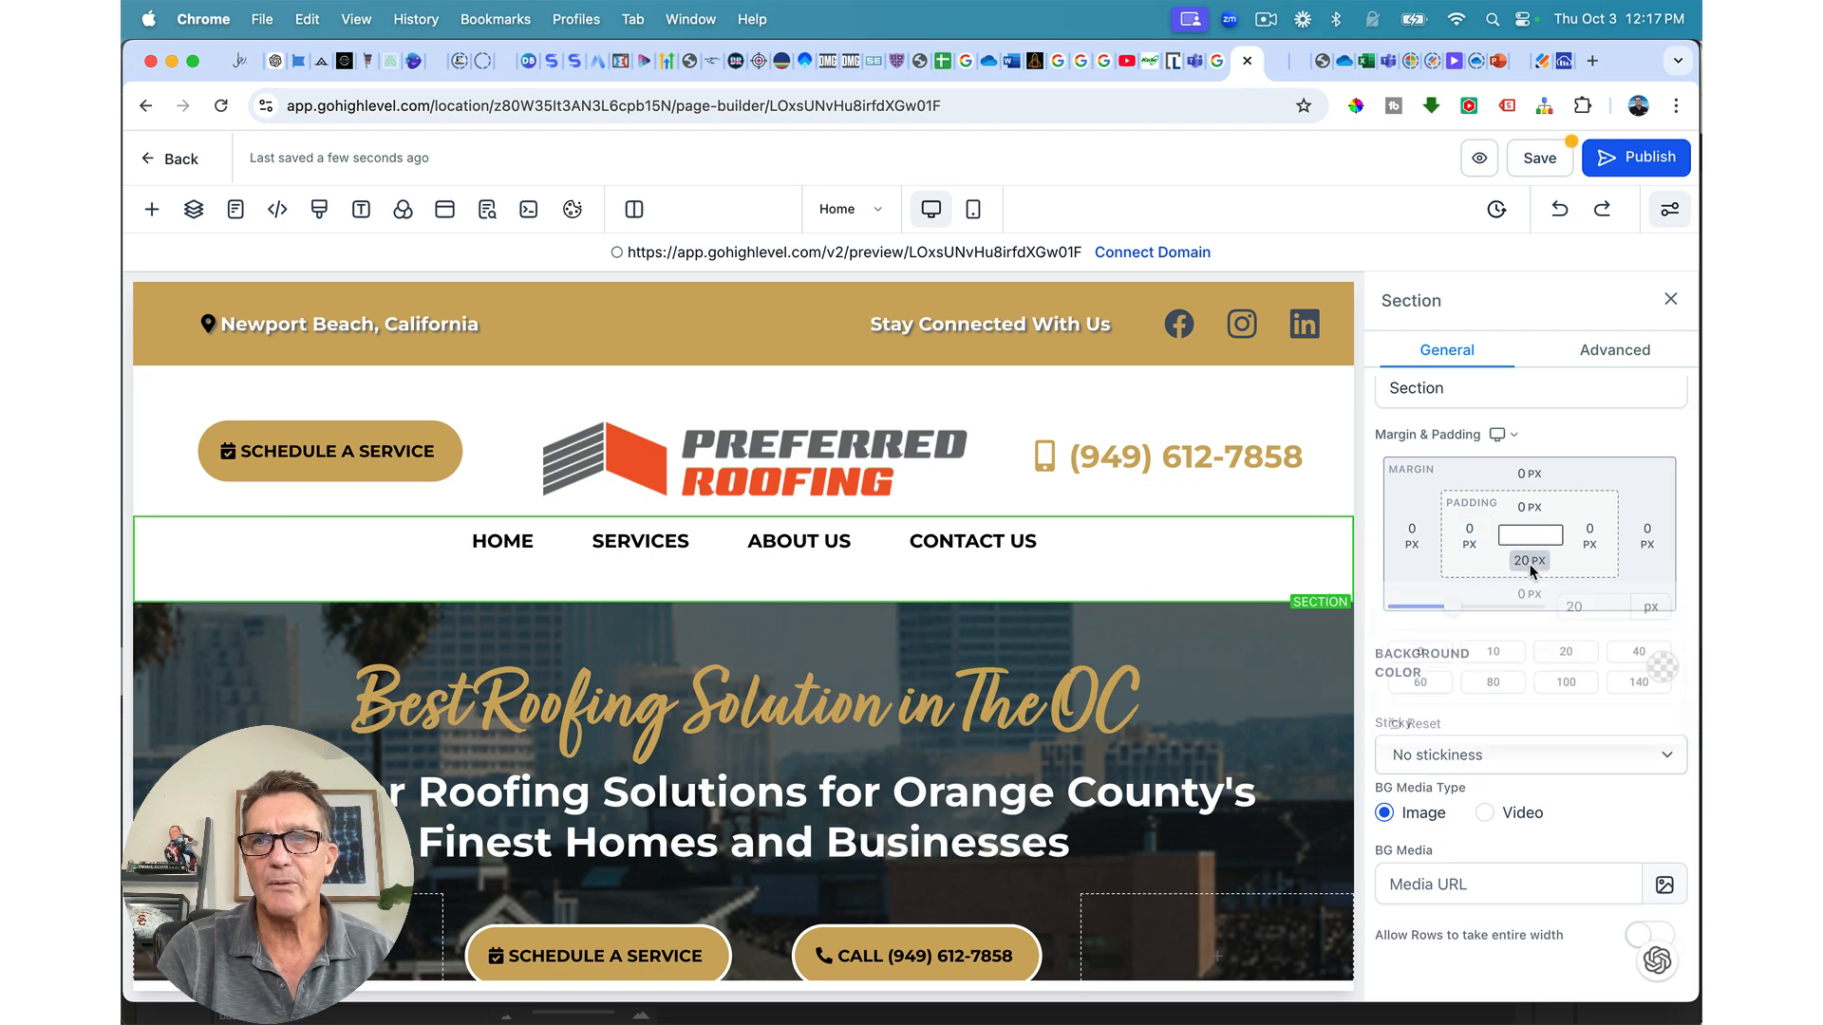
left_click(1490, 657)
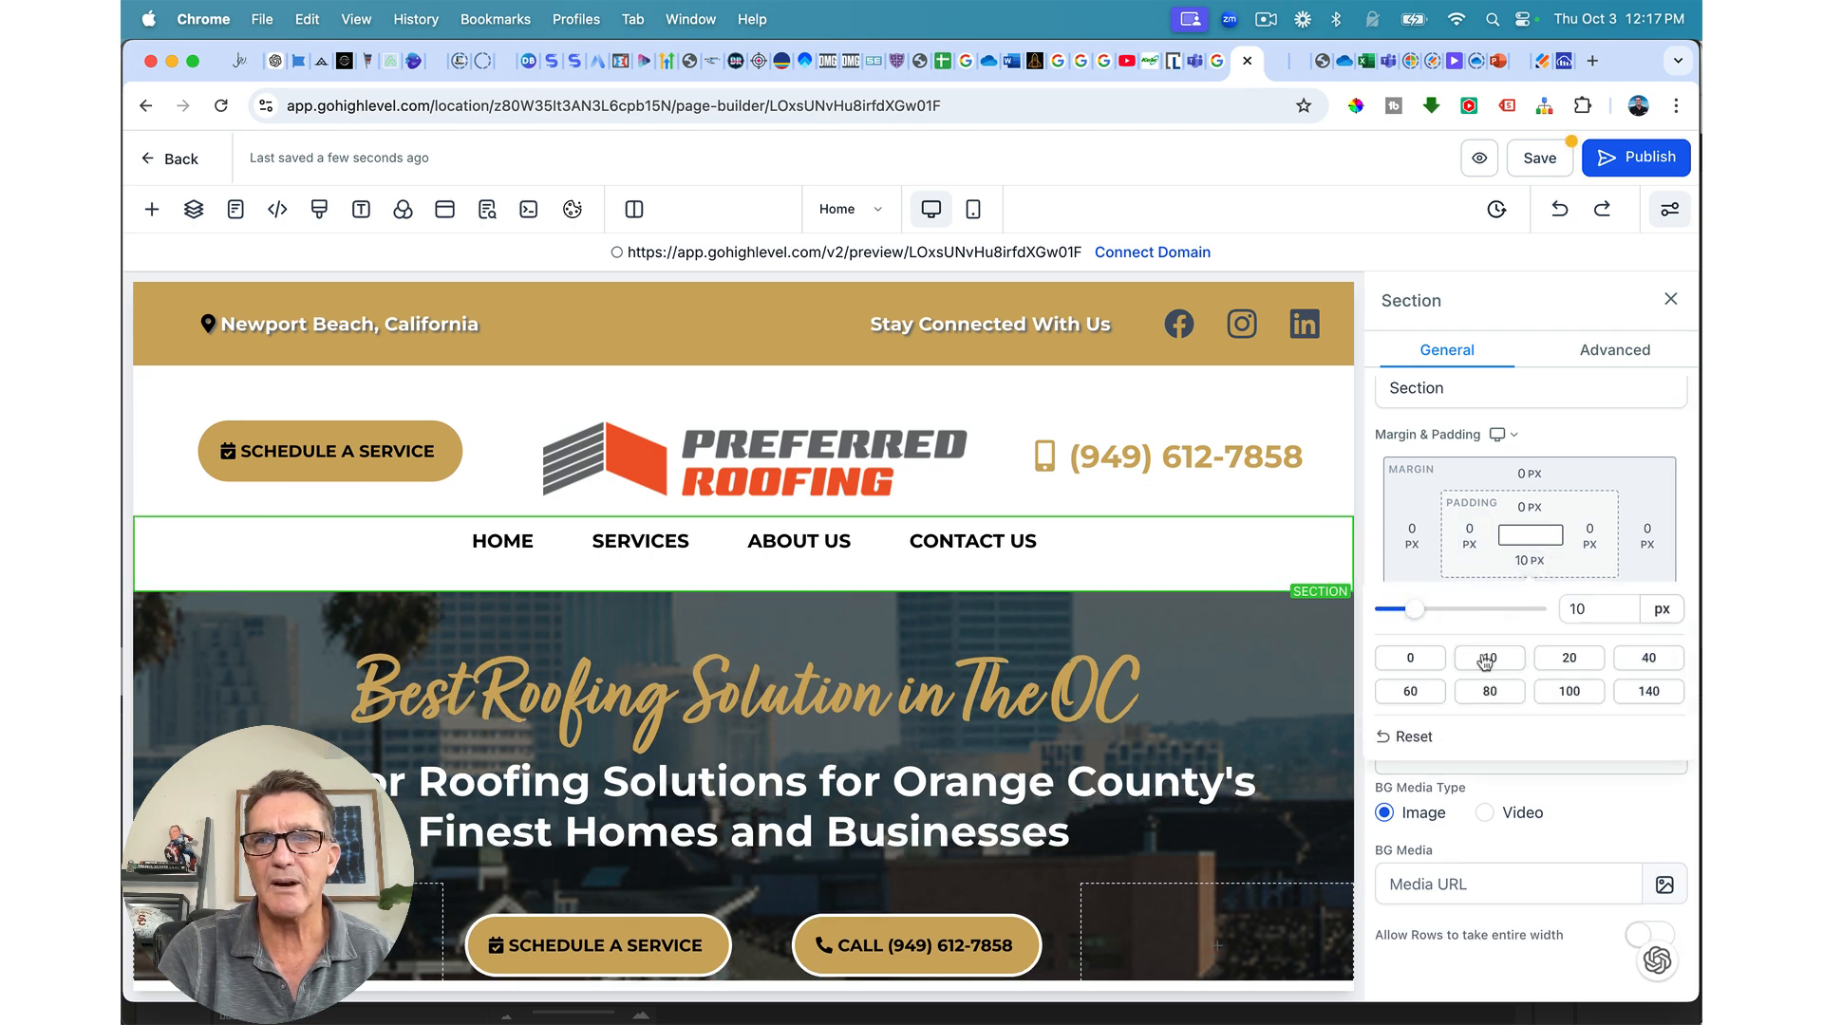
left_click_drag(1415, 618, 1405, 613)
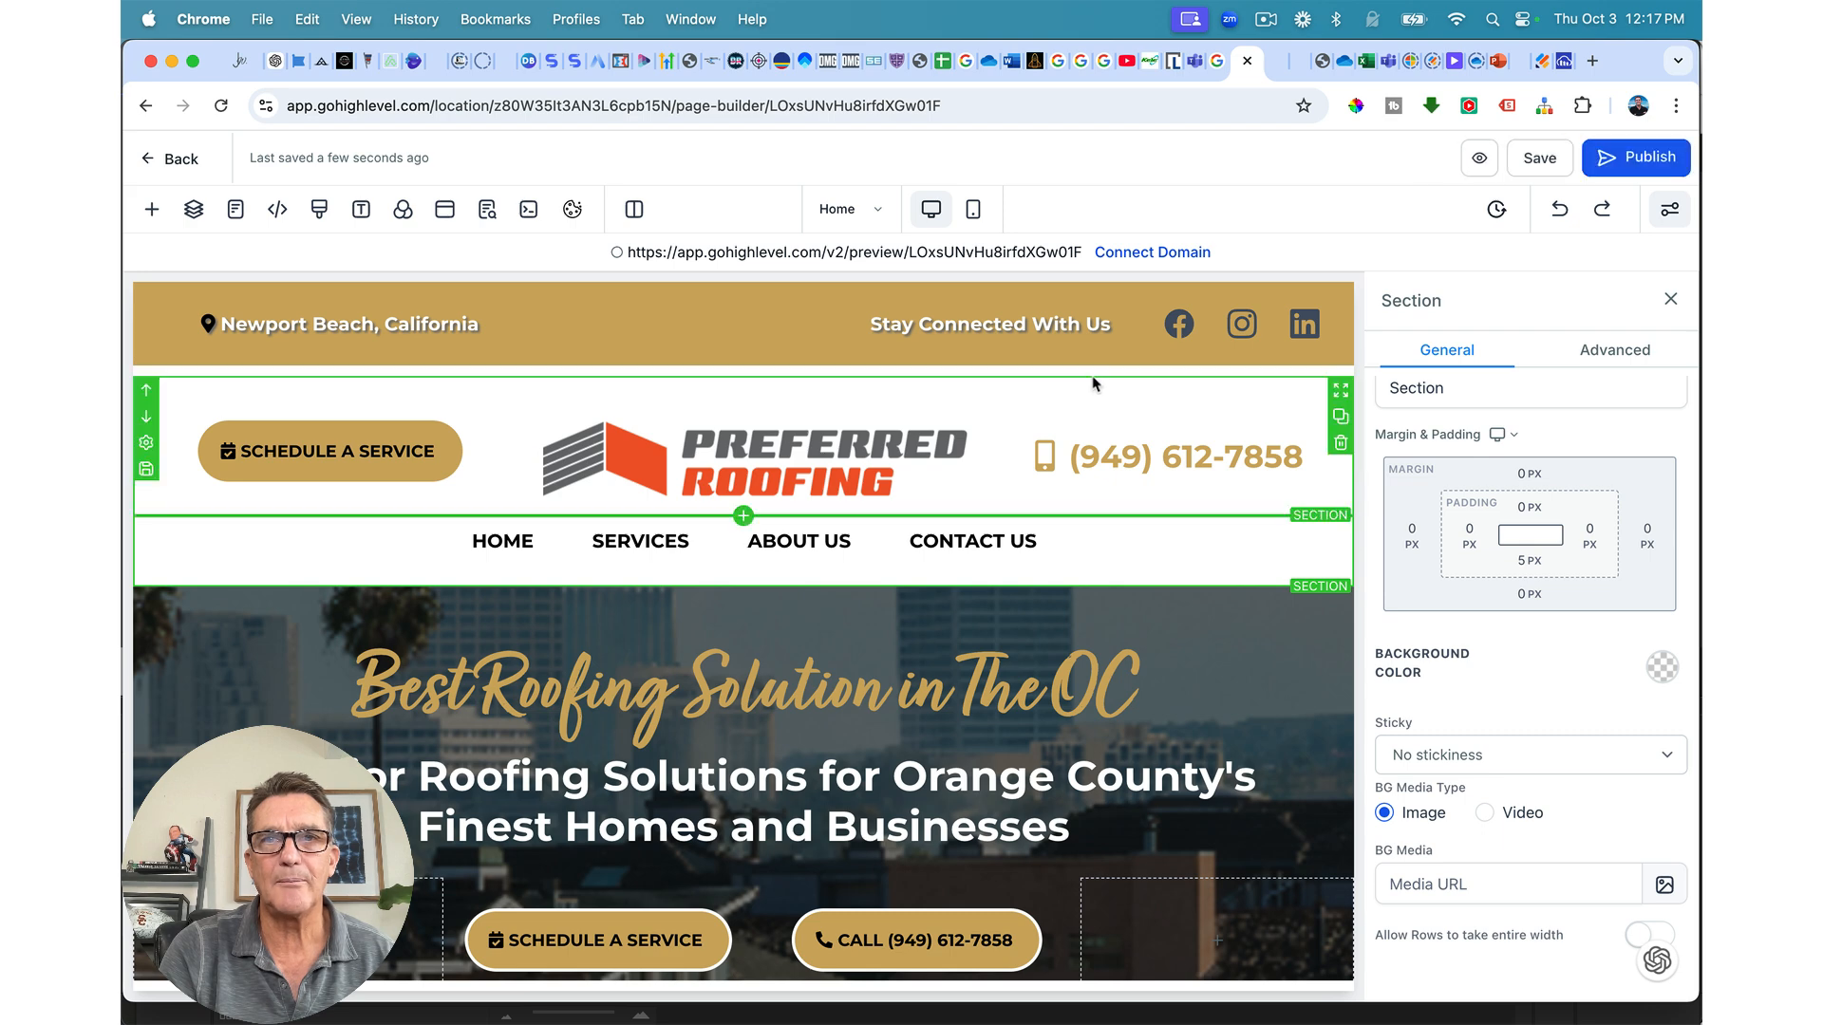
left_click(1528, 473)
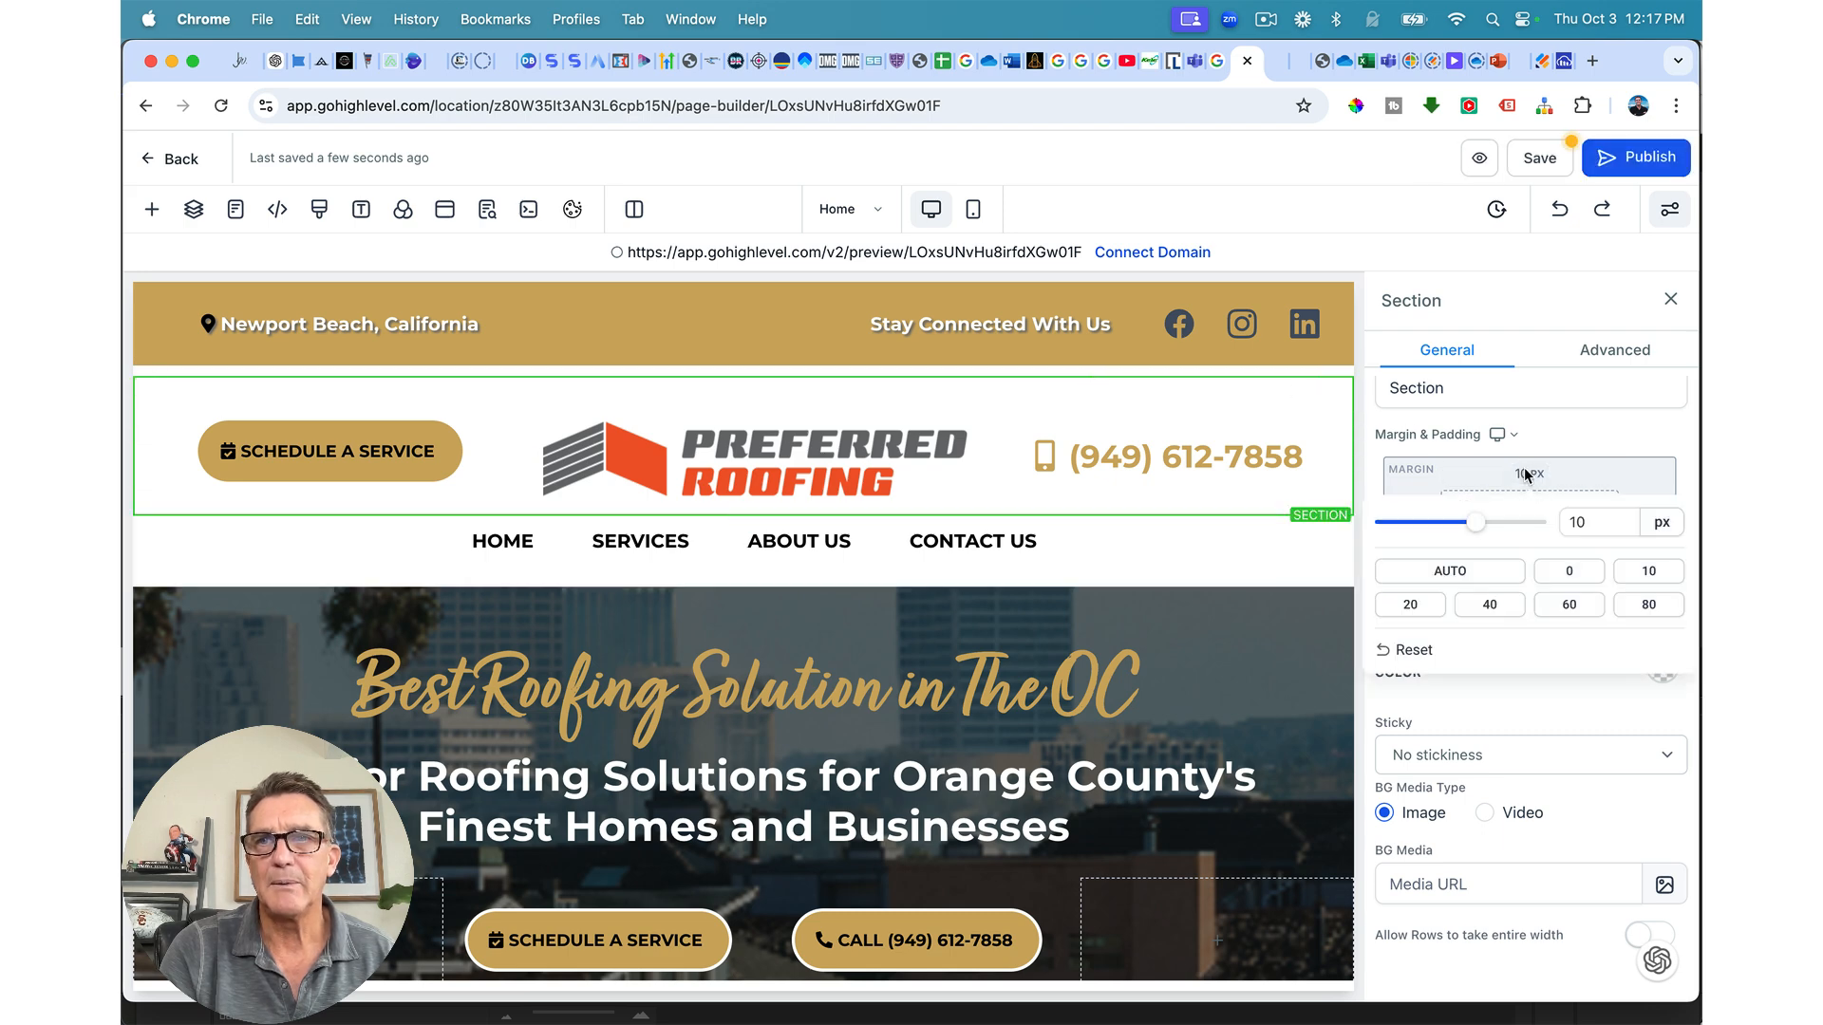
left_click(1568, 572)
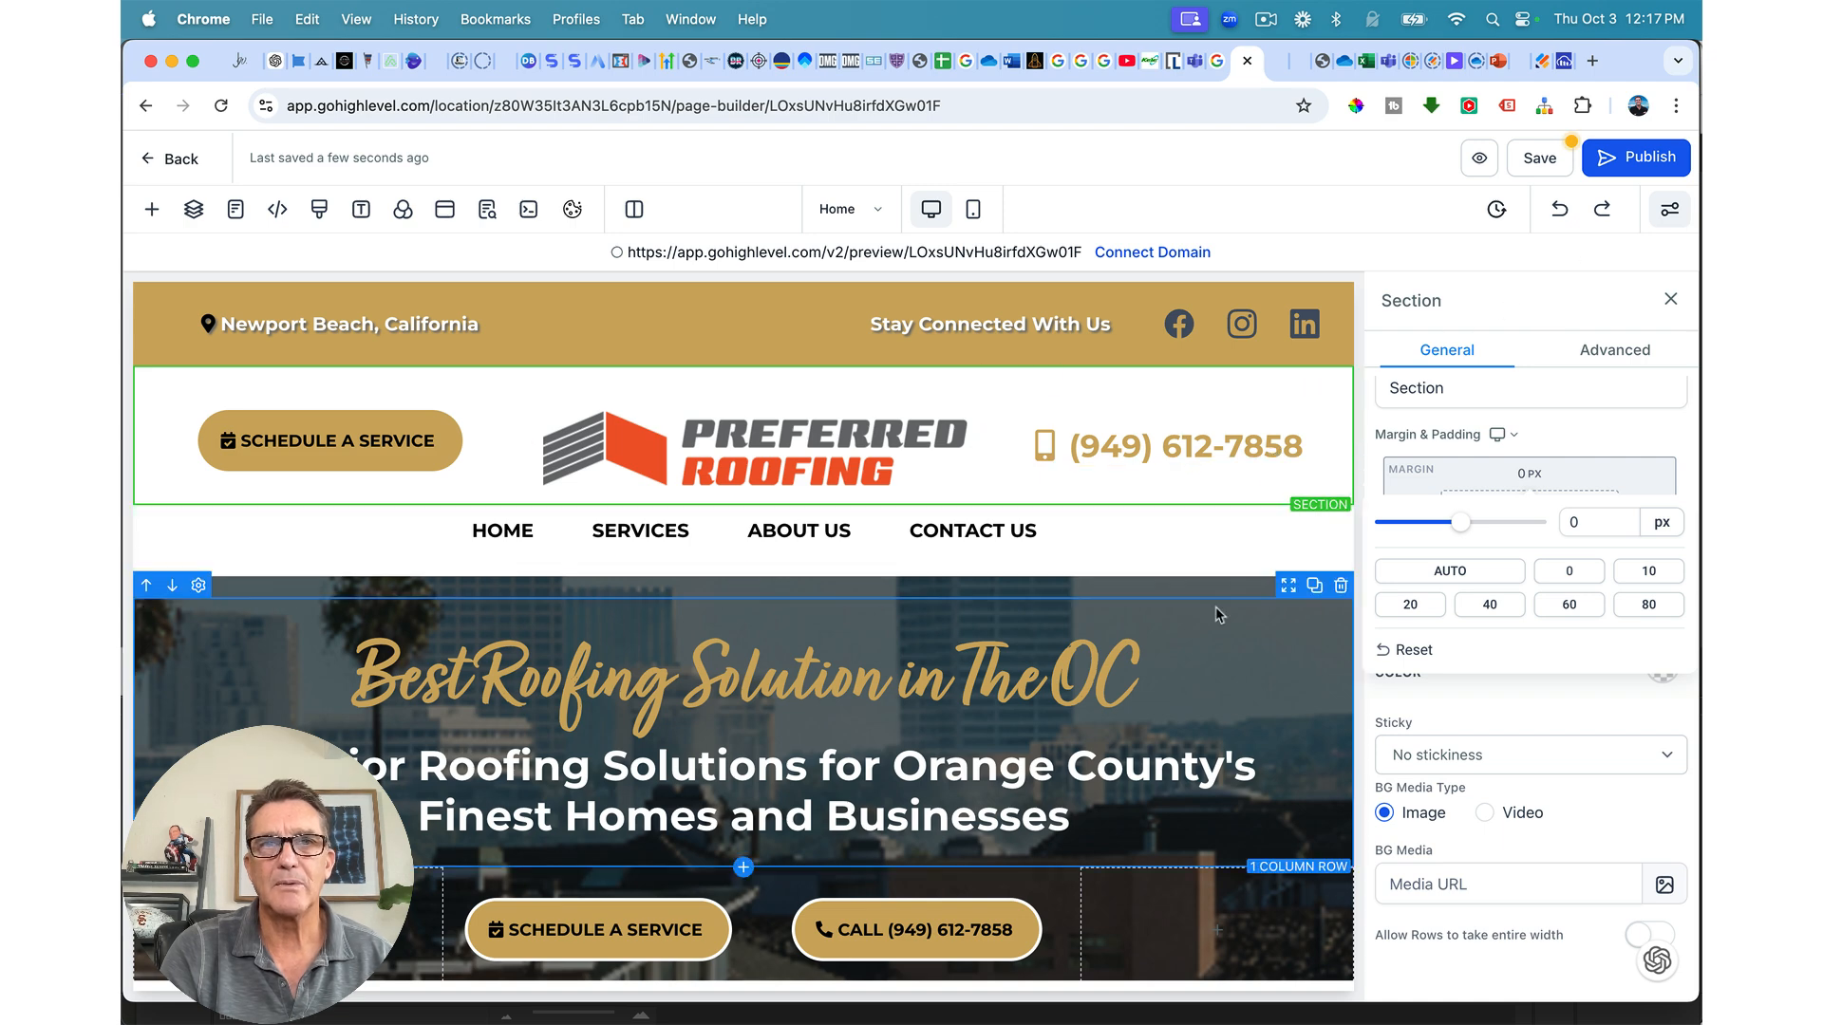
Step: Set the hero's one-column row top padding to 10 px and save
scroll(1216, 607, "down", 2)
scroll(1215, 607, "up", 1)
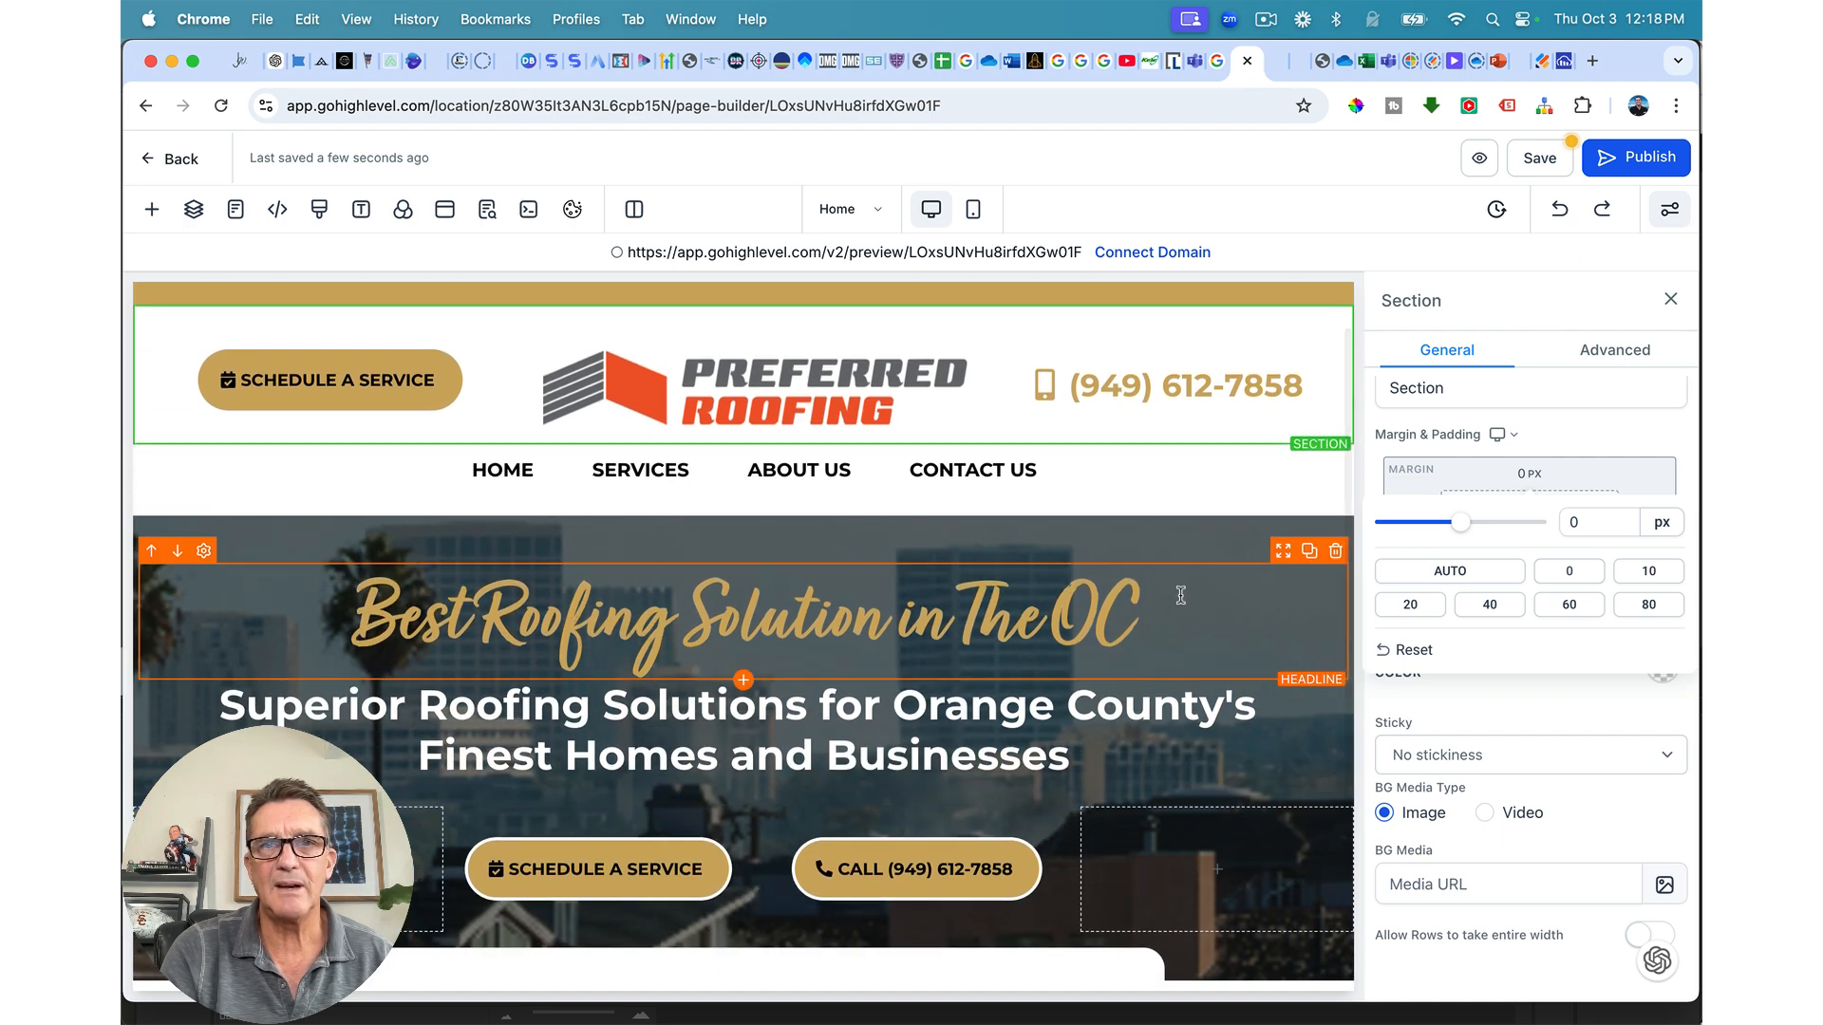
left_click(1195, 590)
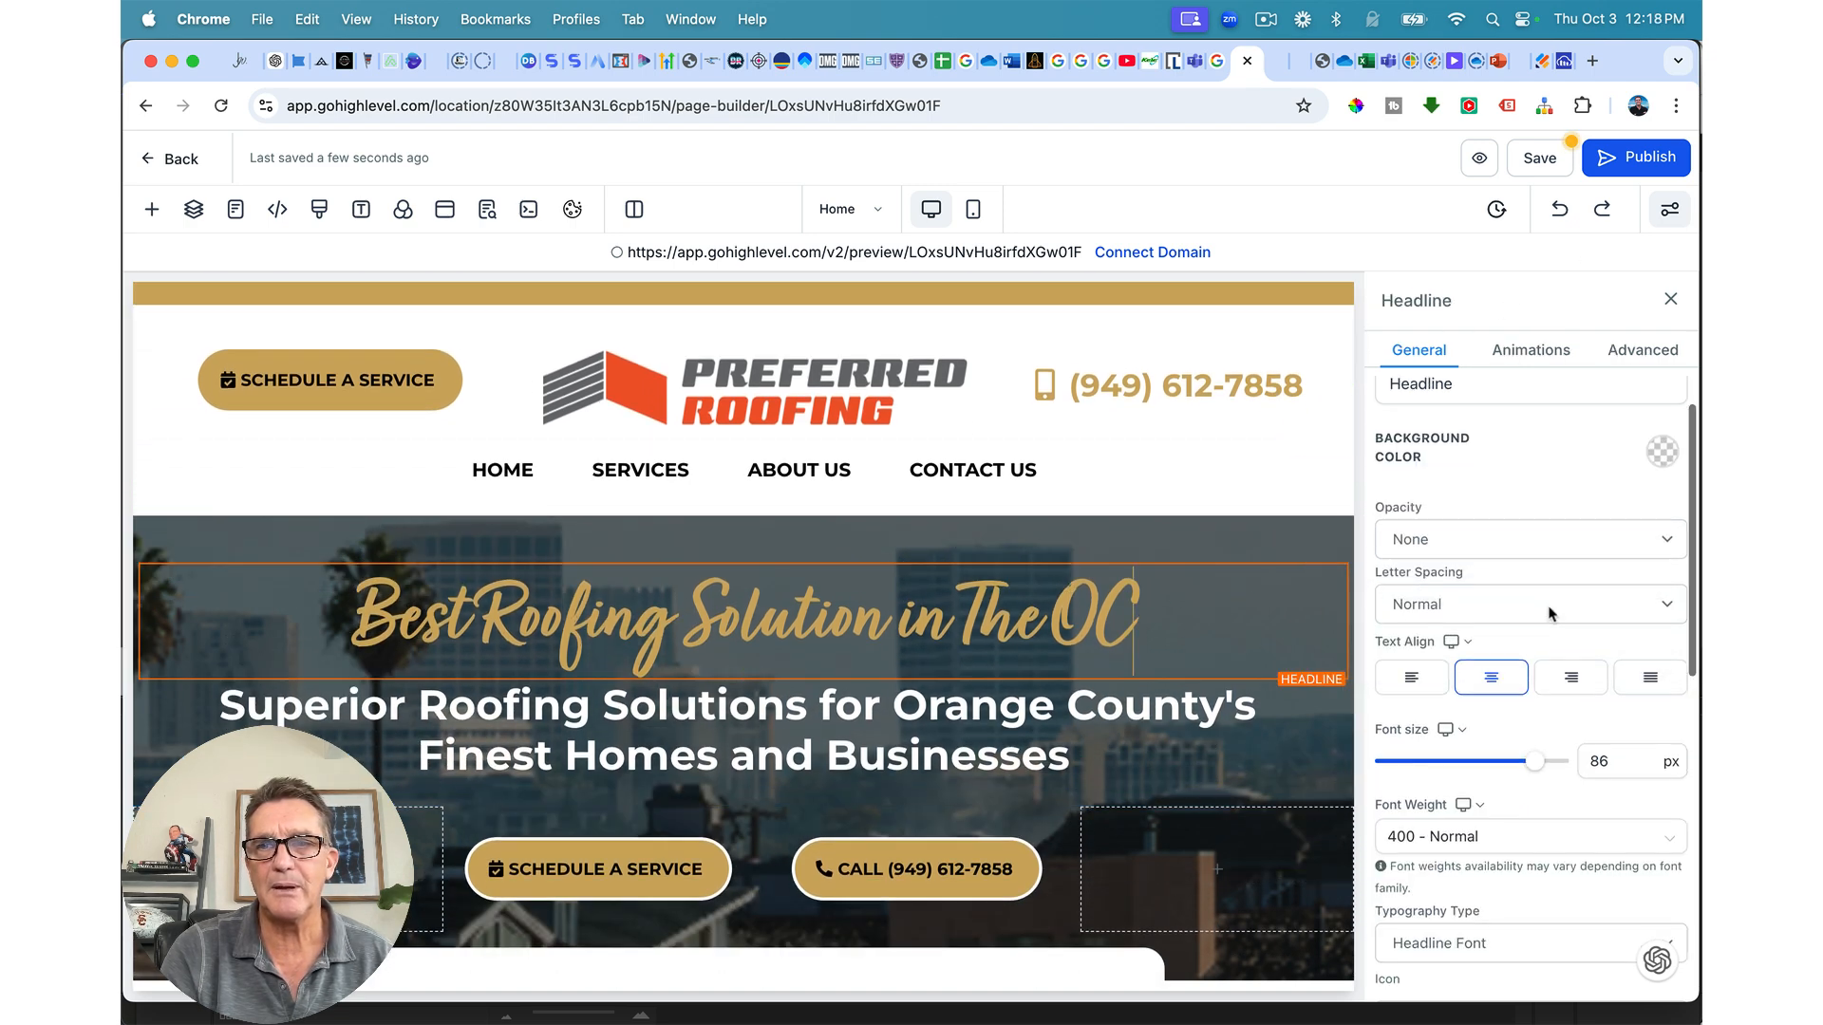
scroll(1551, 617, "down", 5)
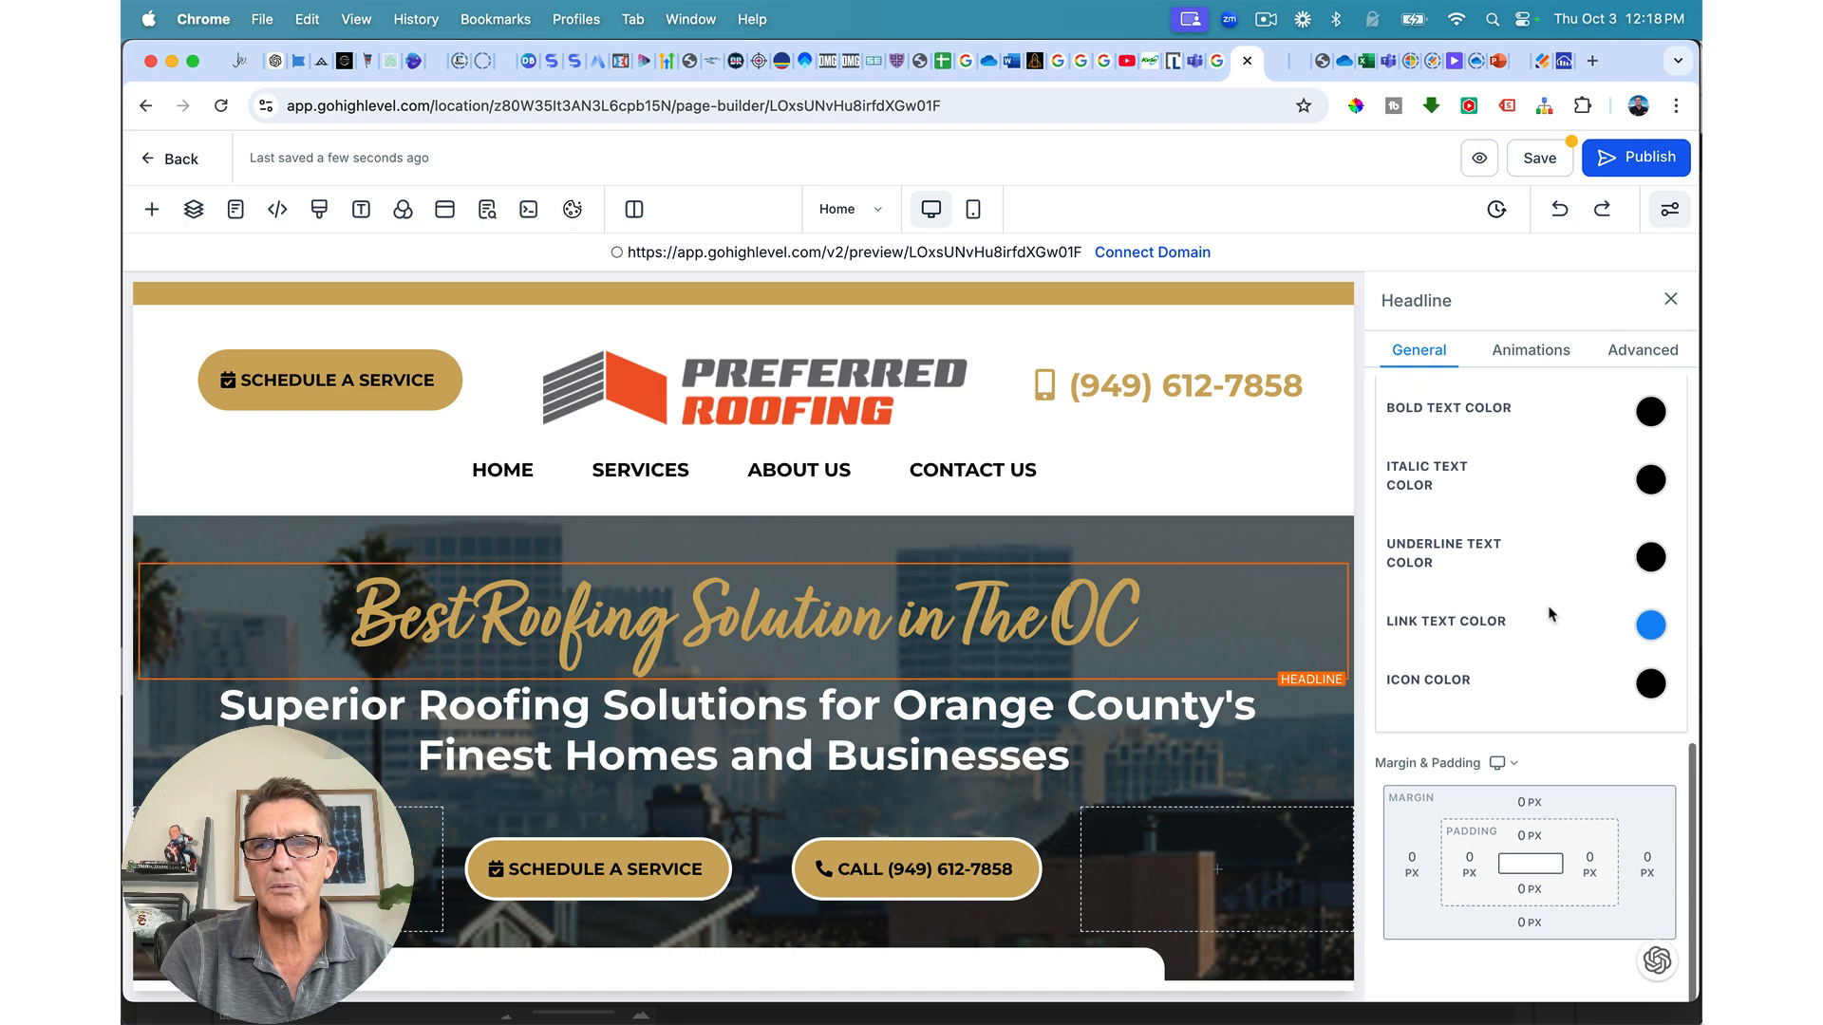
left_click(1211, 553)
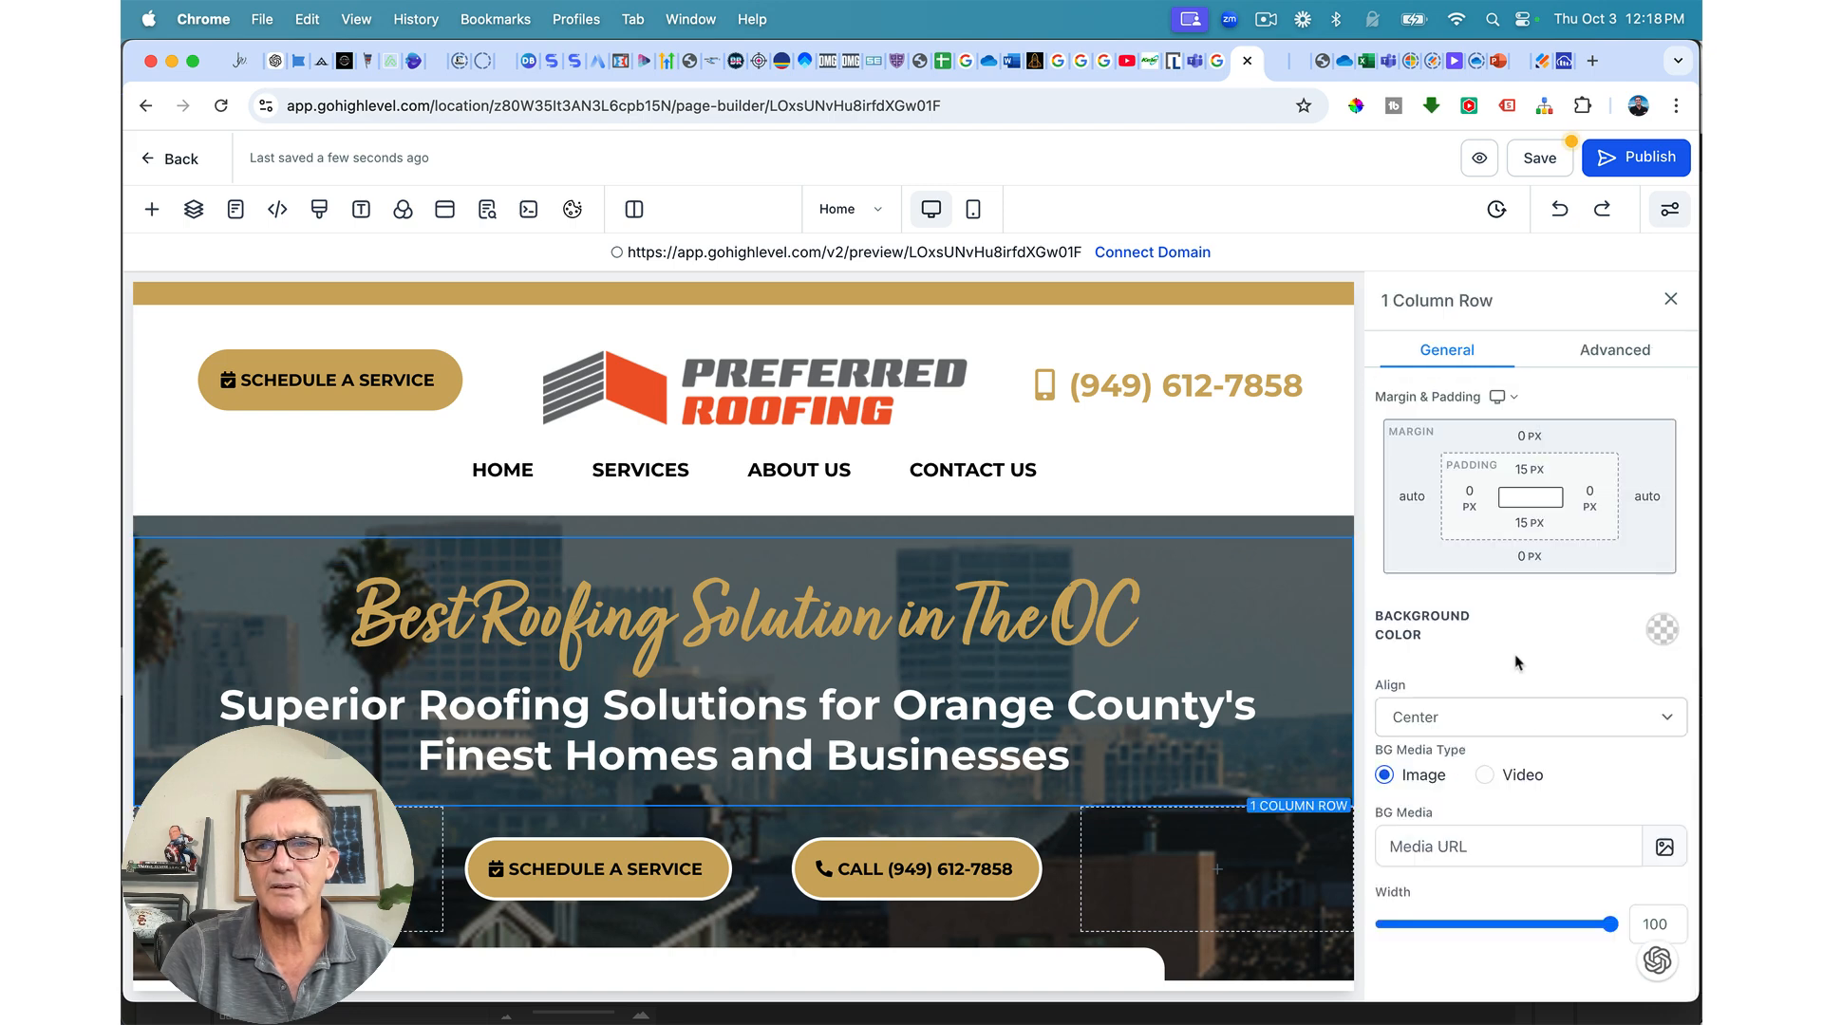
left_click(1520, 474)
left_click(1490, 567)
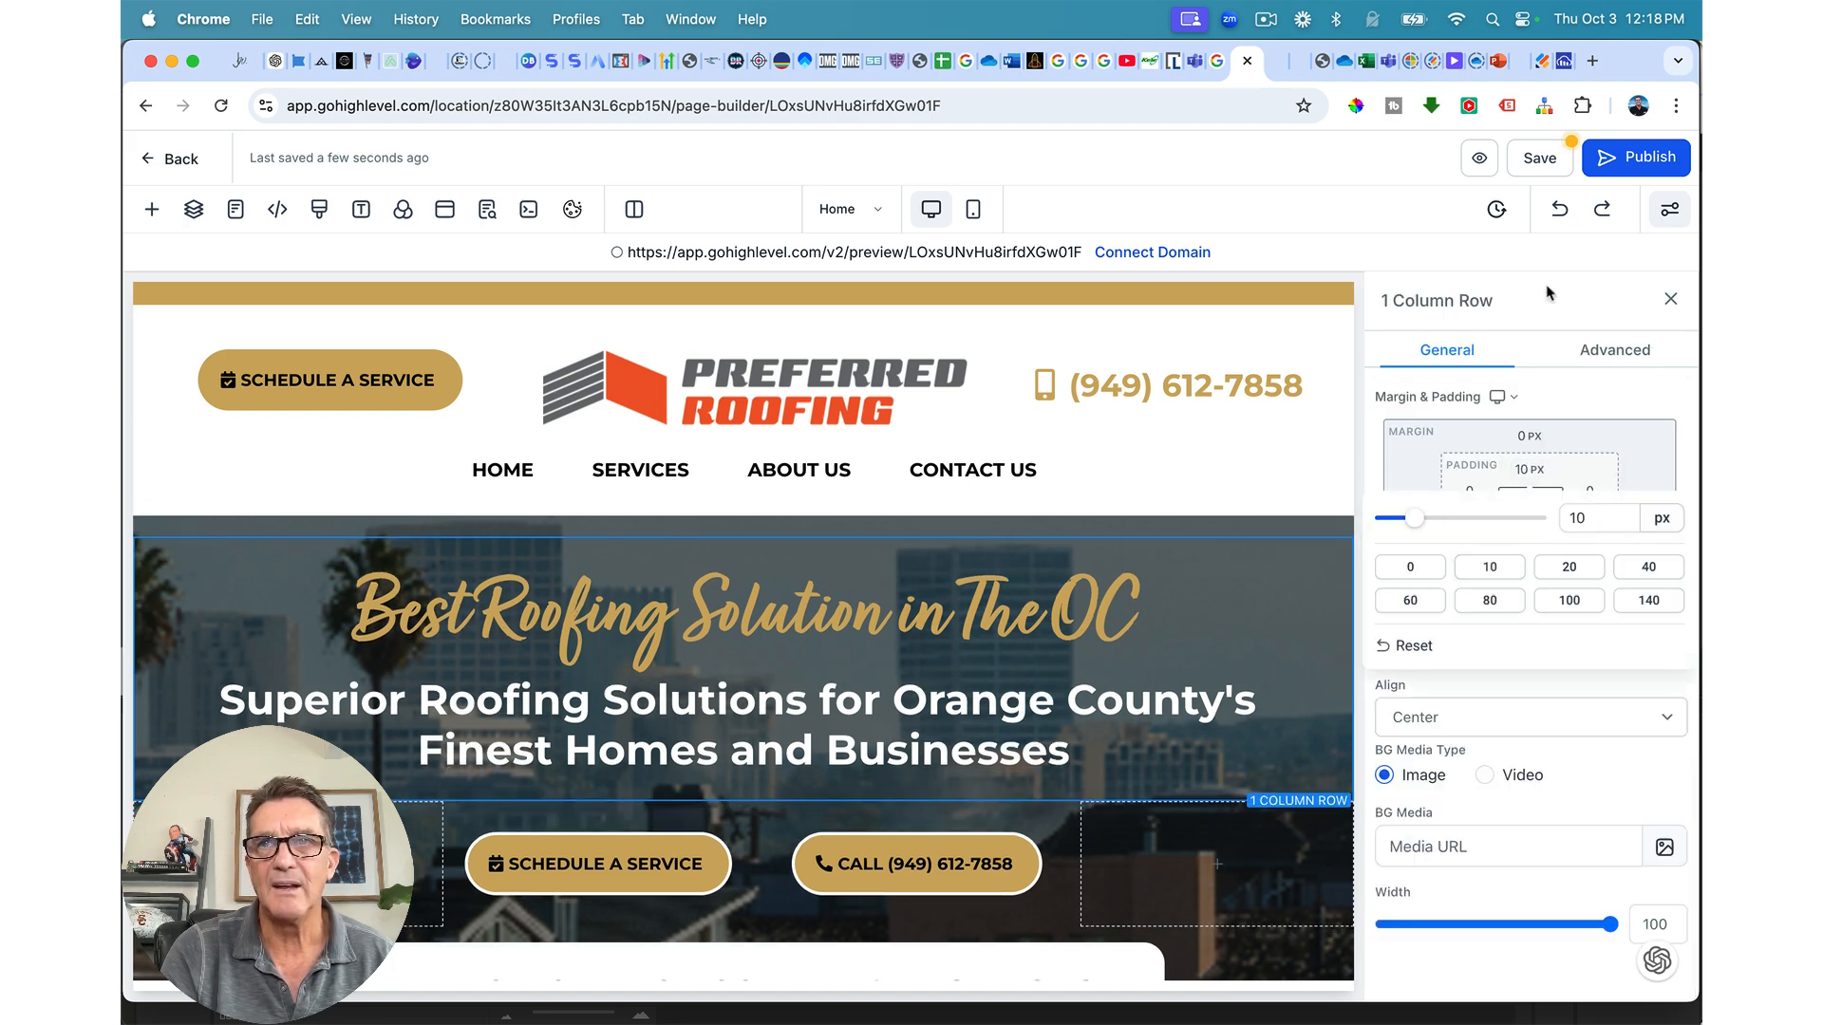
left_click(1540, 160)
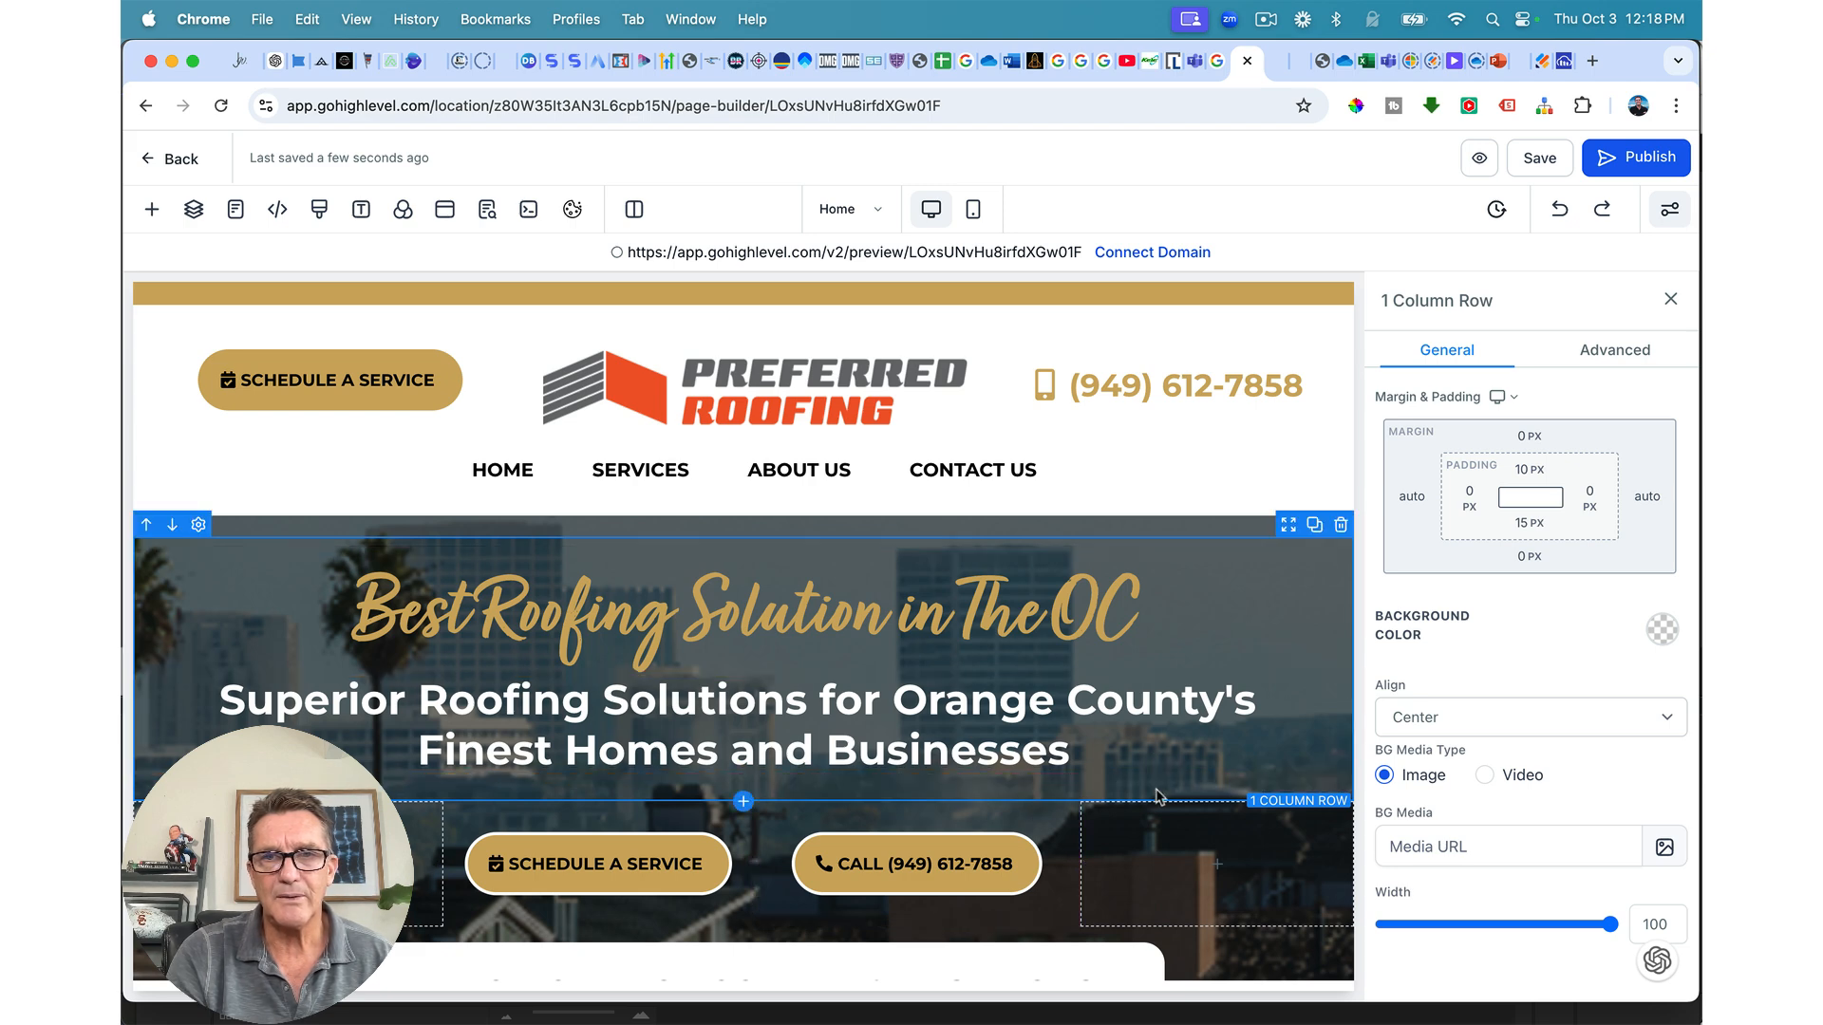
Step: Set the hero row's bottom padding to 10 px, save, and view the live preview
left_click(1528, 522)
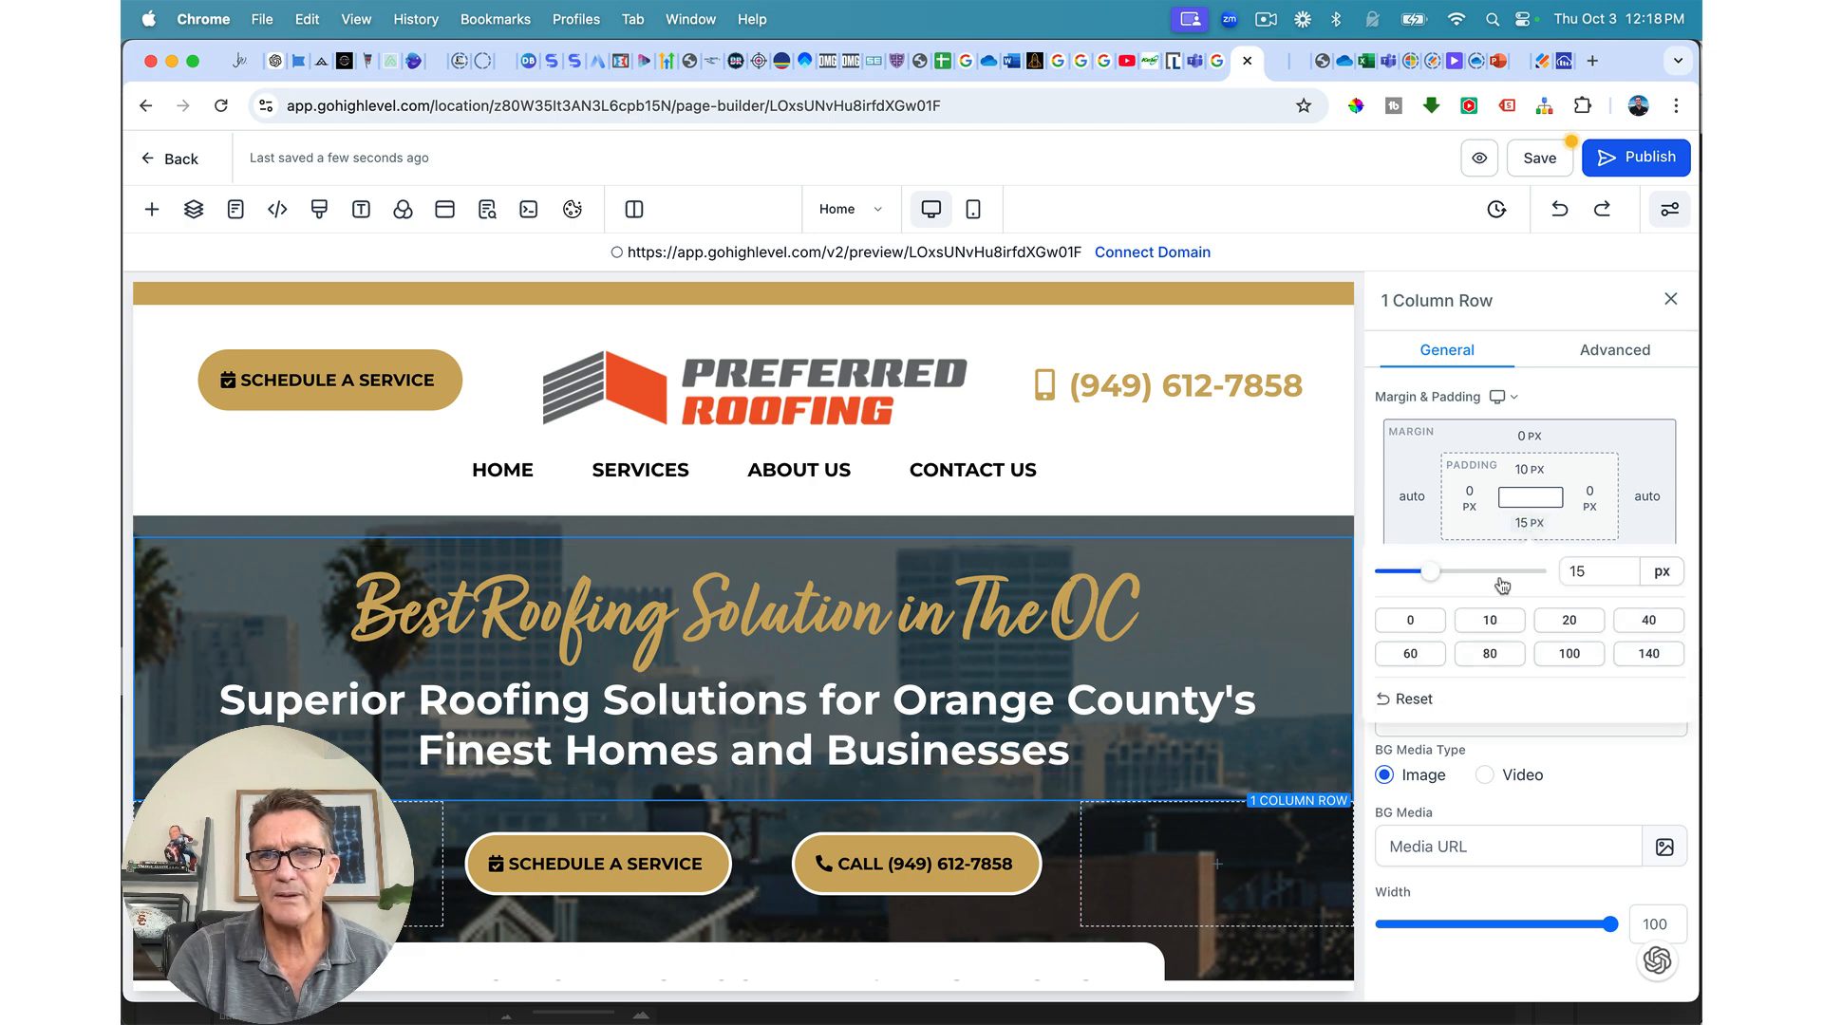
left_click(1486, 625)
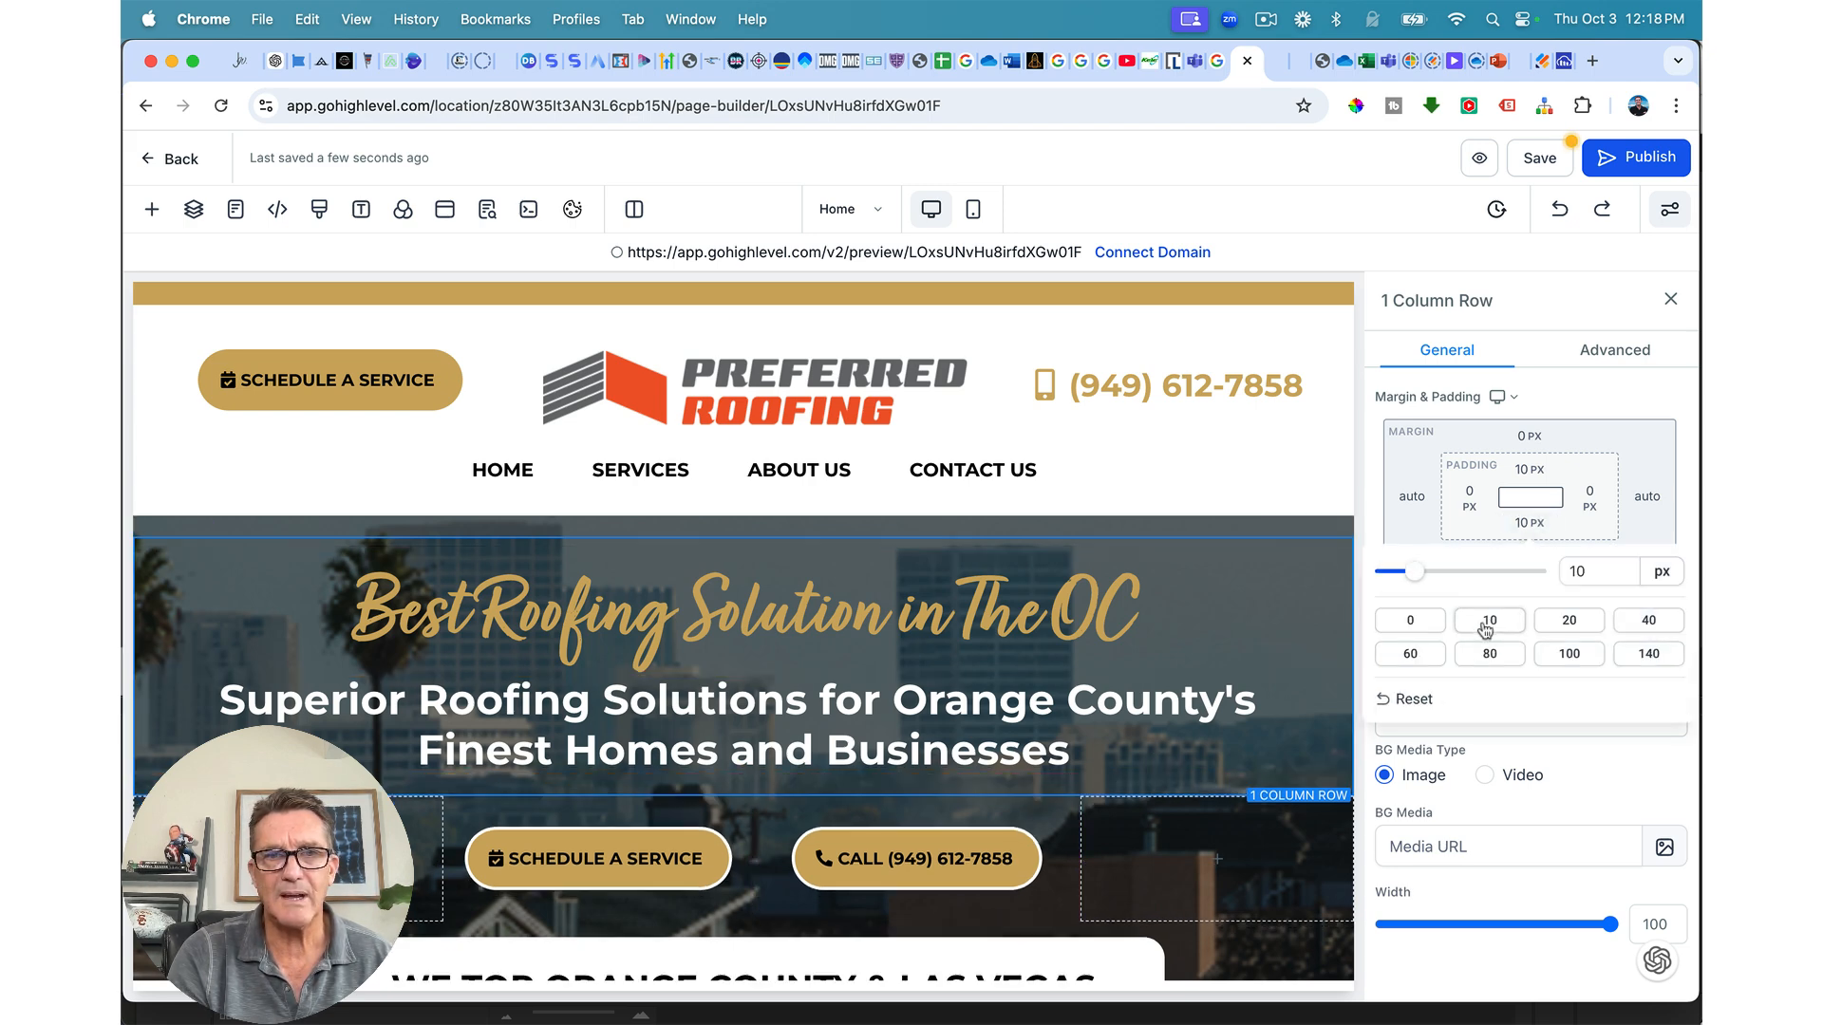
left_click(1540, 159)
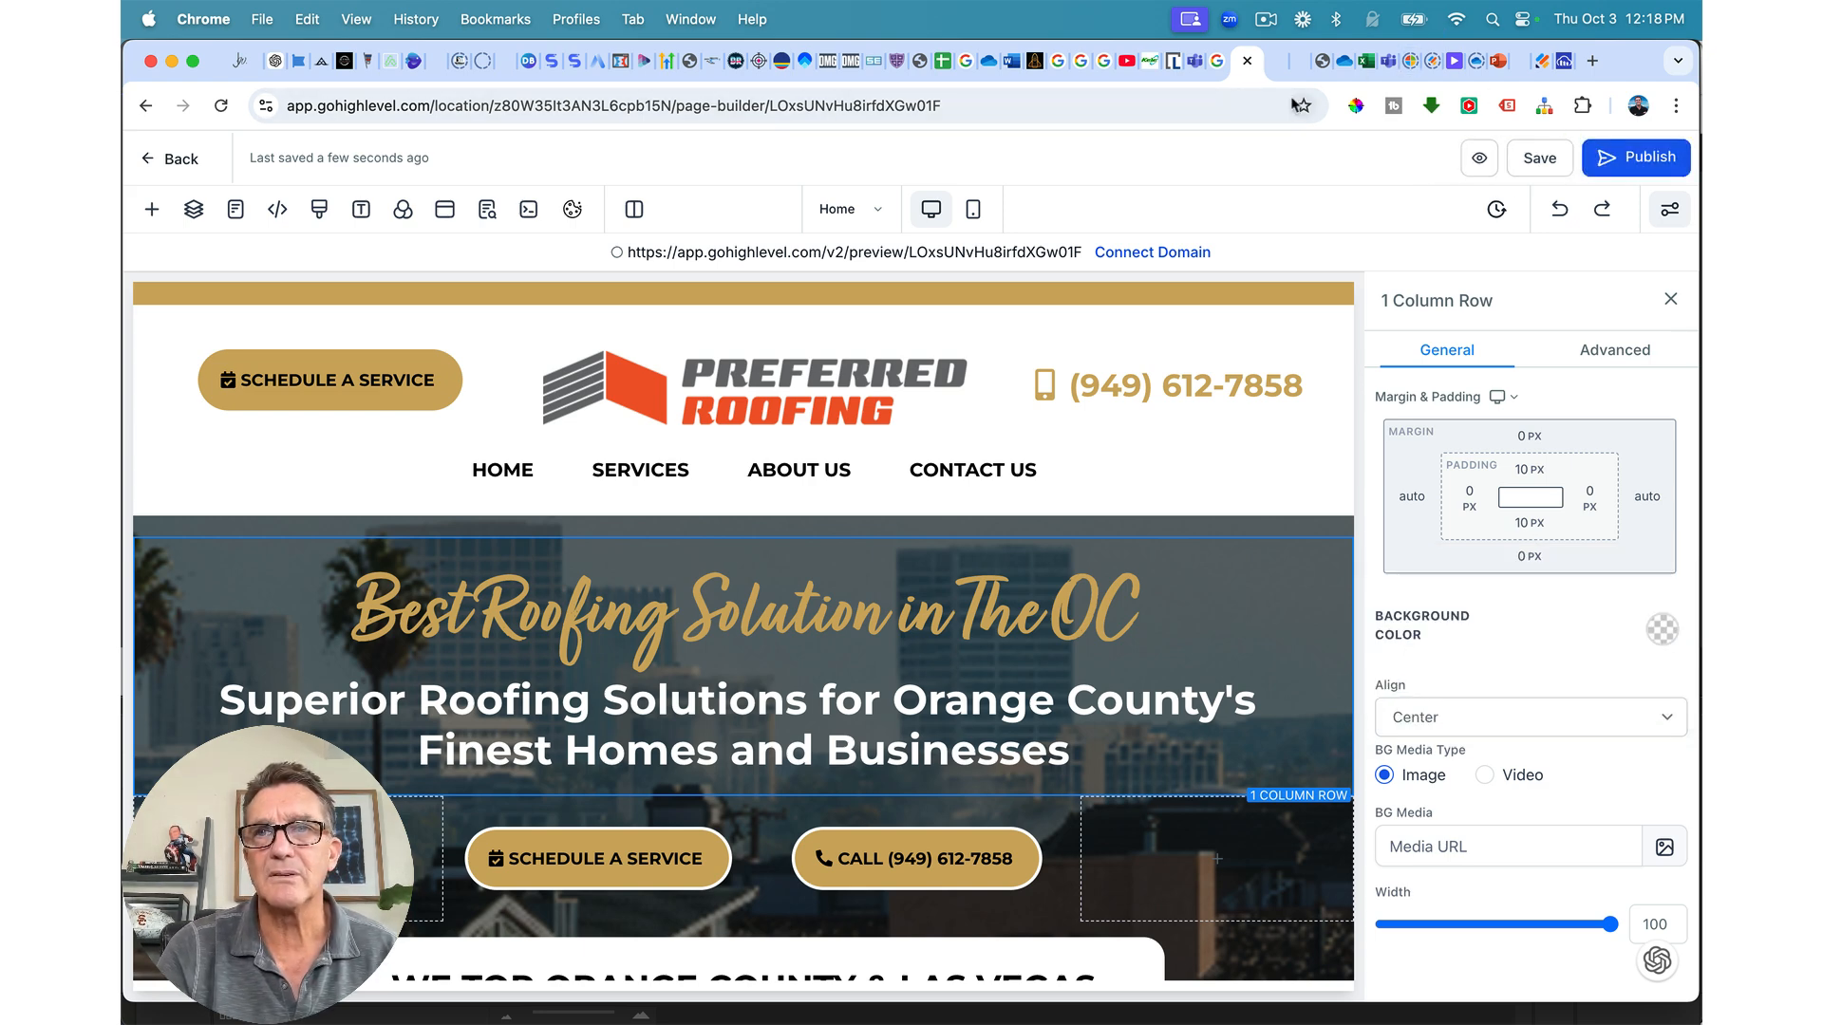
left_click(1279, 60)
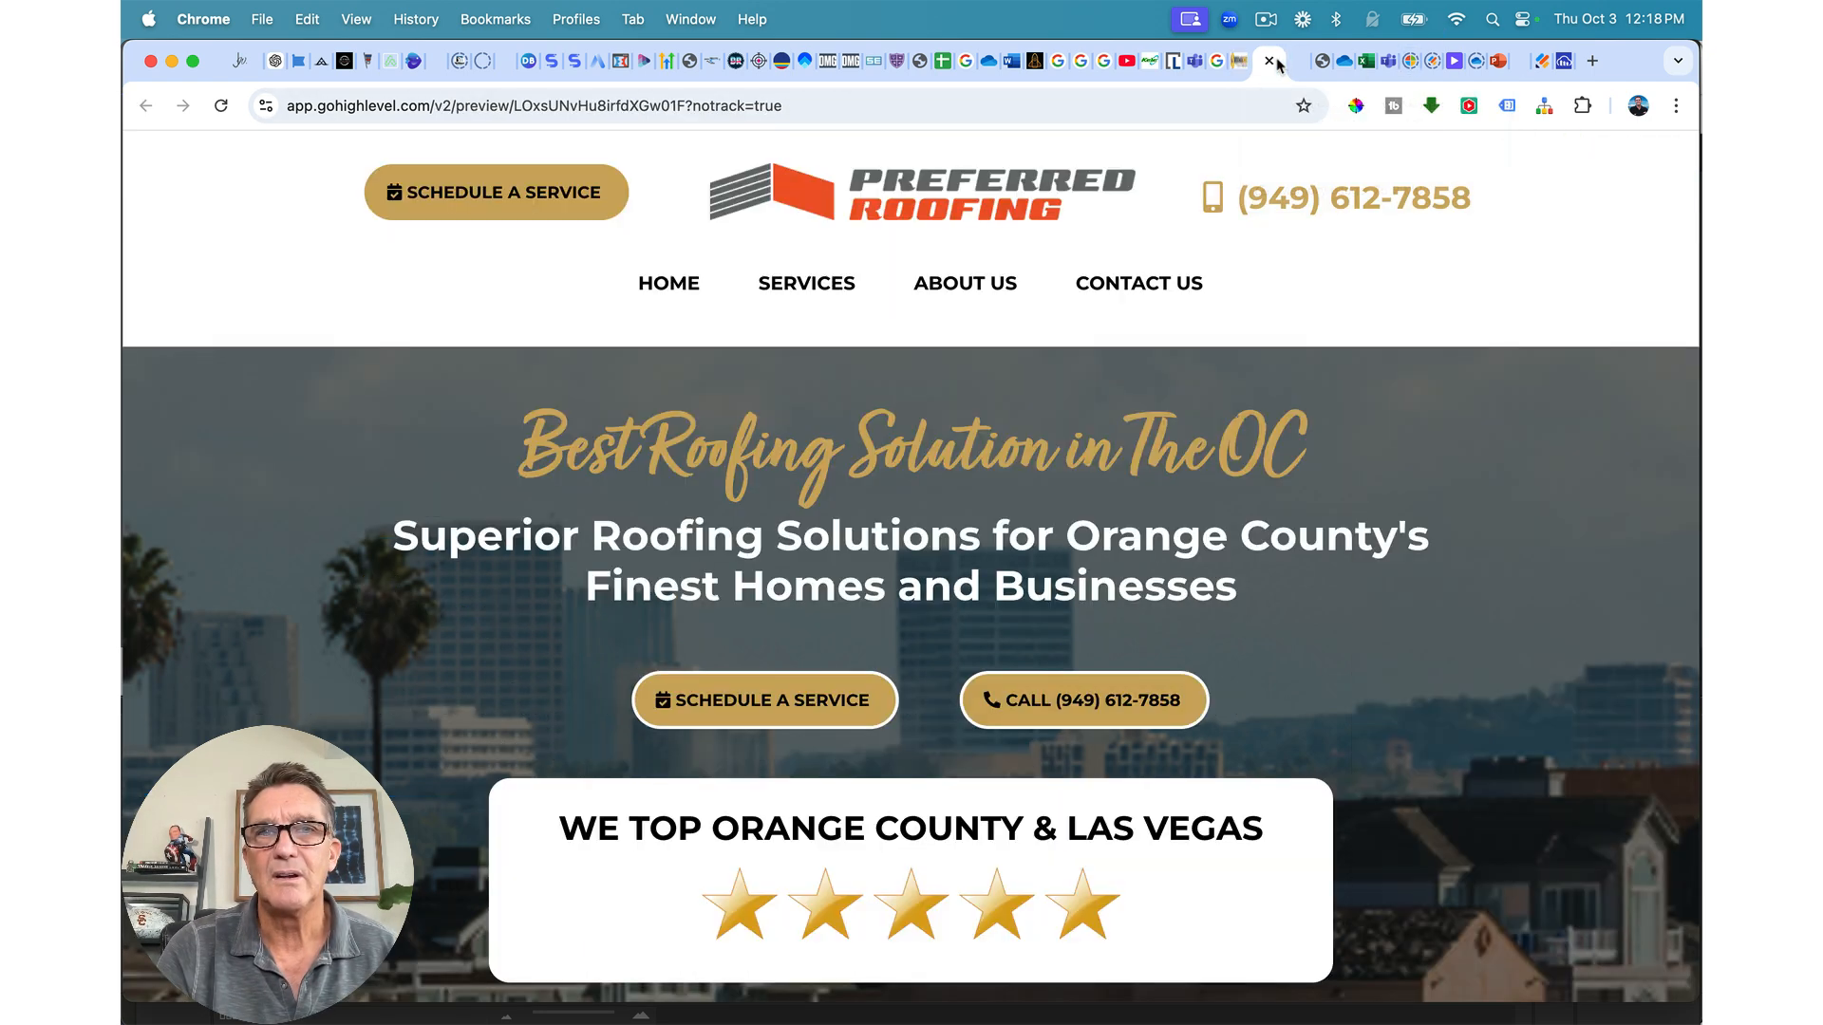
Step: Reload the preview, then set the hero row and menu section bottom padding to 0
left_click(223, 107)
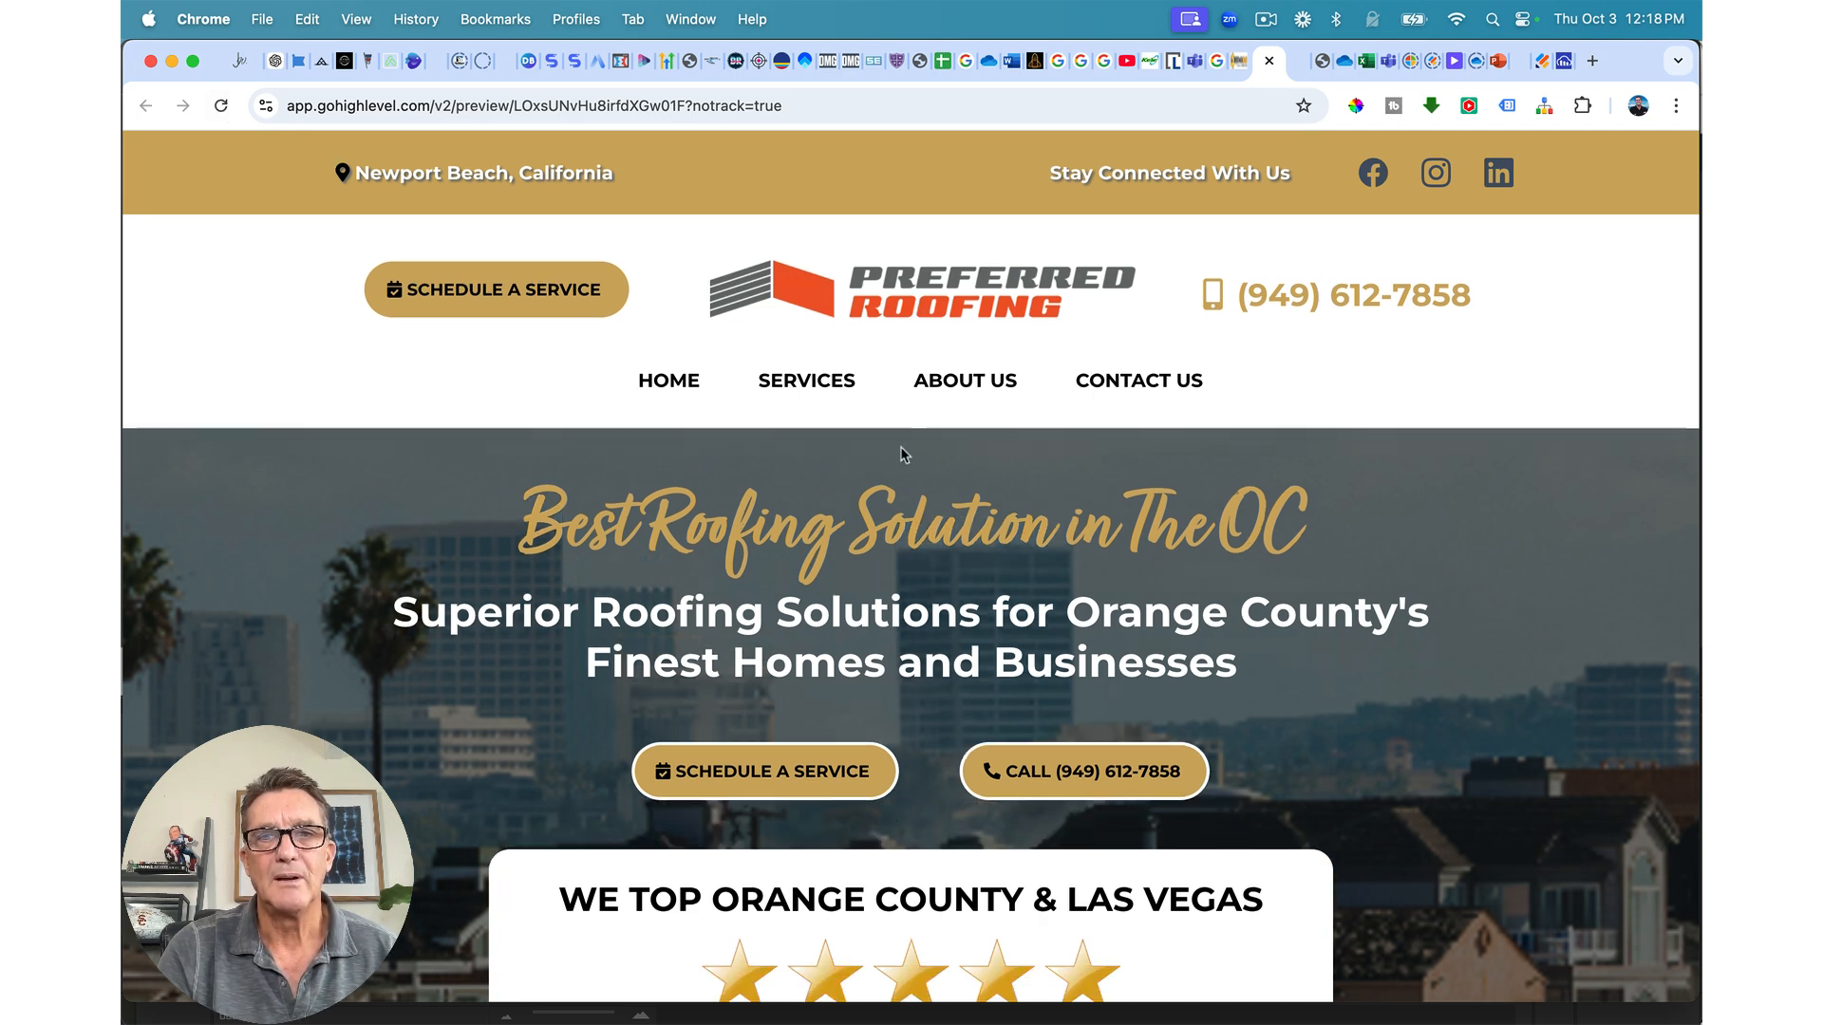
left_click(1239, 61)
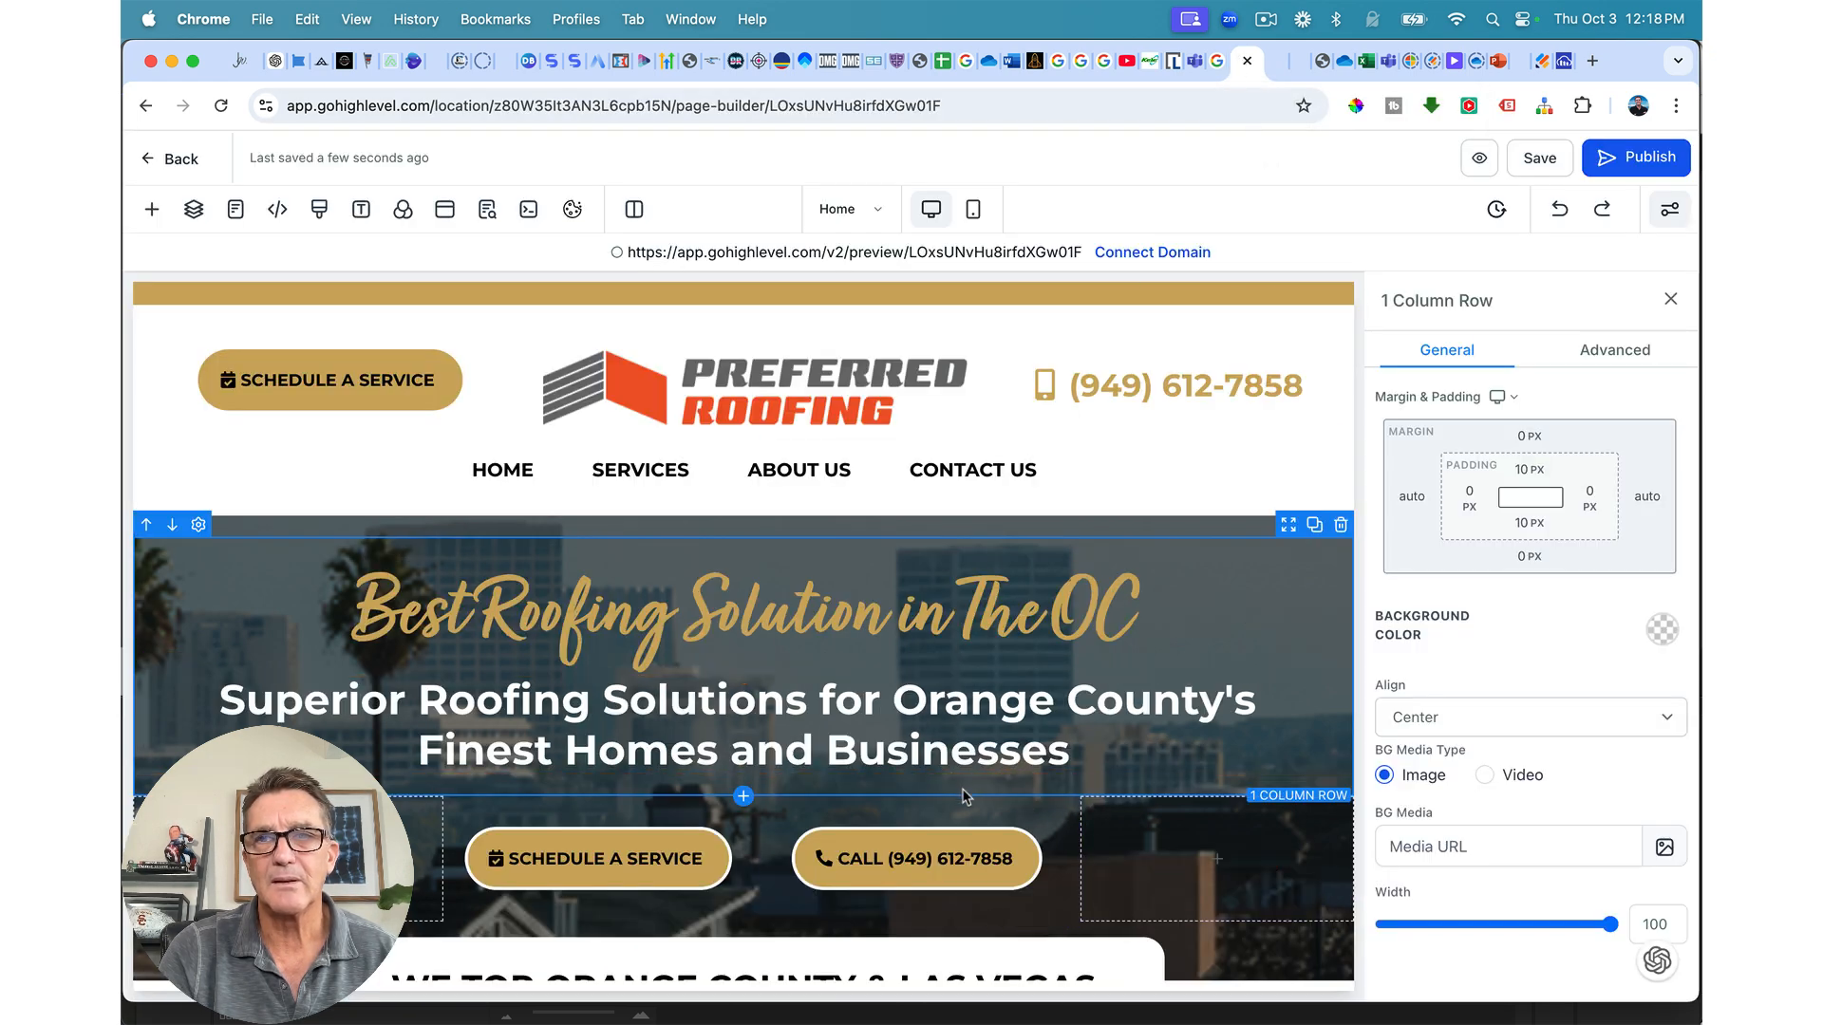
left_click(1529, 523)
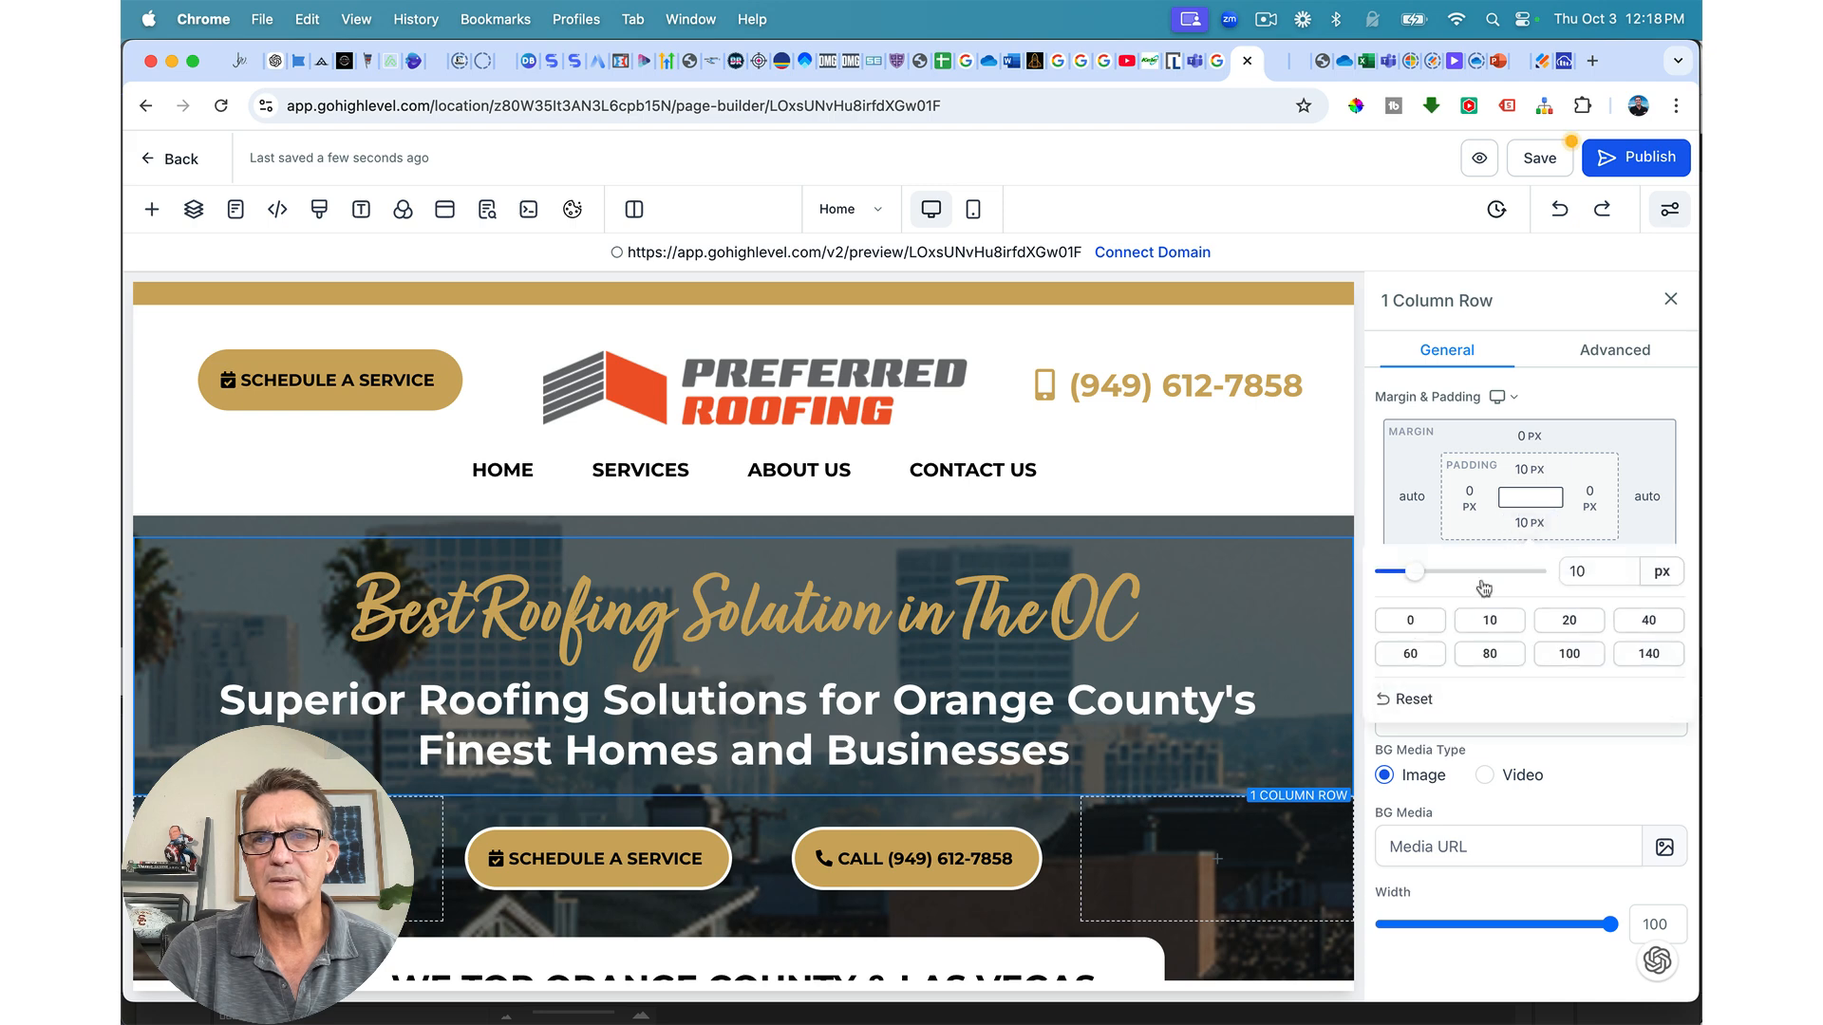
left_click(1410, 620)
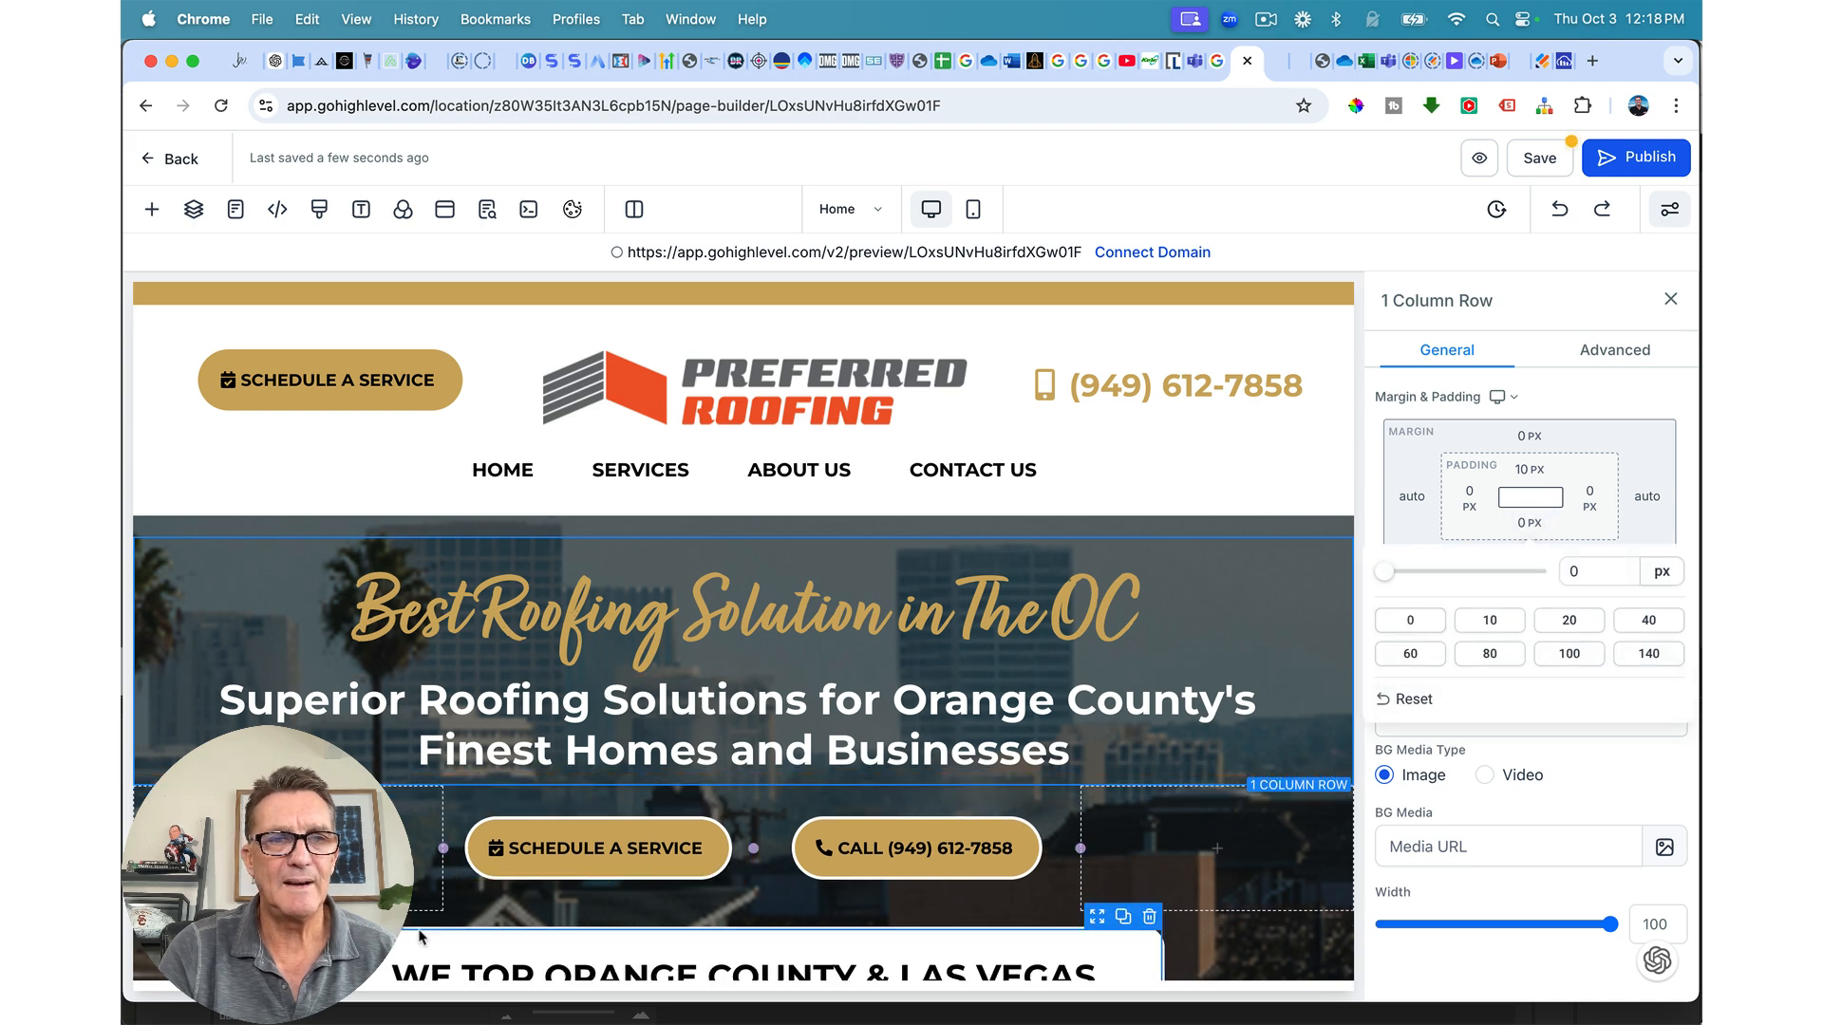
left_click(450, 926)
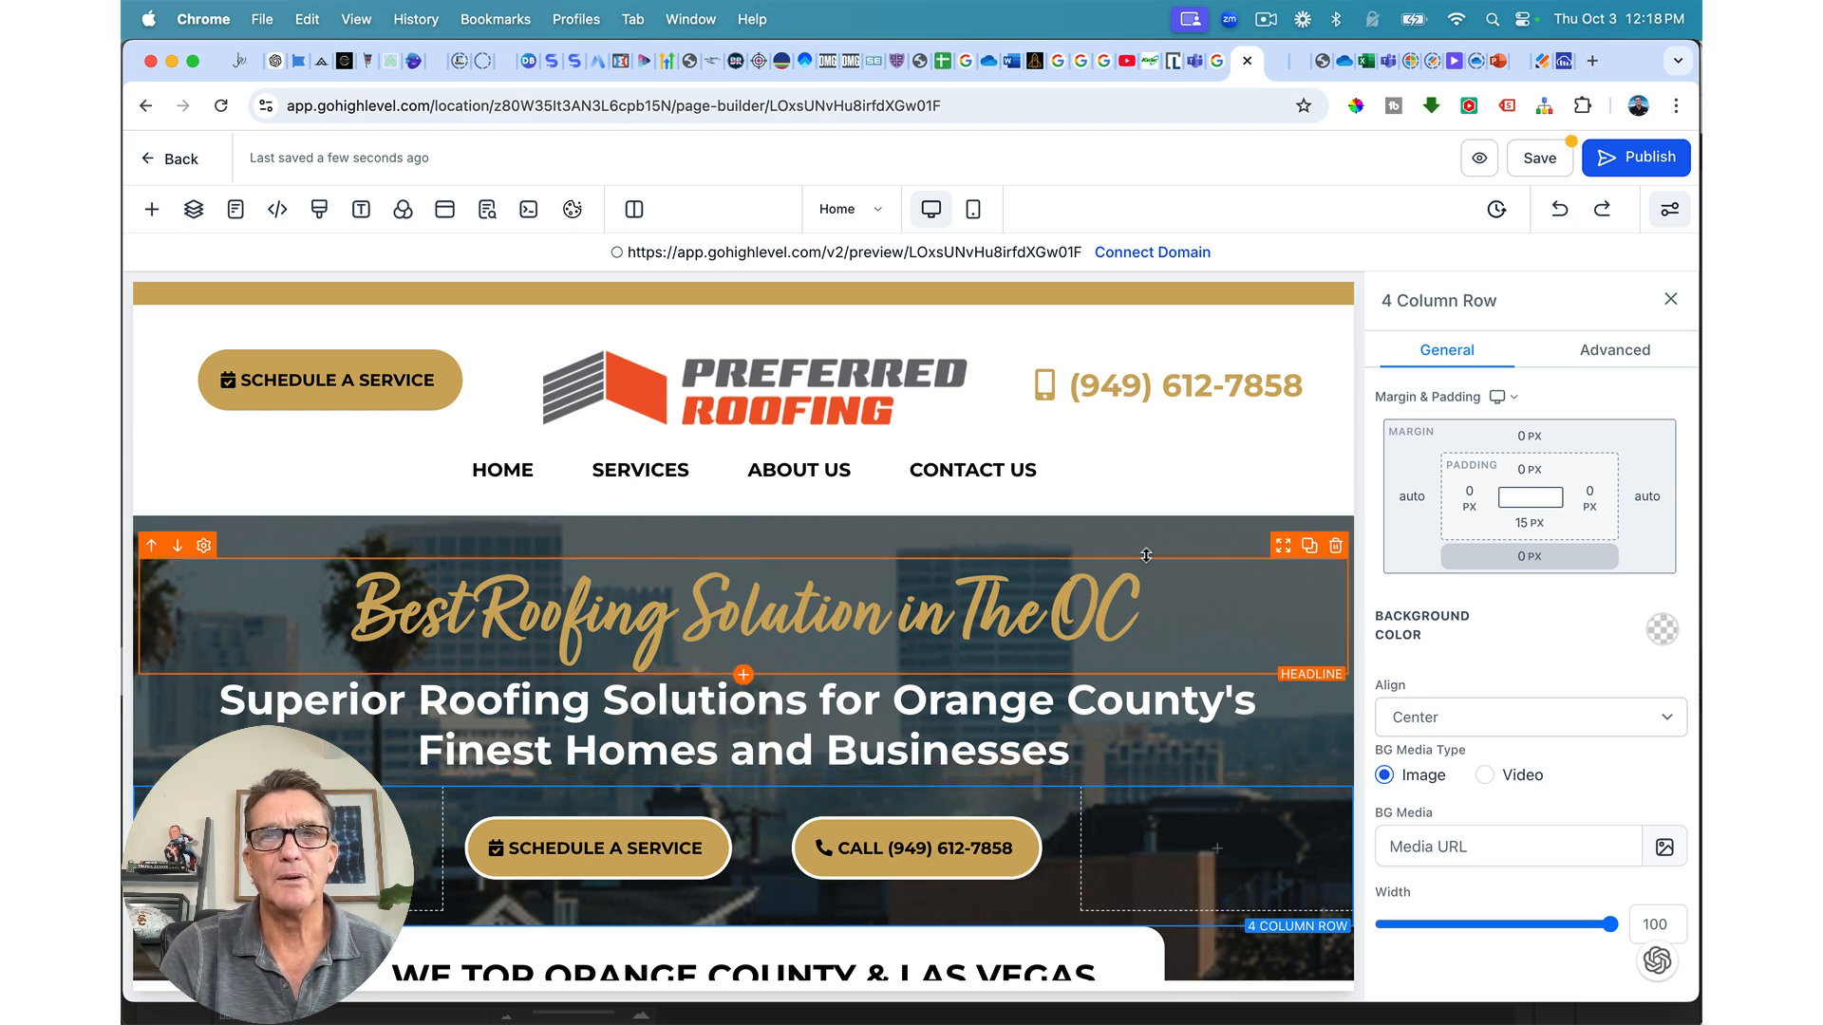
left_click(1246, 510)
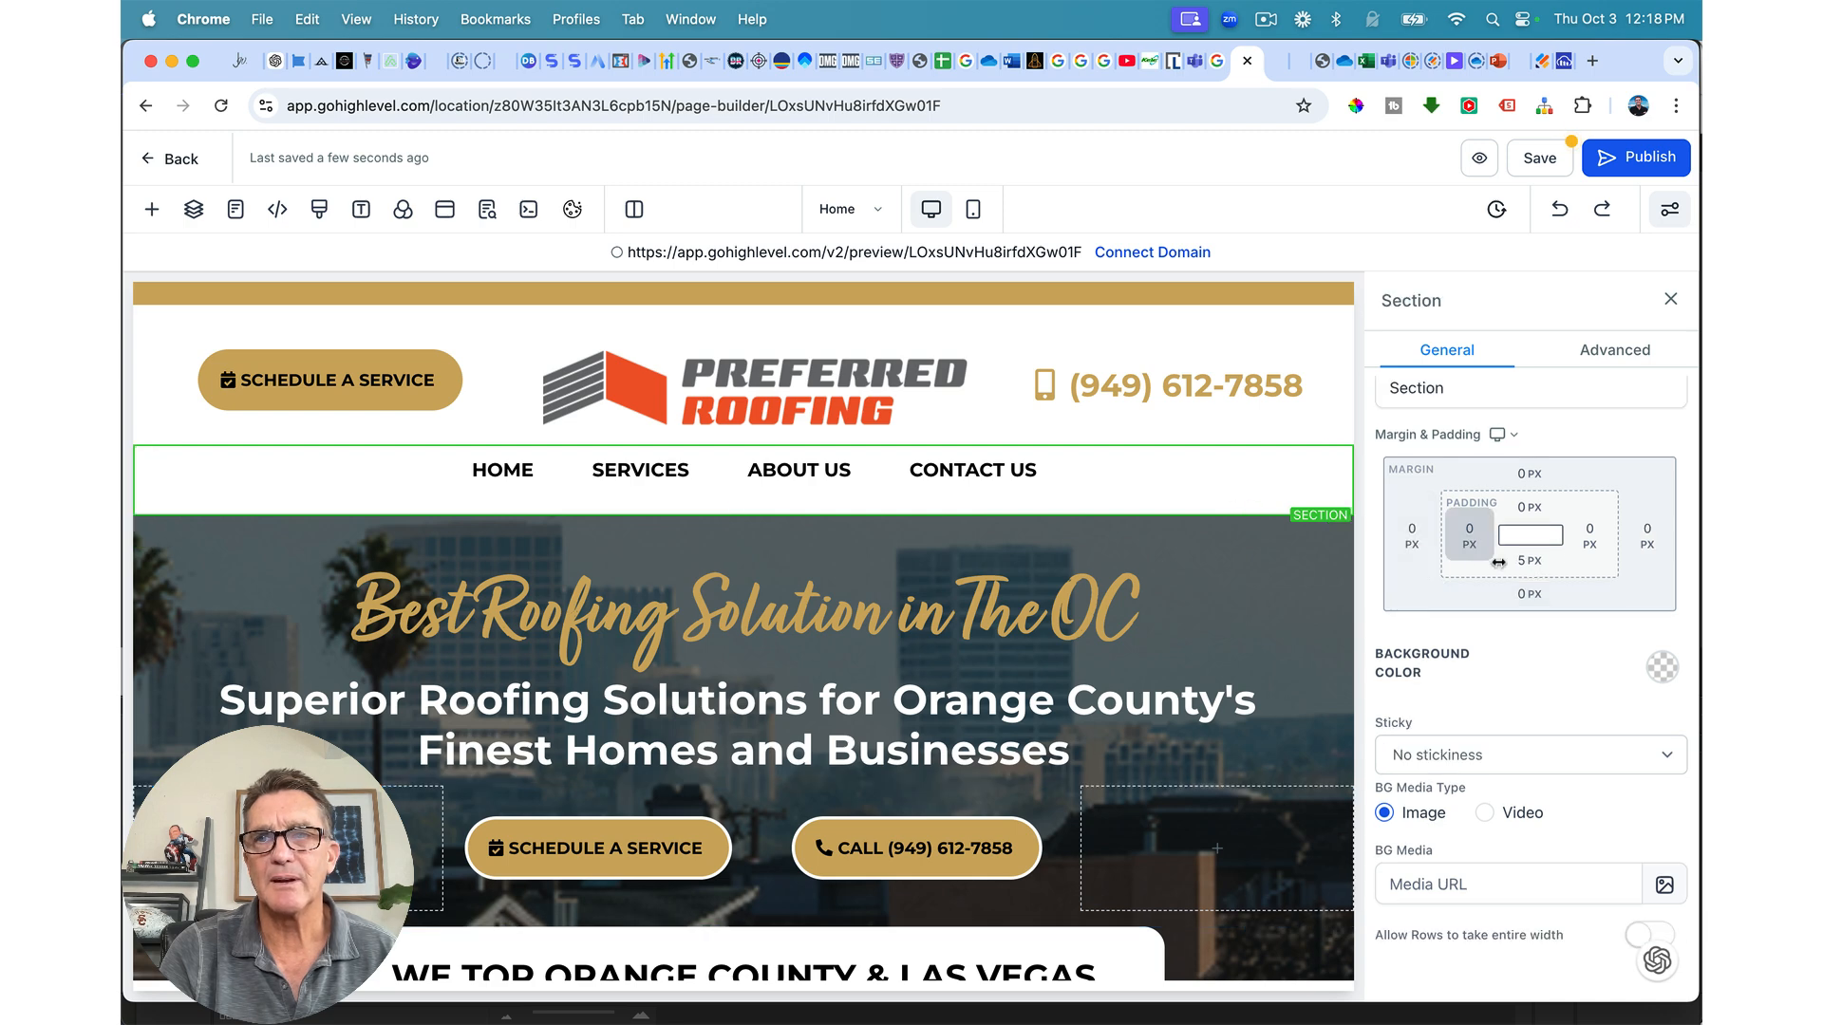
left_click(1529, 560)
left_click(1411, 658)
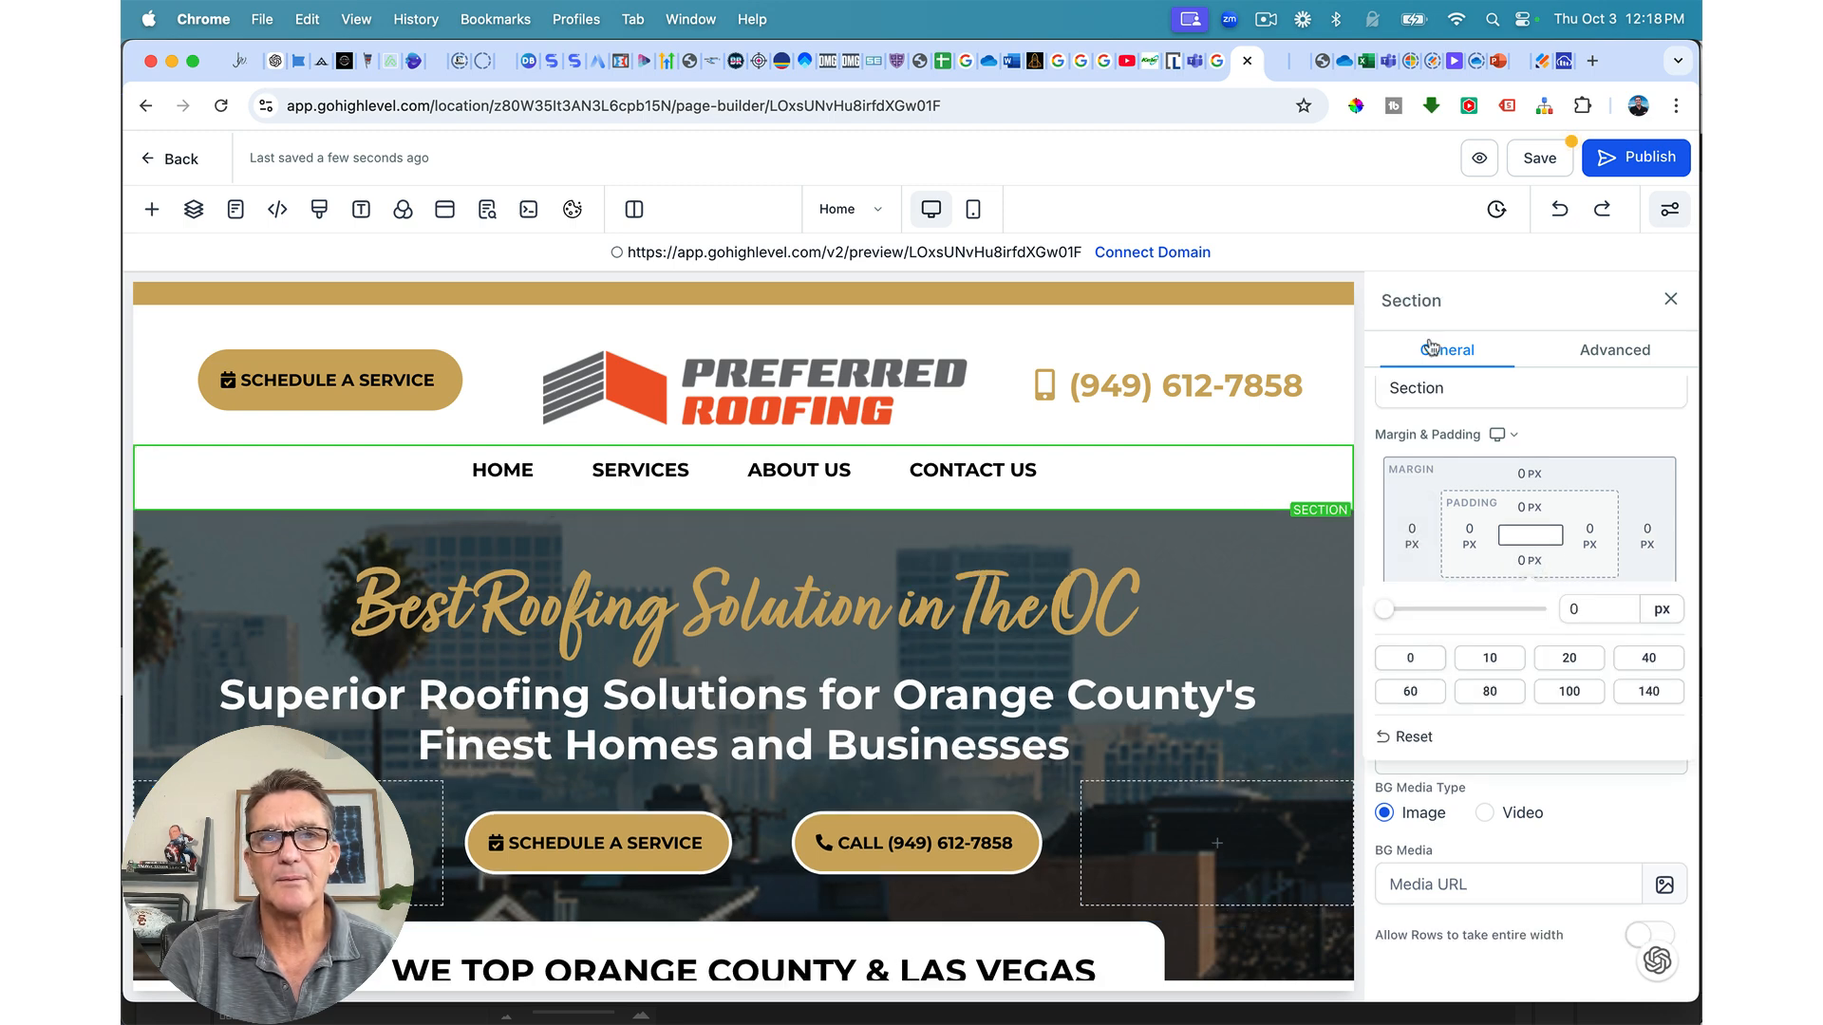
Step: Set the logo header section's top padding to 5 px and save
left_click(1197, 316)
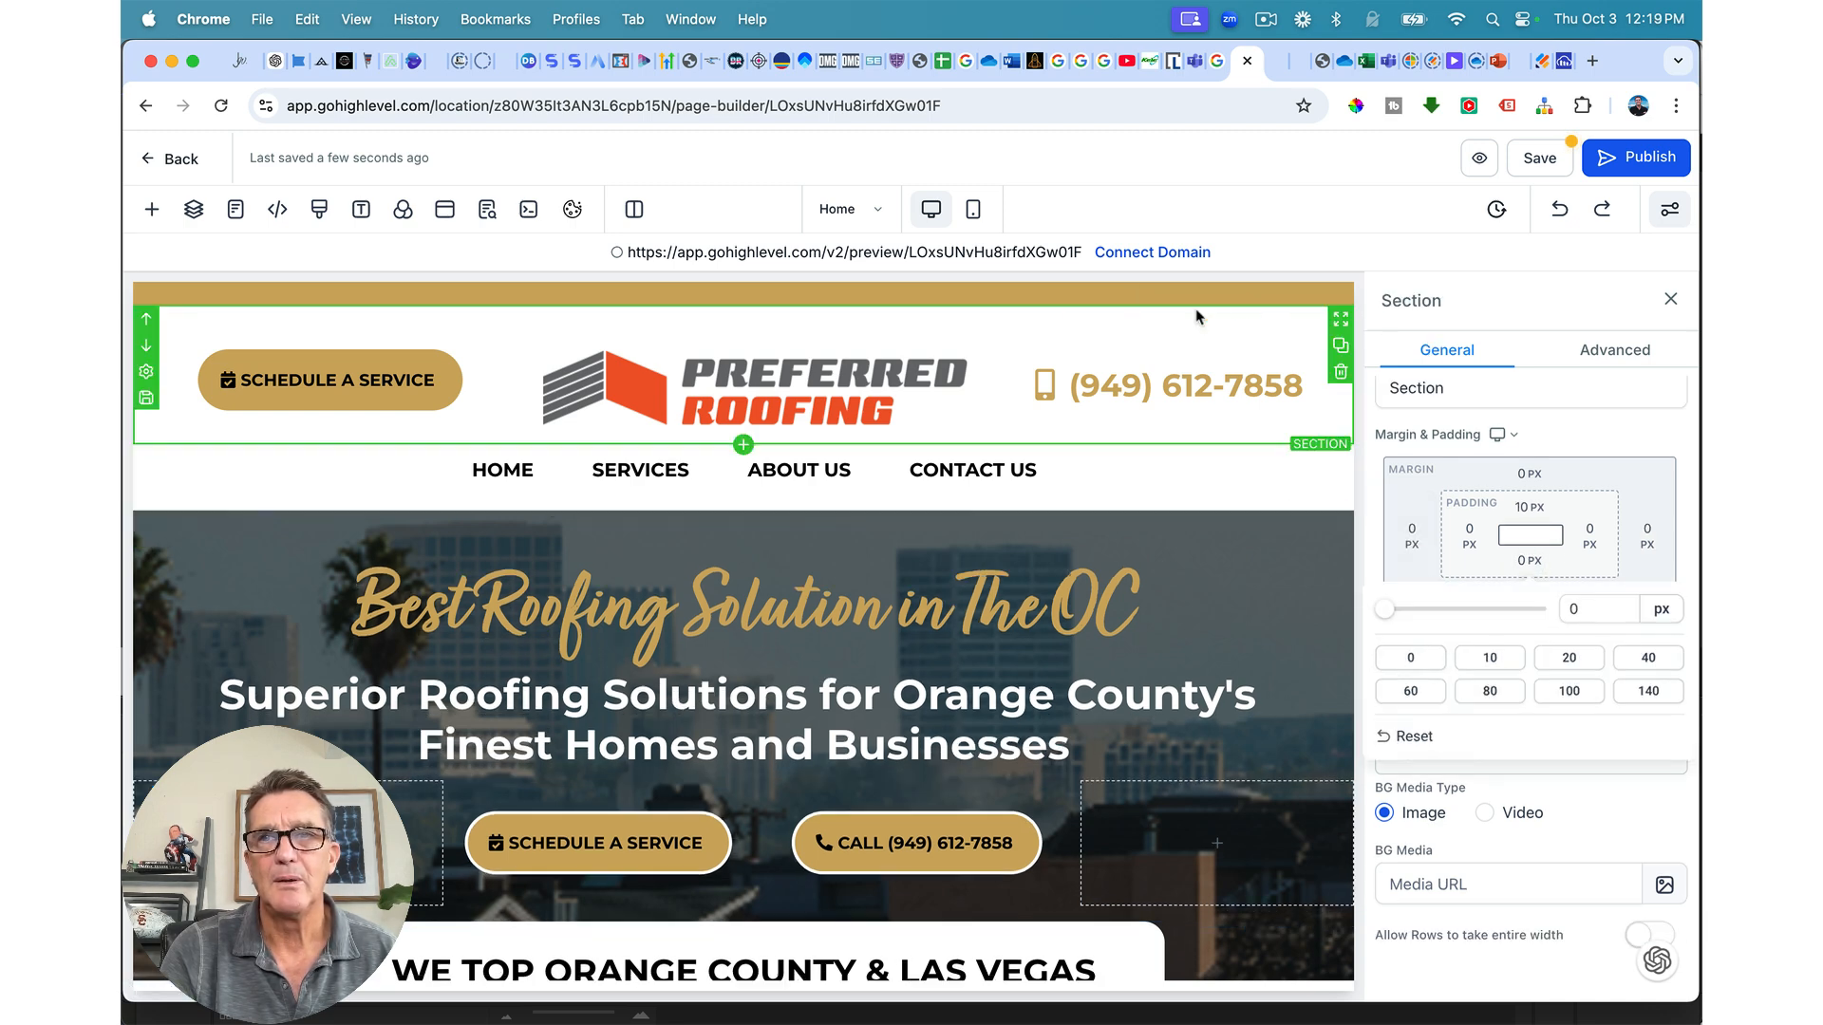
left_click(1508, 518)
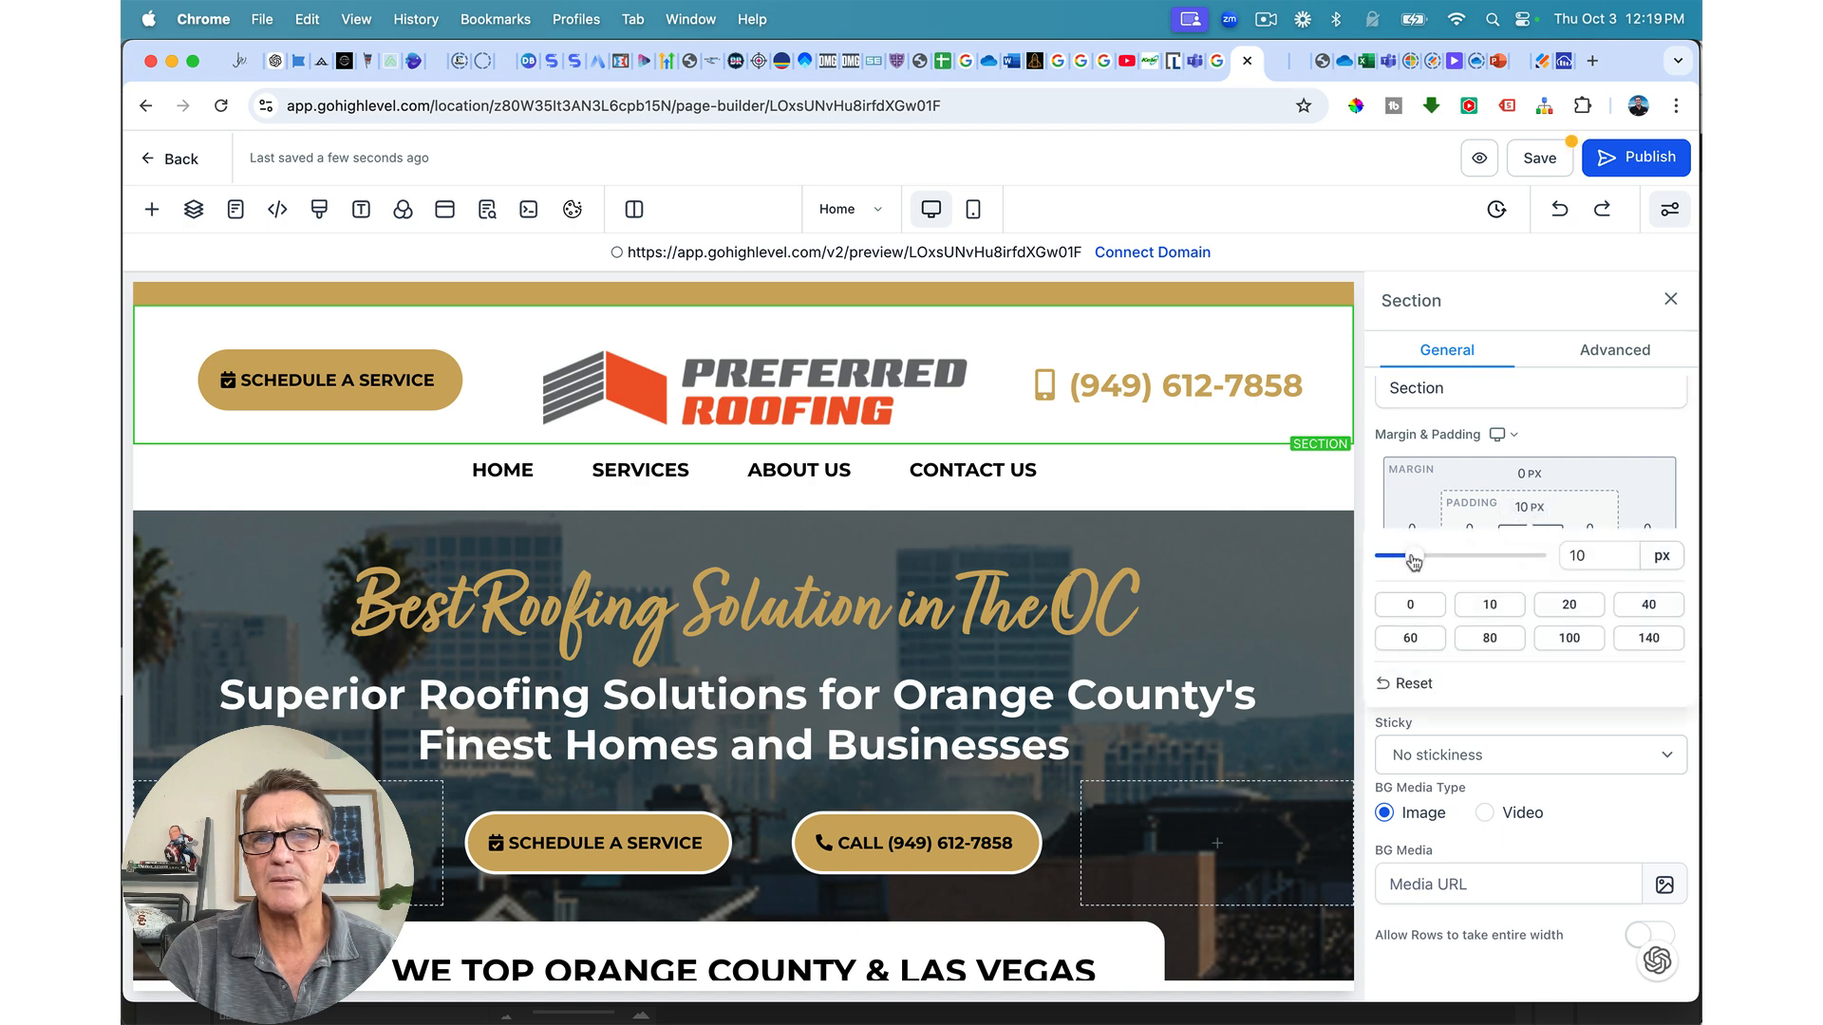
left_click_drag(1415, 563, 1401, 562)
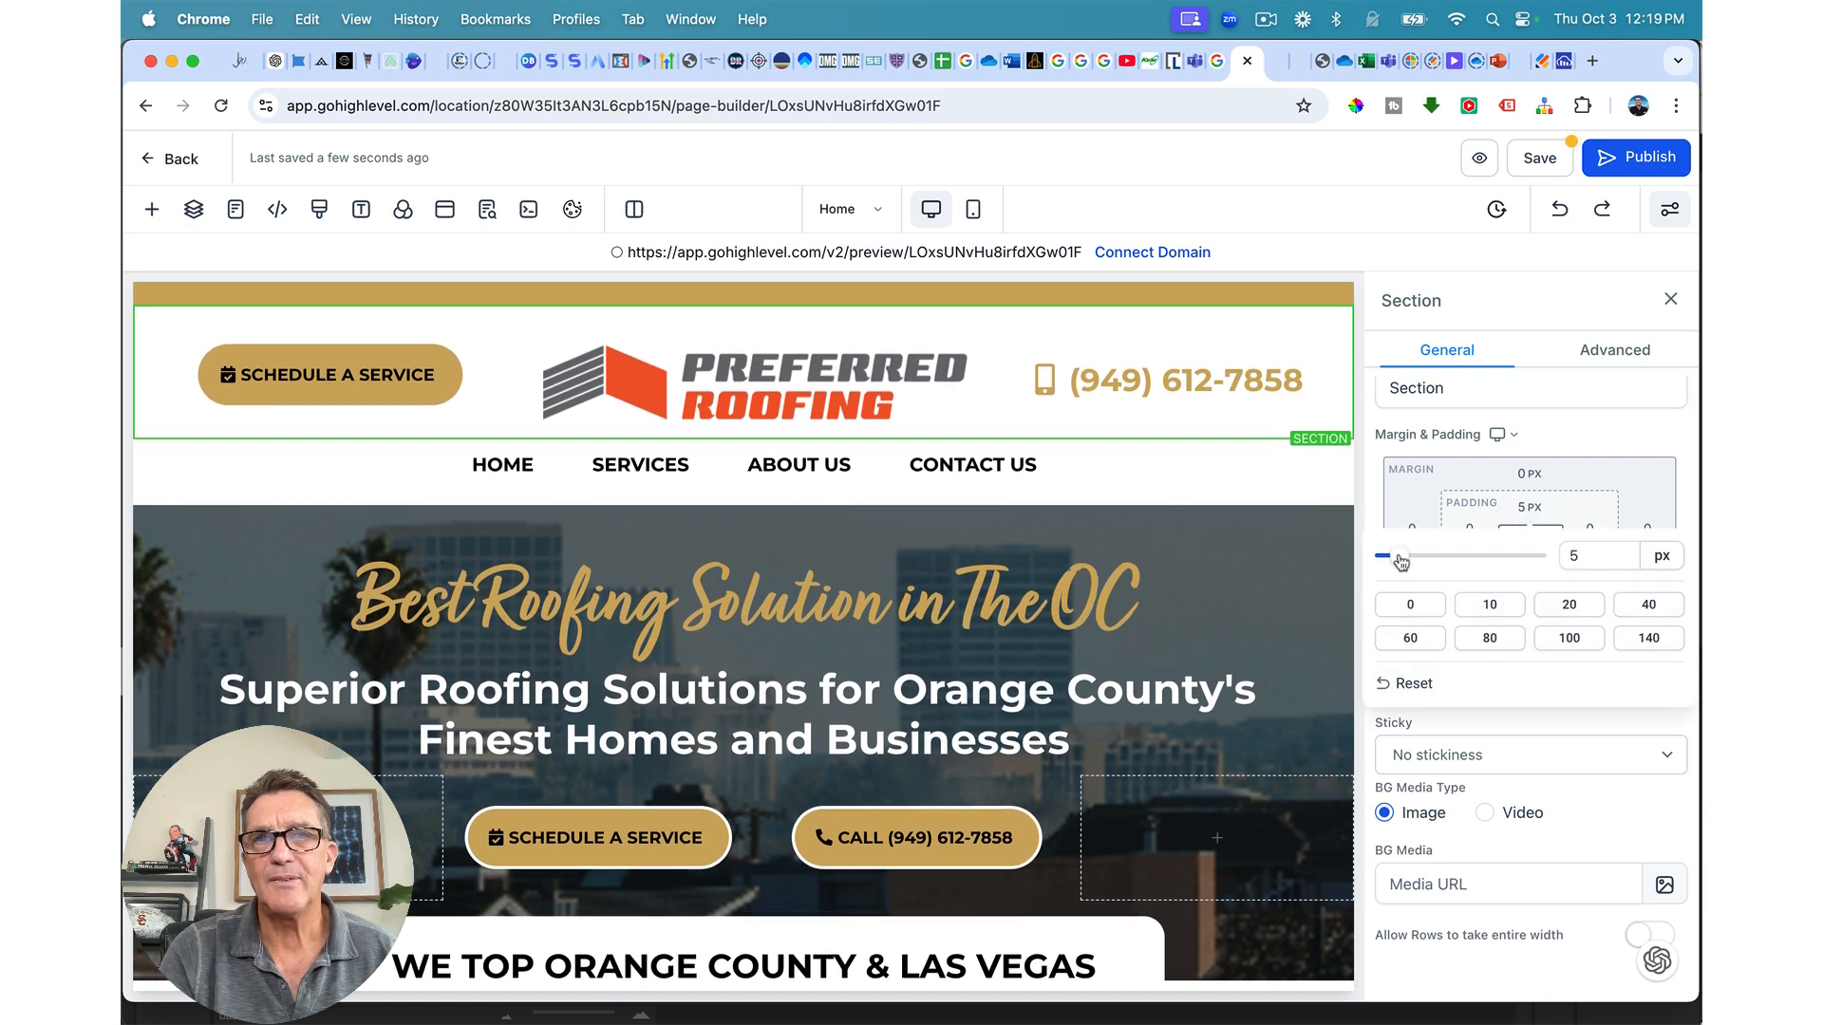
left_click(1540, 158)
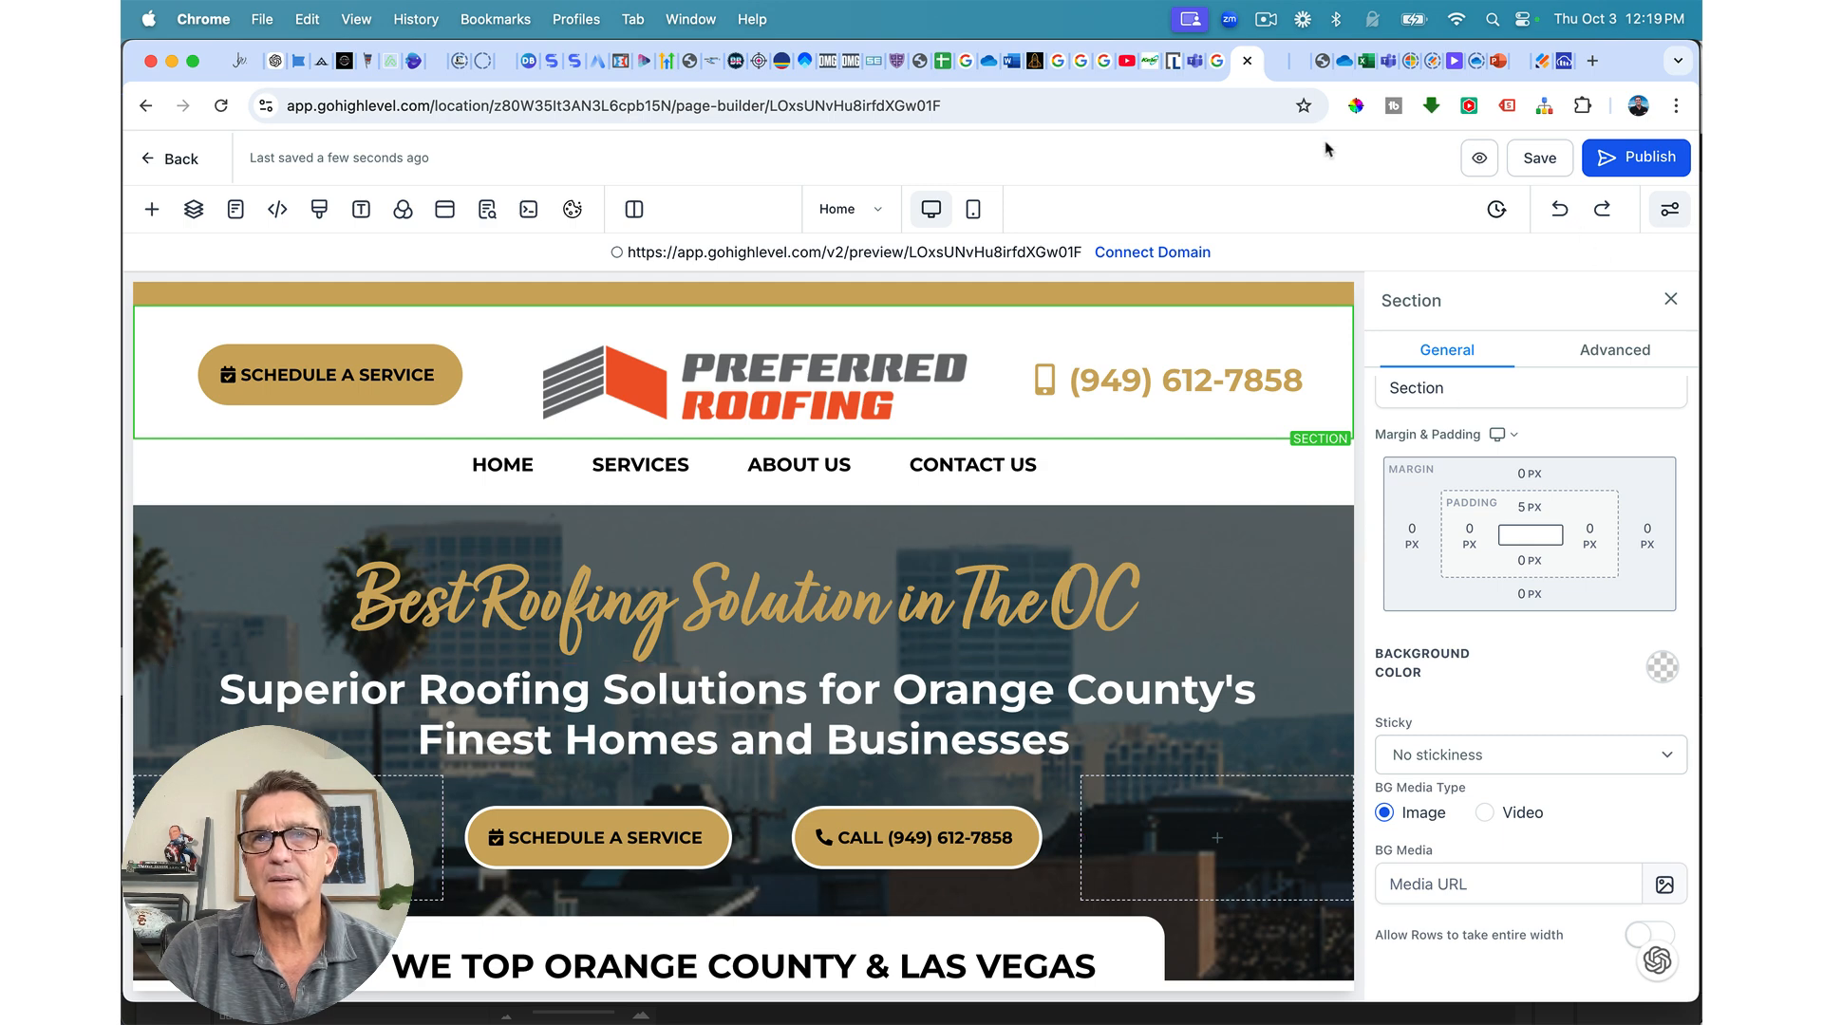
Step: Reload the site preview to check the tightened hero, then close it
left_click(1277, 65)
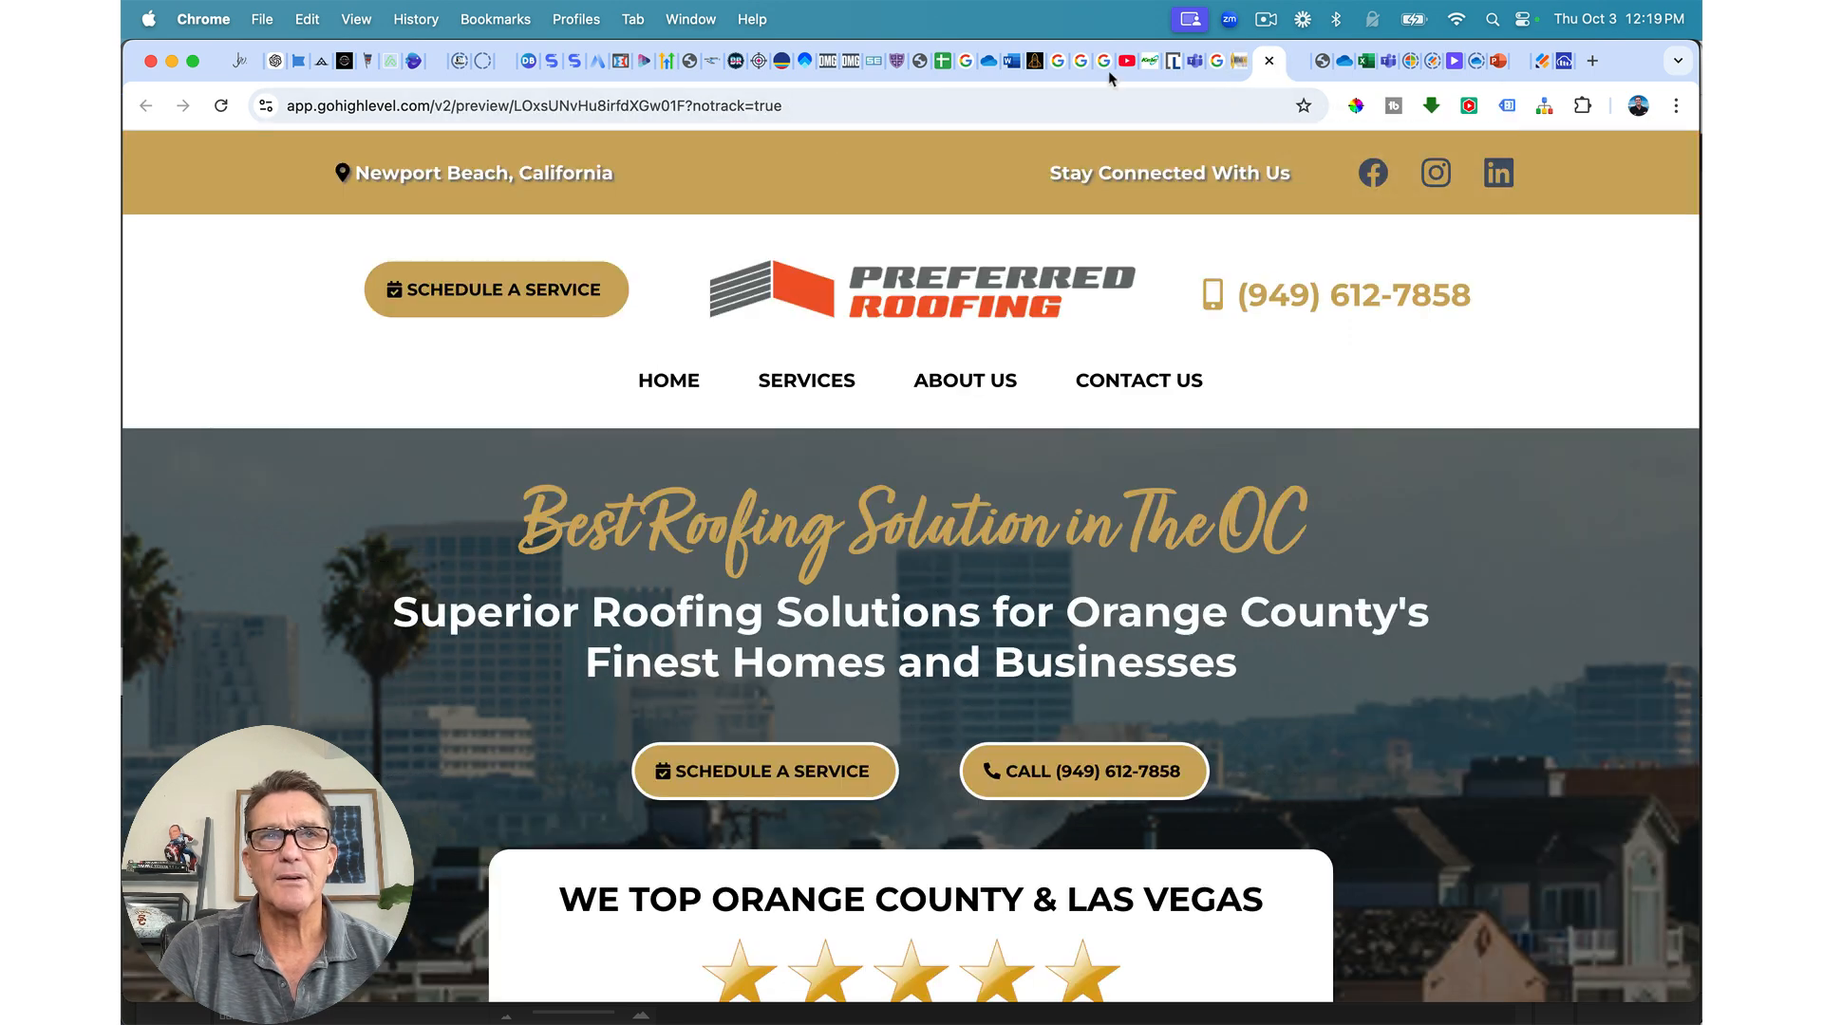
left_click(222, 106)
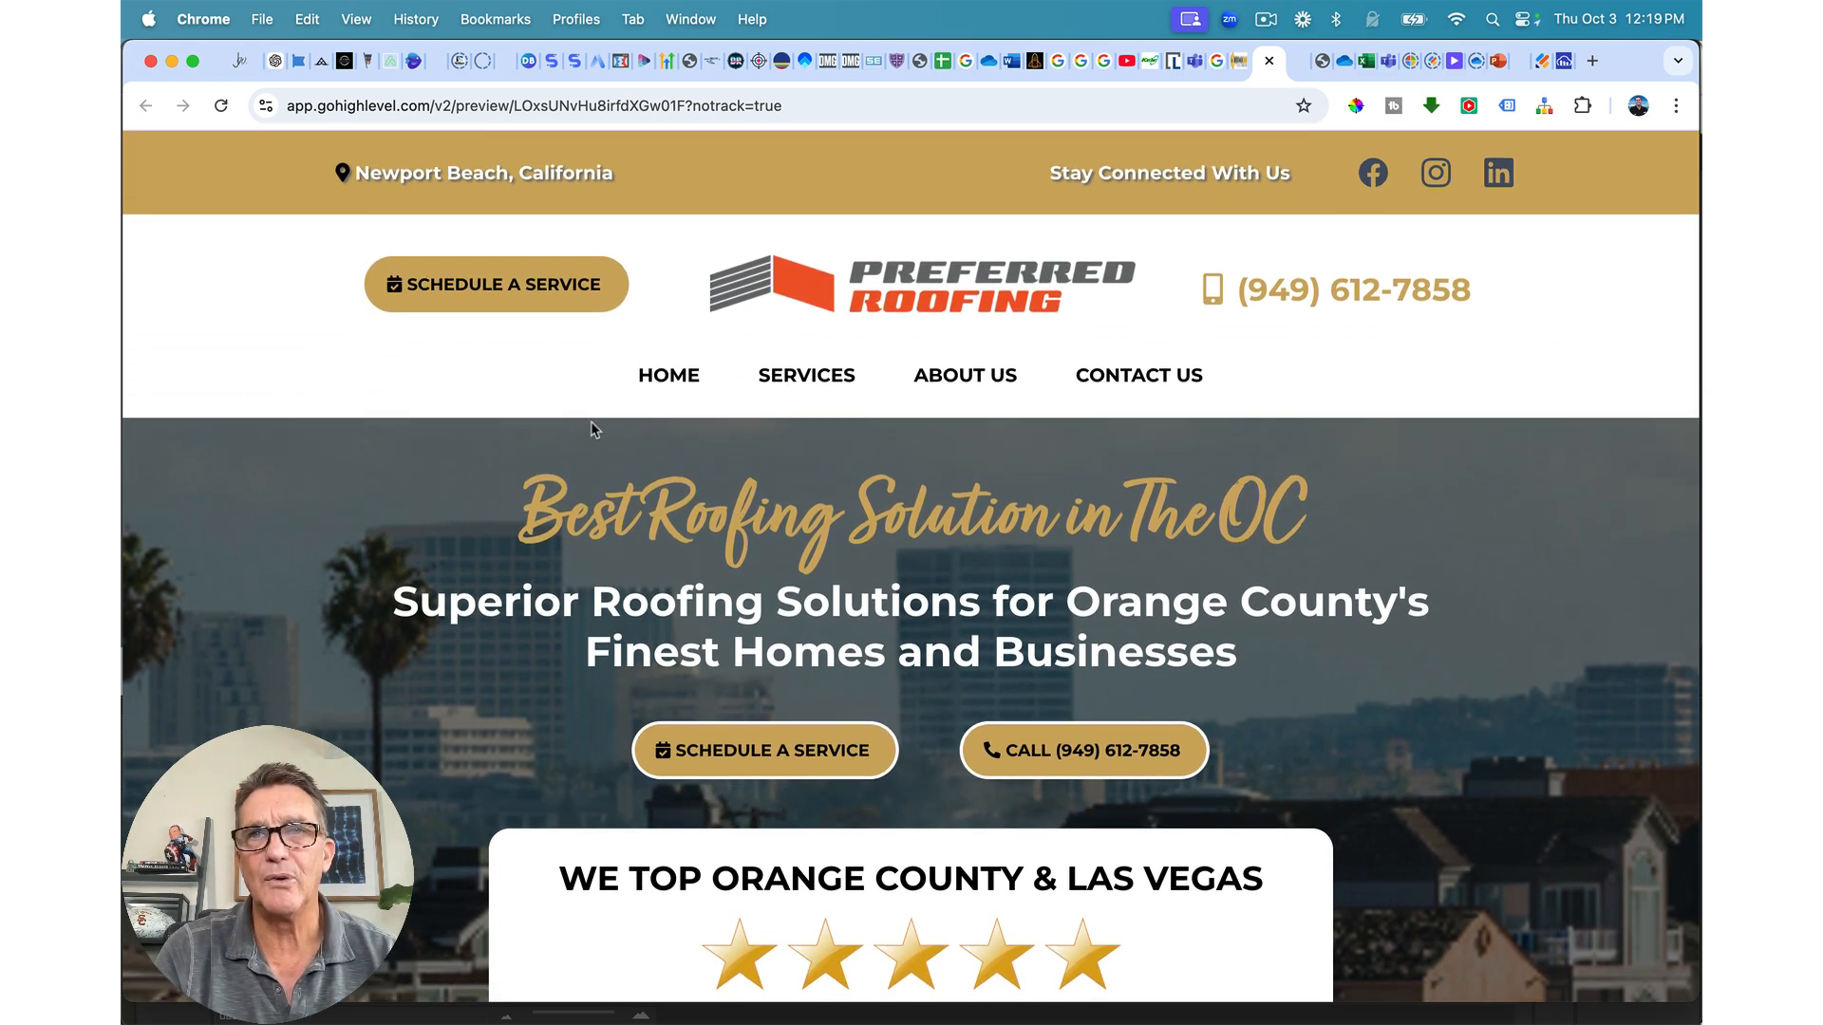
scroll(590, 429, "down", 2)
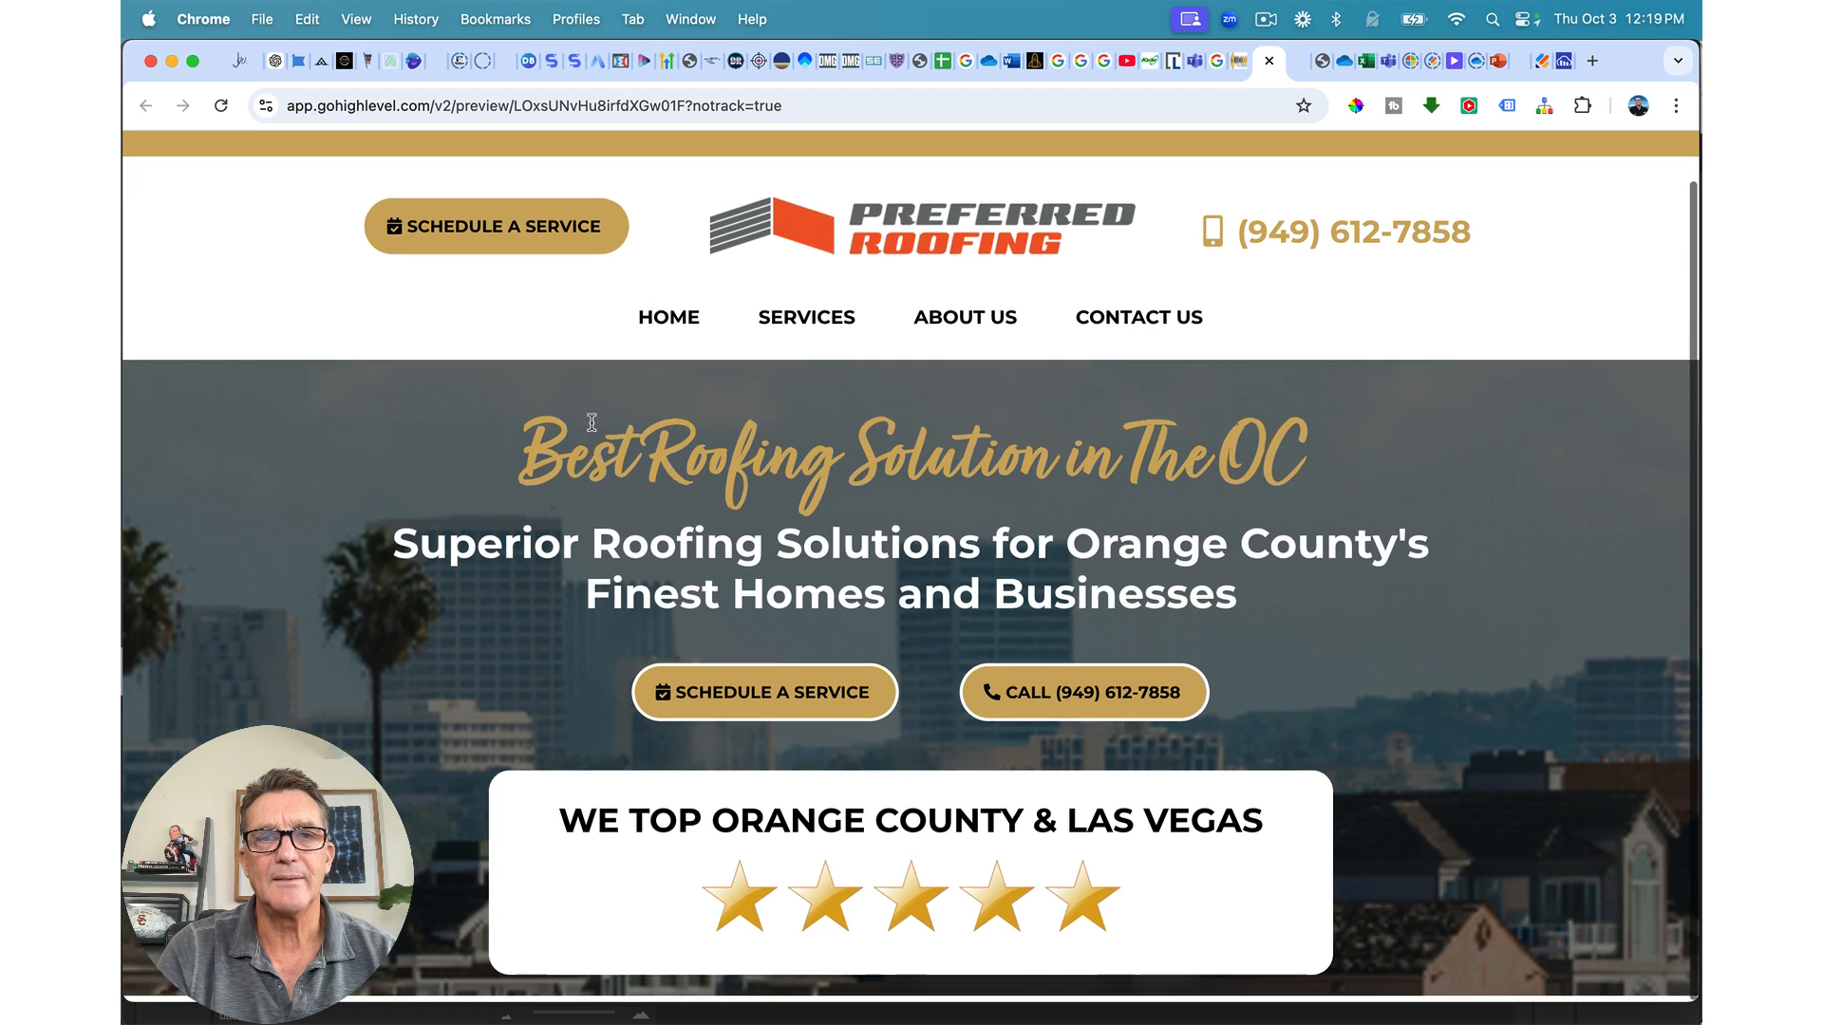
scroll(591, 422, "up", 1)
key("super+w")
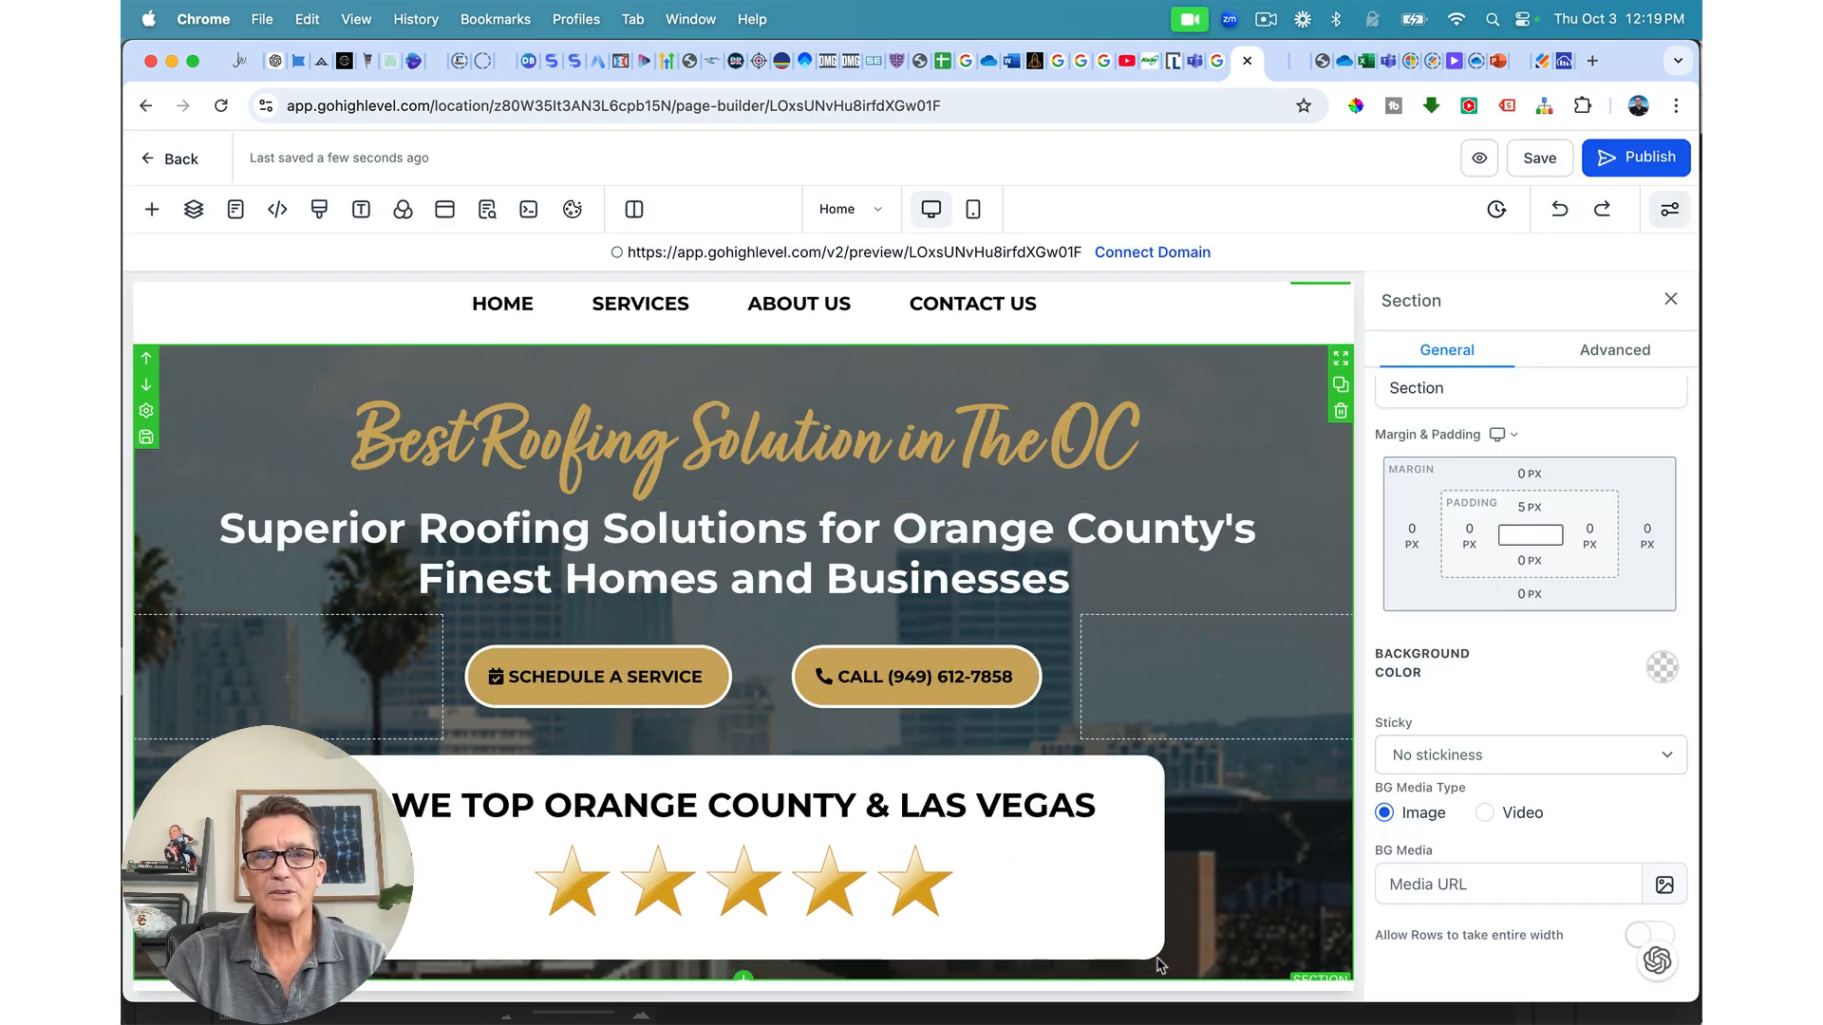
Step: Set the hero section's top padding to 10 px
left_click(1168, 361)
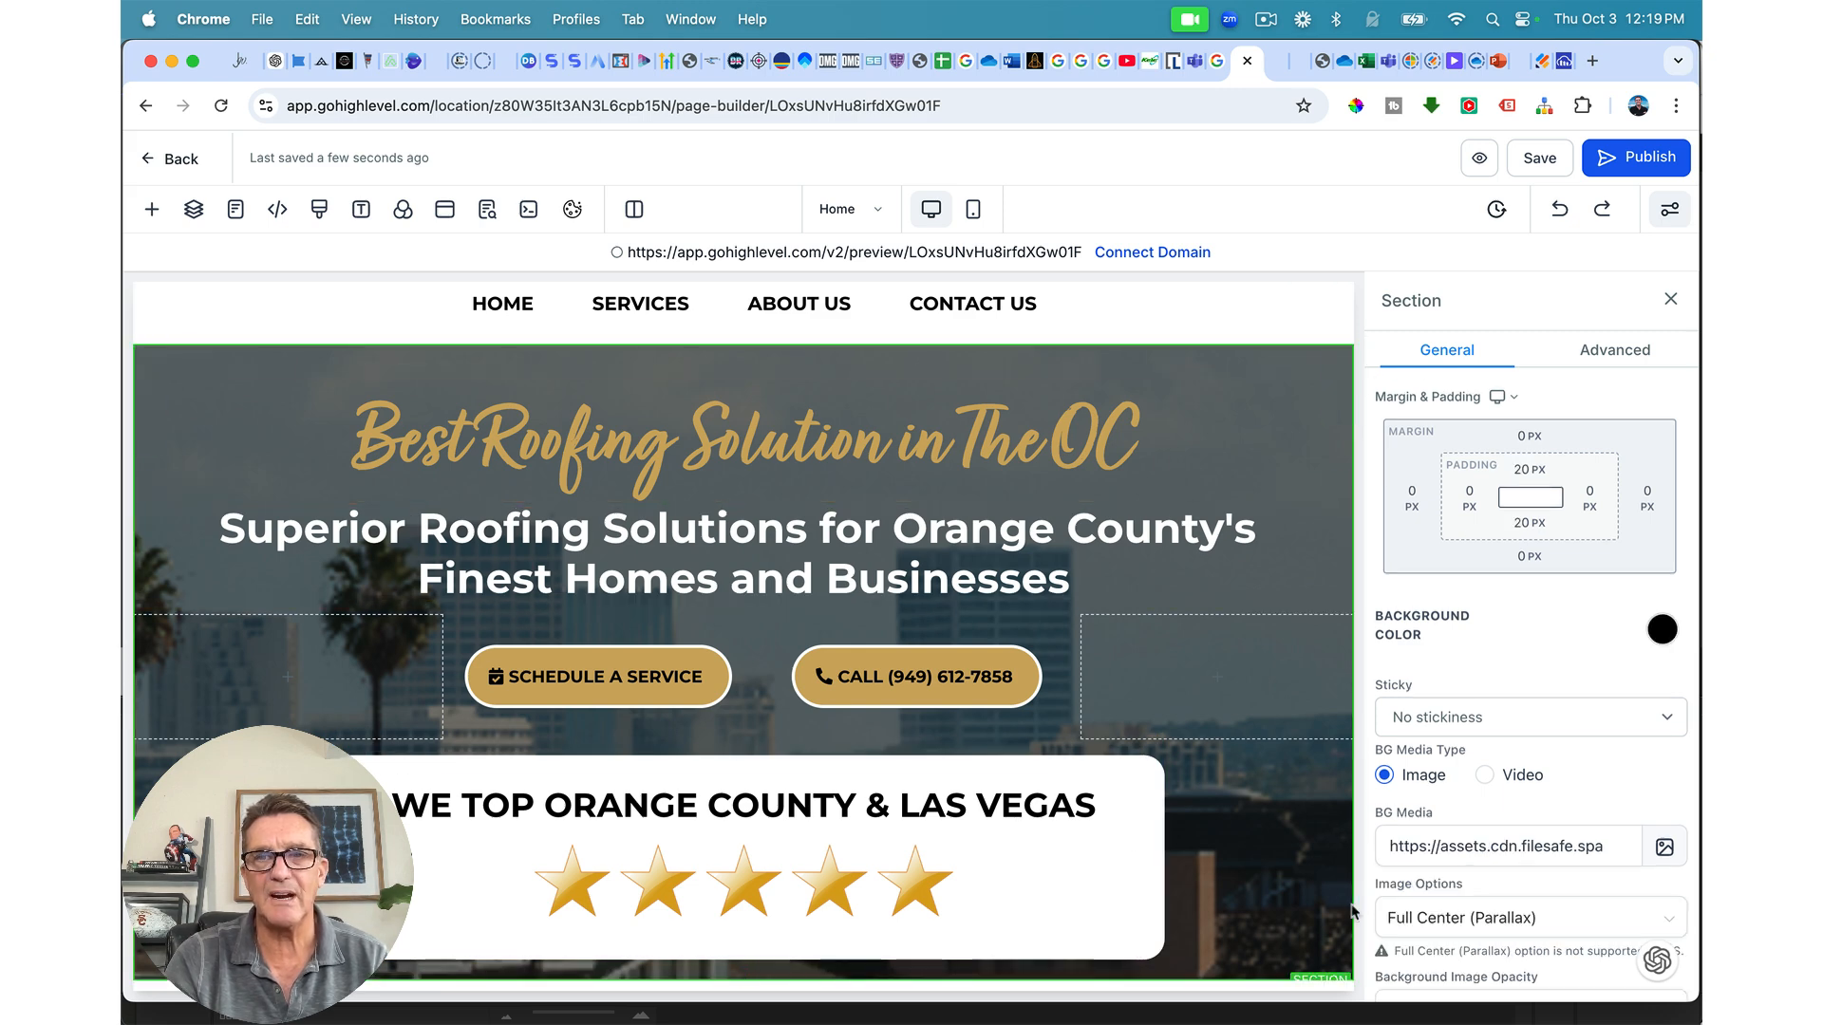
left_click(1529, 477)
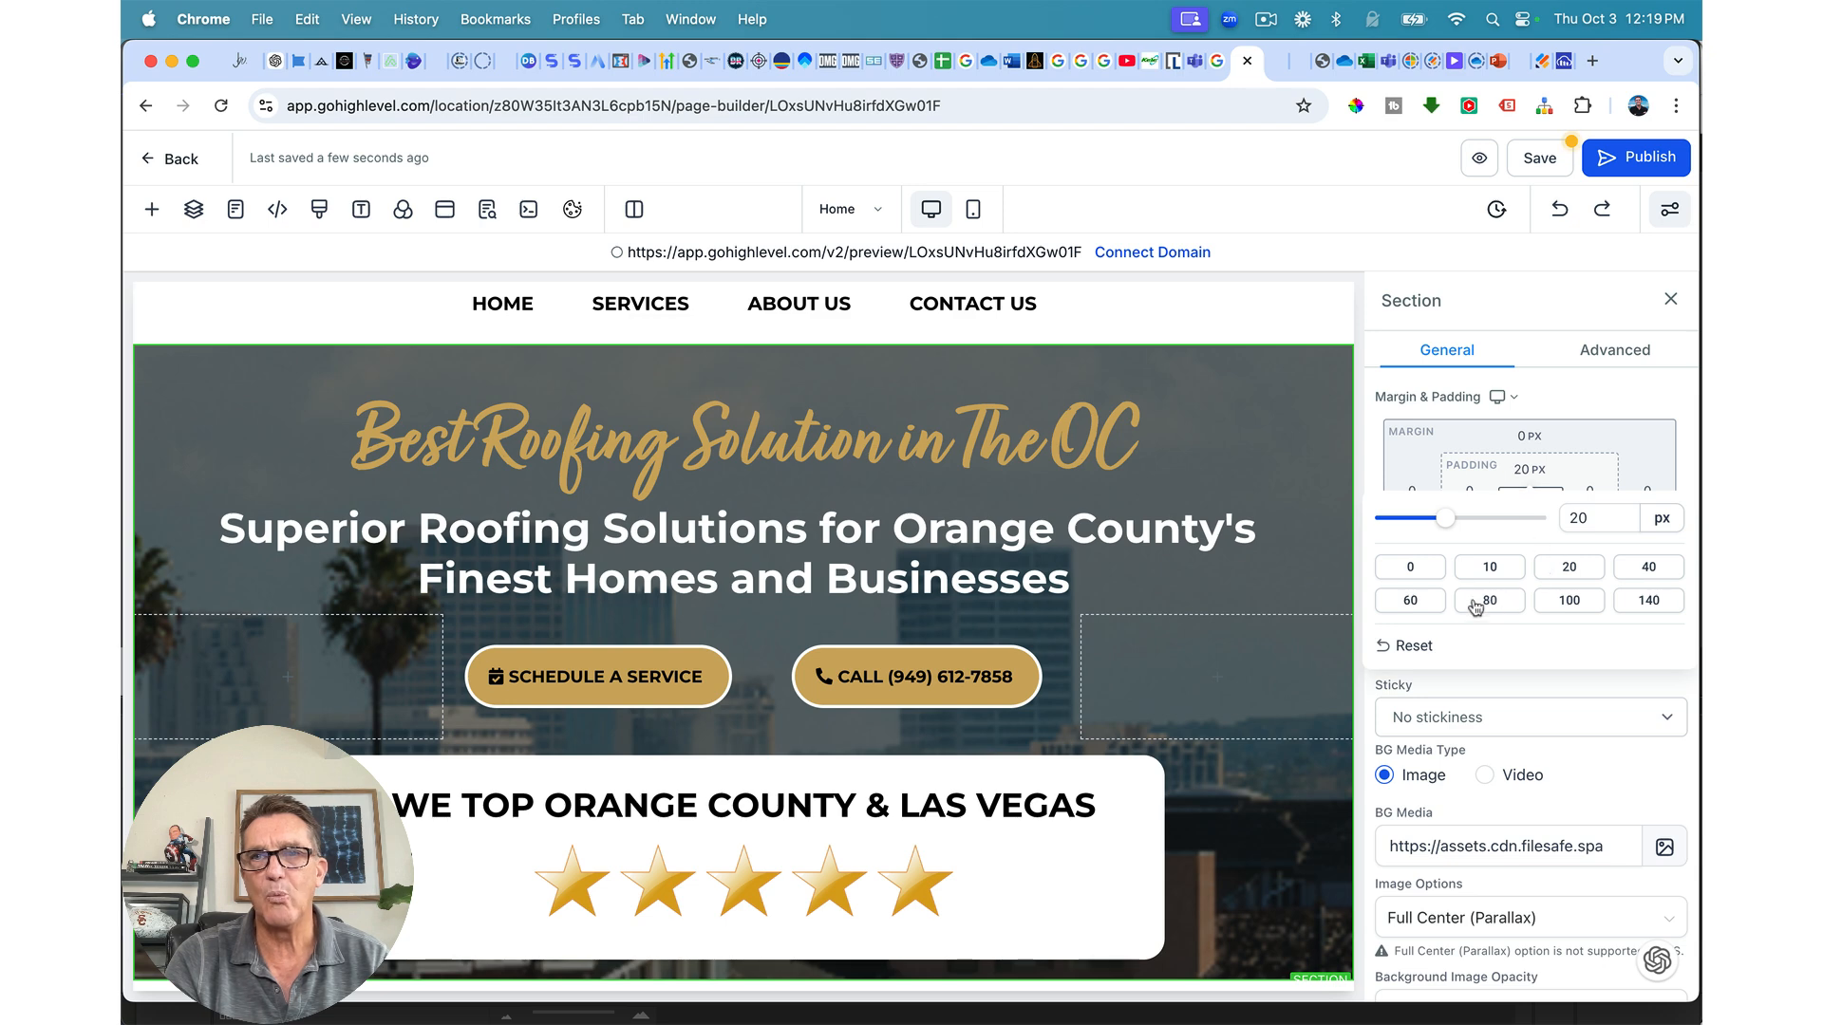
left_click(1419, 603)
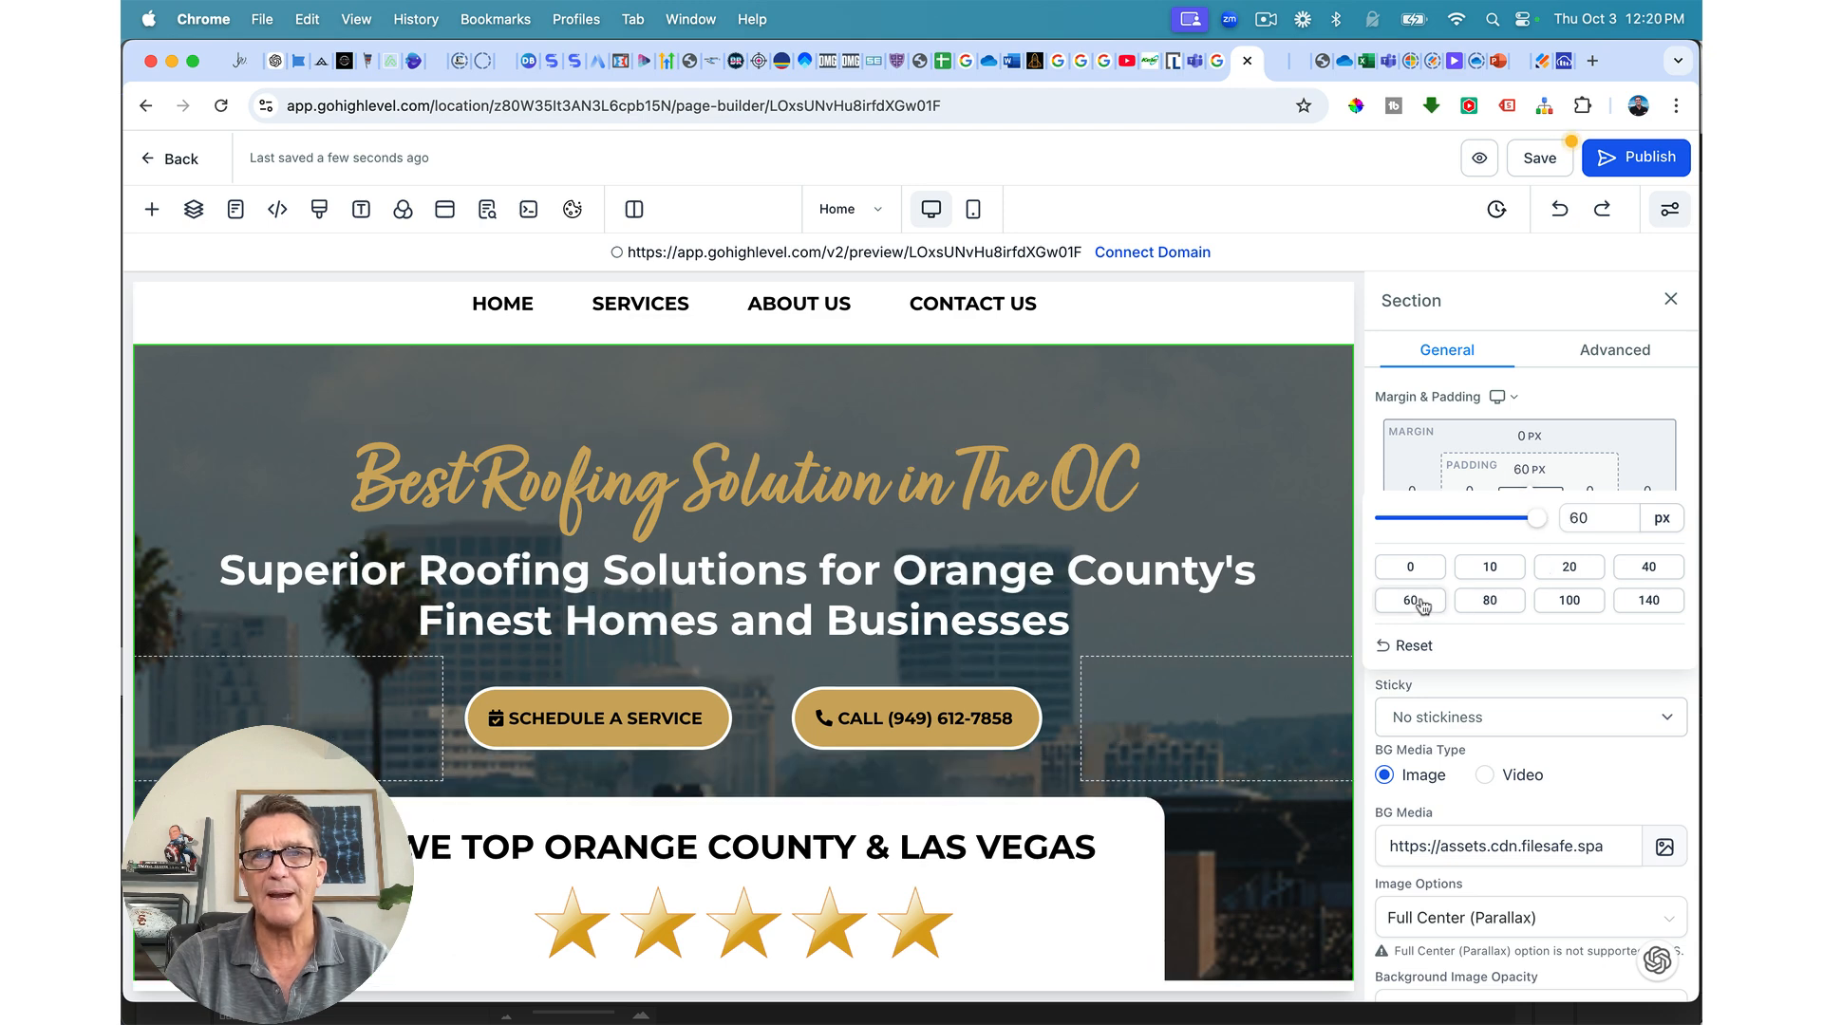
left_click(1490, 567)
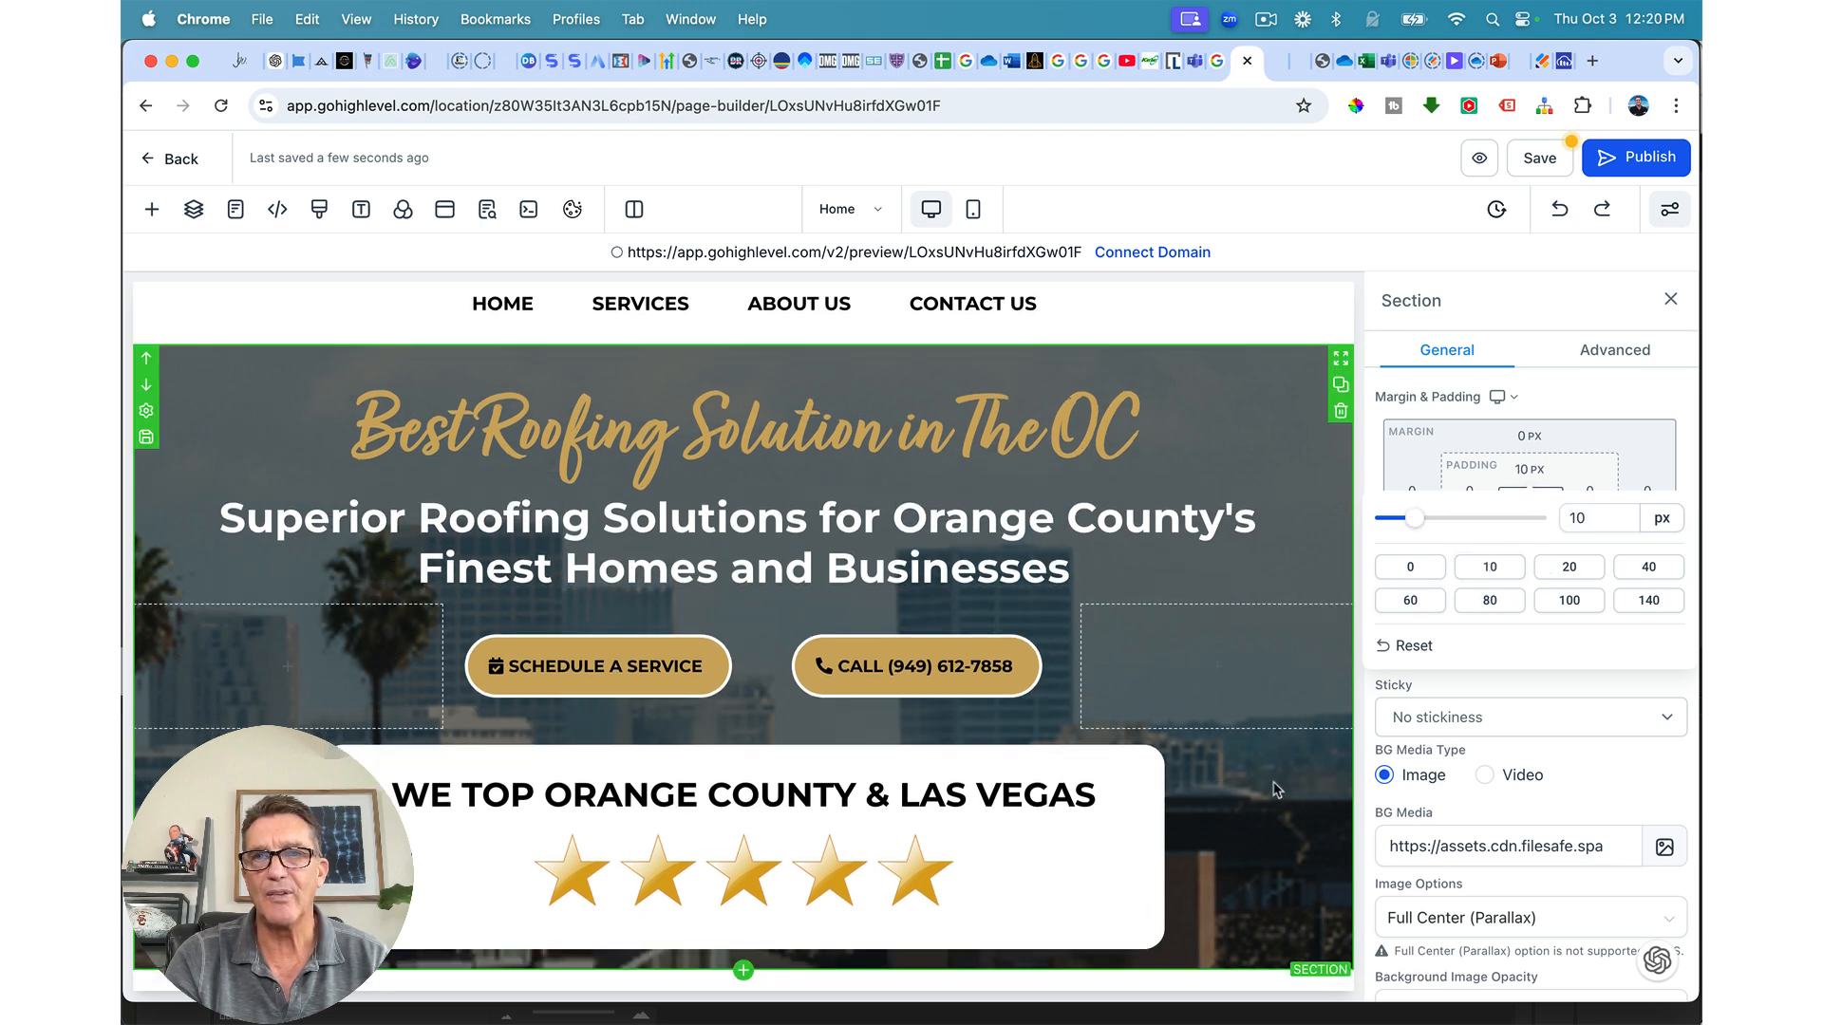
left_click(1597, 466)
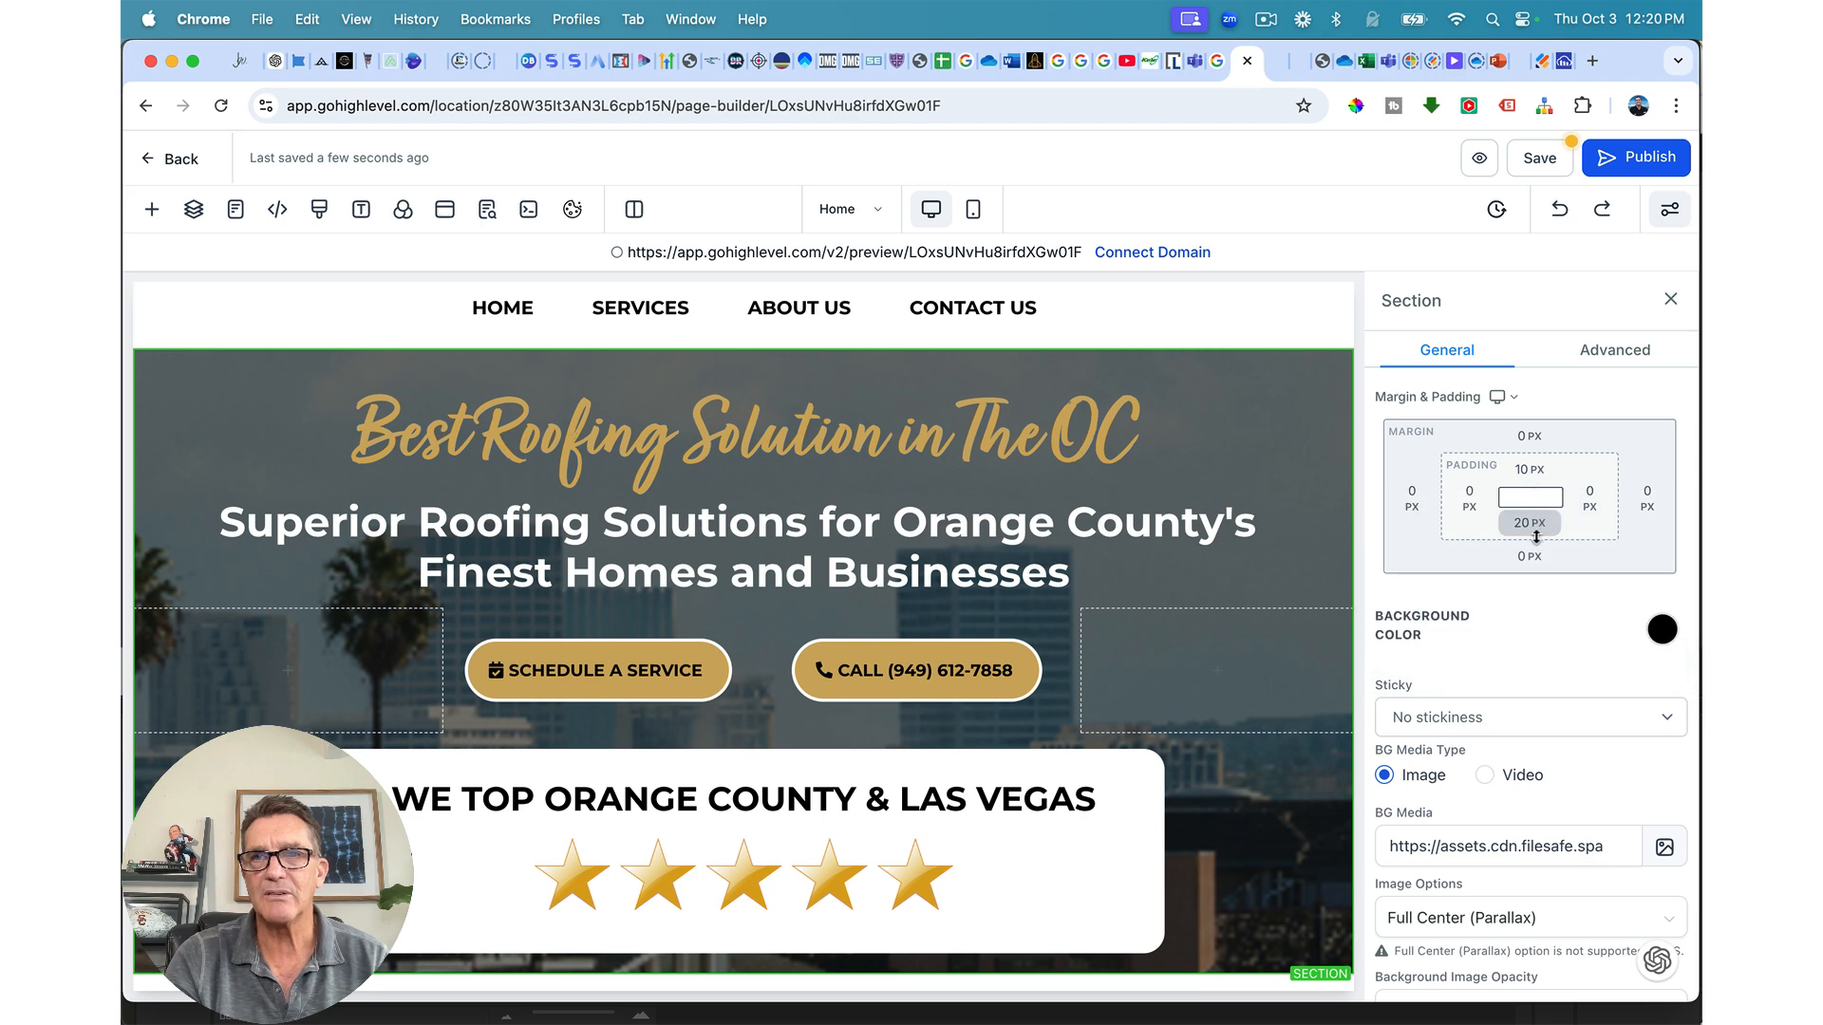
Step: Set the hero section's bottom padding to 100 px and save the page
left_click(1528, 525)
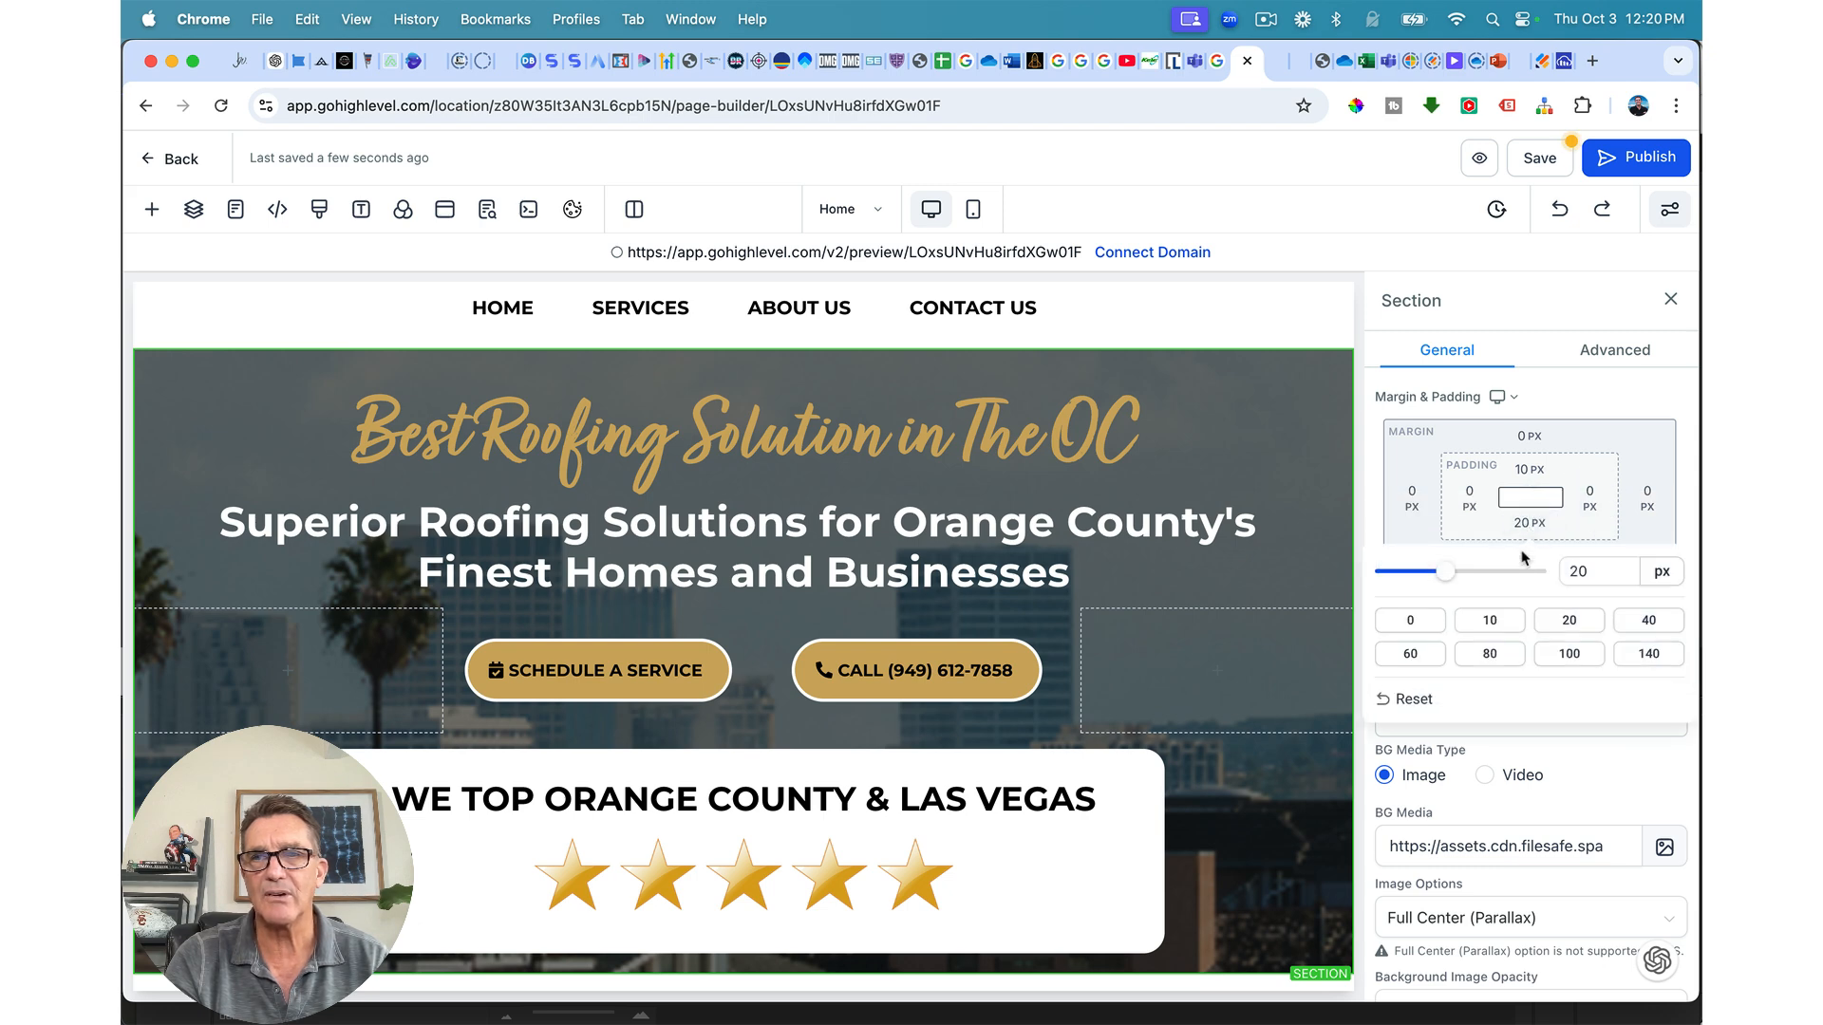
left_click(1489, 654)
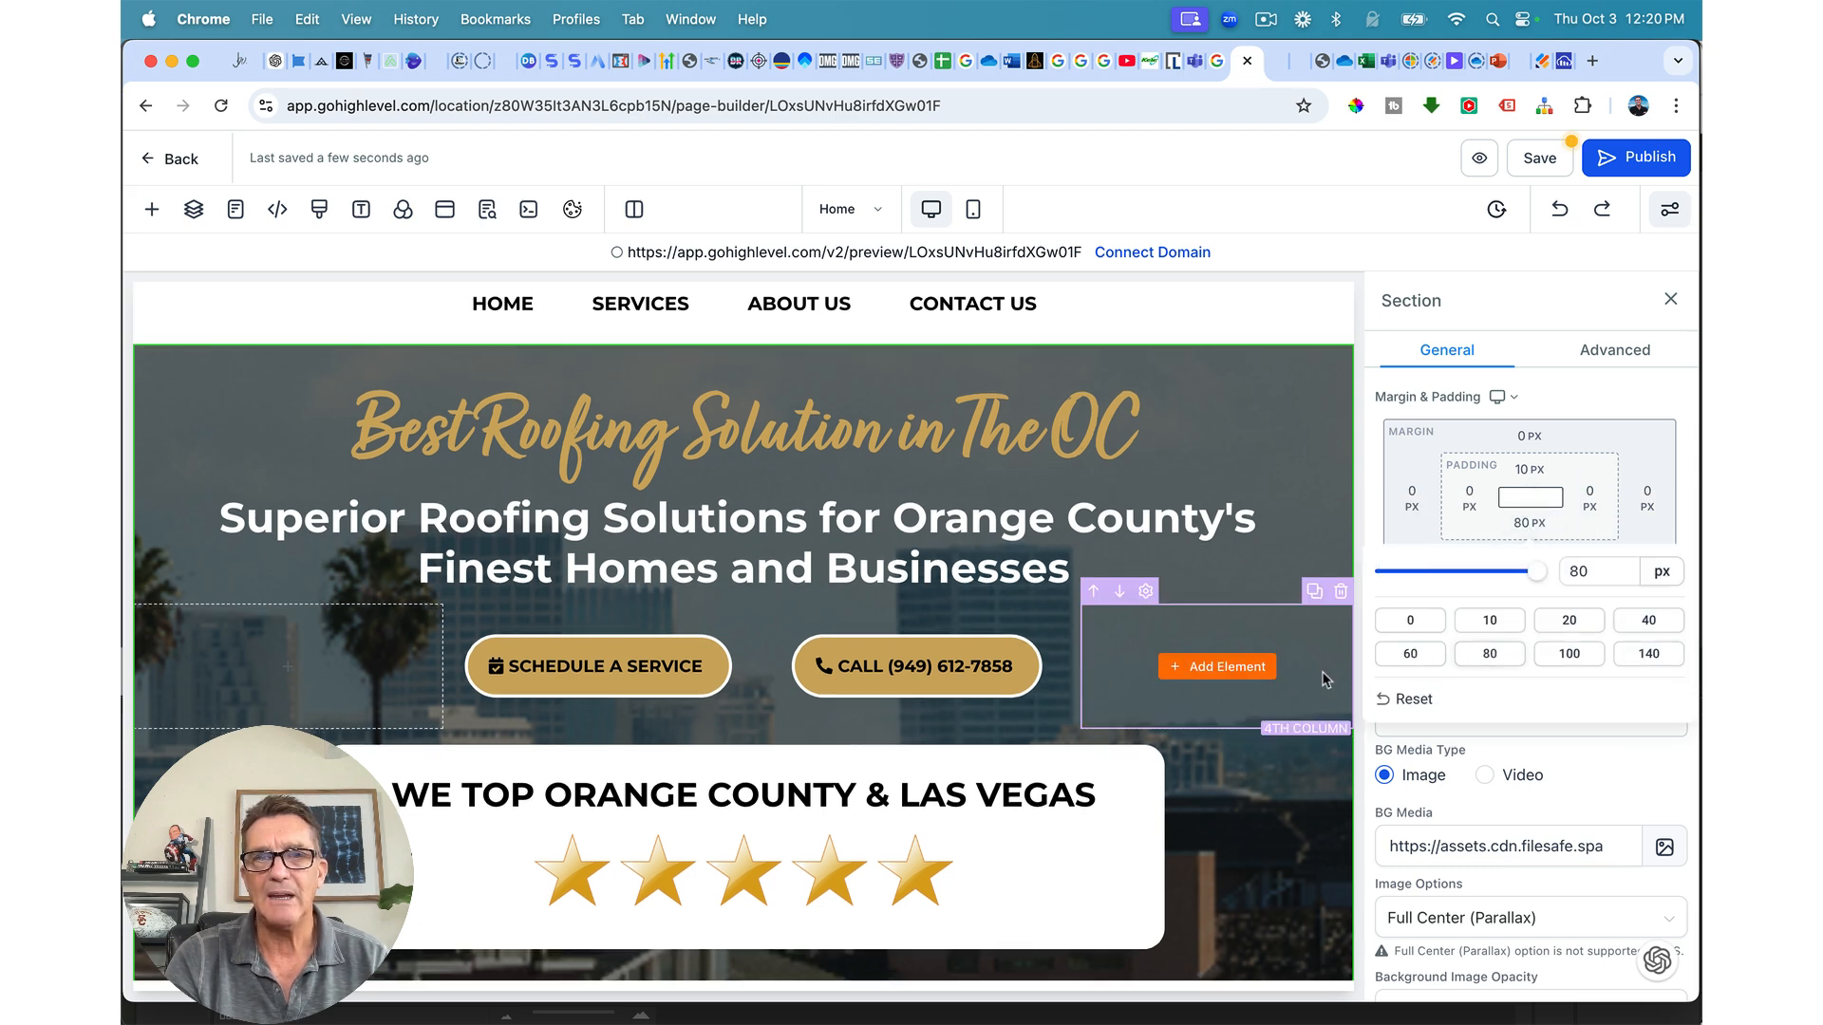
scroll(1234, 664, "down", 1)
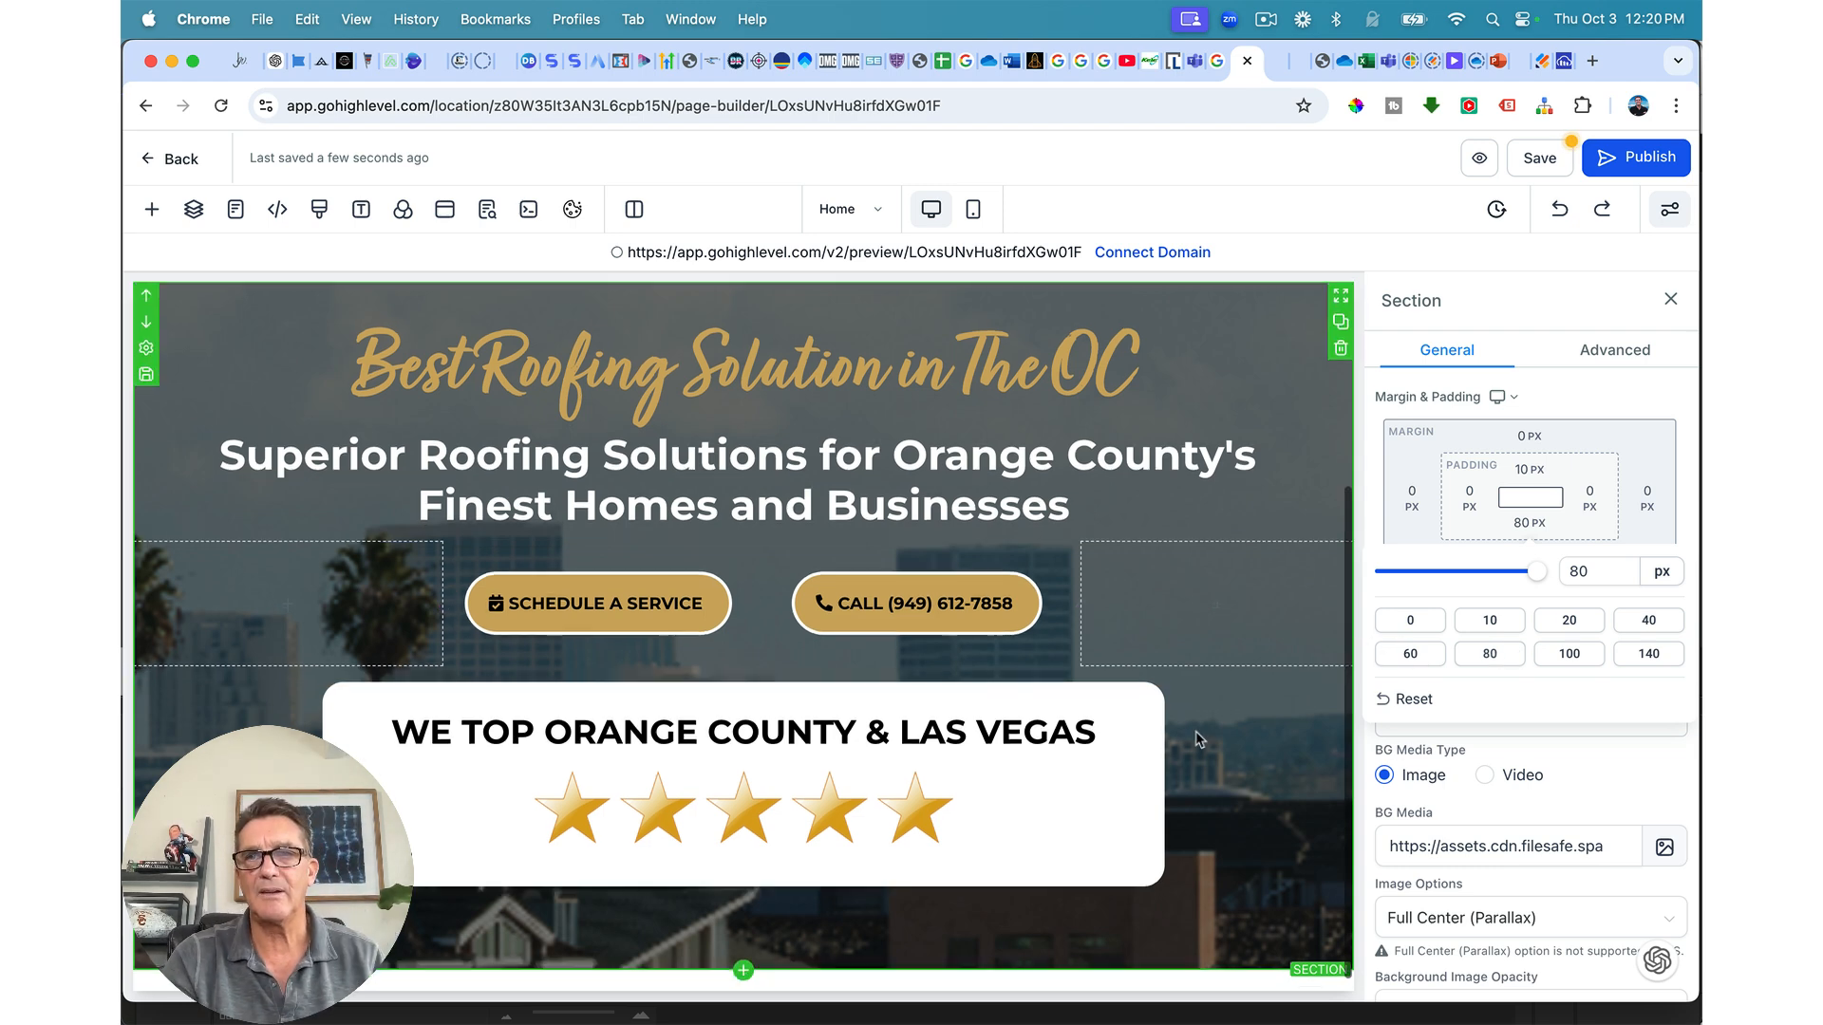
left_click(1561, 653)
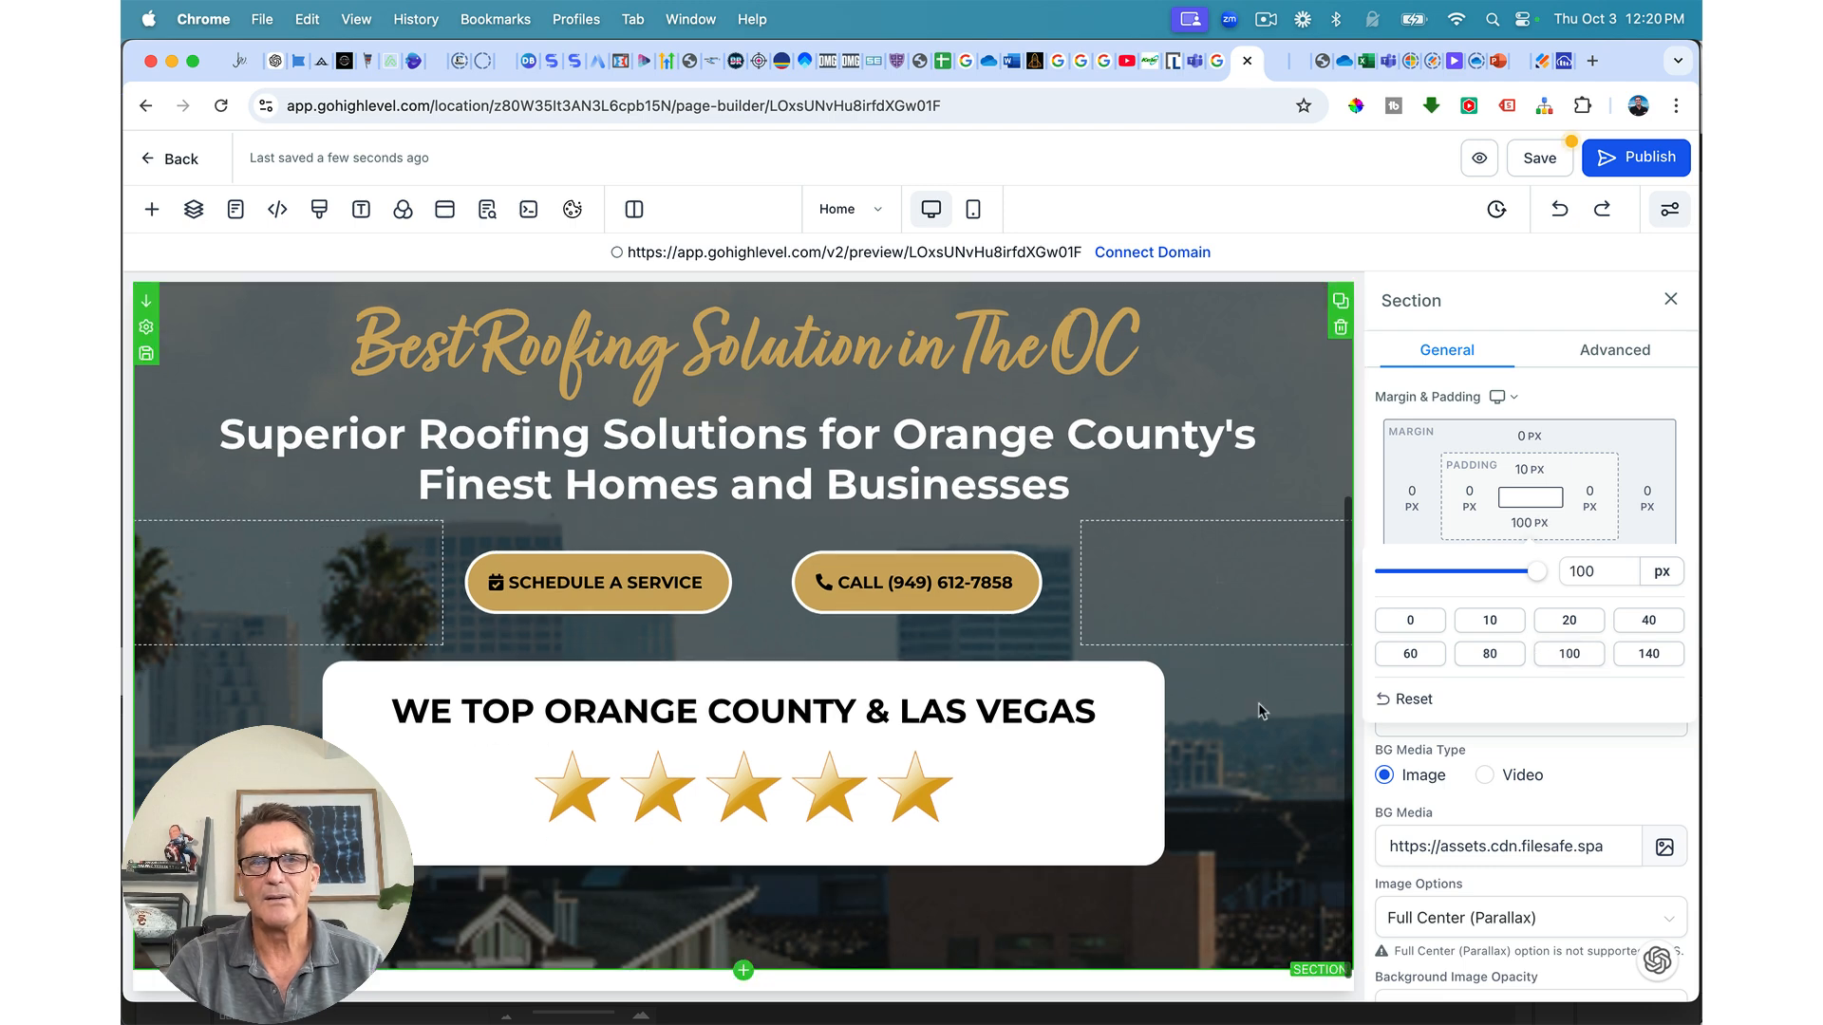
scroll(1257, 702, "up", 4)
scroll(1257, 702, "down", 3)
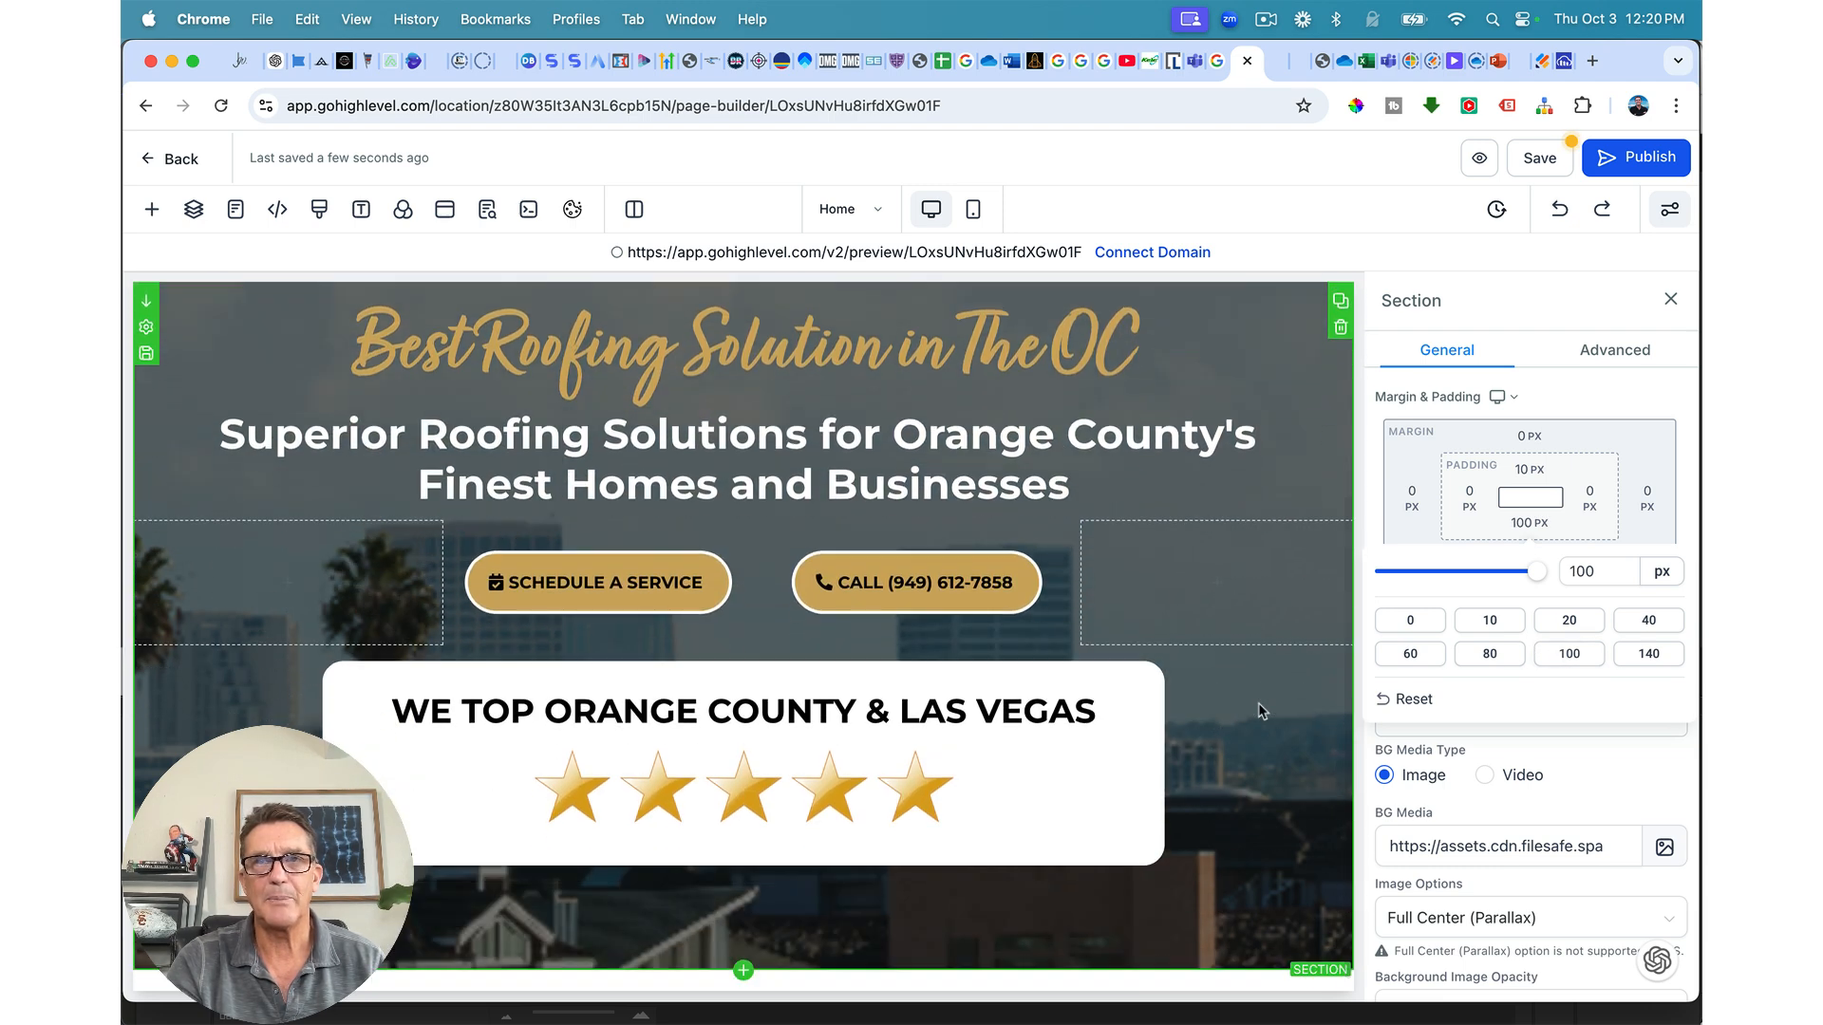
left_click(1539, 152)
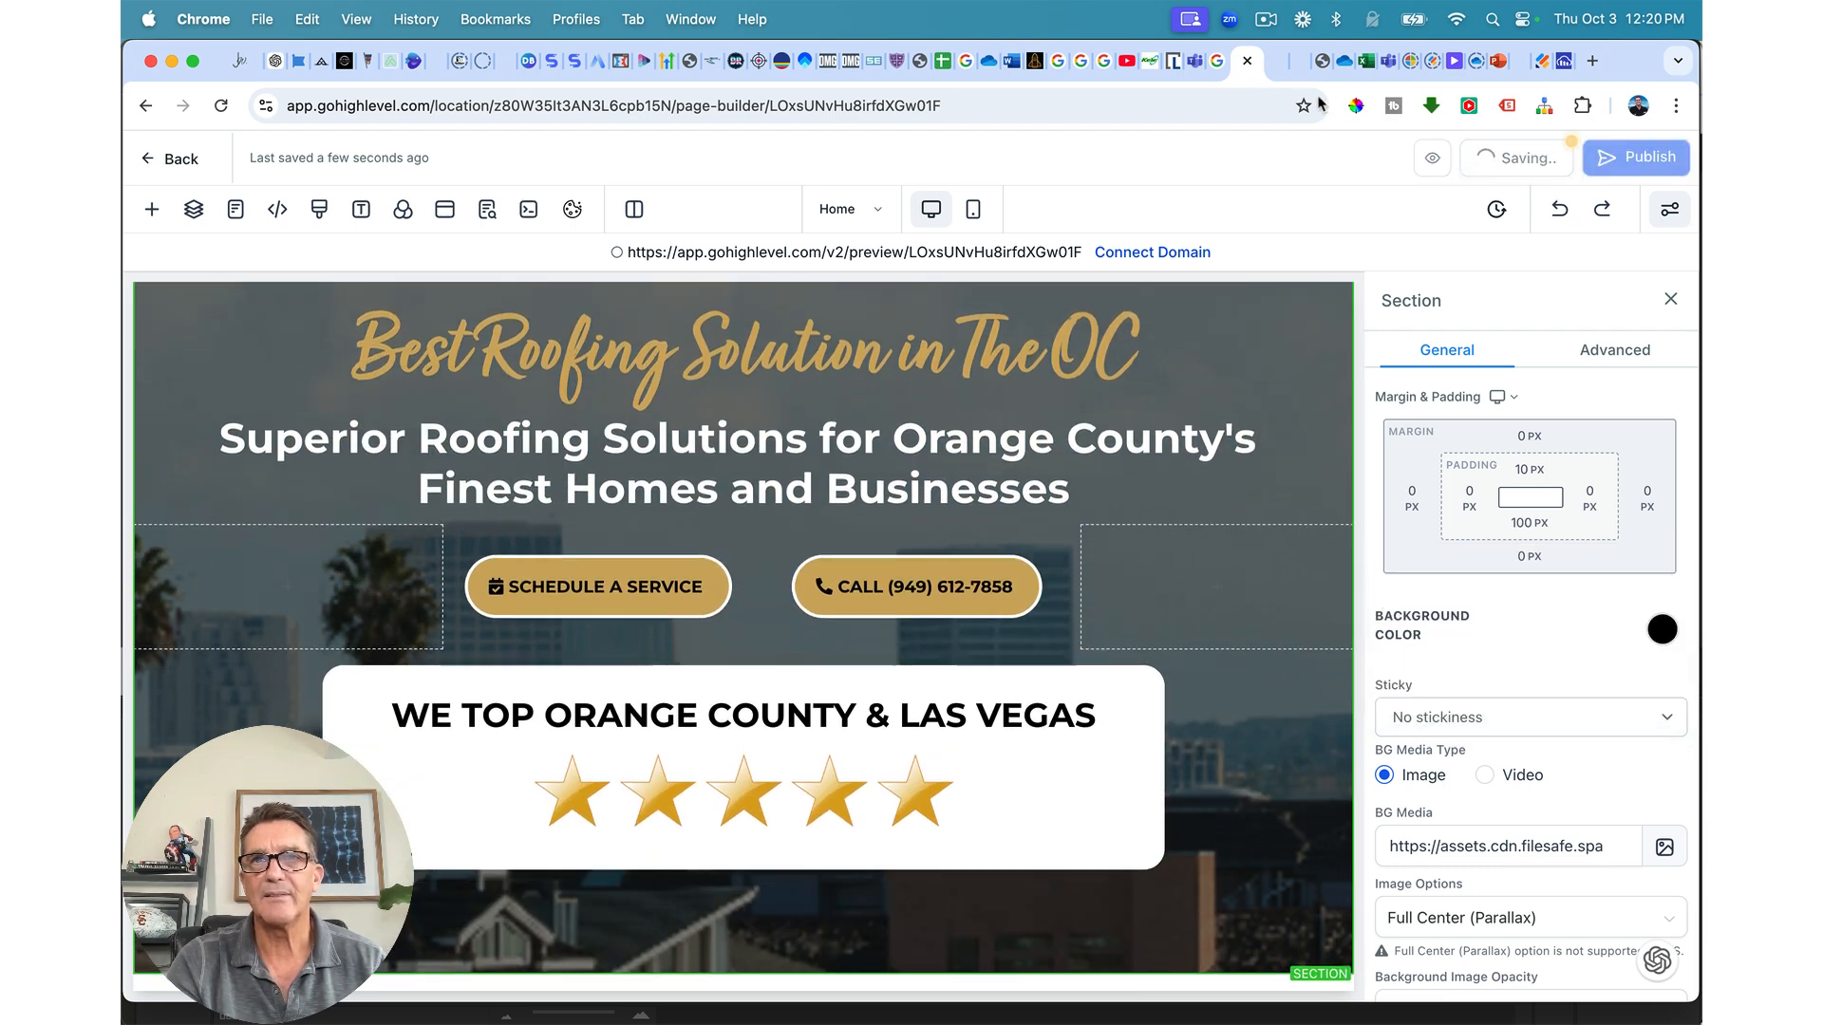
Step: Check the hero spacing in the live preview, then add a new section below the hero
left_click(1260, 65)
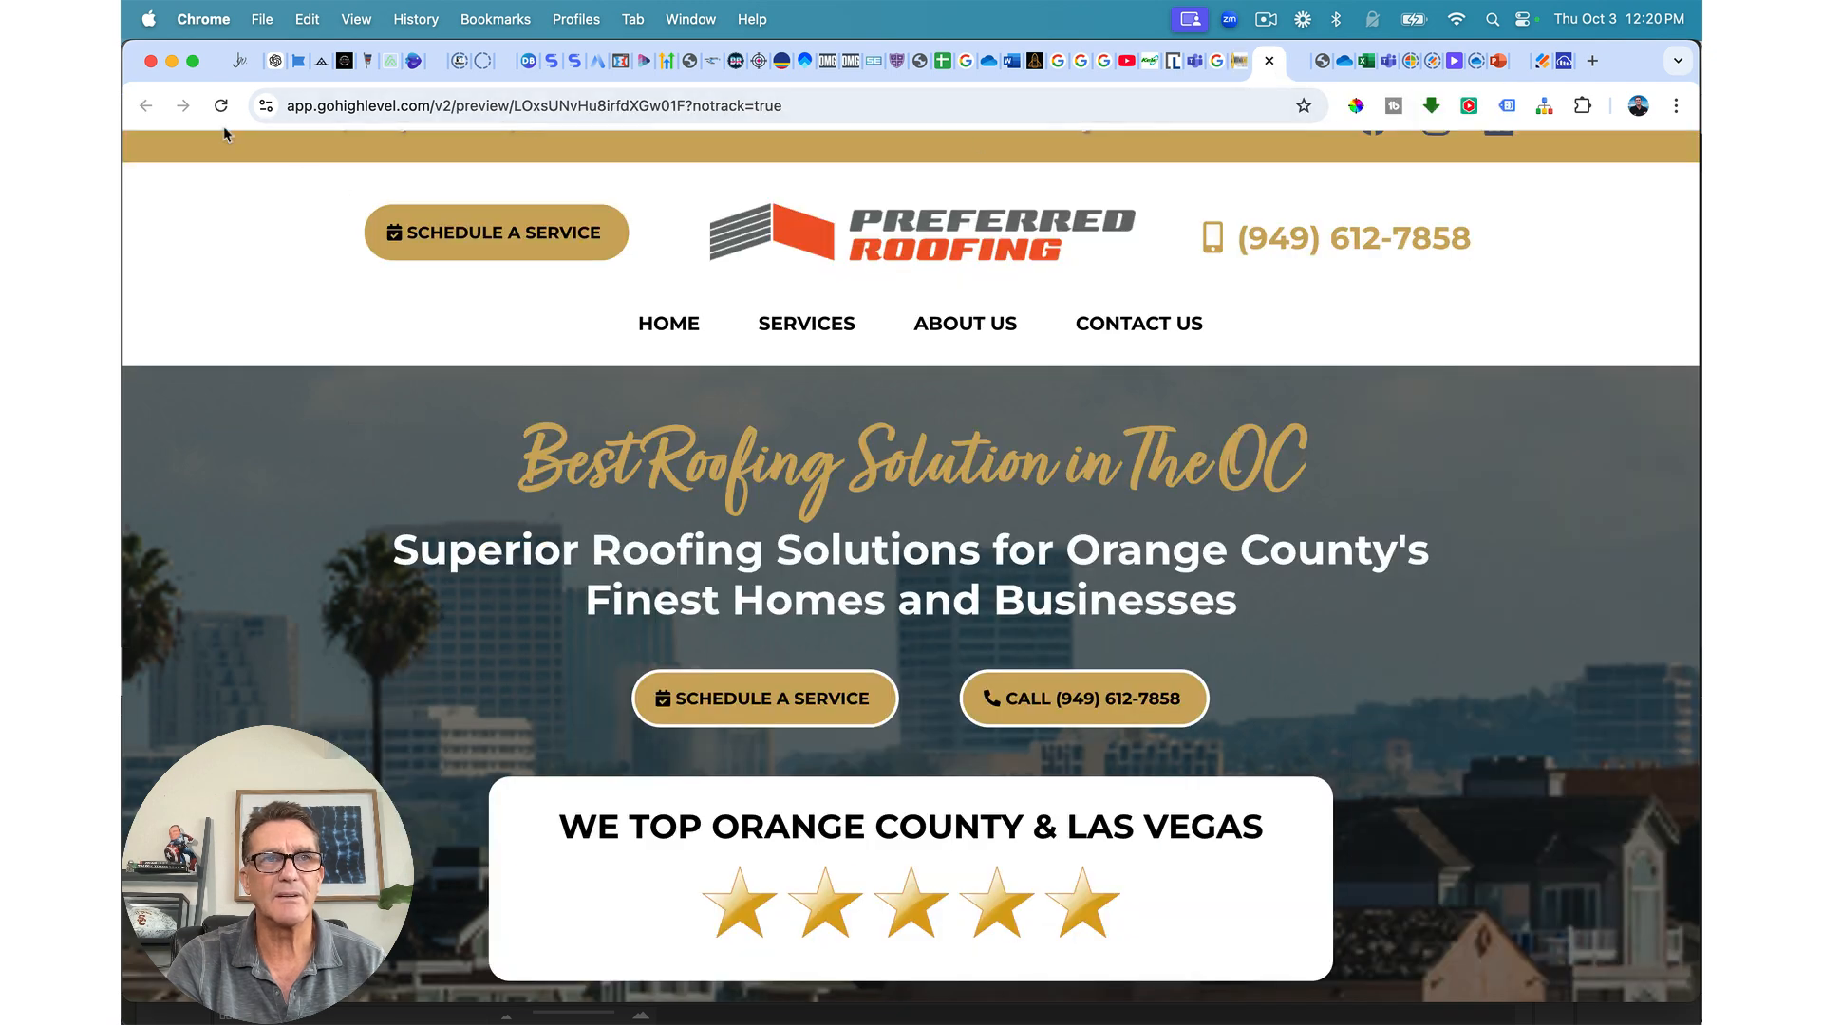
scroll(394, 565, "up", 1)
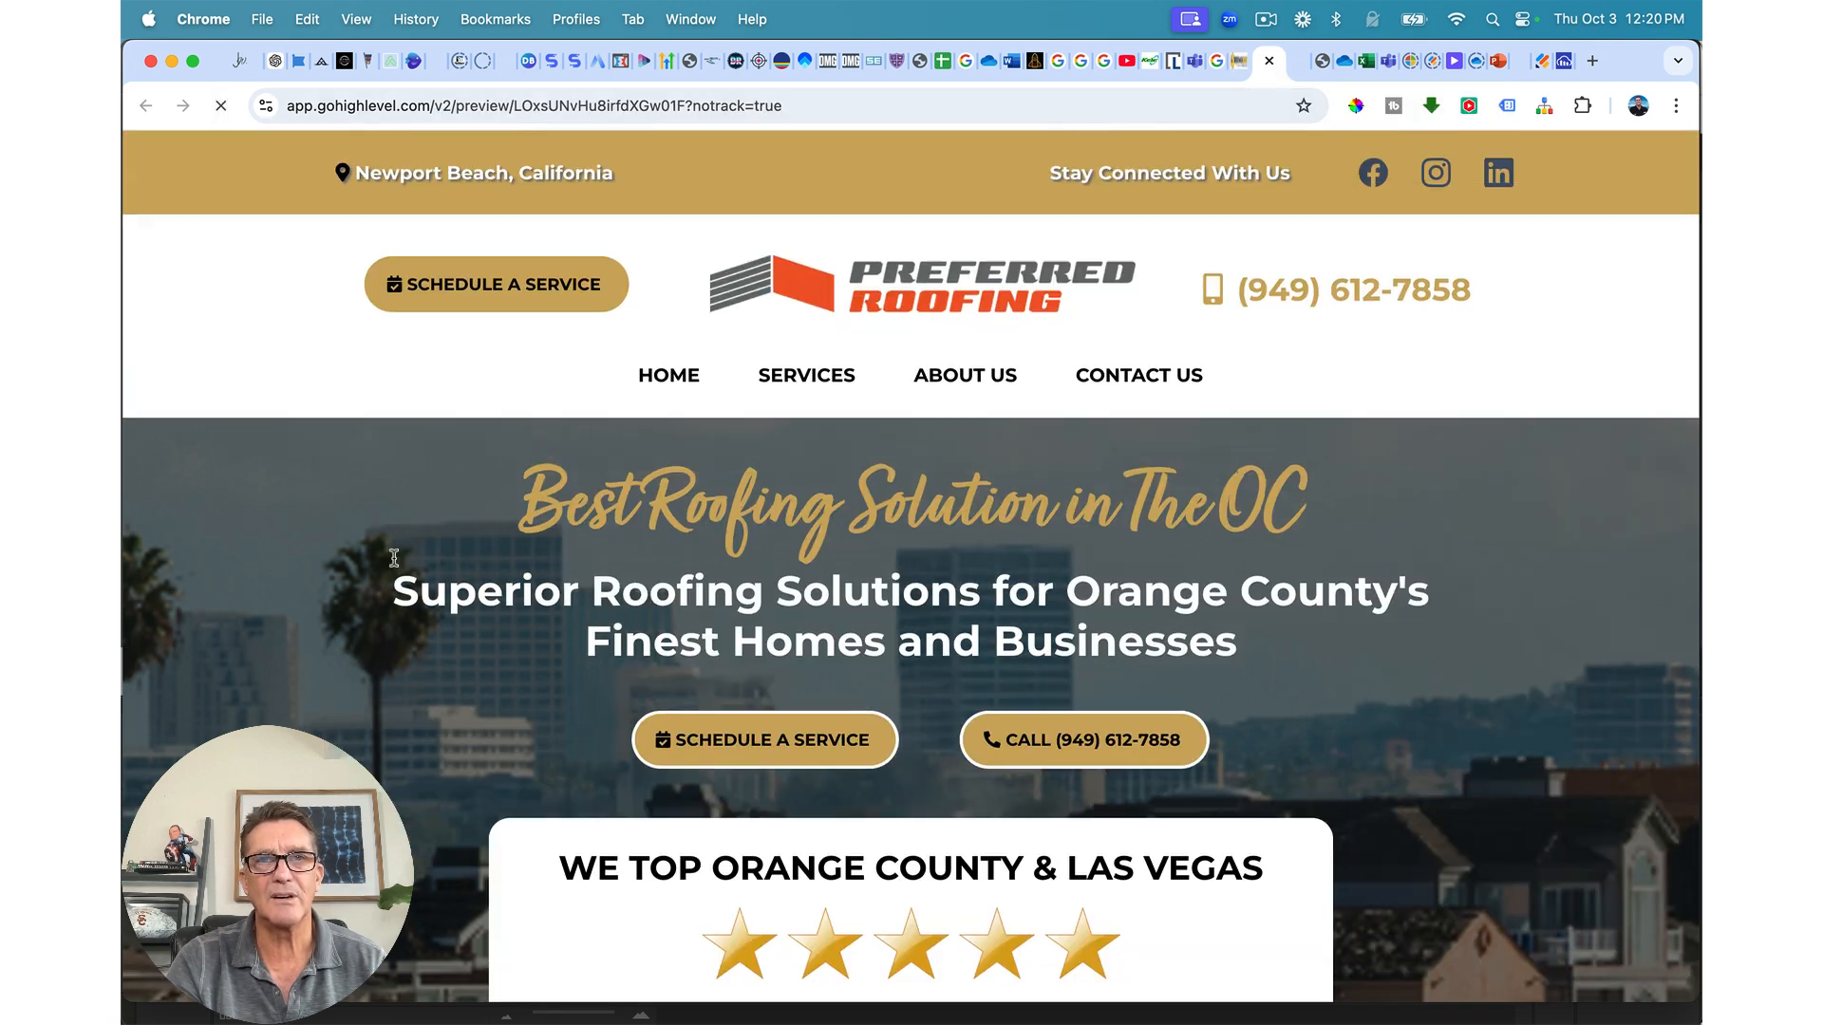
scroll(399, 617, "down", 3)
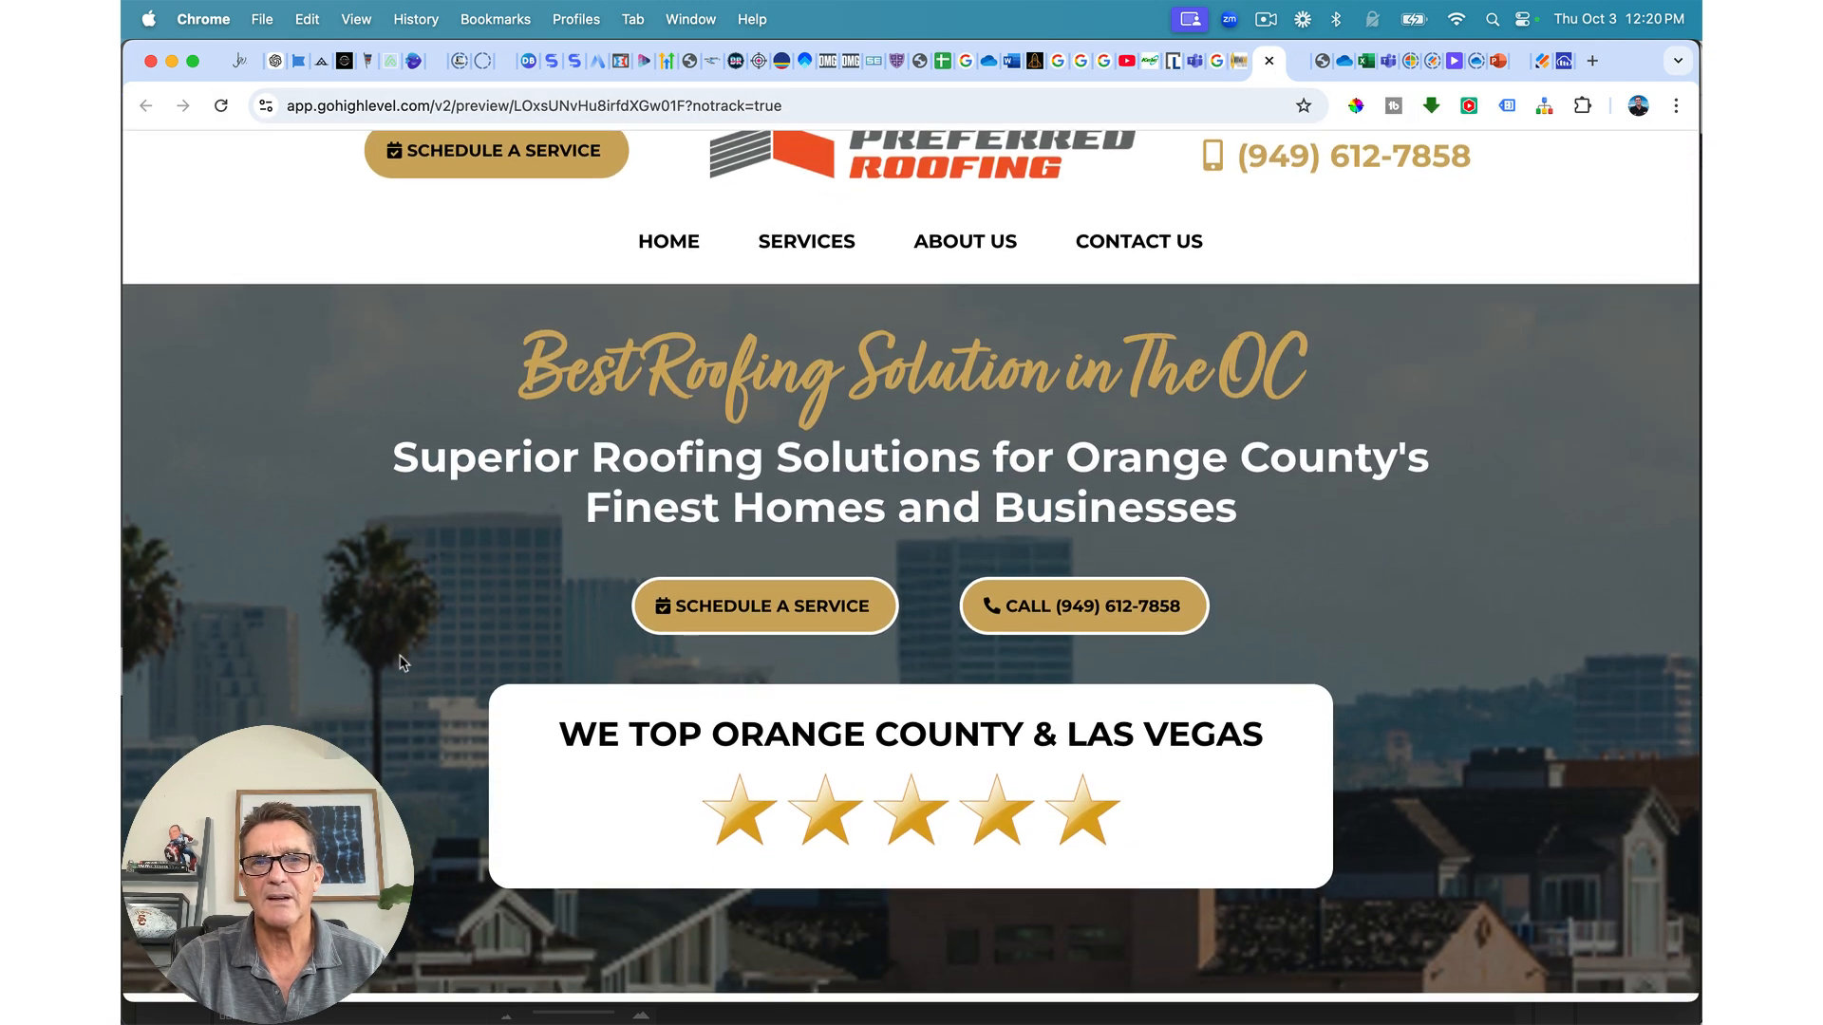
scroll(589, 788, "up", 1)
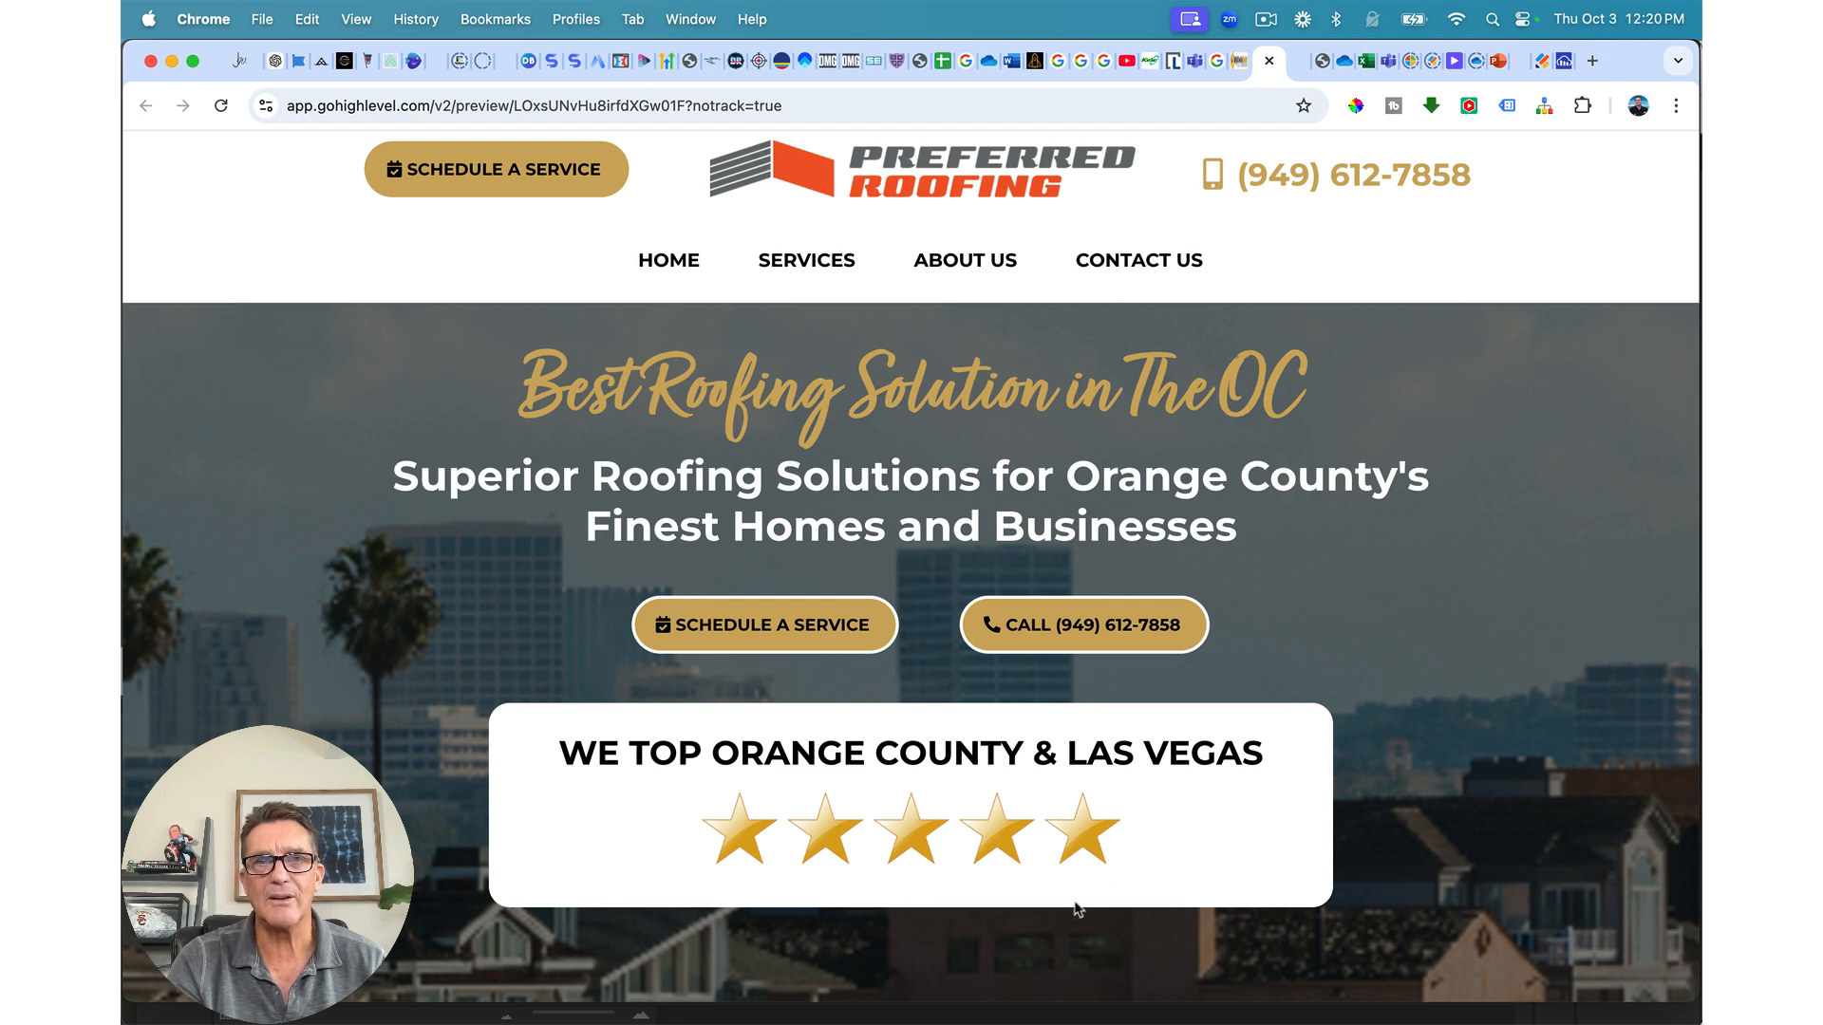
scroll(893, 798, "down", 1)
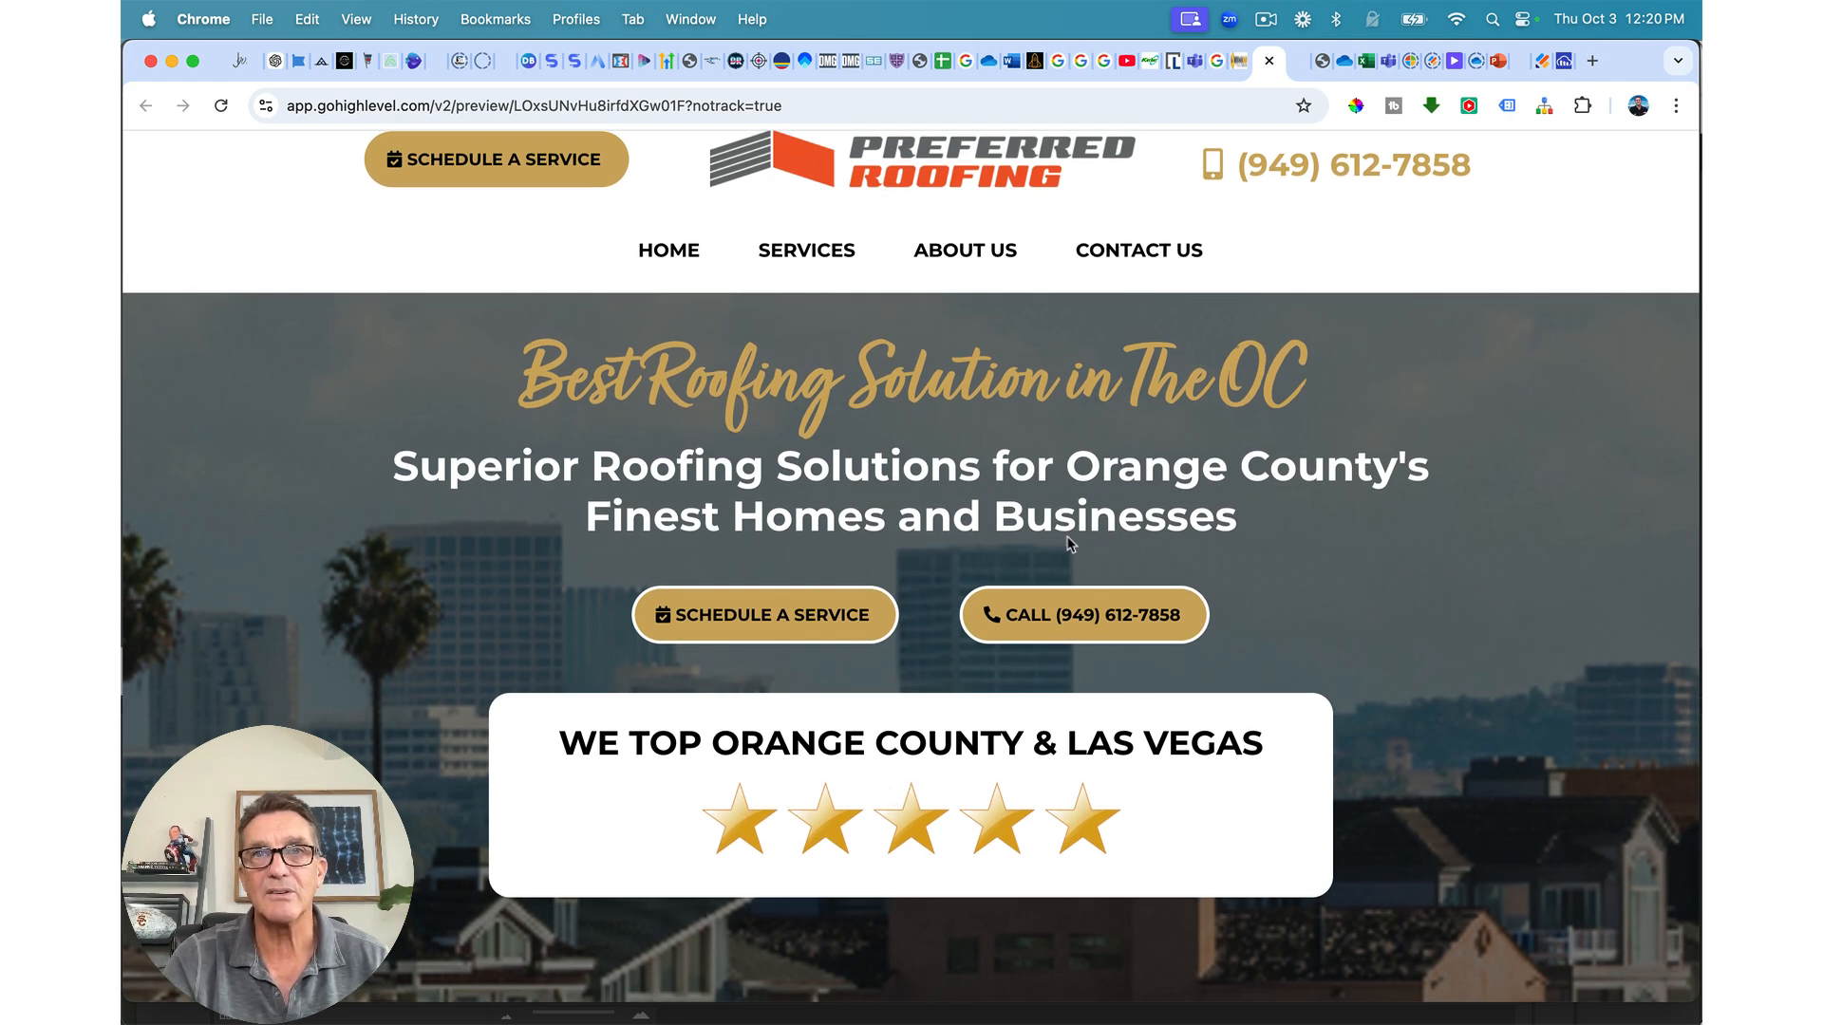
left_click(1234, 61)
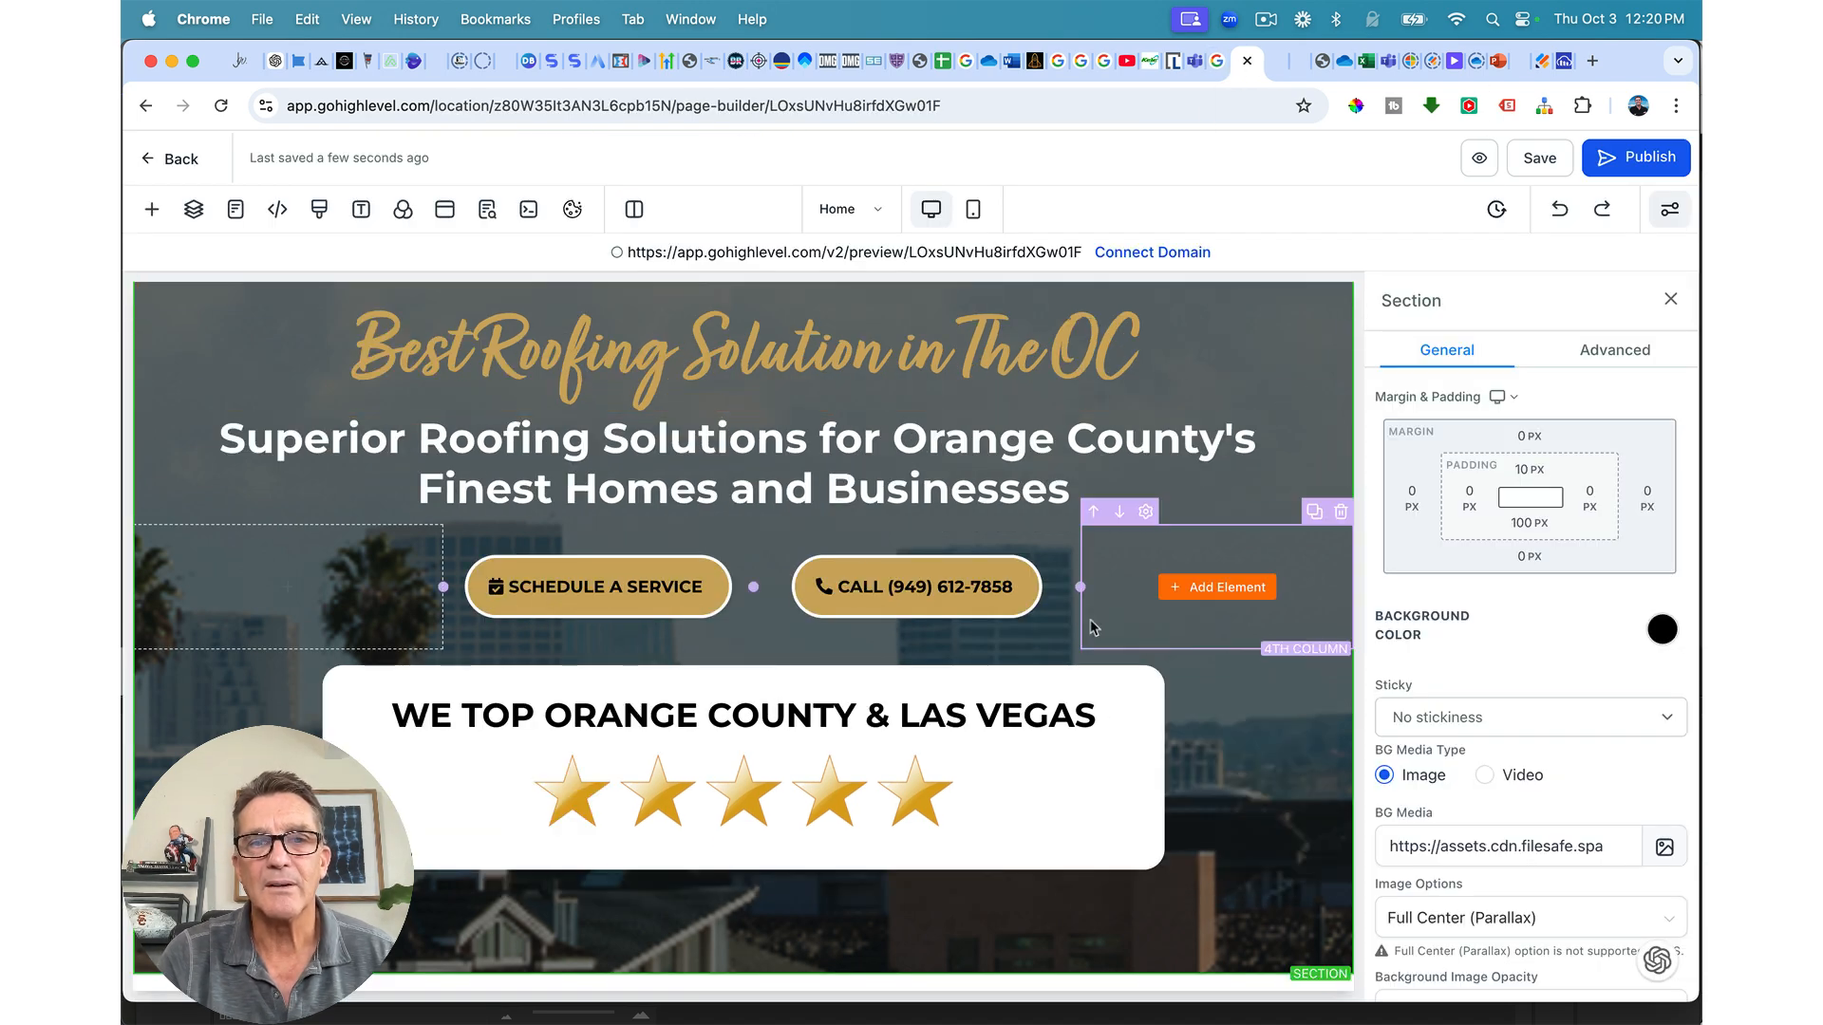
scroll(976, 948, "down", 1)
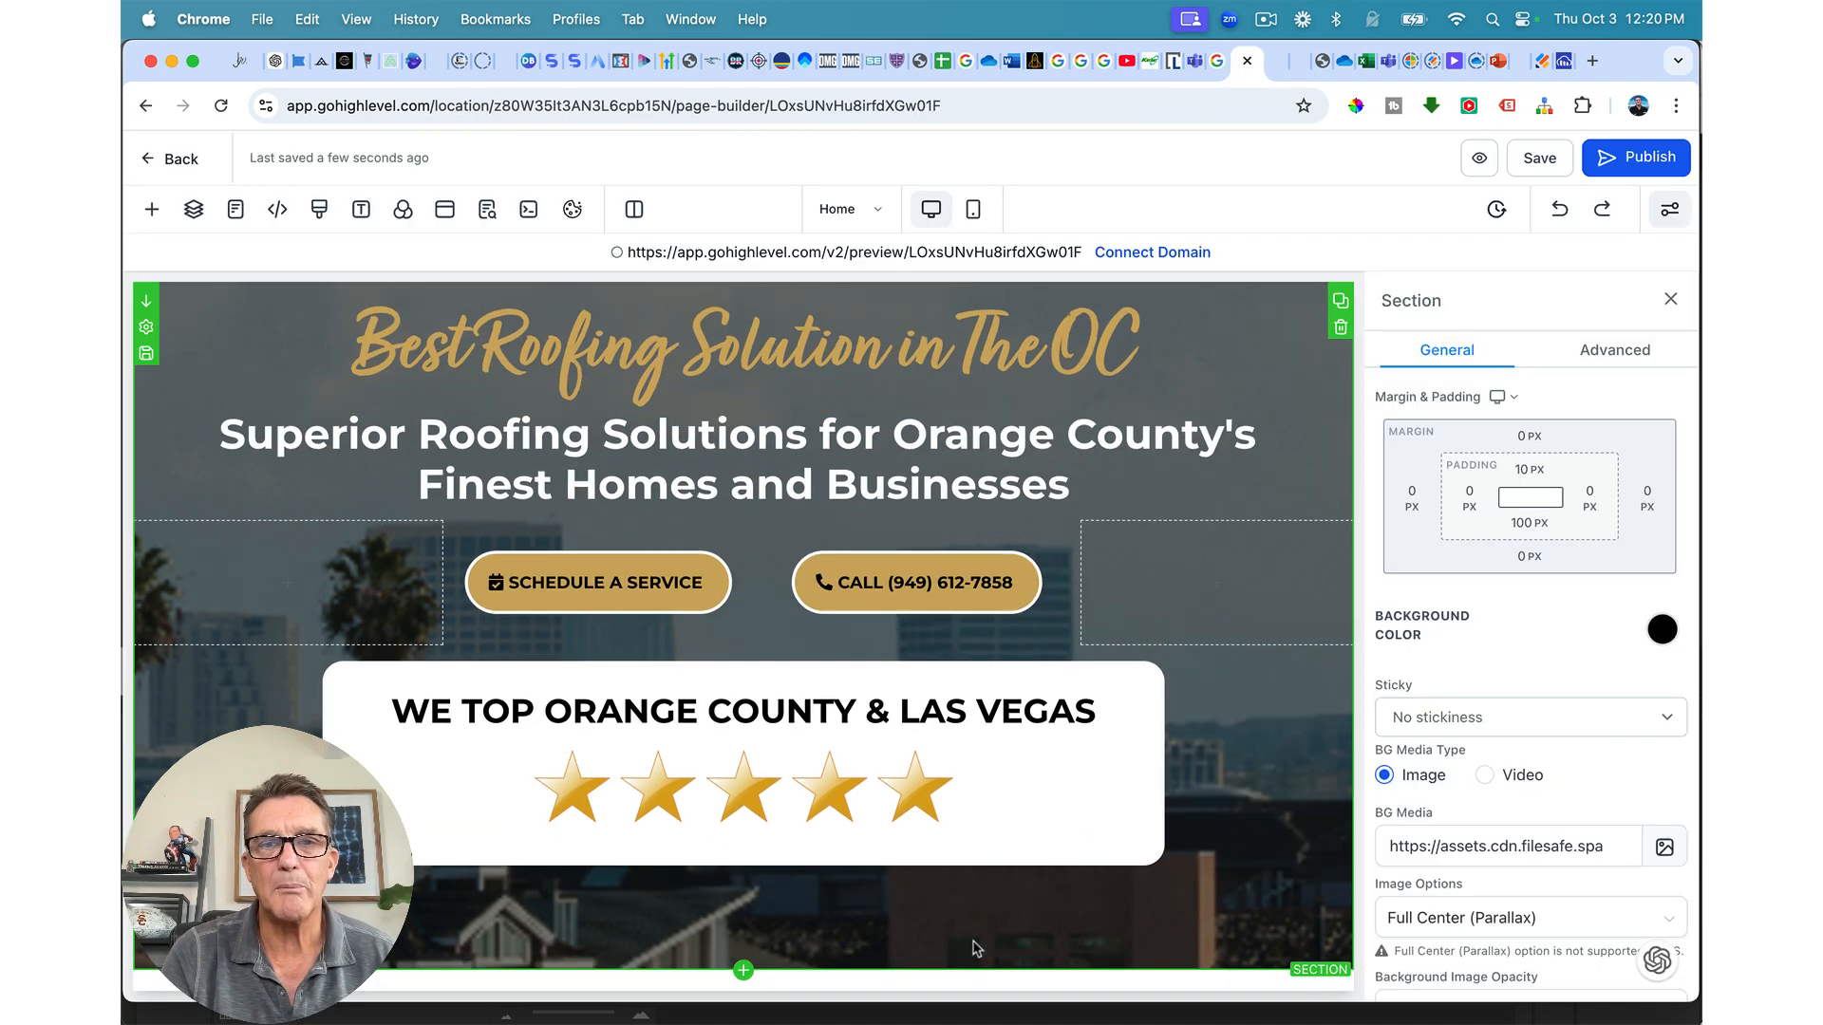
left_click(743, 971)
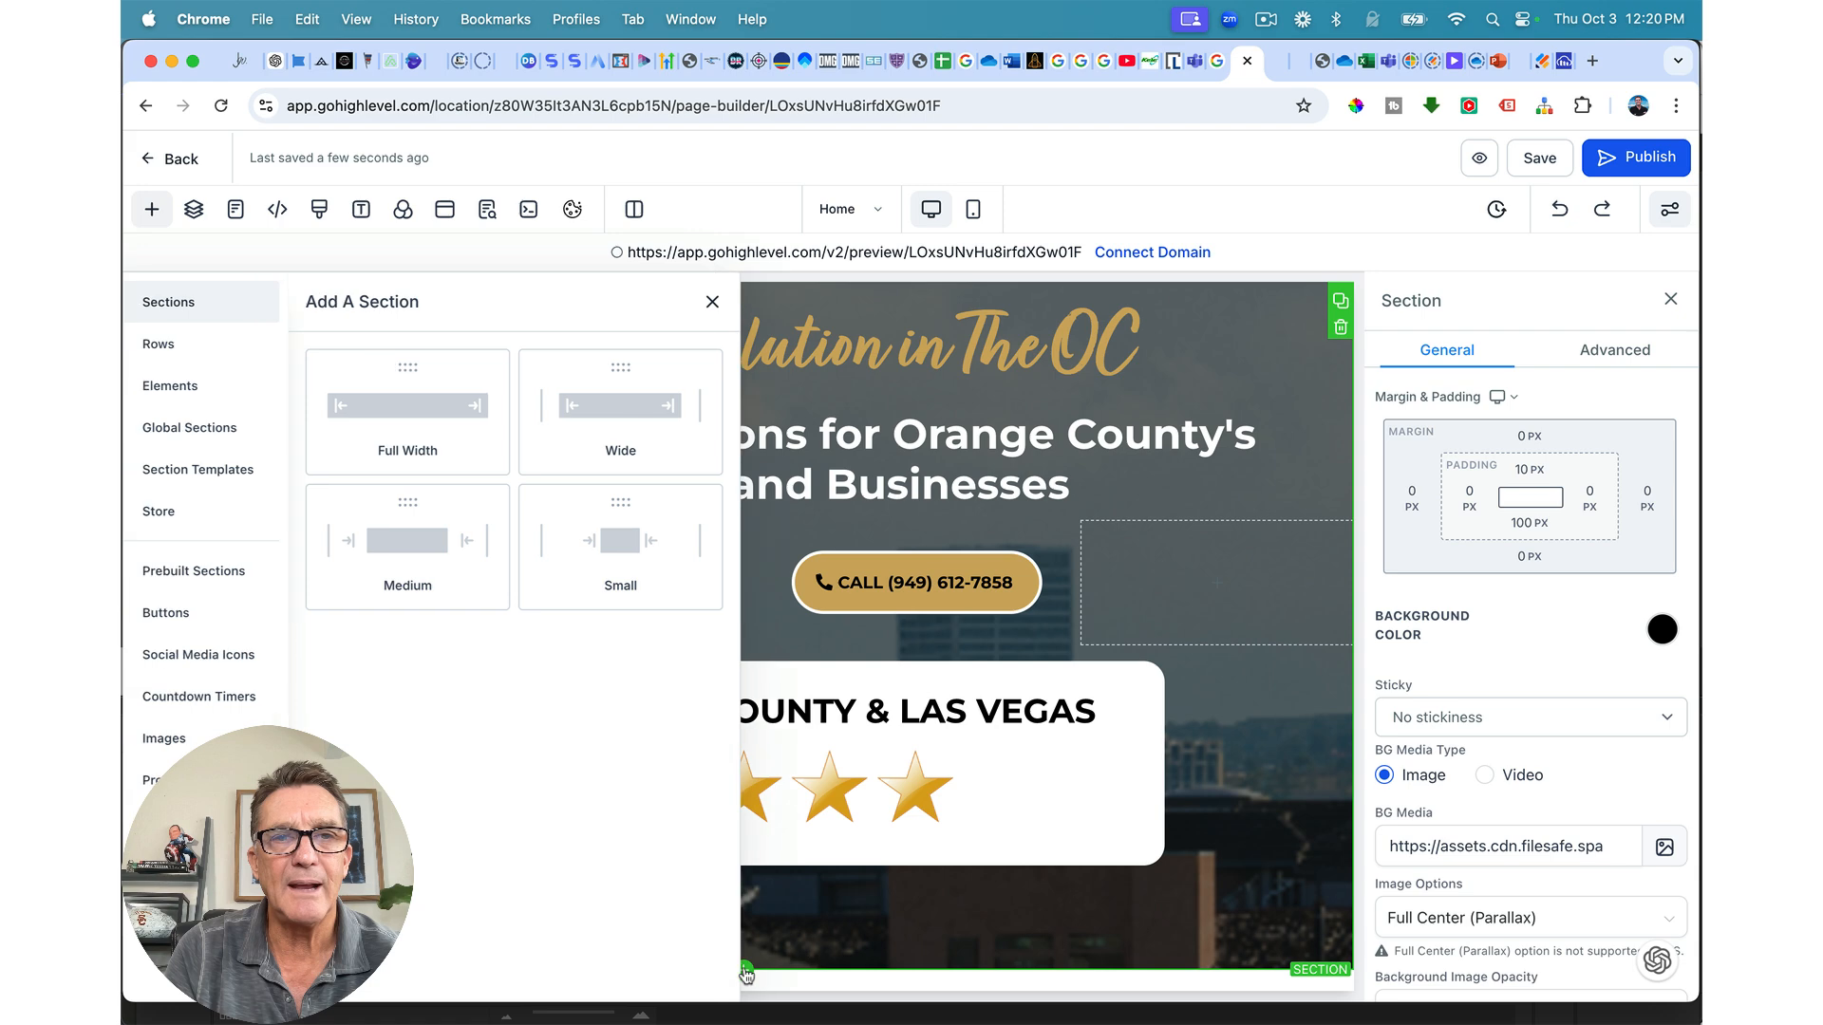
Step: Add a Full Width section with the uploaded roof screenshot as its background image
left_click(442, 427)
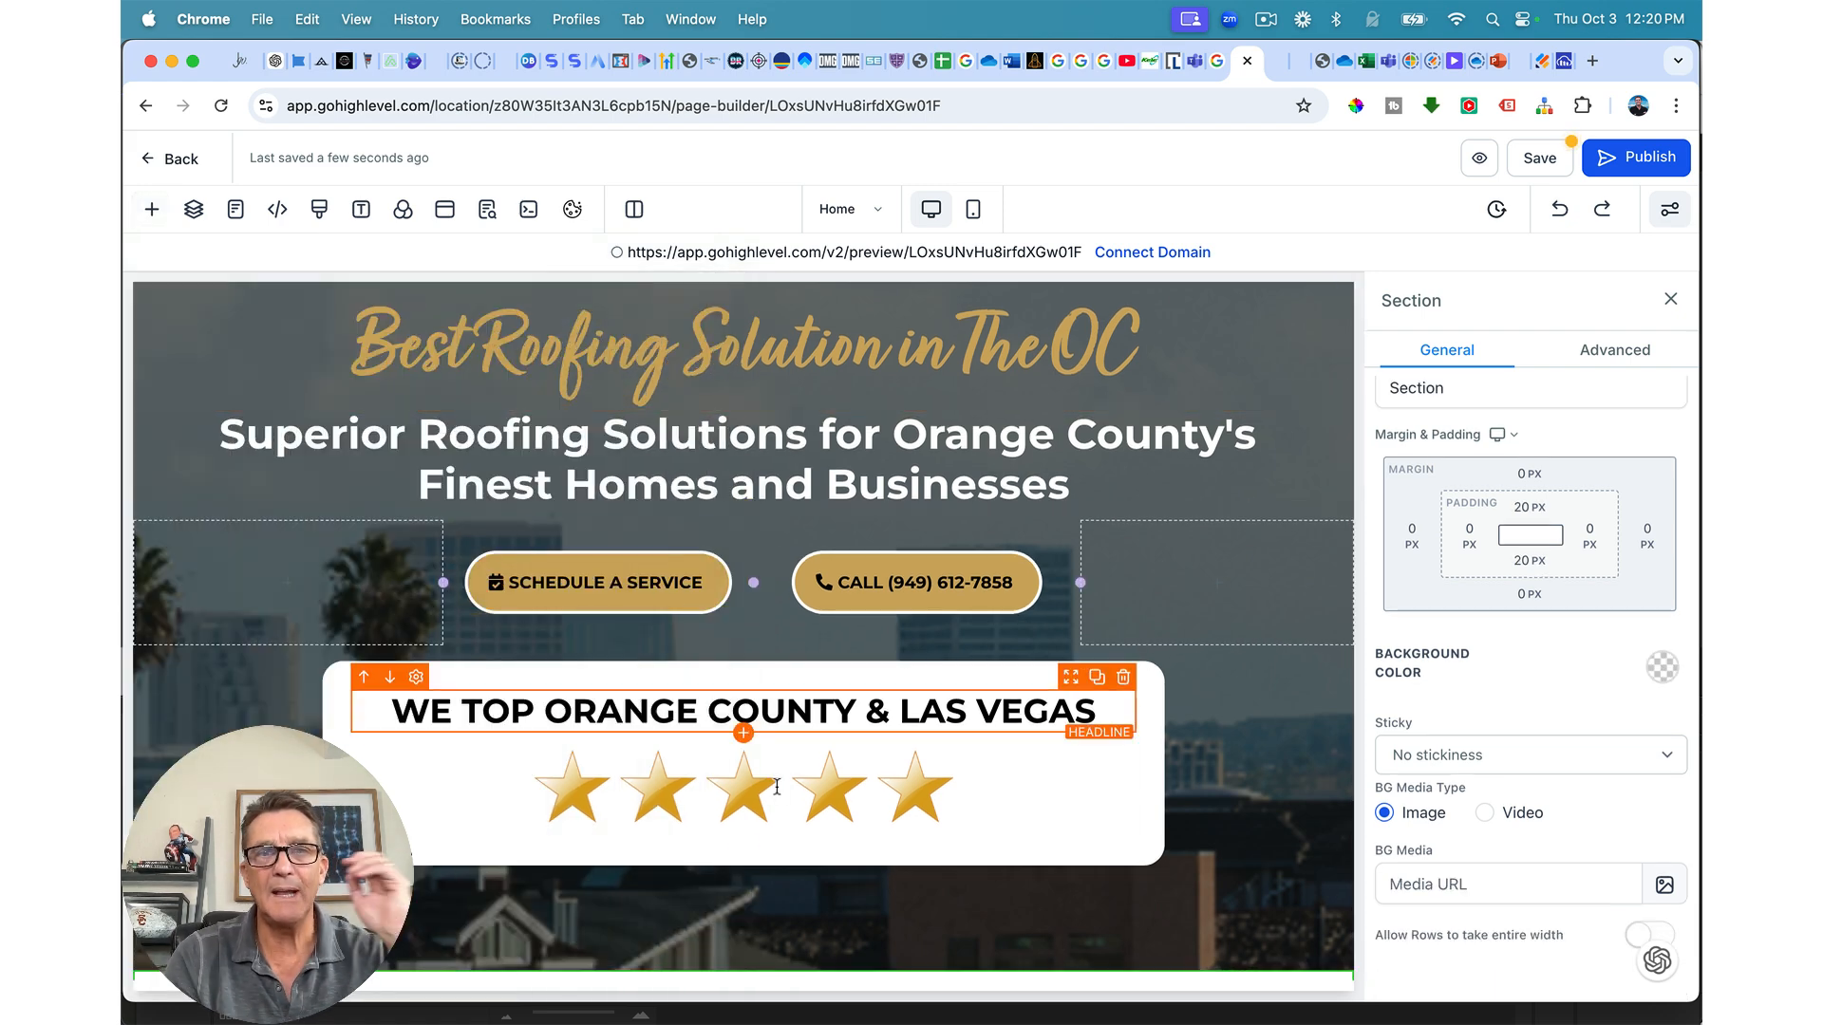
scroll(776, 794, "down", 3)
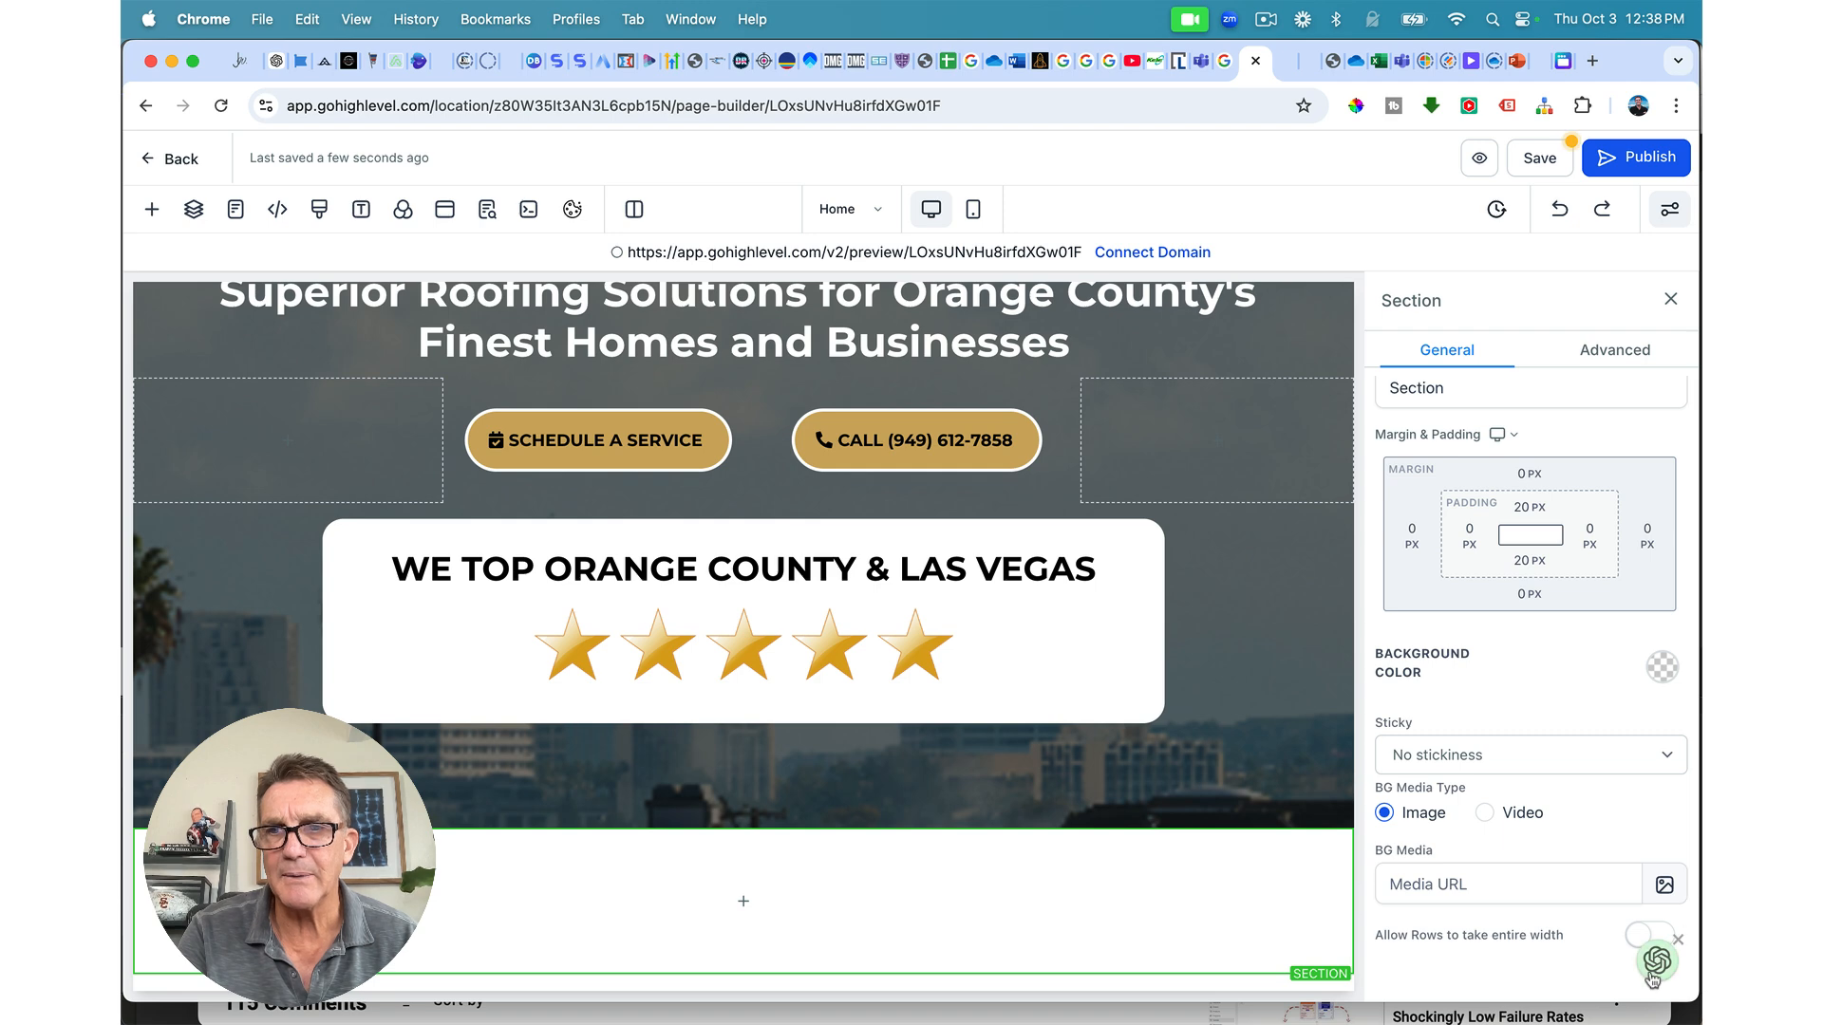
left_click(1664, 884)
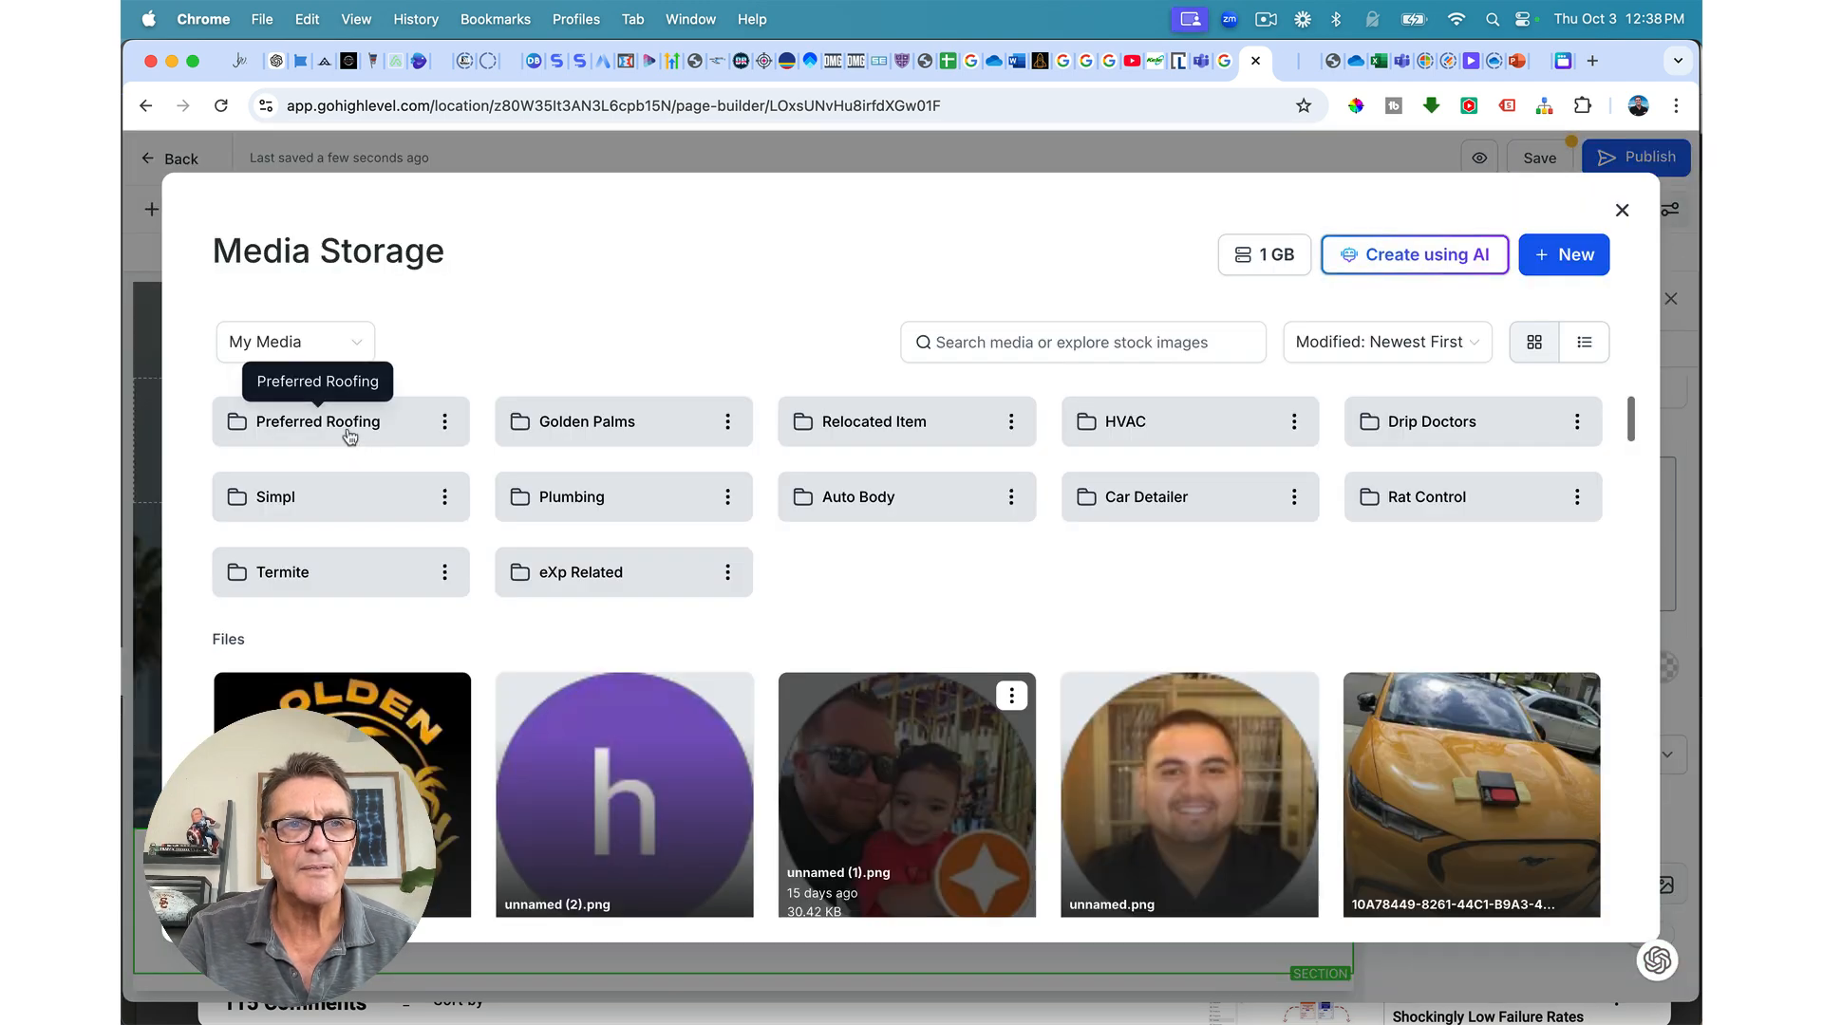
left_click(347, 425)
left_click(1558, 267)
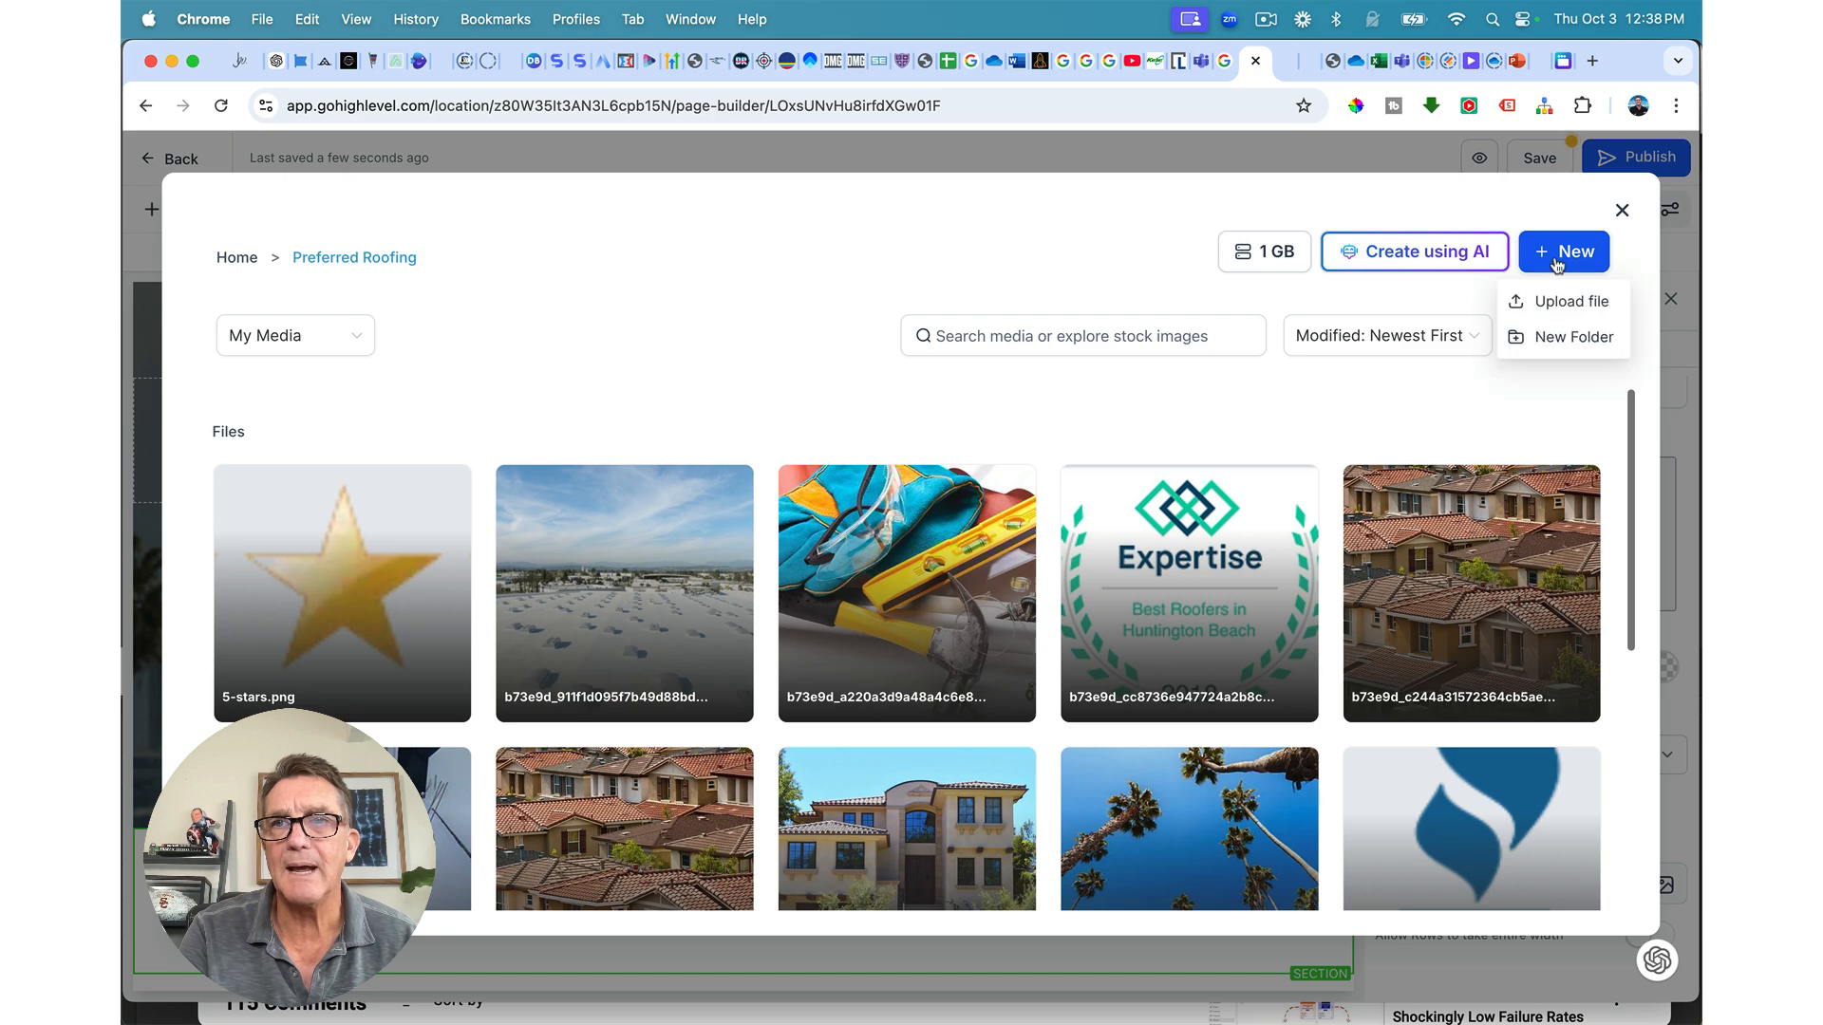
left_click(1529, 298)
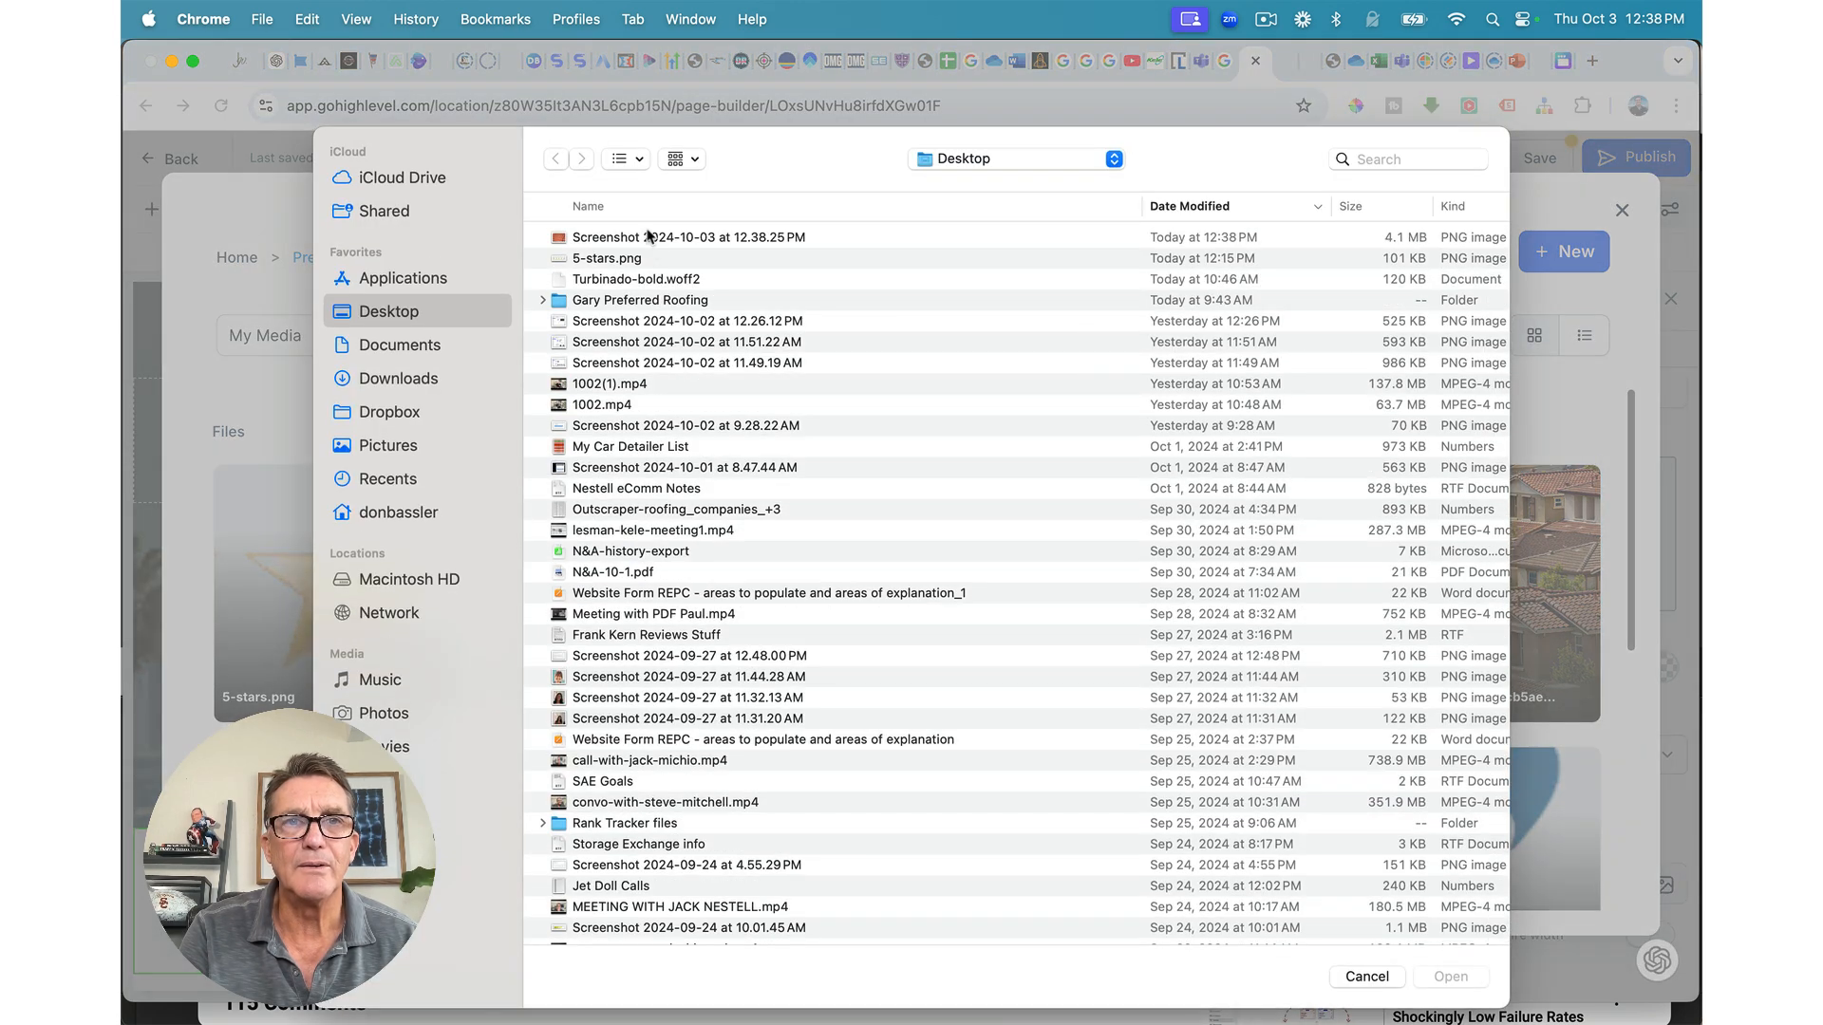
double_click(650, 240)
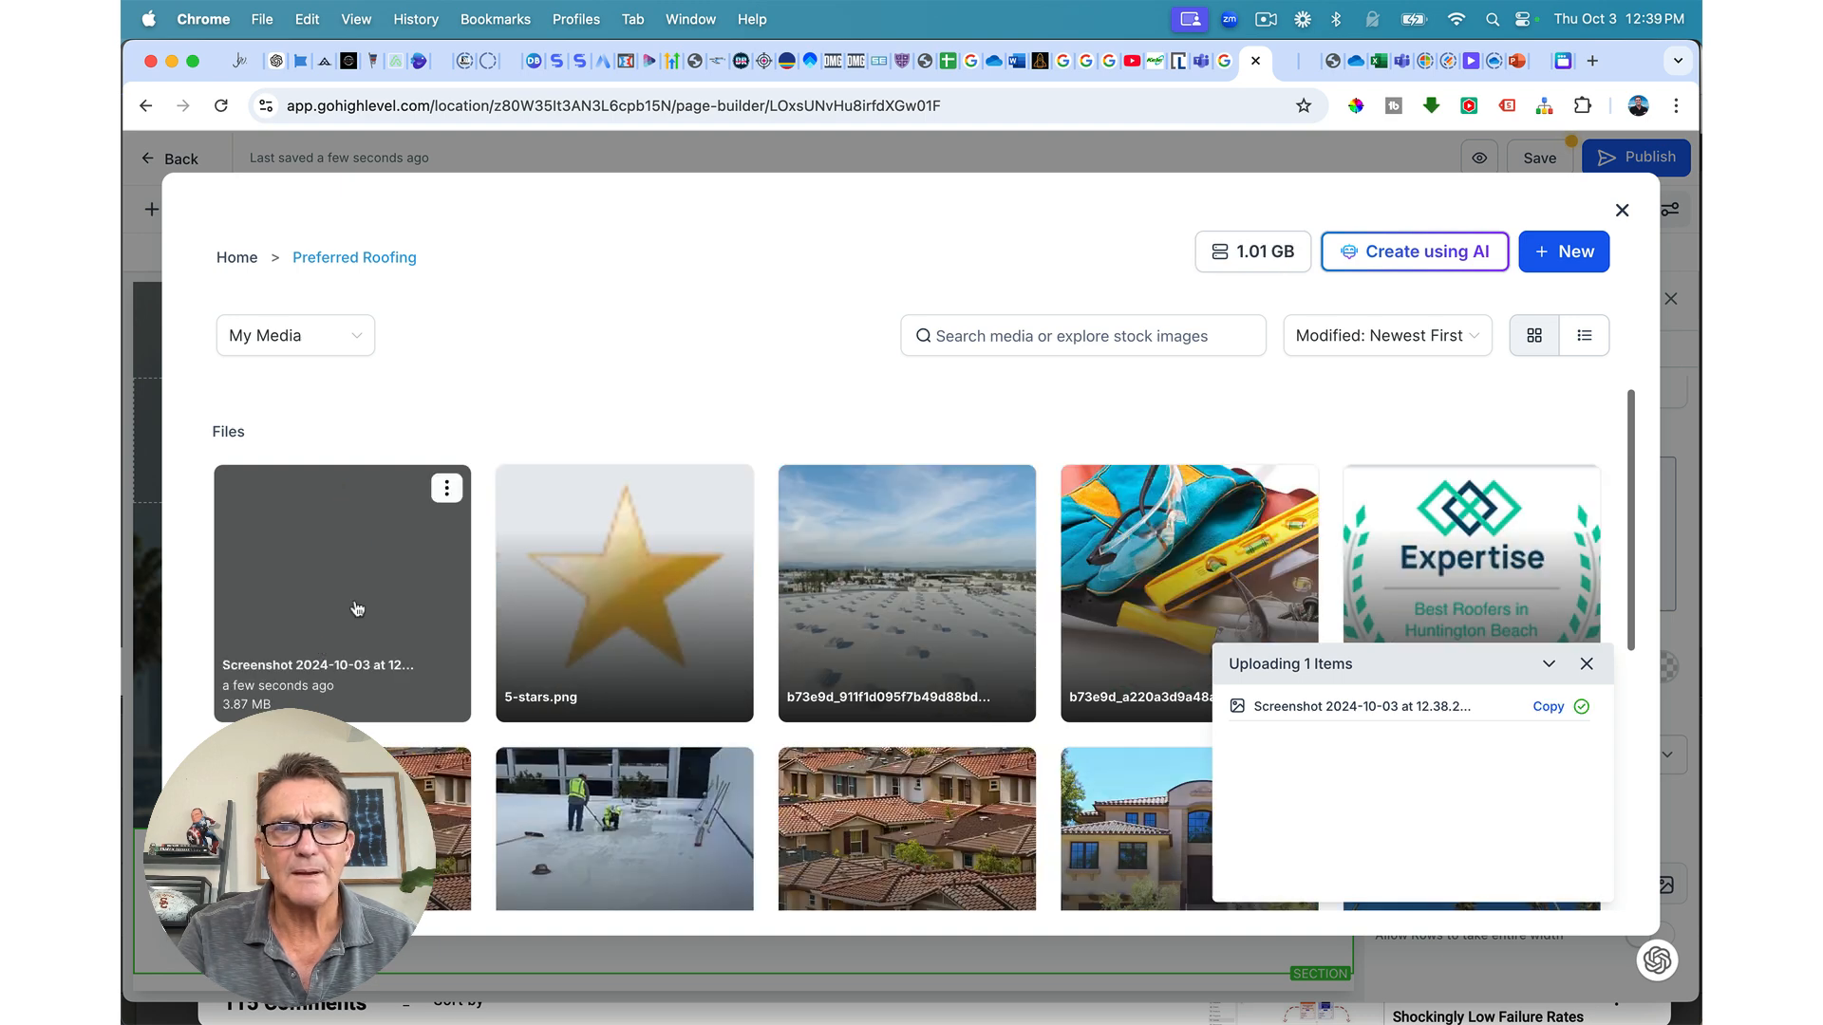
left_click(357, 607)
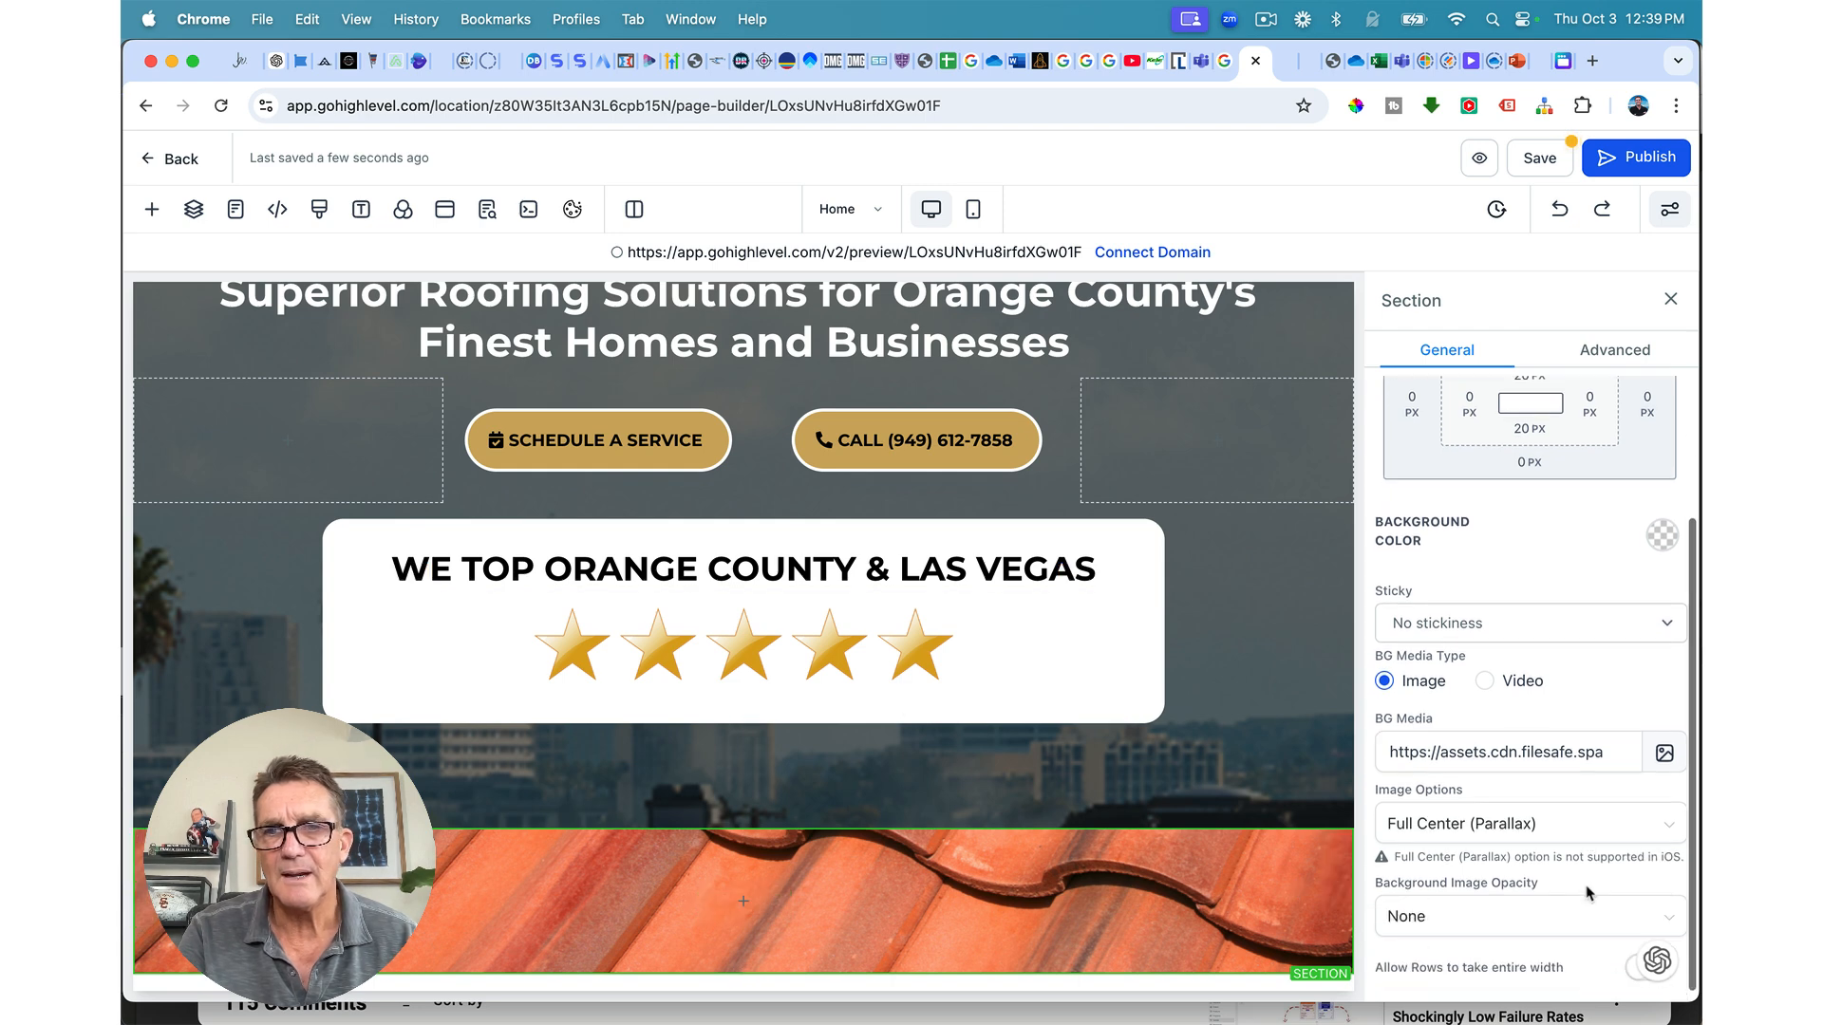
Step: Set the roof background's image opacity to Heavy Fade
scroll(1542, 894, "down", 3)
left_click(1542, 895)
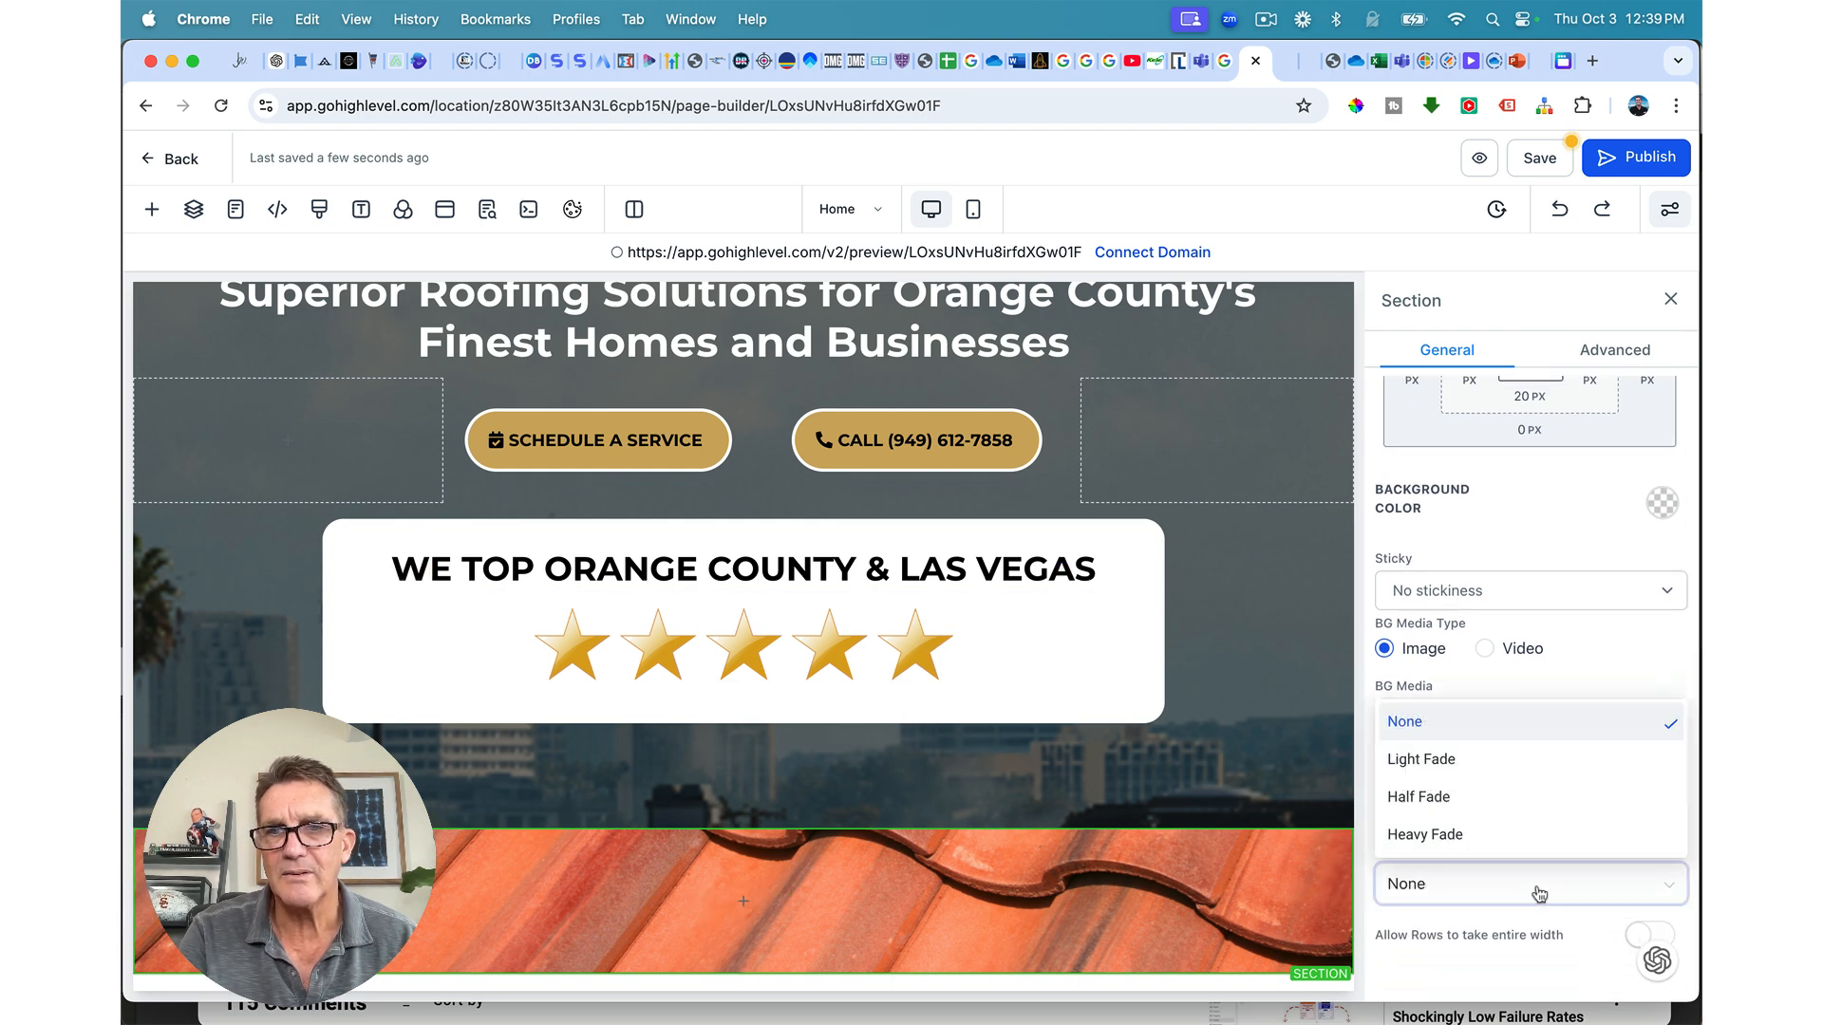
left_click(1479, 802)
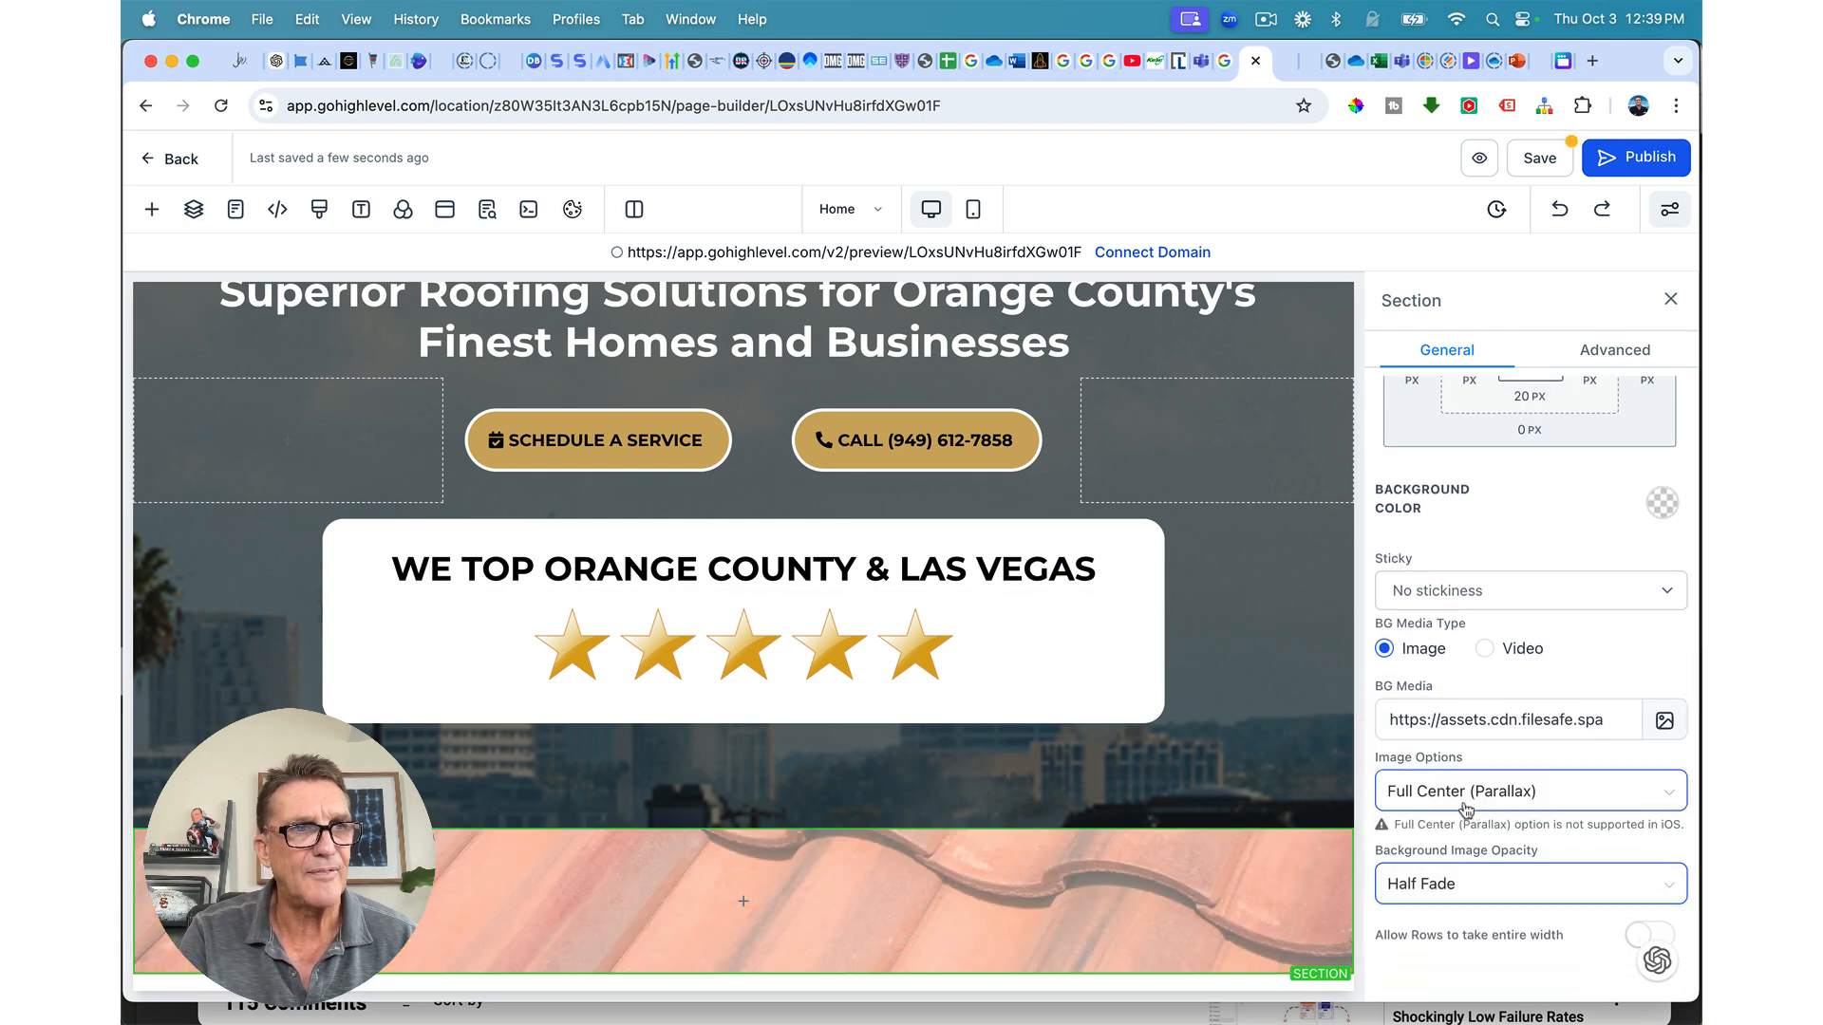
left_click(1406, 883)
left_click(1408, 835)
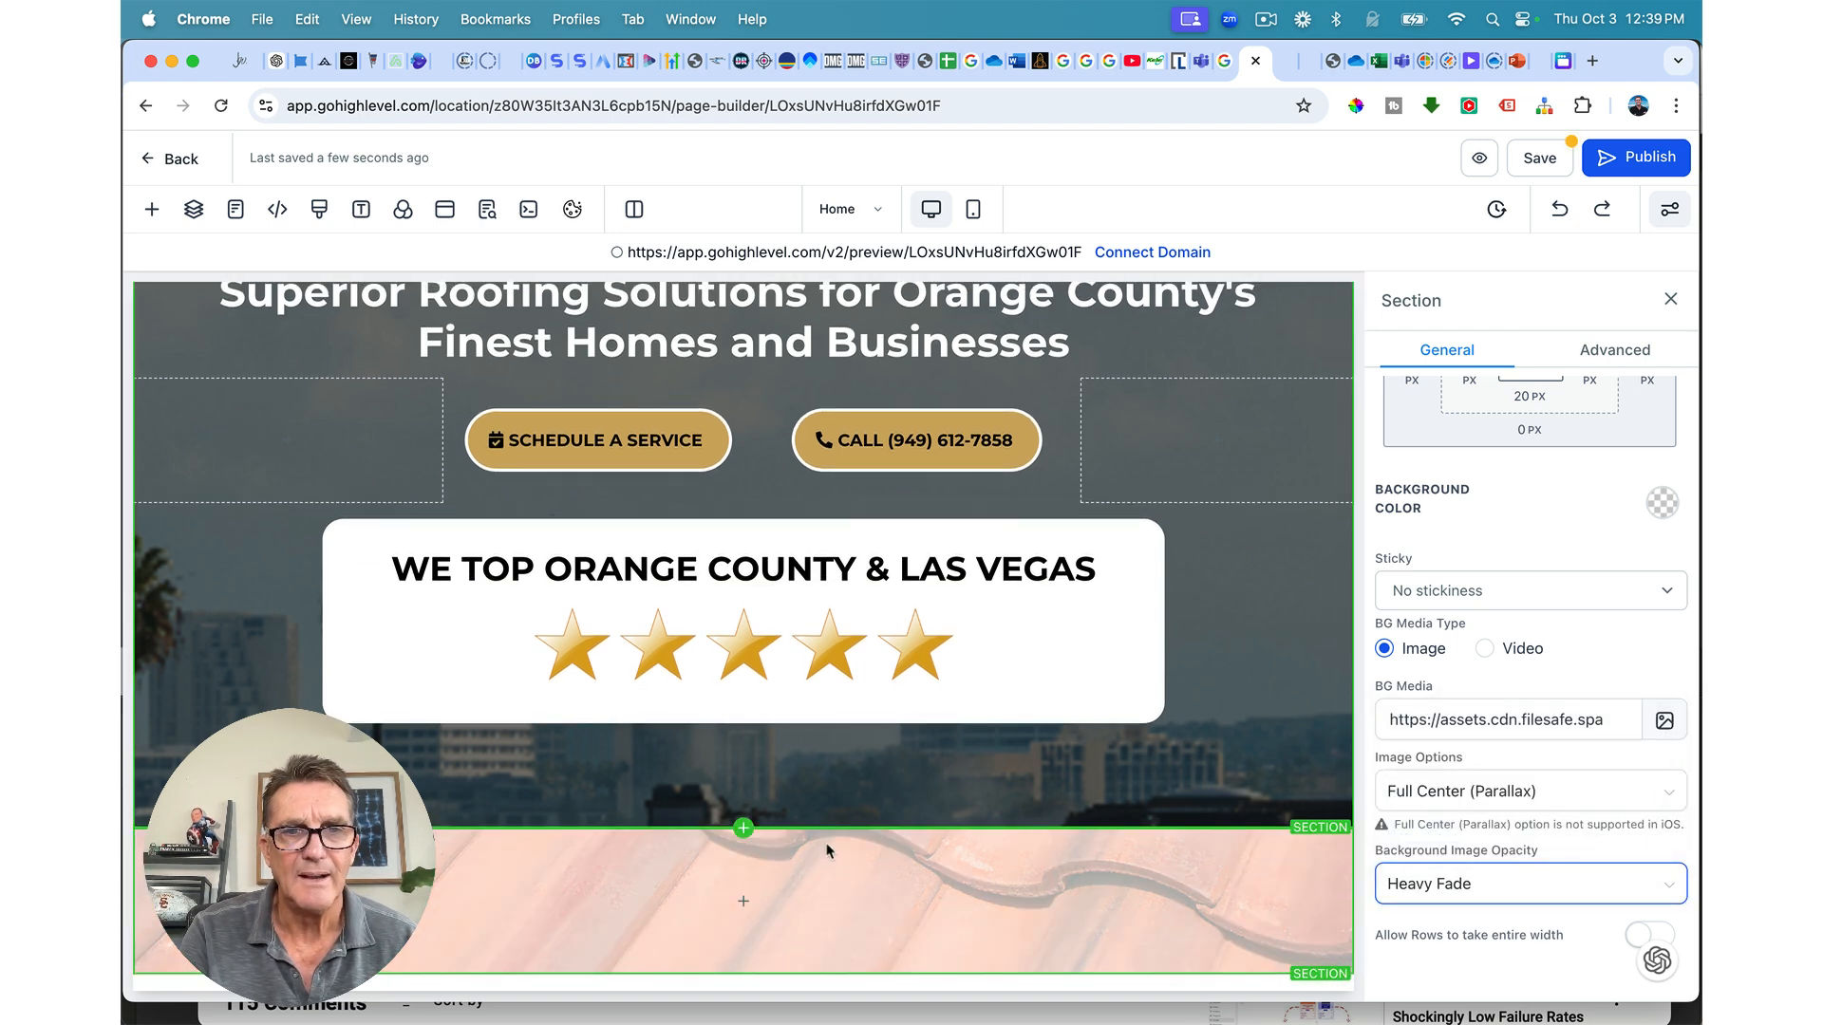
left_click(741, 899)
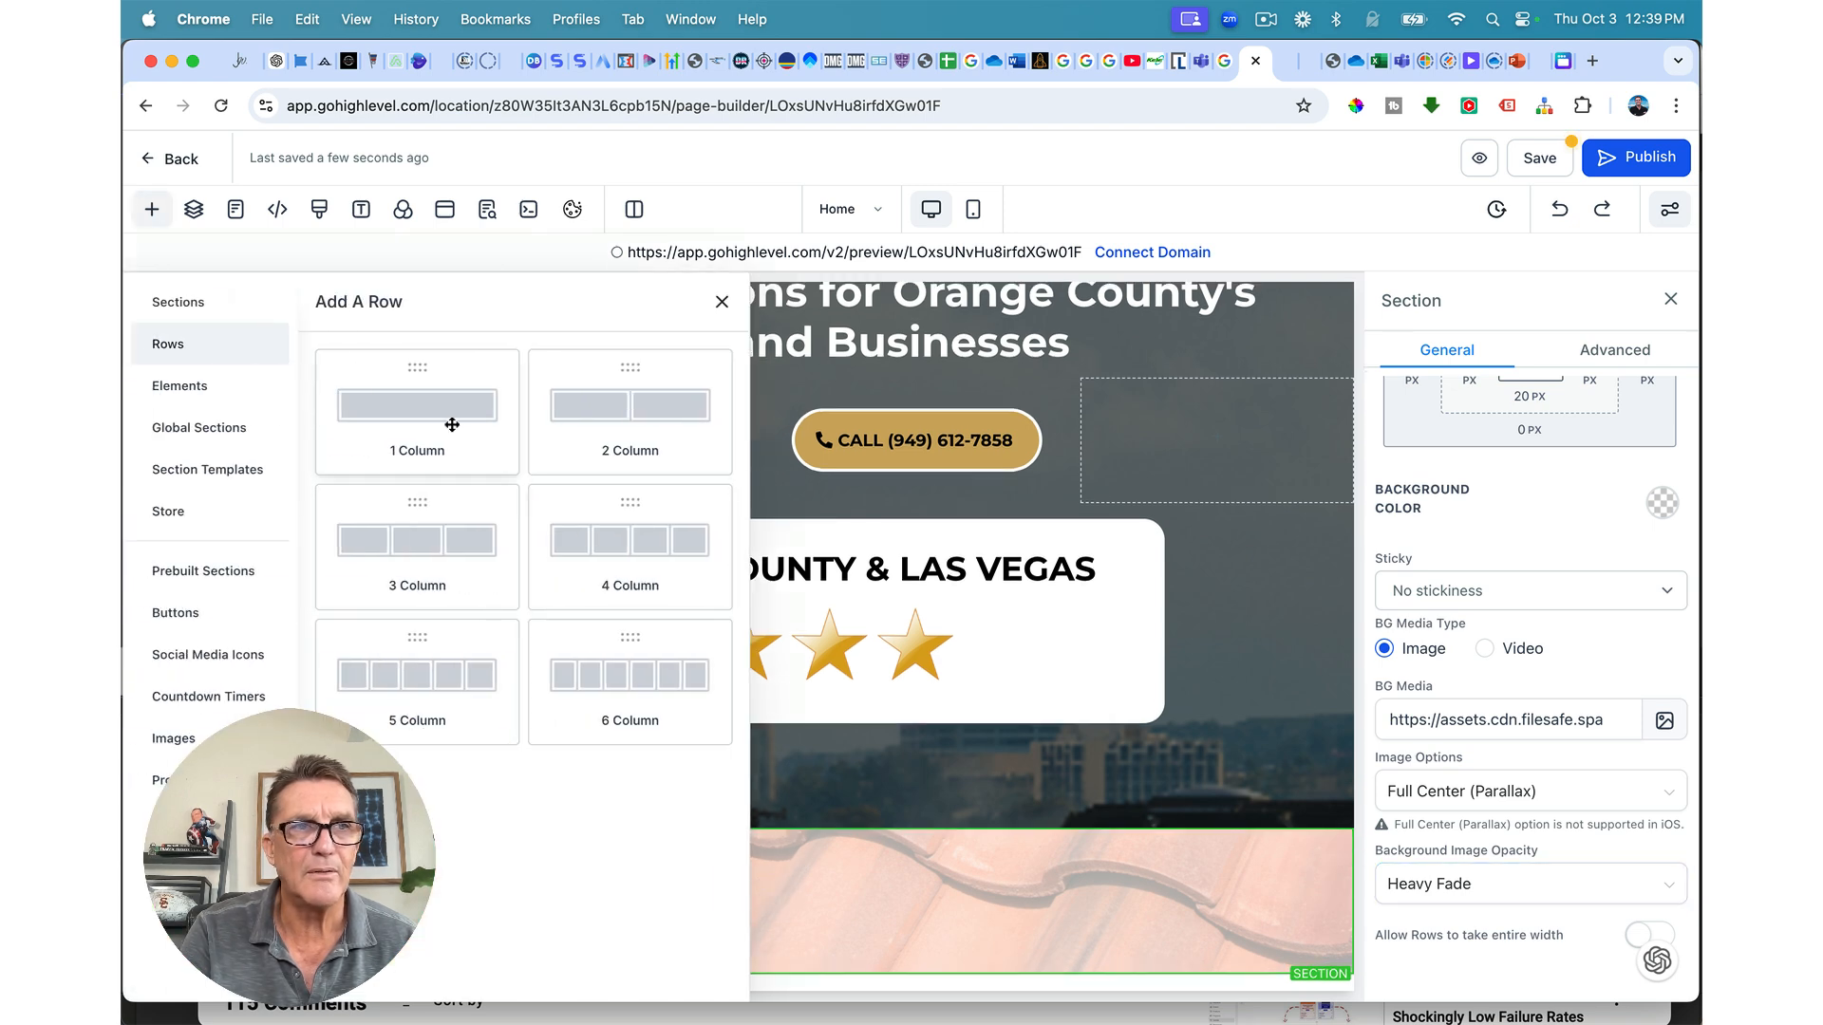
Step: Add a one-column row with a headline reading 'Built to Last, Designed to Impress'
left_click(448, 419)
left_click(743, 921)
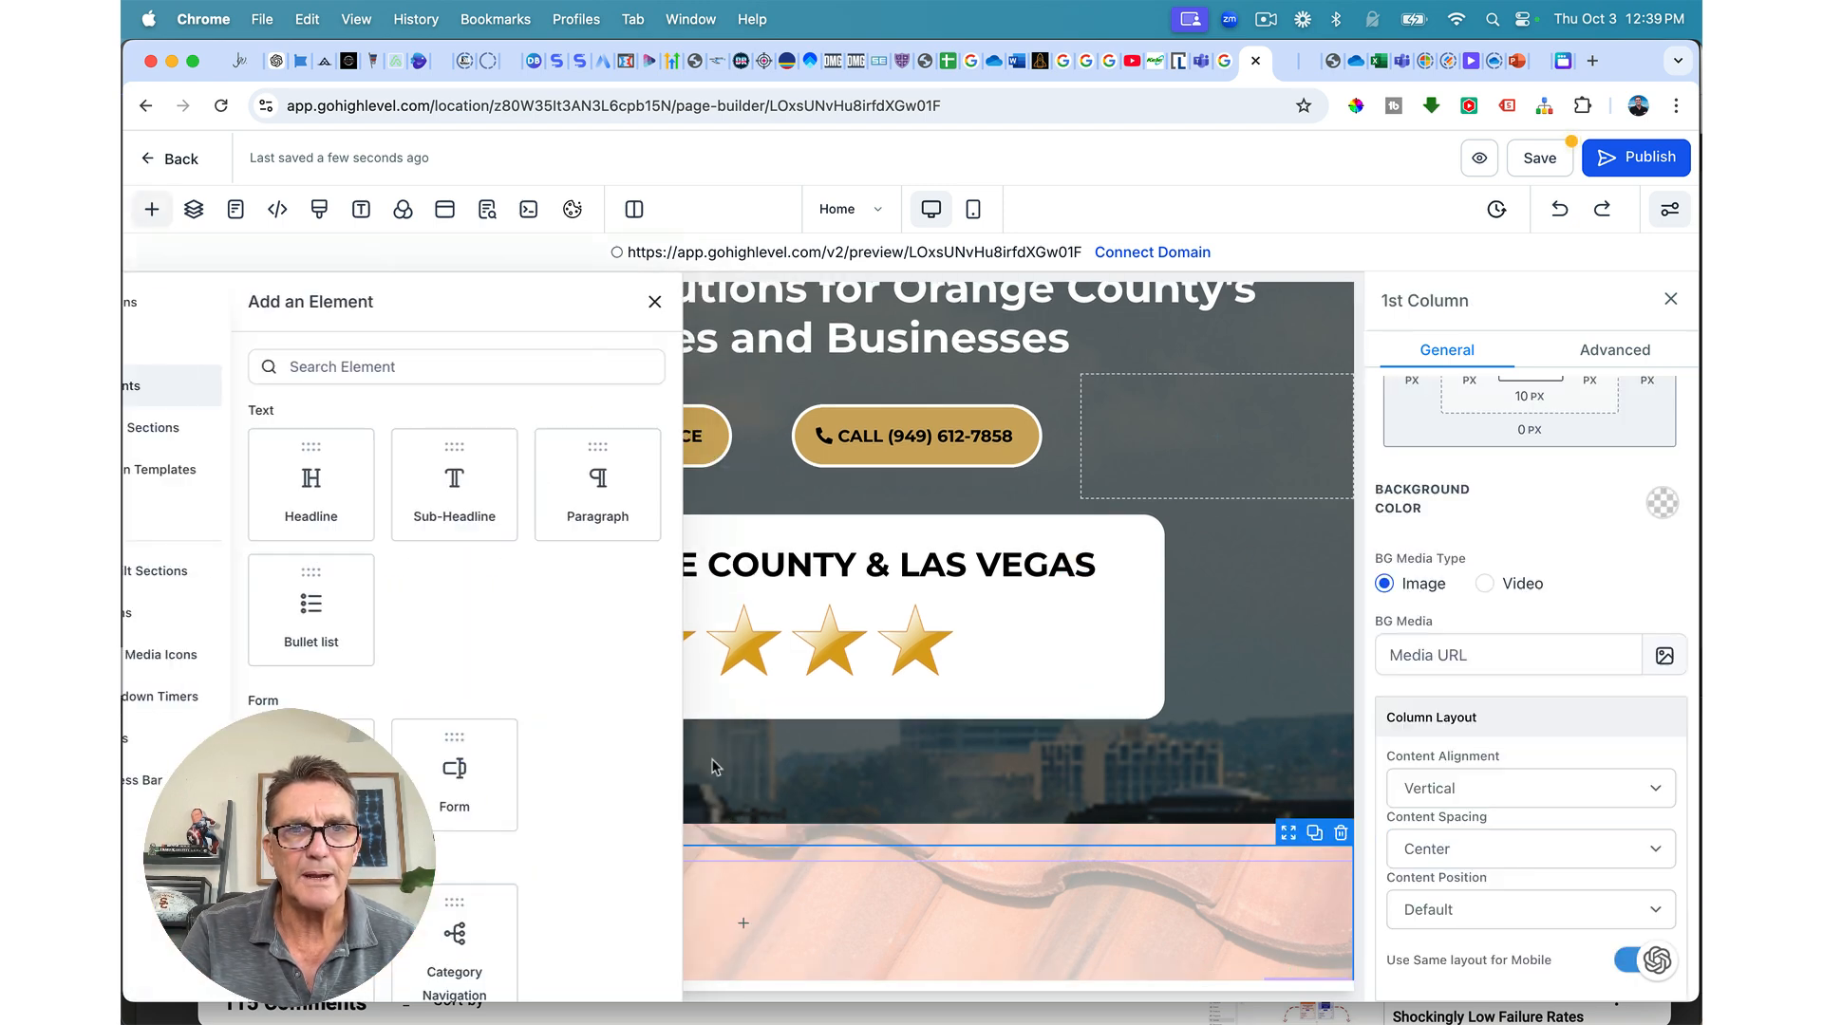
left_click(364, 494)
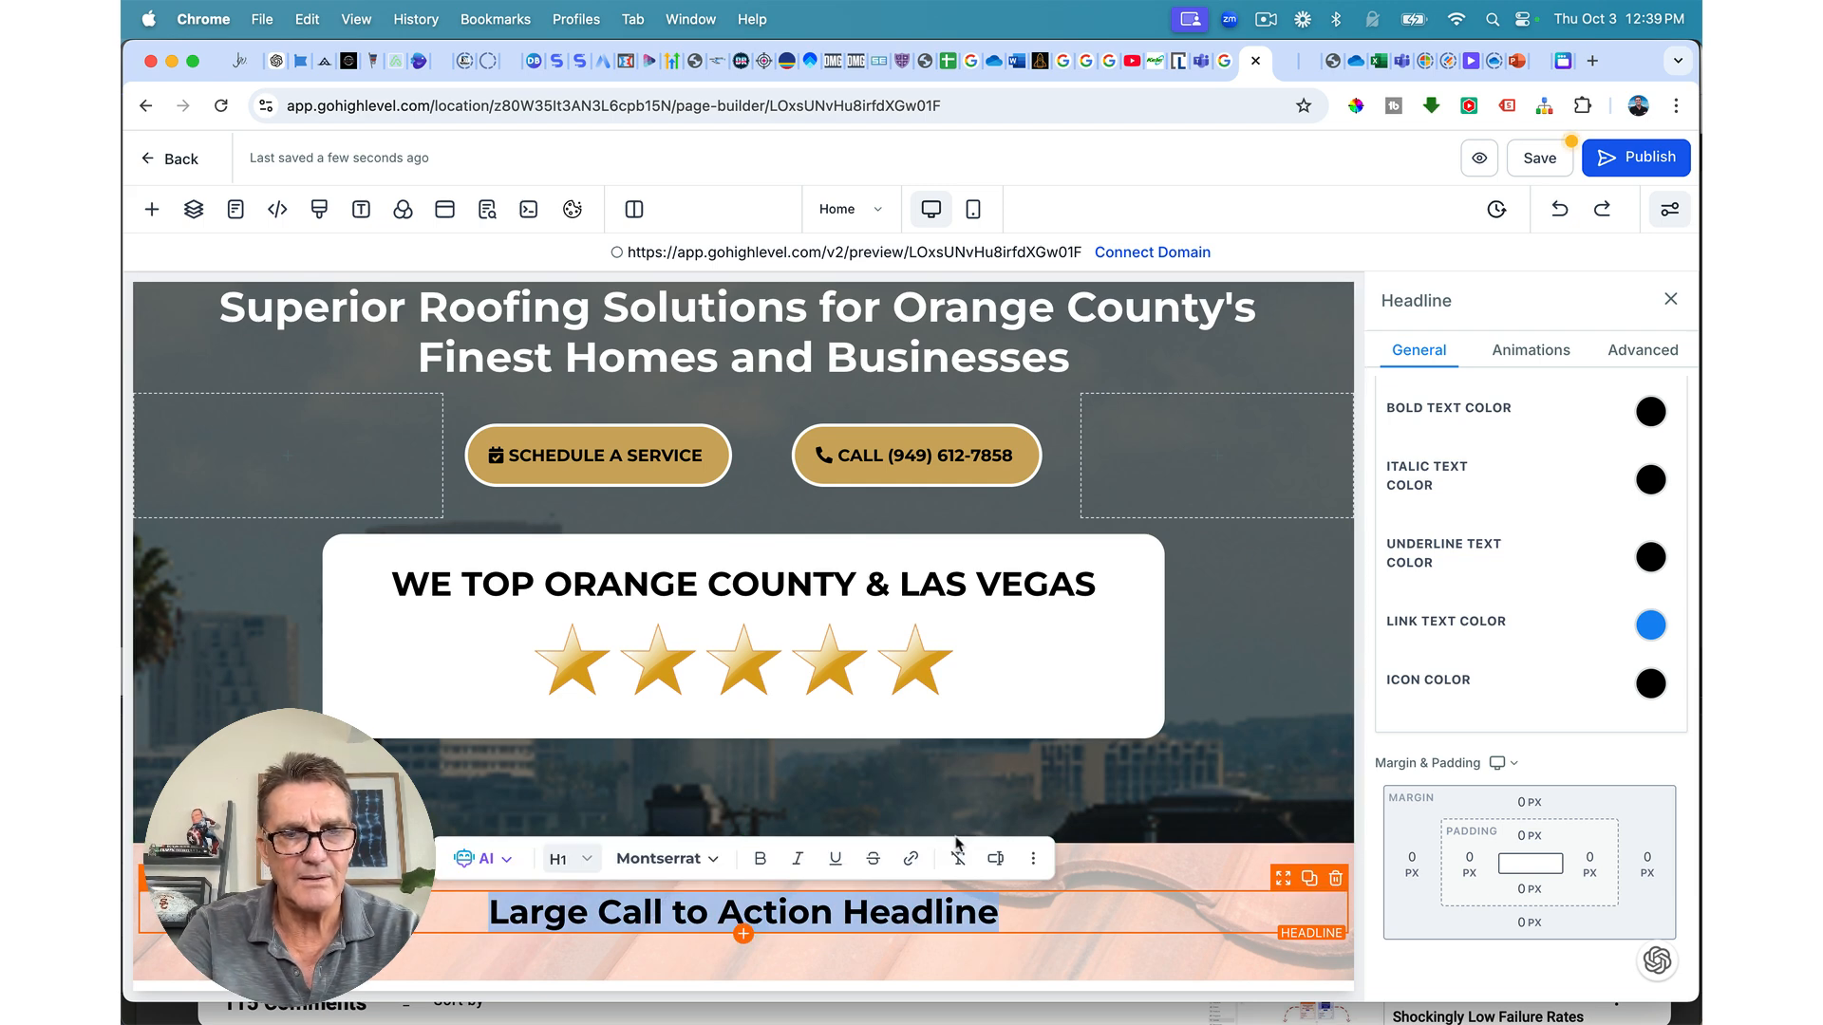
type("Expert Residential, Commercial, and Property Management Roofing Services – Built to Last, Designed to Impress")
scroll(989, 834, "down", 1)
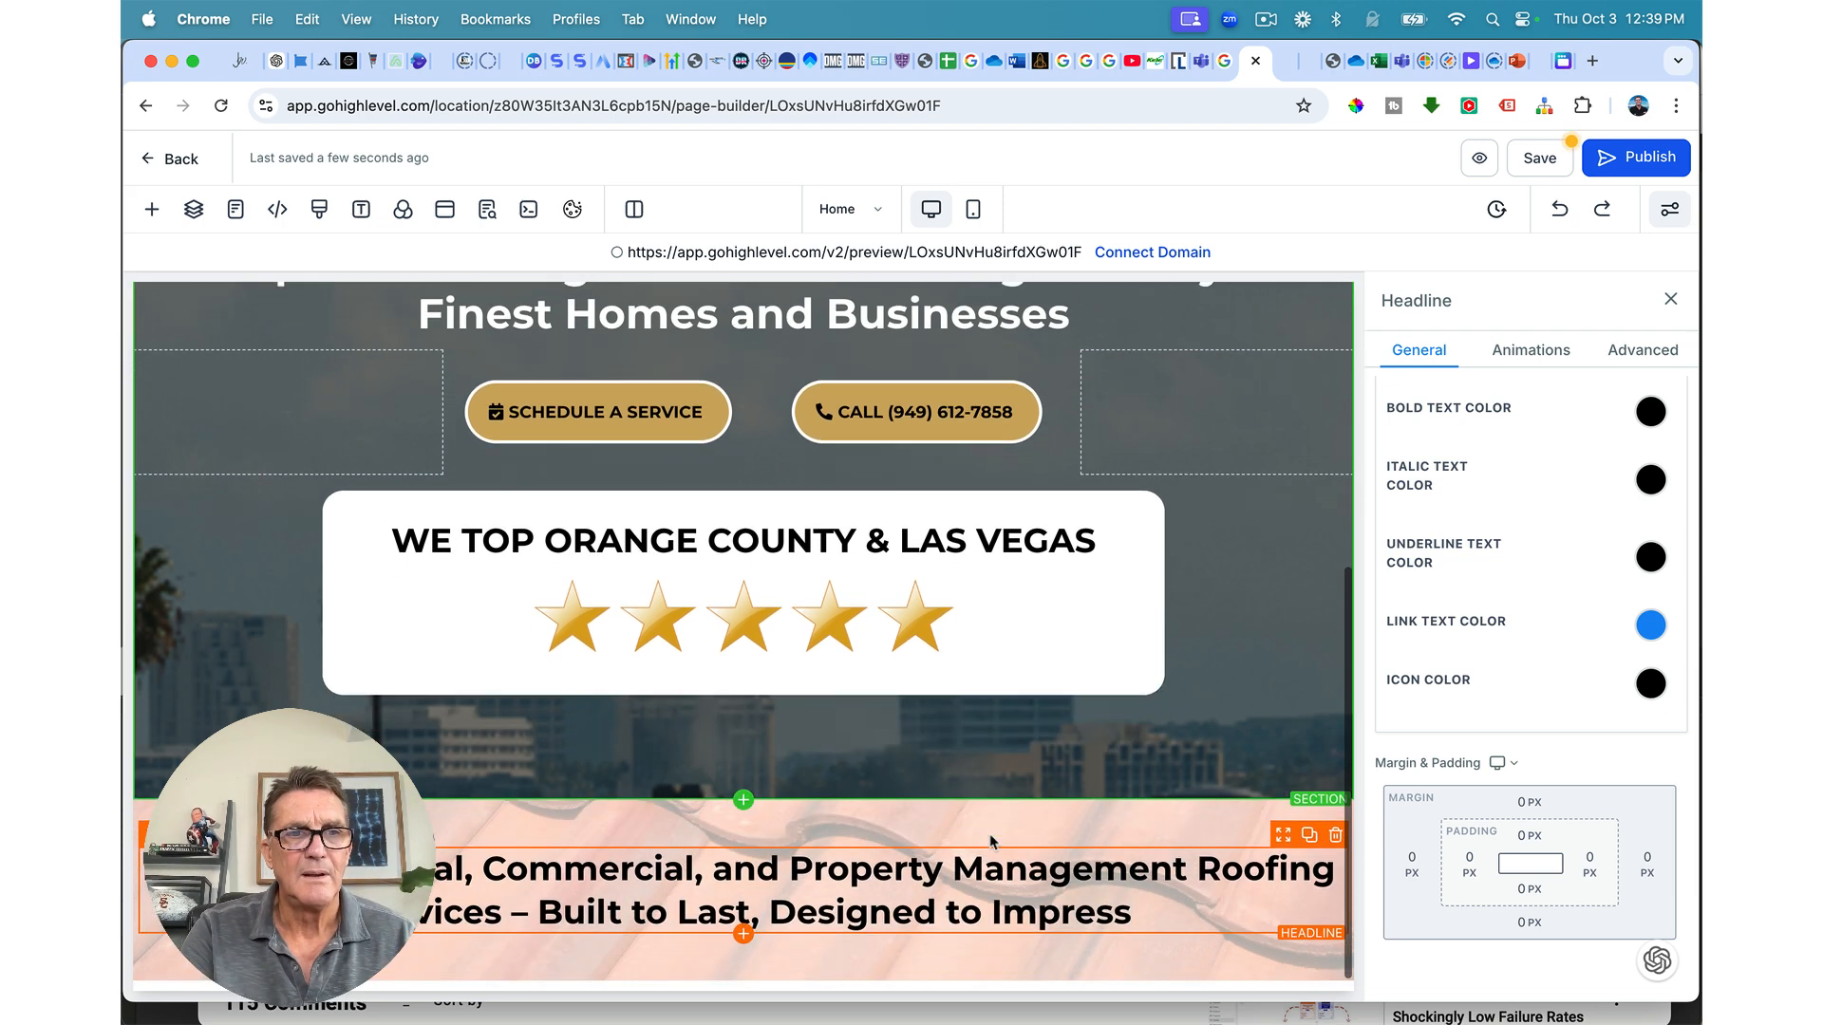
Step: Give the headline's section 60 px left and right padding
left_click(1142, 818)
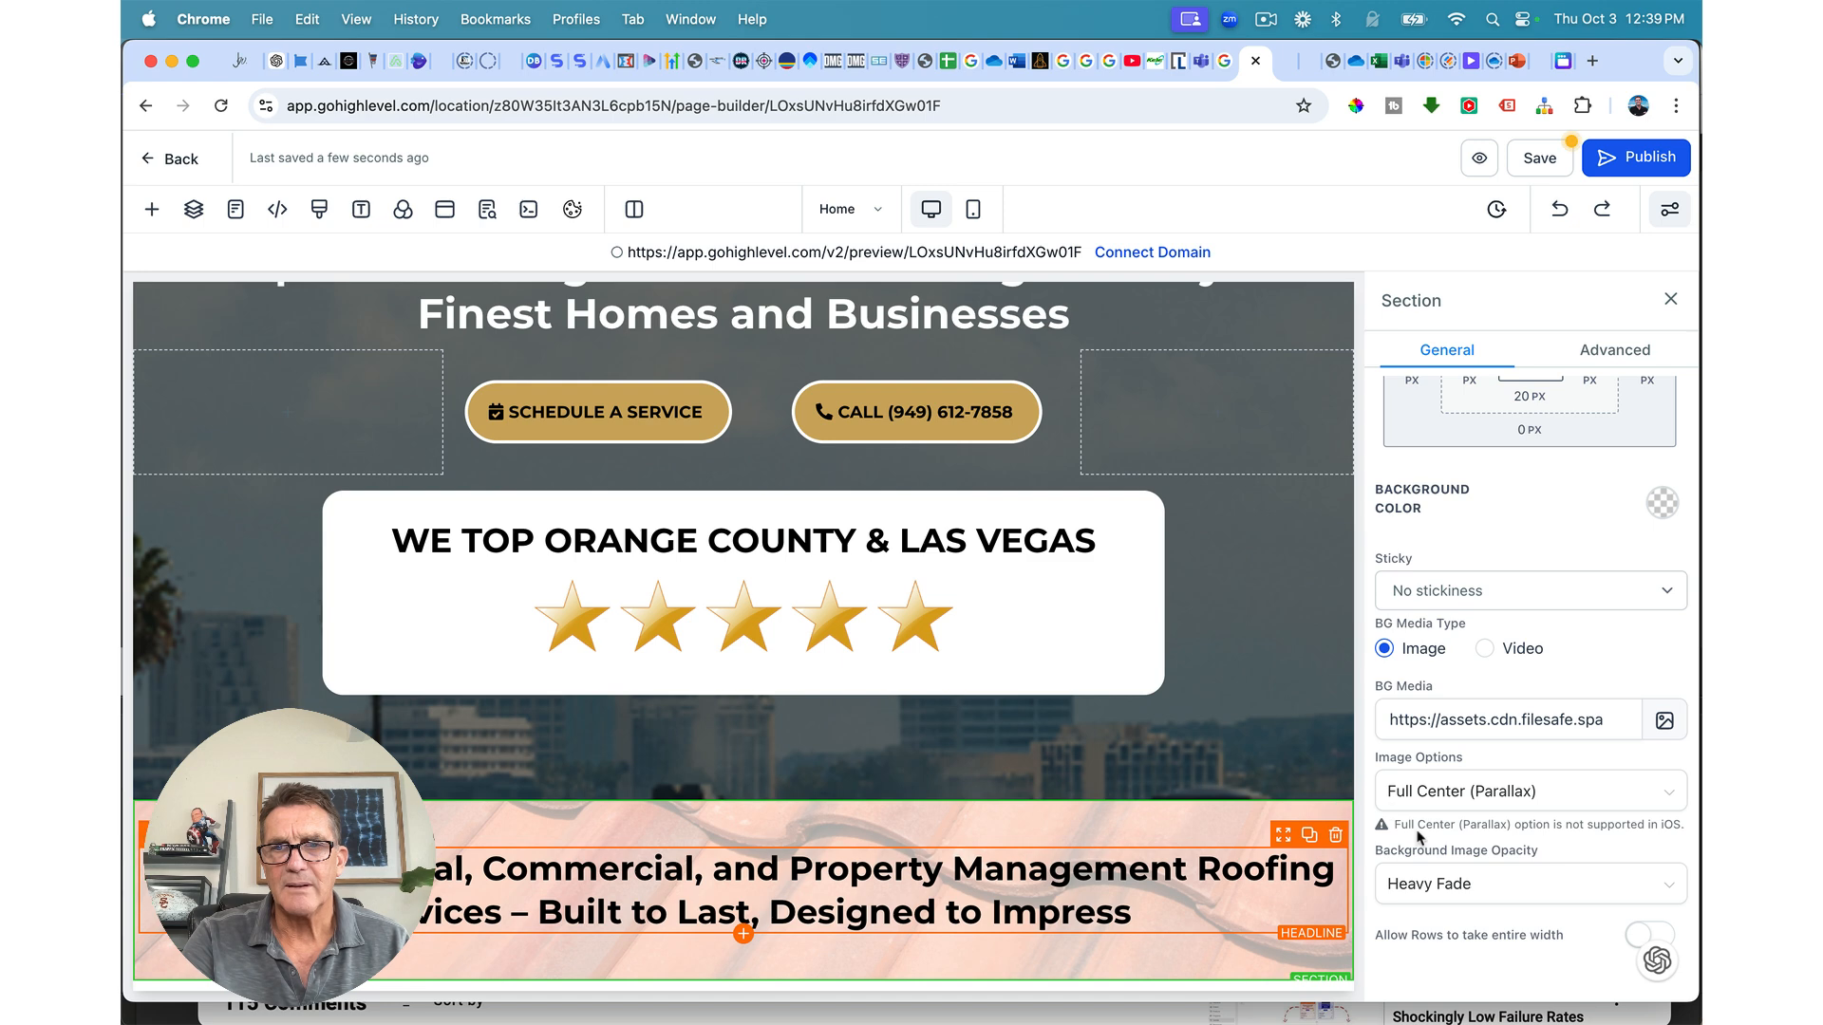
scroll(1500, 494, "up", 3)
left_click(1467, 534)
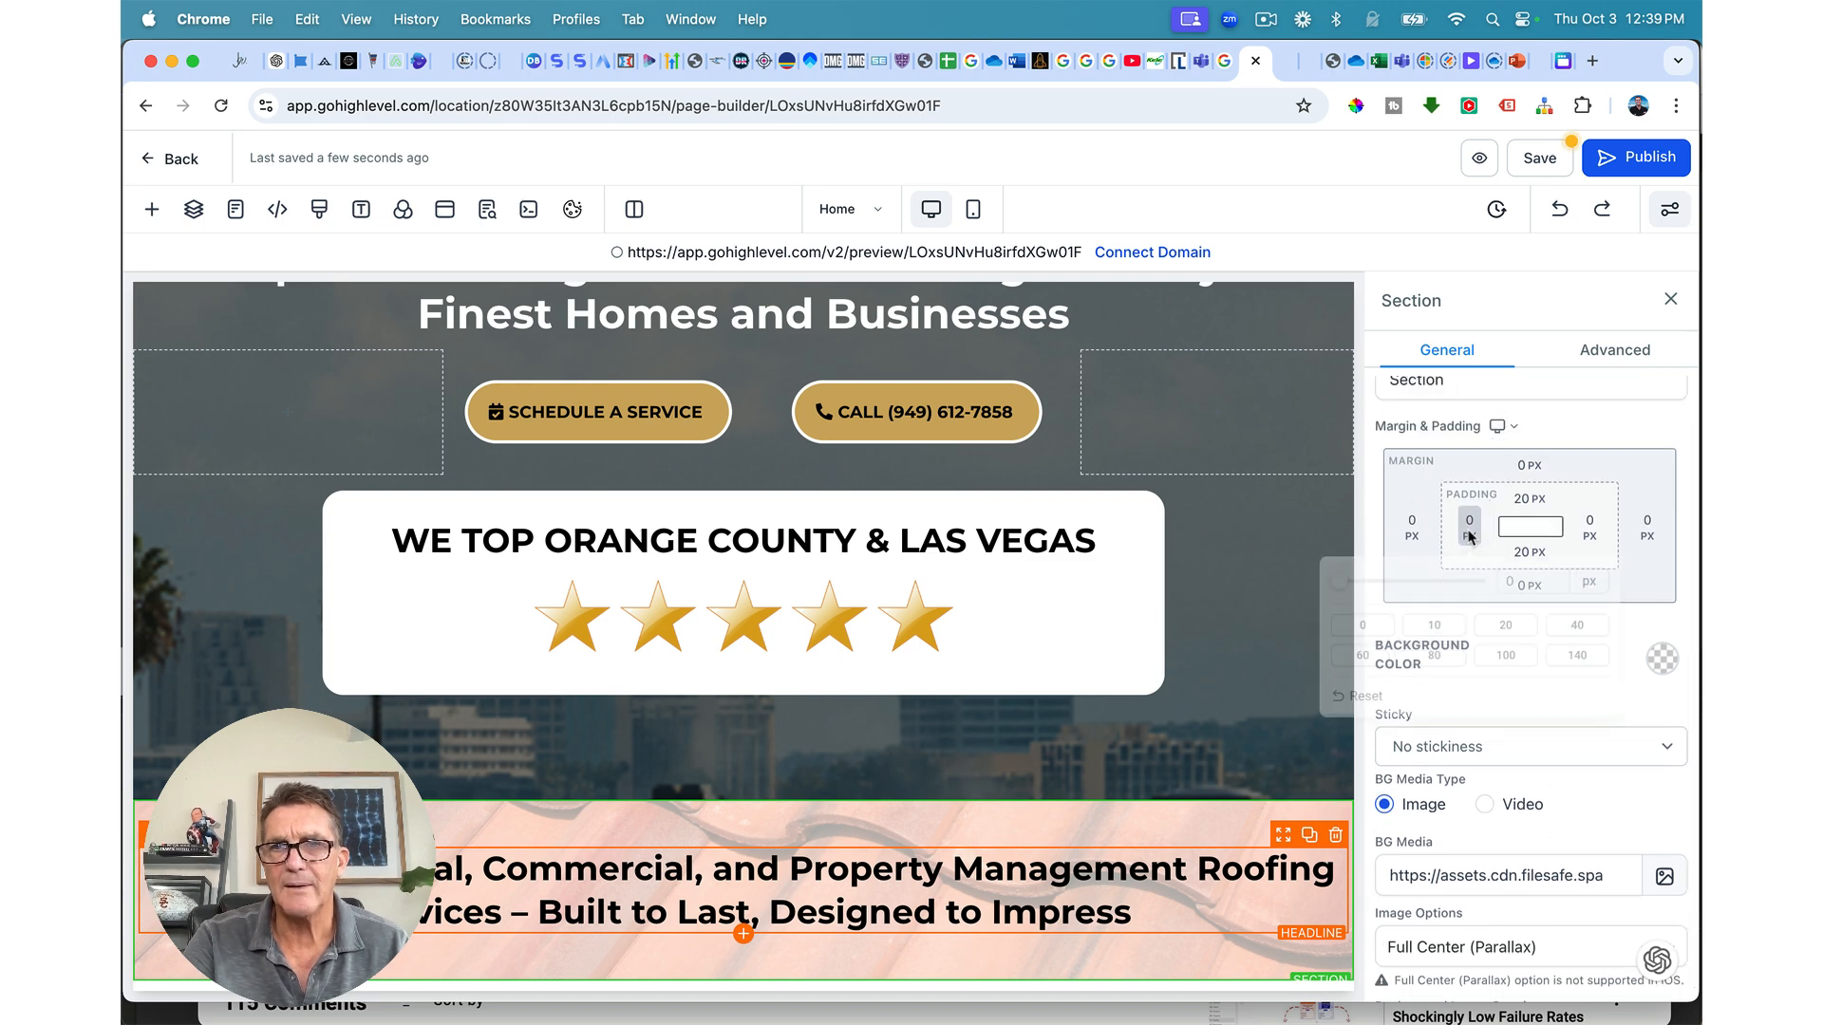
left_click(1588, 633)
left_click(1592, 528)
left_click(1590, 528)
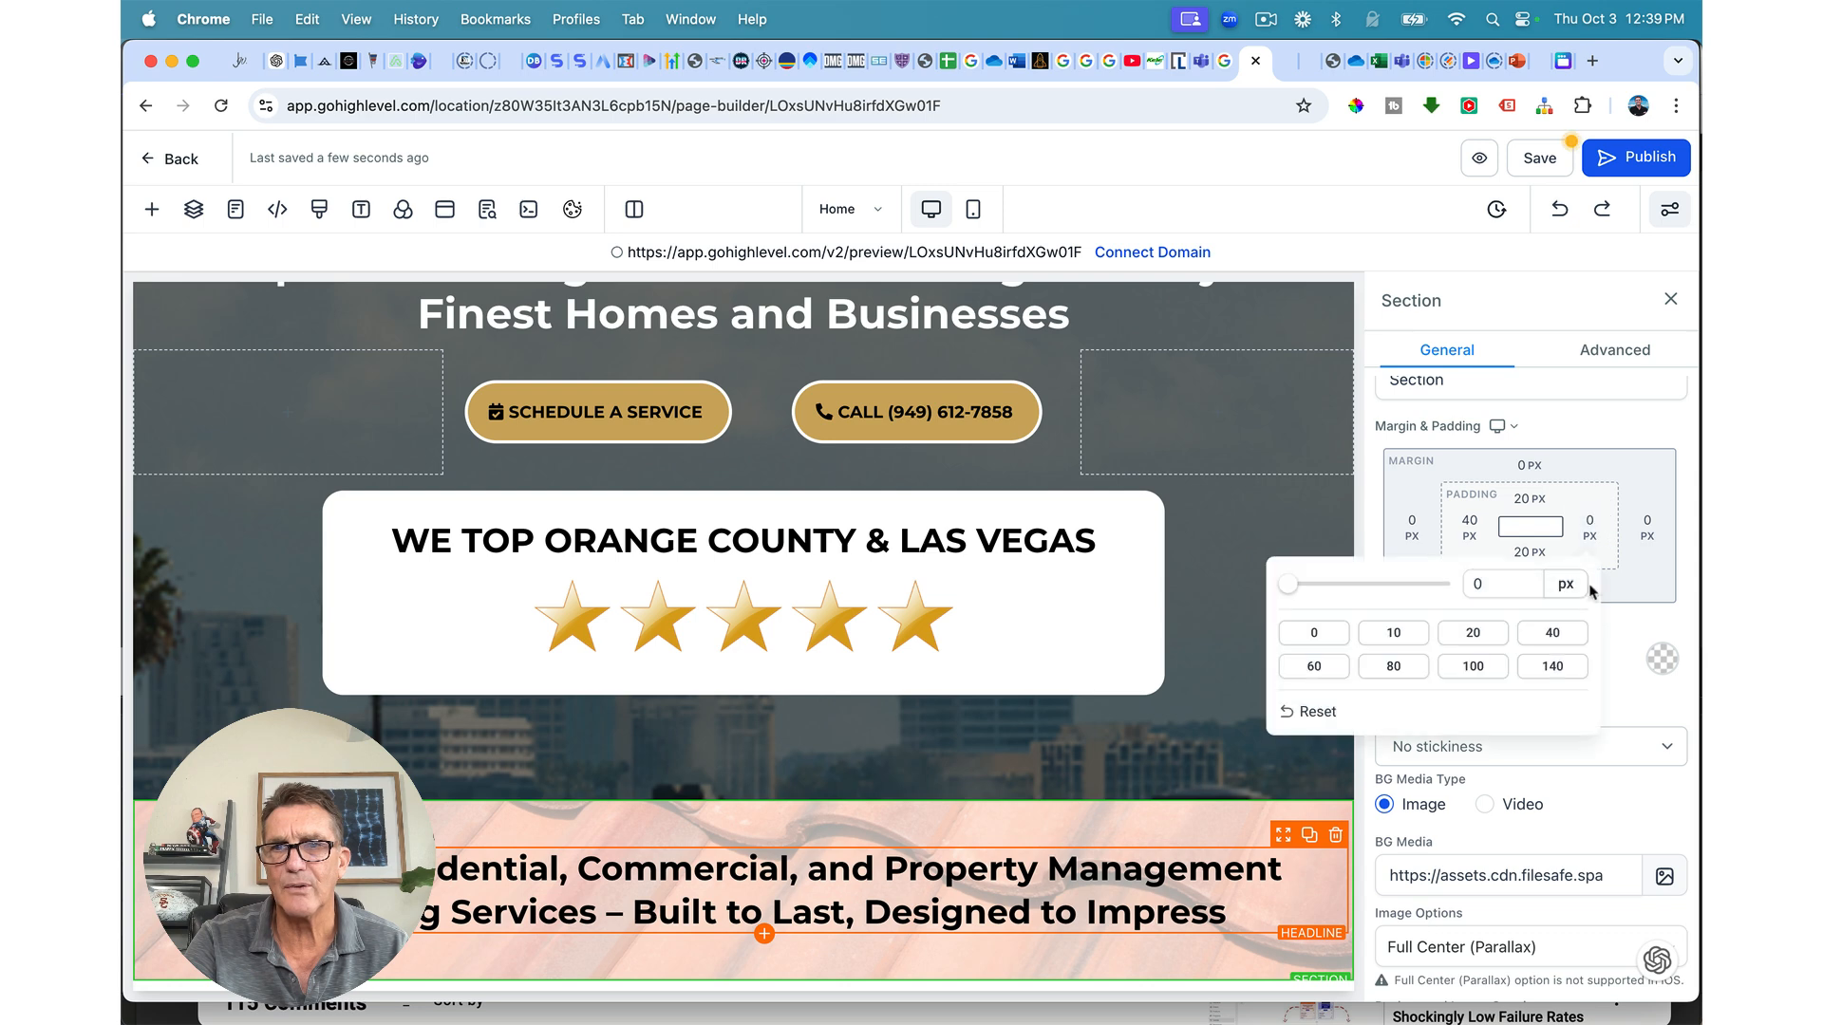
left_click(1568, 641)
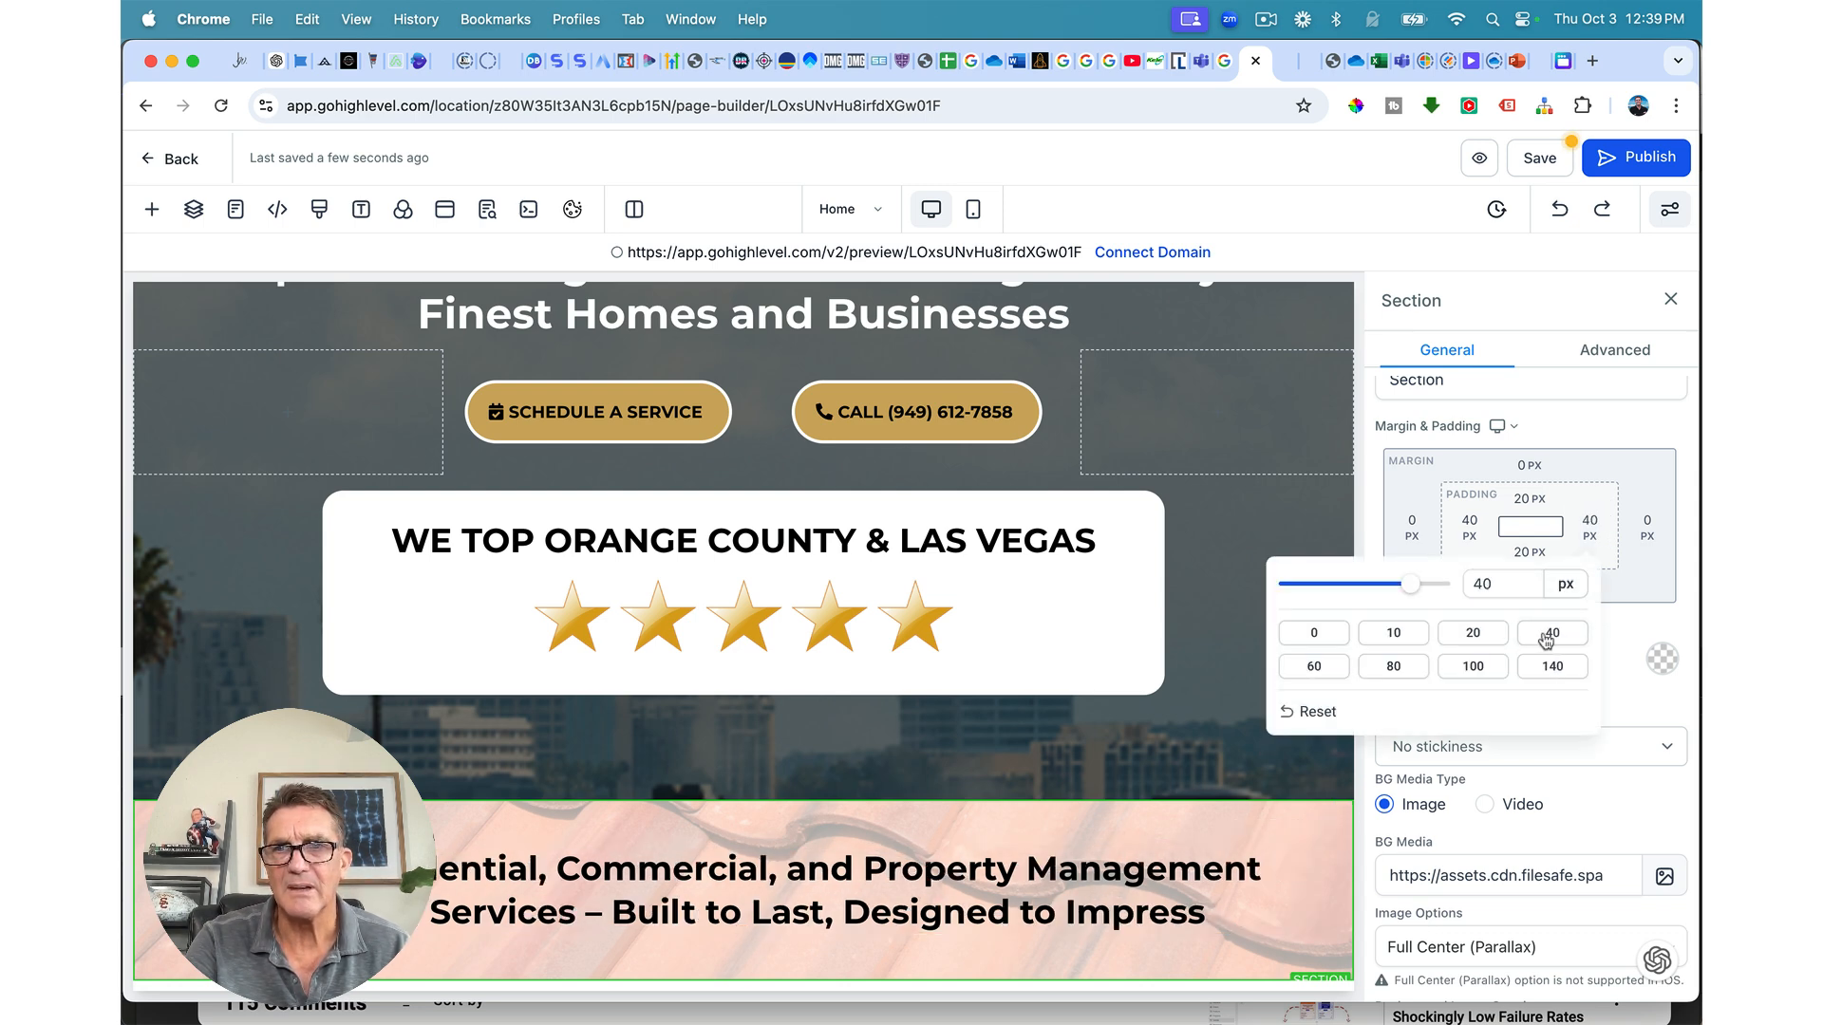
left_click(1316, 667)
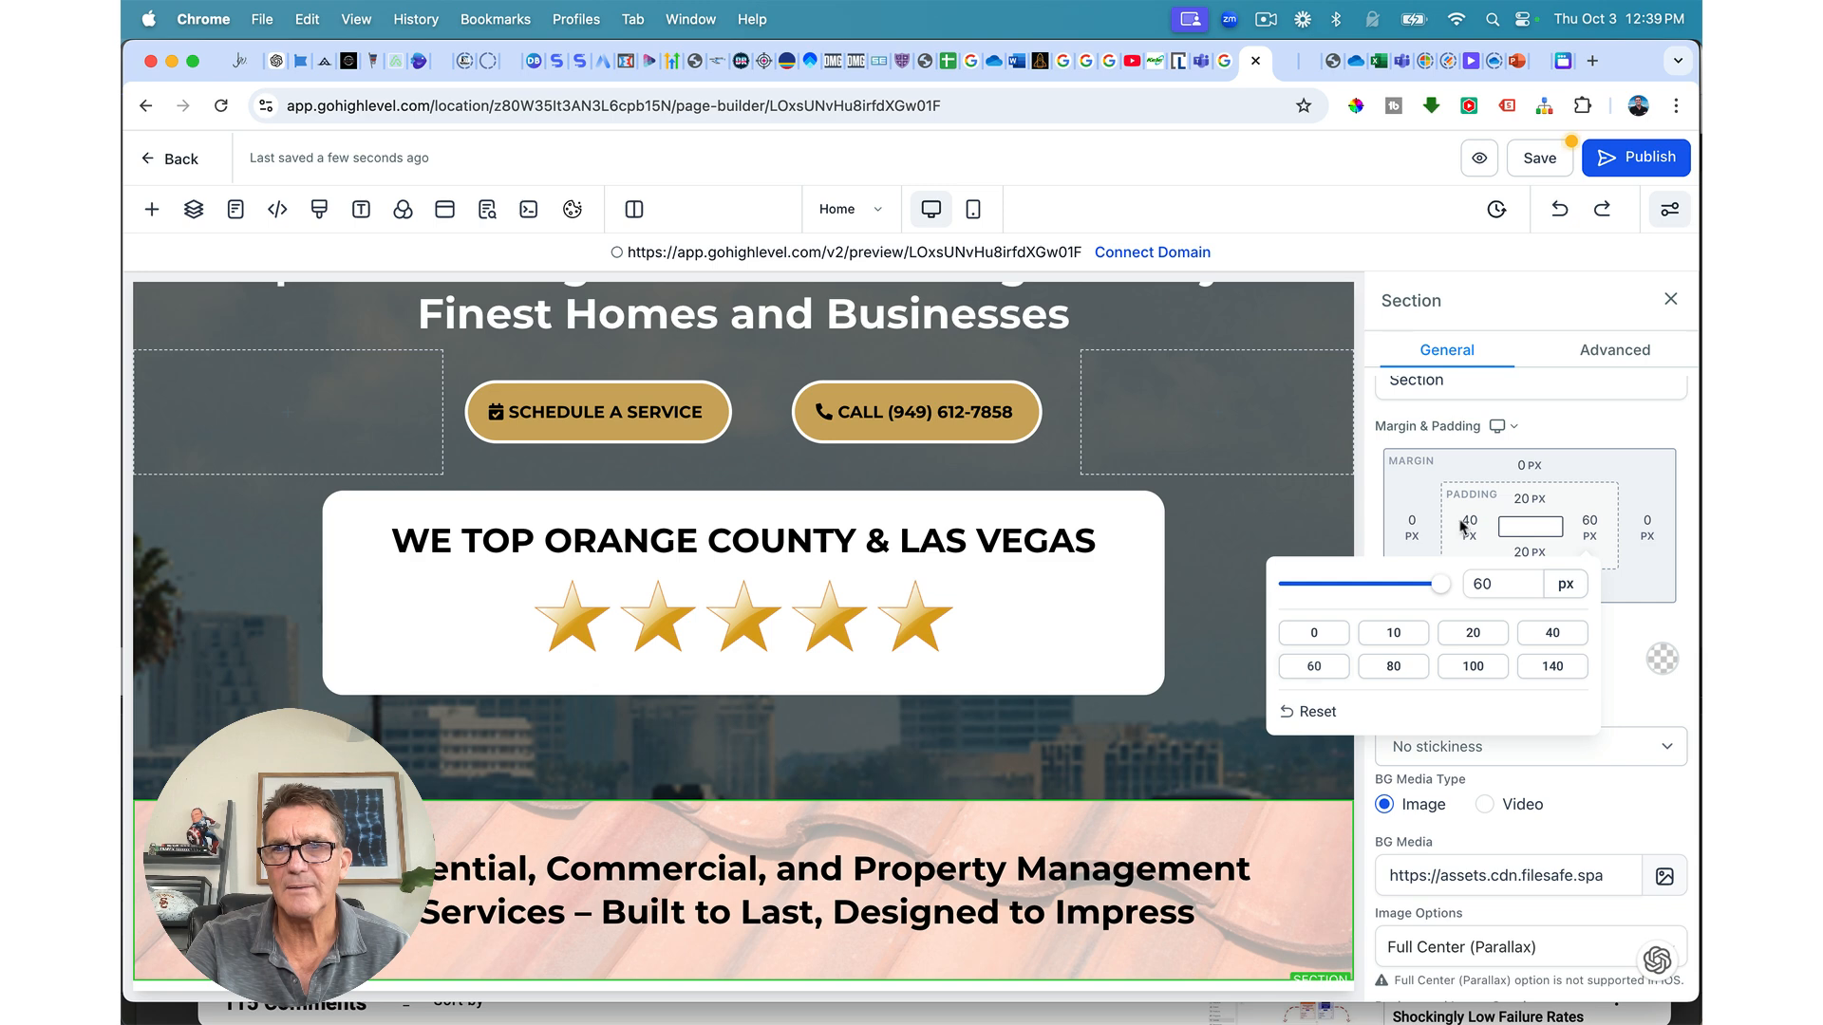
left_click(1470, 528)
left_click(1477, 528)
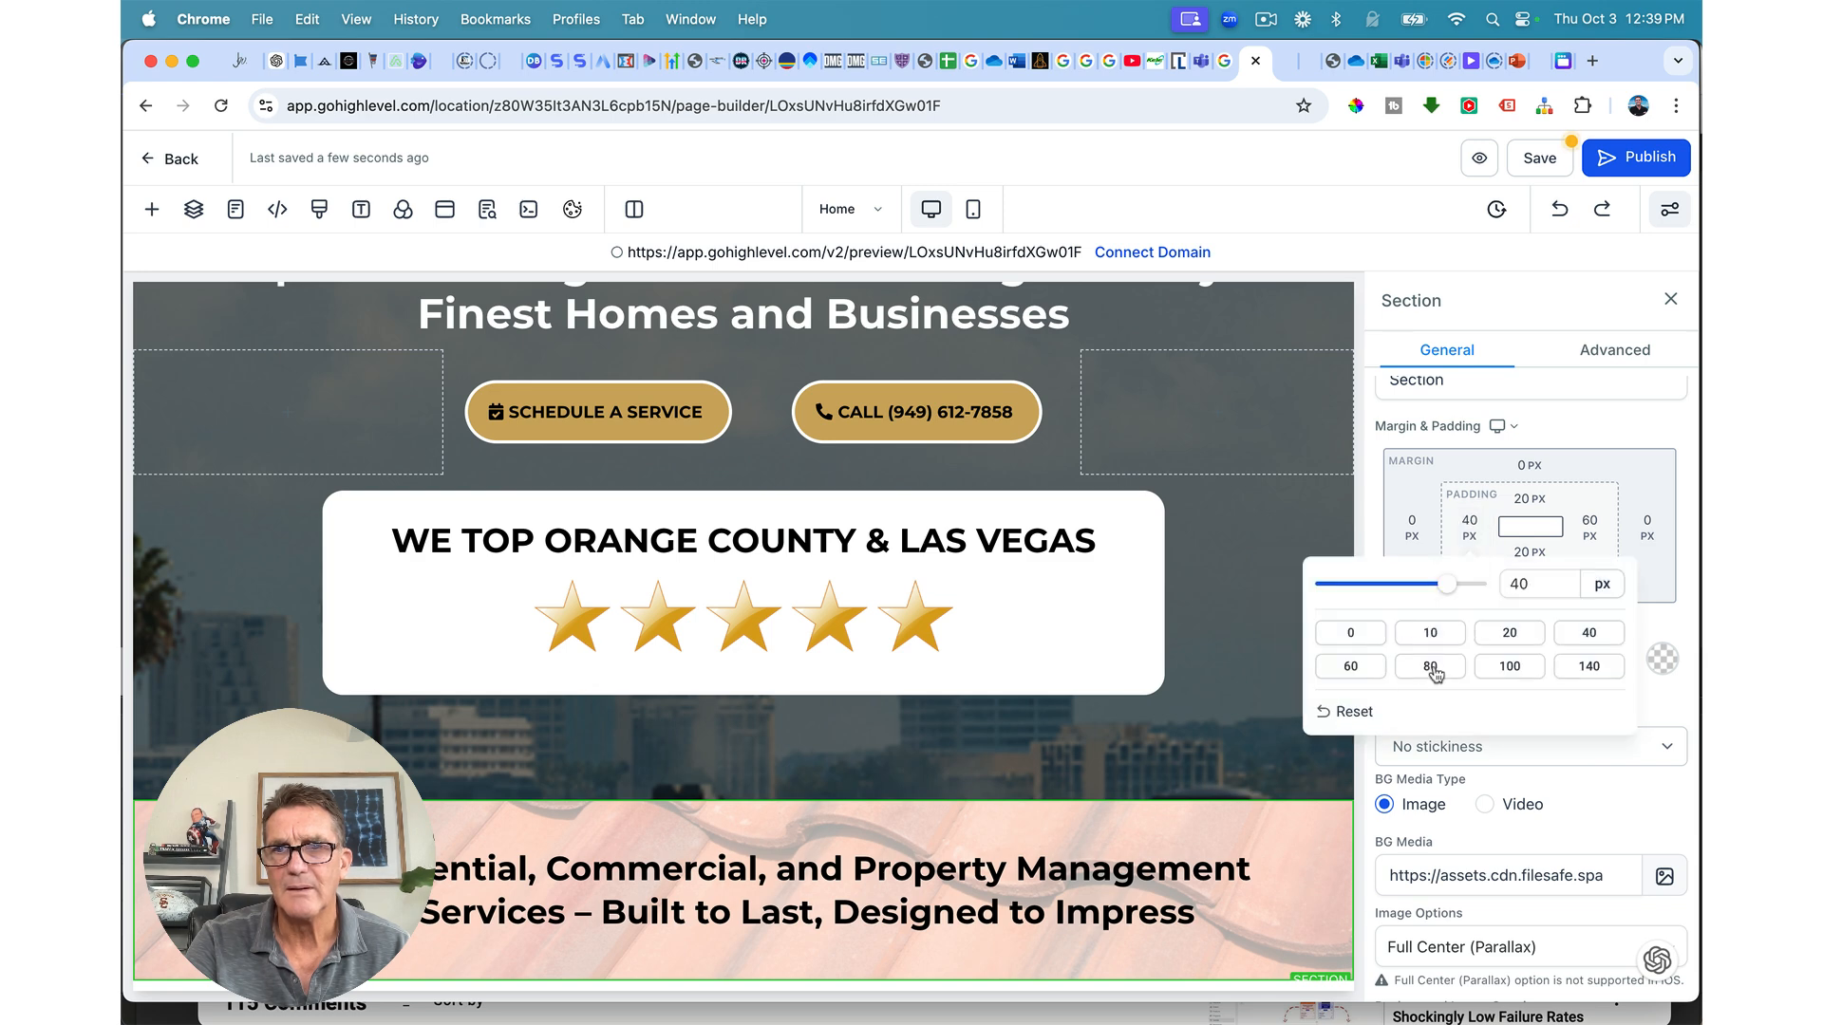
left_click(1351, 667)
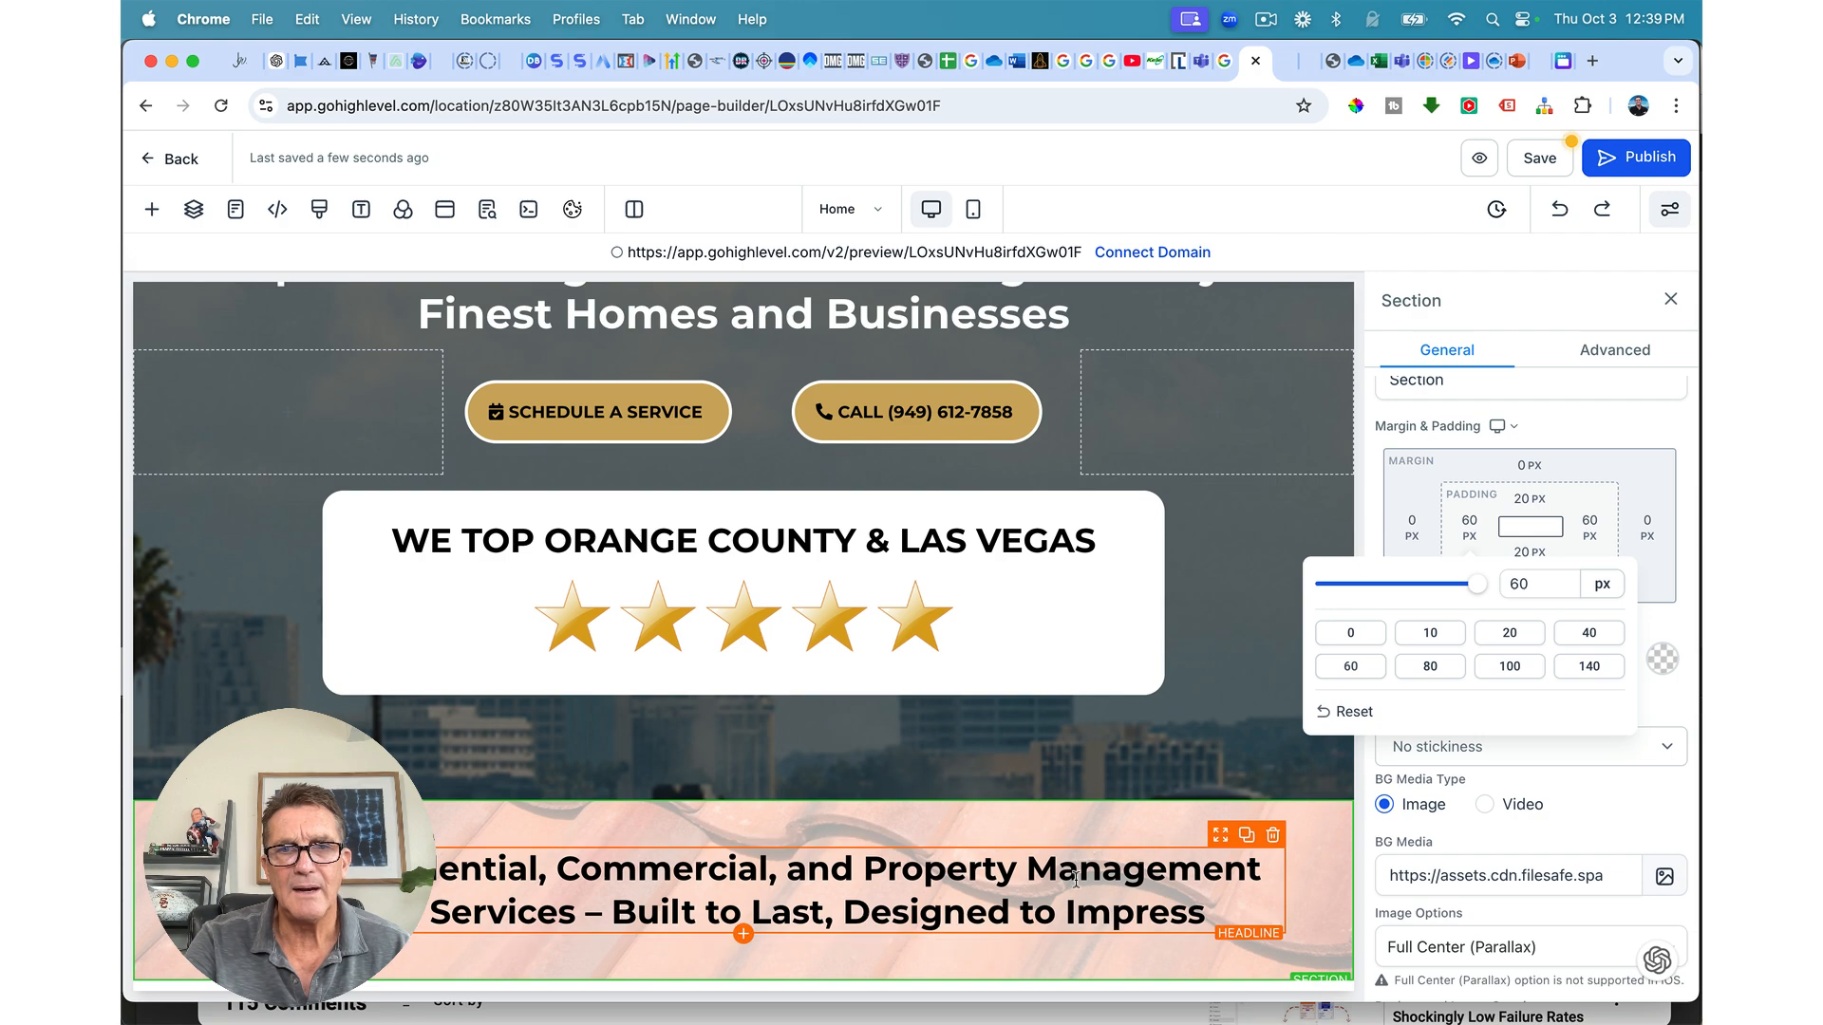
scroll(1075, 879, "up", 10)
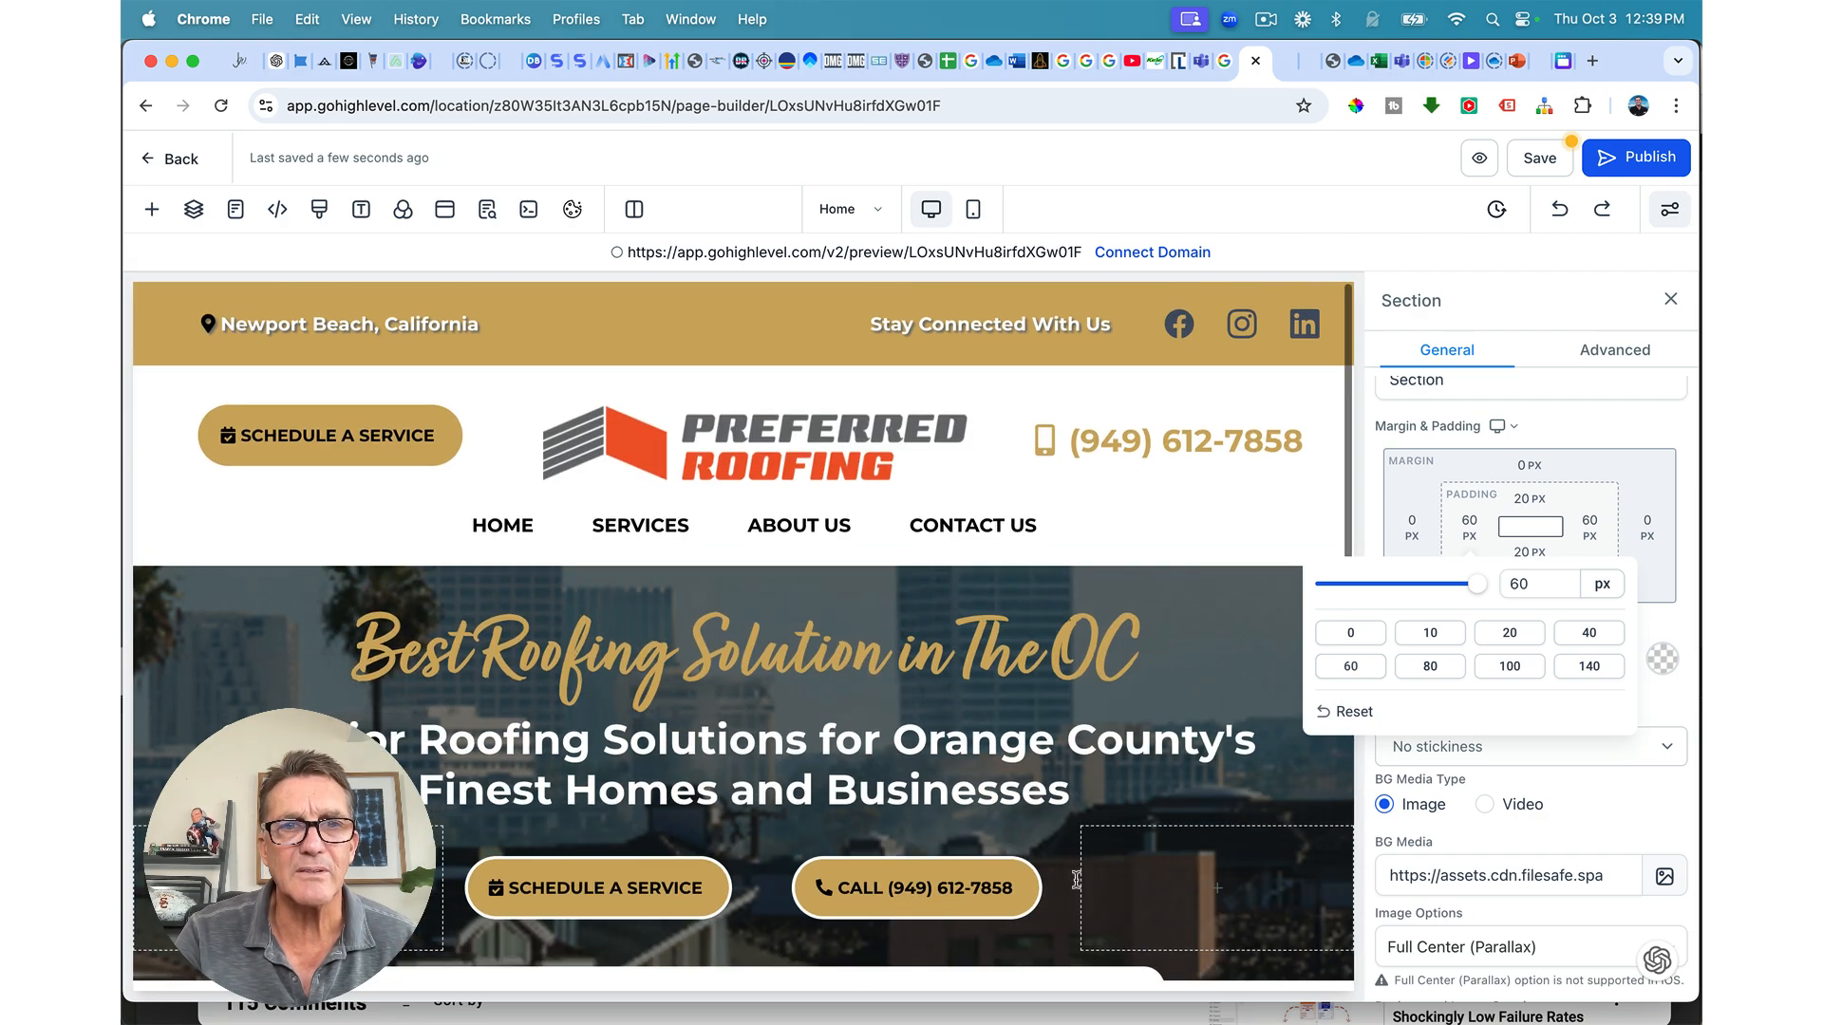
scroll(922, 664, "down", 5)
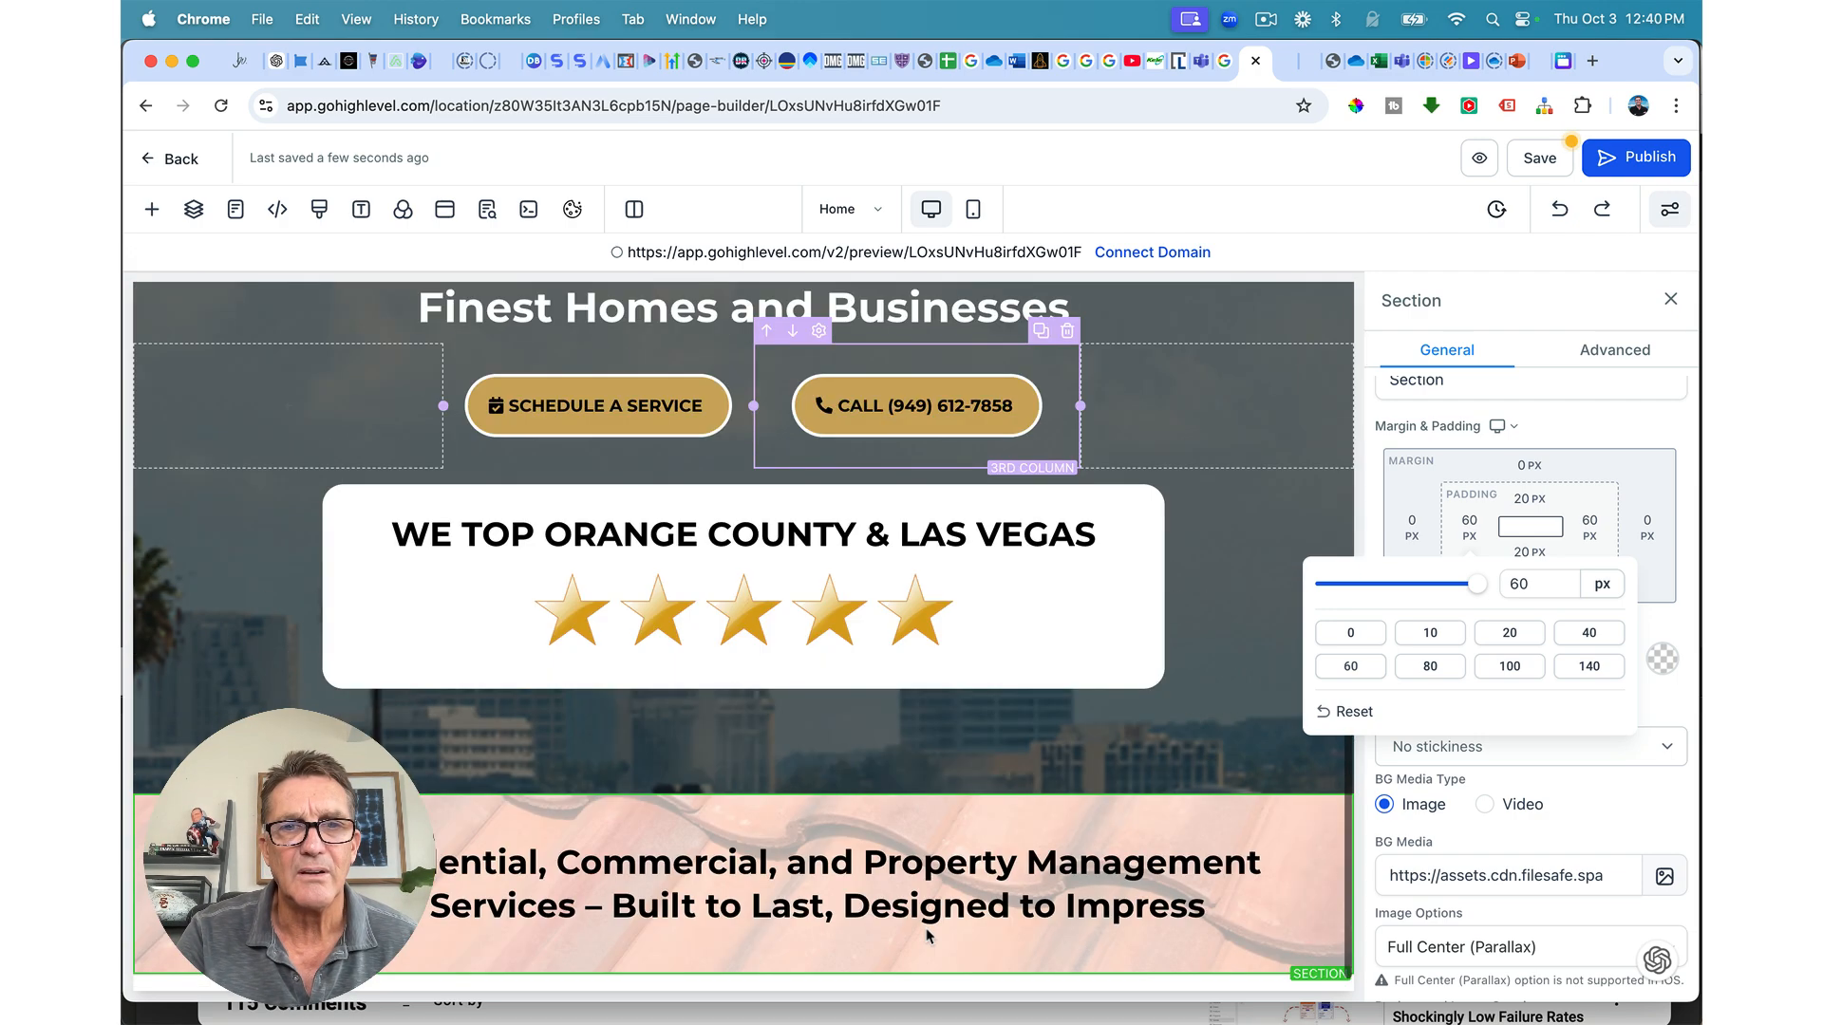
left_click(954, 869)
scroll(1566, 617, "down", 10)
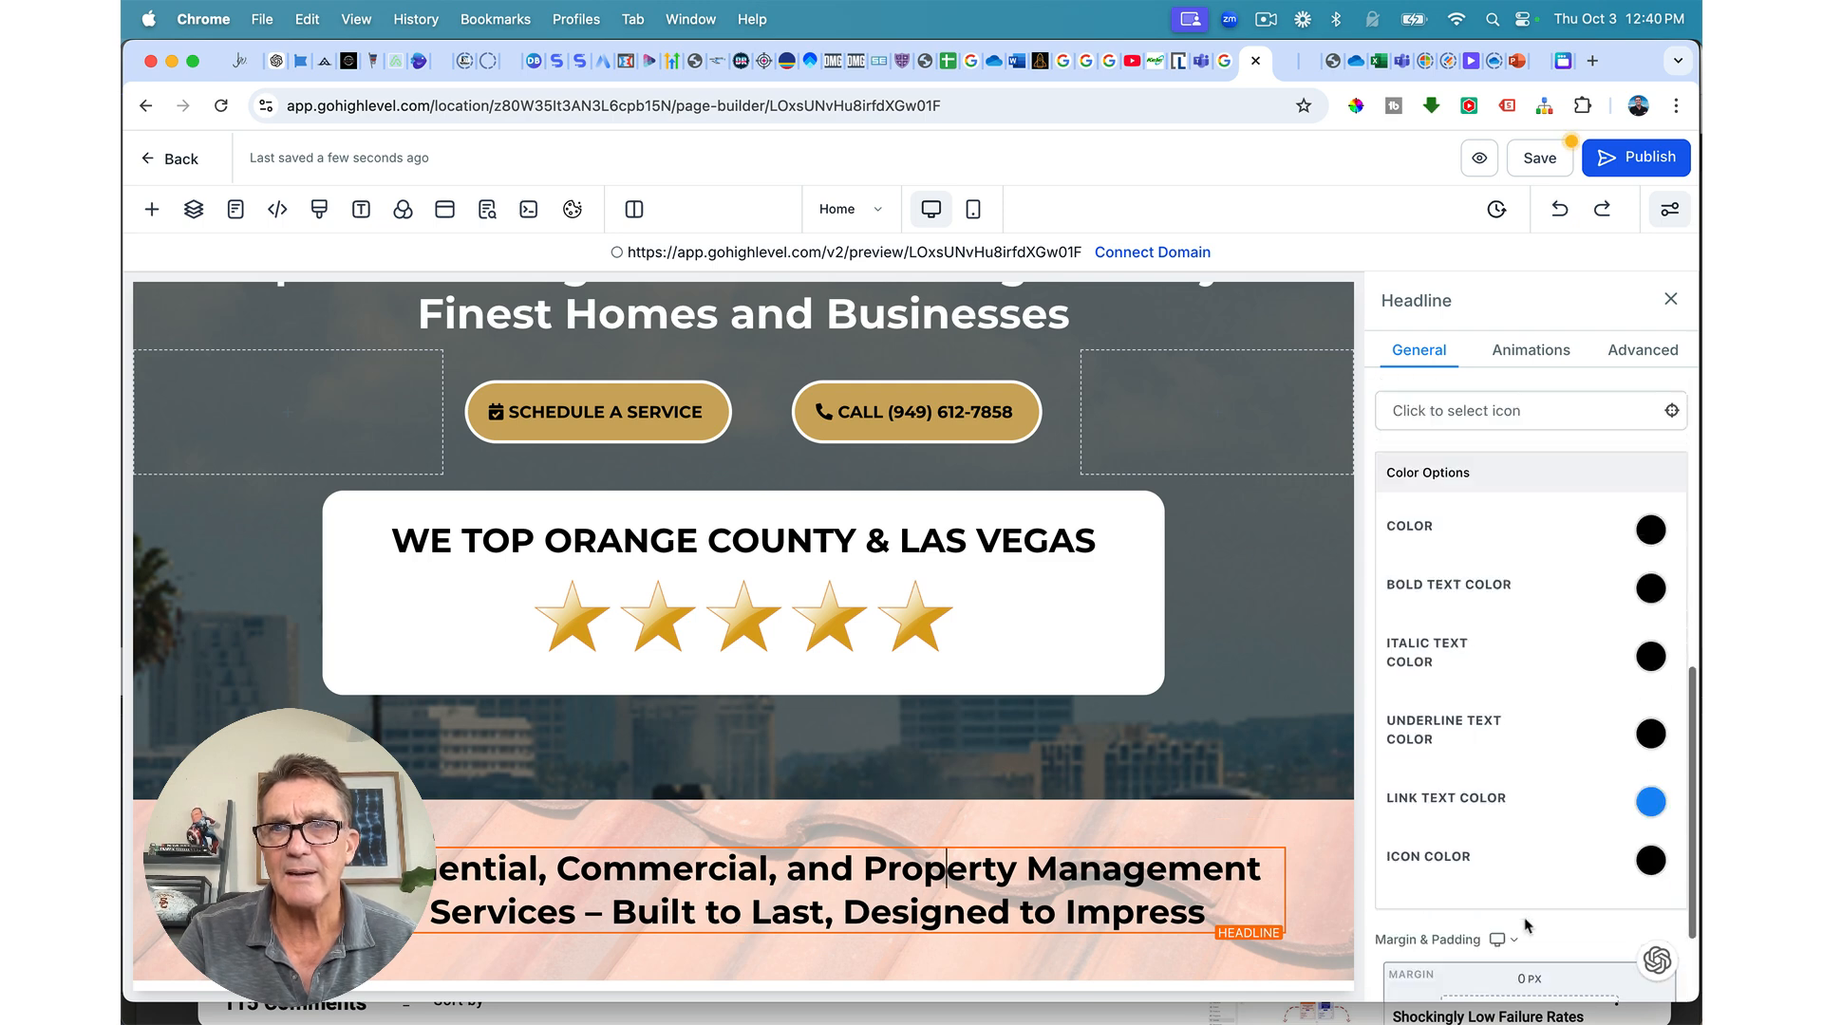
Step: Add the custom class 'turbinado' to the headline for a script font
left_click(1636, 357)
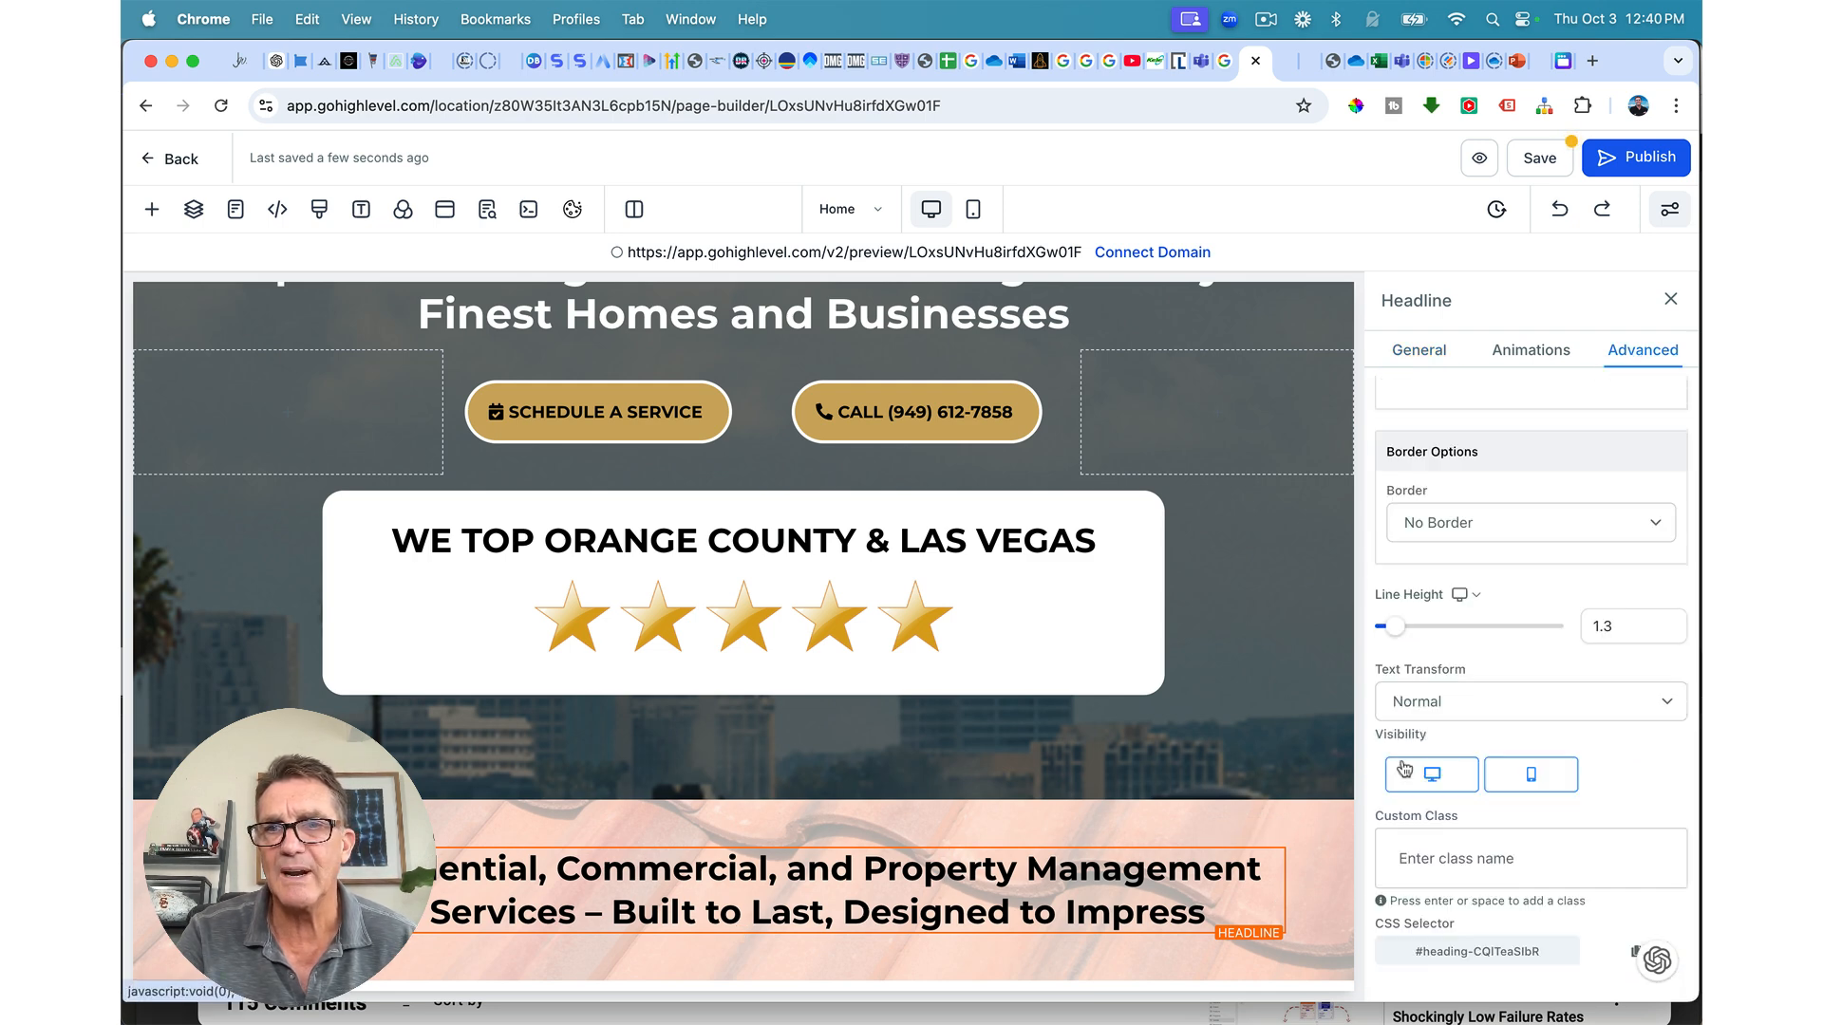
left_click(1418, 860)
type("turbinado")
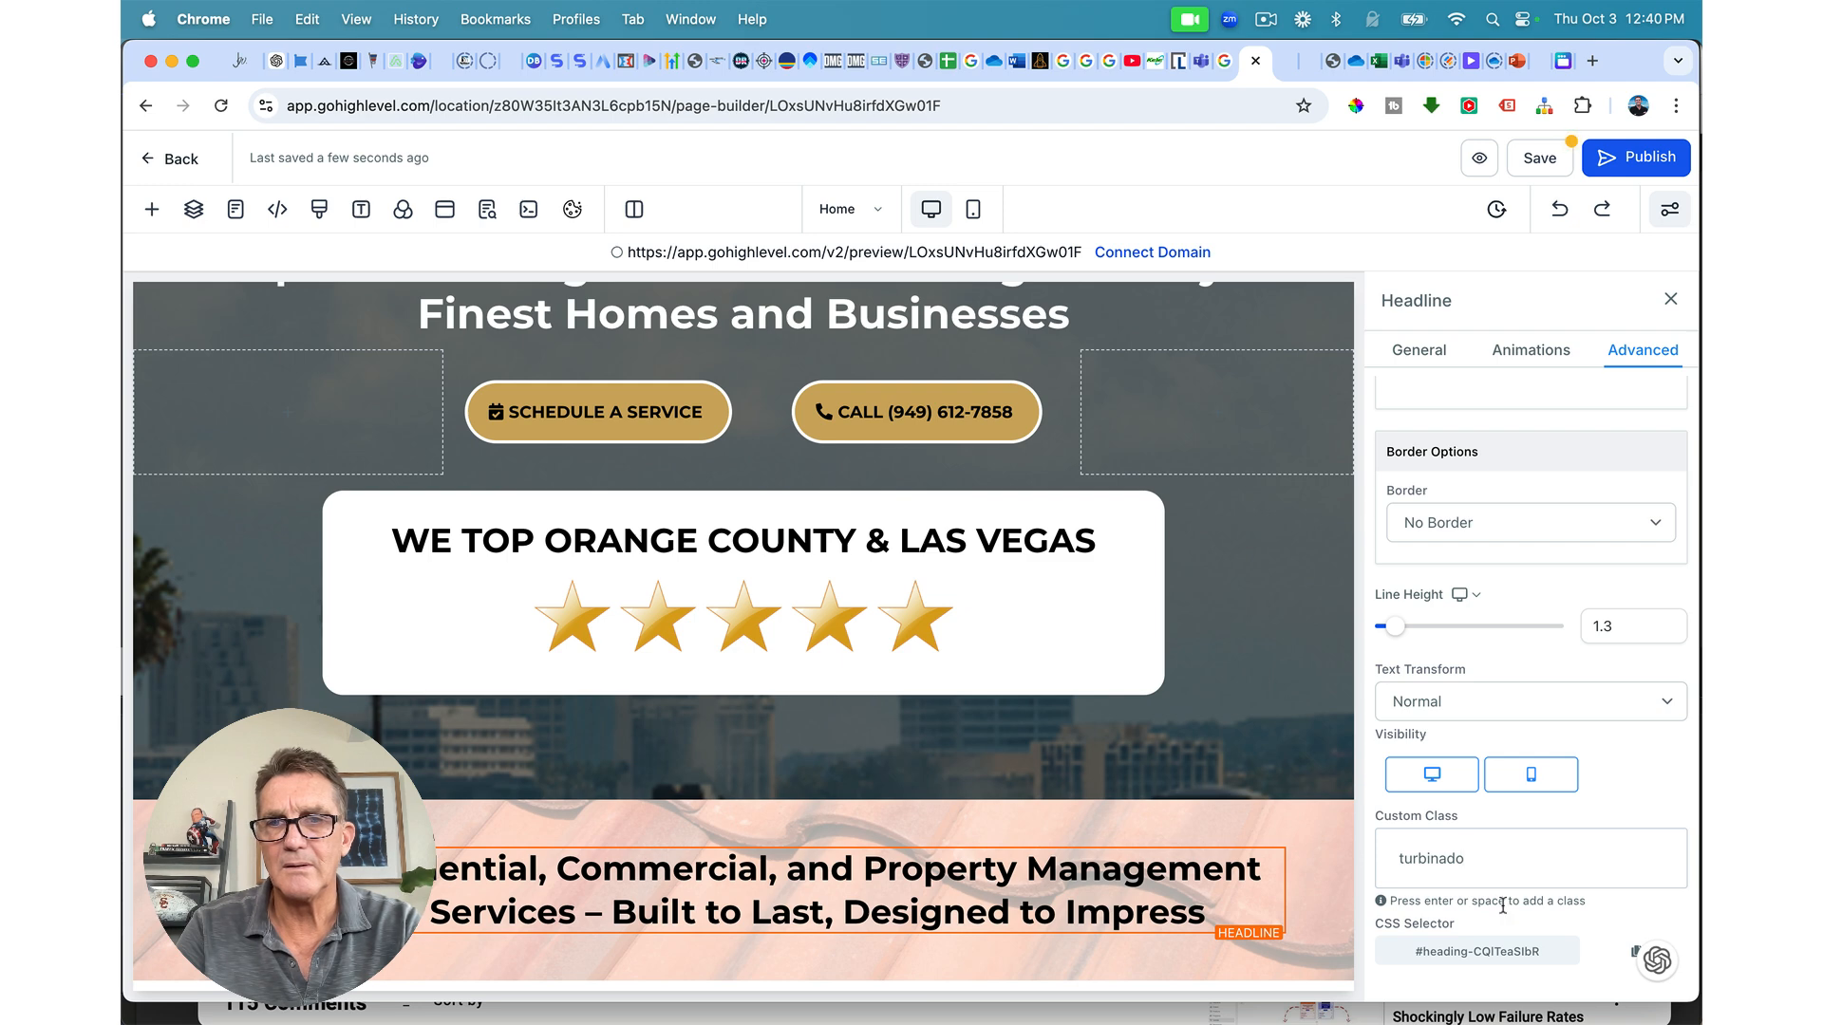
key("Return")
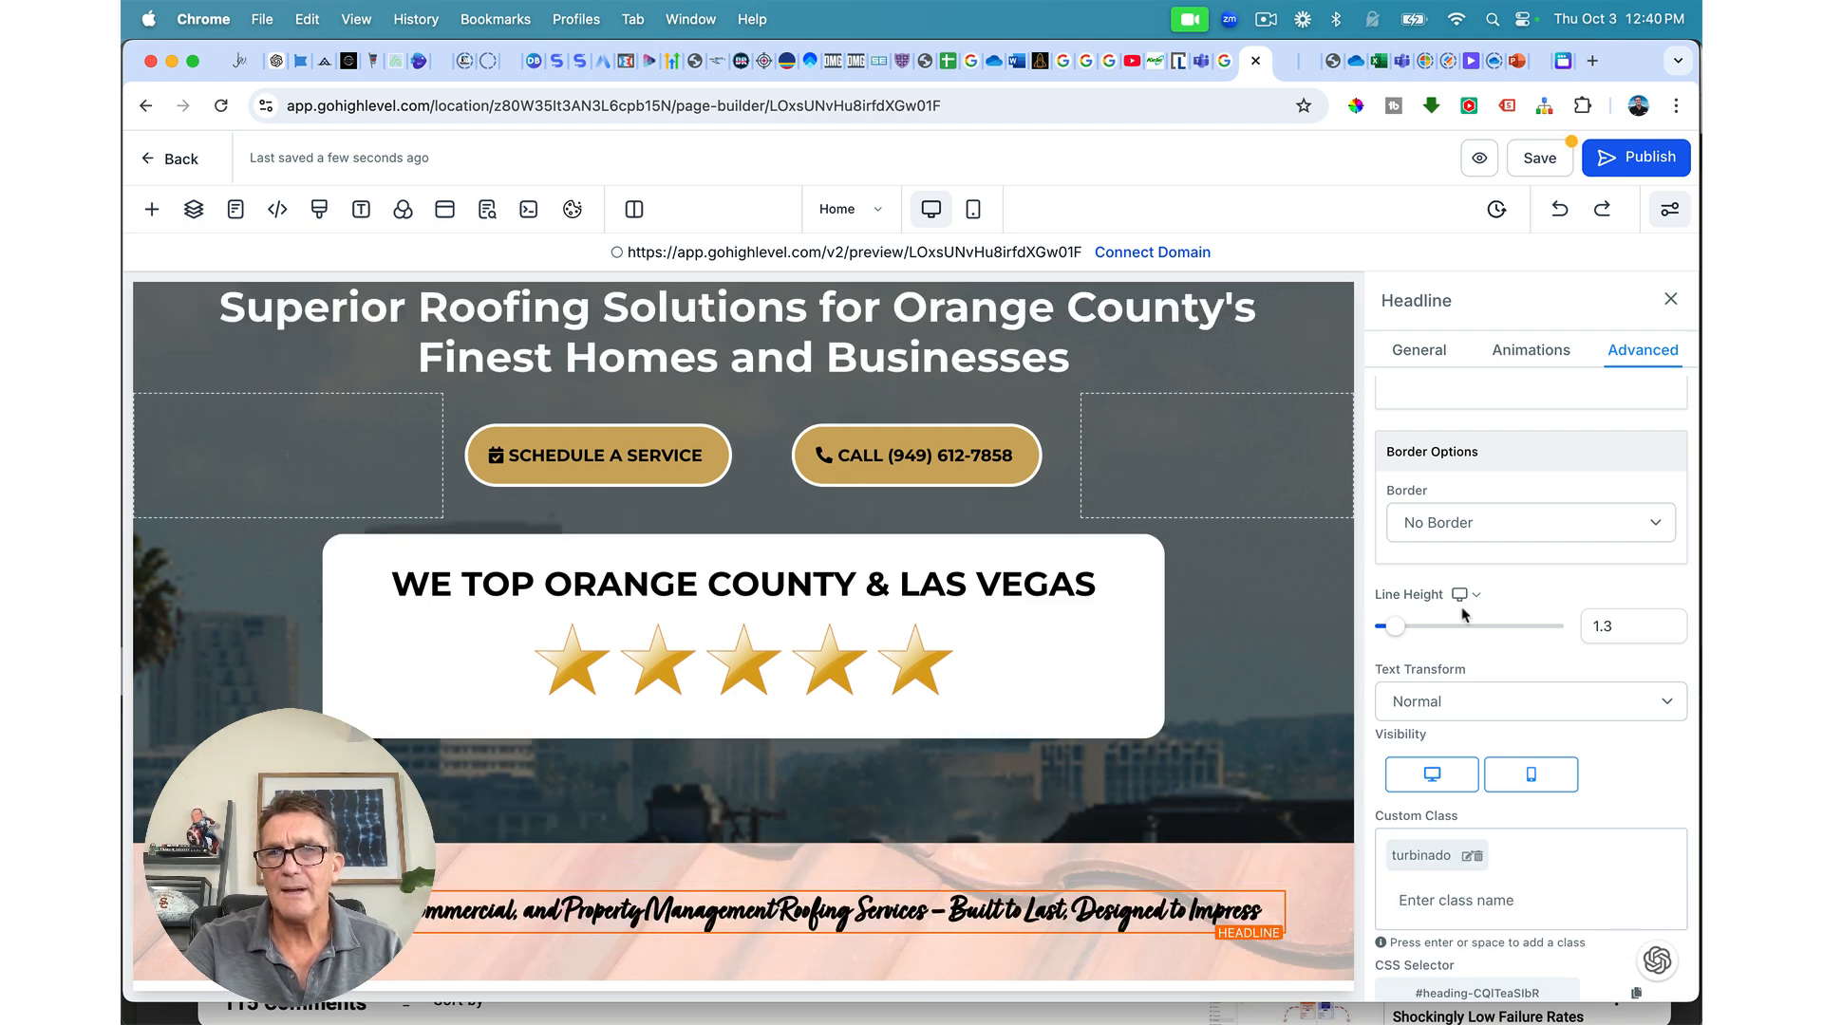
mouse_move(1399, 629)
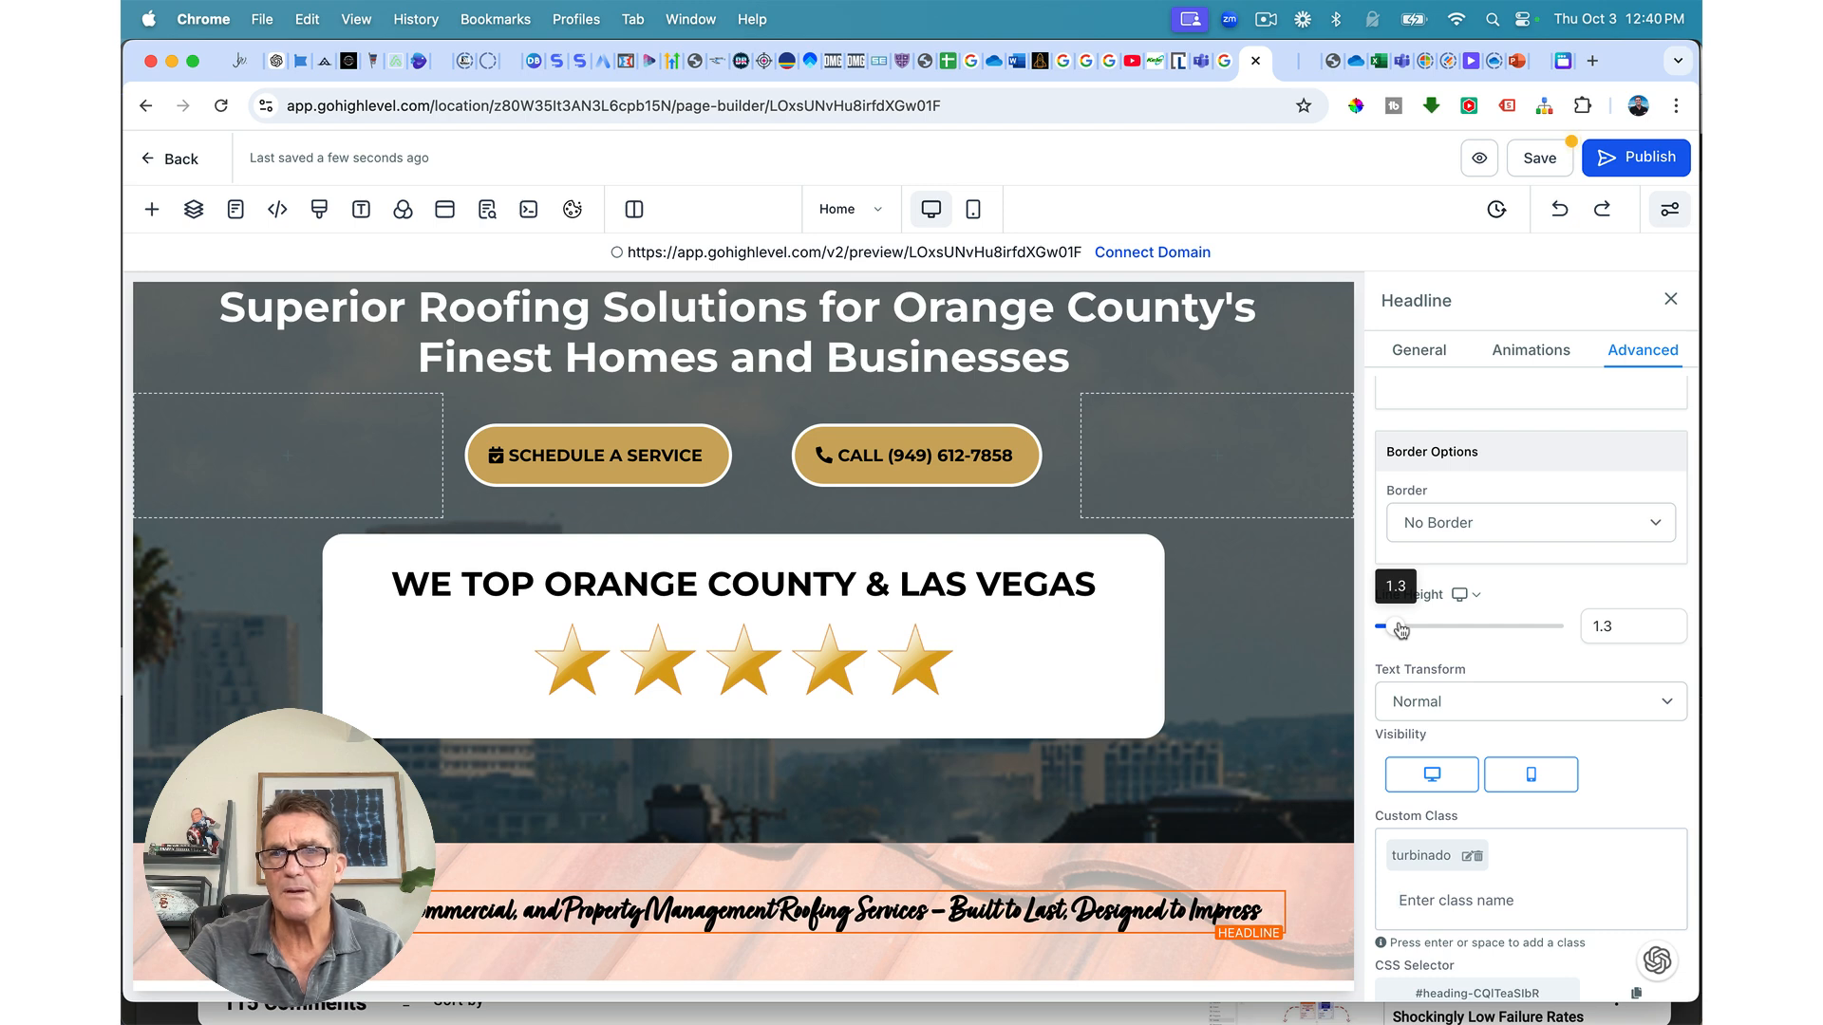
Step: Set the headline's font weight to 400 - Normal and its font size to about 60
left_click(1417, 359)
scroll(1447, 731, "down", 2)
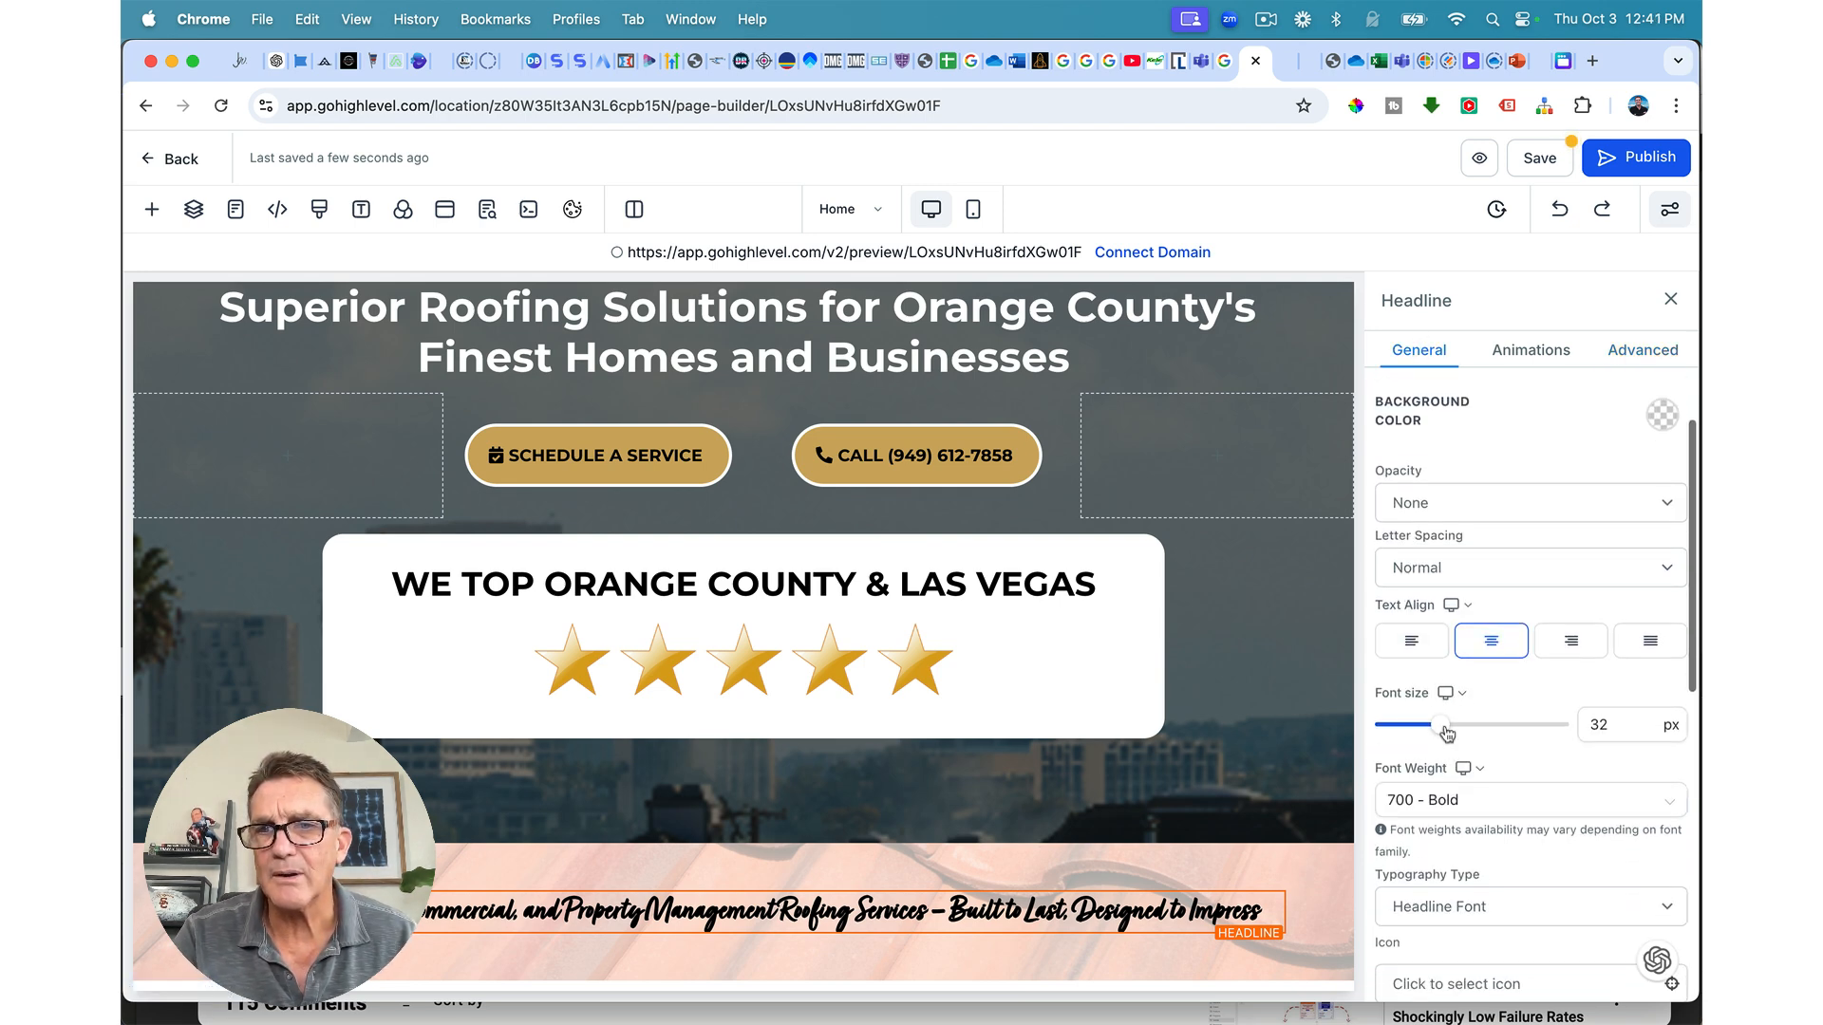
left_click(1430, 799)
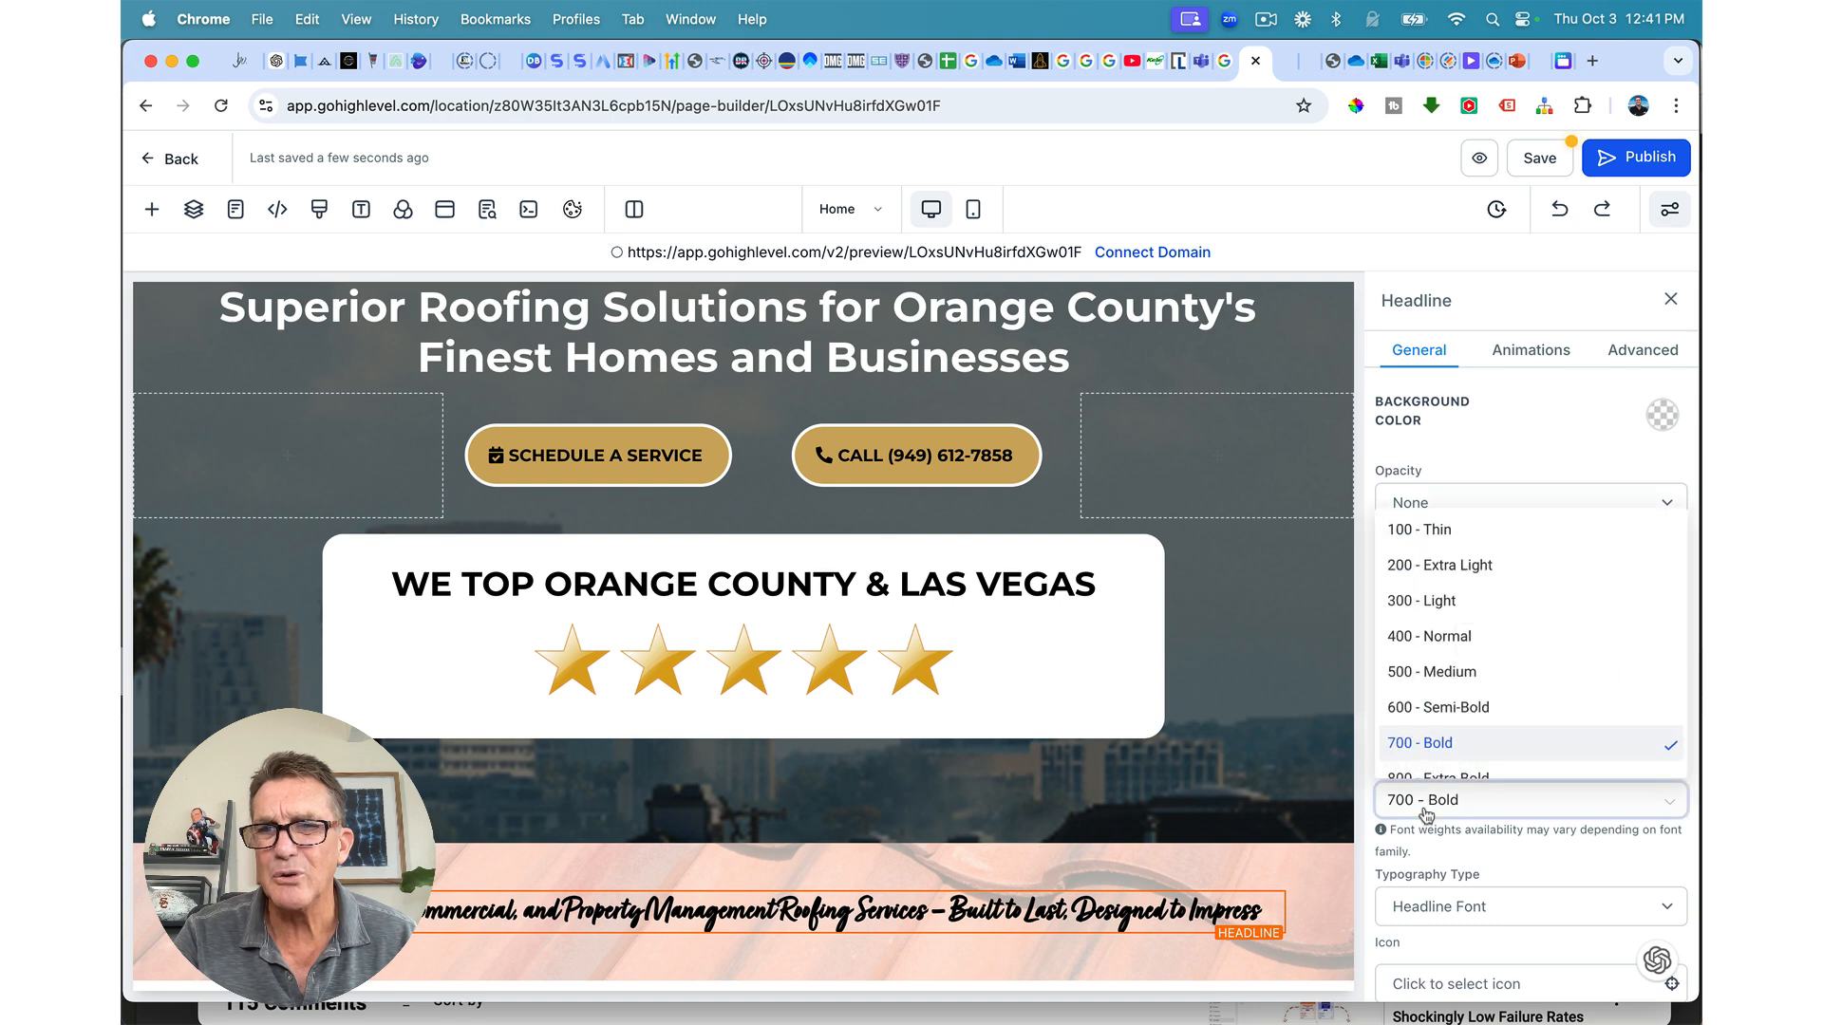
left_click(1441, 637)
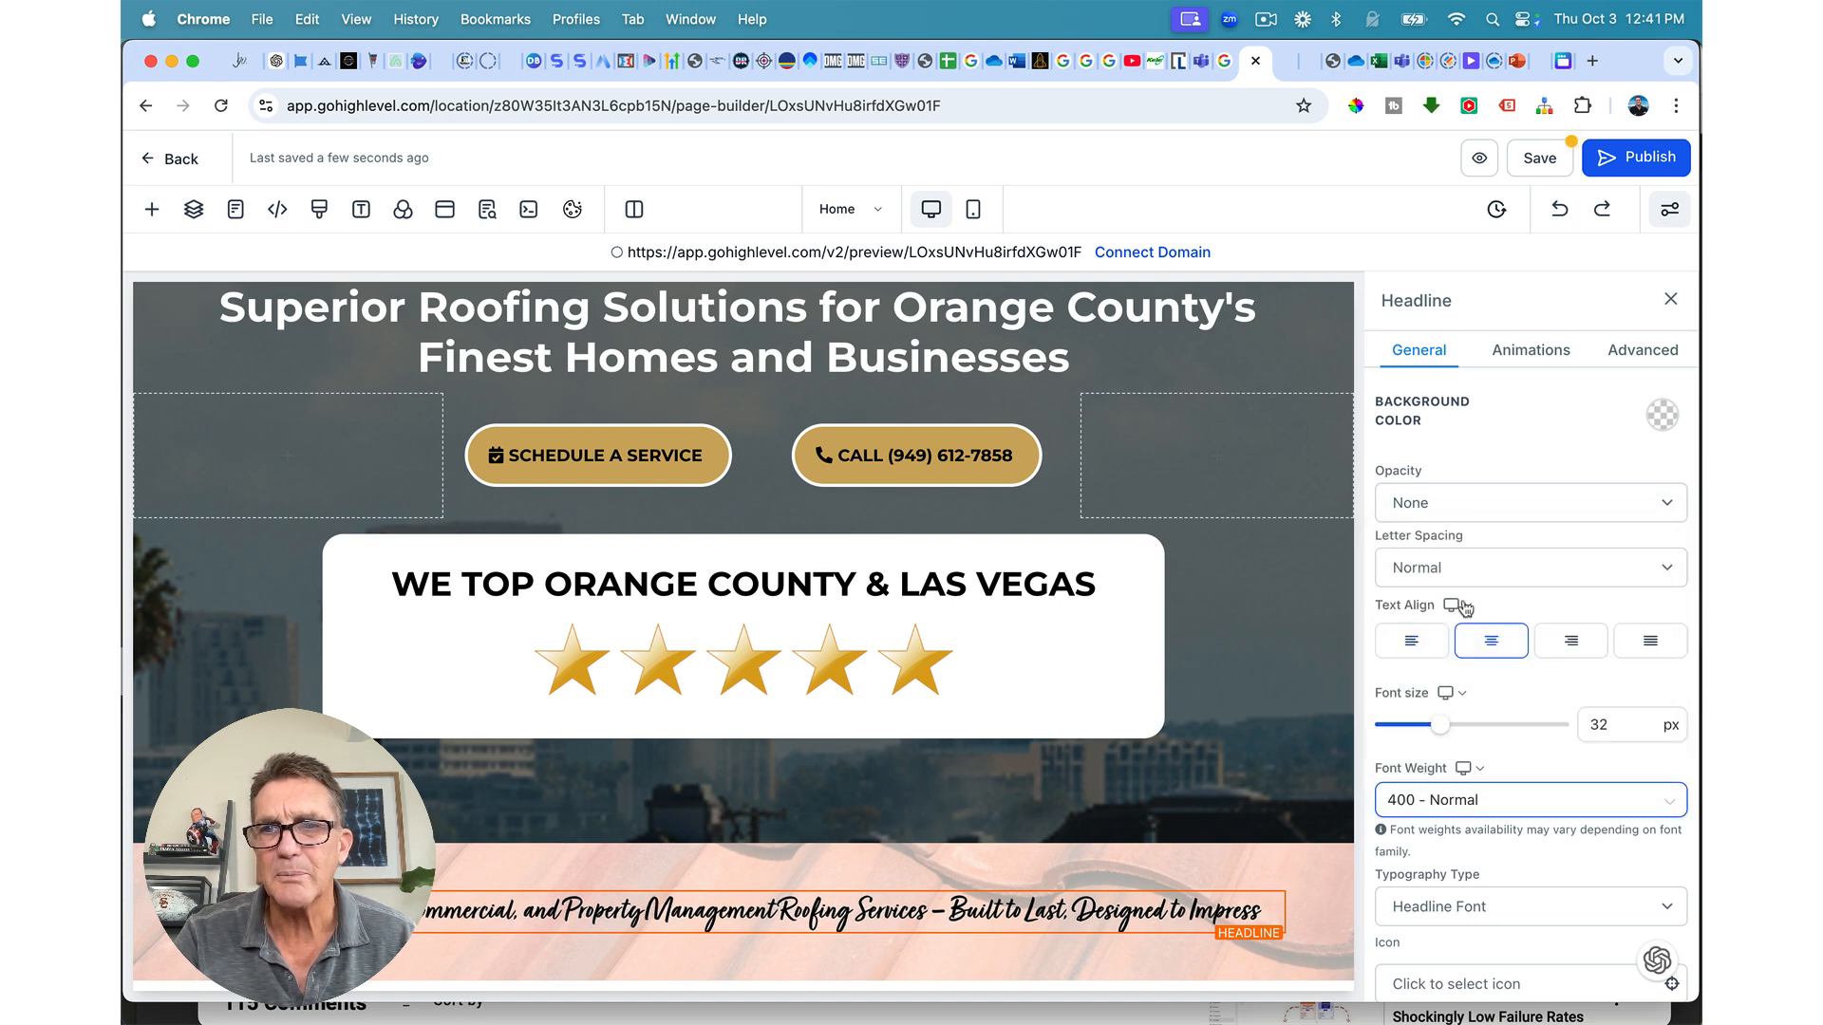
left_click_drag(1440, 725, 1506, 727)
scroll(1506, 727, "down", 4)
scroll(1178, 804, "down", 3)
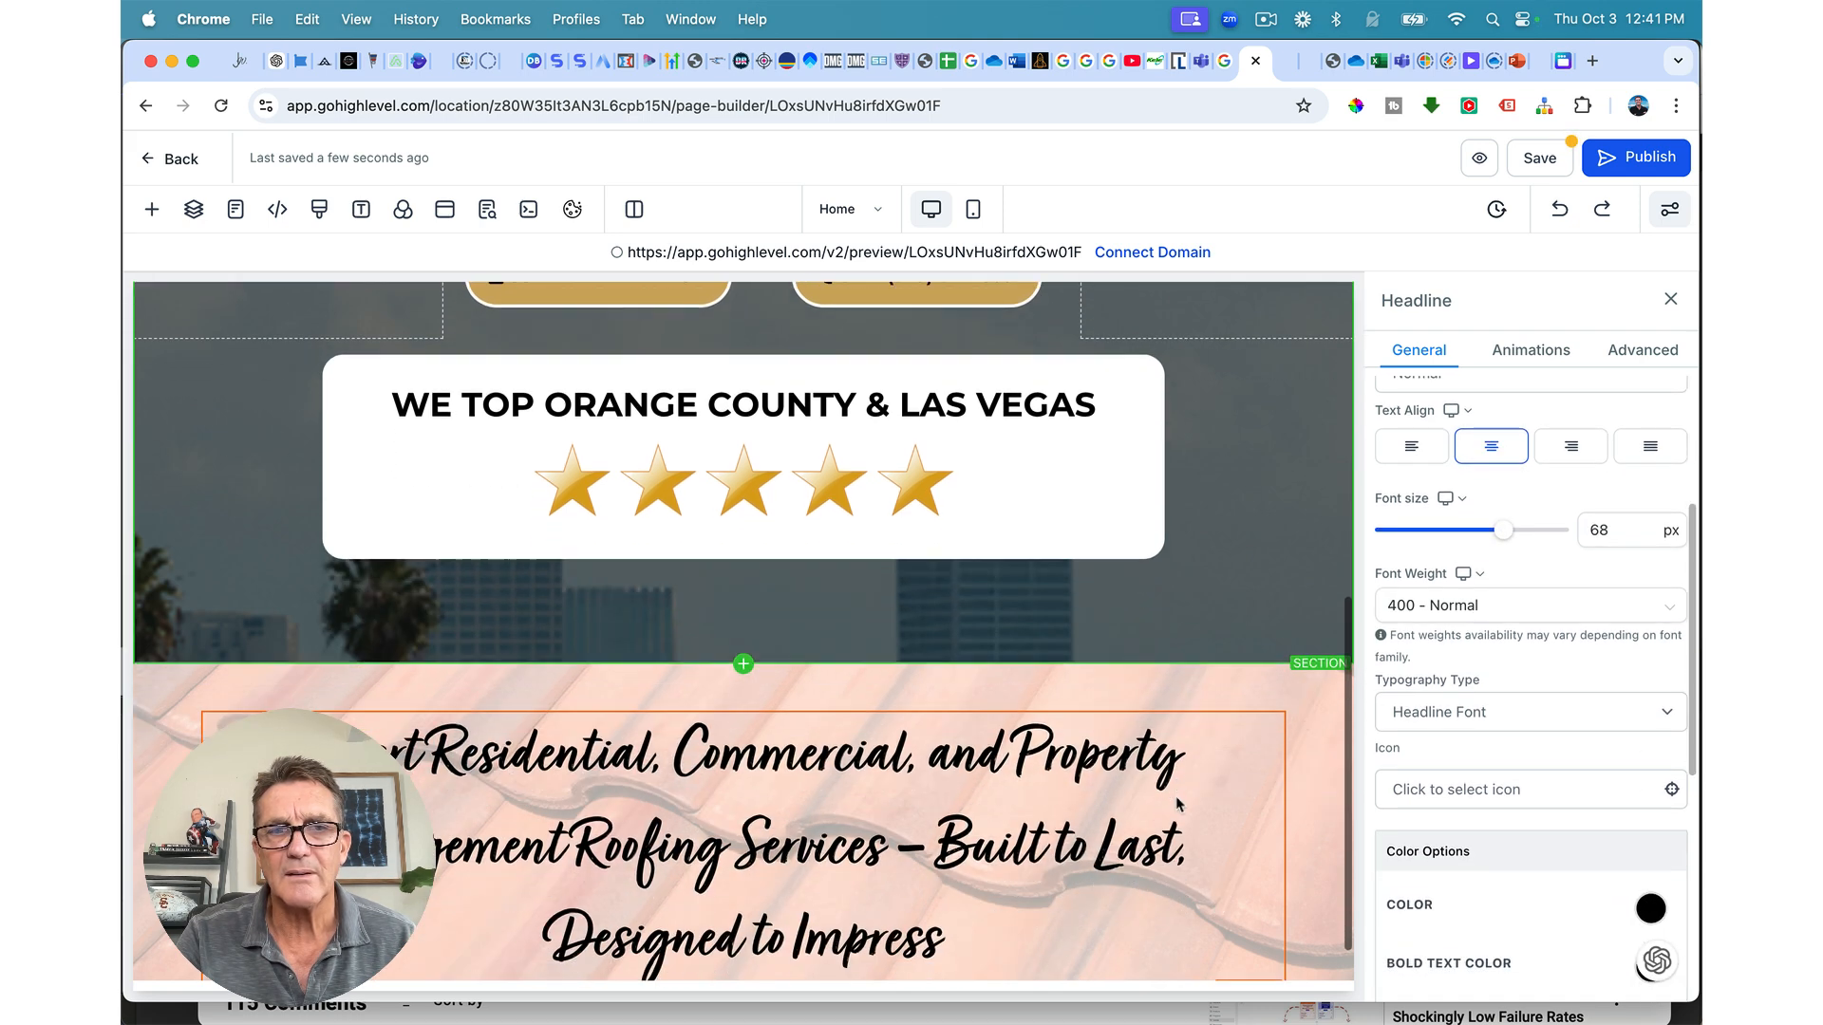
scroll(1177, 804, "down", 1)
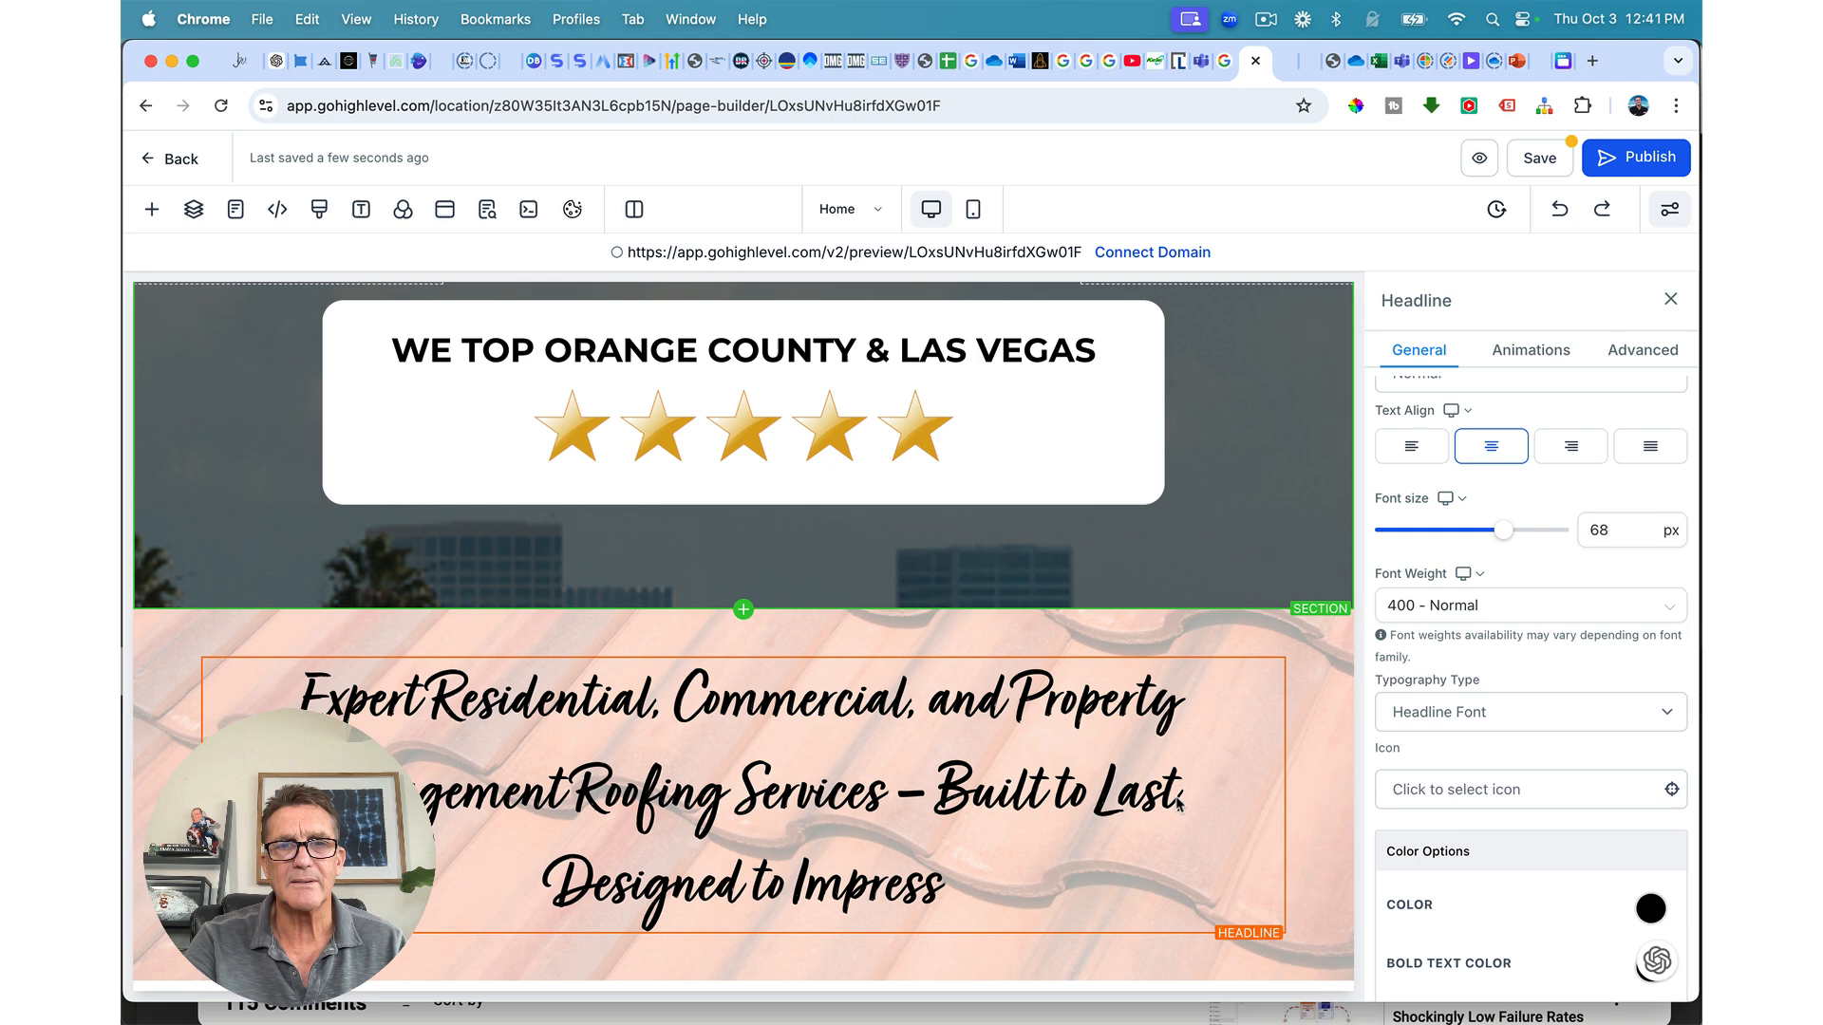
left_click_drag(1510, 539, 1484, 536)
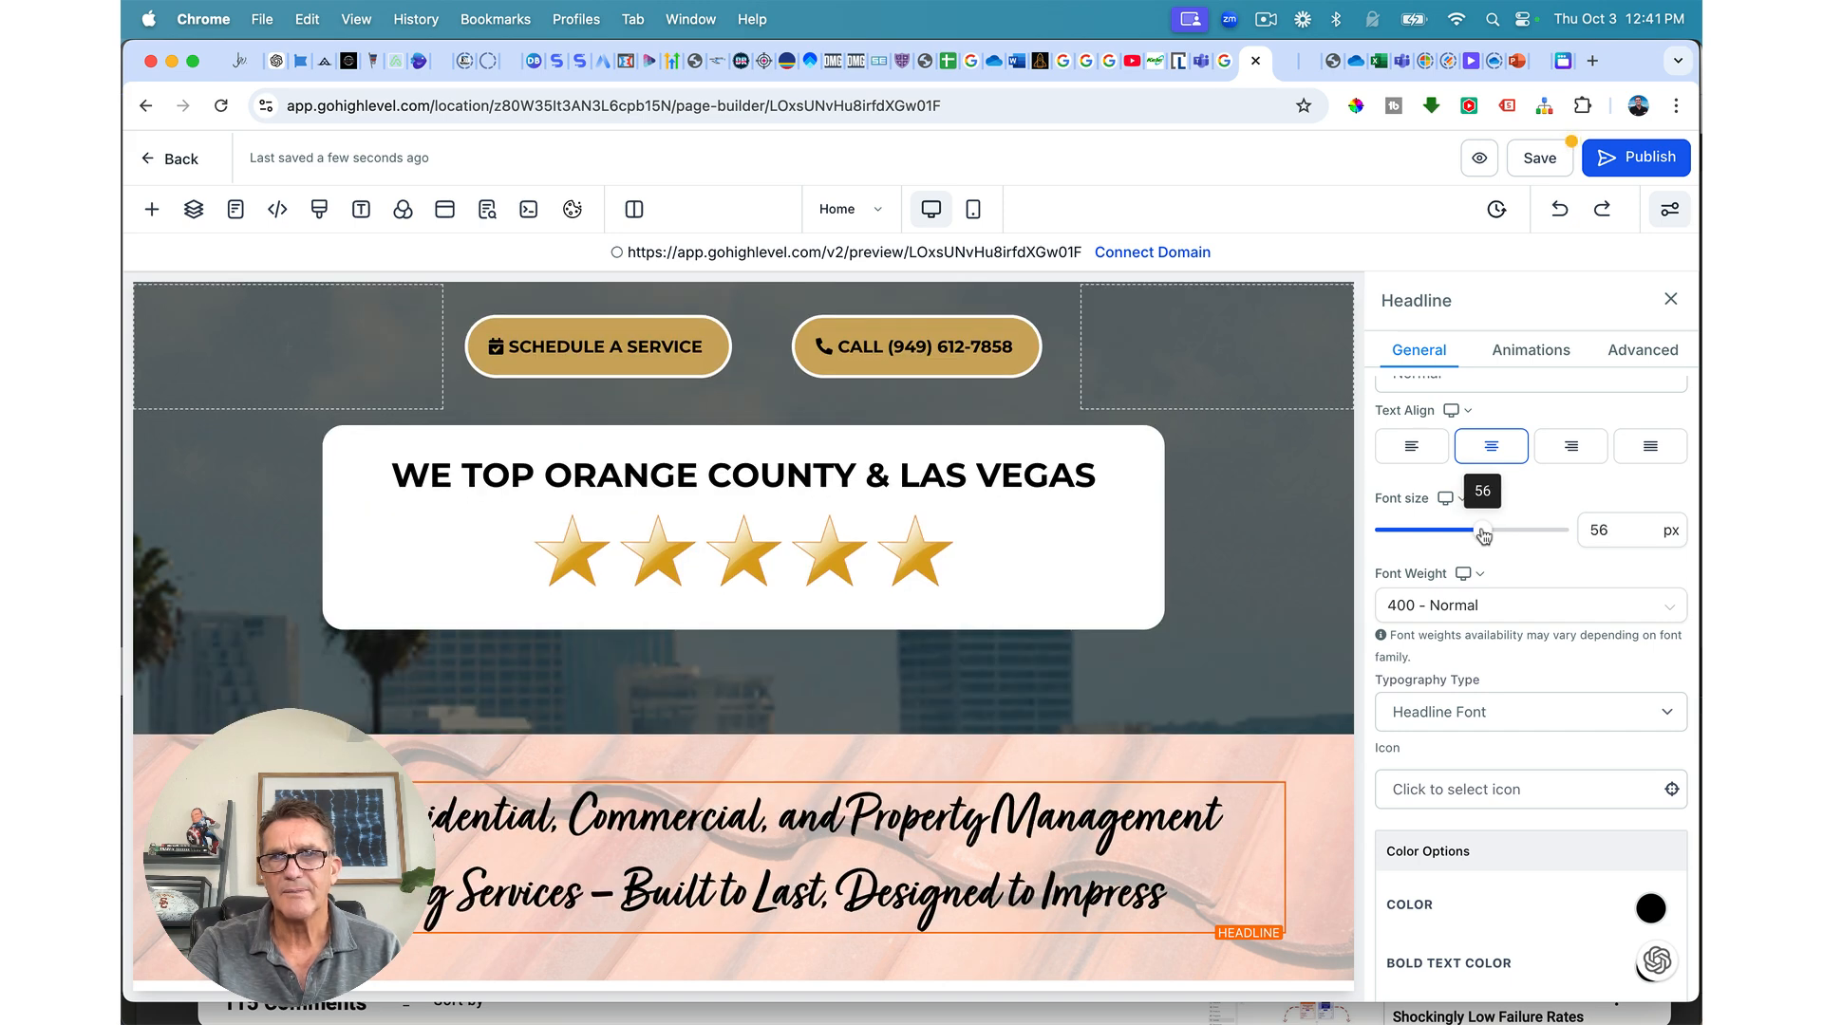
left_click_drag(1484, 536, 1493, 537)
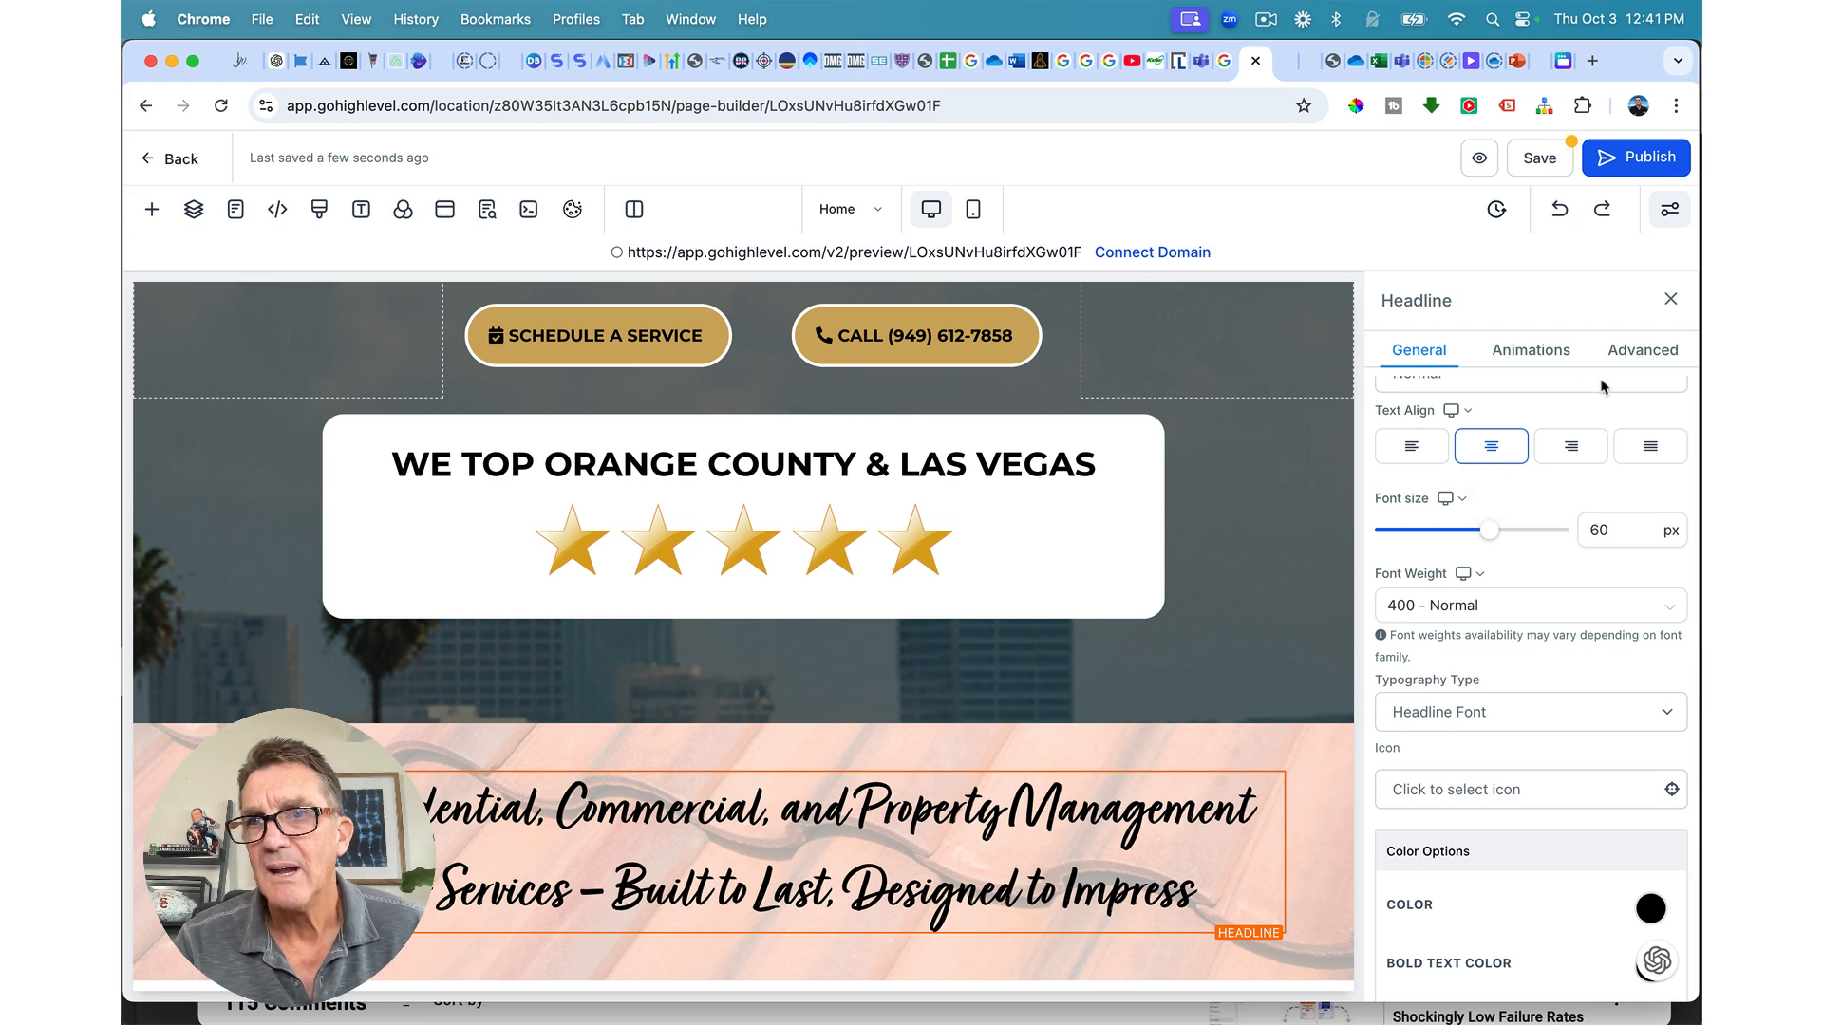
Step: Tighten the headline's line height to about 1.0
left_click(1642, 350)
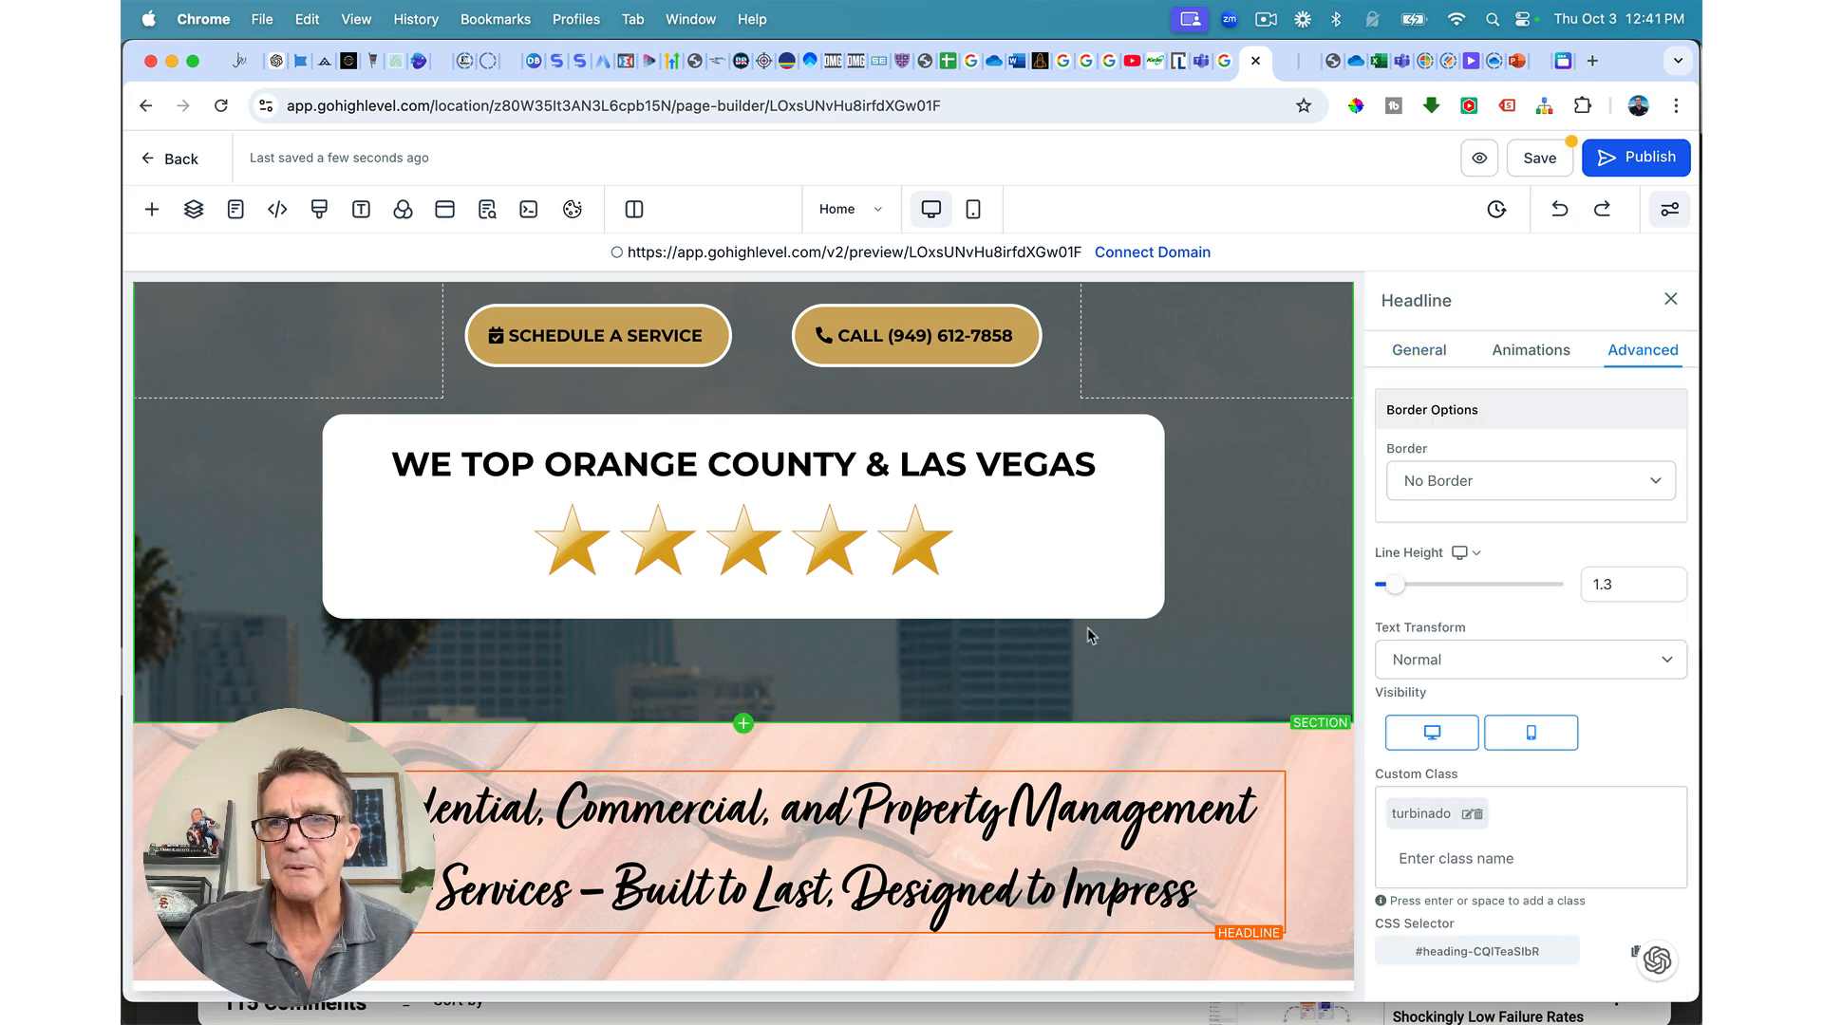
left_click(1600, 586)
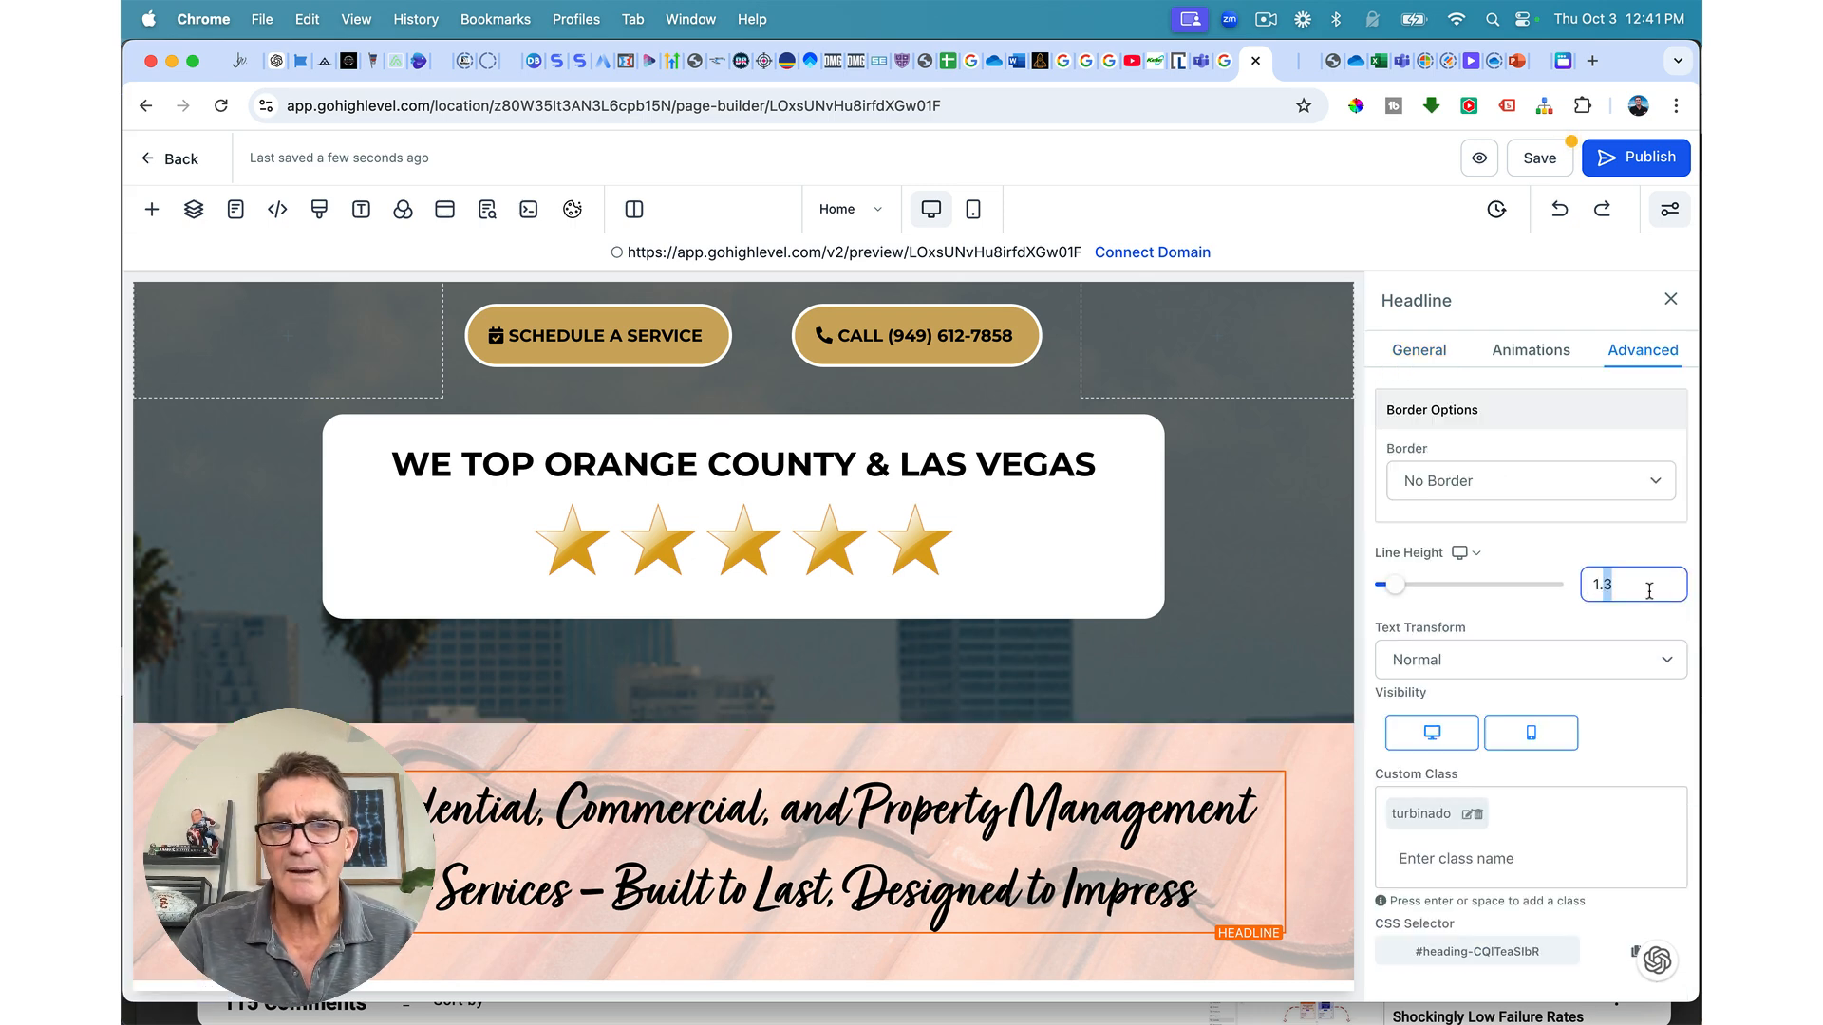
key("BackSpace")
type("1")
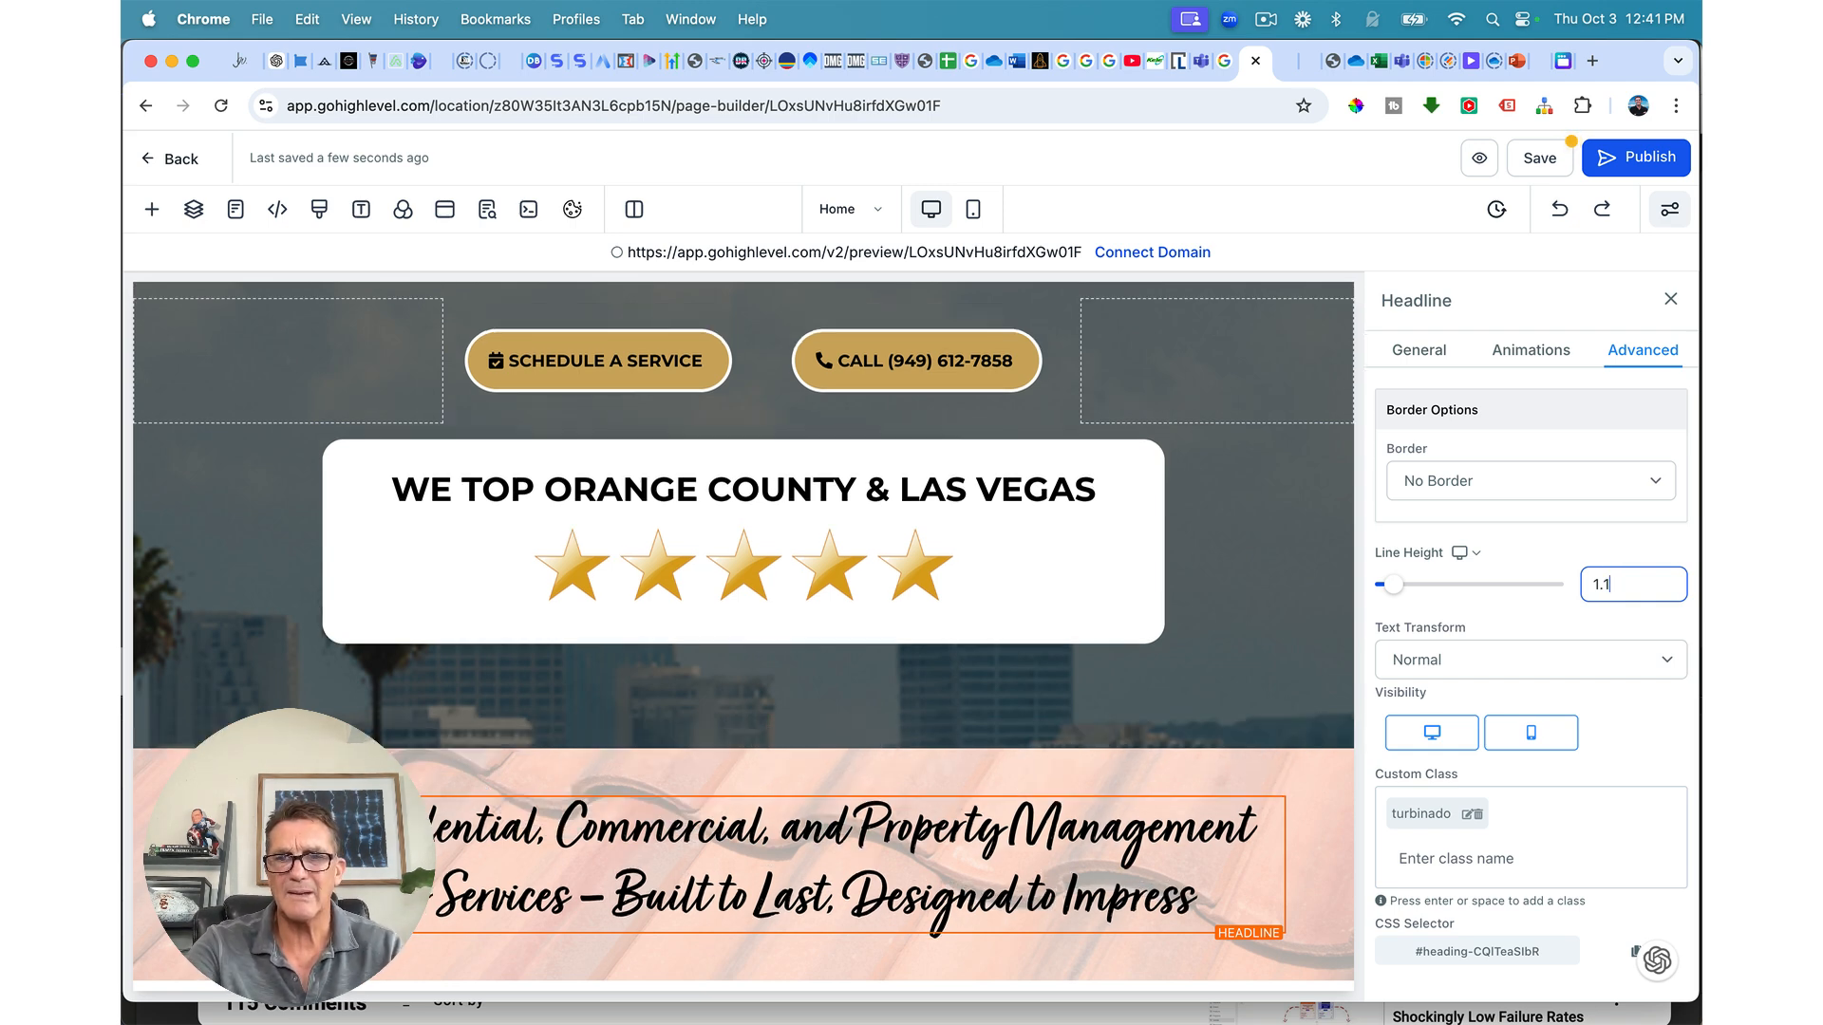
key("BackSpace")
type("0")
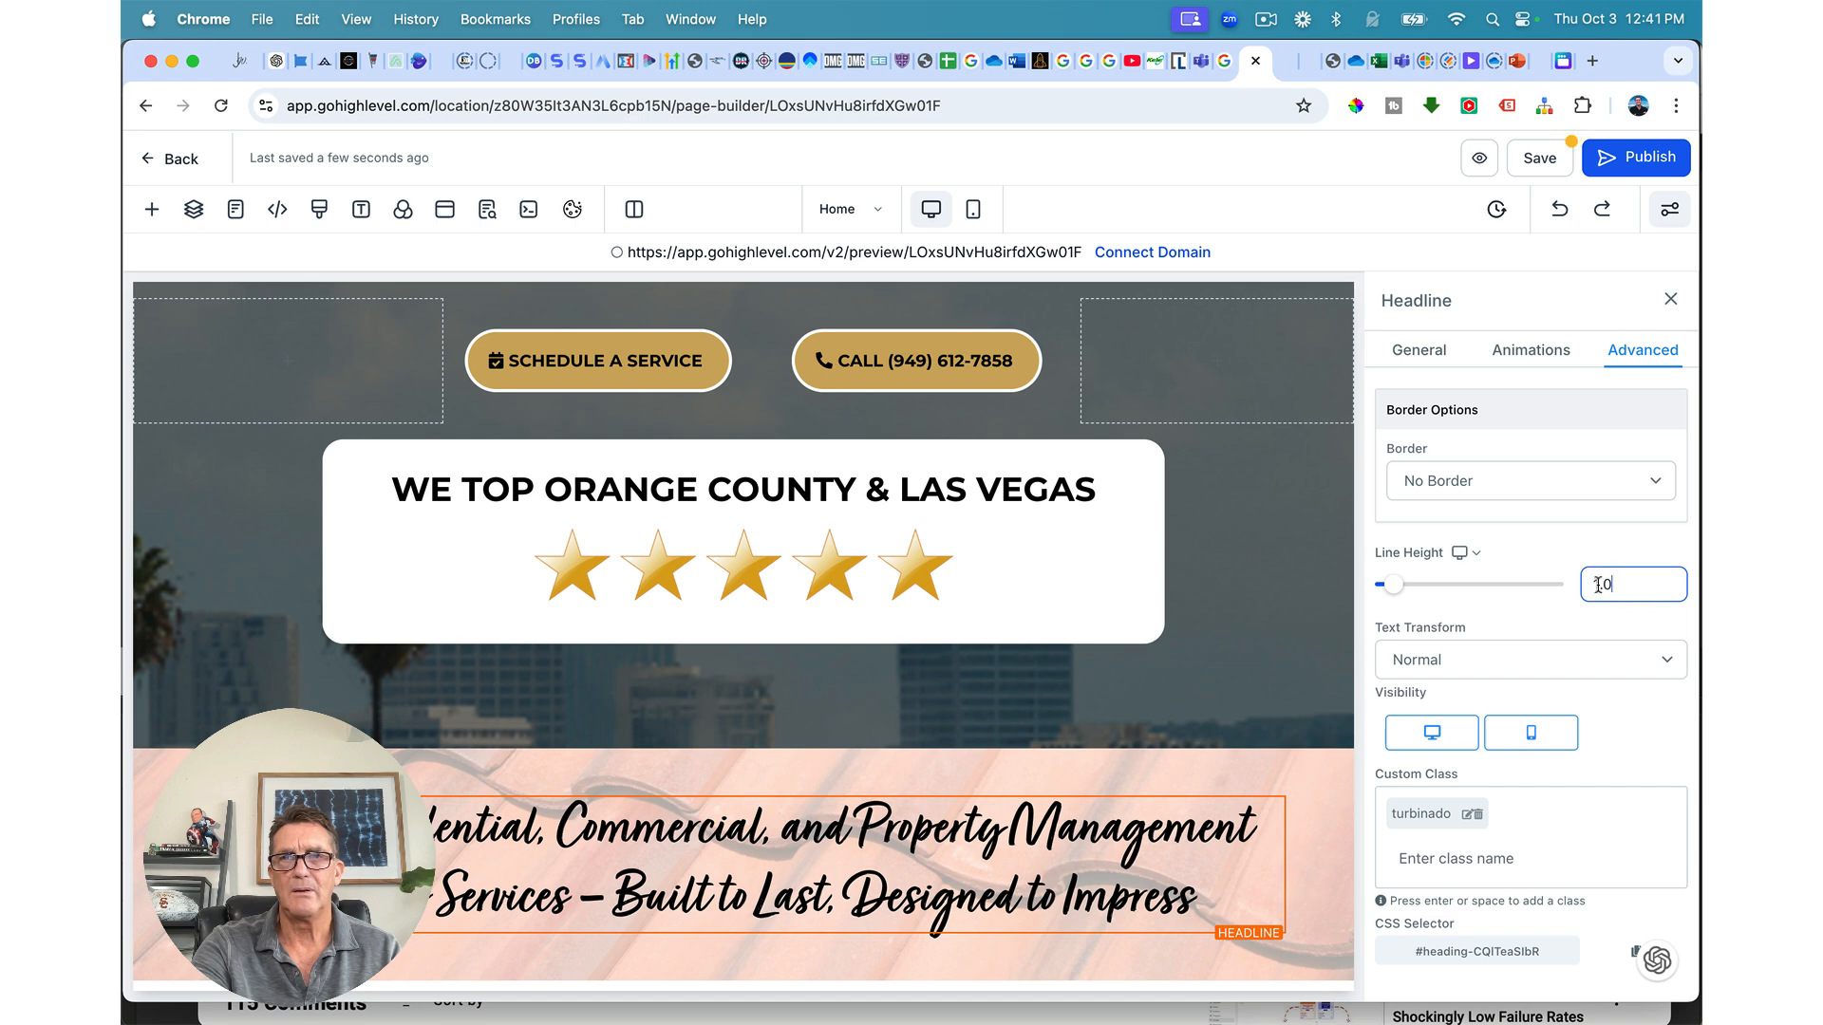
mouse_move(1393, 584)
left_mouse_down()
mouse_move(1375, 584)
mouse_move(1394, 586)
left_mouse_up()
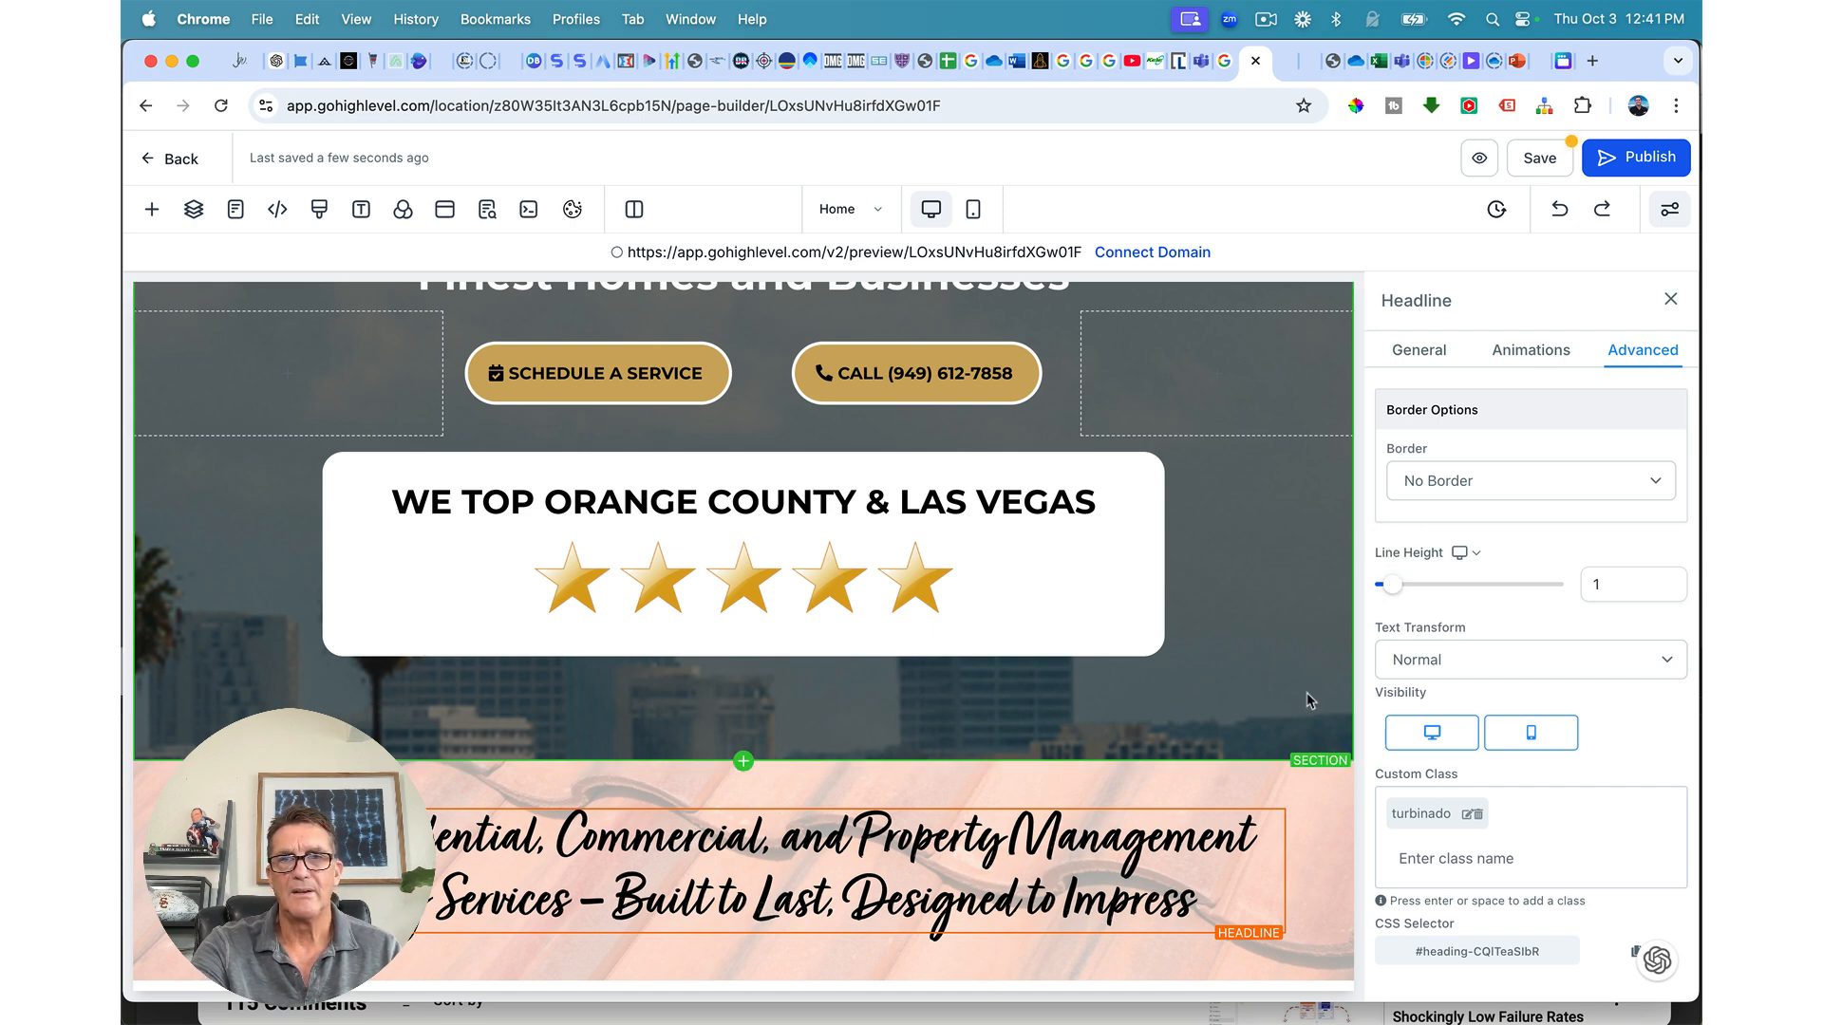
scroll(1326, 805, "down", 1)
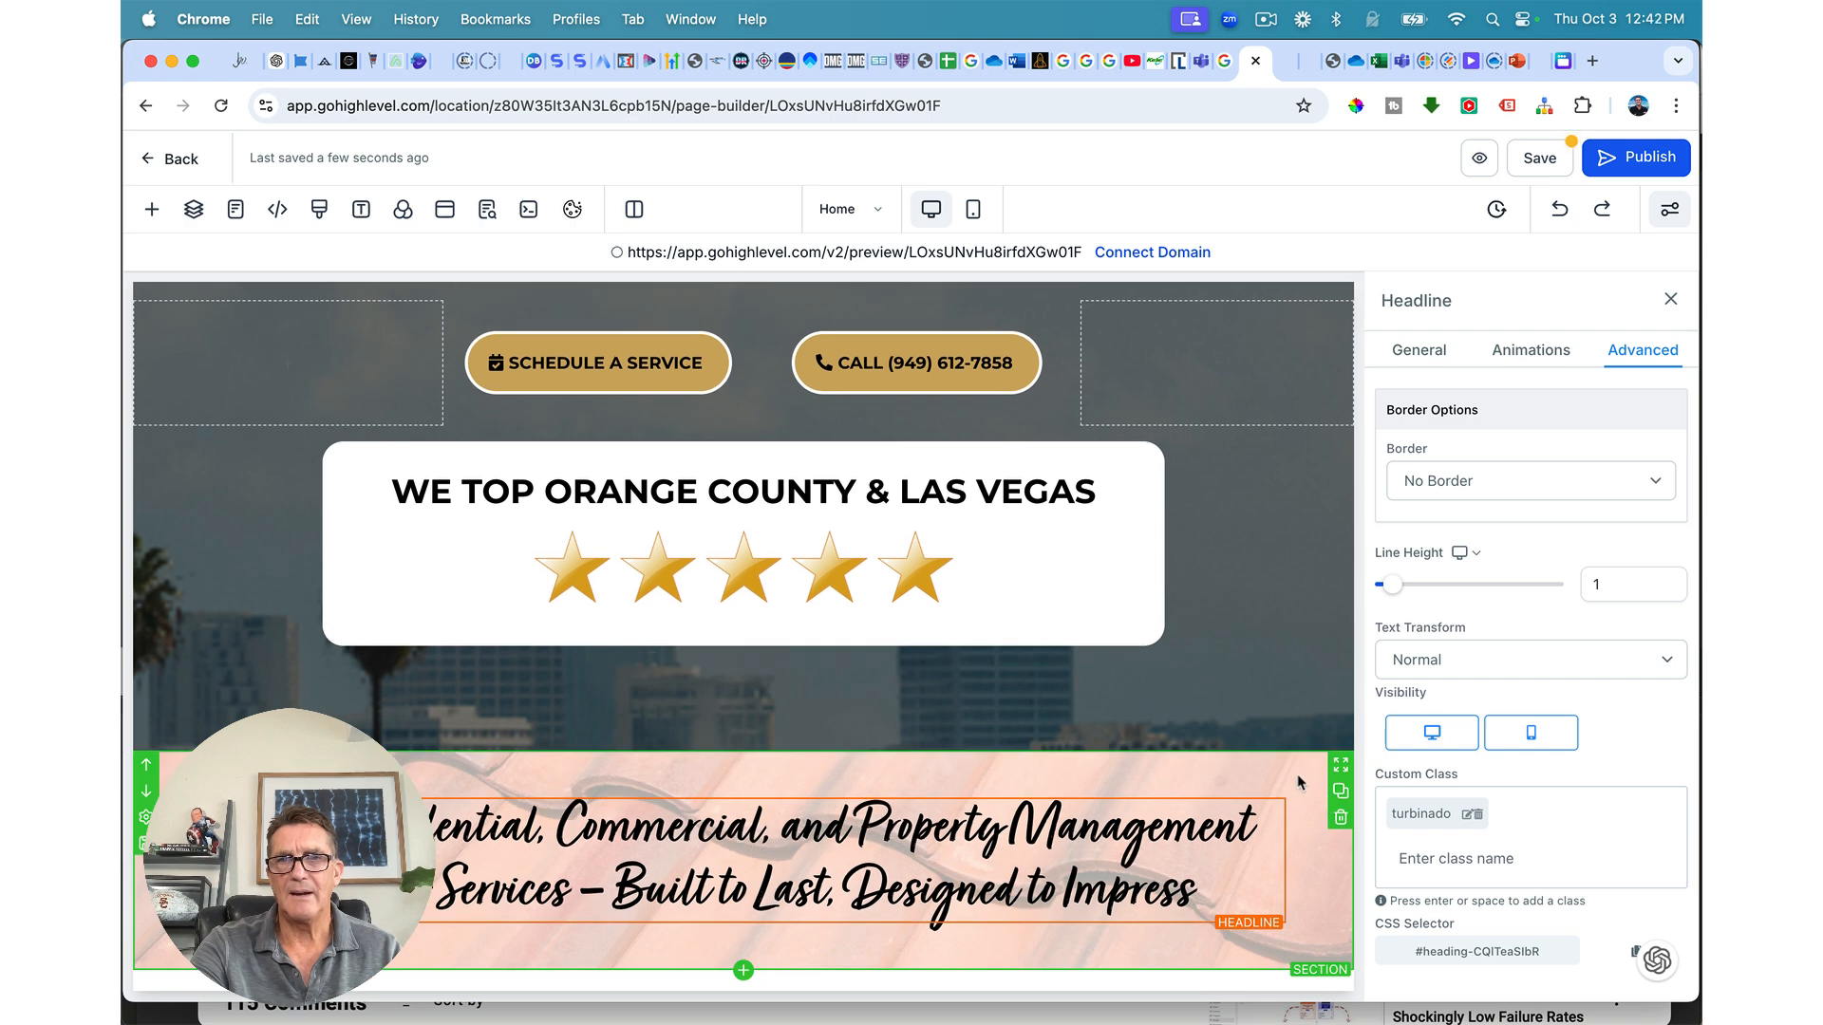
Step: Make the section background white and set its image opacity to Heavy Fade
left_click(1297, 773)
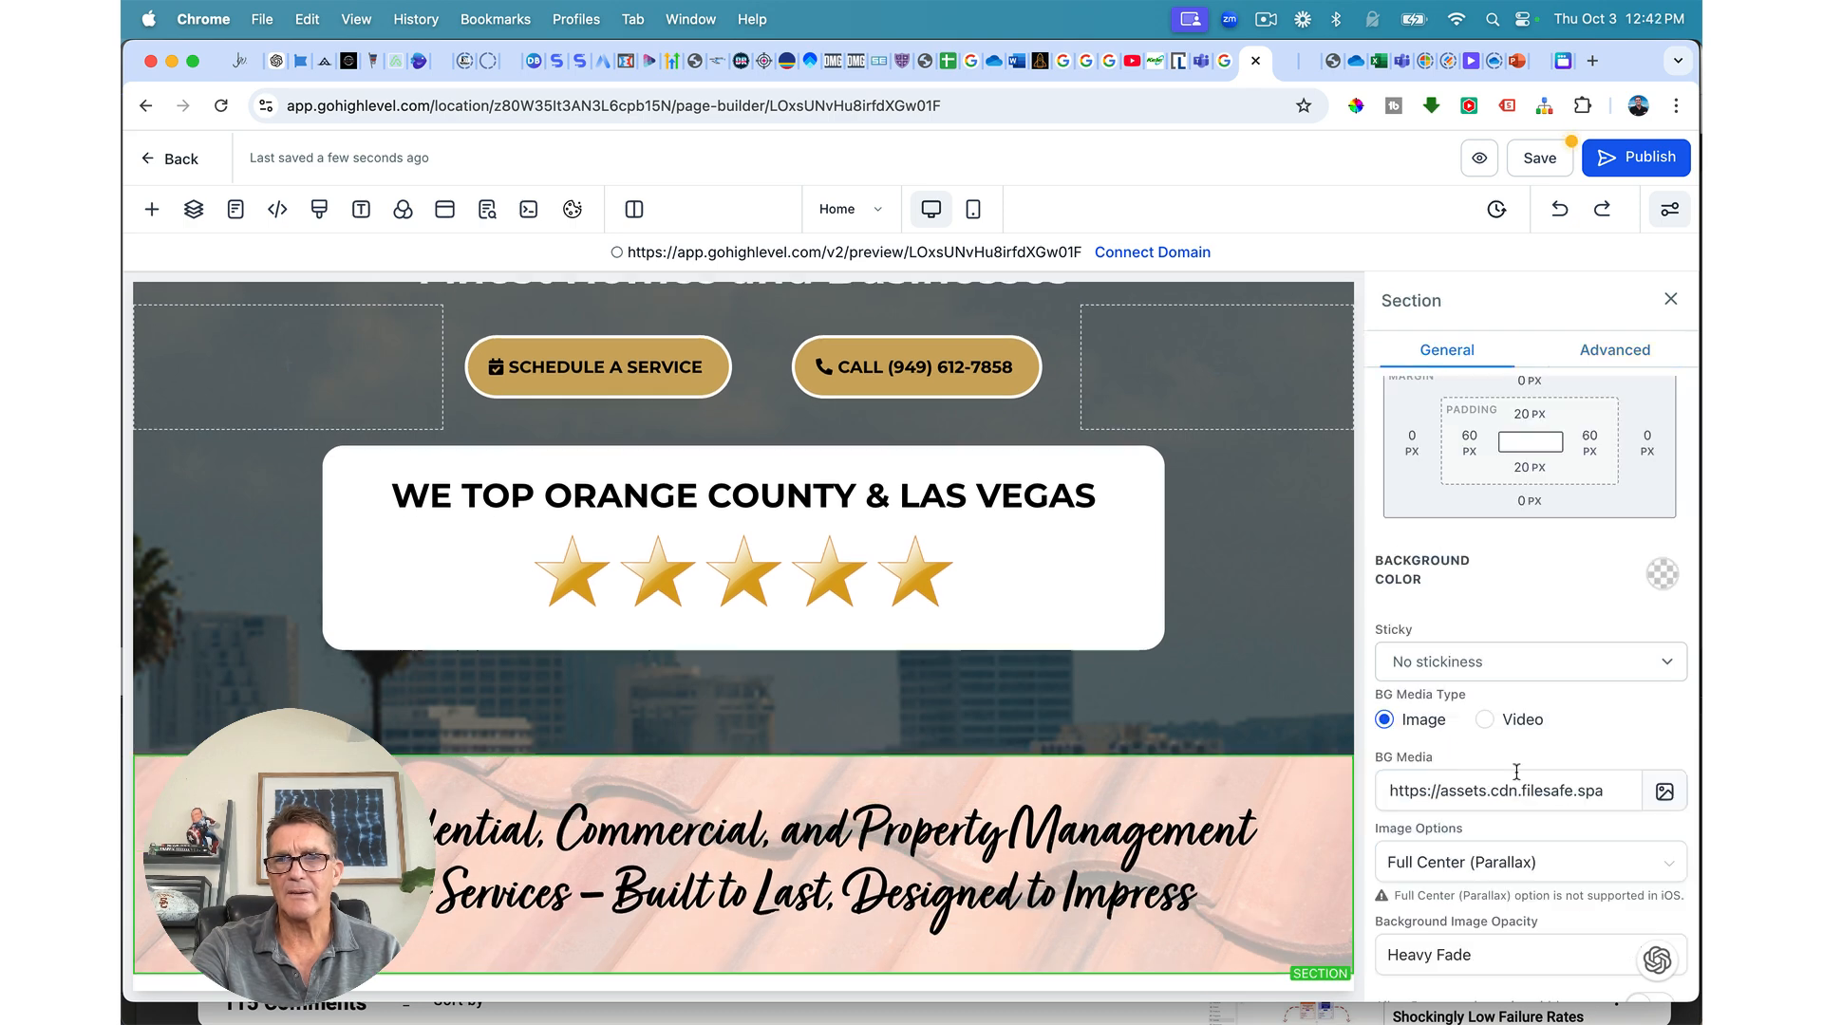
left_click(1662, 574)
left_click(1467, 638)
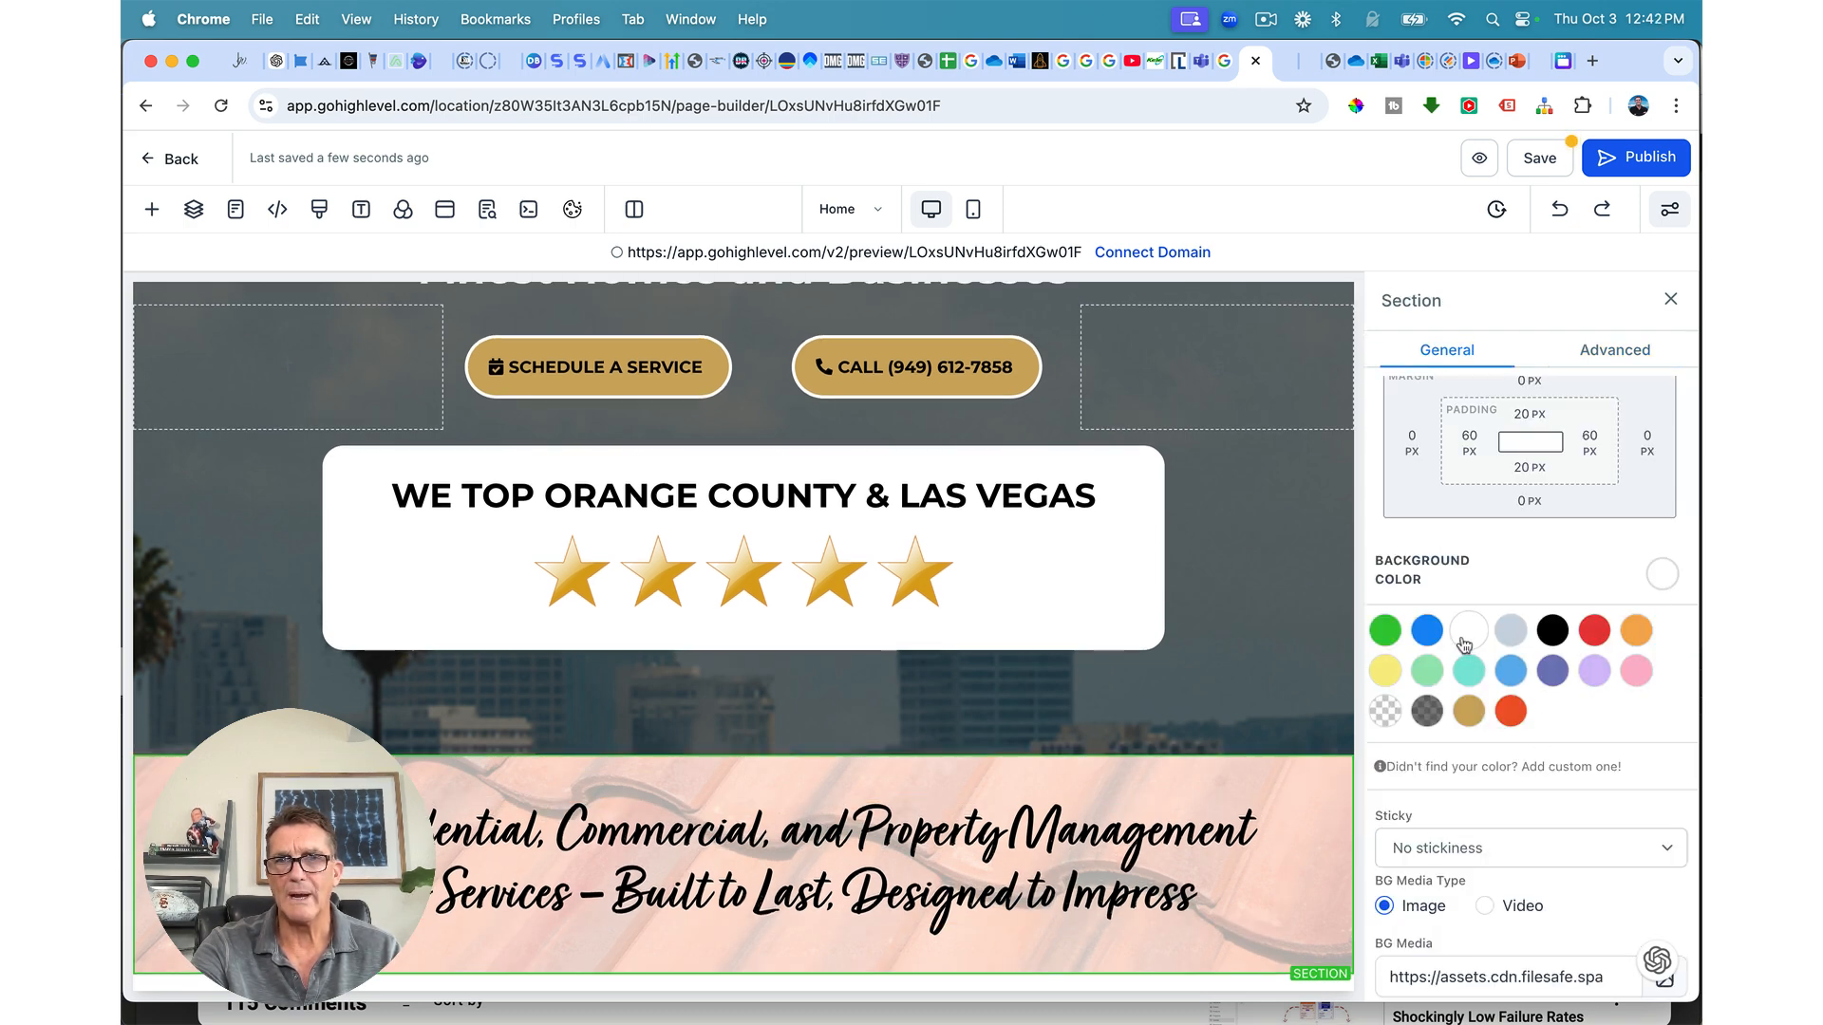
scroll(1548, 555, "down", 3)
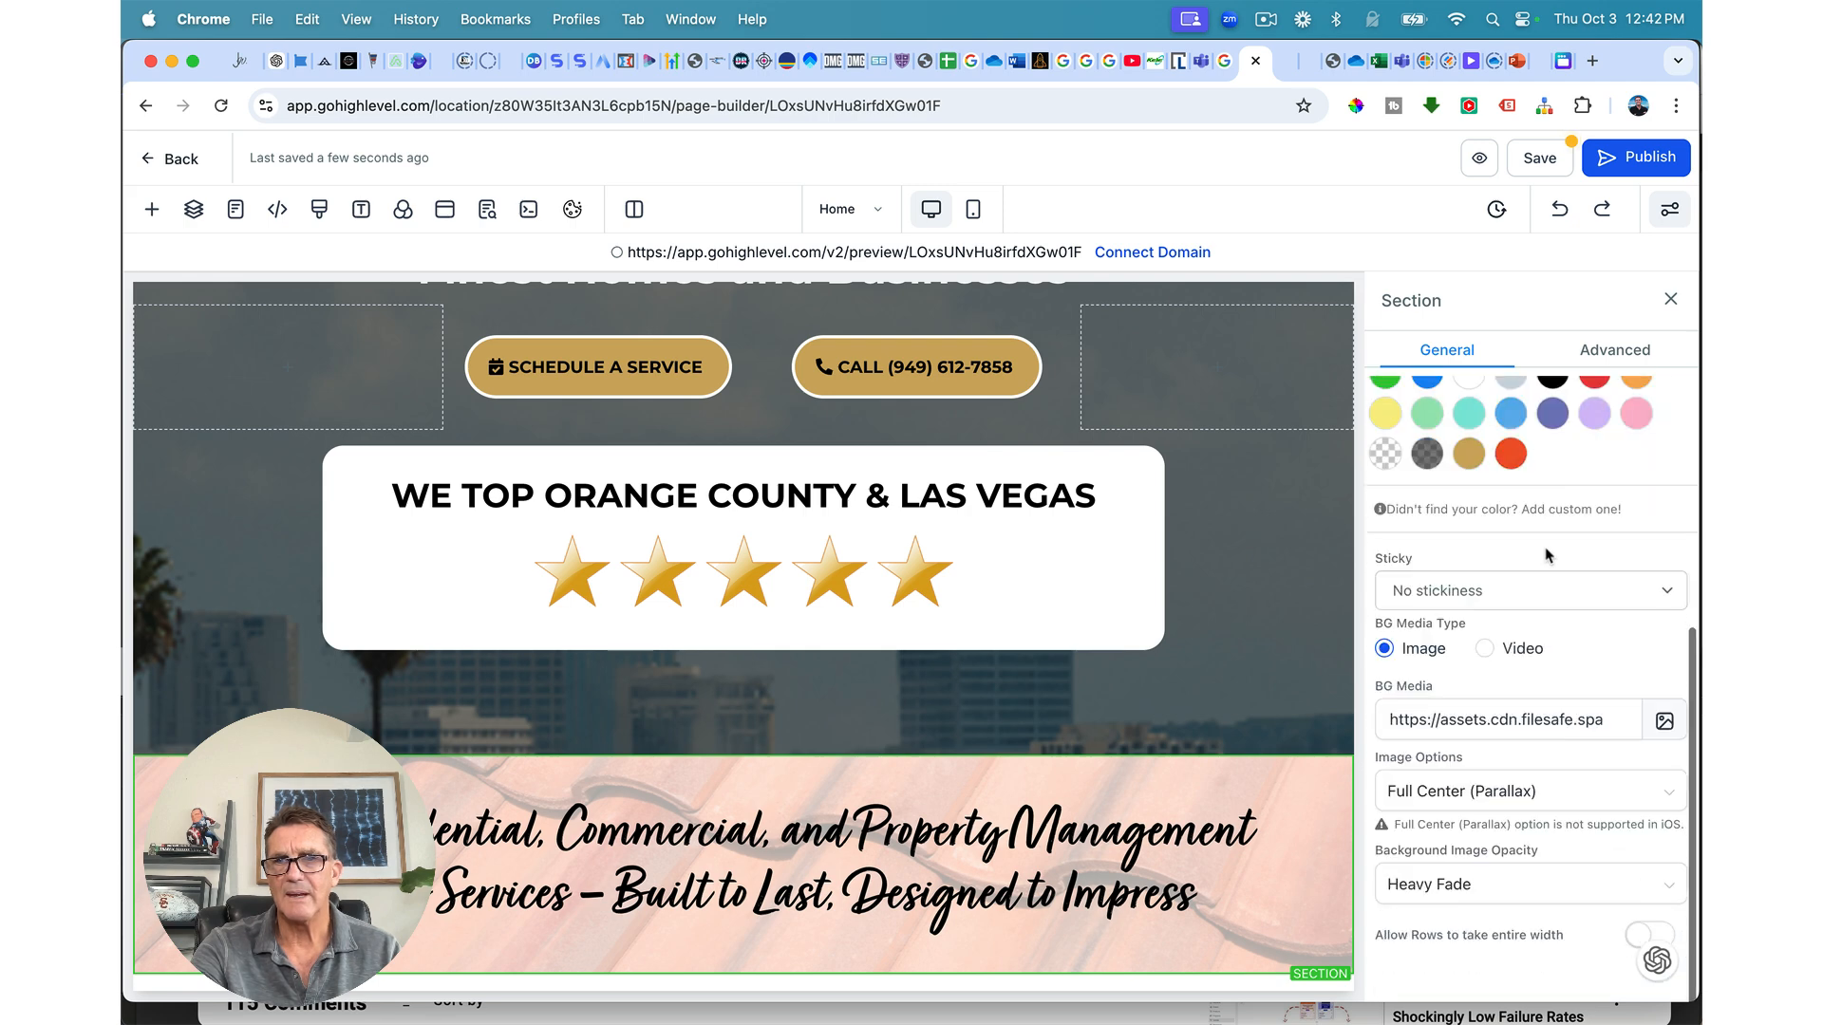
left_click(1420, 893)
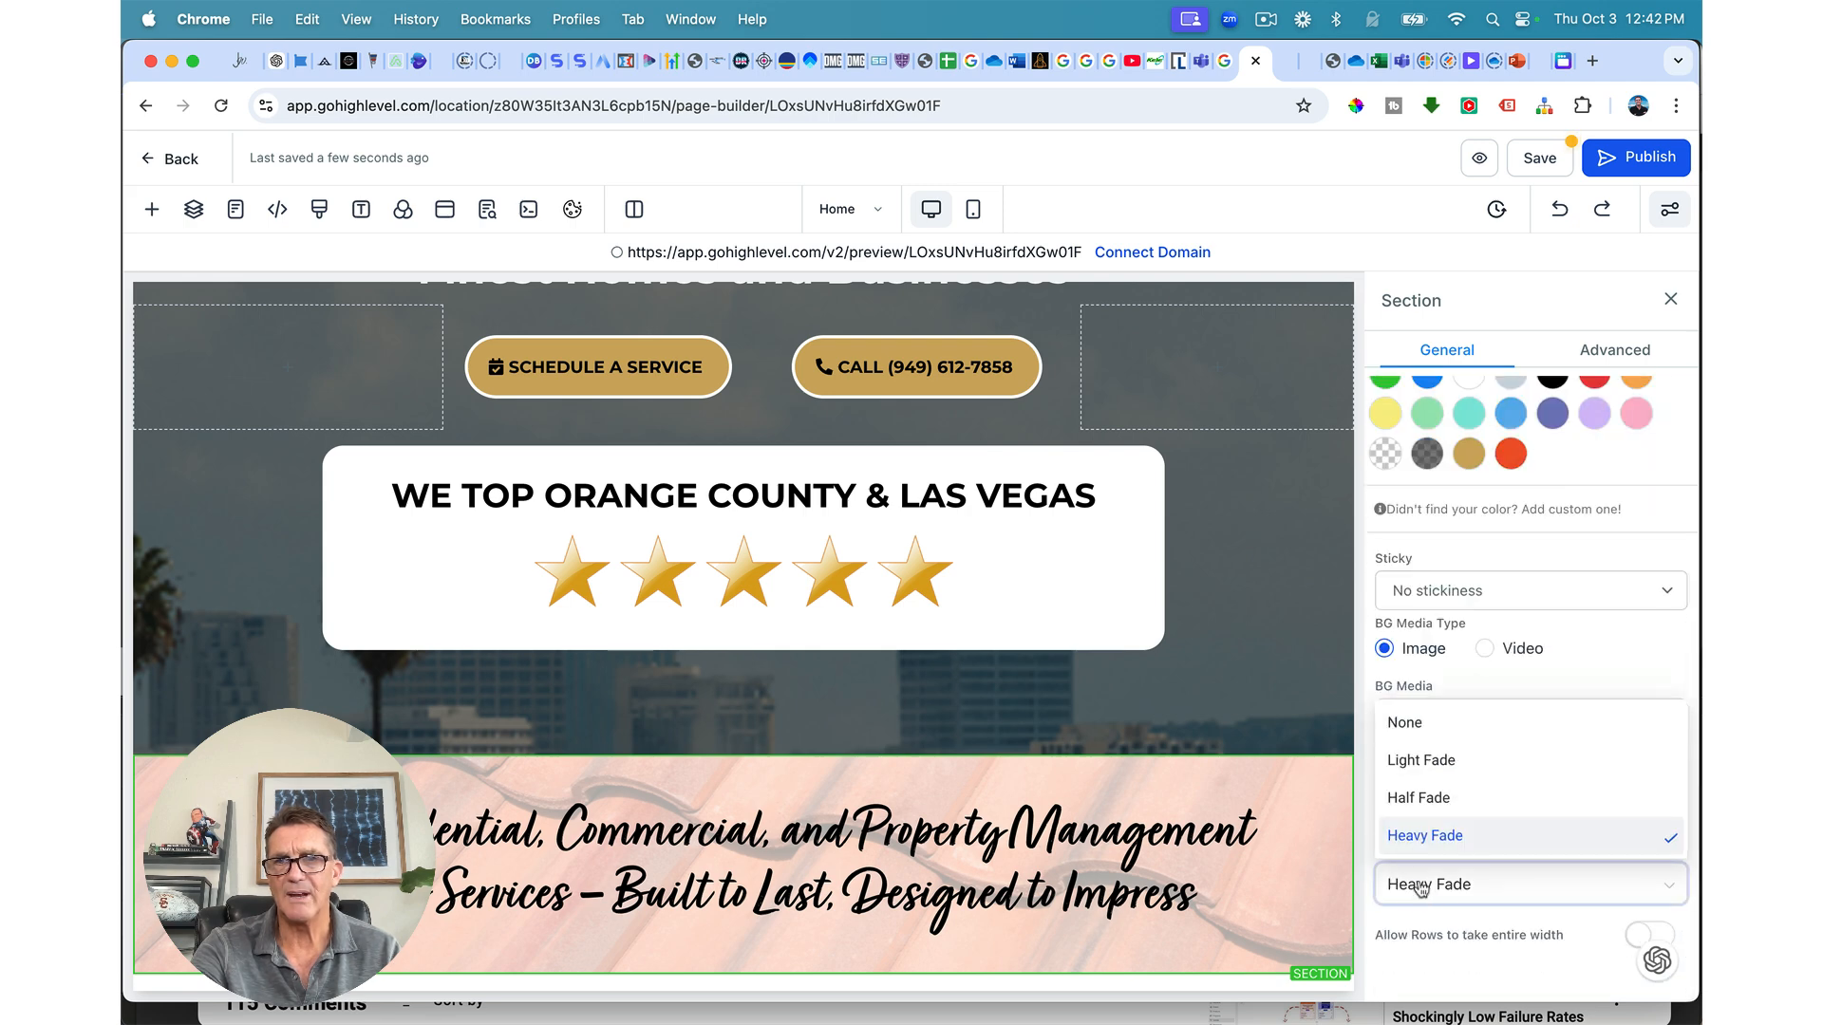
left_click(1417, 760)
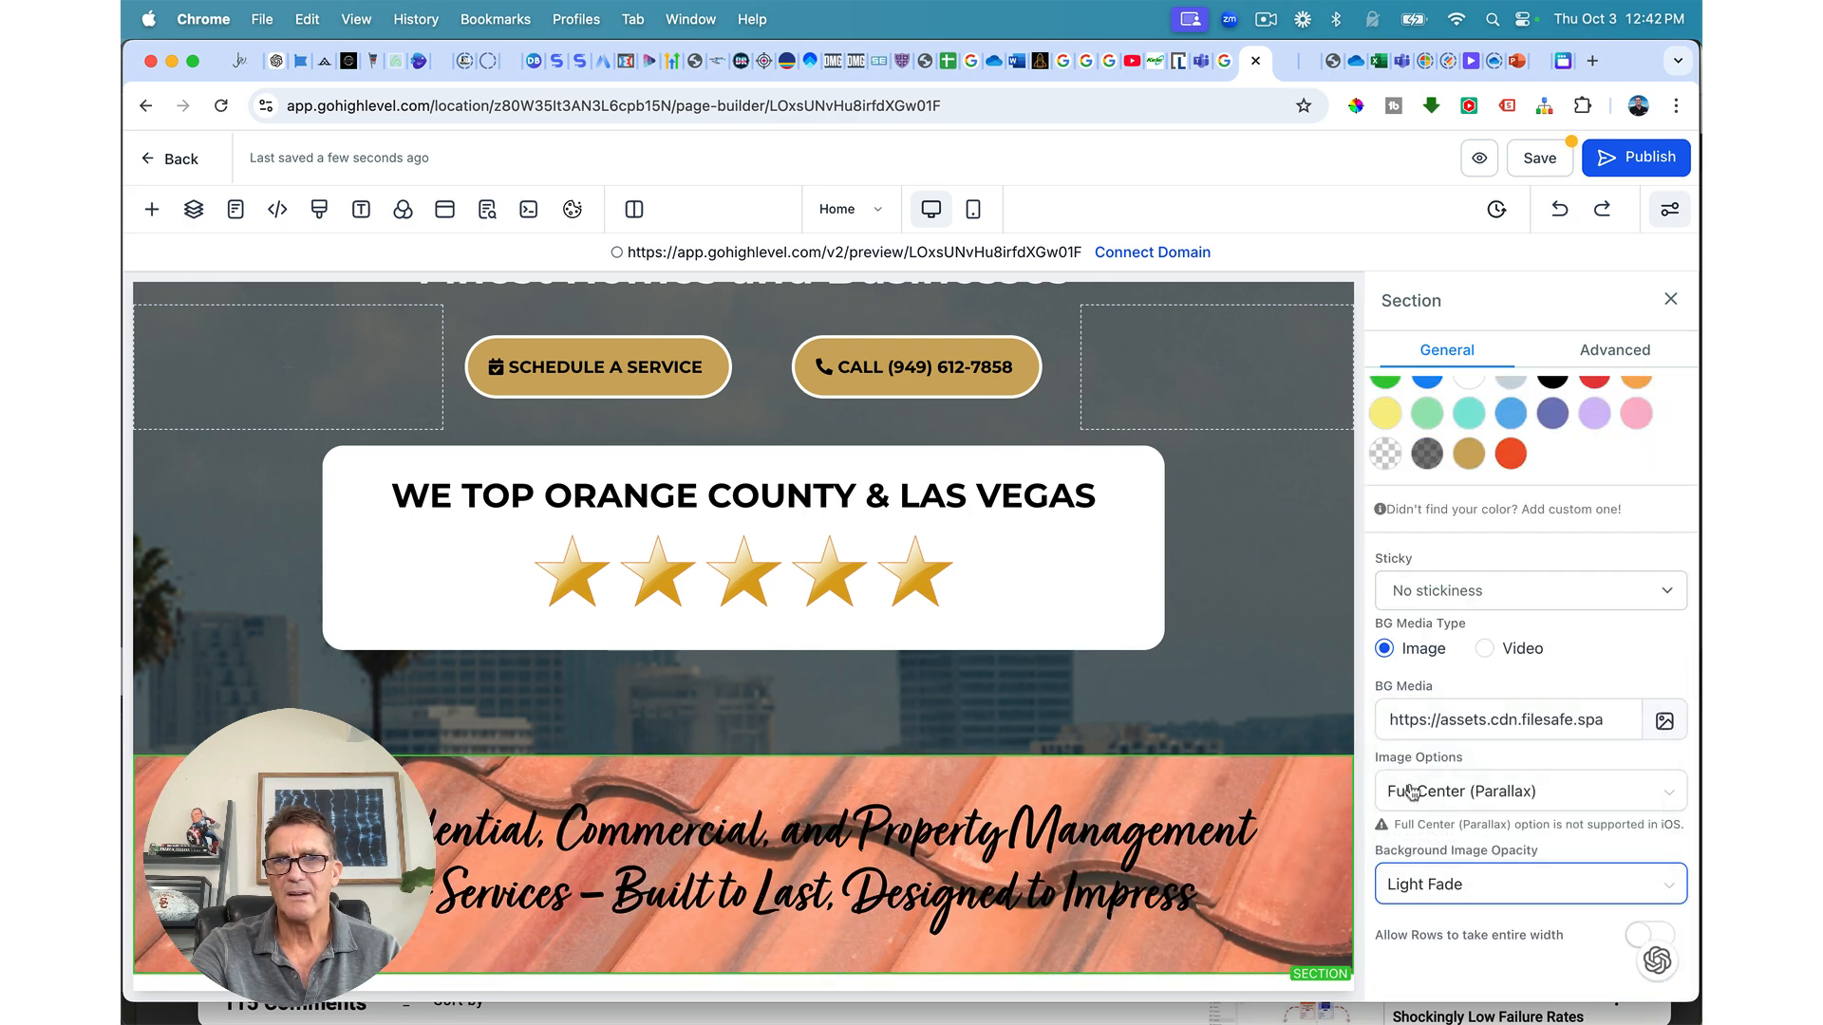
left_click(1403, 900)
left_click(1415, 837)
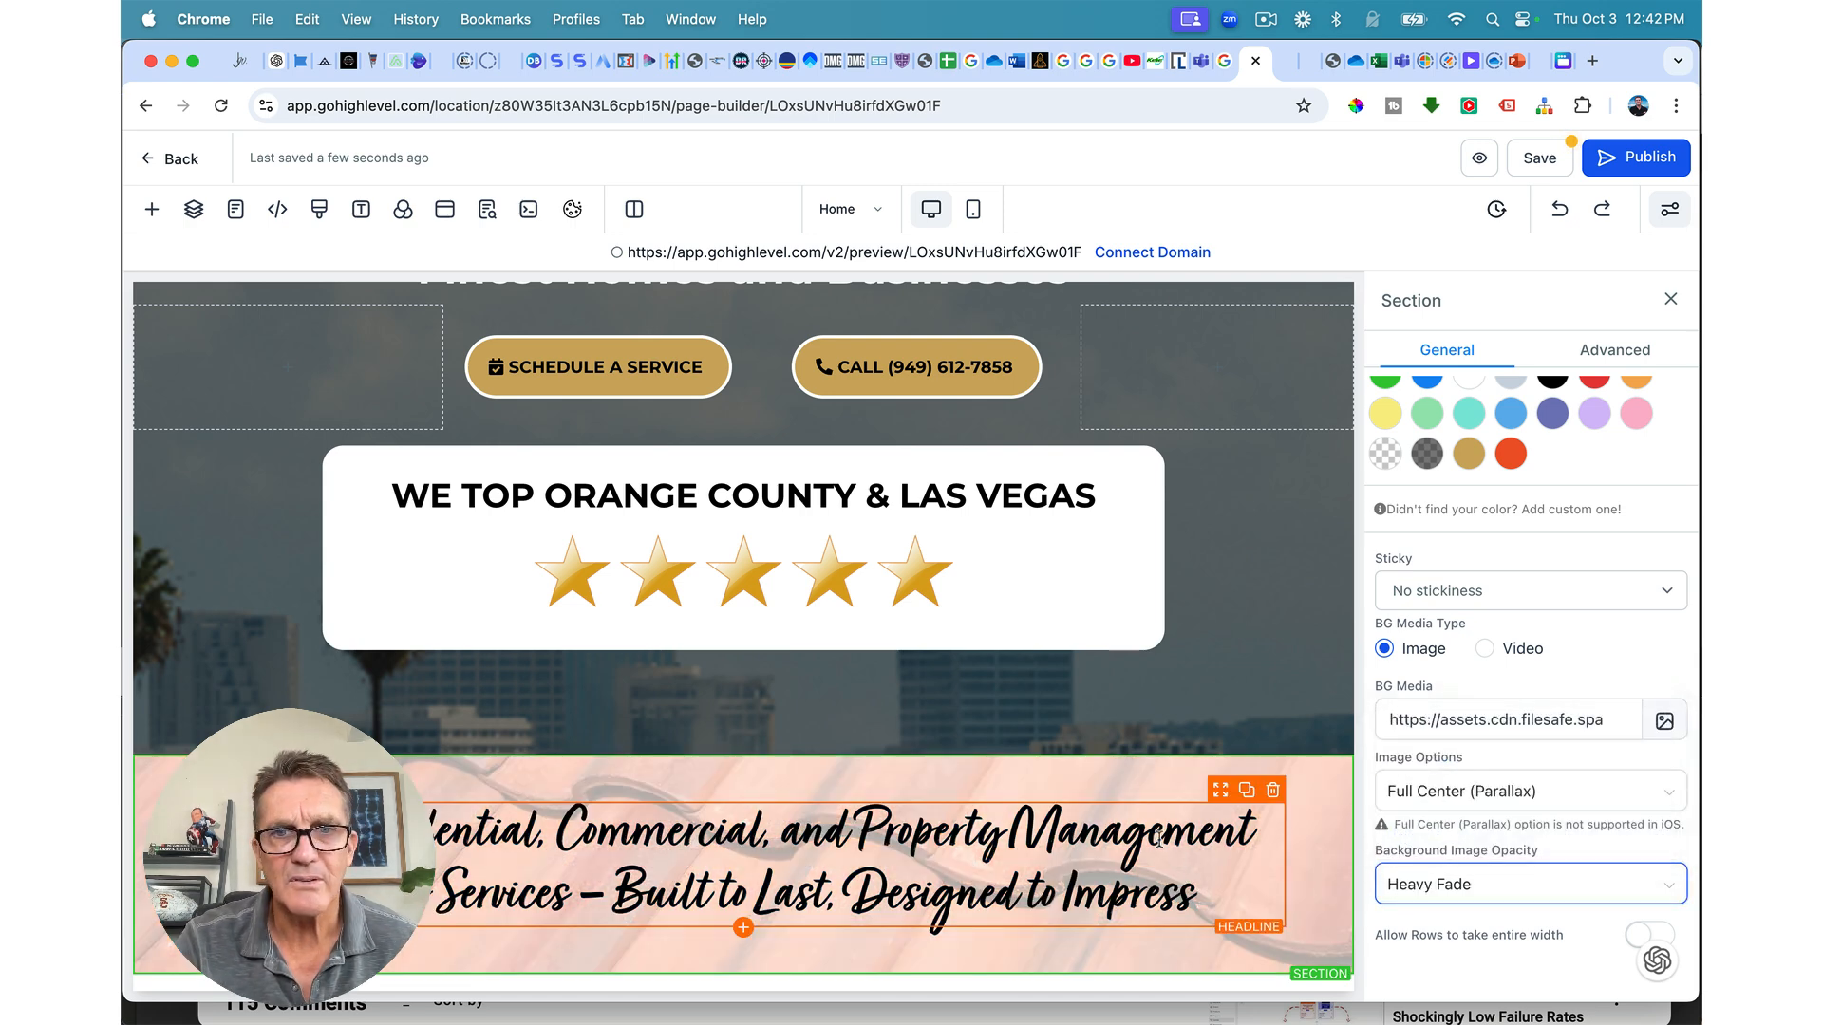
Step: Set the headline row's top padding to 23 px, cancel the publish prompt, and save
left_click(1145, 788)
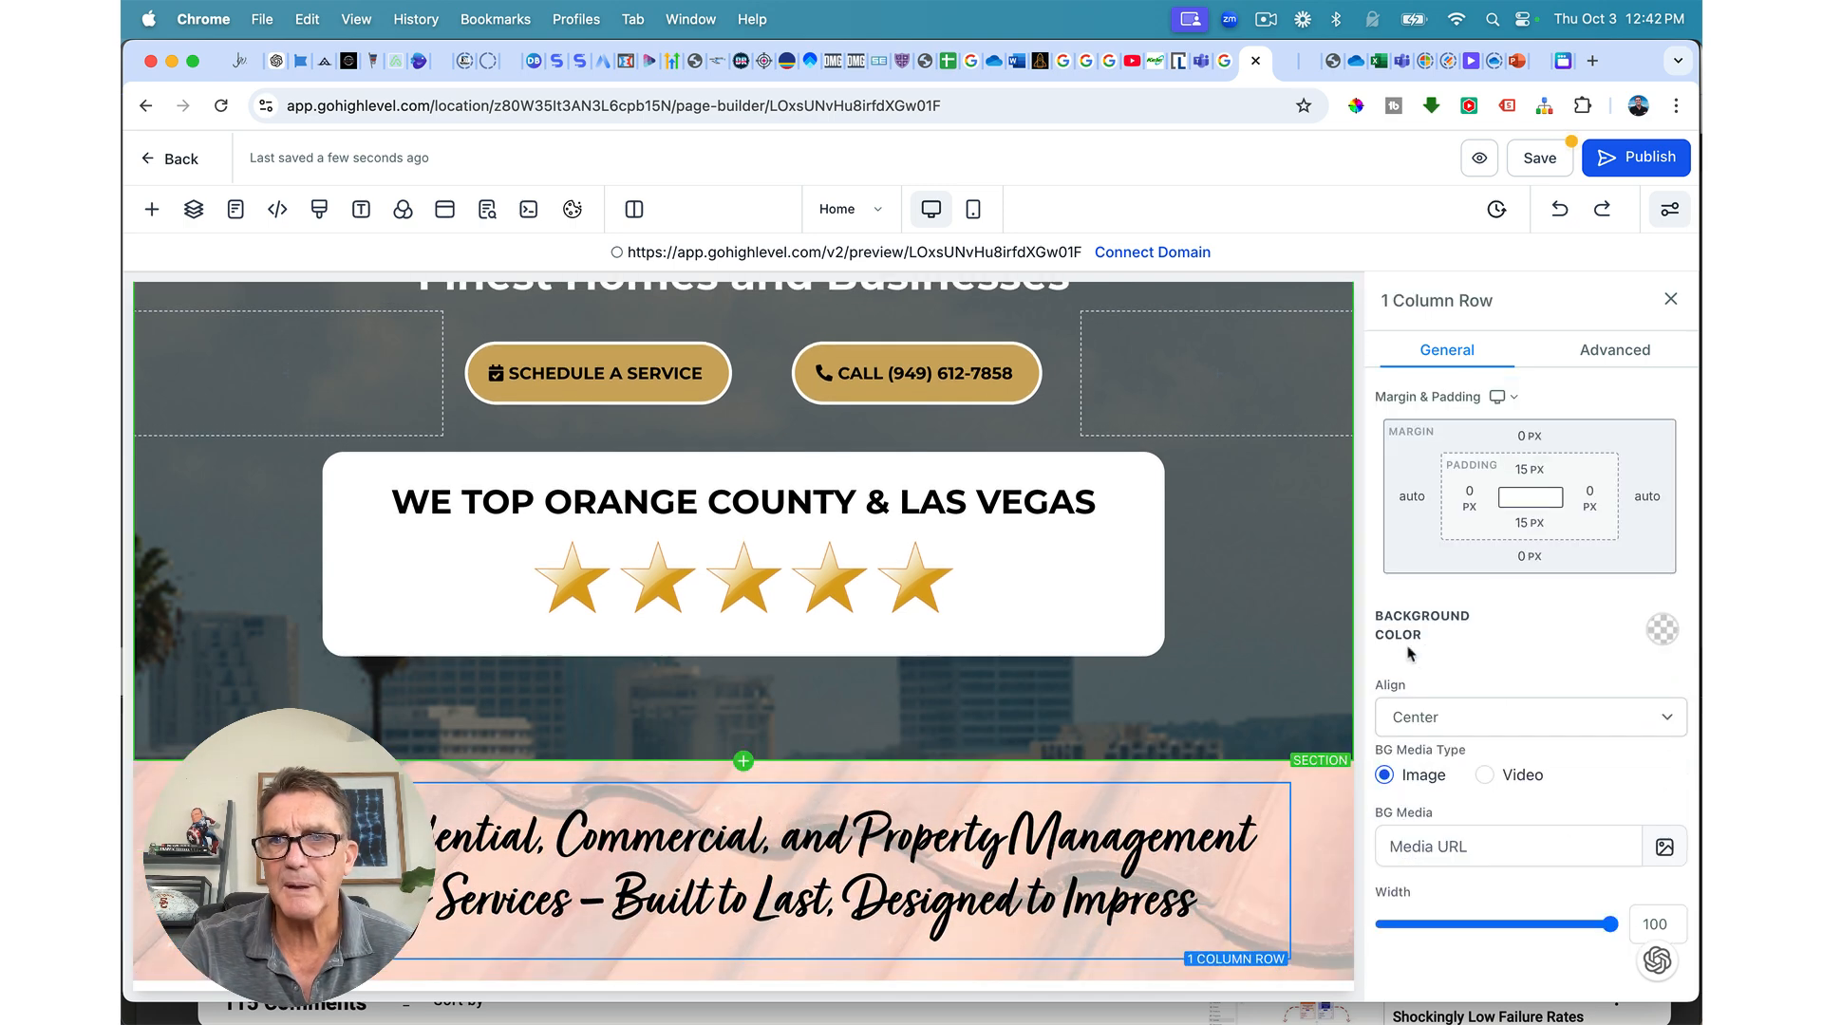
left_click(1527, 470)
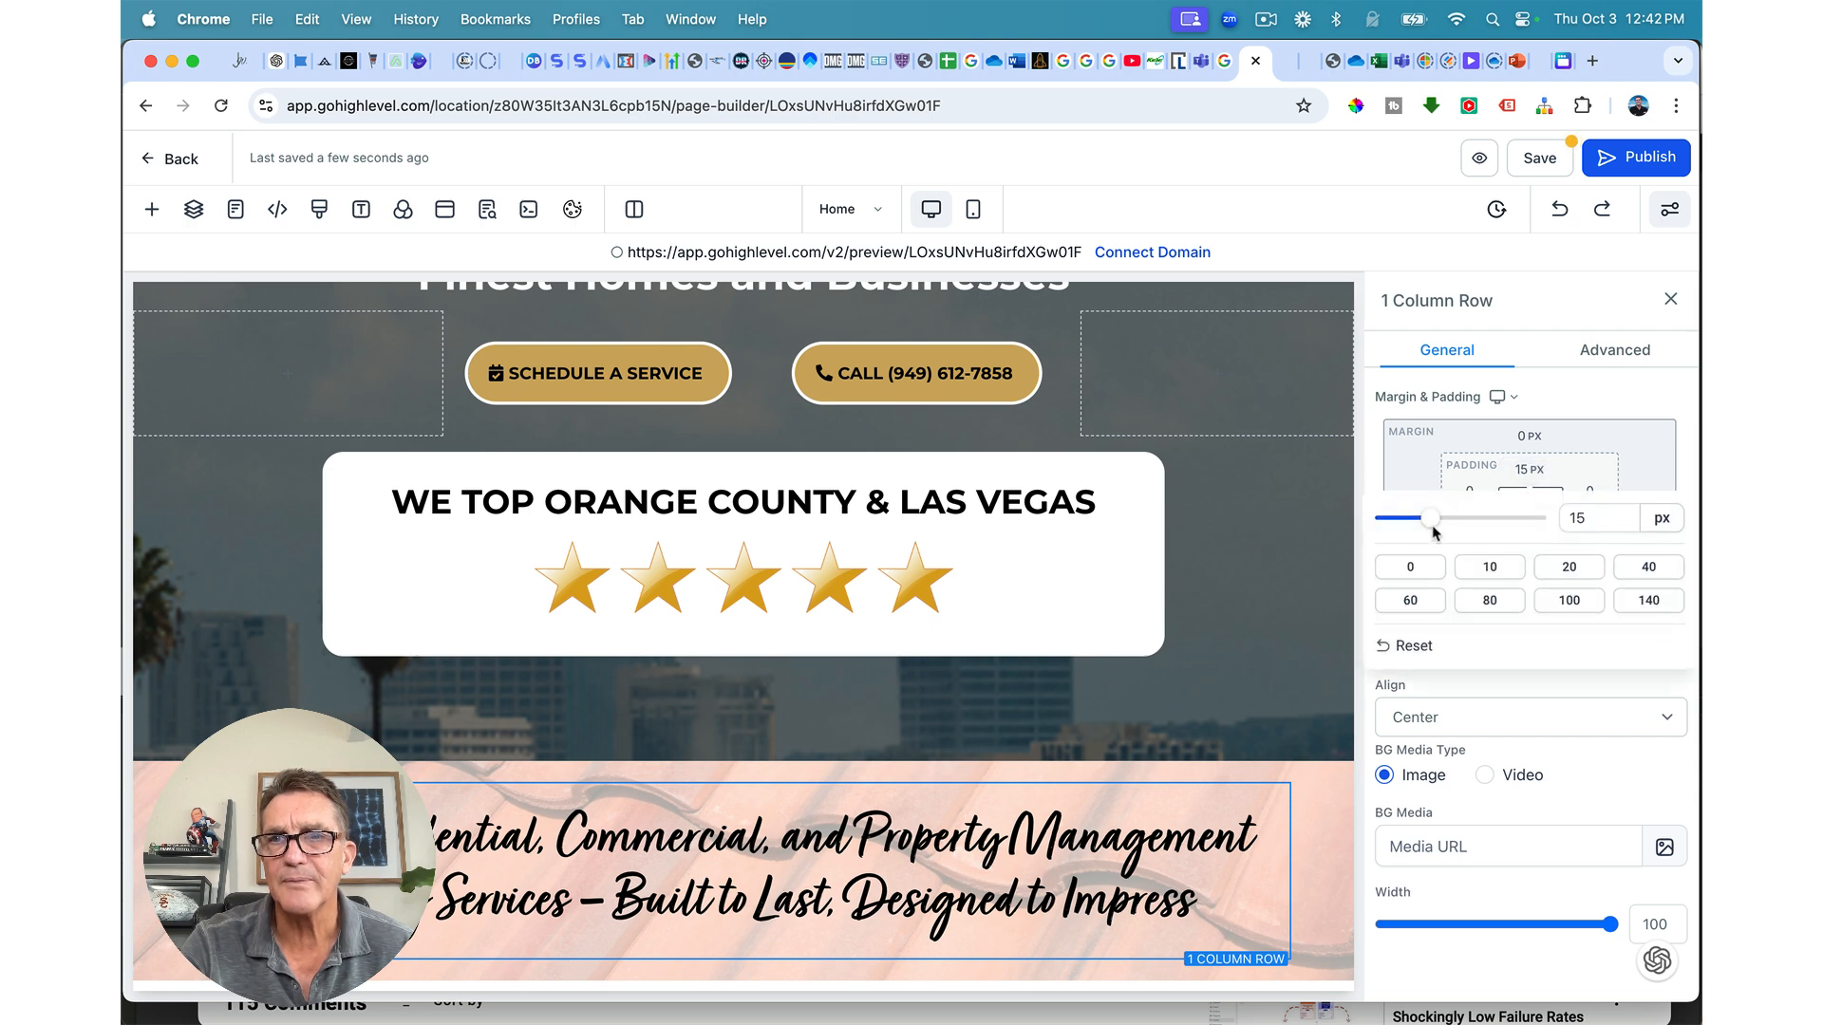
left_click_drag(1434, 522, 1455, 525)
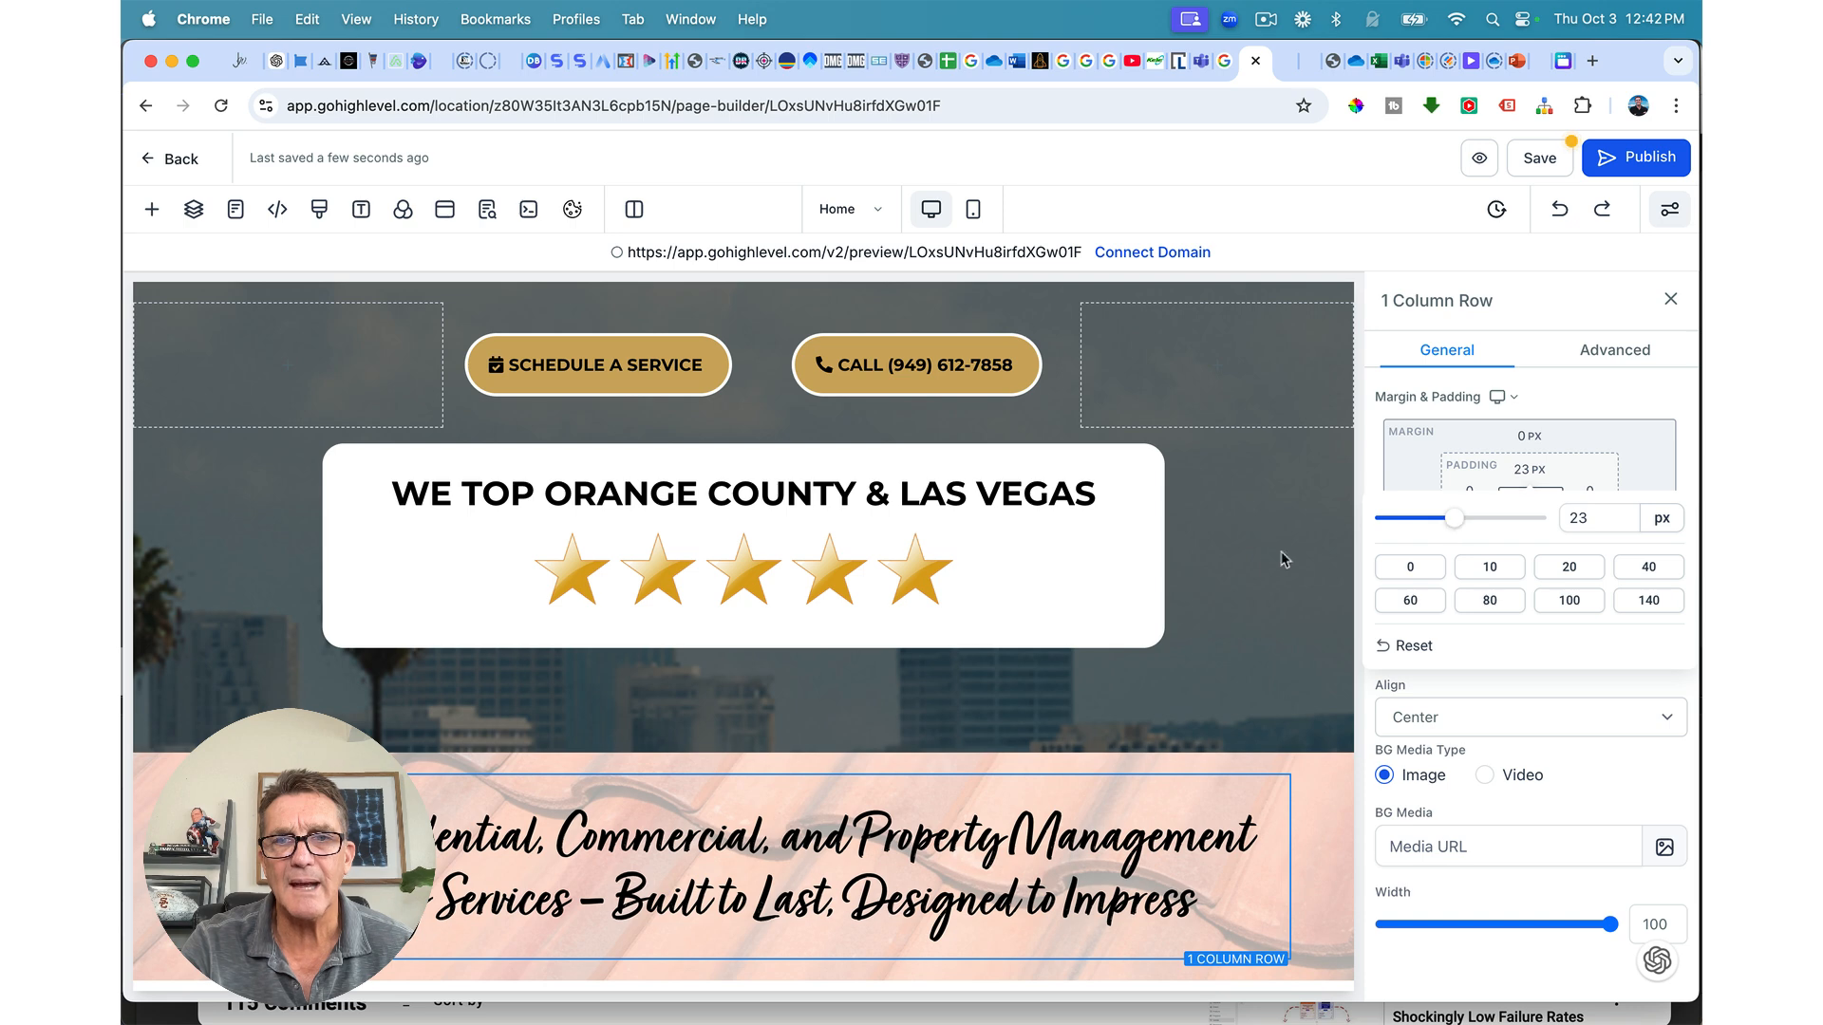
left_click(1635, 159)
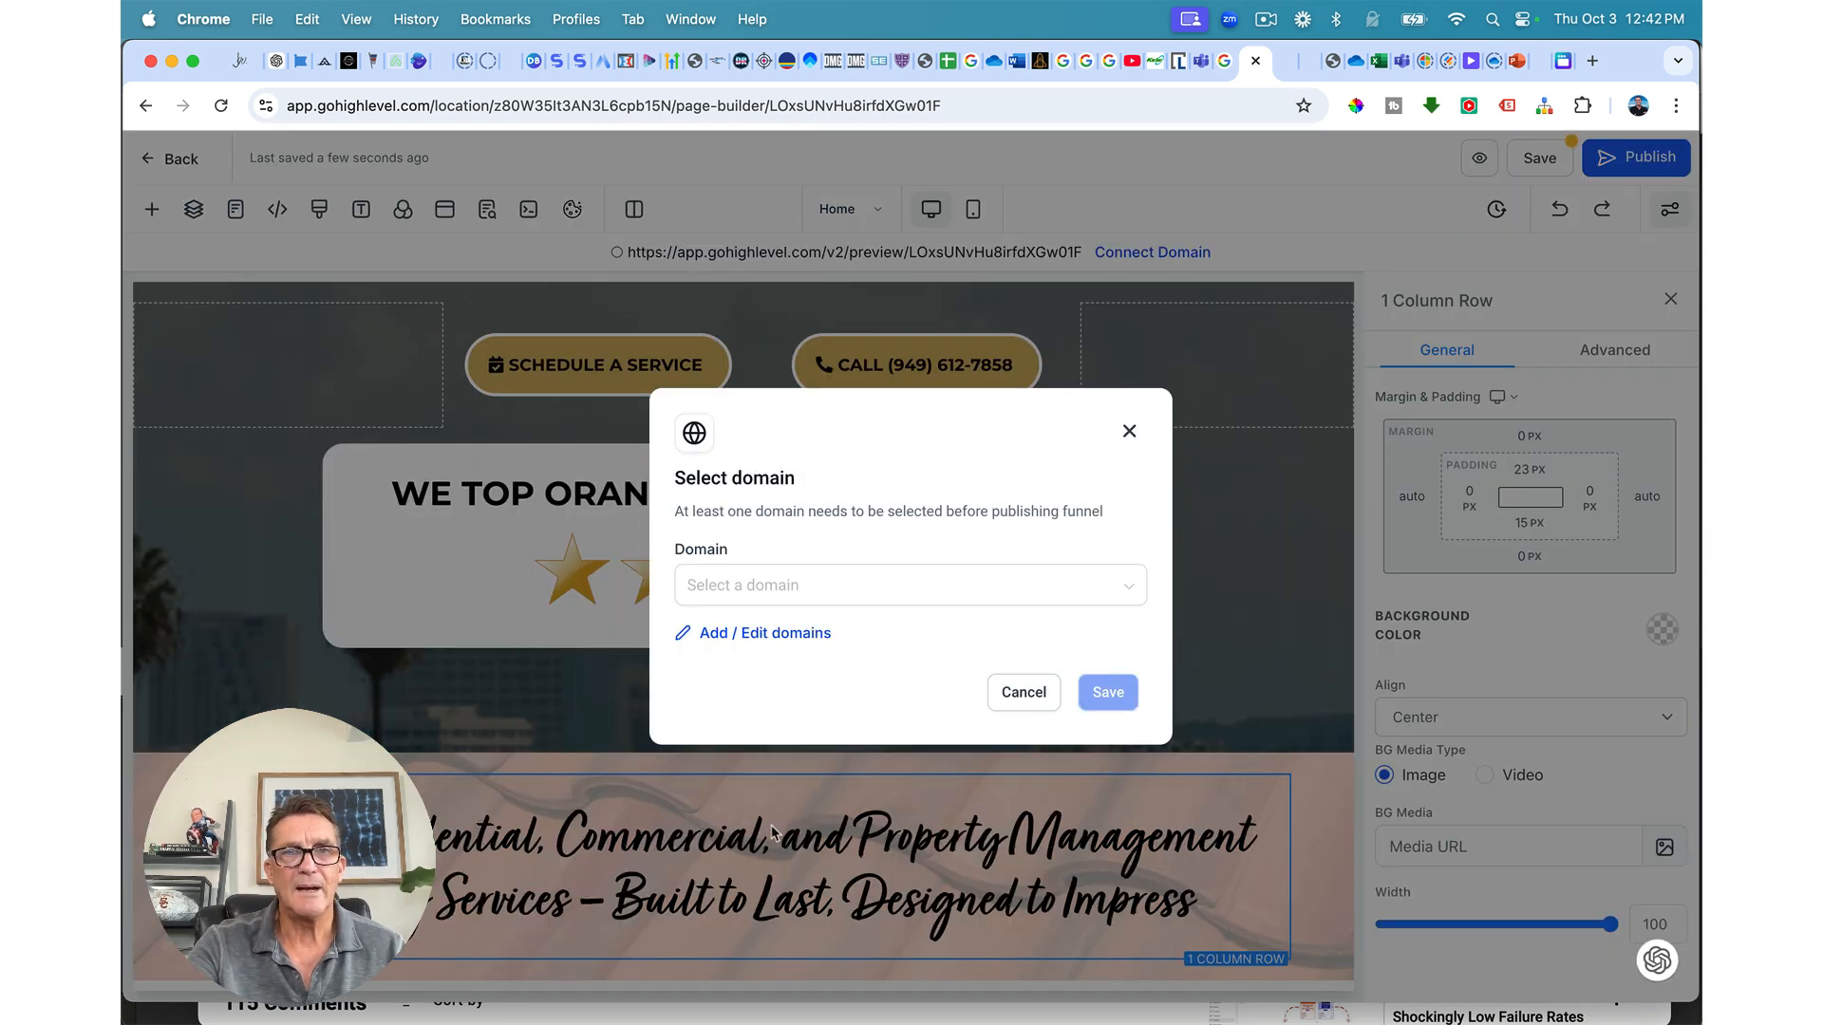
left_click(1014, 694)
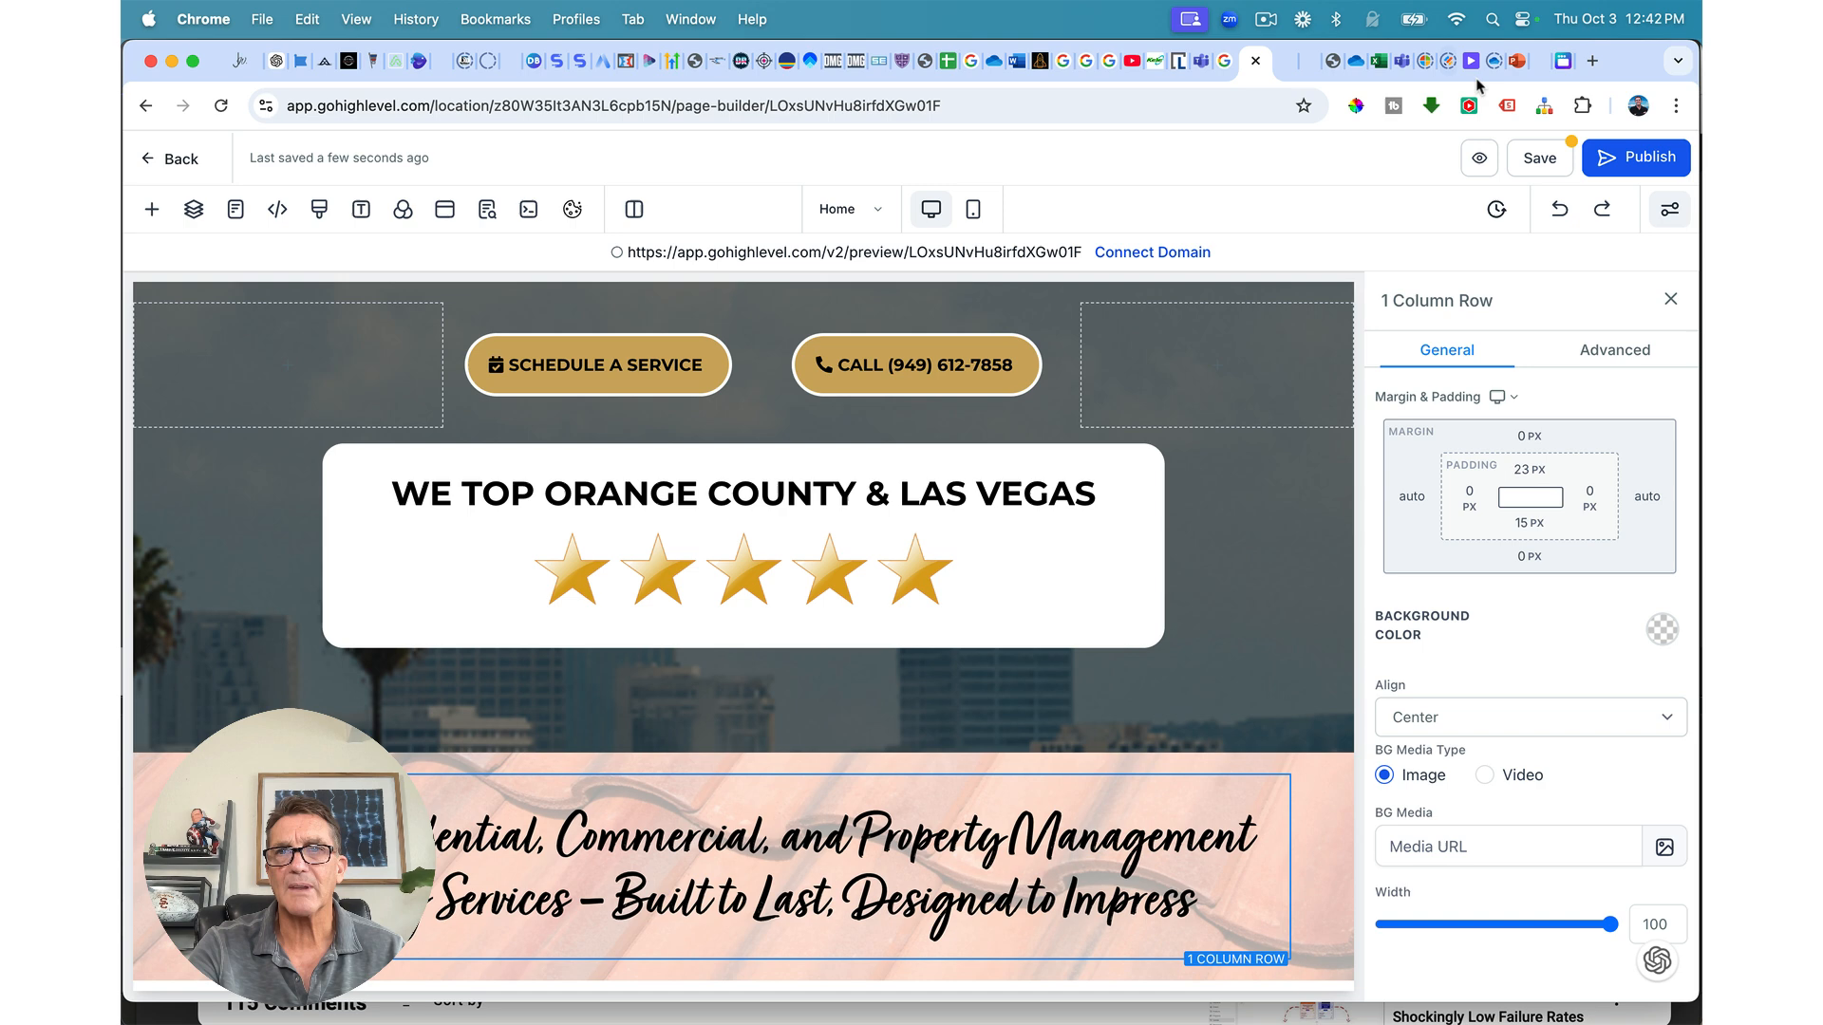
left_click(1532, 162)
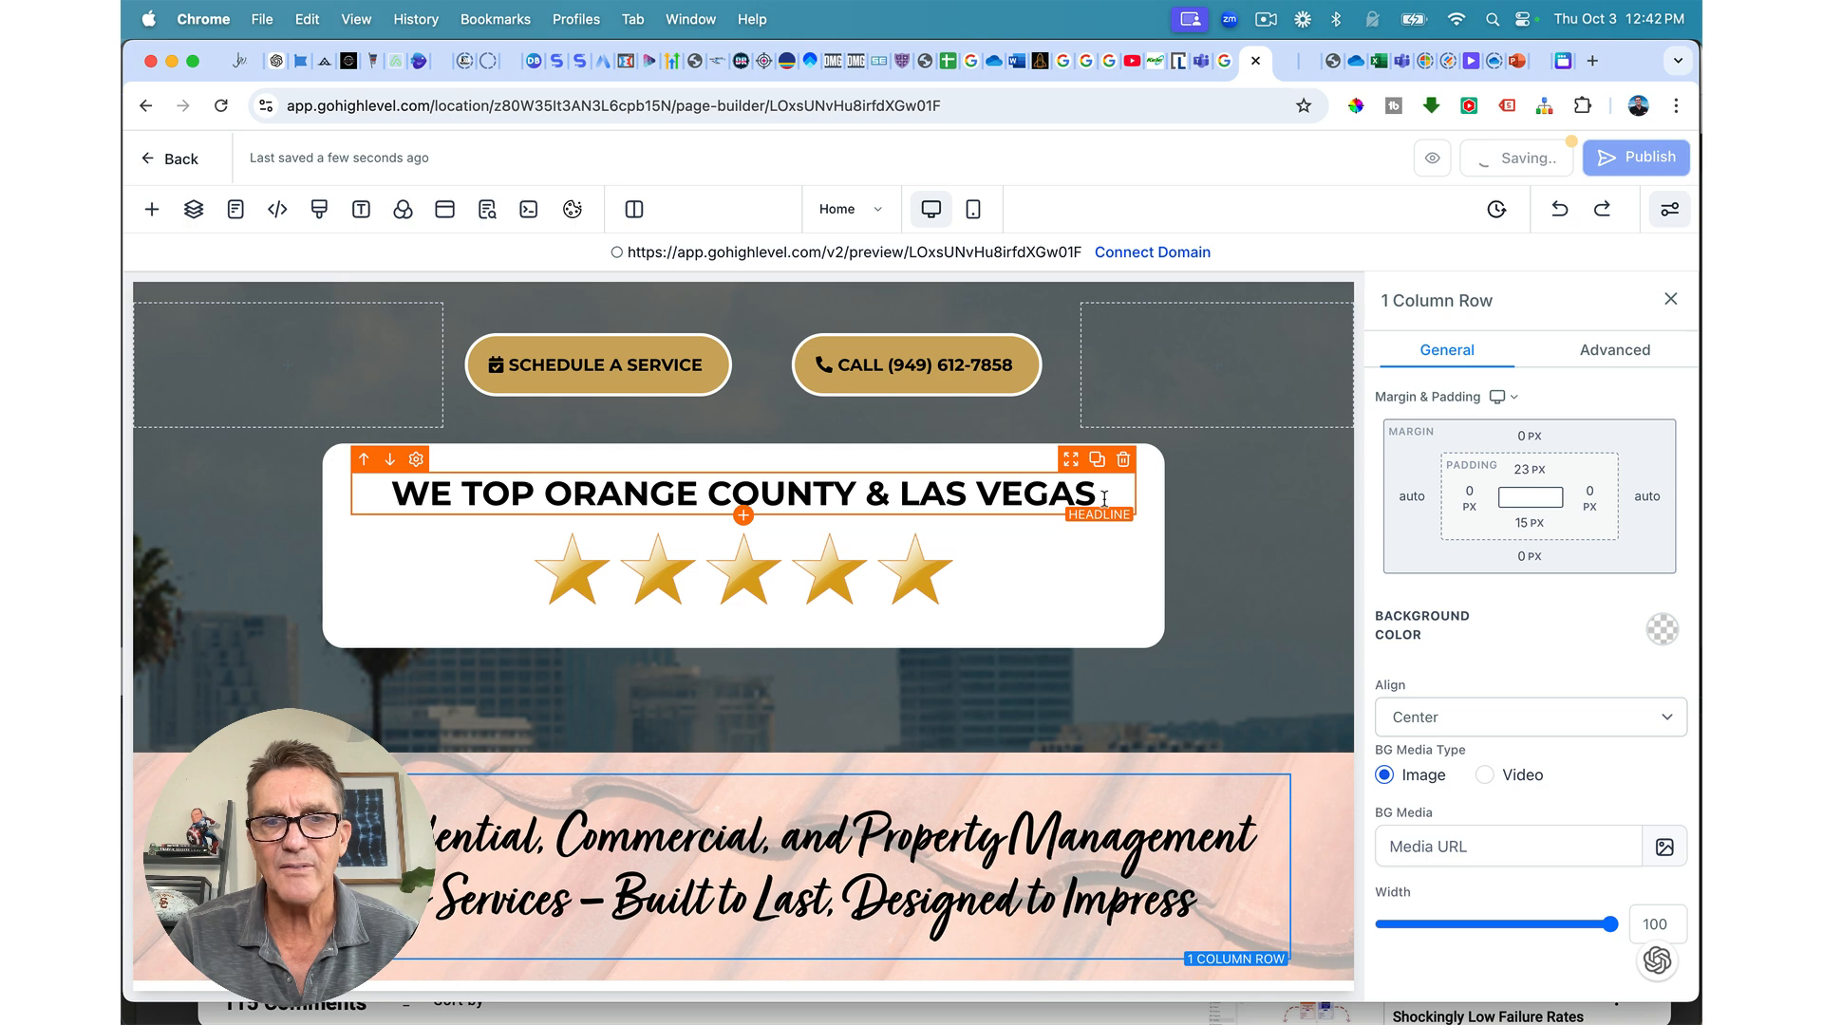
Step: Insert a 2-column row under the headline and drop an Image element into its first column
left_click(743, 960)
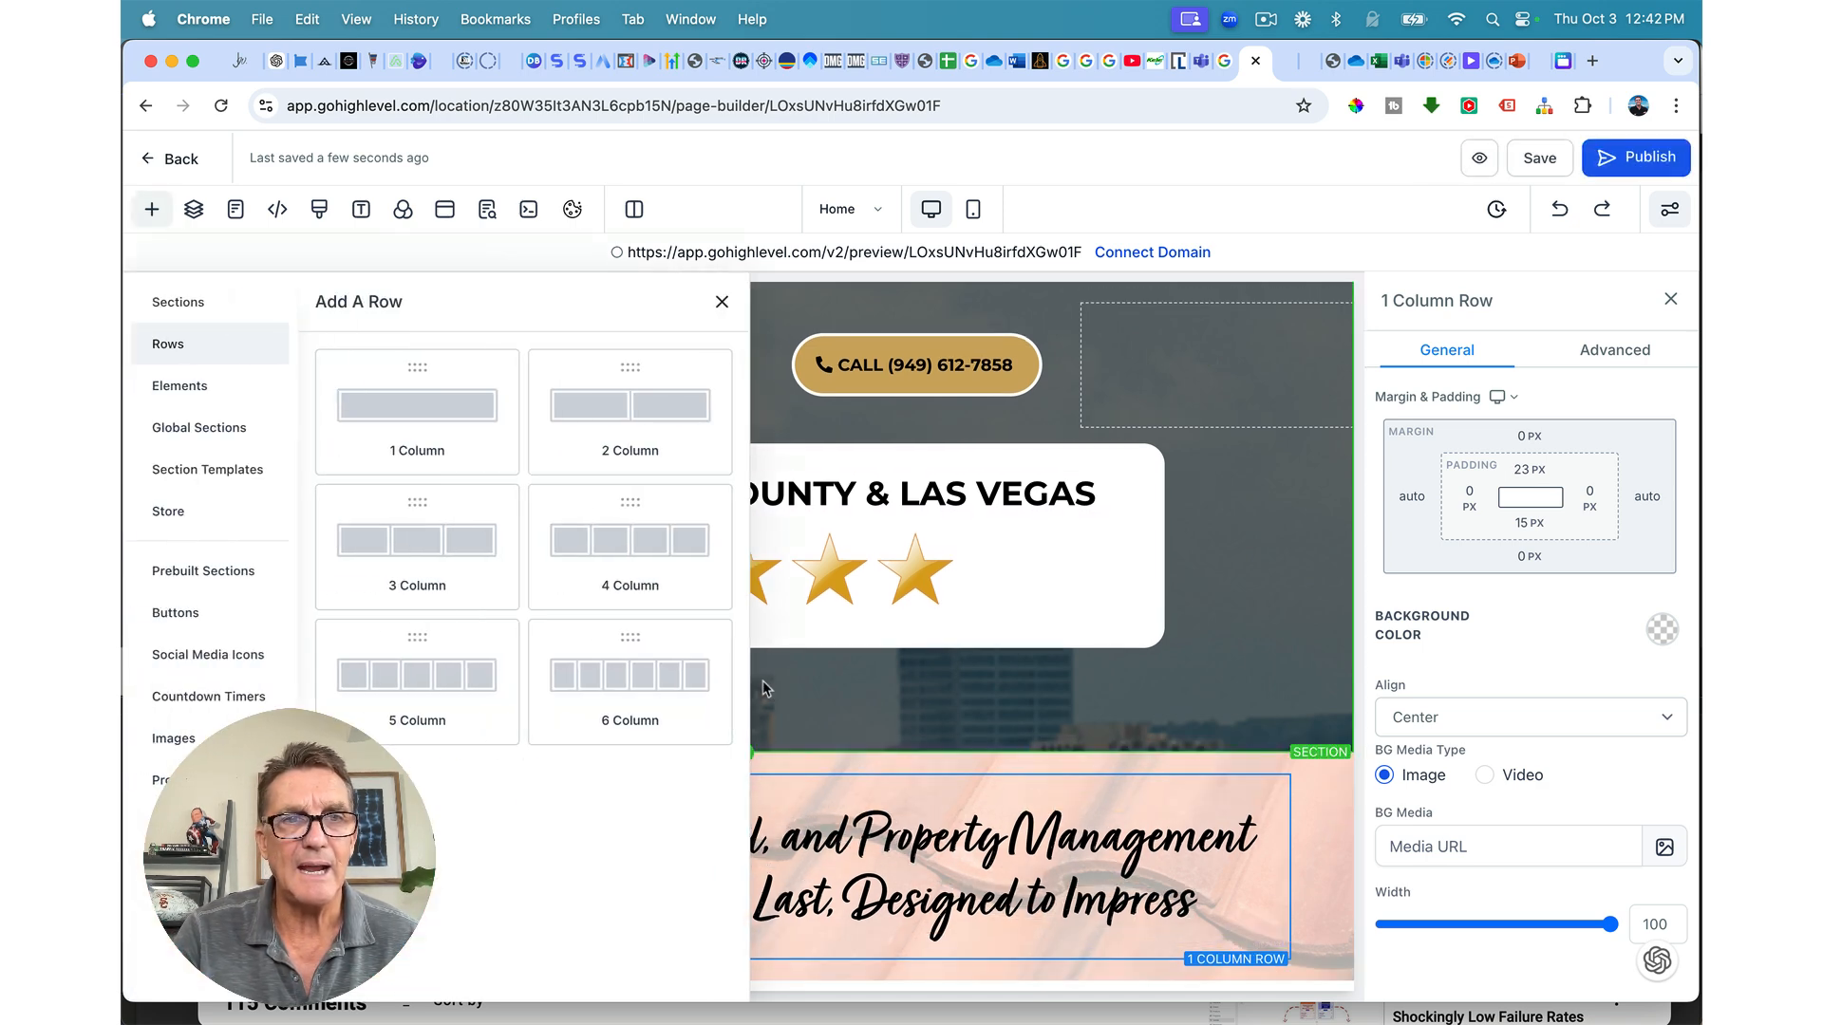
left_click(612, 412)
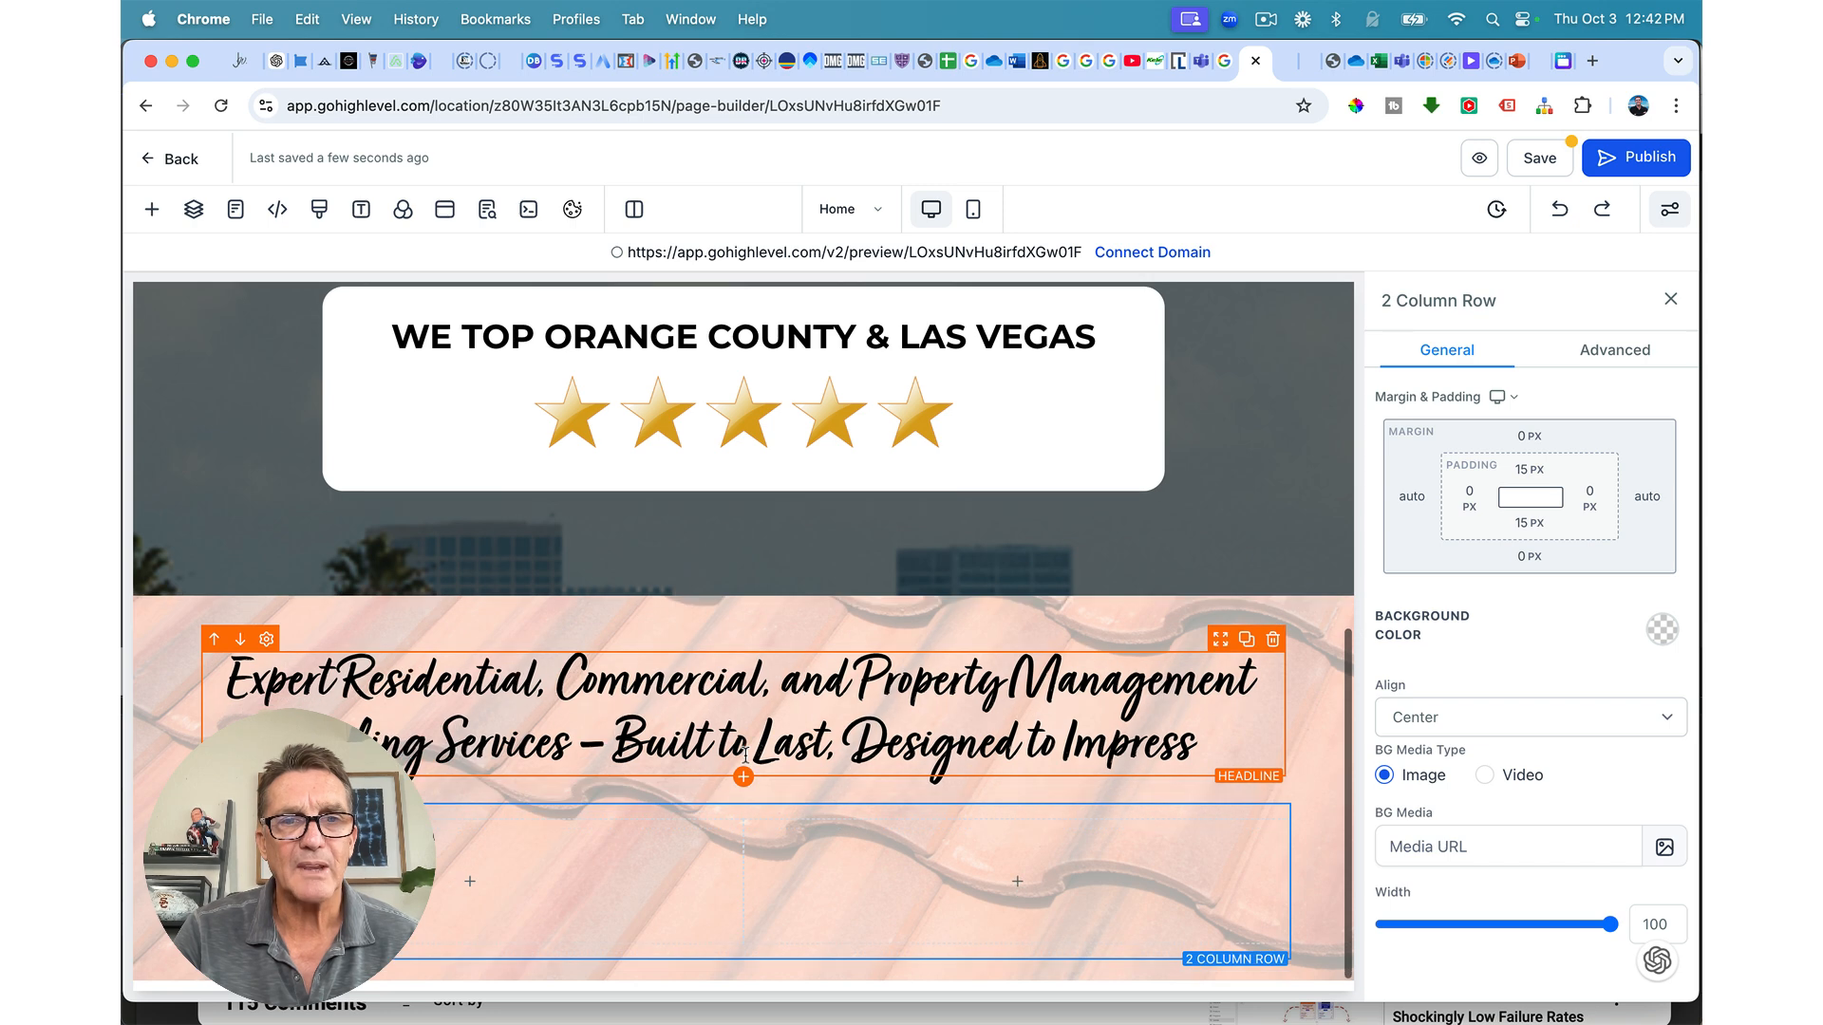
left_click(452, 887)
left_click(451, 883)
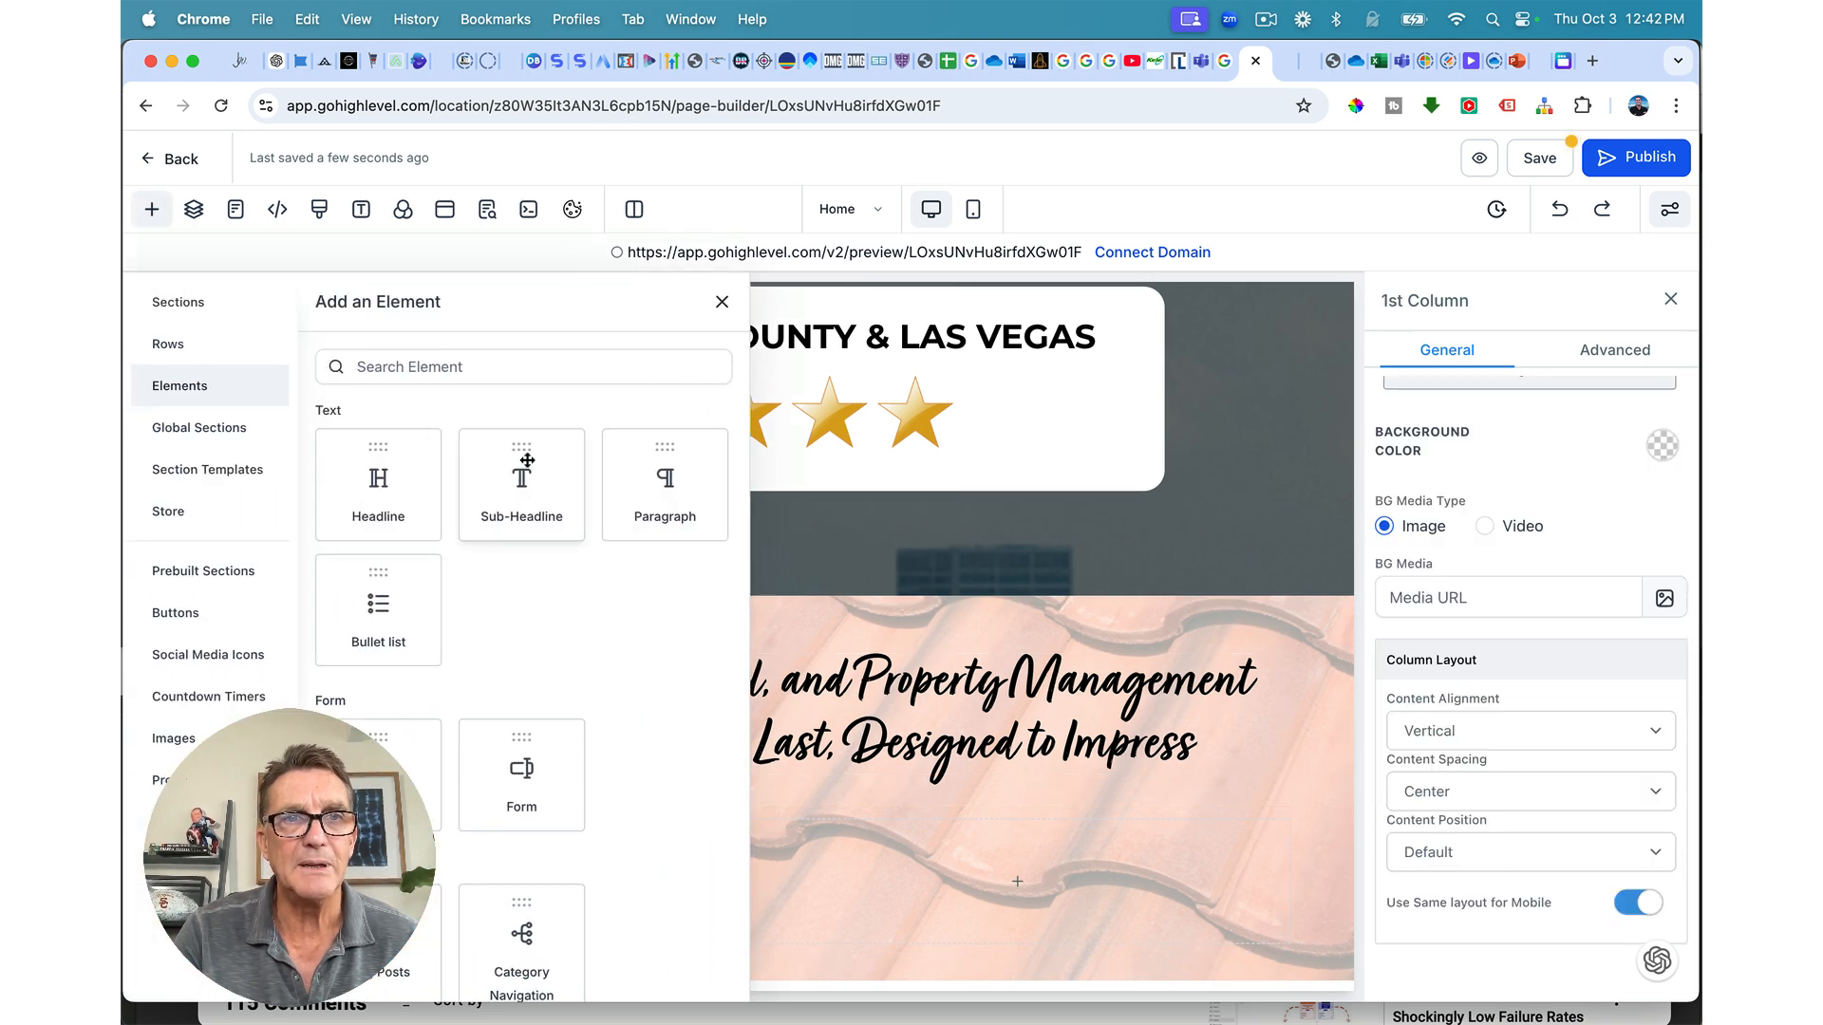
left_click(486, 369)
scroll(535, 699, "down", 3)
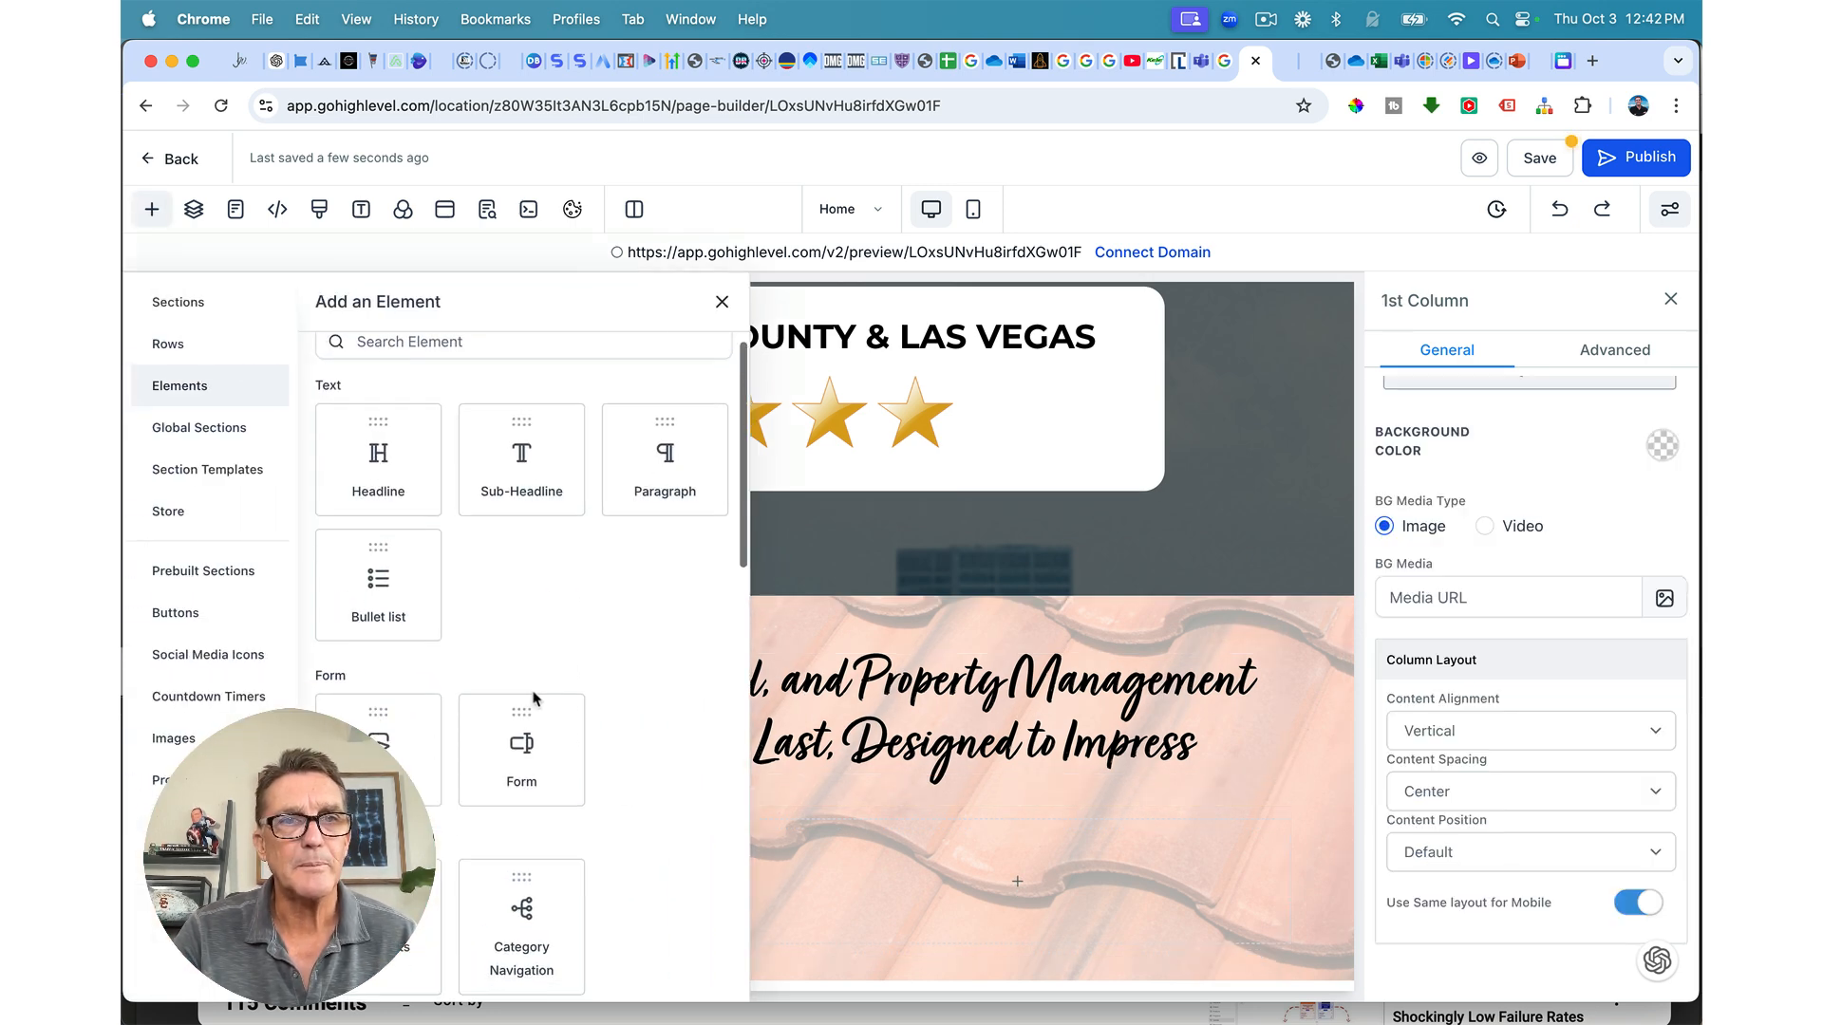
scroll(534, 698, "down", 5)
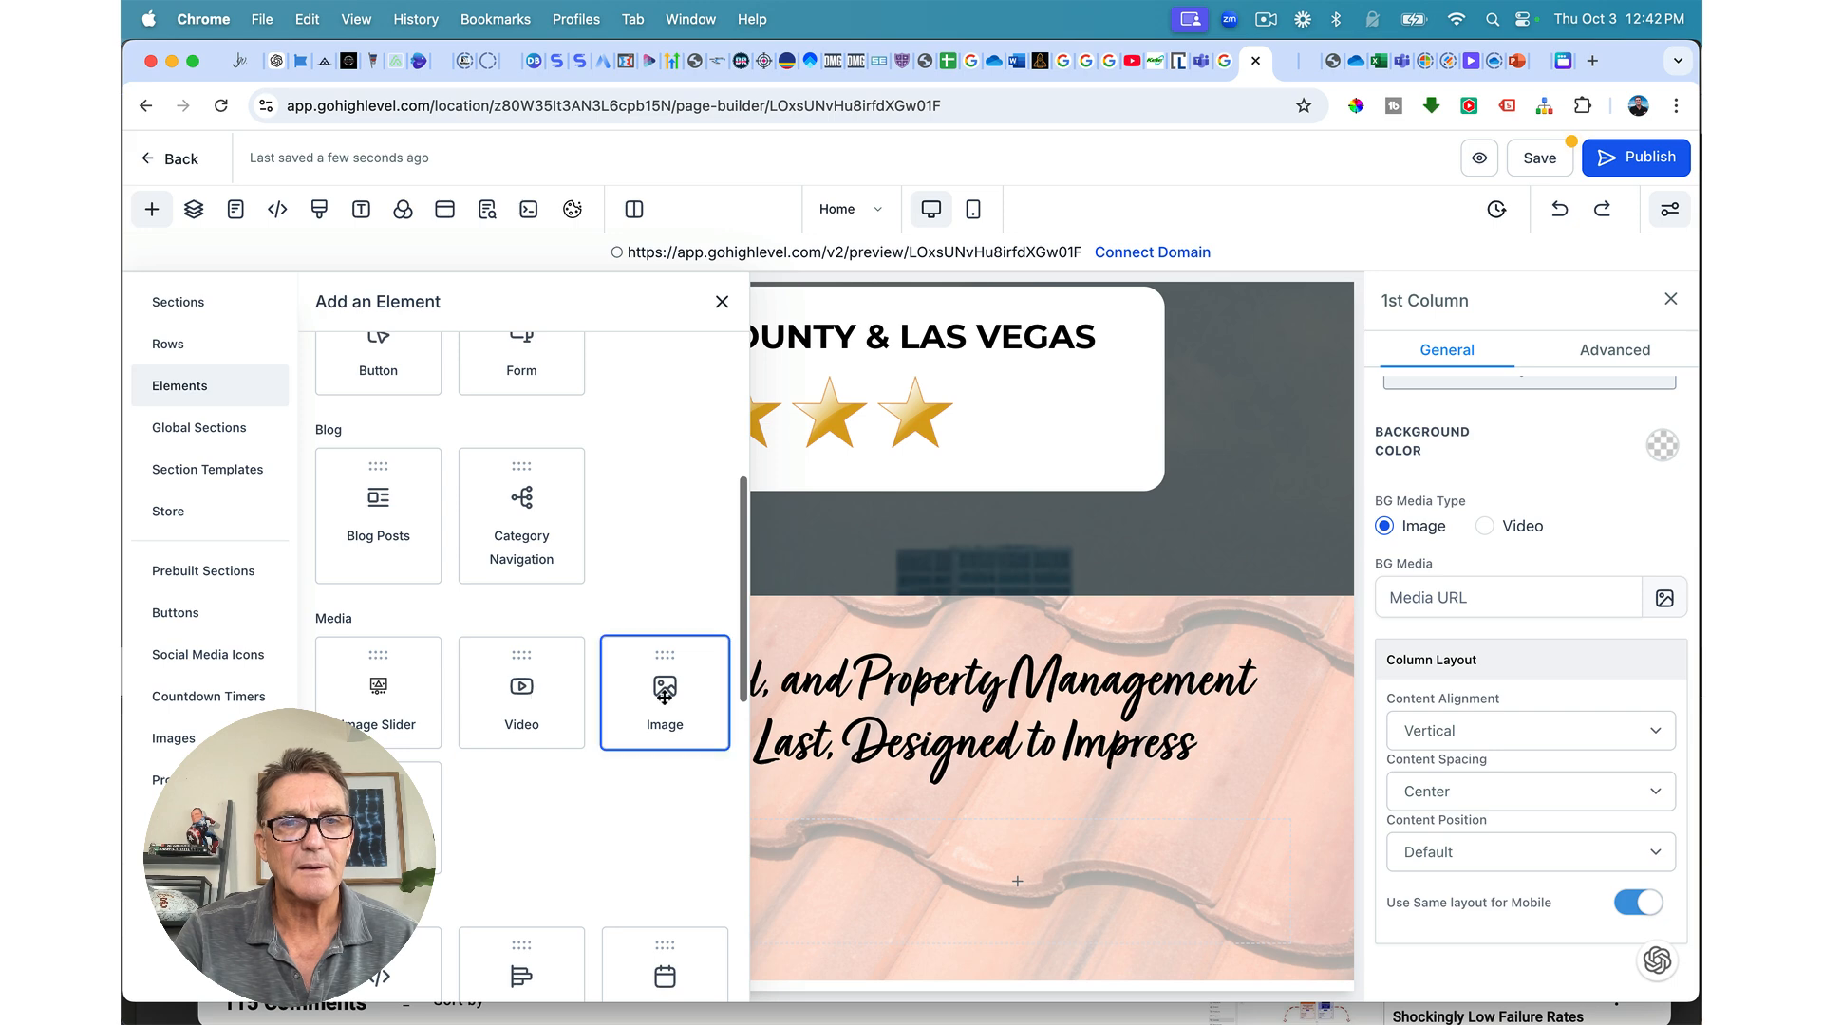
left_click_drag(664, 703, 999, 890)
Step: Add a Paragraph element to the row's second column
left_click(997, 886)
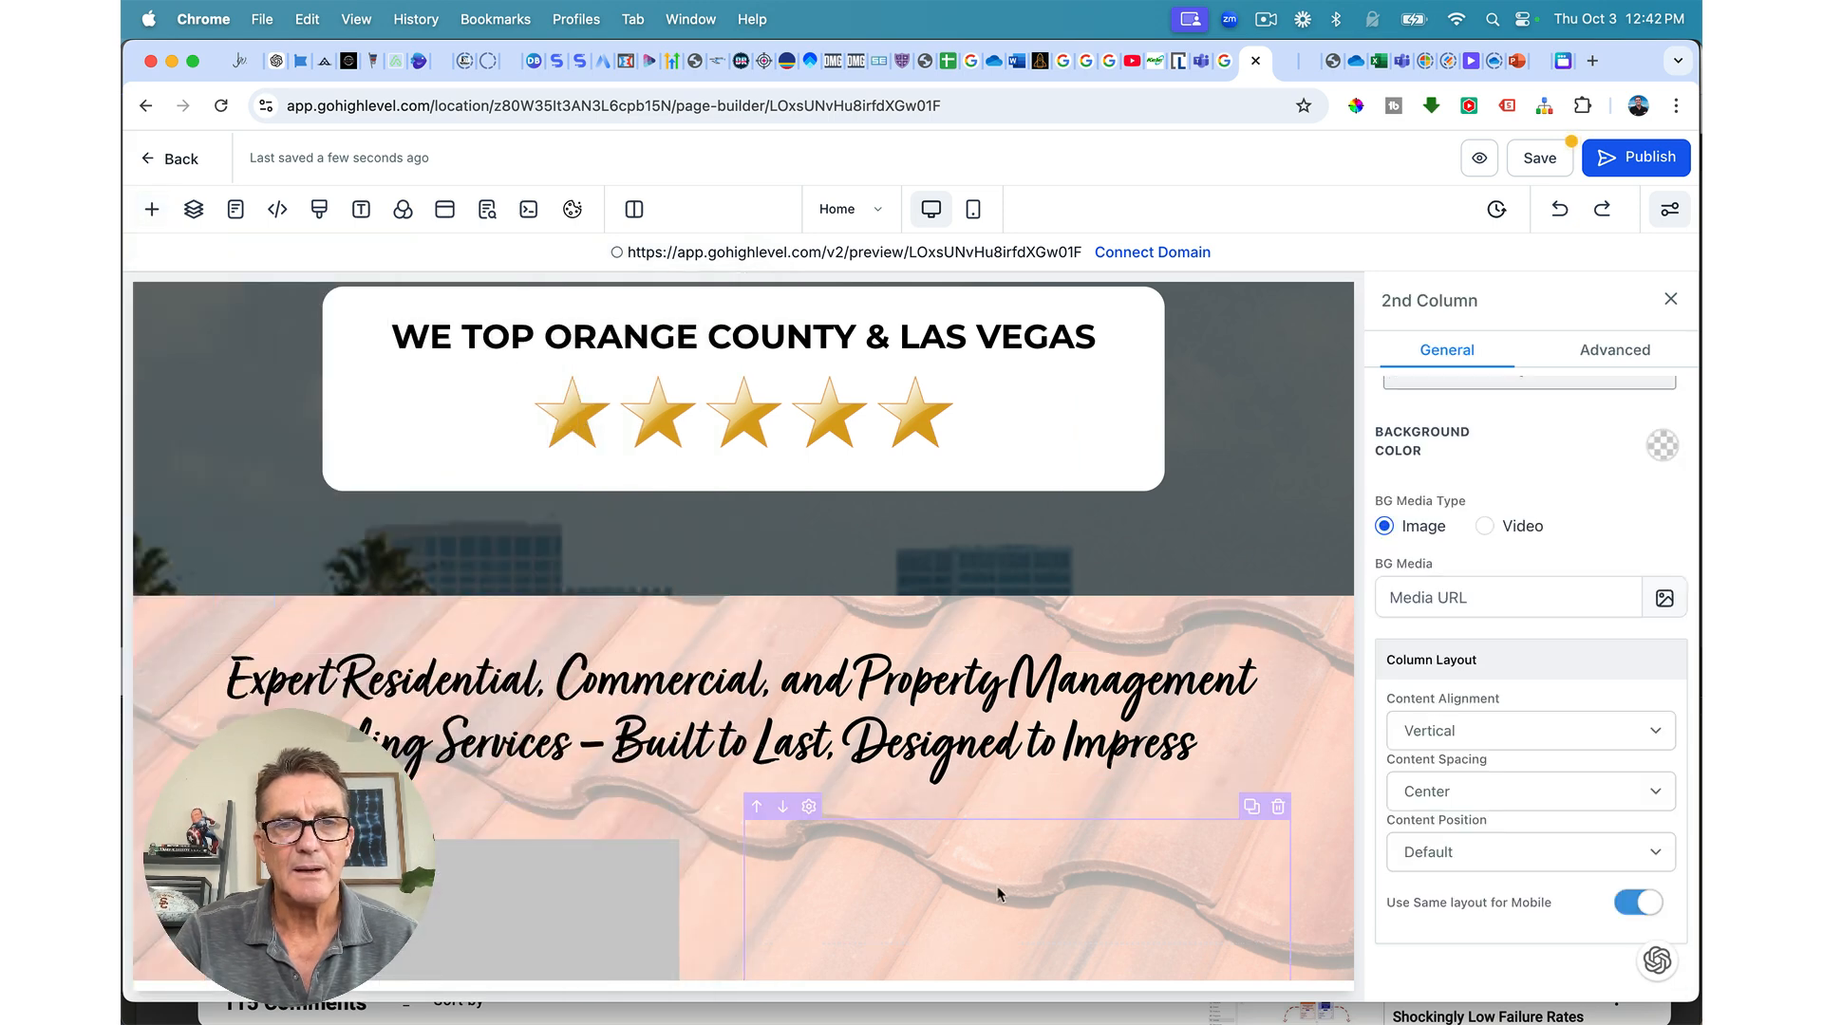
scroll(997, 886, "down", 3)
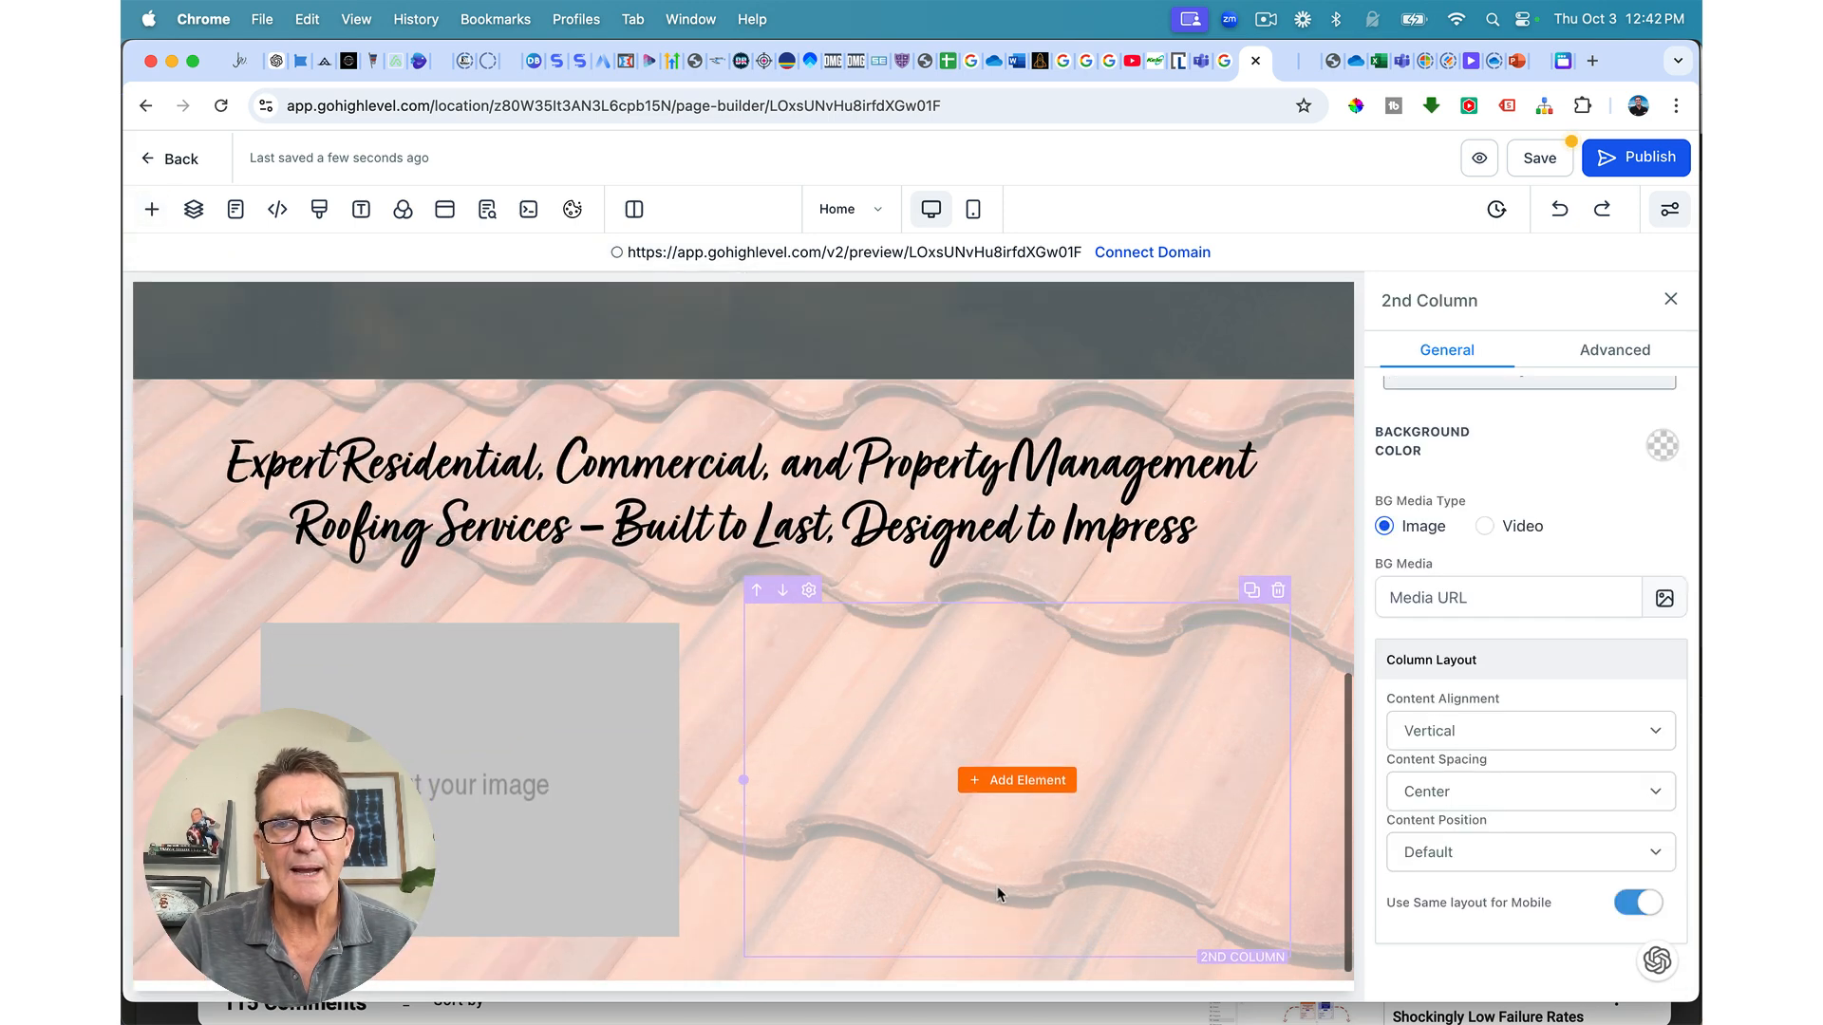
left_click(1006, 785)
scroll(656, 560, "up", 5)
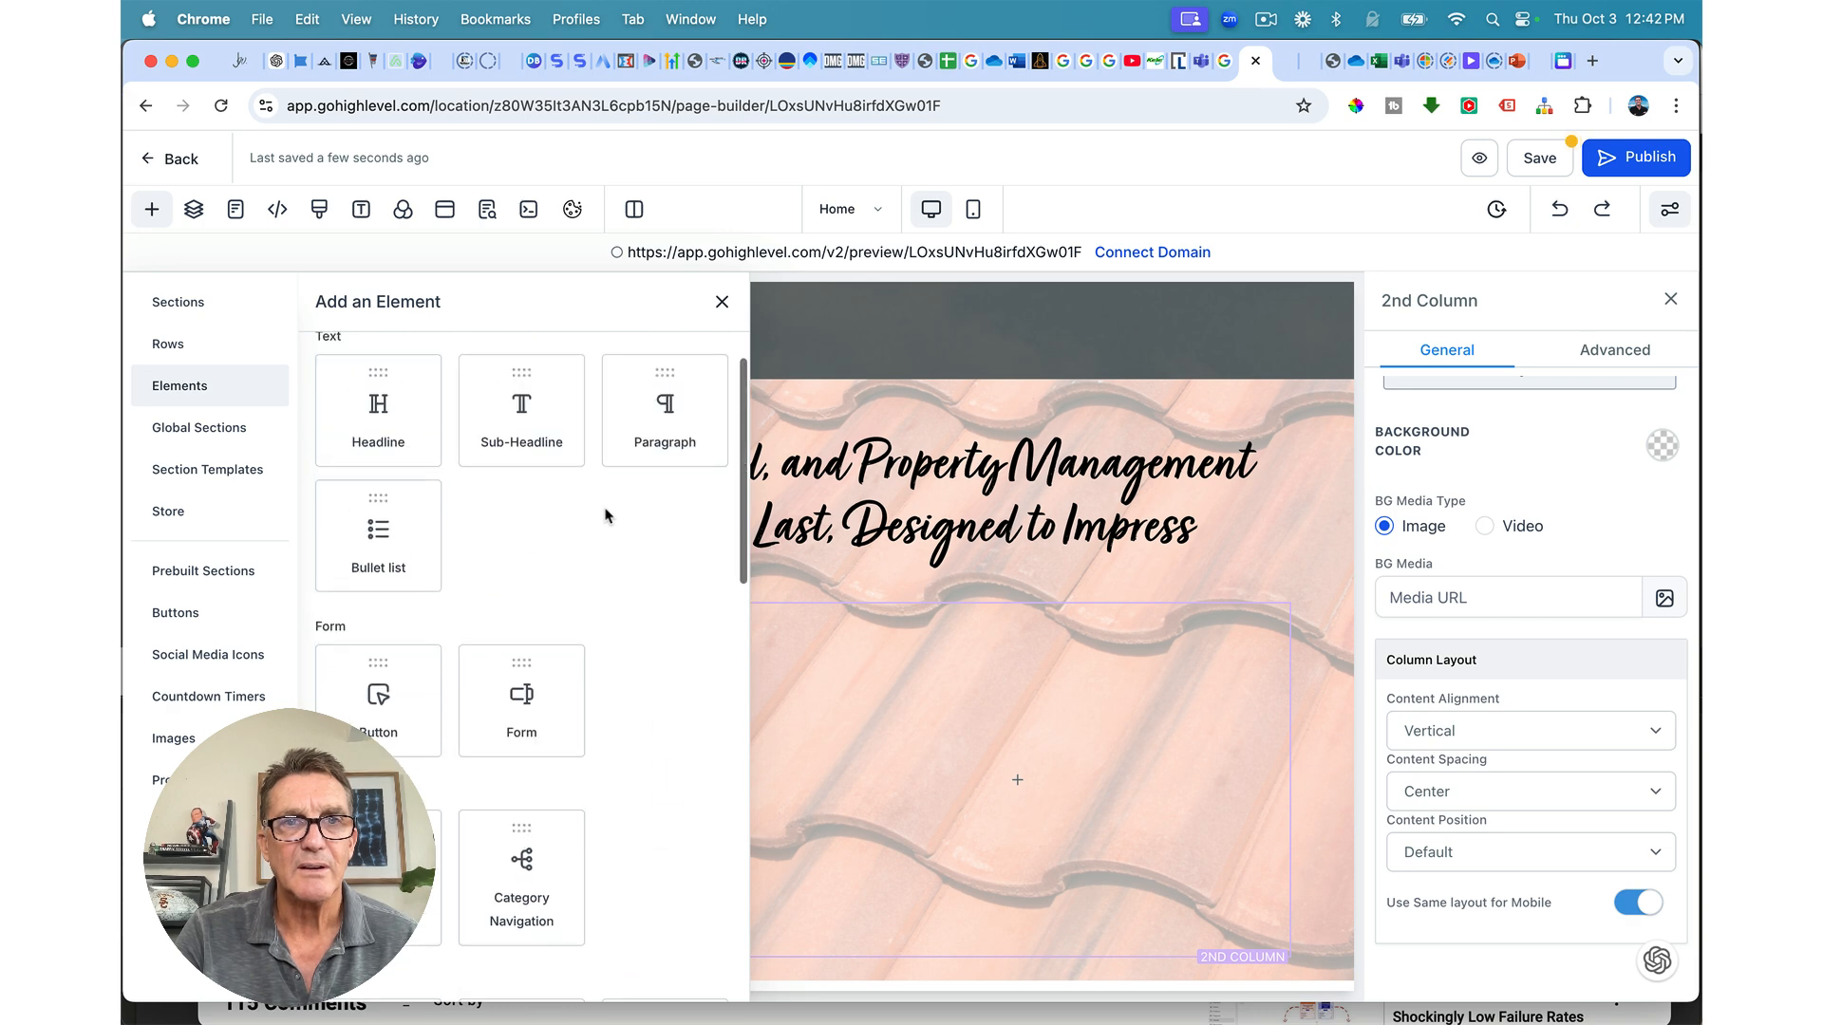
left_click(664, 418)
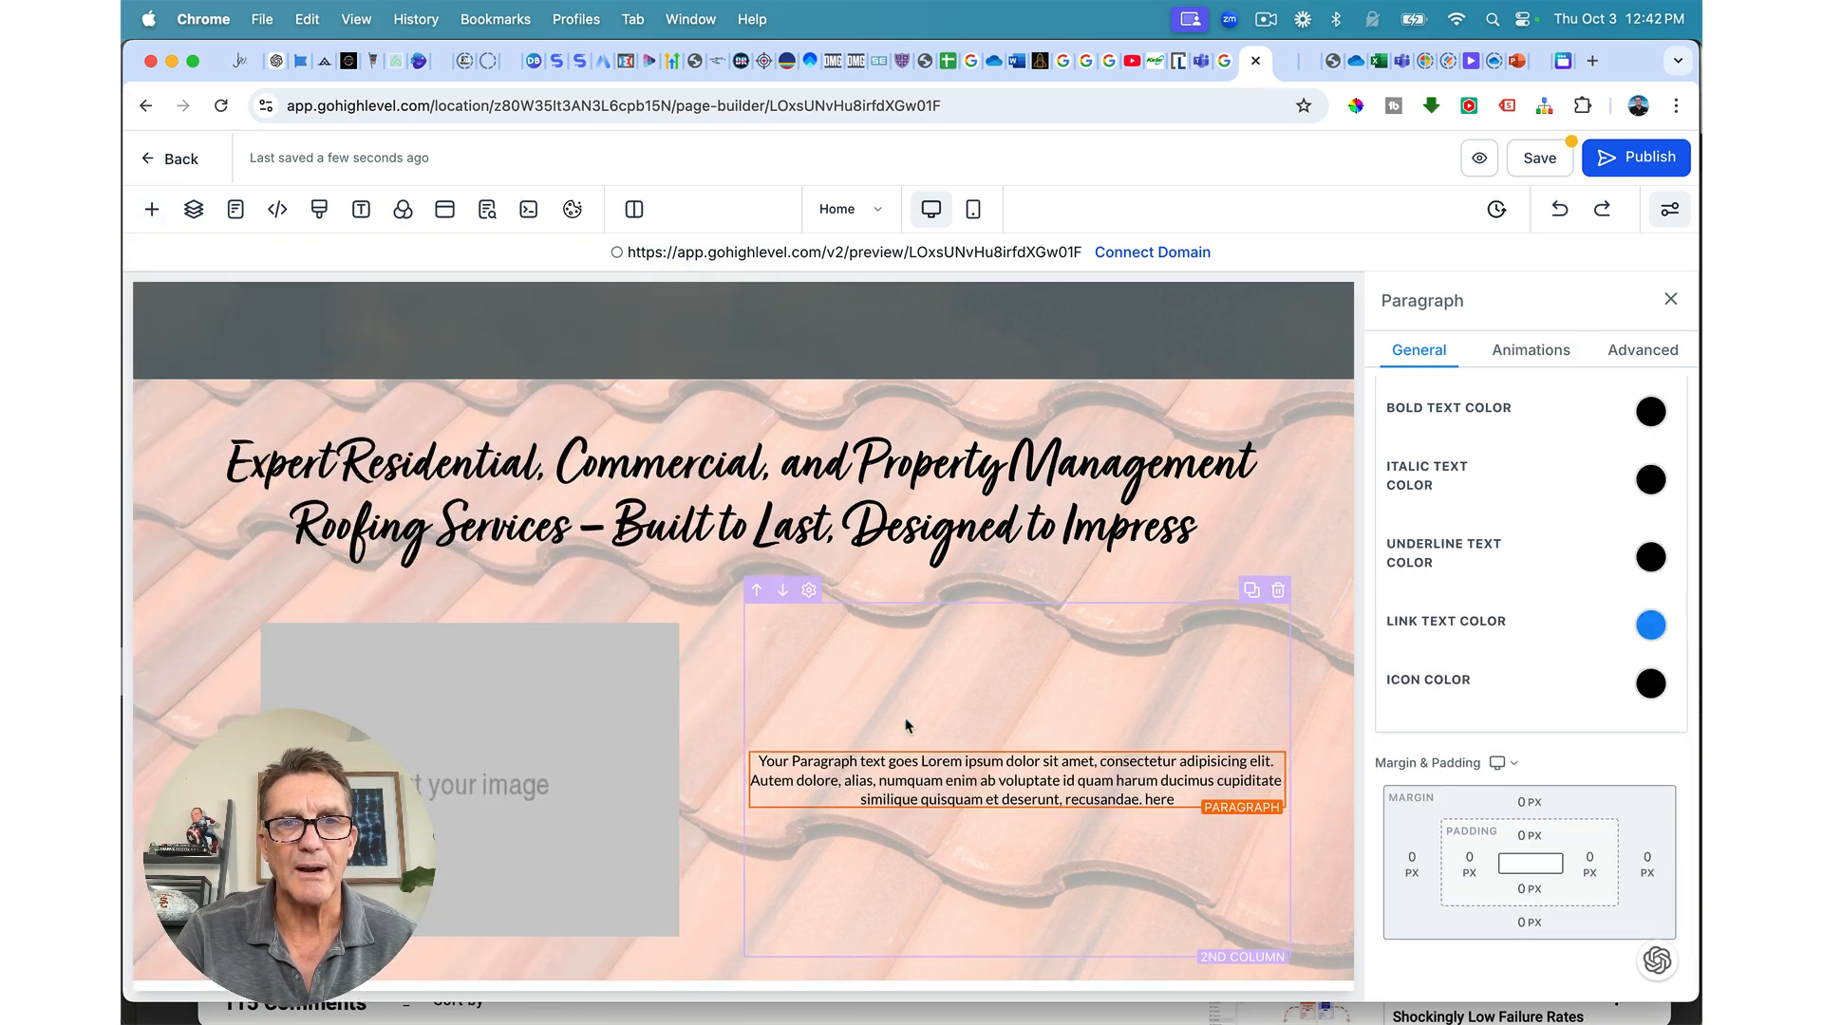
Step: Upload the roofer photo to the Preferred Roofing media folder and insert it into the image
left_click(618, 731)
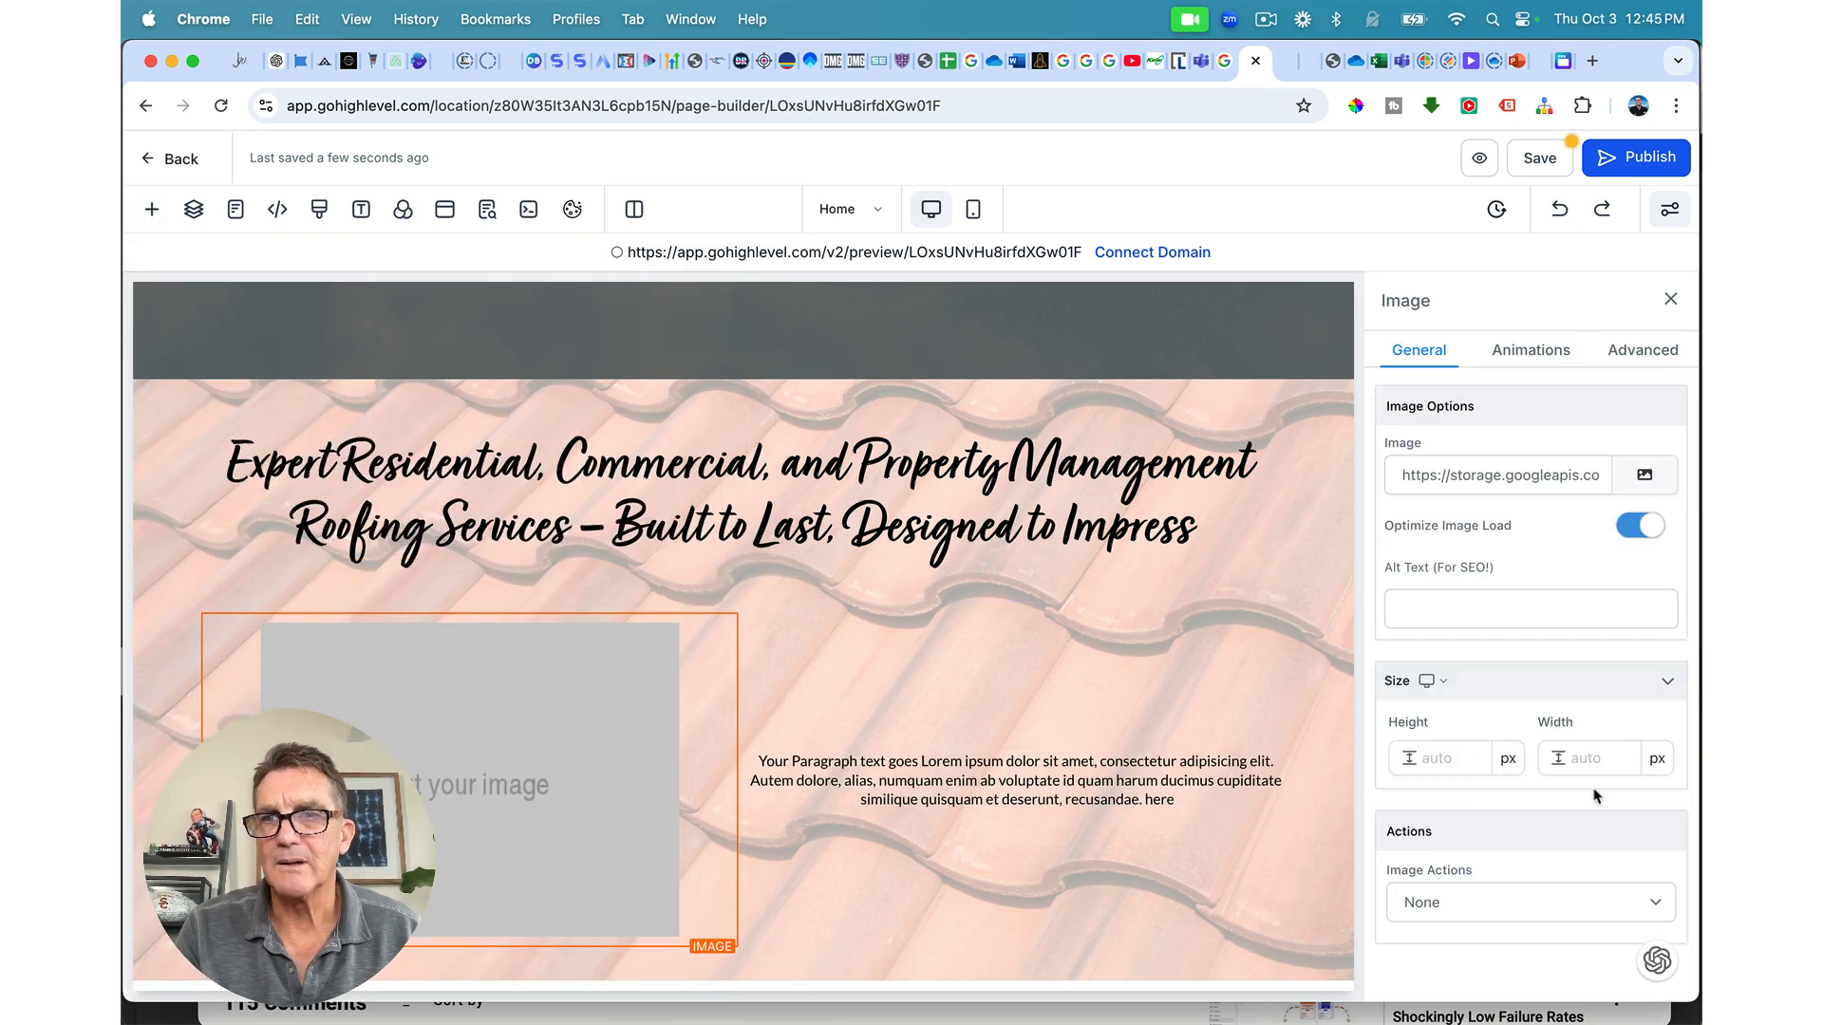
left_click(1645, 474)
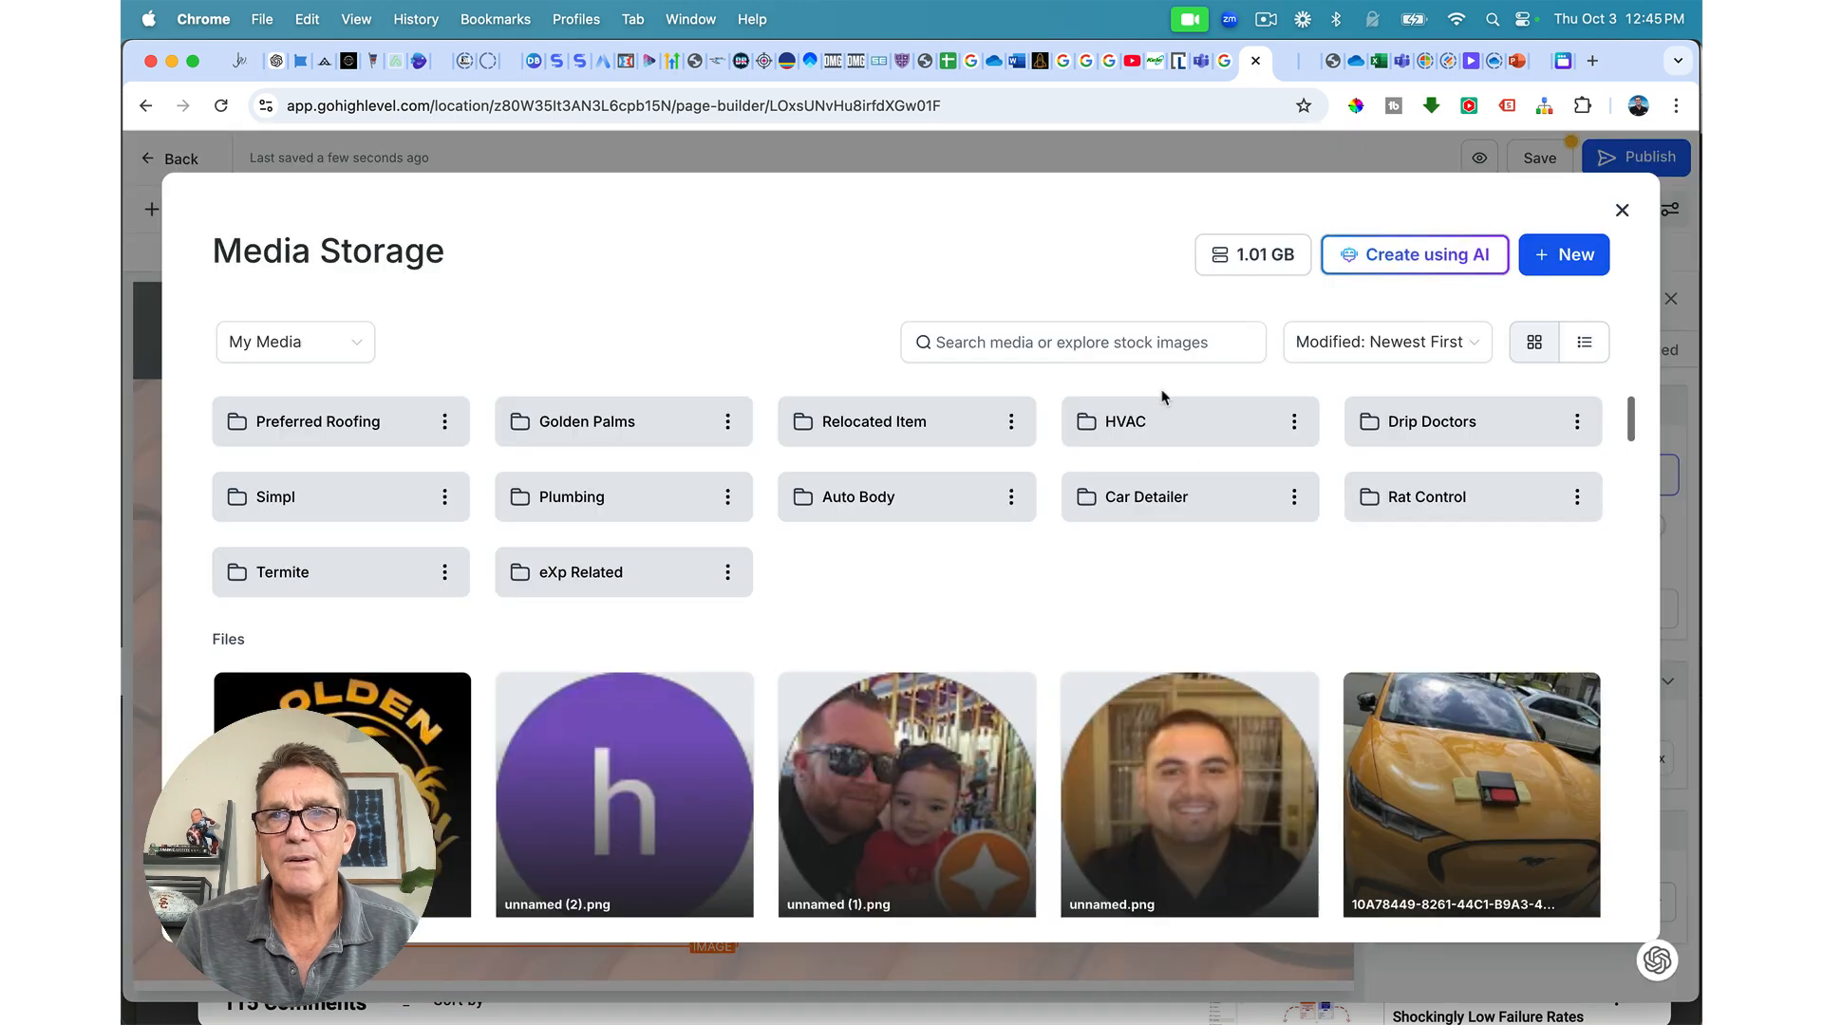
left_click(397, 426)
left_click(1564, 264)
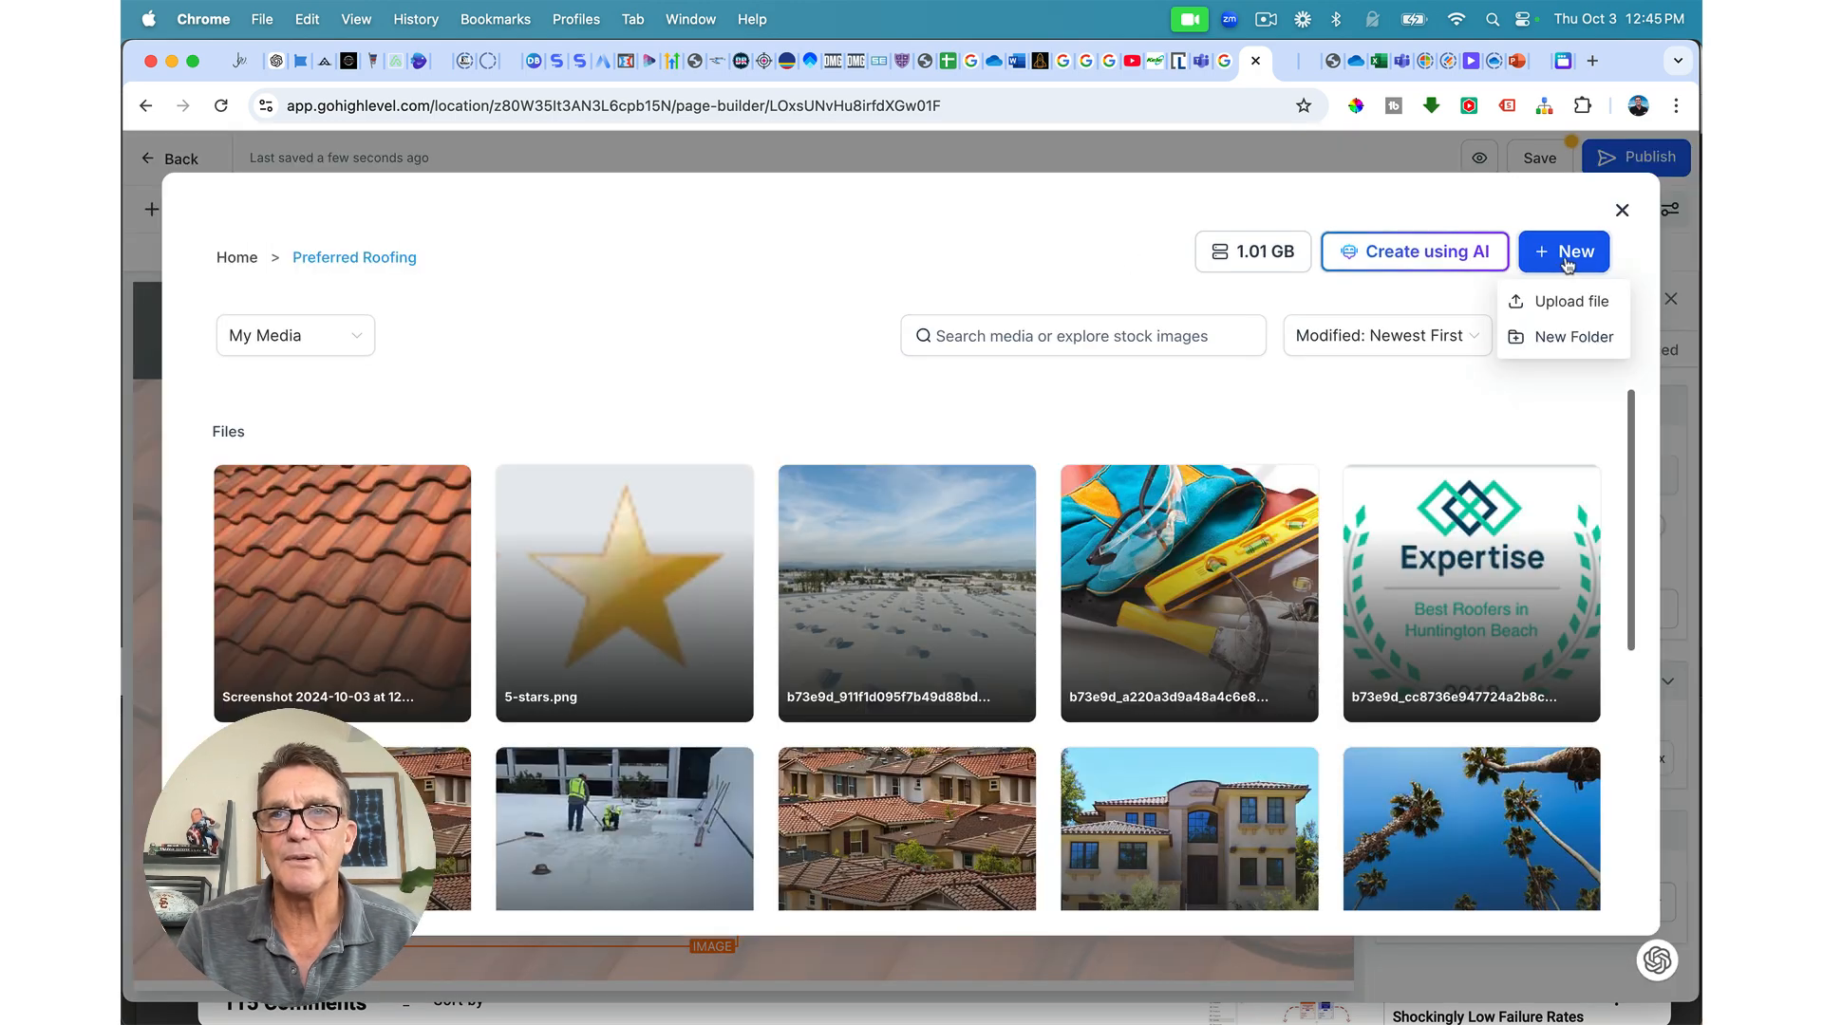
left_click(1567, 300)
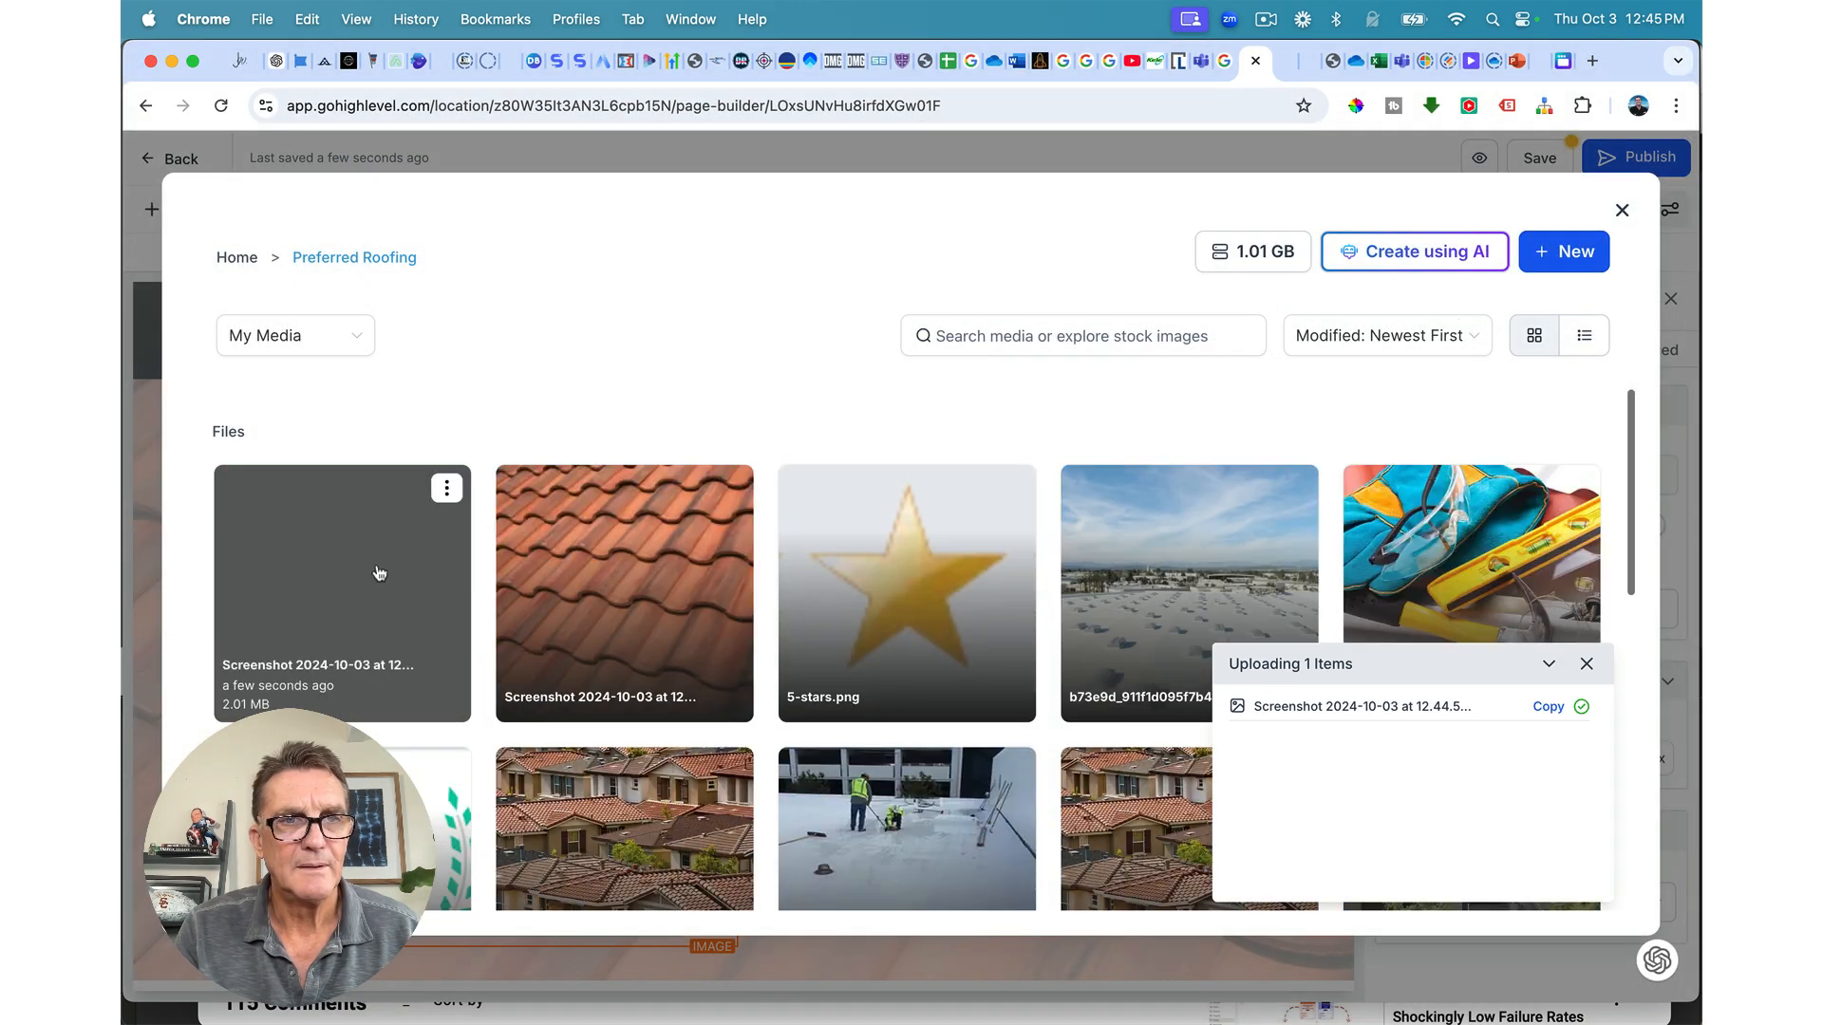
left_click(379, 573)
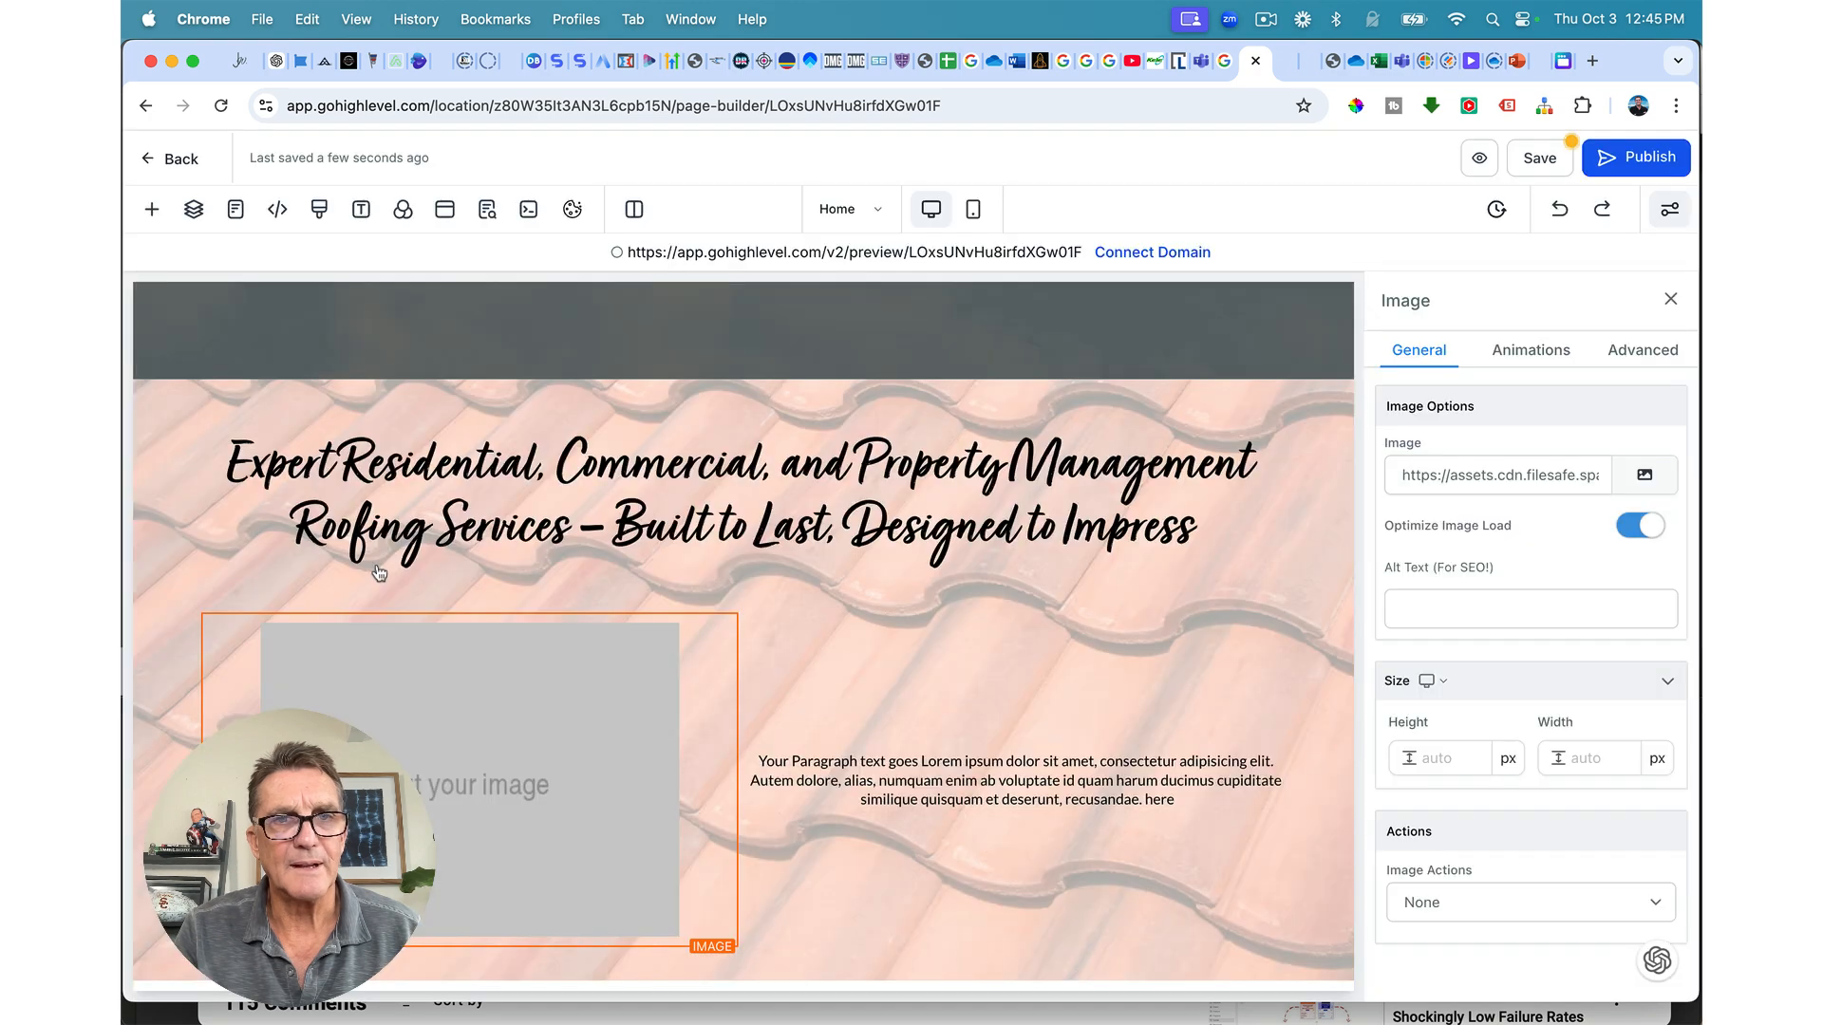
Step: Set the photo's Image Radius to Round Corners under Advanced
scroll(651, 768, "down", 2)
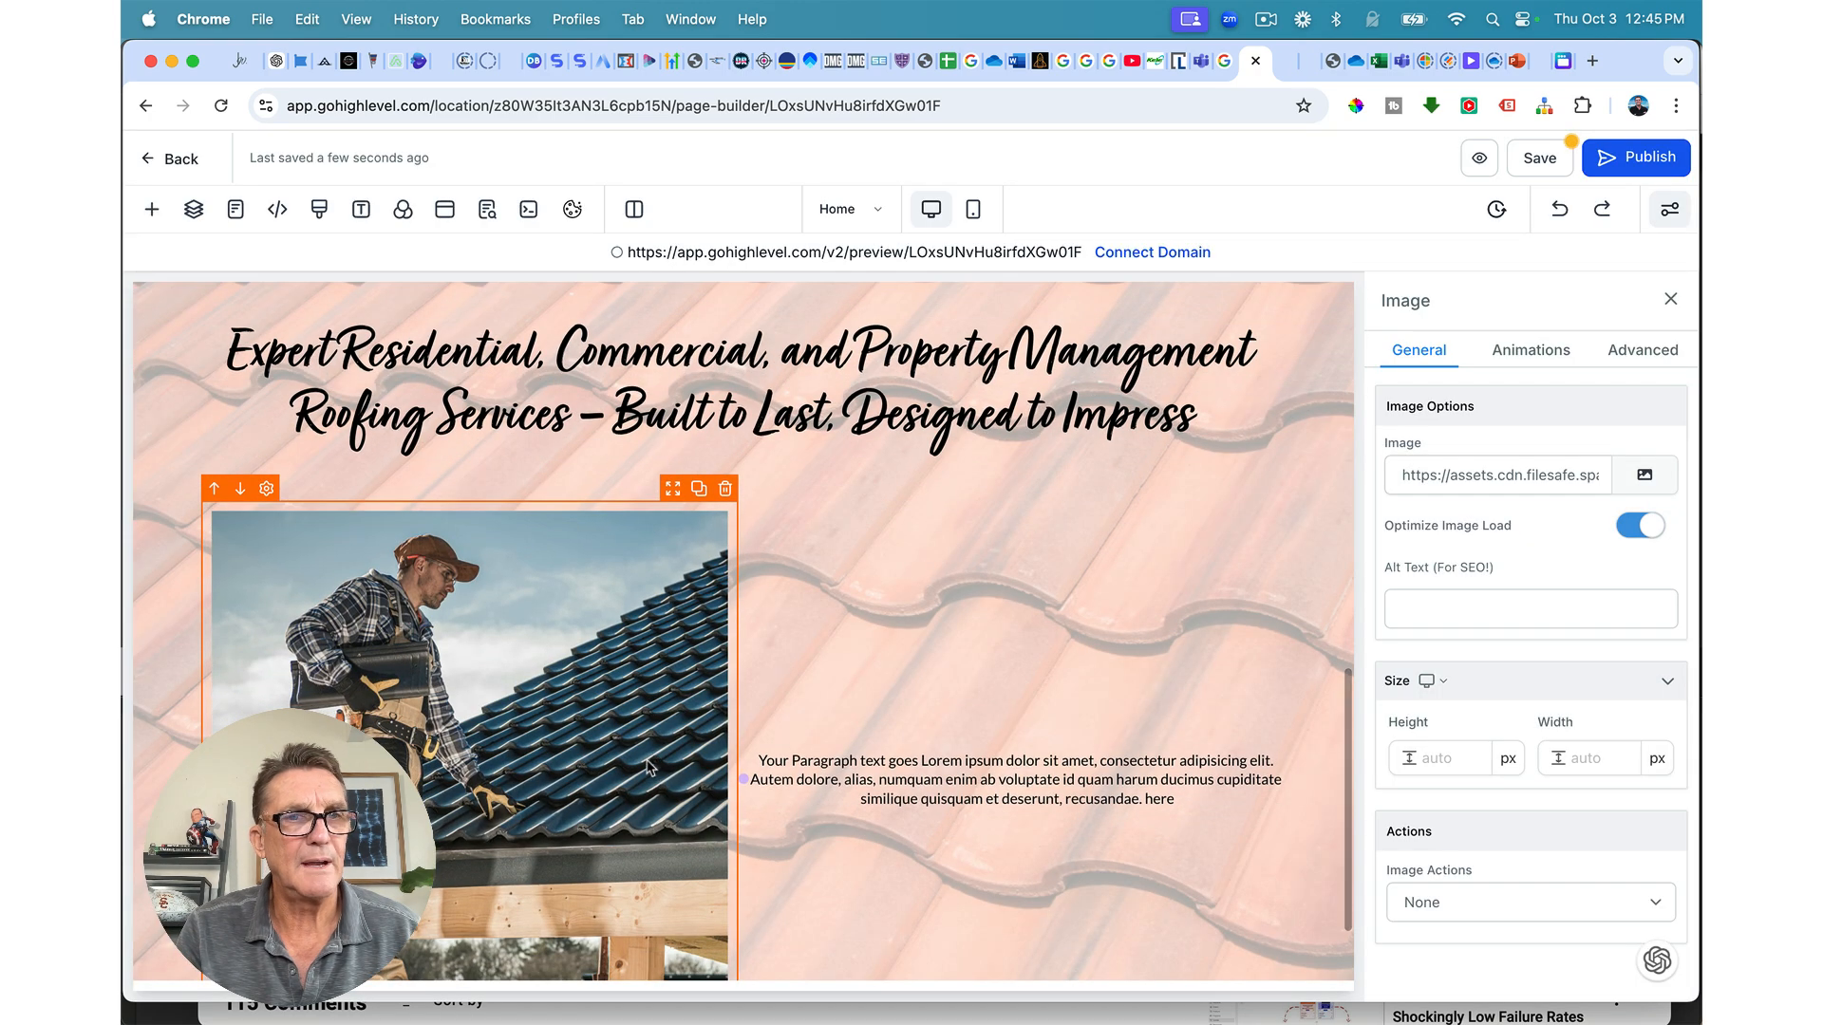
left_click(1640, 350)
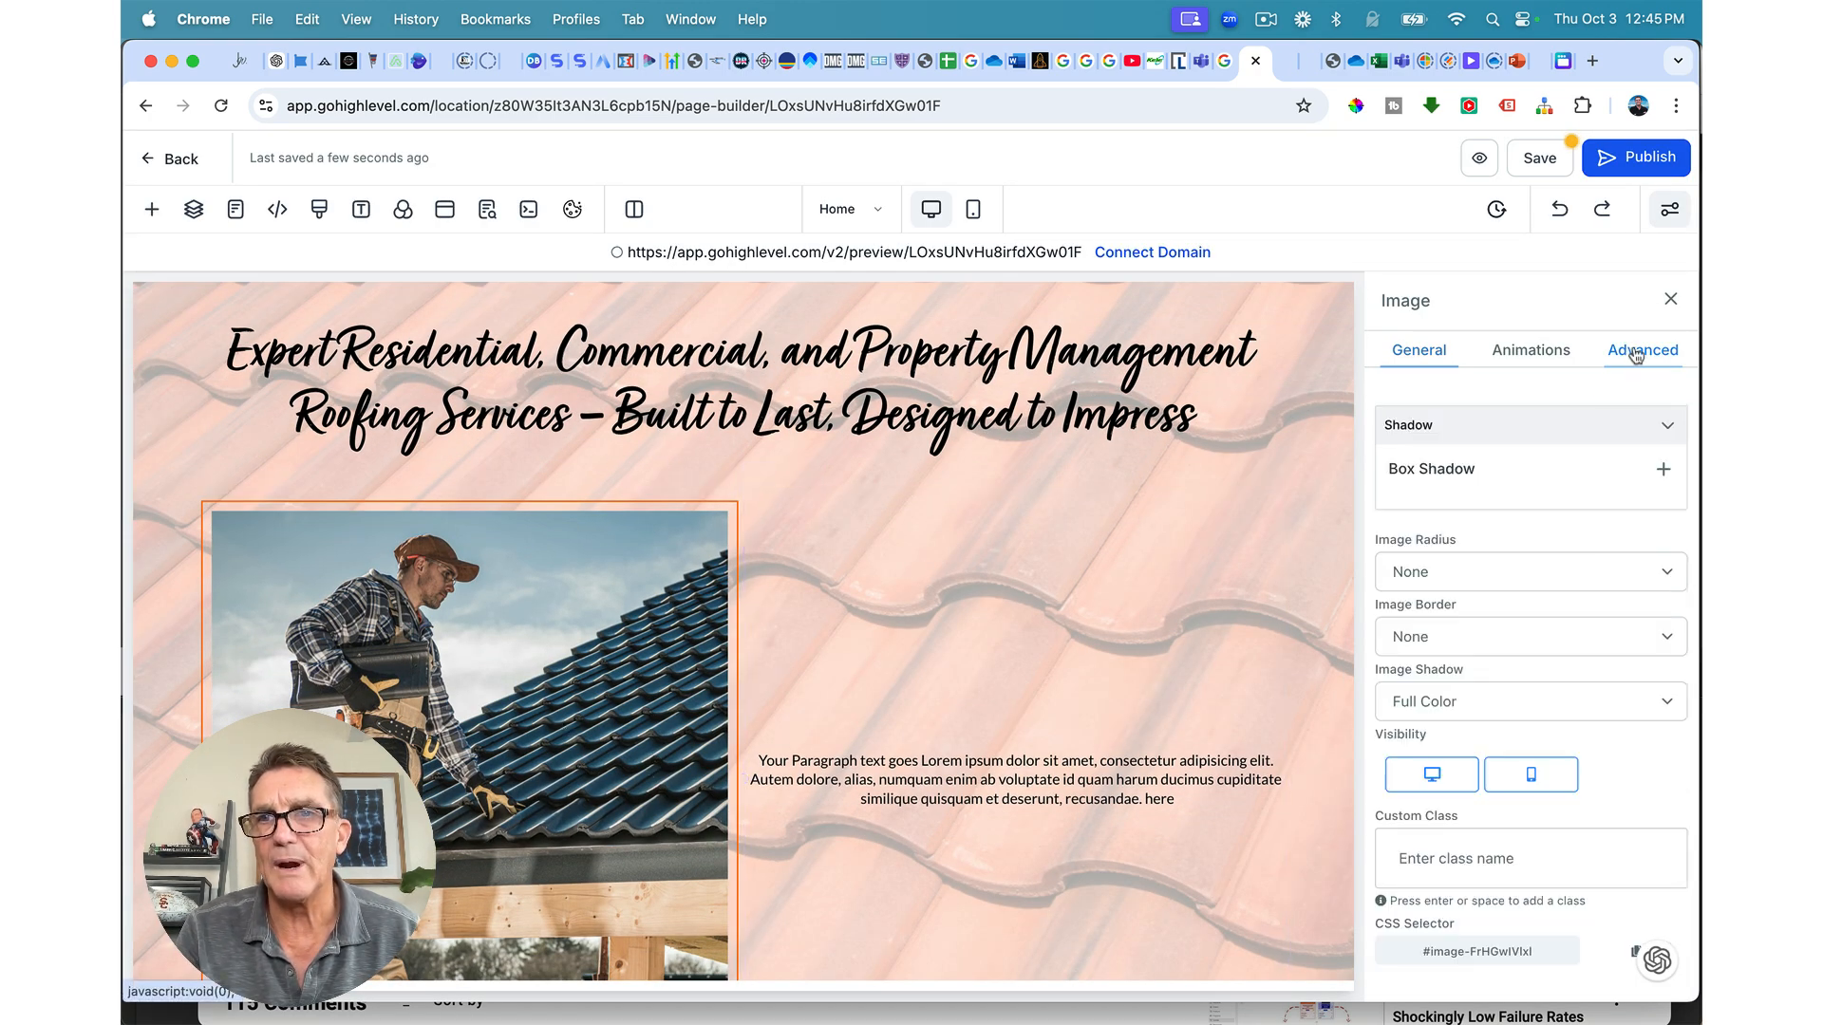
left_click(1510, 573)
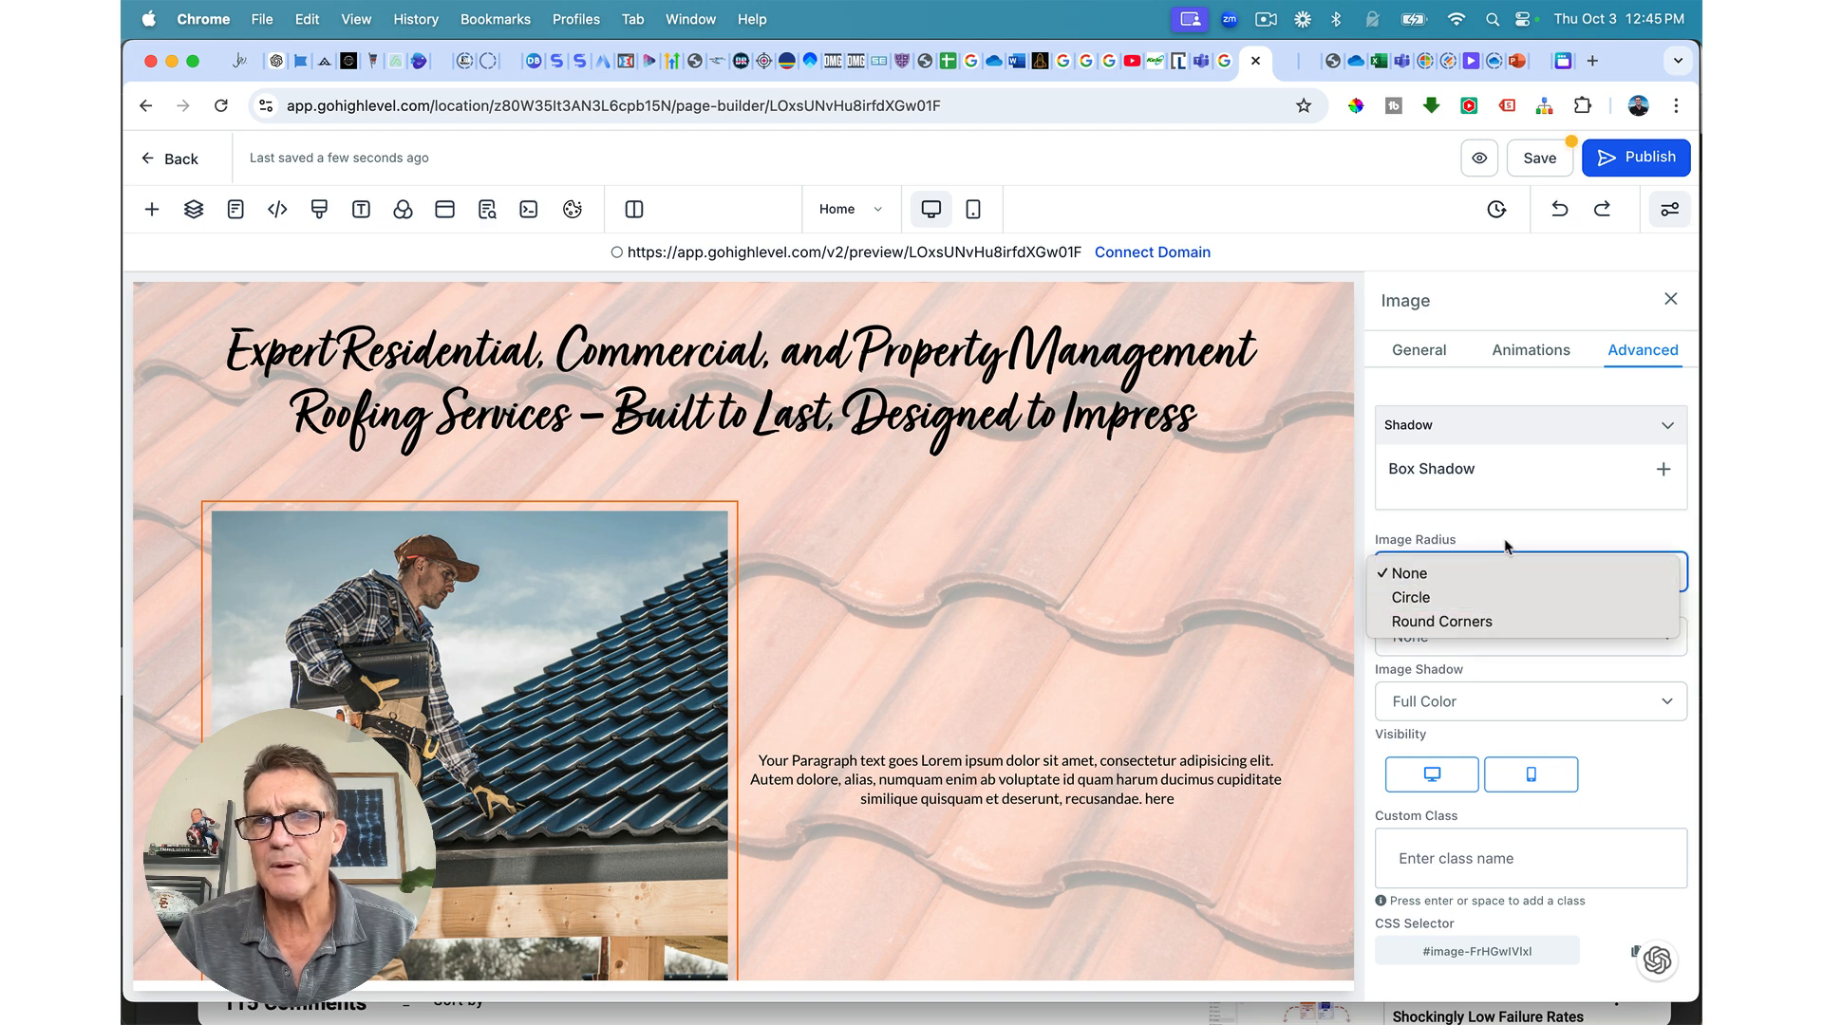
left_click(1492, 598)
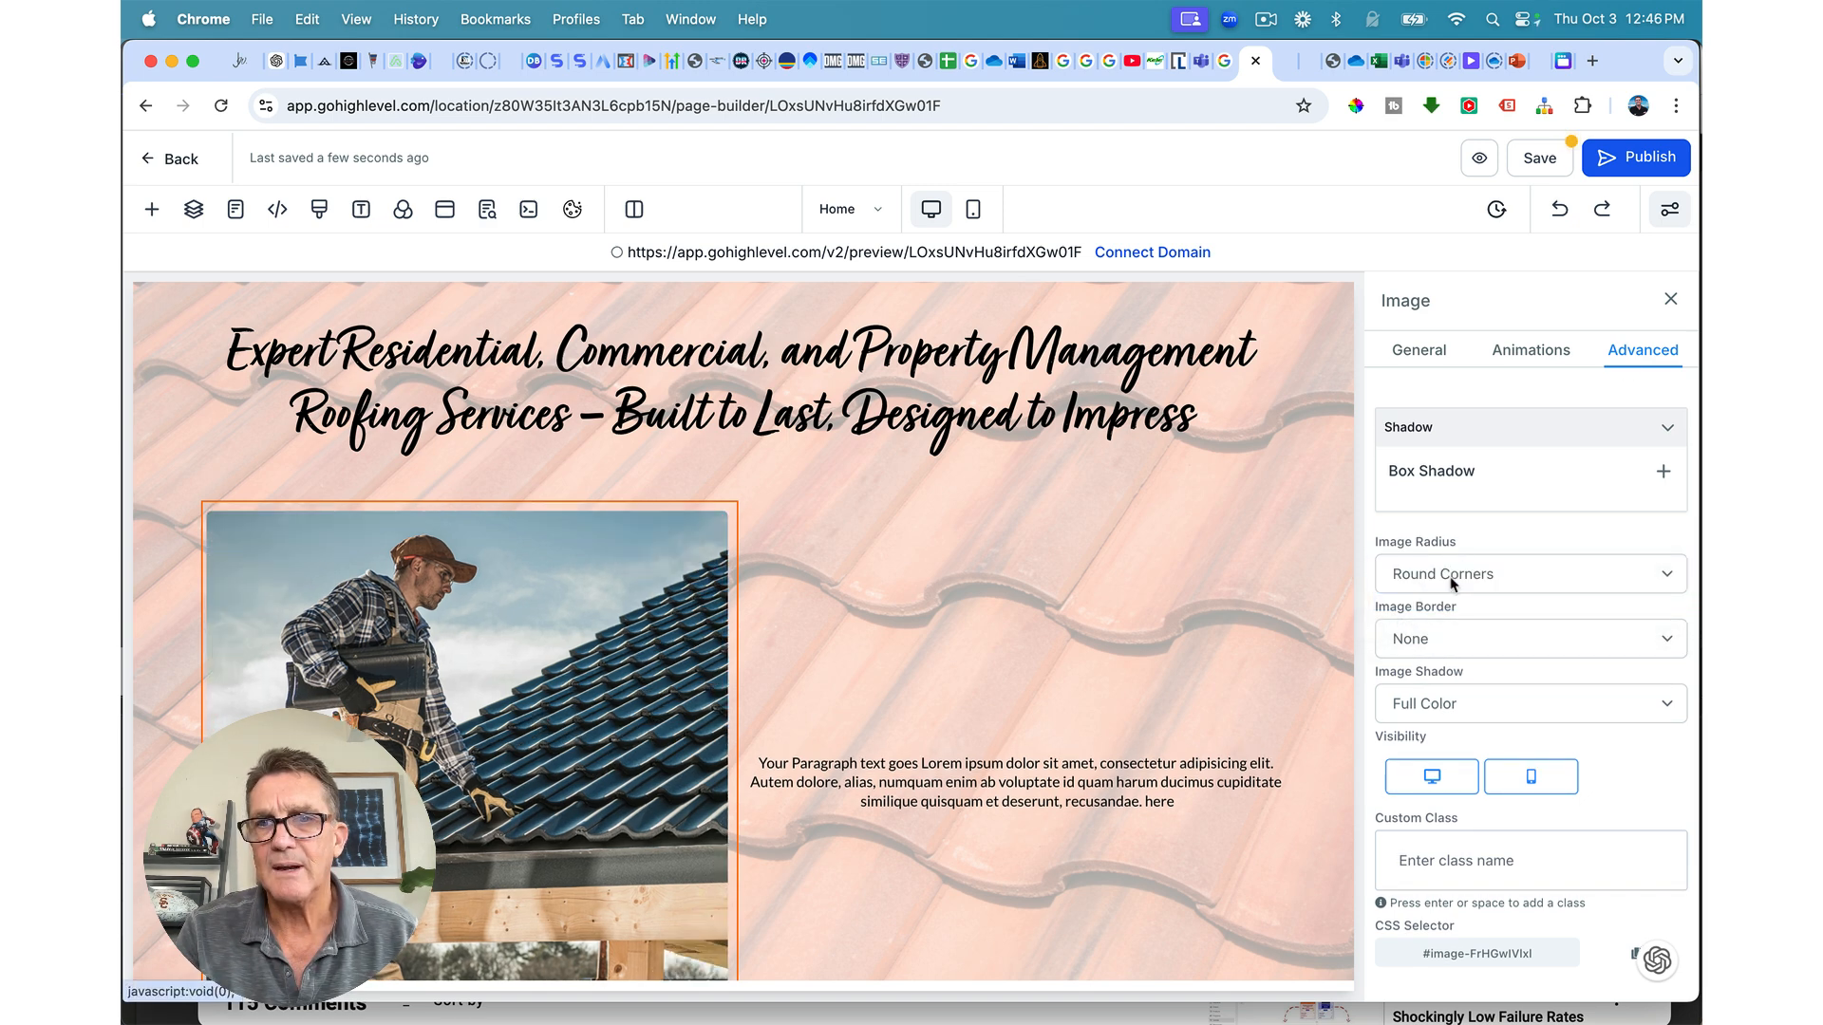
left_click(1453, 578)
left_click(1434, 581)
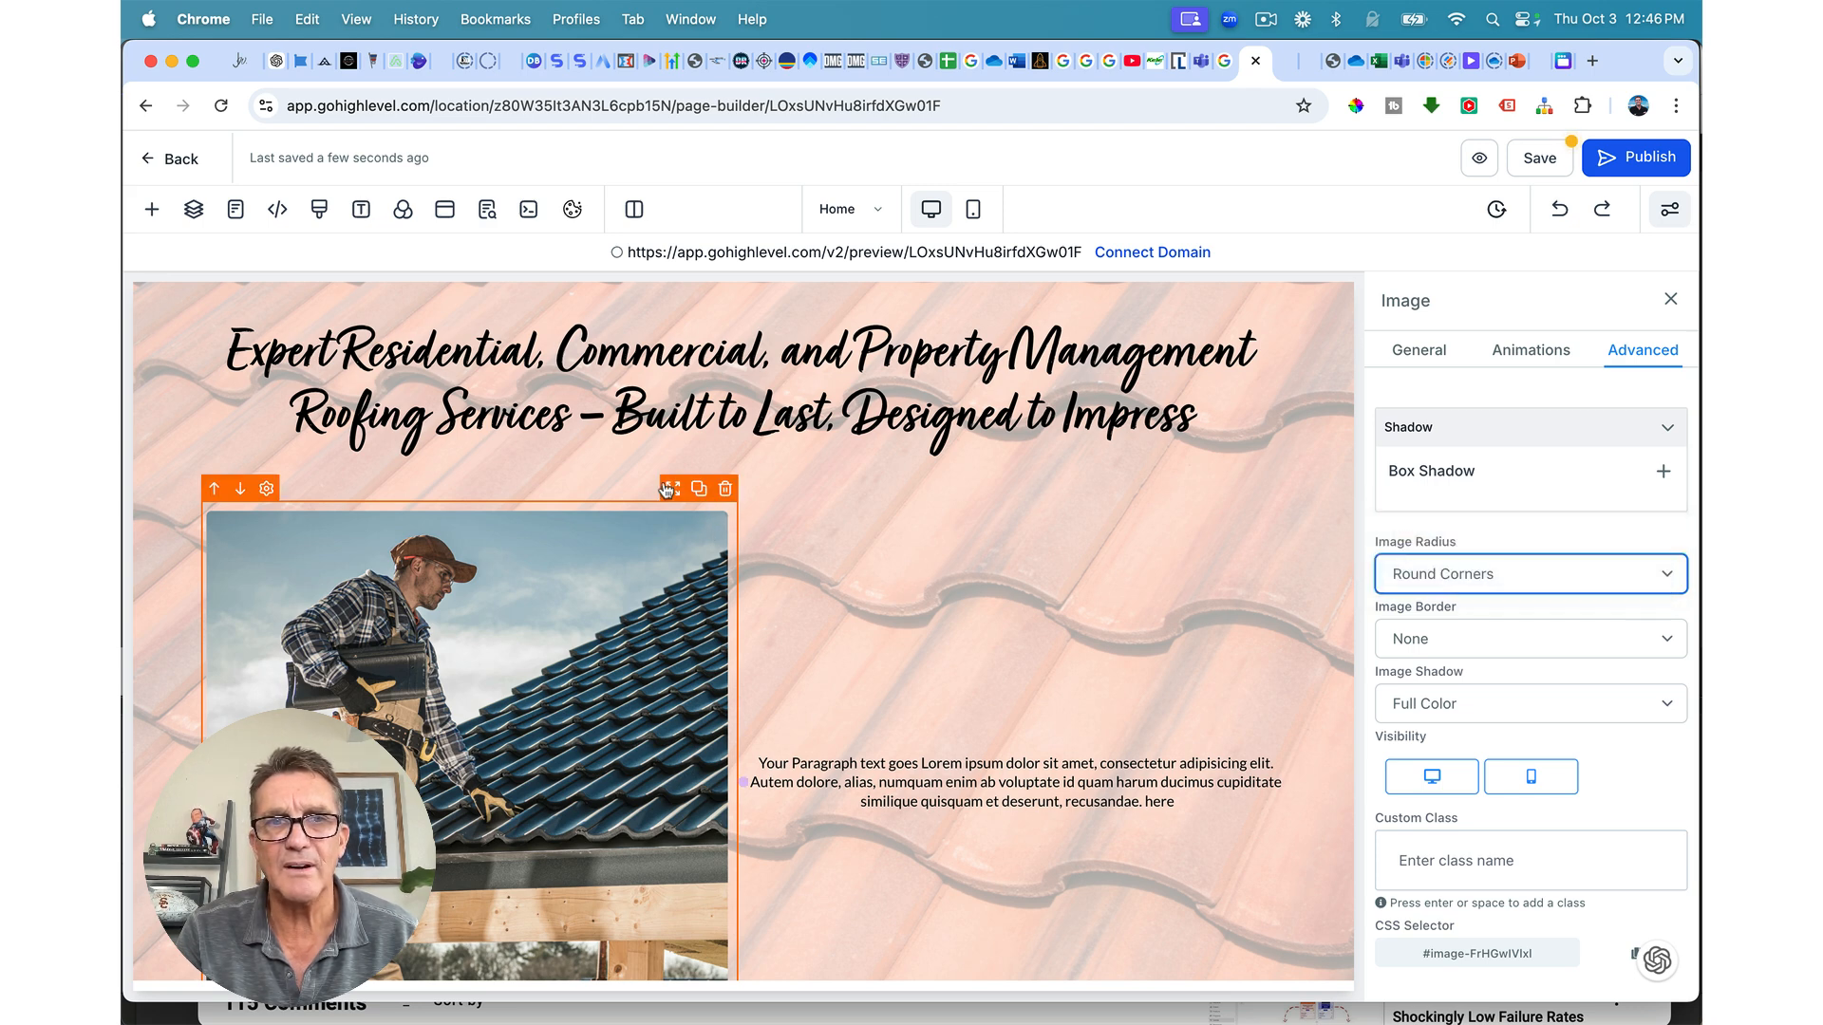
Step: Set the first column's content spacing to Left
left_click(626, 499)
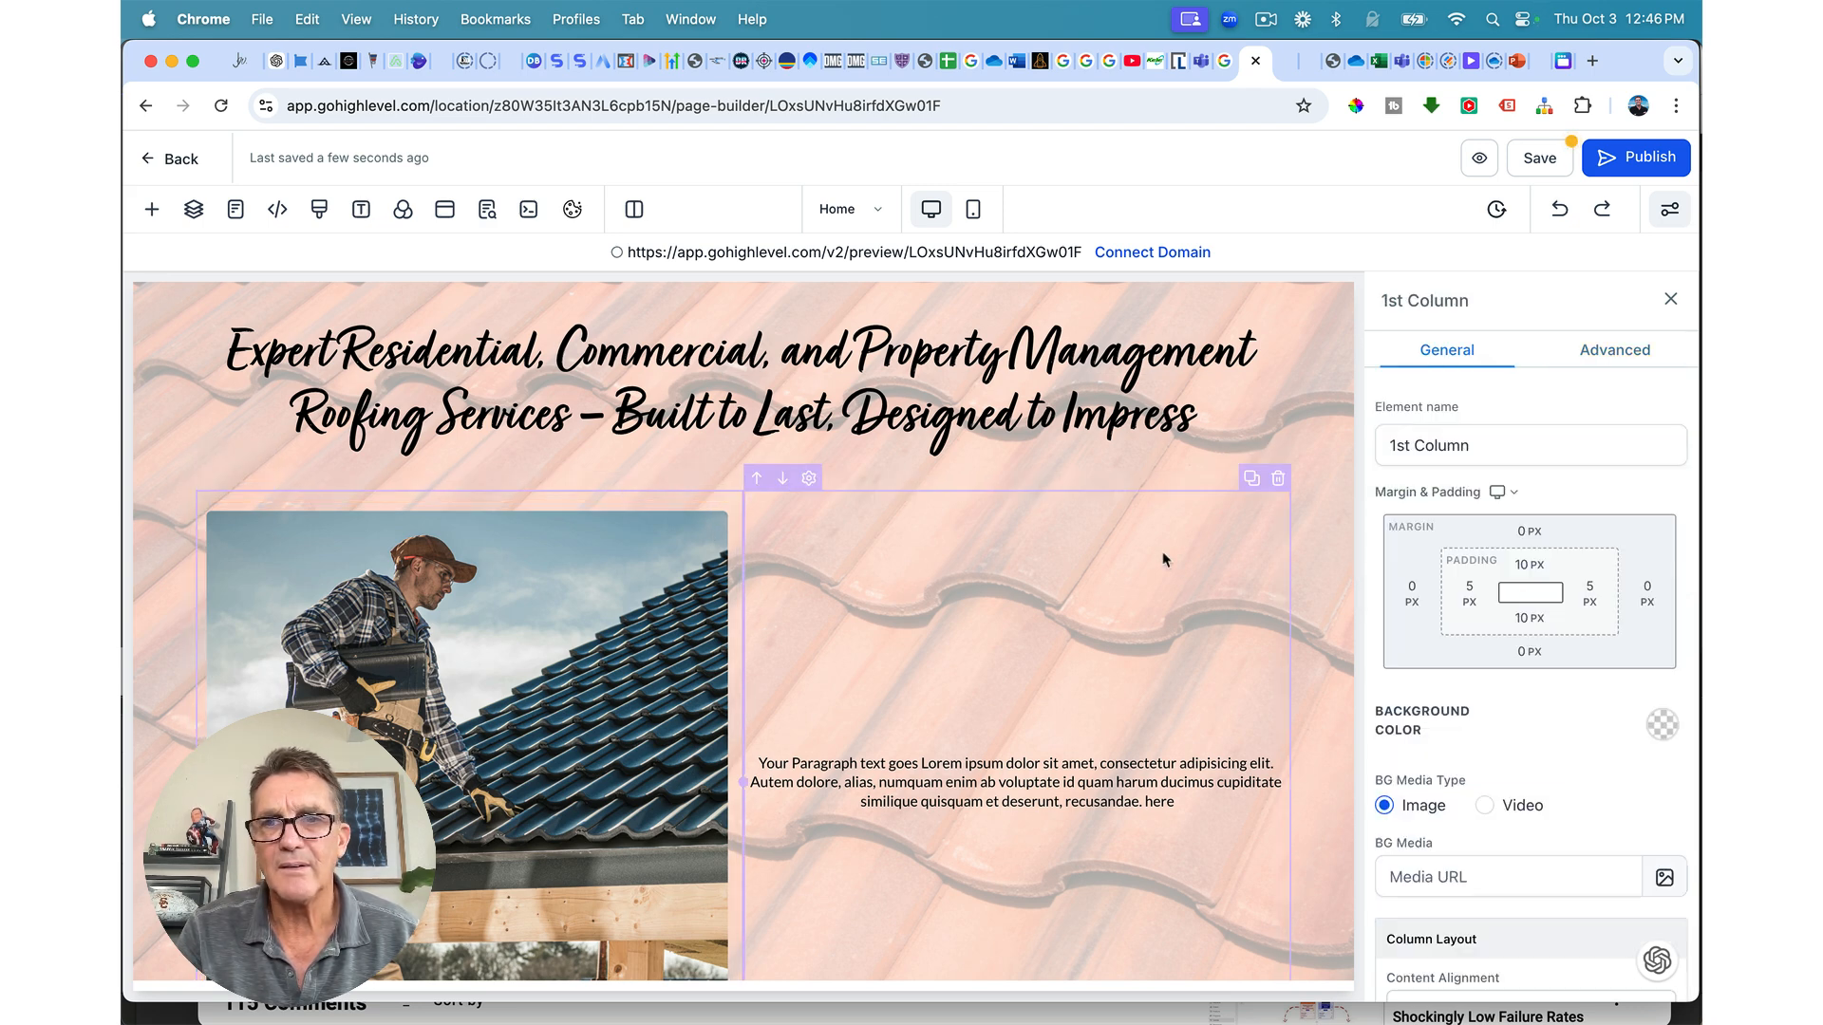
scroll(1450, 807, "down", 3)
left_click(1450, 806)
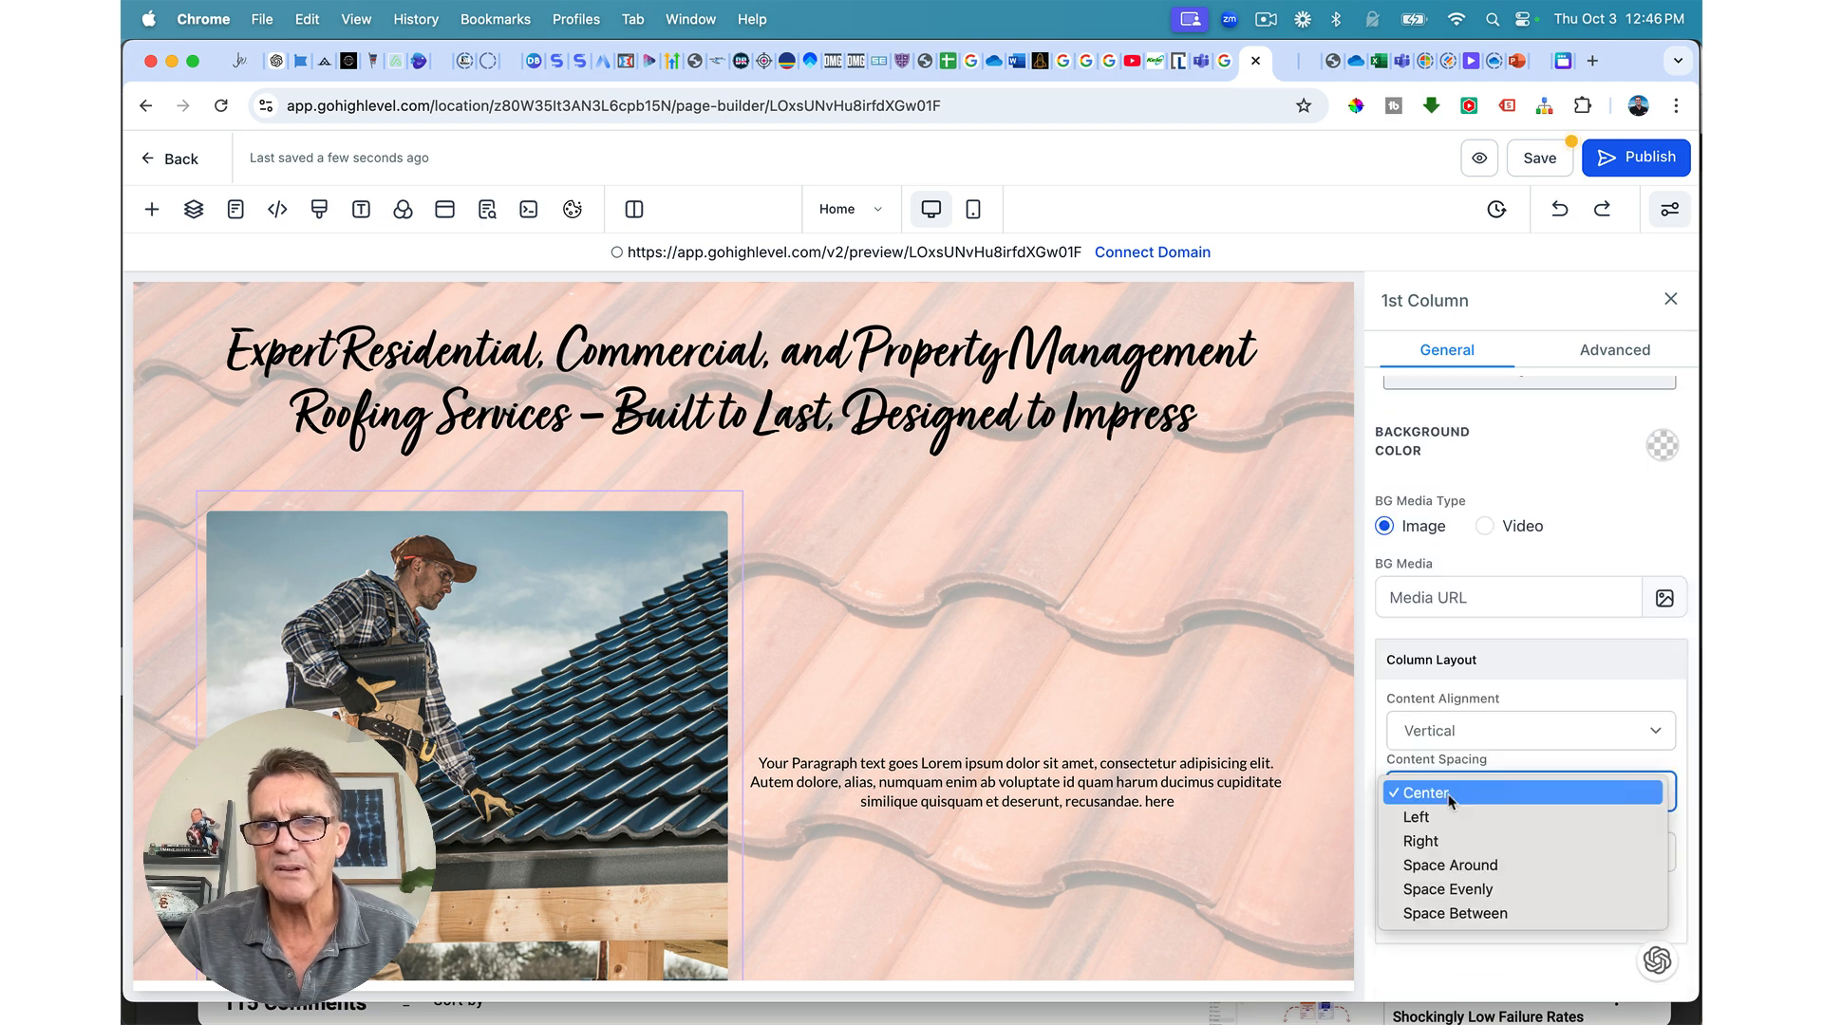
left_click(1635, 818)
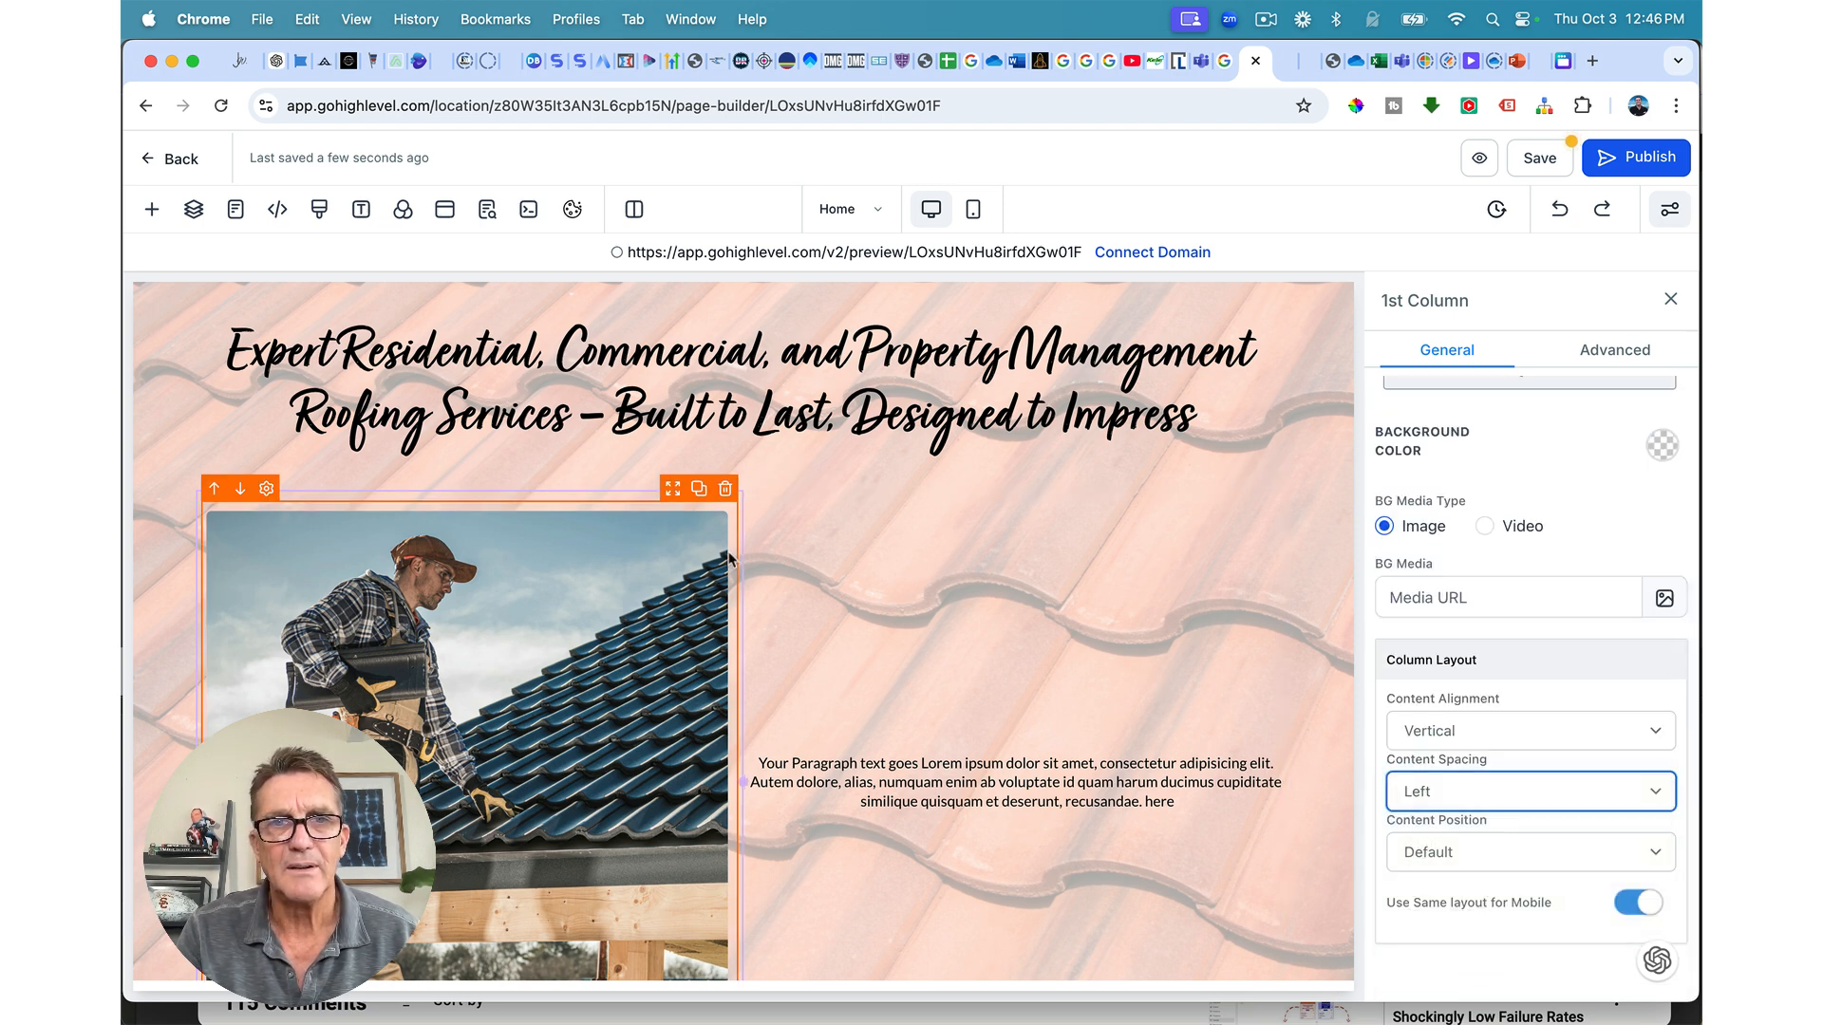
Step: Give the second column 20 px left padding and 20 px right padding
left_click(855, 549)
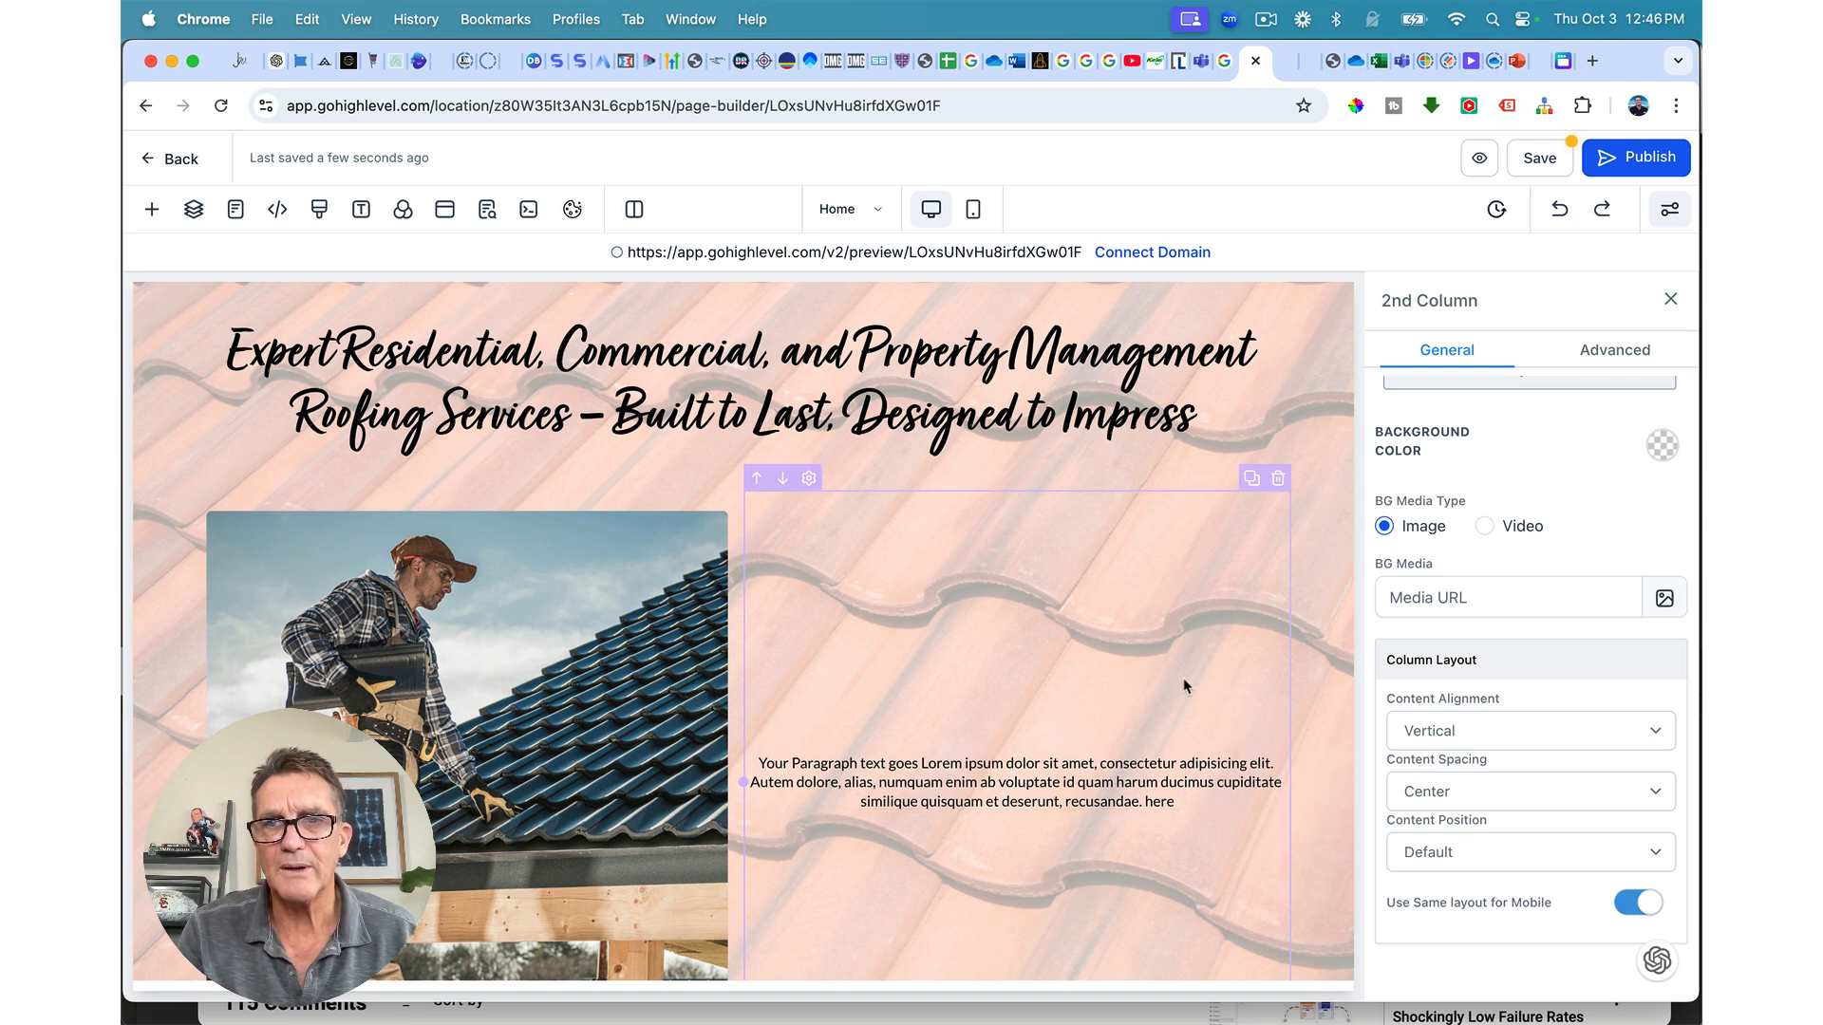
scroll(1481, 599, "up", 3)
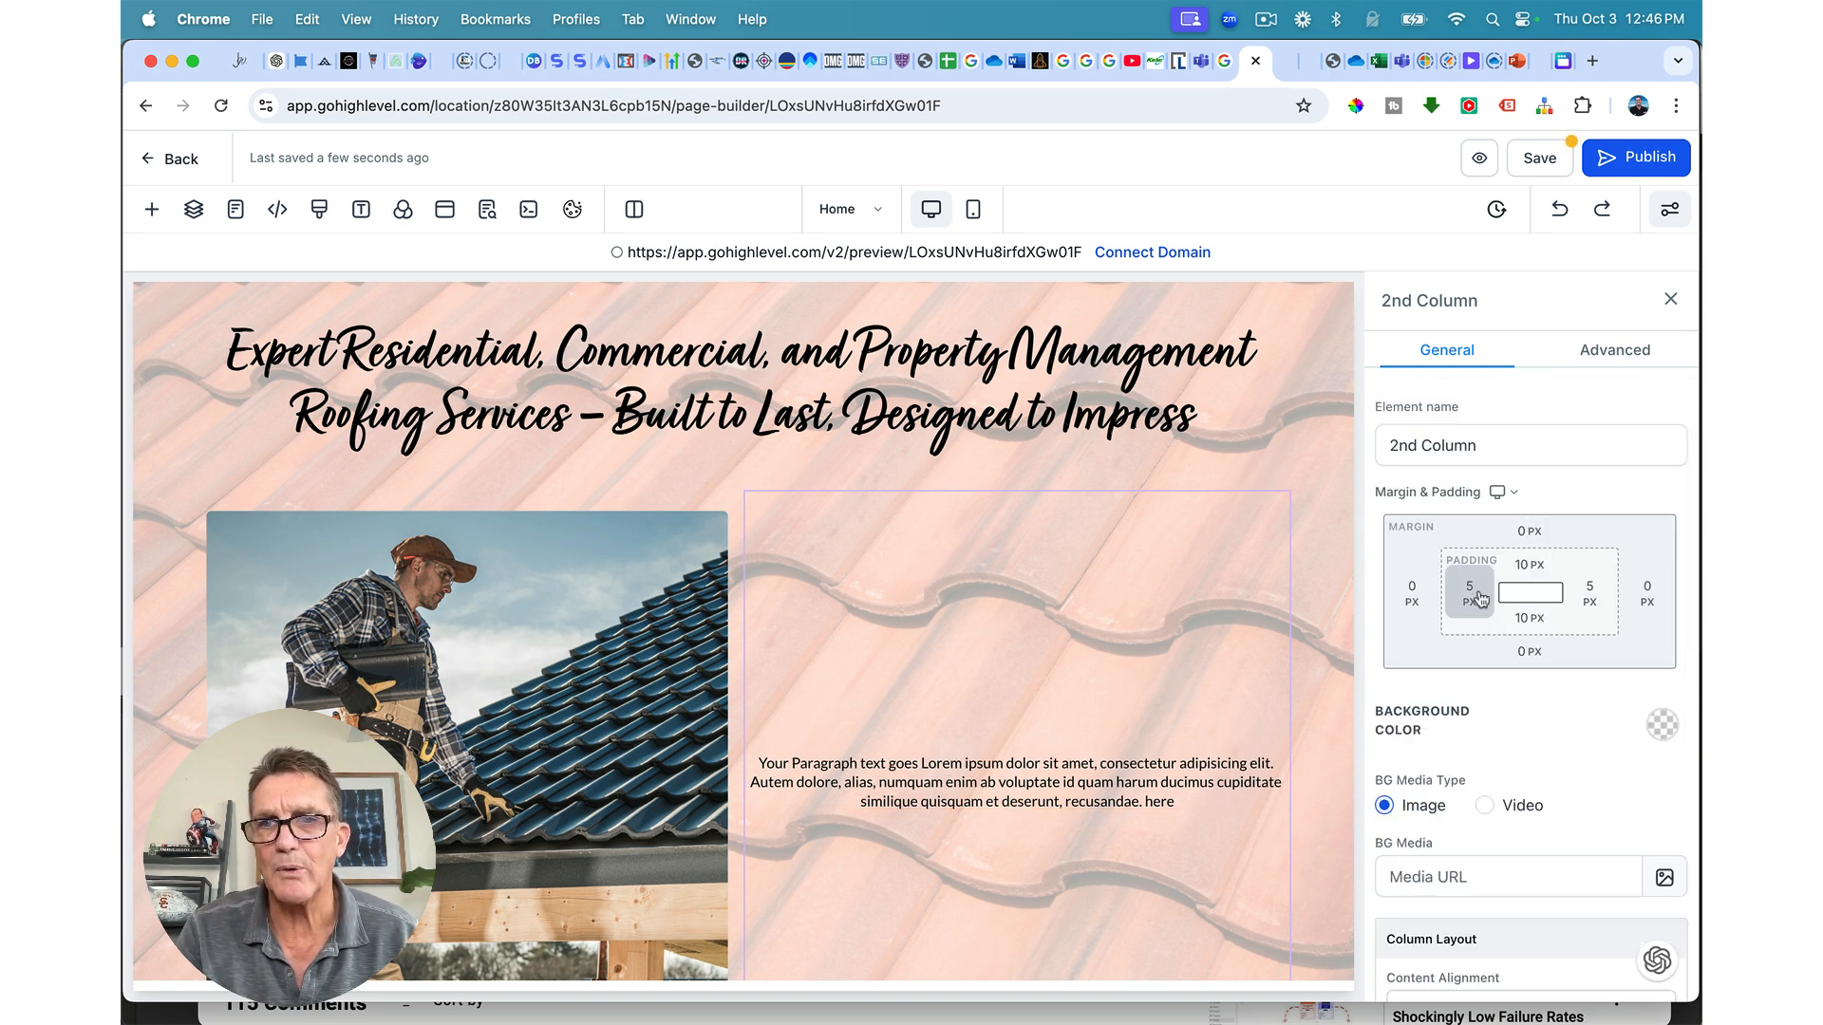
left_click(1470, 593)
left_click(1509, 699)
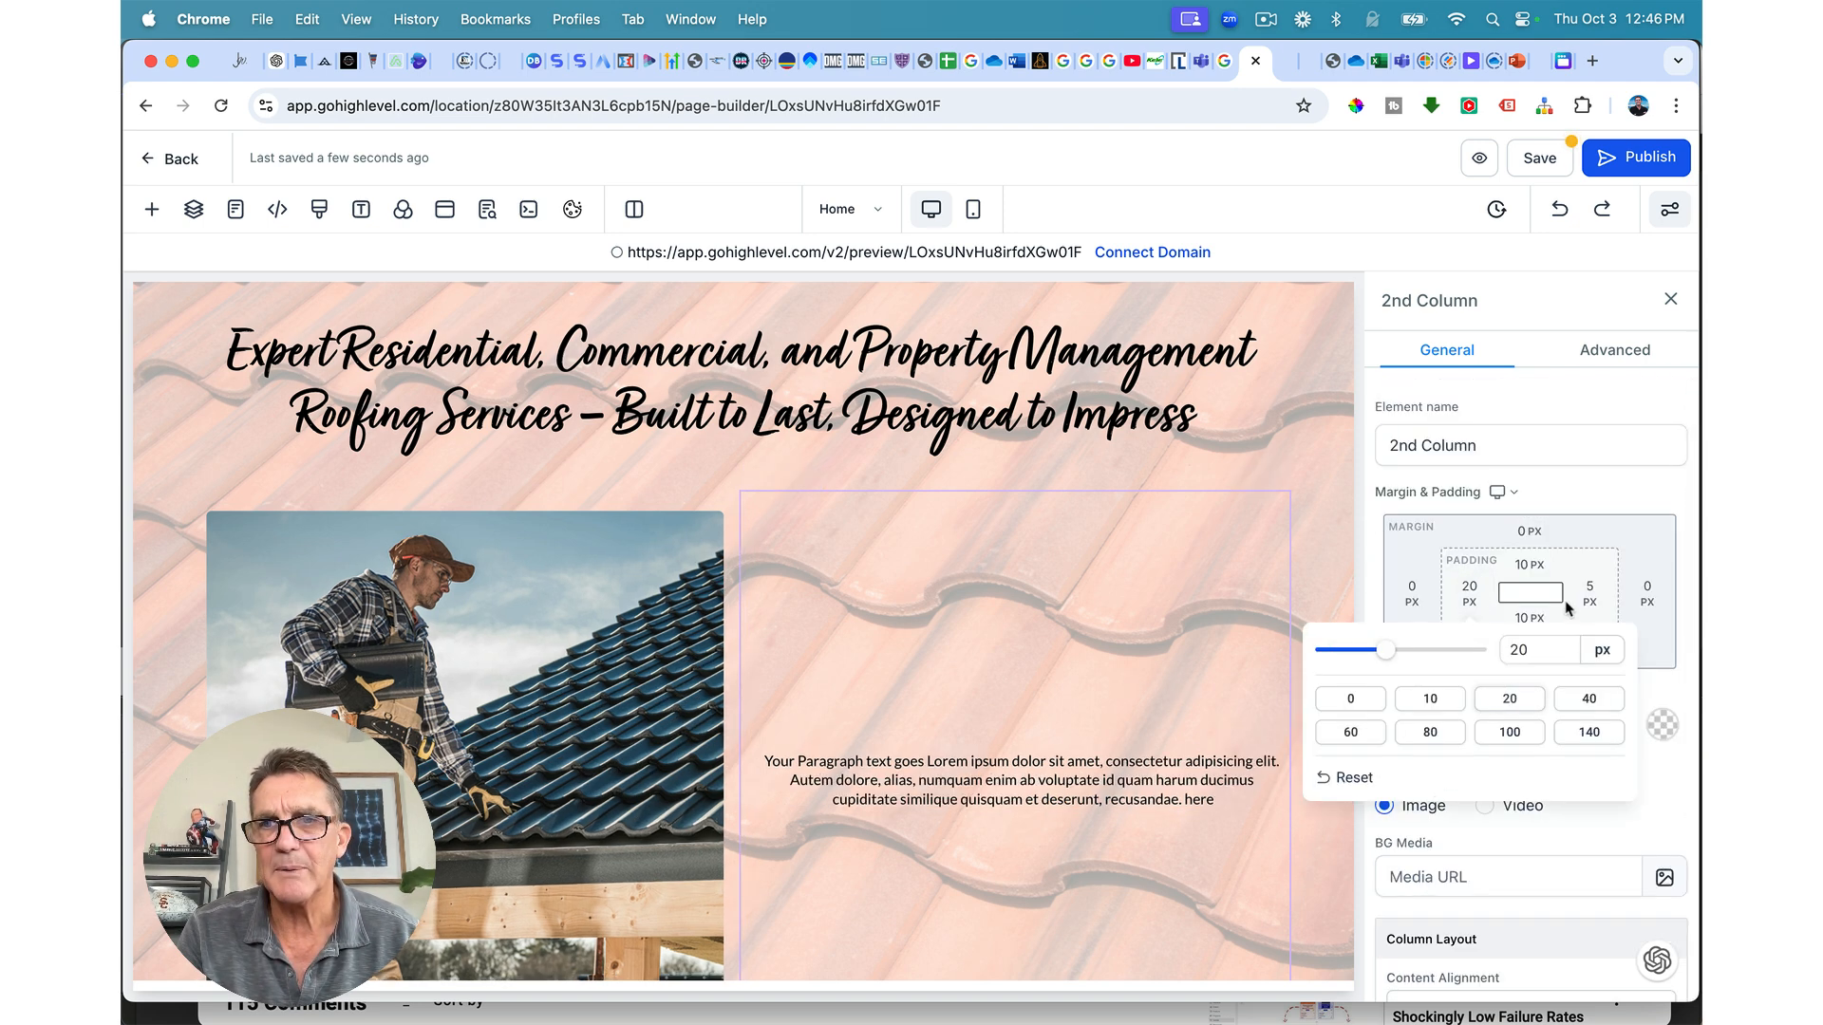
left_click(1591, 591)
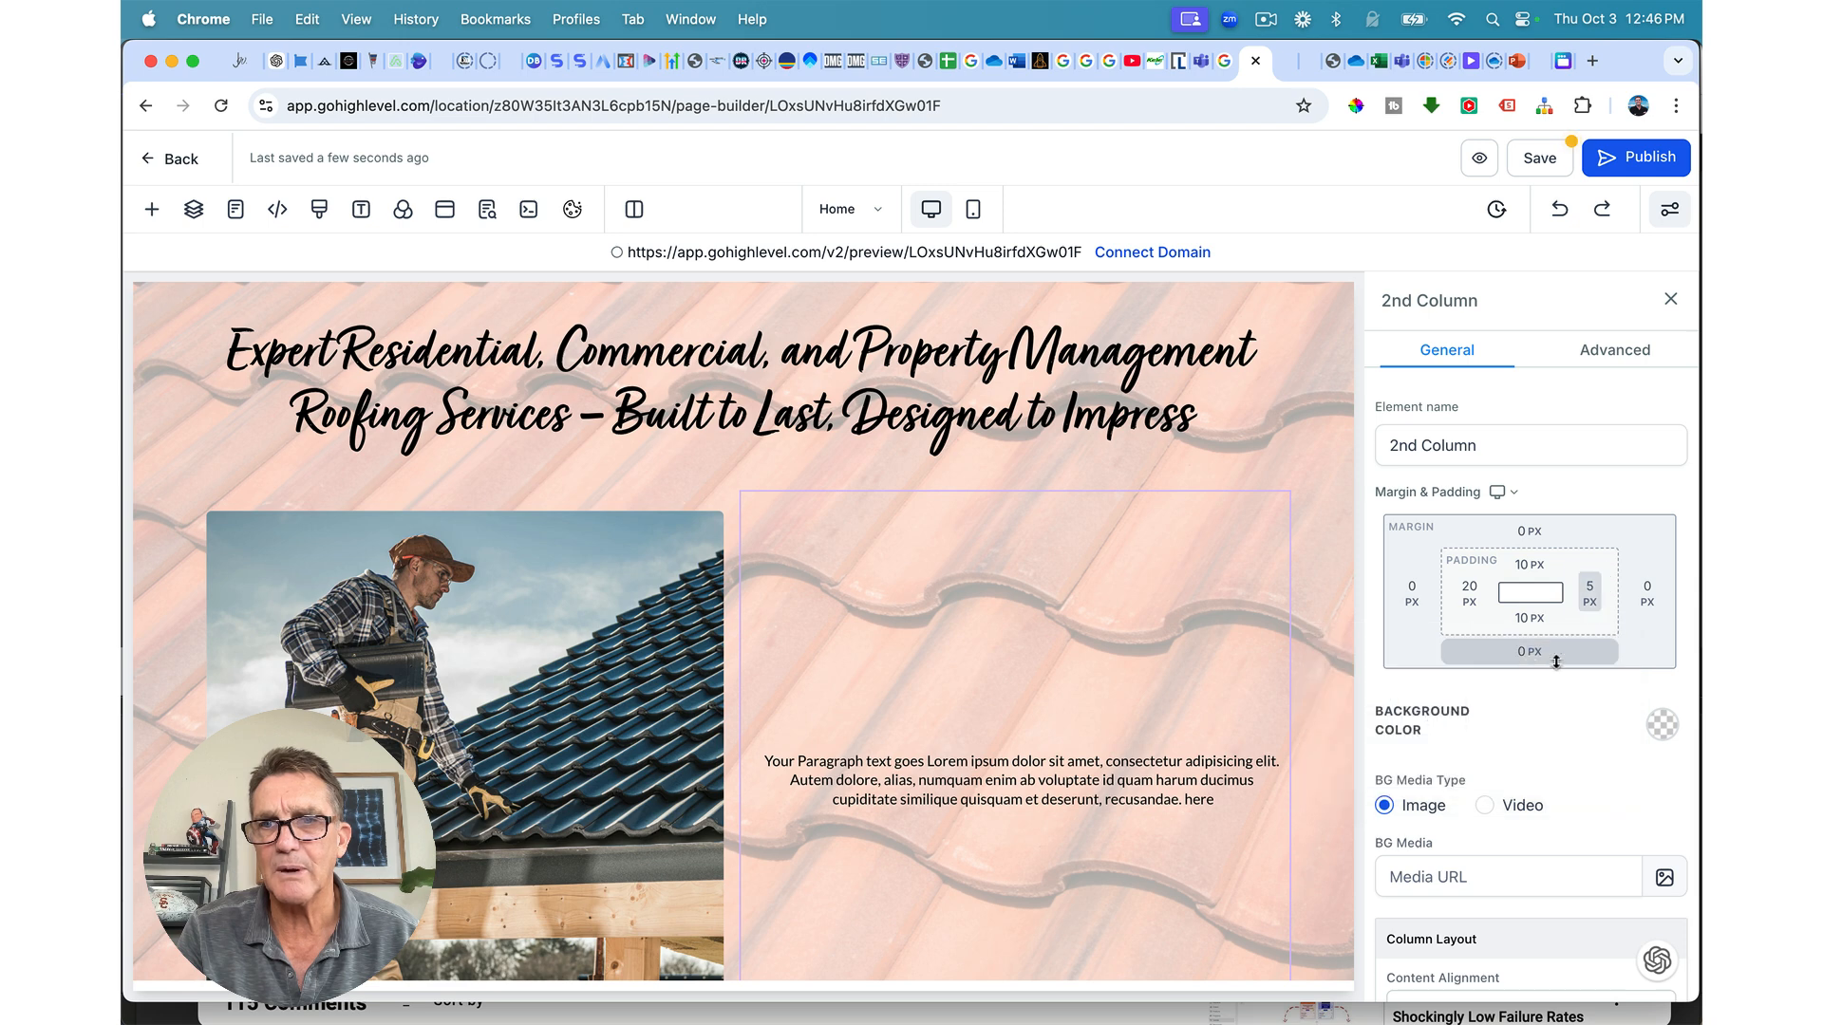
left_click(1591, 590)
left_click(1473, 699)
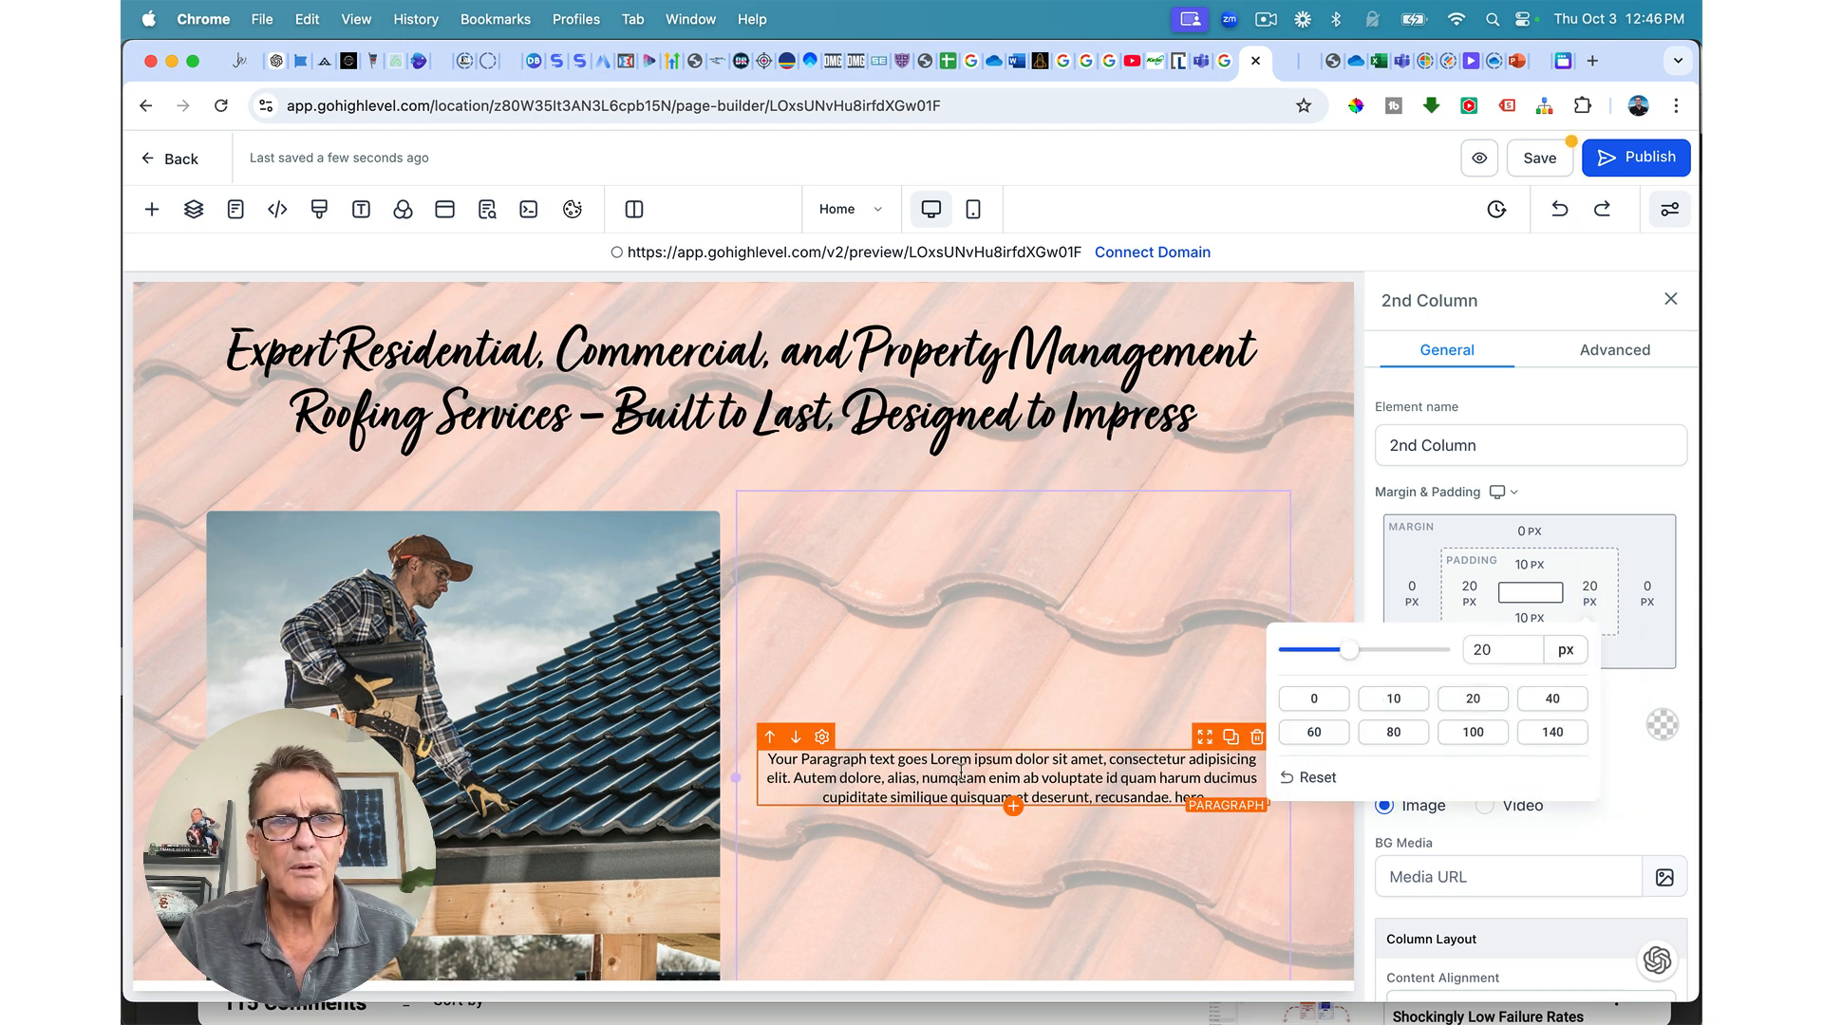
scroll(961, 771, "down", 2)
scroll(961, 771, "up", 5)
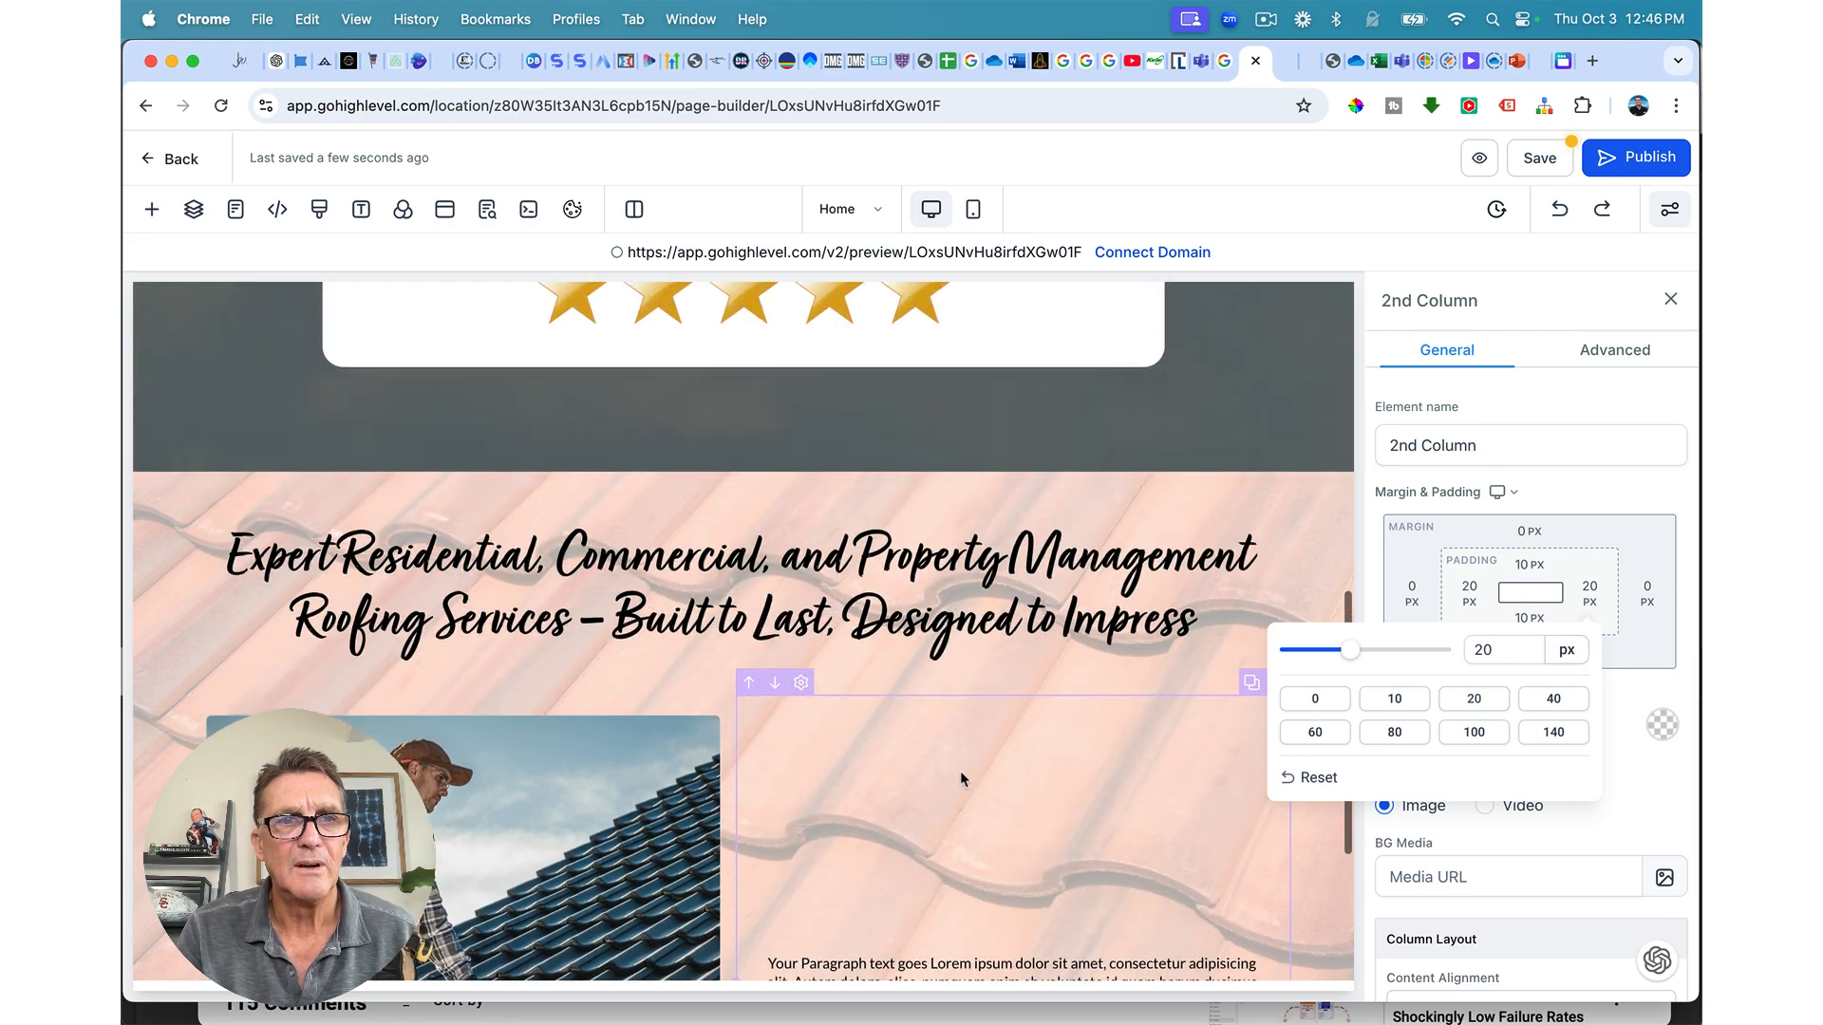
scroll(960, 771, "down", 3)
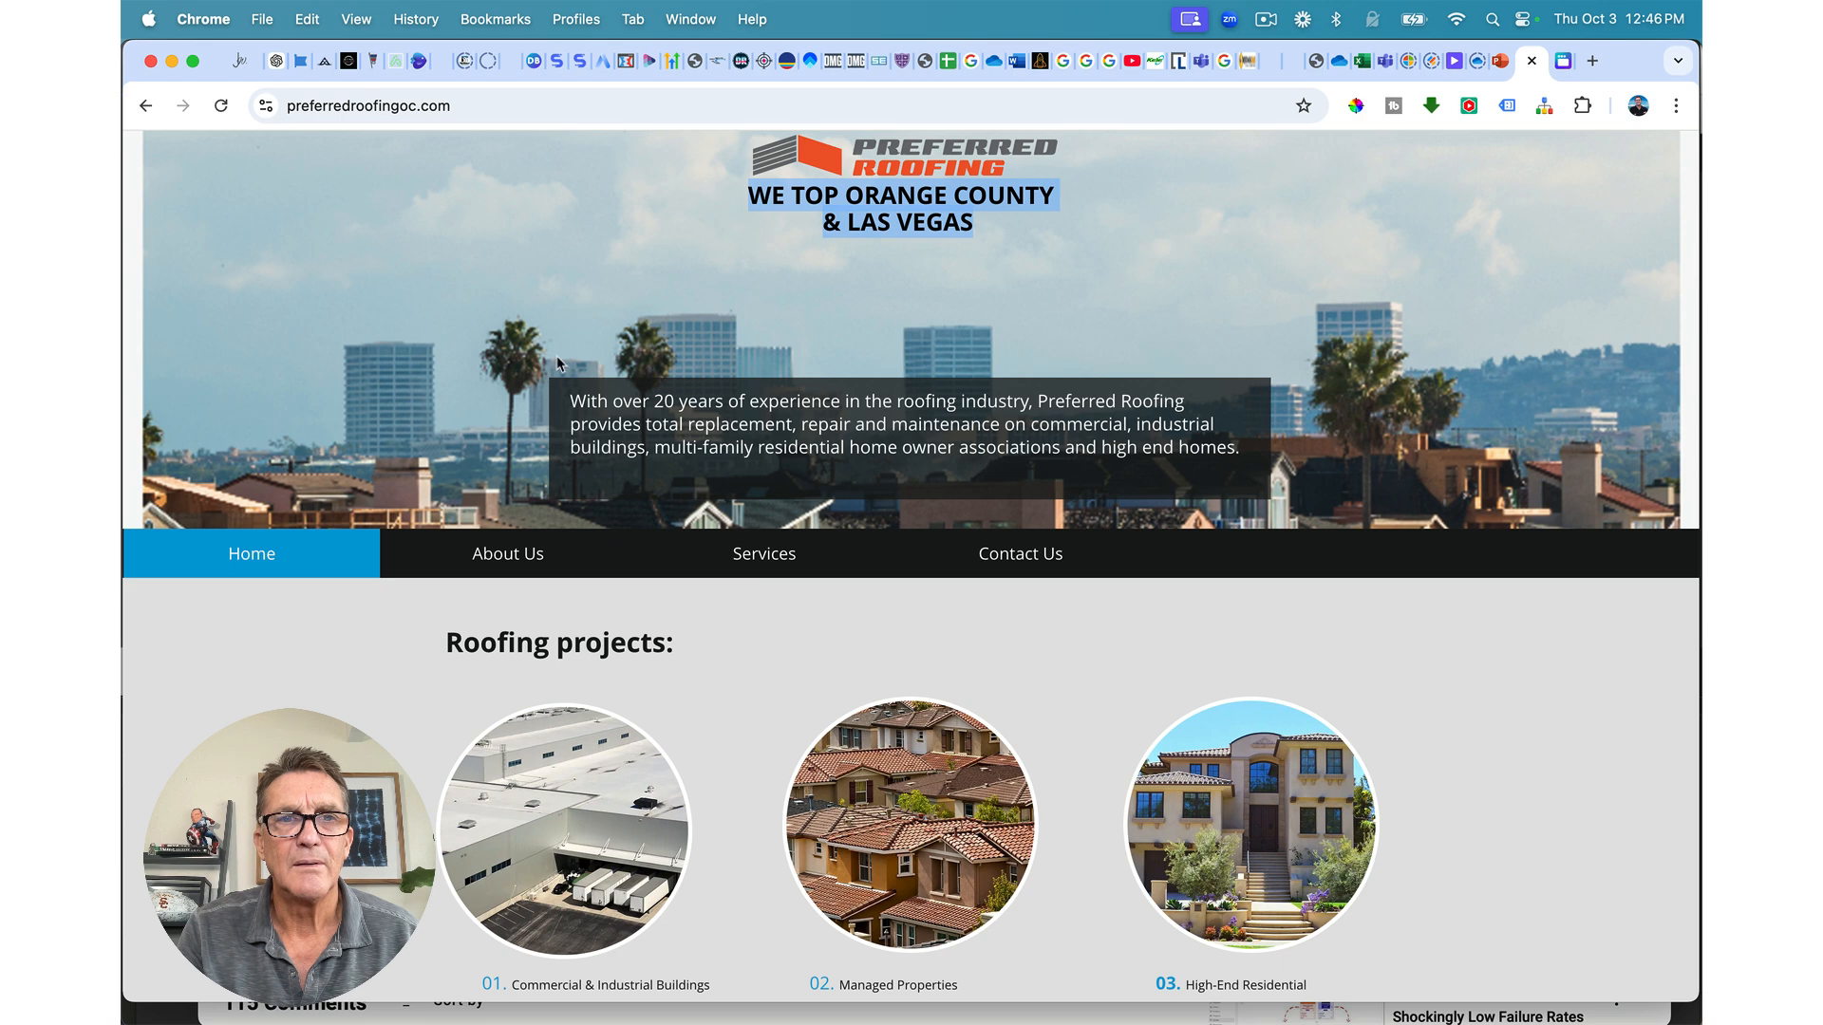
Step: Select the reference site's intro paragraph, then select all the placeholder paragraph text in the builder
left_click_drag(573, 400, 1242, 454)
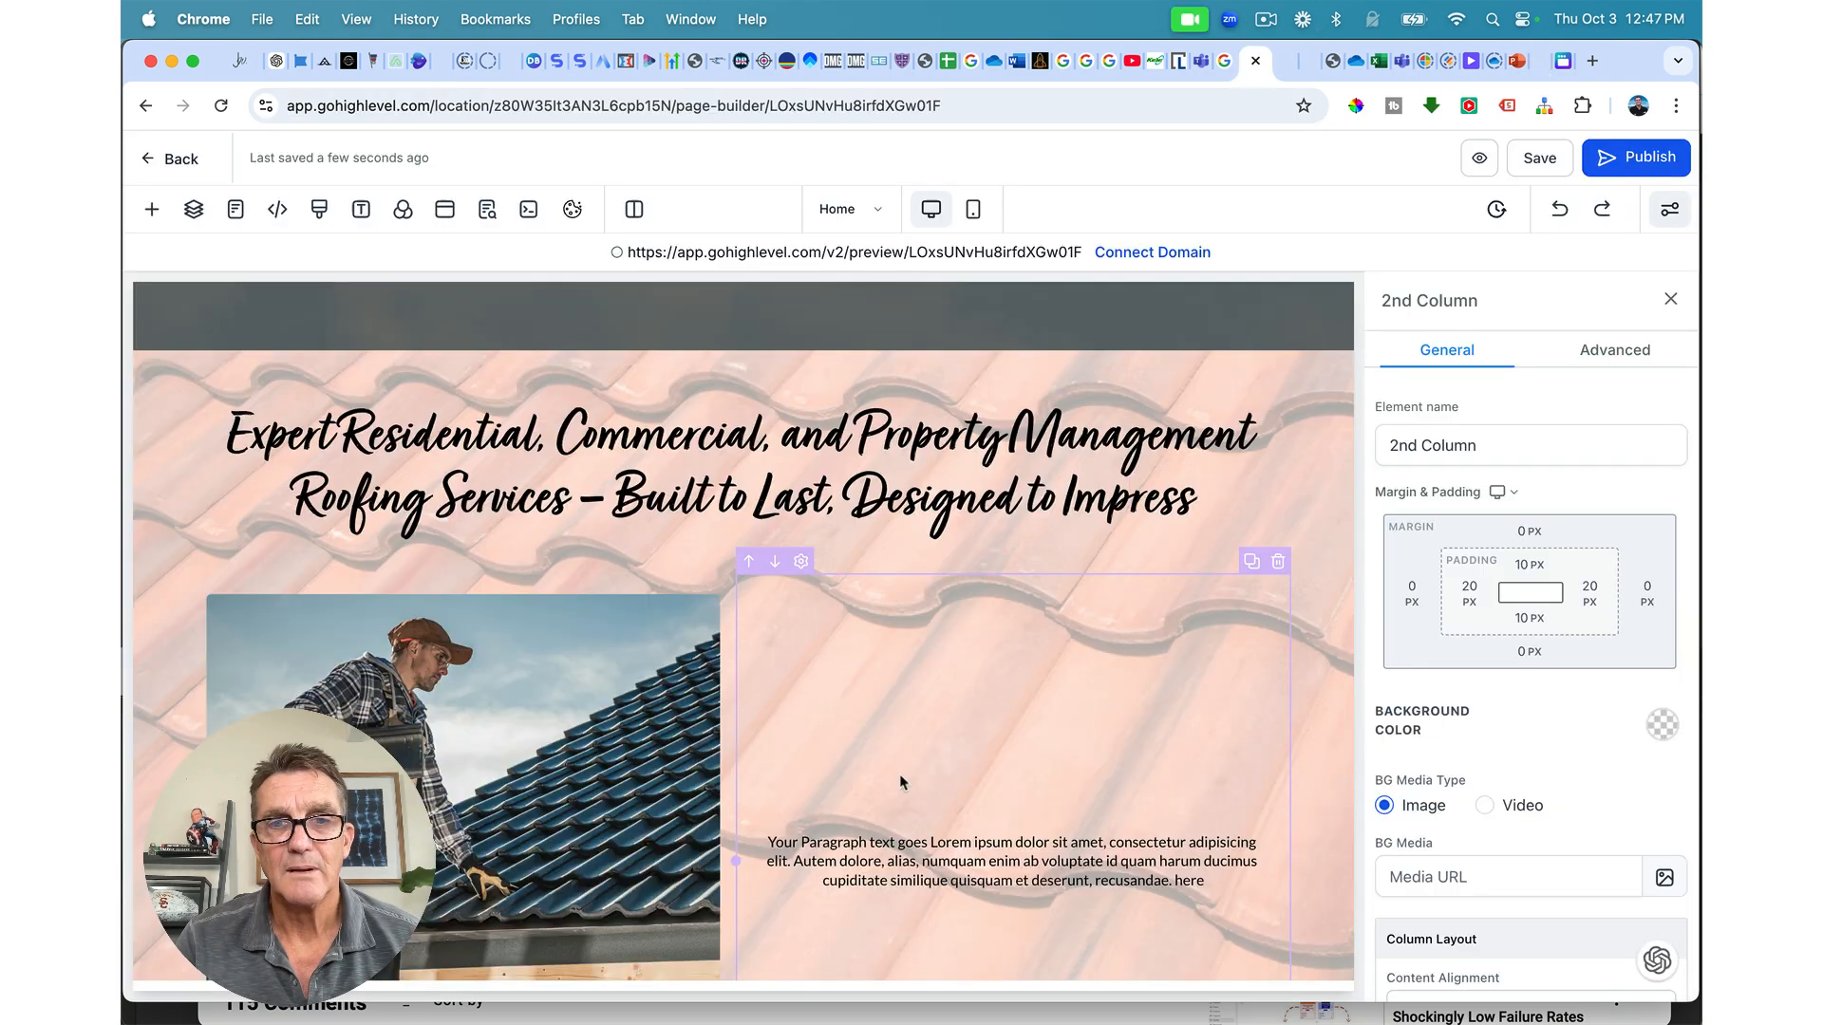
left_click(836, 842)
triple_click(836, 842)
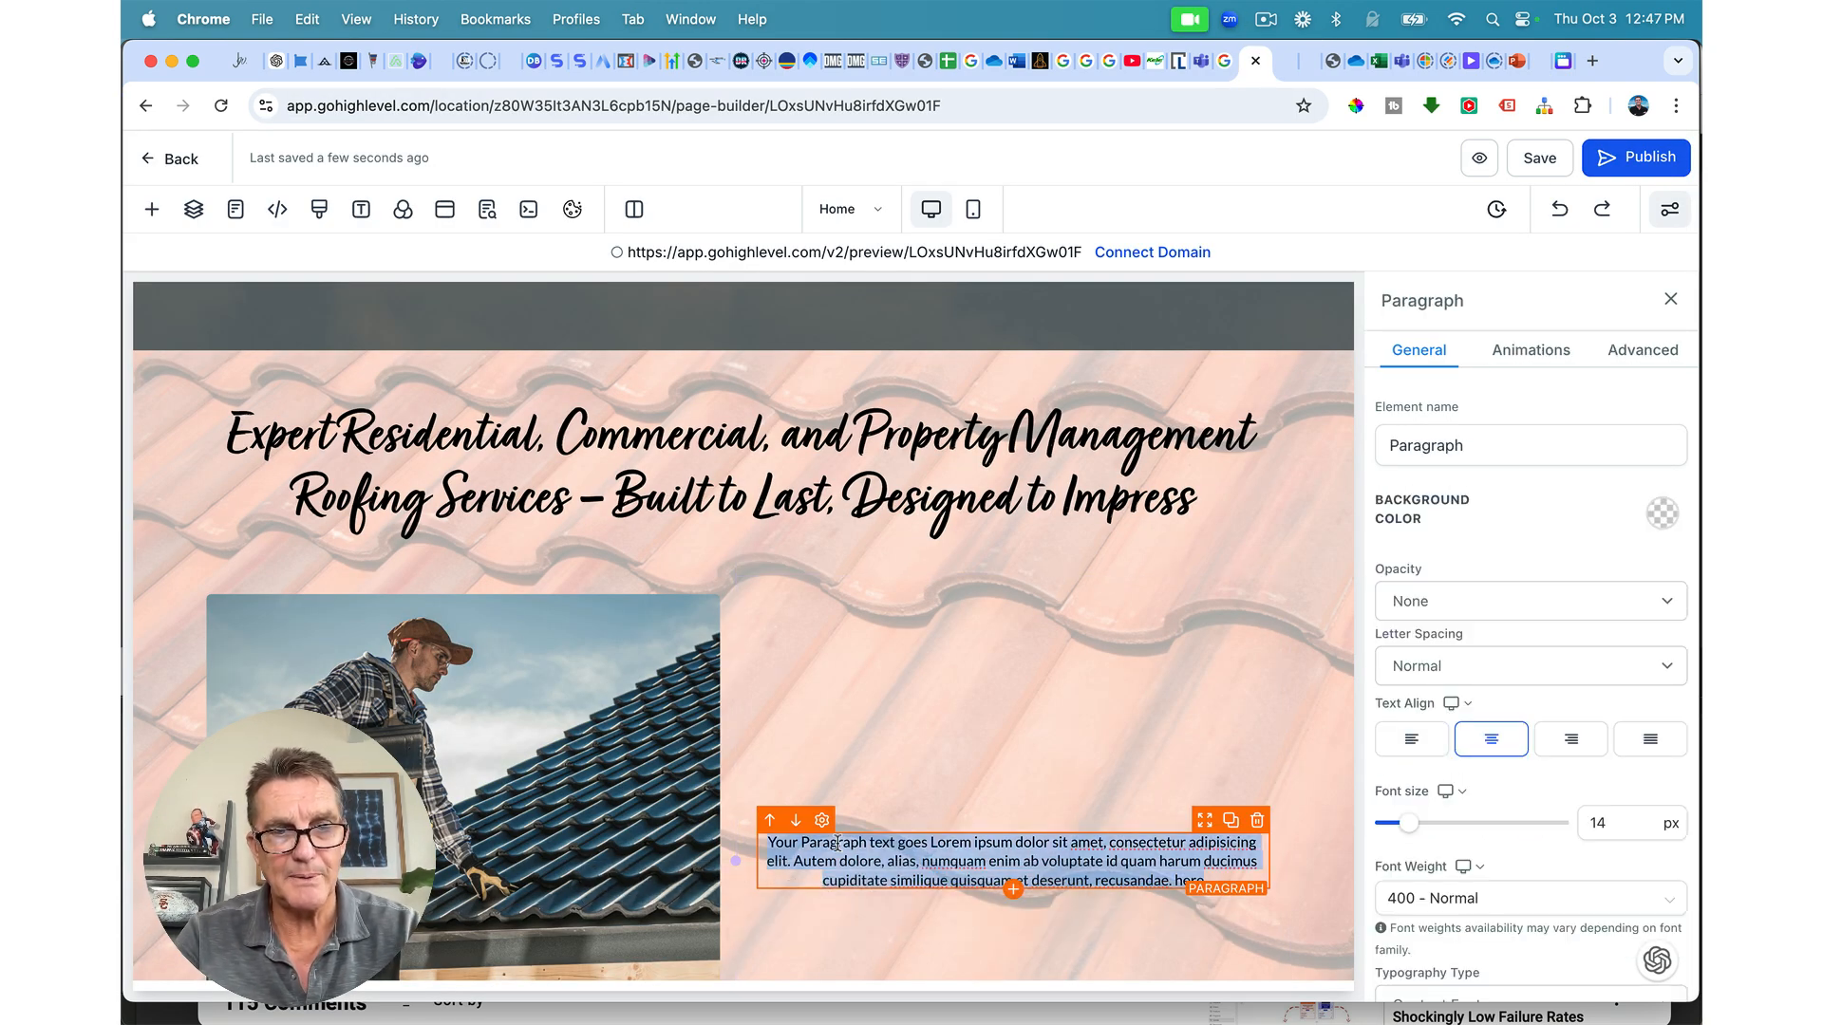
Step: Paste the roofing text over the placeholder and set the second column's content spacing to Left
type("With over two decades of expertise, Preferred Roofing stands as a trusted leader in the roofing industry. Specializing in complete roof replacements, repairs, and maintenance, we serve a diverse range of clients, including commercial and industrial properties, high-end residential homes, and multi-family homeowner associations. Our commitment to quality craftsmanship, attention to detail, and customer satisfaction ensures that every project—whether it's a major roof installation or routine maintenance—is completed to the highest standards, keeping your property protected and aesthetically pleasing for years to come. At Preferred Roofing, we pride ourselves on delivering reliable and tailored roofing solutions. Our team of seasoned professionals approaches each project with a deep understanding of the unique needs of different building types, from commercial warehouses to luxury homes. We use only premium materials and cutting-edge techniques to ensure lasting durability and performance. Whether addressing storm damage or preventative care, our focus remains on providing cost-effective and efficient services, designed to maintain the integrity of your roof and the value of your property.")
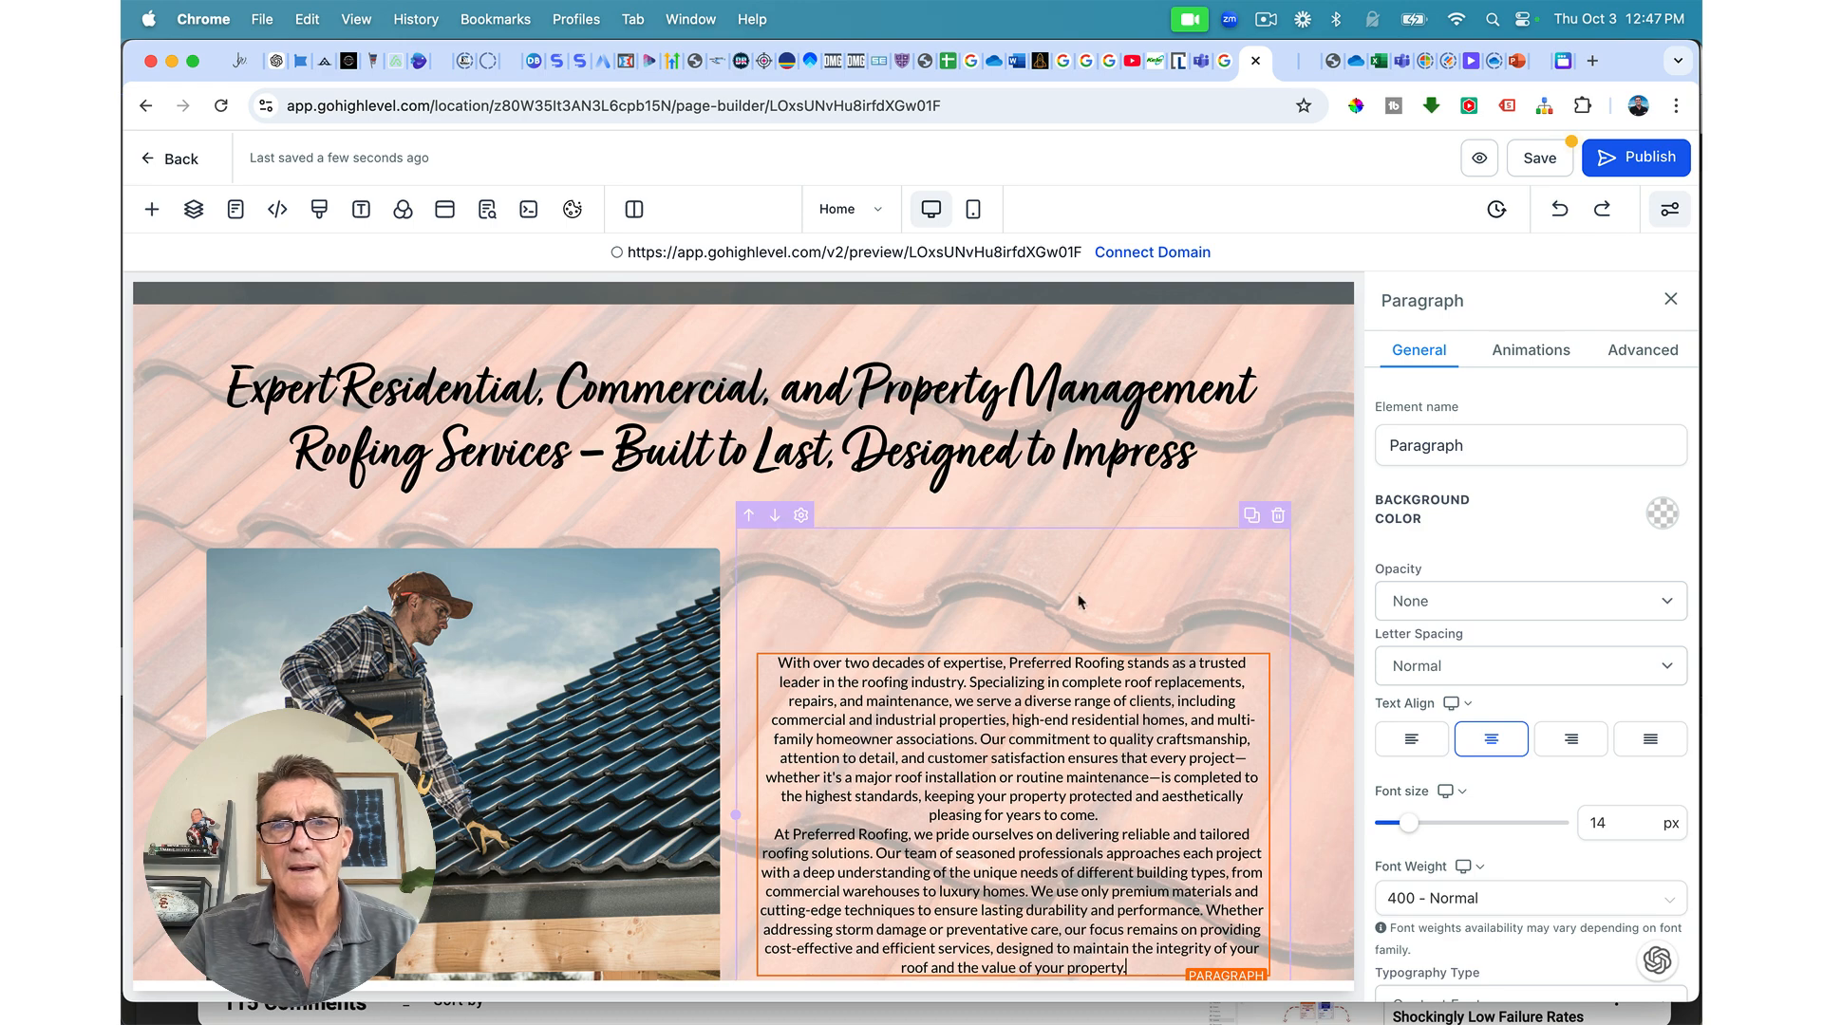
left_click(1114, 621)
scroll(1438, 795, "down", 5)
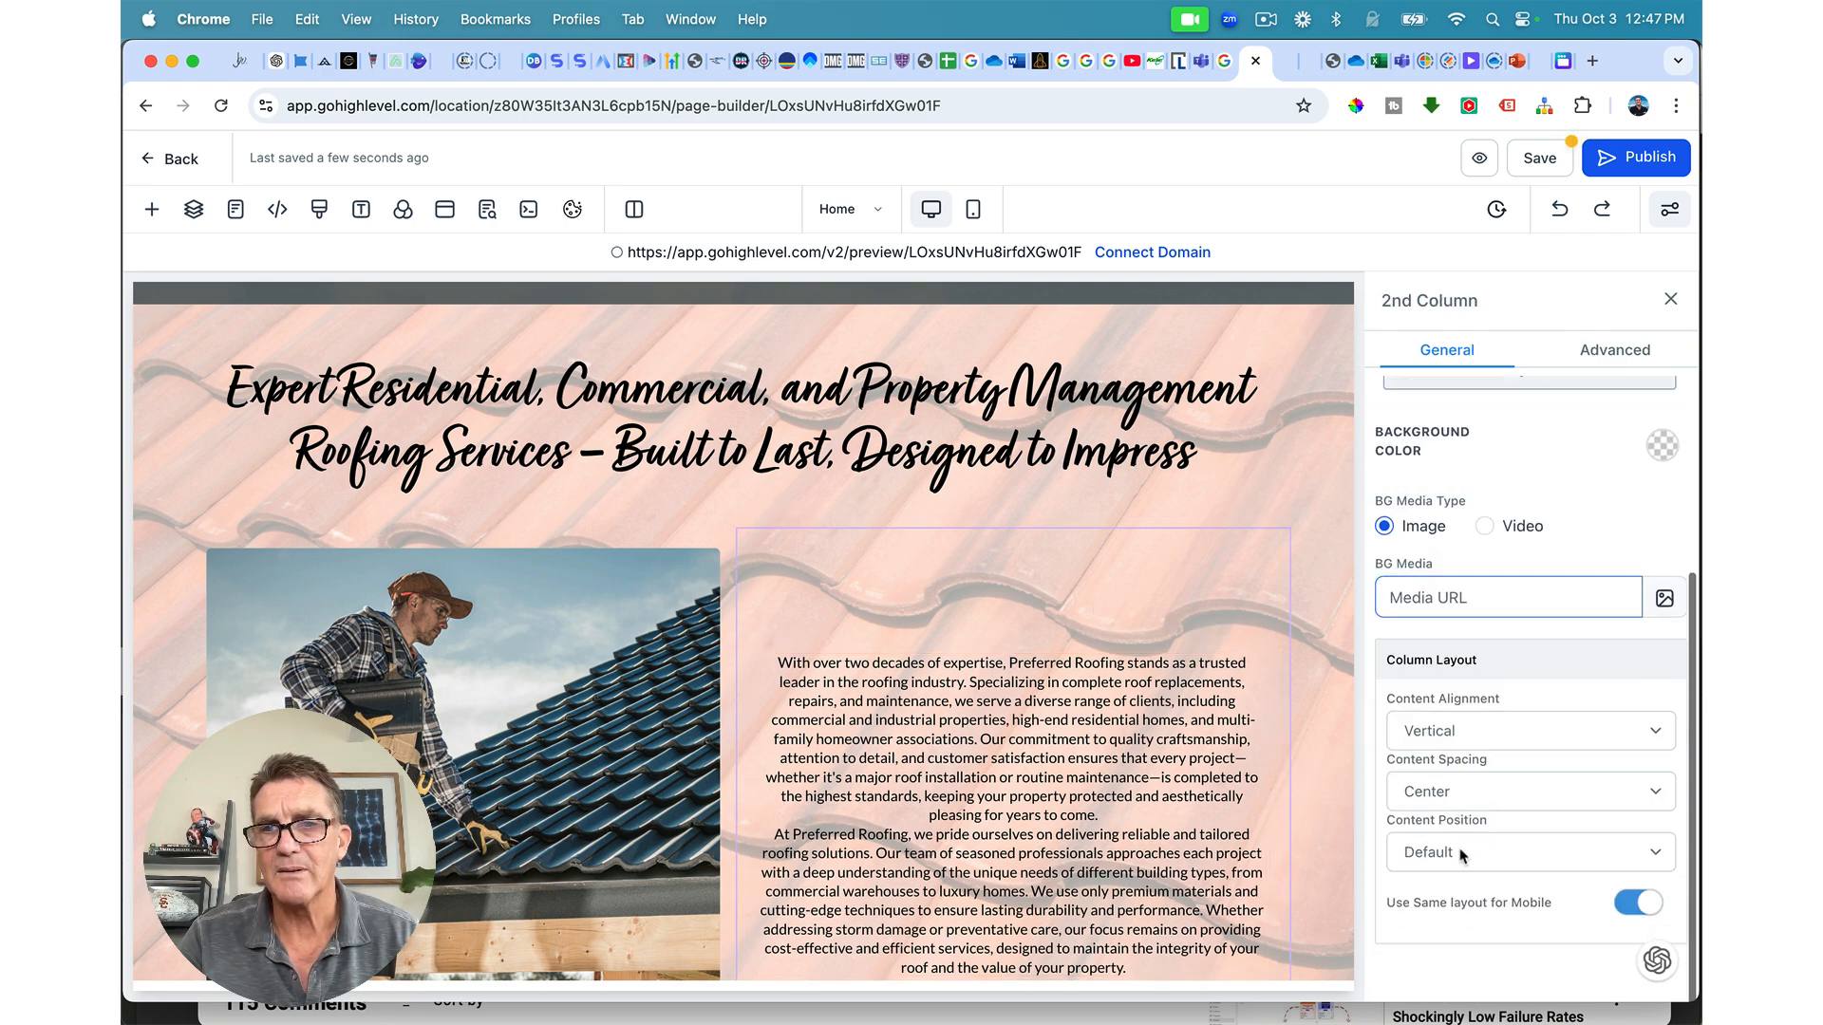
left_click(1441, 798)
left_click(1433, 813)
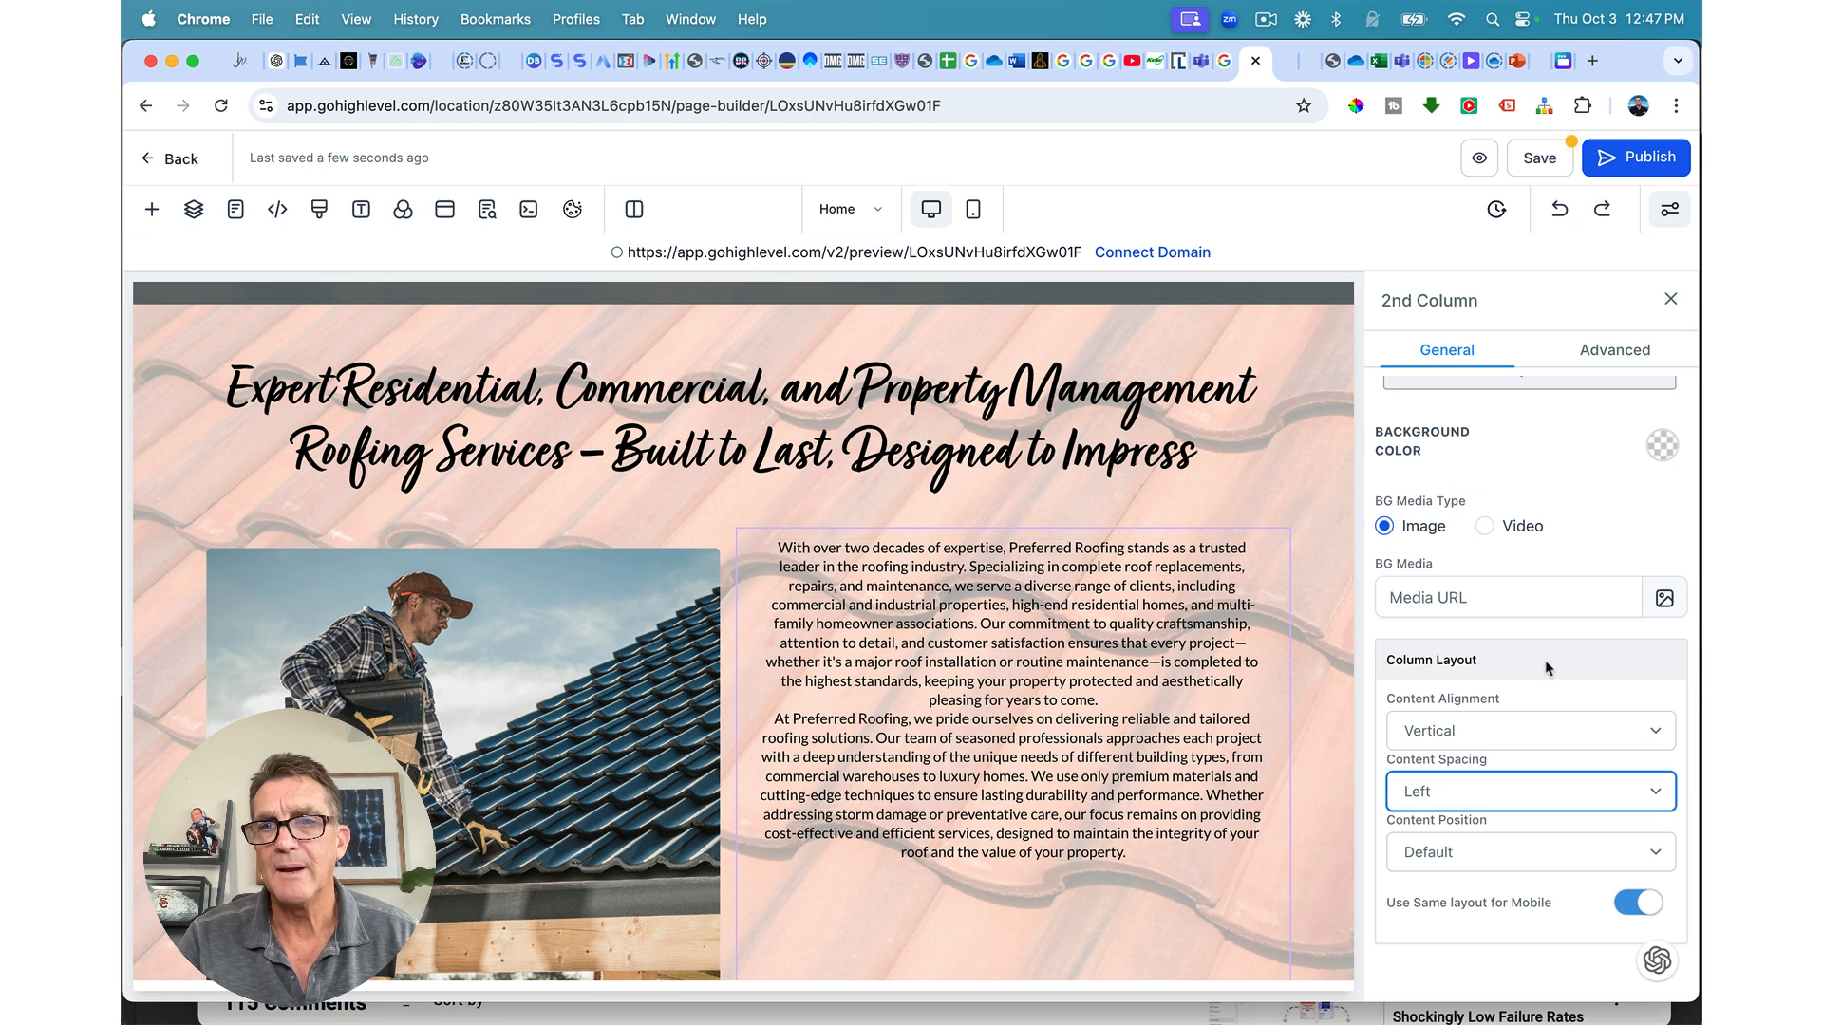
scroll(1481, 570, "up", 3)
left_click(1415, 439)
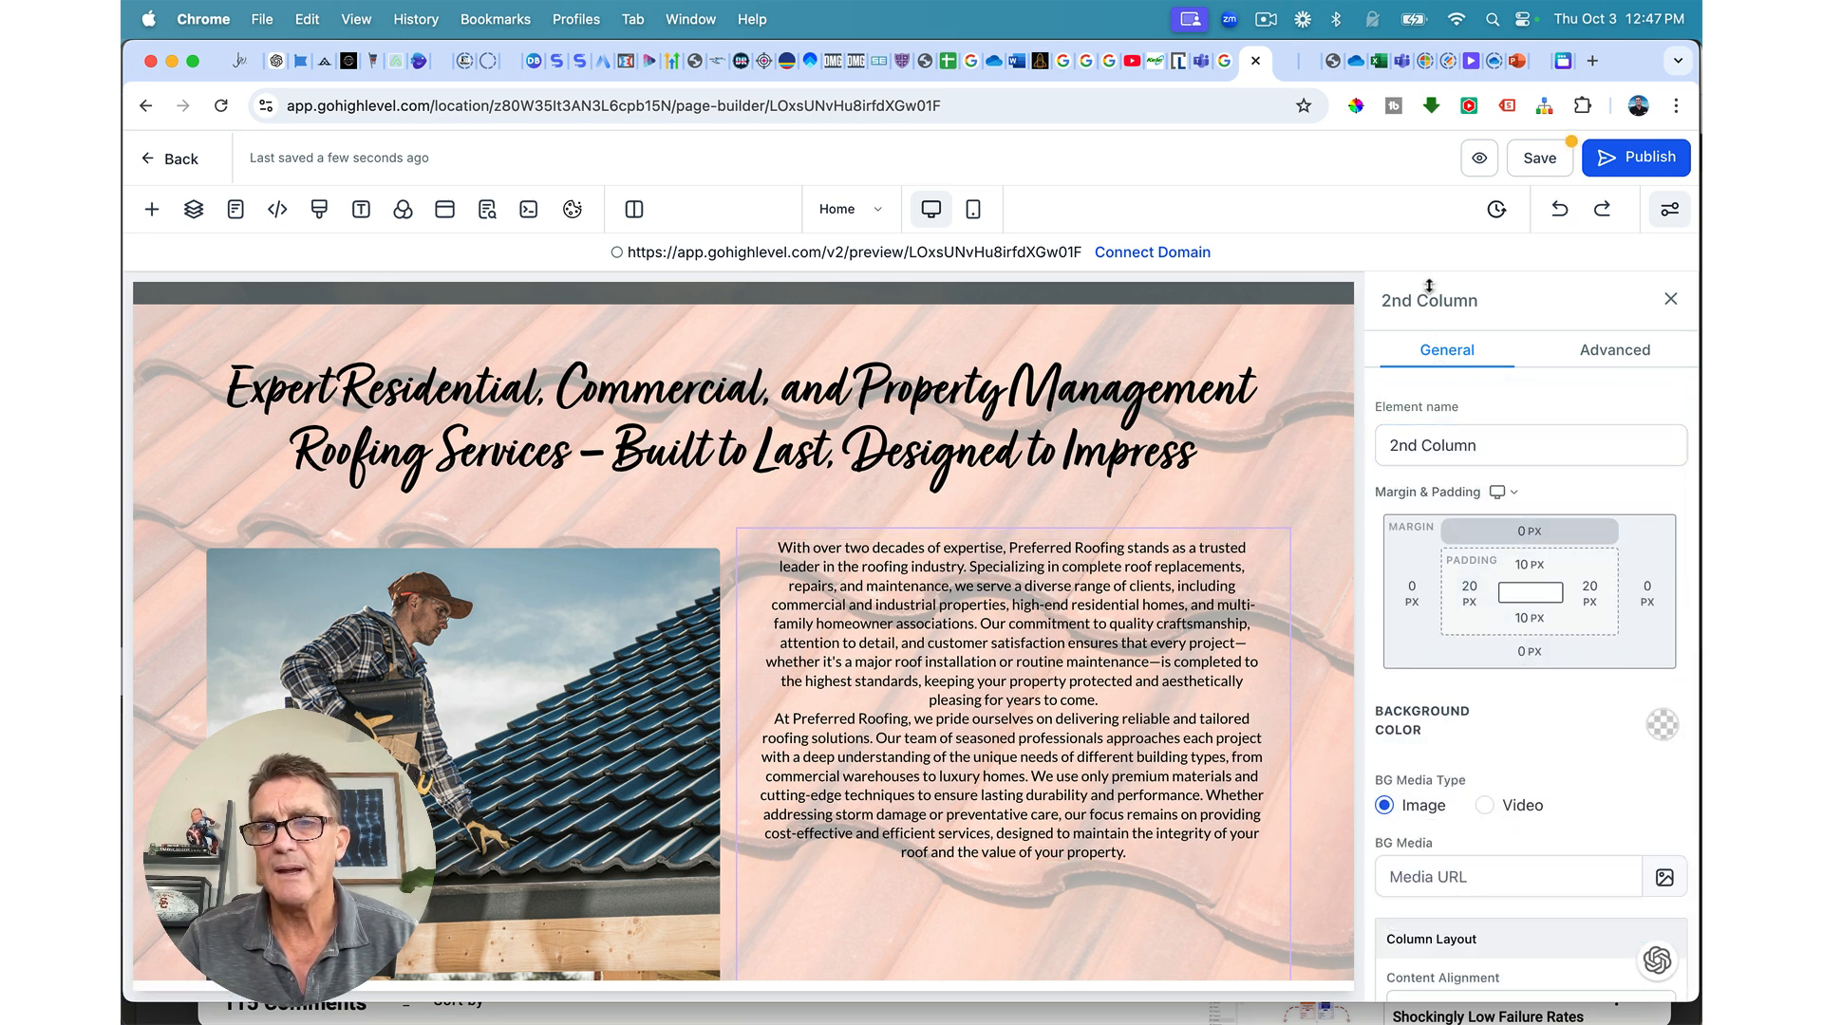
Step: Enlarge the paragraph's font size and left-align its text
left_click(1157, 775)
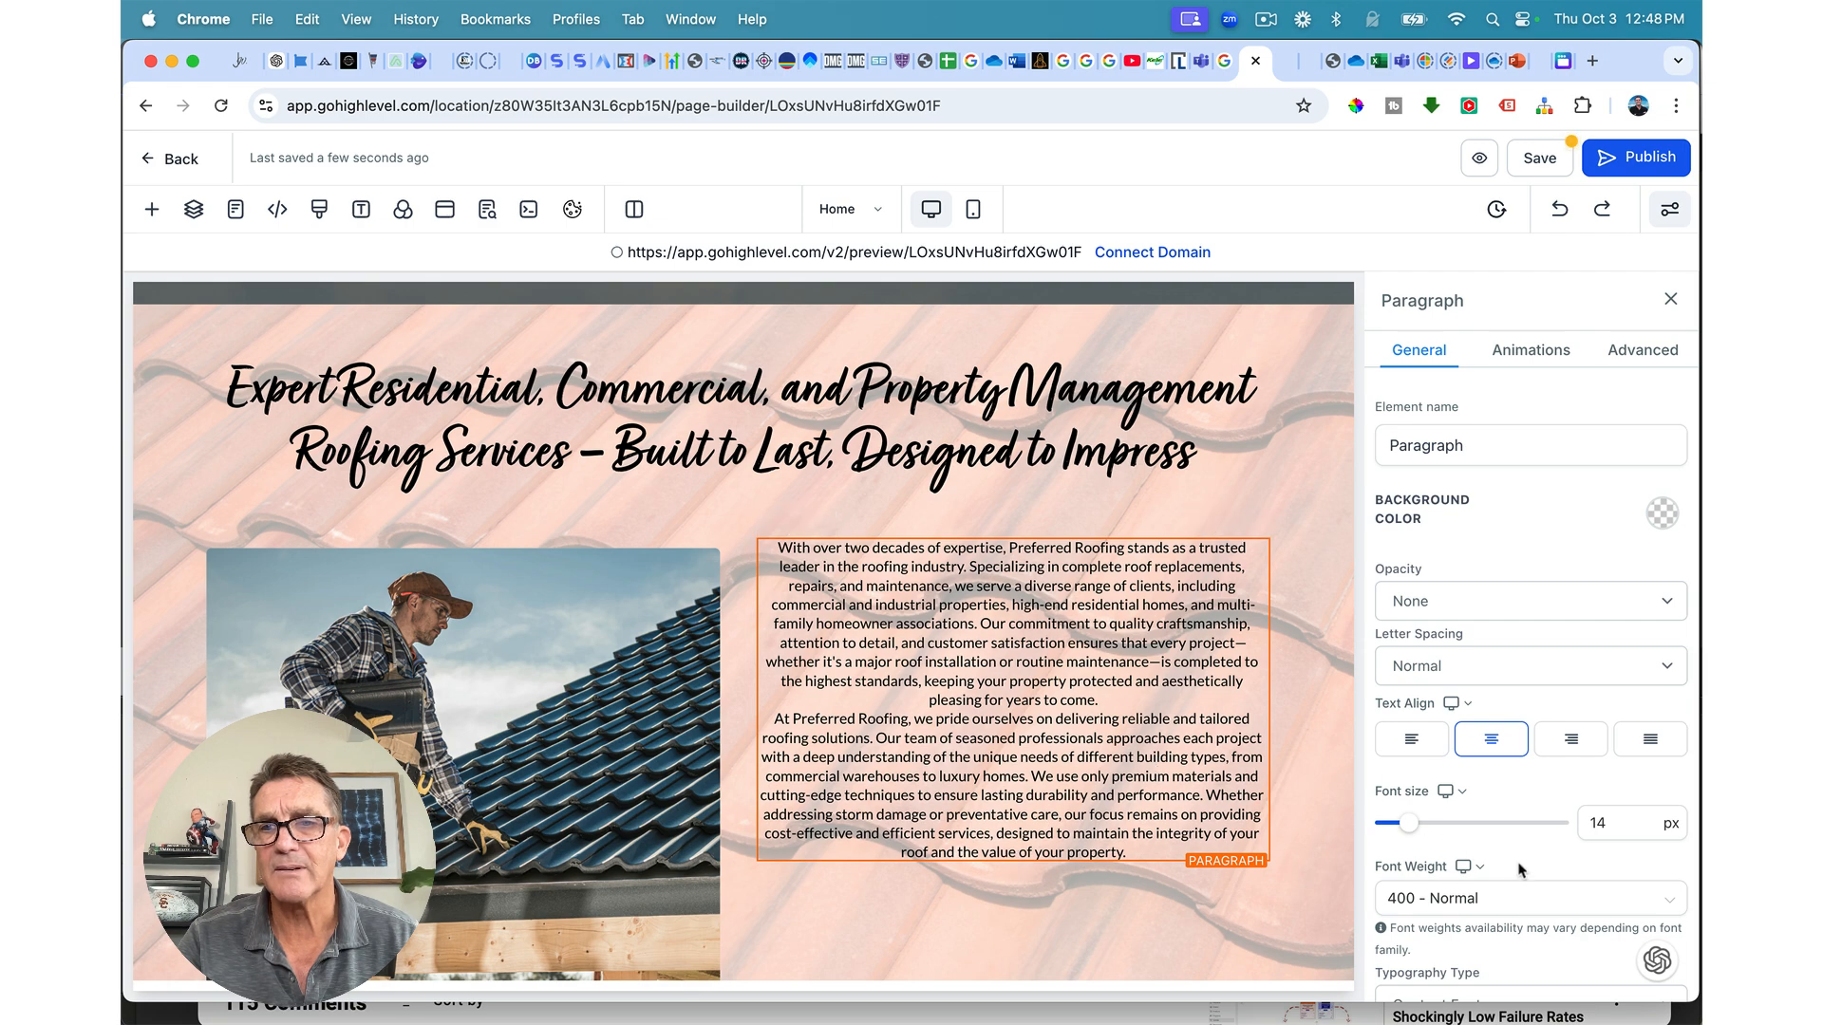
left_click_drag(1409, 824, 1417, 829)
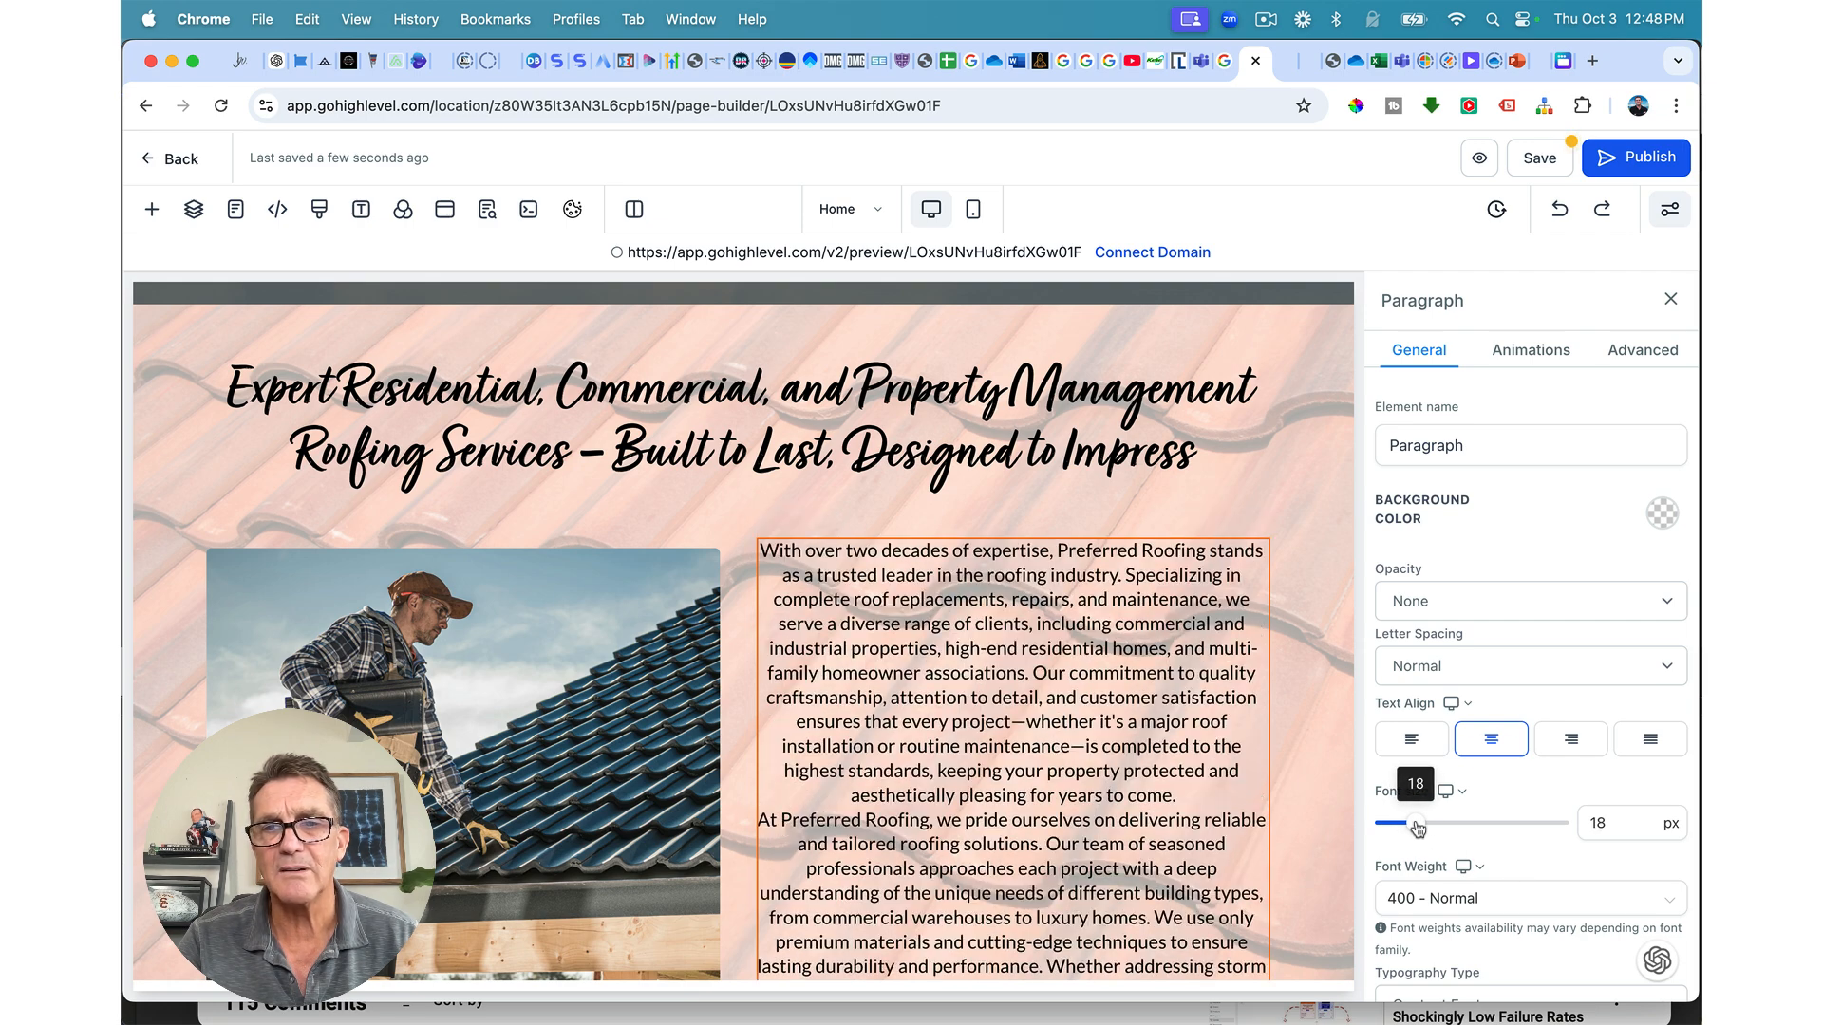
left_click(1412, 738)
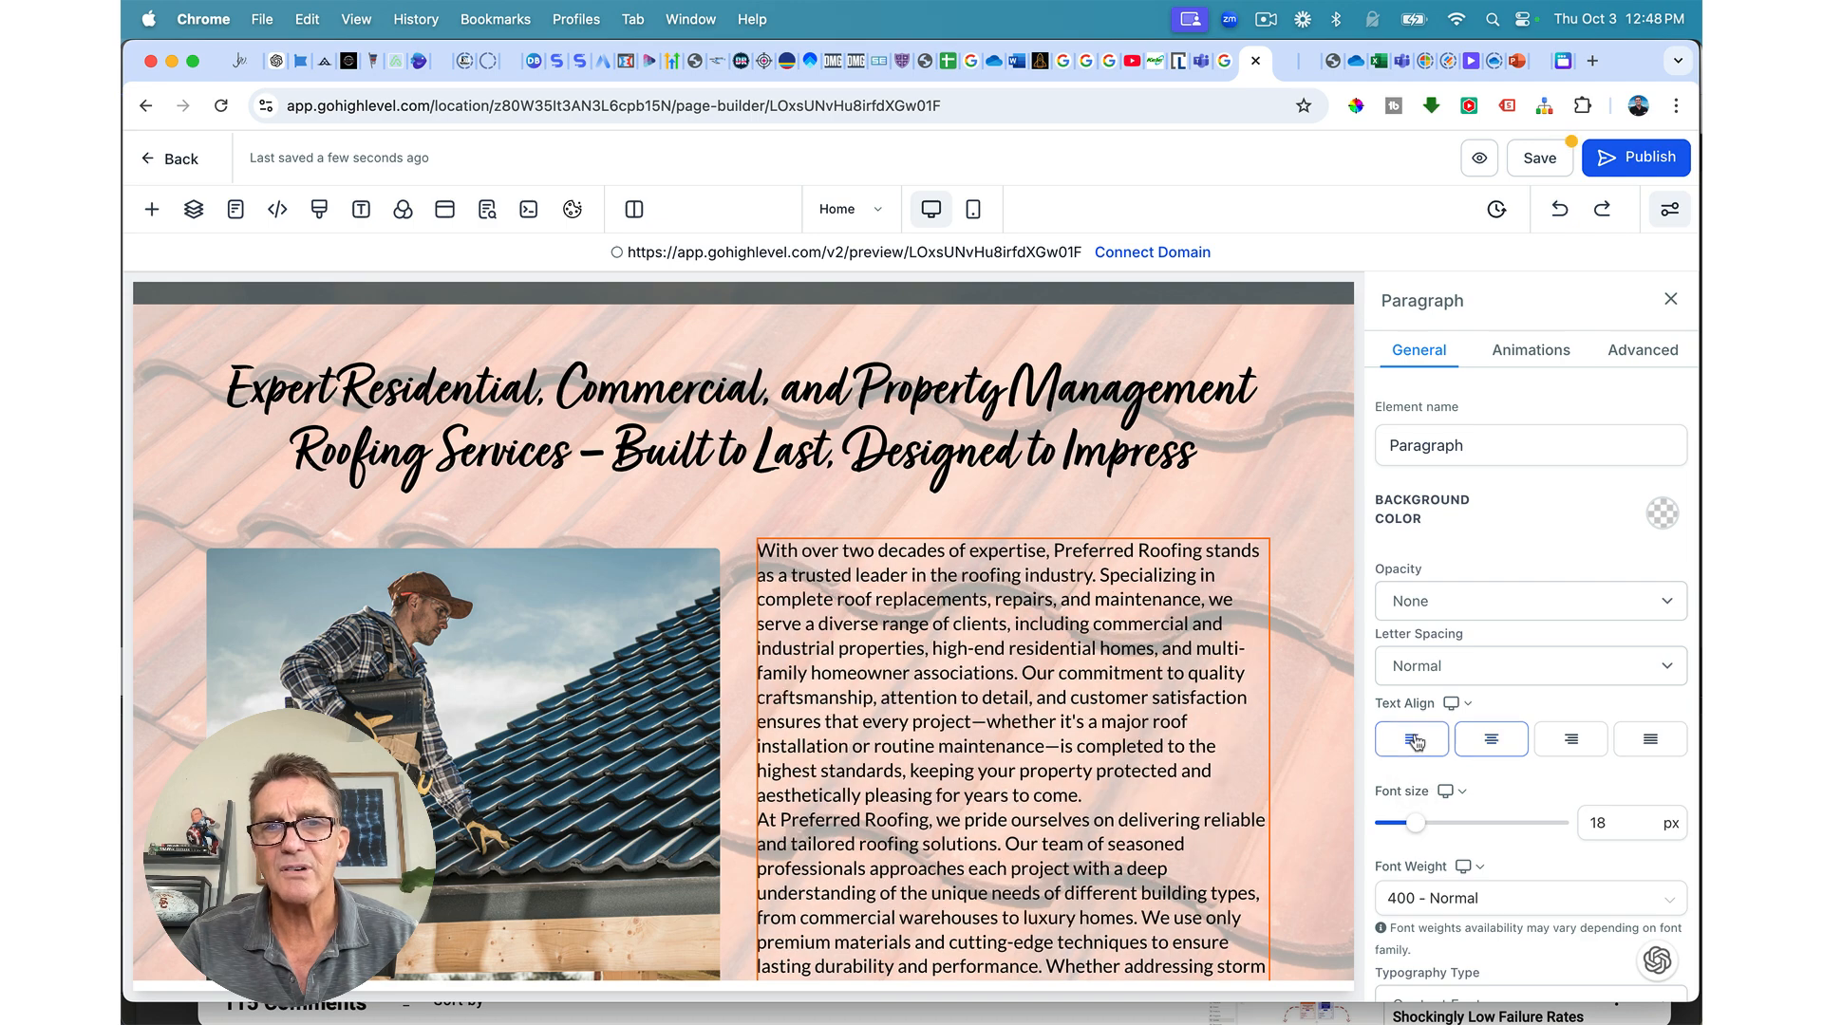
scroll(1257, 707, "down", 1)
scroll(1258, 707, "down", 3)
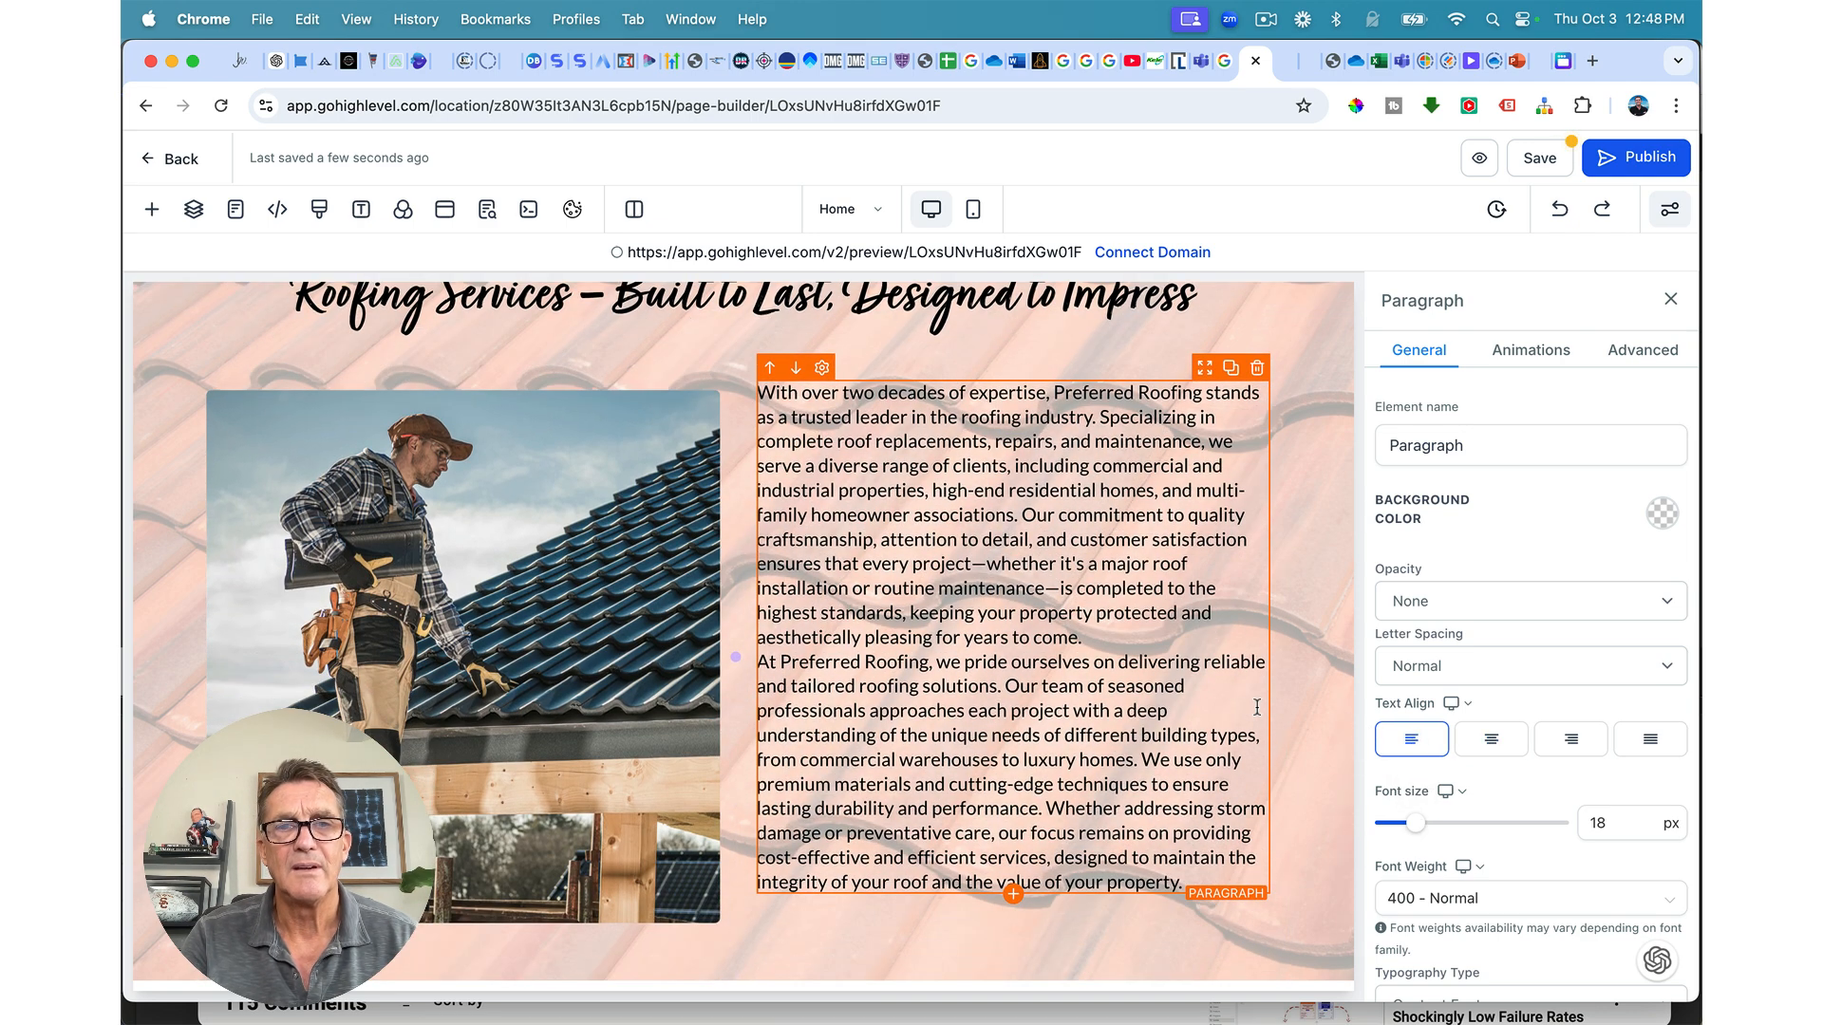
Step: Add a blank line between the two paragraphs and edit the font size value
left_click(1135, 635)
key("Return")
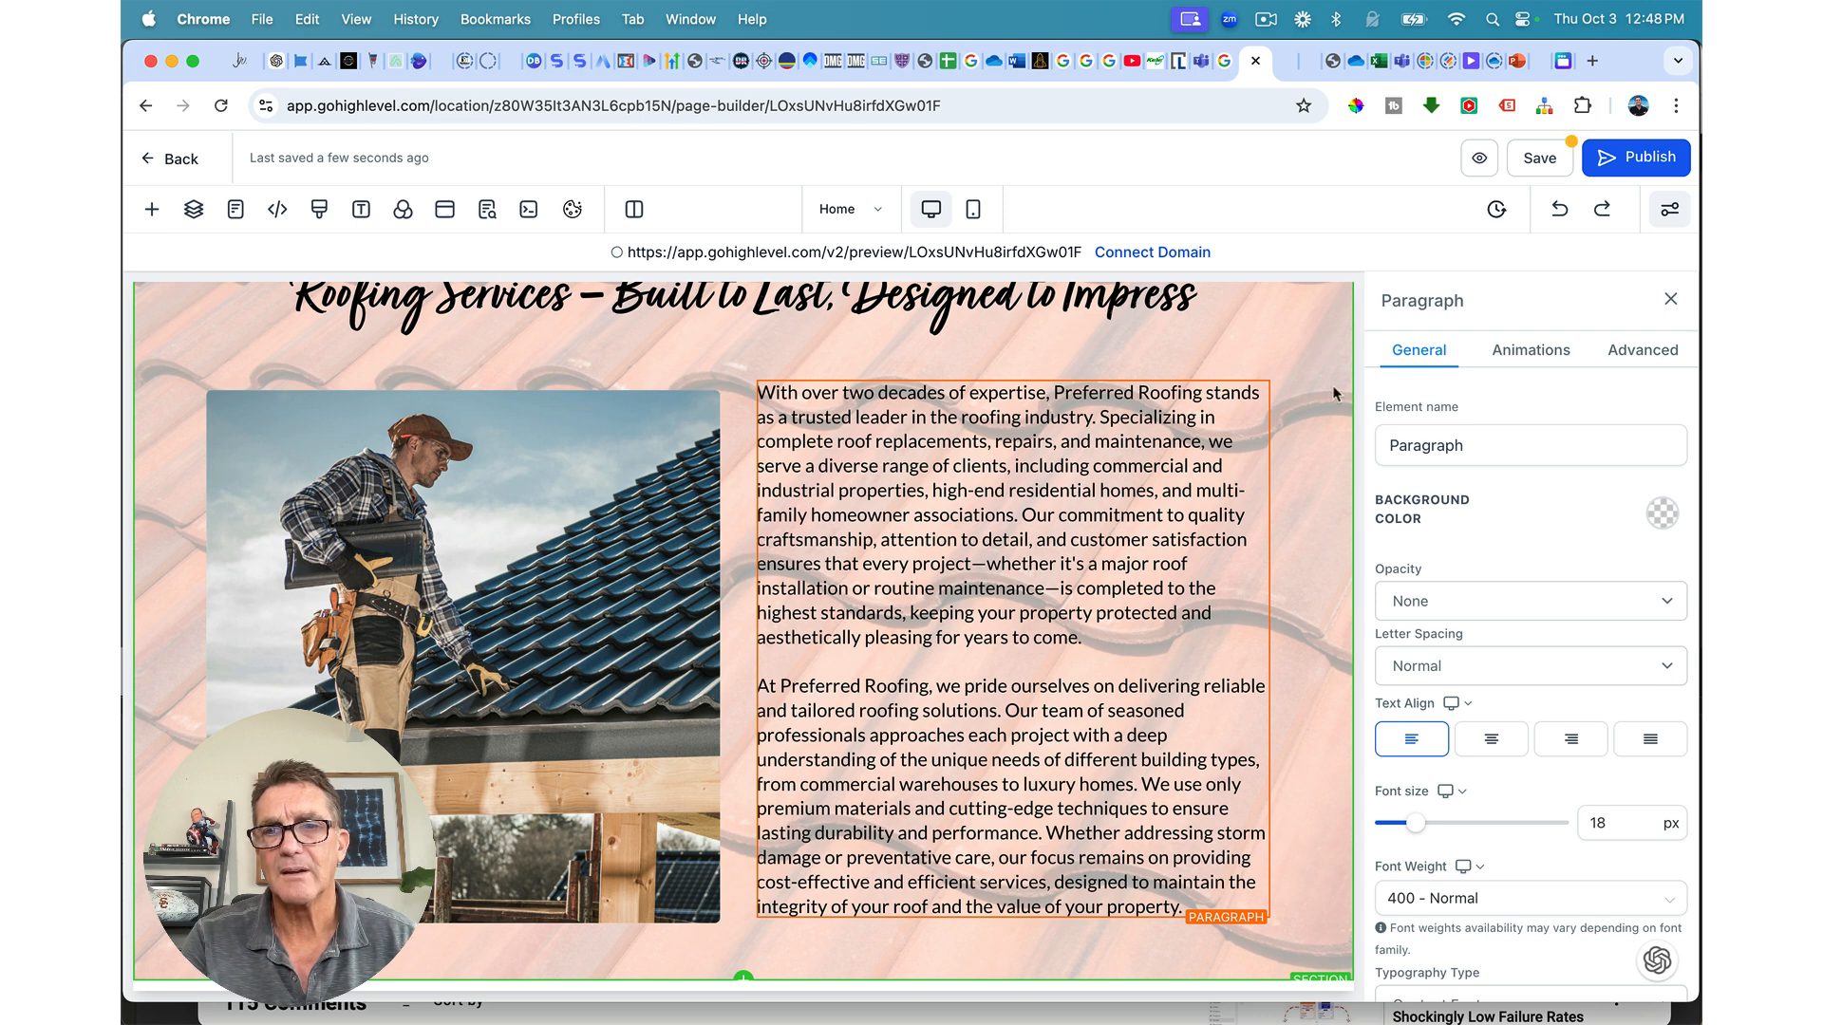
scroll(1440, 579, "down", 2)
scroll(1440, 579, "down", 2)
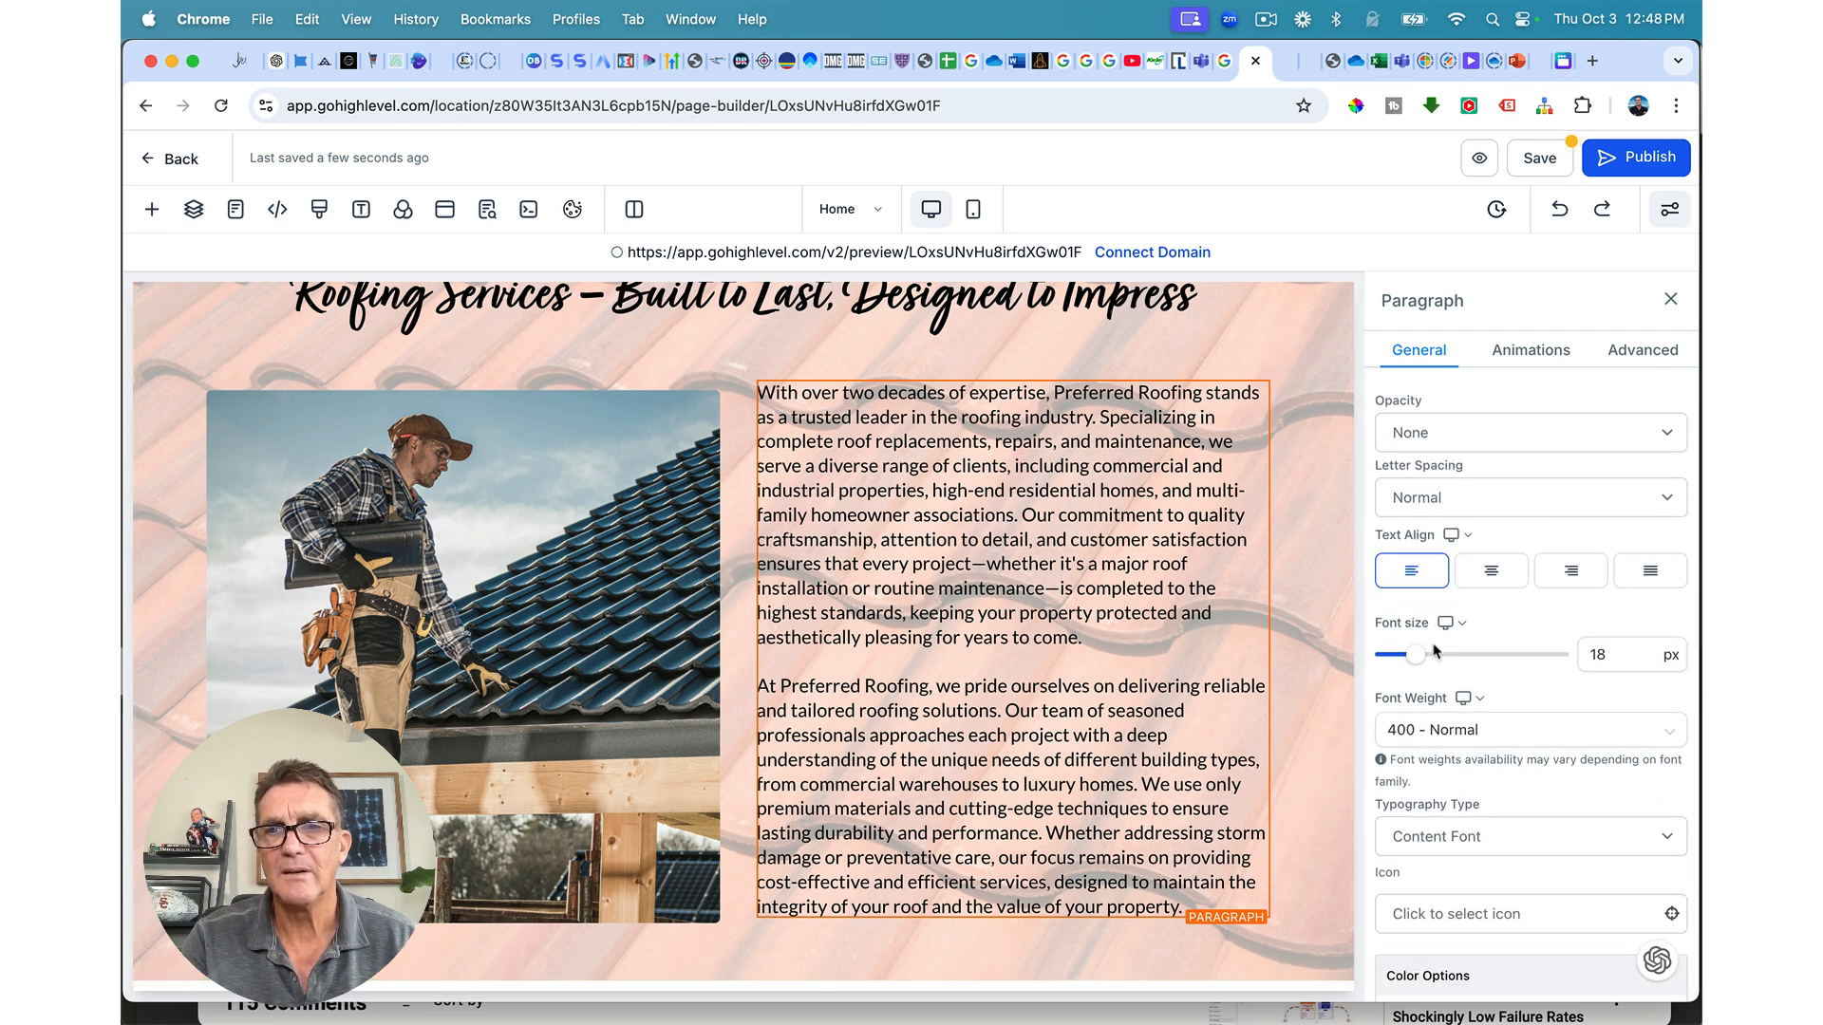
left_click(1598, 653)
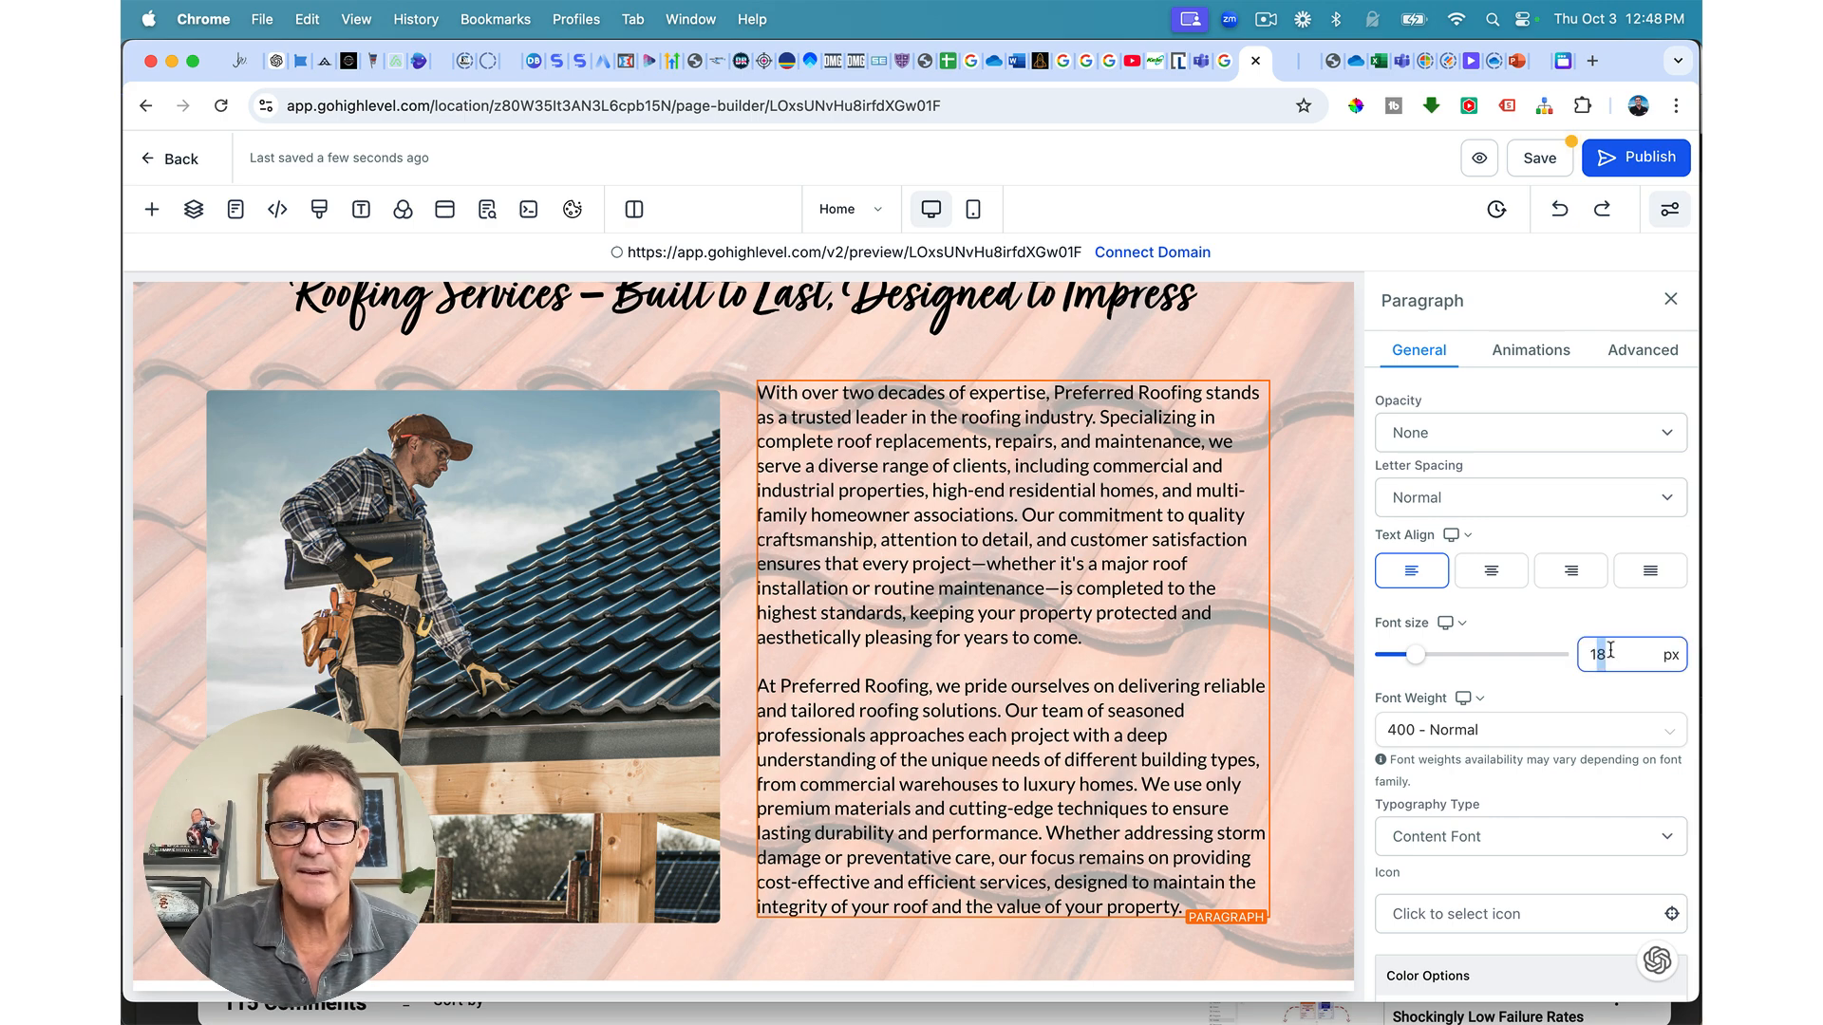
type("9")
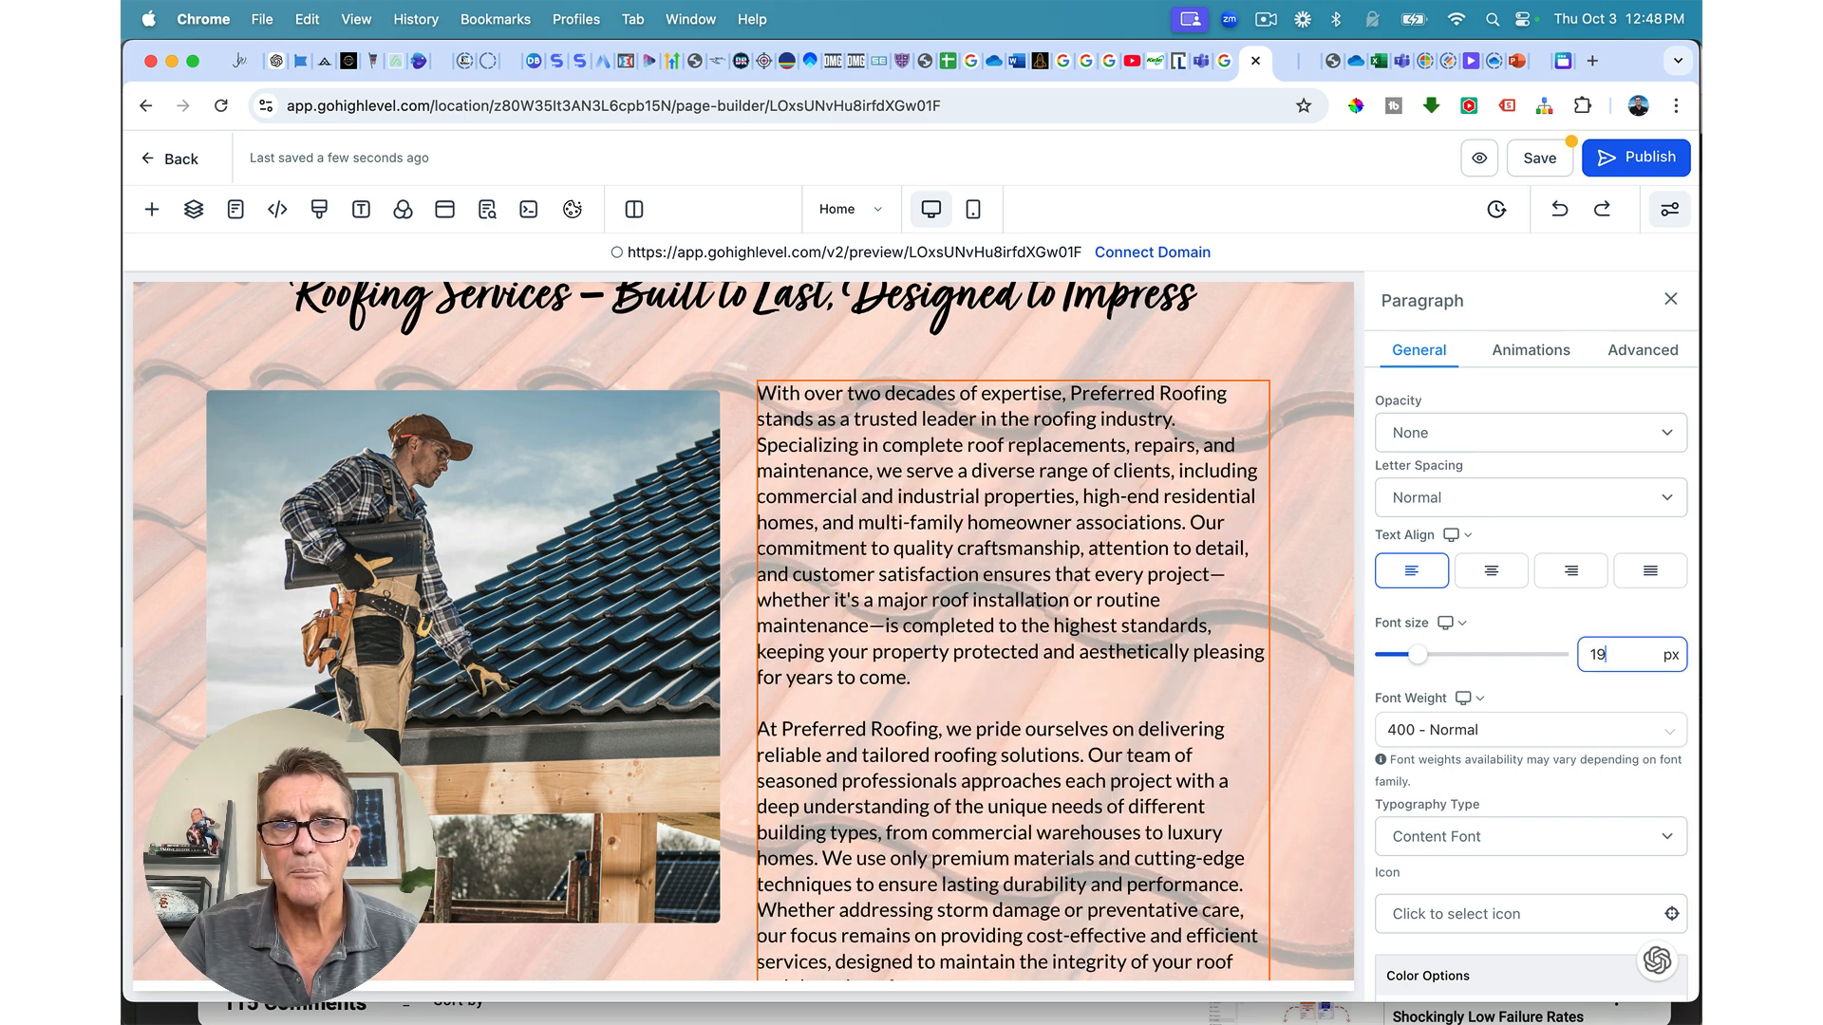
scroll(1494, 654, "down", 3)
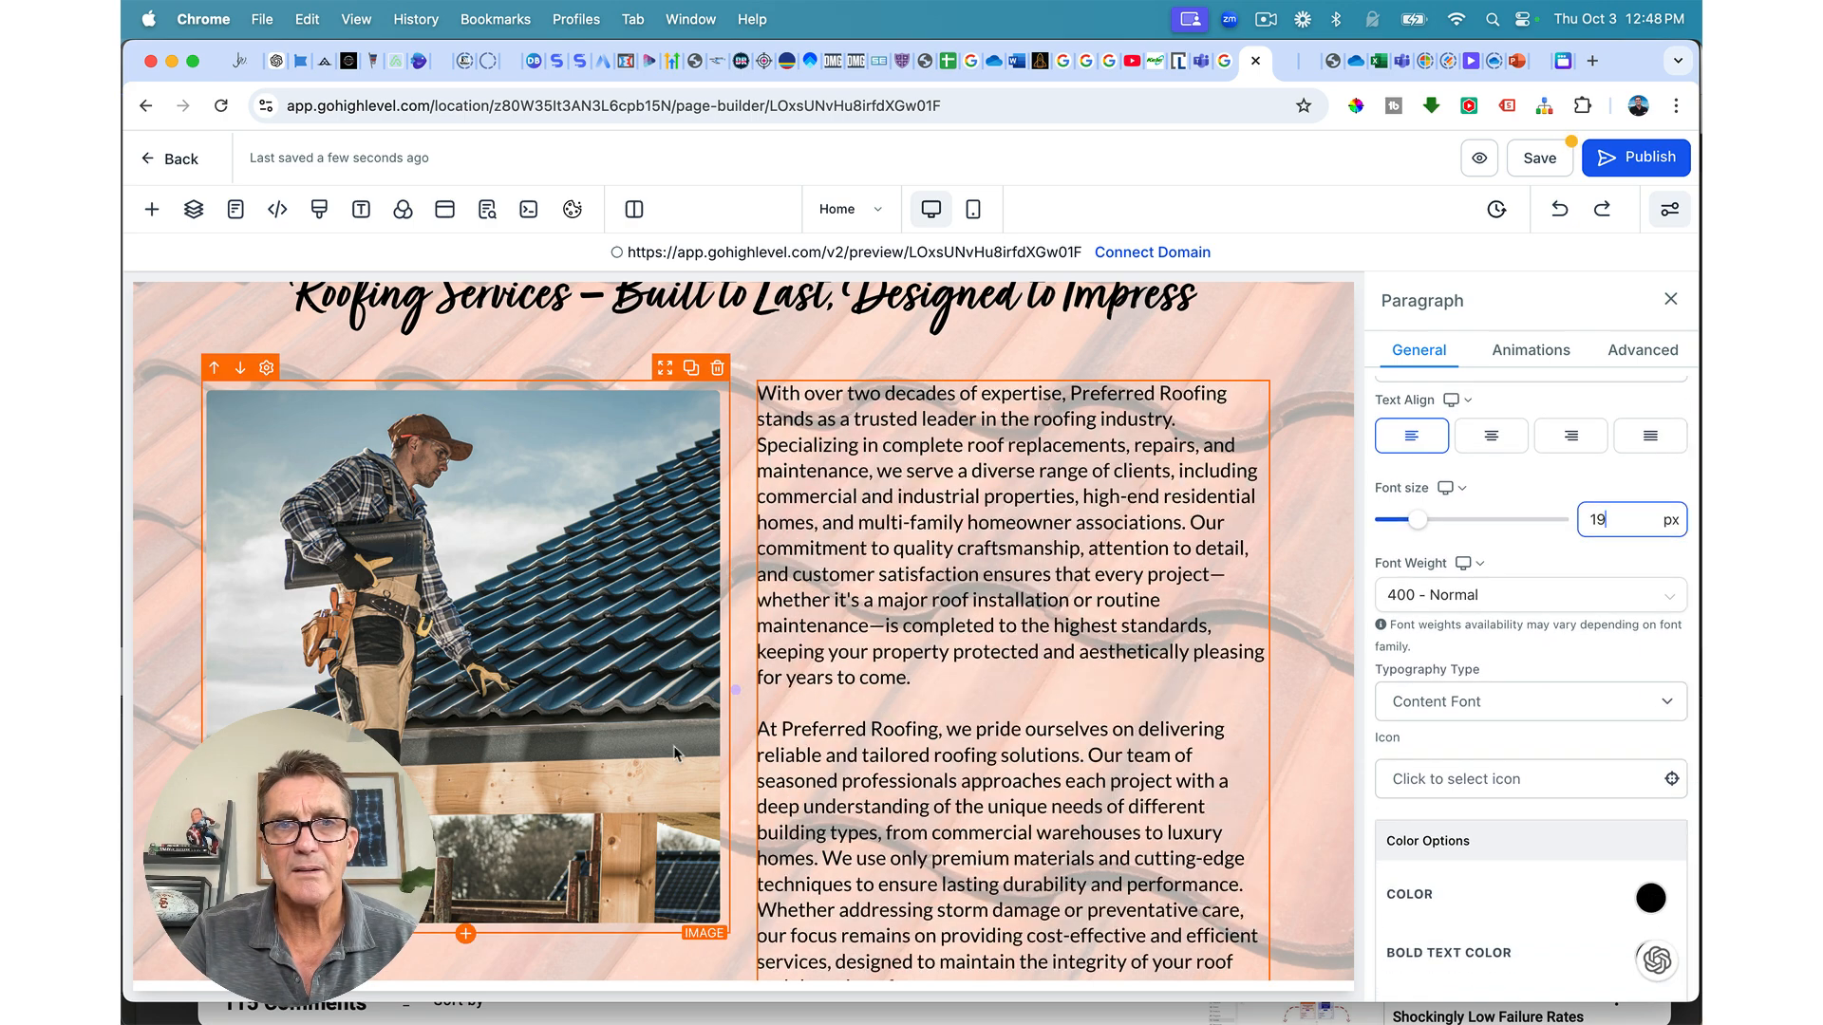
scroll(555, 707, "down", 1)
scroll(560, 702, "up", 2)
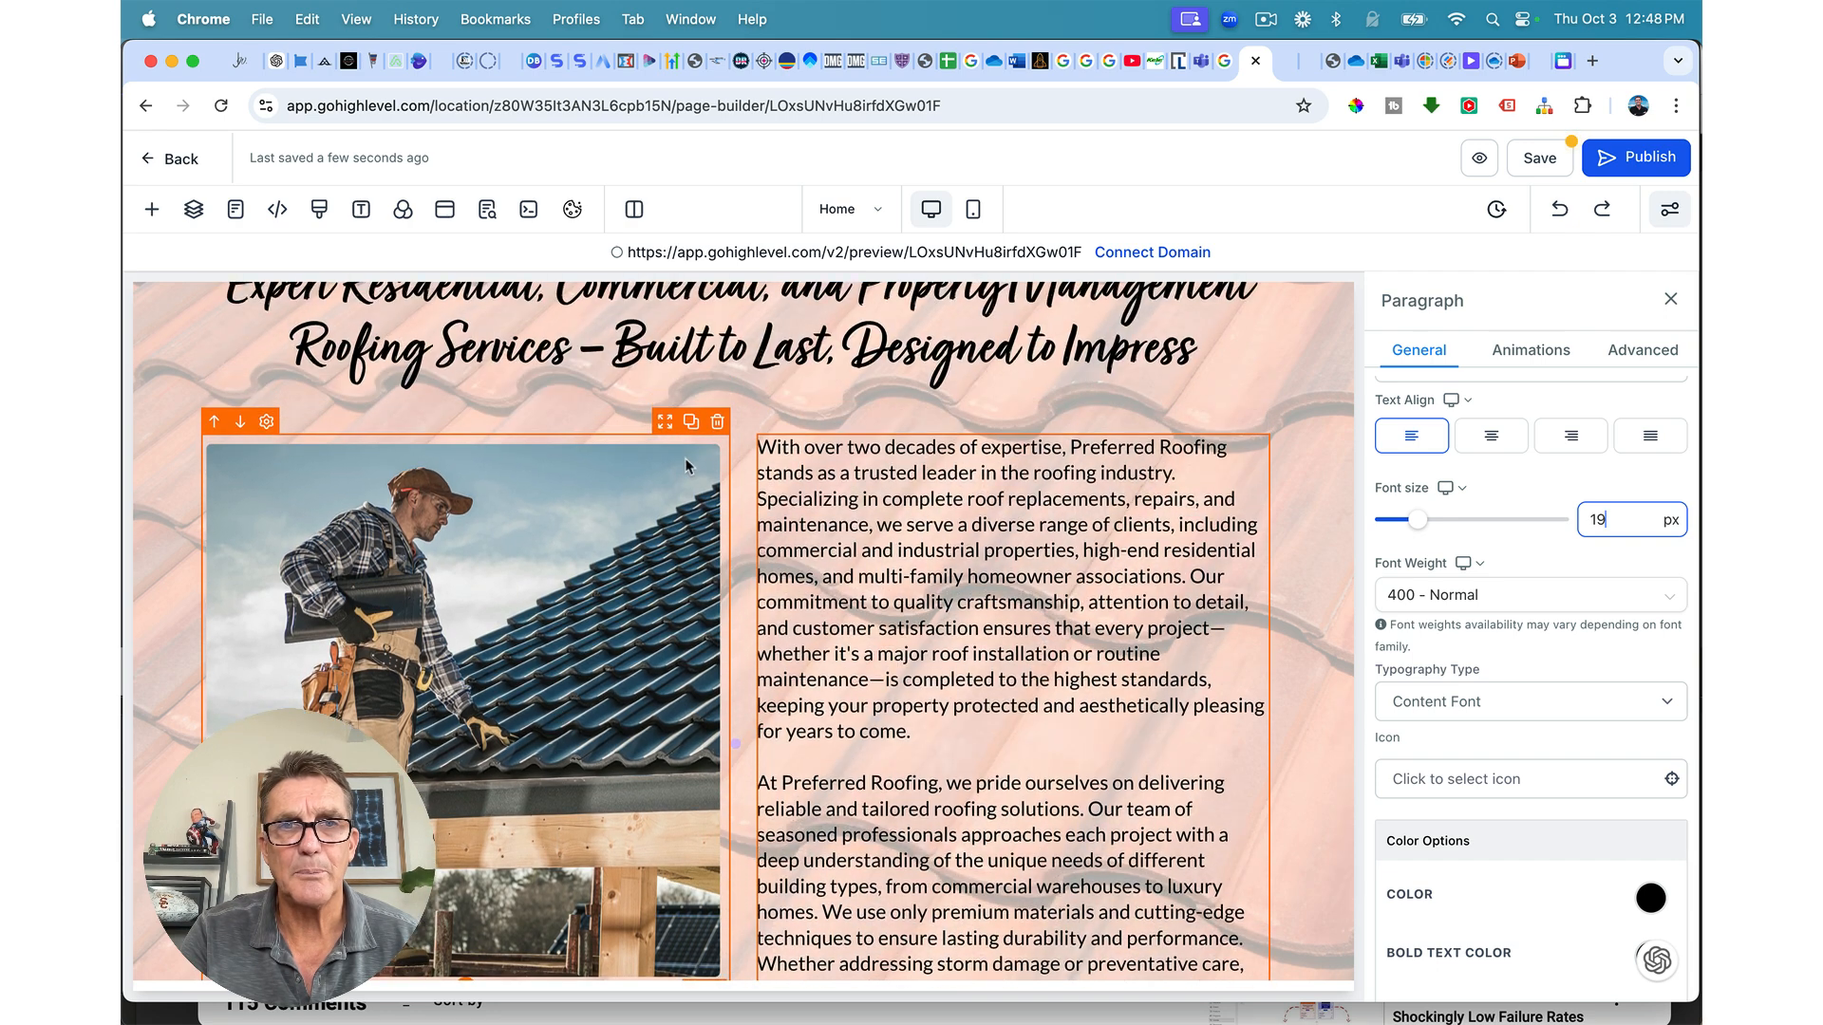
Step: Centre the roofer photo vertically in the first column
left_click(657, 430)
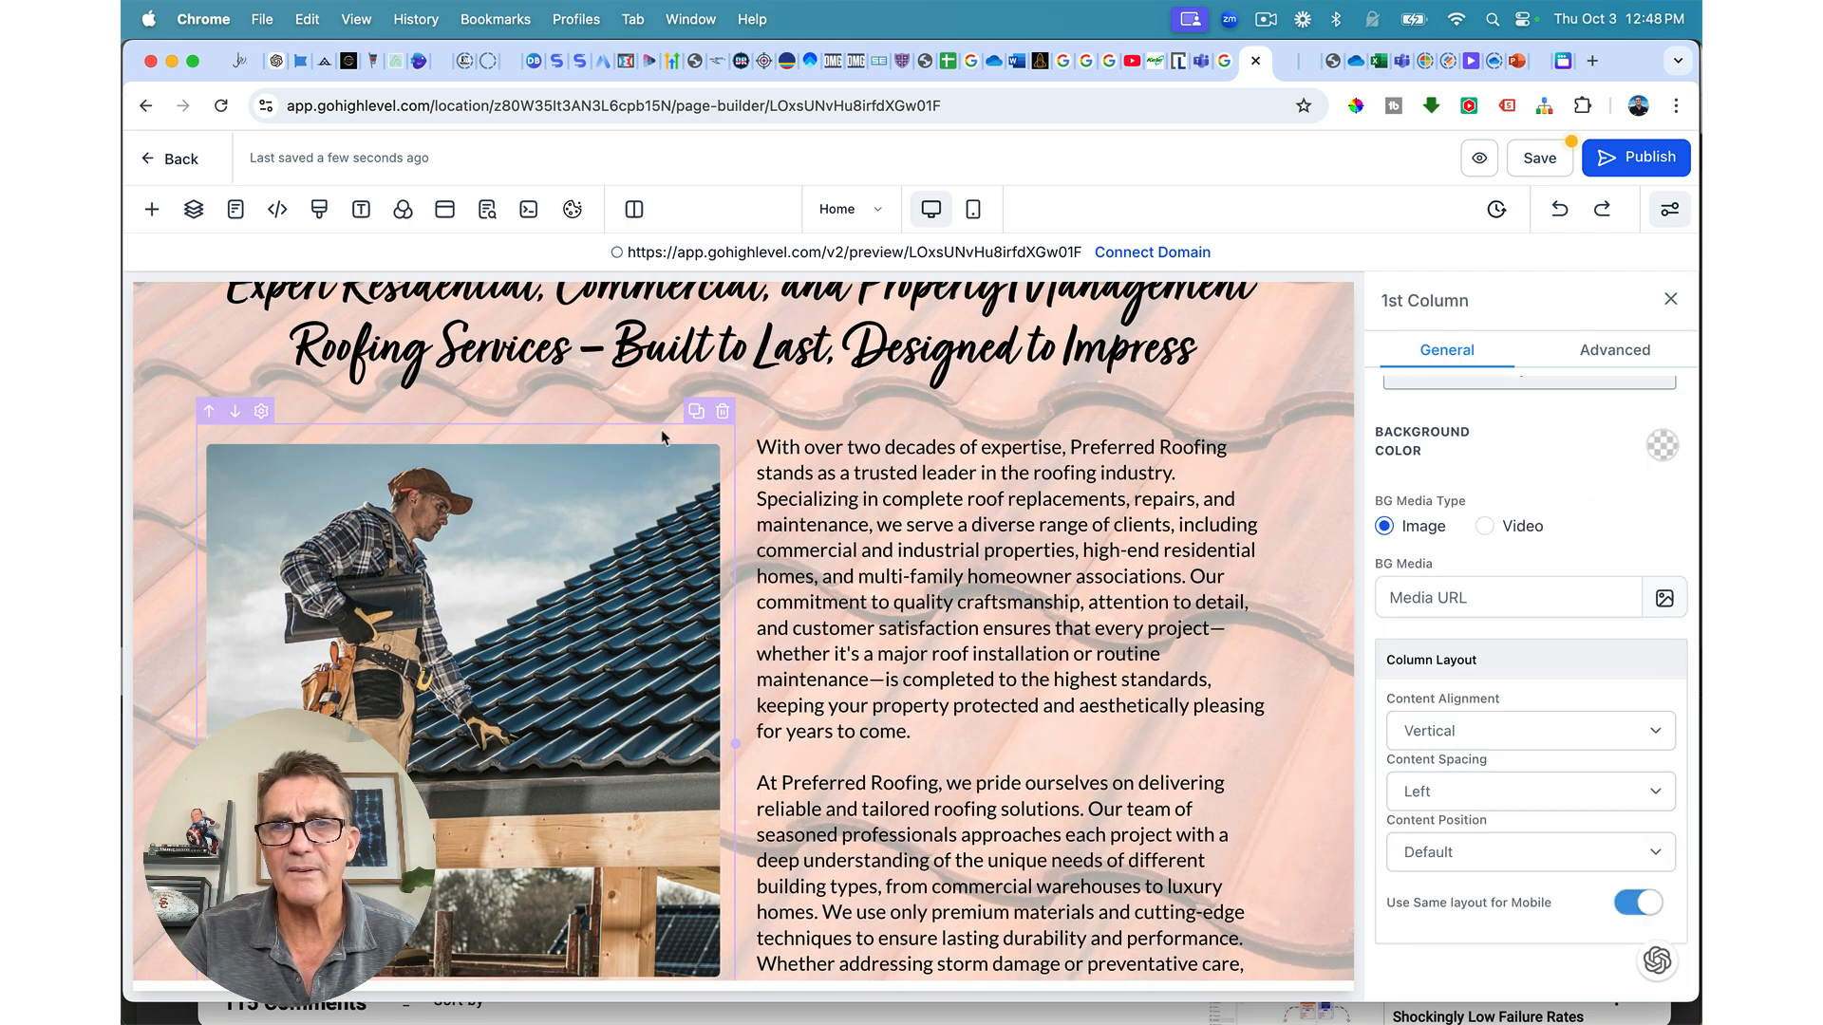
left_click(1493, 794)
left_click(1486, 769)
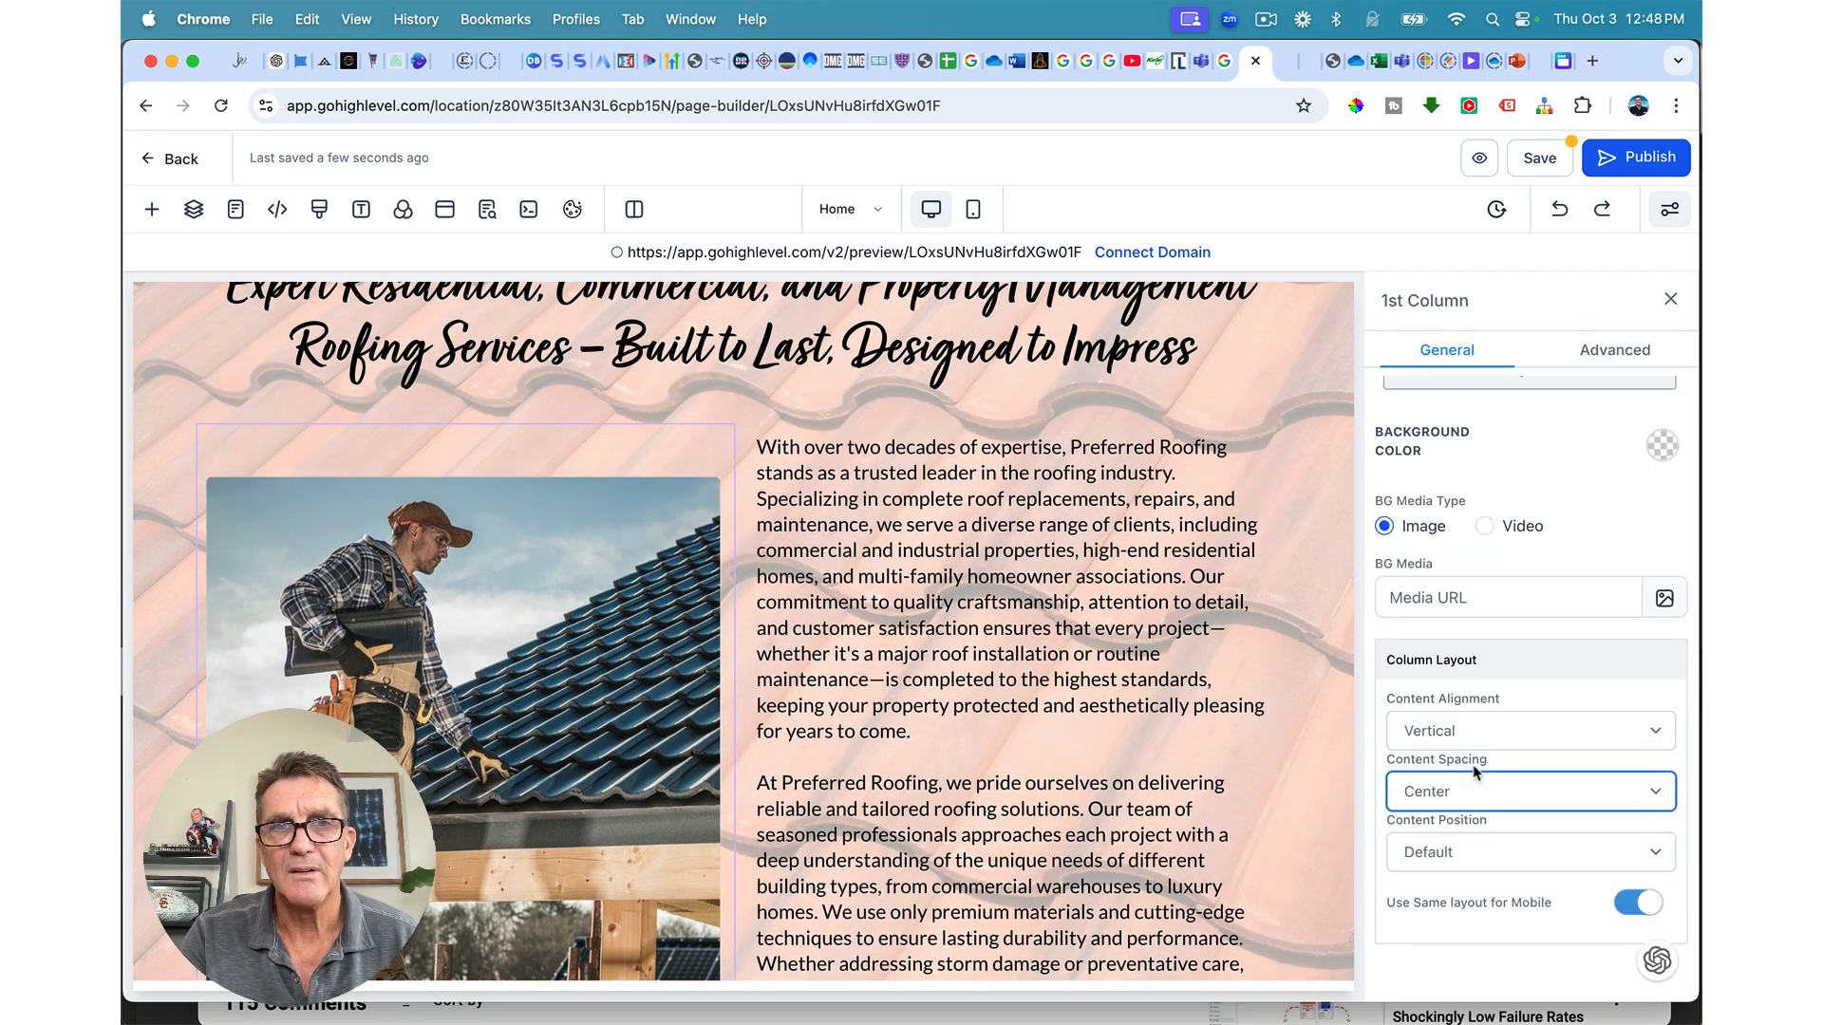
Step: Correct the paragraph's font size to 18 px
left_click(1110, 733)
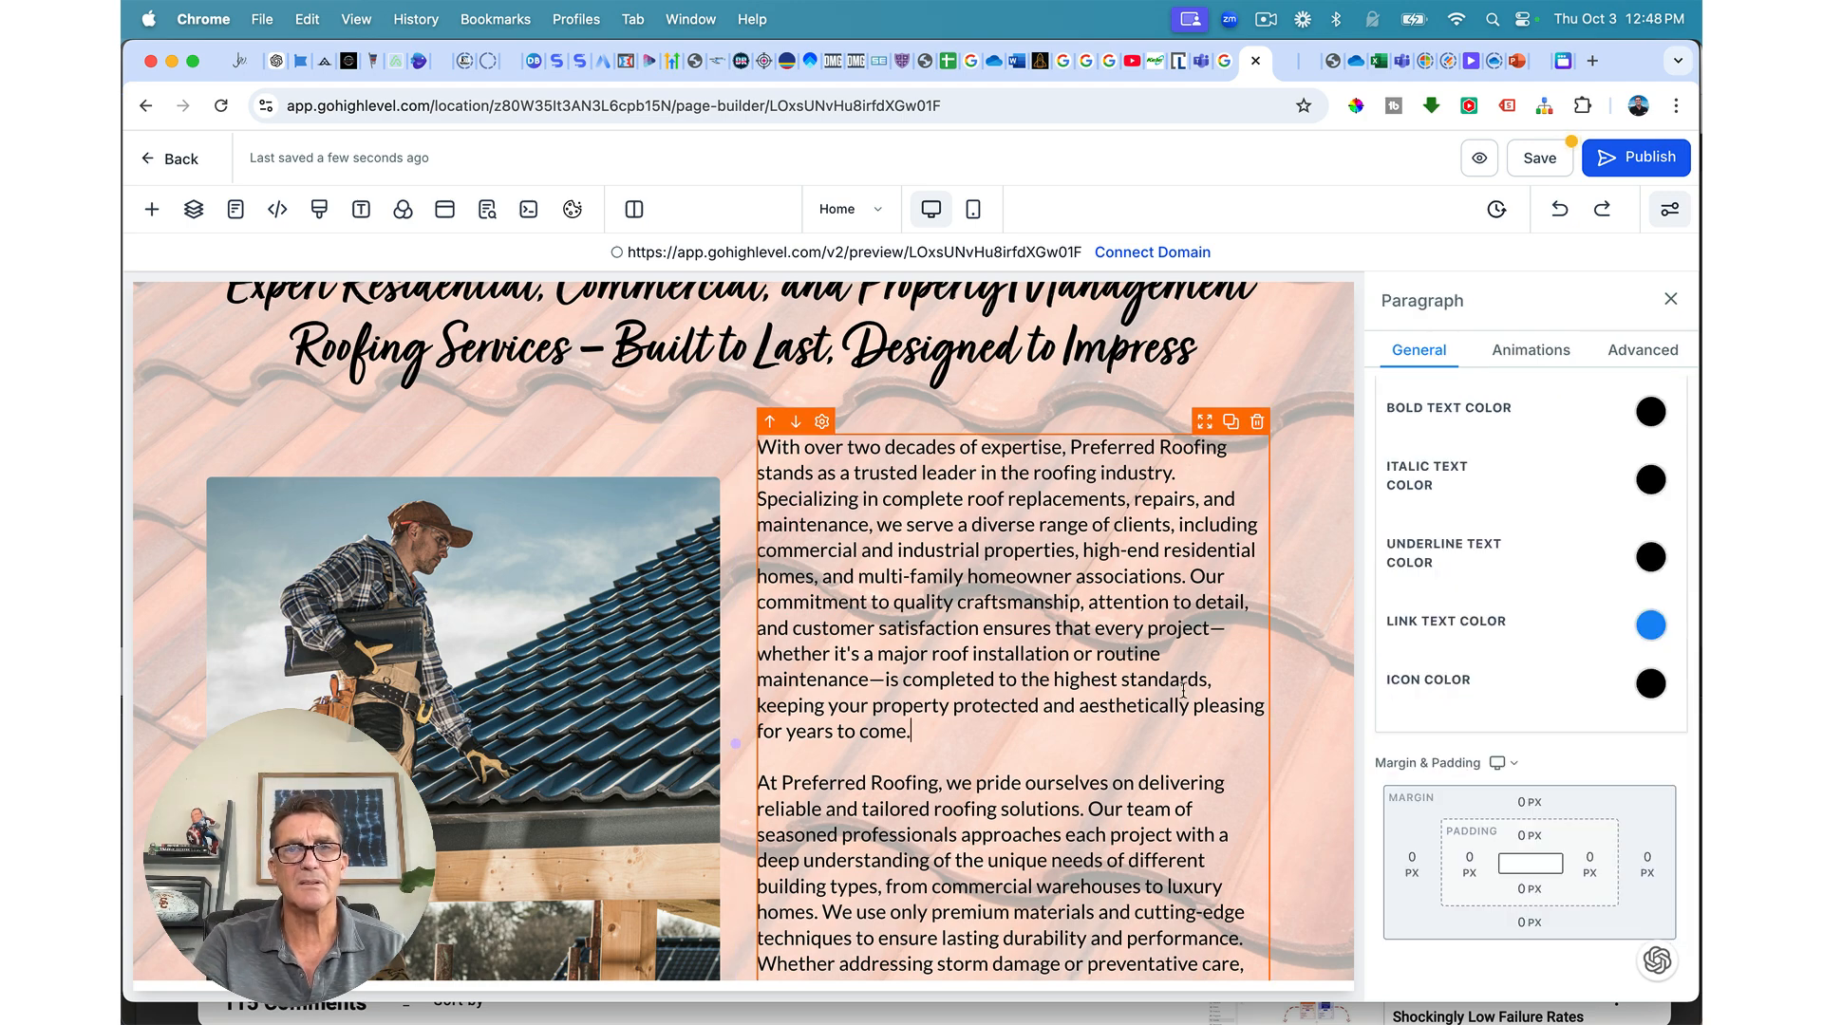
scroll(1337, 496, "up", 3)
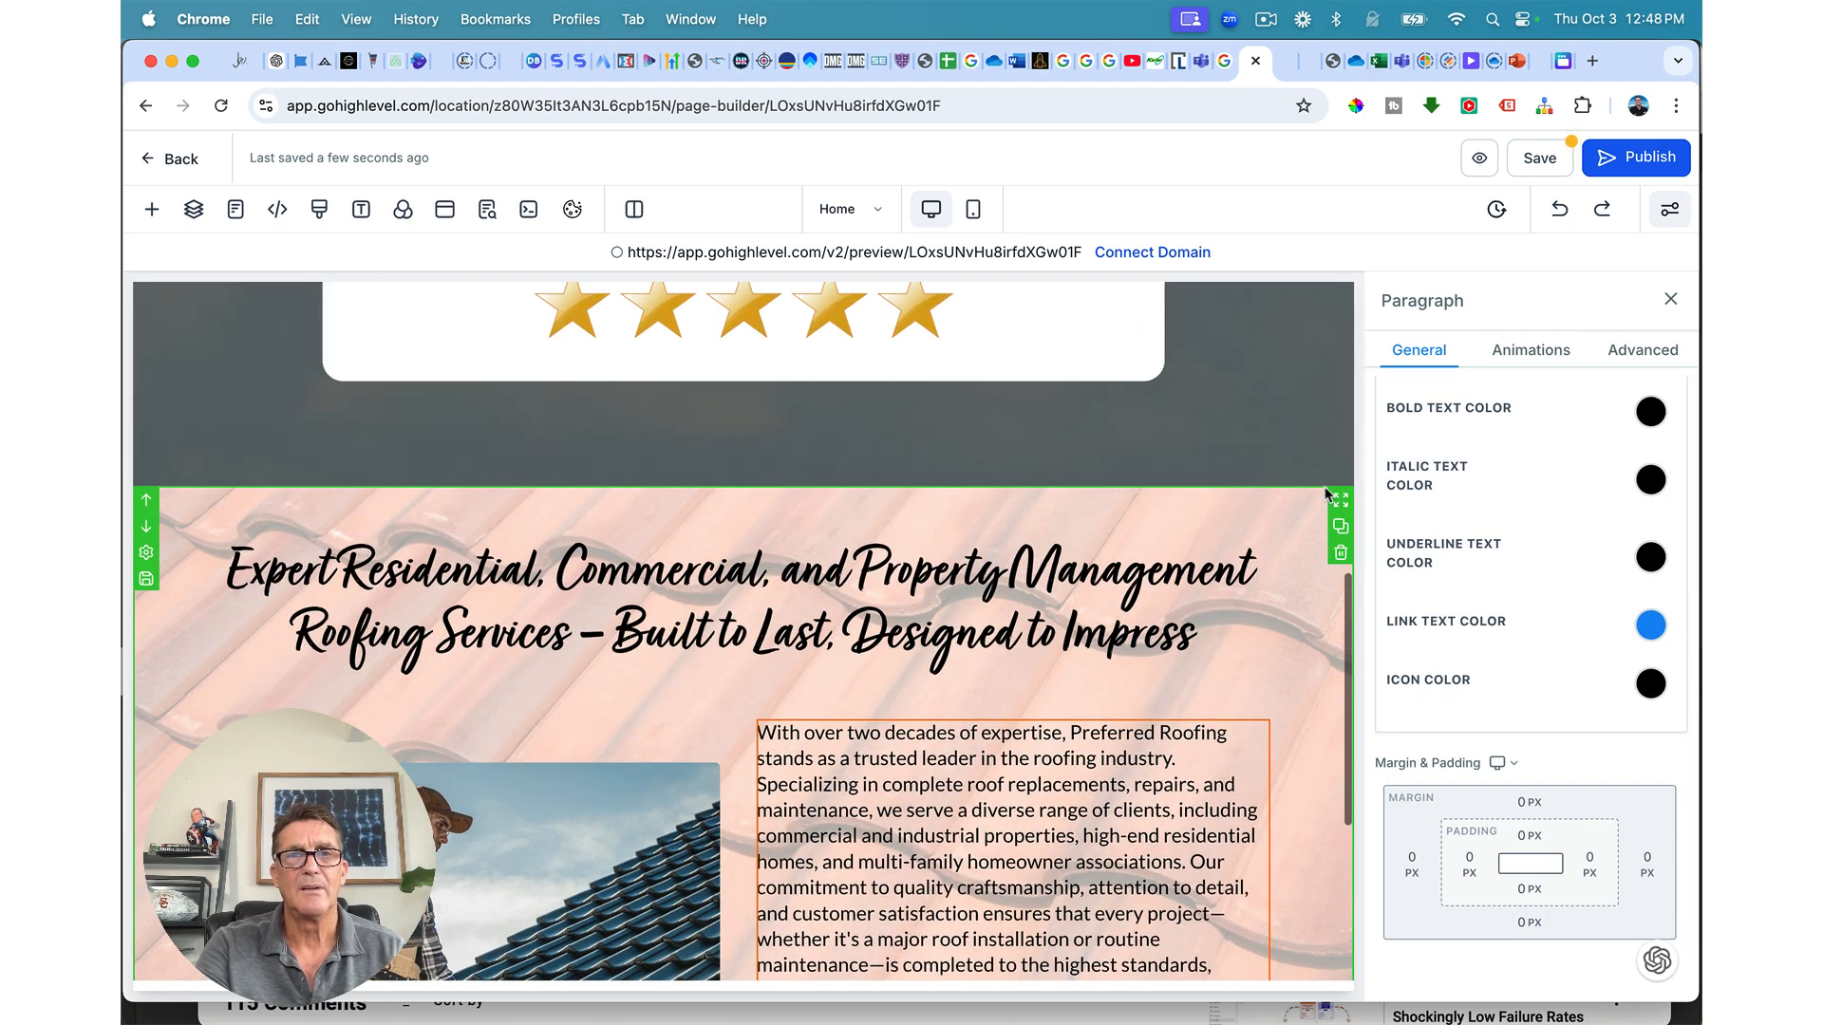
scroll(1329, 492, "down", 2)
scroll(1326, 495, "down", 3)
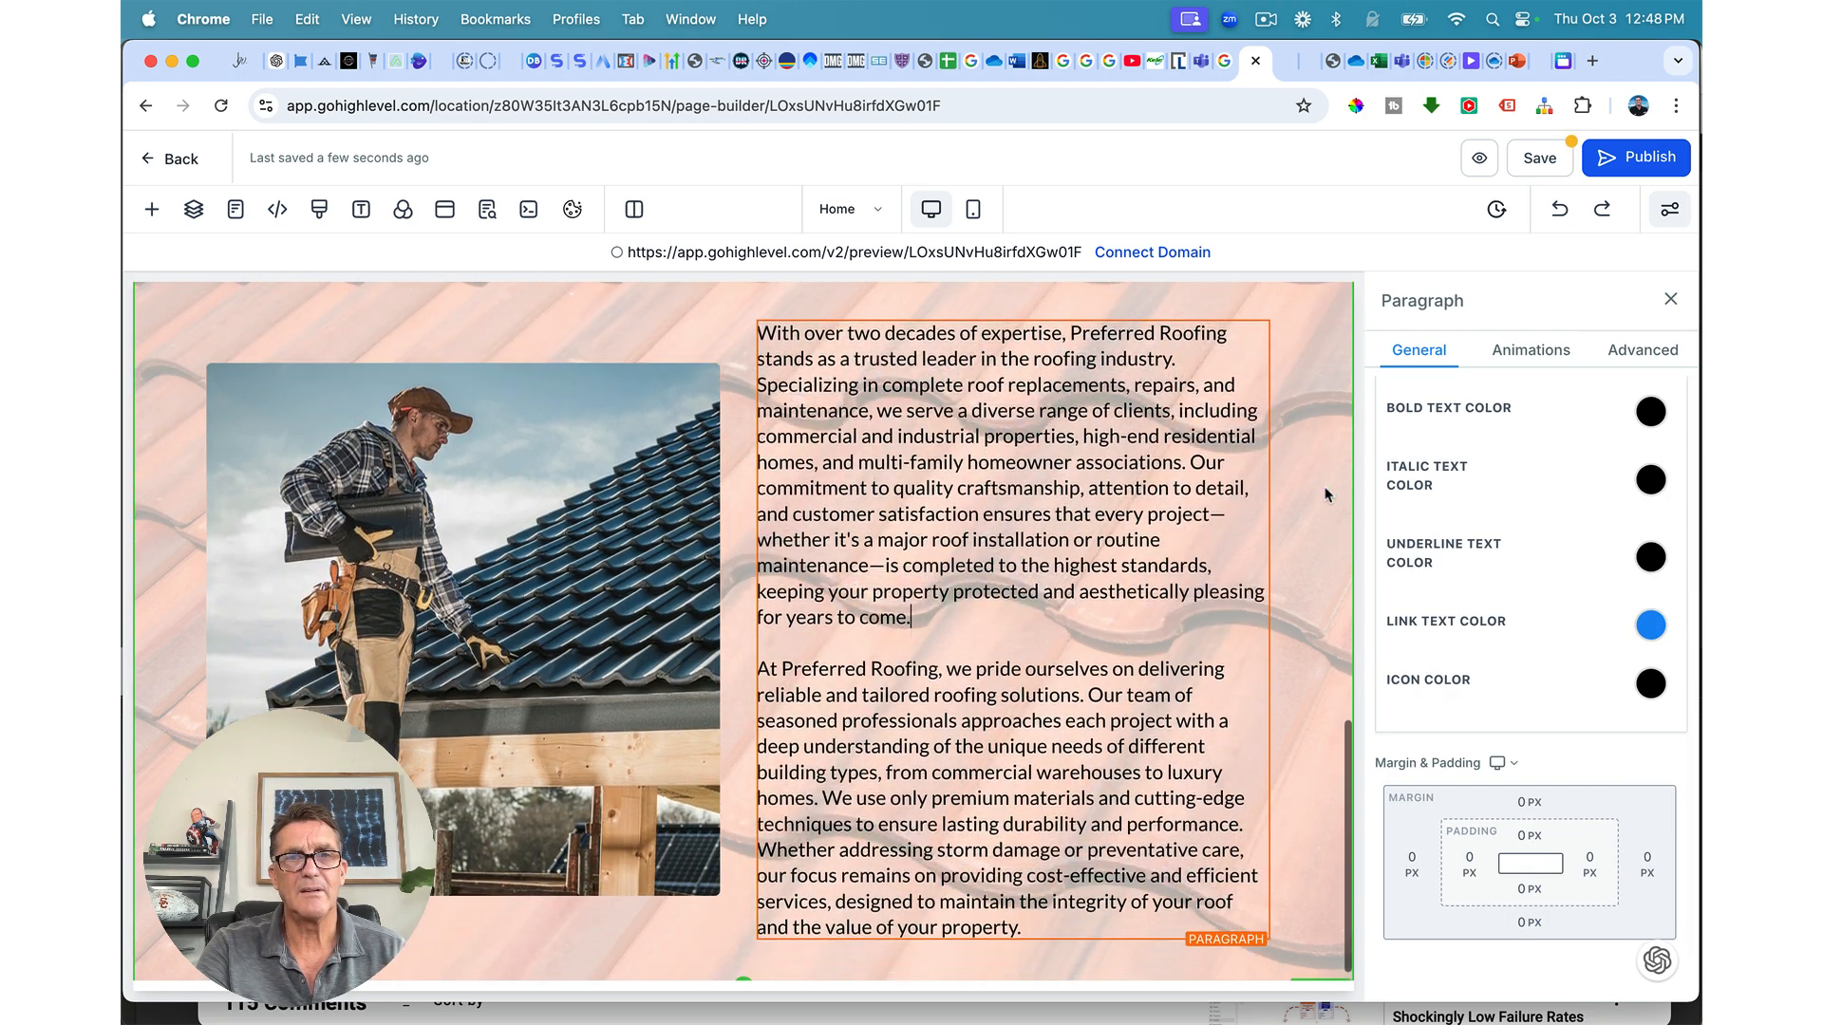
scroll(1326, 495, "up", 1)
scroll(1327, 495, "down", 1)
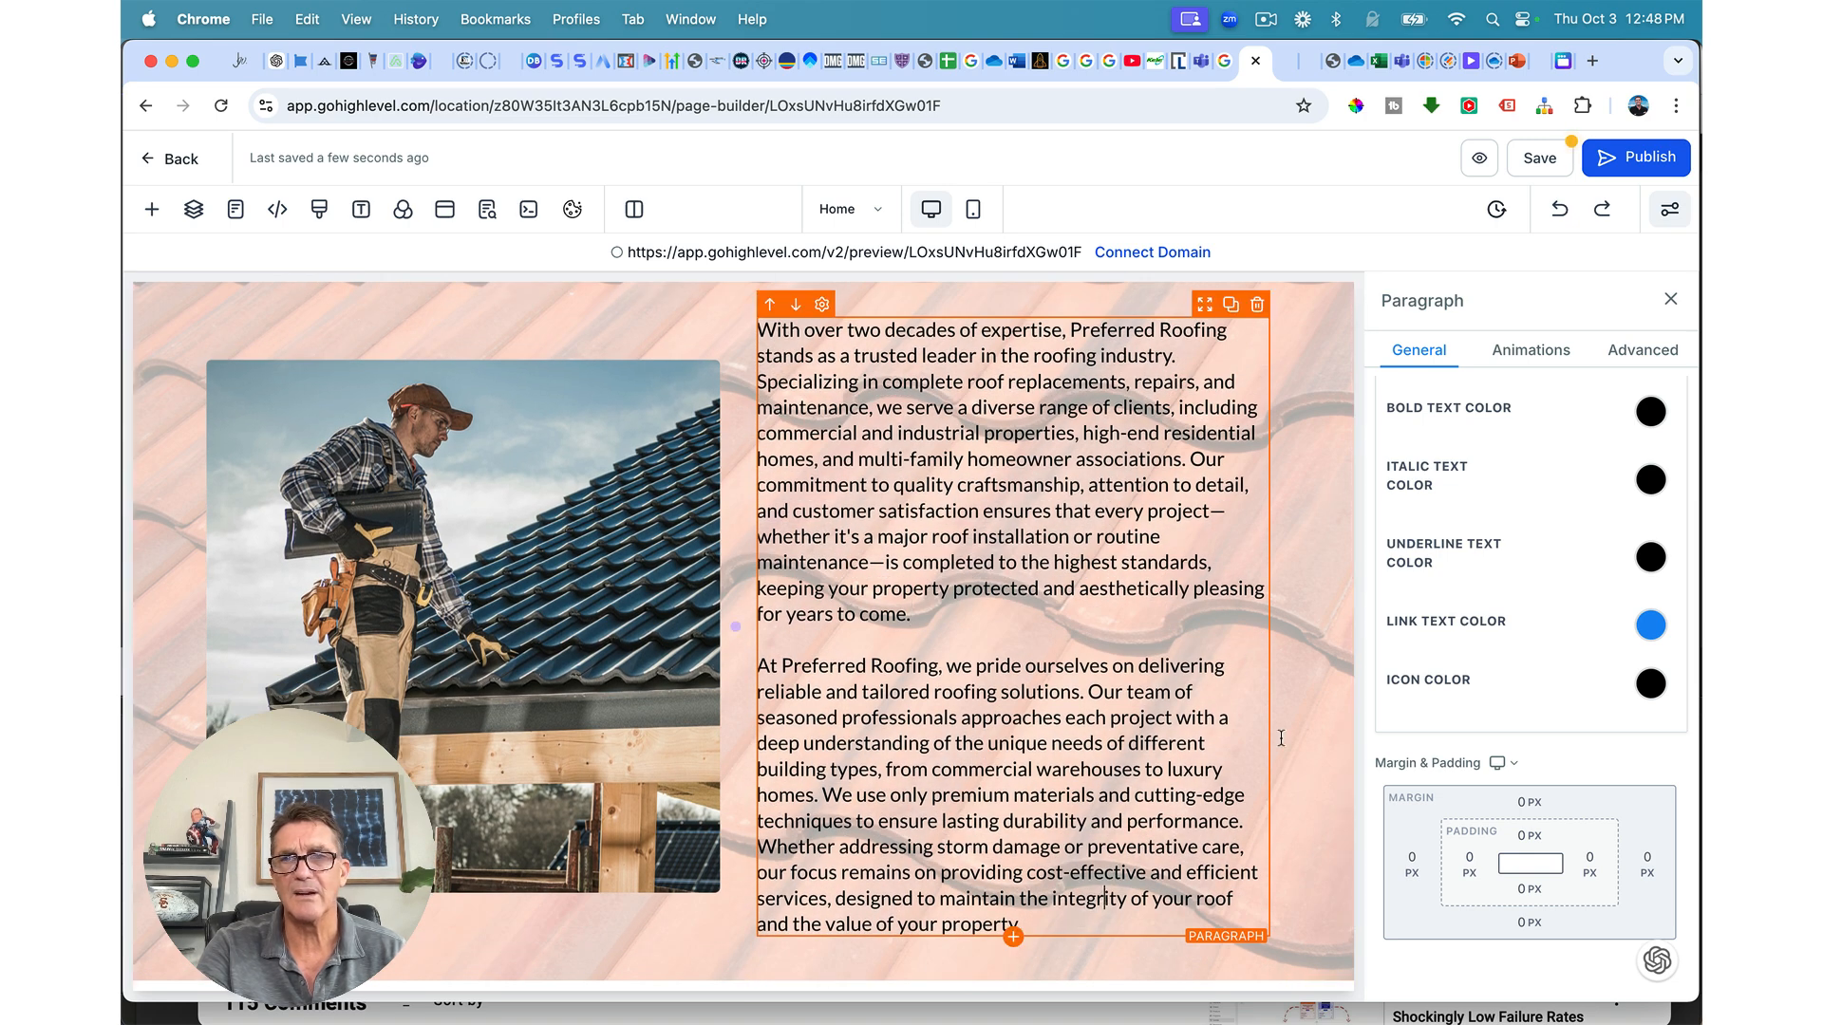
scroll(1625, 693, "up", 10)
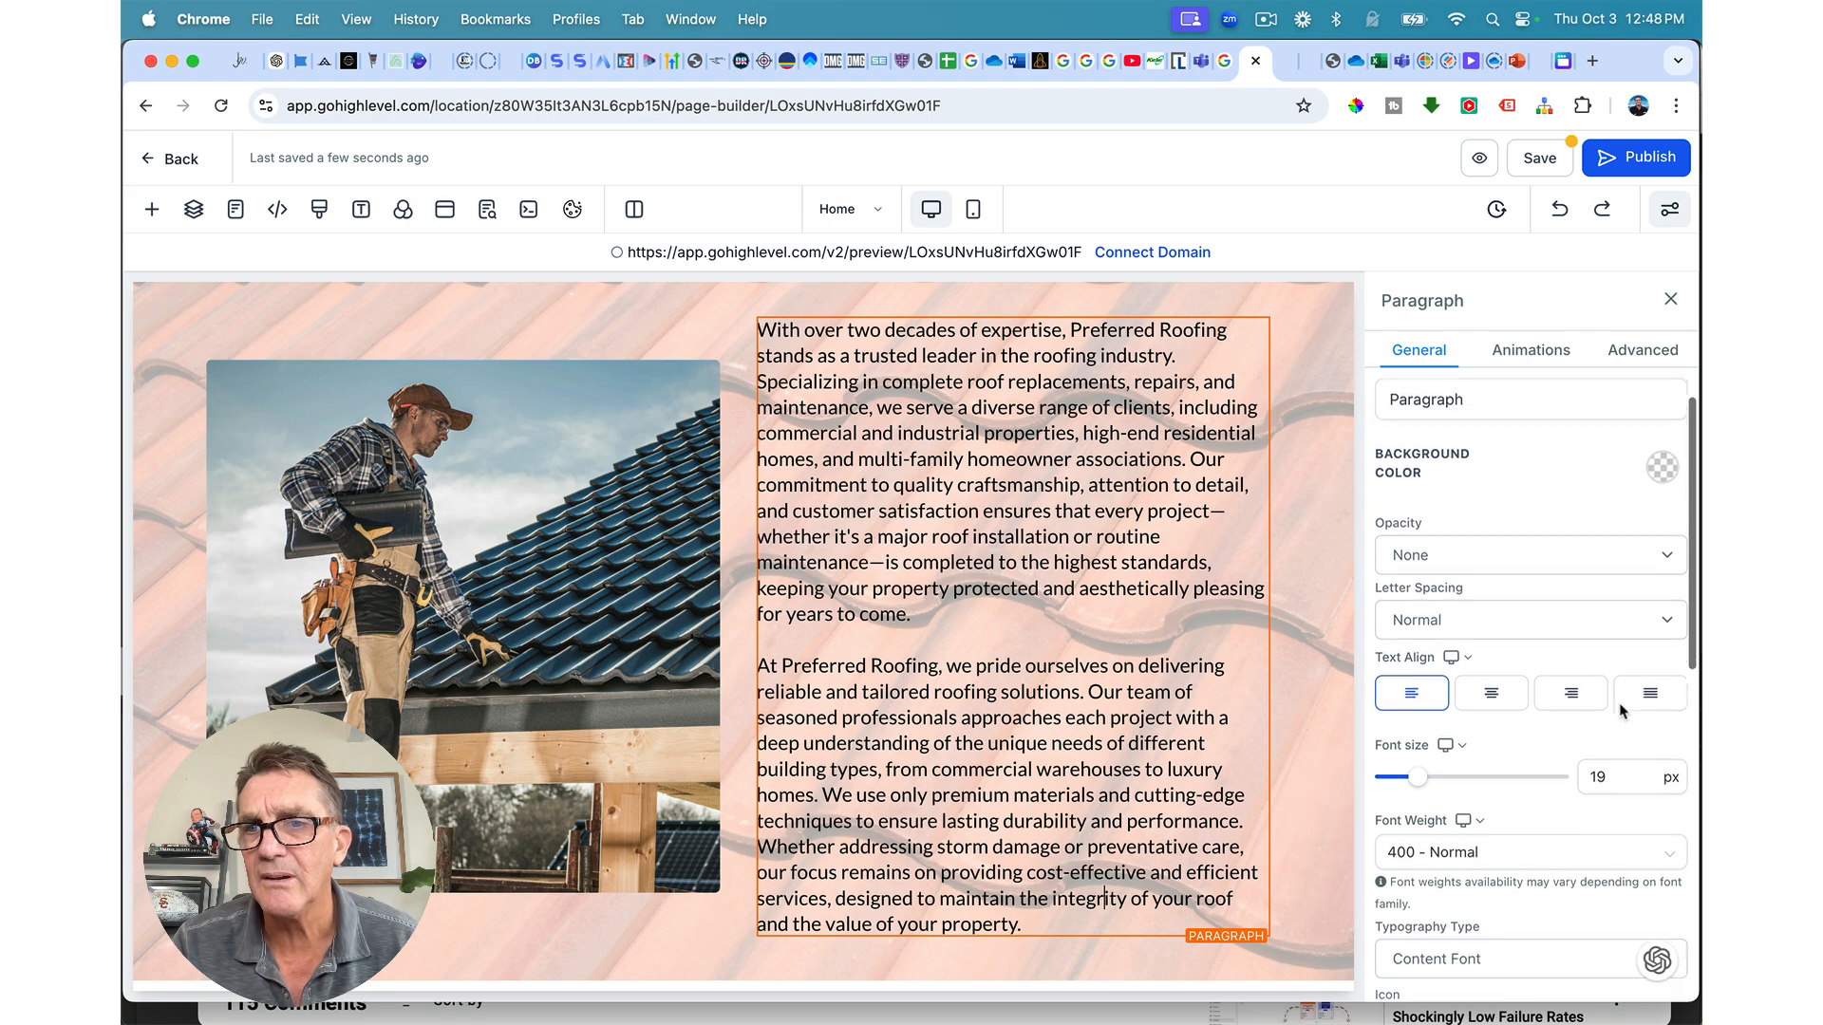
left_click(1624, 793)
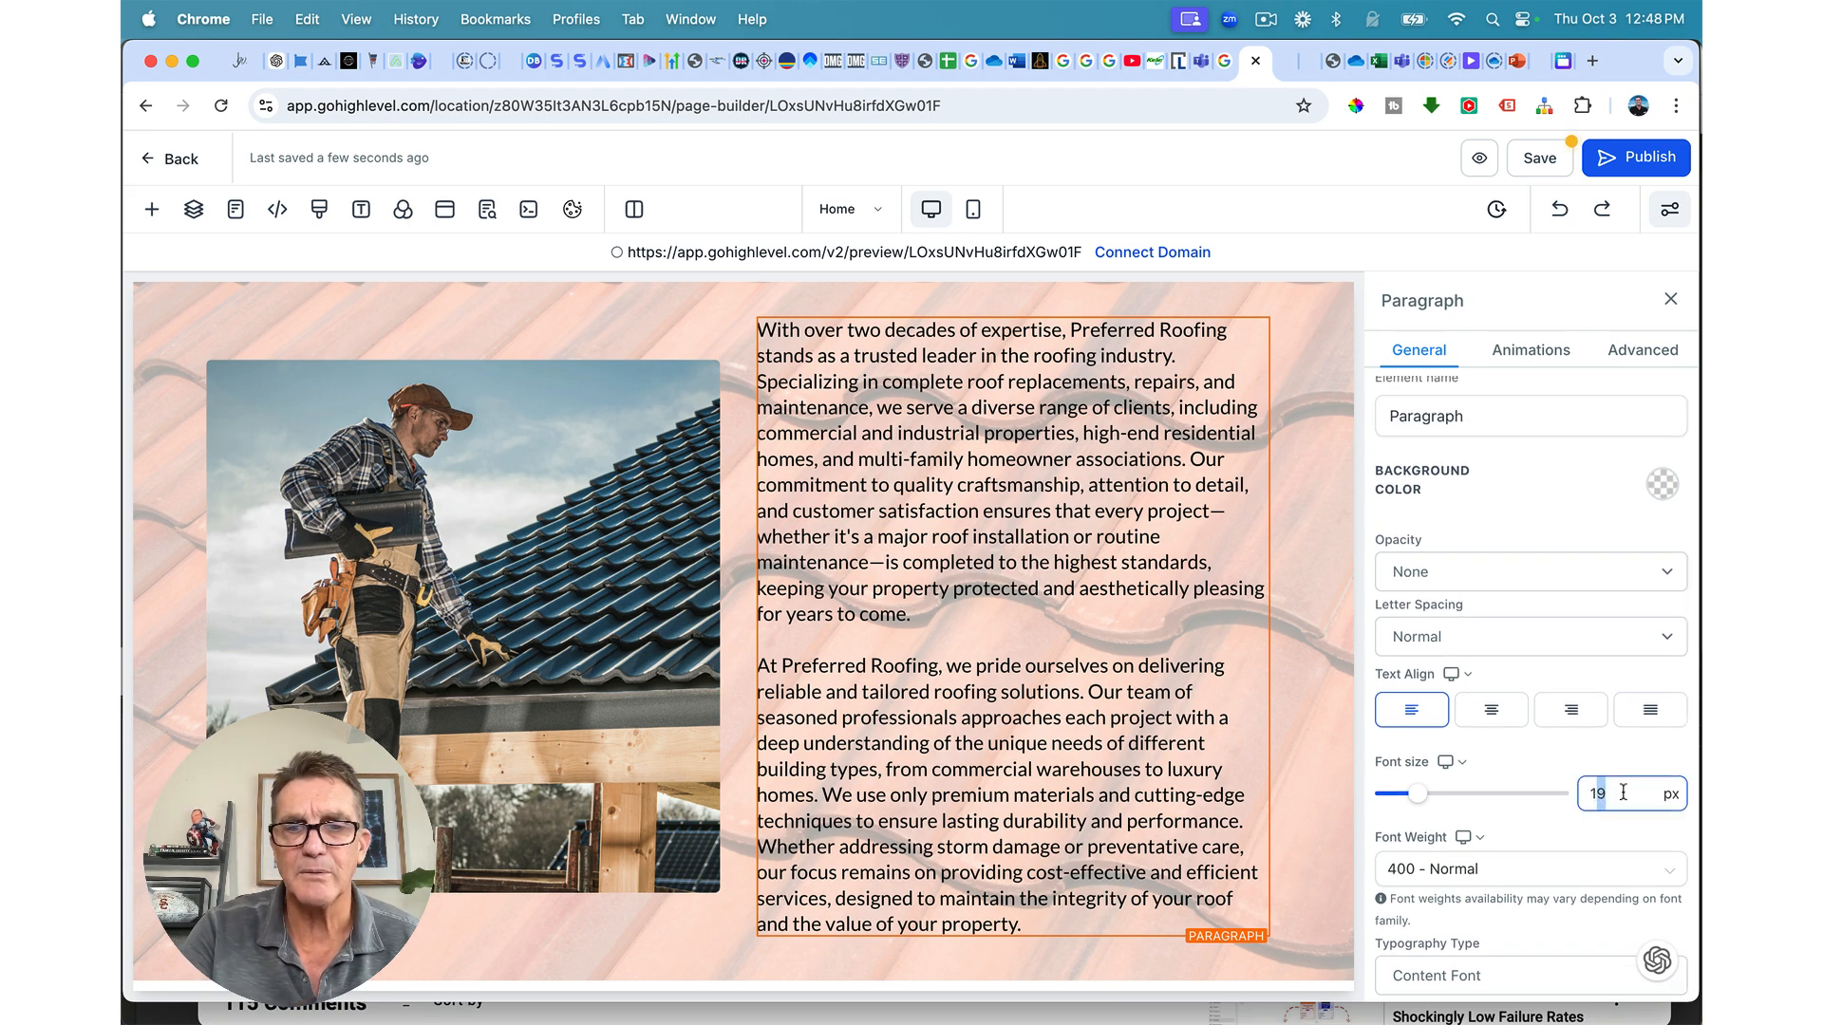
type("8")
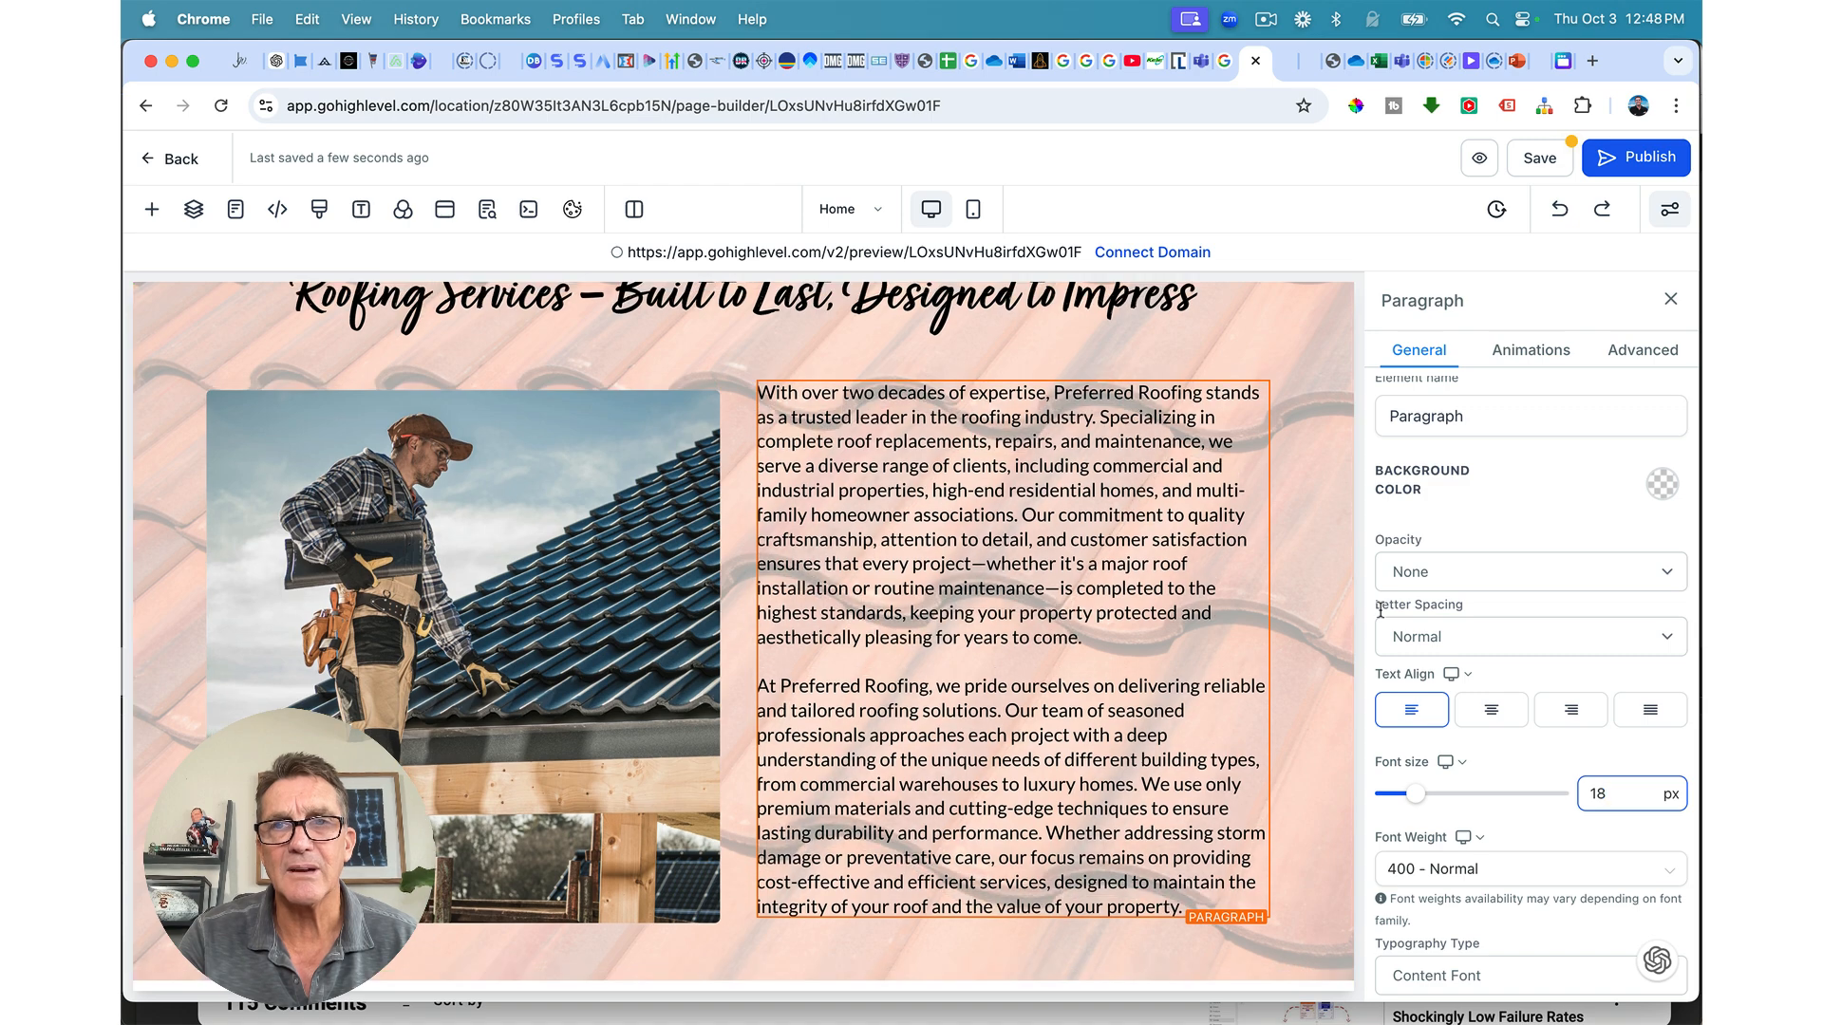
left_click(1194, 313)
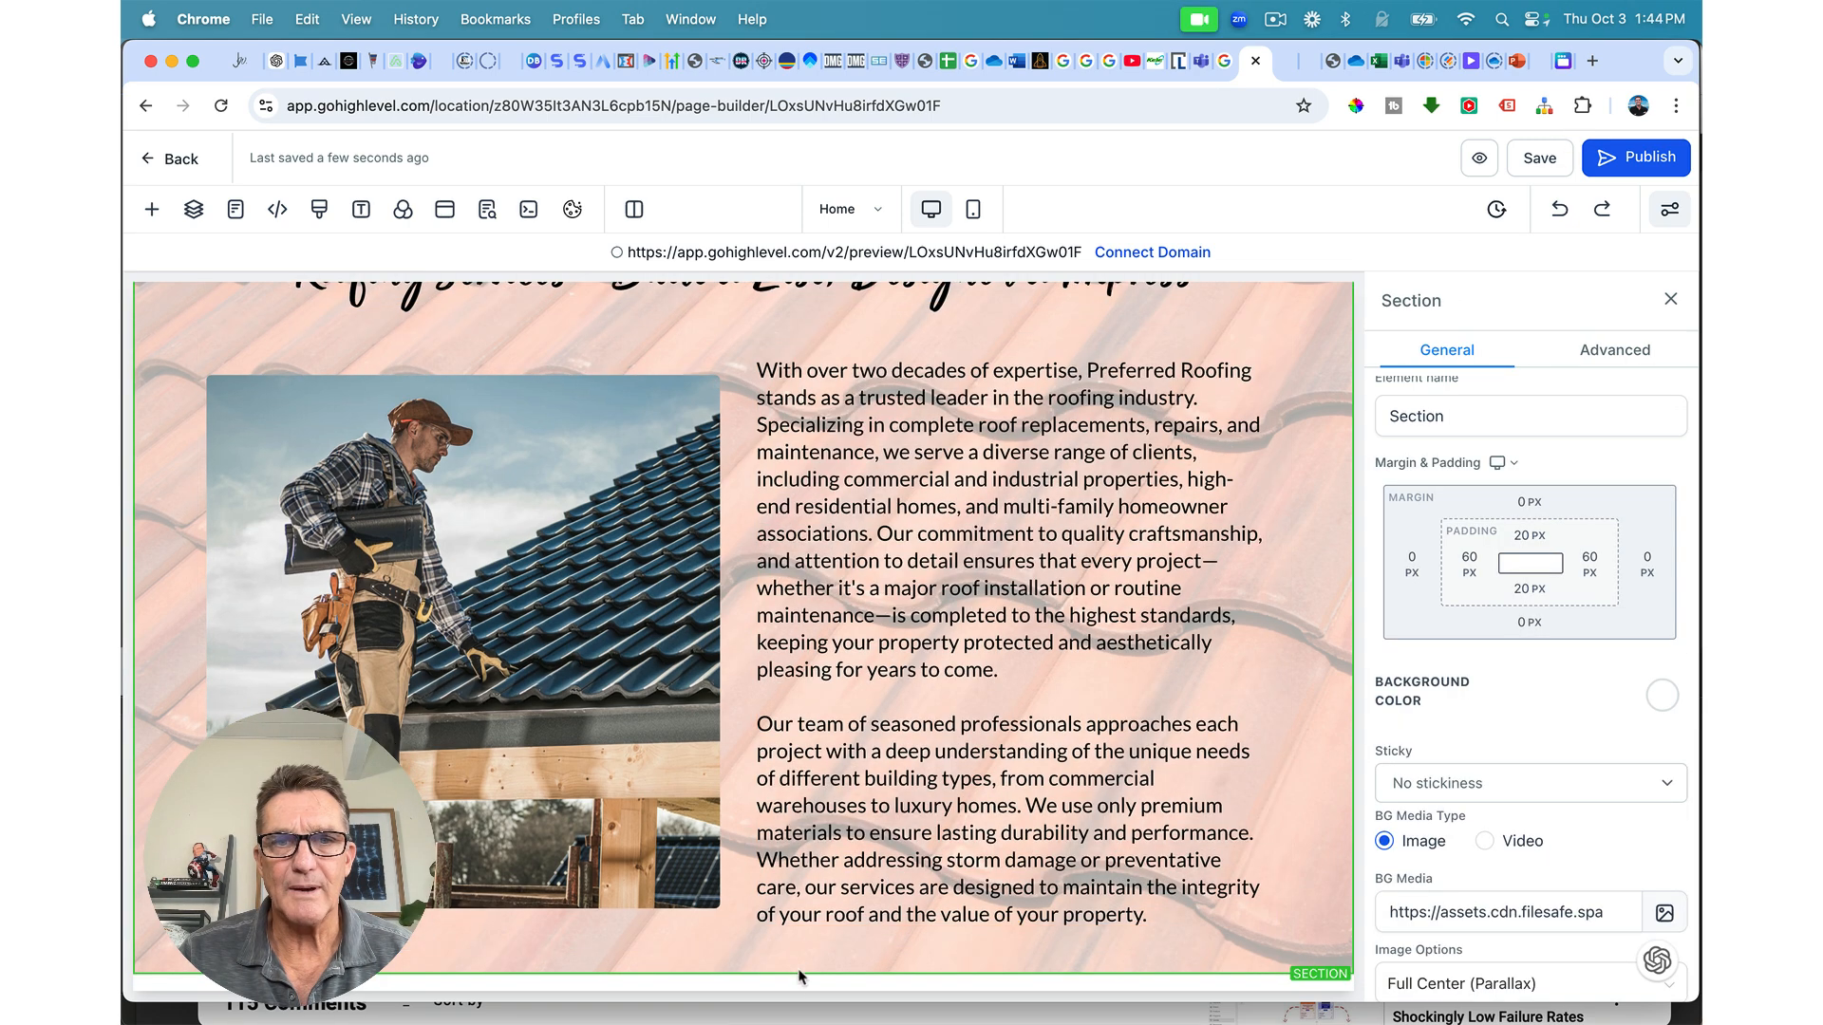
scroll(803, 973, "down", 1)
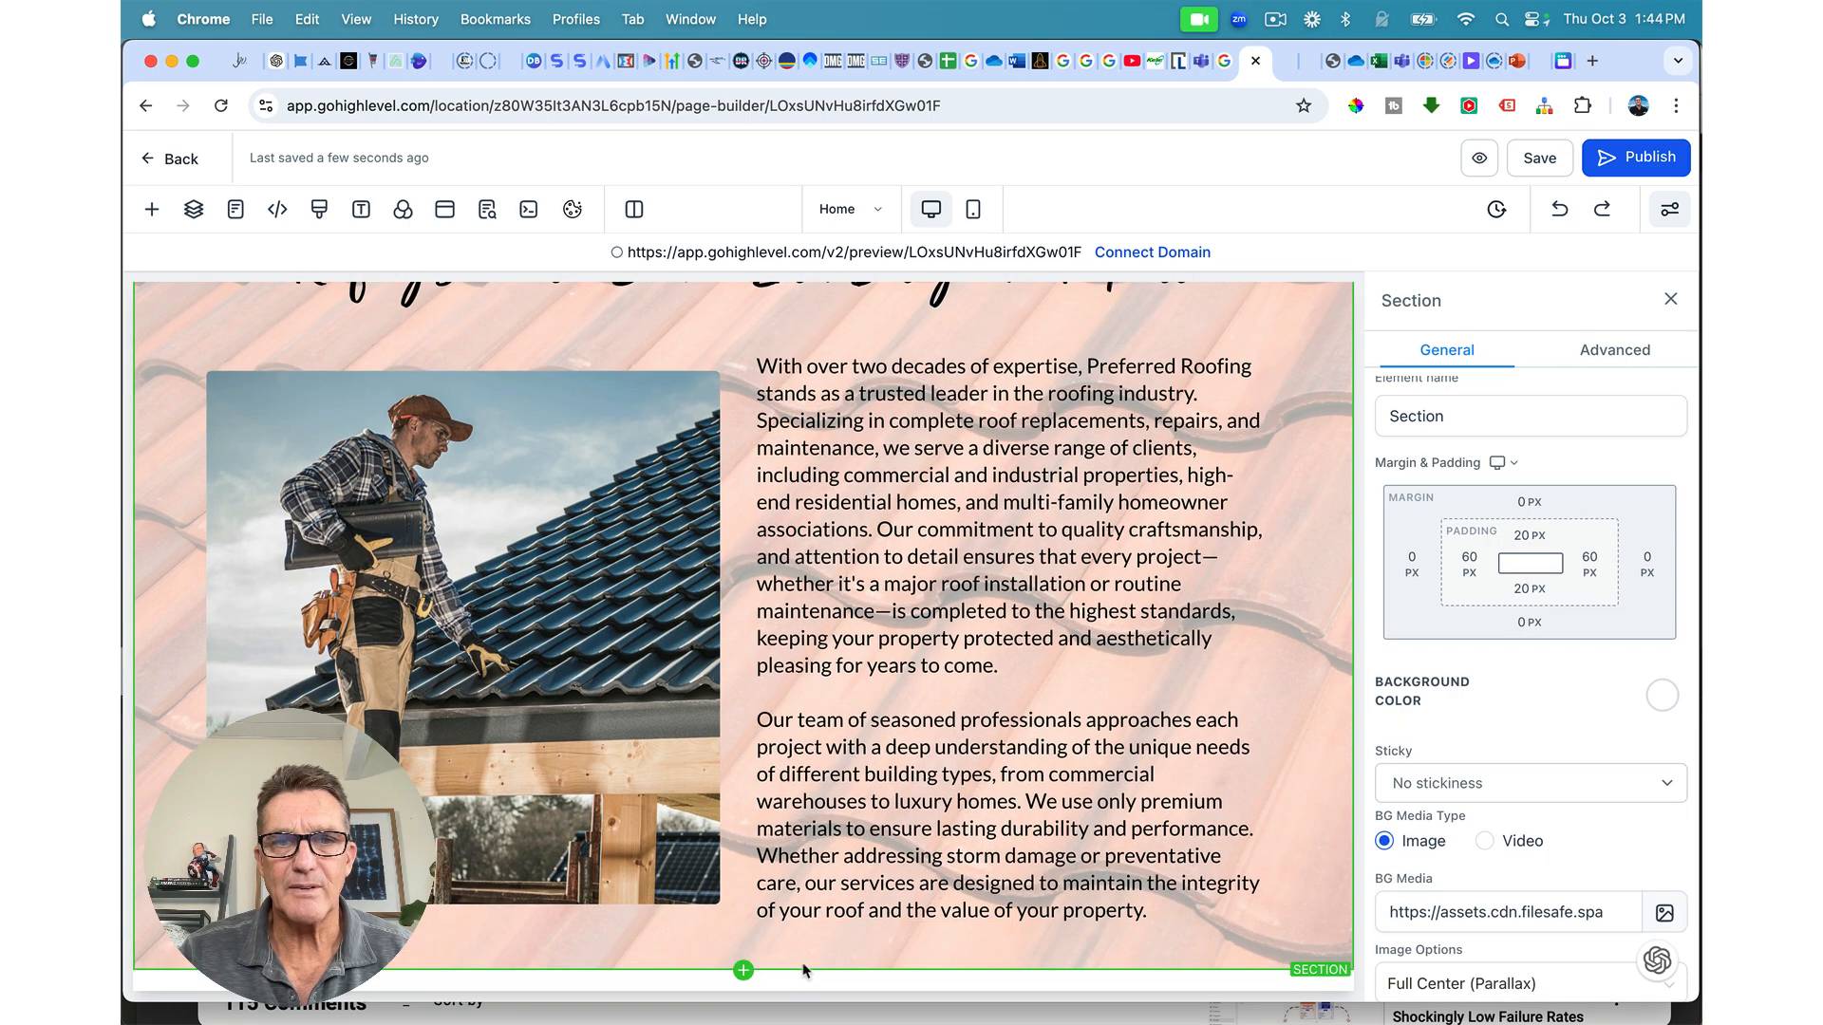
Step: Set the section's bottom padding to 60 px
left_click(1529, 590)
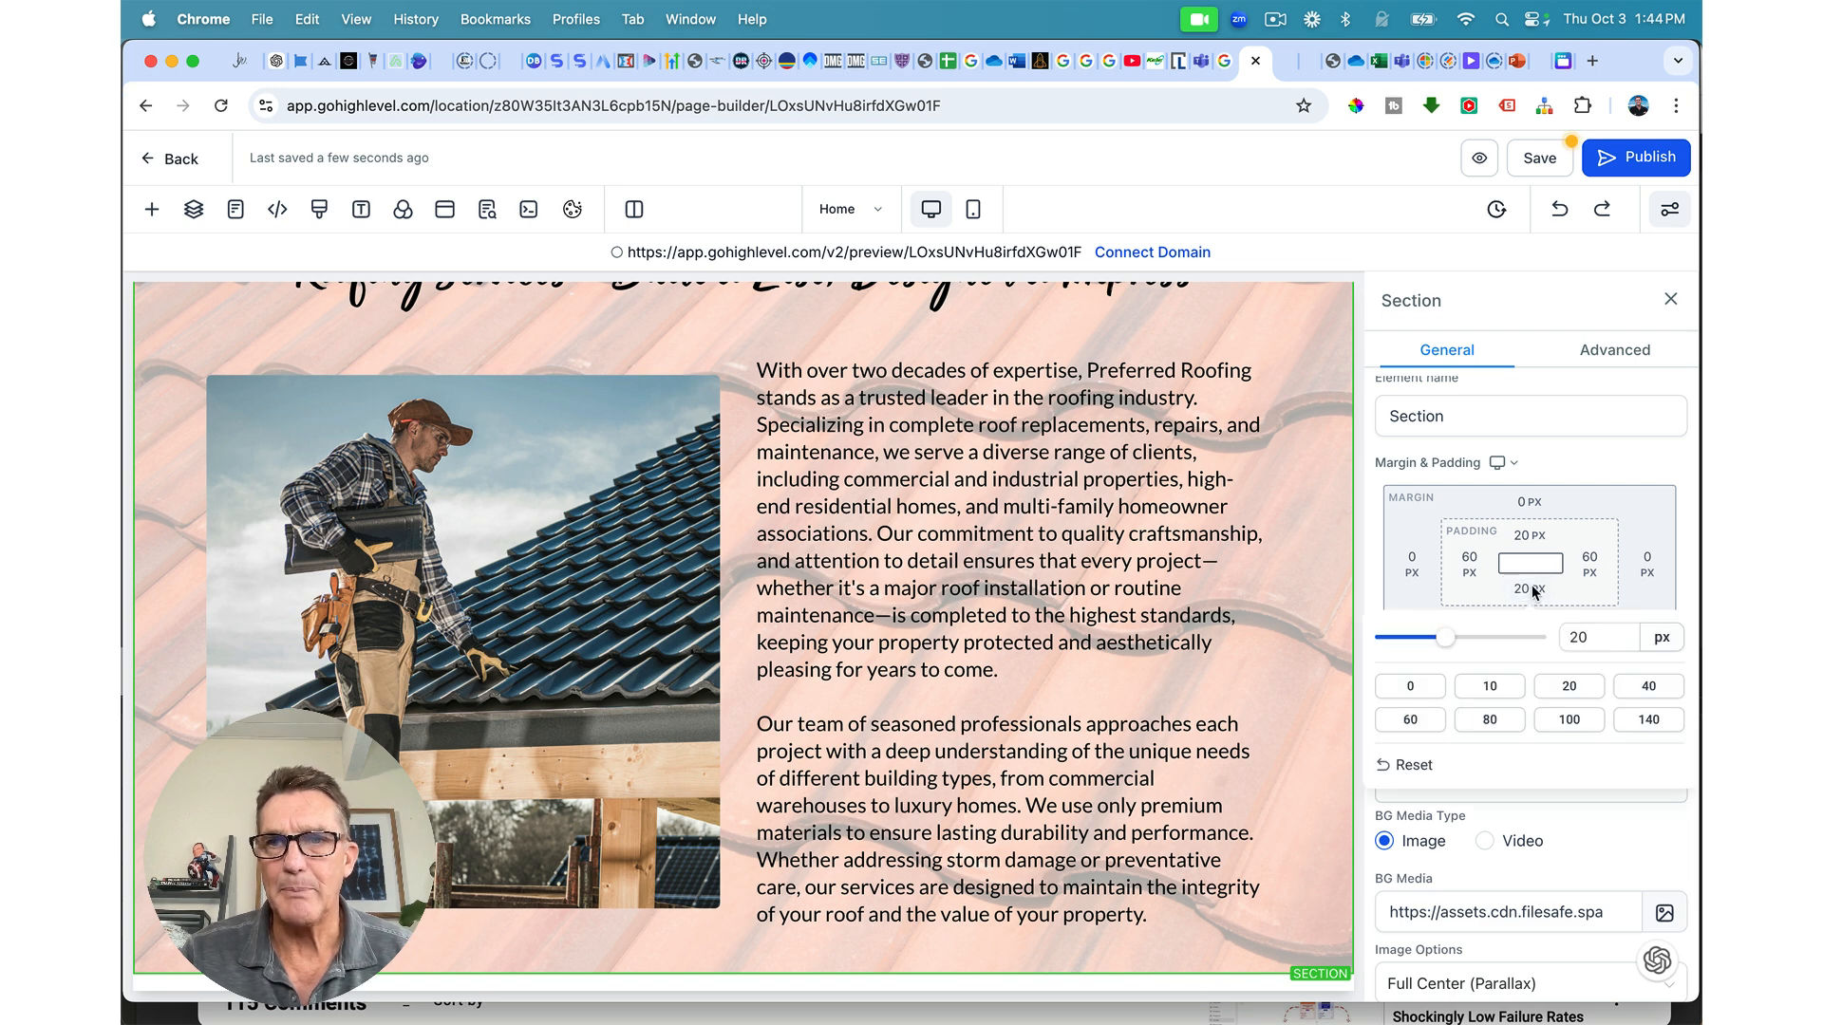
left_click_drag(1453, 642, 1536, 638)
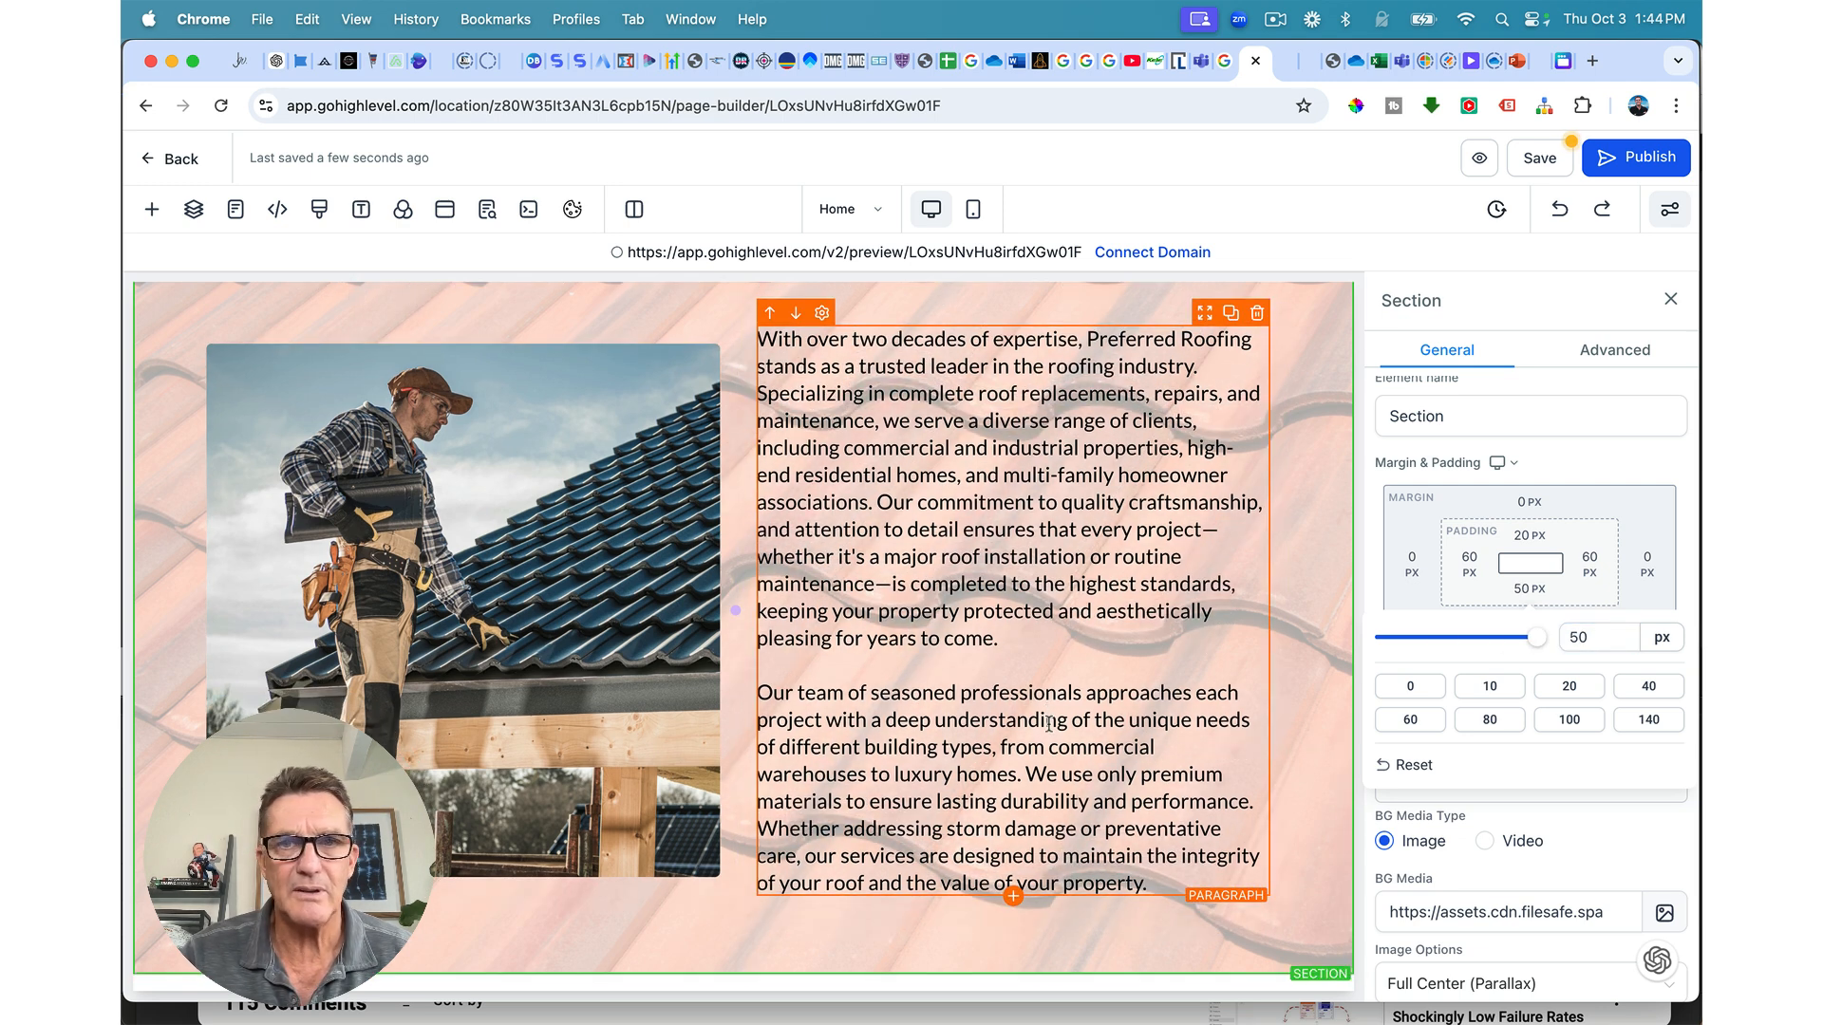
left_click(1409, 720)
scroll(1155, 785, "up", 3)
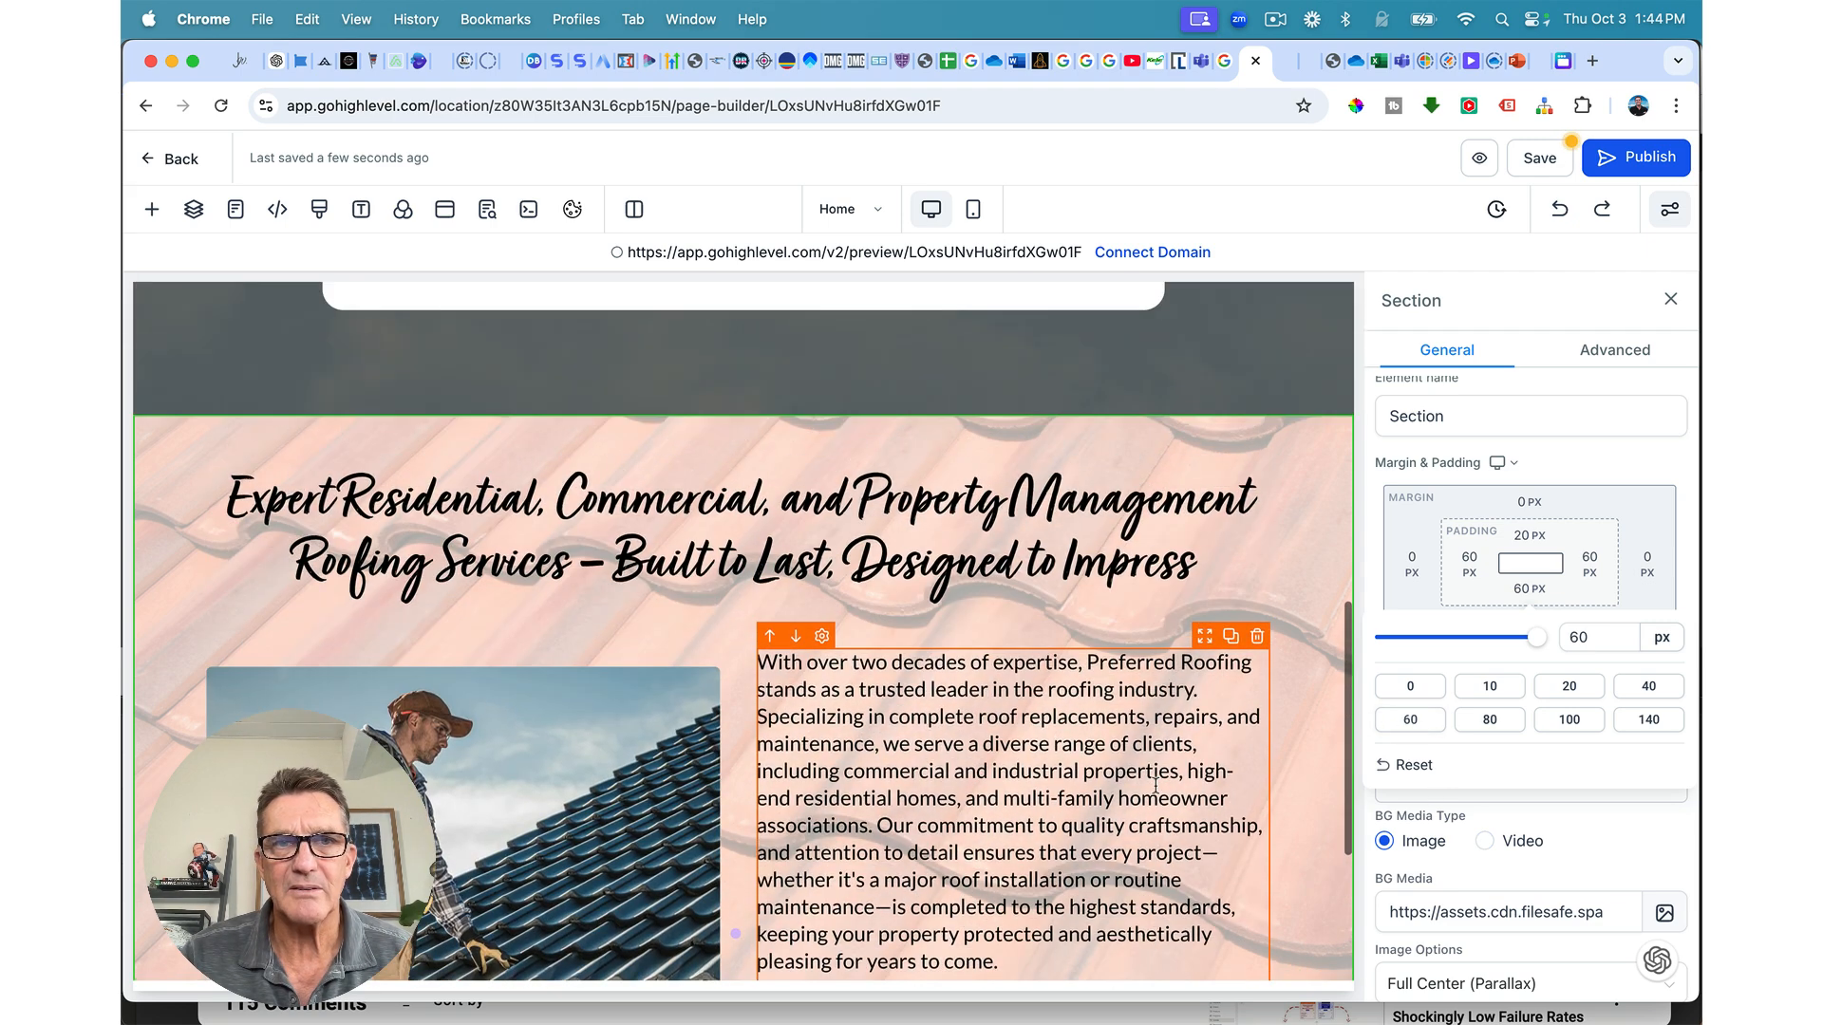
scroll(1156, 784, "down", 3)
scroll(1156, 785, "up", 5)
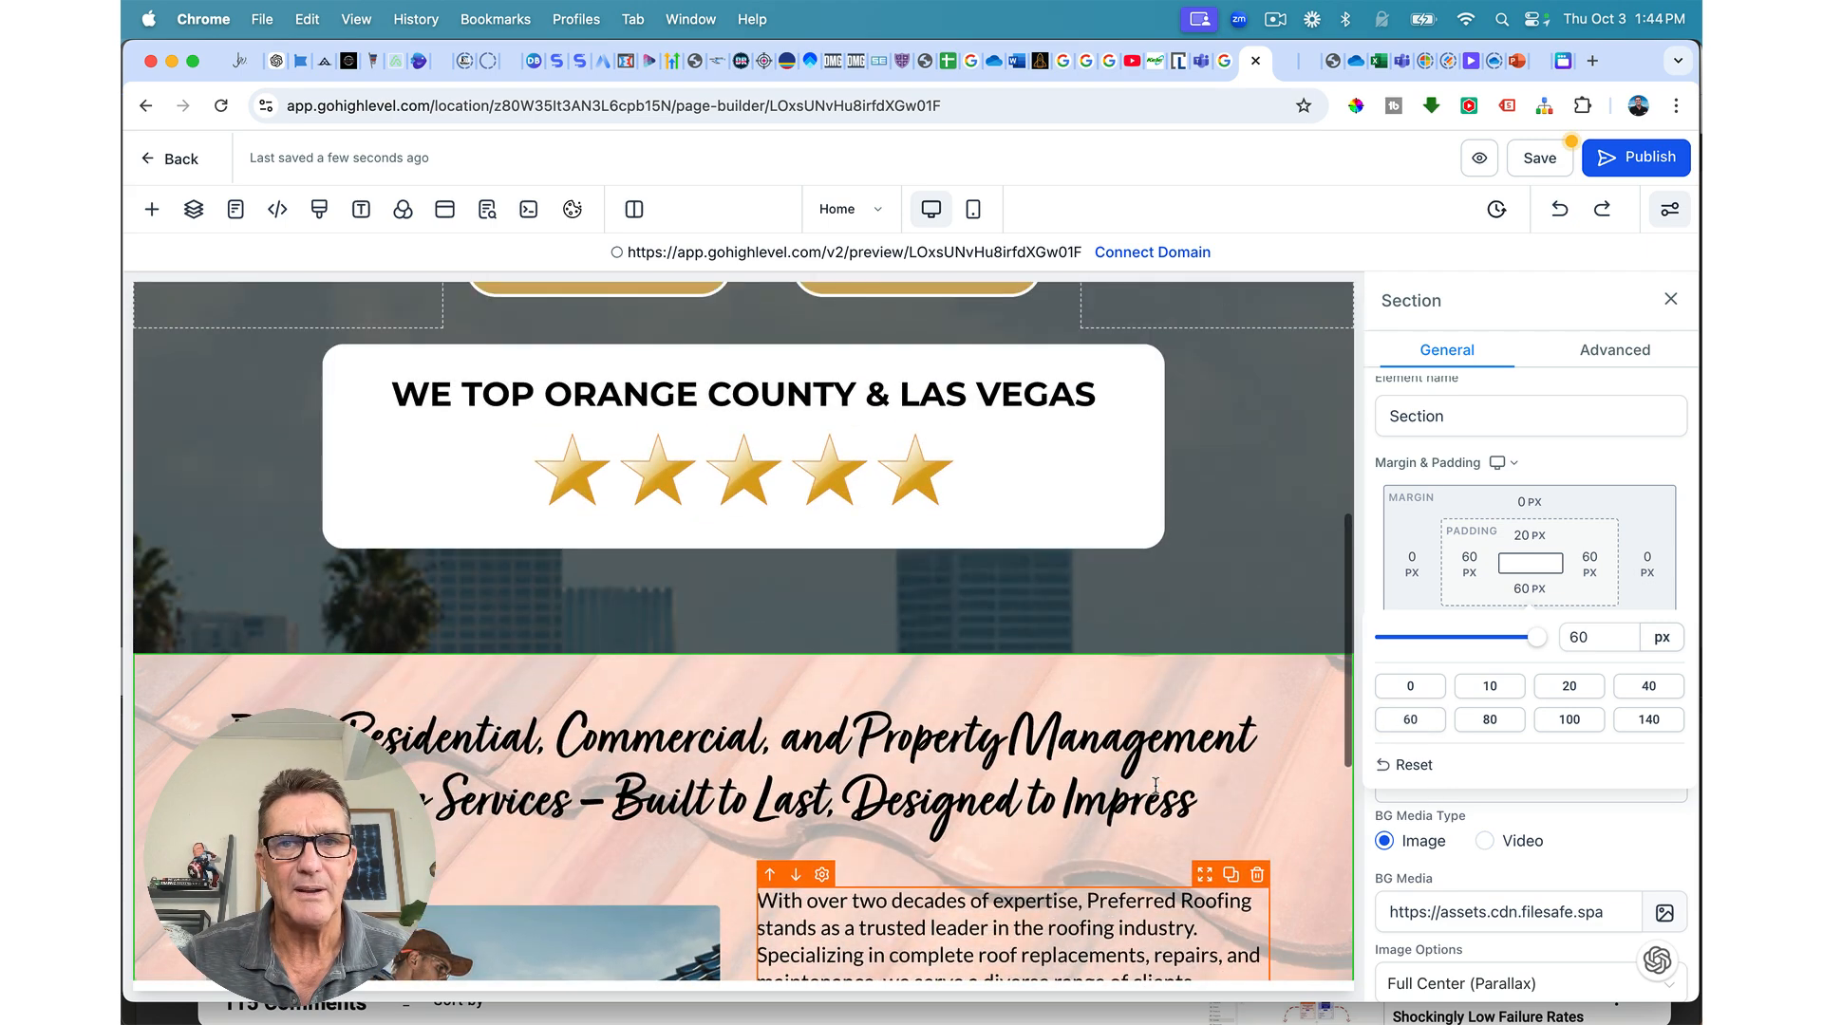
scroll(1156, 786, "down", 1)
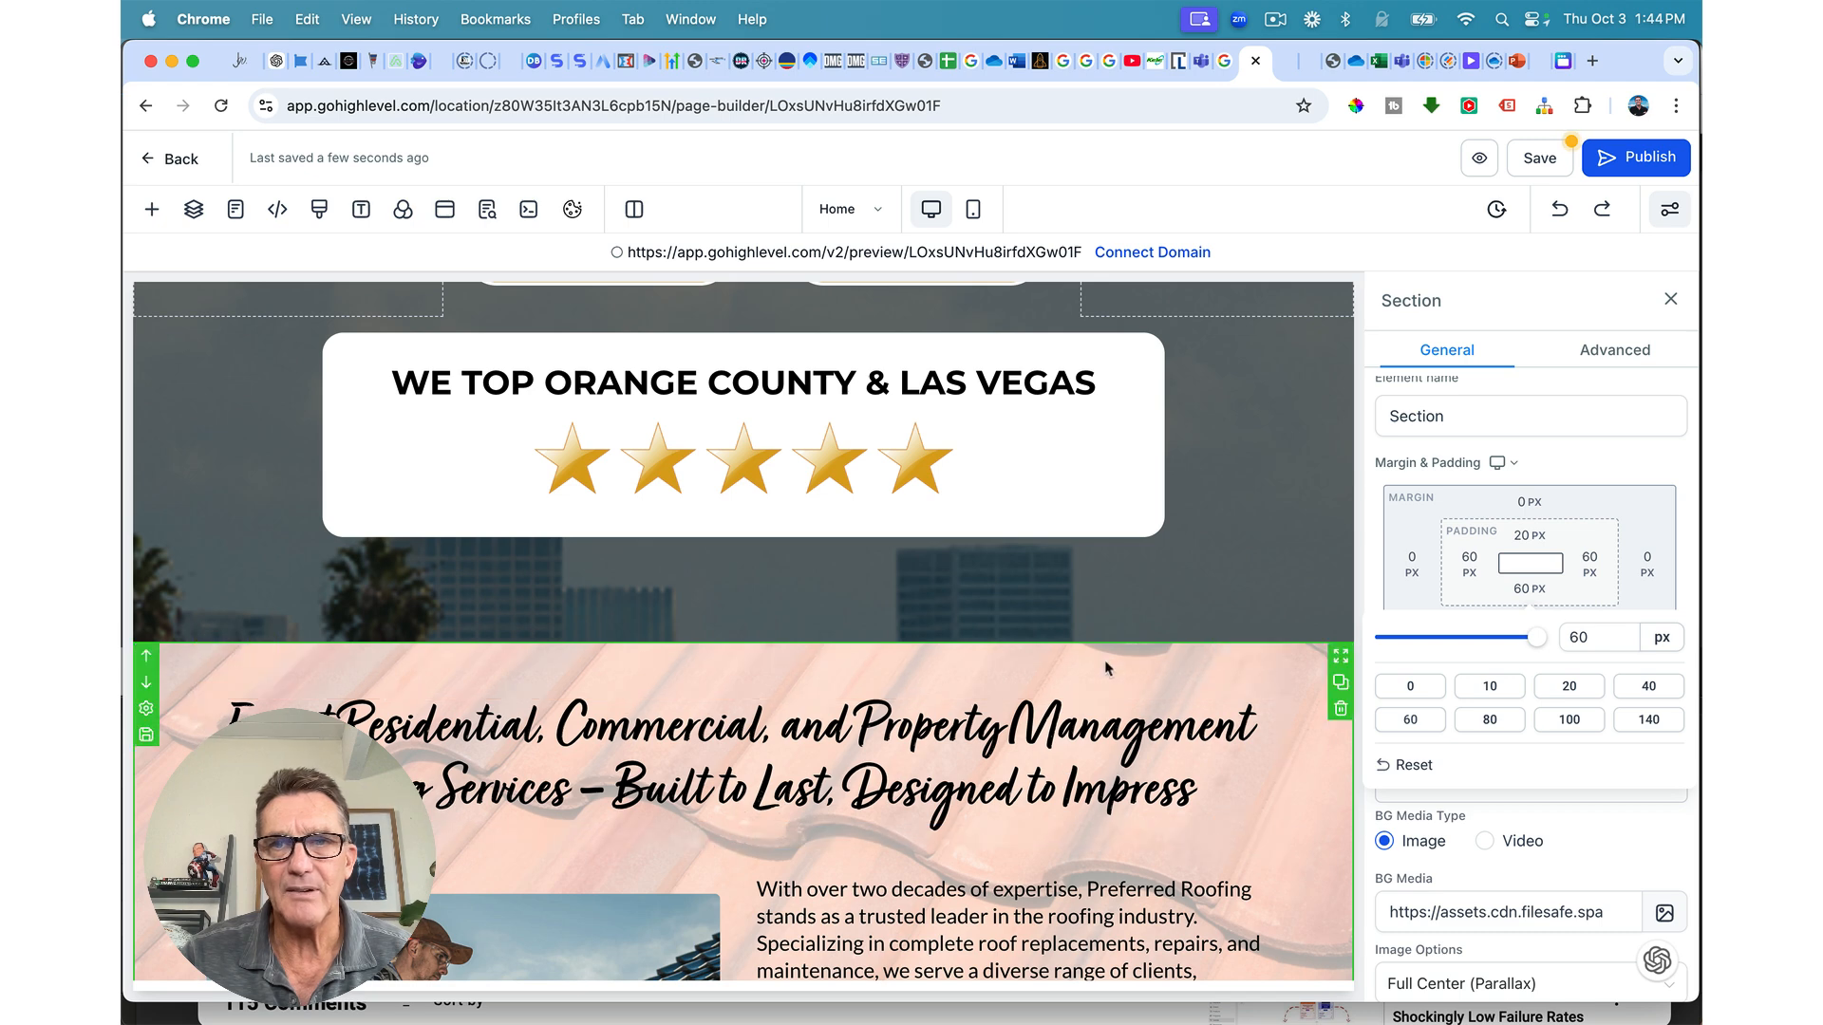
Step: Set the section's top padding to 40 px
left_click(1529, 535)
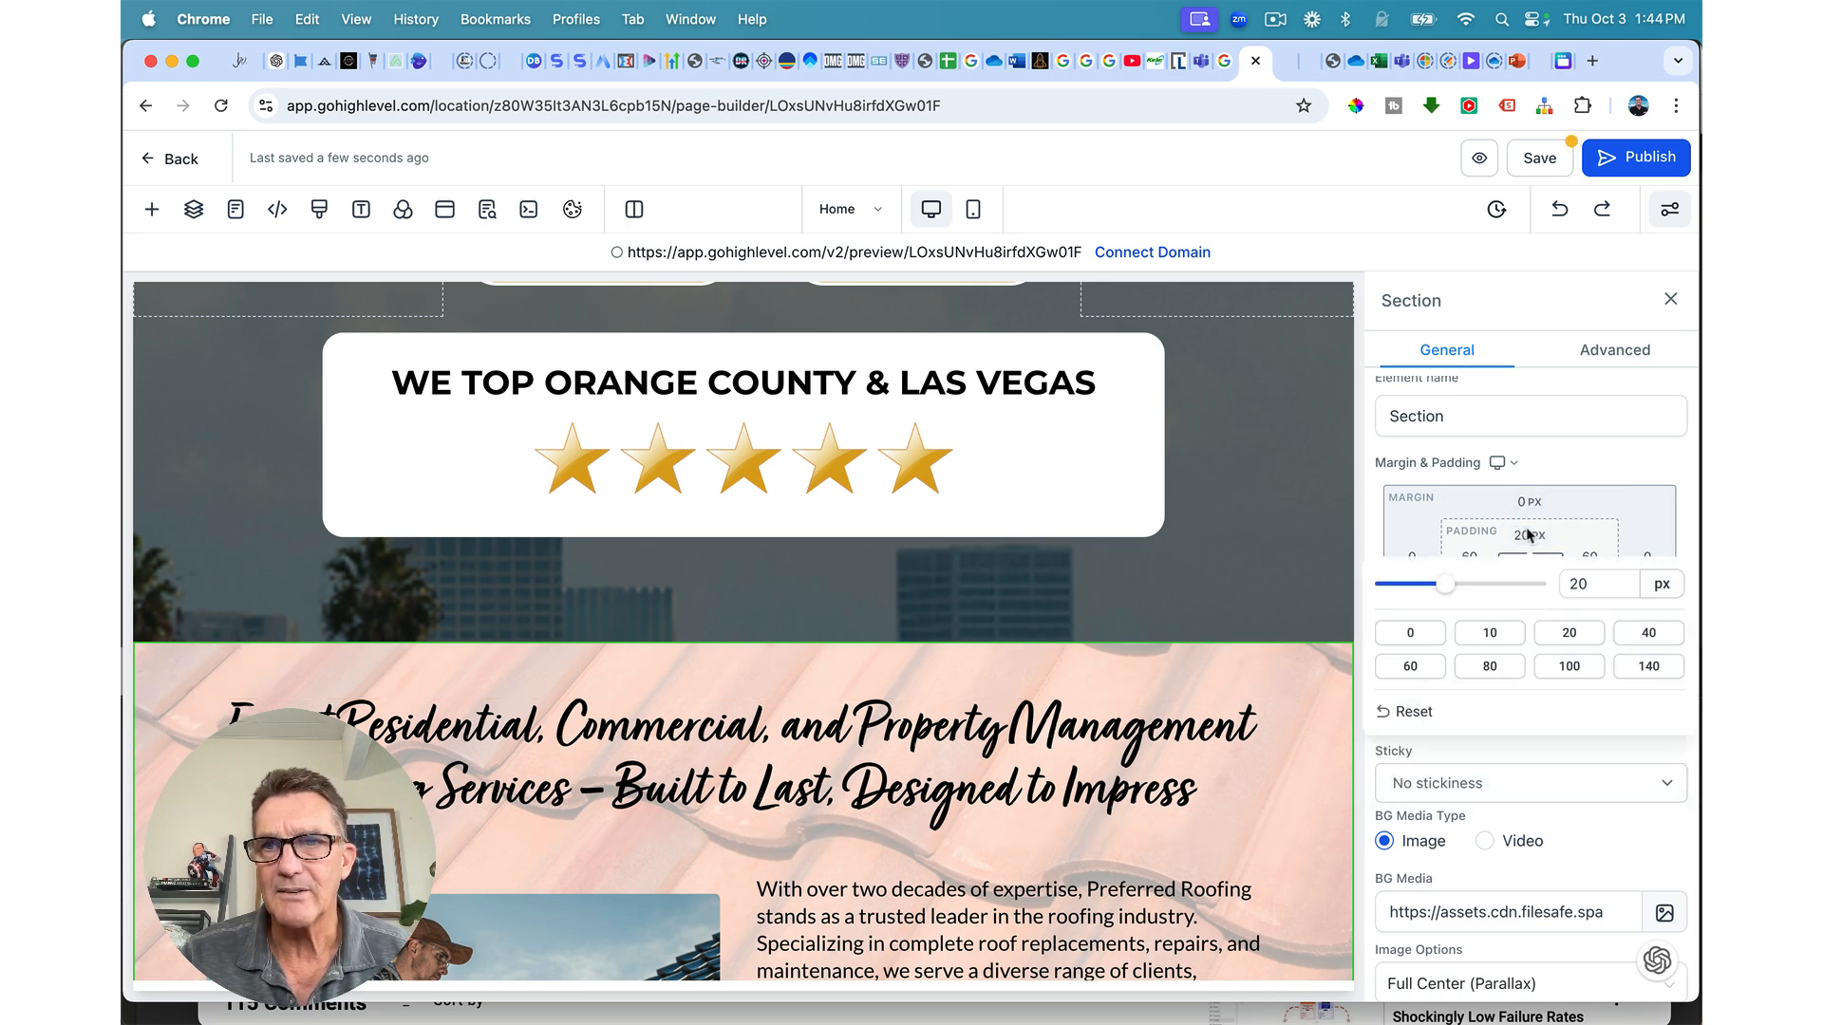
left_click(1642, 633)
scroll(1323, 681, "down", 6)
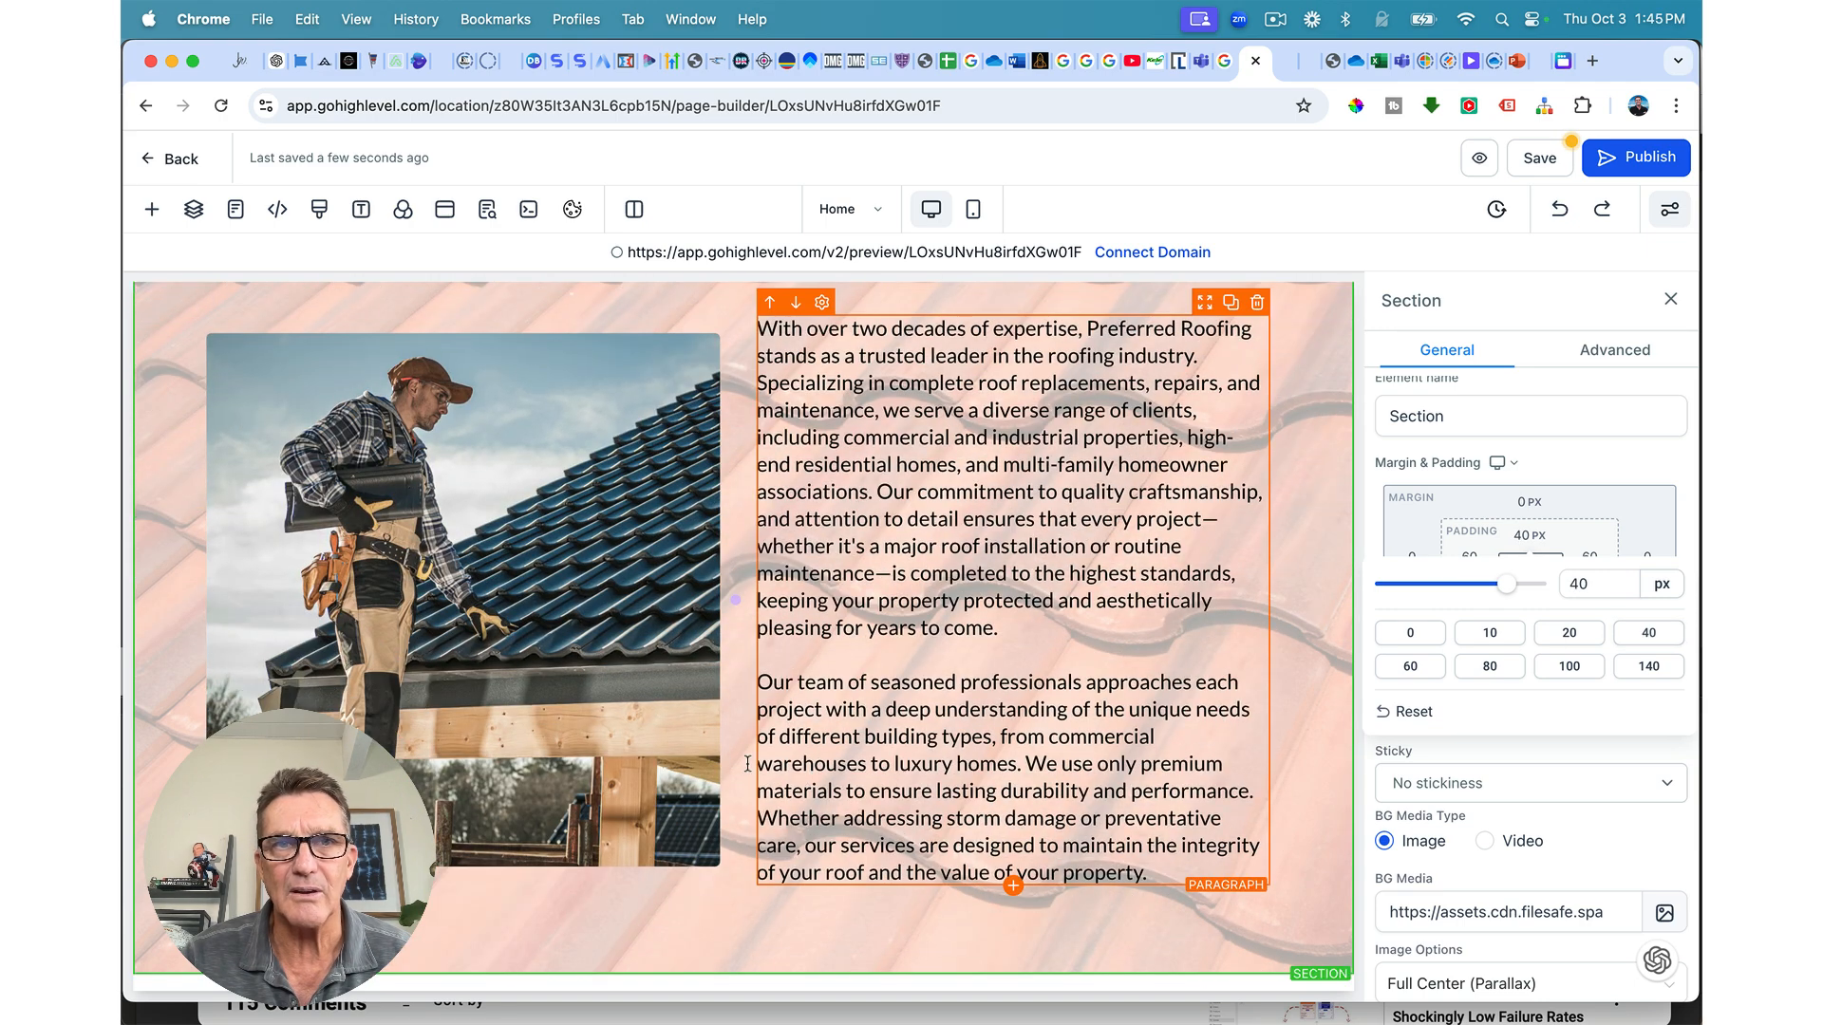
left_click(591, 608)
Step: Add a 2px 2px 2px 0px outer box shadow to the roofer photo
left_click(1514, 409)
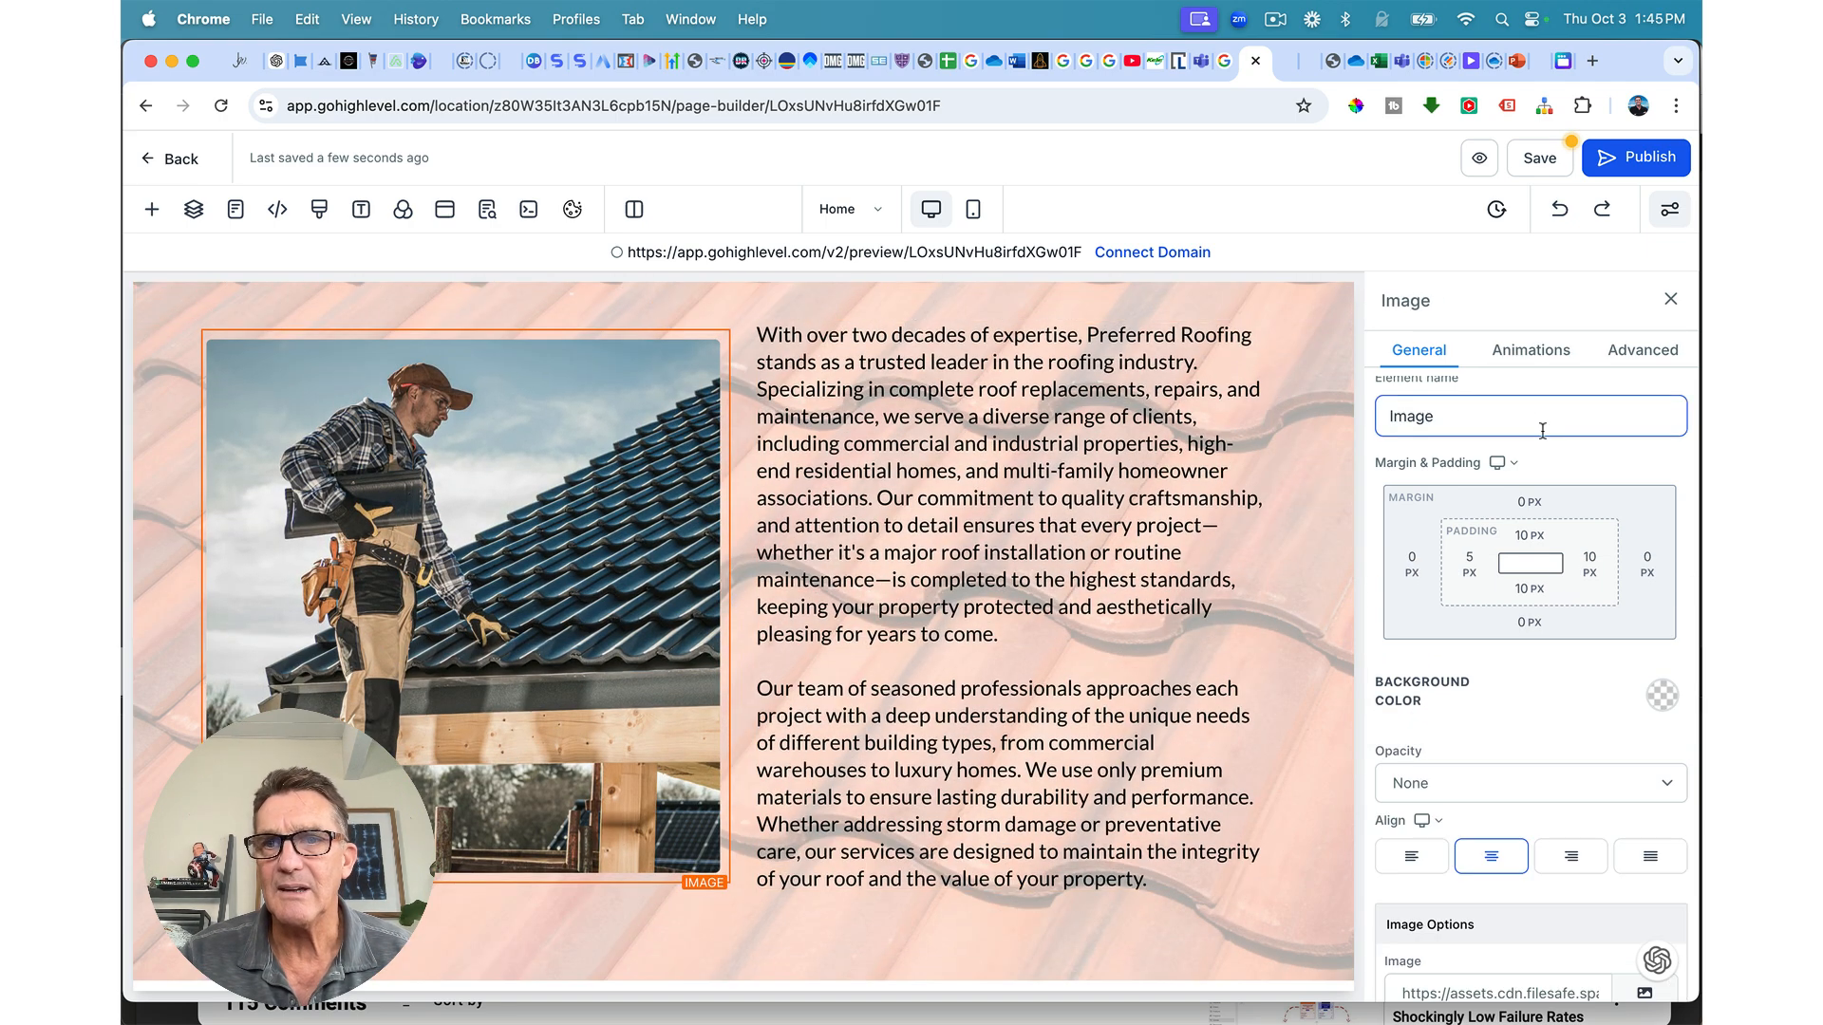
scroll(1542, 430, "down", 10)
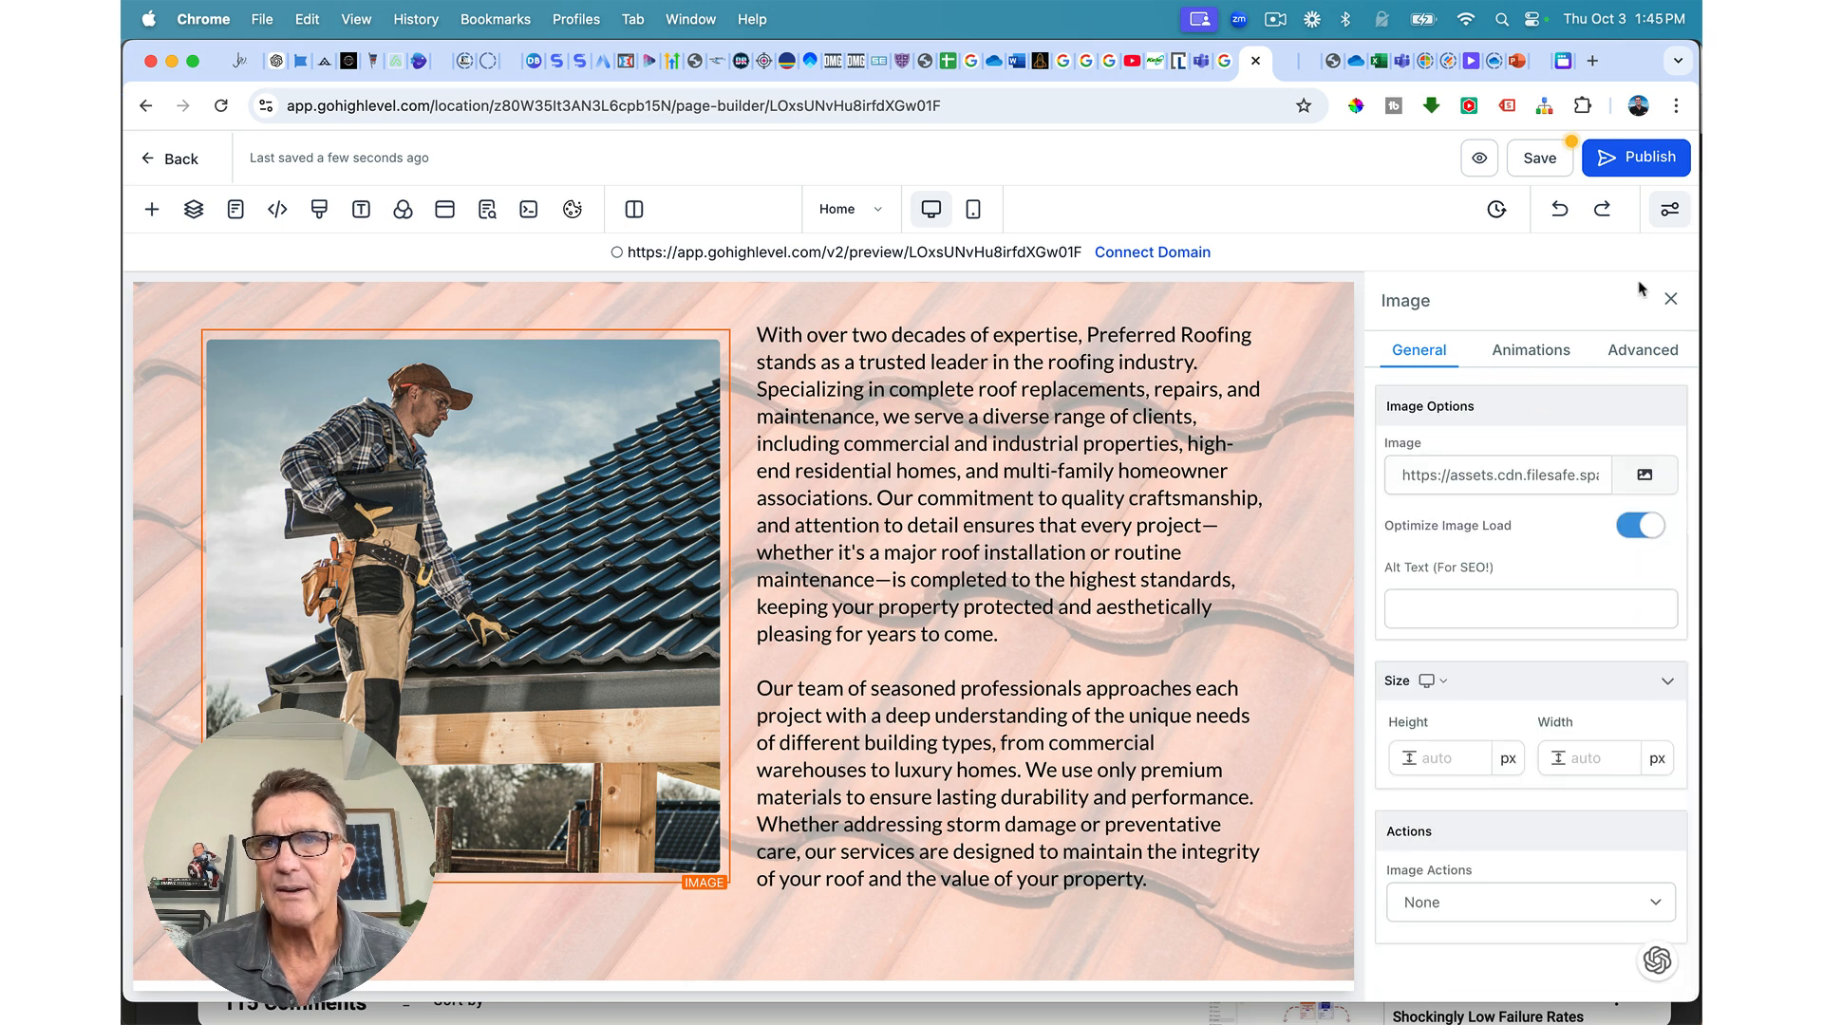
left_click(1635, 351)
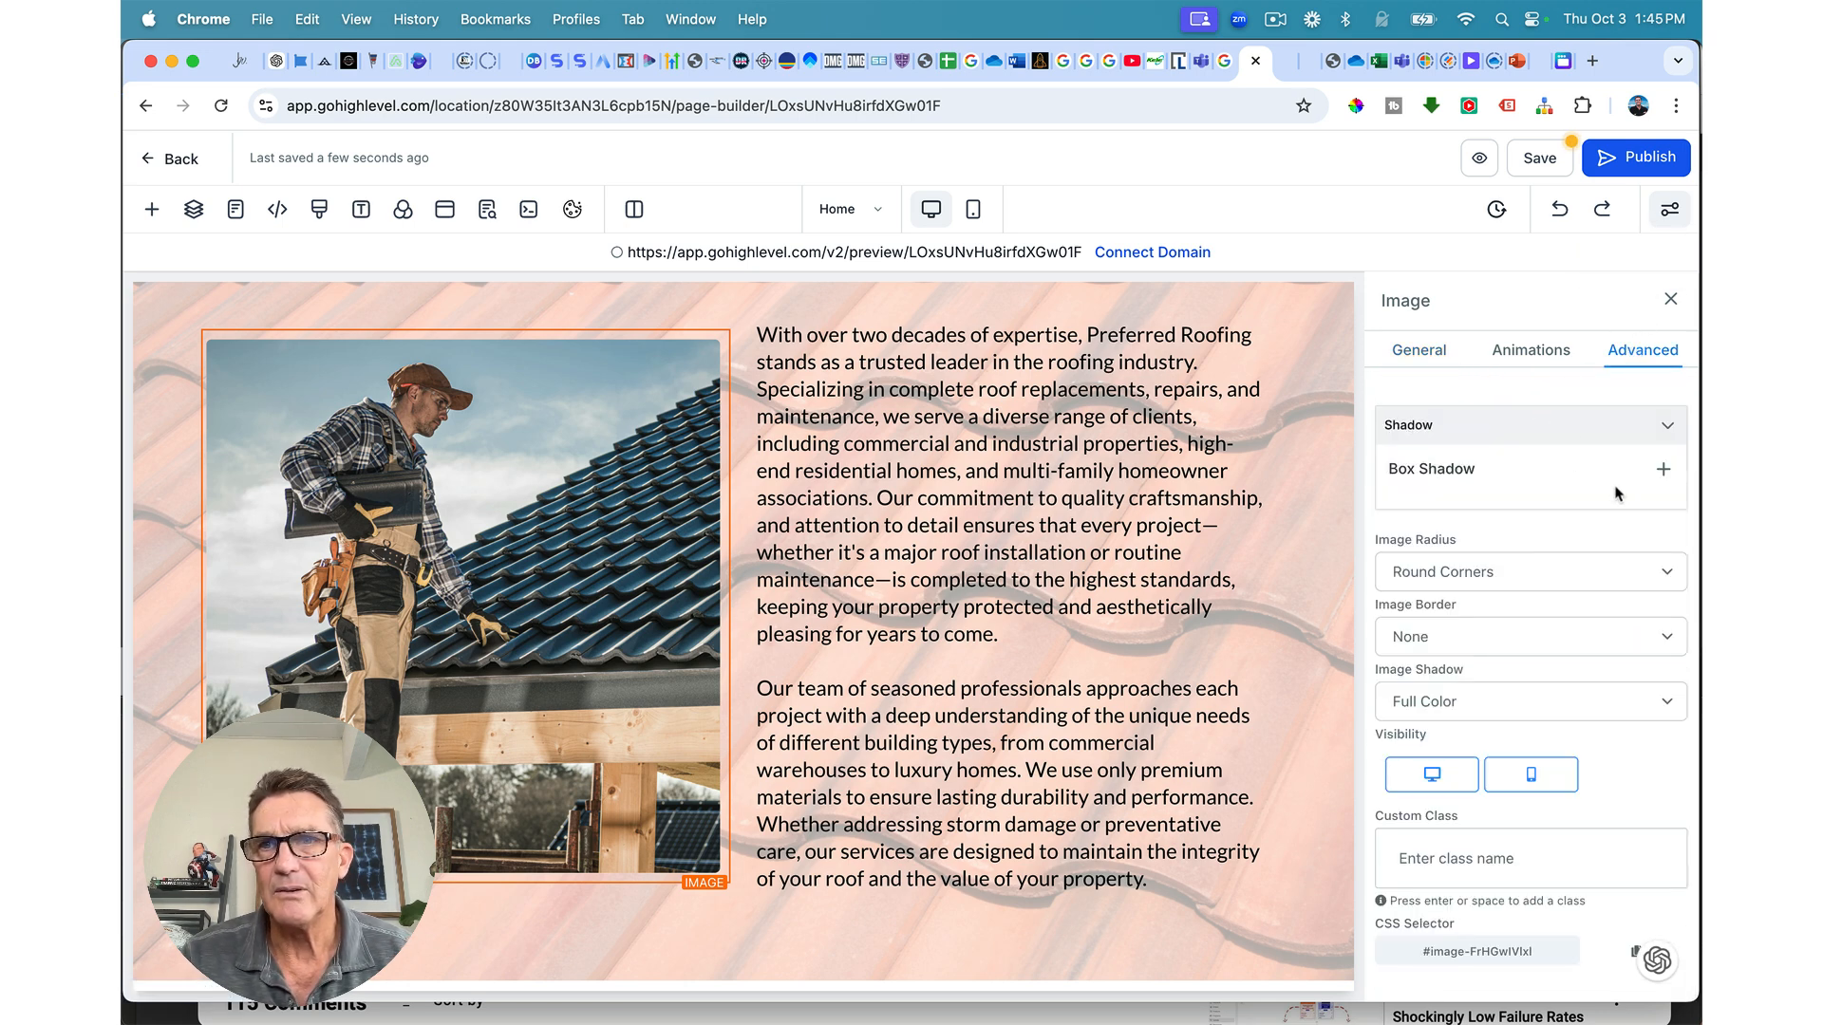
left_click(1664, 472)
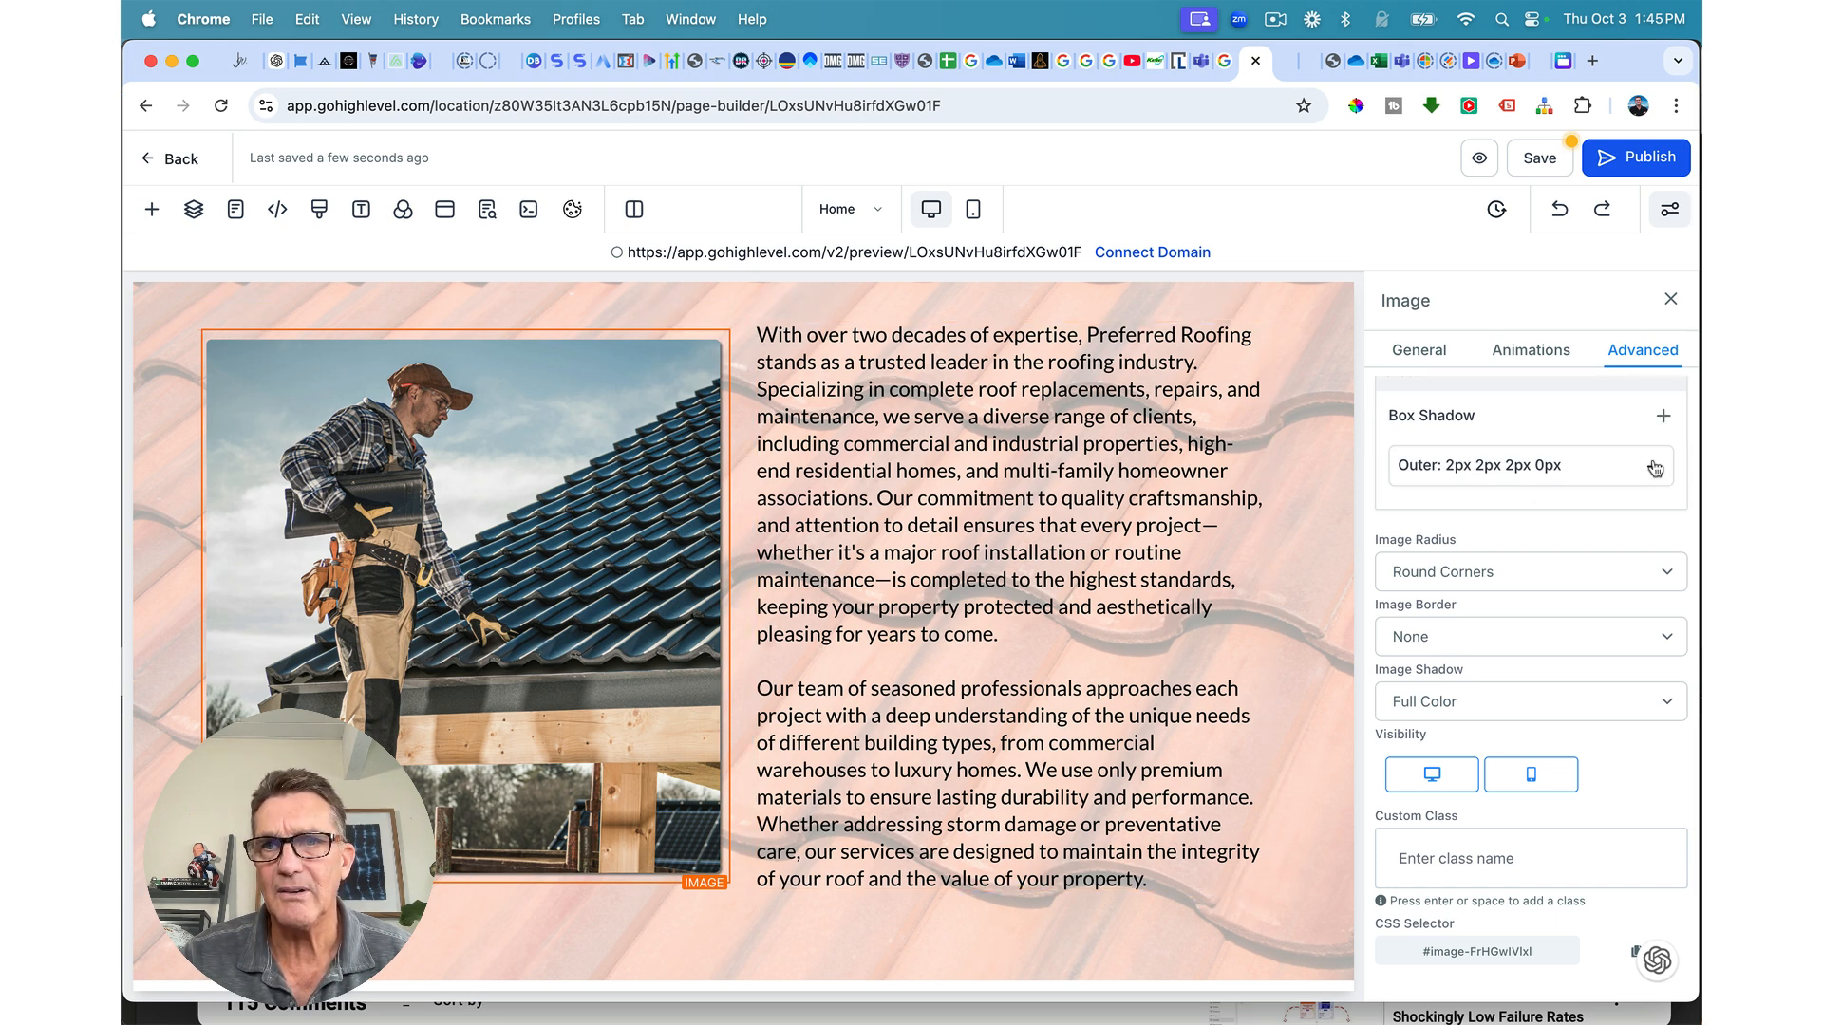
left_click(959, 938)
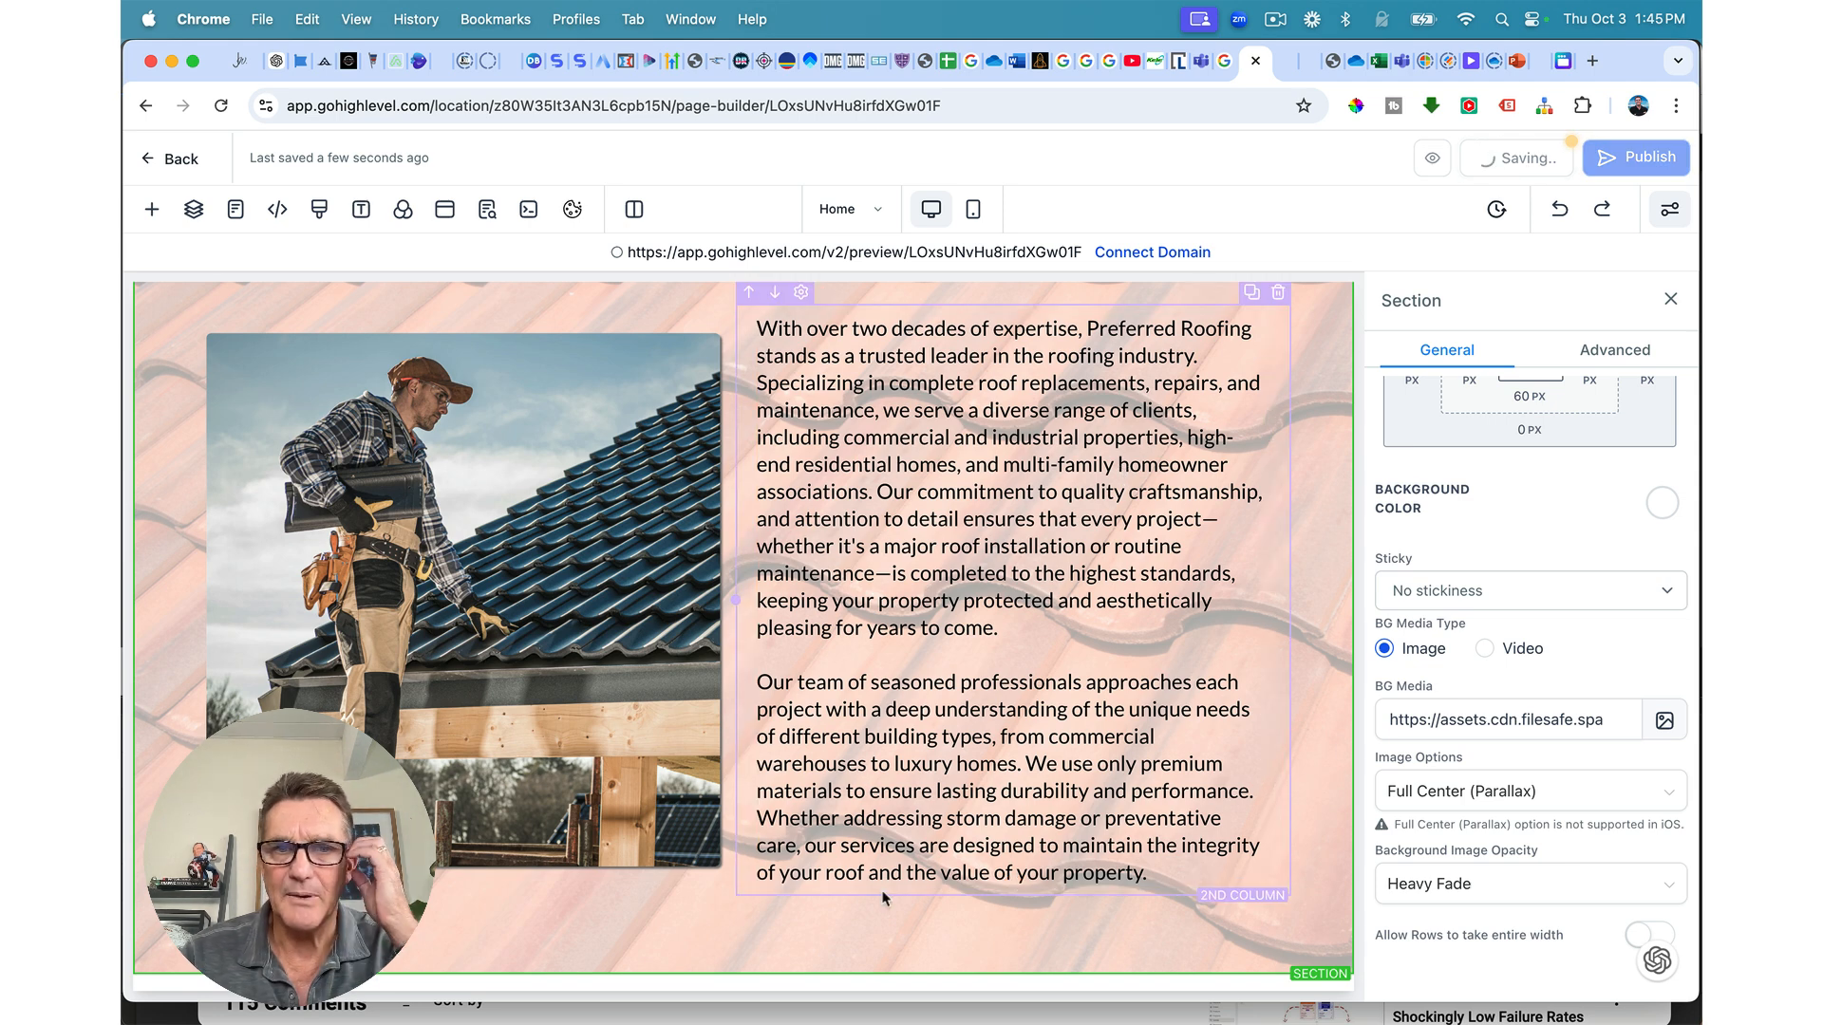
Step: Add a full-width section below the roofing text with a black background
left_click(742, 974)
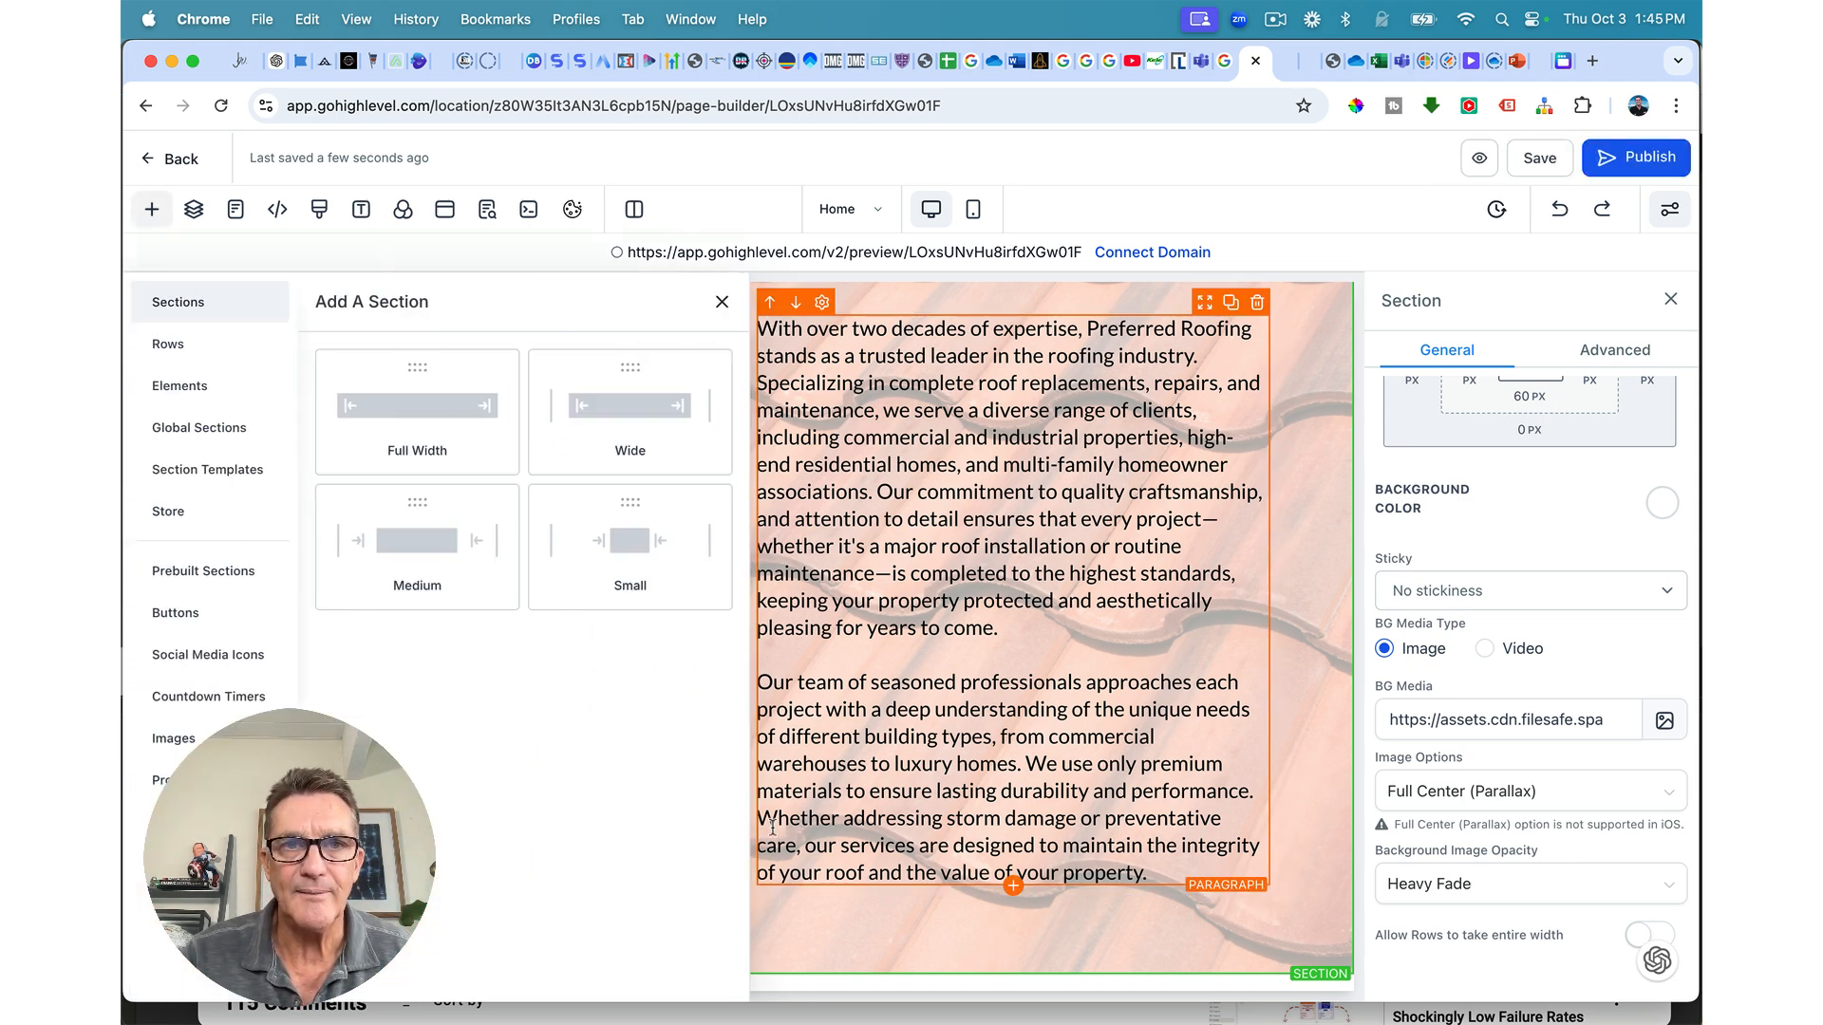
left_click(414, 405)
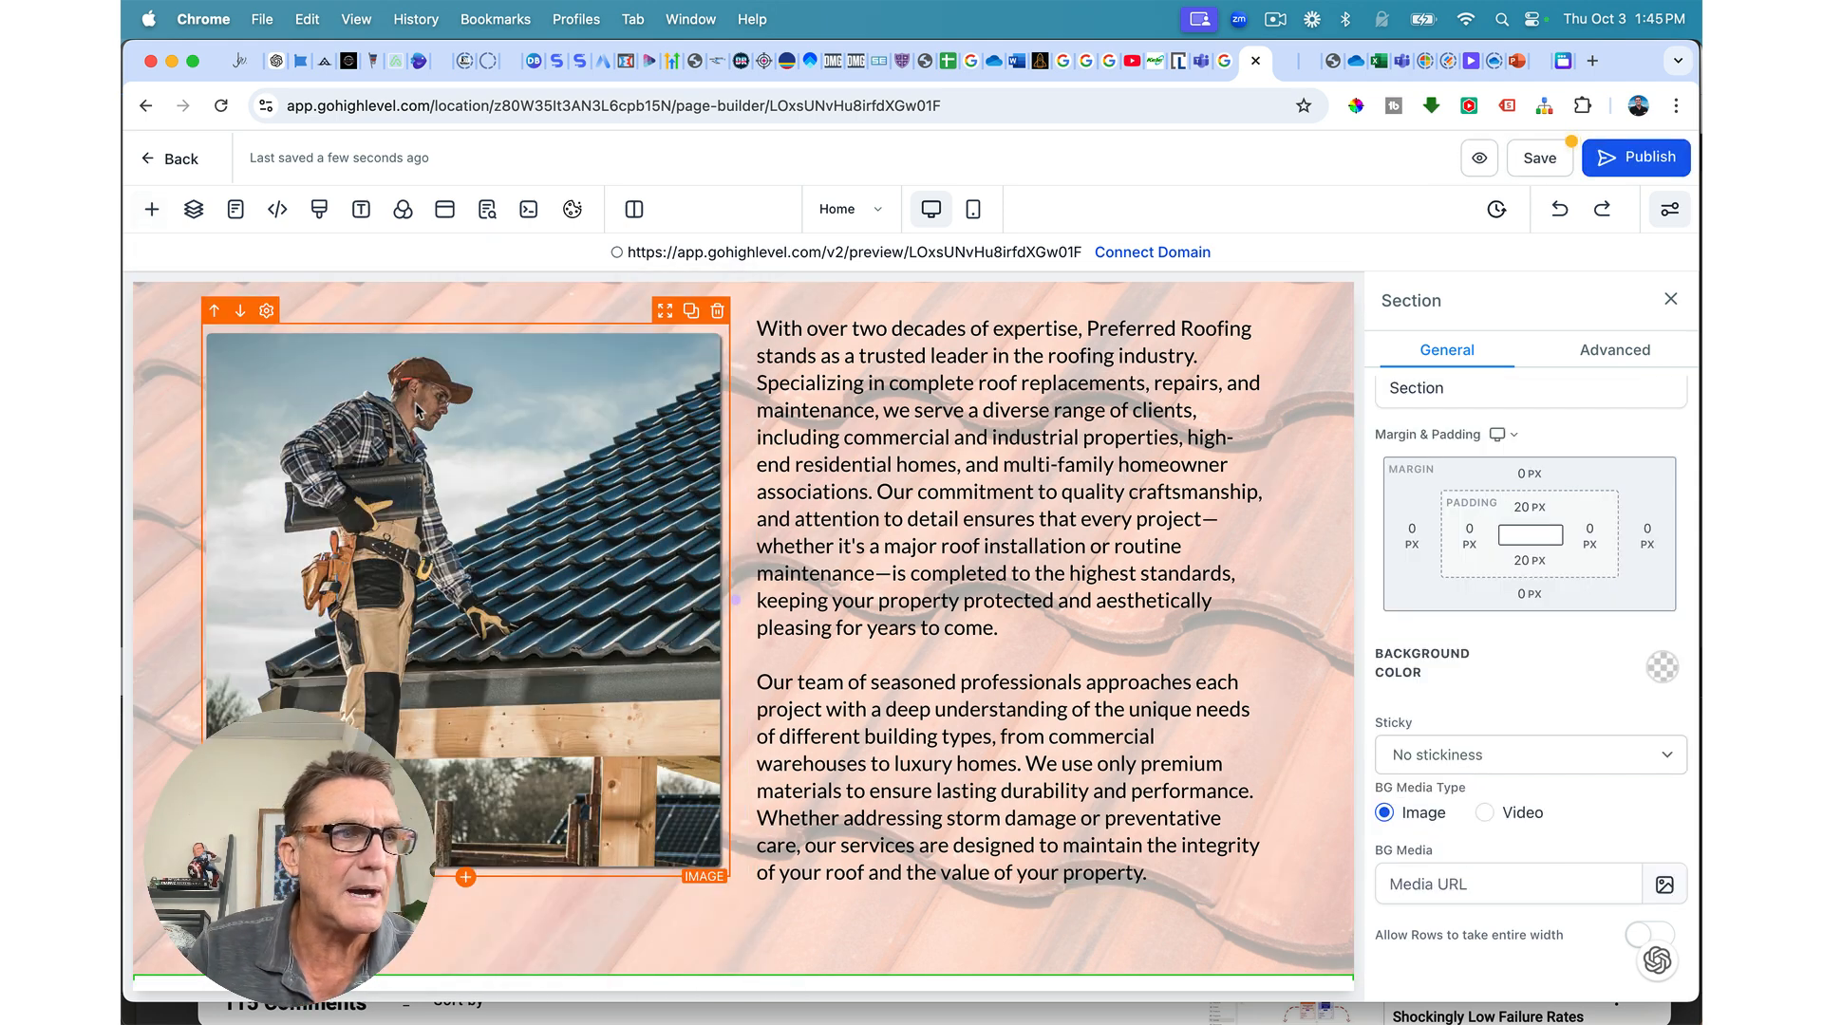
scroll(867, 724, "down", 3)
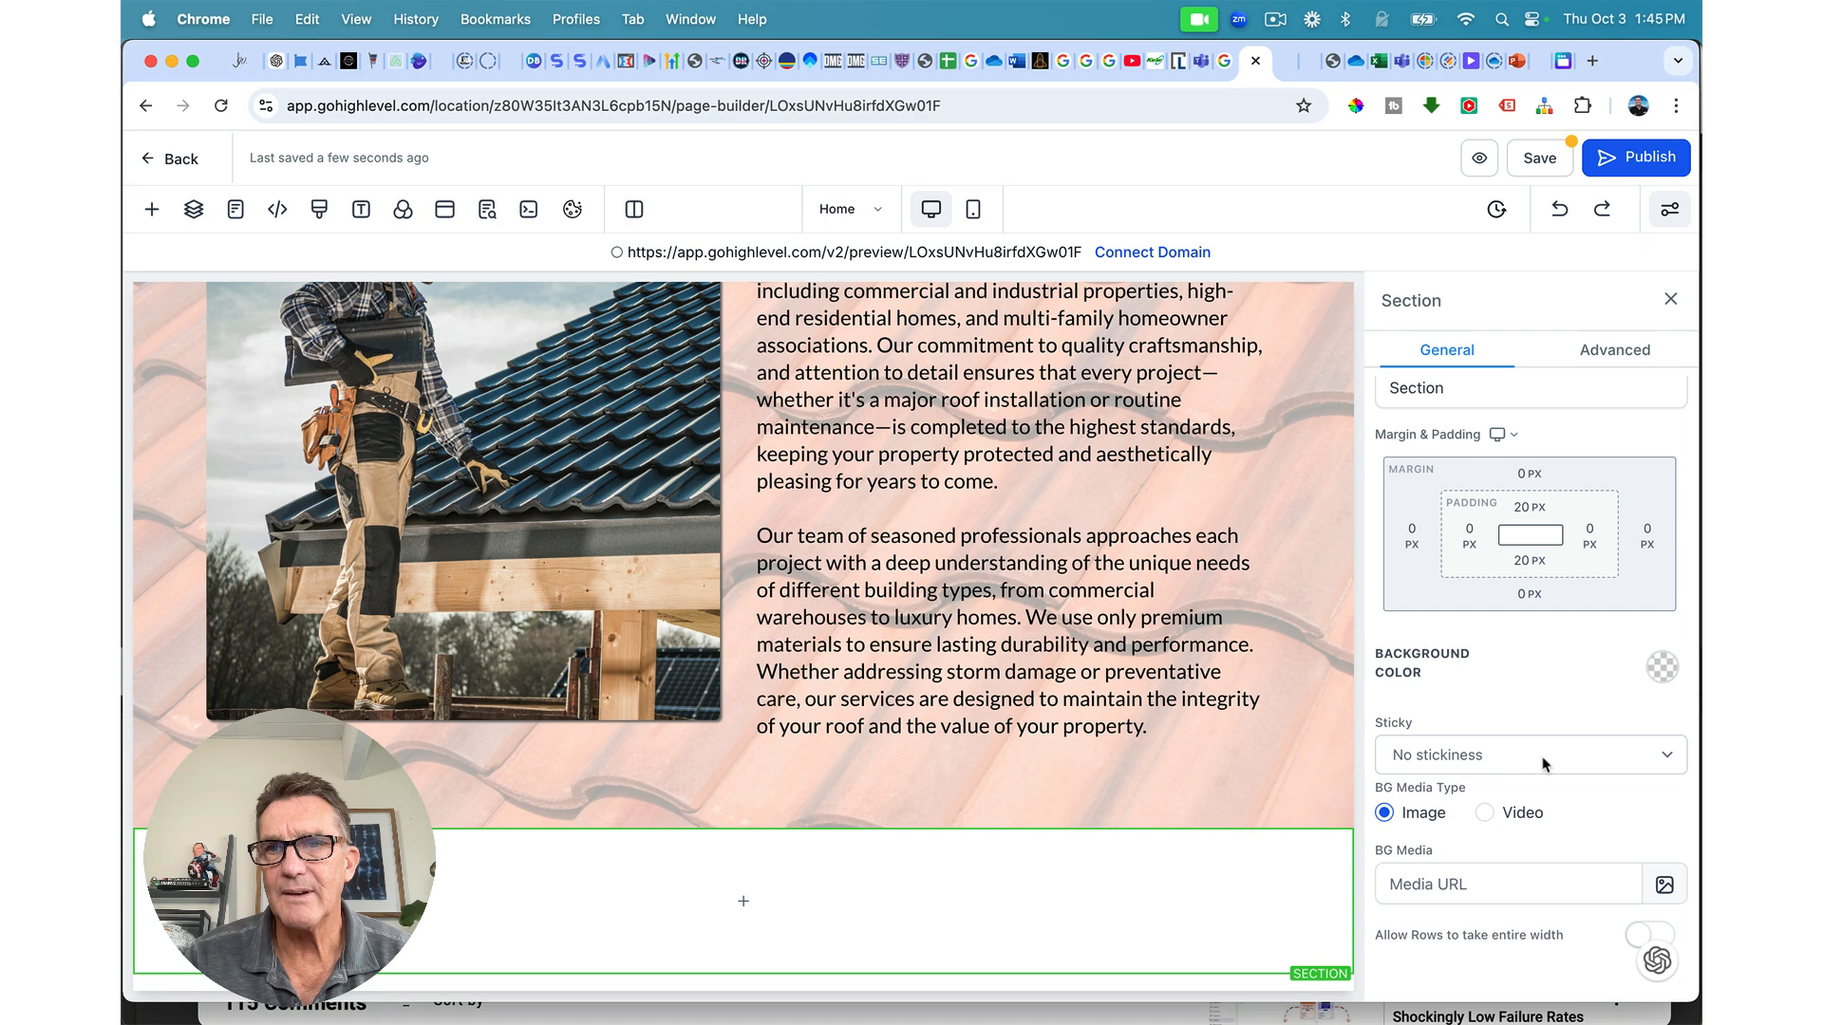
left_click(1660, 671)
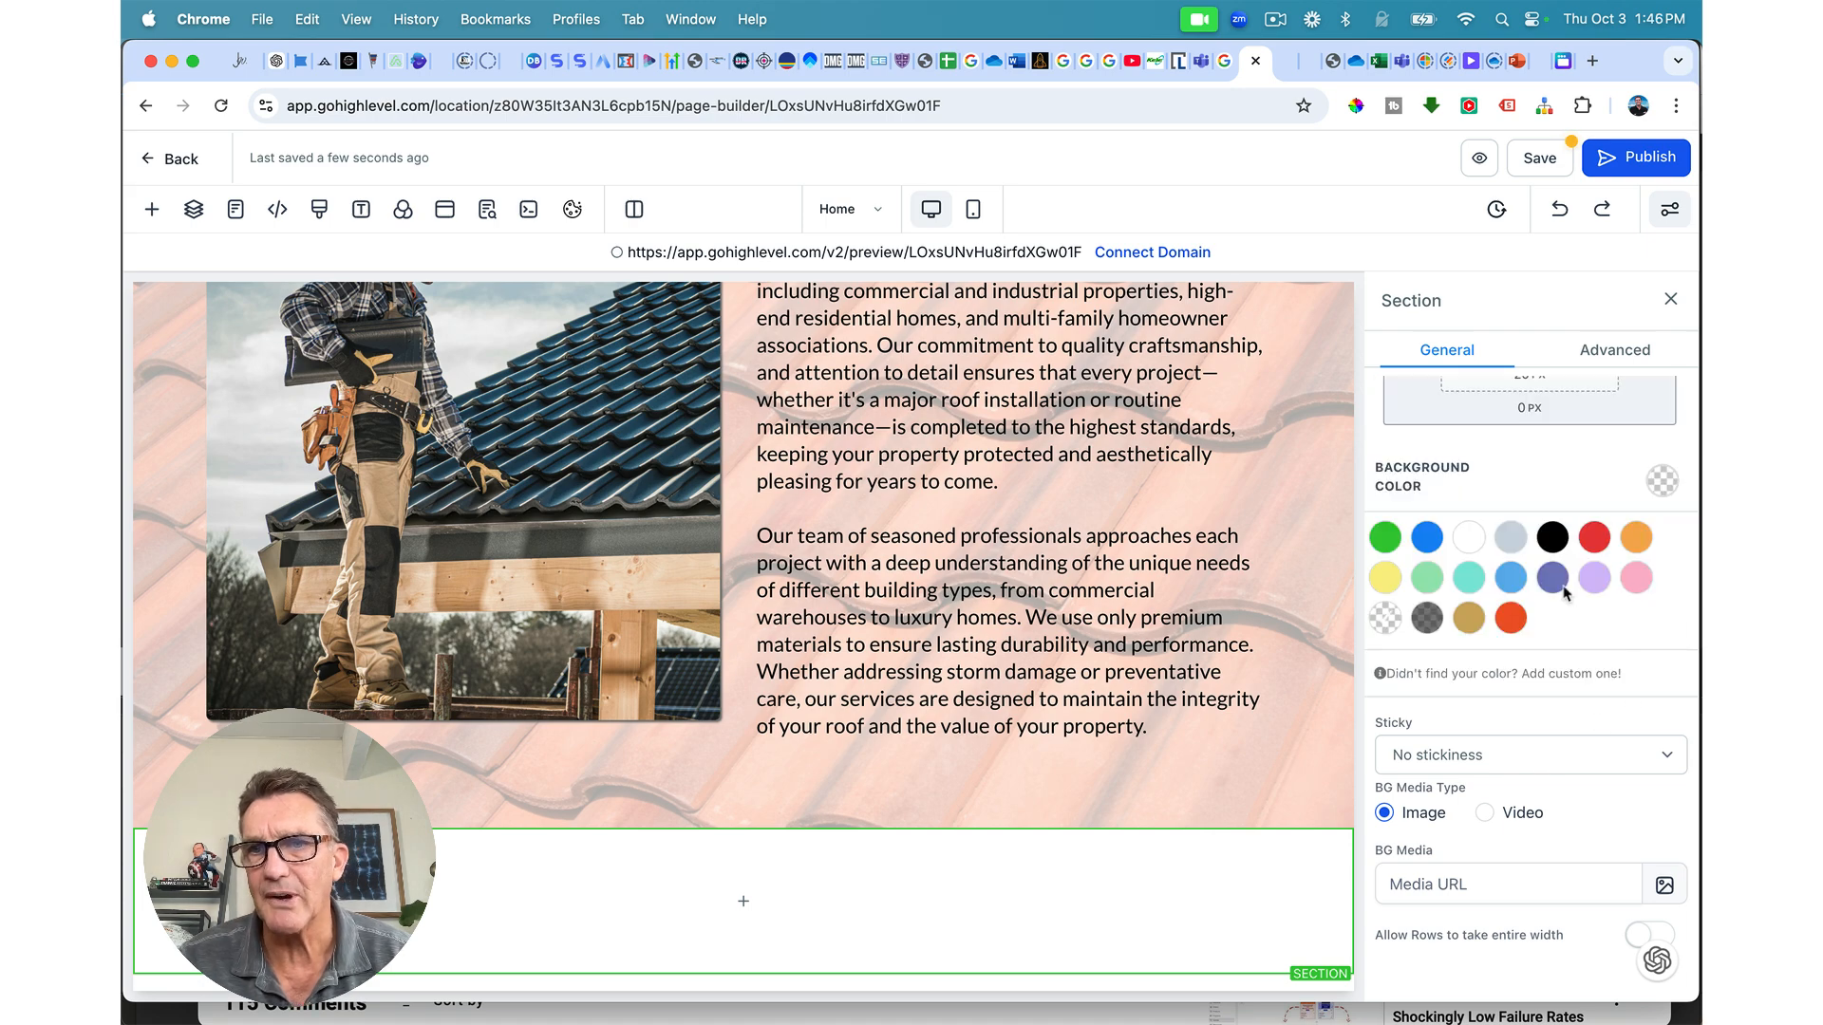
left_click(1552, 537)
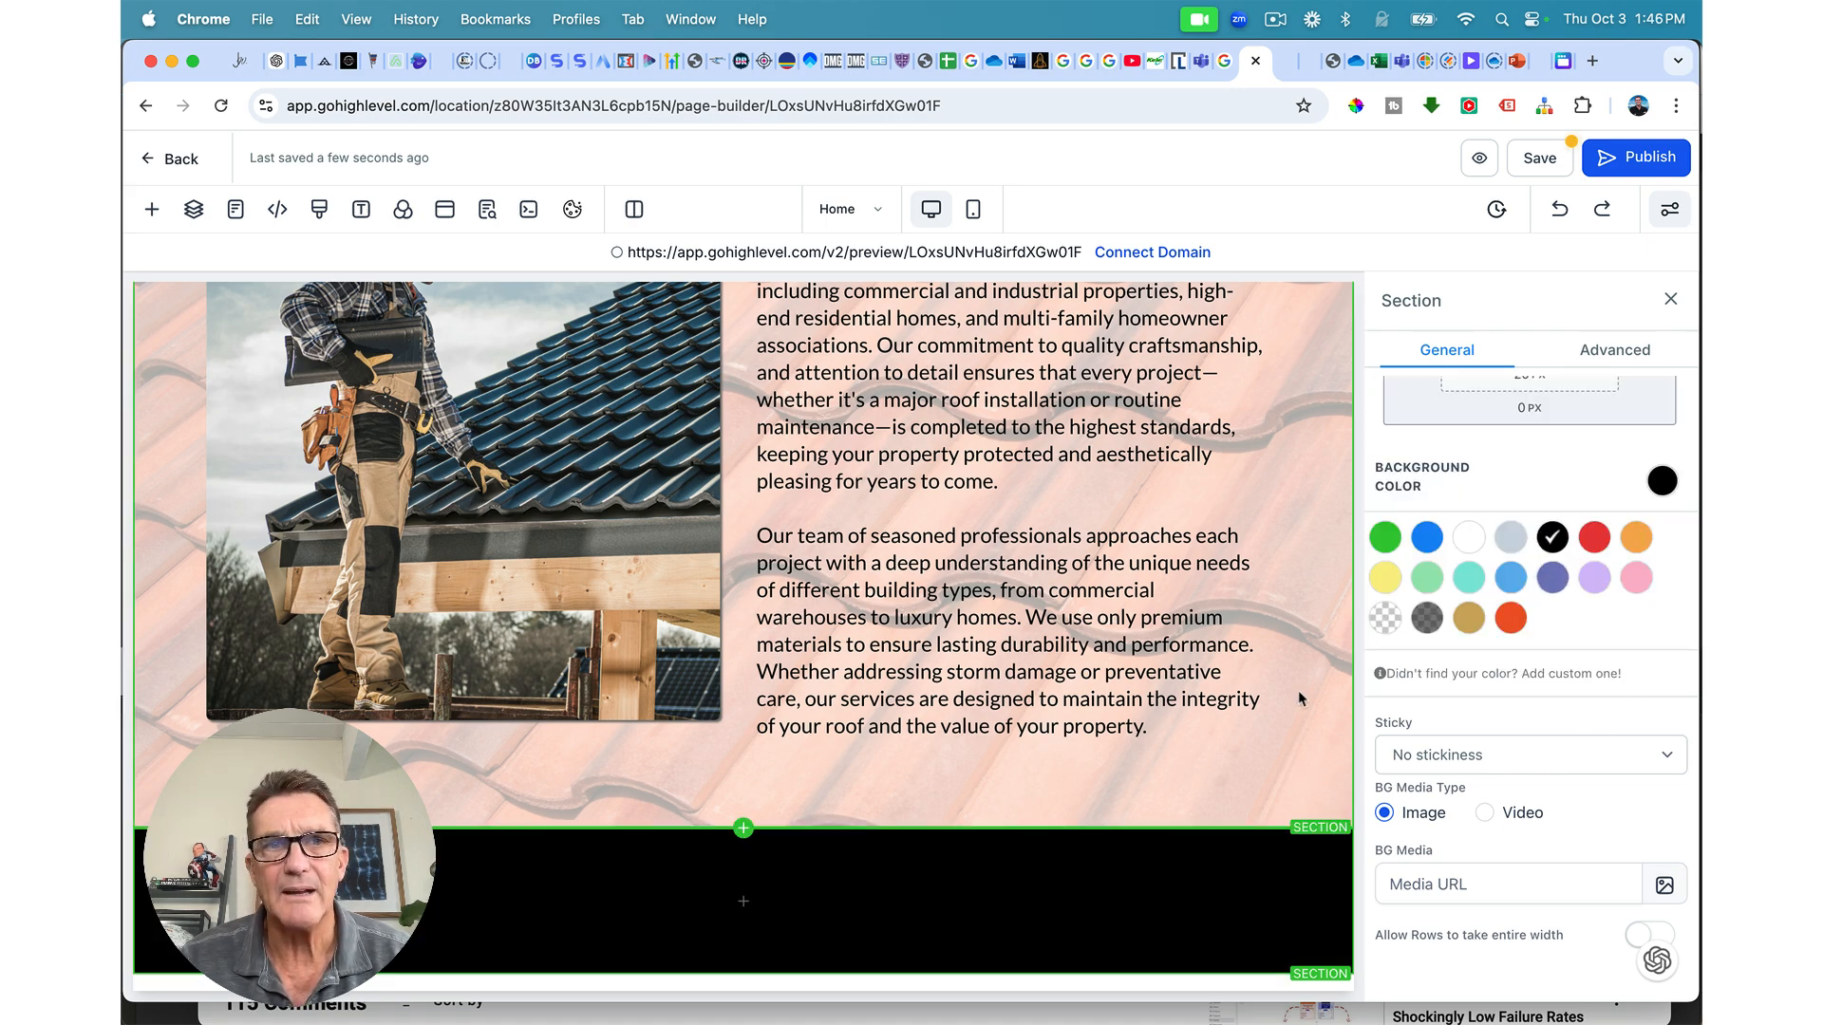
scroll(1297, 691, "up", 10)
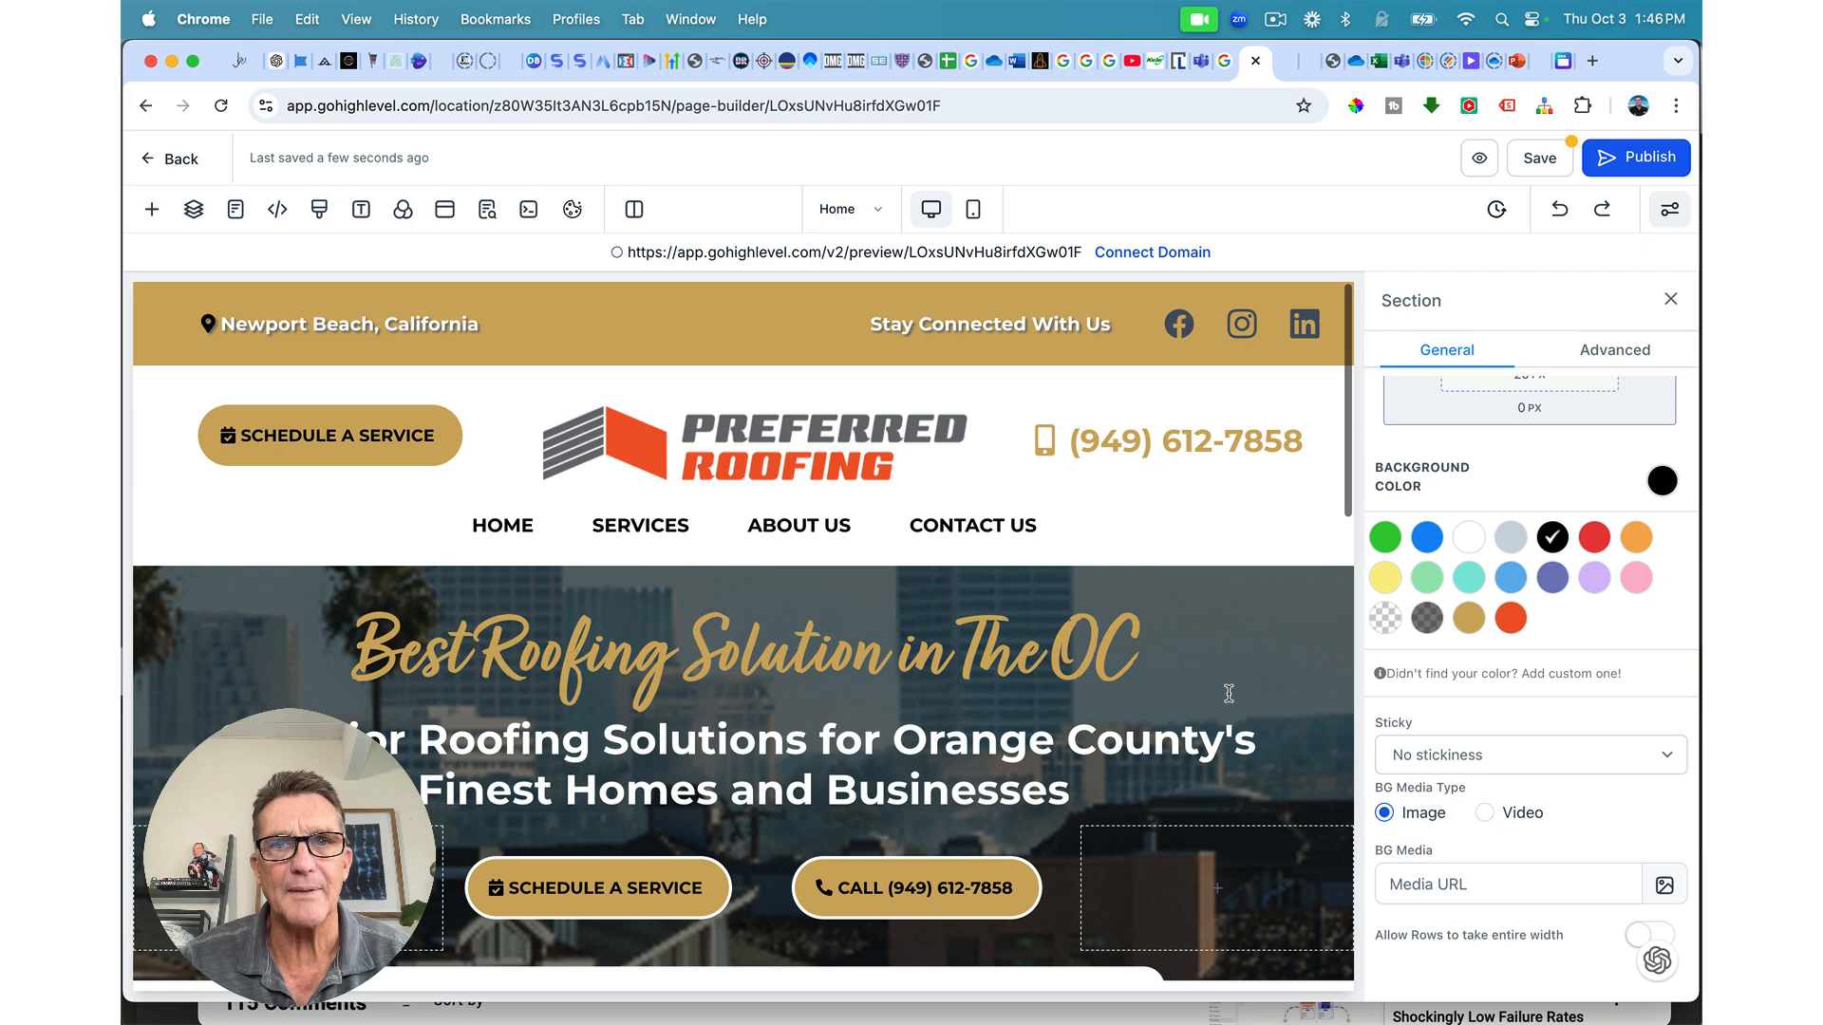
scroll(1229, 694, "down", 10)
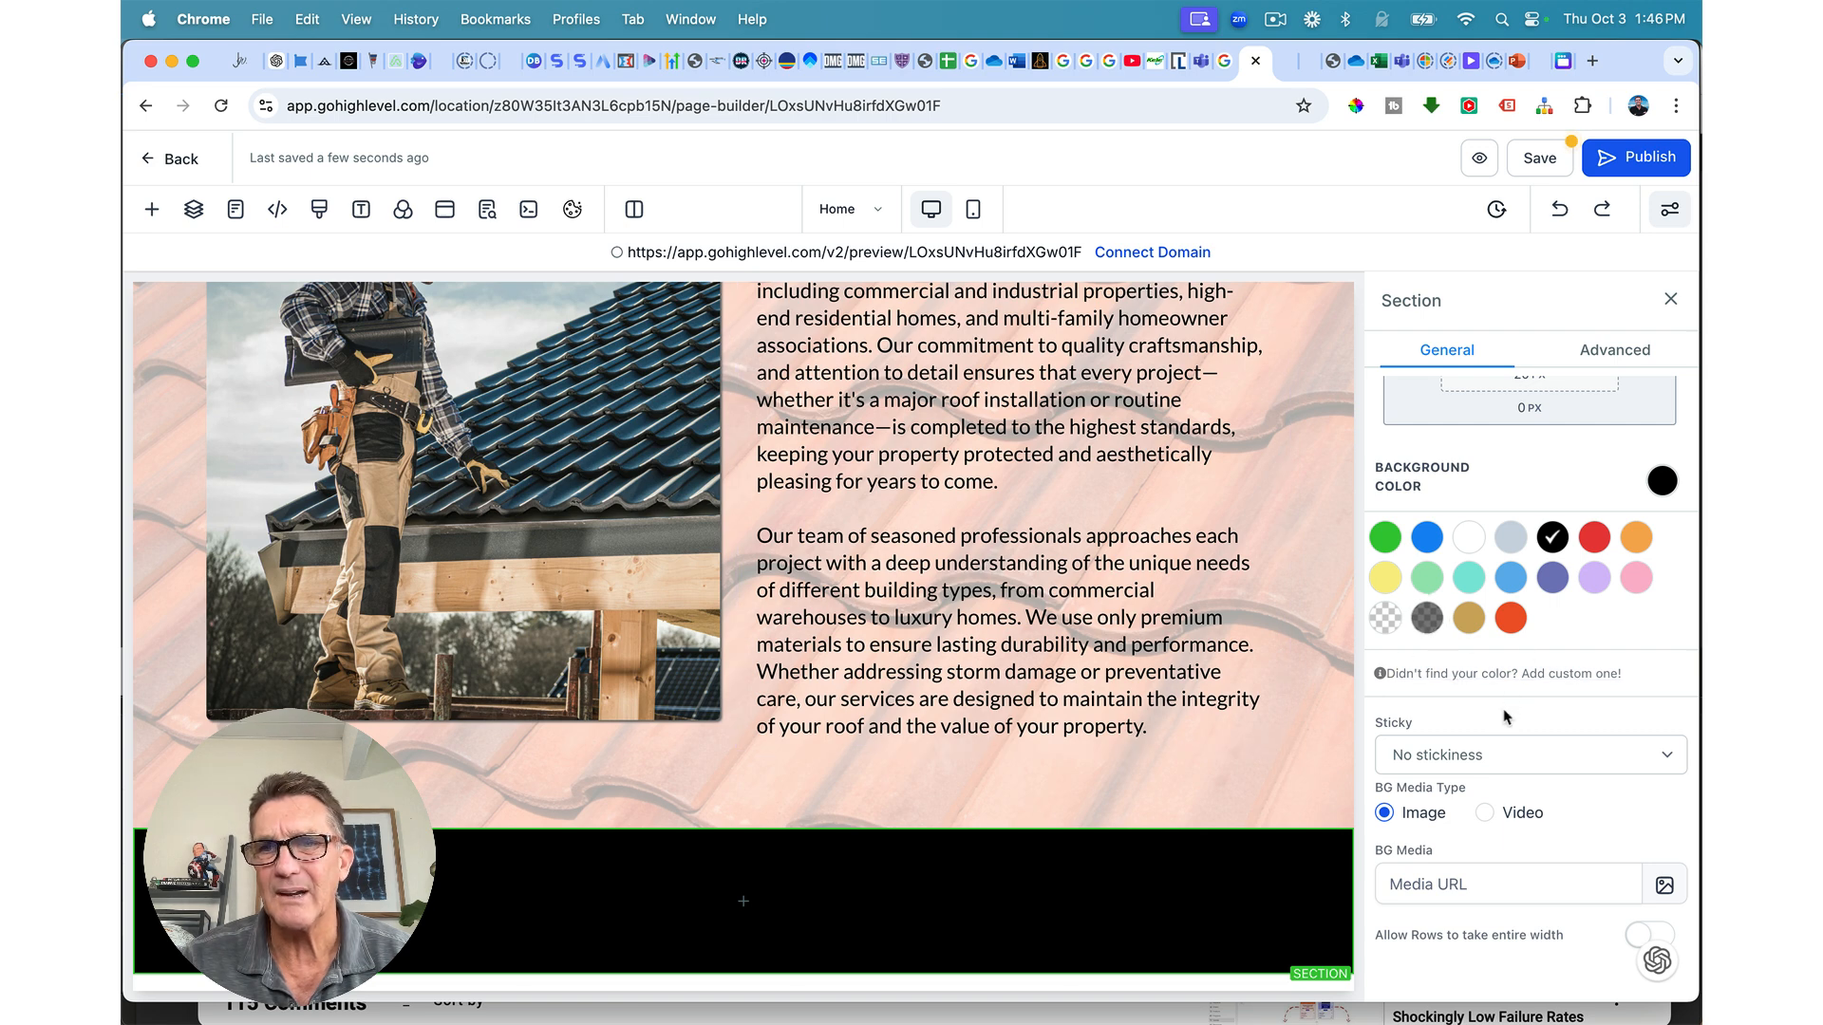
Step: Create a custom navy colour #021438 and apply it as the section background
left_click(1576, 674)
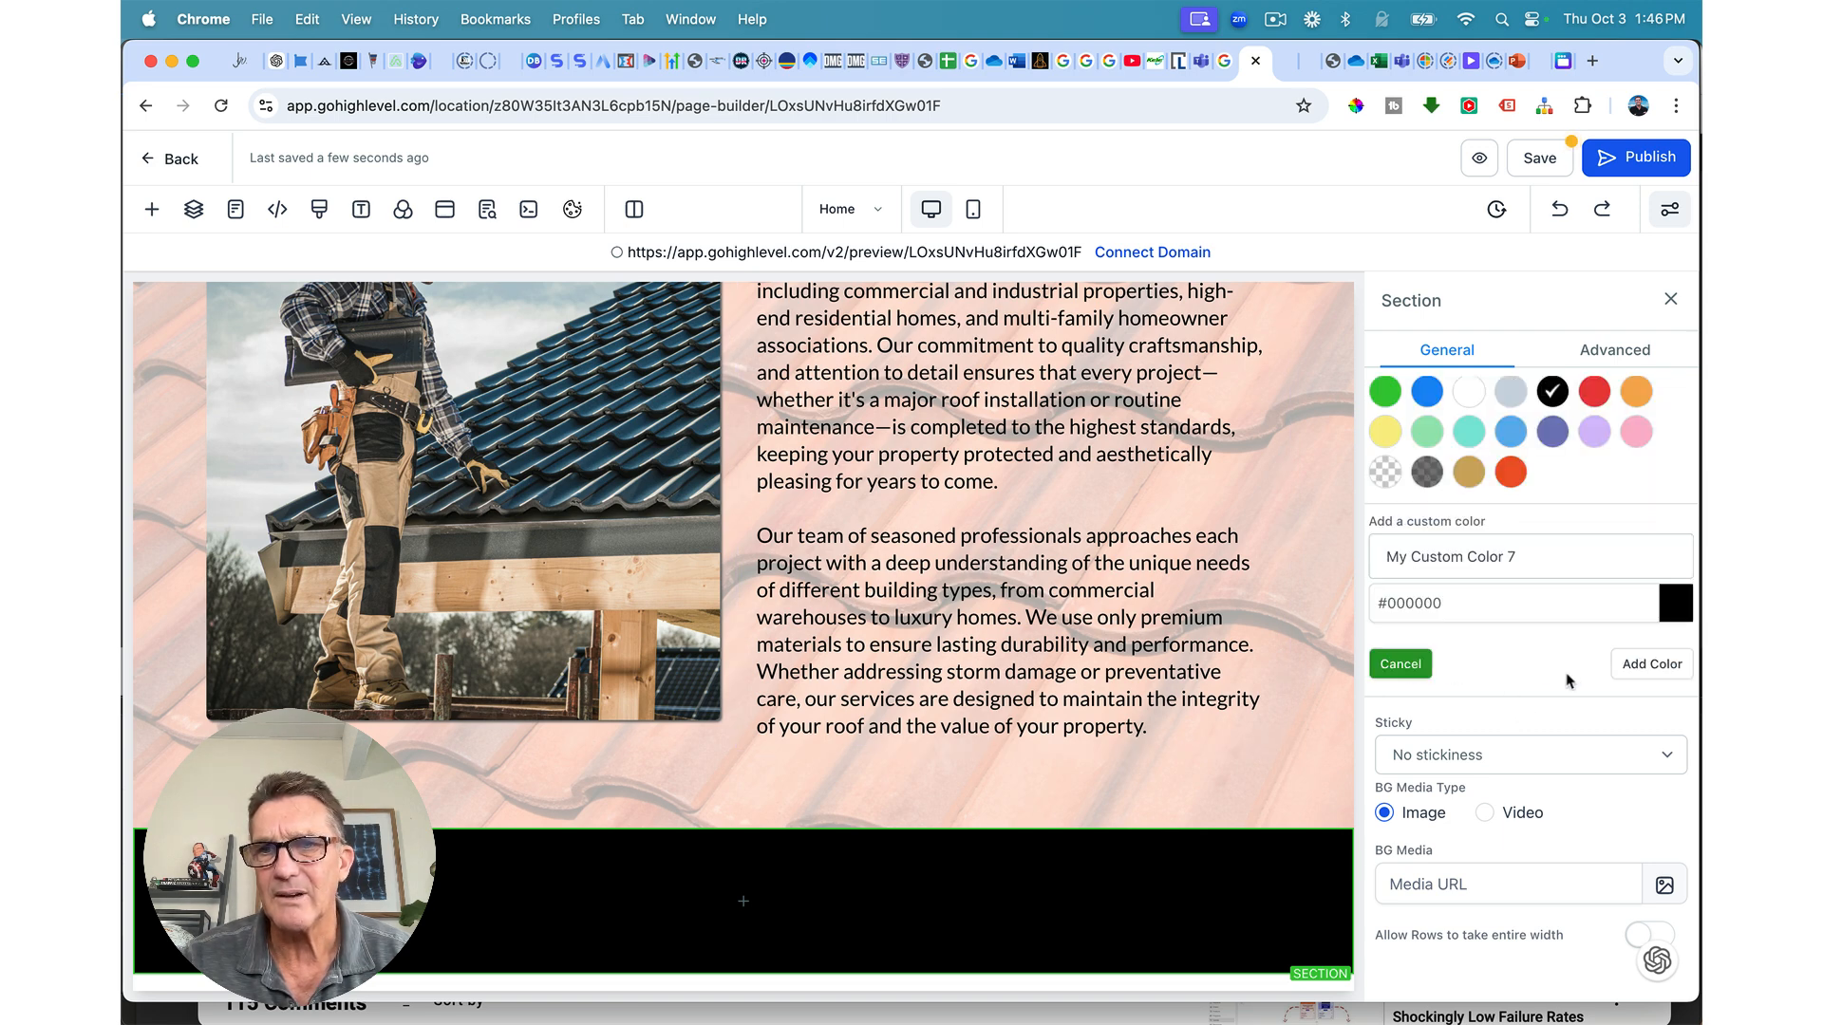
left_click(1678, 608)
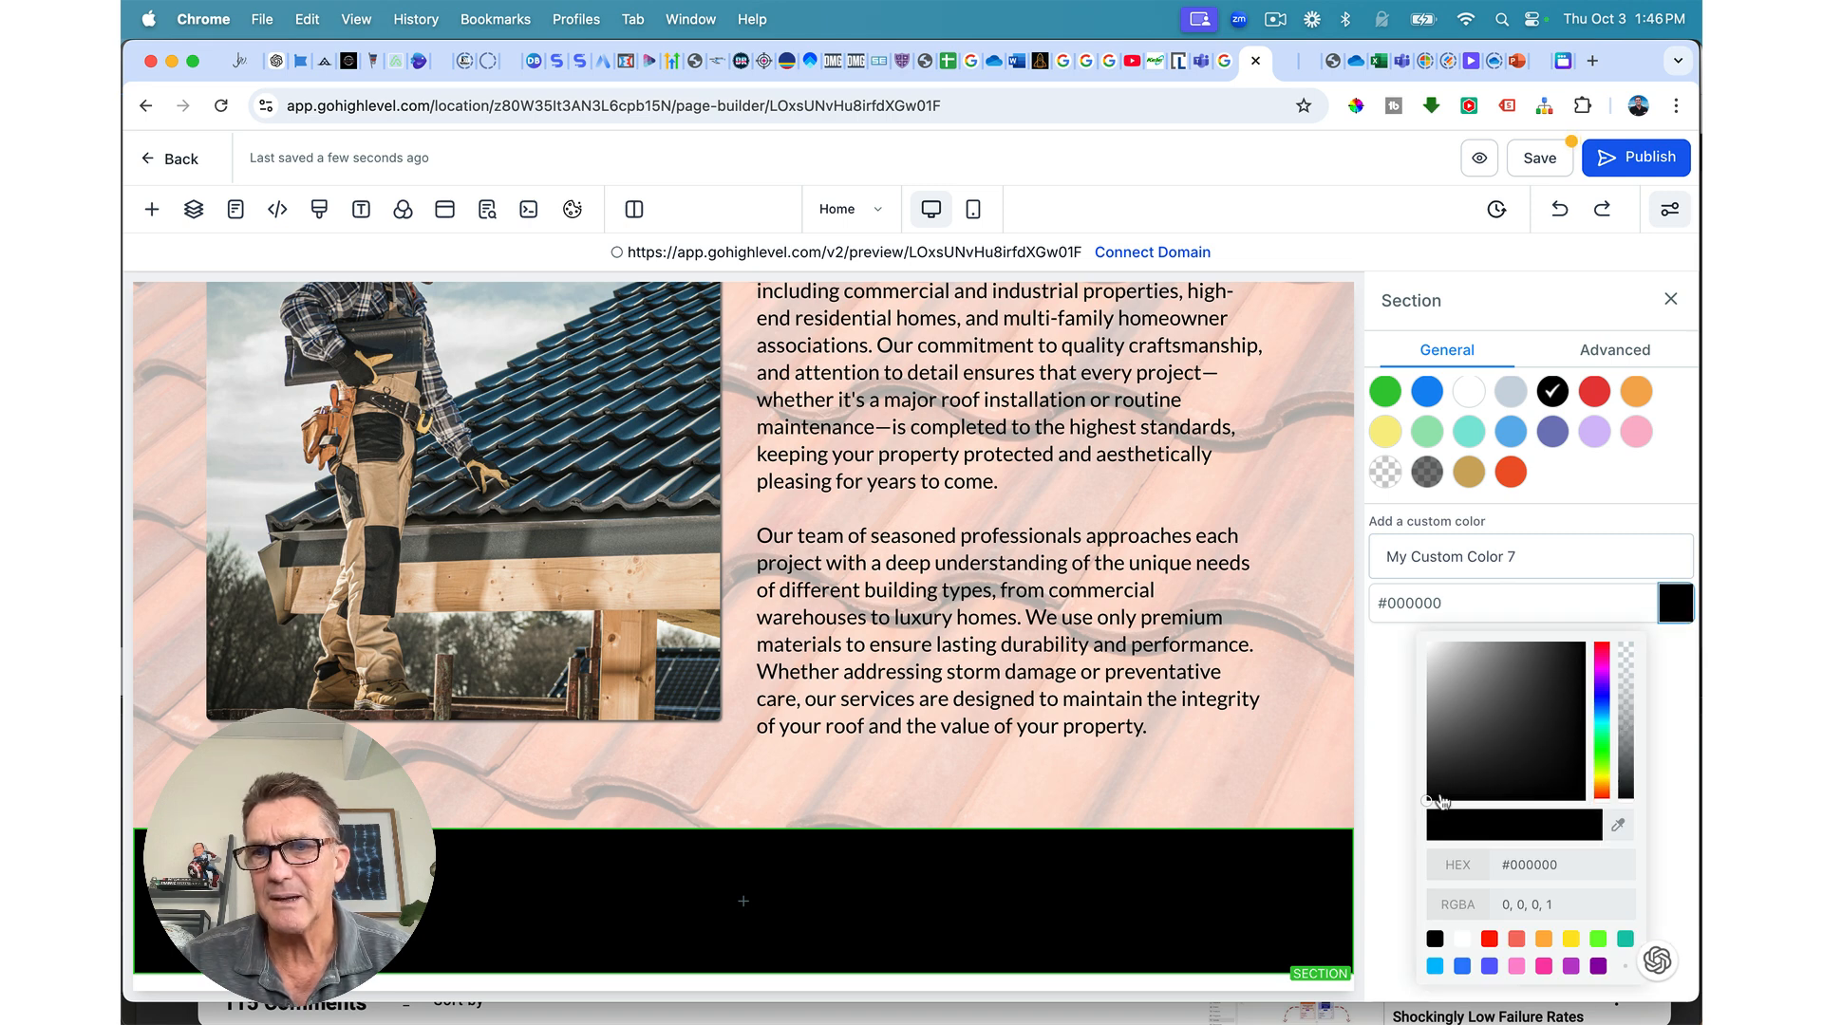
left_click_drag(1441, 803, 1435, 783)
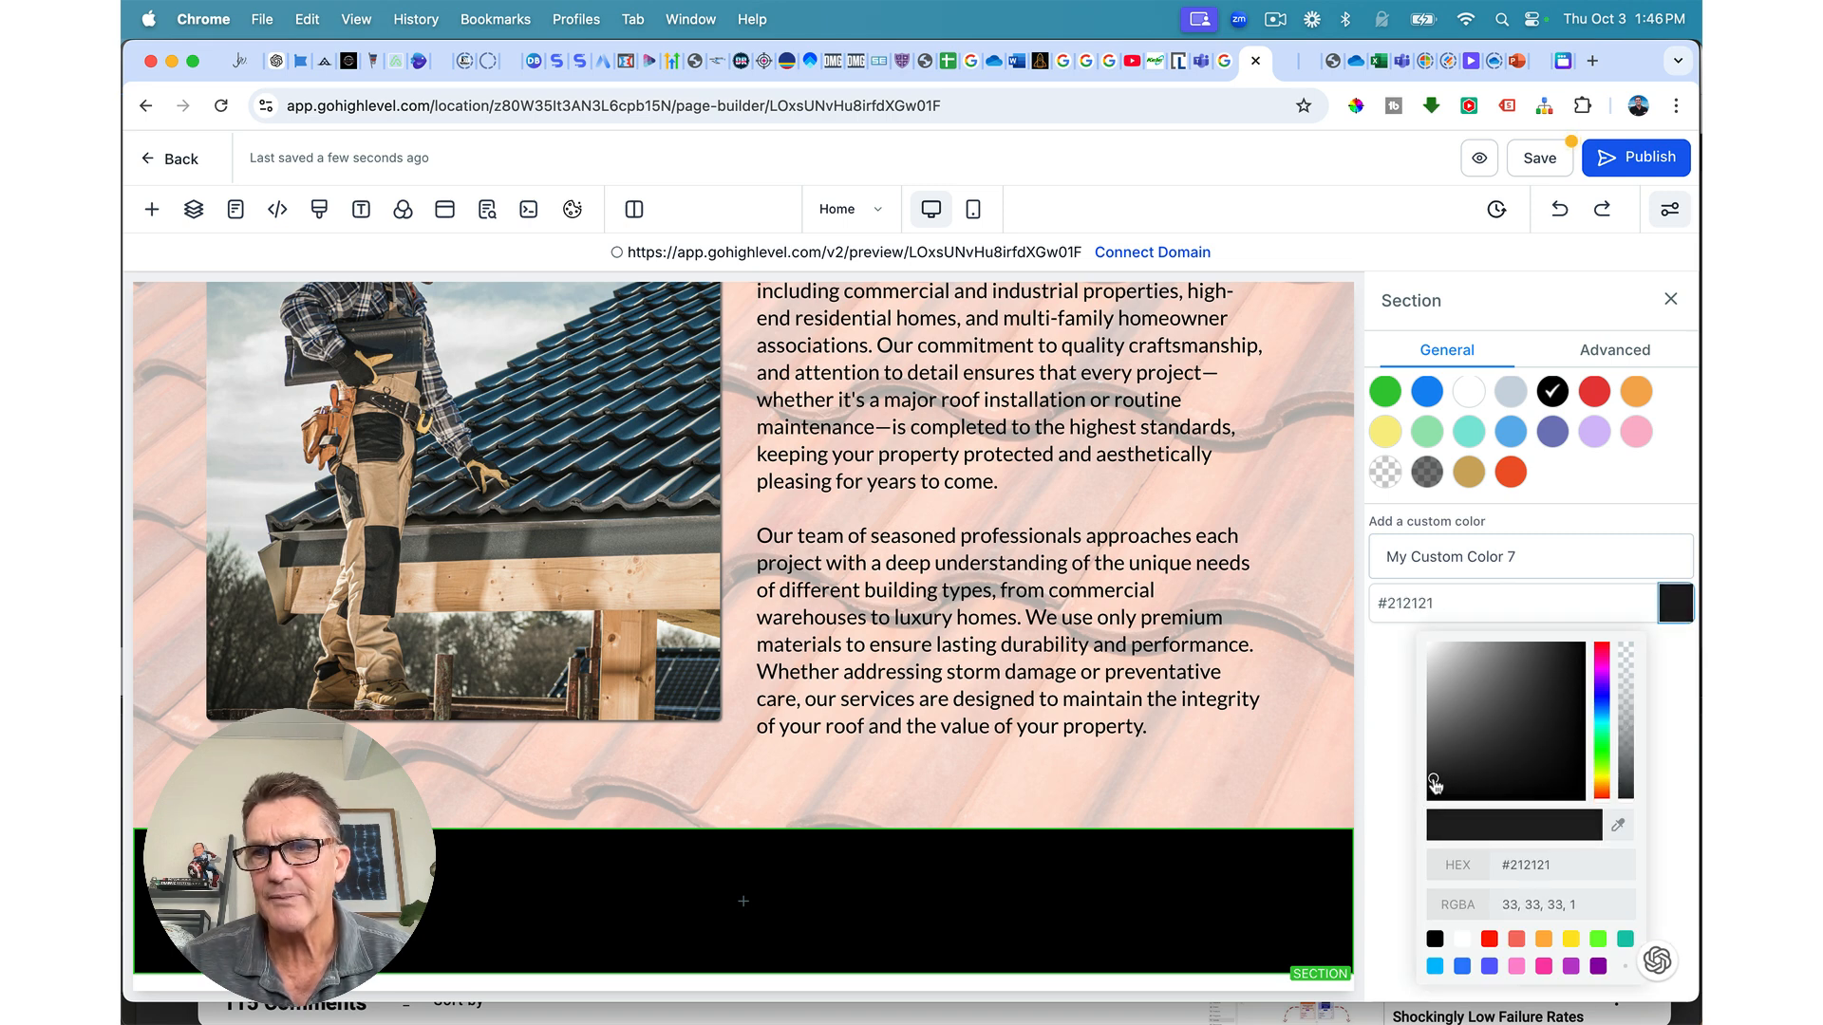
left_click(1601, 714)
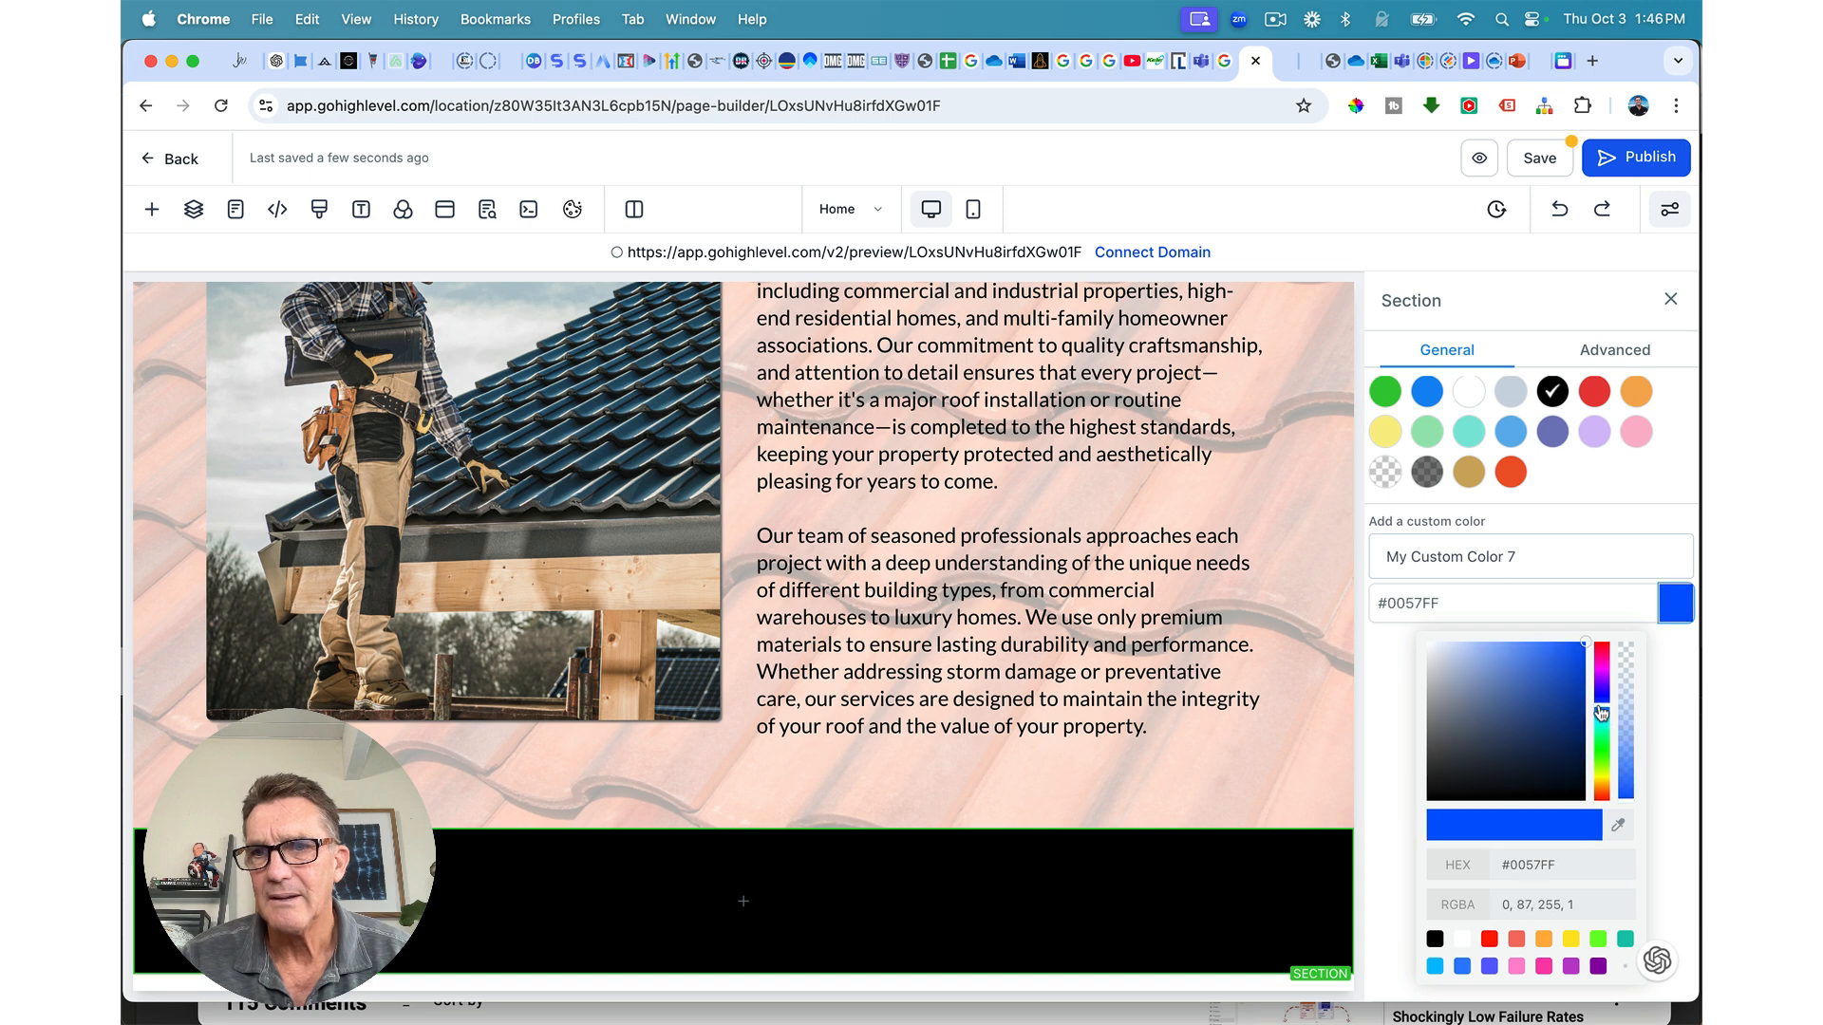
left_click_drag(1585, 722, 1583, 769)
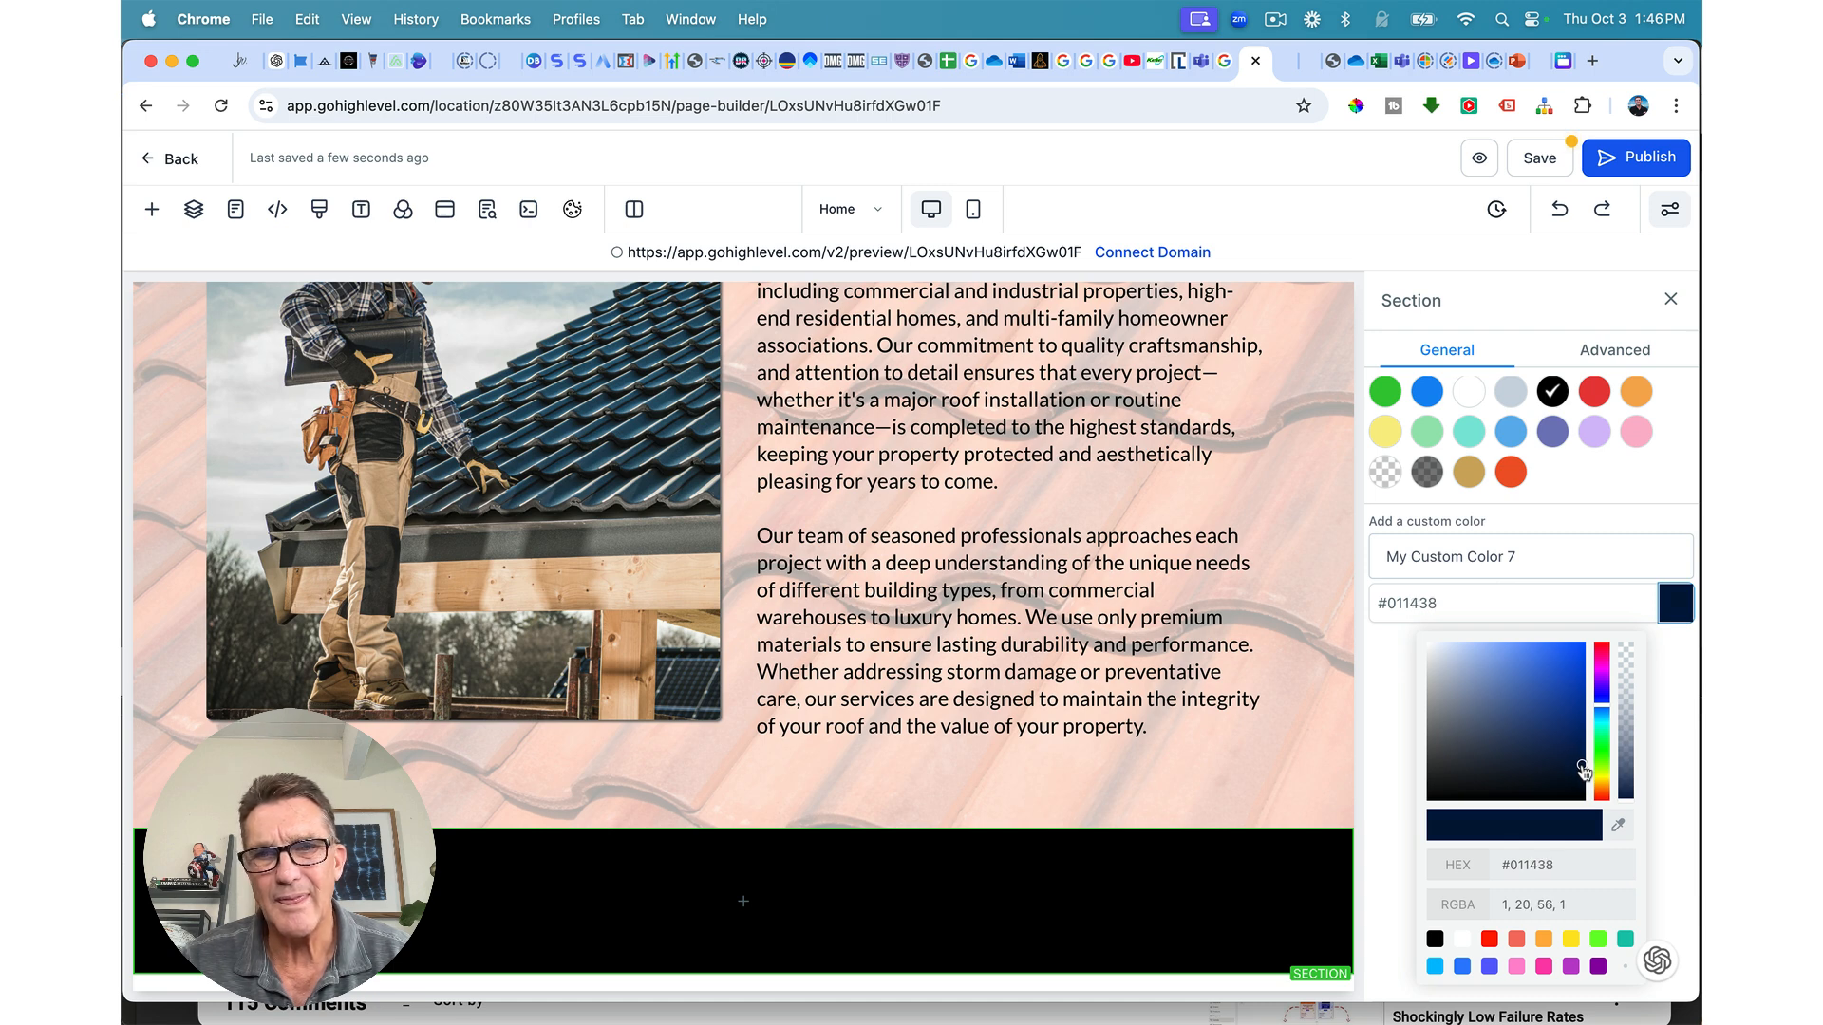
left_click_drag(1581, 772, 1580, 770)
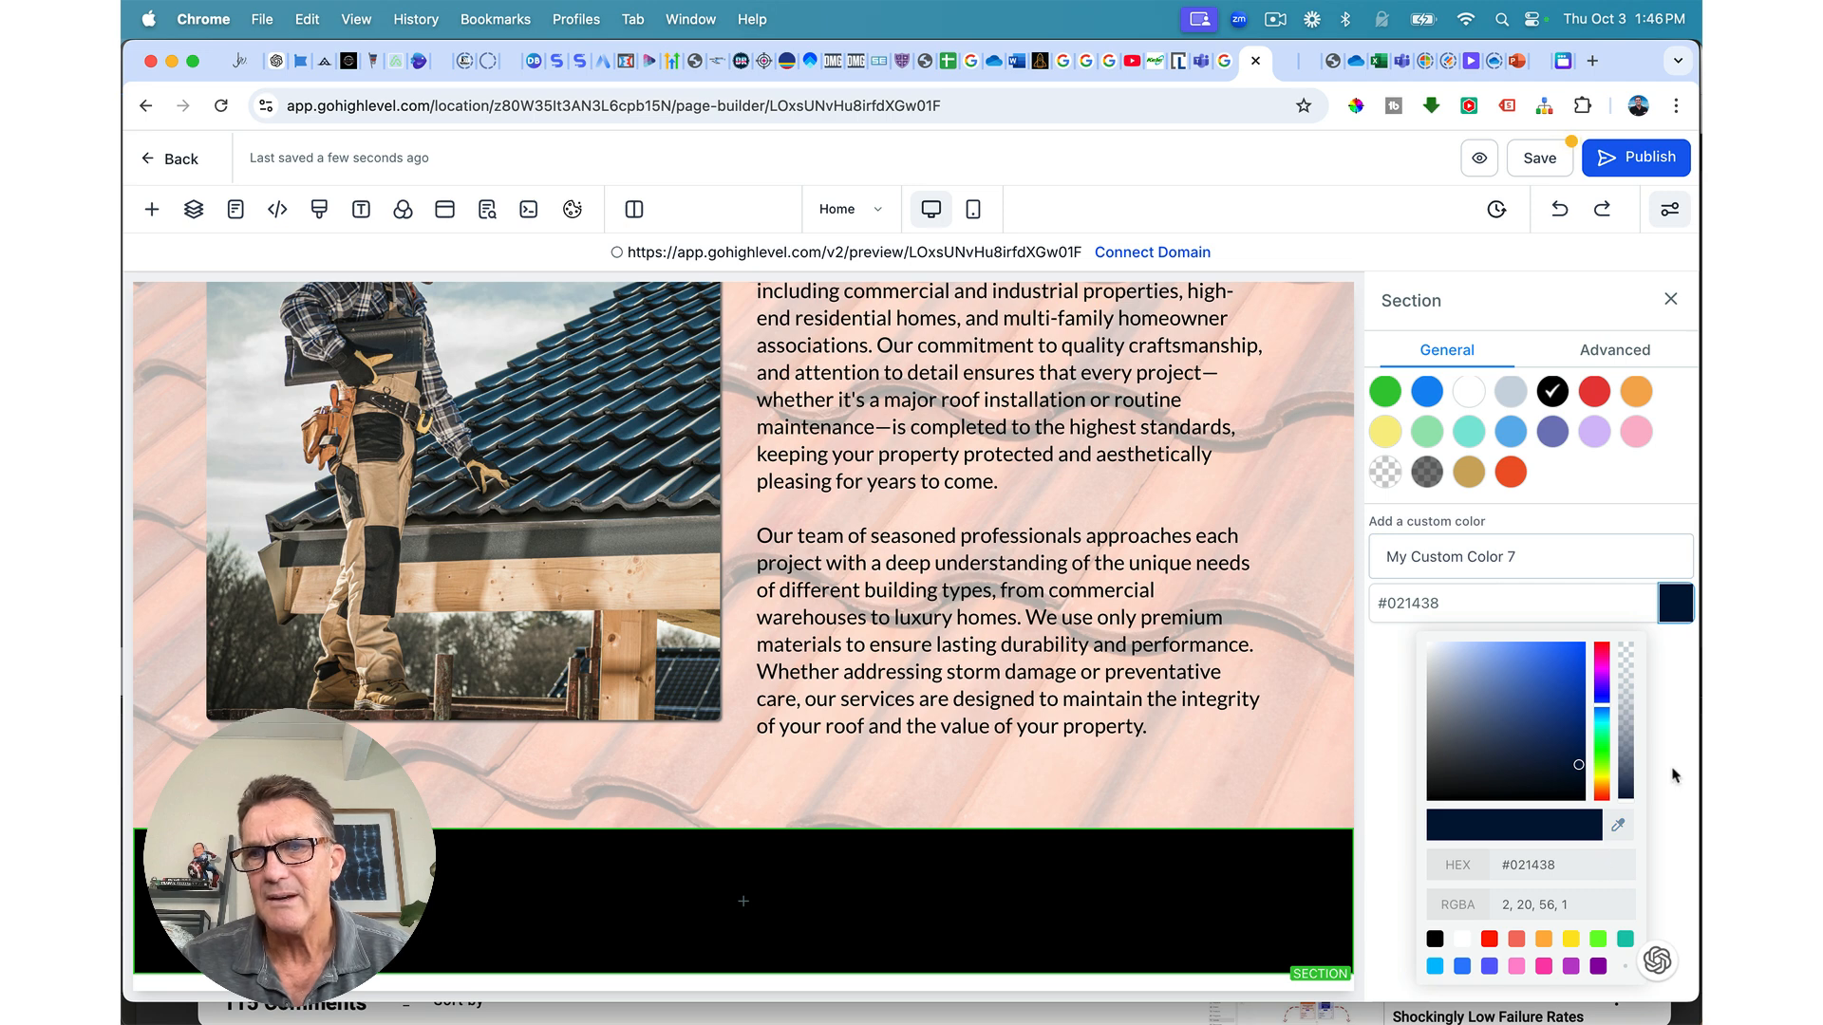
scroll(1673, 776, "down", 5)
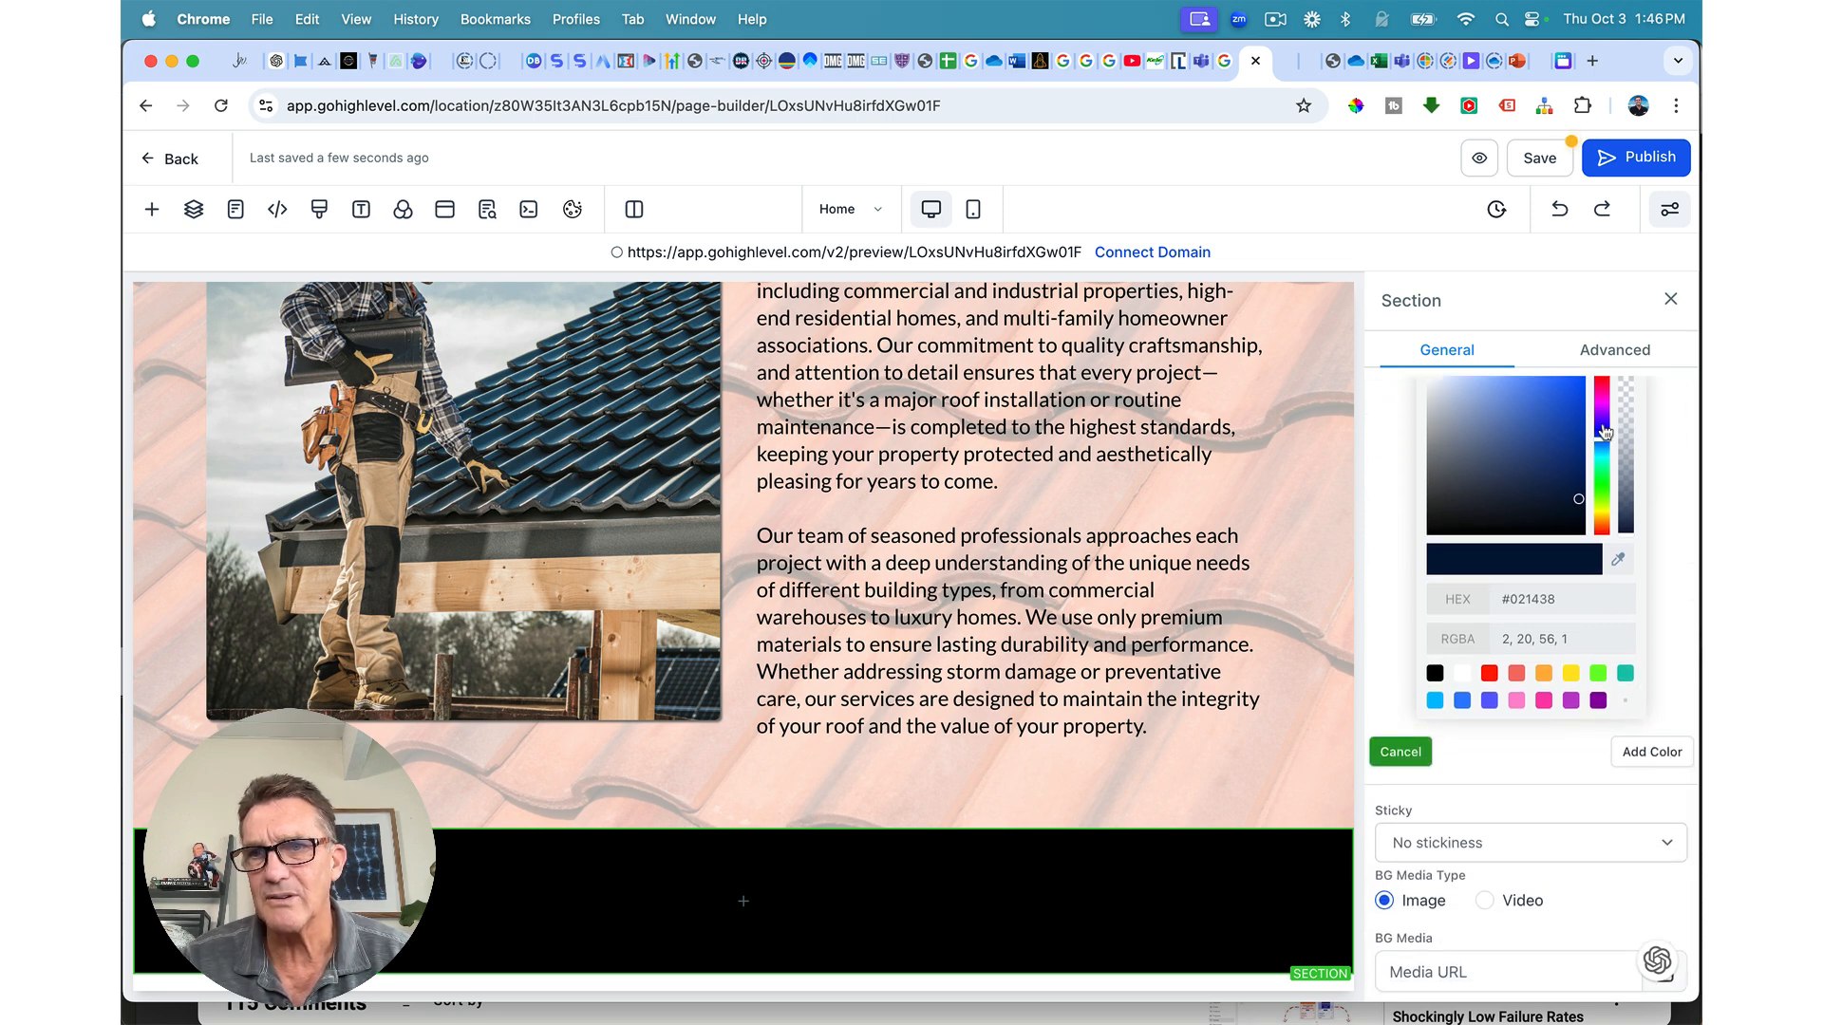
left_click(1637, 755)
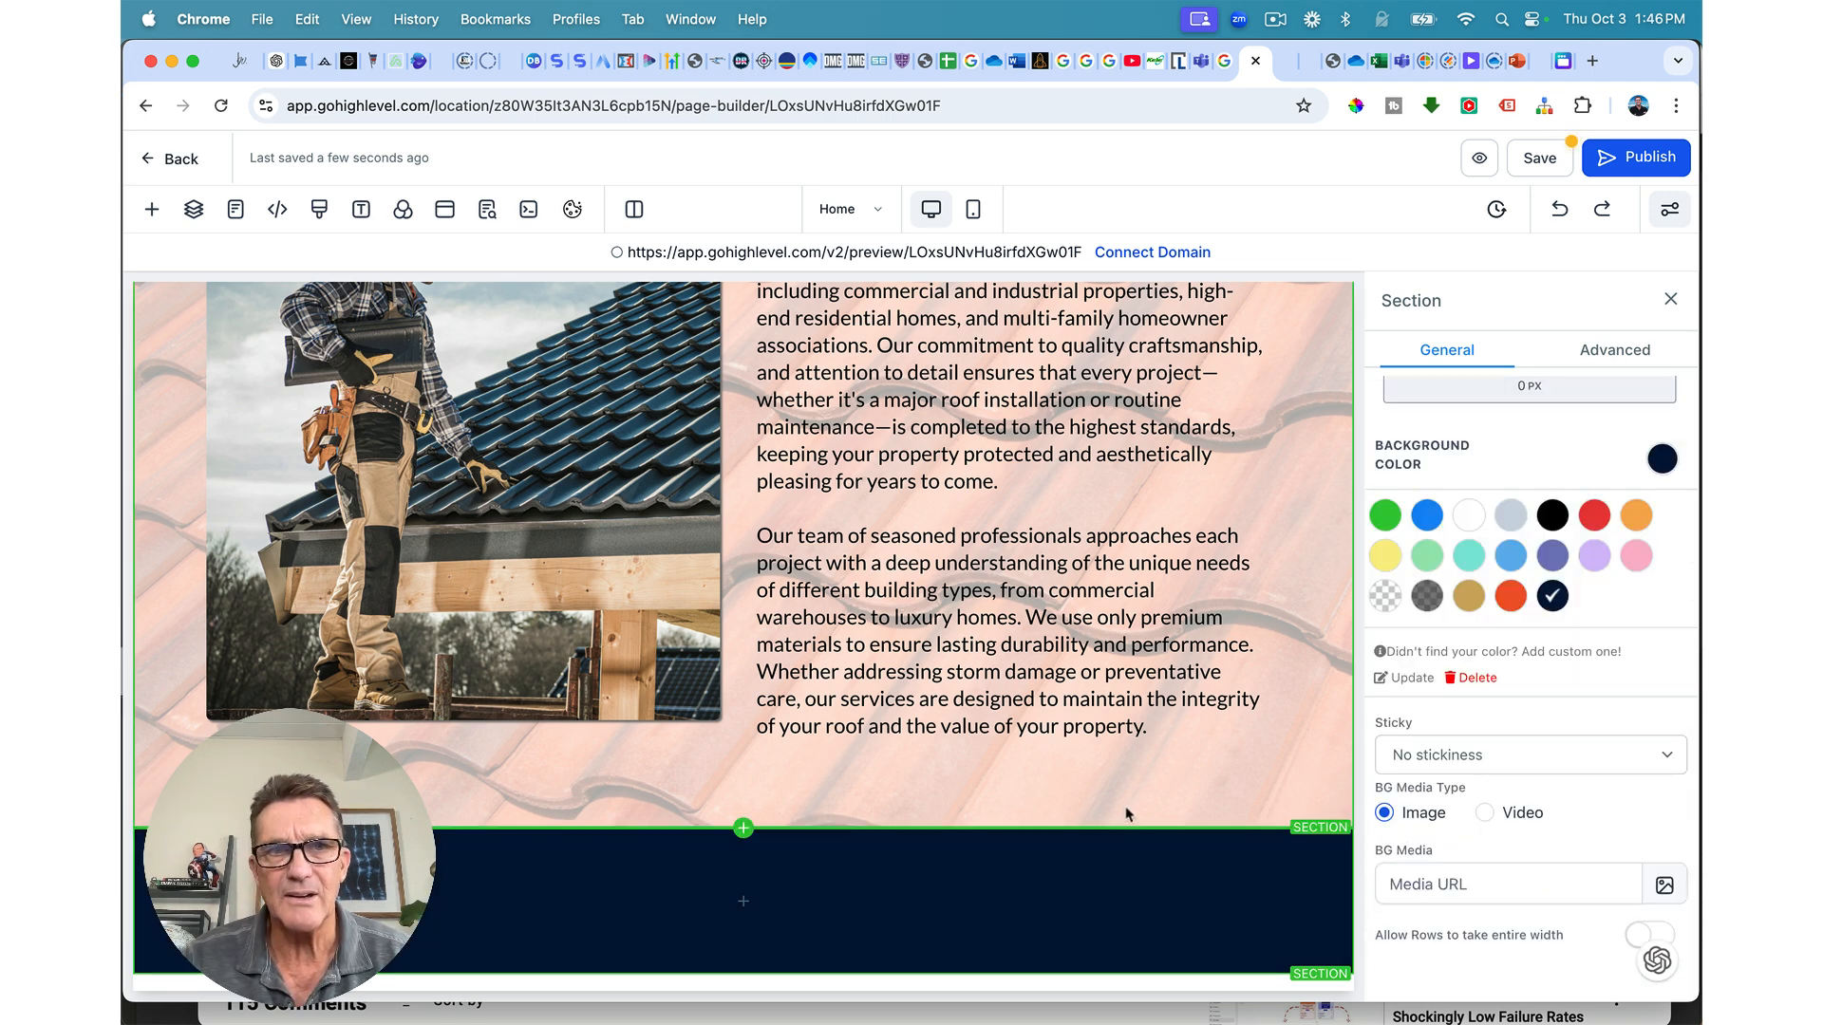
Step: Open the row layouts for the navy section, then dismiss them without adding a row
scroll(1043, 899, "up", 3)
scroll(1043, 899, "up", 8)
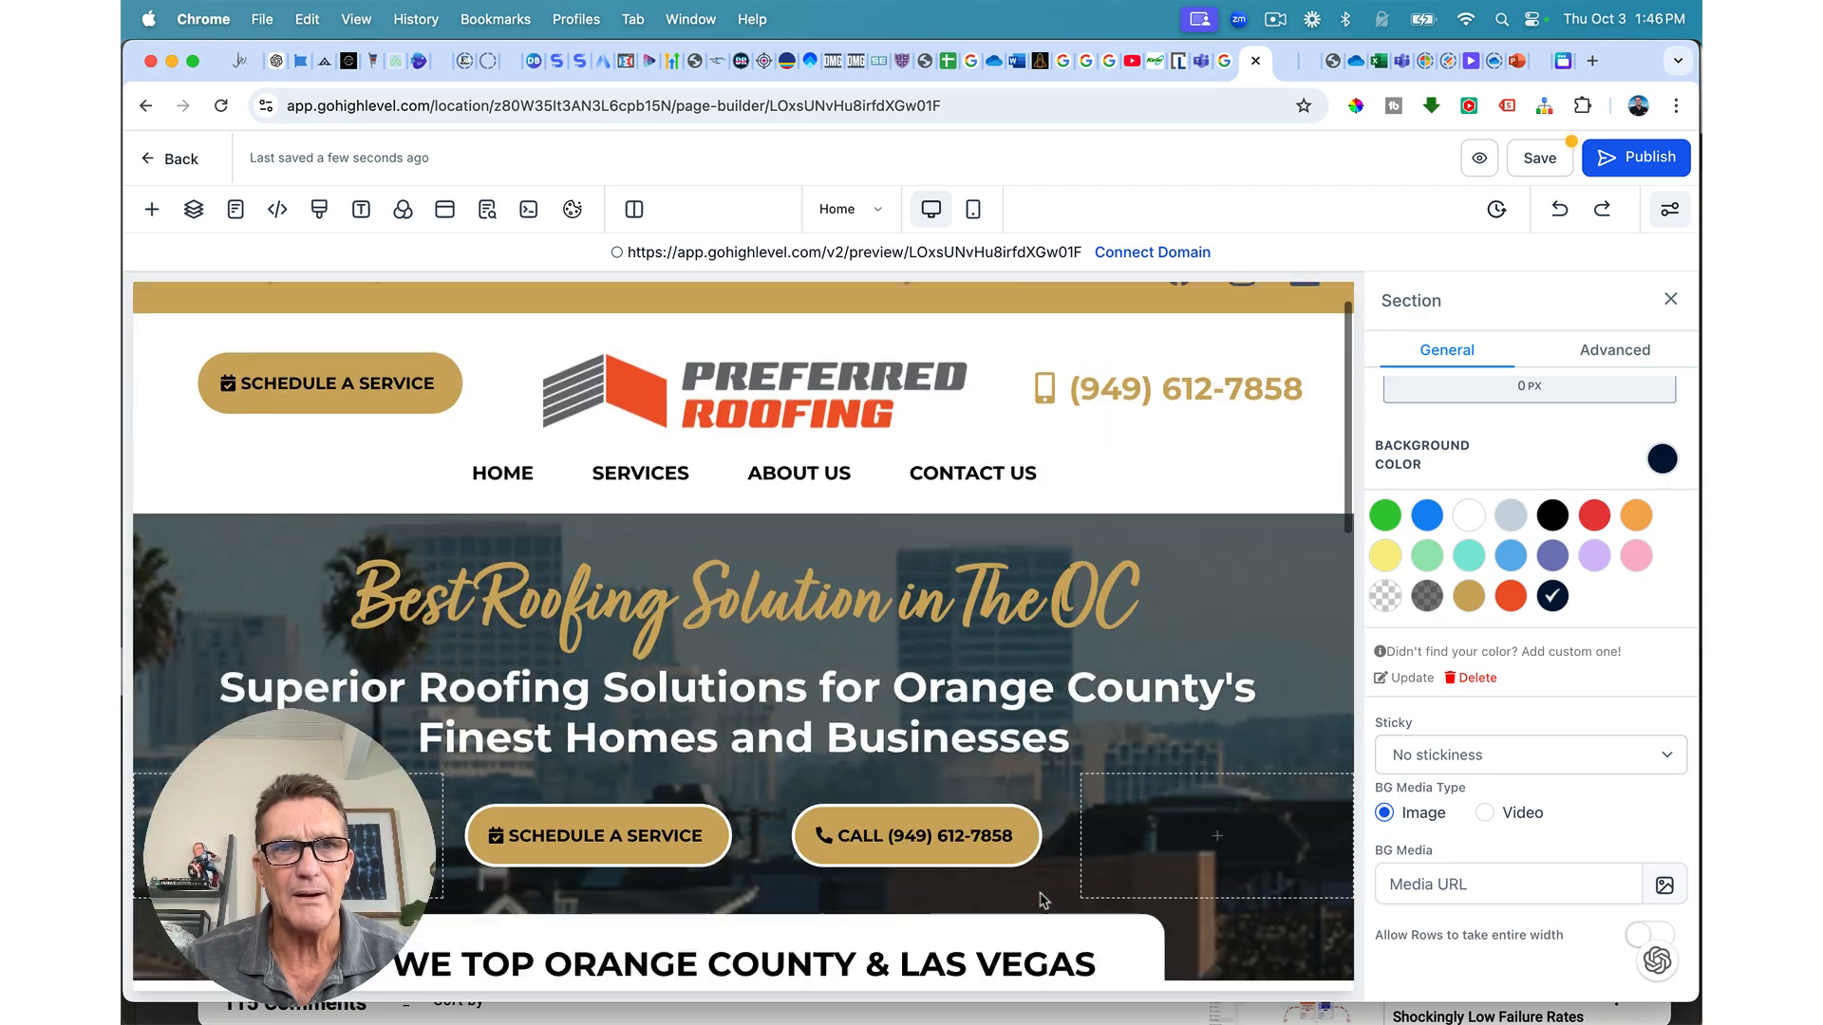
scroll(1042, 899, "down", 12)
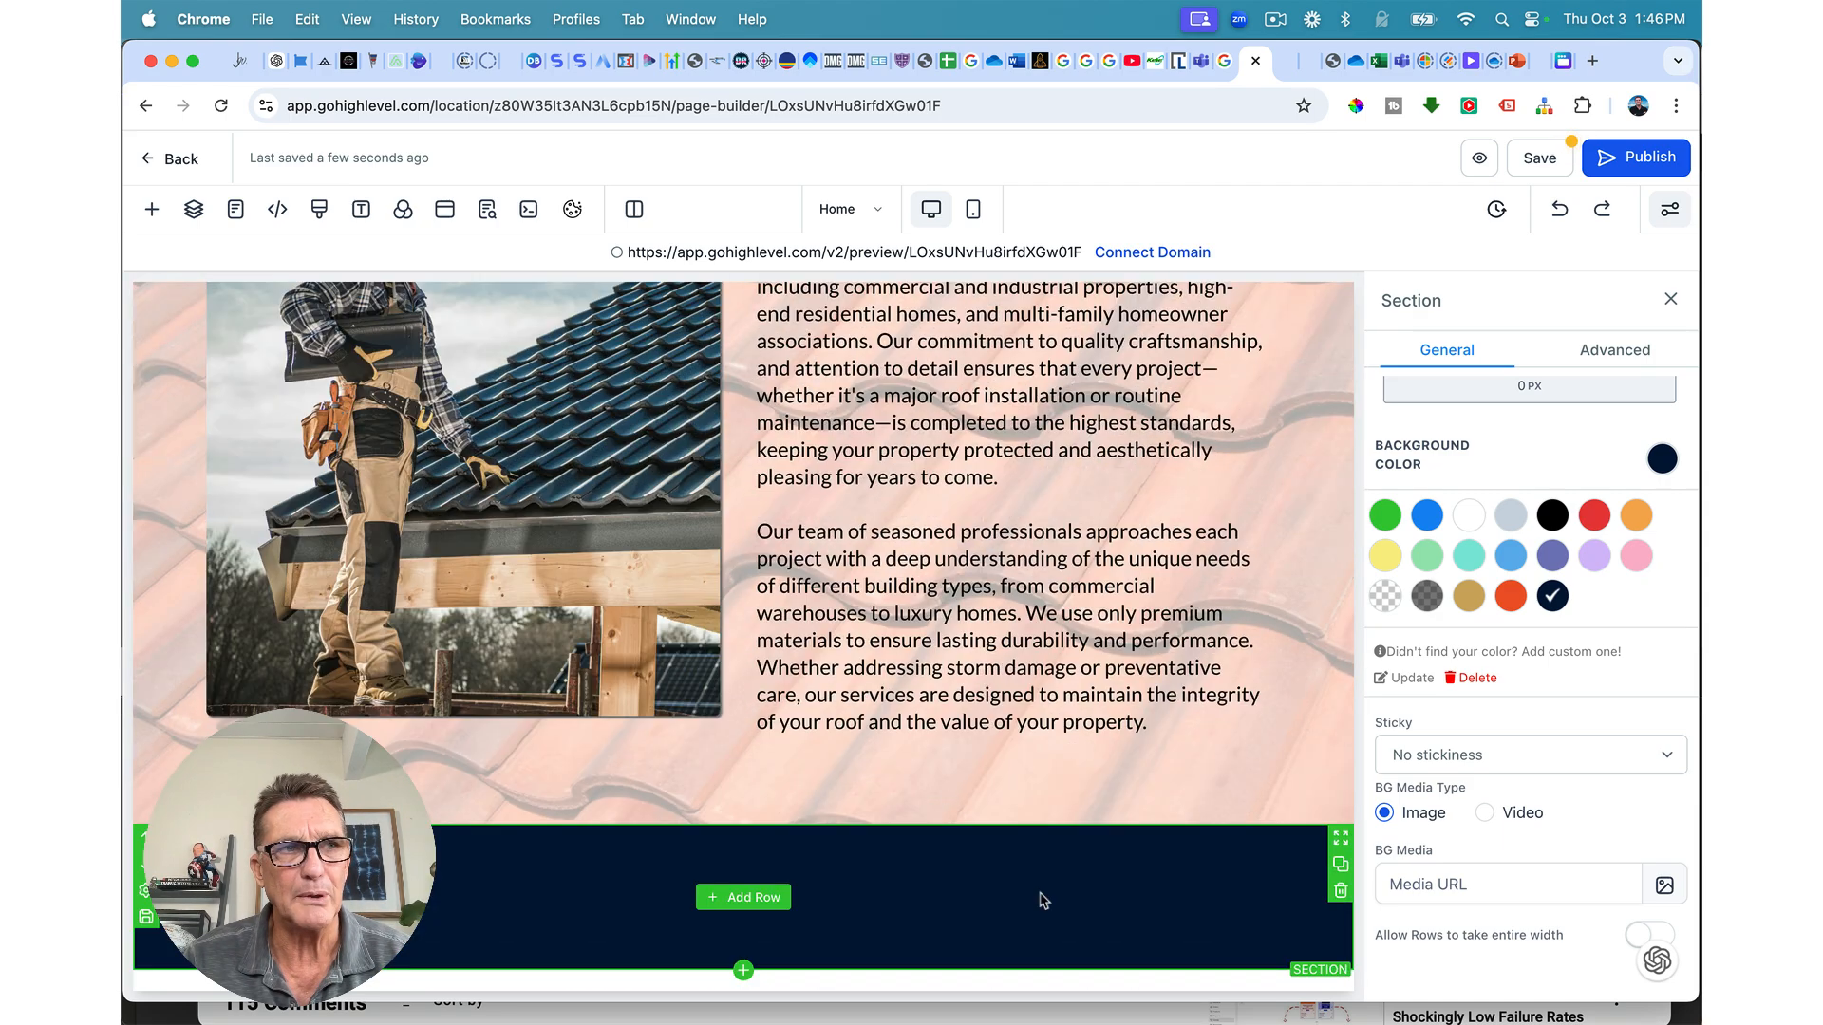
left_click(745, 900)
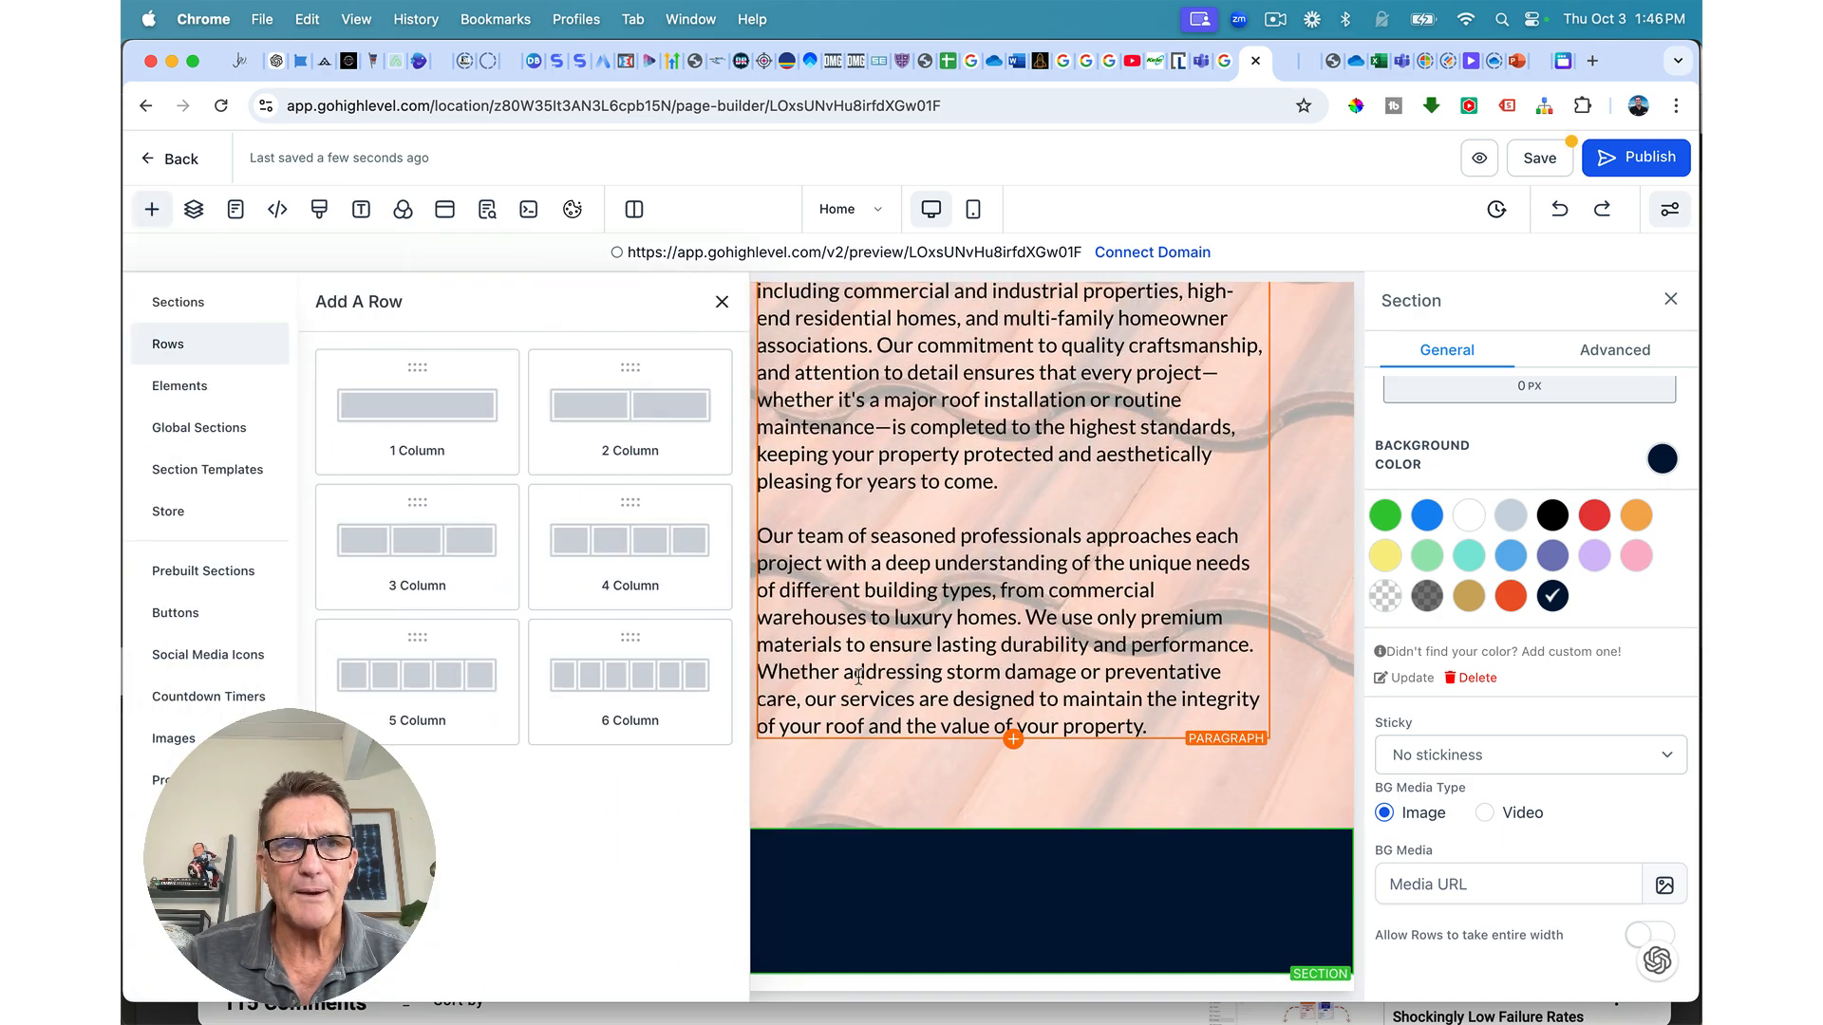
left_click(1050, 796)
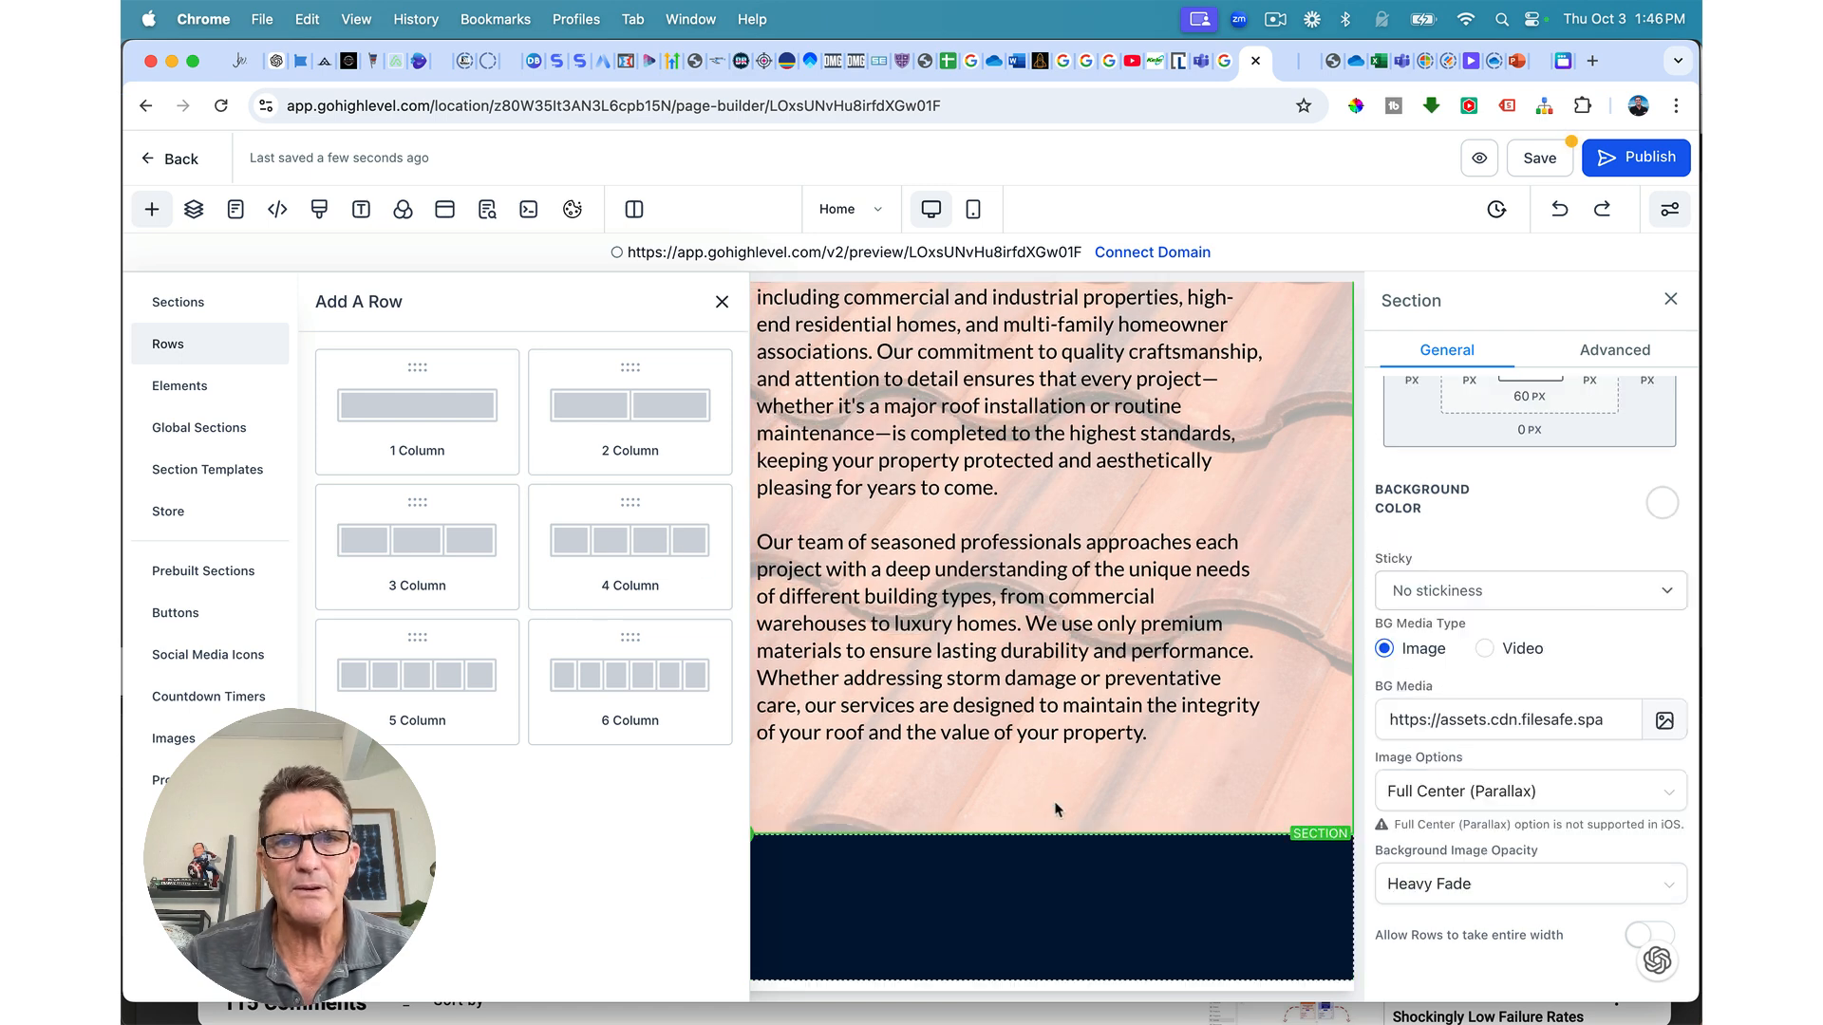
scroll(950, 570, "up", 4)
left_click(719, 303)
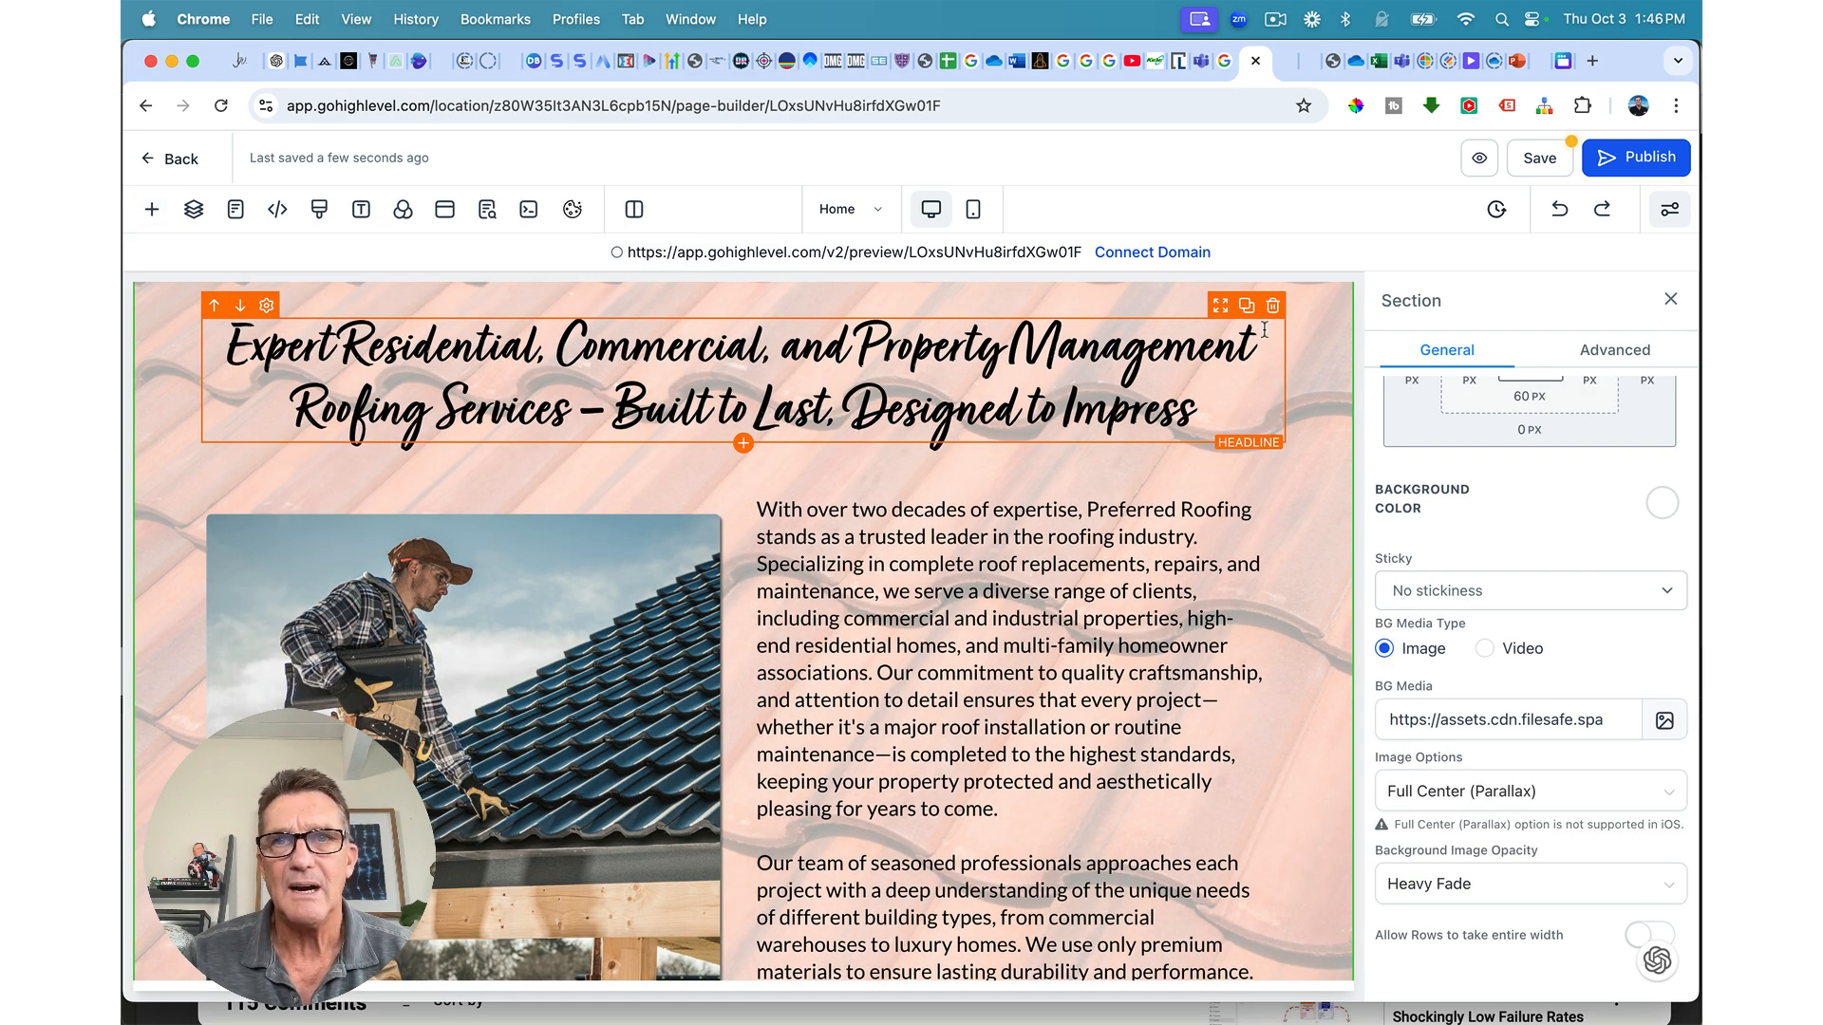
Step: Duplicate the script headline and move the copy into a new 1-column row in the navy section
left_click(1247, 306)
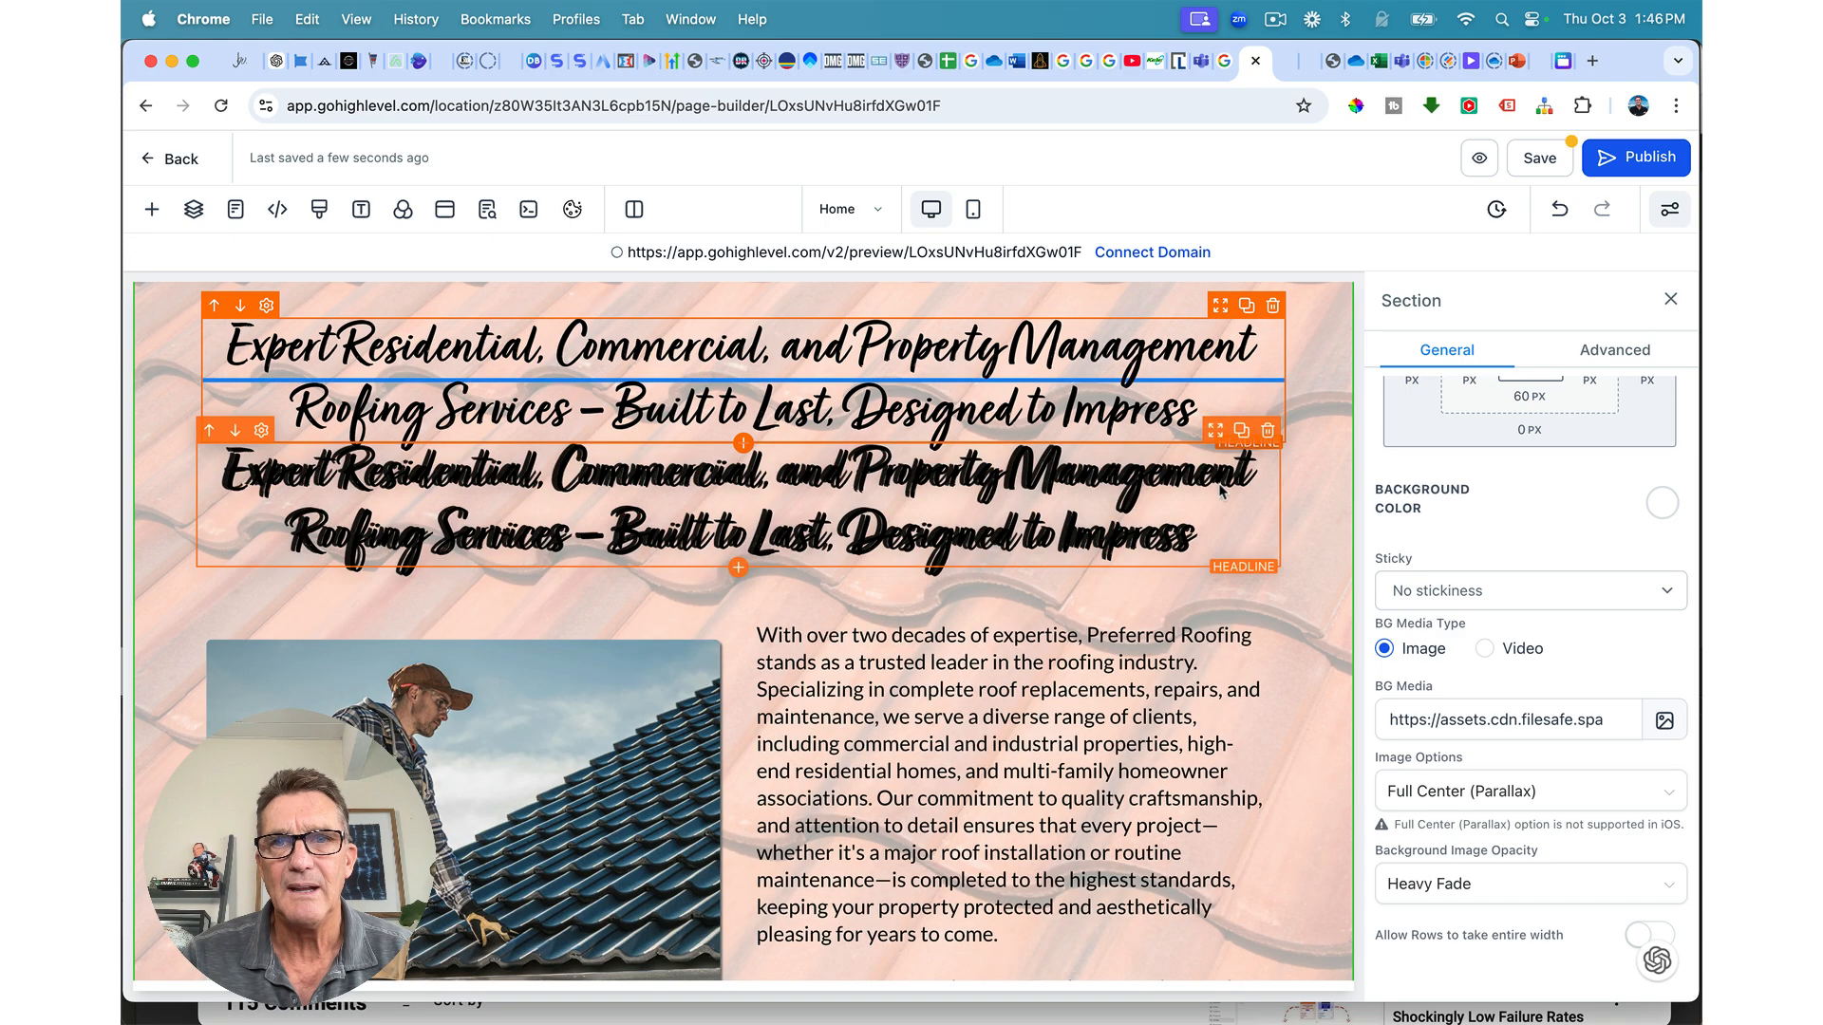
left_click_drag(1221, 314, 1206, 835)
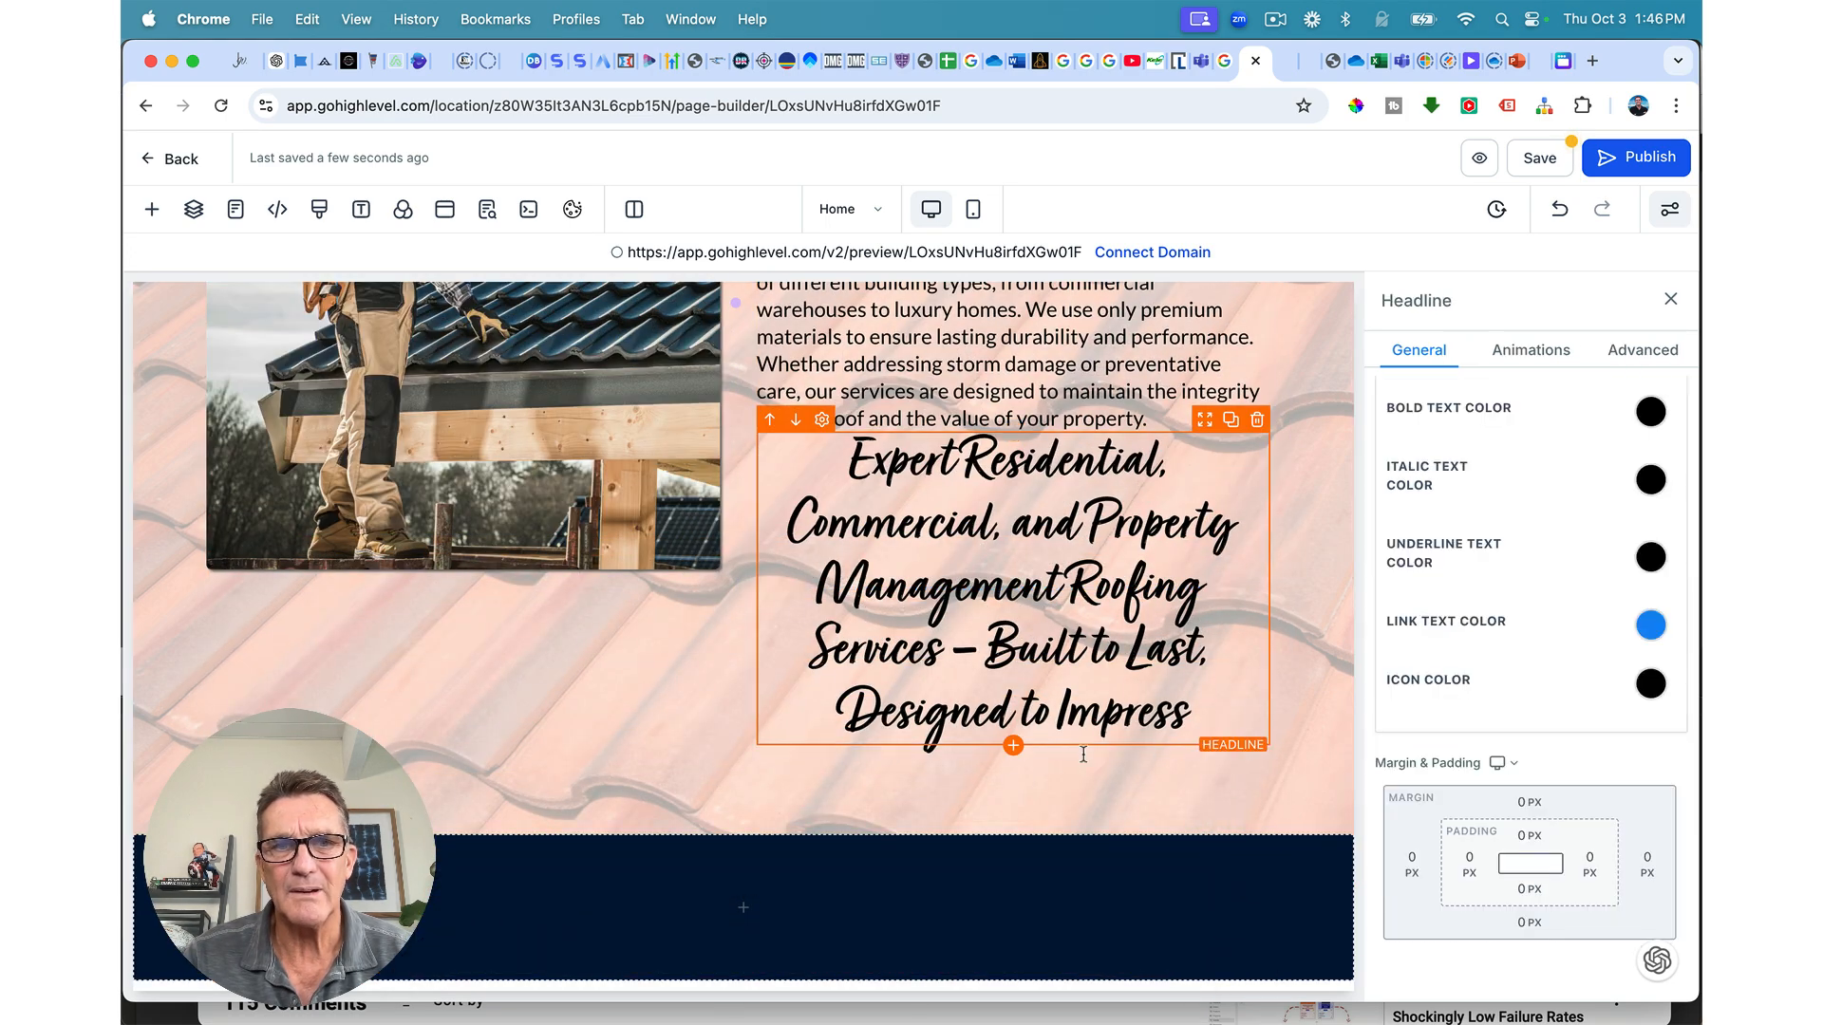
left_click(744, 908)
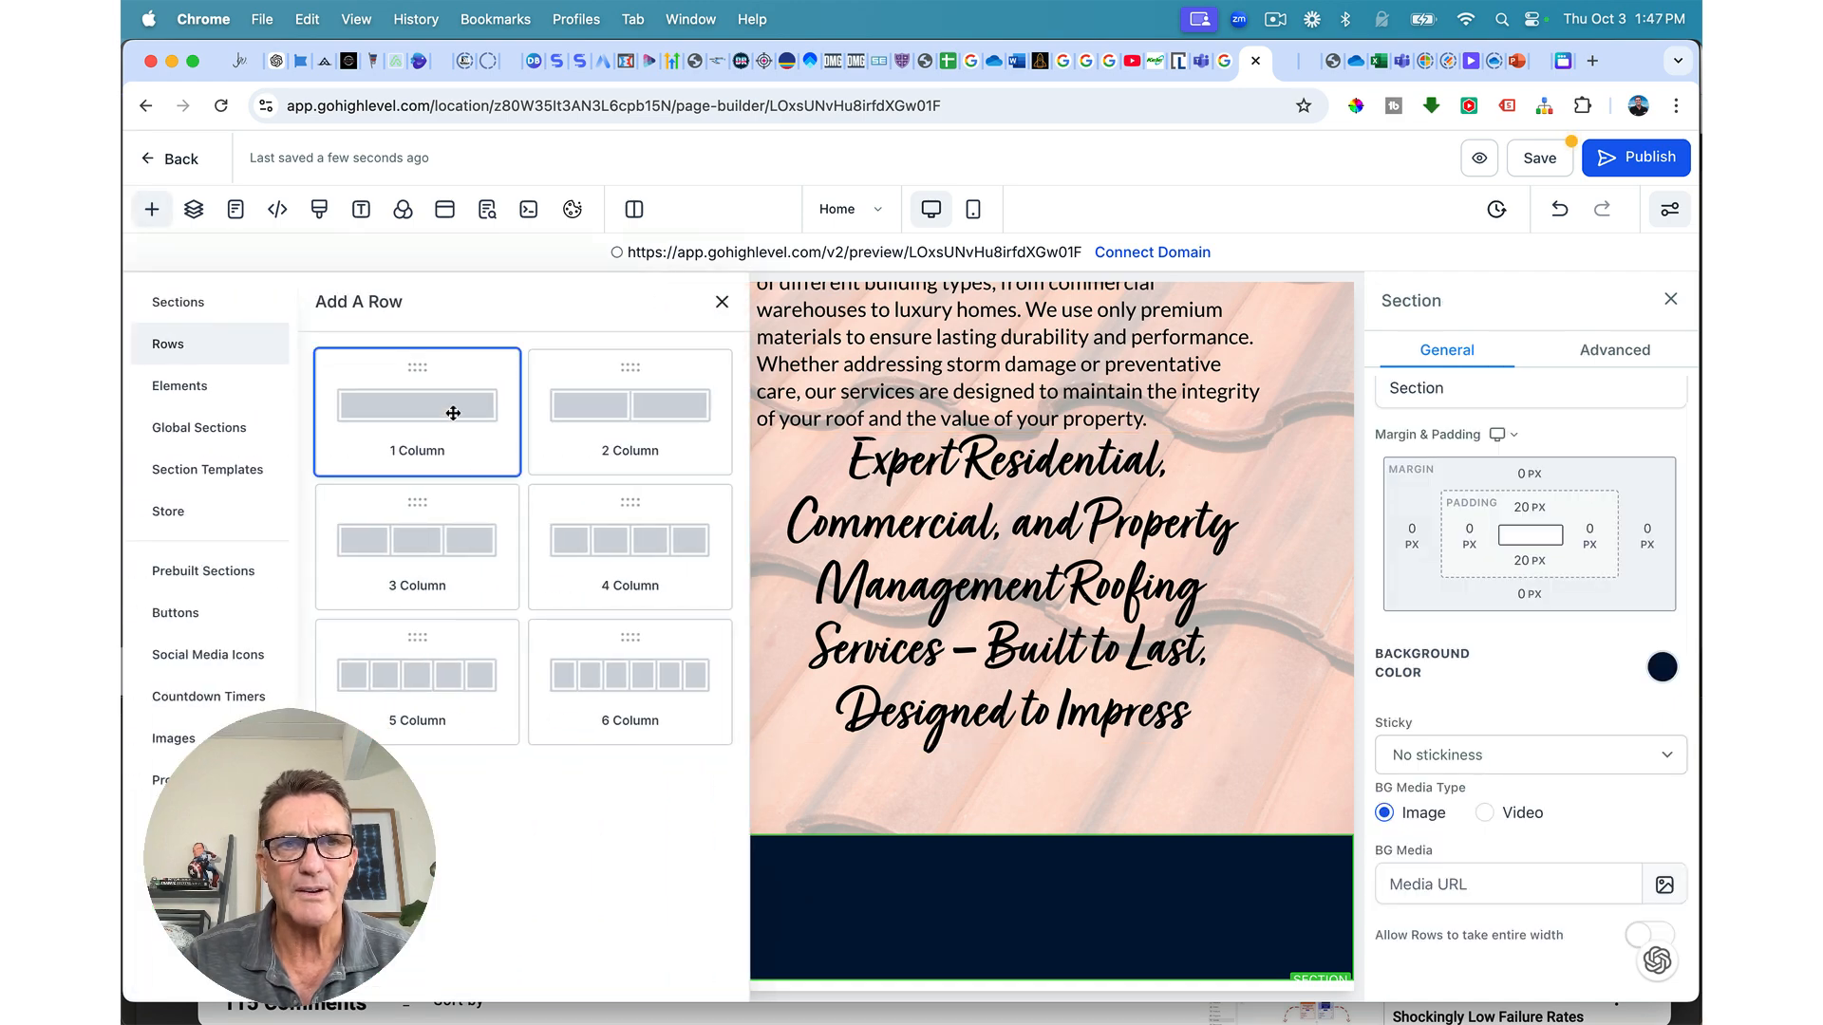
left_click(453, 413)
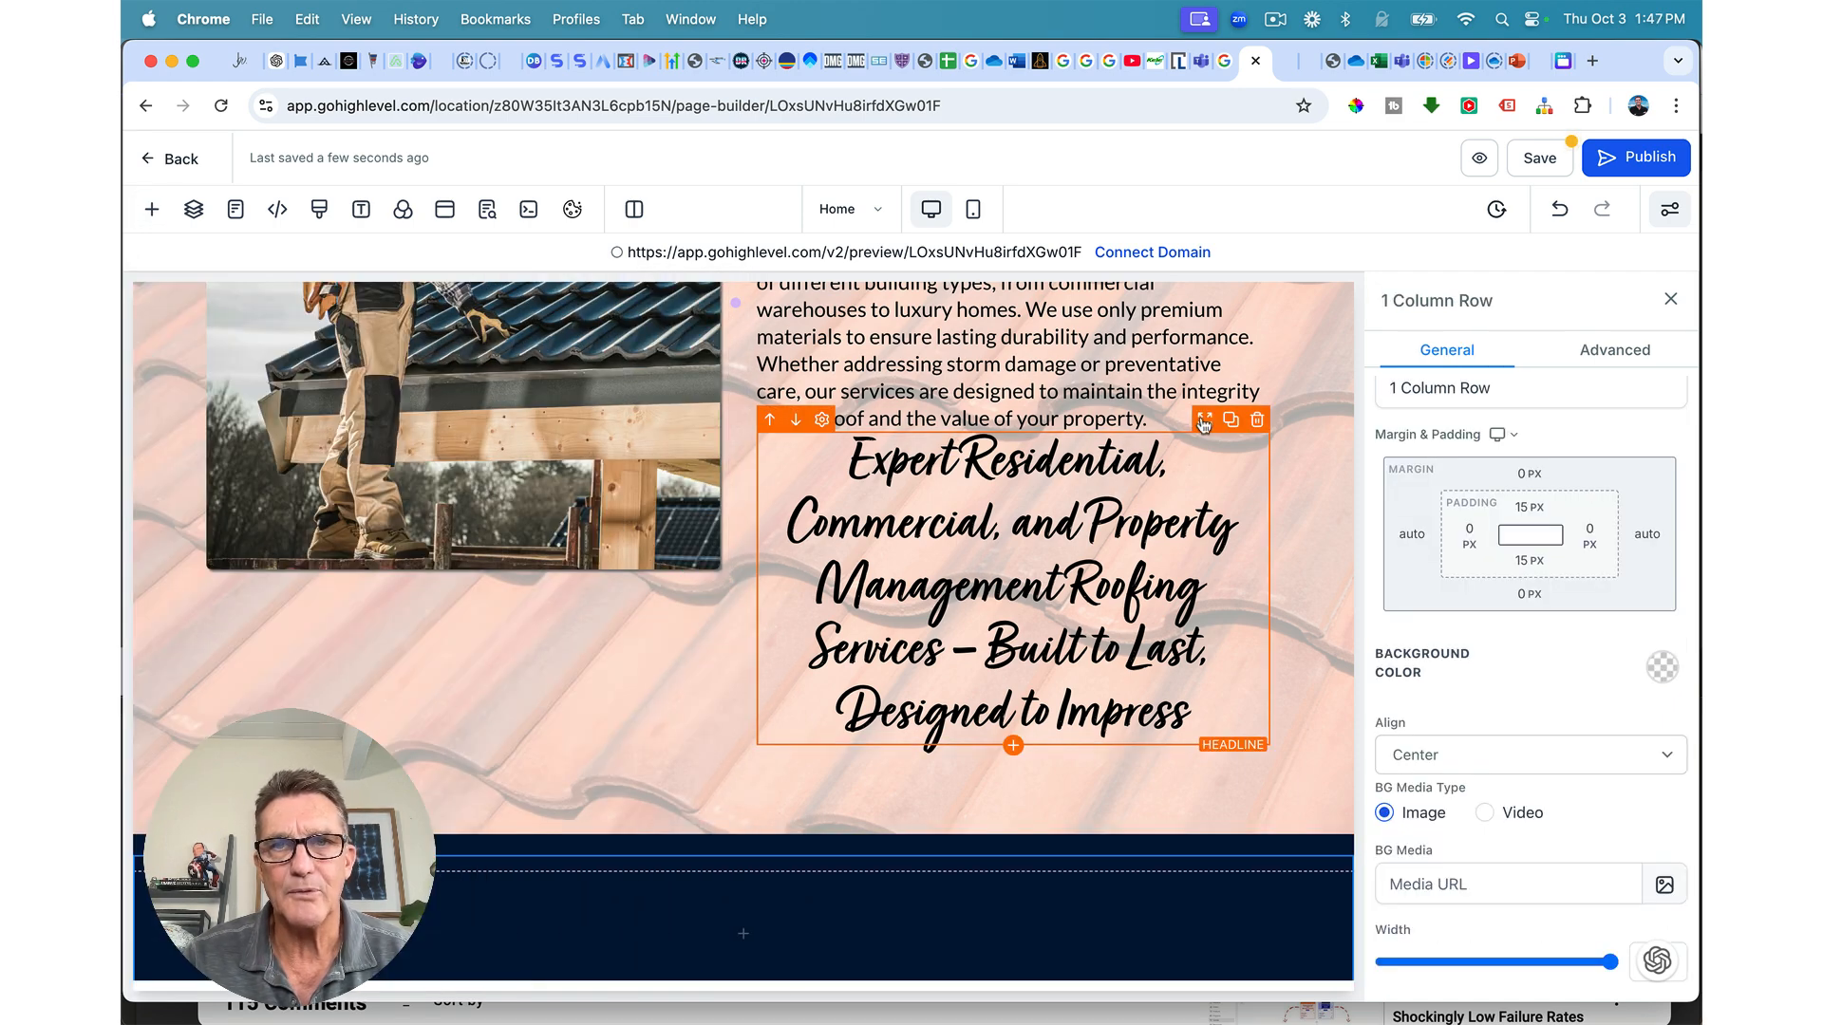
left_click_drag(1203, 424, 1016, 846)
triple_click(1012, 846)
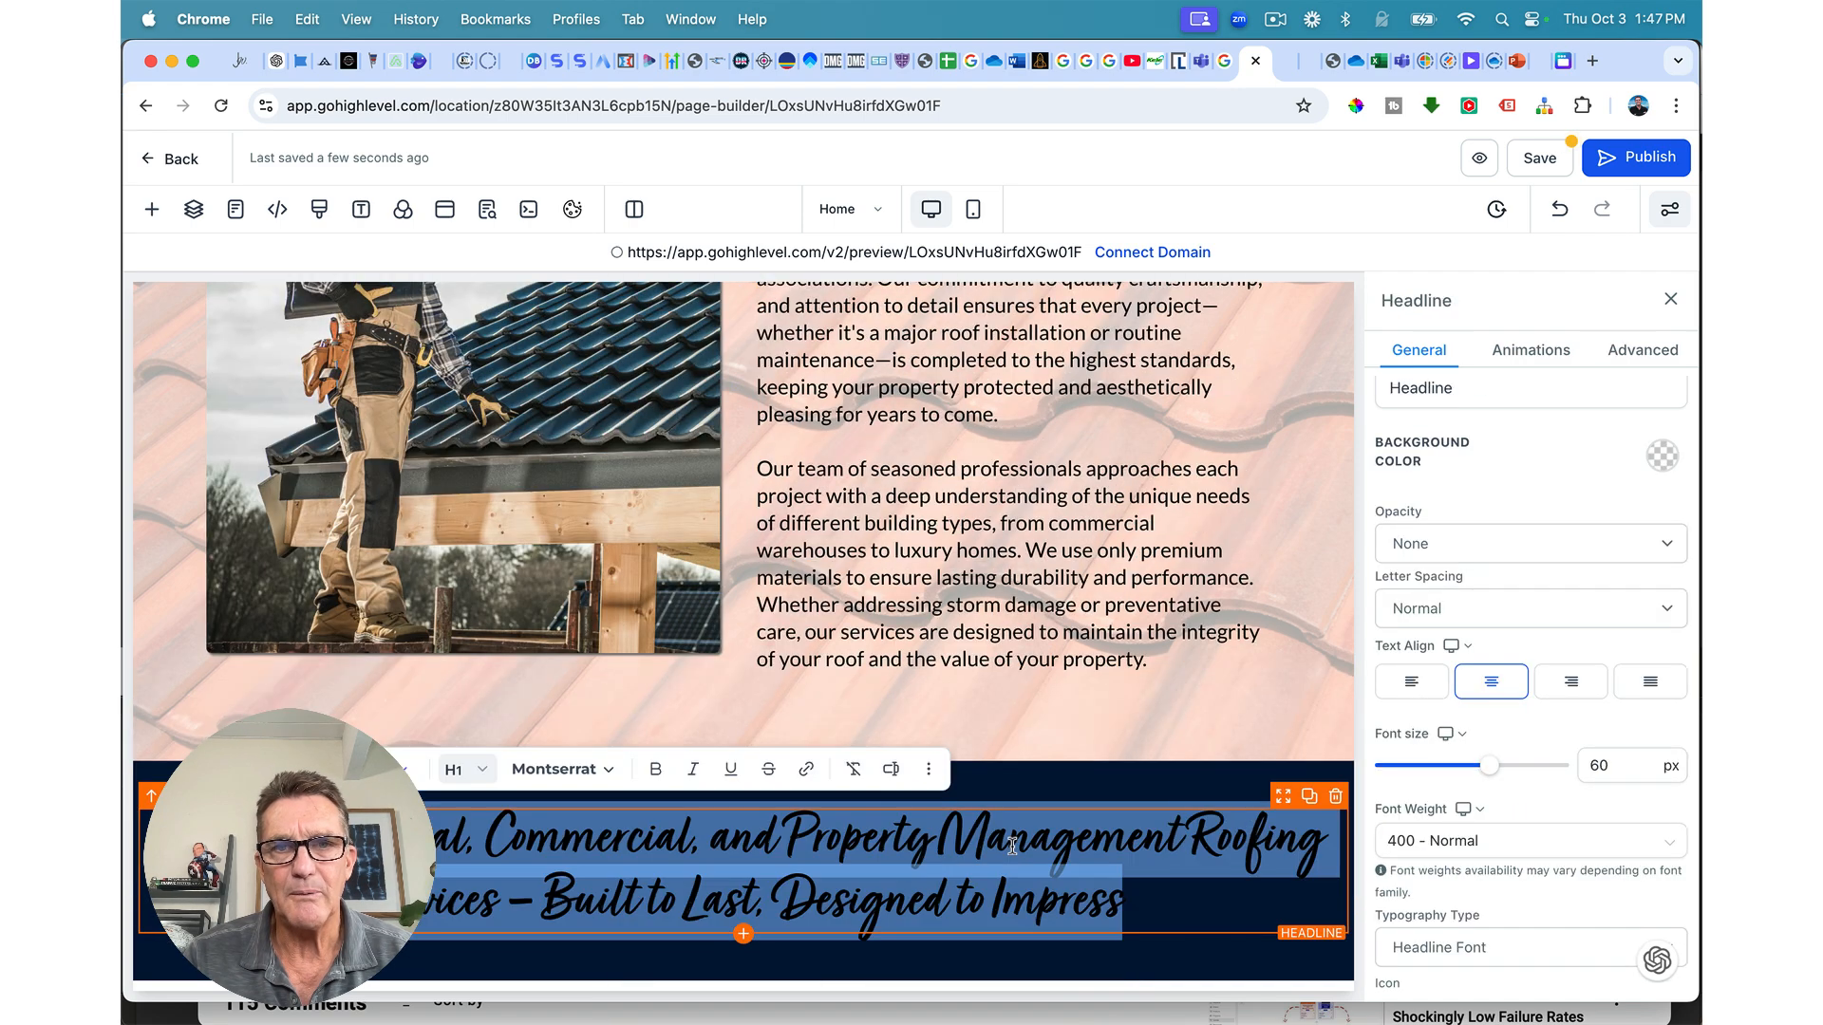
Step: Set the copied headline's Bold Text Color and Color to the gold swatch
scroll(1211, 806, "up", 15)
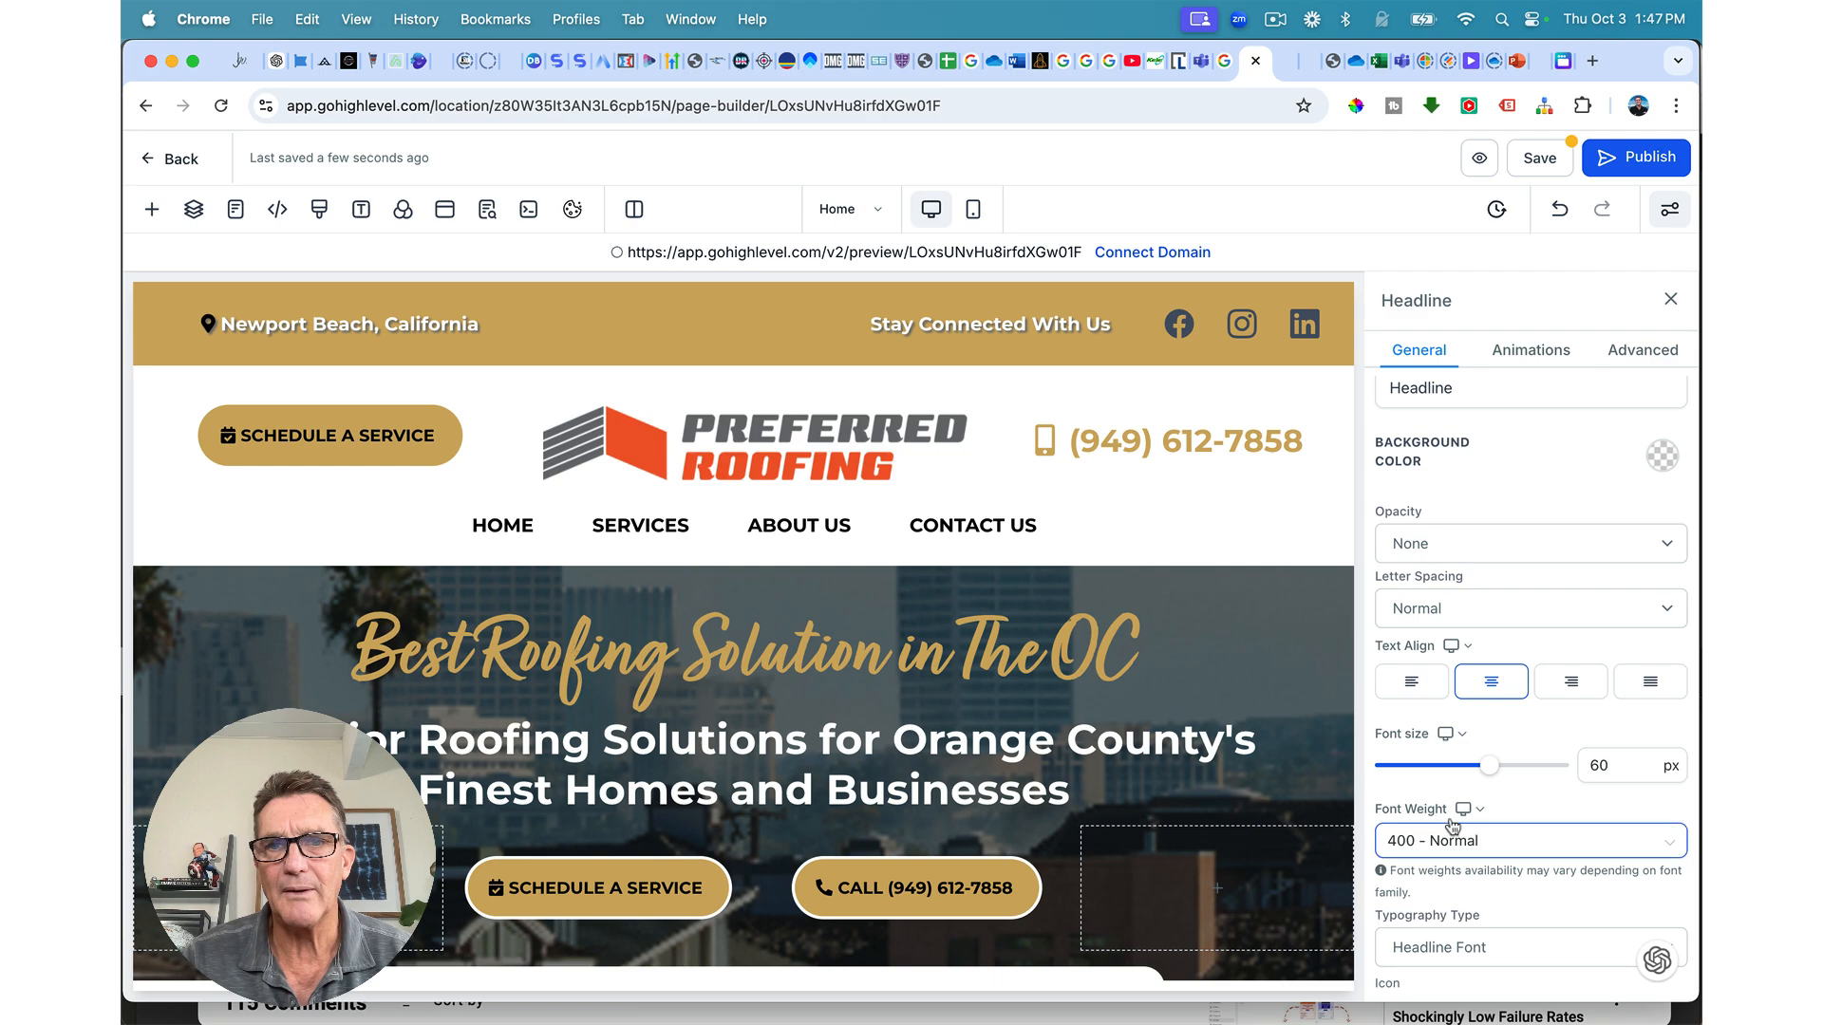
scroll(1061, 736, "down", 15)
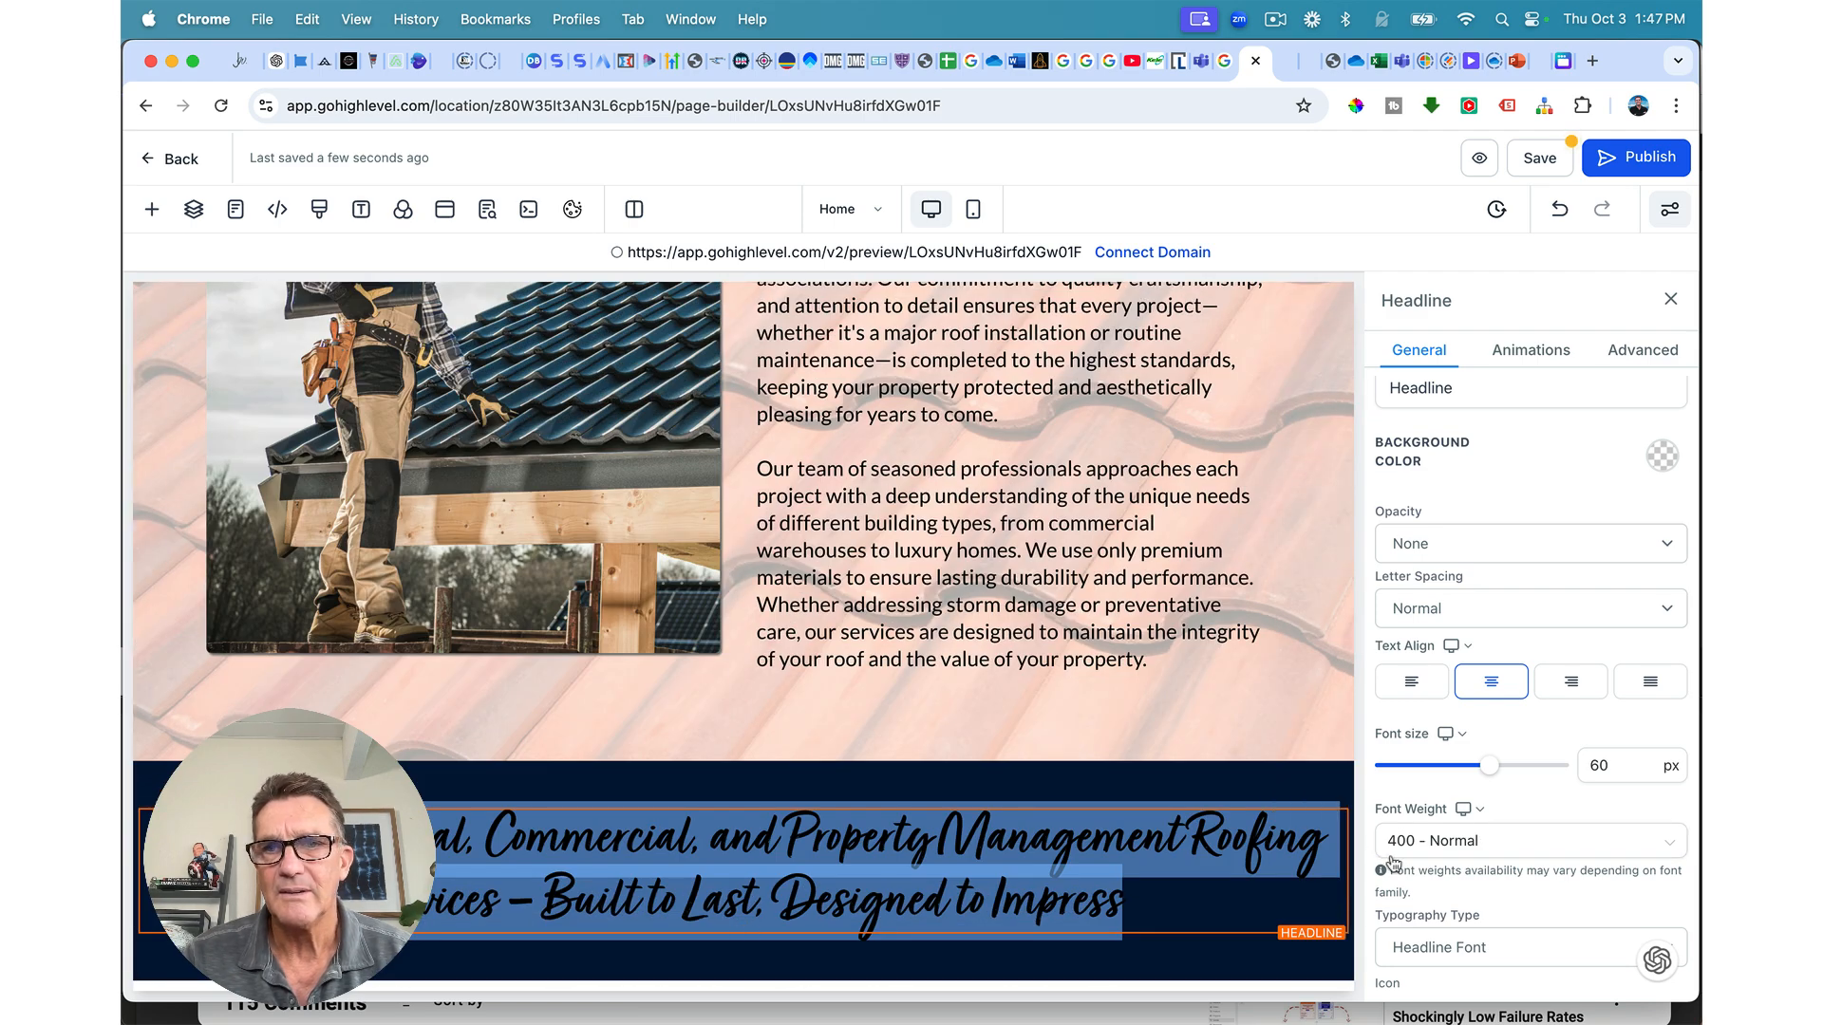
scroll(1467, 777, "down", 5)
scroll(1467, 777, "up", 6)
scroll(1467, 776, "down", 6)
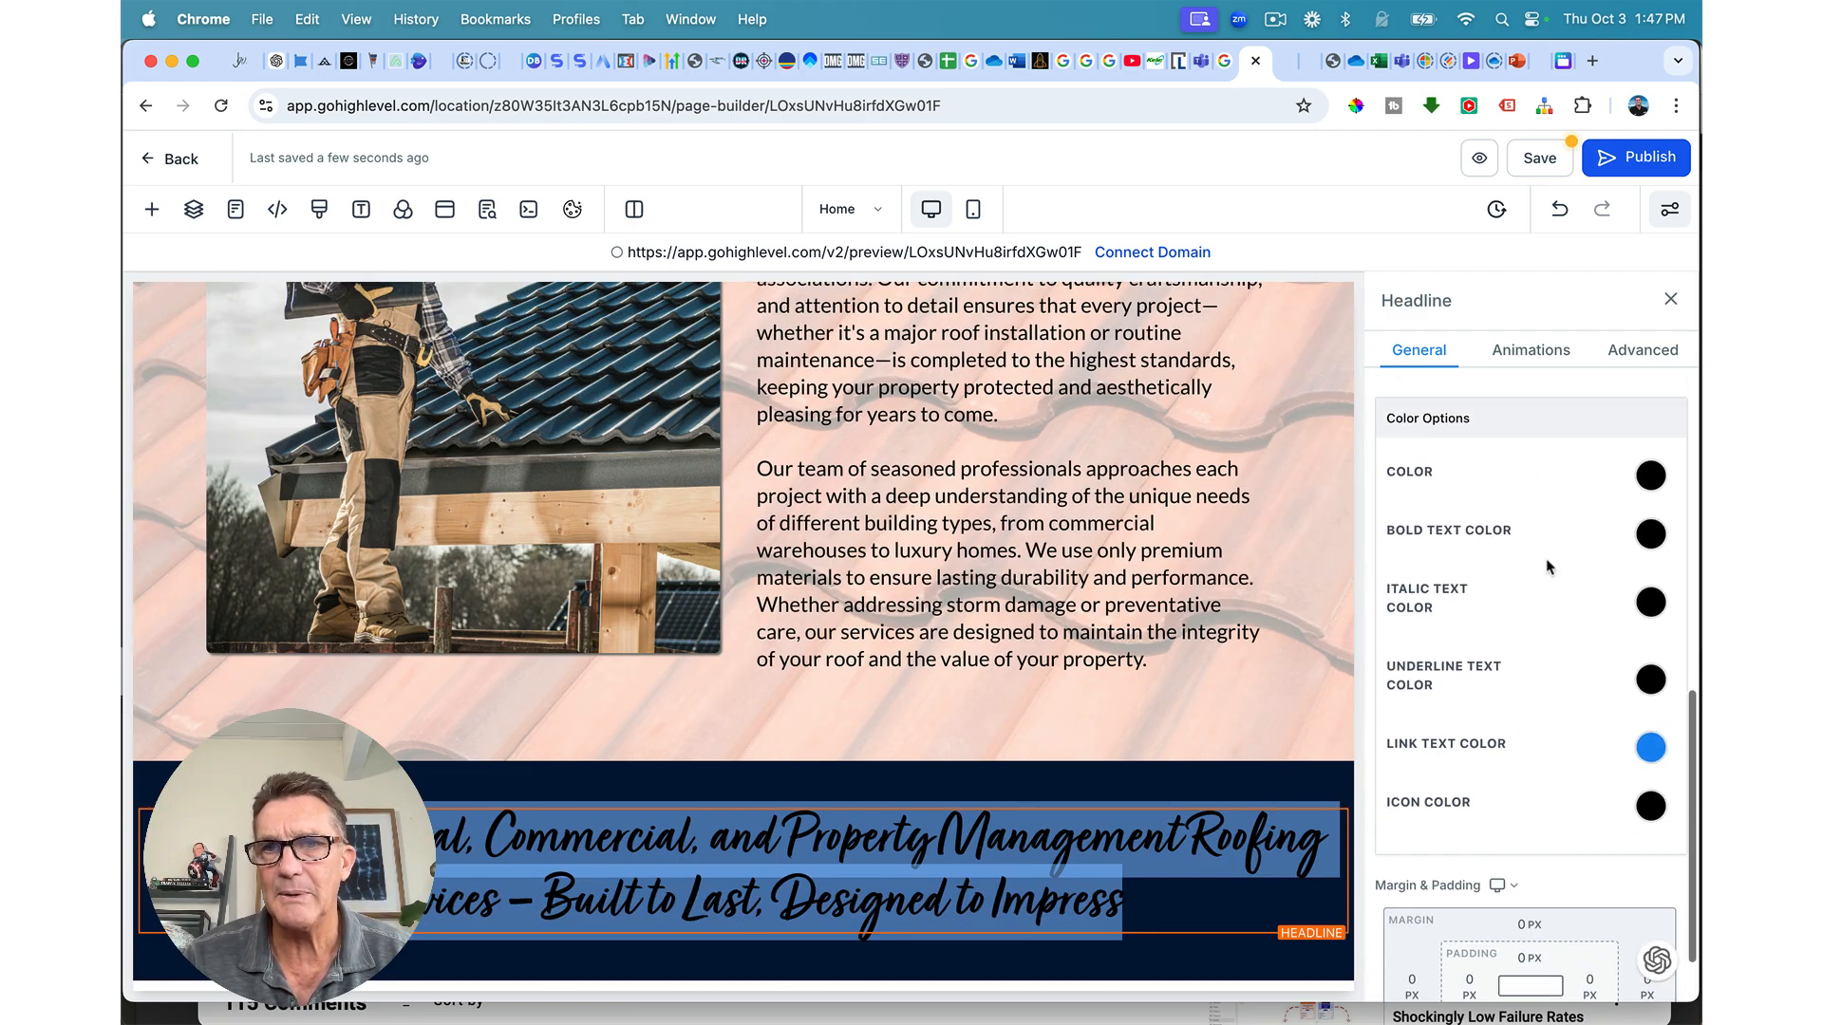
left_click(1651, 534)
left_click(1483, 667)
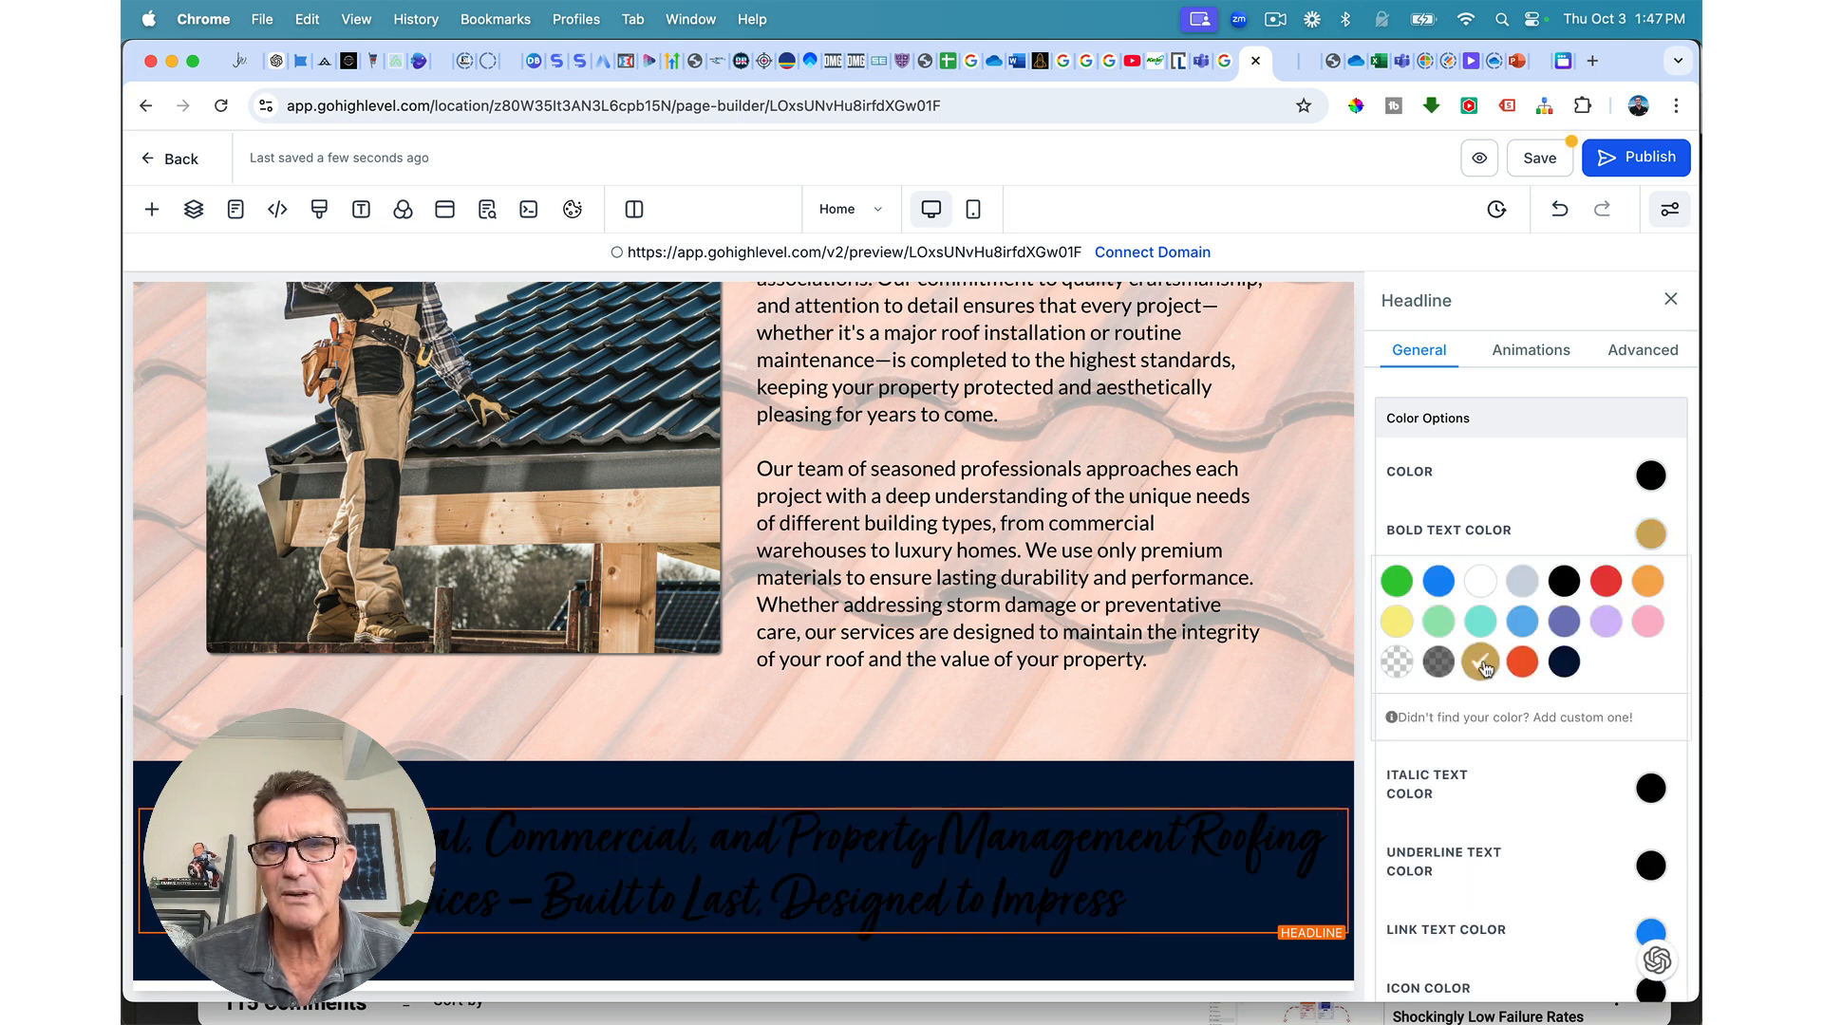
scroll(1585, 484, "up", 1)
scroll(1586, 479, "up", 3)
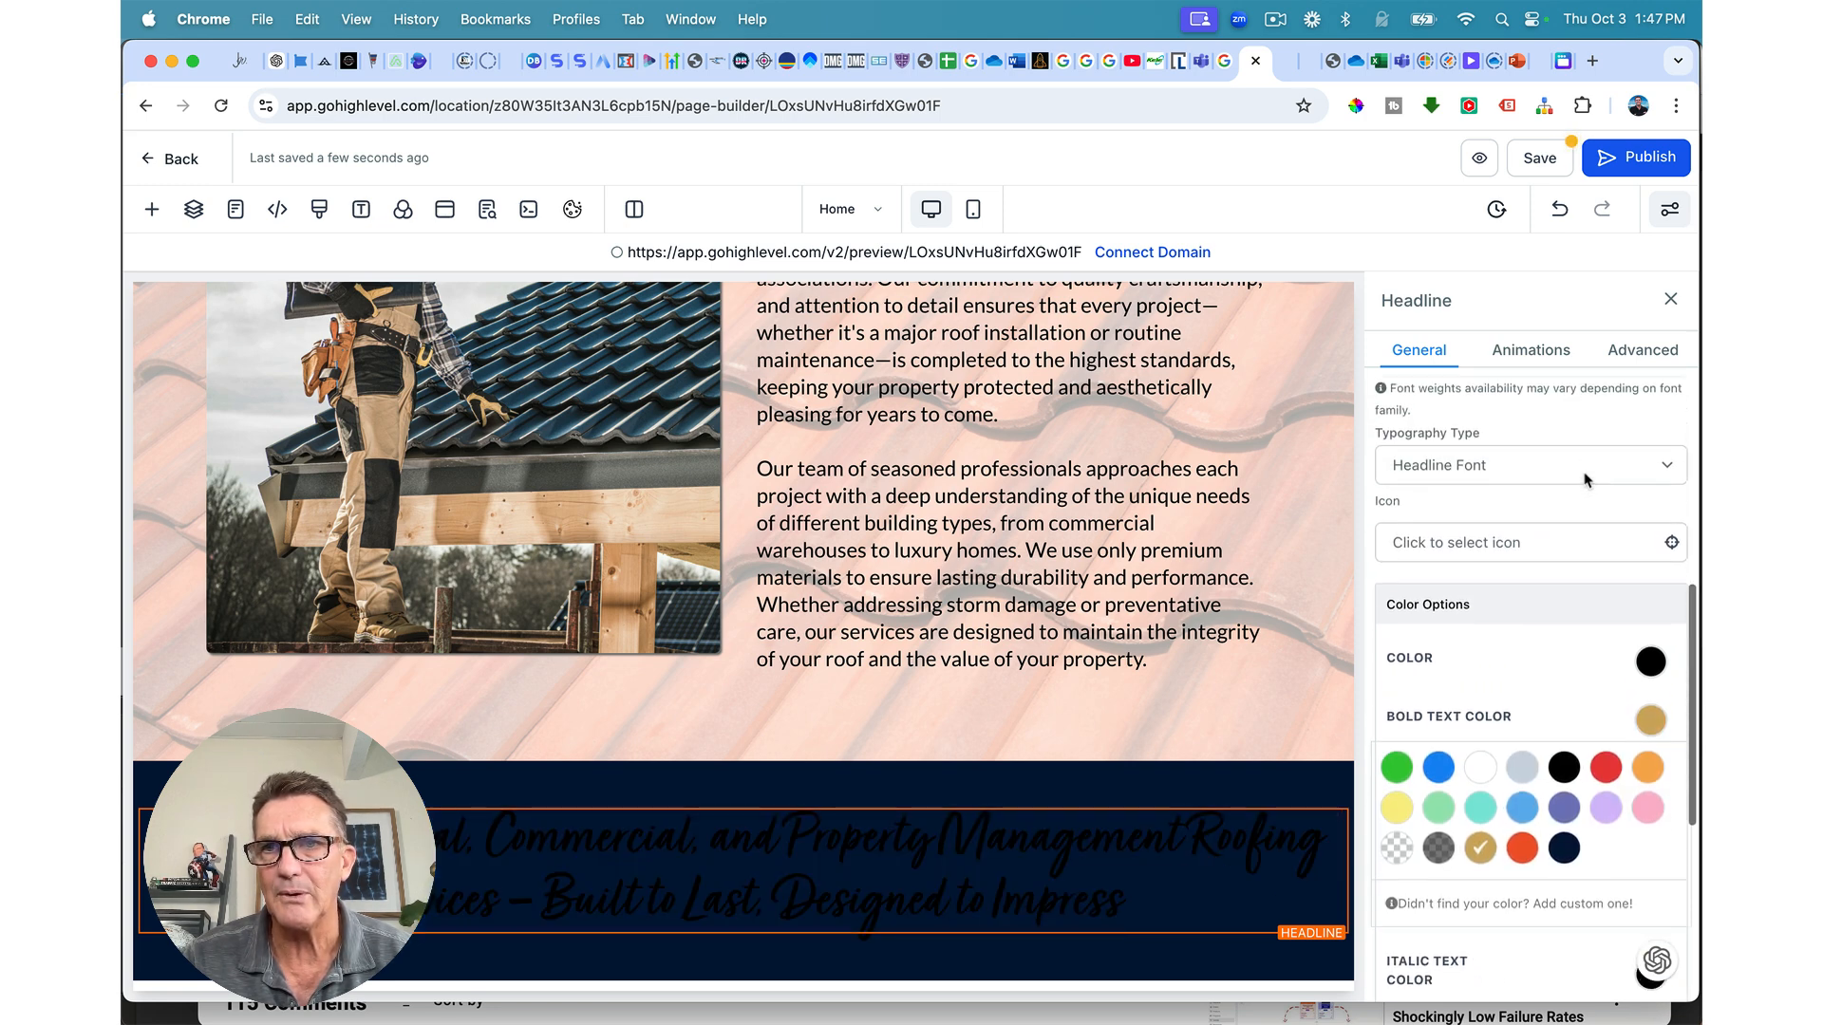
scroll(1586, 479, "down", 4)
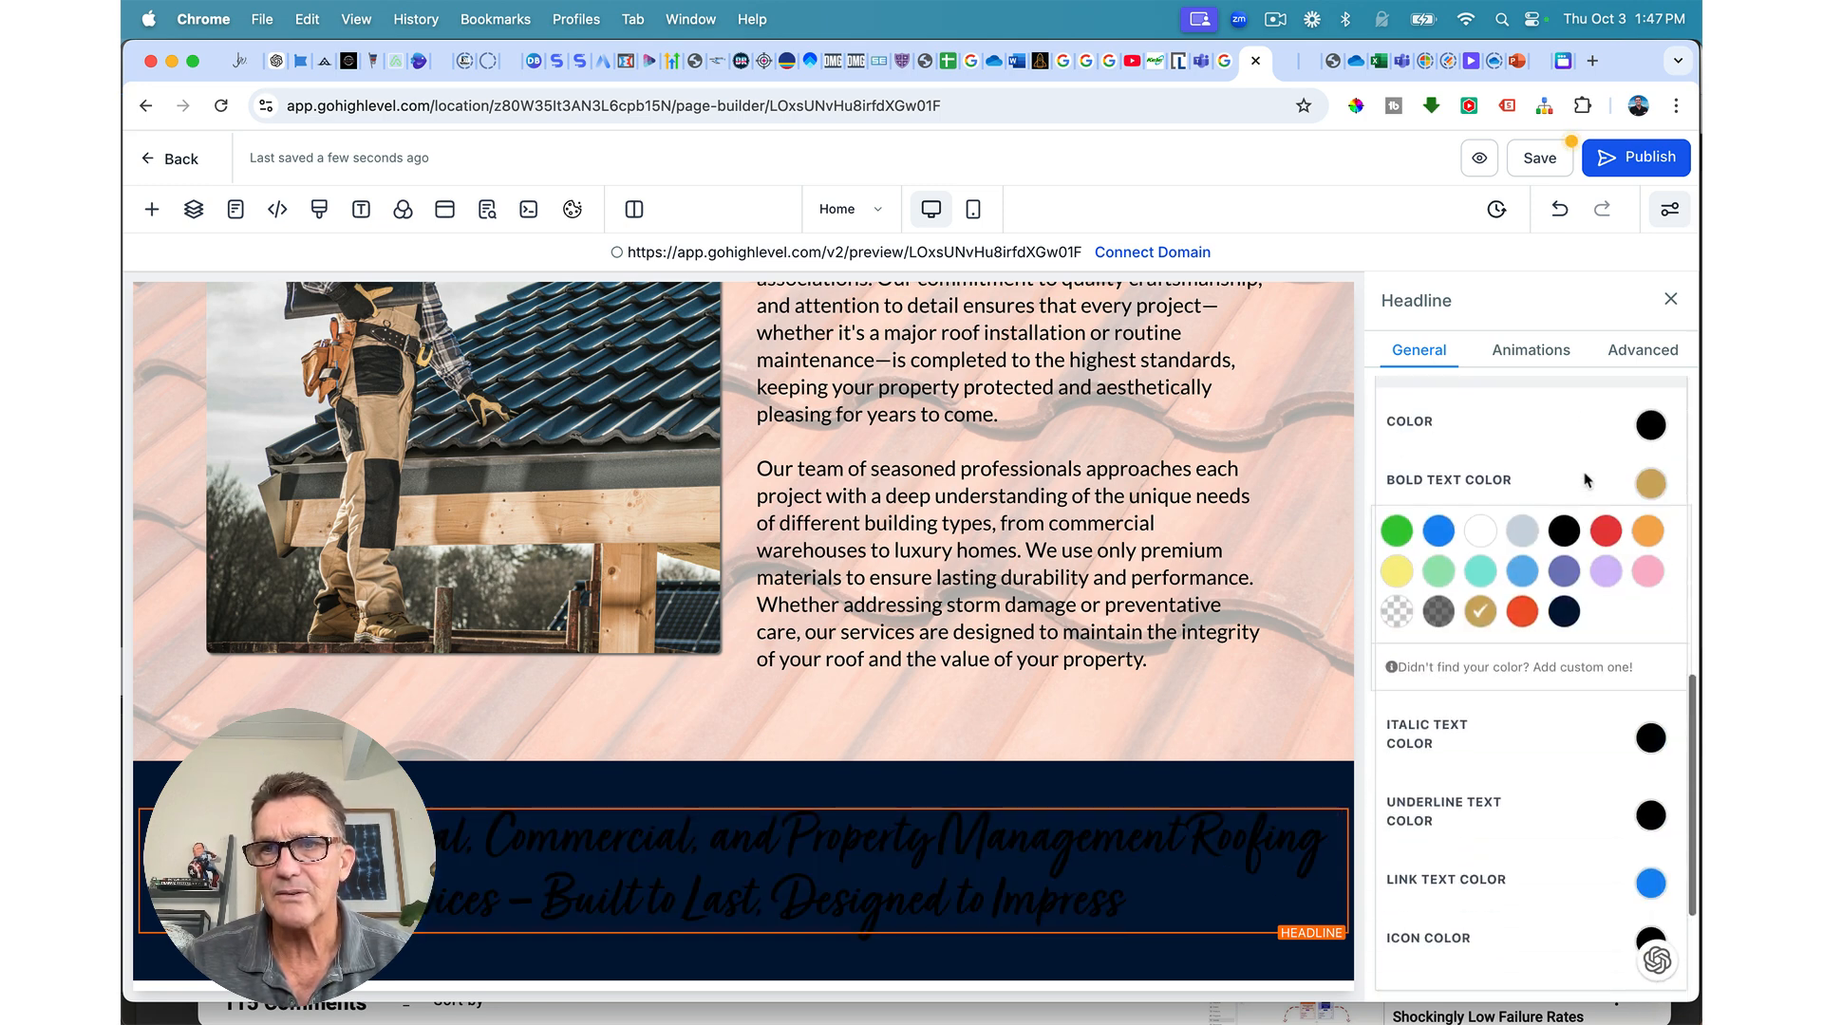
left_click(1652, 426)
left_click(1479, 553)
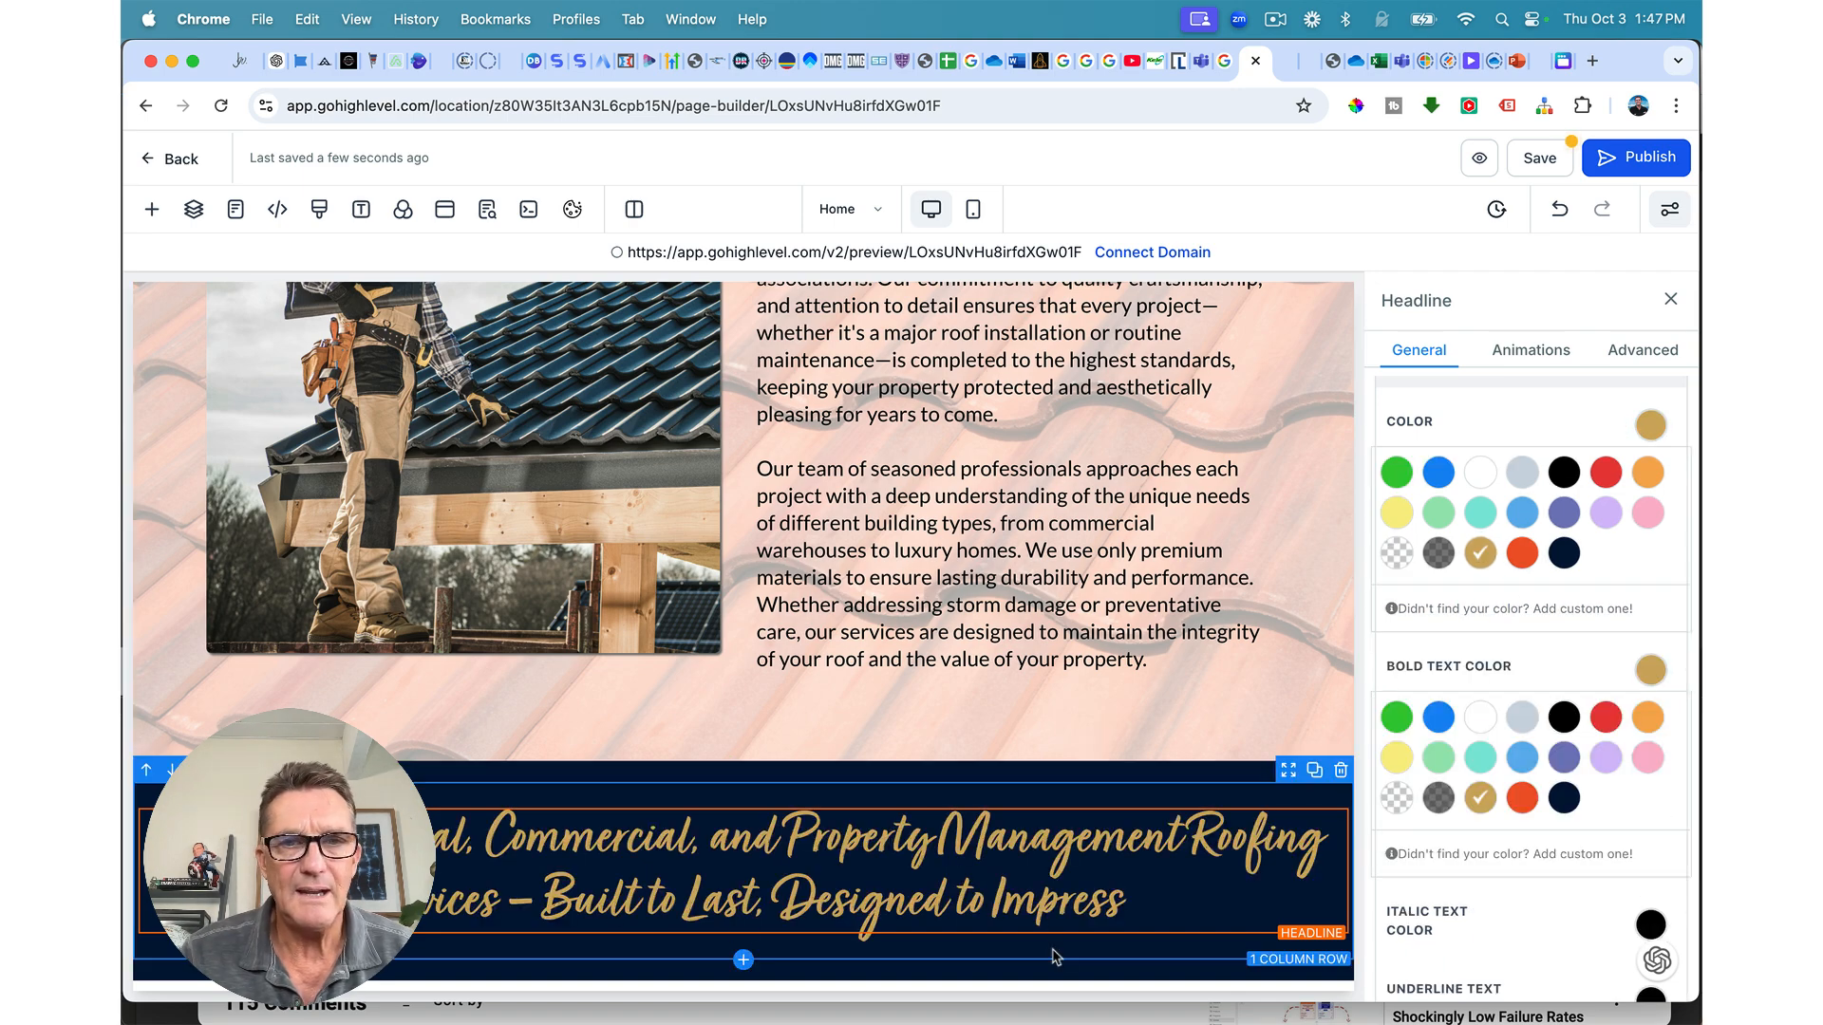
left_click(1154, 776)
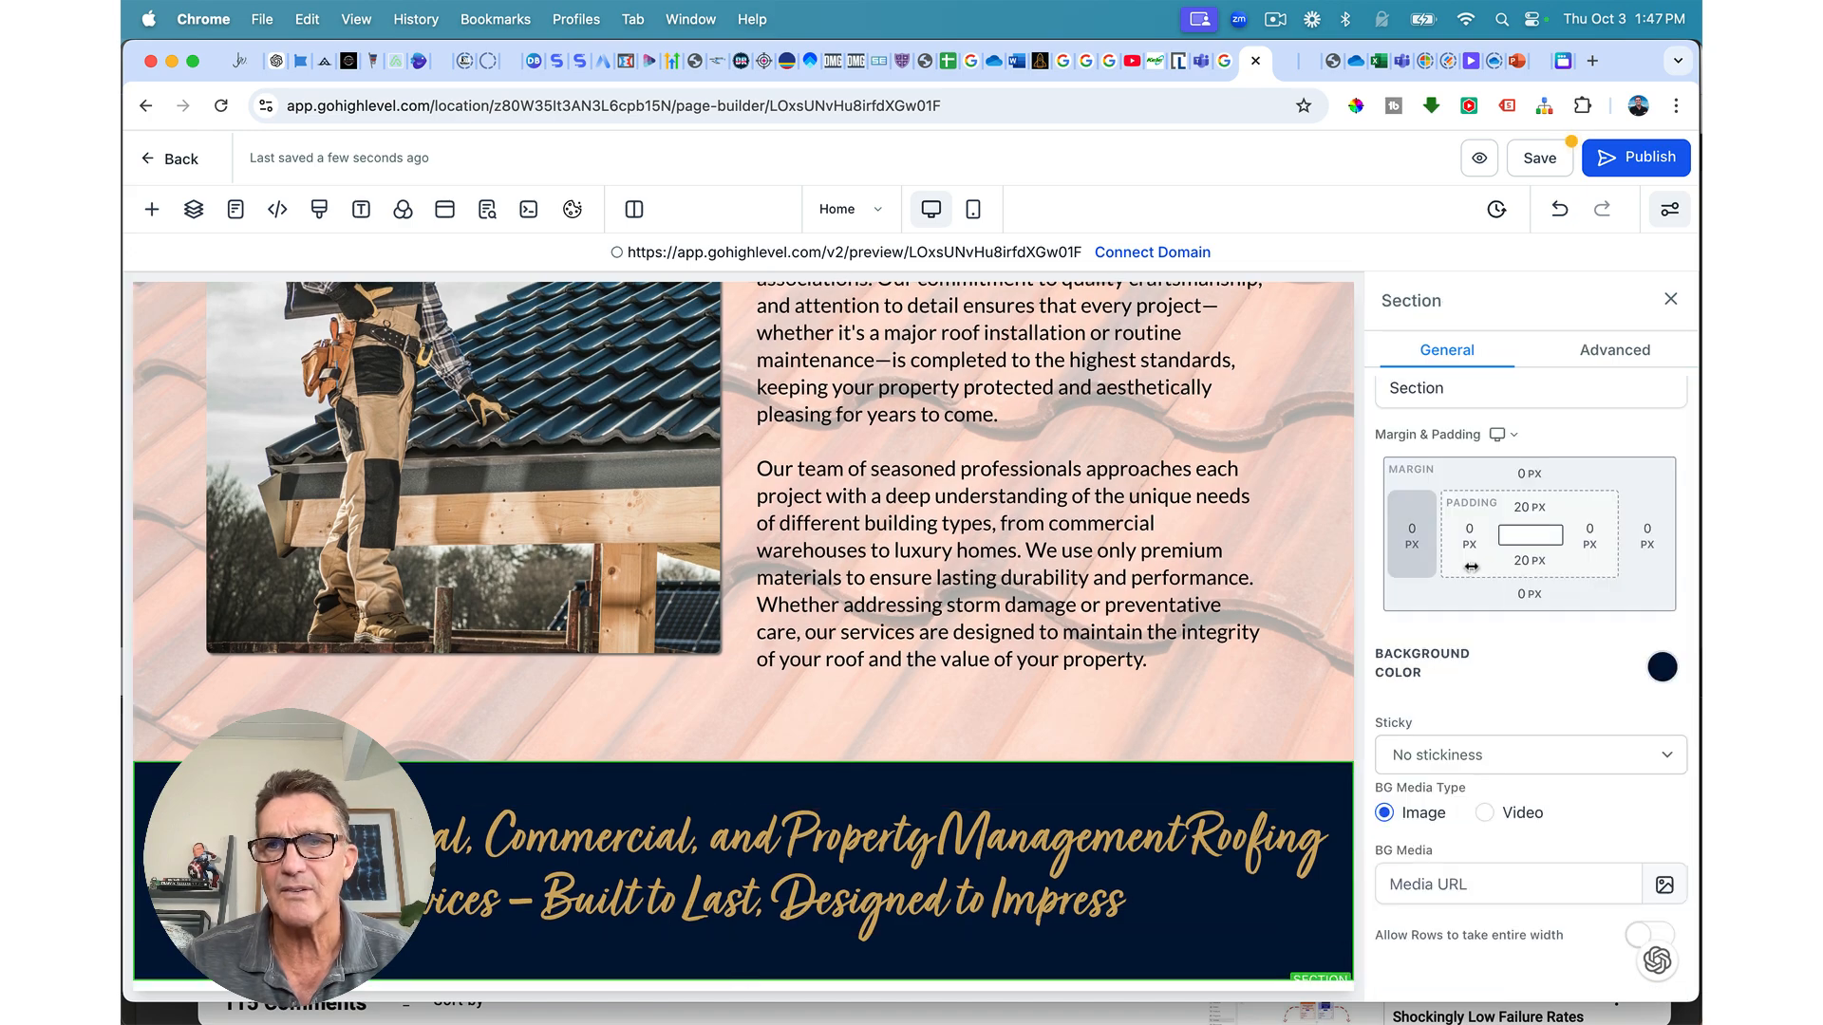
Step: Check the pink section's padding to use as a reference
scroll(1167, 731, "up", 10)
scroll(1183, 689, "down", 3)
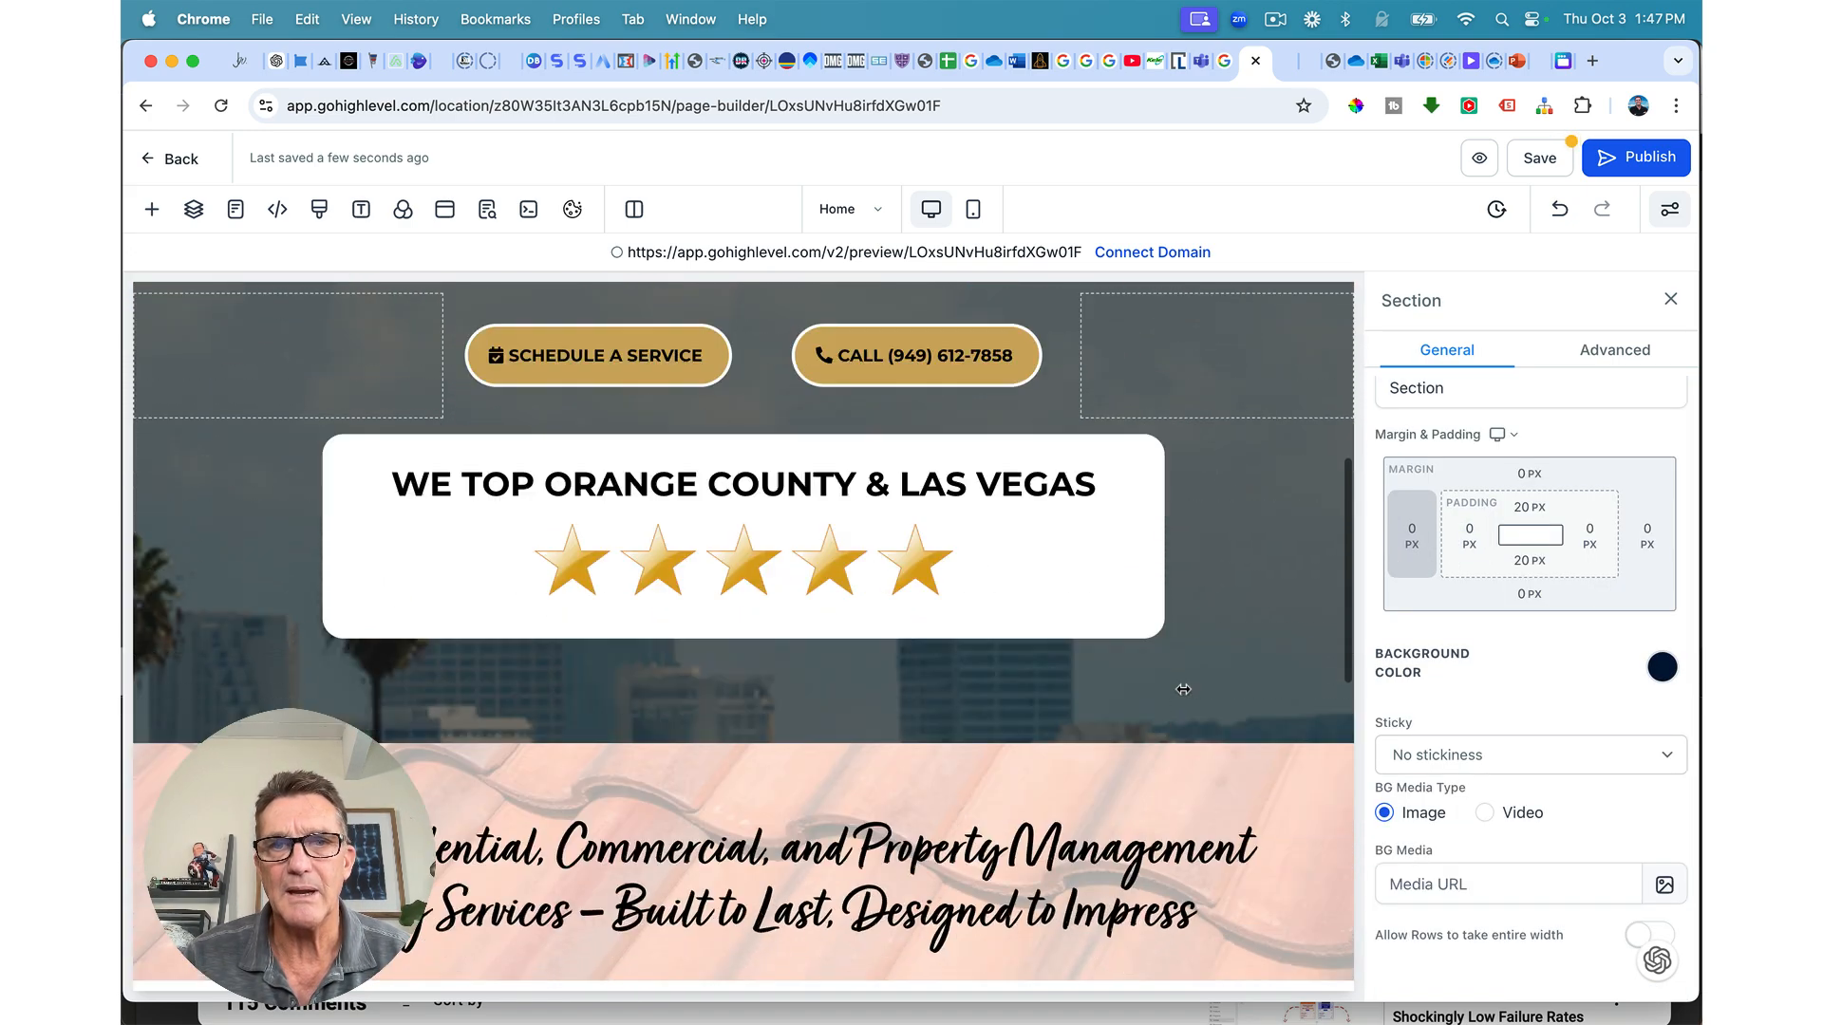
scroll(1183, 689, "up", 6)
scroll(1184, 689, "down", 7)
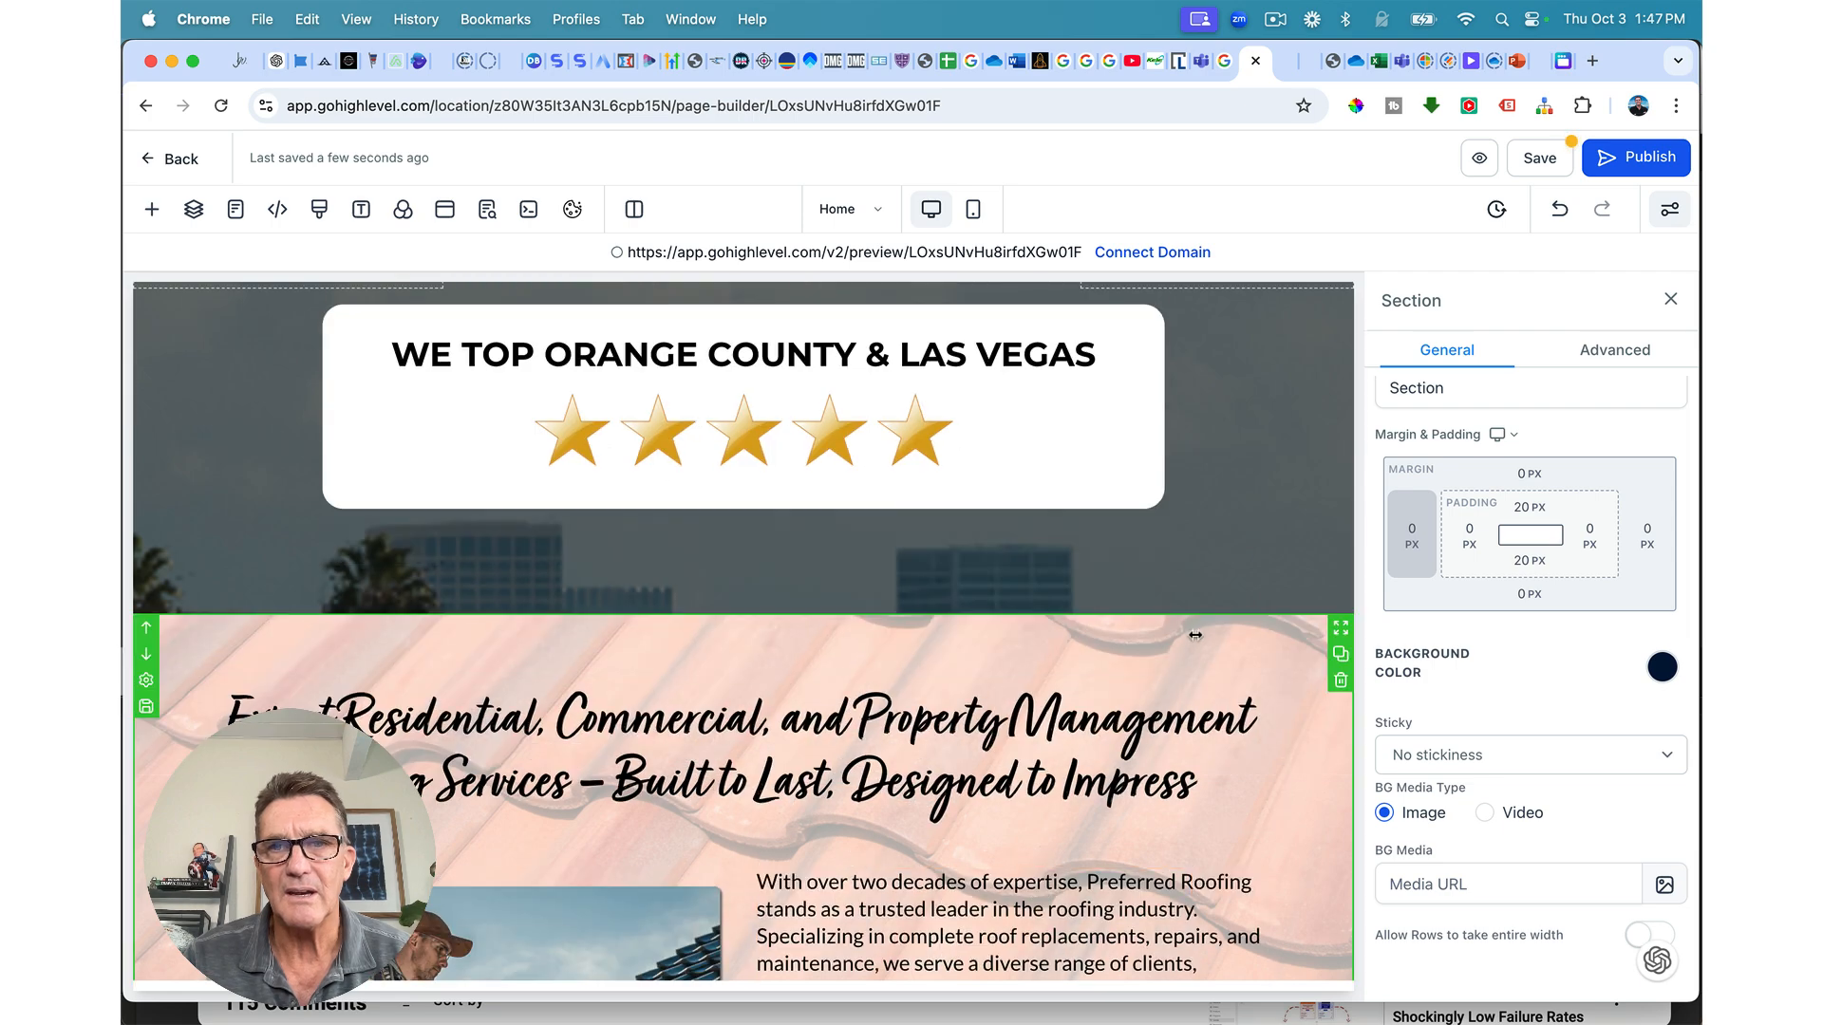
left_click(1223, 625)
scroll(1134, 759, "down", 8)
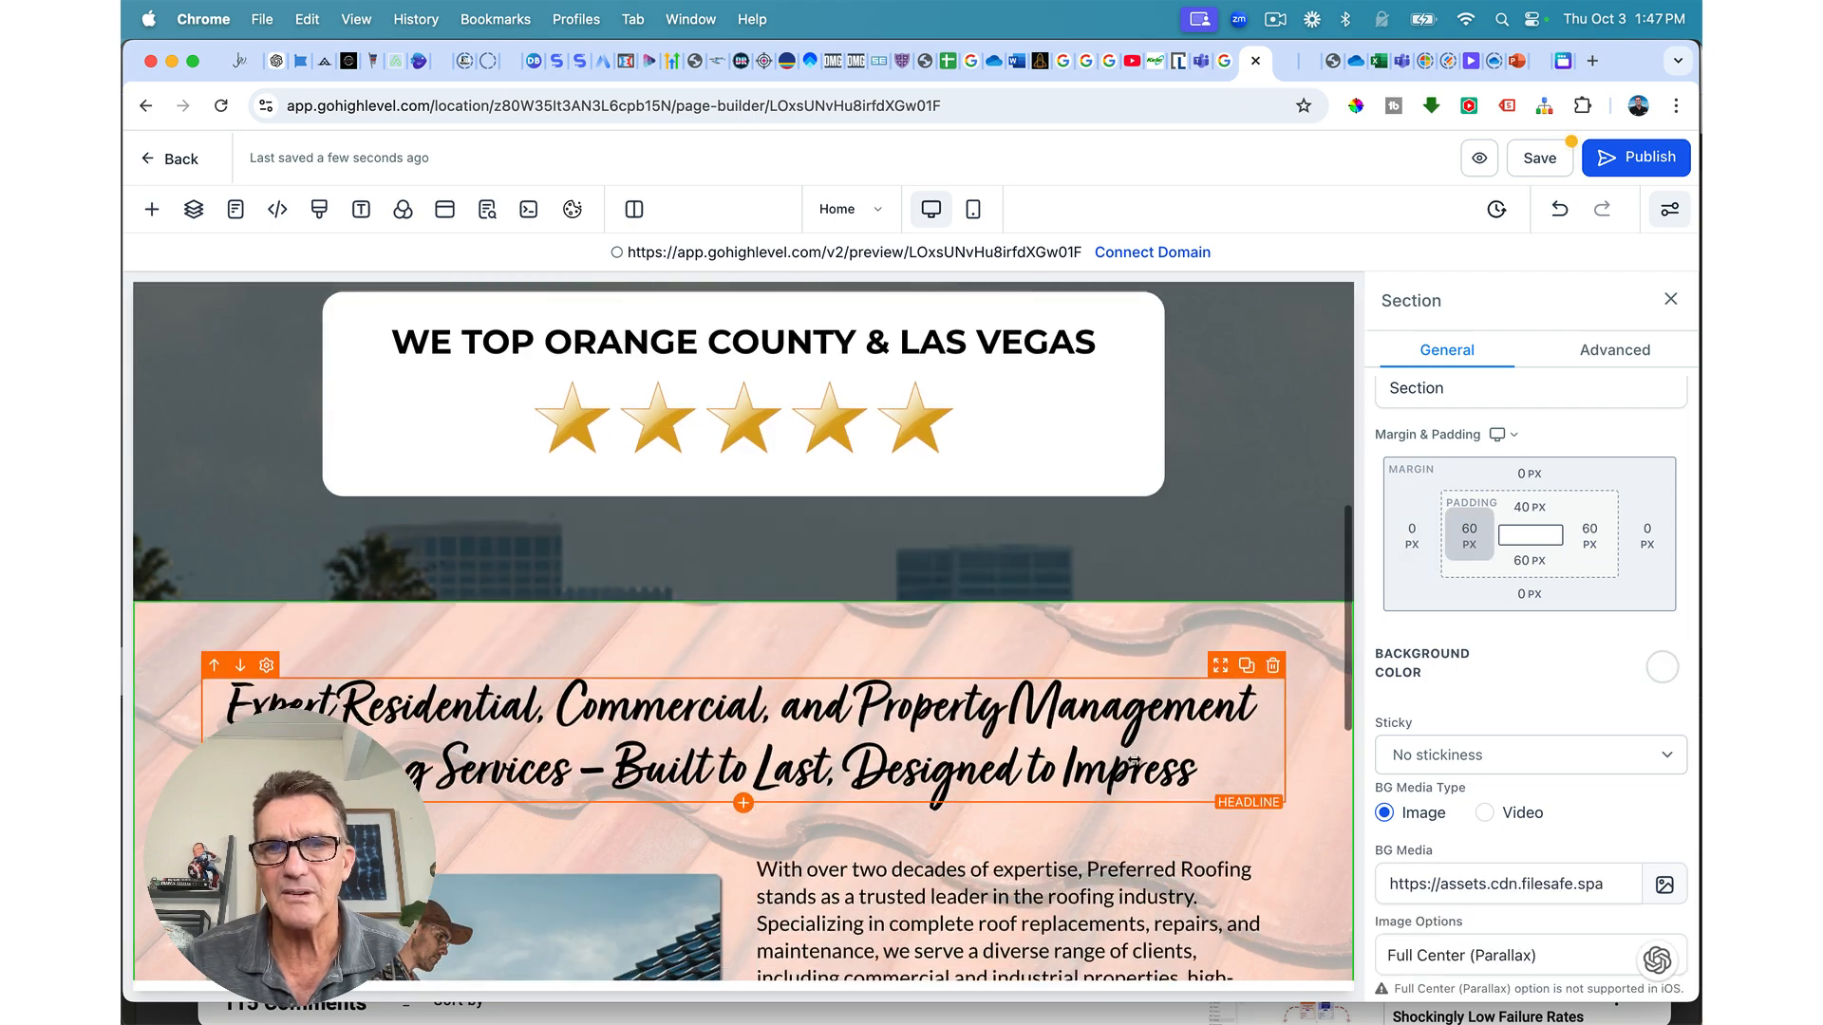
Step: Give the navy section 60 px left/right padding and 40 px top padding
left_click(1162, 775)
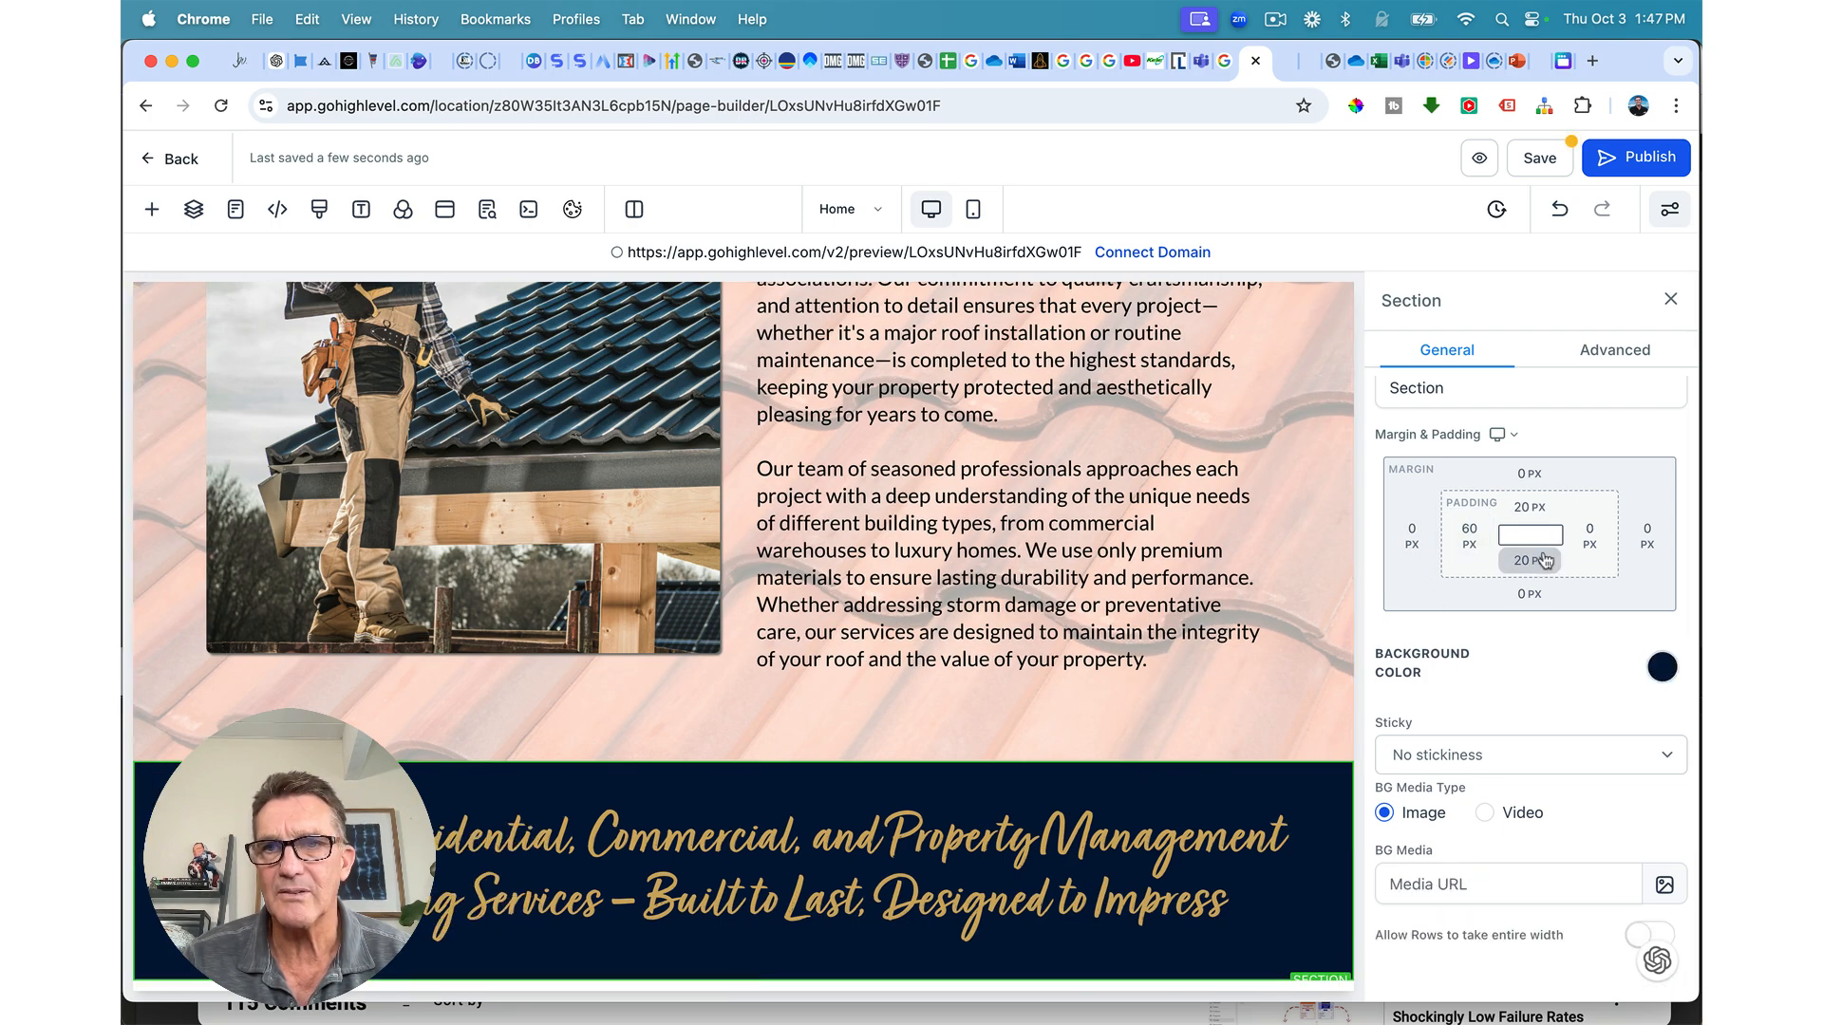
left_click(1589, 535)
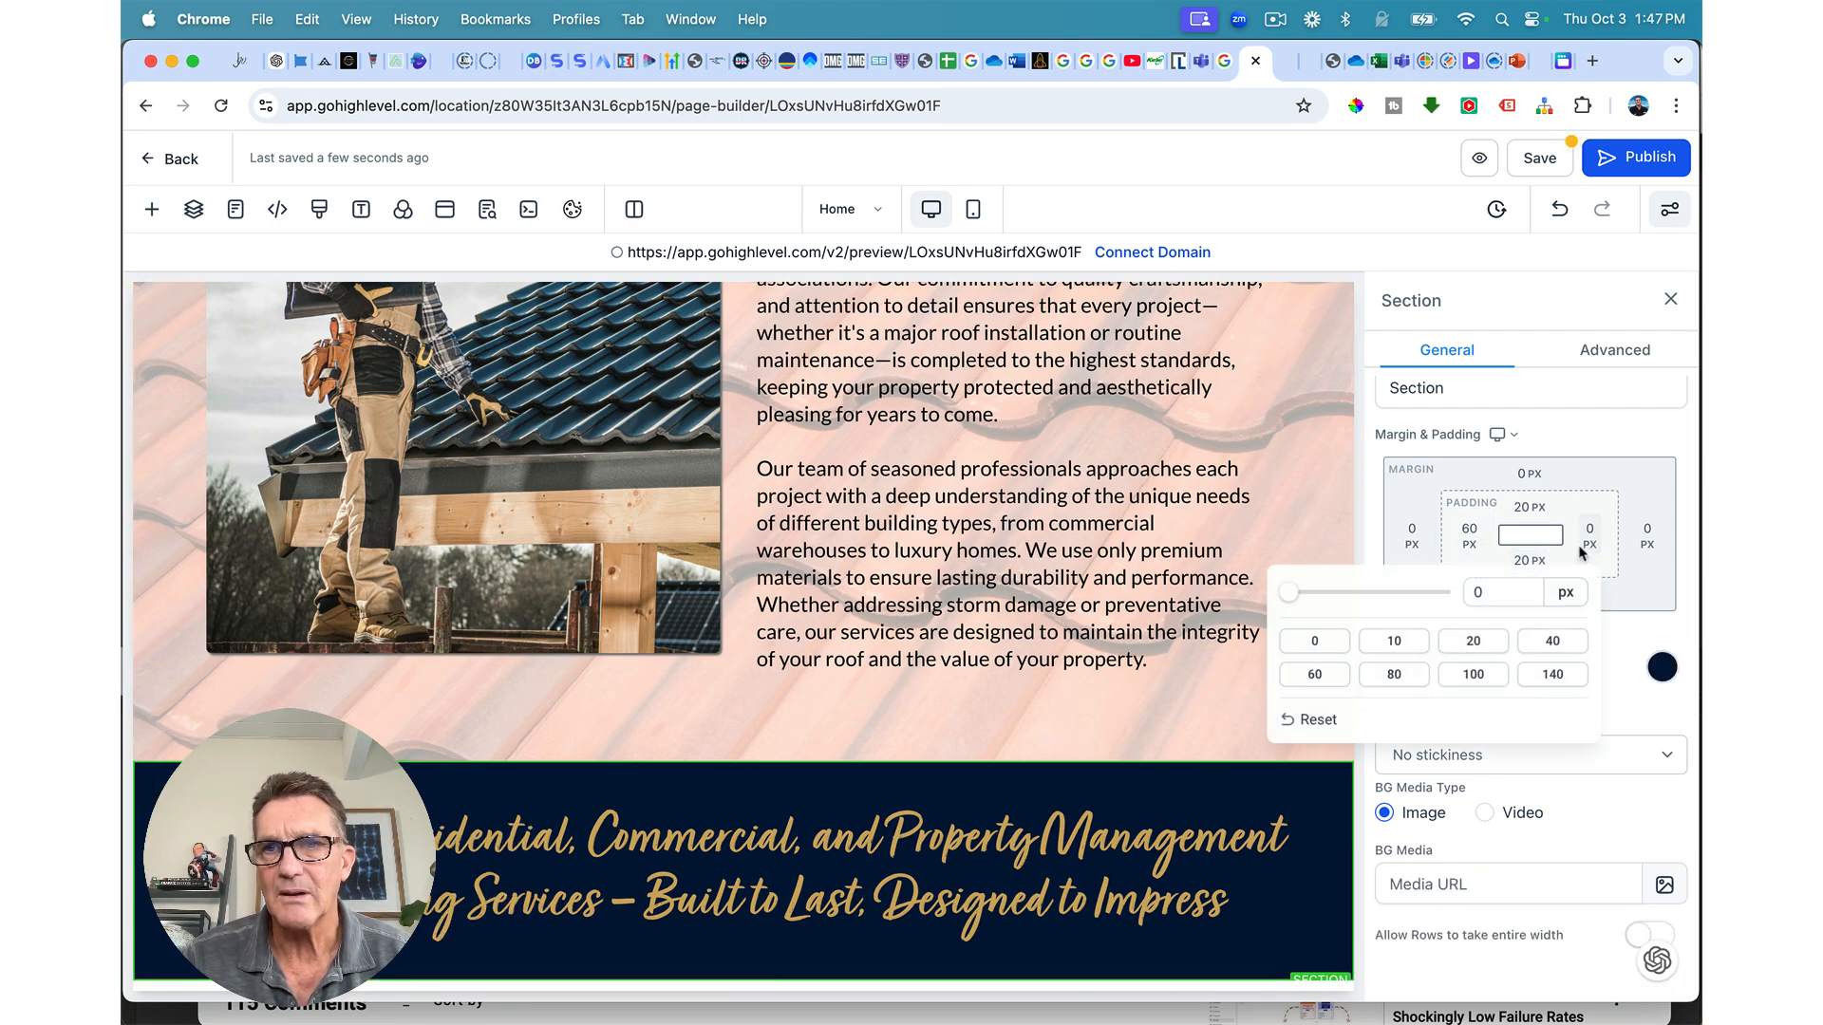
left_click(1318, 676)
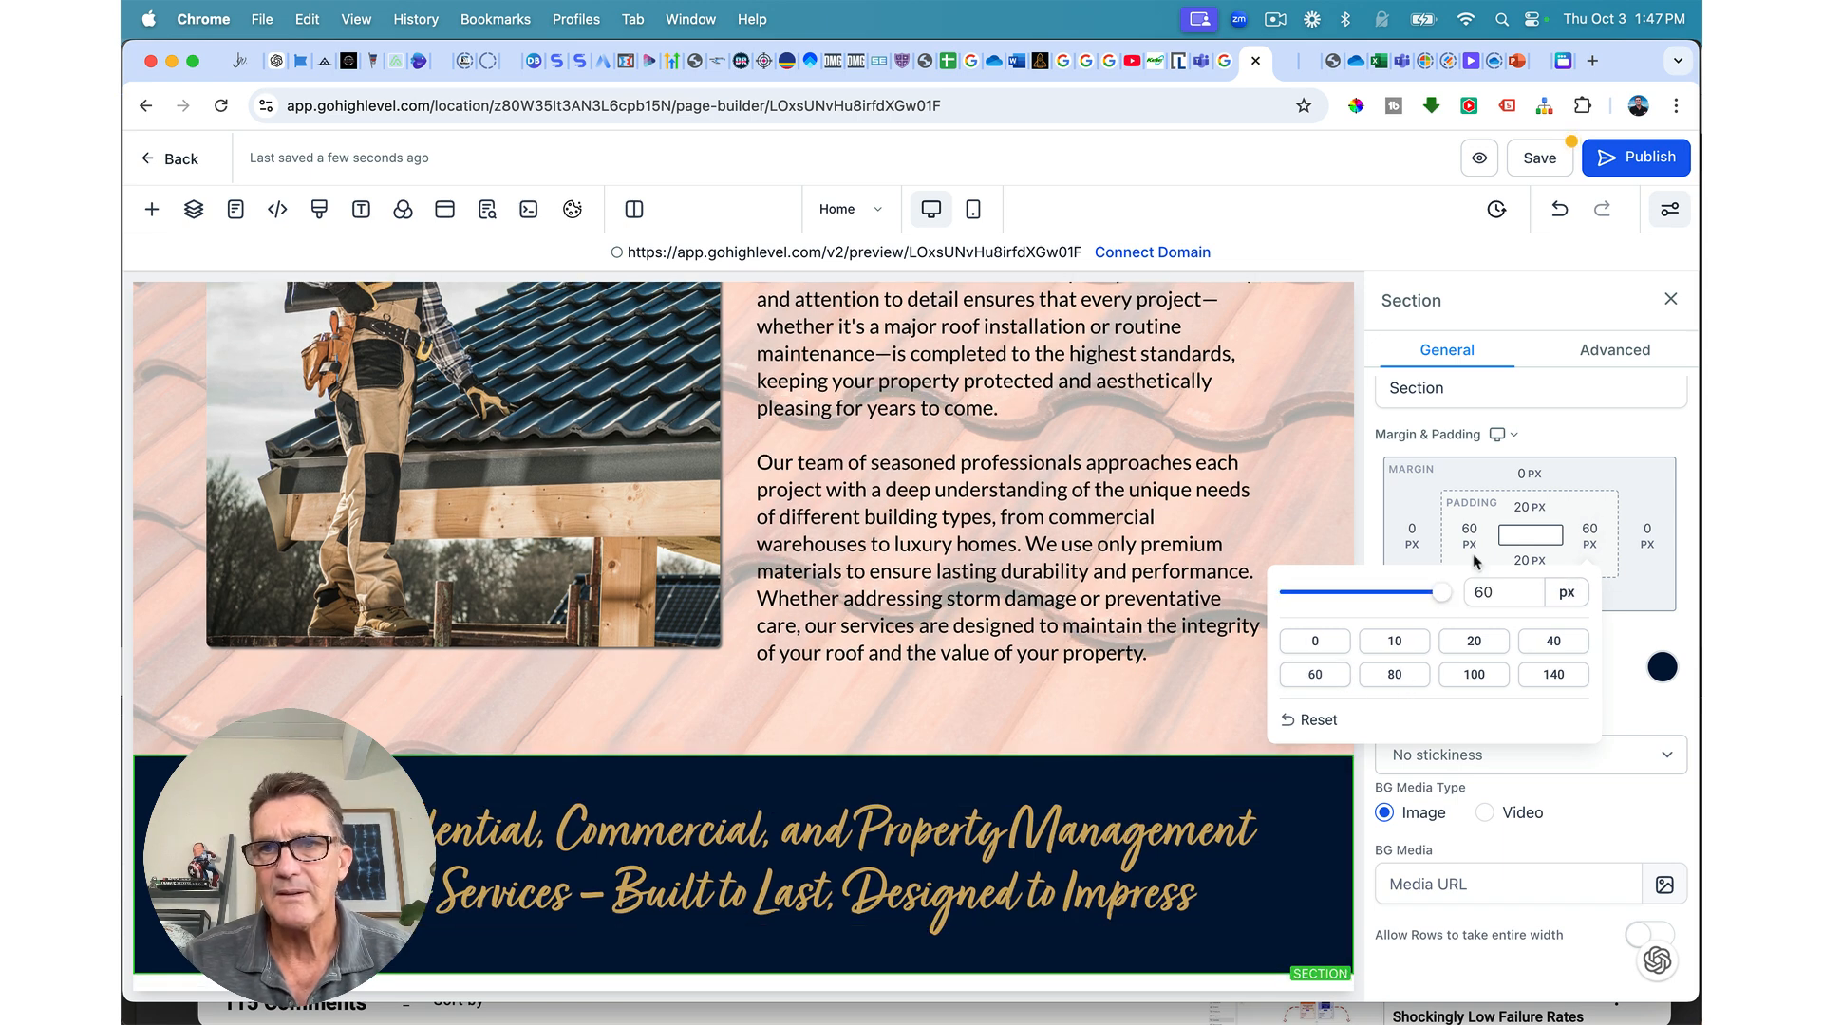
left_click(1492, 464)
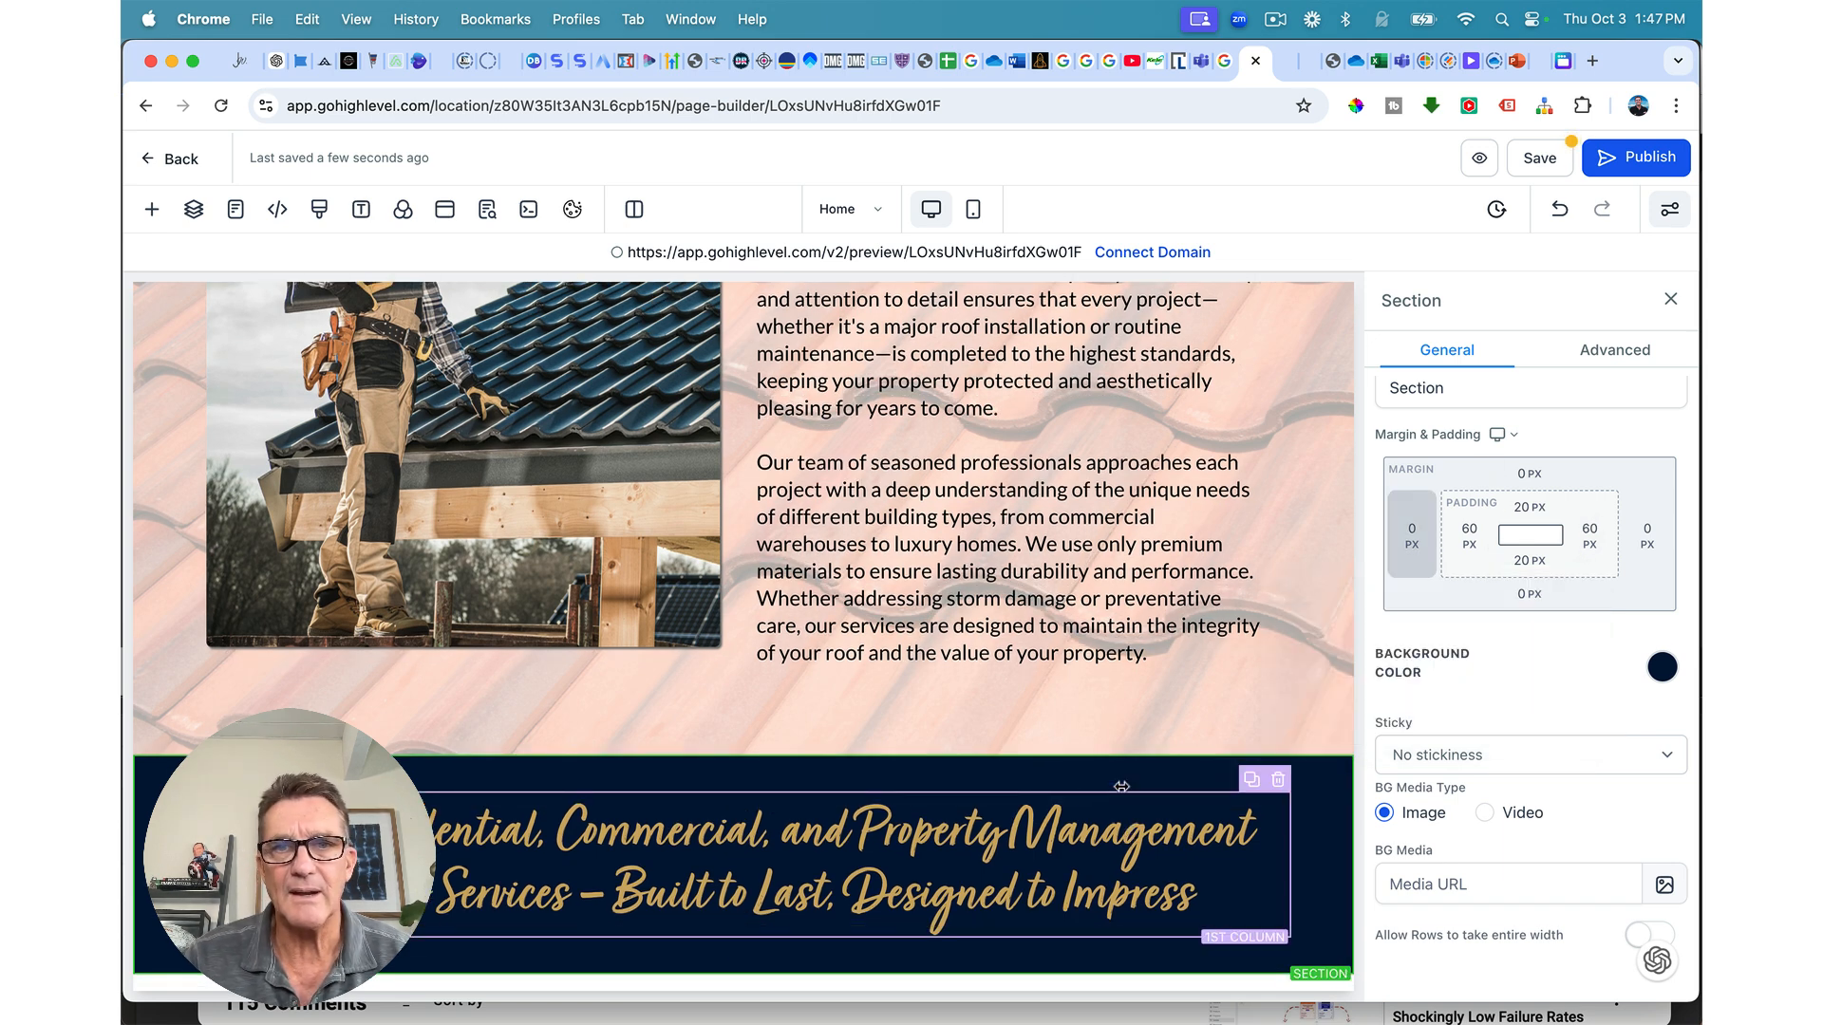
left_click(1527, 508)
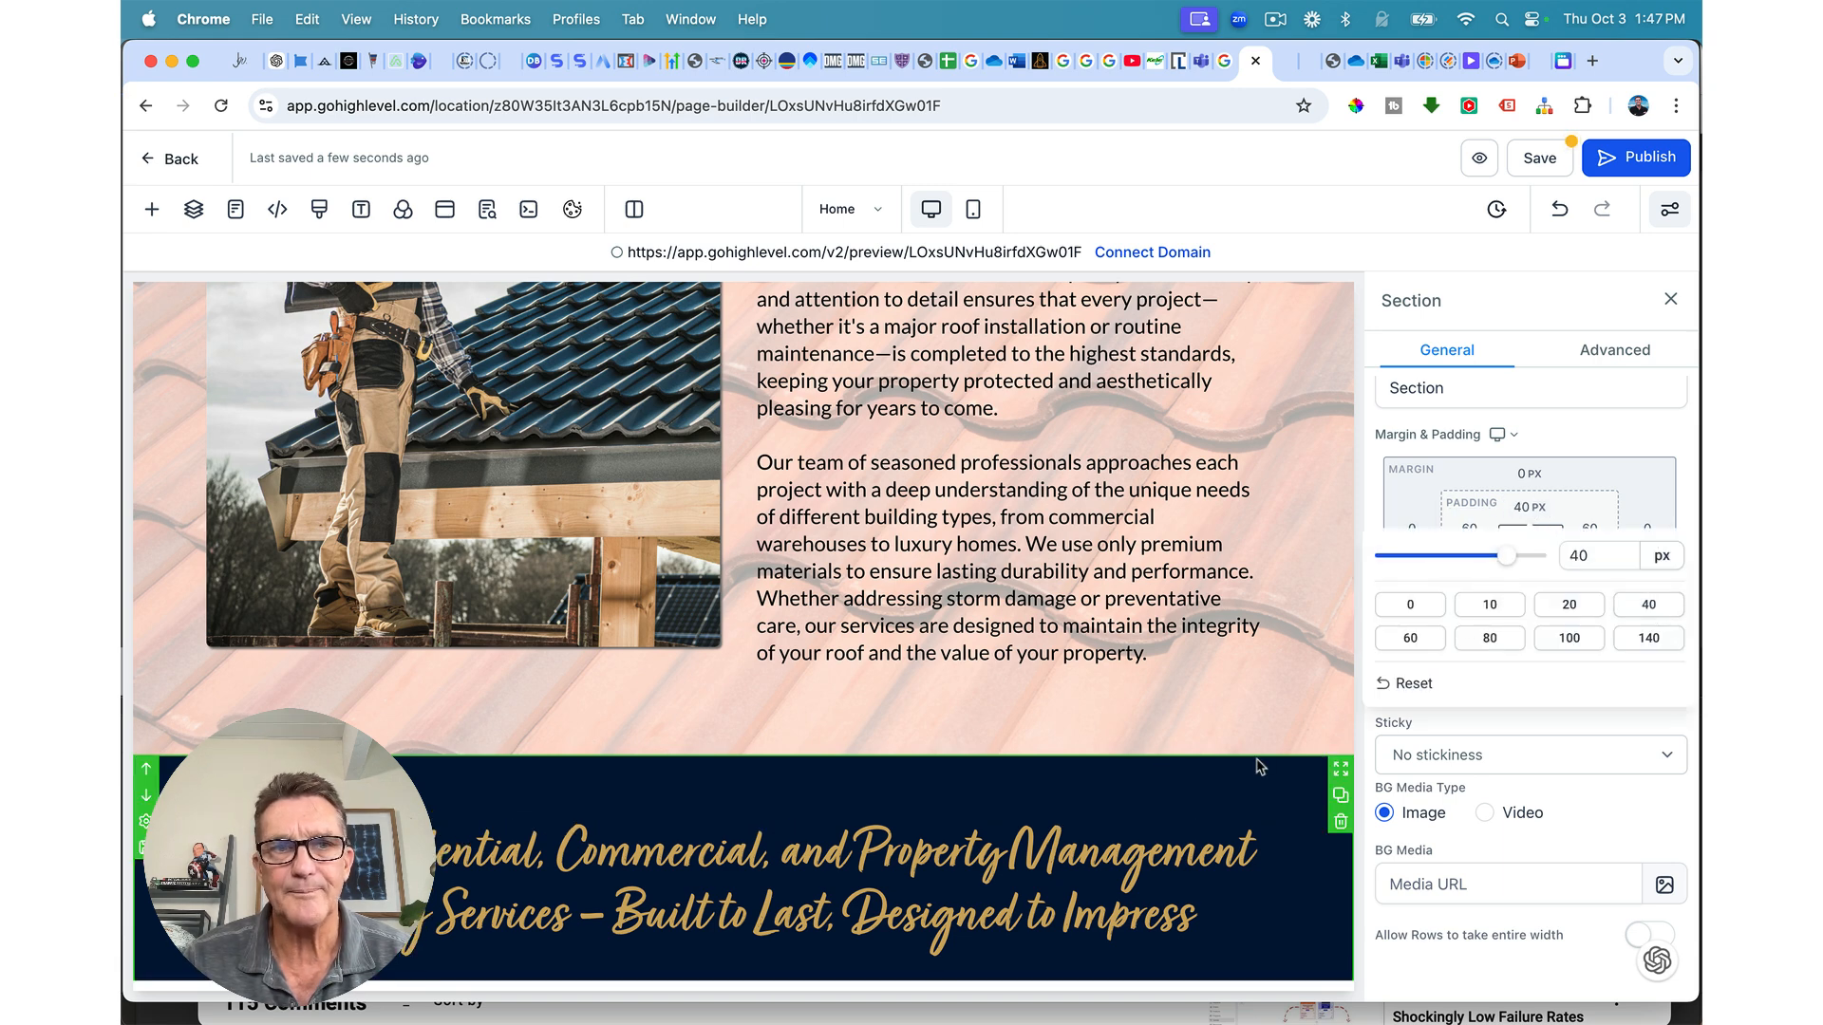
left_click(1649, 606)
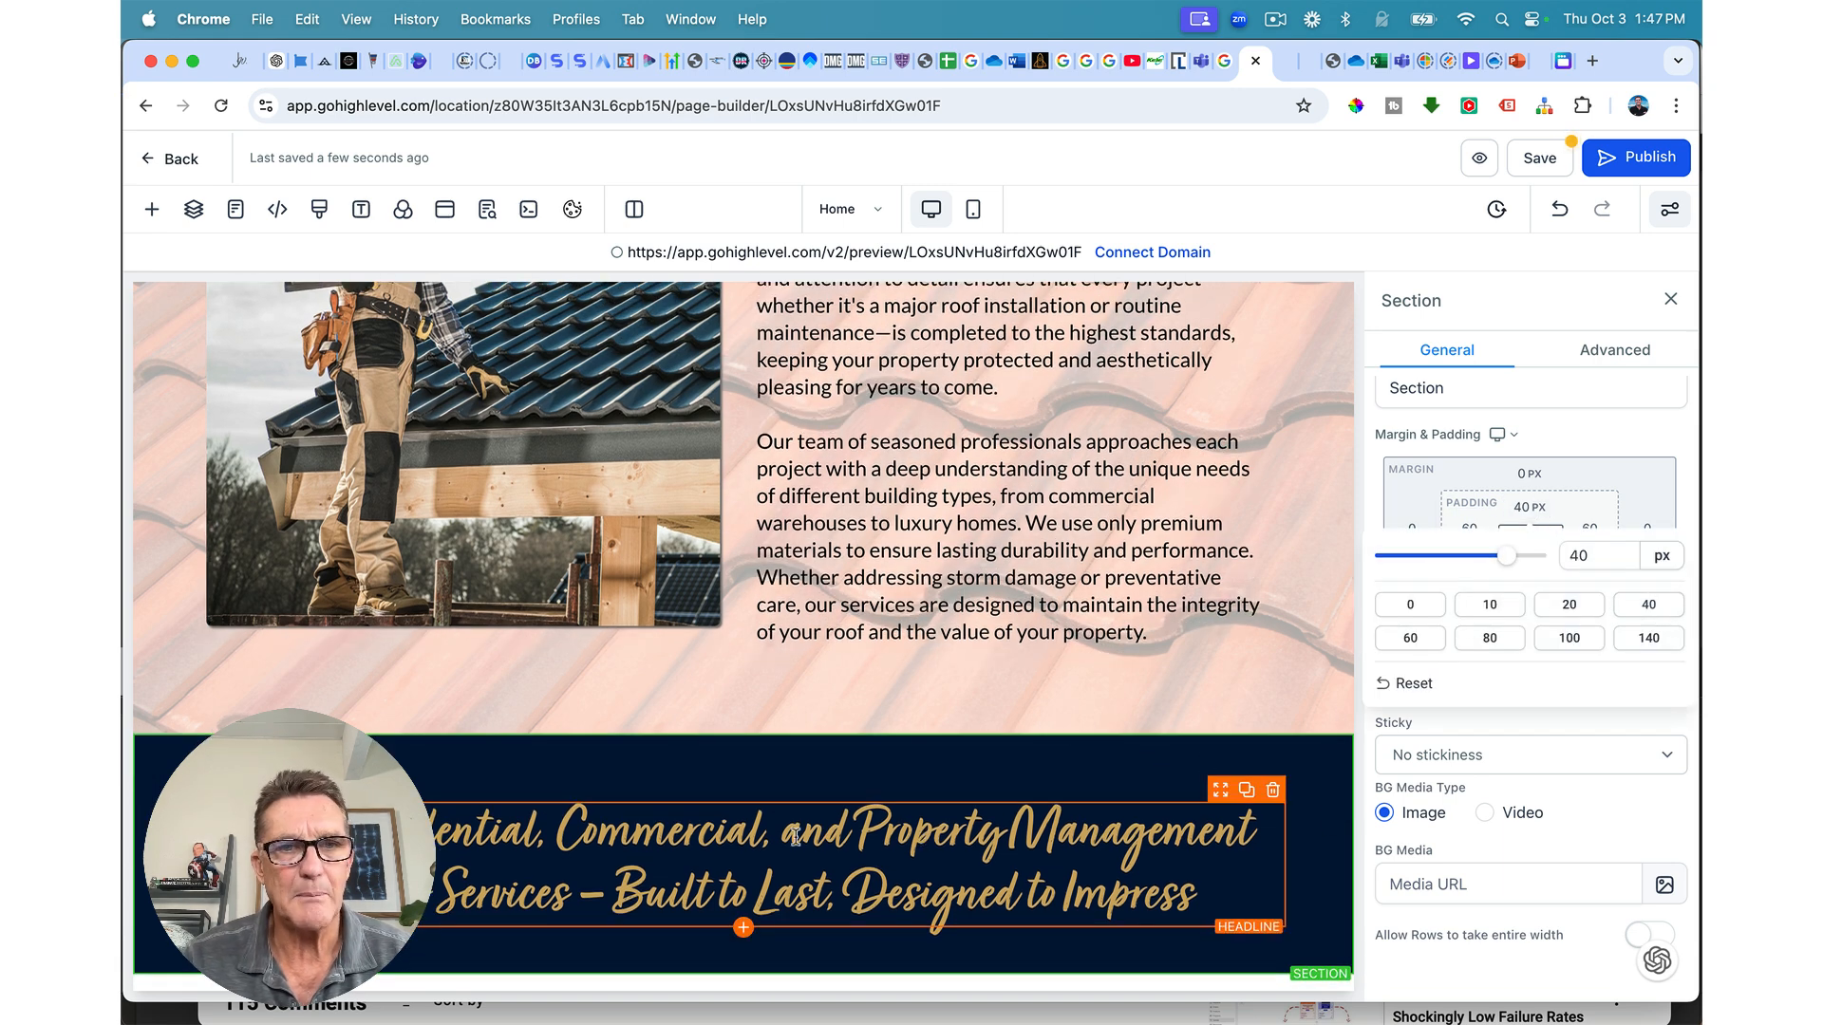
Step: Add a paragraph below the gold headline and make its text white
left_click(744, 928)
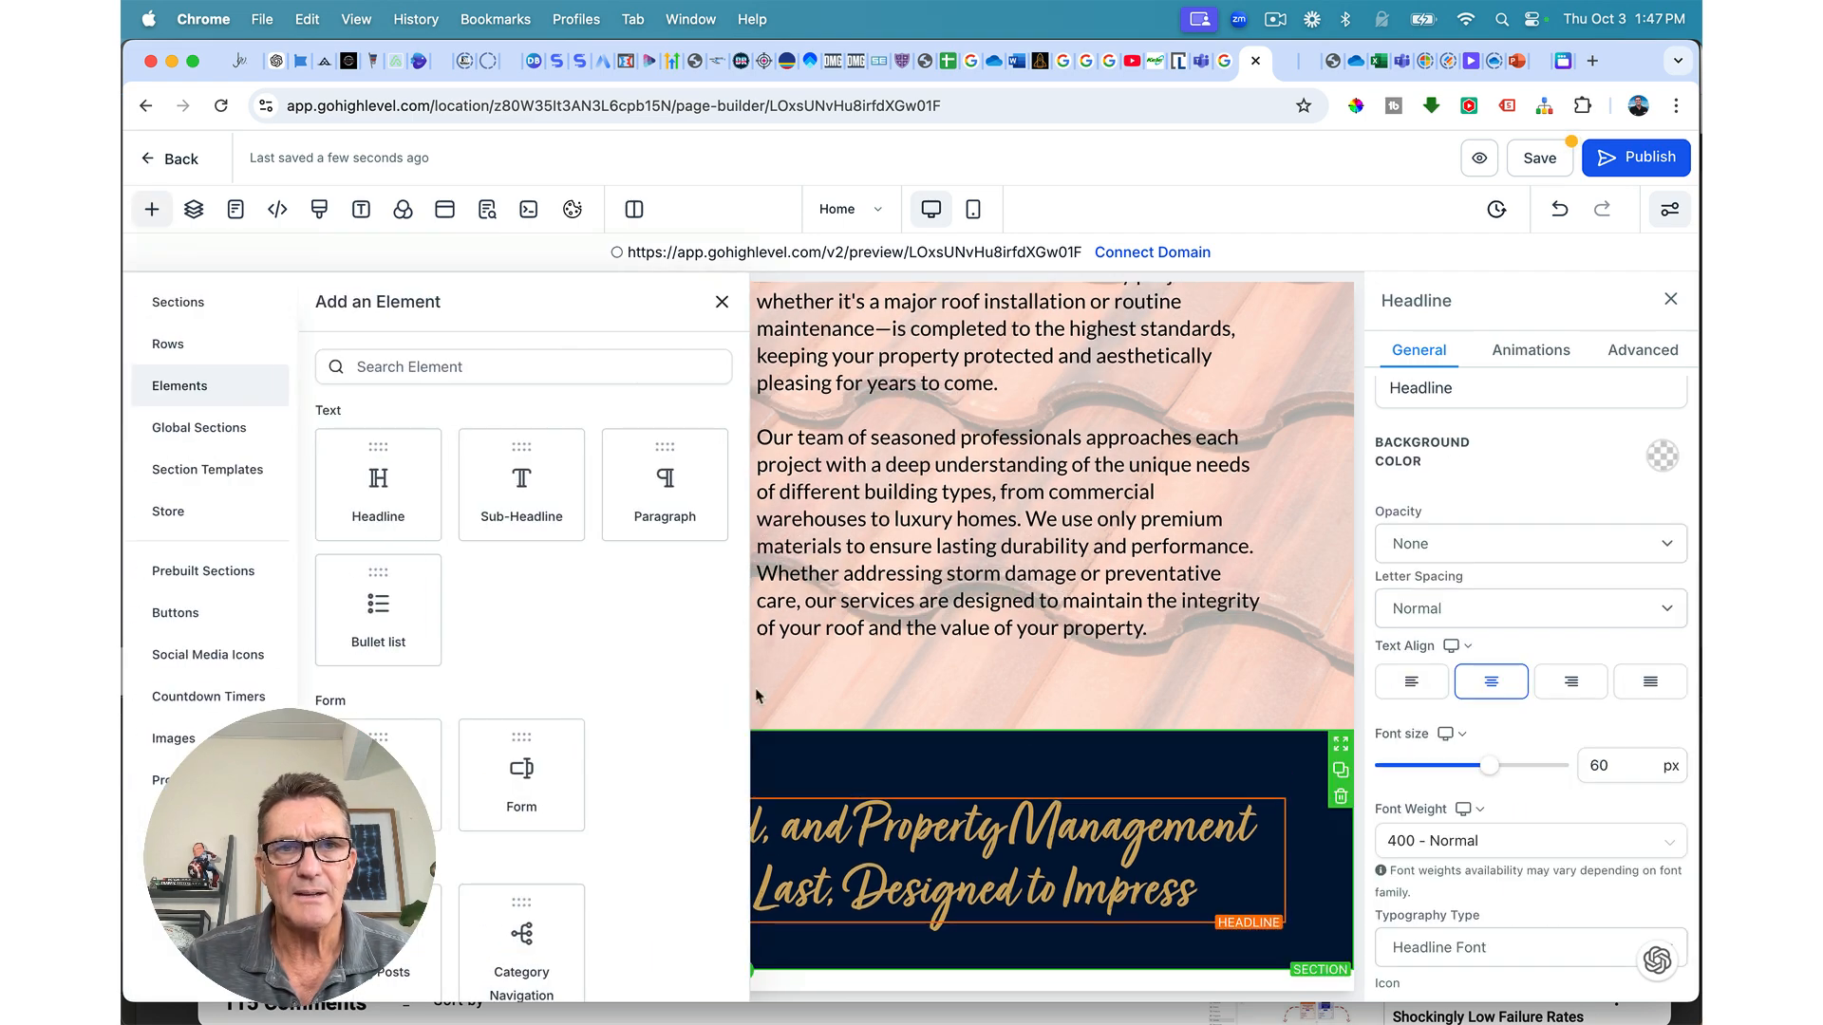
left_click(659, 479)
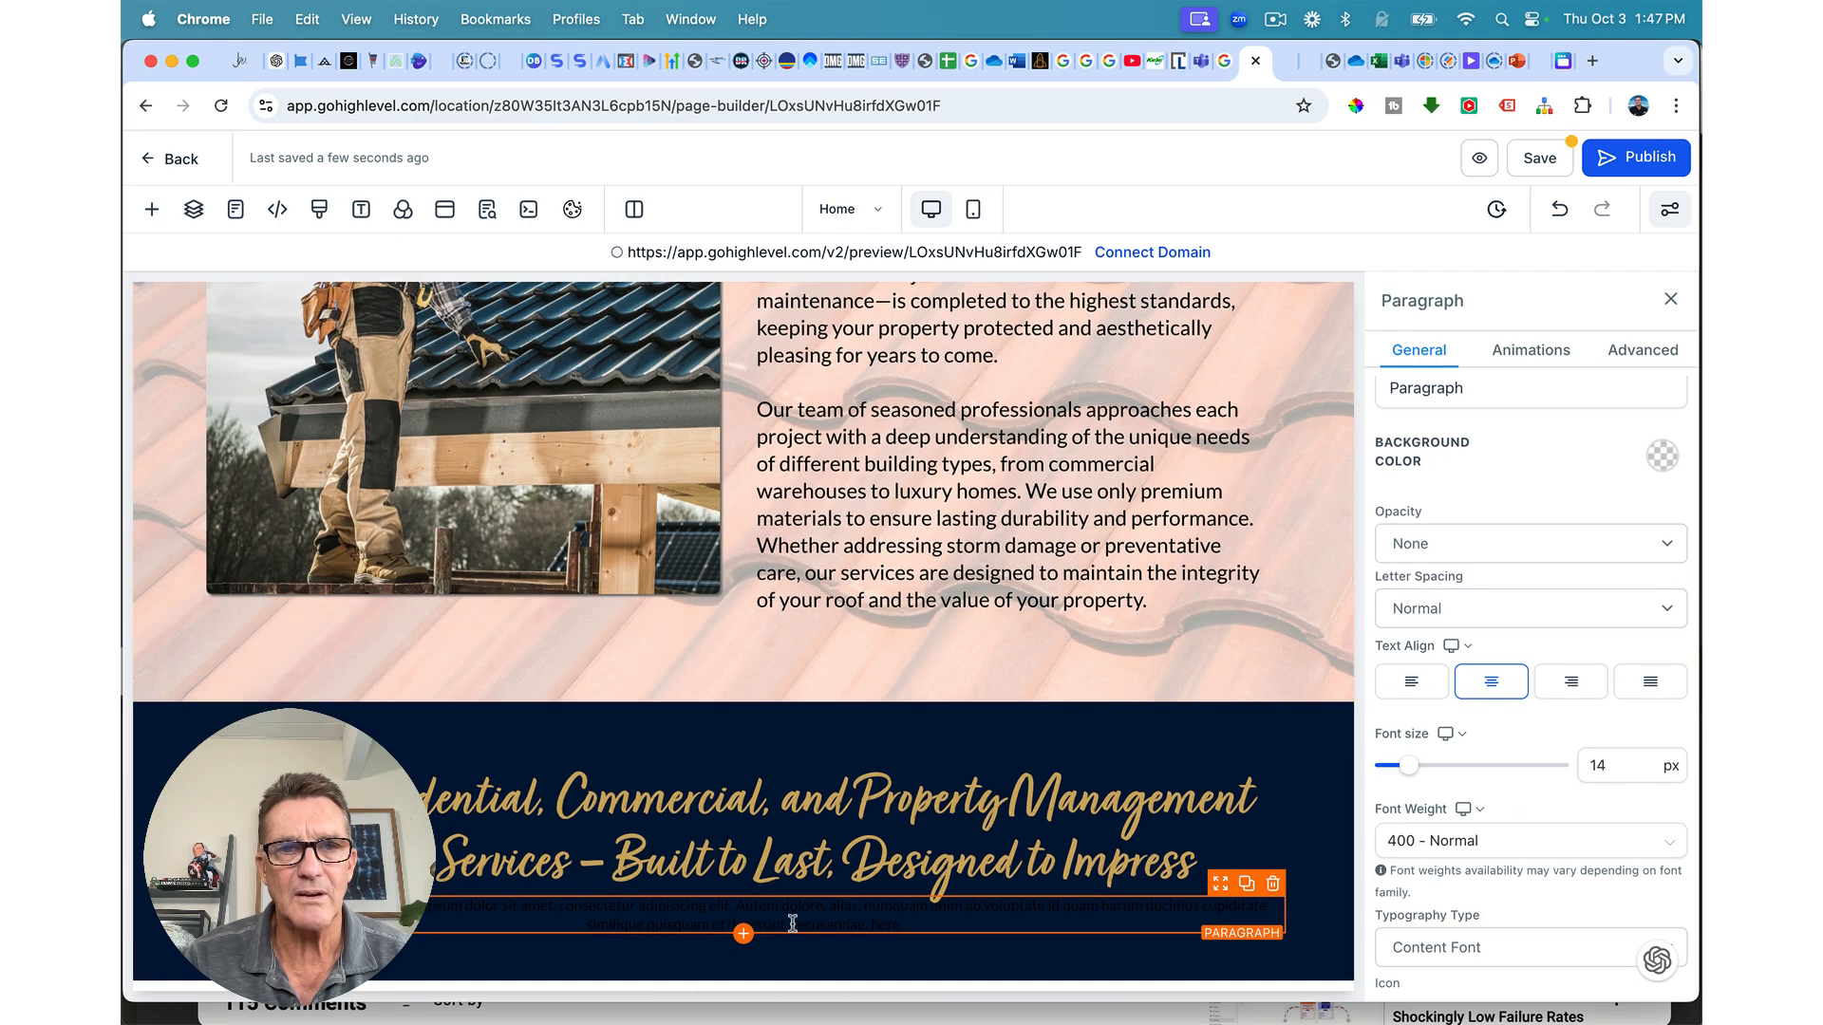
triple_click(793, 923)
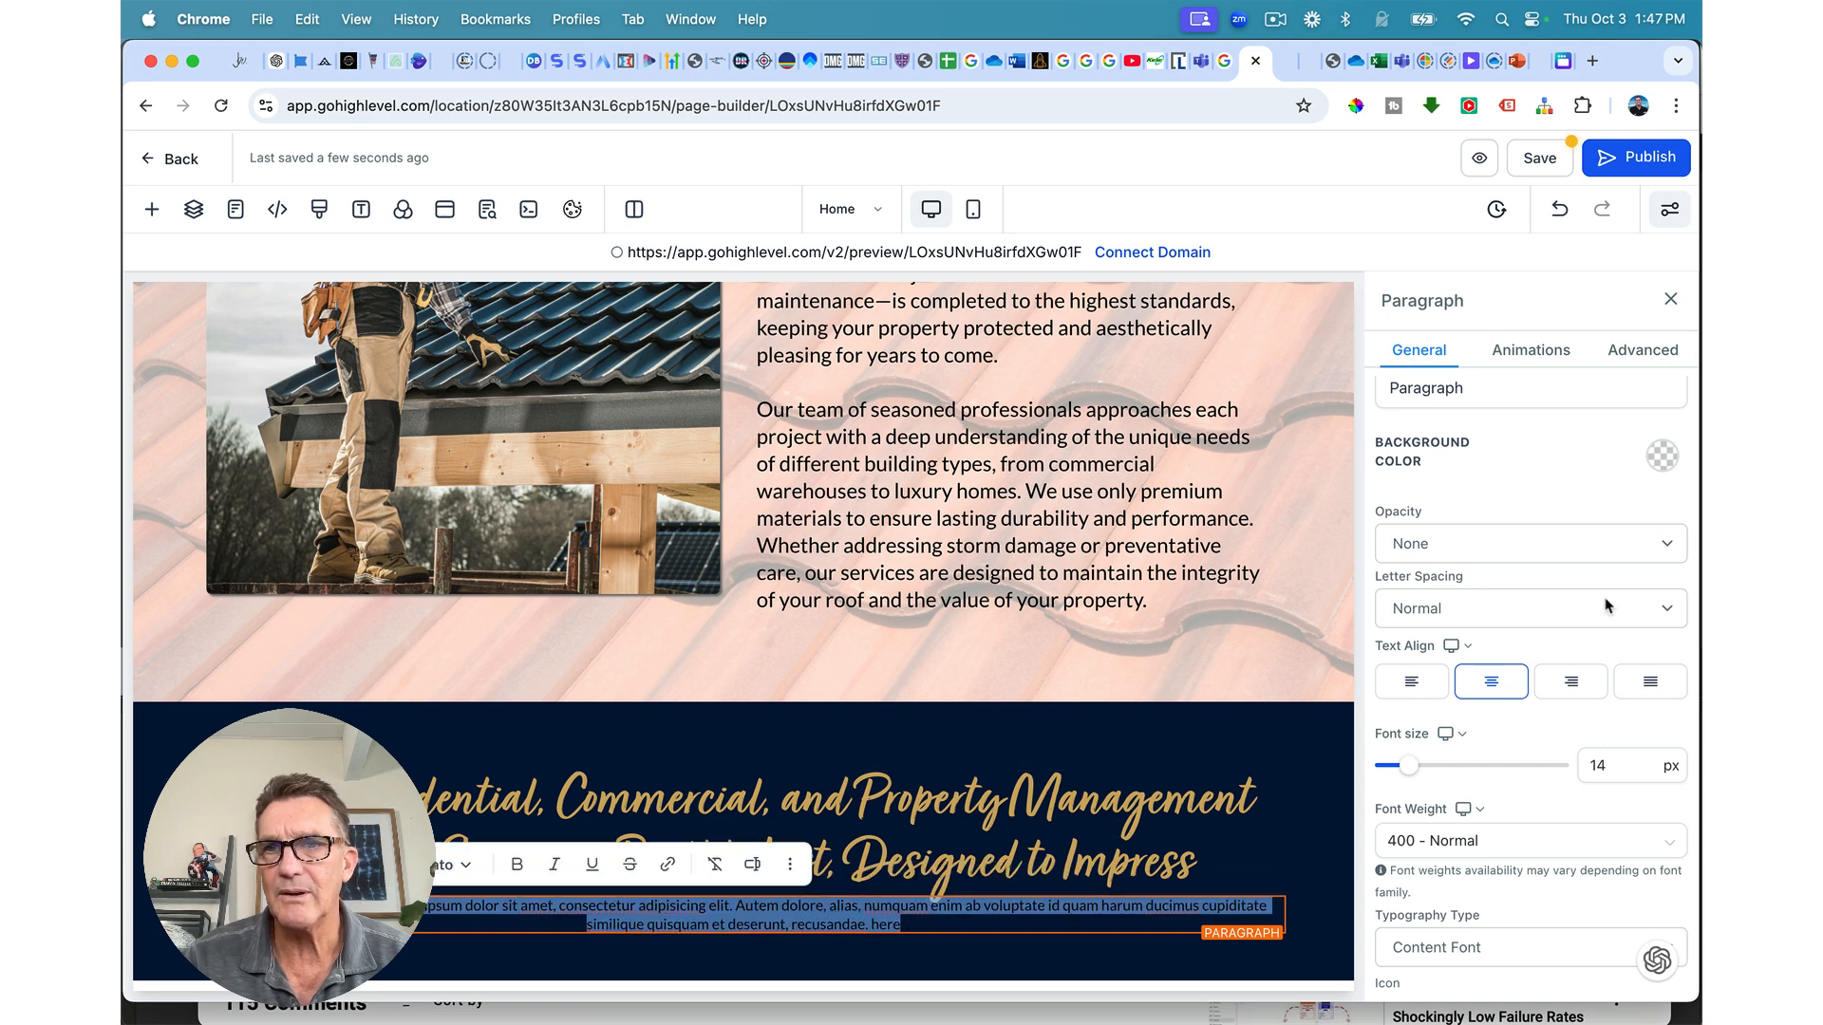
scroll(1607, 604, "up", 2)
scroll(1608, 605, "down", 6)
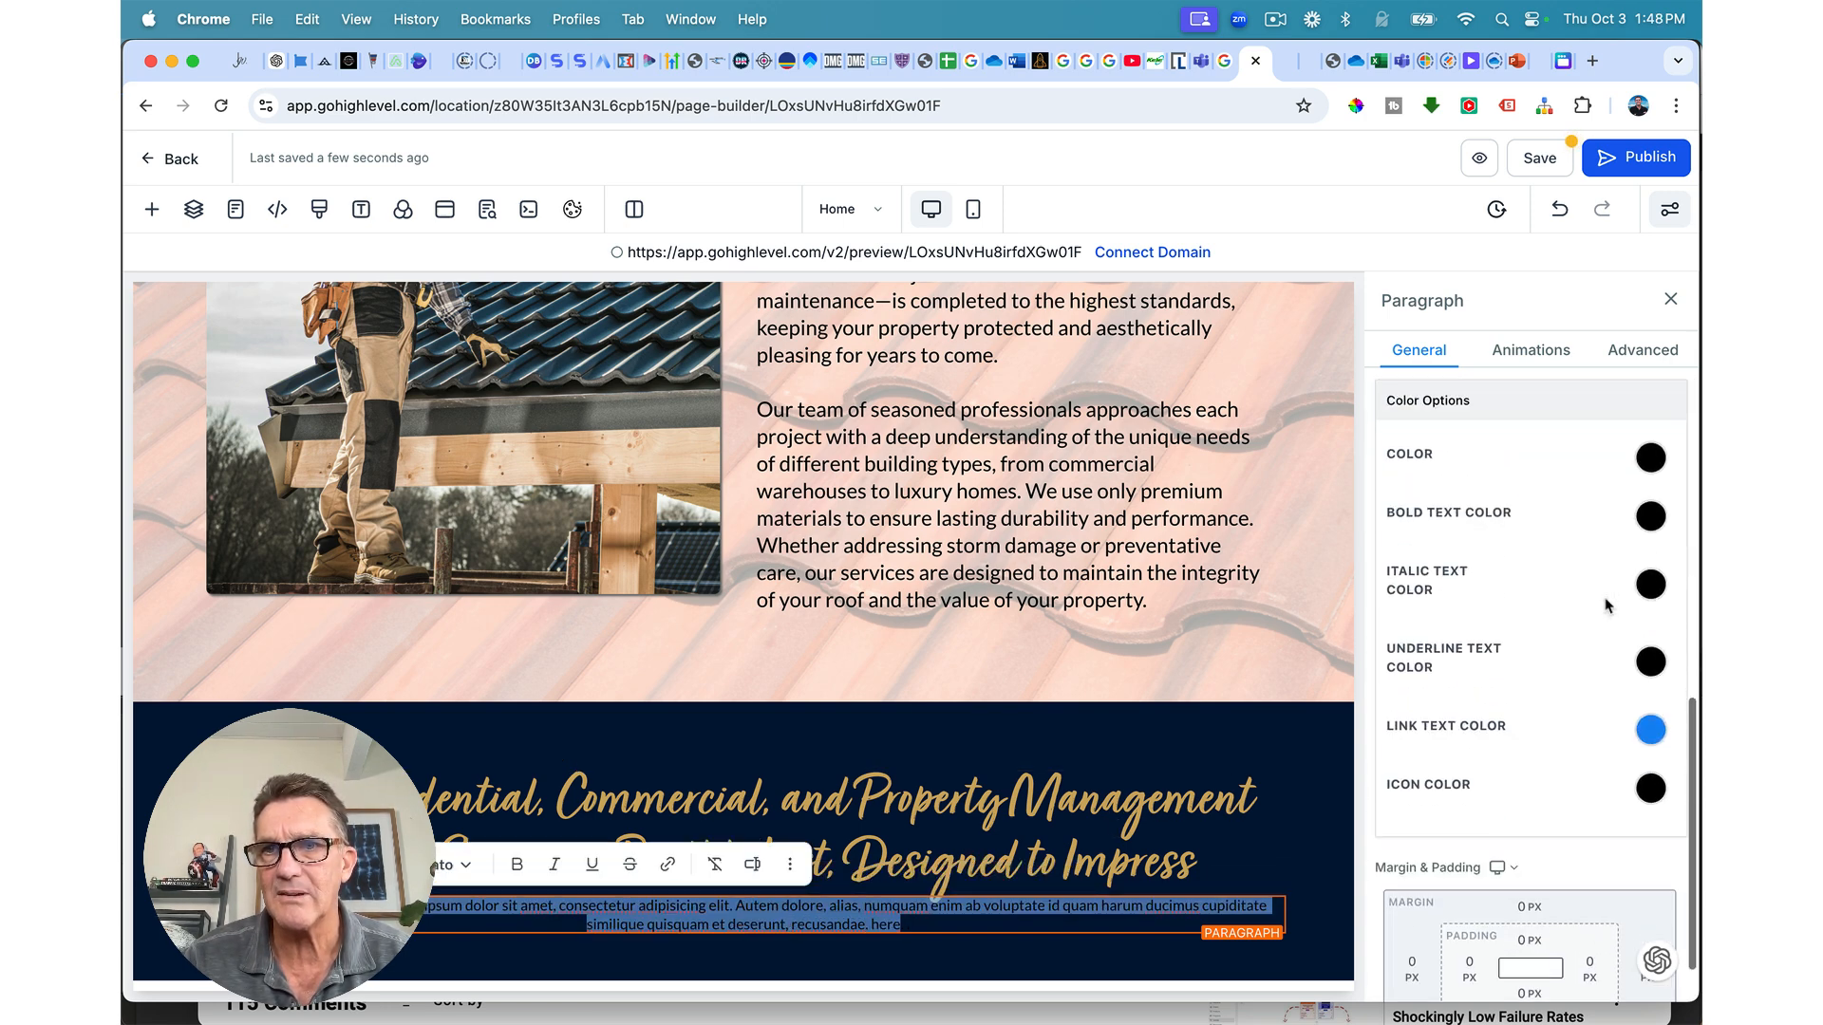
left_click(1649, 458)
left_click(1480, 505)
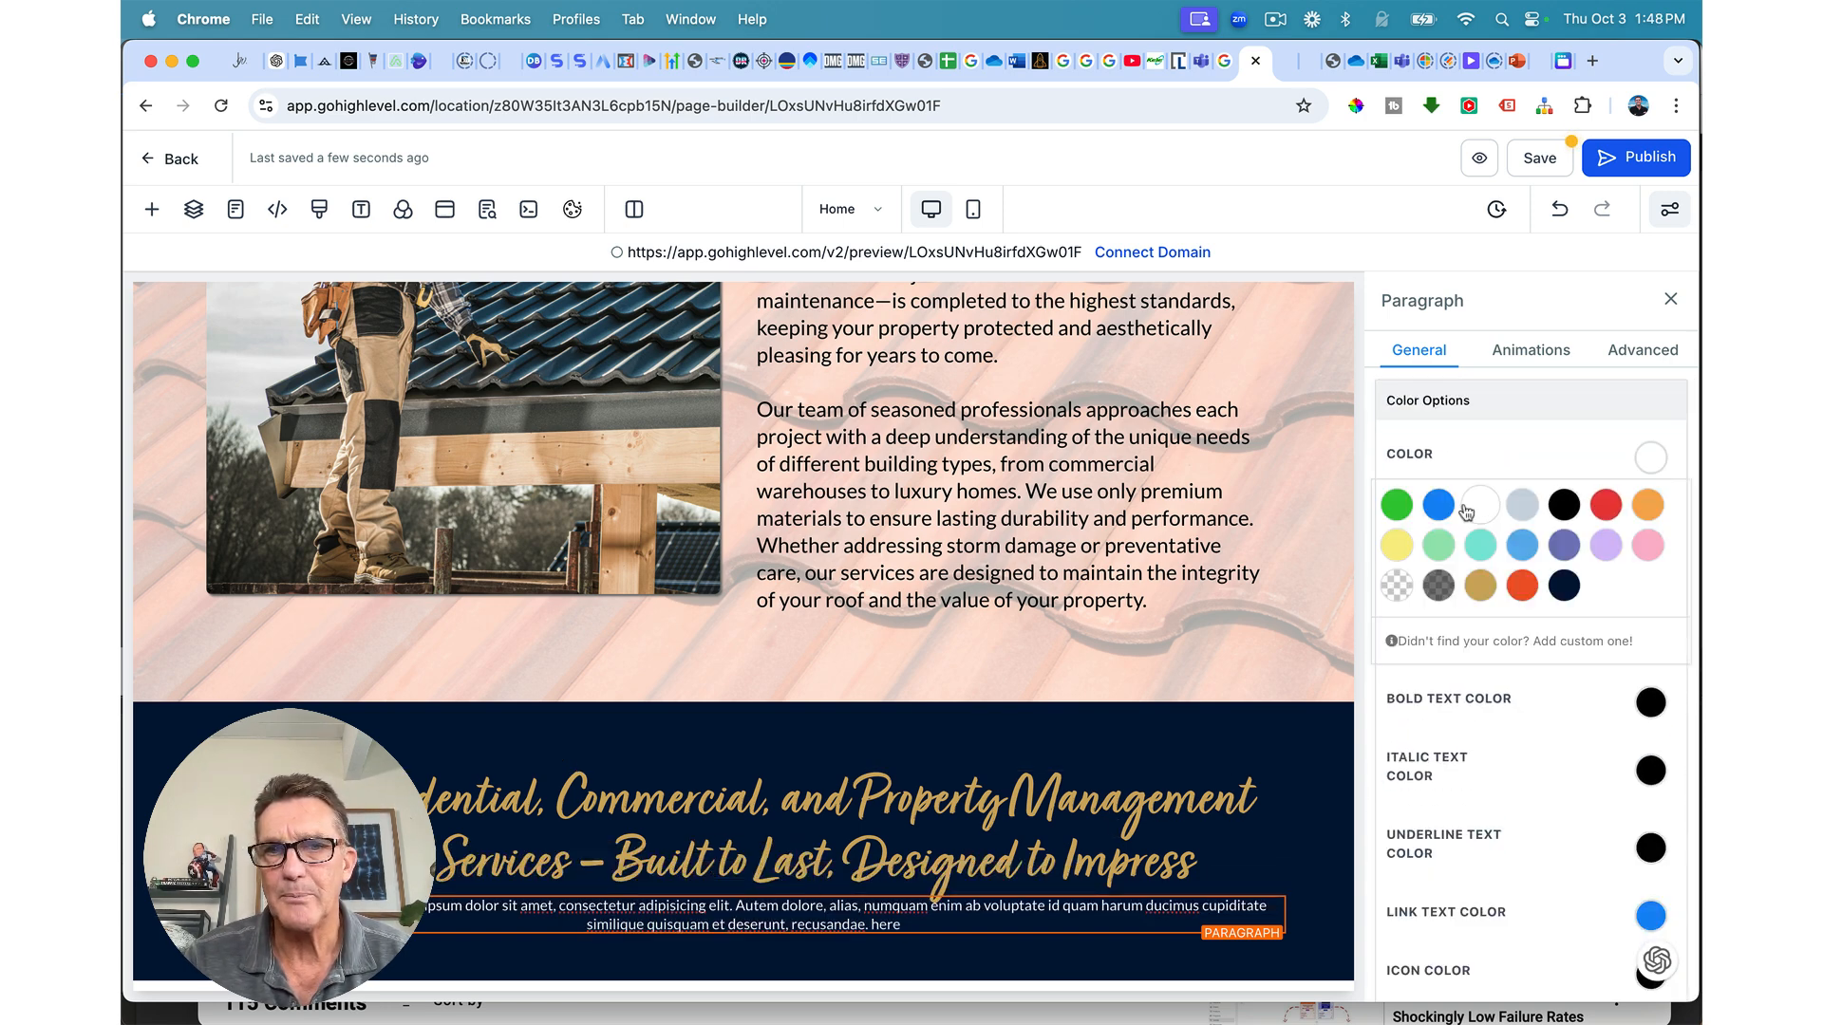
Step: Give the paragraph a 23 px top margin and save the page
scroll(1584, 593, "up", 5)
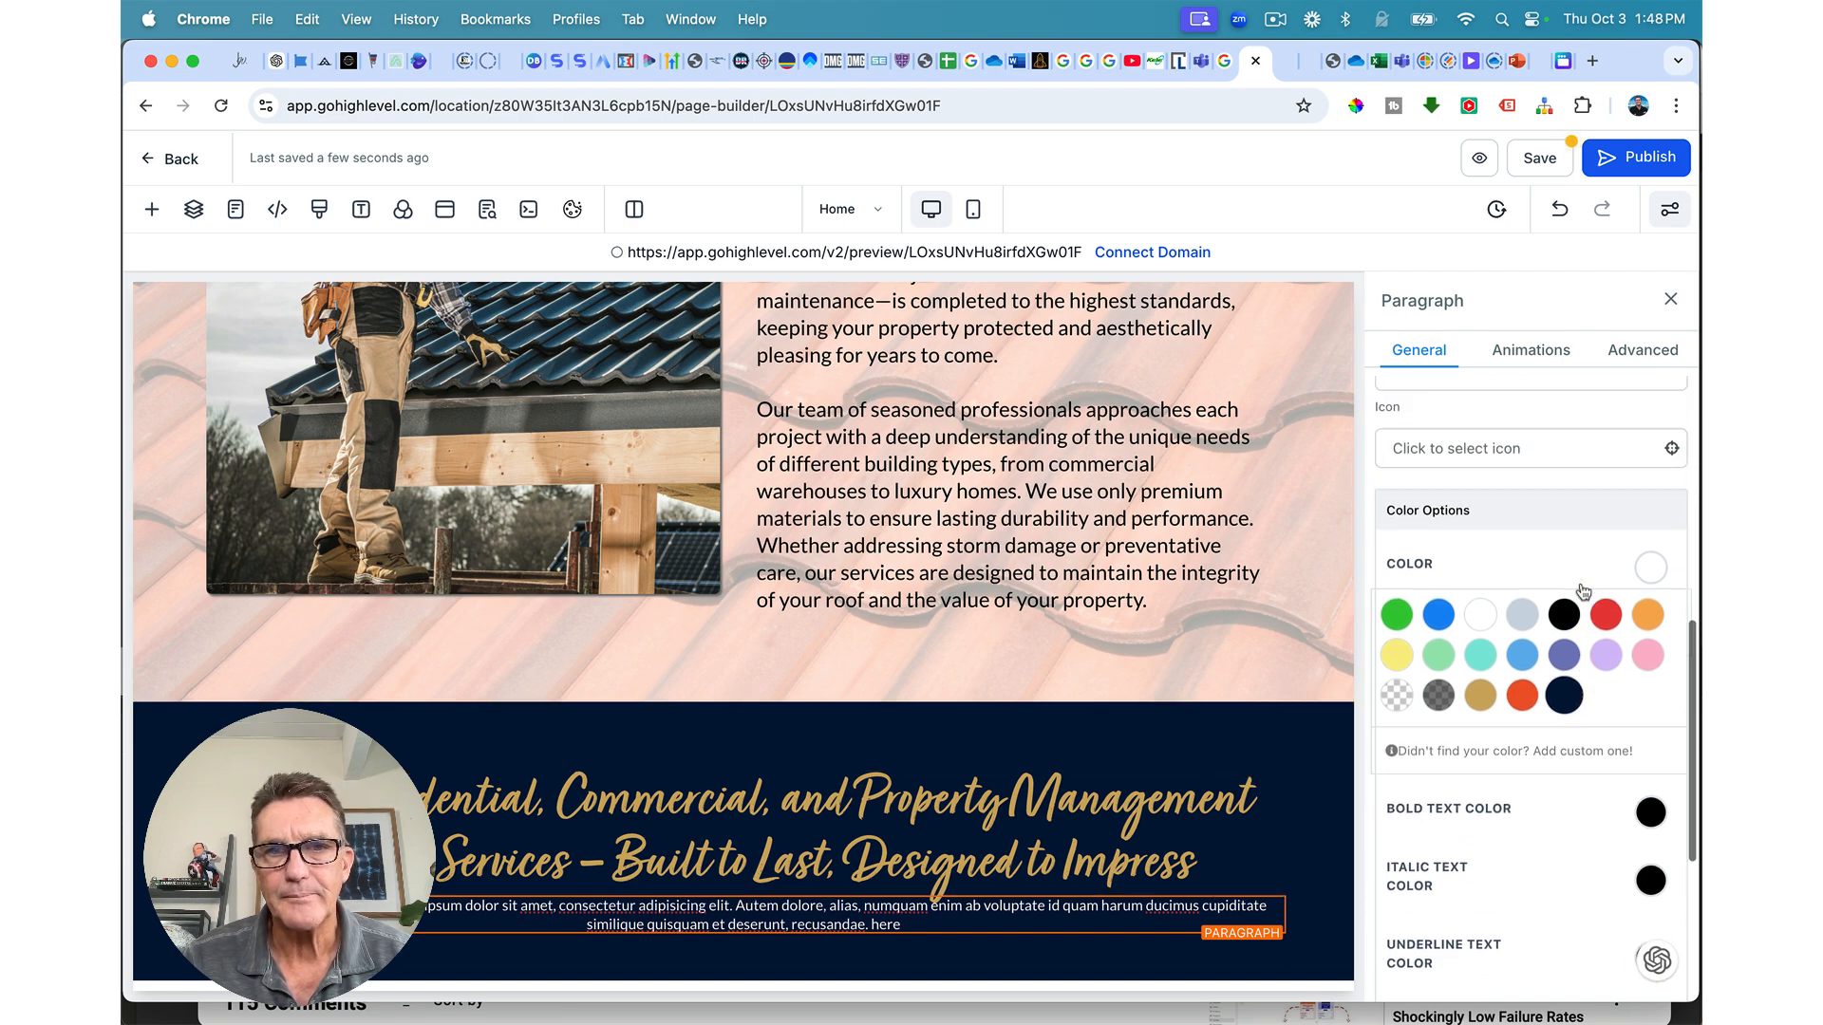
scroll(1584, 593, "up", 2)
scroll(1579, 584, "down", 10)
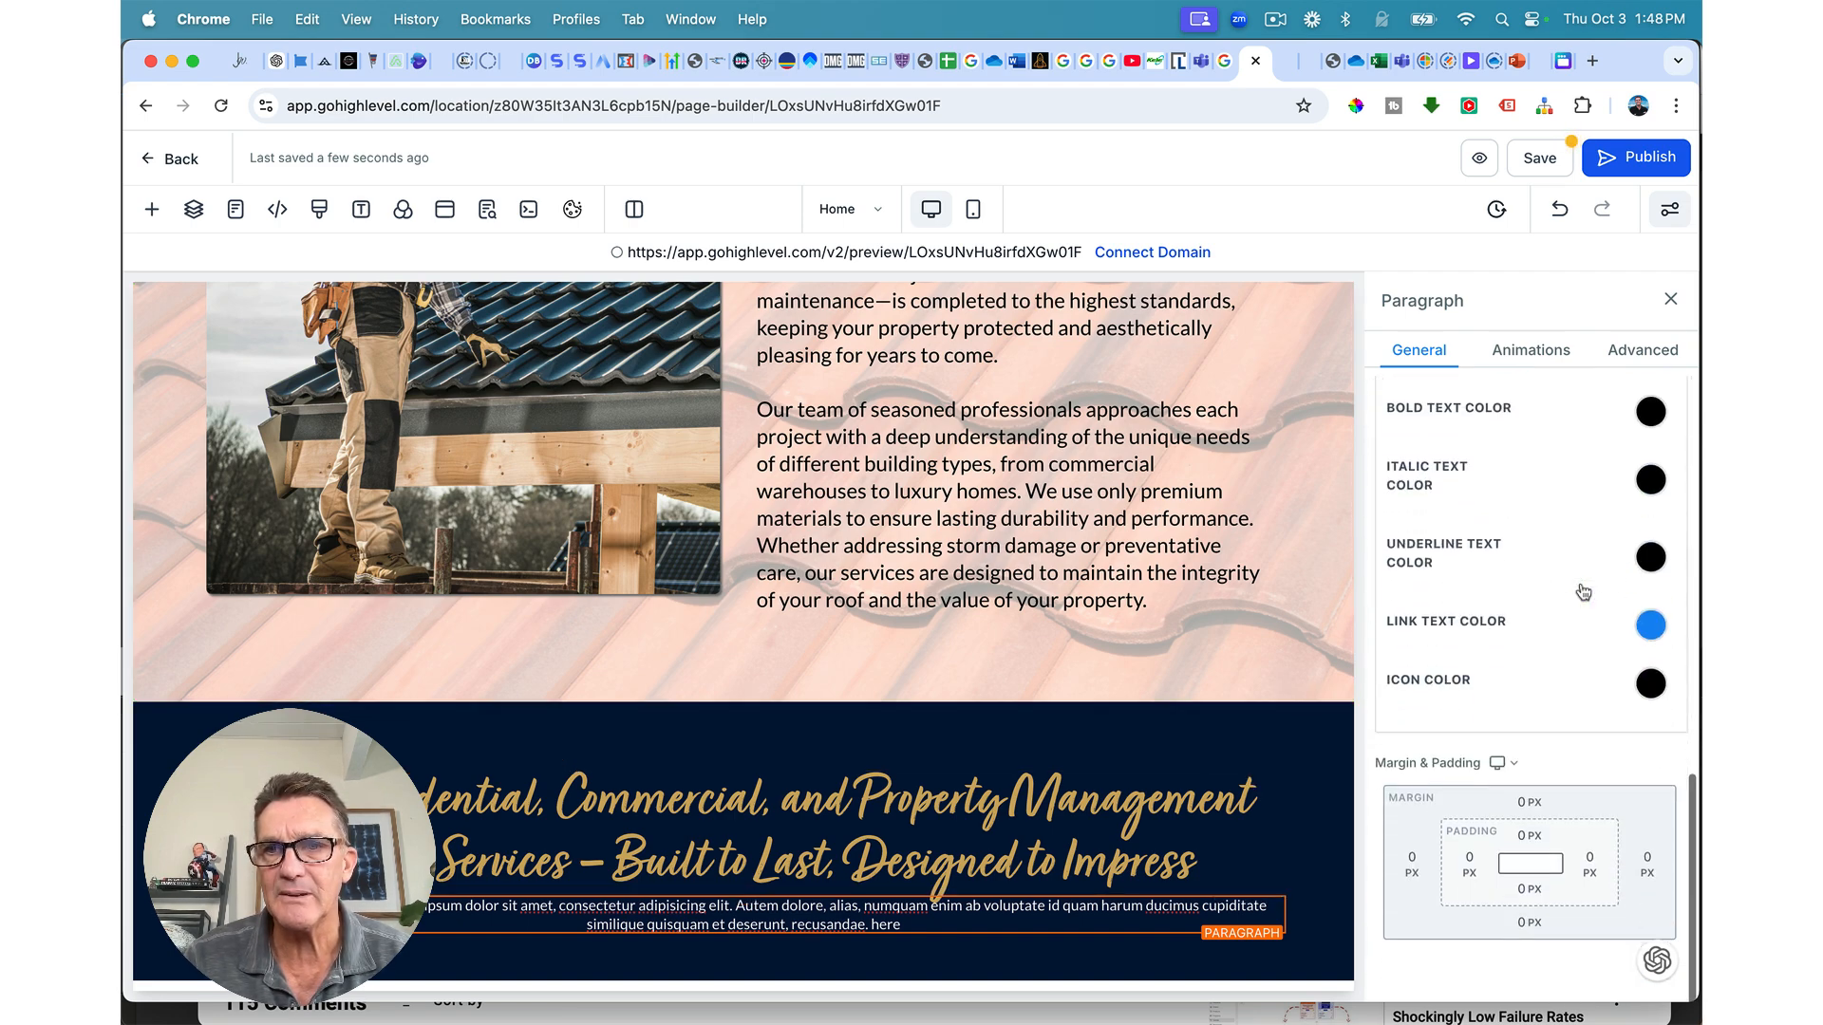
left_click(1520, 803)
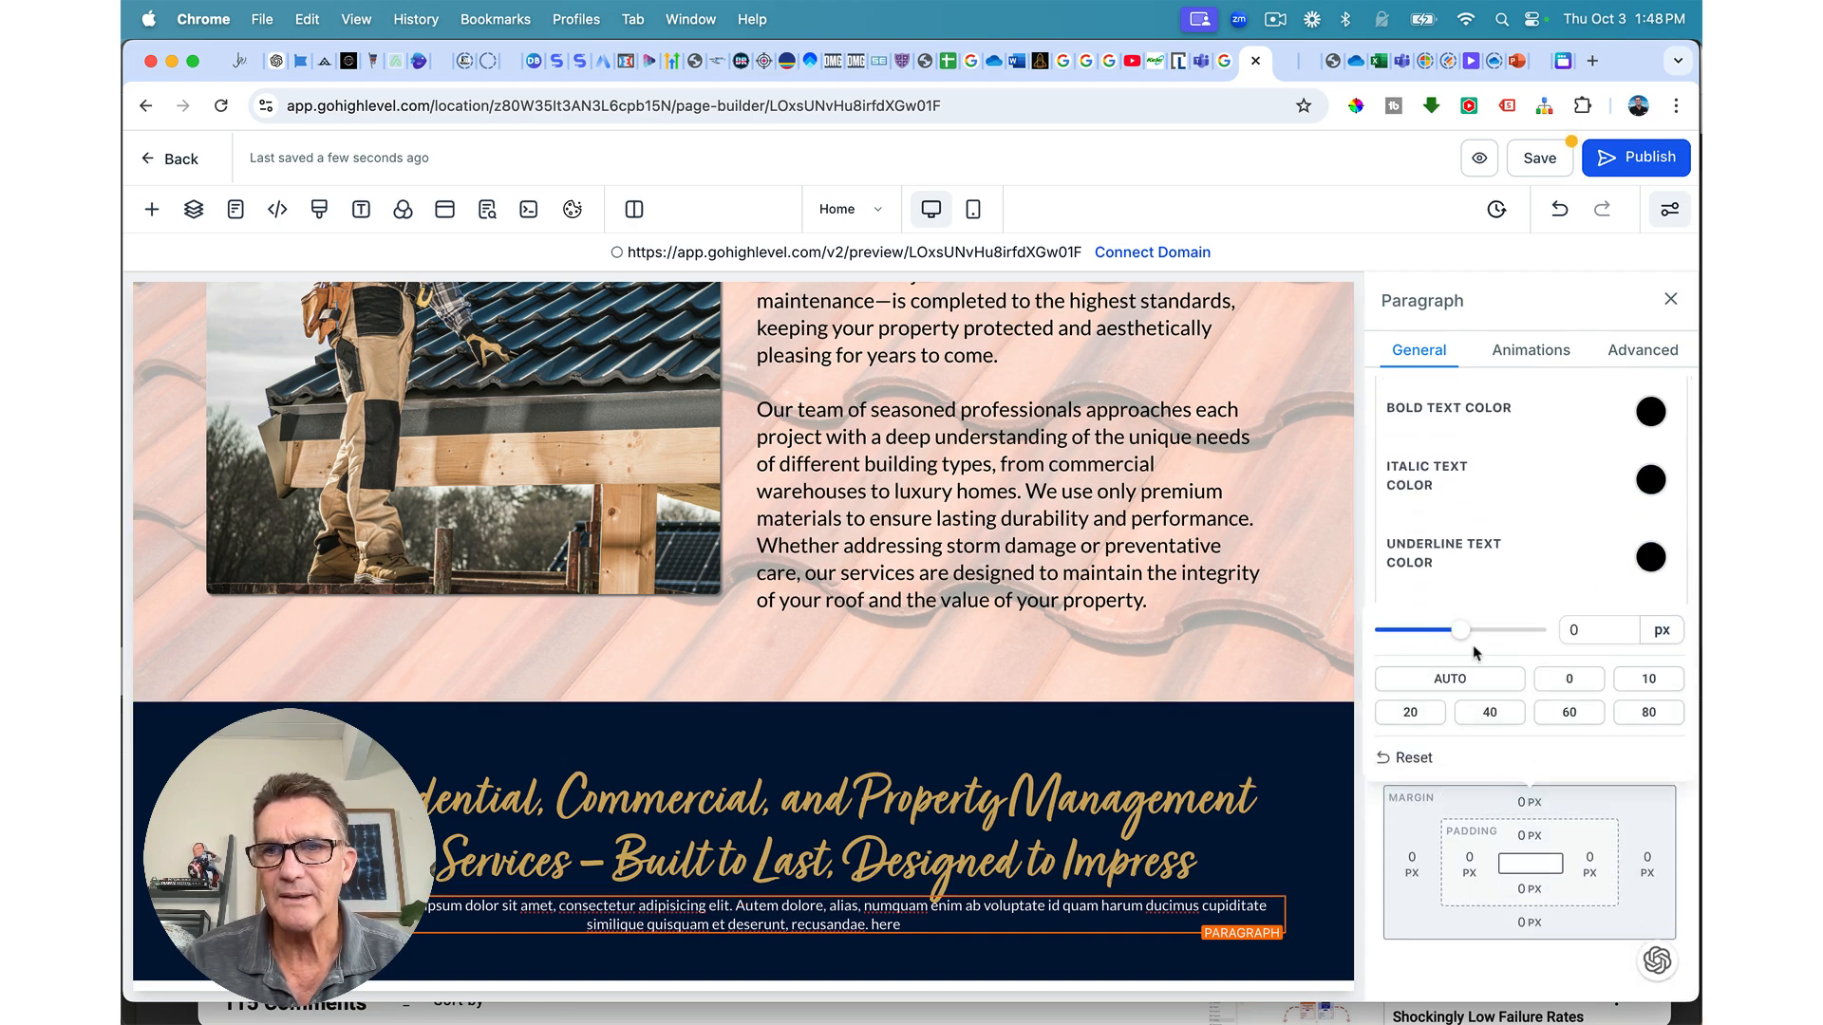
left_click_drag(1461, 632, 1498, 637)
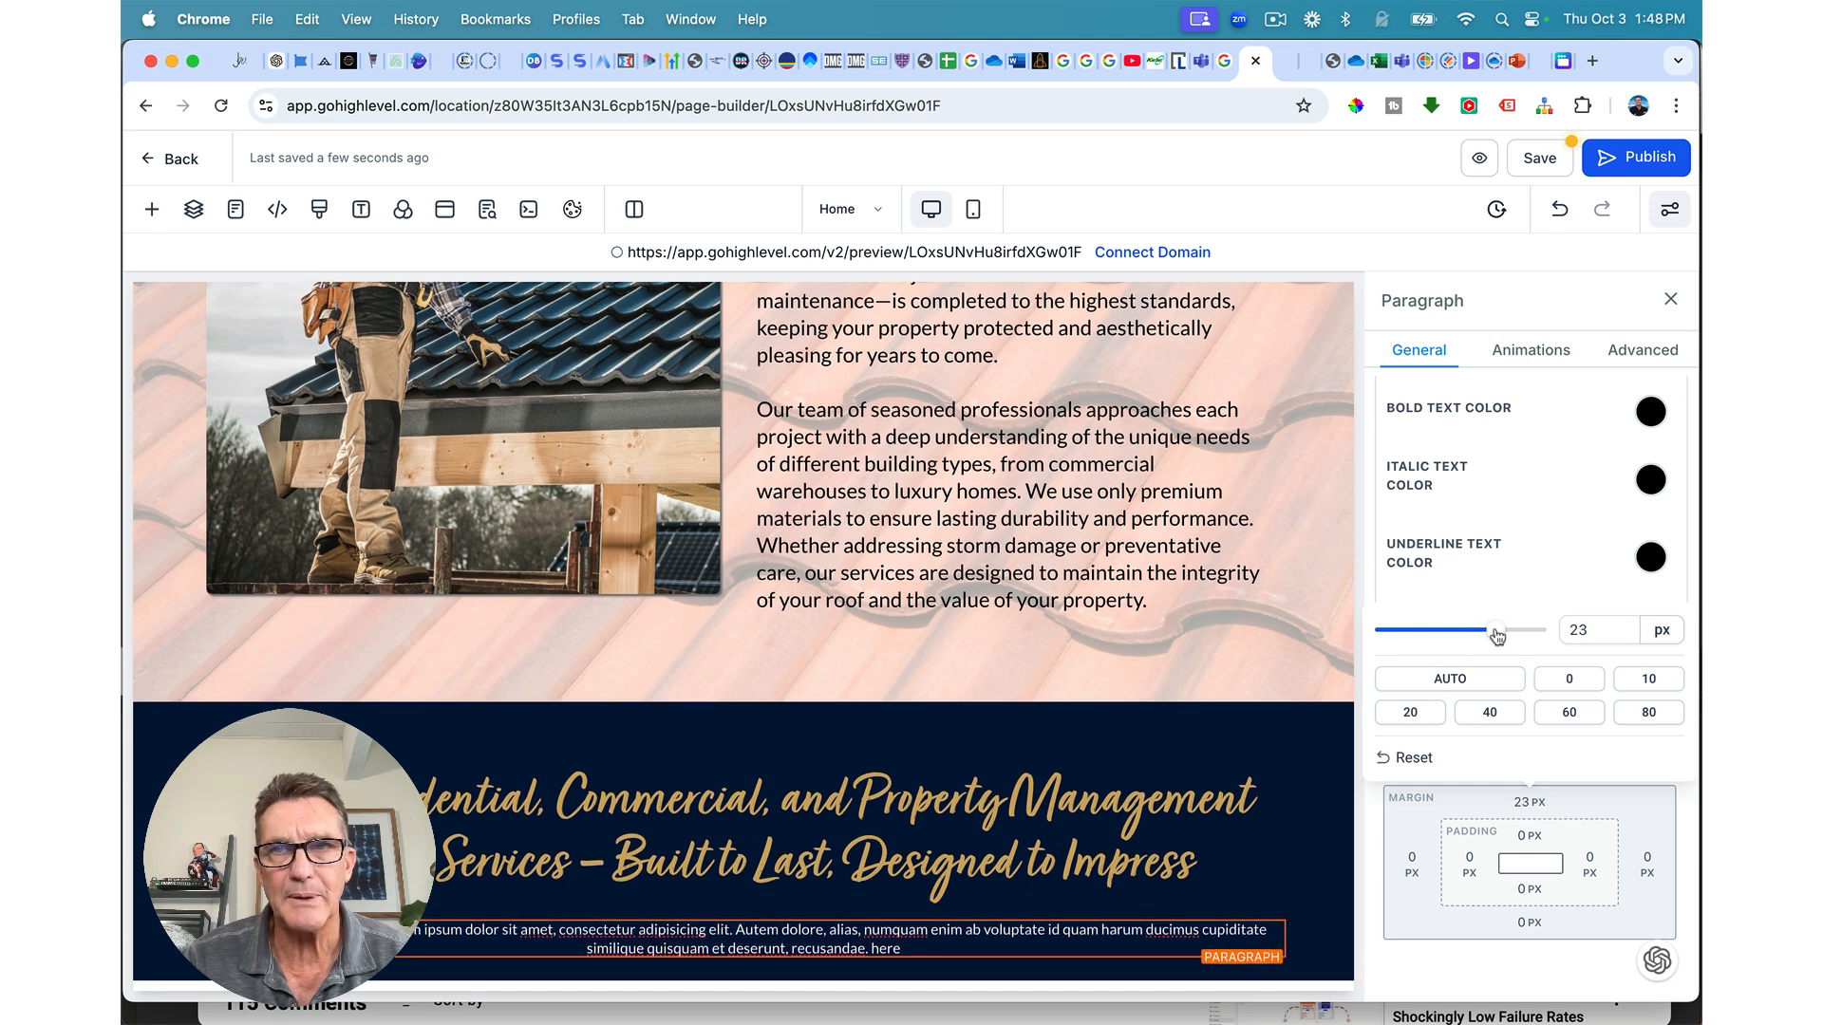
left_click(1539, 159)
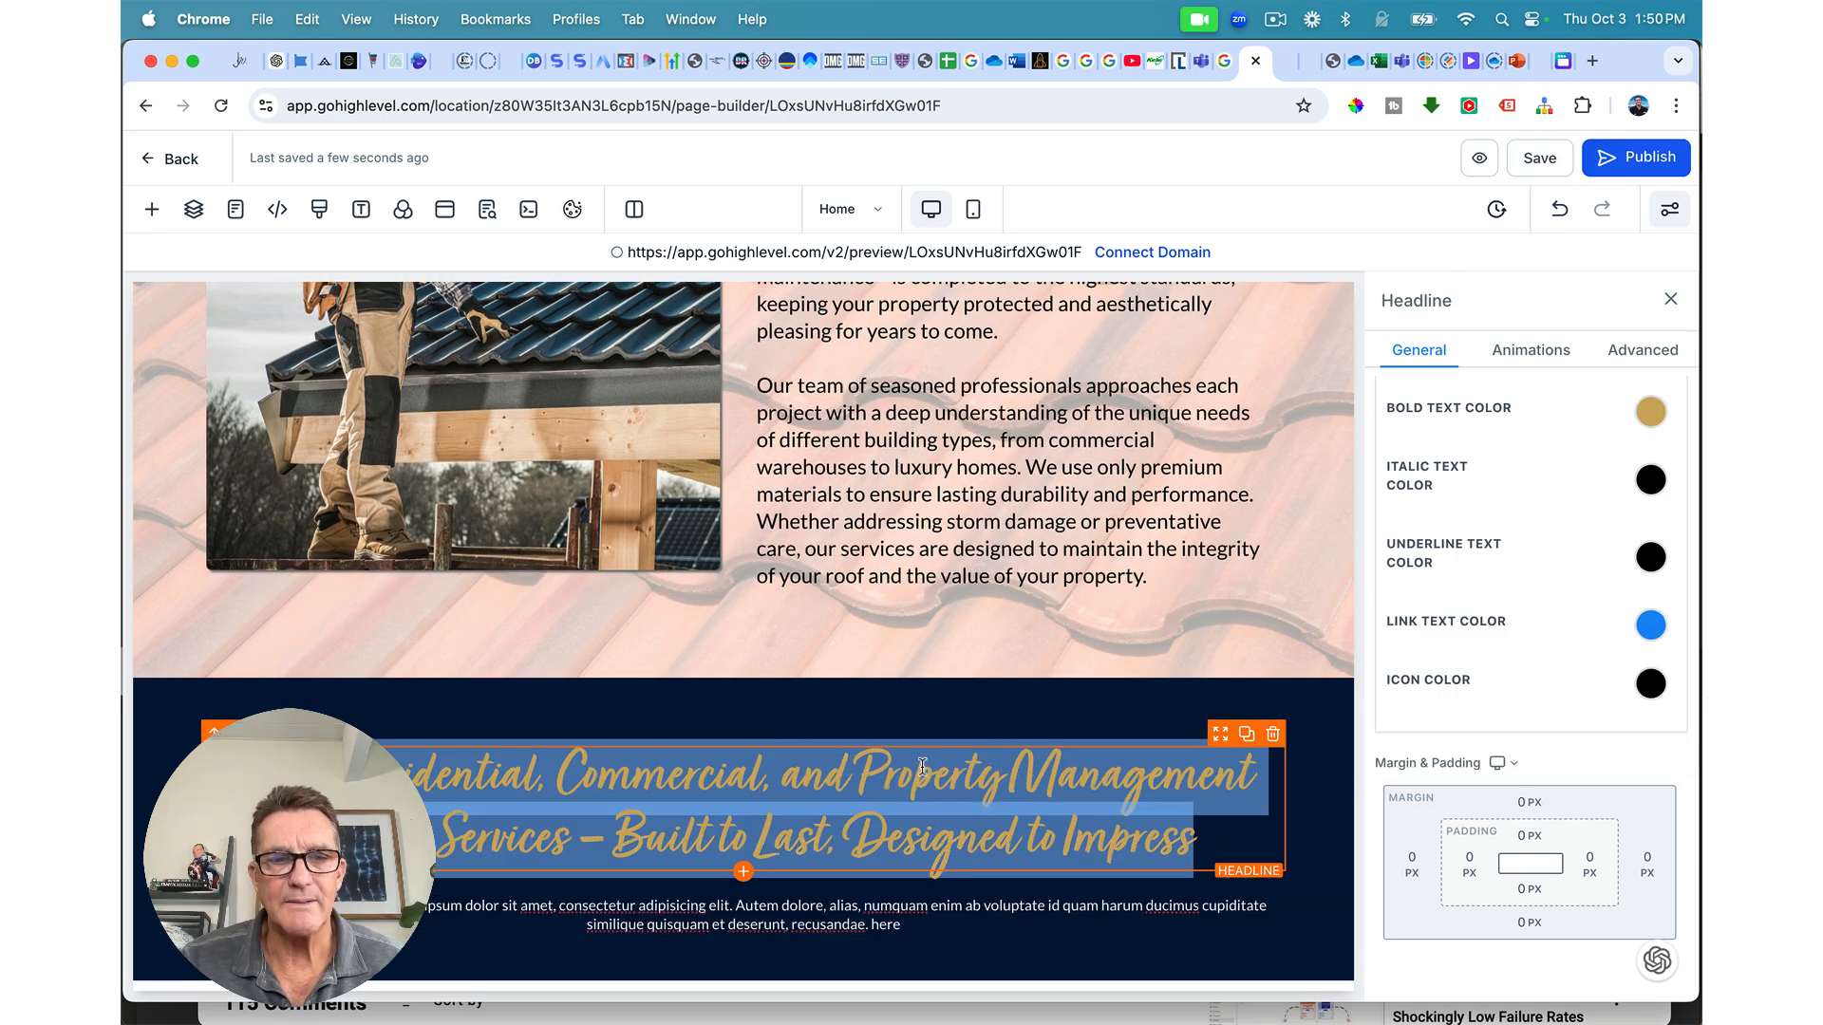
Step: Paste the roofing headline and the Preferred Roofing services paragraph text over the old copy
type("Roofing Services in Newport Beach, California for Commercial, Residential, and HOA Properties")
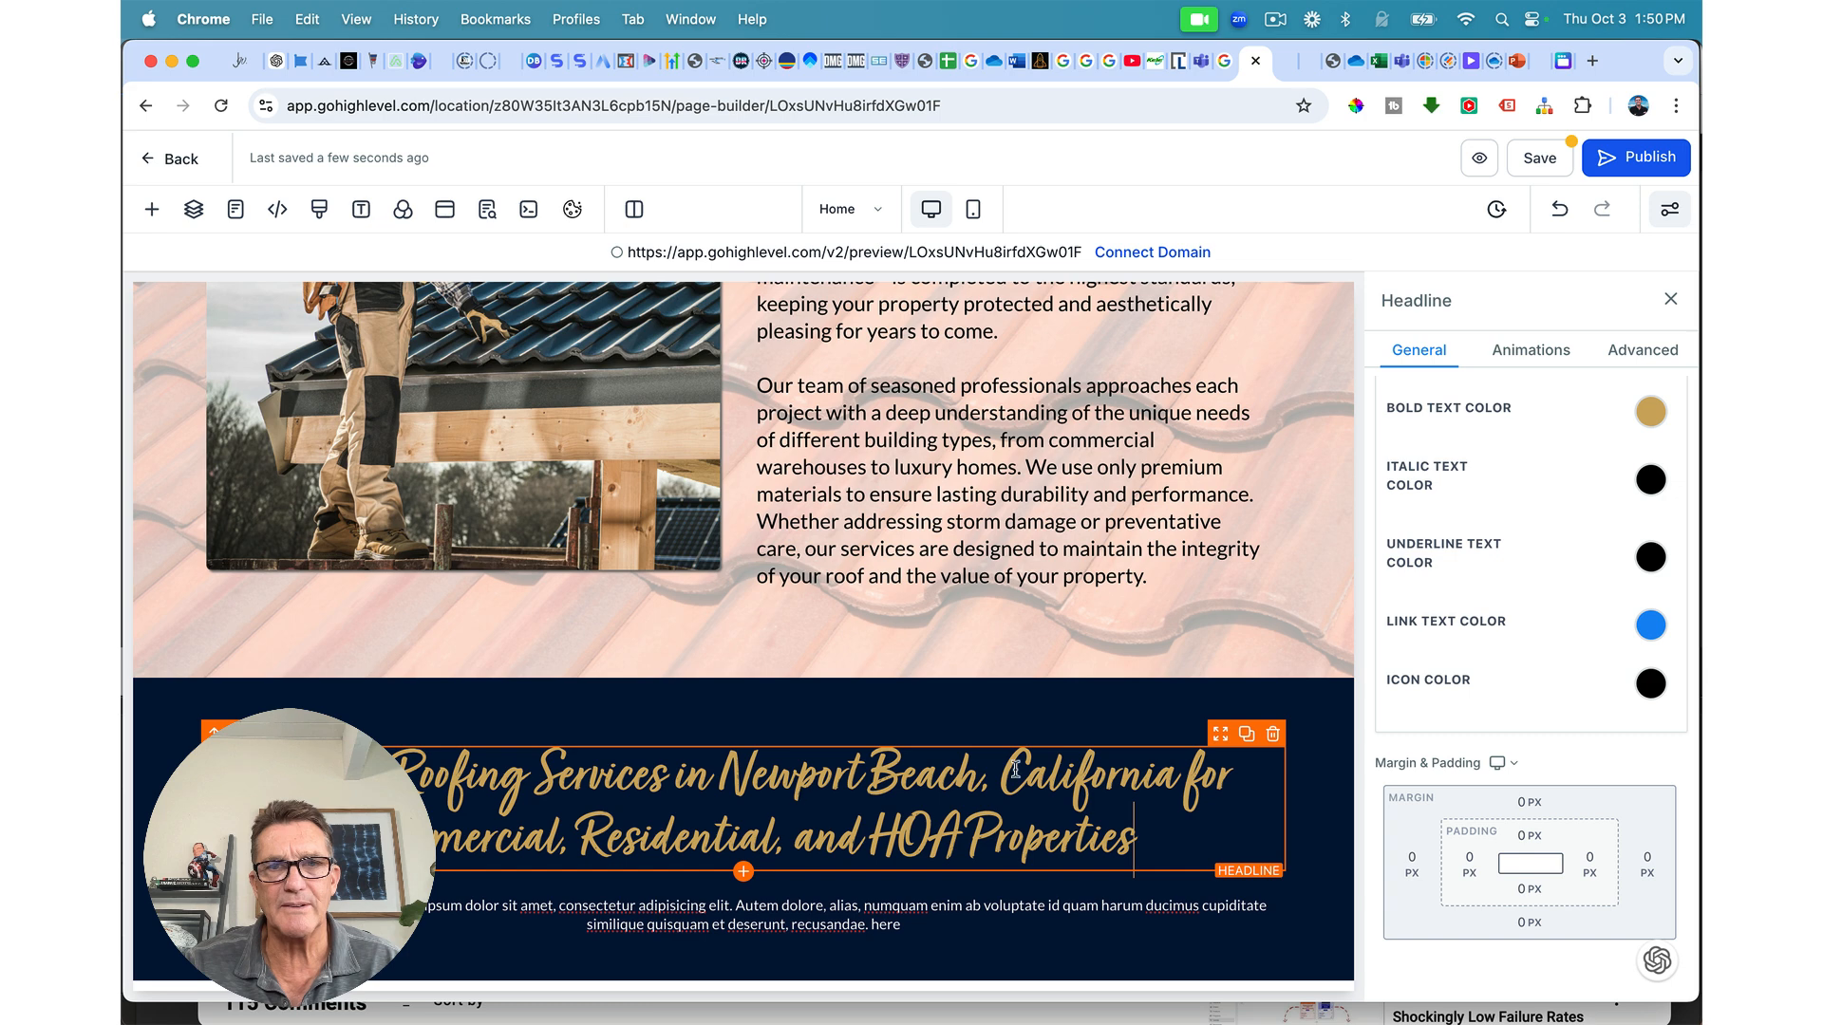
left_click(1529, 158)
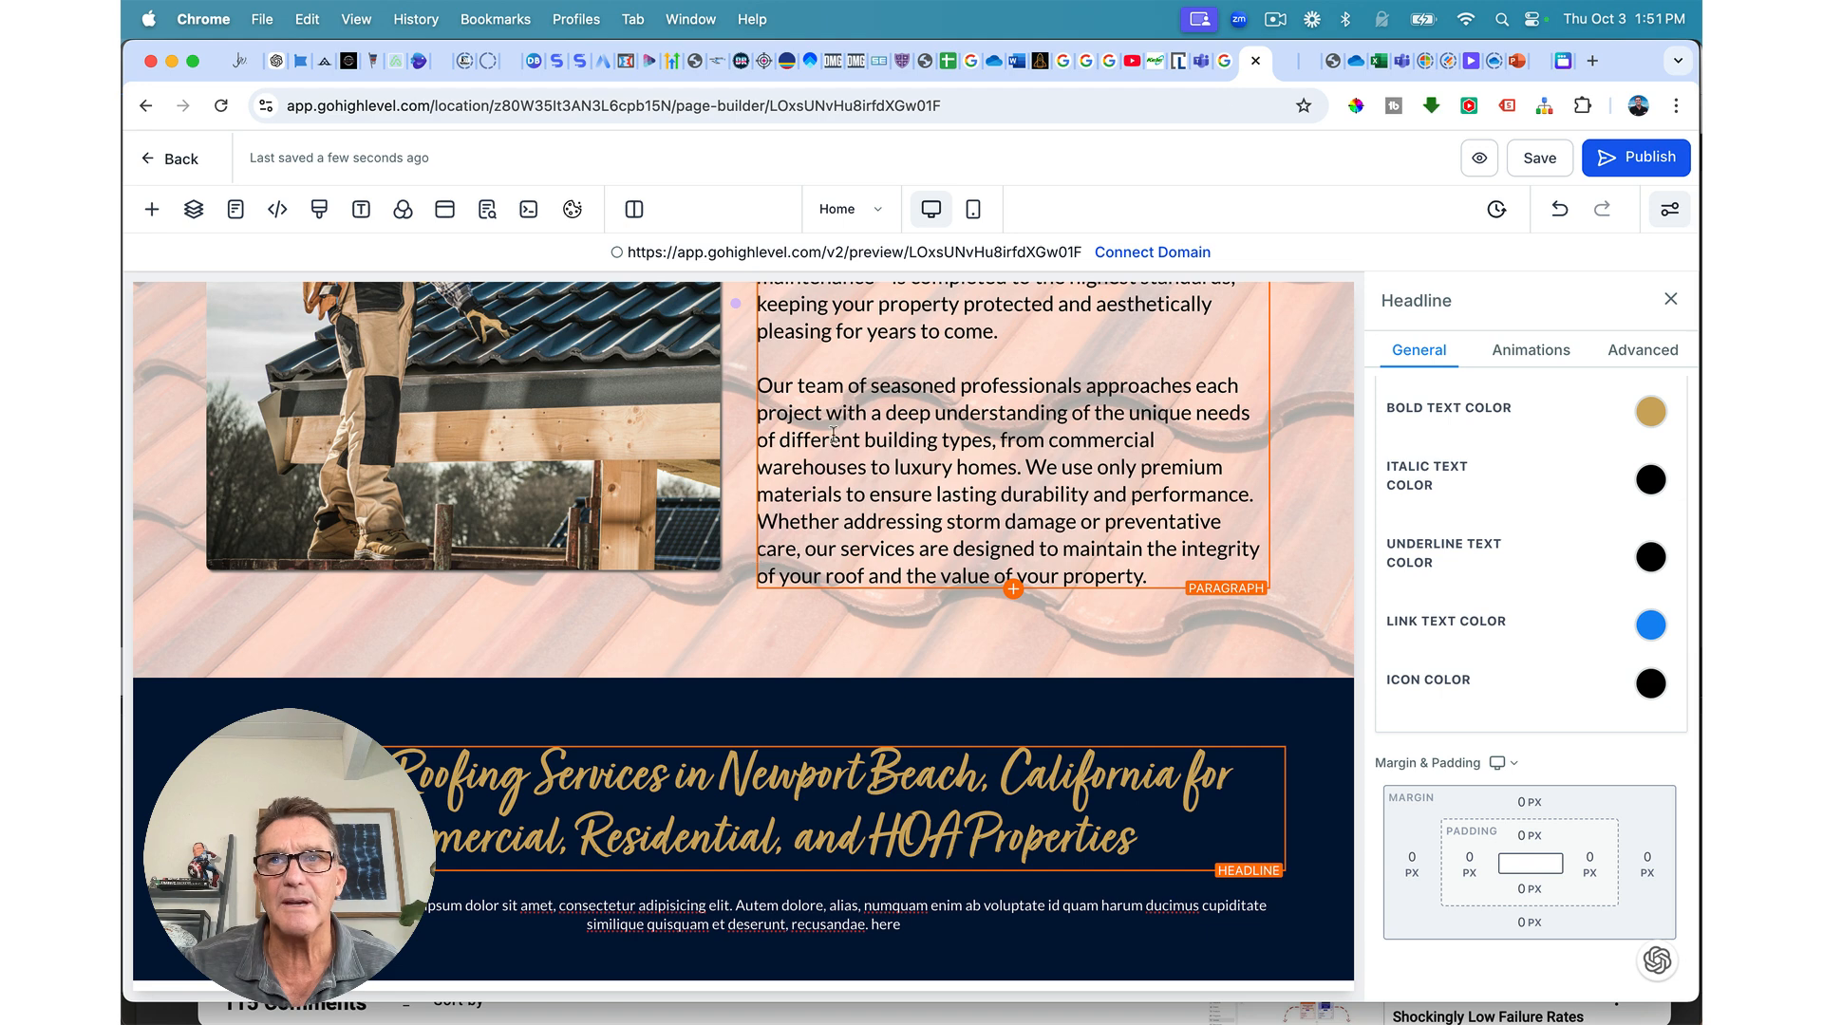
triple_click(909, 918)
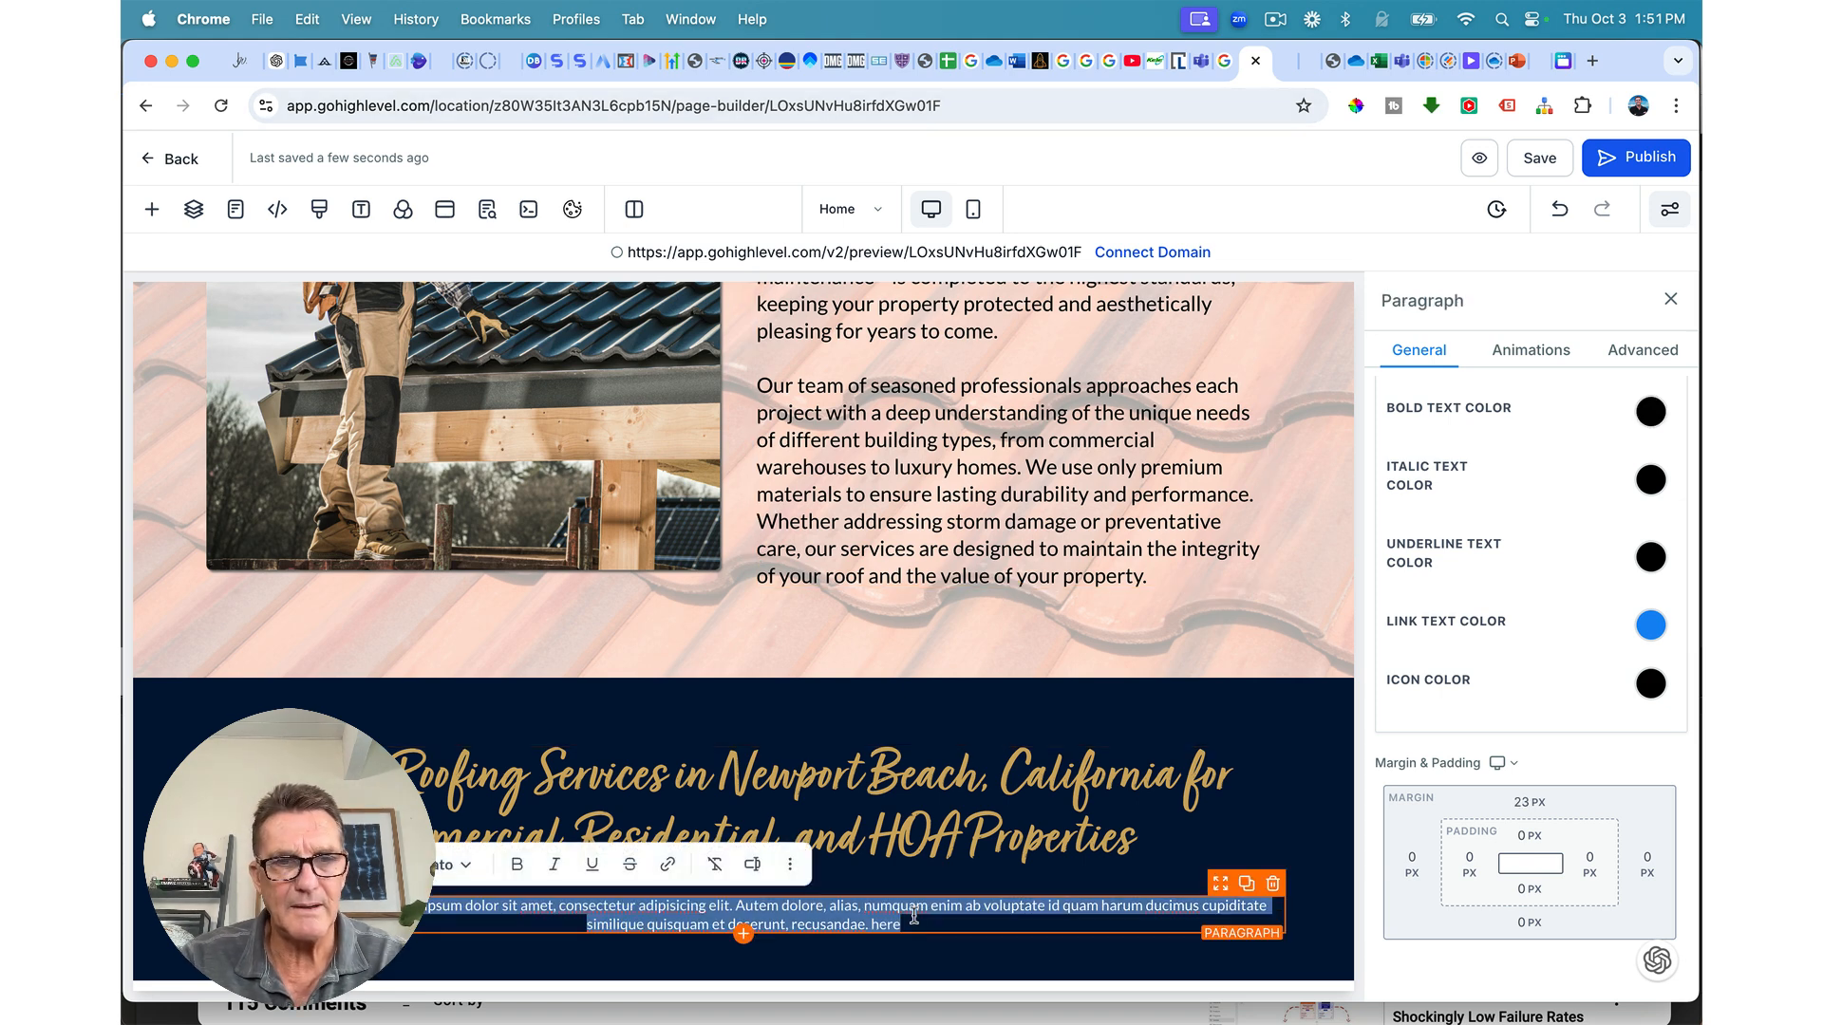
key("cmd+v")
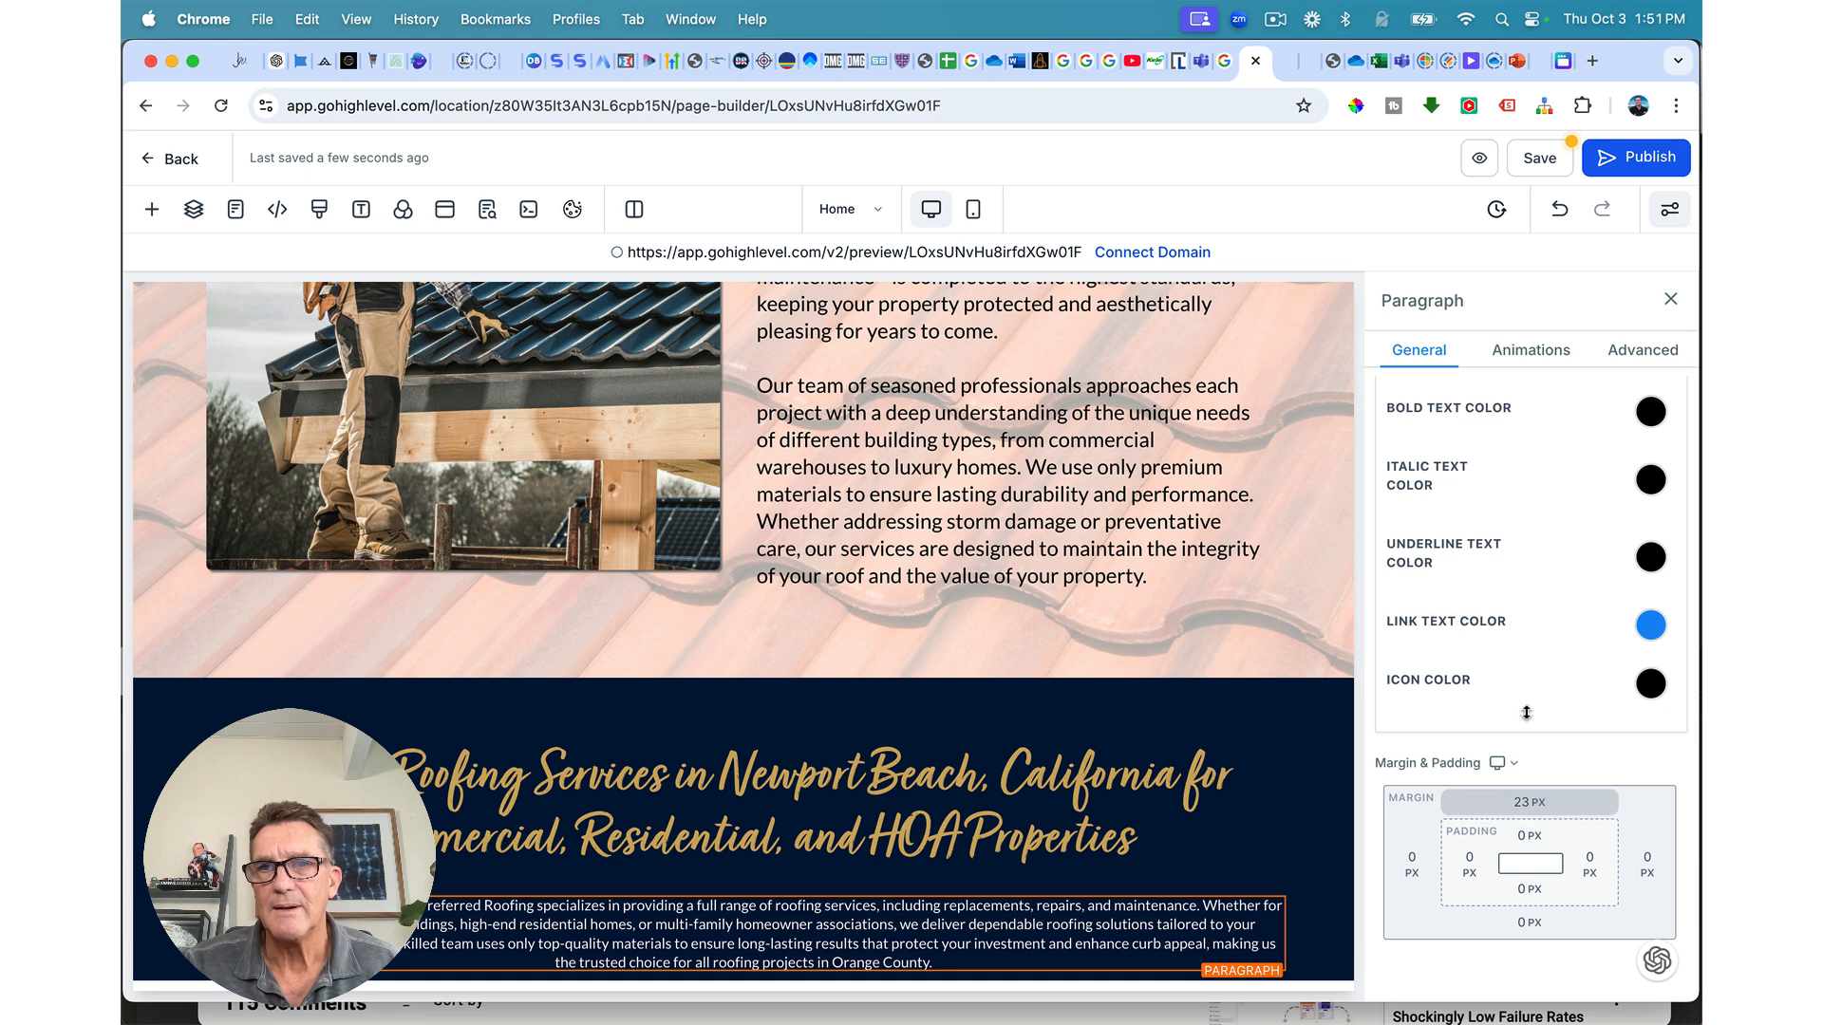
Step: Set the roofing paragraph's font size to 19 px and save the page
scroll(1524, 722, "down", 2)
scroll(1526, 712, "up", 10)
scroll(1526, 712, "up", 3)
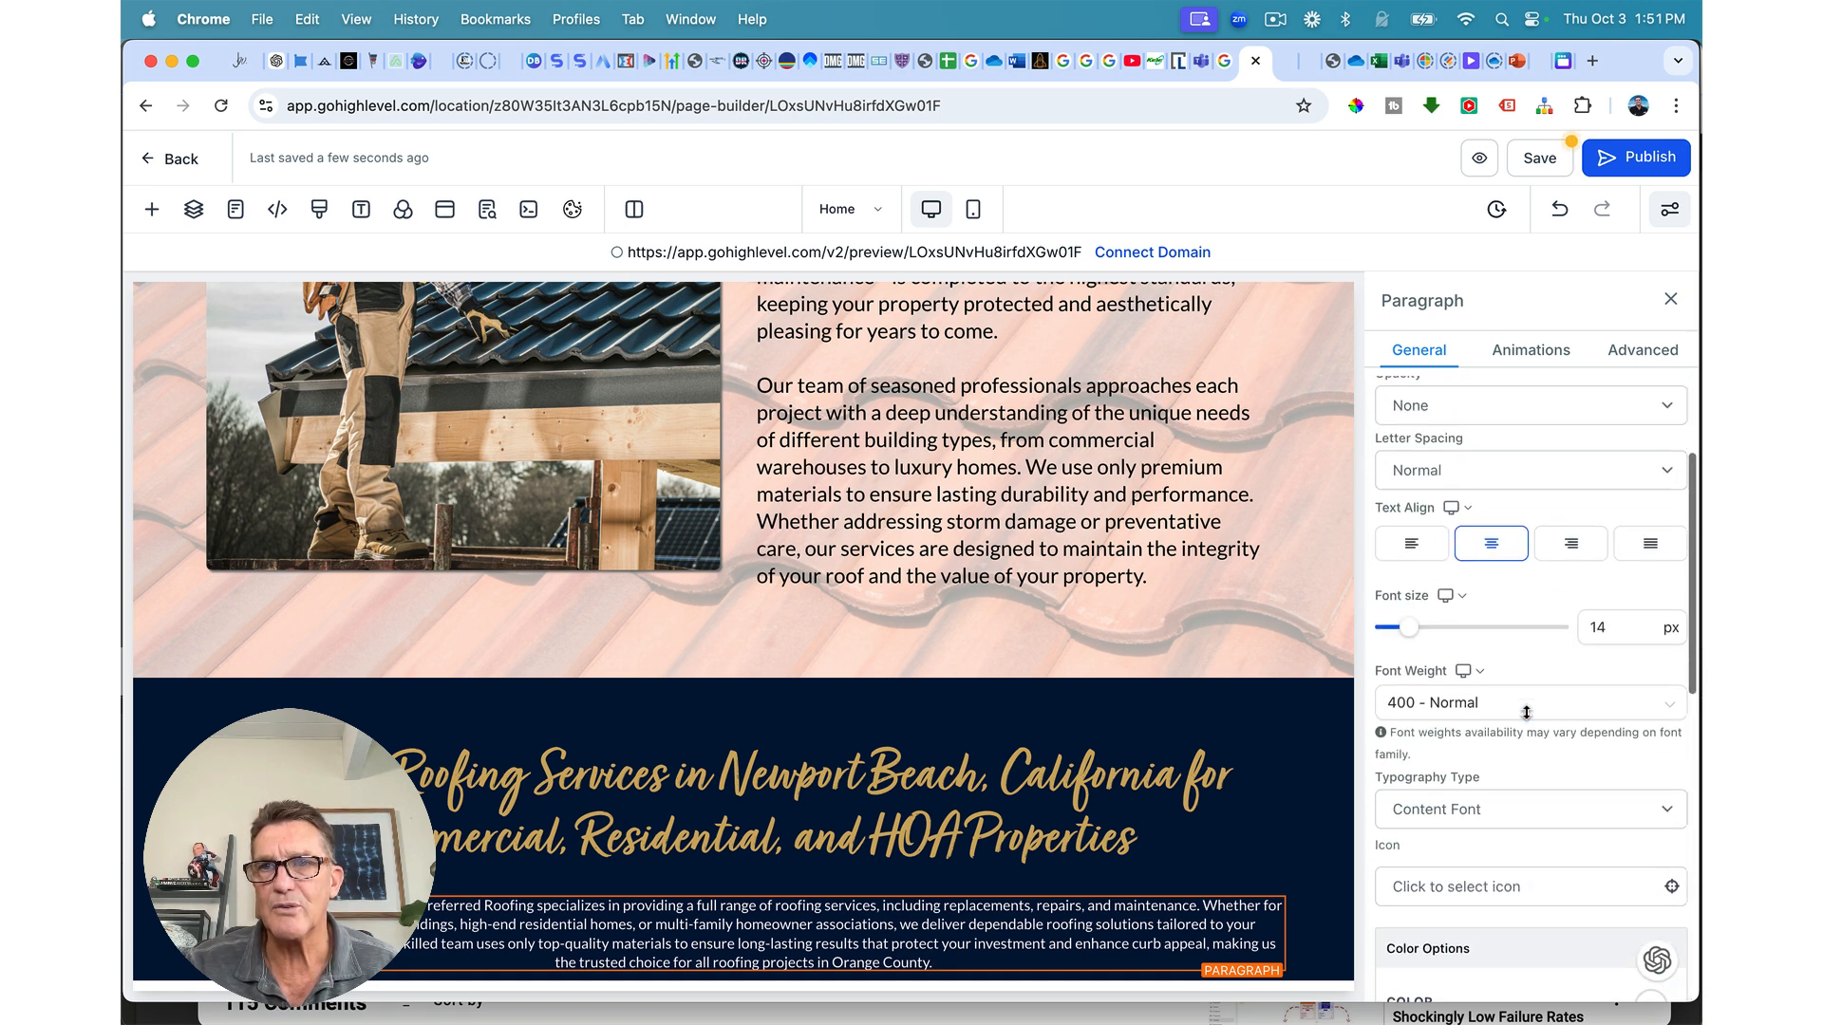
left_click_drag(1408, 689, 1418, 693)
scroll(1199, 757, "down", 1)
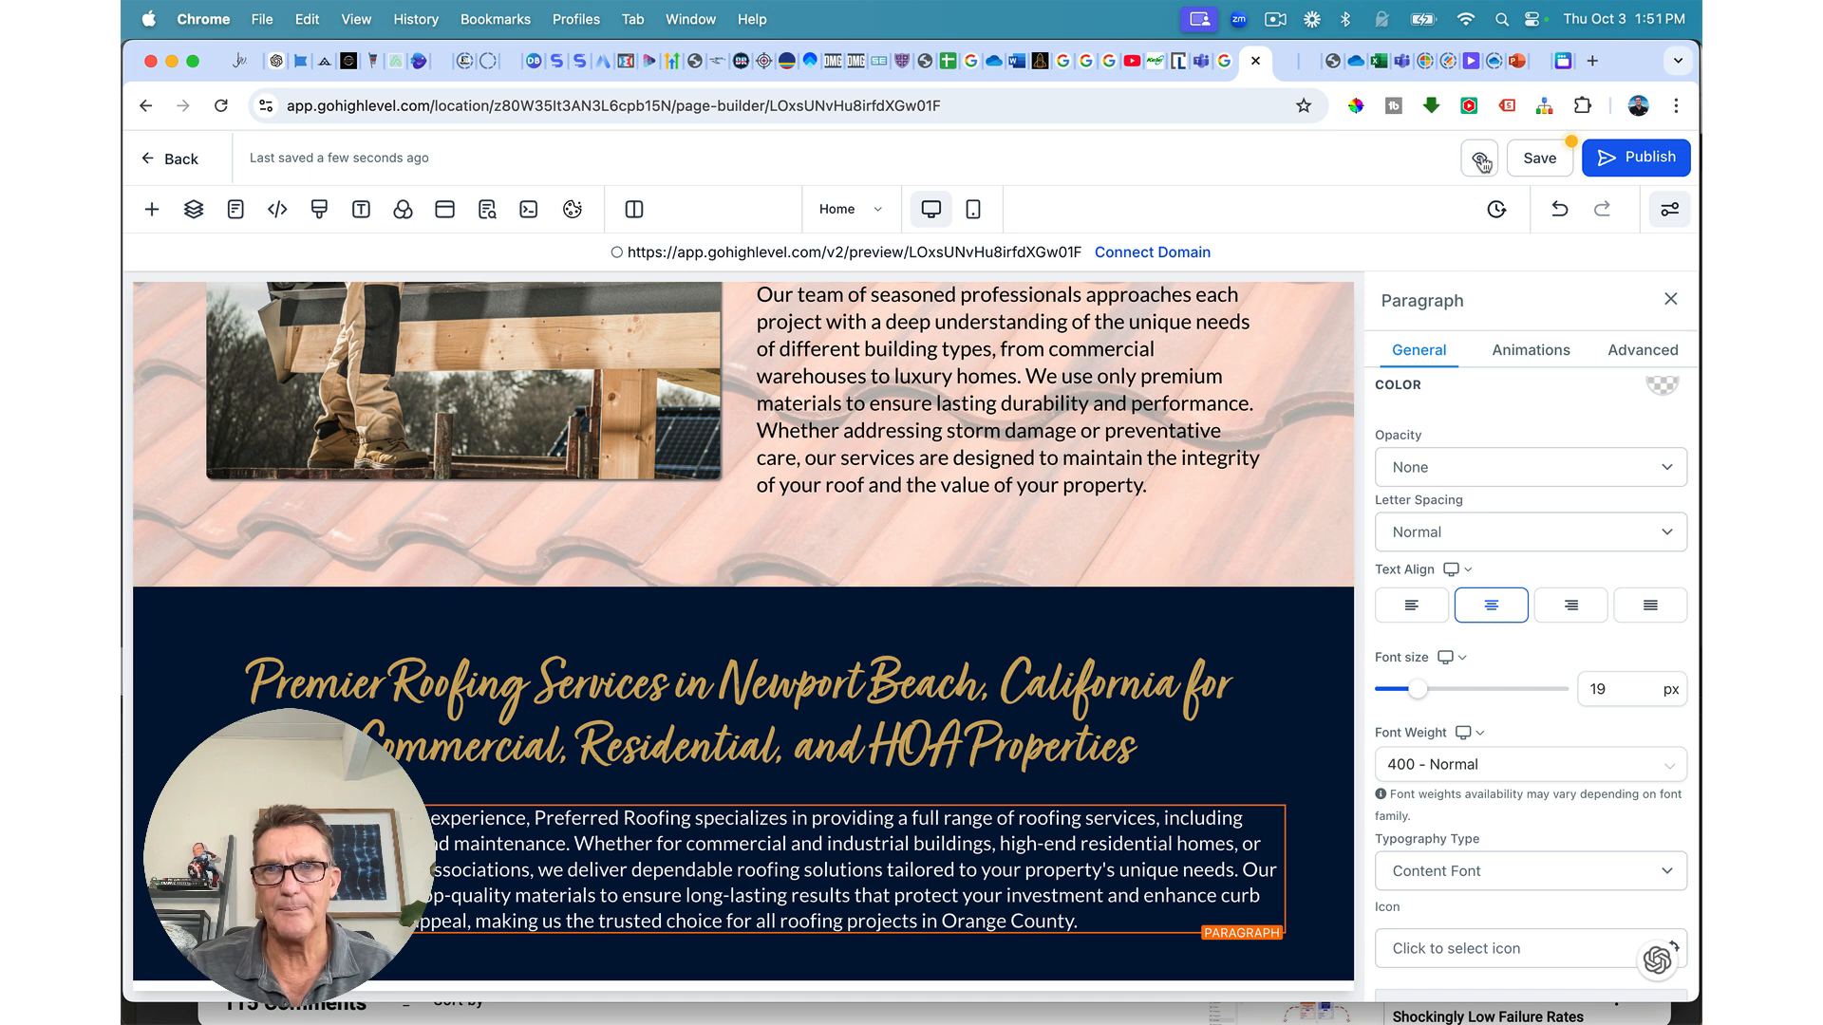
left_click(1533, 162)
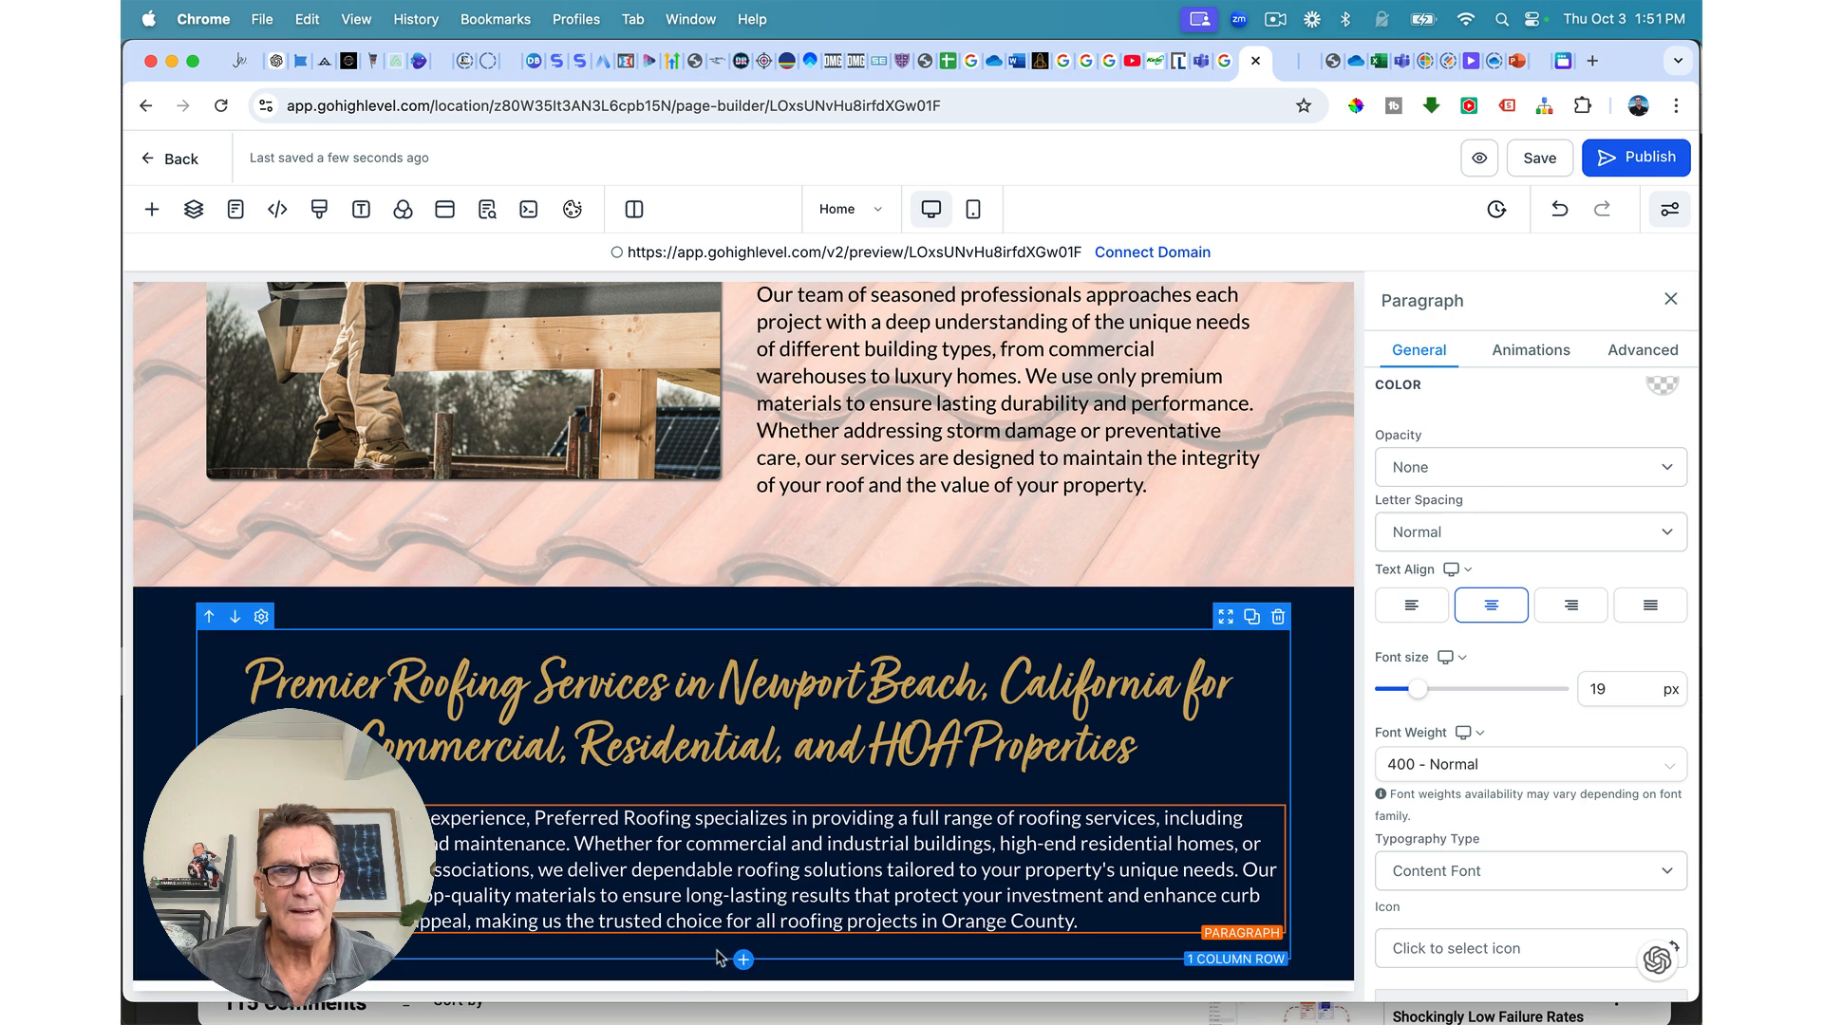
left_click(744, 935)
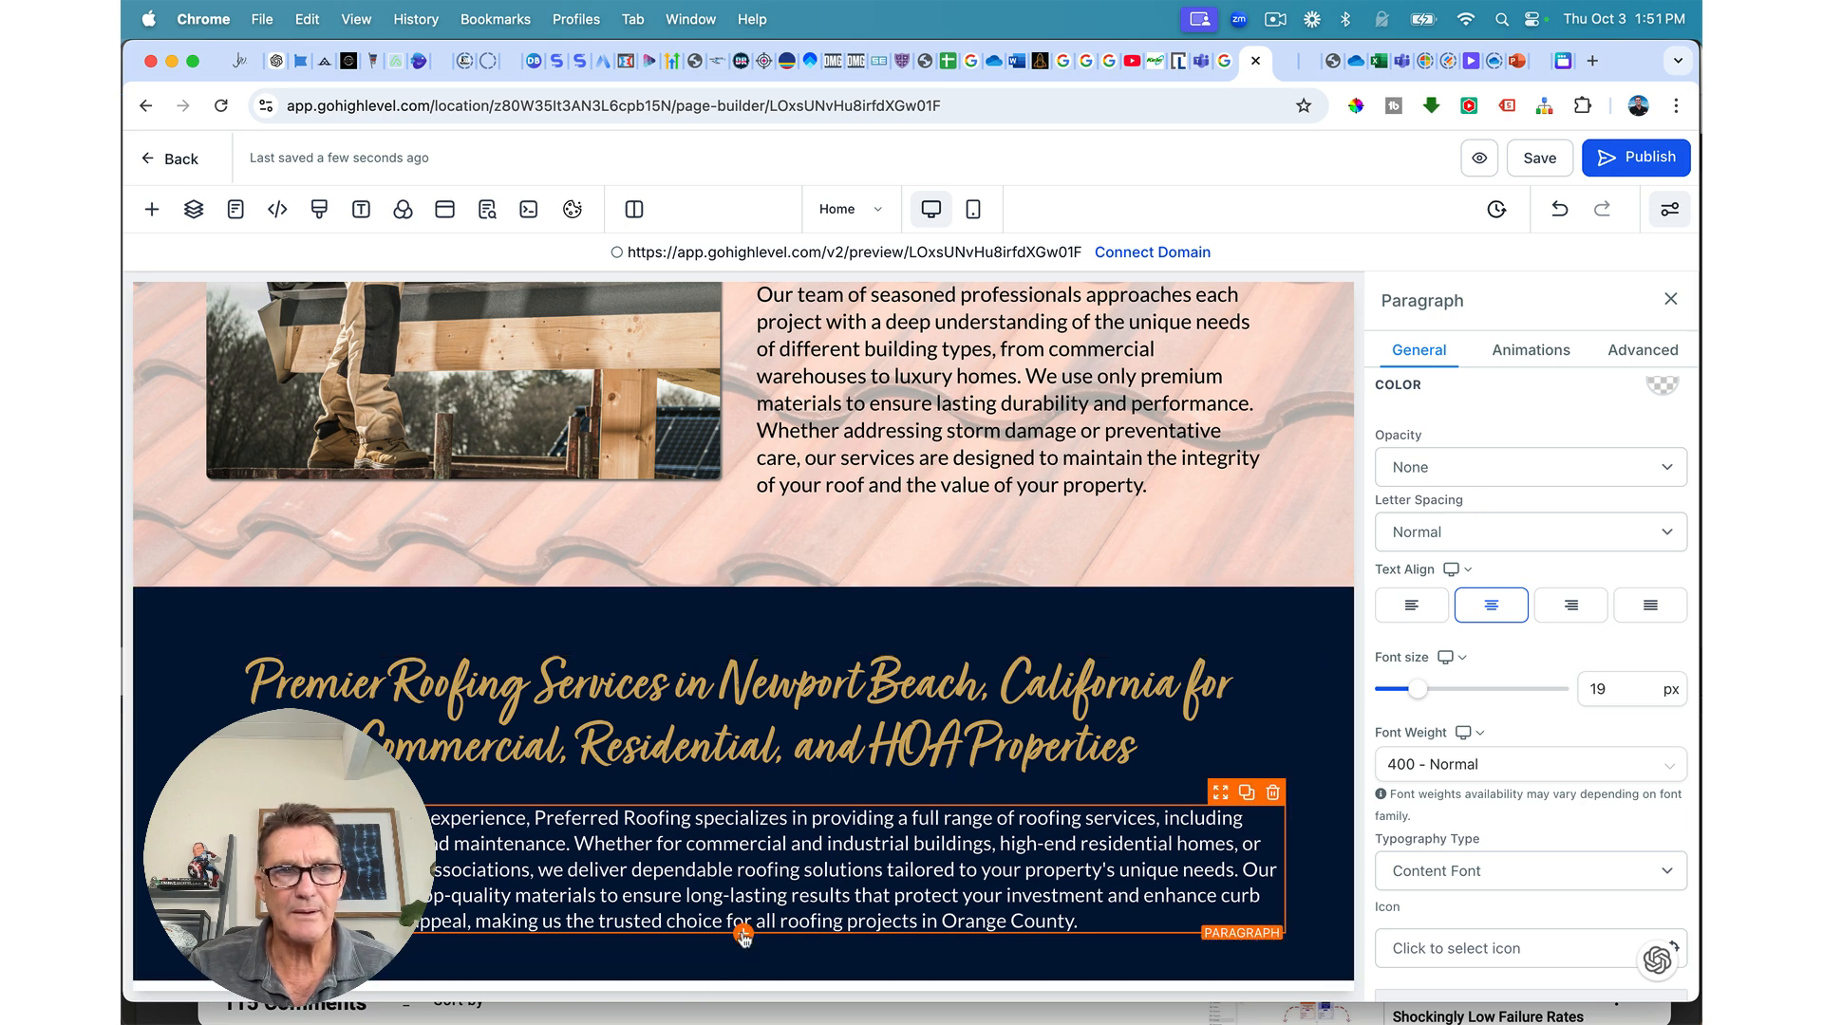
Step: Add a sub-headline below the paragraph with white text
left_click(745, 935)
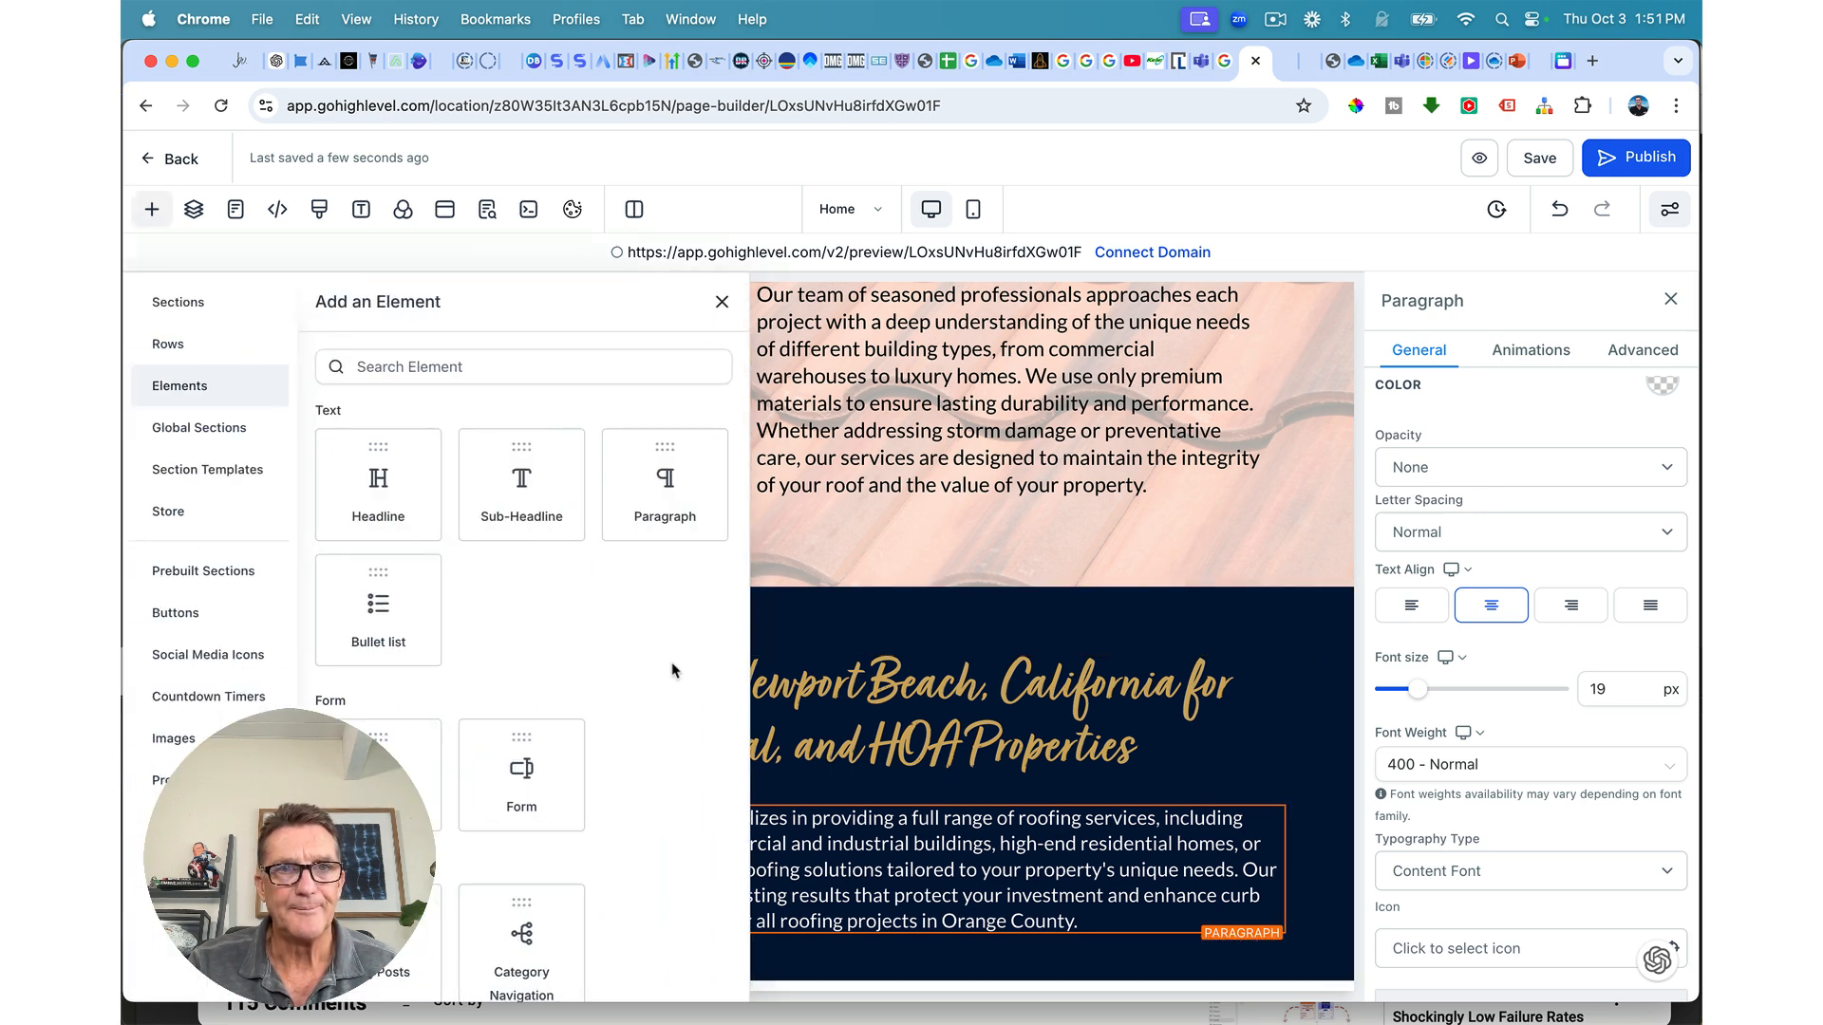
left_click(527, 490)
scroll(734, 707, "down", 1)
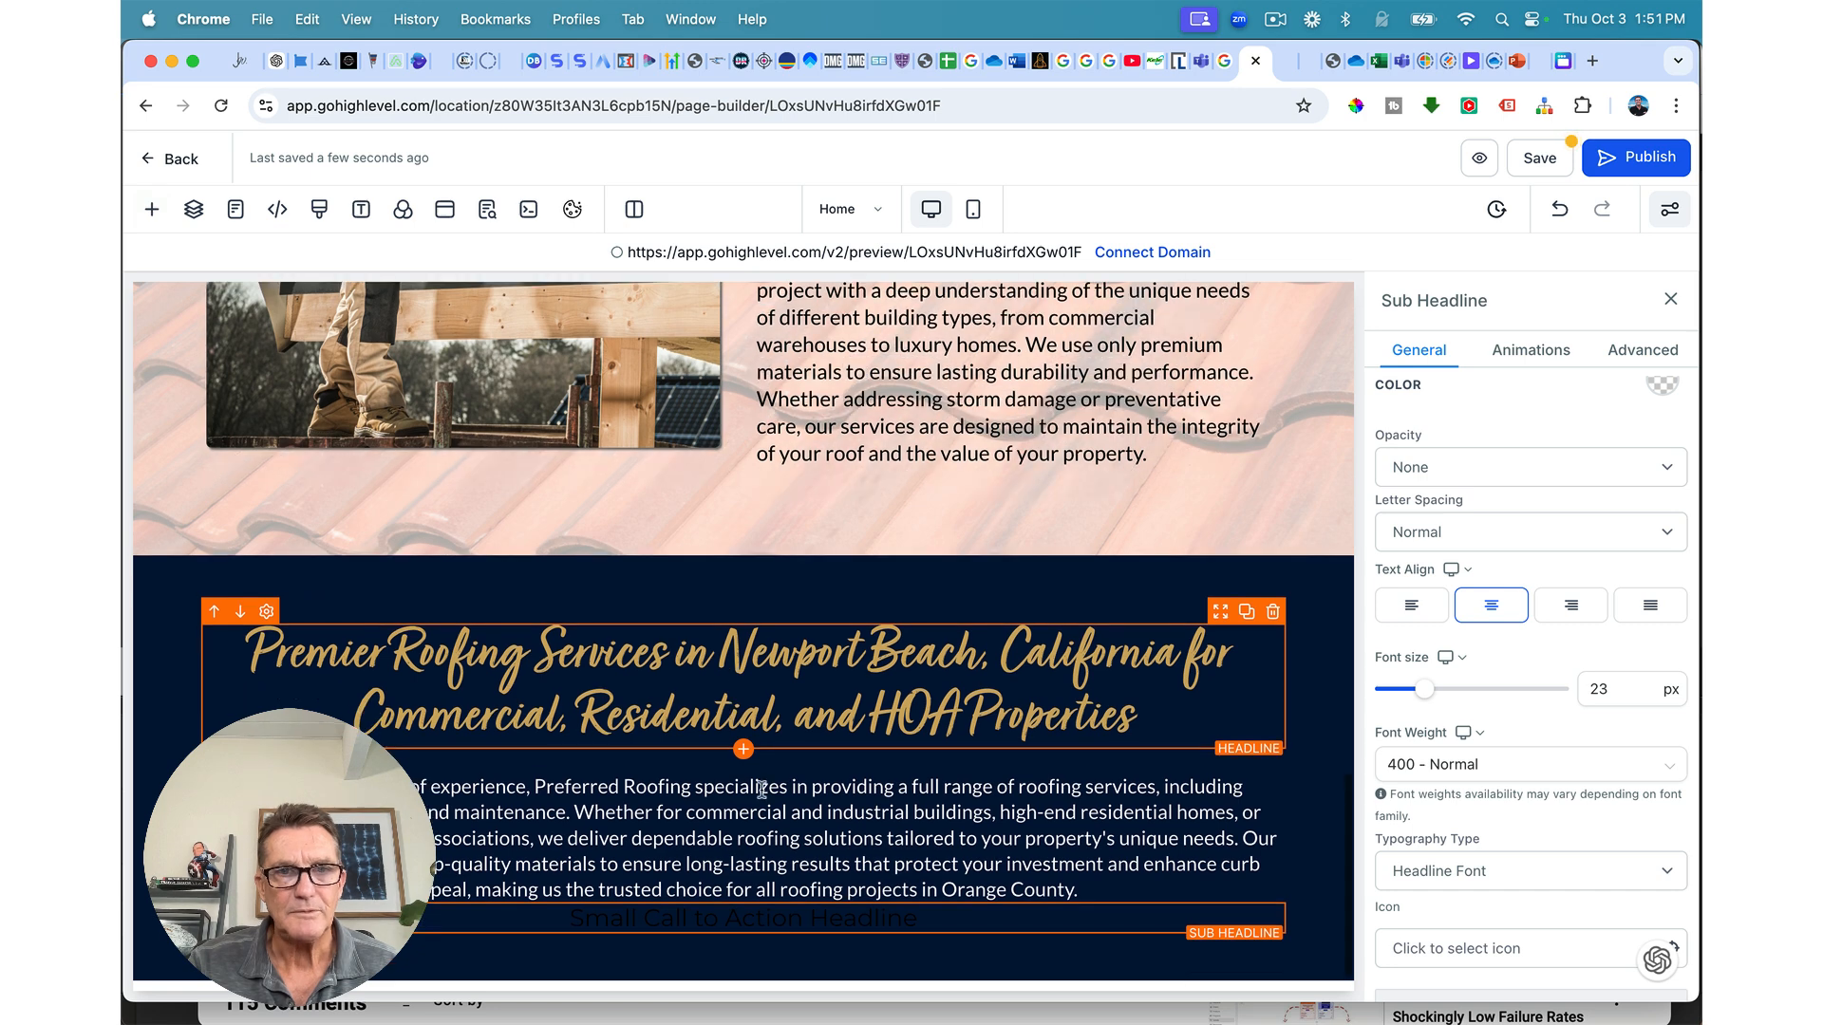
triple_click(794, 918)
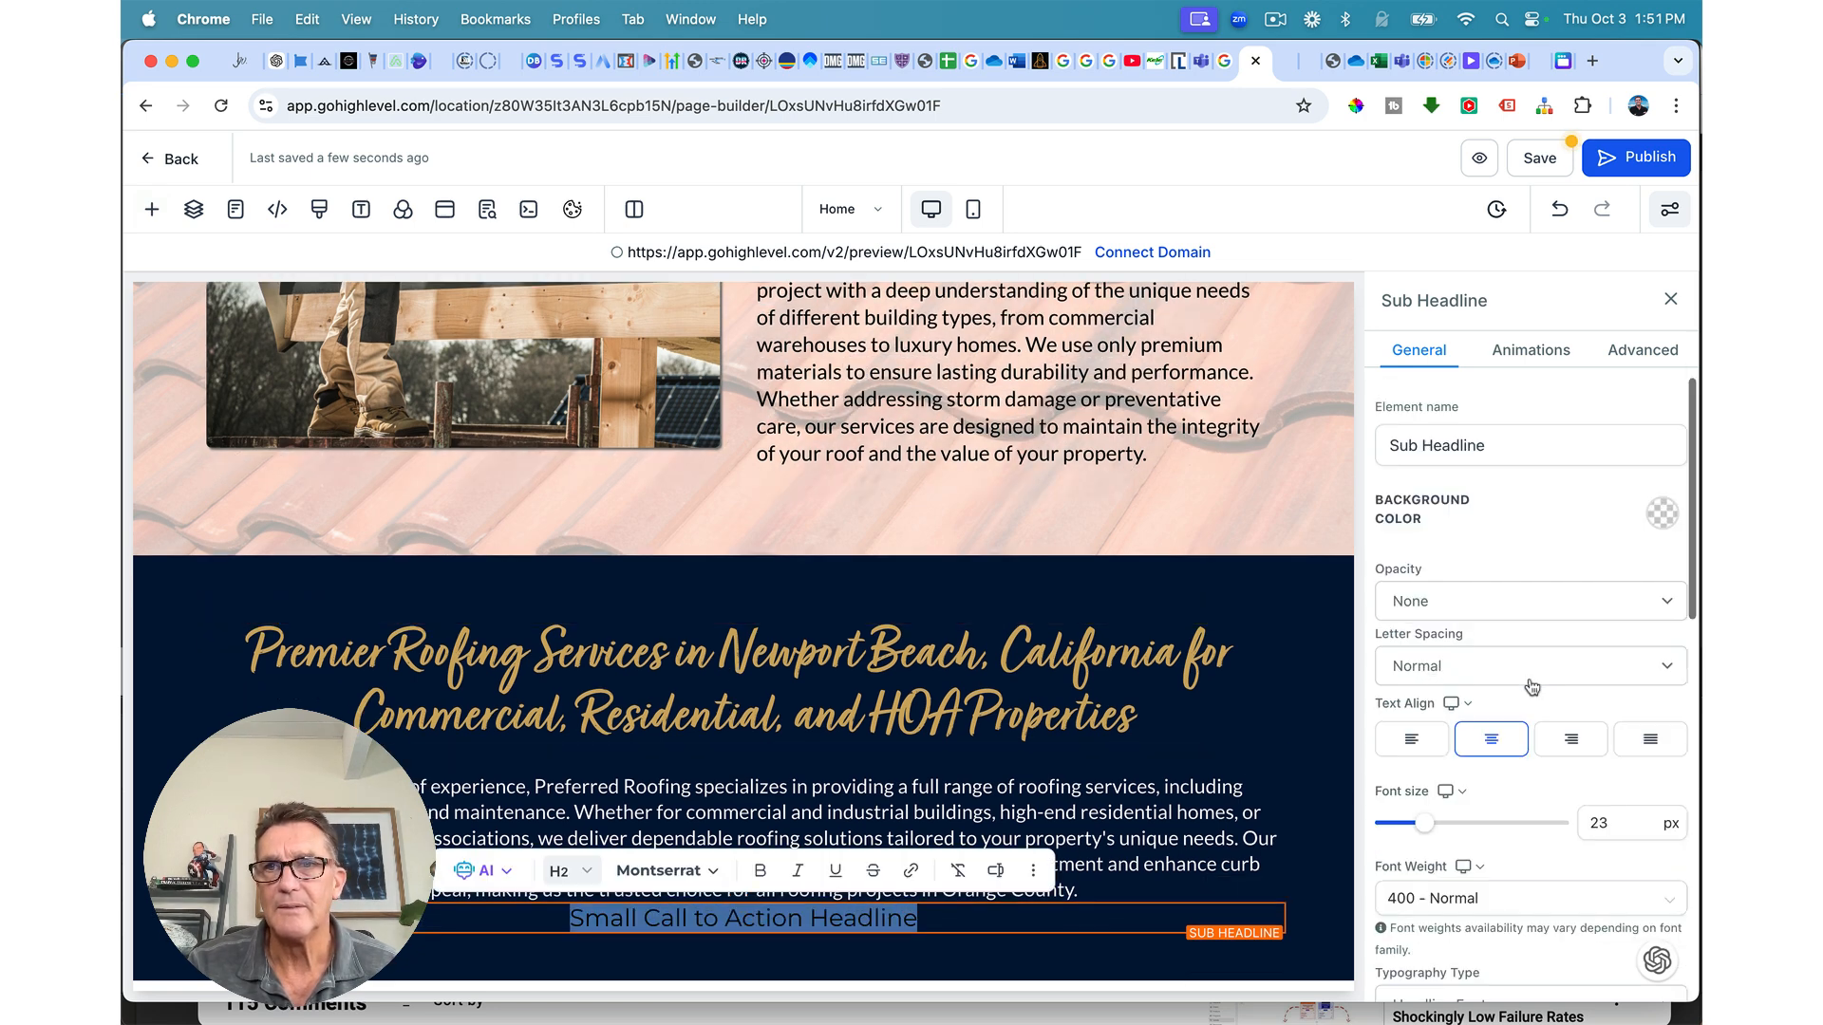
scroll(1623, 560, "up", 3)
scroll(1625, 560, "down", 8)
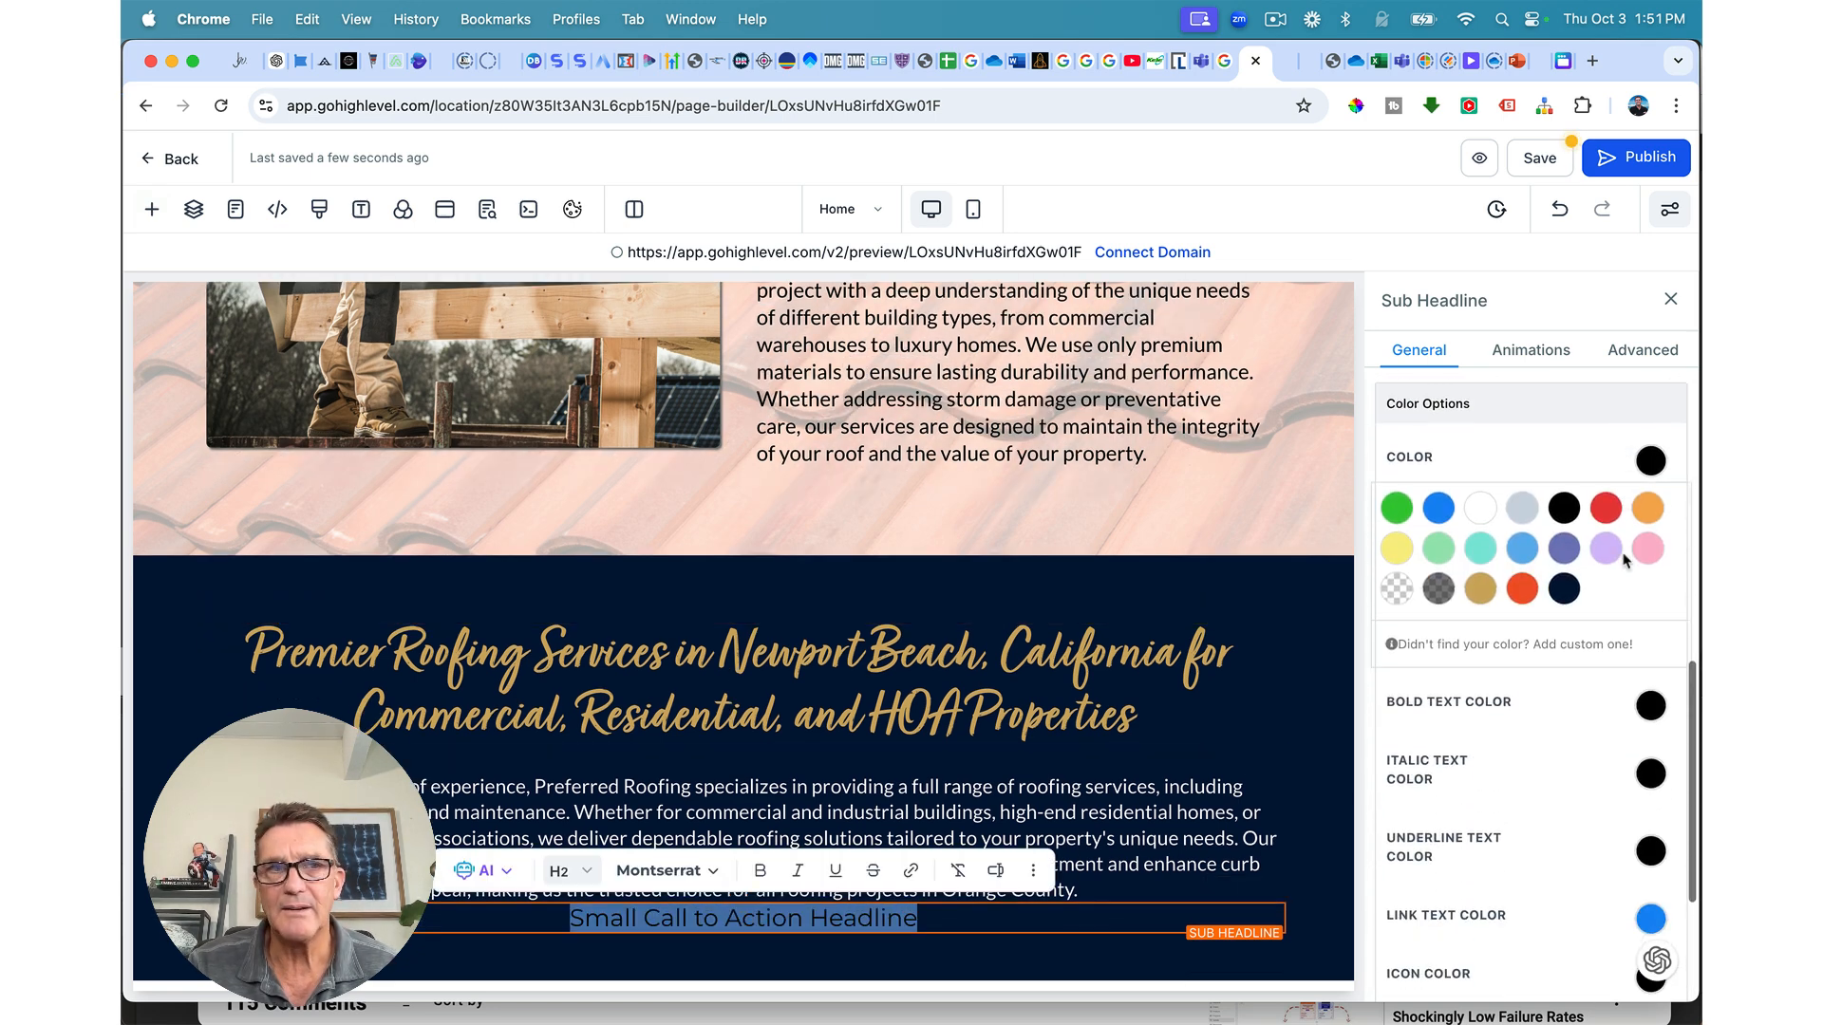
left_click(1480, 510)
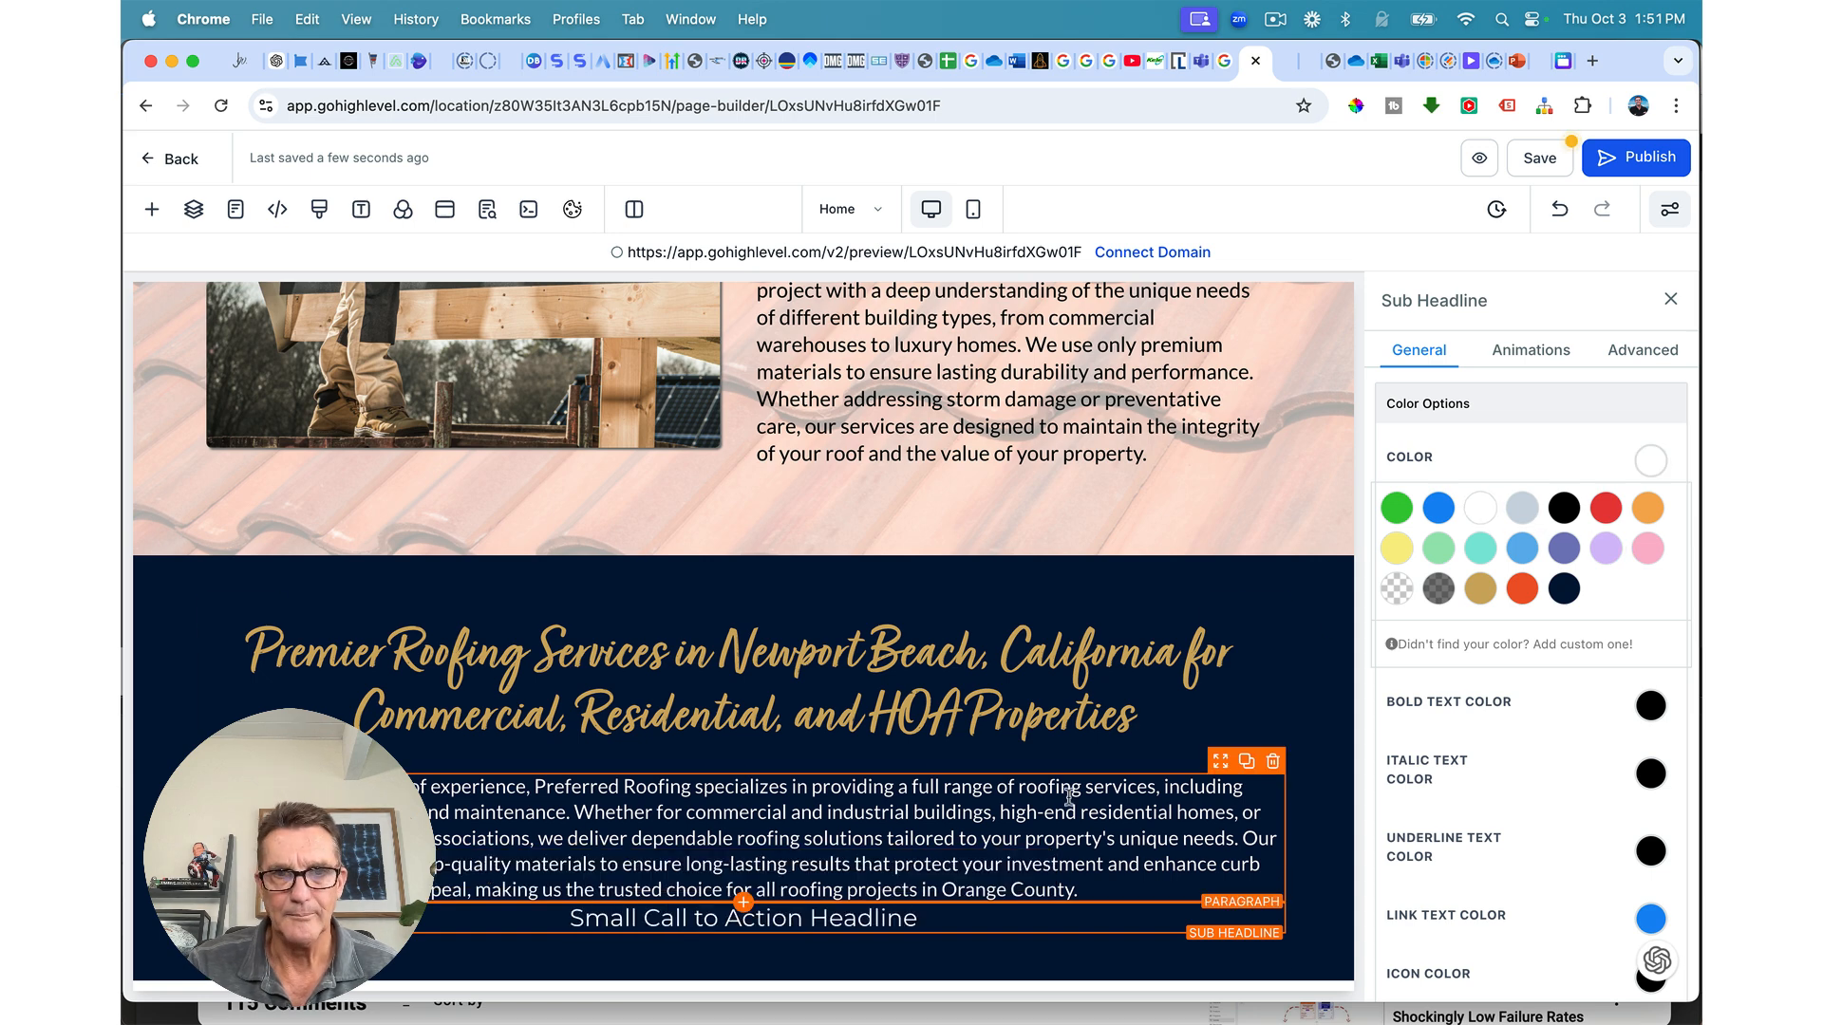
Step: Give the sub-headline a 26 px top margin and paste in the new wording
scroll(1525, 585, "up", 10)
scroll(1524, 589, "down", 10)
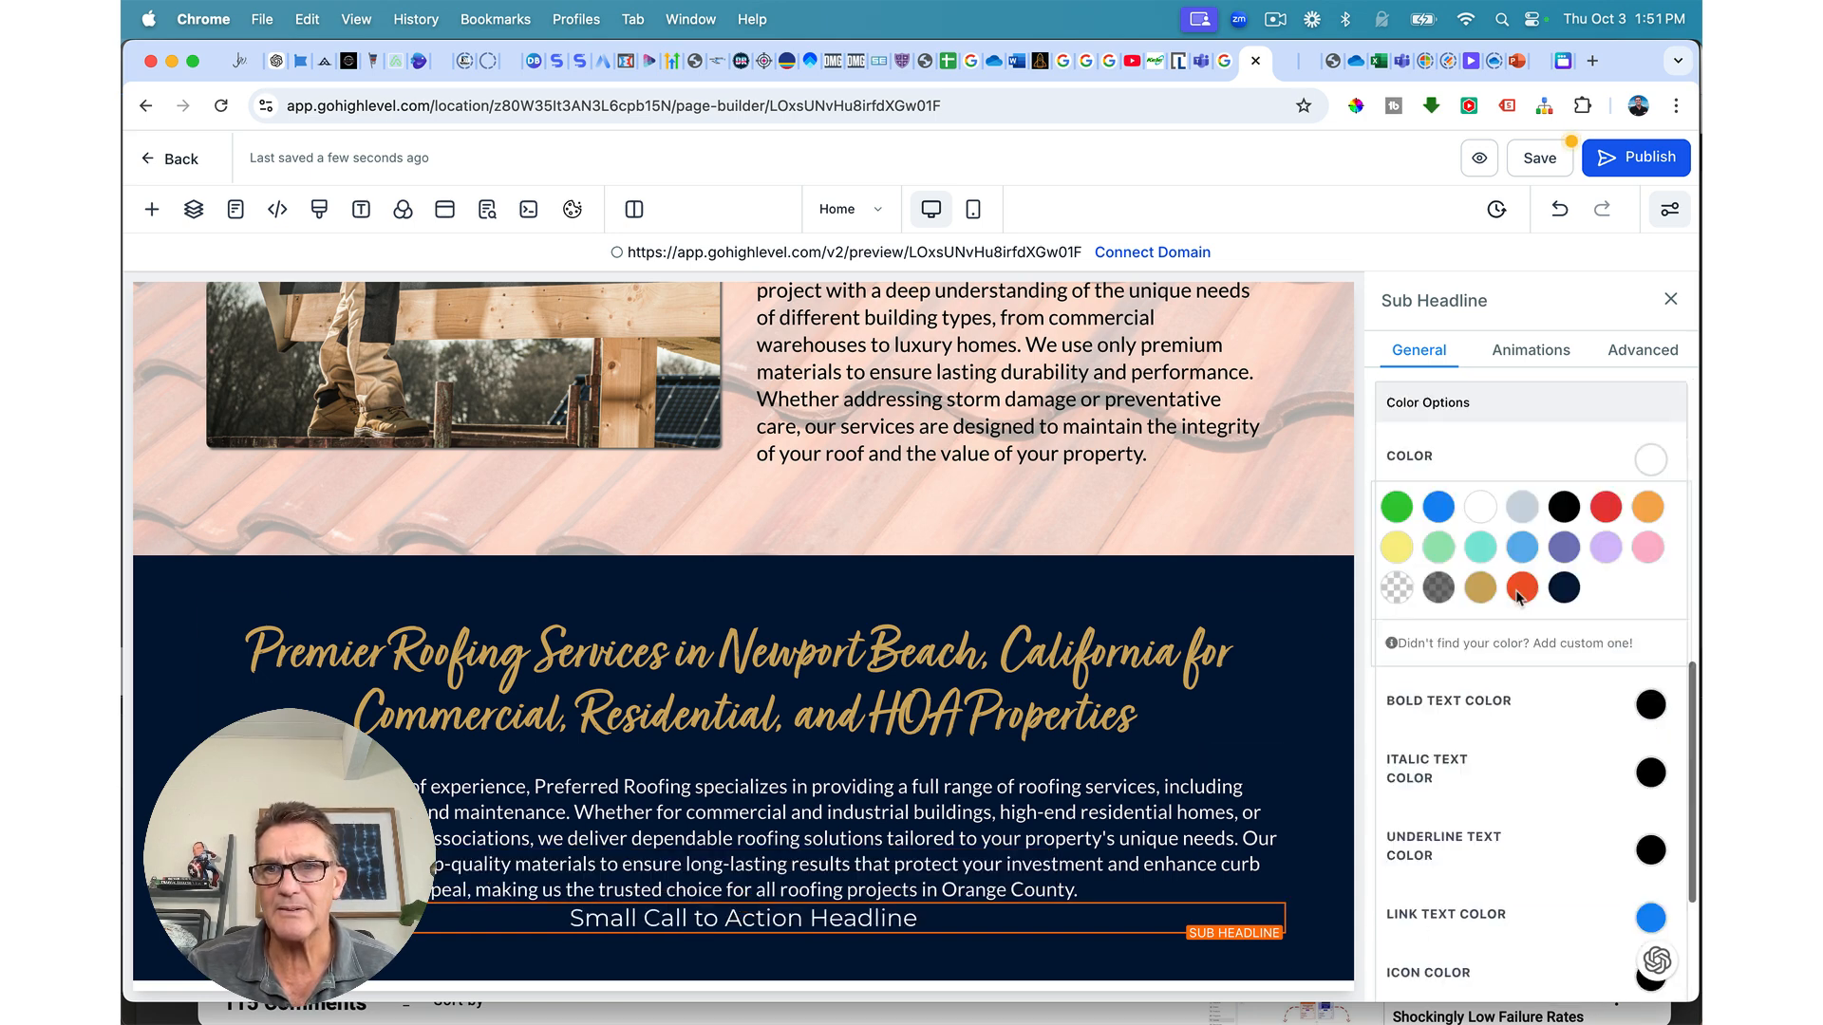
left_click(1527, 804)
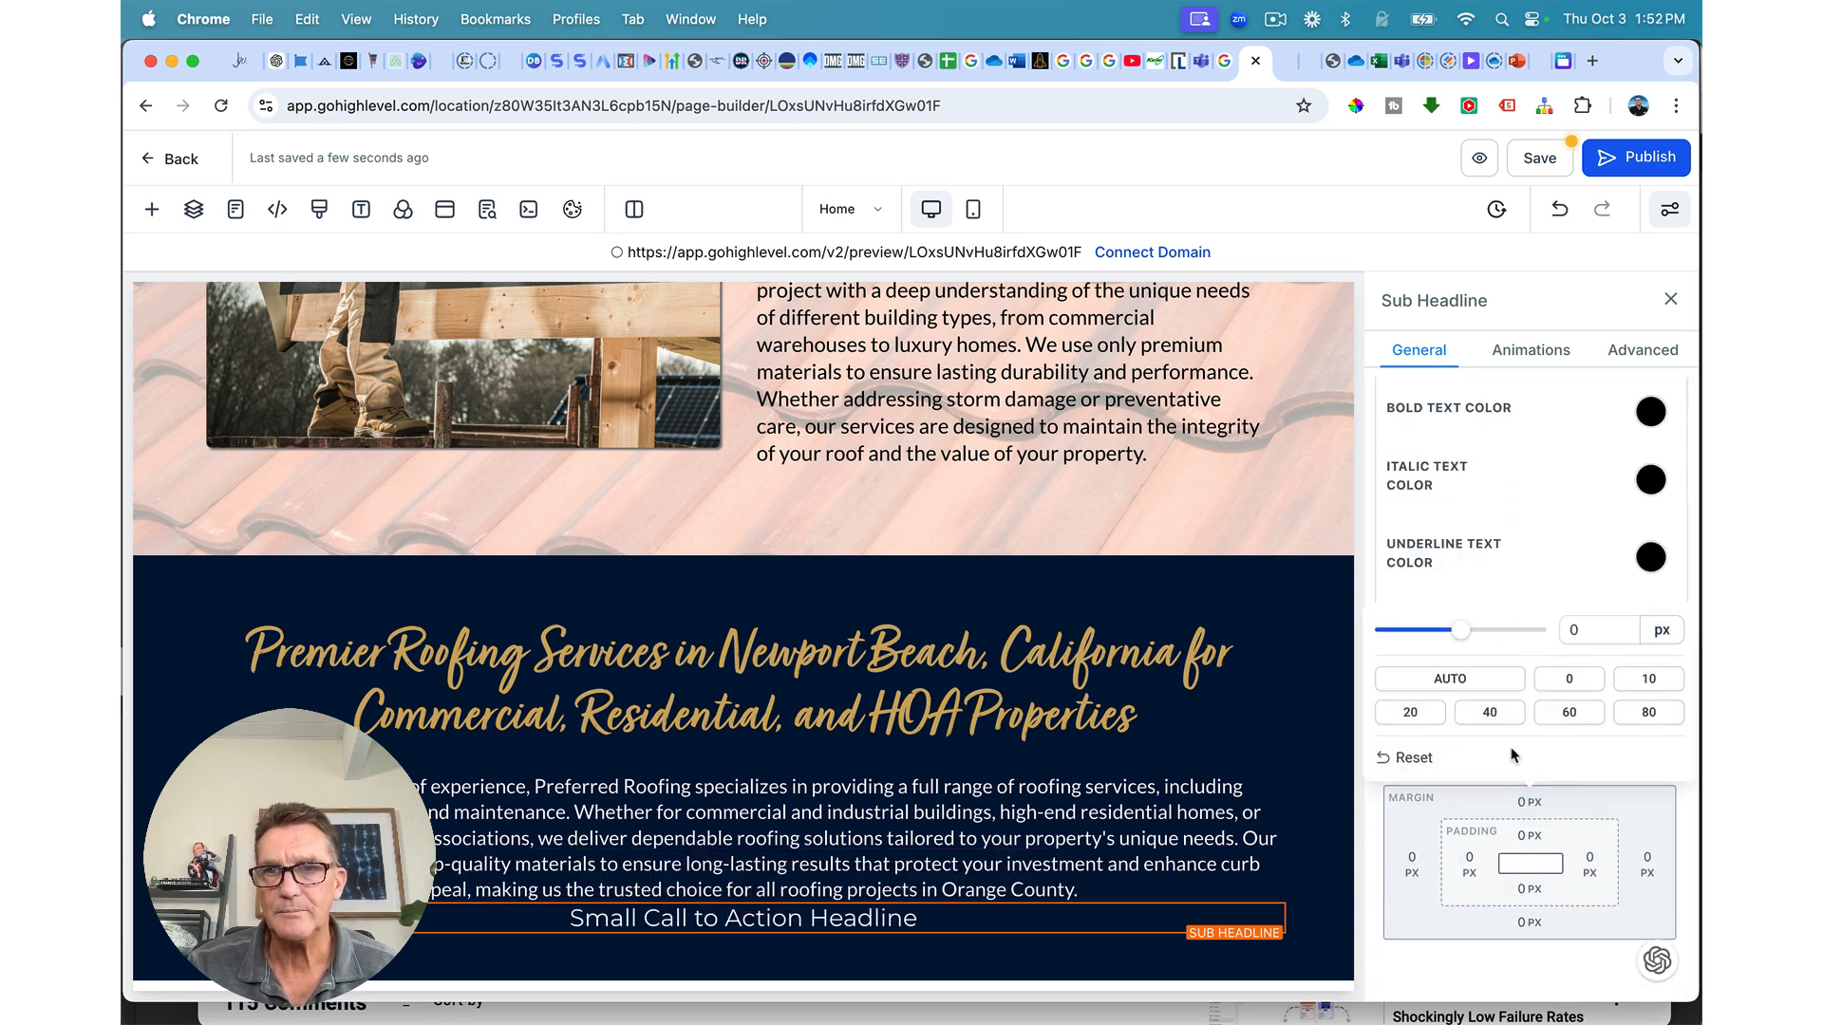
left_click_drag(1472, 645, 1508, 638)
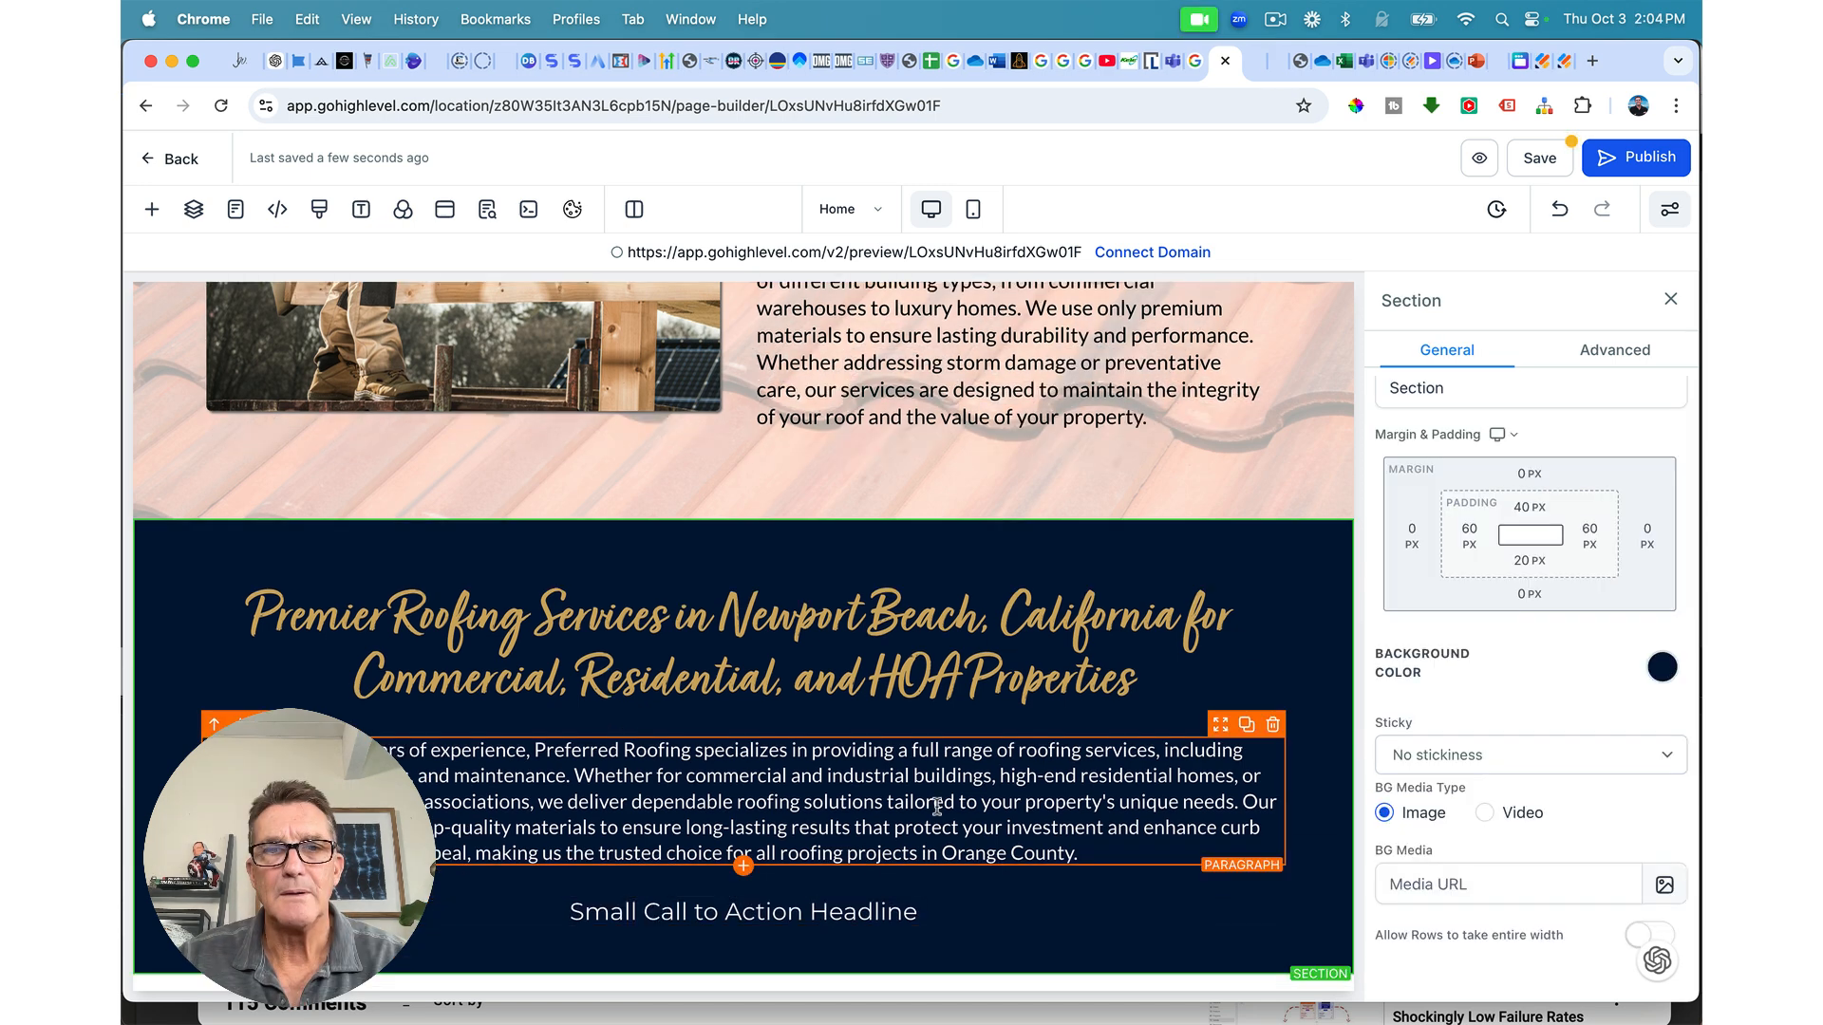
double_click(830, 907)
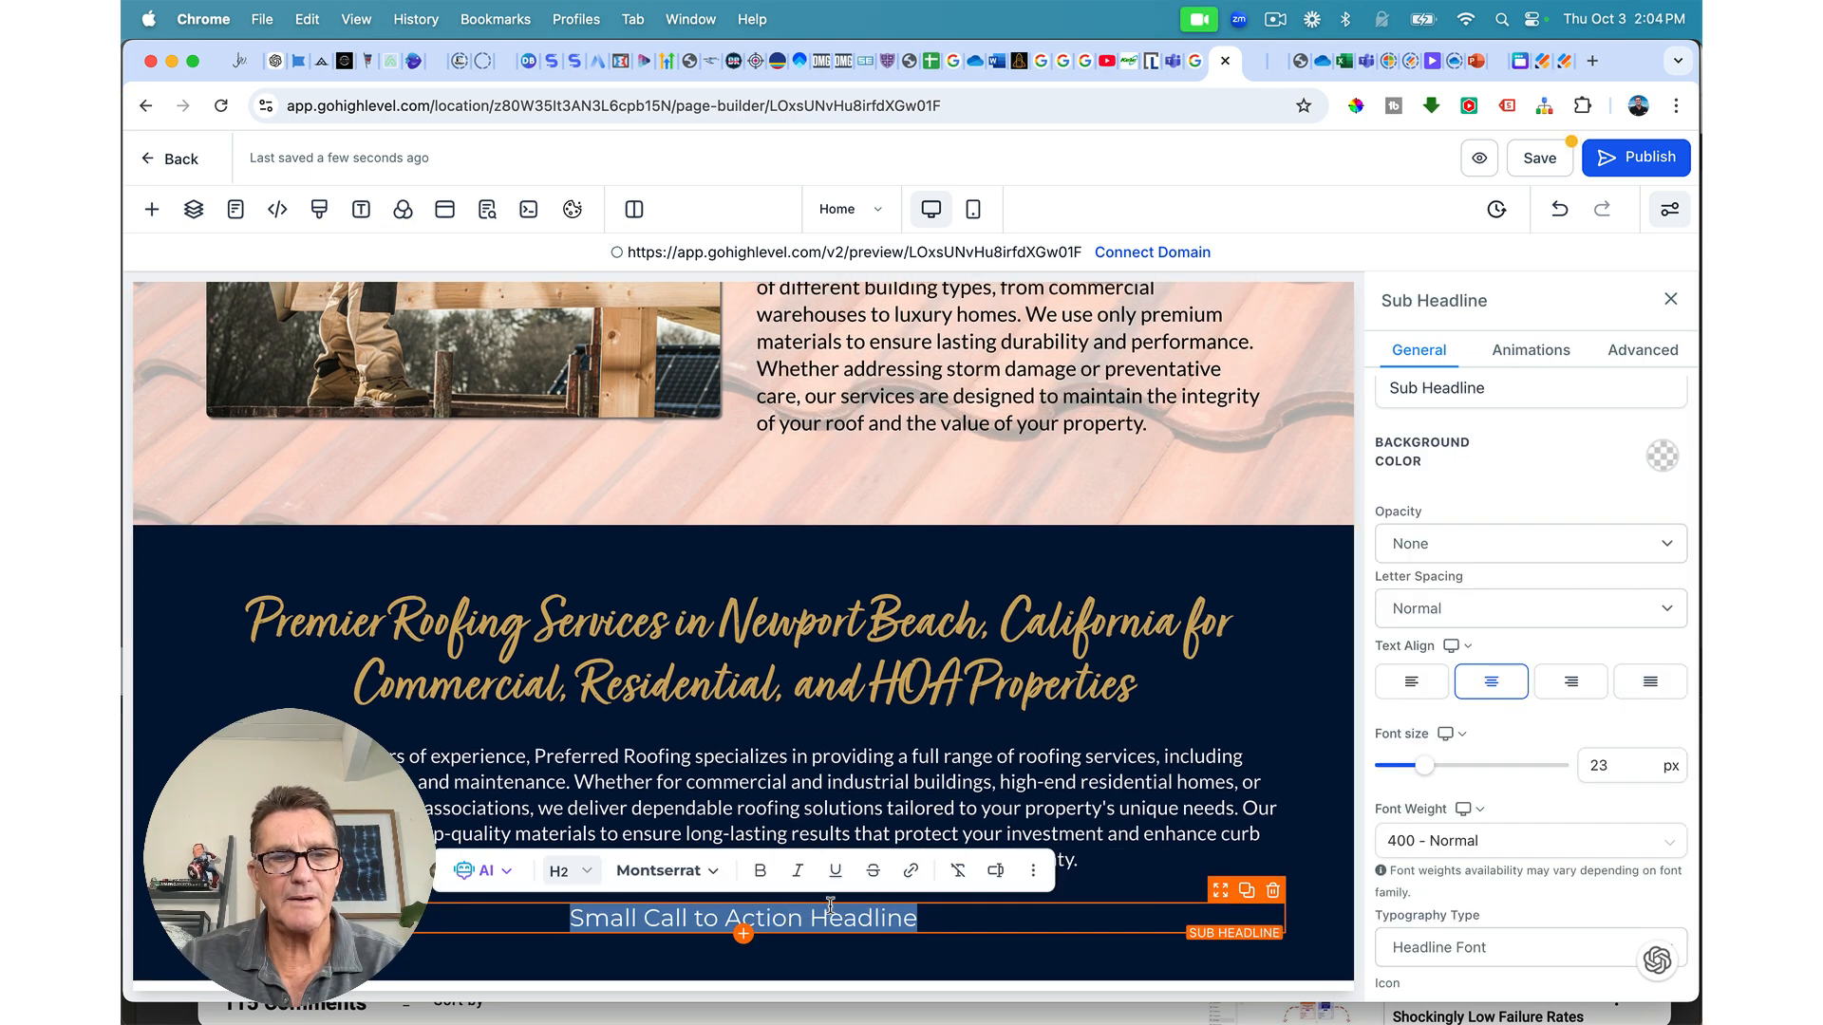
type("Roofing You Can Rely On—Quality, Expertise, and Support")
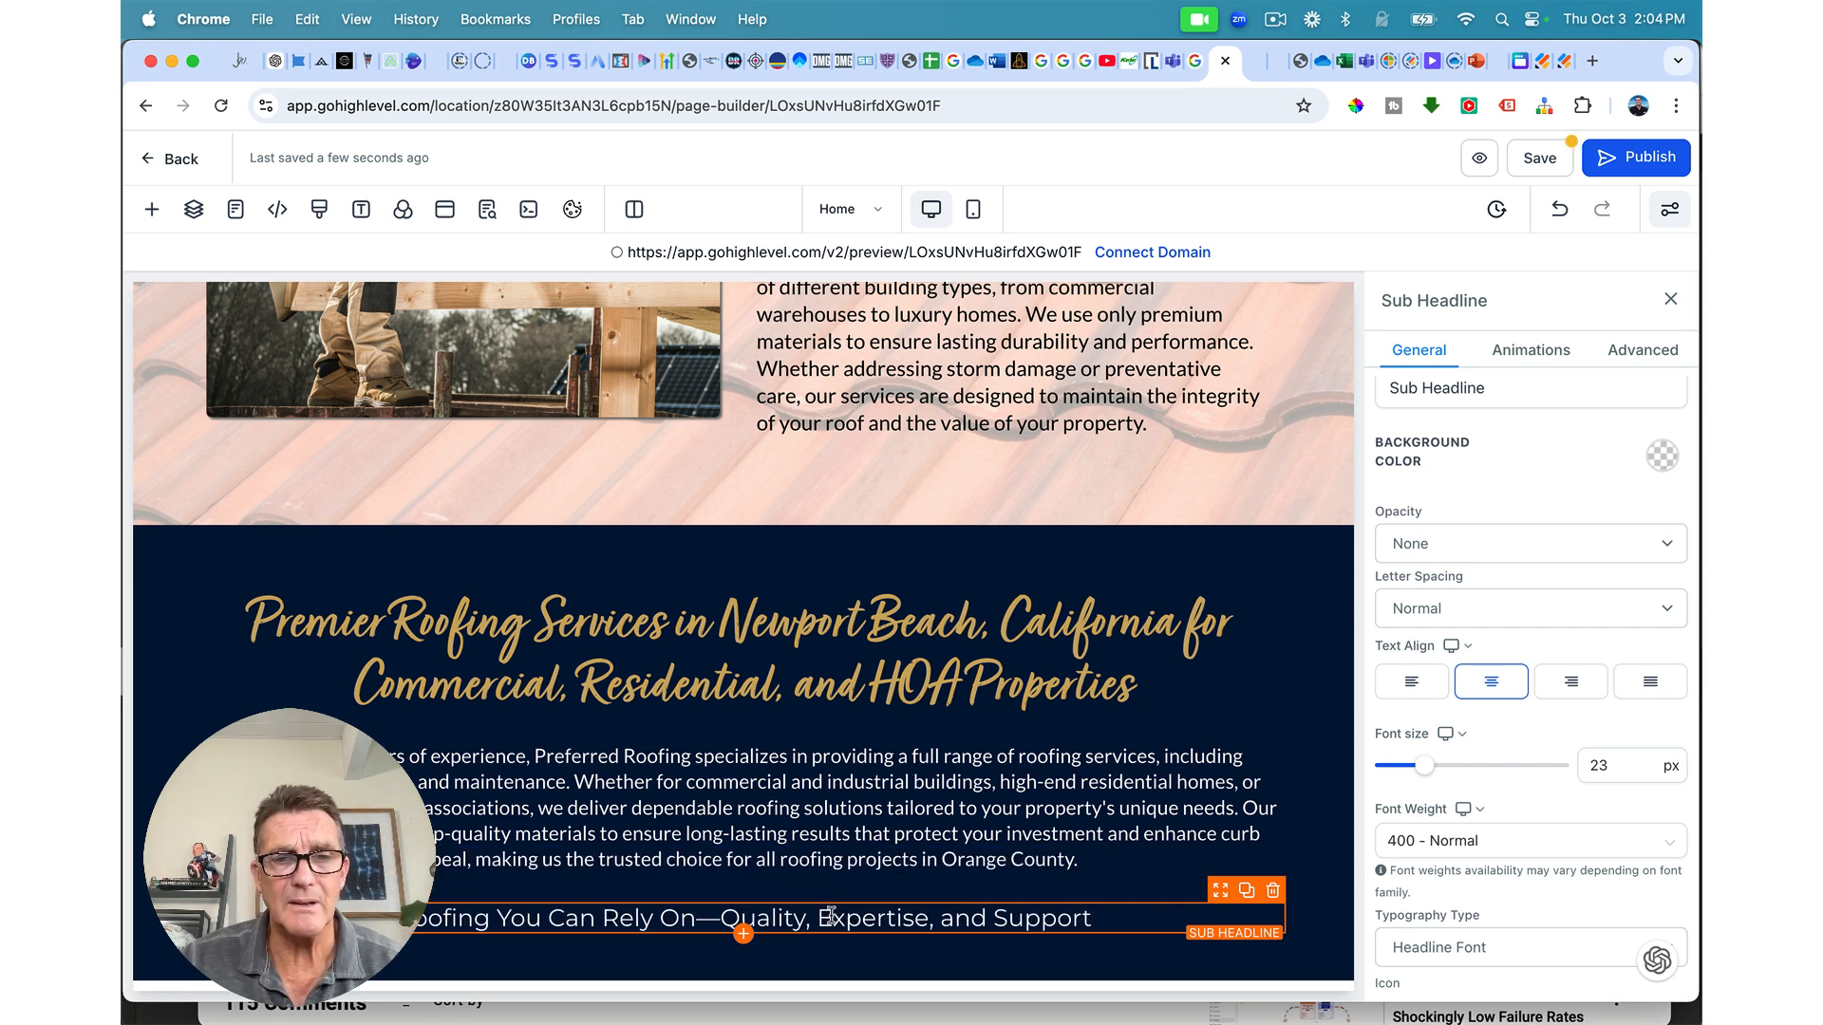
Step: Set the sub-headline to 28 px, replace the em dash with a hyphen, and save
triple_click(831, 916)
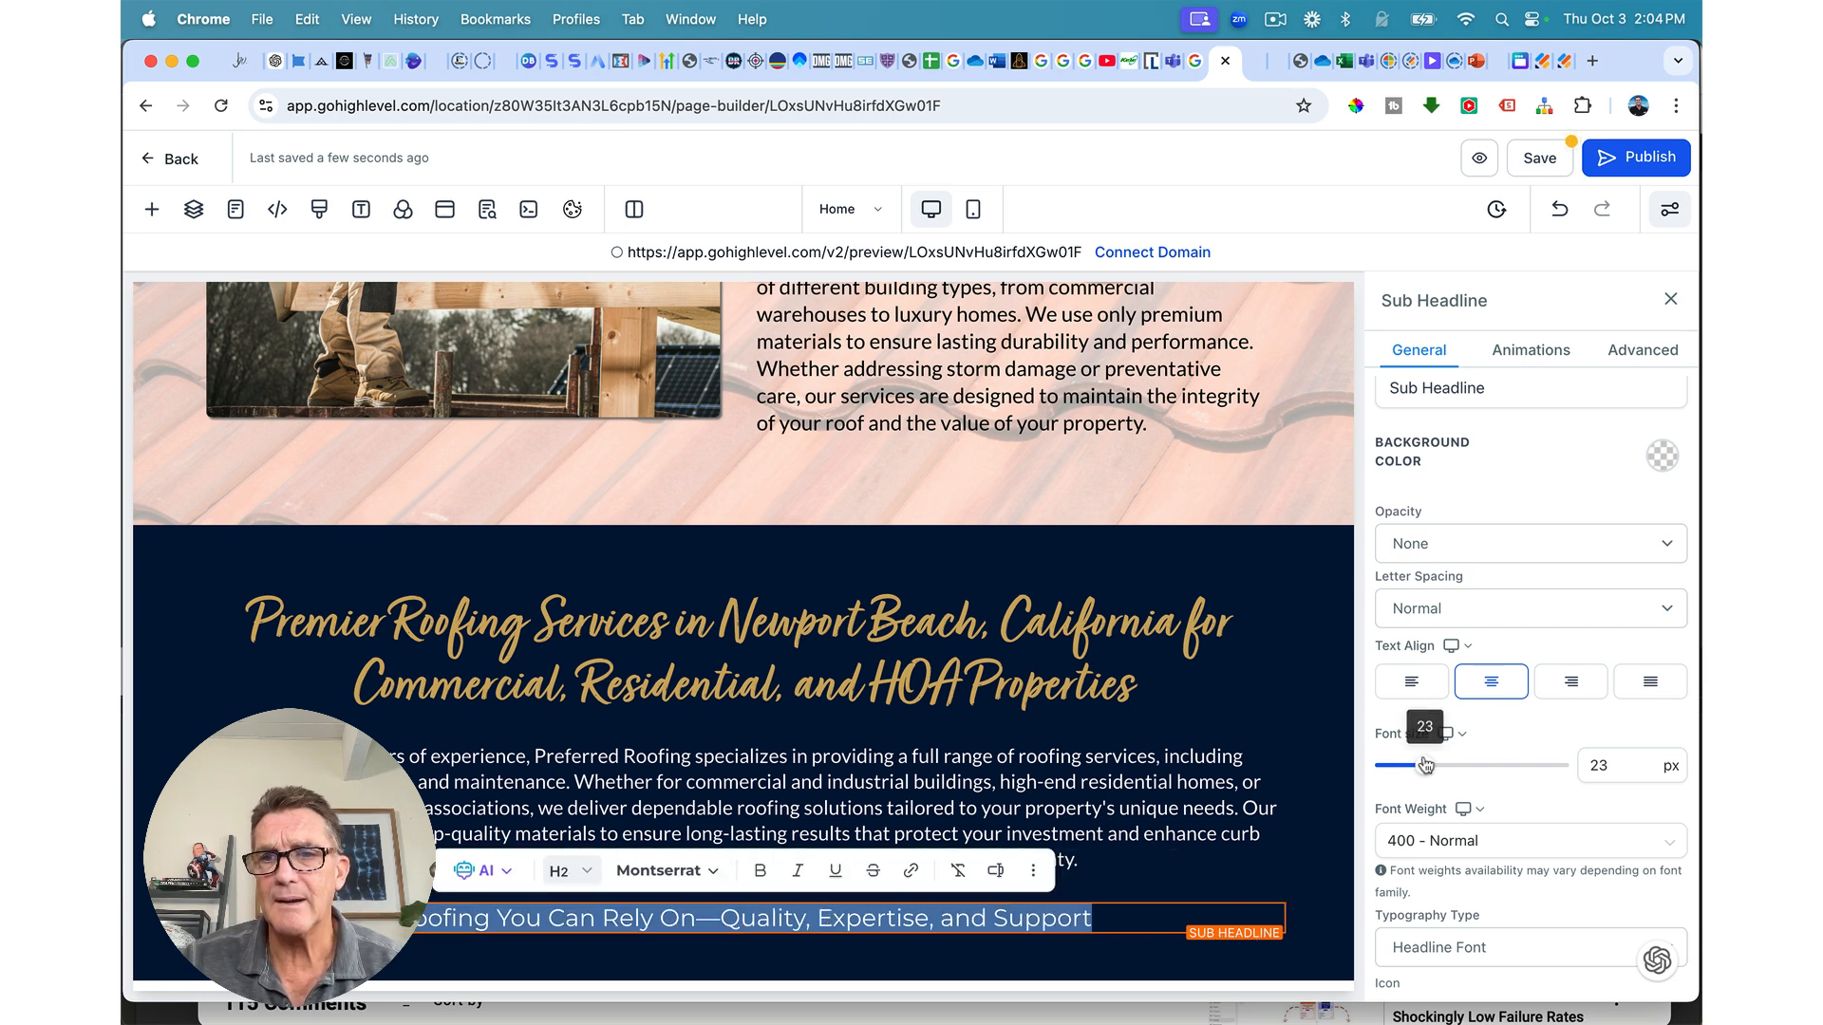
left_click_drag(1425, 765, 1437, 768)
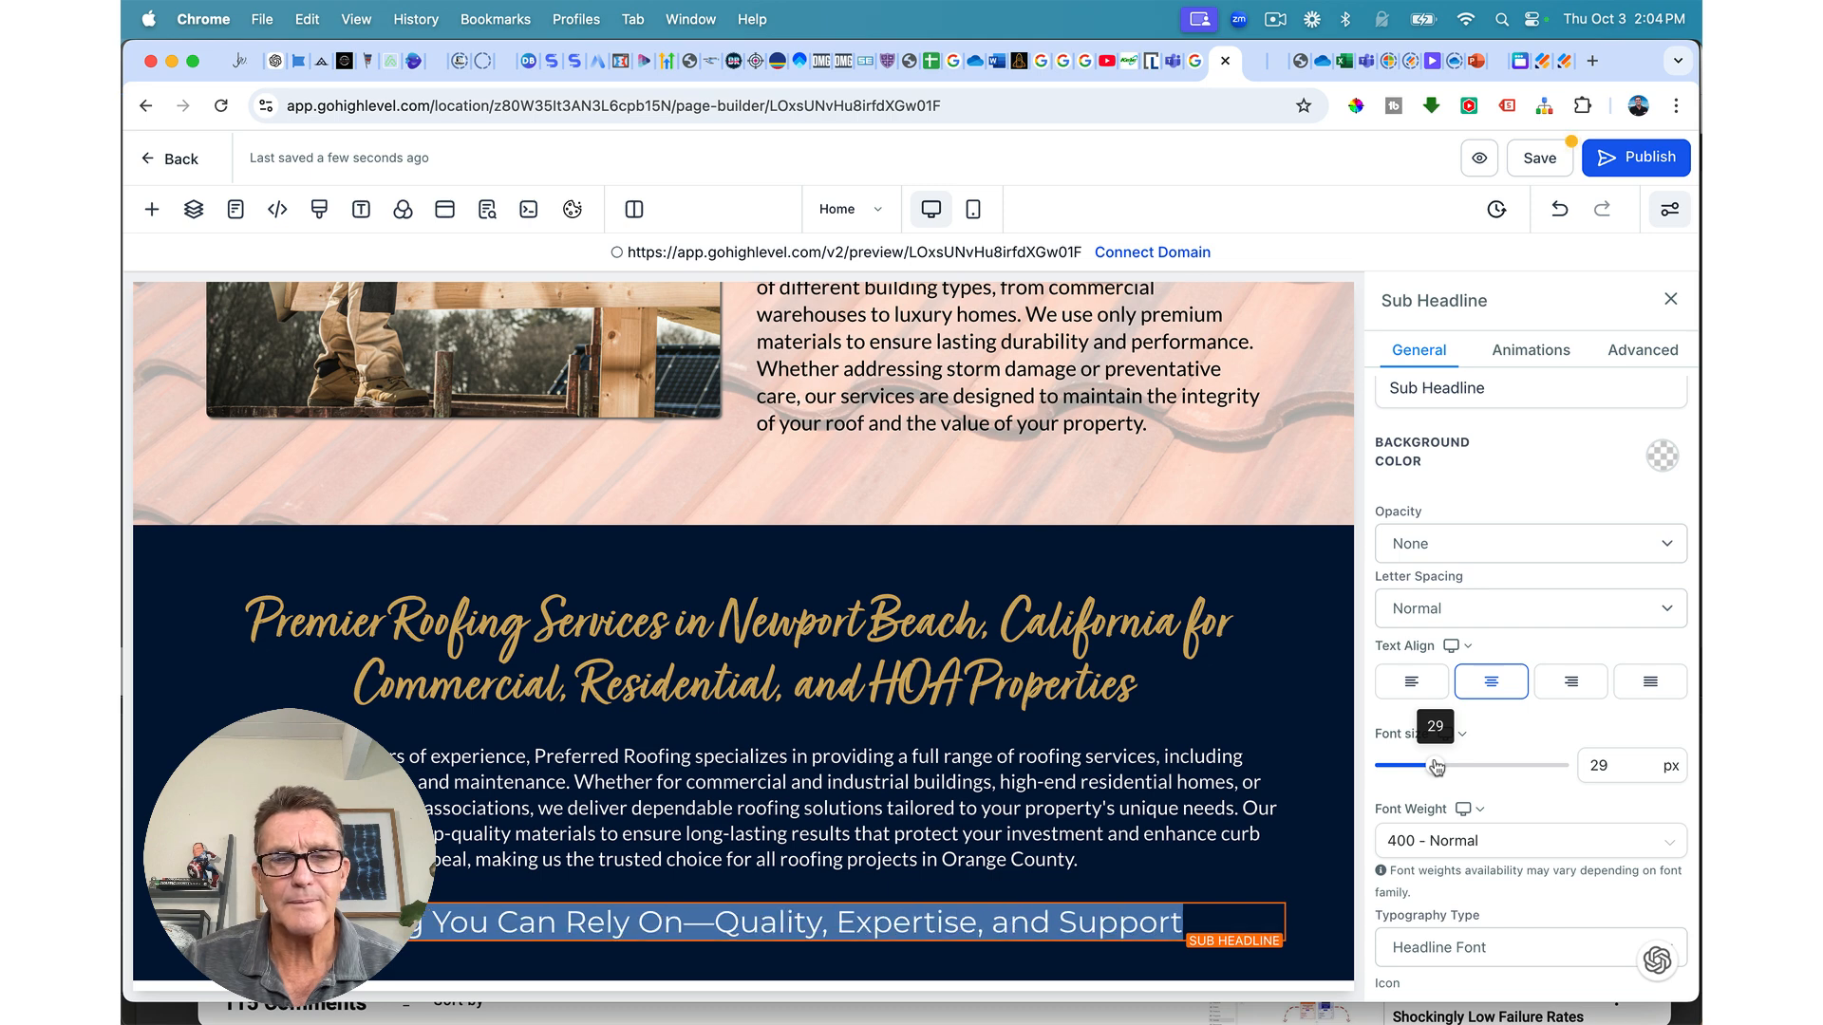
left_click_drag(1437, 768, 1433, 767)
scroll(1310, 761, "down", 1)
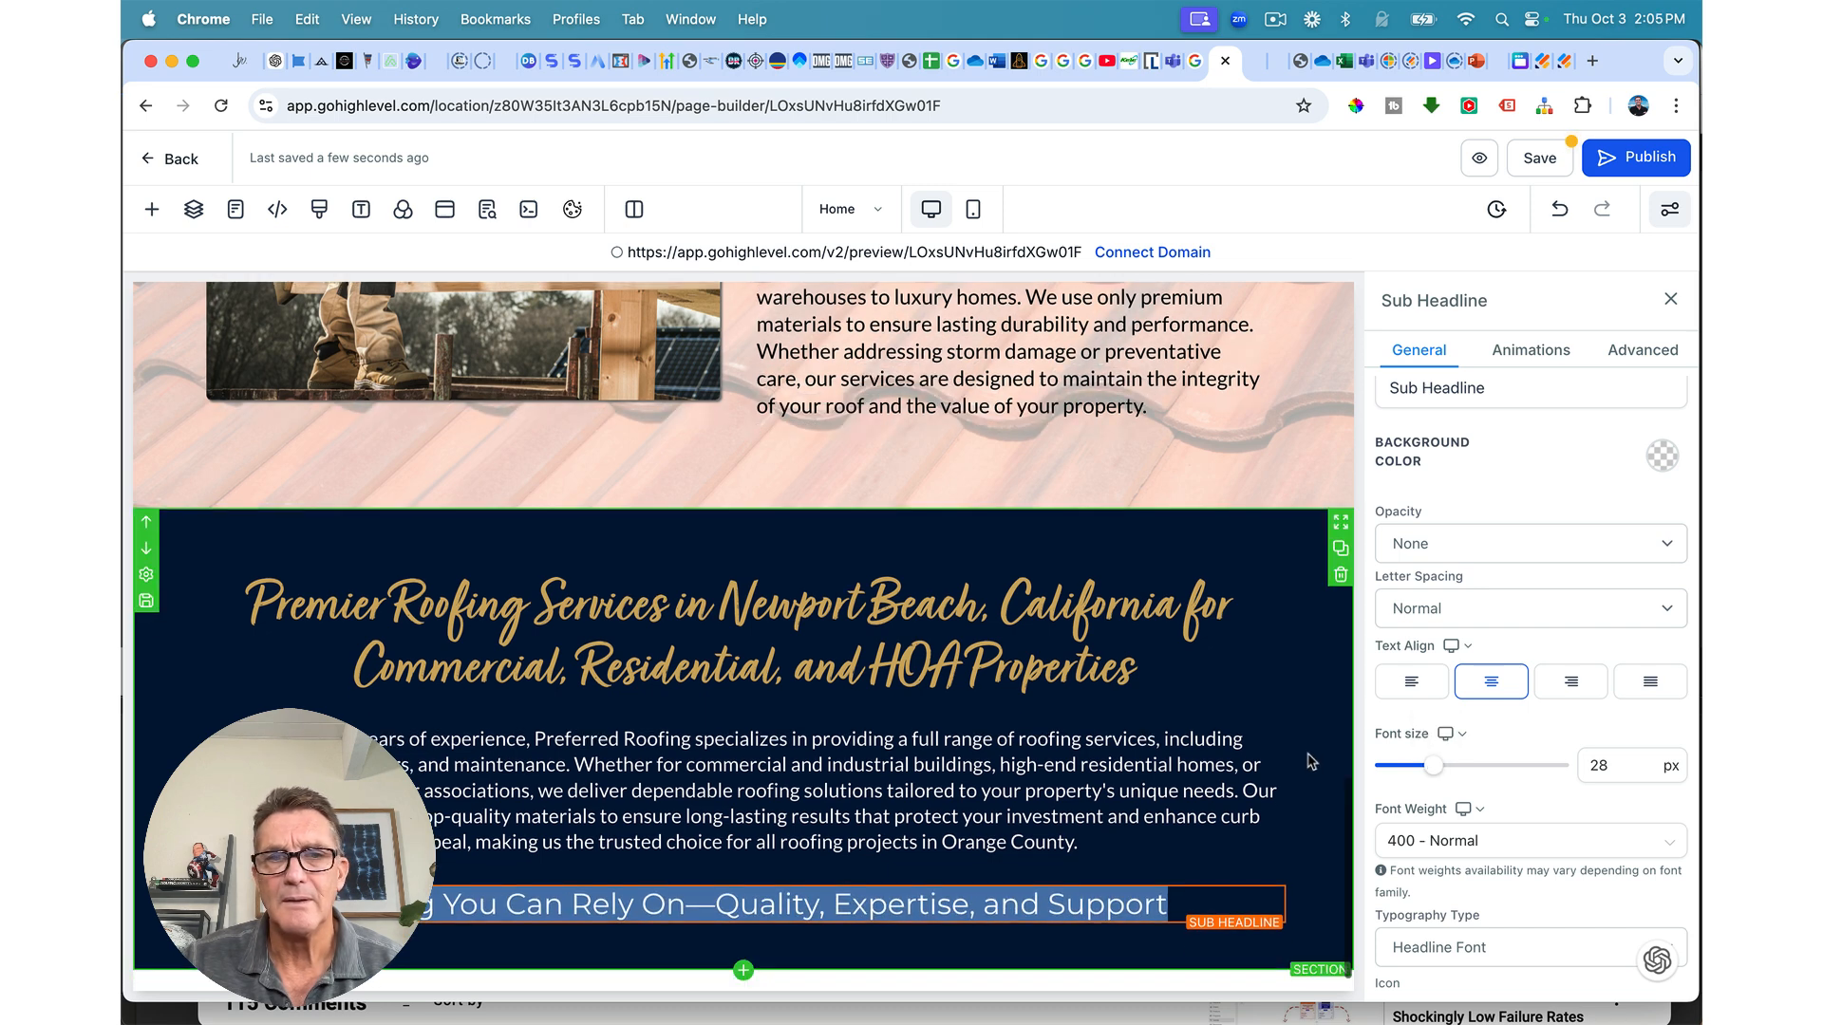
scroll(1310, 762, "up", 1)
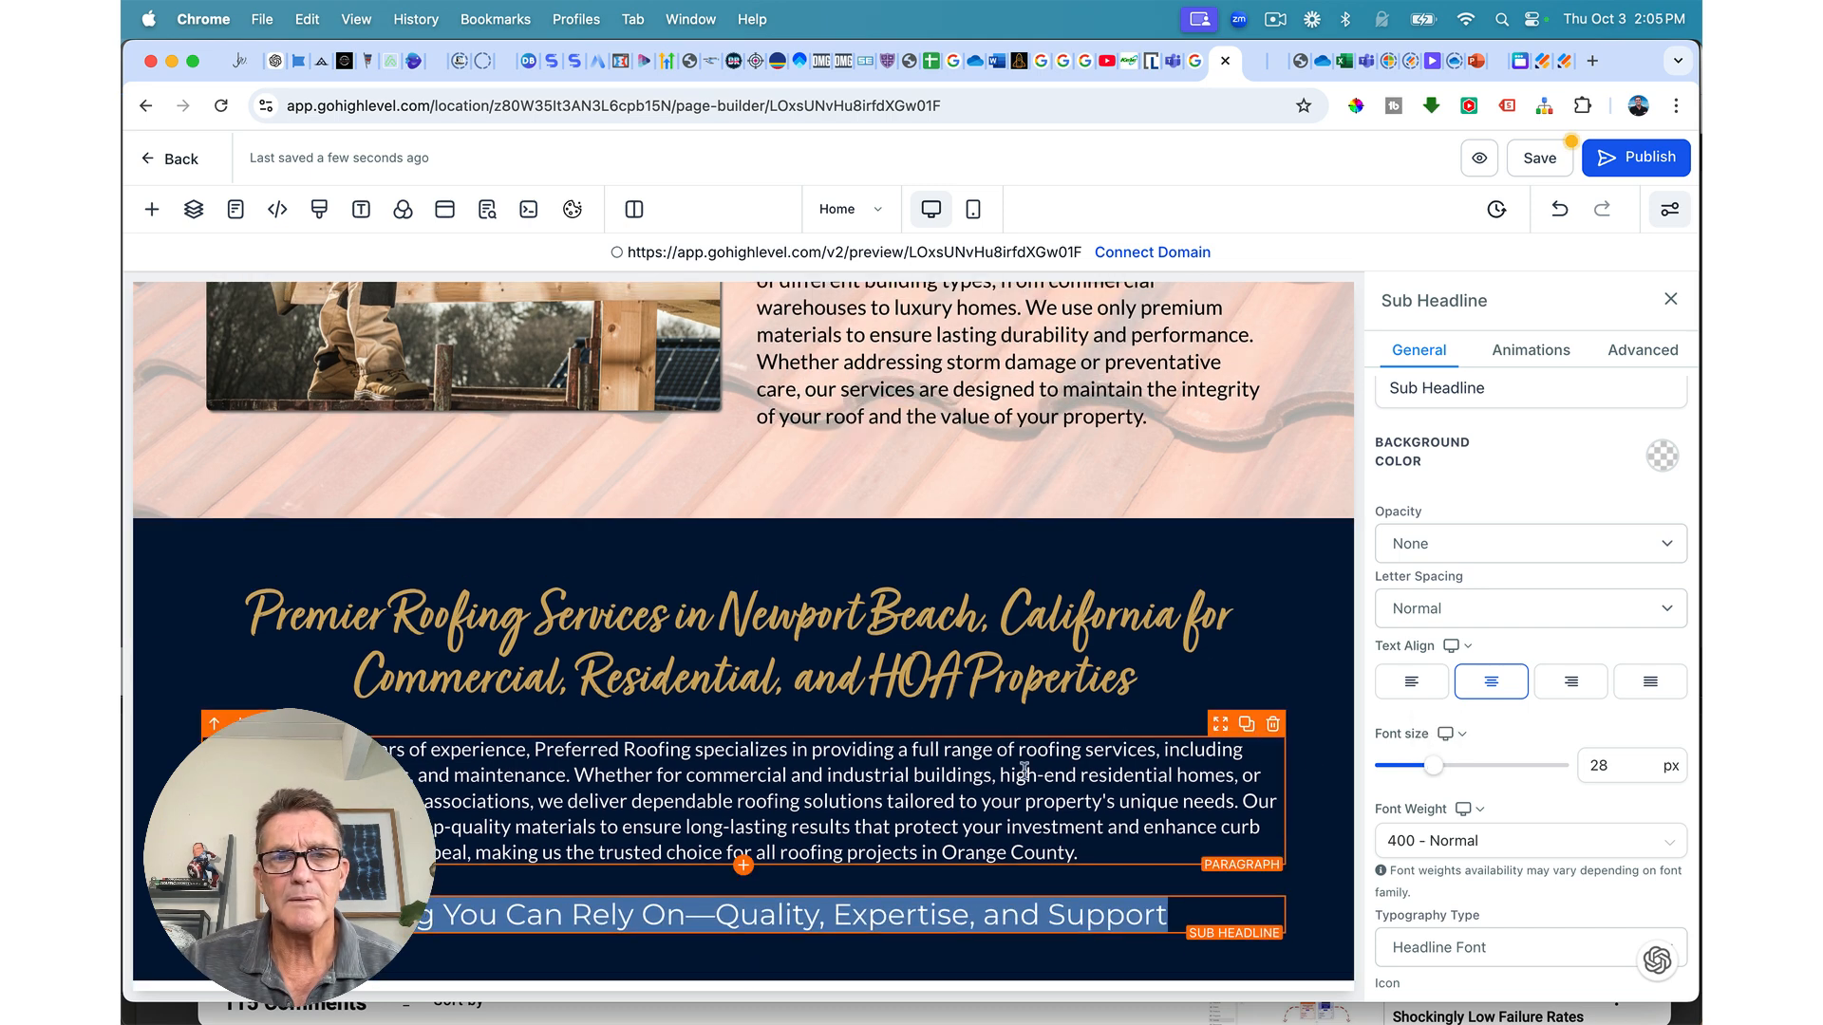
left_click(717, 915)
key("BackSpace")
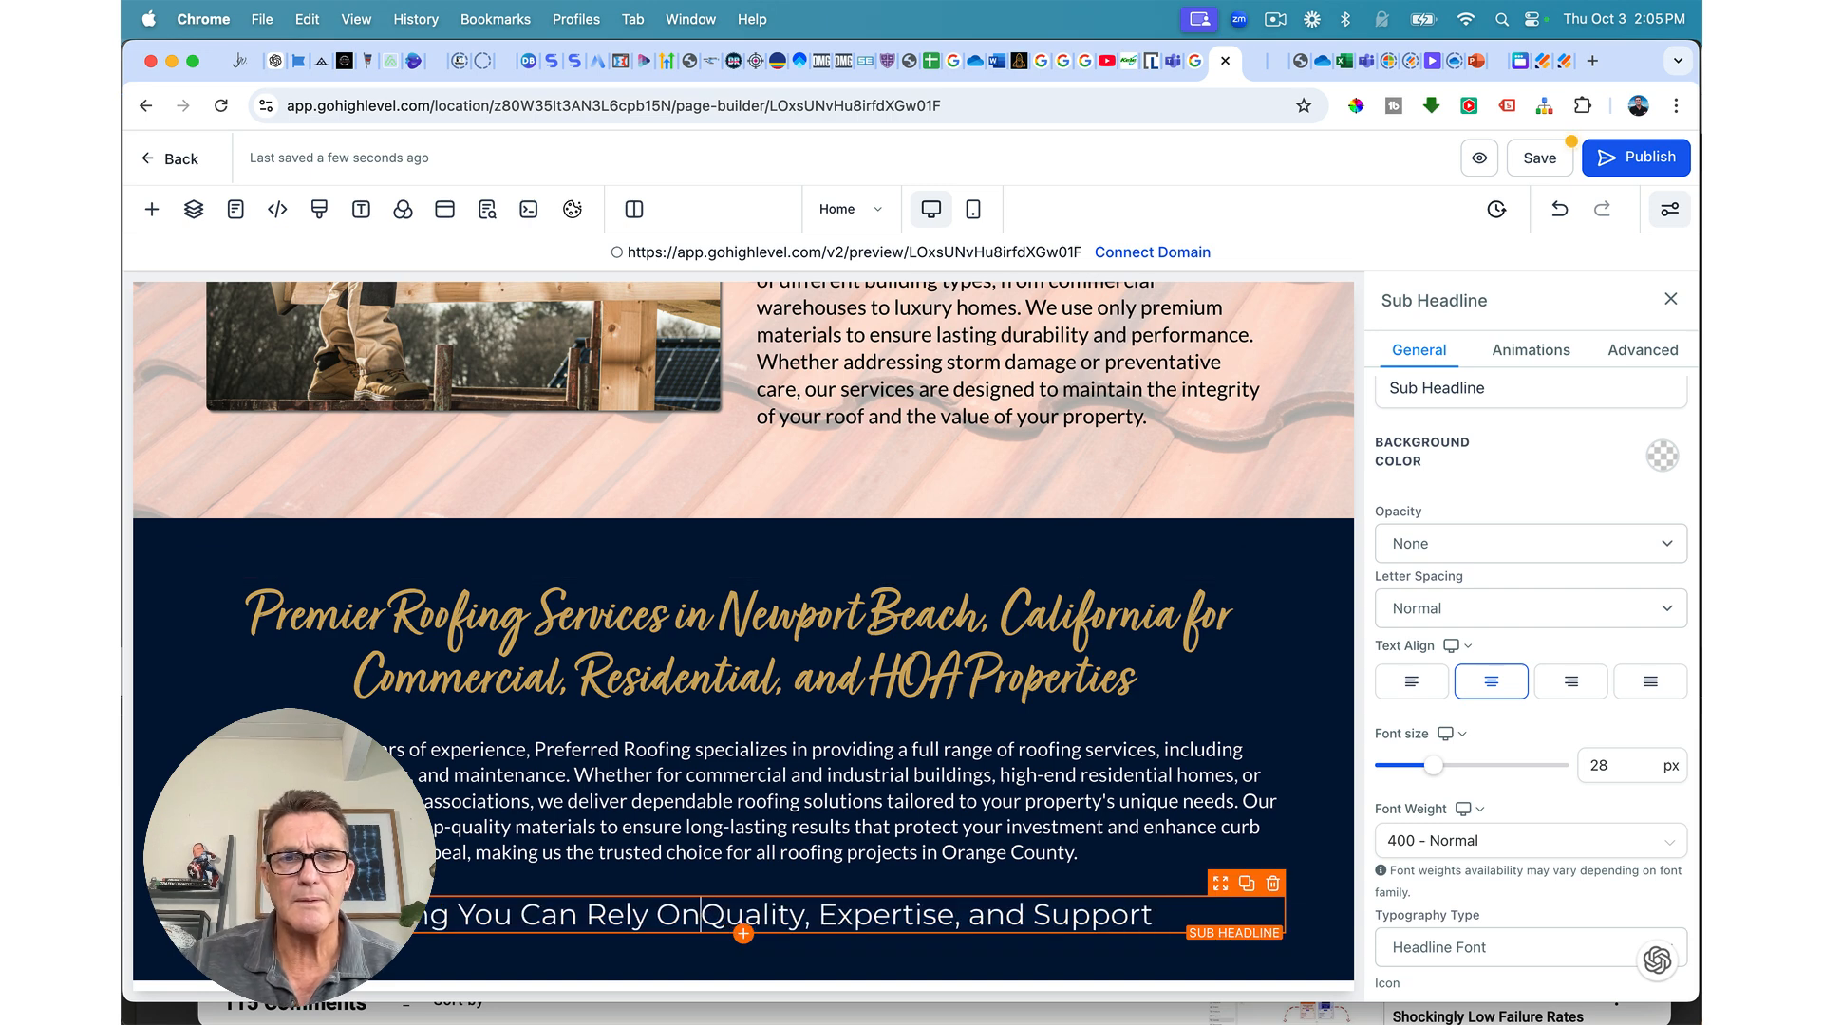
type("-")
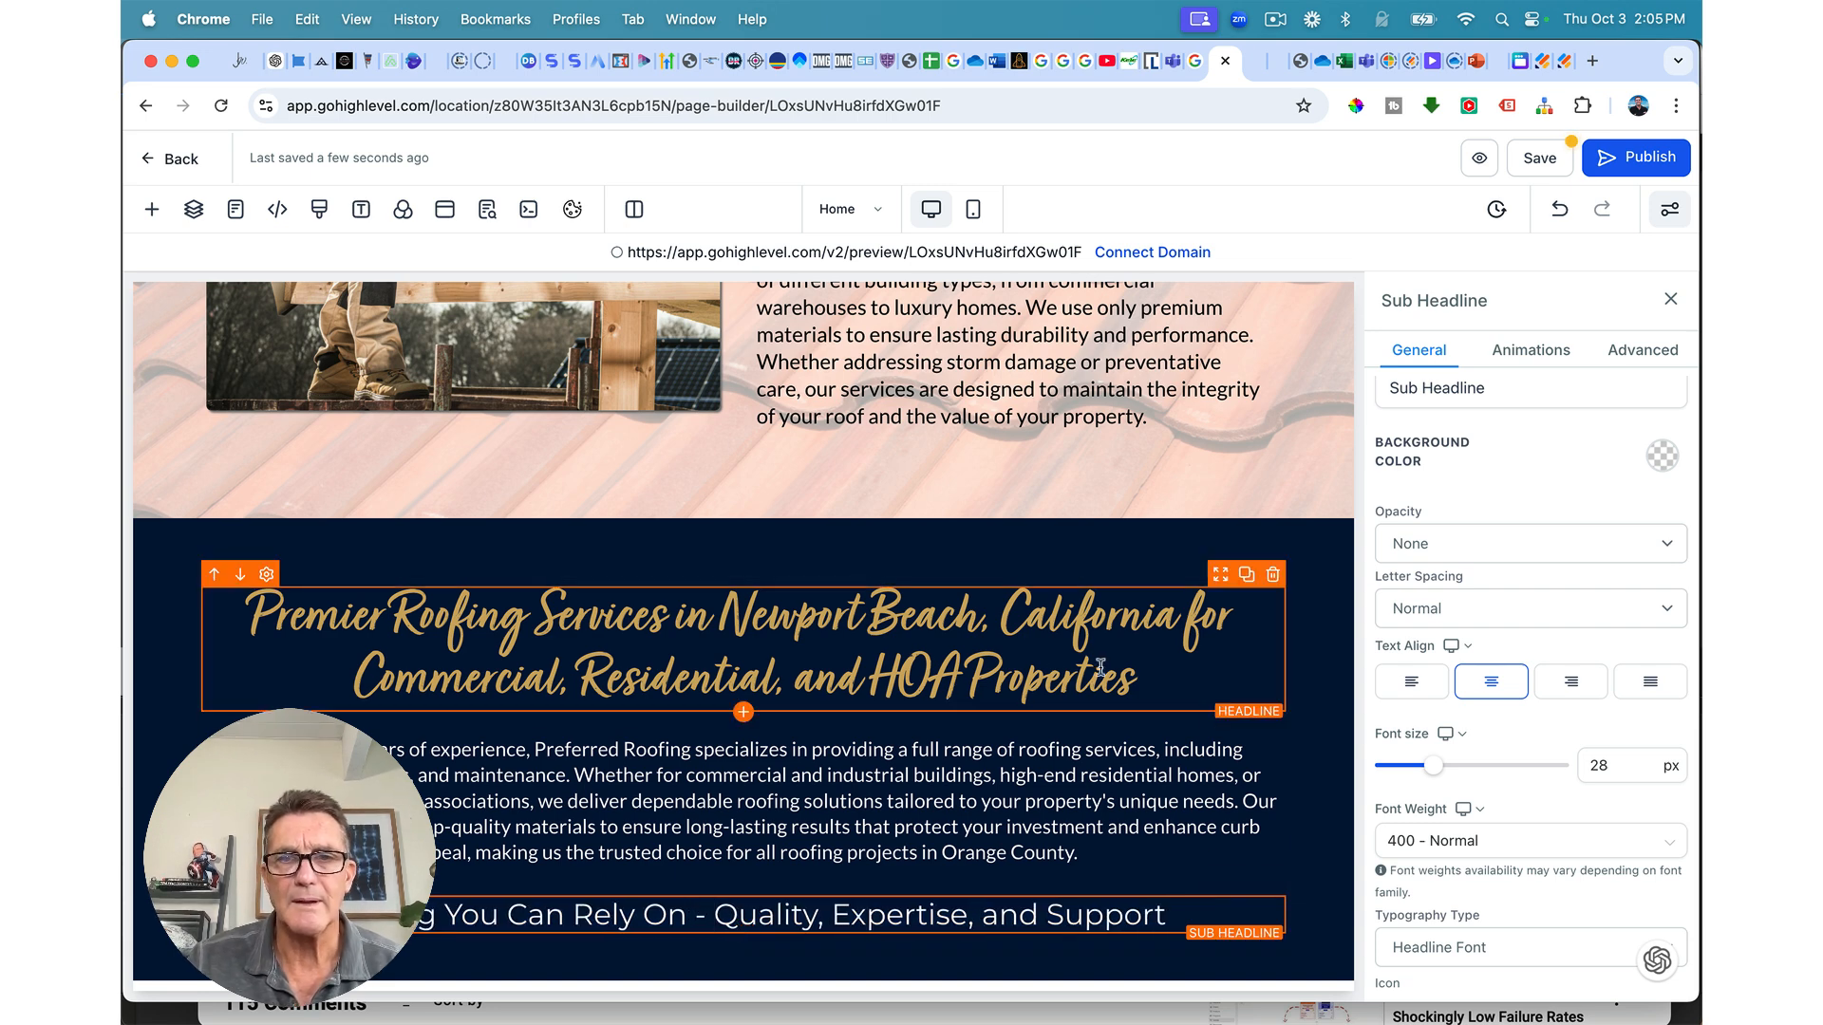
left_click(1543, 161)
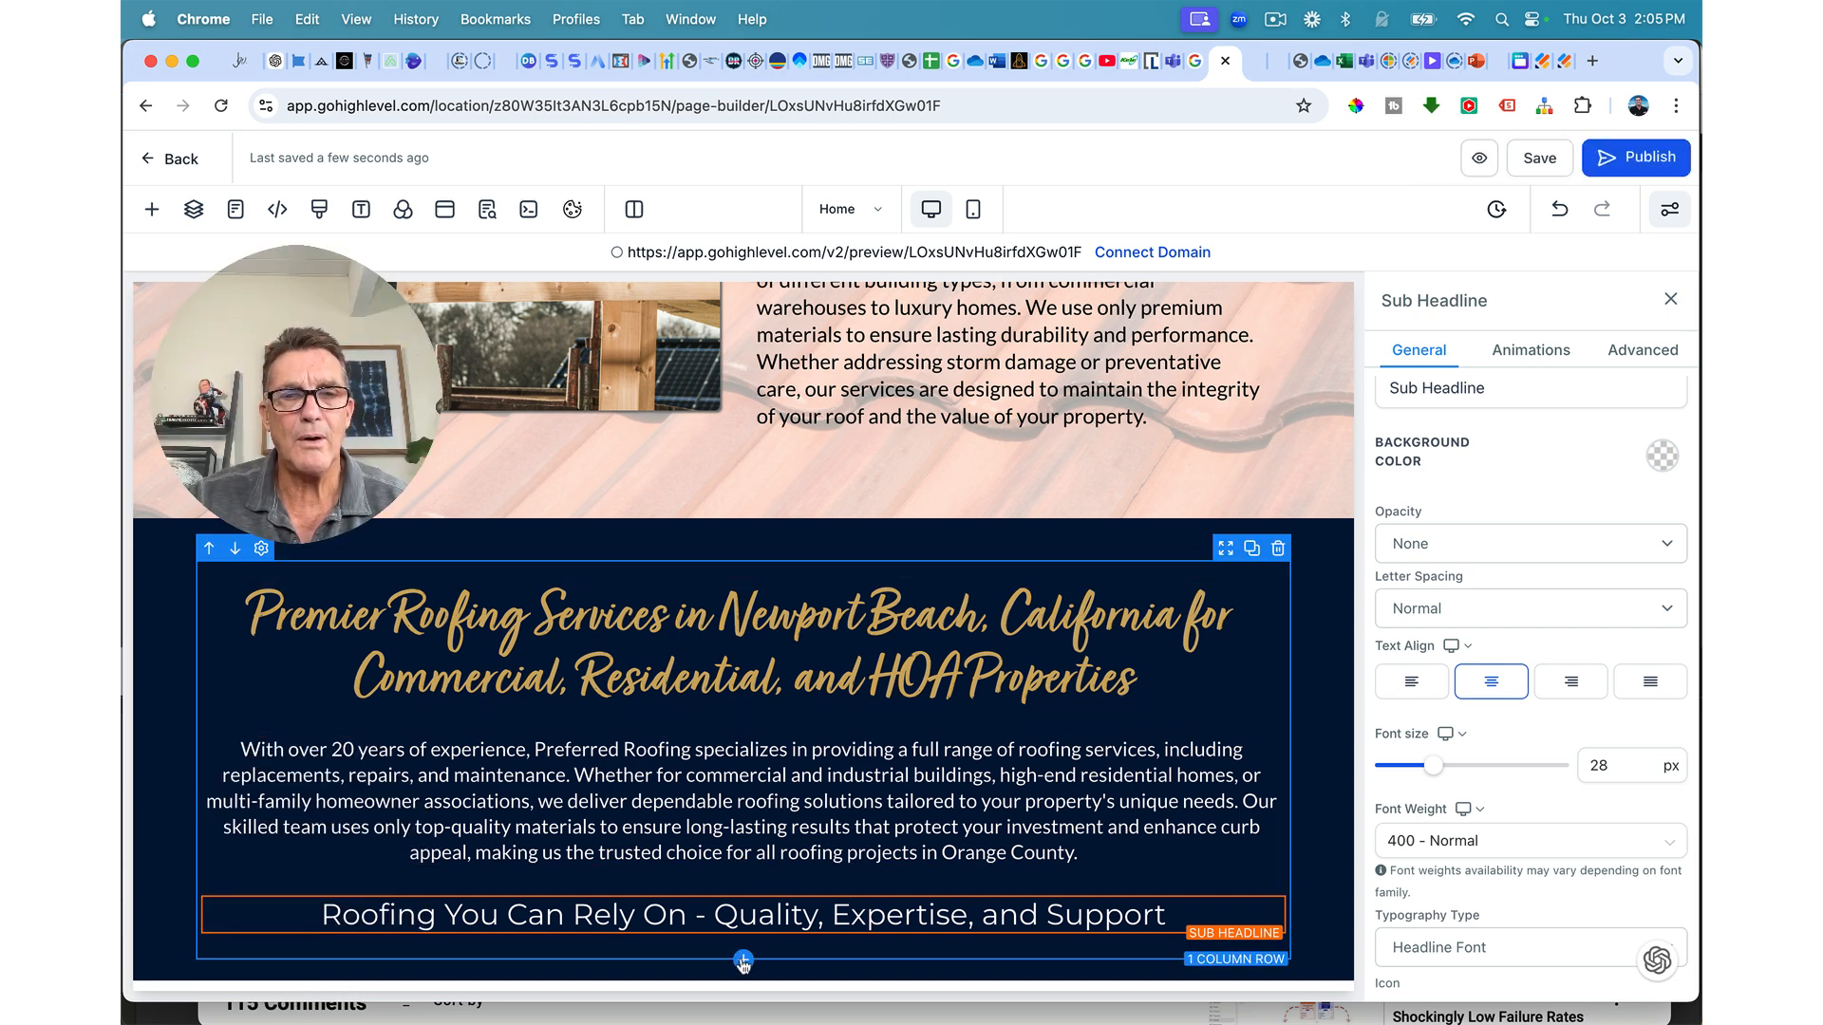
Step: Insert a four-column row under the sub-headline and fill the first column gold
left_click(743, 962)
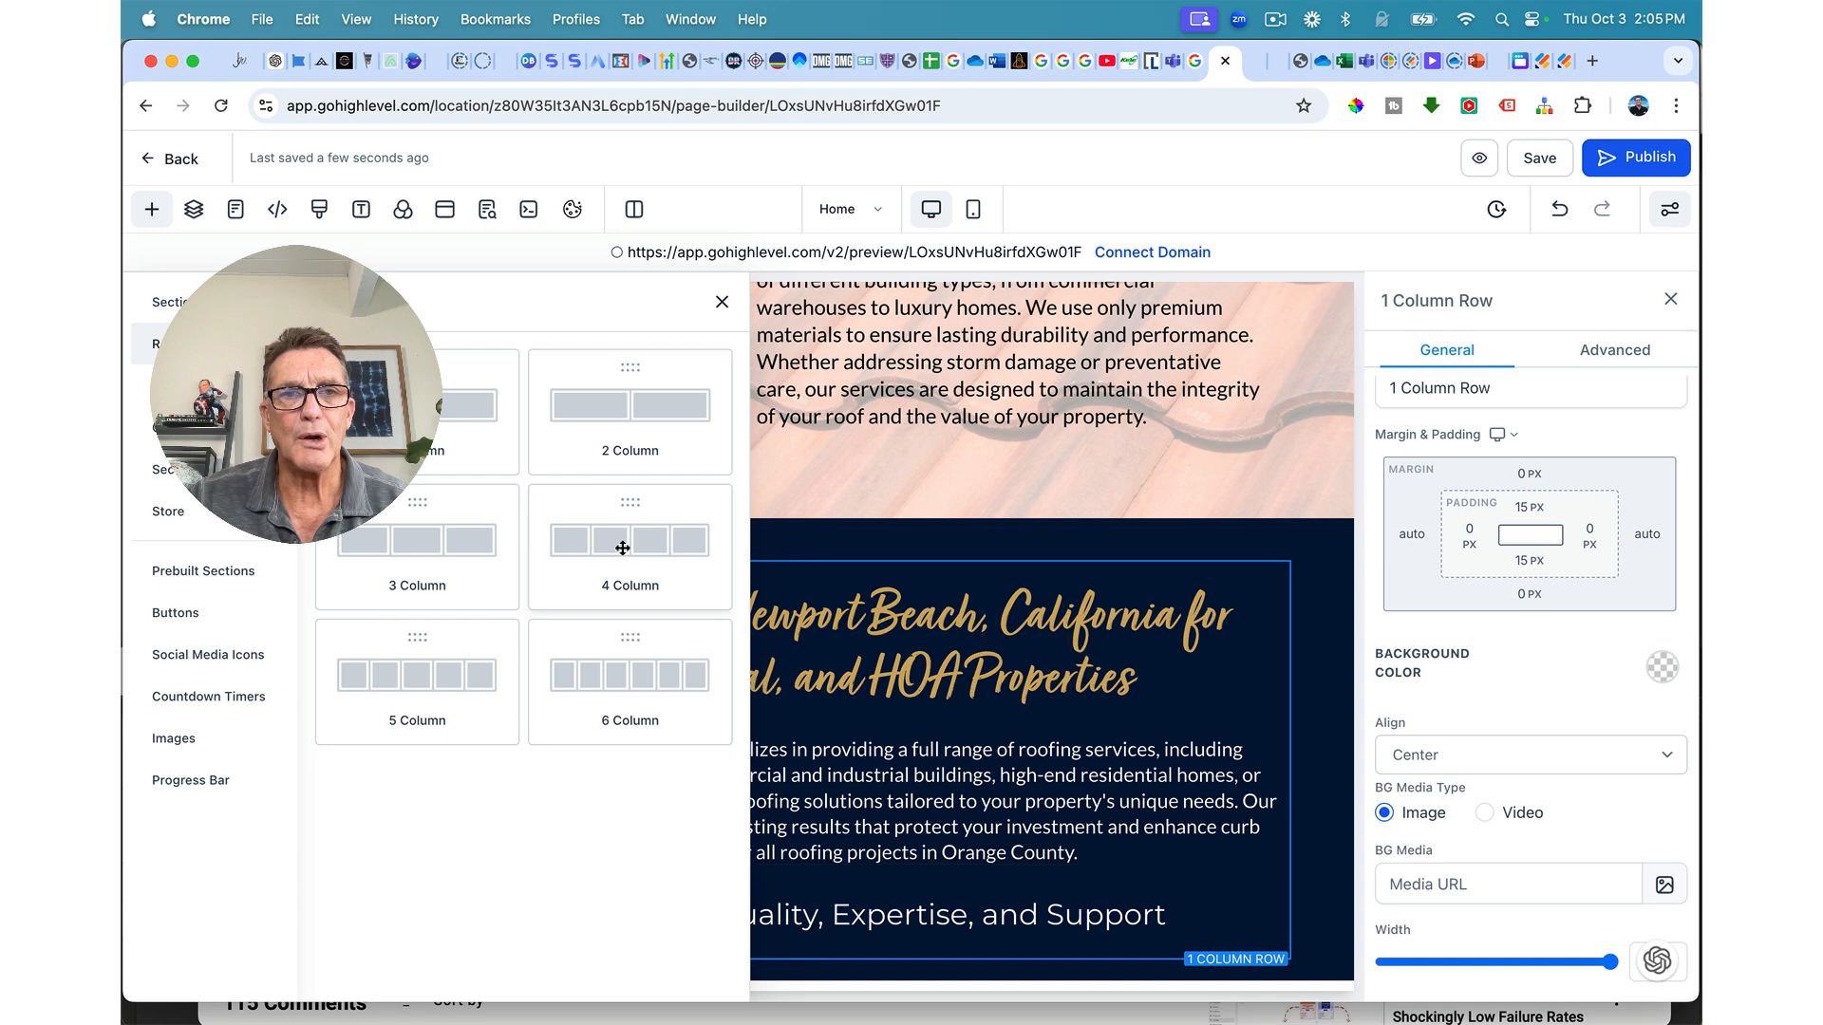
left_click(610, 537)
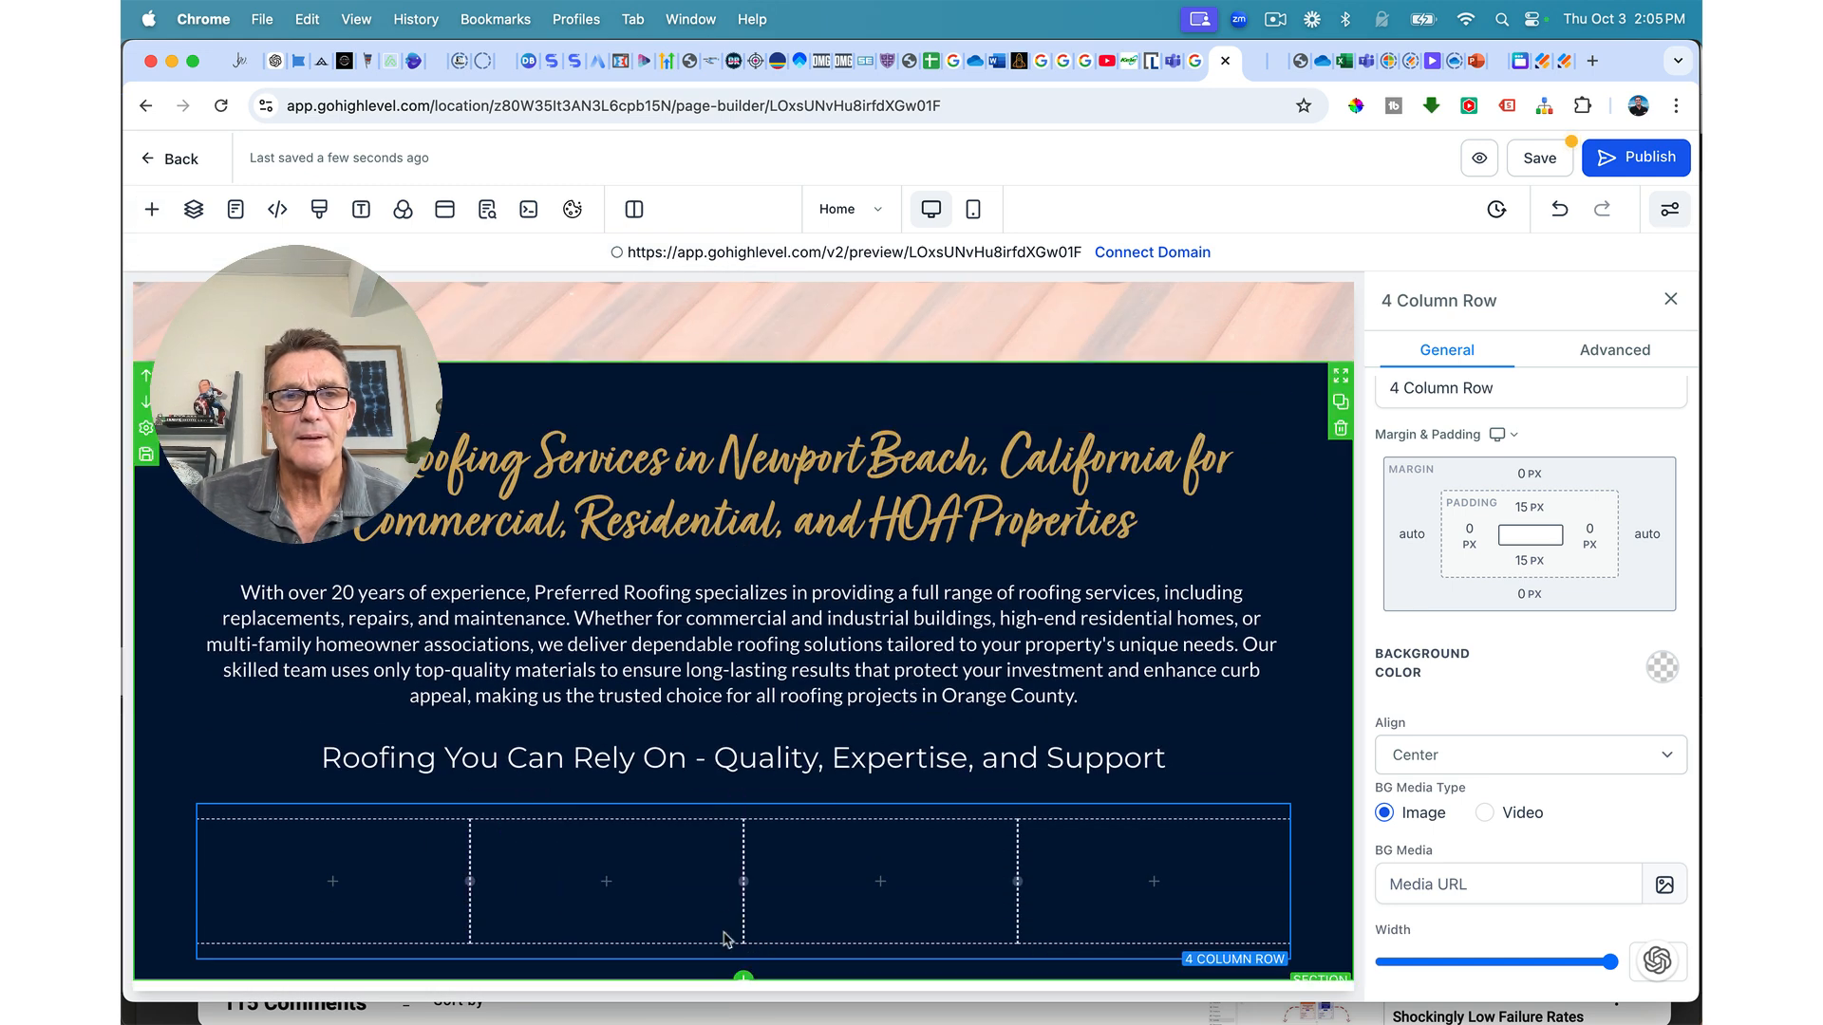
left_click(430, 871)
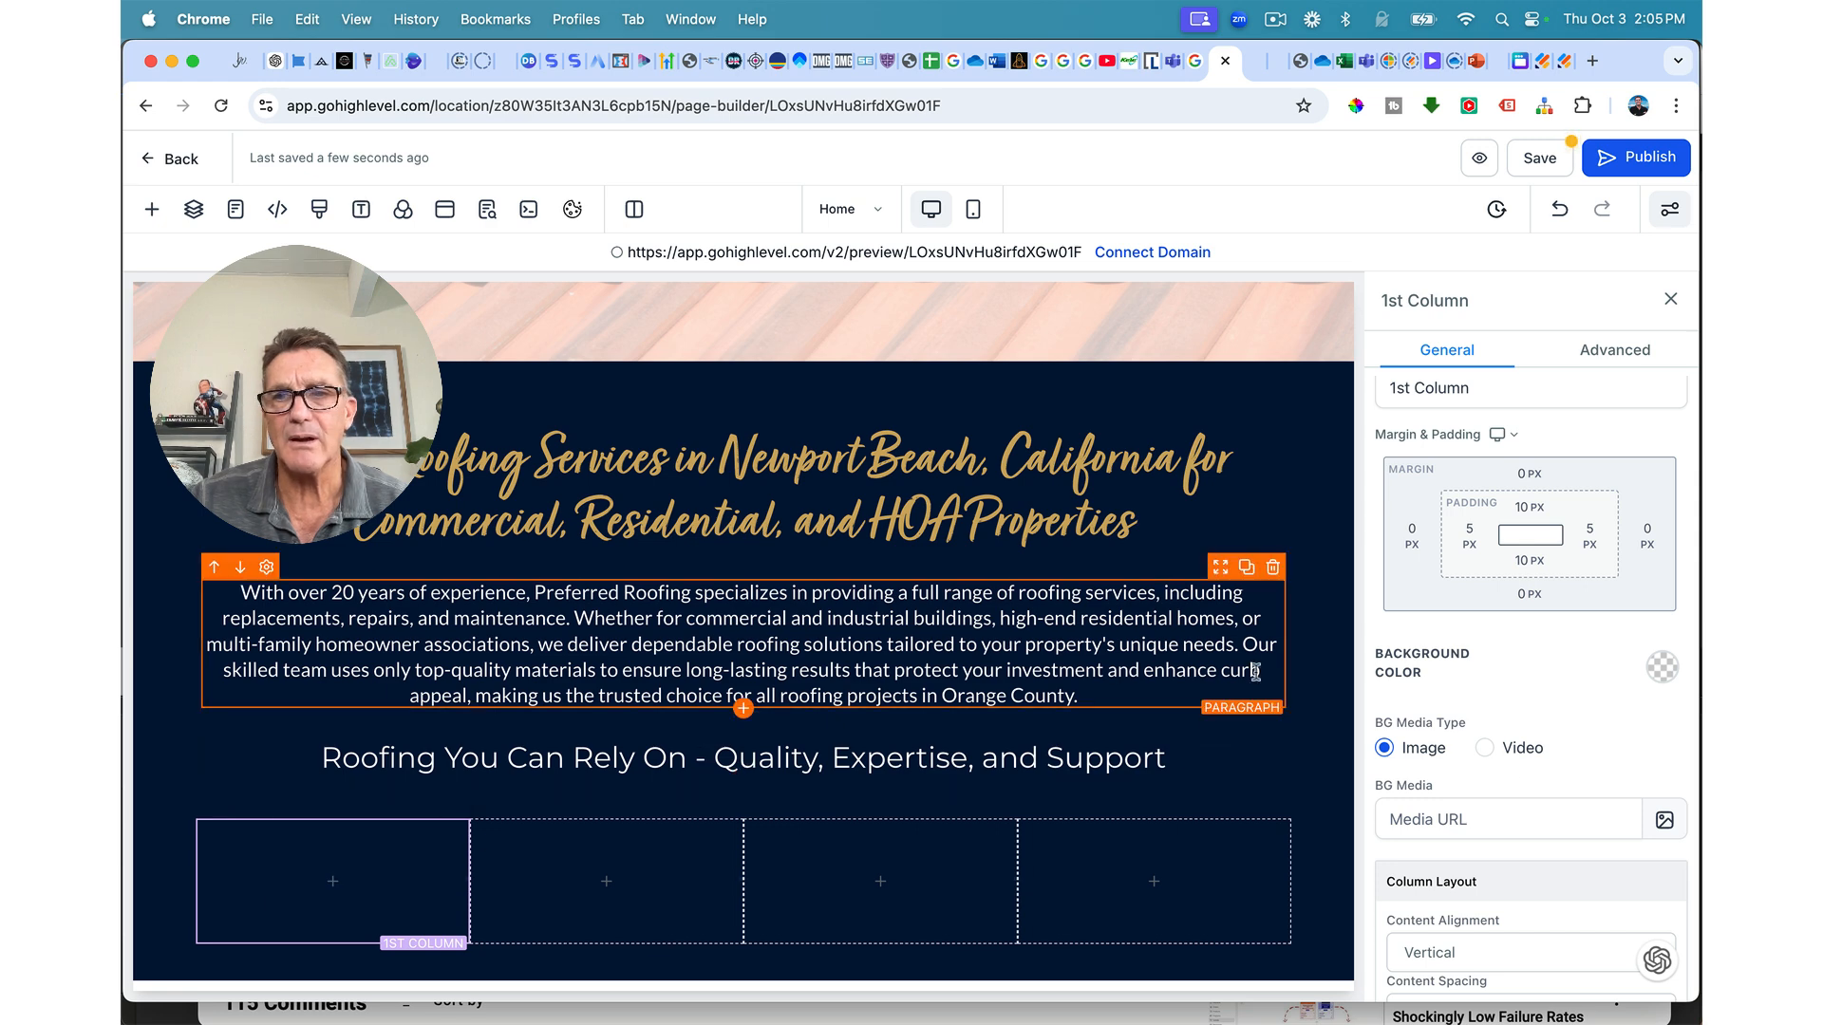
left_click(1570, 808)
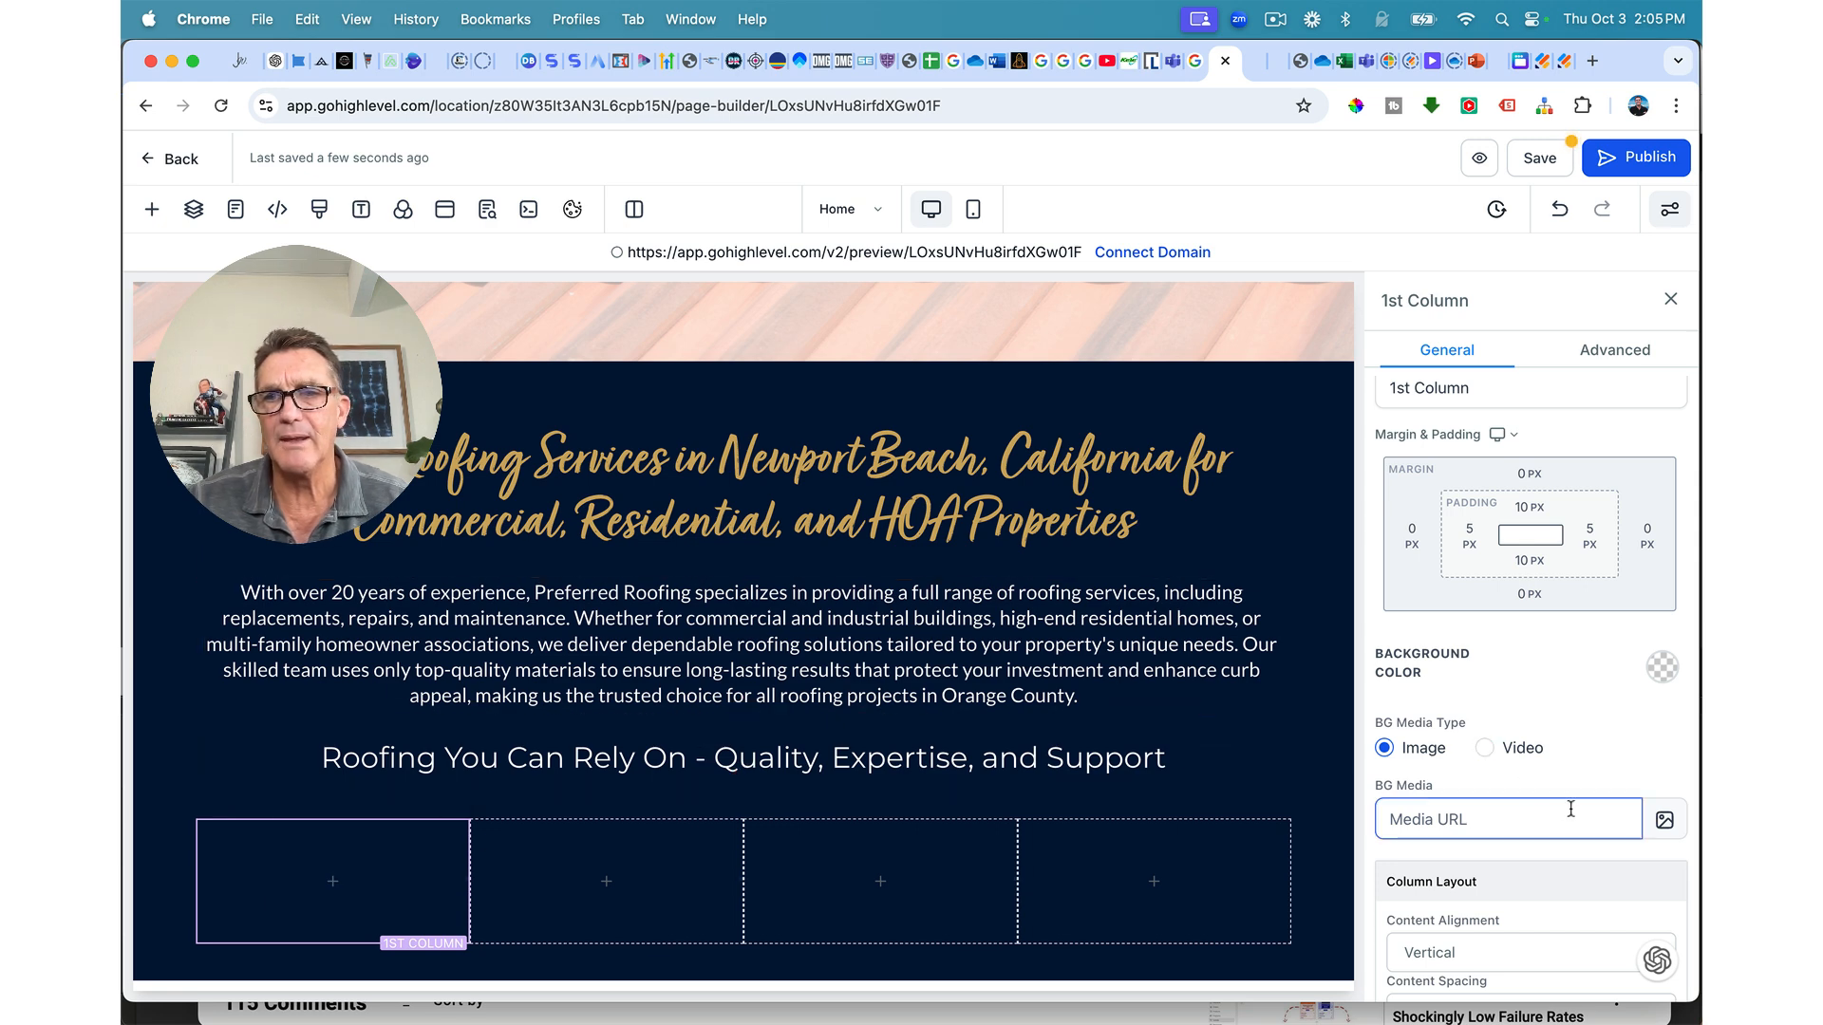
left_click(1664, 669)
left_click(1470, 803)
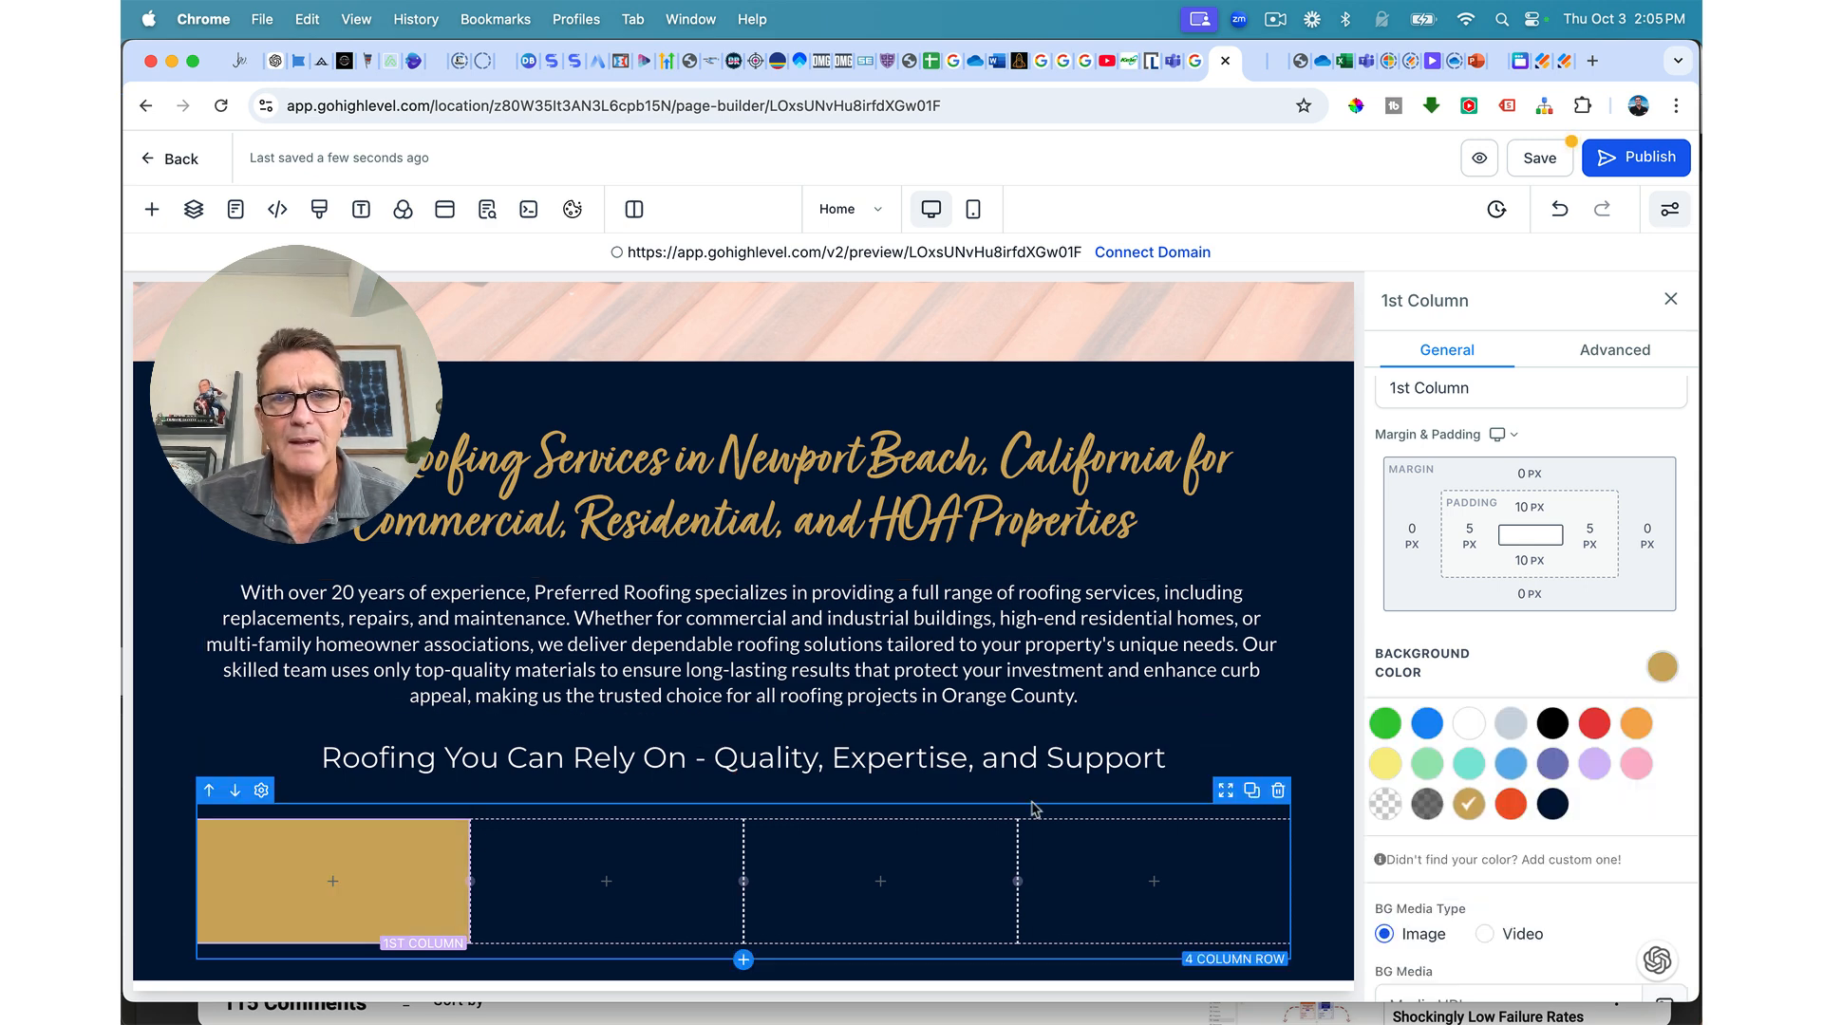
Step: Give the first column a transparent full border with 15px rounded corners
left_click(1620, 348)
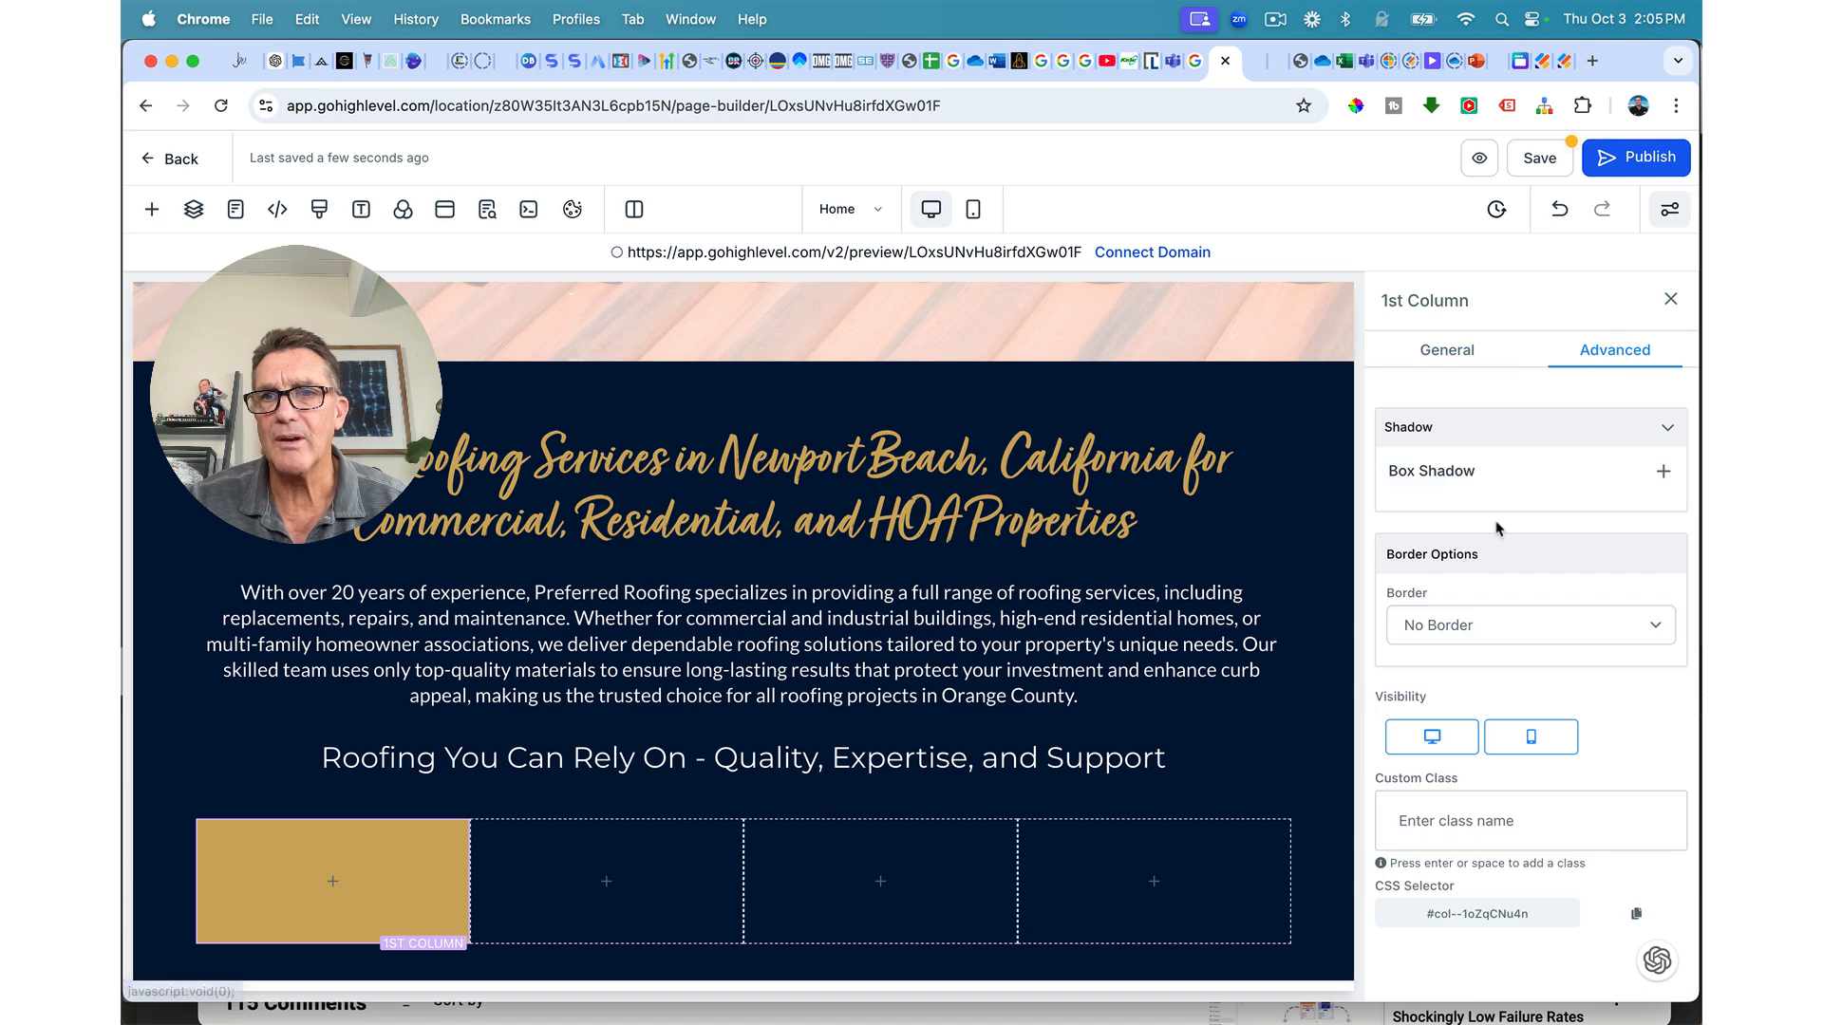
left_click(1434, 625)
left_click(1473, 651)
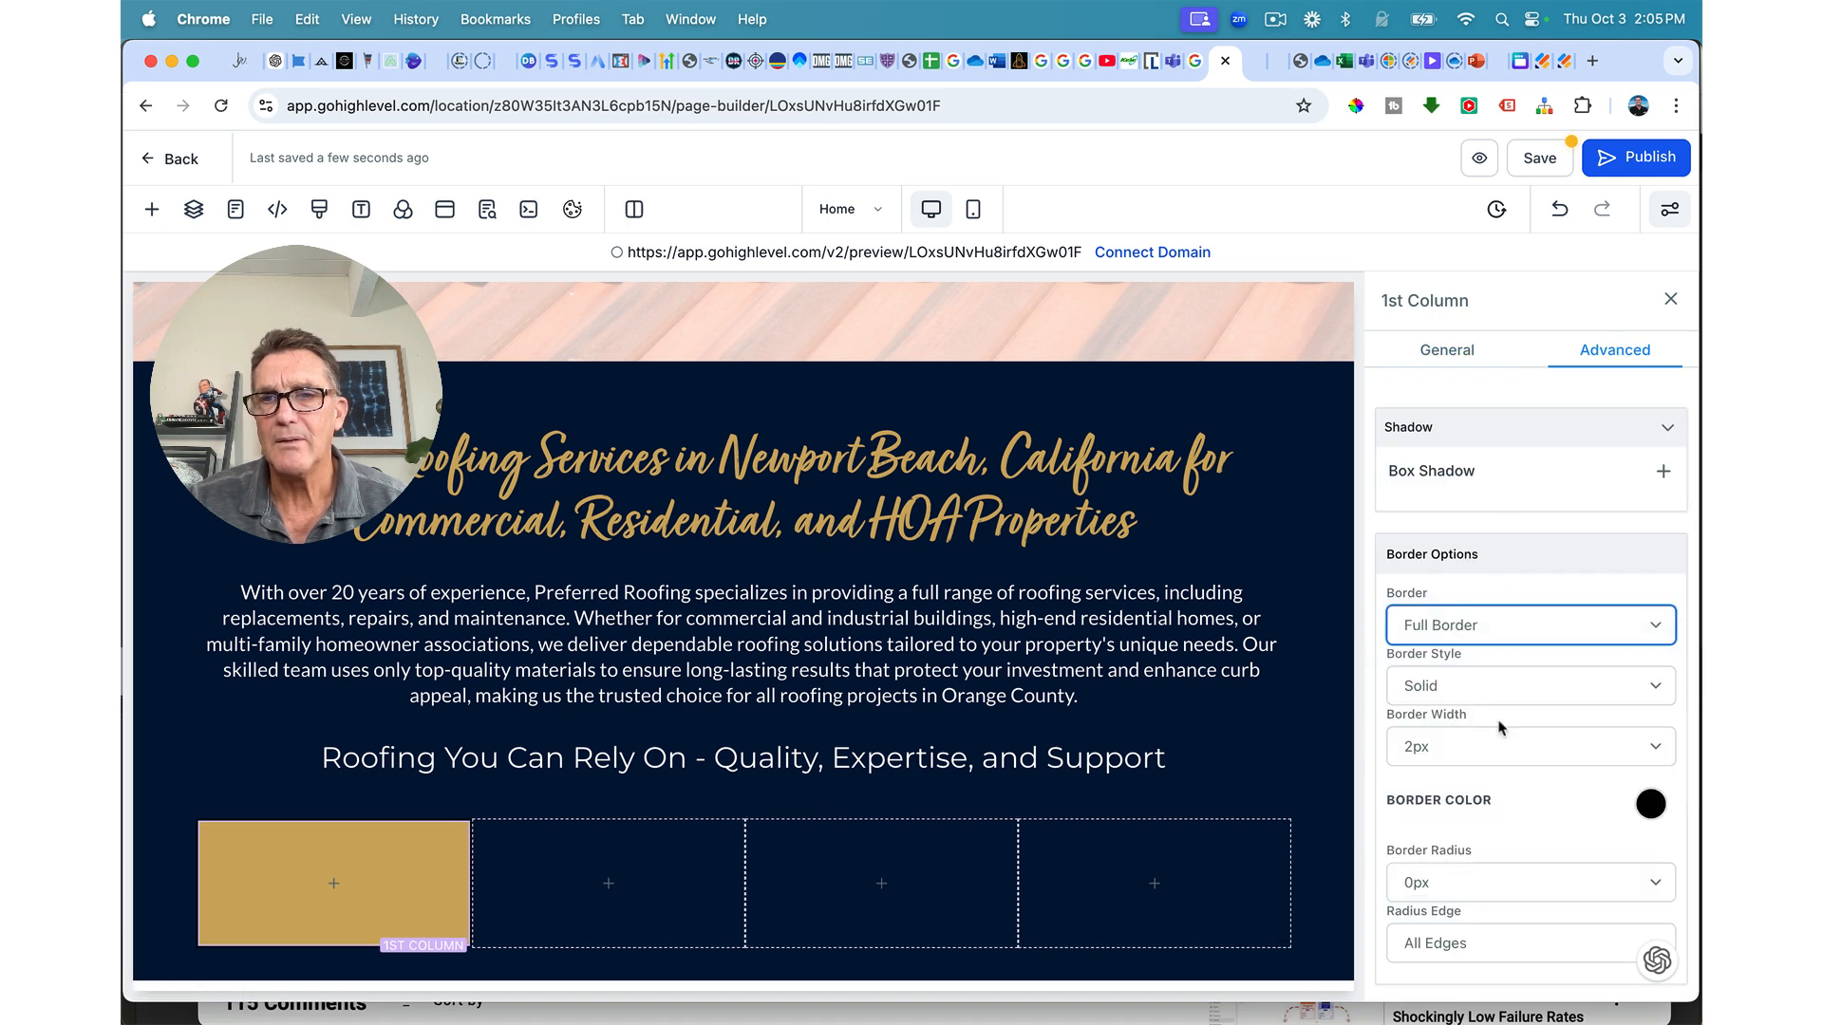
scroll(1497, 726, "down", 3)
left_click(1648, 607)
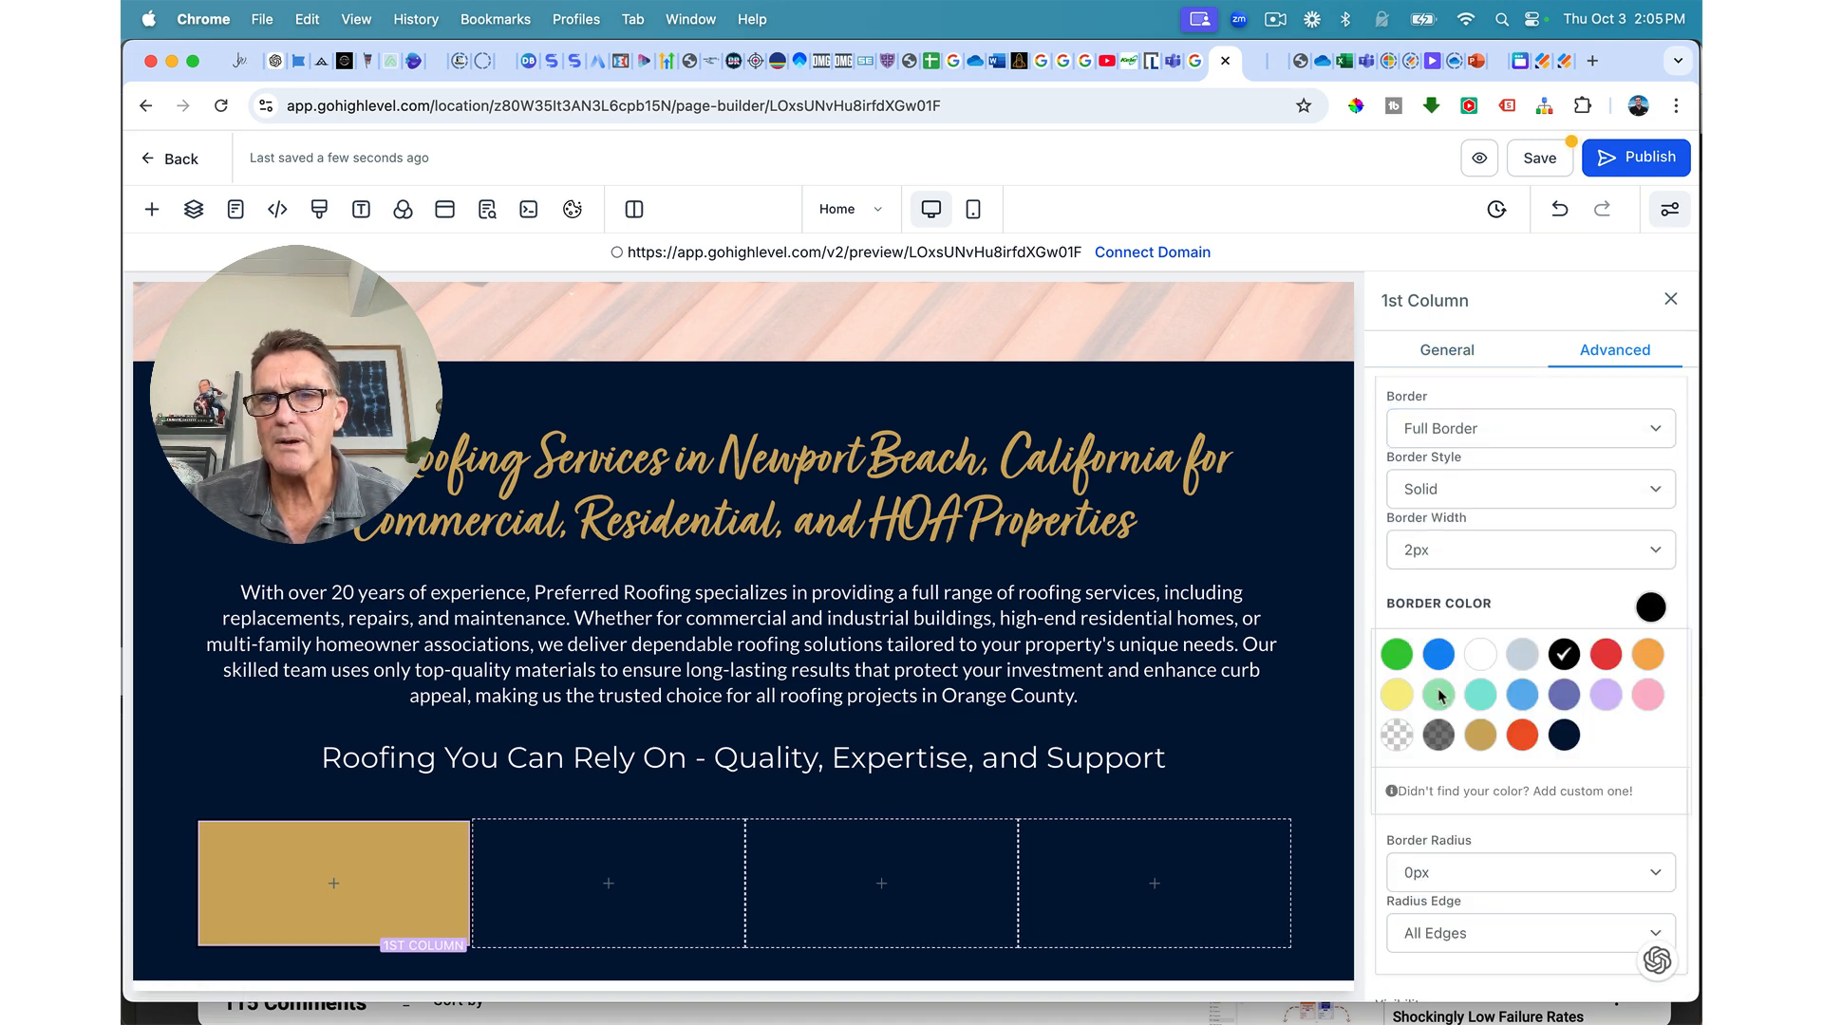
left_click(1397, 736)
scroll(1443, 760, "down", 4)
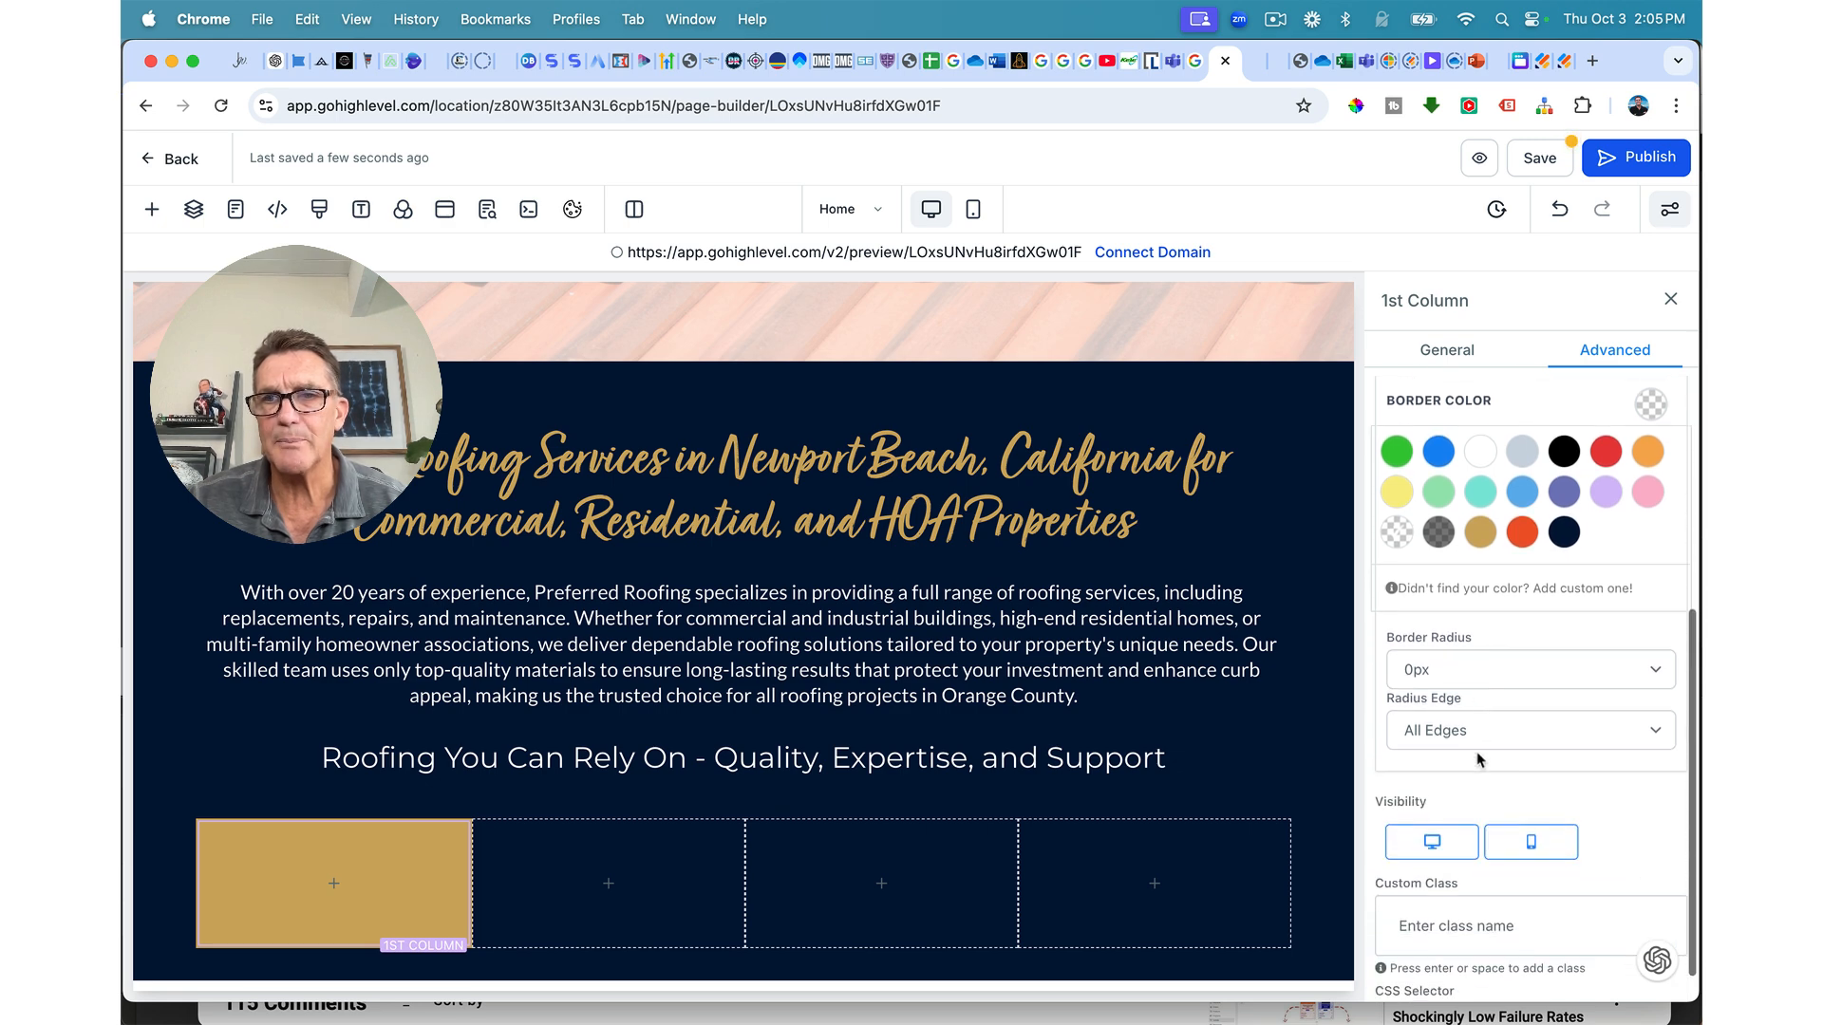
left_click(1468, 669)
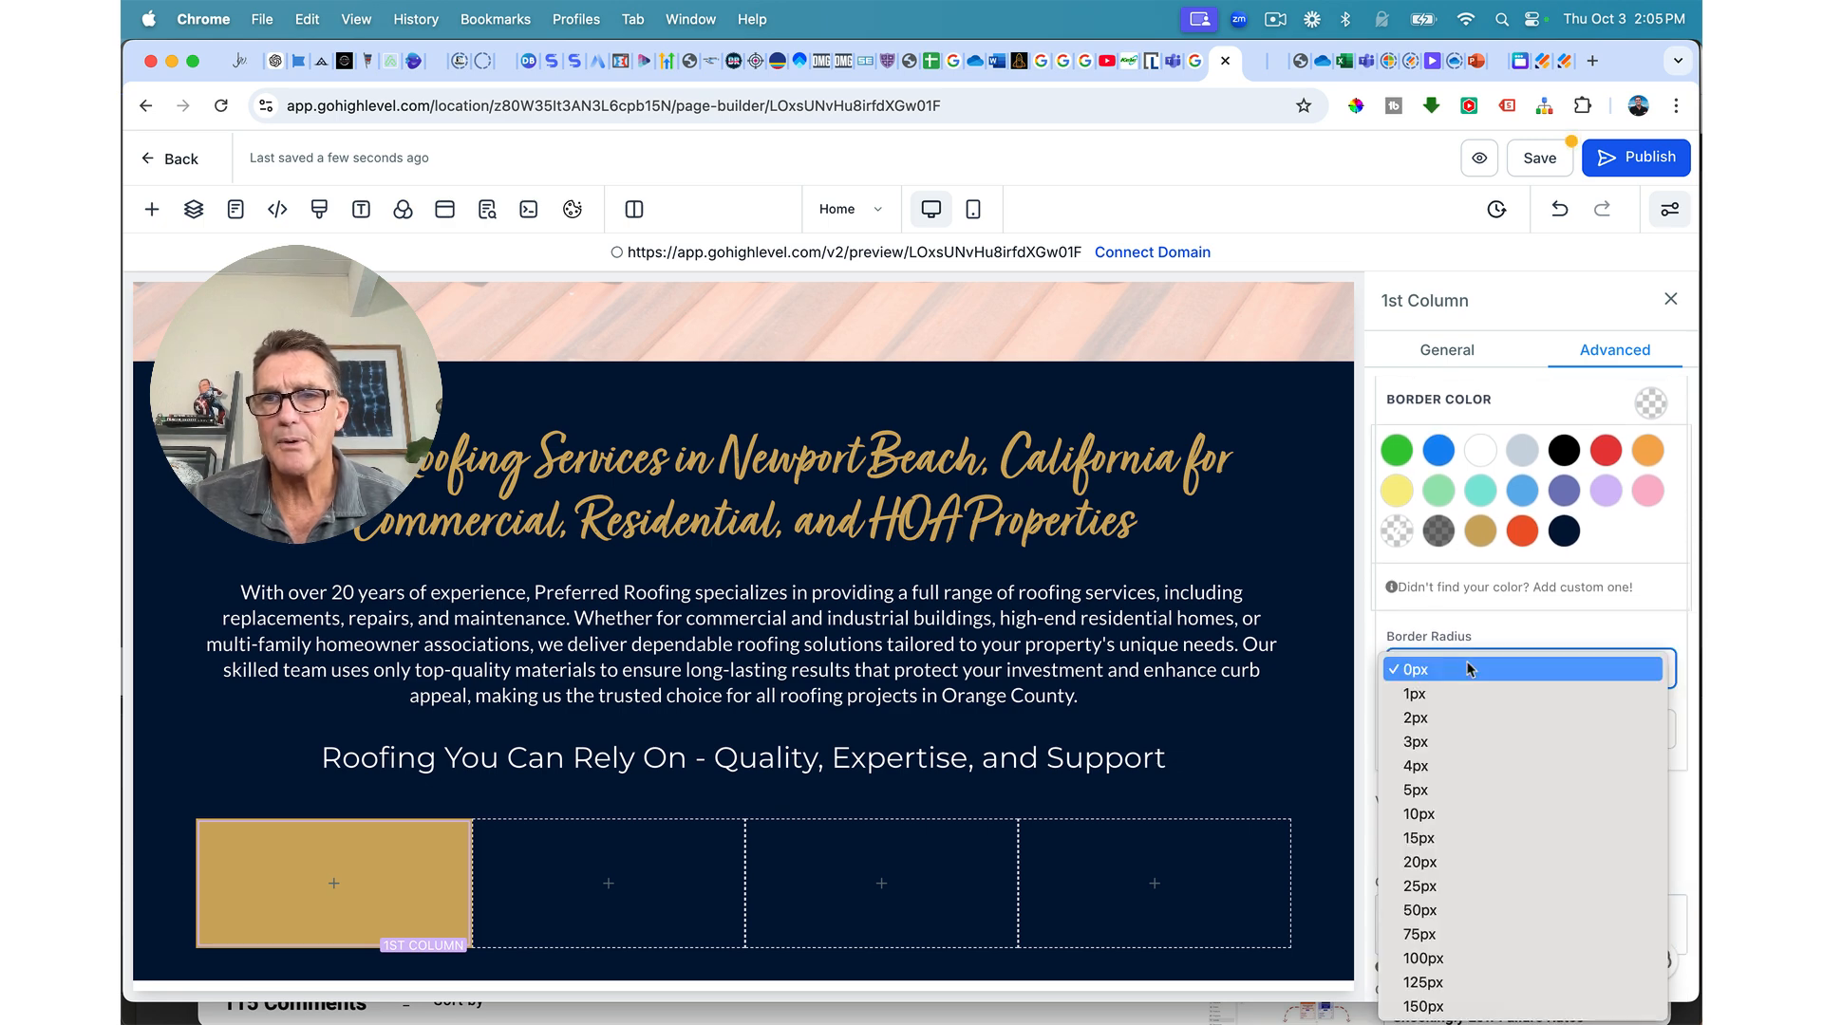
left_click(1441, 814)
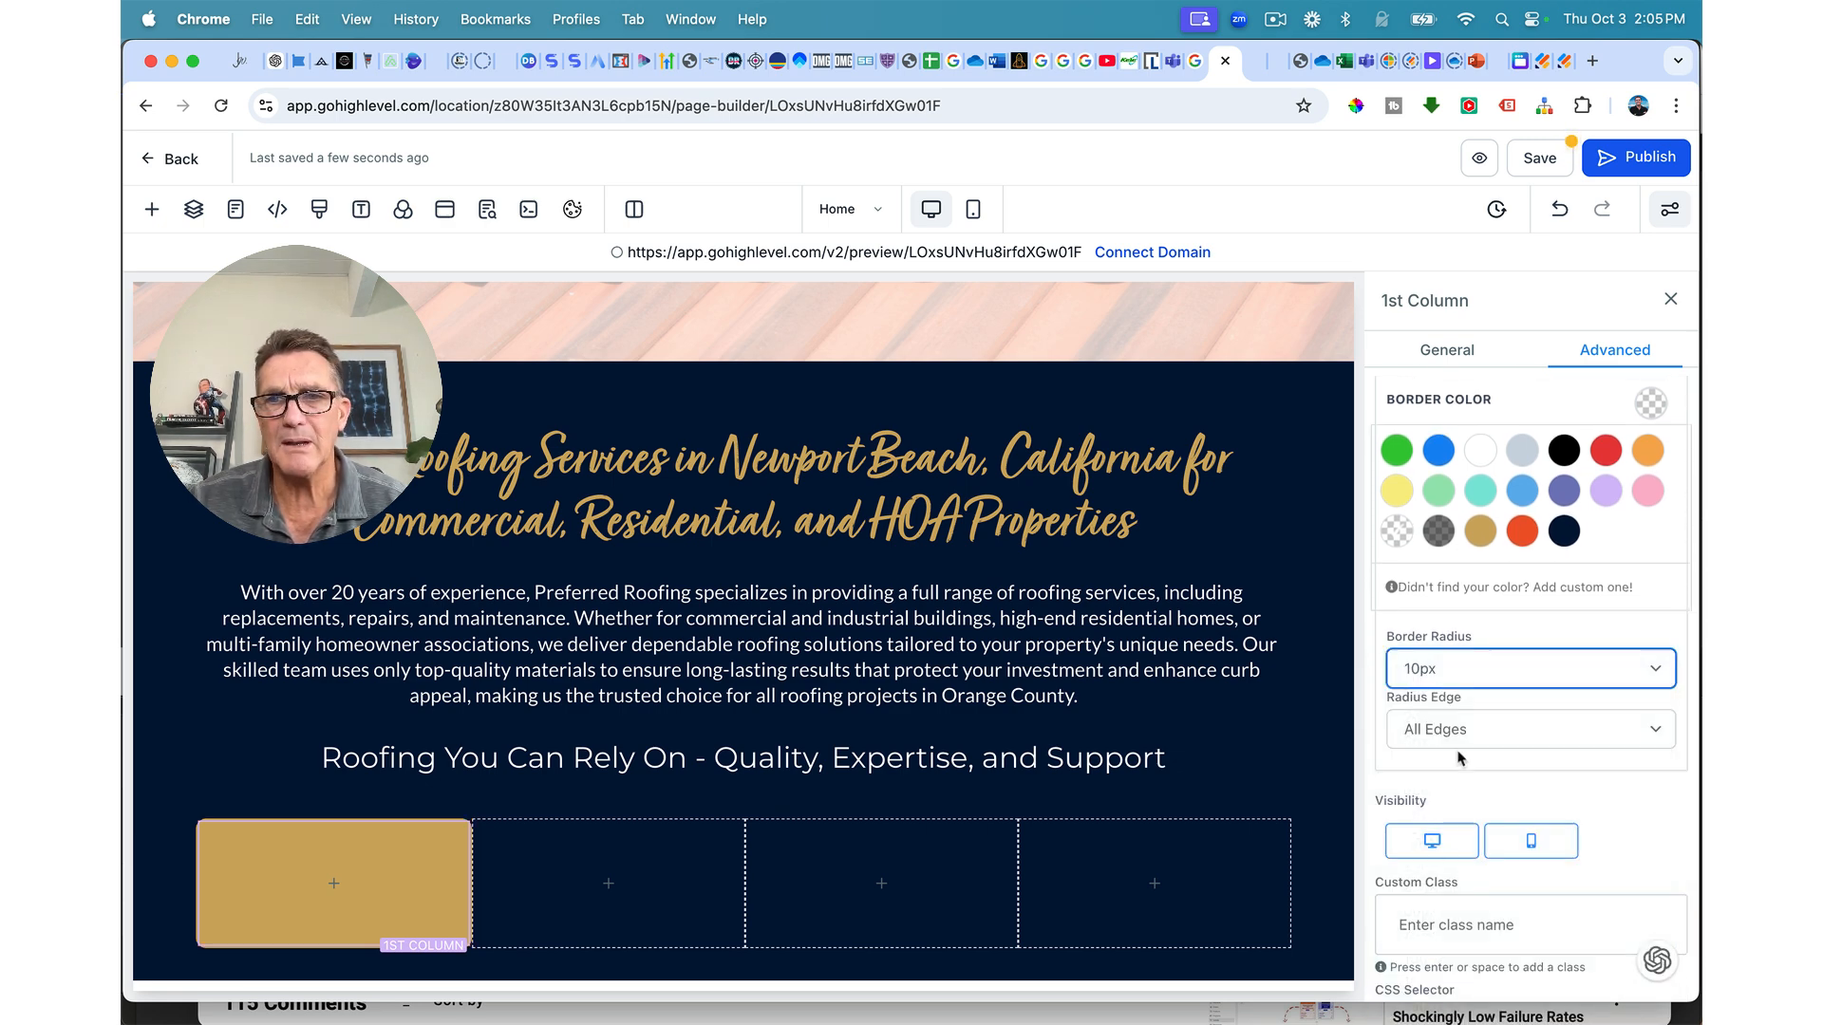
left_click(1443, 676)
left_click(1439, 696)
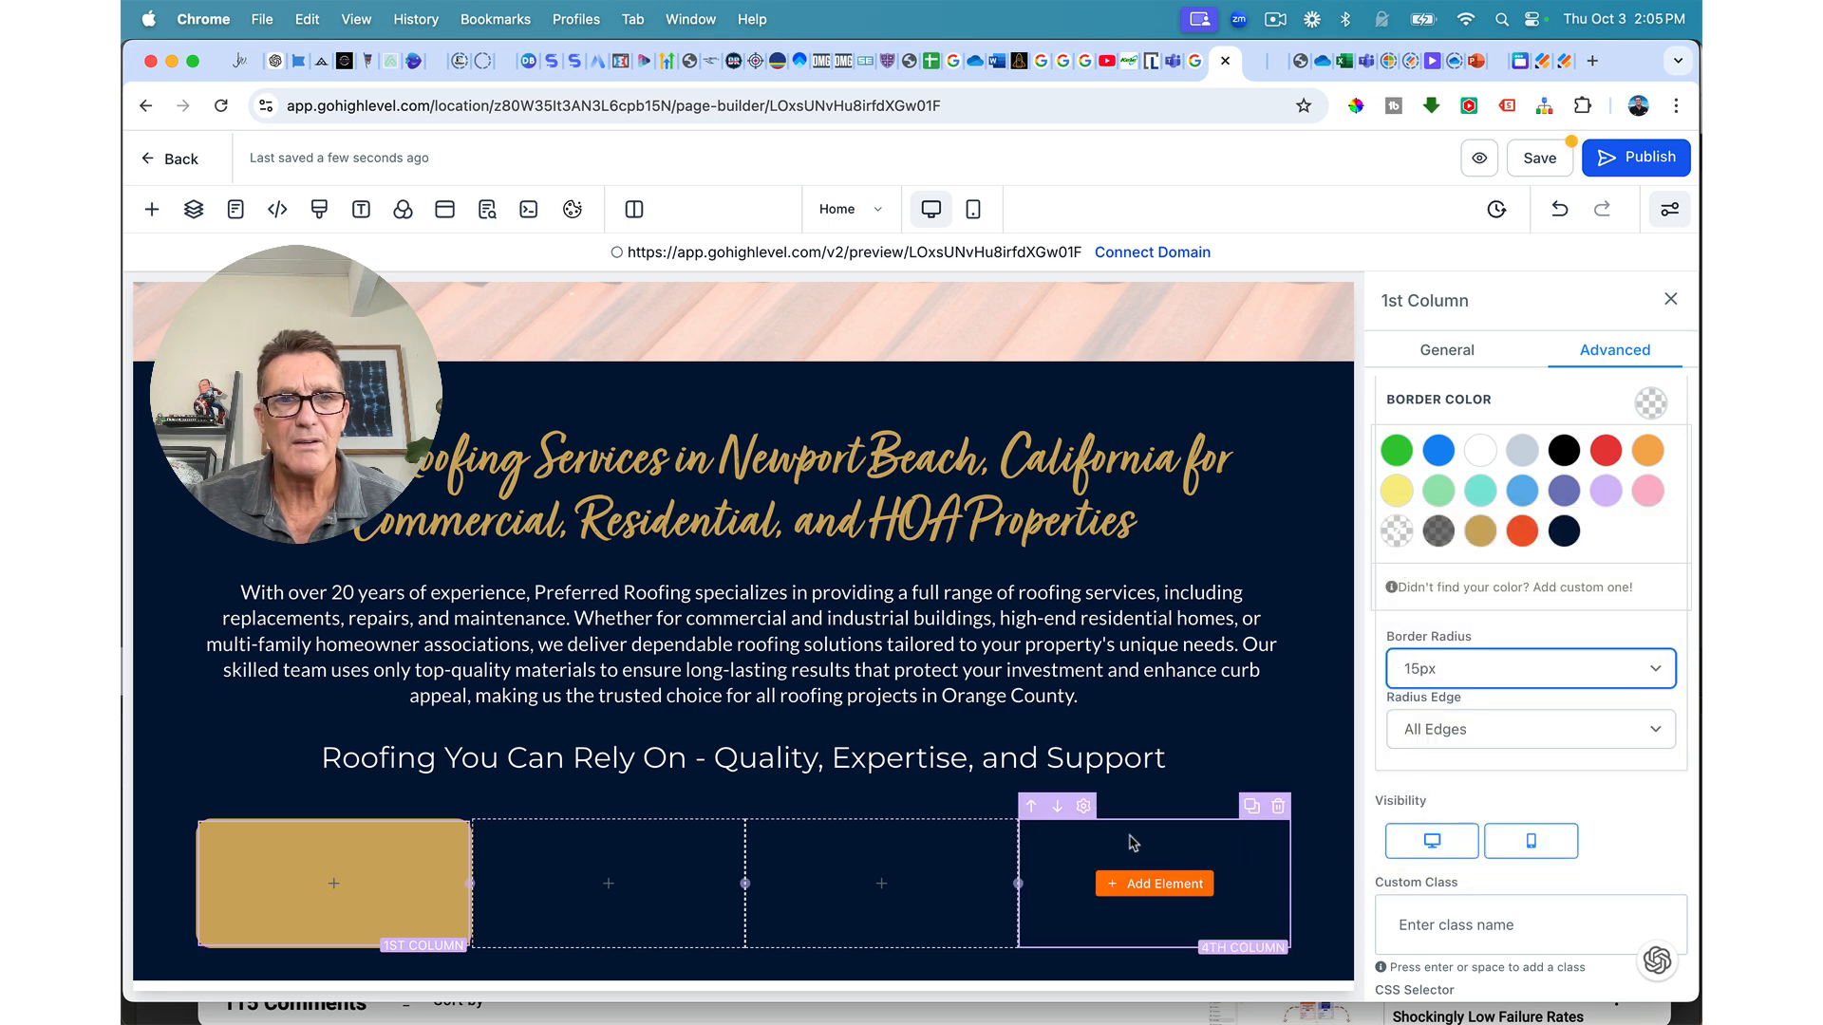
Step: Bring up the Add an Element library for the first gold card
left_click(829, 719)
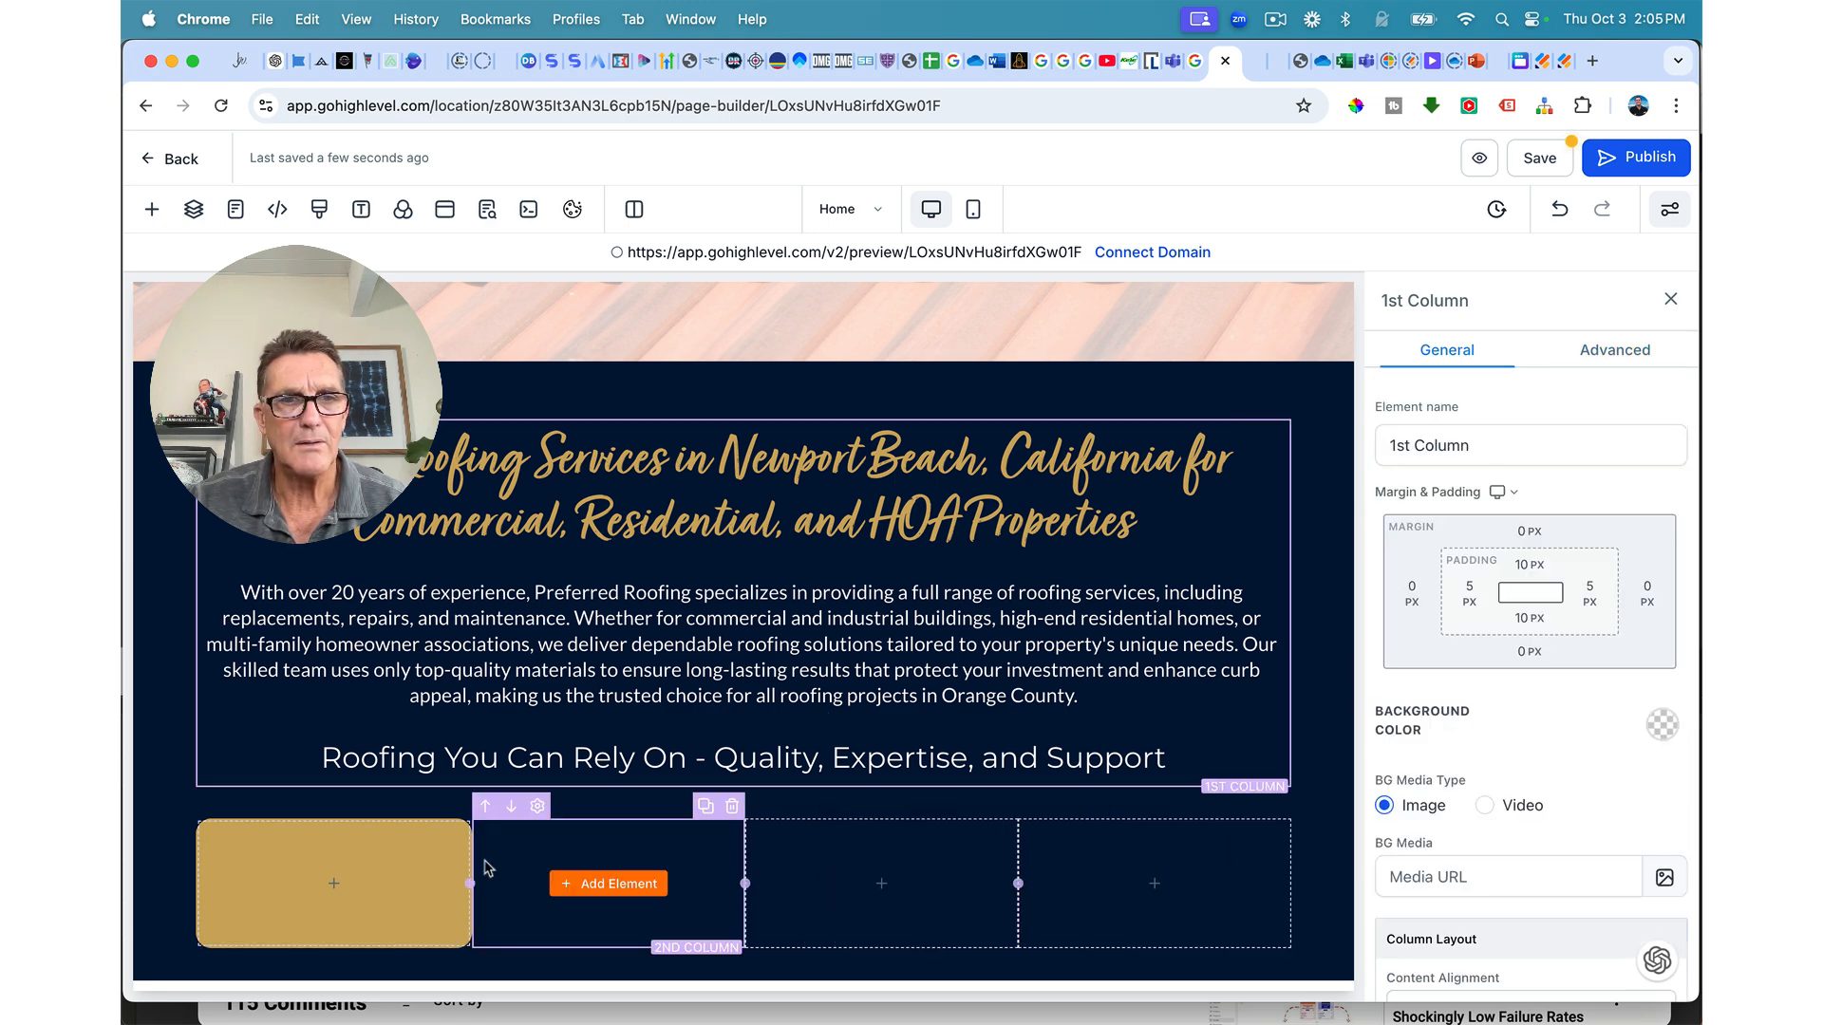
left_click(622, 879)
left_click(846, 882)
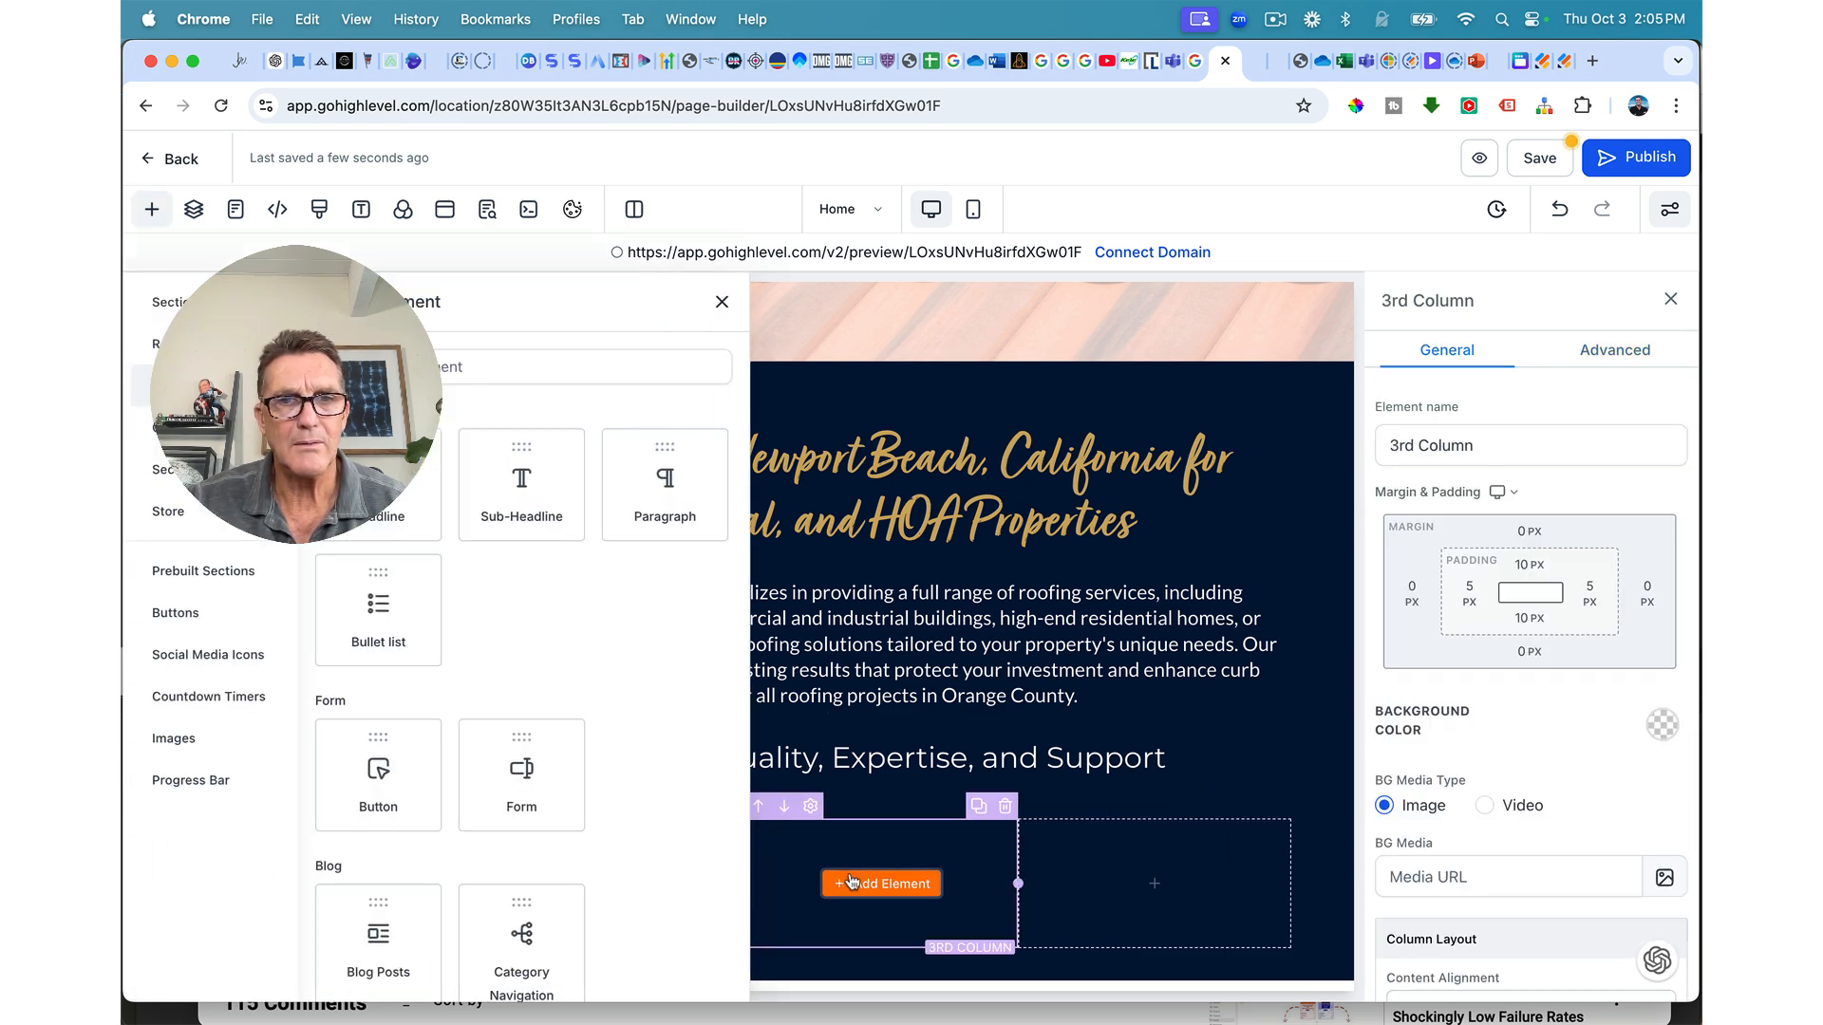
left_click(1062, 754)
left_click(722, 303)
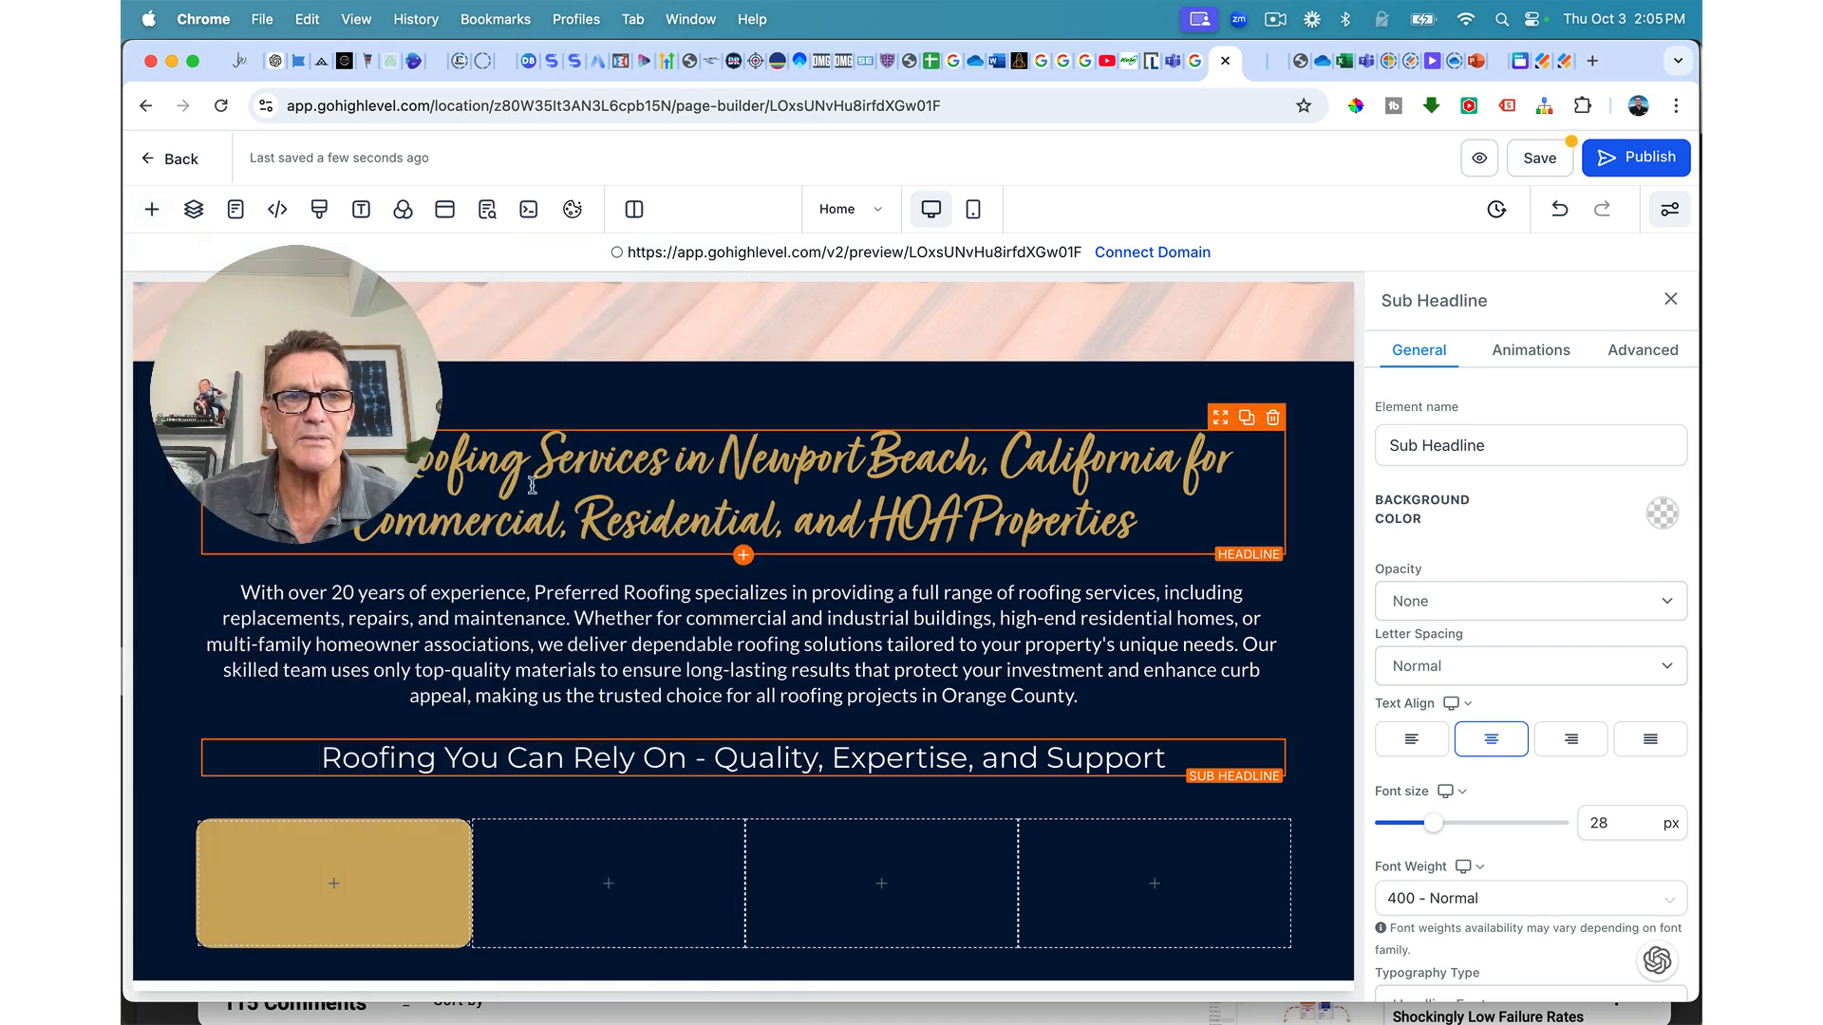
left_click(353, 549)
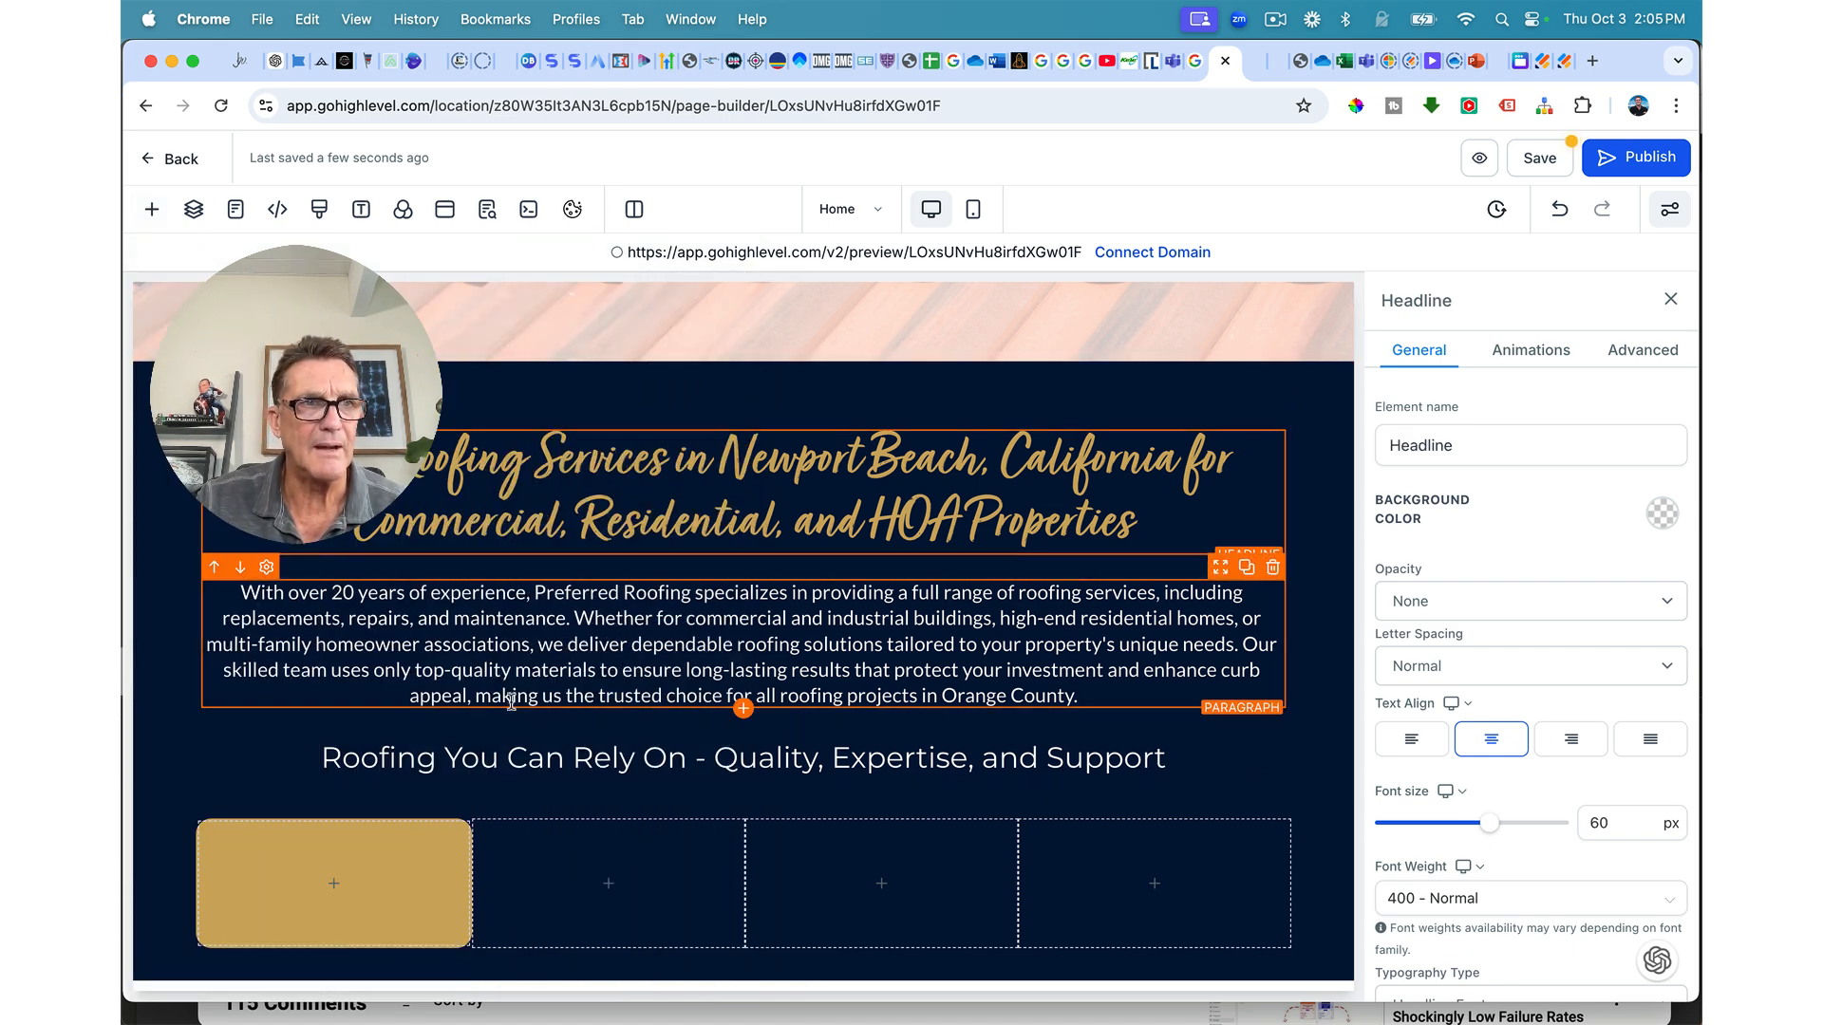
left_click(321, 886)
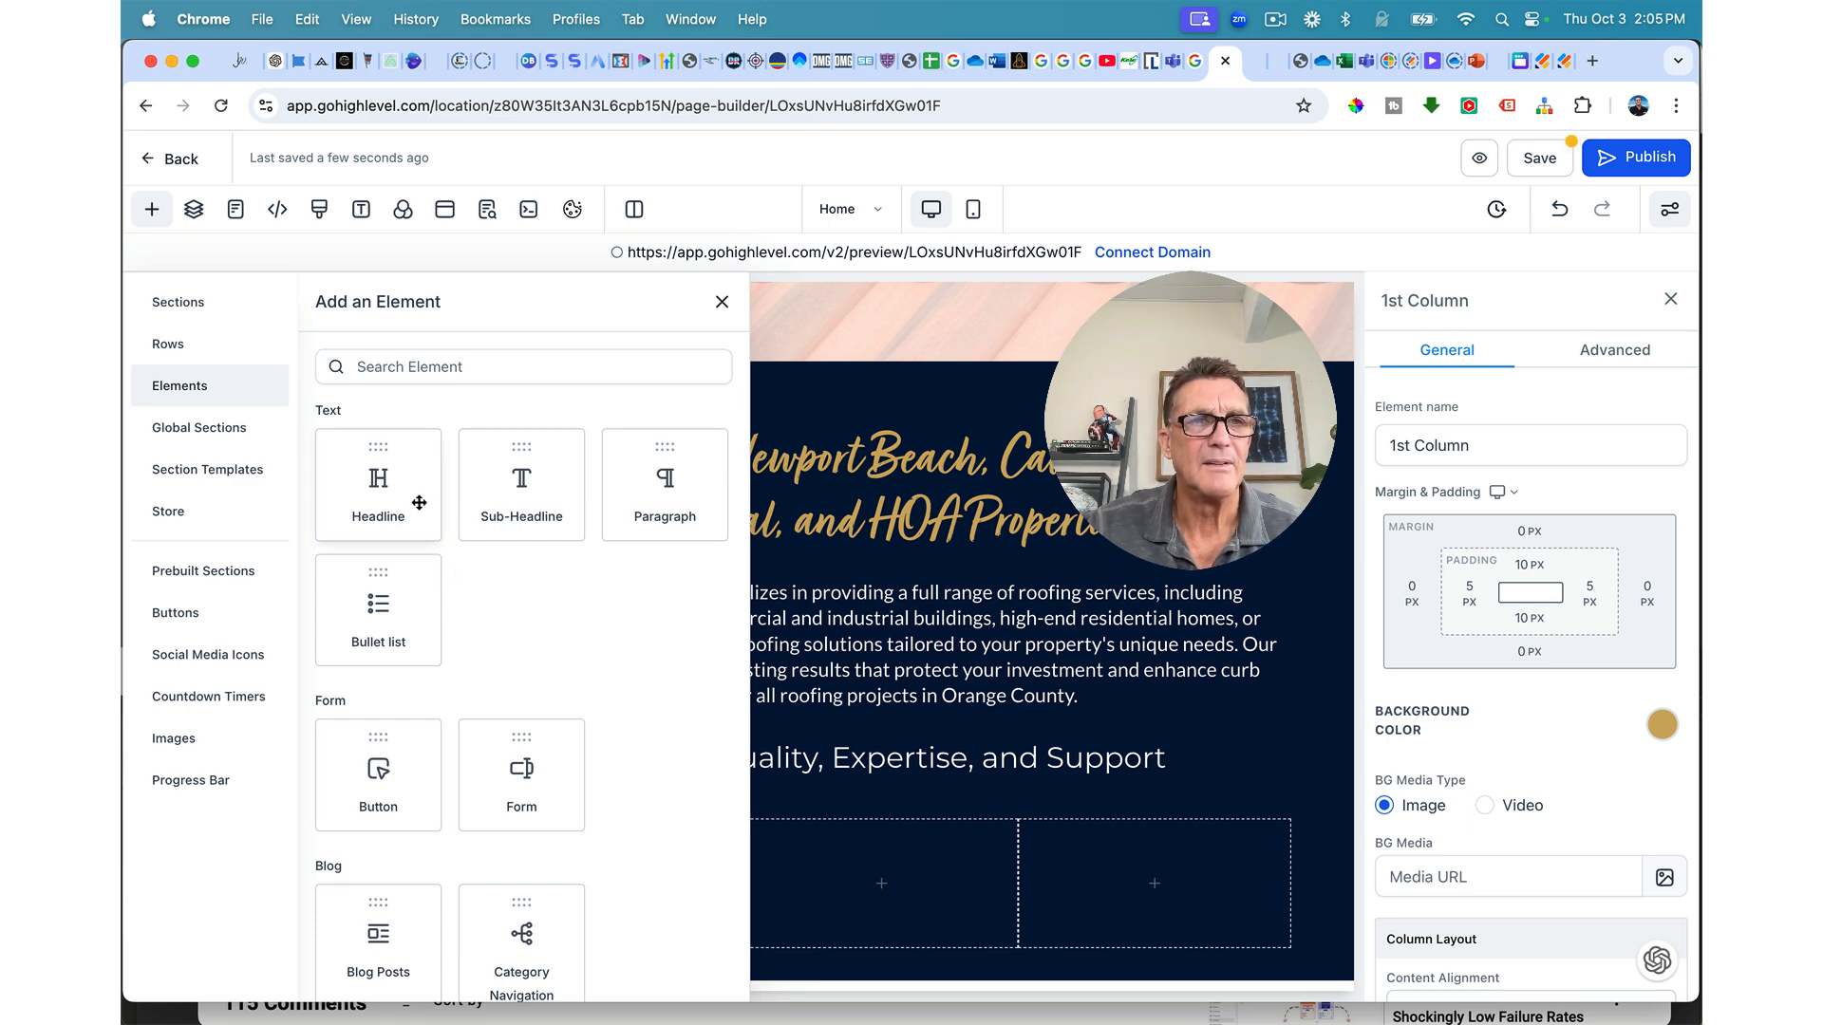
Step: Add the tiled-roof townhouse photo from the Preferred Roofing folder to the first card
scroll(517, 774, "down", 5)
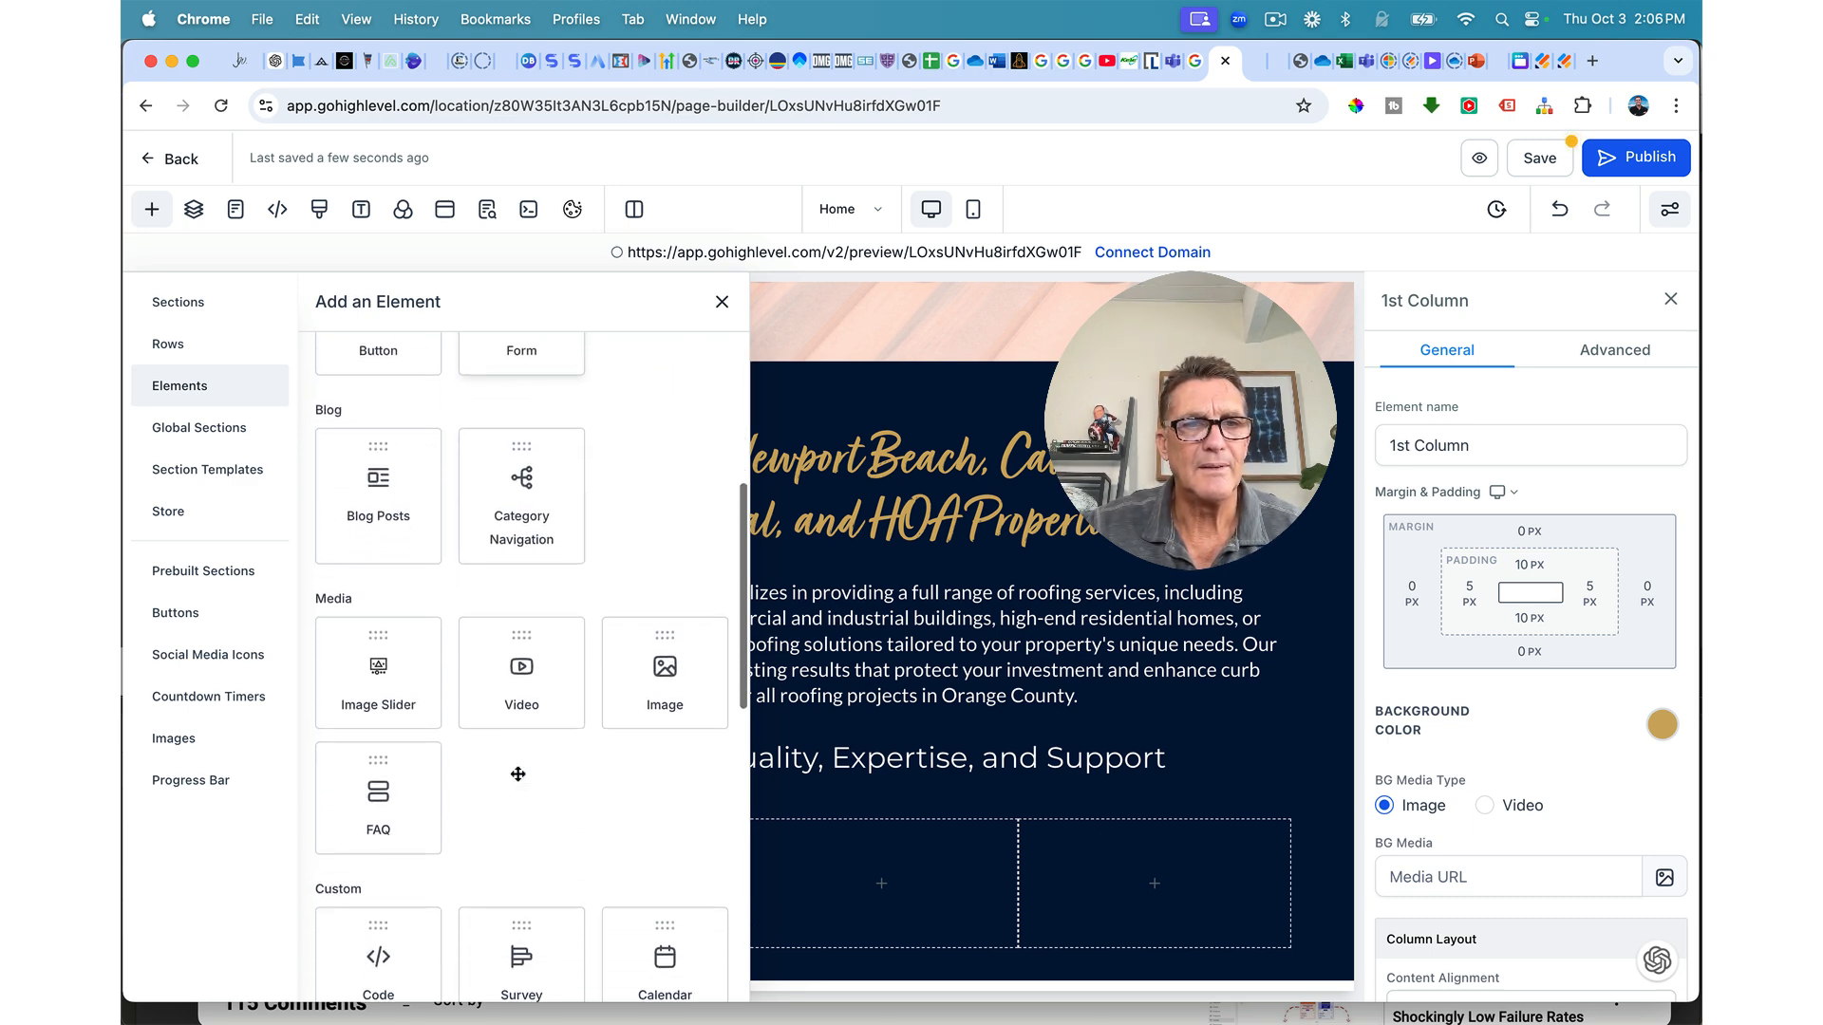
left_click(665, 674)
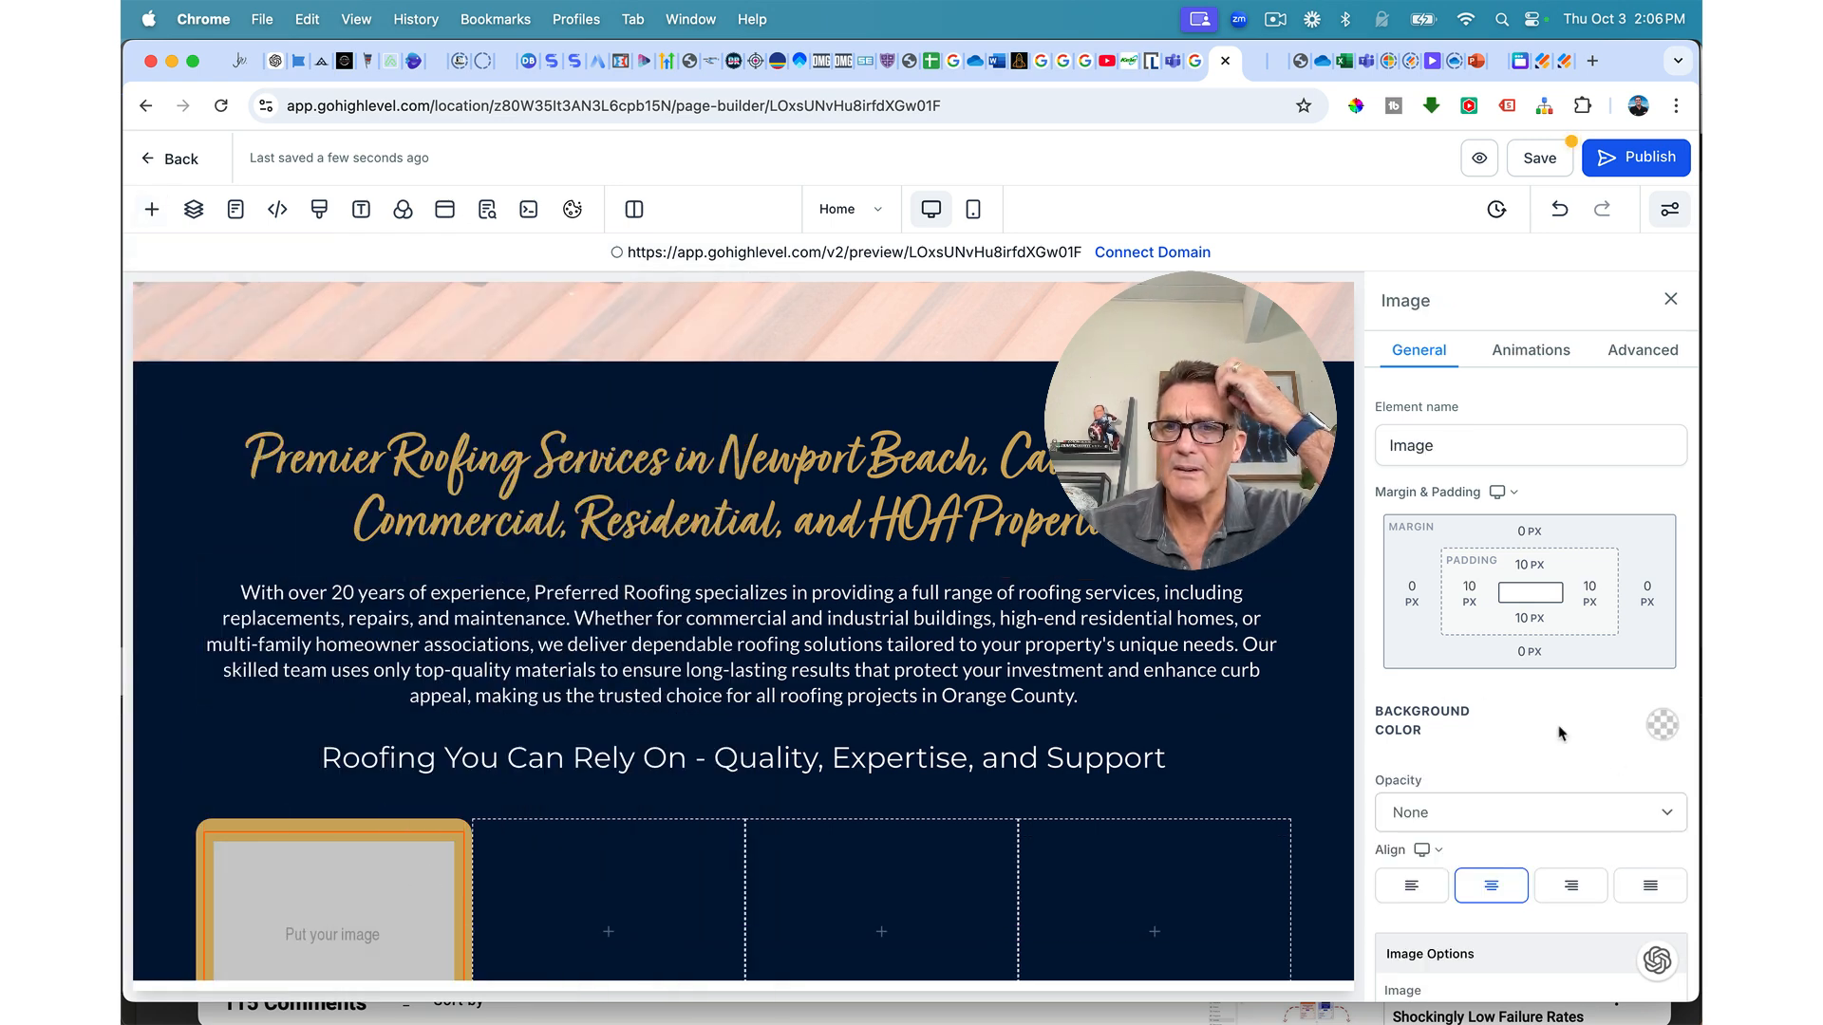
scroll(1615, 761, "down", 6)
left_click(1645, 478)
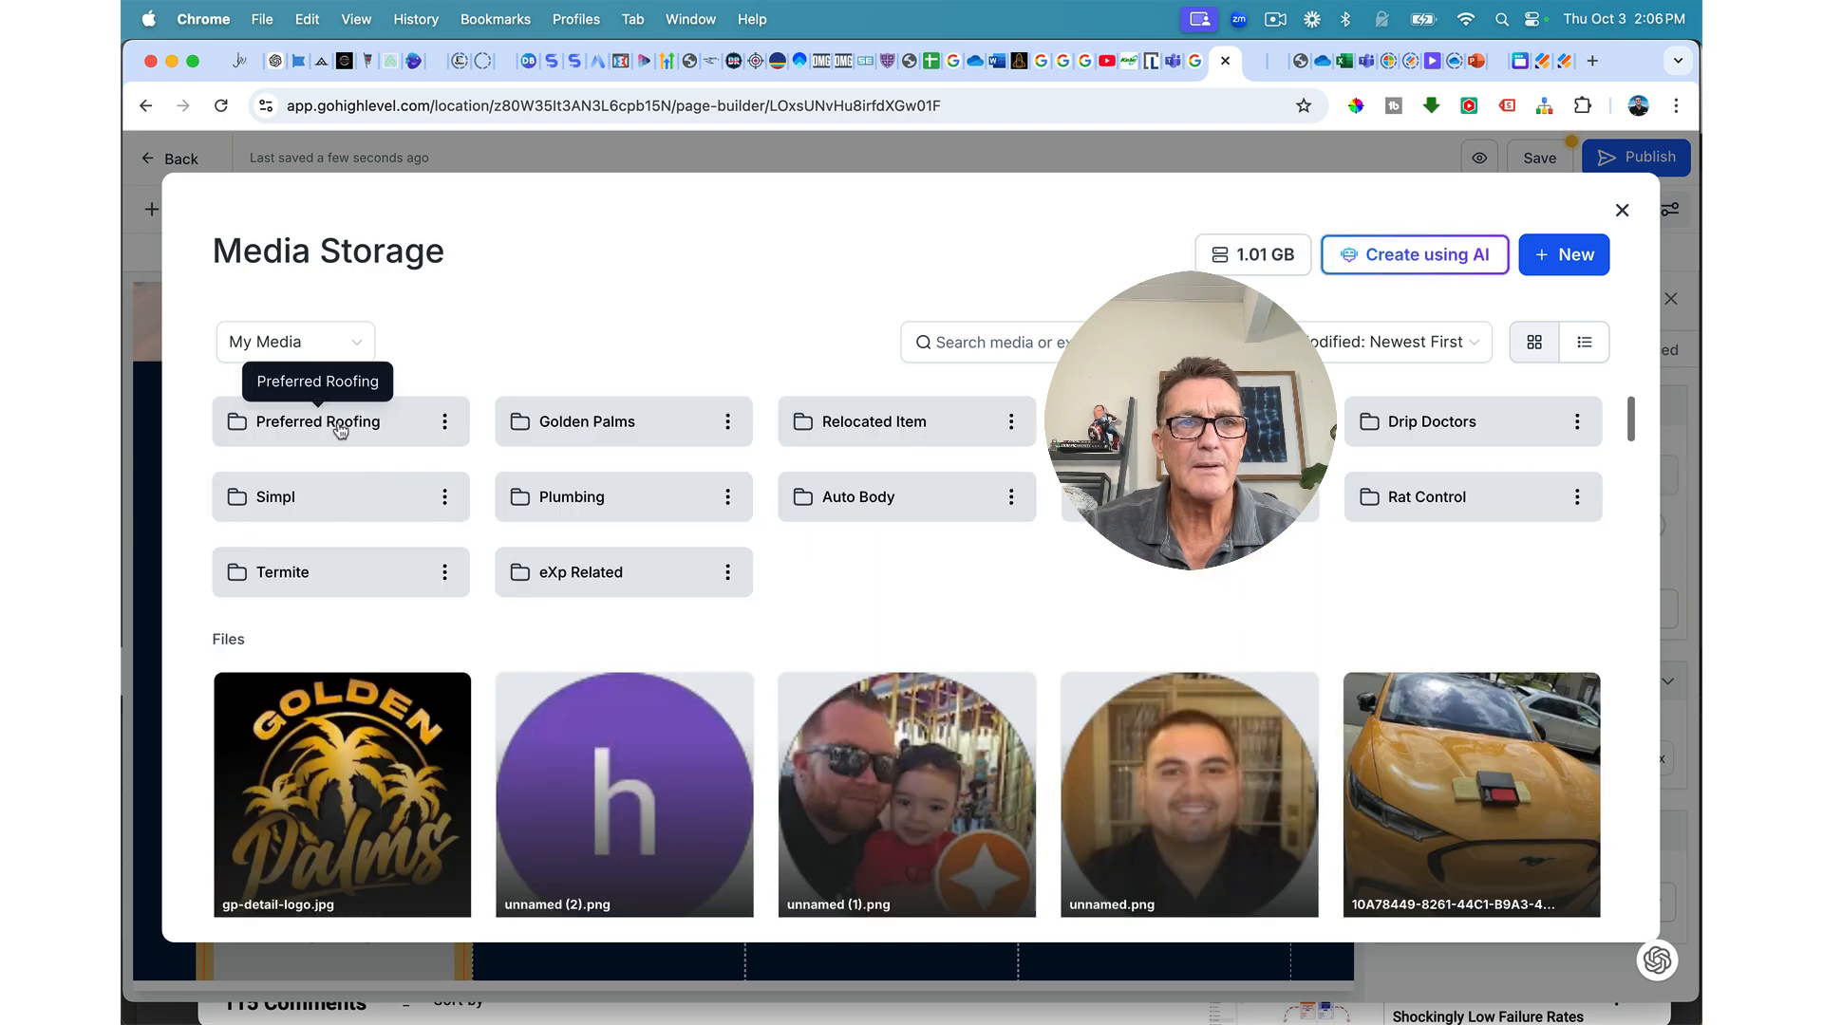
left_click(334, 407)
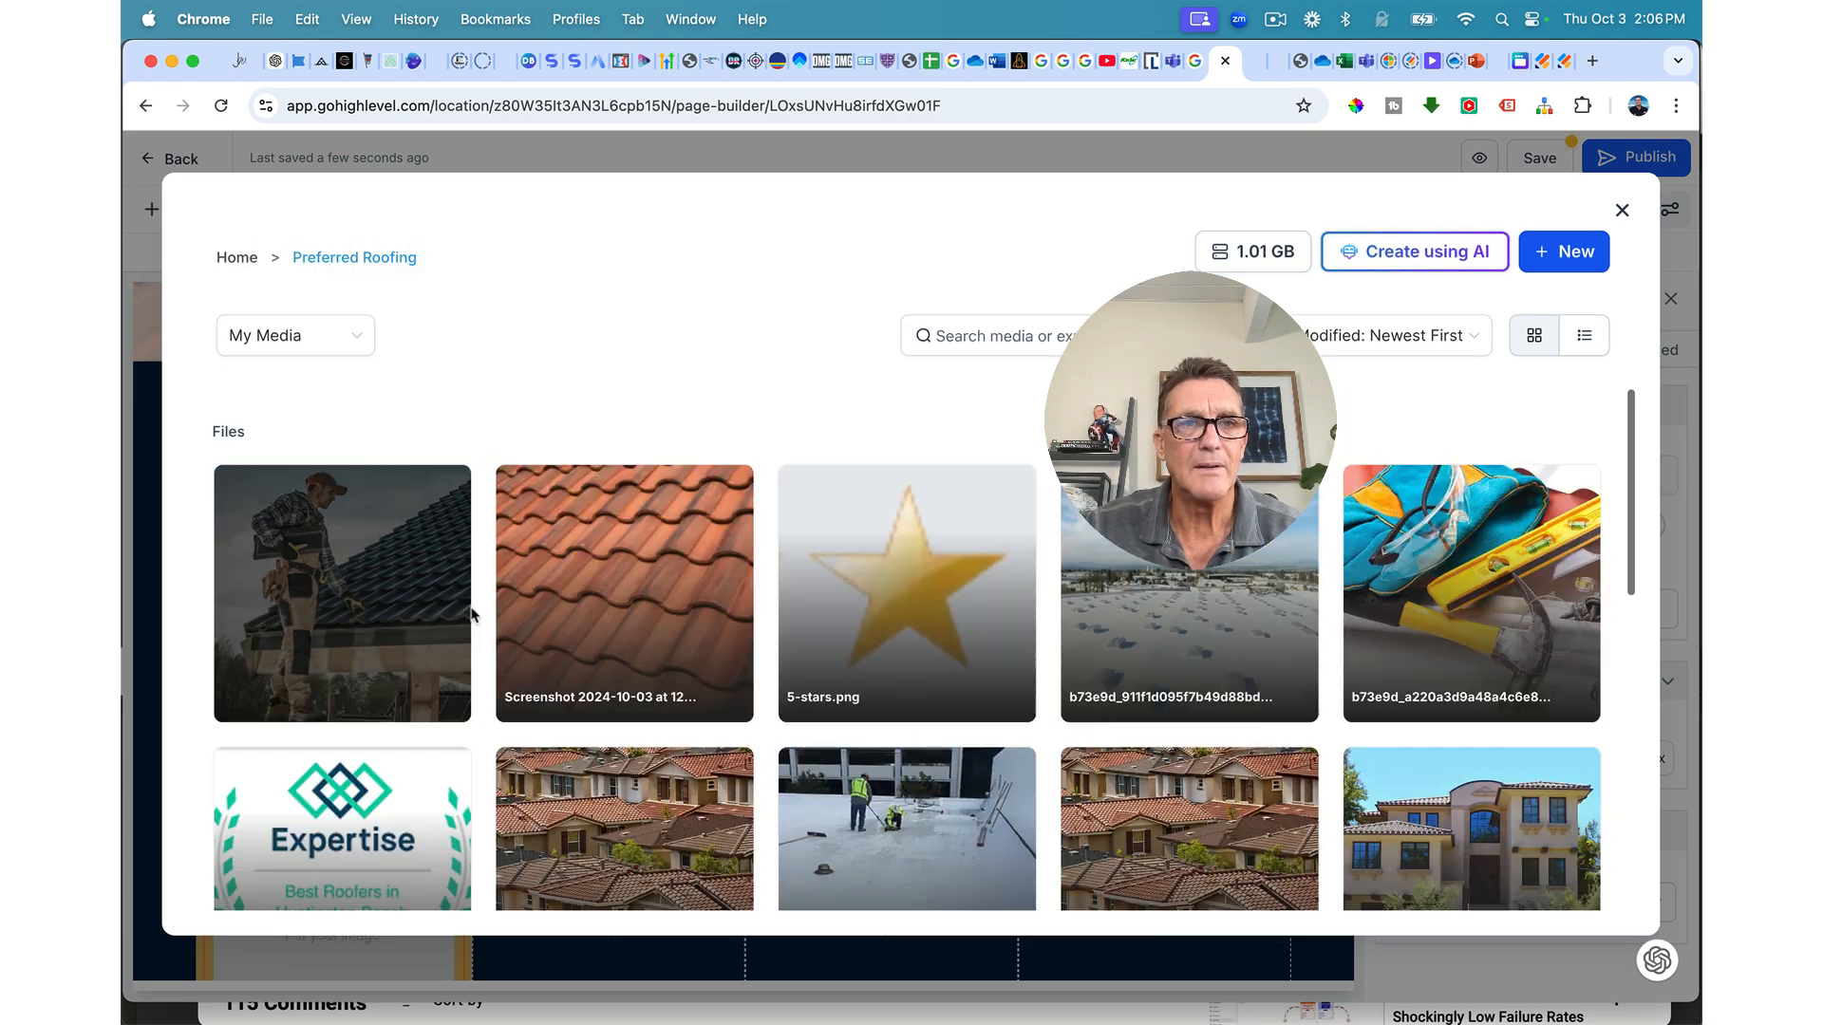
scroll(472, 615, "down", 2)
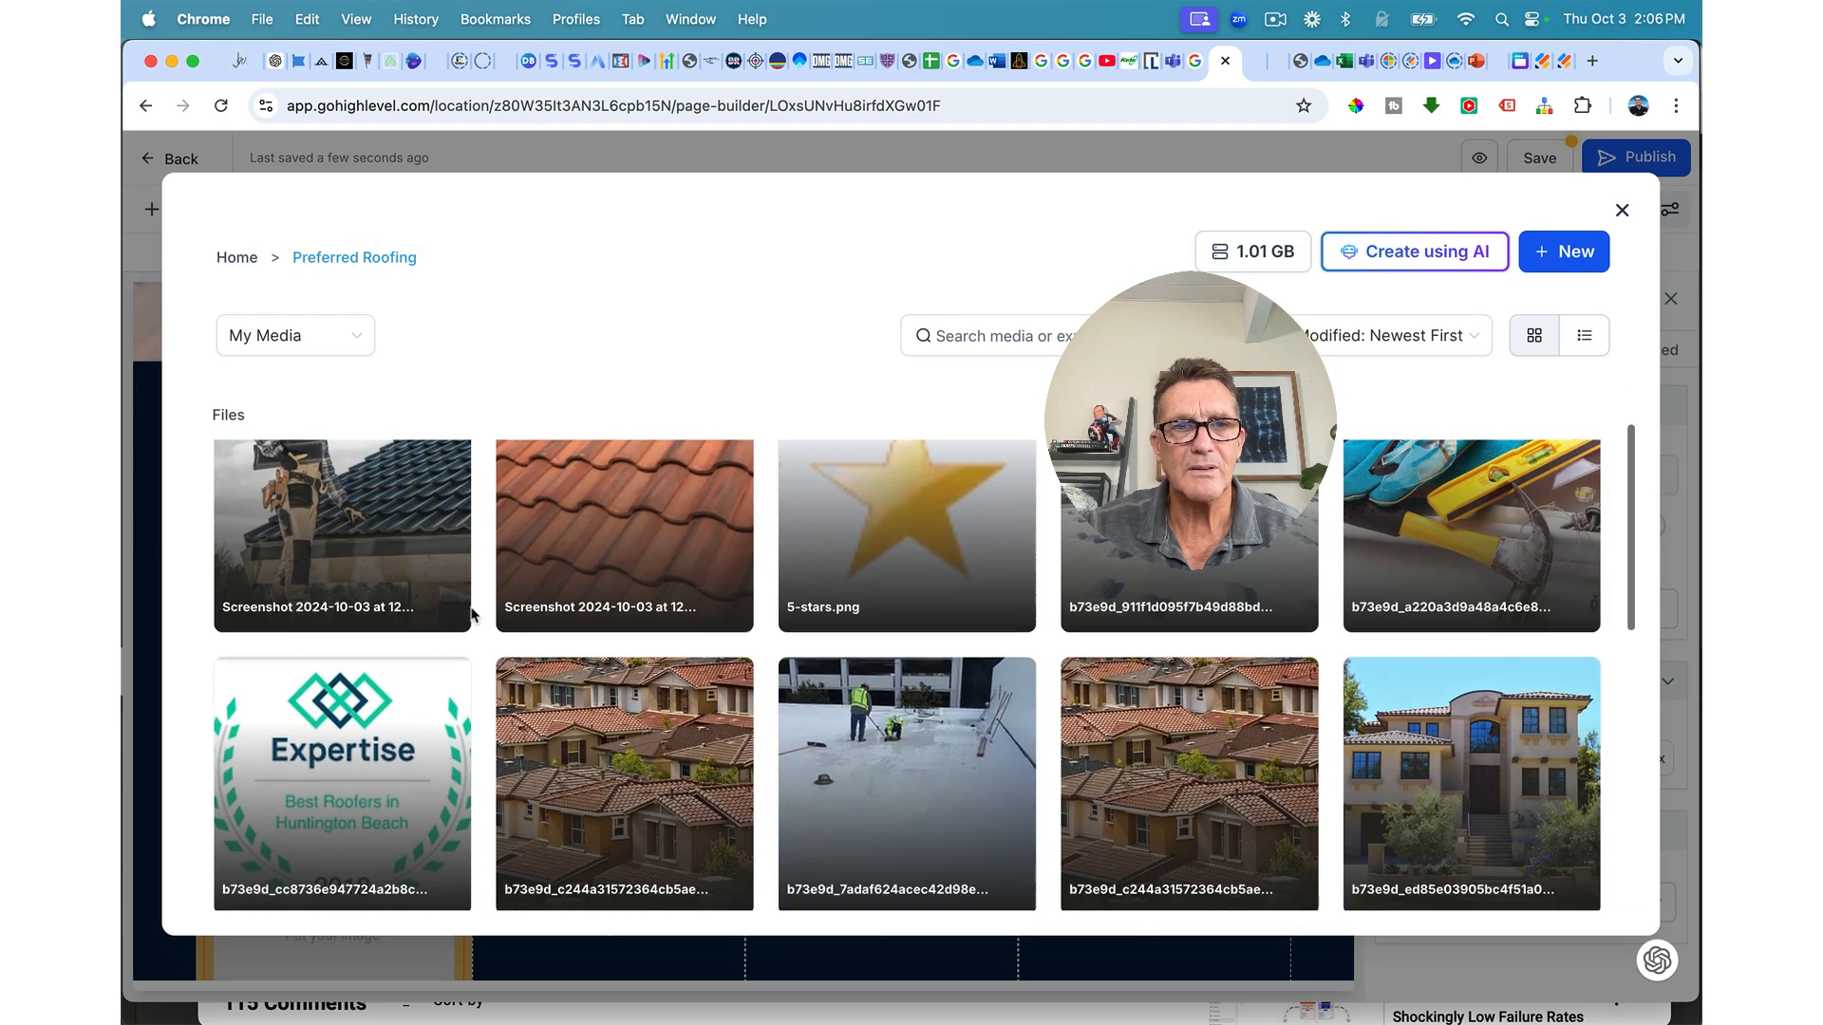
scroll(472, 615, "down", 1)
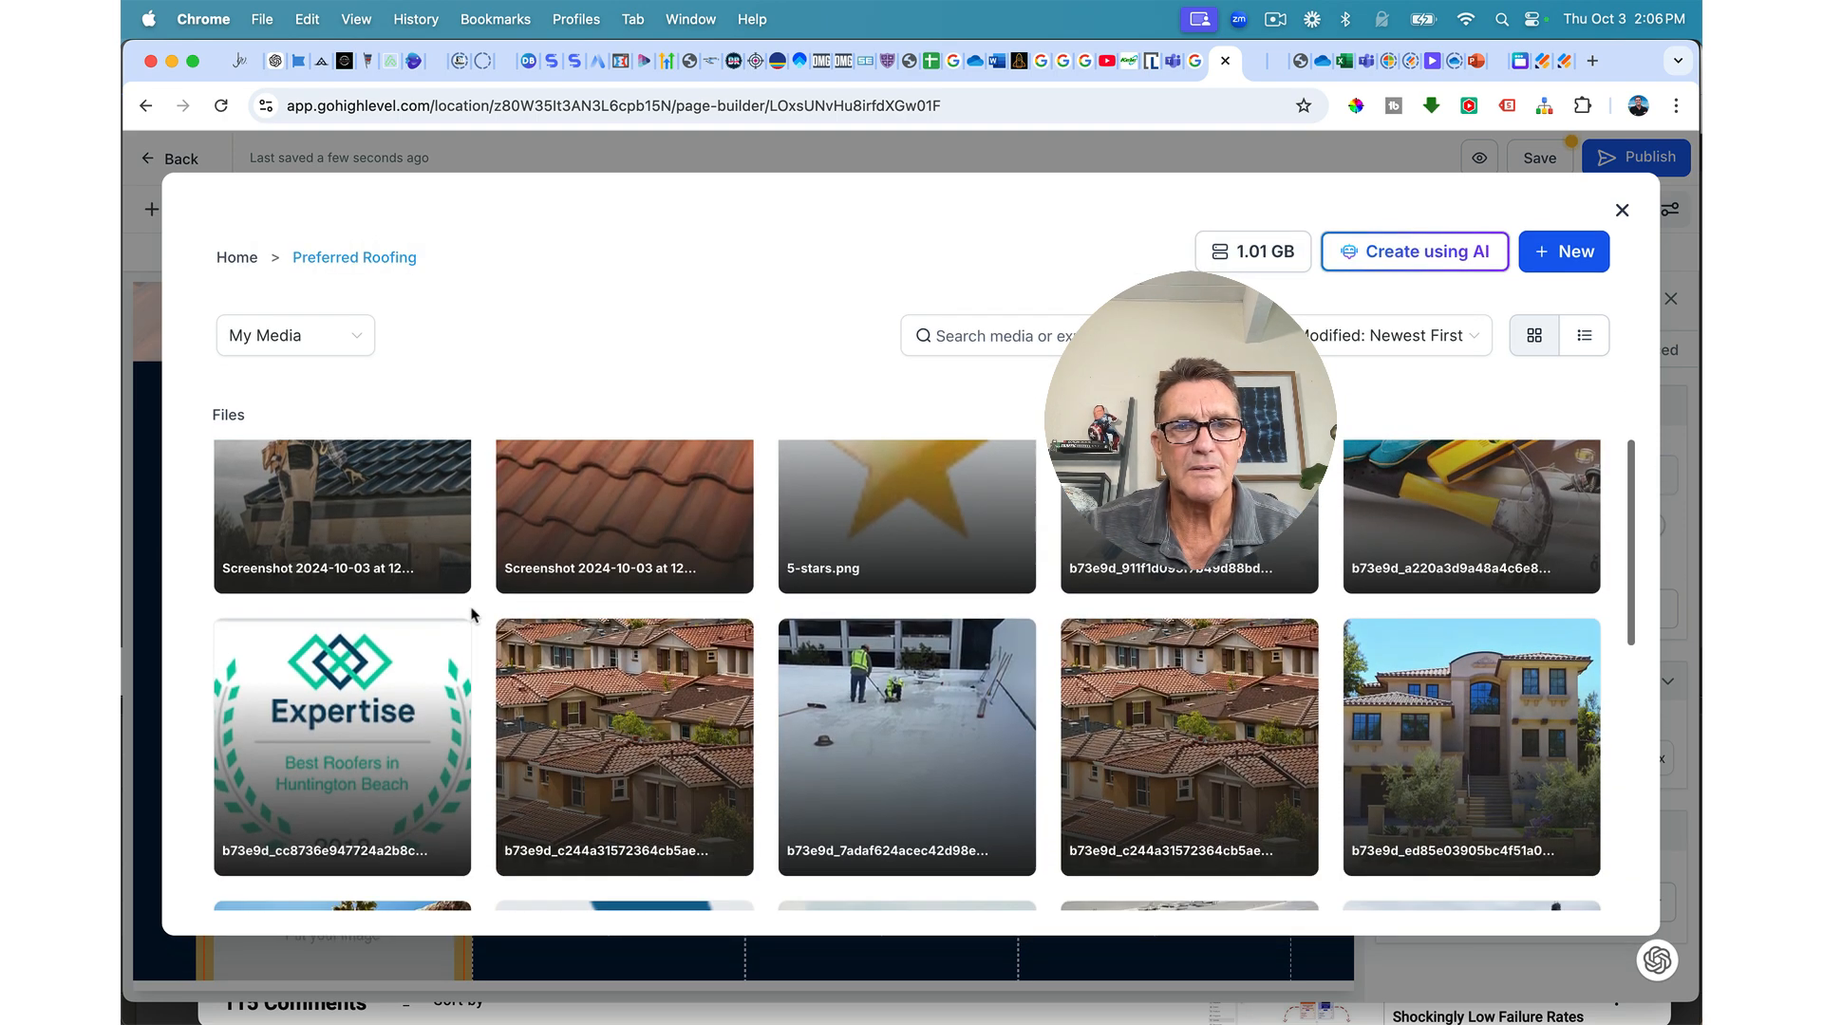
left_click(646, 717)
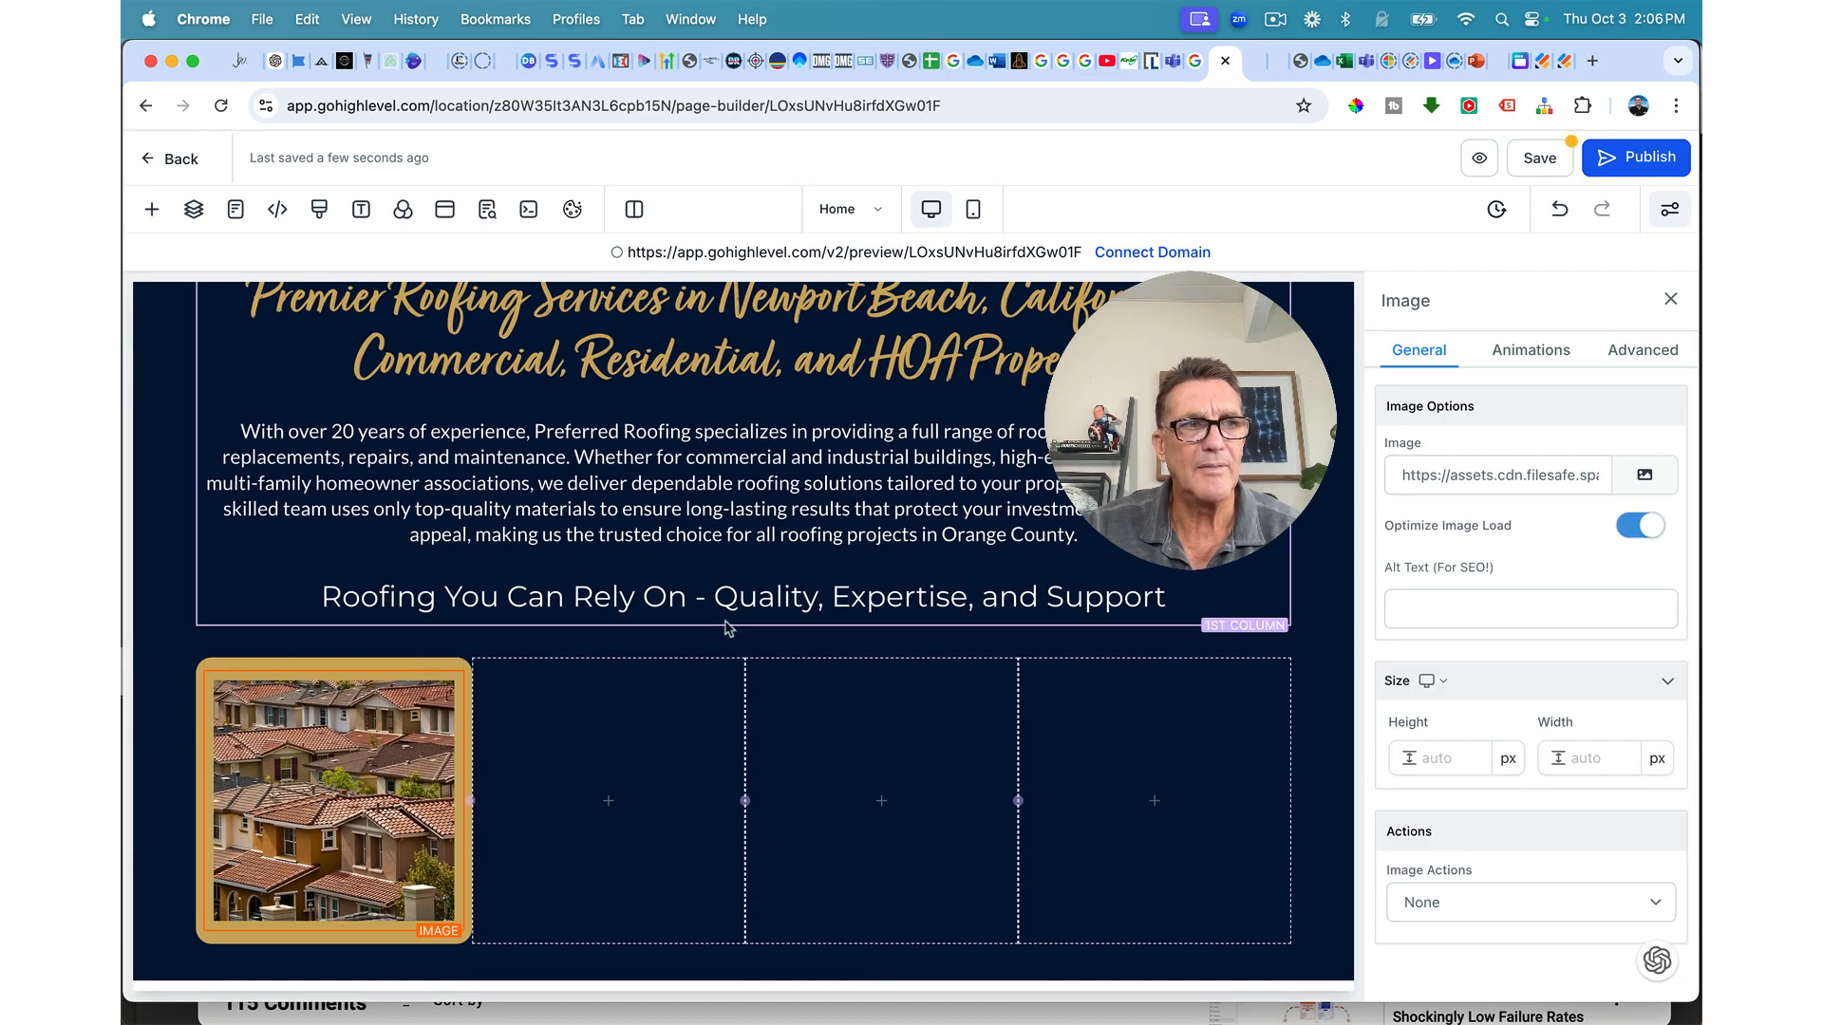
Step: Set the photo's Image Radius to Round Corners, leaving it without a border
left_click(1642, 351)
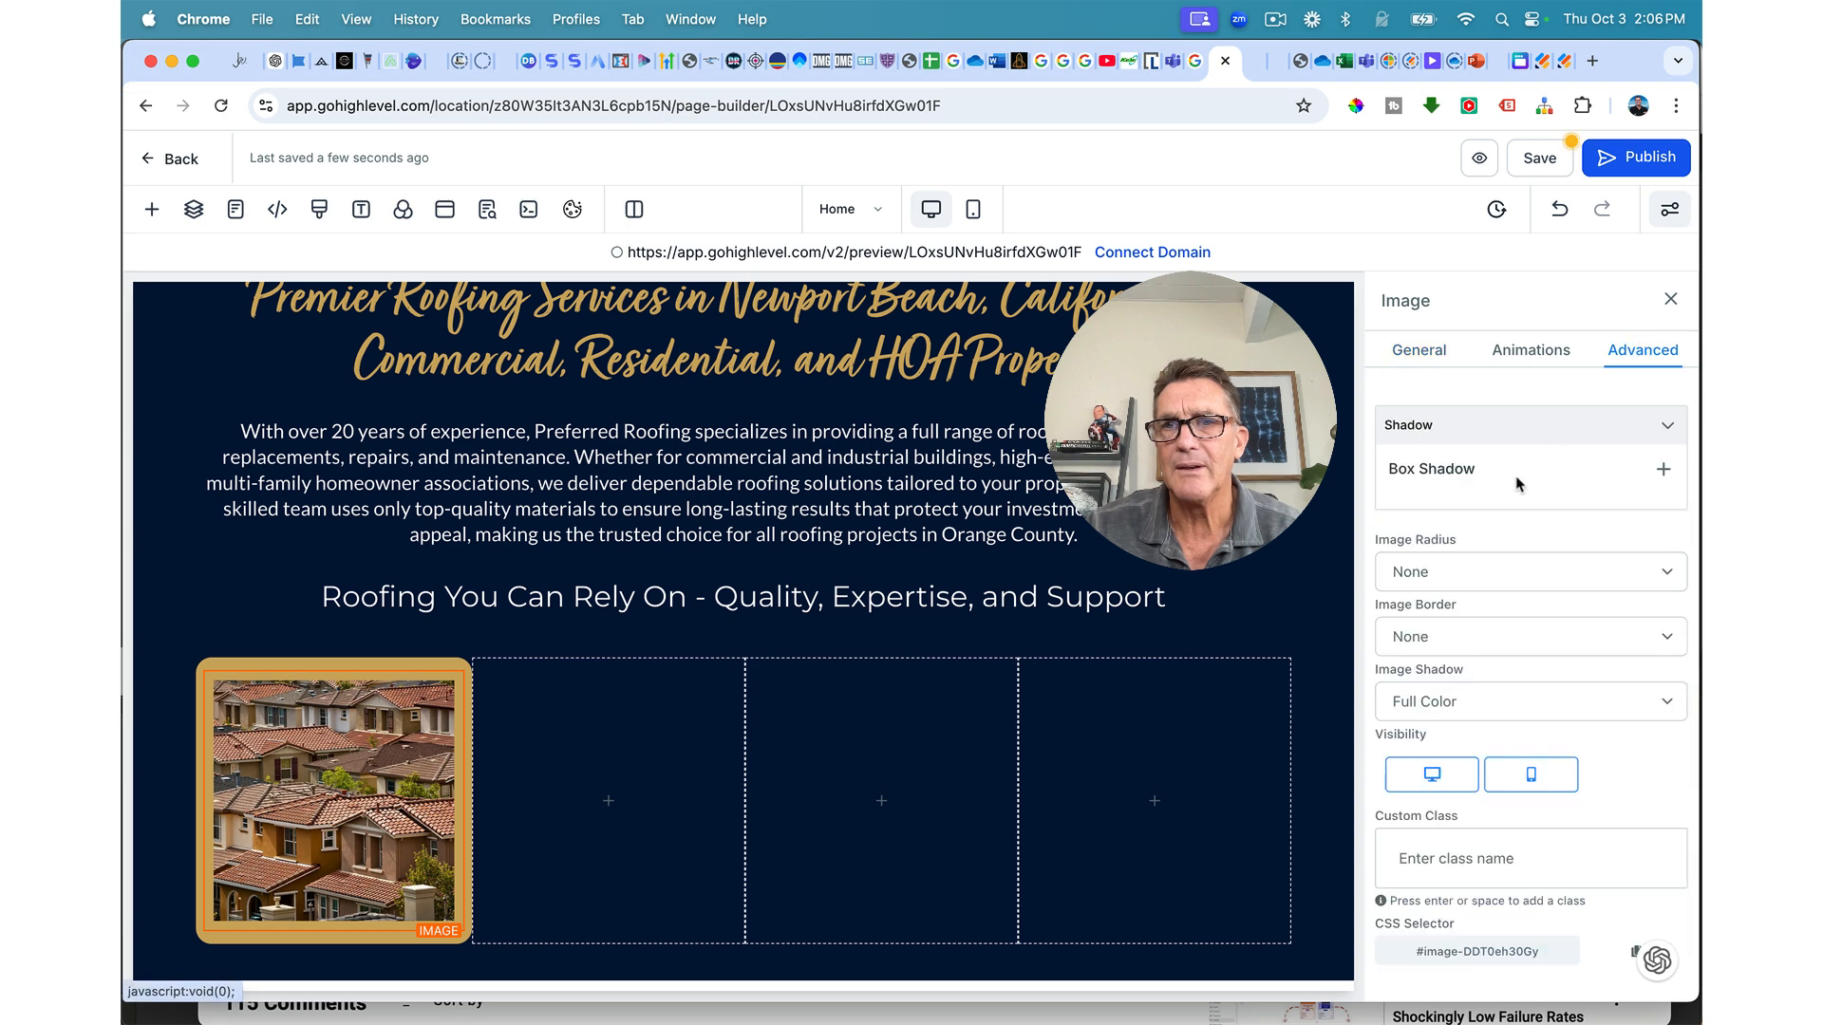
left_click(1498, 639)
left_click(1498, 639)
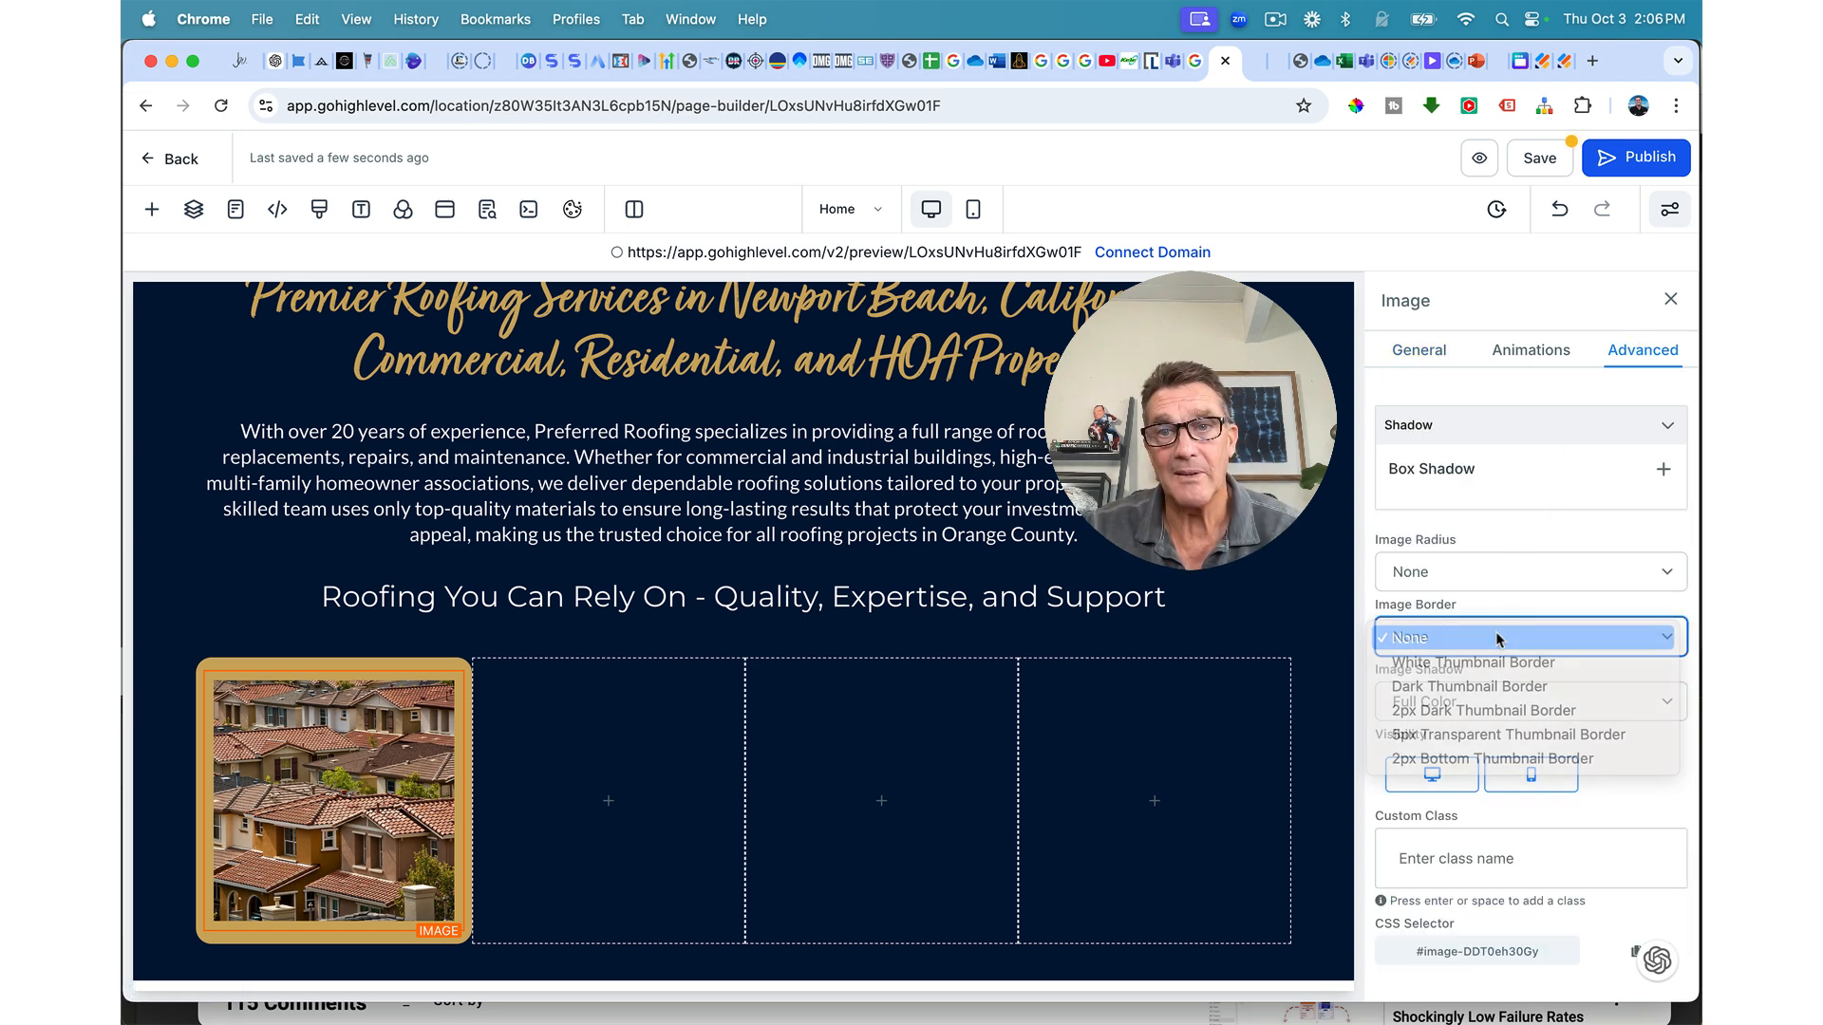
left_click(1468, 574)
left_click(1463, 621)
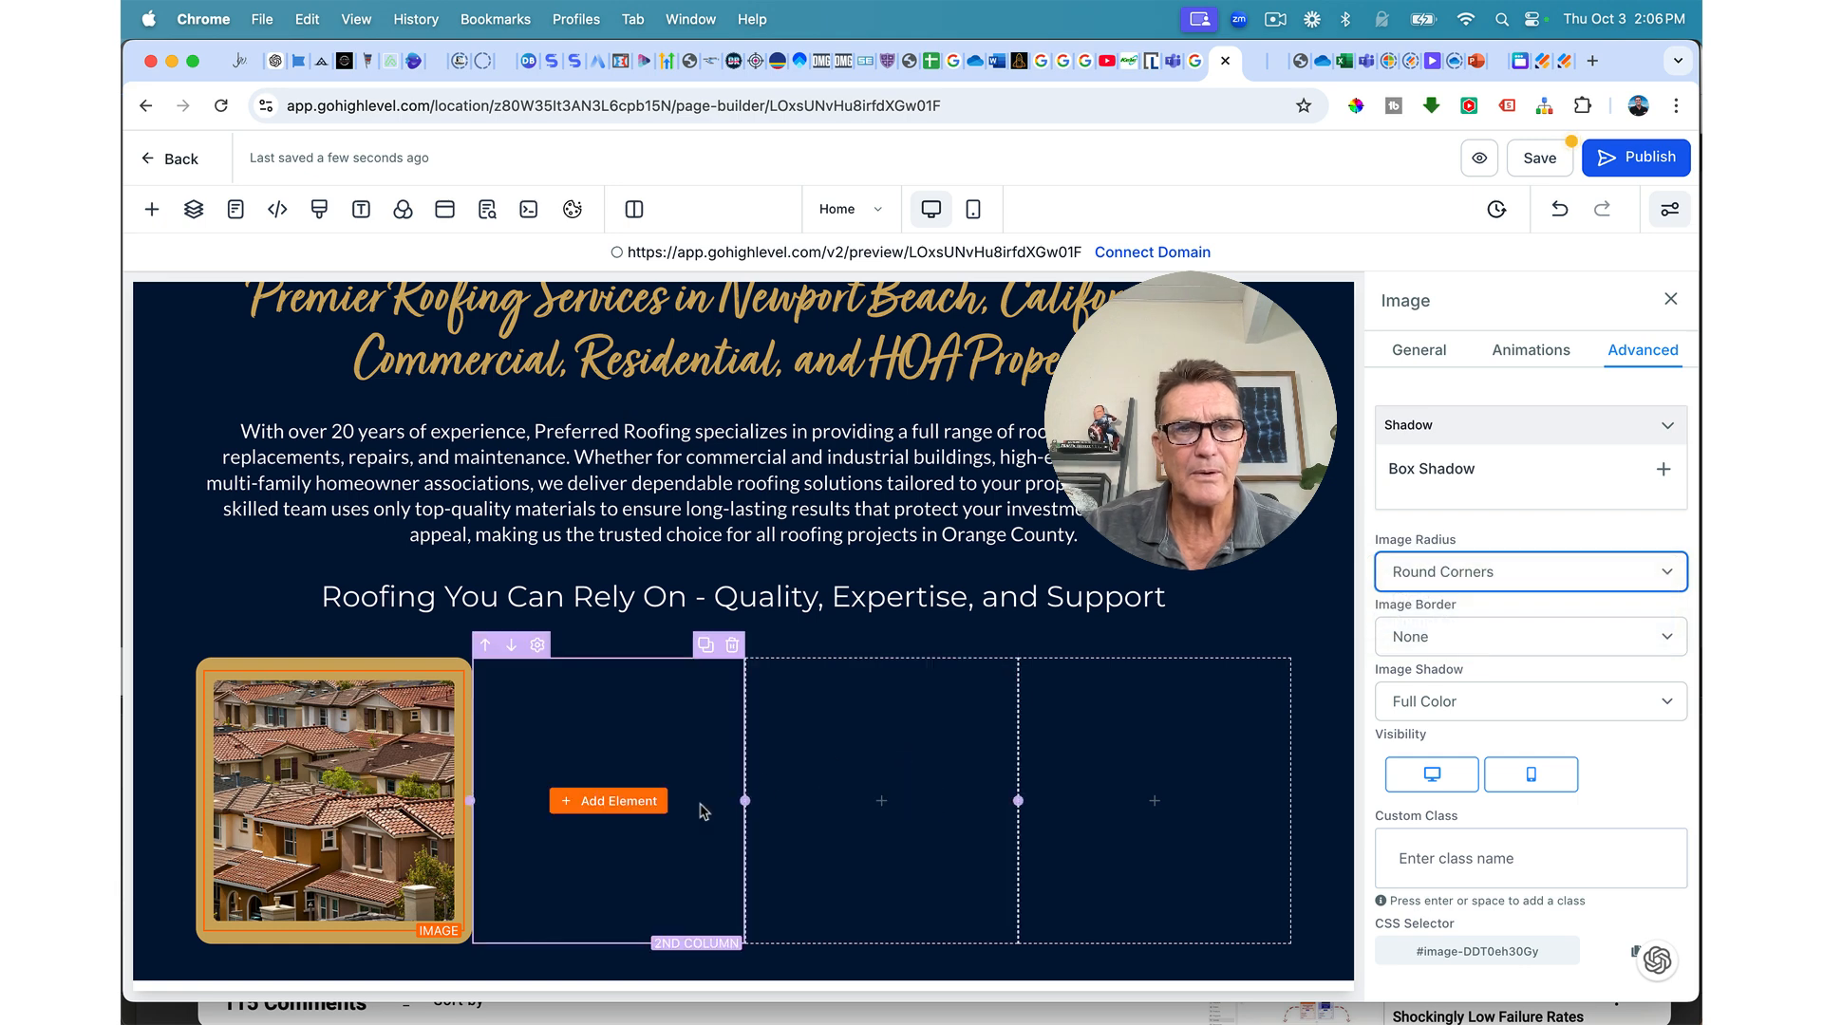
Step: Add a Headline and a placeholder Paragraph under the photo, then select the headline text
left_click(334, 932)
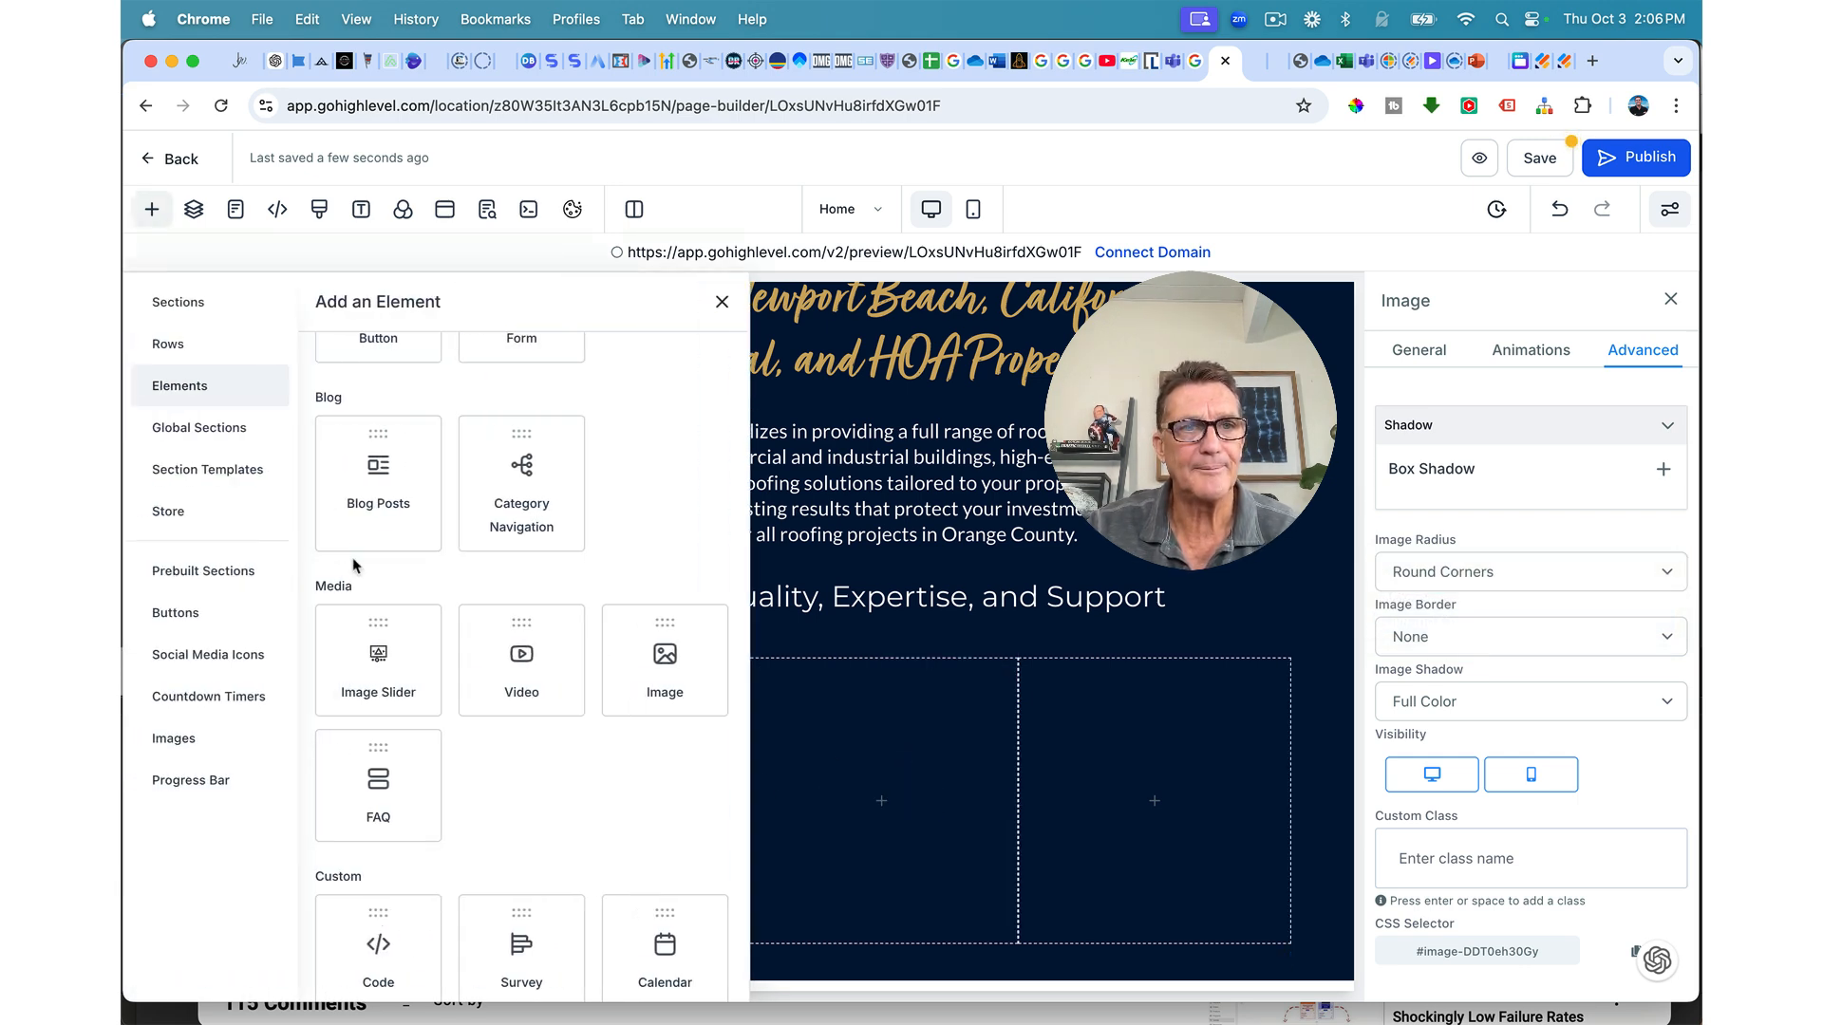
scroll(404, 729, "down", 3)
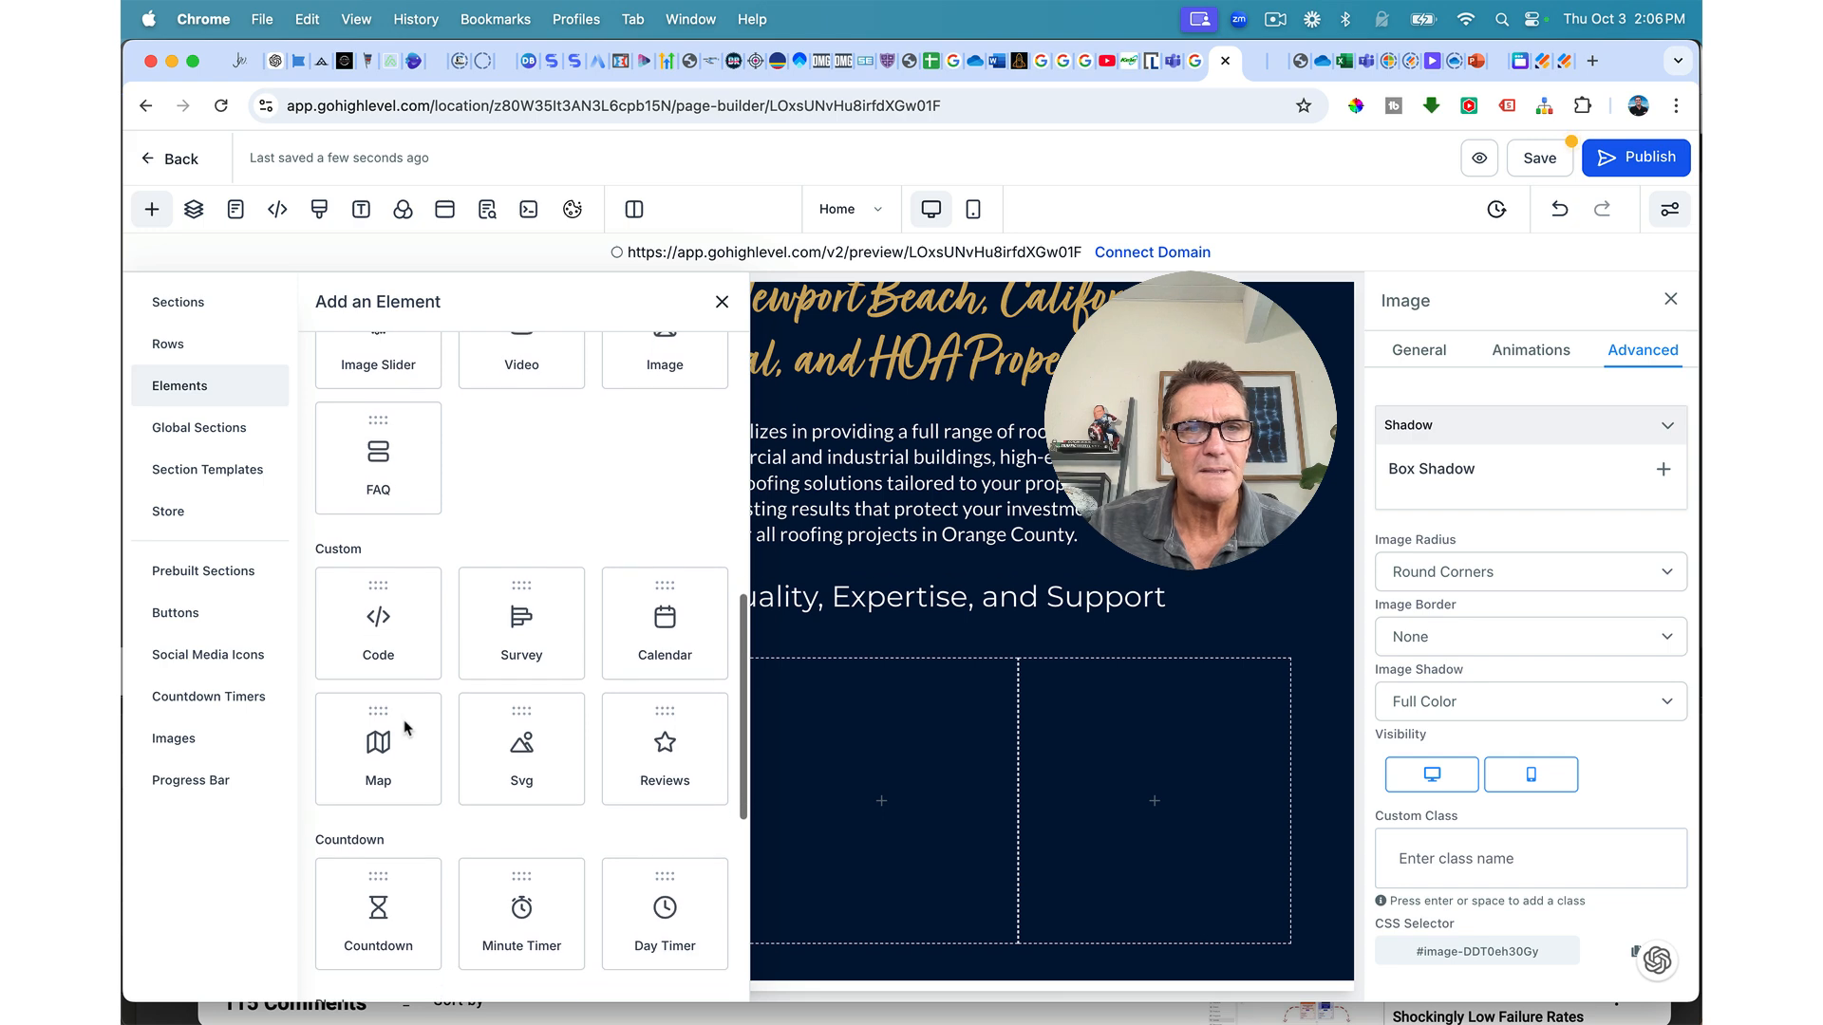
scroll(403, 728, "up", 6)
scroll(404, 728, "up", 3)
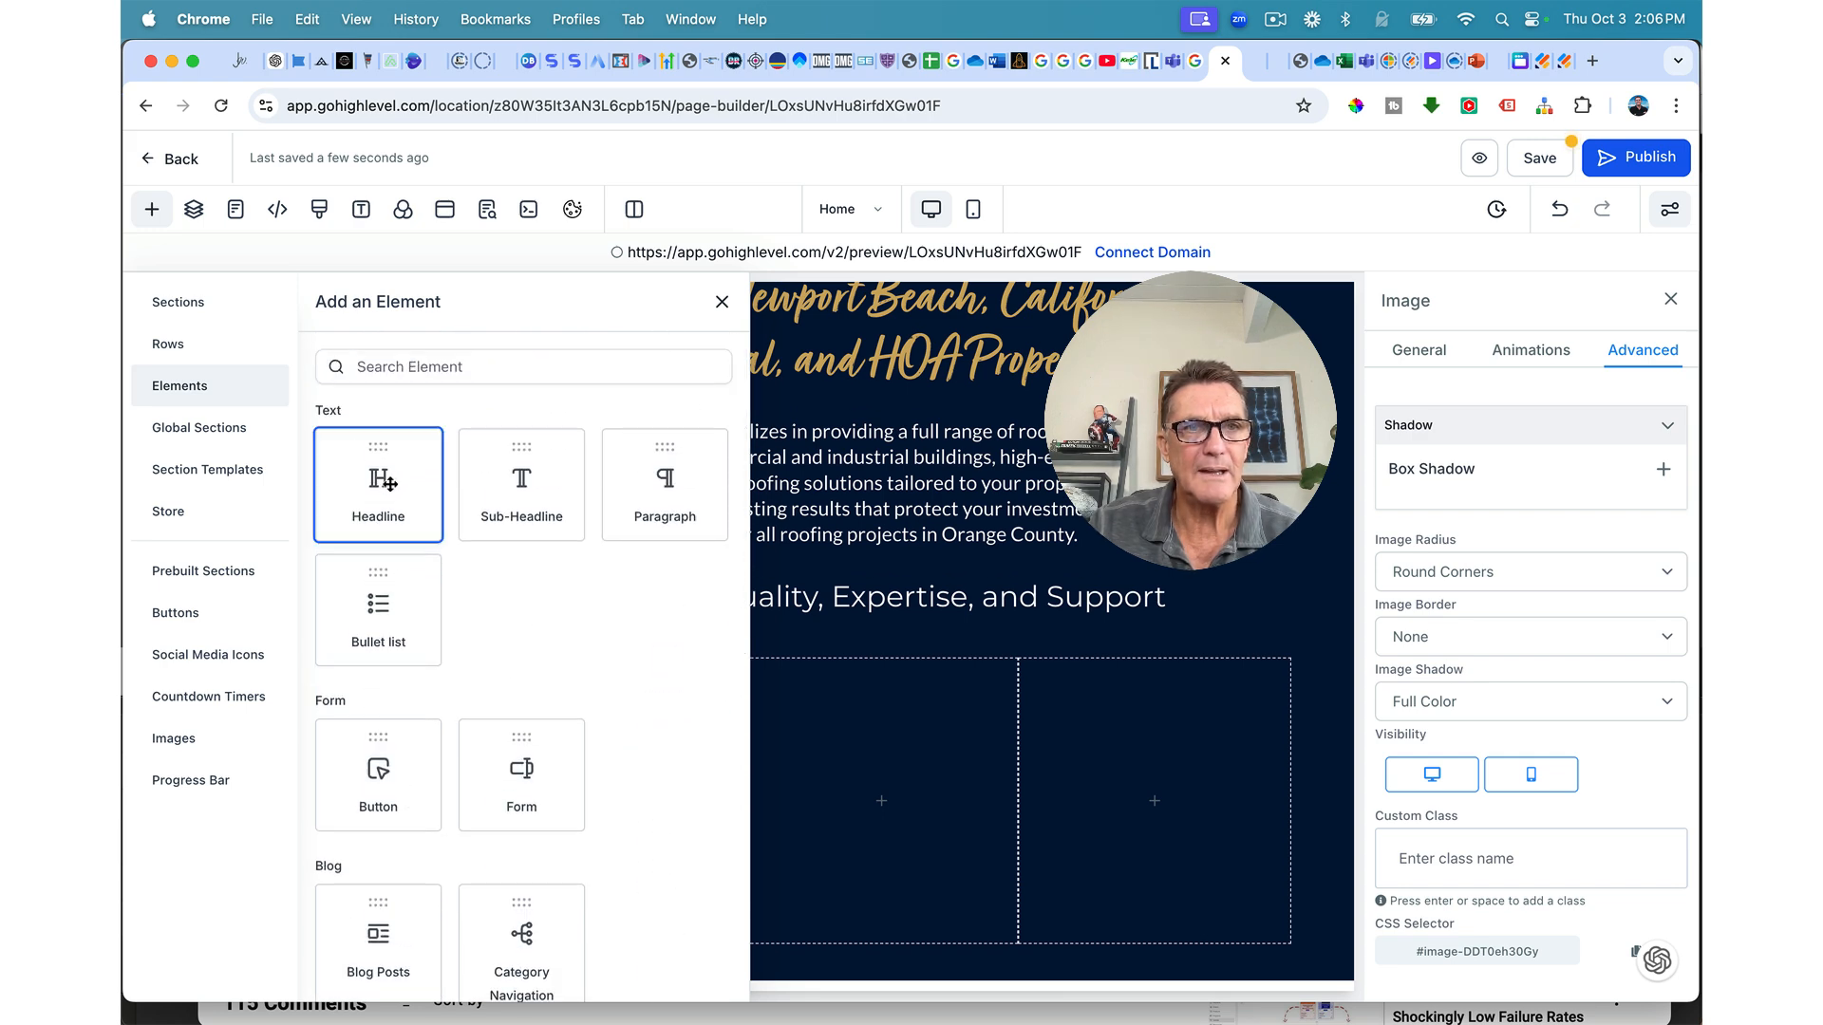
left_click(379, 486)
scroll(363, 897, "down", 2)
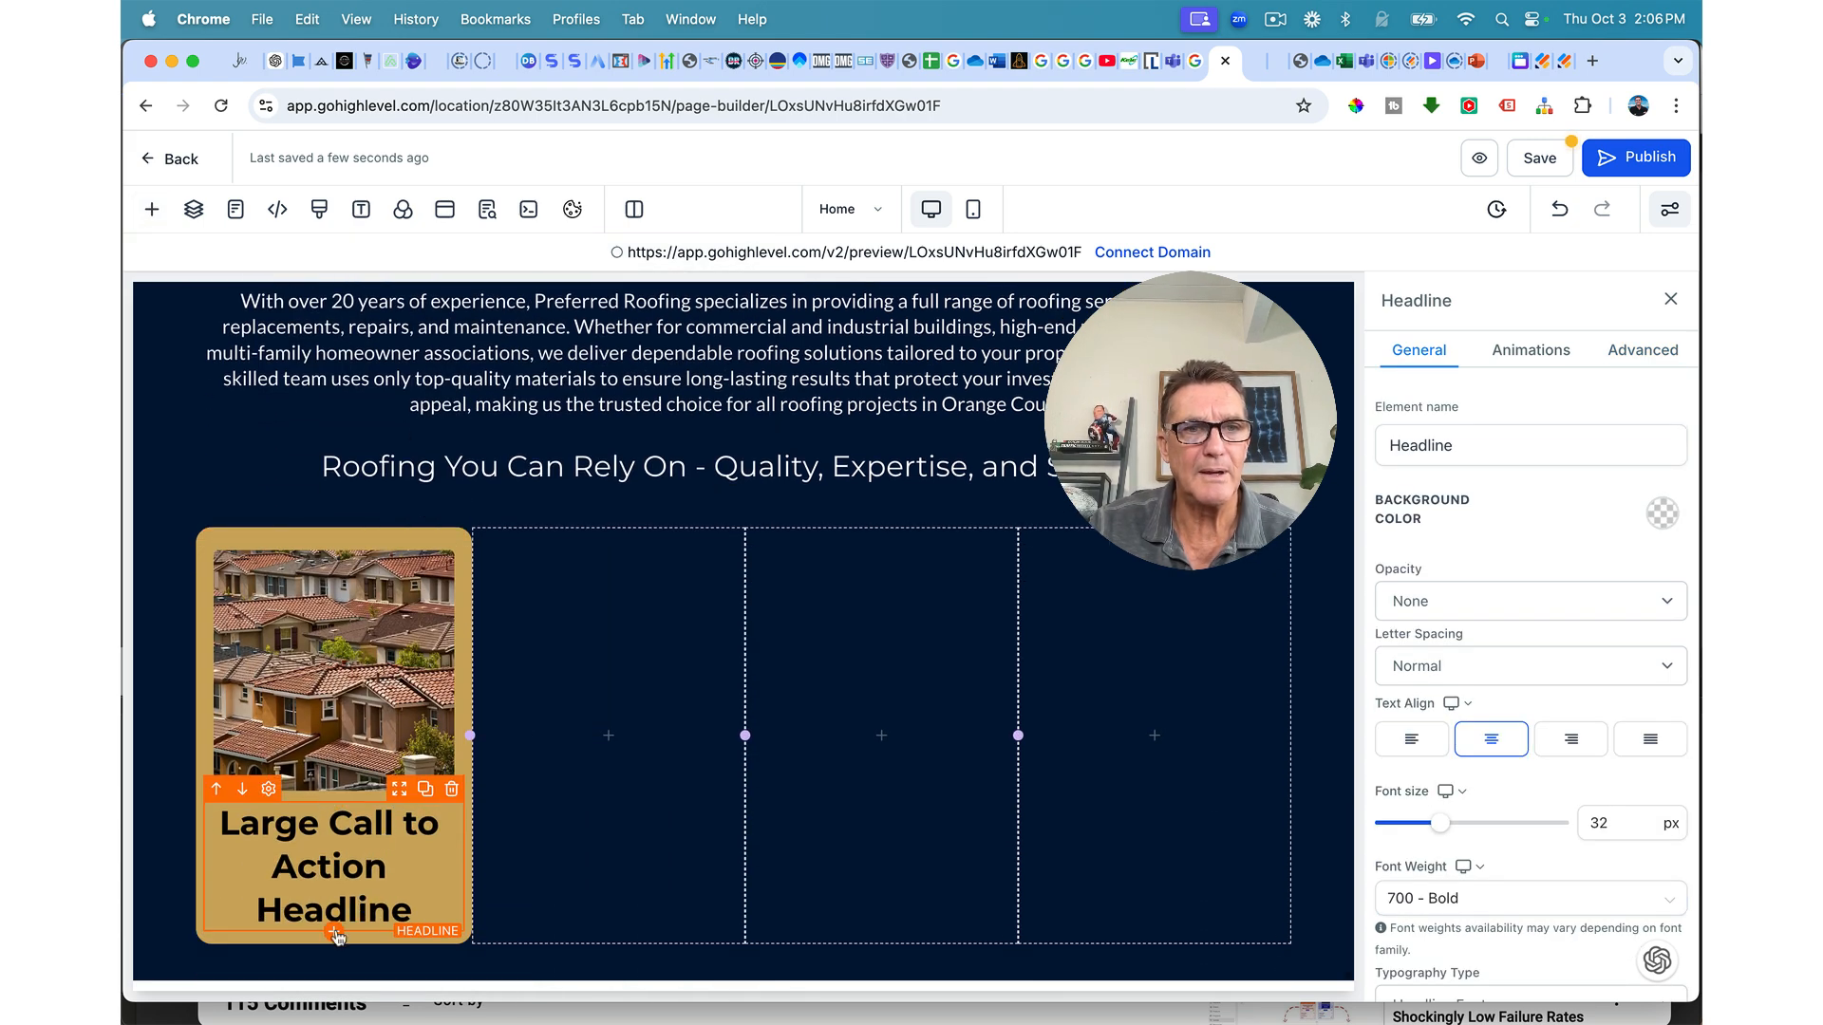
left_click(334, 934)
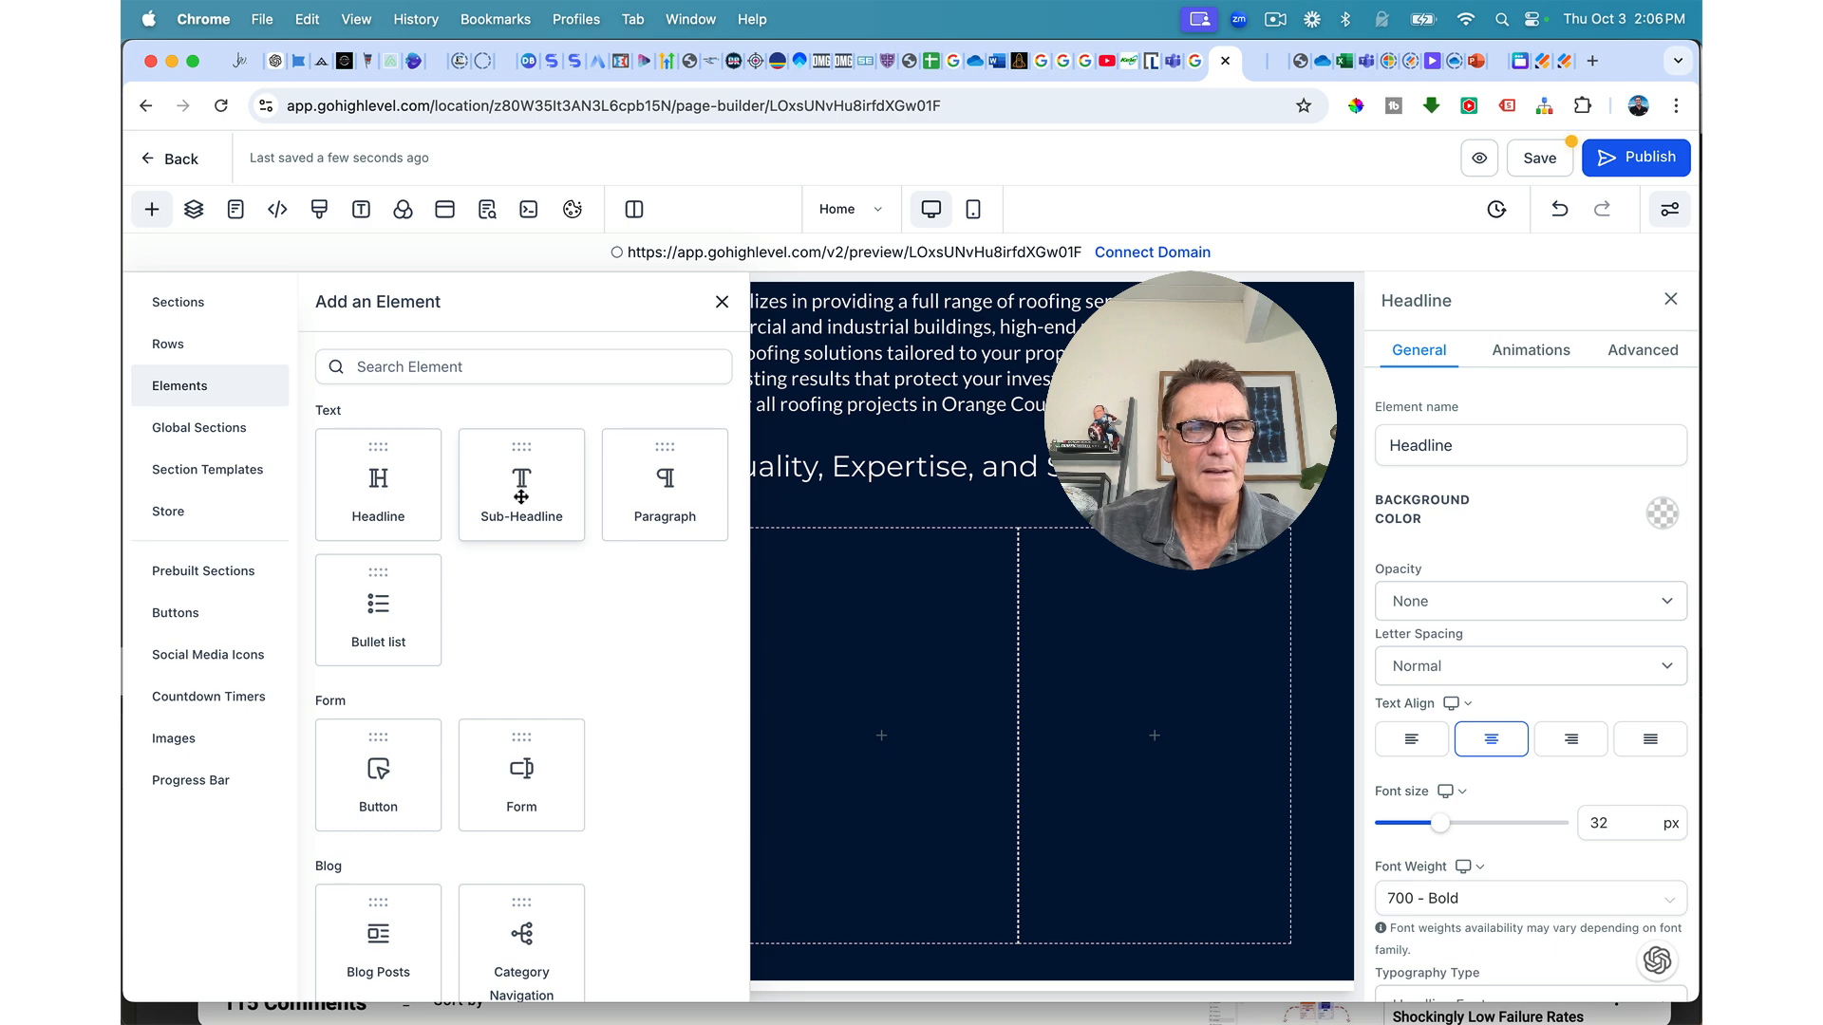
left_click(658, 485)
scroll(476, 725, "down", 1)
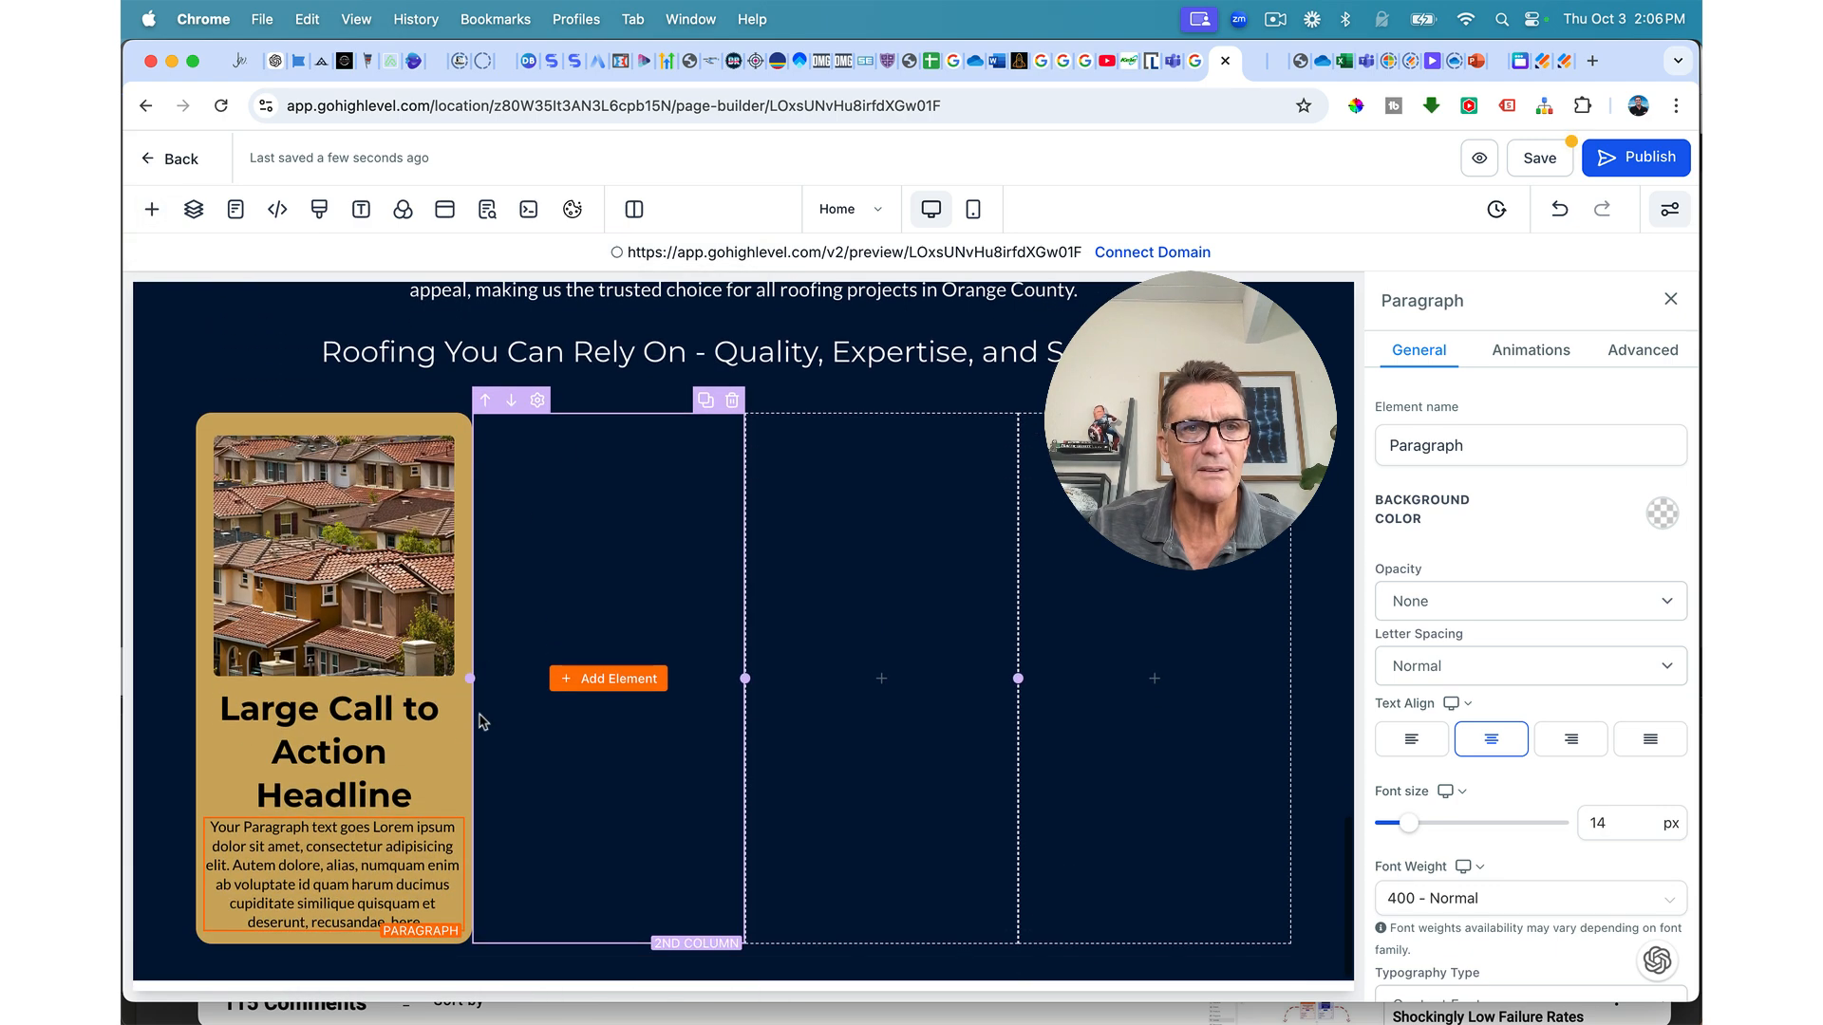
triple_click(344, 739)
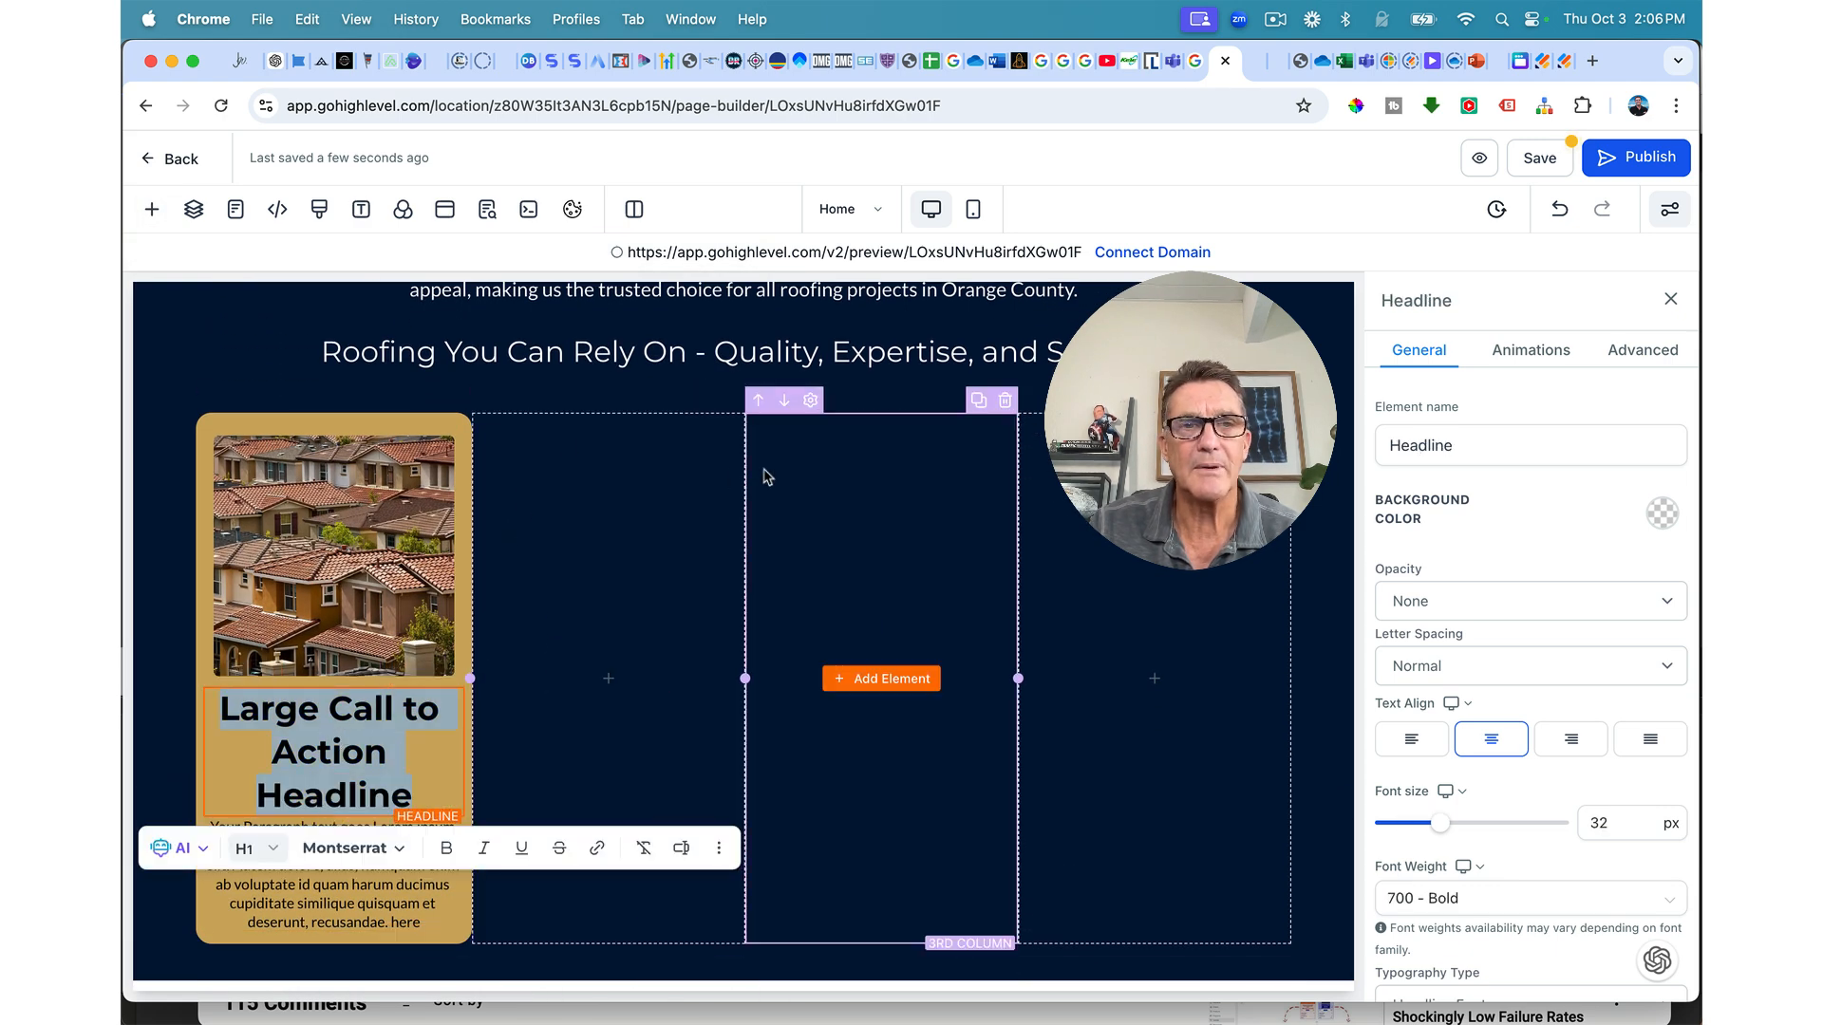
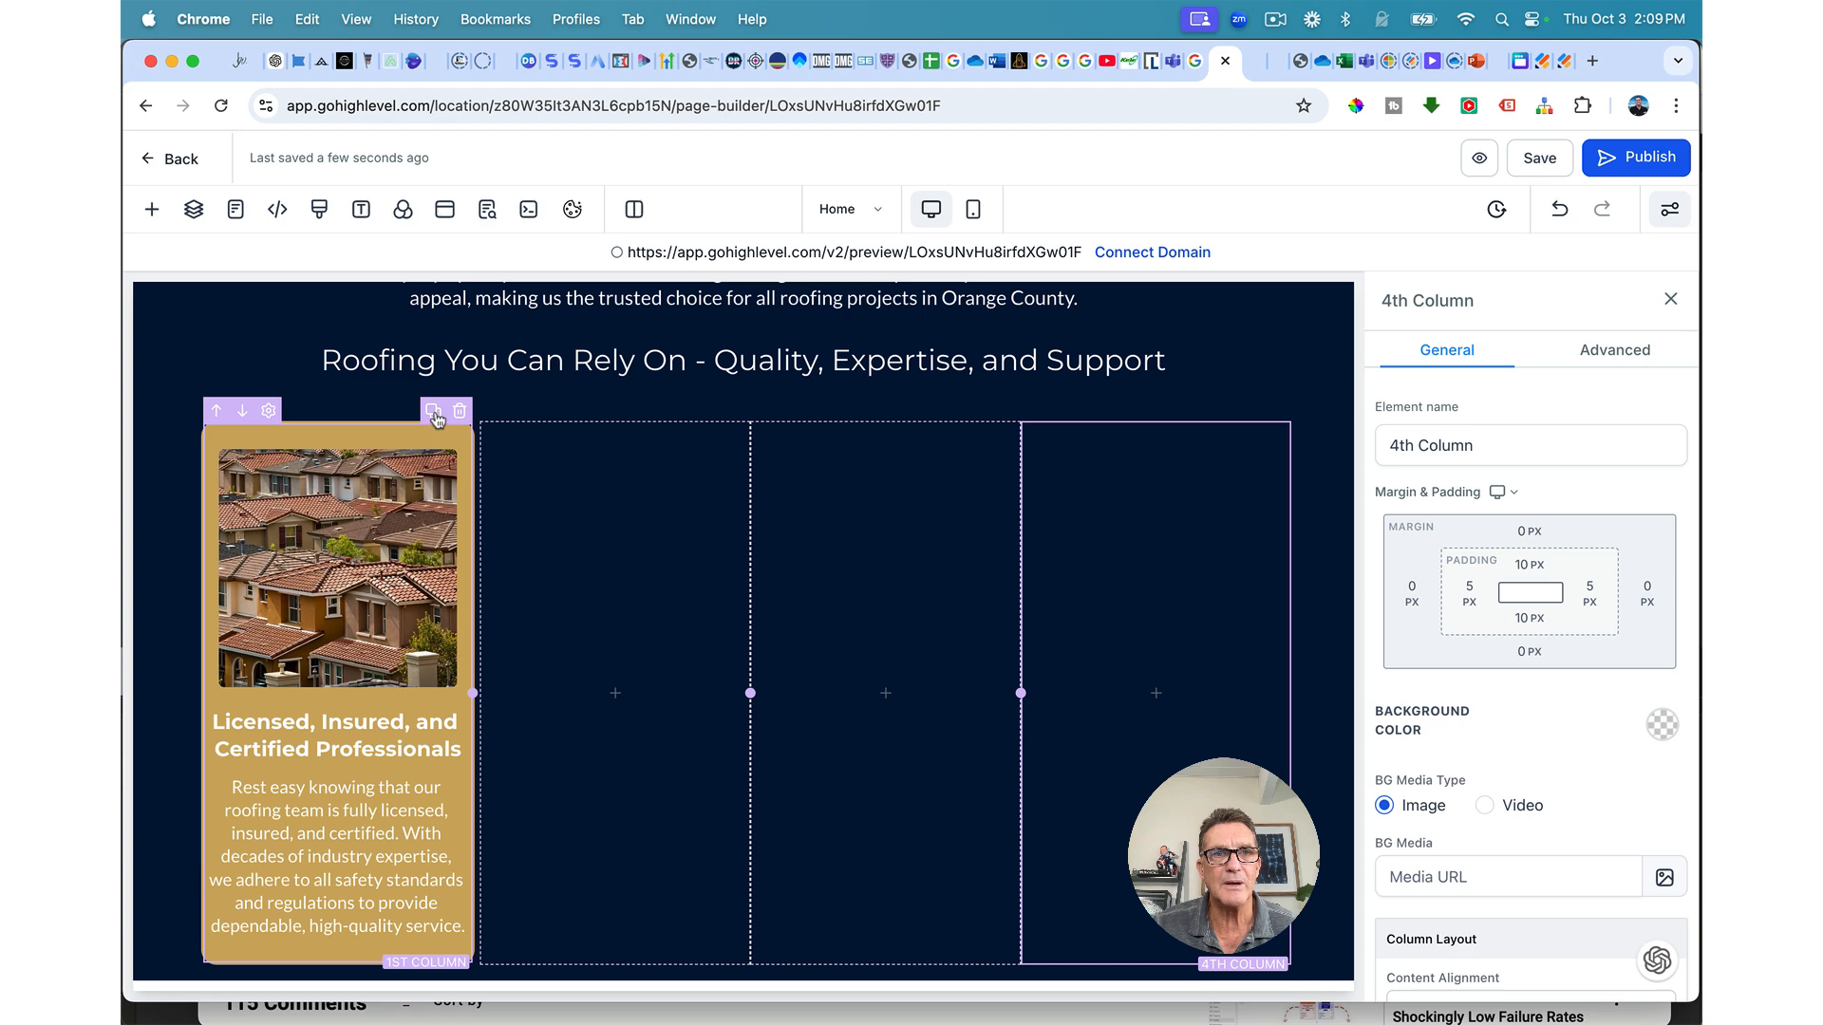
Step: Duplicate the gold card across the row and delete the empty columns
left_click(433, 412)
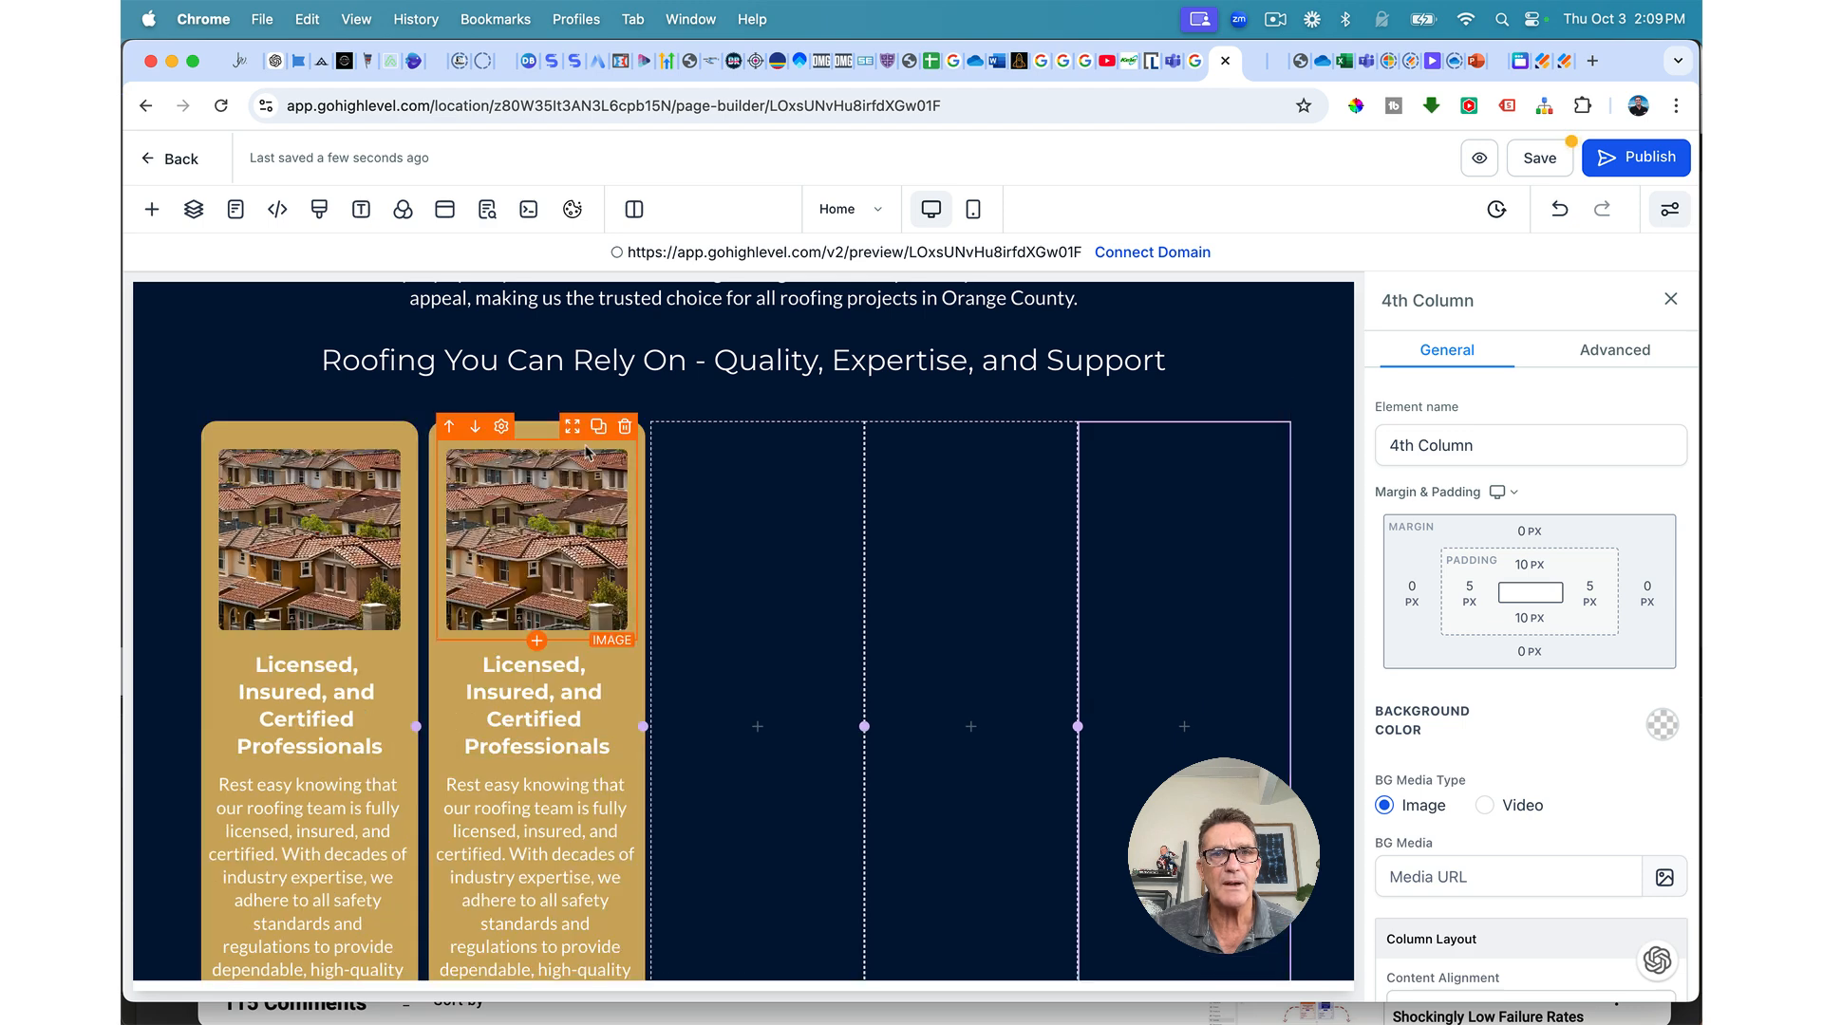
left_click(849, 410)
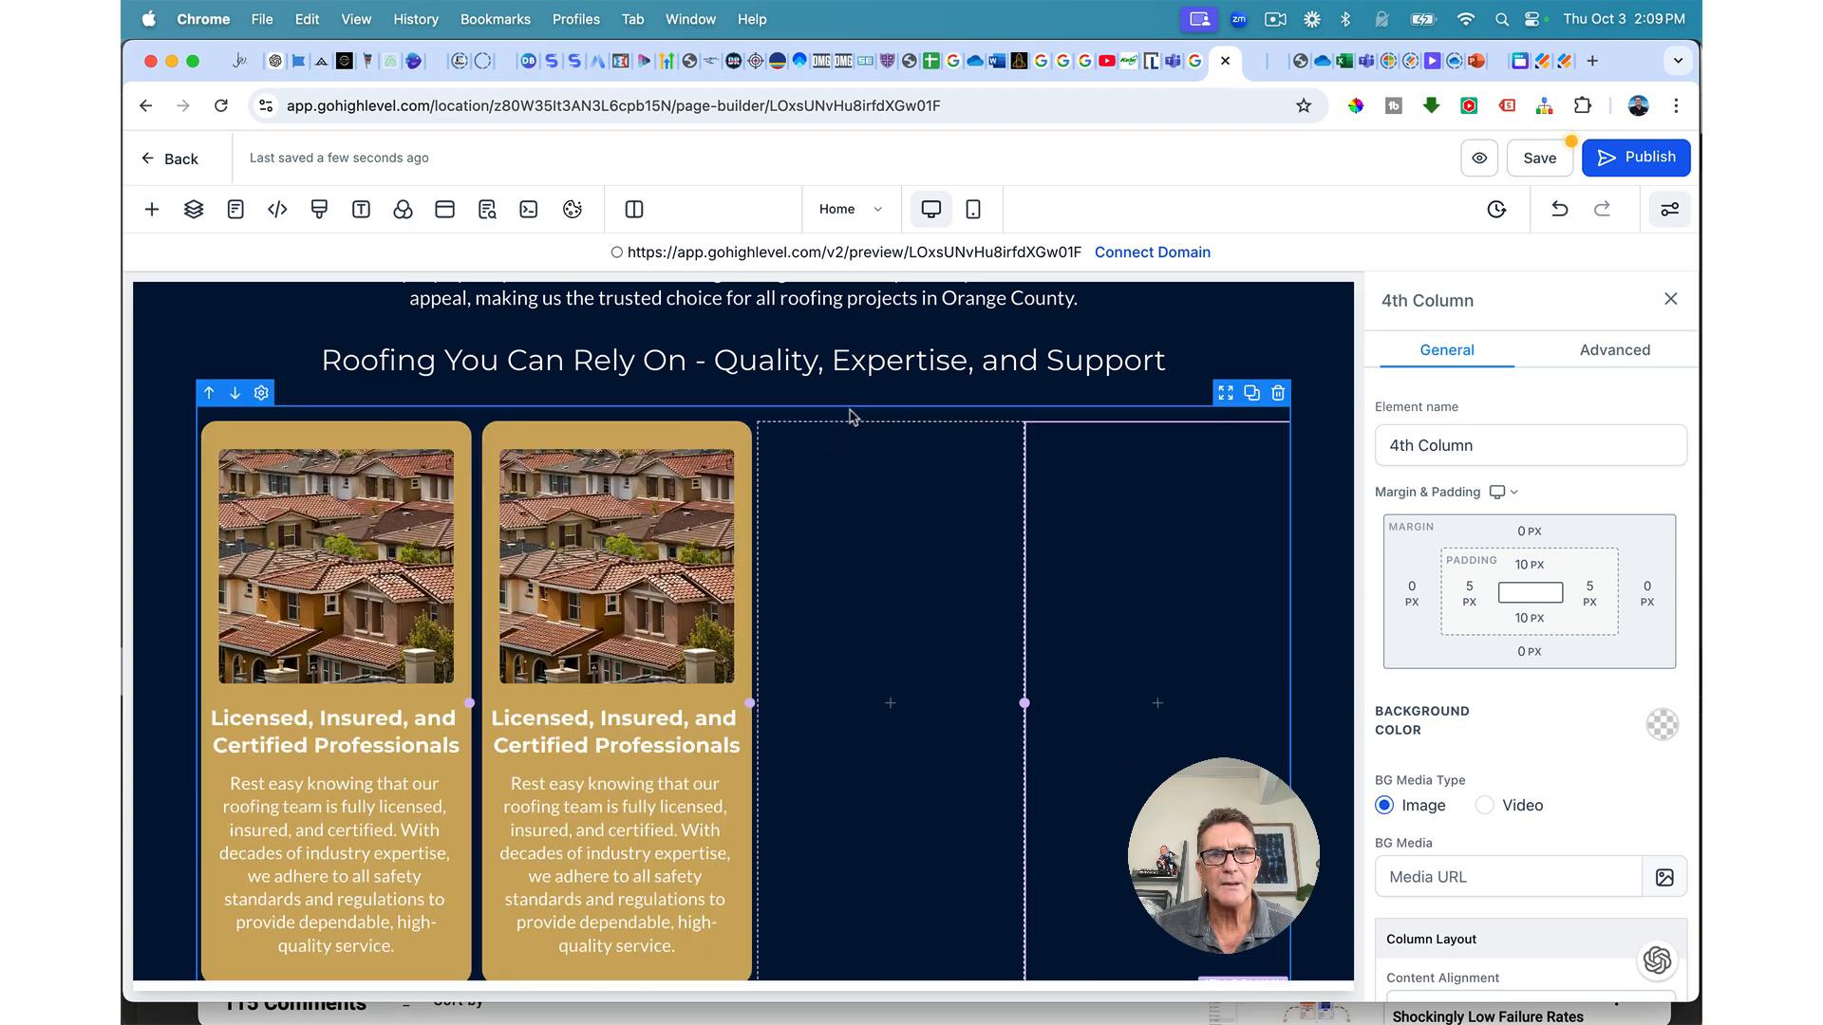
left_click(708, 414)
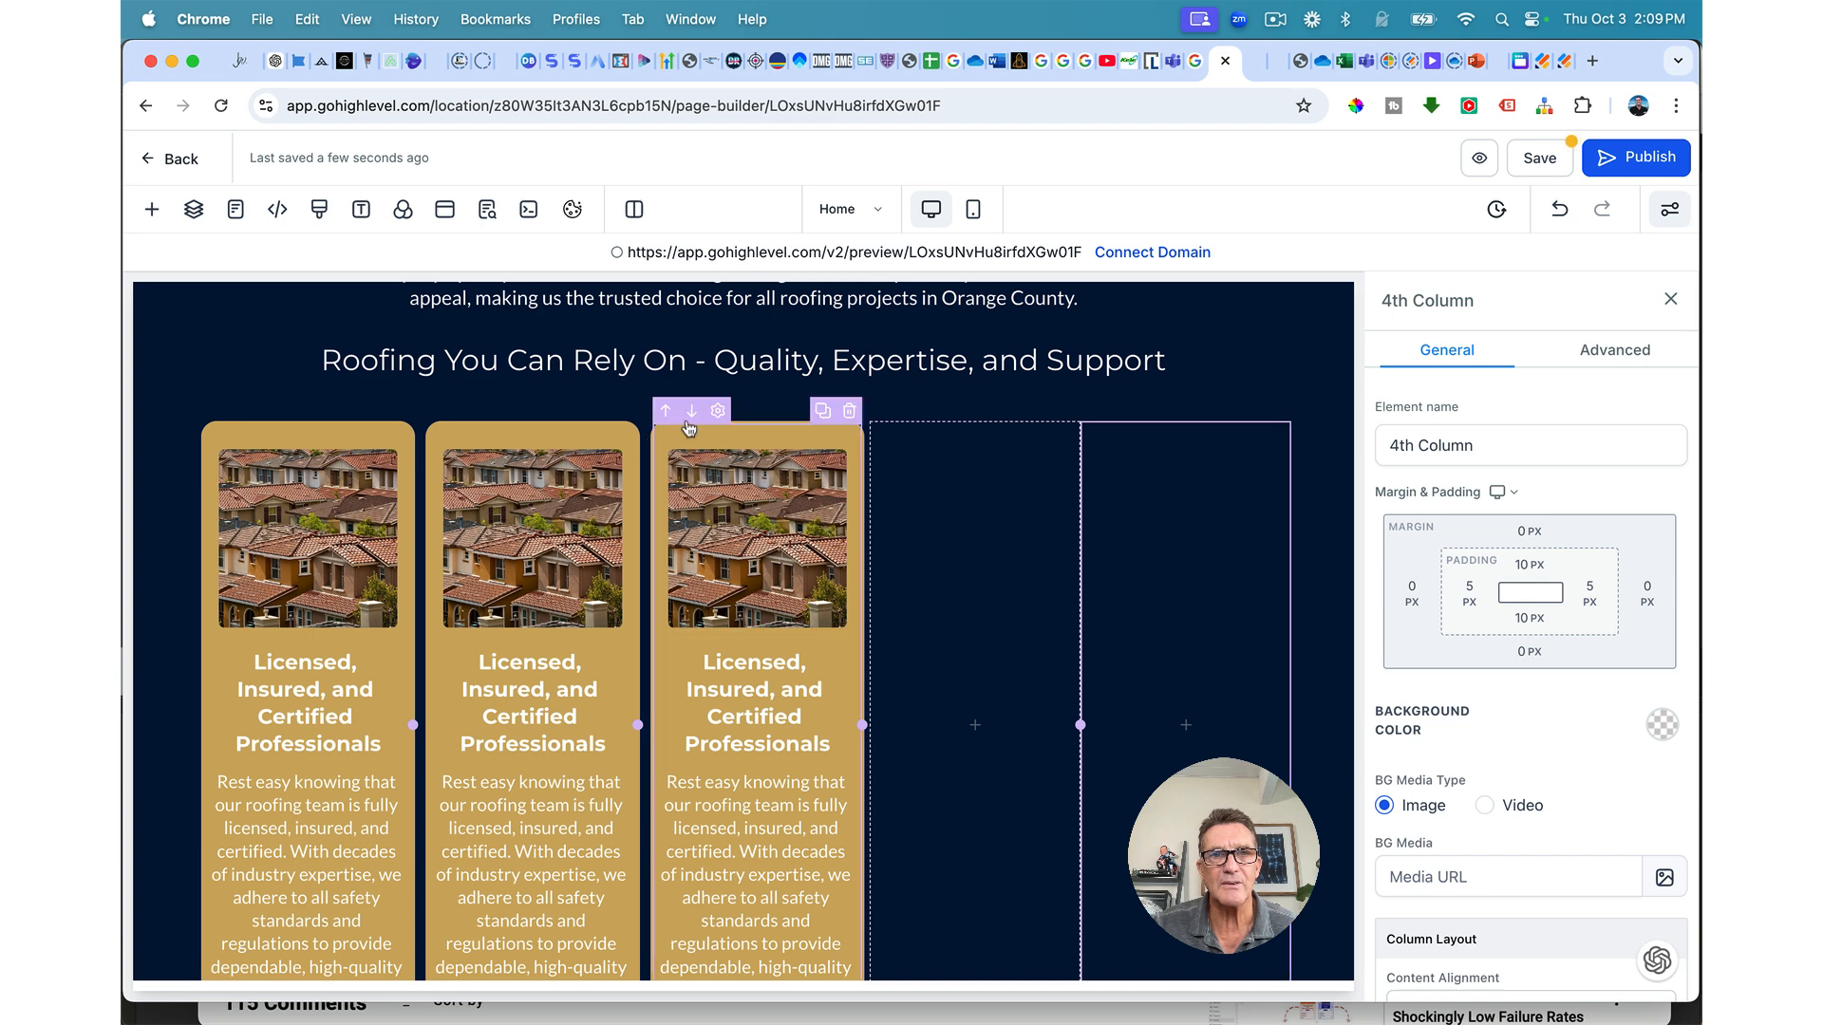
left_click(821, 424)
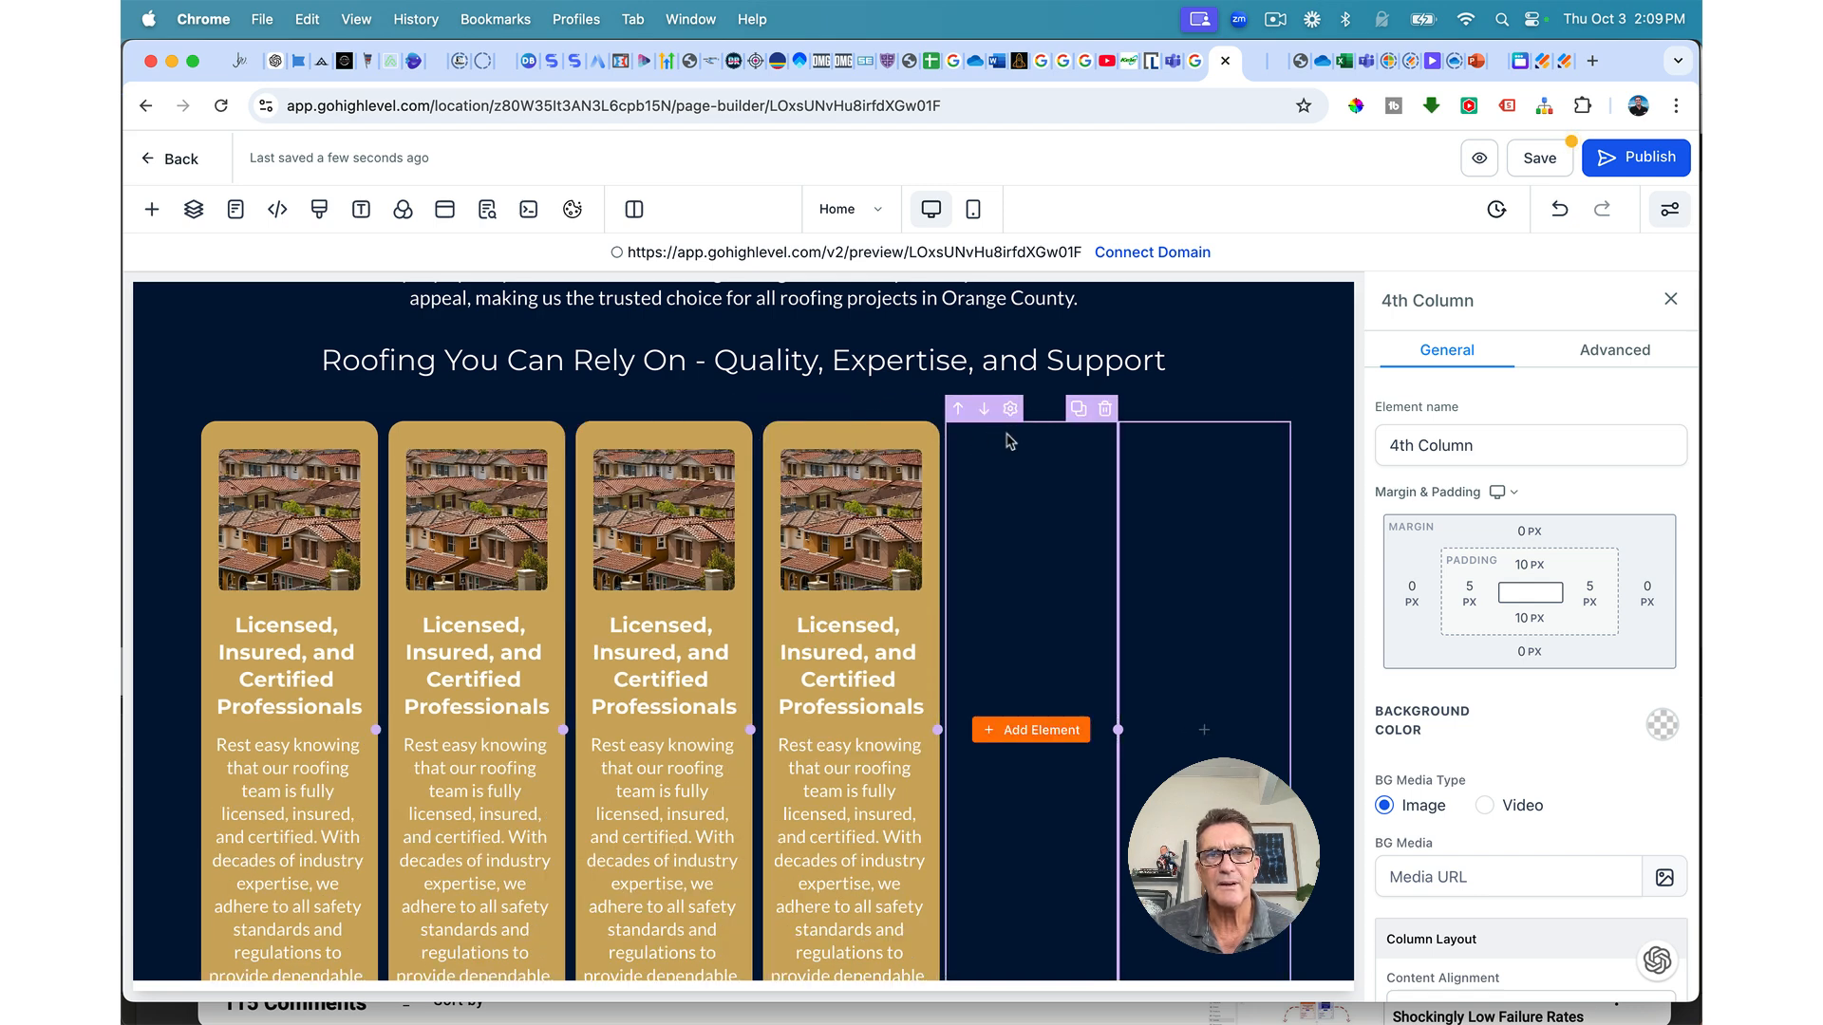
left_click(1104, 414)
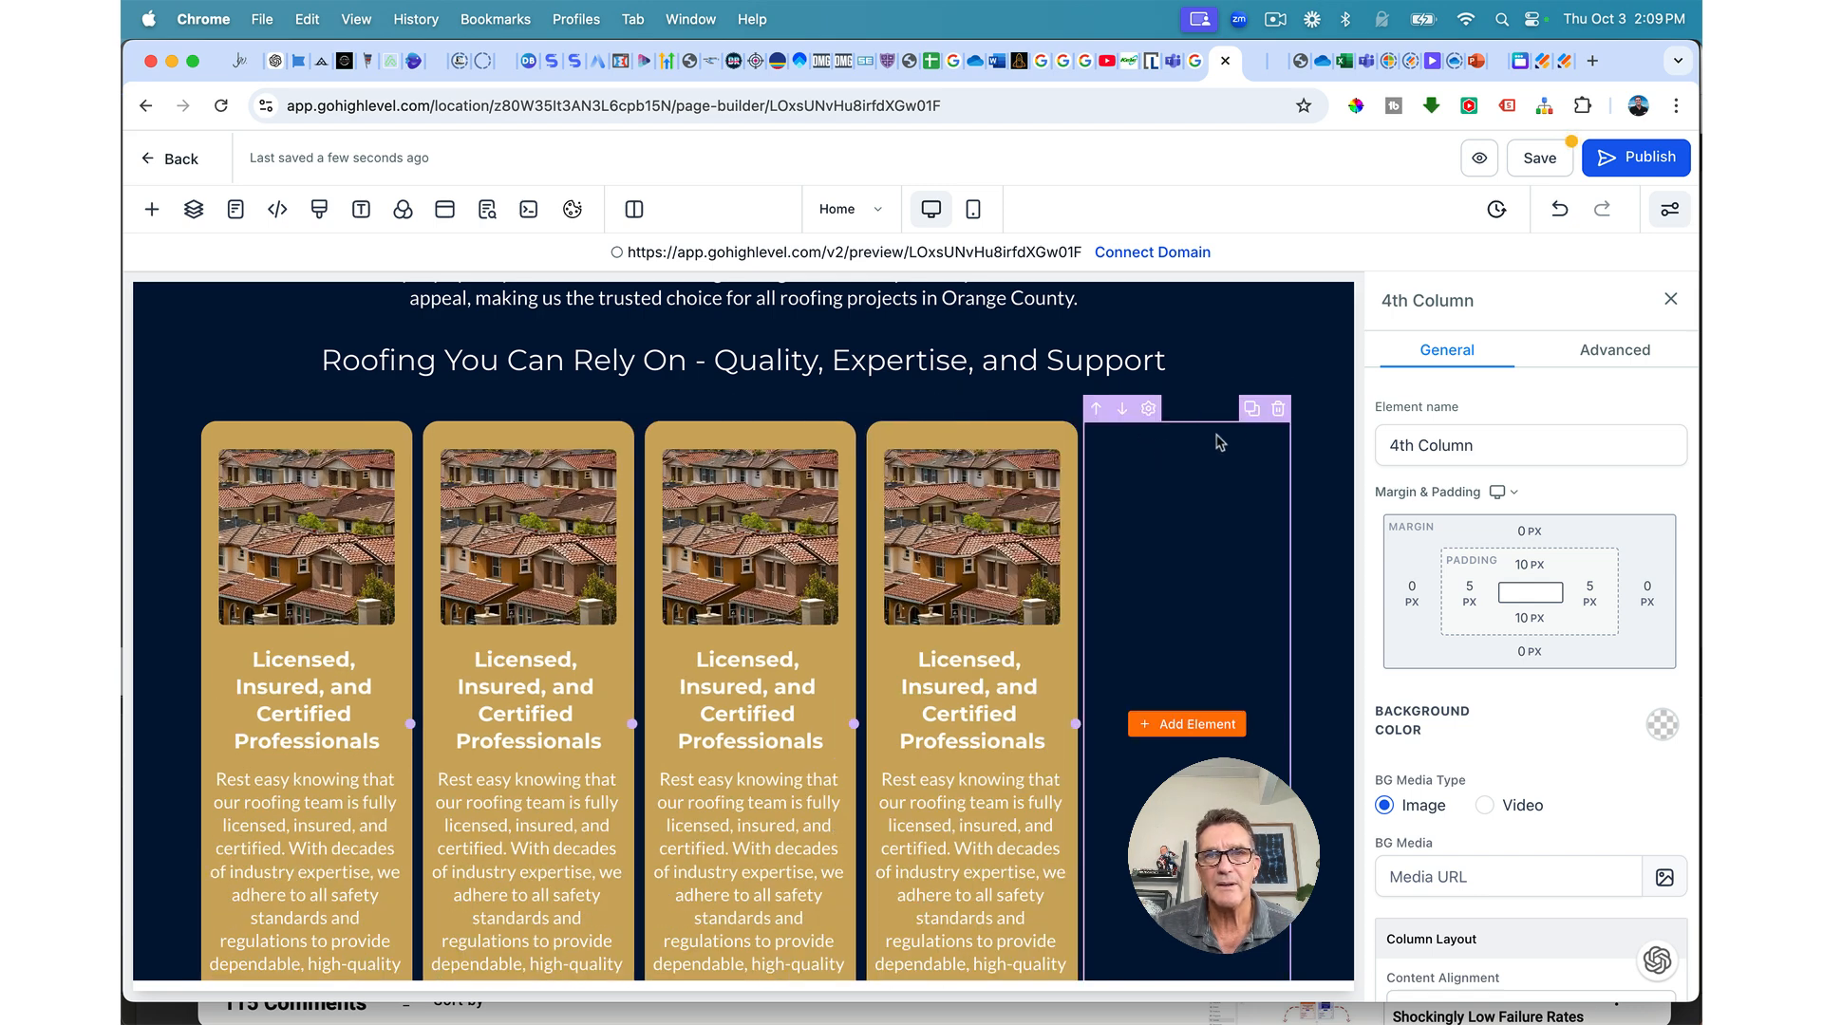
left_click(1279, 410)
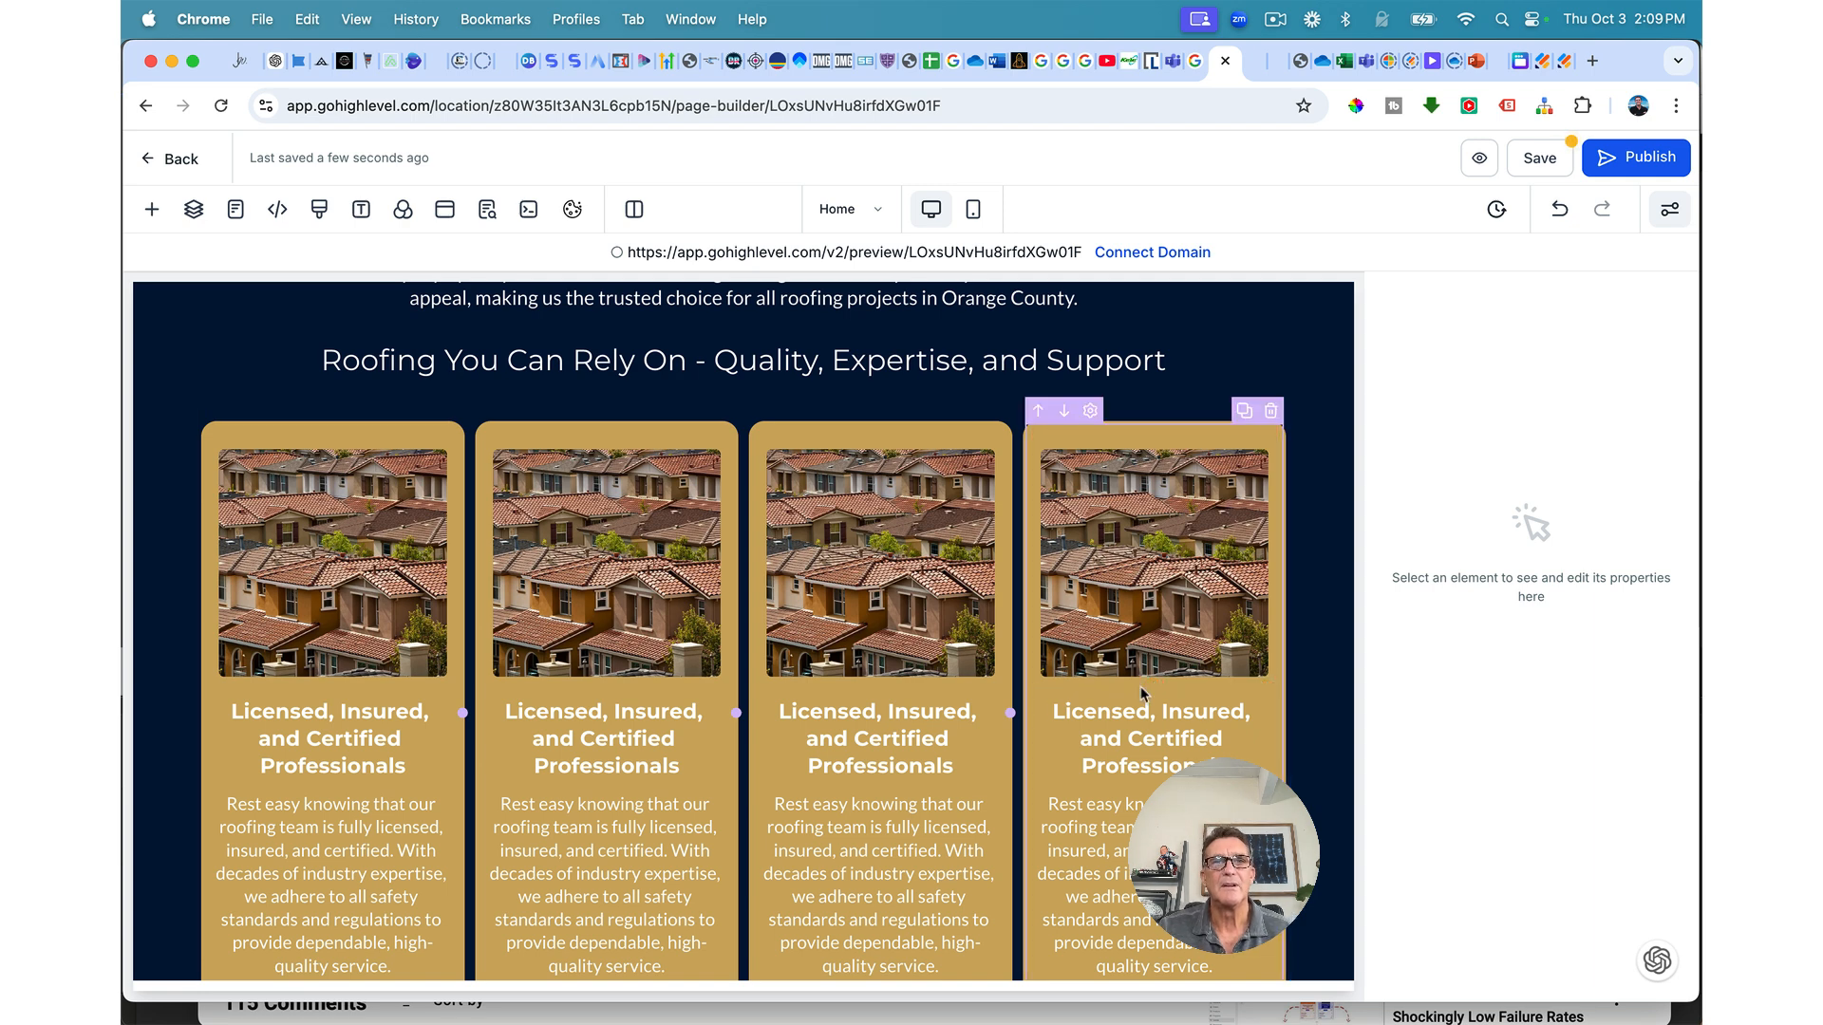
Step: Delete the extra fourth card and its photo, leaving three cards
scroll(1142, 691, "down", 2)
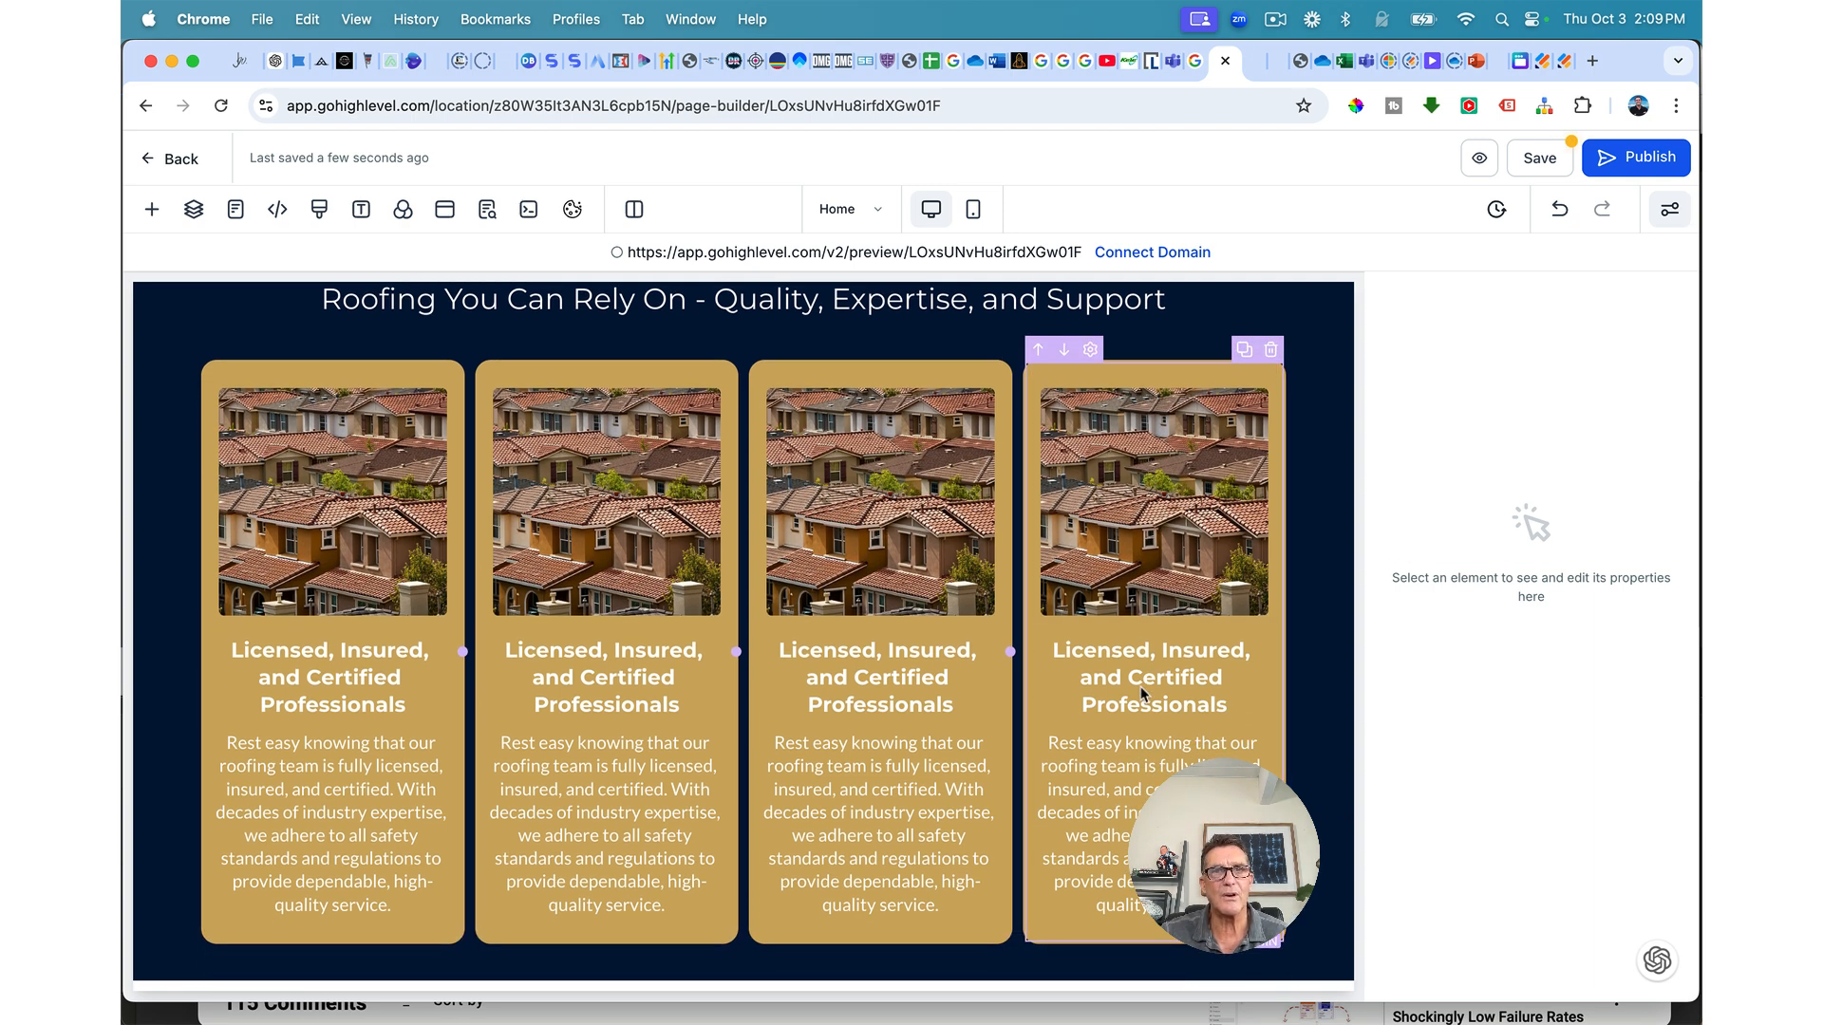
left_click(1265, 367)
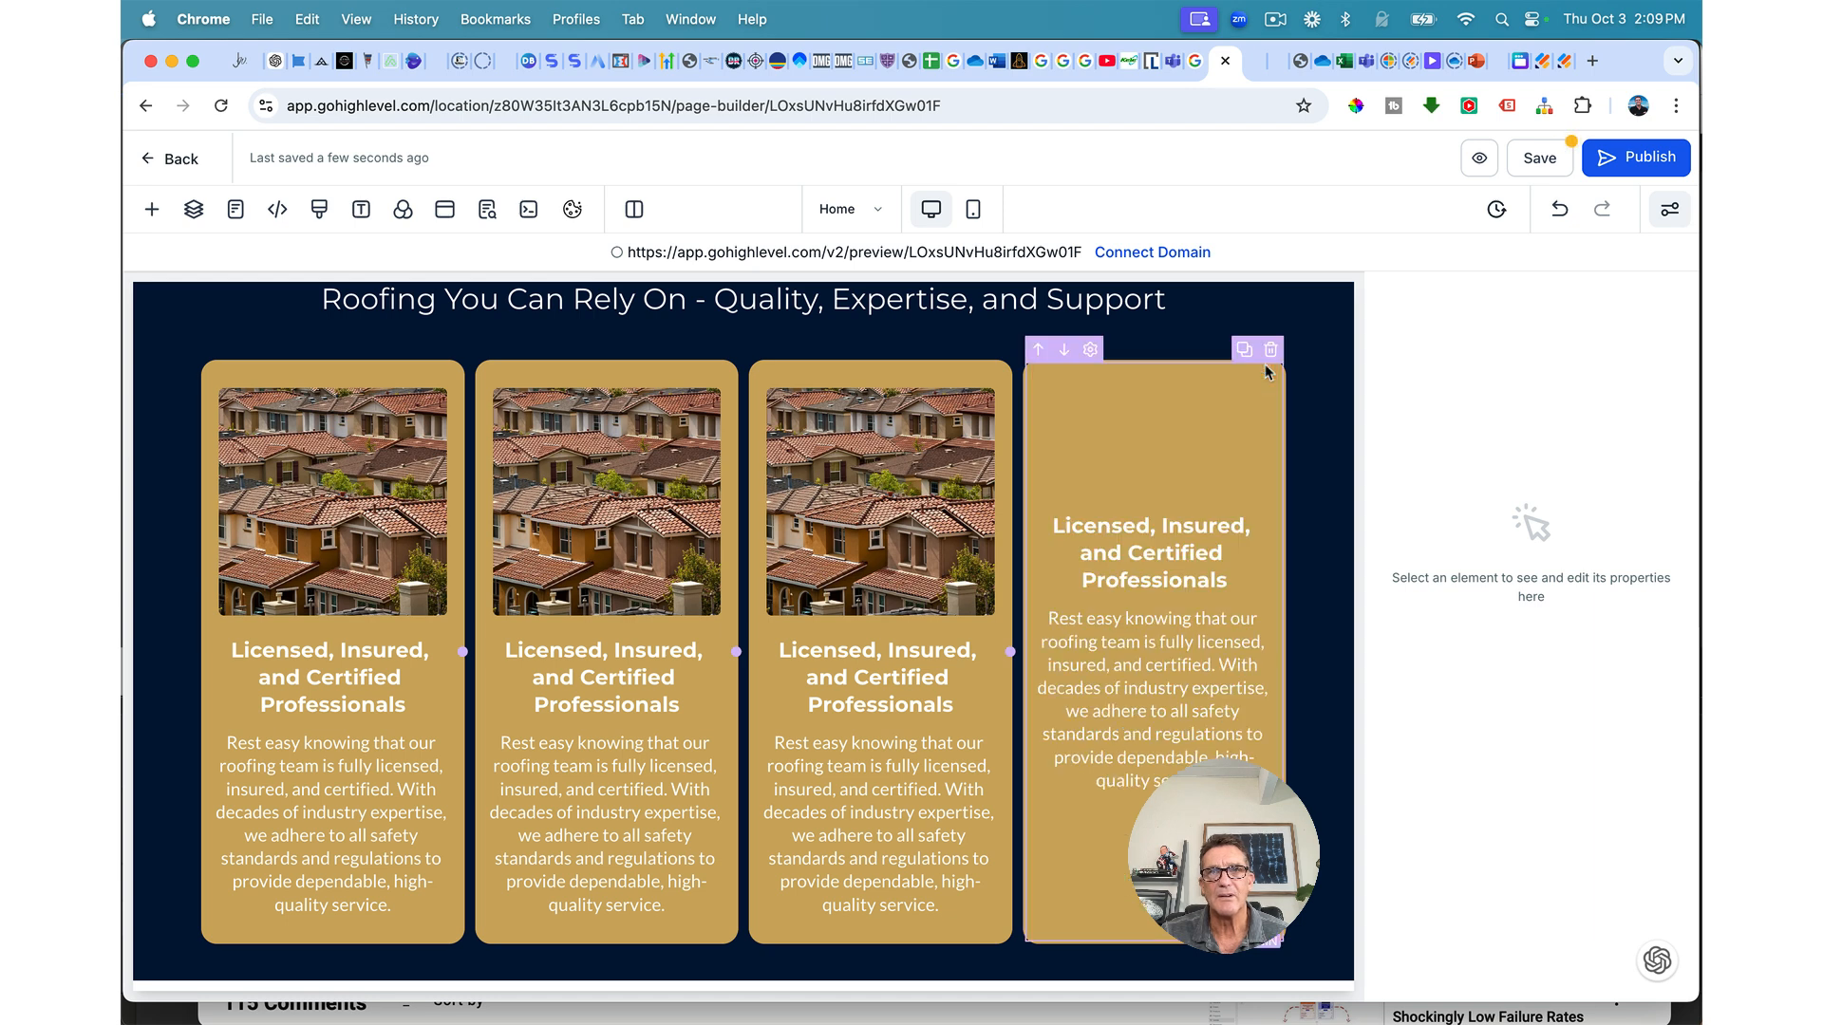
left_click(1271, 350)
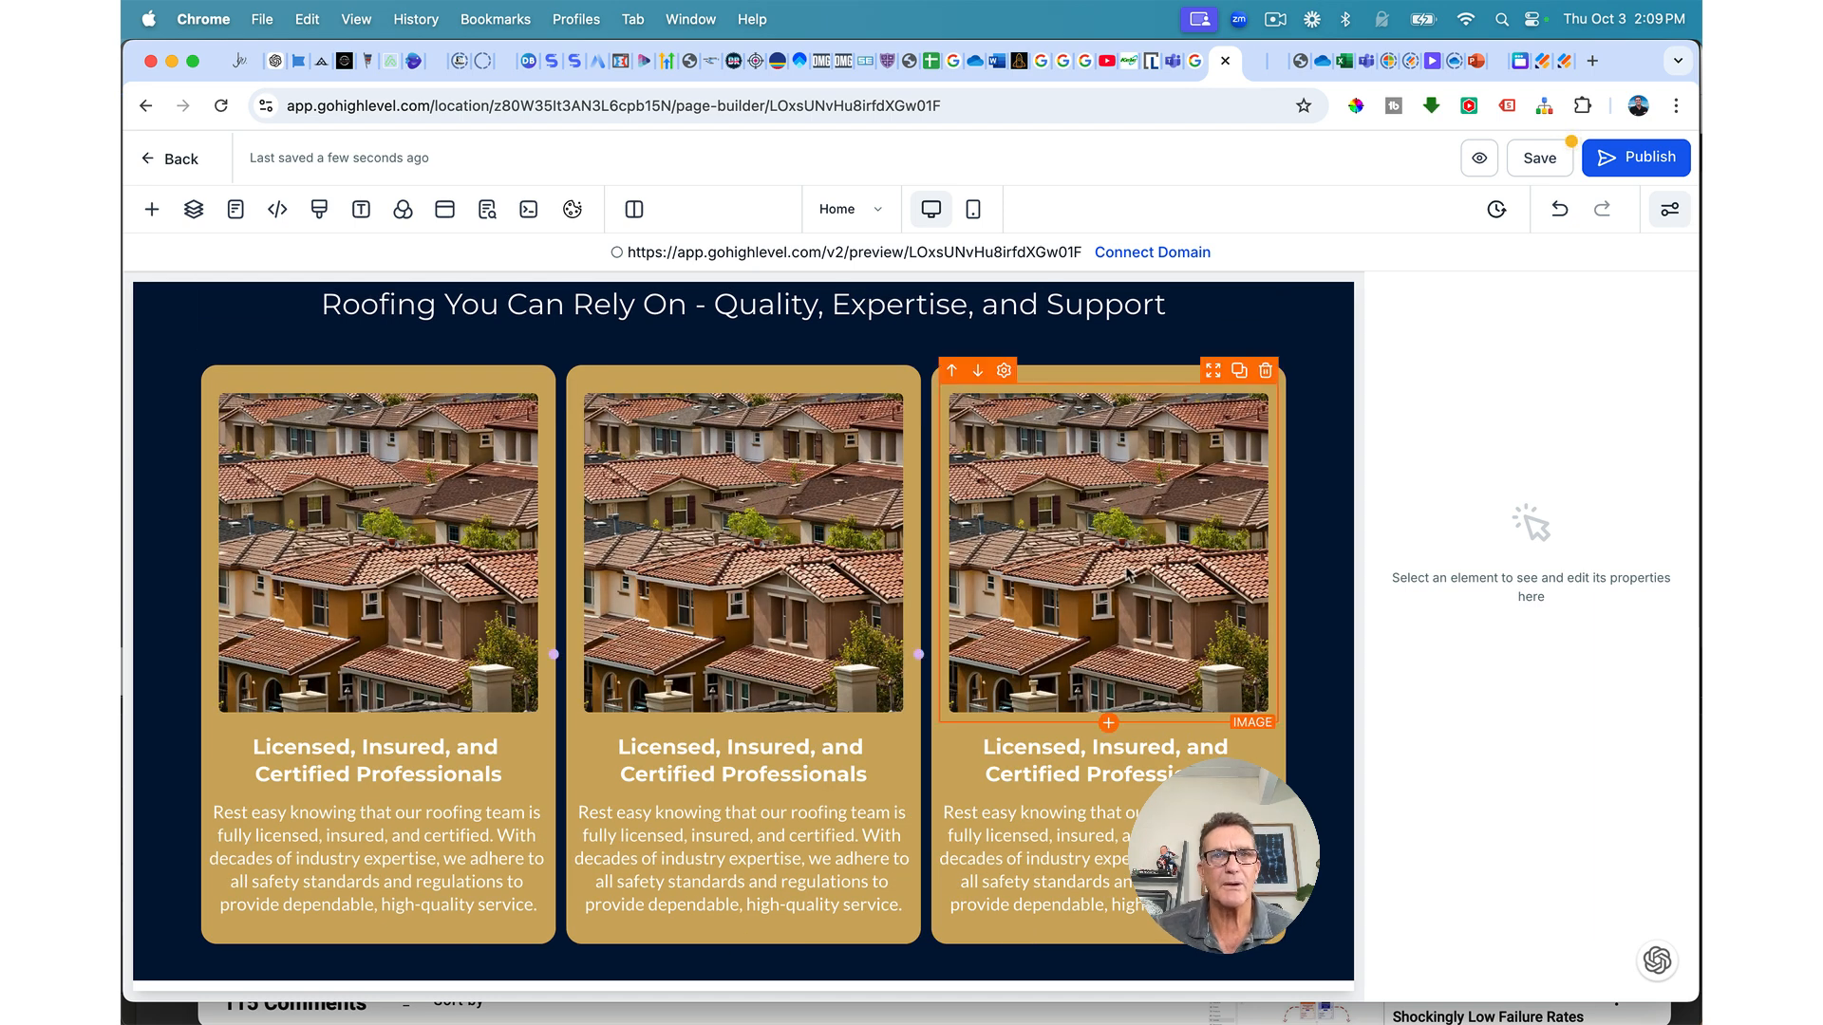
Step: Give the first card 10 px left and right padding, and the second card 7 px left padding
left_click(552, 384)
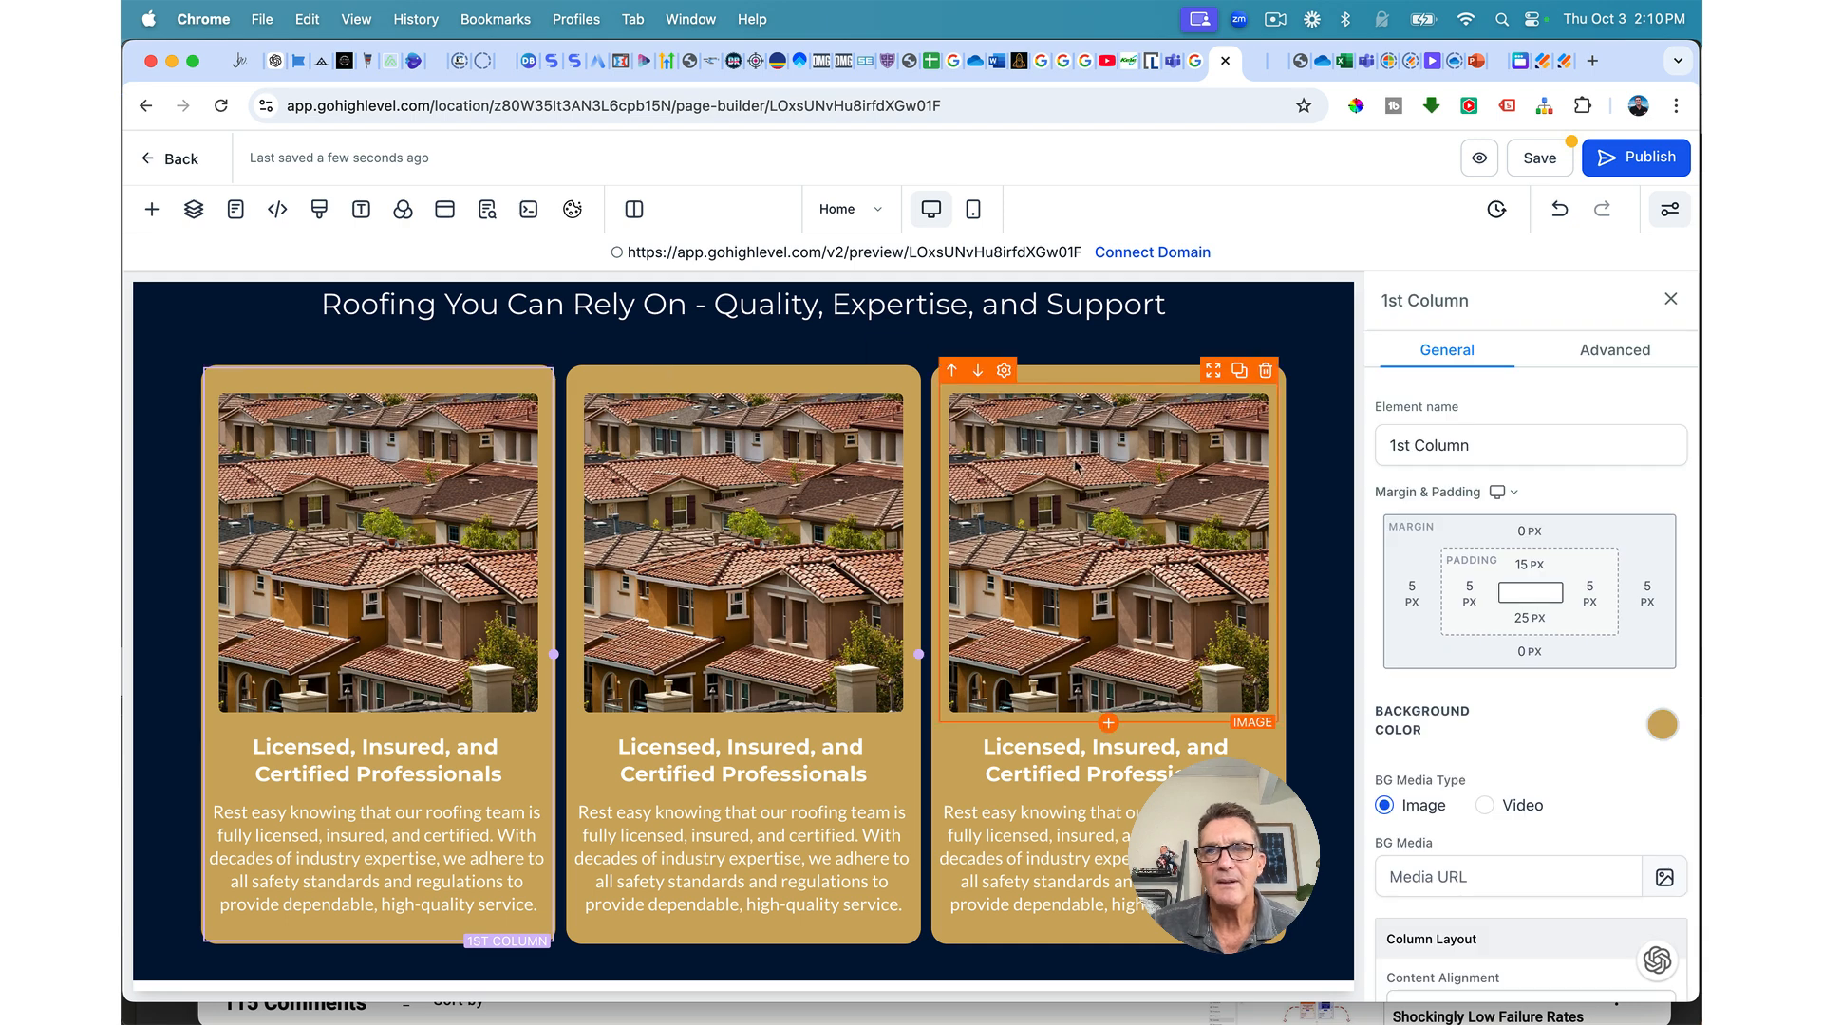
left_click(1471, 594)
left_click(1426, 700)
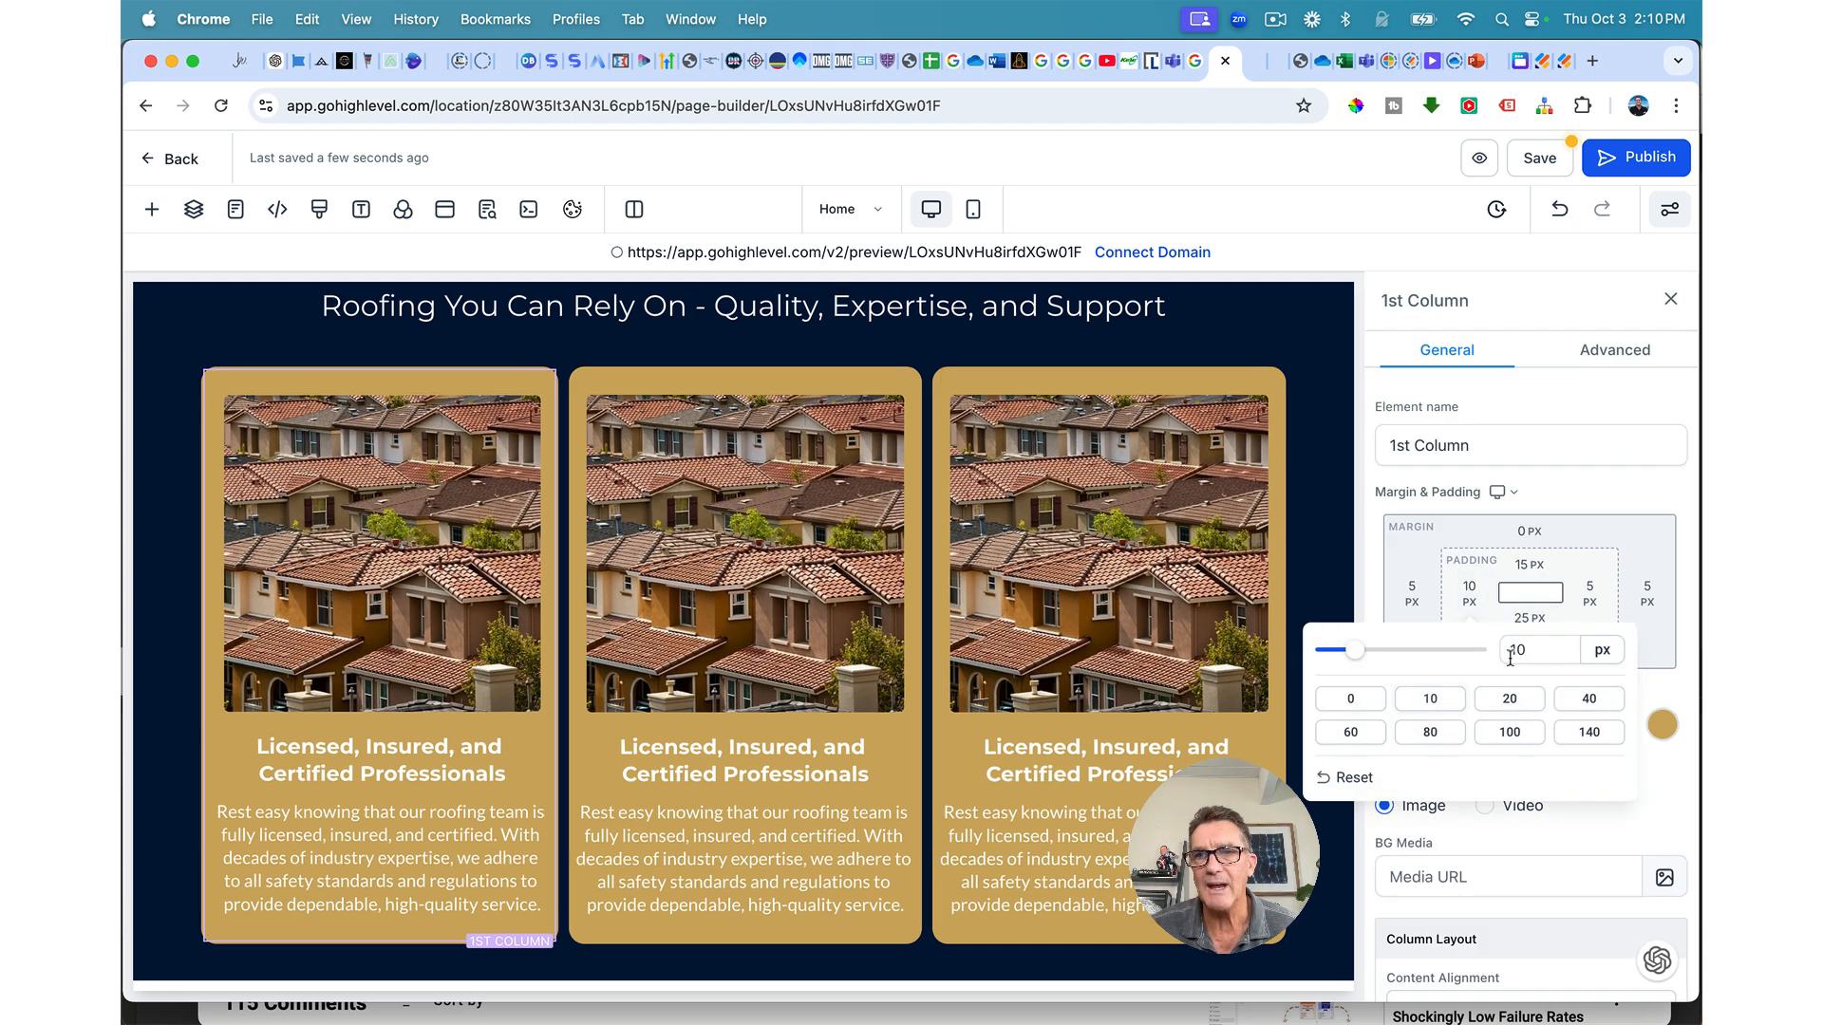
left_click(1591, 593)
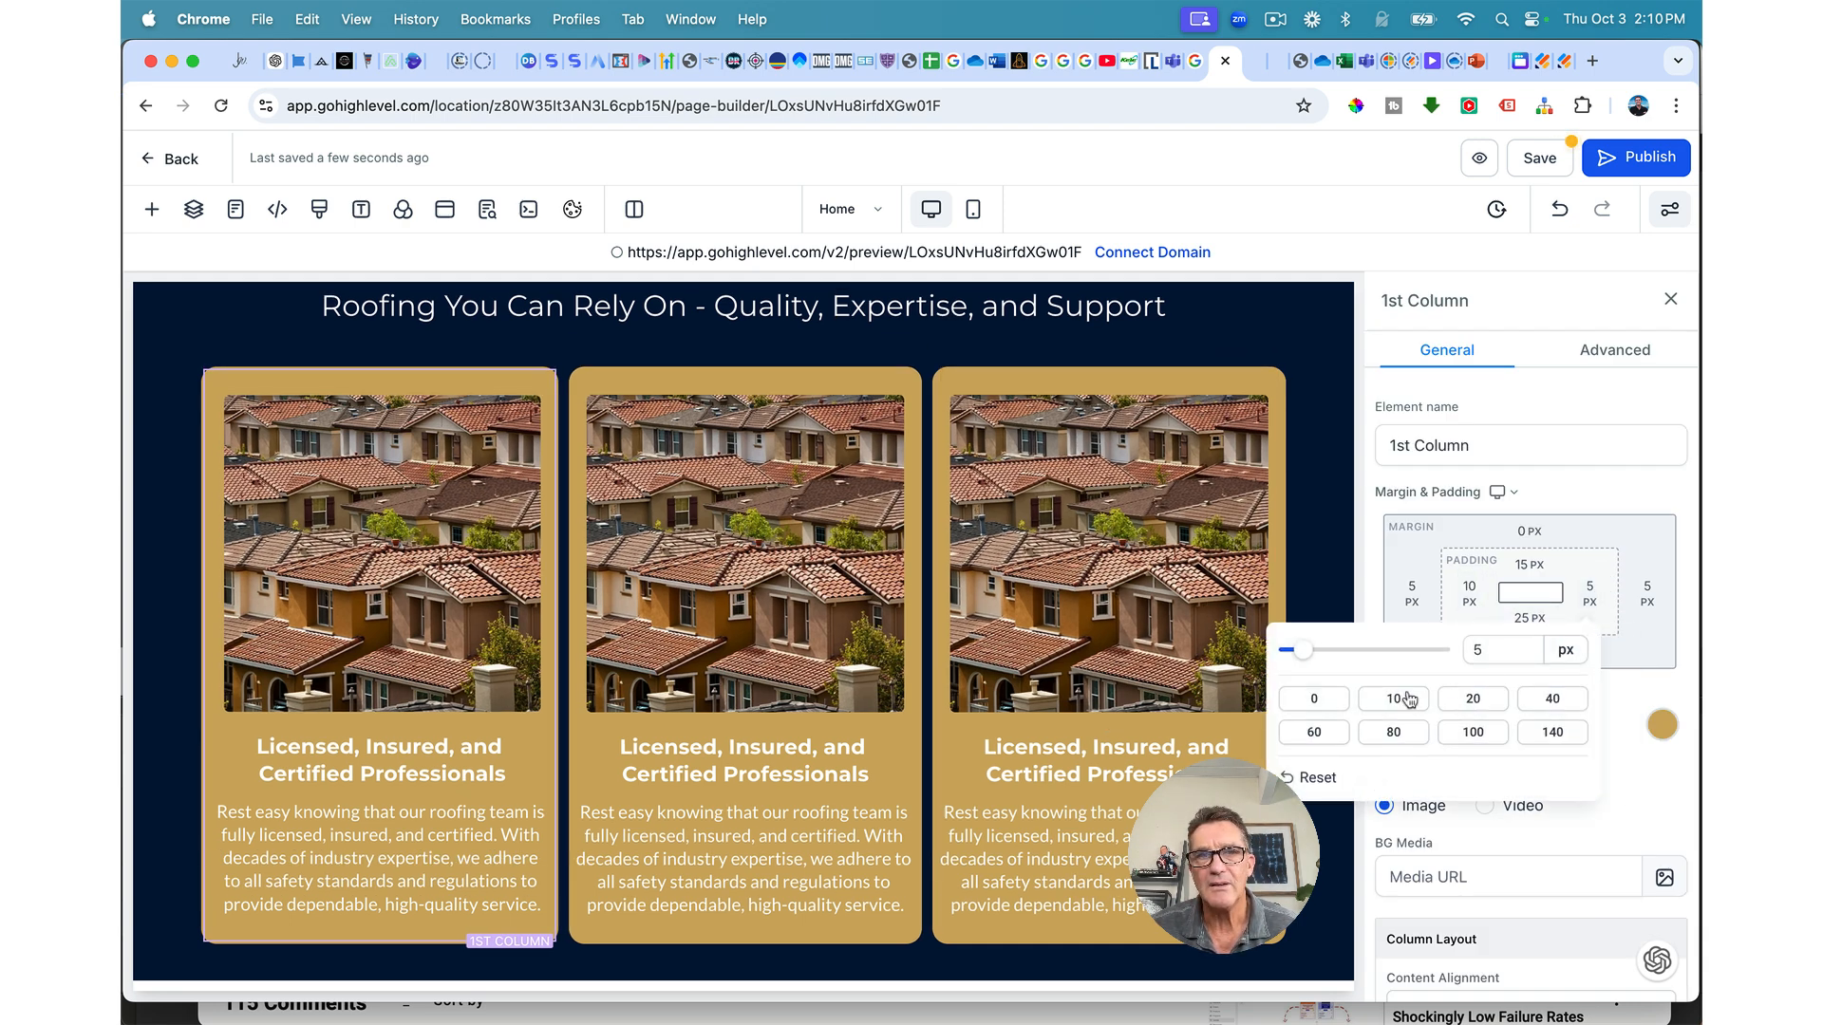
left_click(1394, 699)
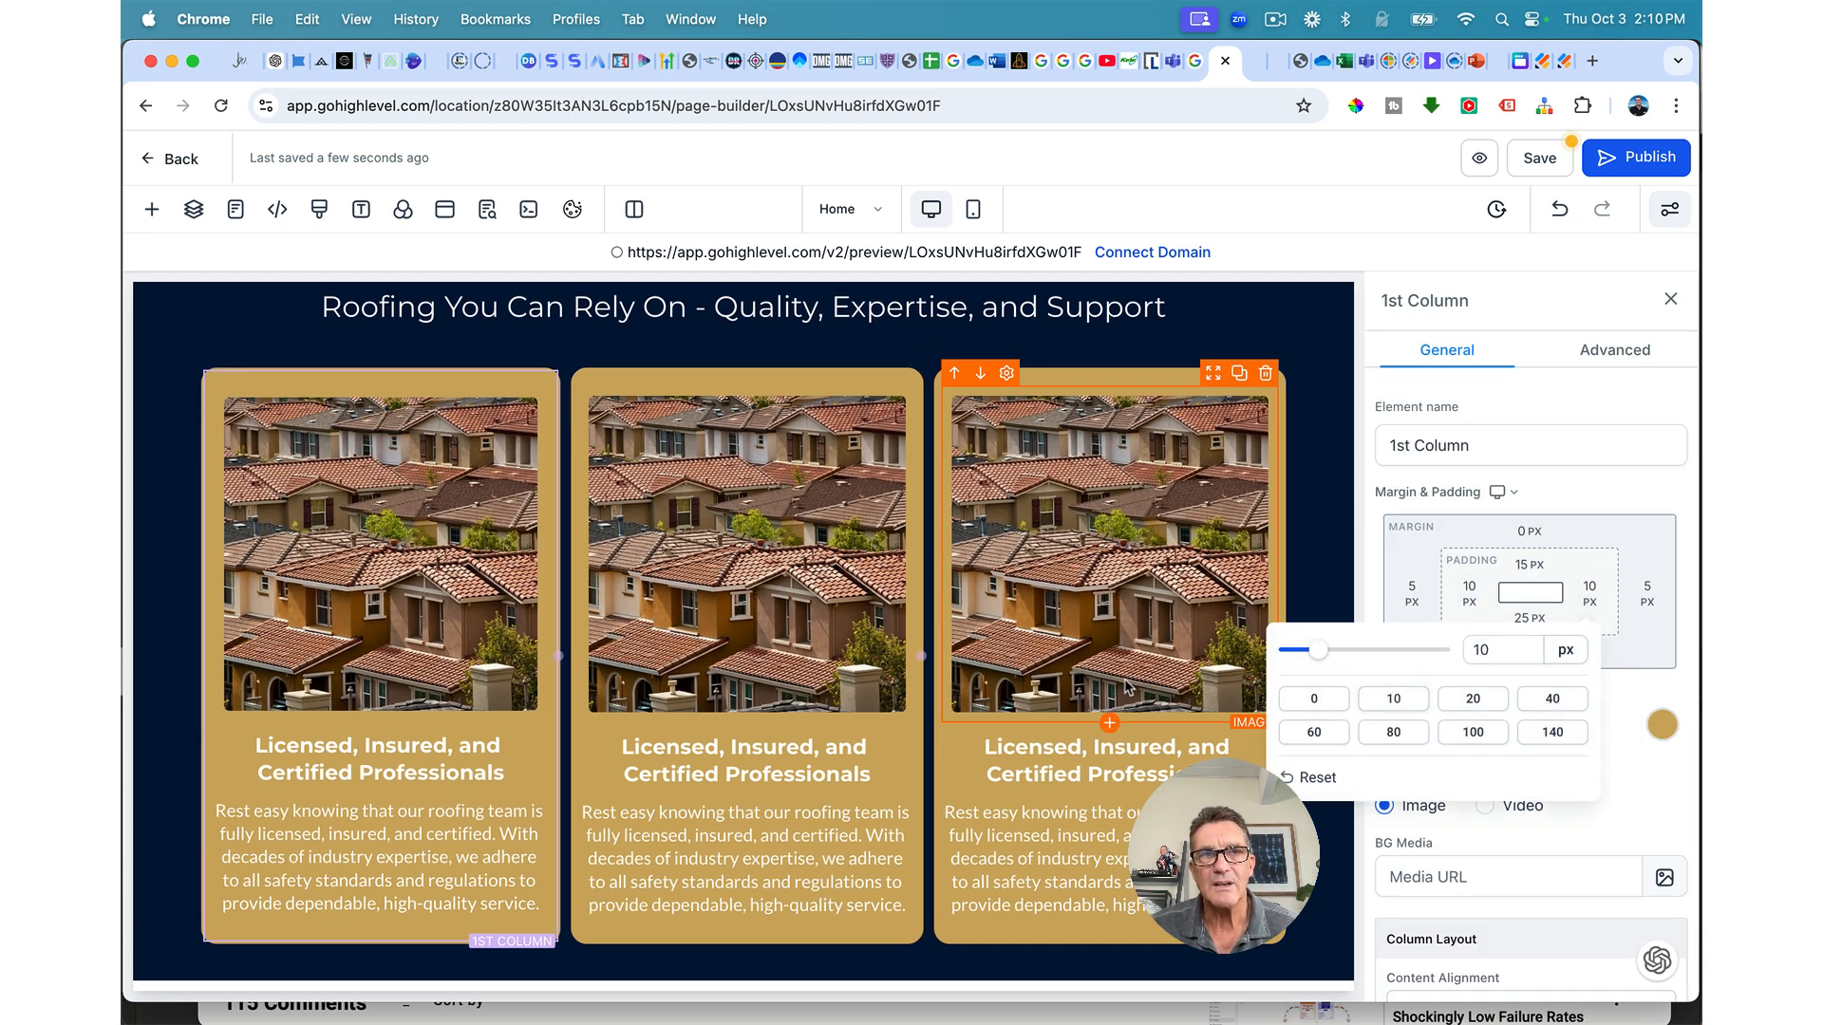
left_click(917, 384)
left_click(1470, 593)
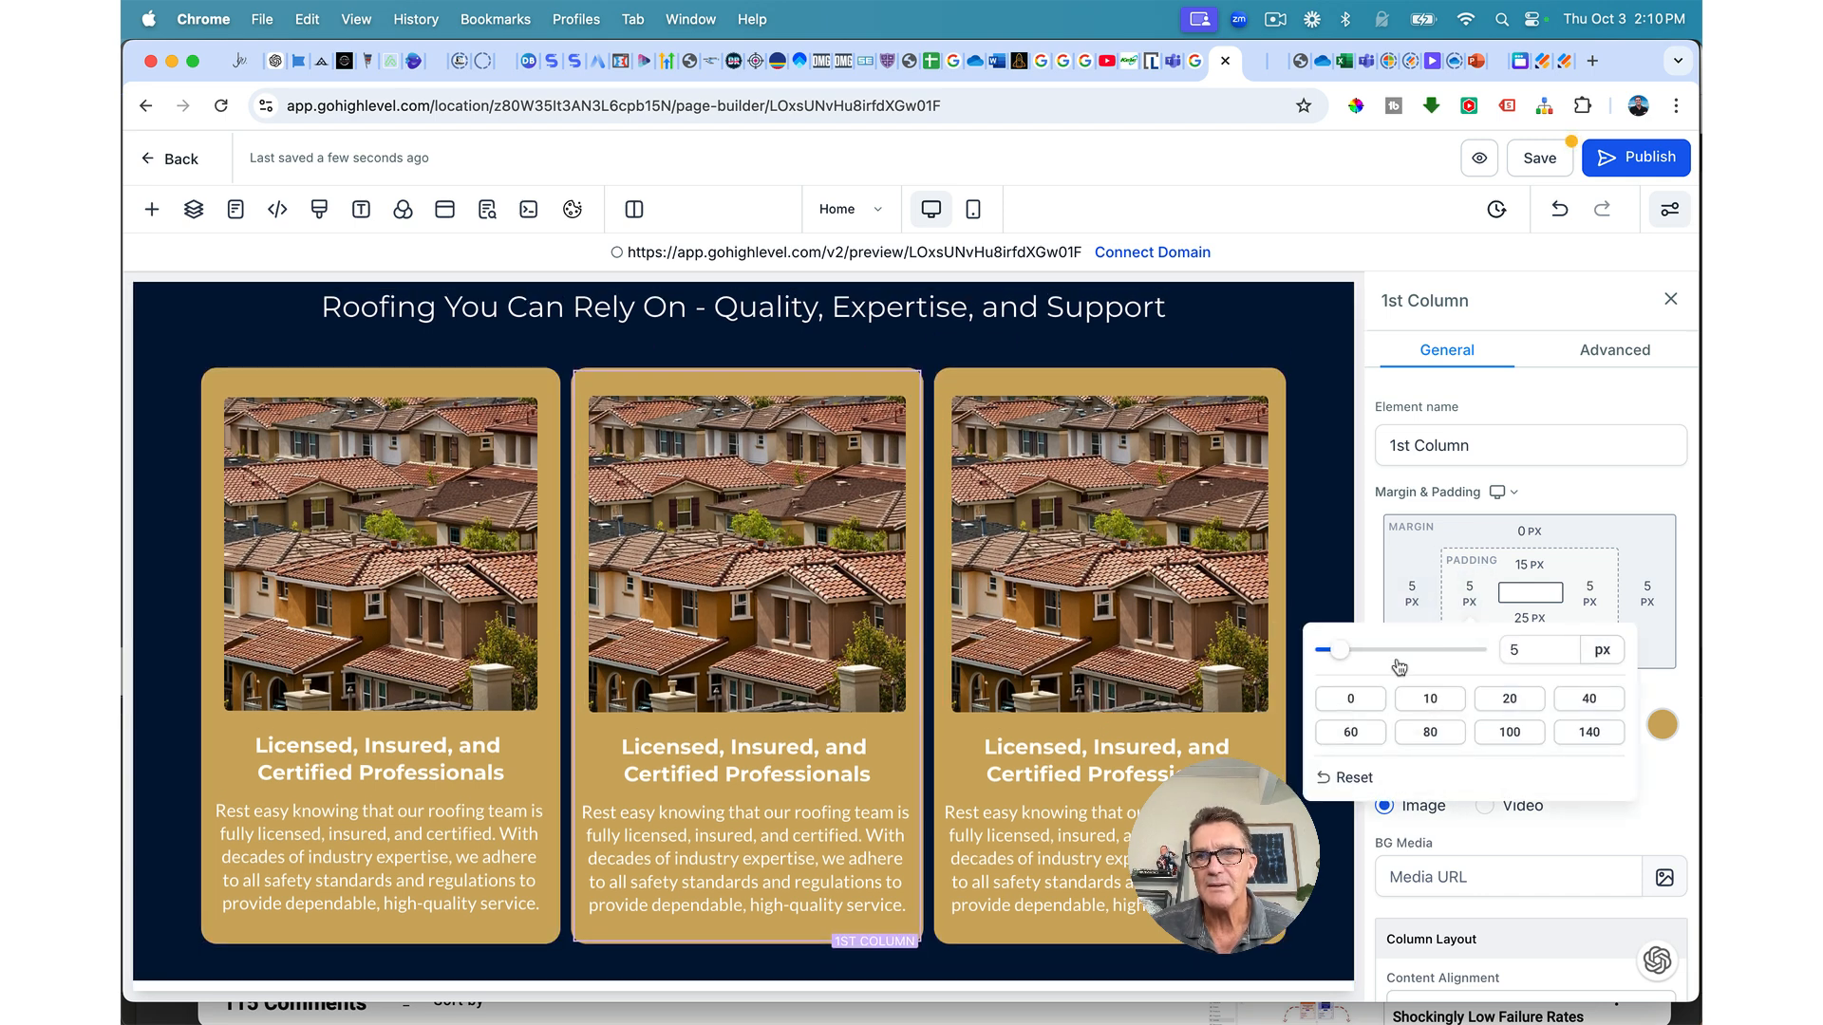
left_click(1428, 699)
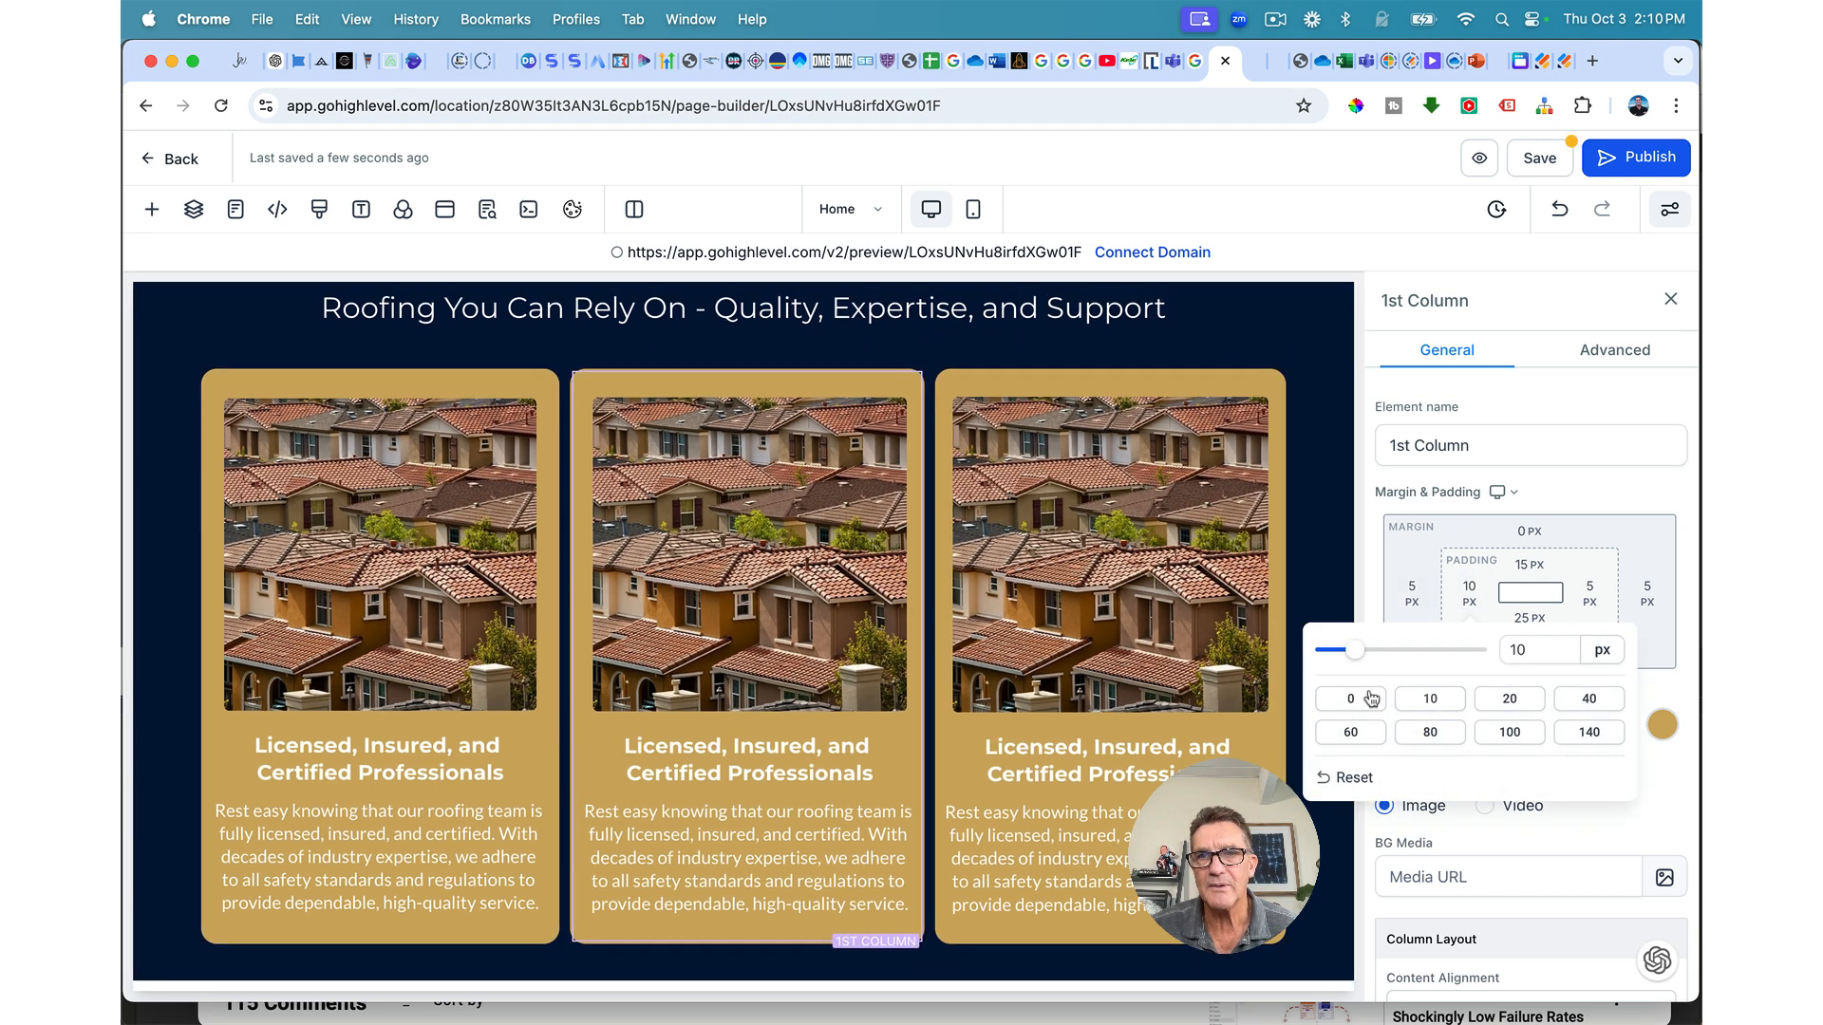
left_click_drag(1355, 650, 1342, 652)
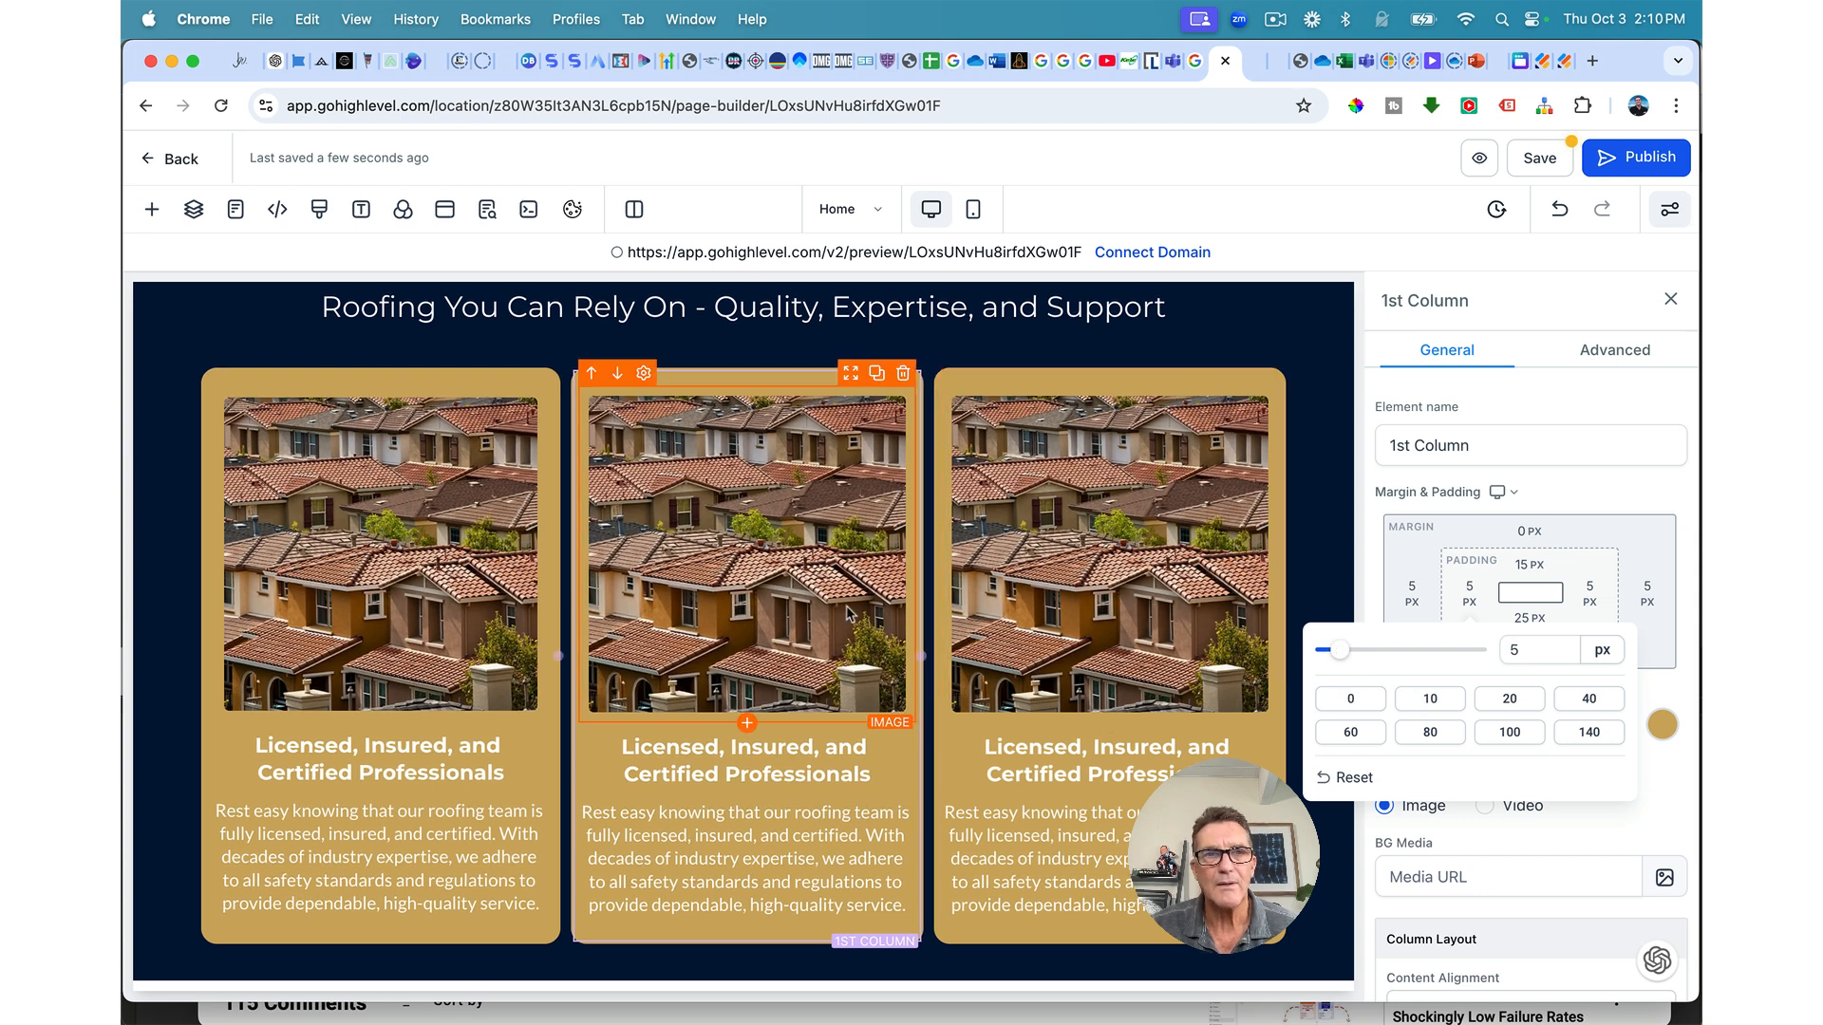
Step: Reduce the first card's padding to 7 px left and 5 px right
left_click(459, 382)
left_click_drag(1470, 592, 1491, 592)
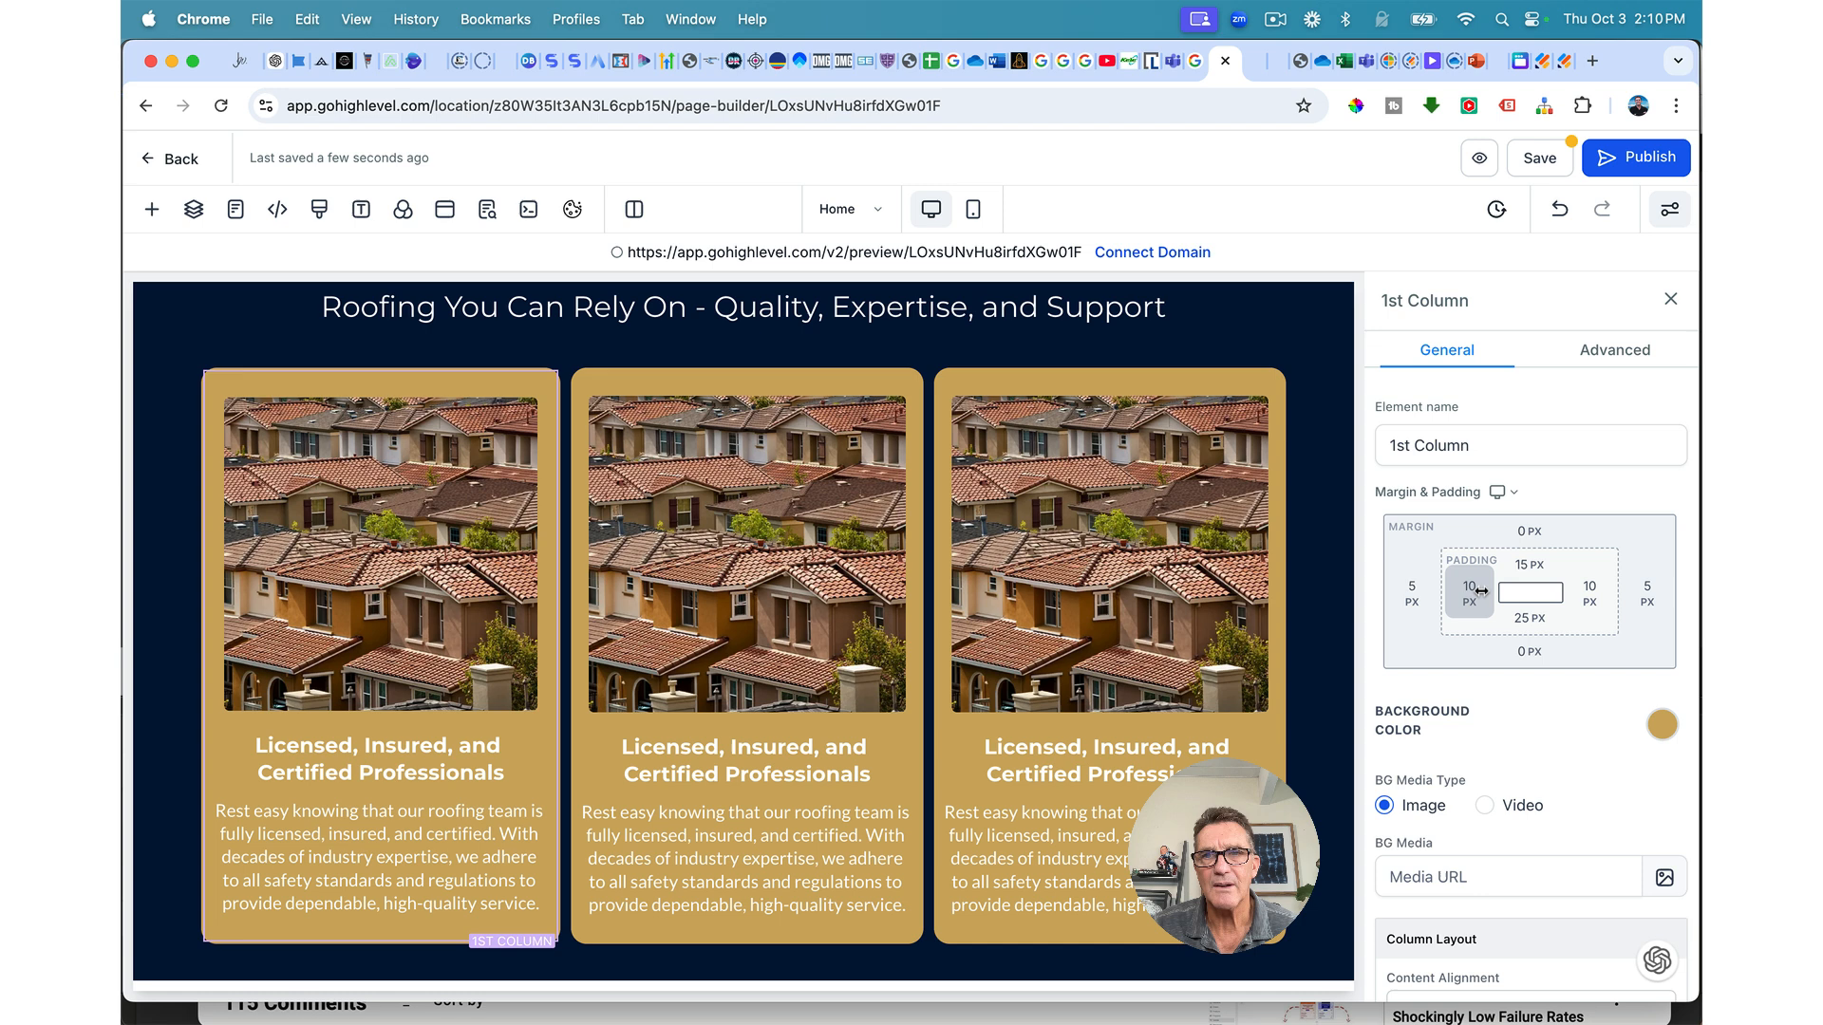
left_click(1468, 595)
left_click_drag(1354, 655, 1344, 651)
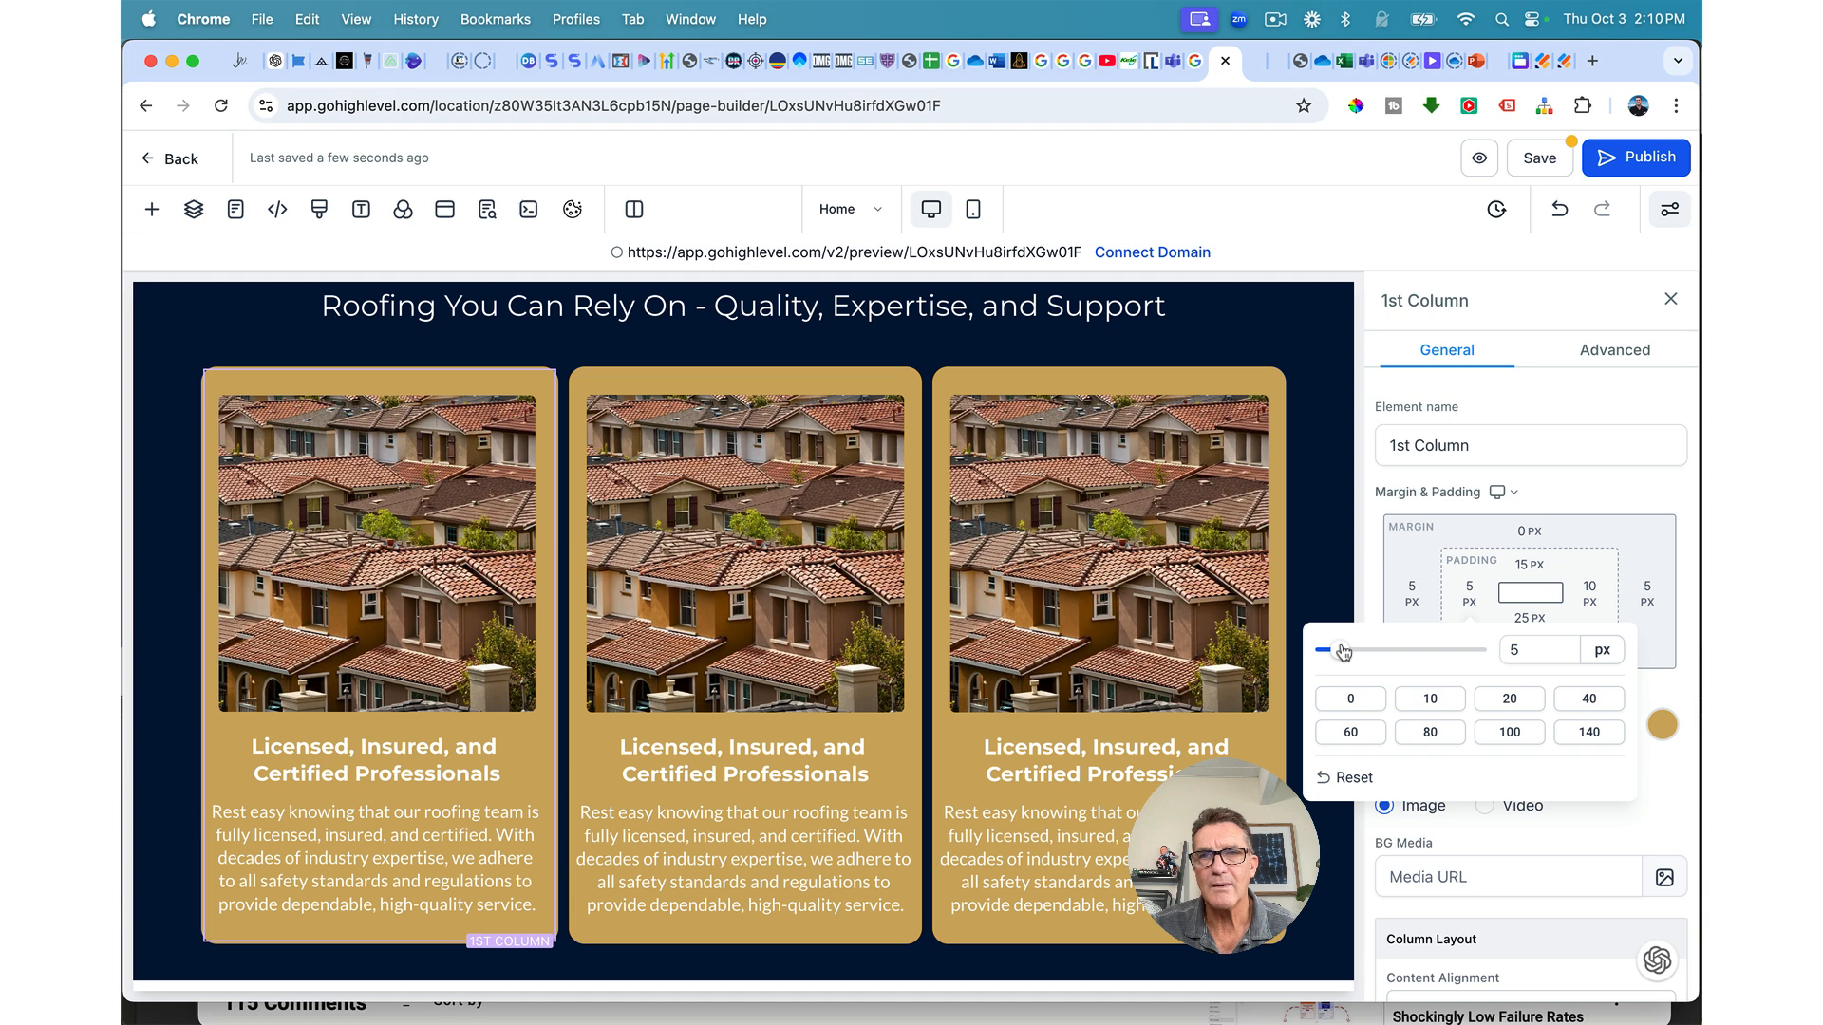
left_click(1590, 587)
left_click(1590, 587)
left_click_drag(1314, 662, 1305, 658)
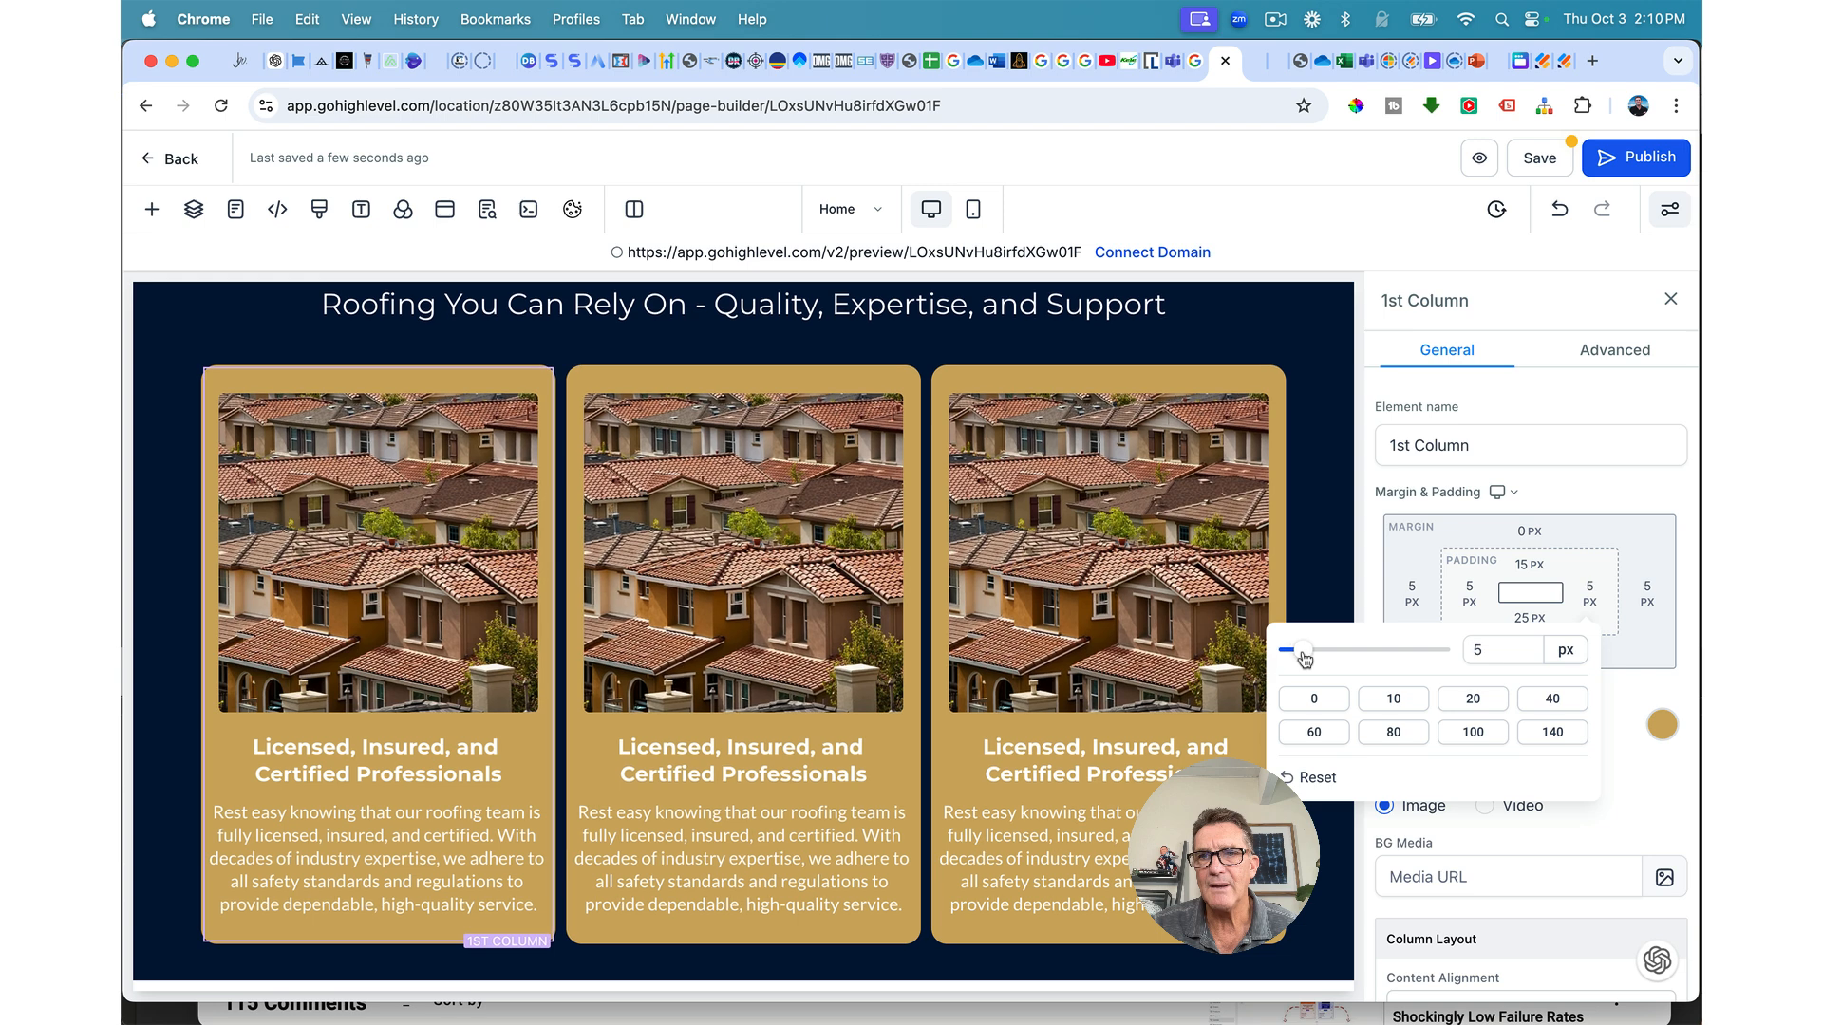
left_click(1412, 588)
Step: Set 10 px left and right margins on the first and middle cards
left_click(1412, 588)
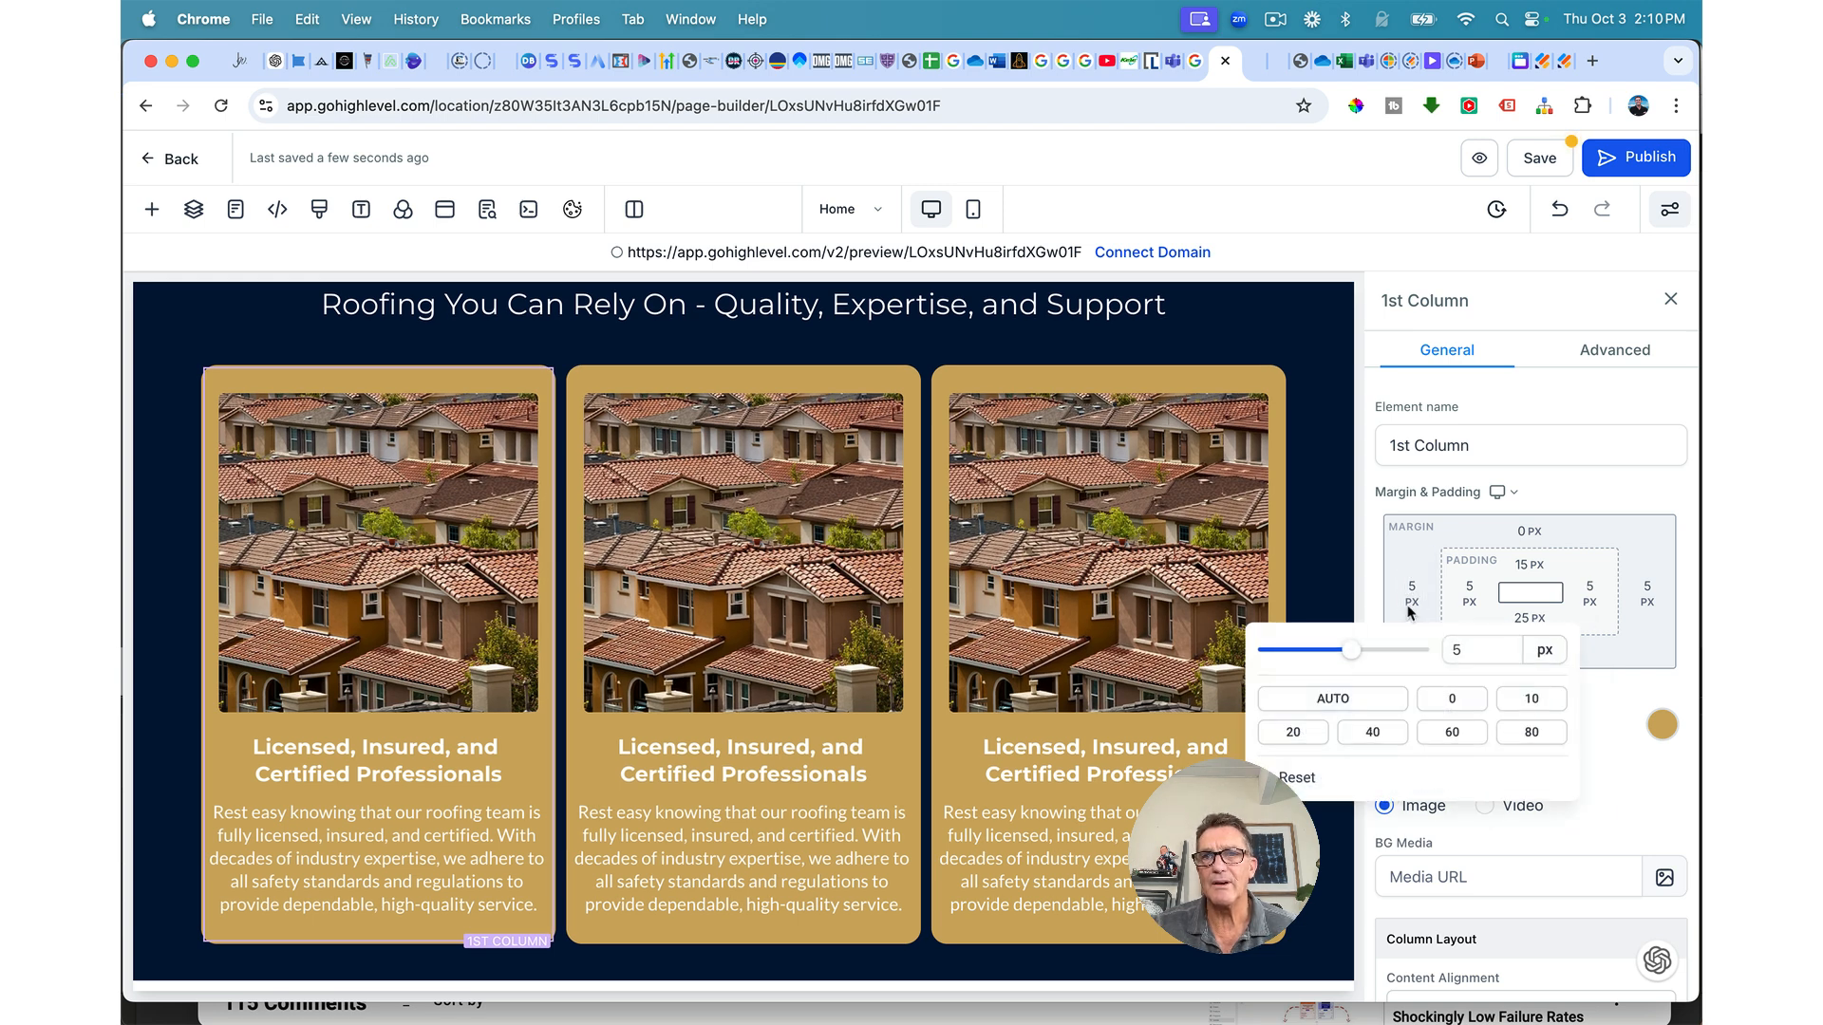
left_click(1533, 700)
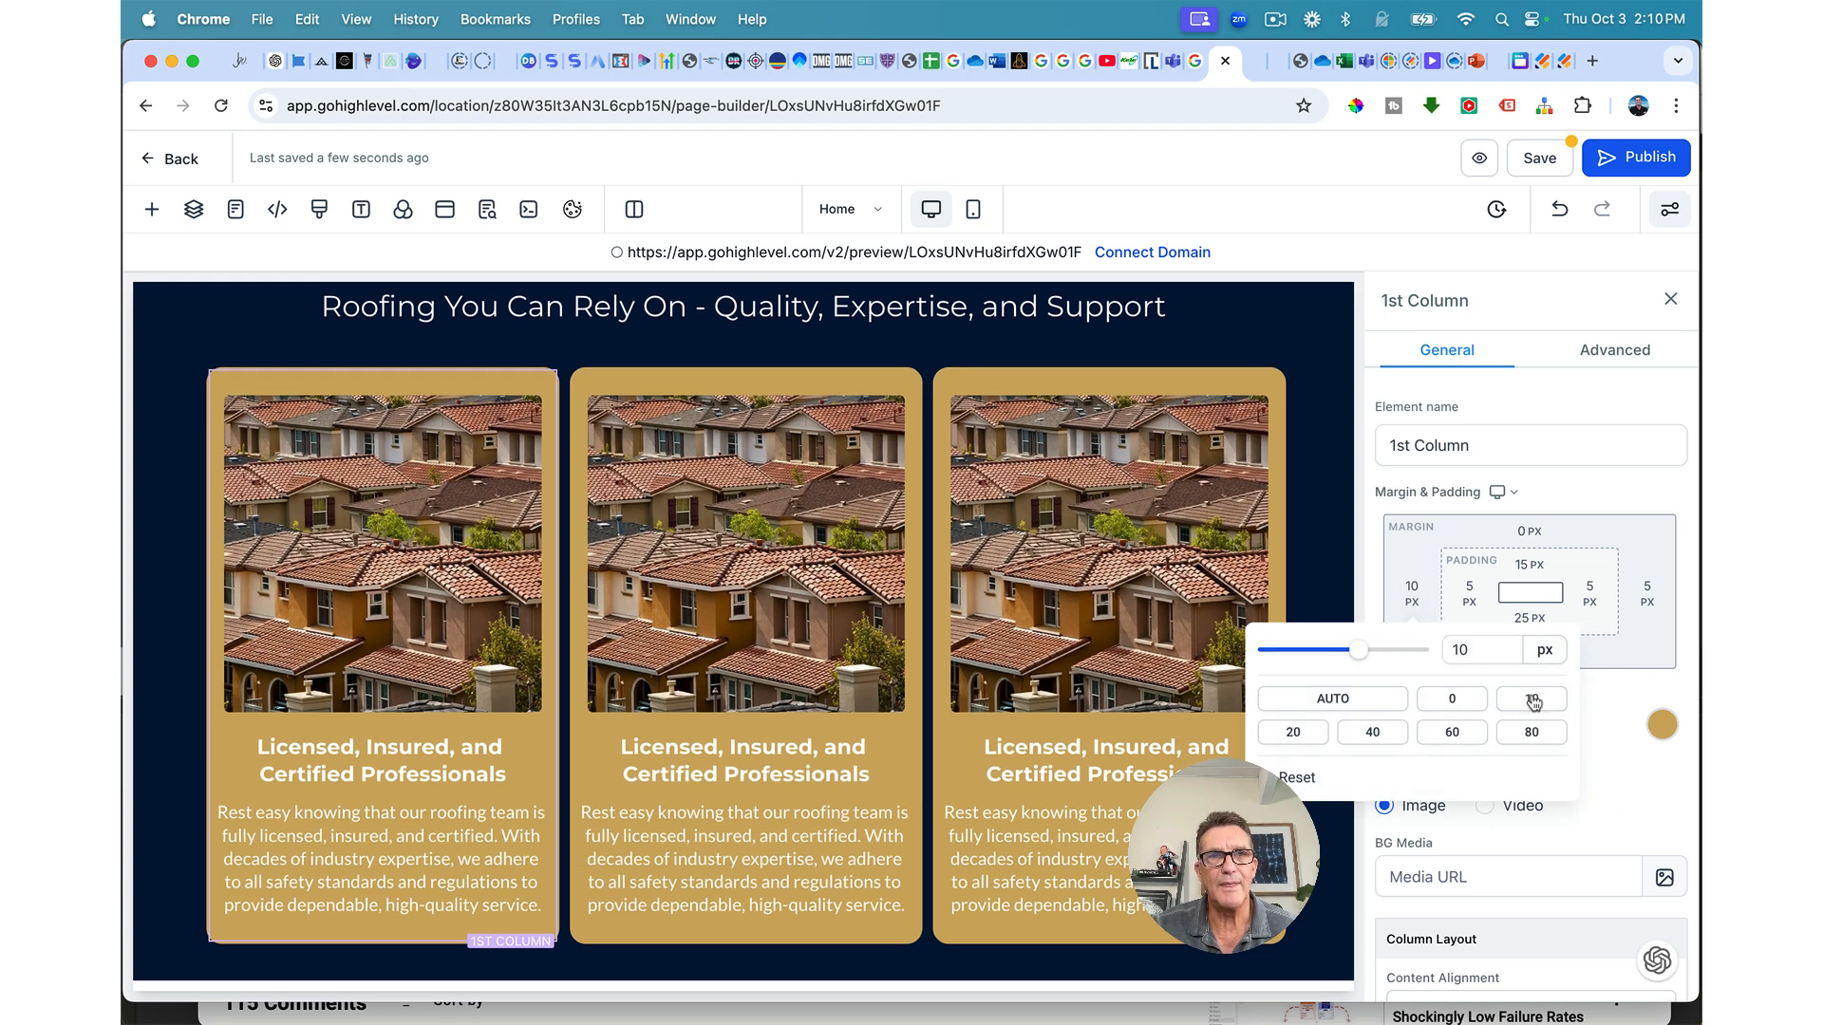
left_click(1648, 590)
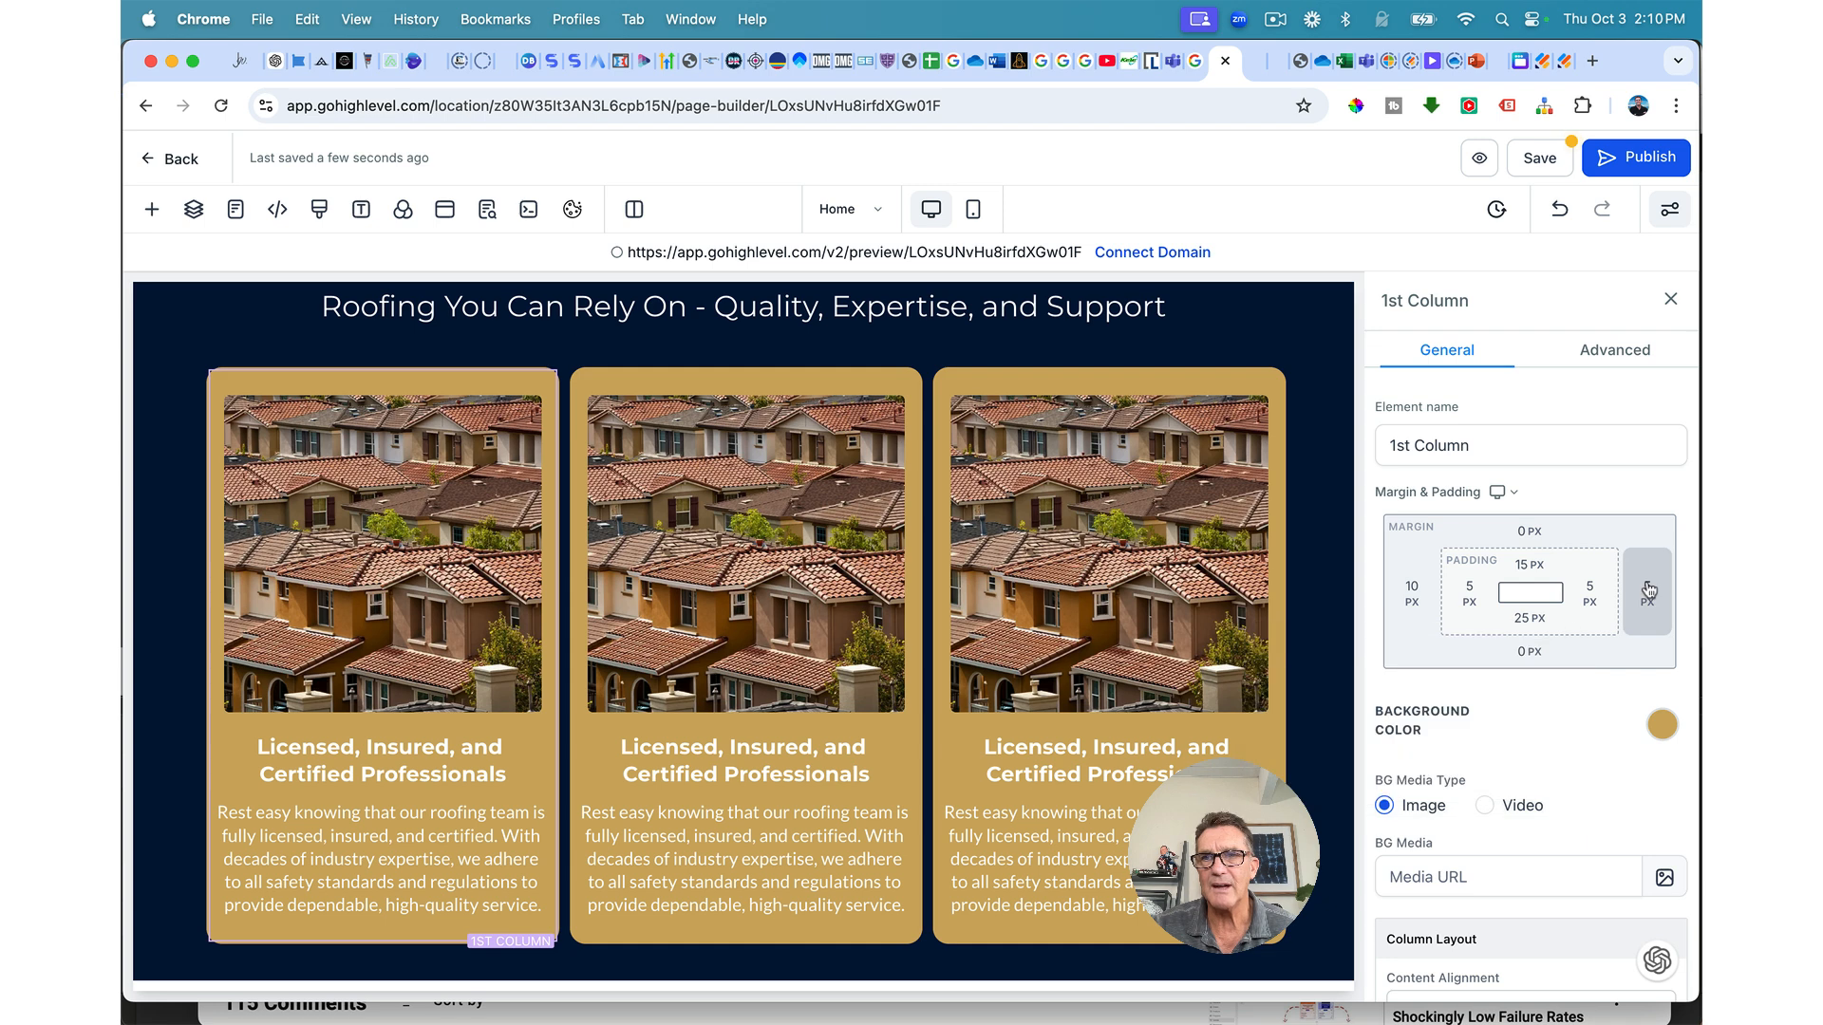
left_click(1648, 590)
left_click(1598, 704)
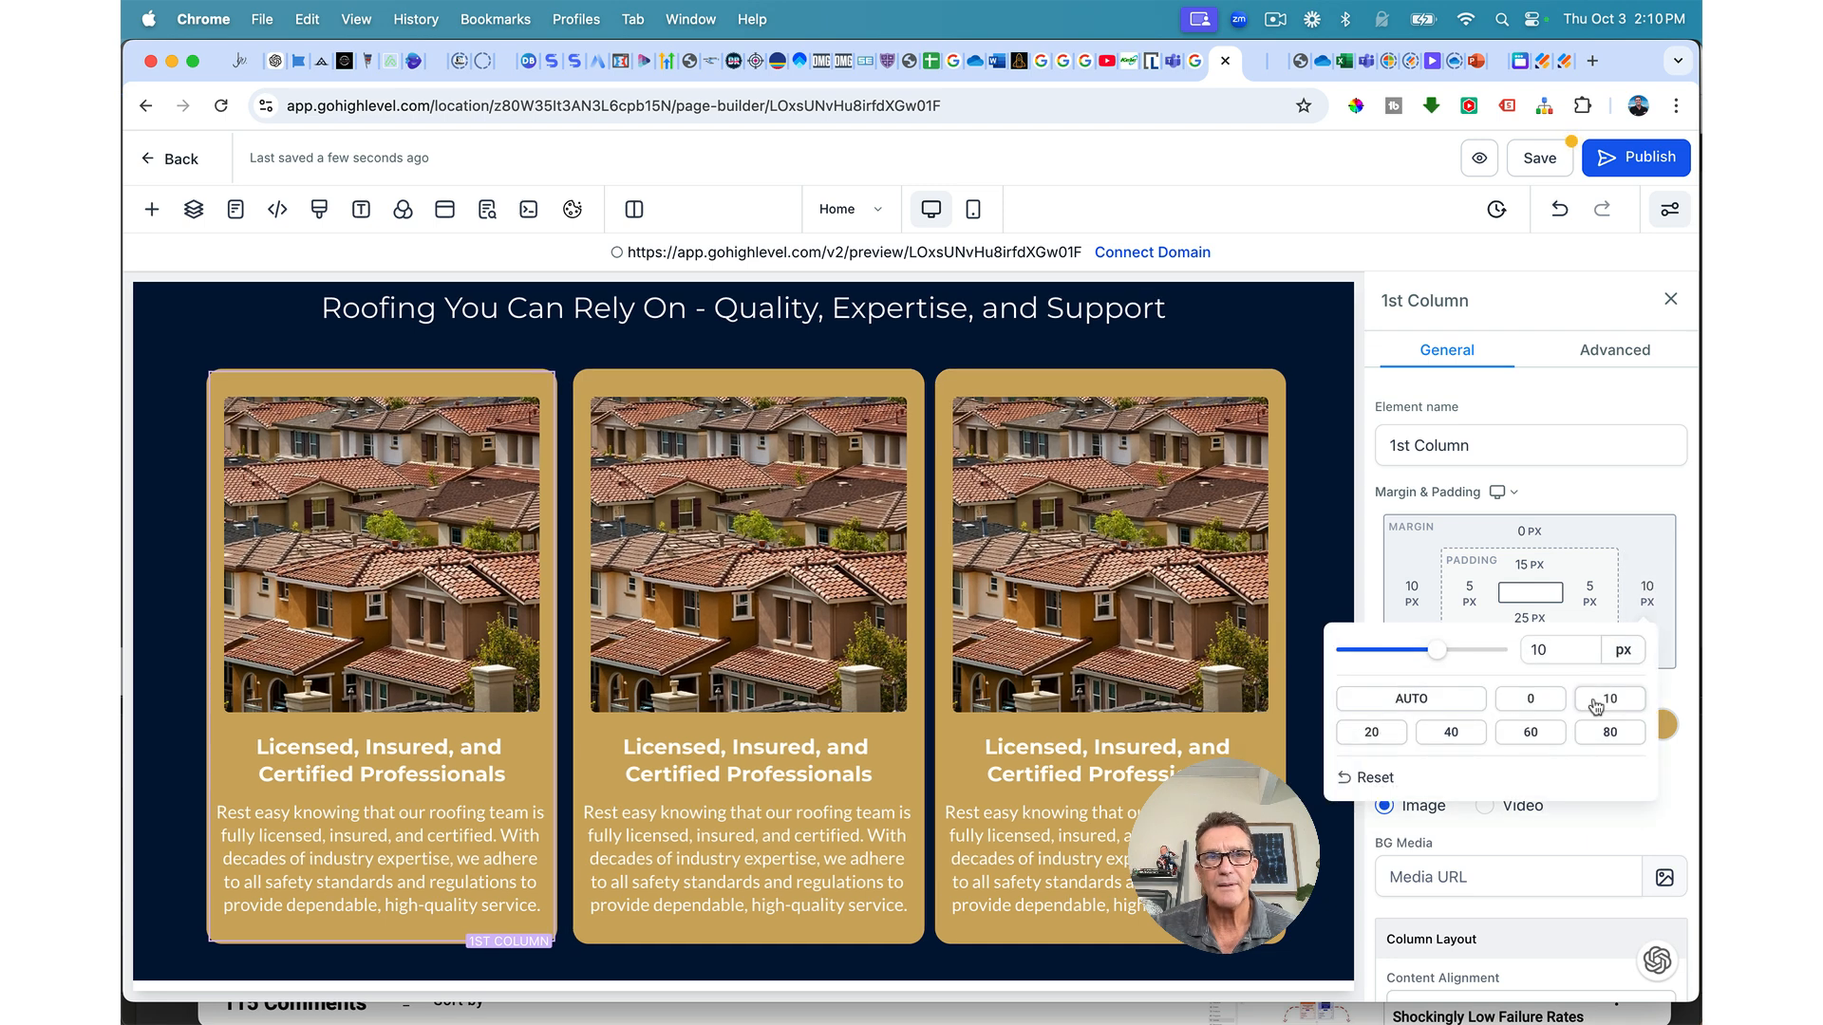
left_click(910, 373)
left_click(1415, 593)
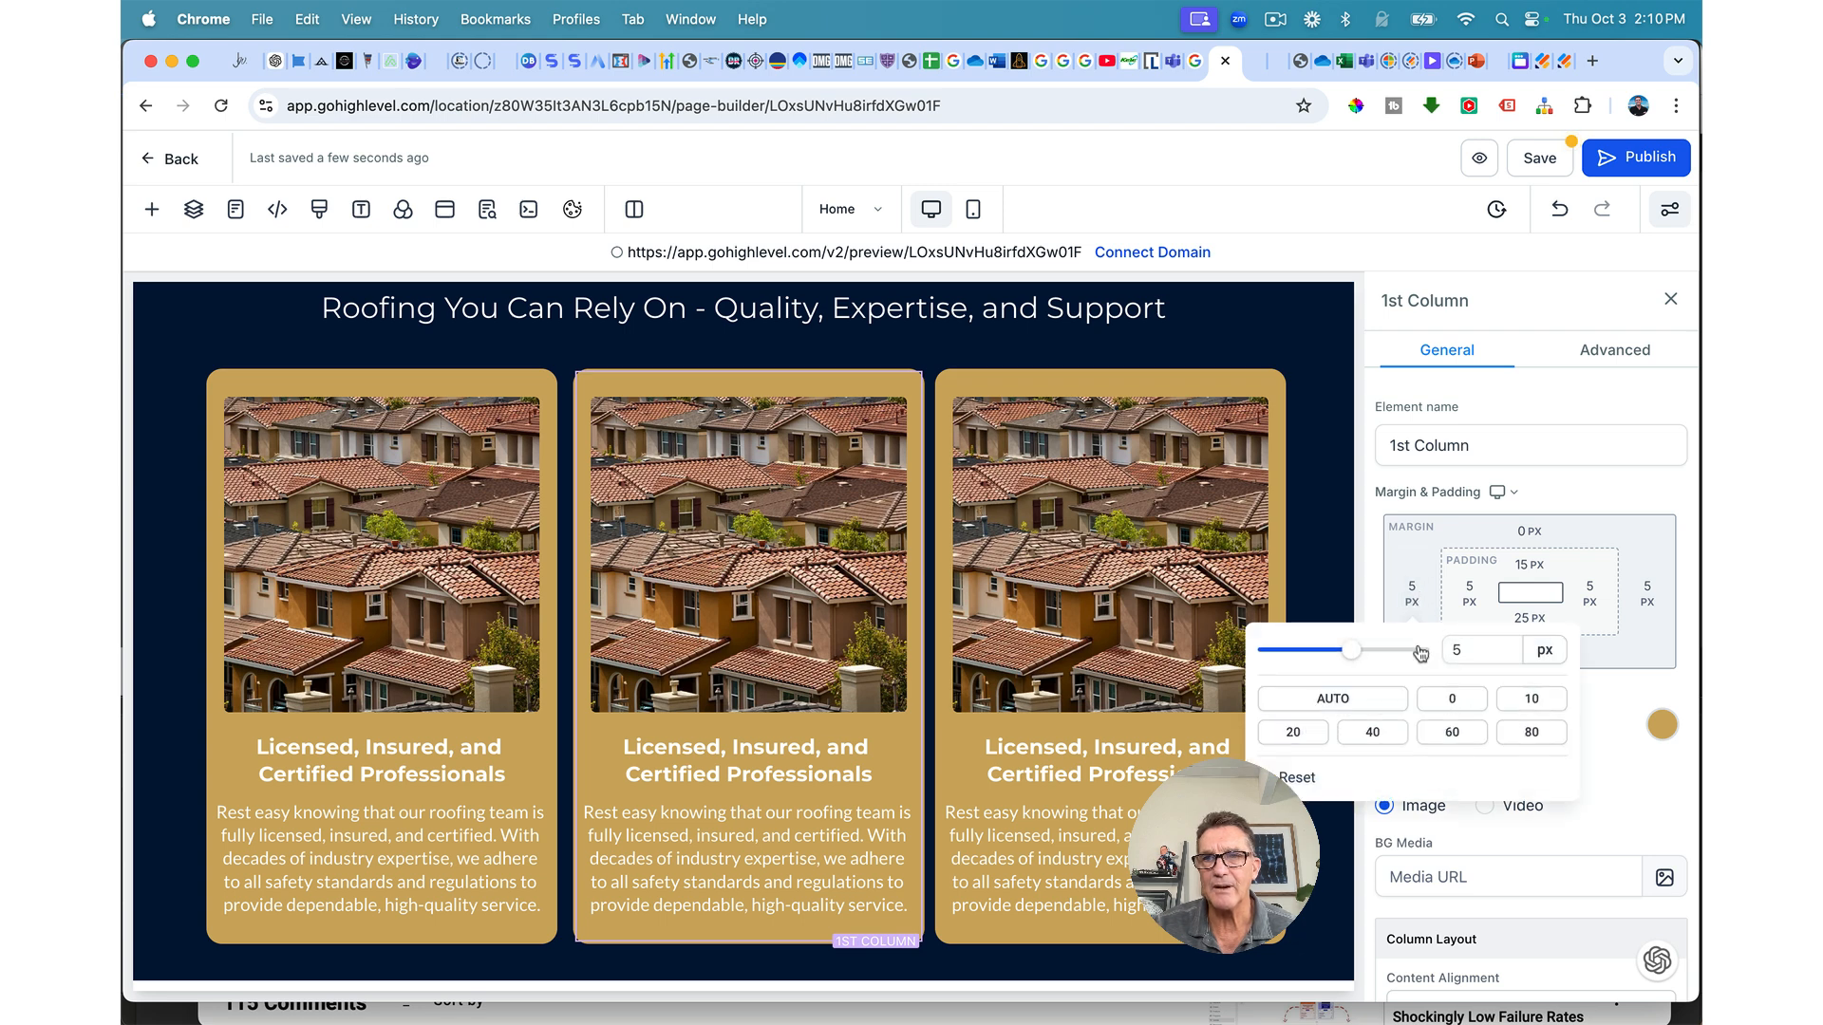
left_click(1532, 699)
left_click(1658, 588)
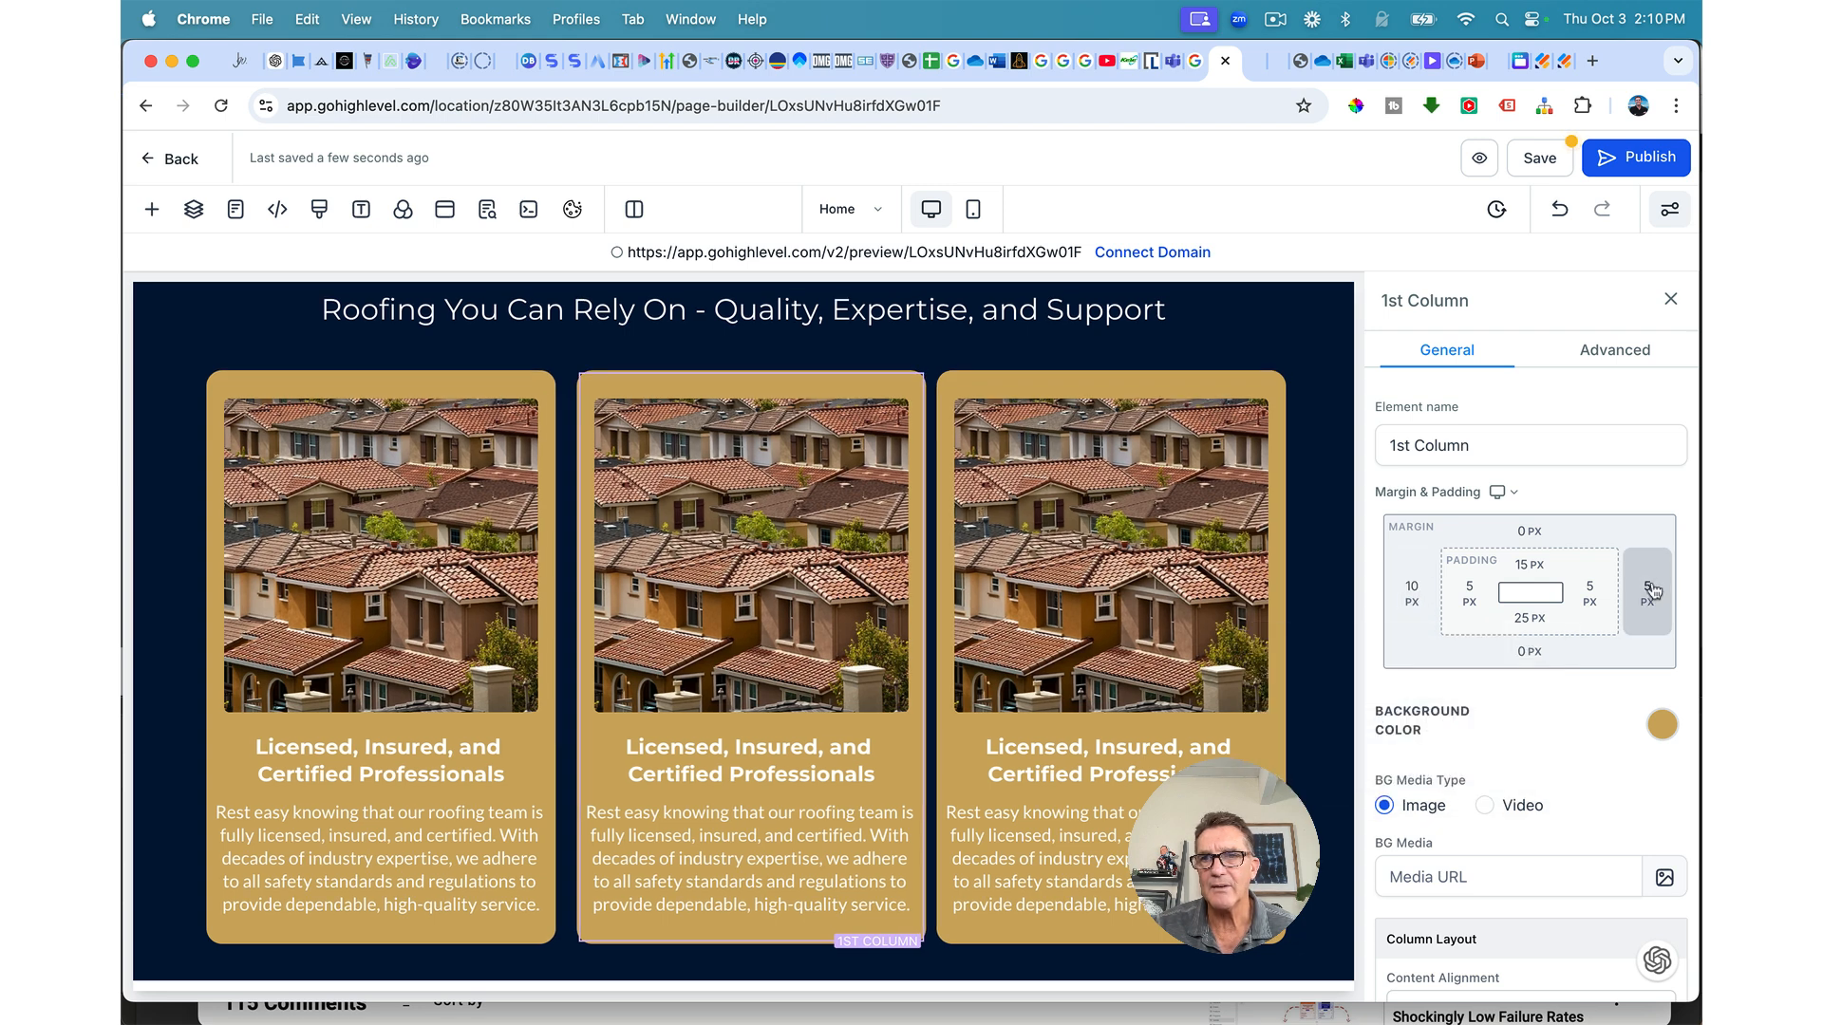
left_click(1658, 588)
left_click(1607, 703)
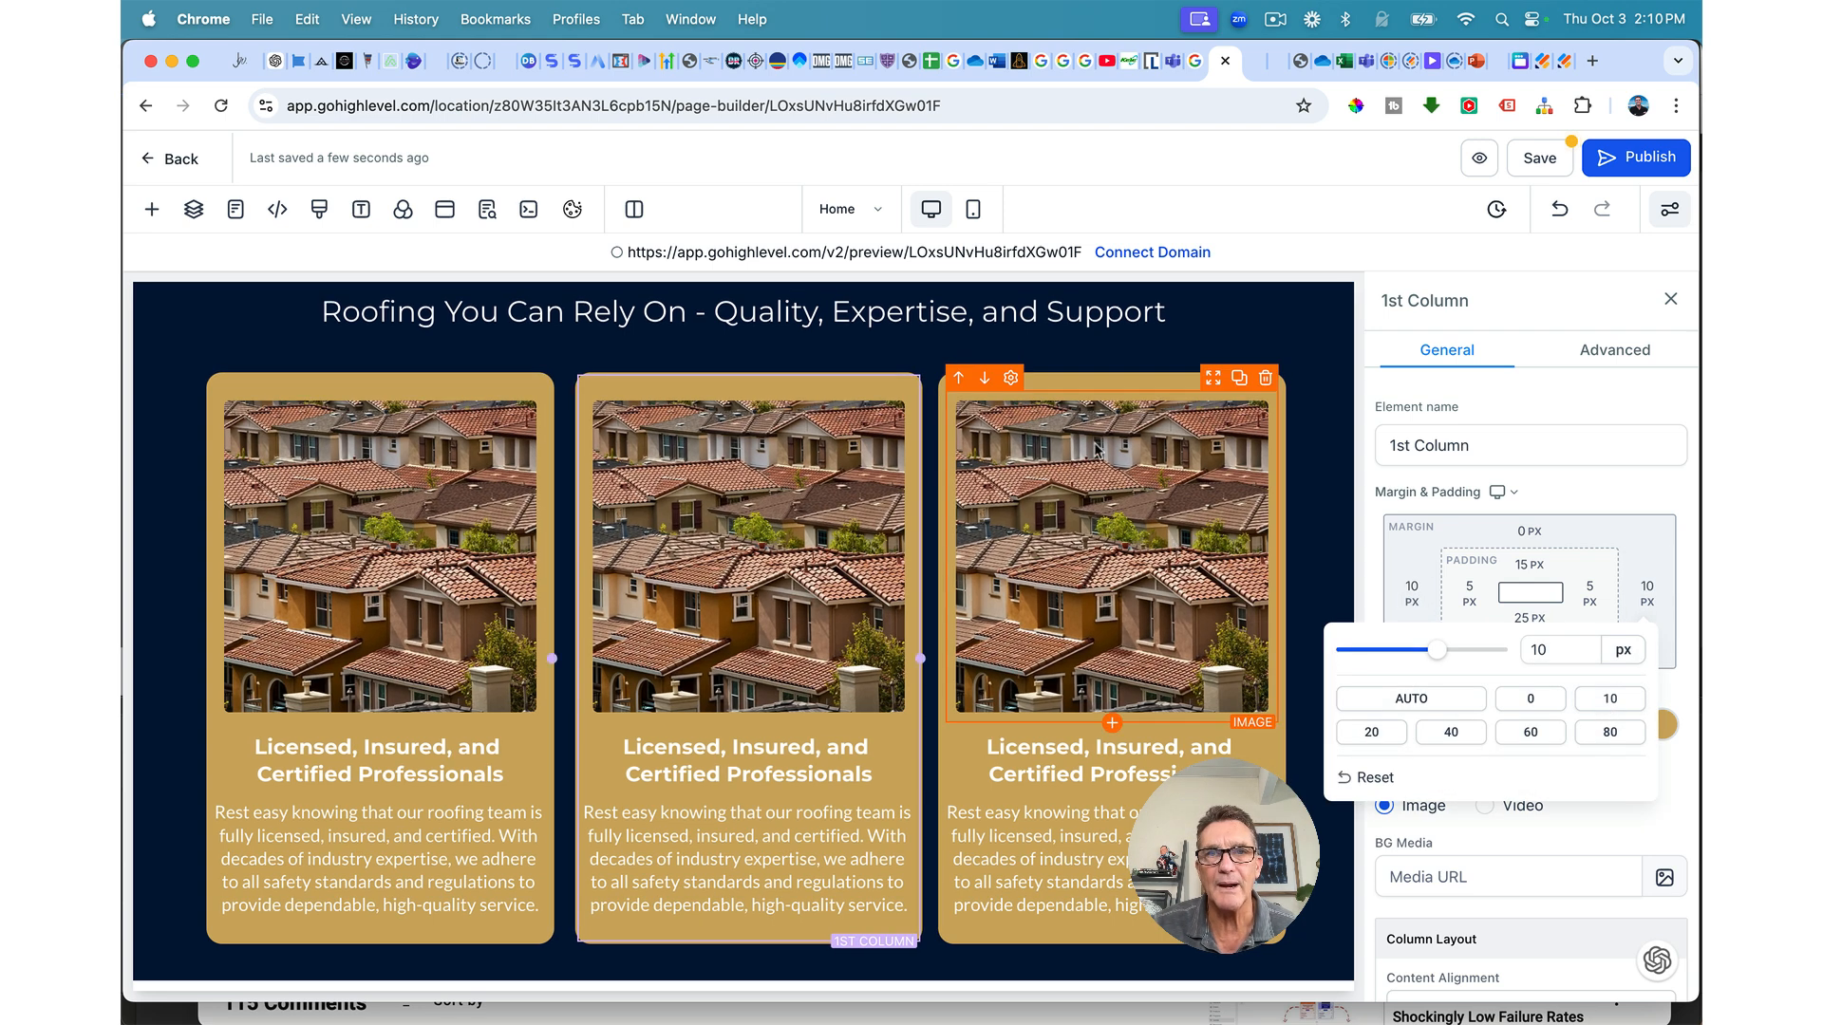
Step: Give the third card 10 px left and right margins and save the page
left_click(1117, 375)
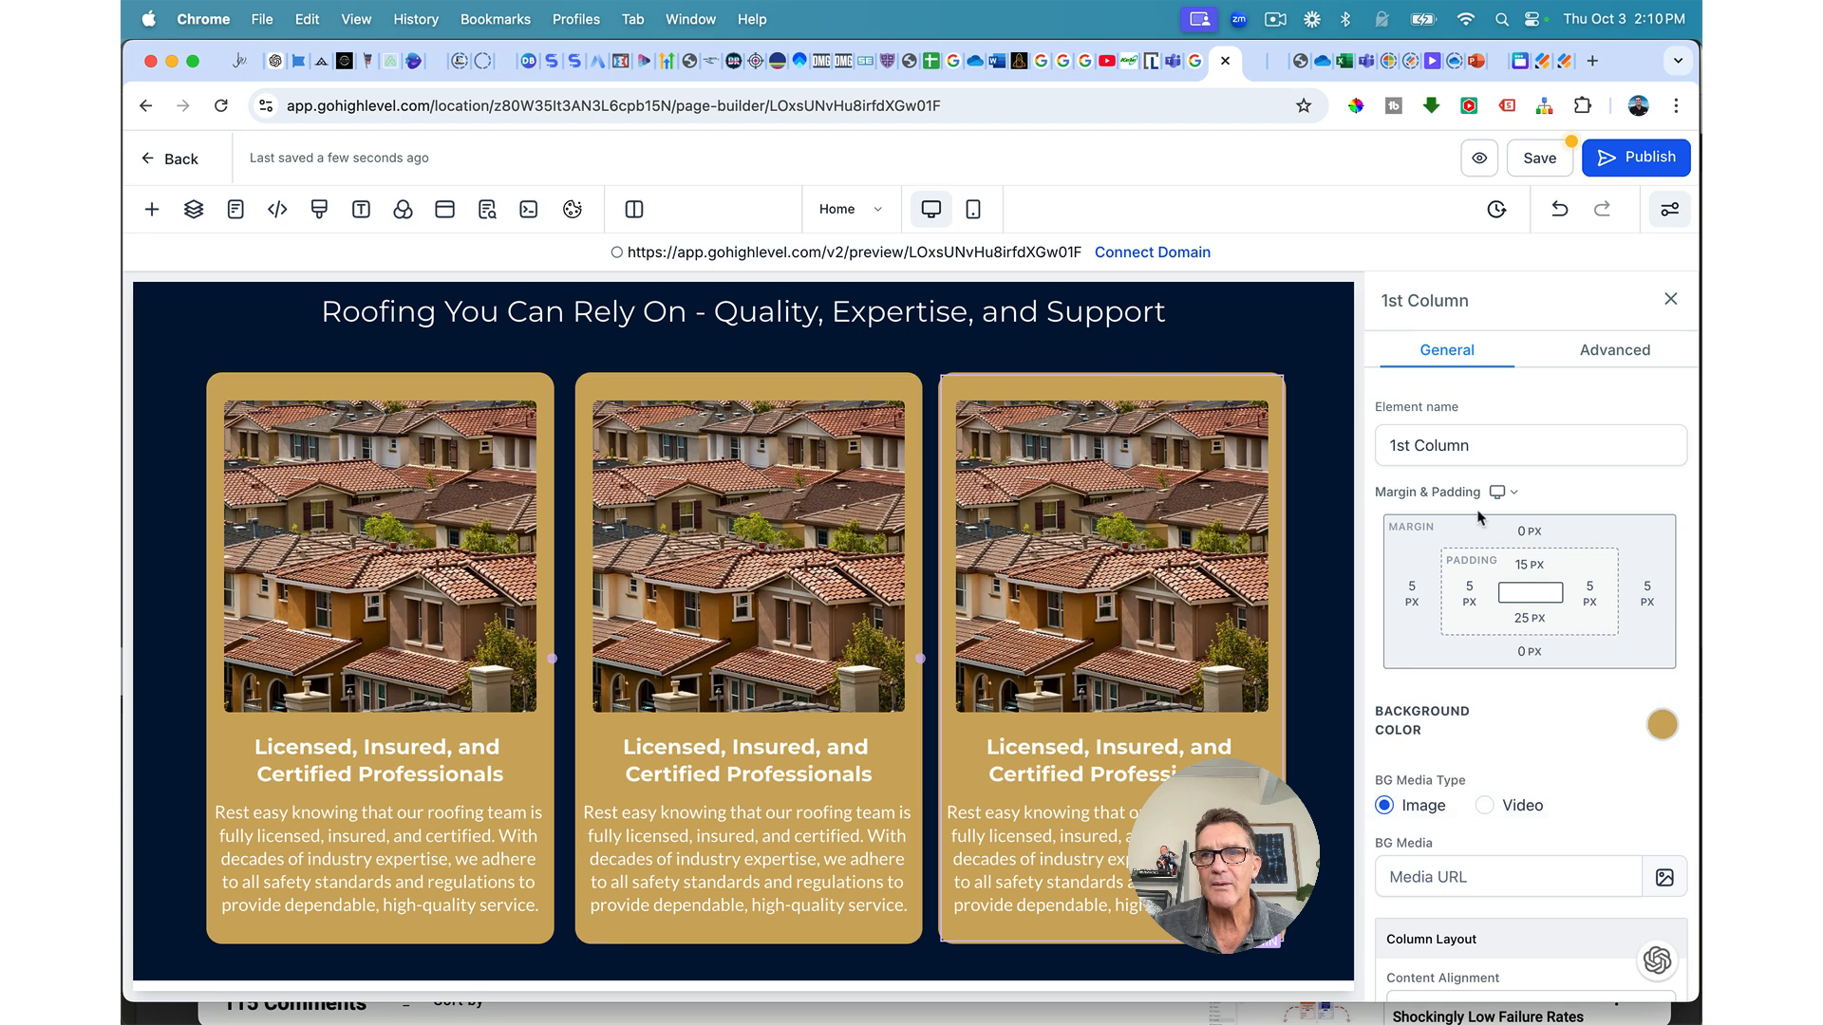
left_click(1648, 594)
left_click(1611, 703)
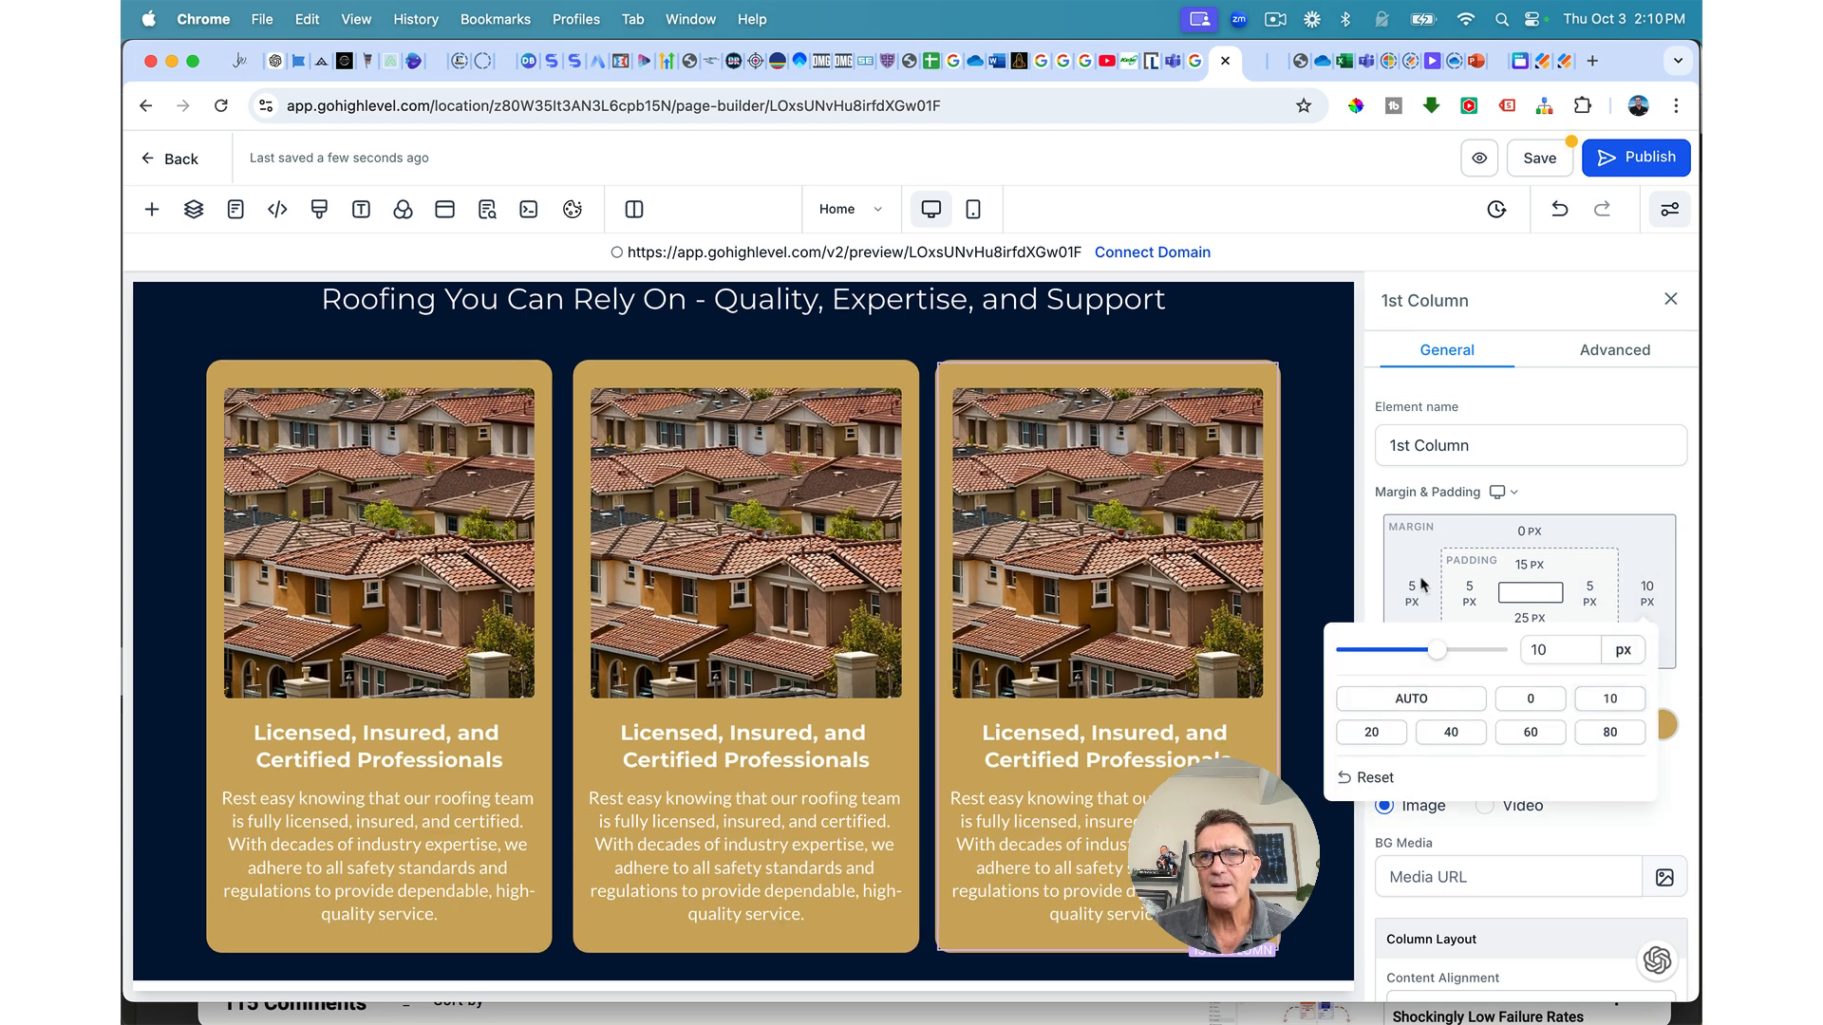
left_click(1412, 596)
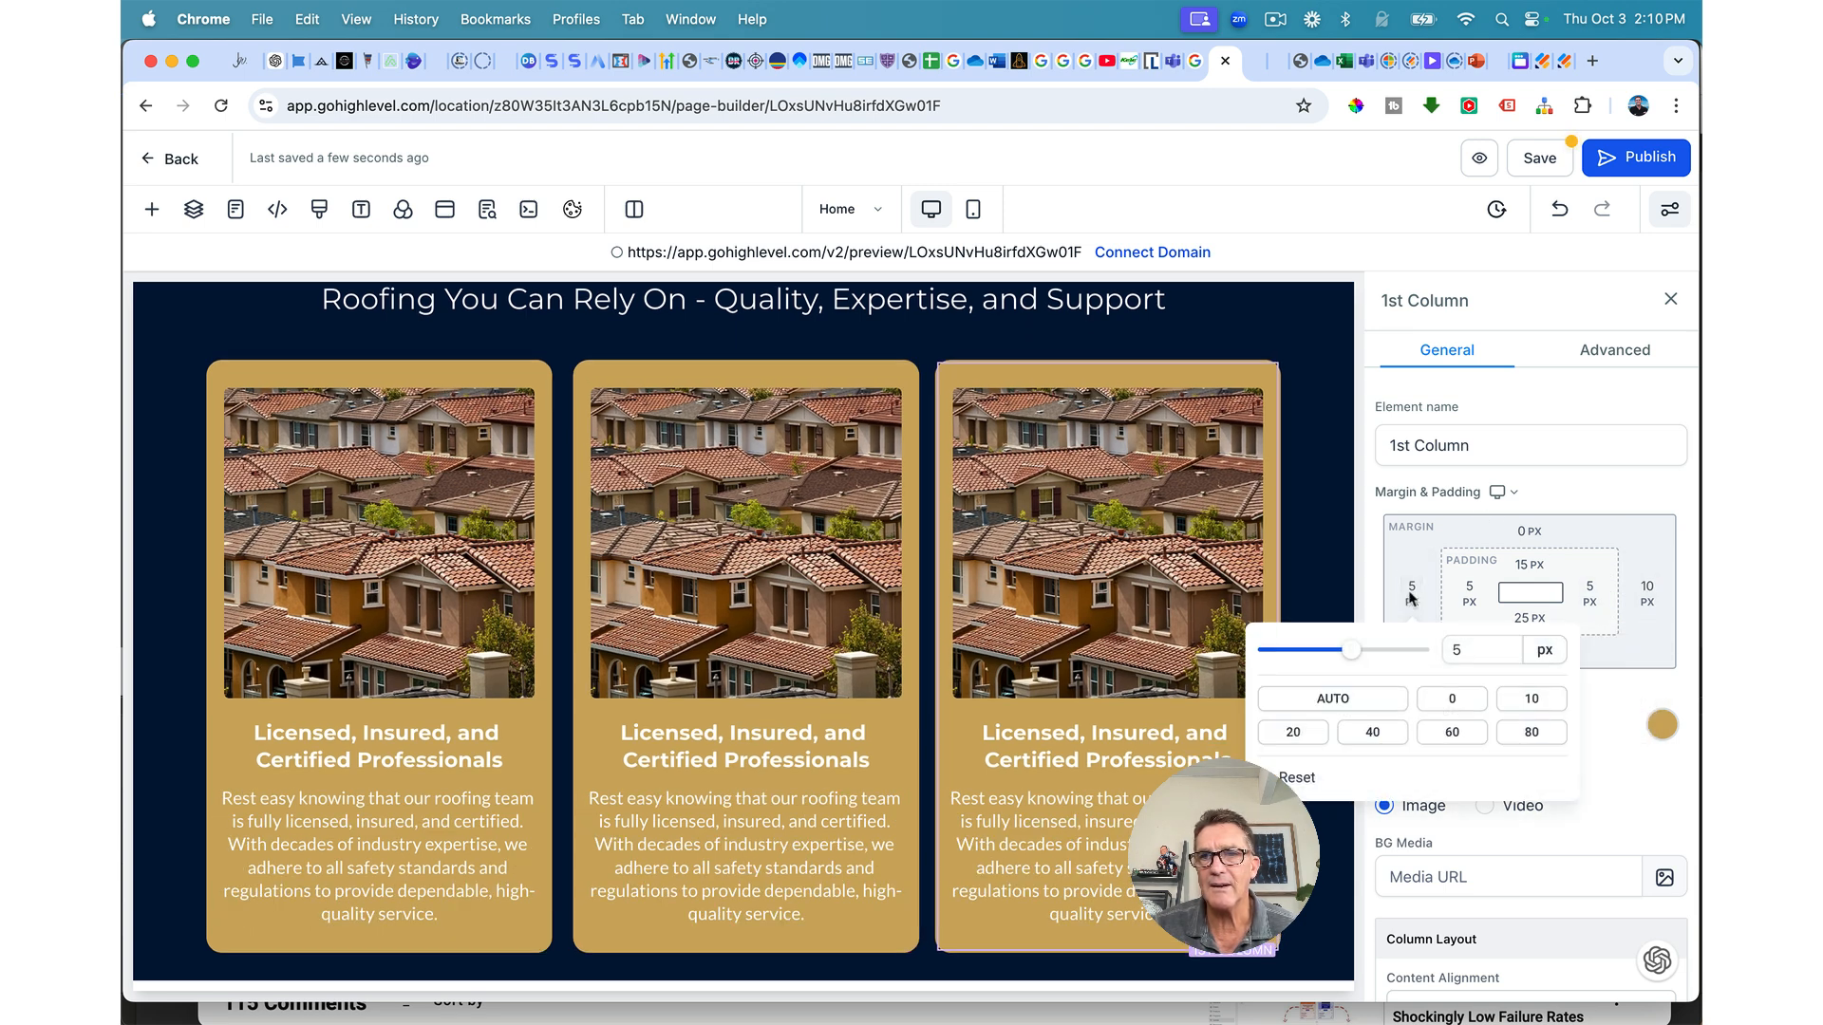
left_click(1502, 699)
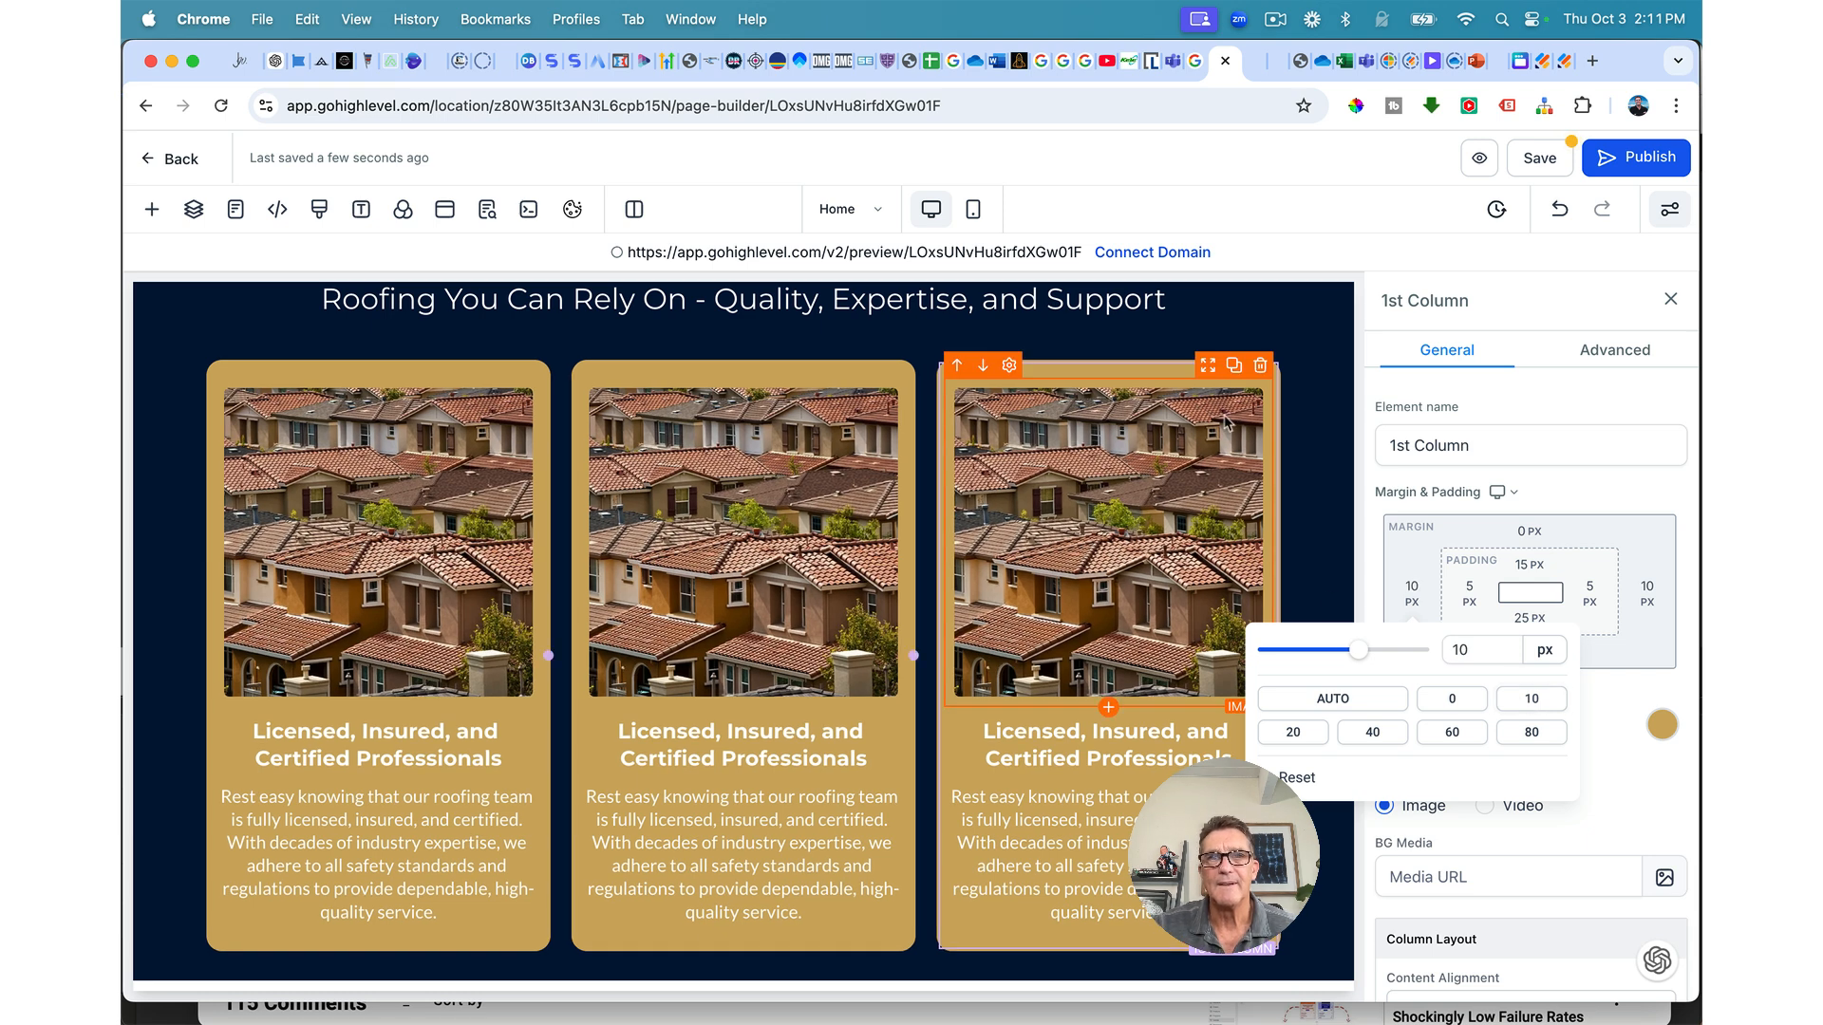
left_click(1523, 158)
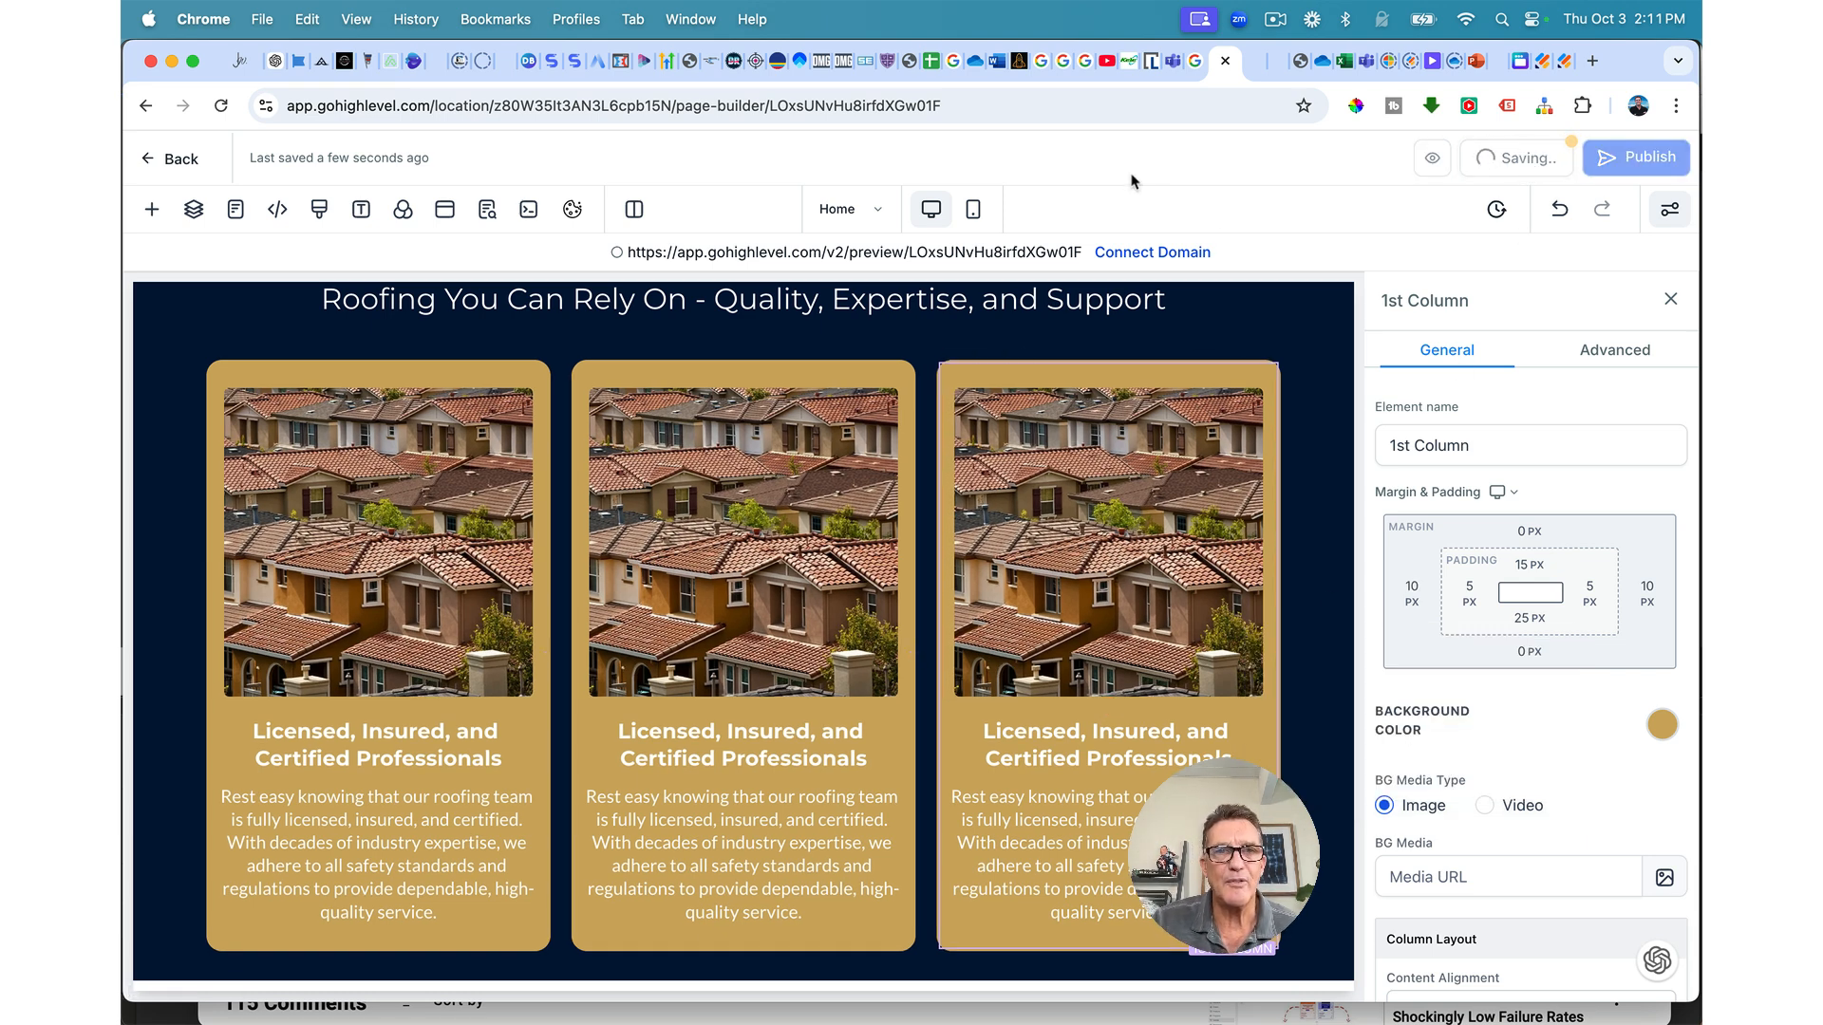
left_click(970, 602)
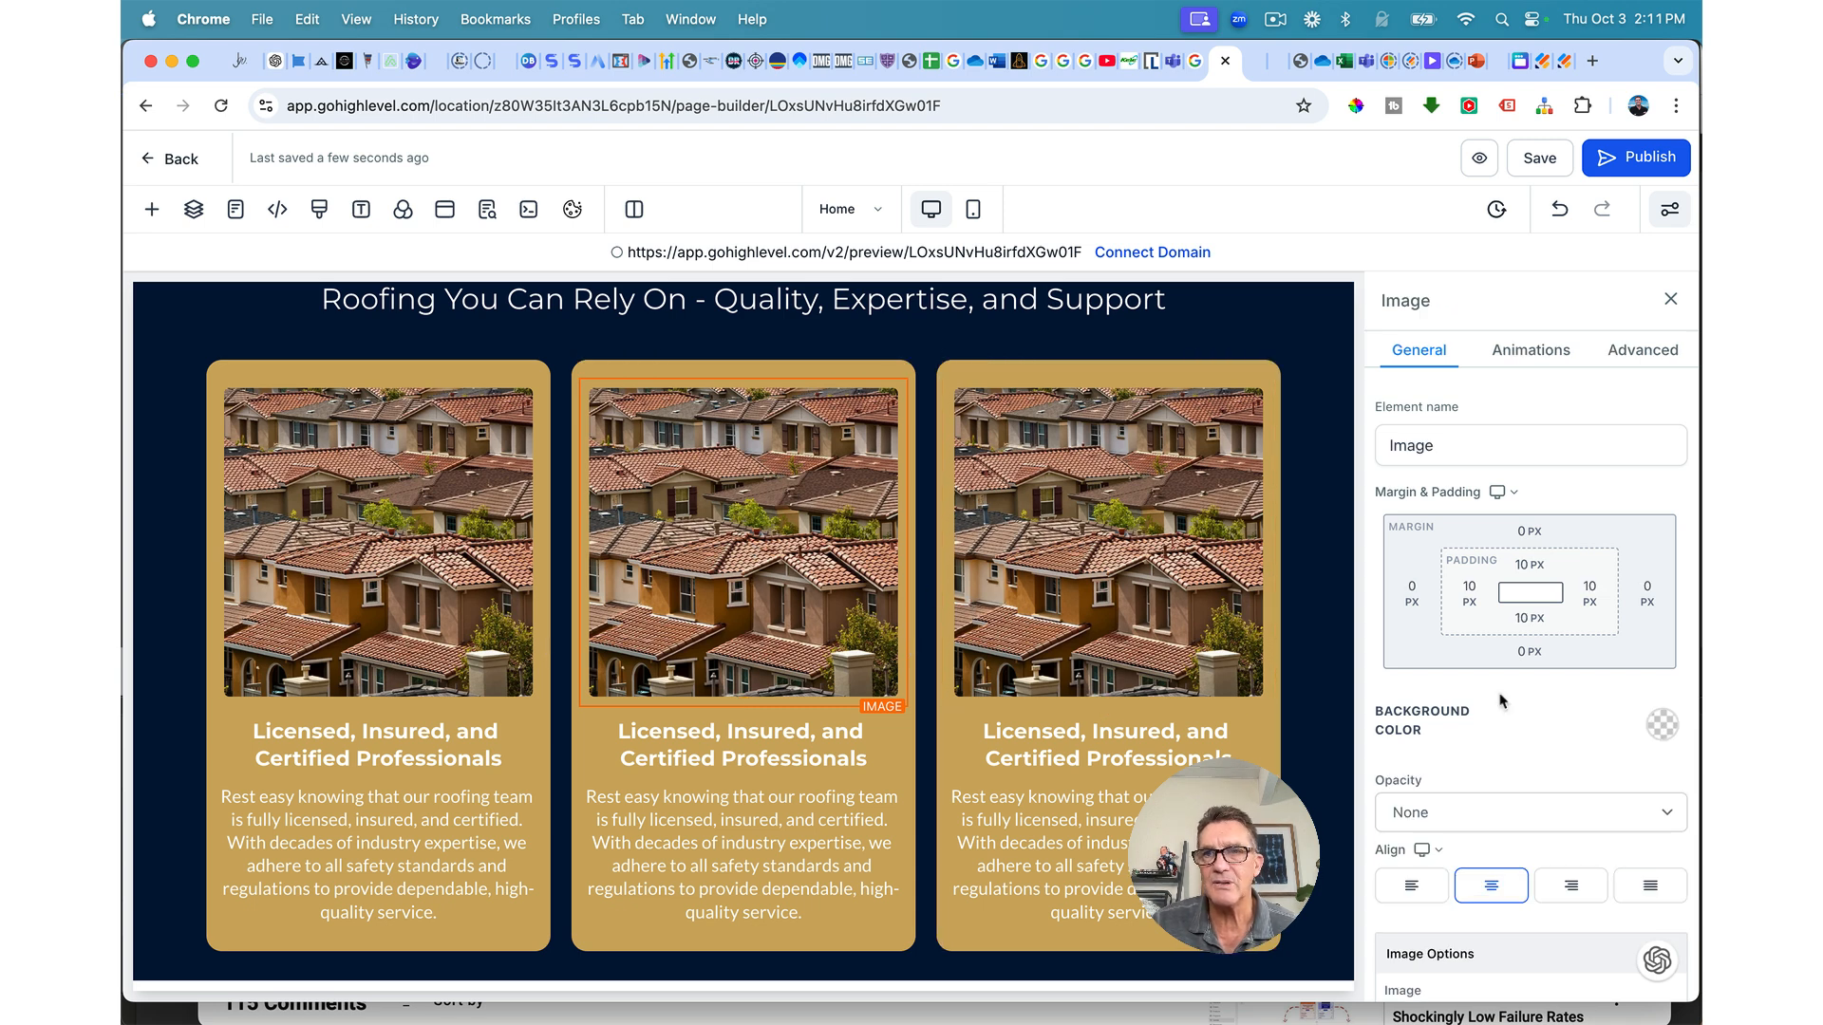
Step: Replace the middle card's photo with the luxury house image from the media library
scroll(1500, 701, "down", 5)
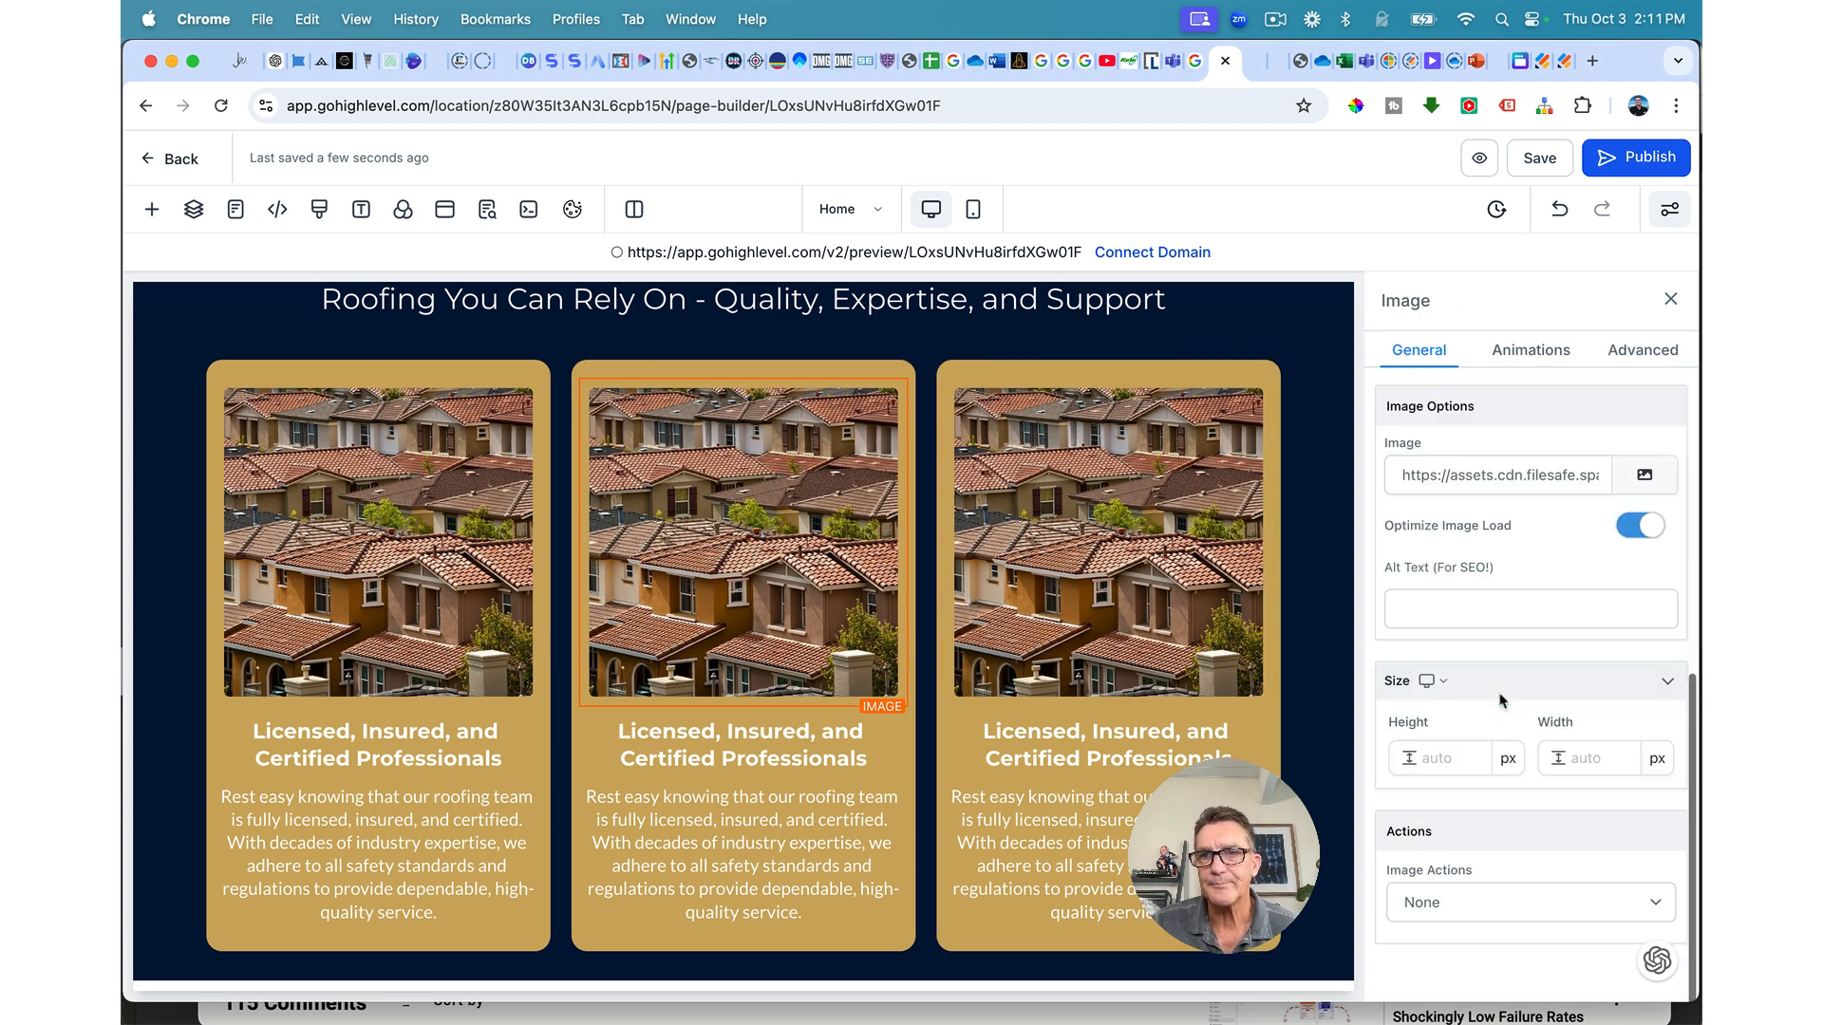
left_click(1654, 479)
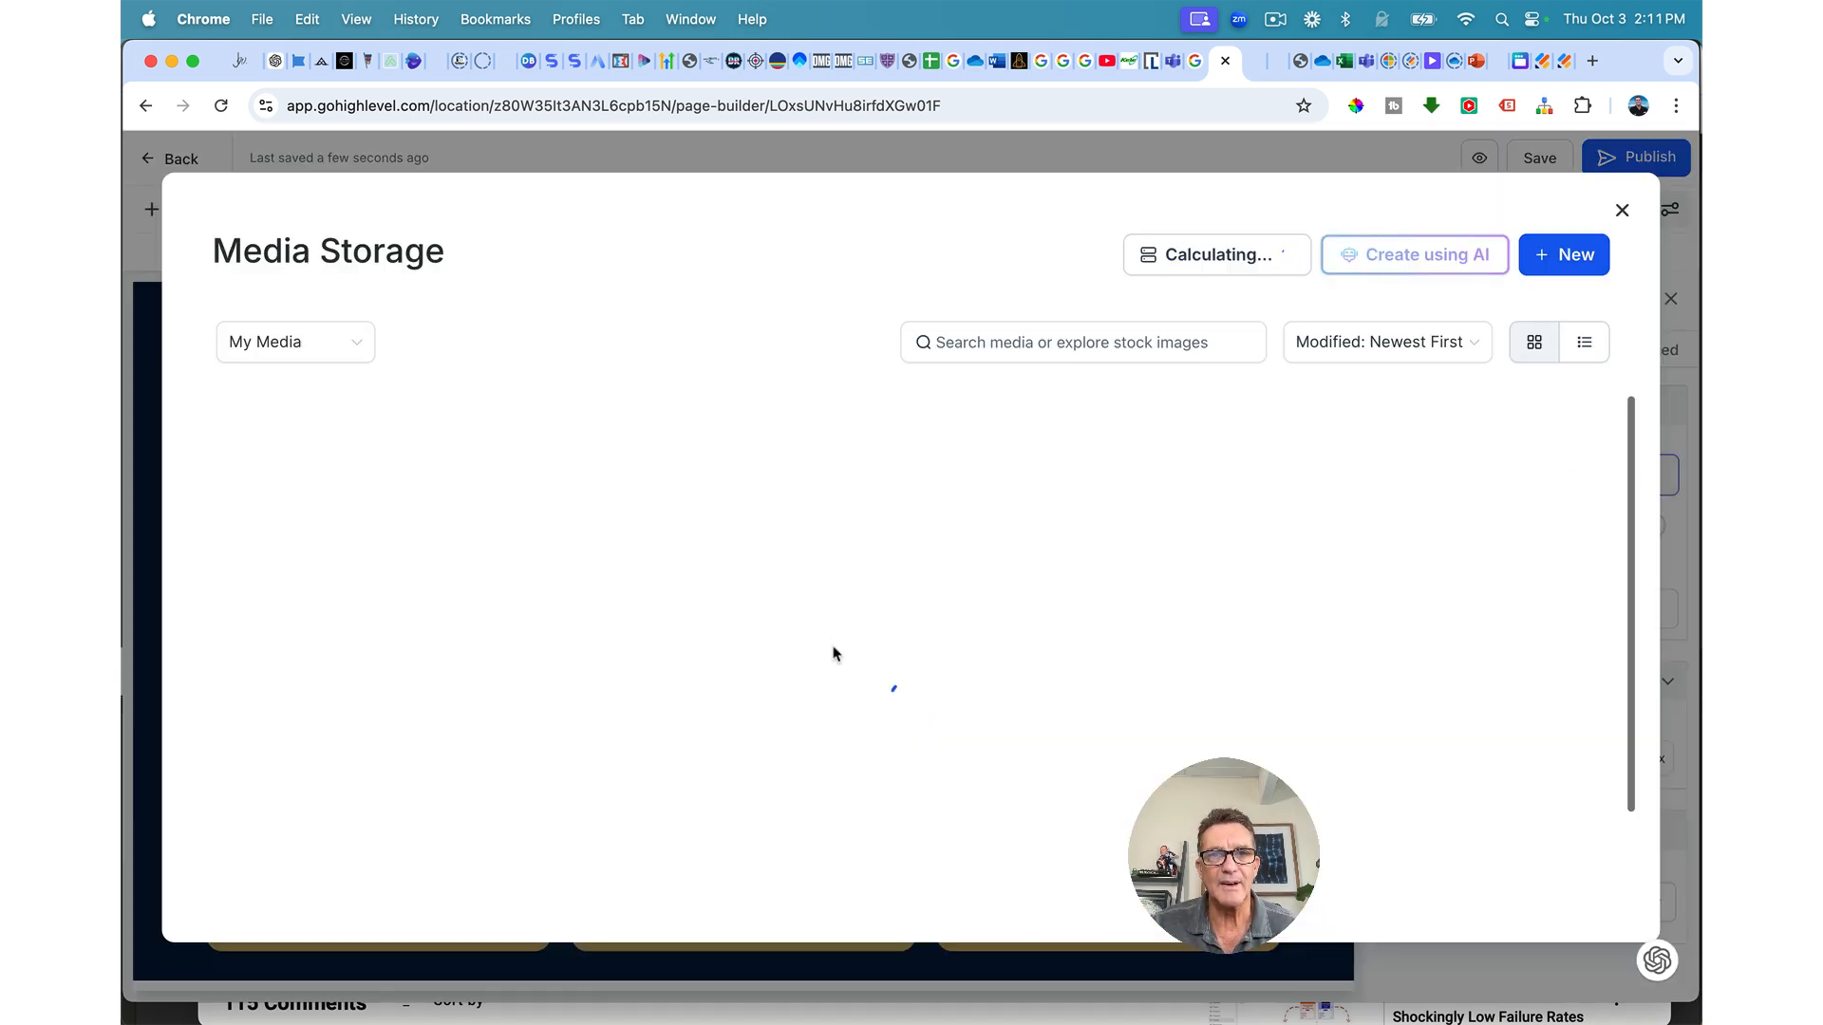
scroll(627, 702, "down", 3)
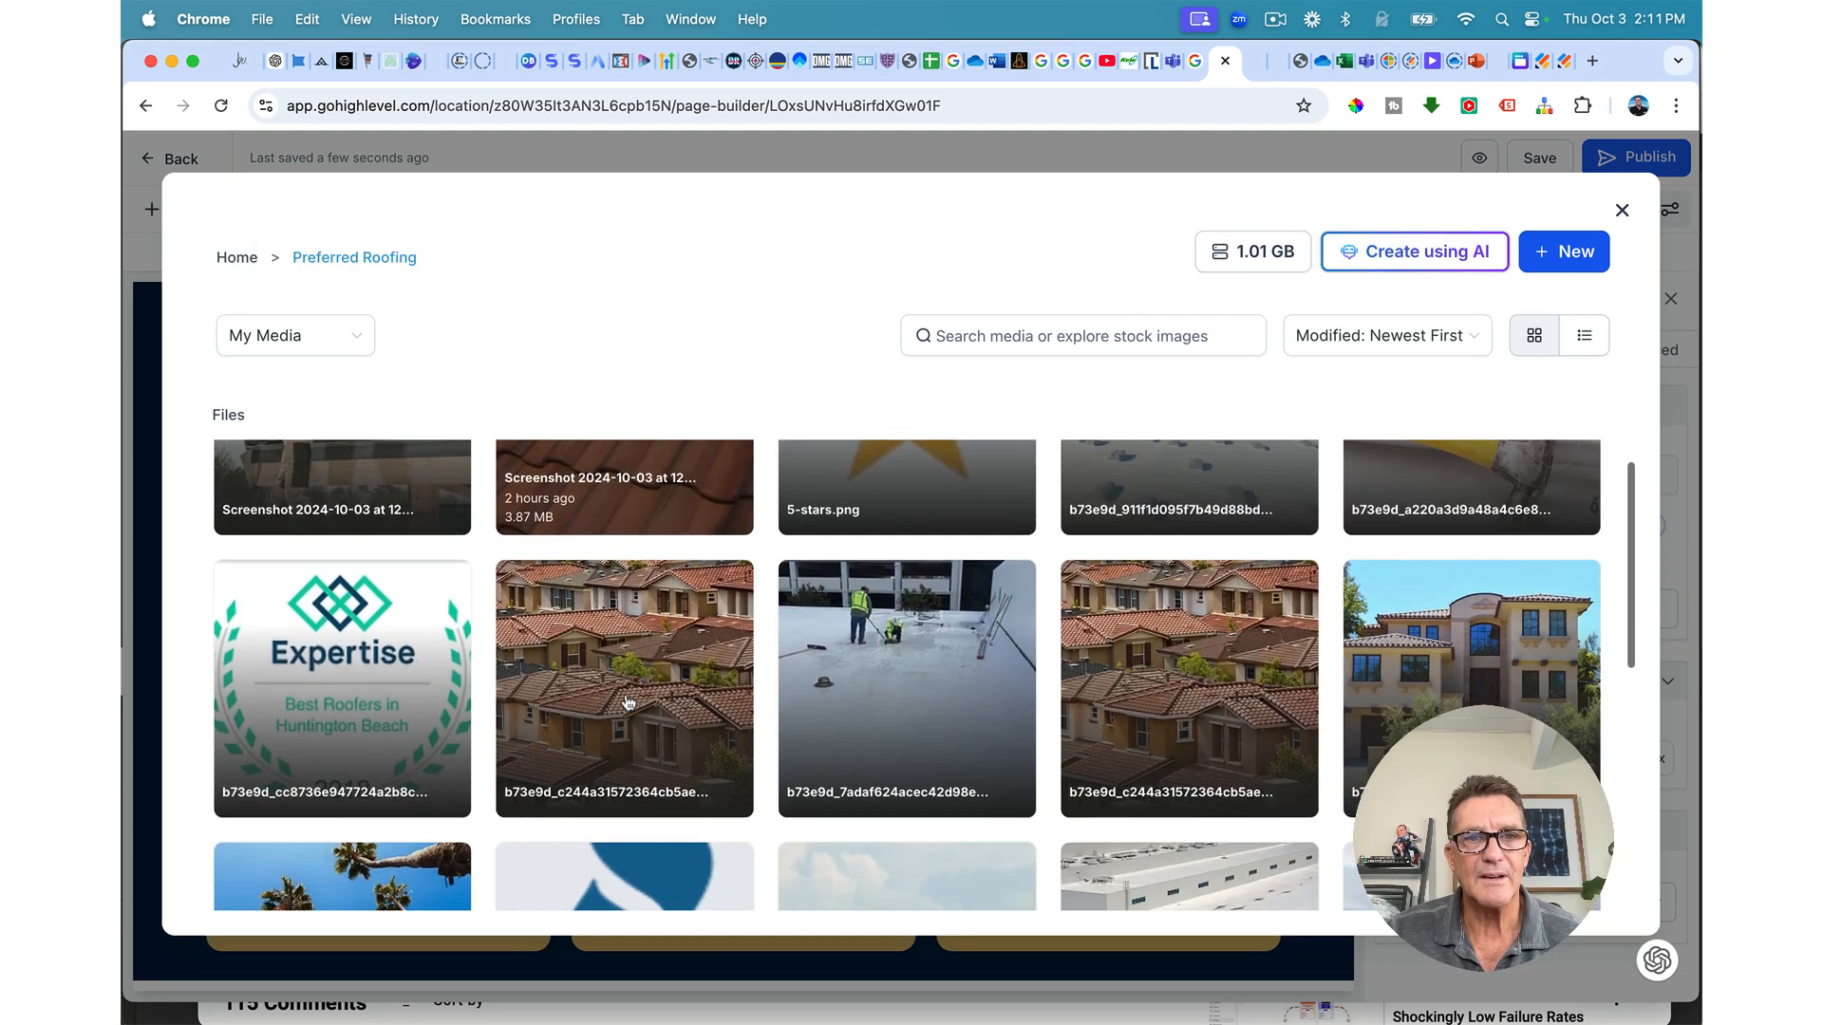
scroll(628, 703, "down", 1)
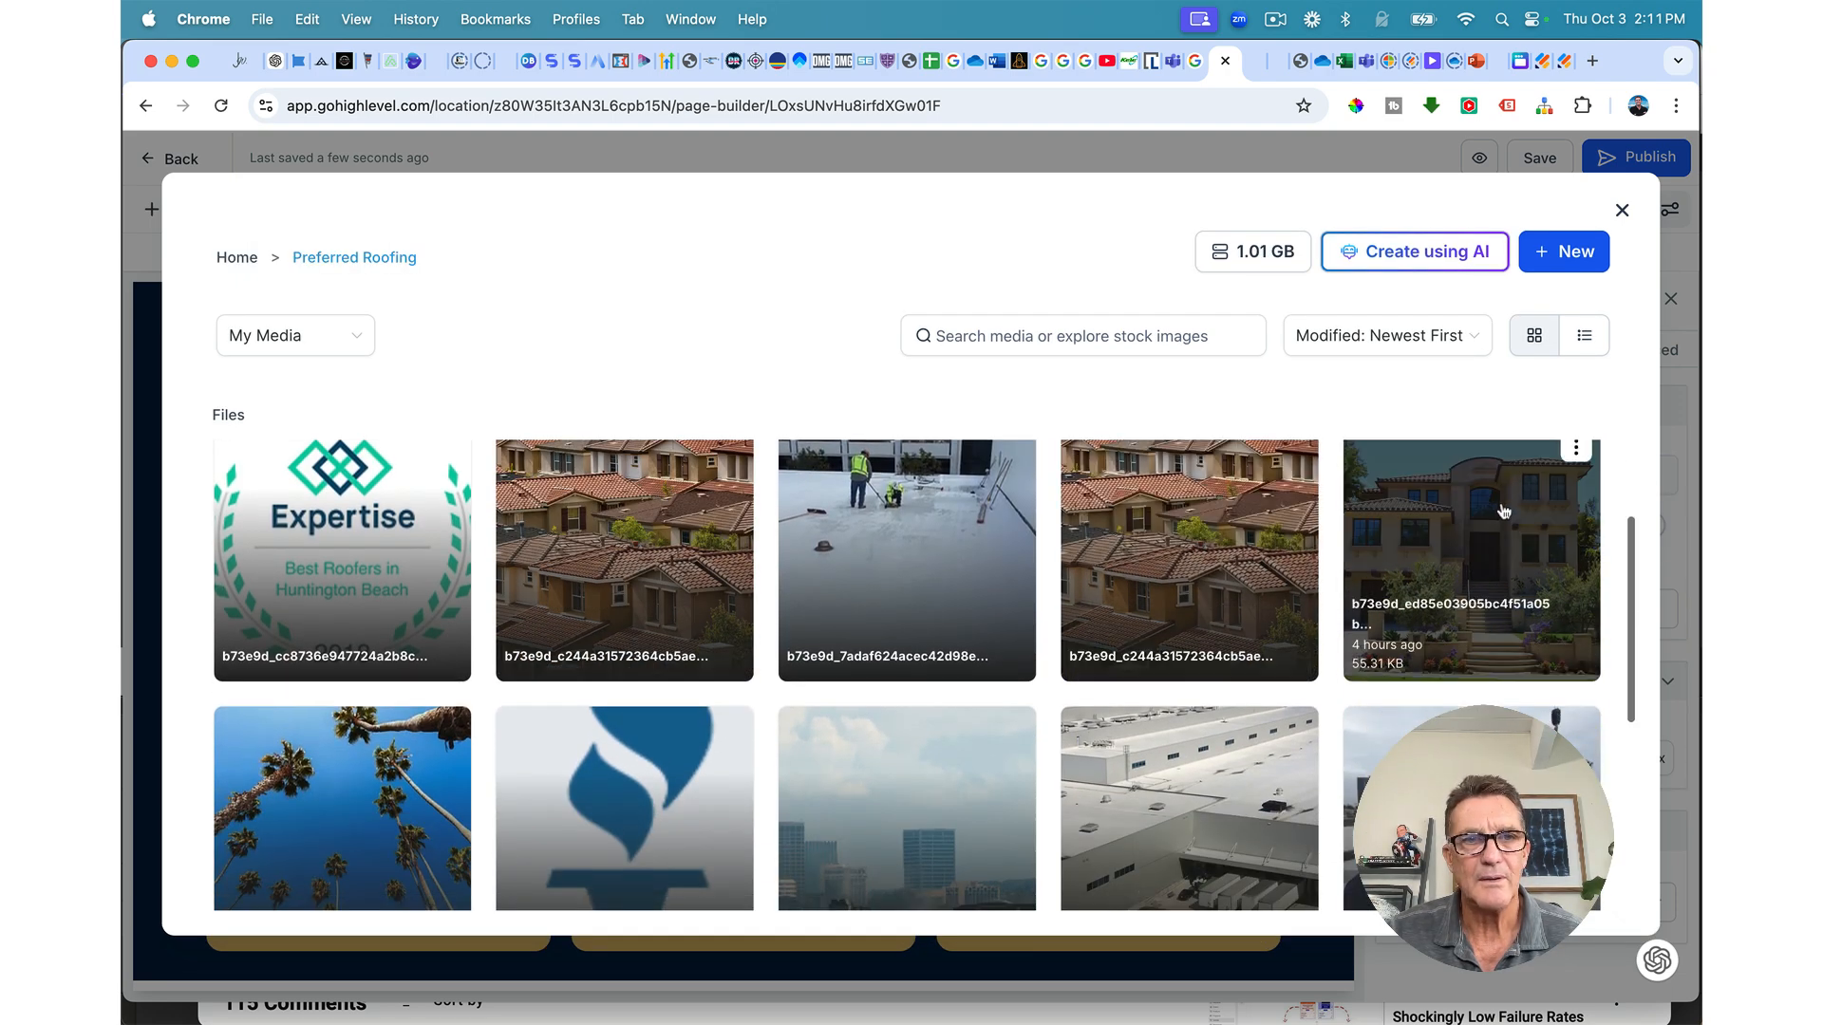
left_click(1504, 512)
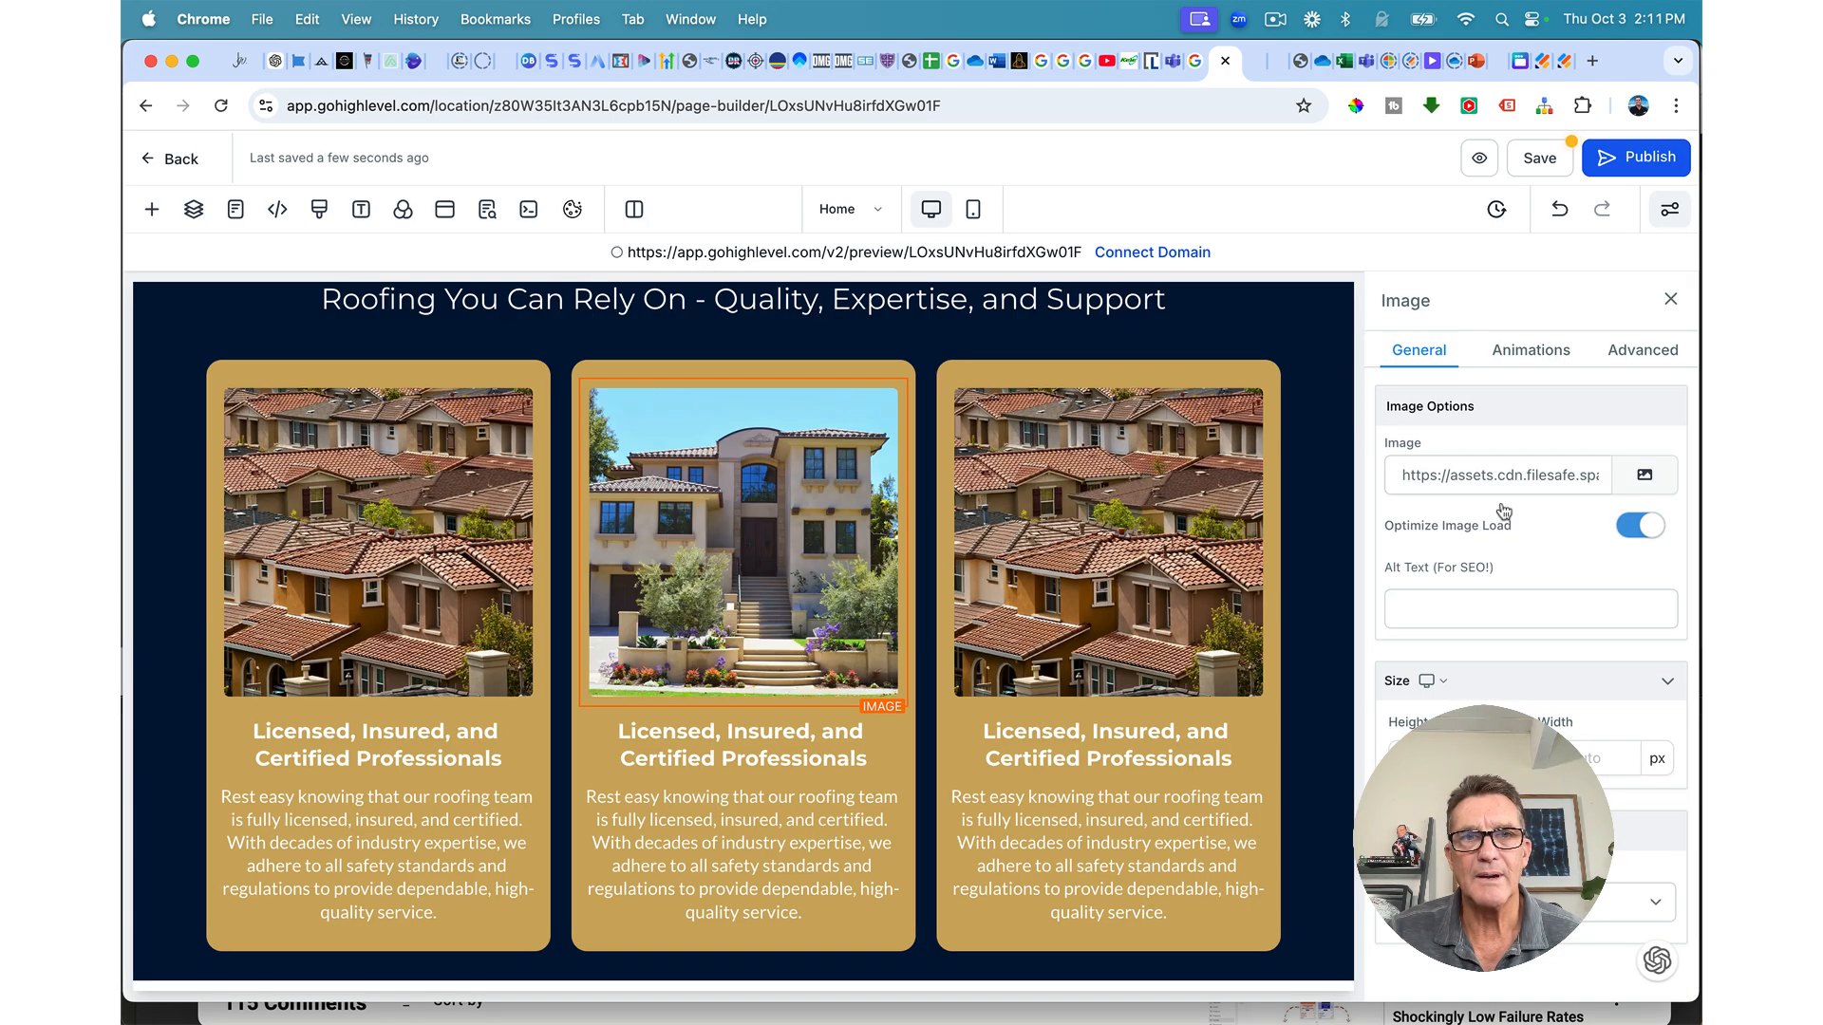
left_click(831, 505)
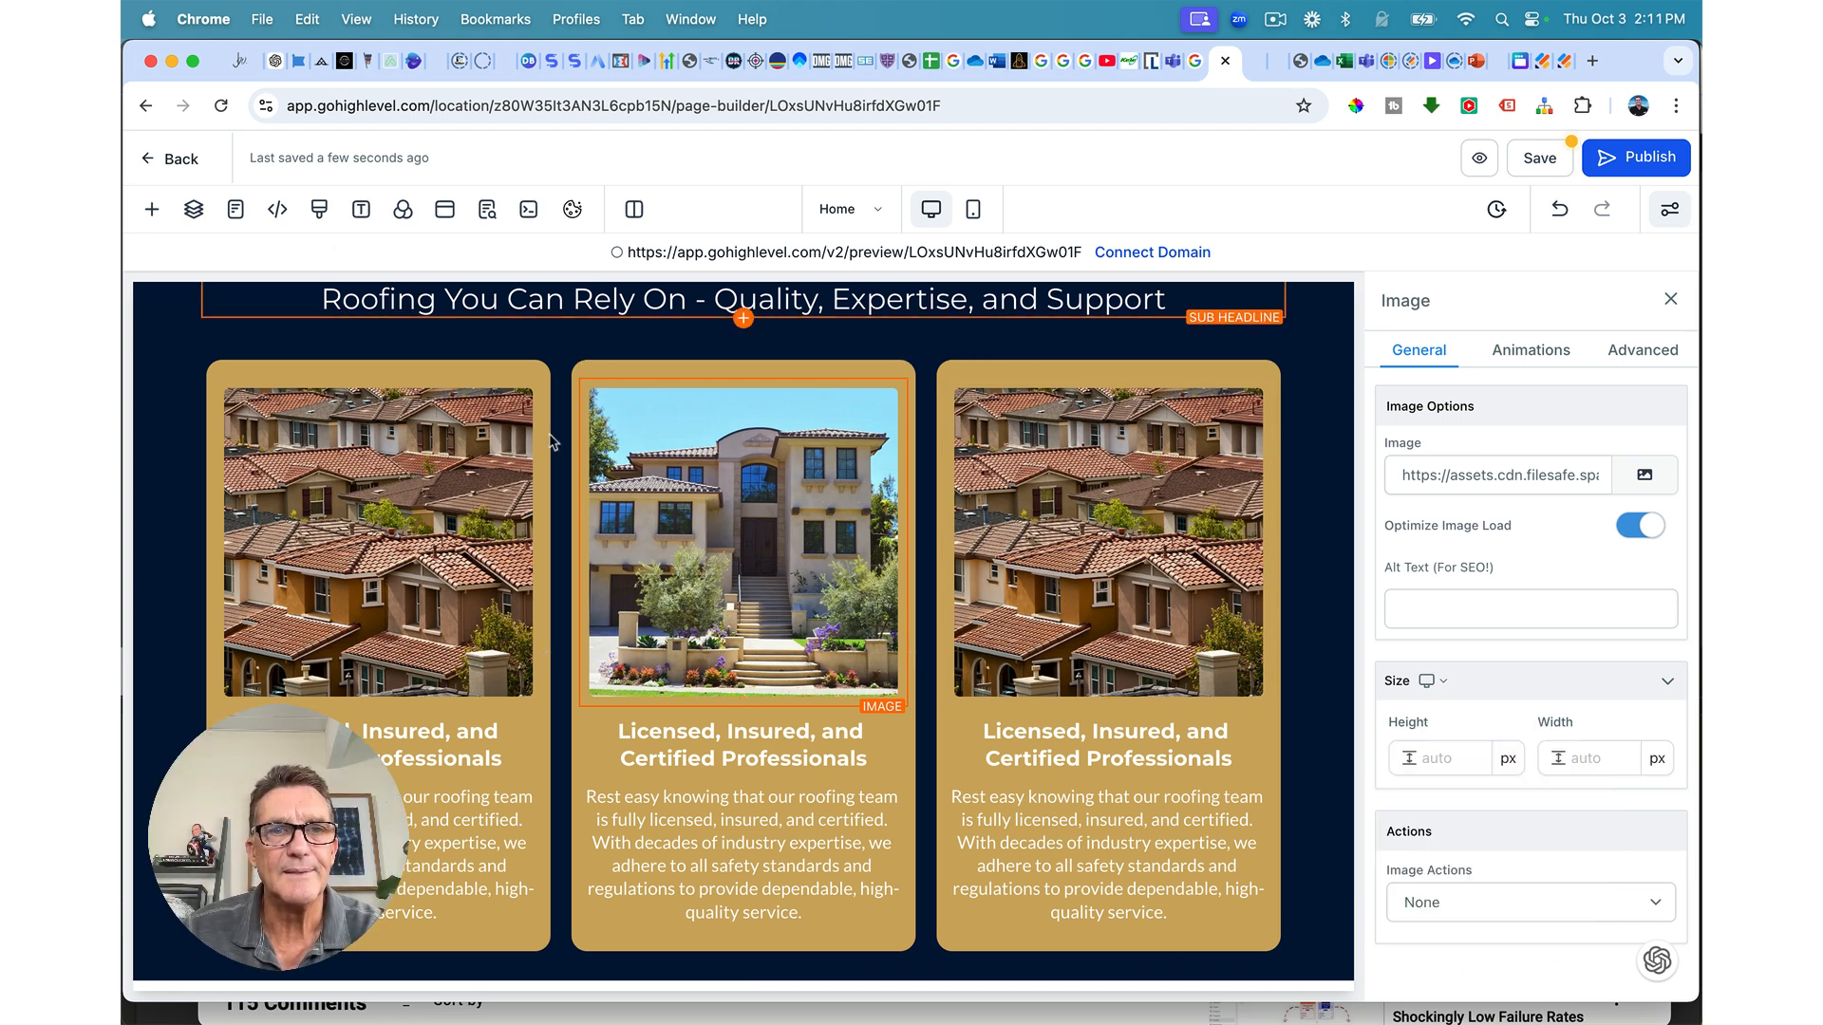
Step: Paste 'Premium Materials & Craftsmanship' as the middle headline and the new description from ChatGPT
left_click(957, 534)
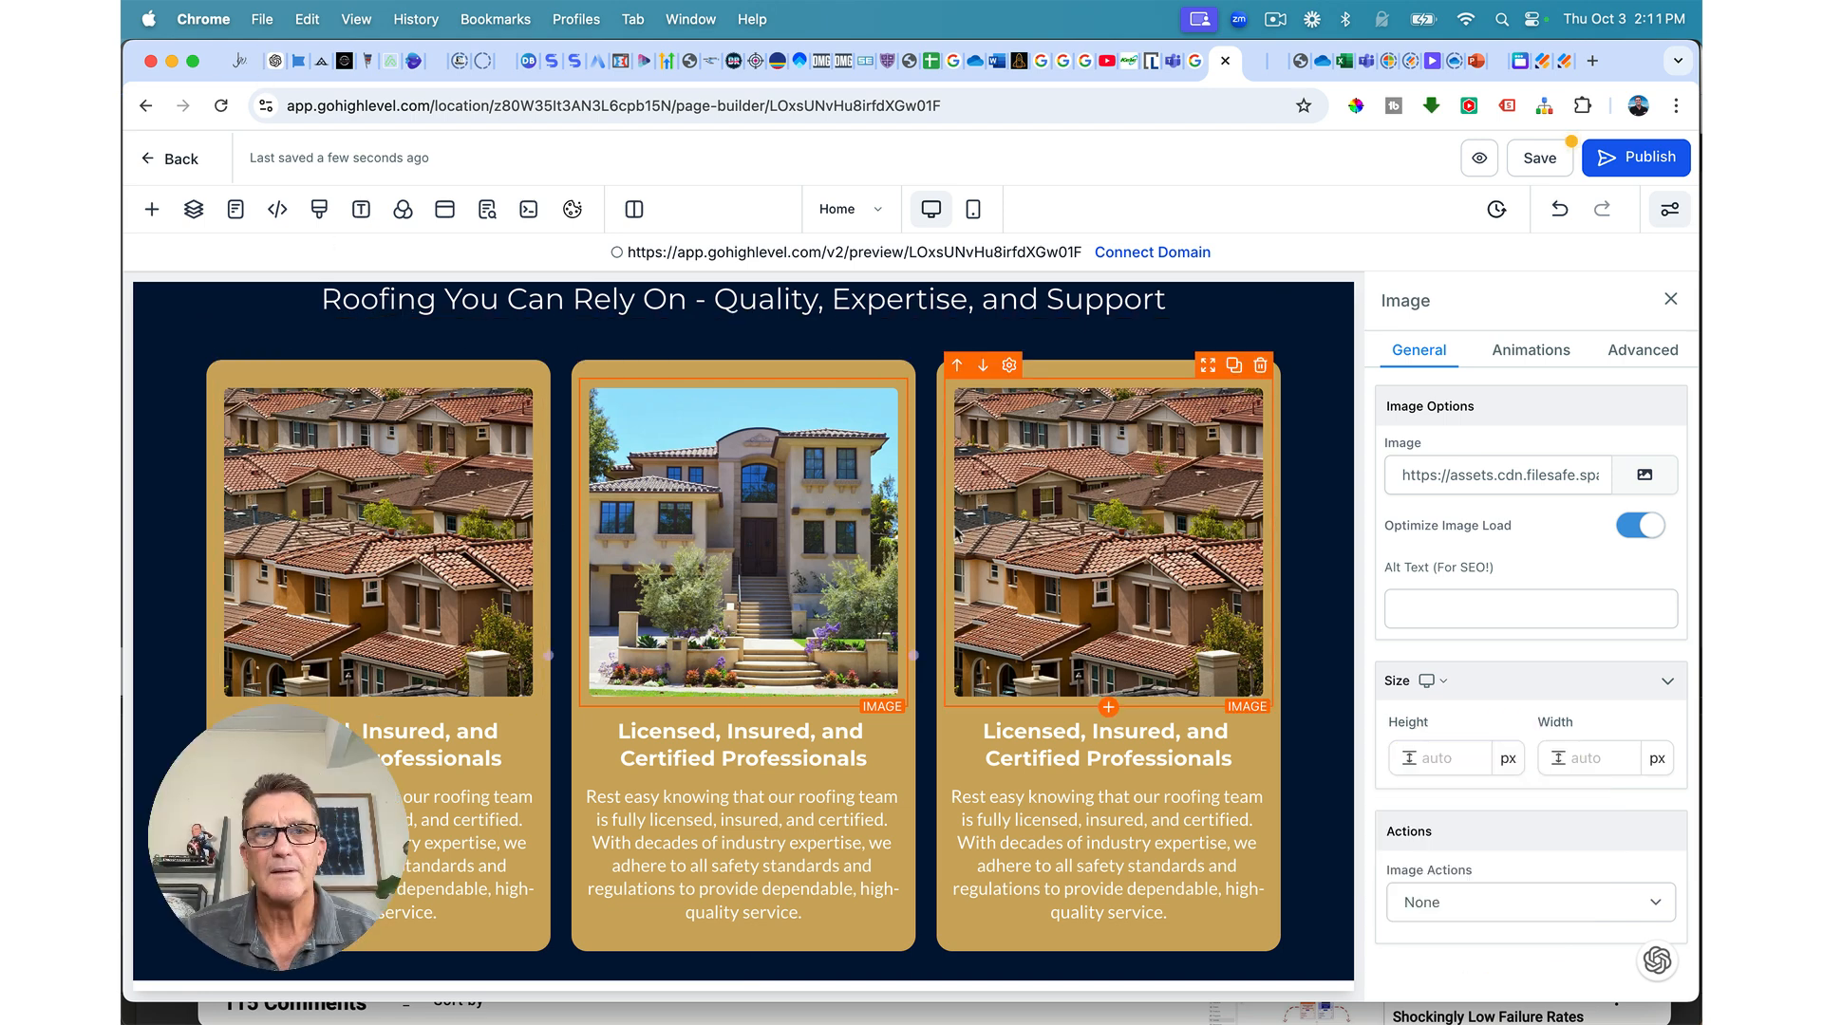
triple_click(732, 745)
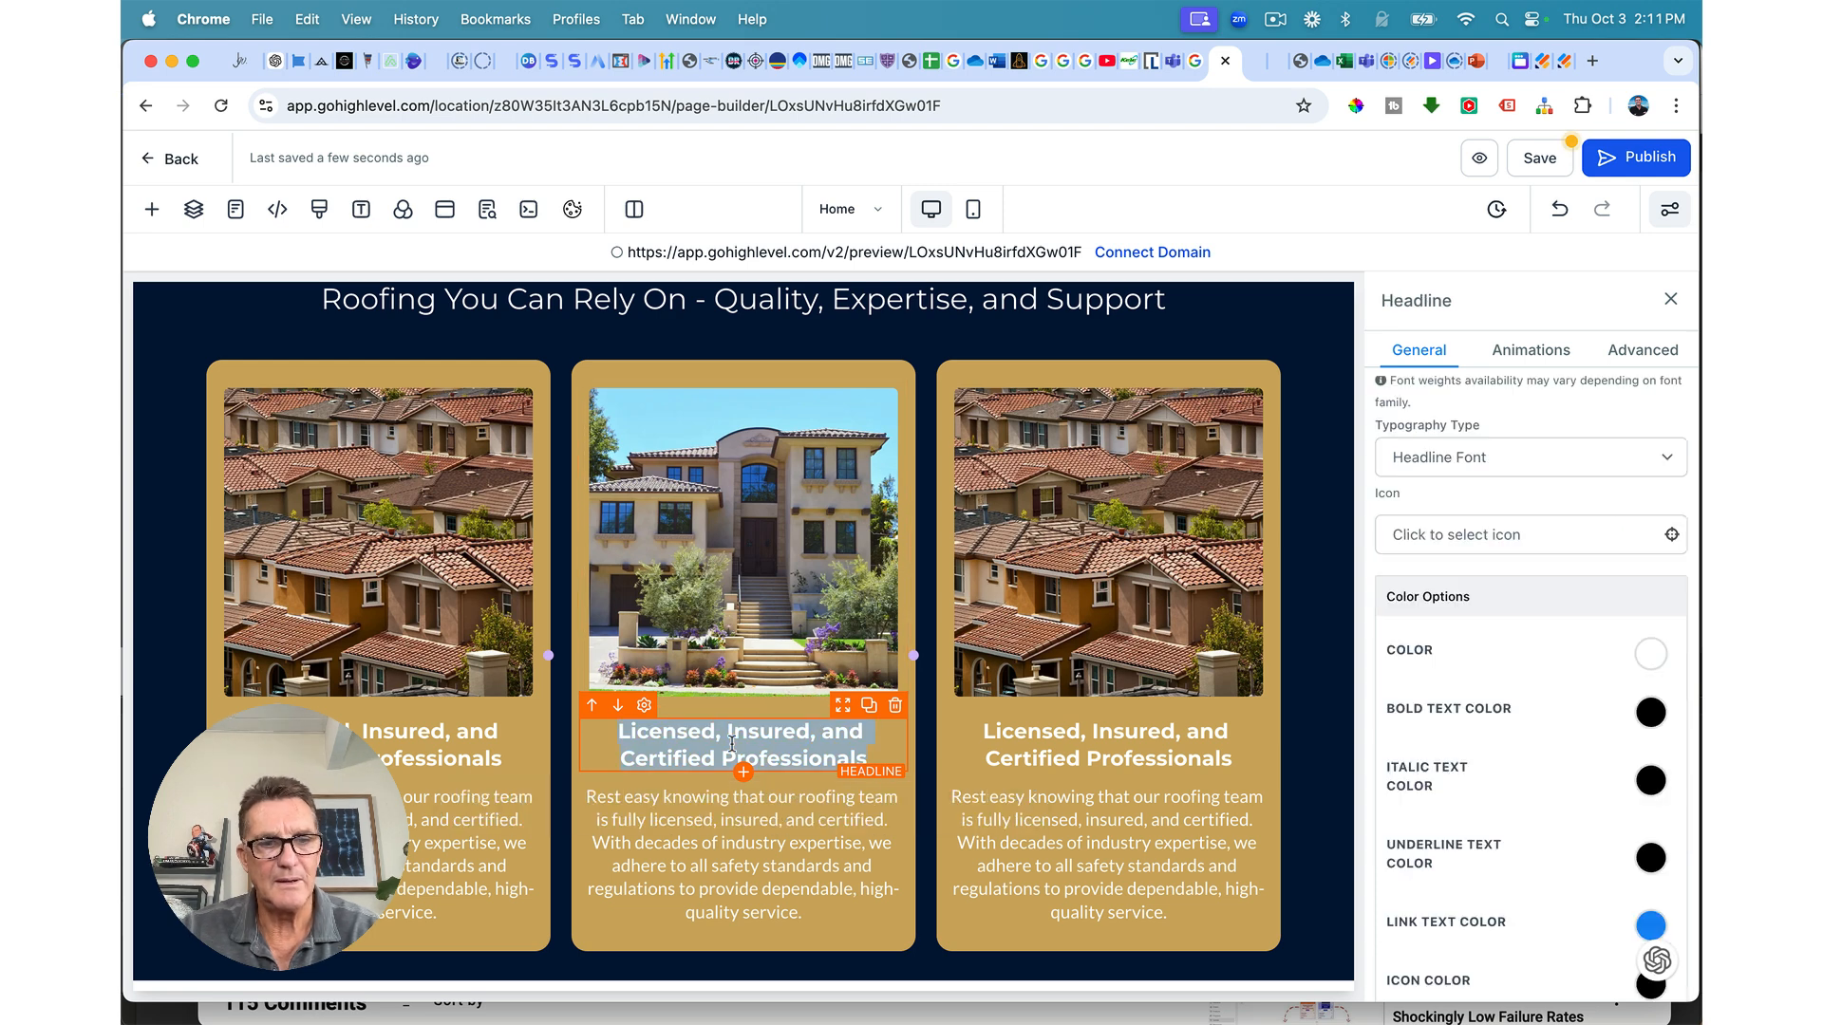
type("Premium Materials & Craftsmanship")
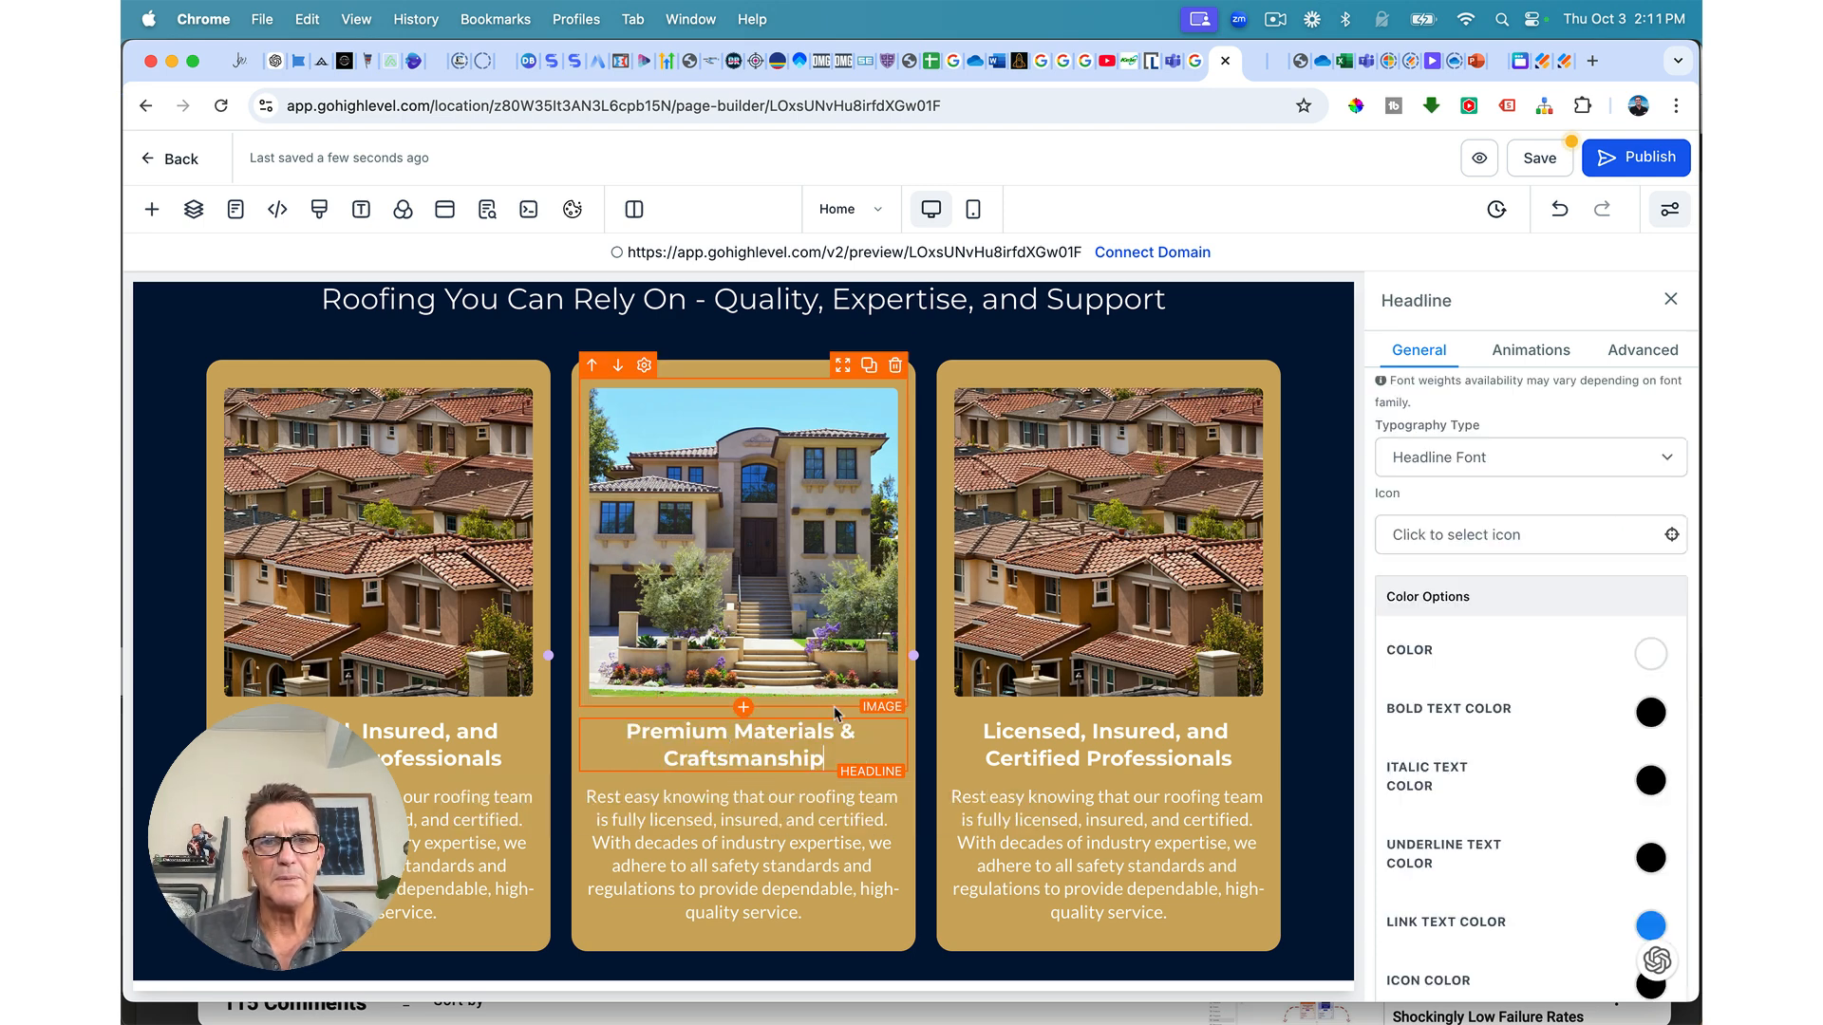
left_click(276, 62)
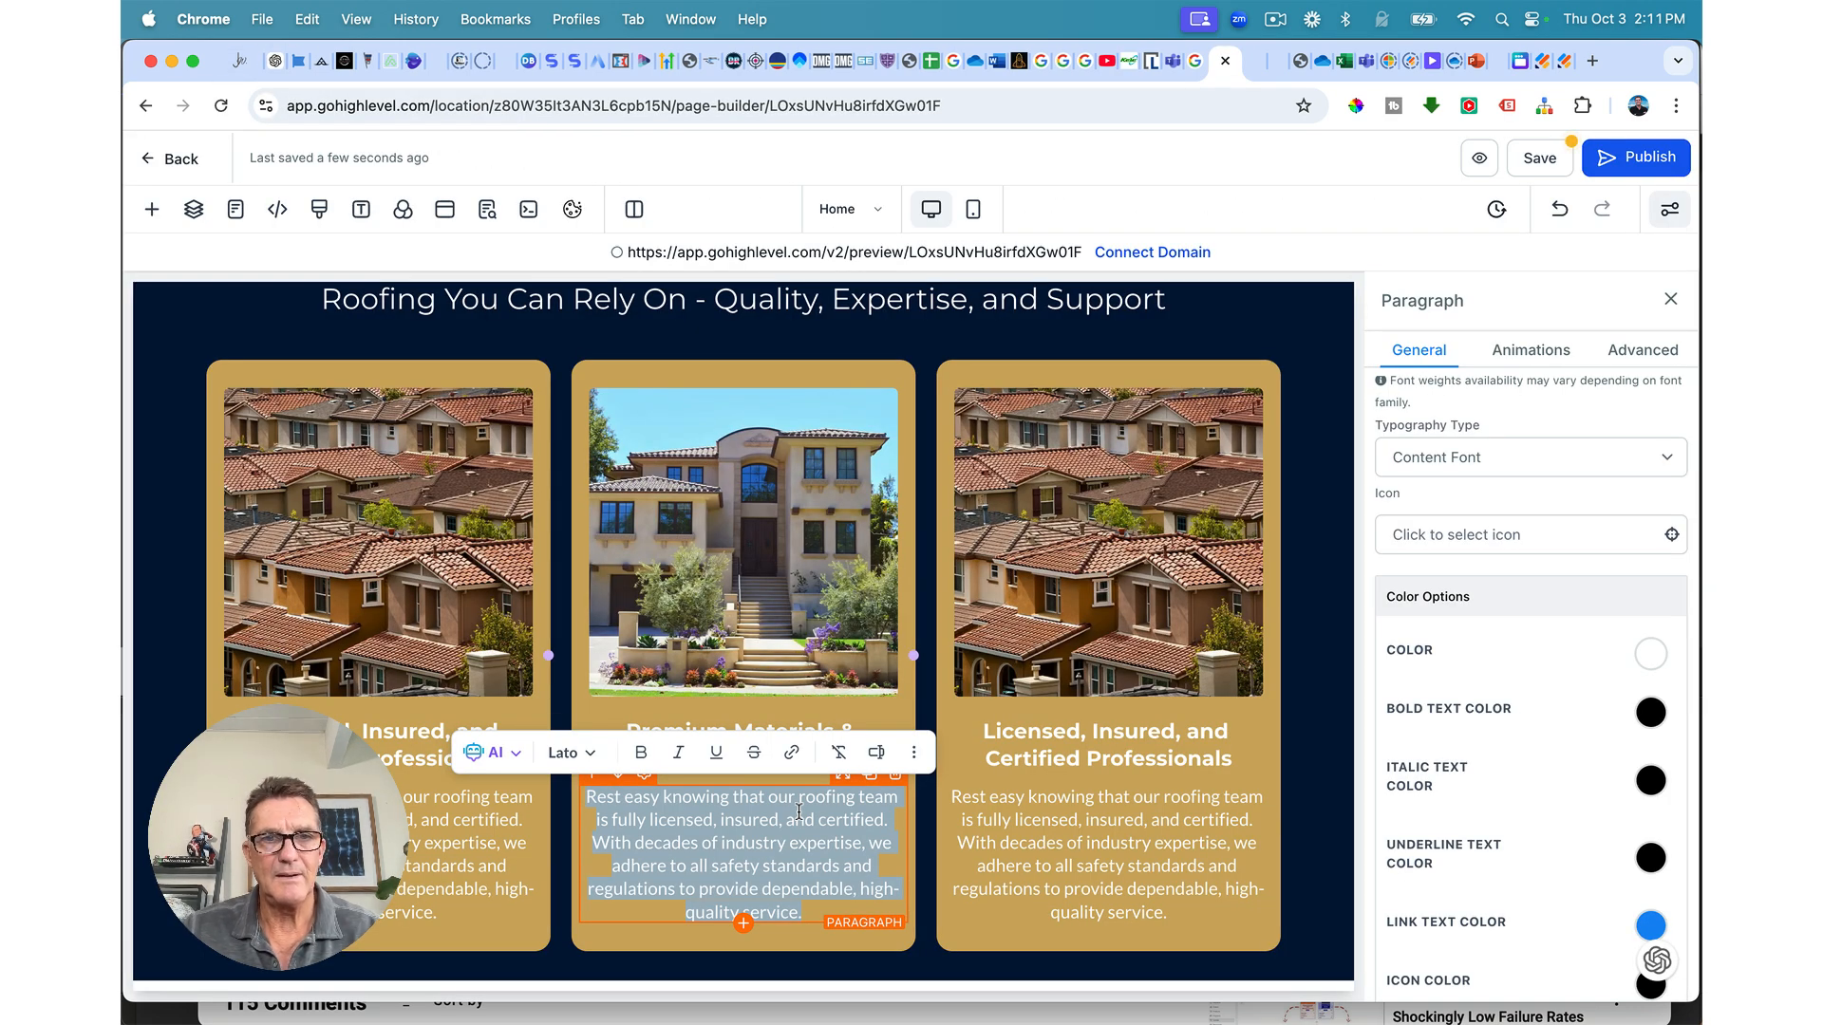
type("We use only top-tier materials combined with expert craftsmanship to ensure your roof is built to last. Our commitment to quality guarantees durable, long-lasting roofing solutions.")
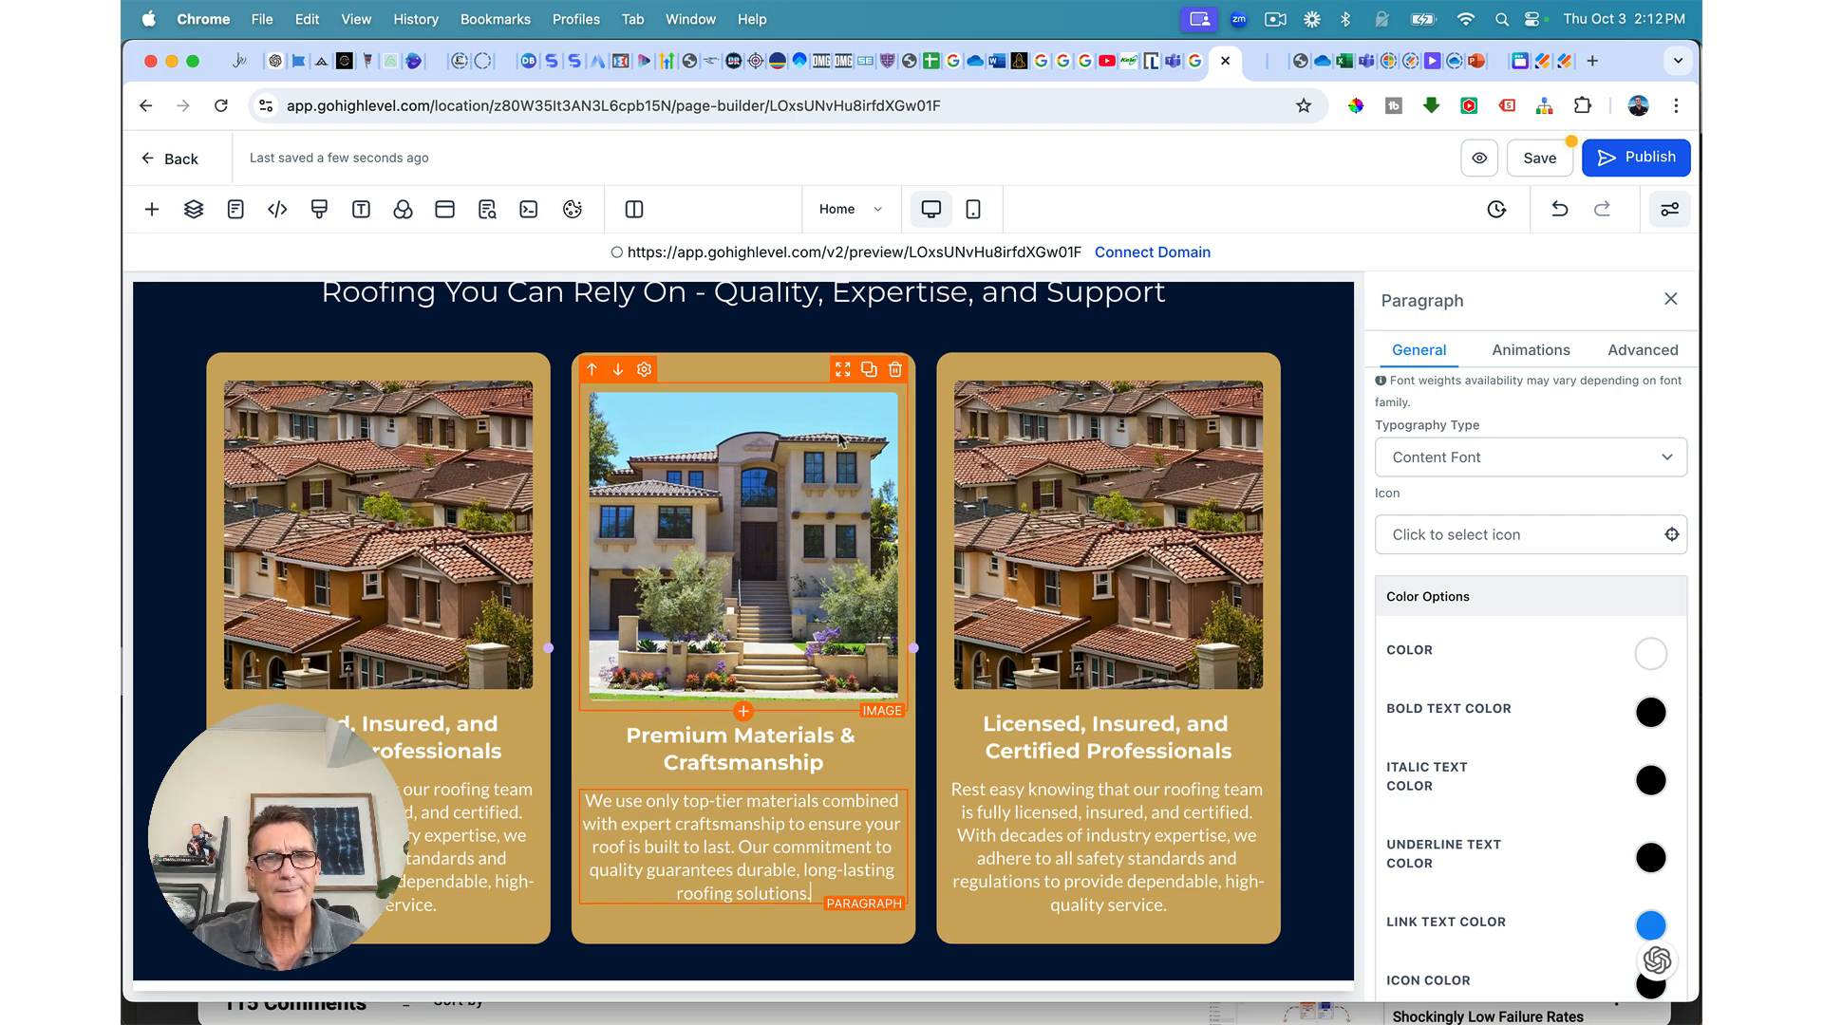
Step: Set the middle column's content spacing to Left and save the page
left_click(818, 372)
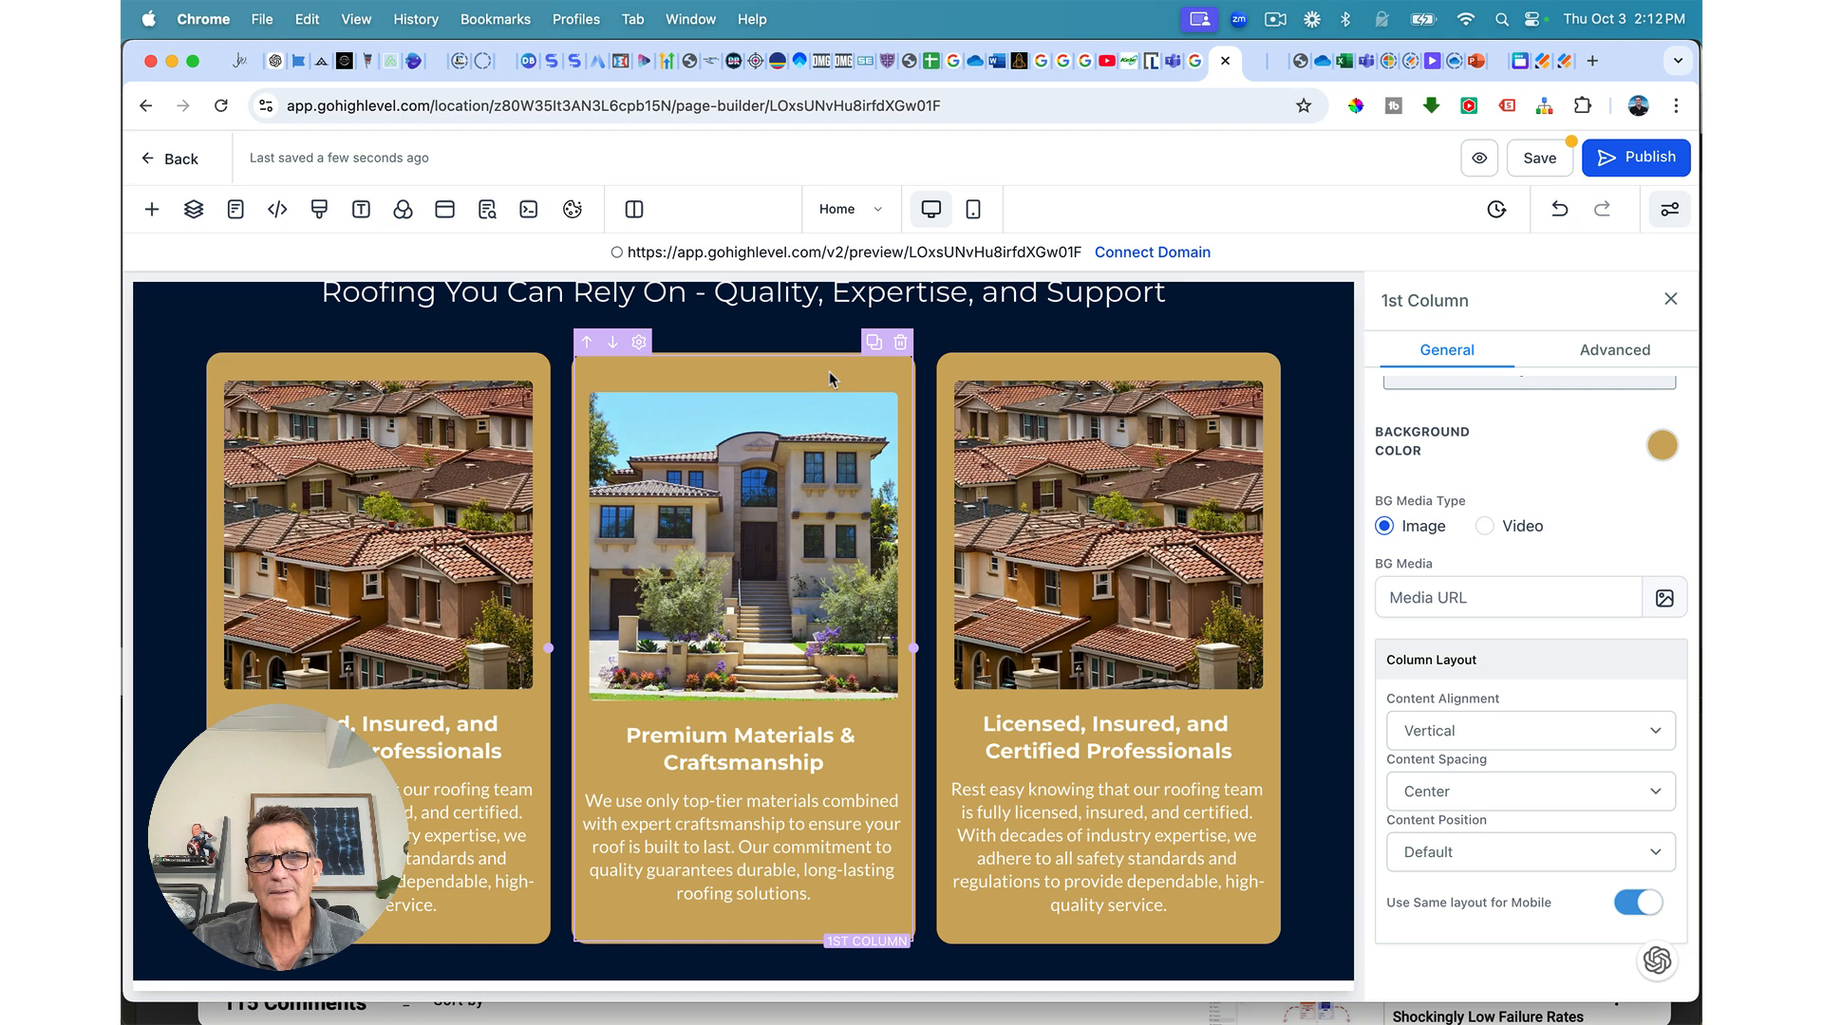
left_click(1497, 799)
left_click(1472, 818)
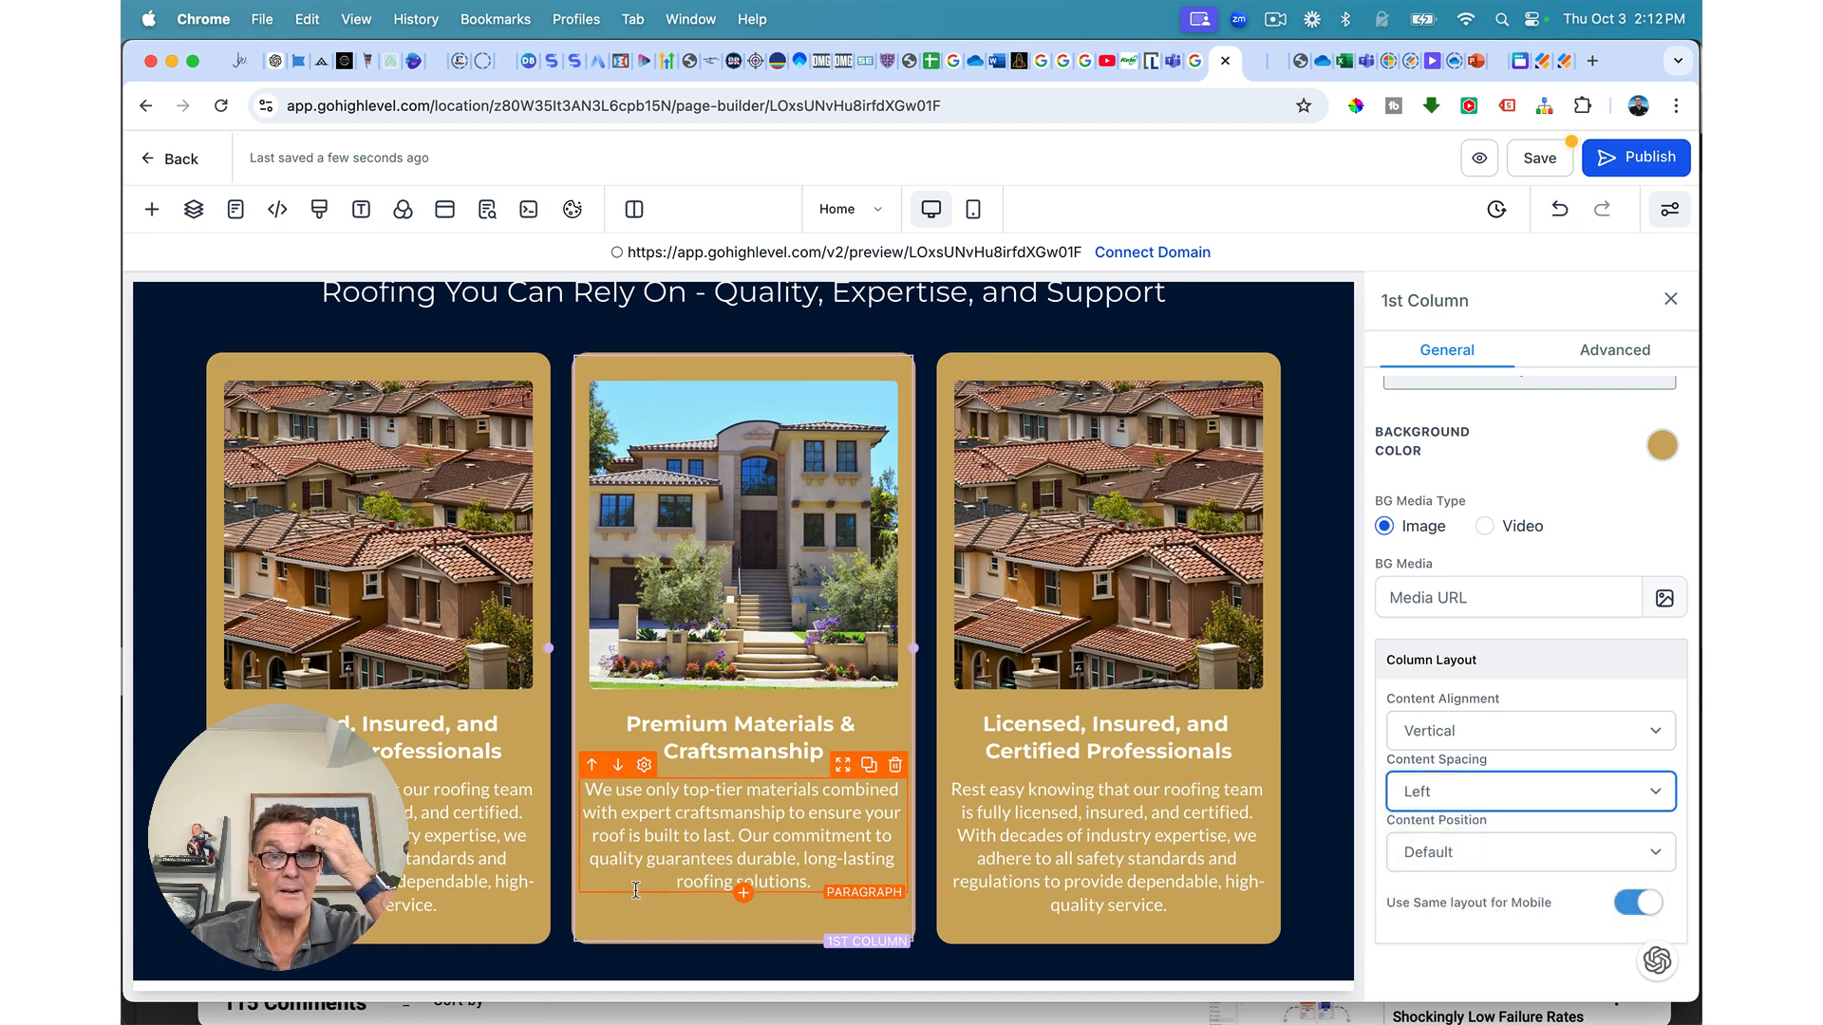
left_click(1548, 159)
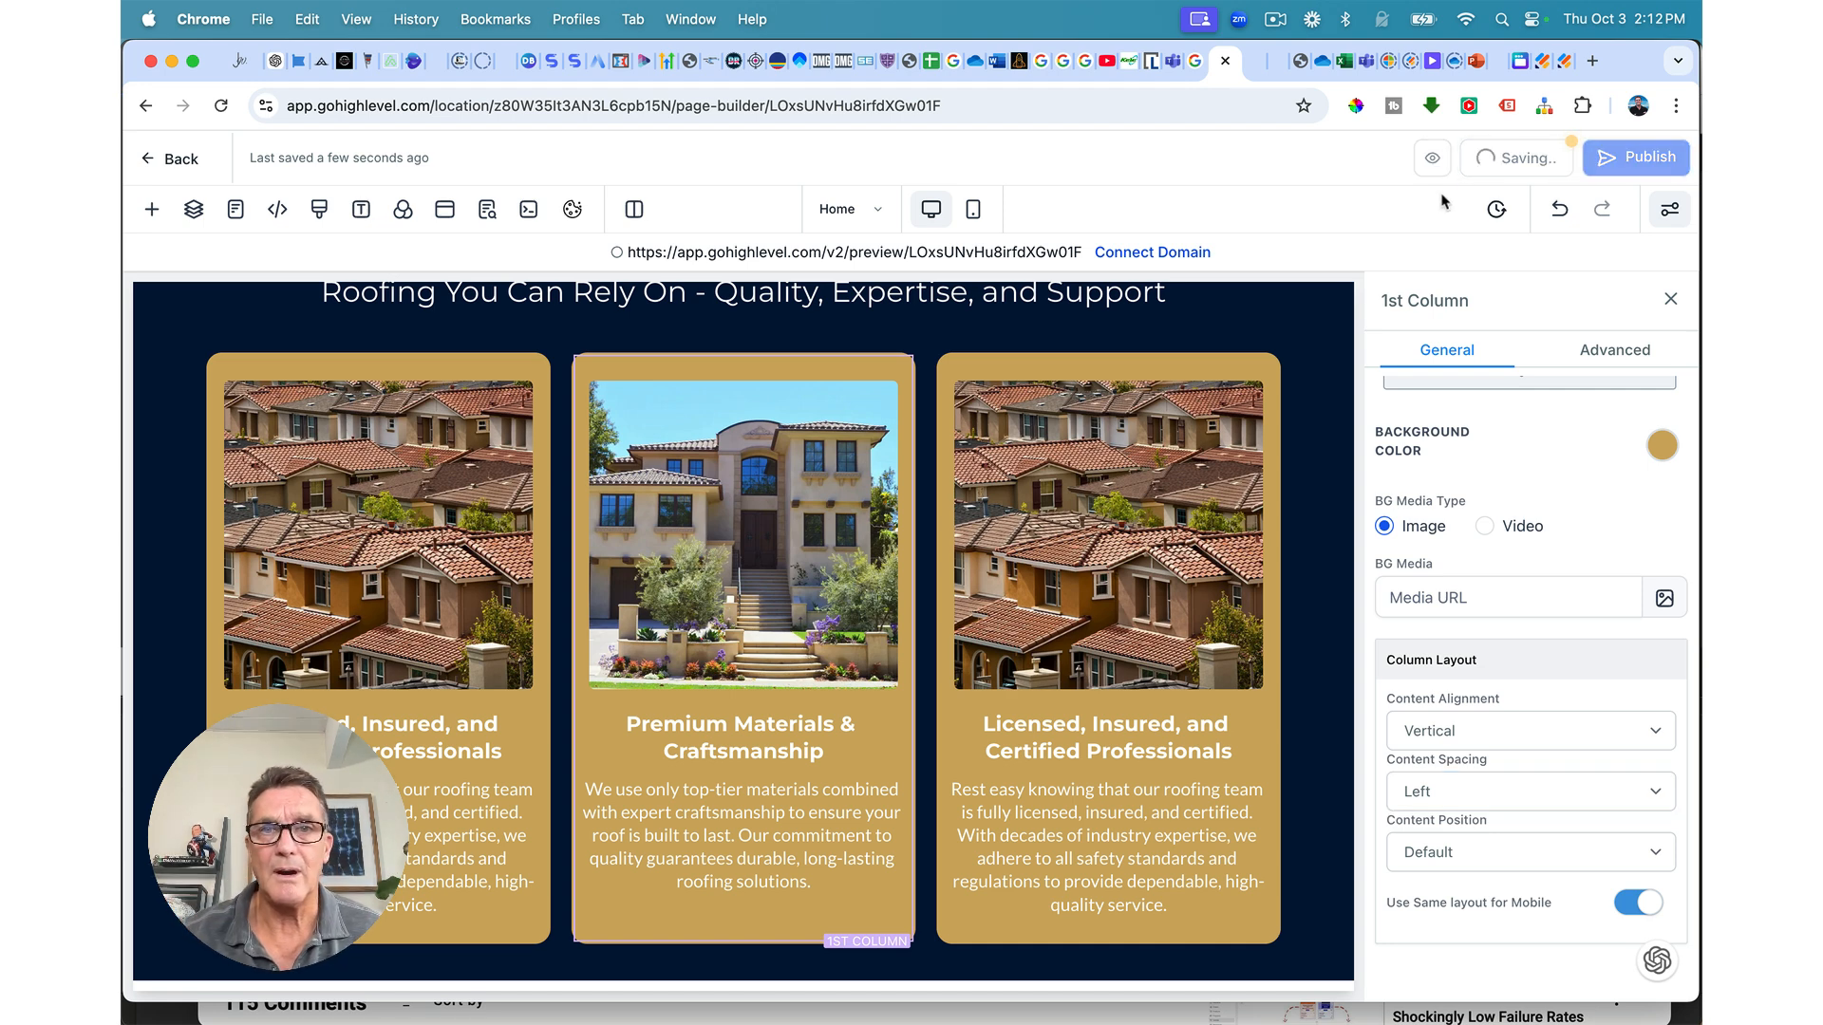
left_click(1123, 520)
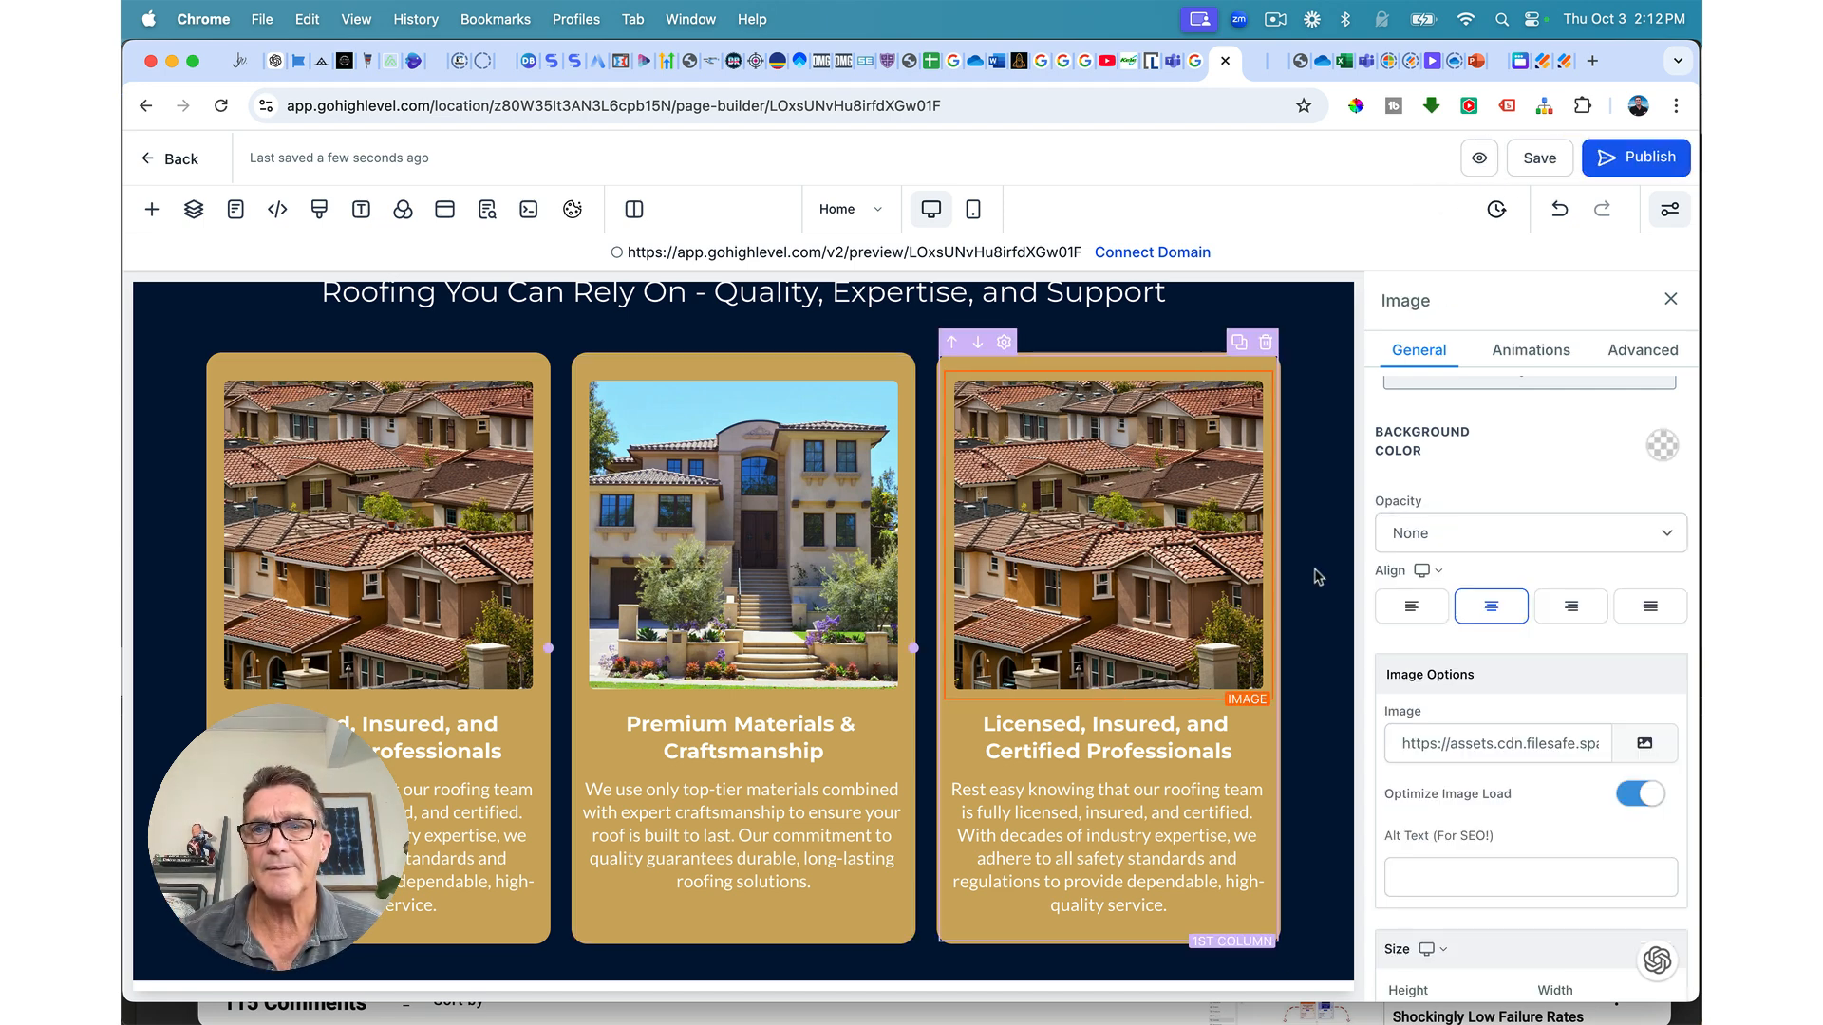
Step: Replace the third card's photo with the rooftop warehouse image from the Preferred Roofing folder
left_click(1645, 745)
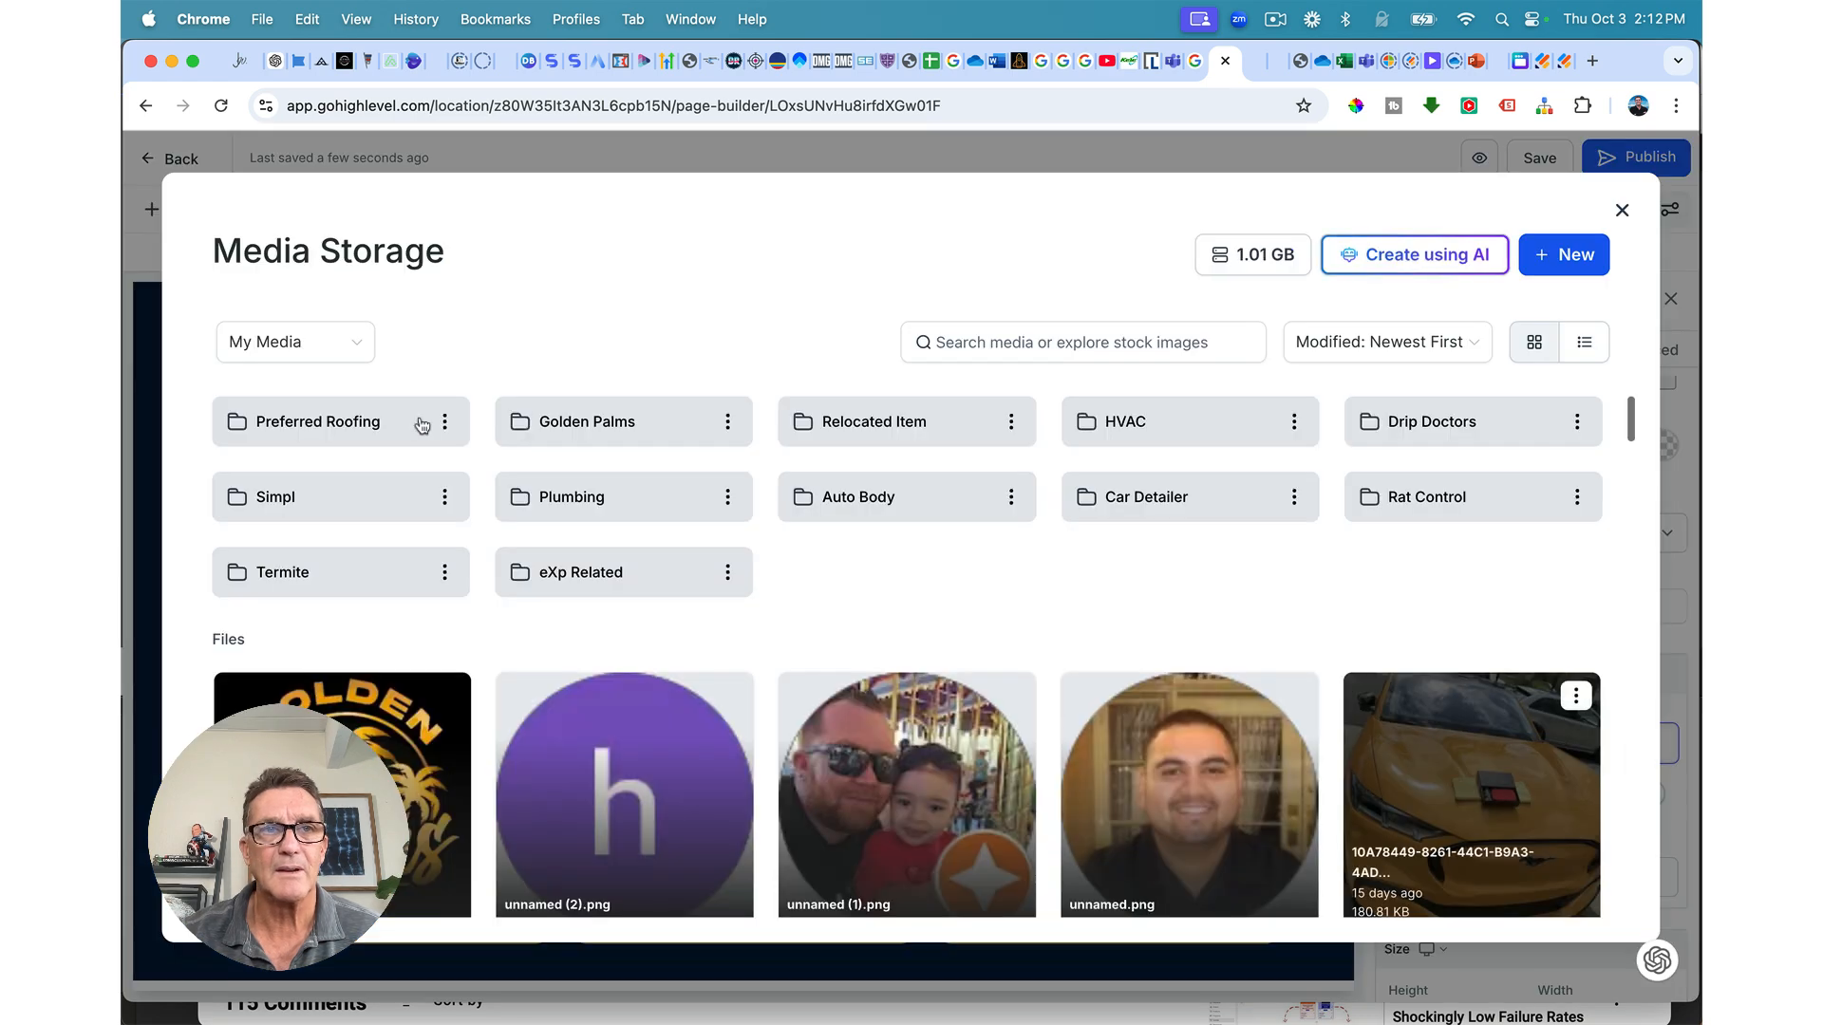
left_click(350, 417)
scroll(920, 732, "down", 4)
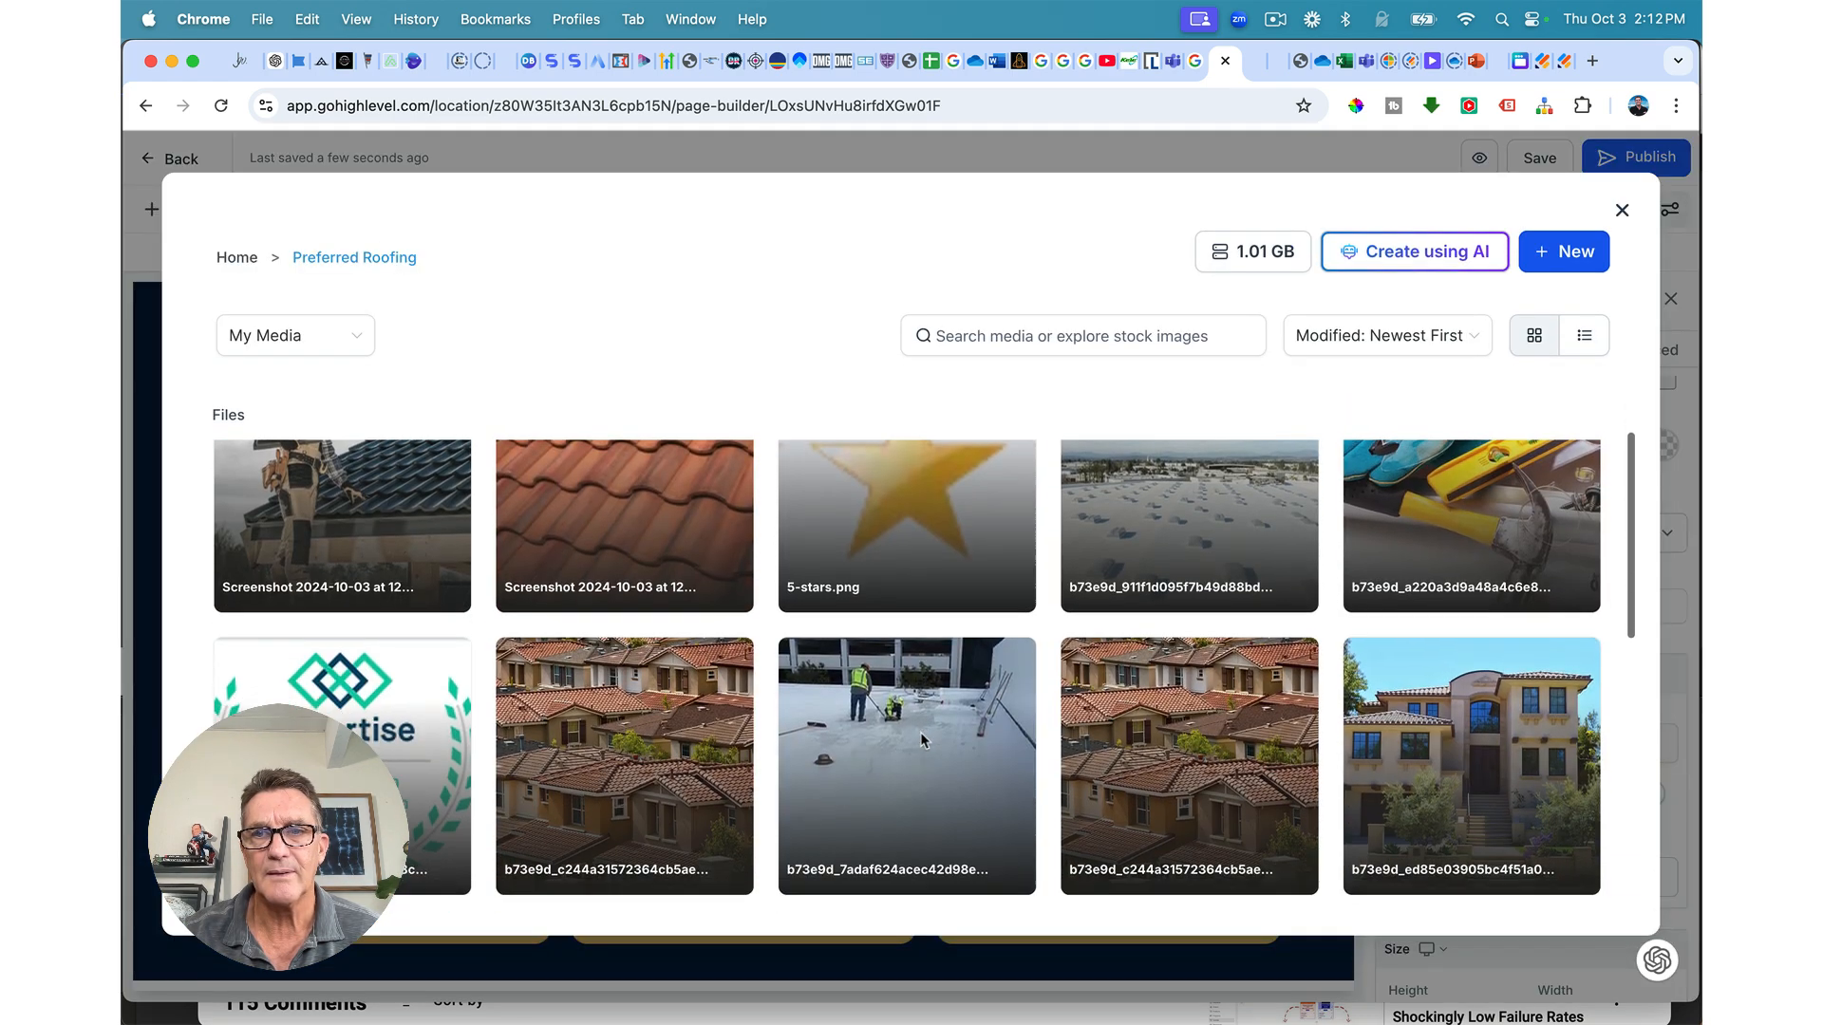
scroll(920, 741, "down", 2)
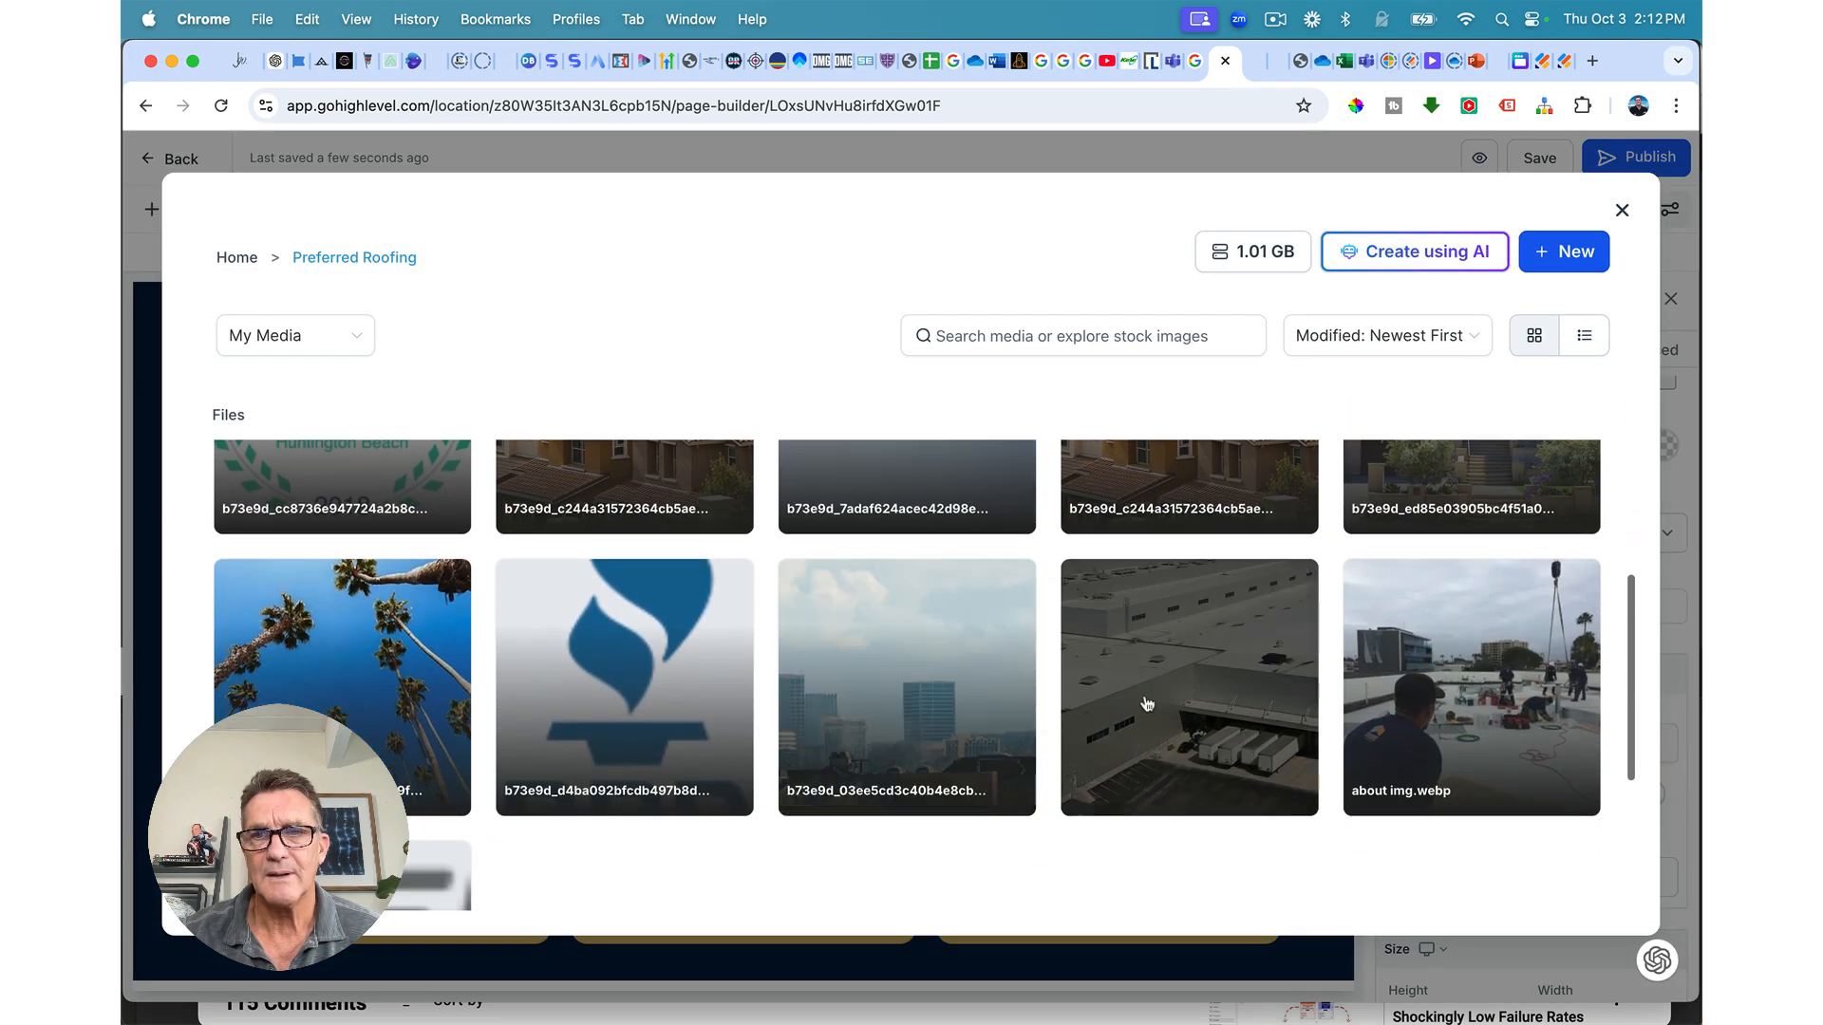
left_click(1198, 699)
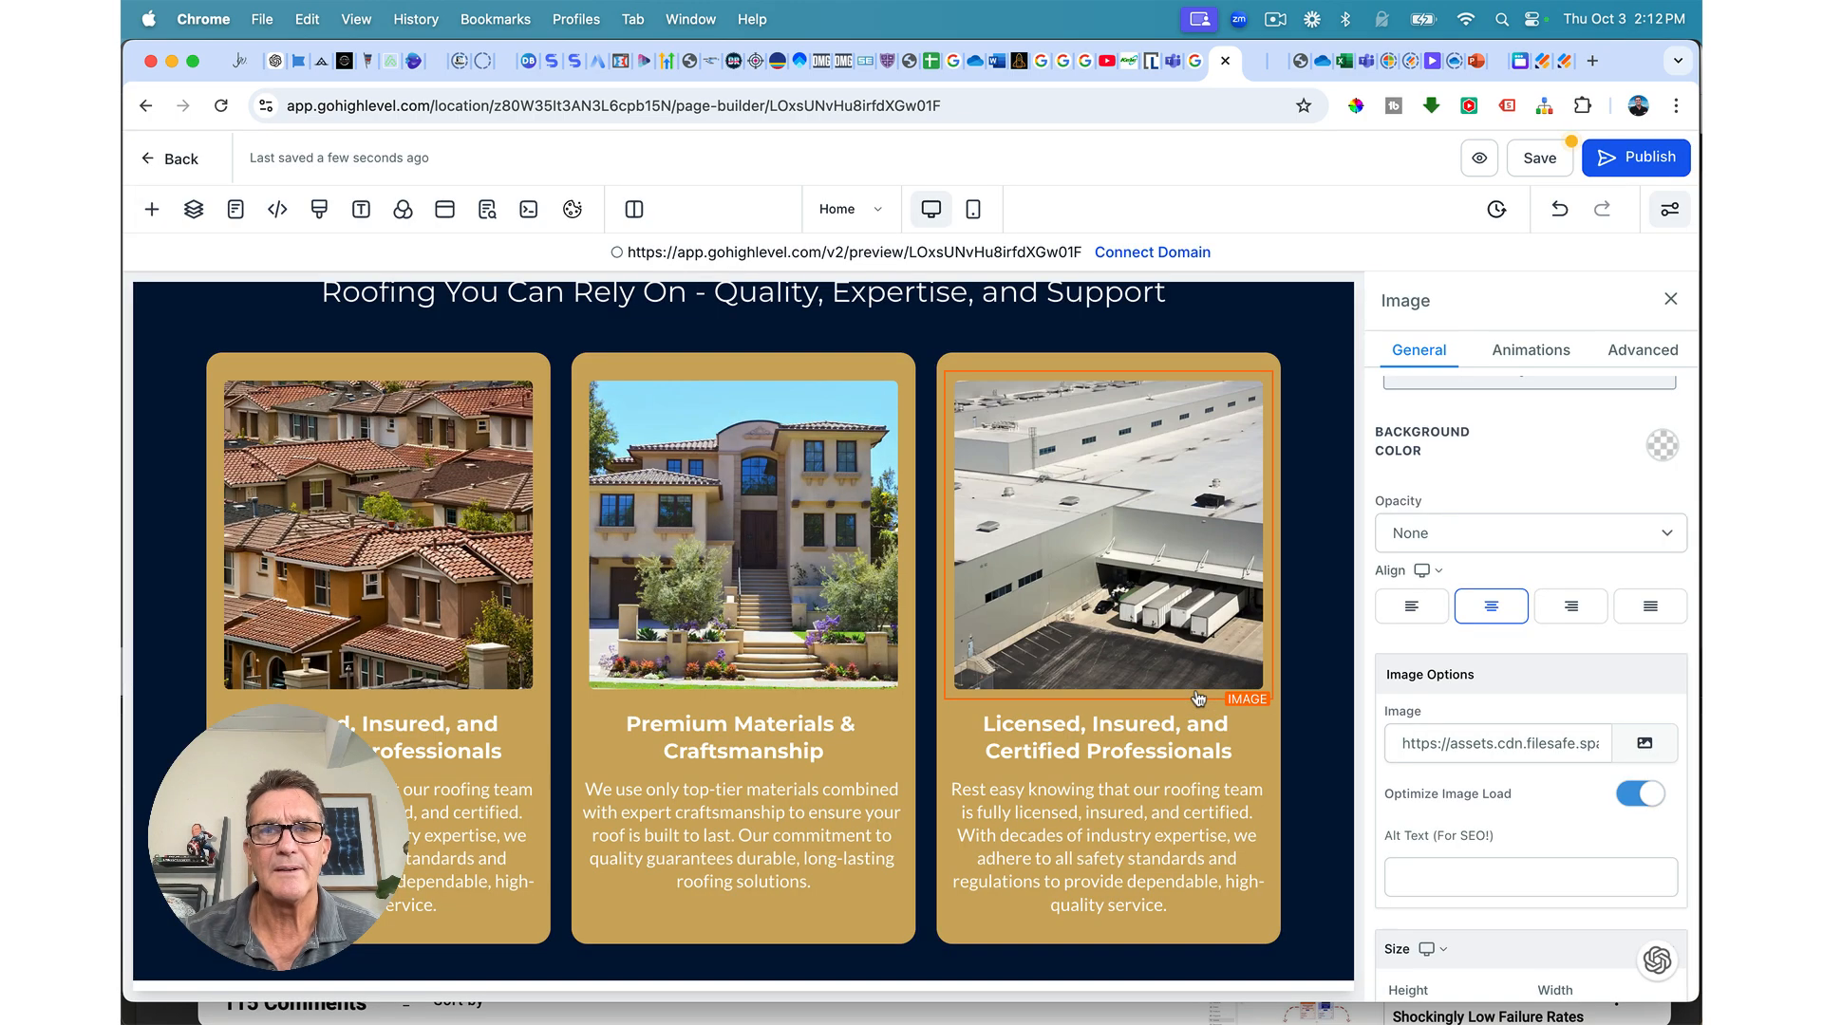
Step: Paste the headline 'Transparent Pricing & Warranties' and its ChatGPT description, then save
double_click(1039, 731)
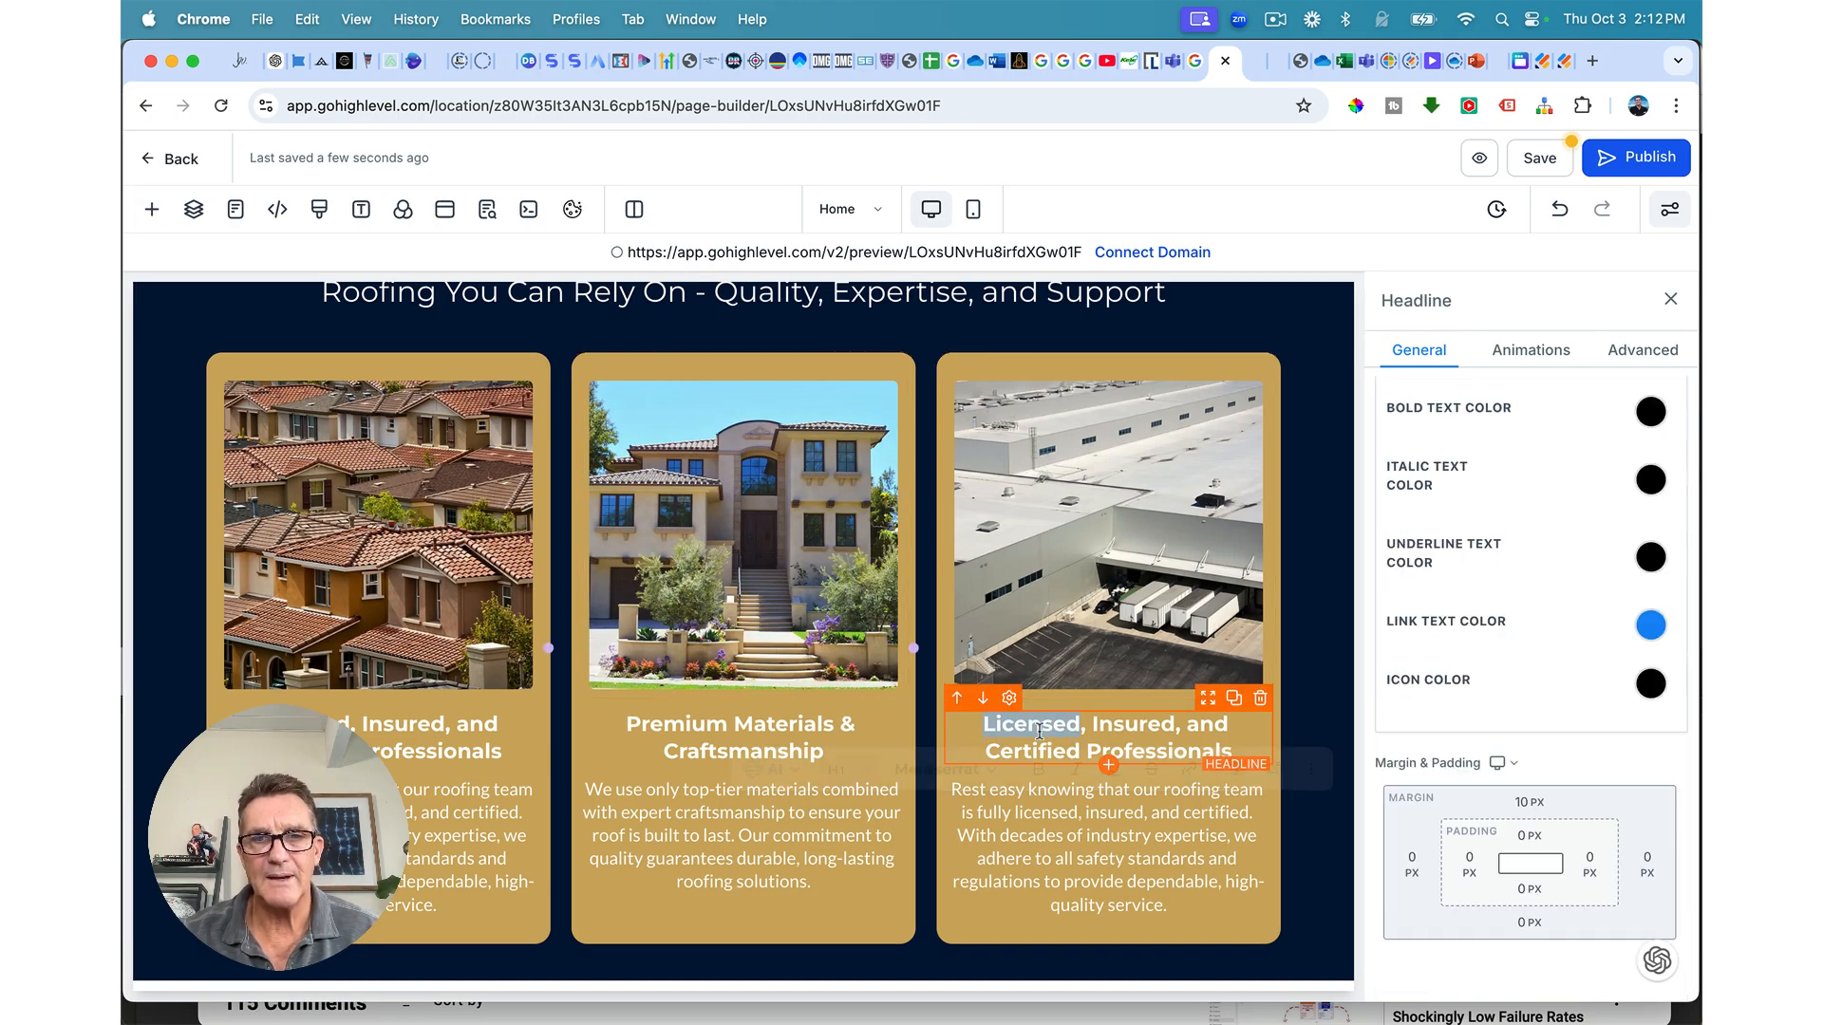
type("Transparent Pricing & Warranties")
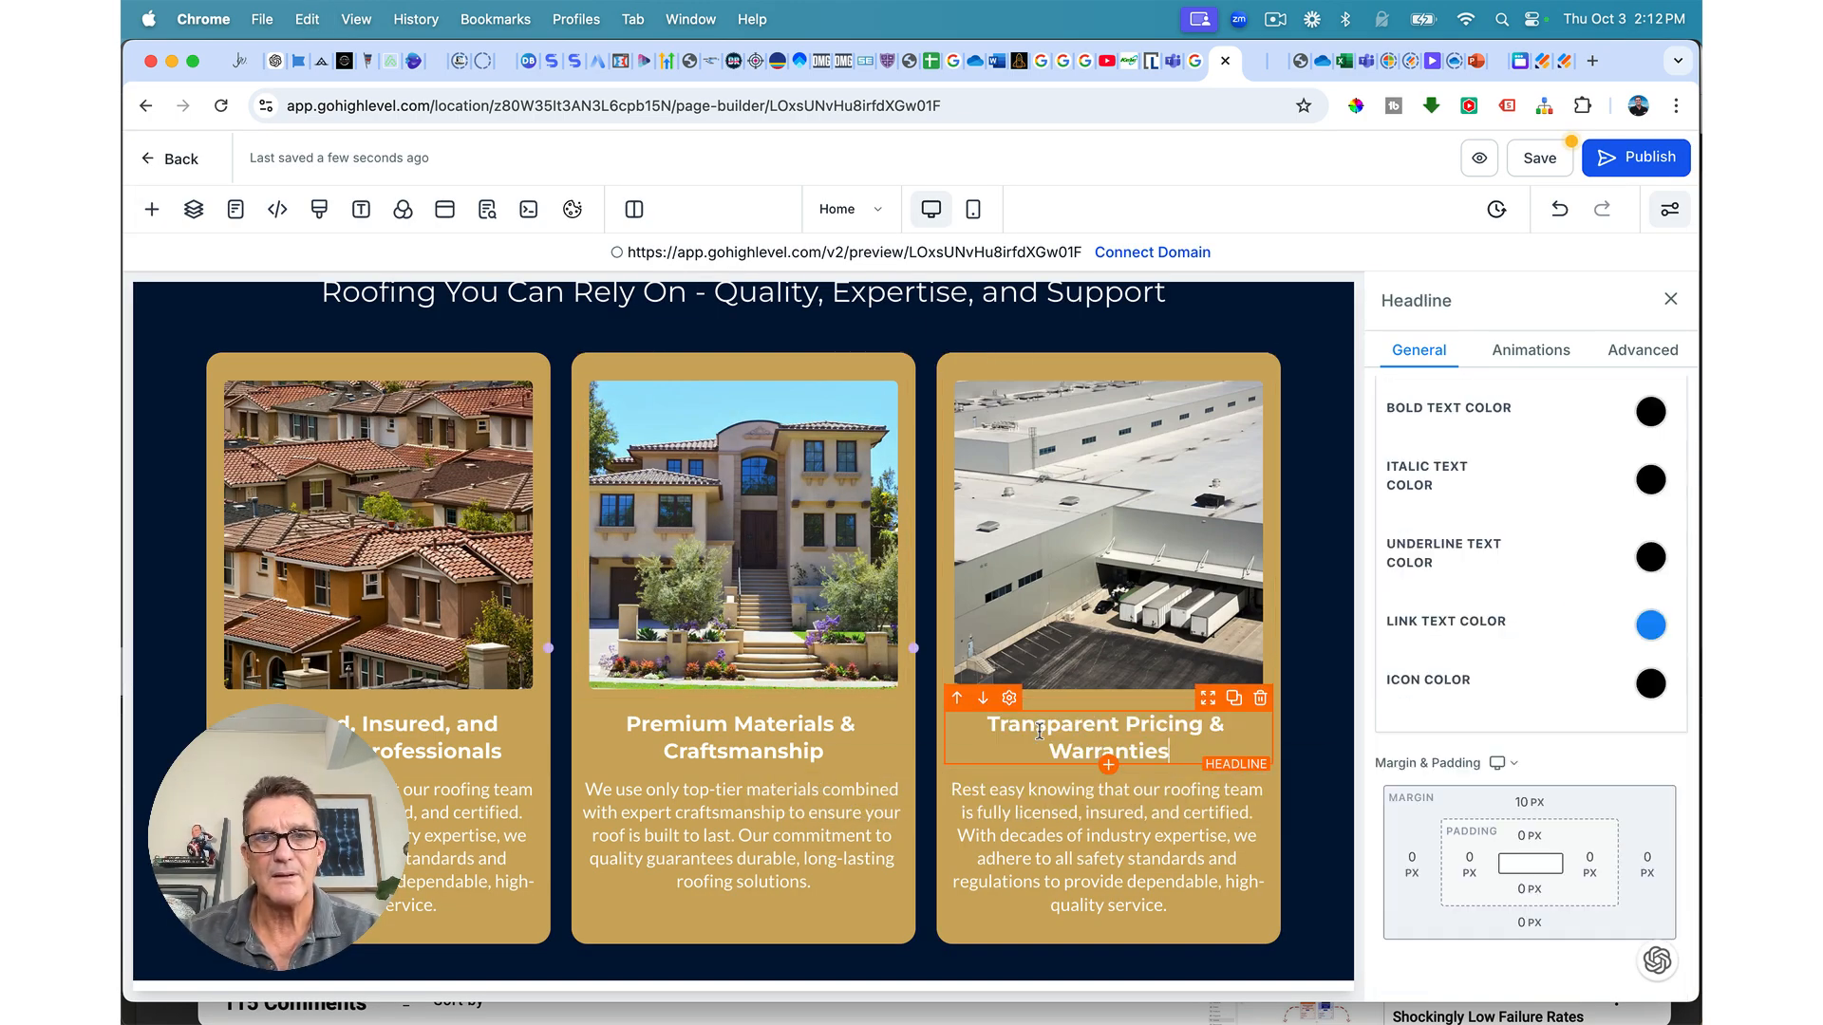
left_click(275, 60)
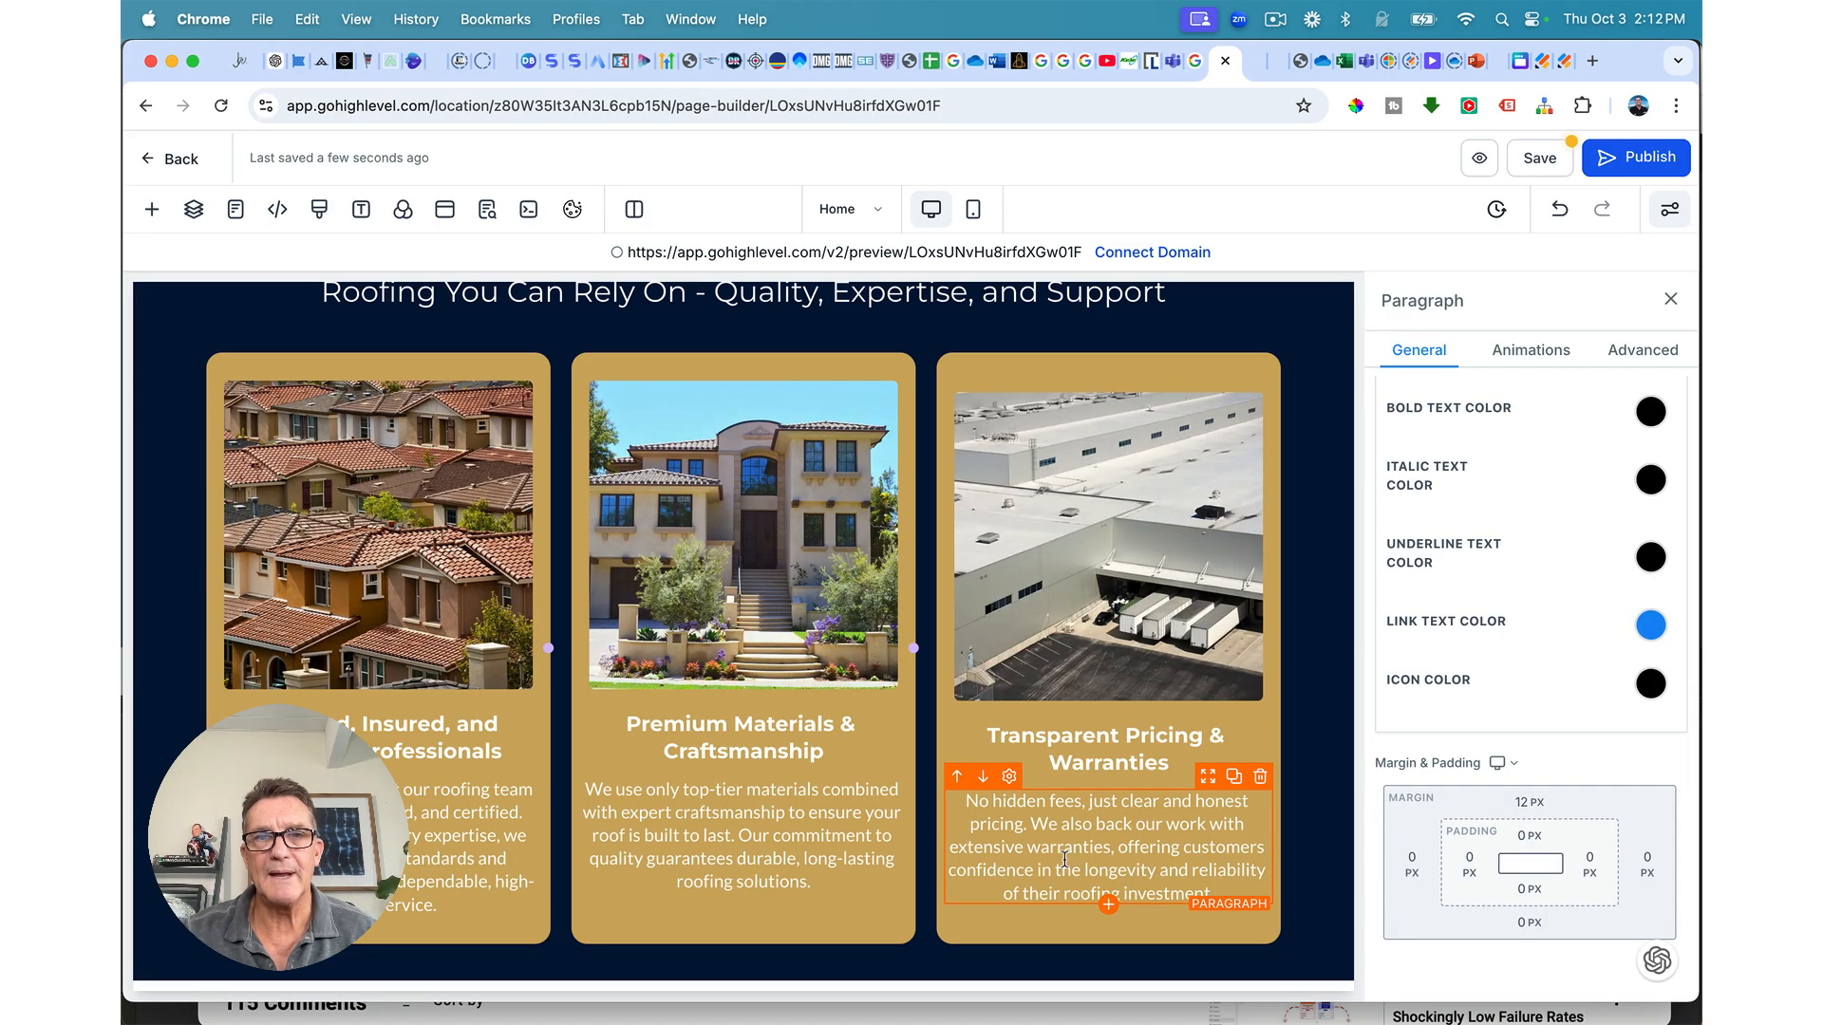
left_click(1537, 160)
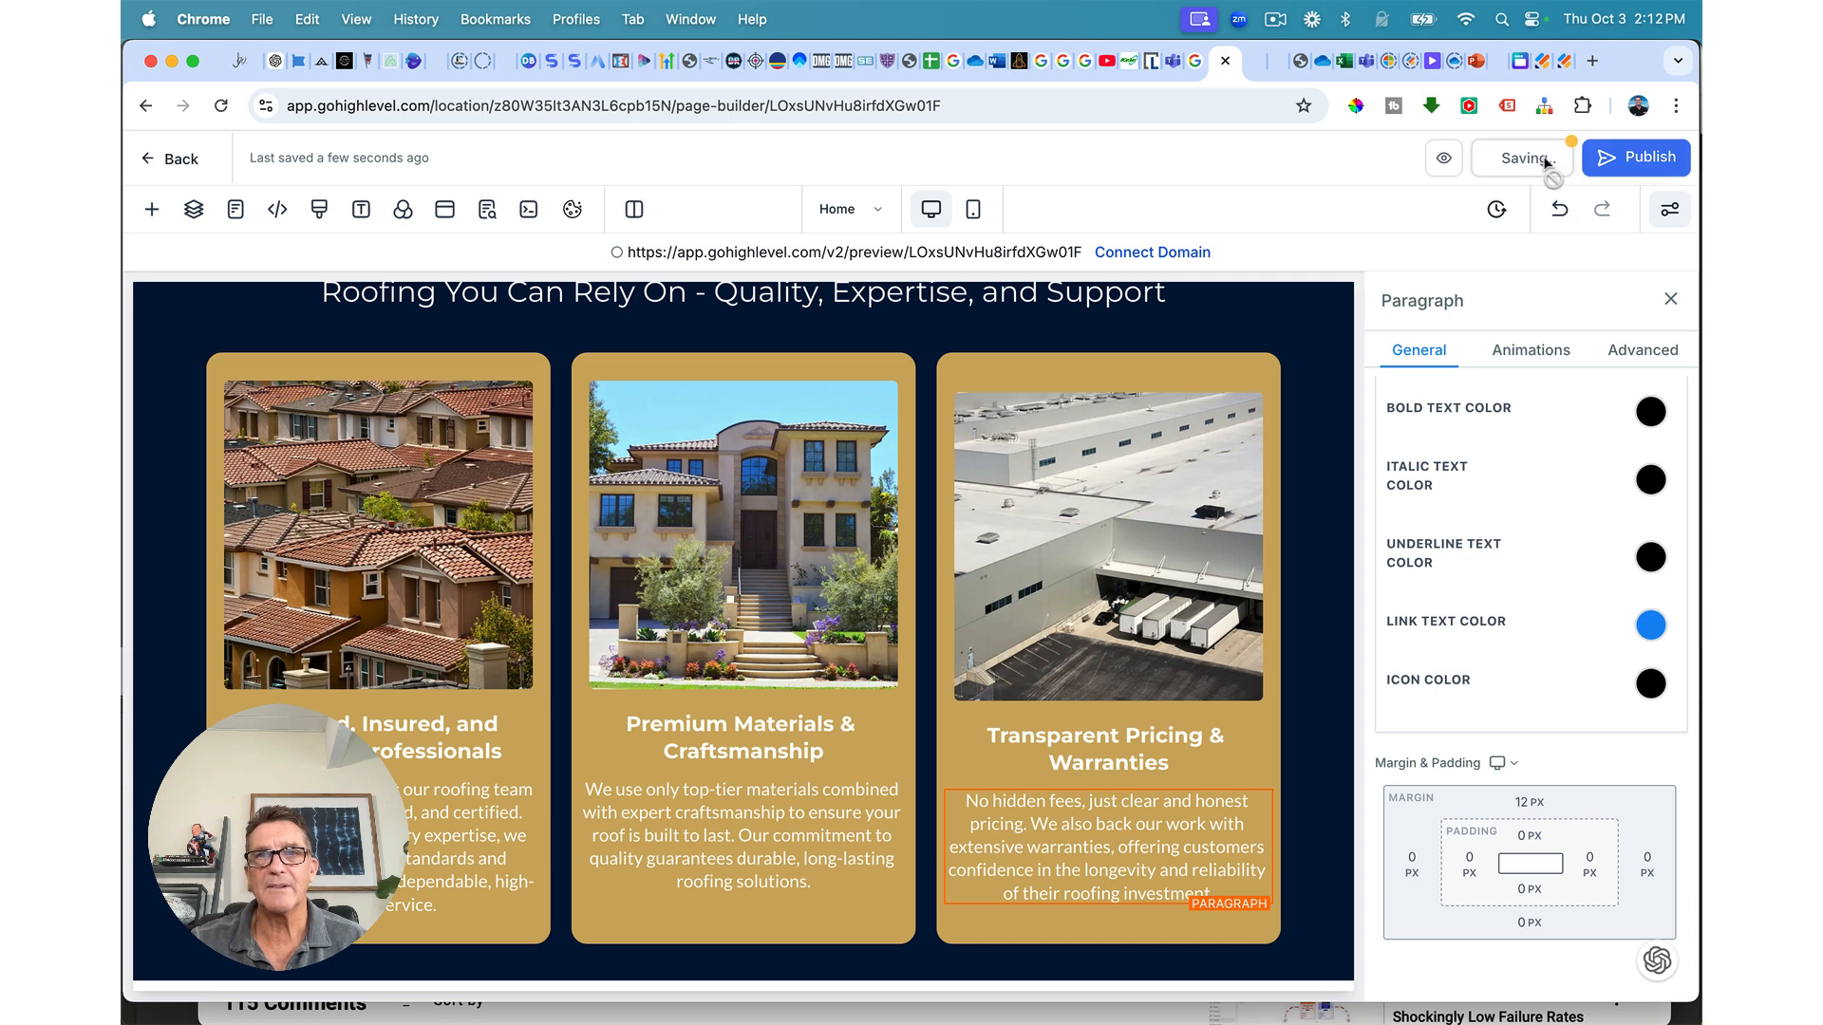
left_click(1341, 379)
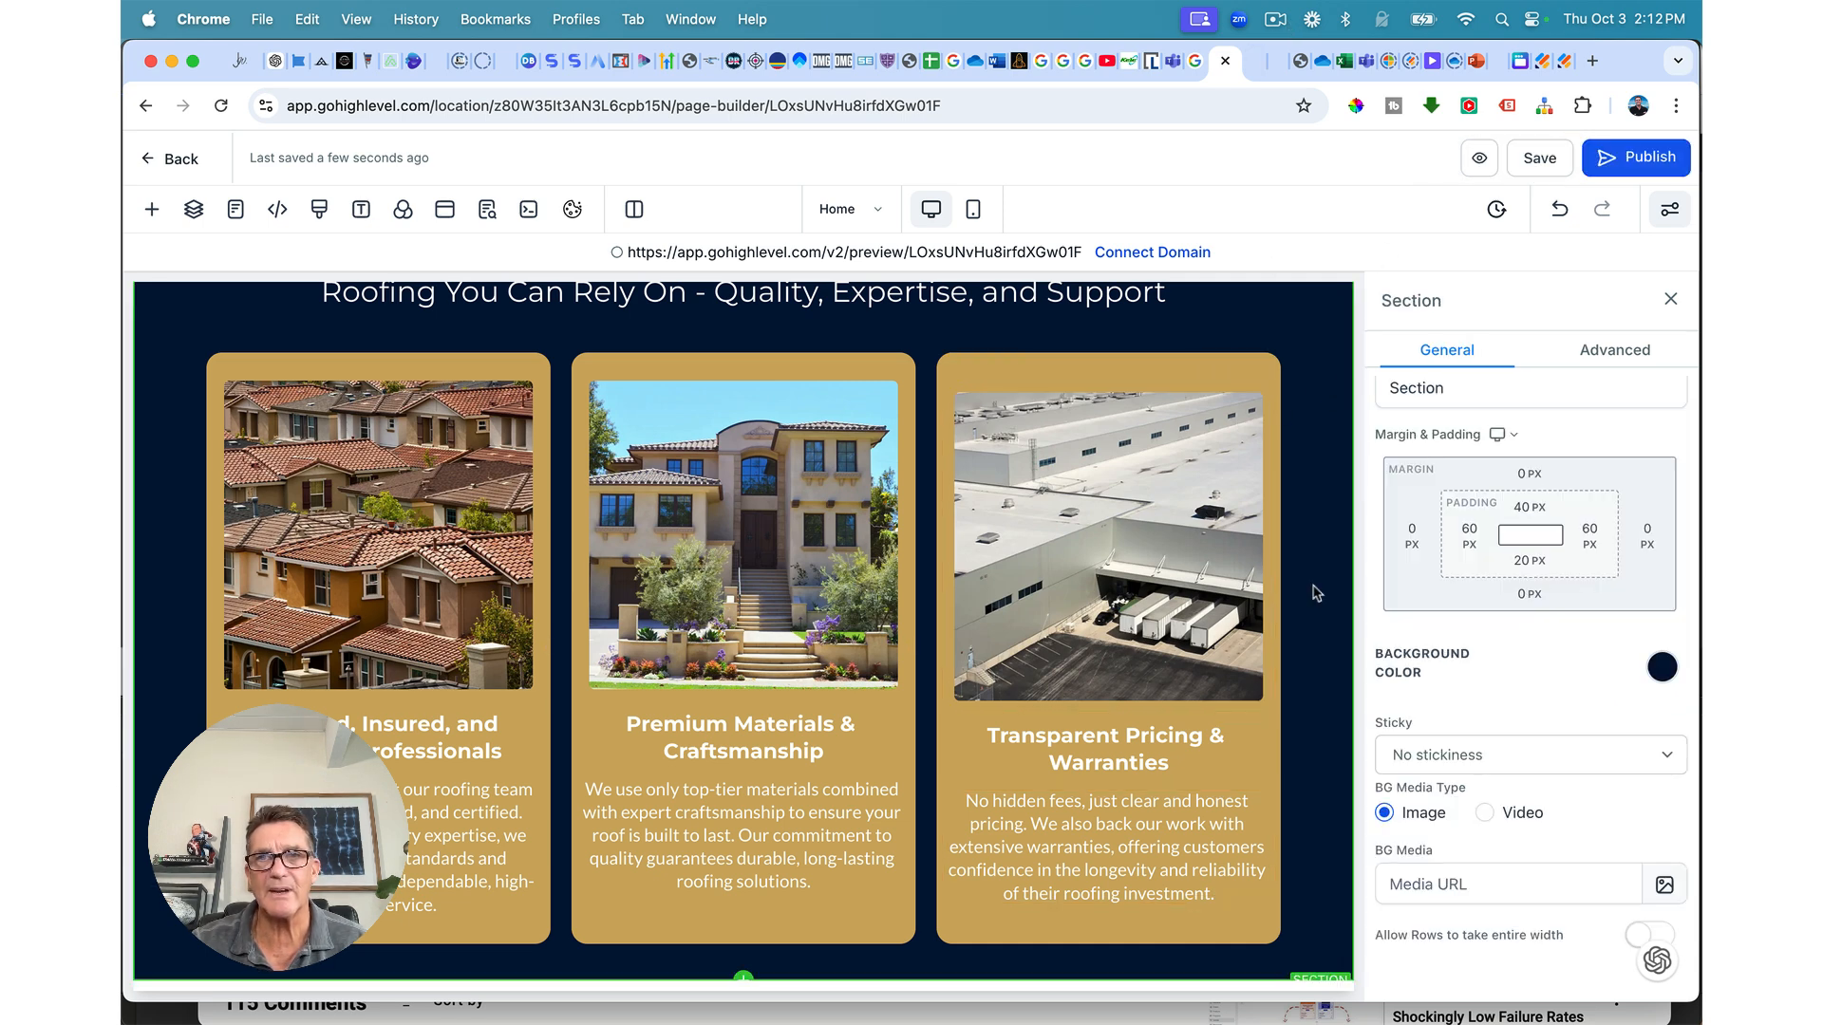
Step: Set the services section's bottom padding to 60 px
left_click(1528, 561)
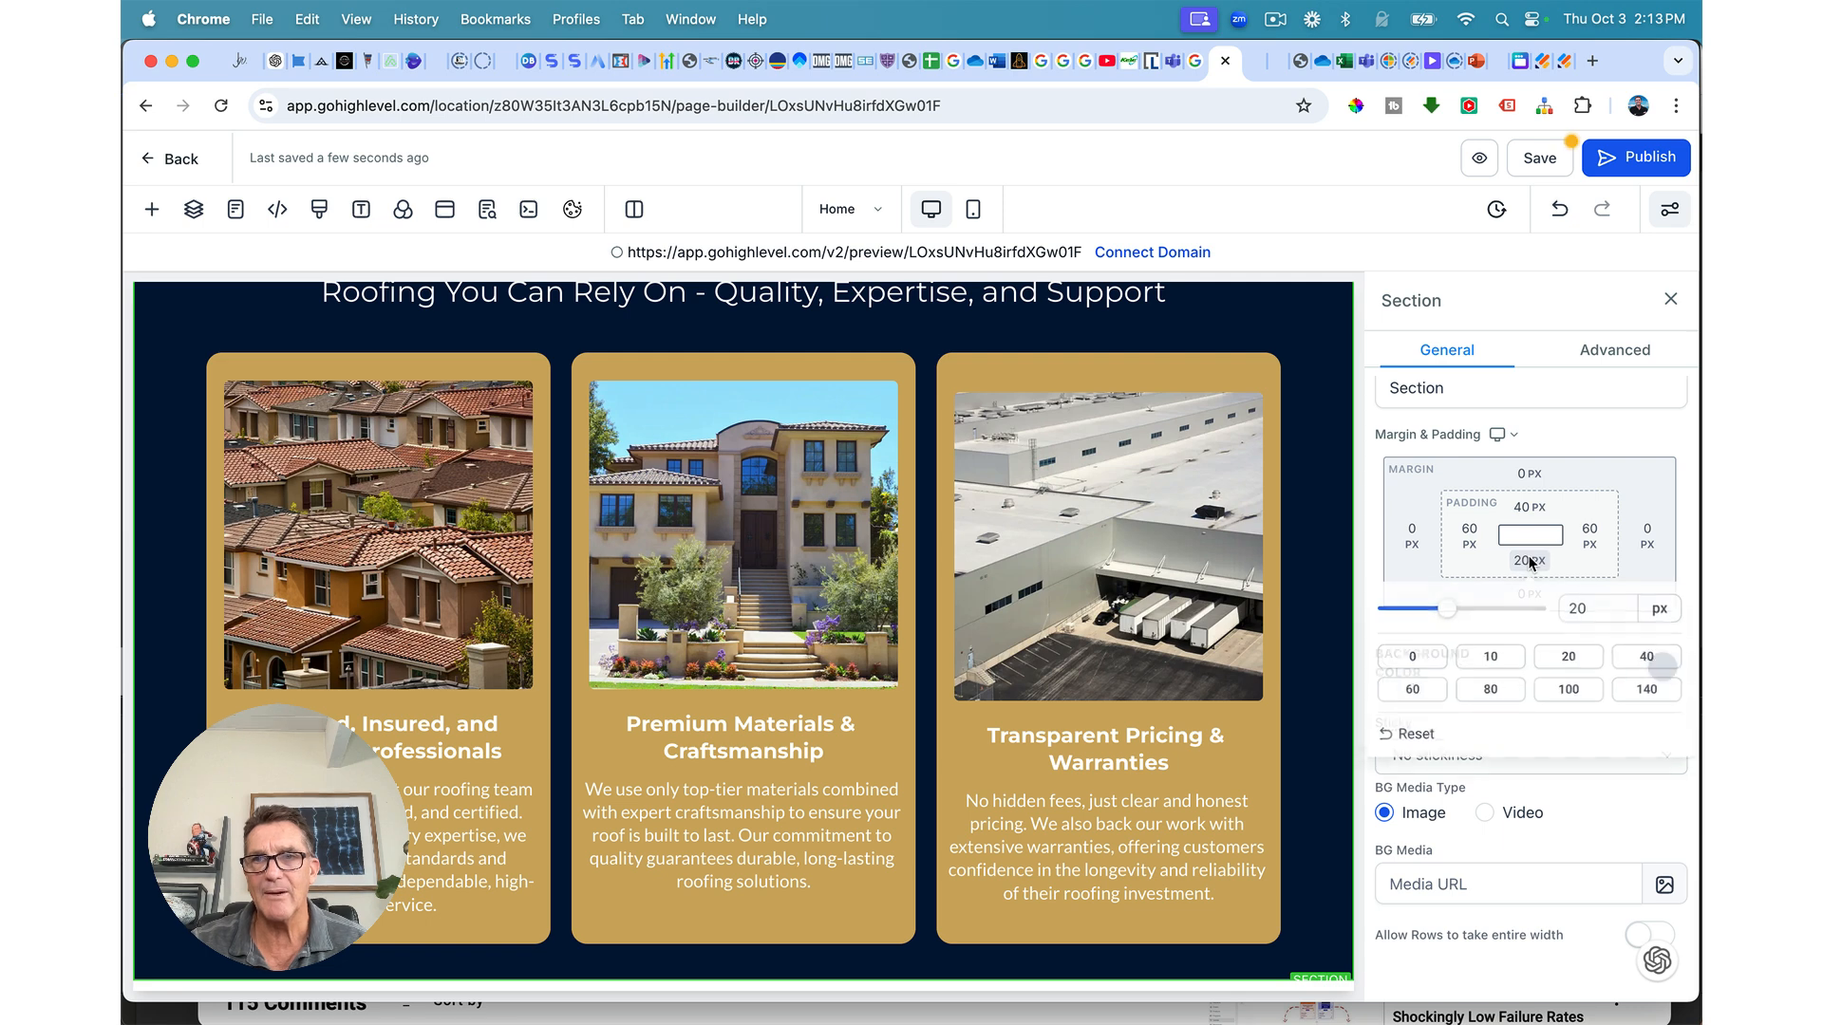
left_click(1425, 701)
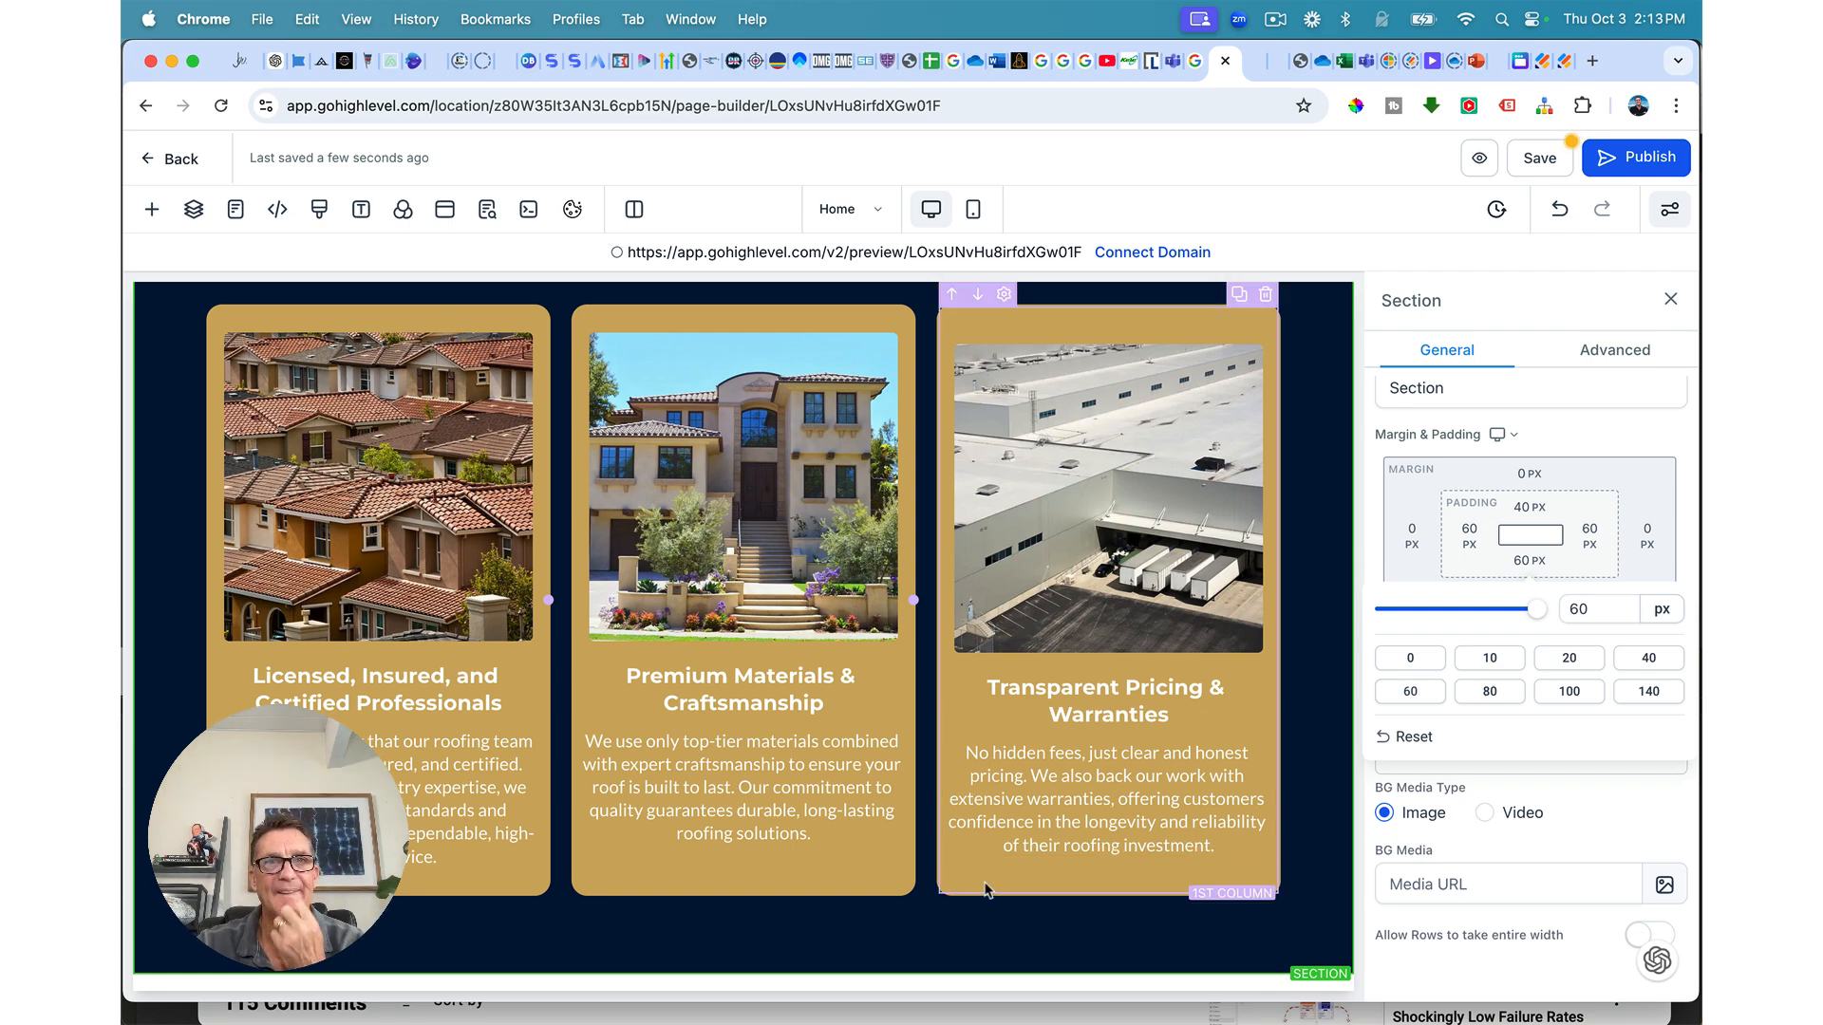
scroll(983, 885, "up", 10)
scroll(940, 892, "down", 10)
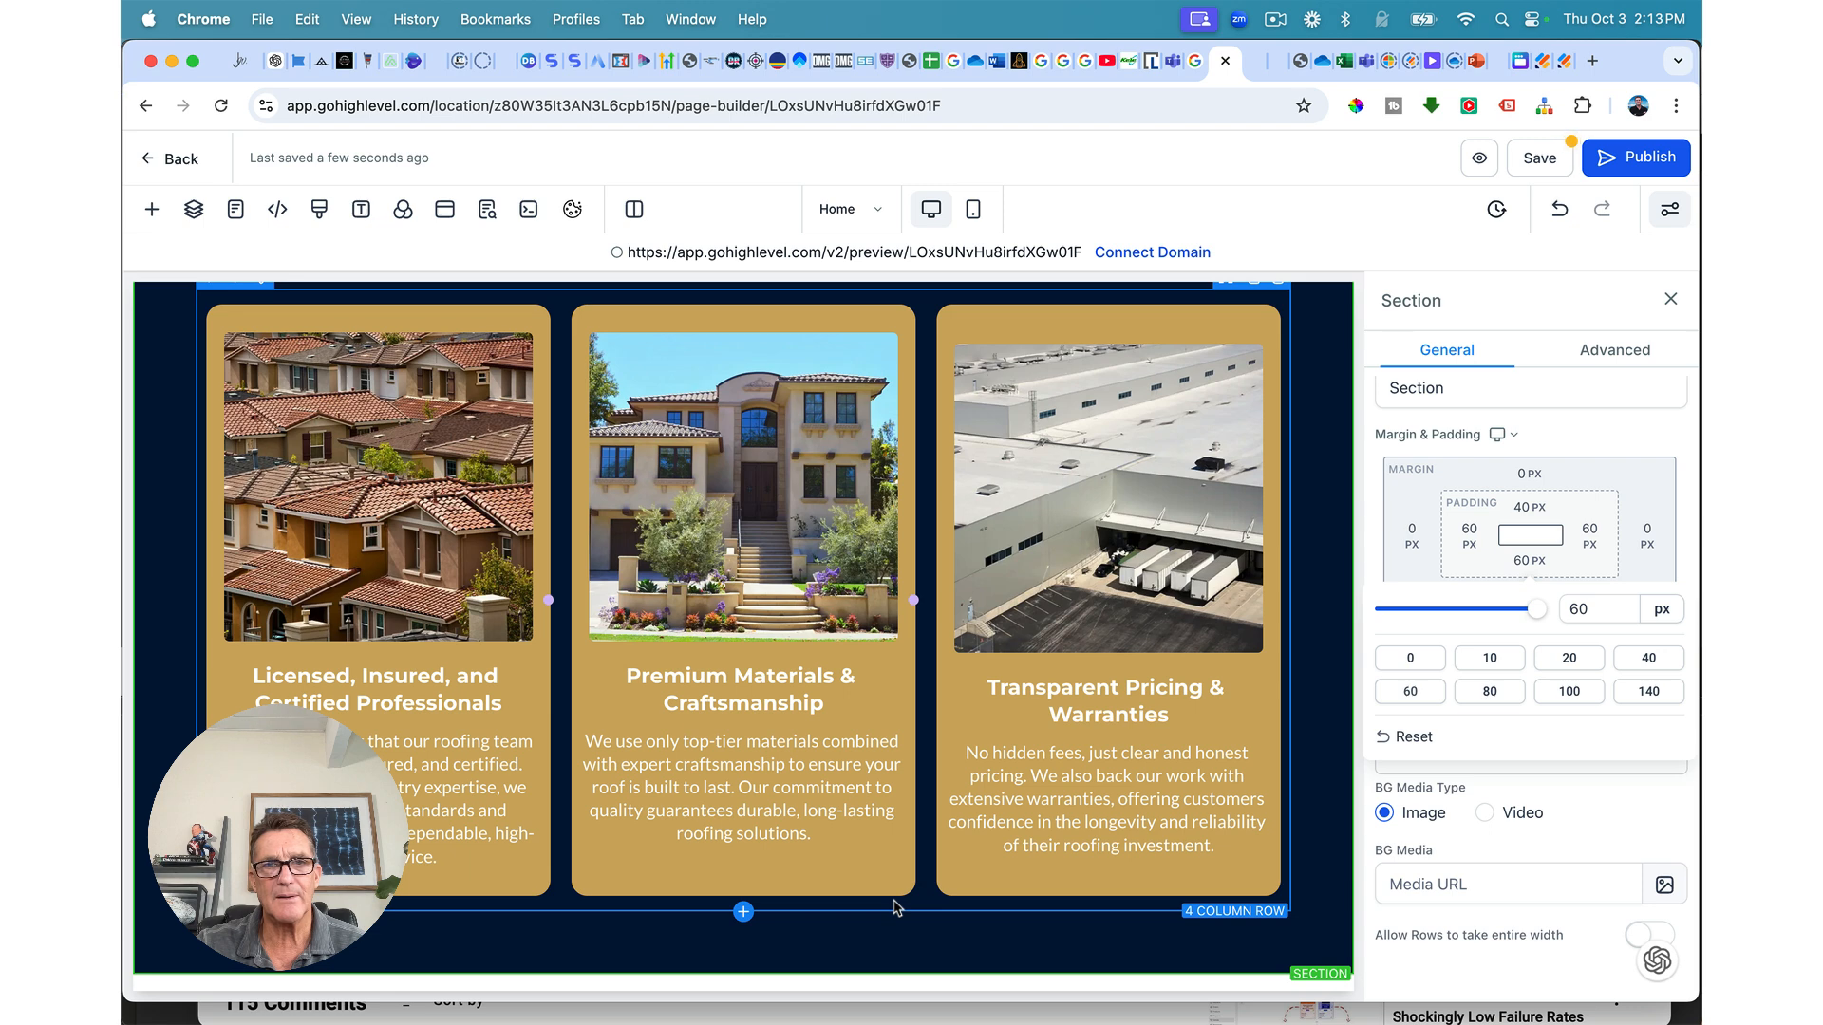
scroll(893, 908, "up", 1)
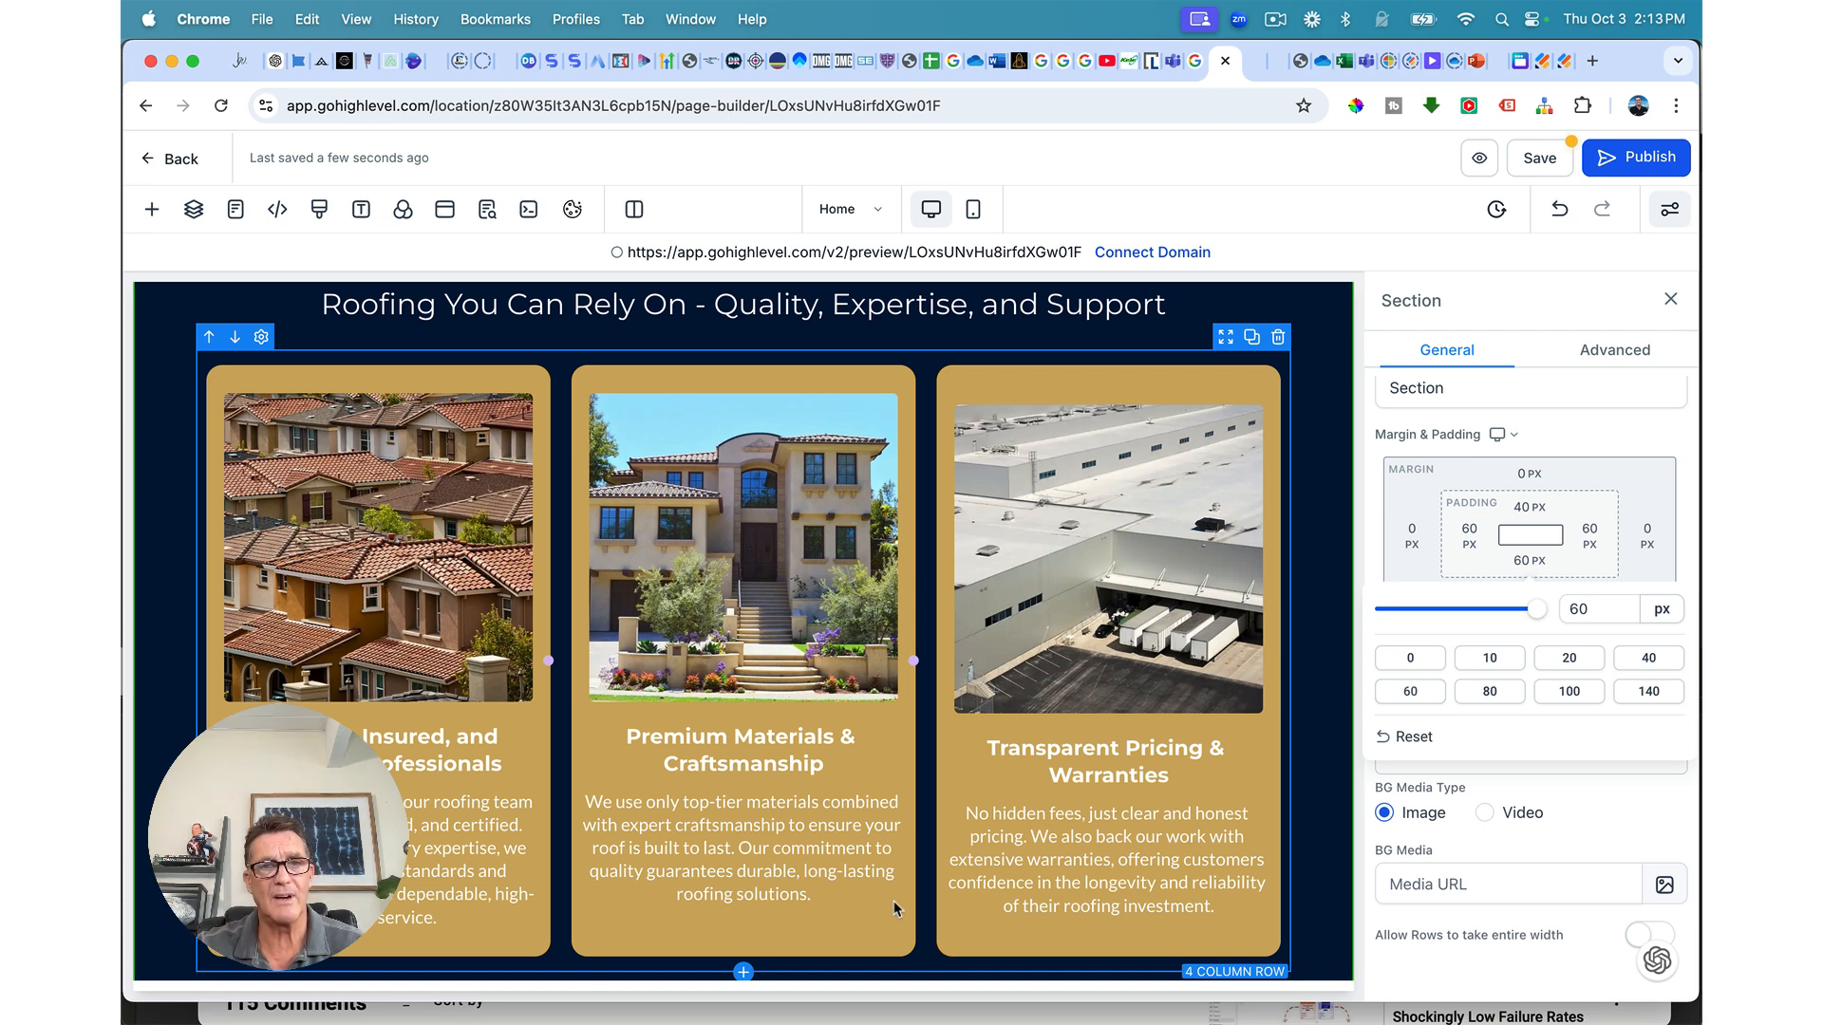
scroll(959, 835, "down", 1)
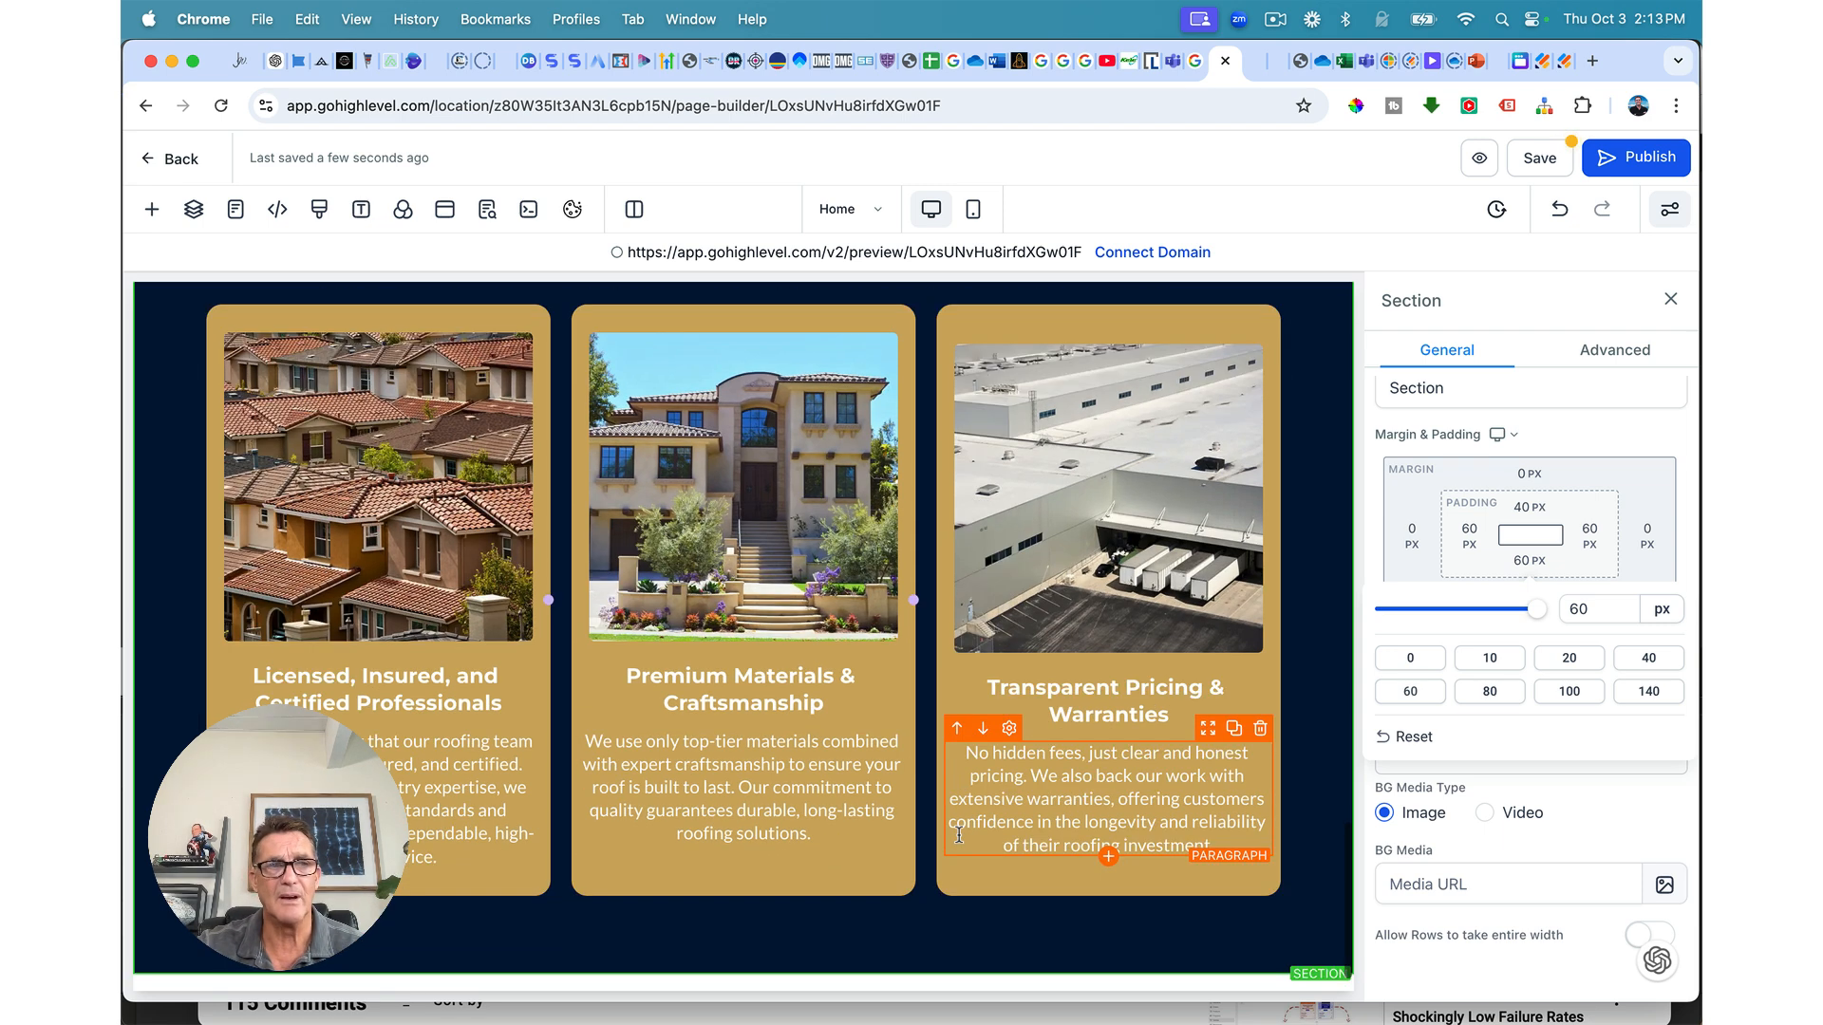
scroll(942, 938, "up", 5)
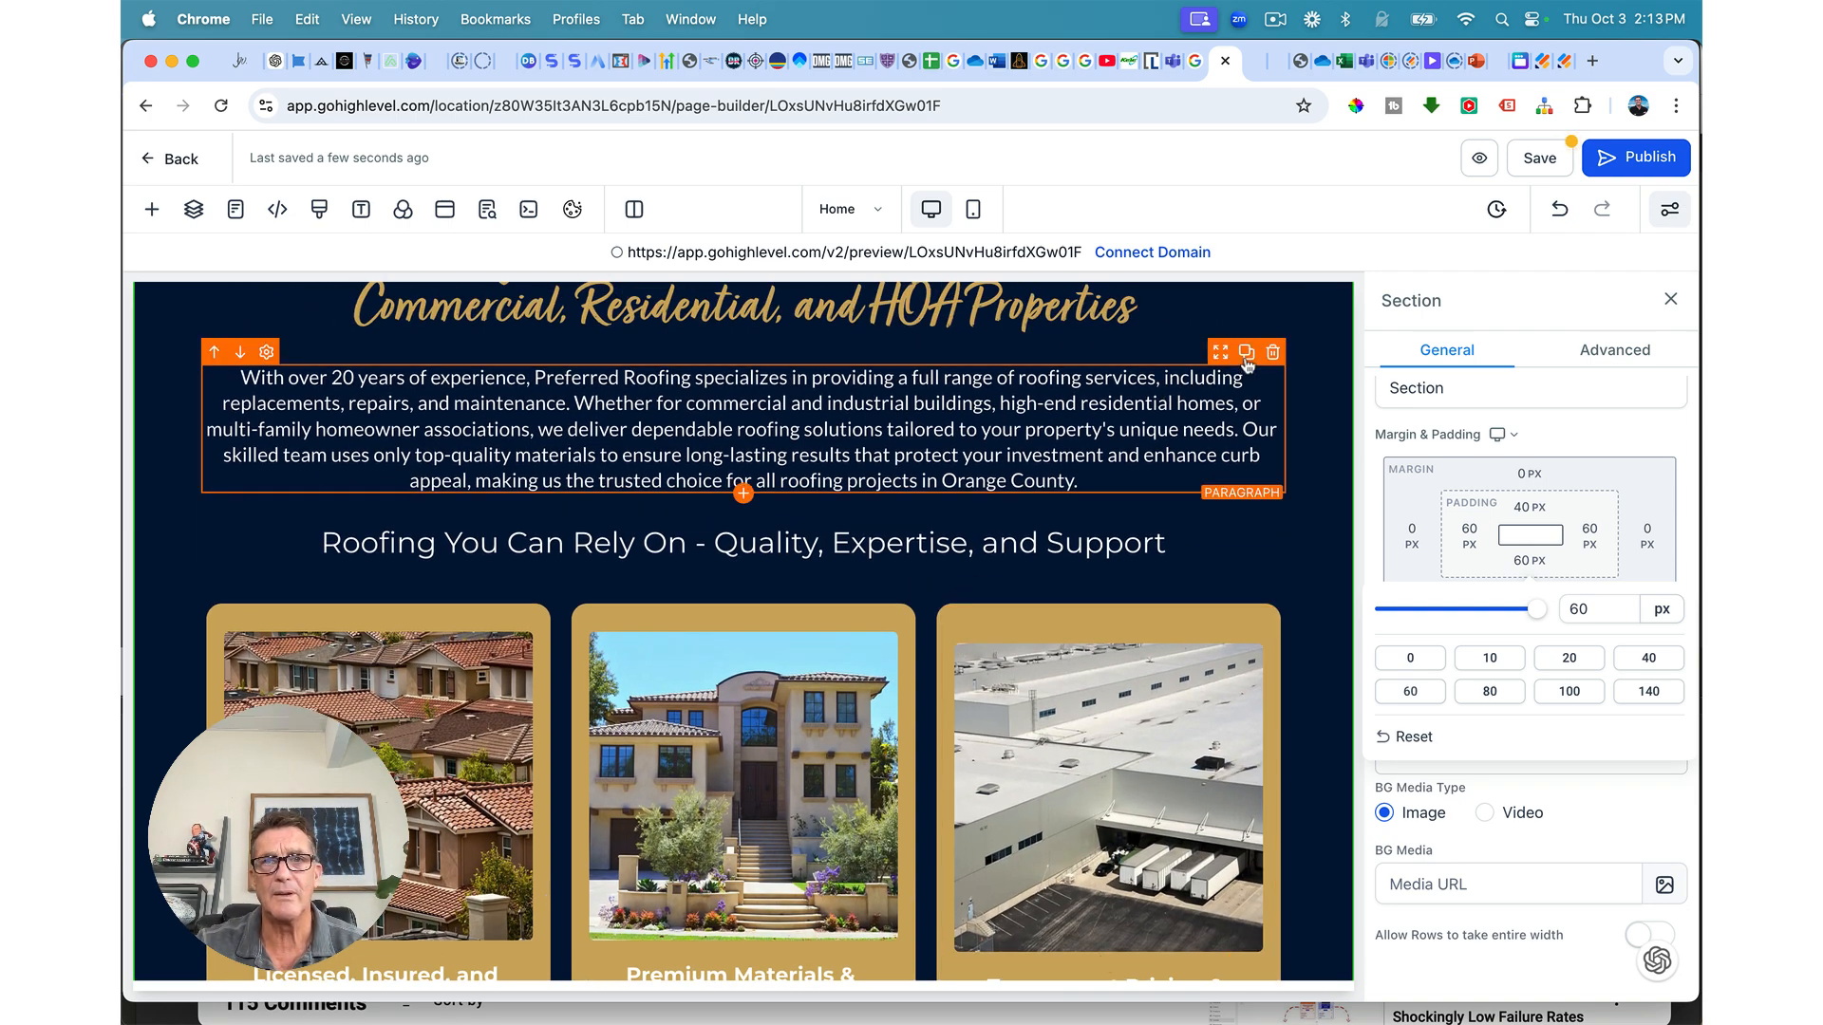
Step: Duplicate the intro paragraph and place the copy directly beneath the original
left_click(1246, 353)
left_click_drag(1221, 353, 1159, 692)
scroll(1154, 828, "up", 7)
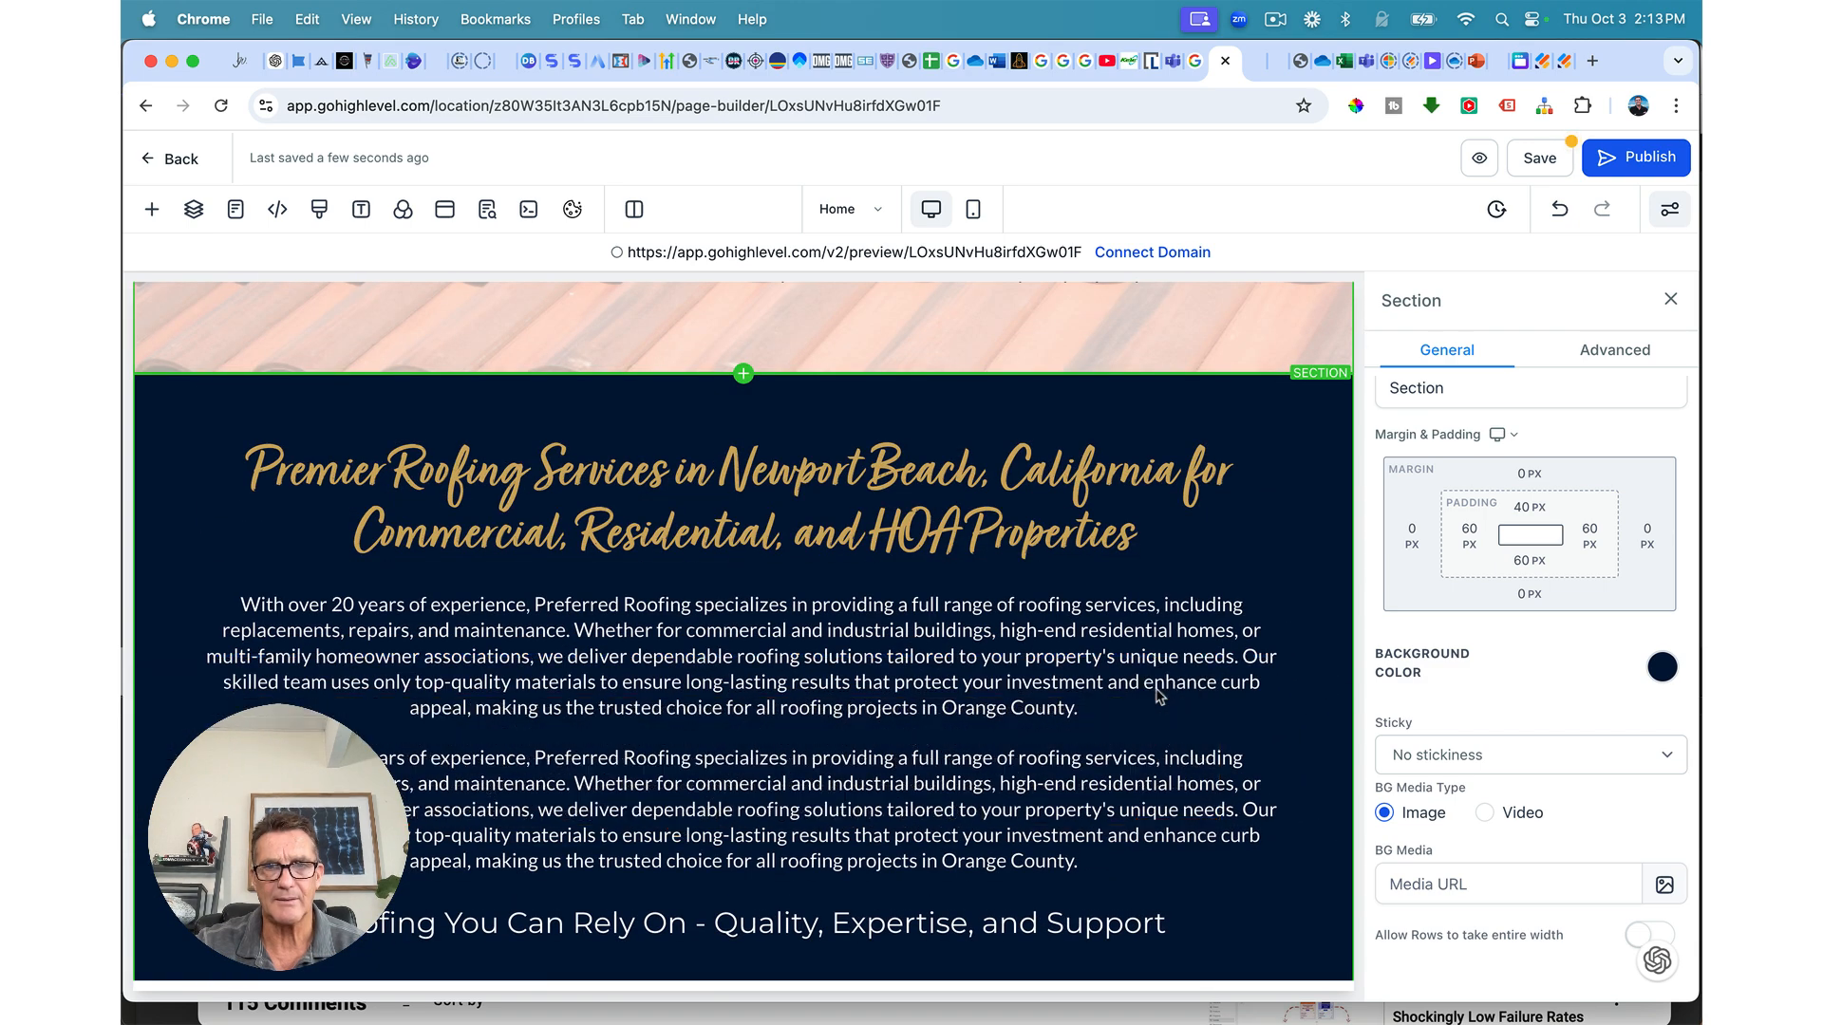
scroll(1158, 696, "down", 7)
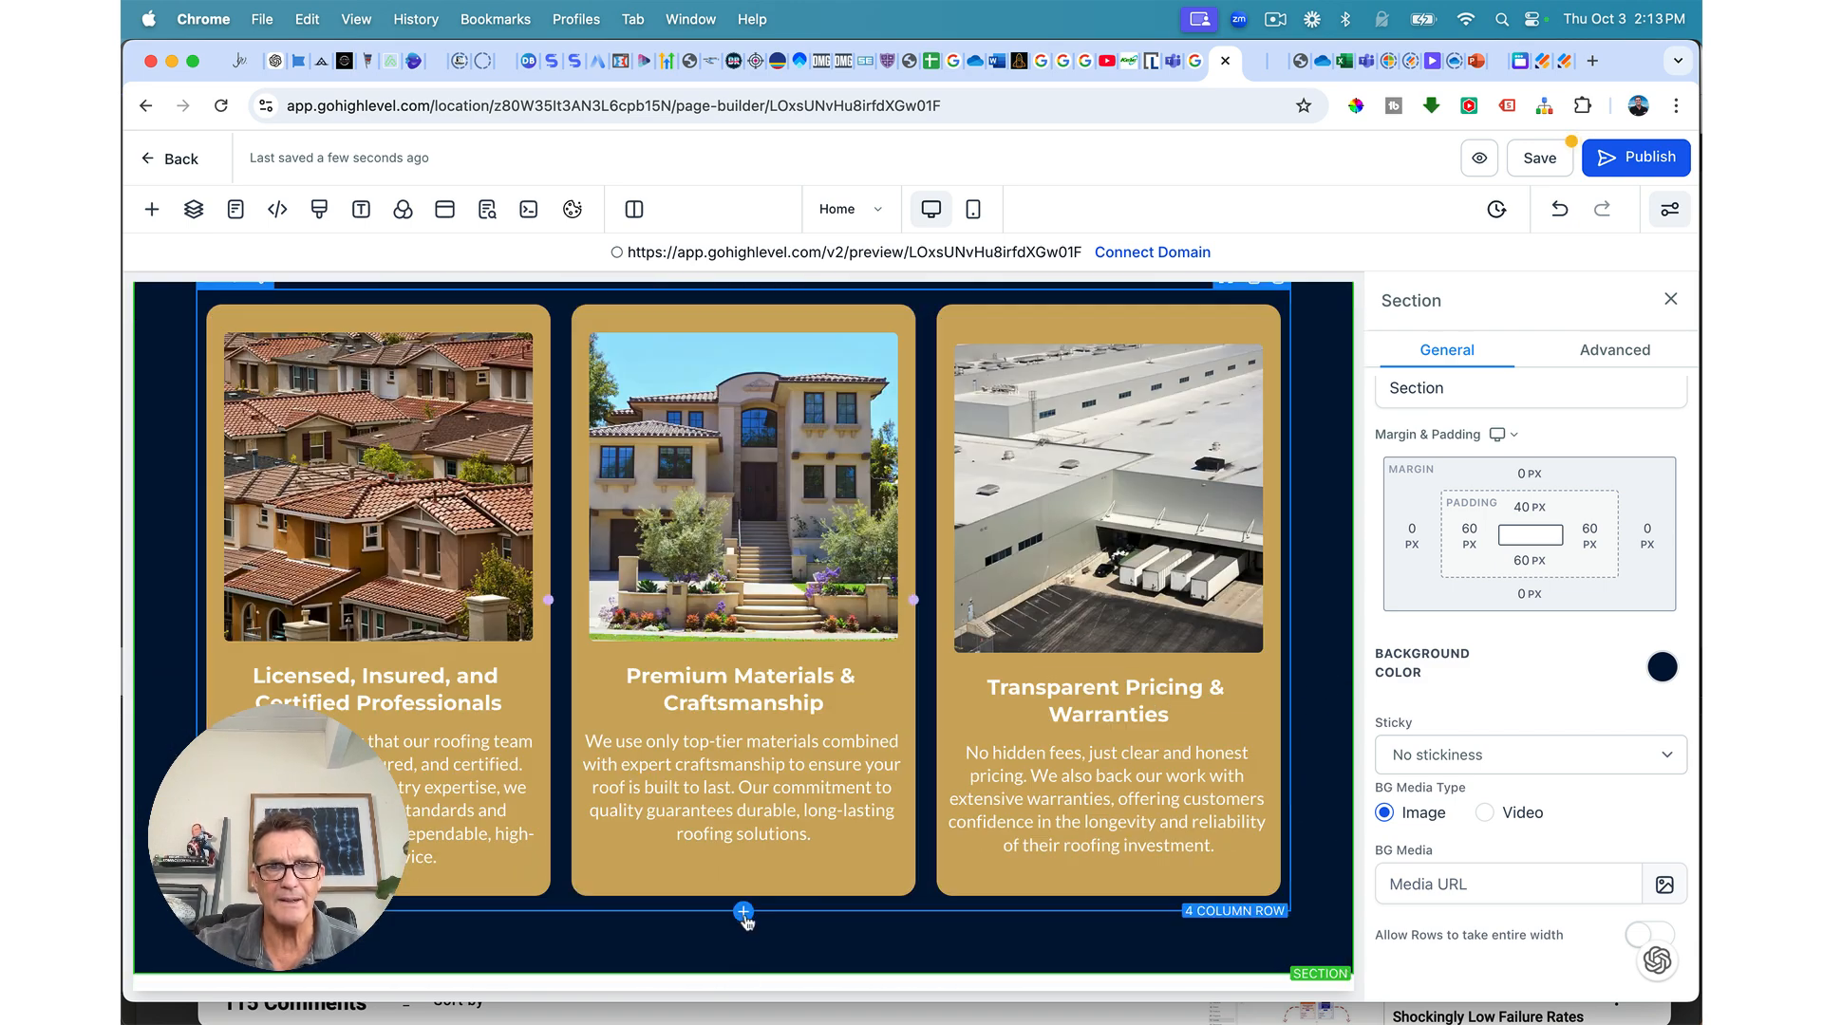
Step: Add a one-column row below the cards, move the paragraph copy into it, delete the placeholder headline, and save
left_click(744, 914)
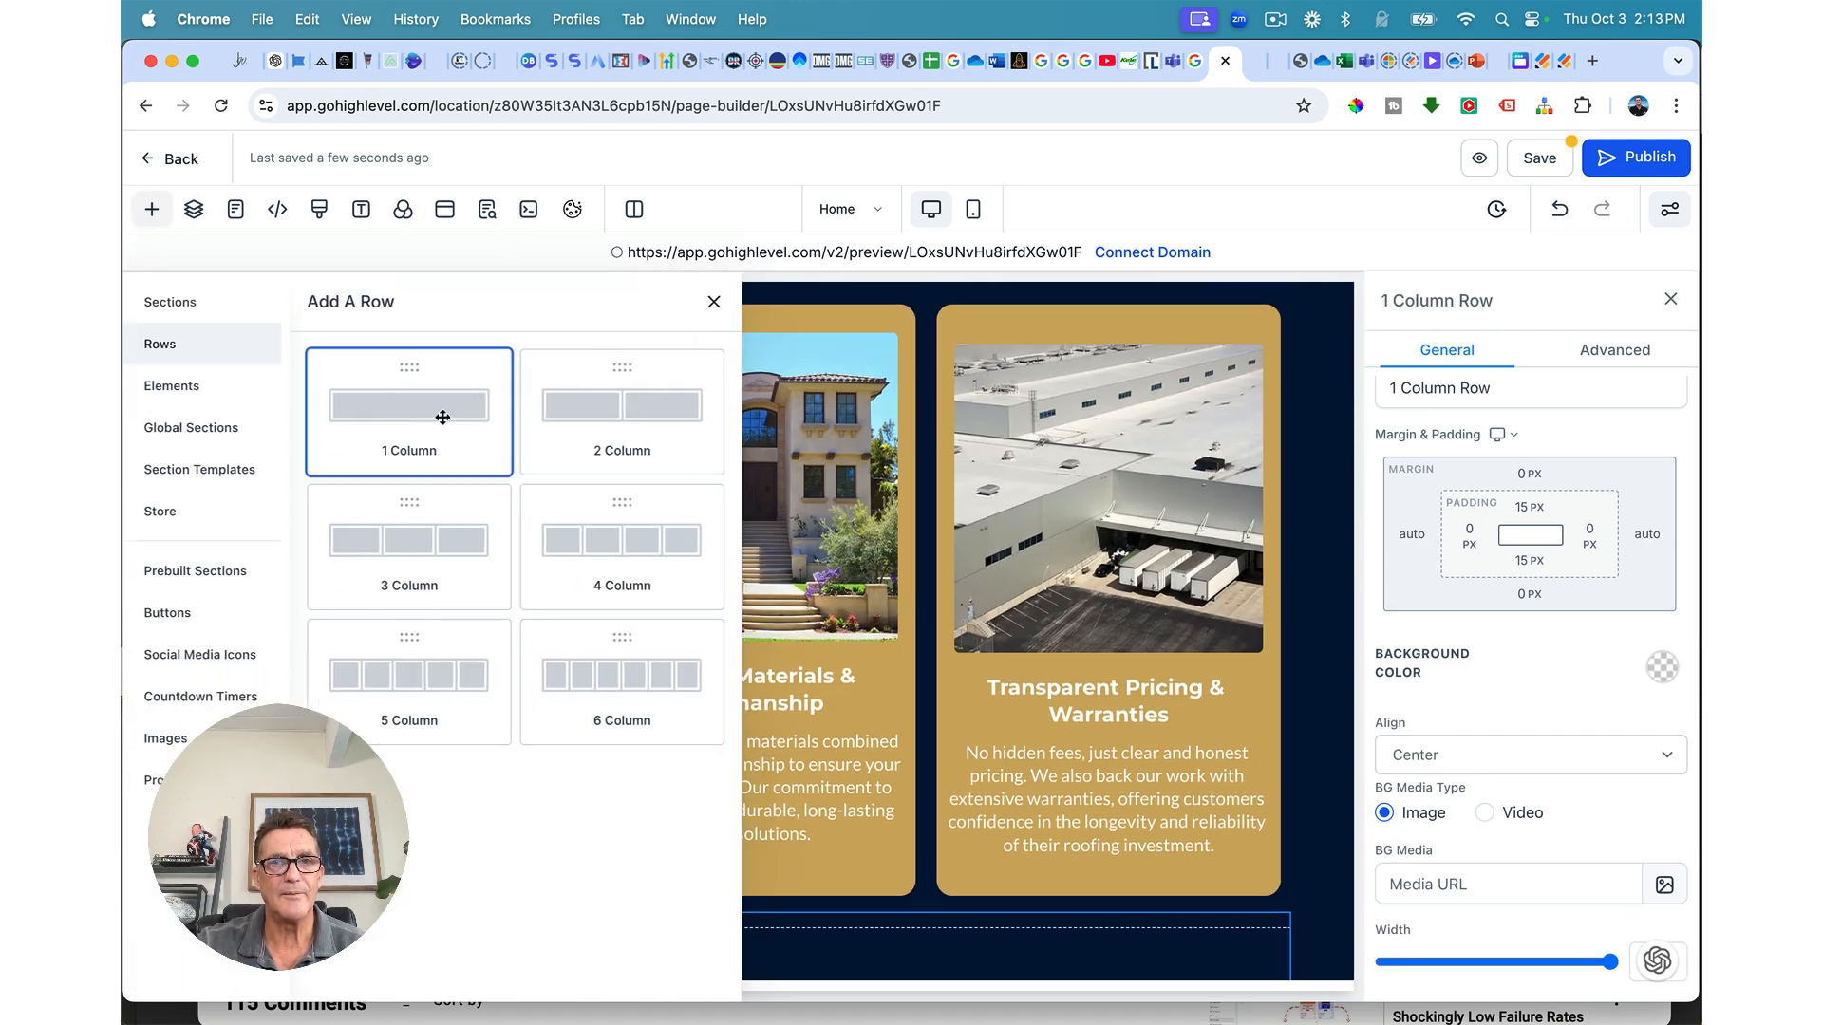
left_click(441, 417)
scroll(598, 934, "down", 3)
left_click(759, 848)
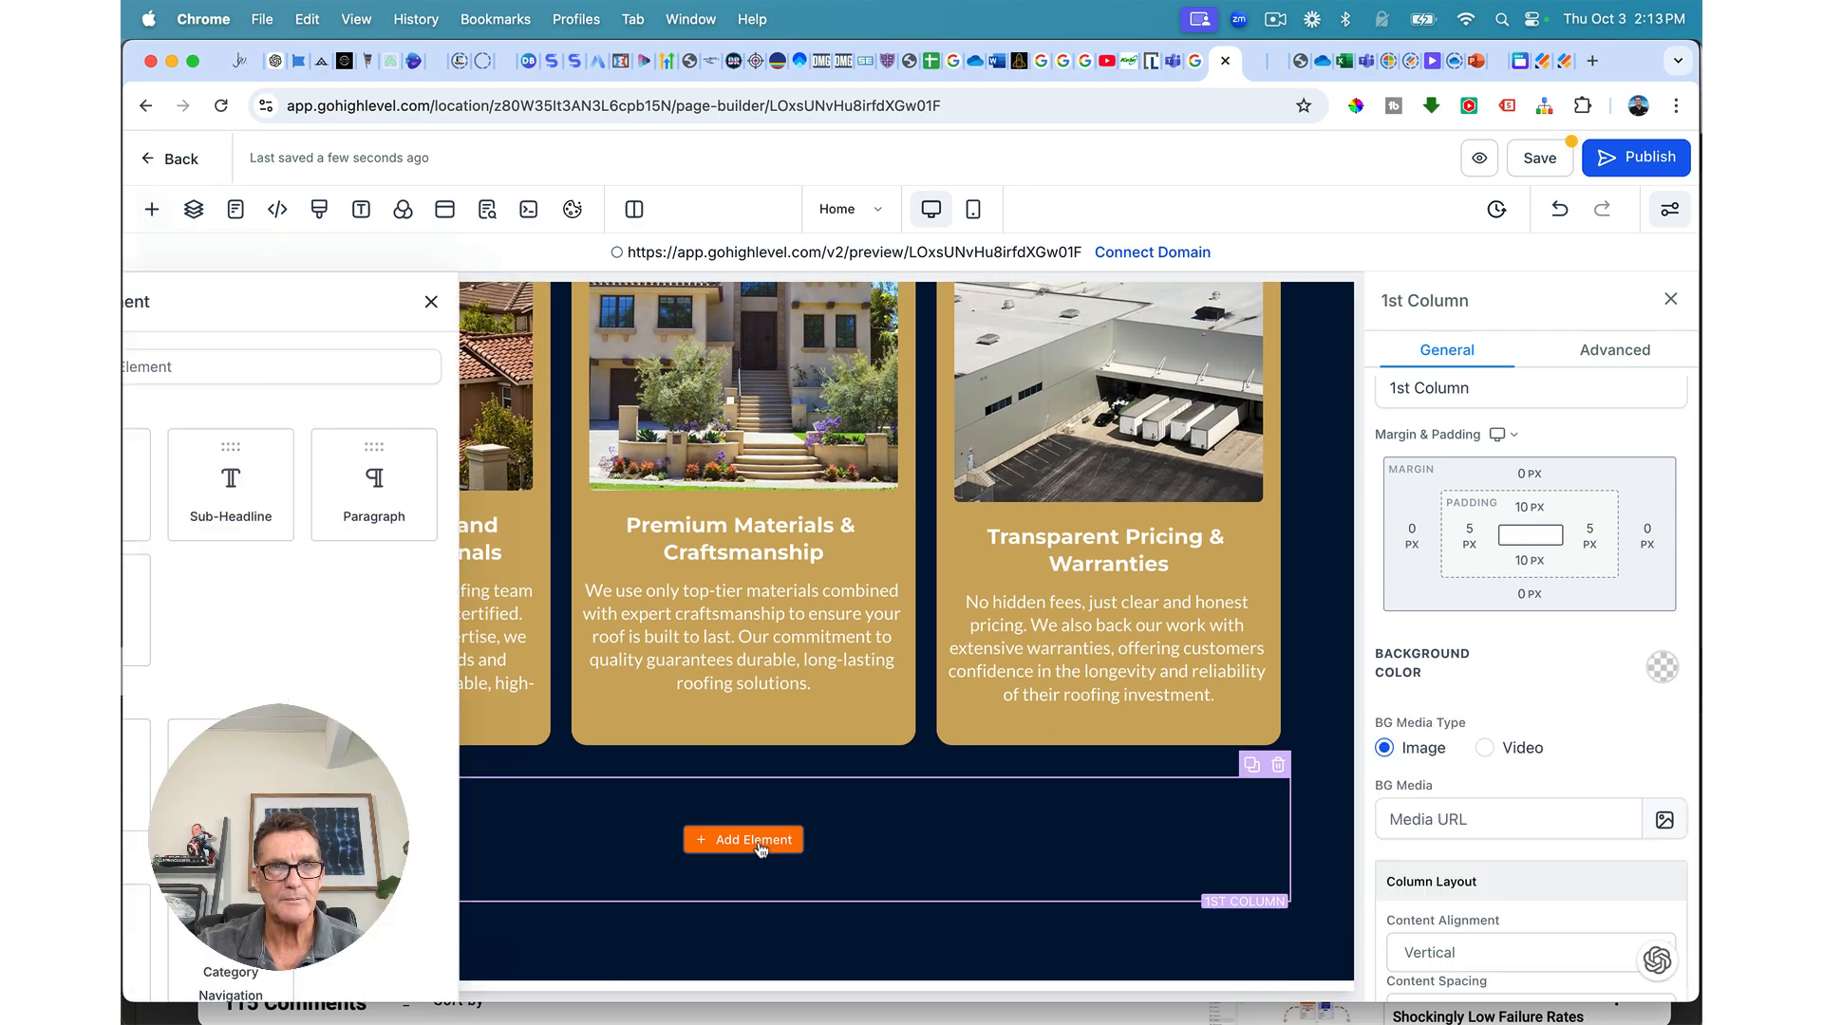
left_click(378, 485)
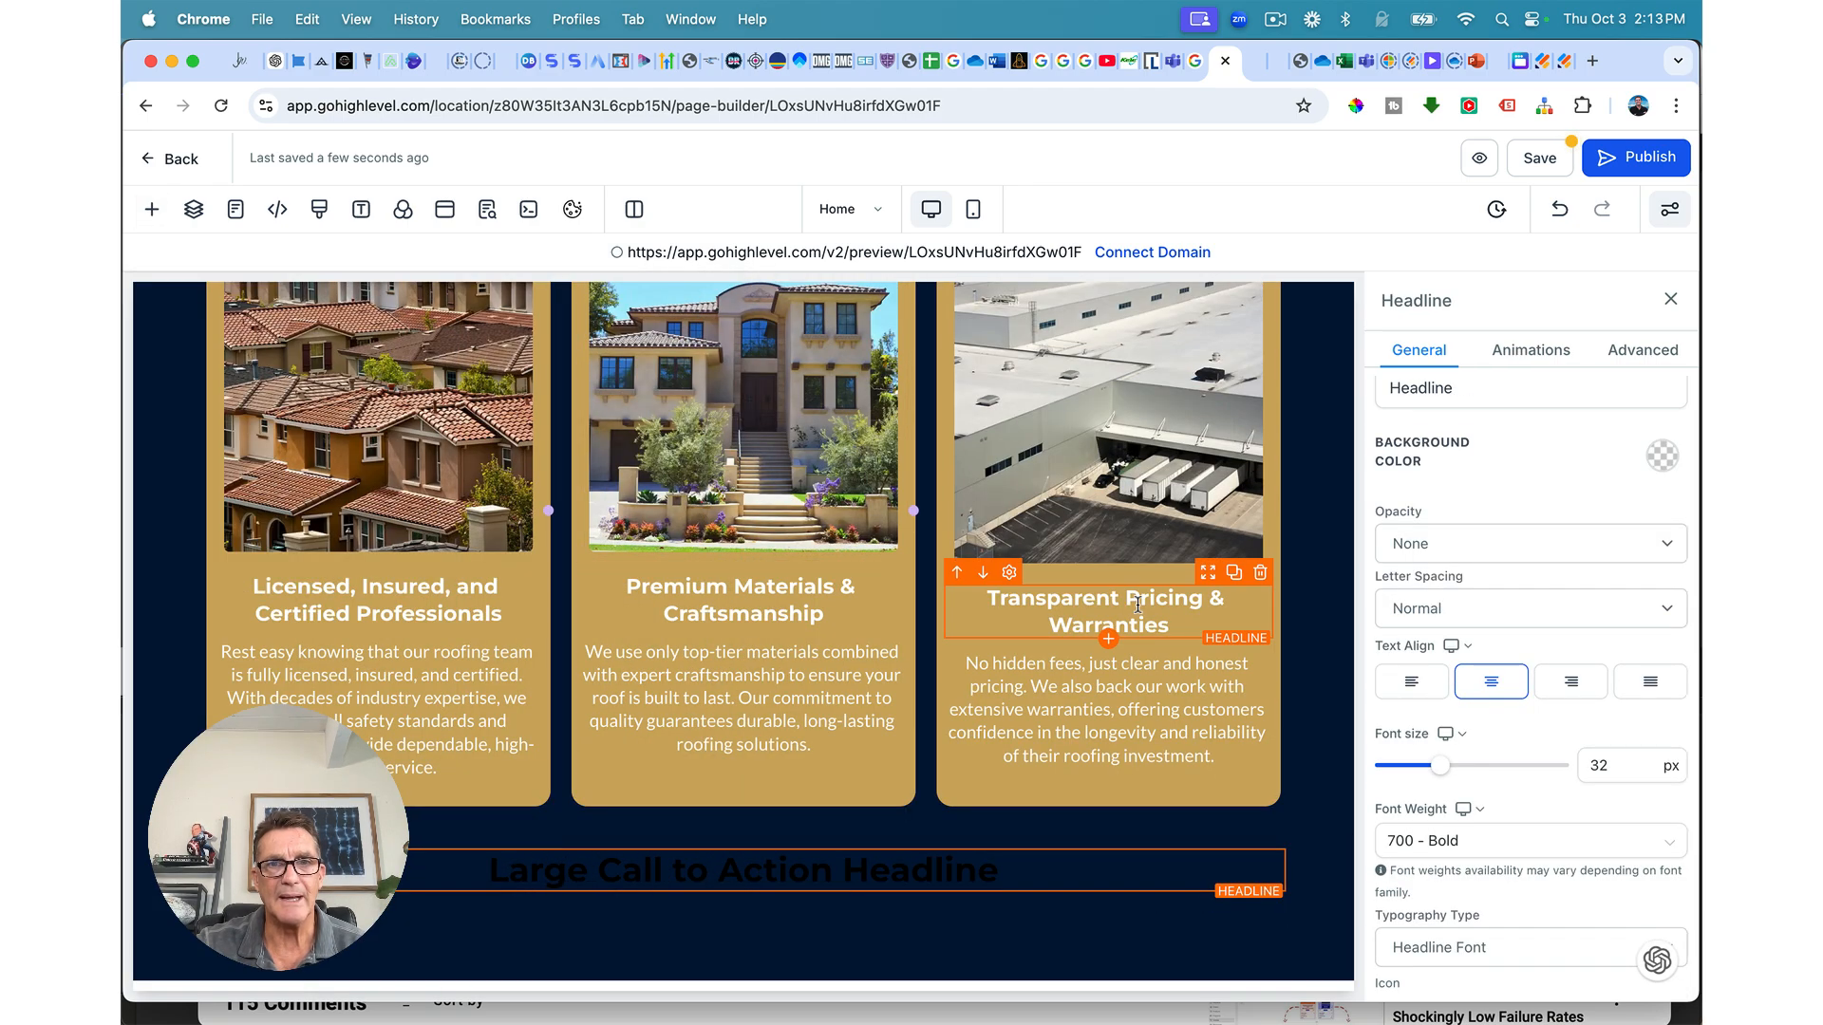
scroll(1139, 604, "up", 10)
scroll(1139, 604, "up", 3)
scroll(1177, 589, "down", 5)
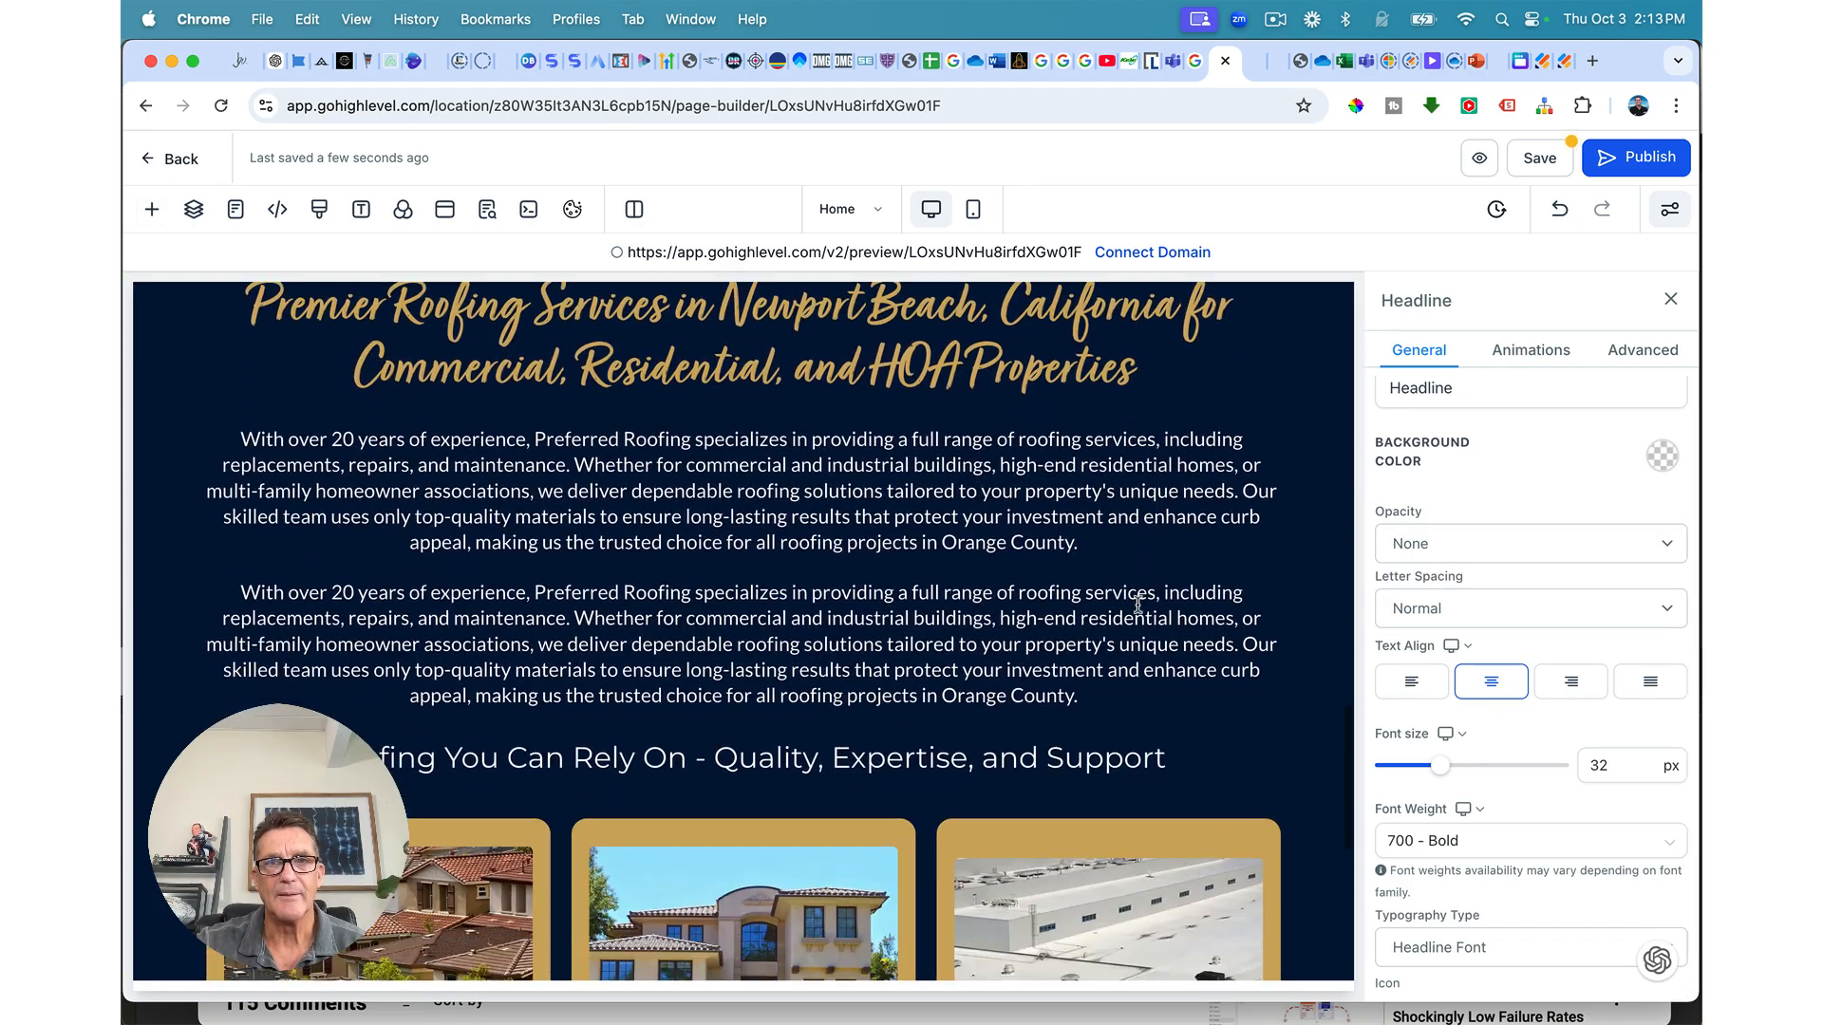
left_click_drag(1218, 510, 1205, 852)
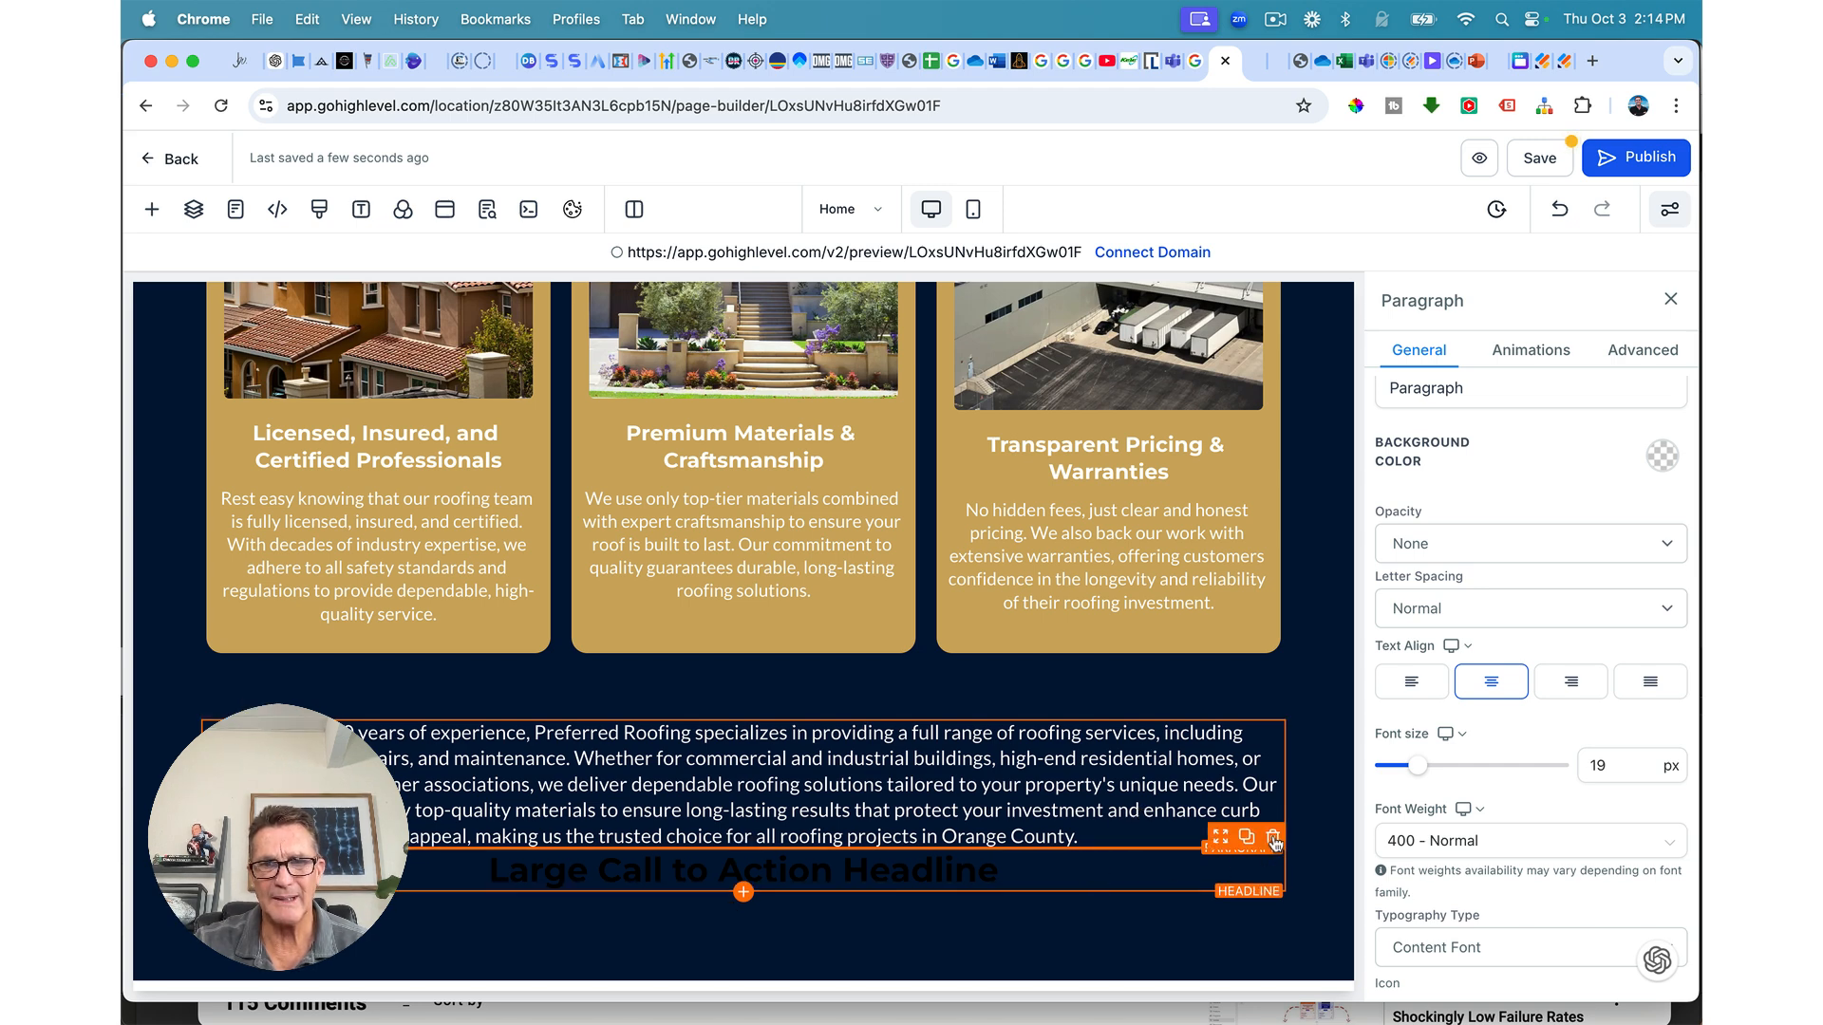
left_click(1273, 838)
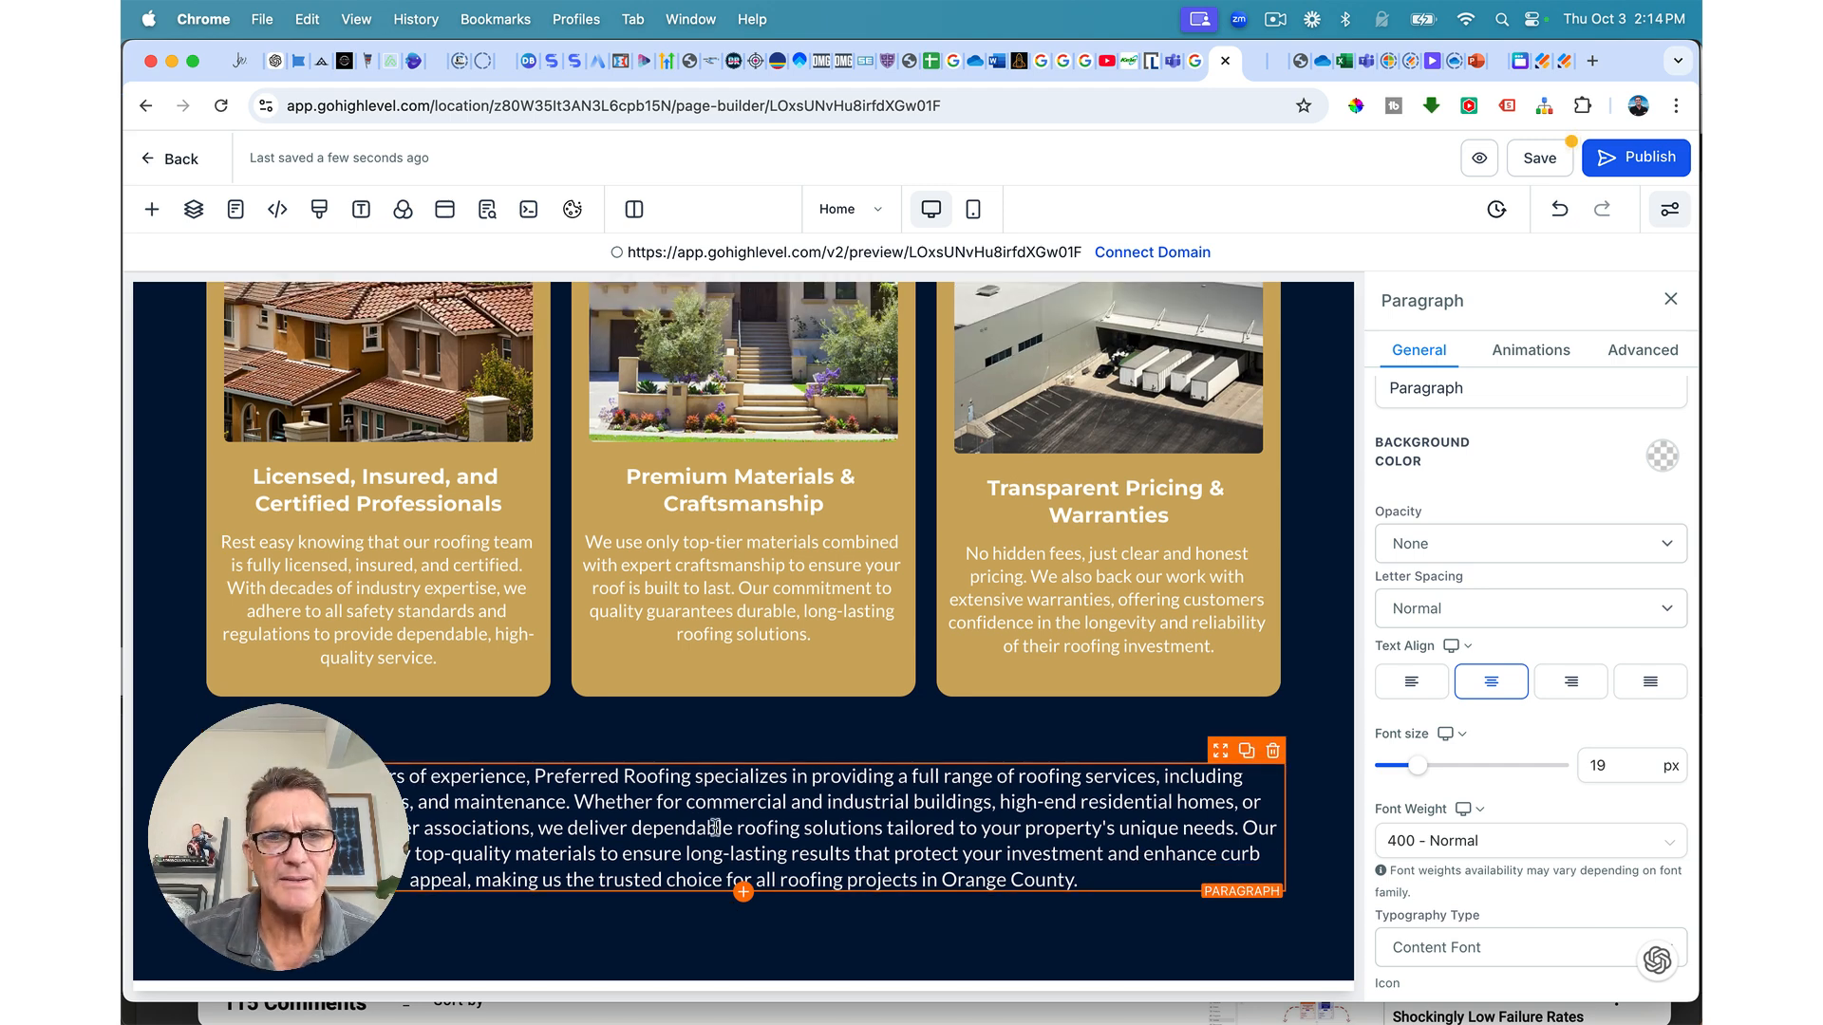
left_click(1543, 160)
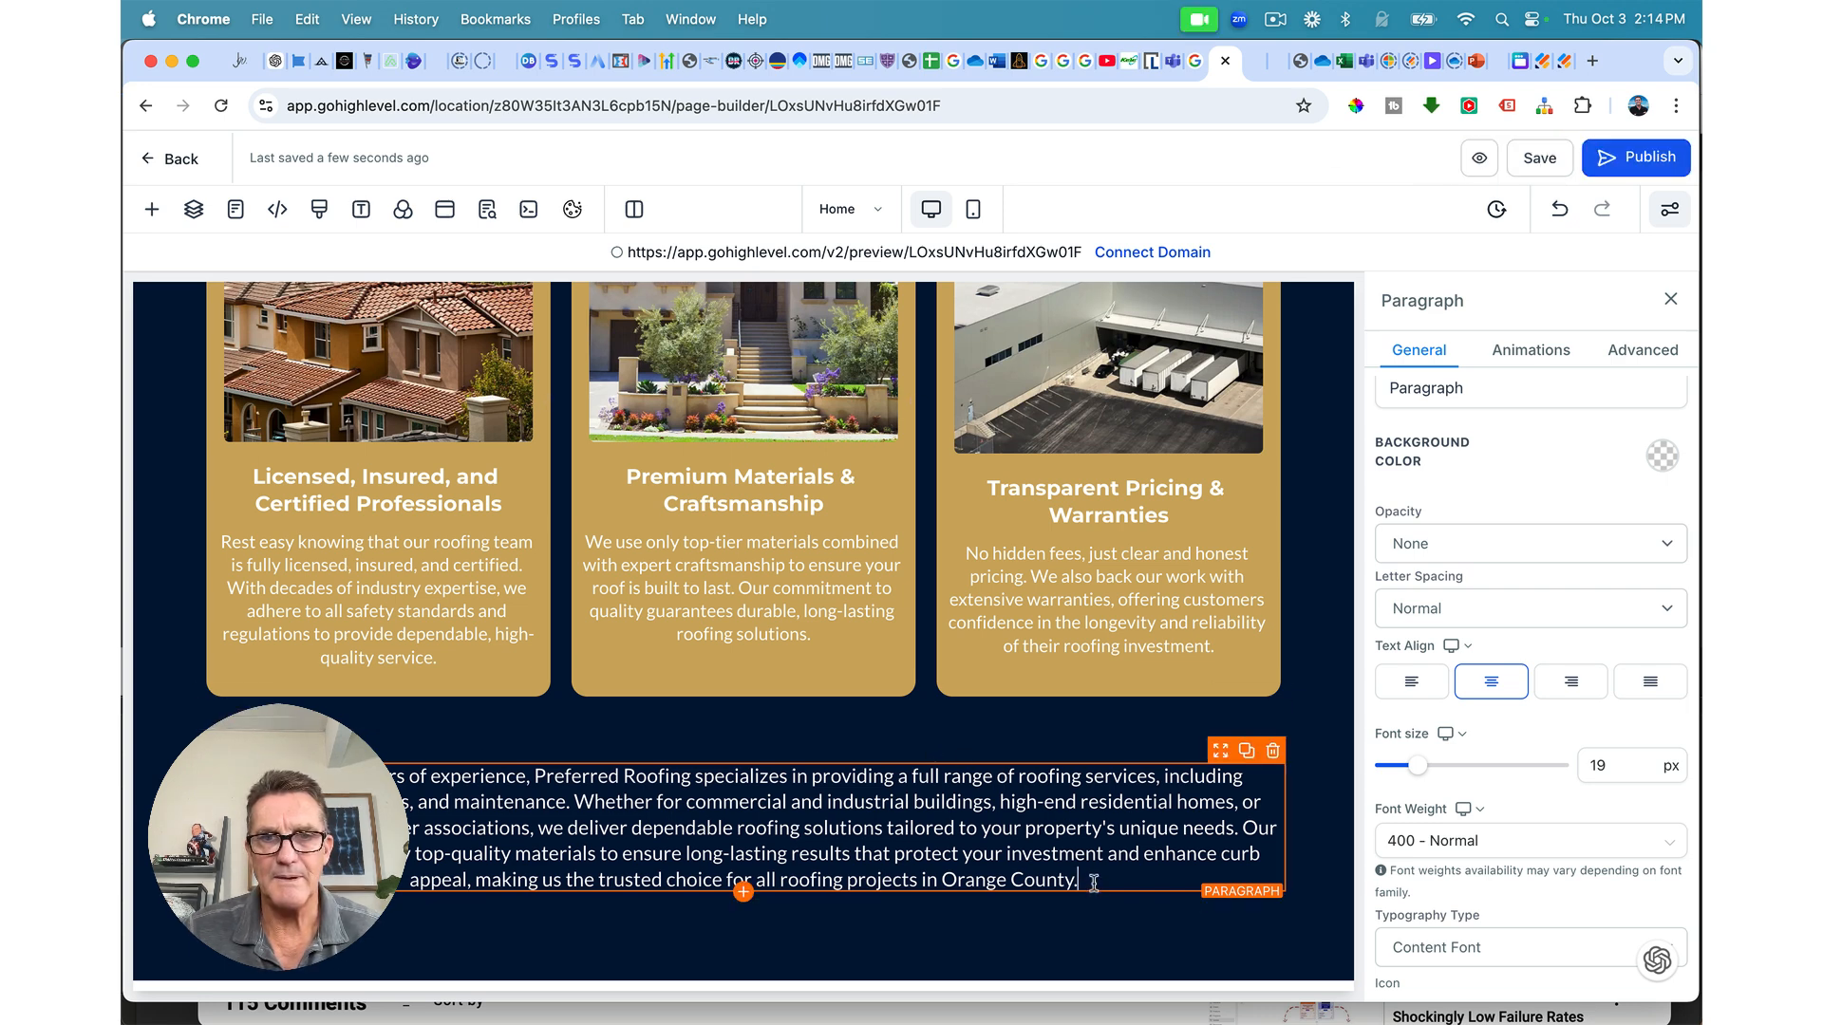
Step: Paste the 'Experience peace of mind…' text, set it to 22 px, and zero the column's top padding
triple_click(702, 760)
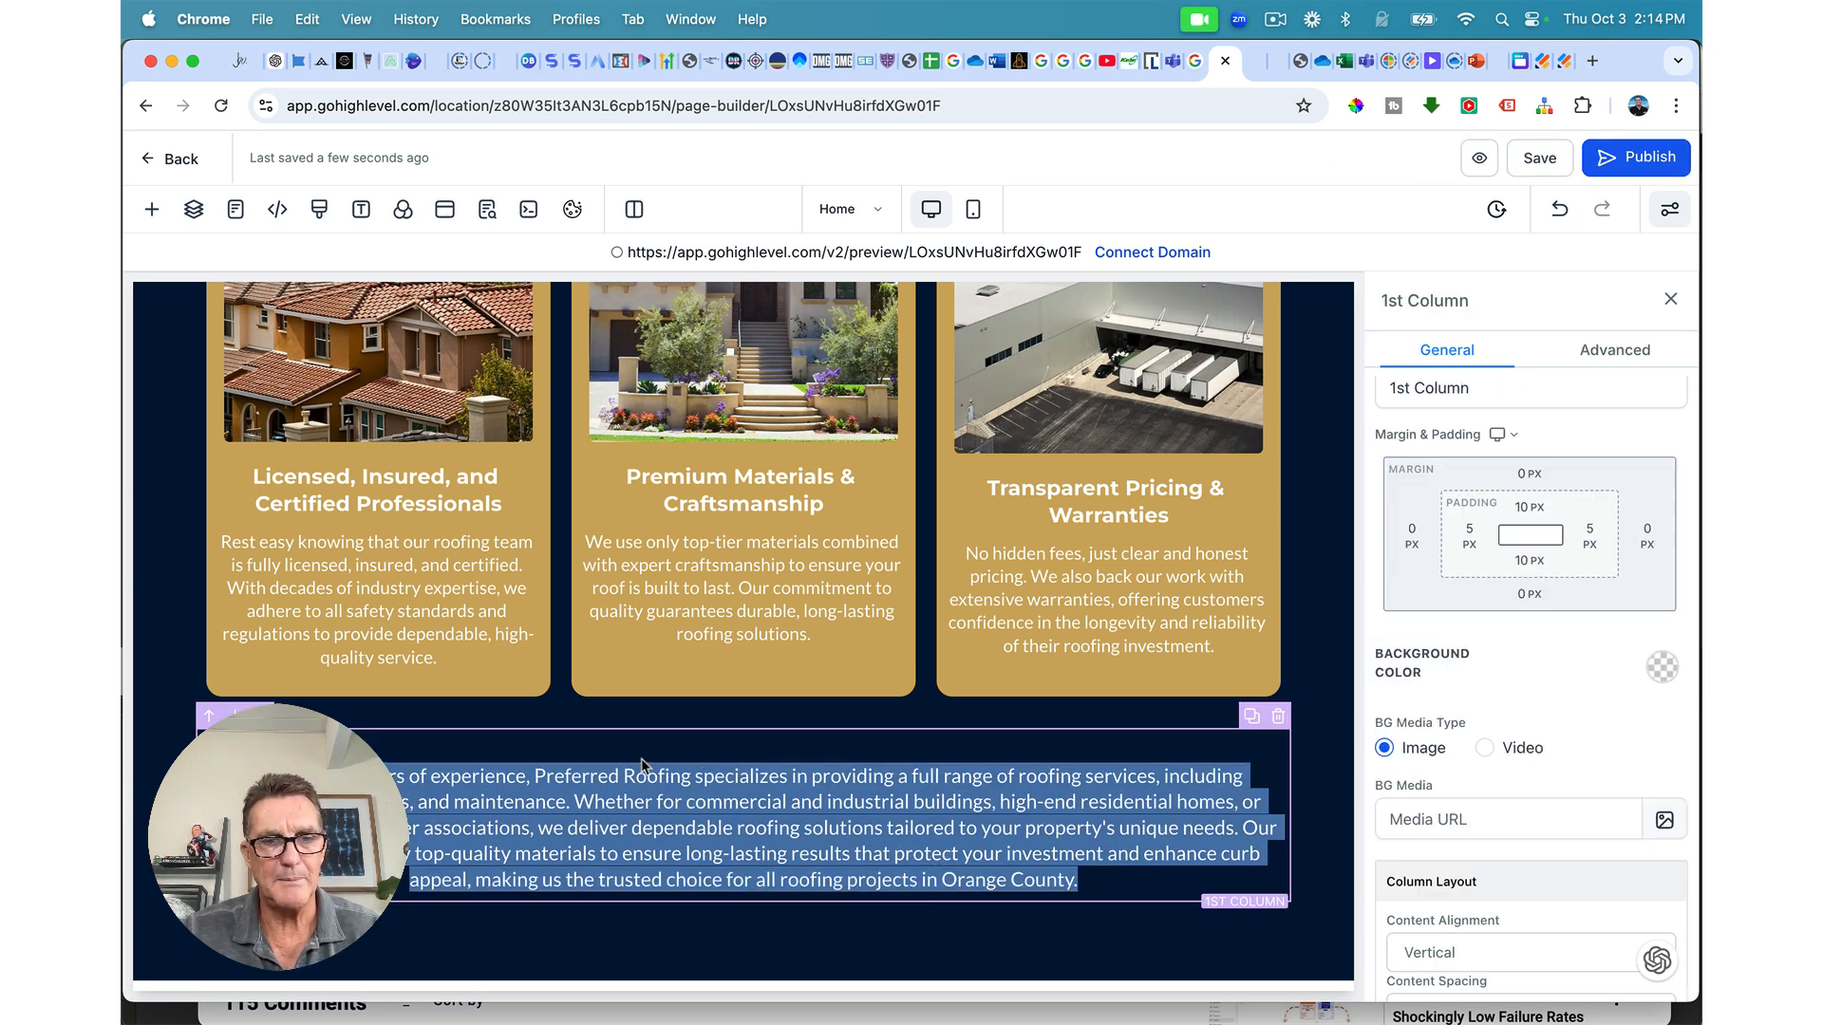
key("super+v")
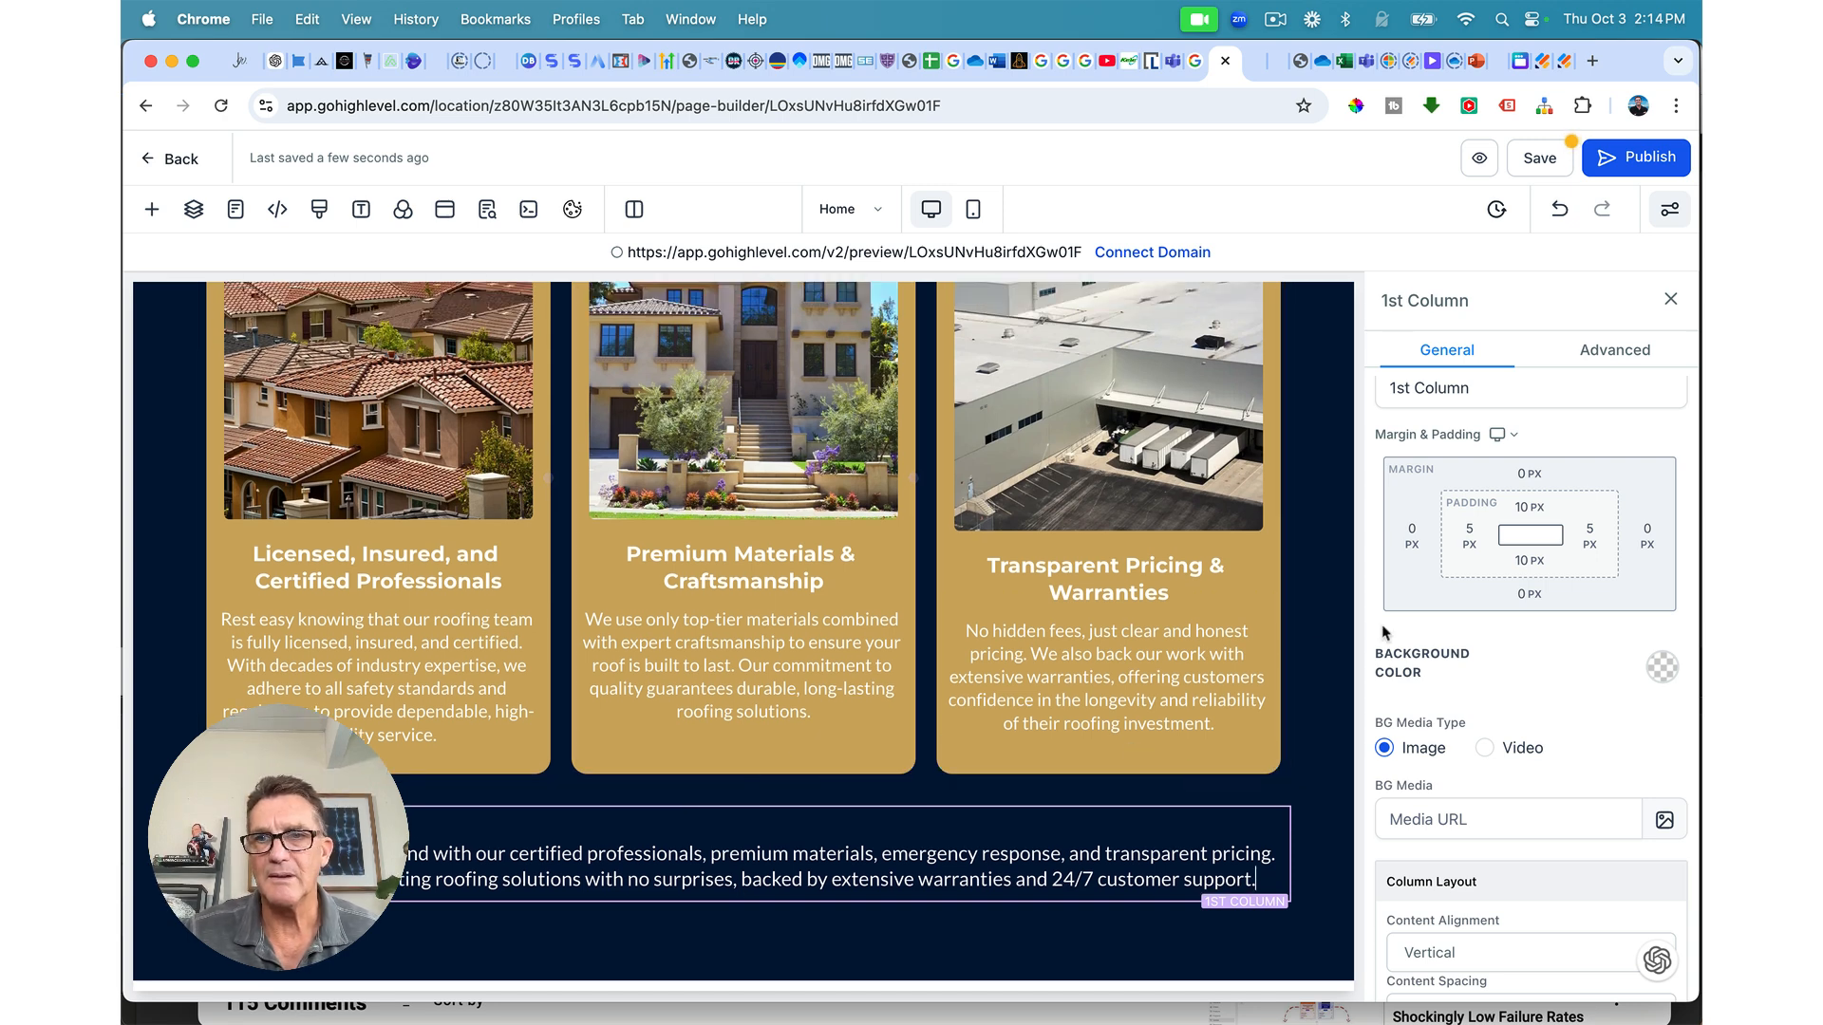
scroll(1444, 678, "up", 1)
scroll(1441, 645, "down", 4)
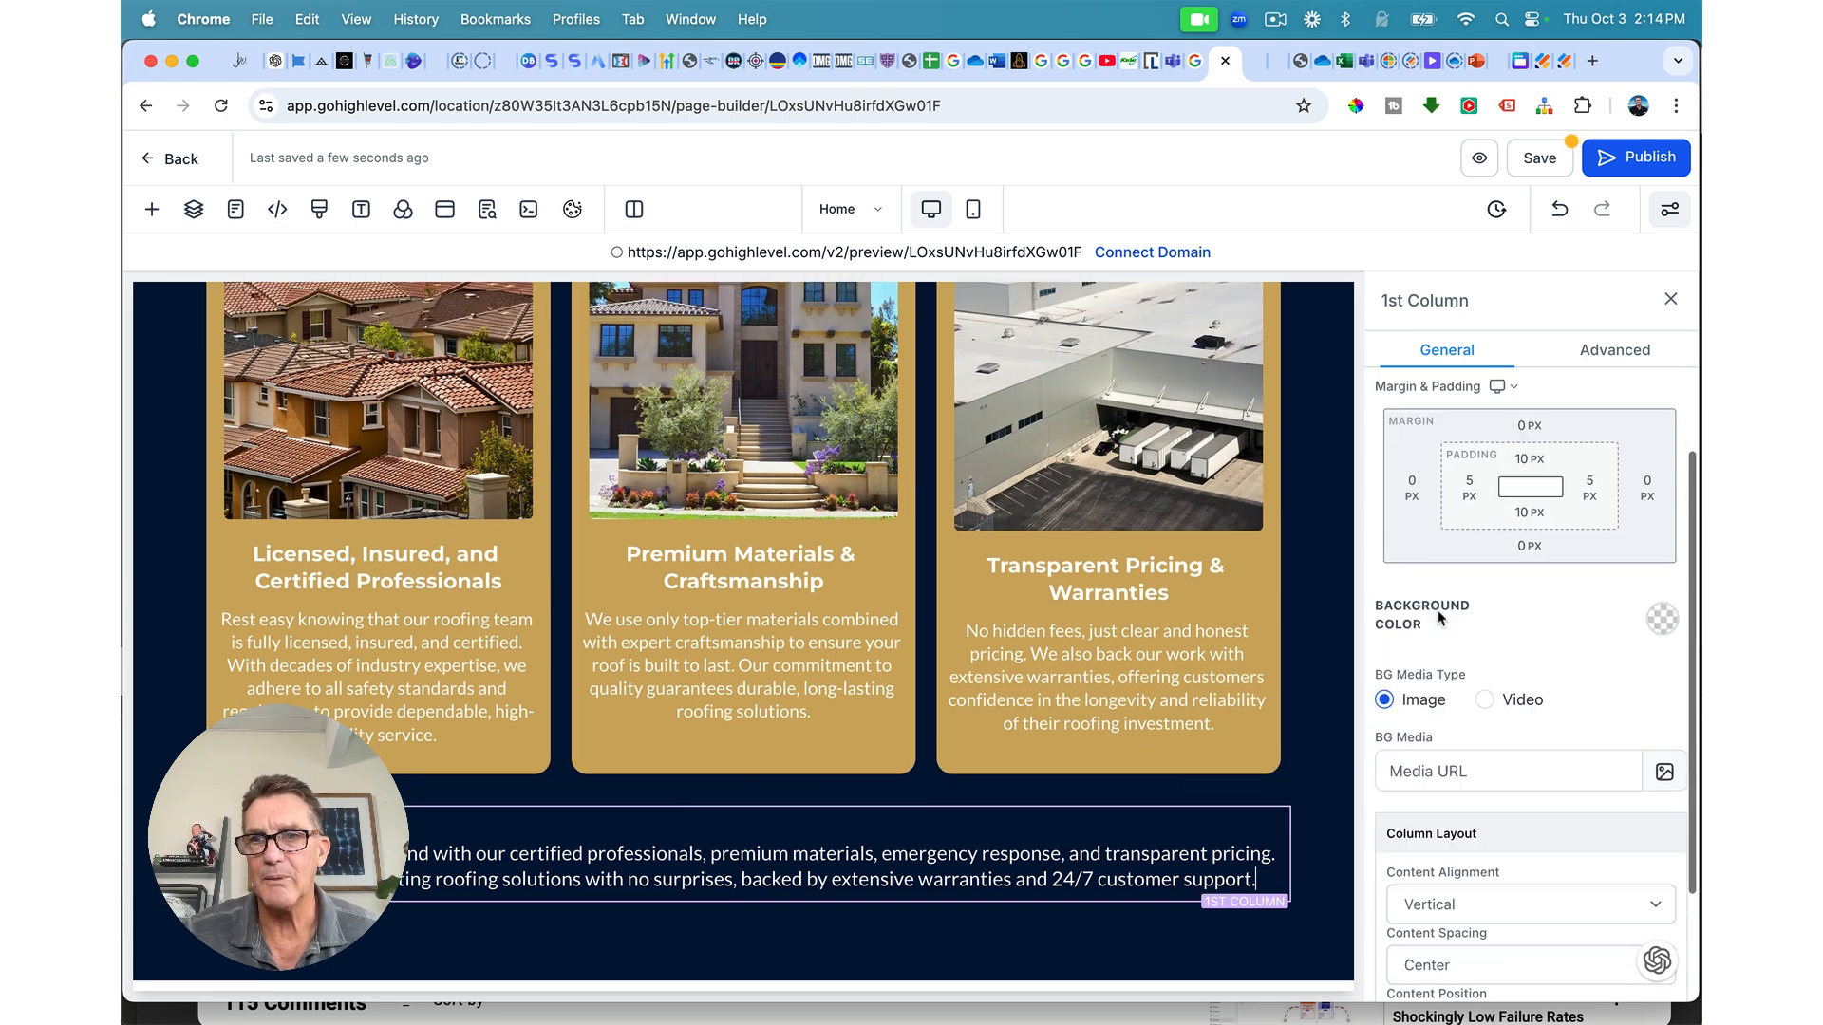
left_click(1213, 851)
scroll(1414, 797, "up", 10)
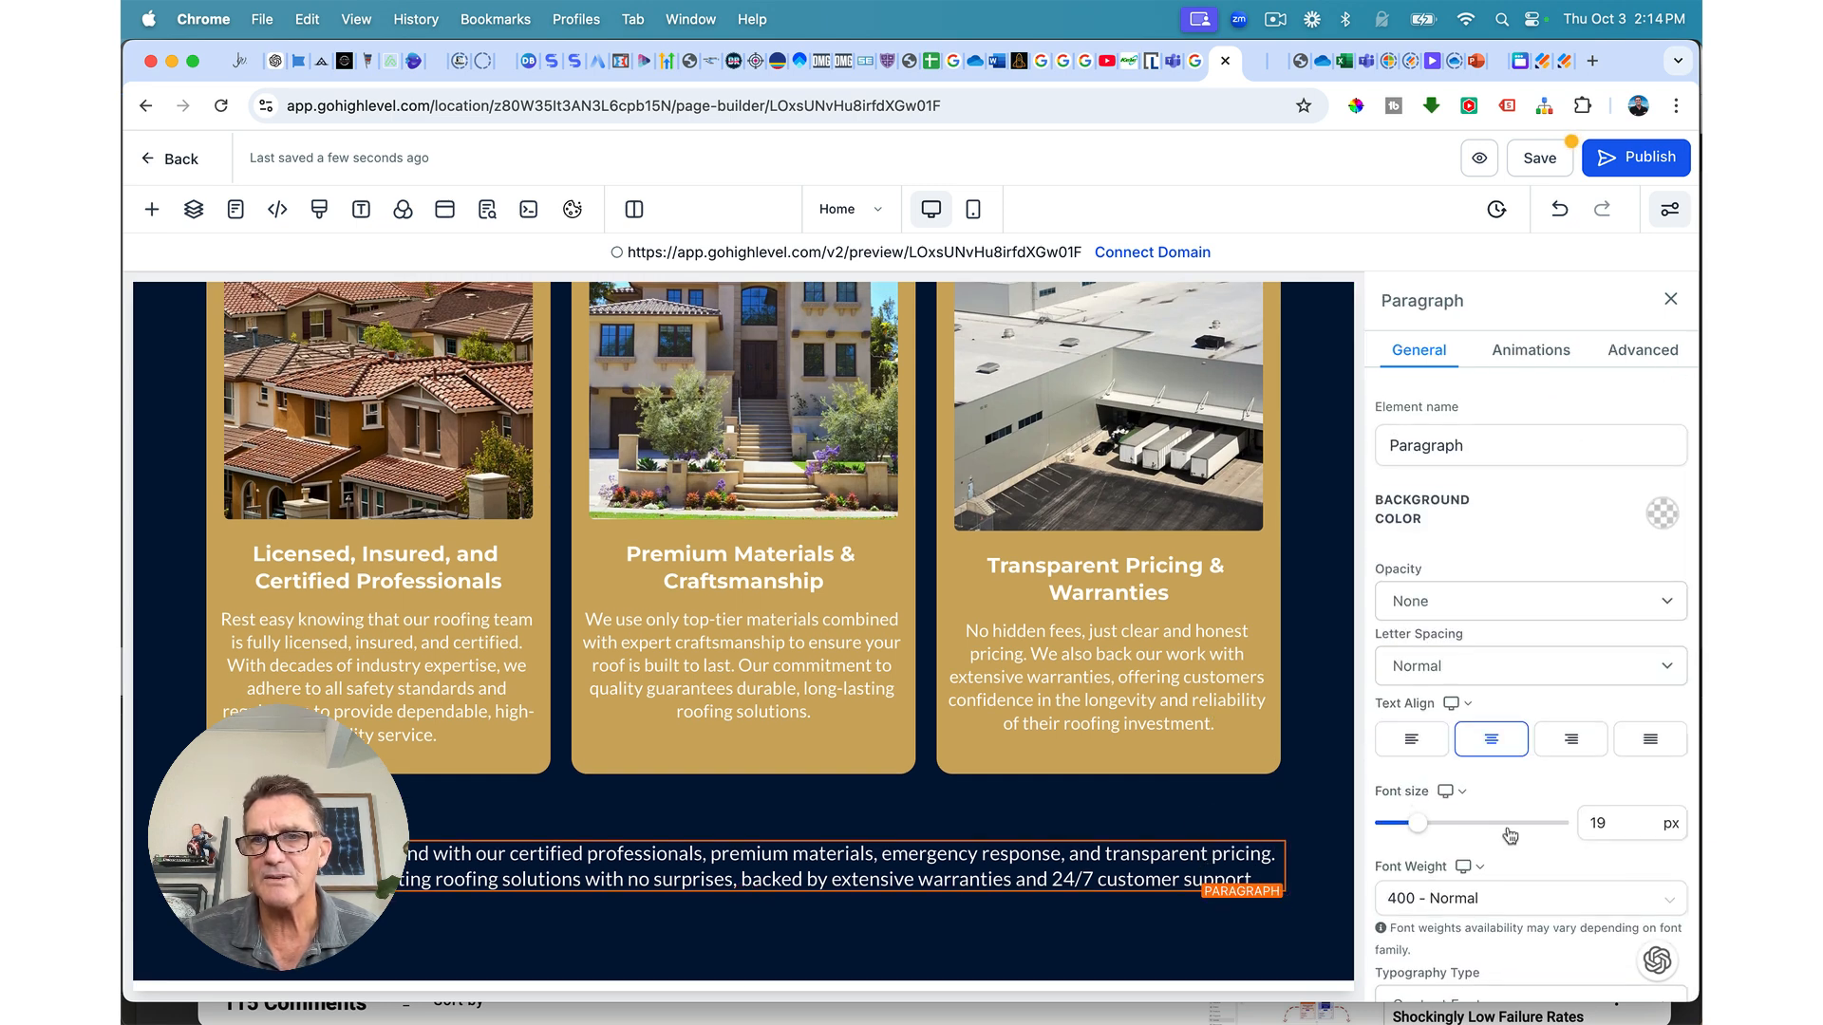
left_click_drag(1421, 830, 1426, 830)
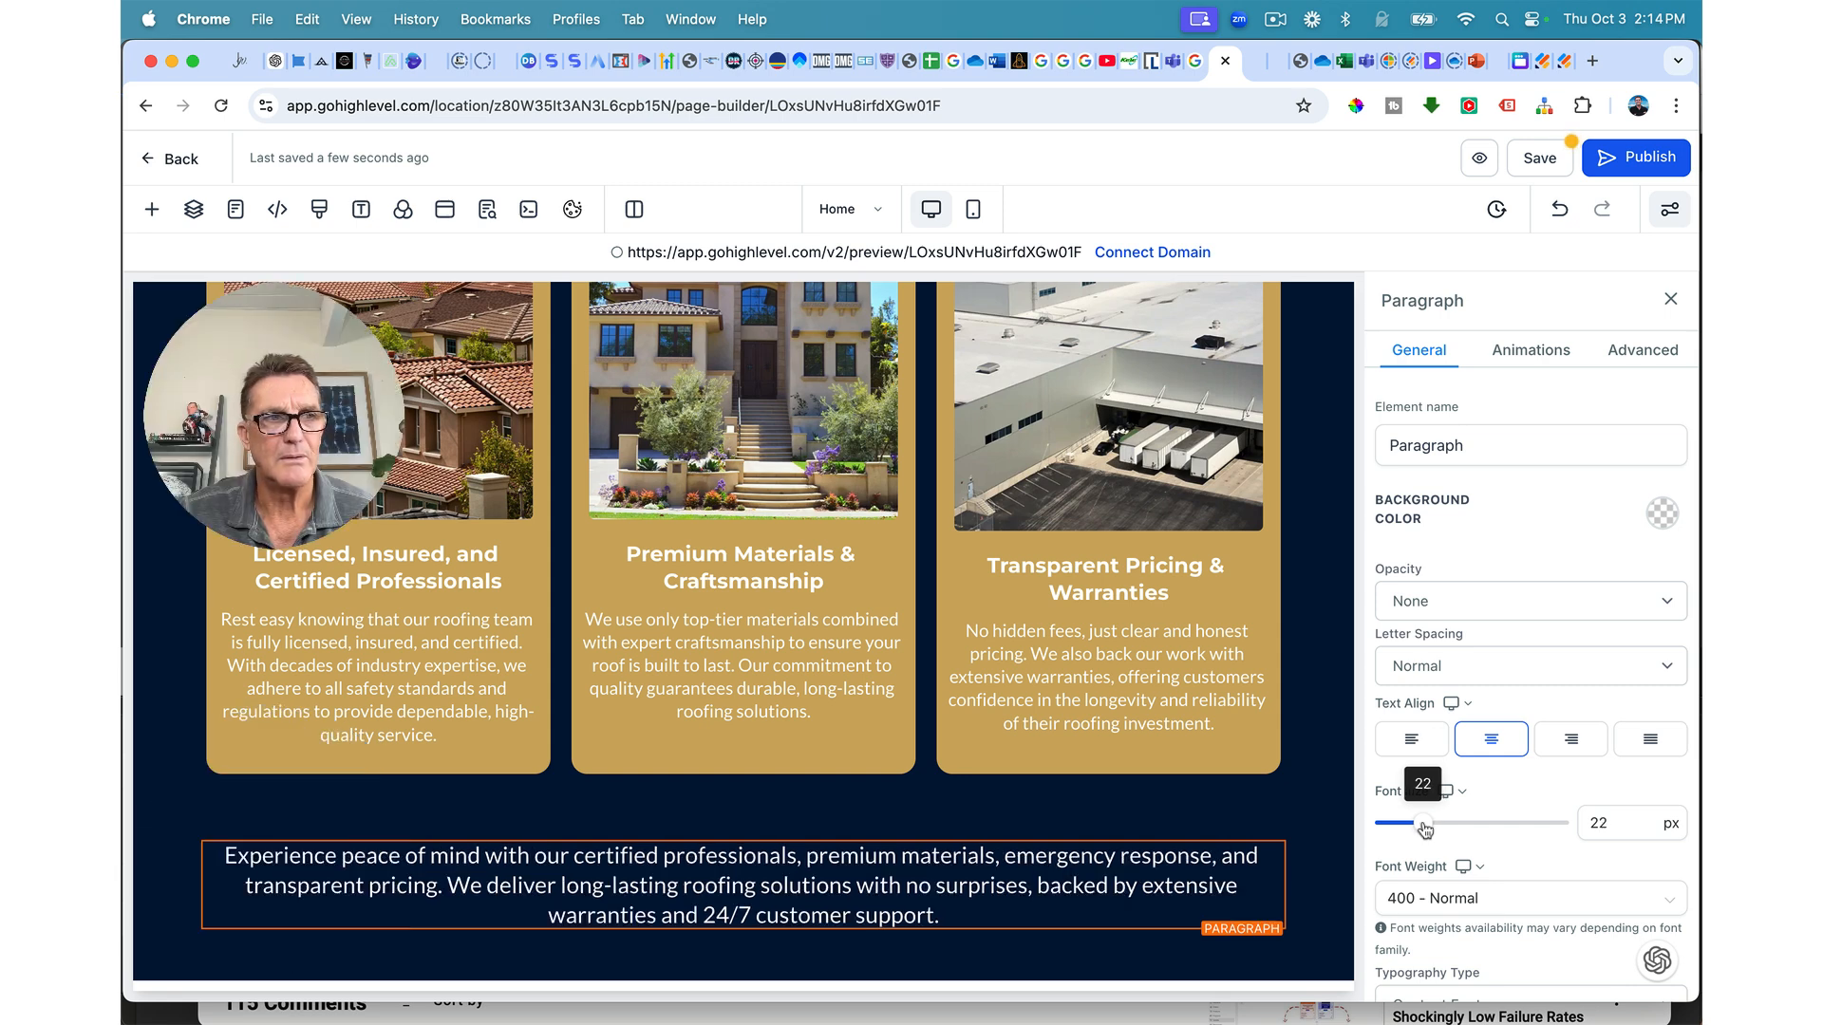
scroll(1094, 807, "down", 1)
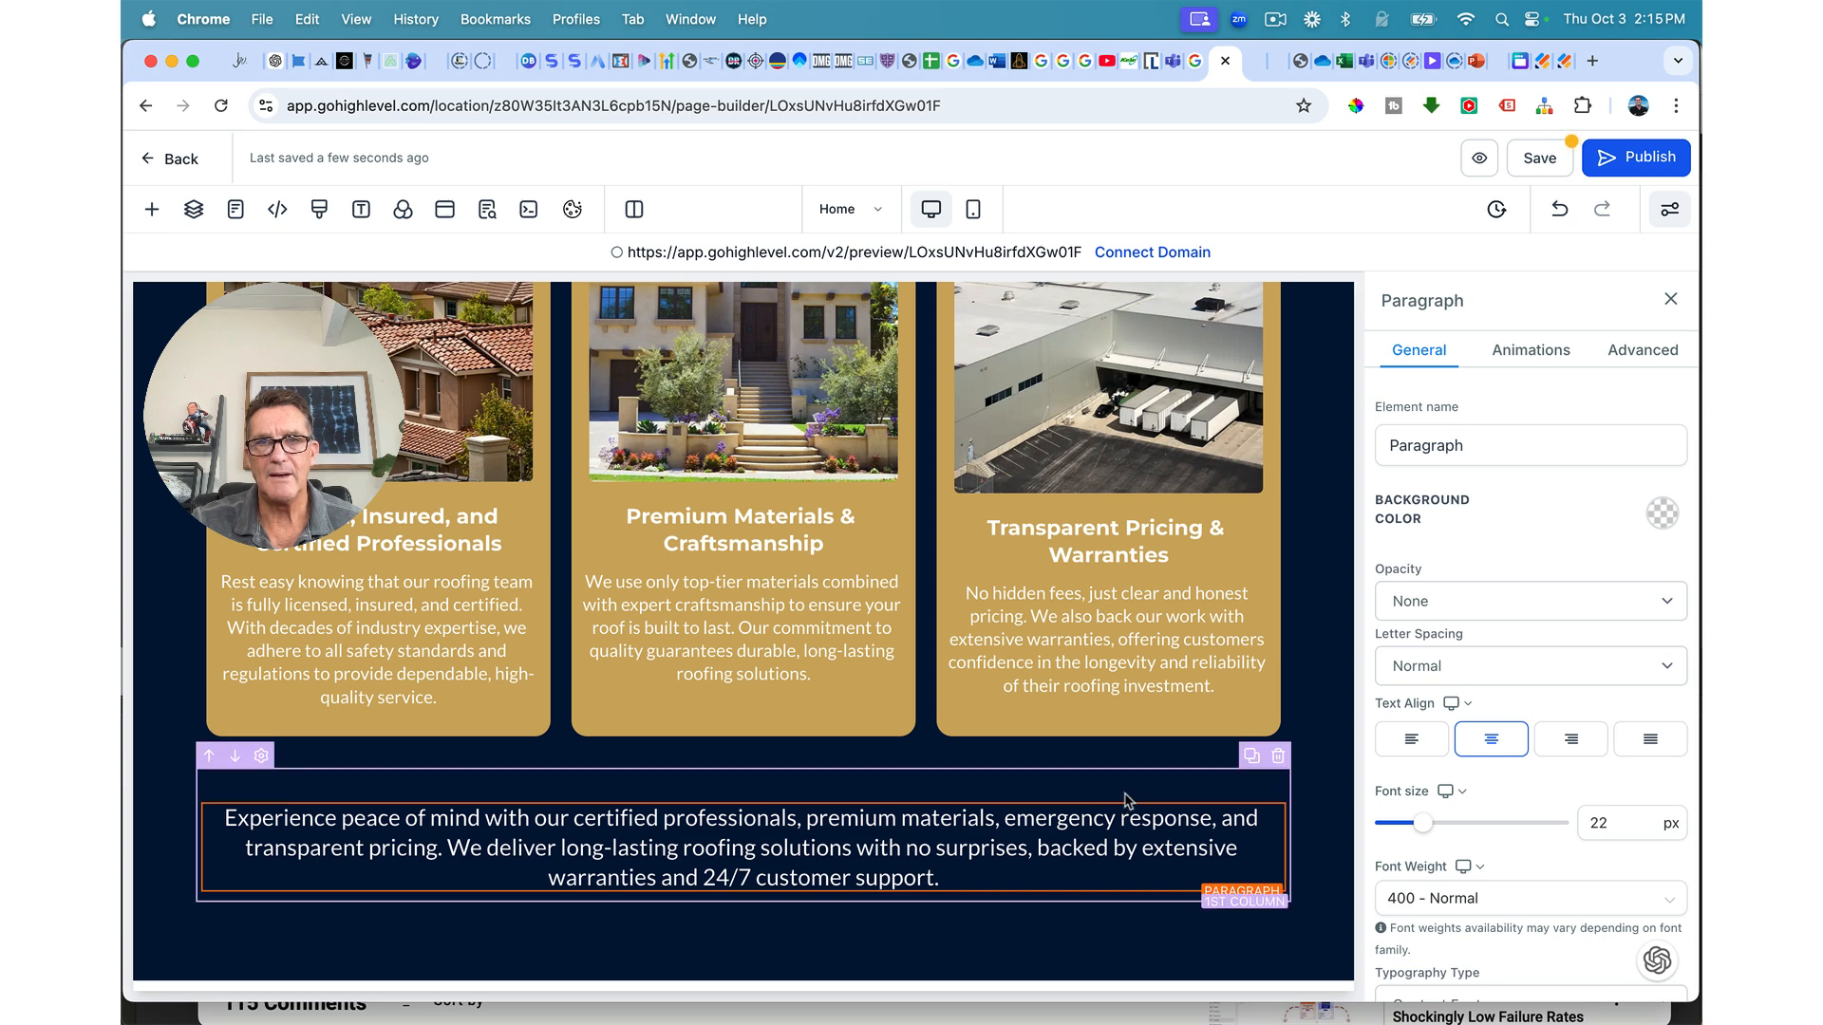
left_click(1153, 788)
left_click(1530, 564)
left_click(1410, 661)
scroll(1329, 924, "down", 1)
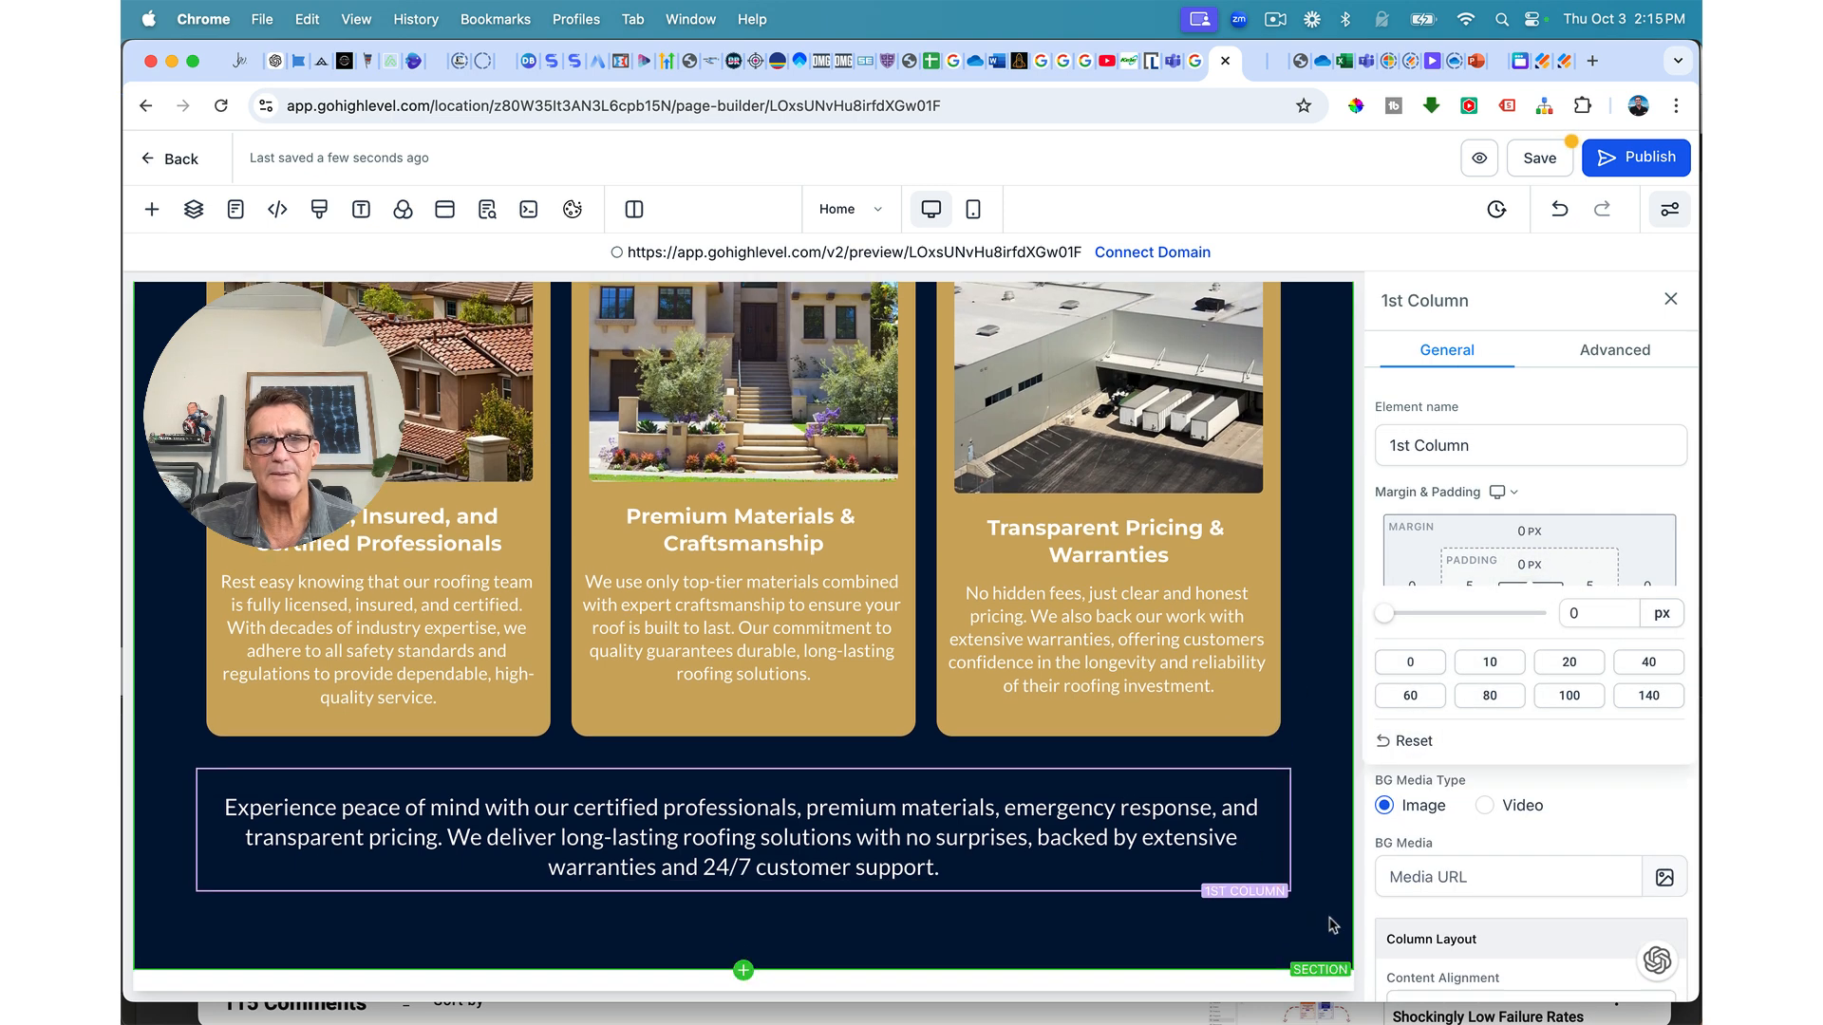
Step: Duplicate the hero's CALL button so a copy stacks beneath it beside Schedule A Service
left_click(1336, 934)
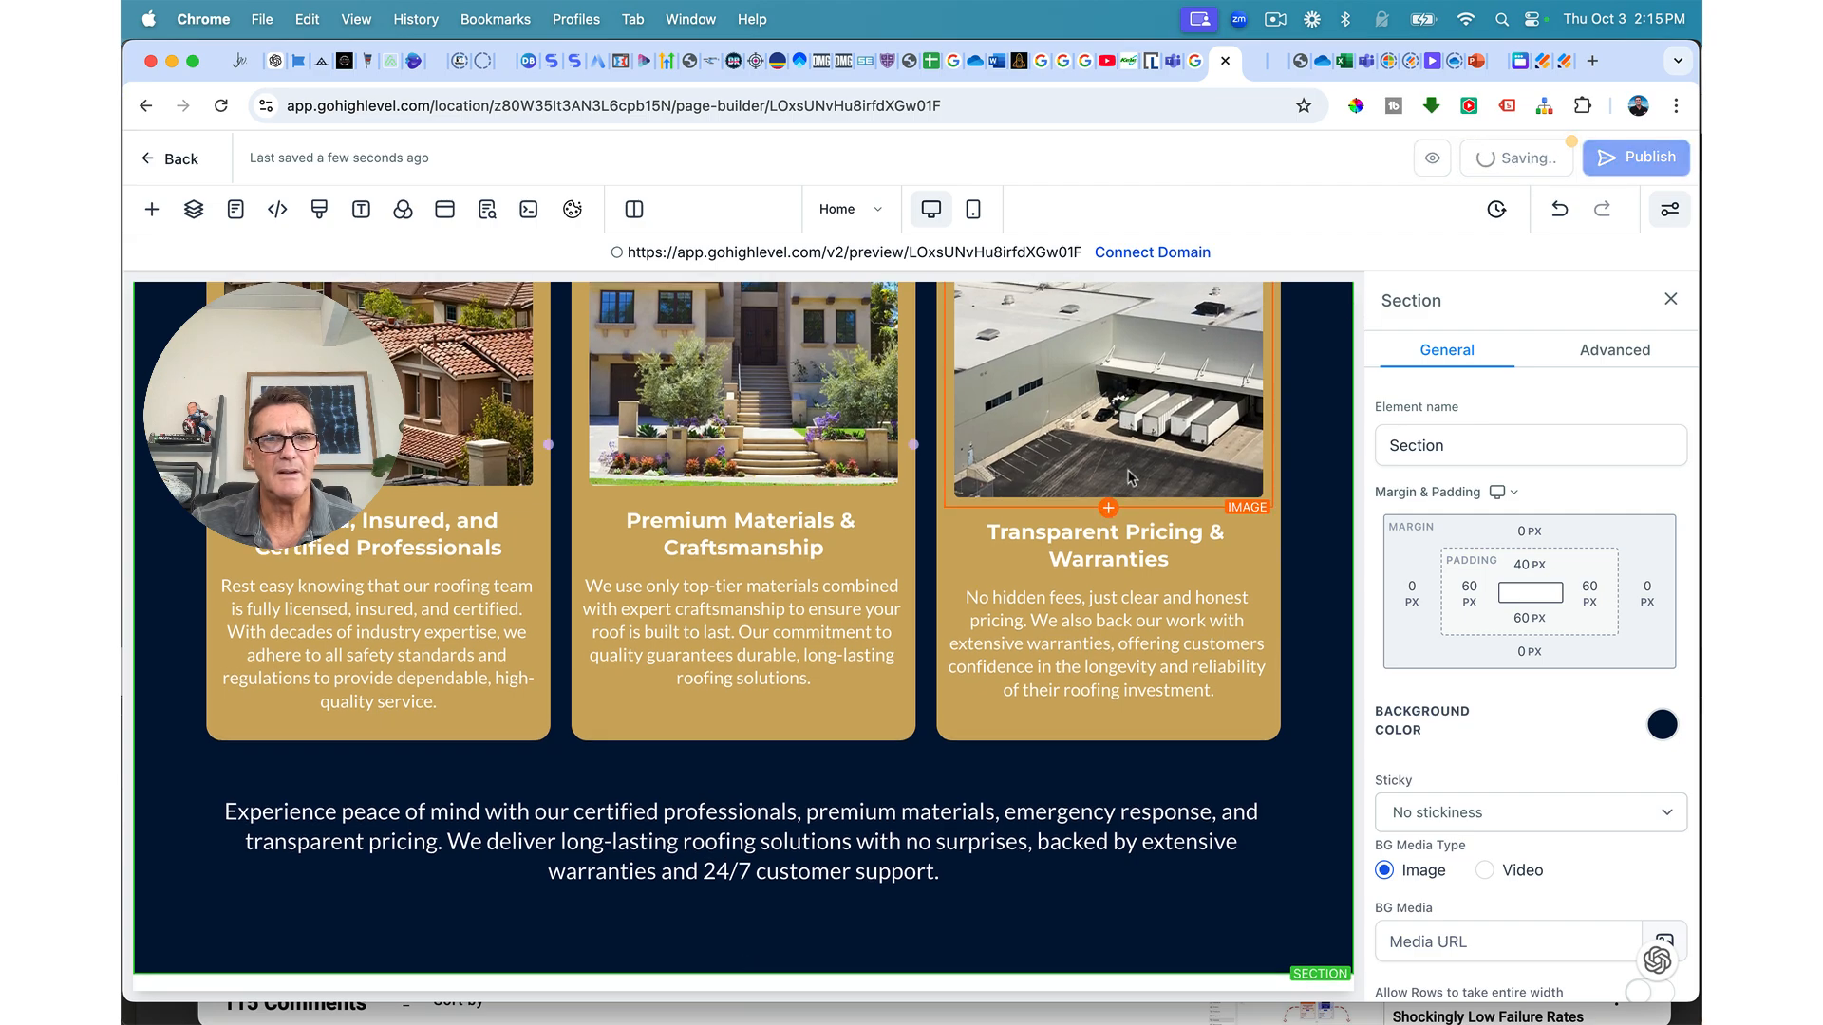
scroll(785, 899, "up", 8)
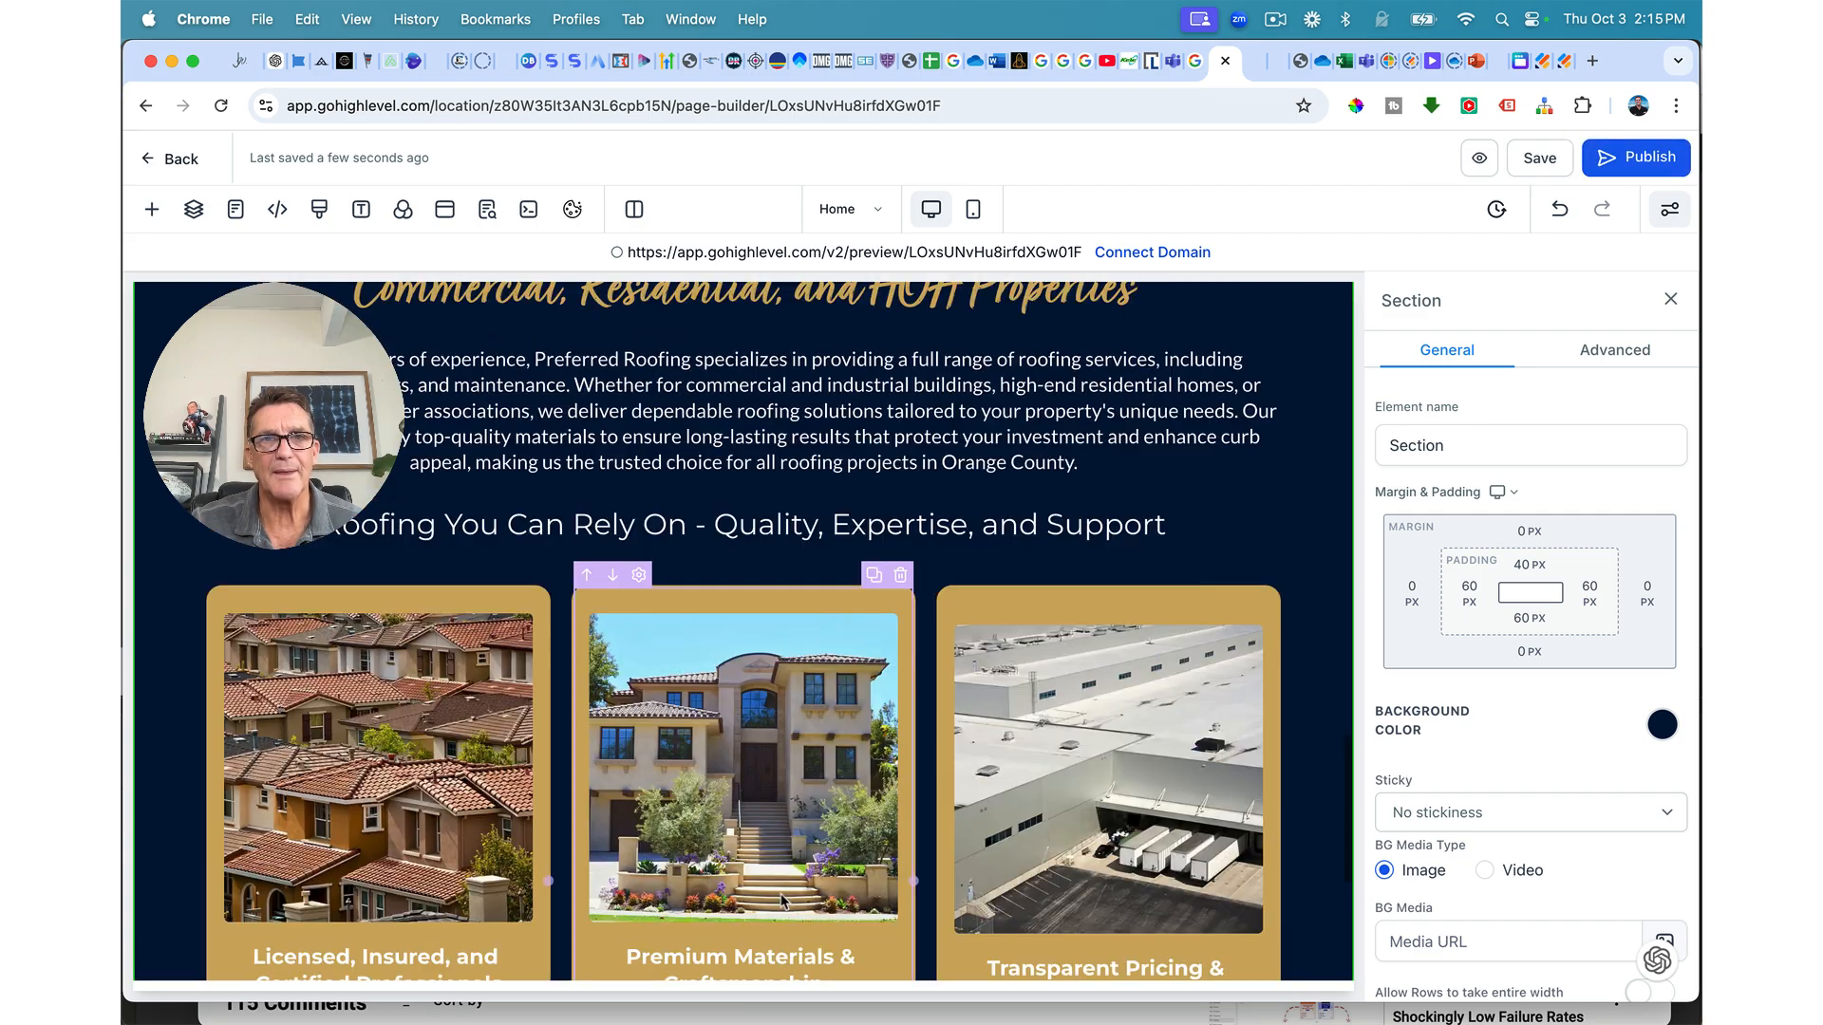
scroll(784, 901, "up", 15)
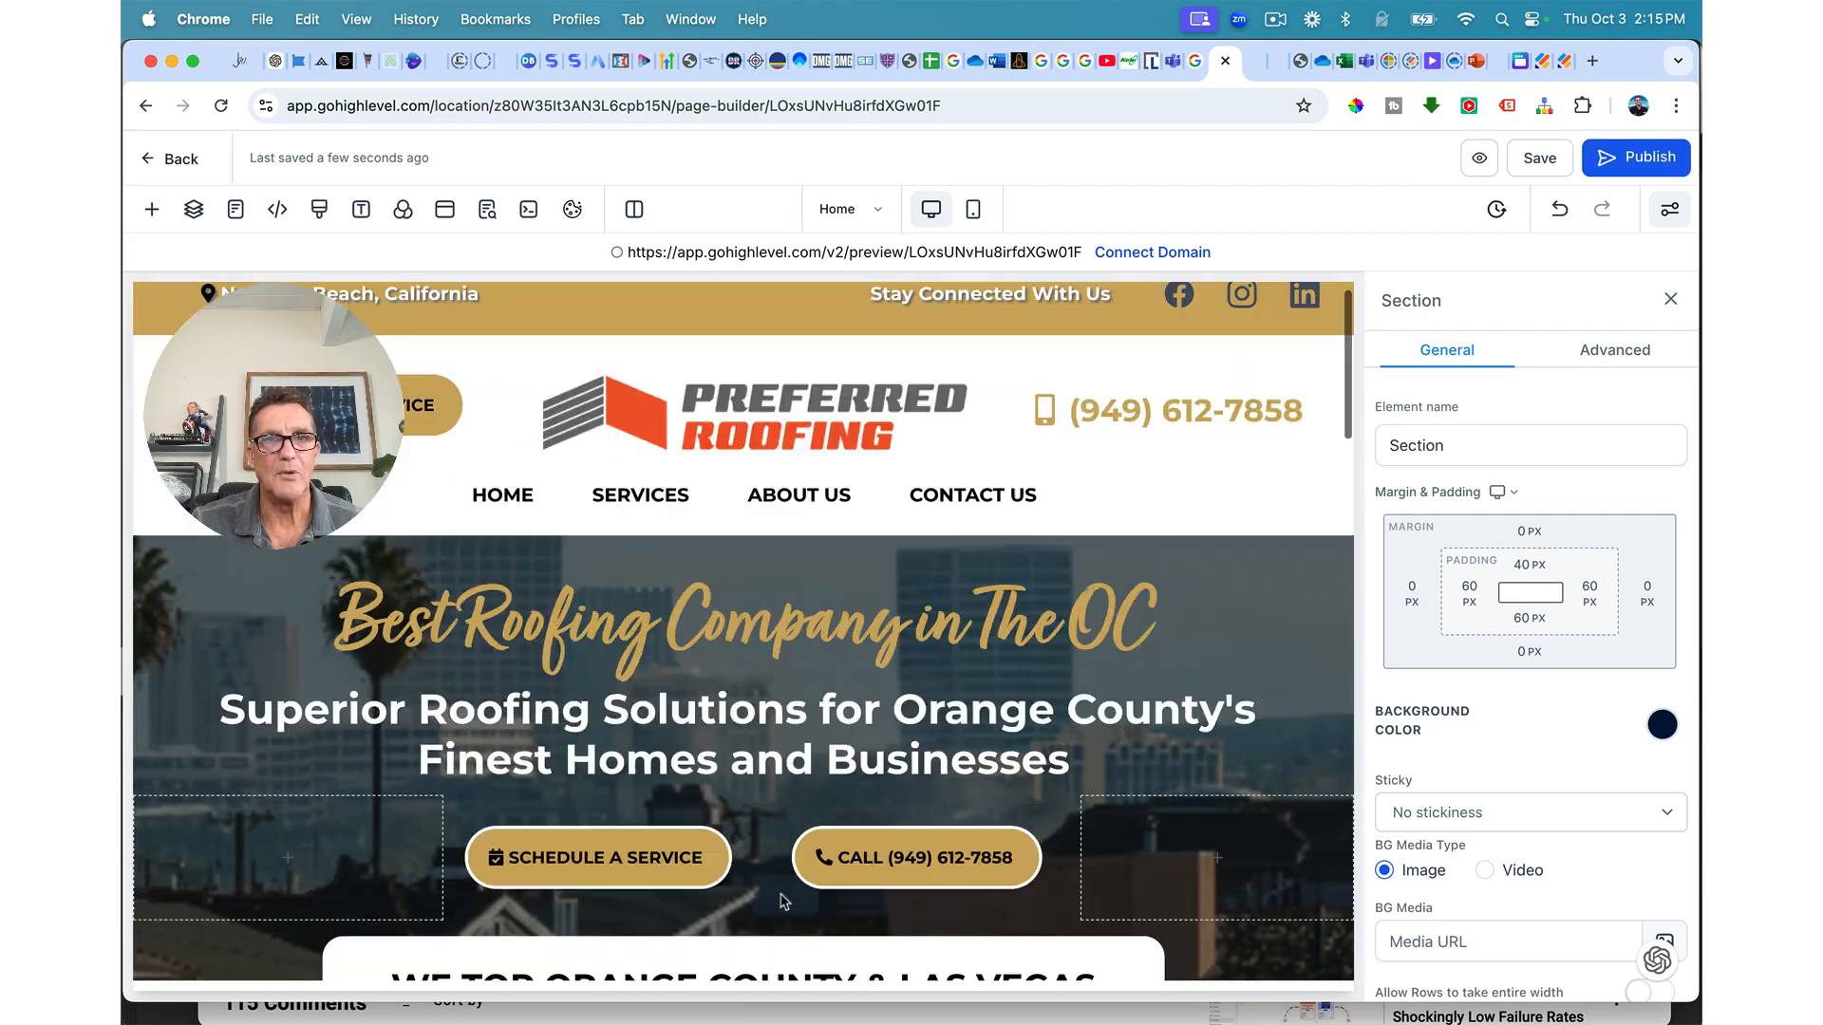
scroll(784, 900, "down", 3)
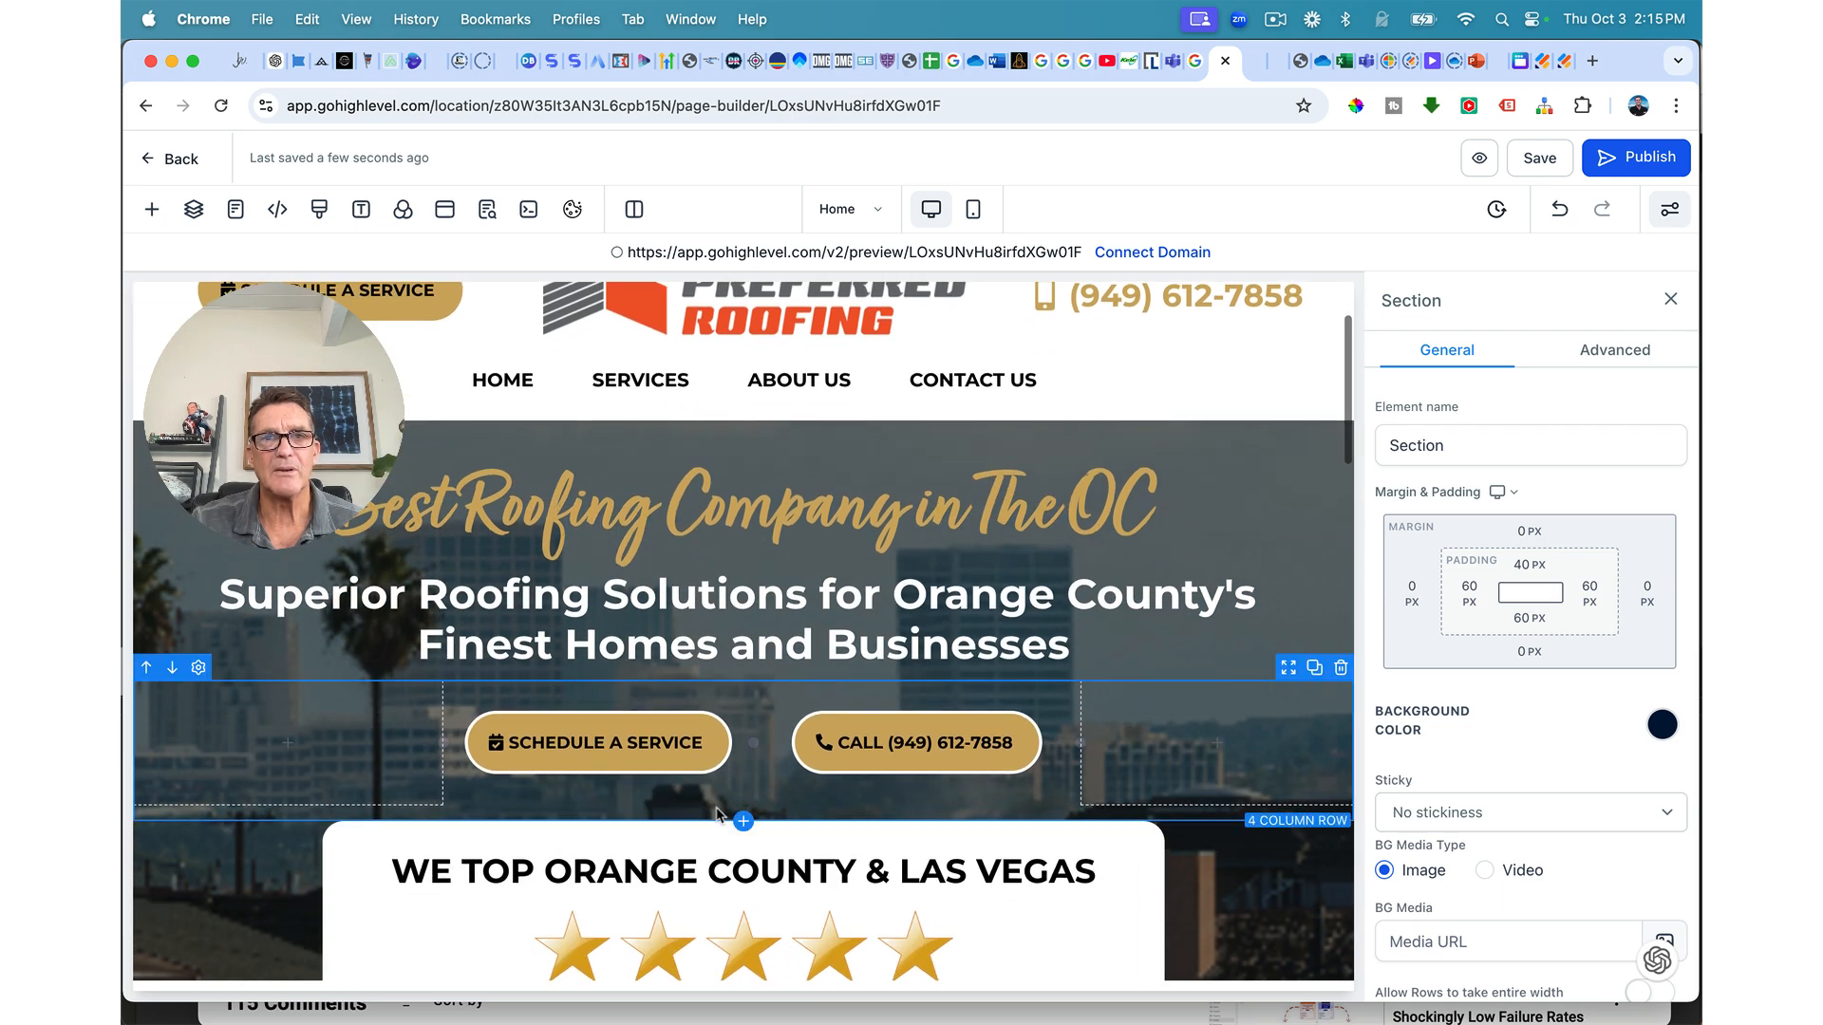
left_click(864, 753)
left_click(659, 745)
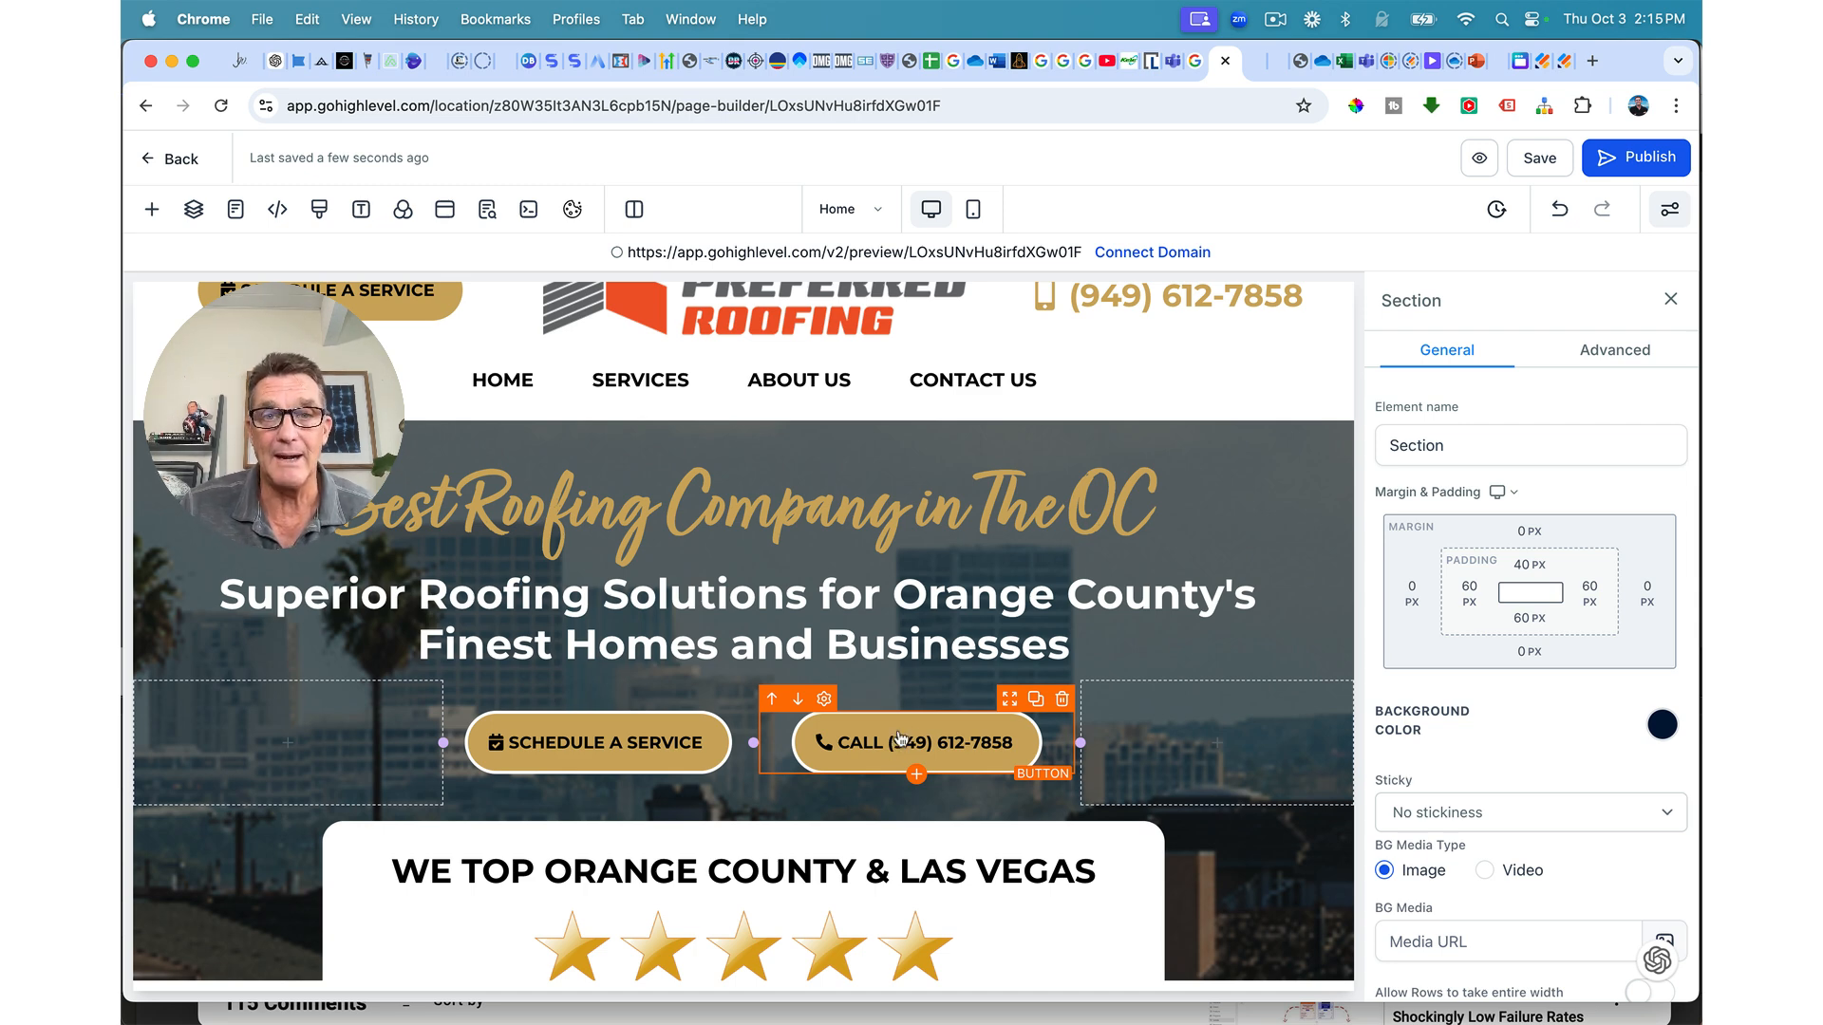
left_click(1036, 699)
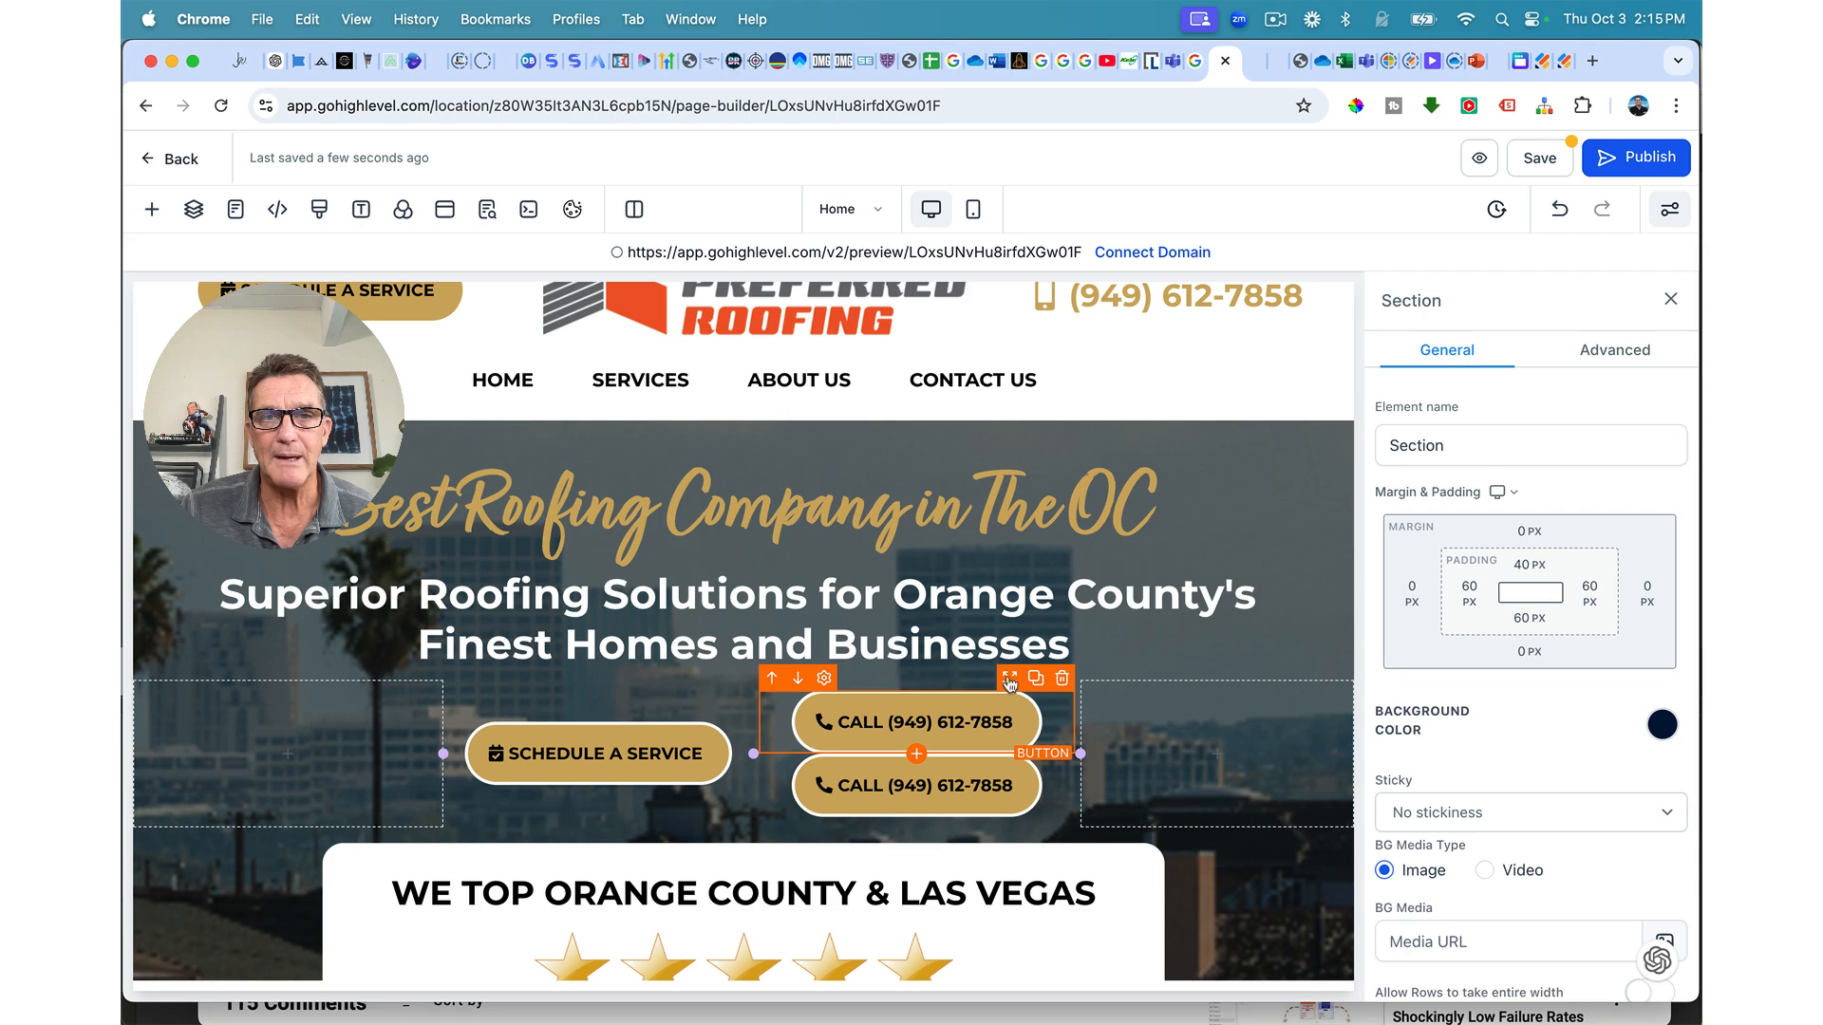
Step: Move the copied call button below the new paragraph and add top margin above it
scroll(1009, 683, "down", 10)
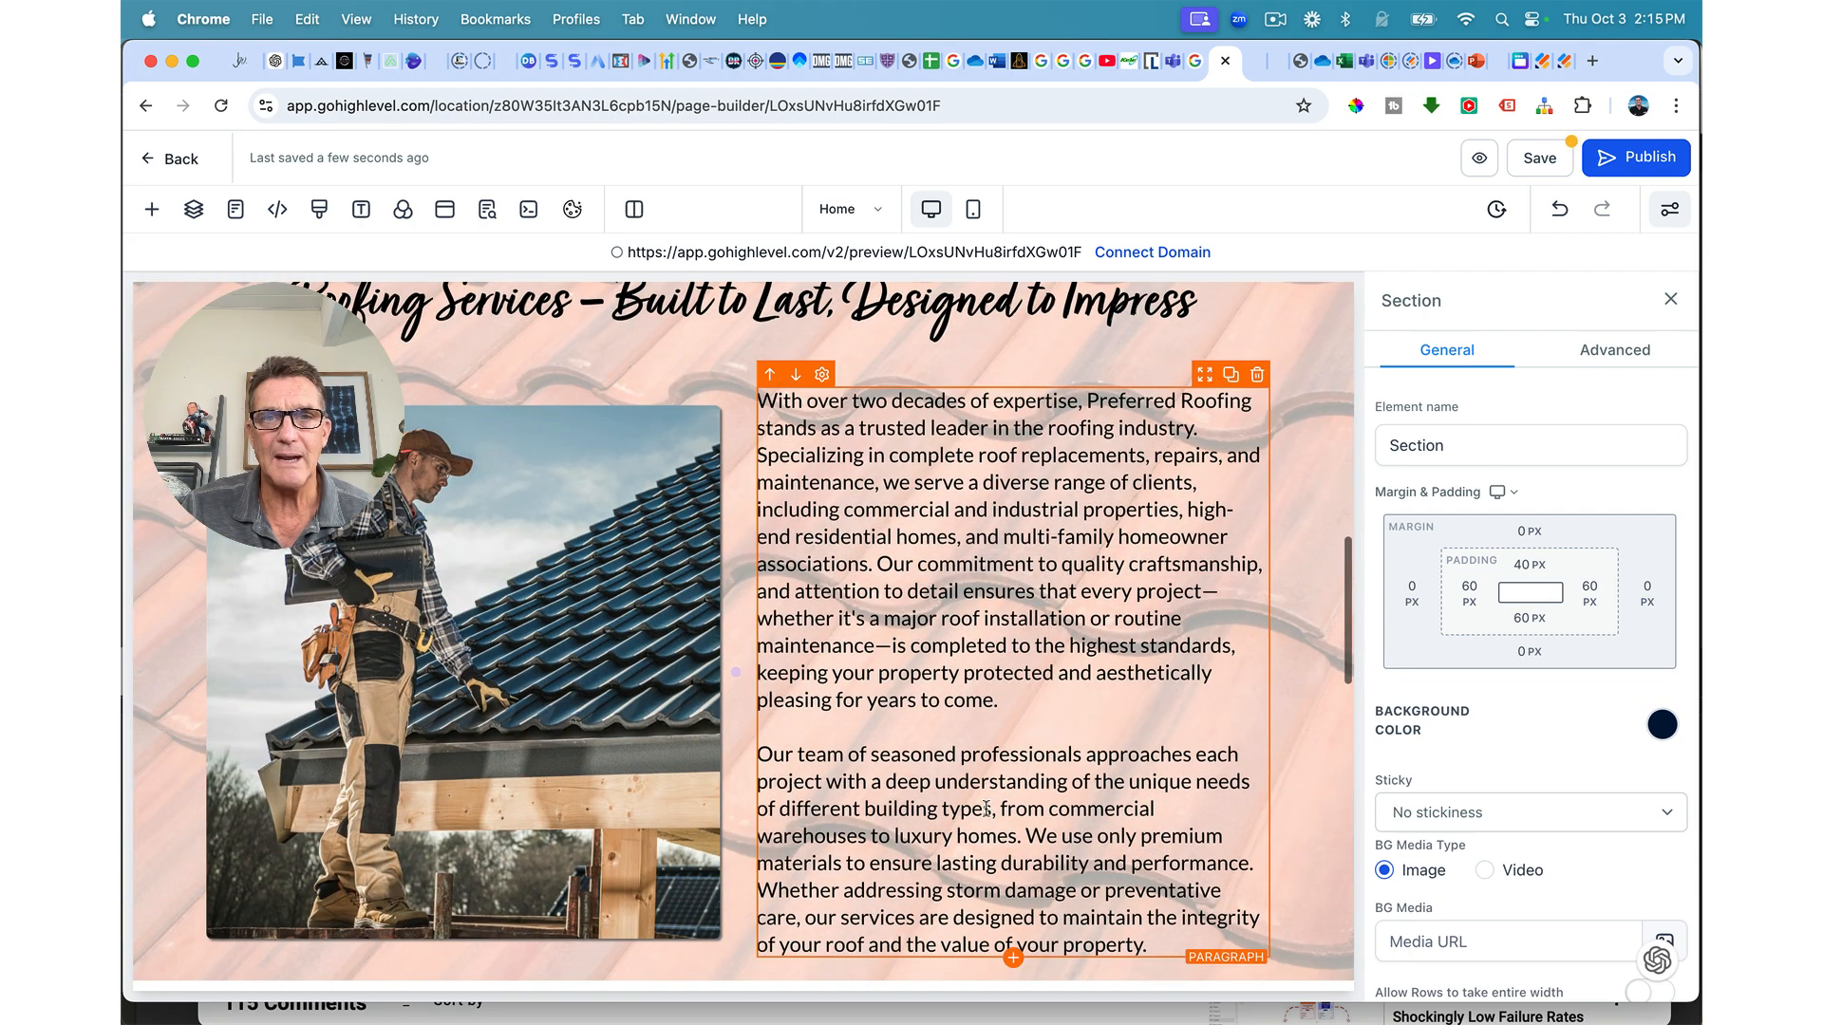
scroll(988, 807, "up", 10)
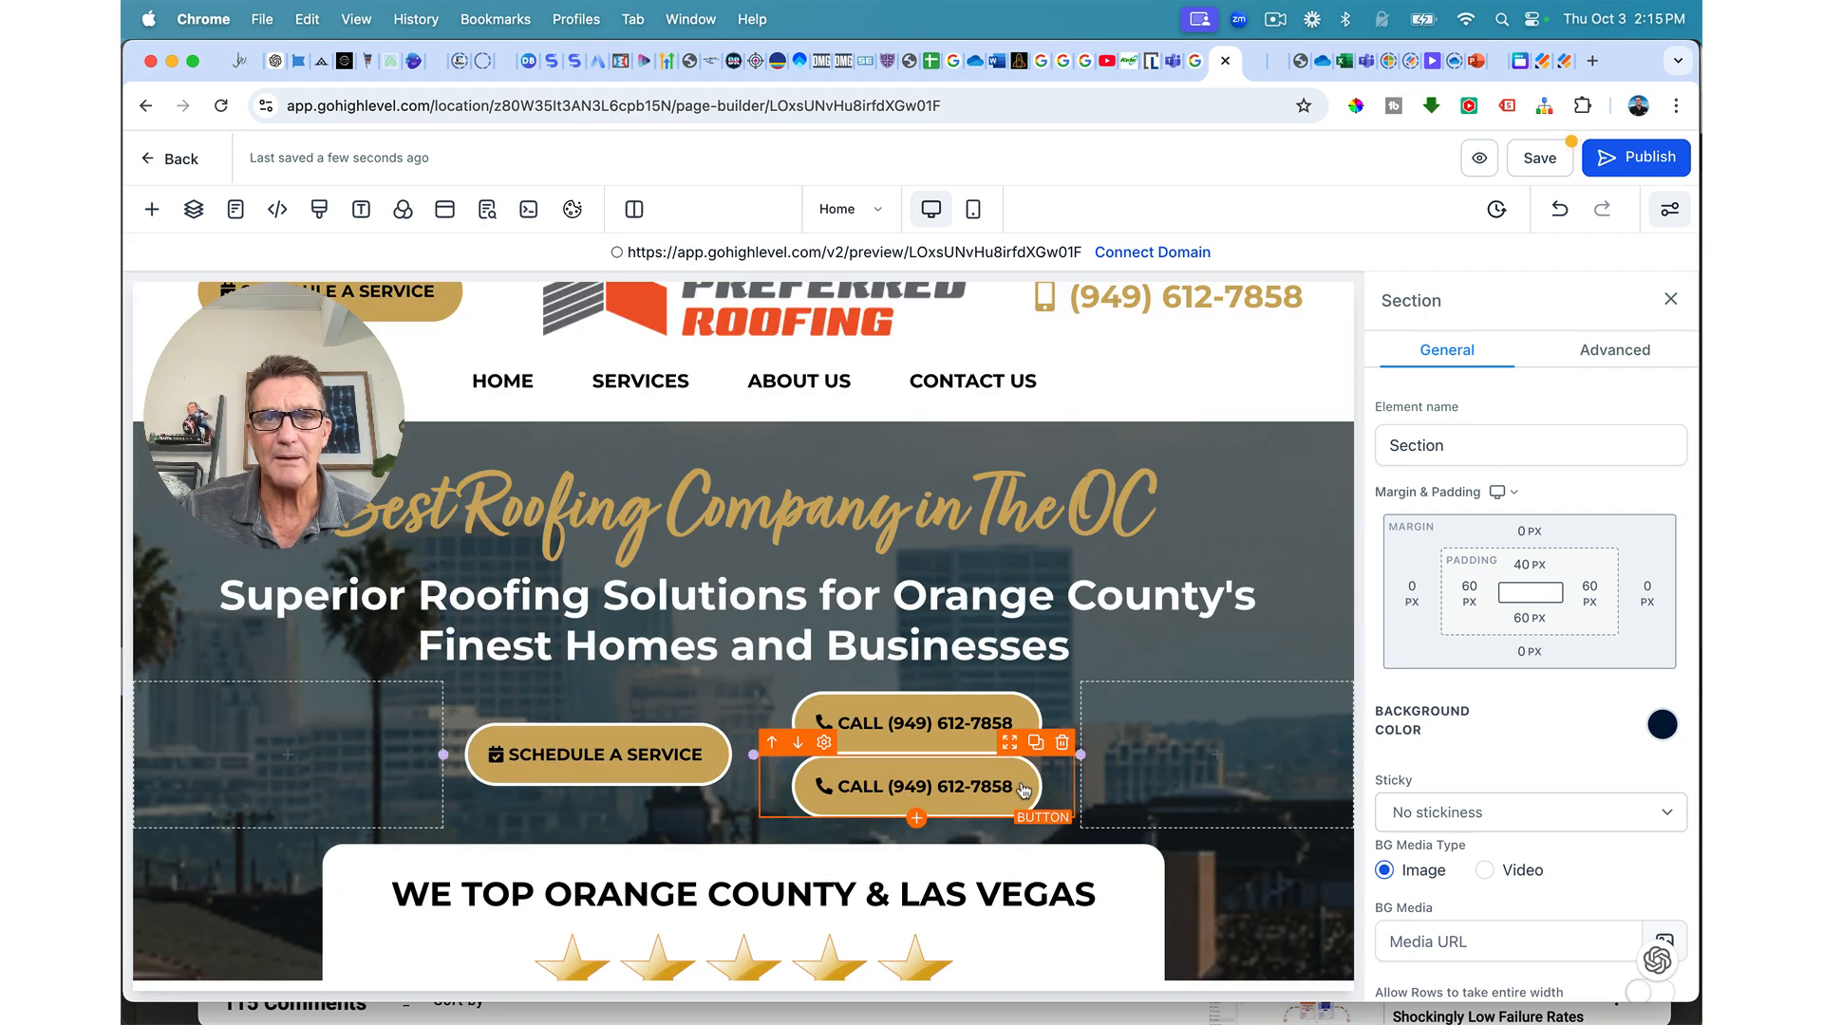
left_click_drag(1009, 747, 1018, 845)
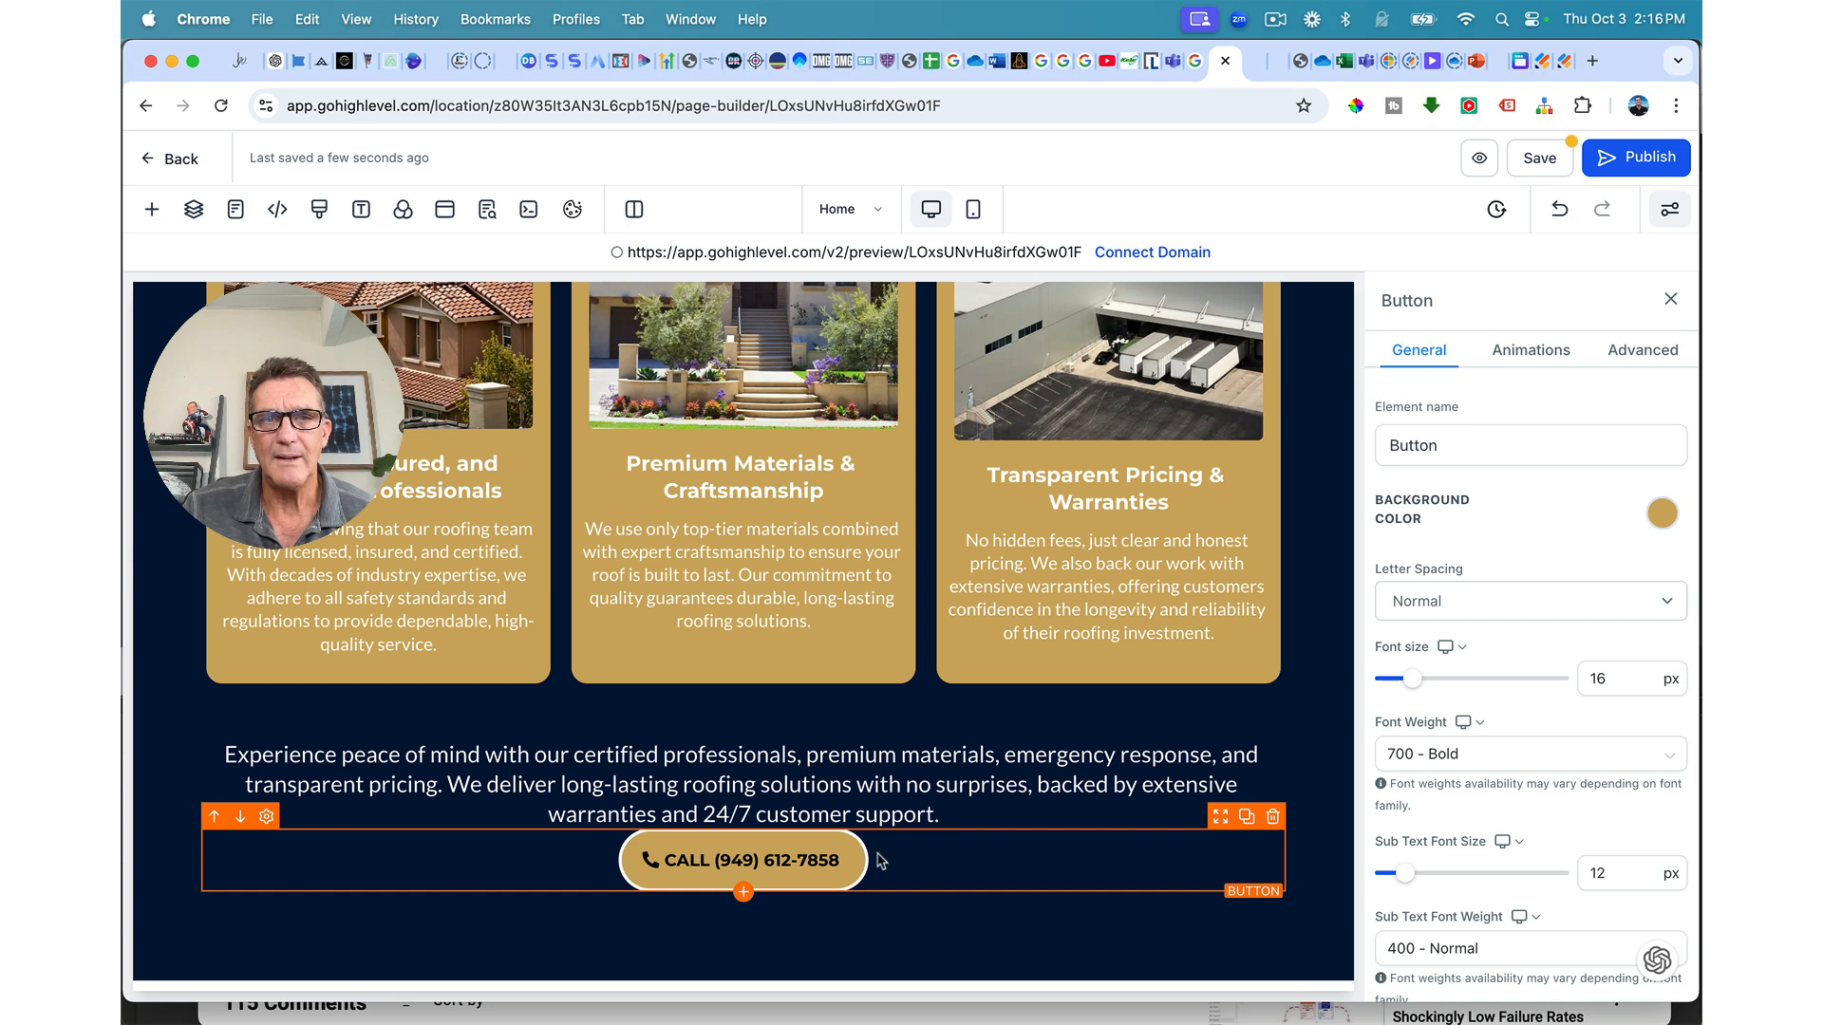
scroll(1539, 678, "down", 10)
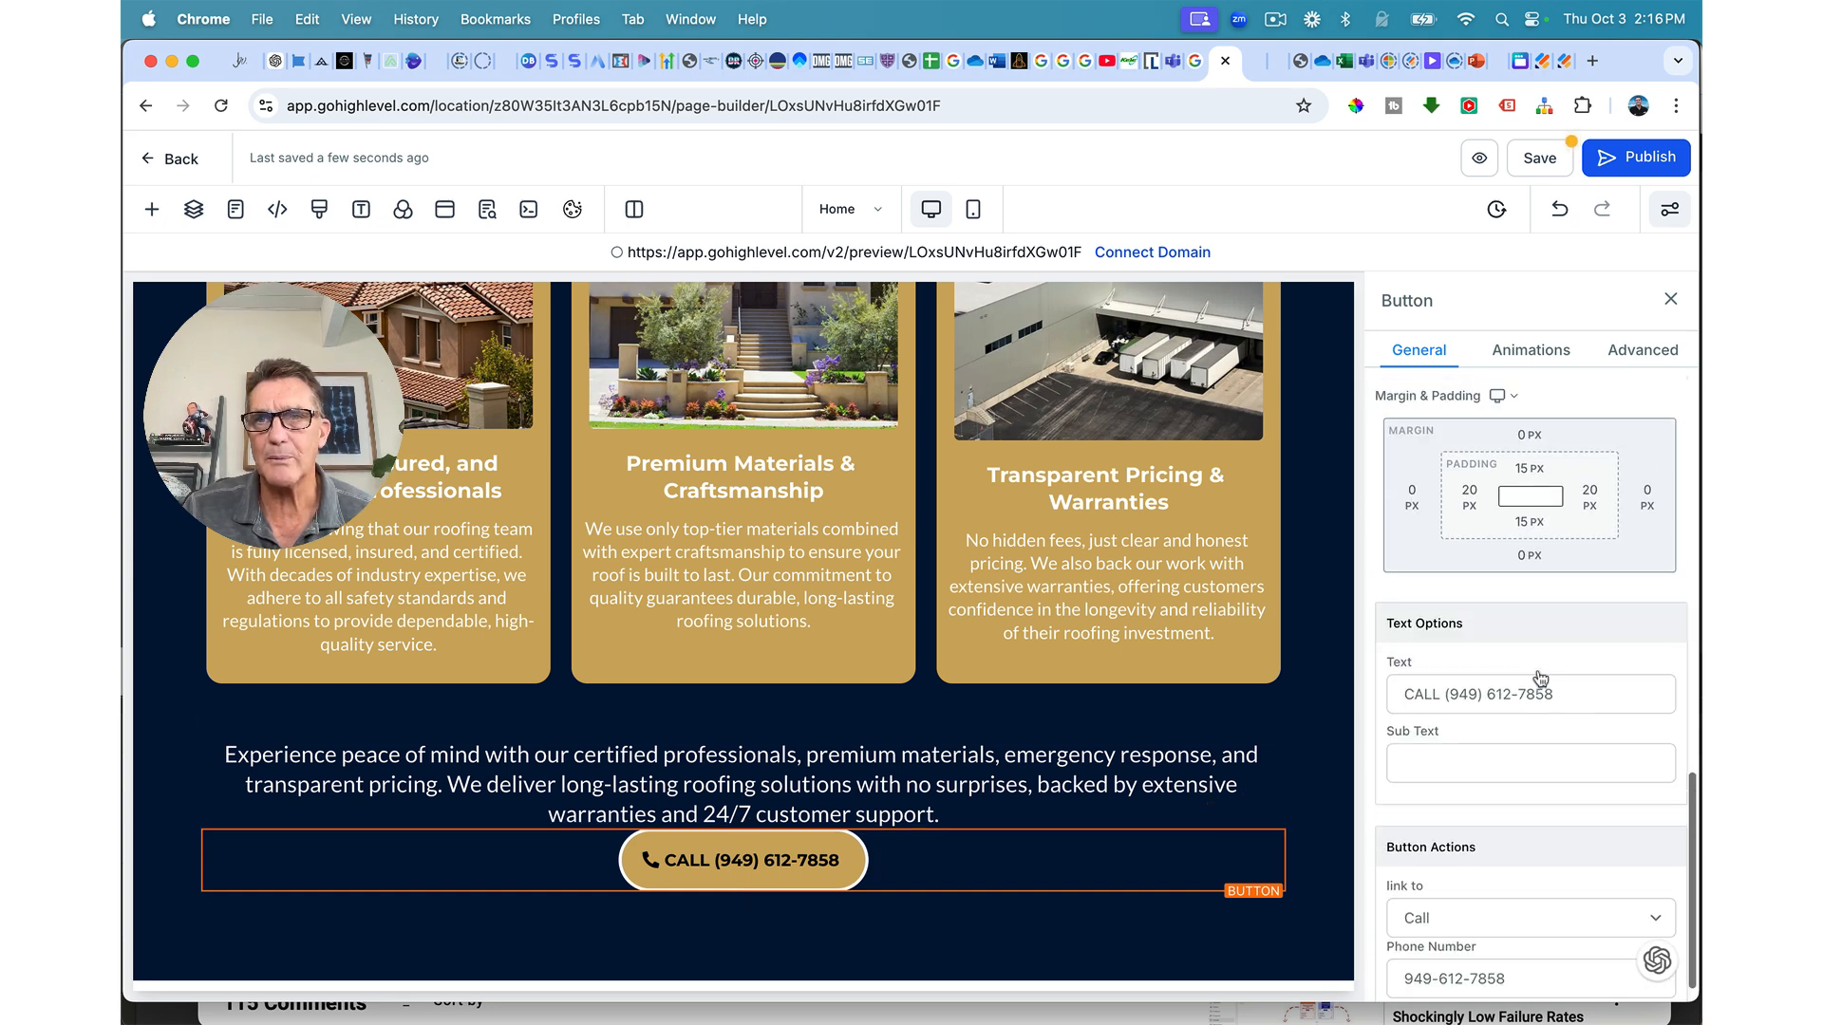
left_click(1528, 794)
left_click_drag(1457, 852, 1500, 845)
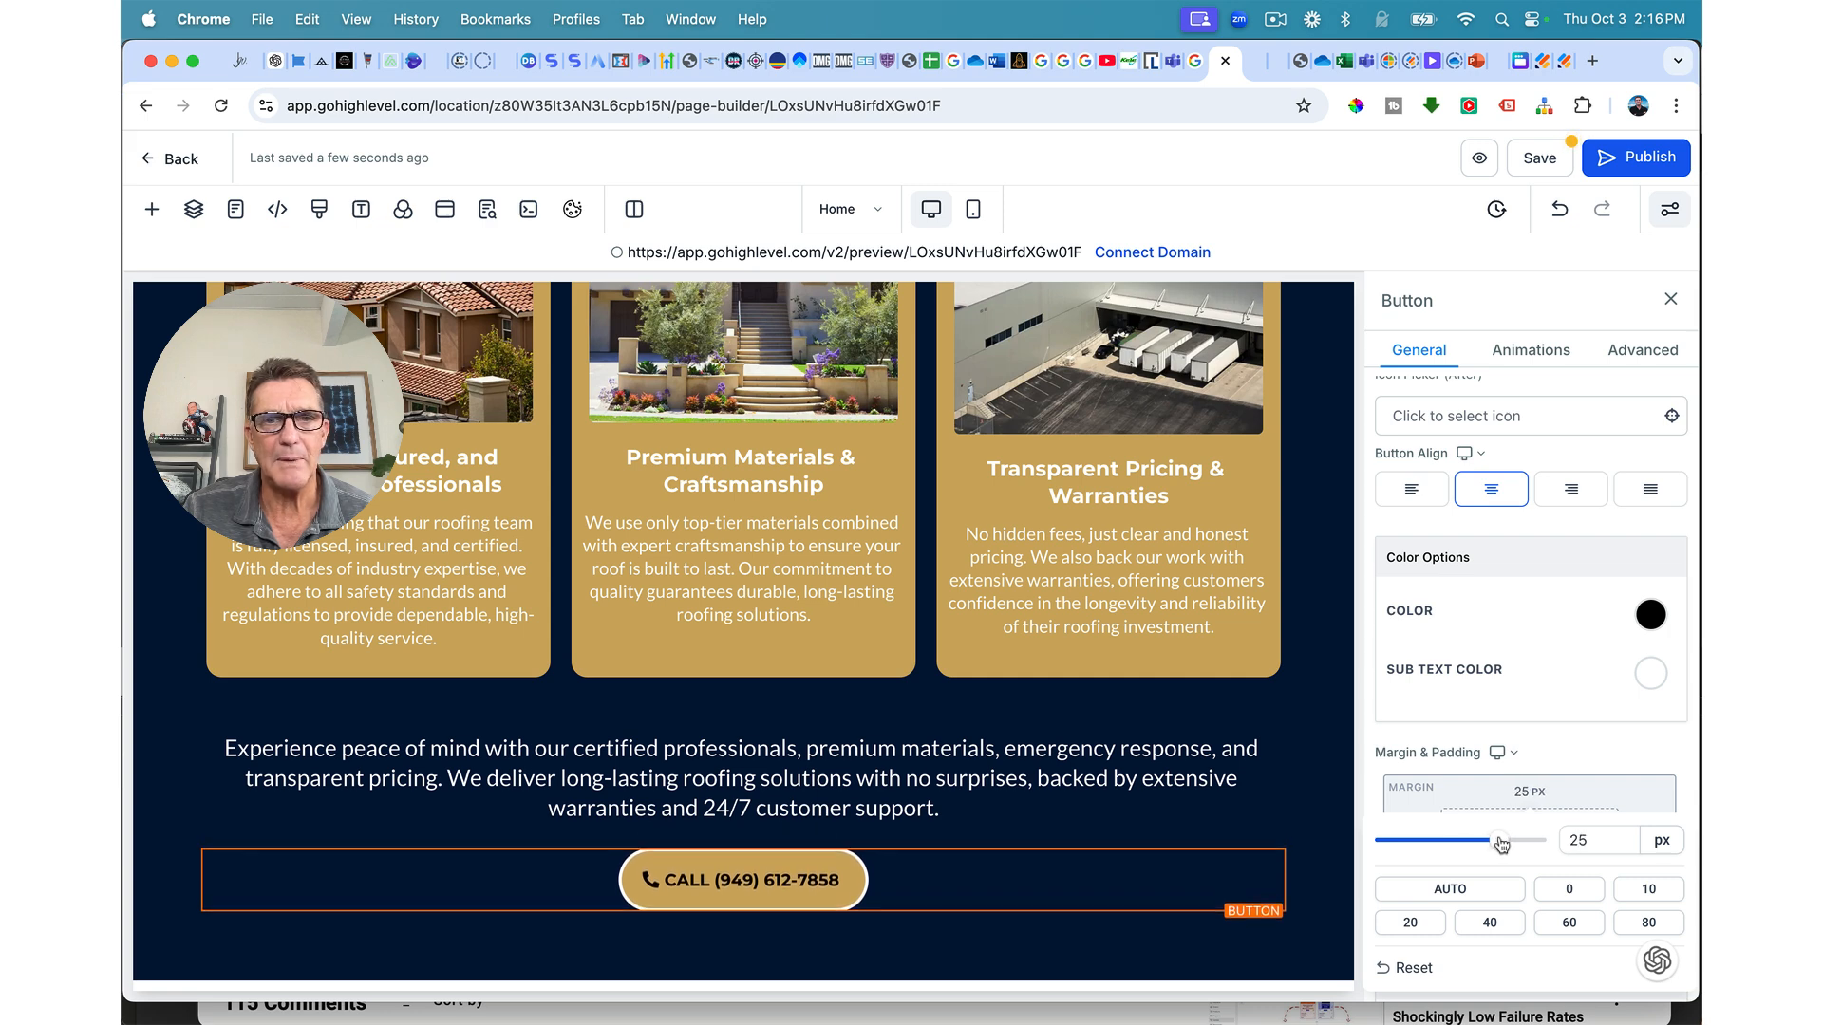
left_click(1486, 763)
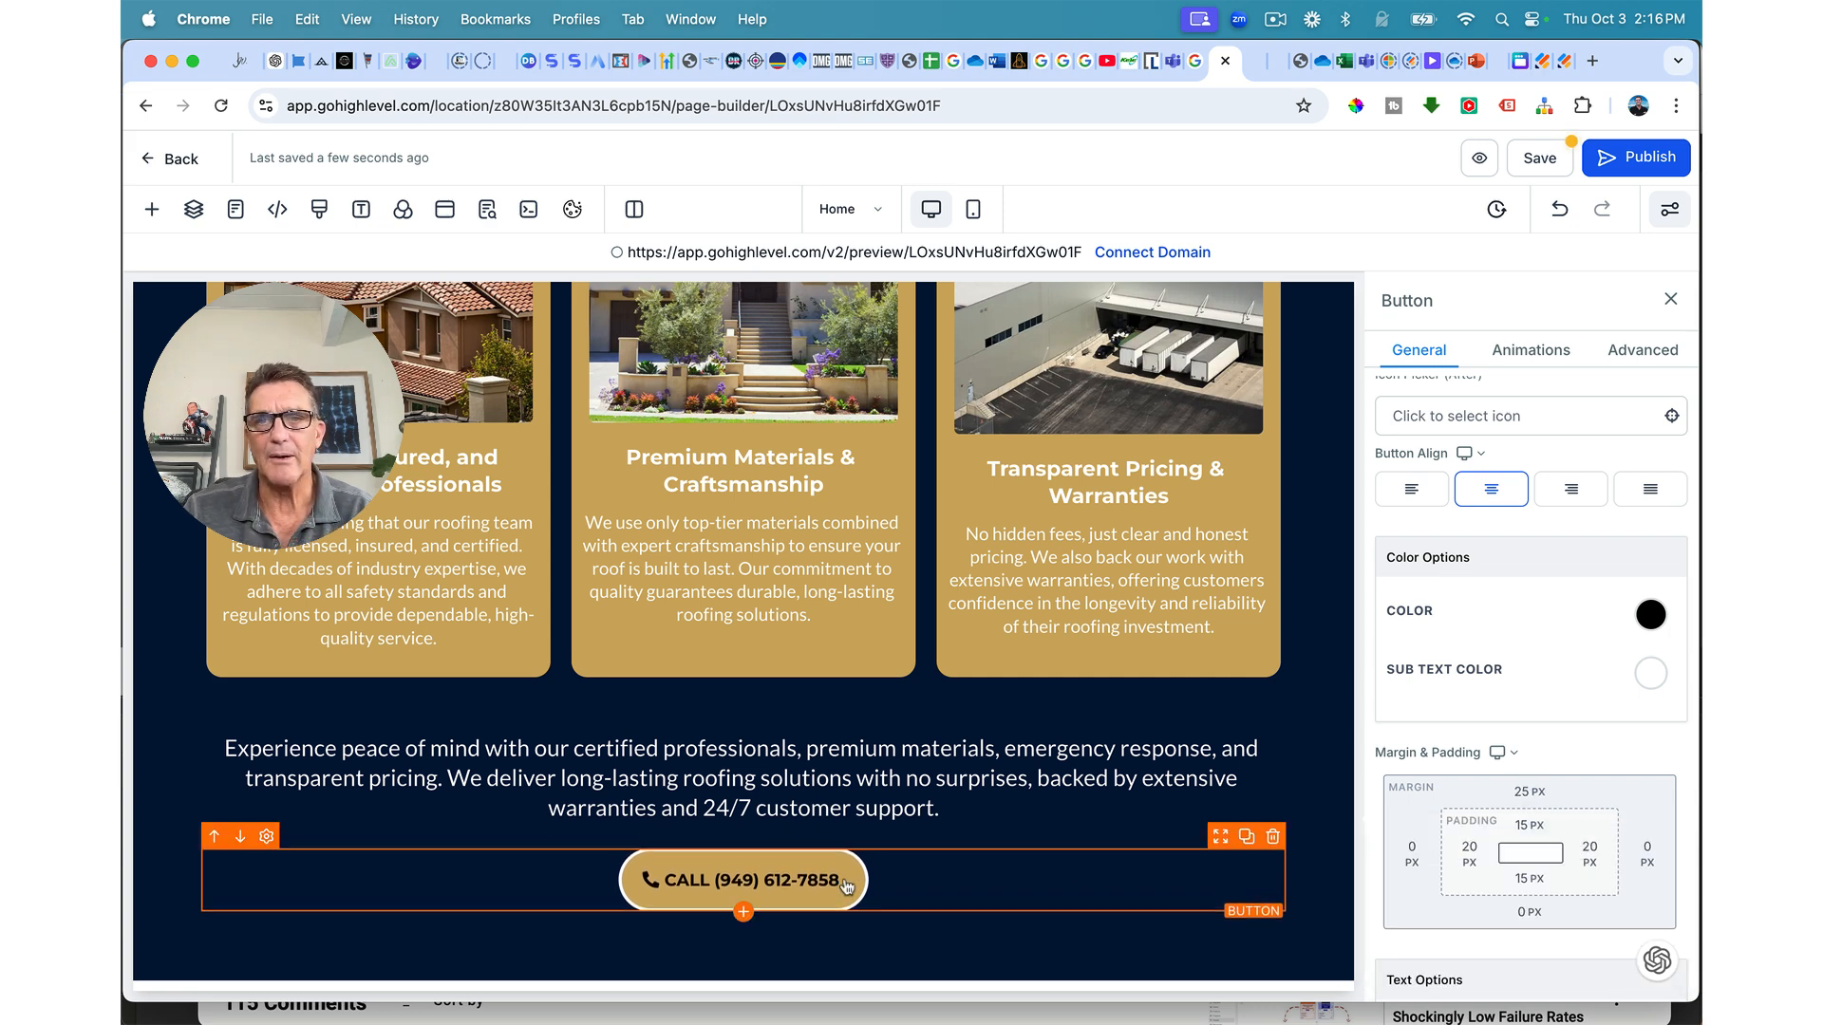
Step: Enlarge the call button's text from 16 to 22 px and save the page
scroll(1486, 762, "up", 10)
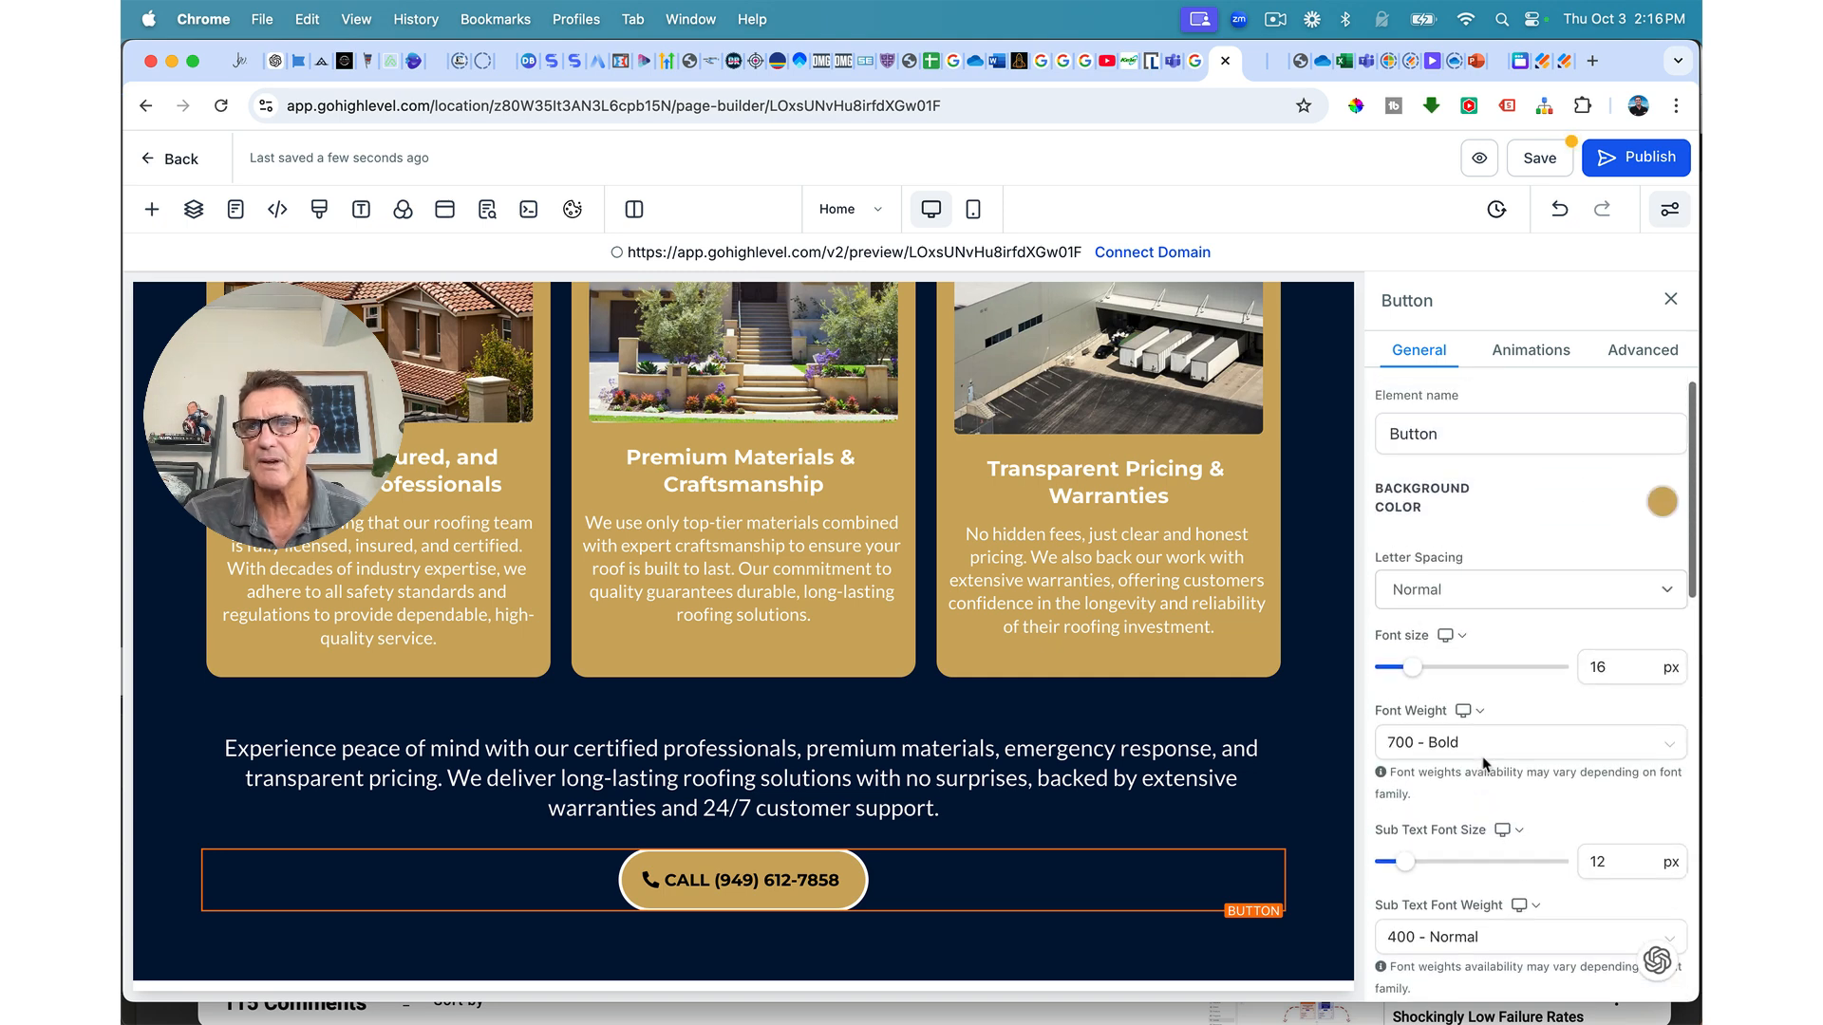
left_click_drag(1413, 679, 1424, 681)
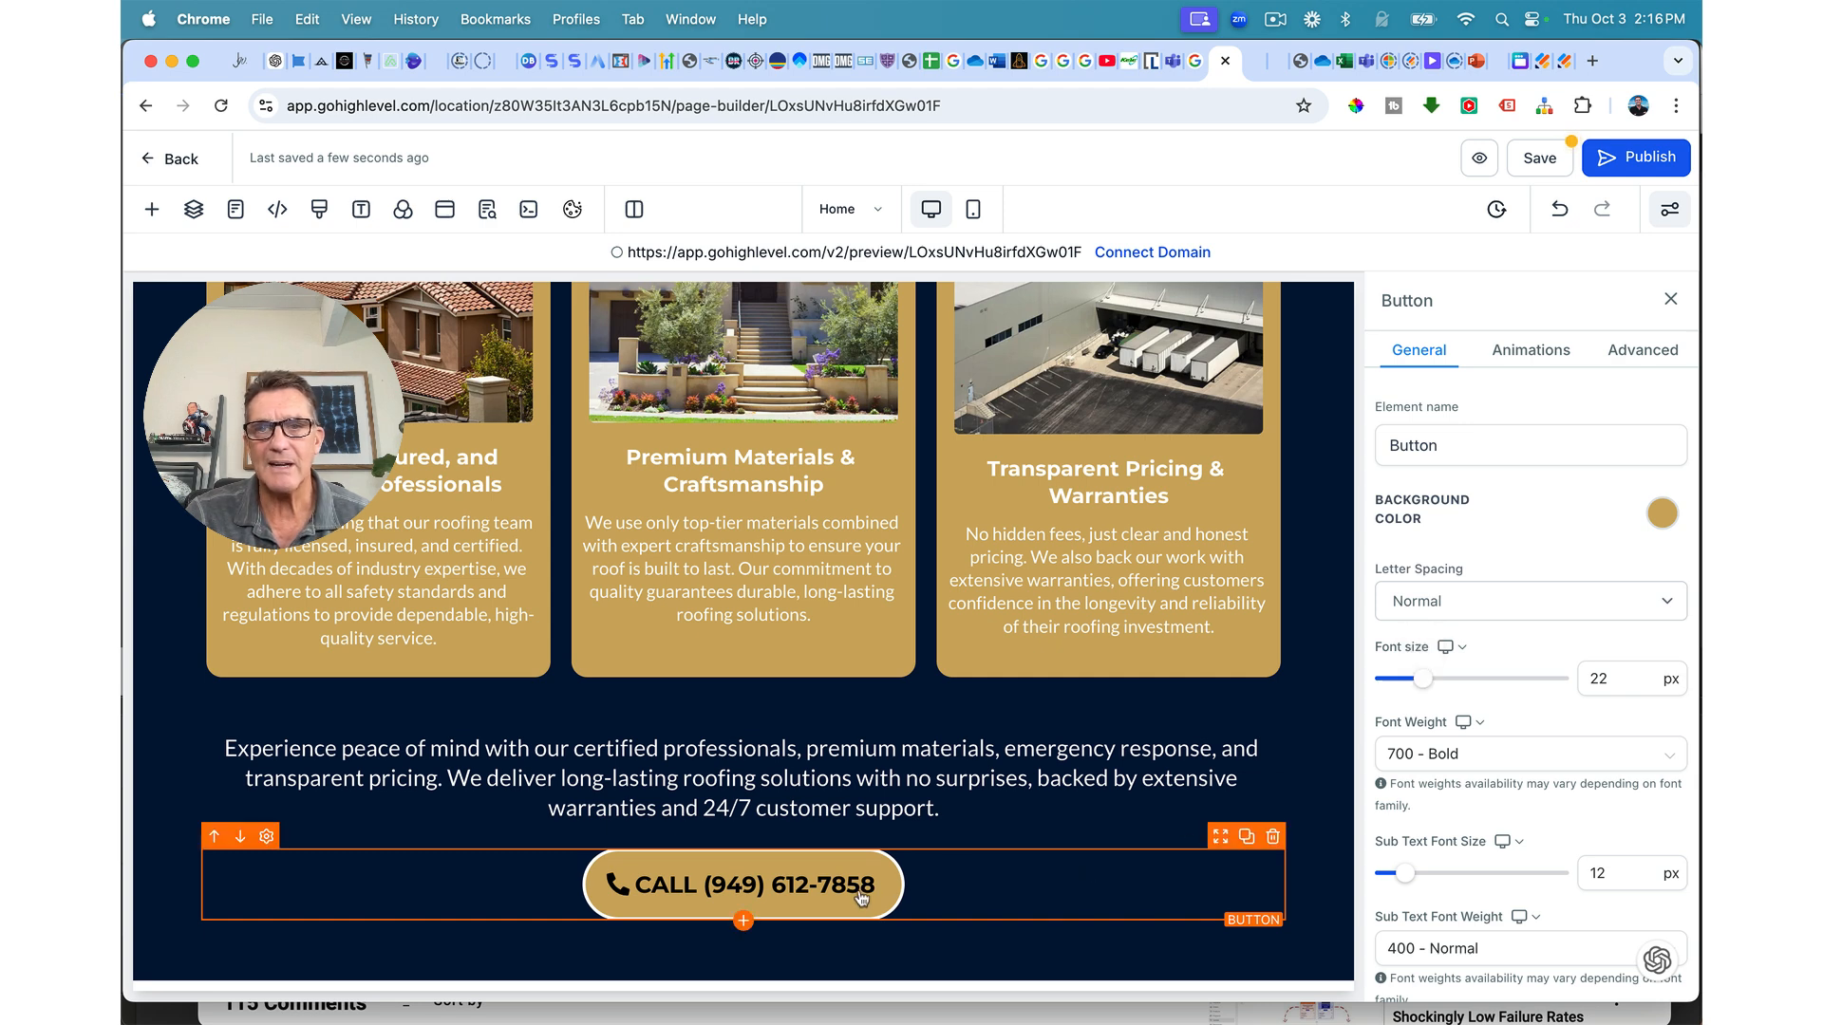
scroll(1525, 878, "down", 8)
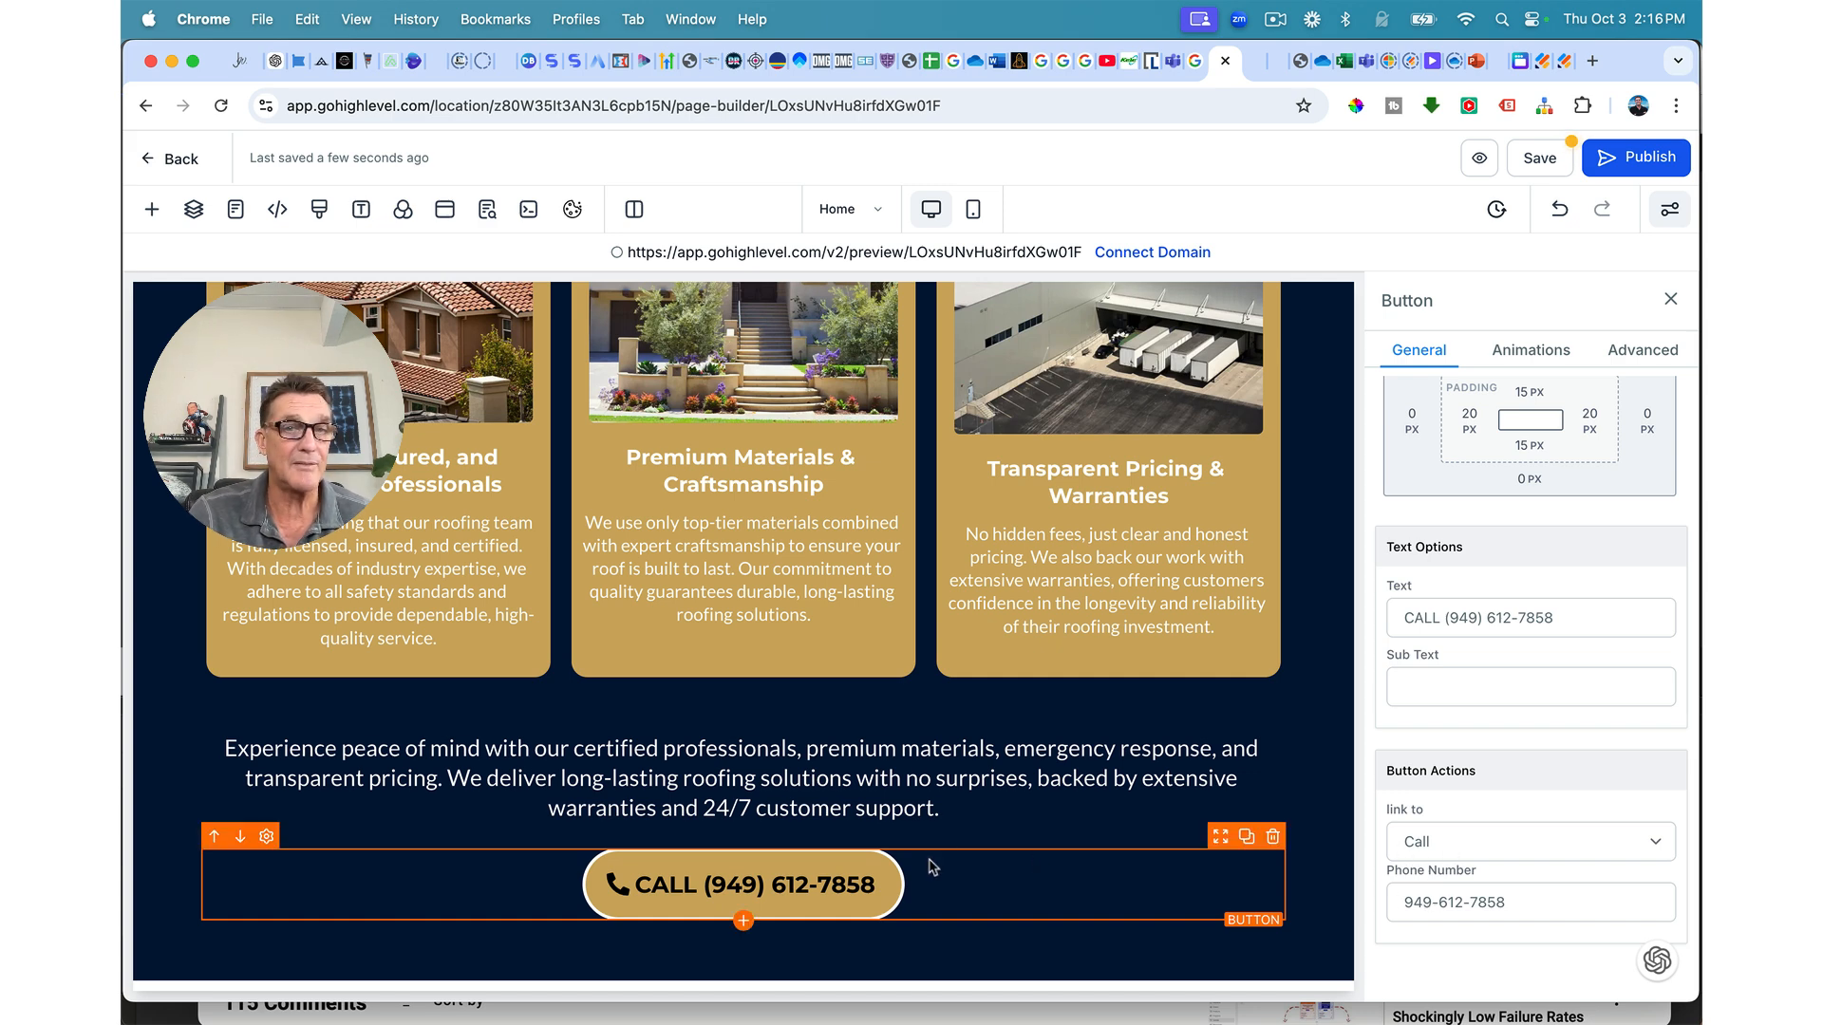
left_click(1550, 162)
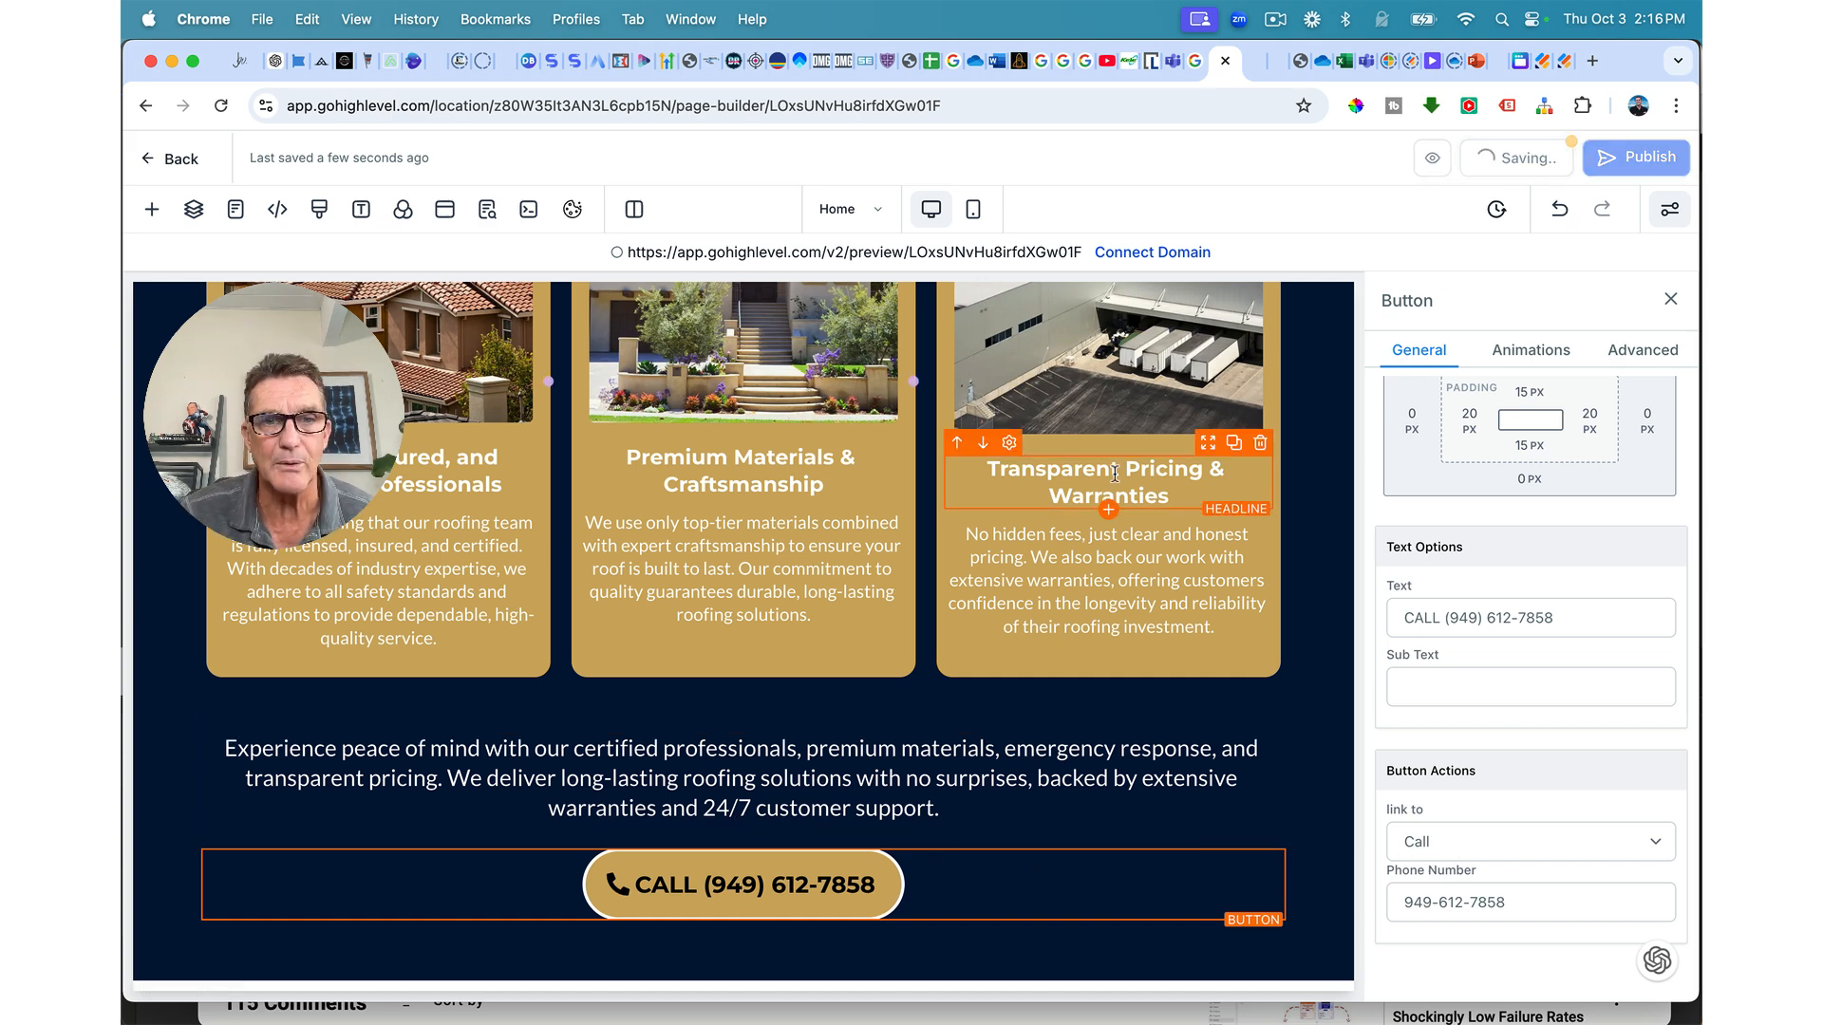
Step: Add a full-width section below the call-to-action with a one-column row and a headline element
scroll(849, 664, "up", 3)
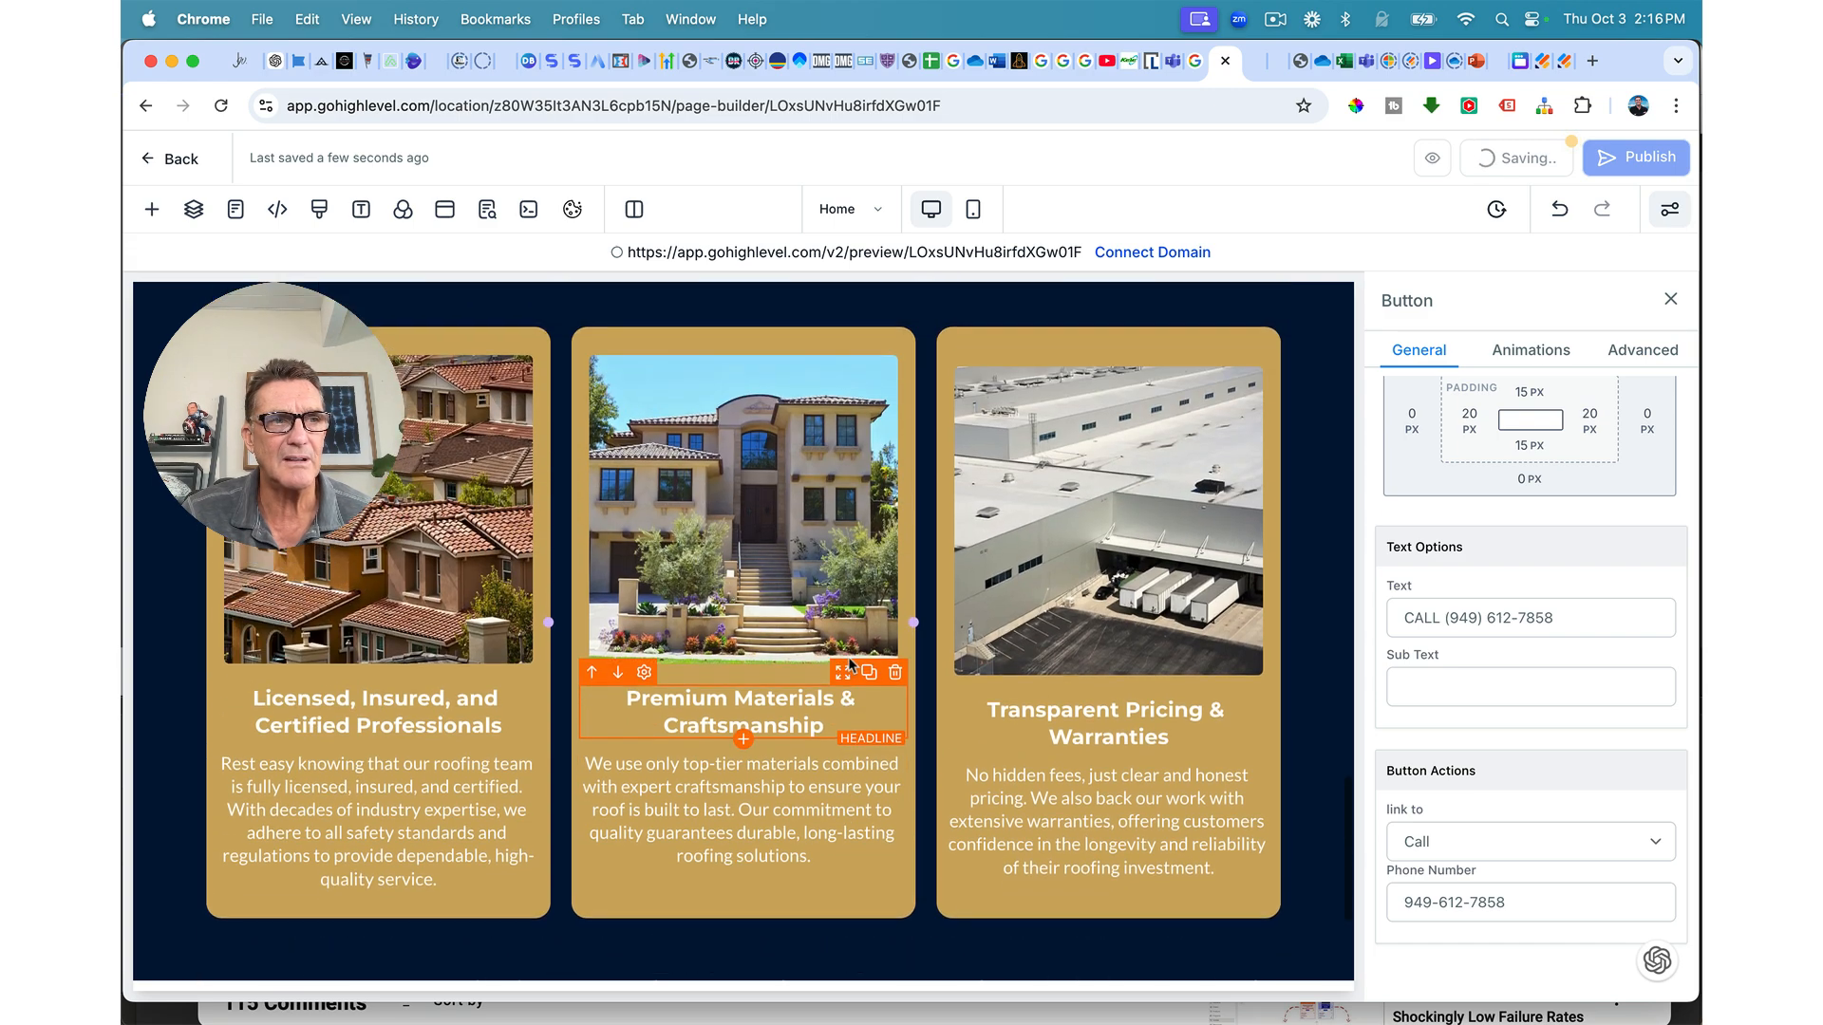
scroll(745, 902, "down", 5)
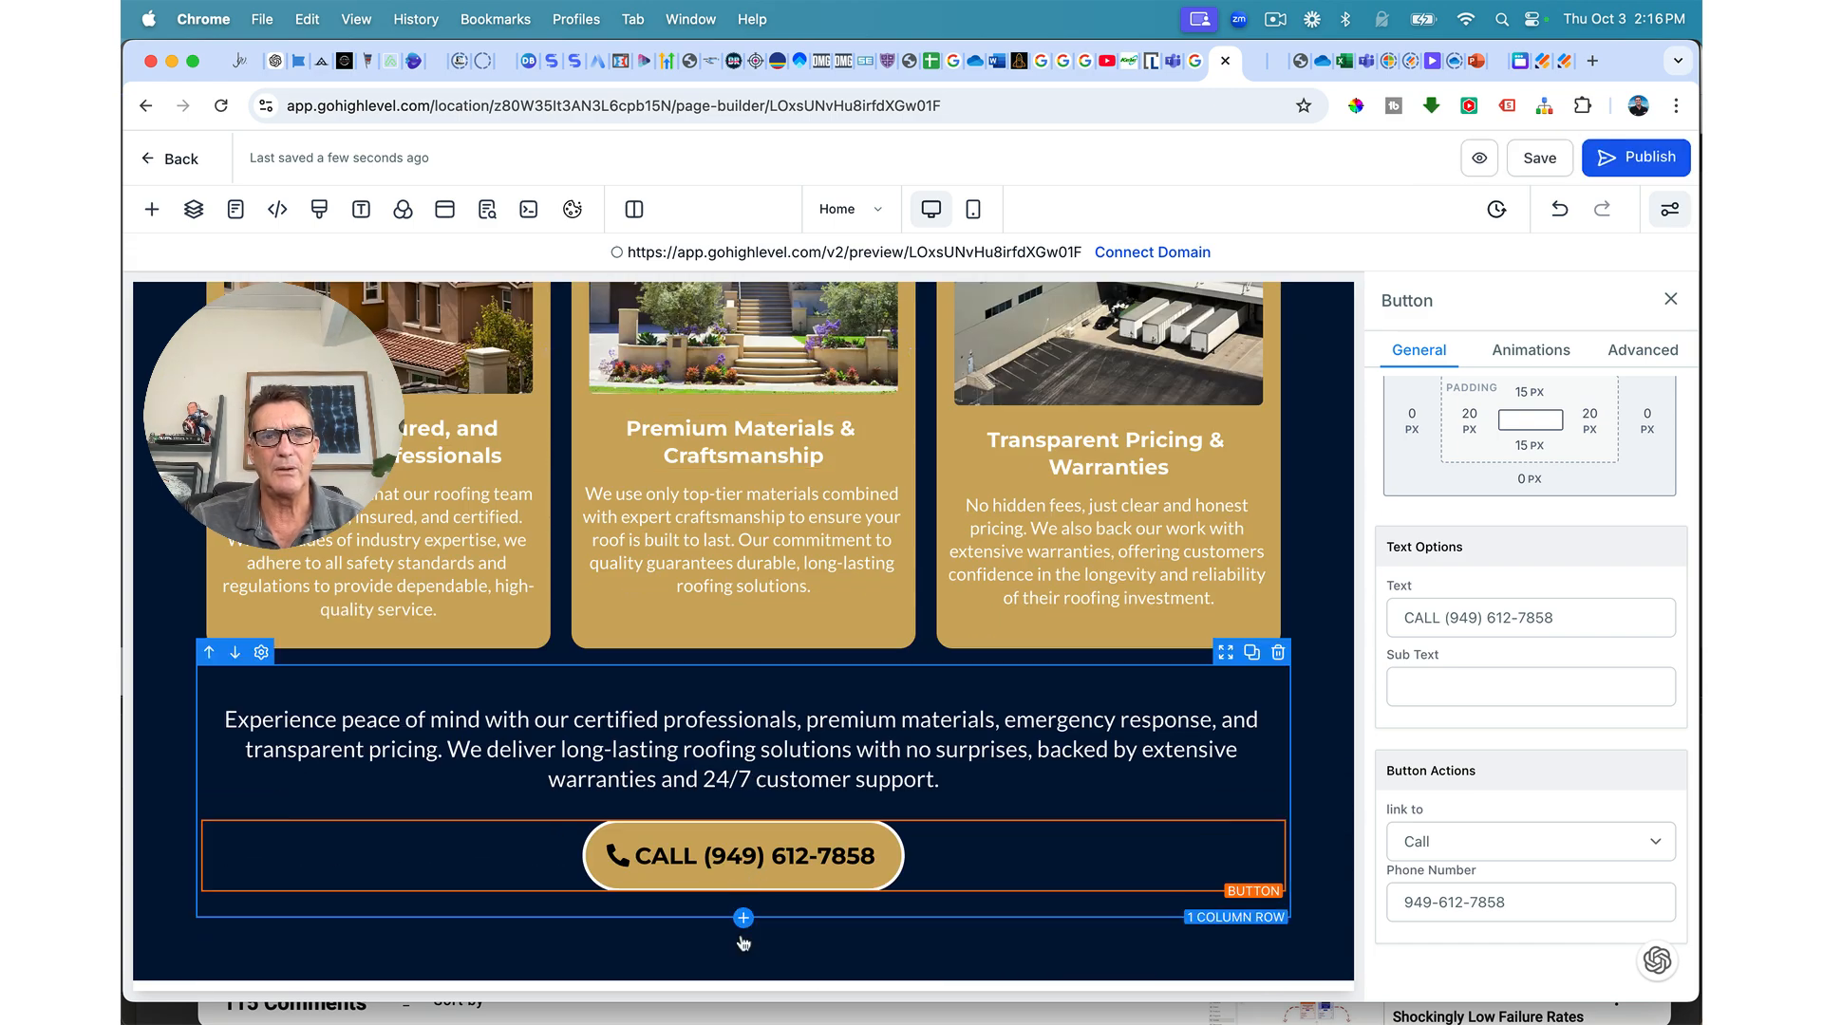
left_click(743, 979)
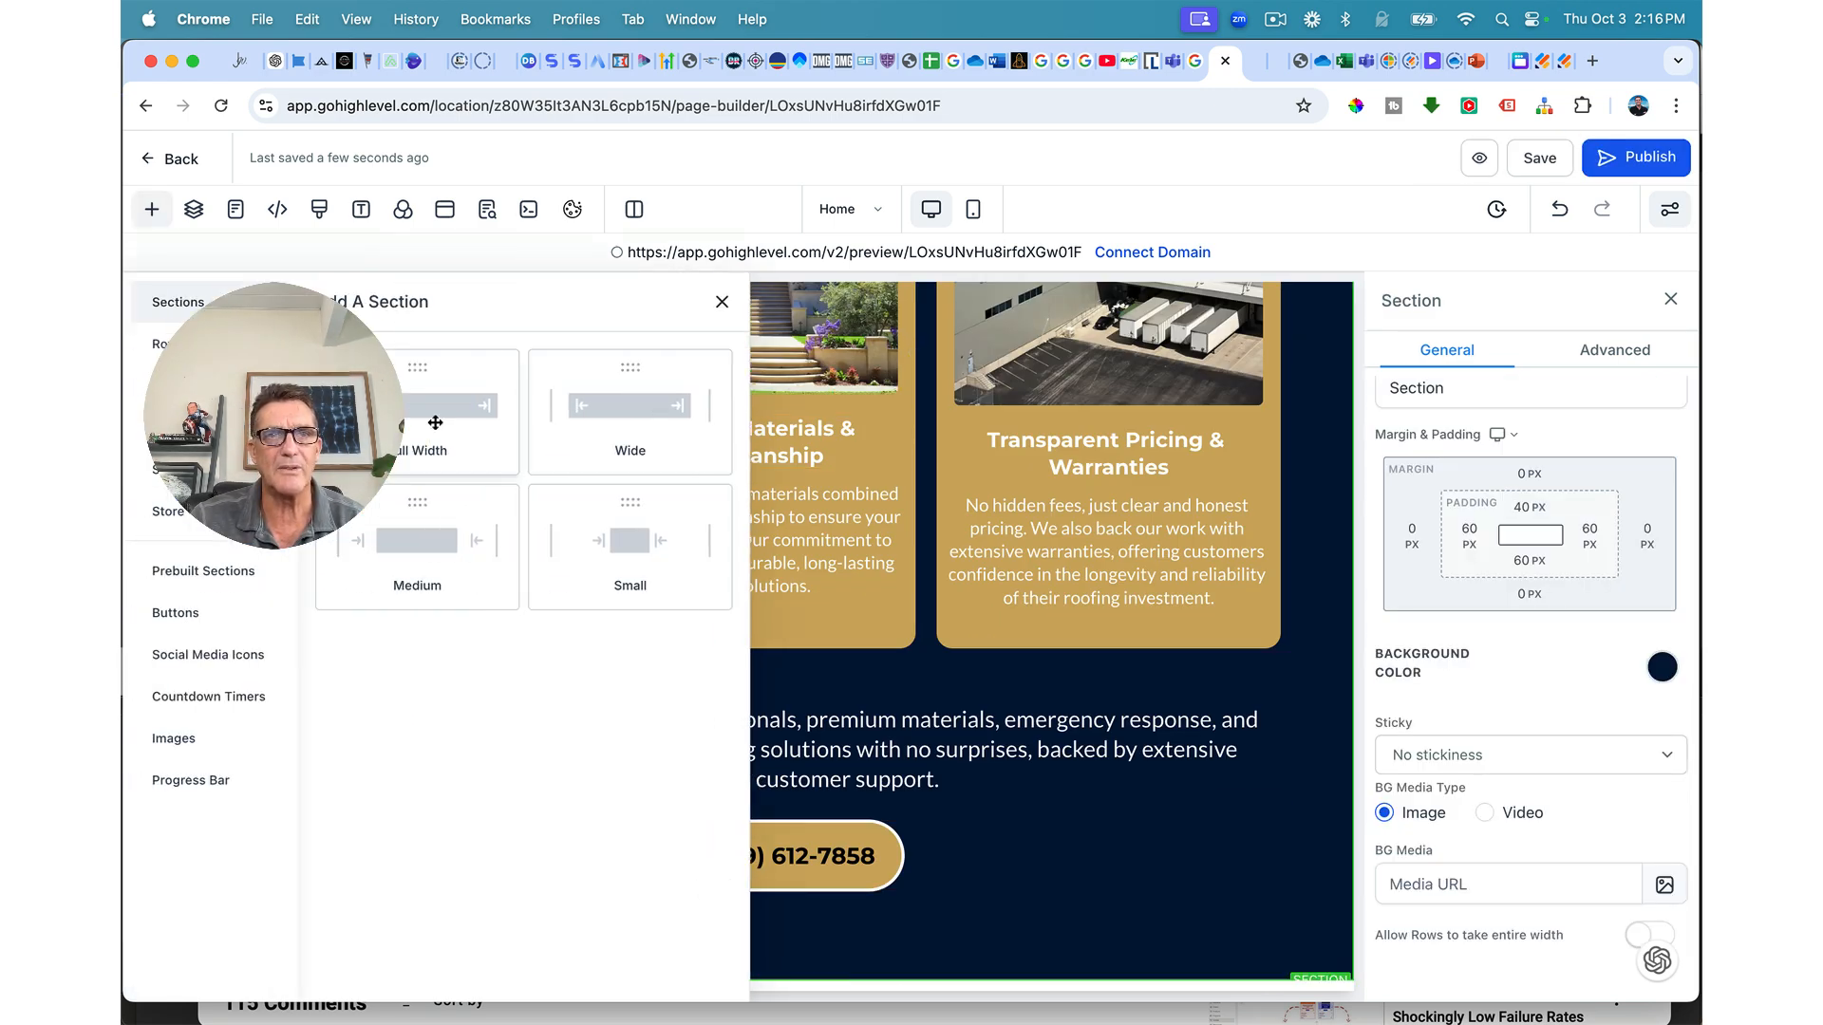
scroll(740, 898, "down", 3)
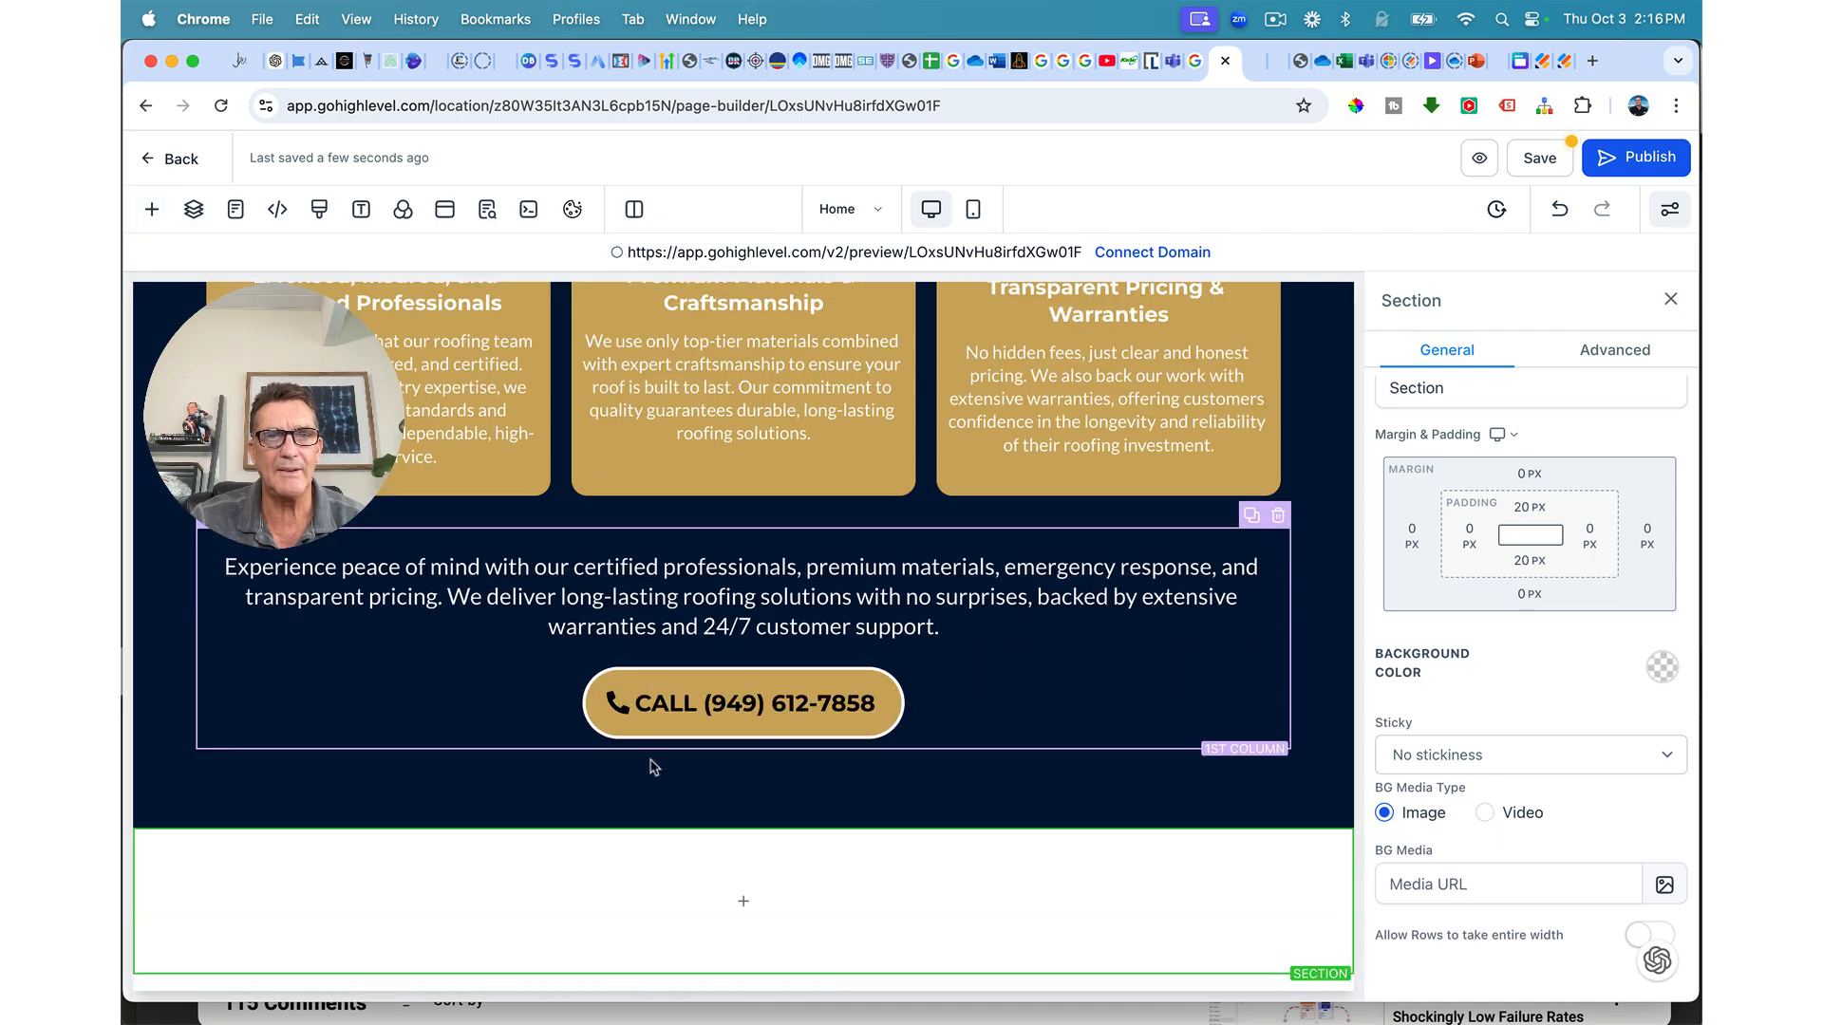
scroll(721, 888, "up", 10)
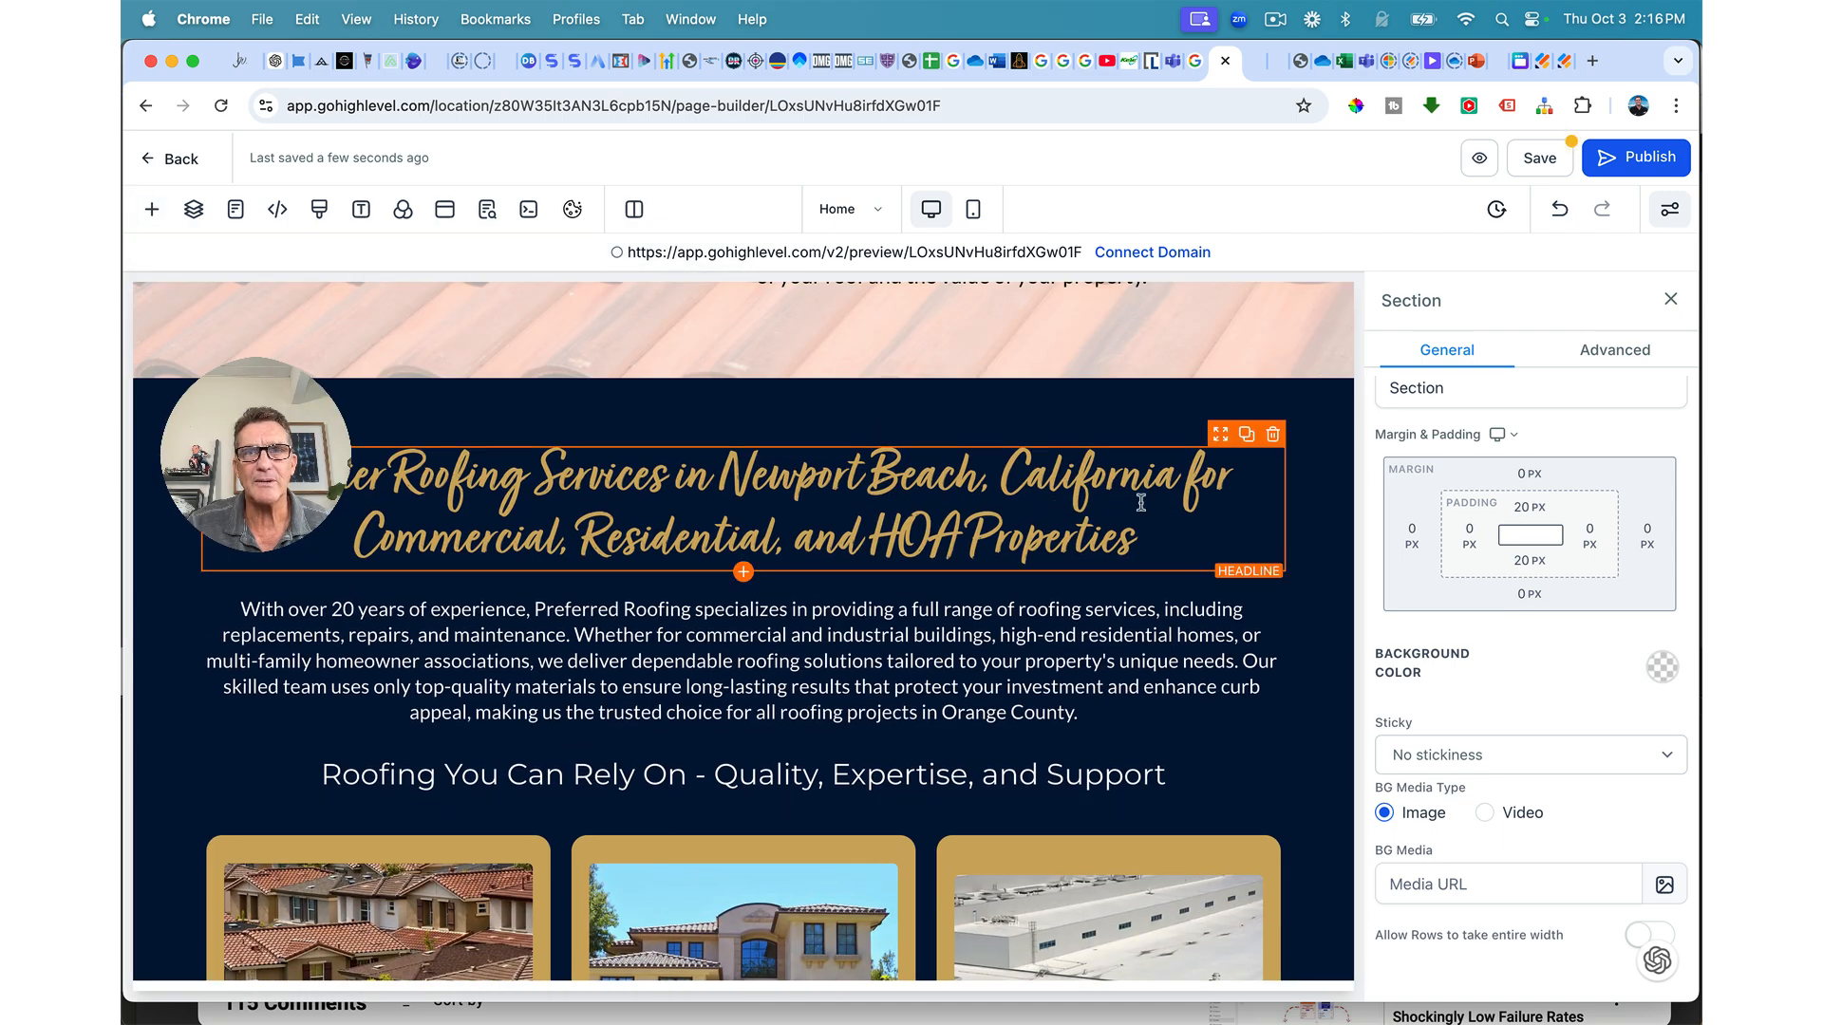
scroll(1195, 506, "down", 10)
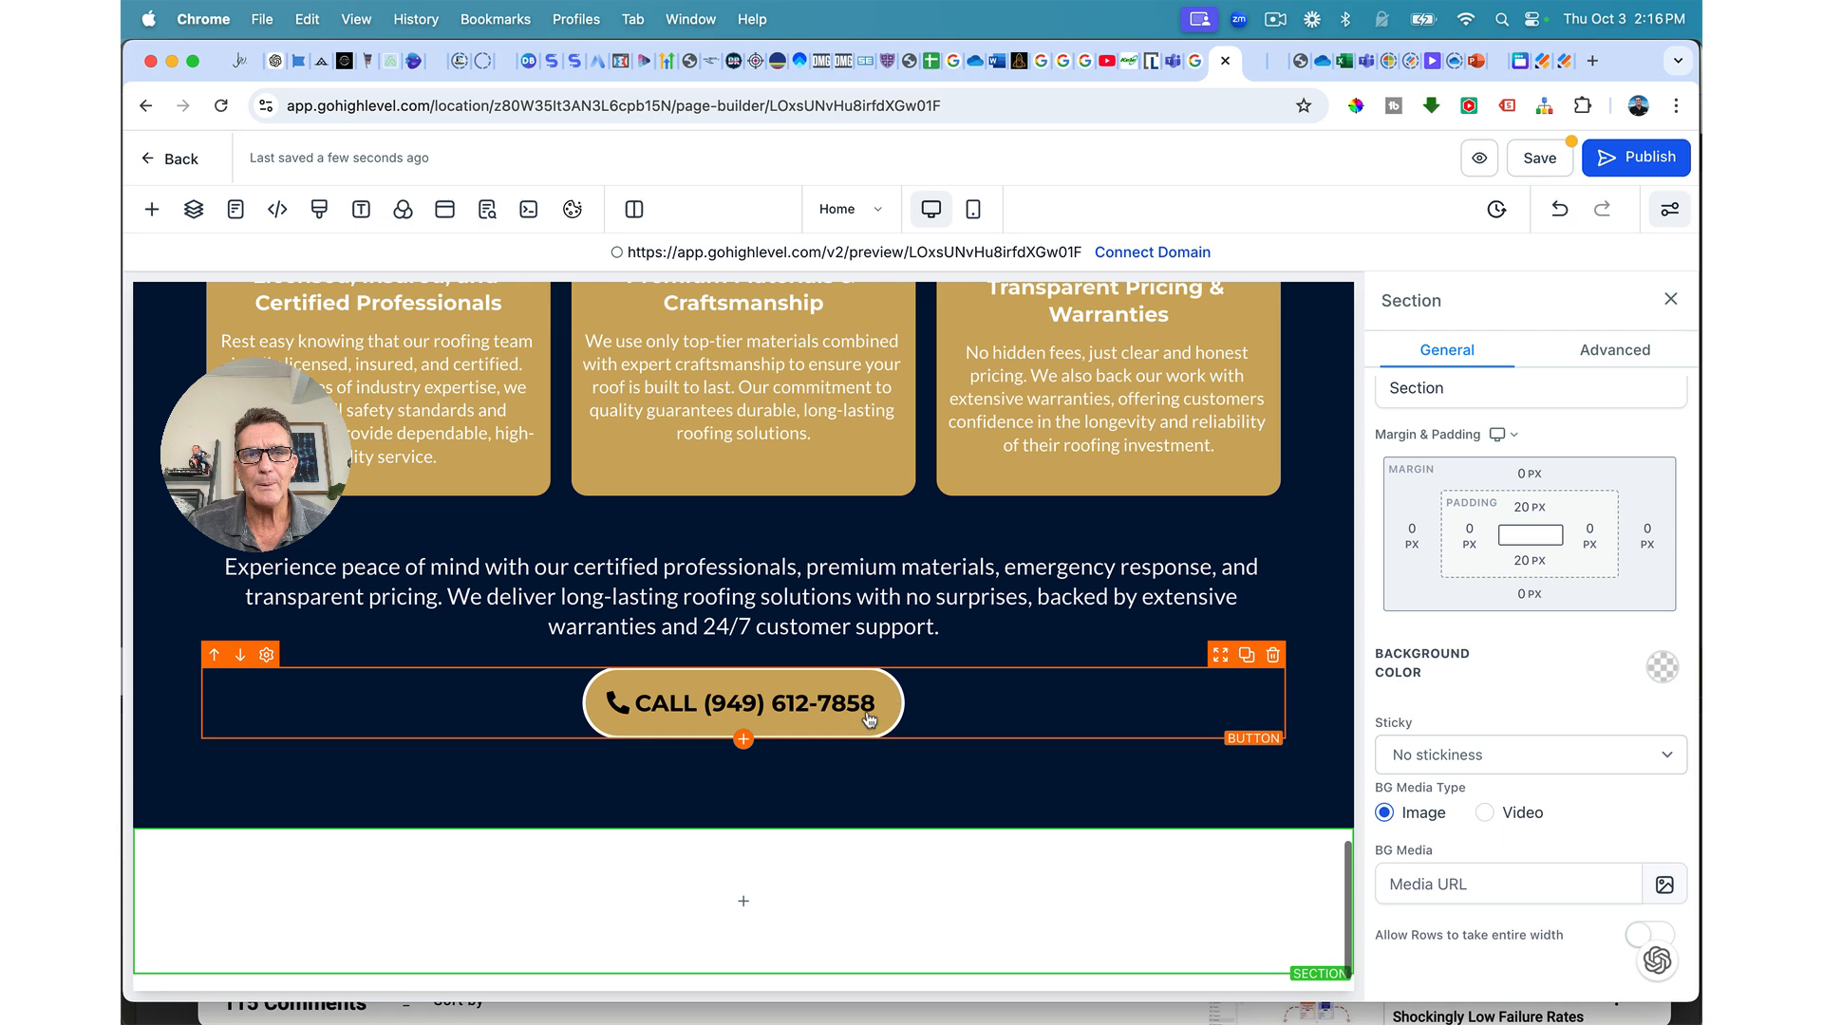
left_click(731, 902)
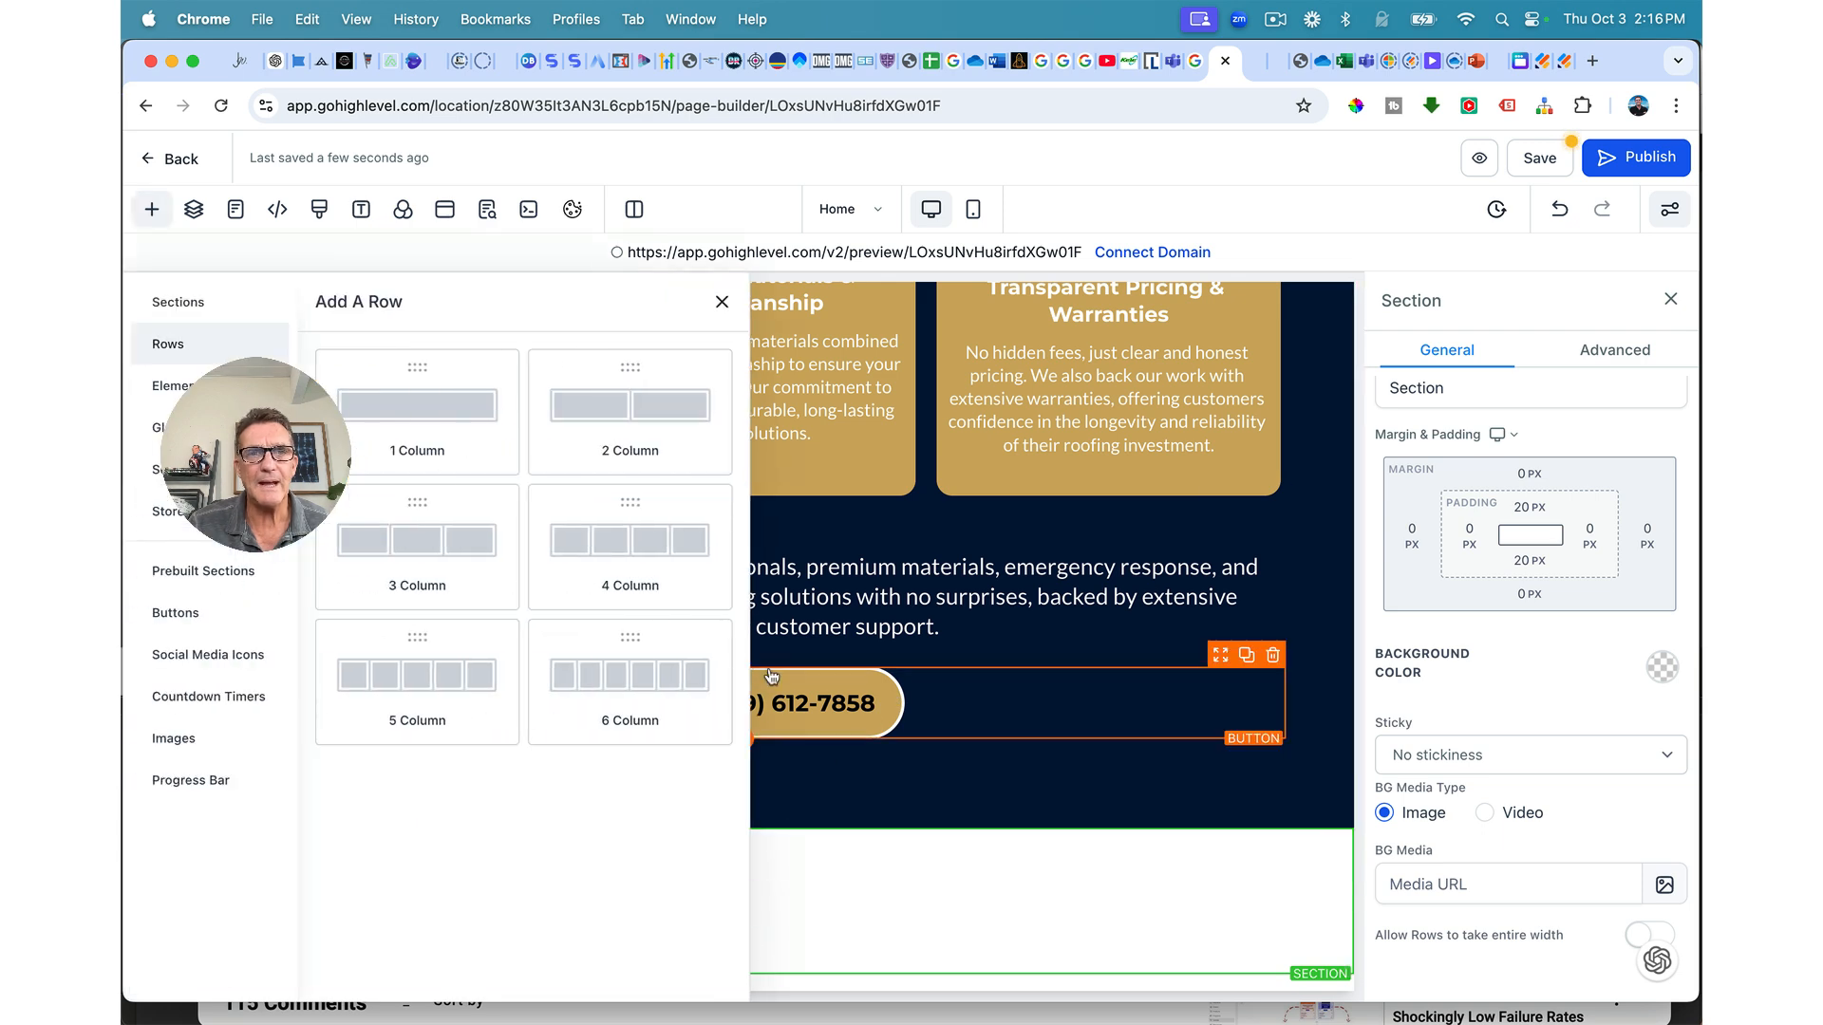
left_click(440, 411)
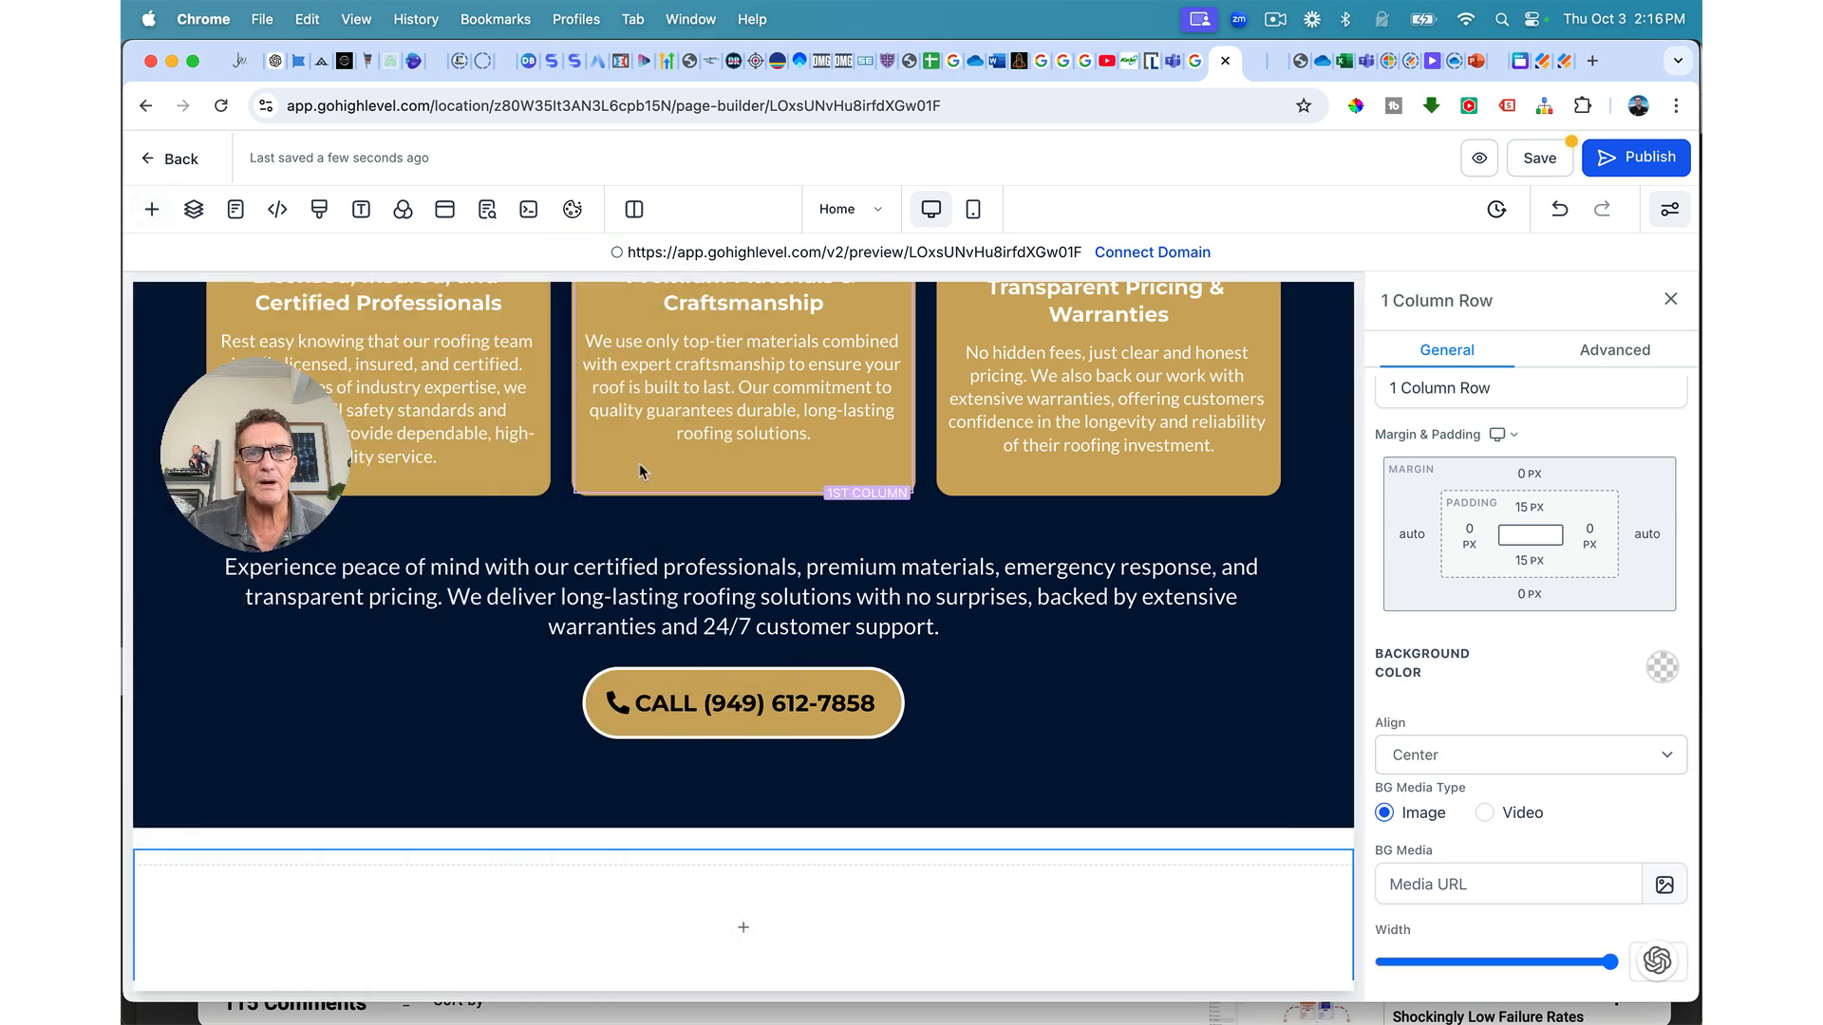
left_click(733, 929)
left_click(398, 494)
Step: Copy the Expert Residential script headline into the new section, delete the placeholder headline, and save
scroll(937, 722, "up", 10)
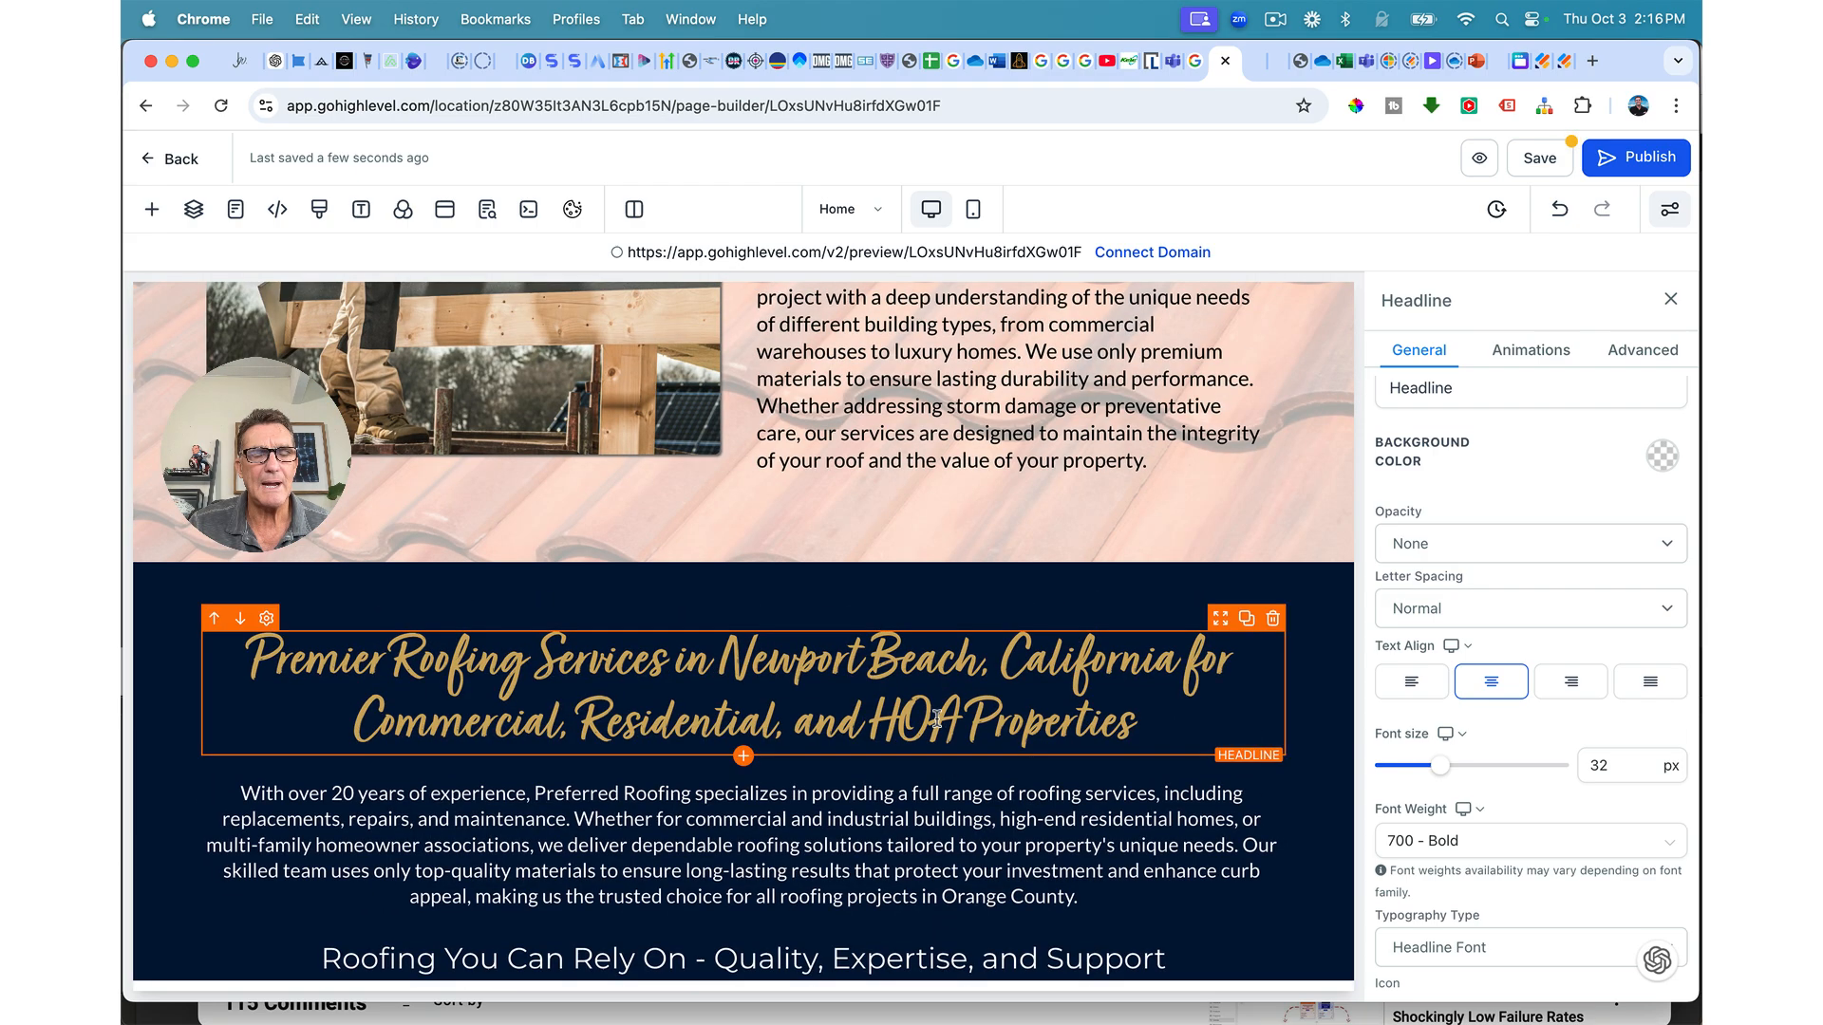
scroll(936, 720, "up", 10)
scroll(1064, 638, "down", 5)
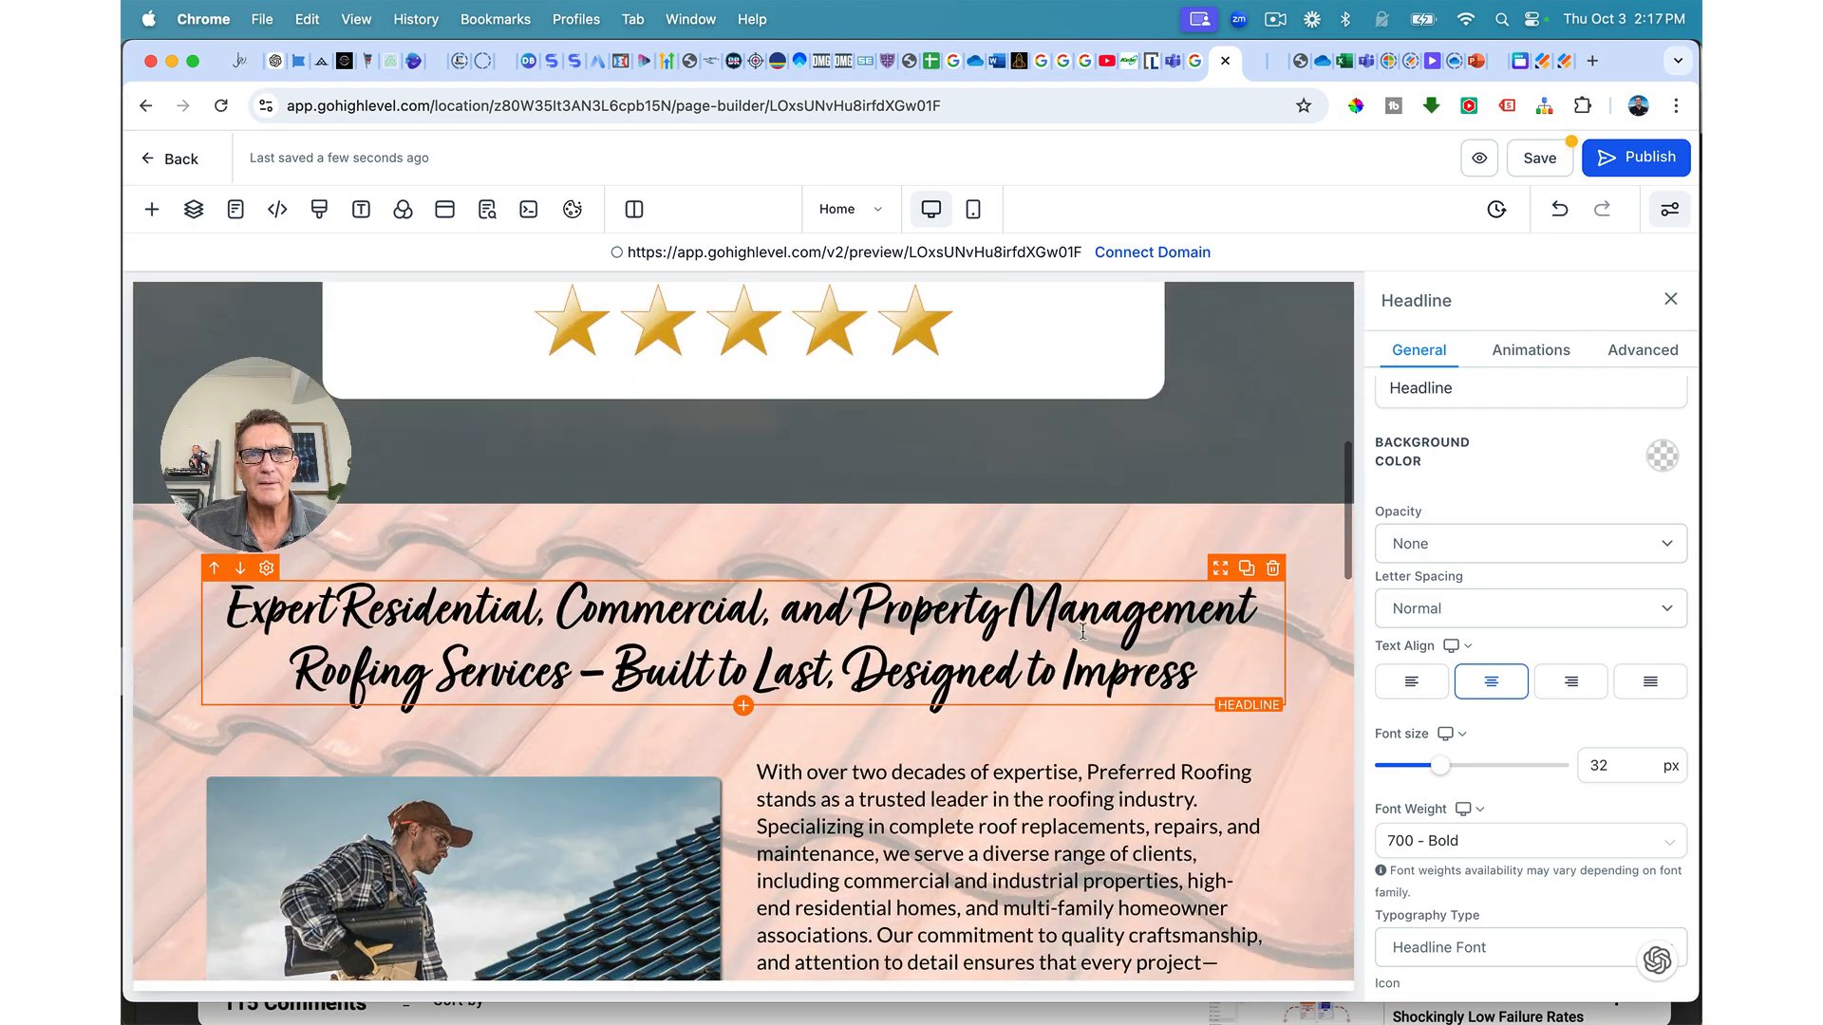
left_click(1246, 570)
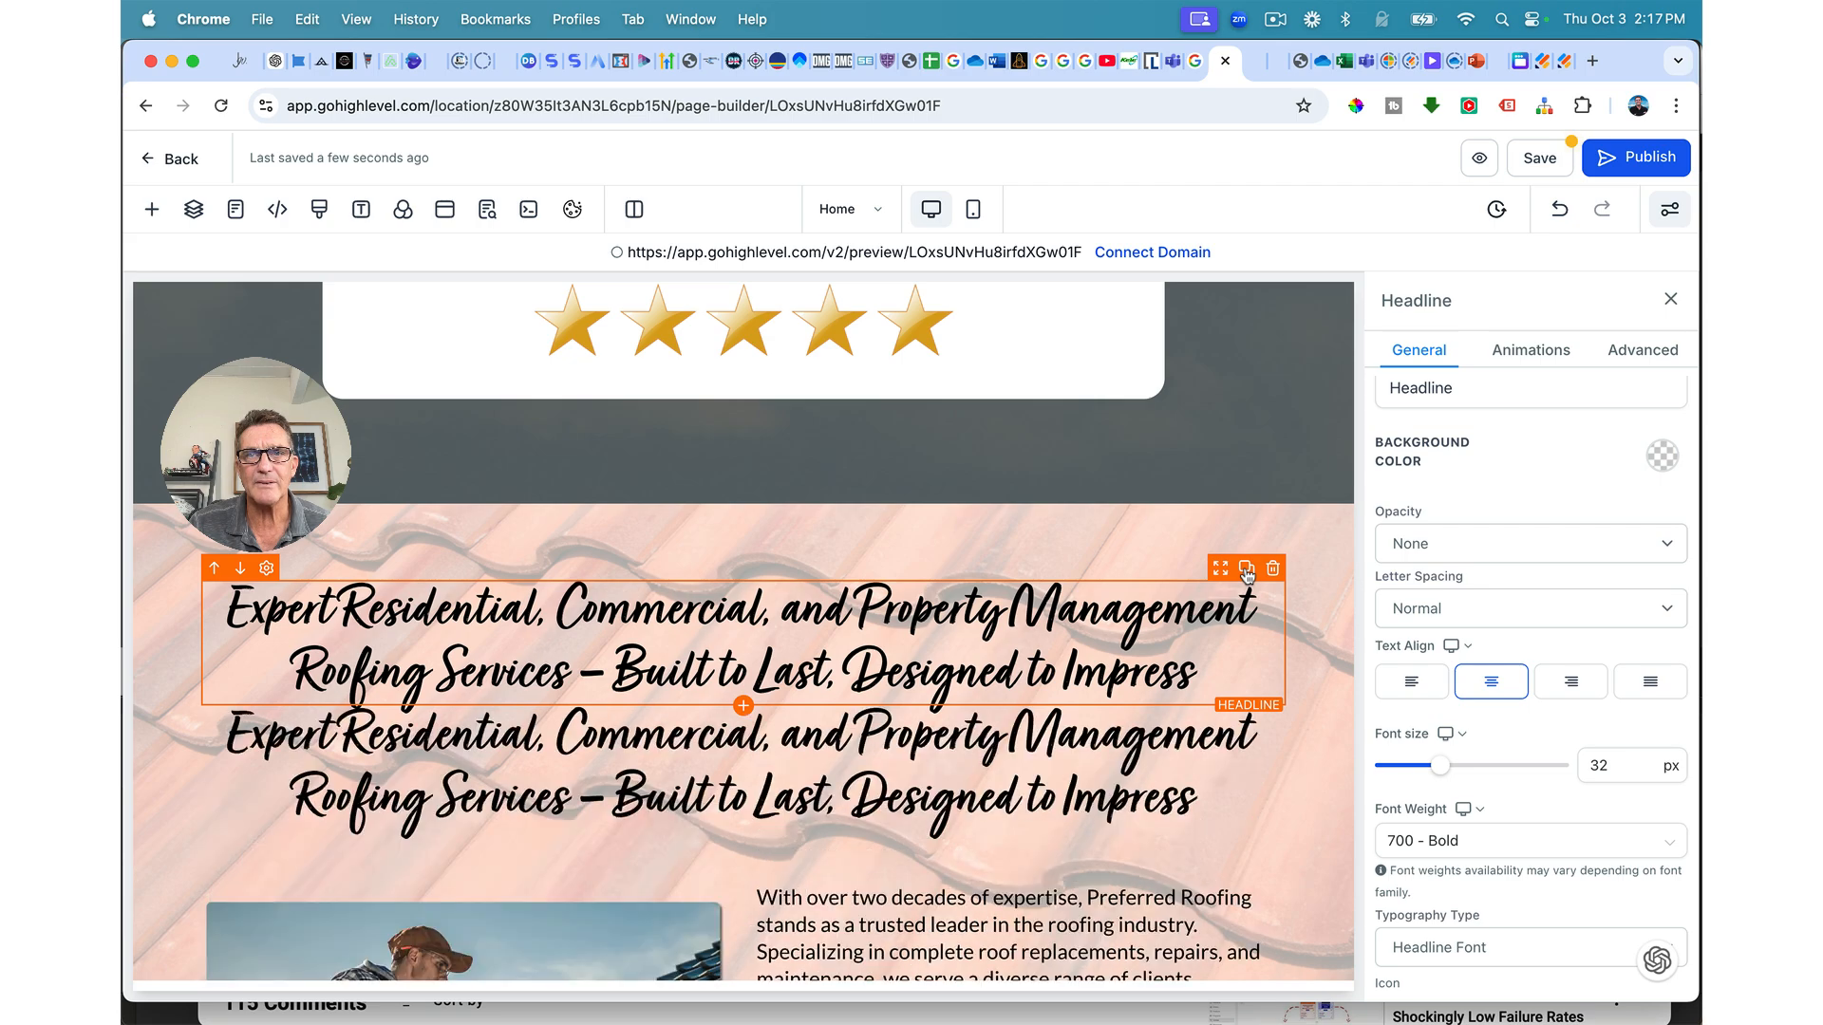
left_click_drag(1221, 570, 1125, 873)
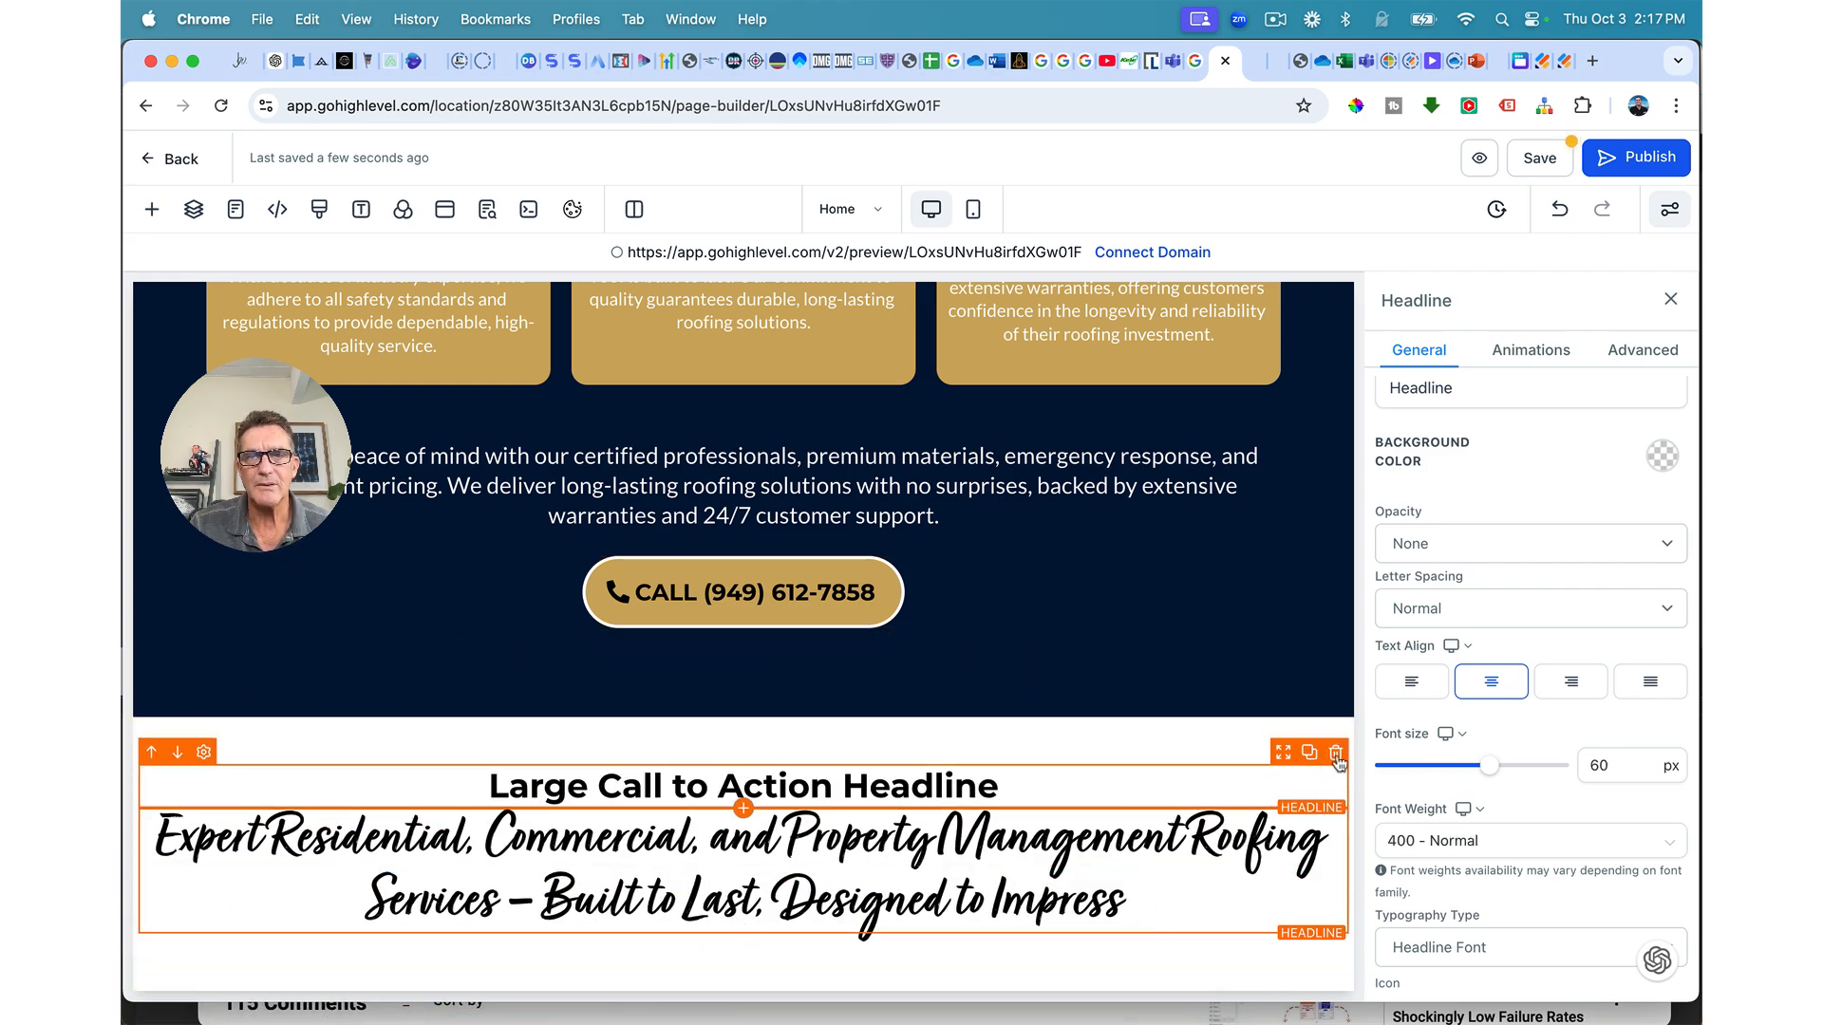
left_click(1336, 752)
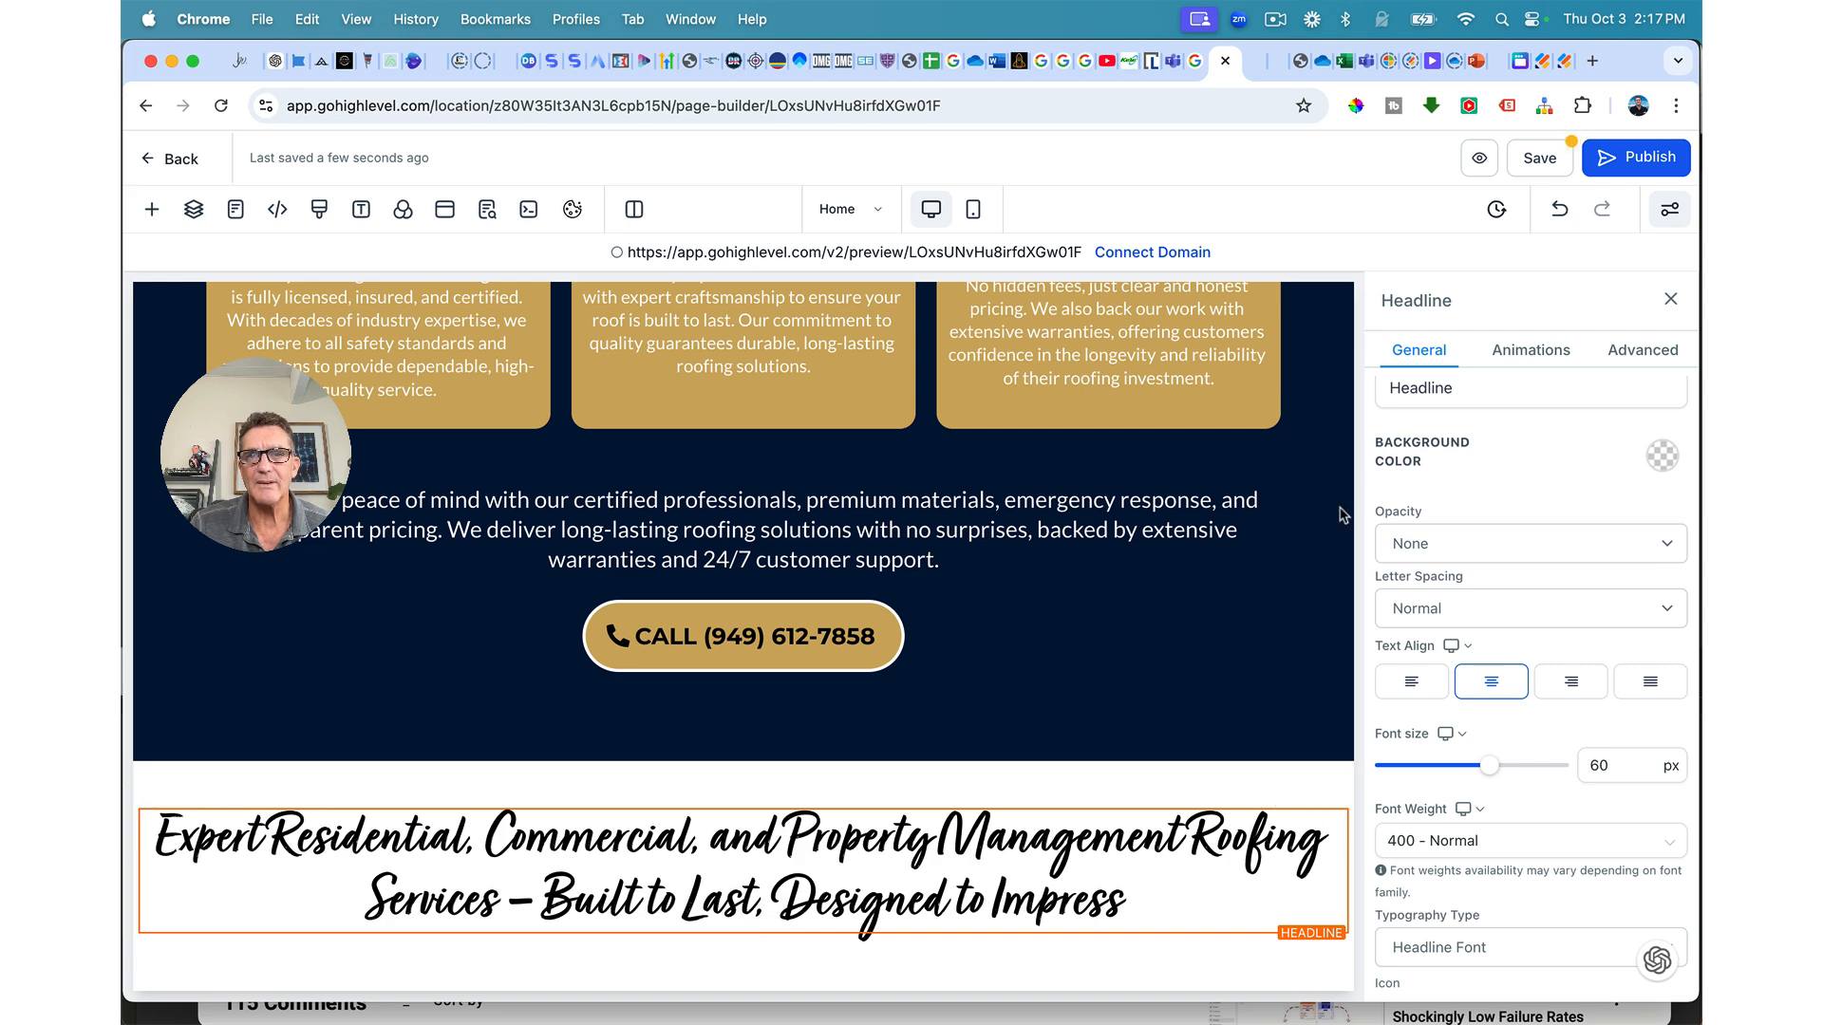
left_click(1557, 157)
left_click(1061, 866)
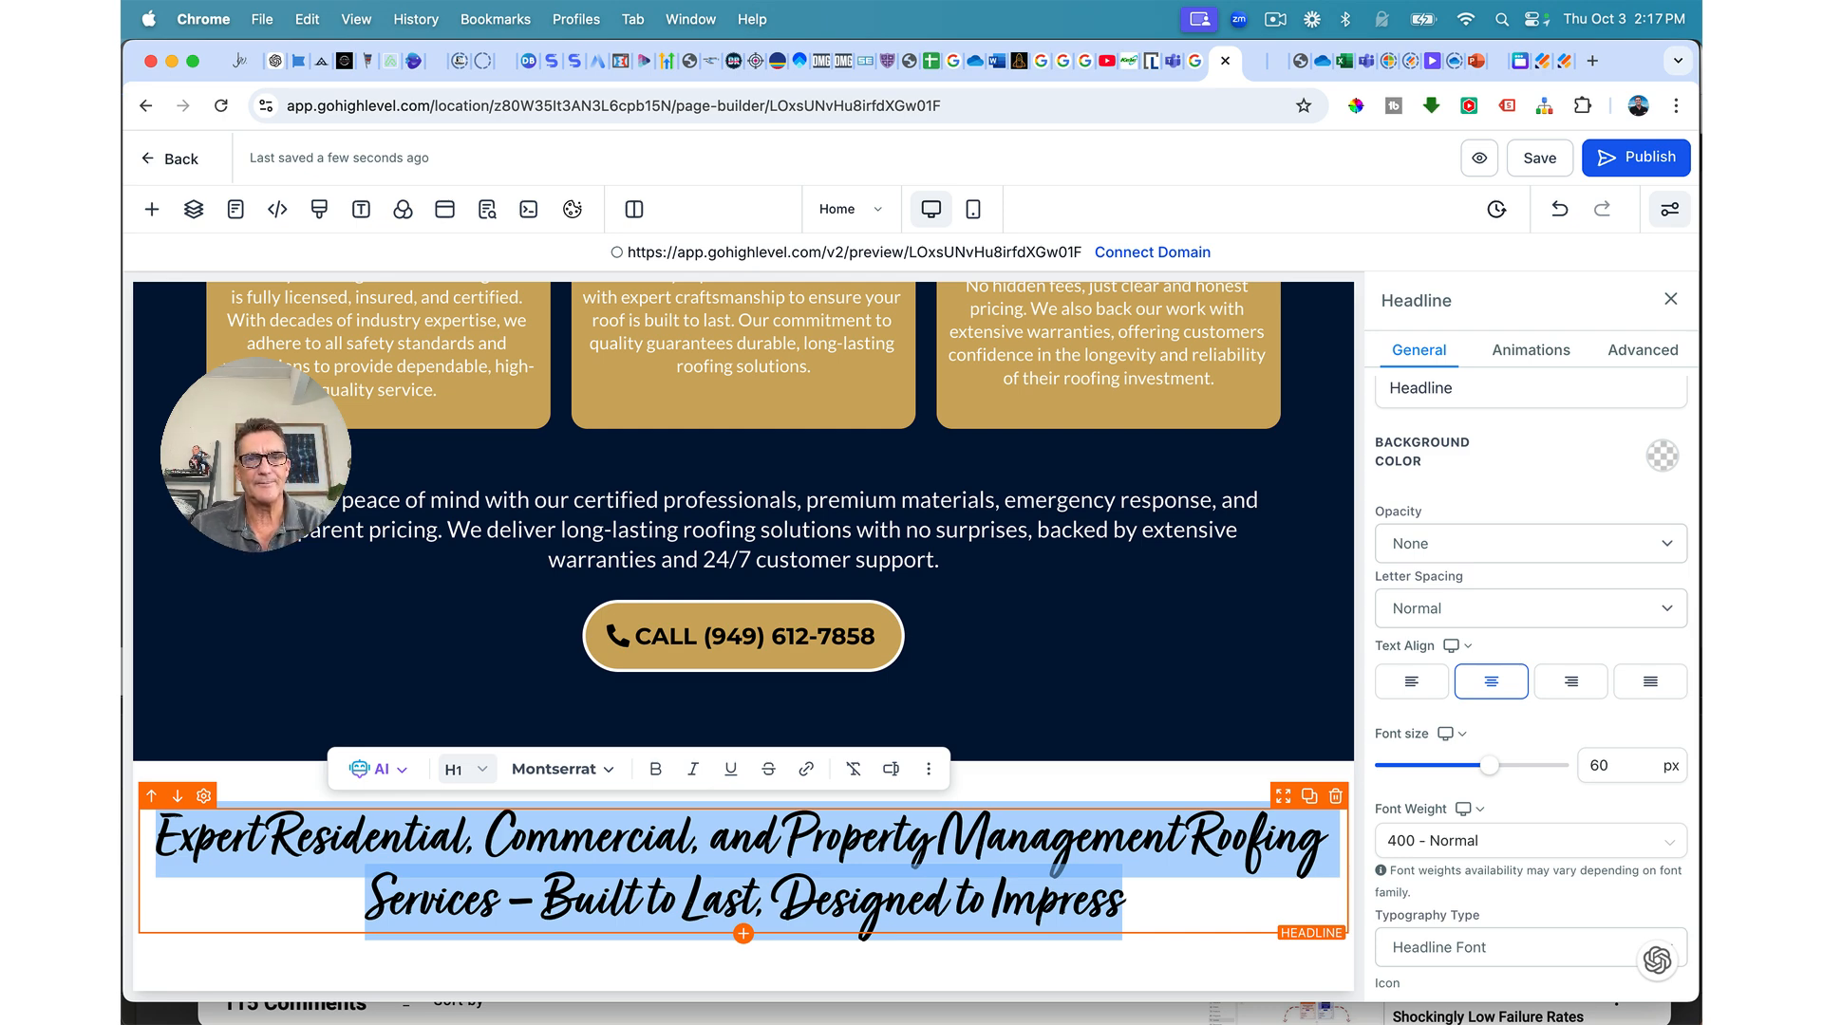
Step: Retitle the headline 'Our Expert Roofing Services' at 66 px font size and save
type("O")
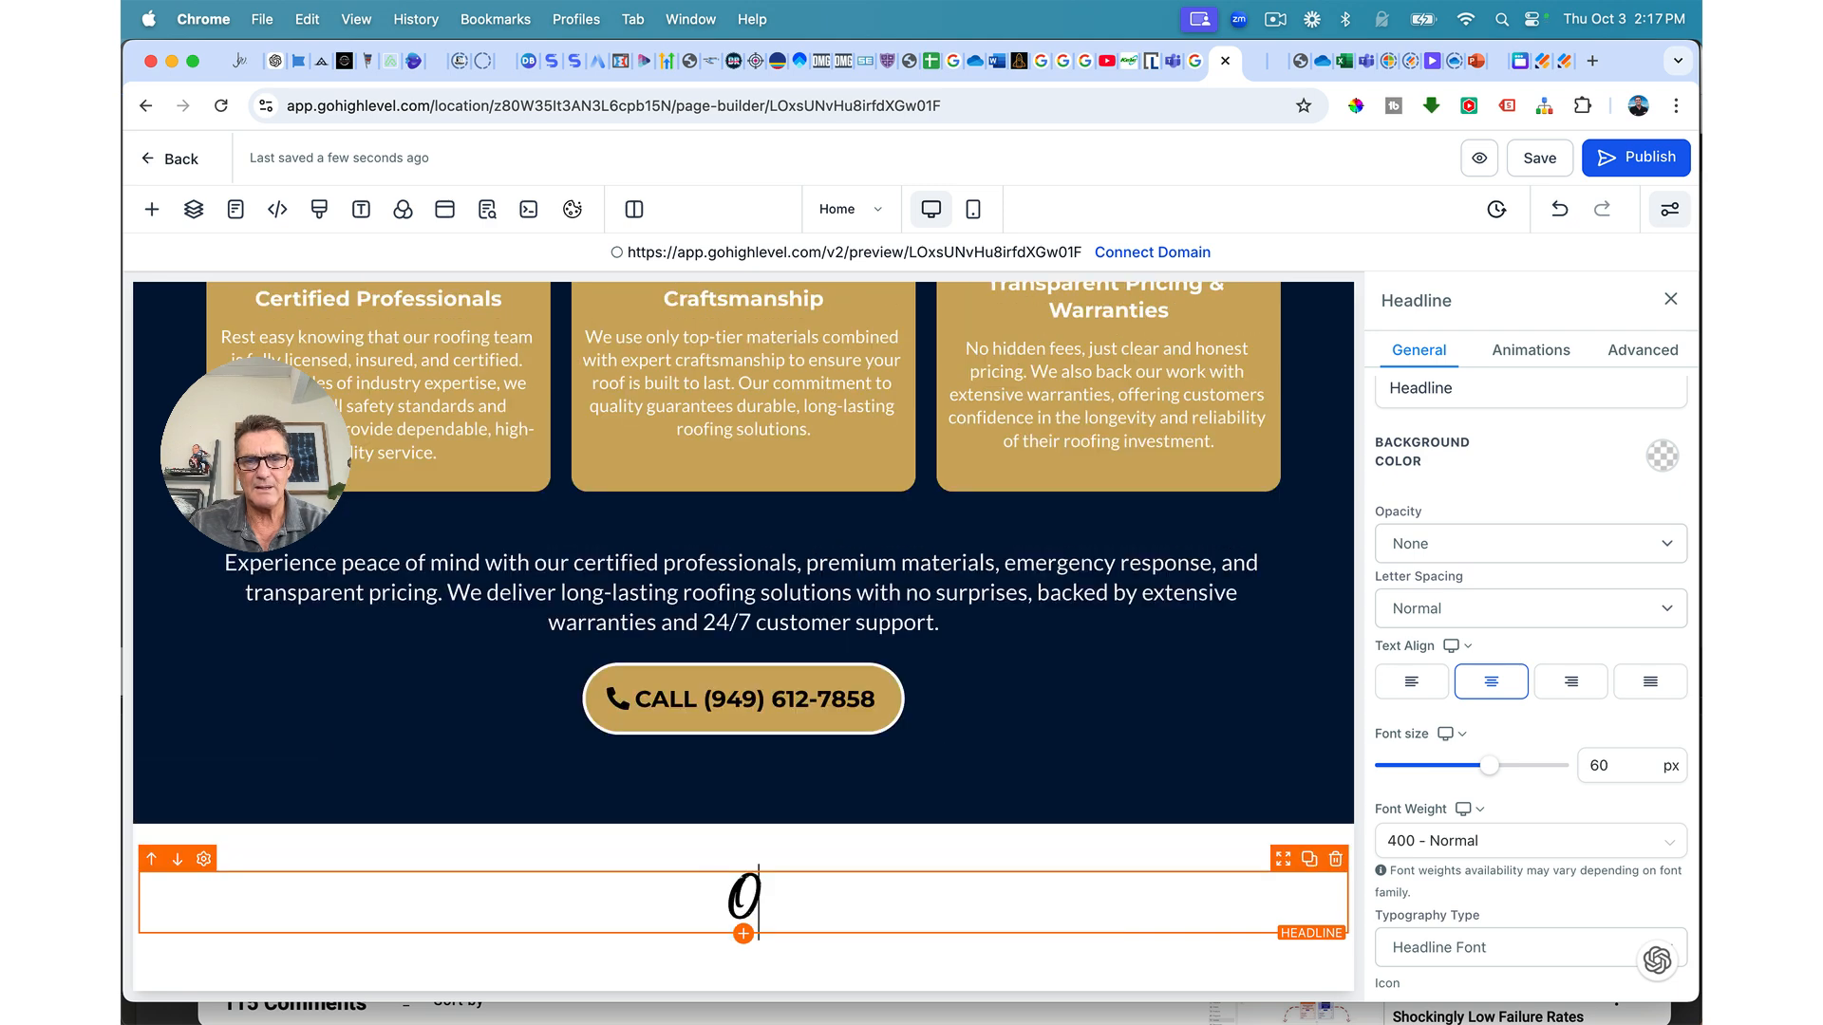
type("ur Ex")
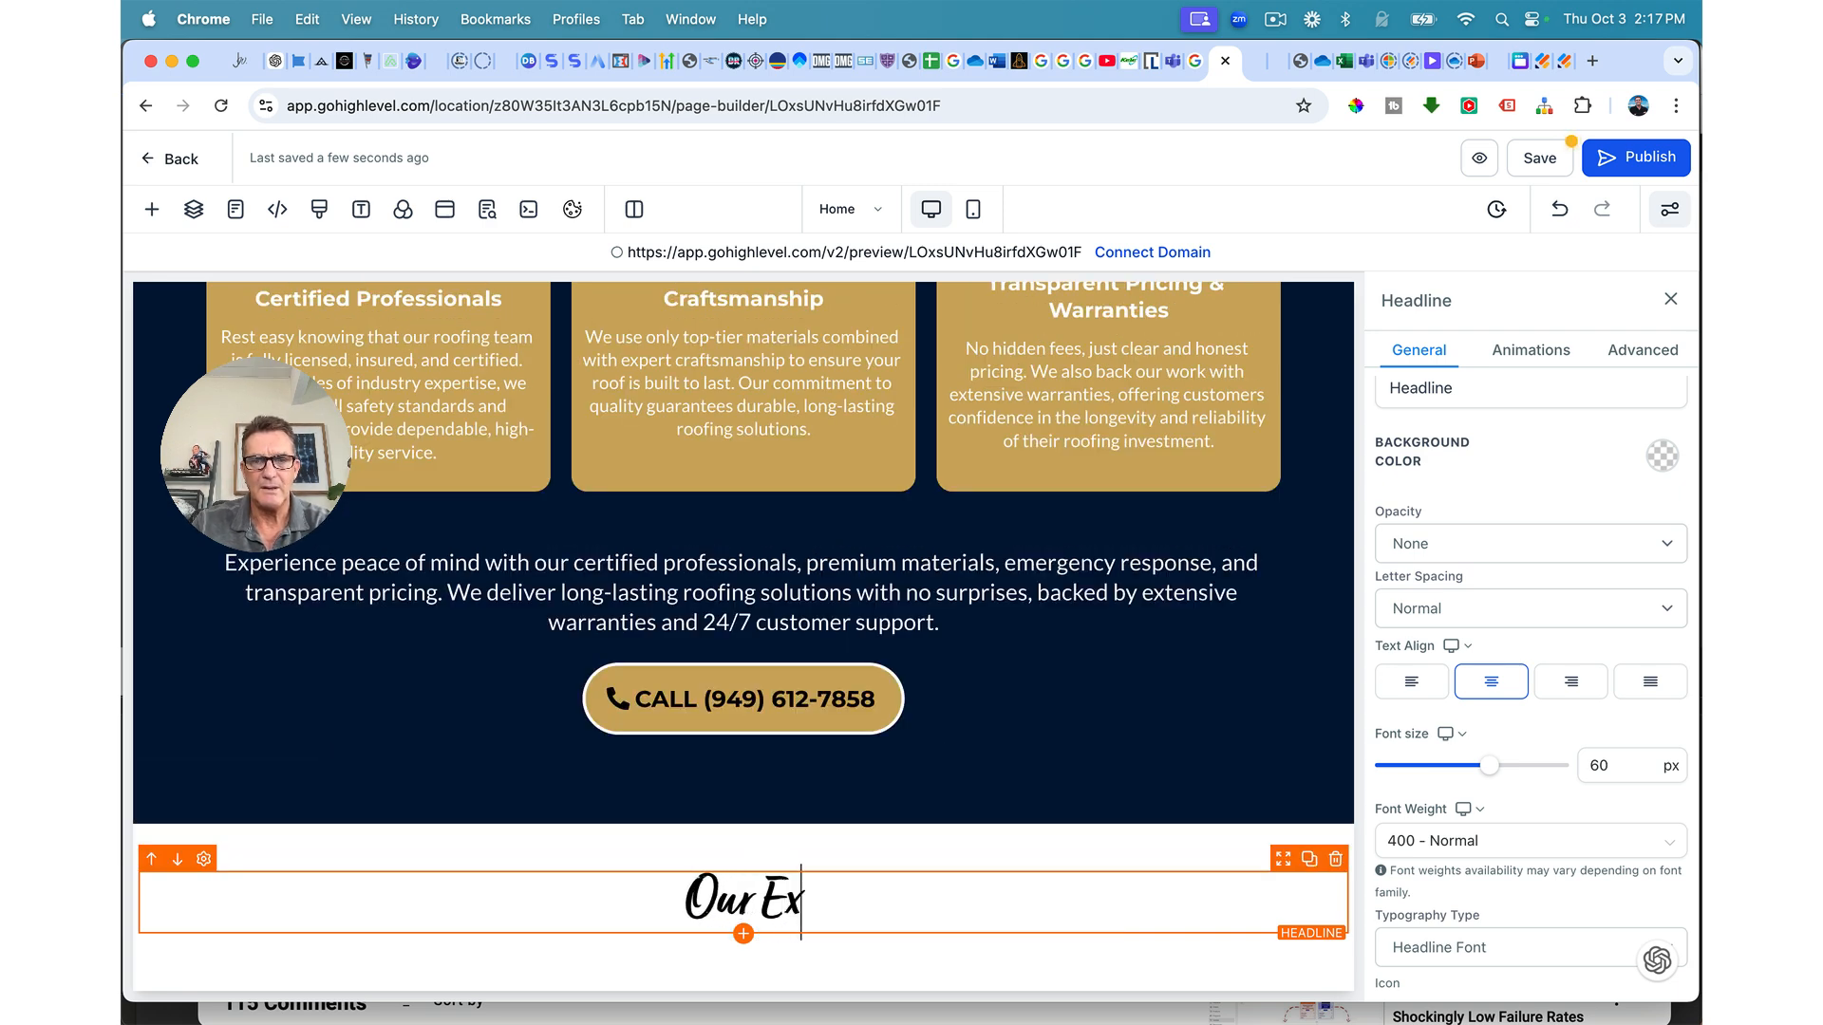
type("pert Roofing Services")
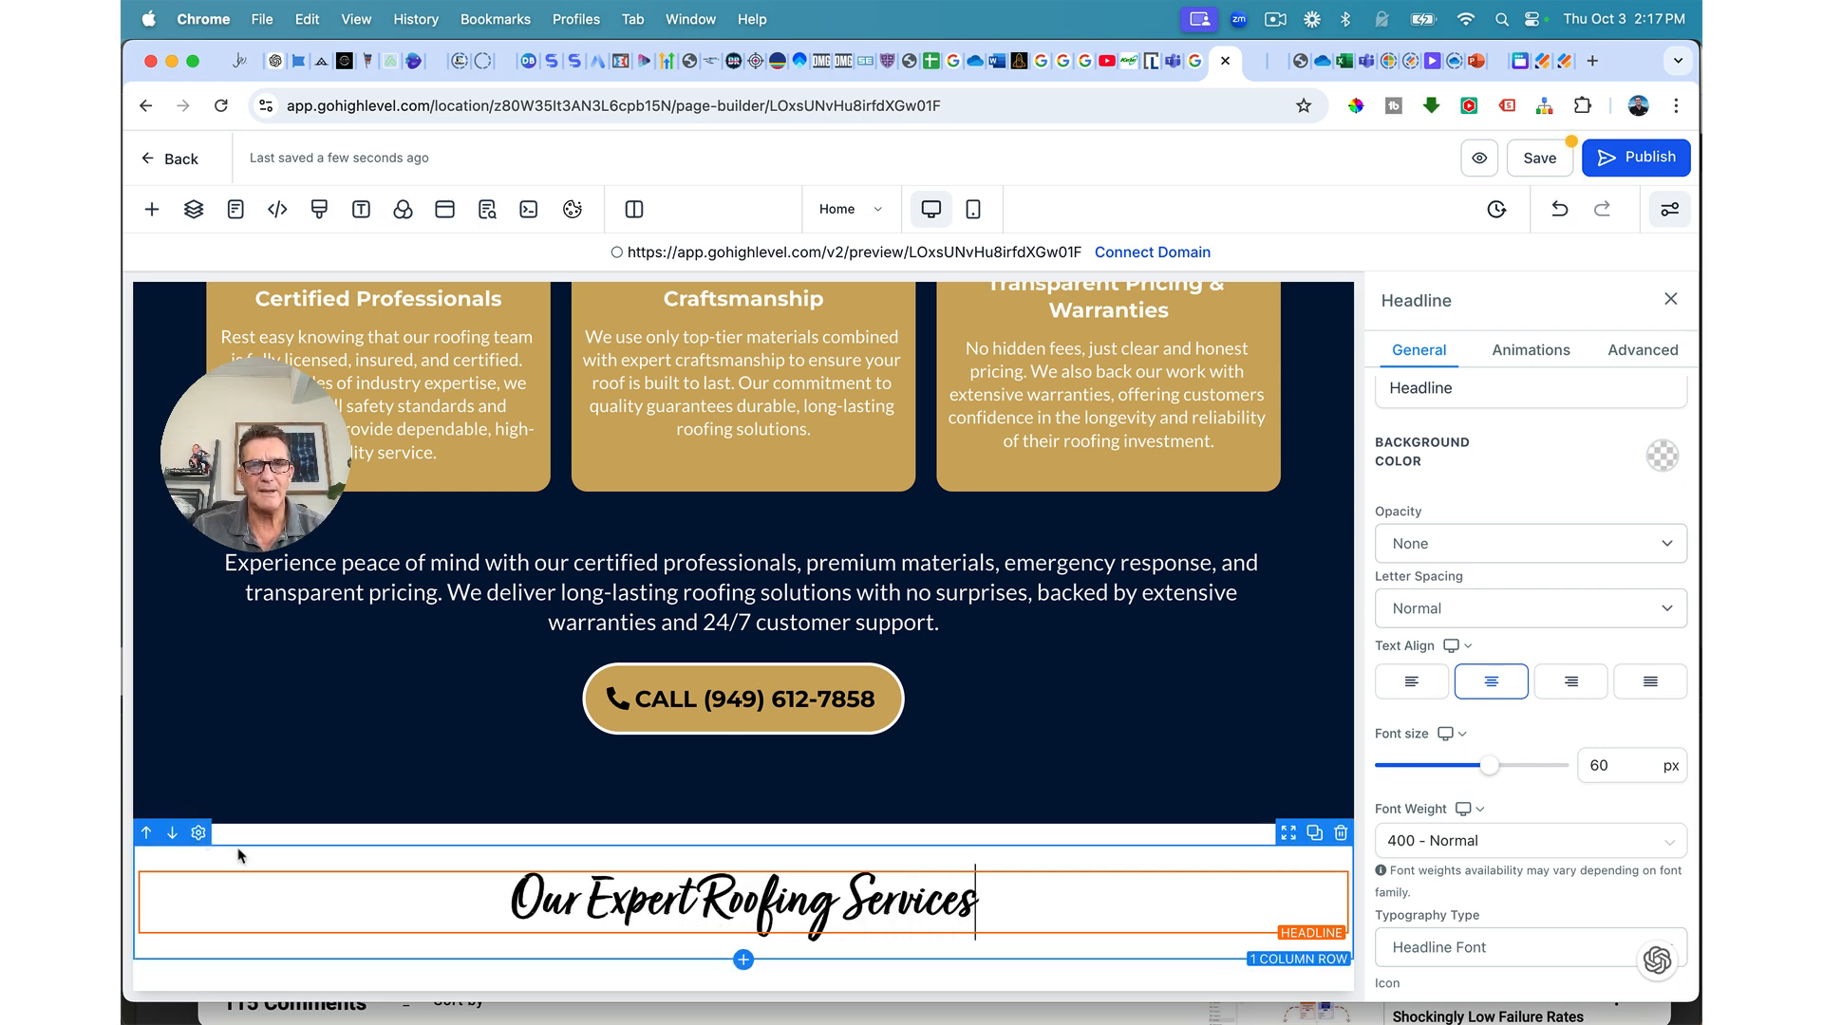
triple_click(733, 893)
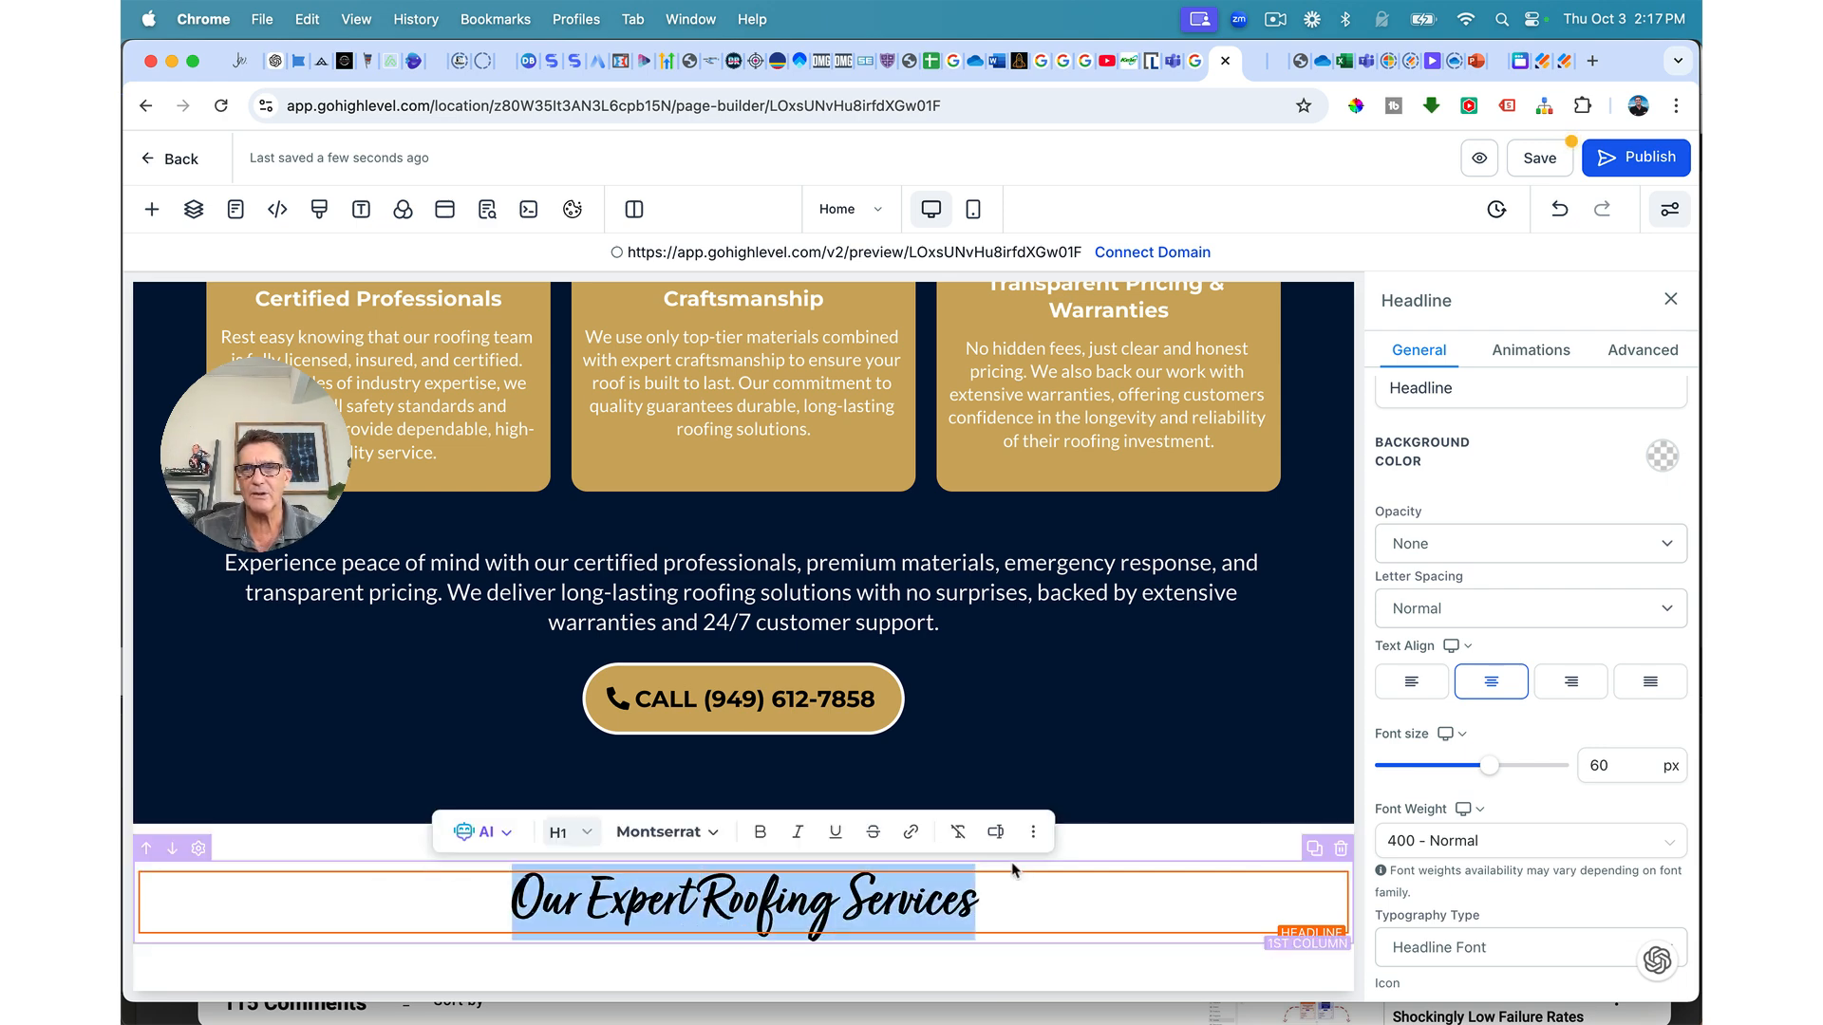
left_click(1492, 774)
left_click_drag(1493, 774, 1502, 771)
scroll(1244, 781, "down", 1)
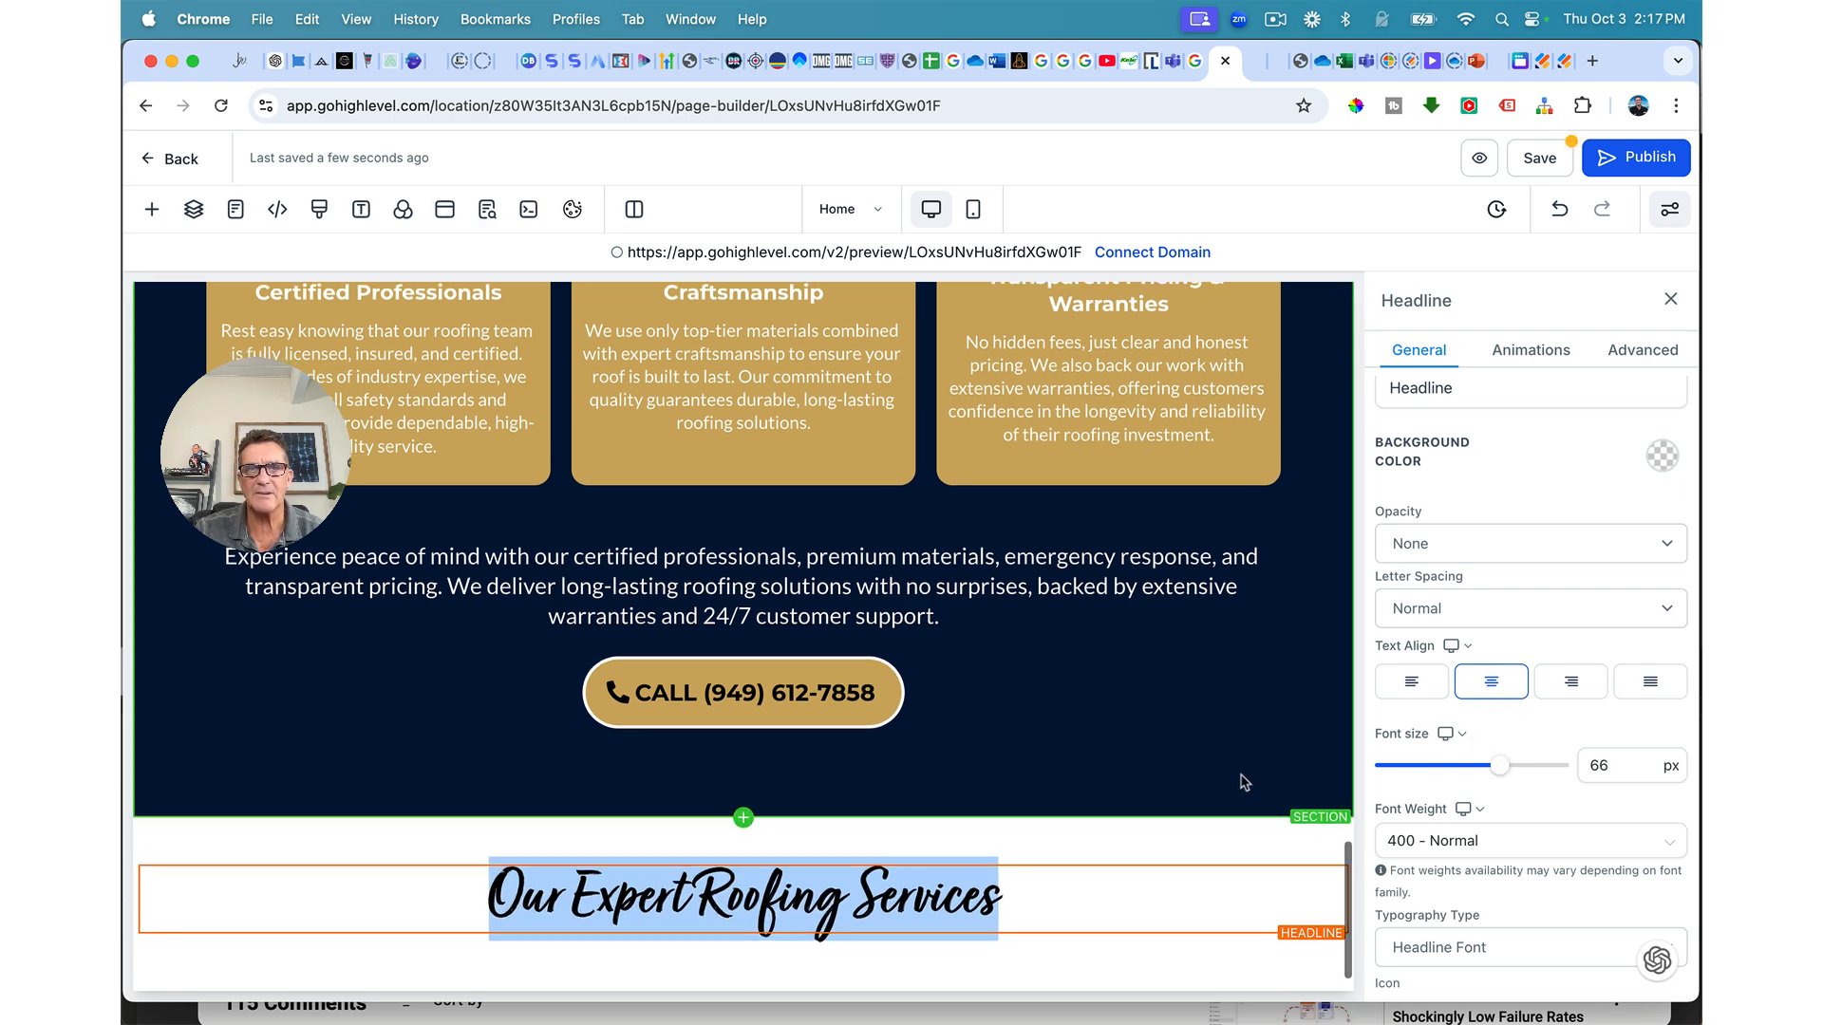
left_click(1538, 158)
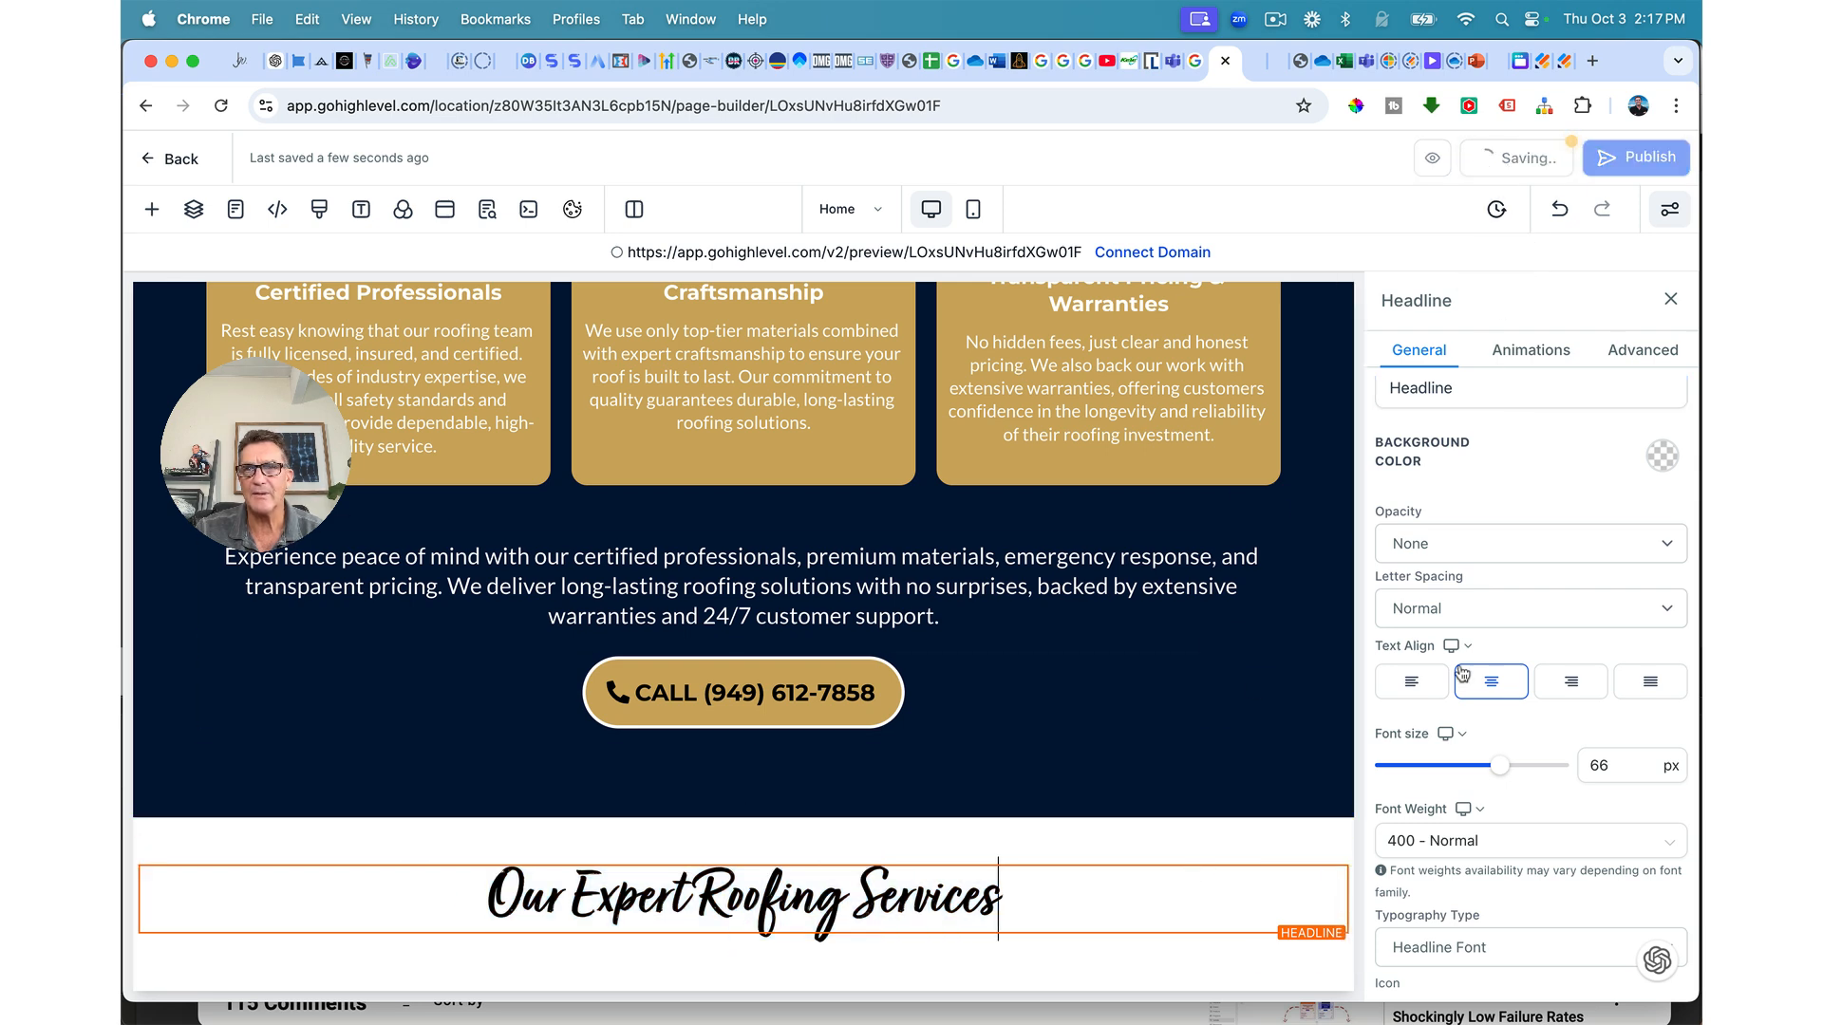
Step: Add a 5 px top margin above the headline and save again
scroll(1519, 665, "down", 10)
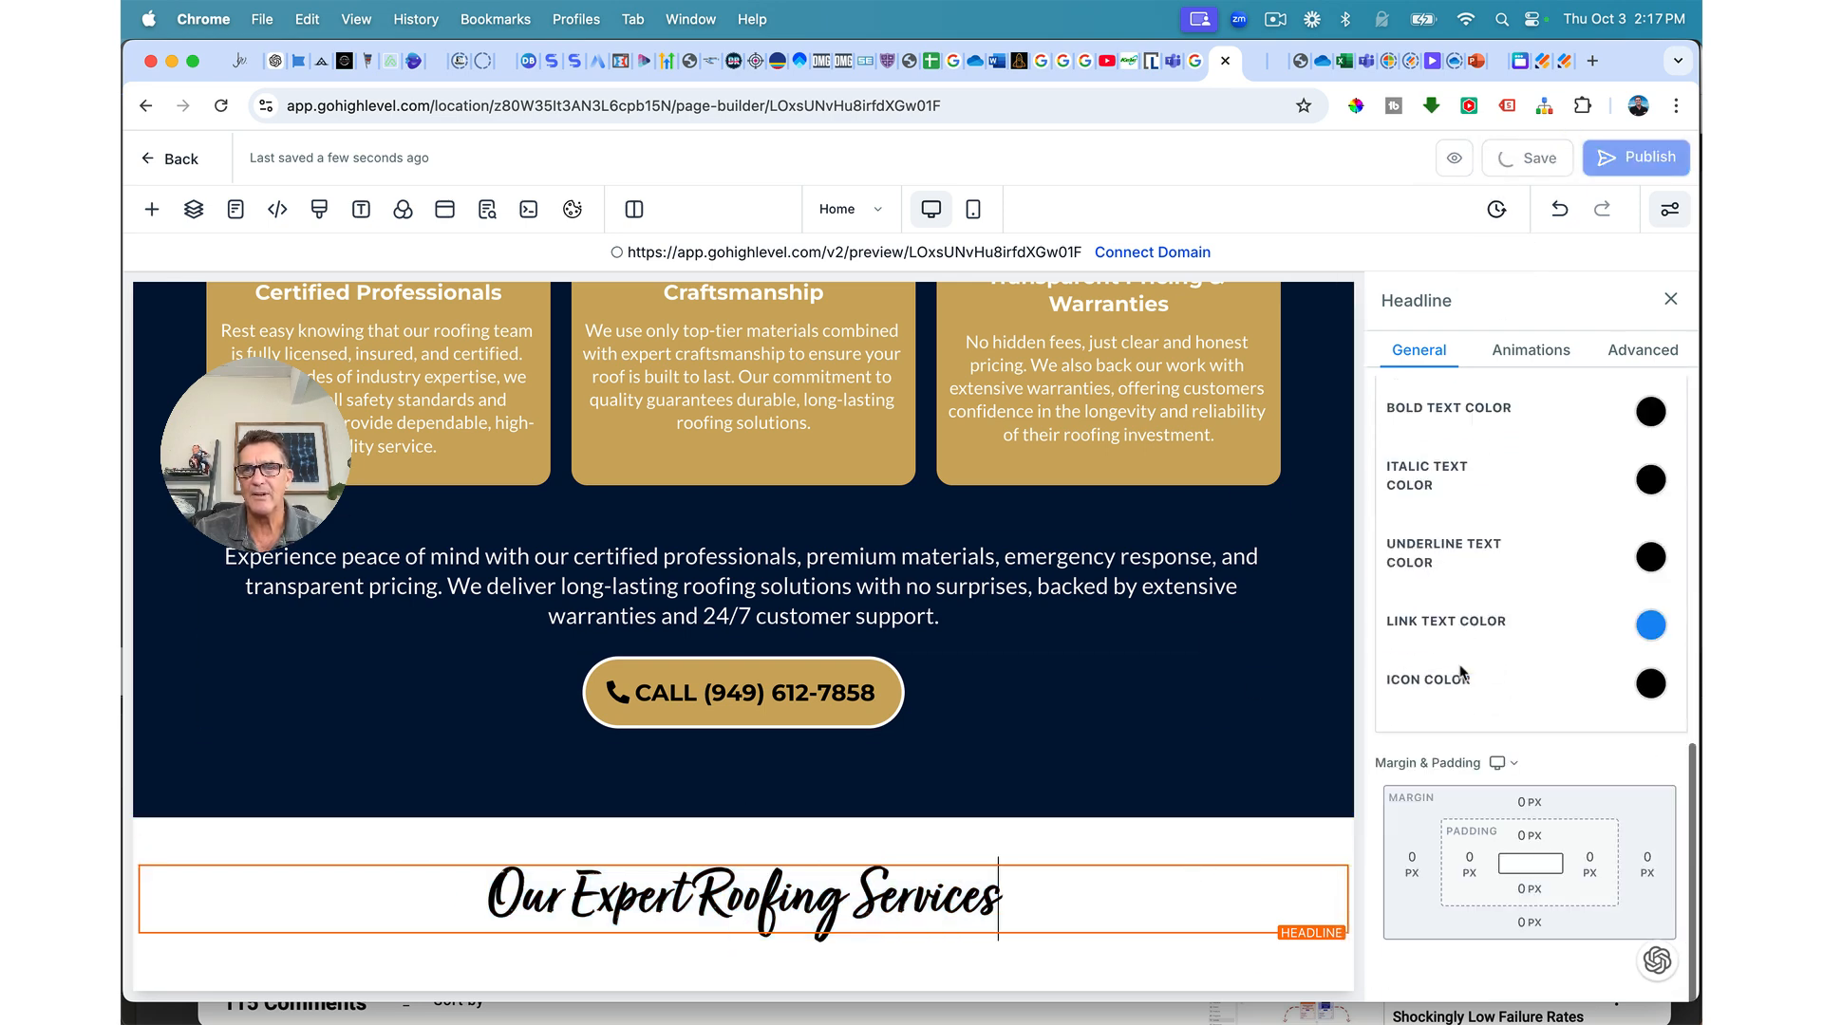
left_click(1524, 825)
left_click_drag(1457, 859, 1471, 859)
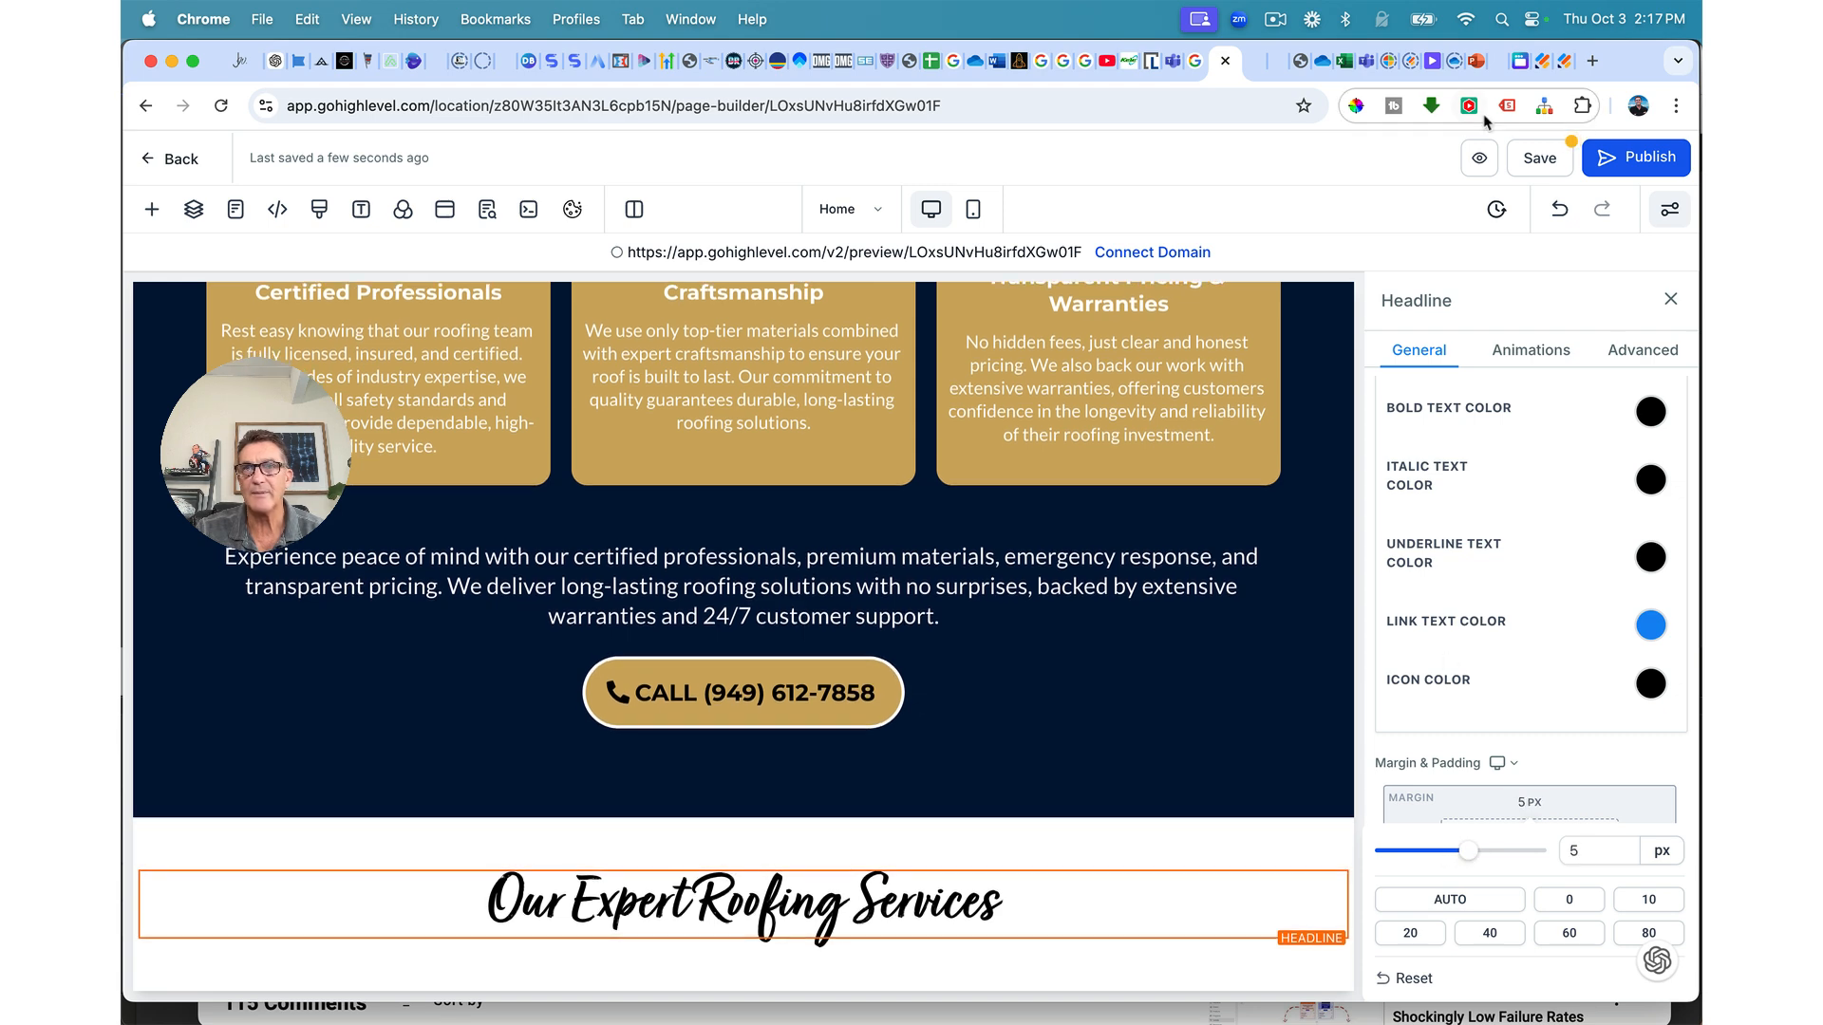
left_click(1530, 167)
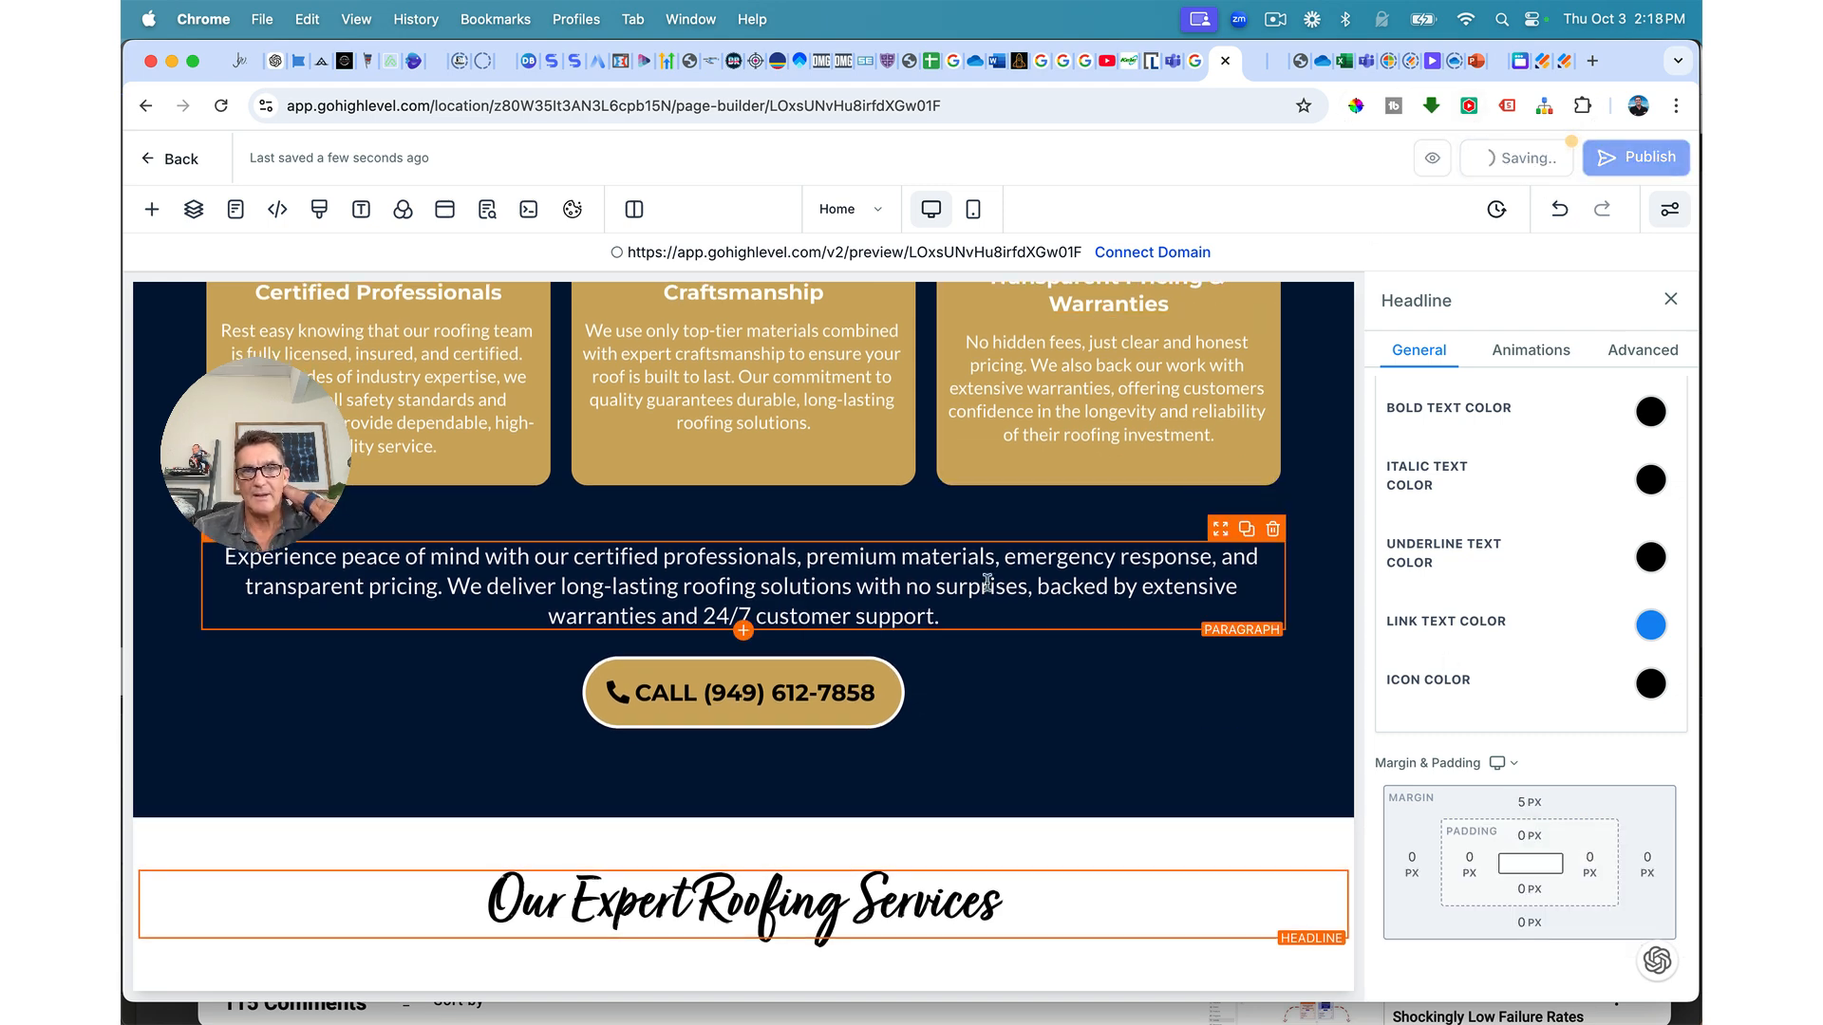
Step: Duplicate the call-to-action paragraph under the new headline and make its text black
left_click(1247, 531)
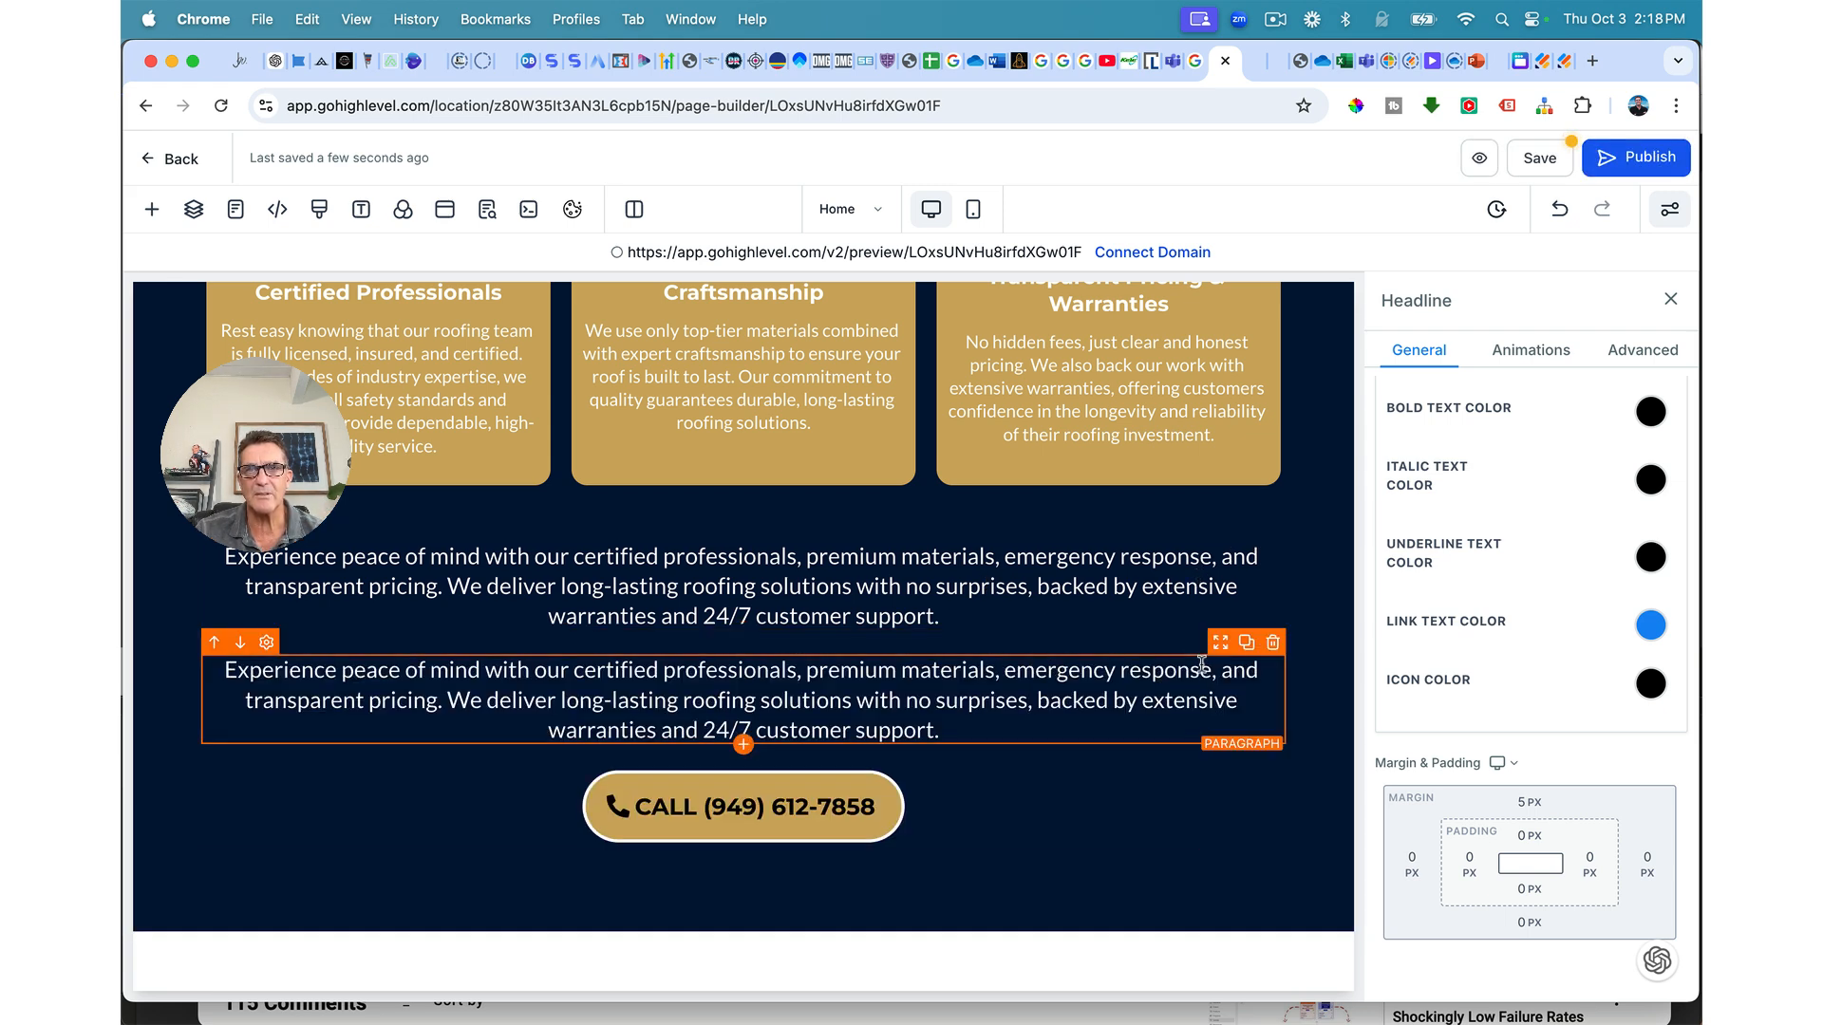
left_click_drag(1221, 651, 1200, 981)
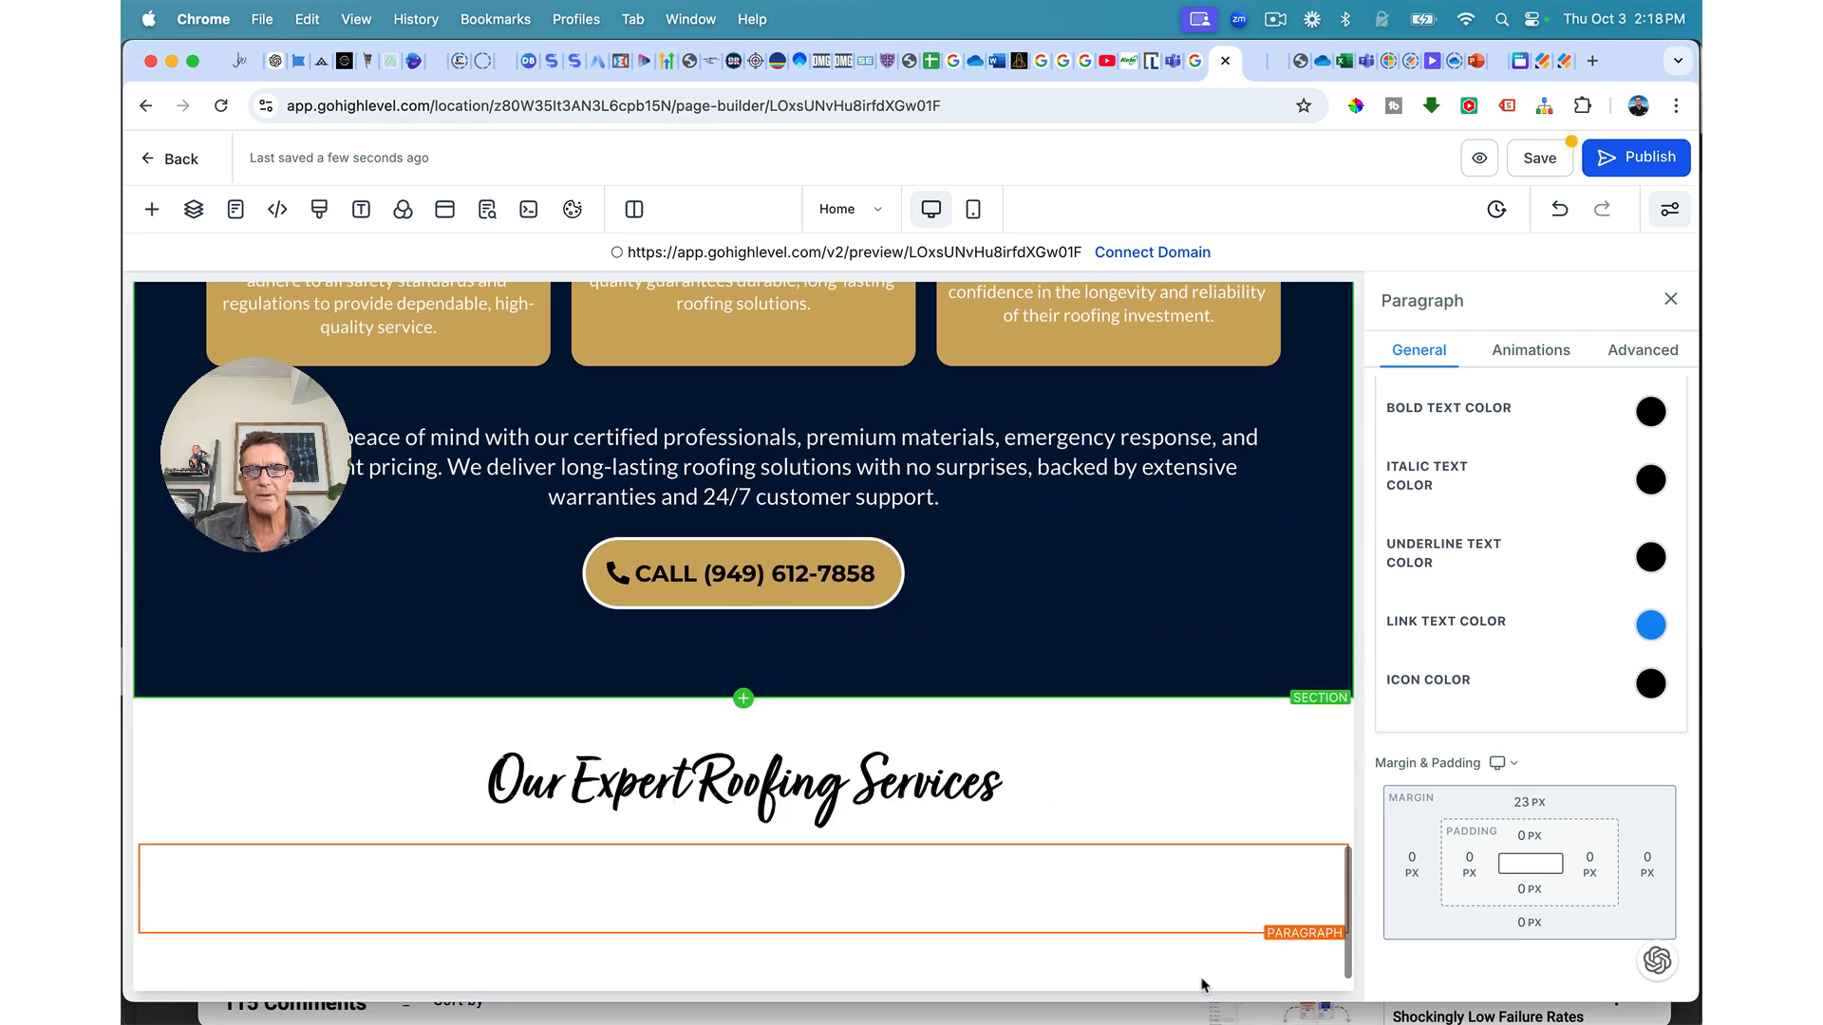
triple_click(1141, 872)
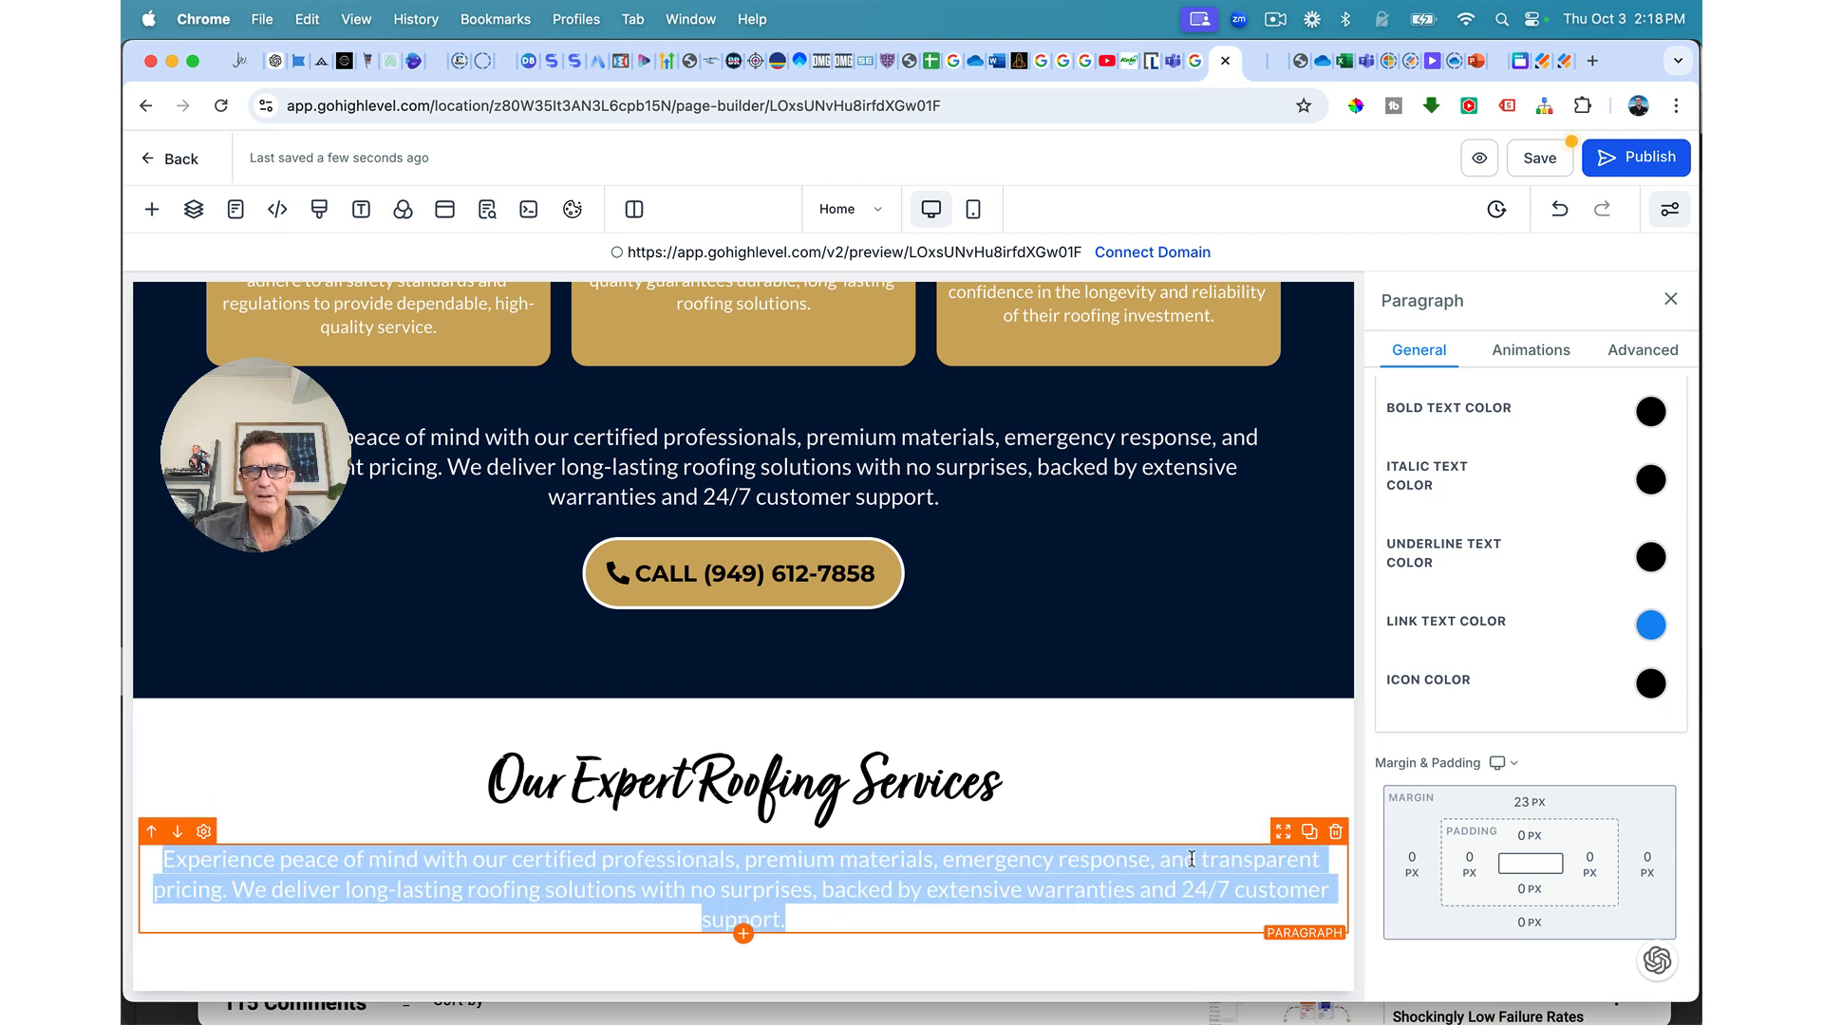
scroll(1657, 598, "up", 3)
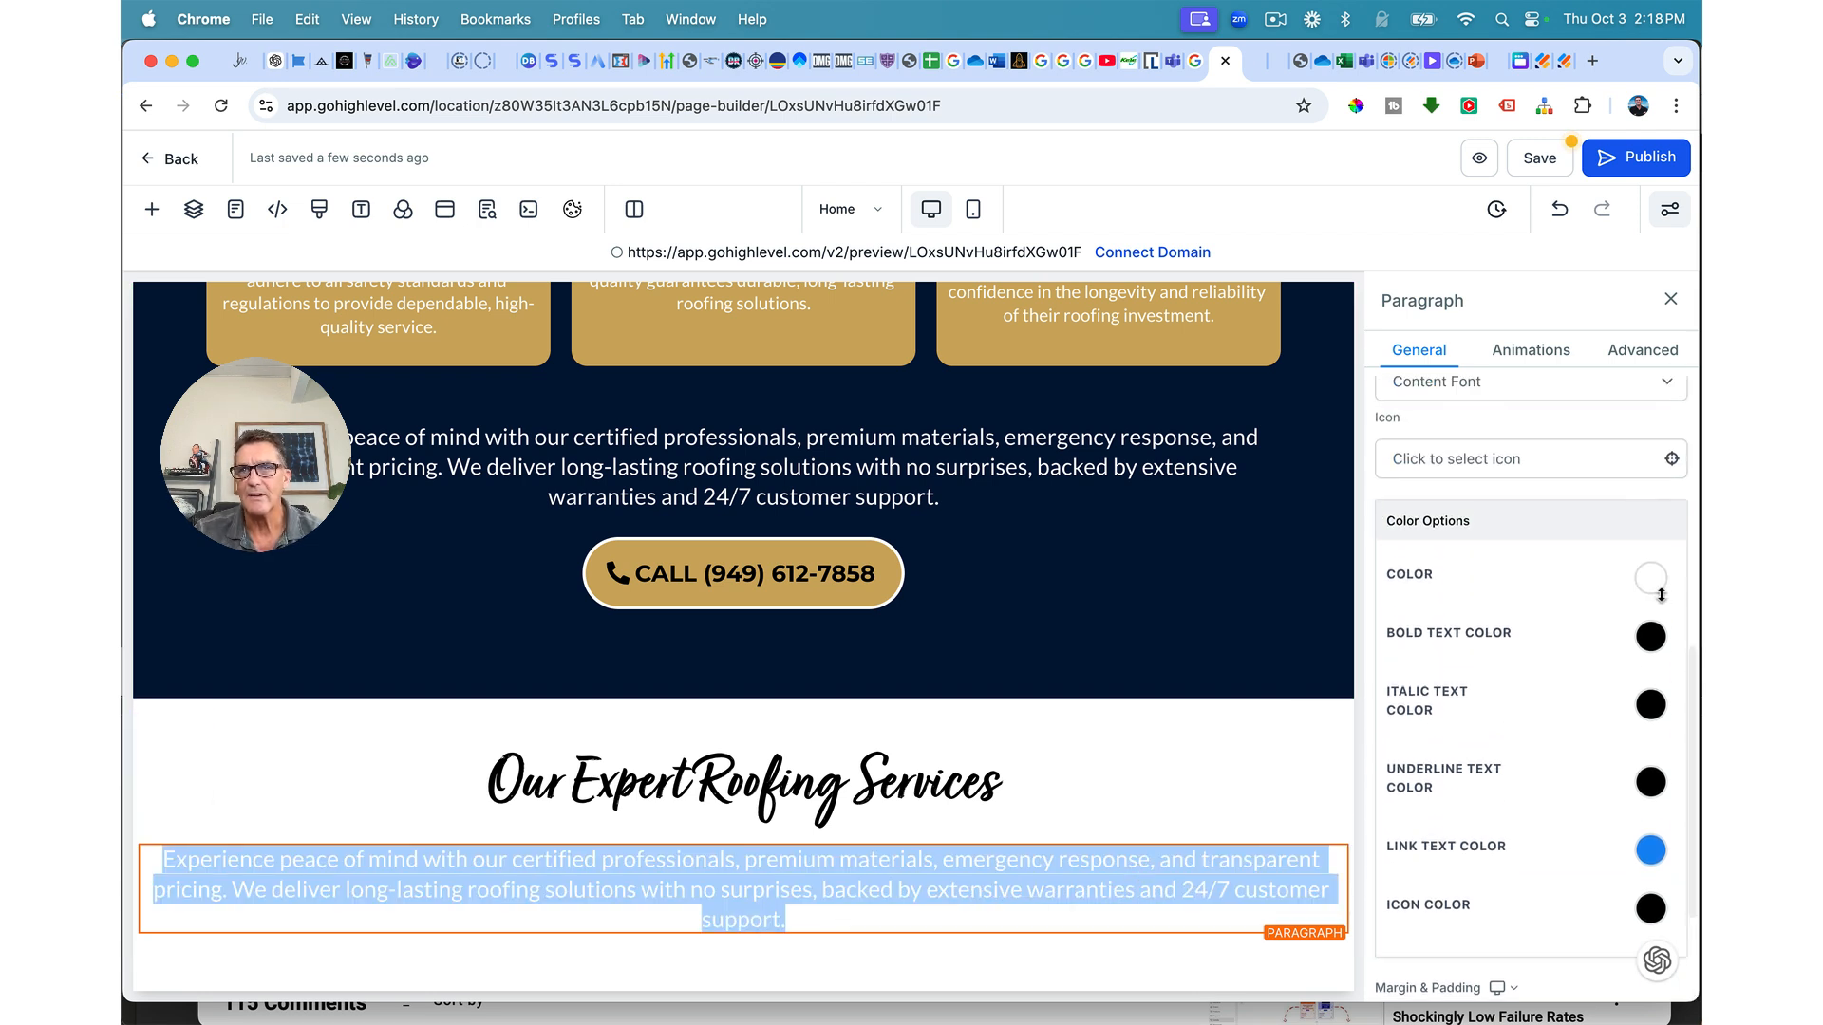
left_click(1655, 584)
left_click(1564, 627)
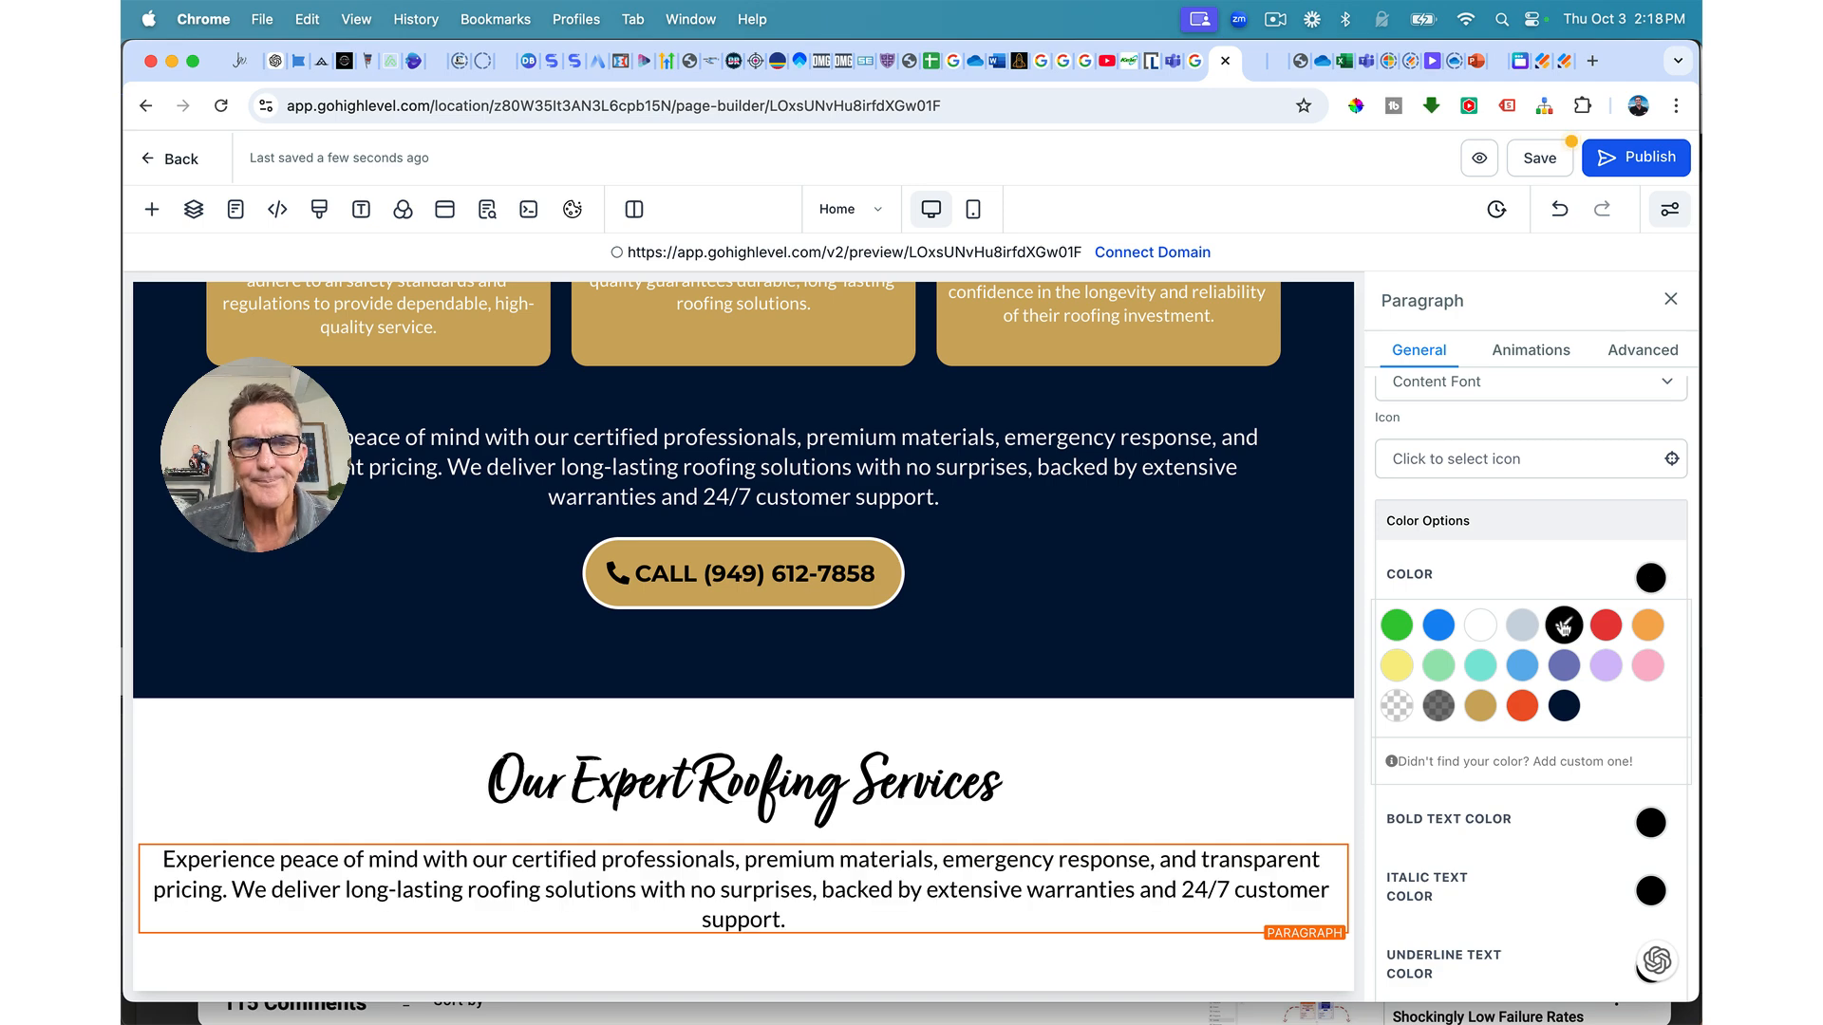
Step: Set the white services section's left and right margins to 60 px
left_click(1192, 724)
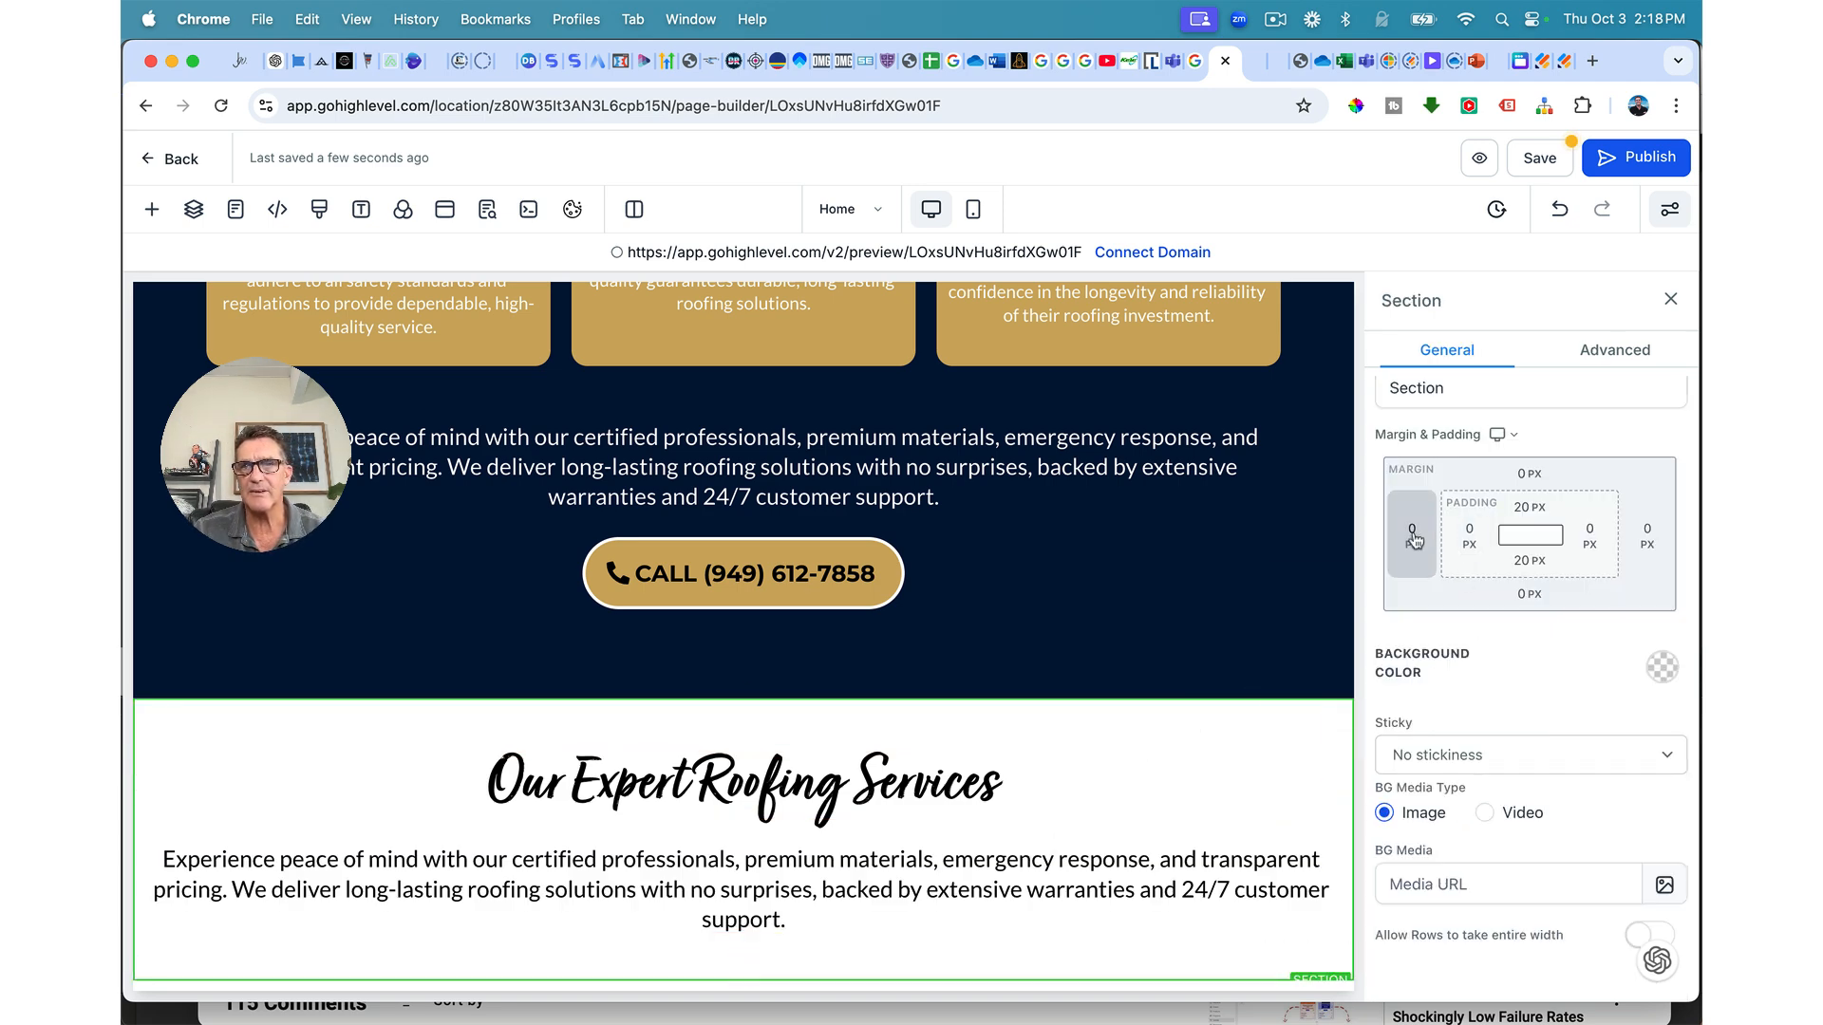
left_click(1413, 536)
left_click(1452, 675)
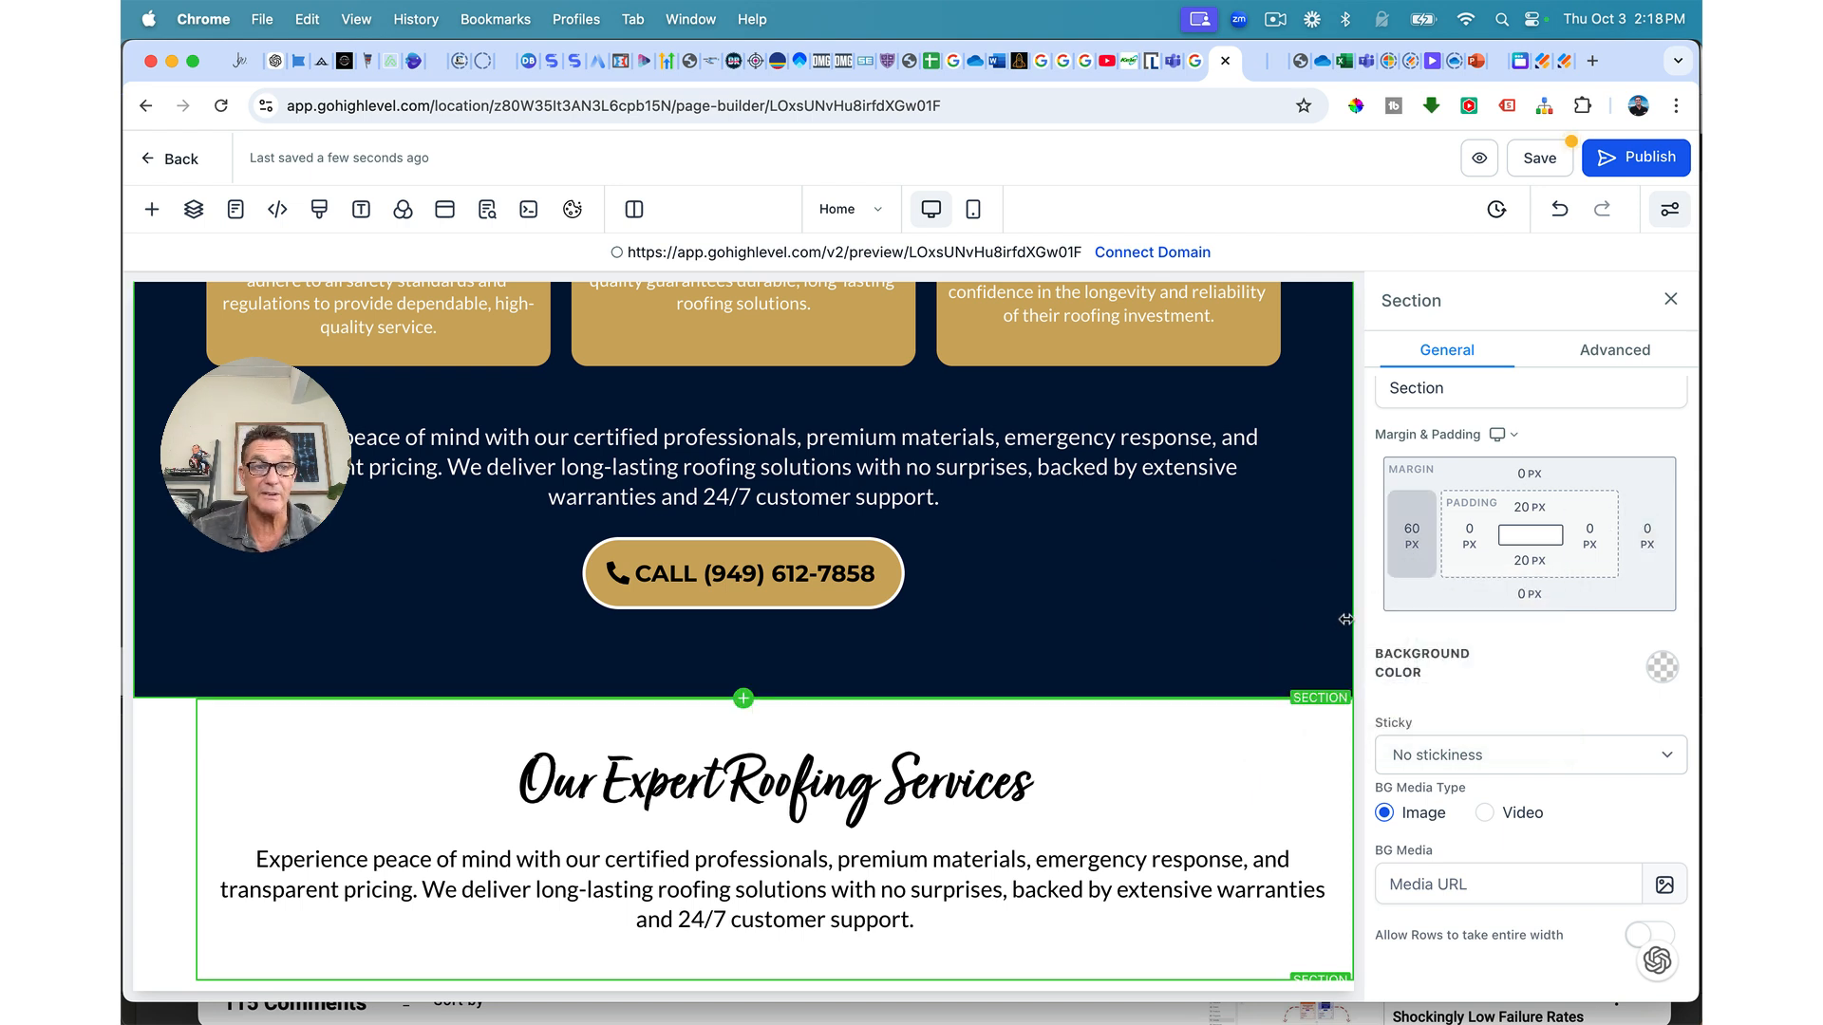
left_click(1647, 536)
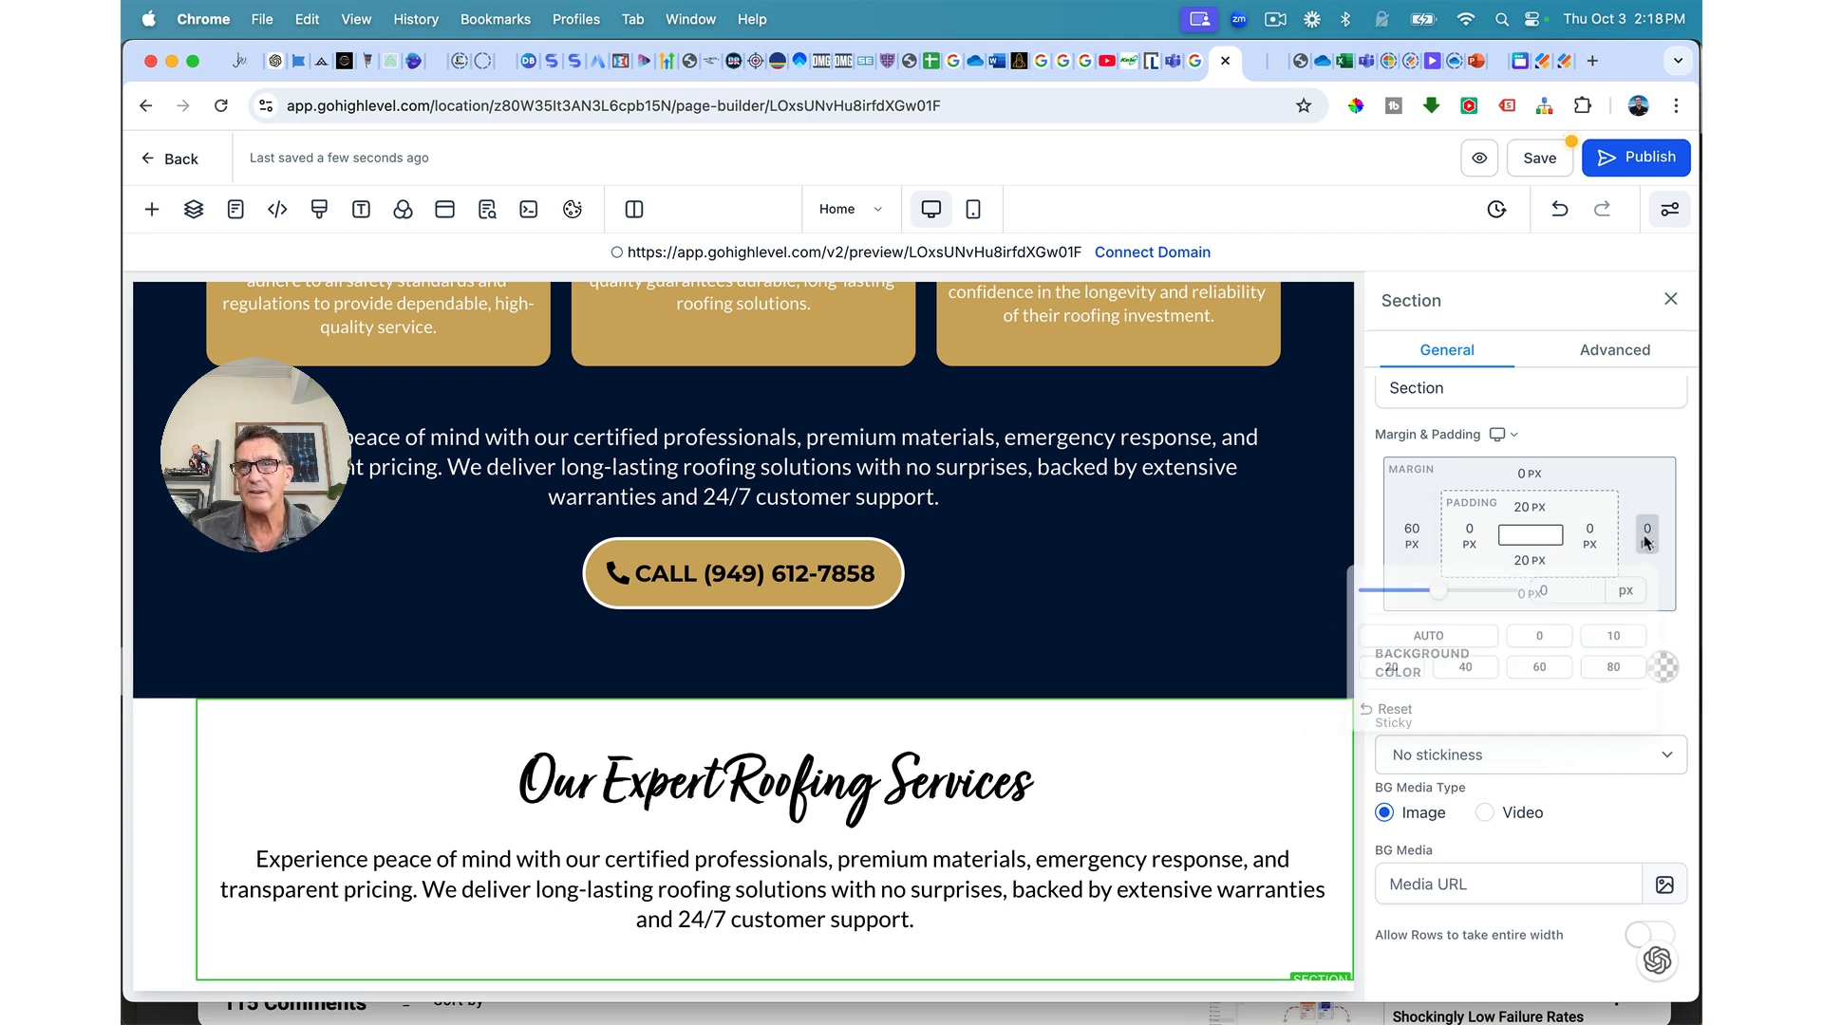
left_click(1515, 675)
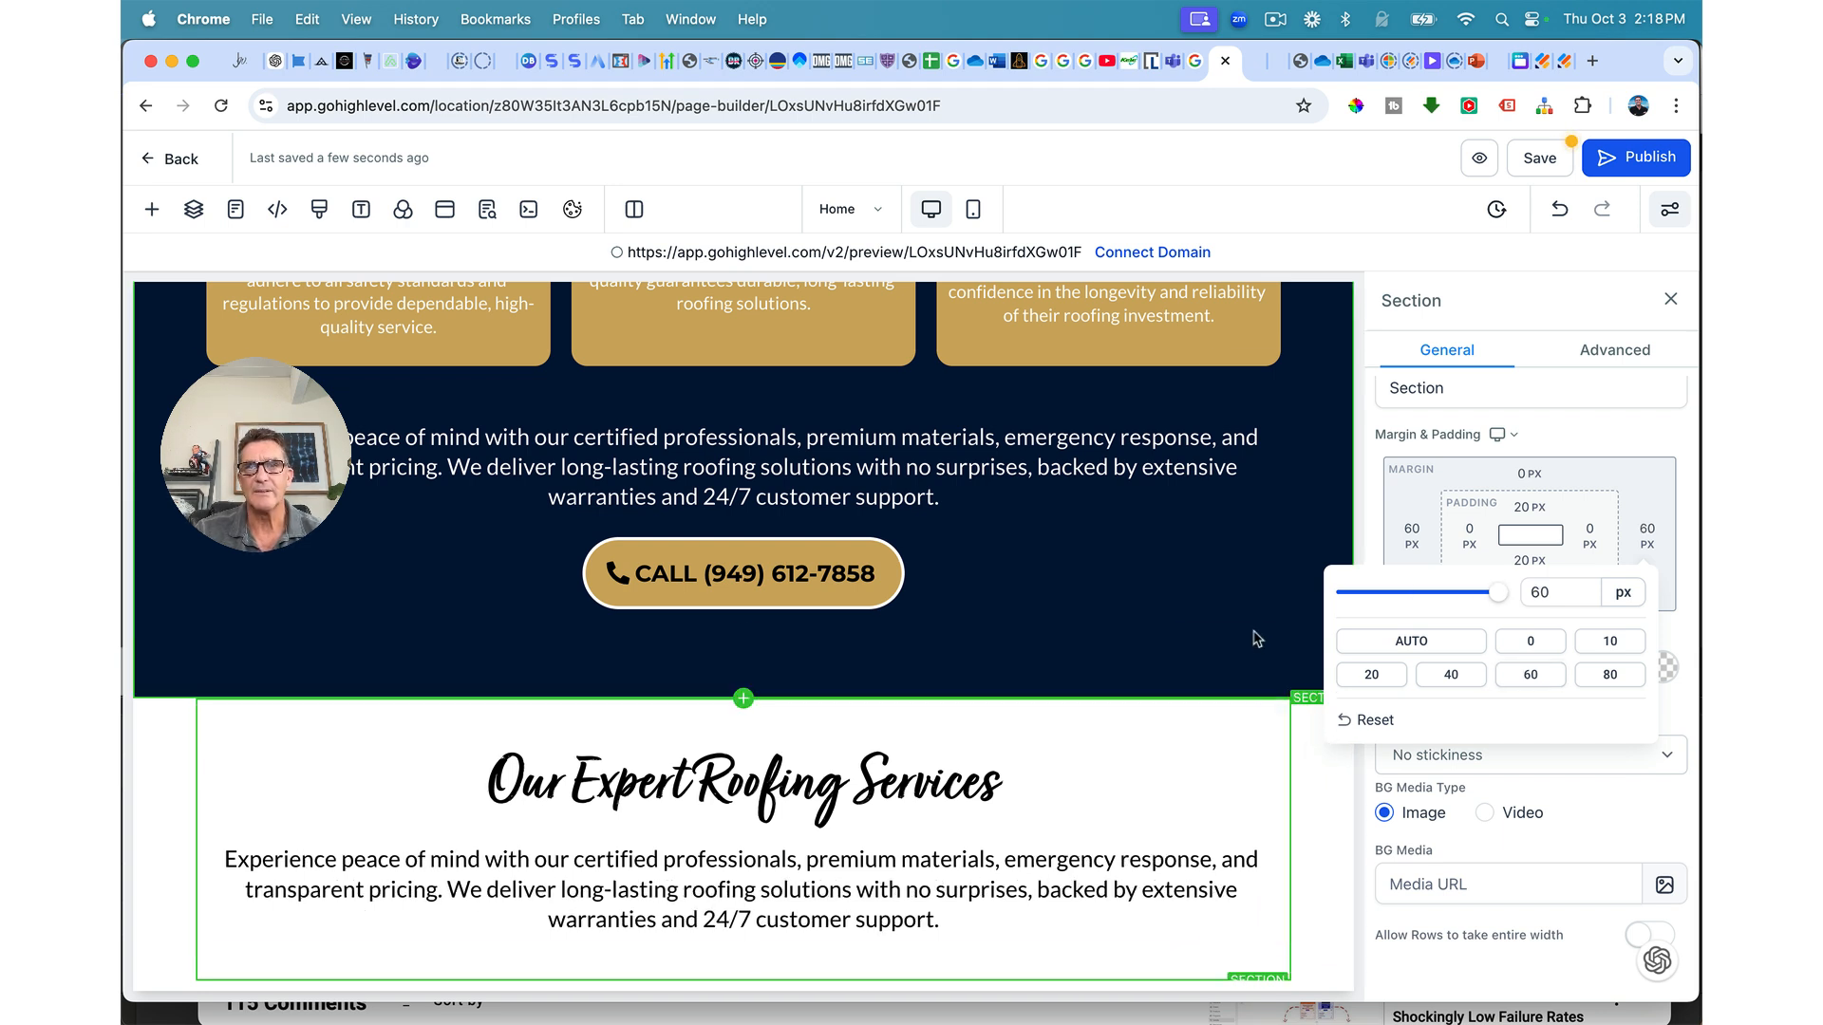
Step: Compare with the dark section's spacing, then reset the white section's right margin to 0 px
scroll(1254, 699, "up", 1)
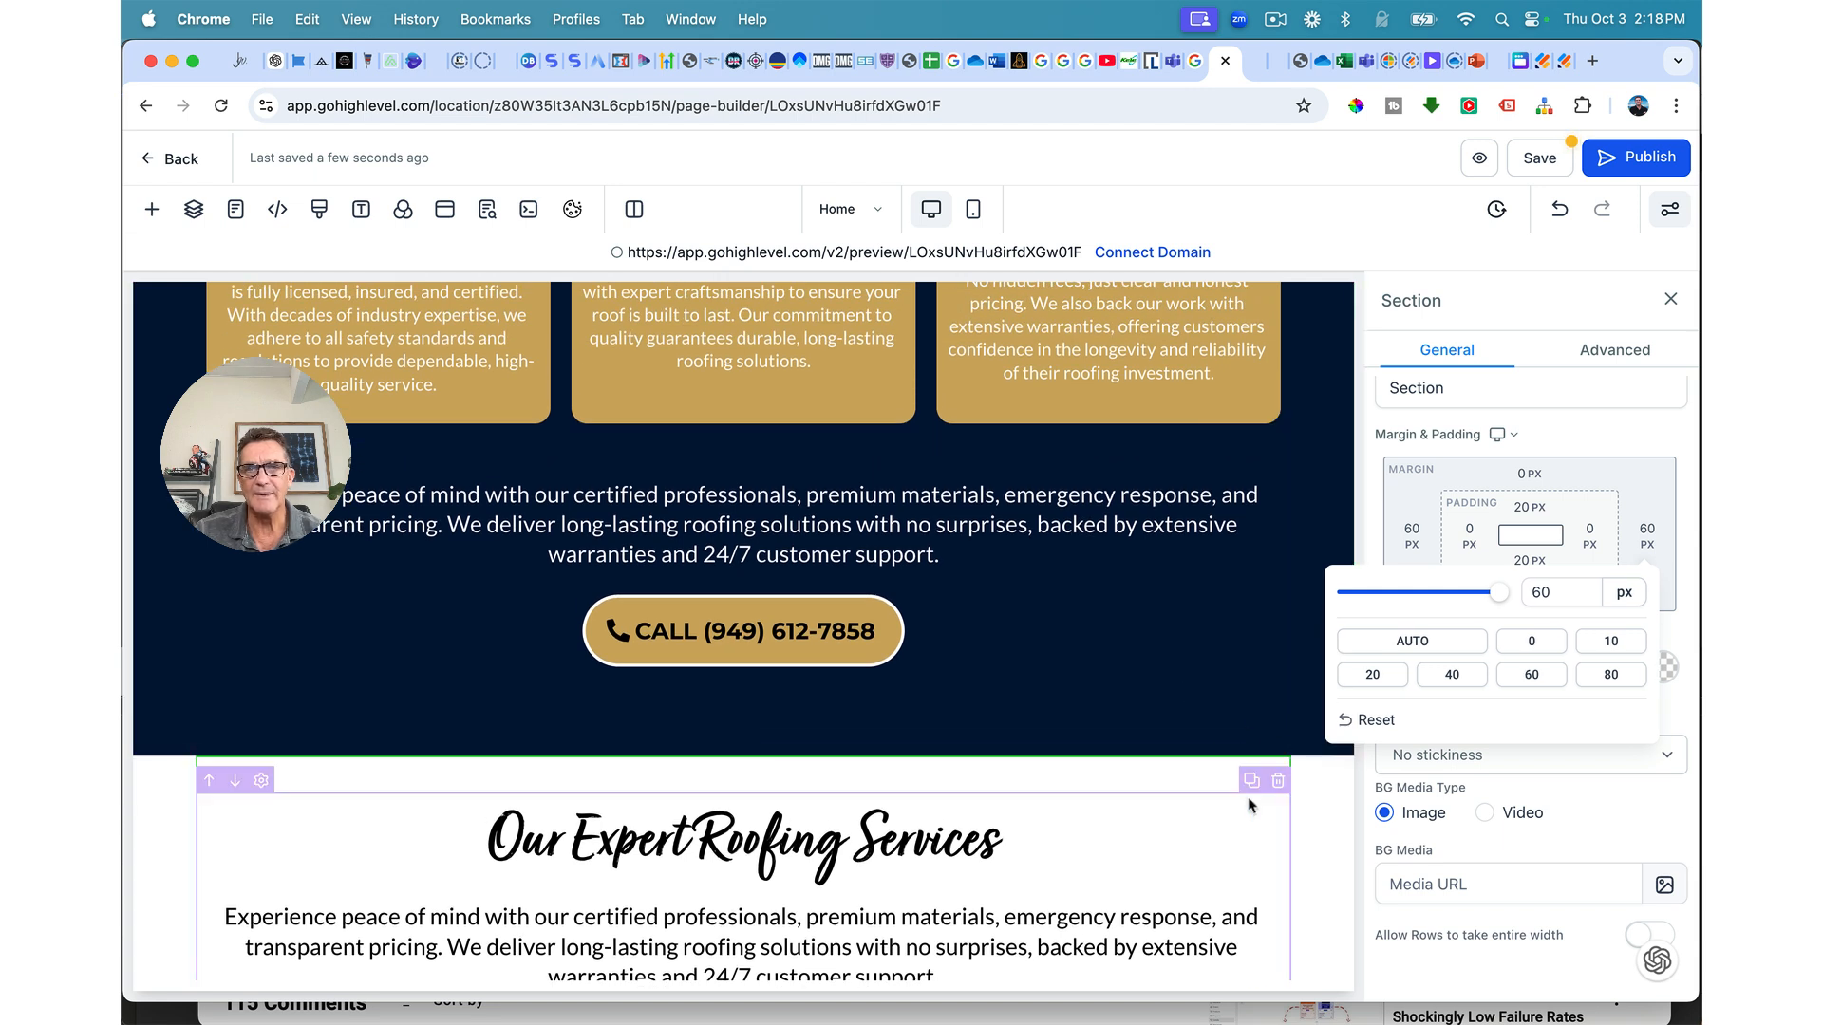
left_click(1298, 668)
left_click(1302, 714)
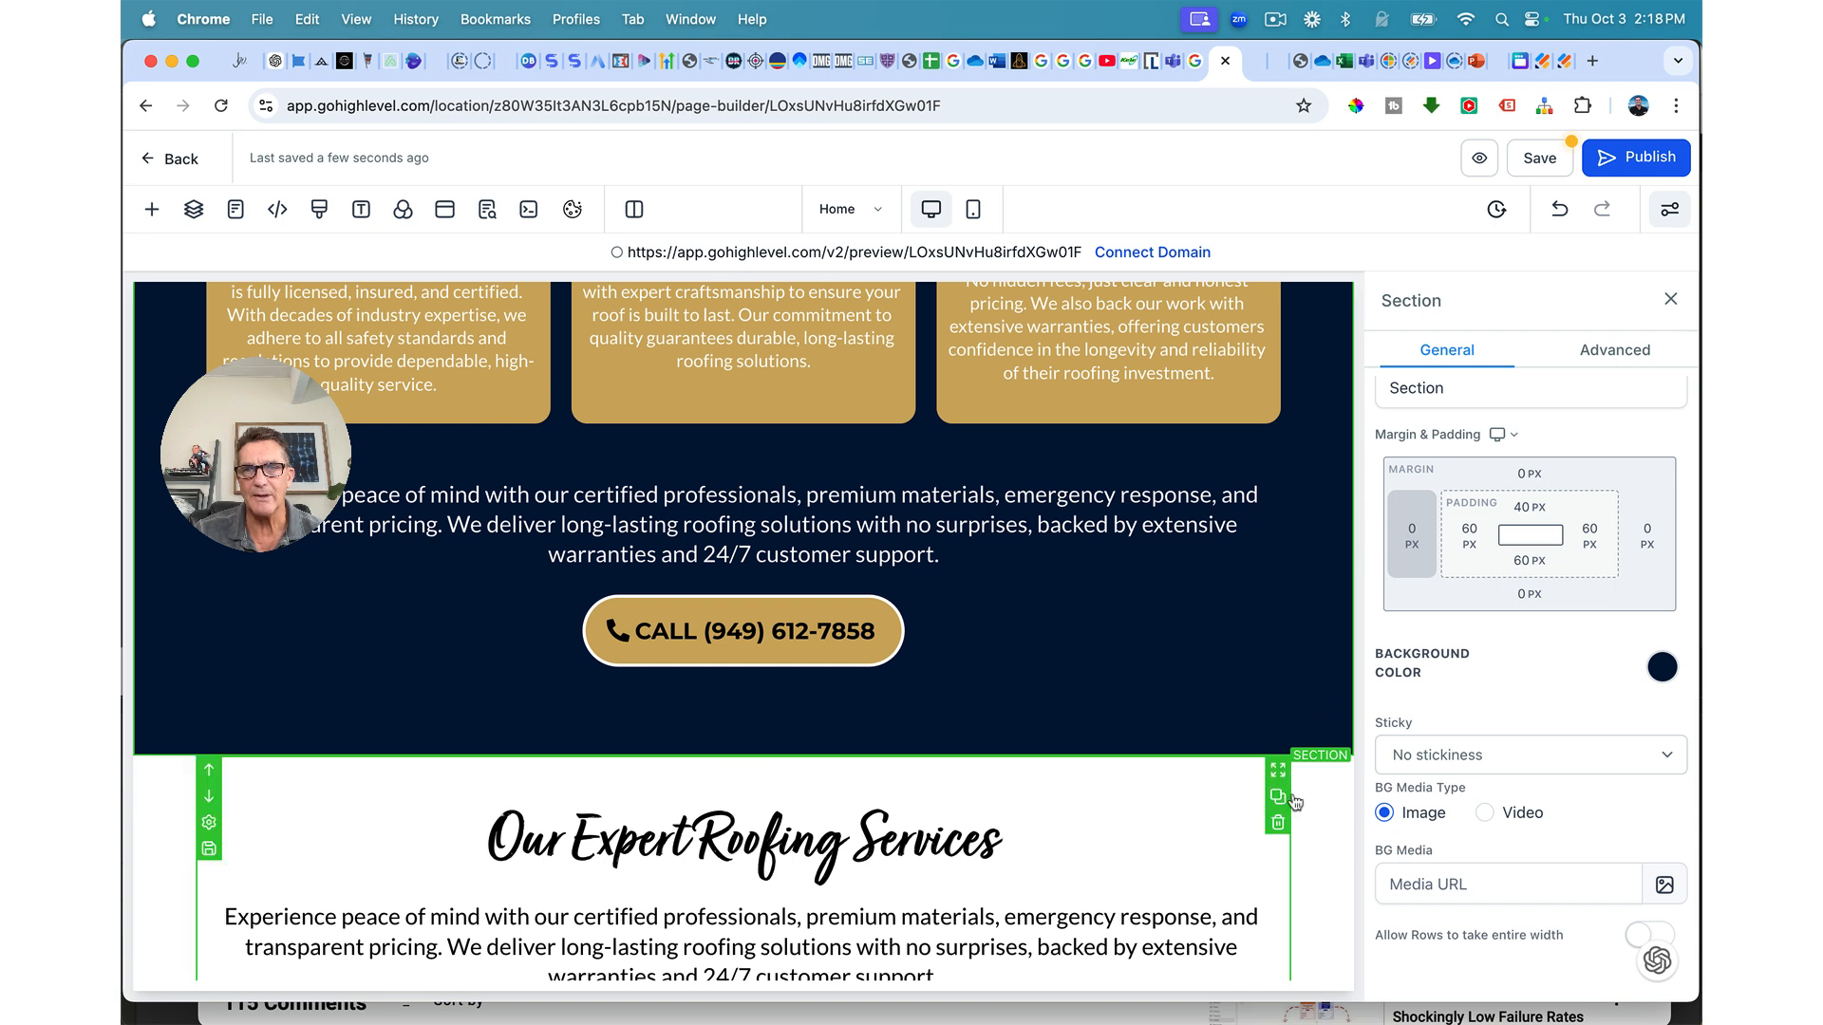
left_click(1241, 765)
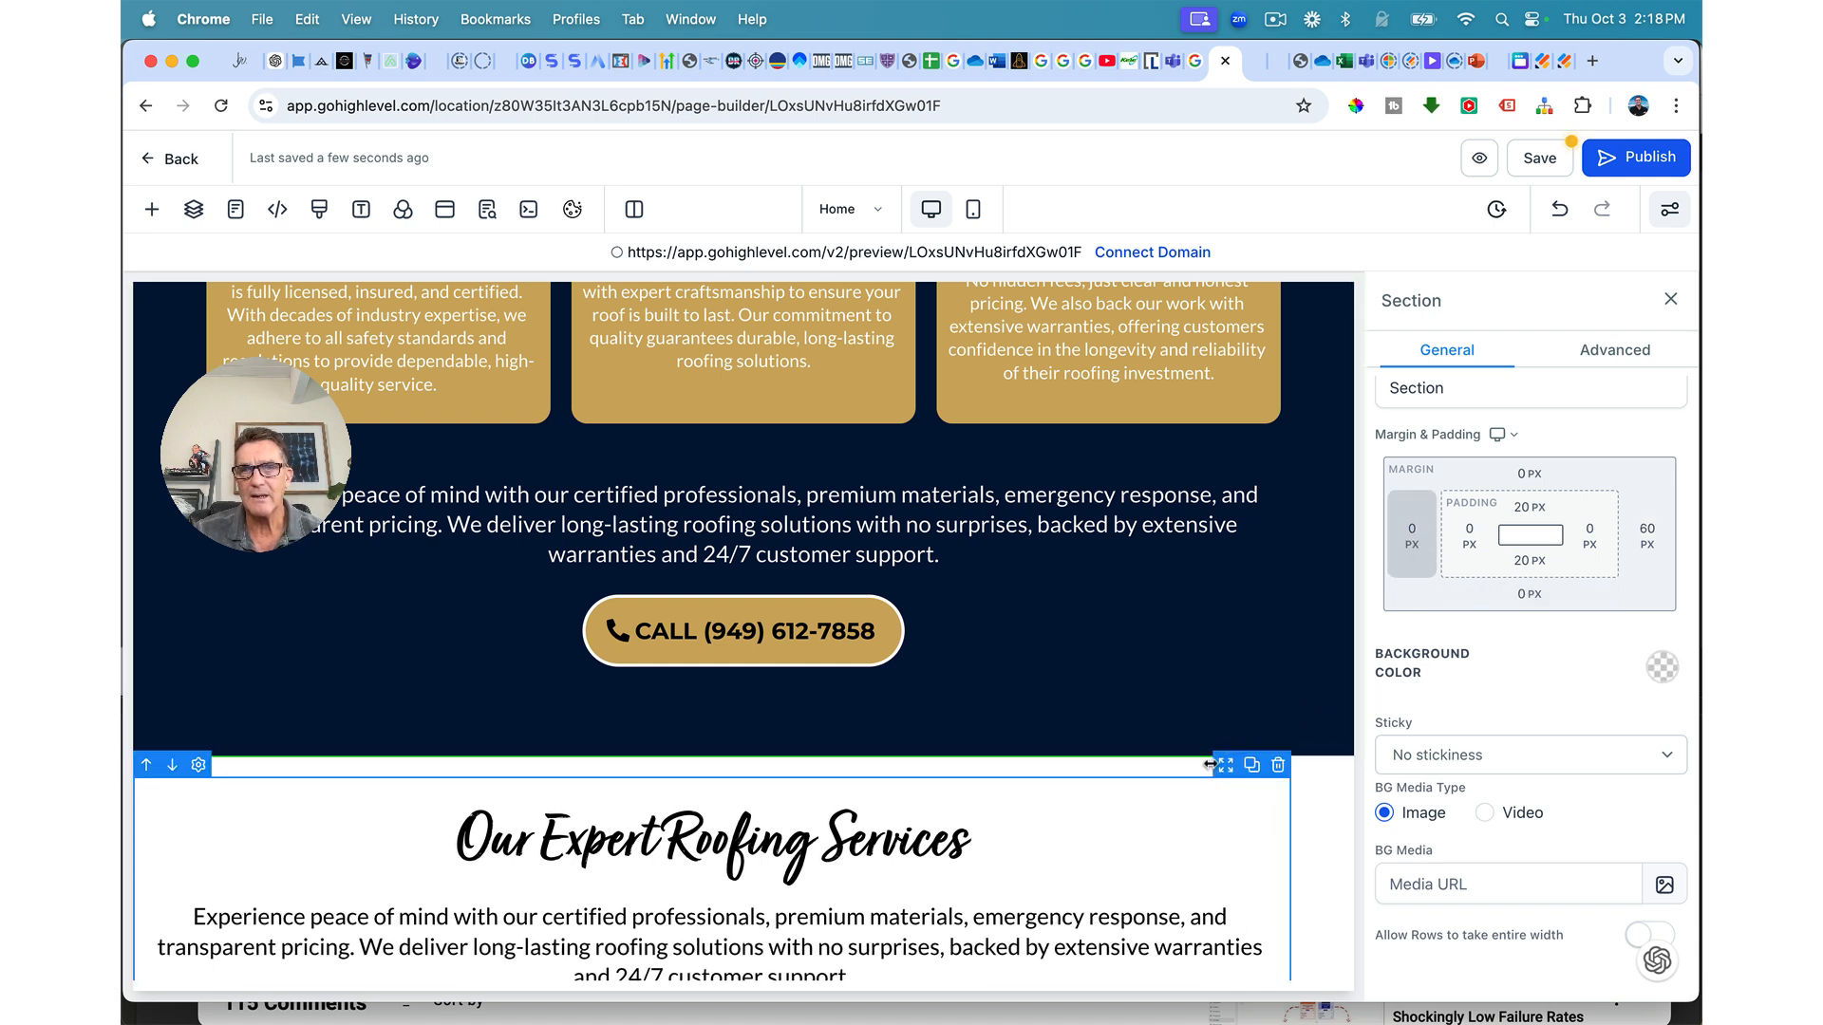
left_click(1650, 537)
left_click(1546, 644)
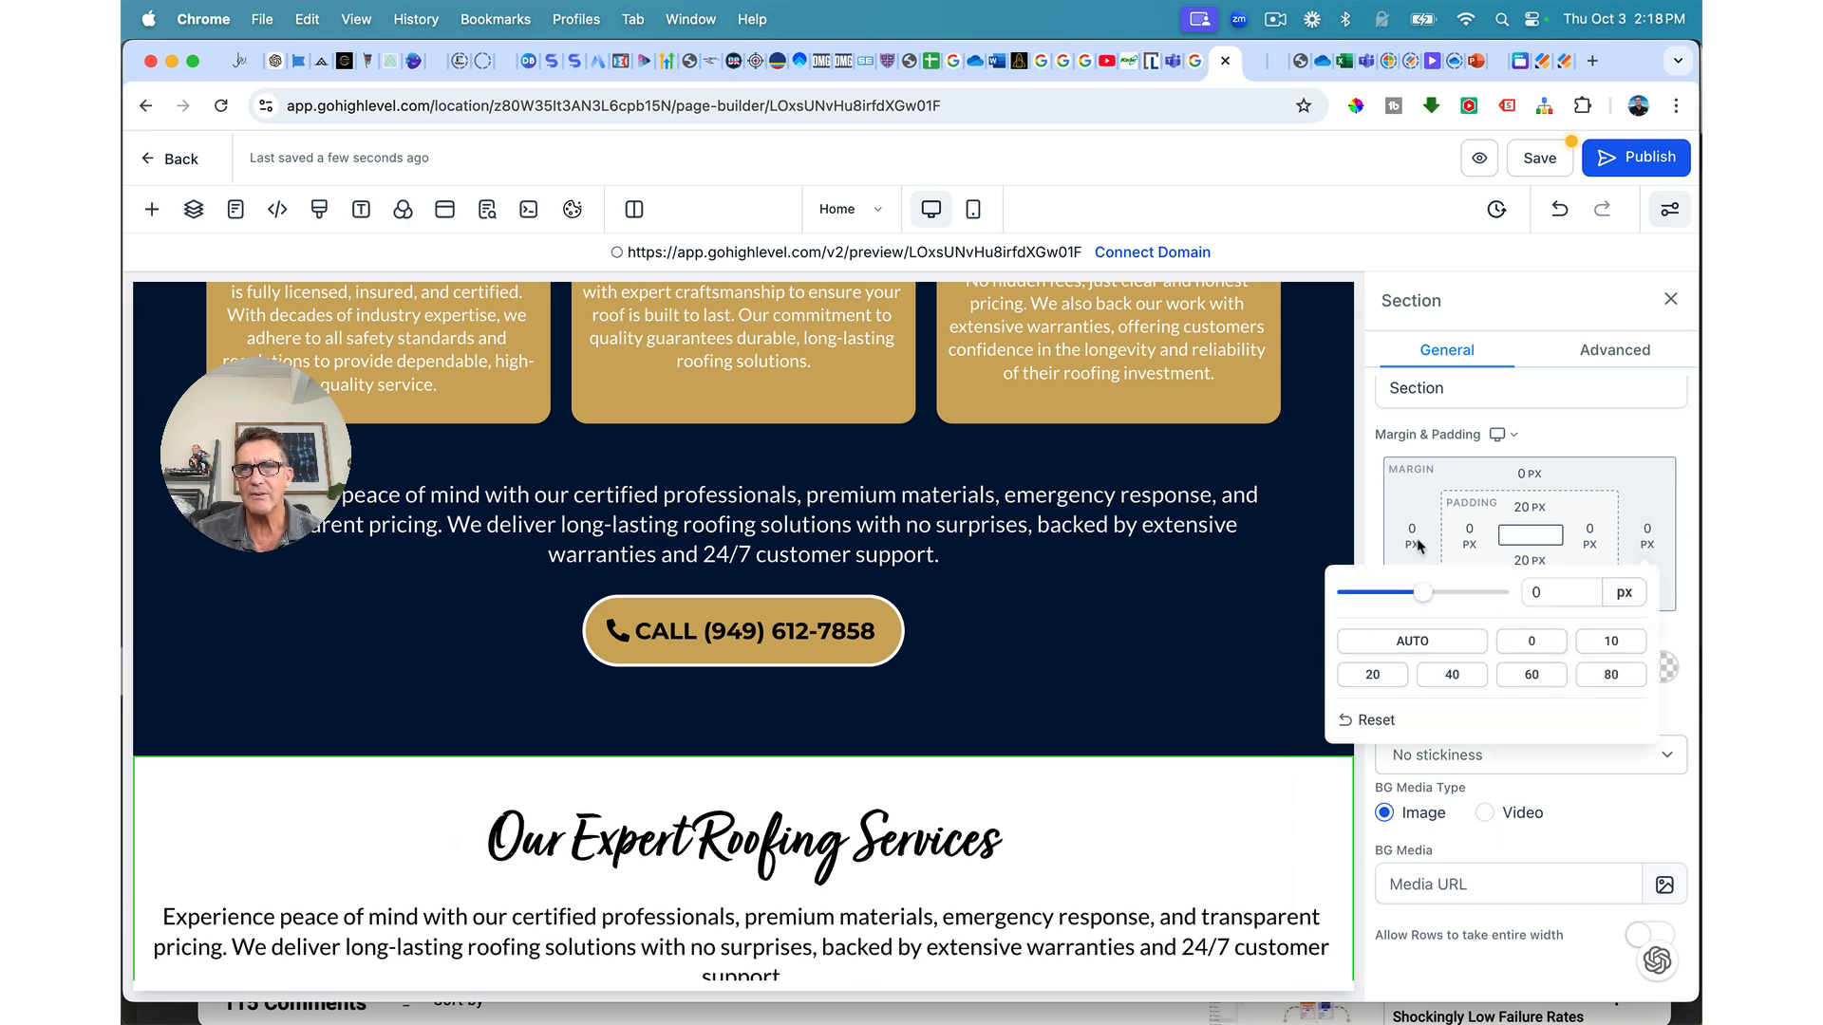
left_click(1468, 541)
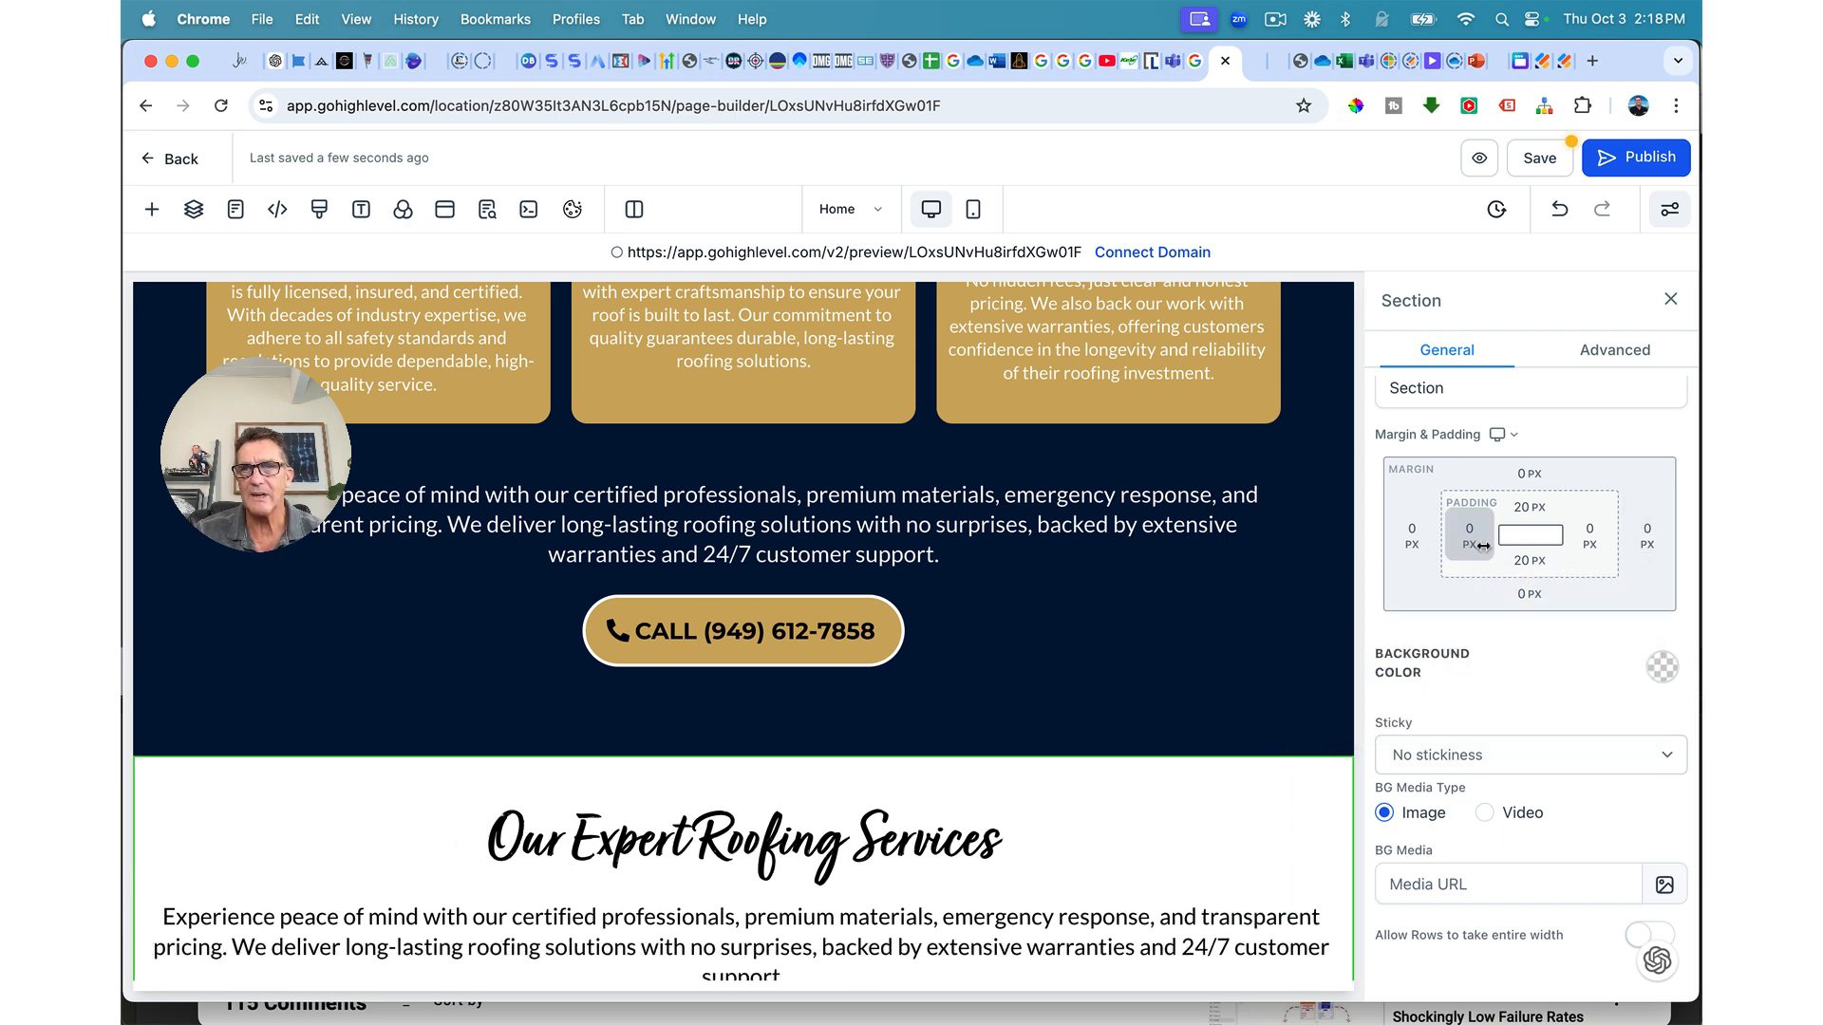
Step: Give the white services section 60 px left and right padding
left_click(1474, 543)
left_click(1352, 675)
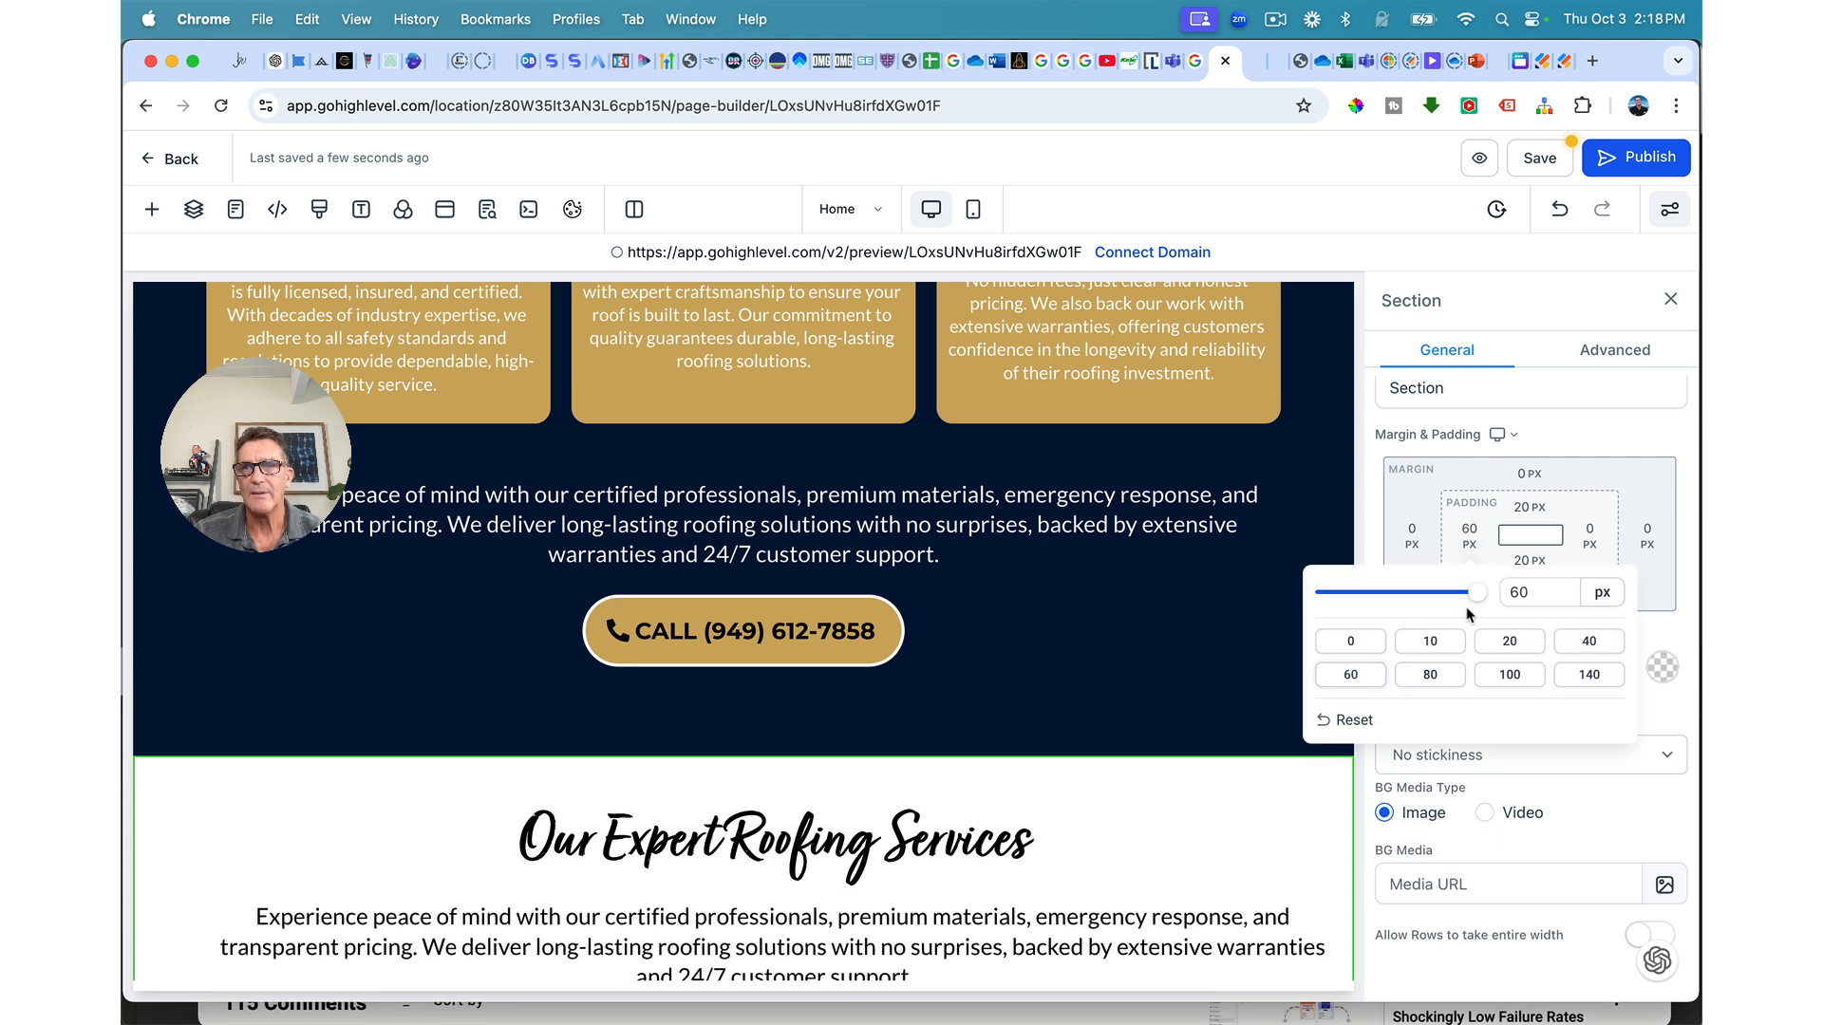
left_click(1604, 540)
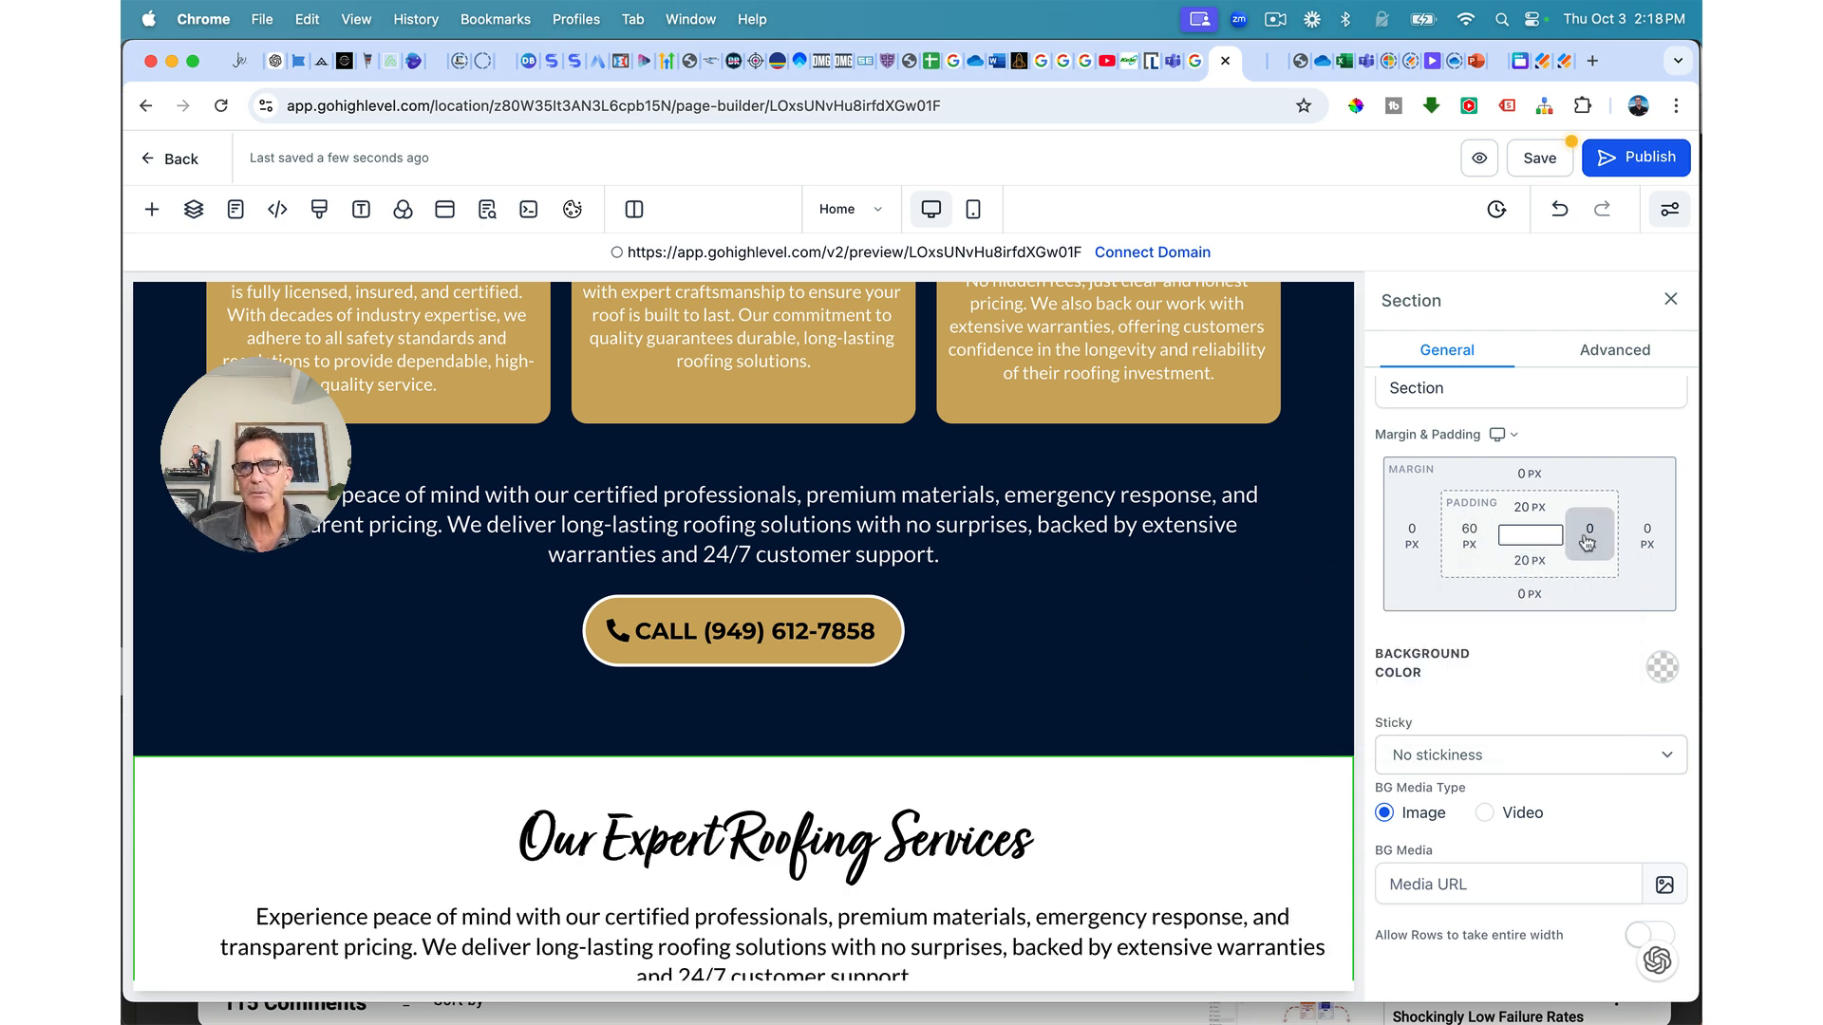
left_click(1586, 536)
left_click(1314, 674)
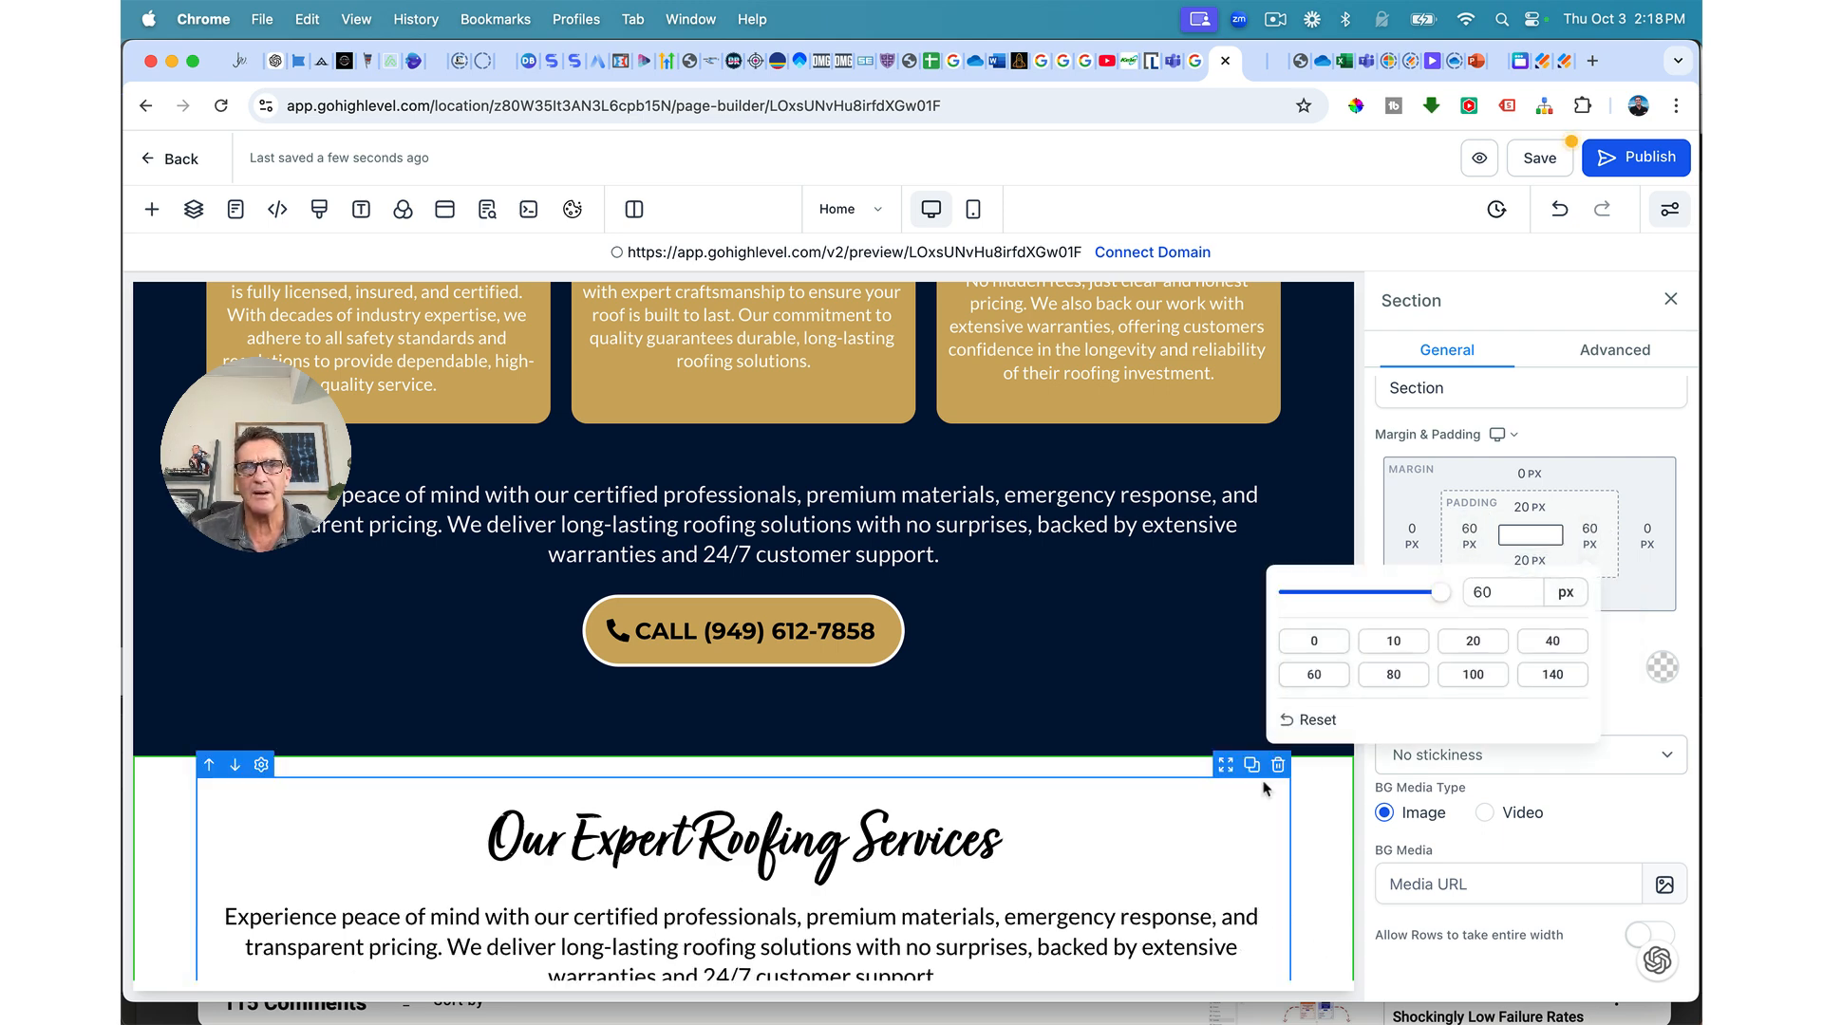
scroll(1263, 782, "down", 1)
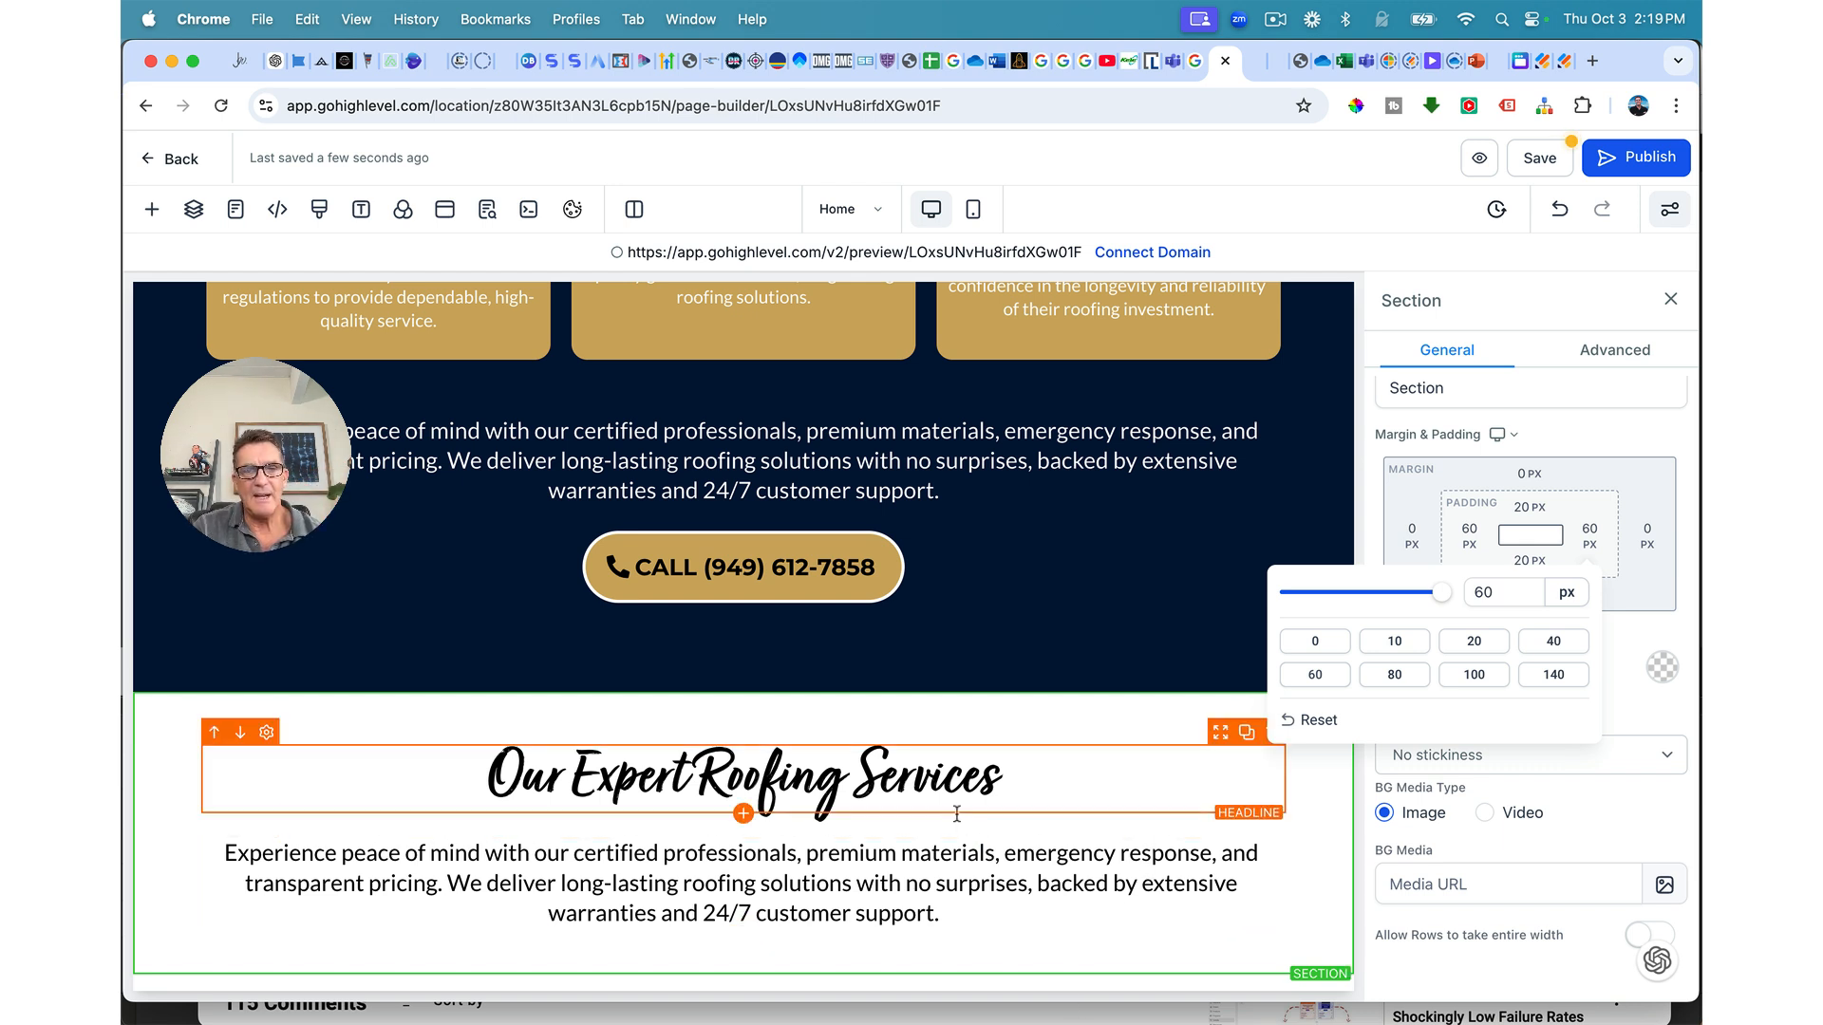
left_click(907, 918)
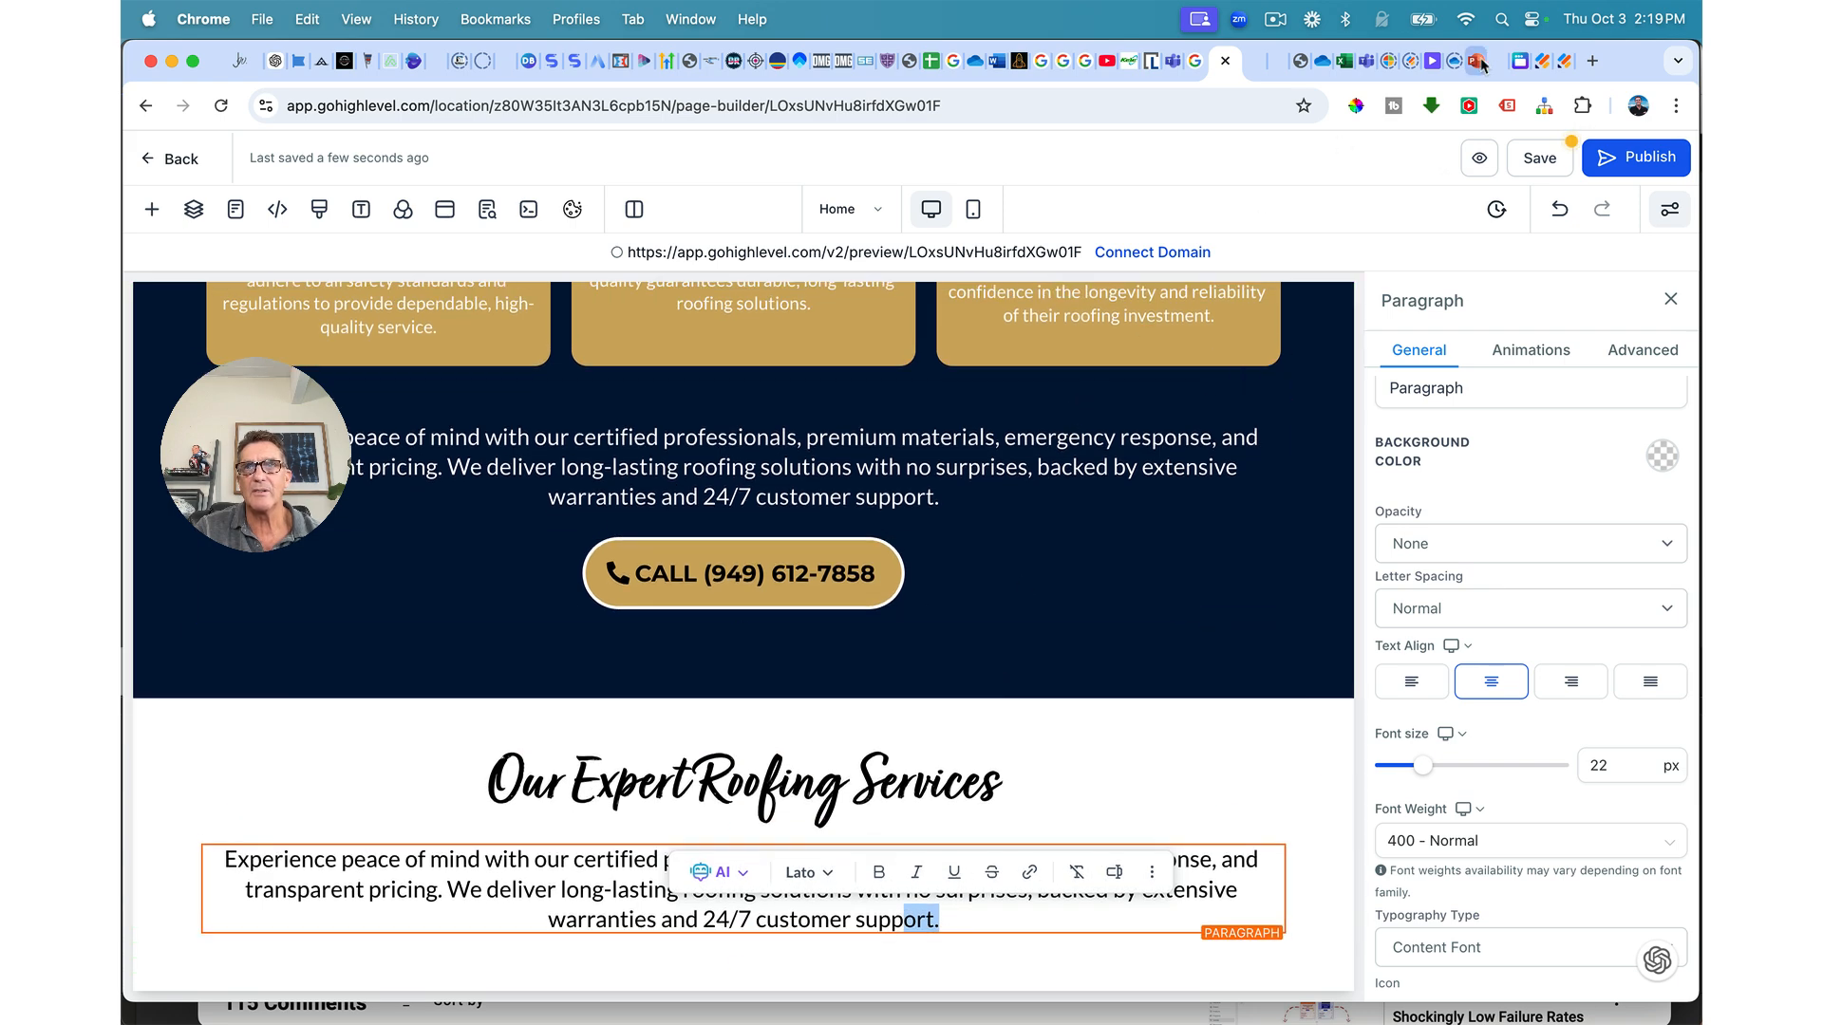
left_click(1479, 62)
scroll(1145, 449, "down", 7)
scroll(1144, 449, "down", 3)
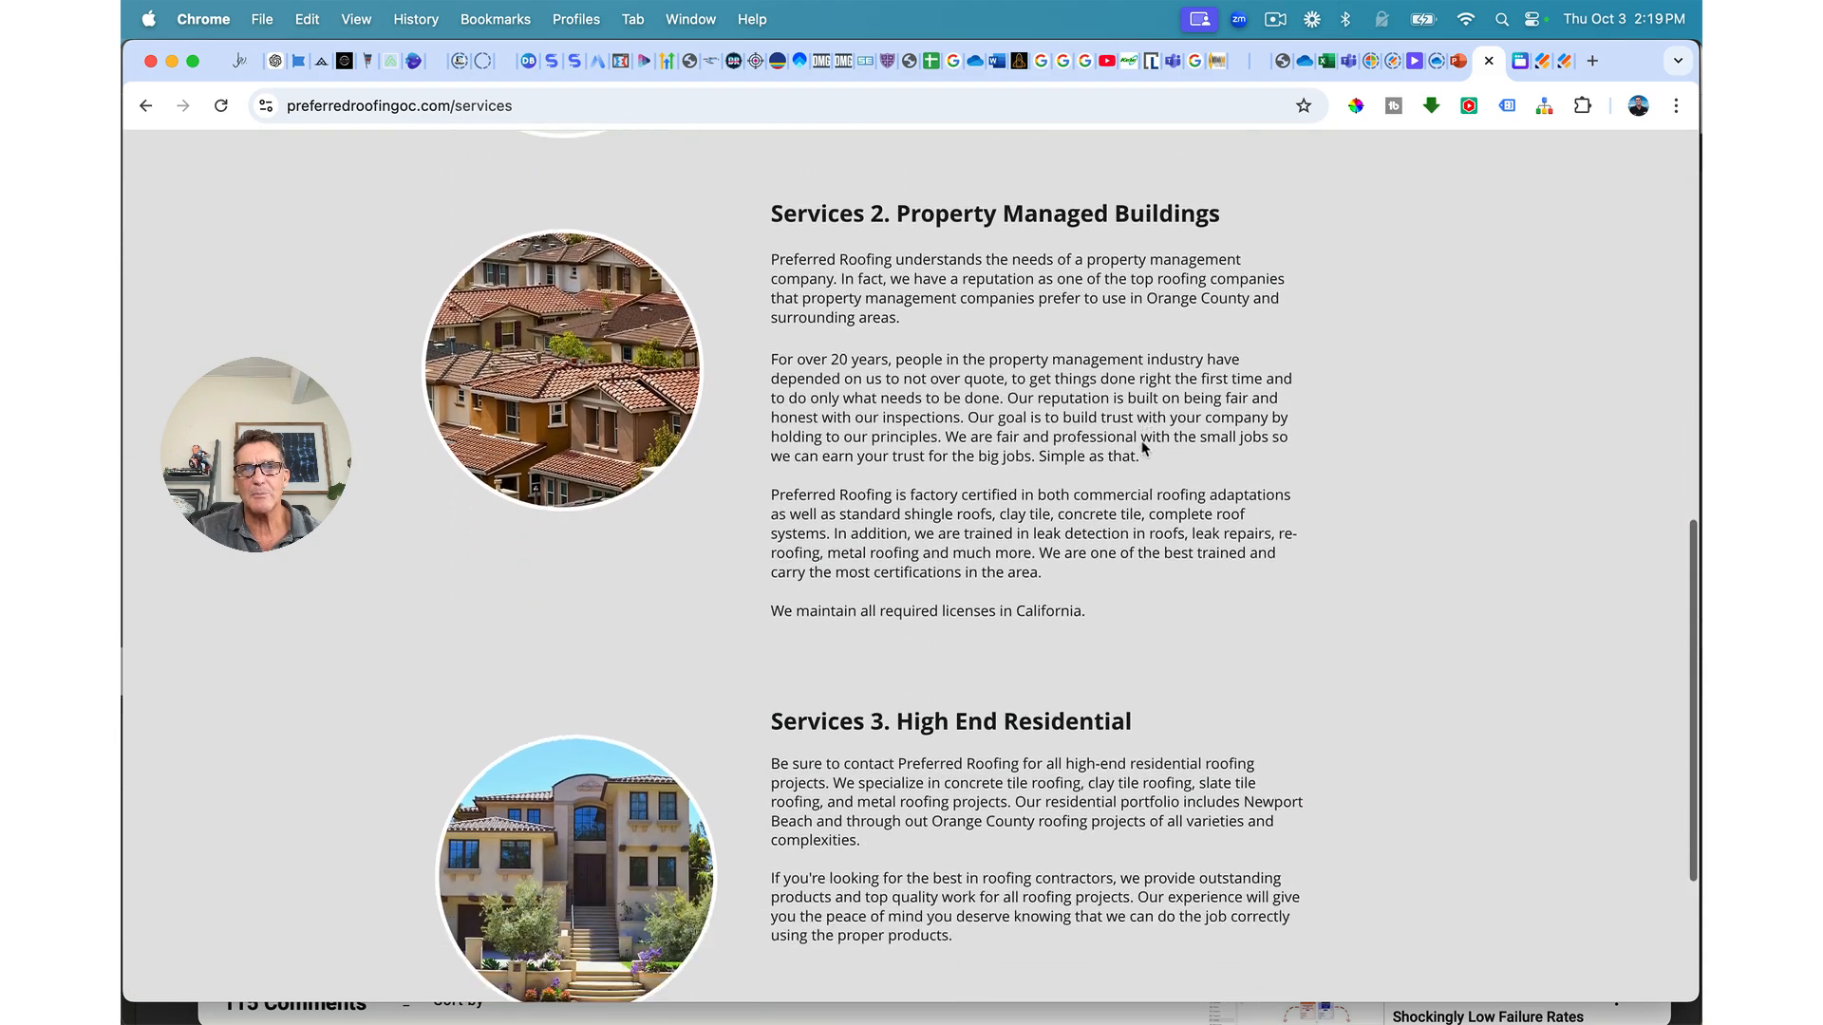
scroll(1144, 449, "up", 10)
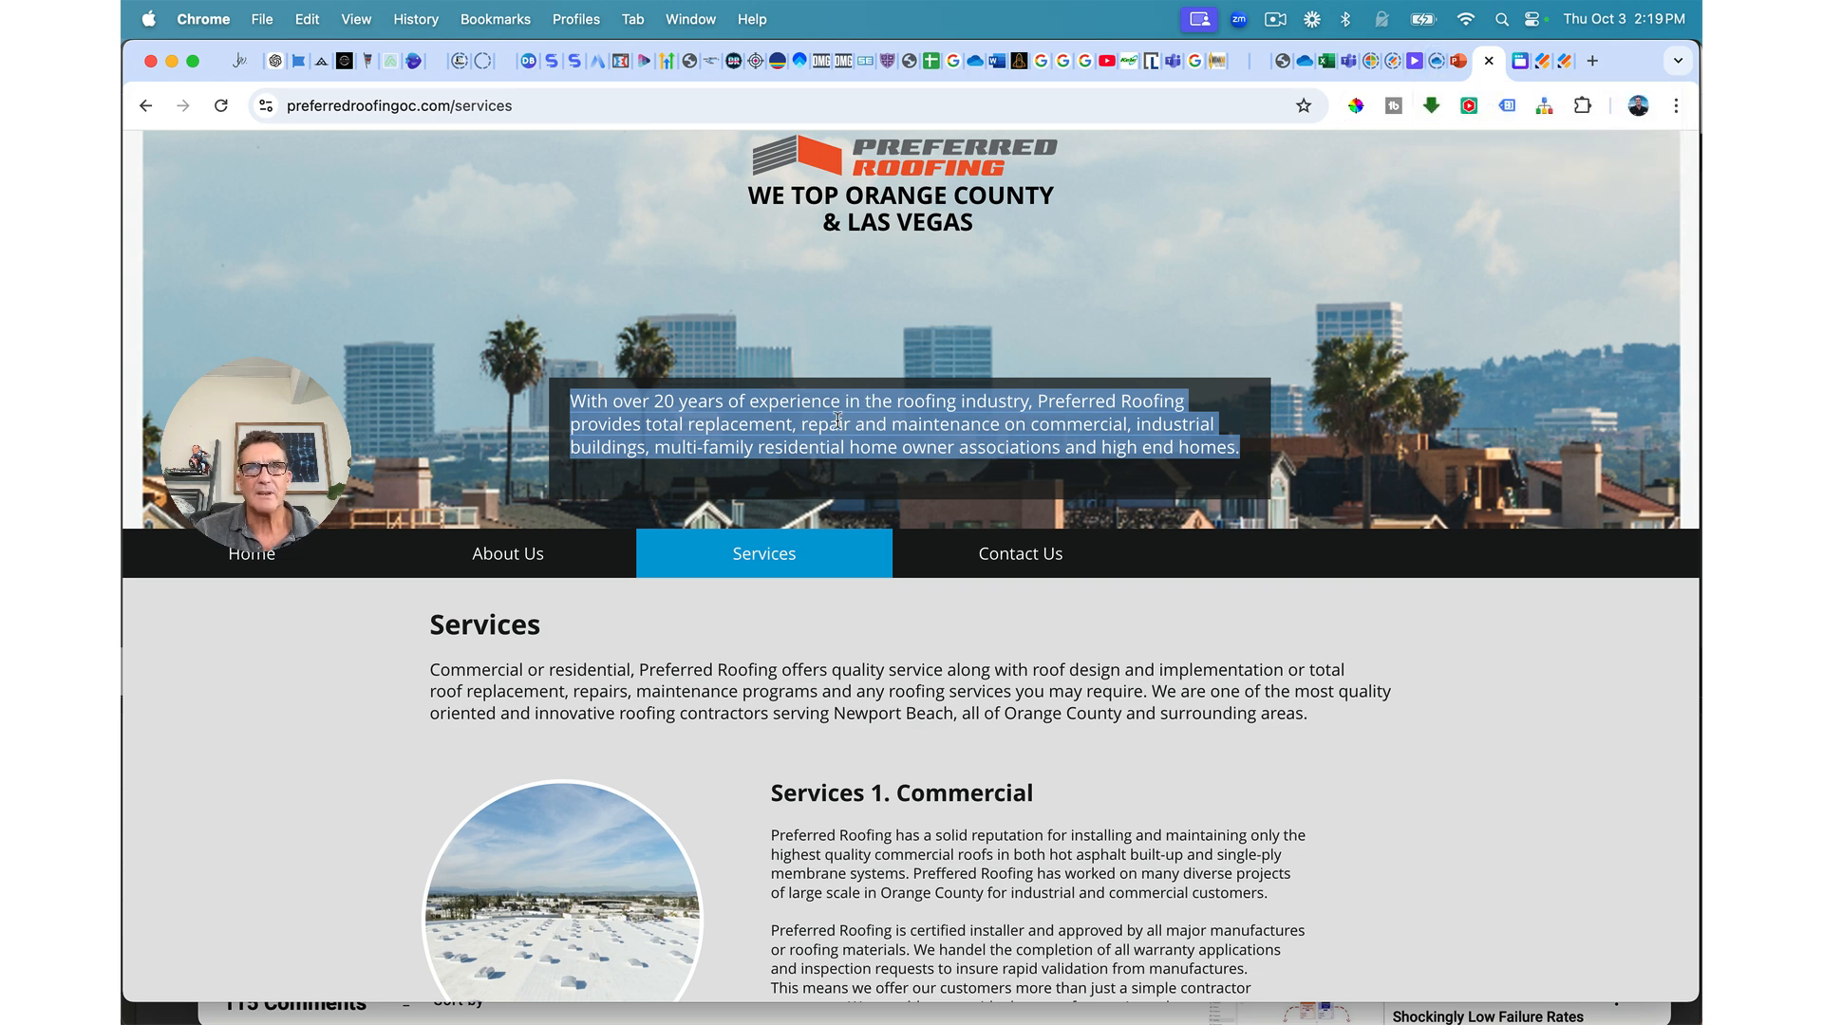
left_click(1219, 61)
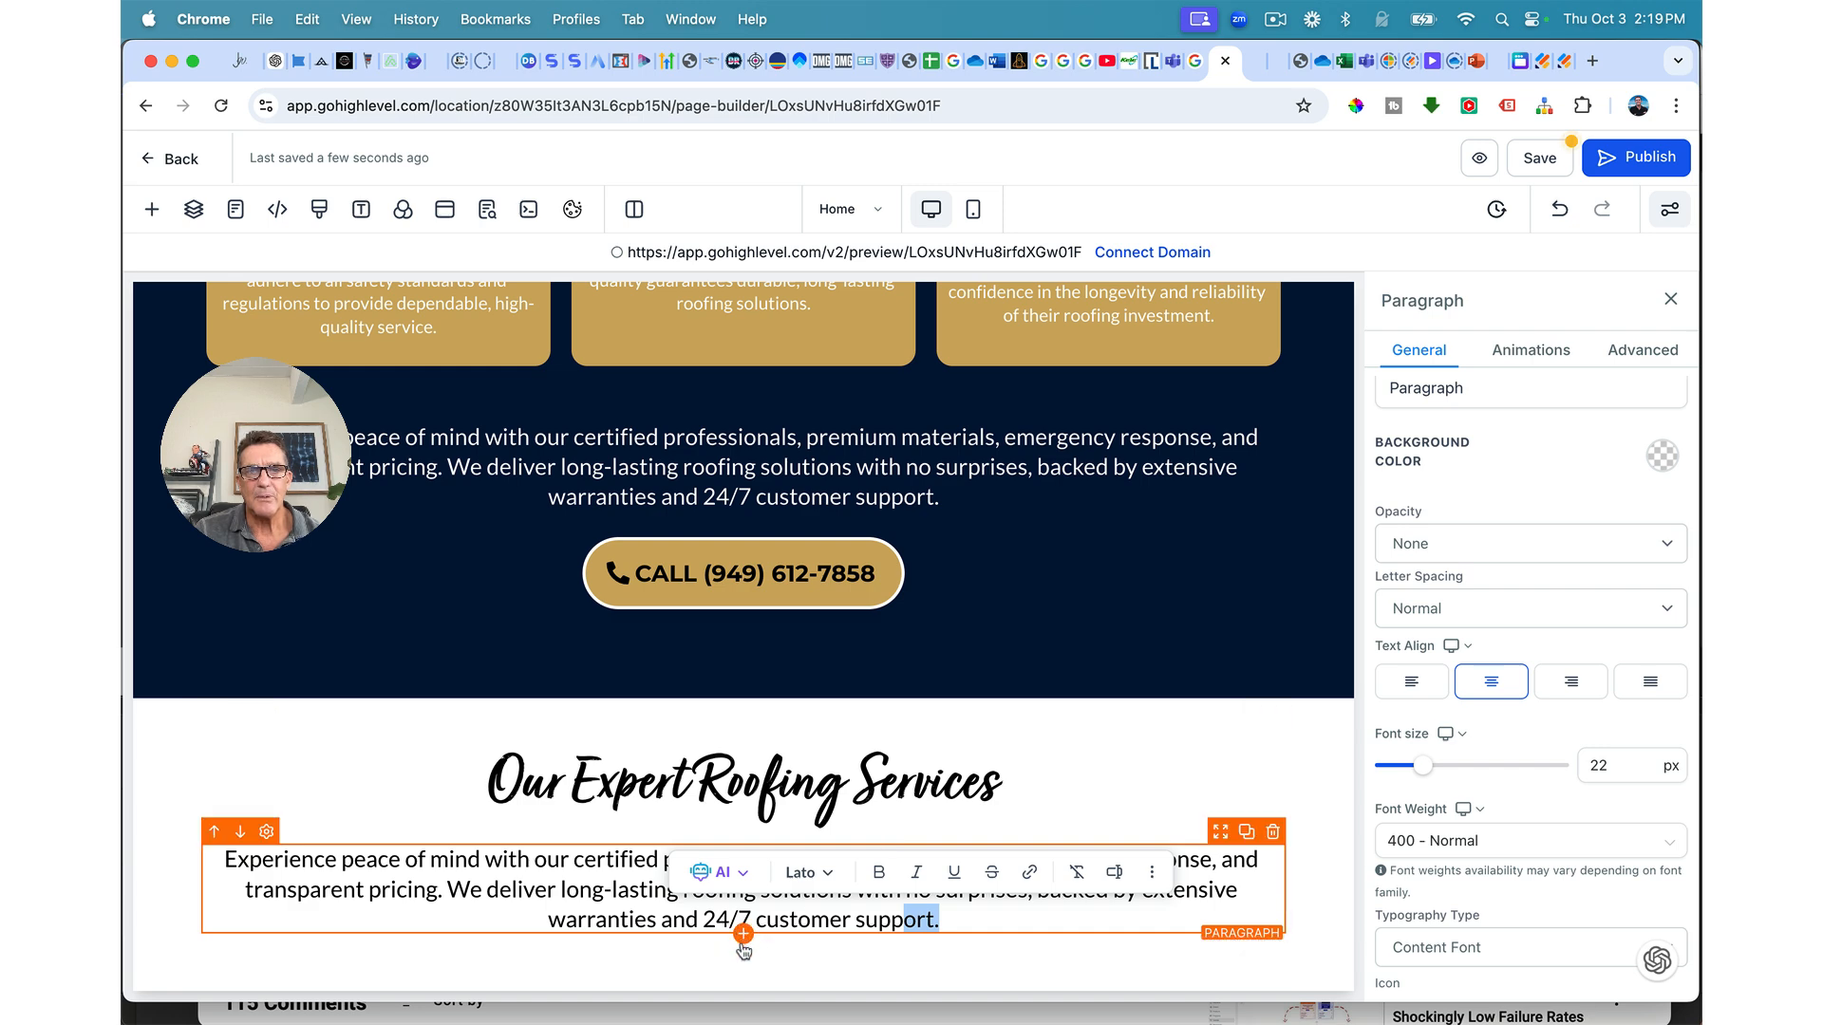
Step: Insert a three-column row below the intro paragraph with an image in the first column
left_click(743, 938)
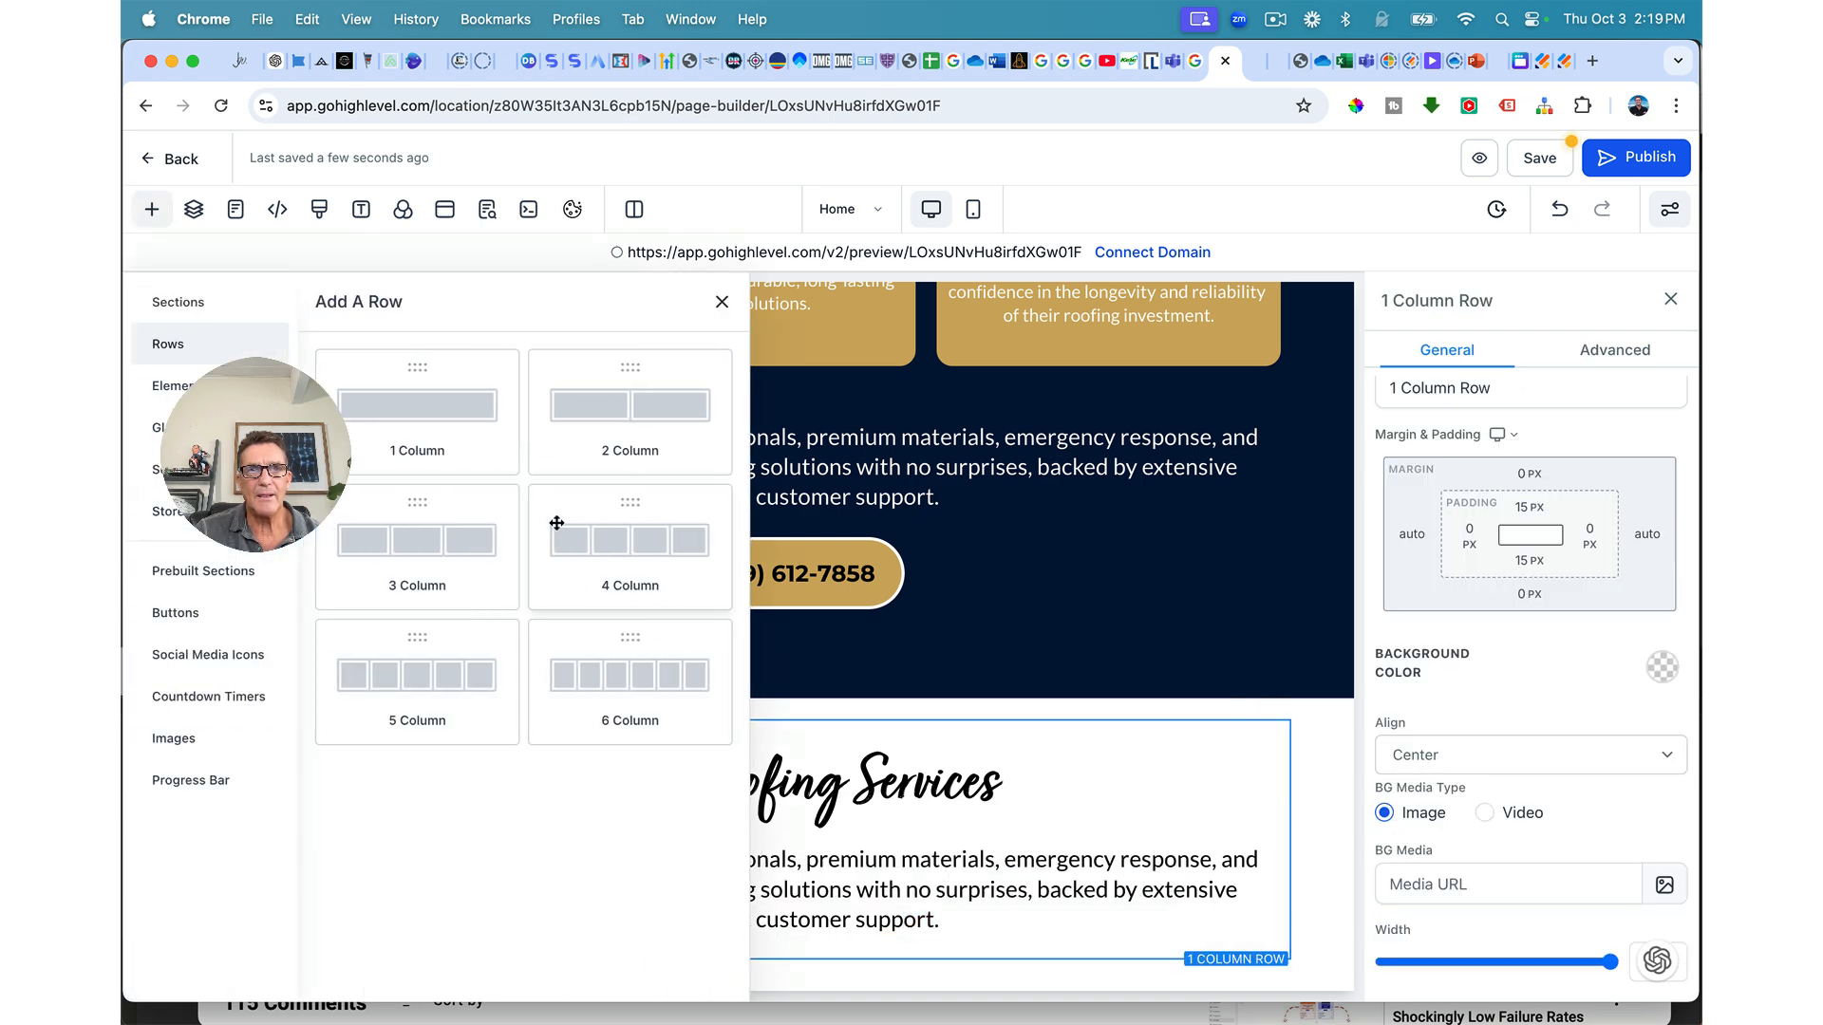
left_click(456, 558)
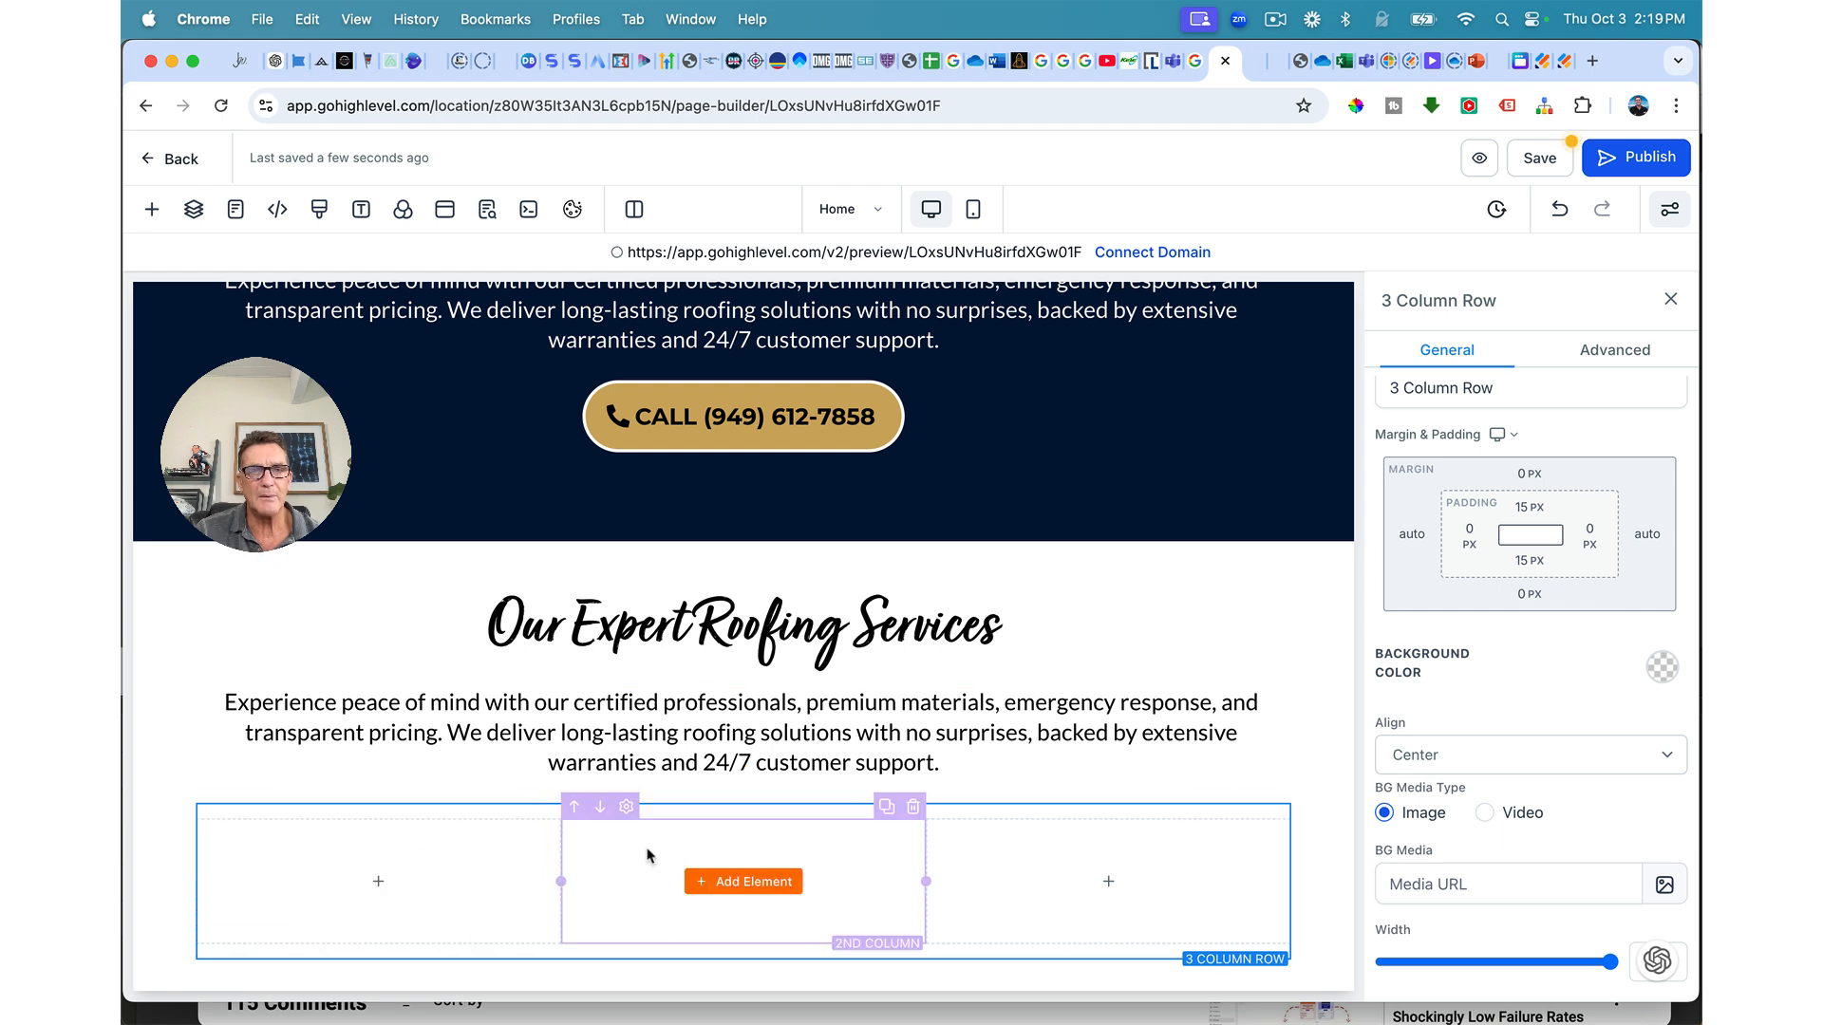
left_click(409, 882)
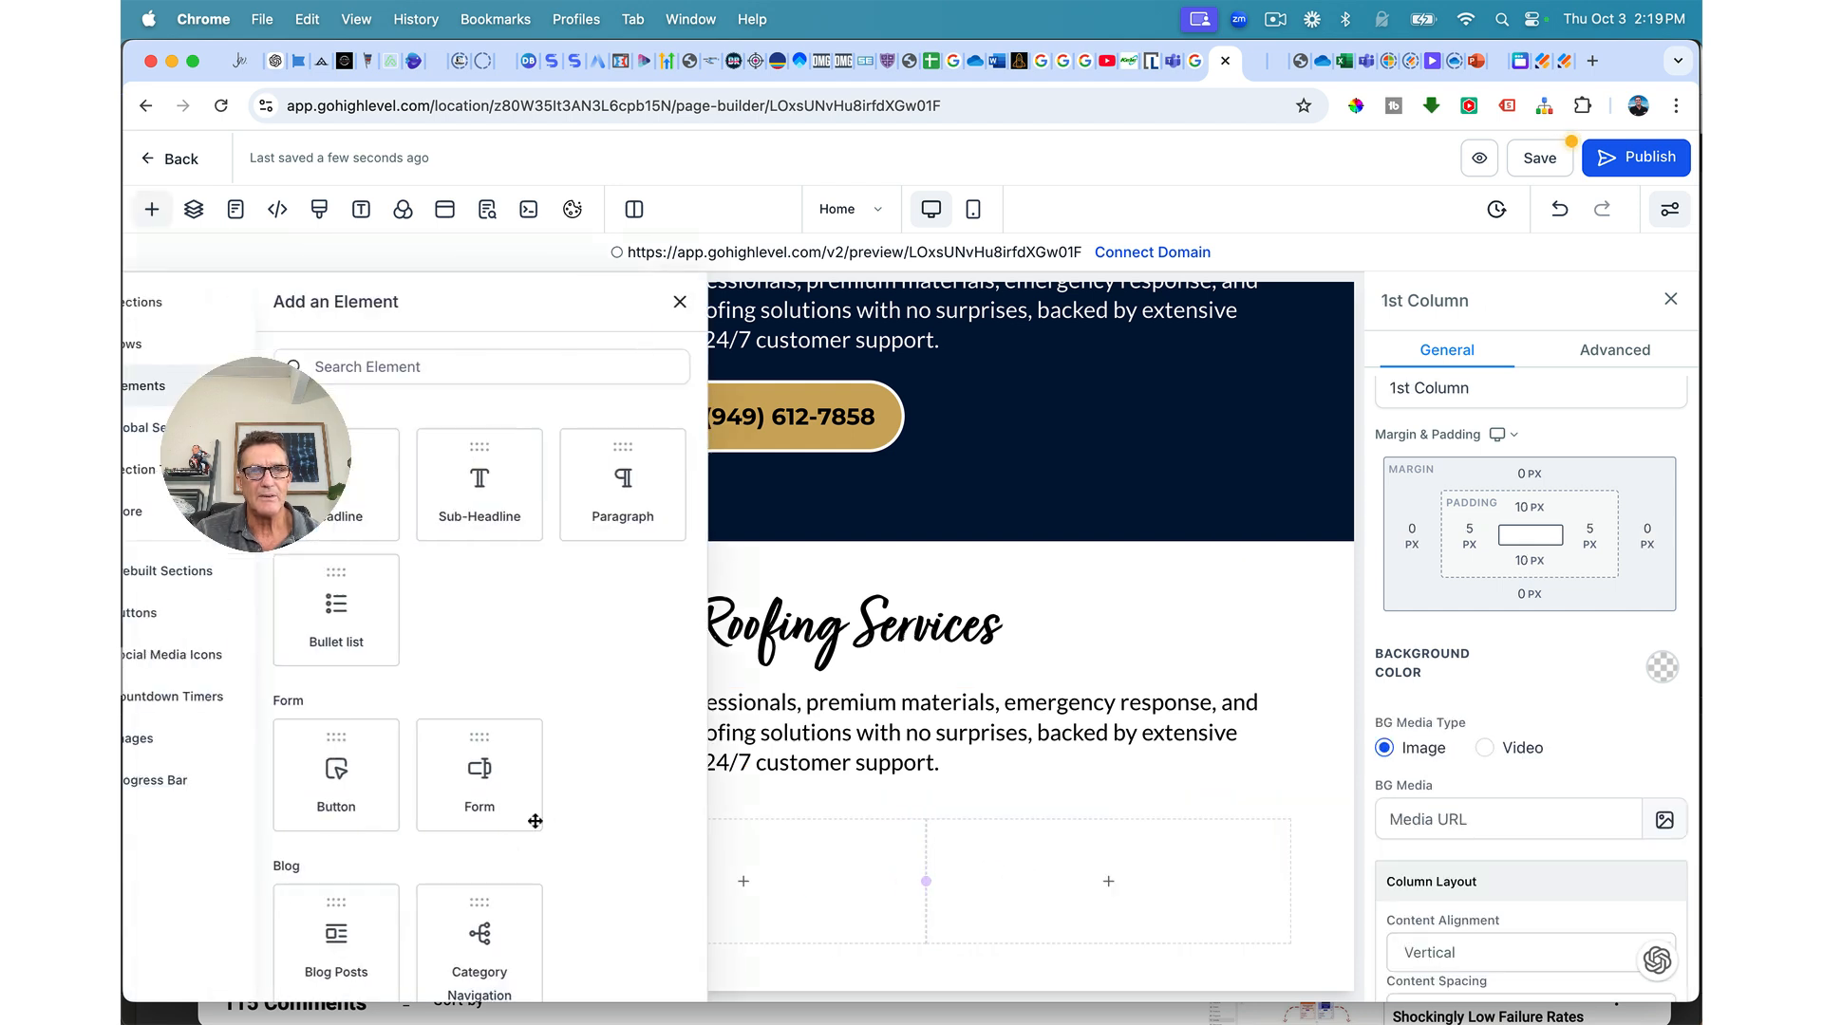
scroll(608, 684, "down", 3)
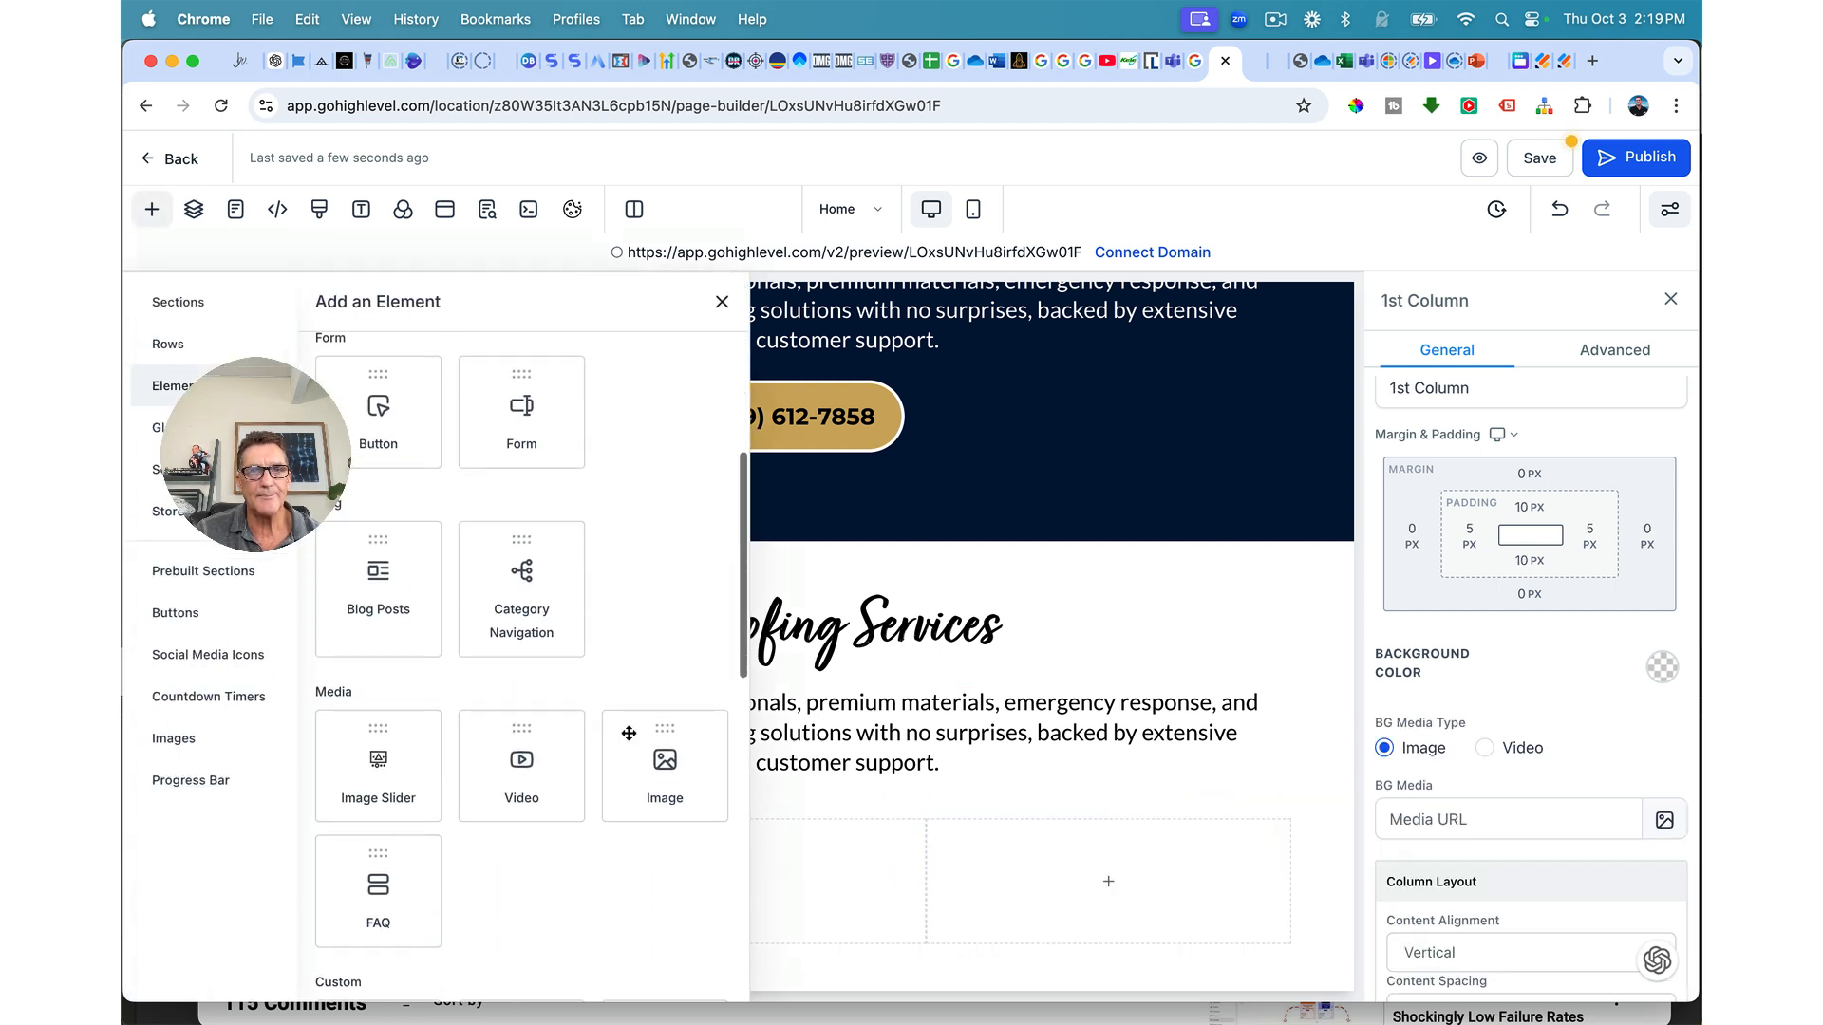
left_click(659, 778)
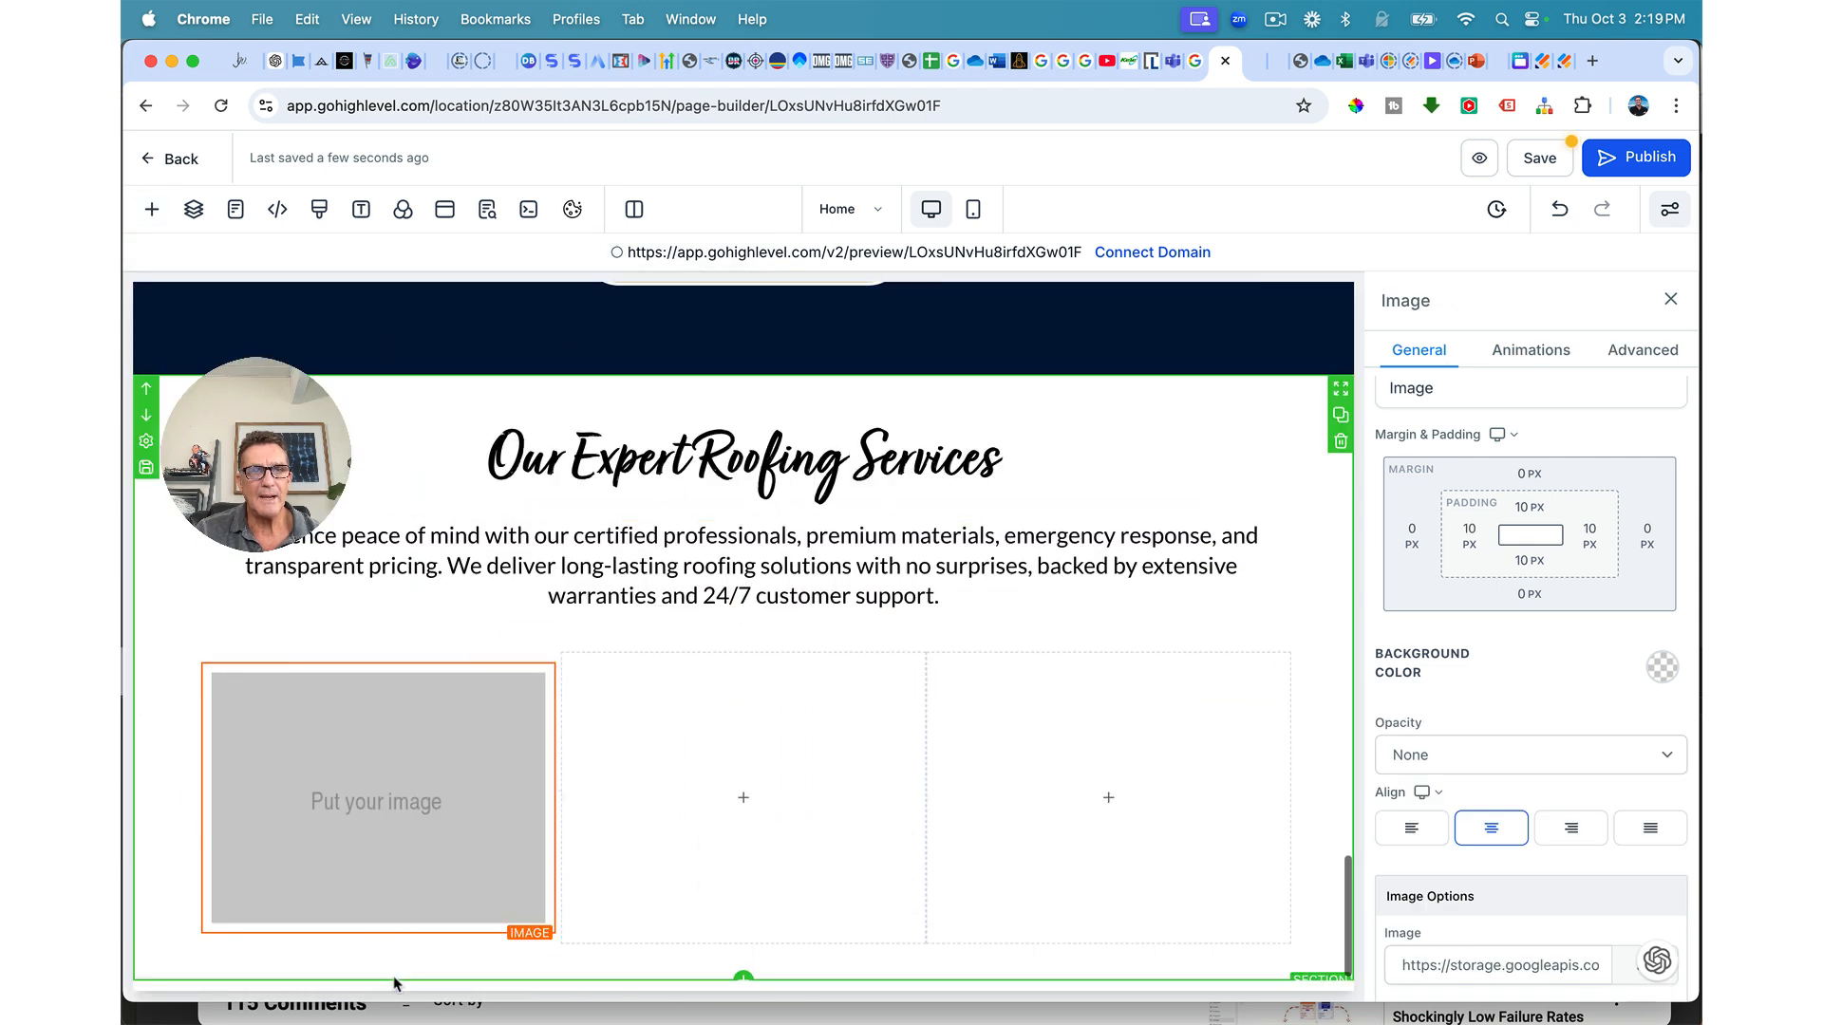
Step: Stack a headline, a paragraph and a green Click to Sign Up button under the image
left_click(378, 934)
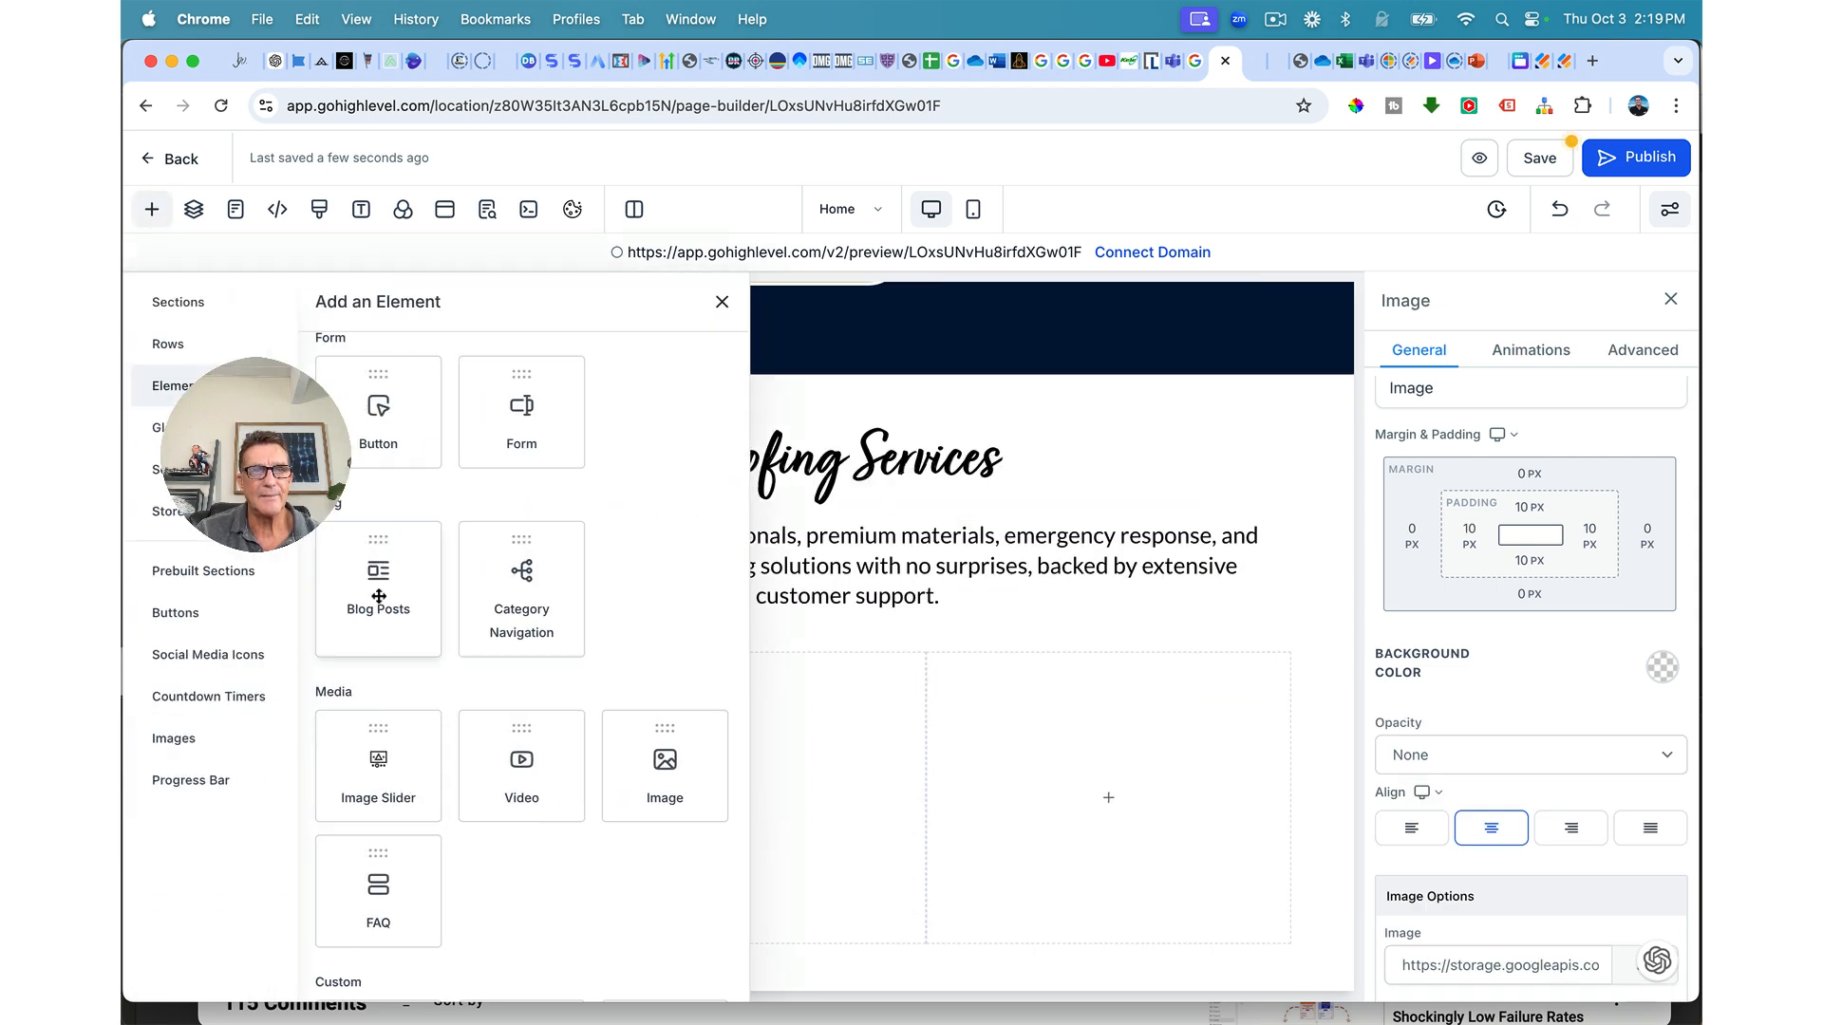
scroll(383, 677, "down", 3)
scroll(383, 665, "up", 6)
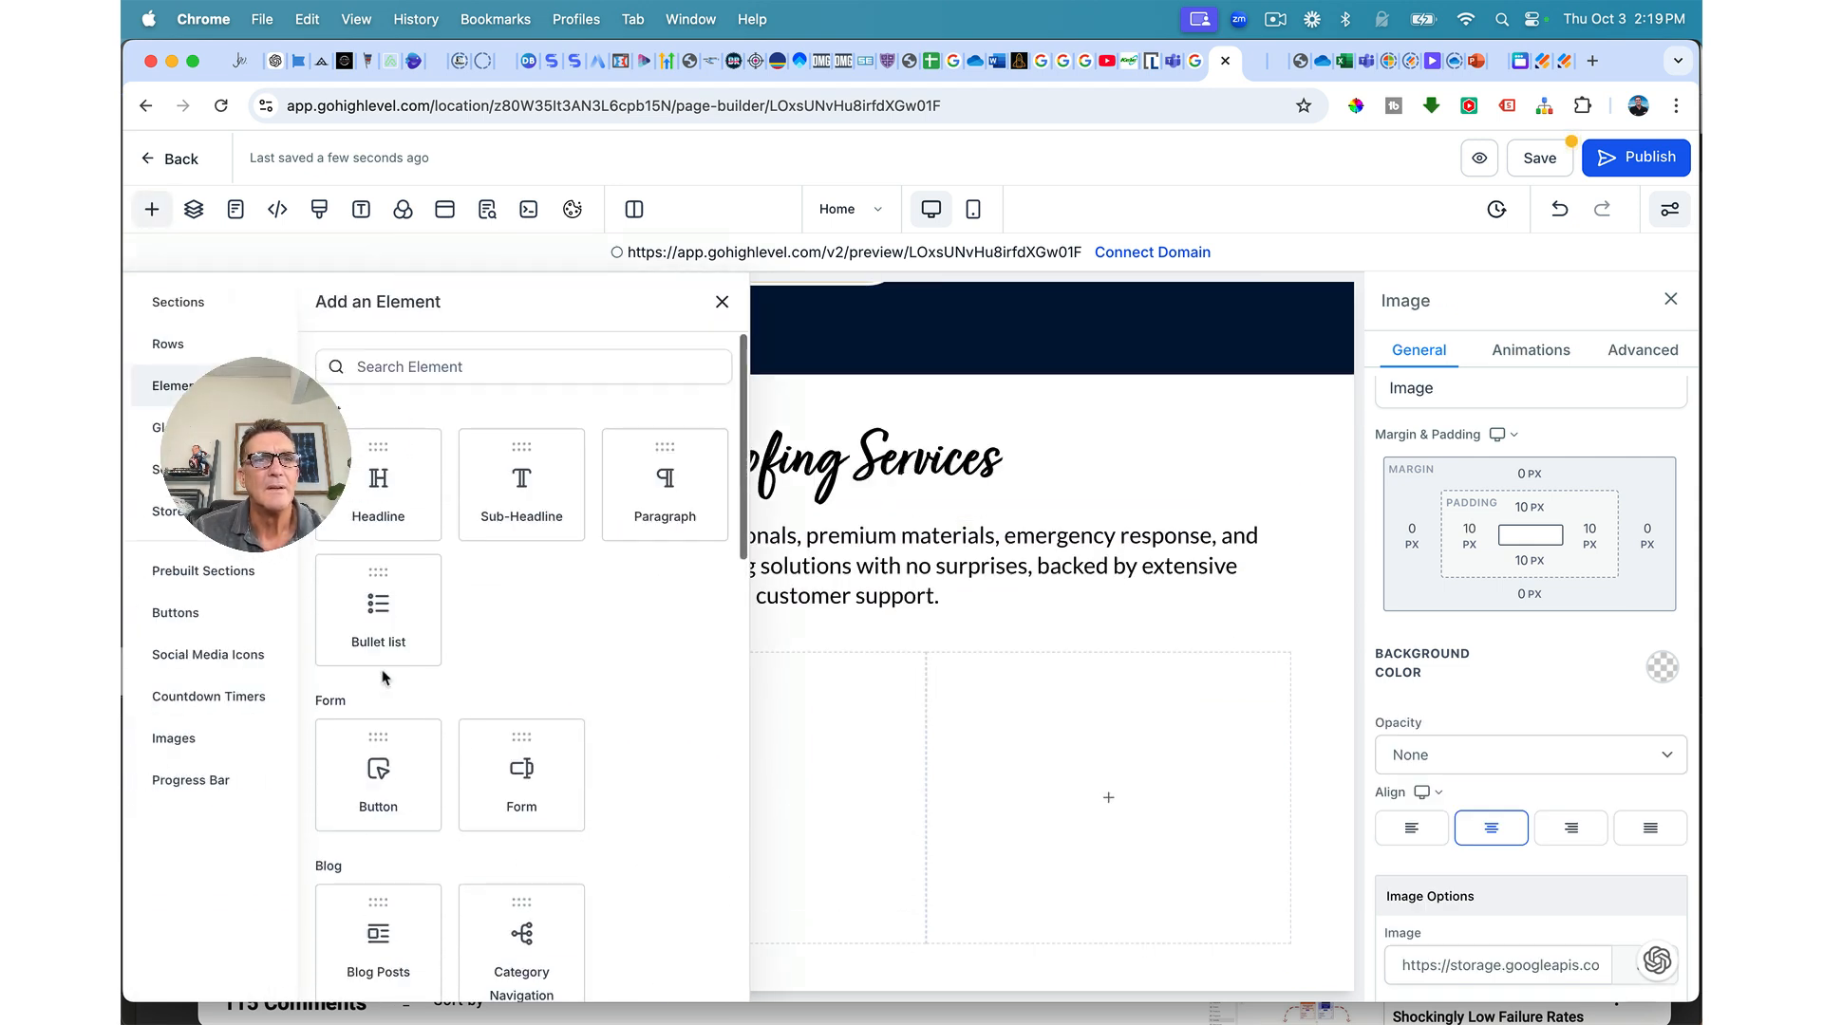
left_click(383, 501)
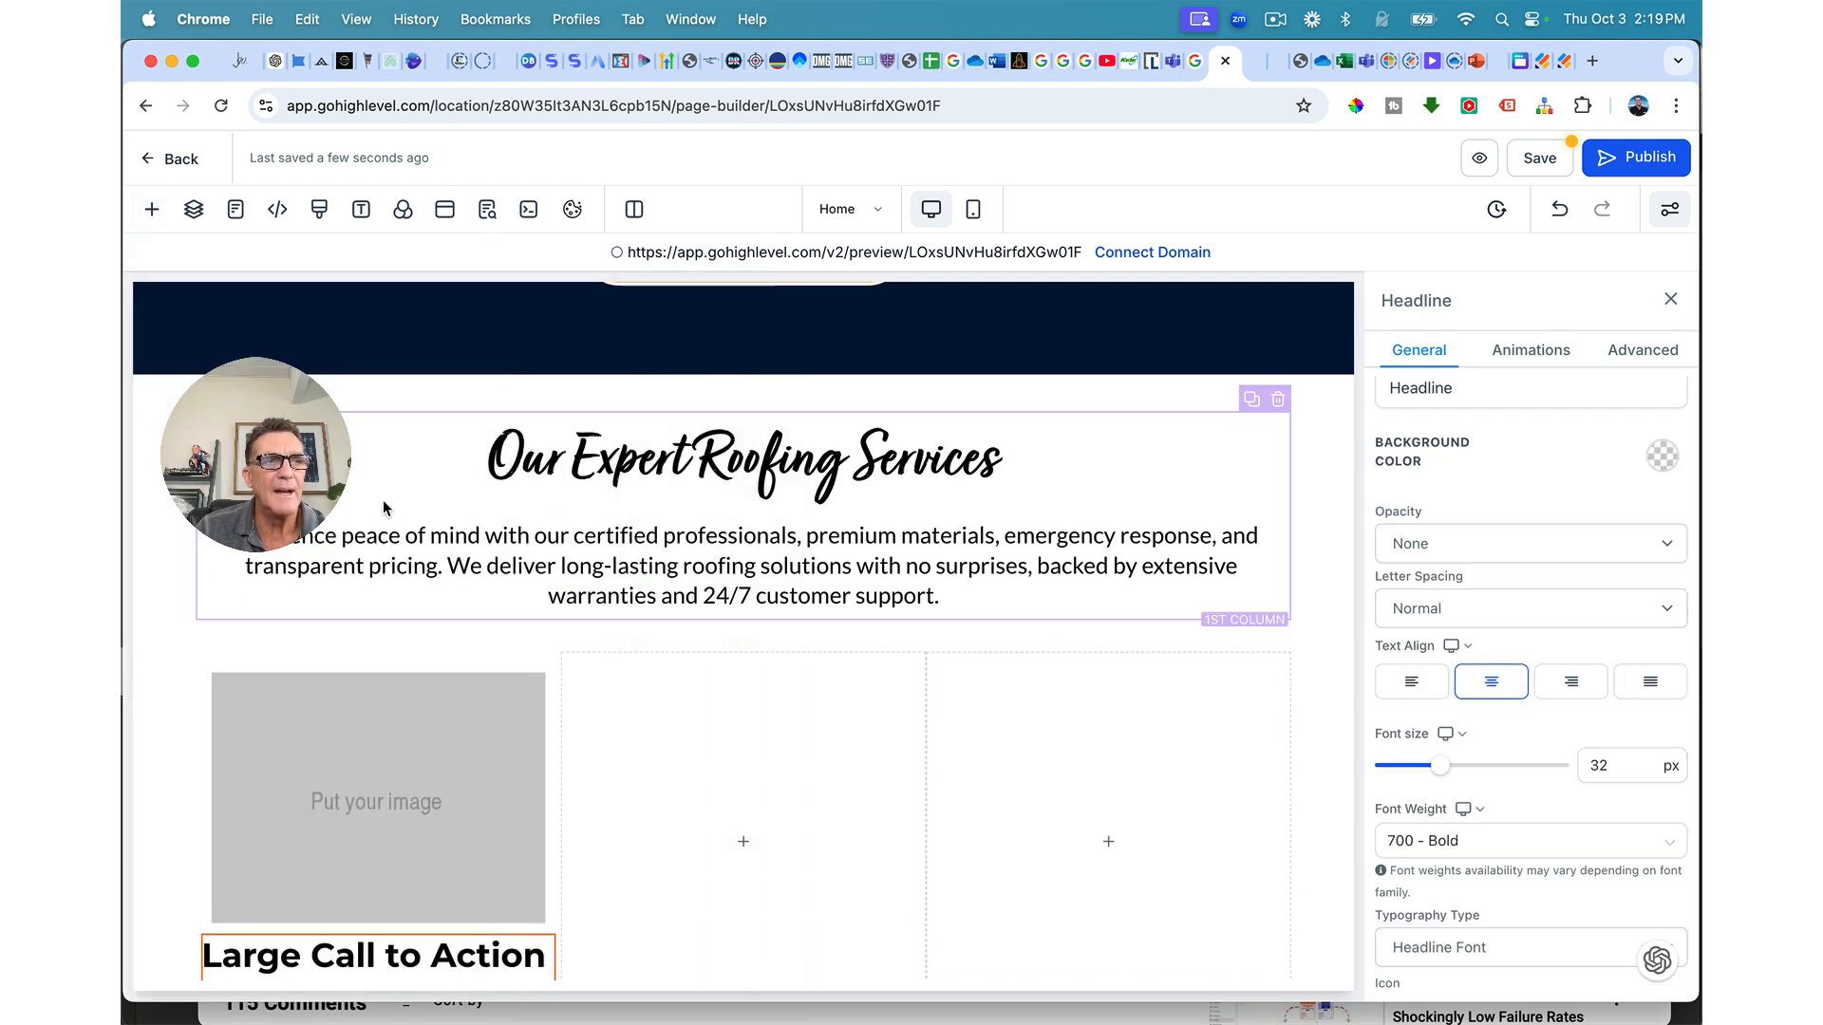
scroll(458, 693, "down", 2)
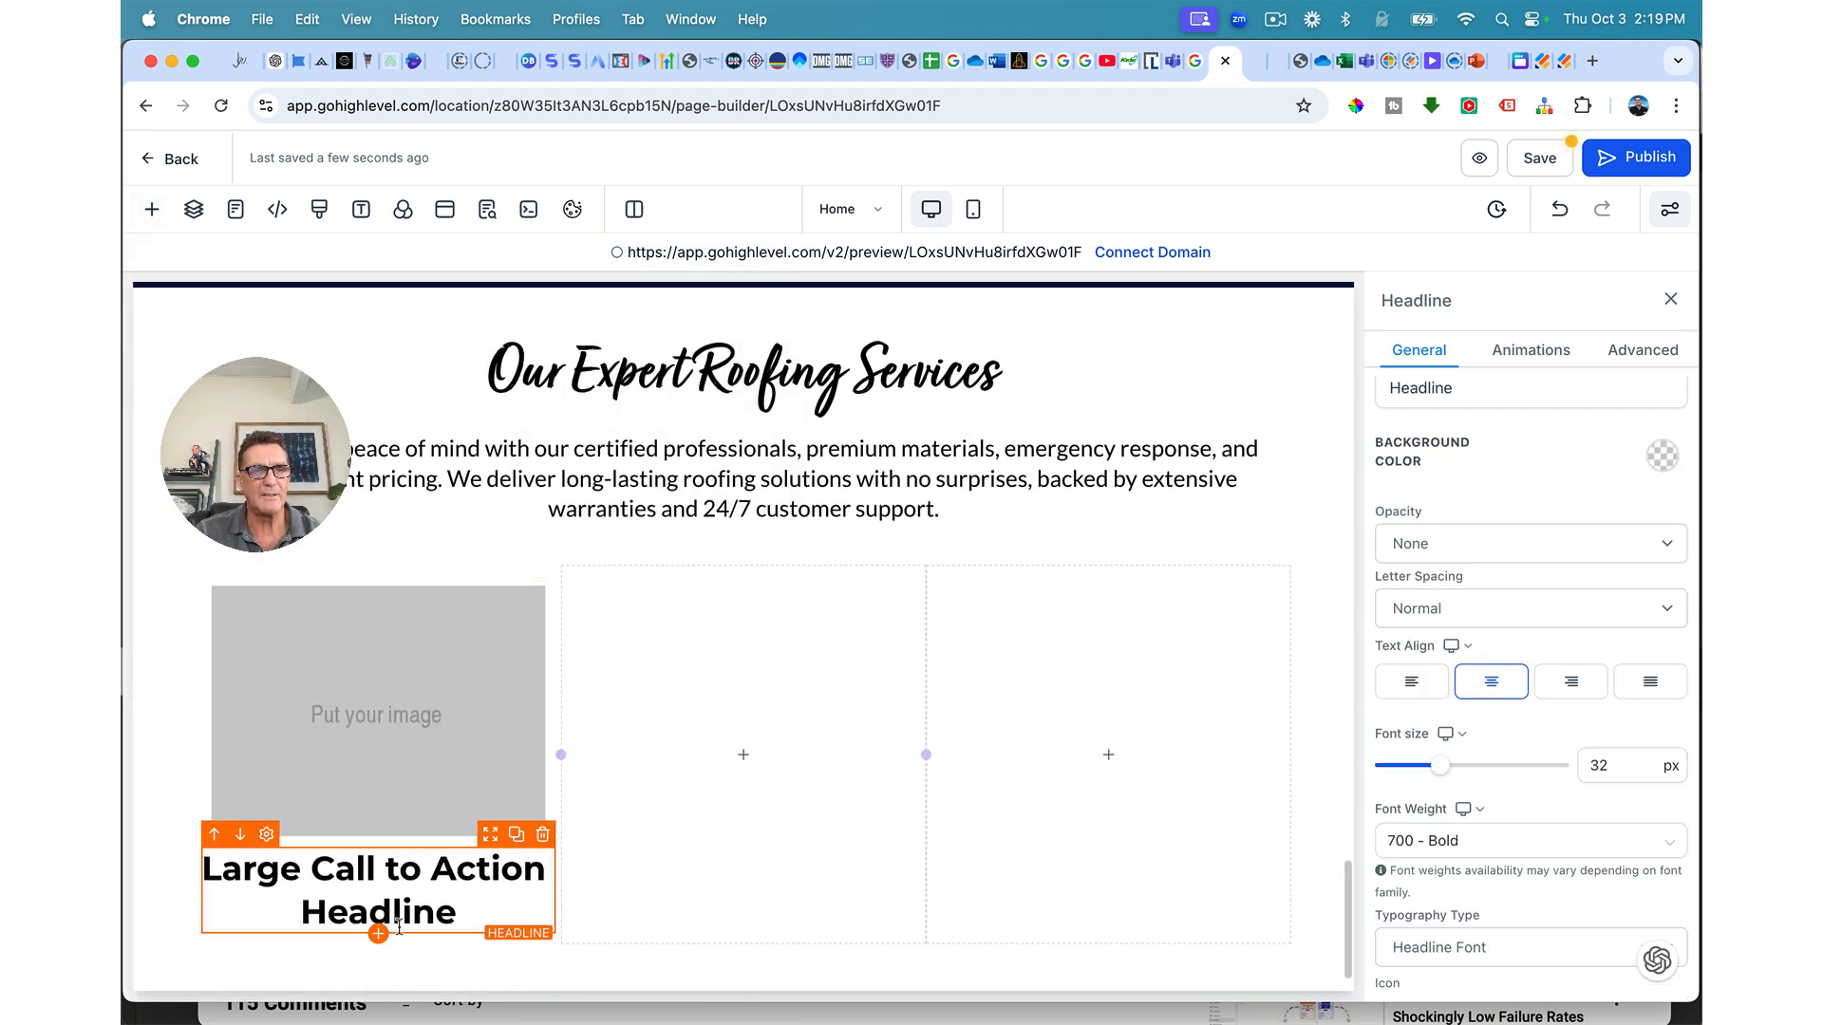
left_click(379, 937)
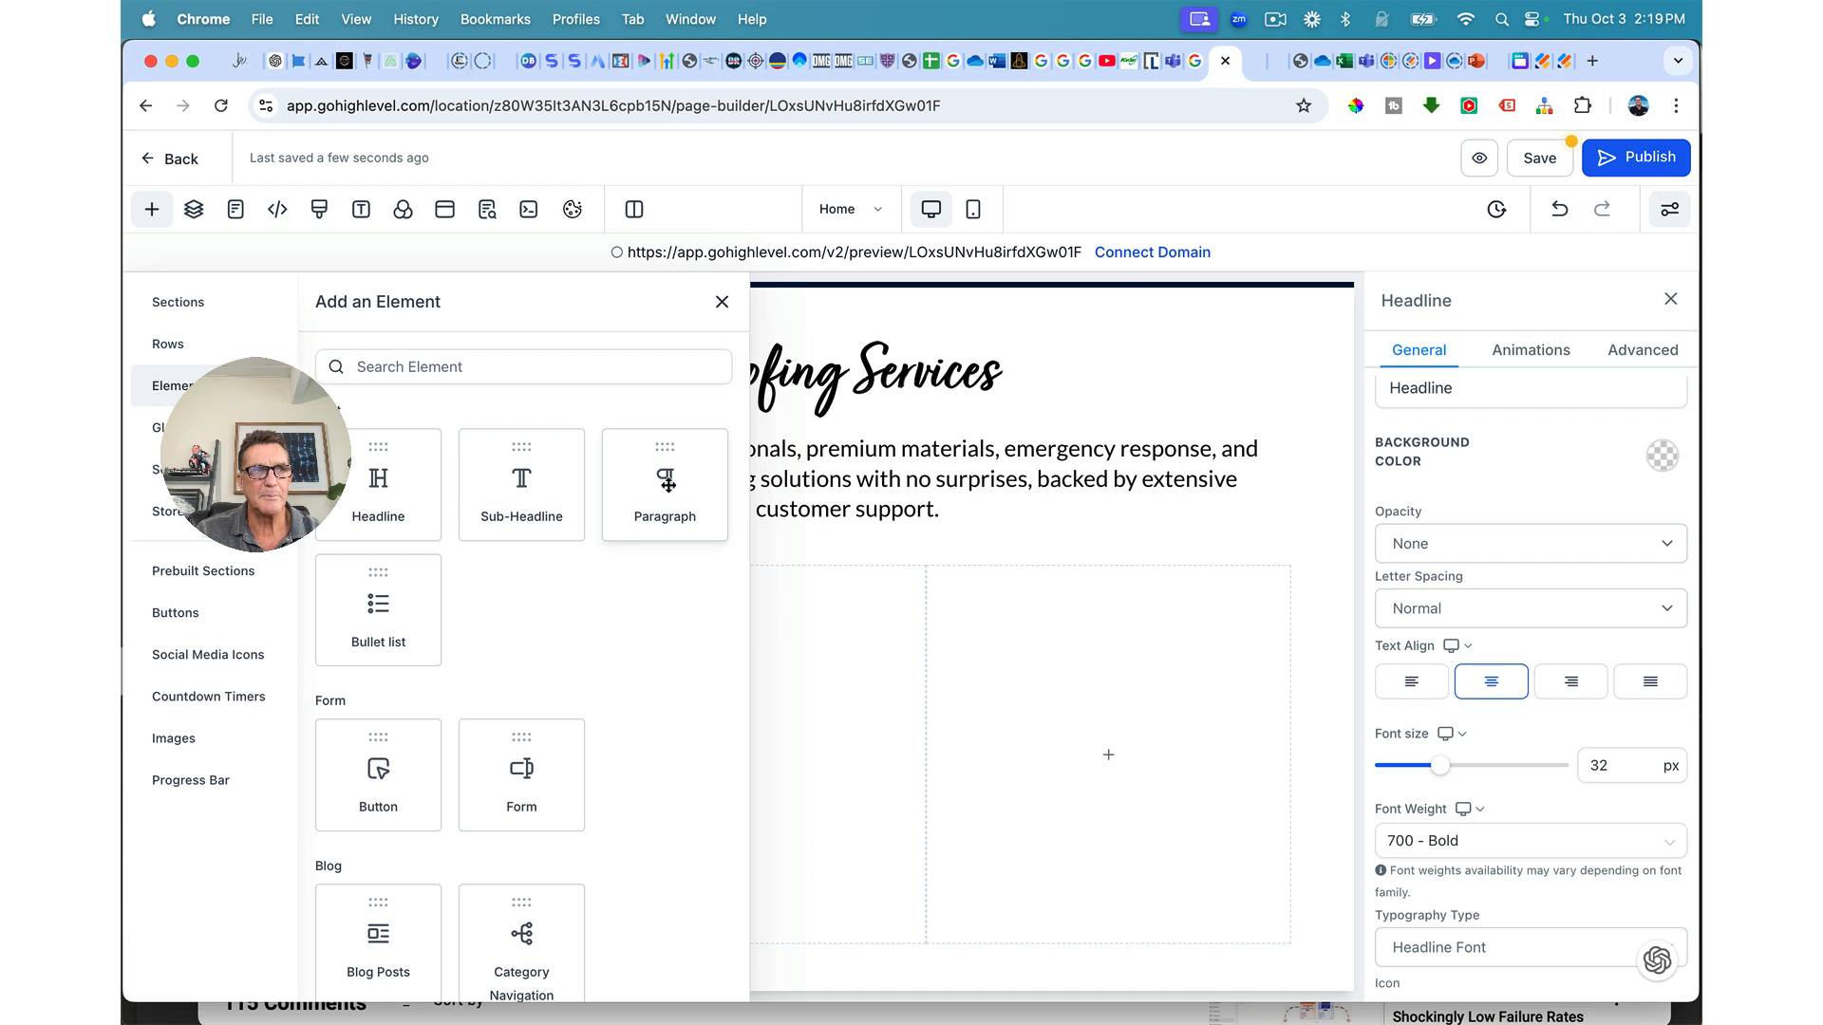
left_click(666, 482)
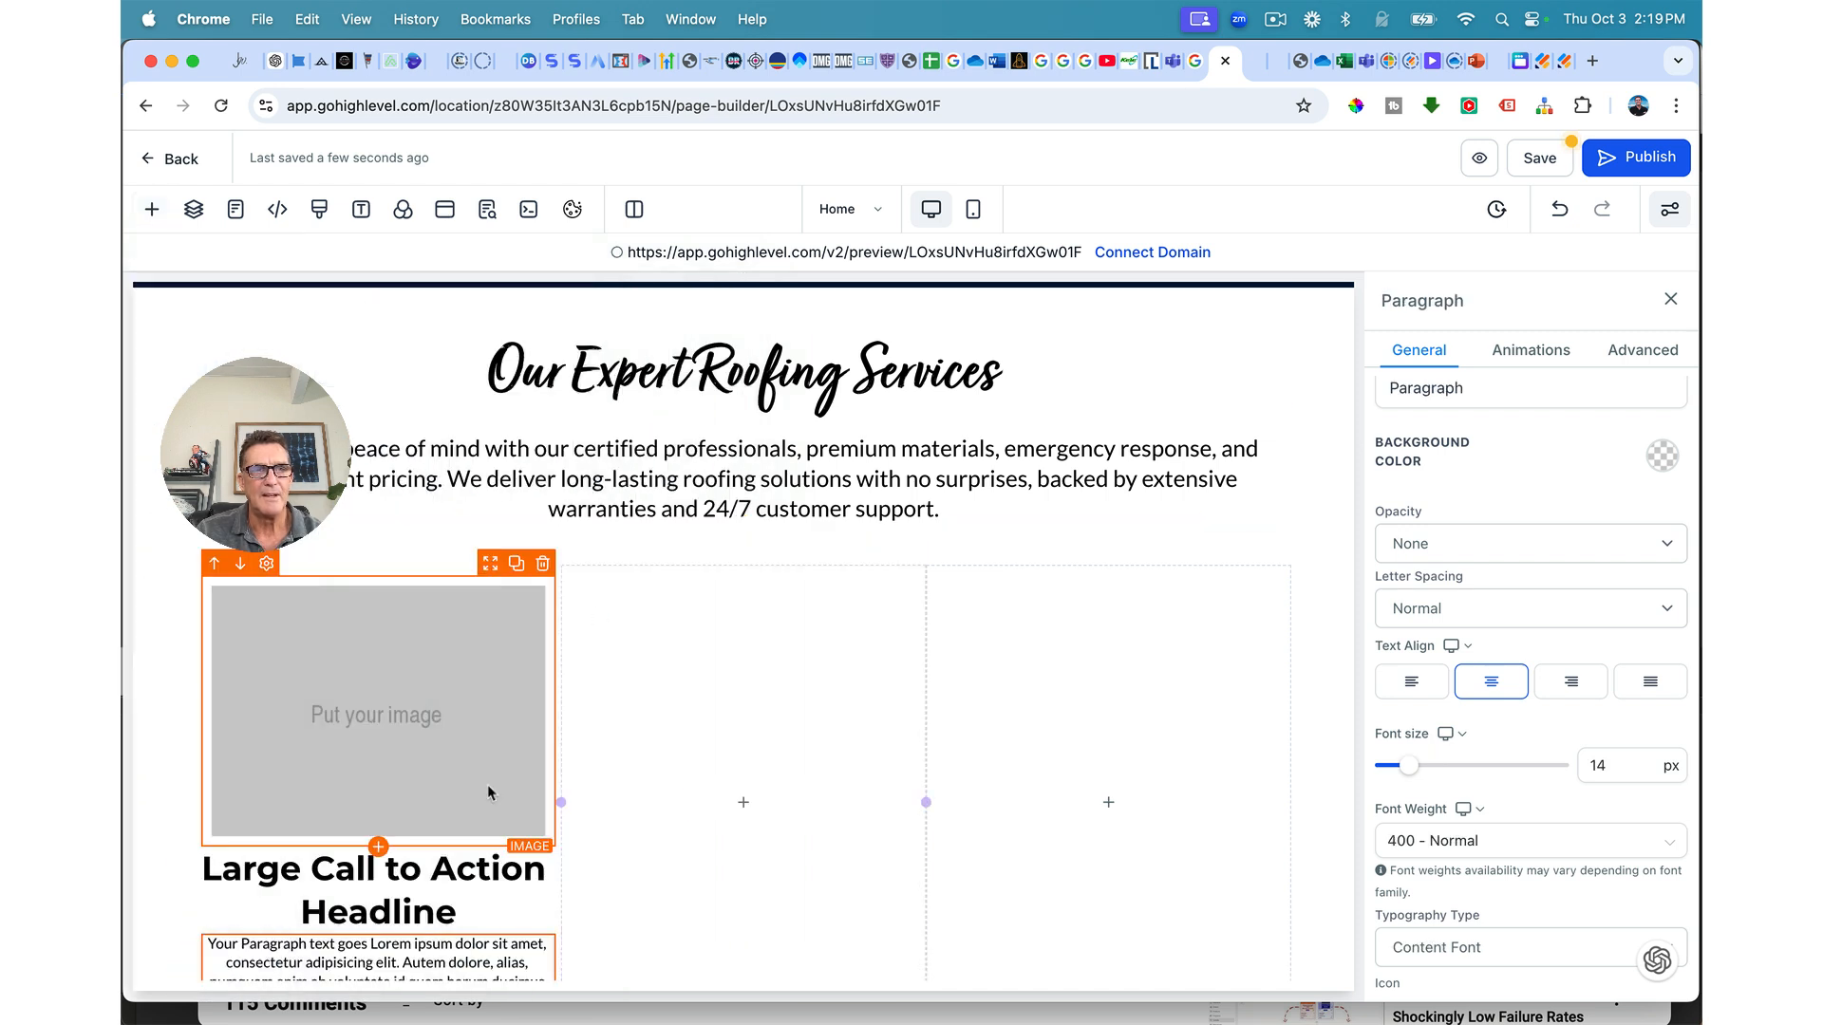
scroll(487, 784, "down", 2)
left_click(377, 933)
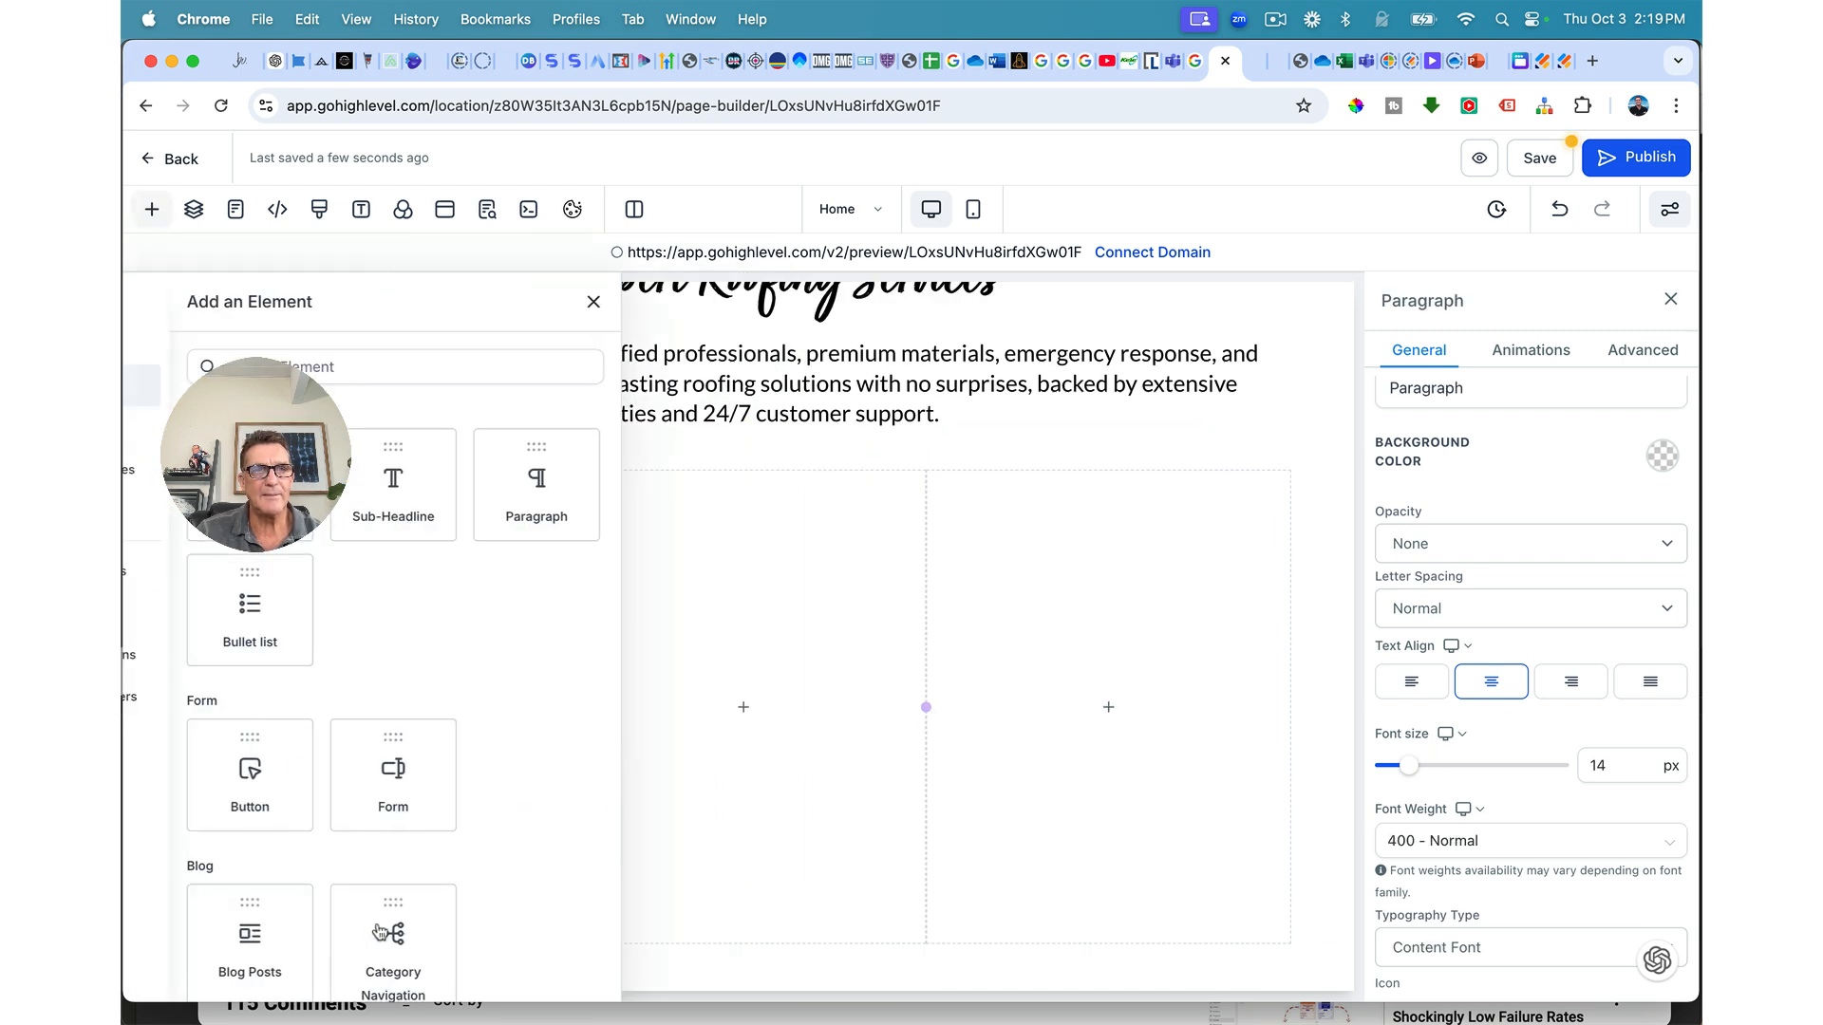
left_click(382, 774)
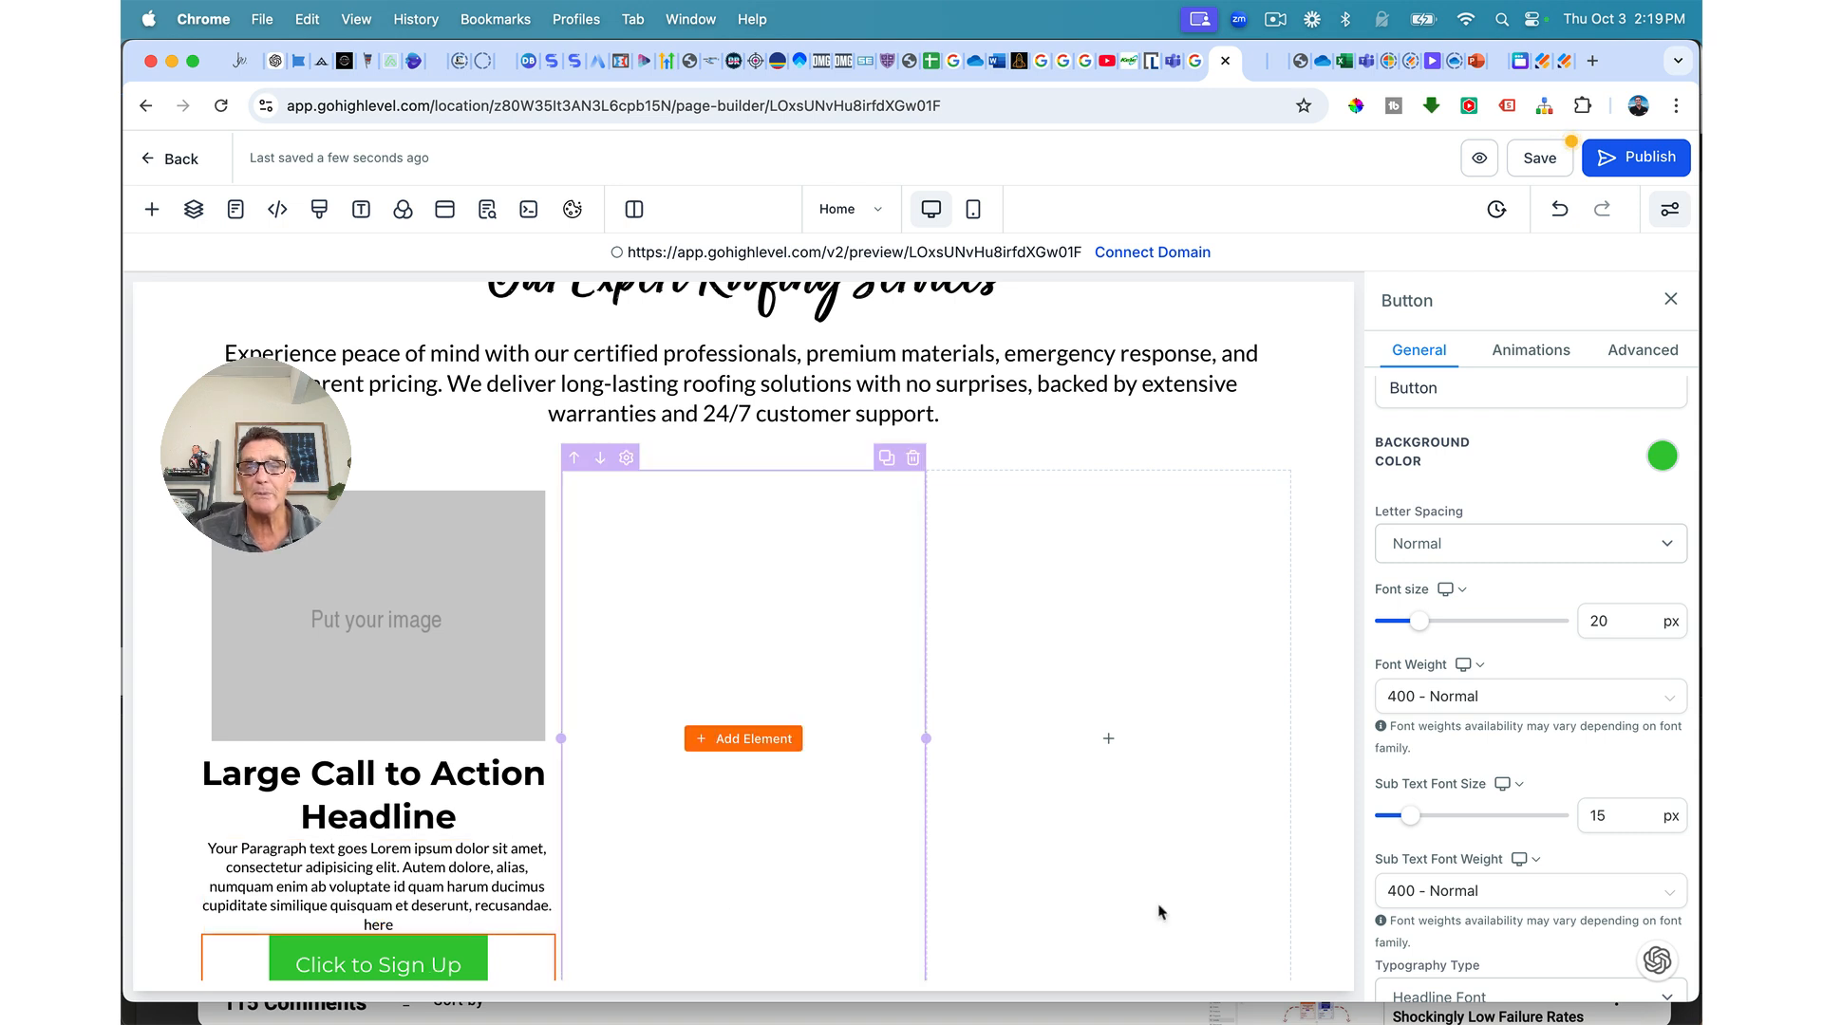
Step: Make the button gold with a transparent full border and 15px rounded corners
left_click(1662, 457)
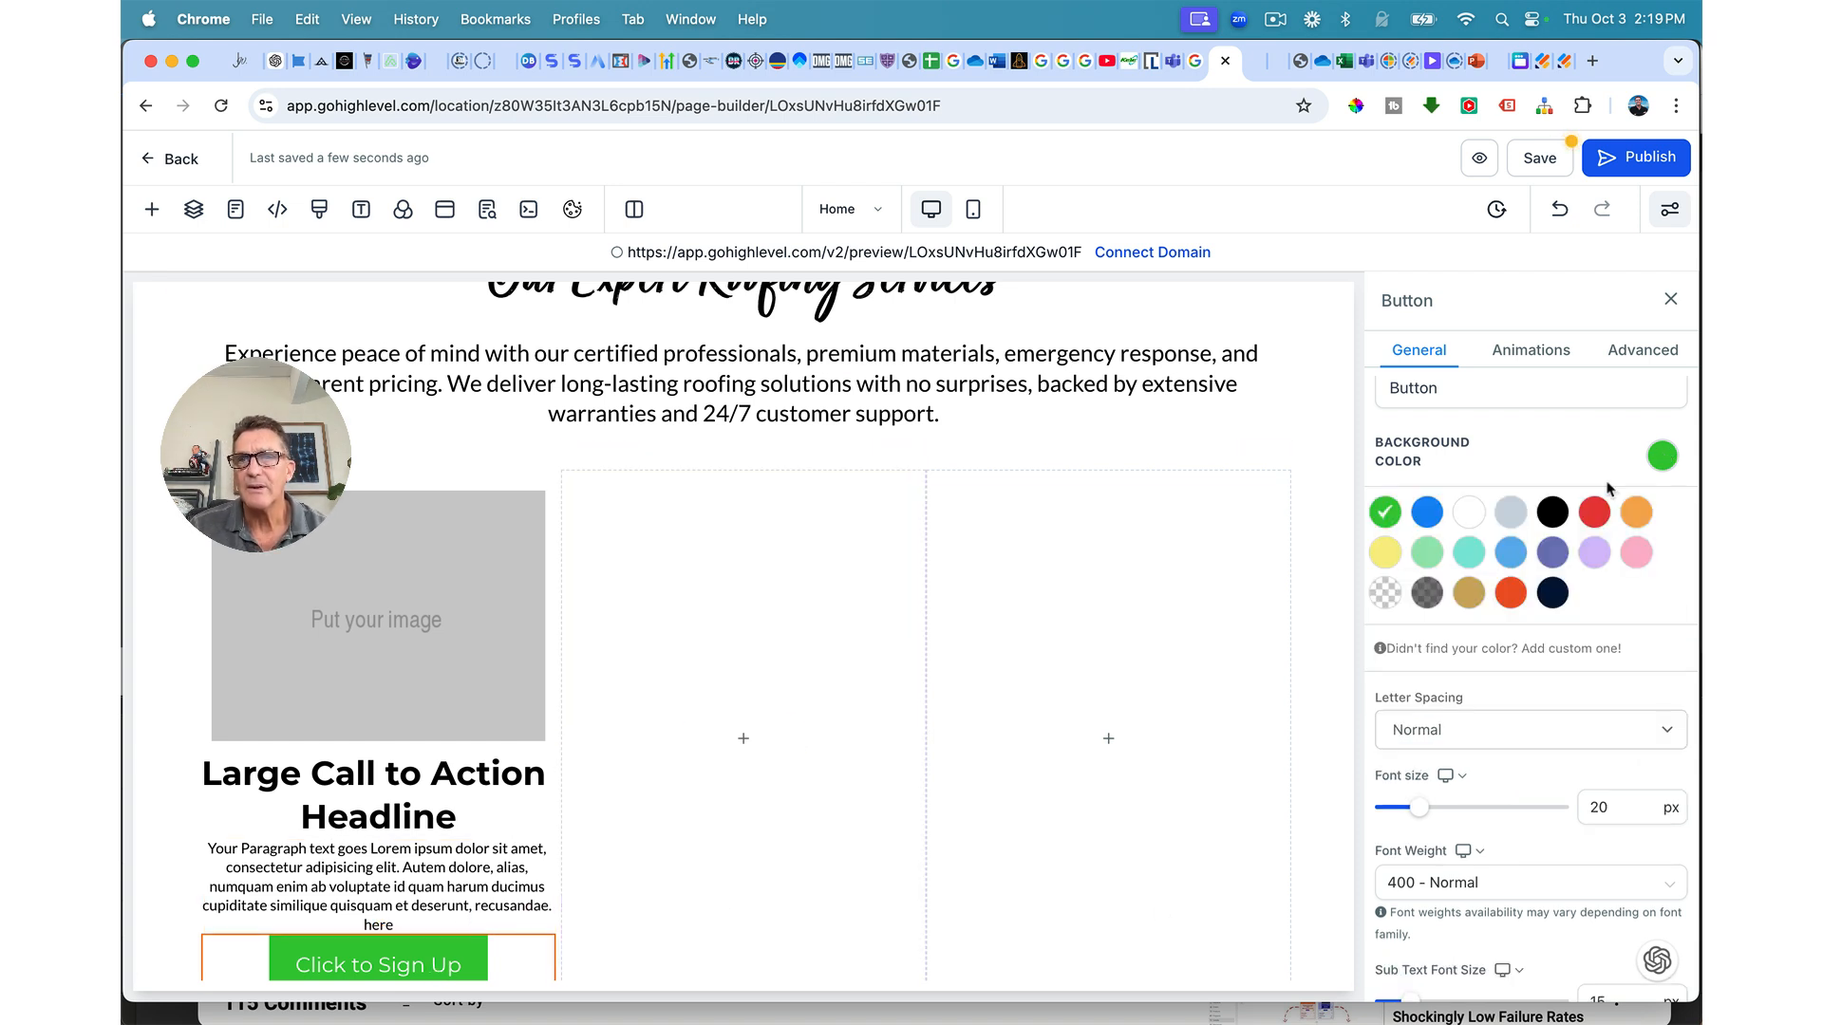
left_click(1469, 593)
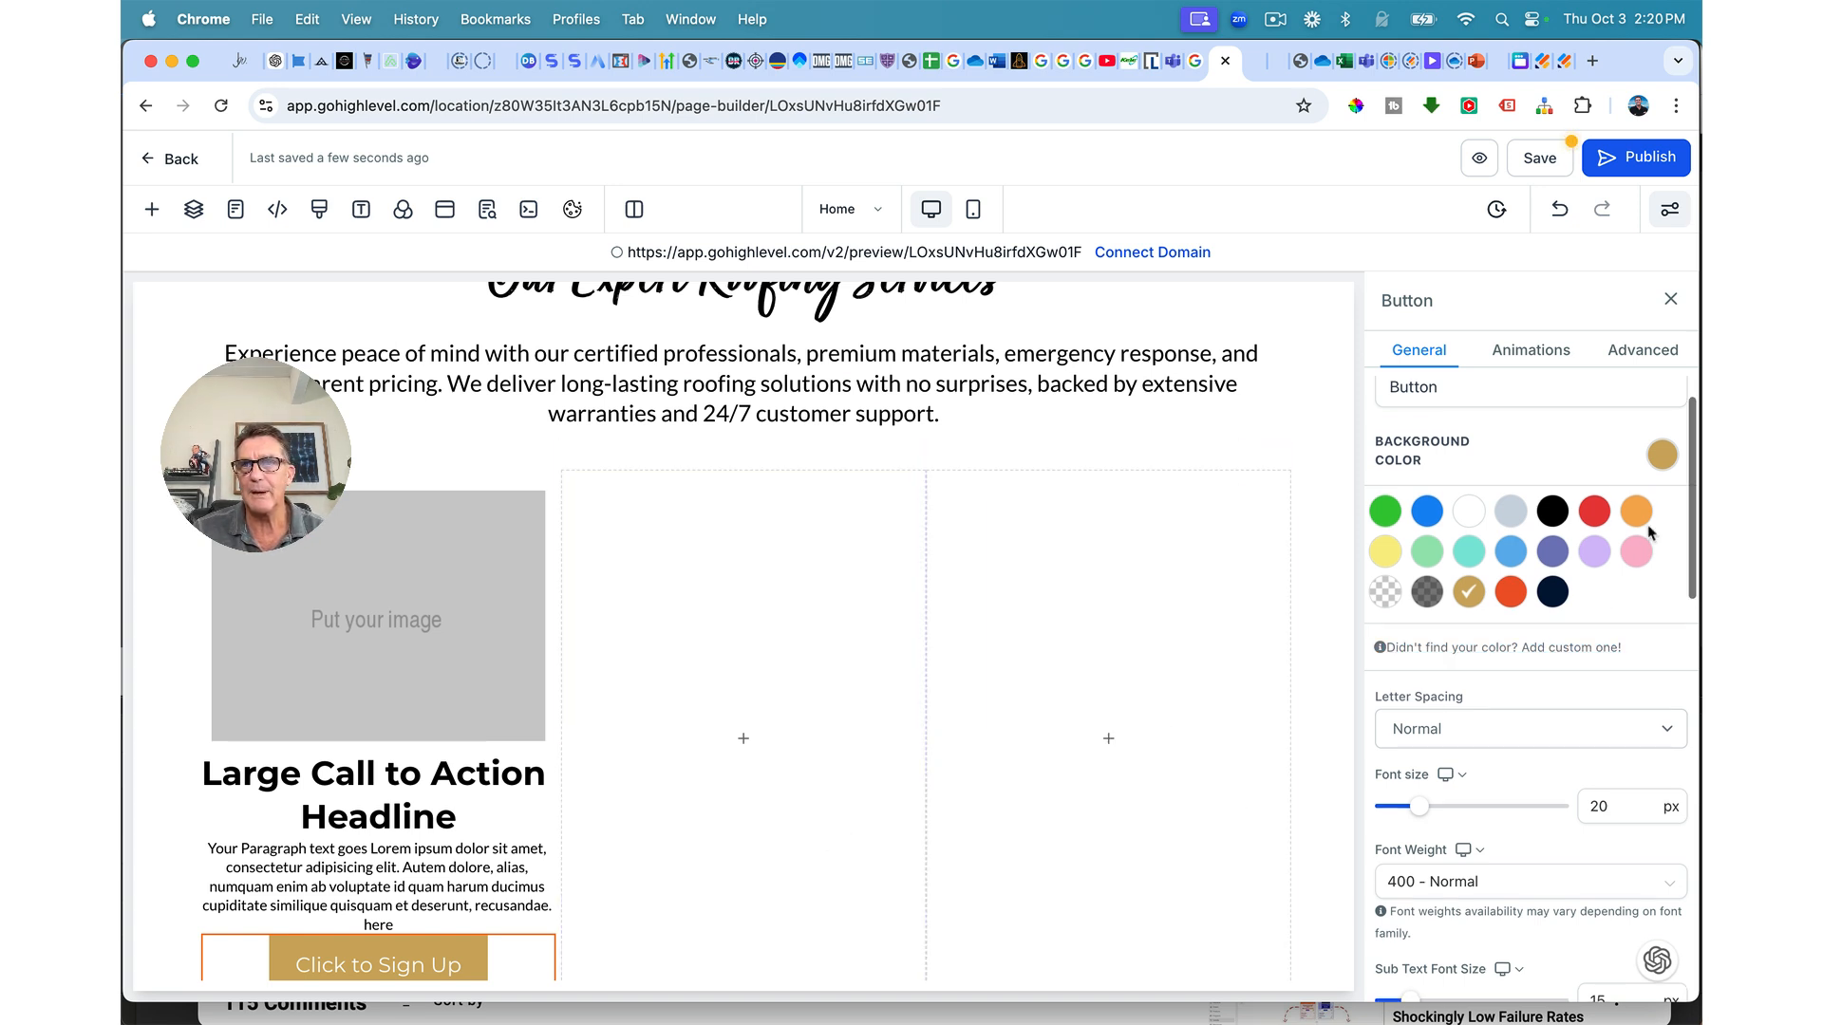
left_click(1641, 353)
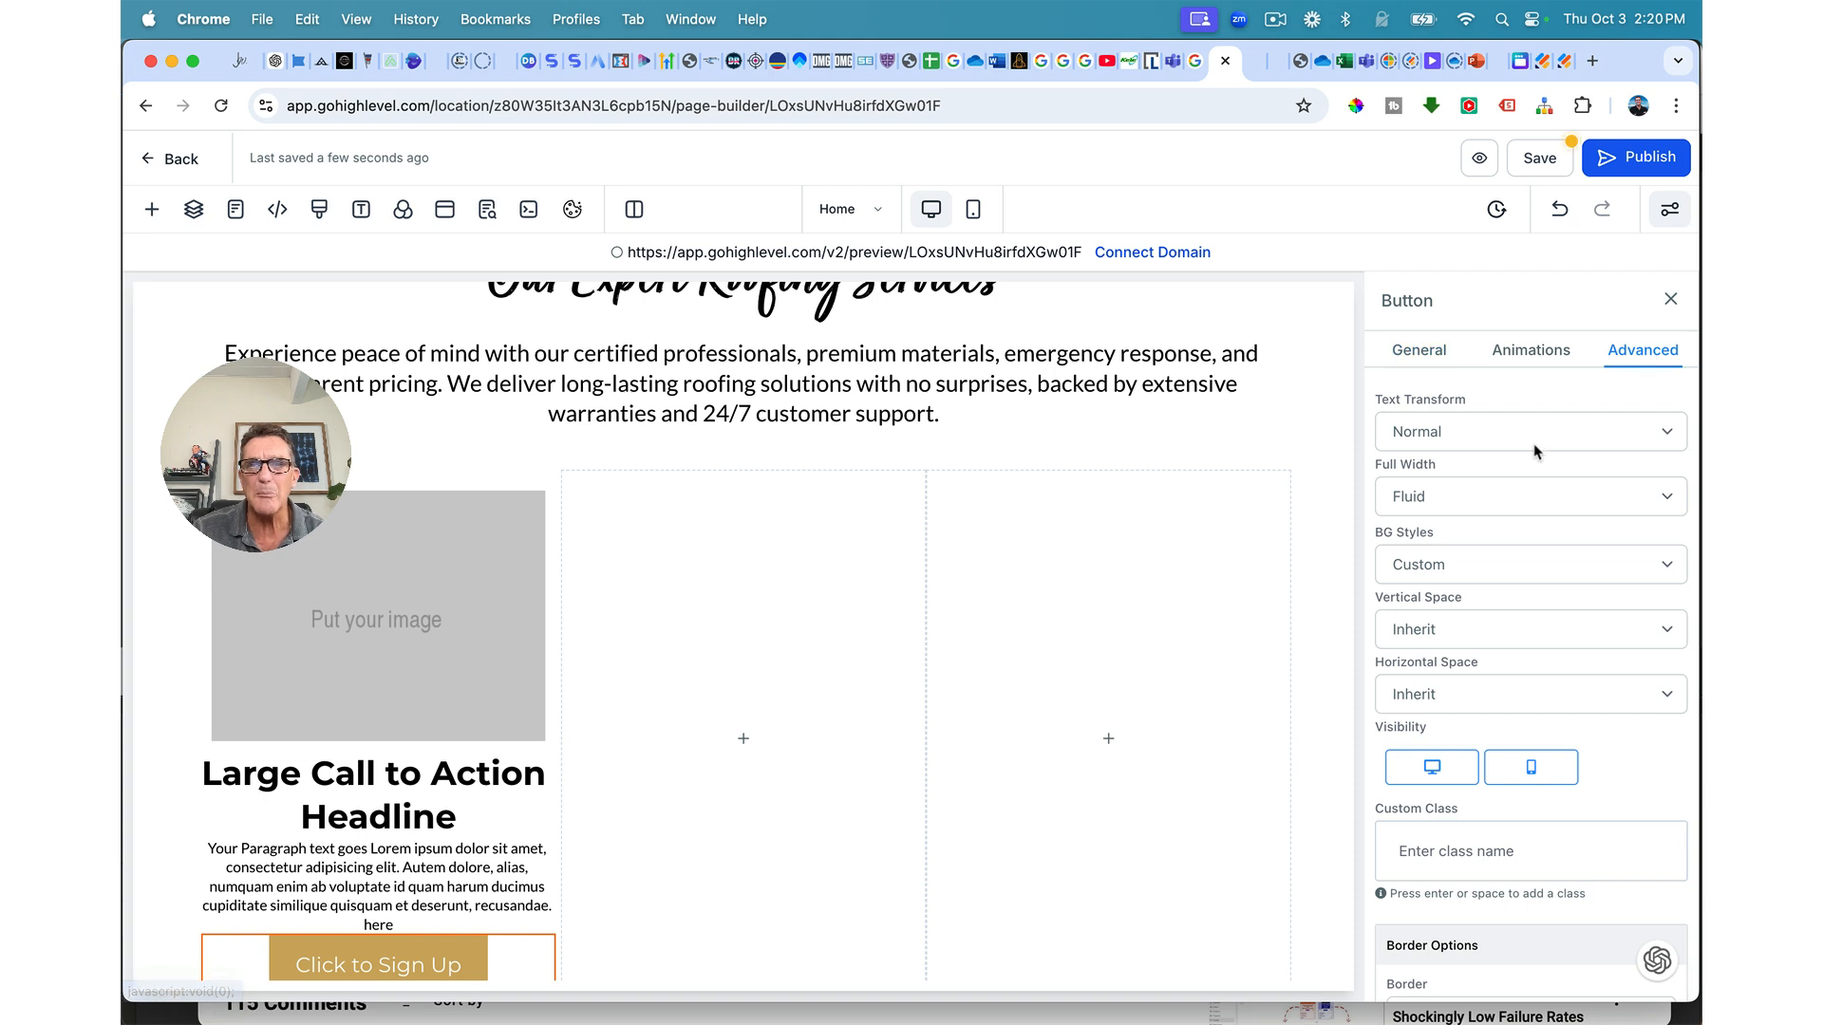
scroll(1539, 453, "down", 4)
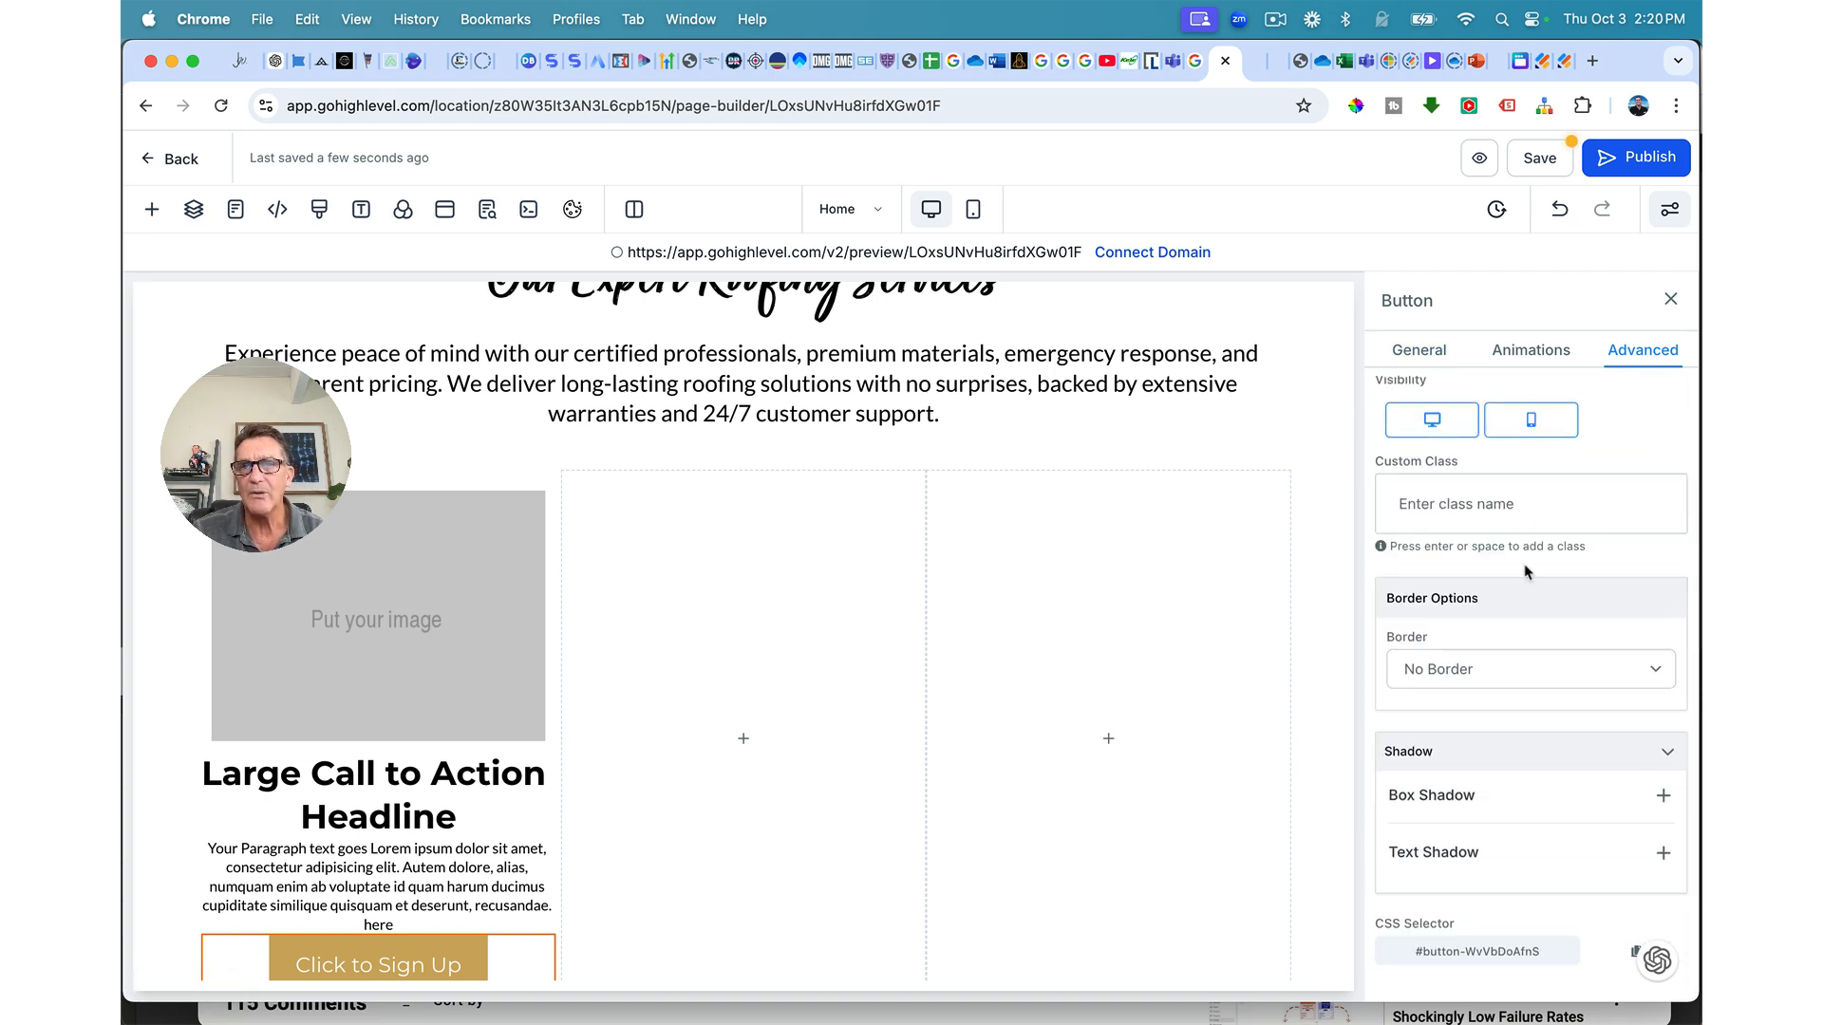
left_click(1470, 666)
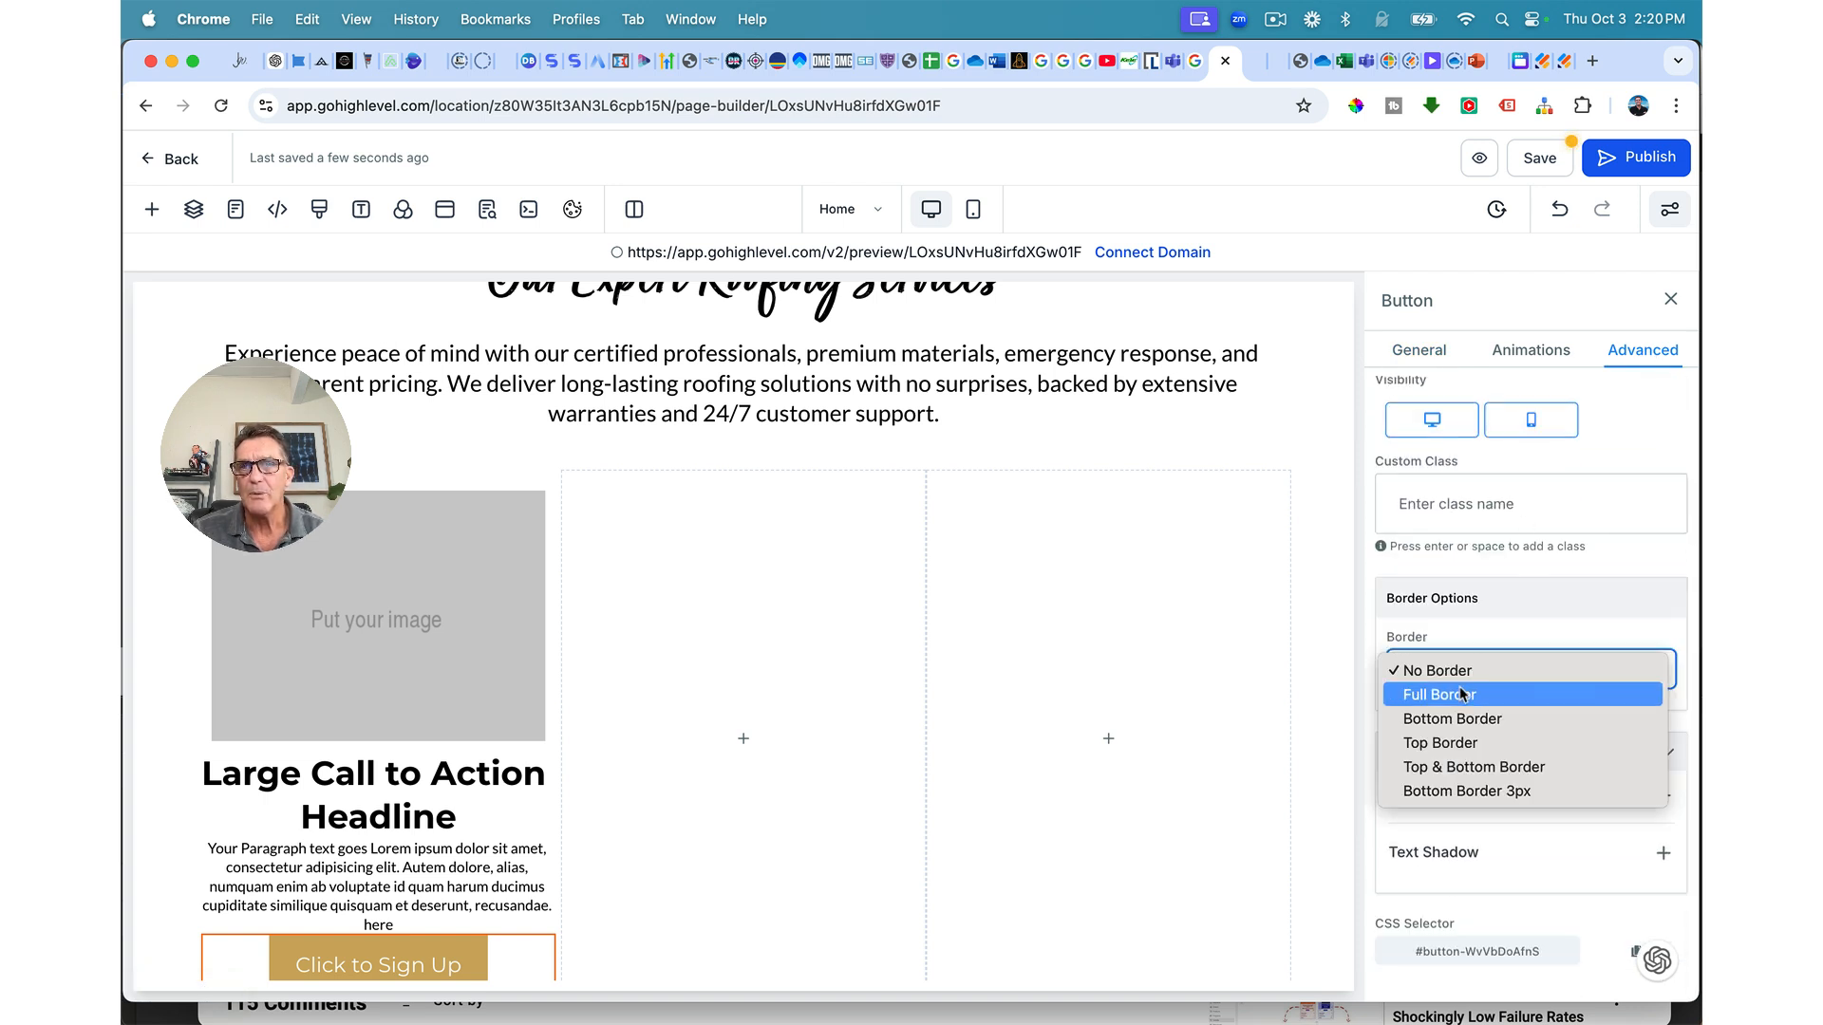
left_click(1462, 694)
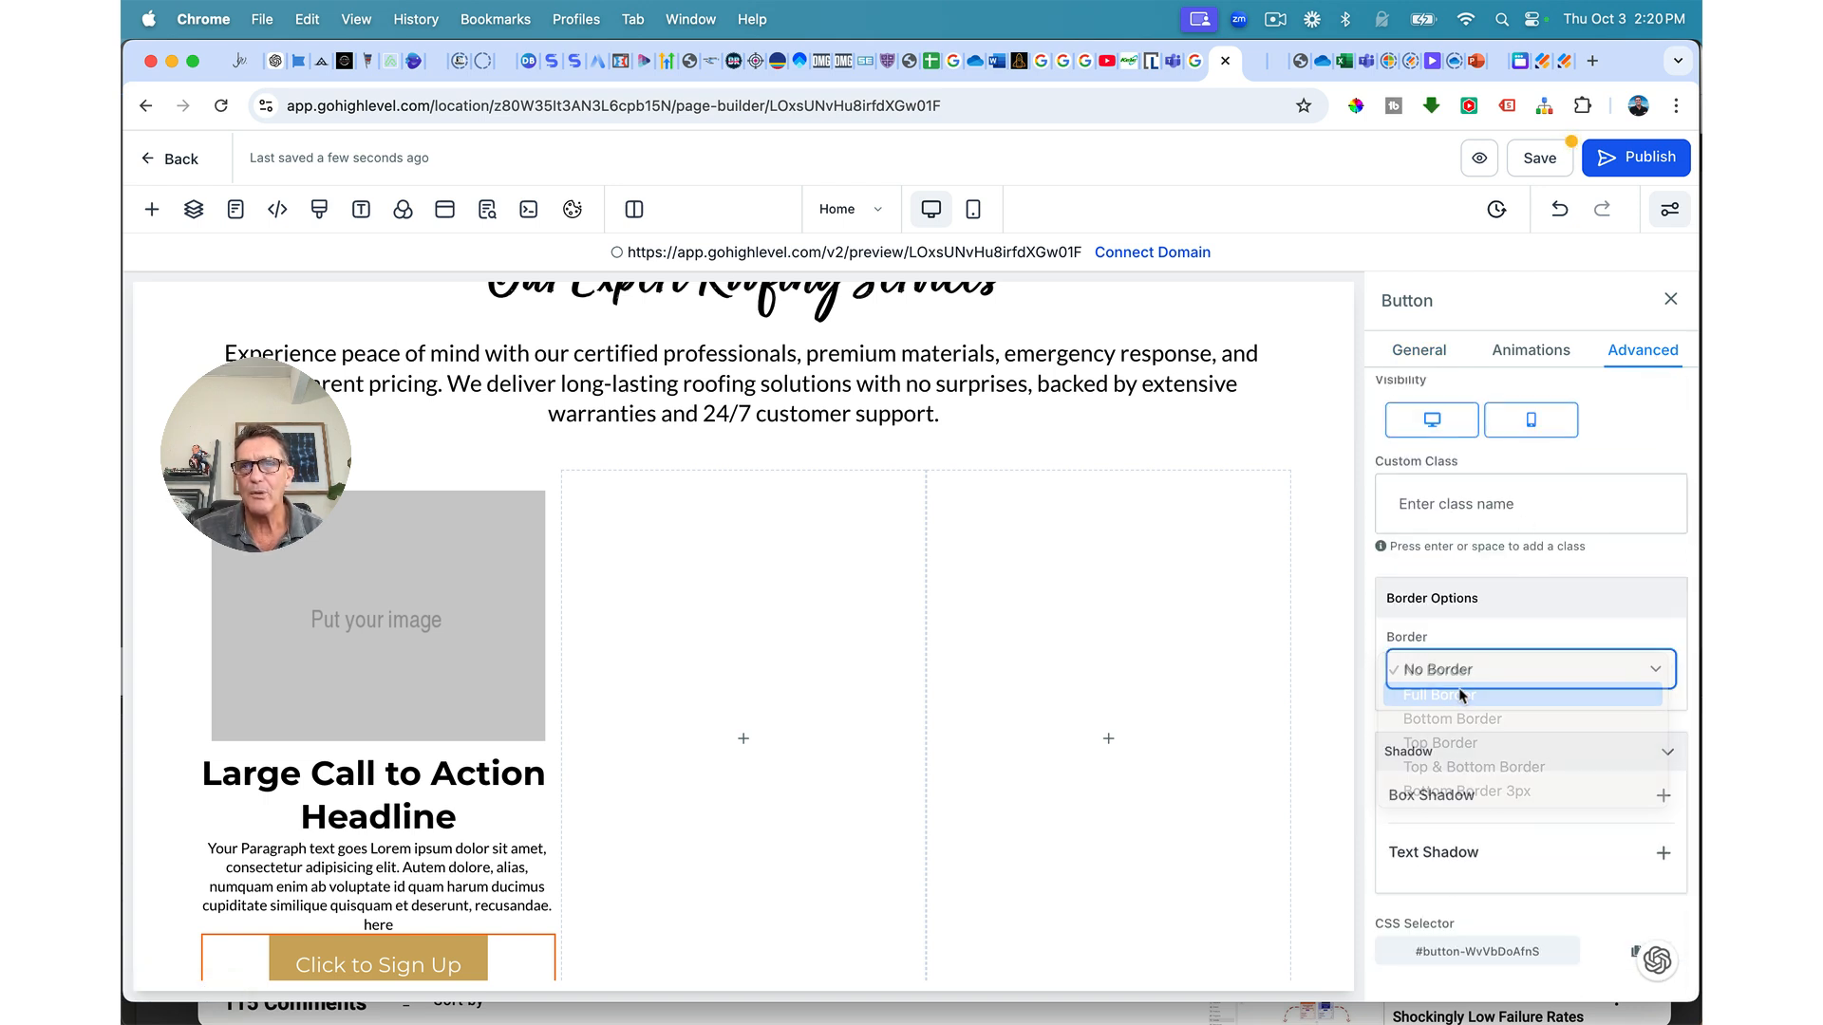
left_click(1652, 848)
left_click(1396, 975)
scroll(1467, 810, "down", 4)
scroll(1467, 812, "down", 2)
left_click(1451, 623)
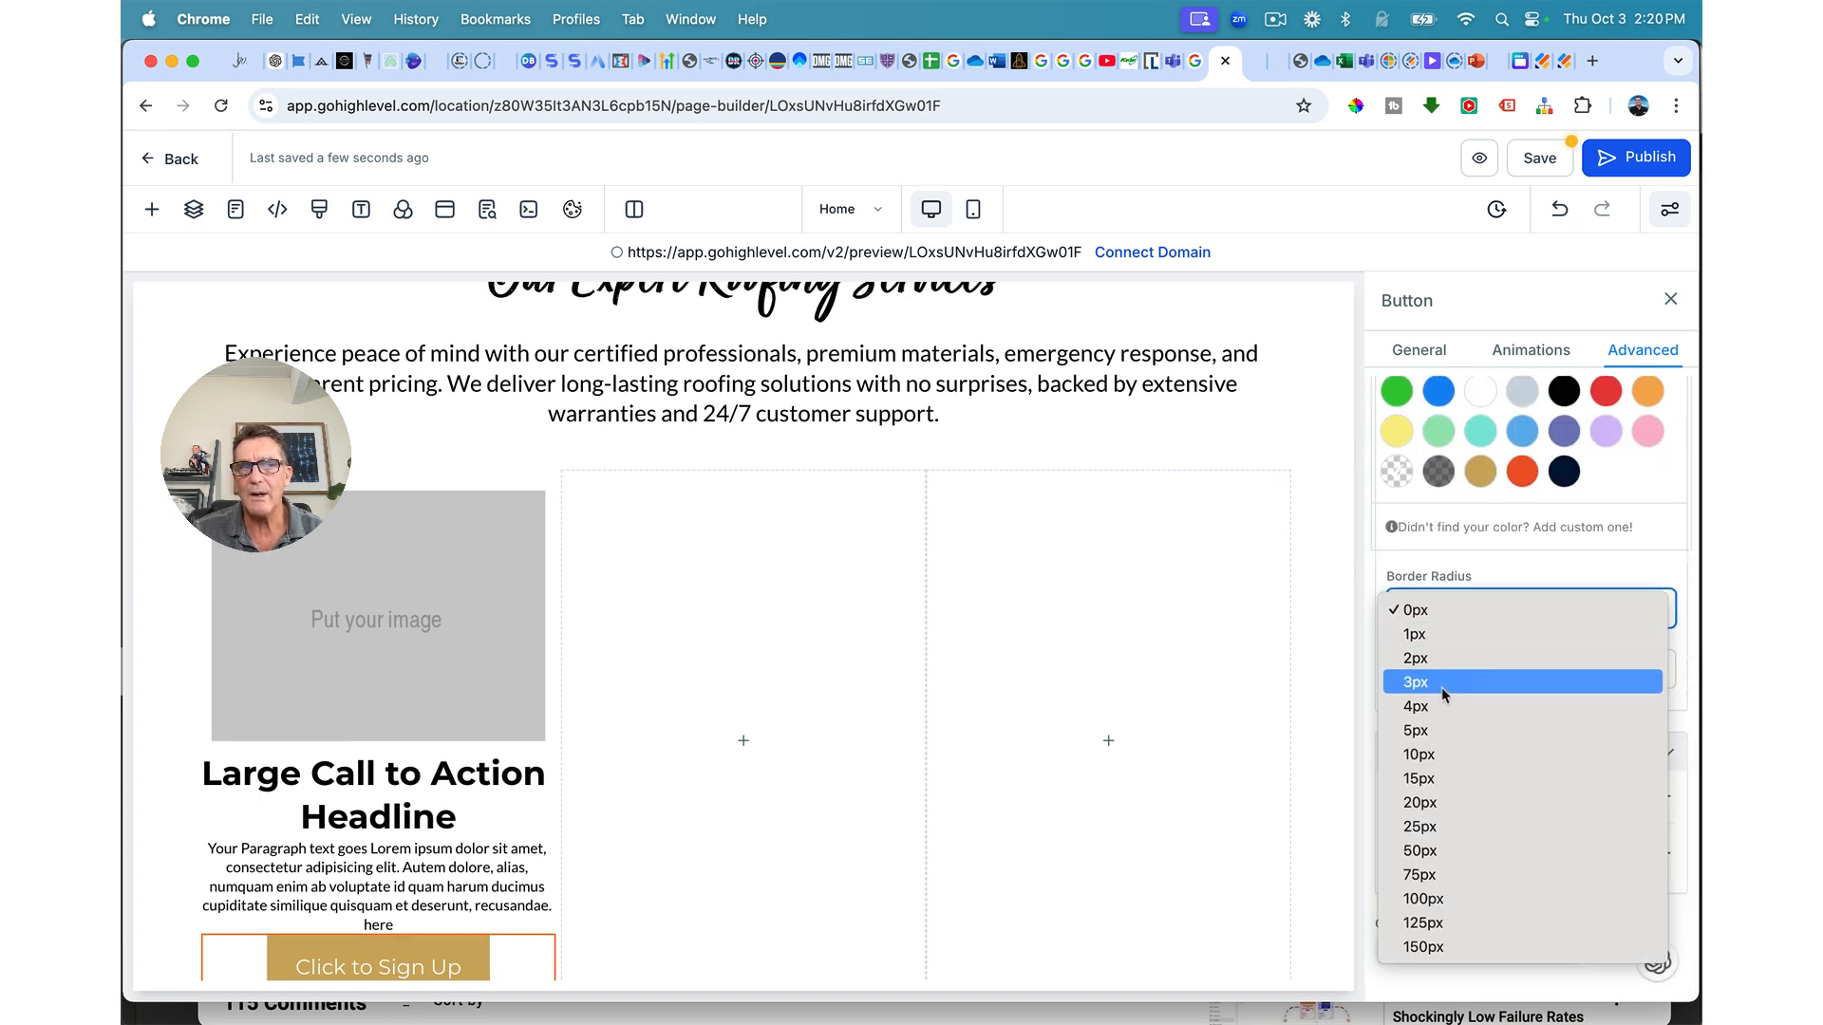
left_click(1437, 779)
Step: Change the button label from 'Click to Sign Up' to 'Learn More'
scroll(729, 767, "down", 2)
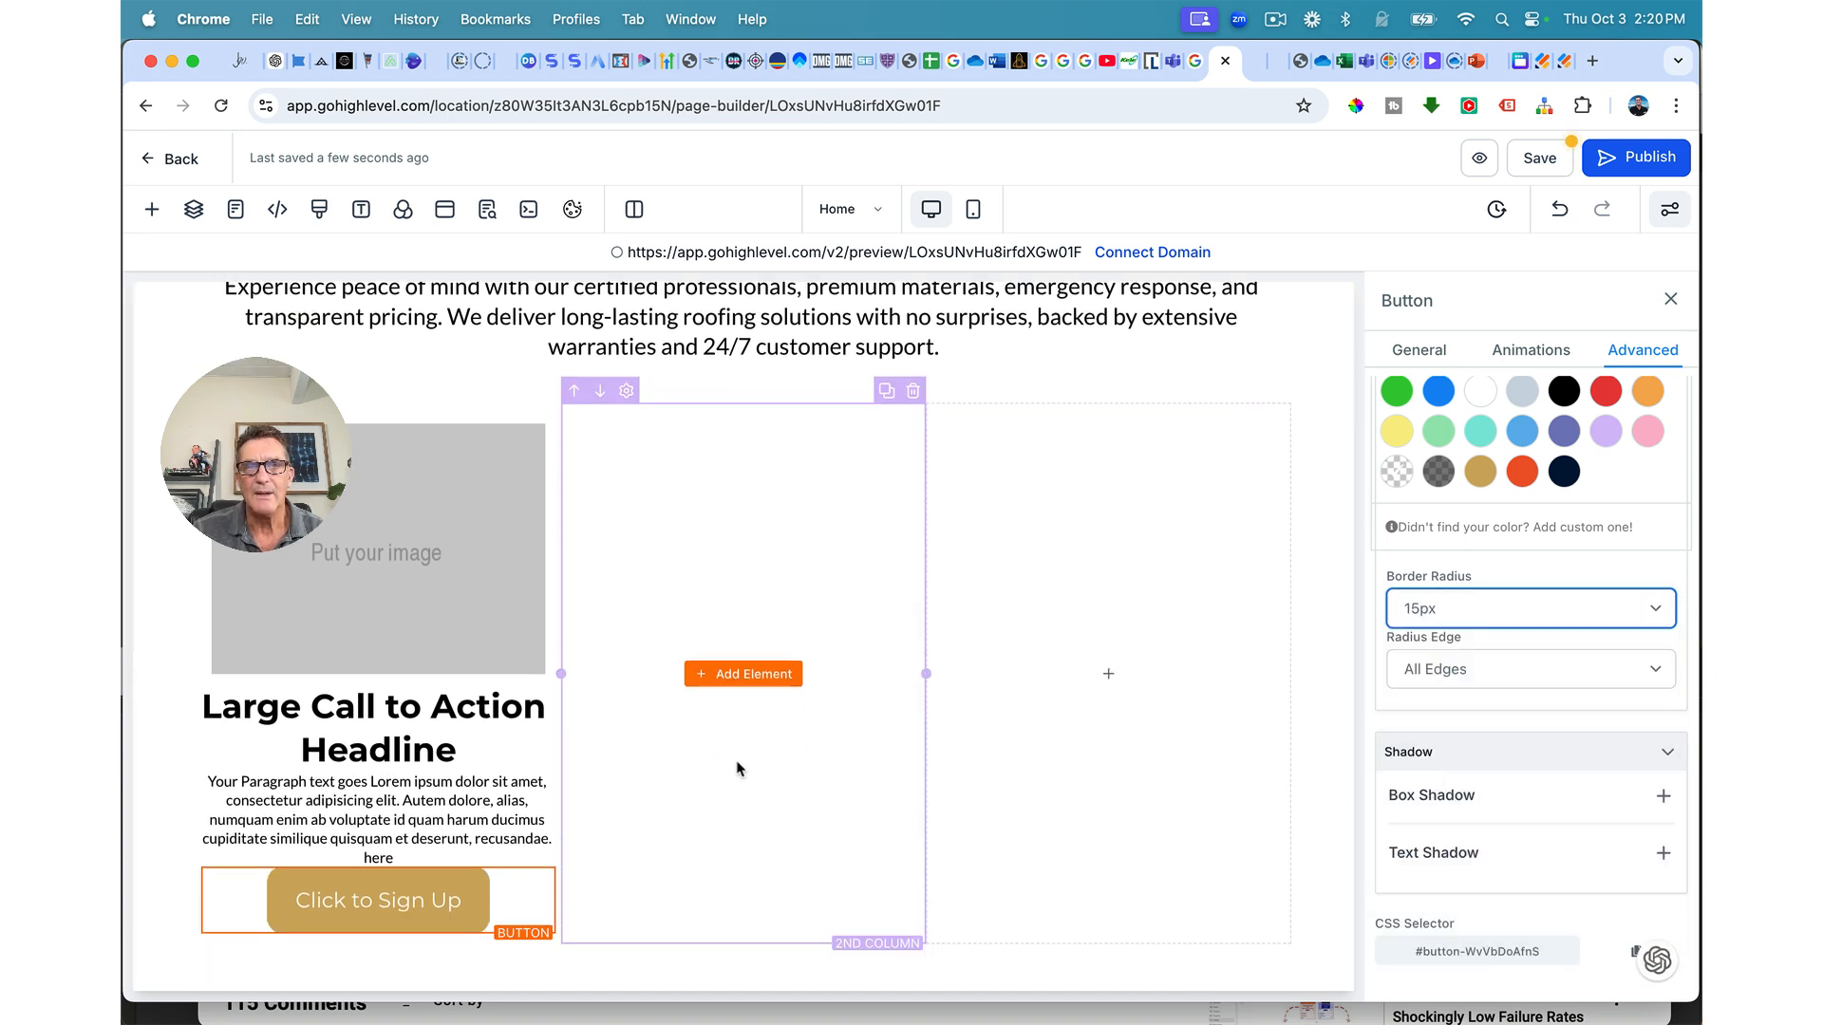
scroll(1415, 435, "up", 6)
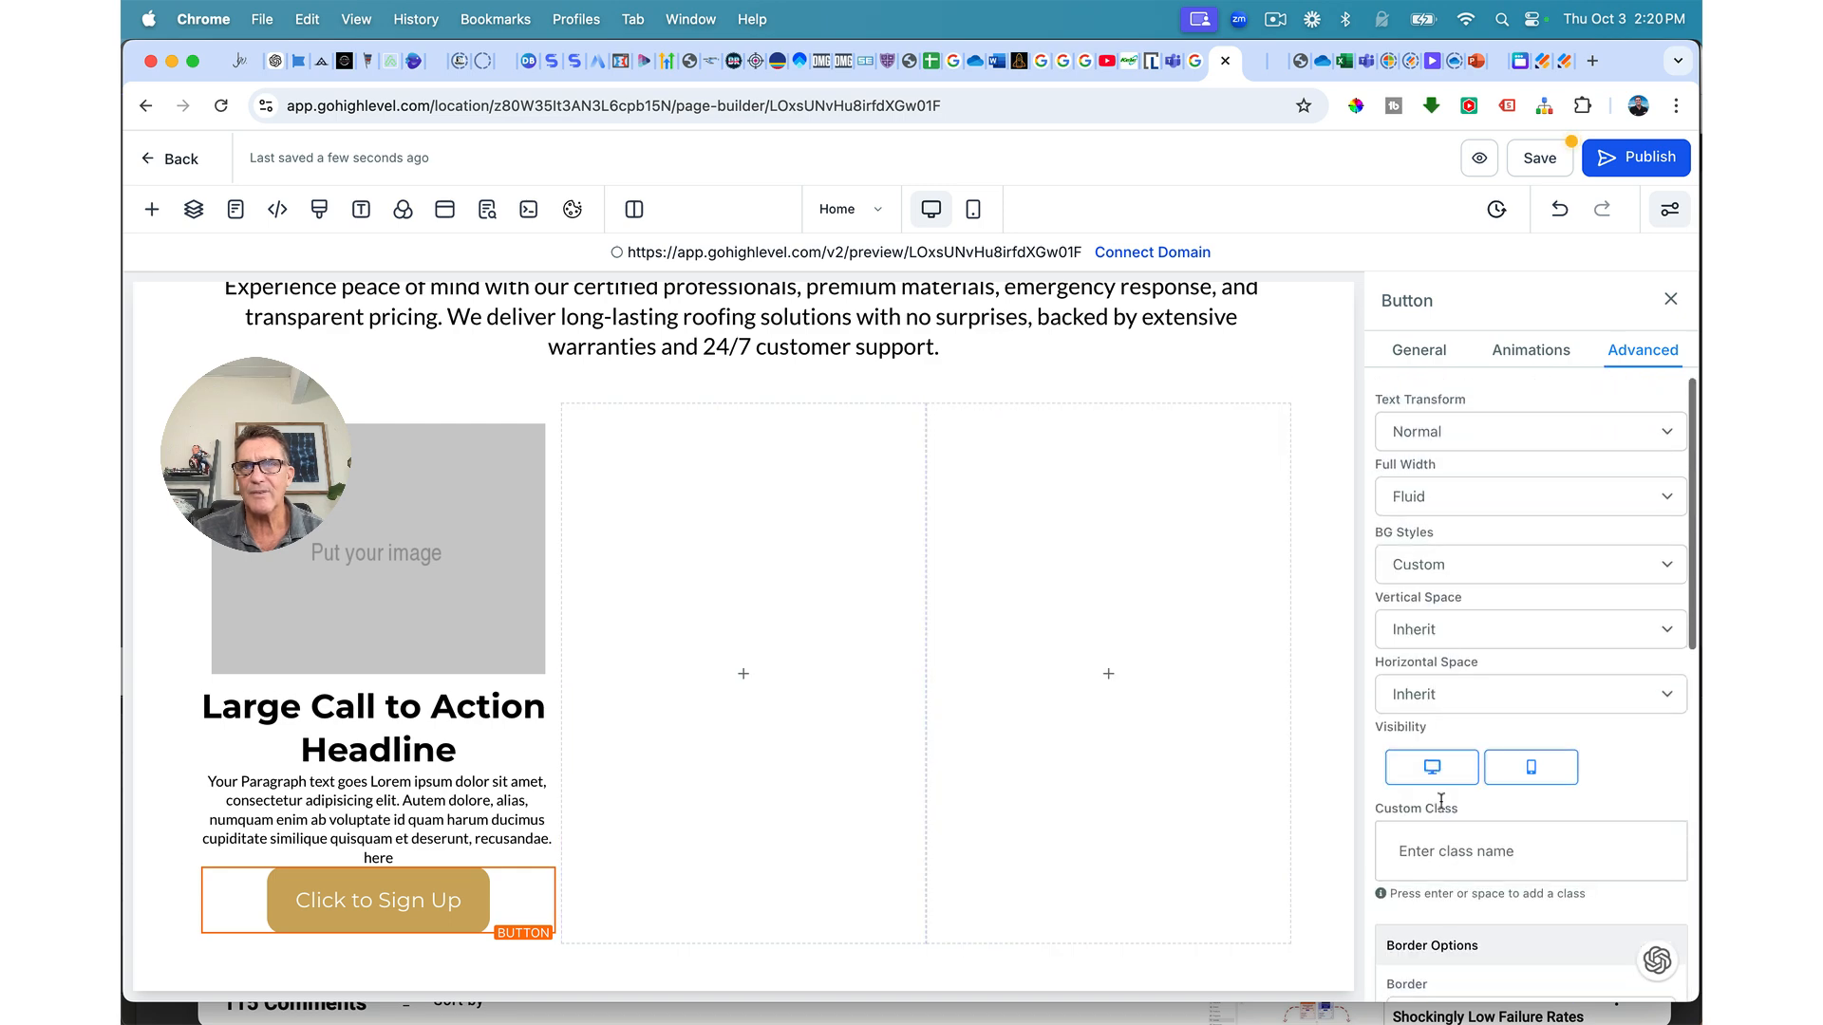
left_click(1401, 351)
scroll(1473, 698, "down", 8)
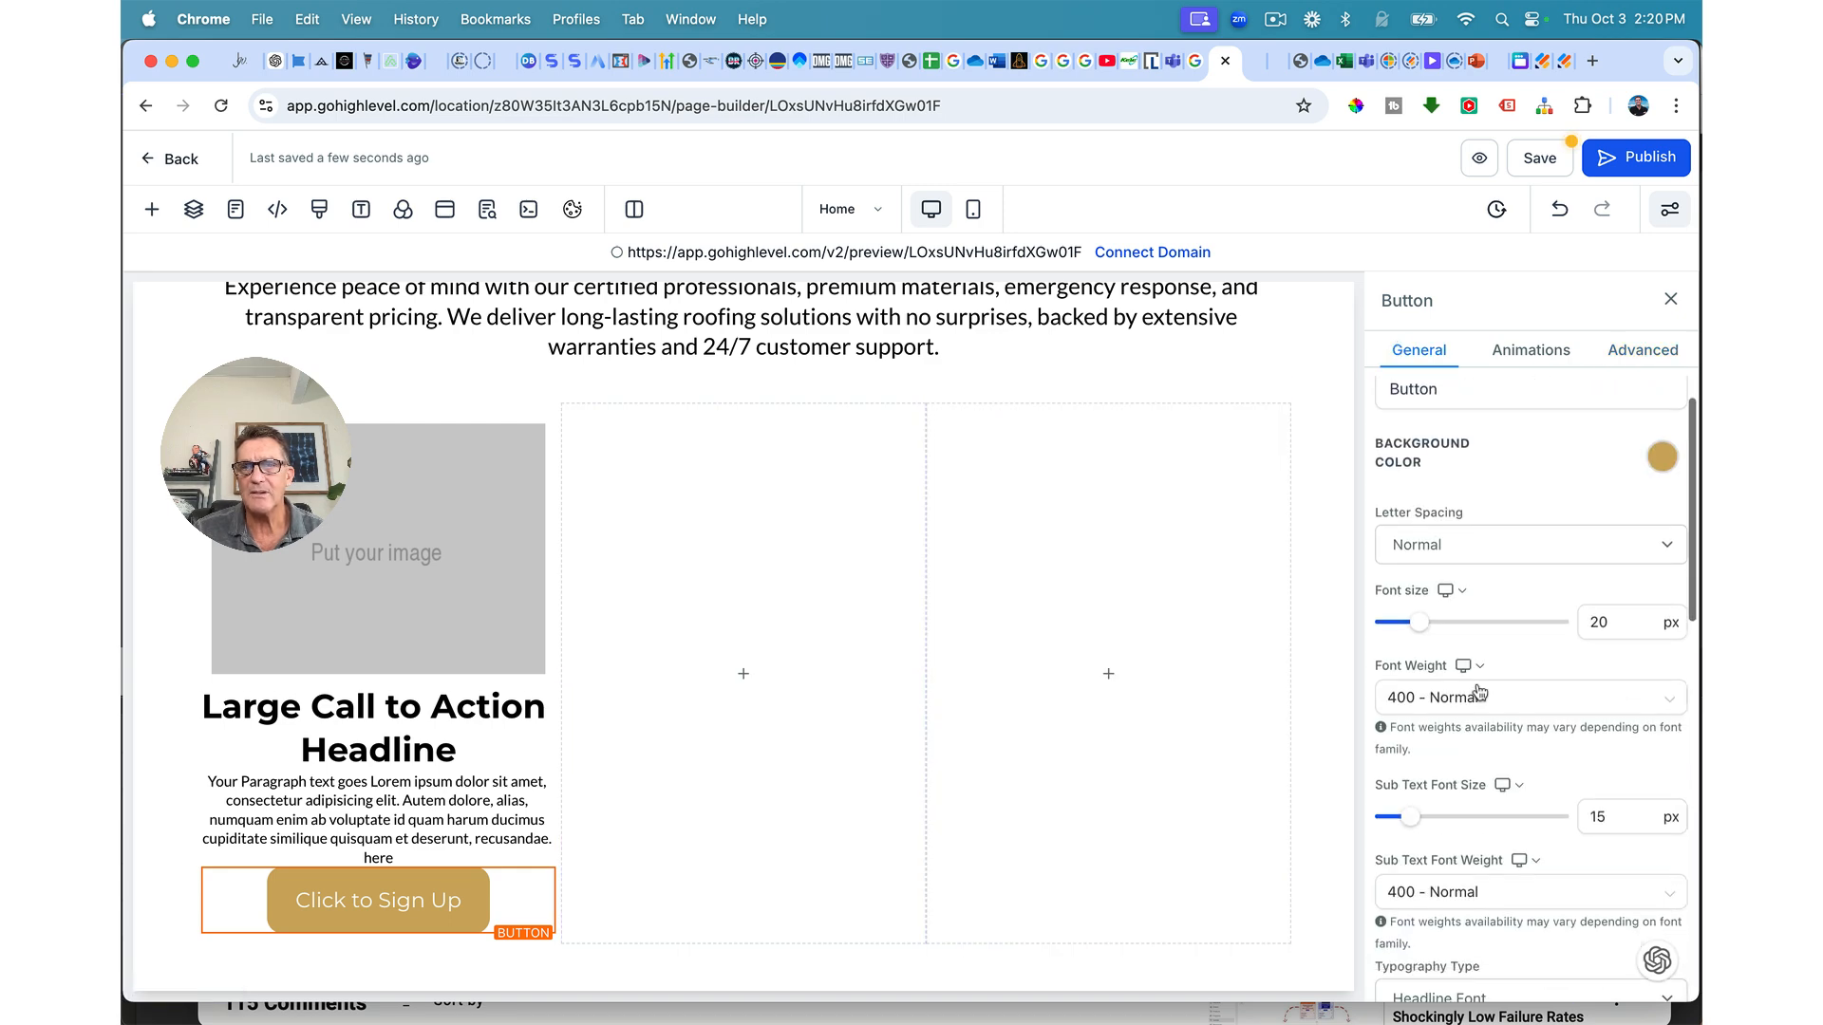
scroll(1463, 724, "down", 8)
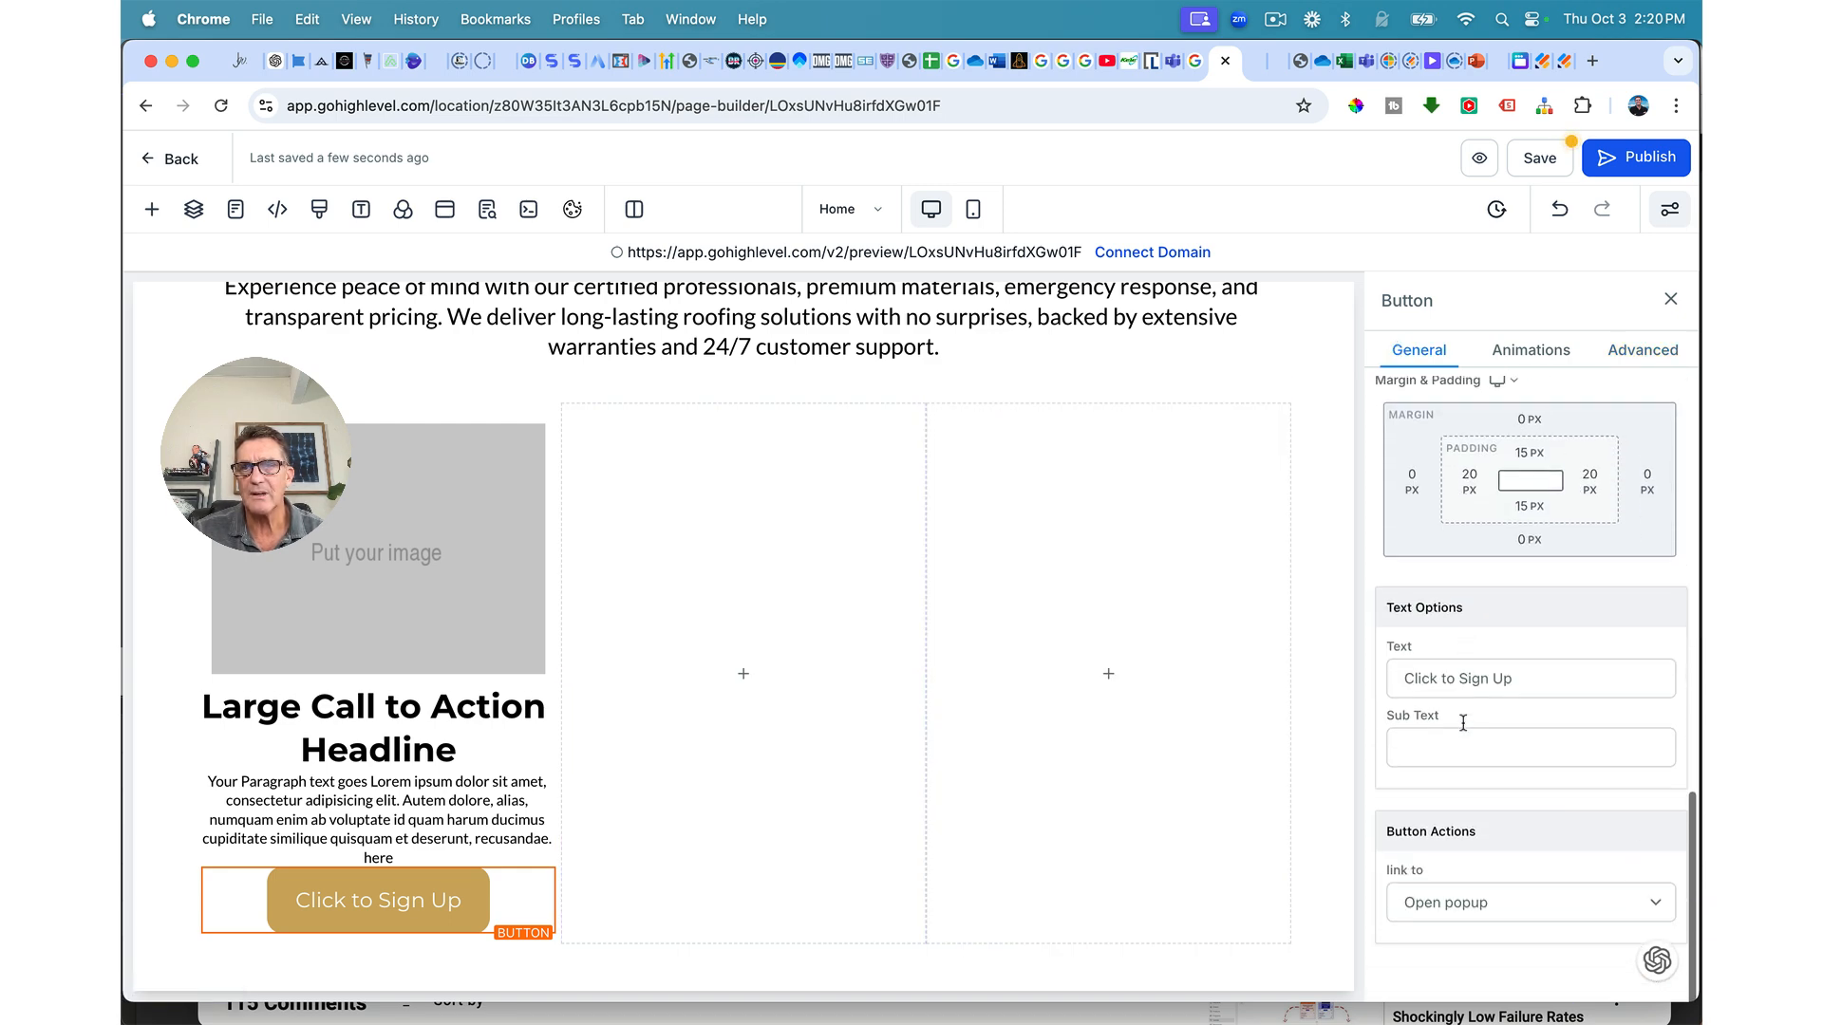
triple_click(1464, 678)
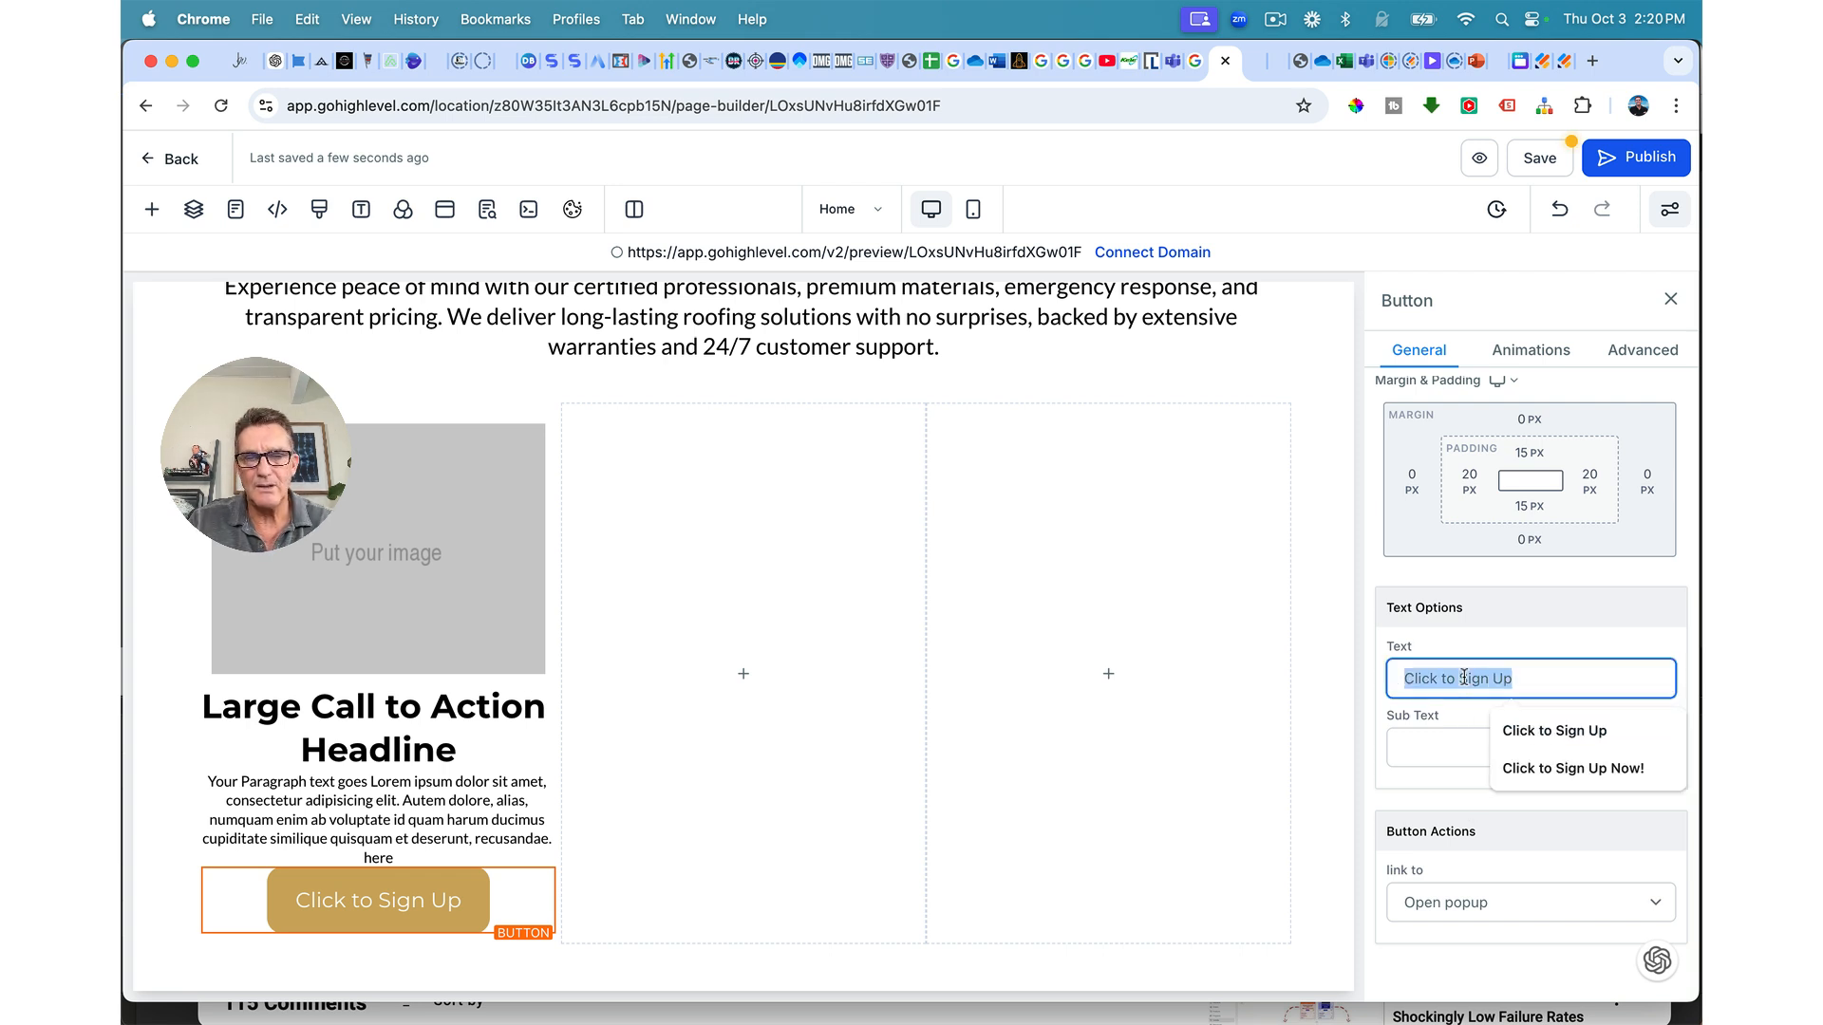
type("Learn Mo")
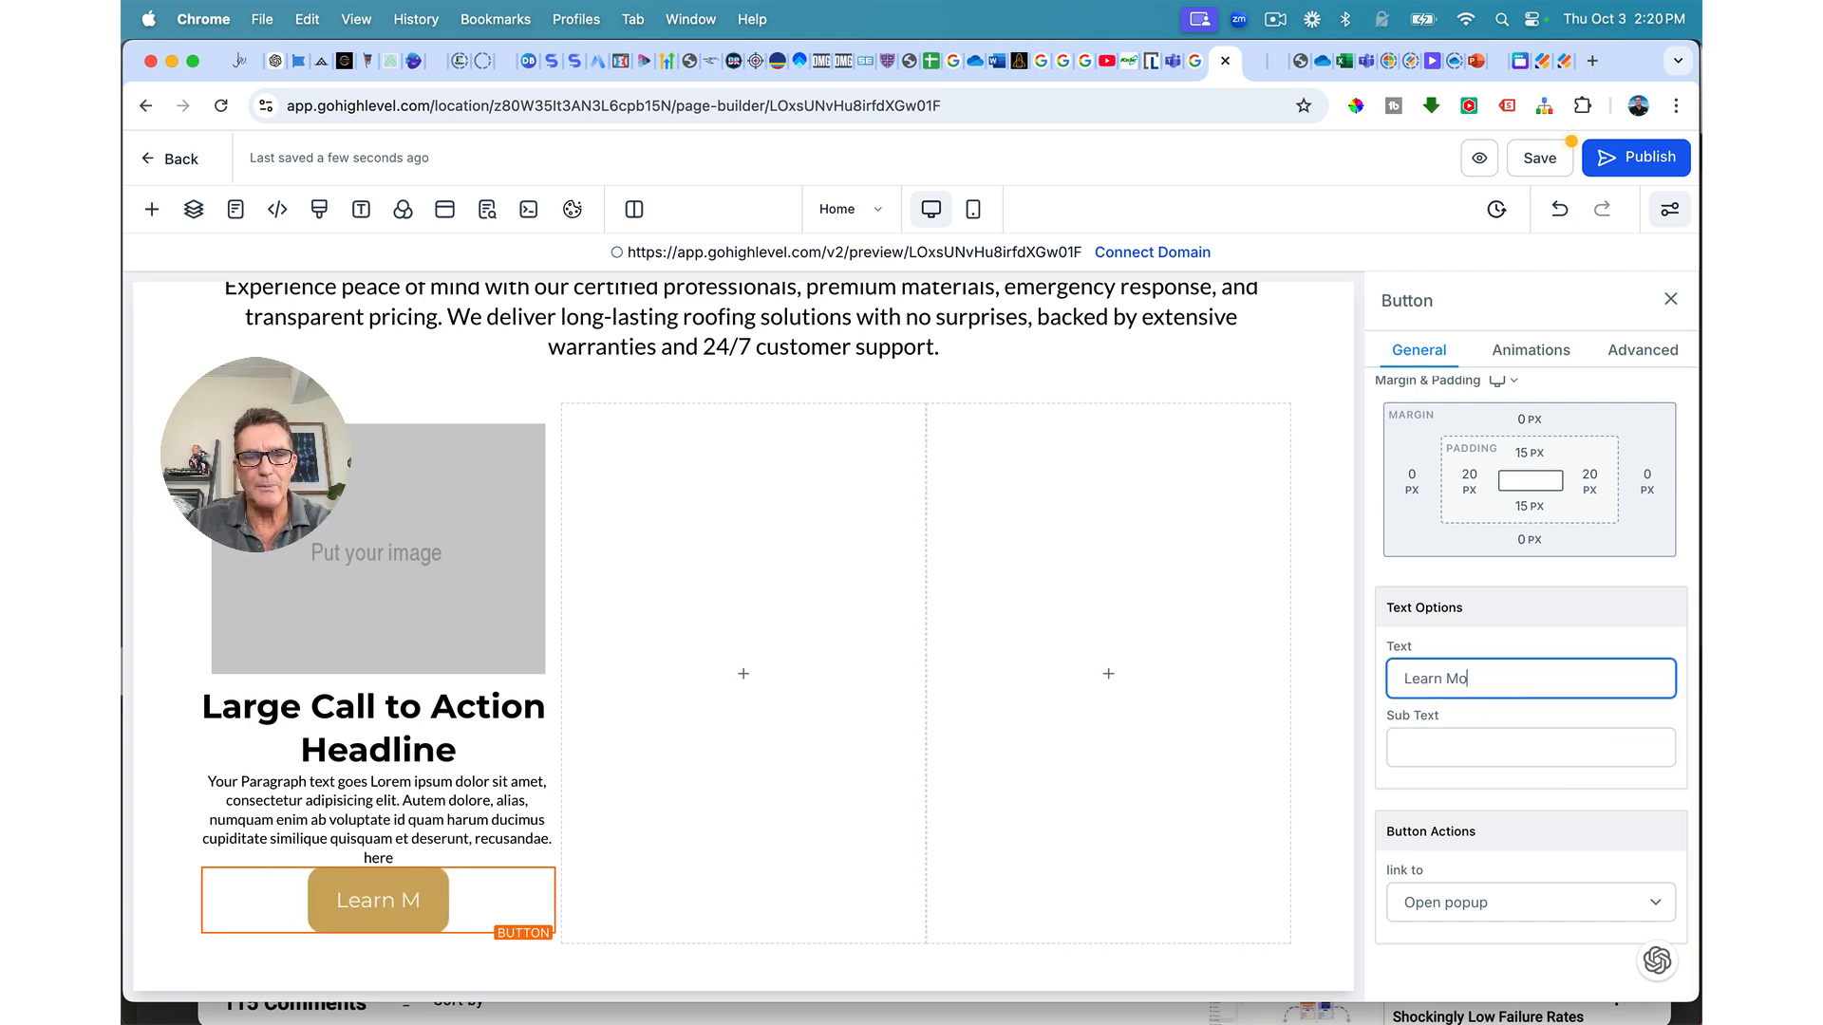
type("re")
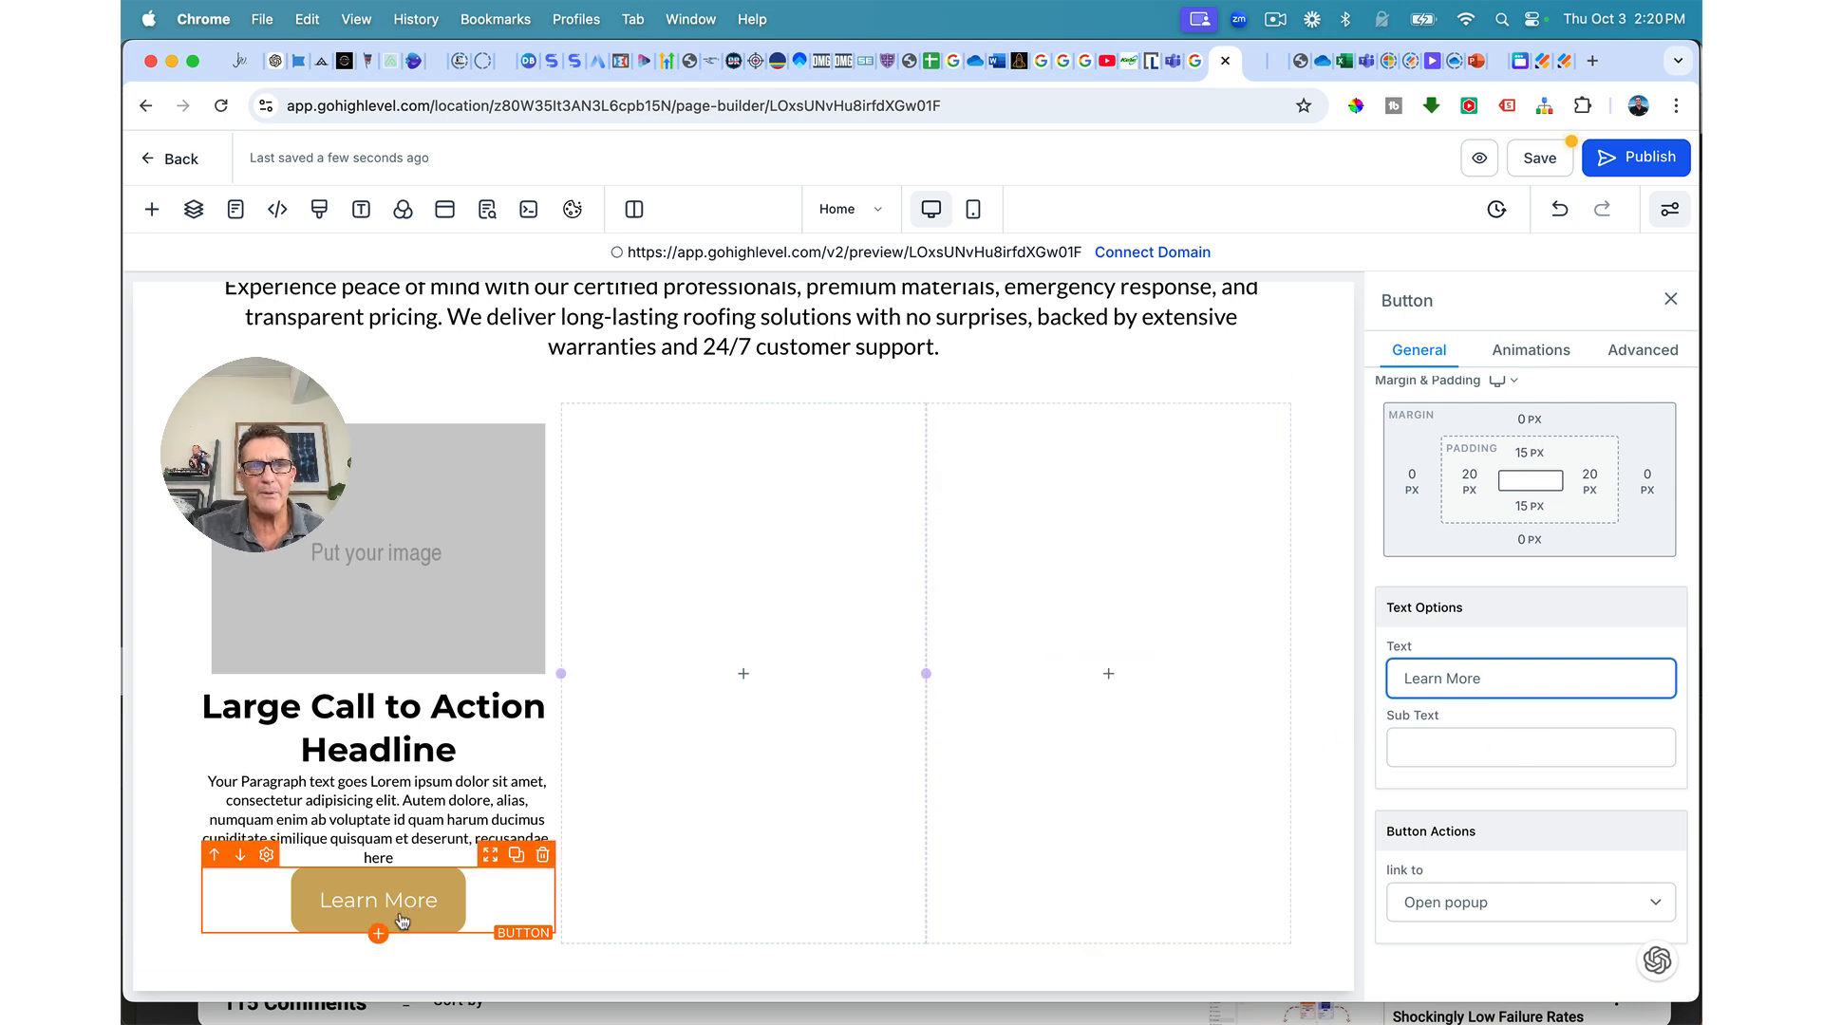
Step: Style the Learn More label black, semi-bold, with a slightly smaller font size
scroll(1482, 824, "down", 5)
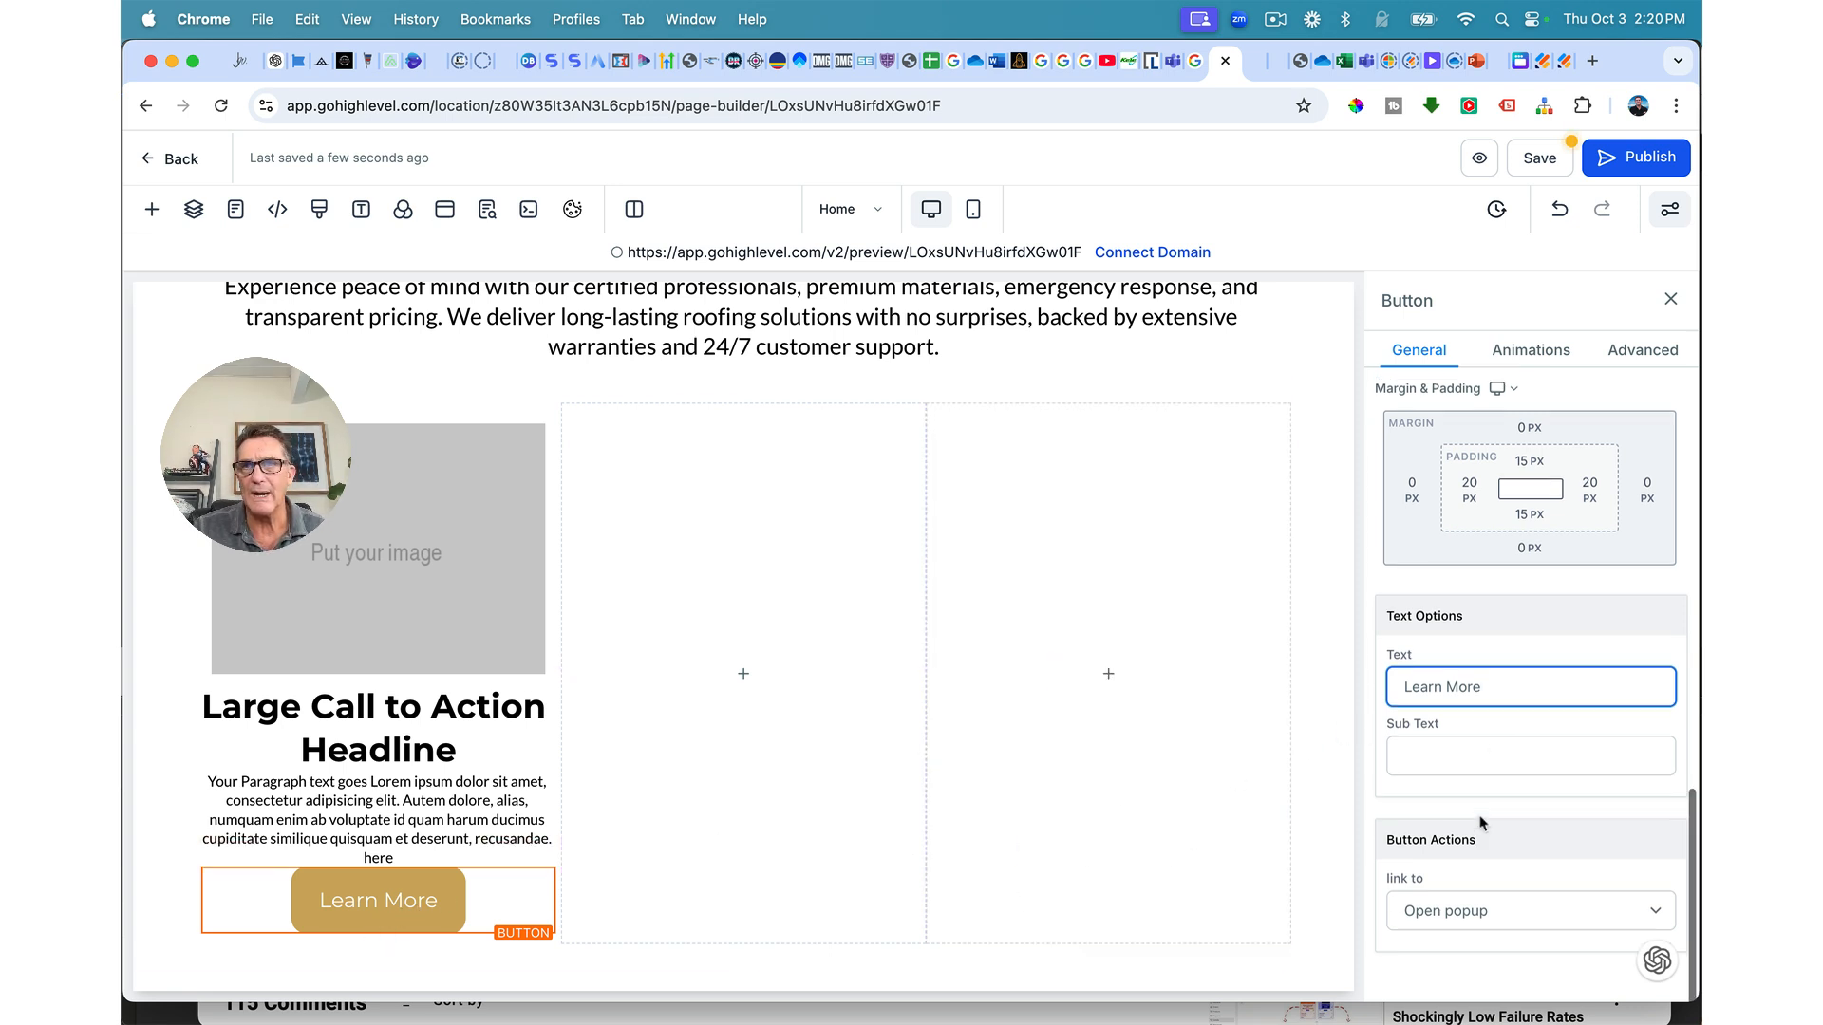
scroll(1481, 824, "up", 4)
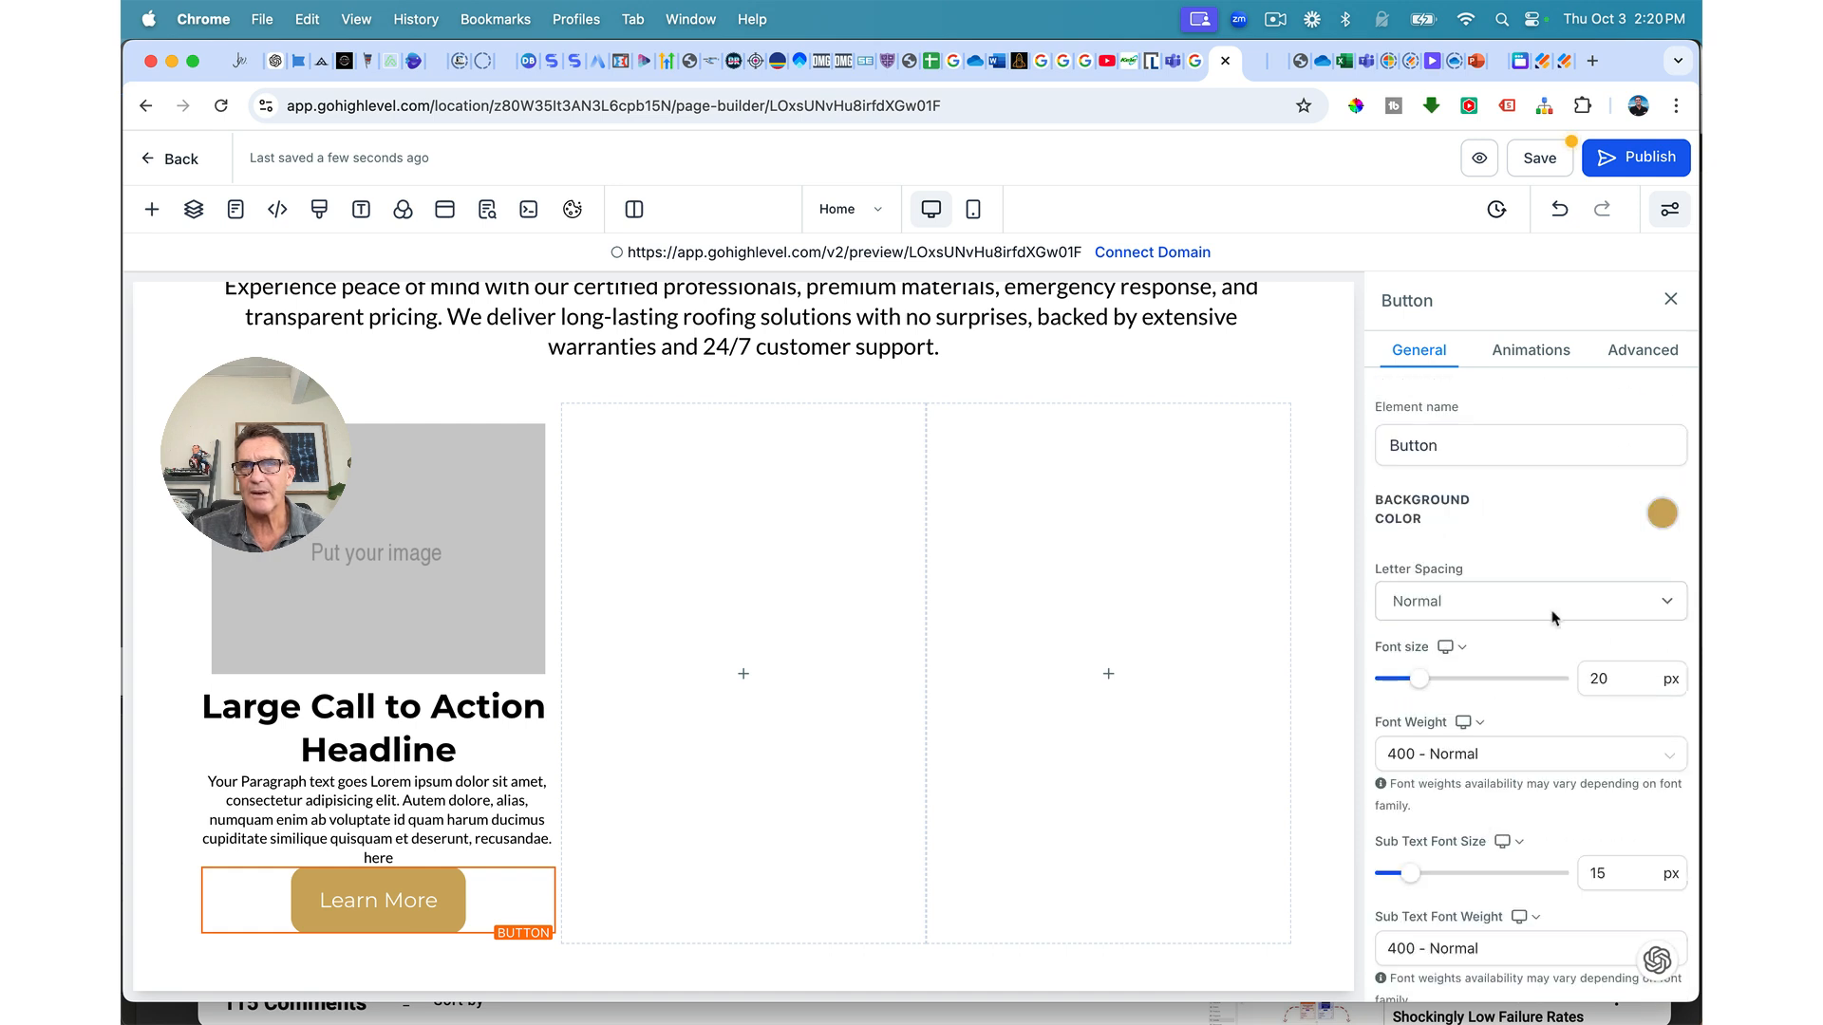
scroll(1482, 626, "down", 10)
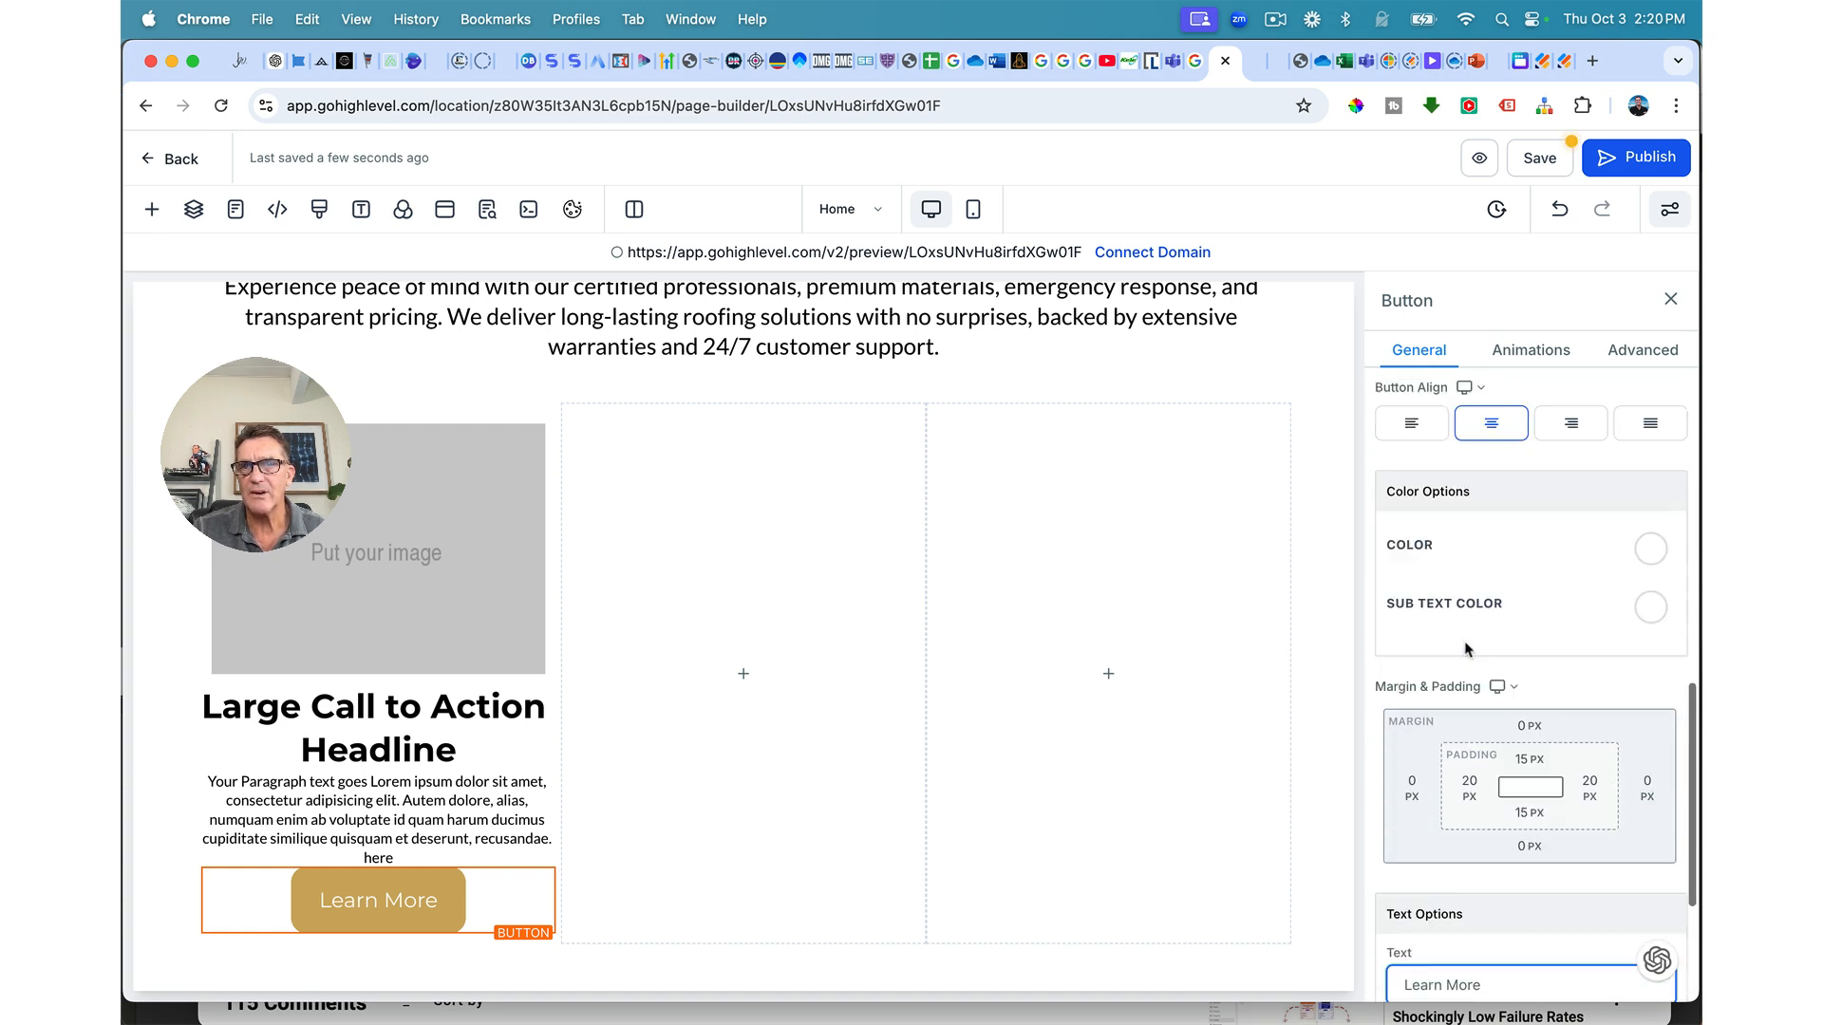
left_click(1652, 478)
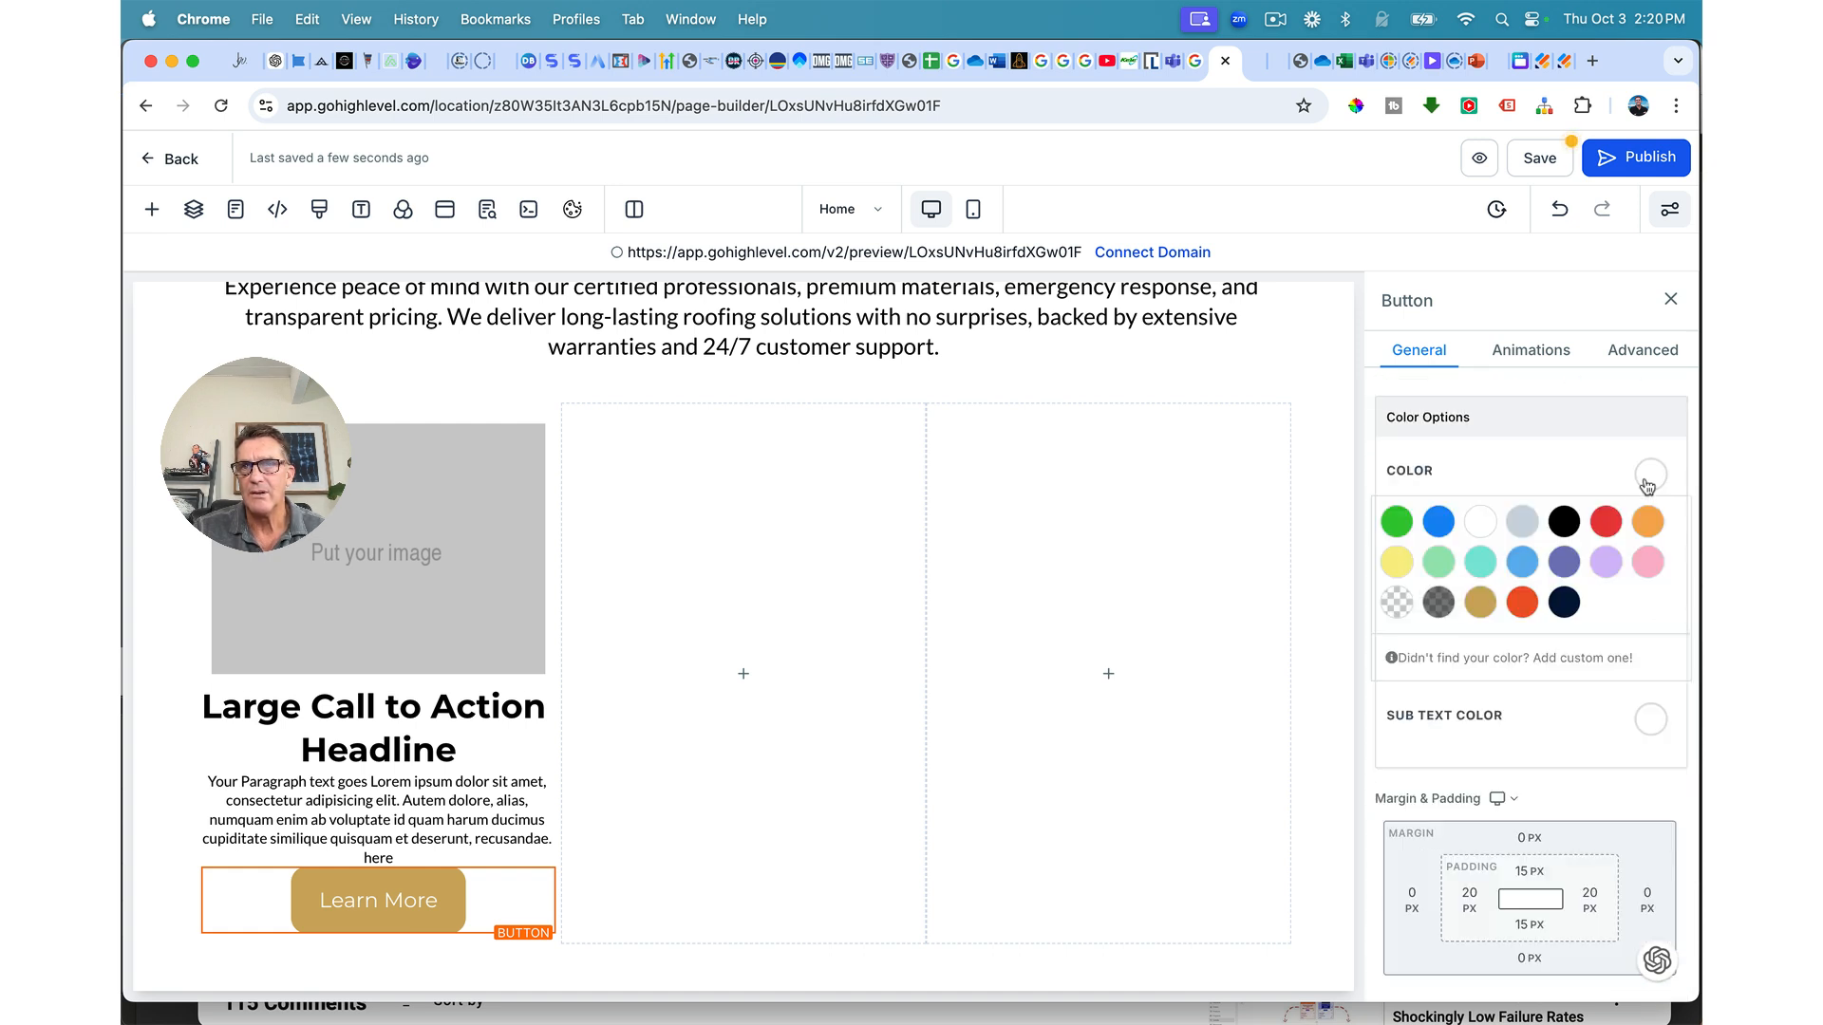
left_click(1564, 524)
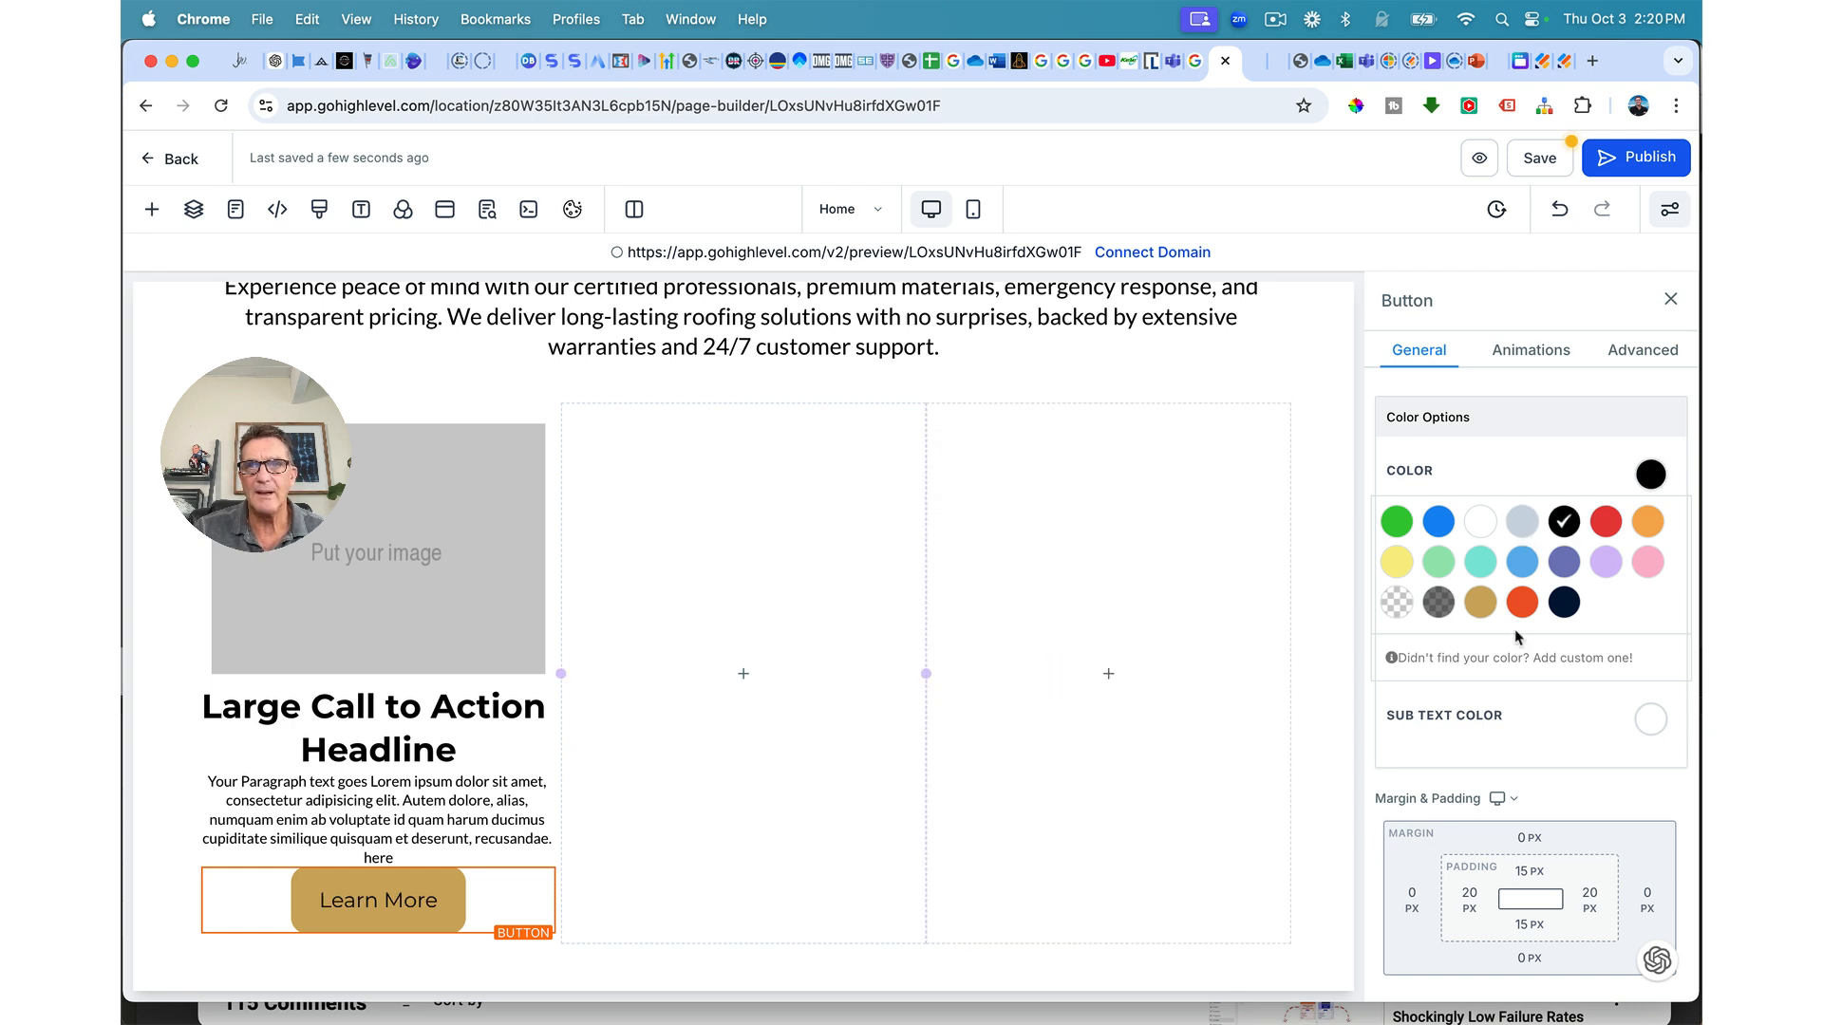
scroll(1517, 639, "up", 2)
scroll(1518, 639, "up", 5)
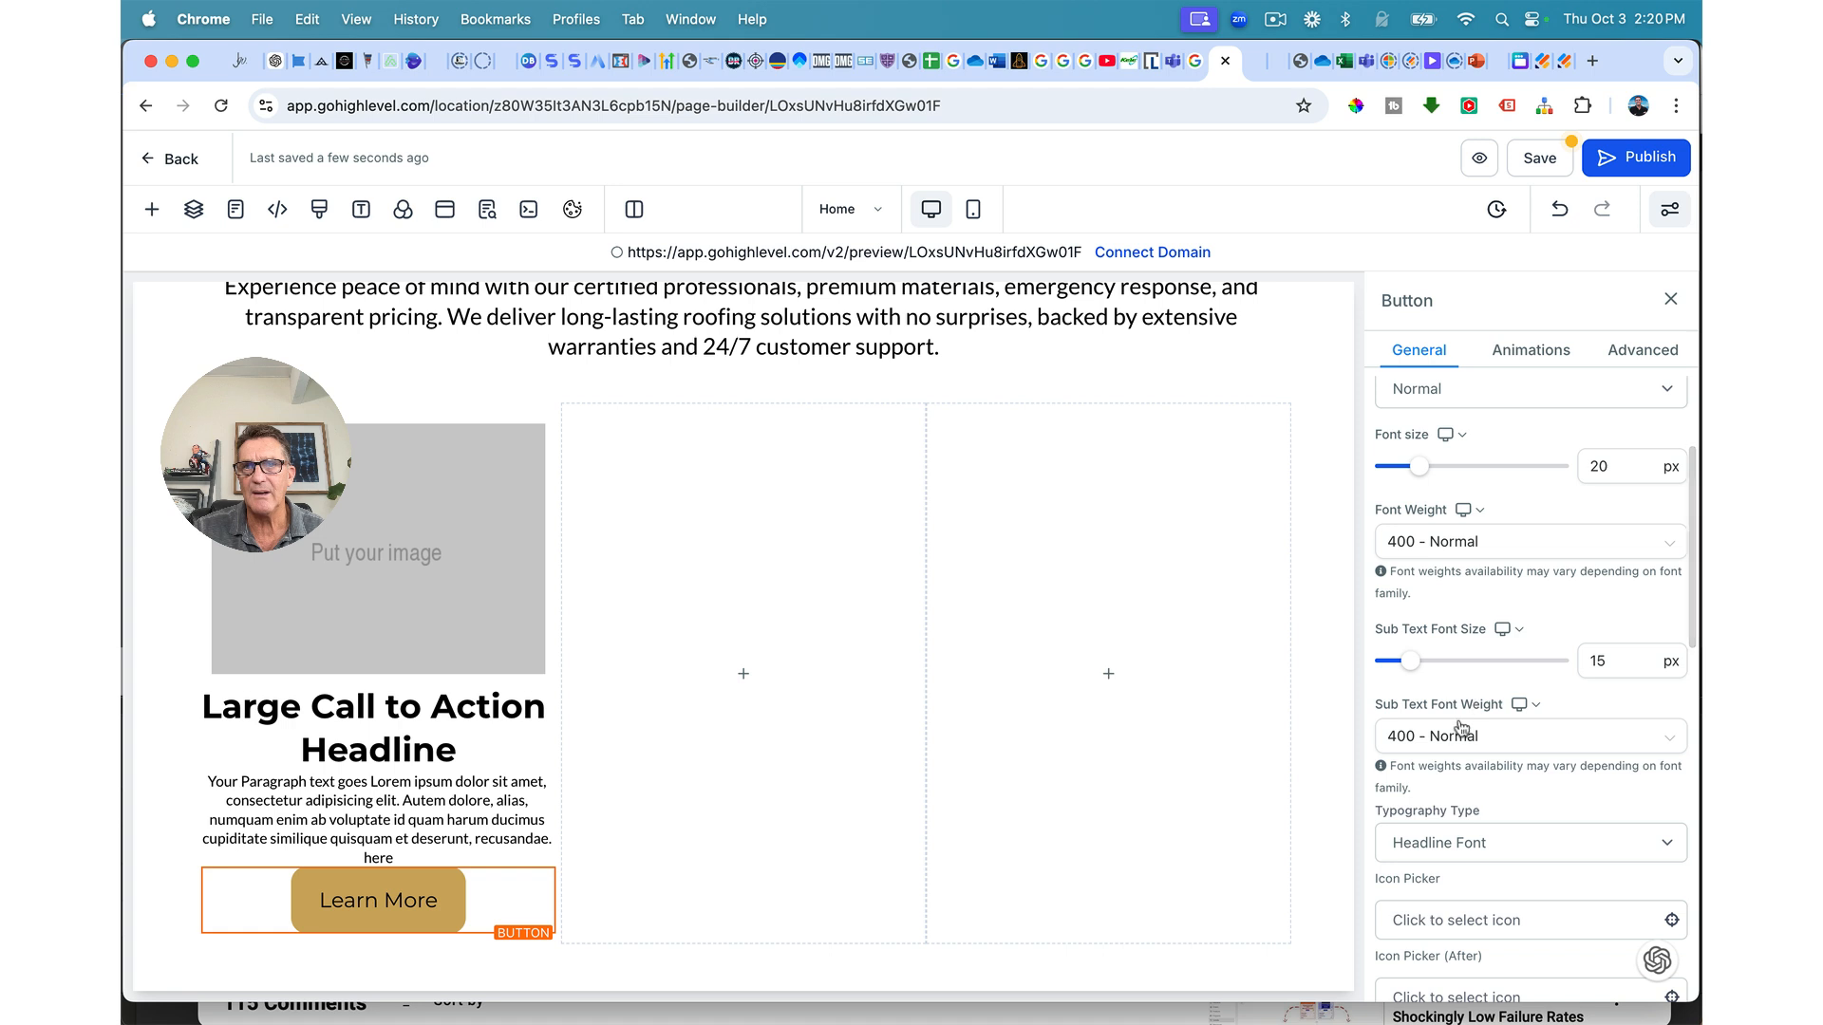
scroll(1459, 740, "up", 1)
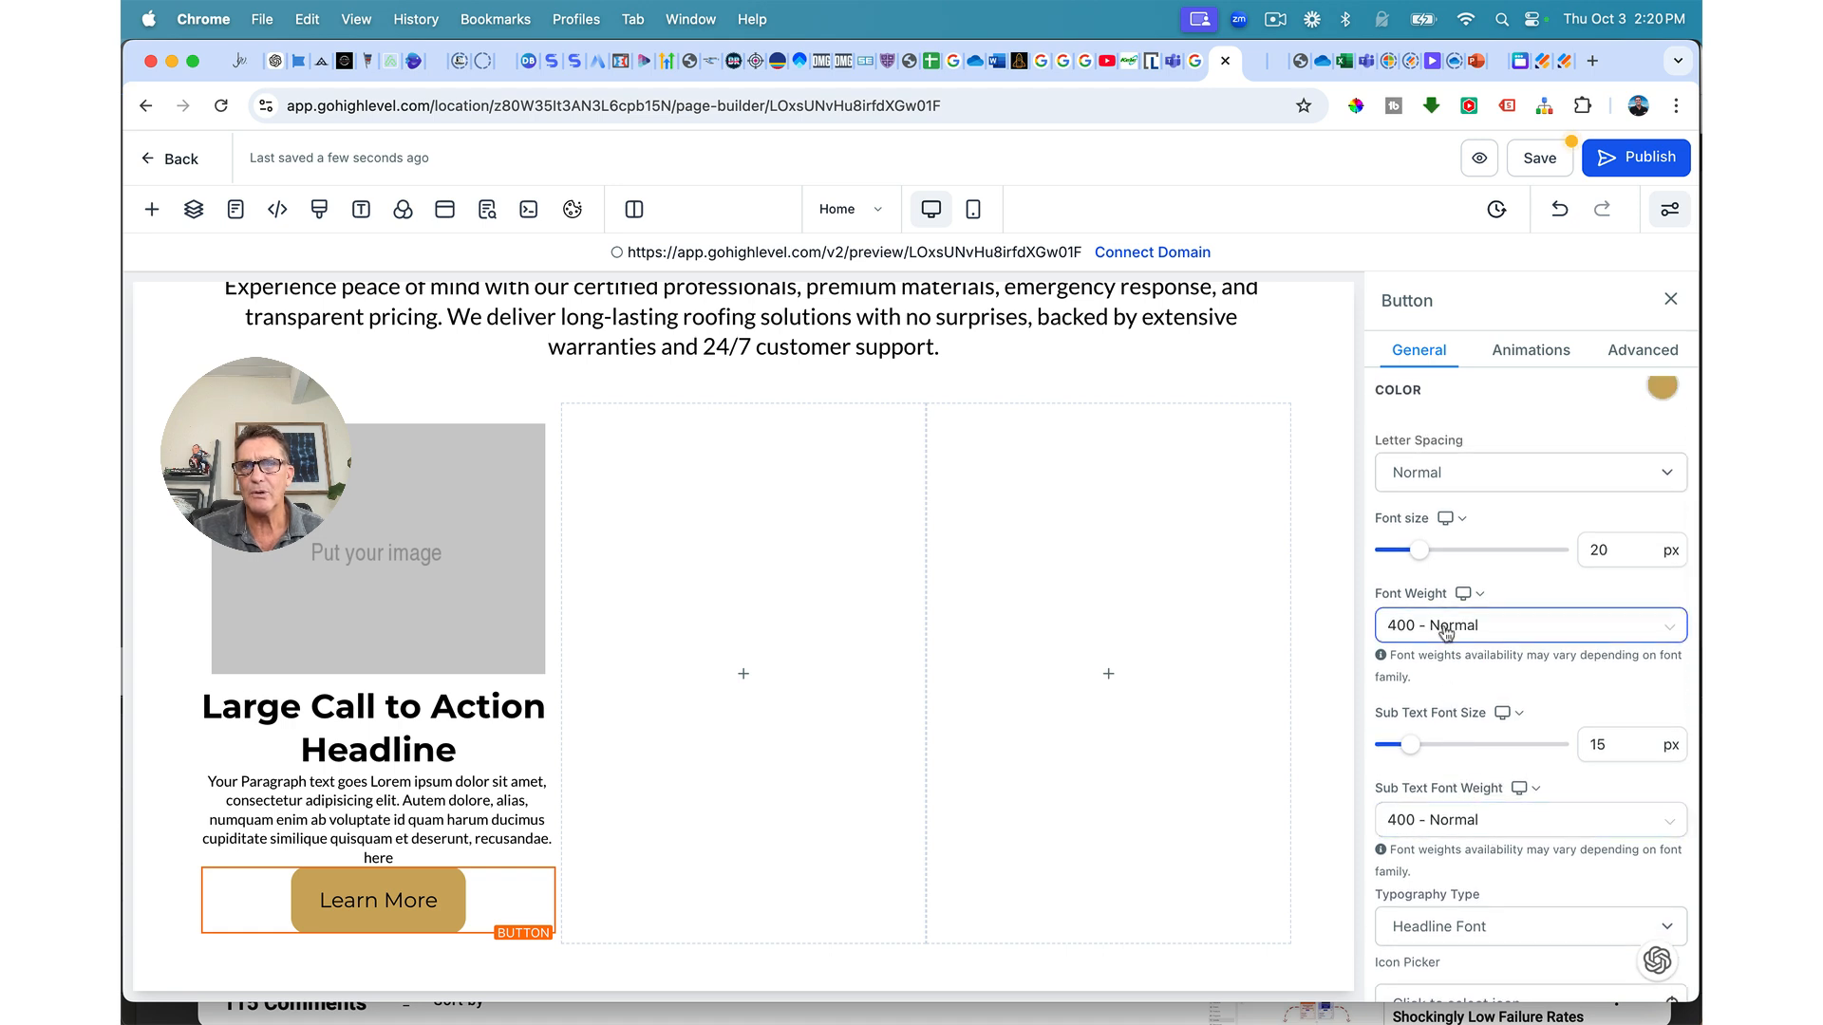
left_click(1444, 631)
left_click(1434, 813)
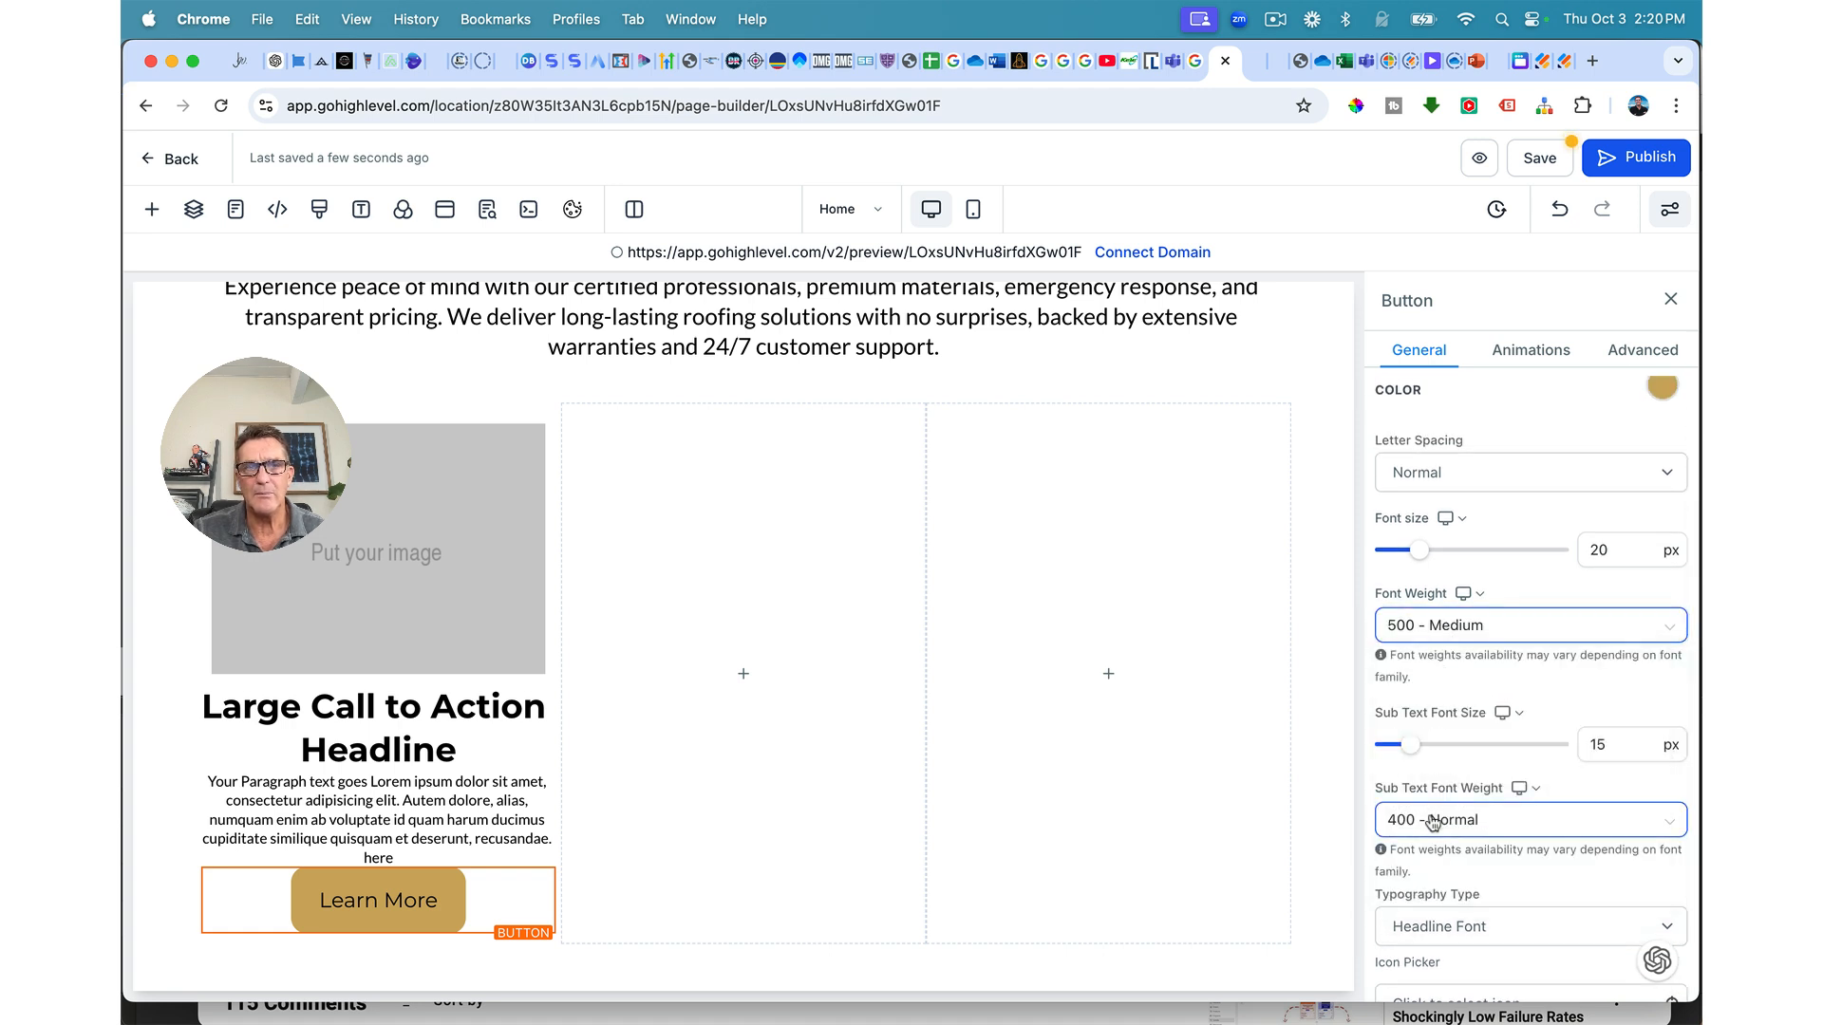
left_click(1431, 630)
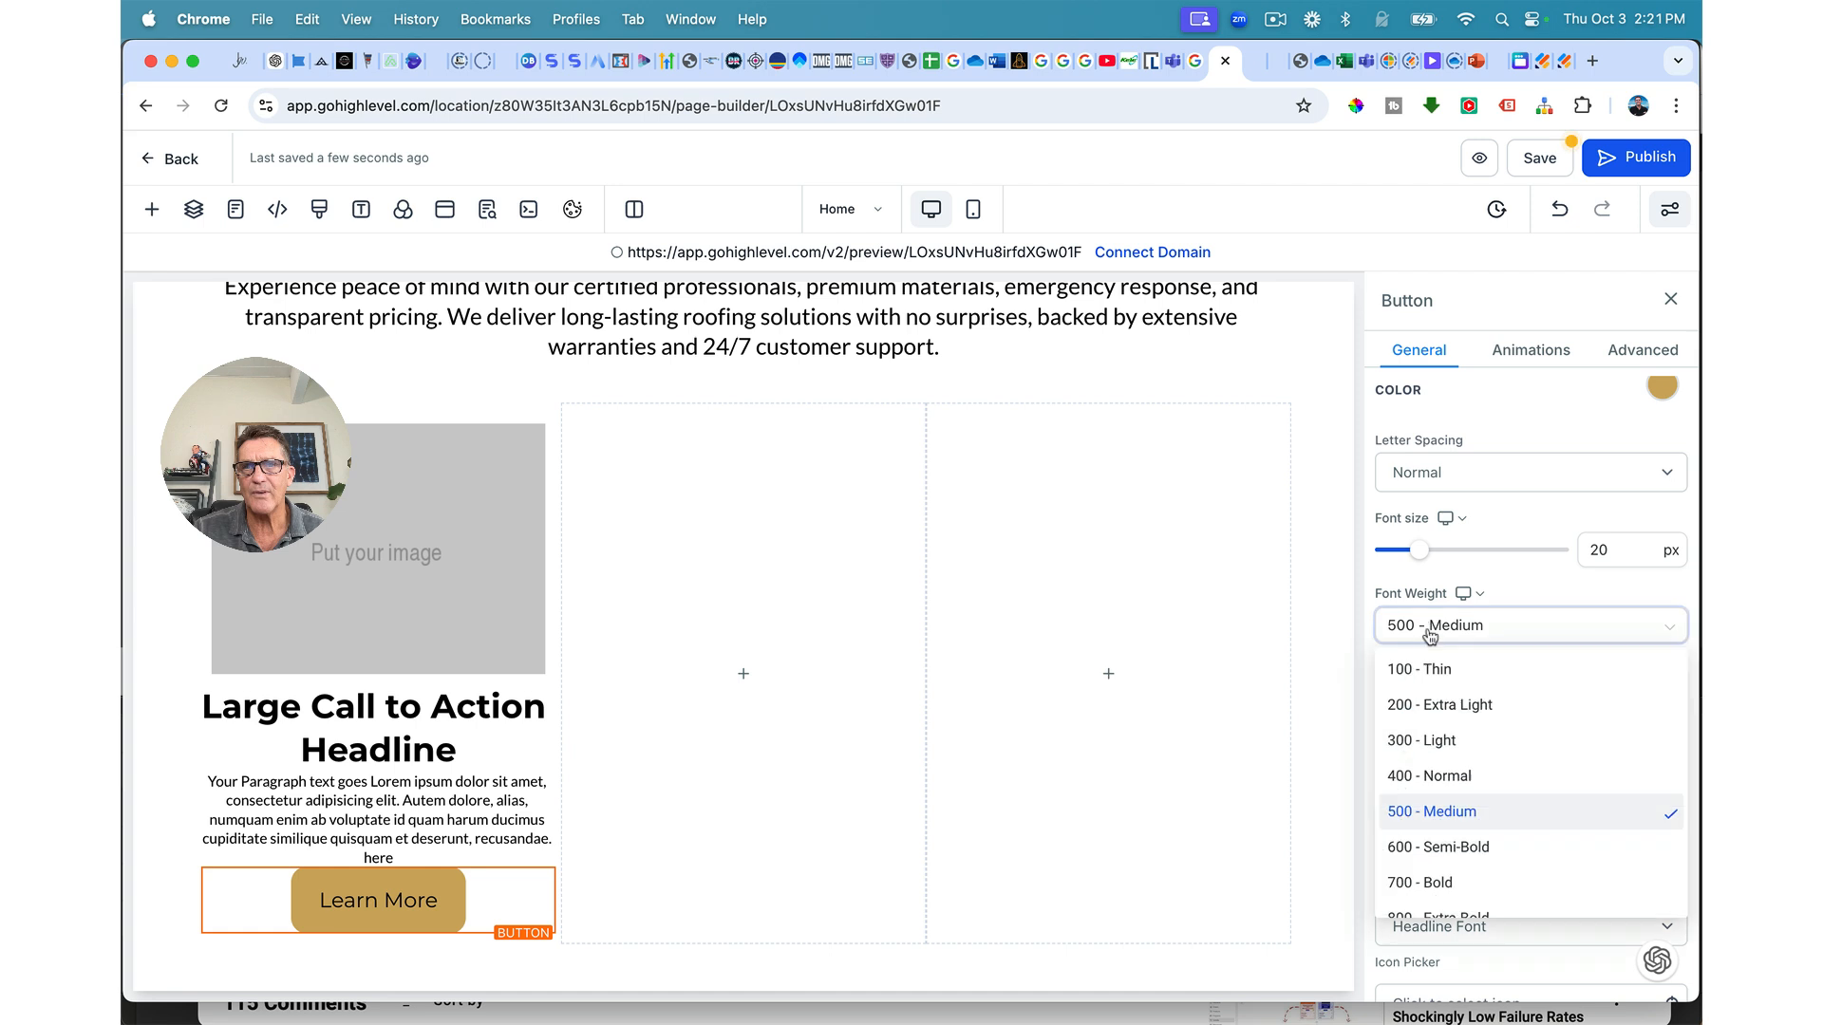
left_click(1437, 846)
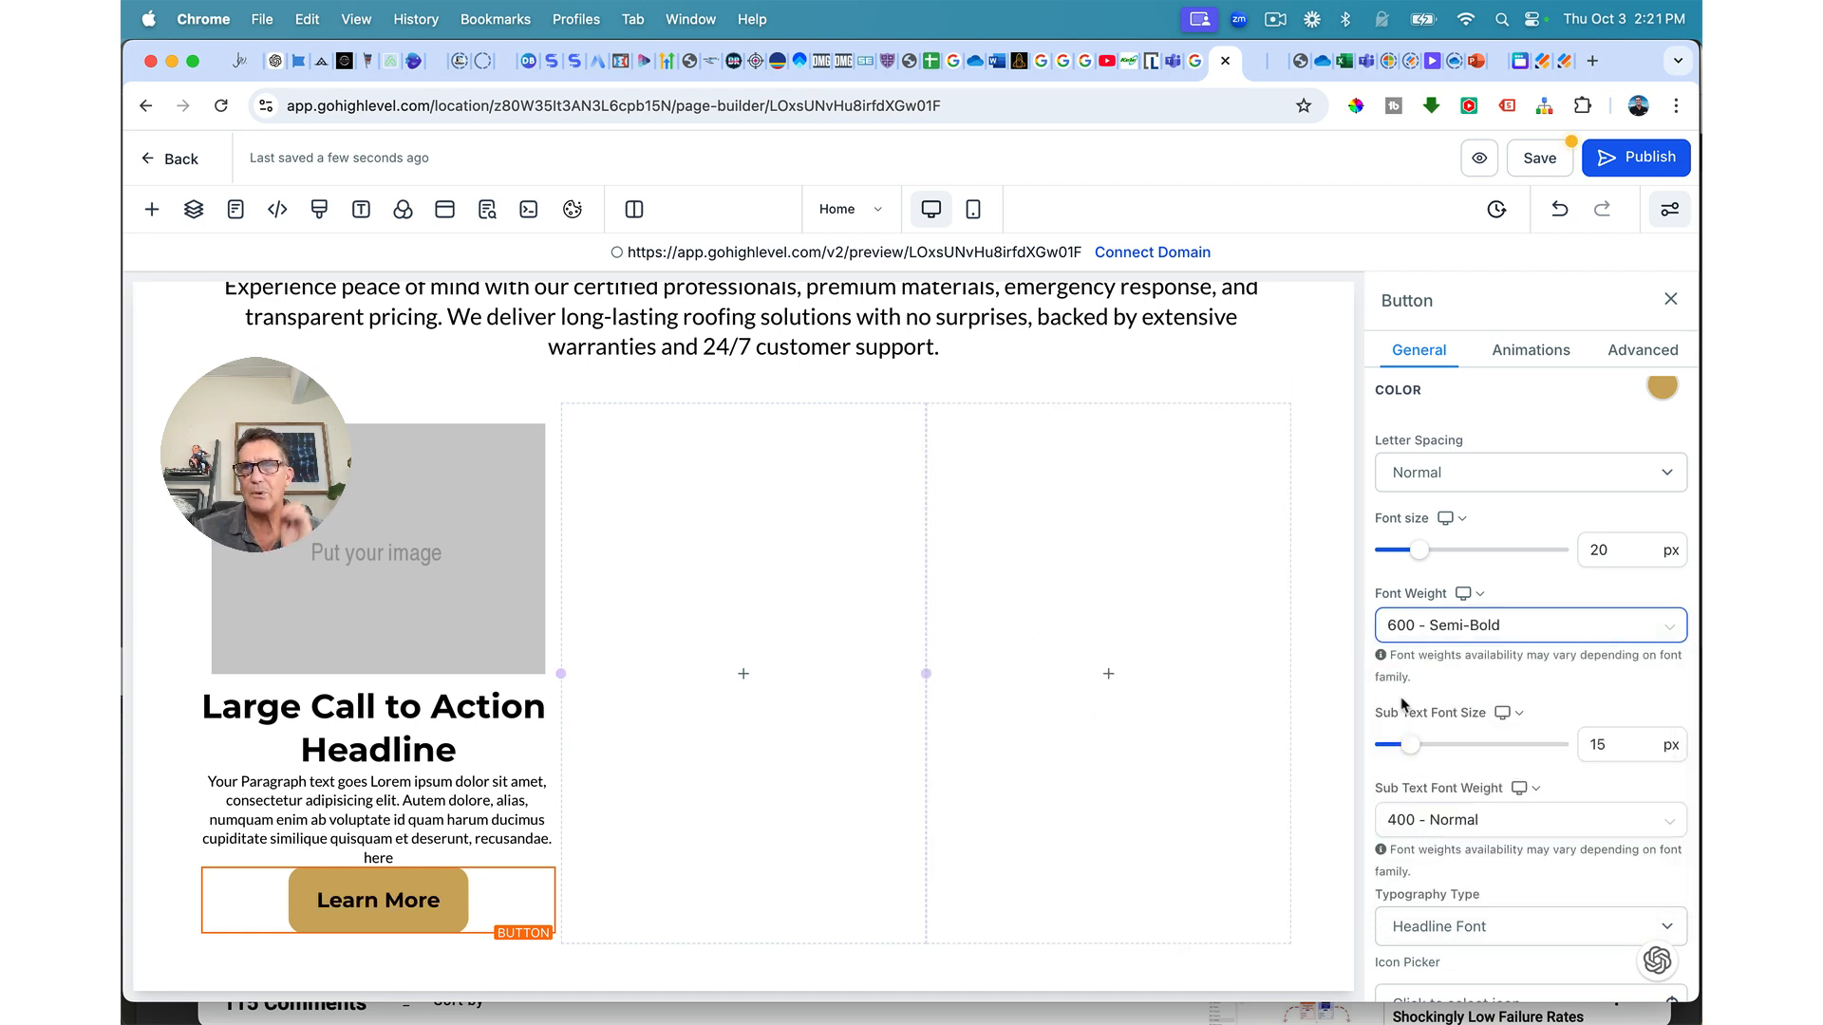
left_click_drag(1421, 552, 1418, 558)
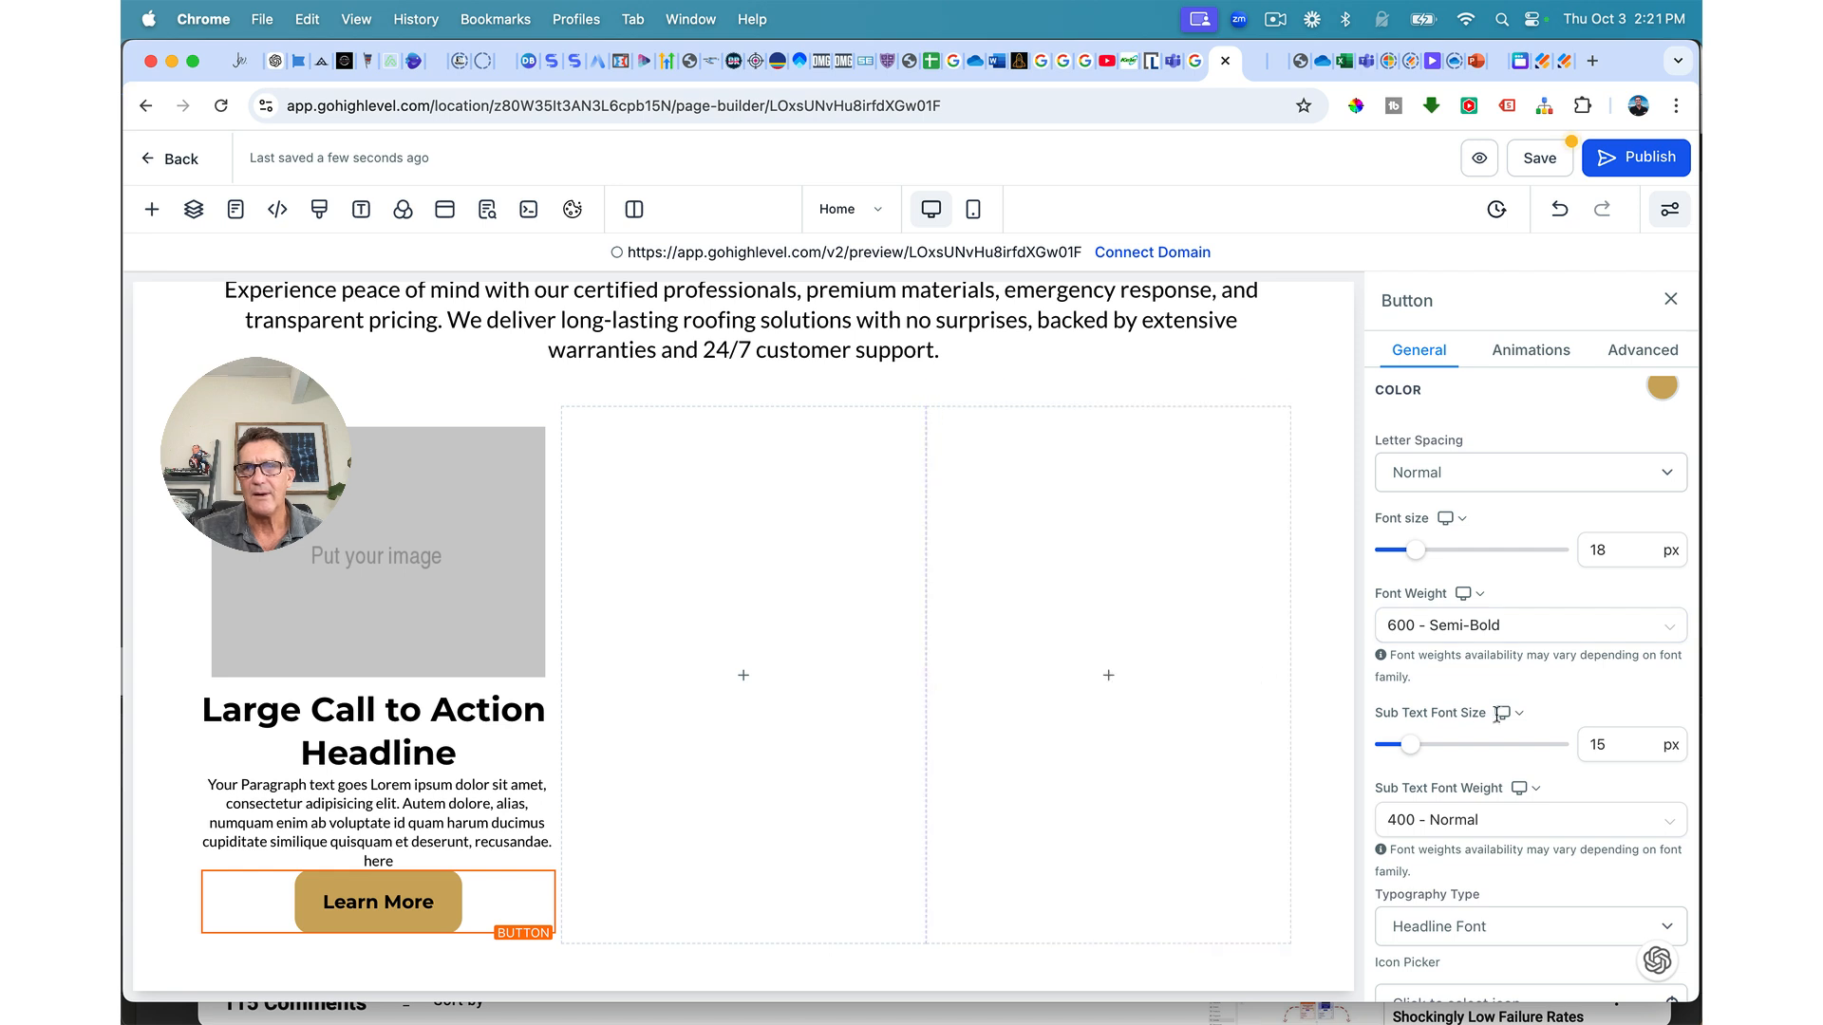
scroll(1591, 726, "down", 10)
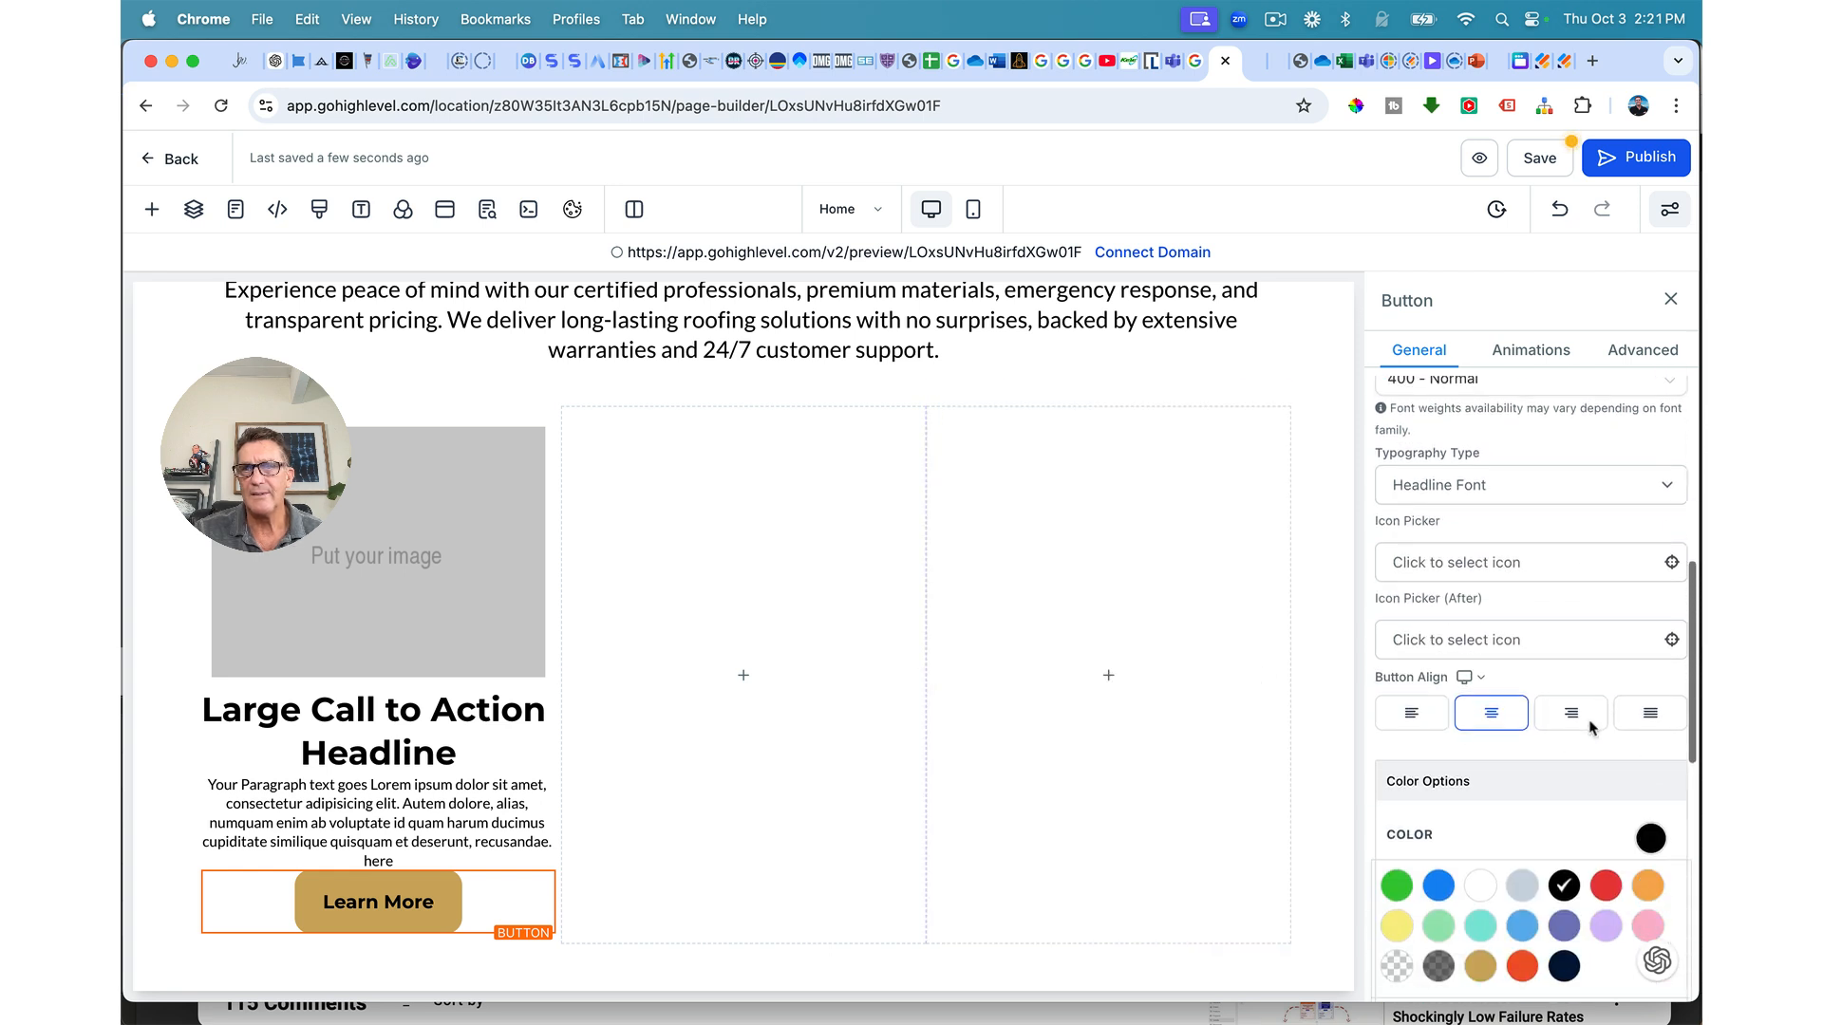
scroll(1554, 676, "up", 10)
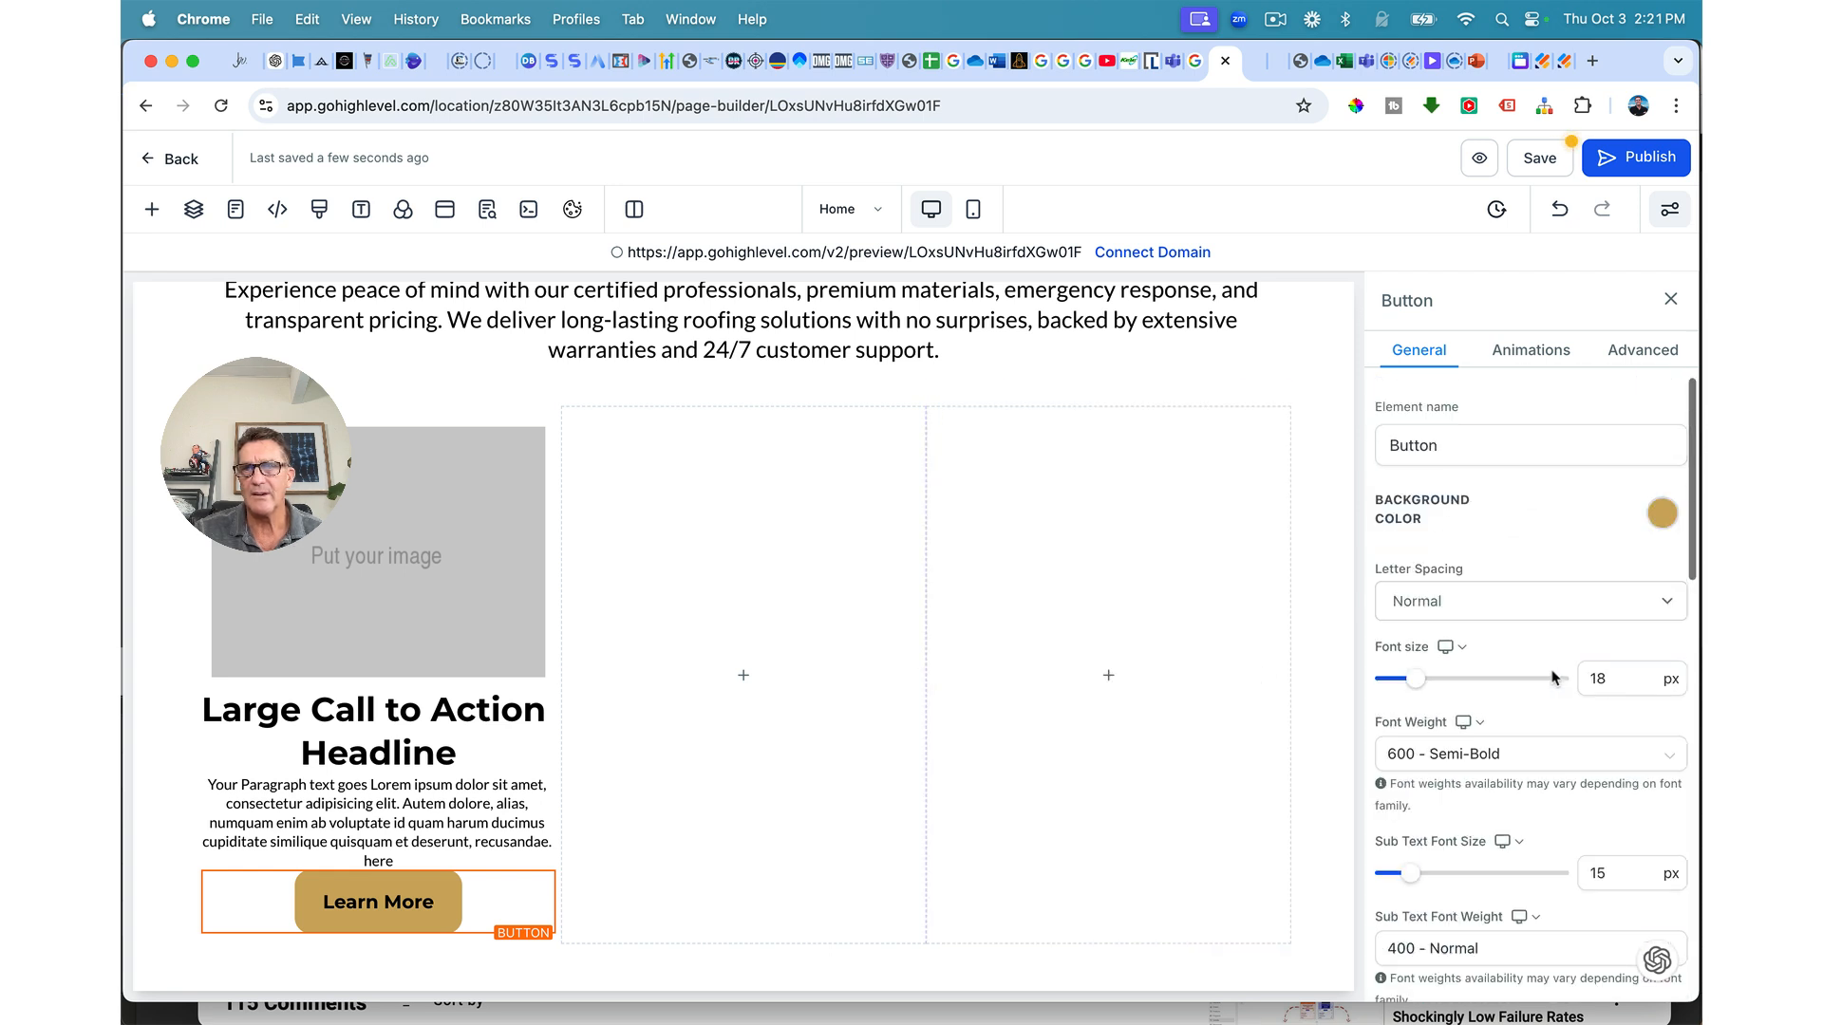
Step: Set the button's top and bottom padding to 10 px
left_click(1635, 350)
scroll(1529, 570, "down", 5)
scroll(1519, 618, "up", 5)
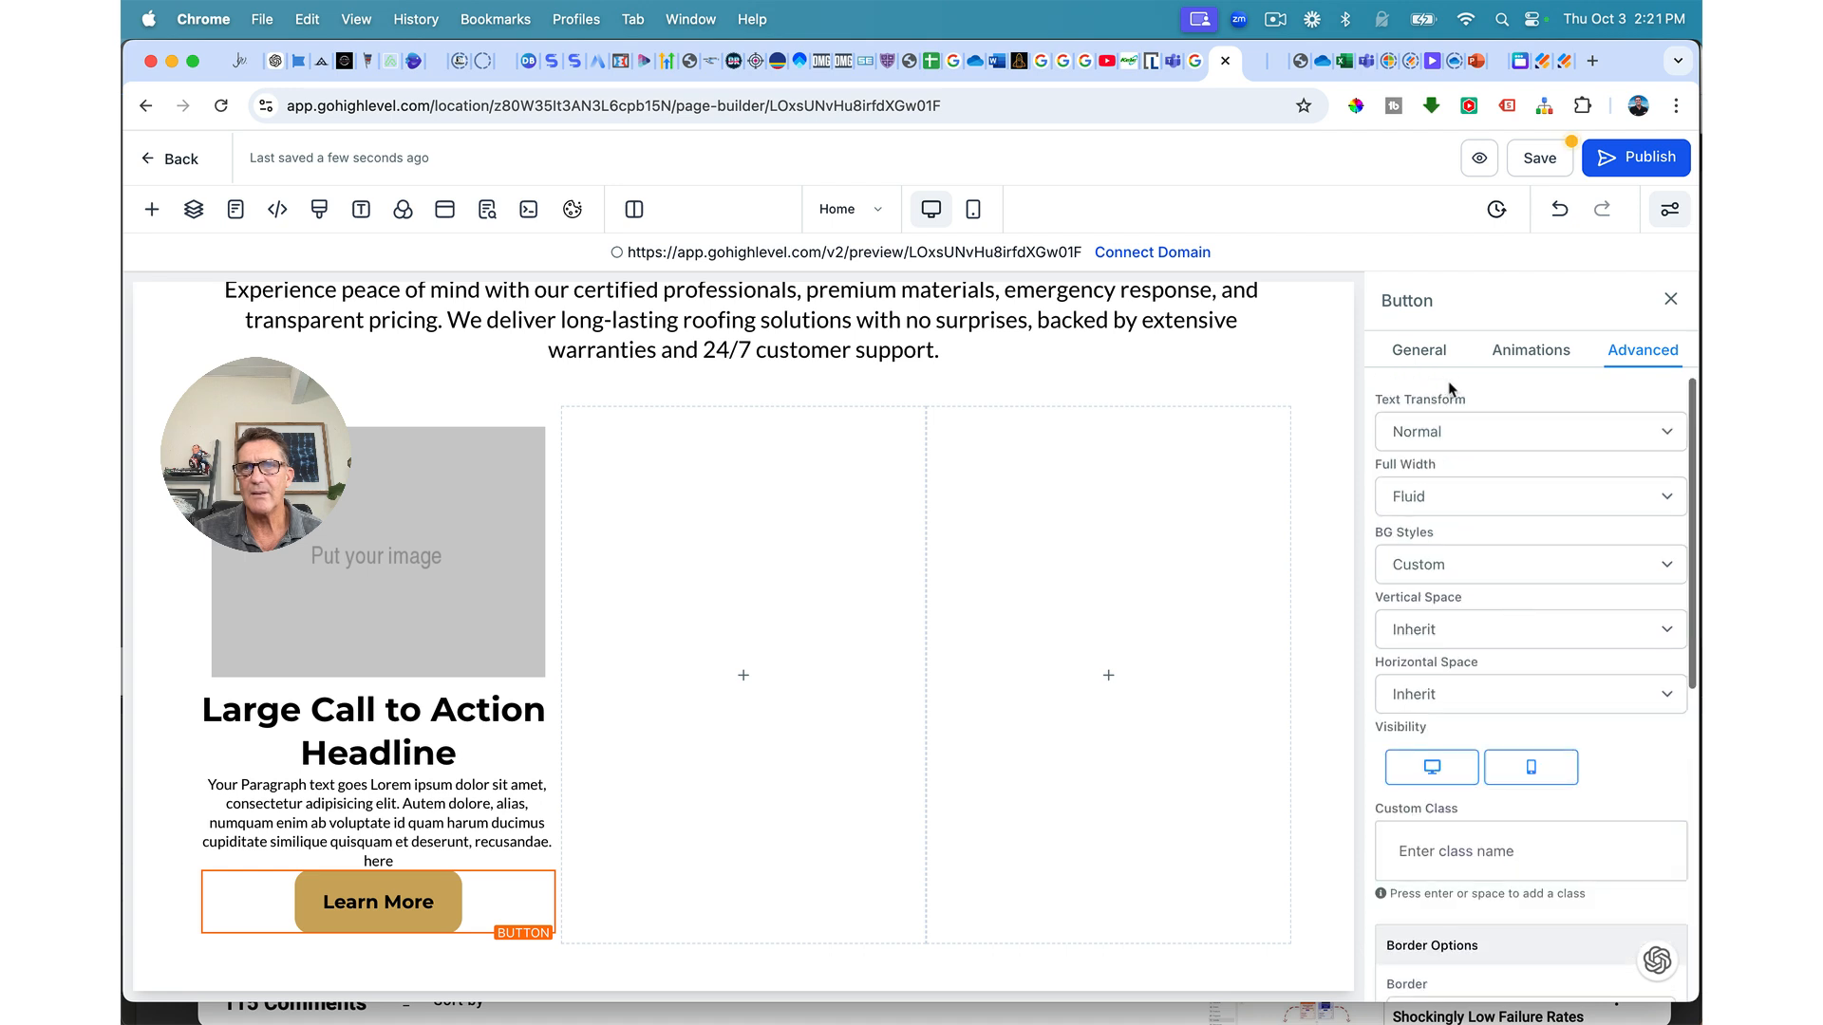
left_click(1424, 351)
scroll(1429, 610, "down", 8)
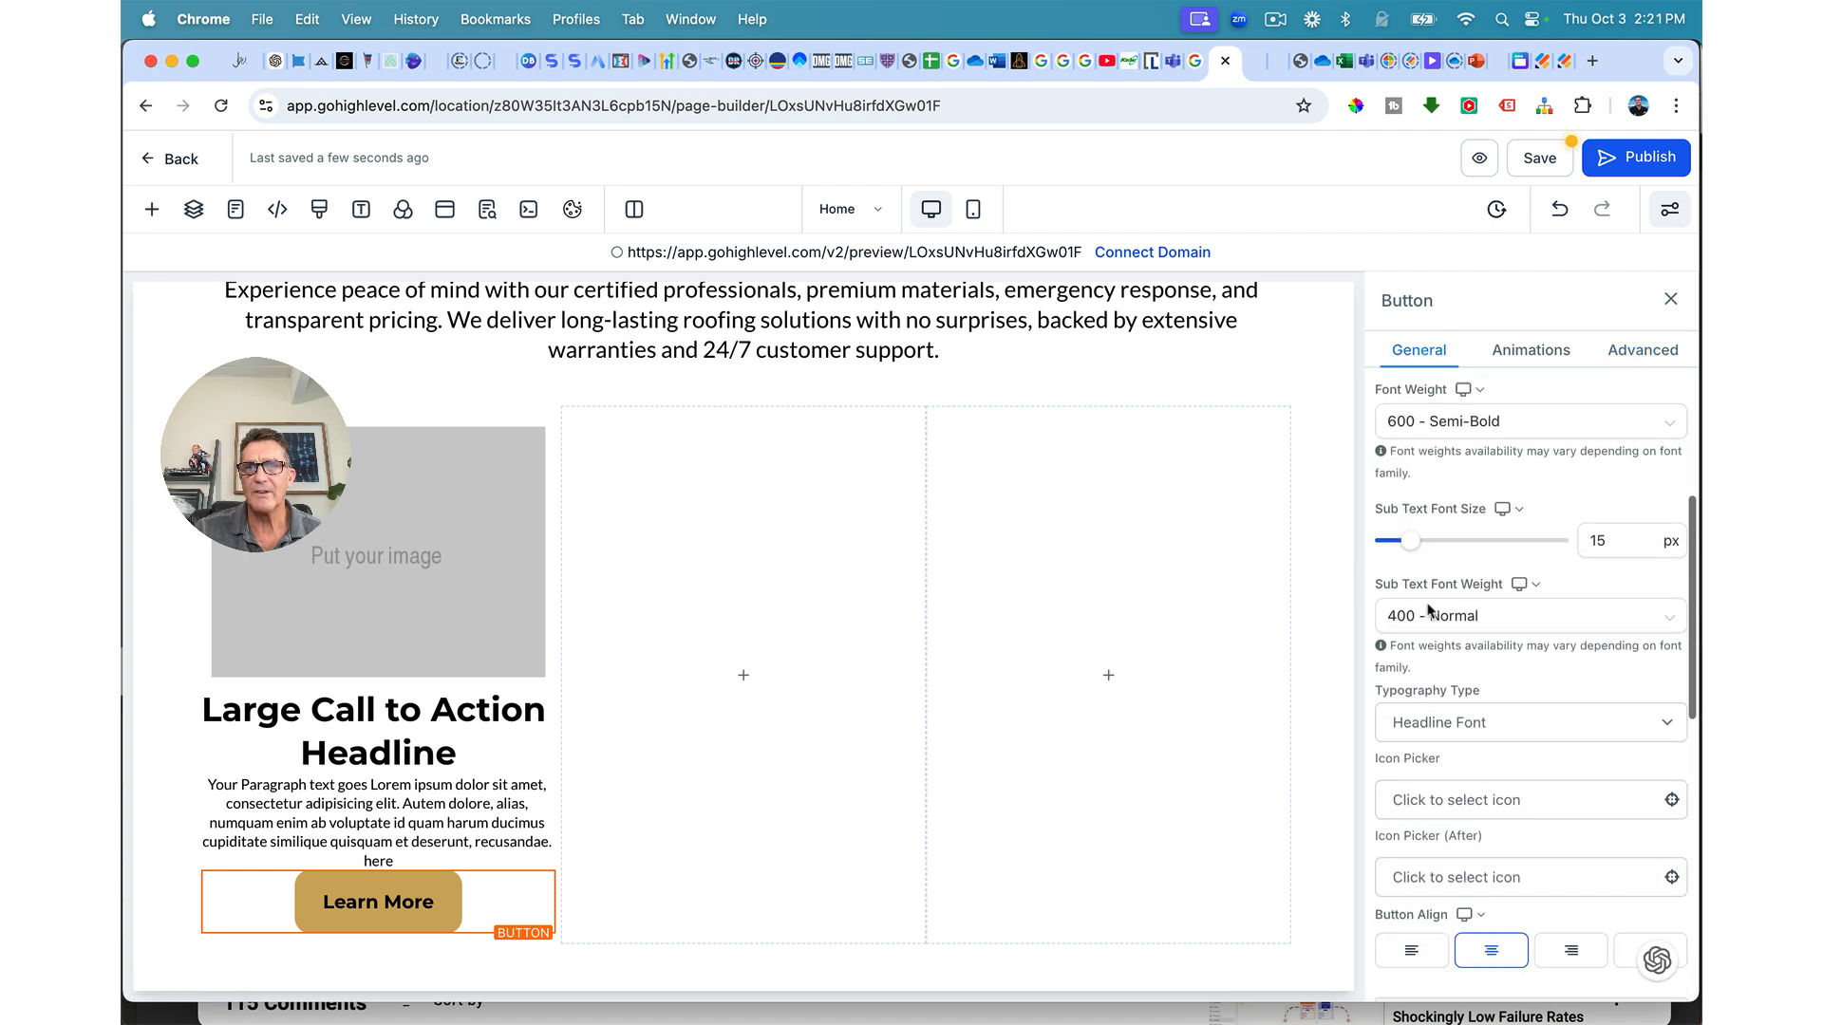
scroll(1481, 589, "down", 5)
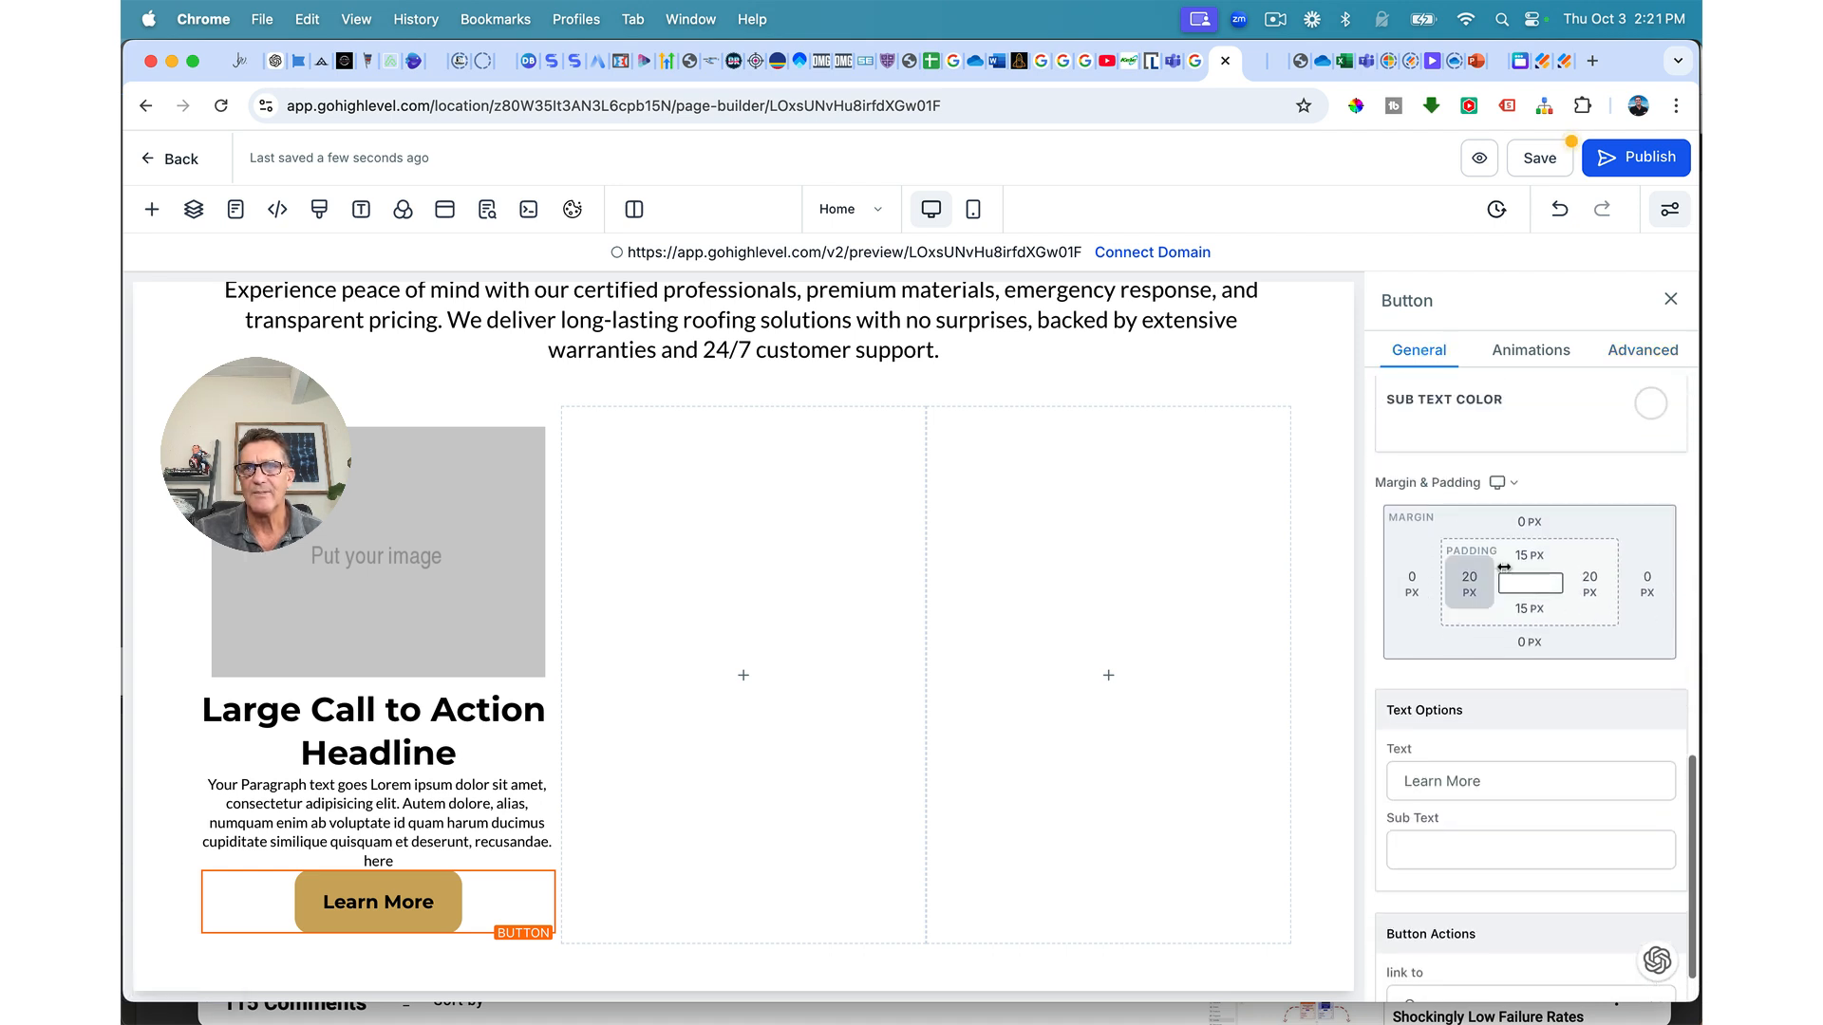
left_click(1529, 558)
left_click(1490, 652)
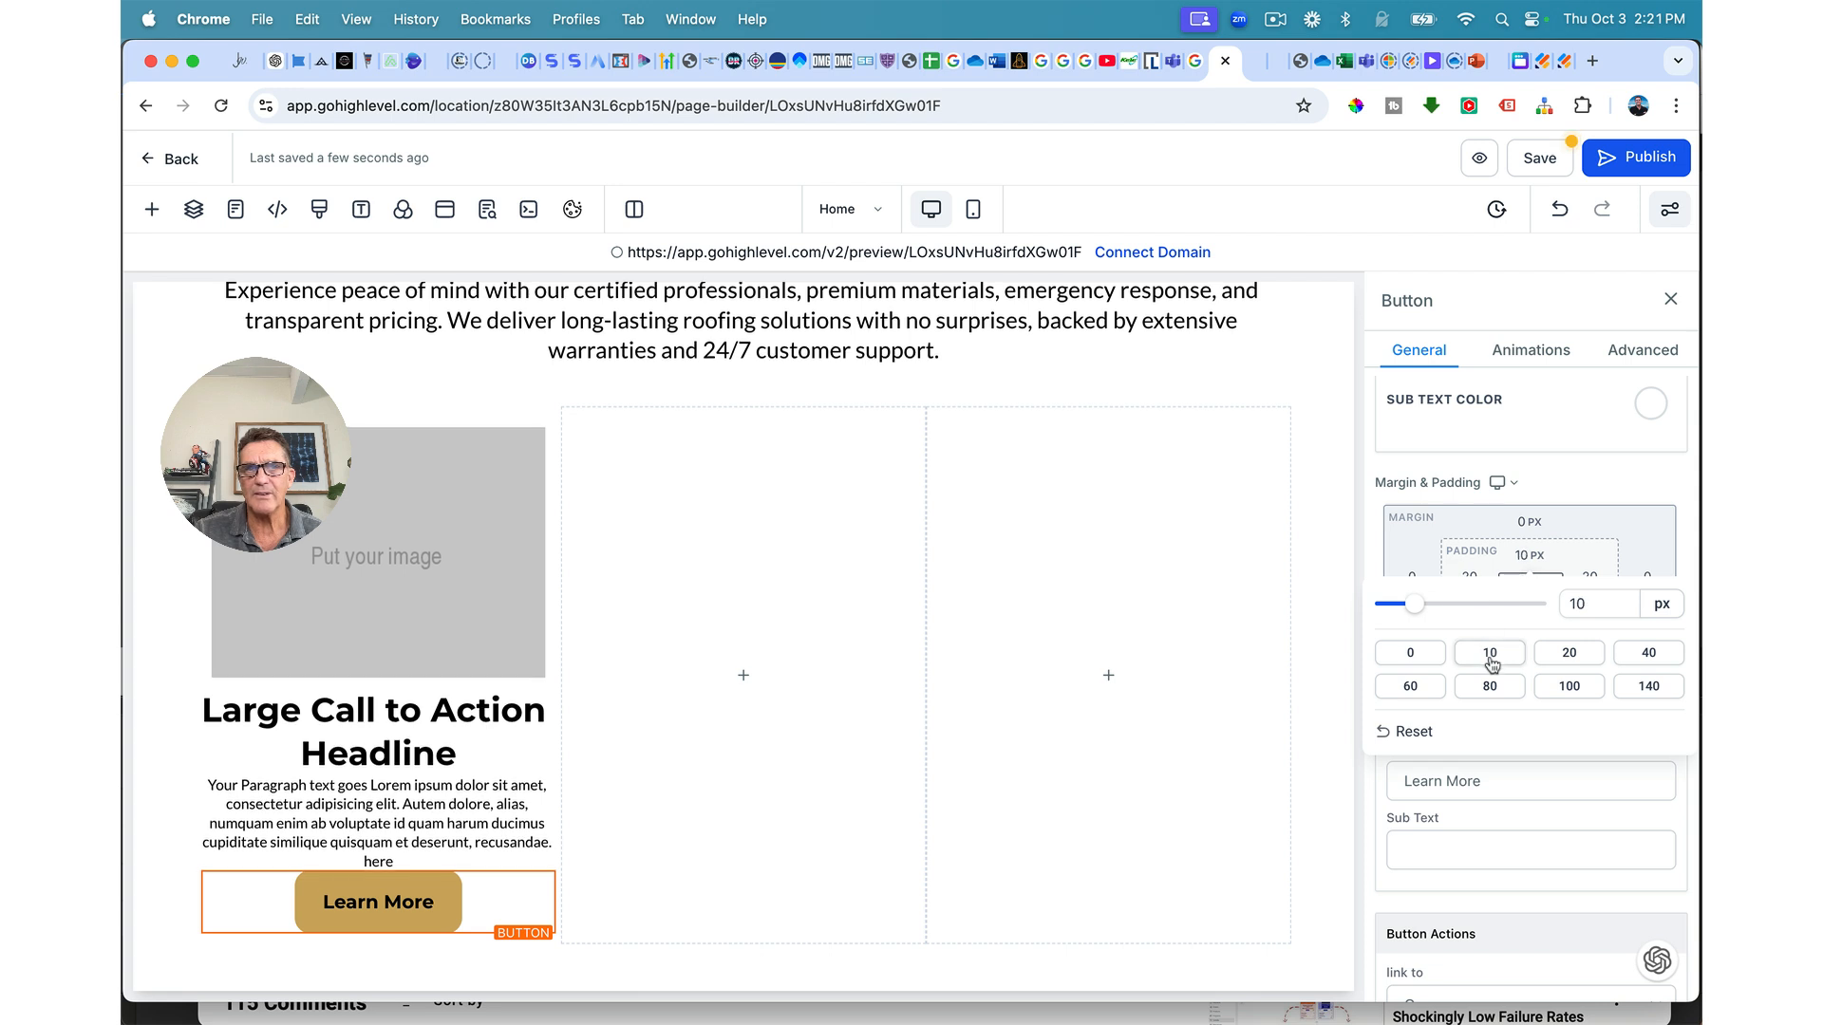
left_click(1527, 609)
left_click(1491, 704)
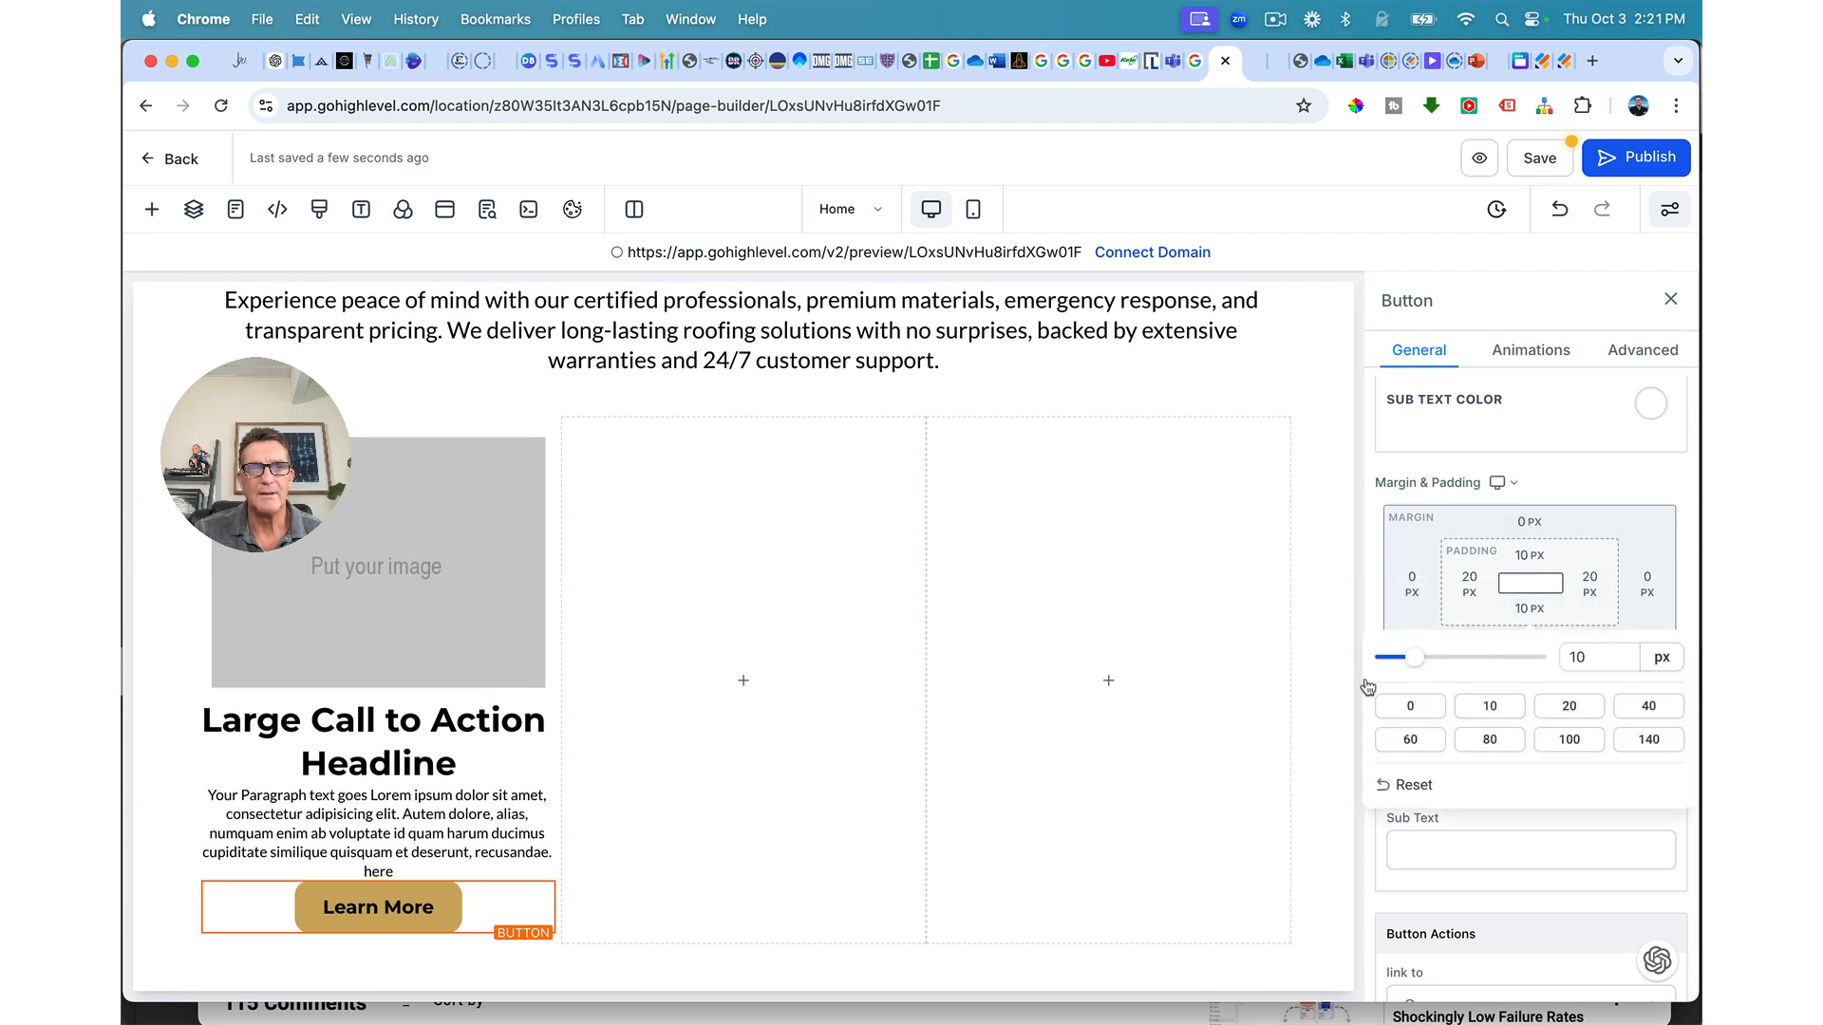
left_click(1538, 159)
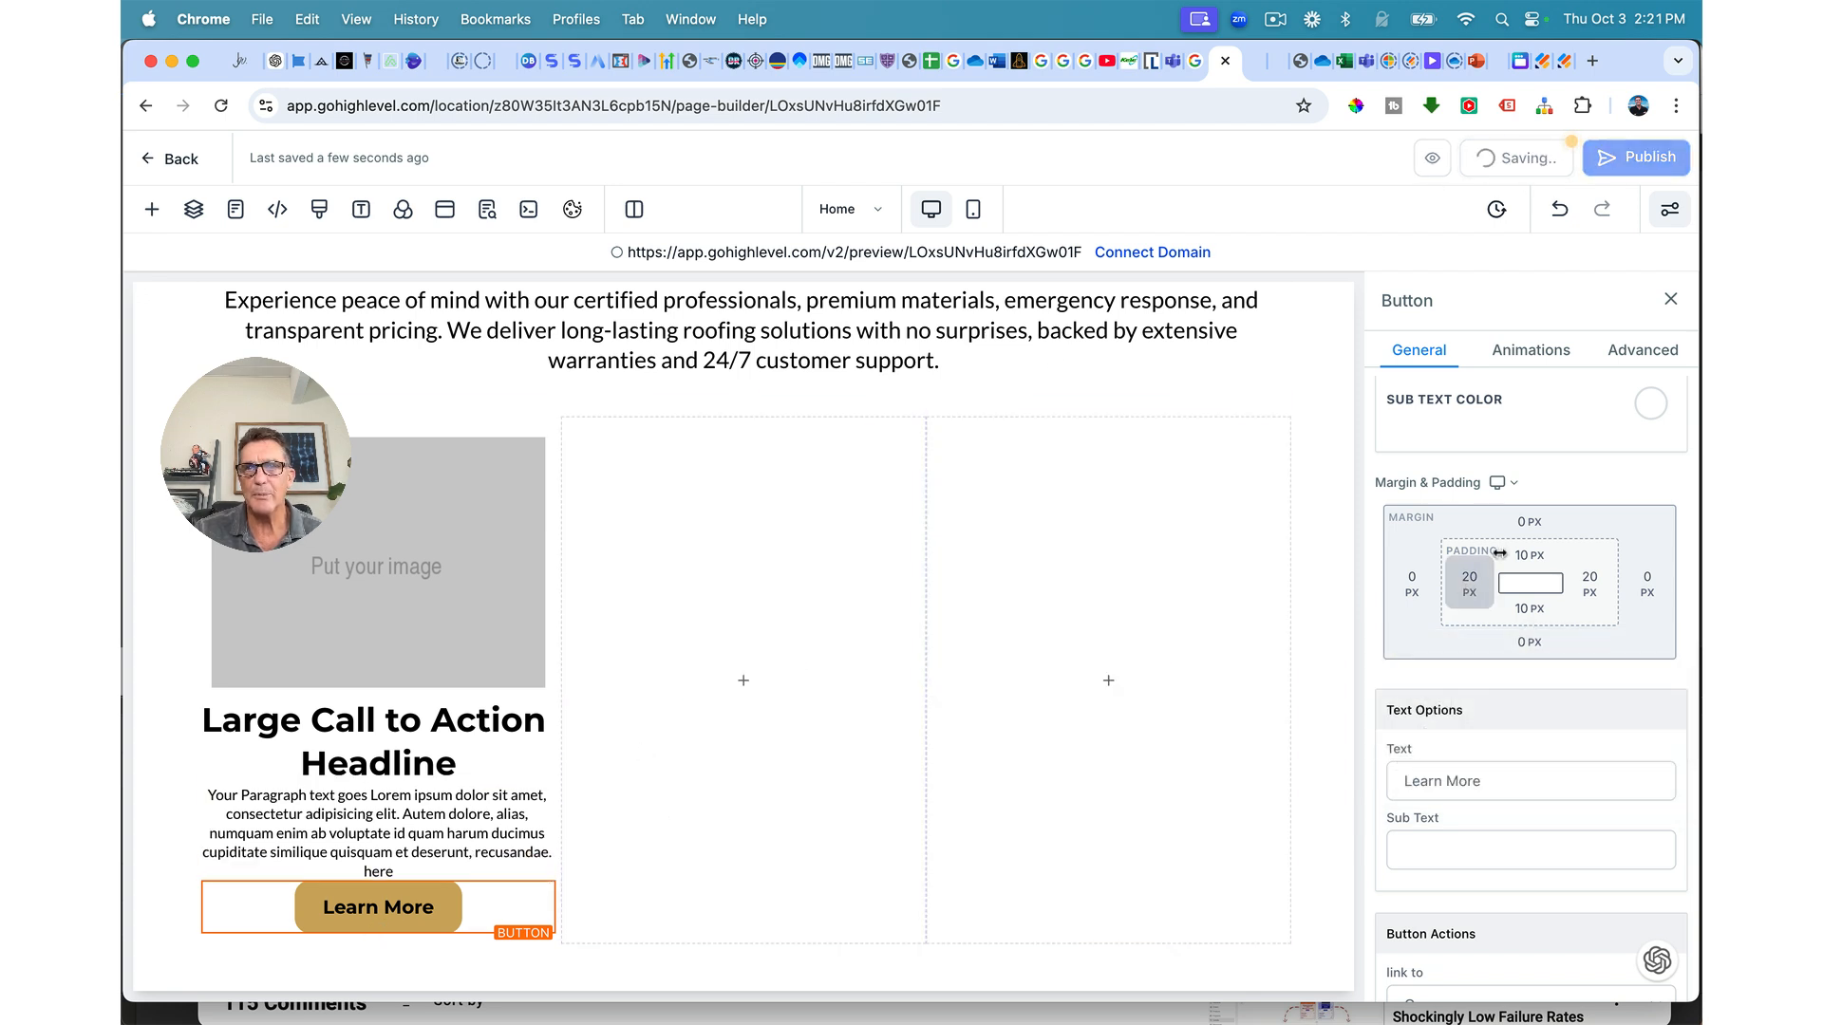
Step: Raise the button's top margin to 20 px
left_click(1522, 524)
left_click_drag(1468, 576, 1494, 576)
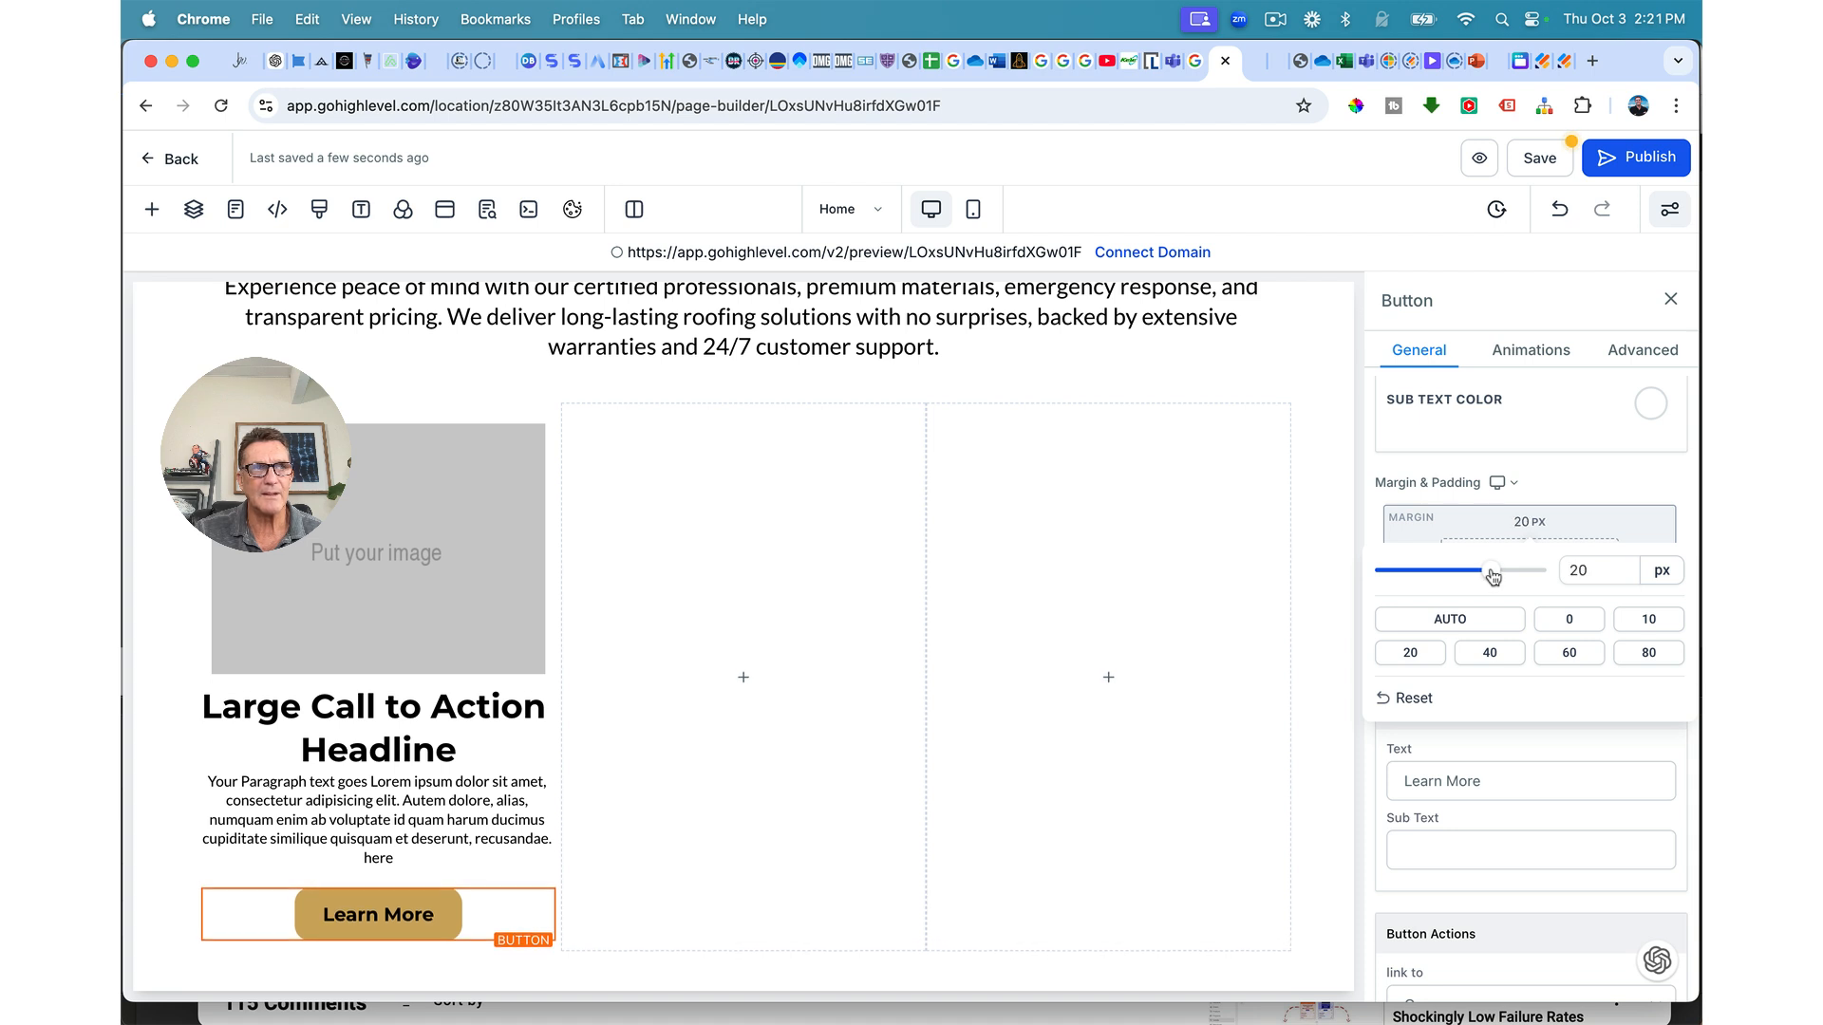
mouse_move(546, 404)
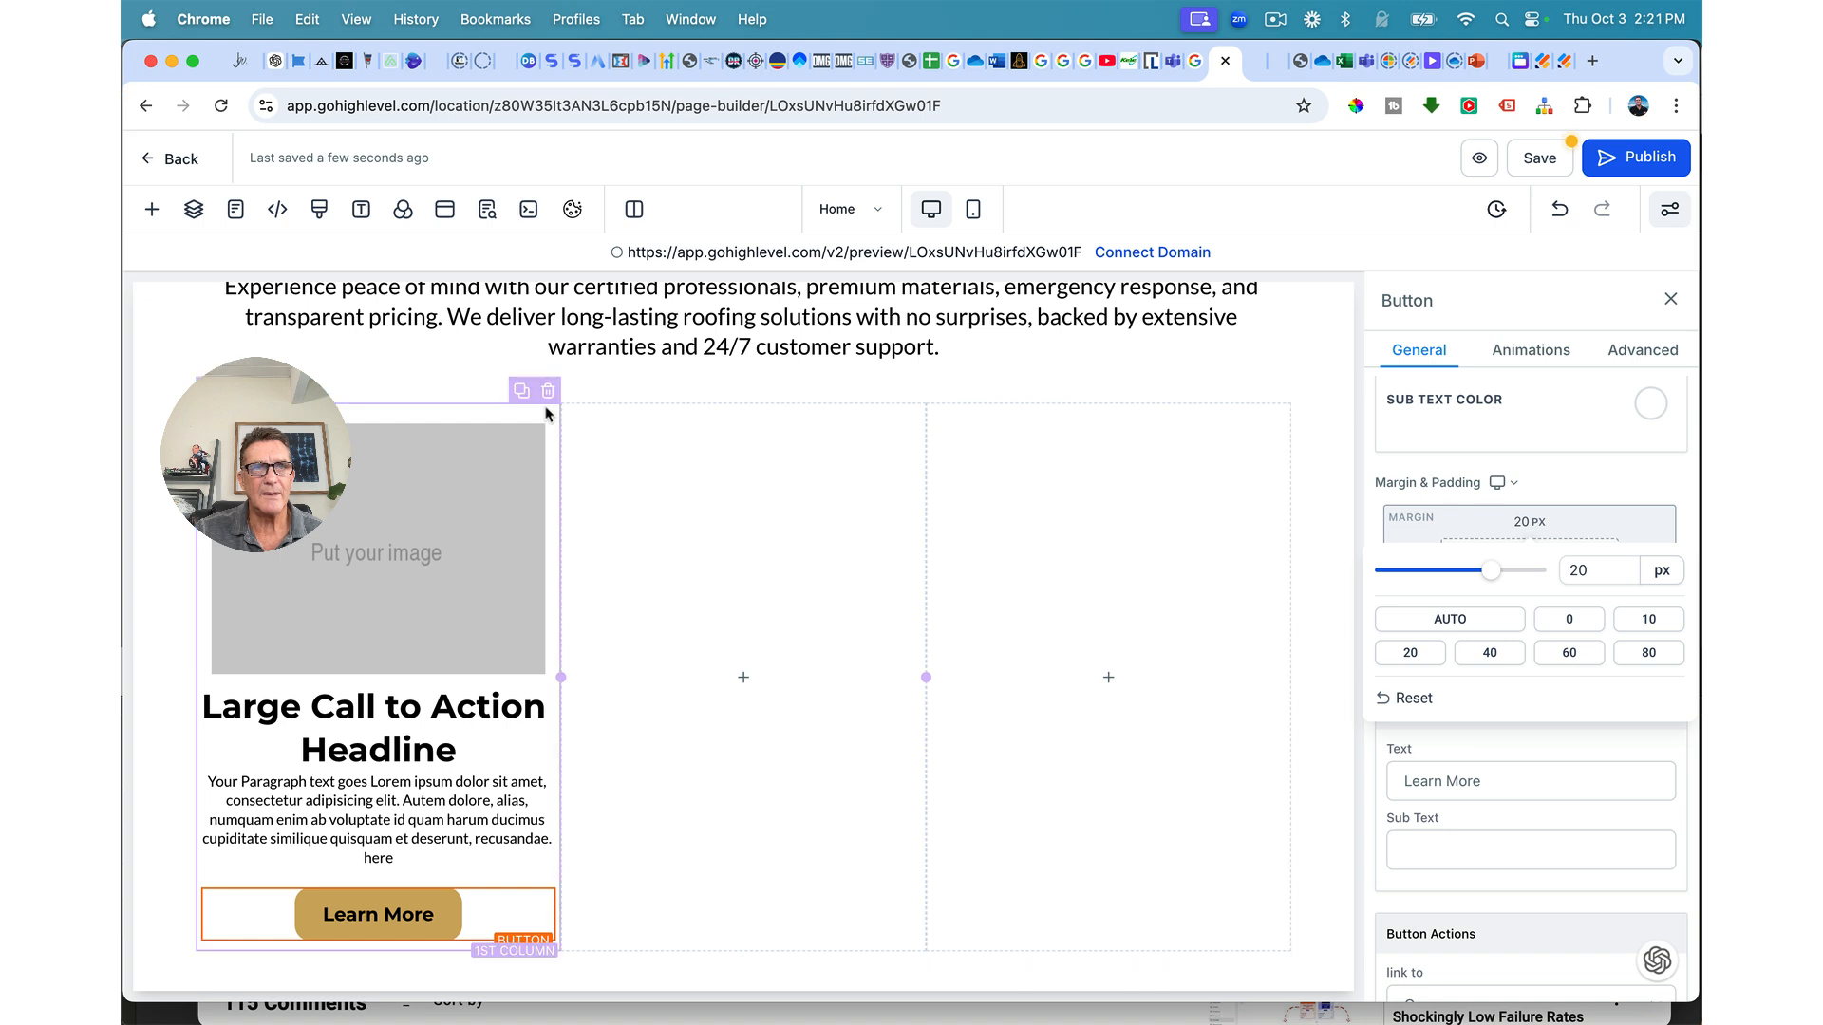
Step: Give the first service column a full gold border
left_click(547, 412)
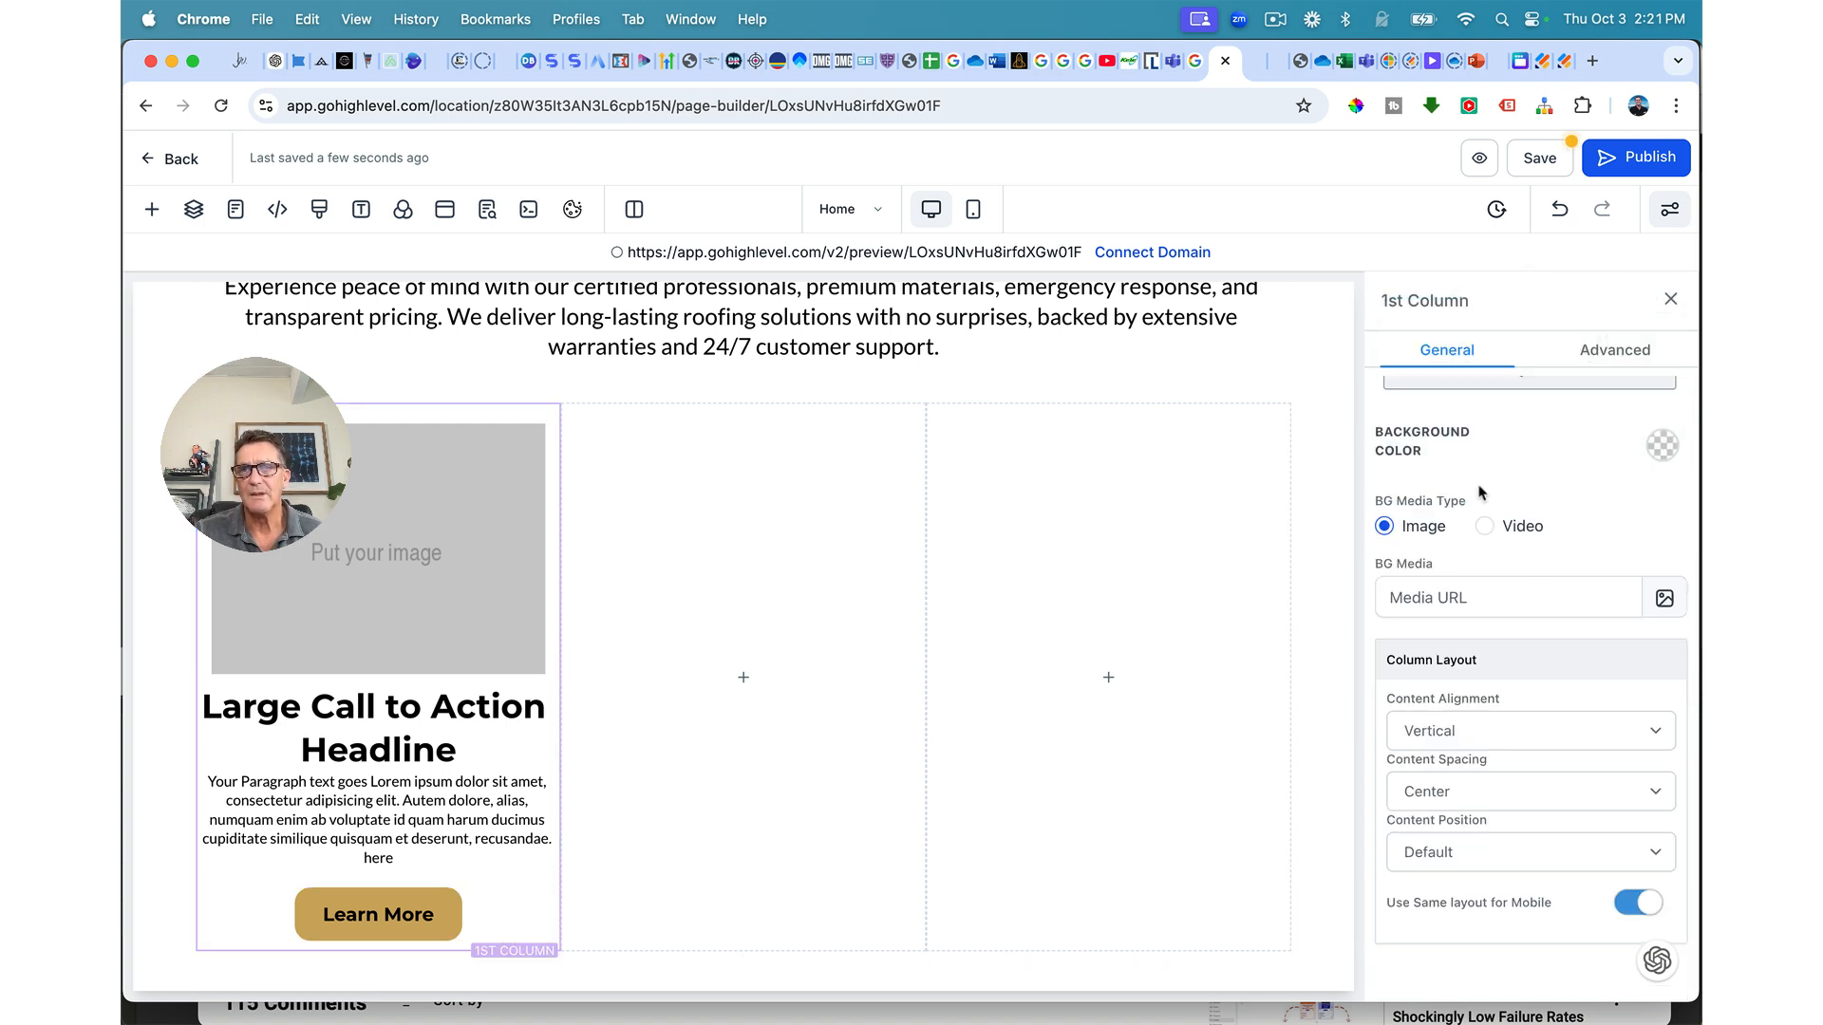
scroll(1479, 518, "up", 3)
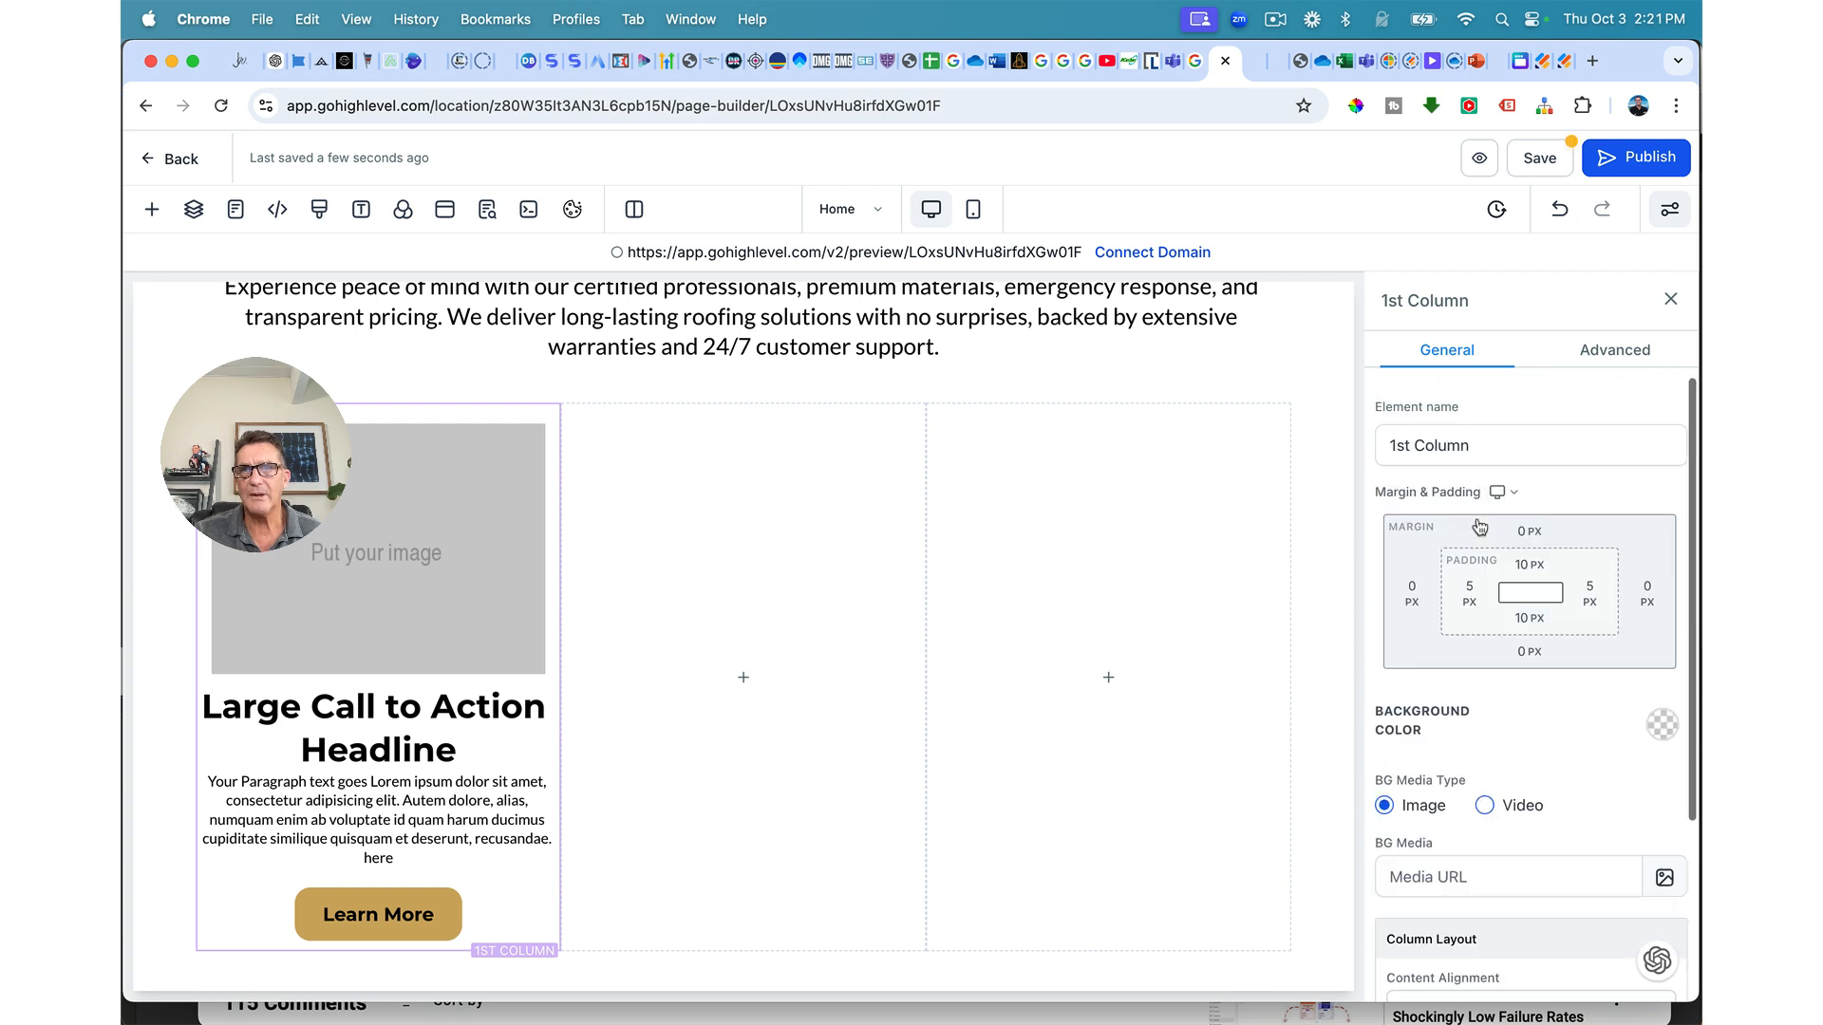
left_click(1608, 351)
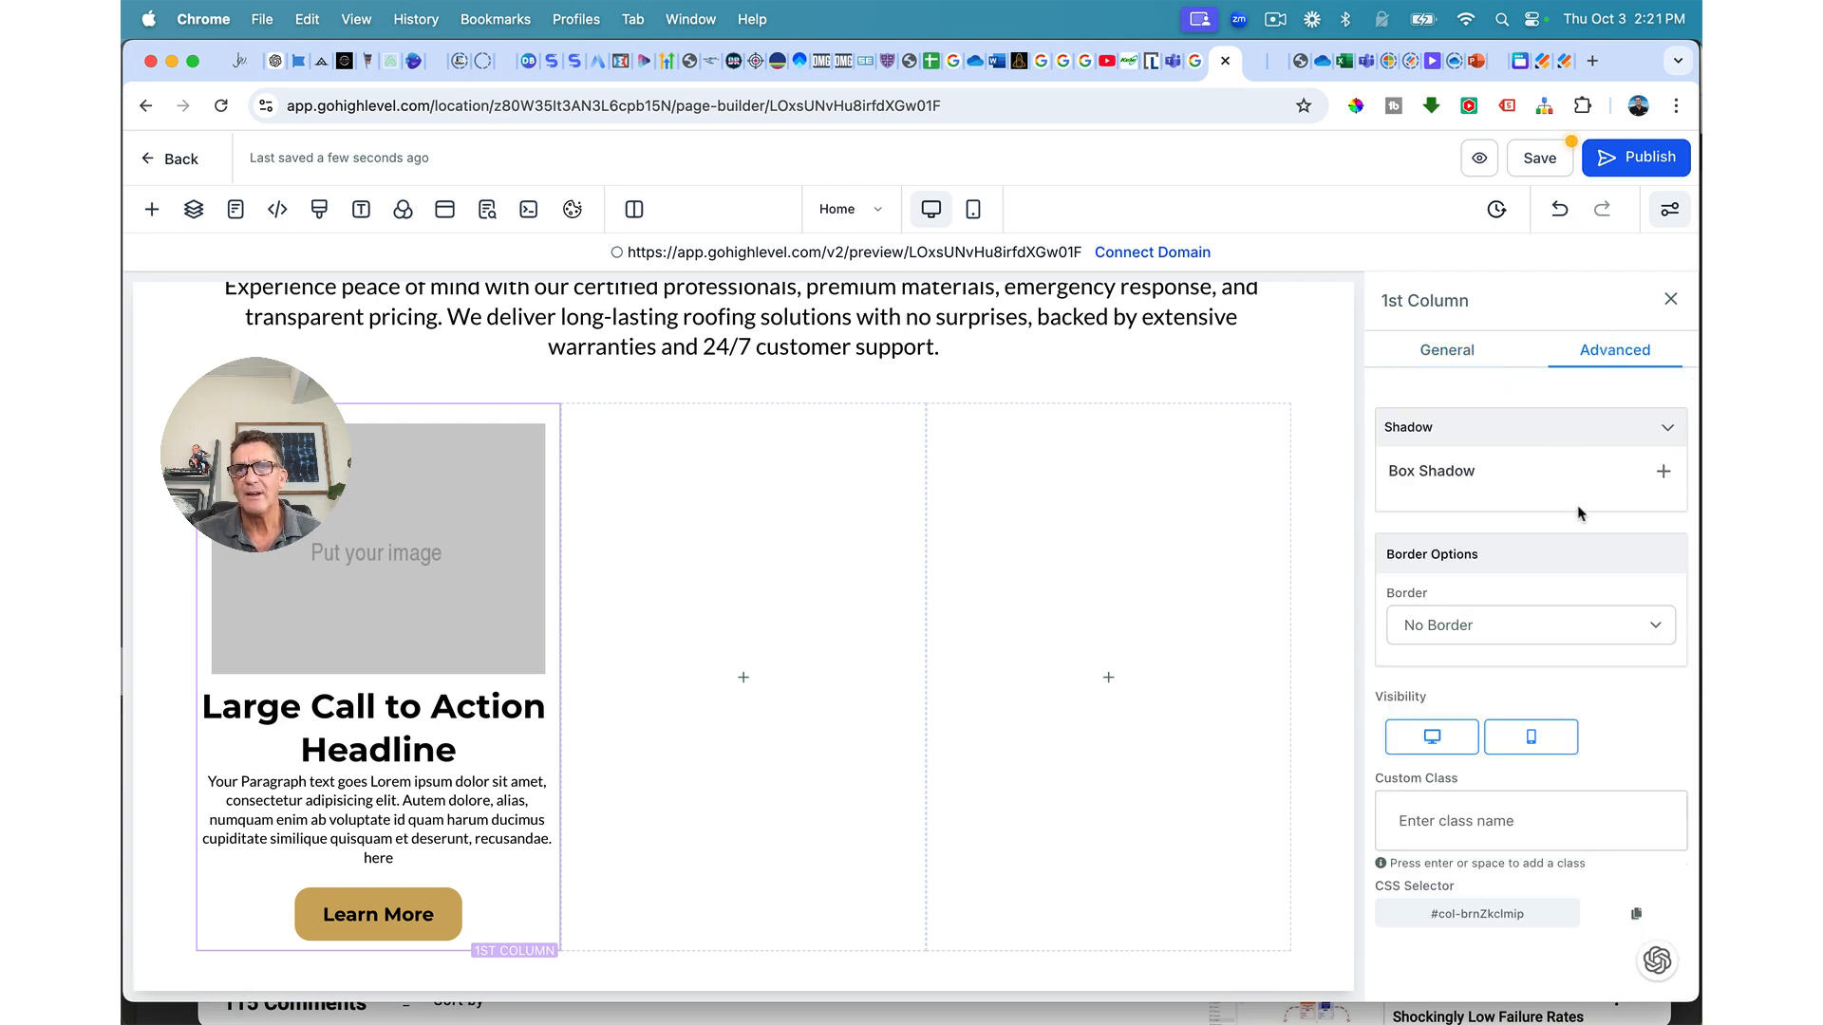
left_click(1515, 641)
left_click(1517, 649)
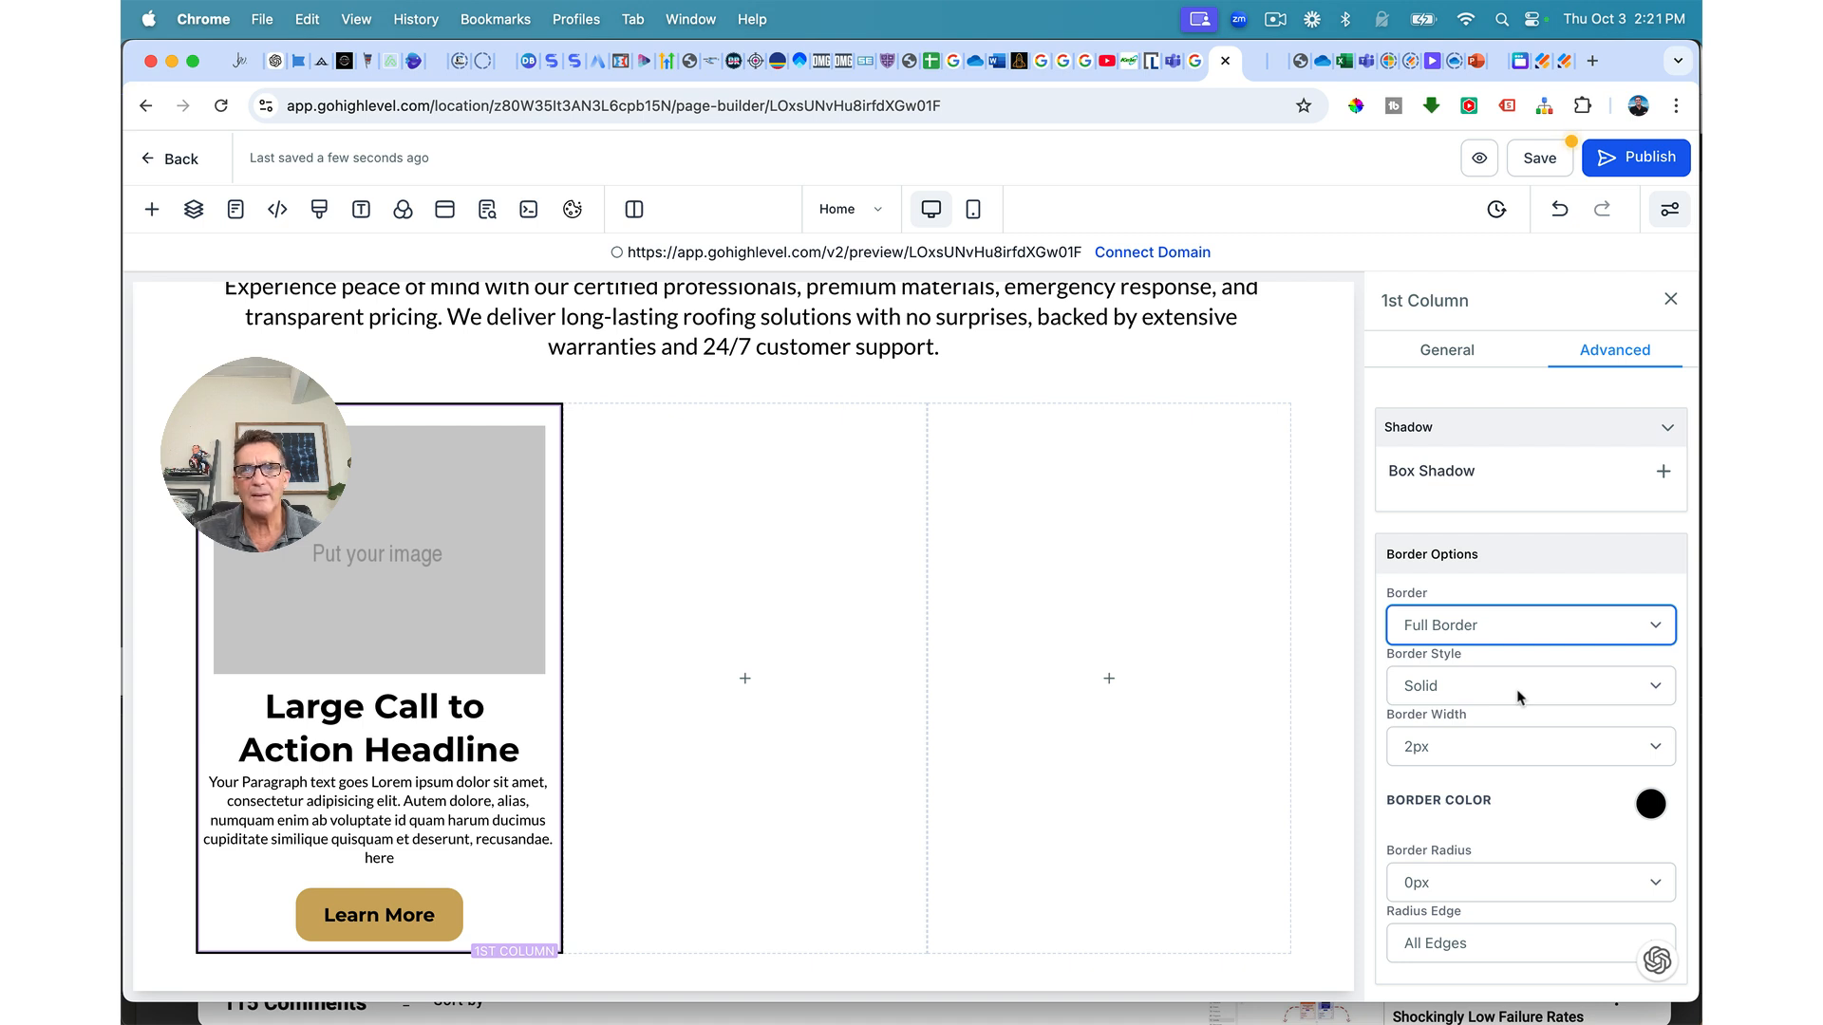
left_click(1649, 806)
left_click(1482, 930)
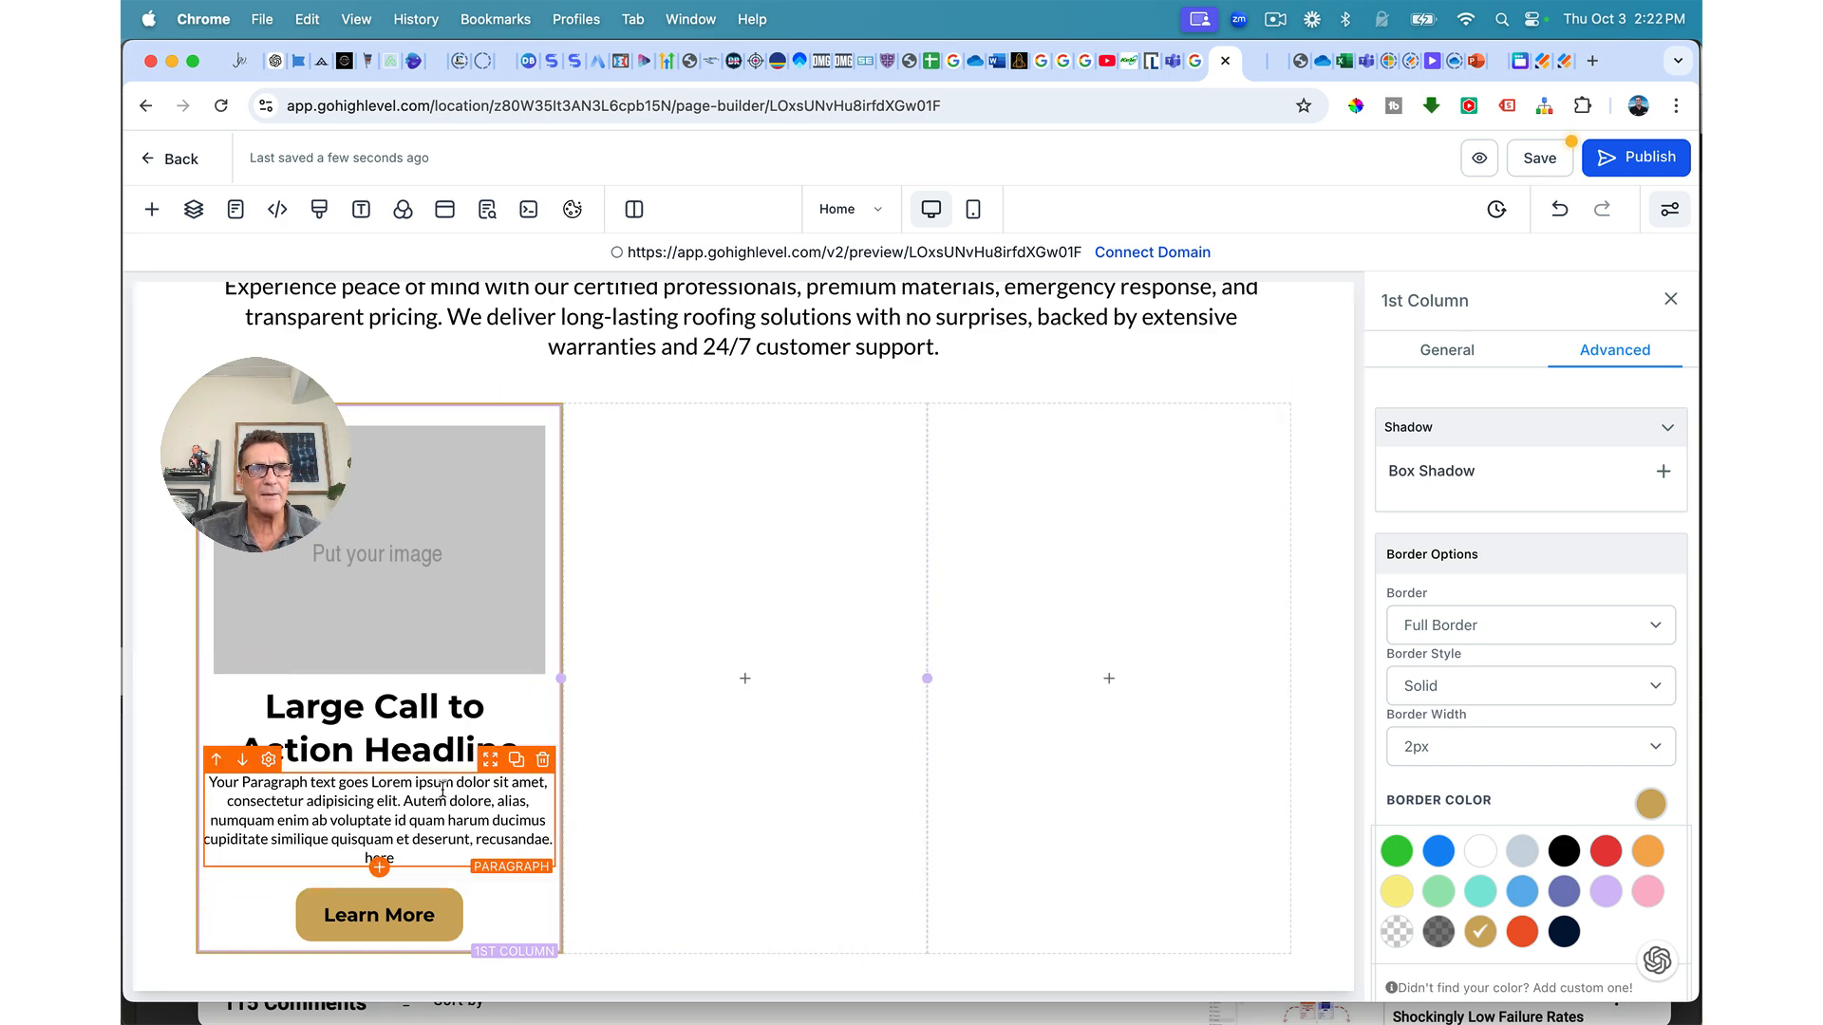
Step: Set the first column's left and right margins to 10 px and save the page
scroll(741, 617, "up", 4)
scroll(740, 635, "down", 4)
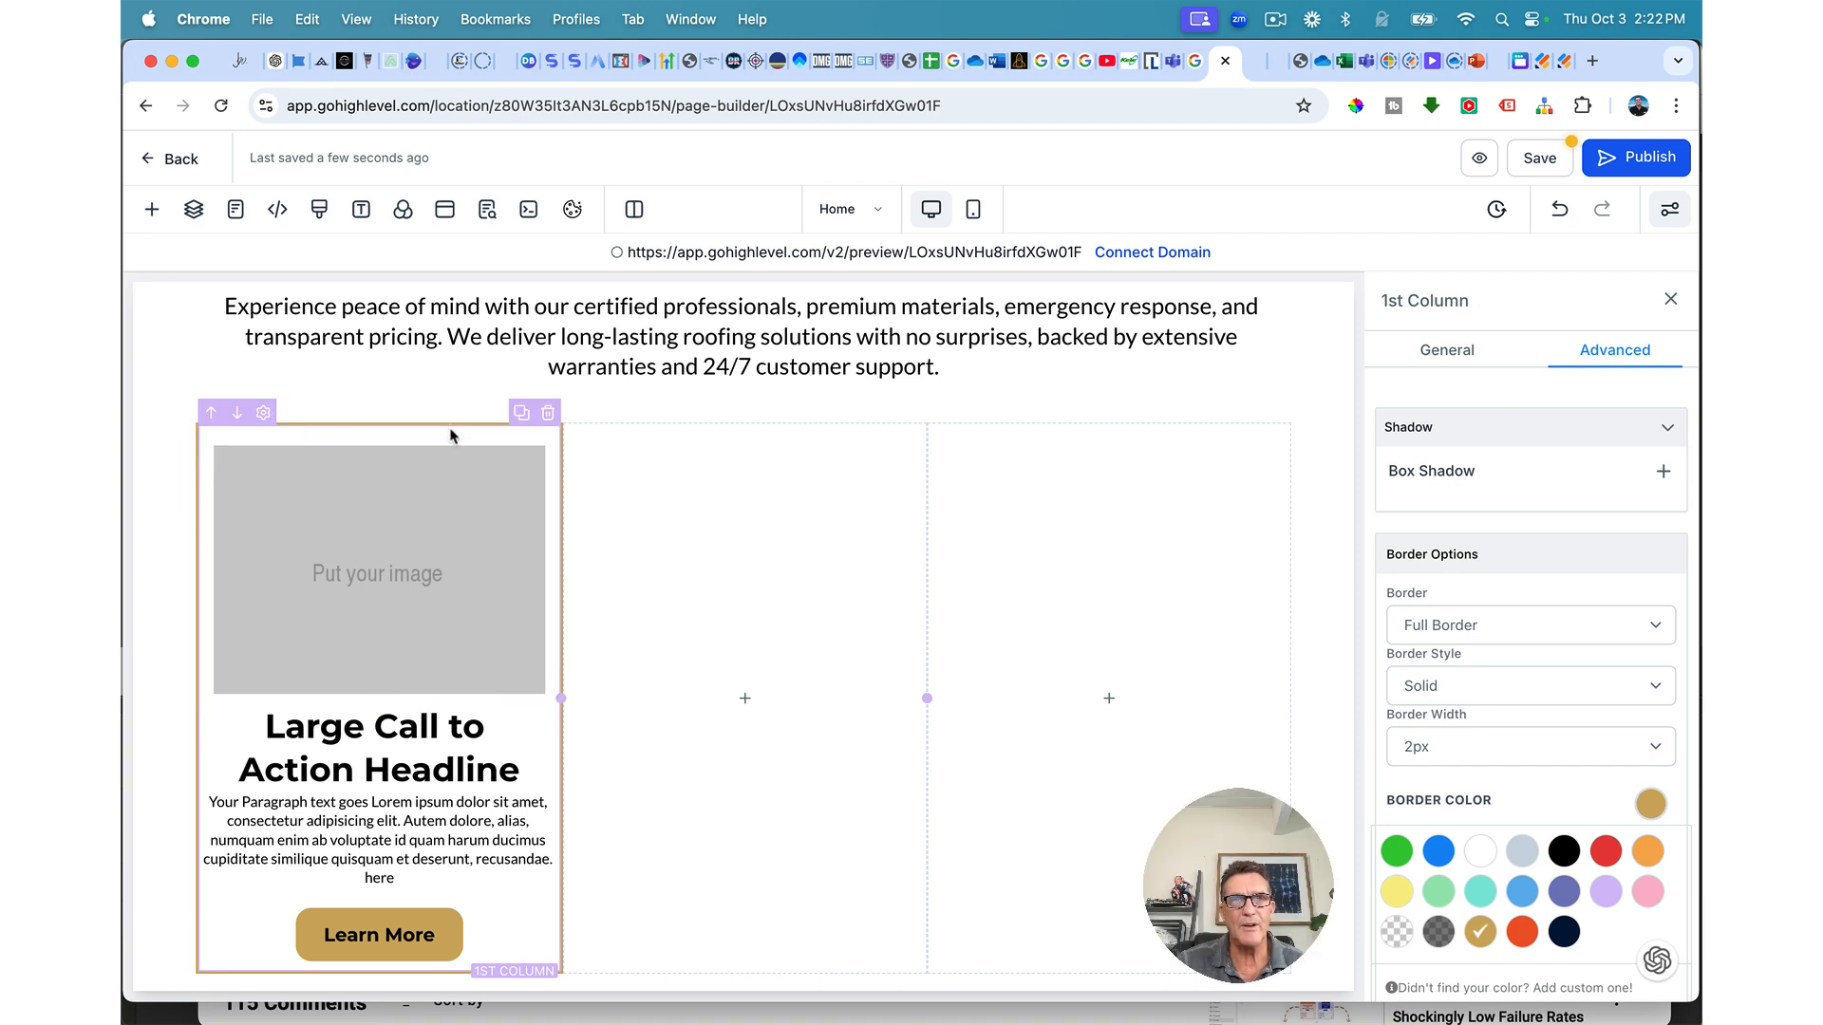
scroll(1473, 530, "down", 5)
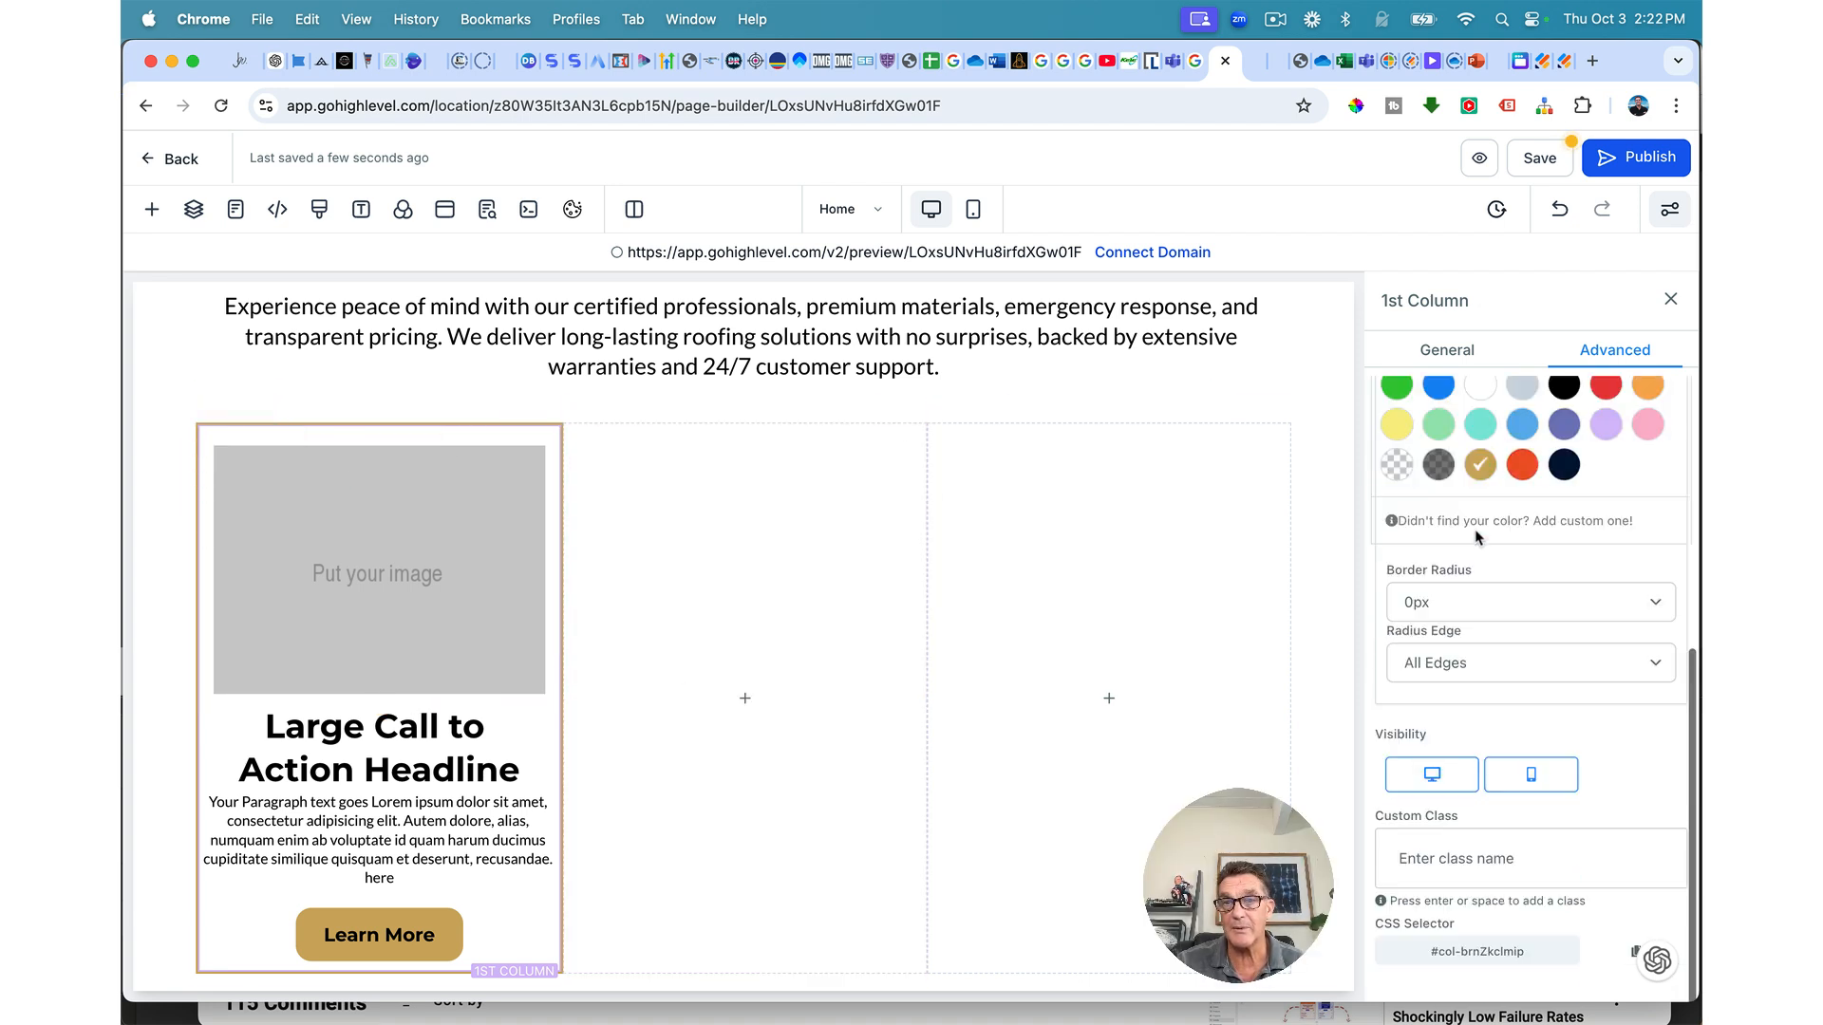
scroll(1474, 532, "up", 5)
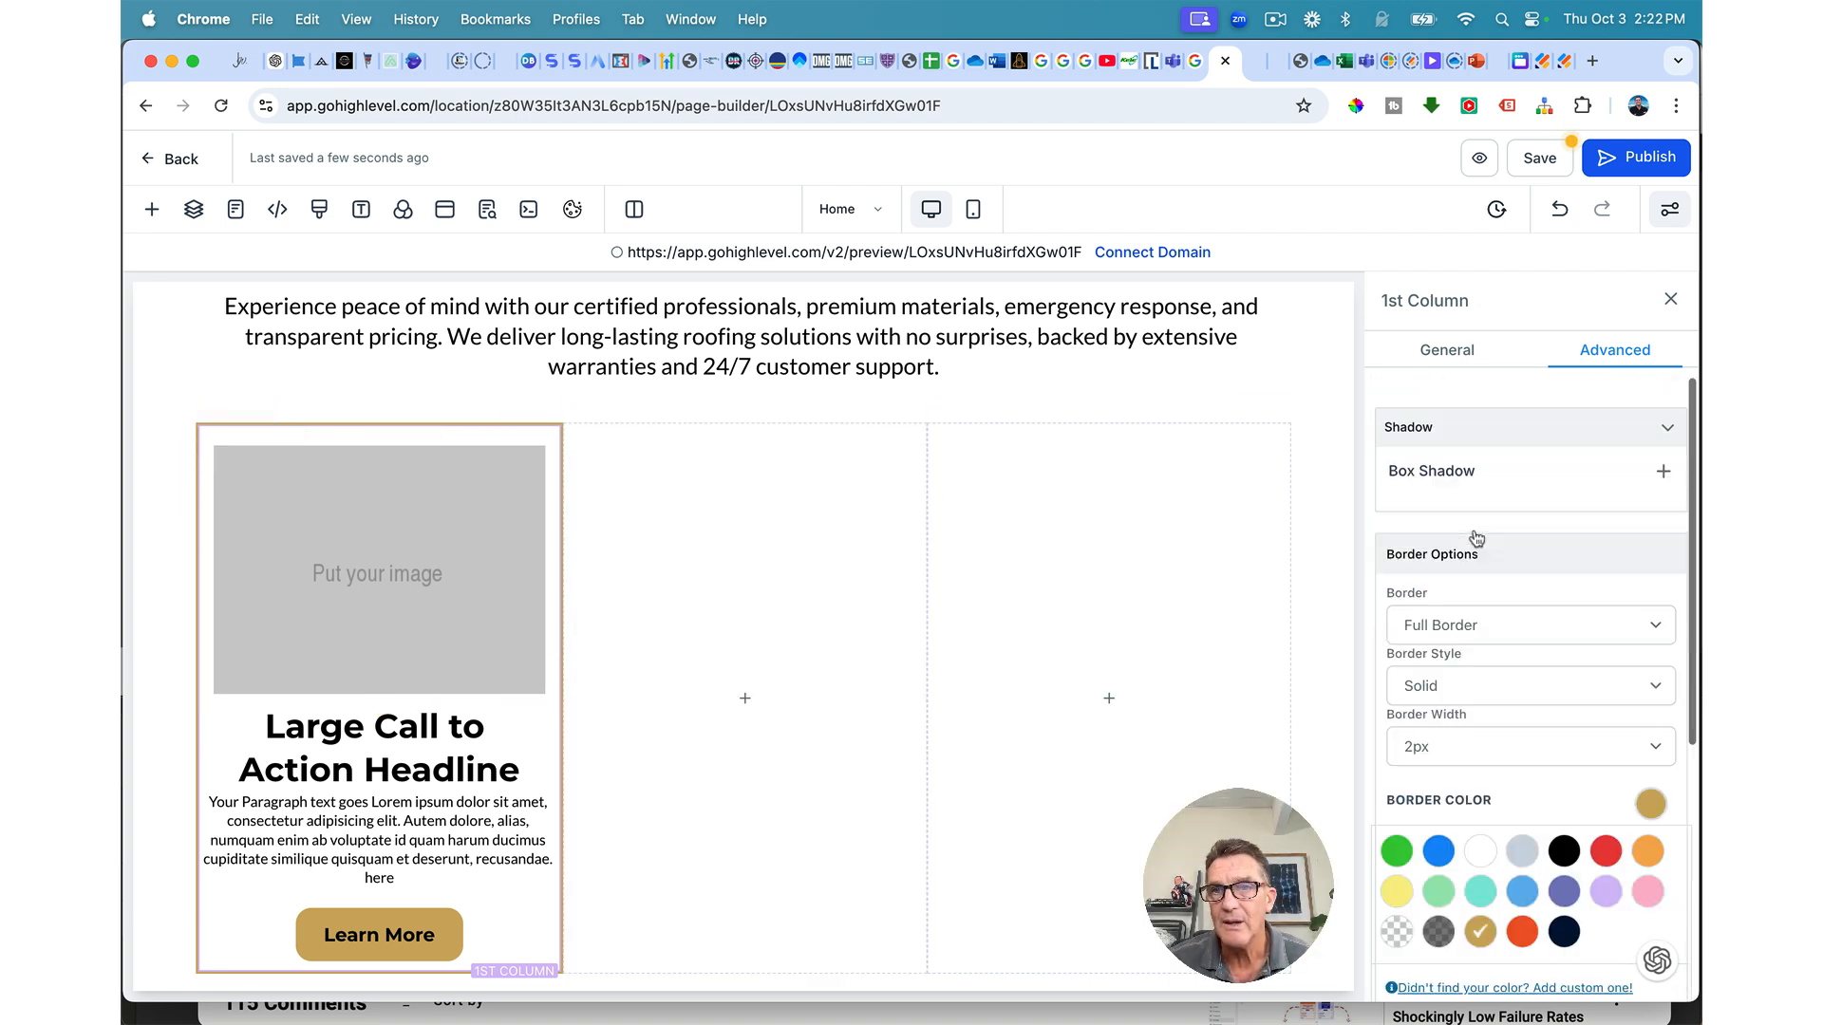
left_click(1443, 353)
left_click(1412, 590)
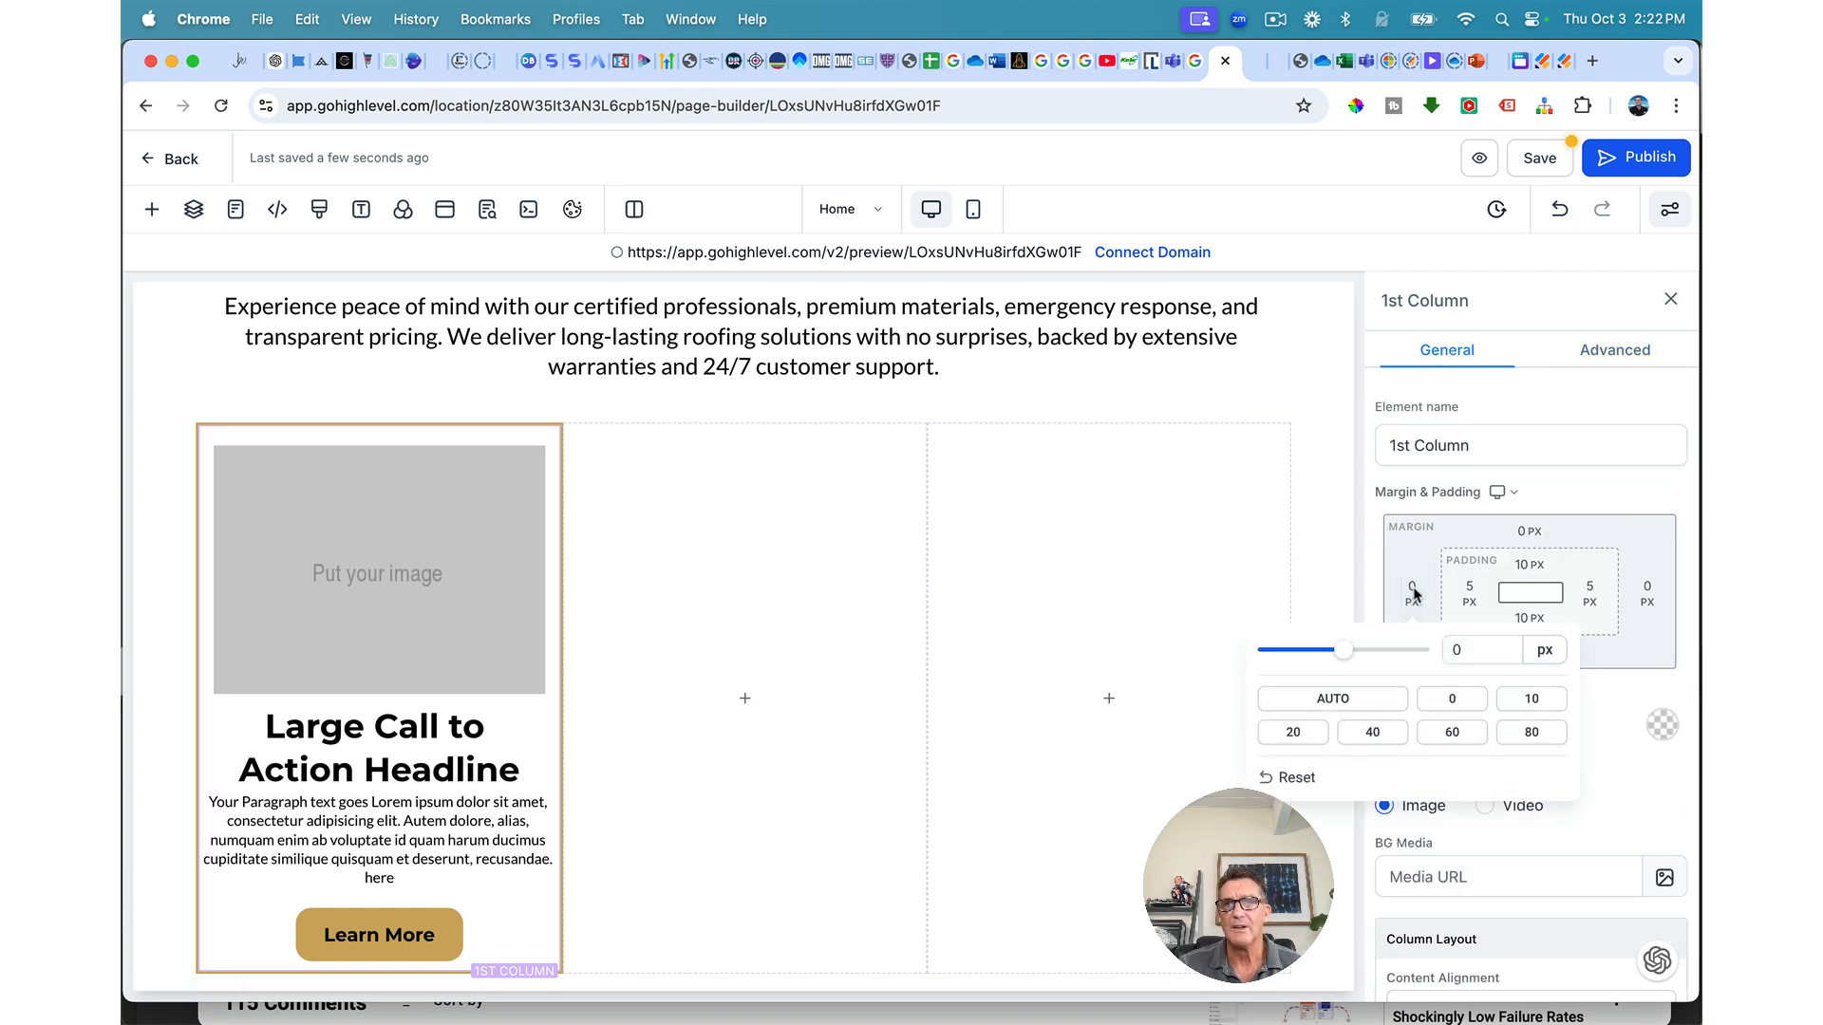
left_click(1531, 700)
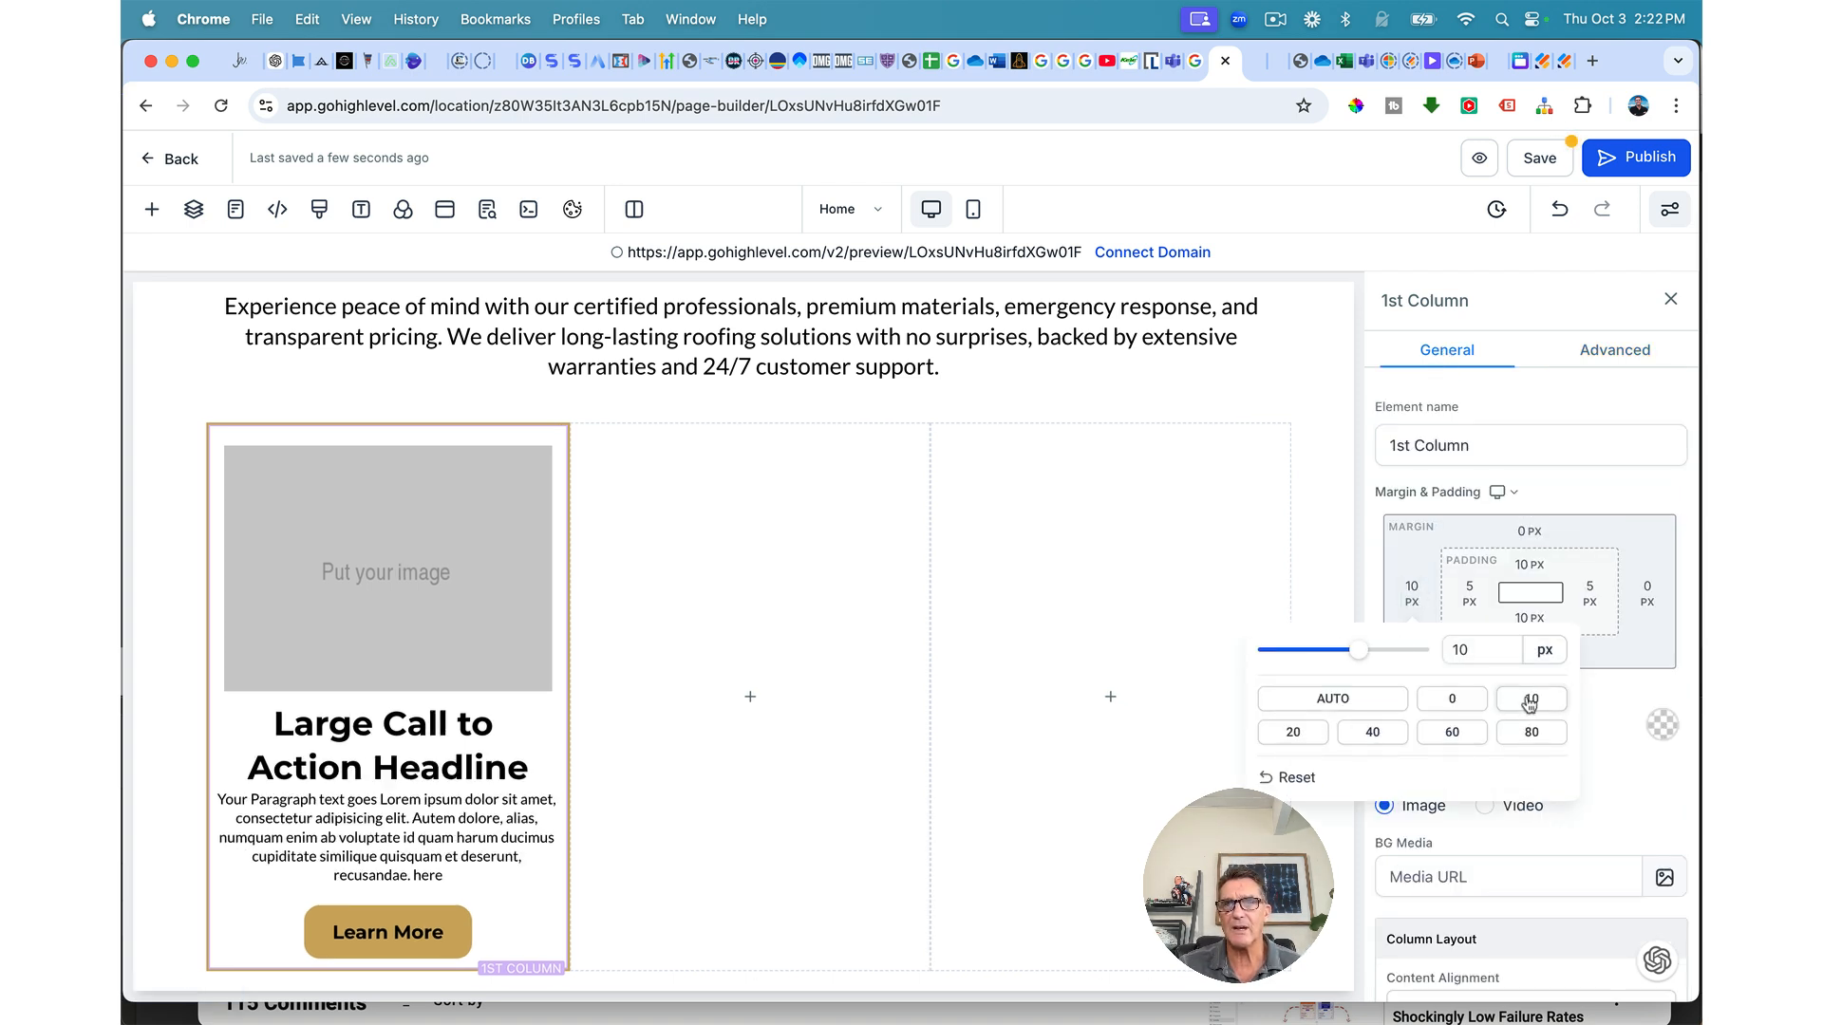
left_click(1647, 593)
left_click(1646, 593)
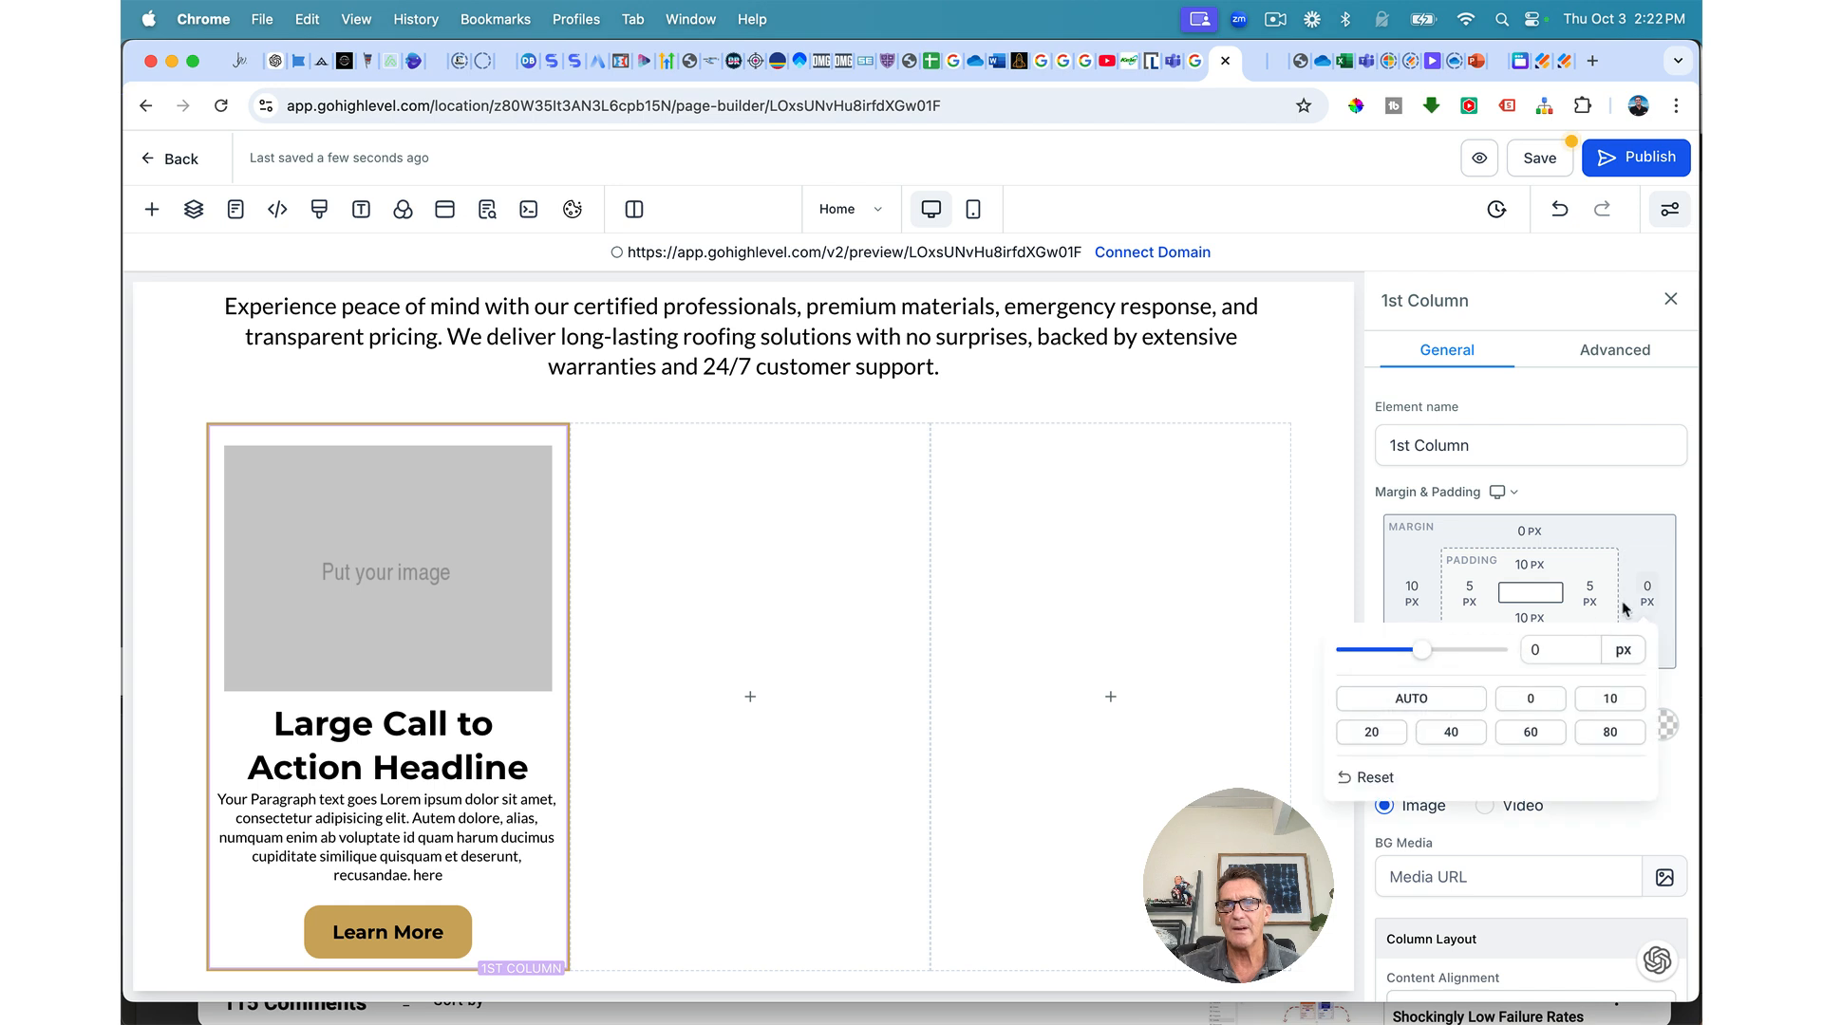
left_click(1610, 699)
left_click(1532, 162)
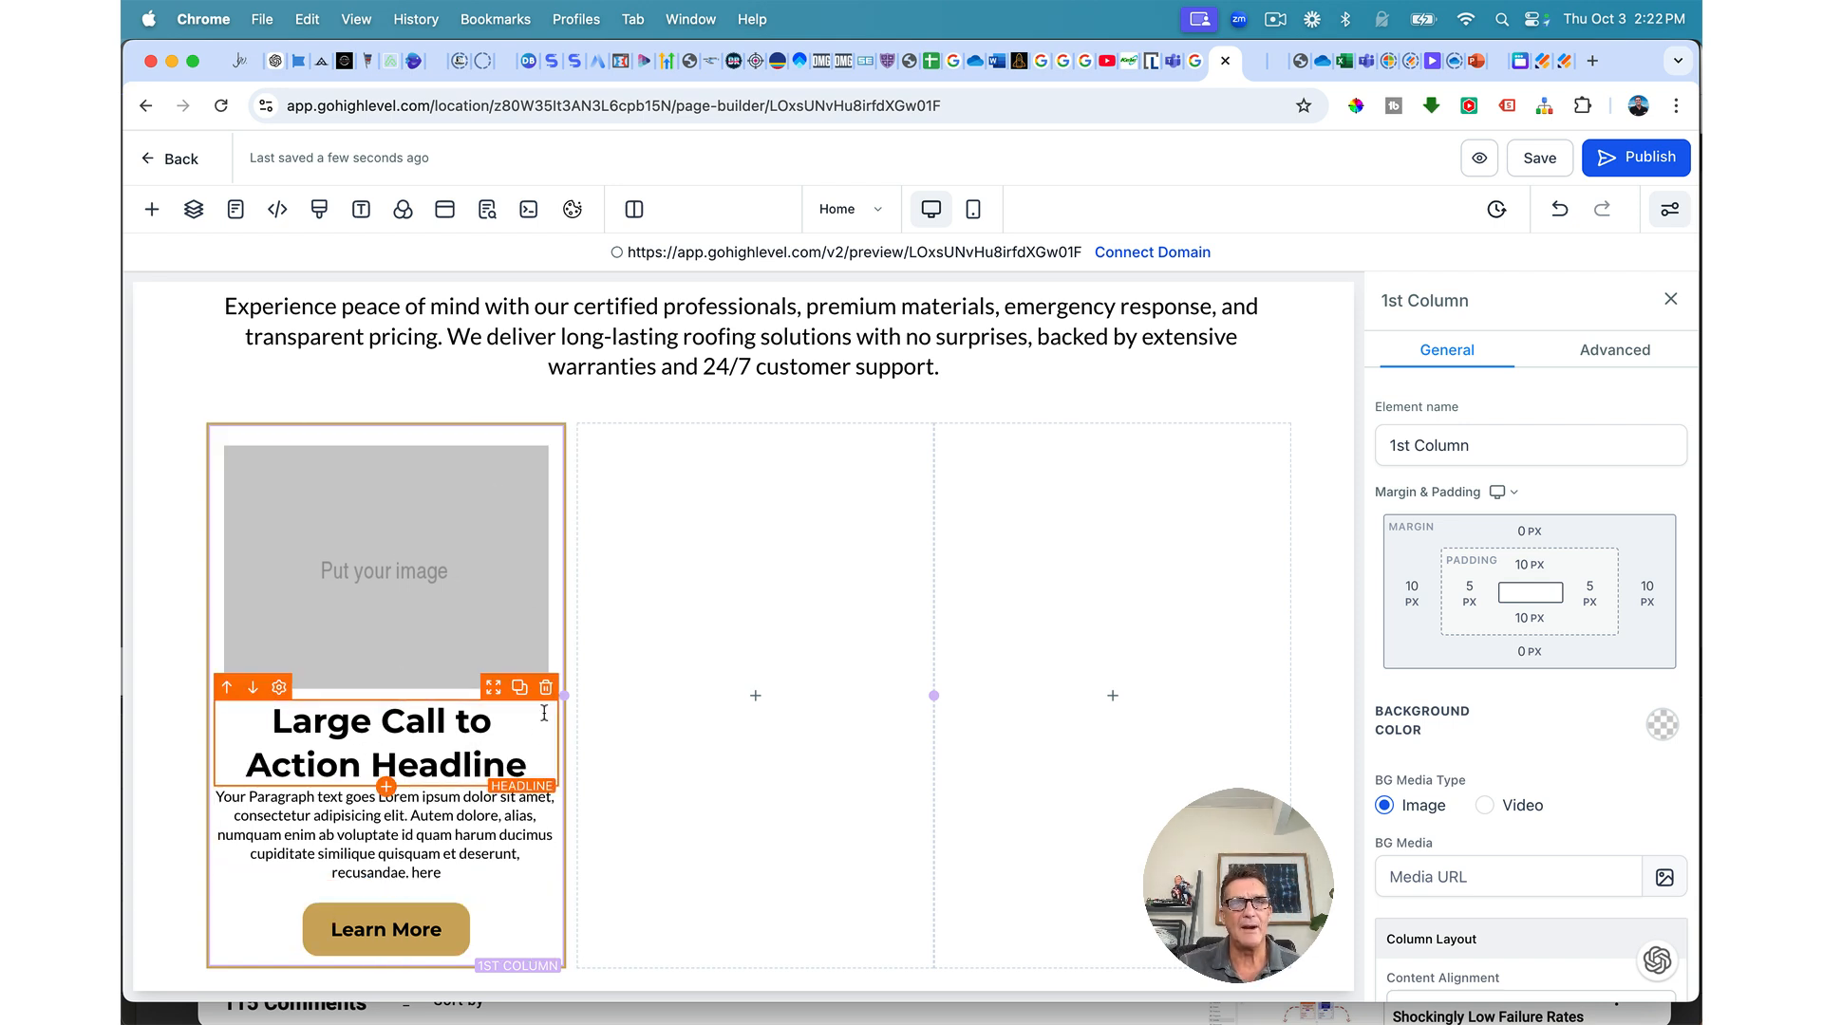
left_click(1546, 160)
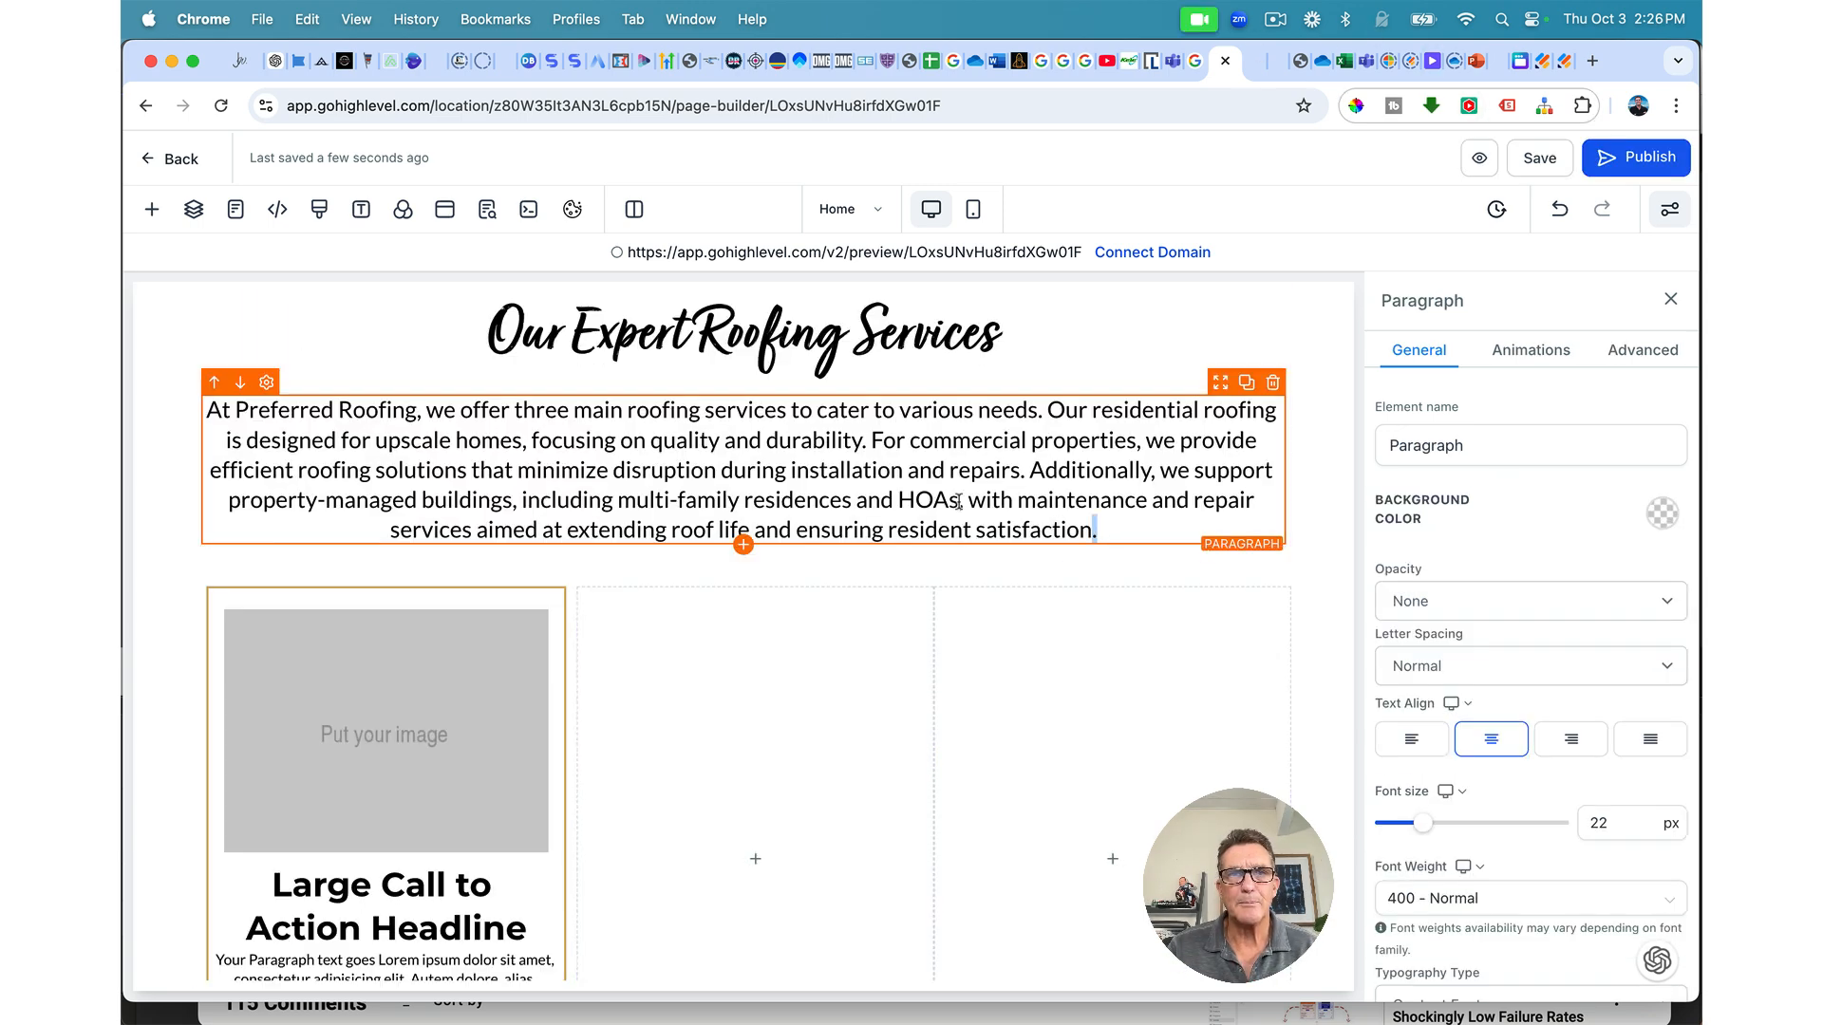
Step: Drop the 'Our Expert Roofing Services' intro paragraph font size from 22 to 20 px, then save
left_click_drag(1099, 528, 238, 401)
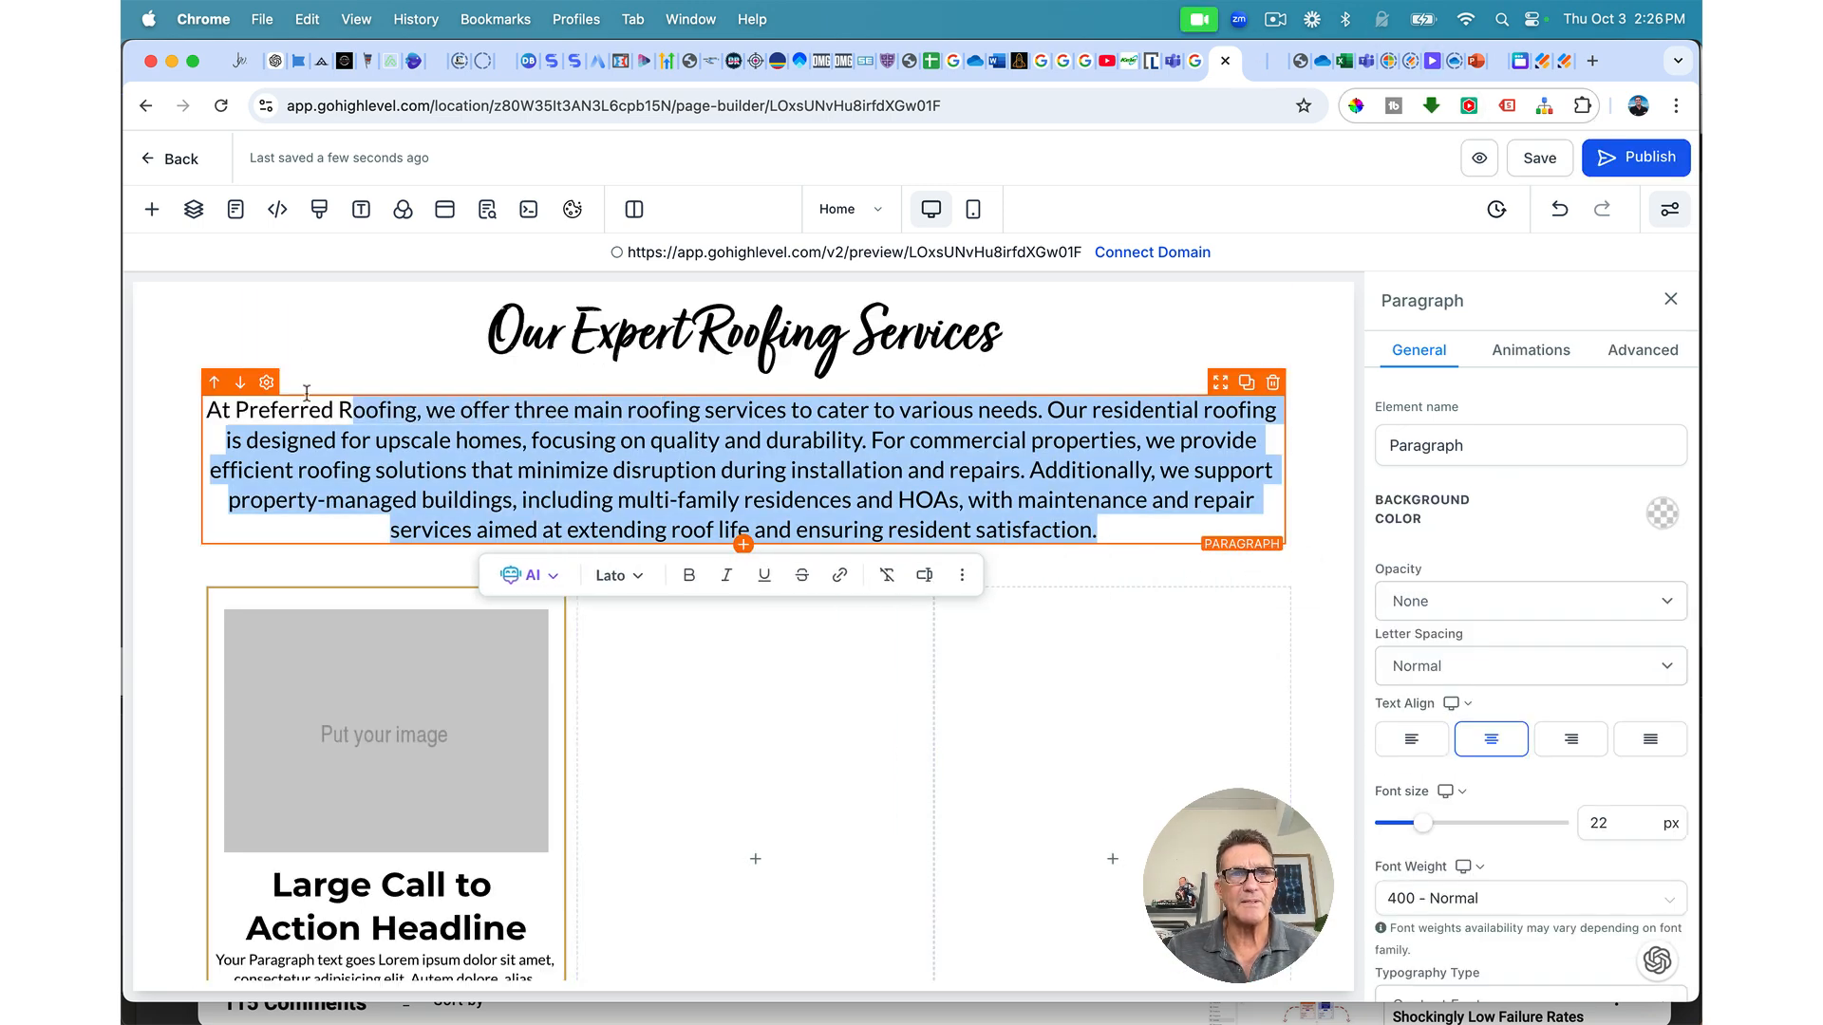
left_click(237, 400)
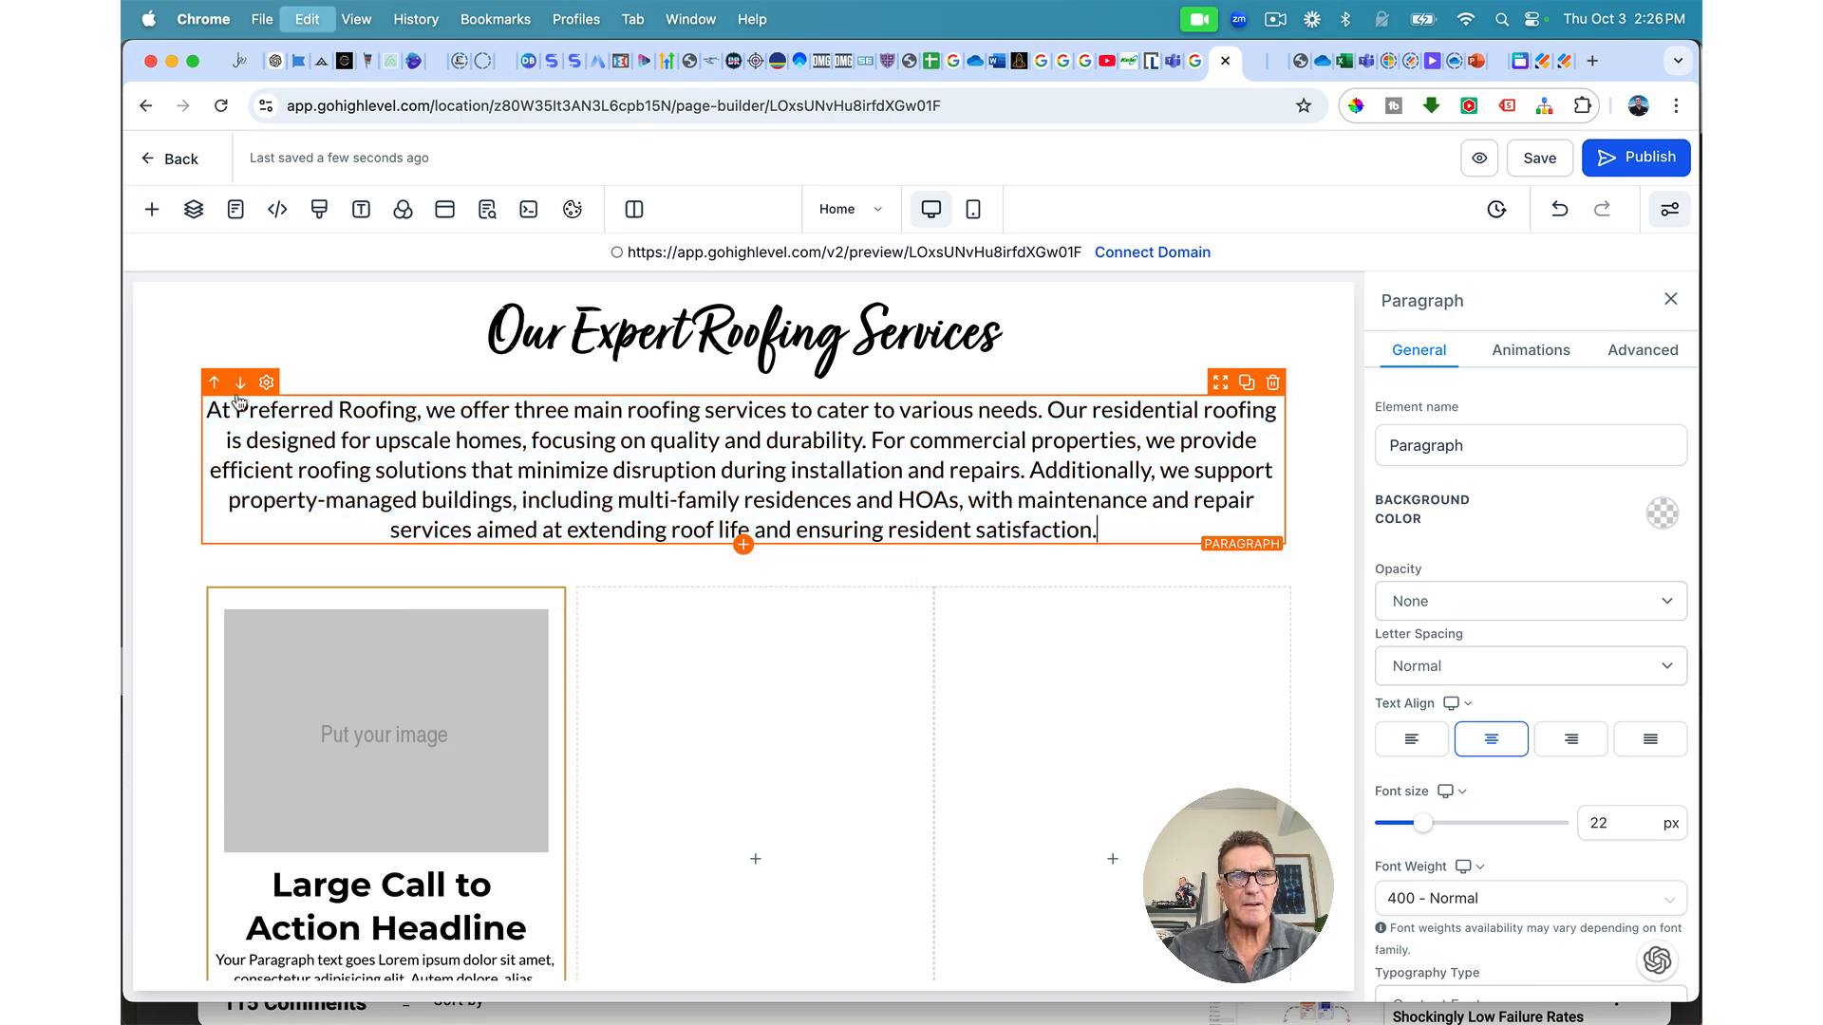
mouse_move(1429, 829)
left_click_drag(1429, 829, 1421, 829)
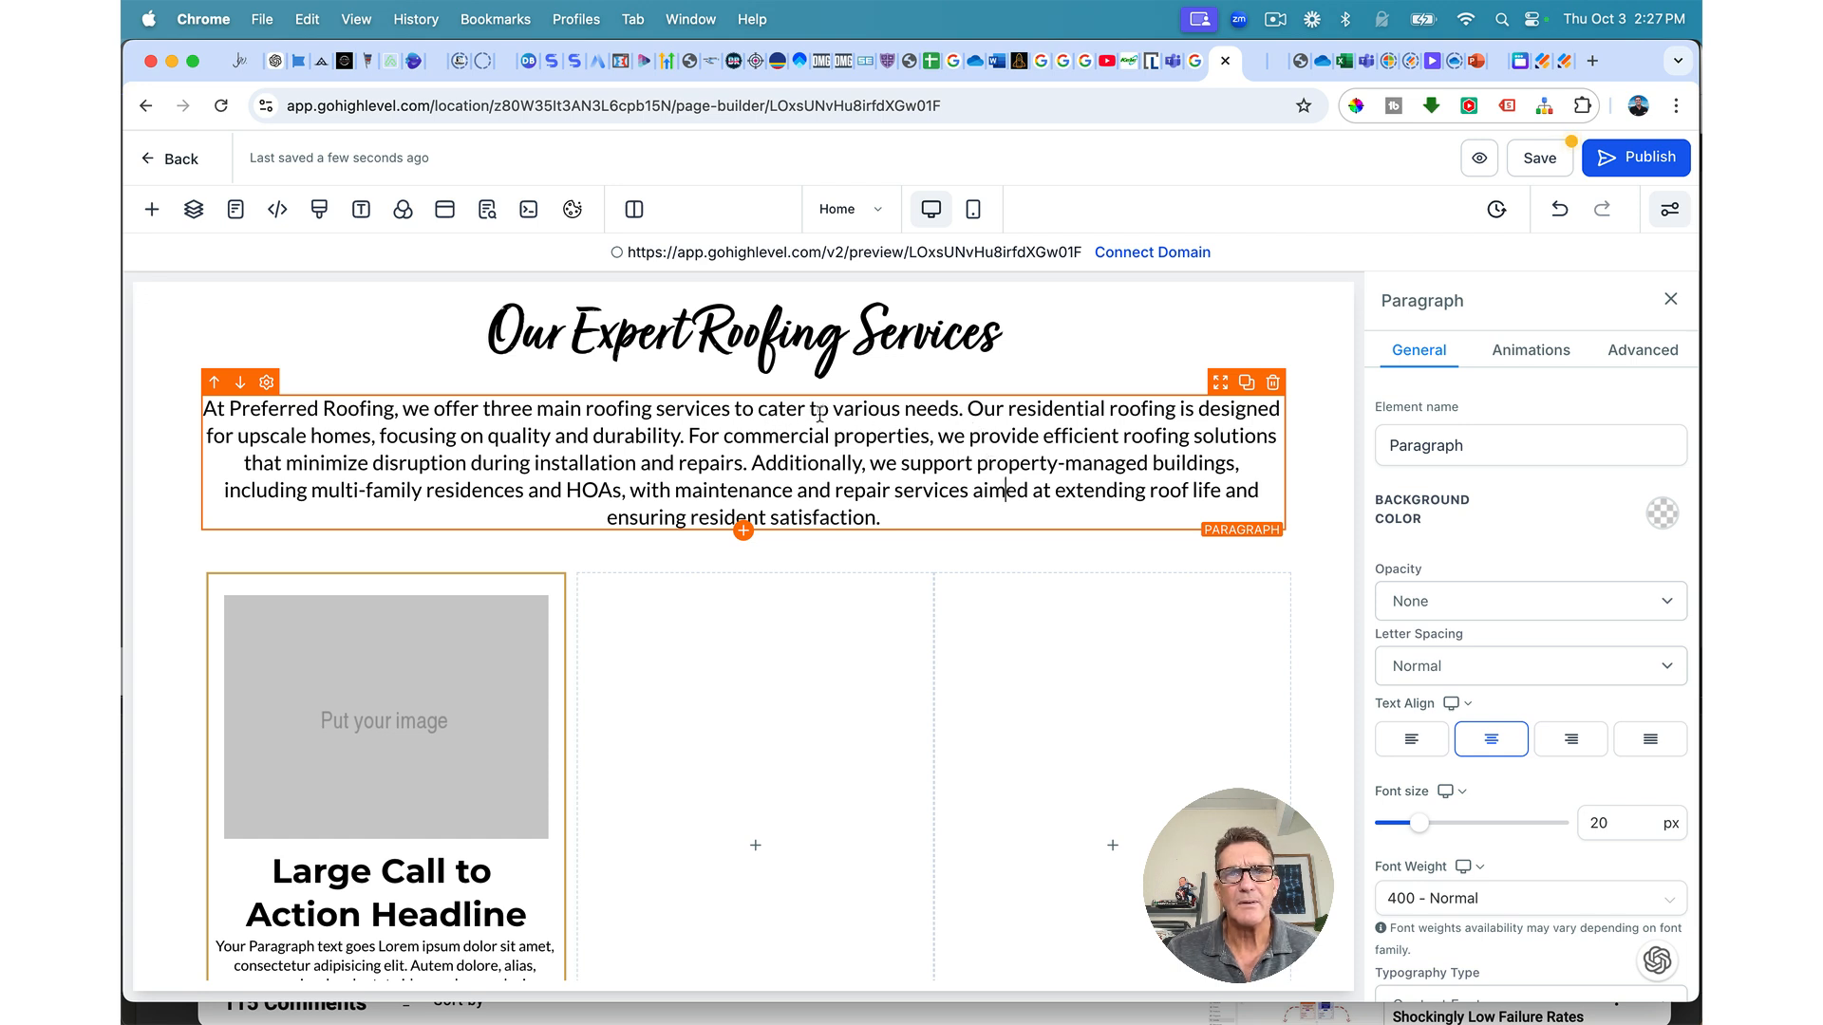
left_click(1054, 779)
left_click(1542, 164)
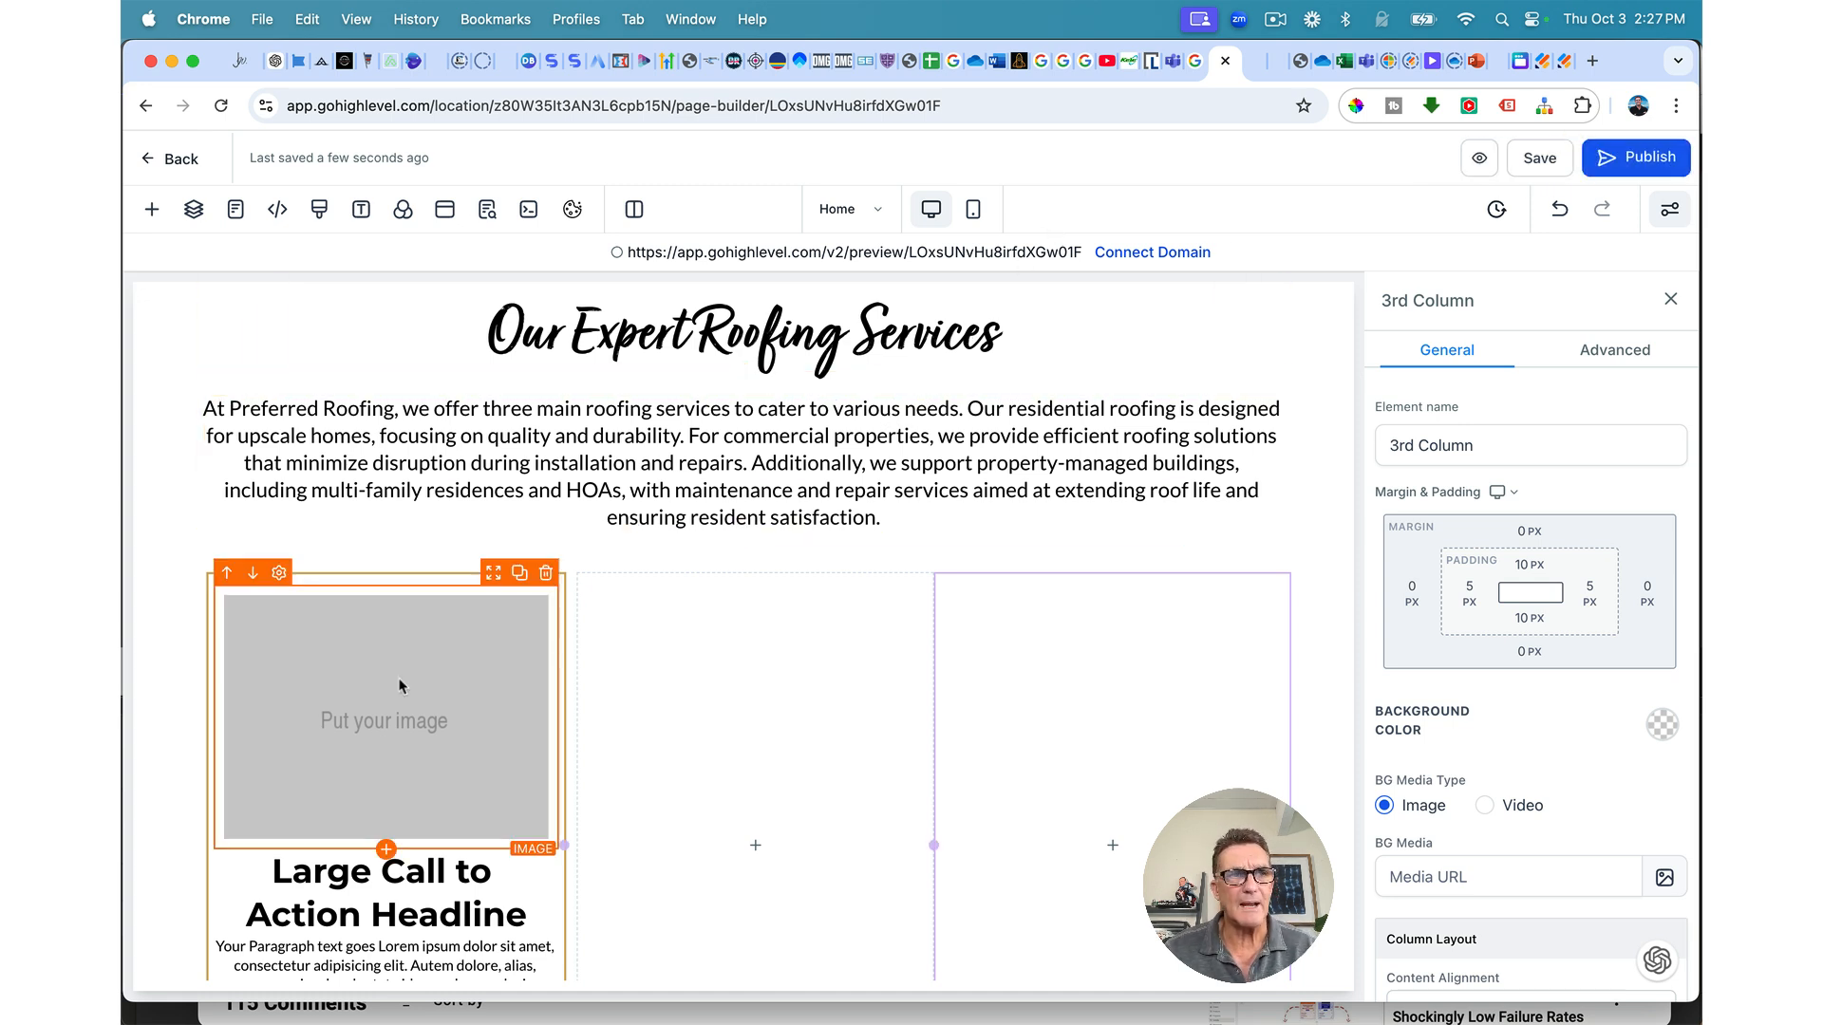
Step: Insert the two-storey stucco house photo from the Preferred Roofing media folder into the card image
scroll(400, 707, "down", 2)
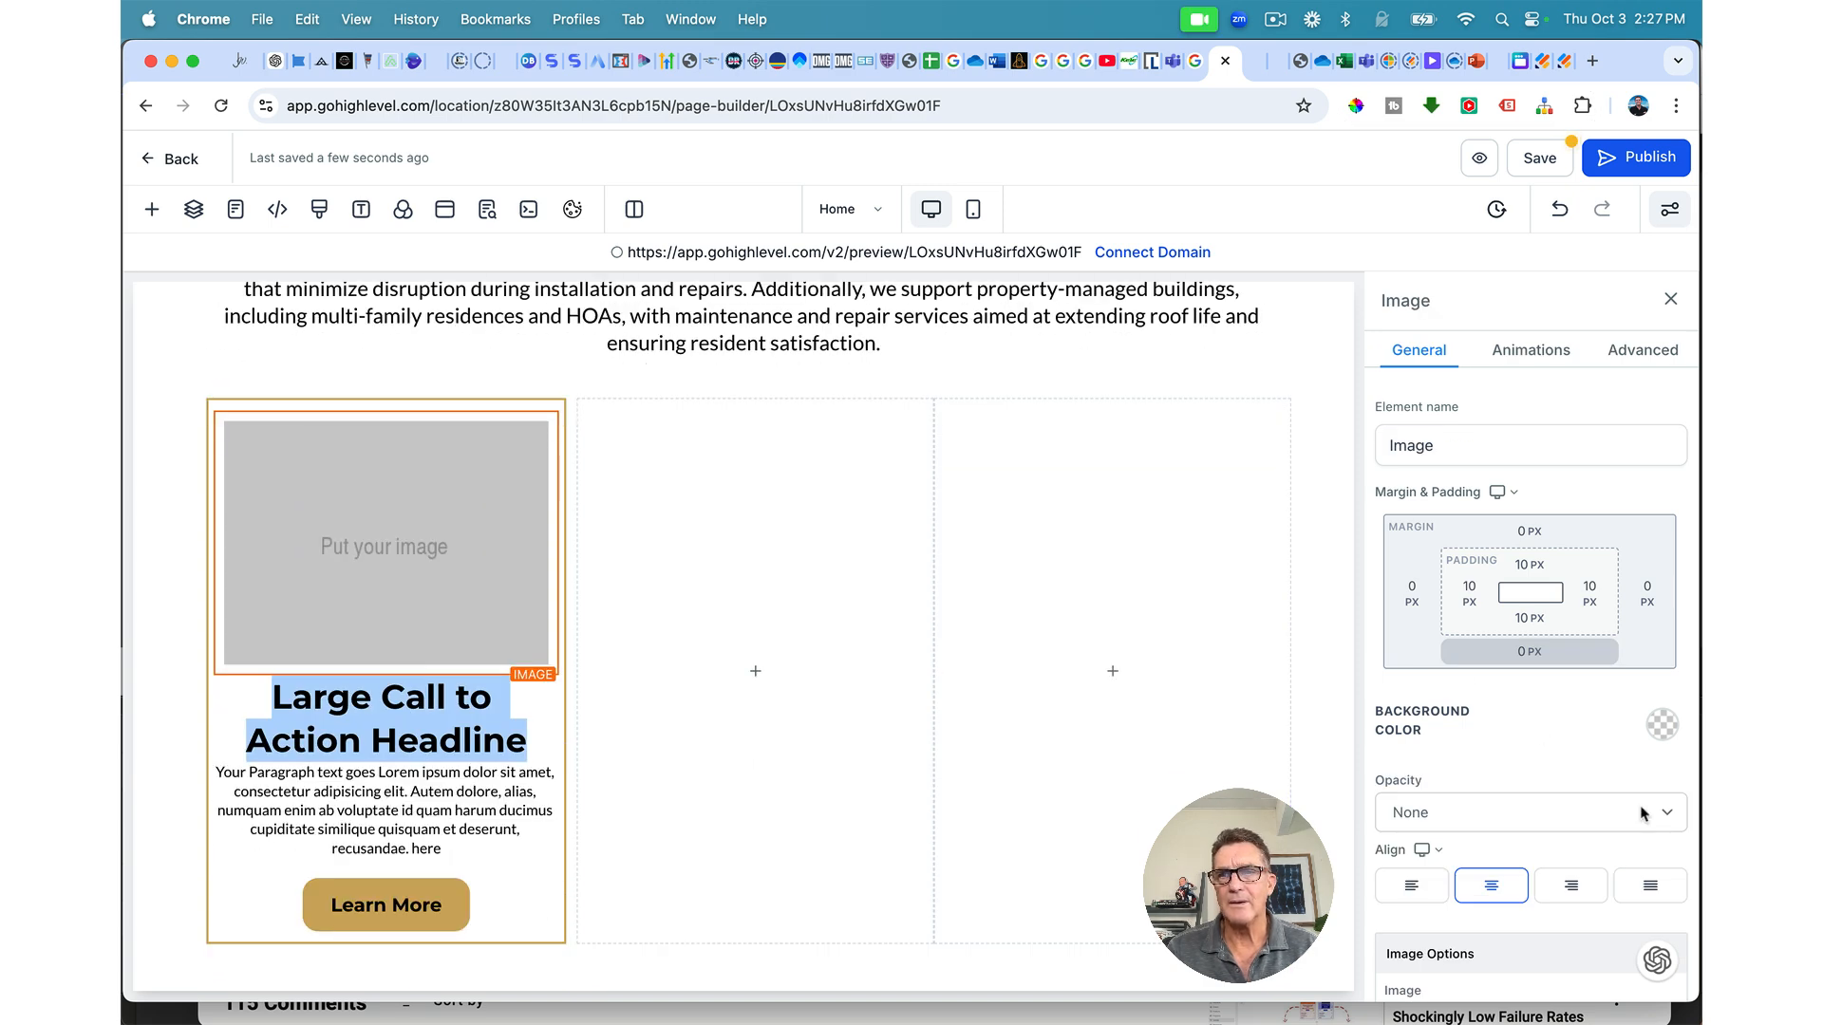
scroll(1643, 813, "down", 4)
left_click(1647, 628)
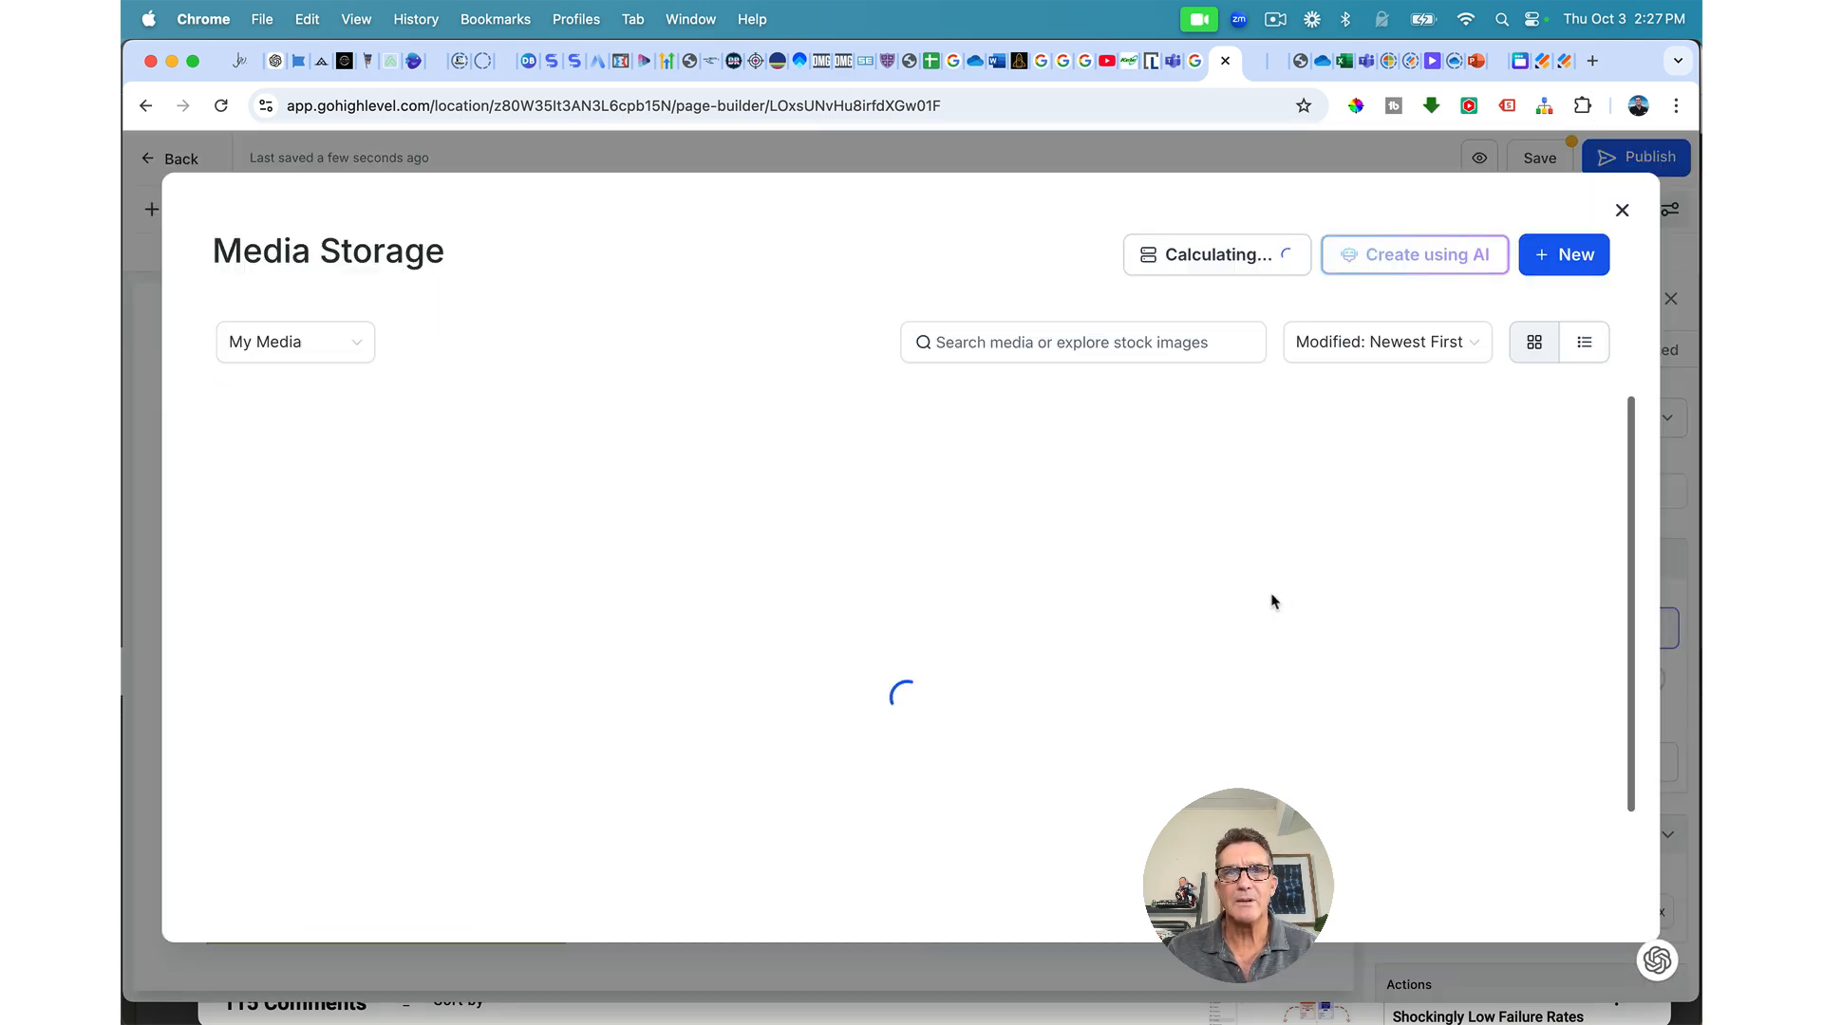
left_click(319, 420)
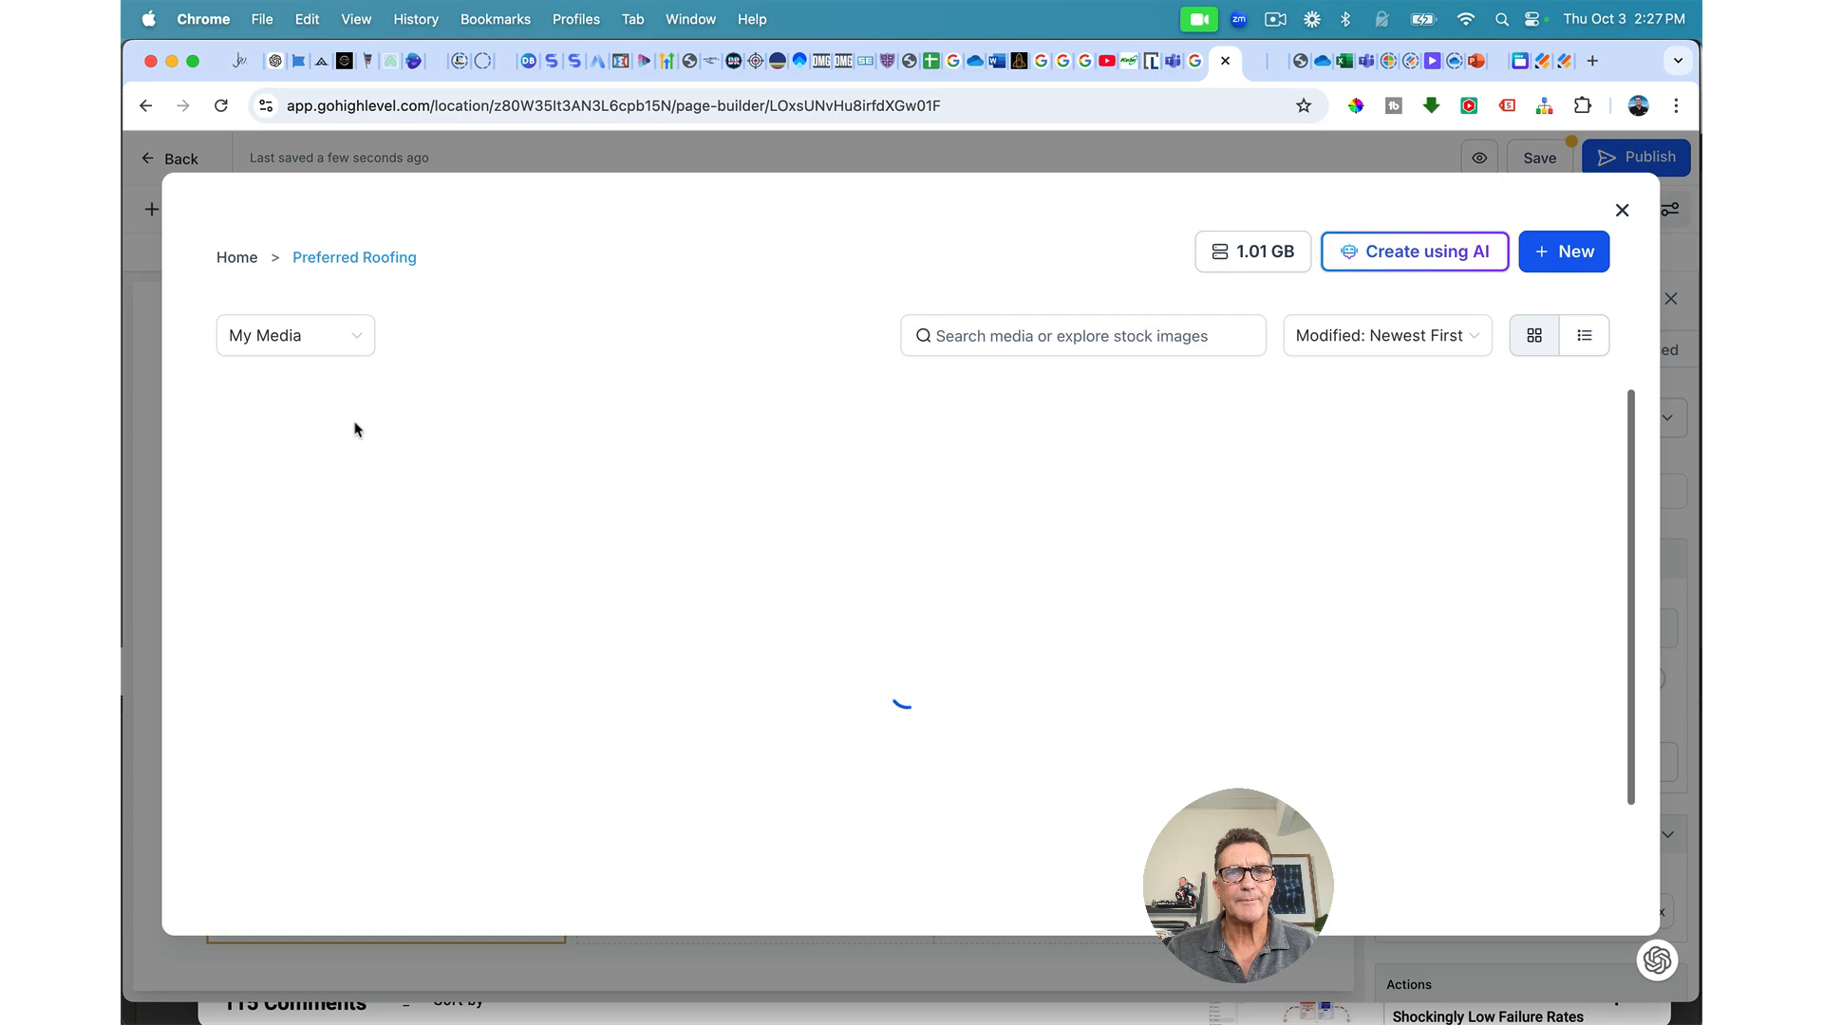
scroll(760, 655, "down", 3)
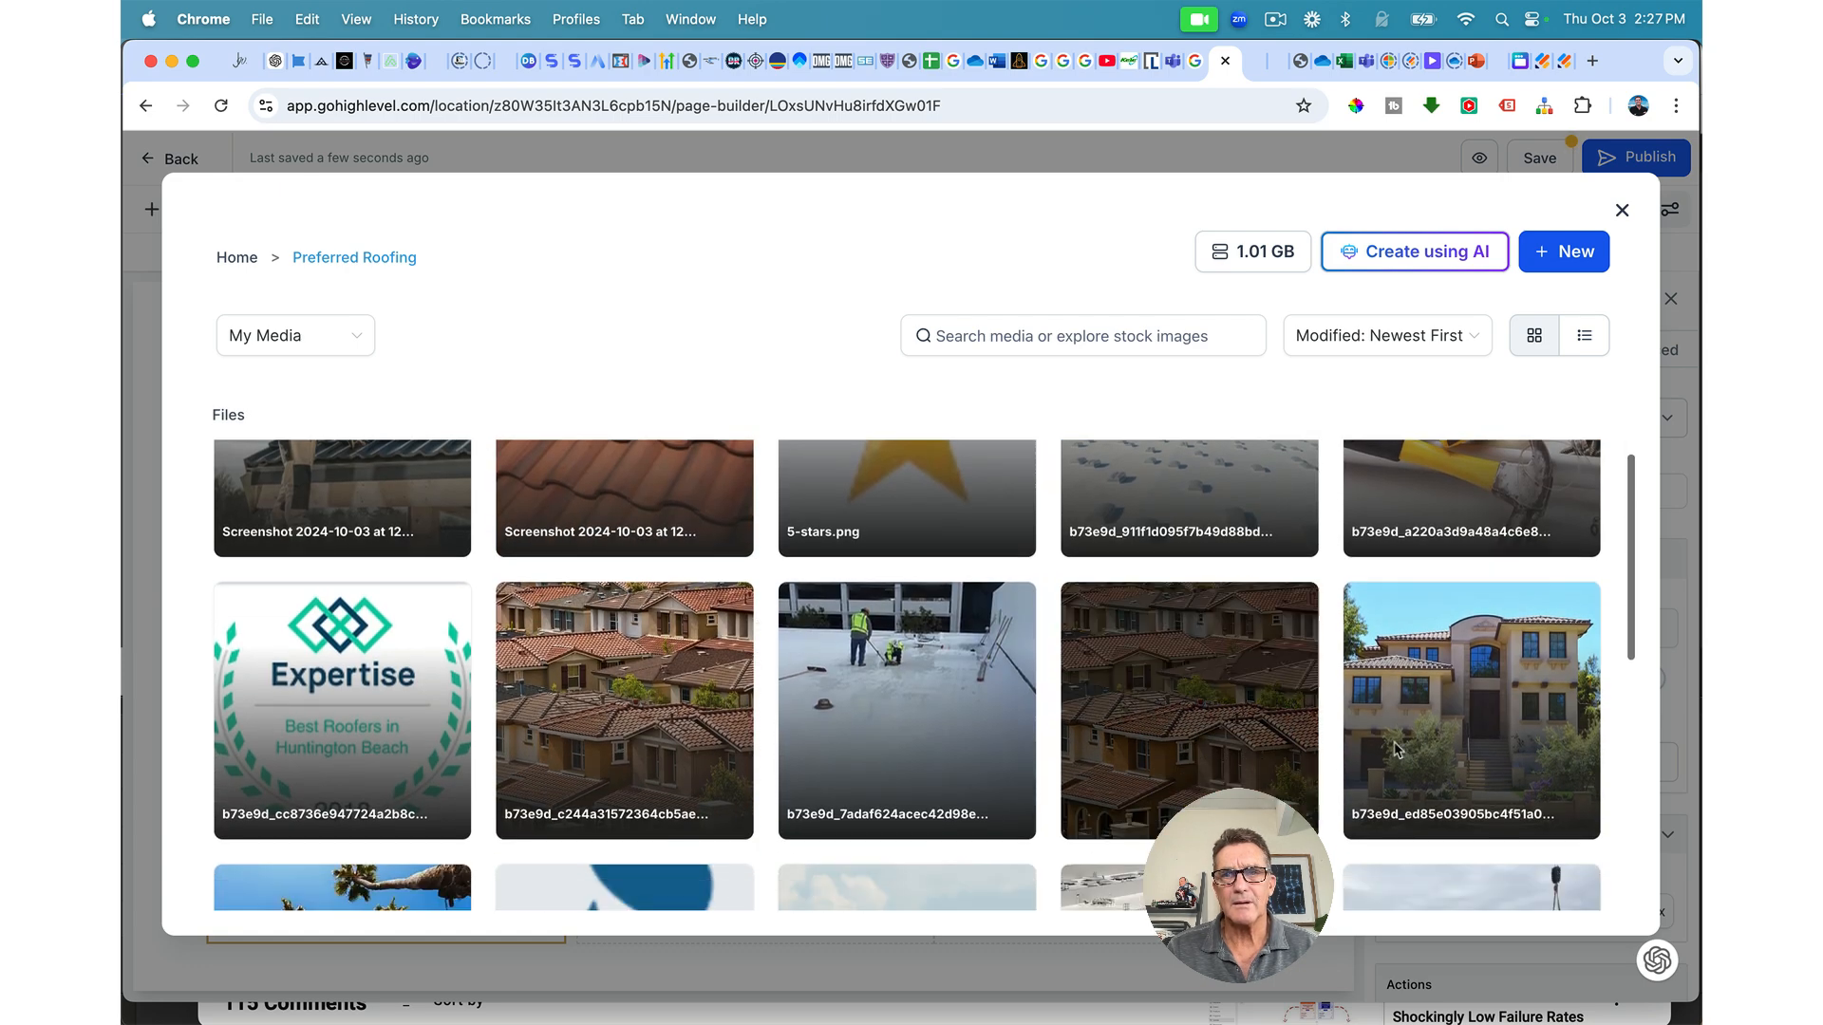
left_click(1463, 738)
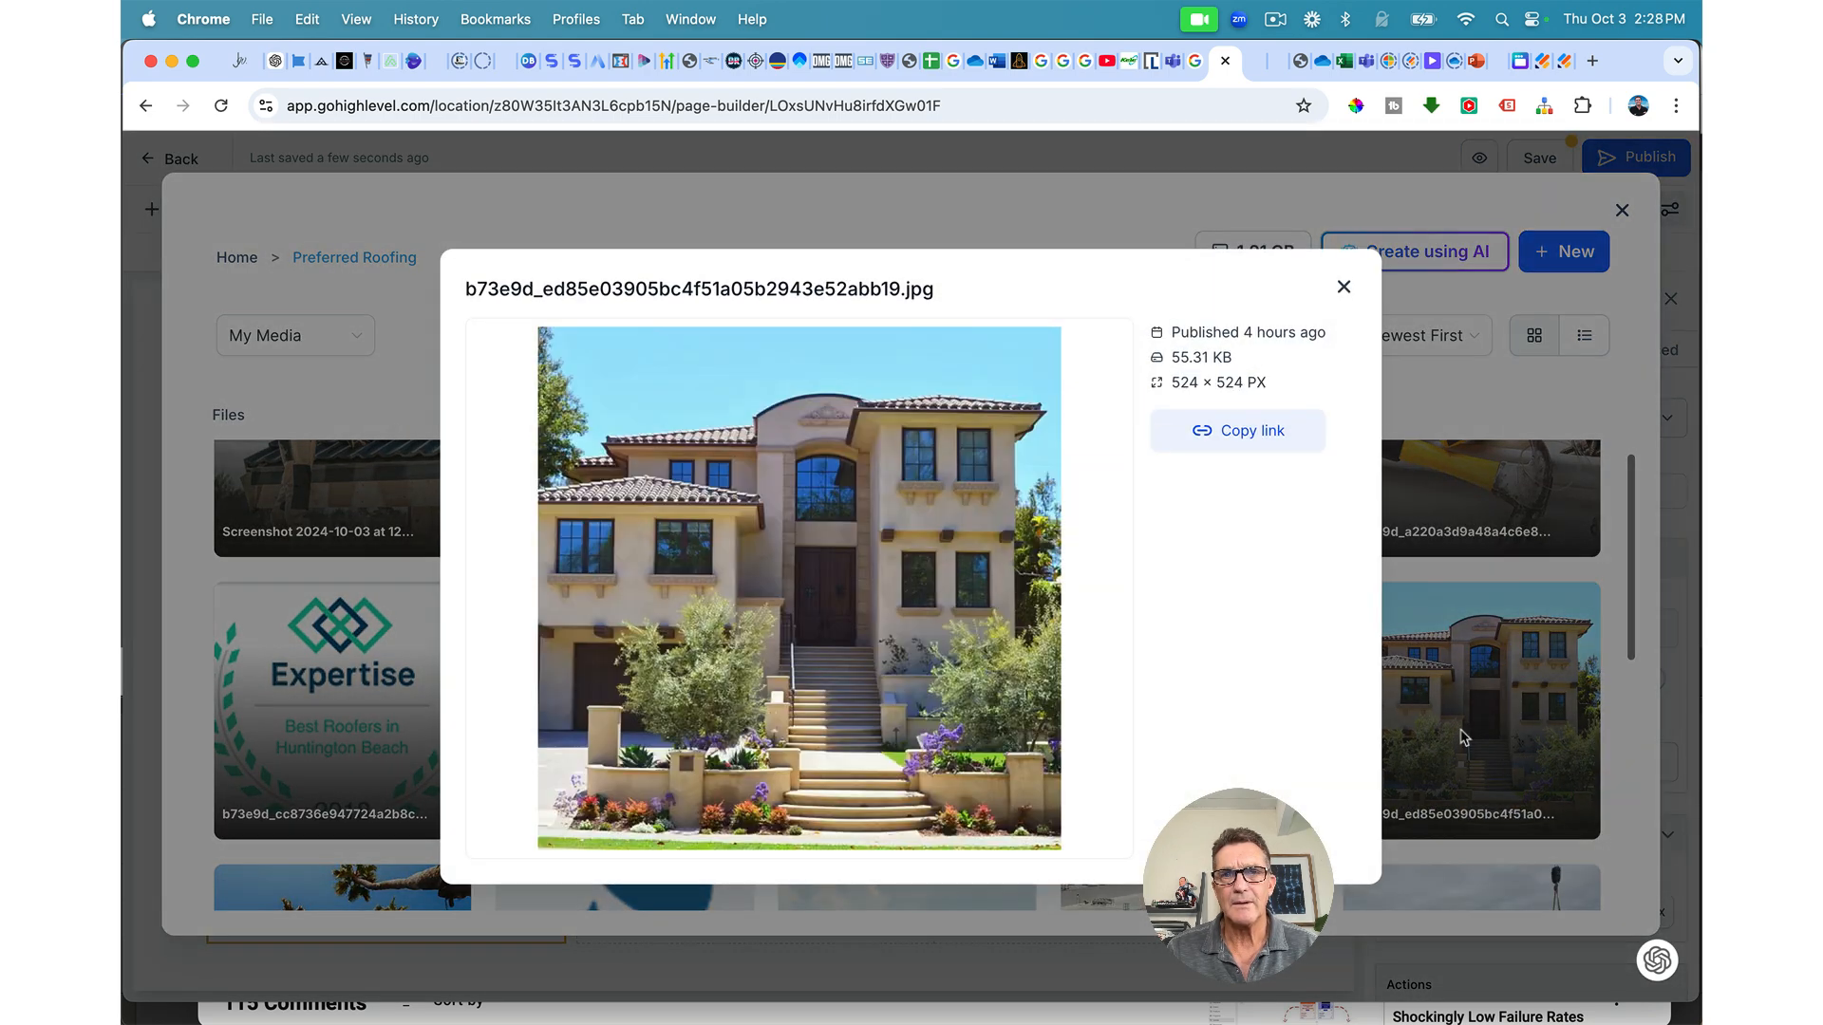
left_click(1344, 287)
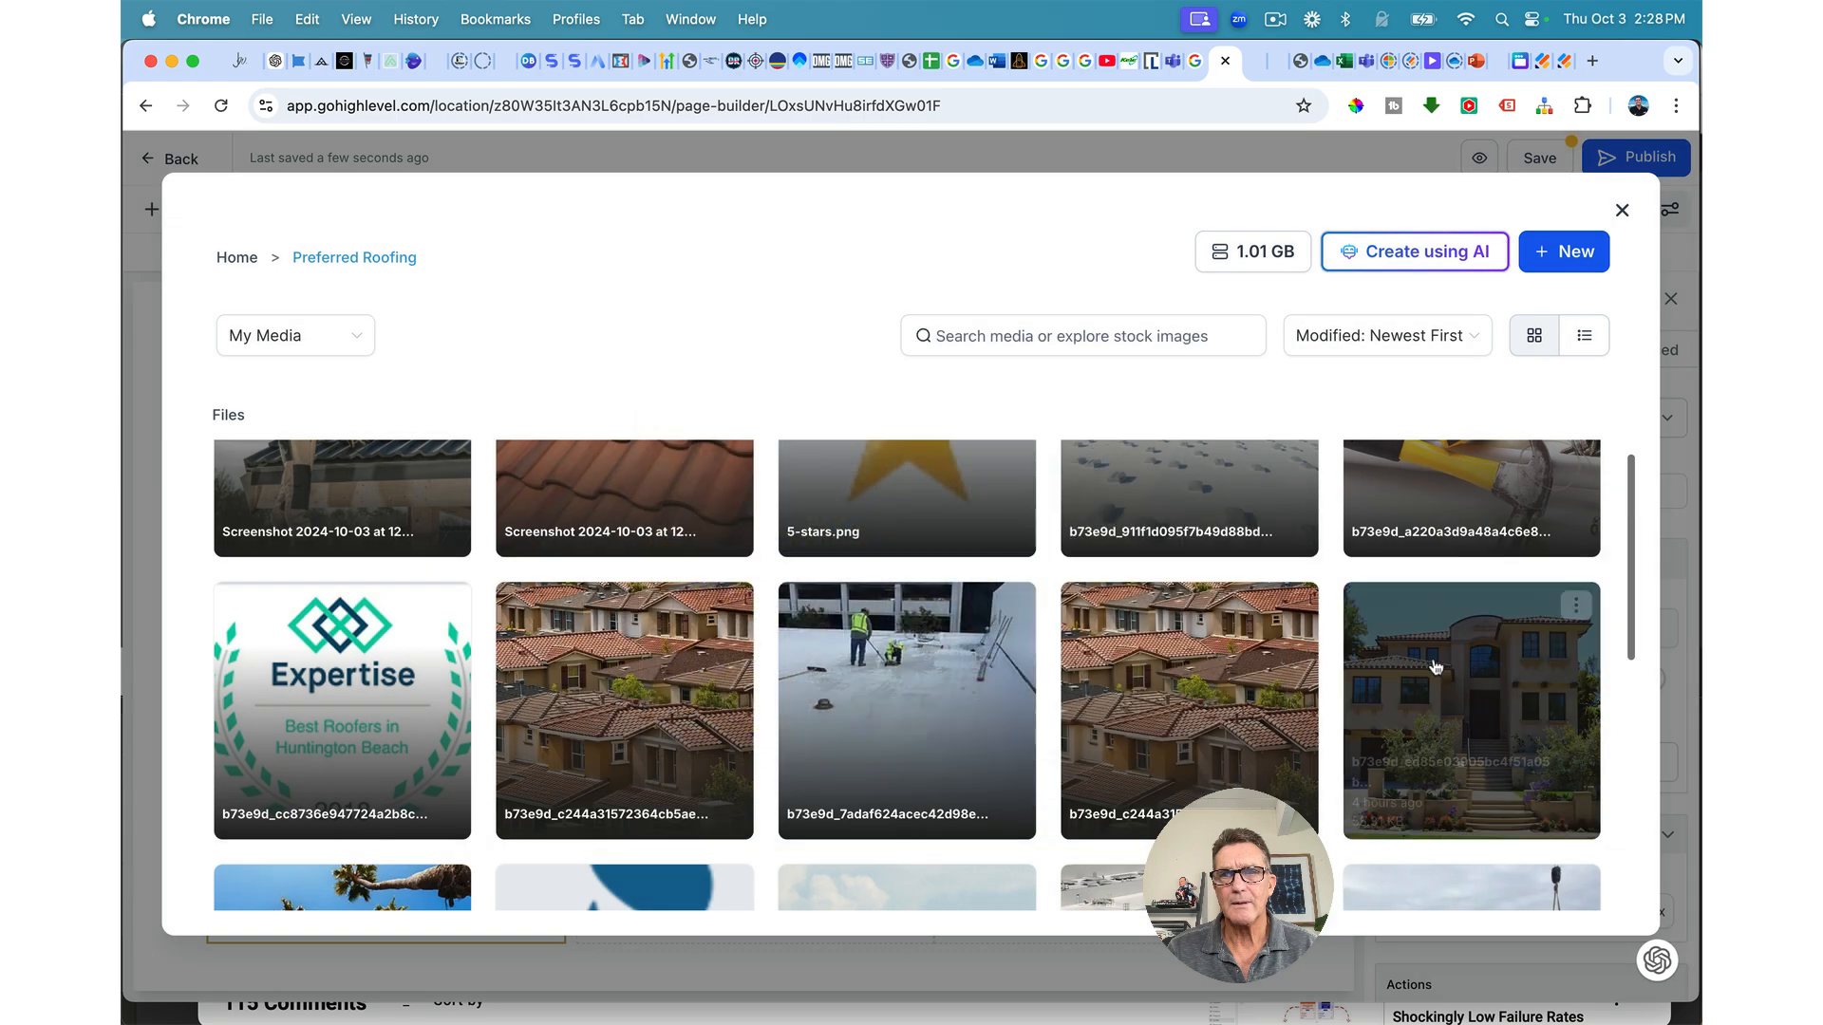
left_click(1451, 696)
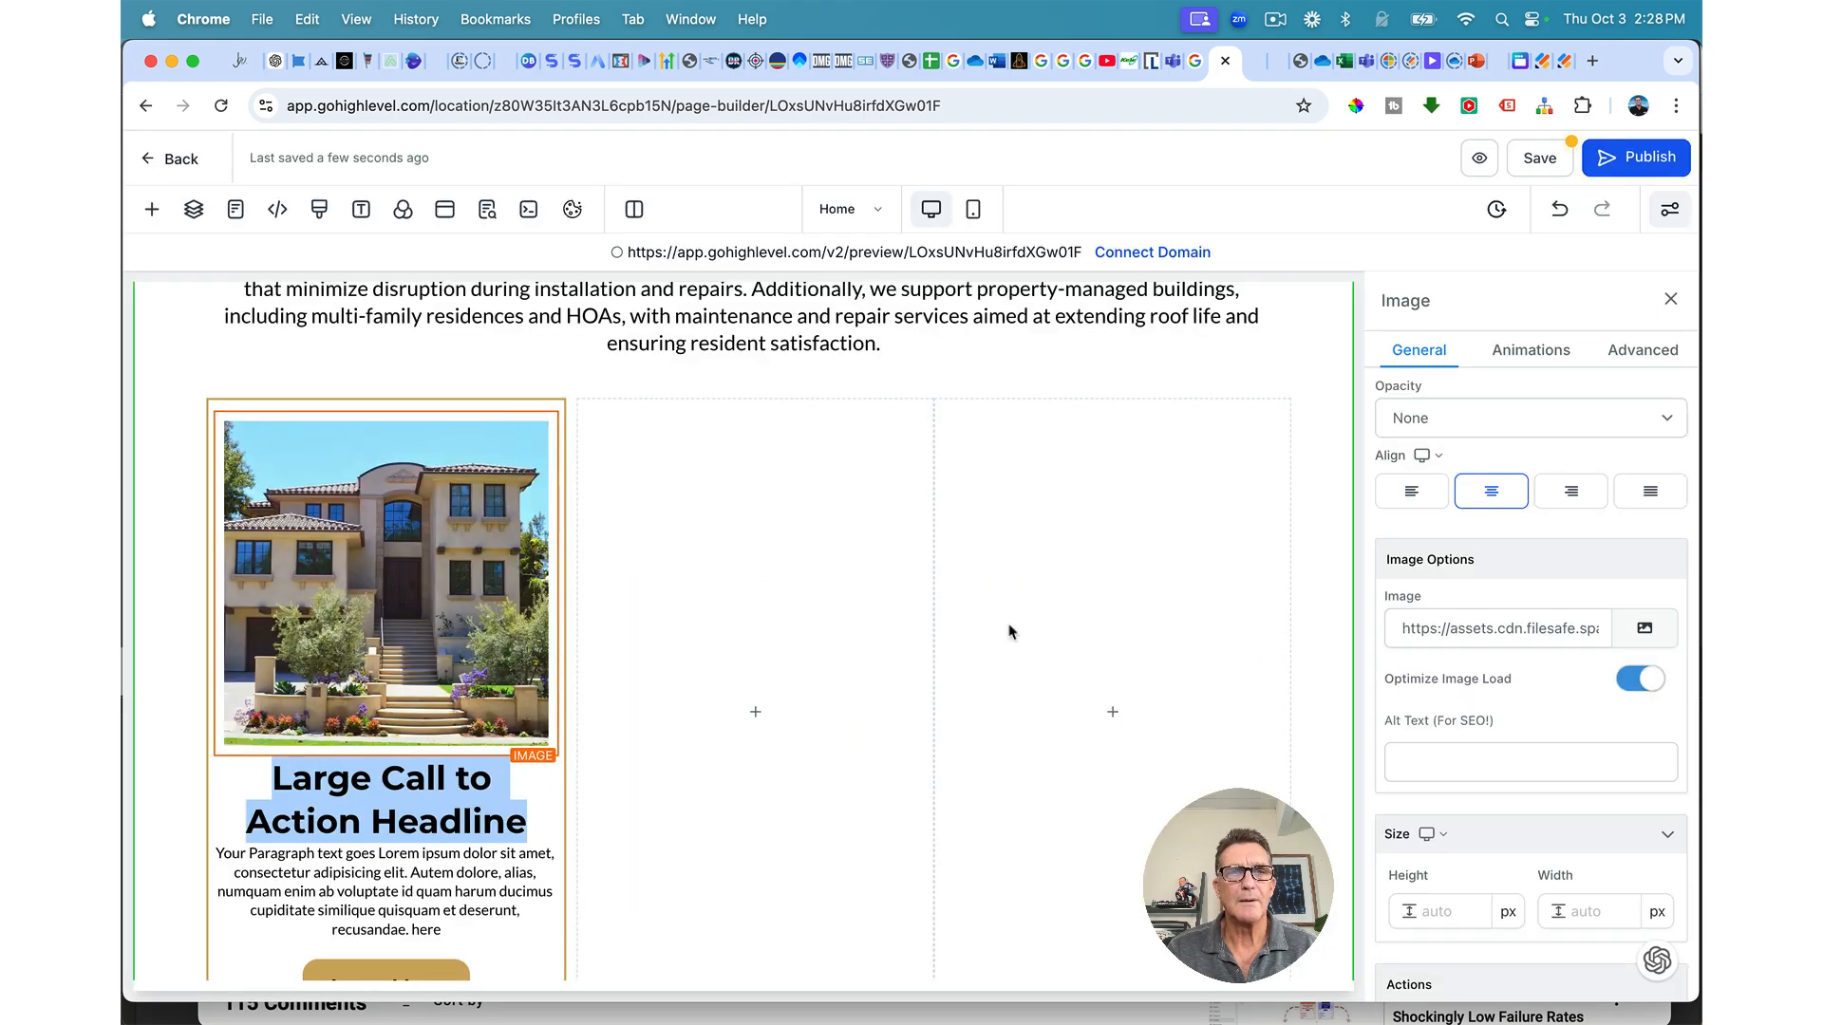
Step: Paste 'High End Residential' as the card headline and shrink it to about 27 px
left_click(423, 781)
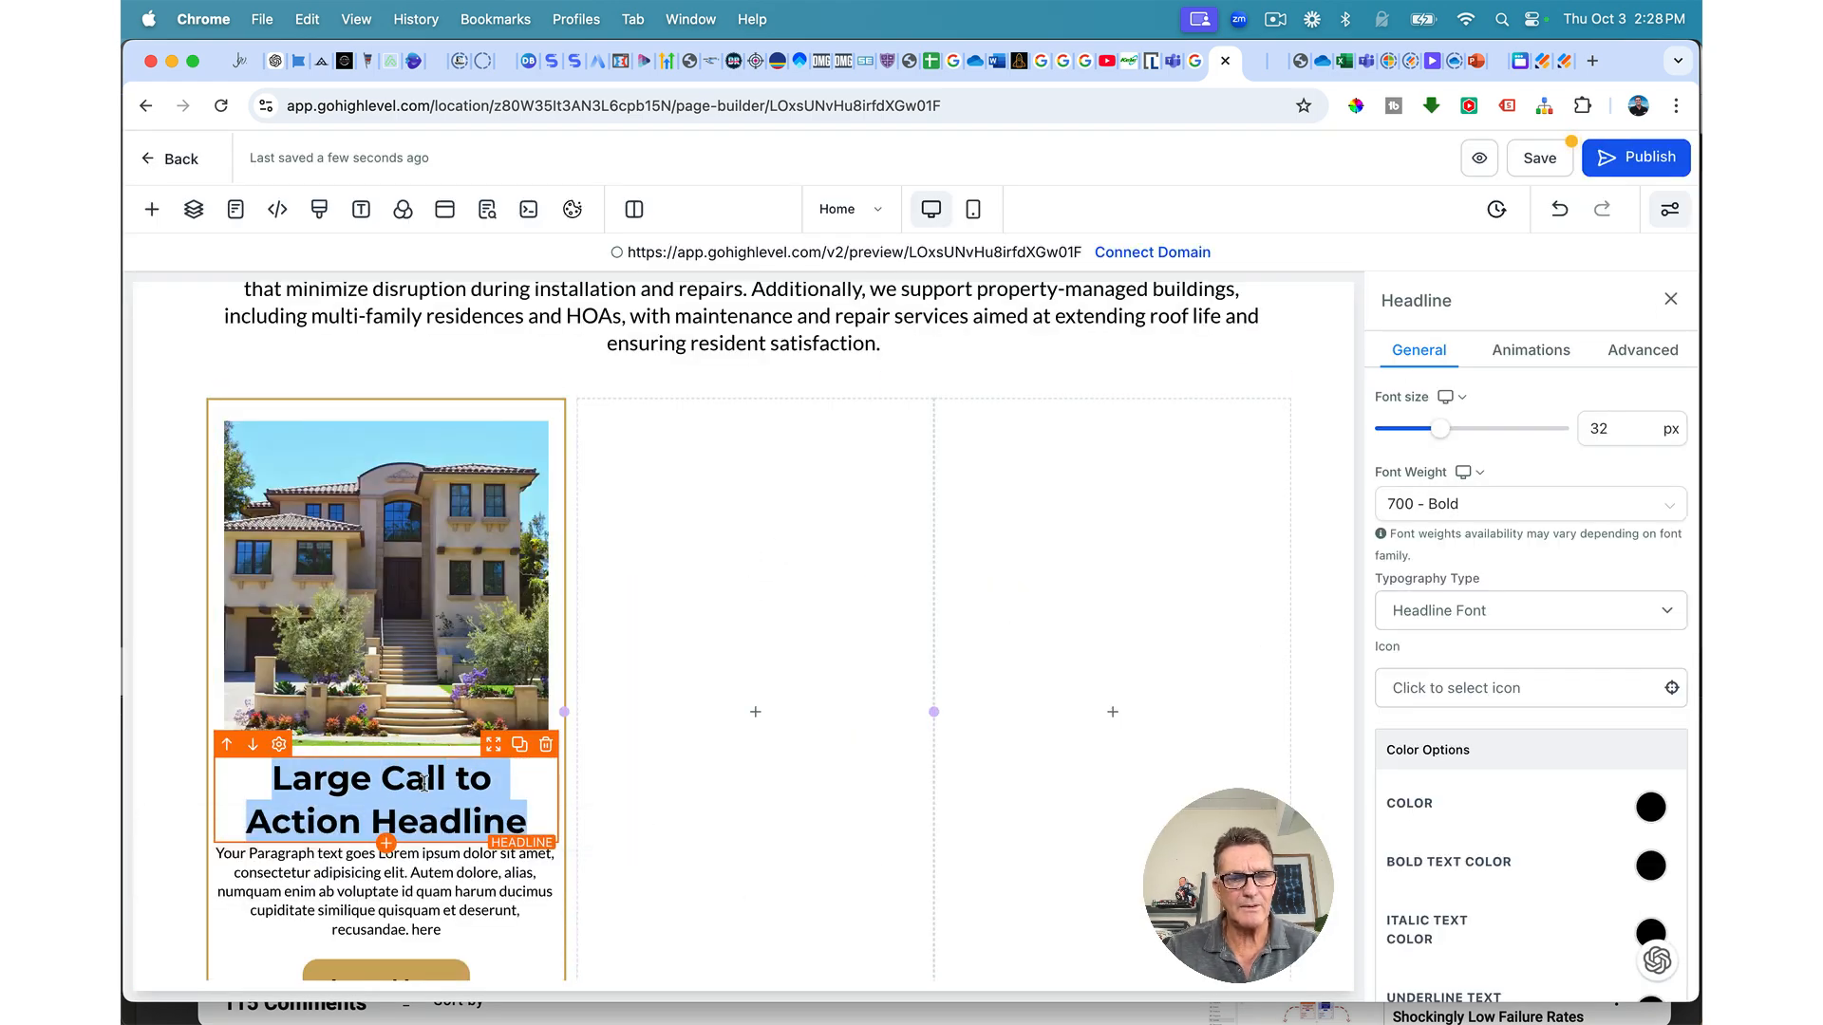
type("High End Residential")
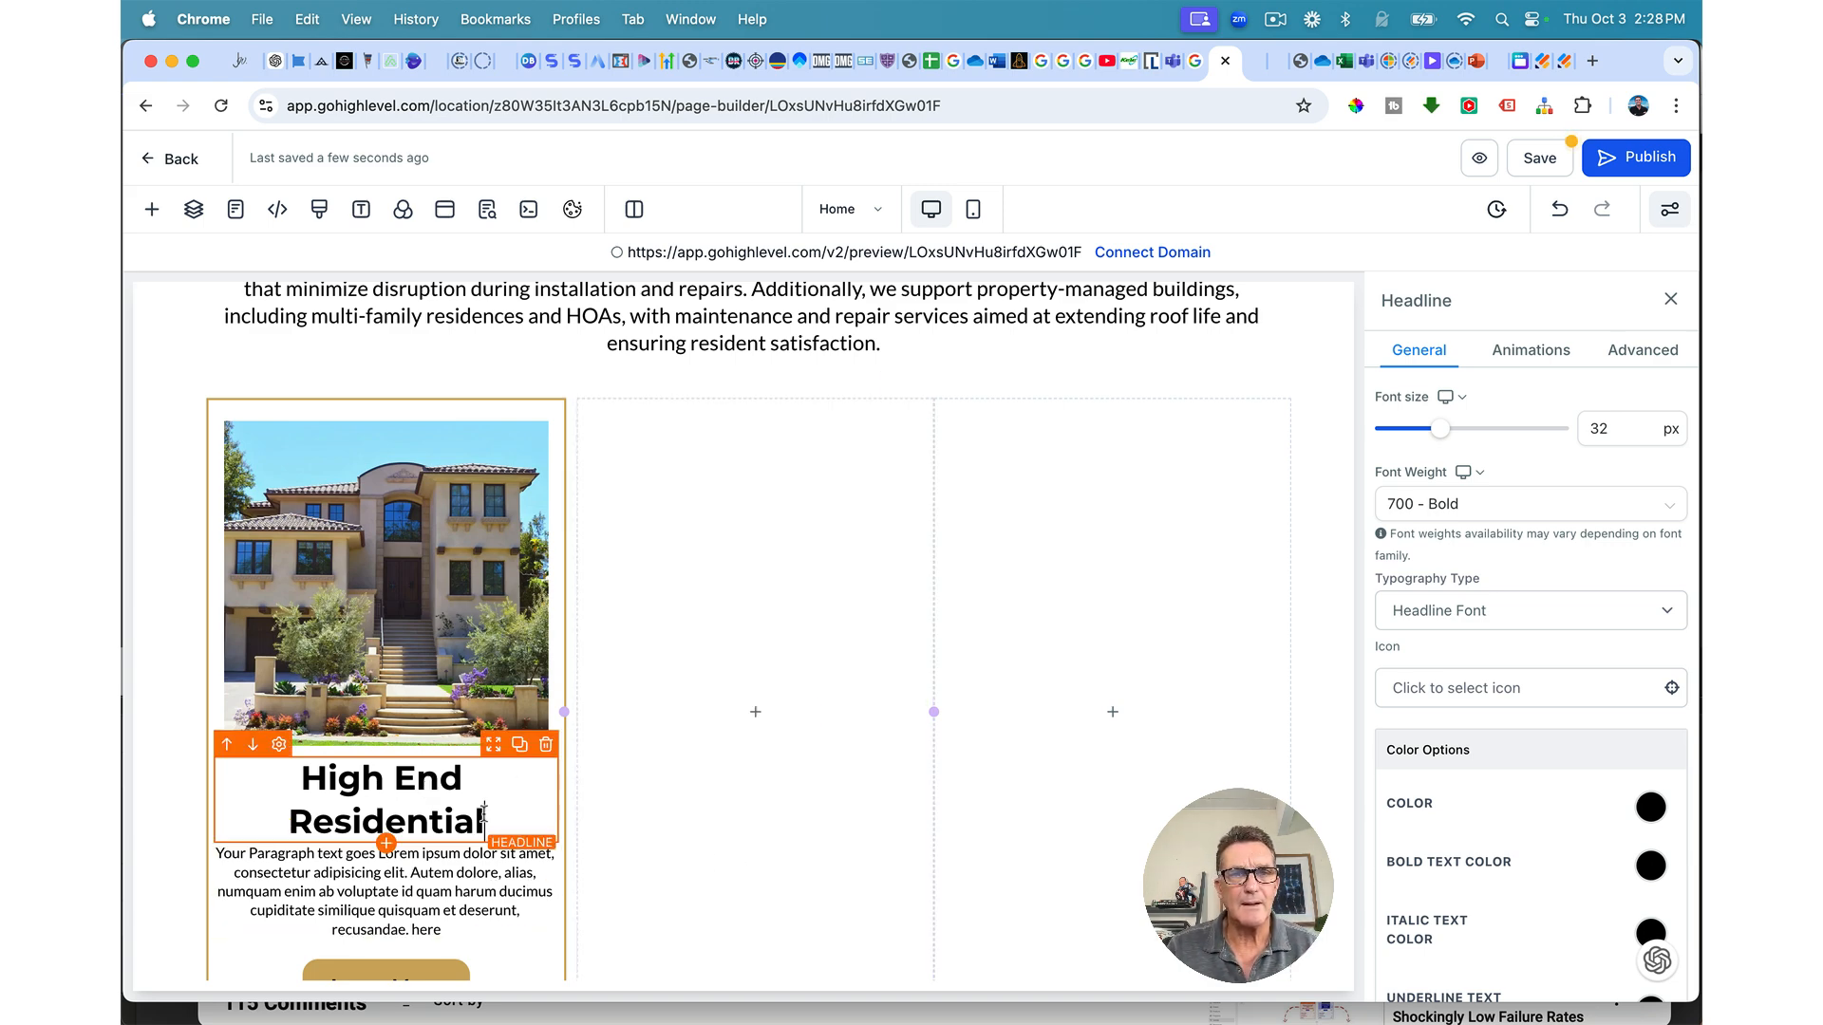
left_click_drag(485, 819, 302, 777)
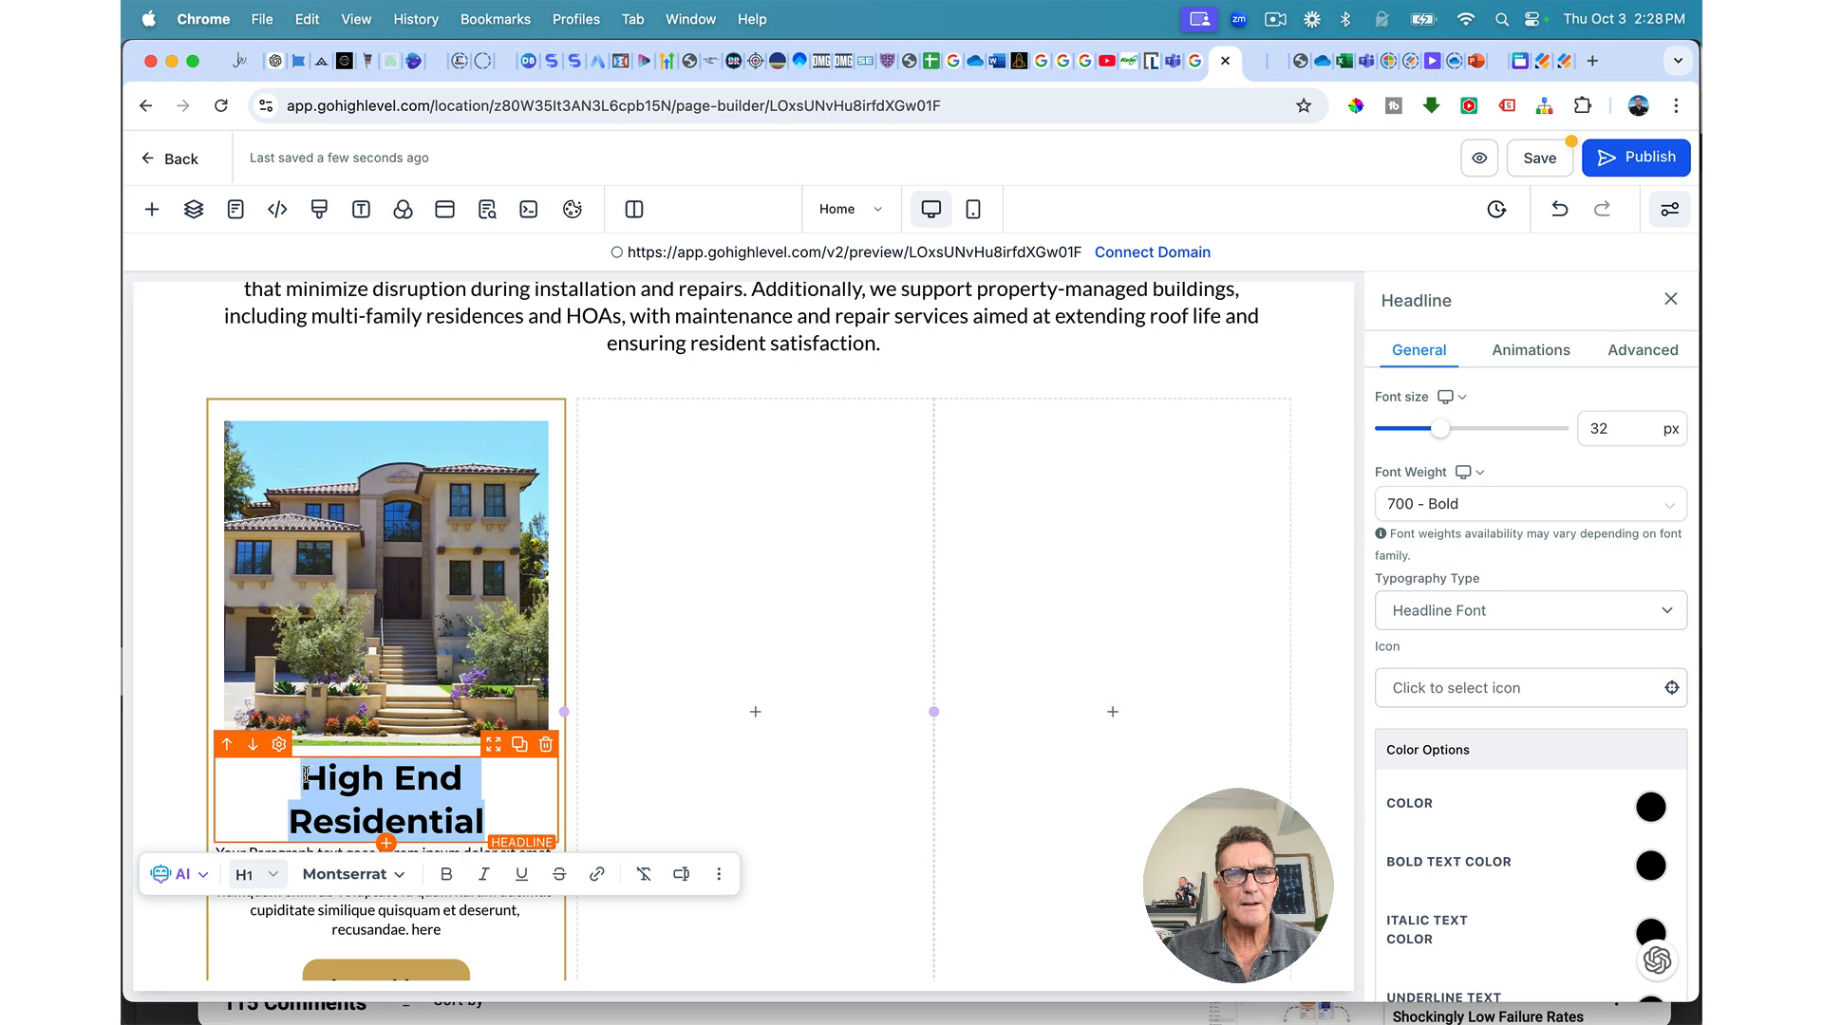
scroll(1519, 617, "up", 3)
left_click_drag(1441, 682, 1434, 685)
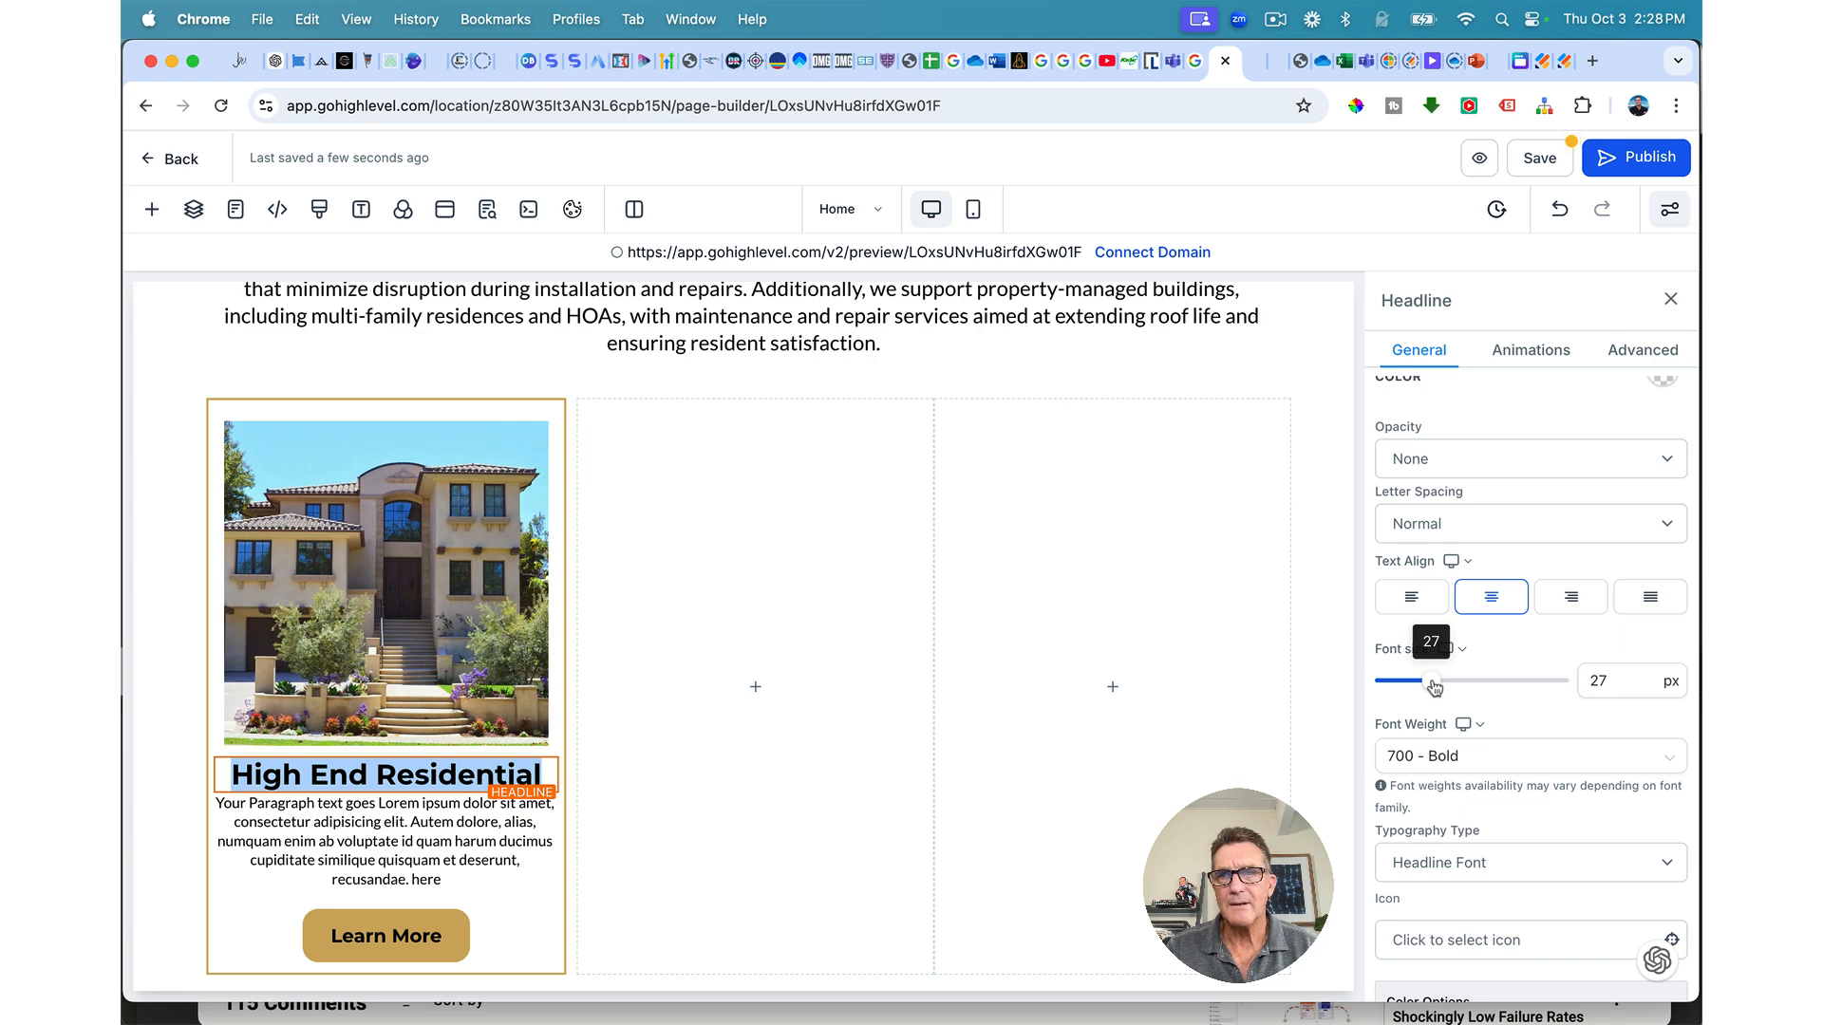
left_click_drag(1434, 687, 1434, 687)
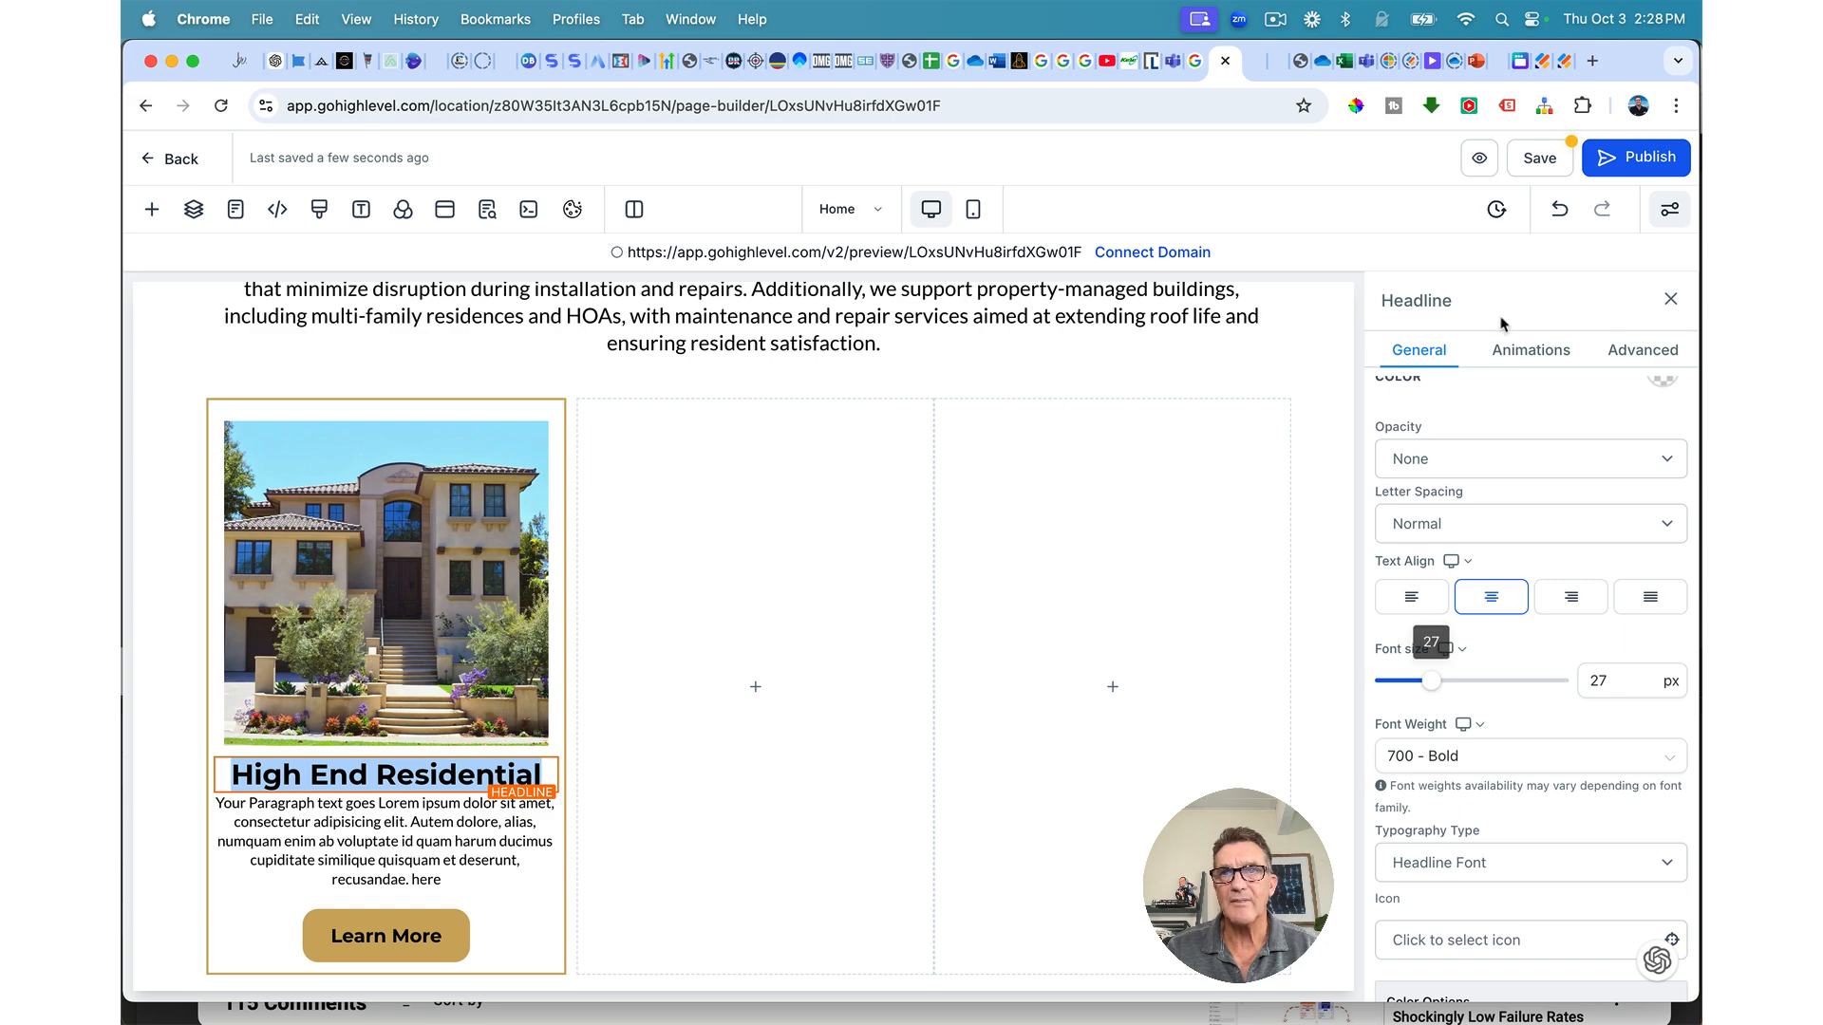
left_click(1496, 61)
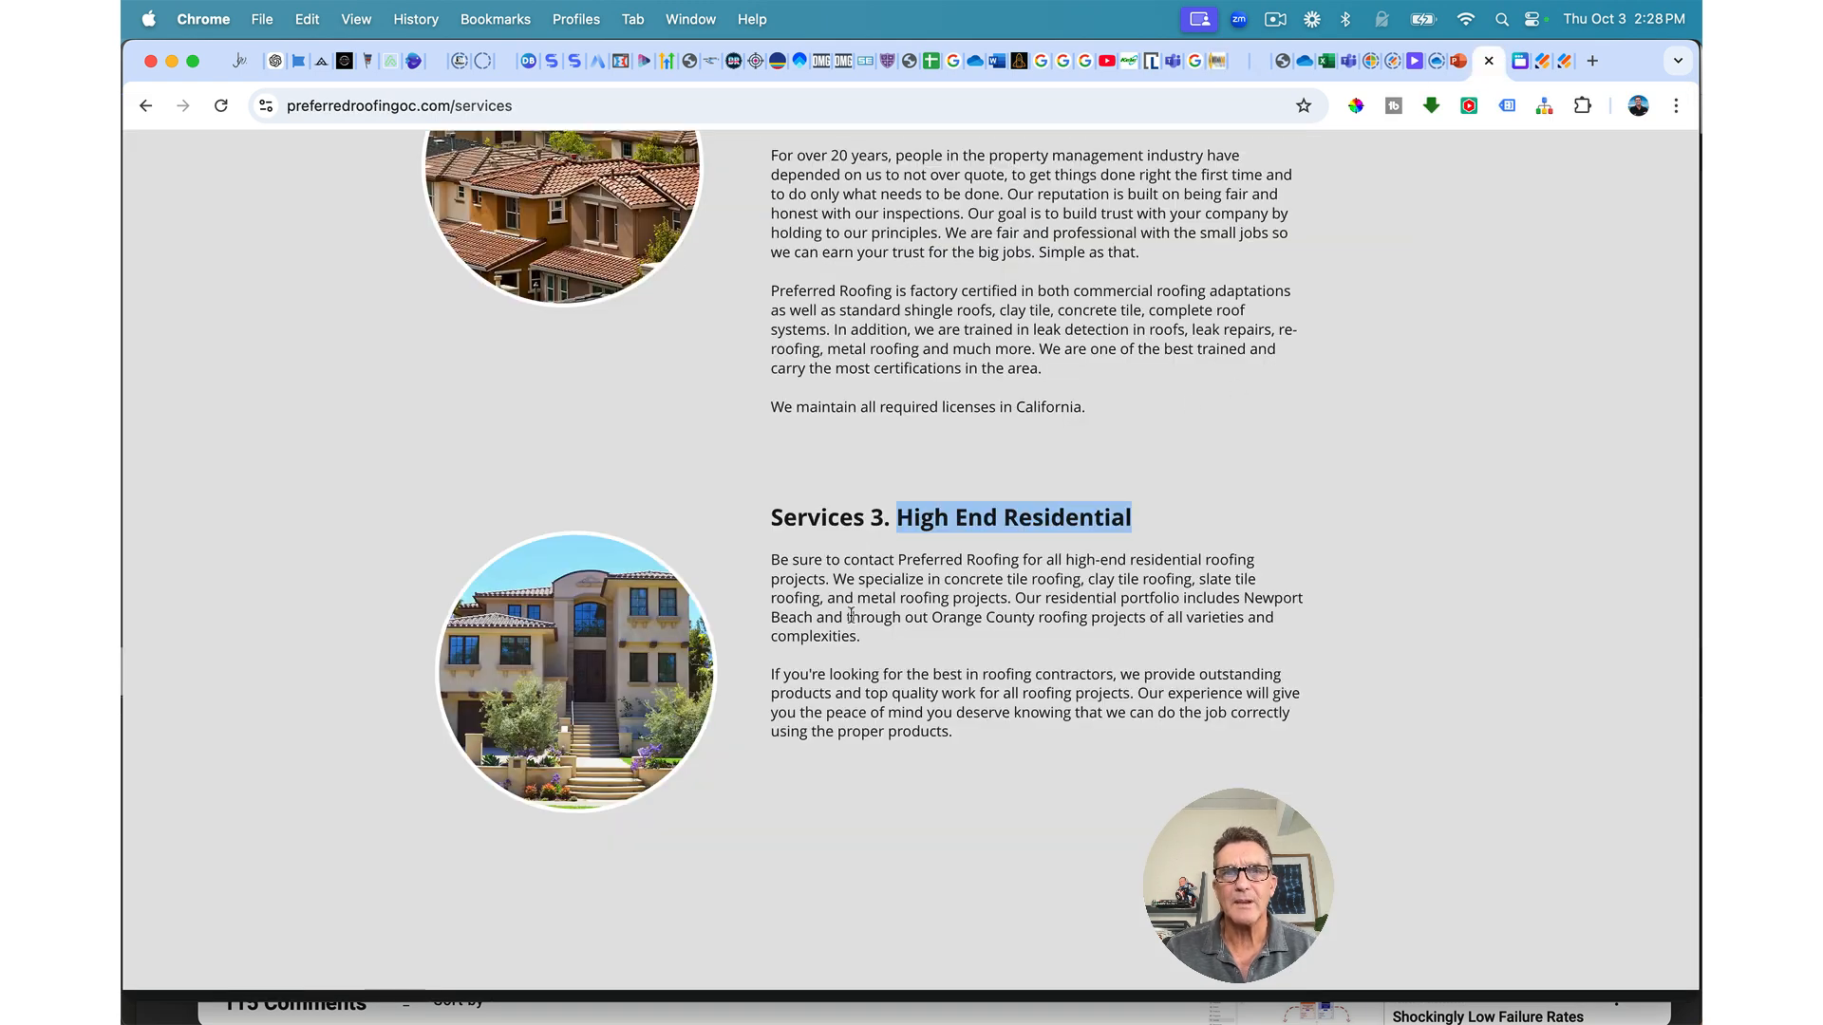
Step: Copy the two High End Residential description paragraphs from the live services page
left_click_drag(774, 558, 985, 750)
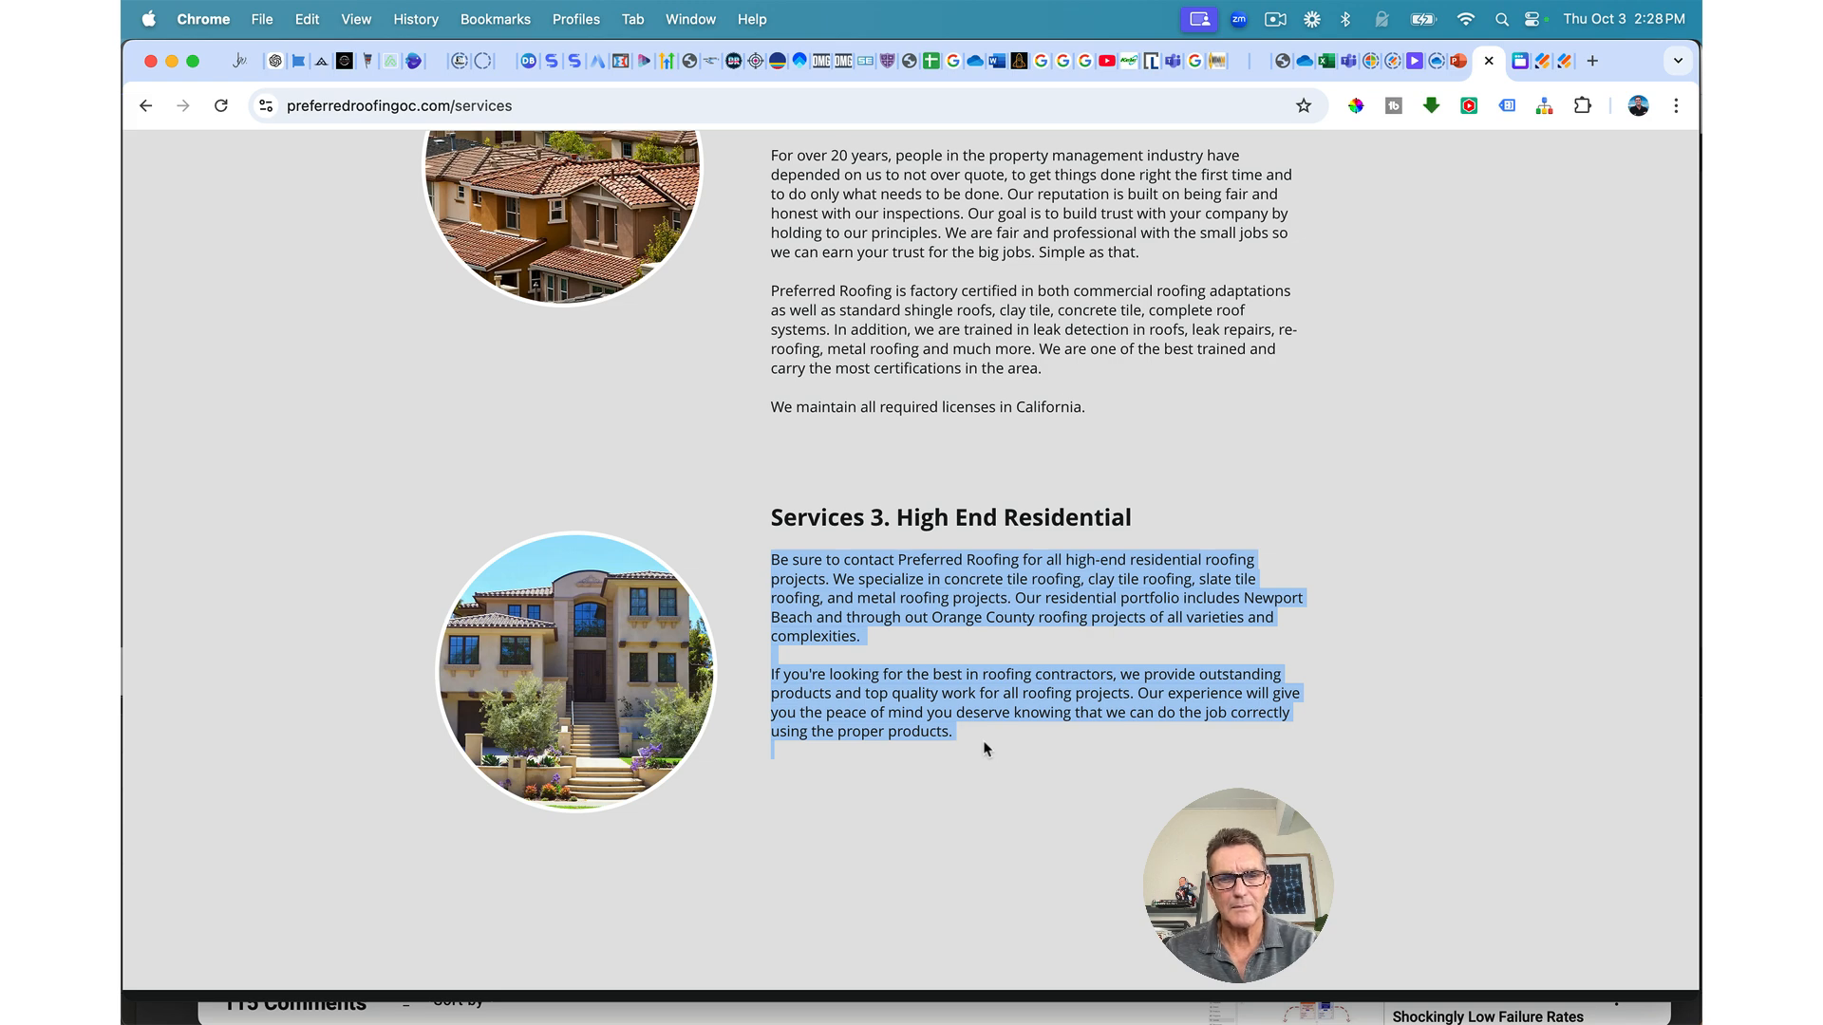
left_click(1218, 62)
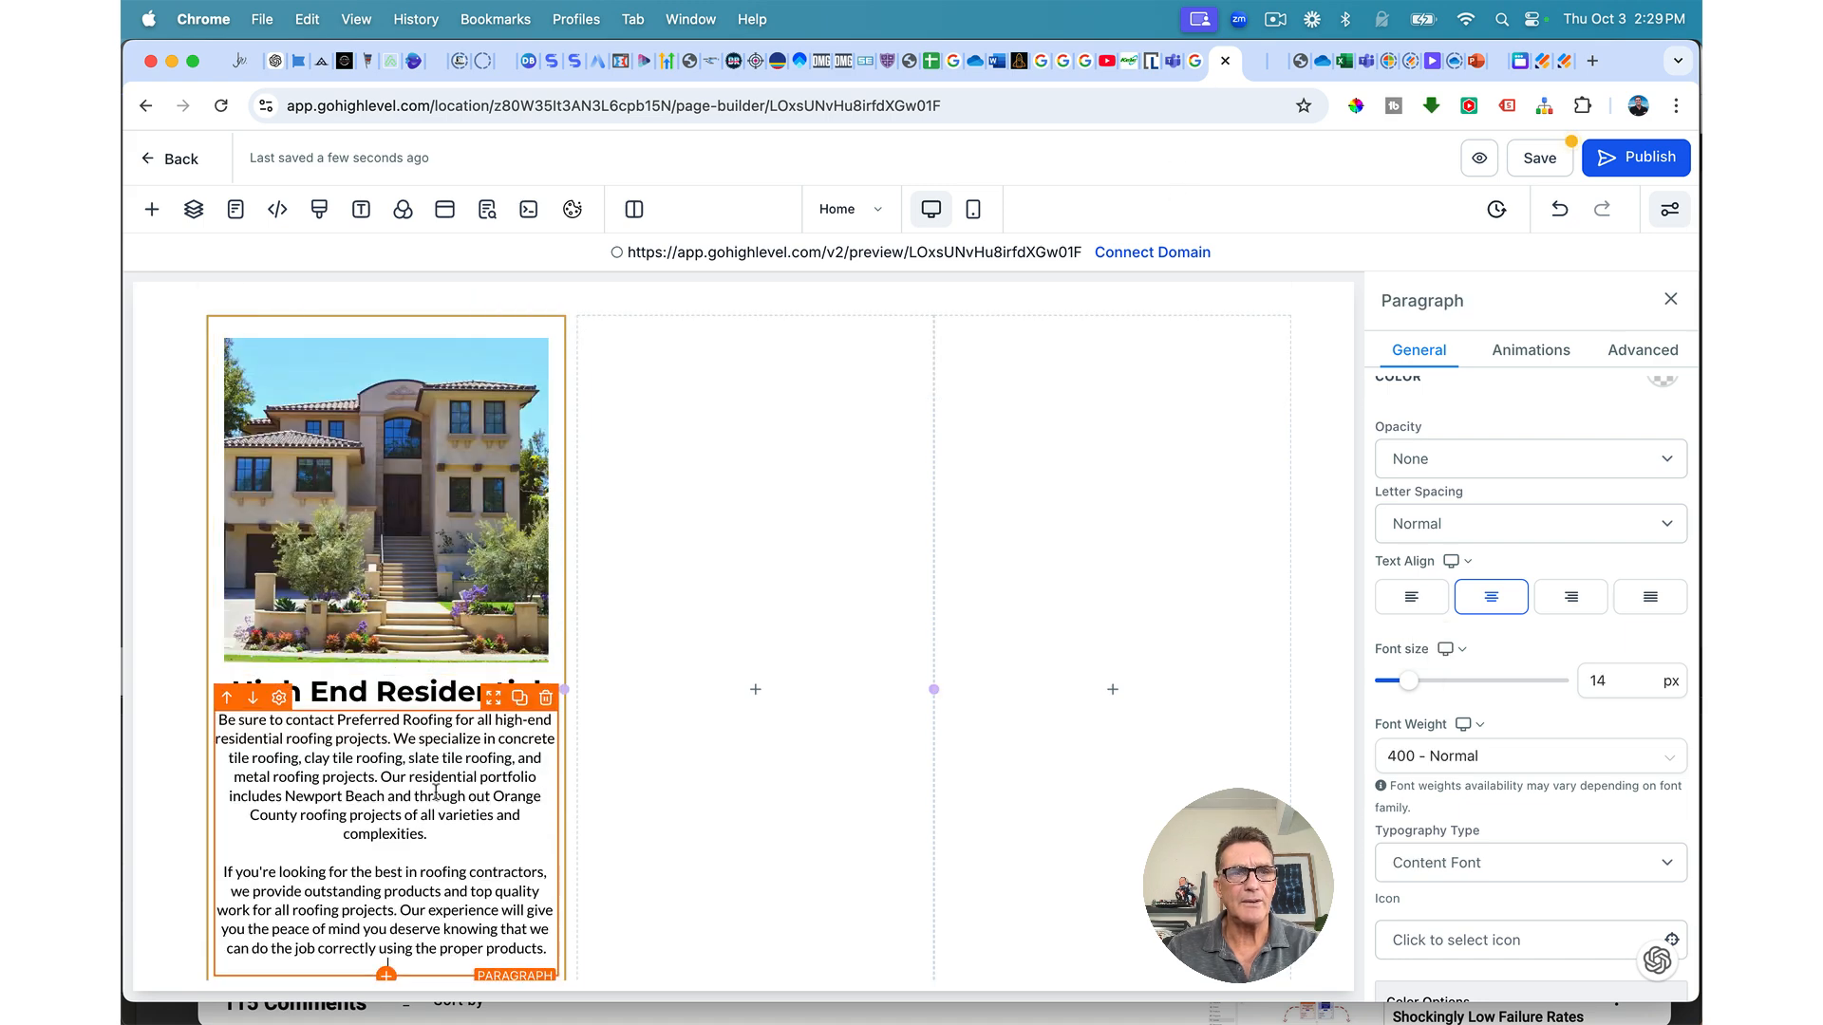
Step: Replace the first card's paragraph with 'We deliver top-tier roofing solutions for luxury homes…'
double_click(440, 790)
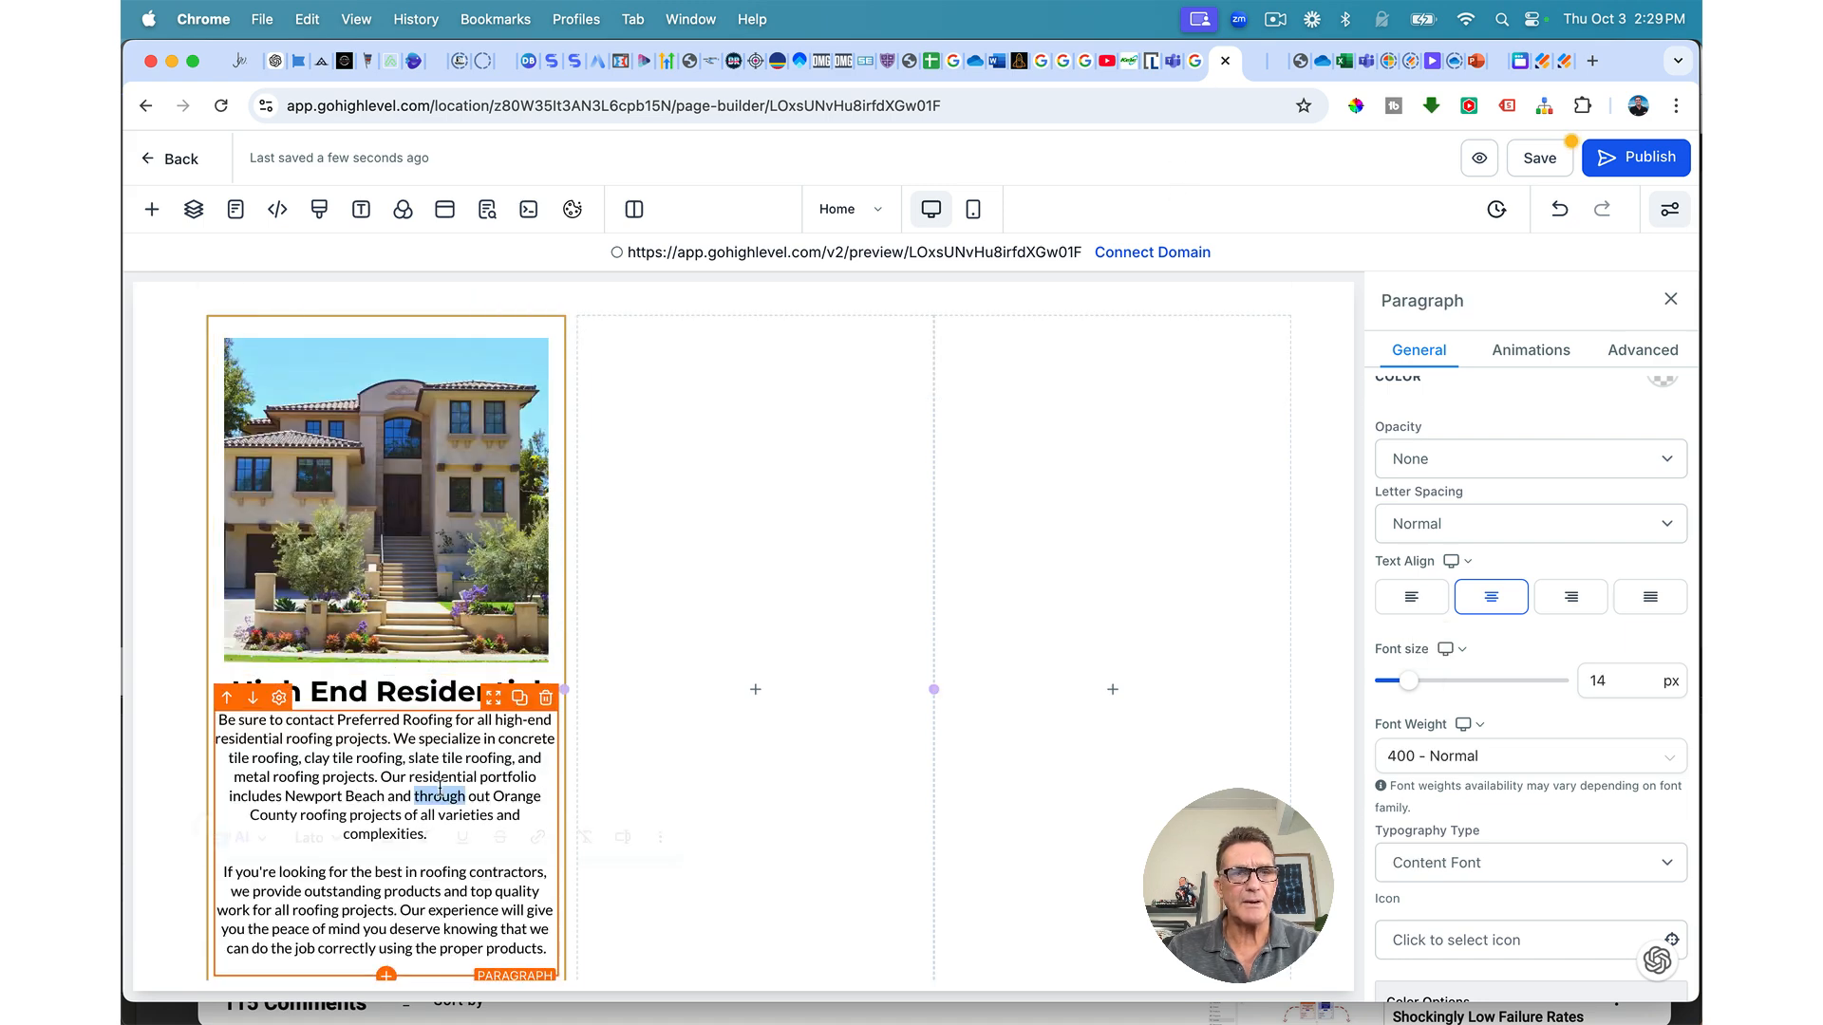
triple_click(439, 790)
key("BackSpace")
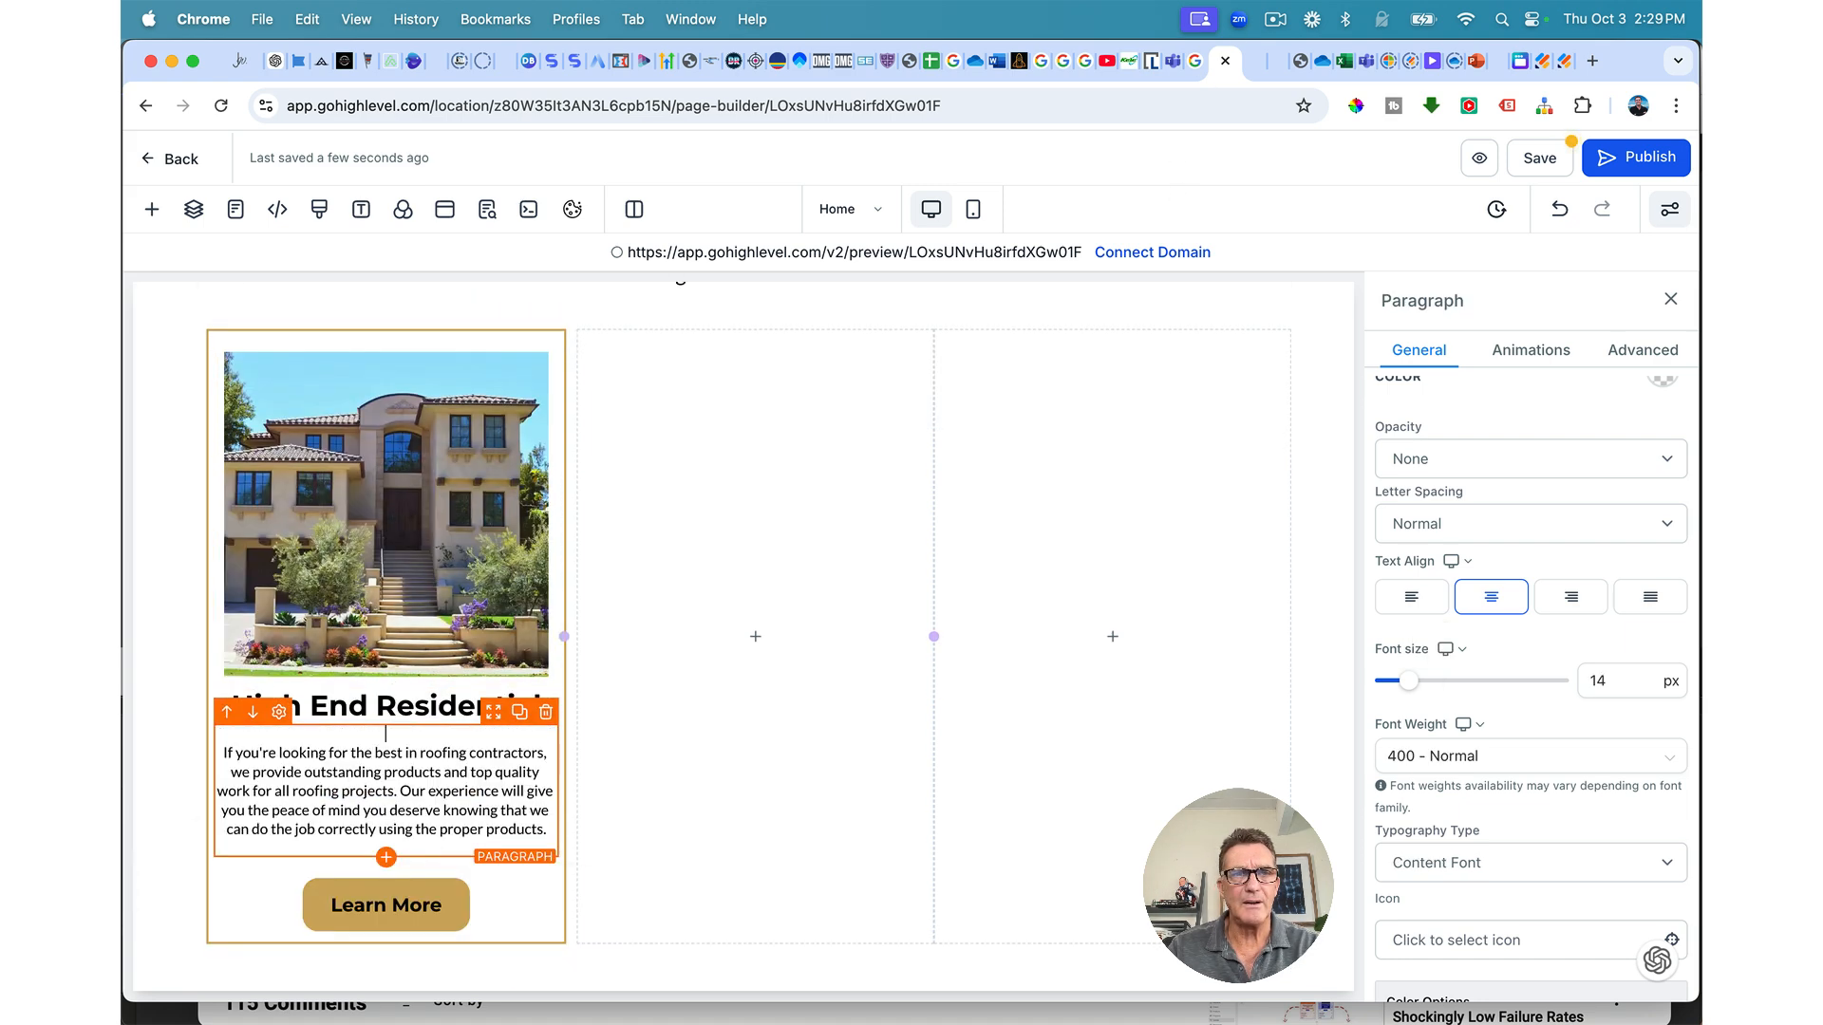
triple_click(439, 796)
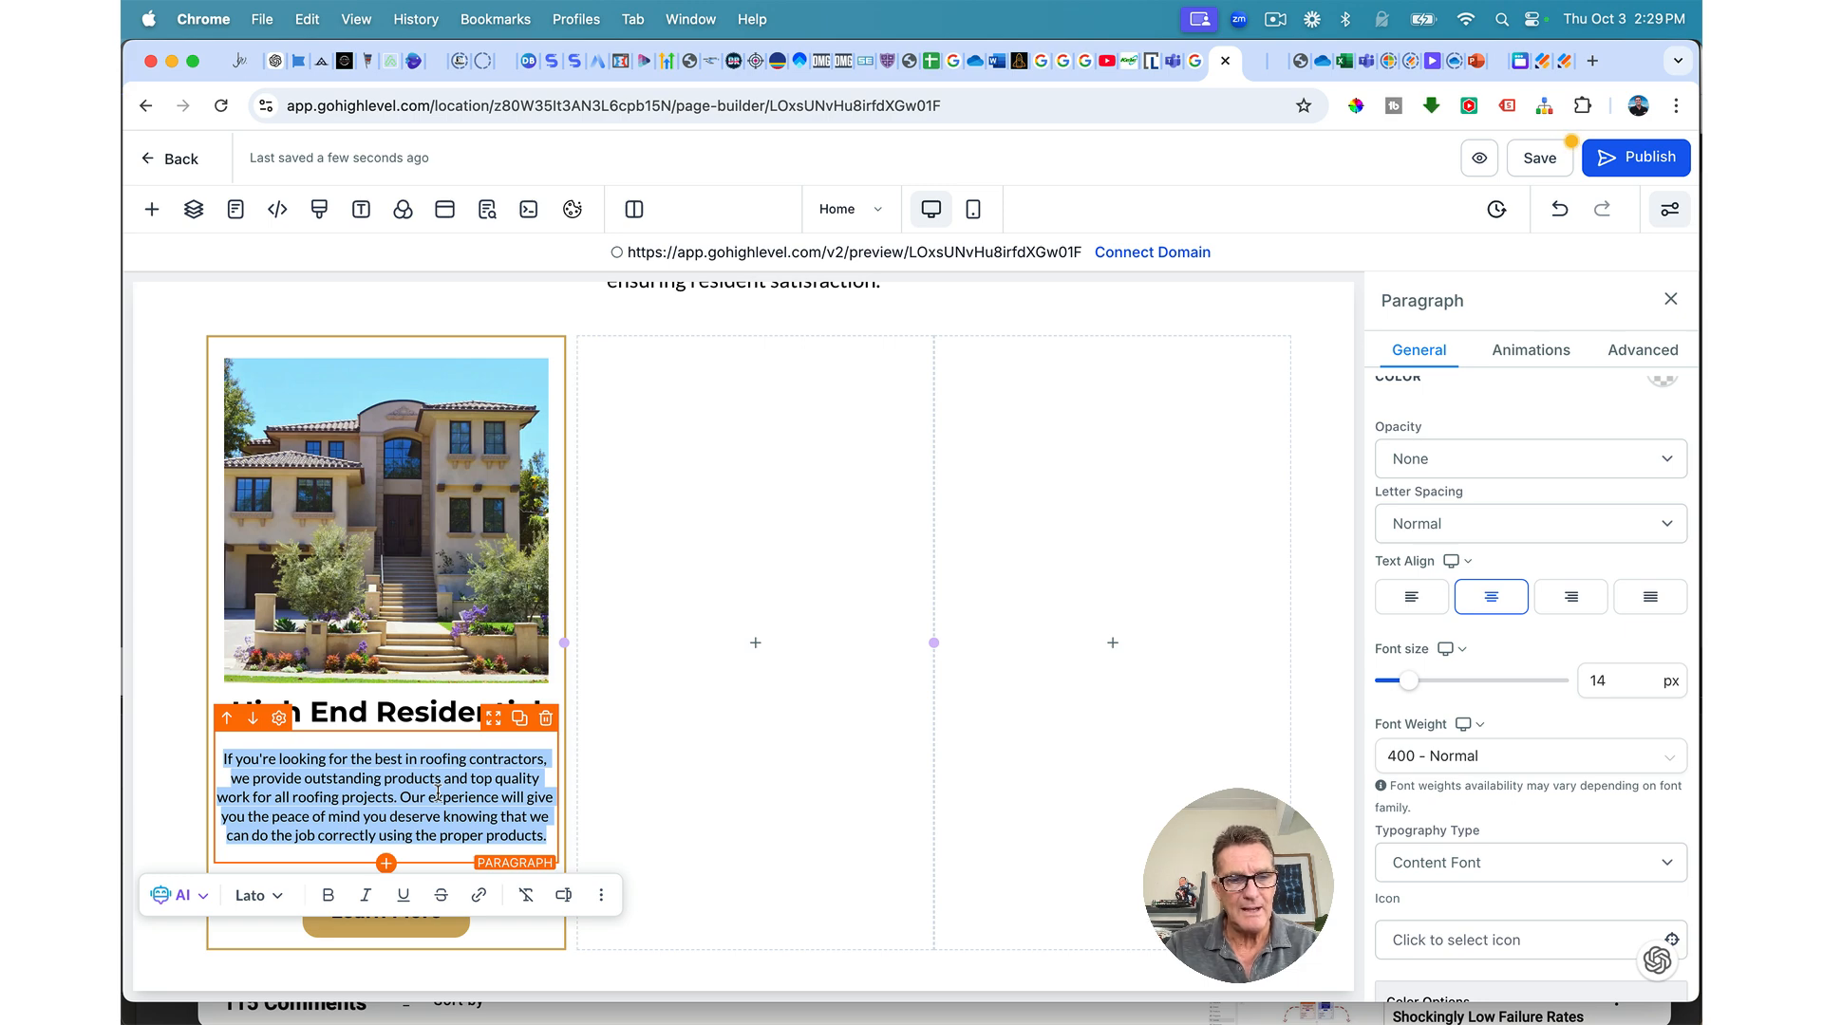
type("We deliver top-tier roofing solutions for luxury homes, ensuring exceptional quality and lasting beauty. Our customized approach caters to your specific architectural style, utilizing durable materials that enhance both aesthetics and performance.")
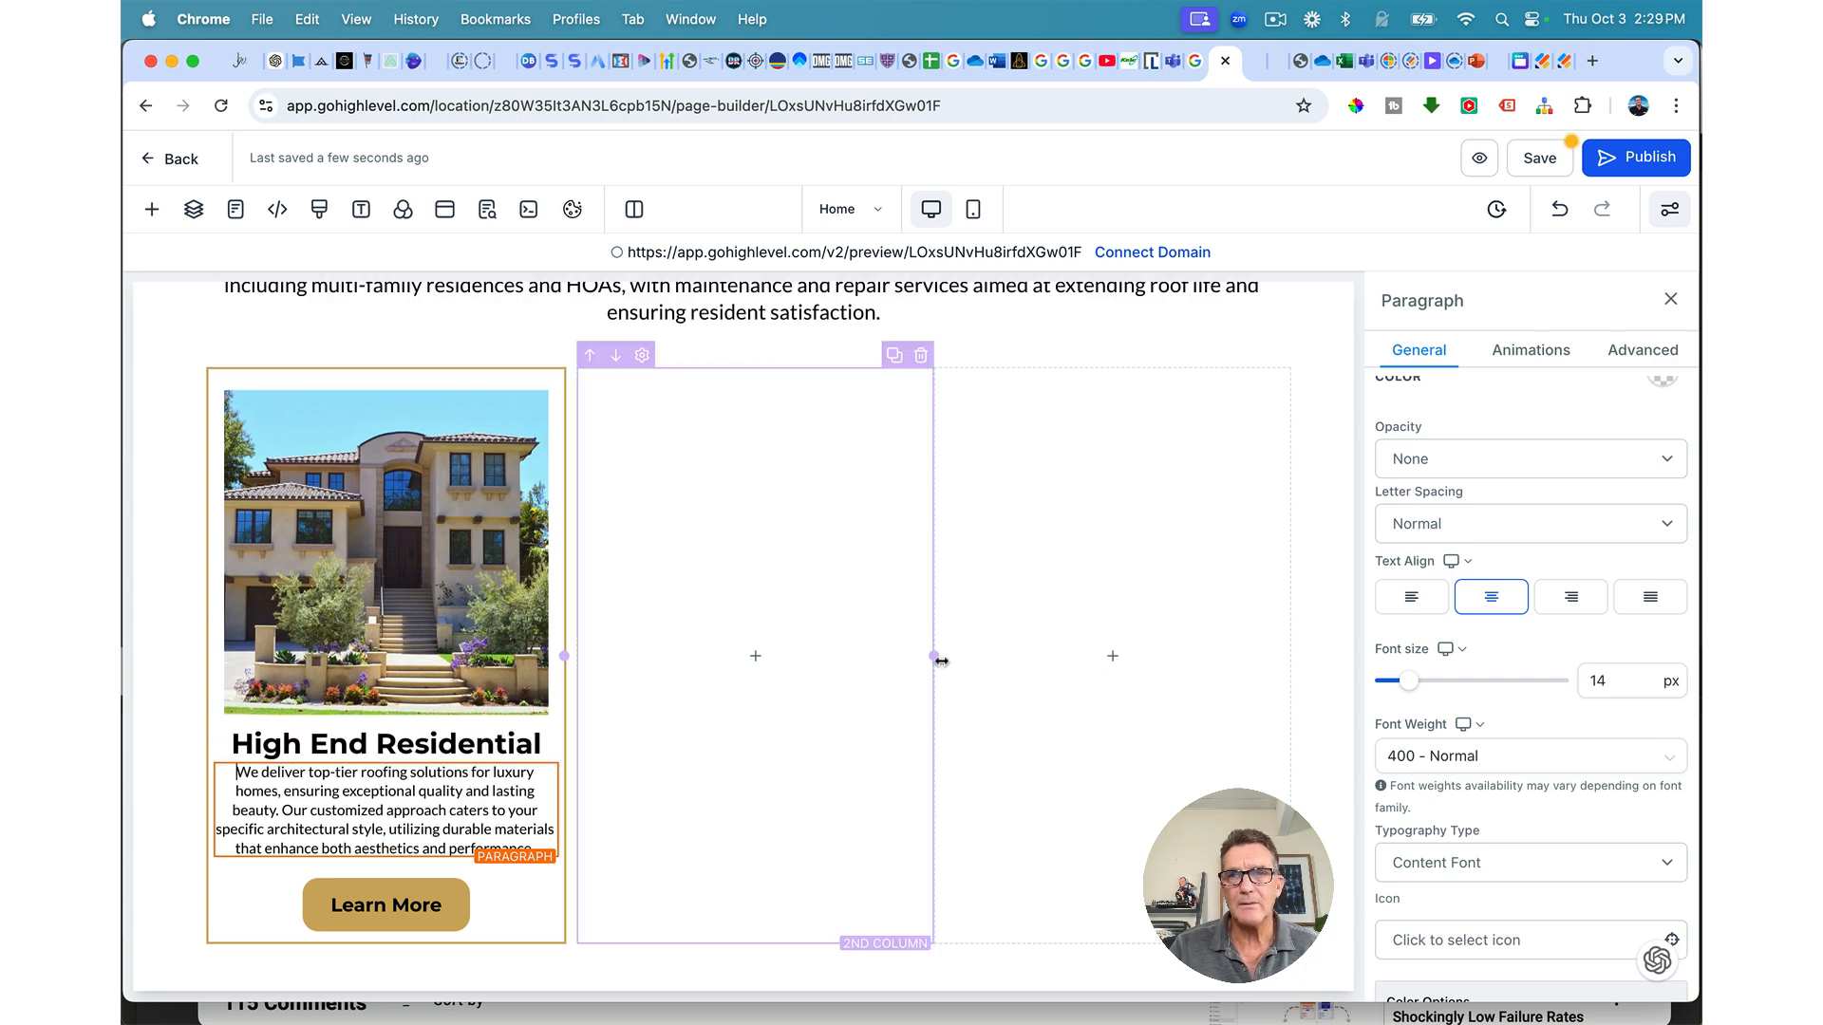
left_click(916, 778)
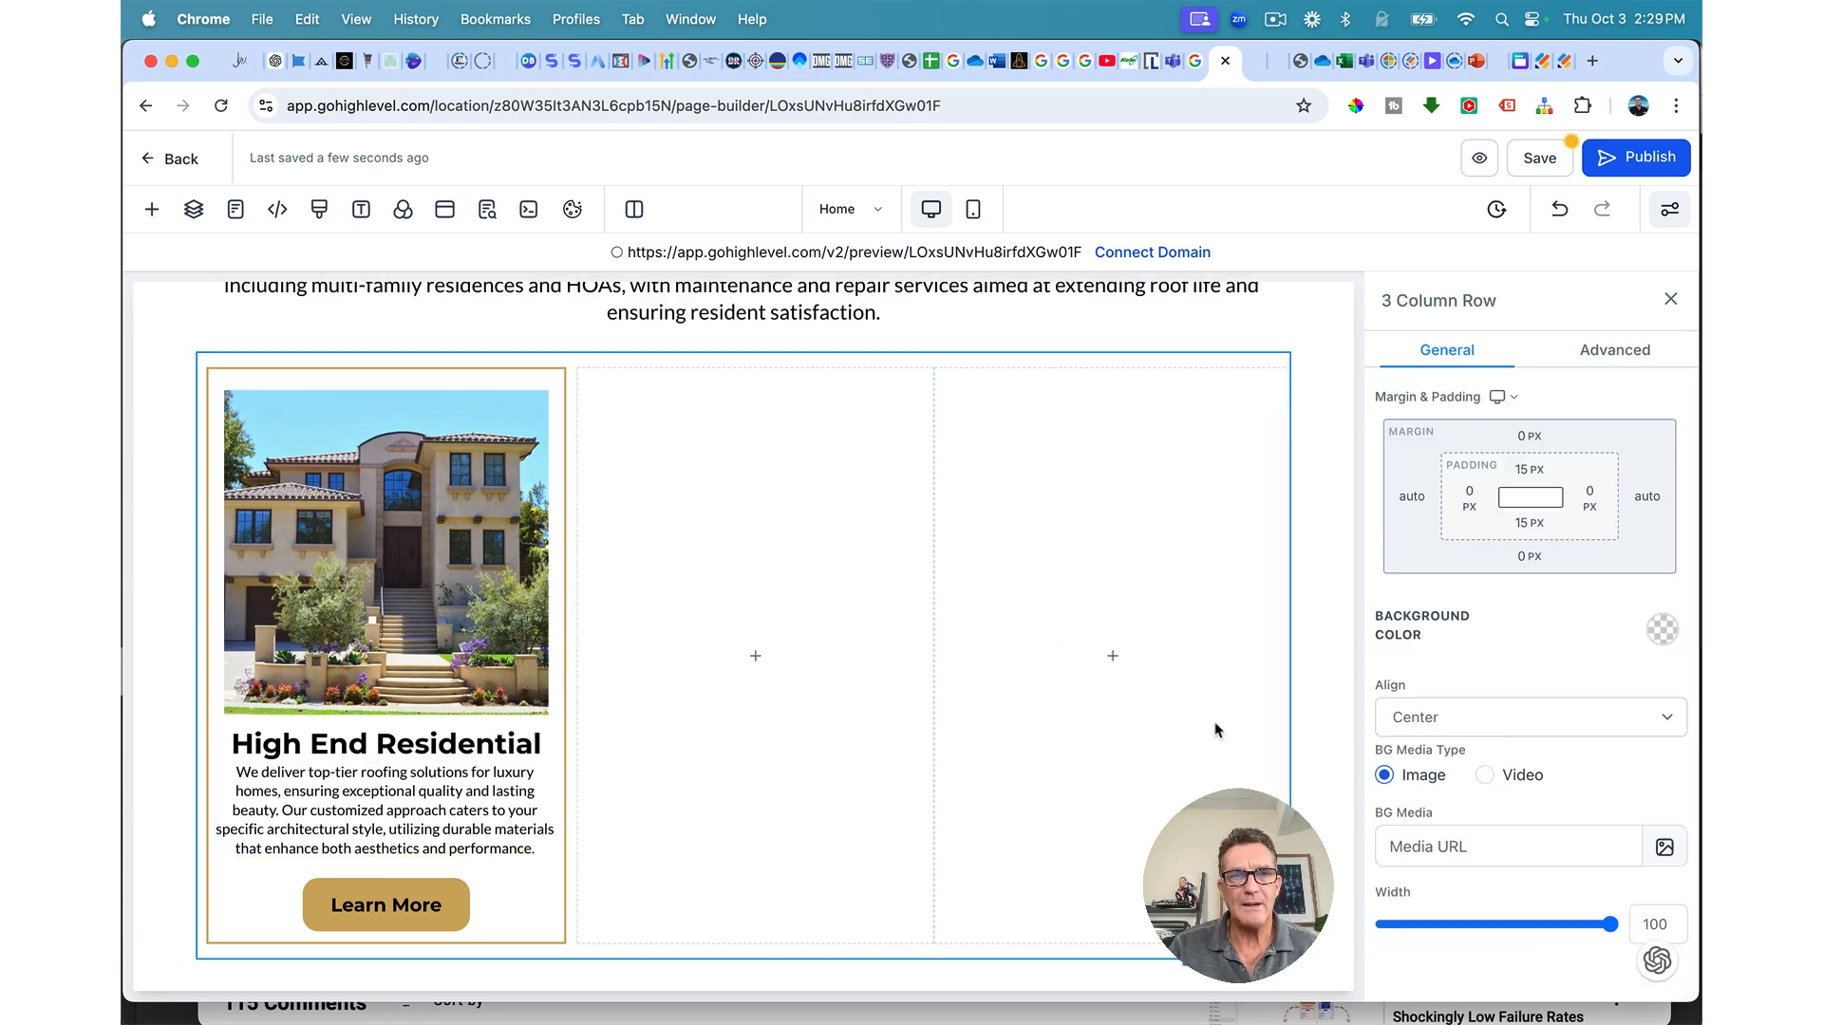
Step: Enlarge the description paragraph's font size and give it a -3 px top margin
left_click(514, 810)
scroll(1544, 631, "up", 2)
scroll(1543, 631, "up", 5)
left_click_drag(1415, 827, 1418, 827)
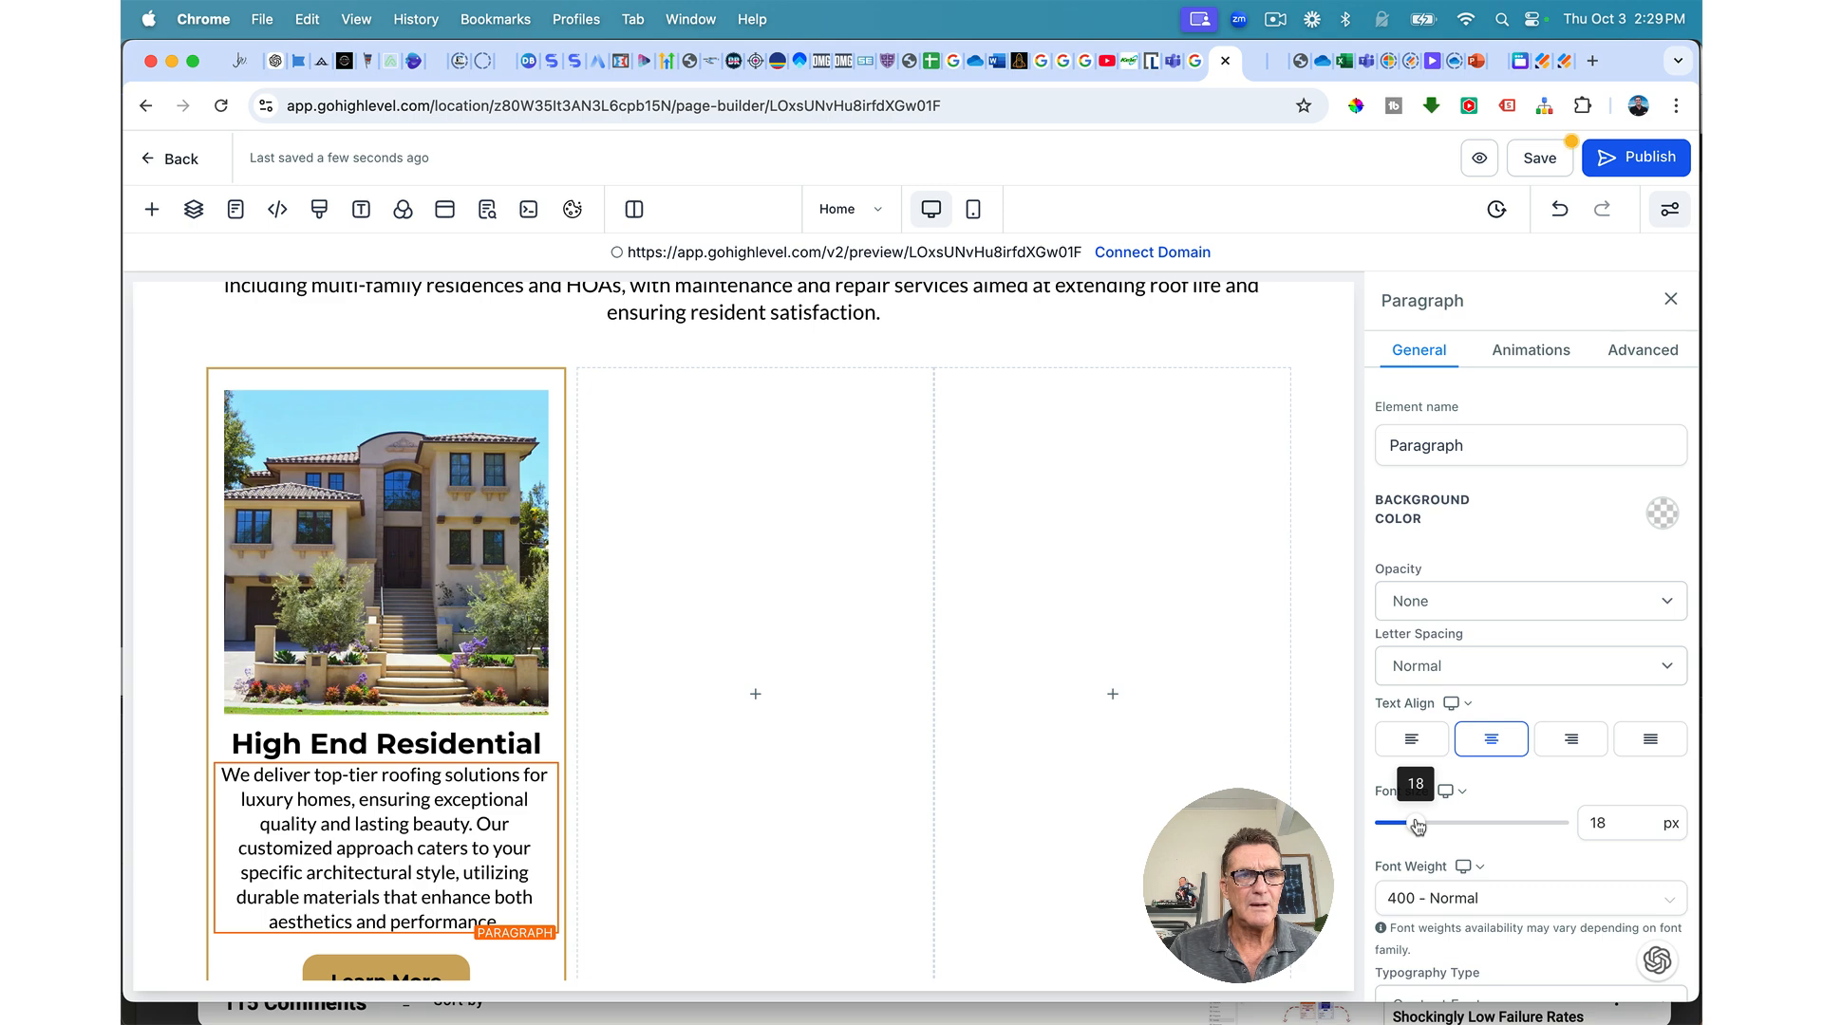
scroll(1542, 641, "down", 10)
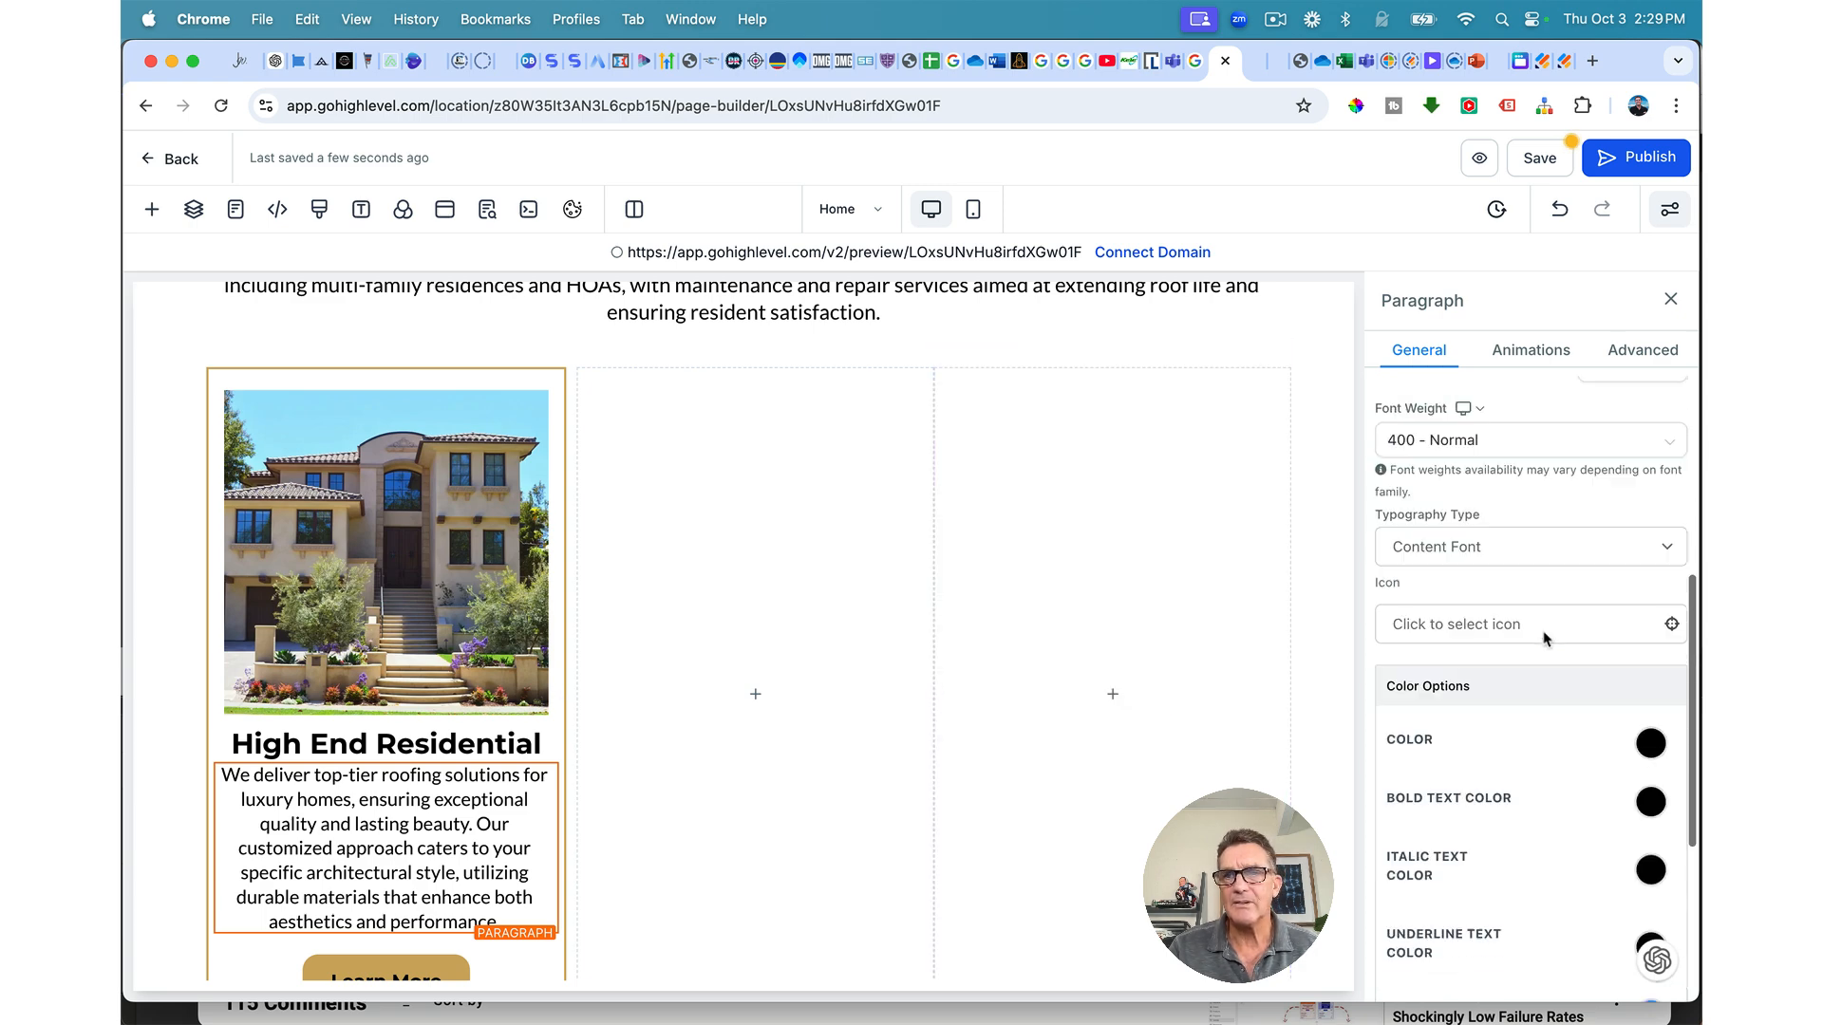
left_click(1528, 802)
left_click_drag(1462, 851, 1478, 855)
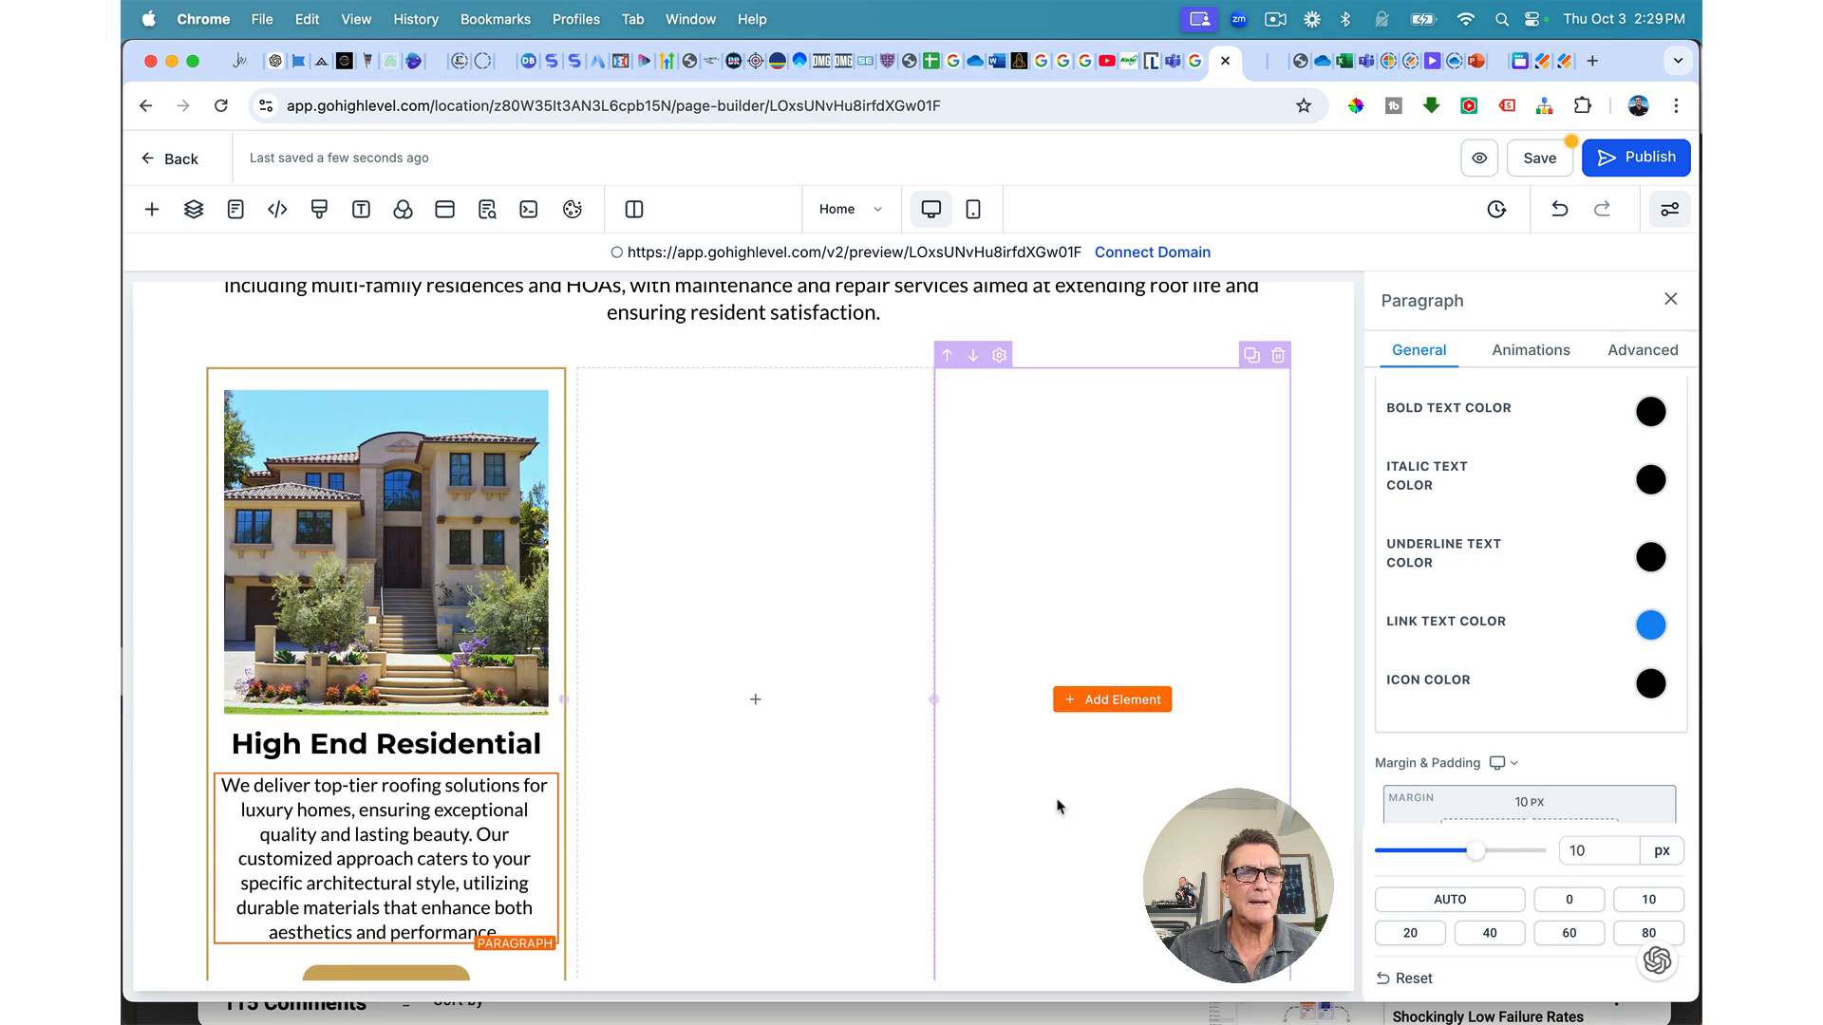
Step: Set the High End Residential headline's top margin to 5 px
left_click(1527, 803)
left_click_drag(1462, 848, 1470, 849)
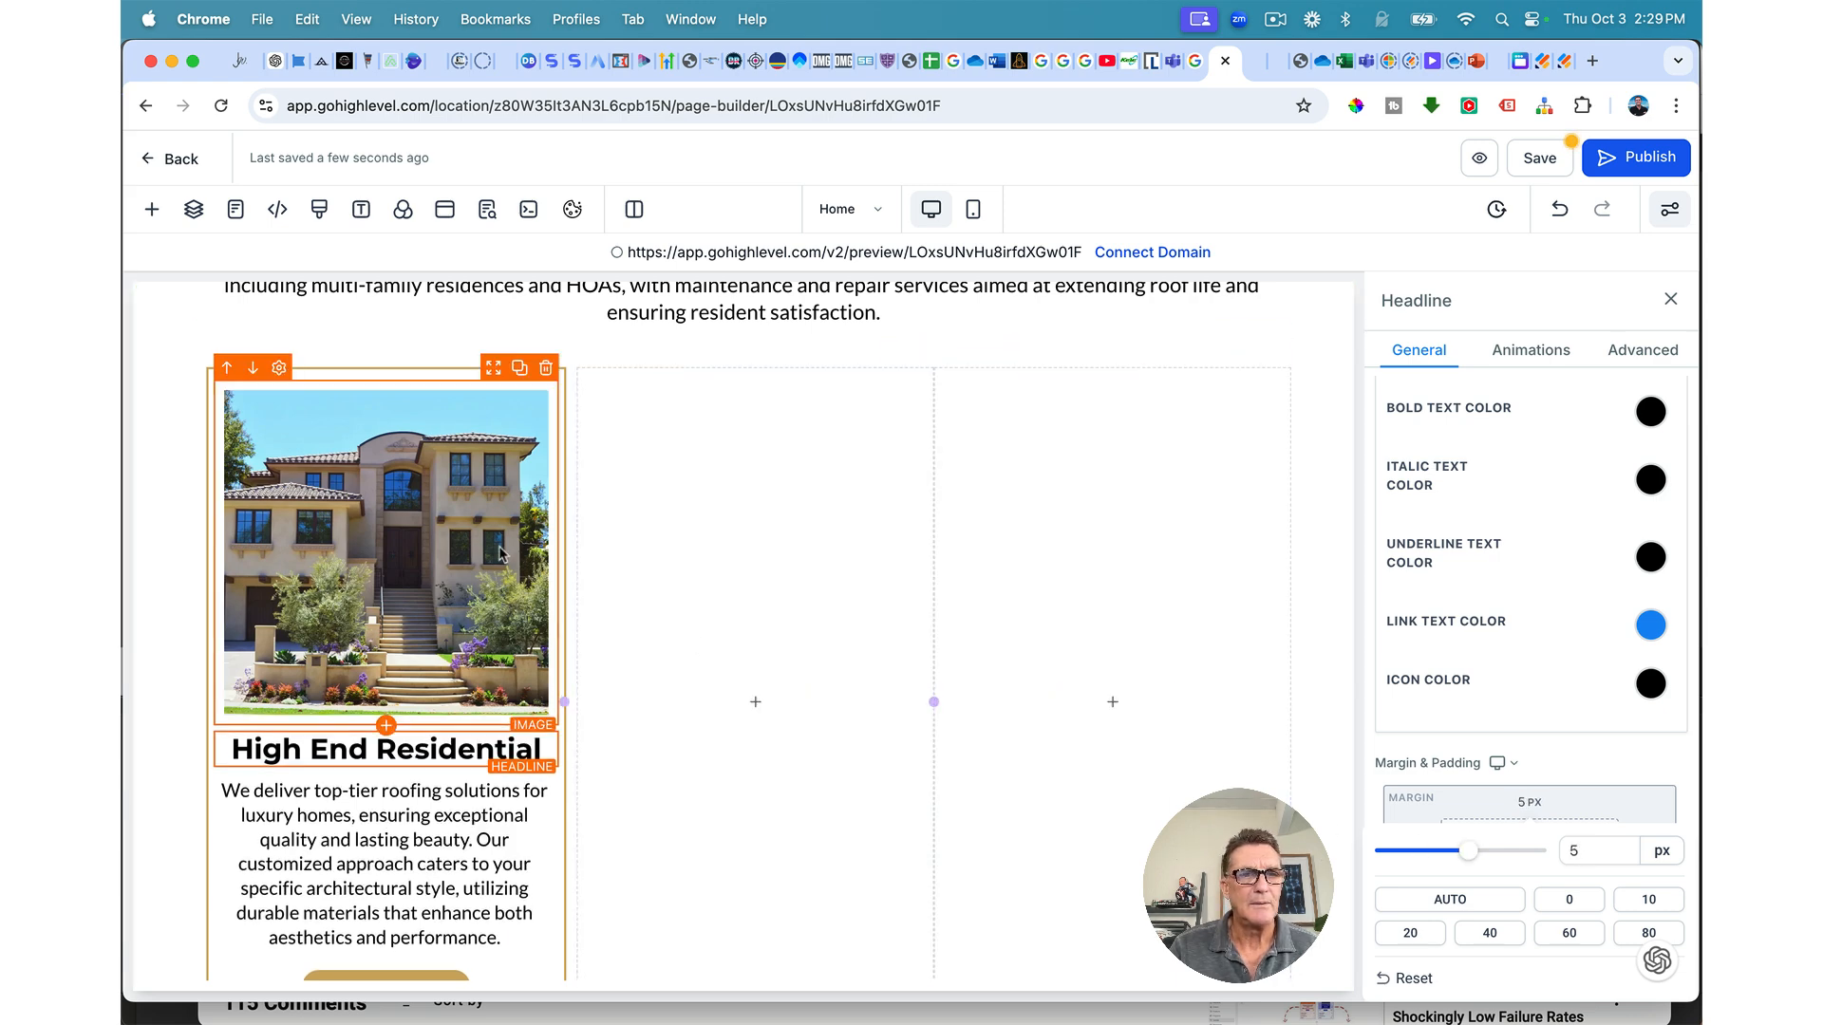
scroll(457, 707, "down", 2)
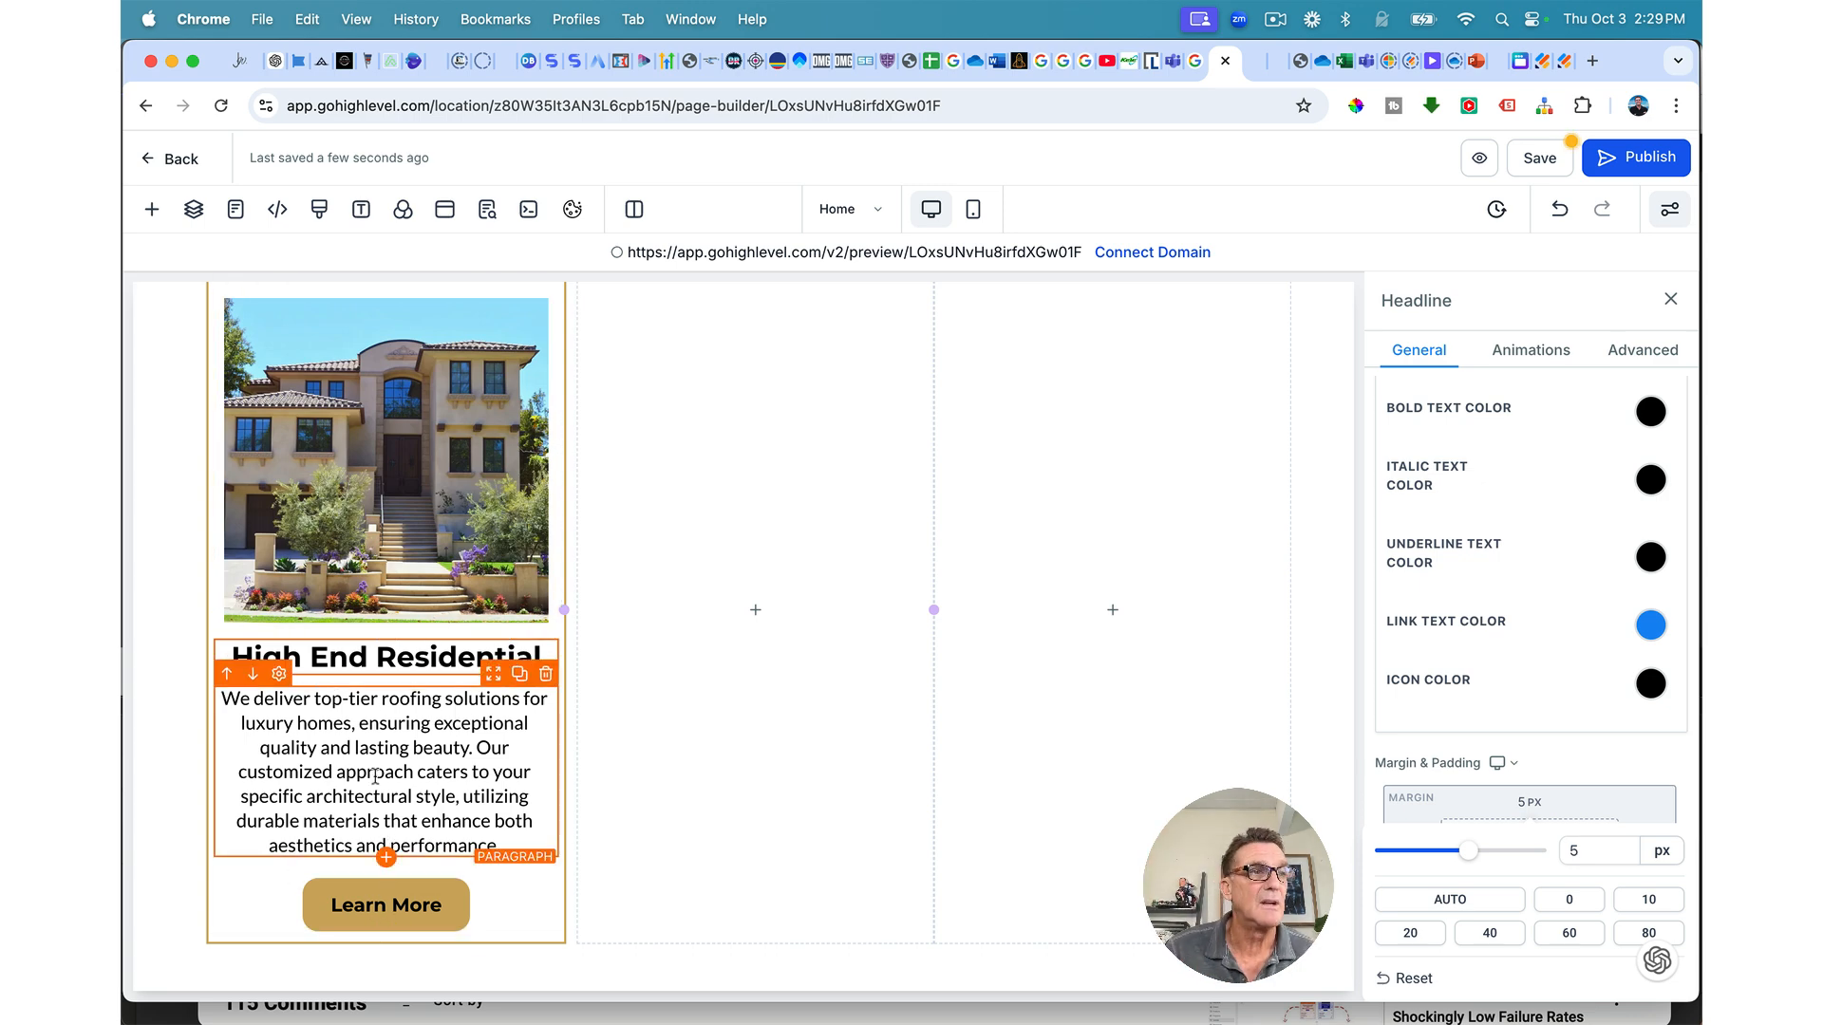
scroll(384, 655, "up", 2)
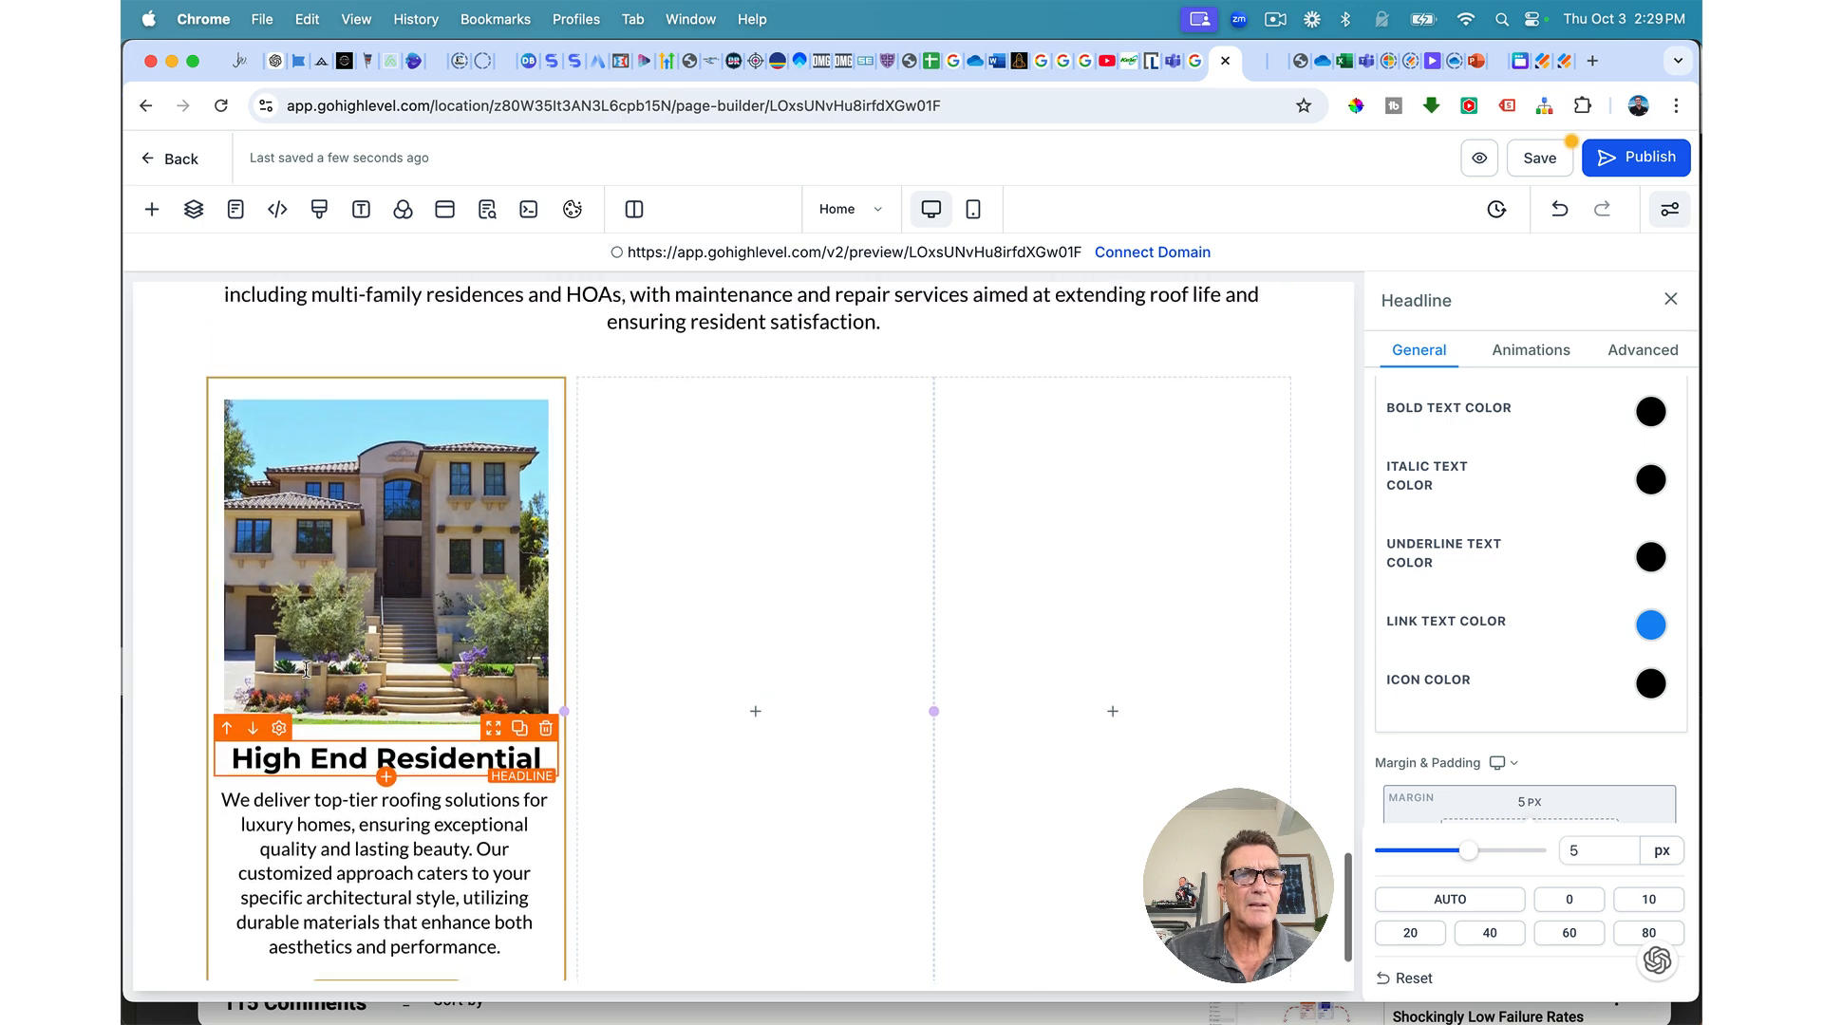
Step: Save the page
left_click(1530, 158)
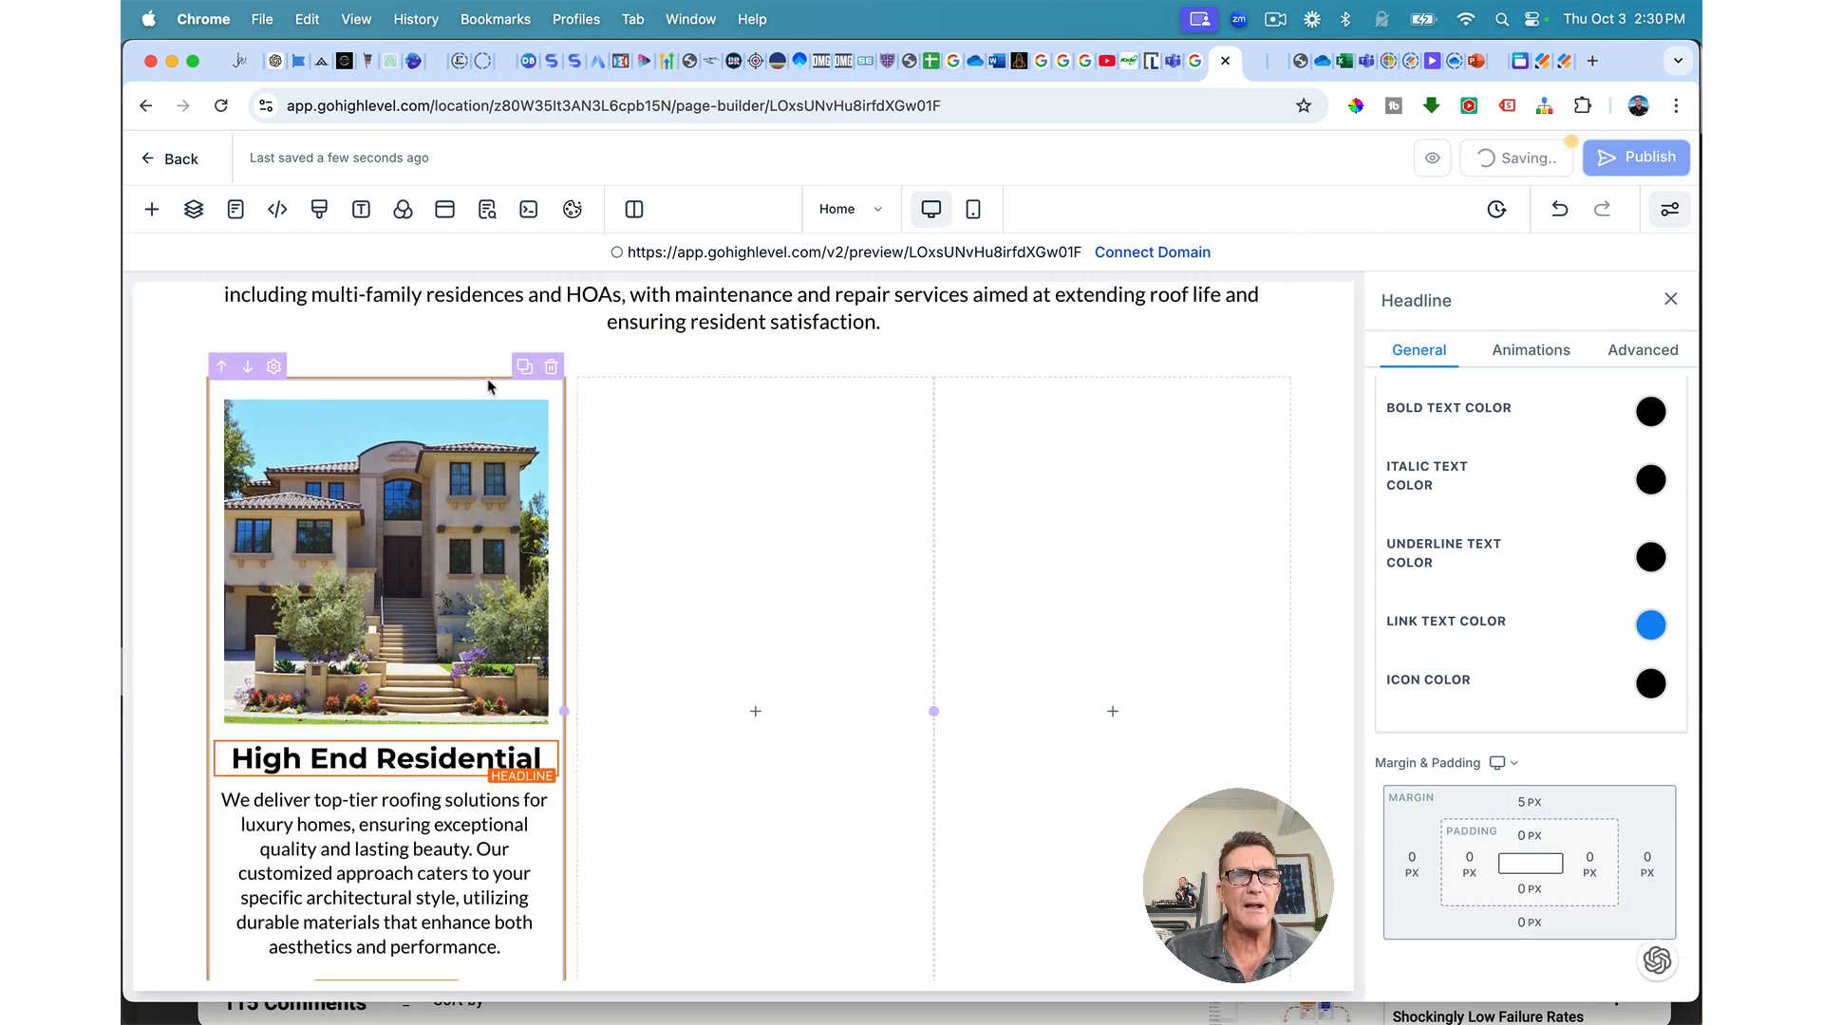
scroll(370, 544, "down", 2)
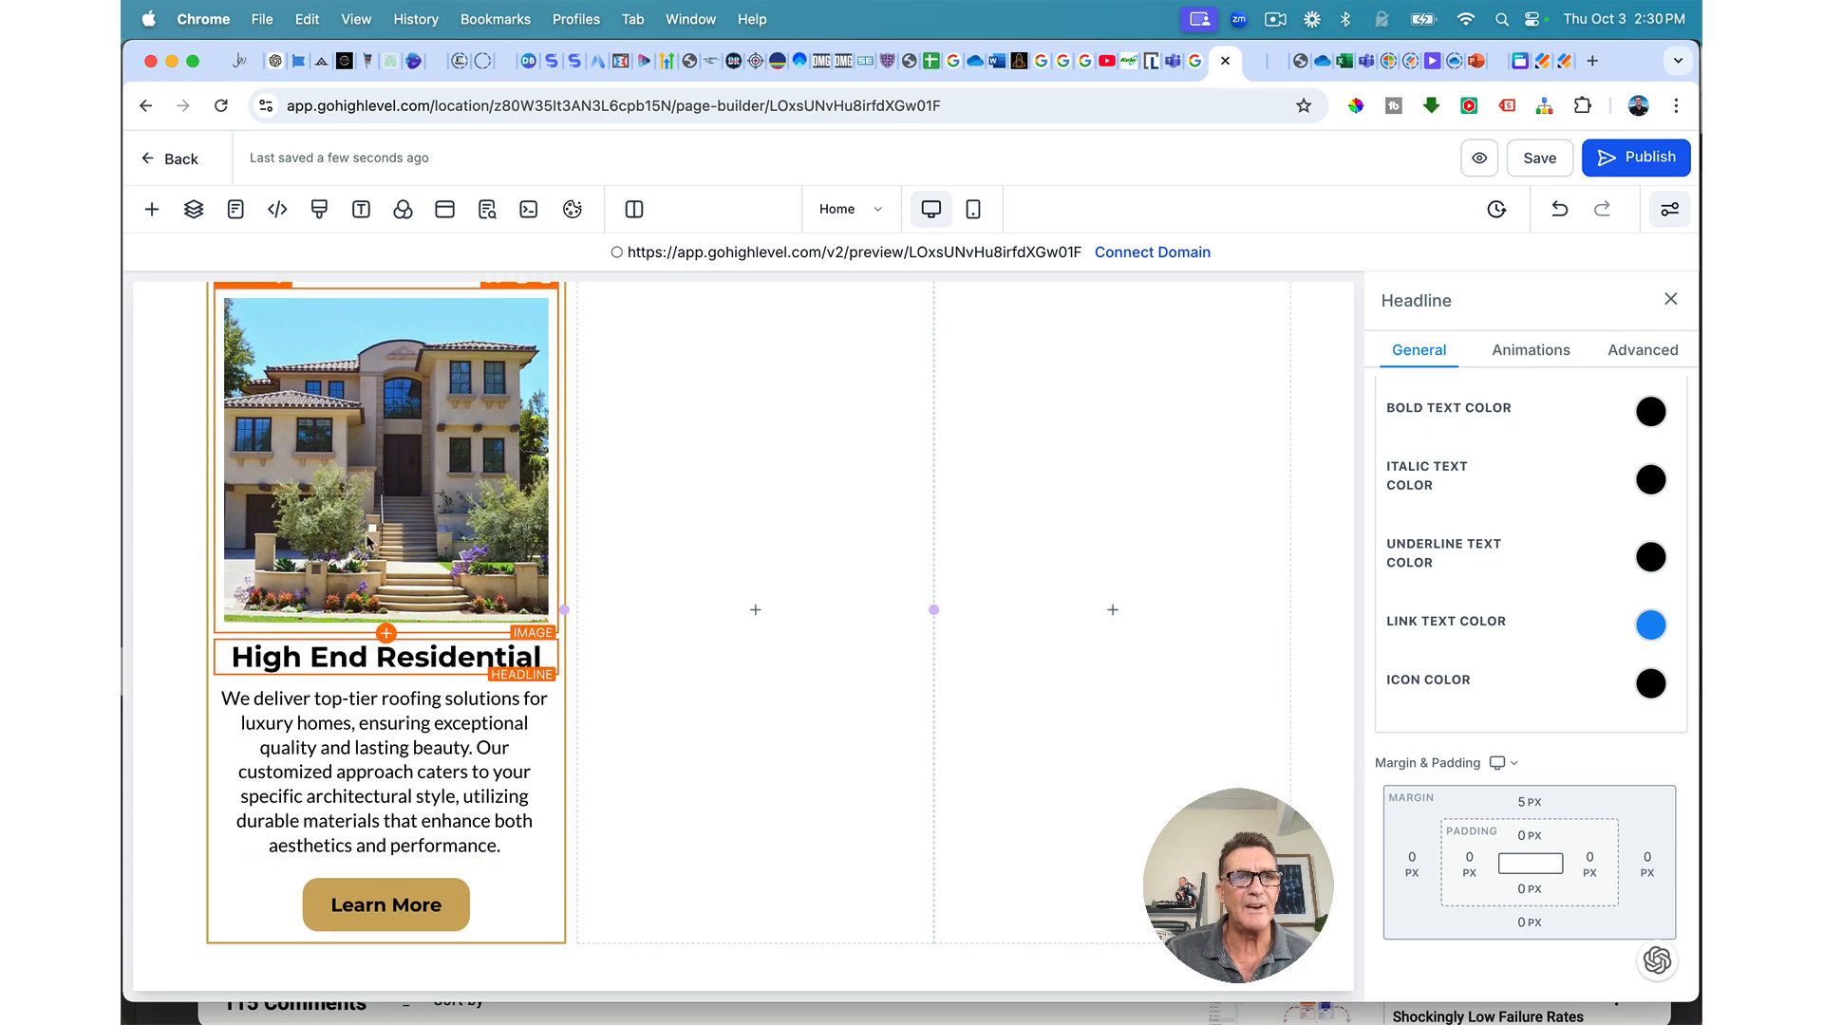
scroll(371, 543, "up", 5)
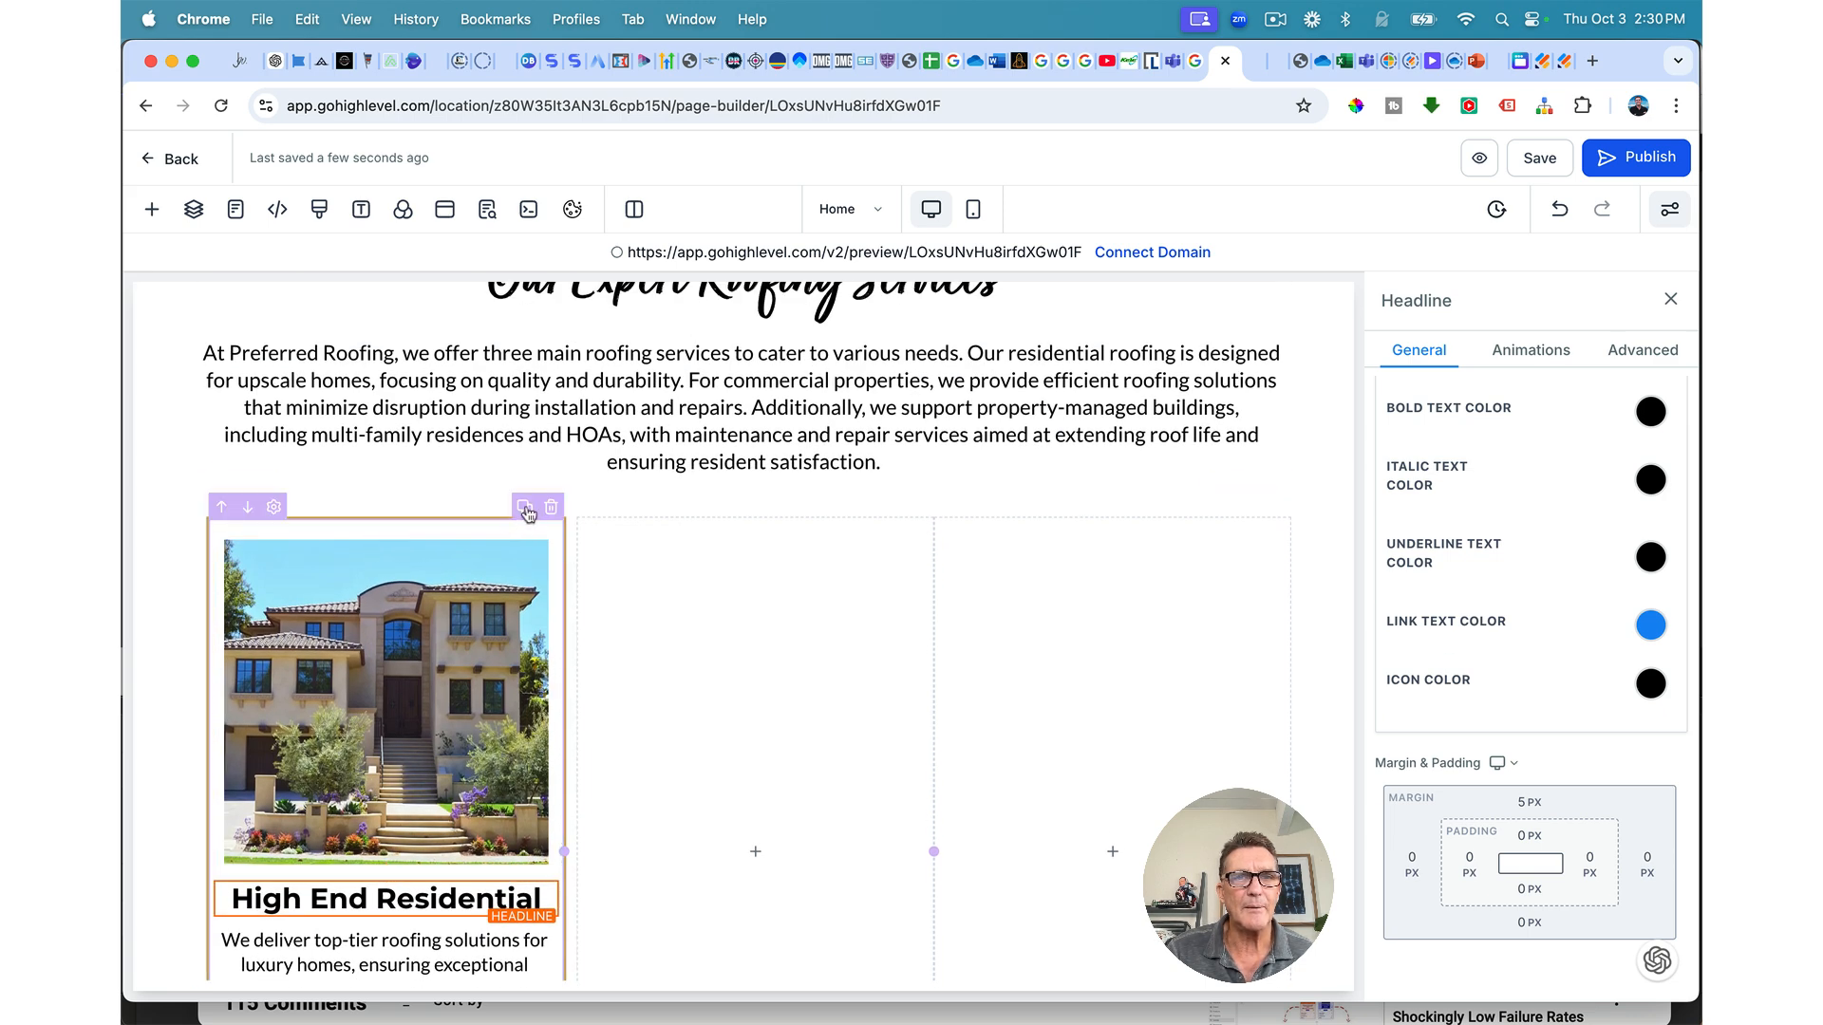
Step: Duplicate the High End Residential column twice and delete the empty fourth column
left_click(525, 508)
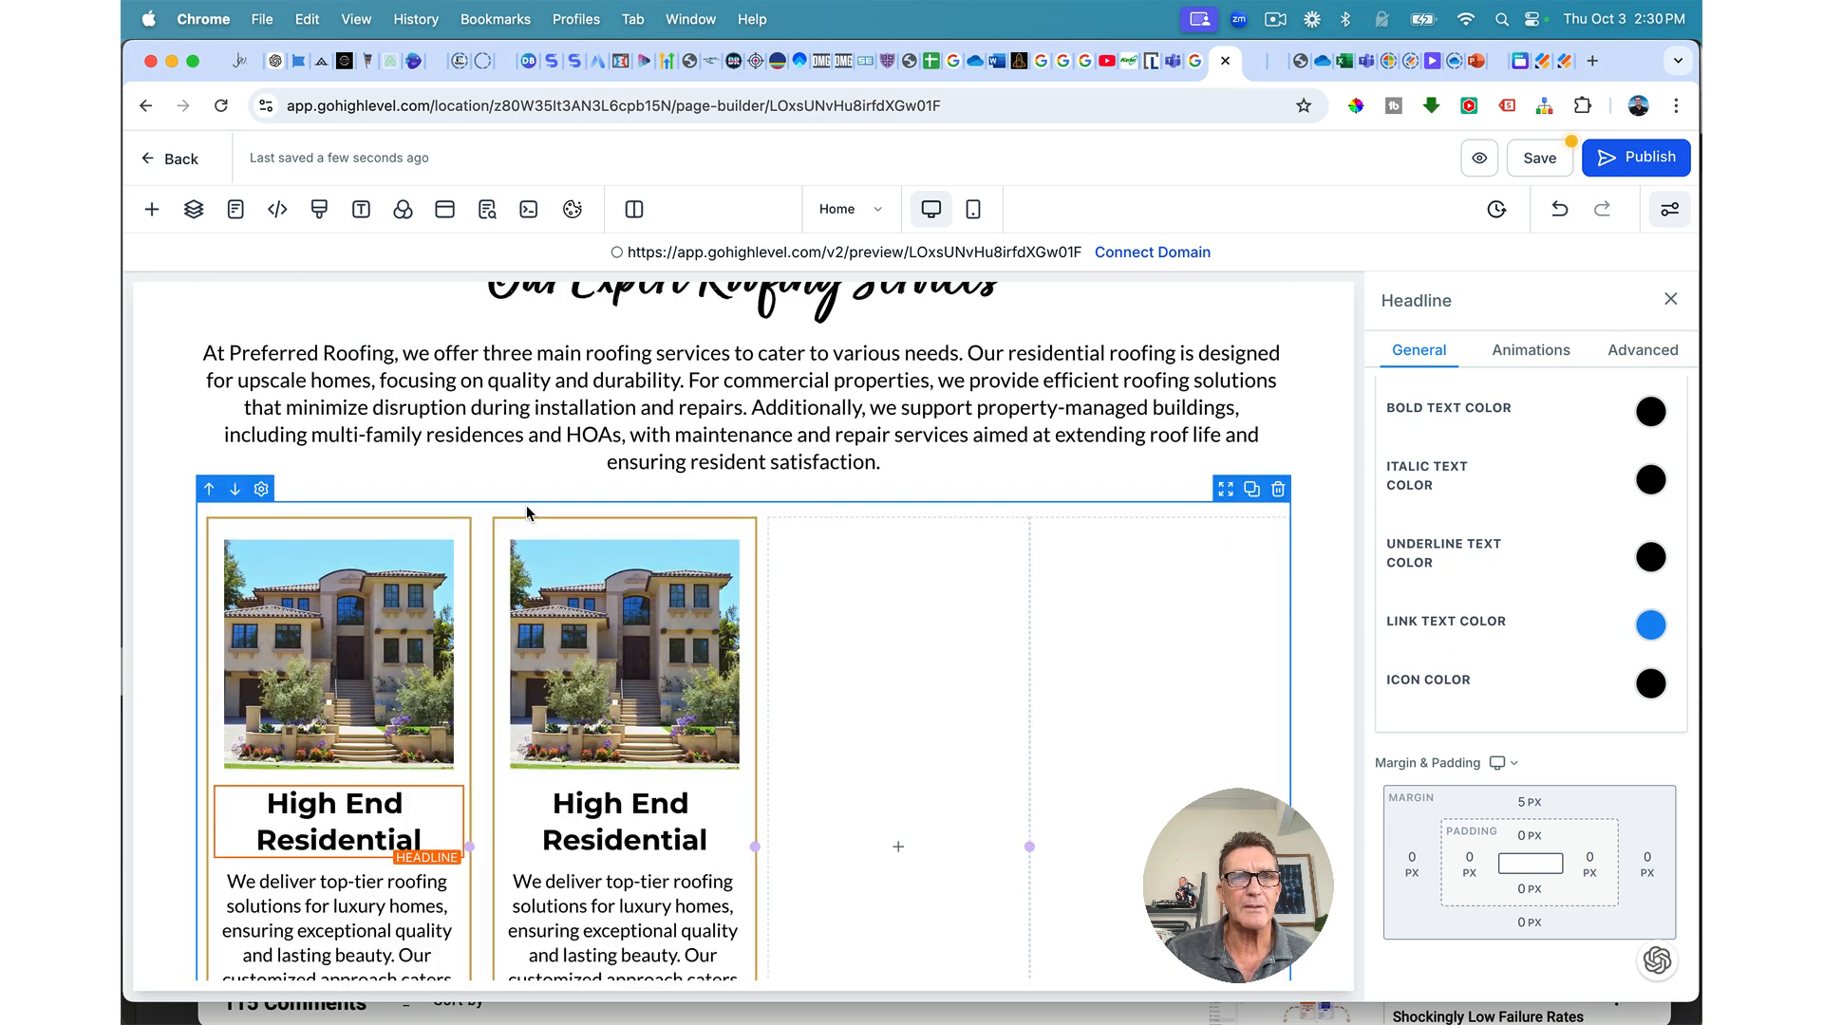
left_click(715, 509)
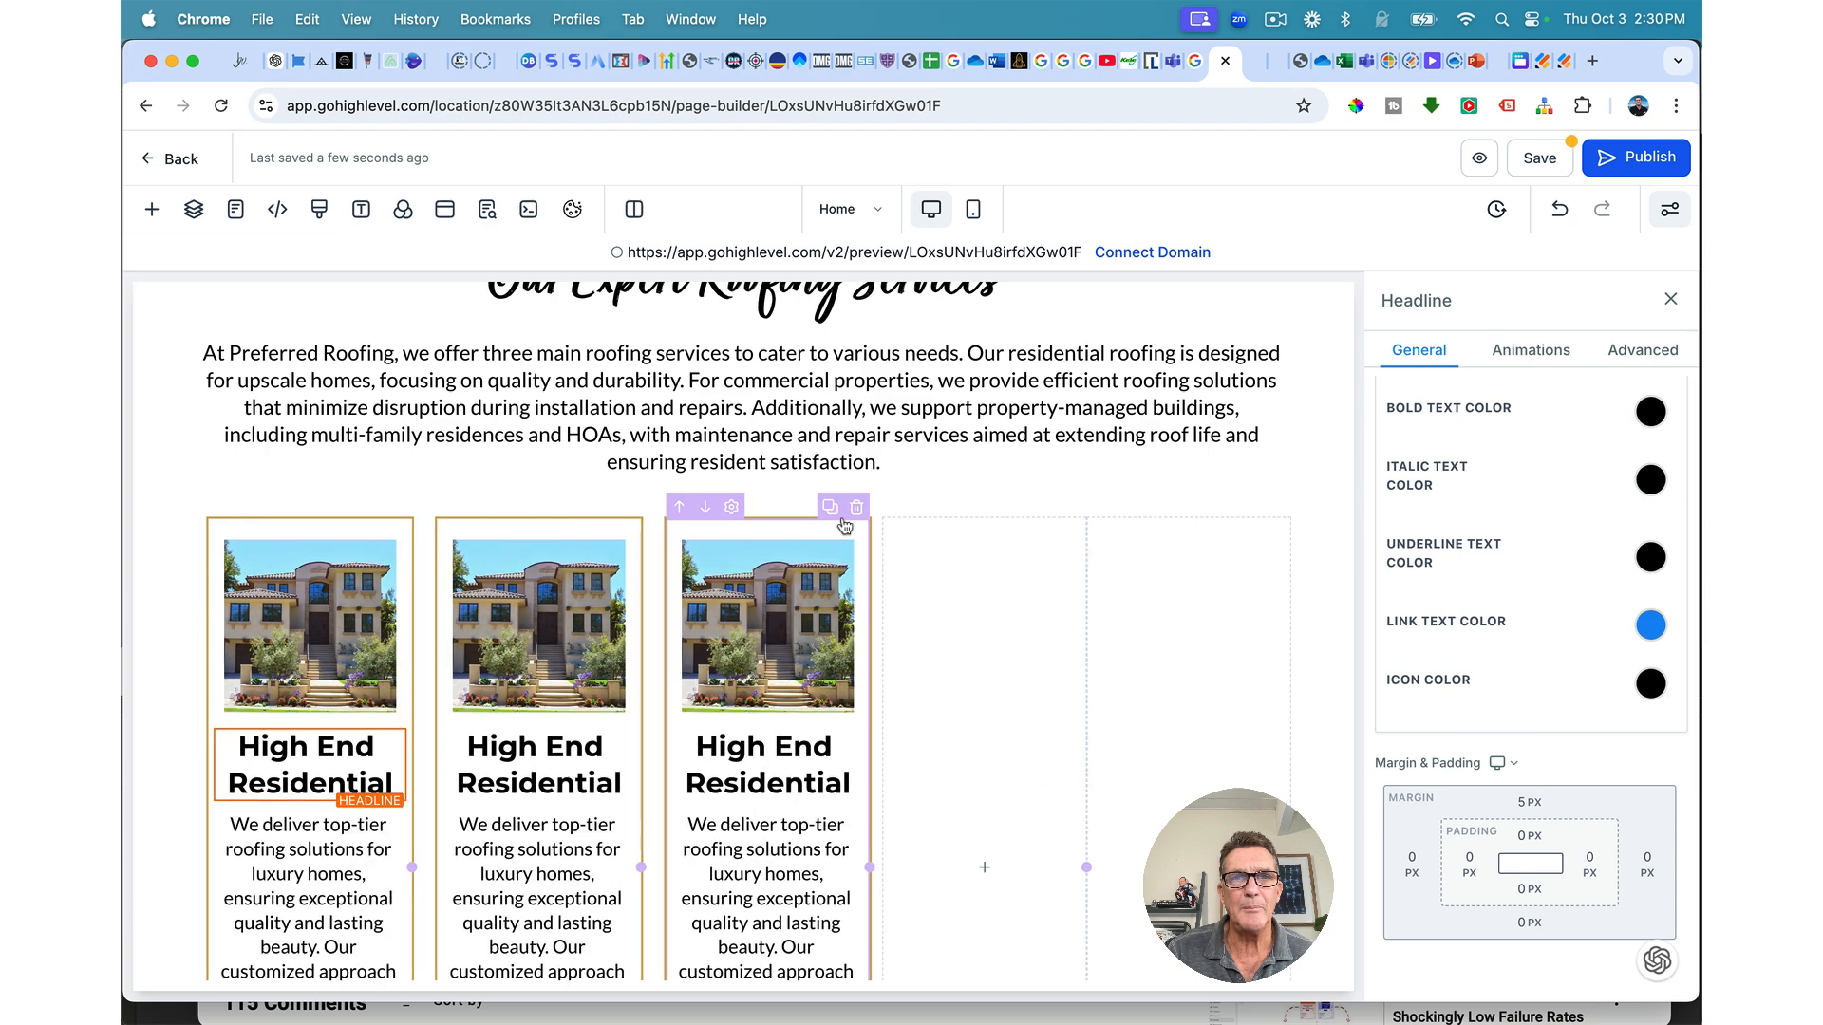
left_click(1278, 517)
scroll(1177, 622, "down", 5)
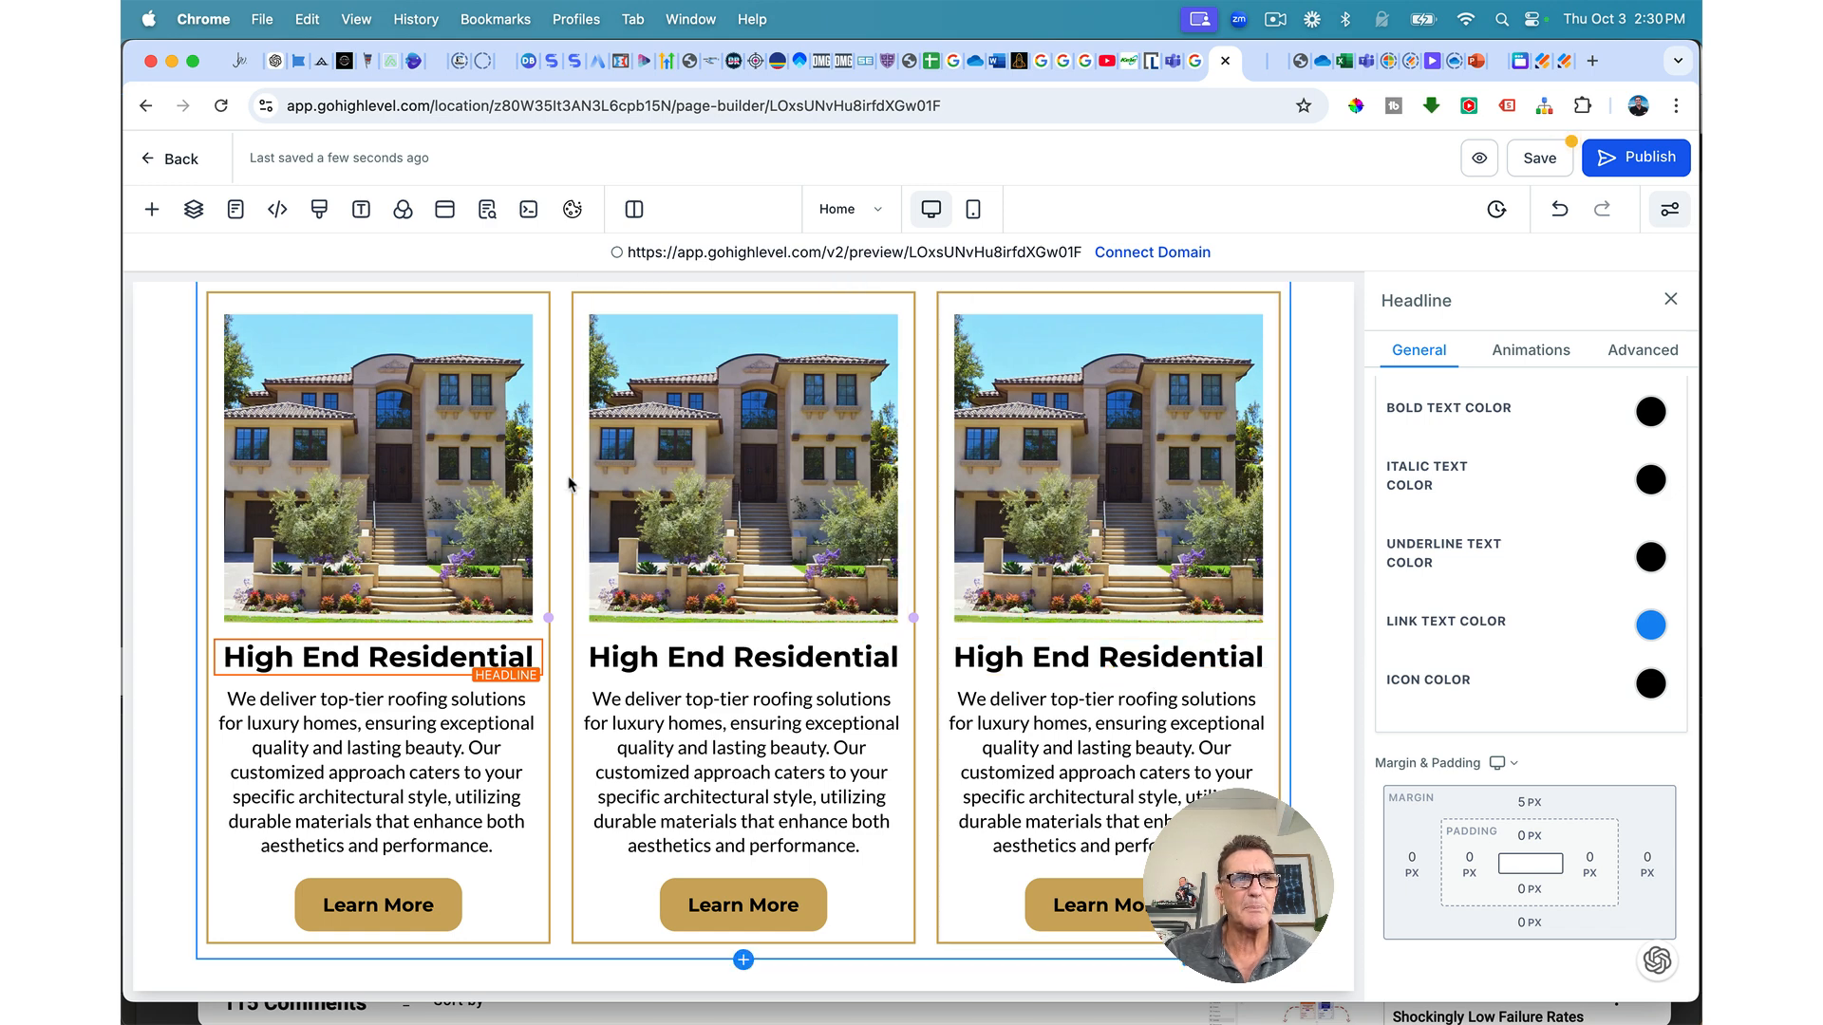
scroll(774, 589, "up", 2)
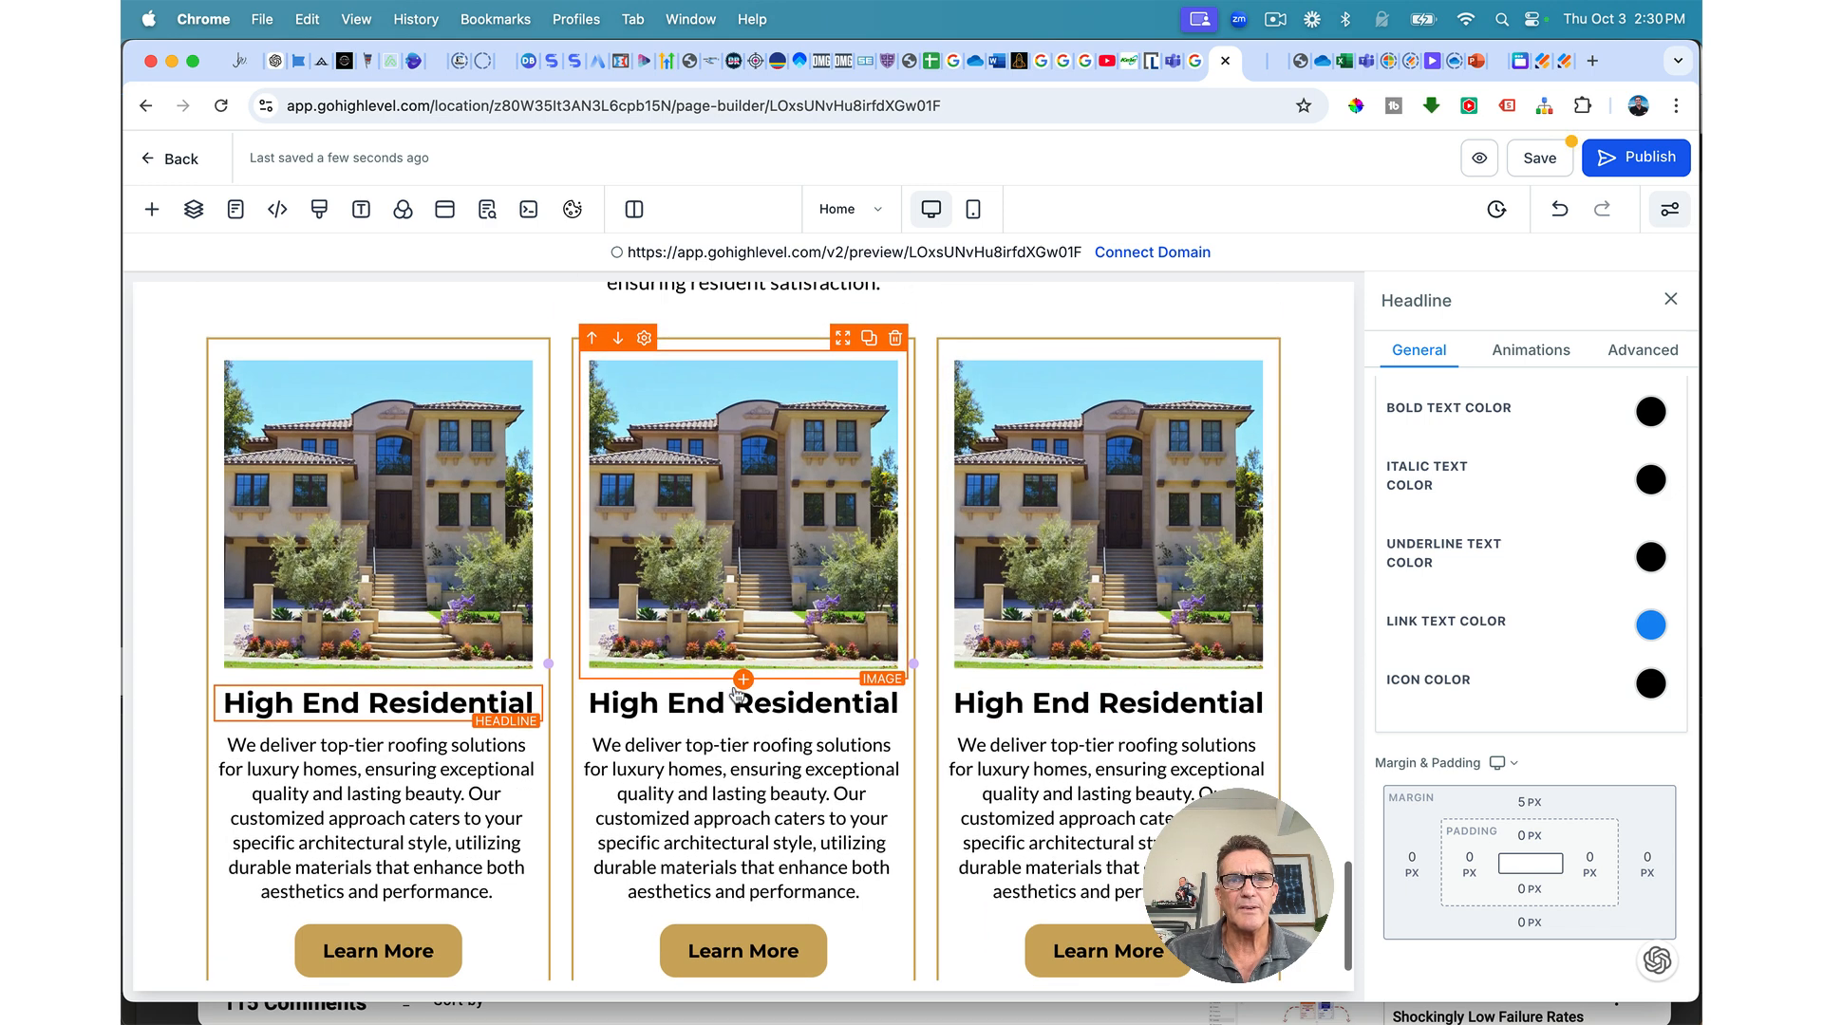
Step: Retitle the middle card 'Commercial' and paste the commercial roofing description
double_click(724, 700)
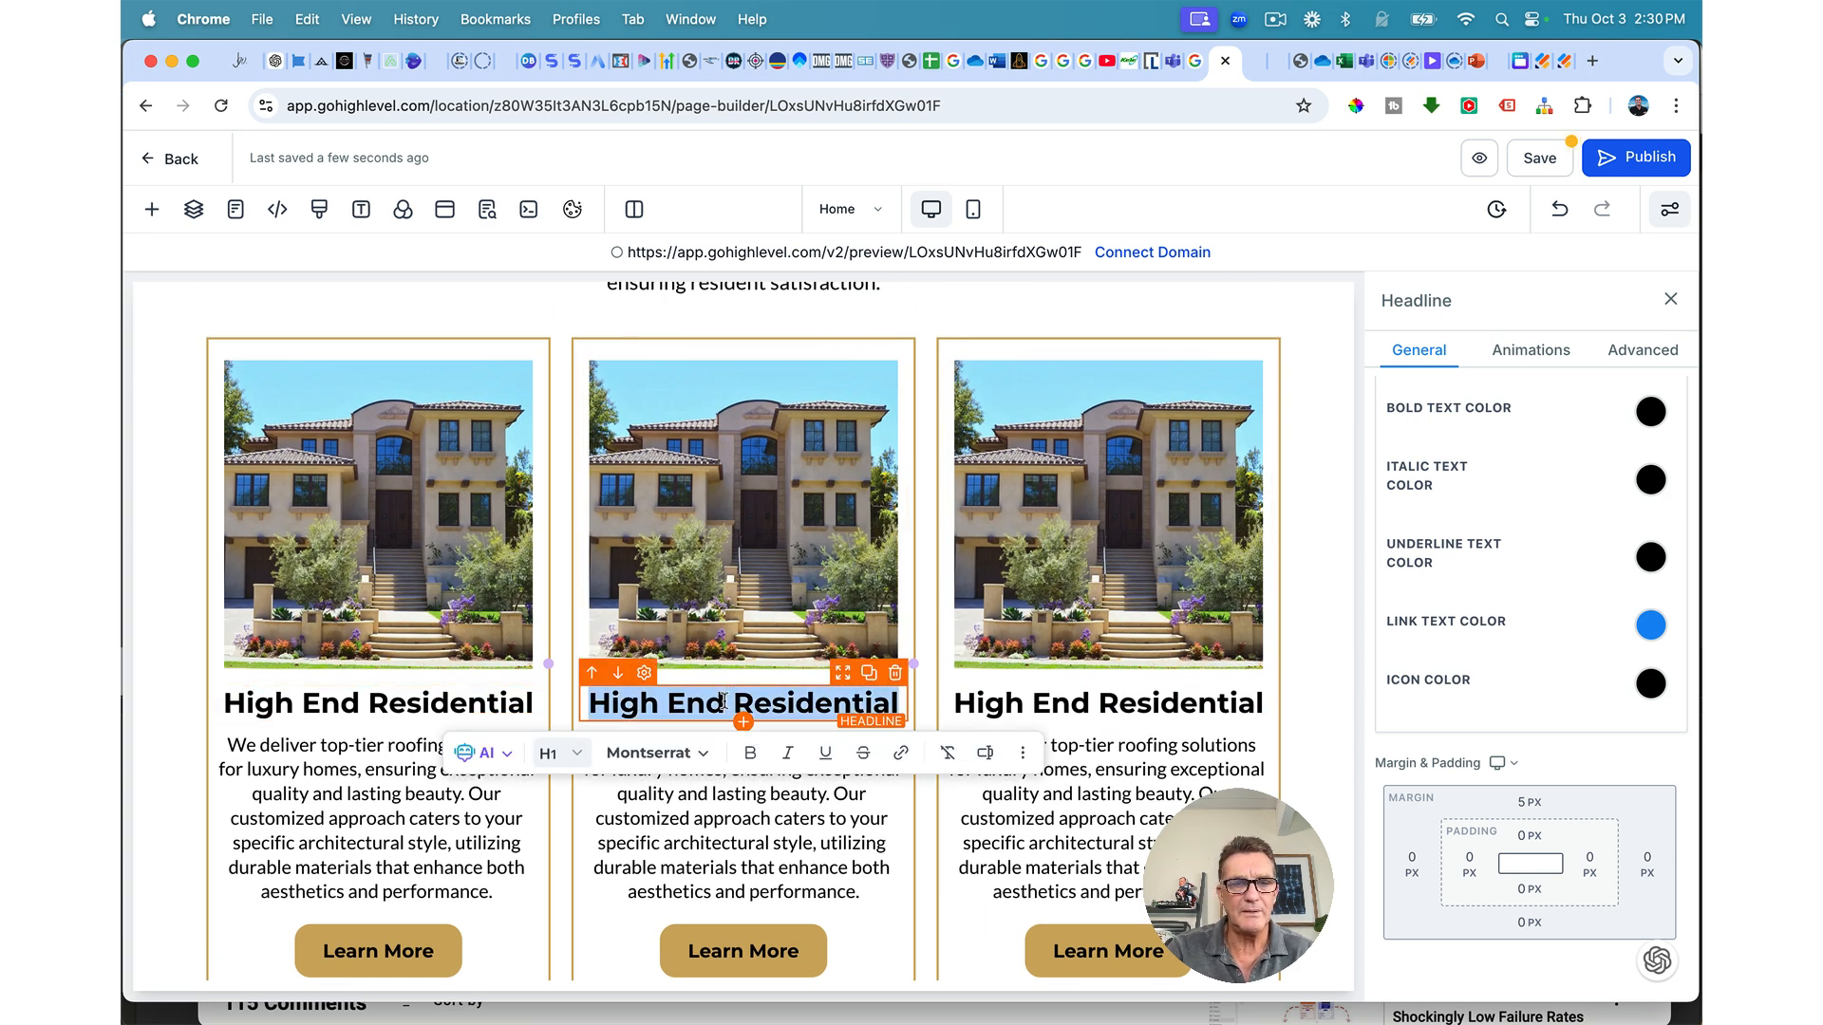
type("Commercial")
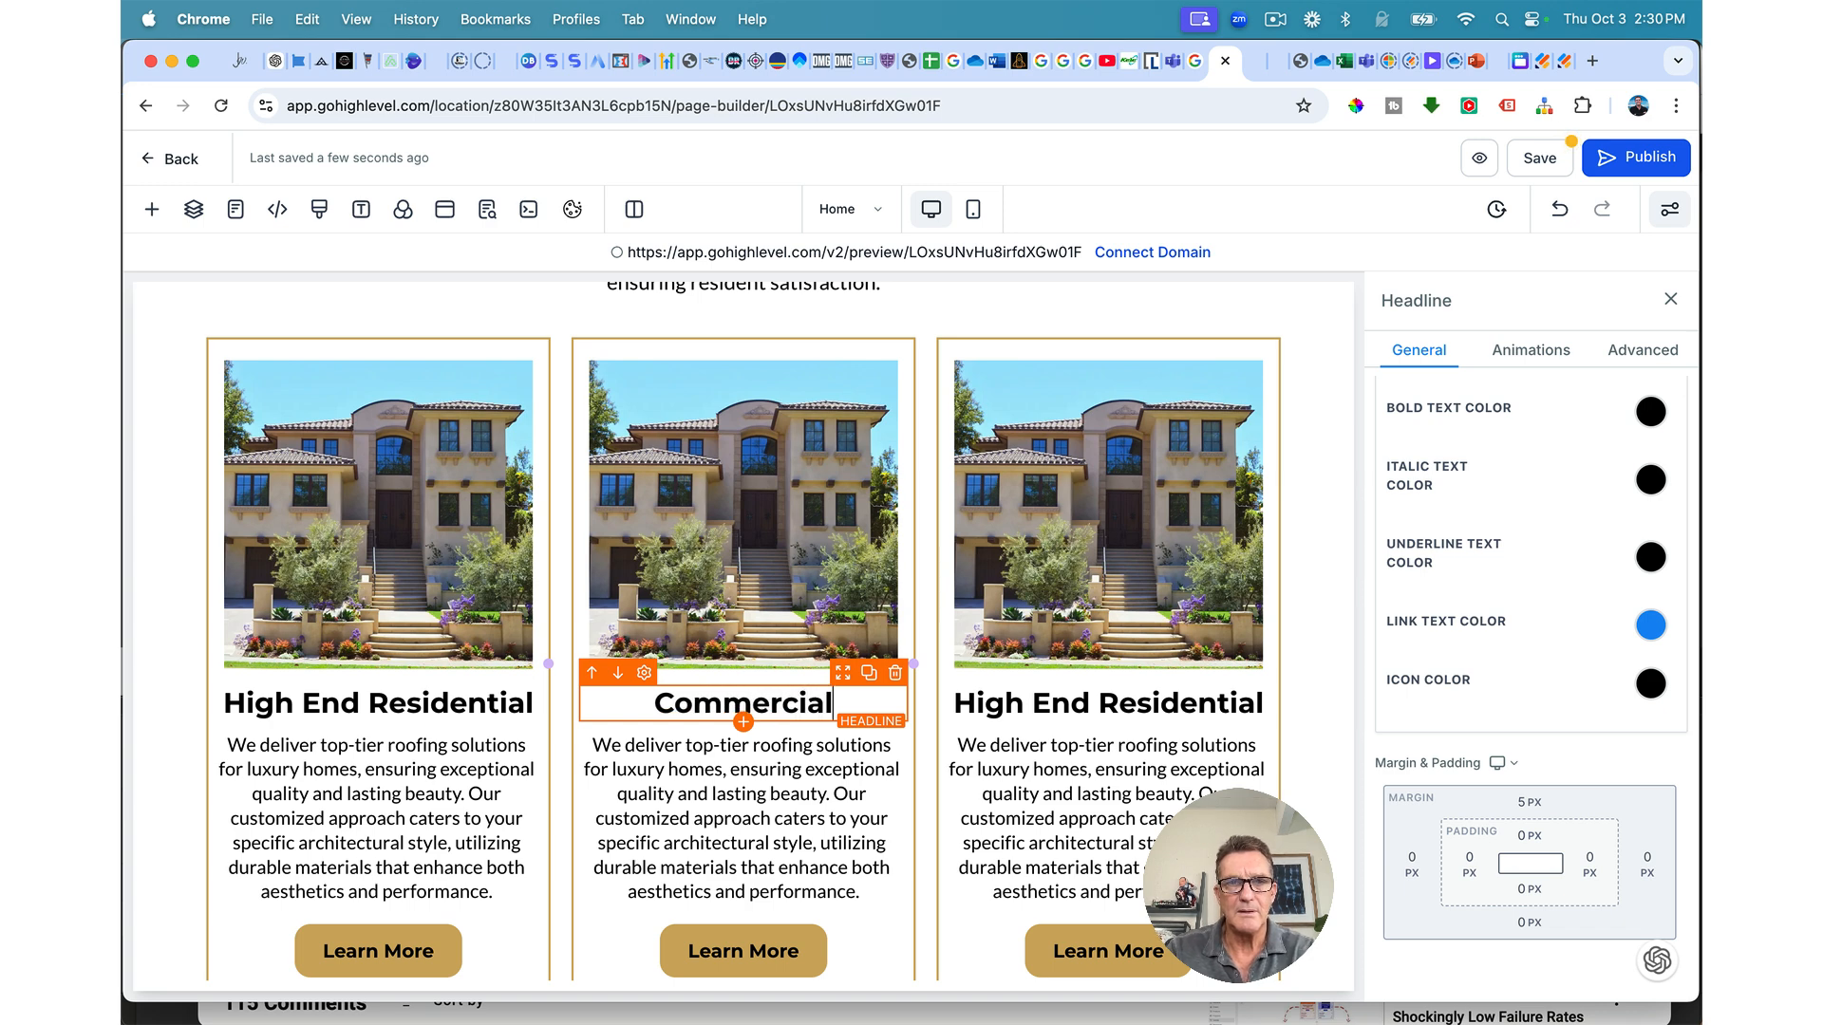
left_click(777, 734)
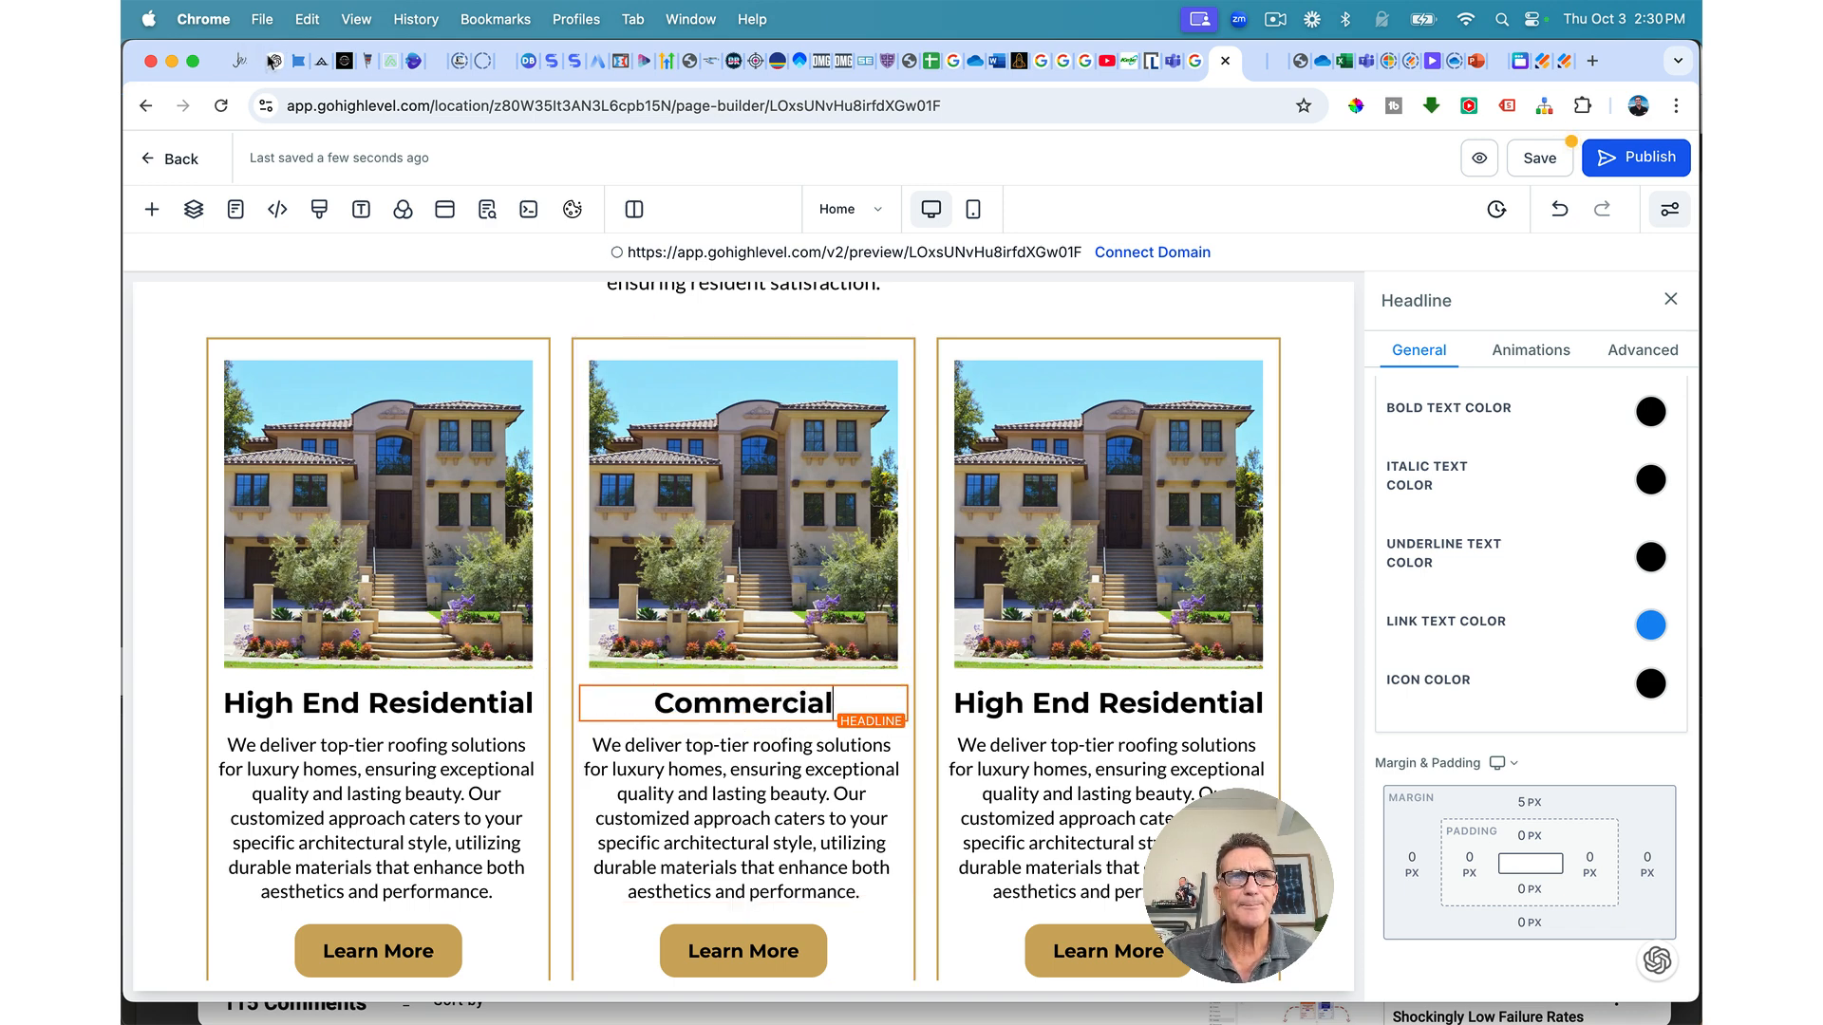
key("Tab")
type("Our commercial roofing services prioritize functionality and longevity for business properties. We provide seamless installation, maintenance, and repair solutions using advanced materials designed to enhance energy efficiency and reduce downtime")
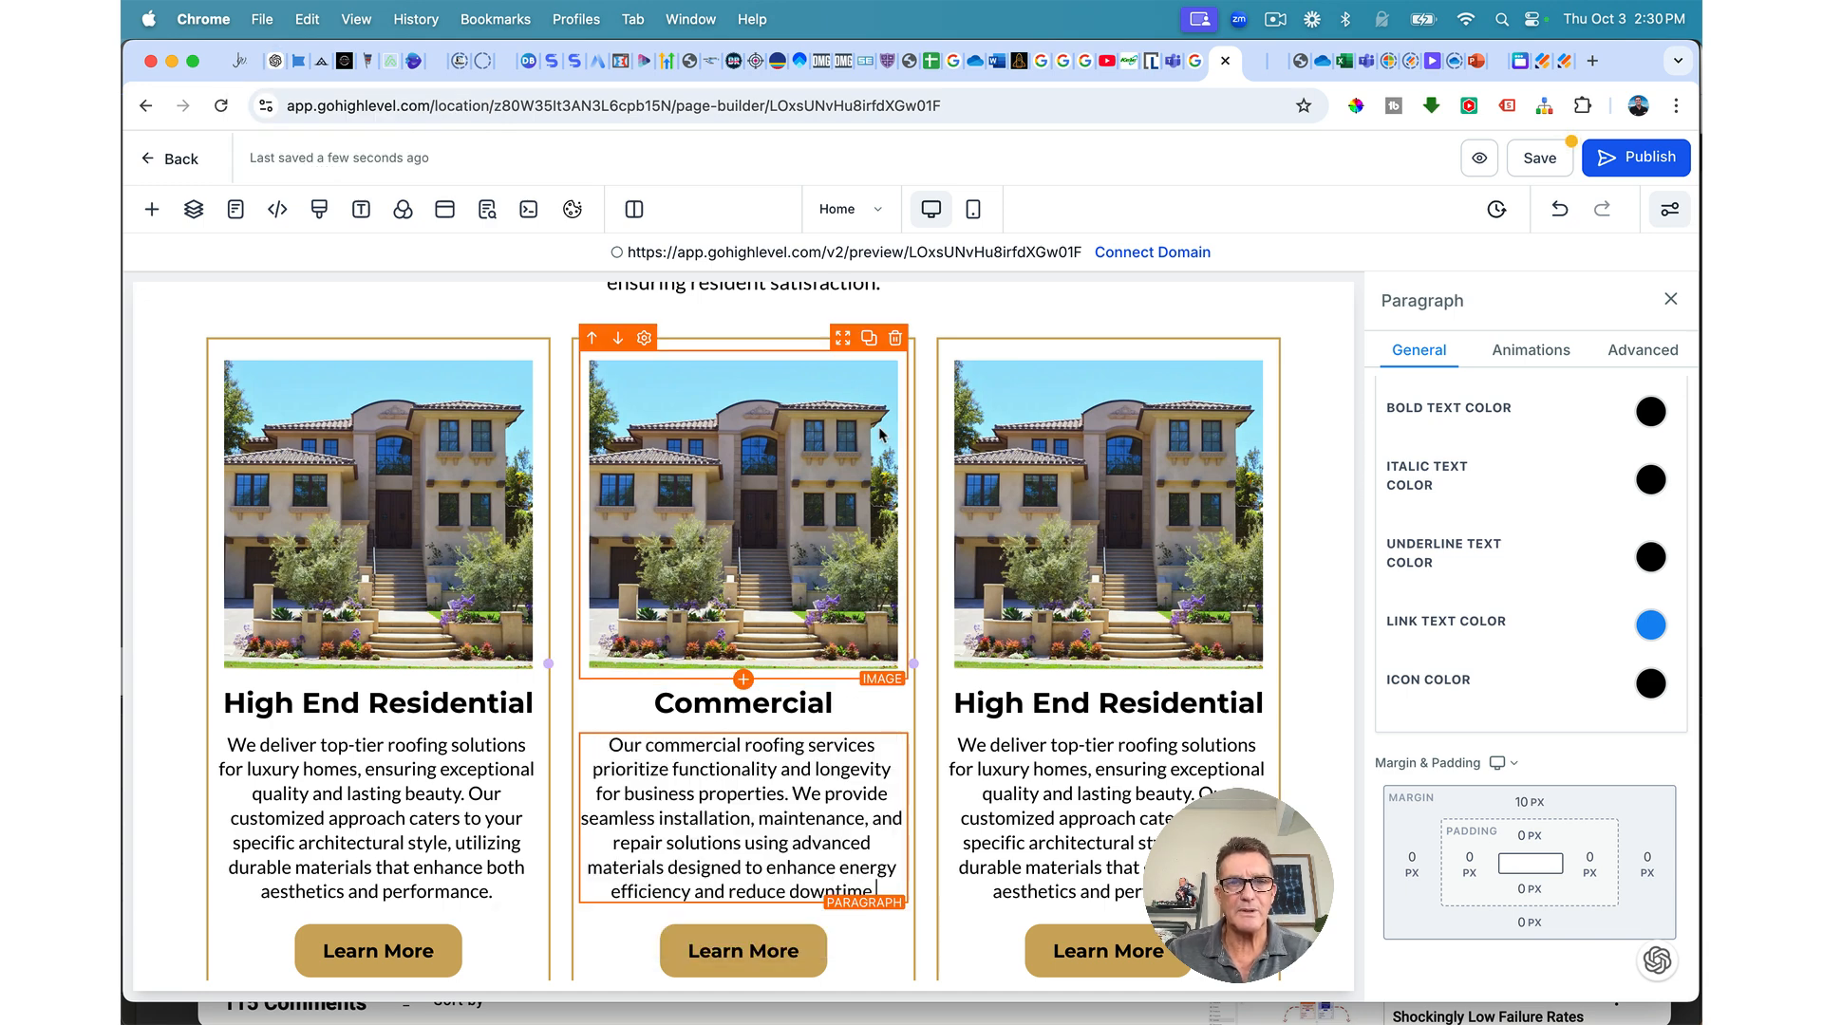
Step: Compare the Commercial card against the live Preferred Roofing services page
scroll(880, 435, "down", 1)
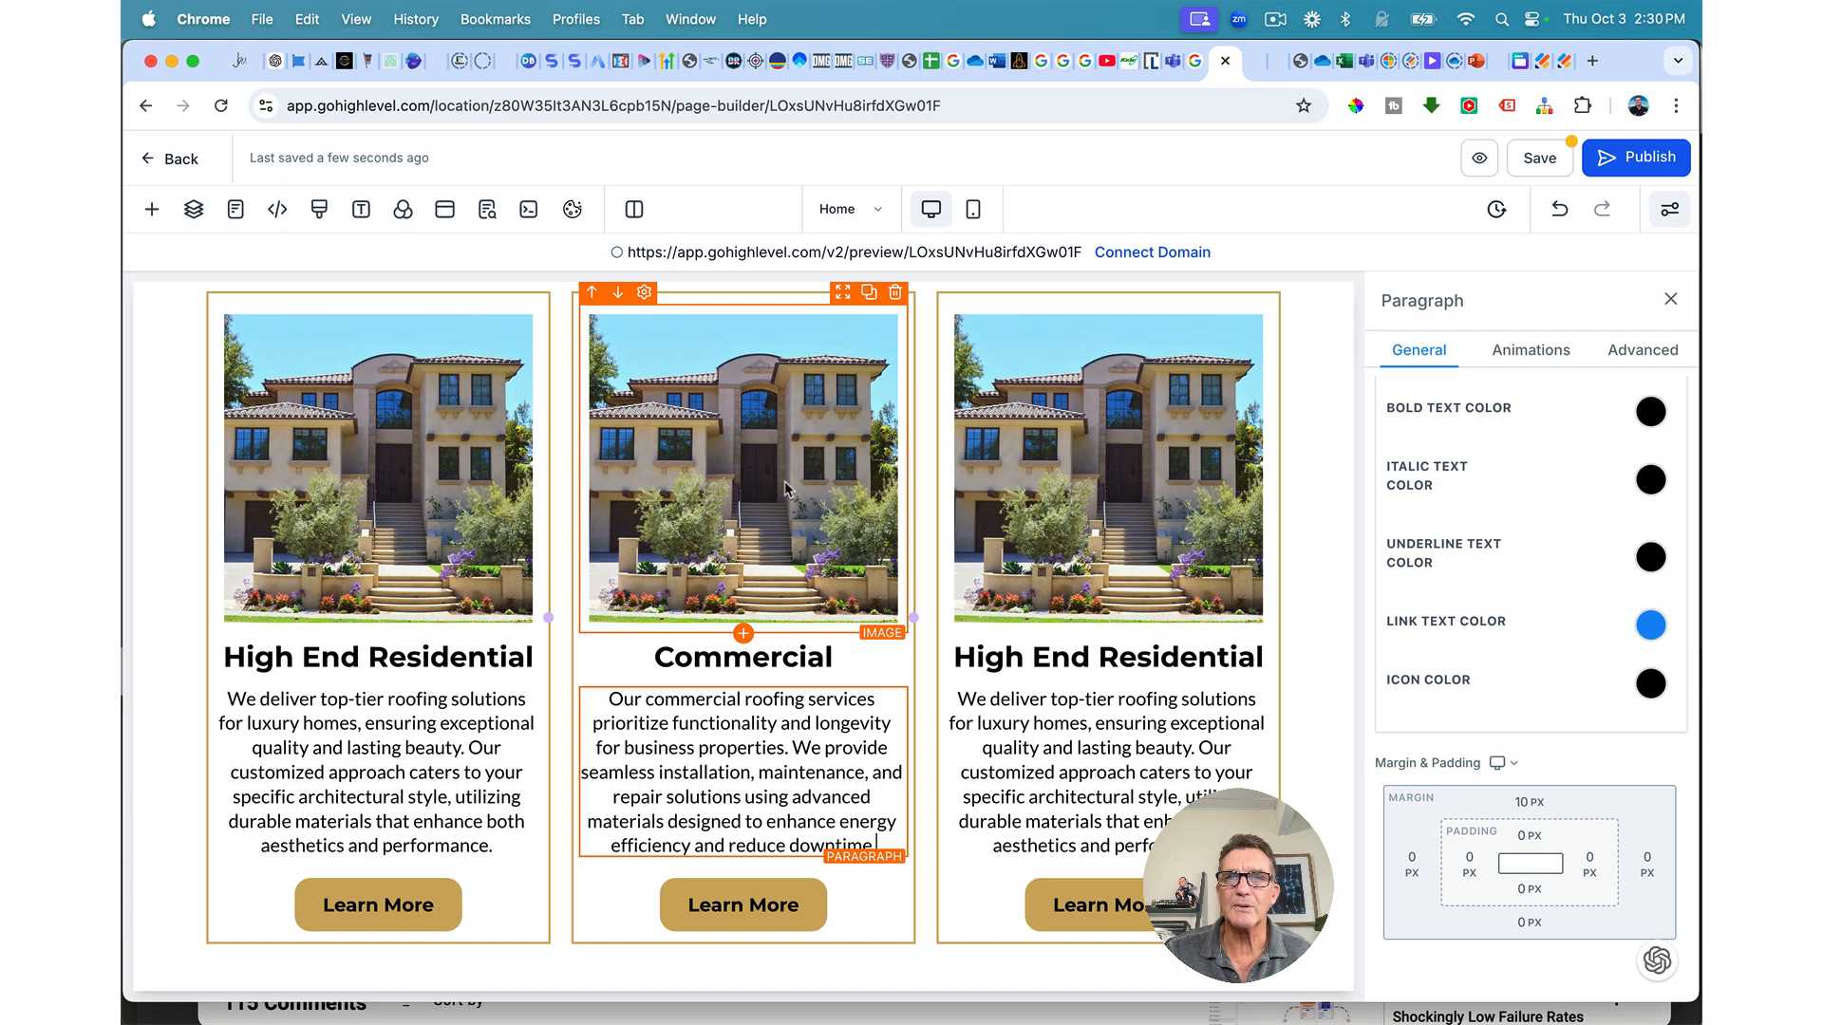
left_click(1494, 60)
scroll(802, 470, "up", 10)
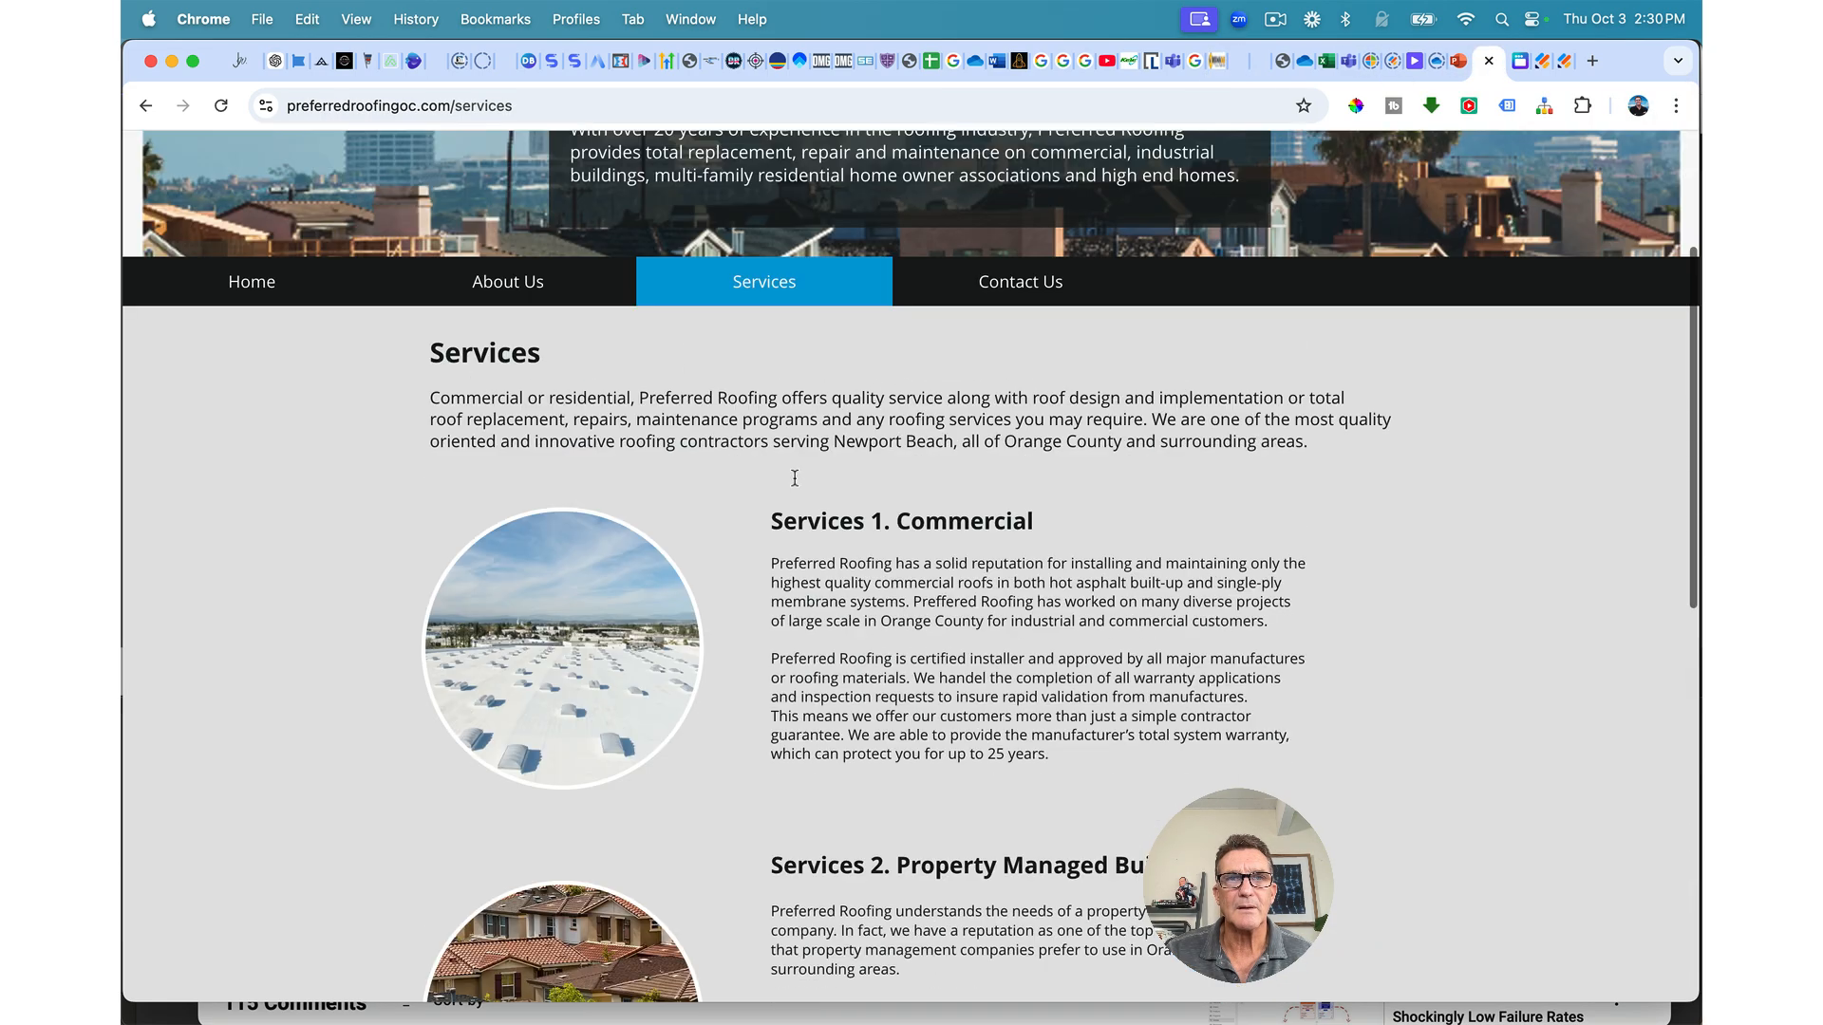
scroll(795, 478, "up", 2)
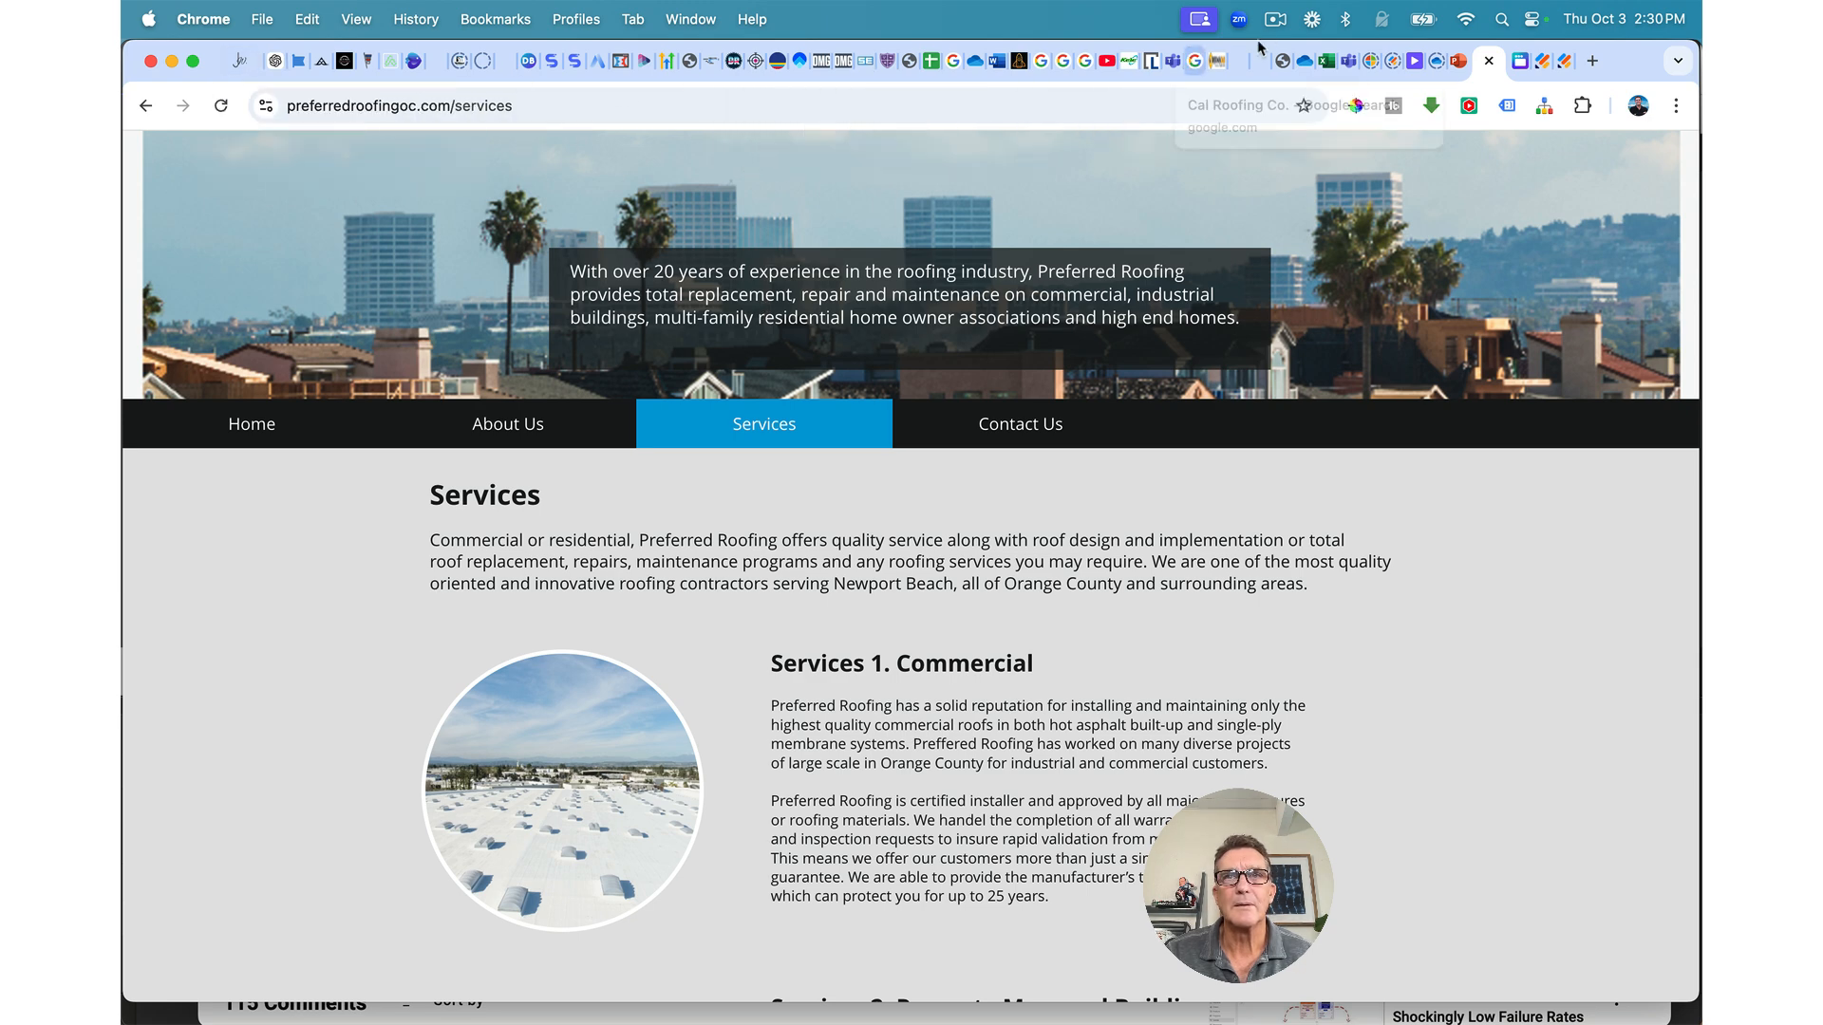
left_click(1216, 61)
Step: Replace the Commercial card photo with the flat-roof building image from the Preferred Roofing folder
left_click(801, 551)
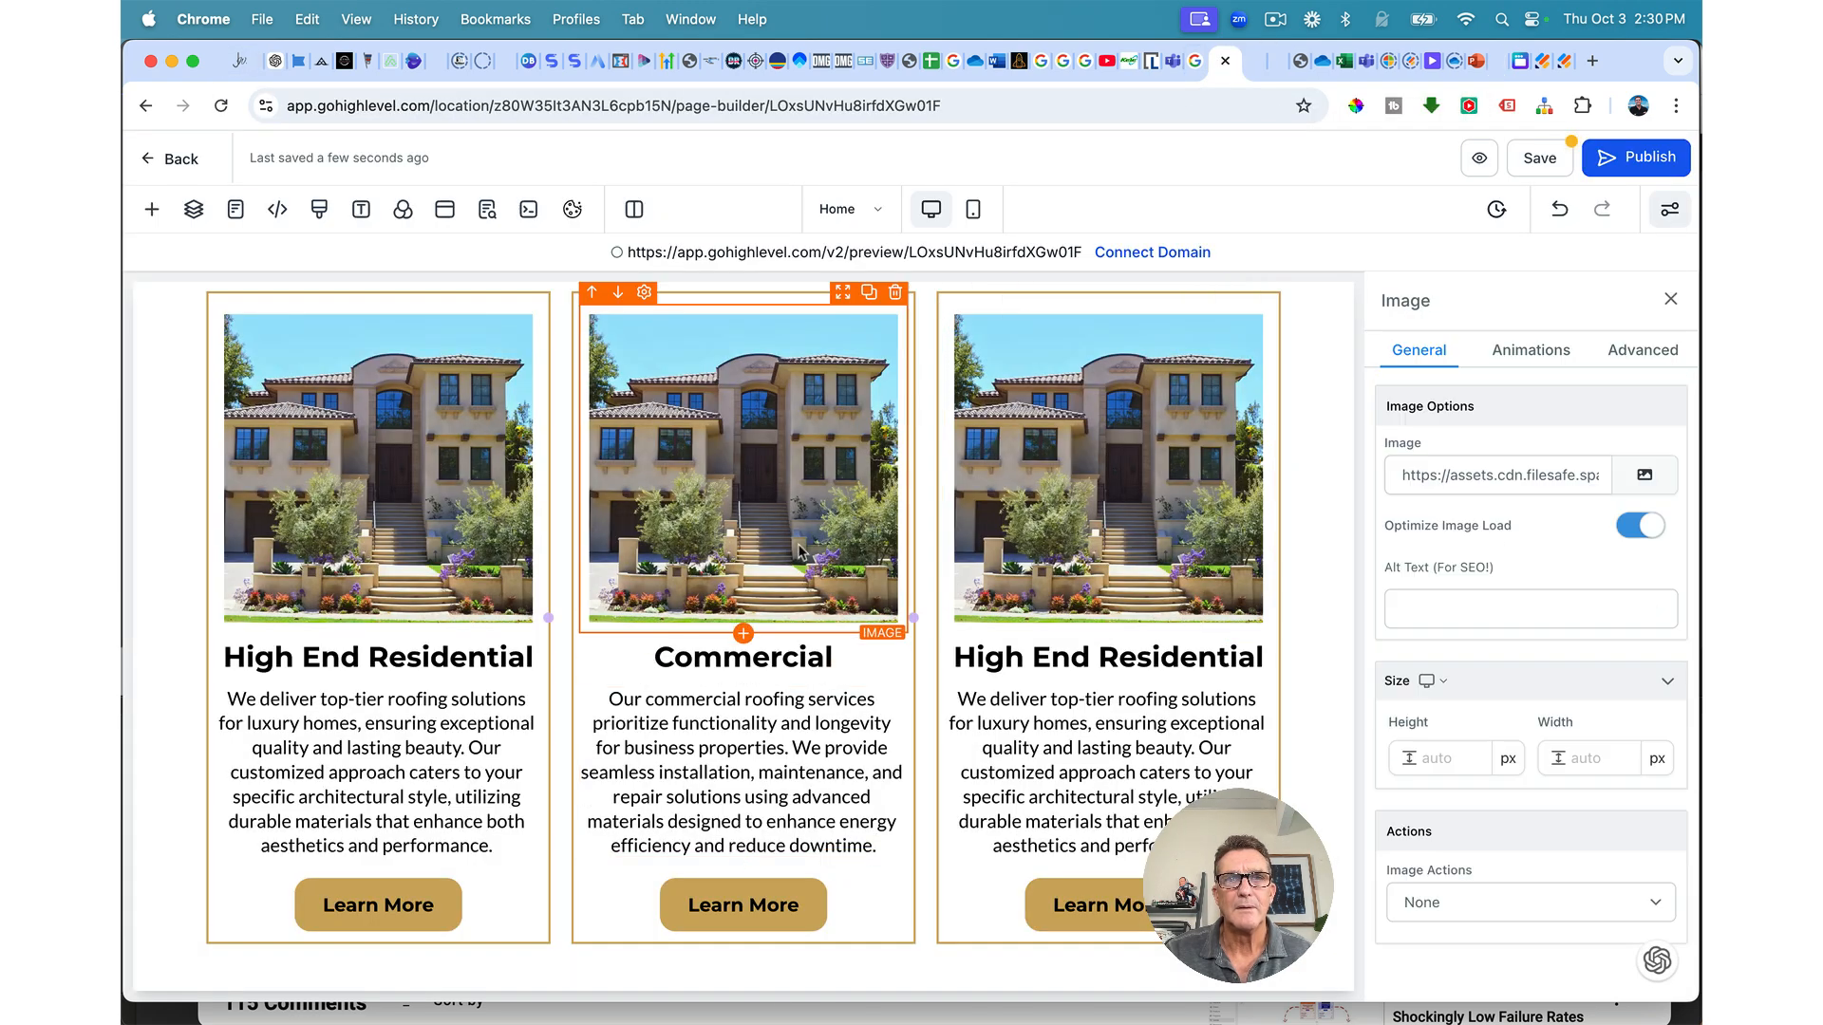
left_click(1644, 477)
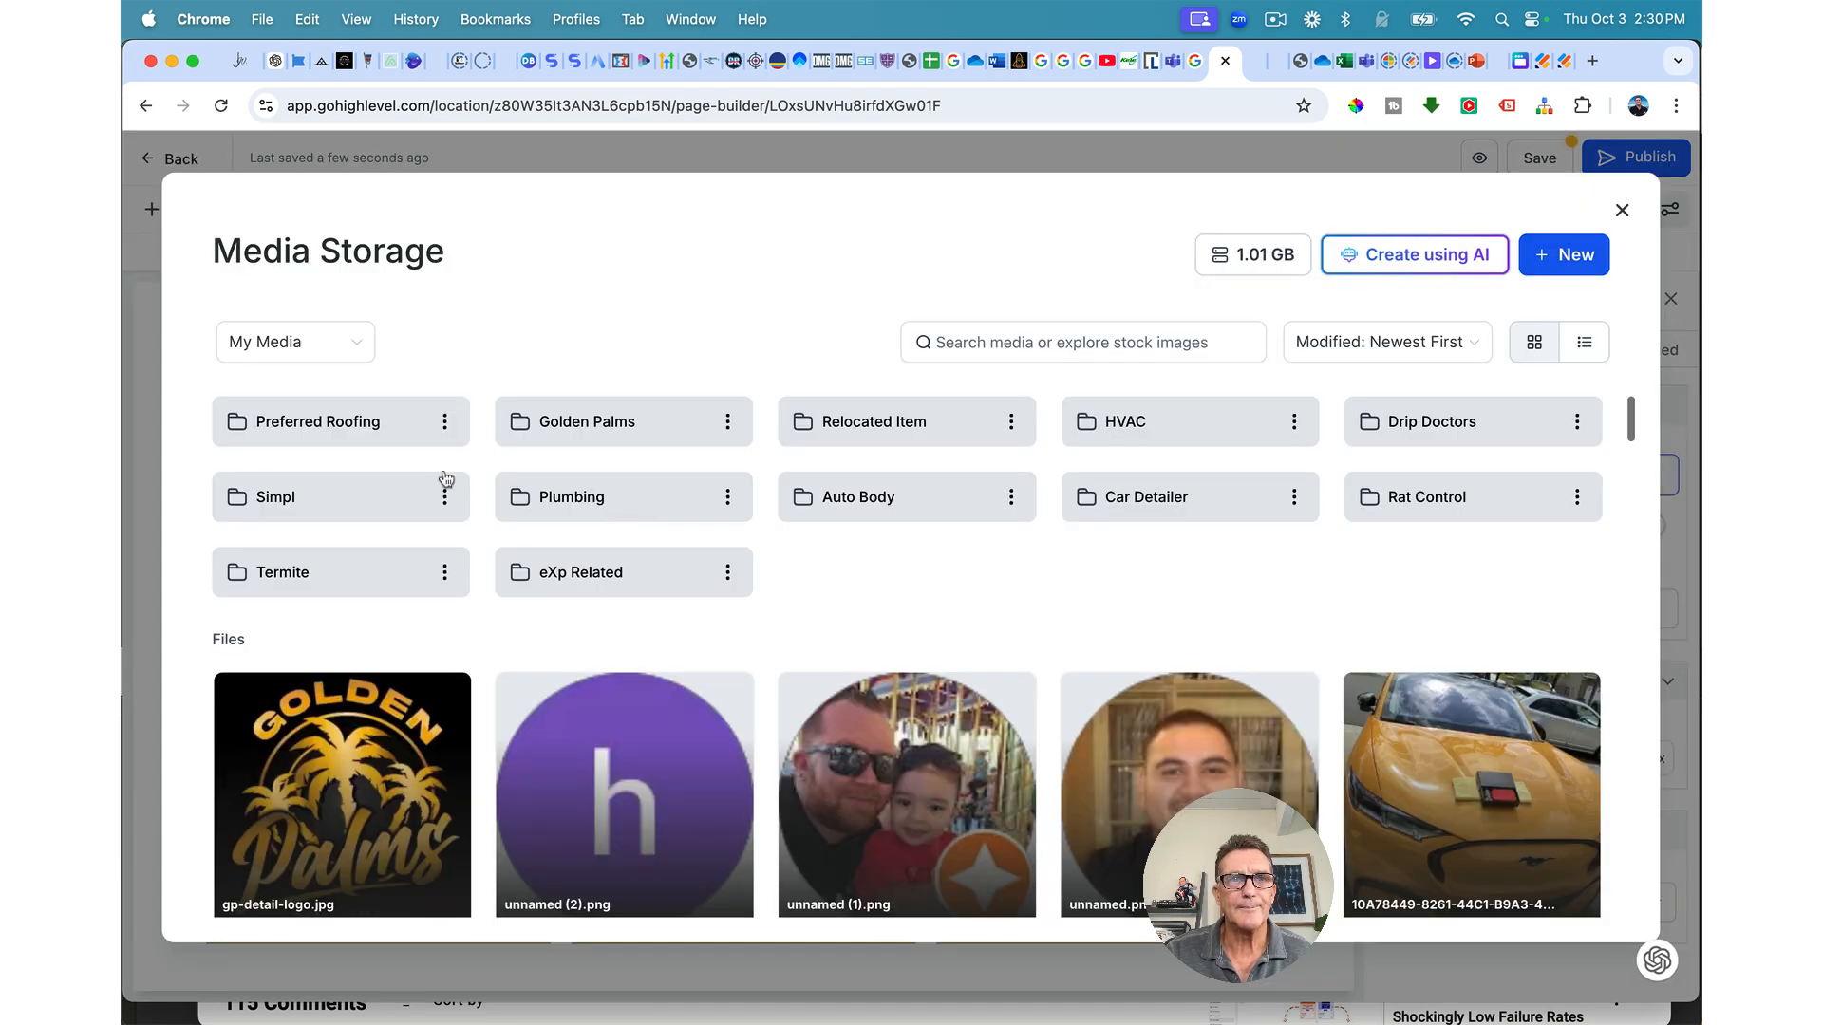
left_click(335, 421)
scroll(1125, 668, "down", 5)
scroll(1125, 669, "down", 3)
scroll(1127, 674, "up", 5)
scroll(1127, 672, "up", 3)
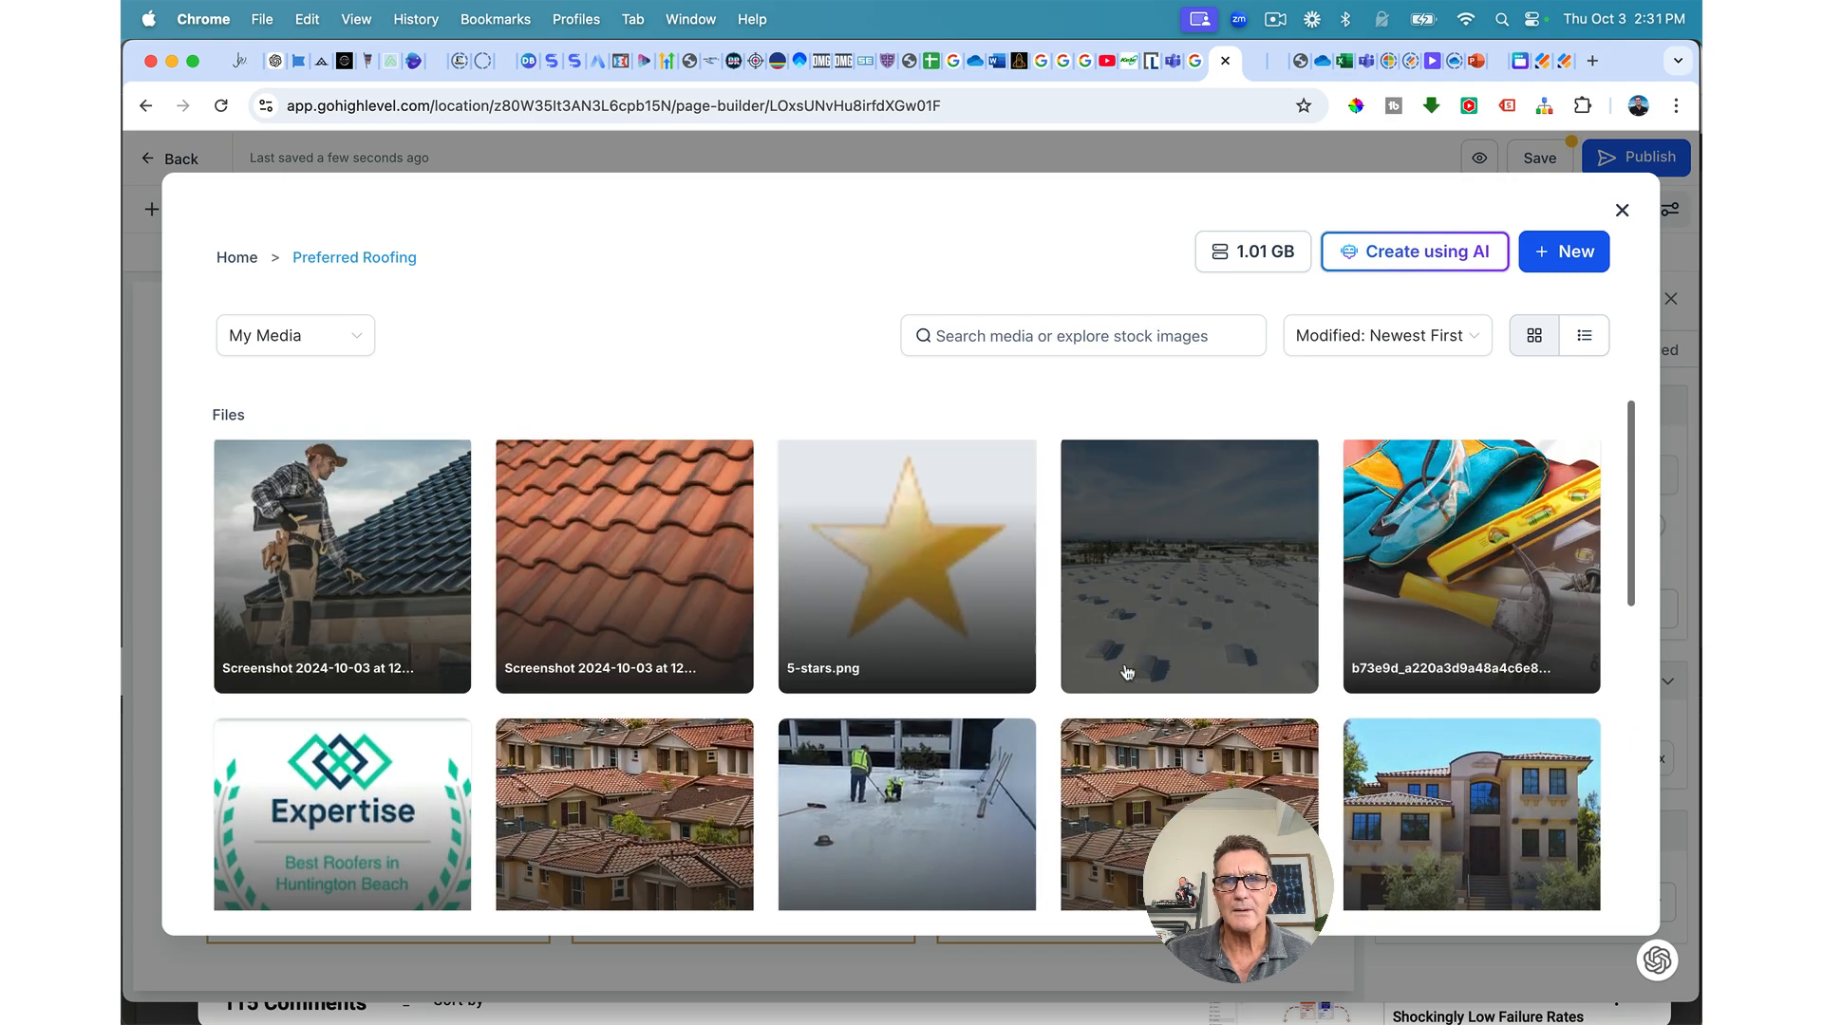
scroll(1125, 676, "down", 3)
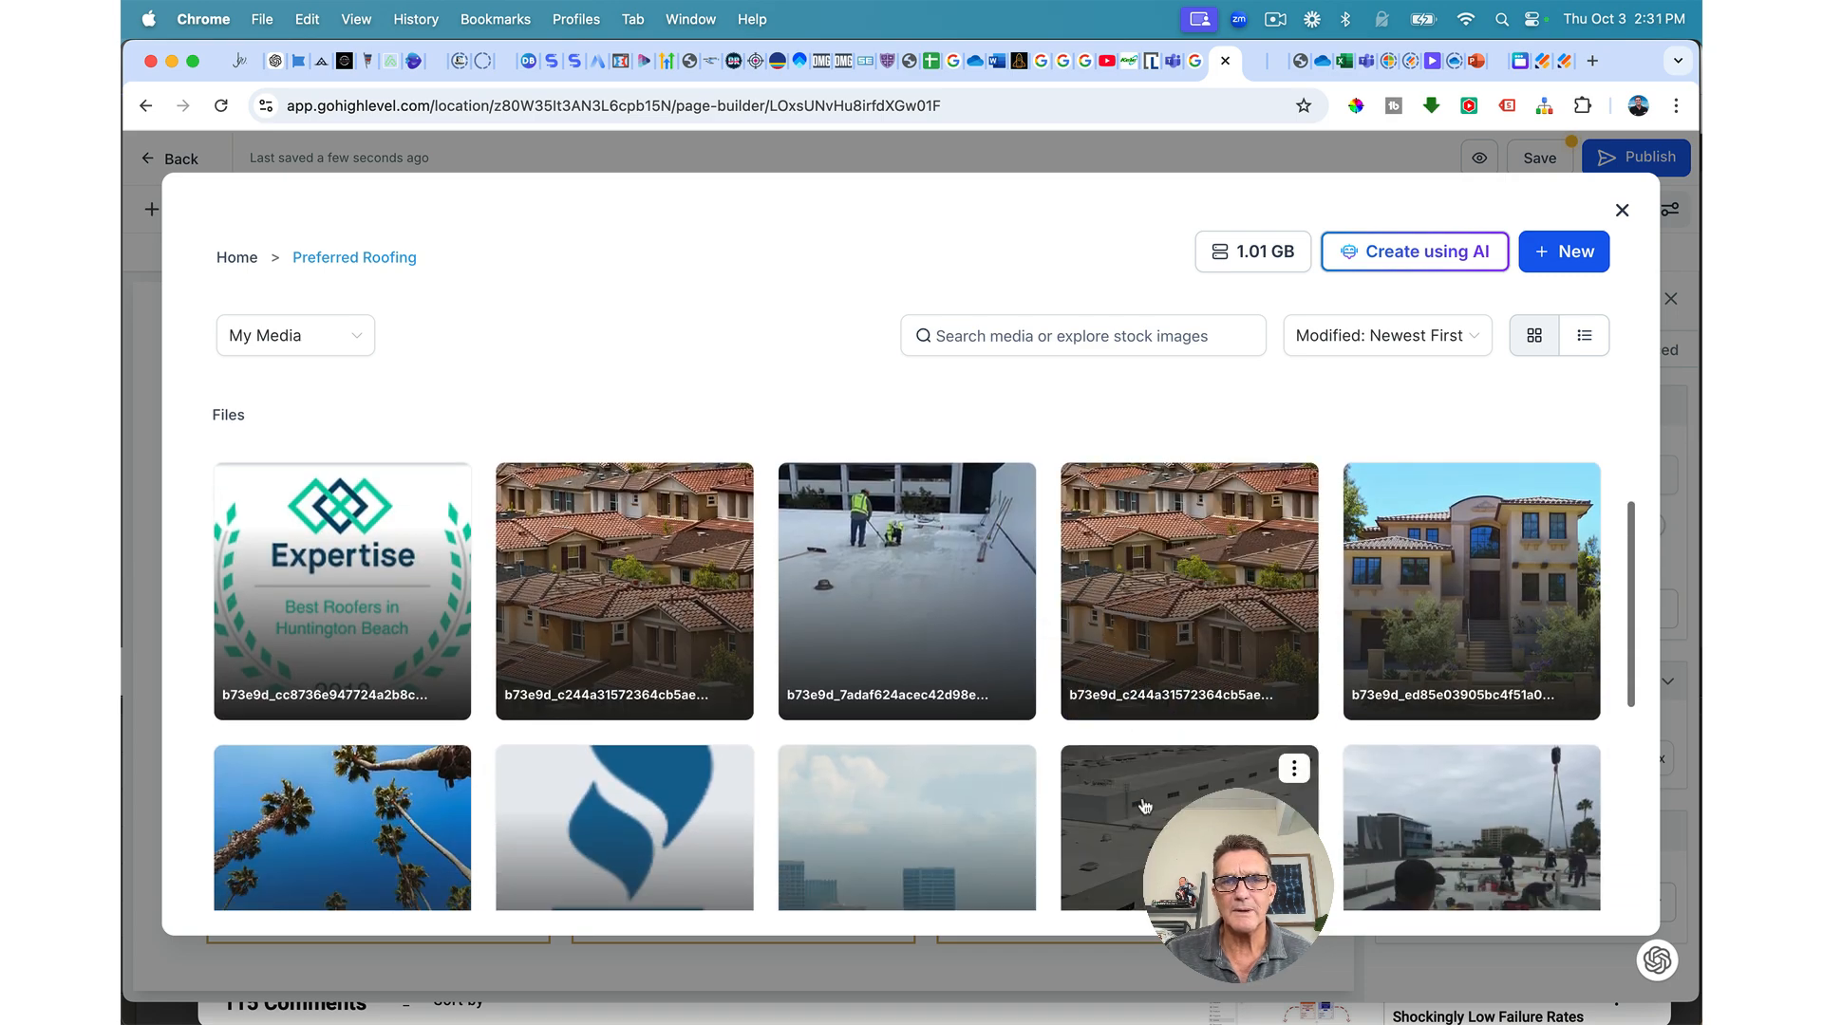
left_click(1144, 807)
scroll(978, 636, "up", 2)
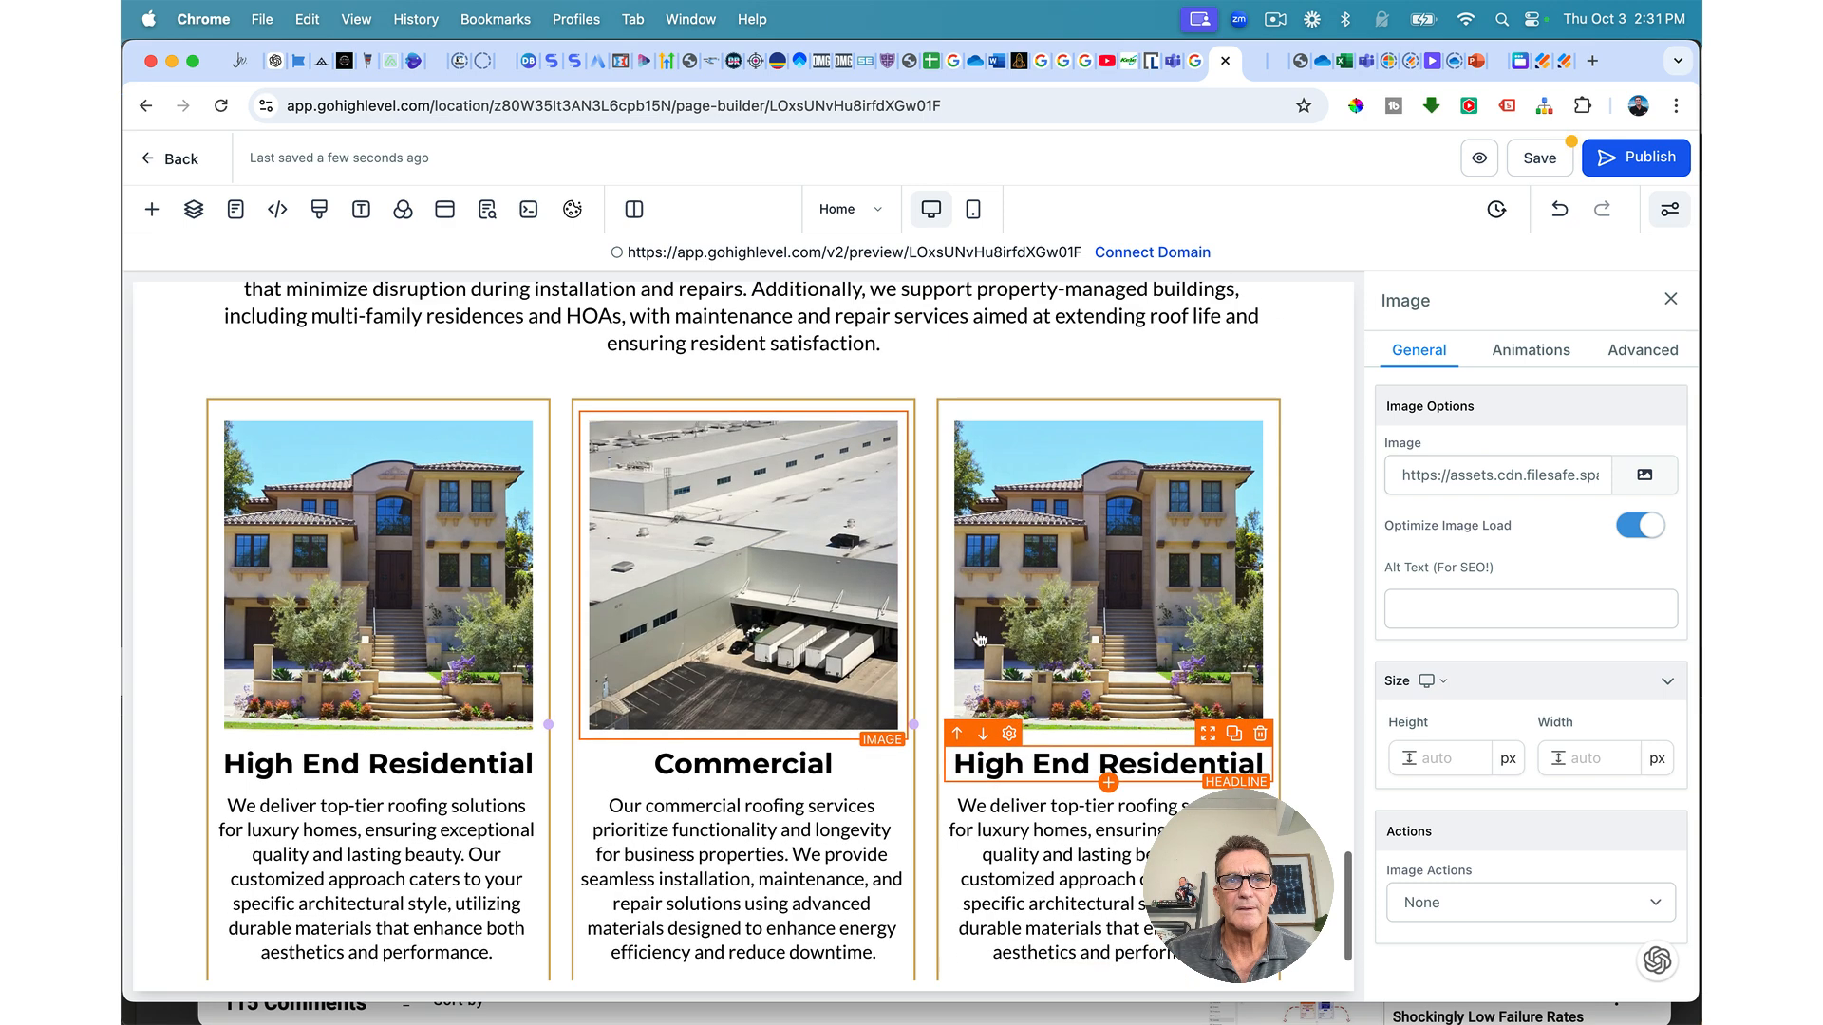
scroll(966, 628, "down", 2)
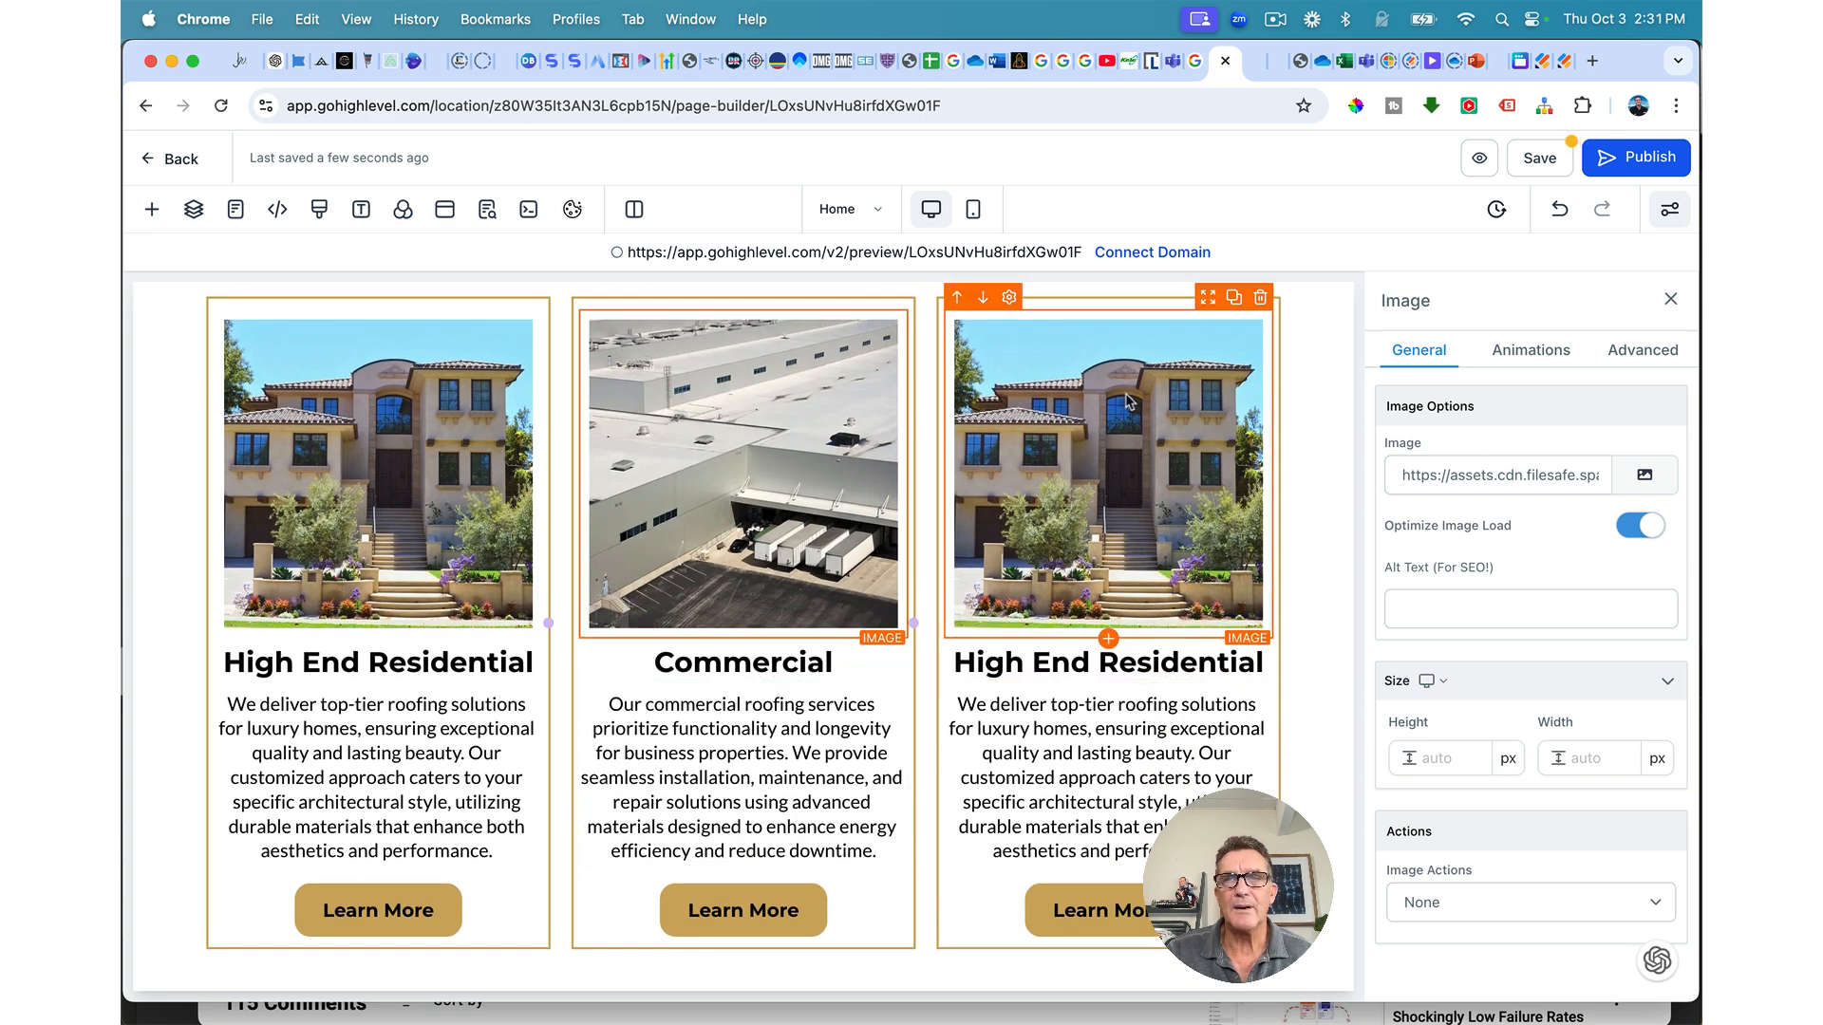
Step: Copy the Property Managed Buildings heading from the live services page
left_click(1502, 67)
scroll(1140, 427, "down", 5)
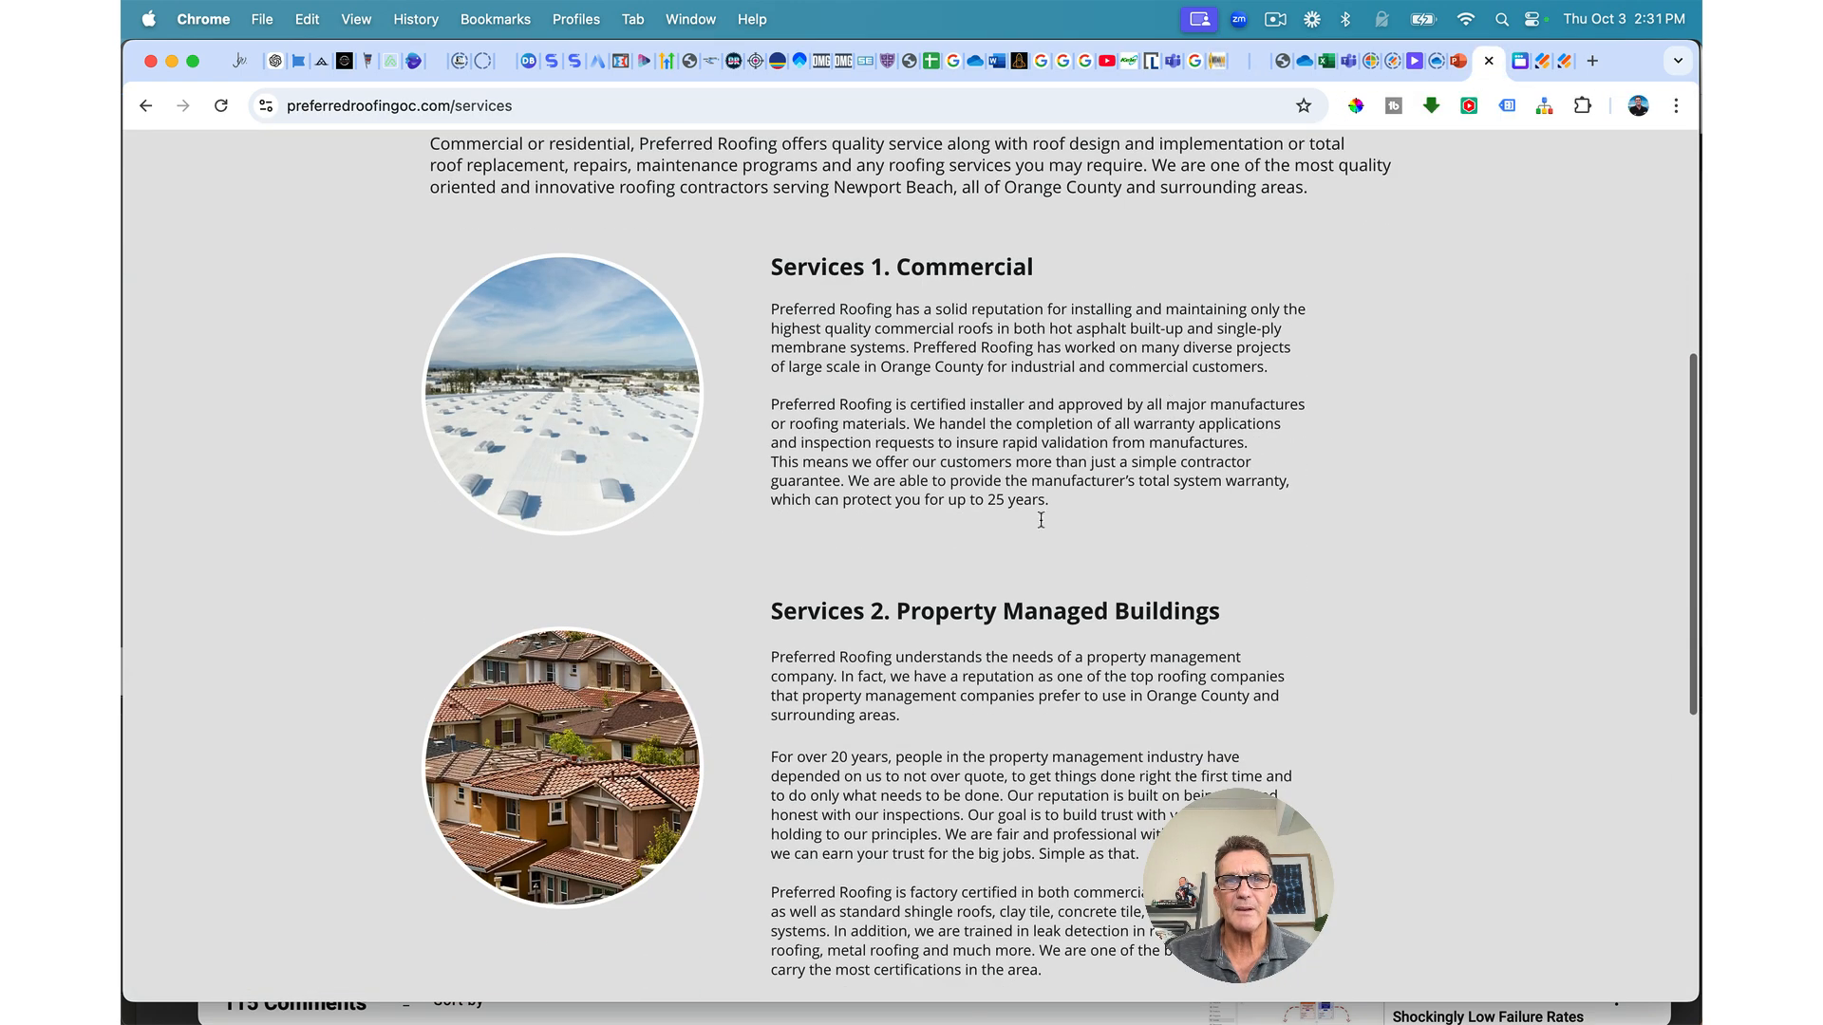
left_click_drag(898, 605, 1157, 601)
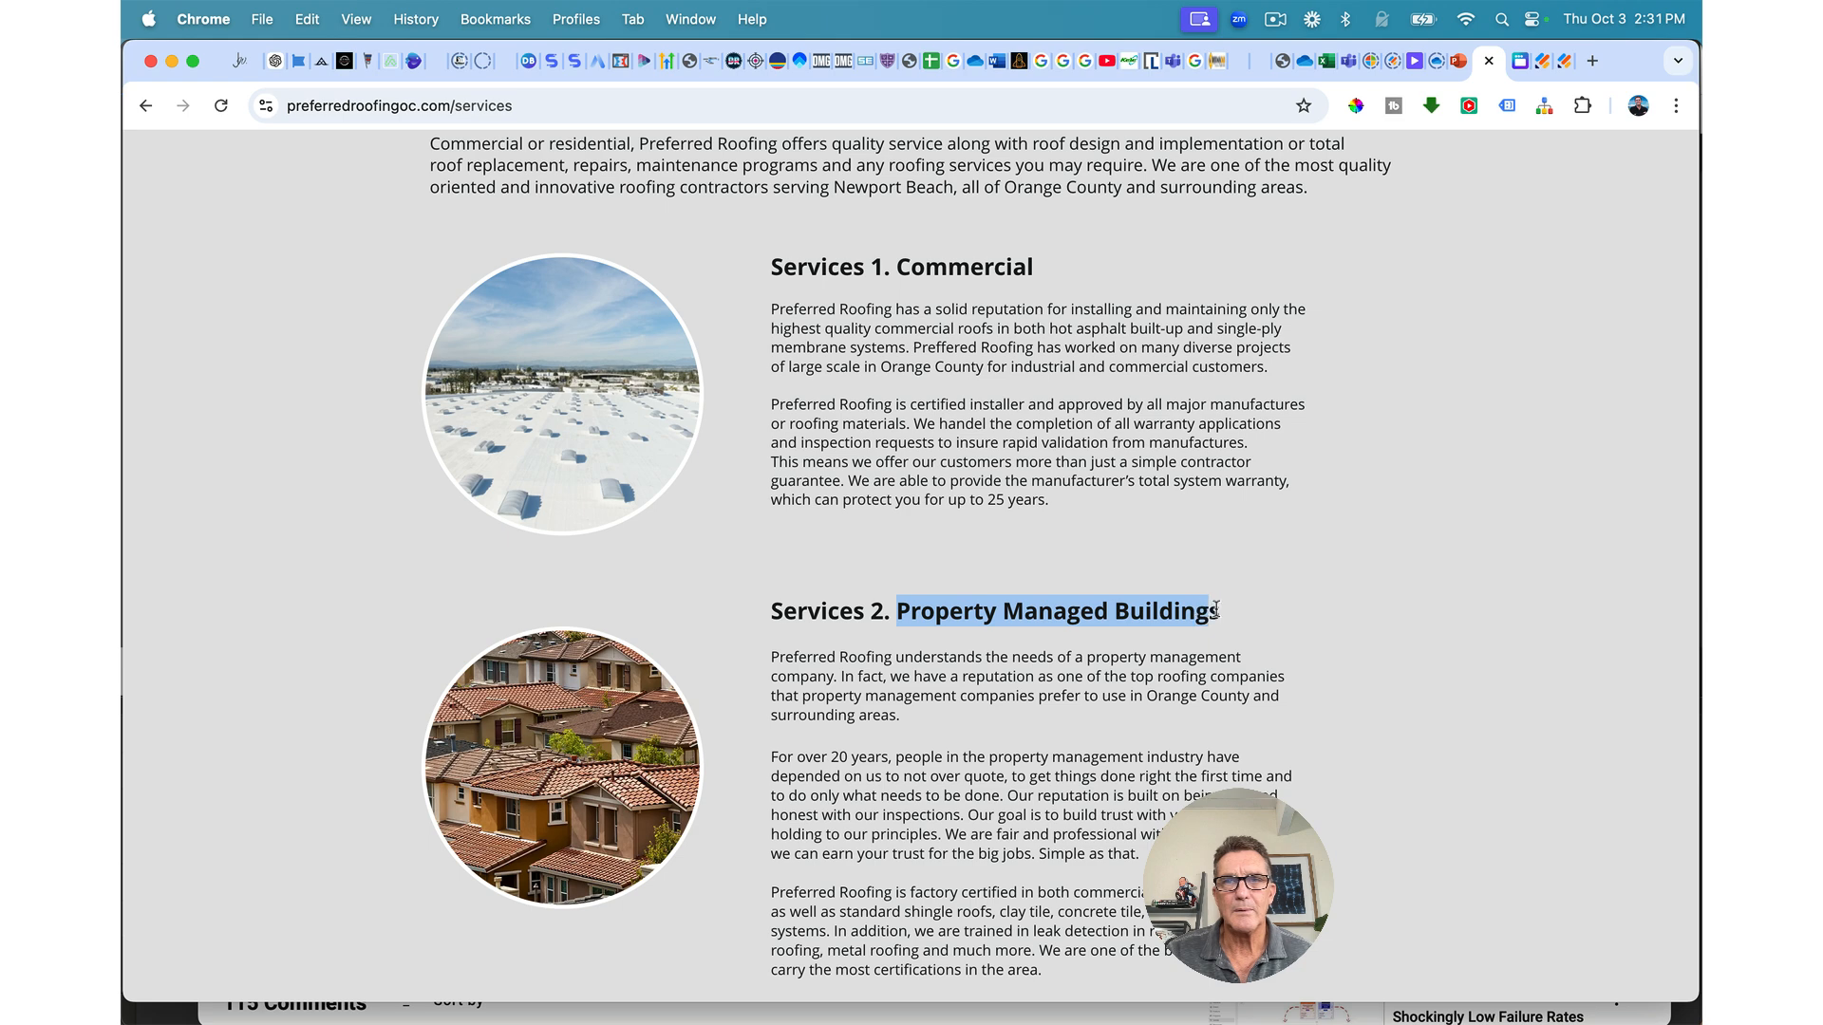
Step: Paste 'Property Managed Buildings' over the third card's headline
left_click(1227, 67)
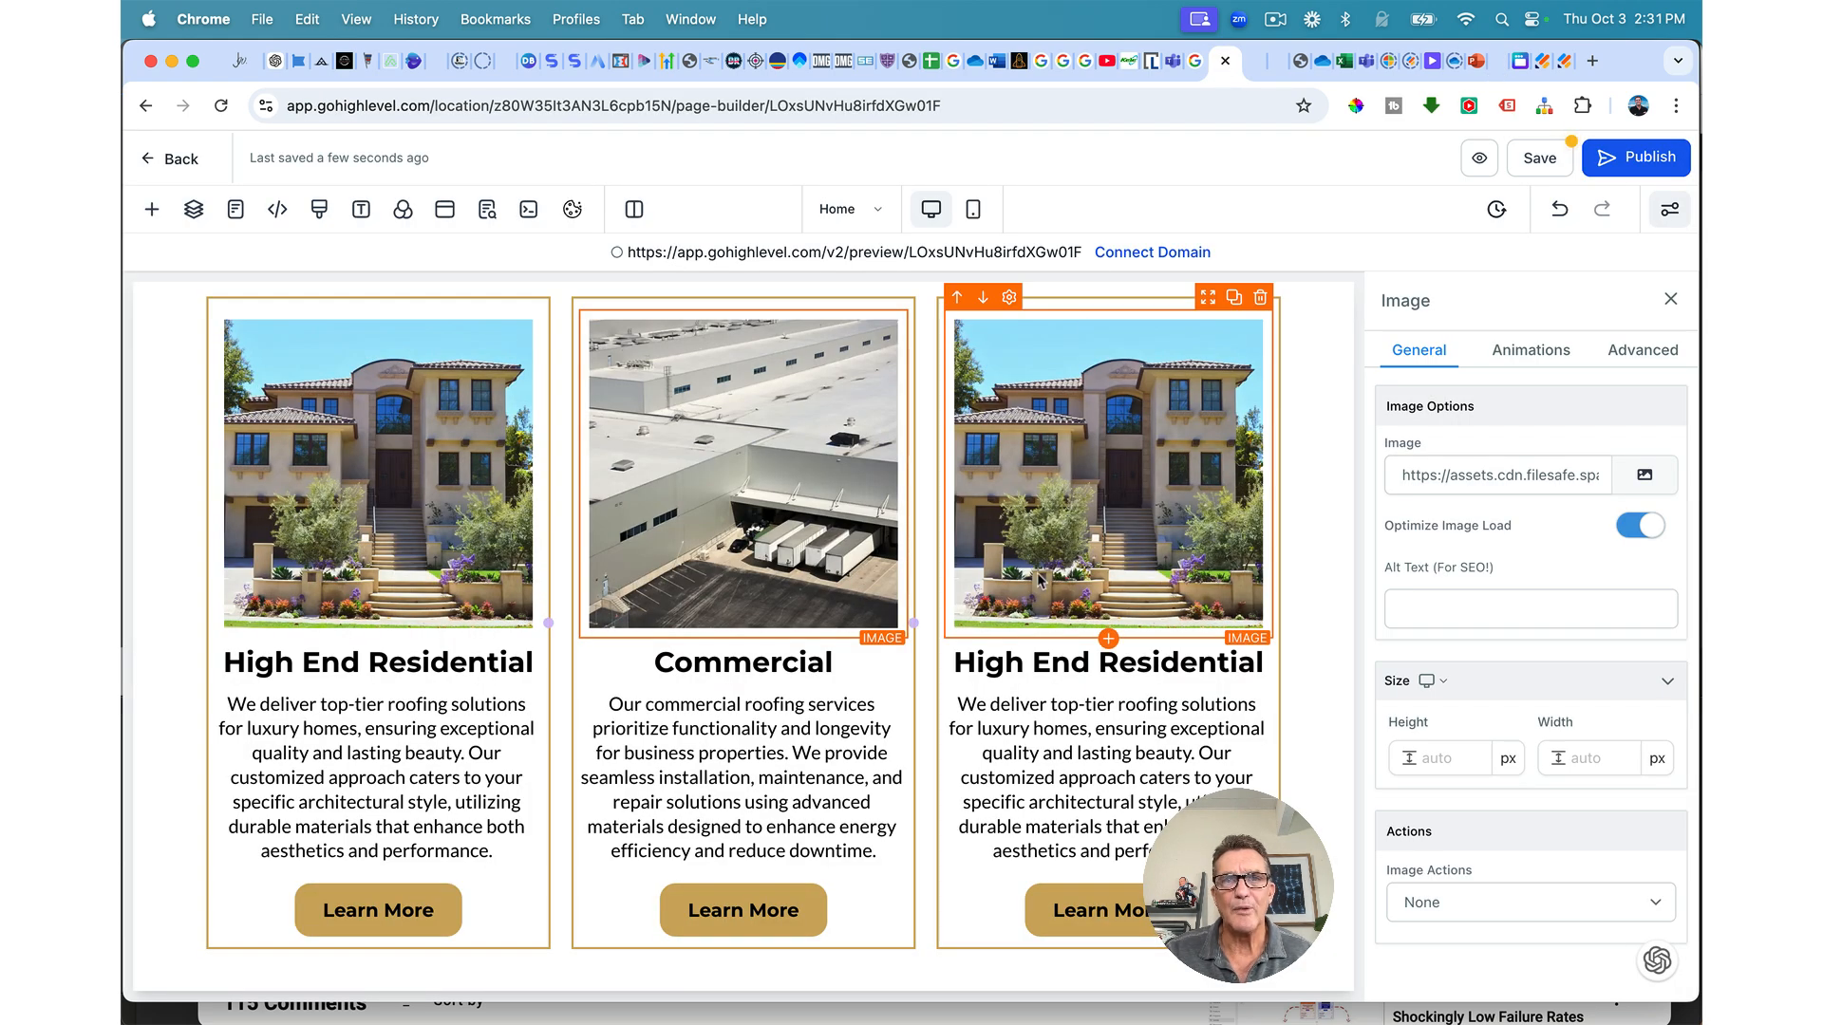
triple_click(1024, 671)
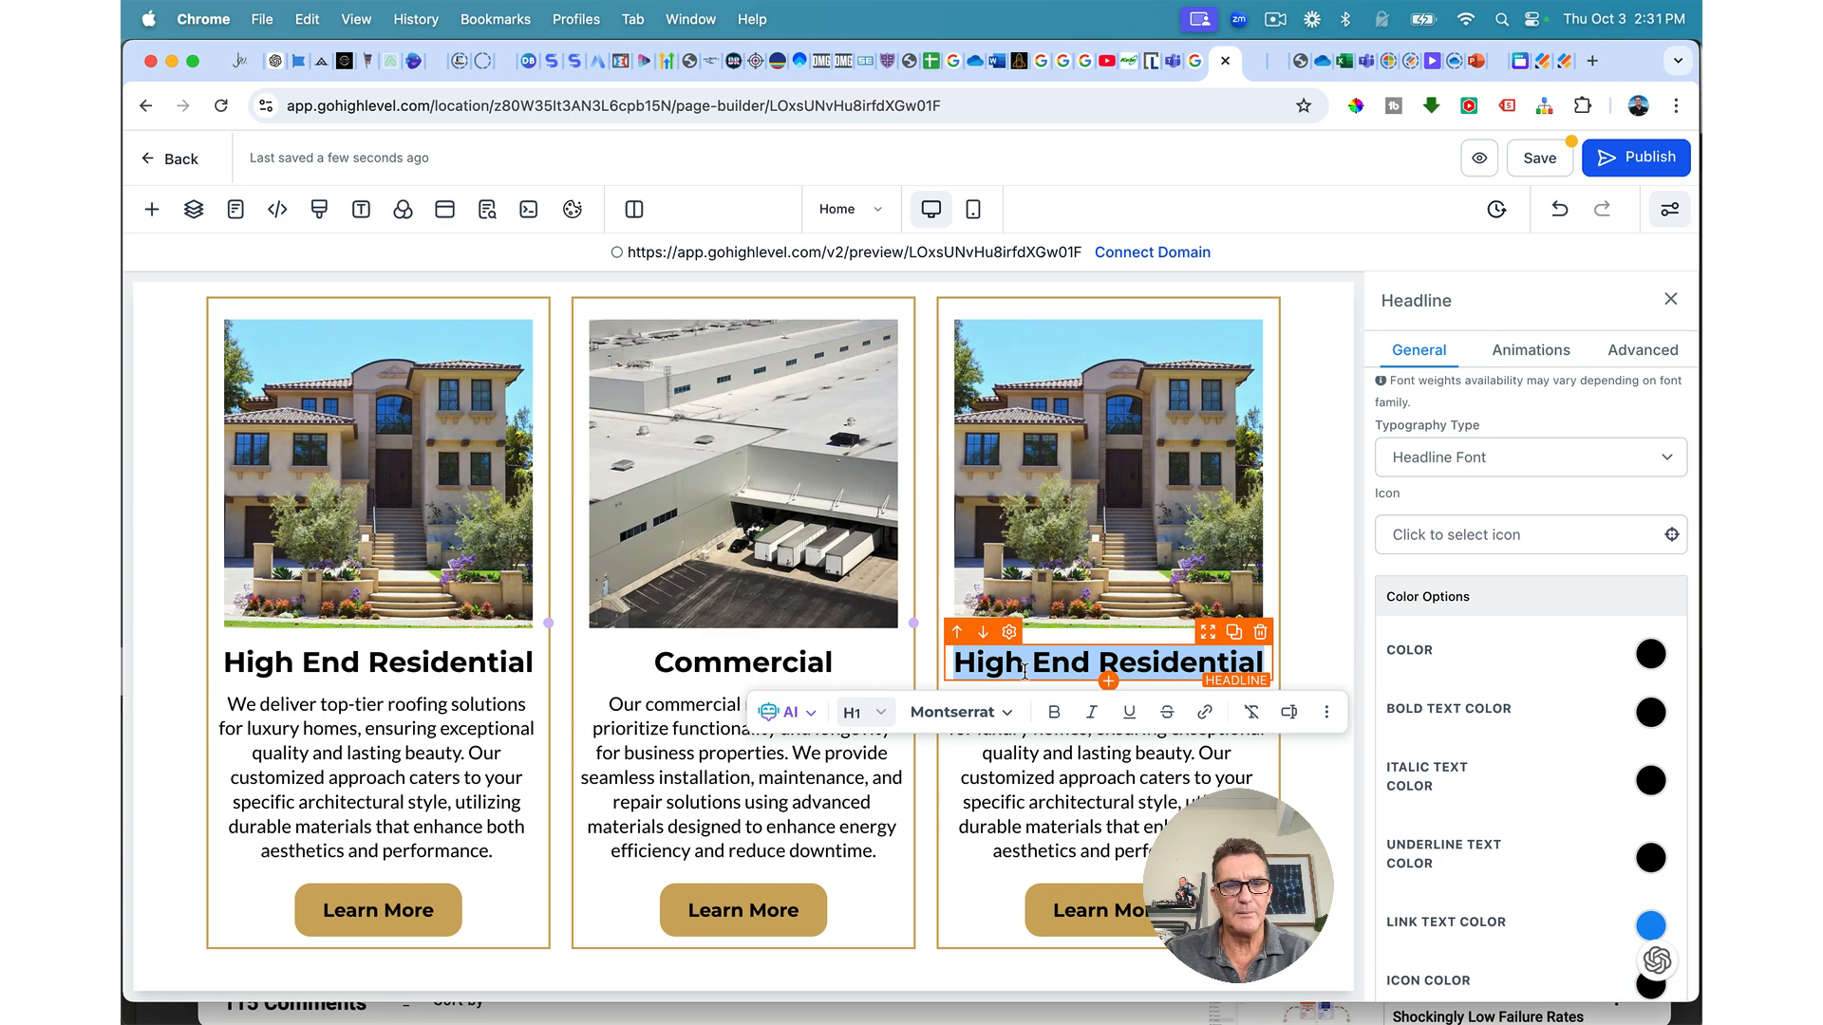
type("Property Managed Buildings")
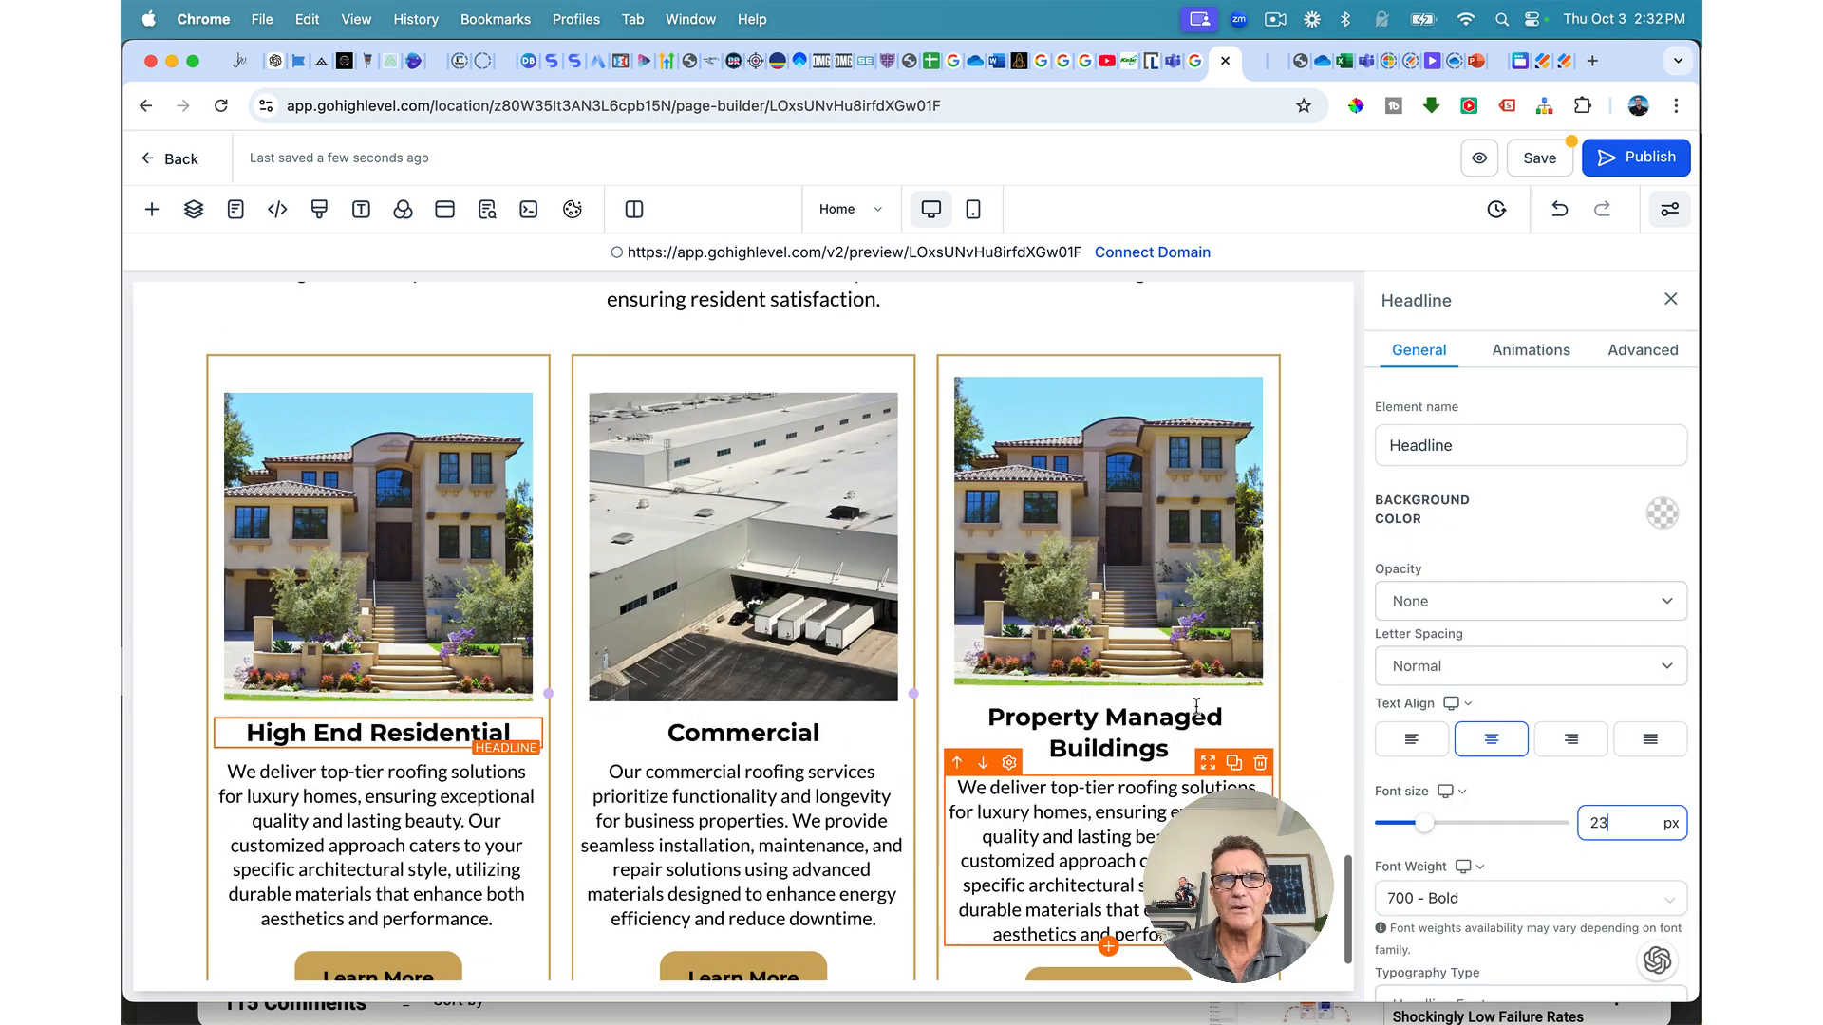
left_click(526, 380)
Step: Set Content Spacing to Left on all three service card columns
scroll(1467, 802, "down", 3)
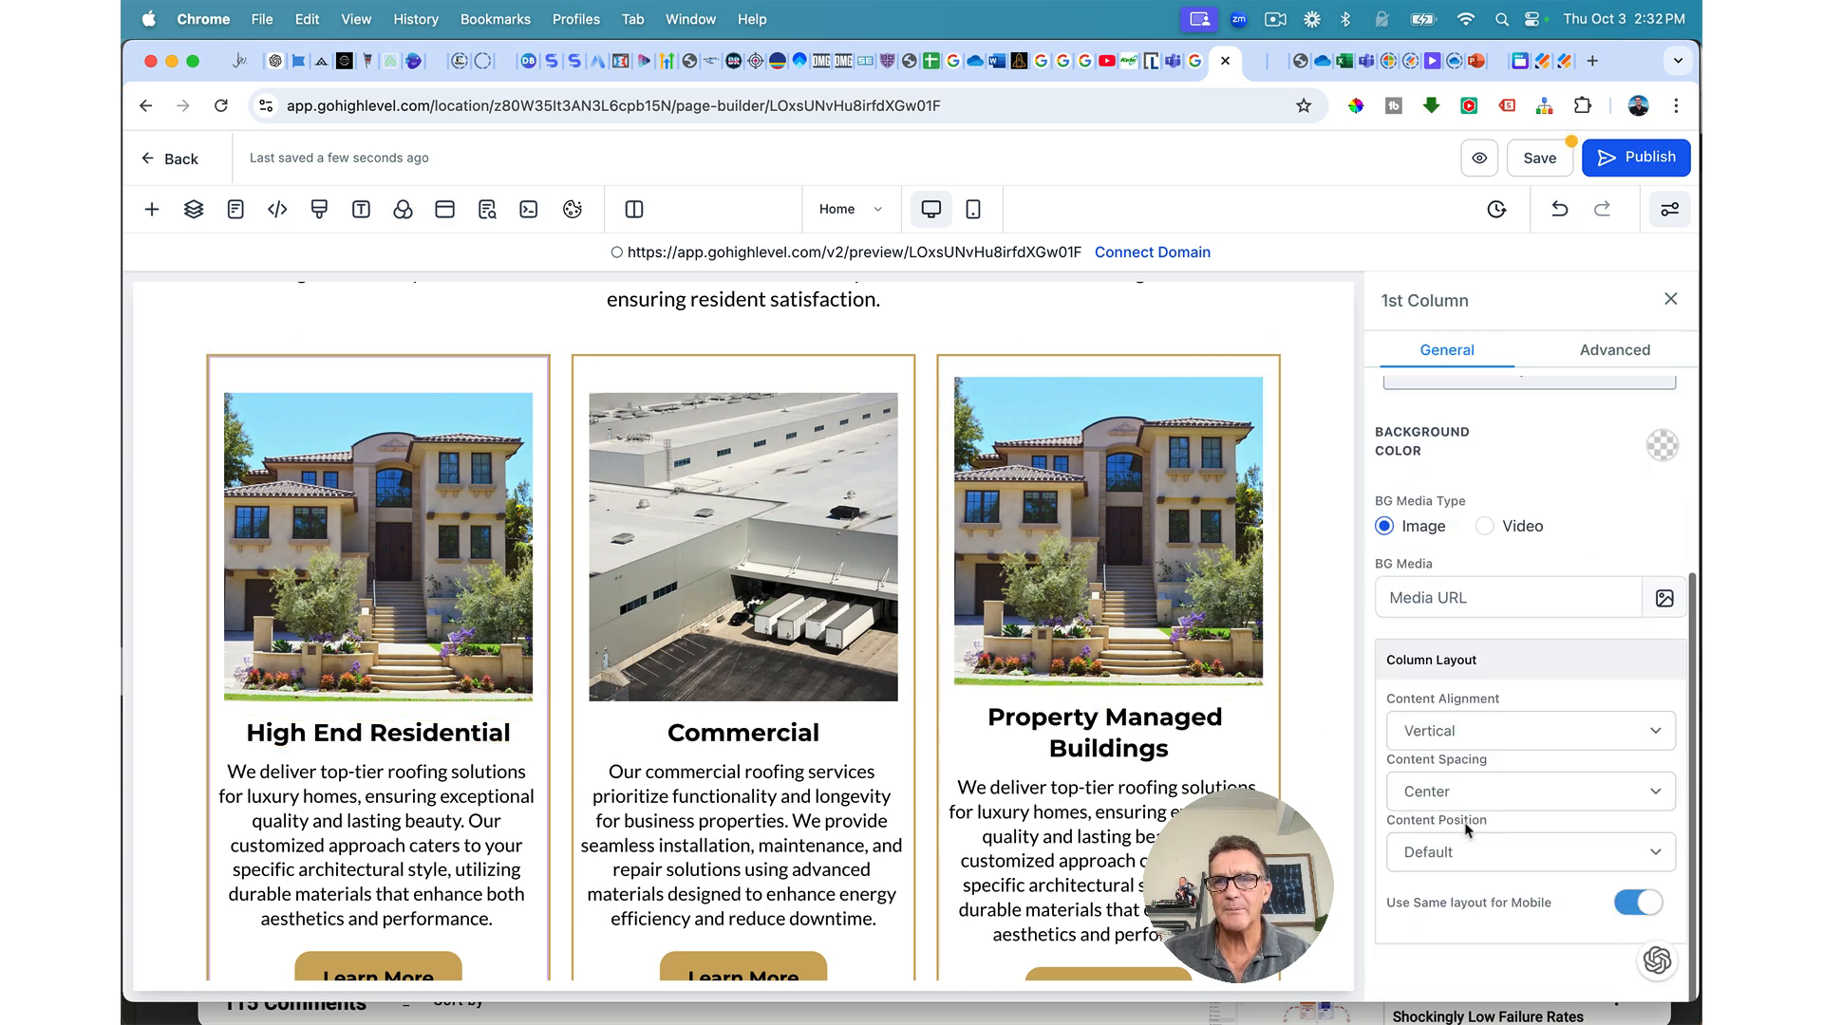
left_click(1467, 795)
left_click(1414, 814)
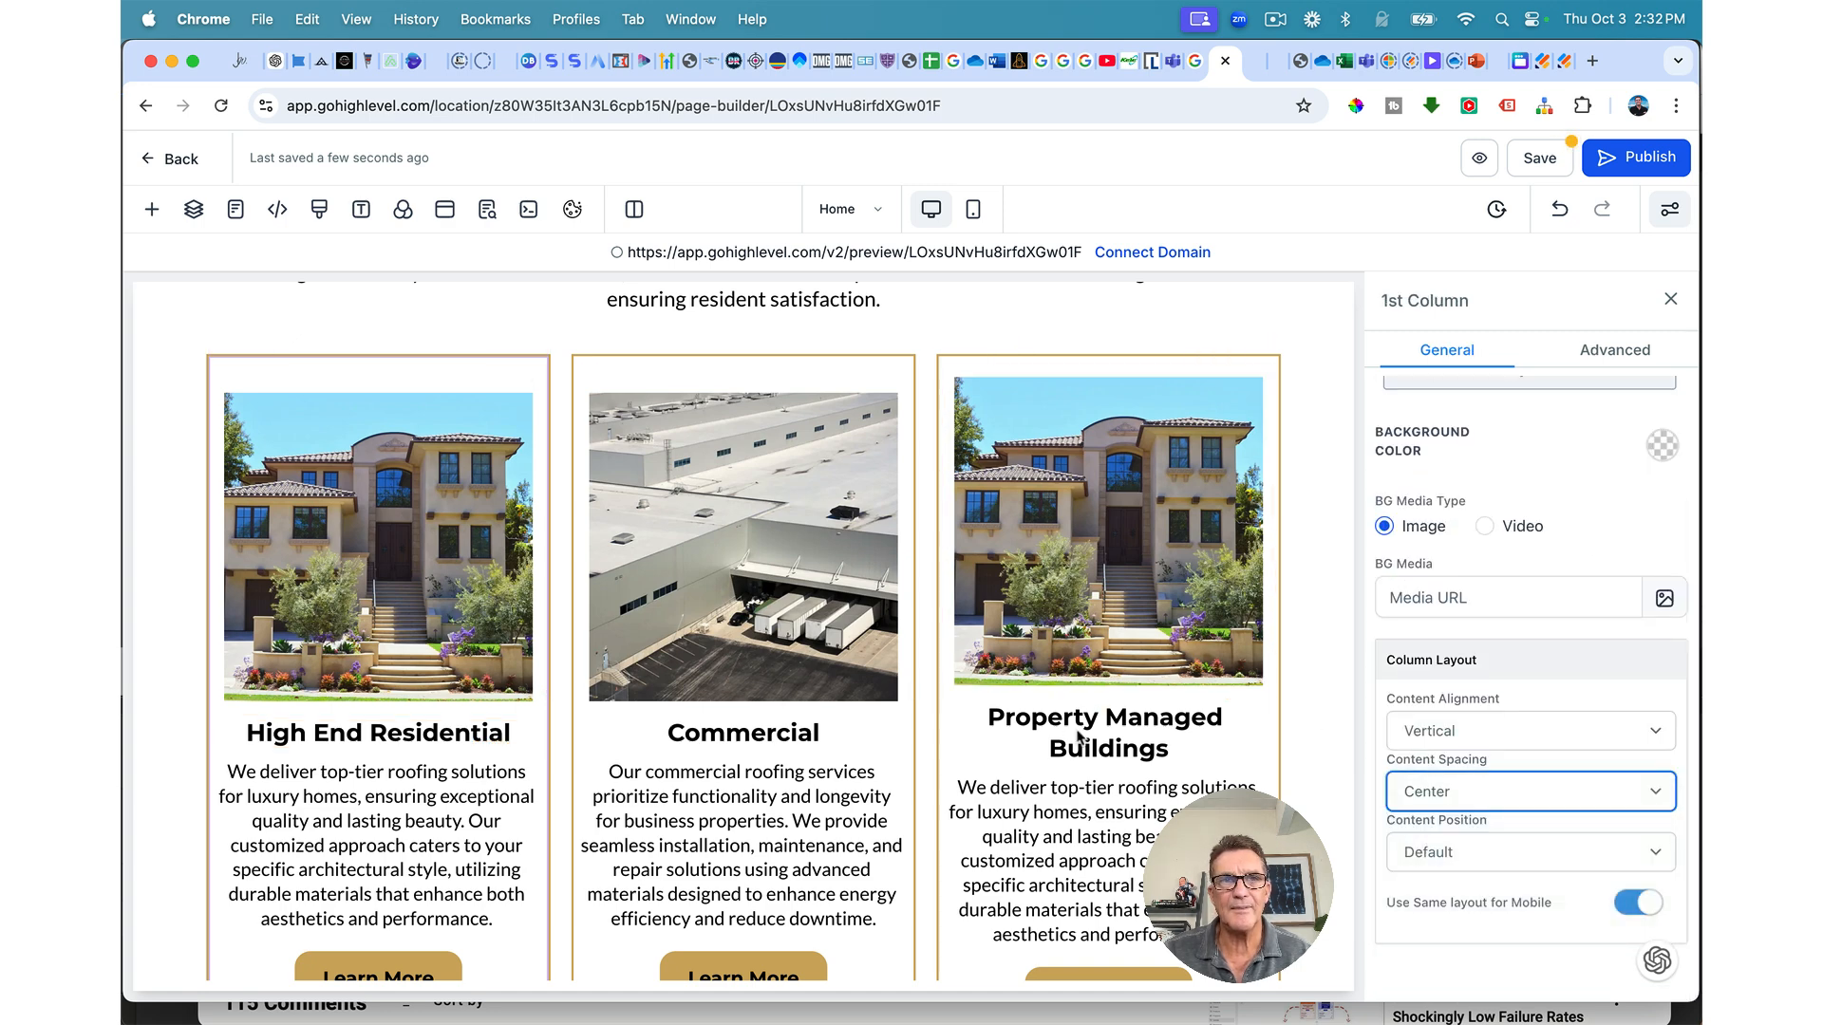
left_click(795, 375)
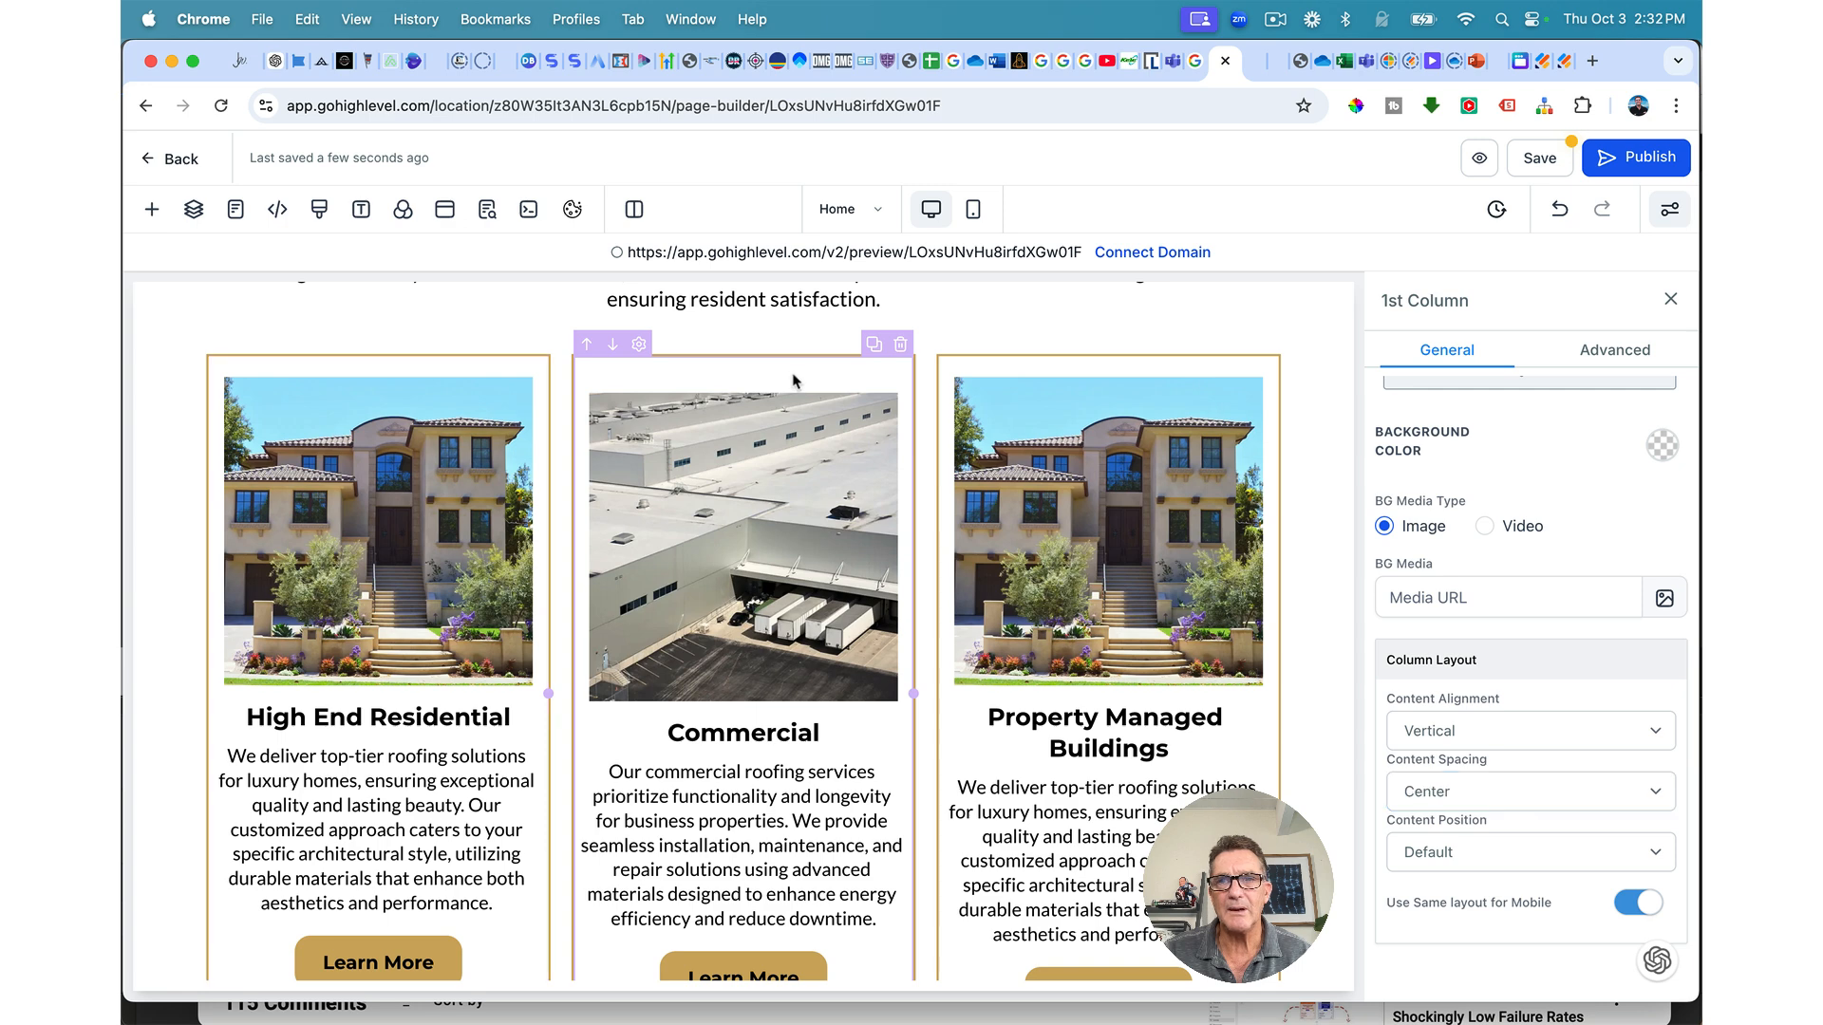
left_click(1410, 798)
left_click(1415, 814)
left_click(1185, 372)
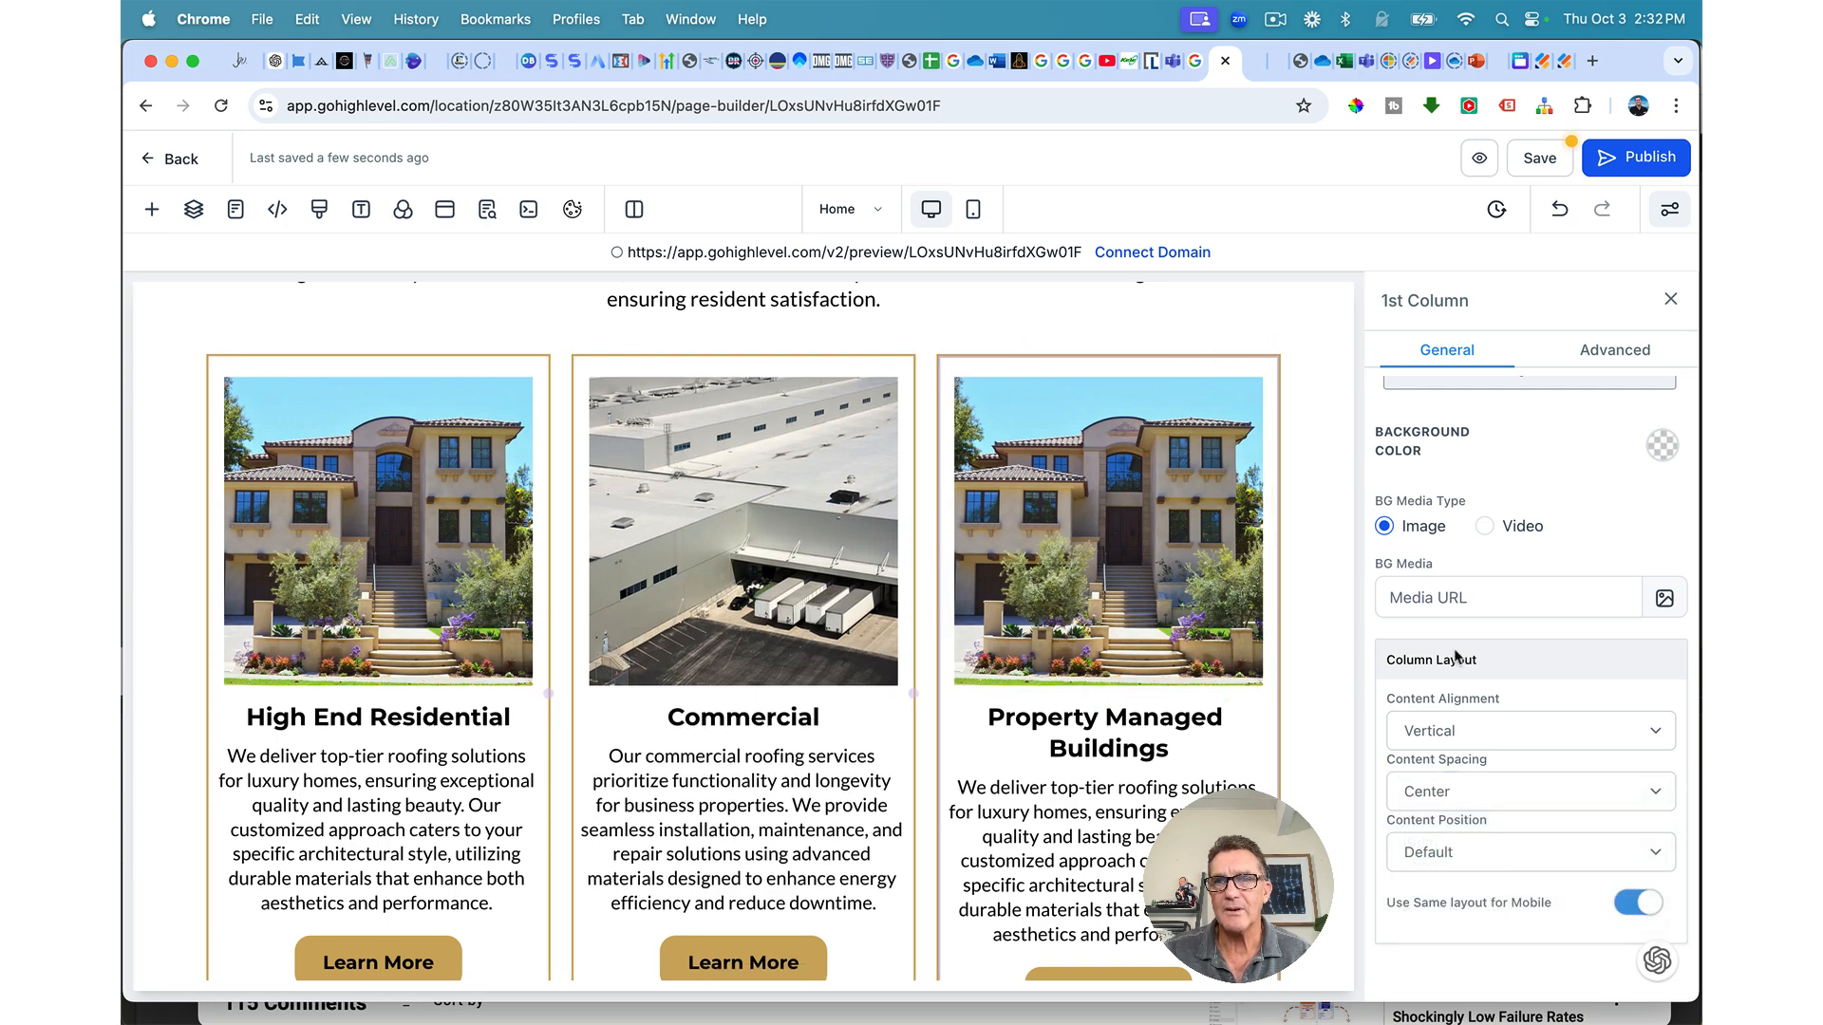
left_click(1438, 790)
left_click(1415, 816)
scroll(1182, 791, "down", 2)
scroll(1182, 790, "down", 2)
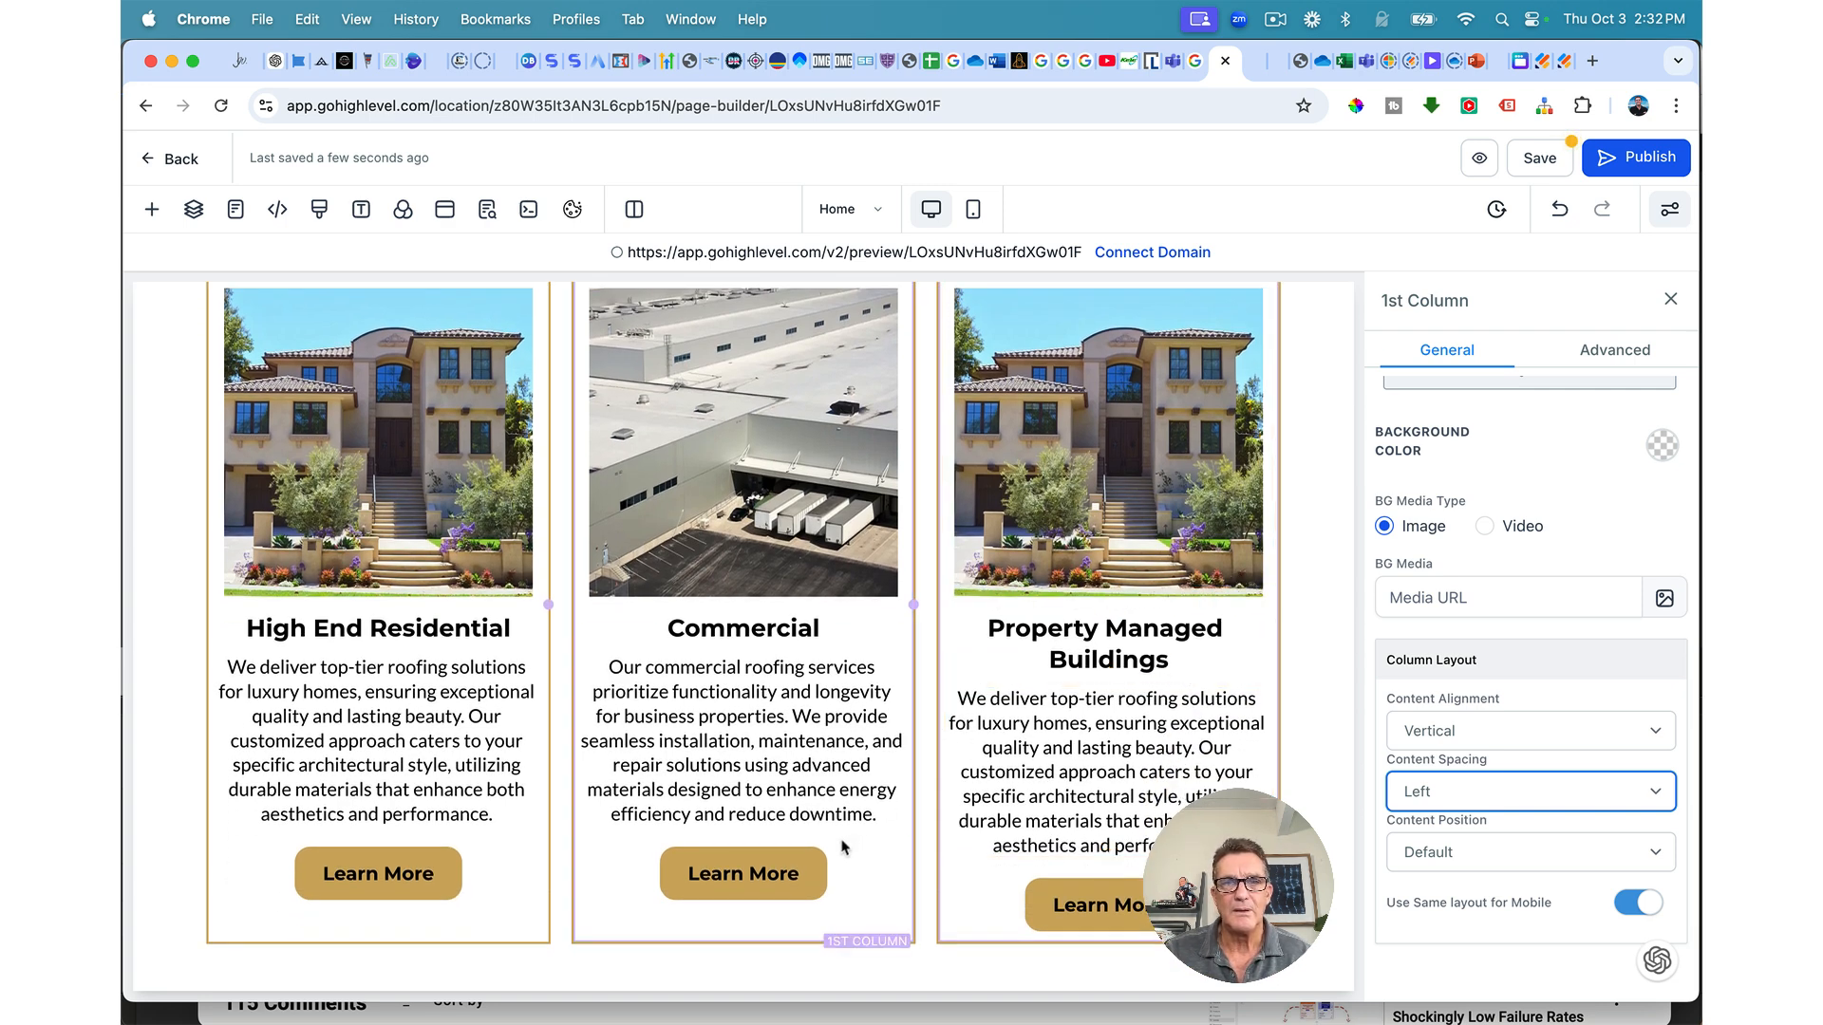
left_click(426, 884)
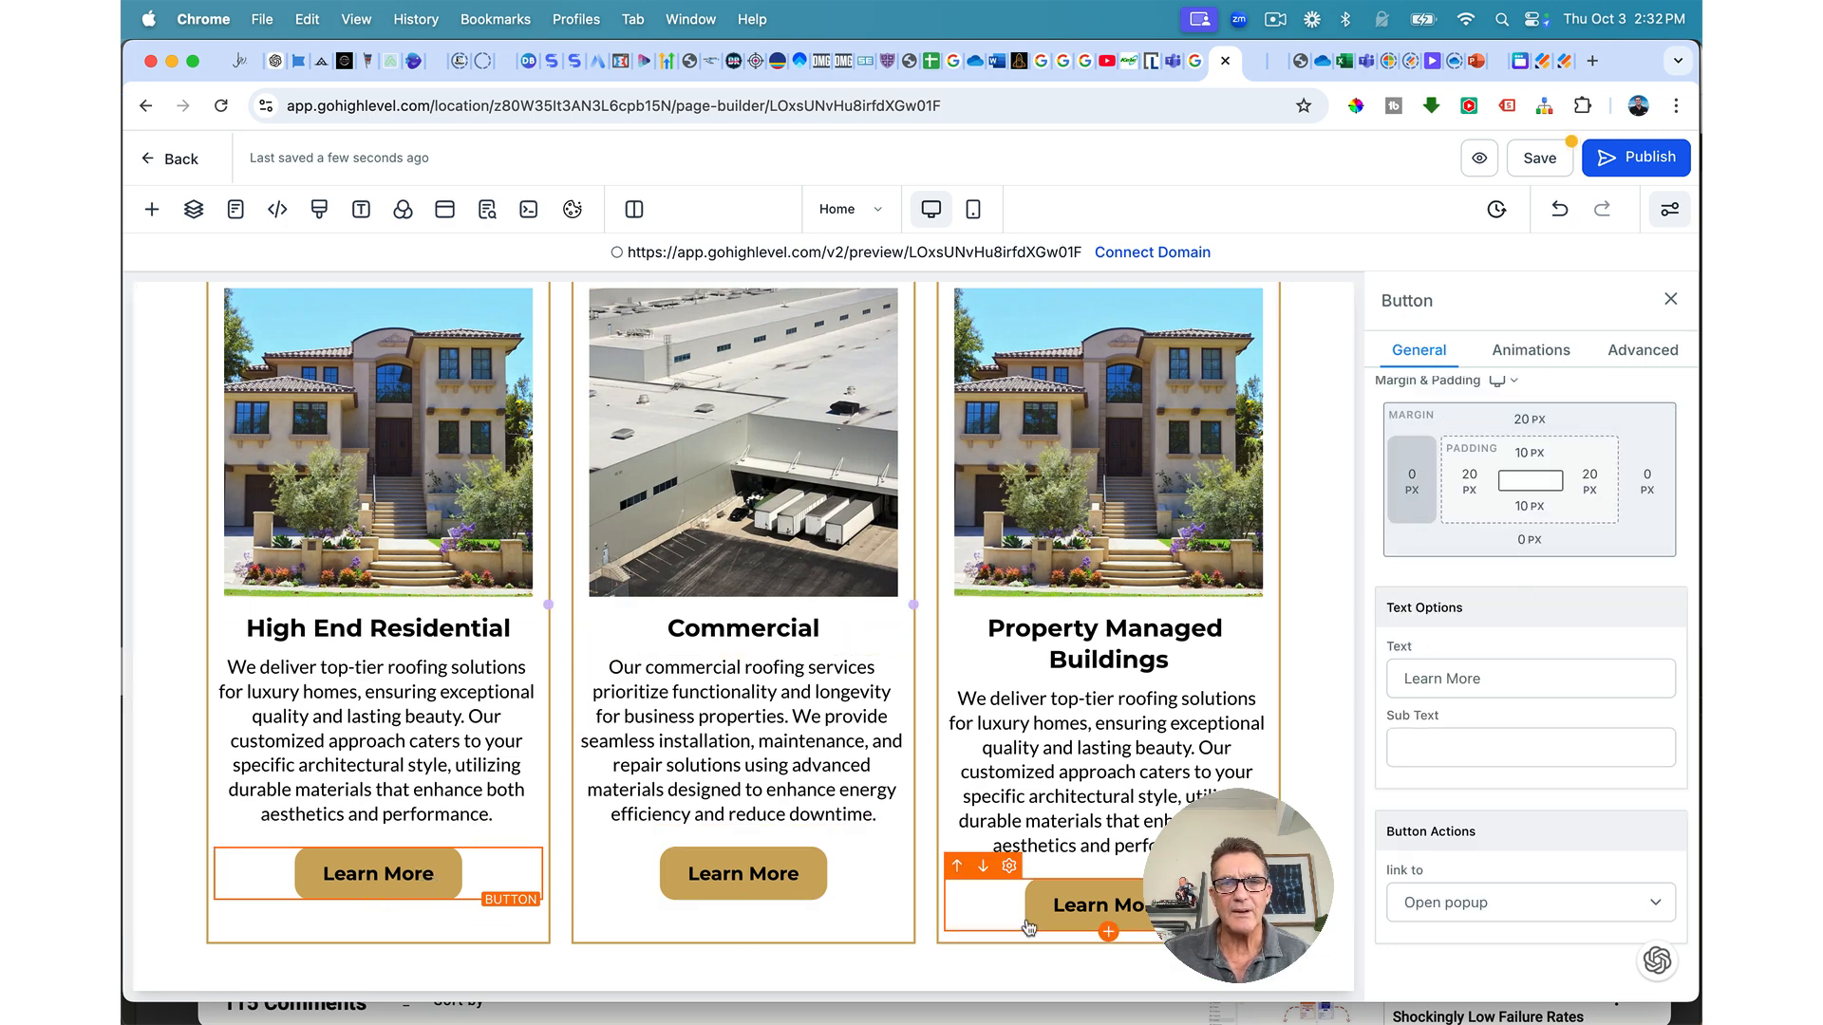
Step: Give the Commercial and first card Learn More buttons a 50 px top margin
left_click(793, 891)
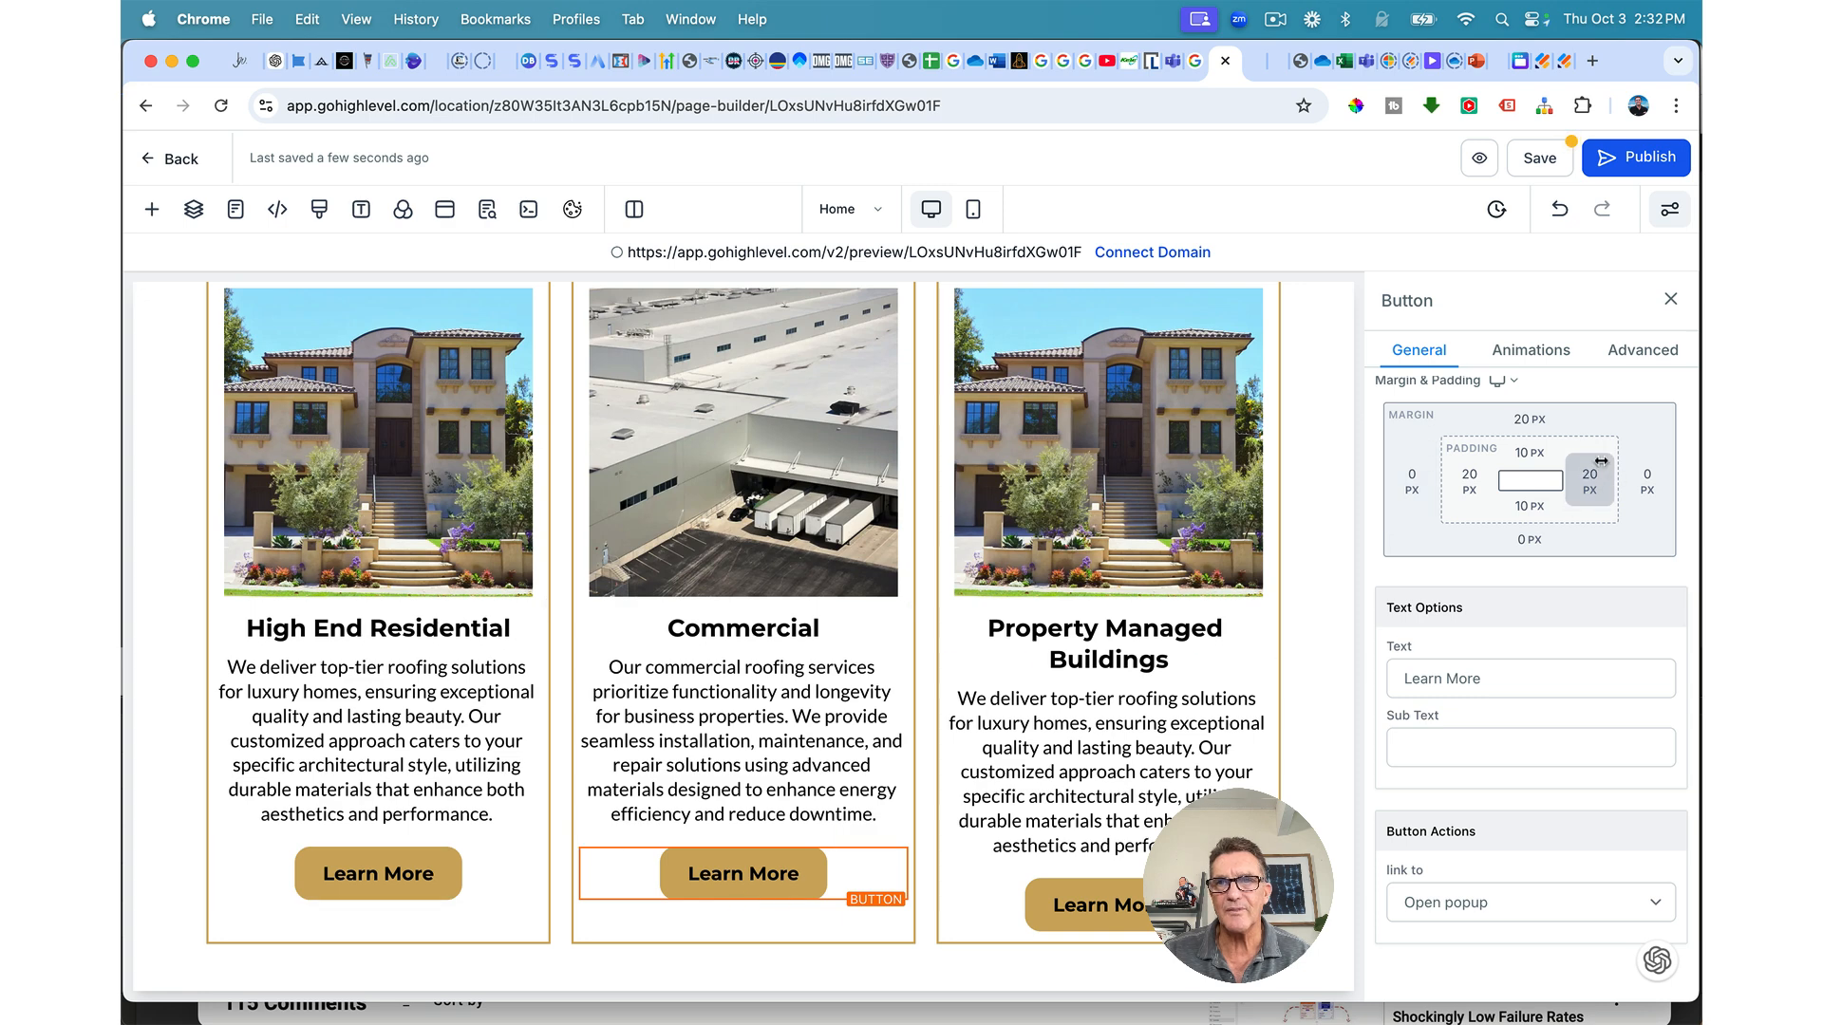
left_click(1536, 421)
left_click_drag(1493, 469, 1539, 479)
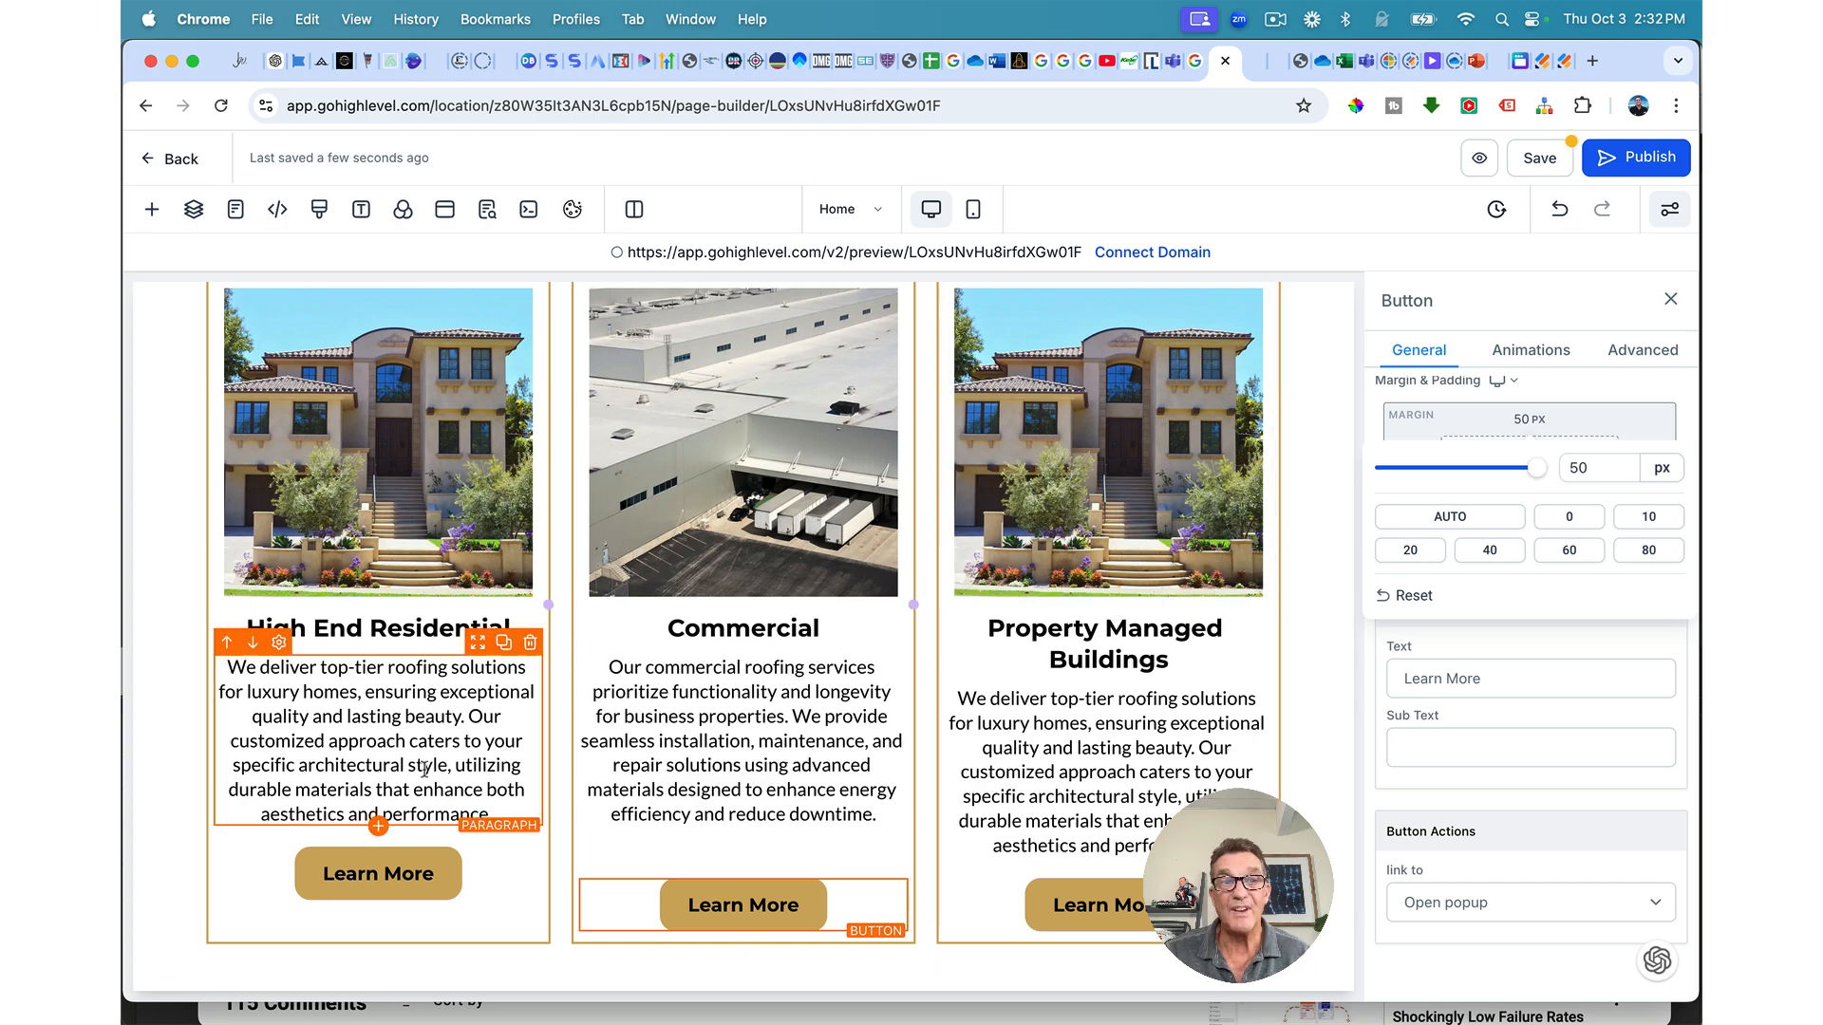
left_click(371, 877)
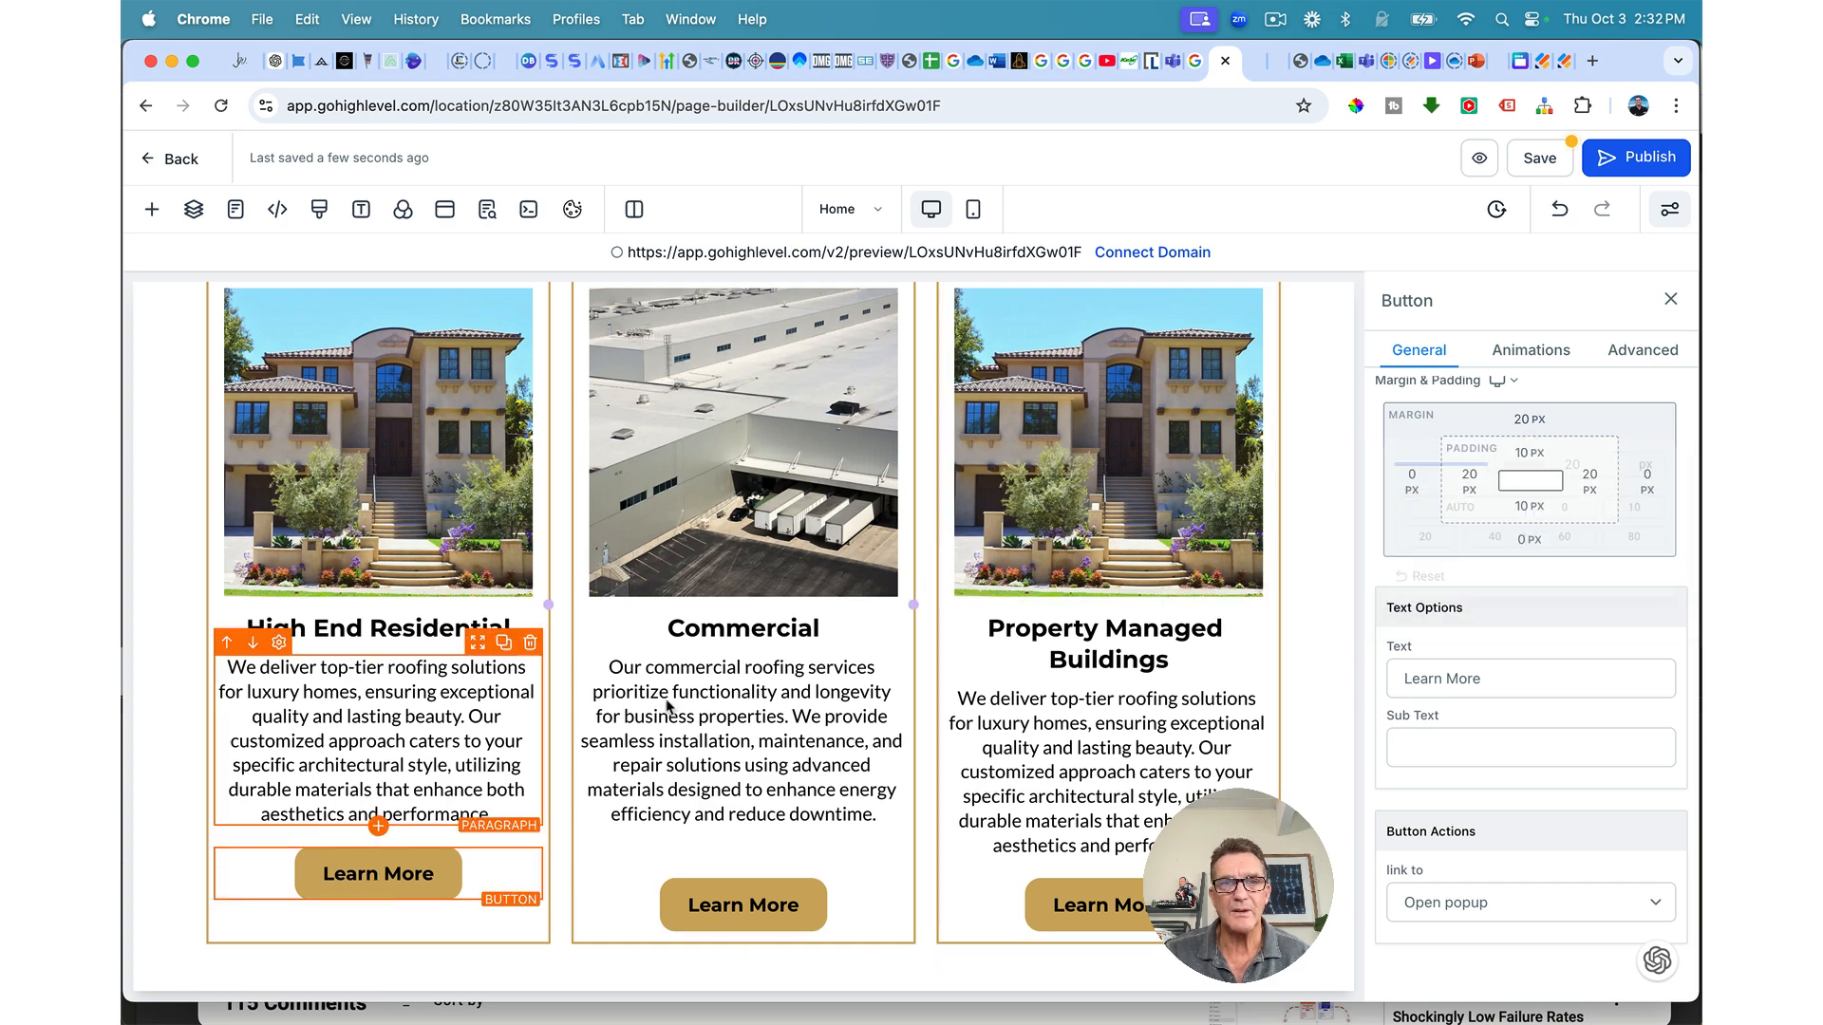
left_click(1519, 434)
left_click_drag(1492, 469, 1547, 476)
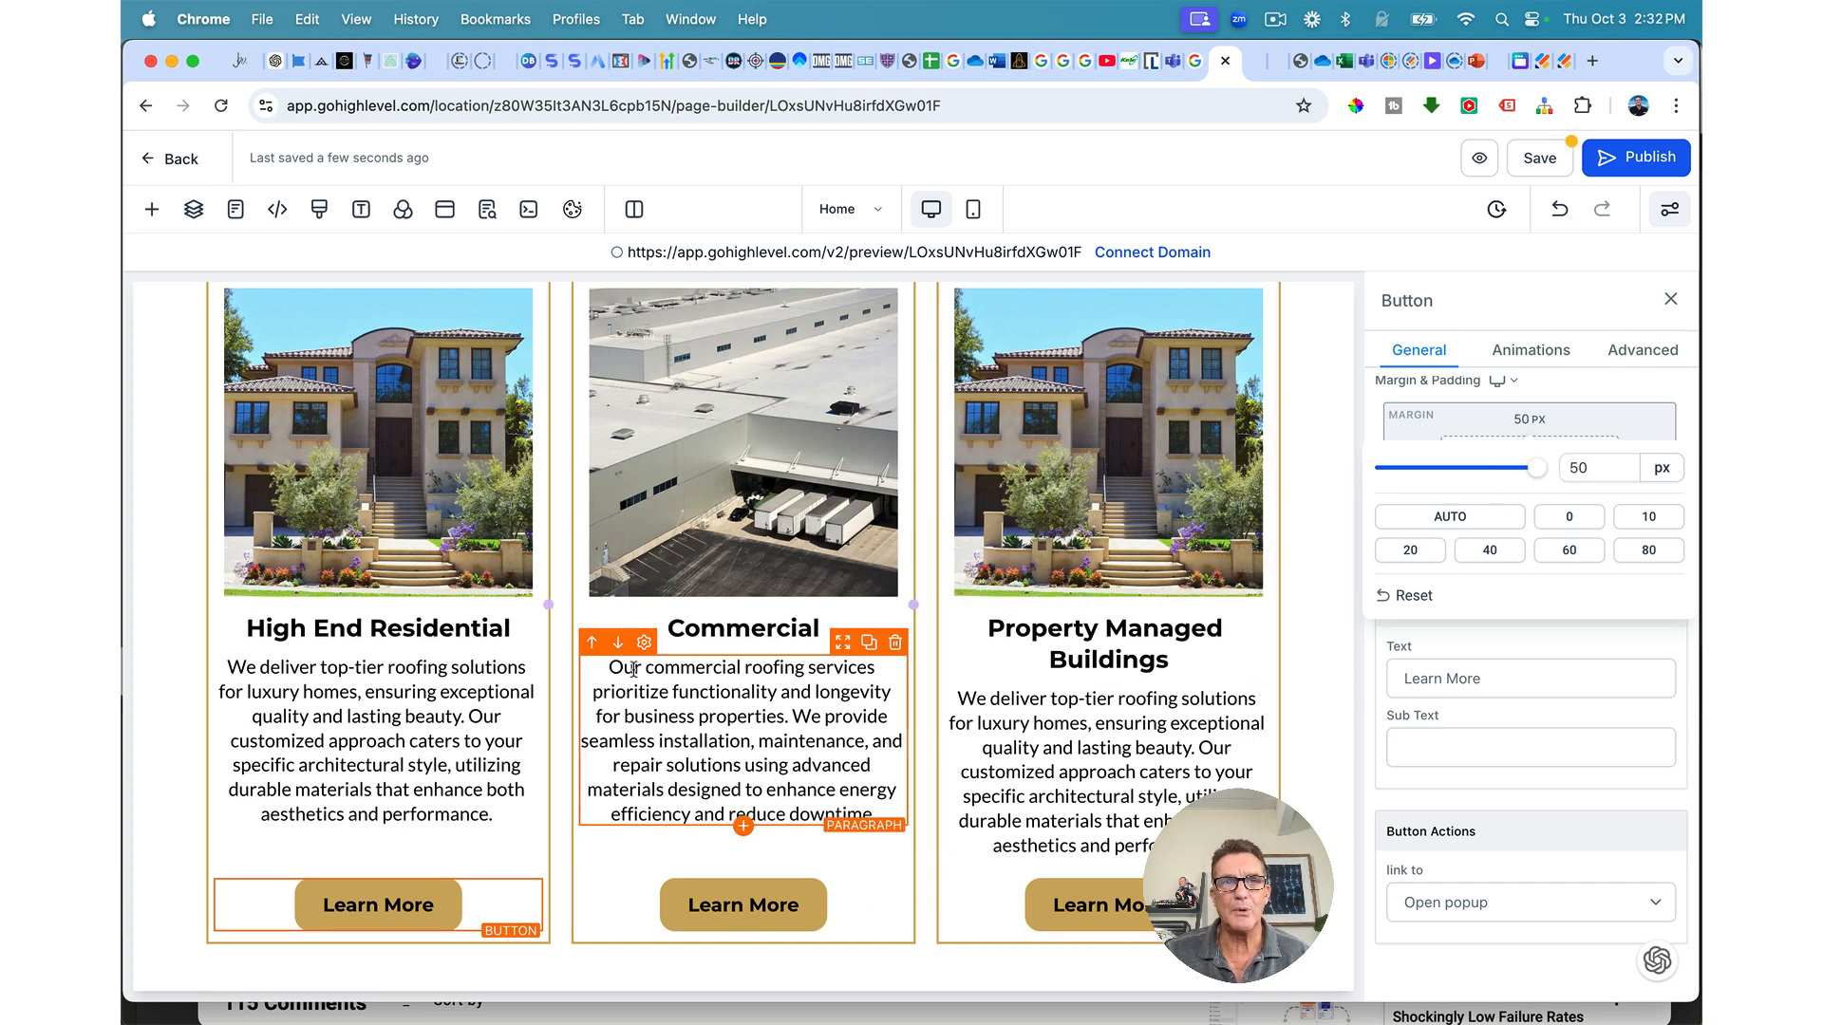
Step: Save the page
scroll(767, 673, "up", 2)
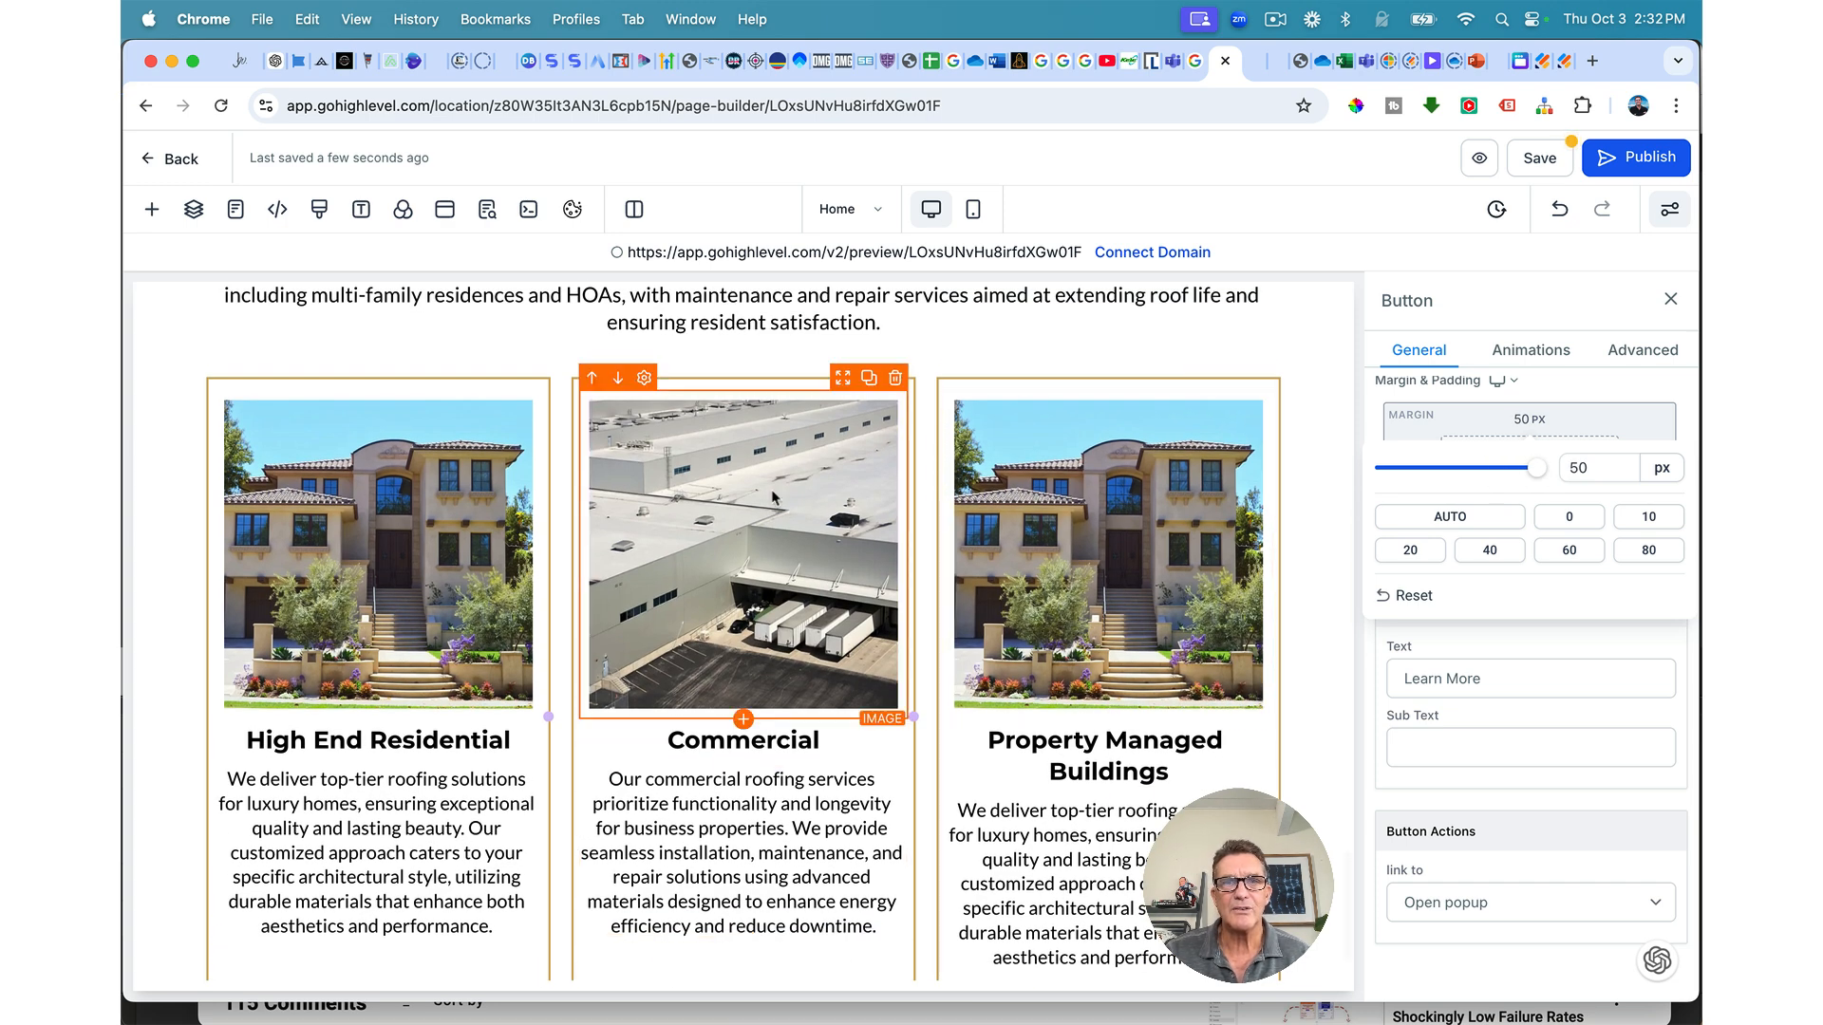
scroll(919, 598, "down", 2)
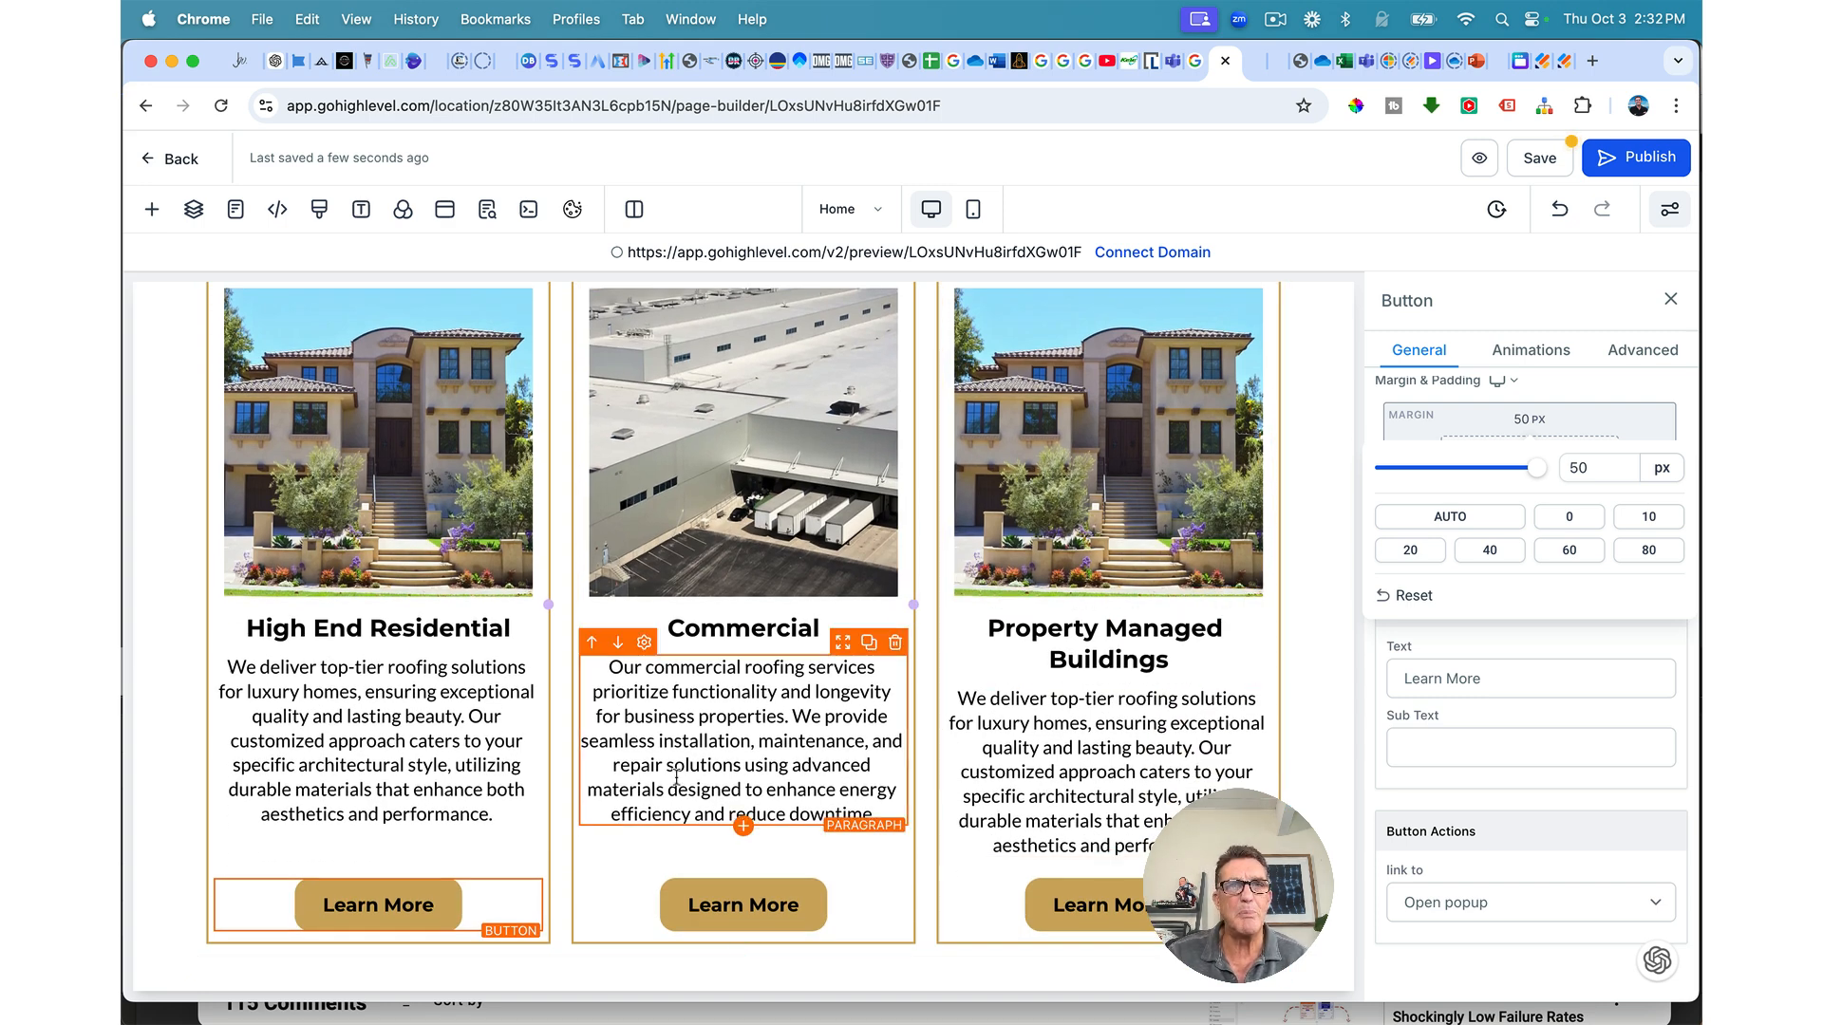
left_click(1543, 169)
Step: Put the tile-roofed townhouses photo on the Property Managed Buildings card and save
left_click(1088, 522)
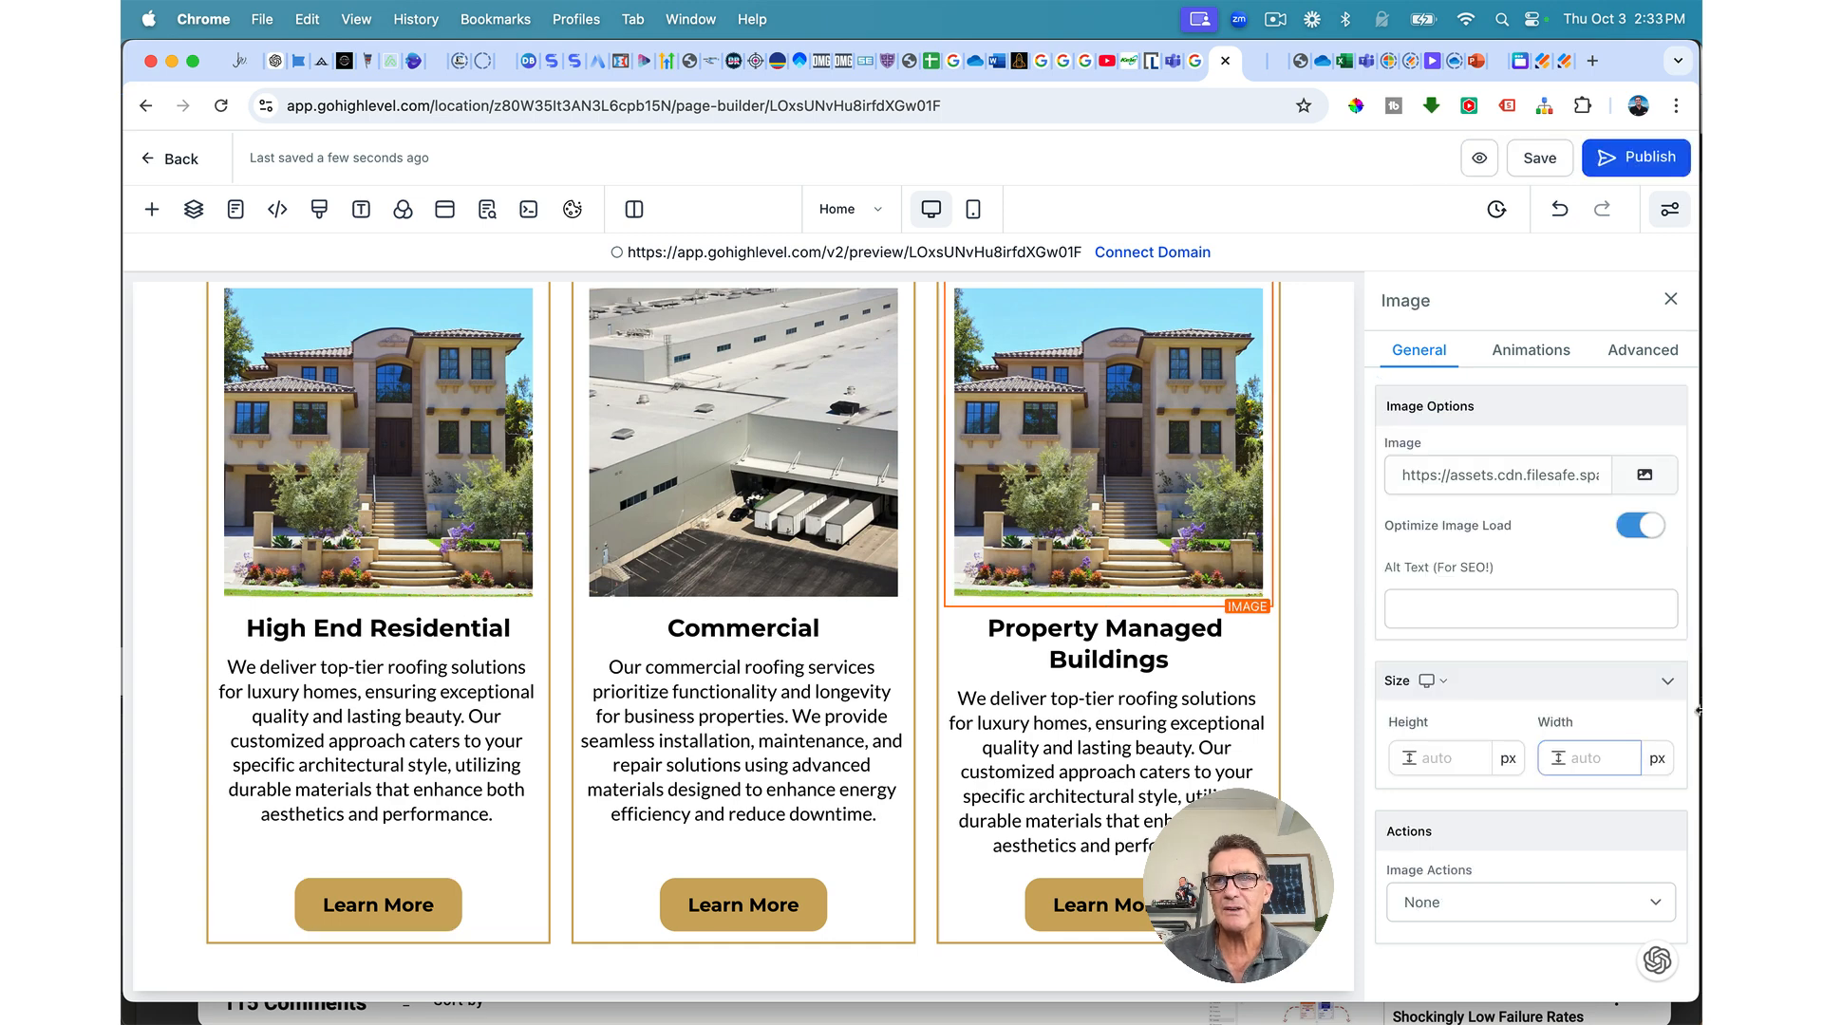
left_click(1642, 478)
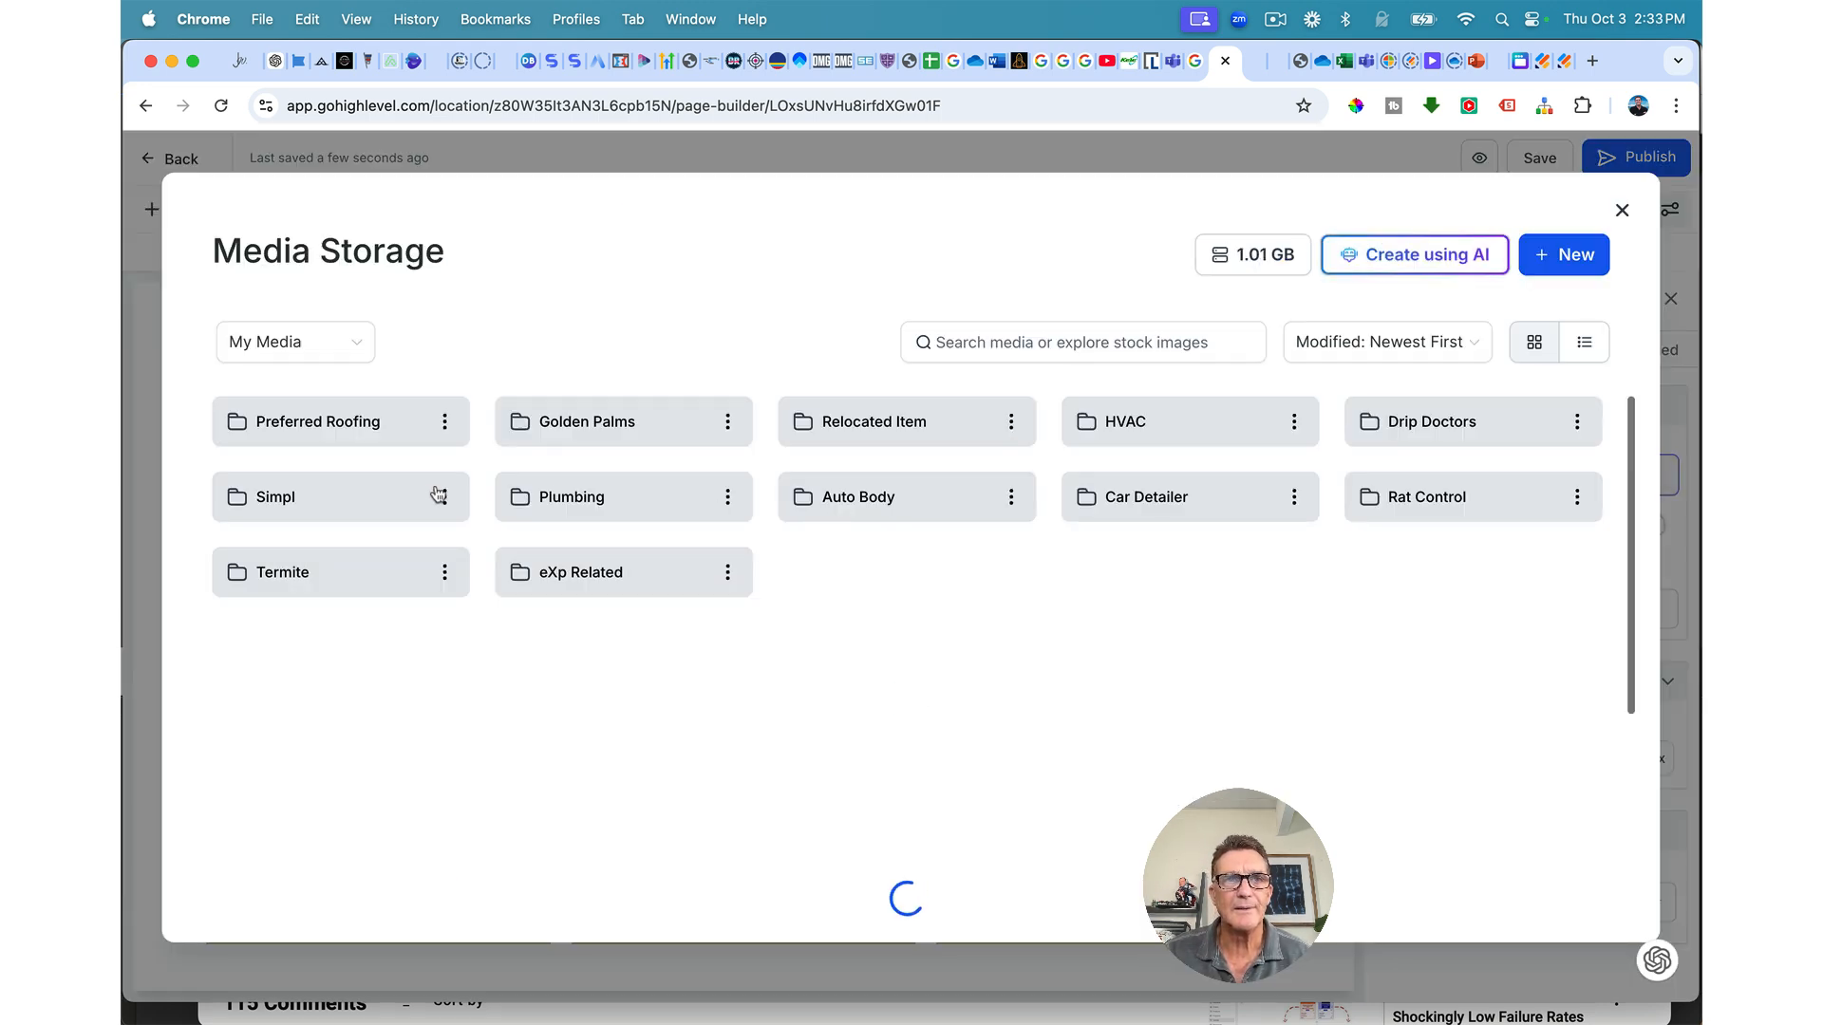
left_click(354, 424)
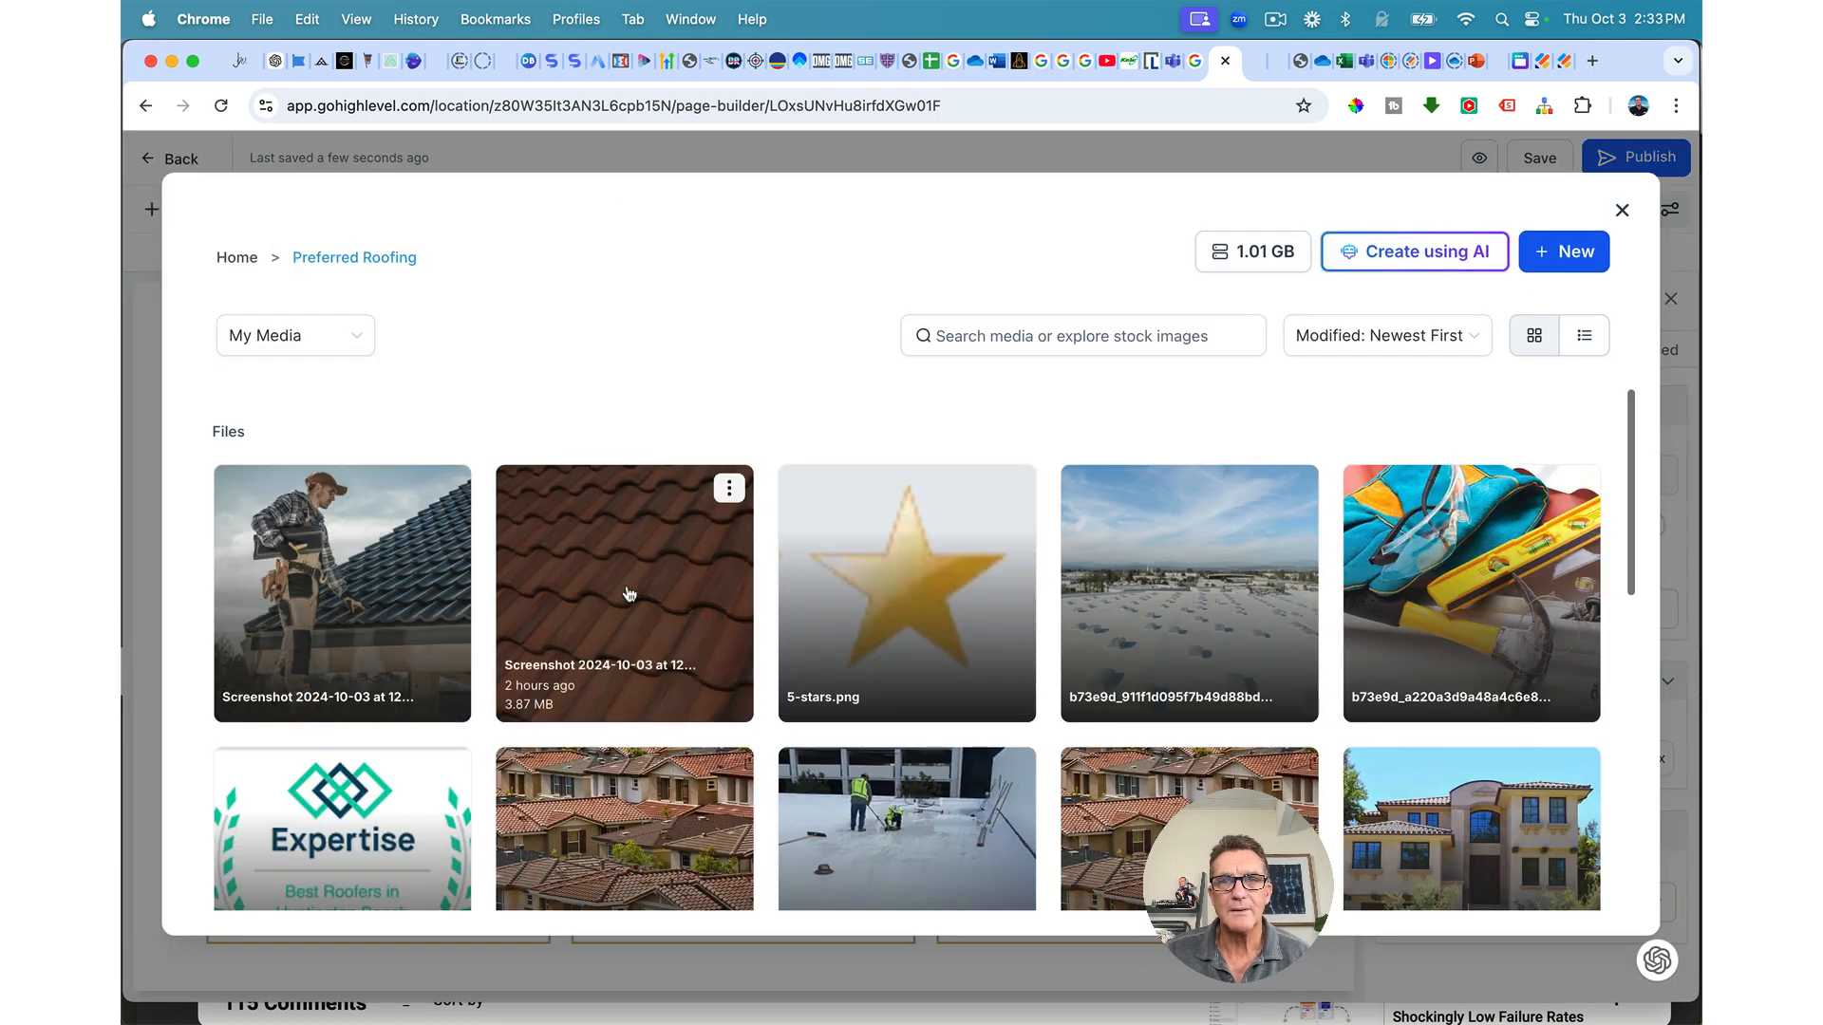
scroll(665, 532, "down", 2)
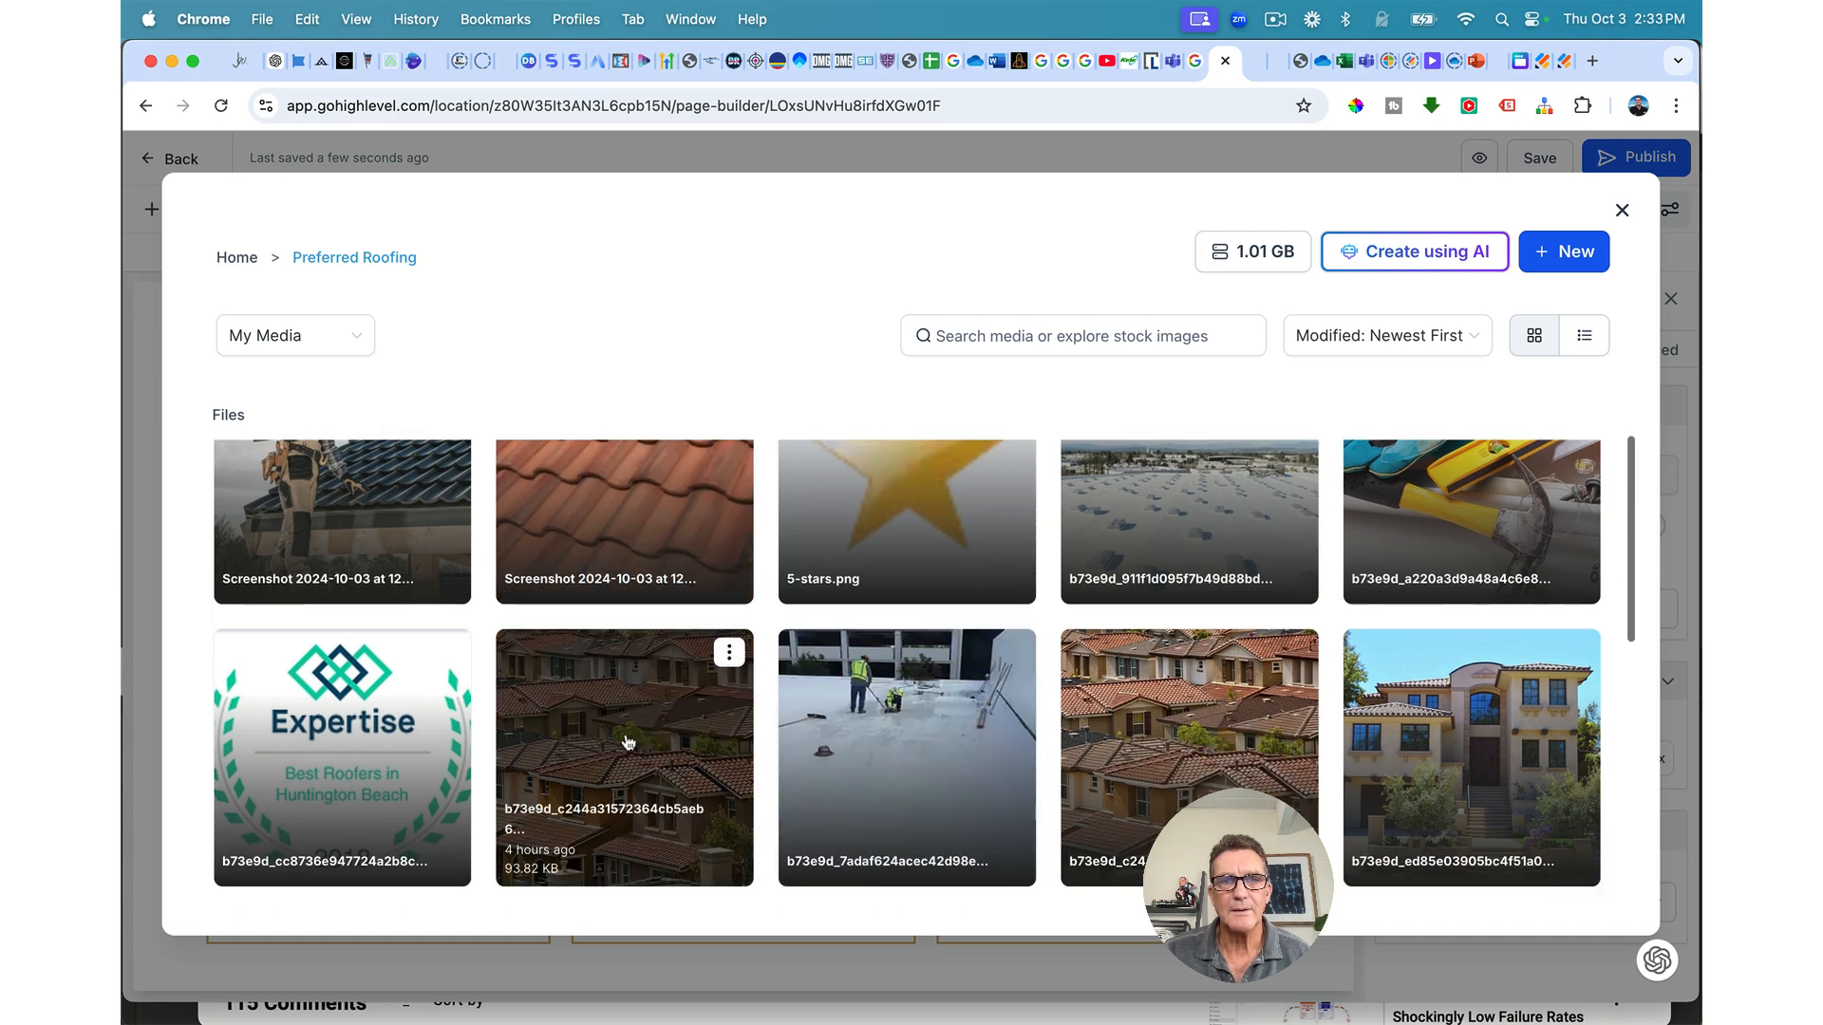
left_click(707, 748)
scroll(1070, 784, "up", 2)
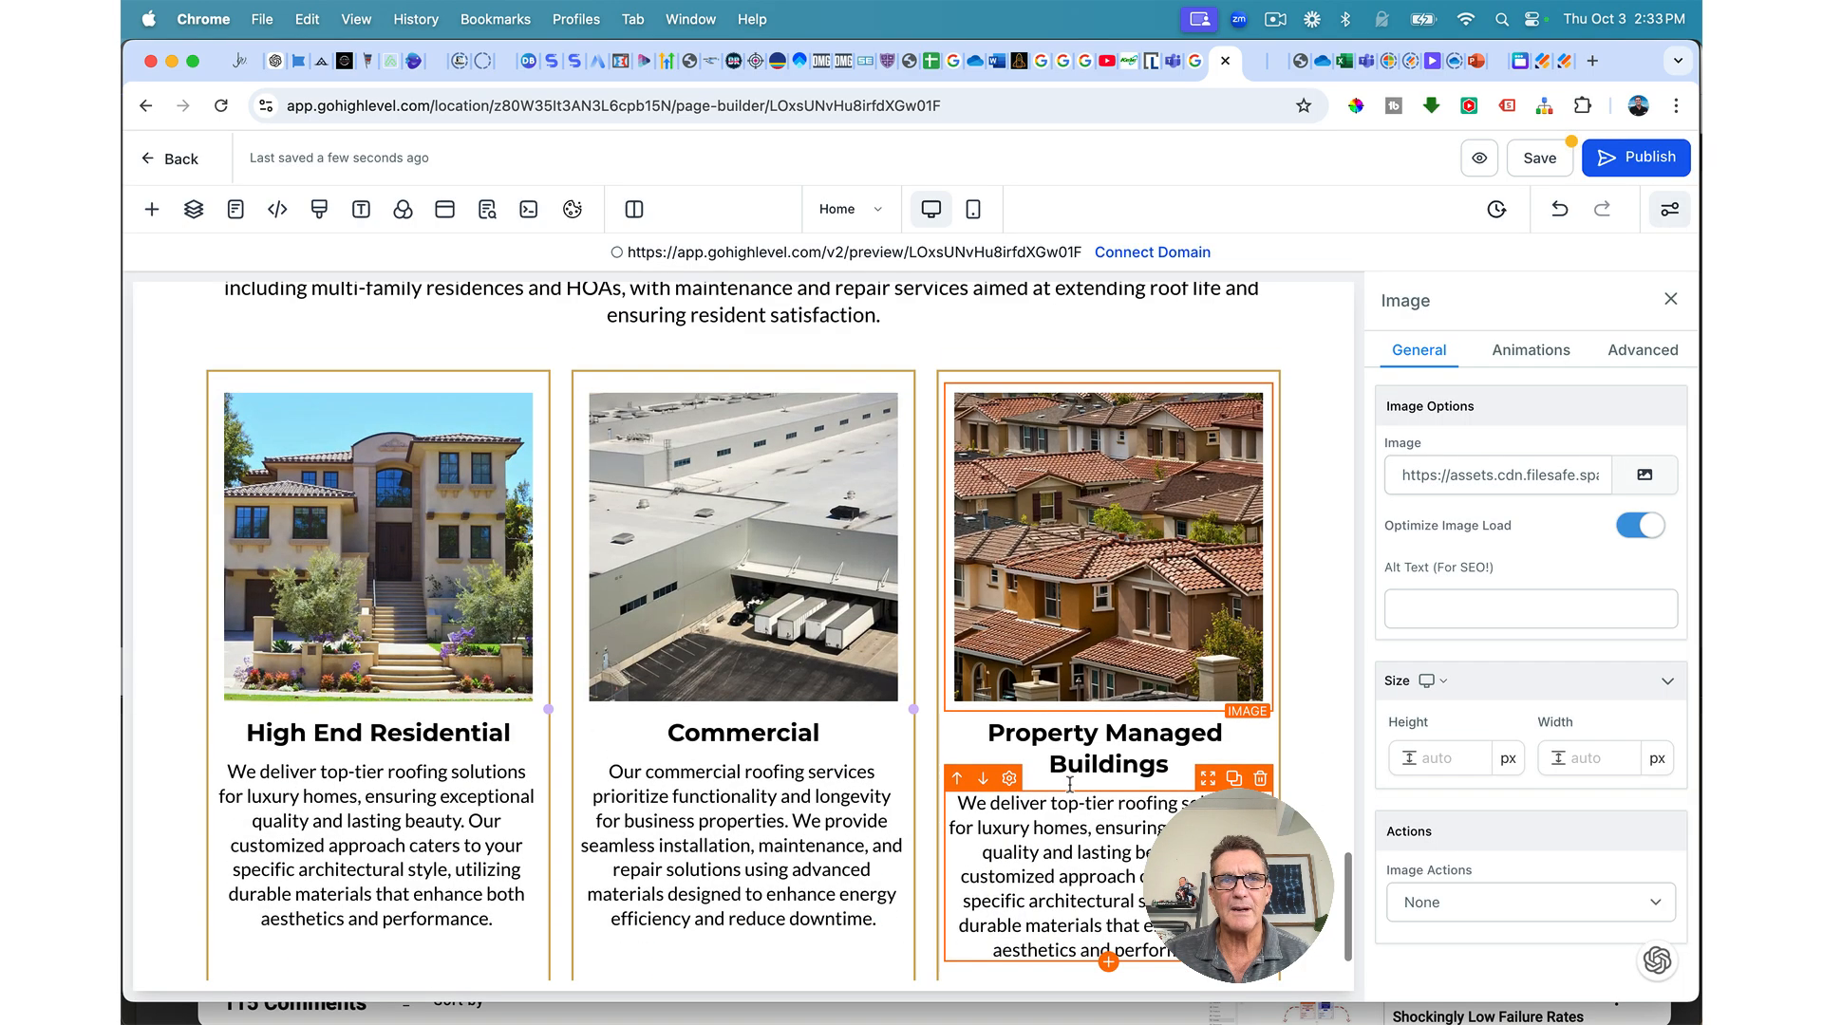
scroll(1070, 784, "down", 2)
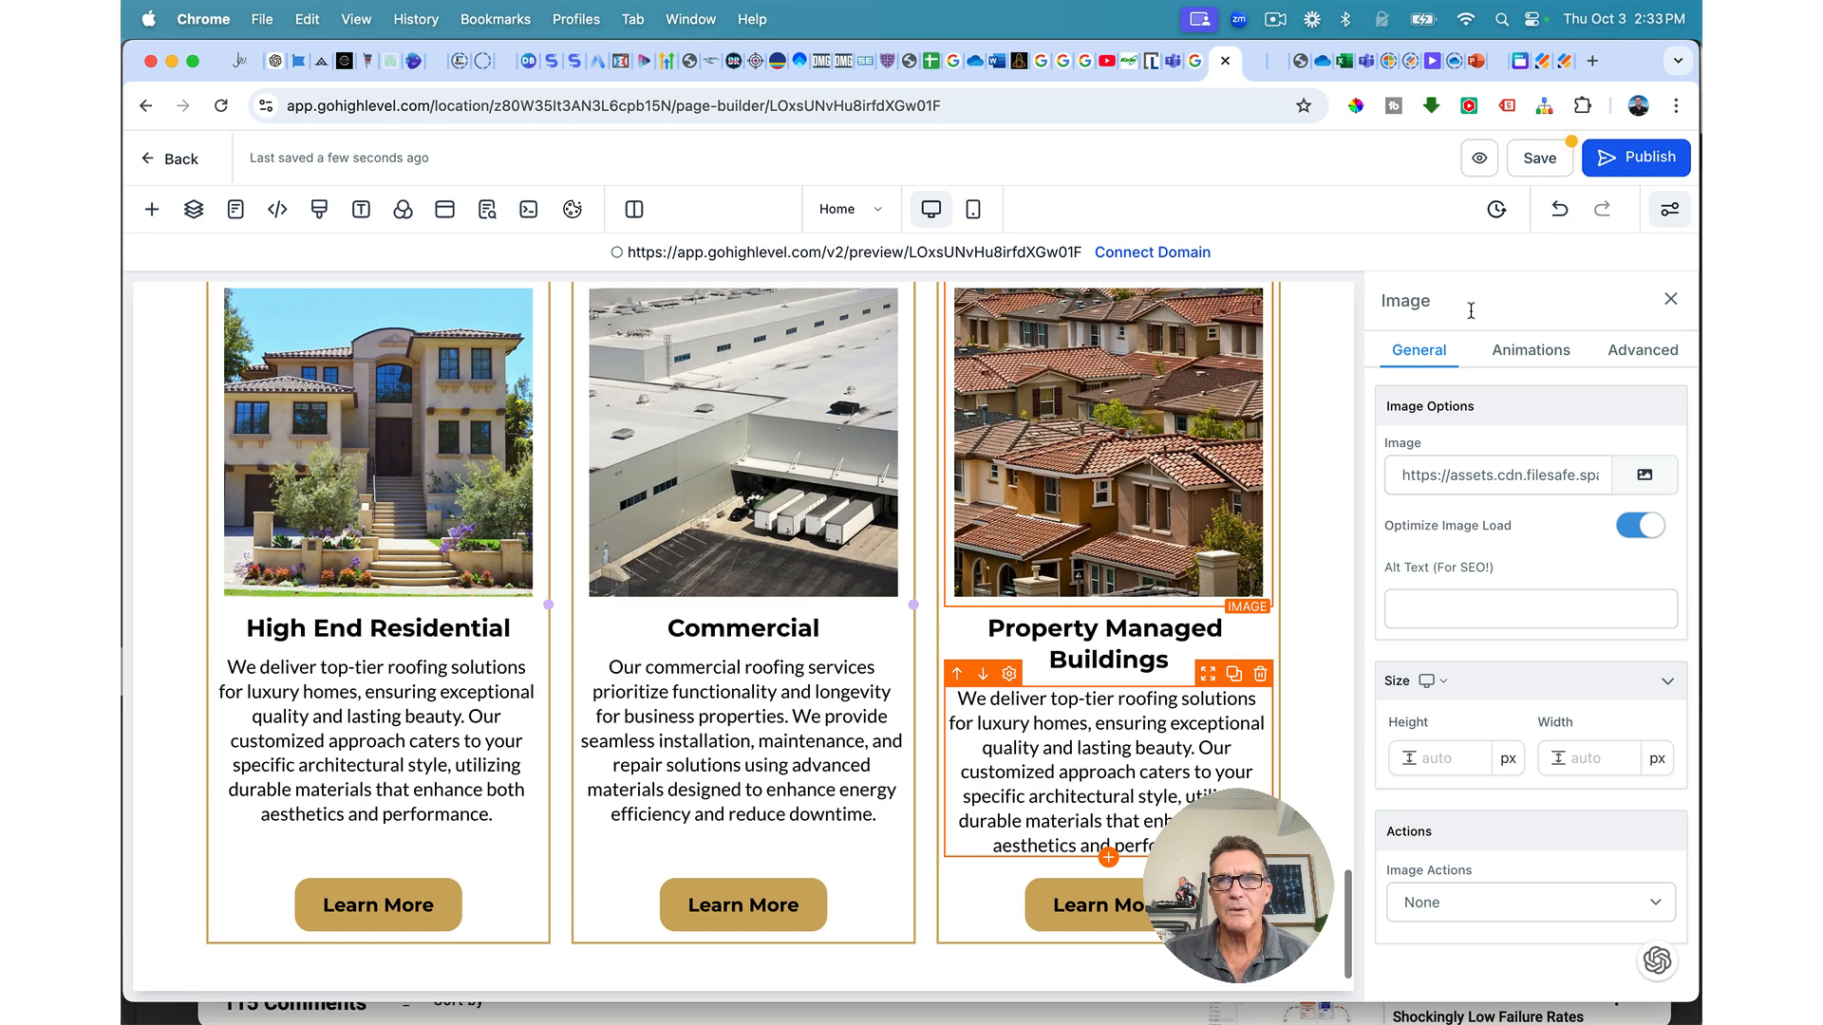
left_click(1537, 166)
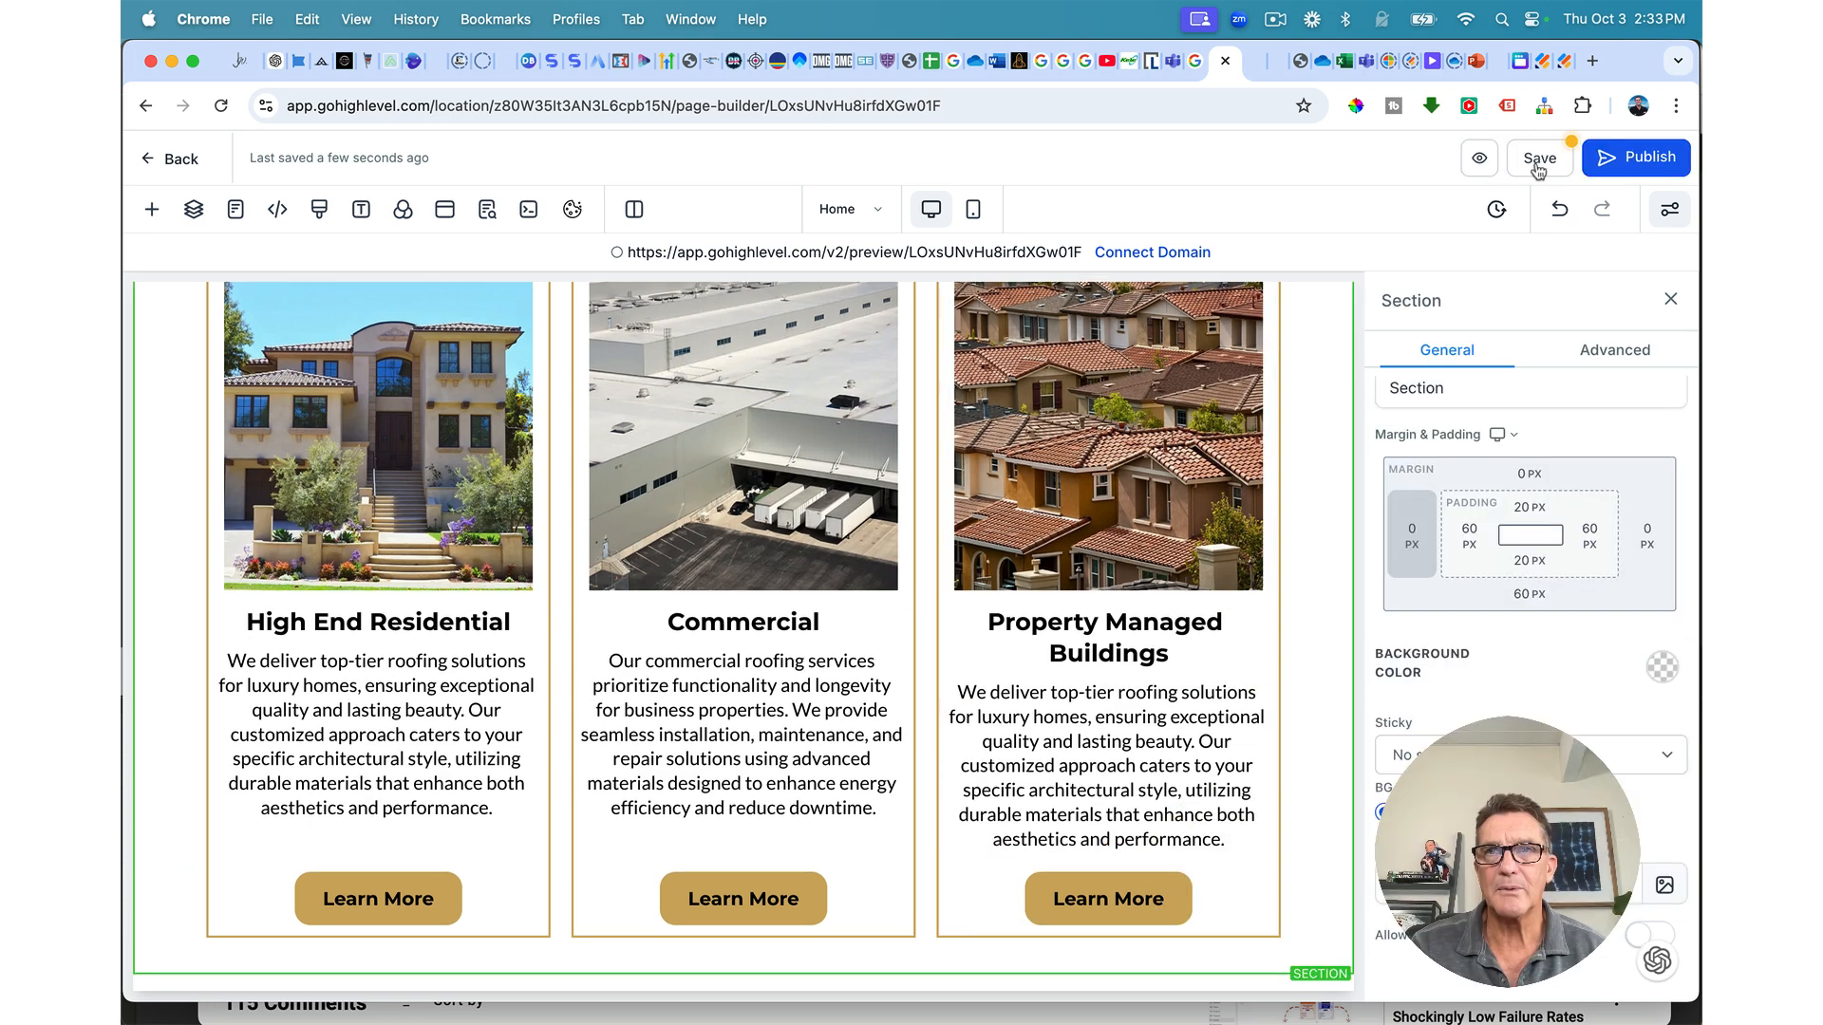
Step: Open the page preview and scroll down to the three finished service cards
left_click(1540, 169)
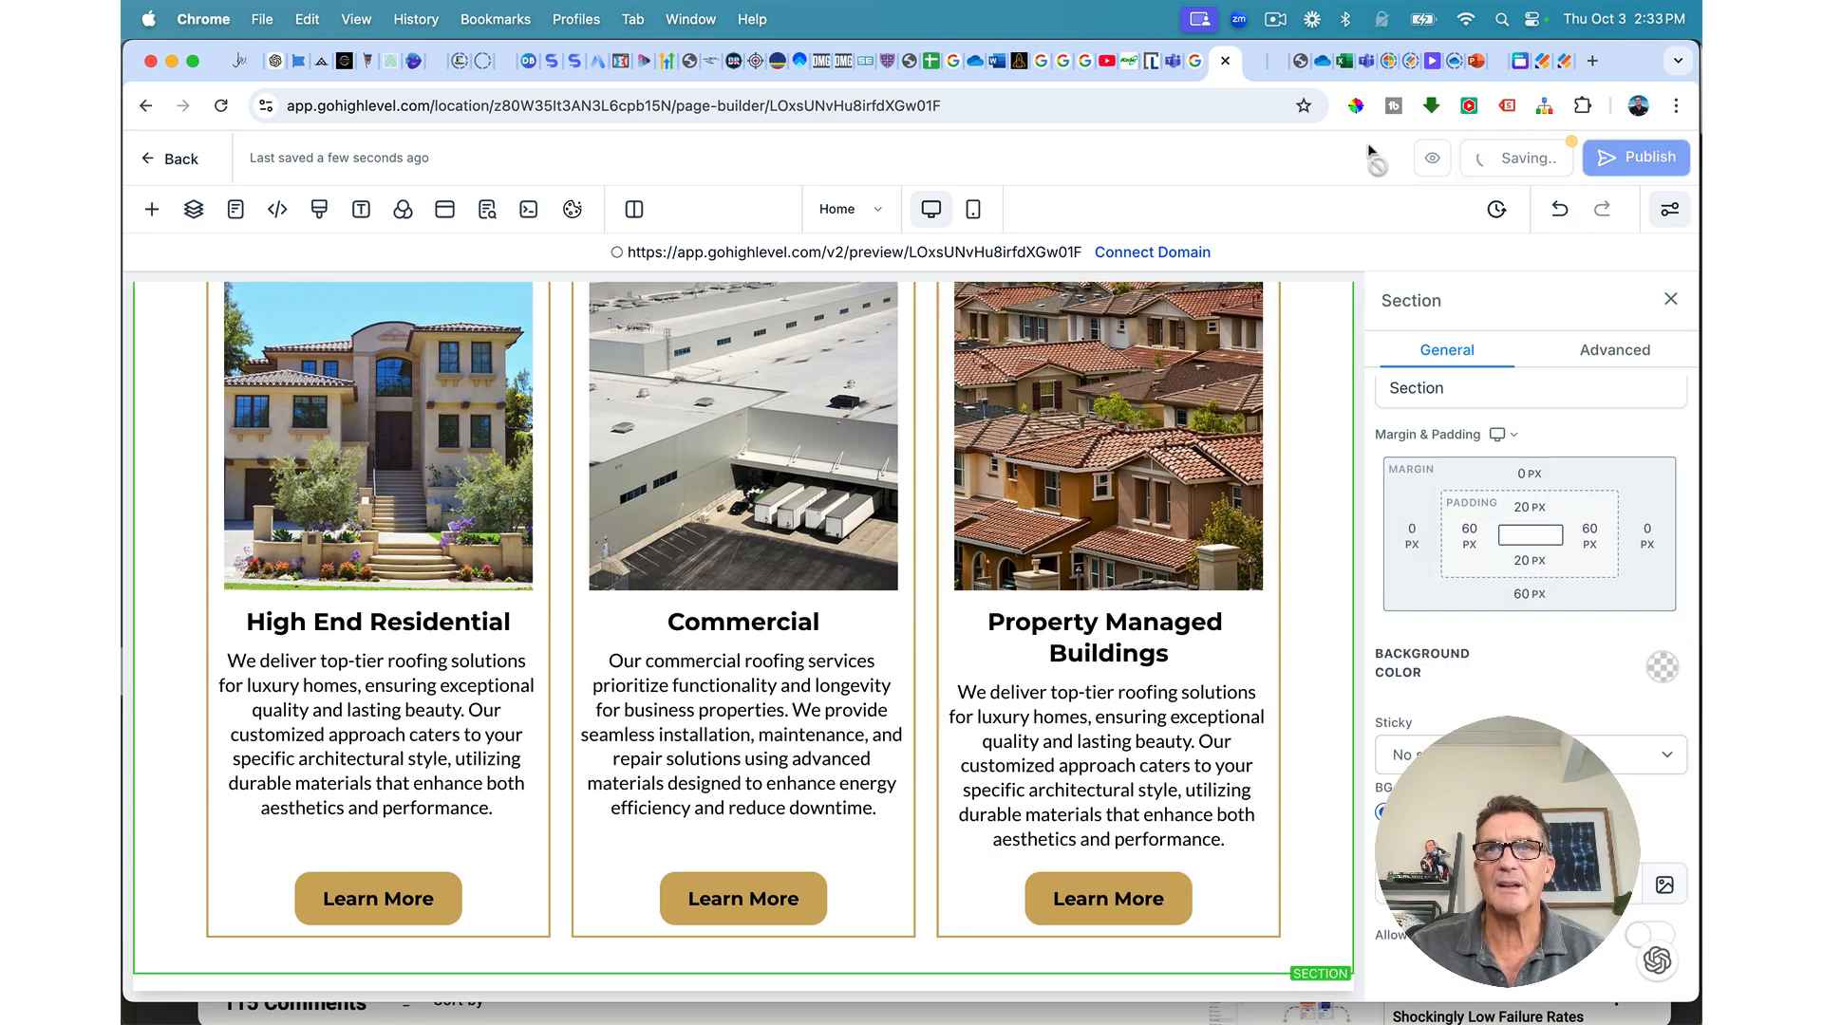
left_click(1243, 60)
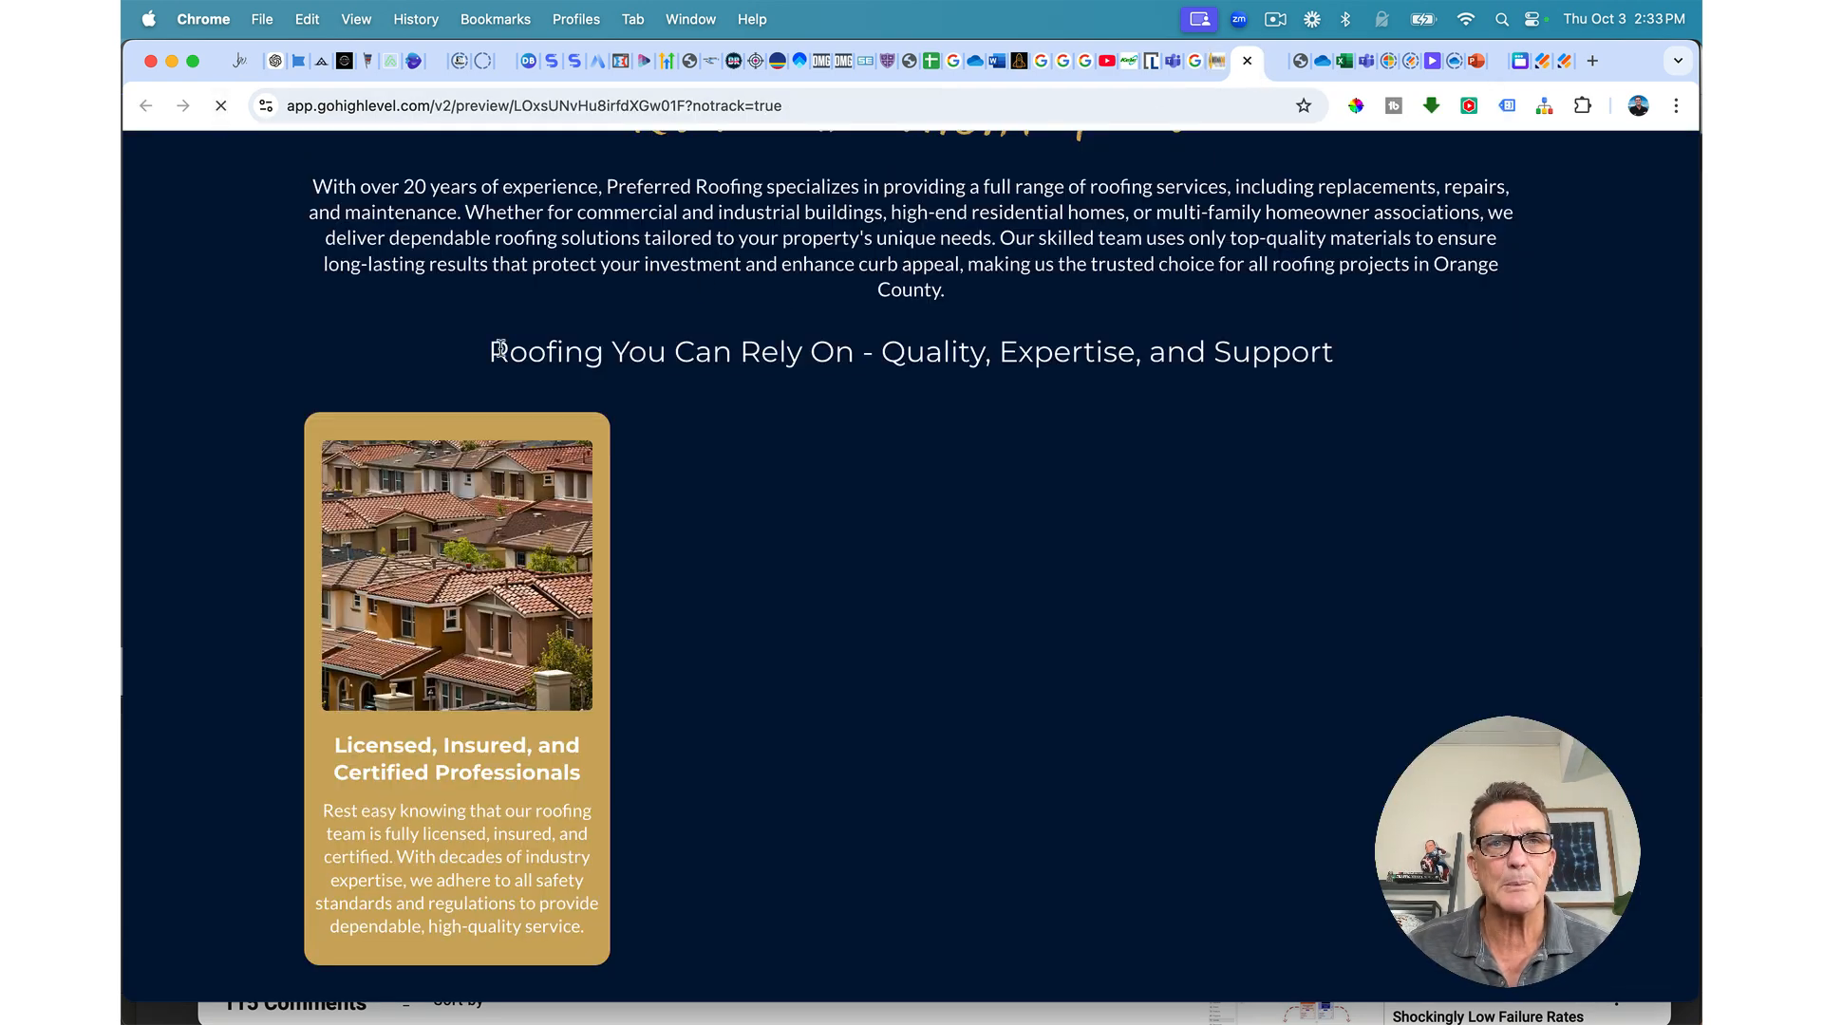
scroll(587, 420, "up", 15)
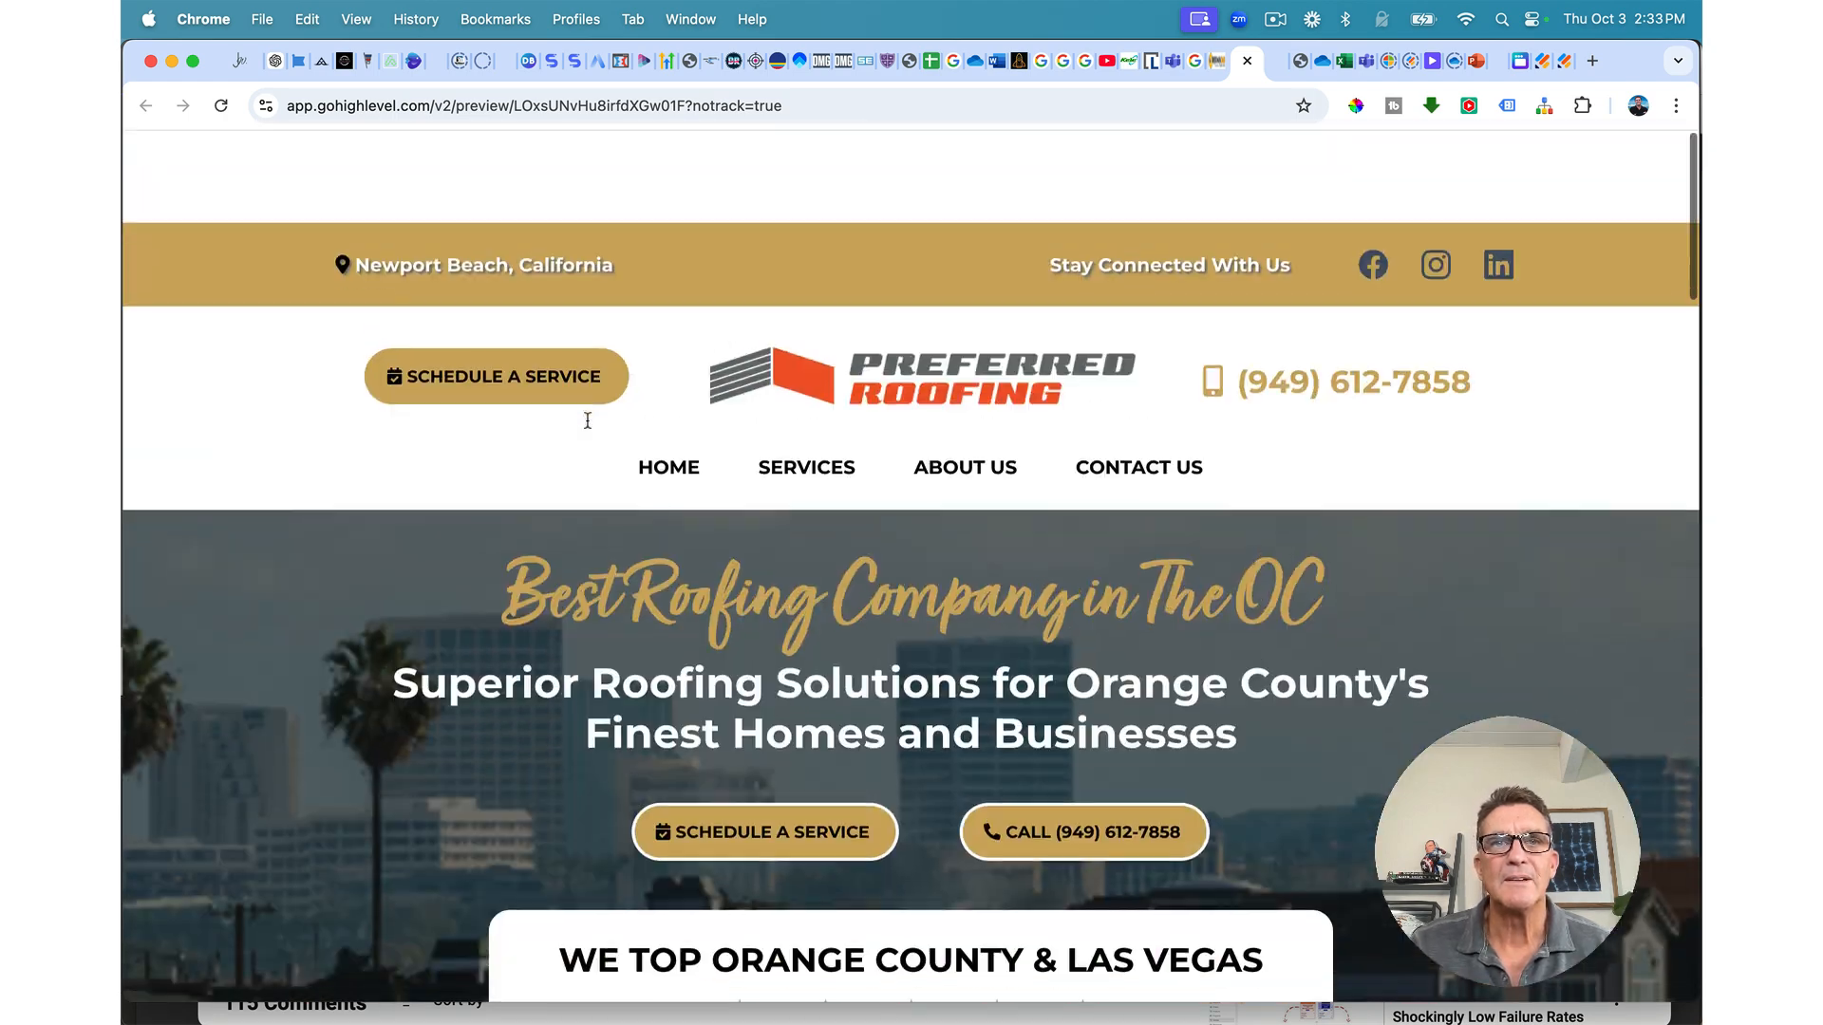
scroll(587, 420, "down", 3)
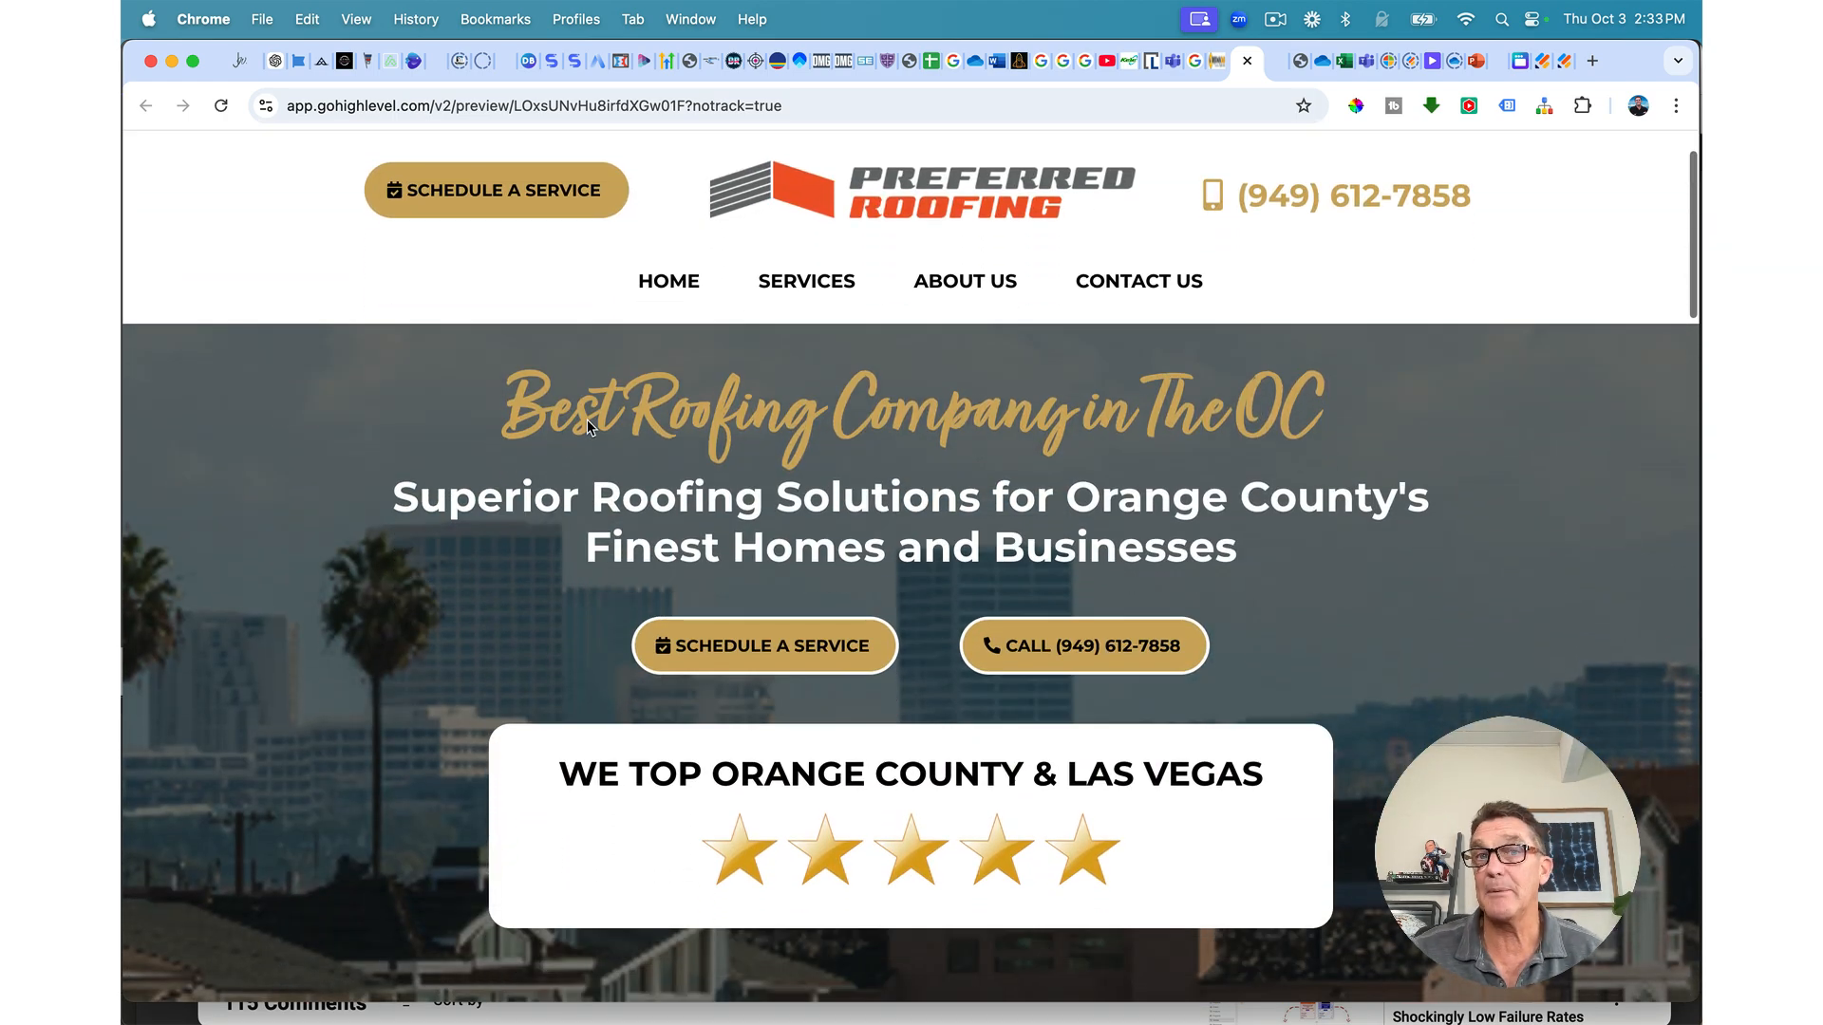
scroll(587, 425, "down", 9)
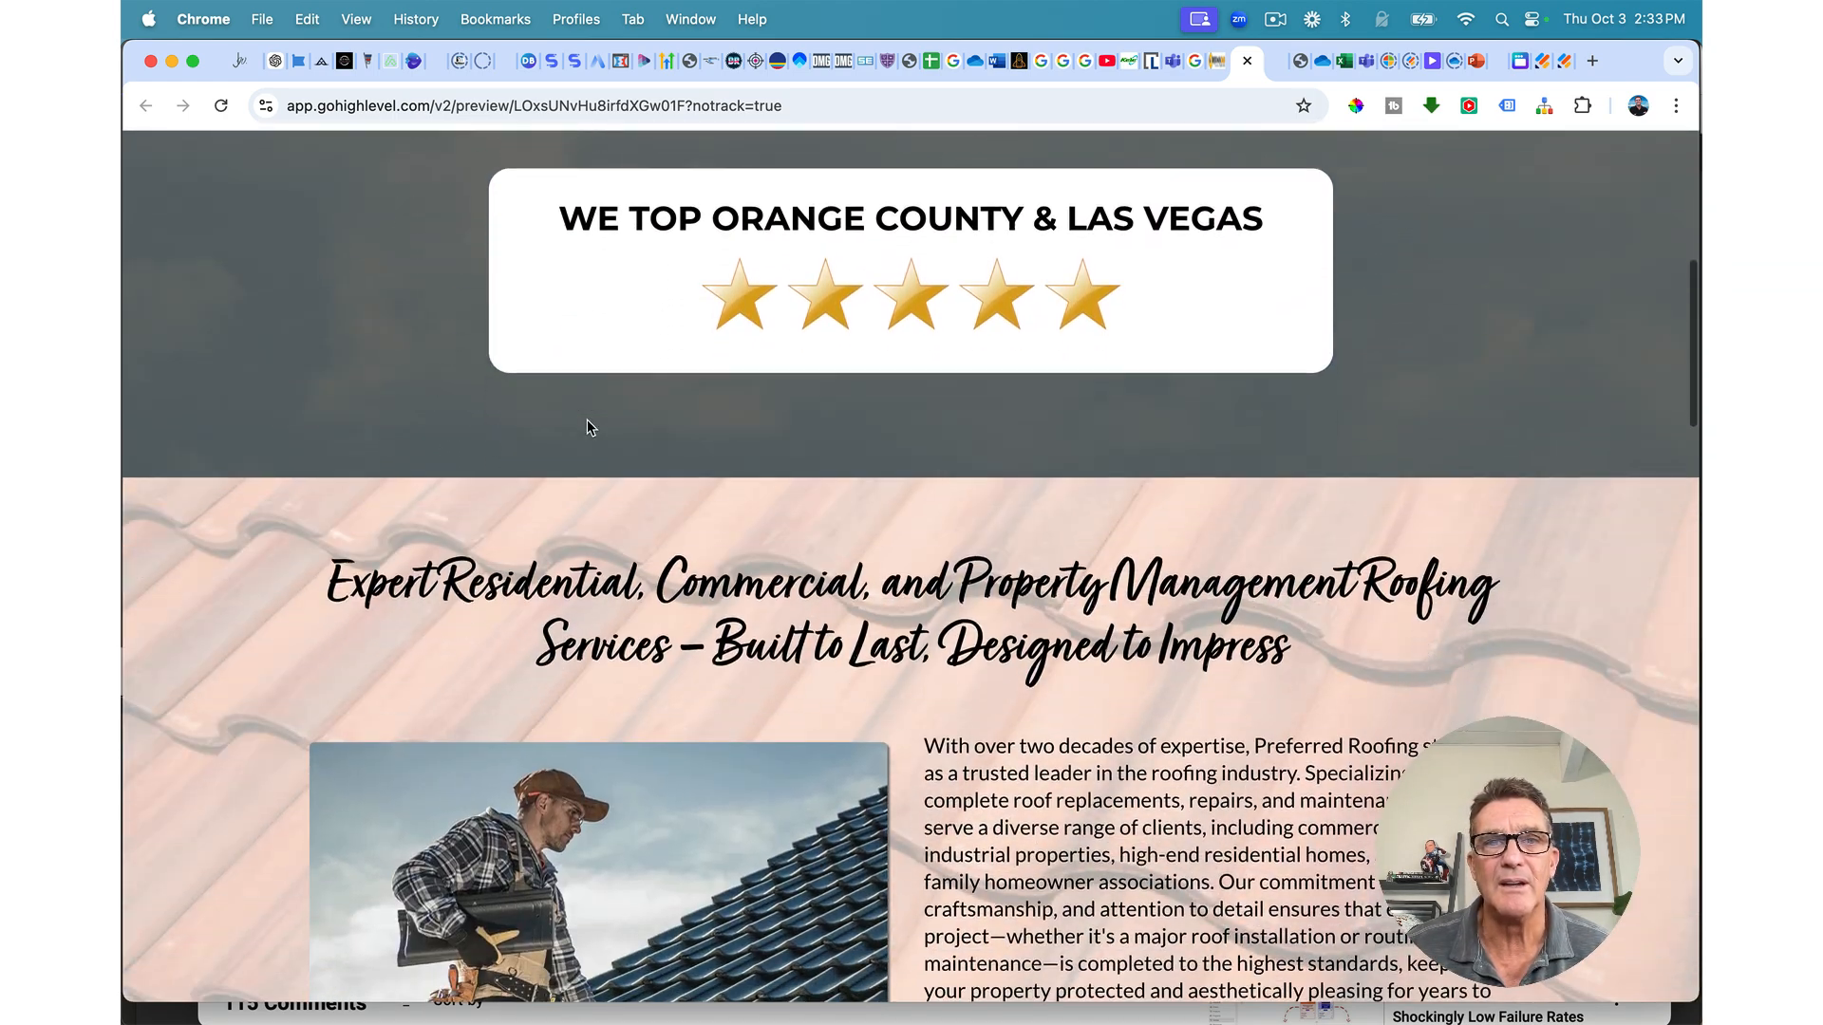
scroll(587, 421, "down", 5)
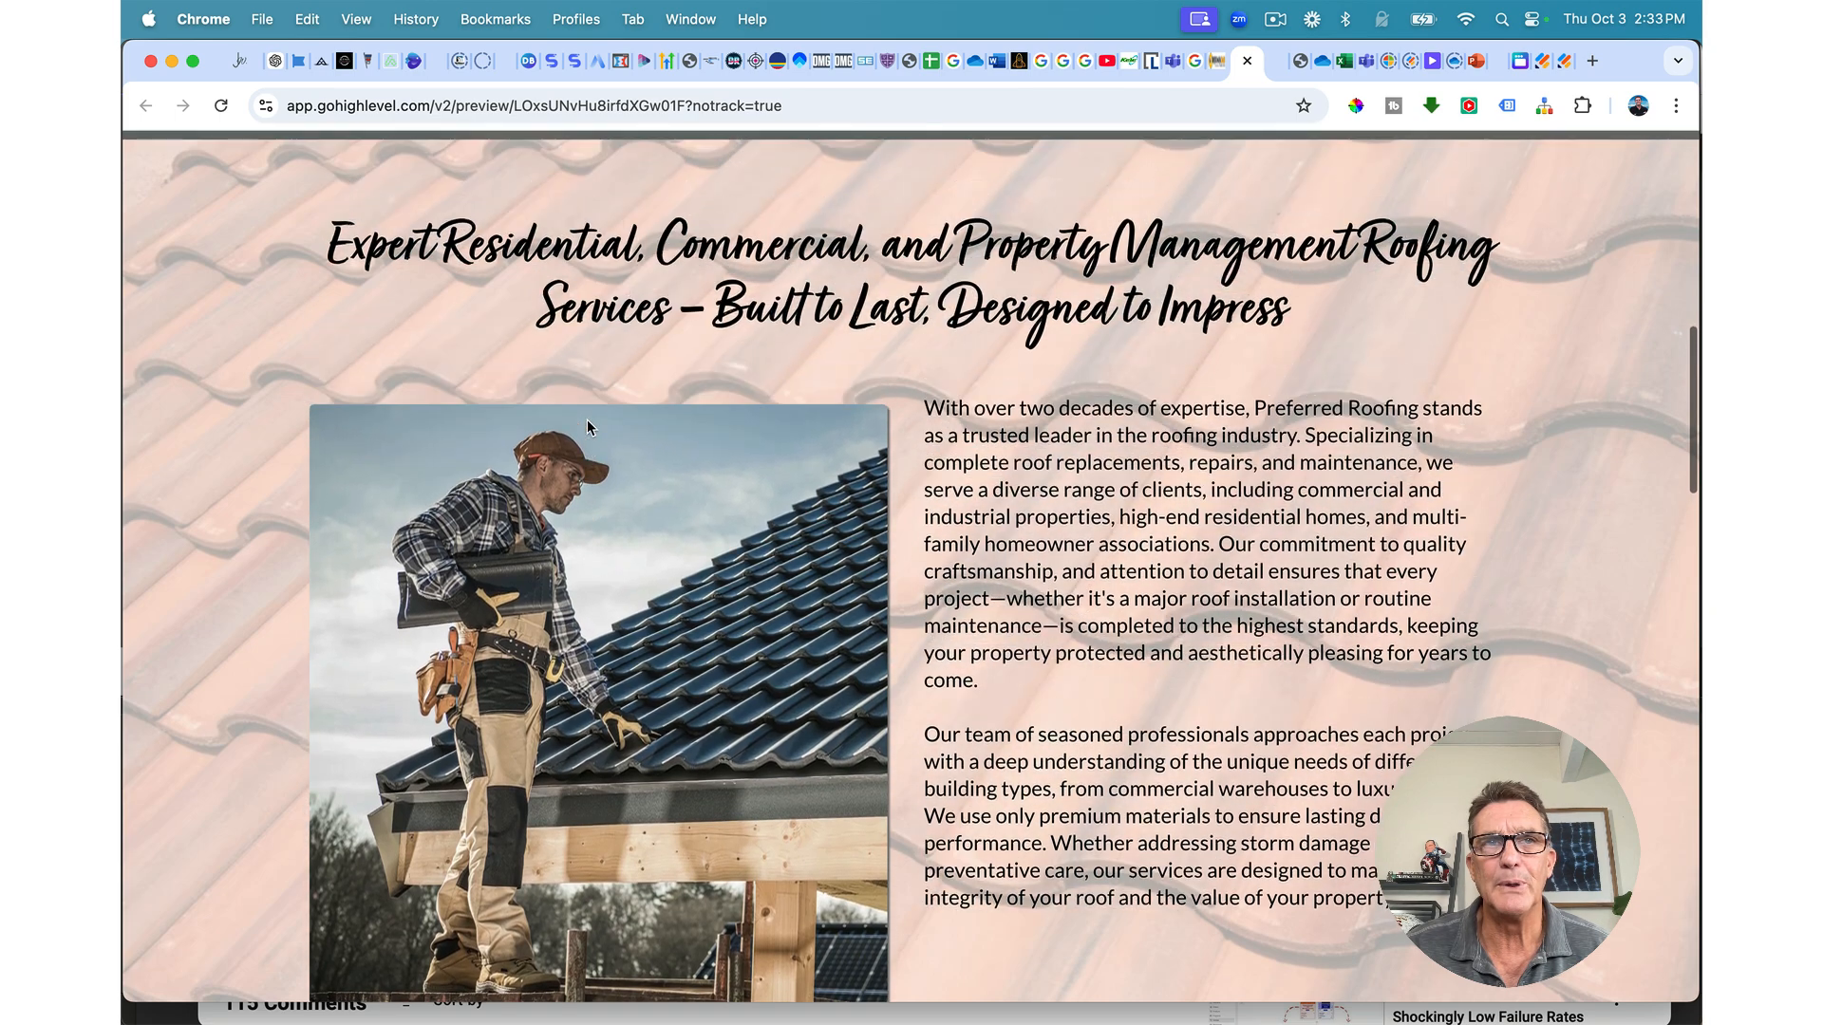
scroll(587, 428, "down", 17)
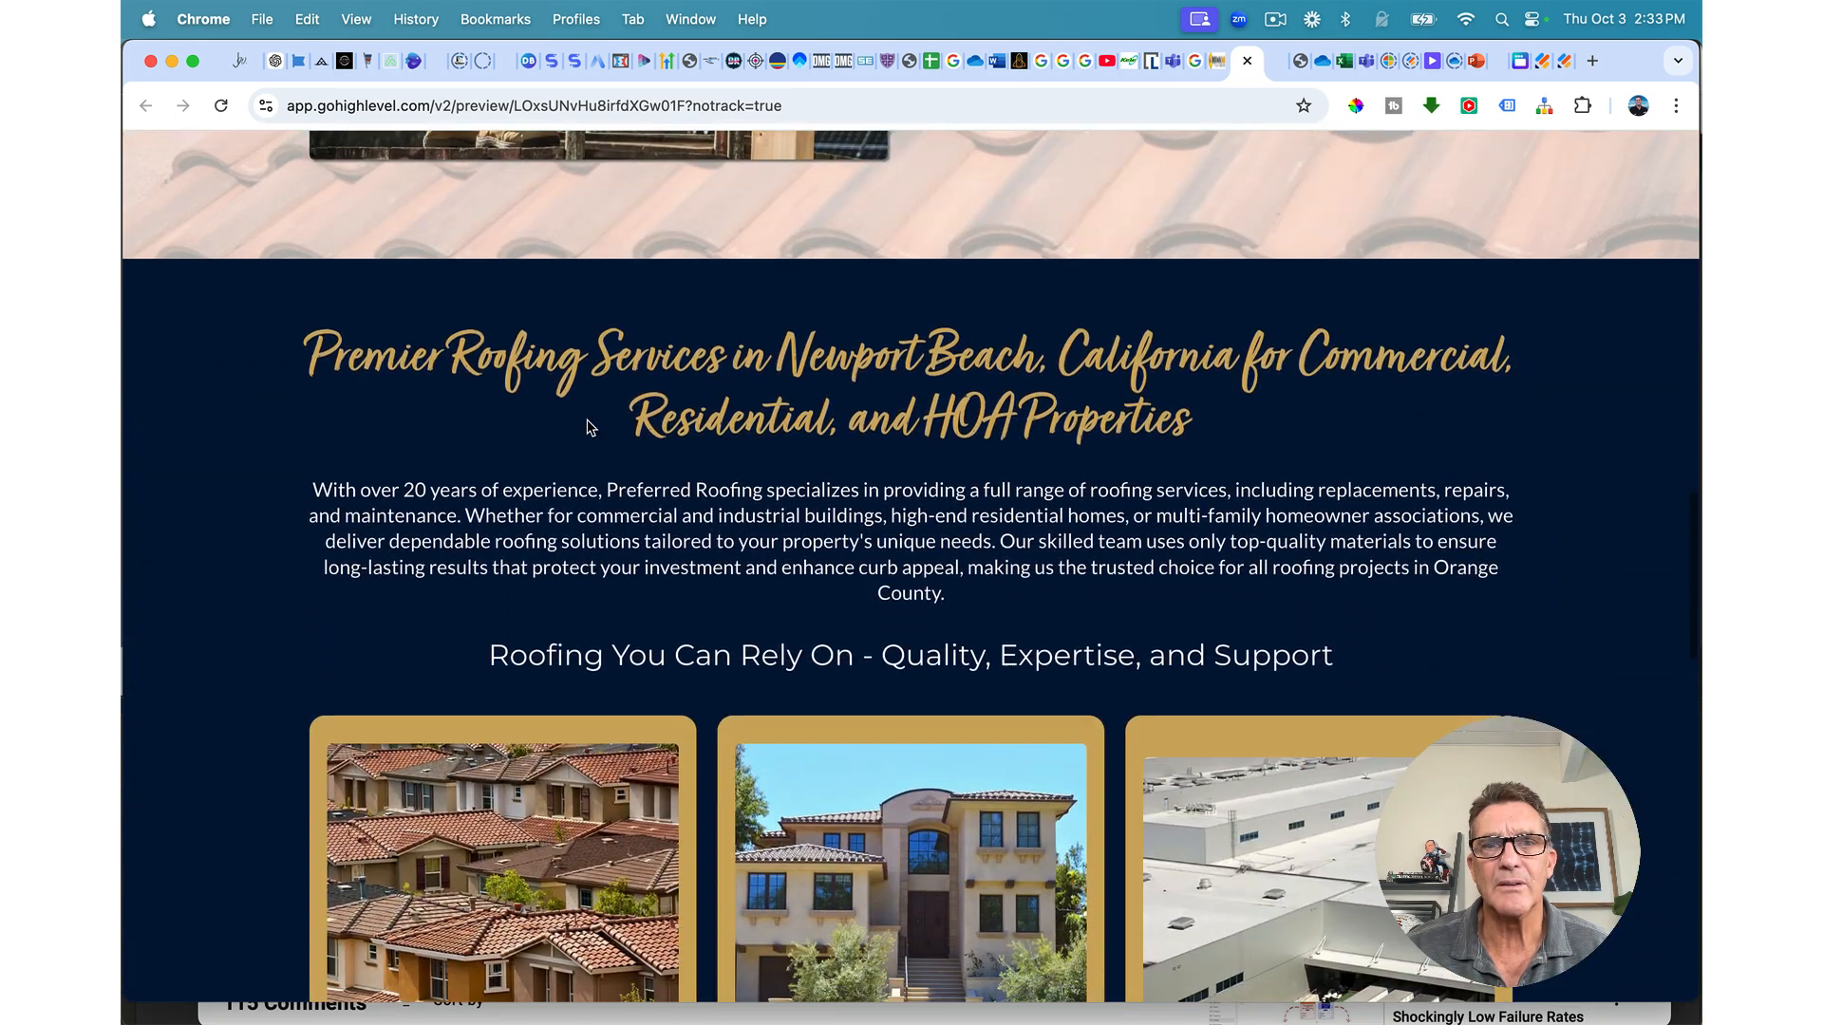
scroll(587, 425, "down", 12)
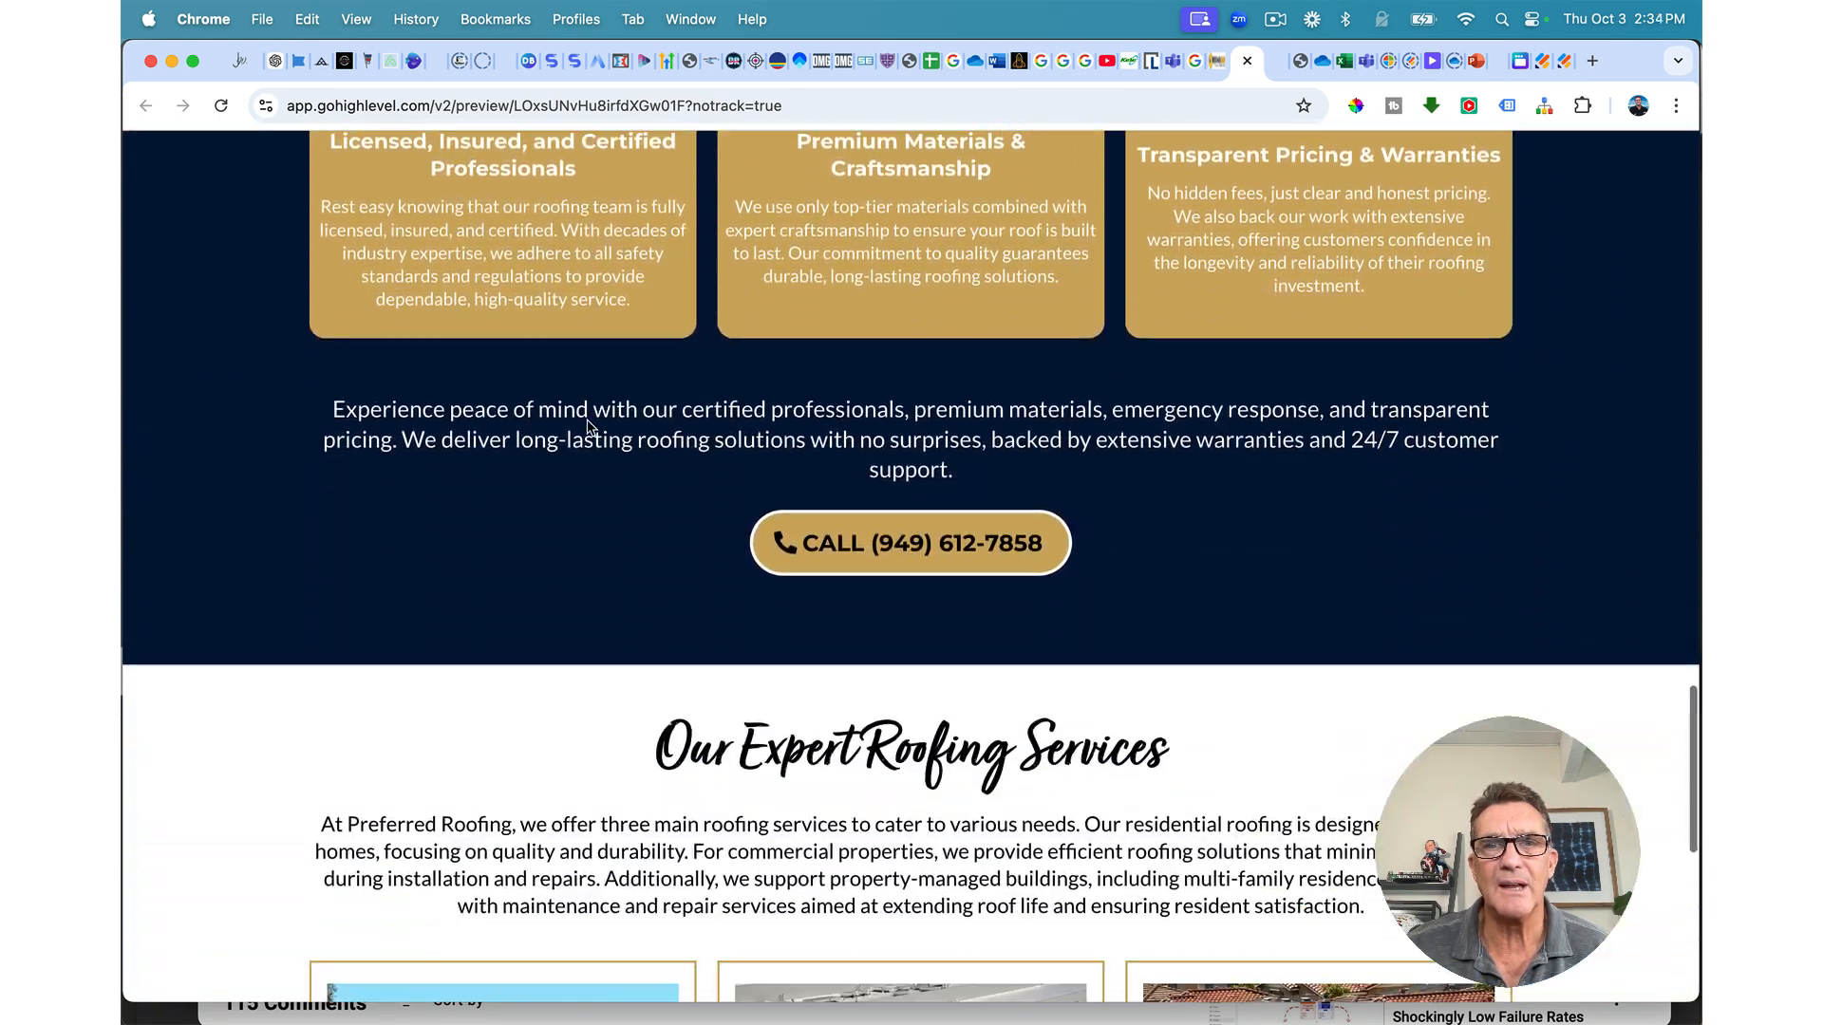
scroll(587, 428, "down", 11)
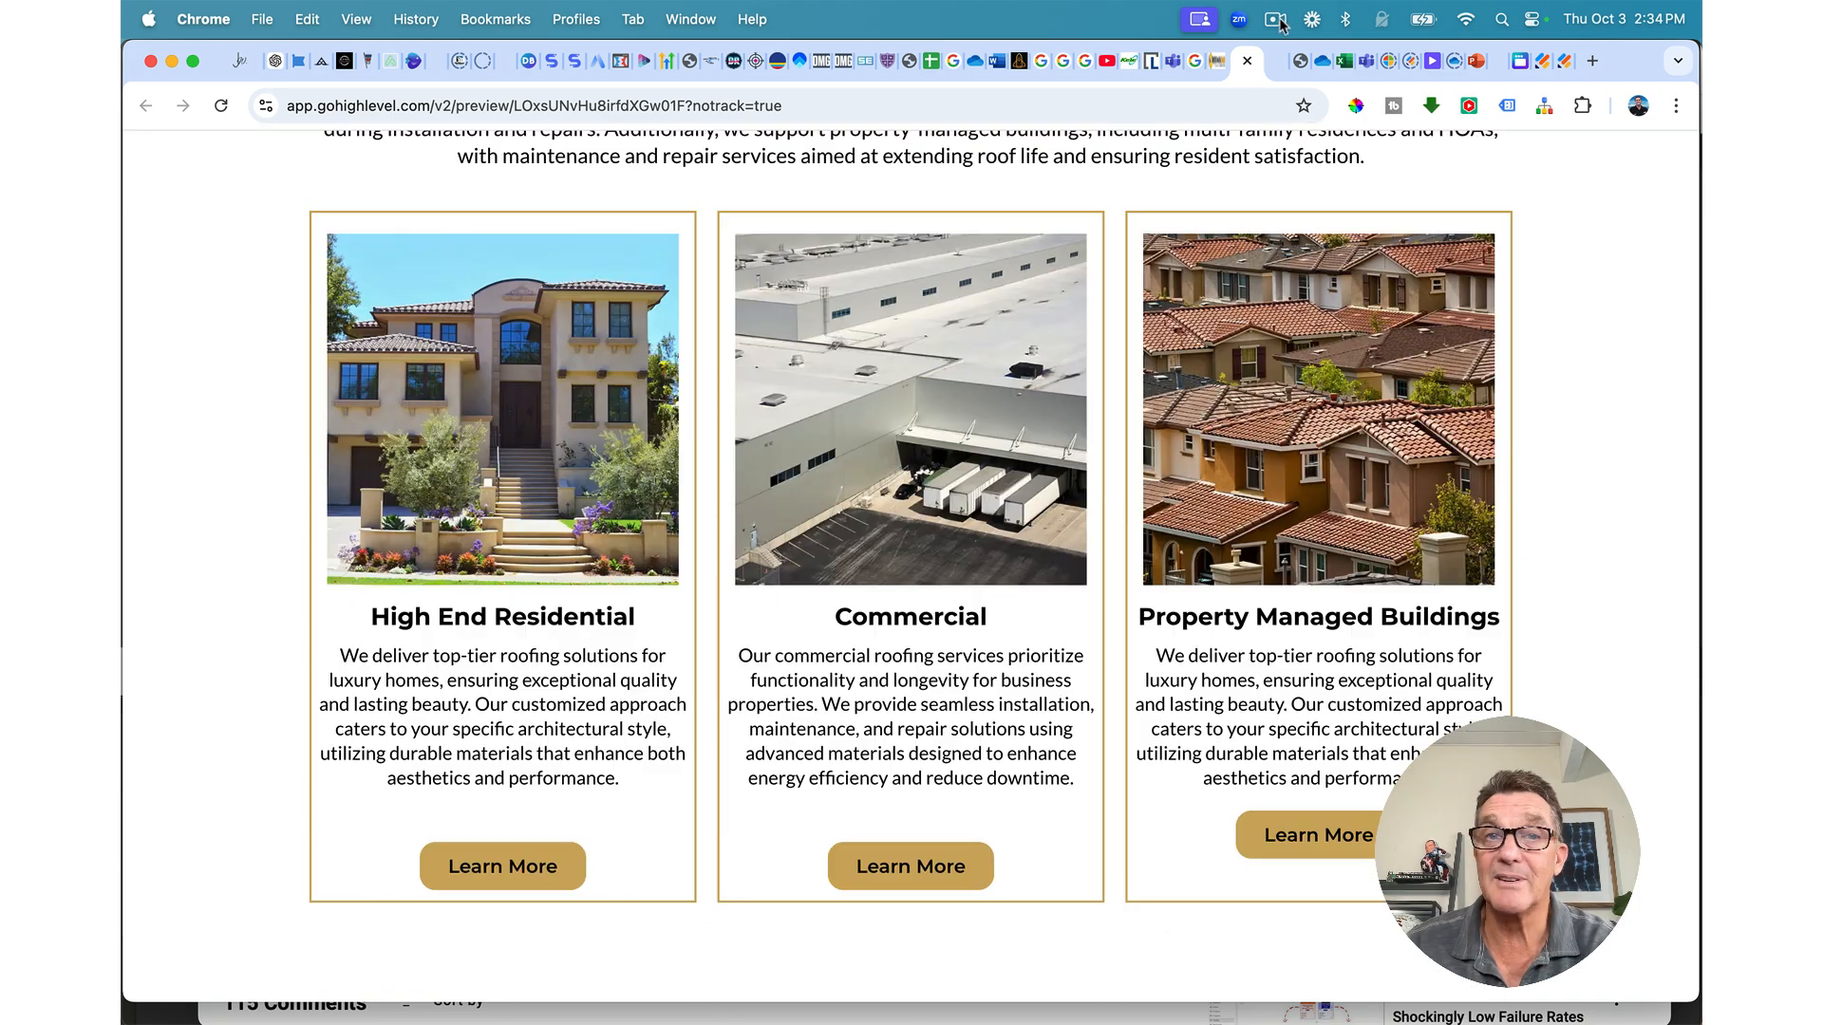
Step: Back in the builder, insert a Full Width section directly beneath the three service cards
left_click(1247, 61)
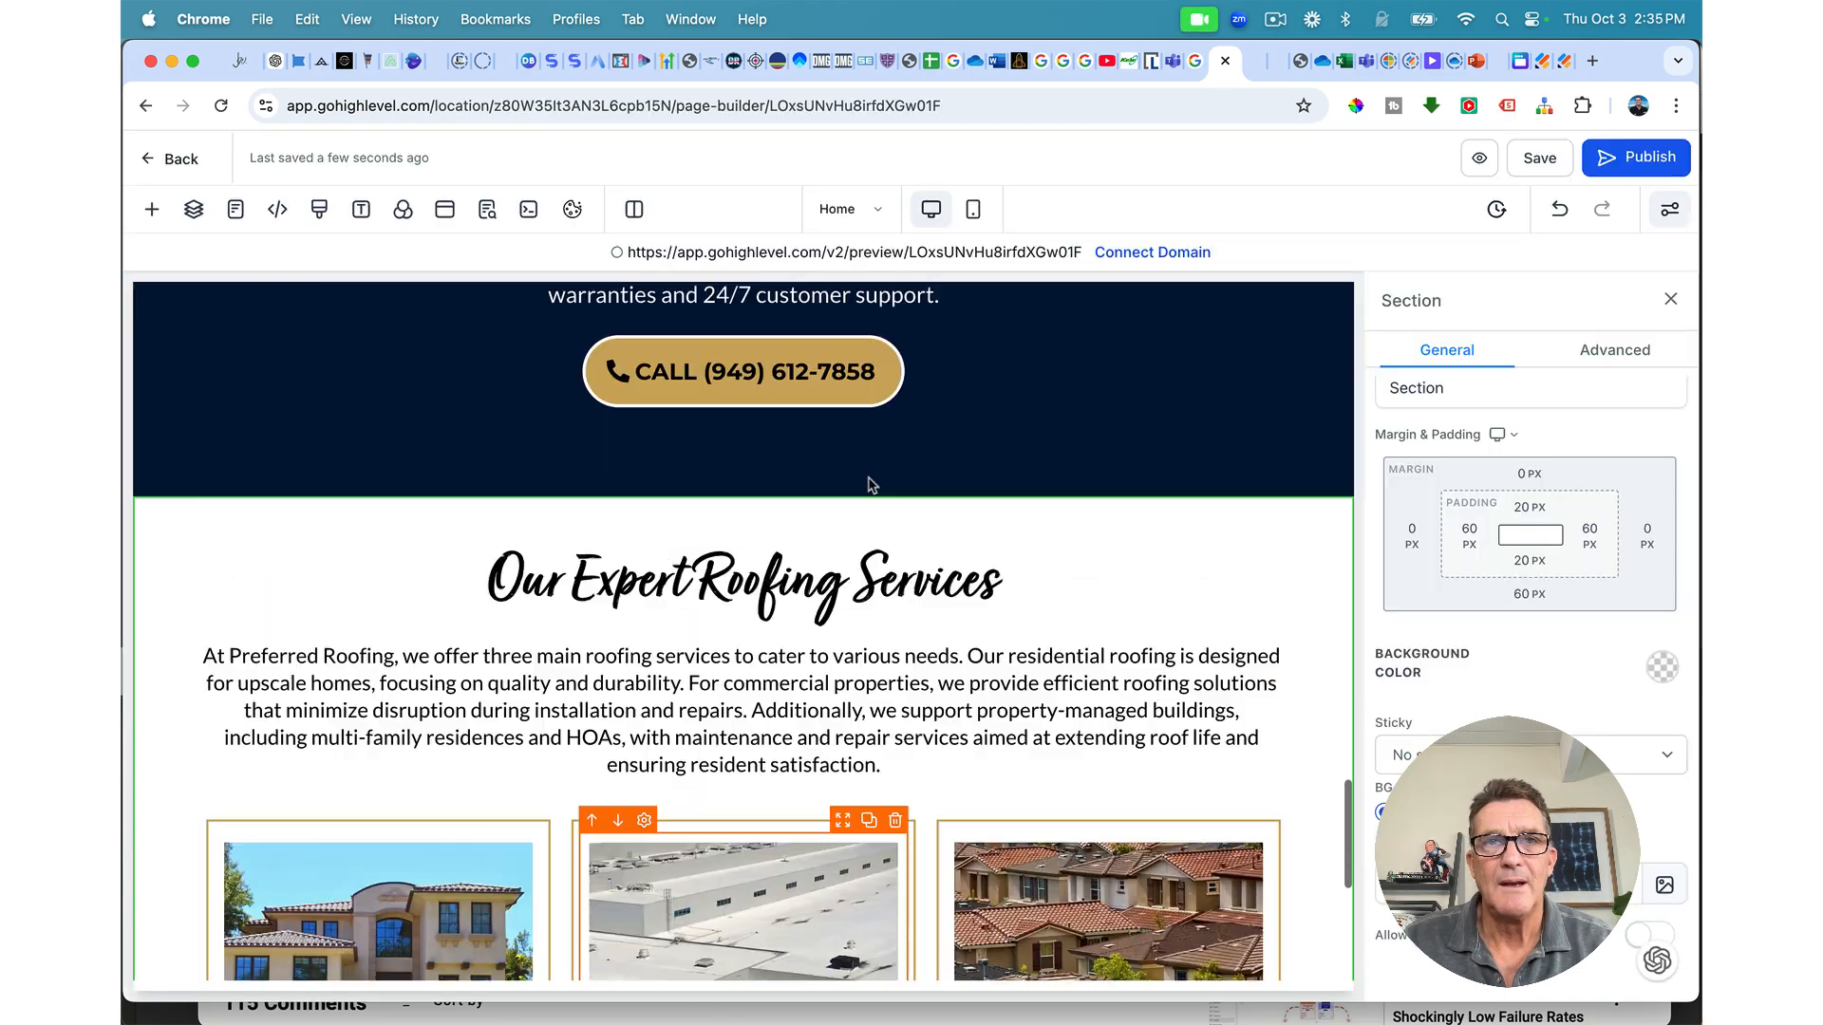
scroll(868, 476, "up", 15)
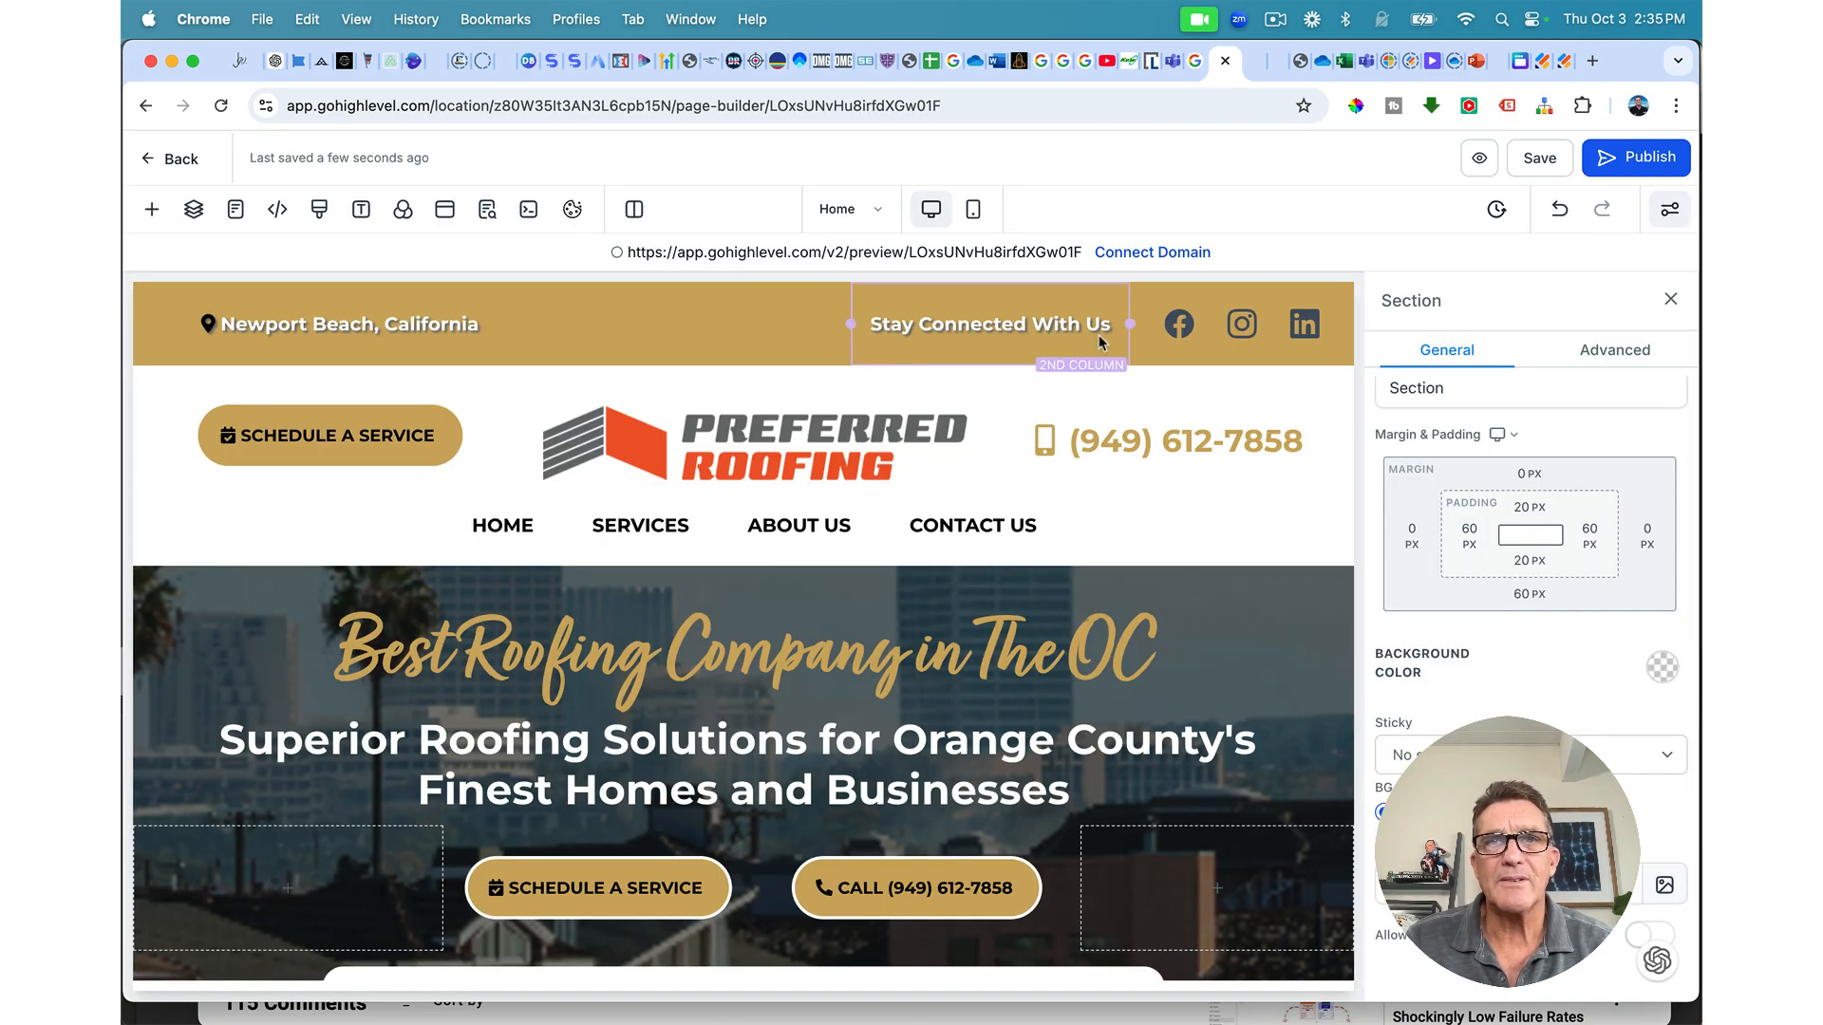
scroll(905, 509, "down", 15)
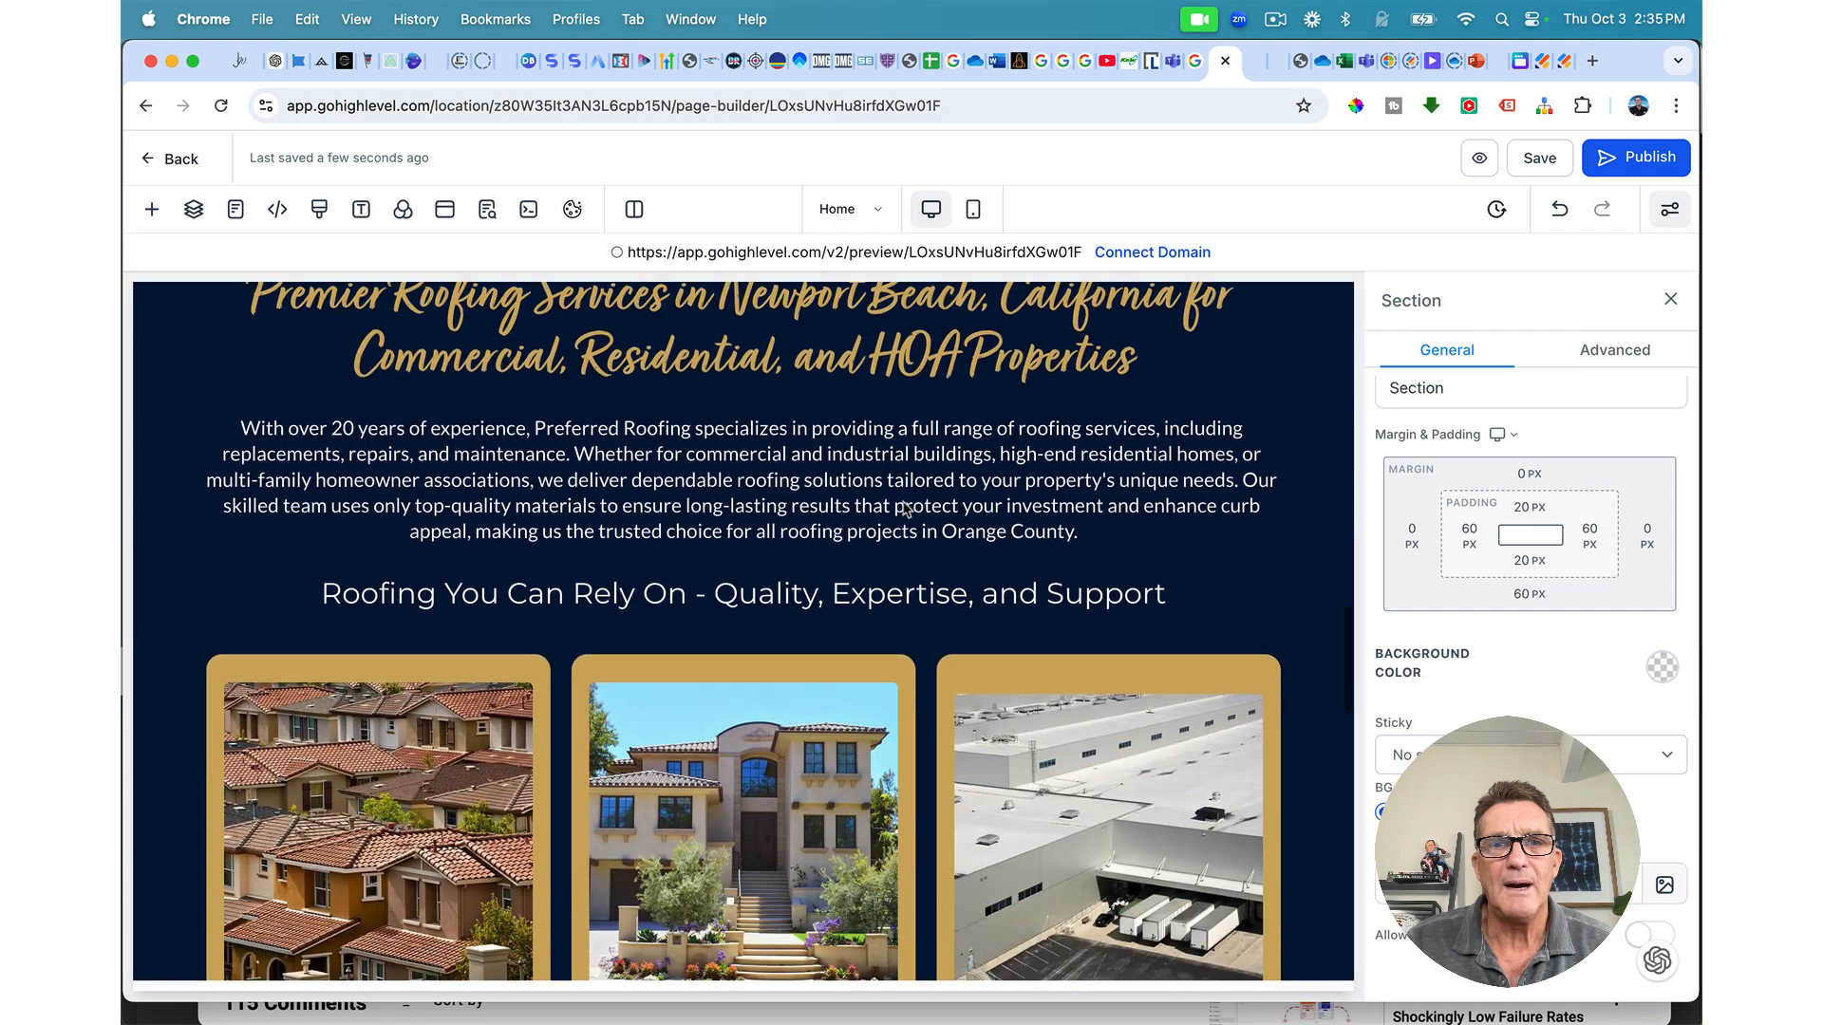
scroll(905, 509, "down", 6)
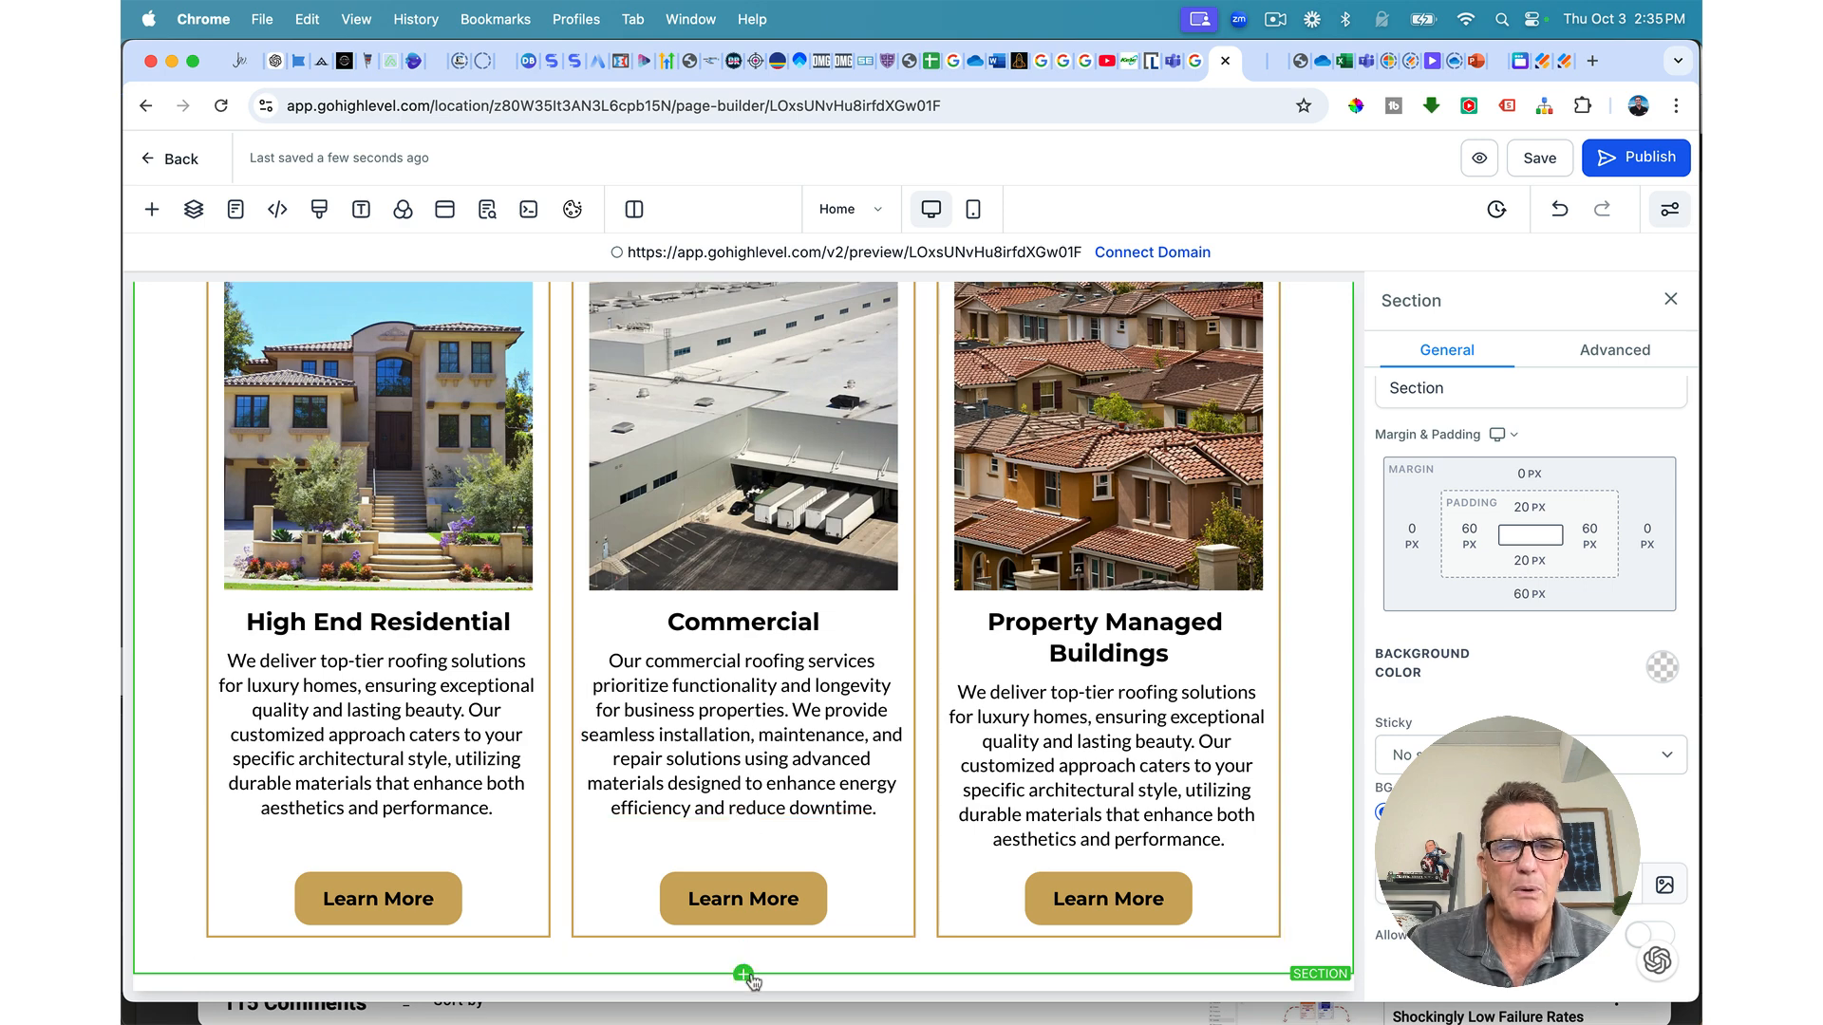
left_click(743, 974)
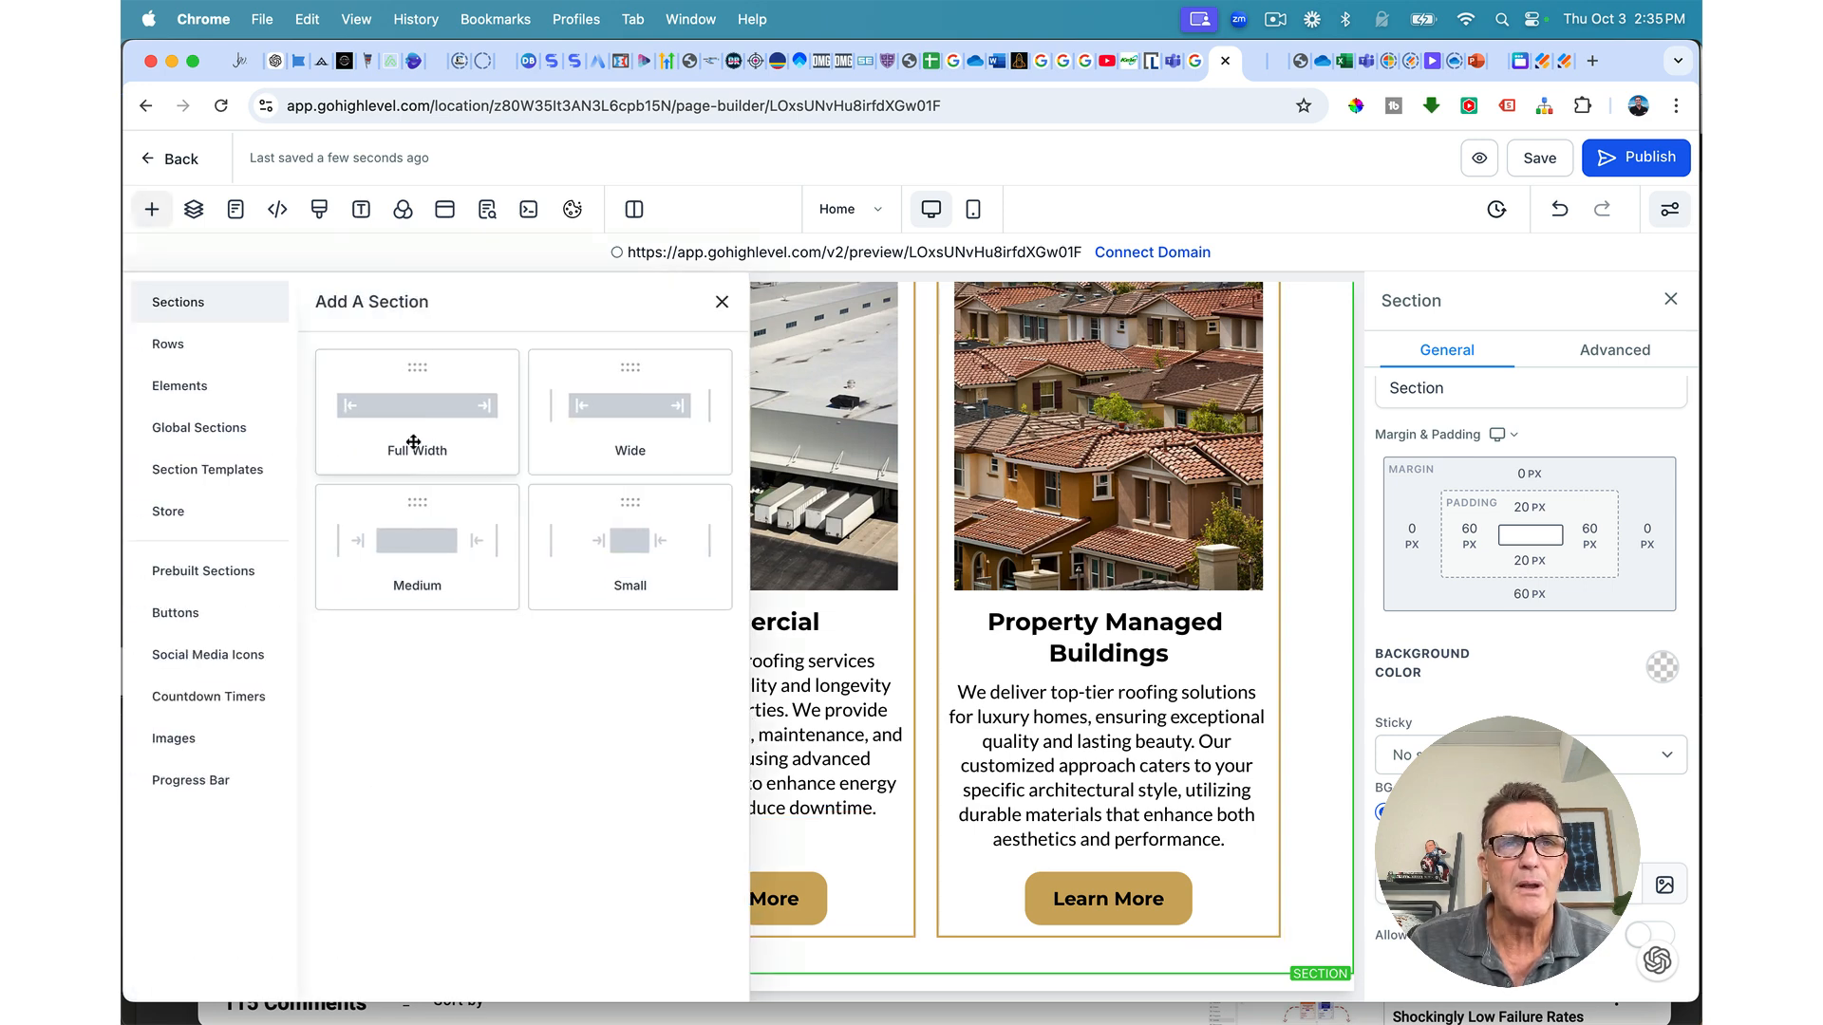
left_click(404, 409)
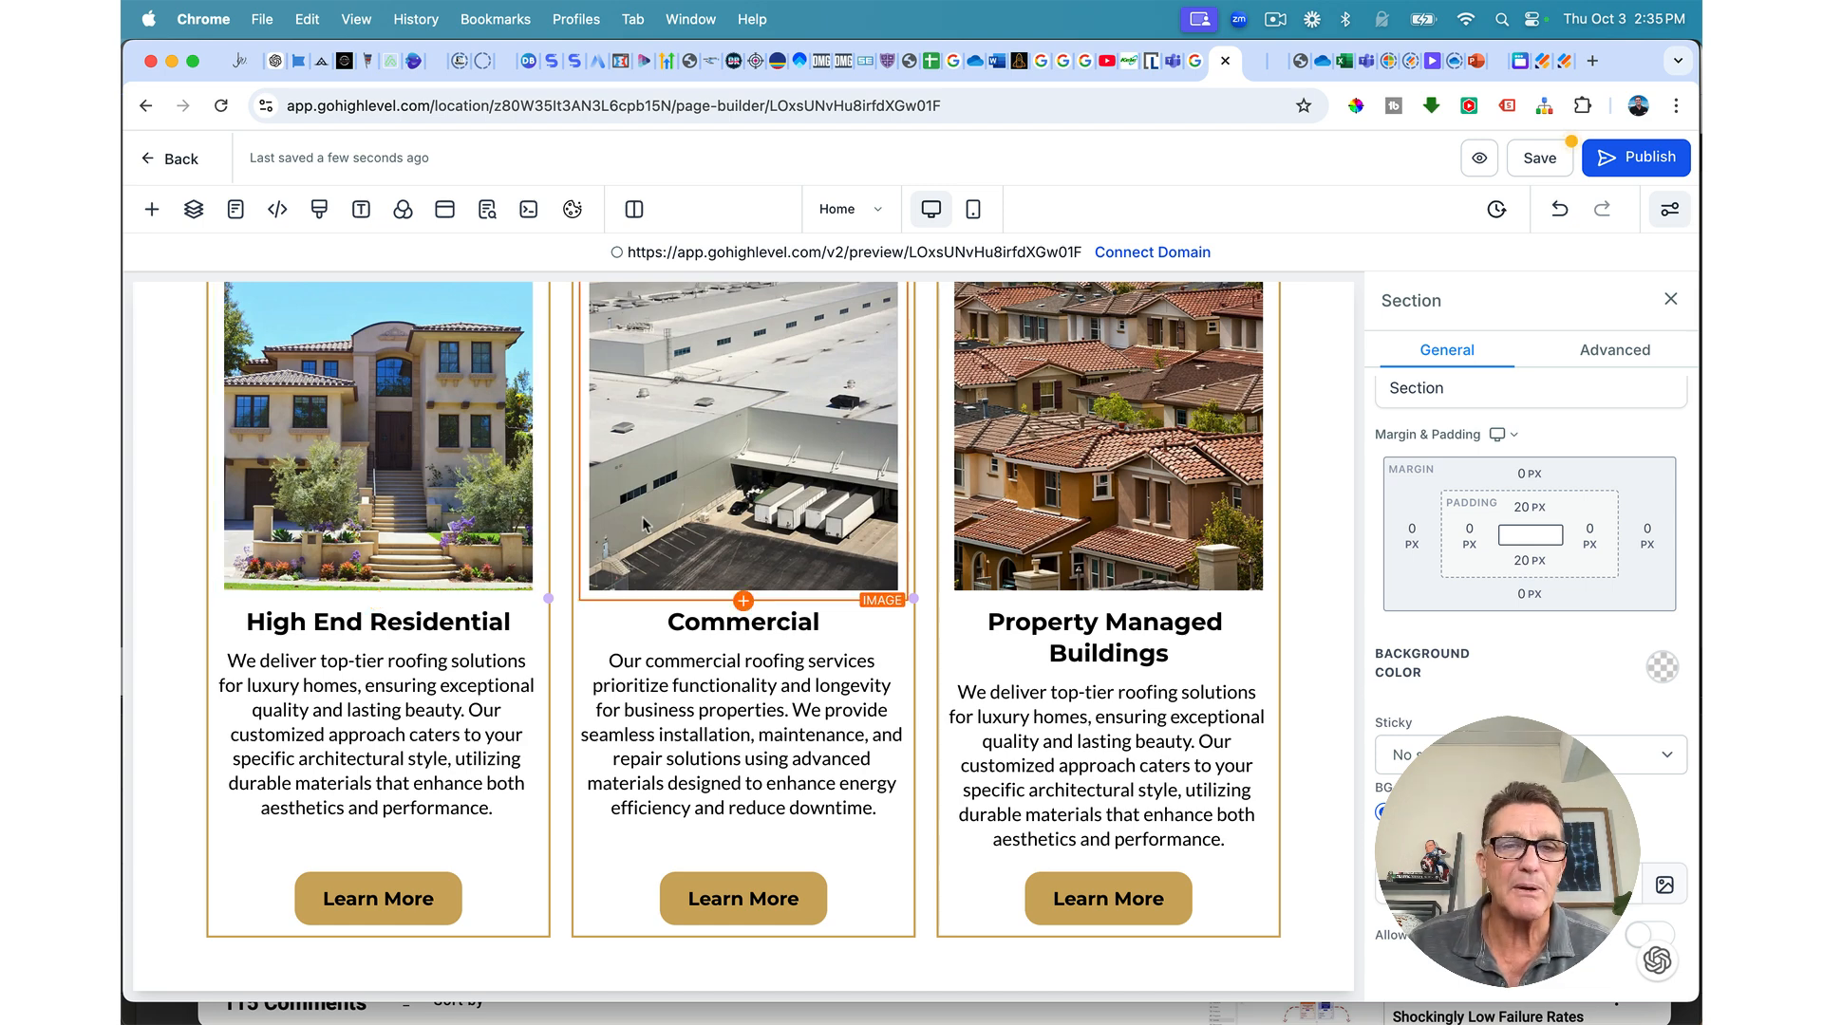
scroll(642, 516, "down", 3)
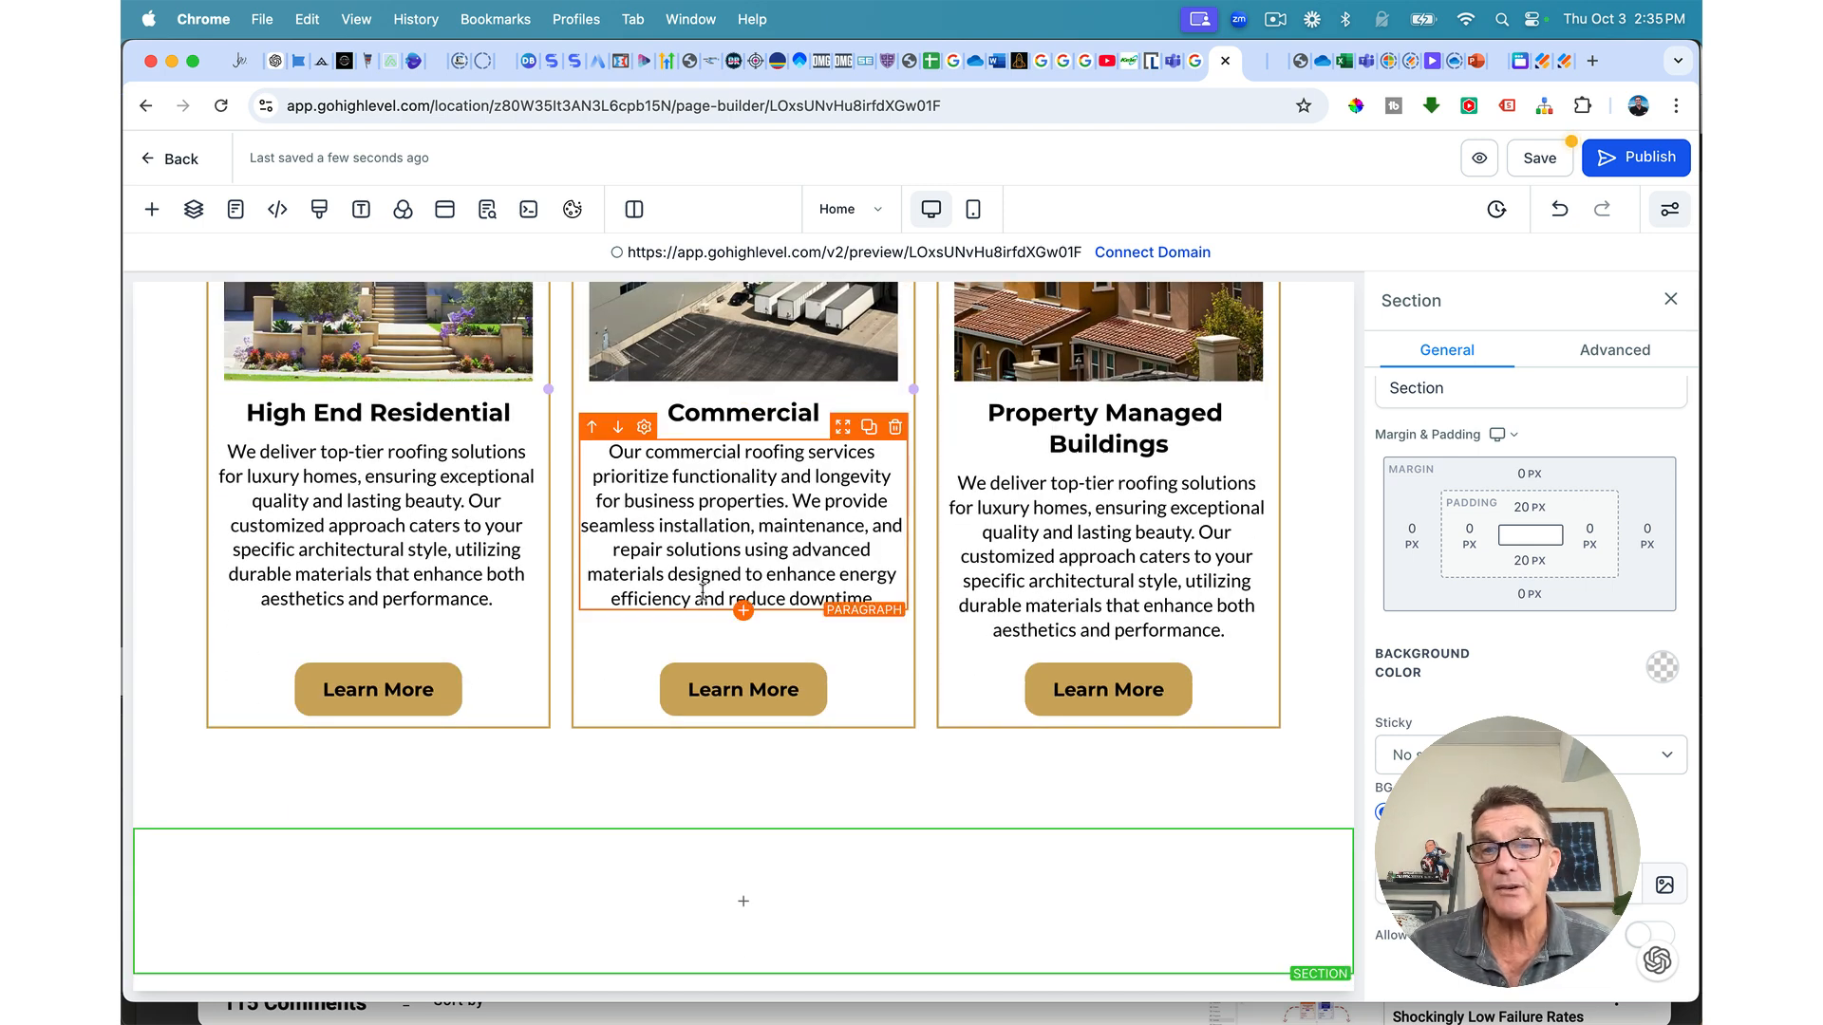
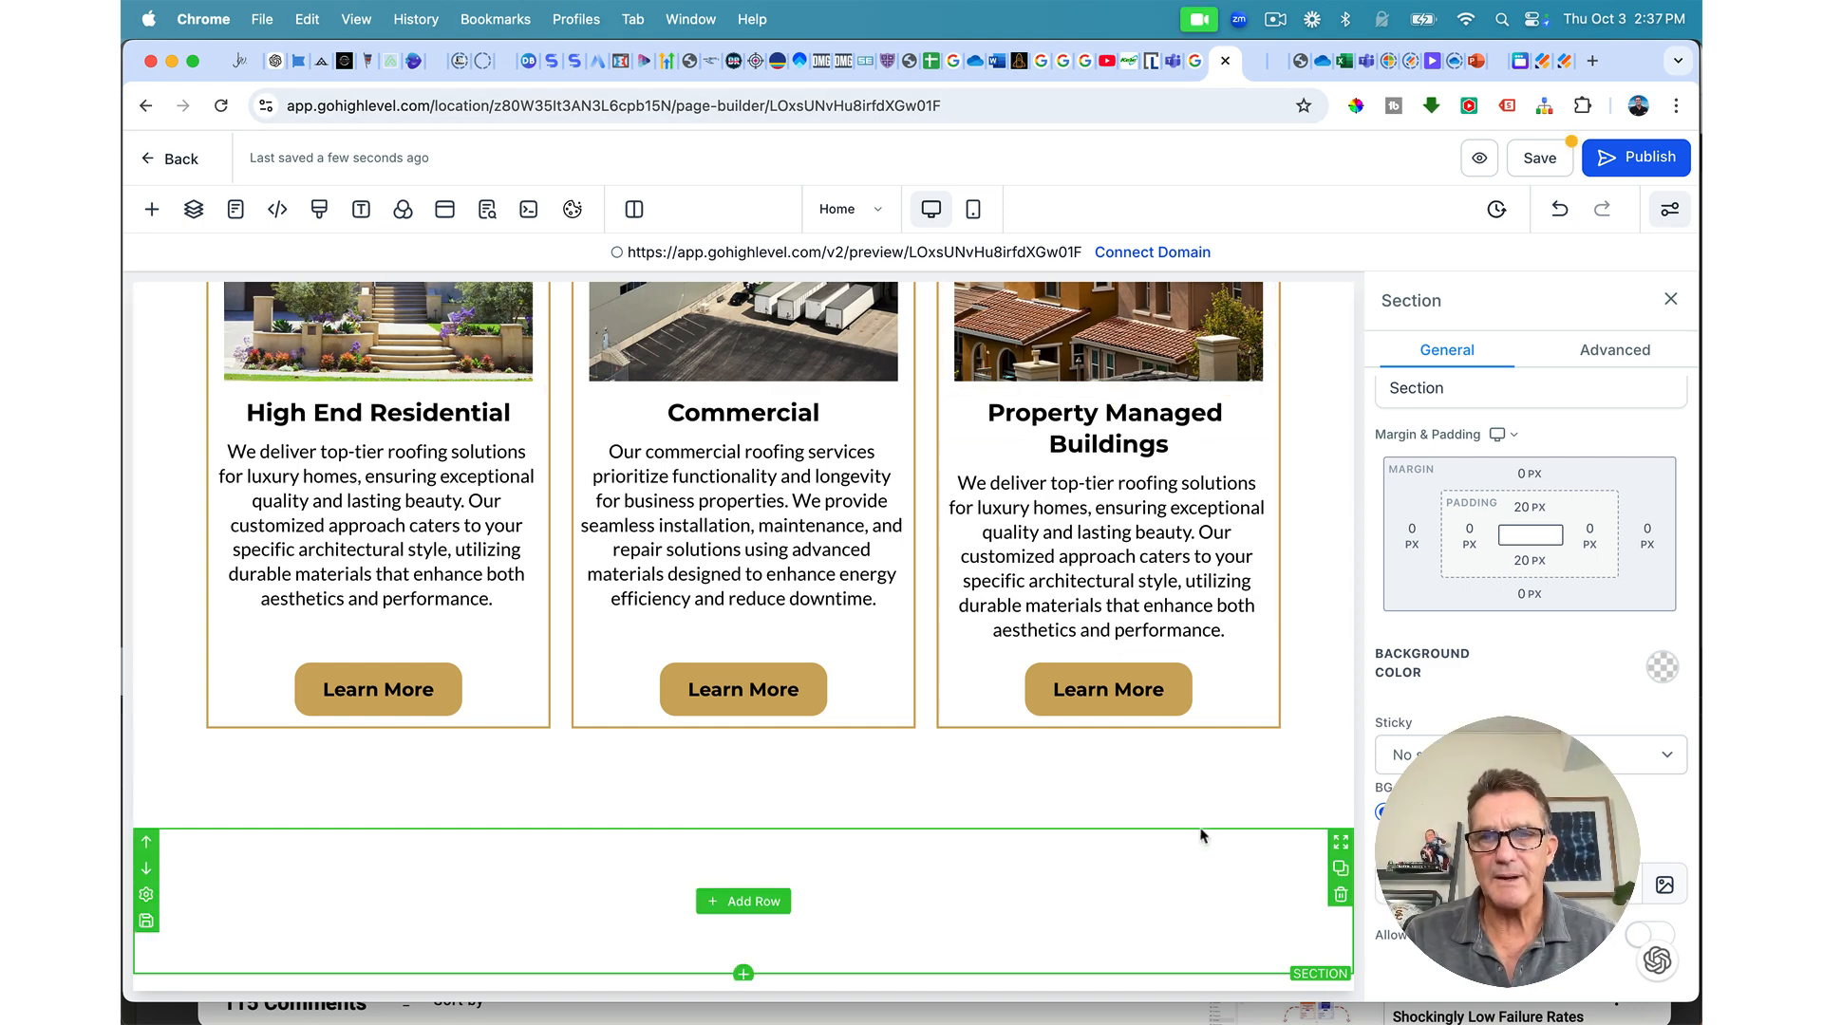
Step: Scroll to the empty bottom section and open Media Storage from its BG Media image icon
scroll(1260, 701, "up", 15)
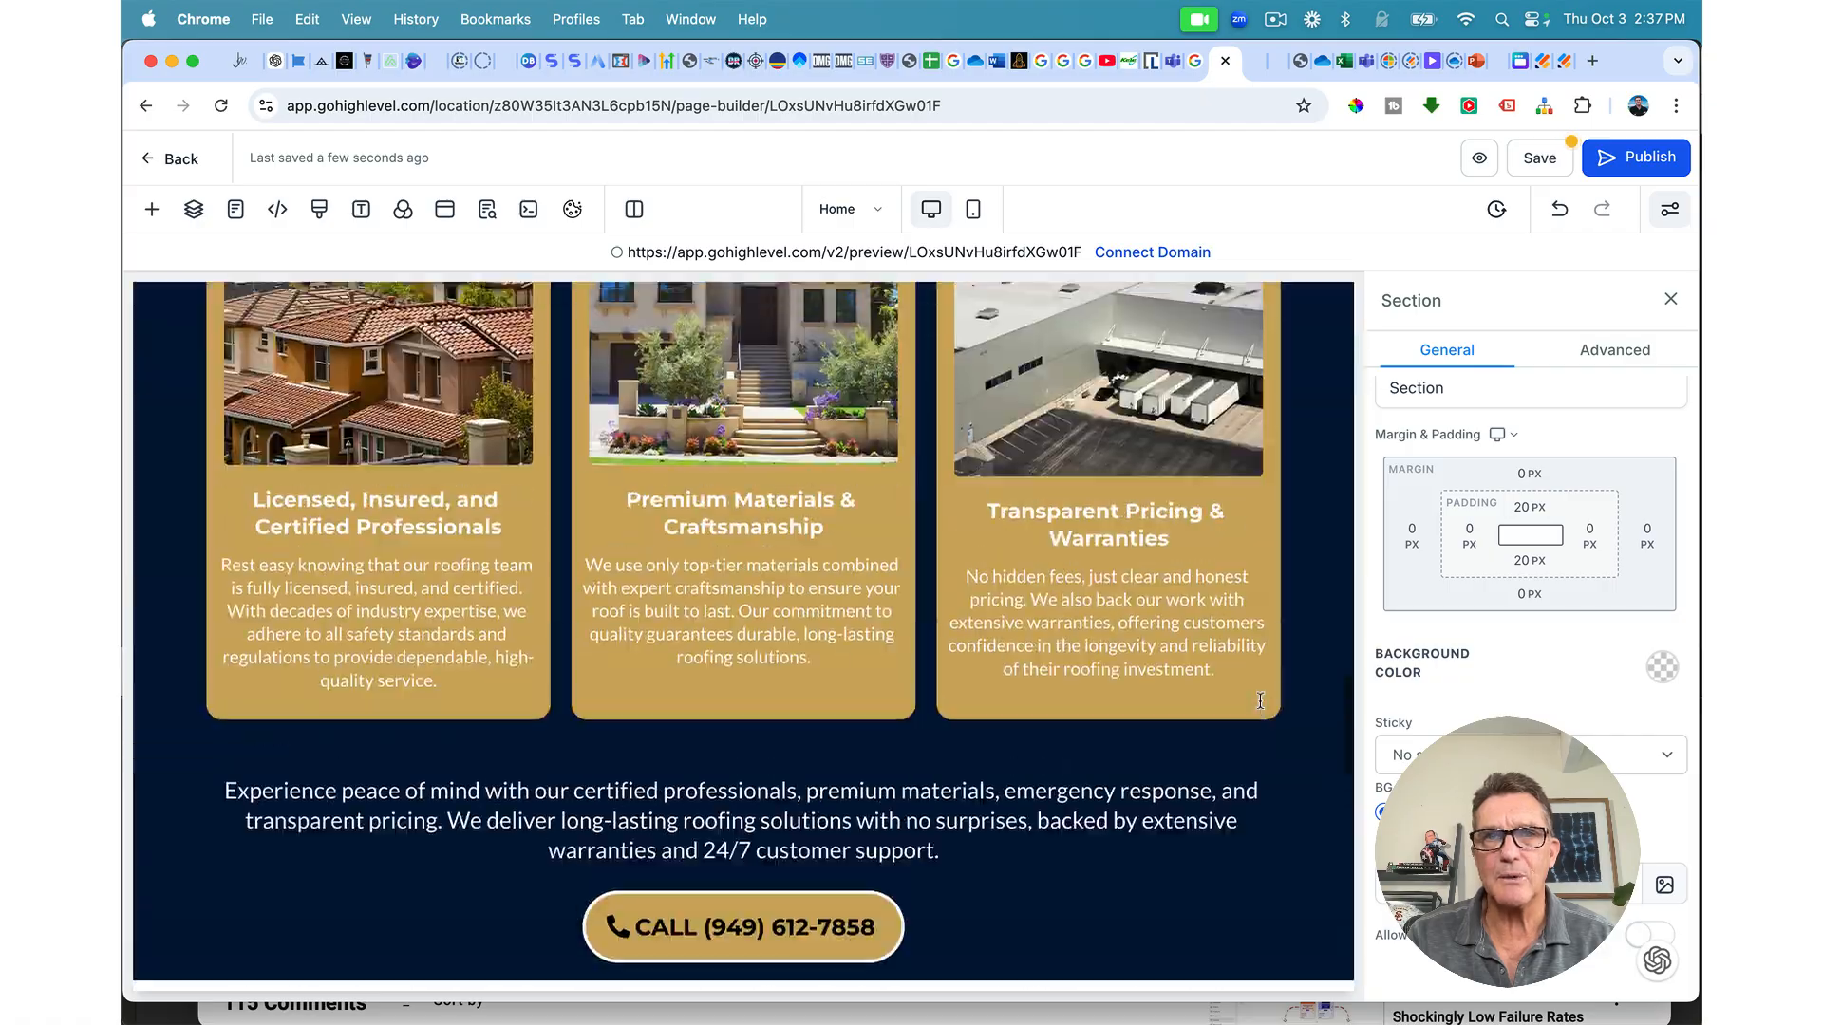
scroll(1260, 701, "down", 20)
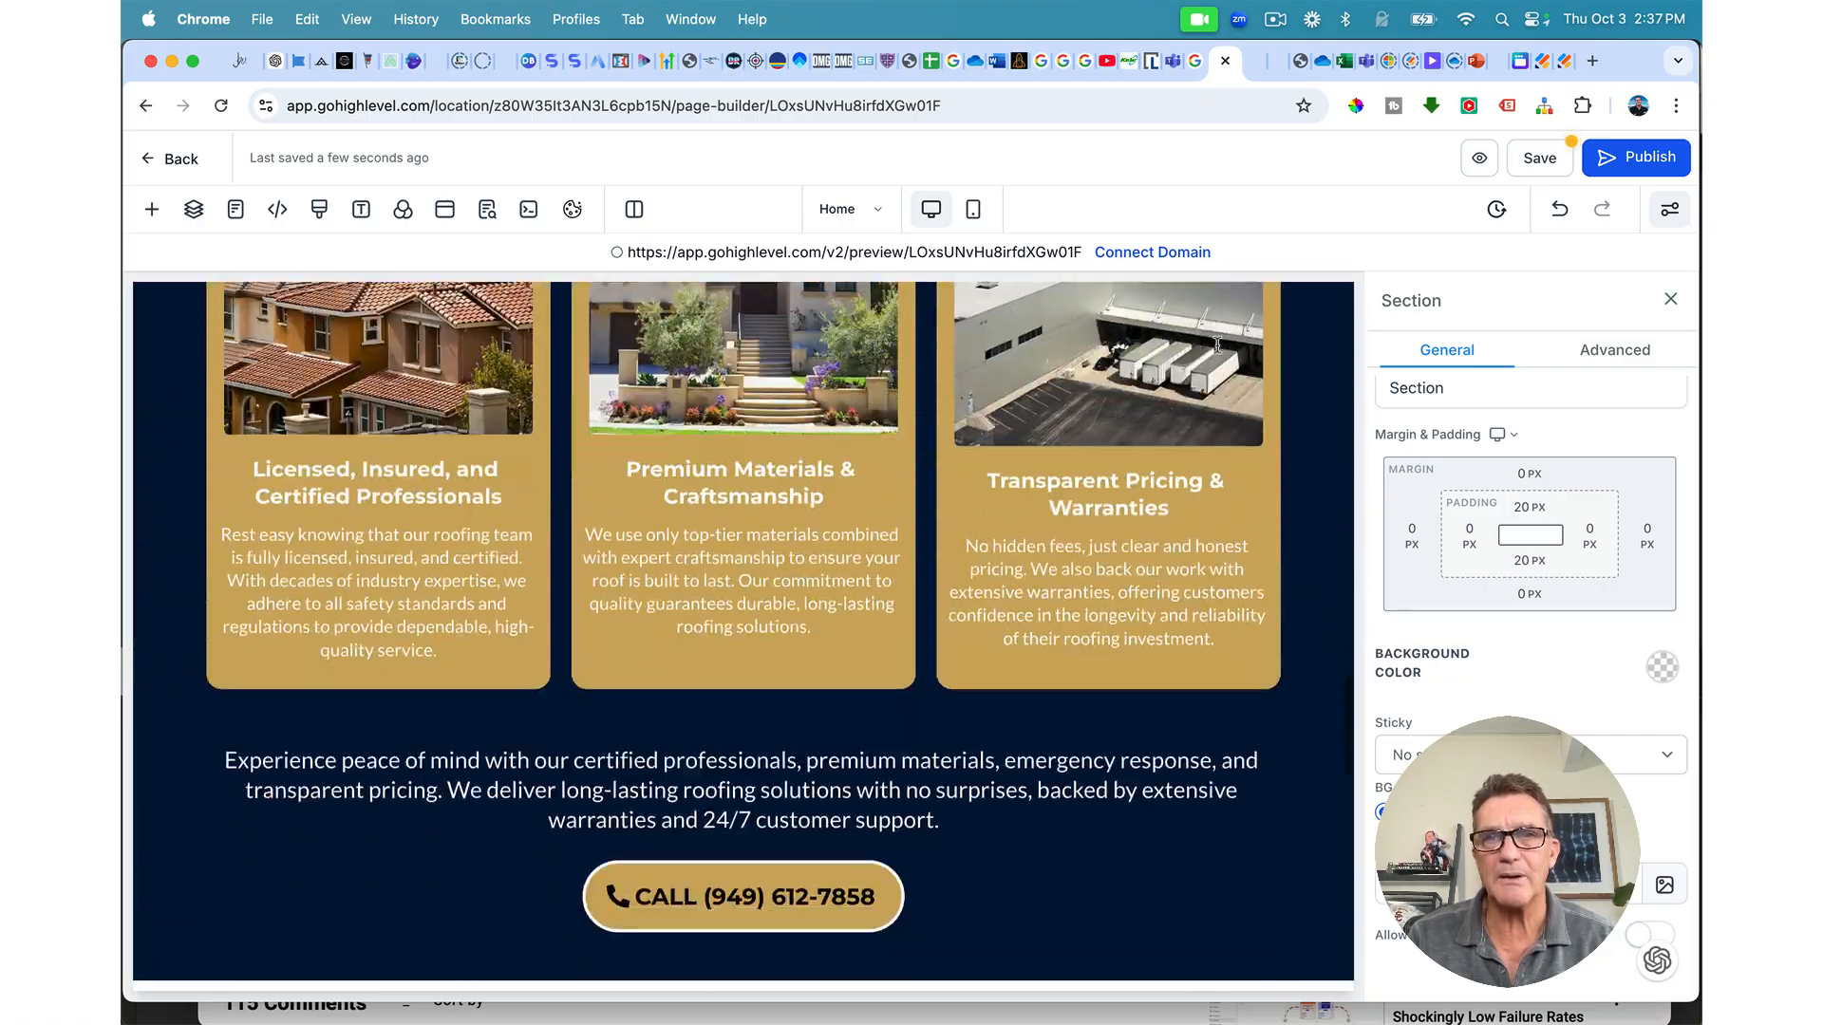
scroll(1218, 346, "up", 15)
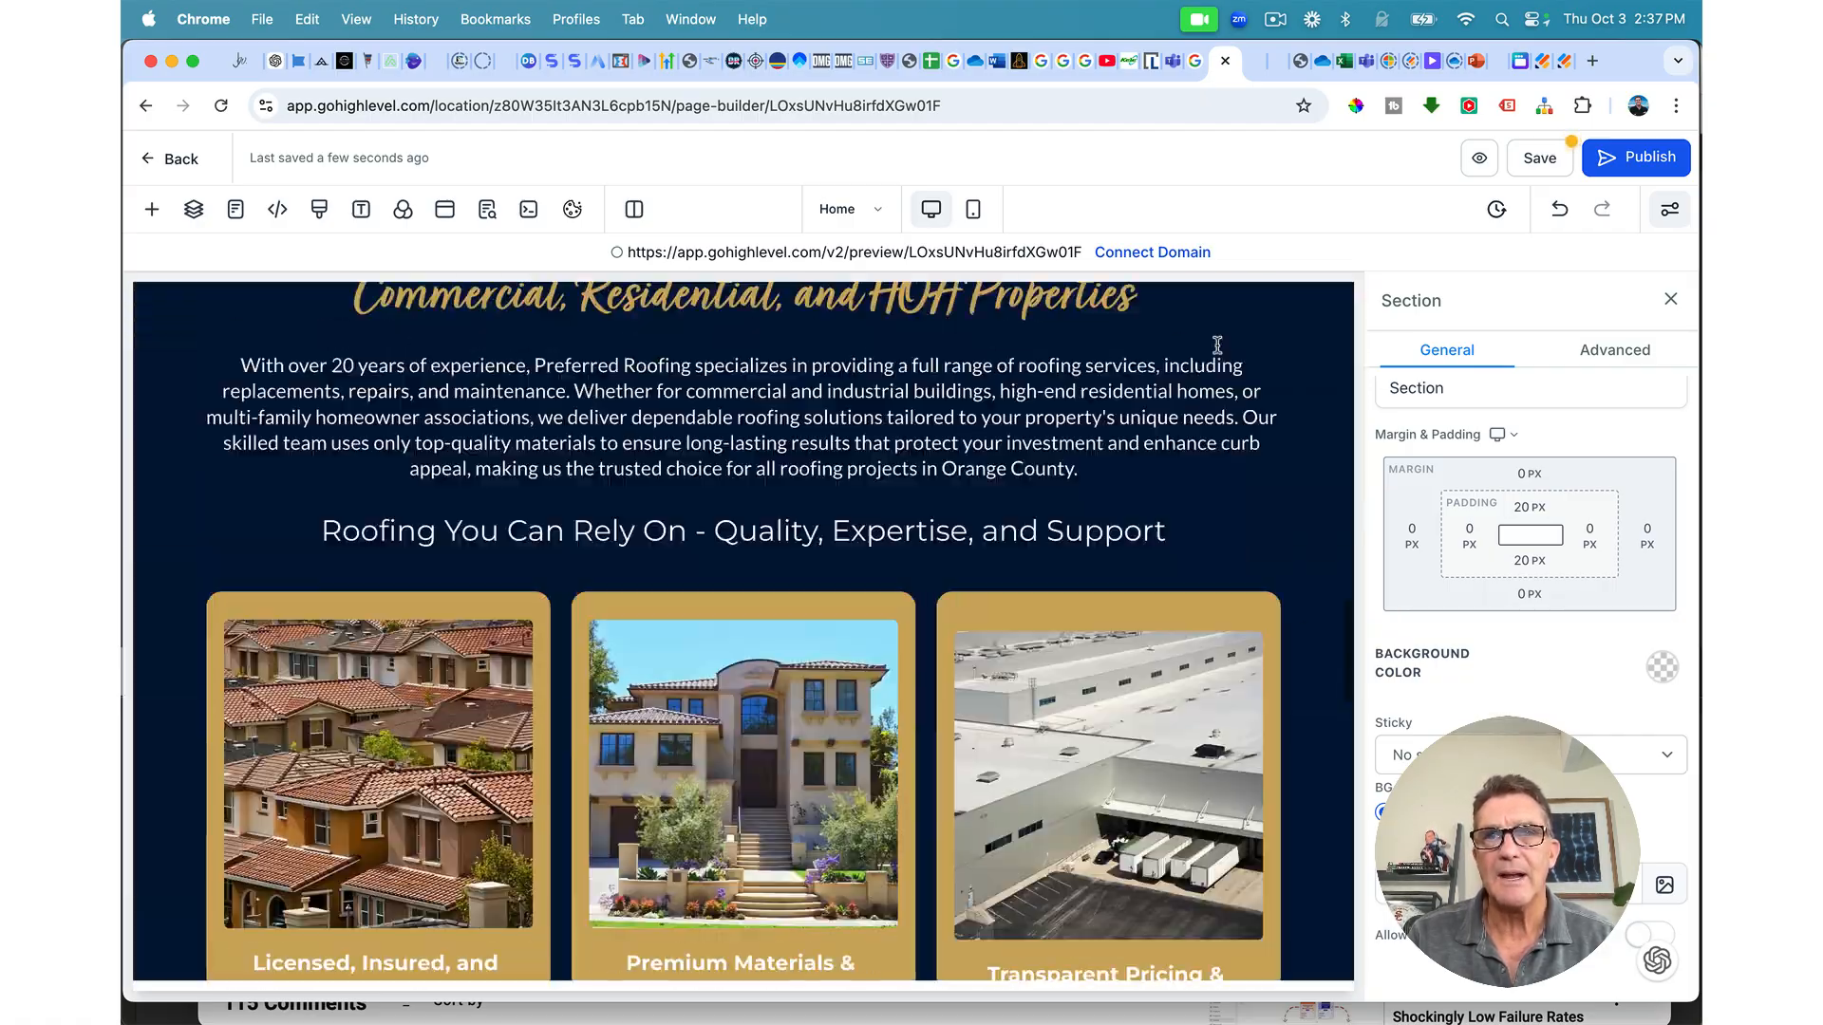
scroll(1117, 469, "down", 20)
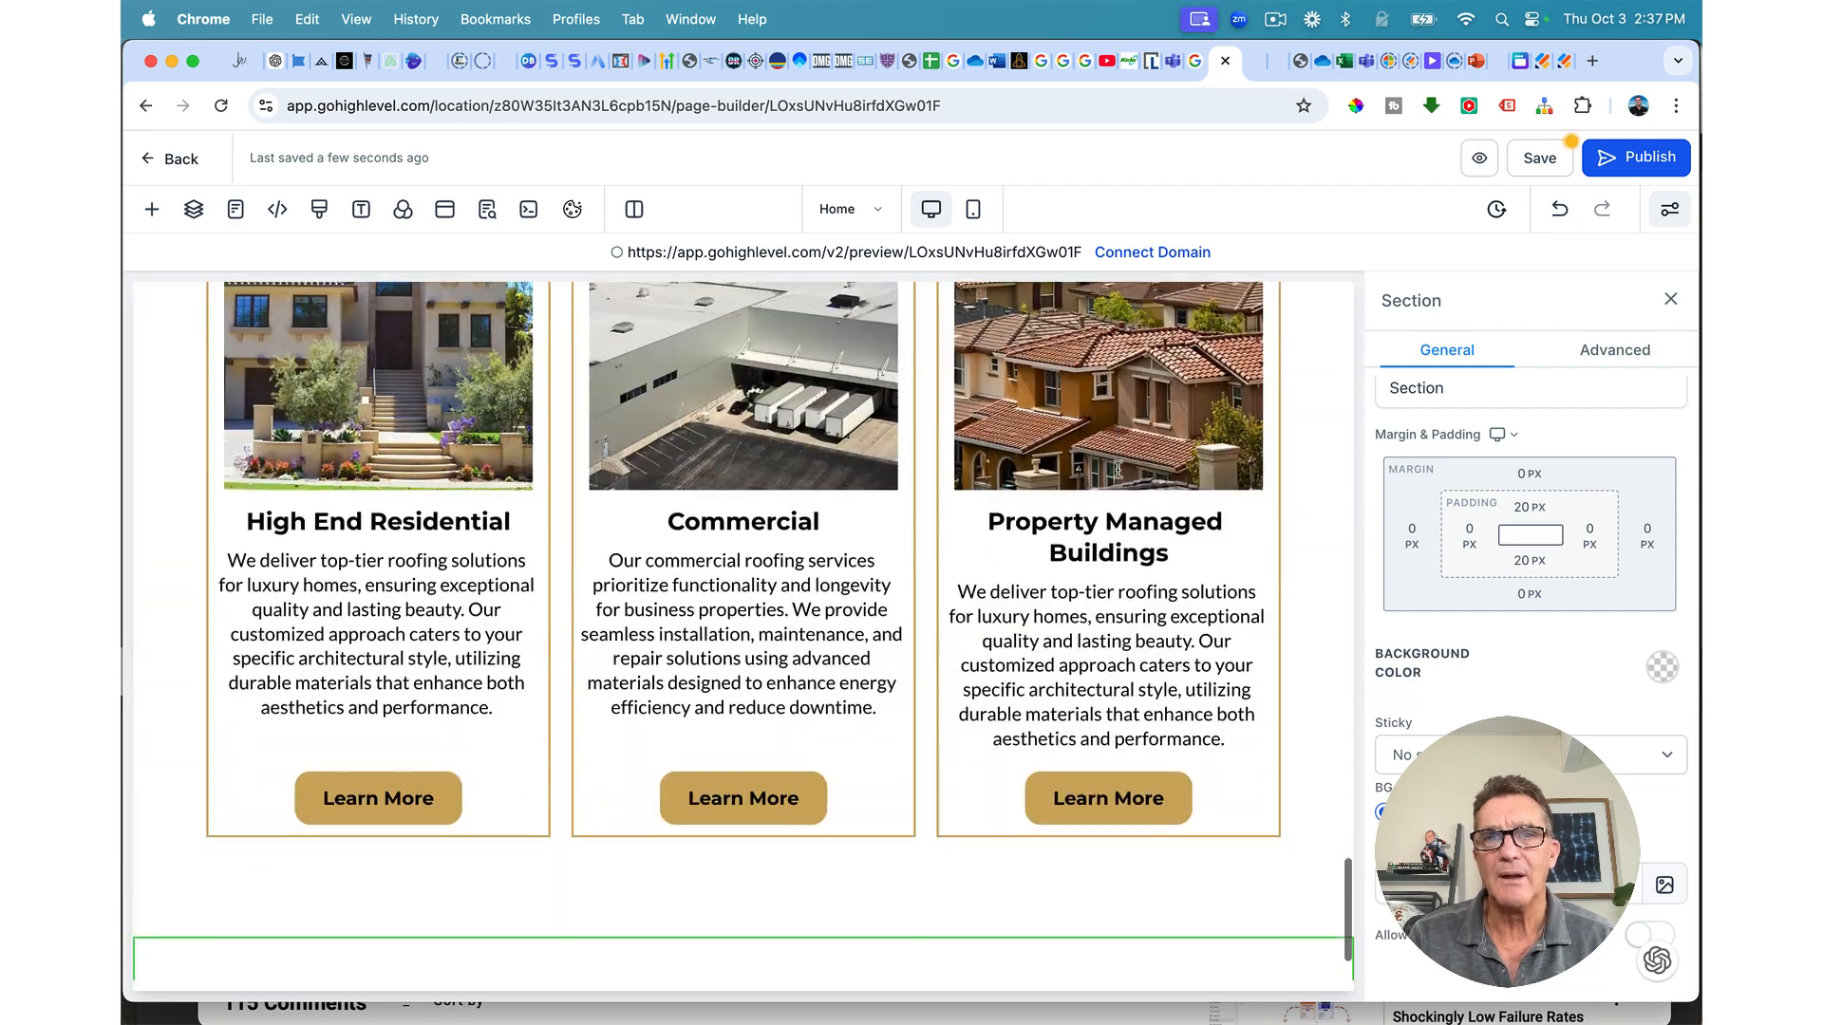
scroll(1118, 469, "down", 2)
mouse_move(1068, 895)
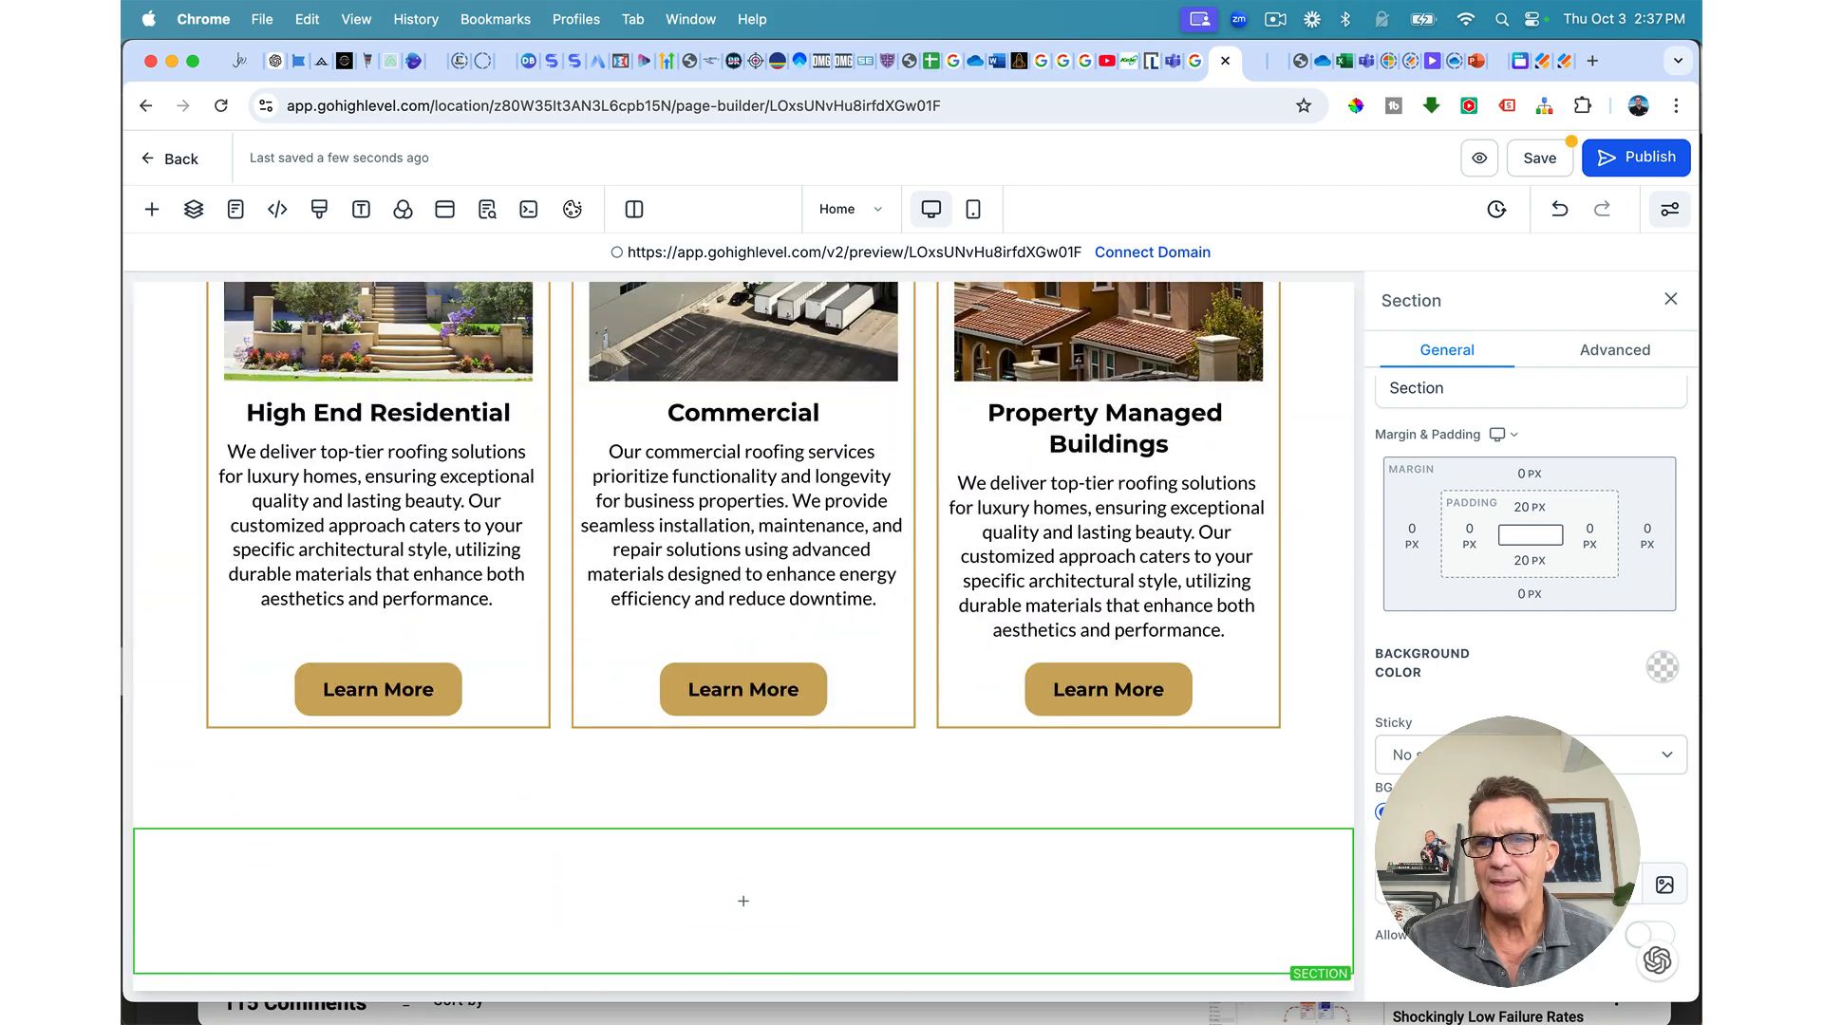
left_click(1665, 888)
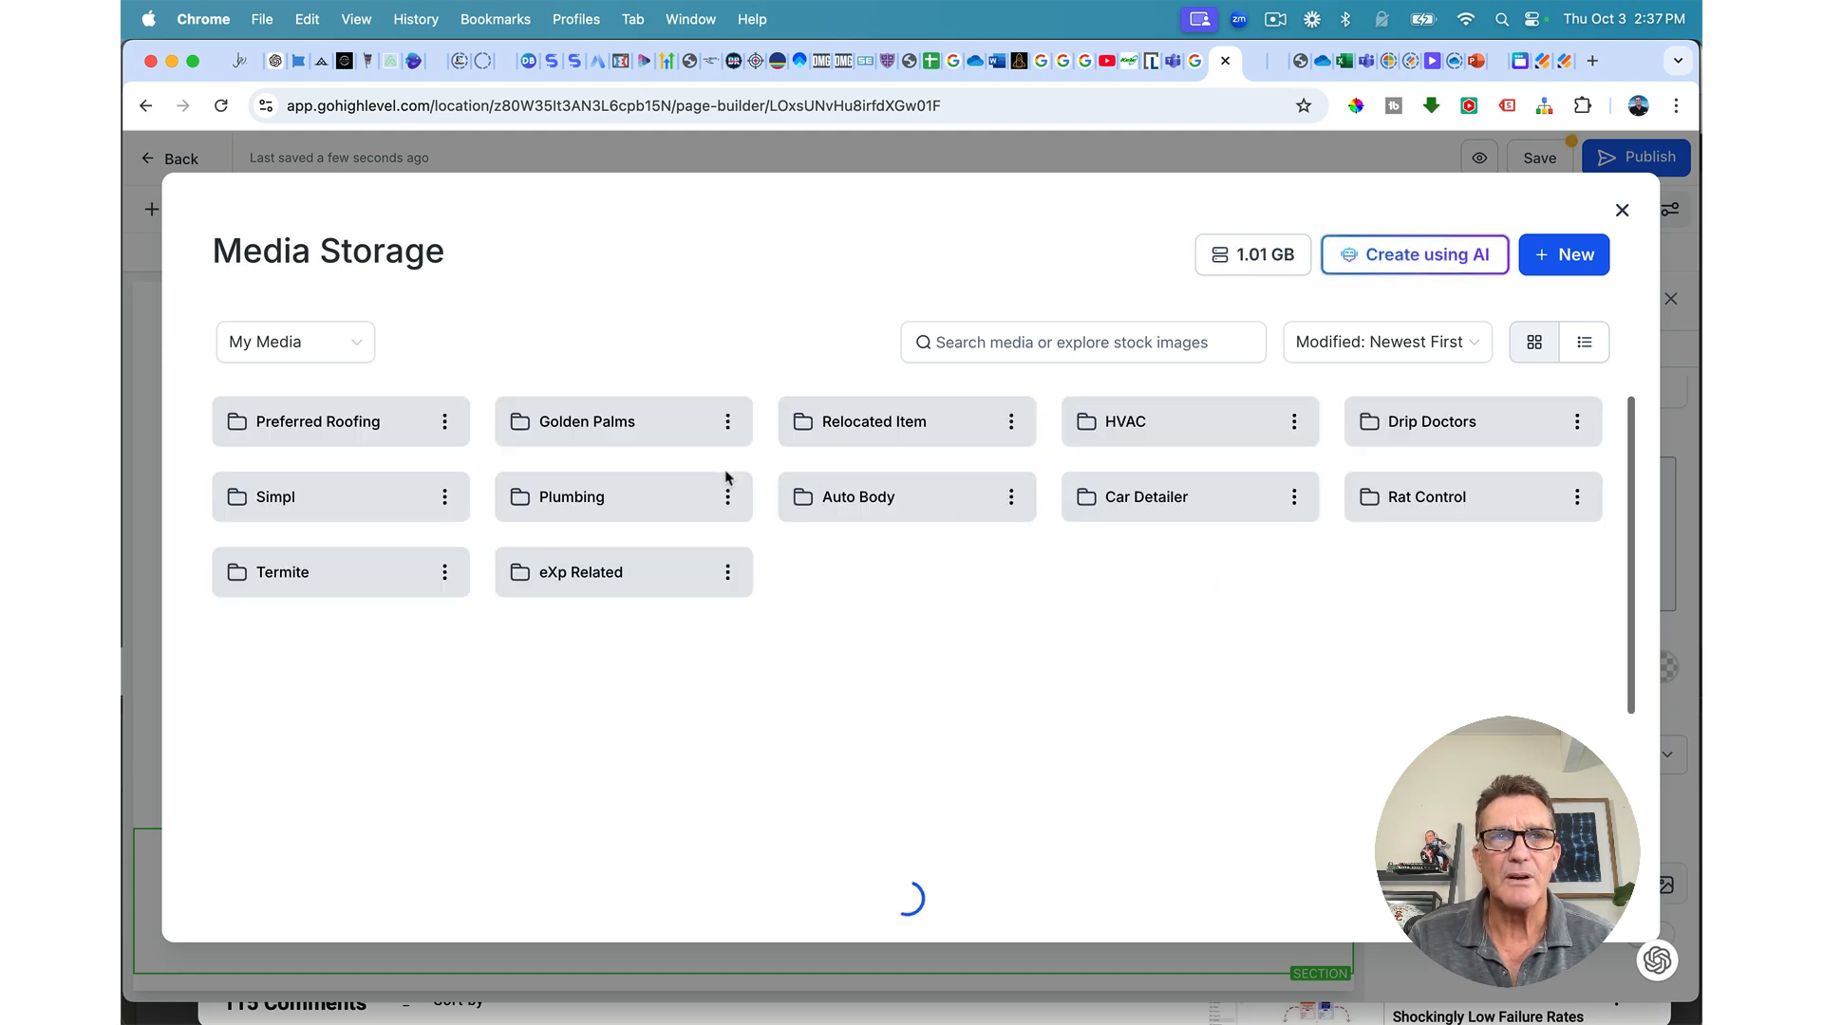
Step: Upload the roof-tile screenshot into the Preferred Roofing folder and set it as the section background
left_click(379, 439)
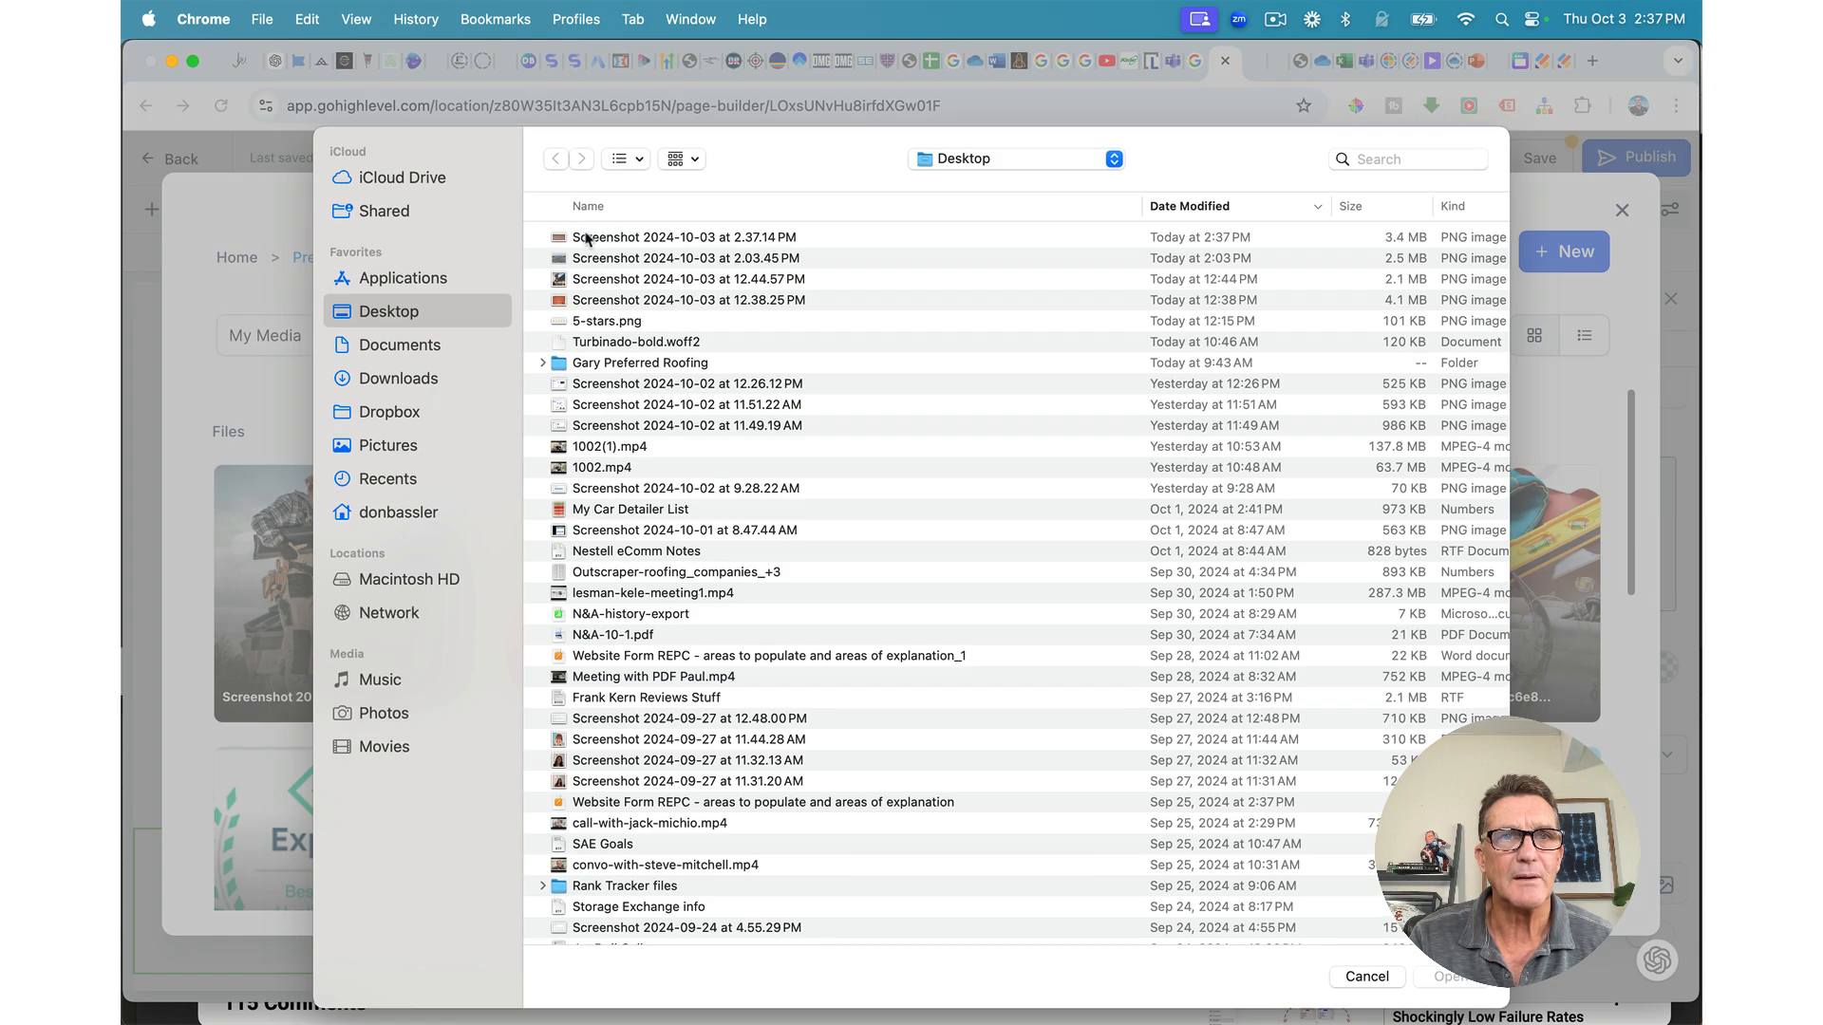
double_click(586, 238)
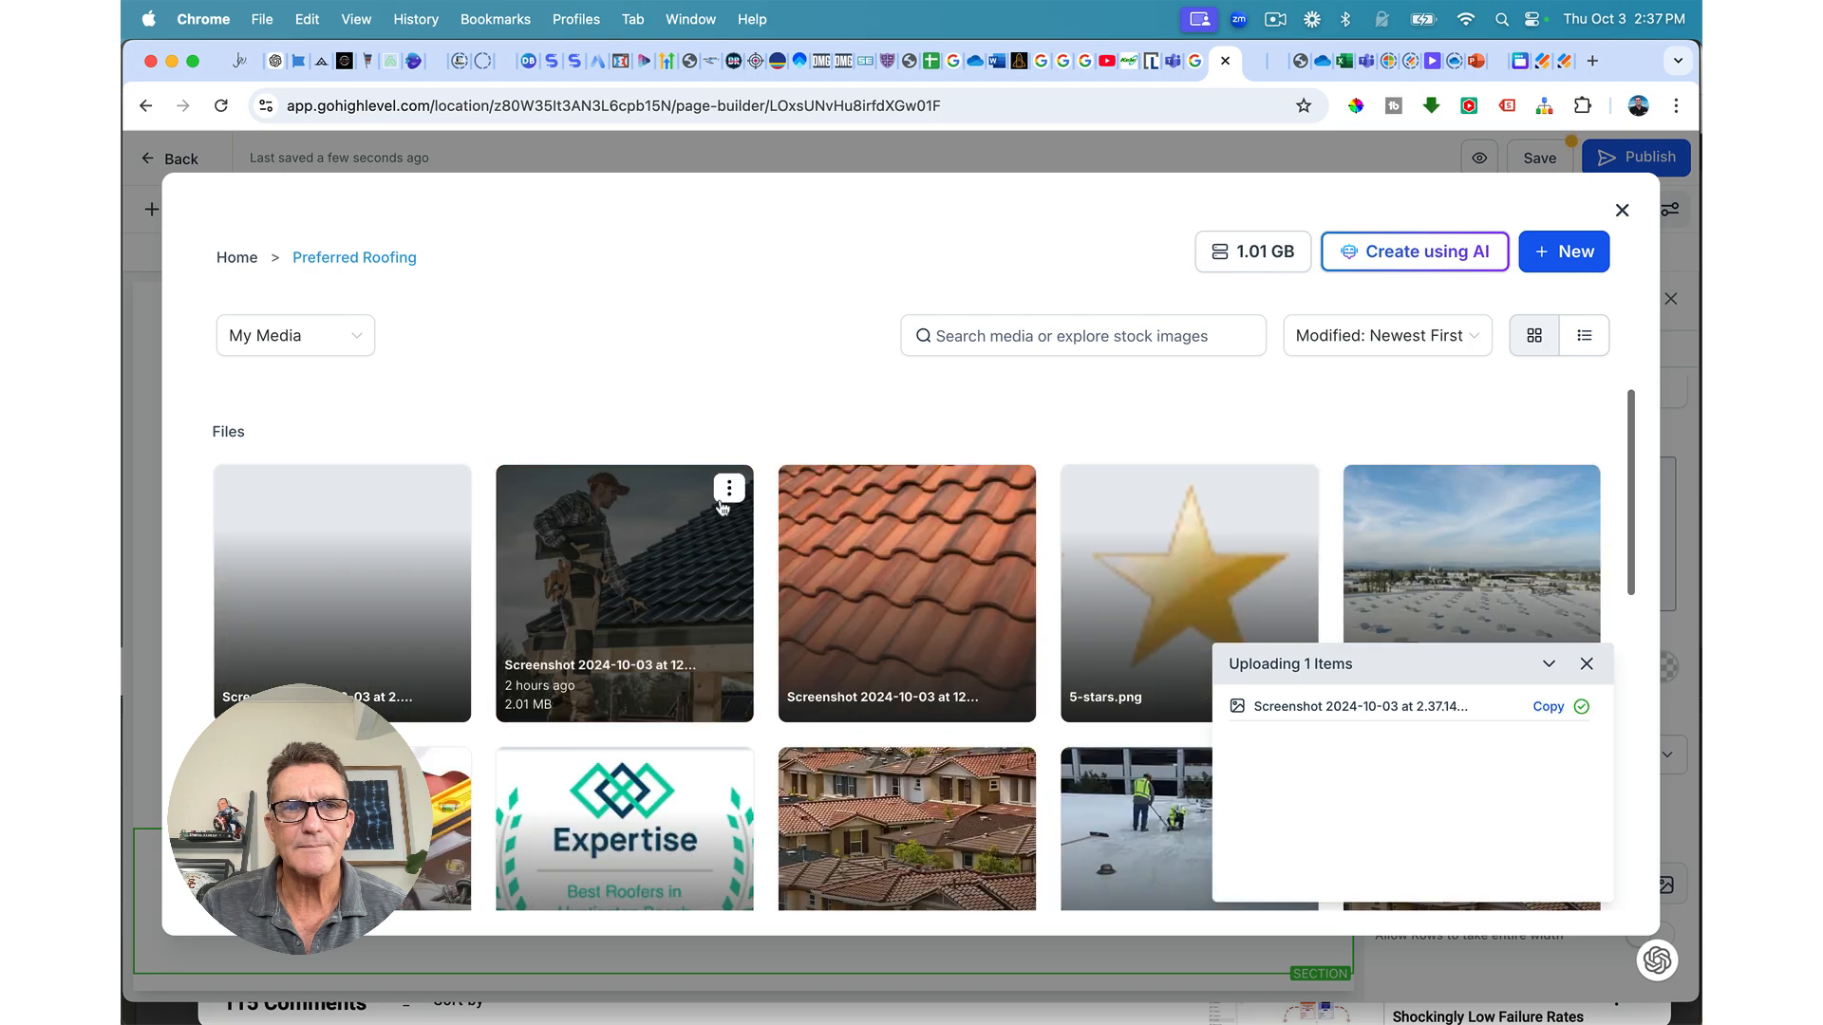
left_click(320, 609)
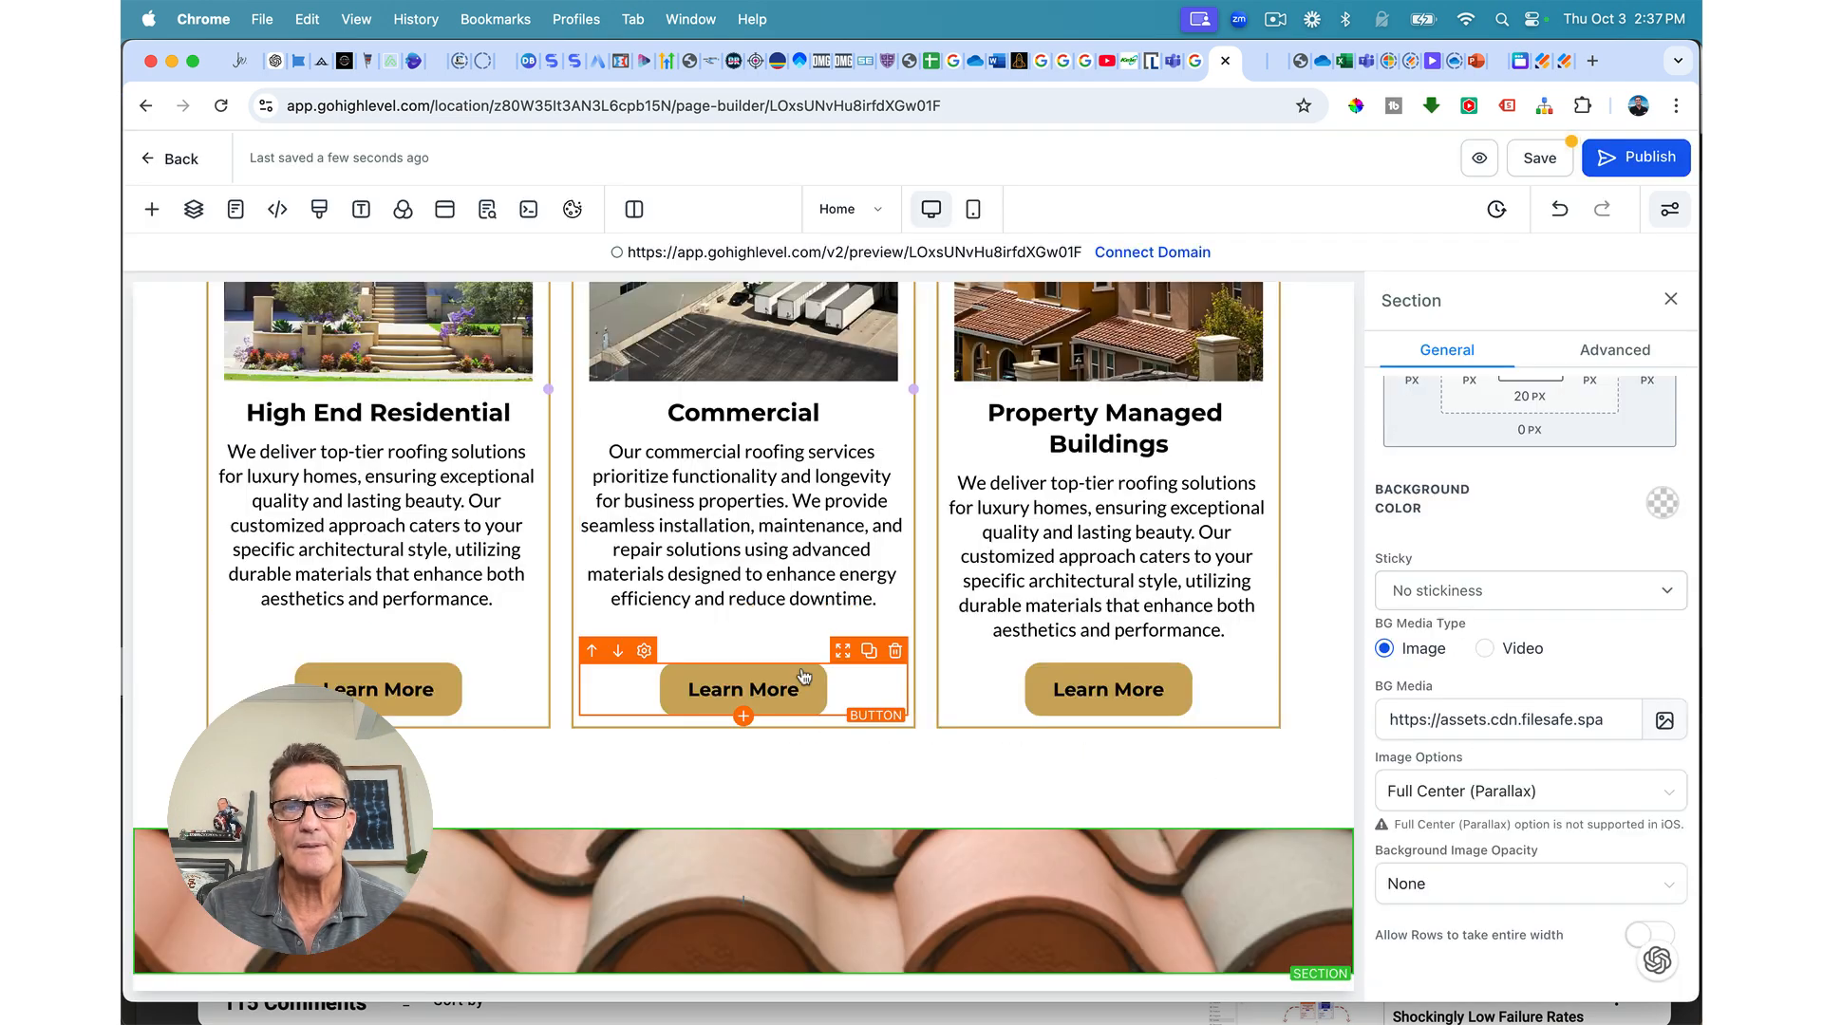
Step: Set the tile background's image opacity to Heavy Fade
scroll(855, 859, "down", 1)
scroll(854, 859, "up", 1)
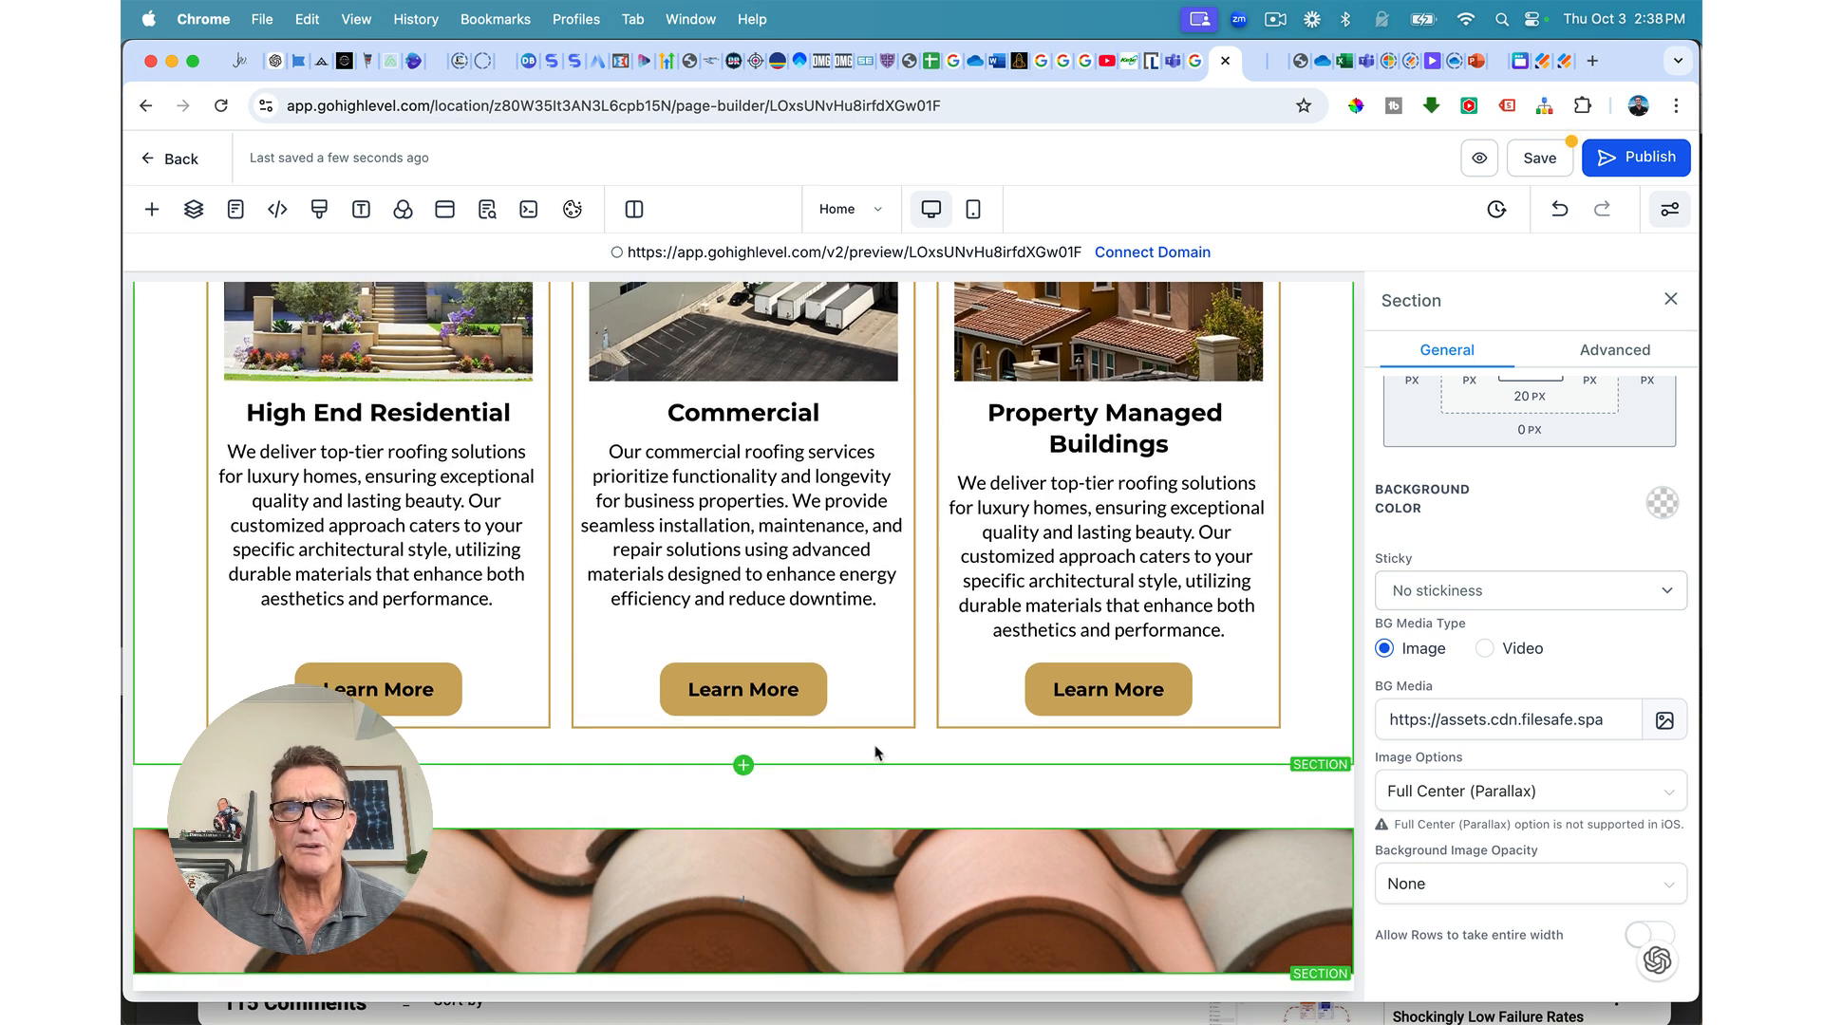
left_click(1407, 883)
left_click(1415, 836)
scroll(1204, 888, "down", 1)
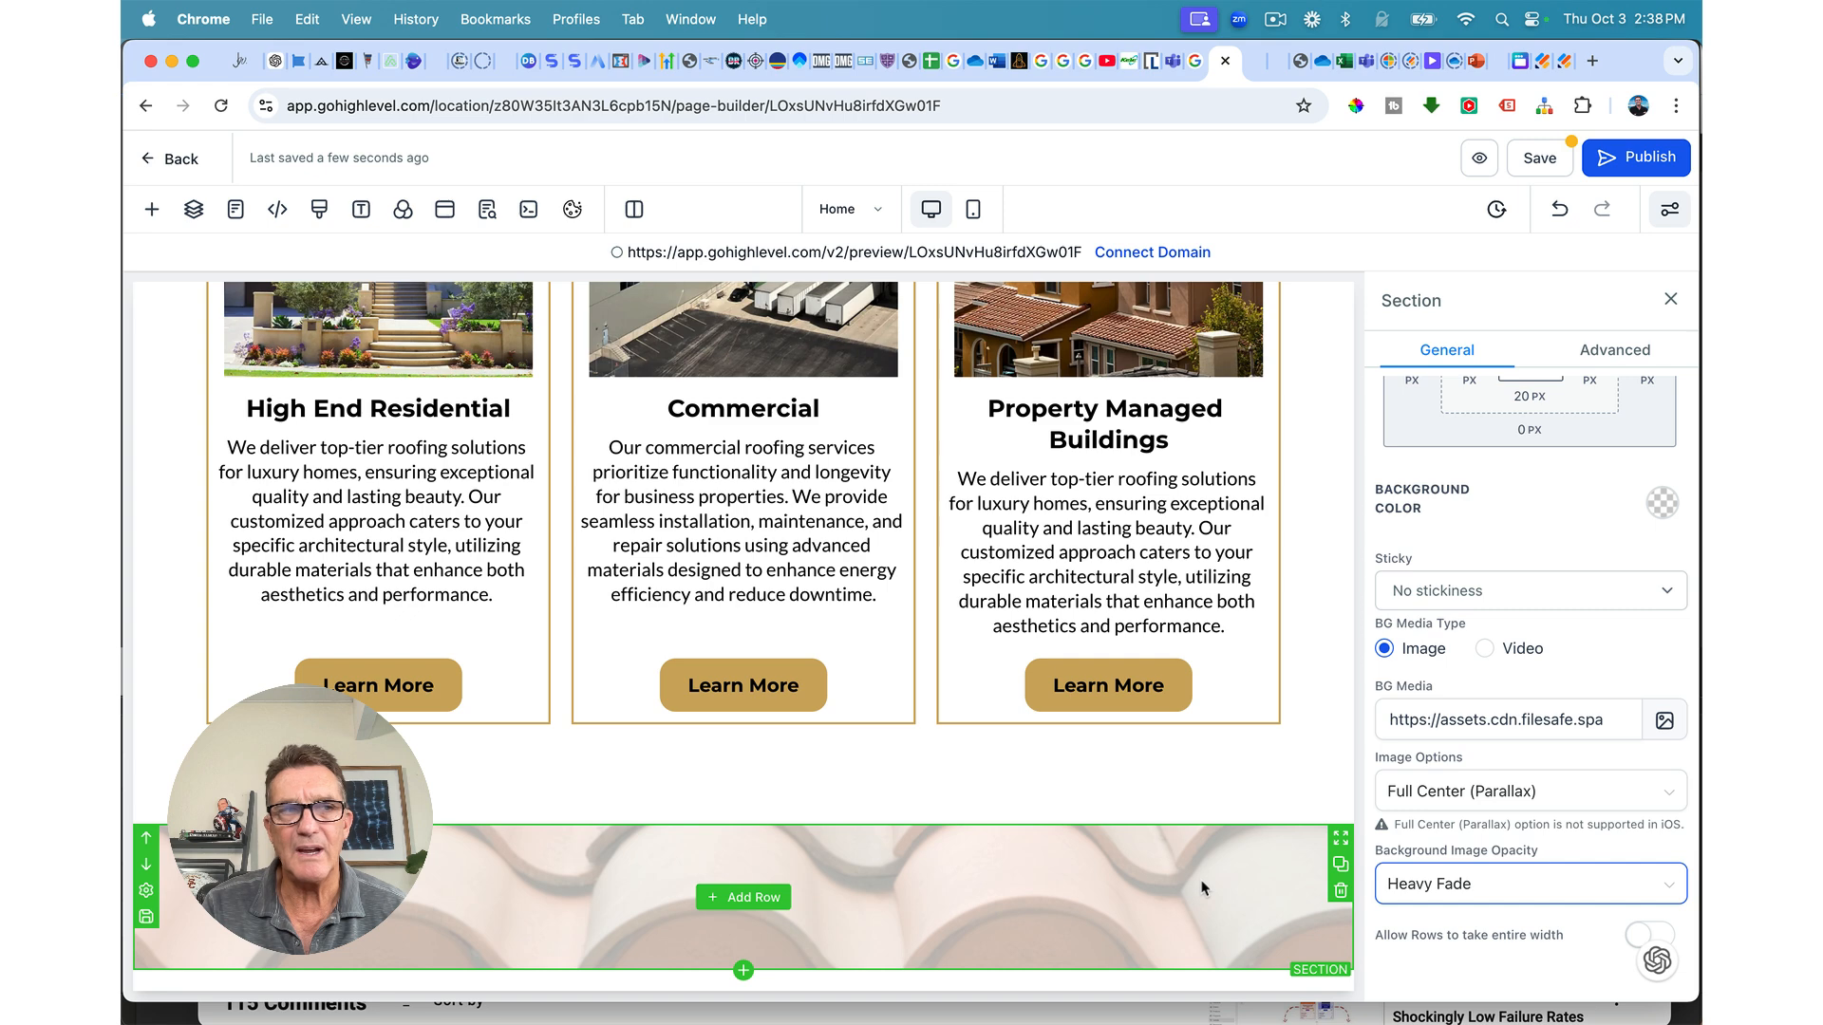
left_click(750, 902)
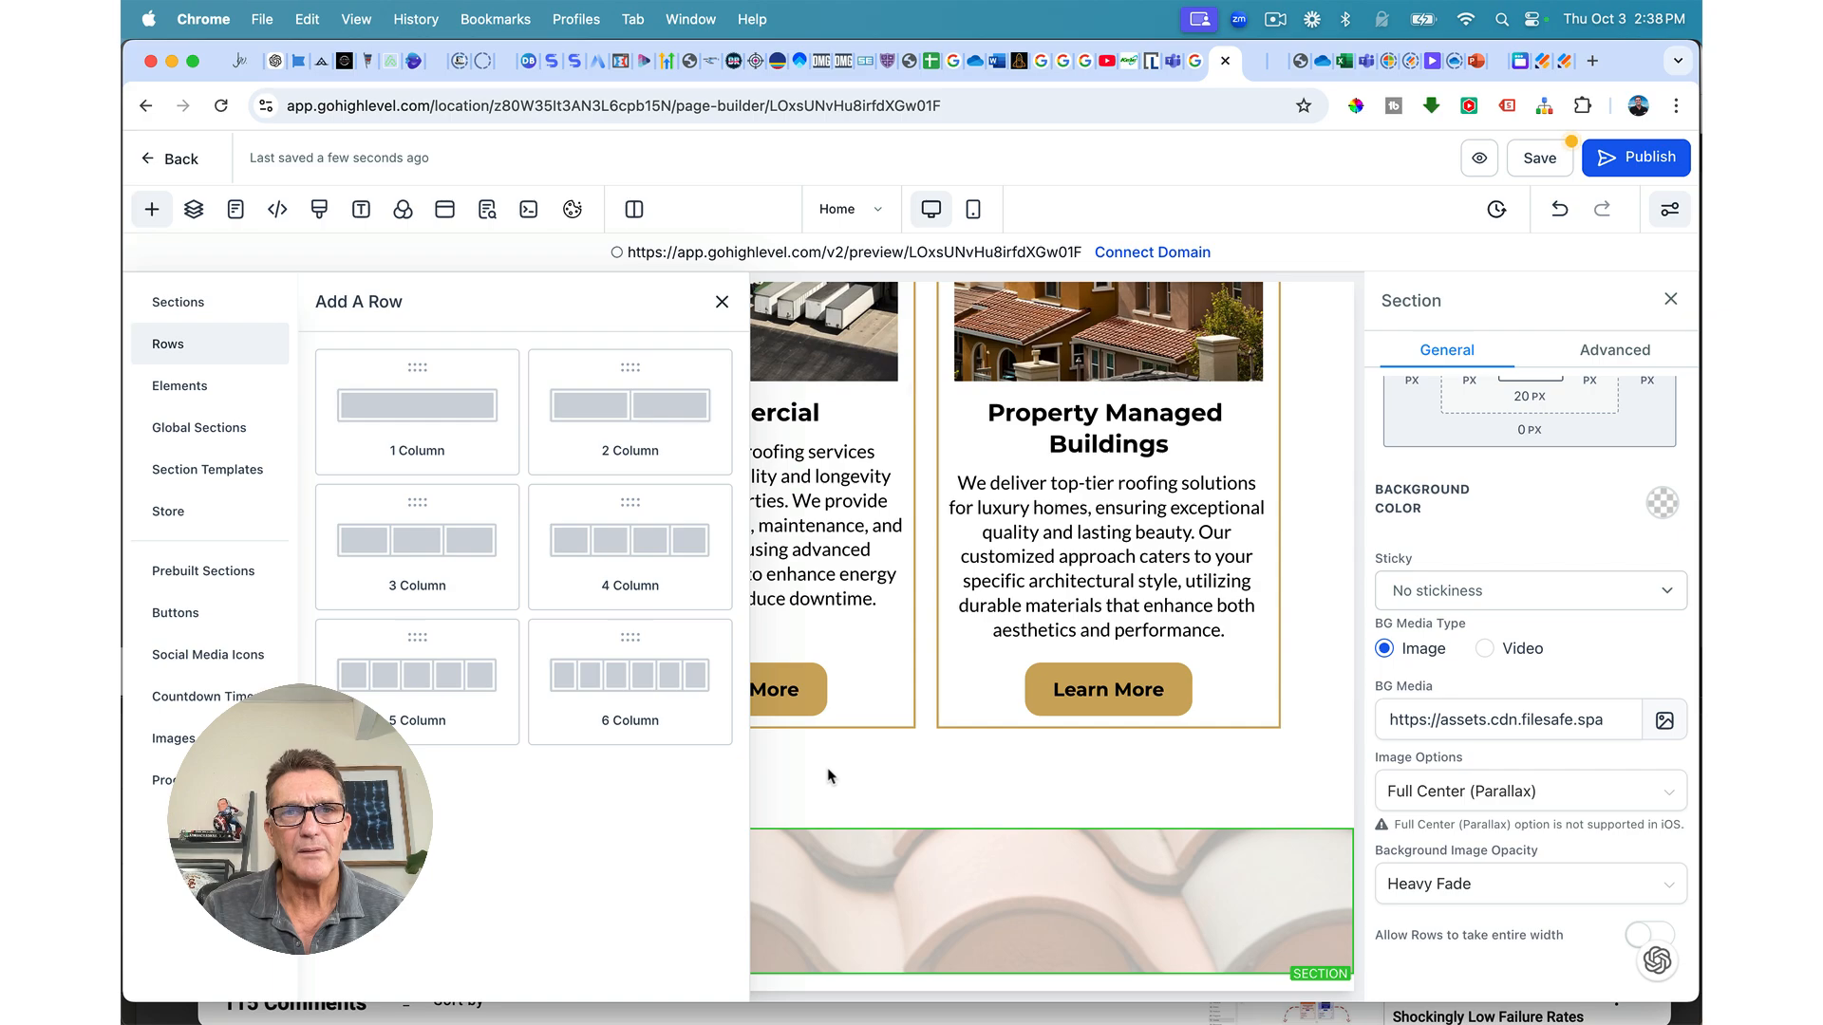
Step: Add a 4 Column row to the roof-tile section
left_click(722, 301)
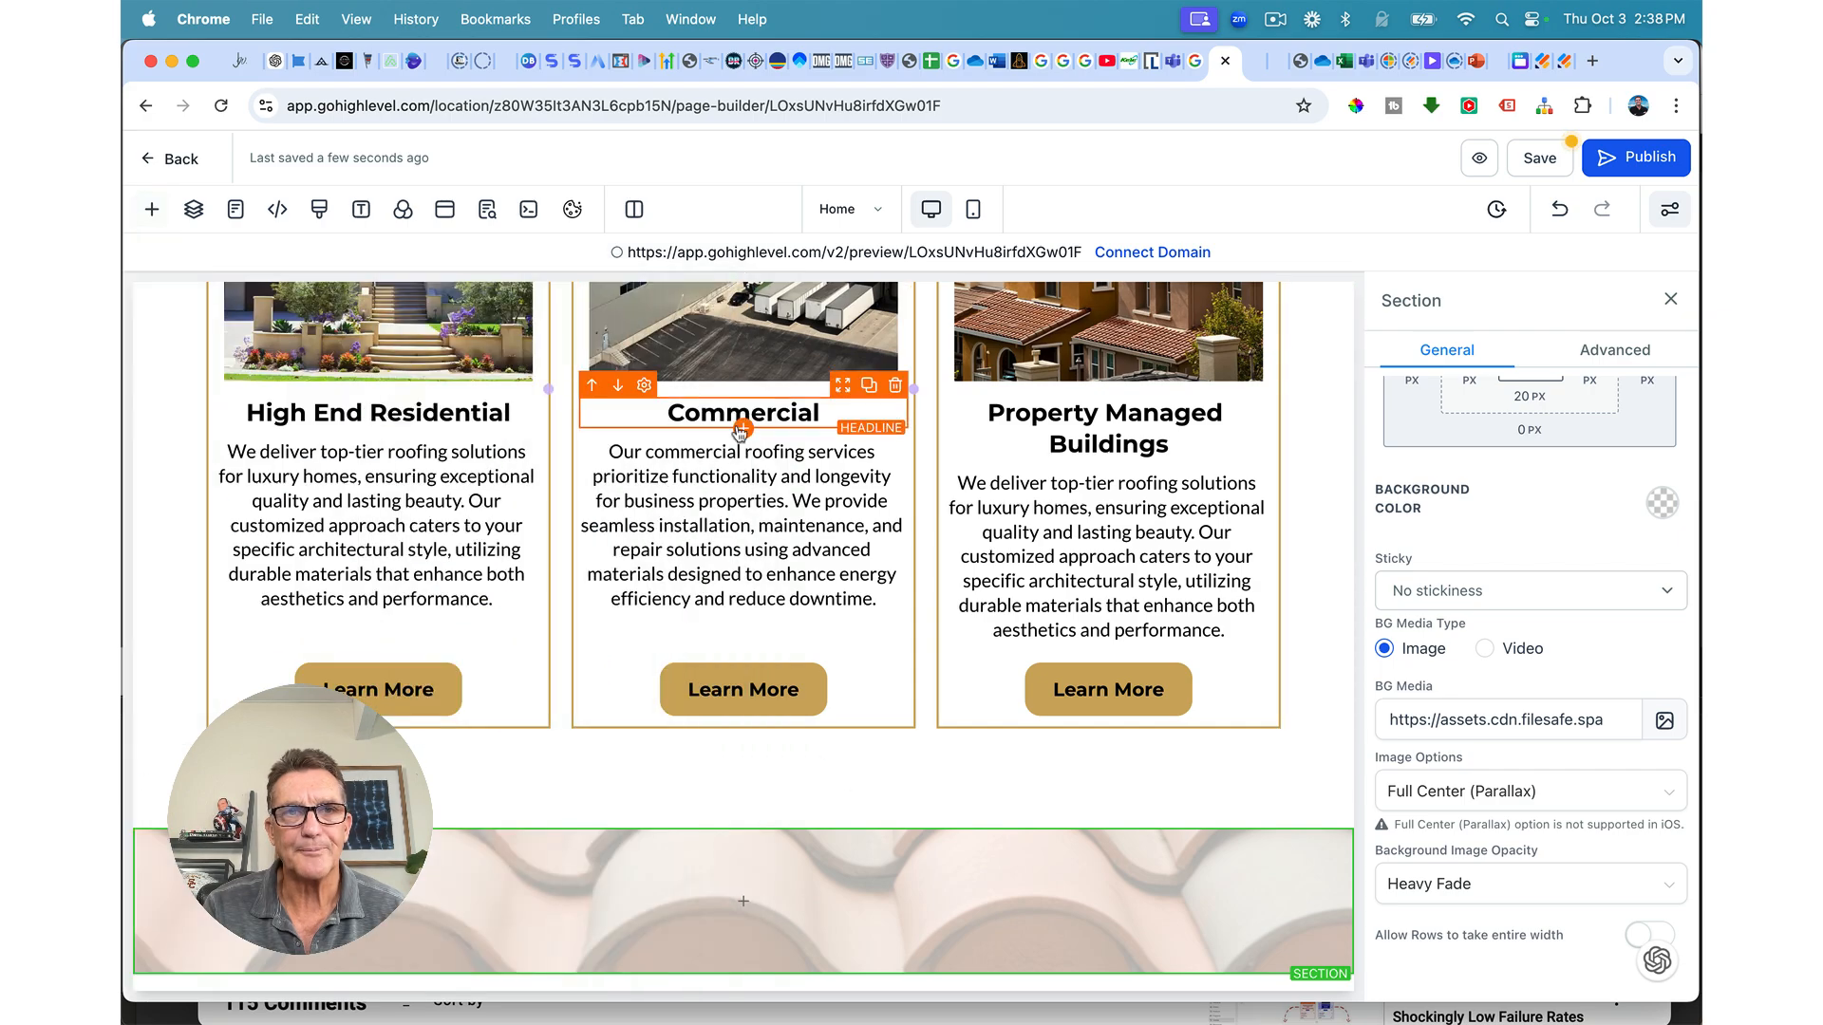
scroll(740, 433, "up", 10)
scroll(739, 433, "up", 15)
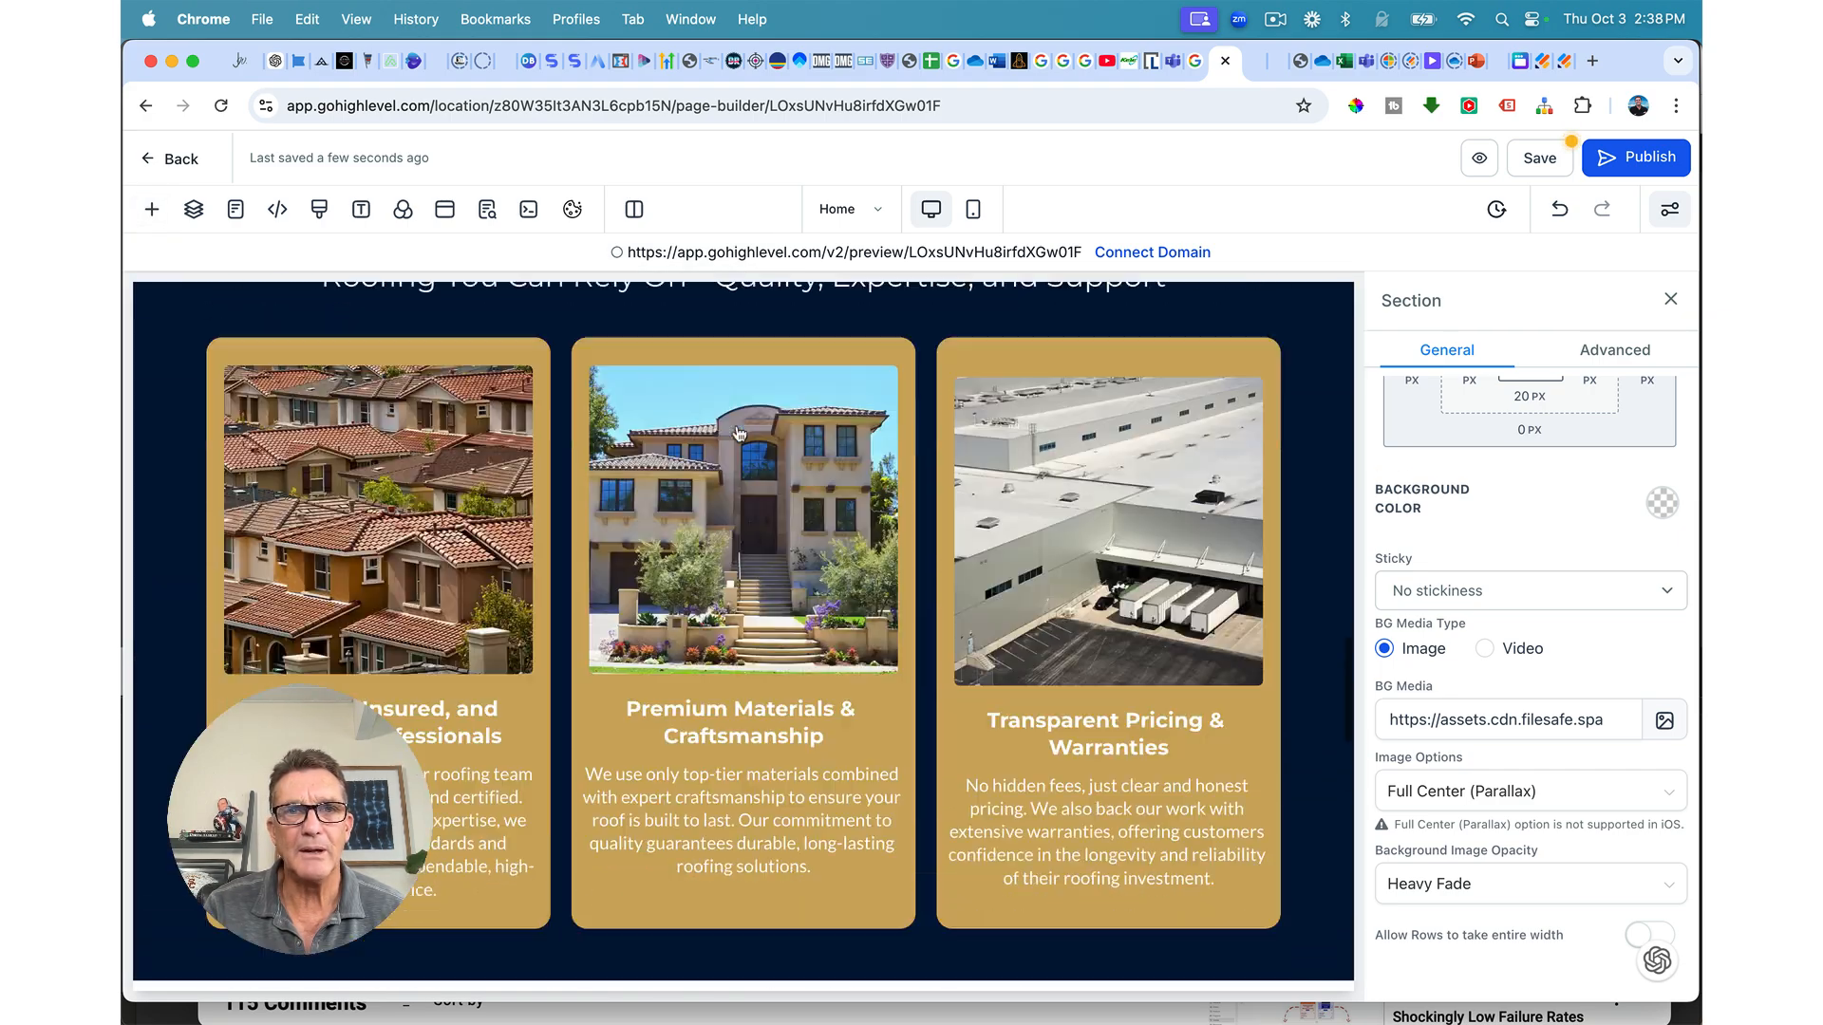
scroll(740, 433, "down", 3)
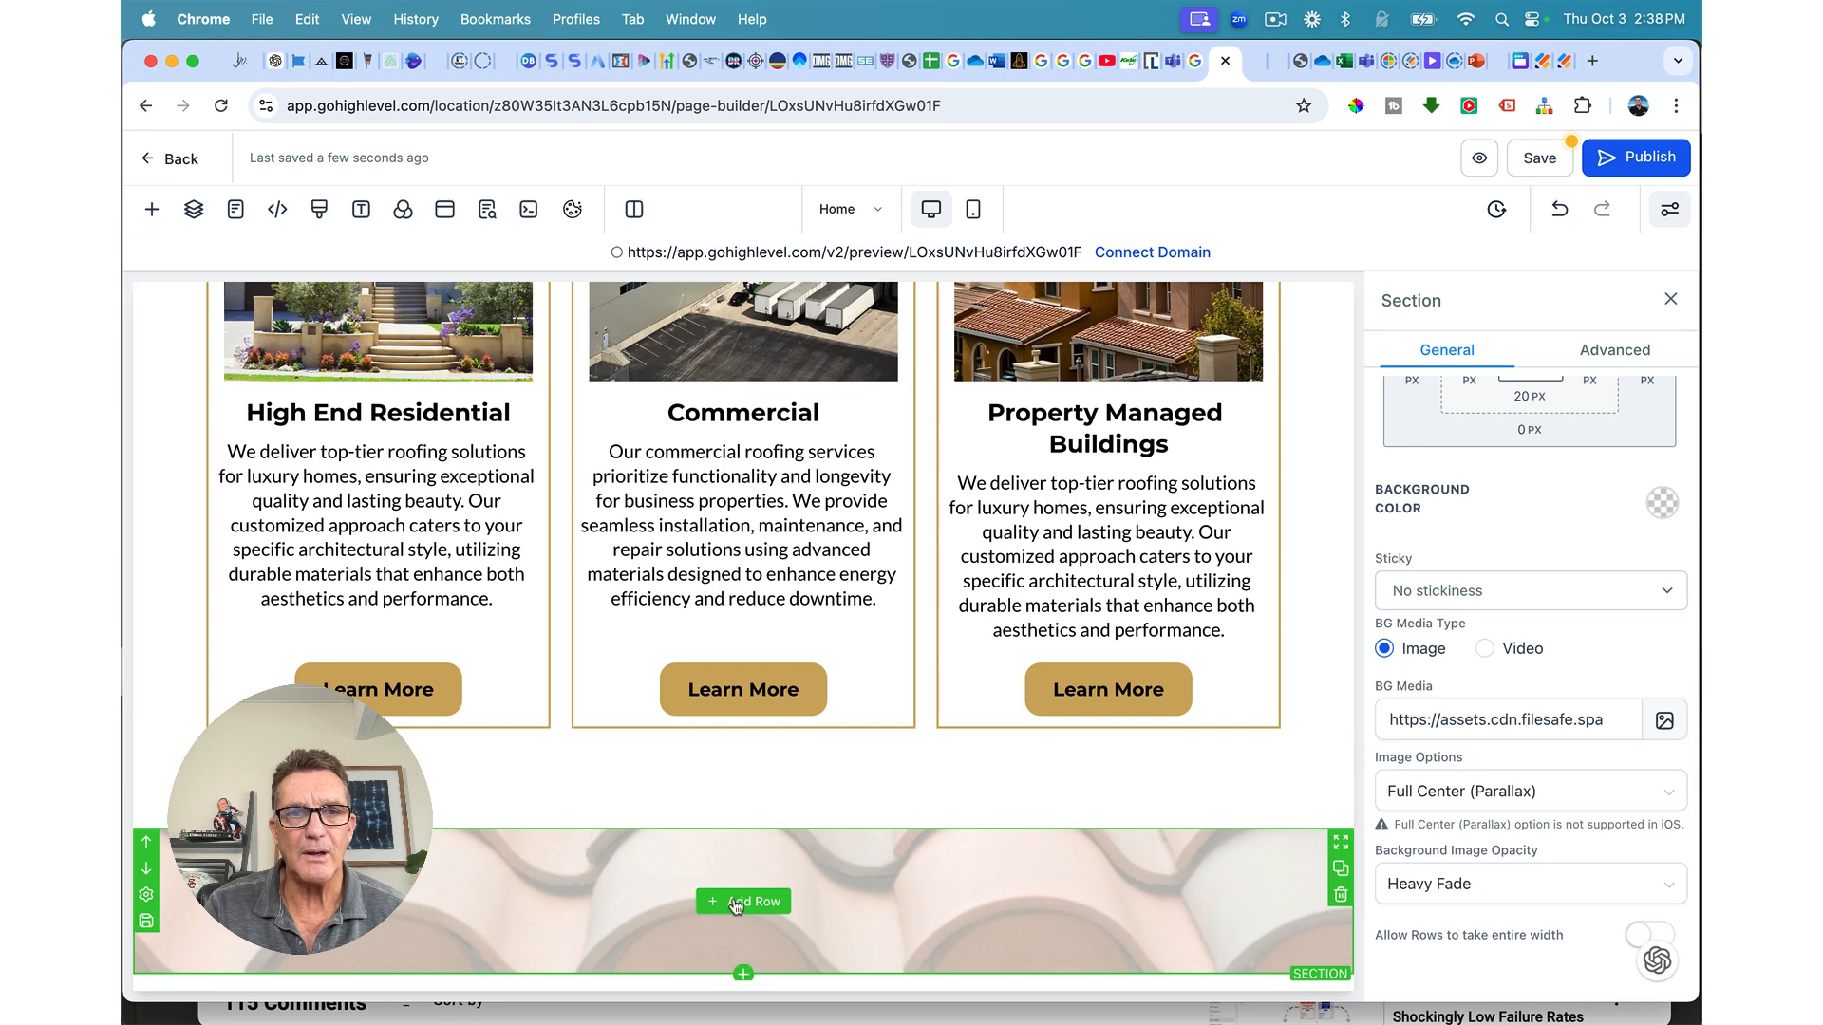
left_click(743, 900)
left_click(622, 547)
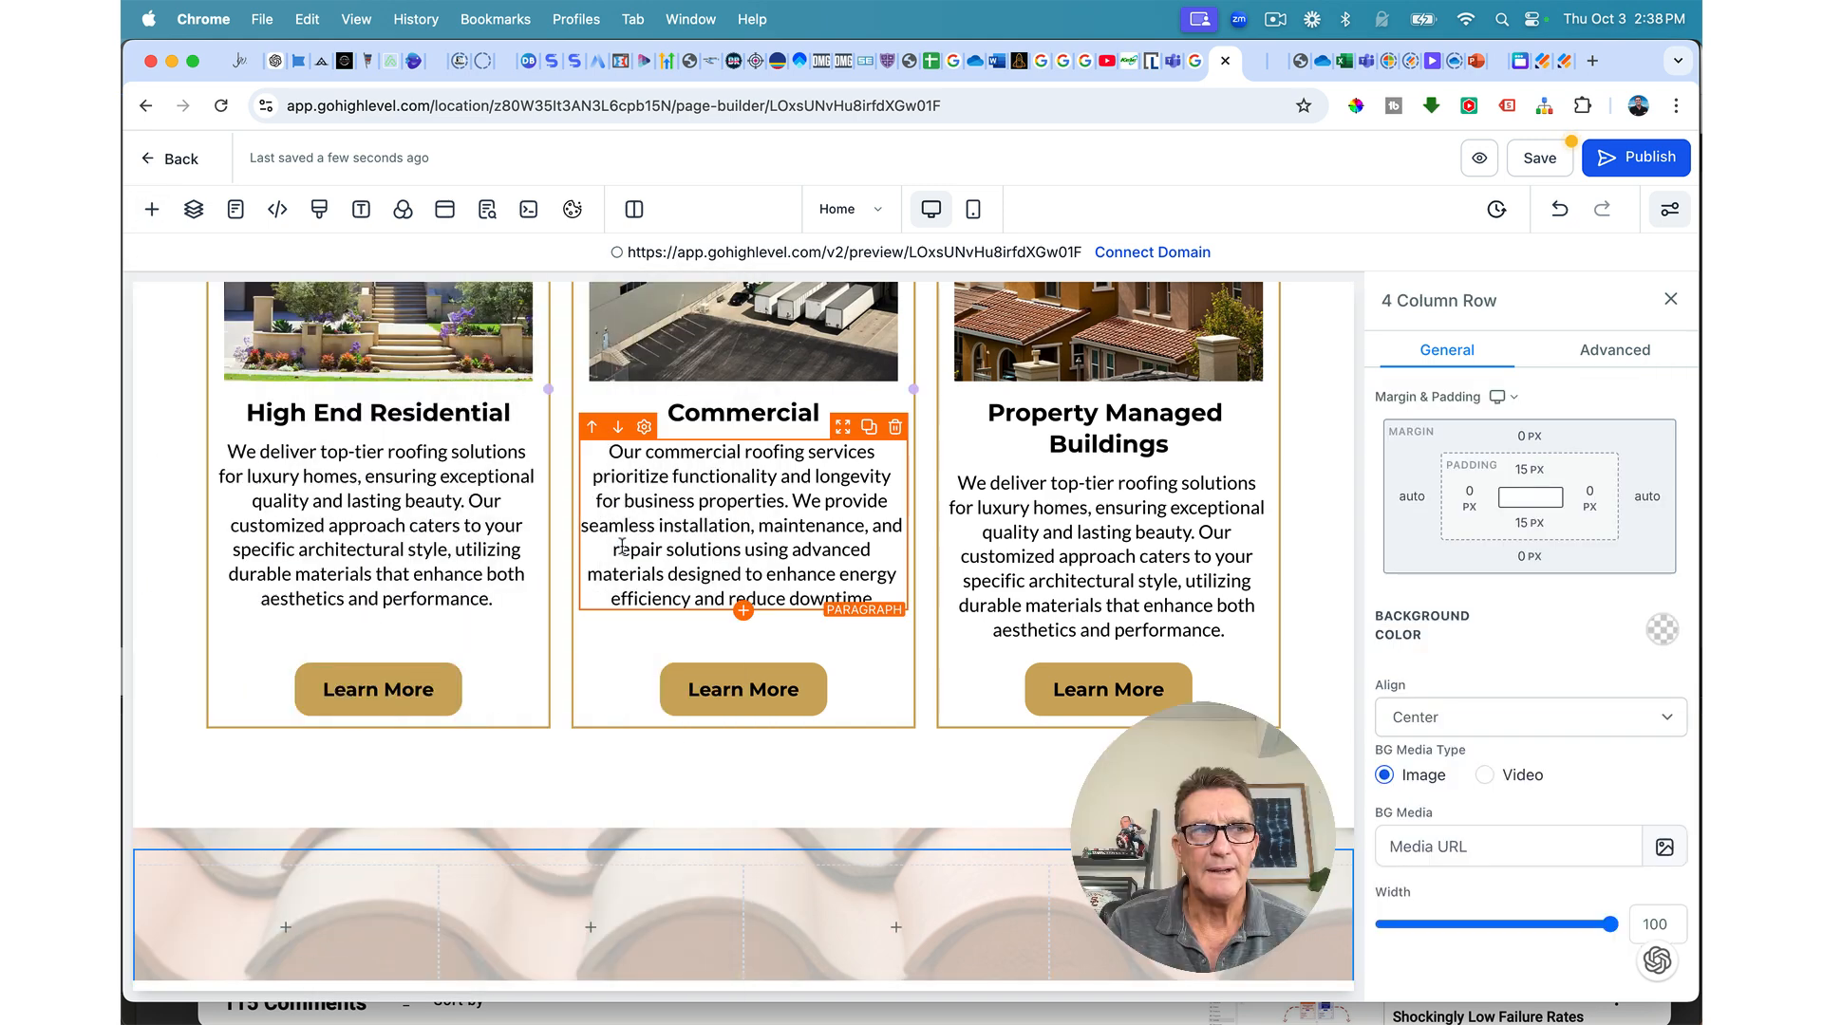
Step: Search 'ima' and place an Image element in the row's first column
scroll(593, 649, "down", 1)
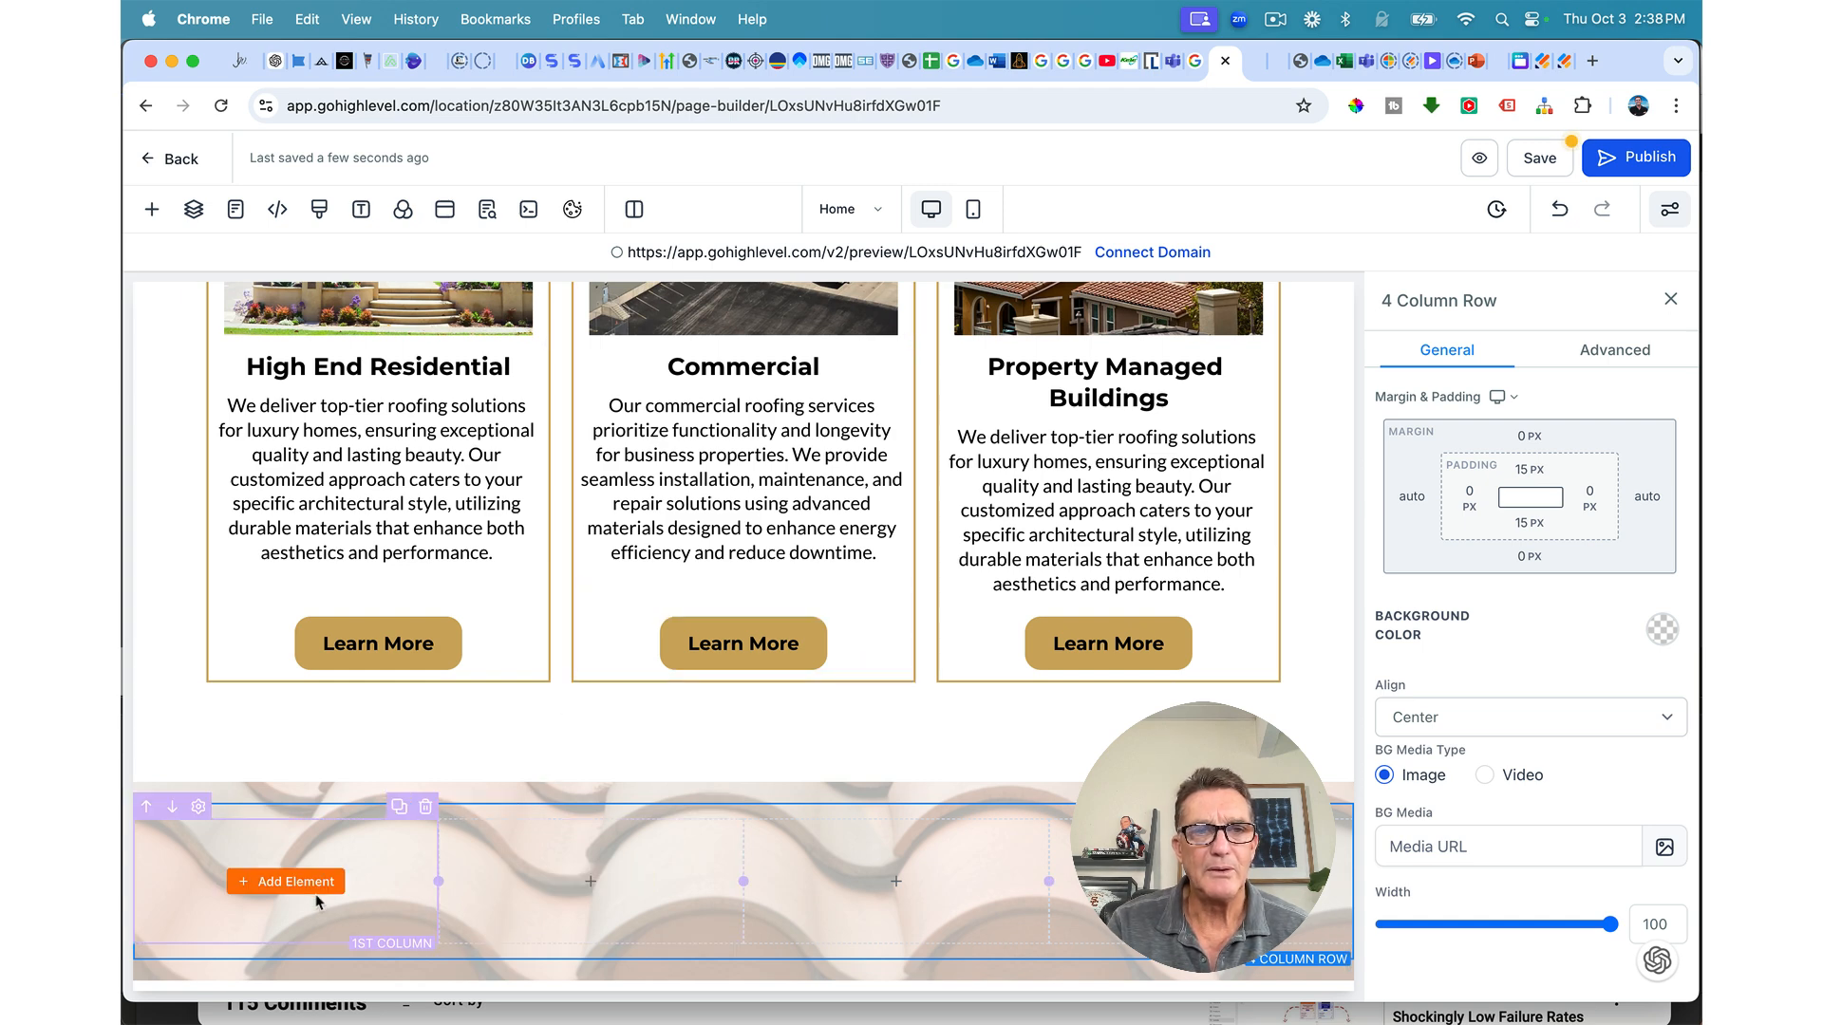
left_click(315, 883)
key("BackSpace")
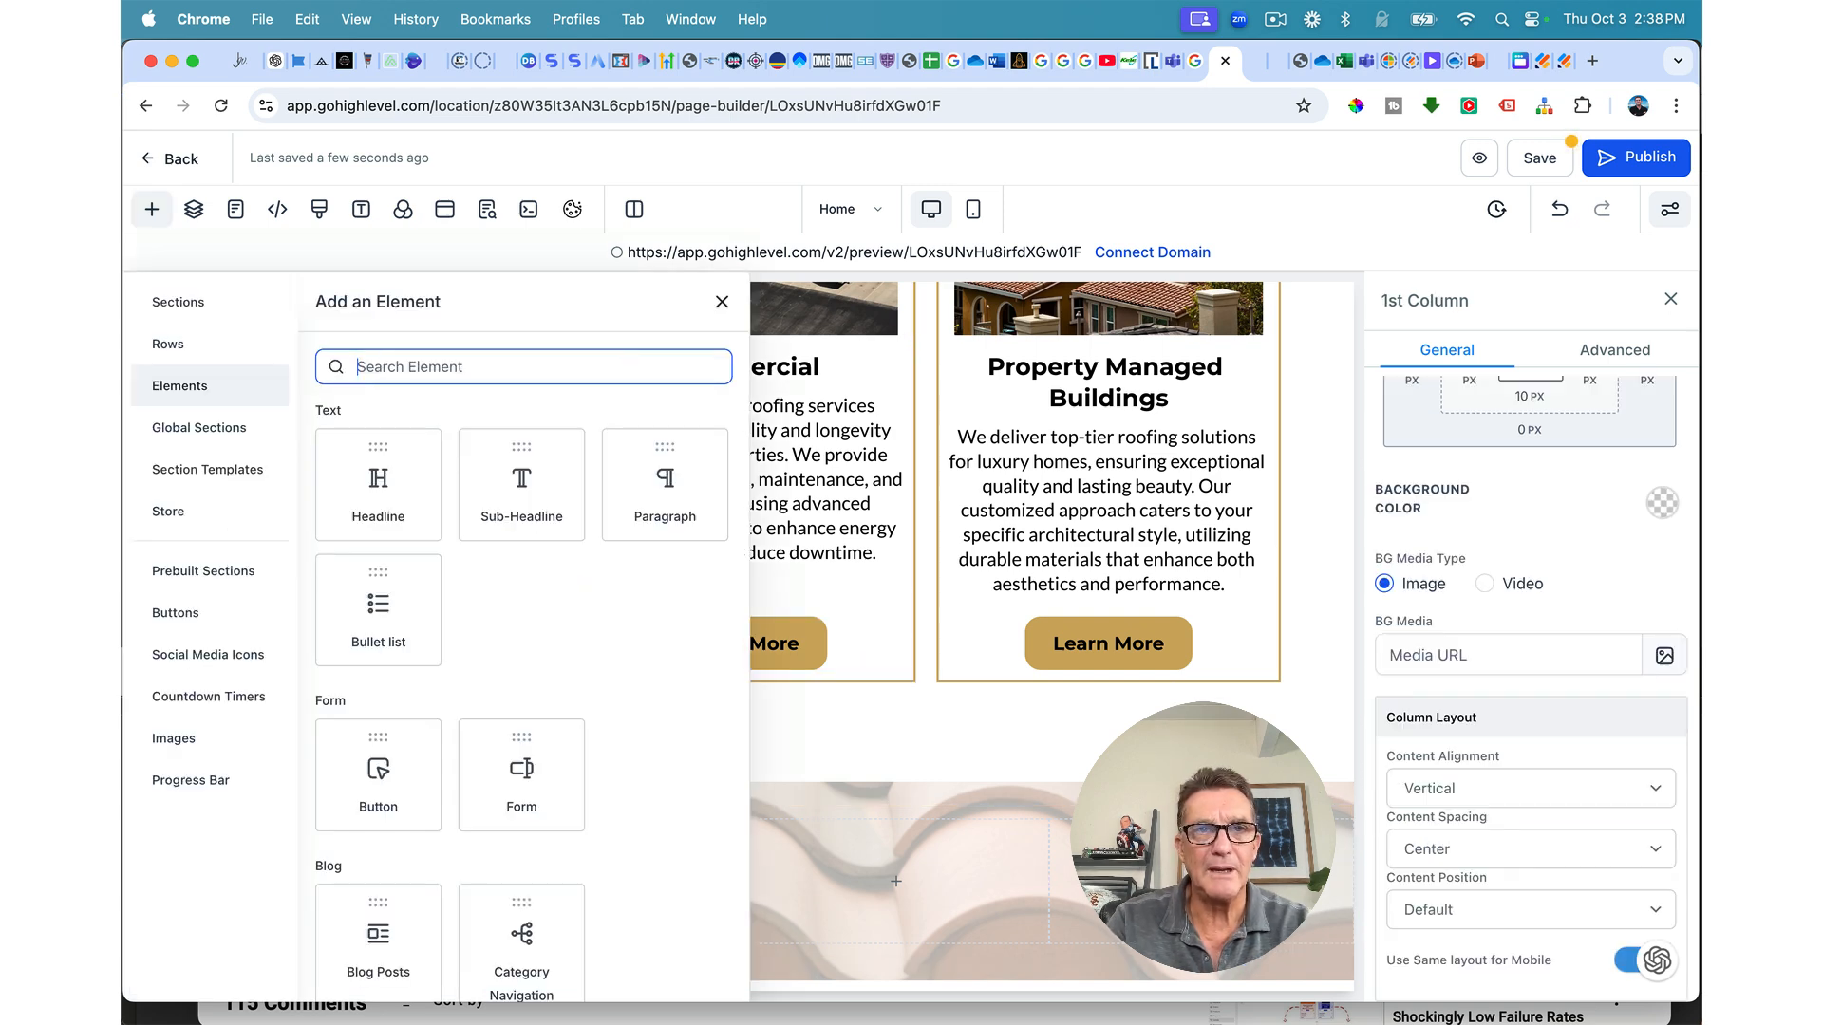
type("image")
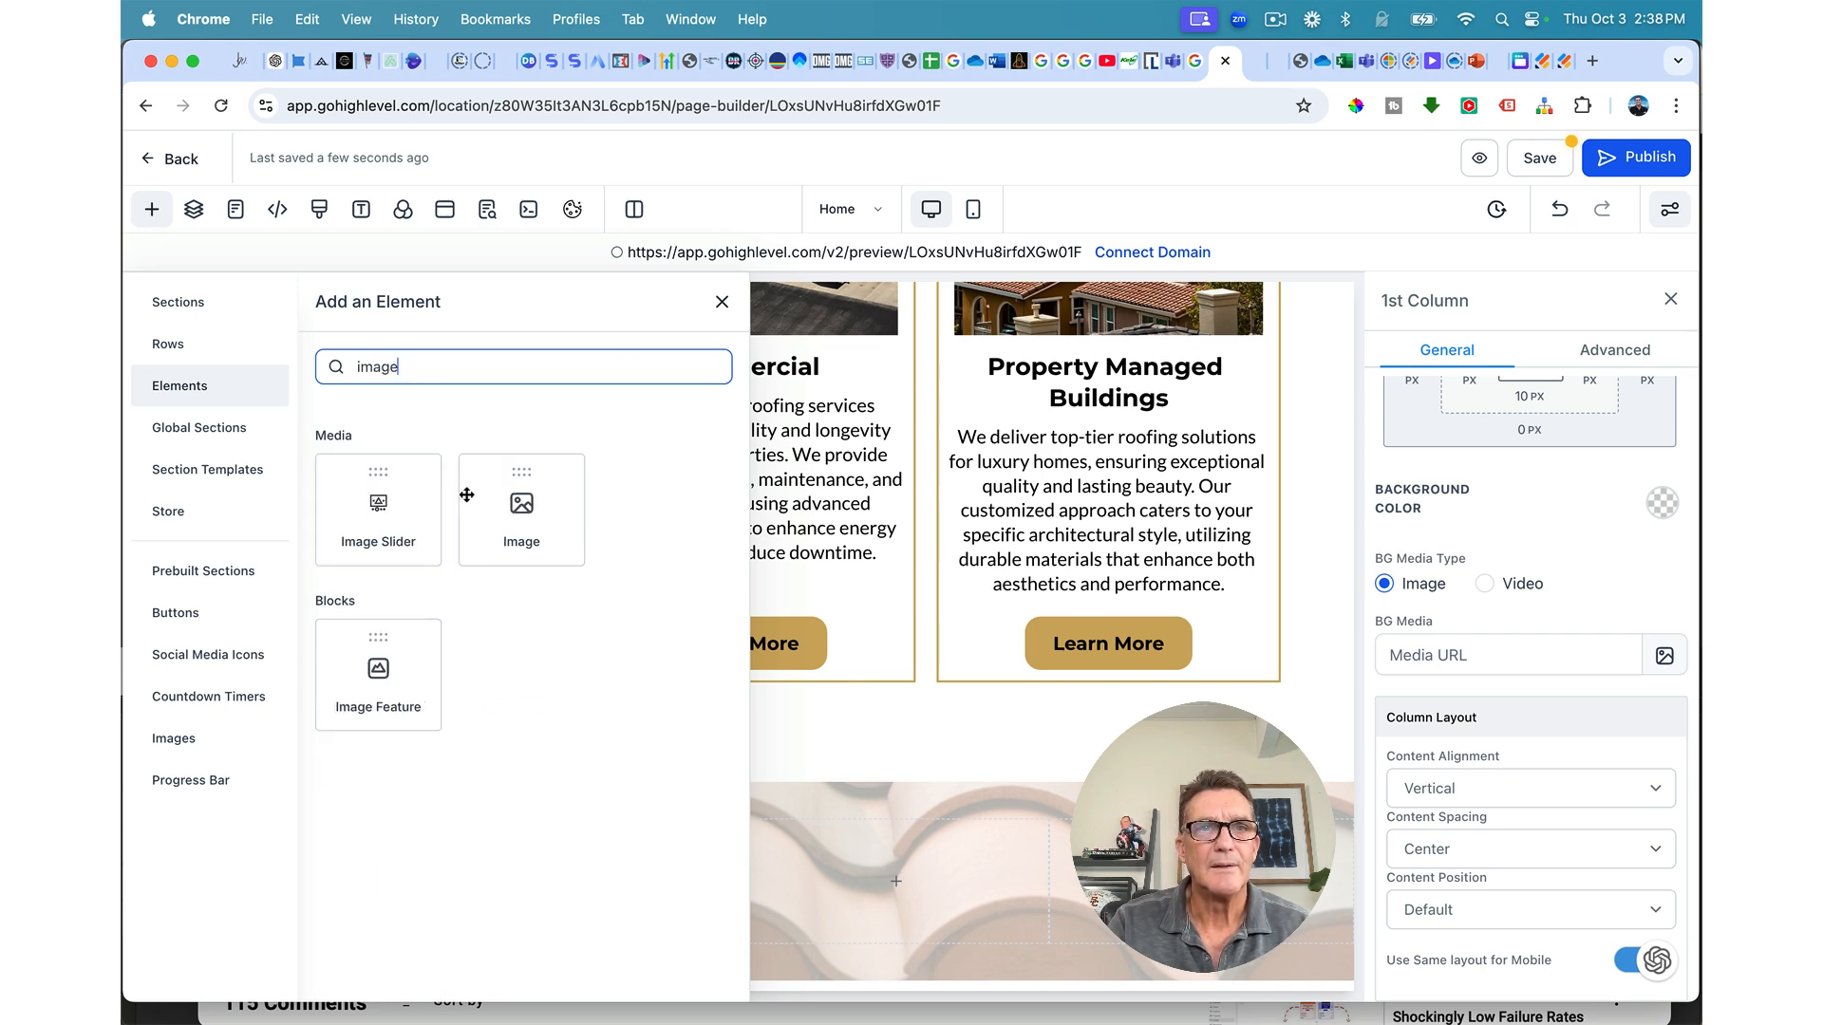
left_click(513, 504)
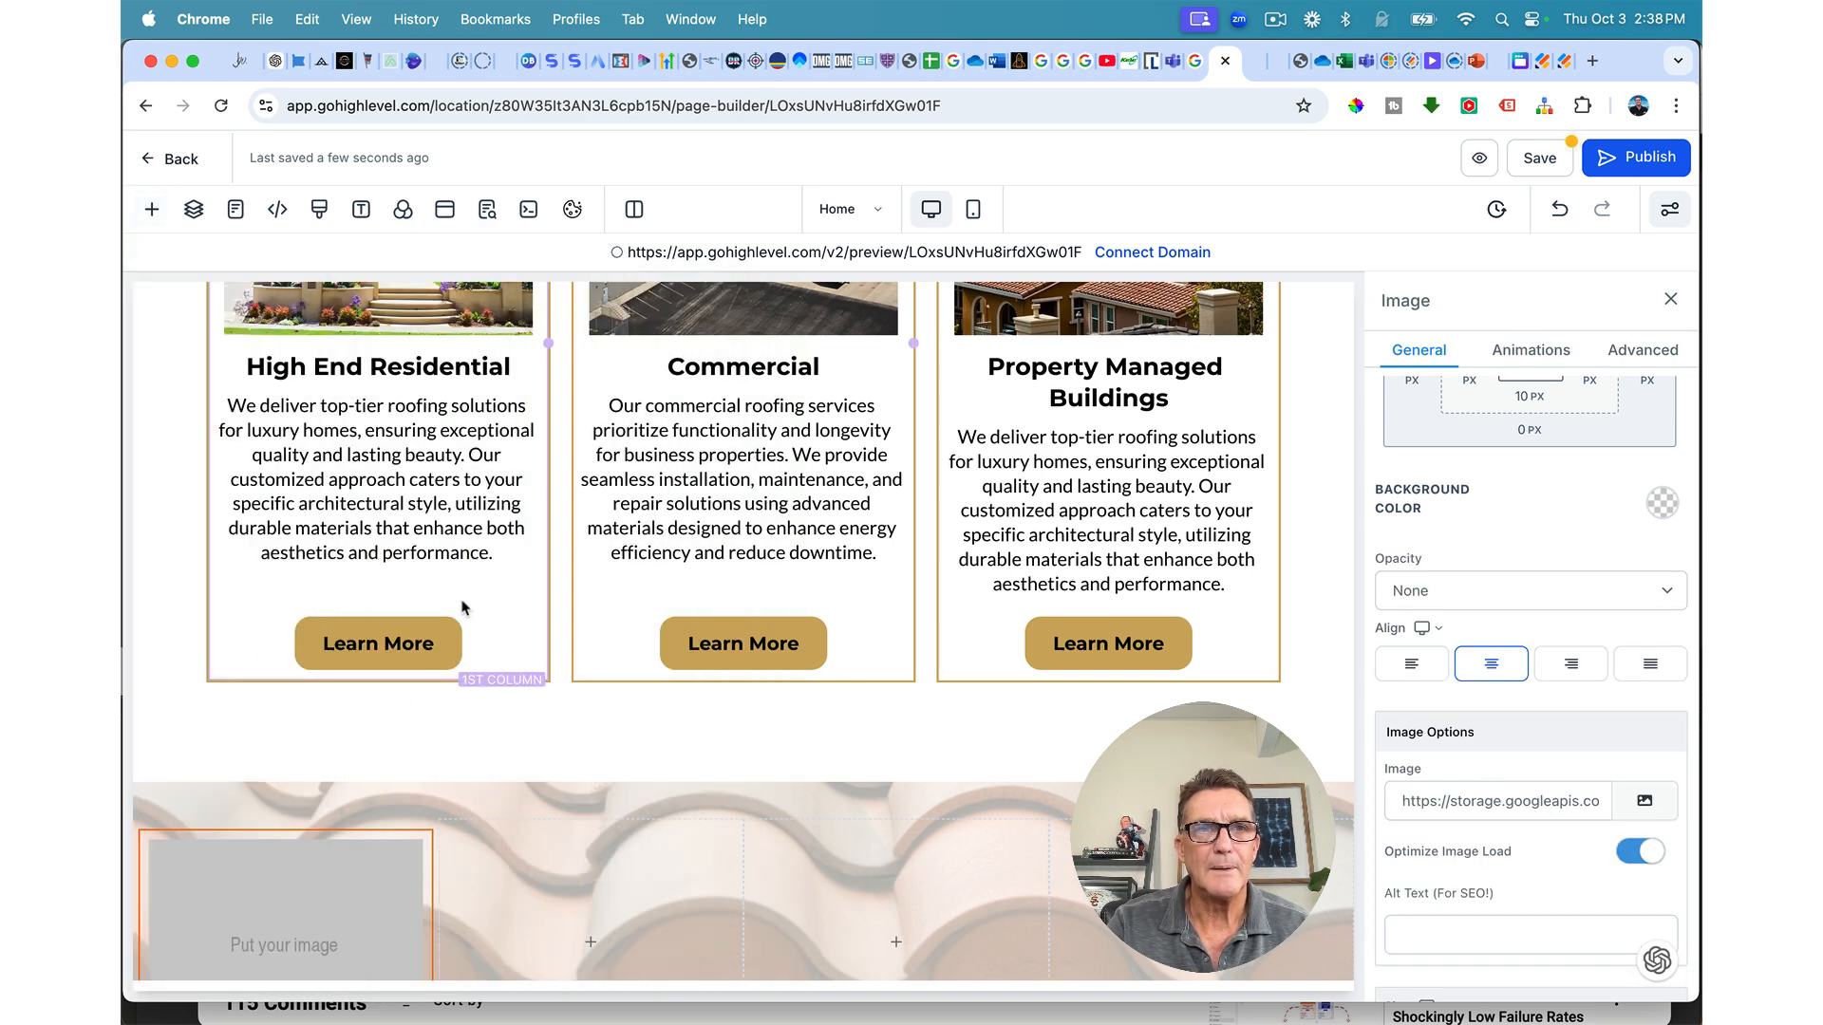
scroll(462, 608, "down", 3)
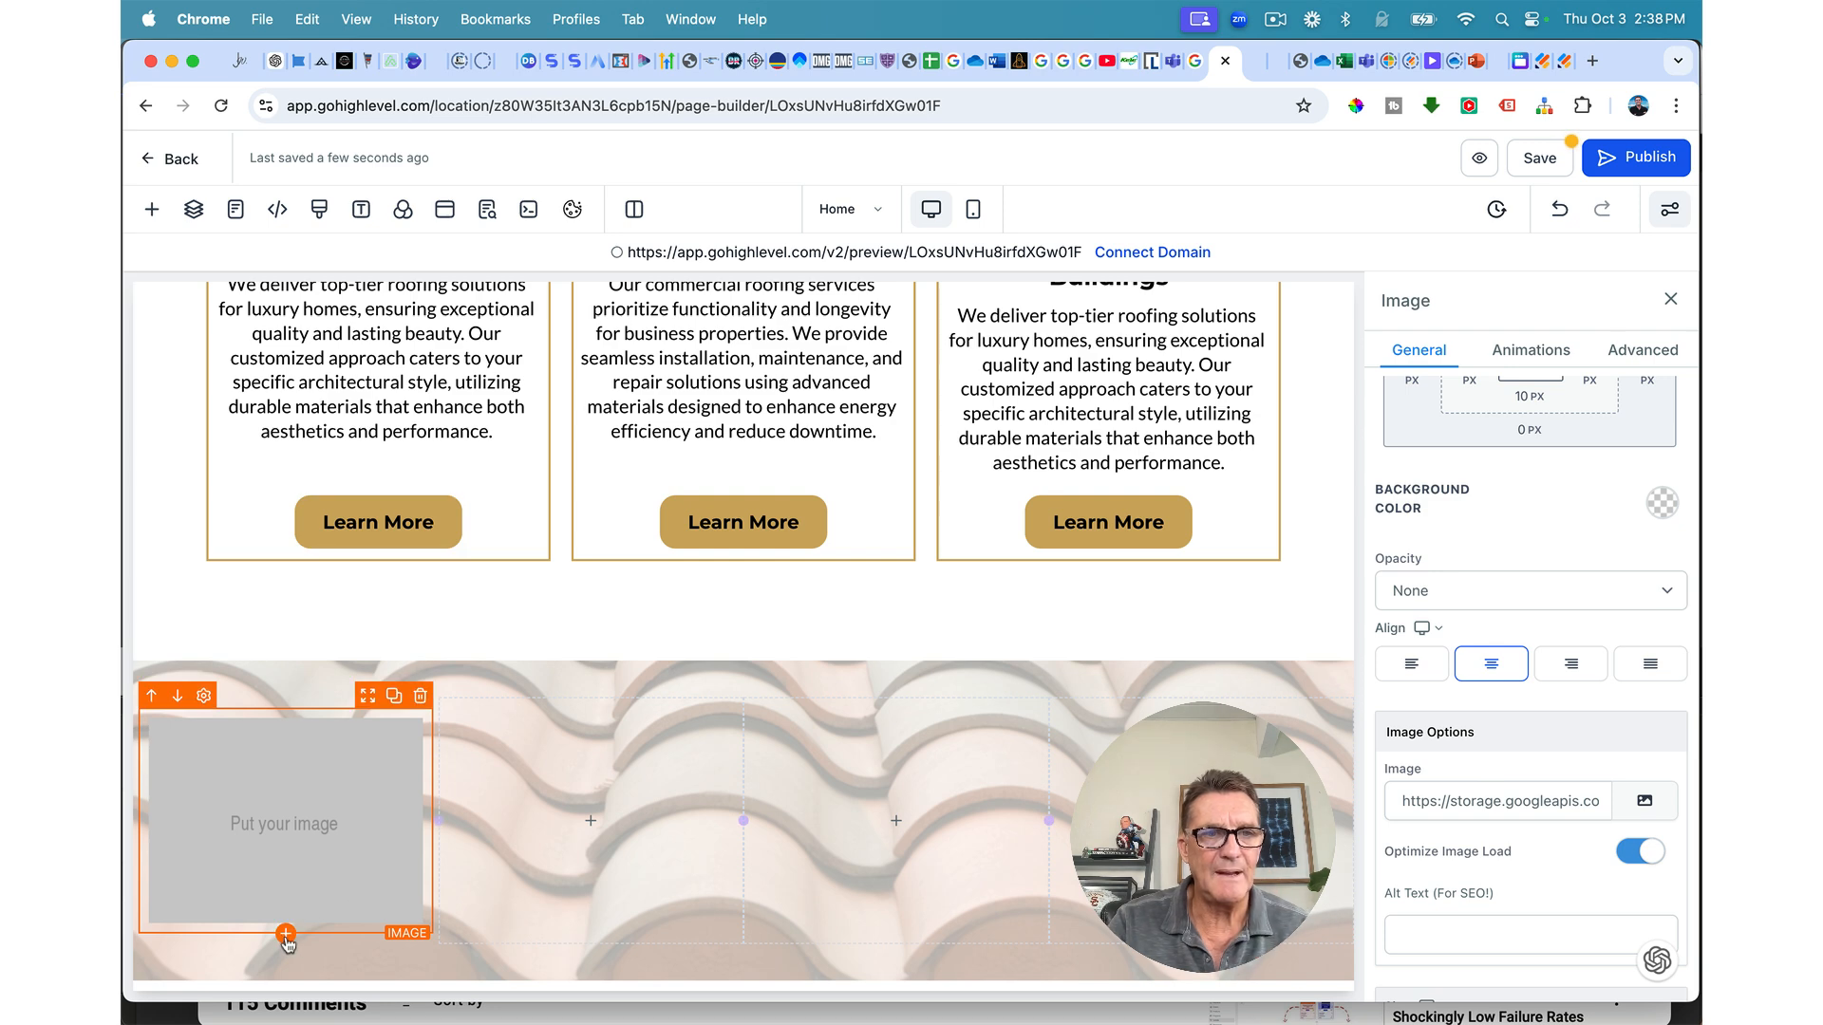
left_click(286, 934)
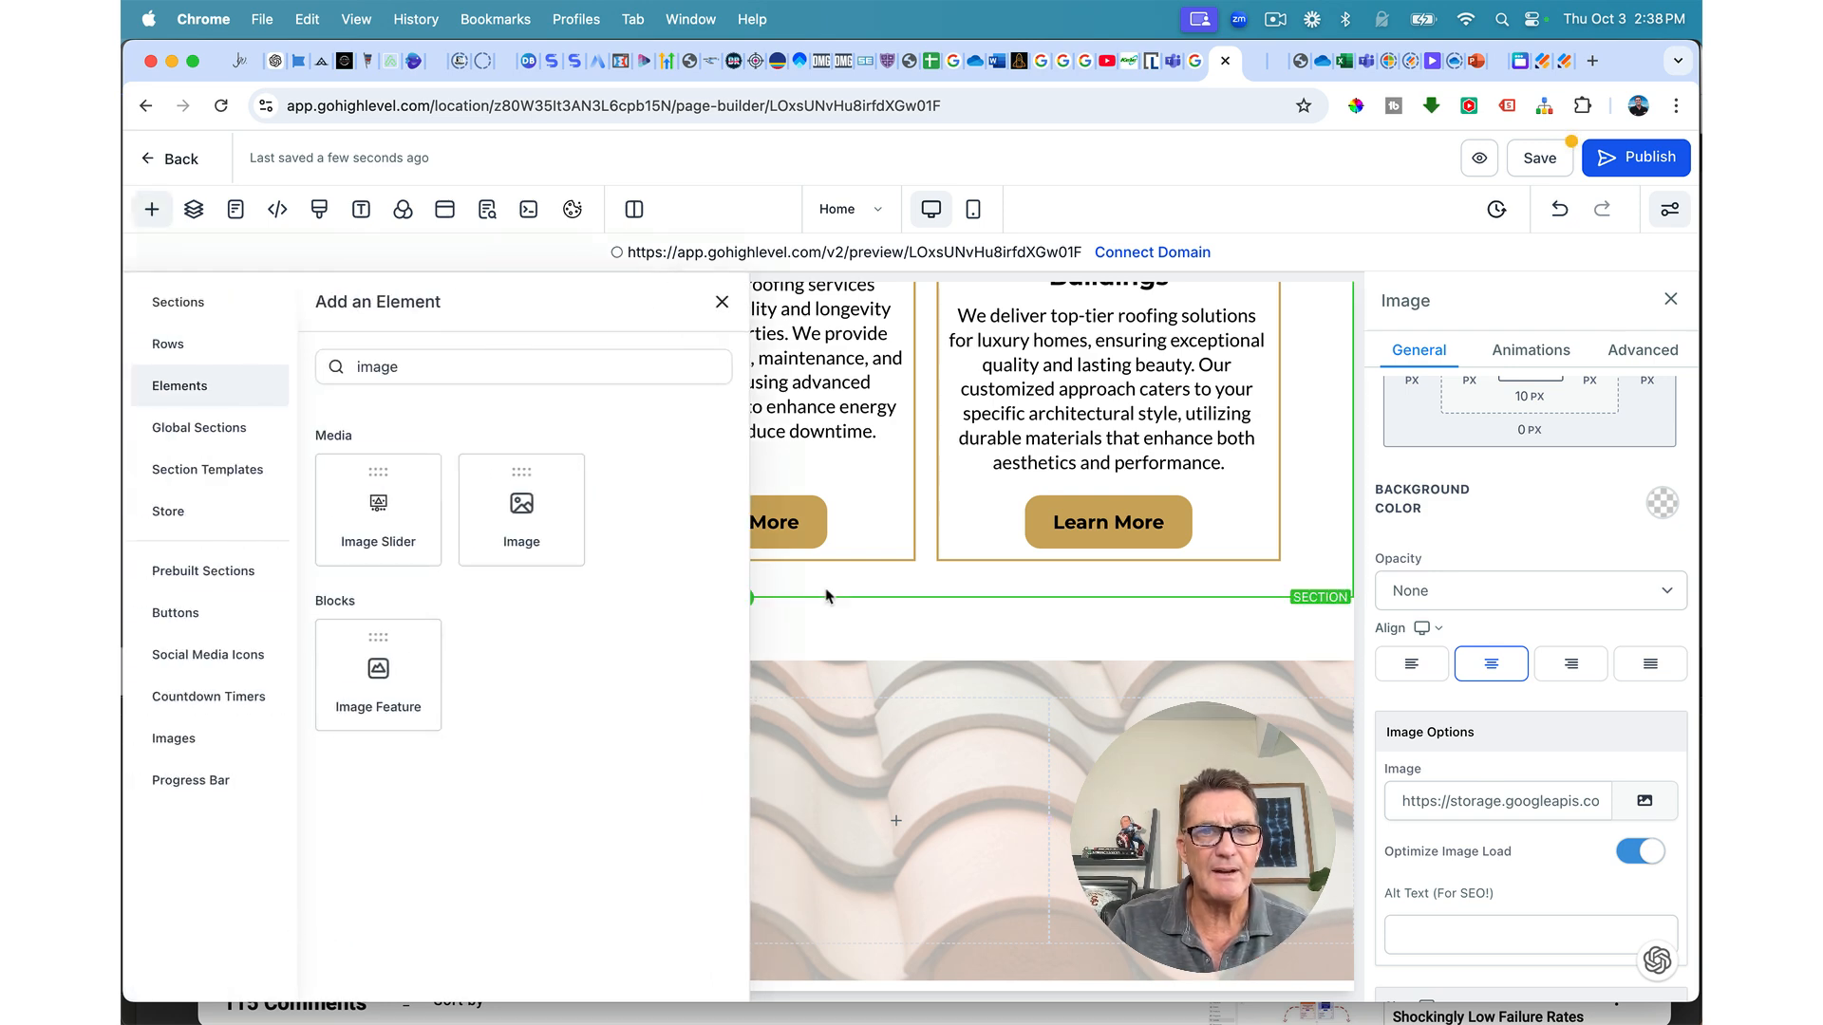
left_click(756, 579)
scroll(757, 579, "up", 1)
left_click(722, 302)
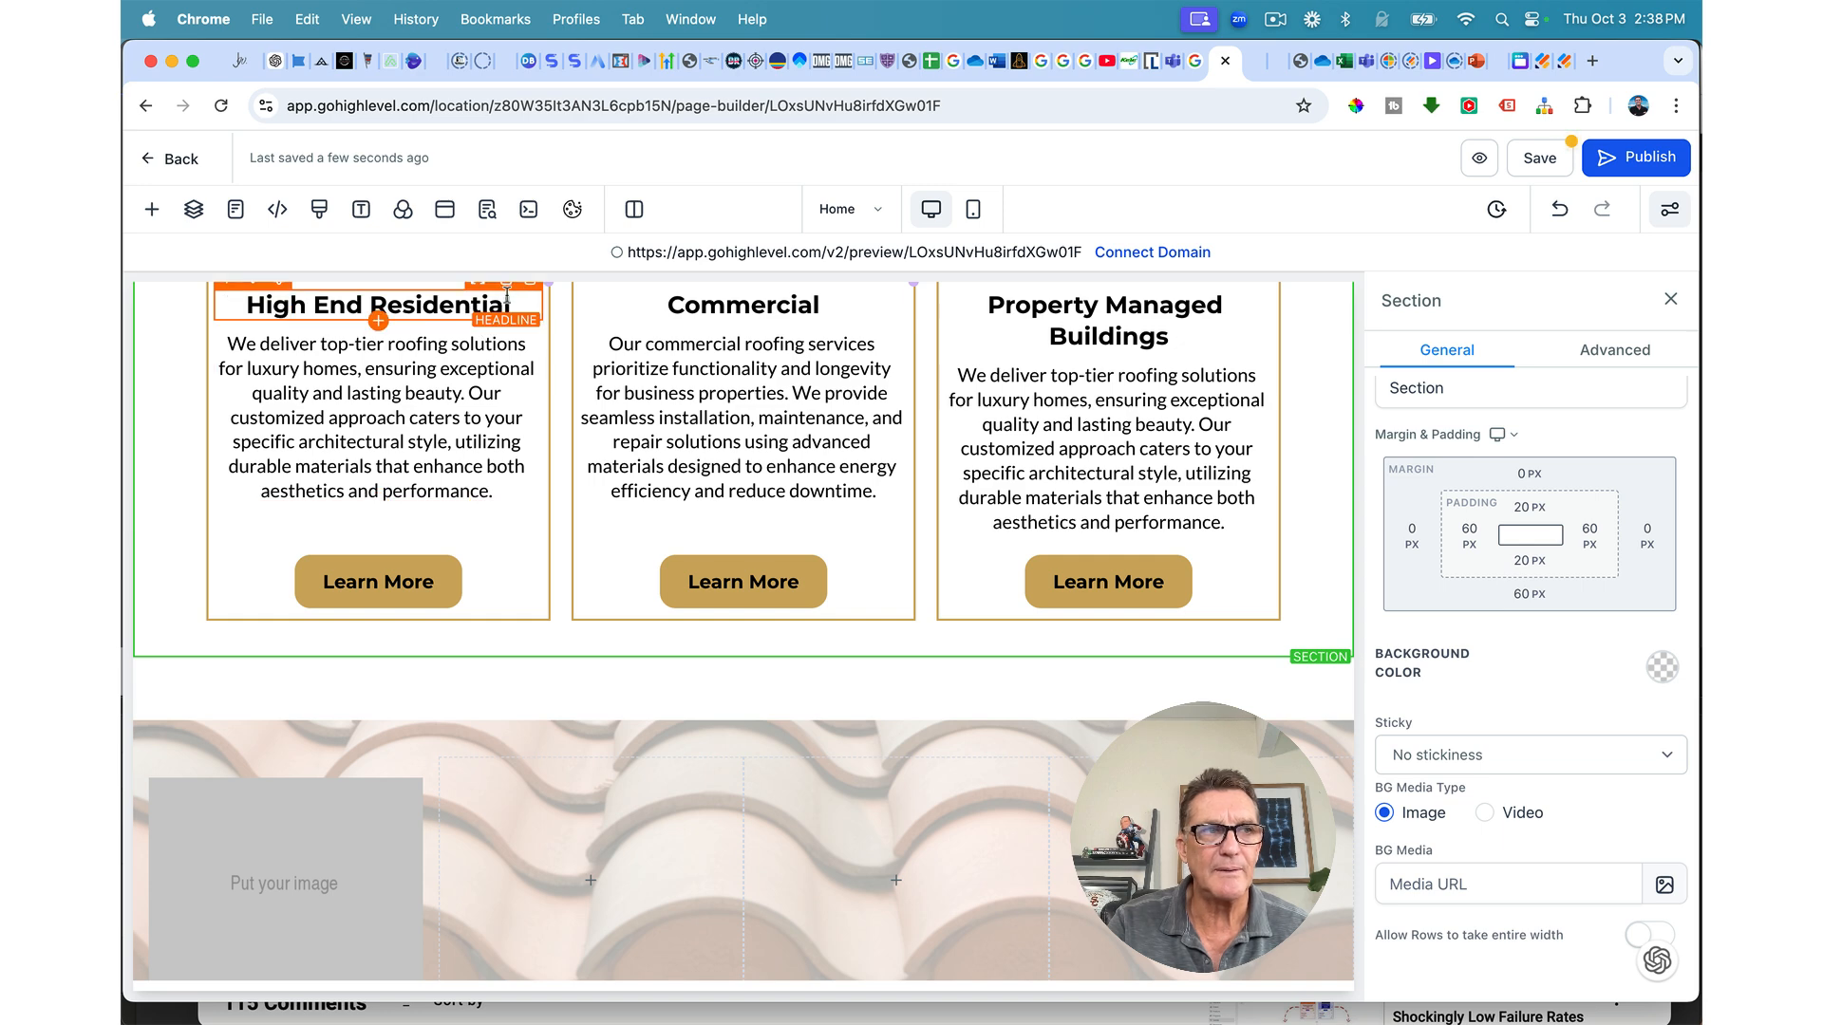
scroll(505, 317, "up", 1)
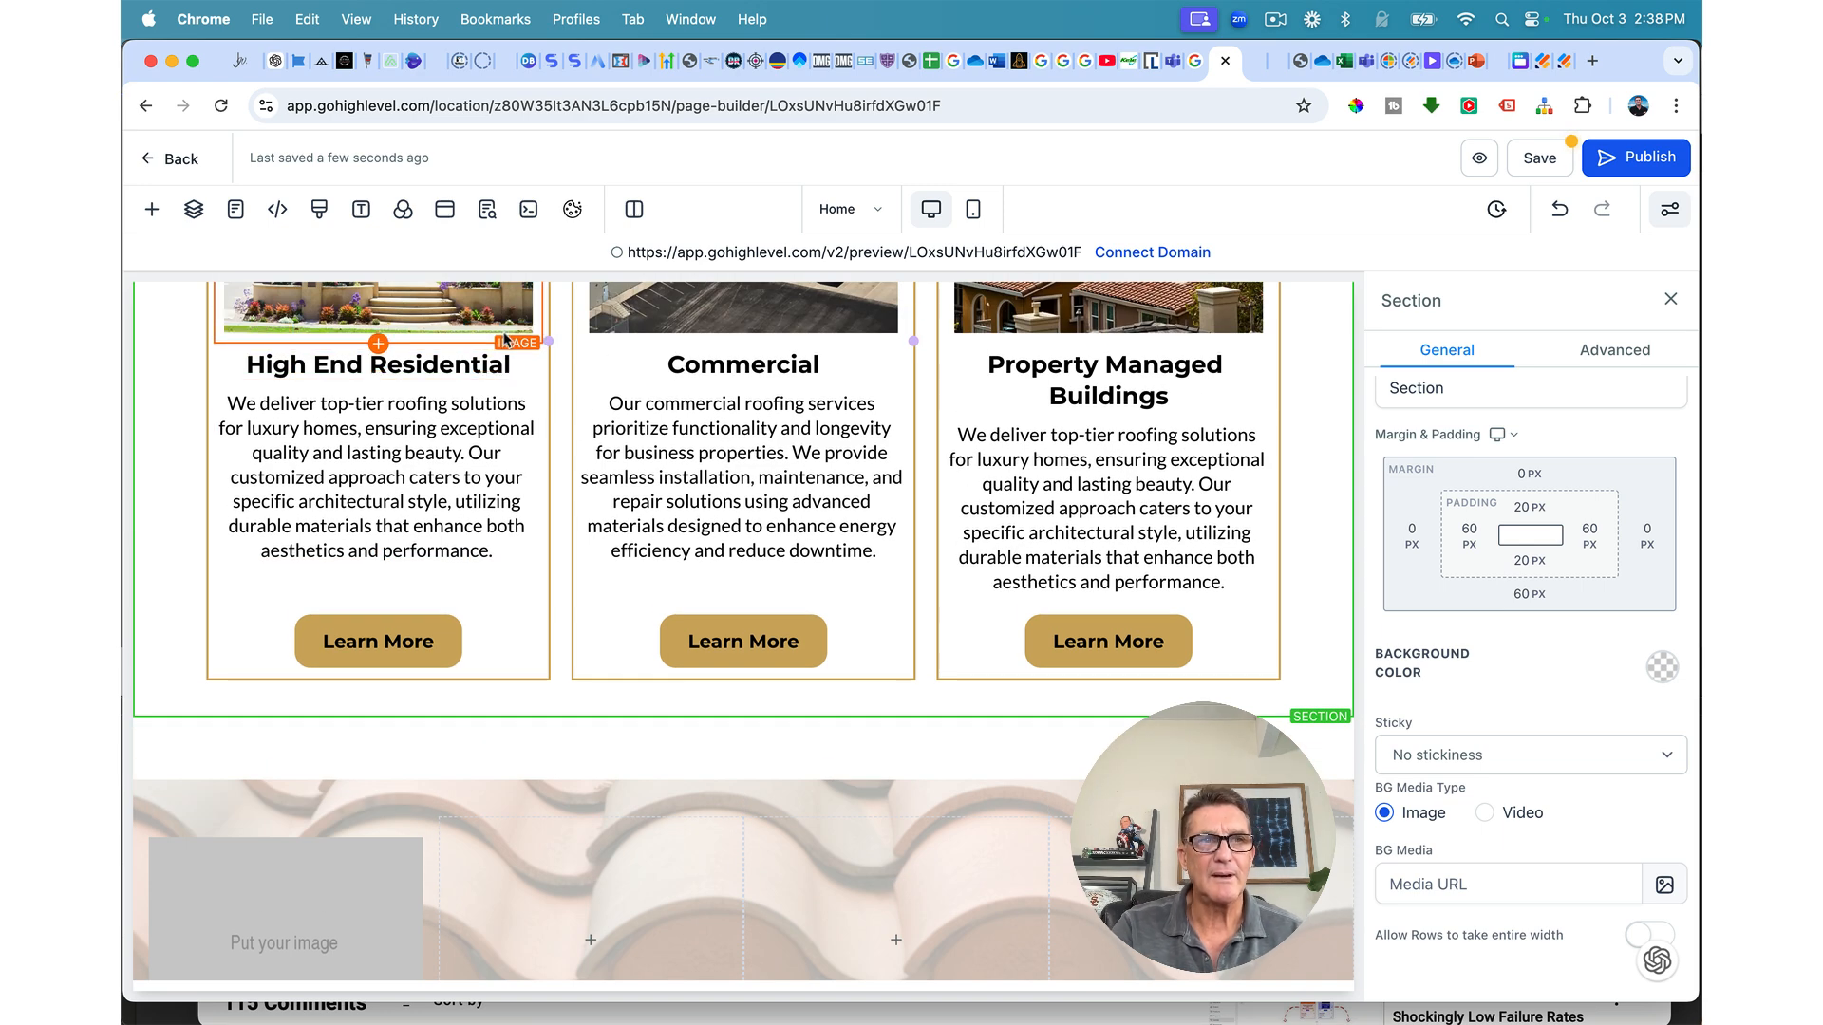
scroll(505, 339, "up", 2)
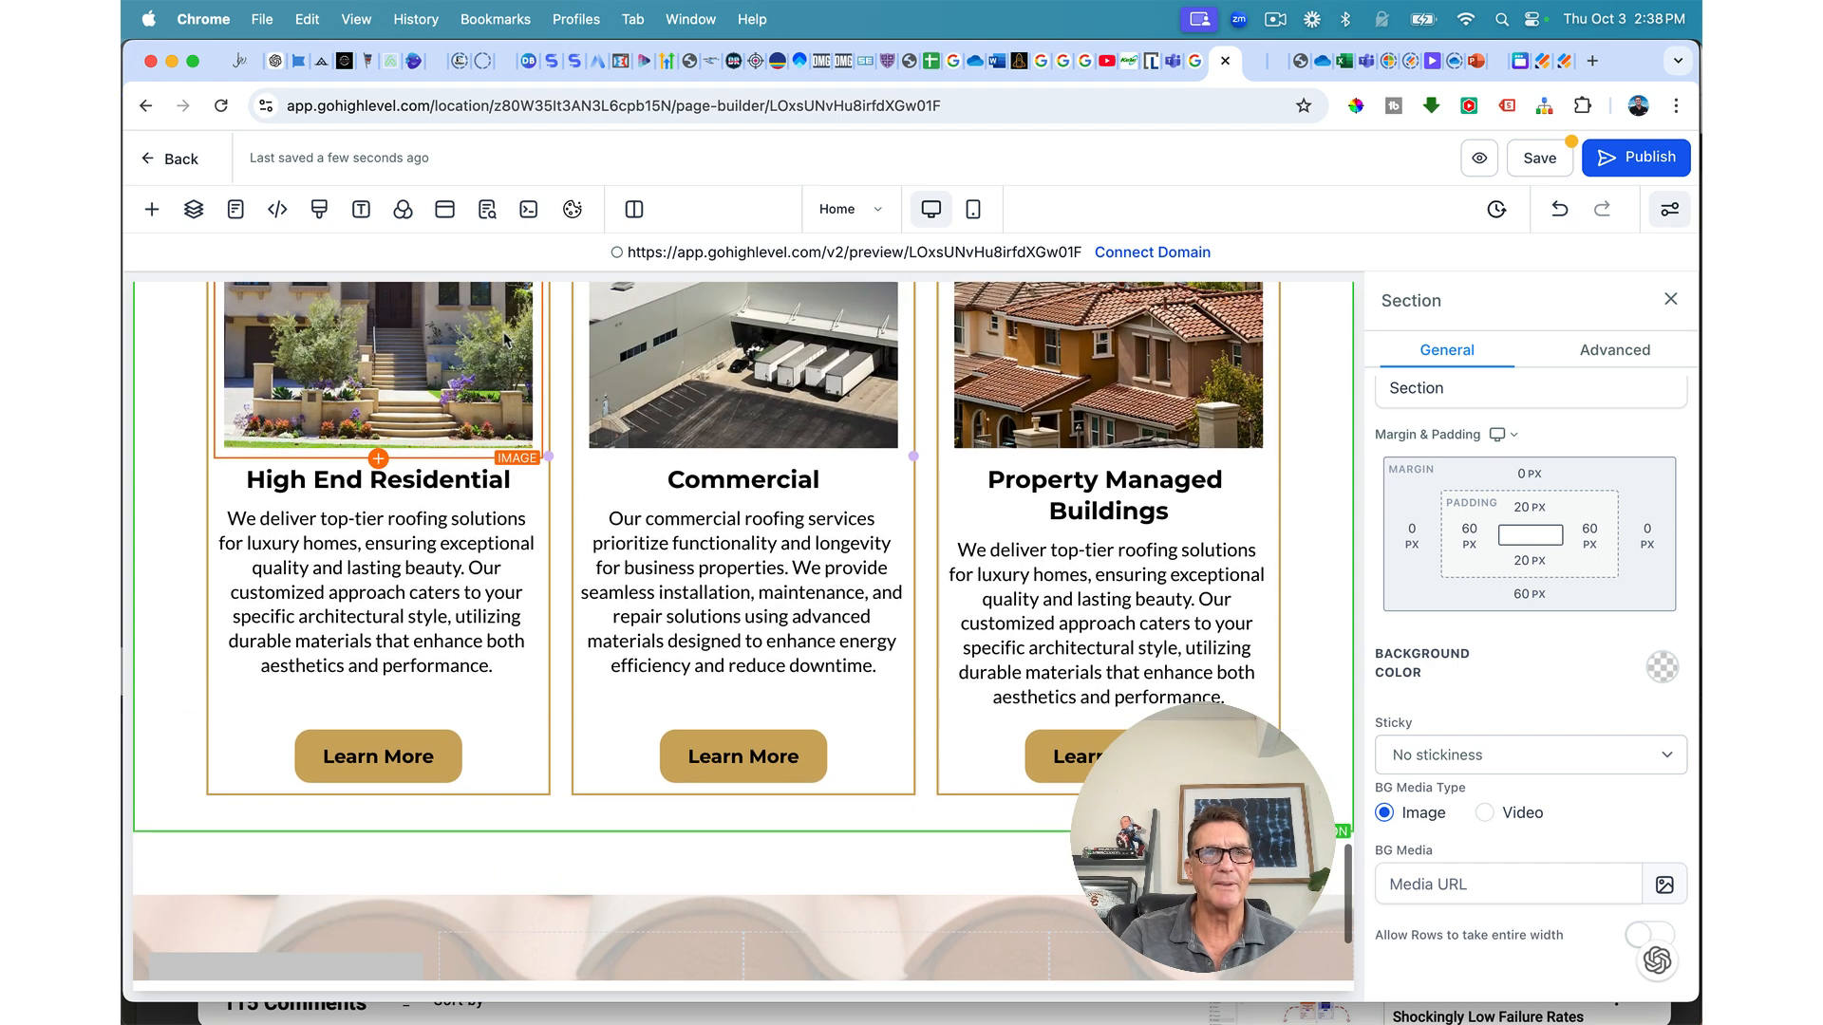
Step: Move the High End Residential heading and a copy of its paragraph into the new first column
left_click_drag(505, 454, 404, 916)
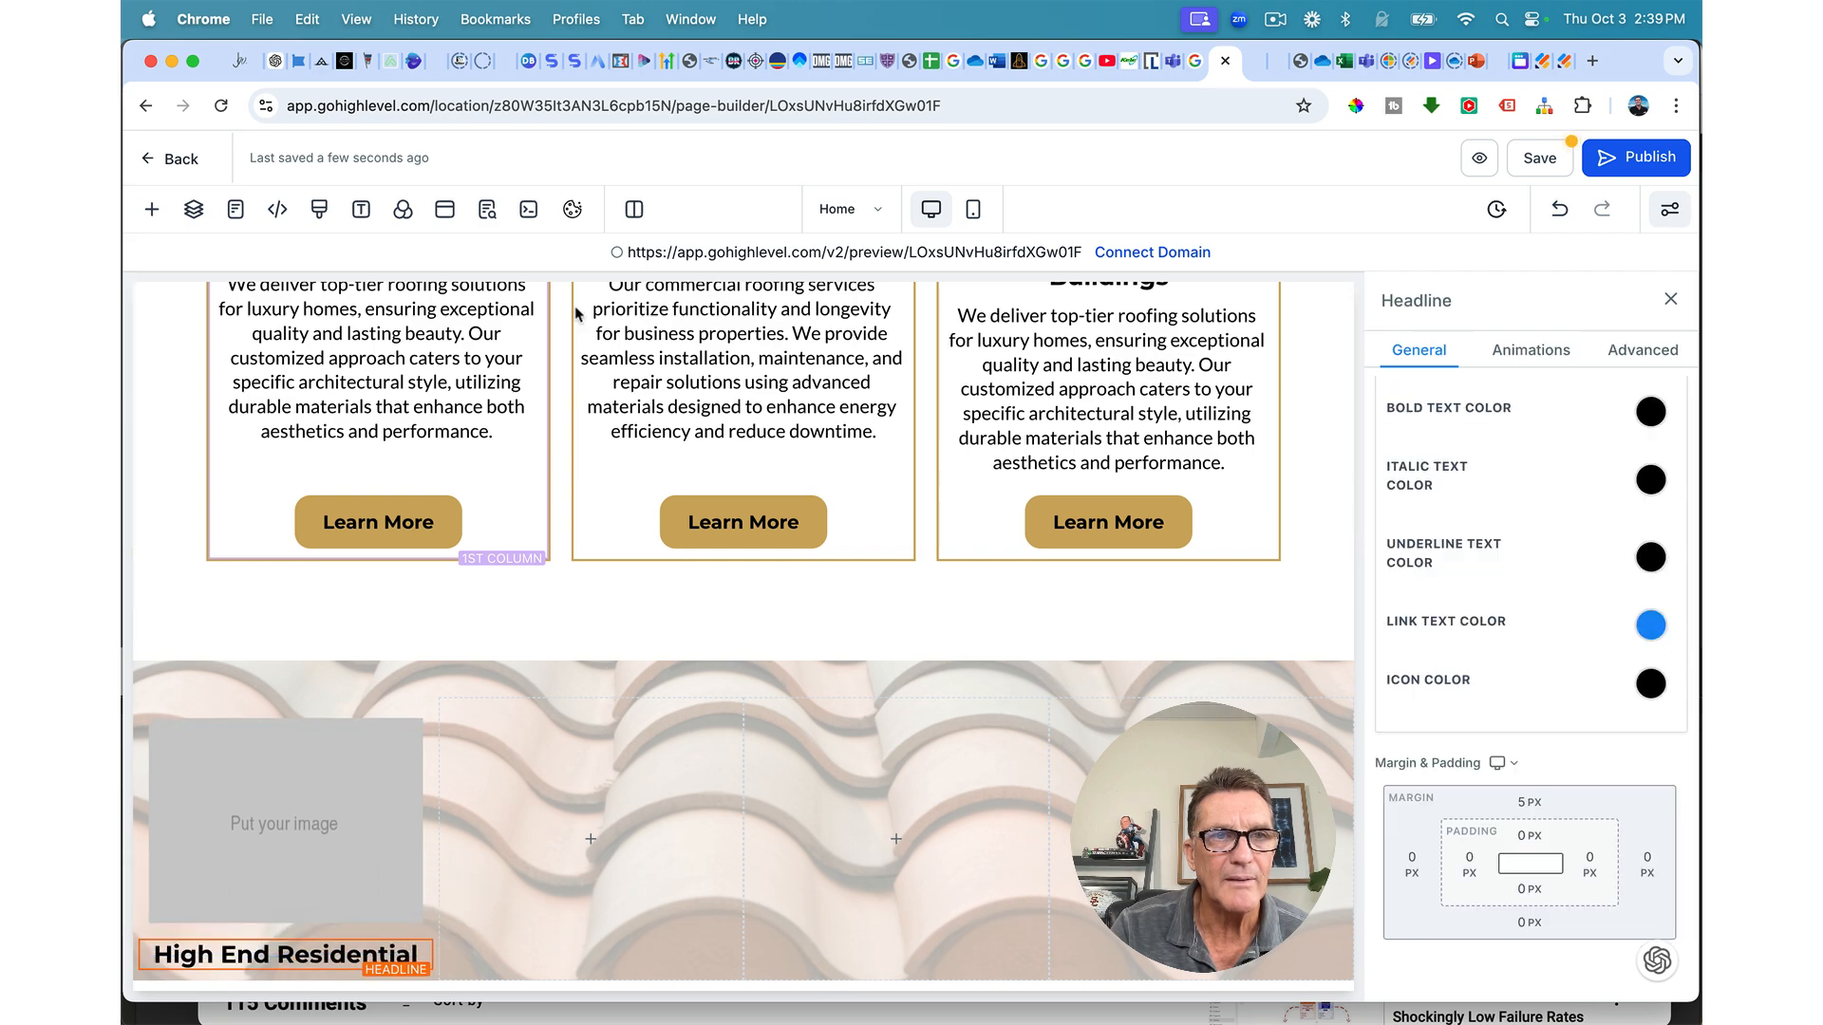
left_click(448, 344)
scroll(448, 345, "up", 1)
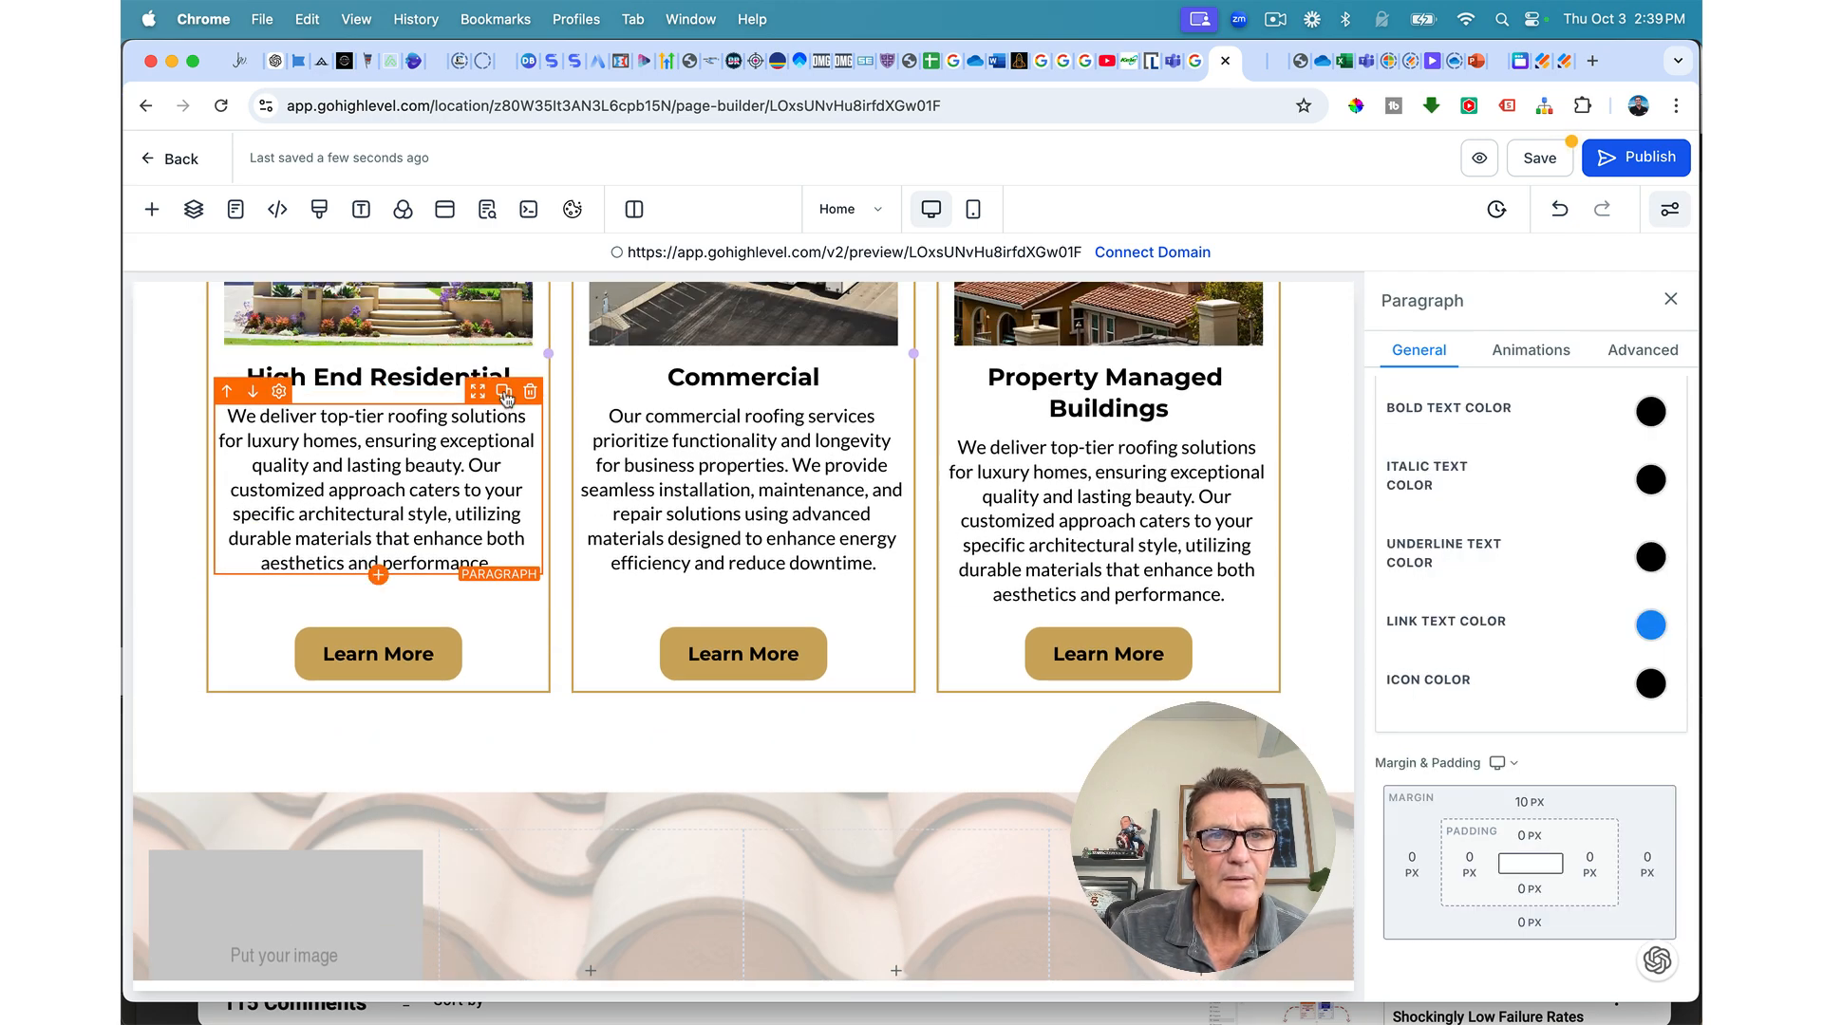
left_click(503, 392)
left_click_drag(477, 406, 397, 988)
scroll(400, 930, "down", 3)
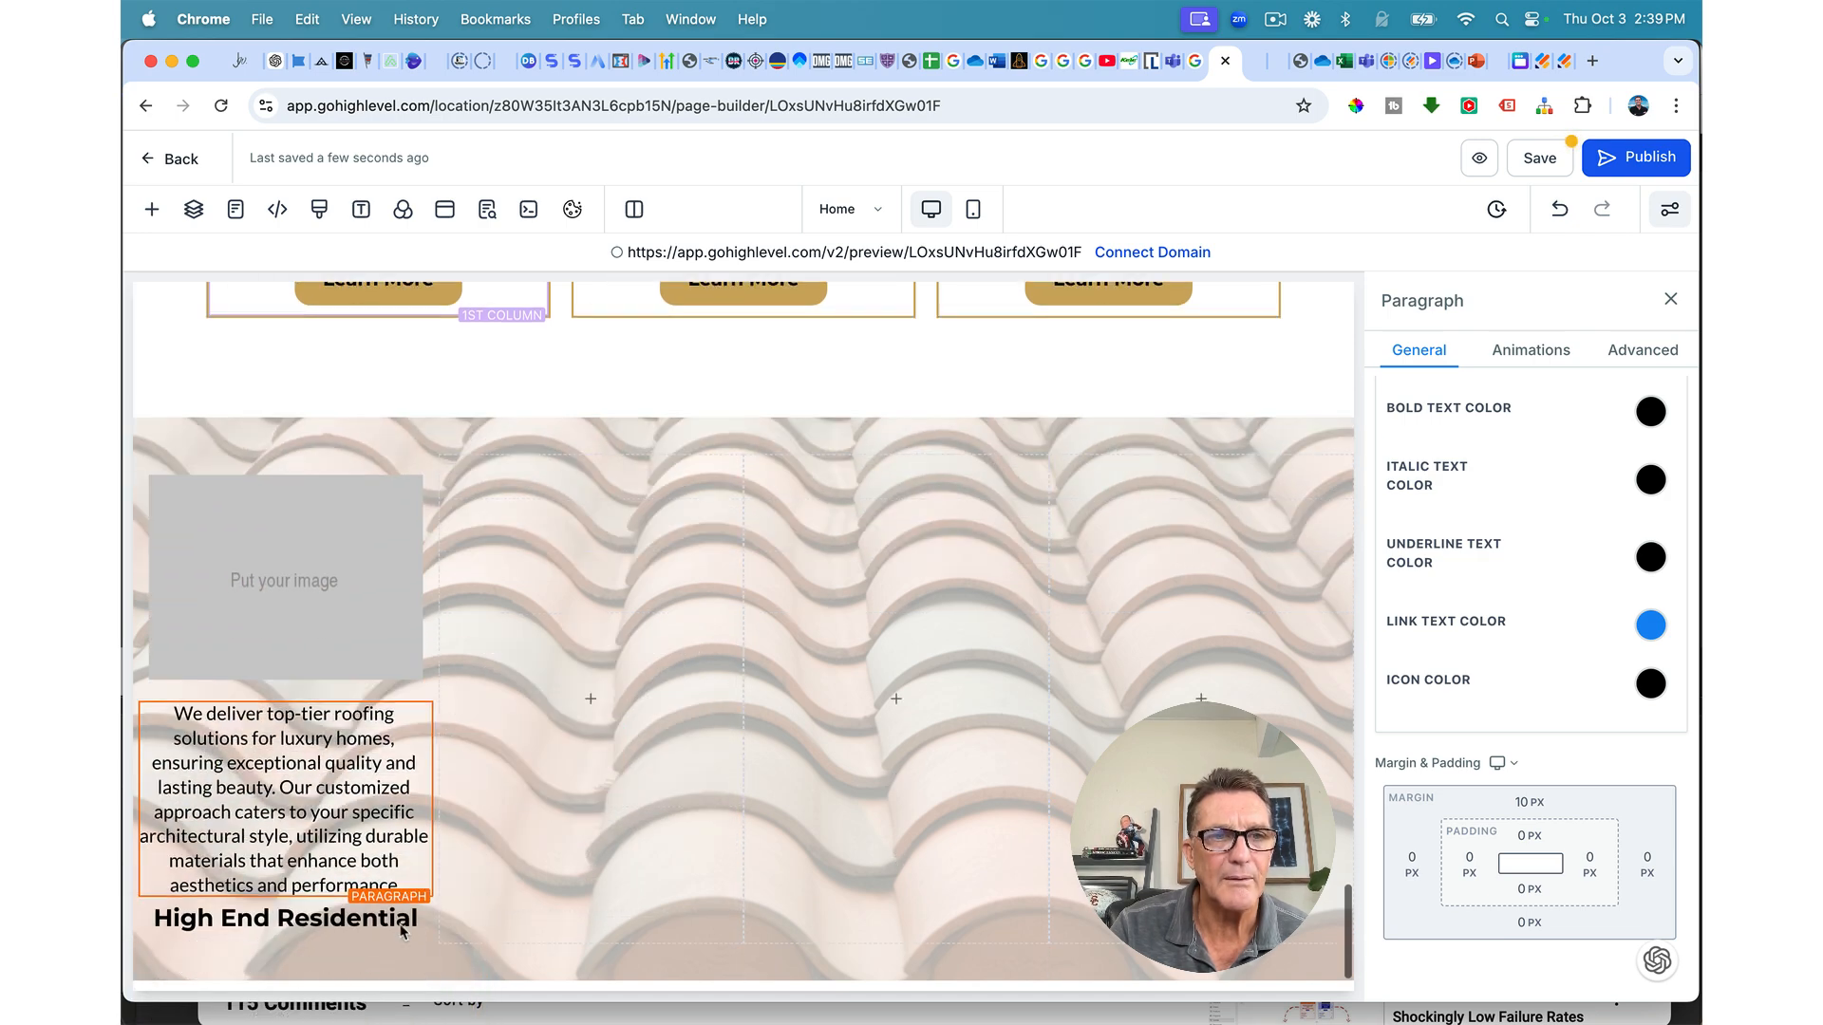
mouse_move(385, 699)
left_click_drag(368, 691, 427, 911)
Step: Select the first column to show its 1st Column settings panel
scroll(439, 738, "up", 2)
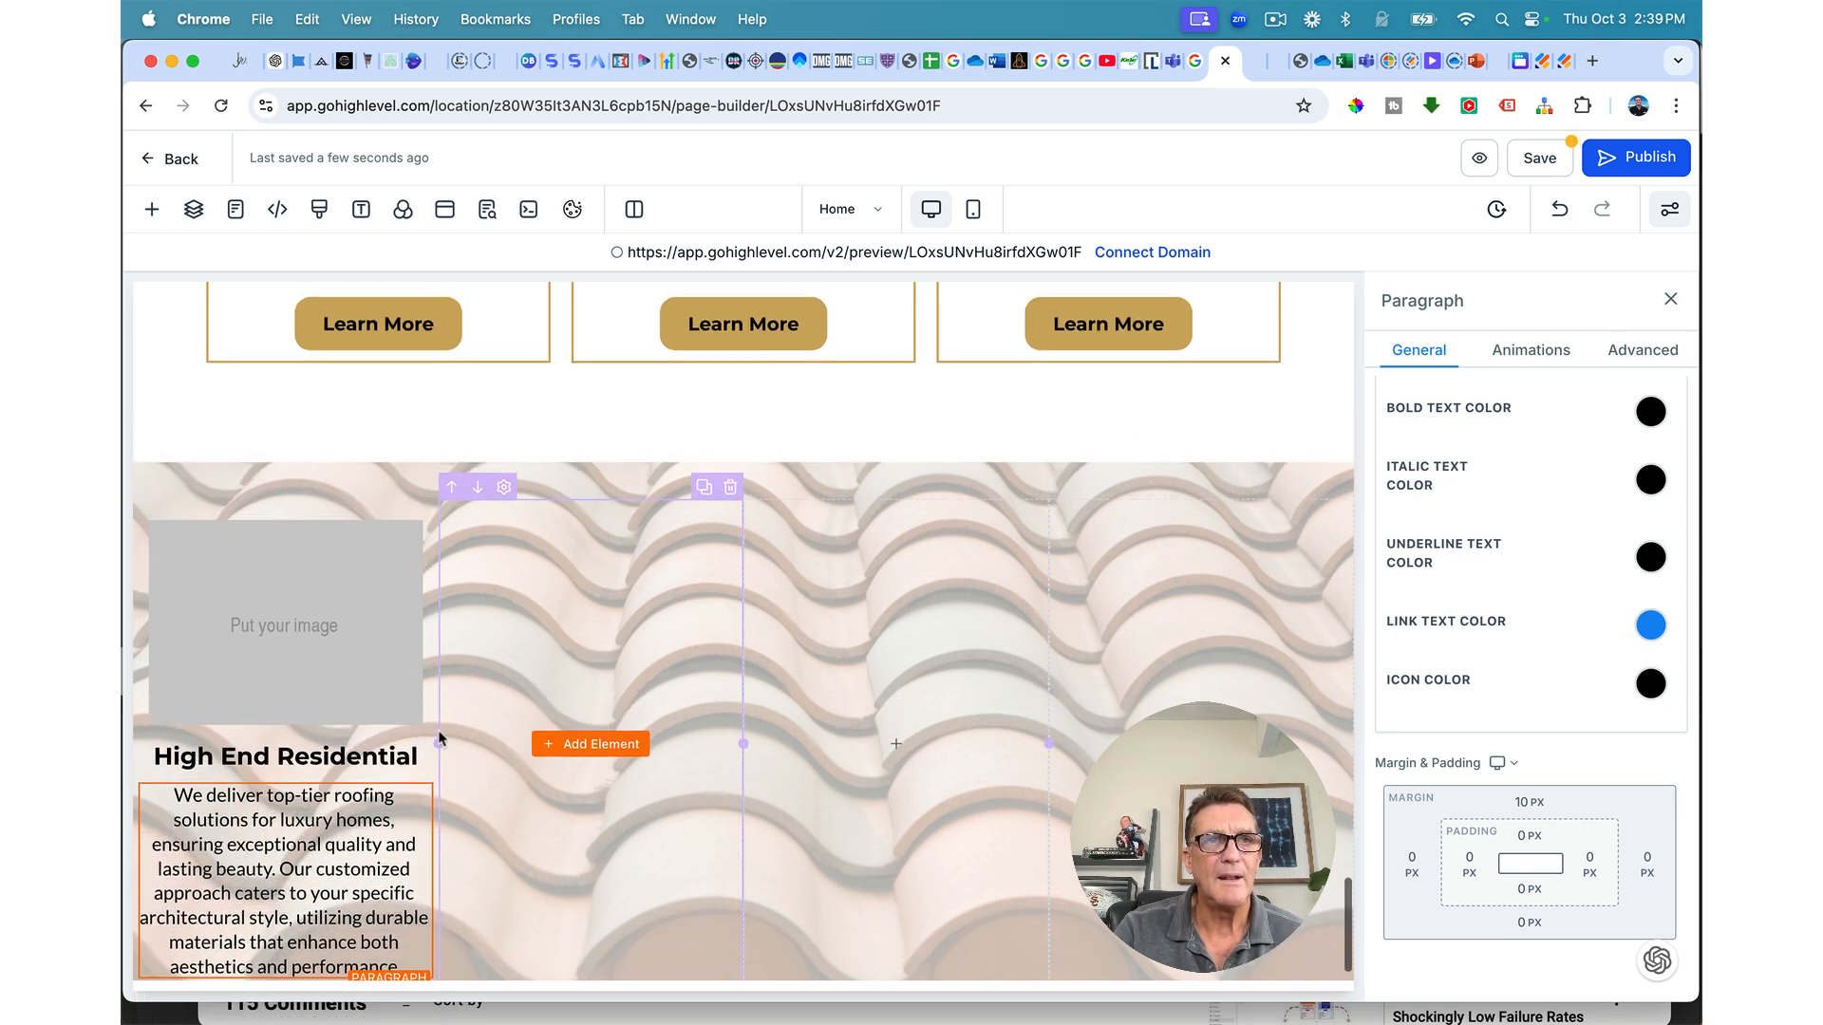
scroll(438, 739, "down", 2)
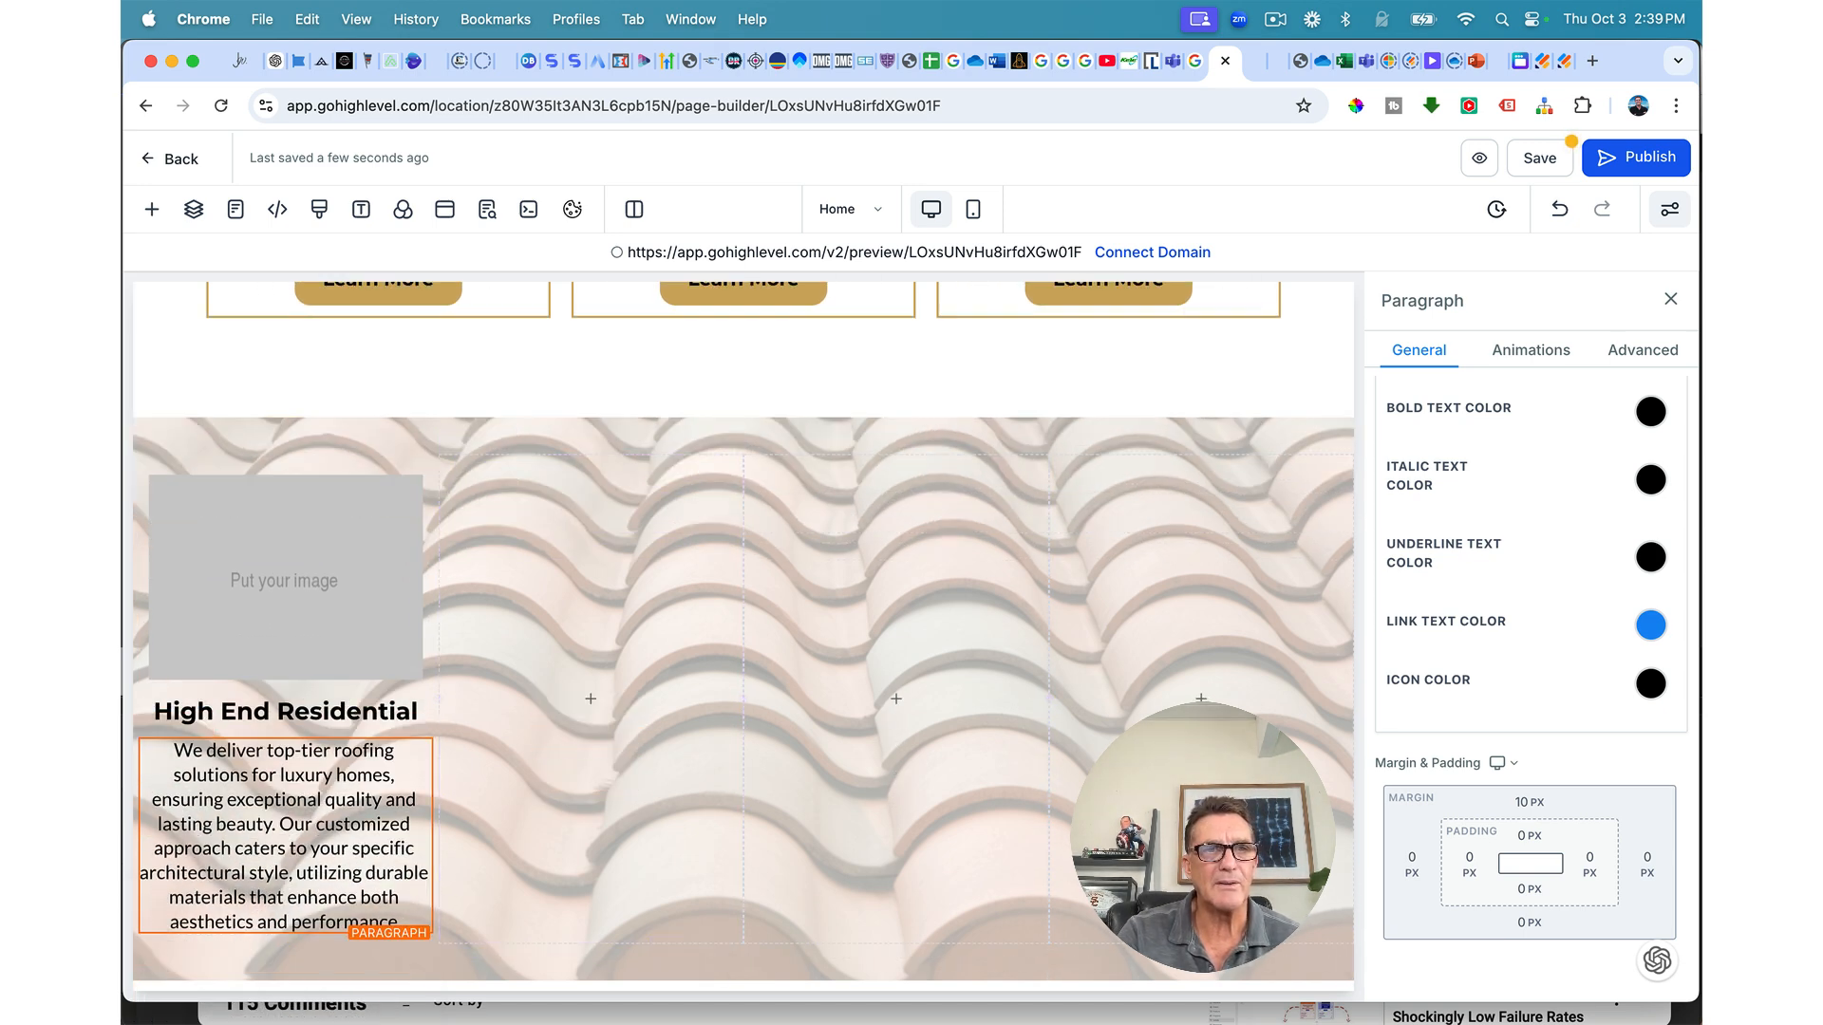
left_click(249, 459)
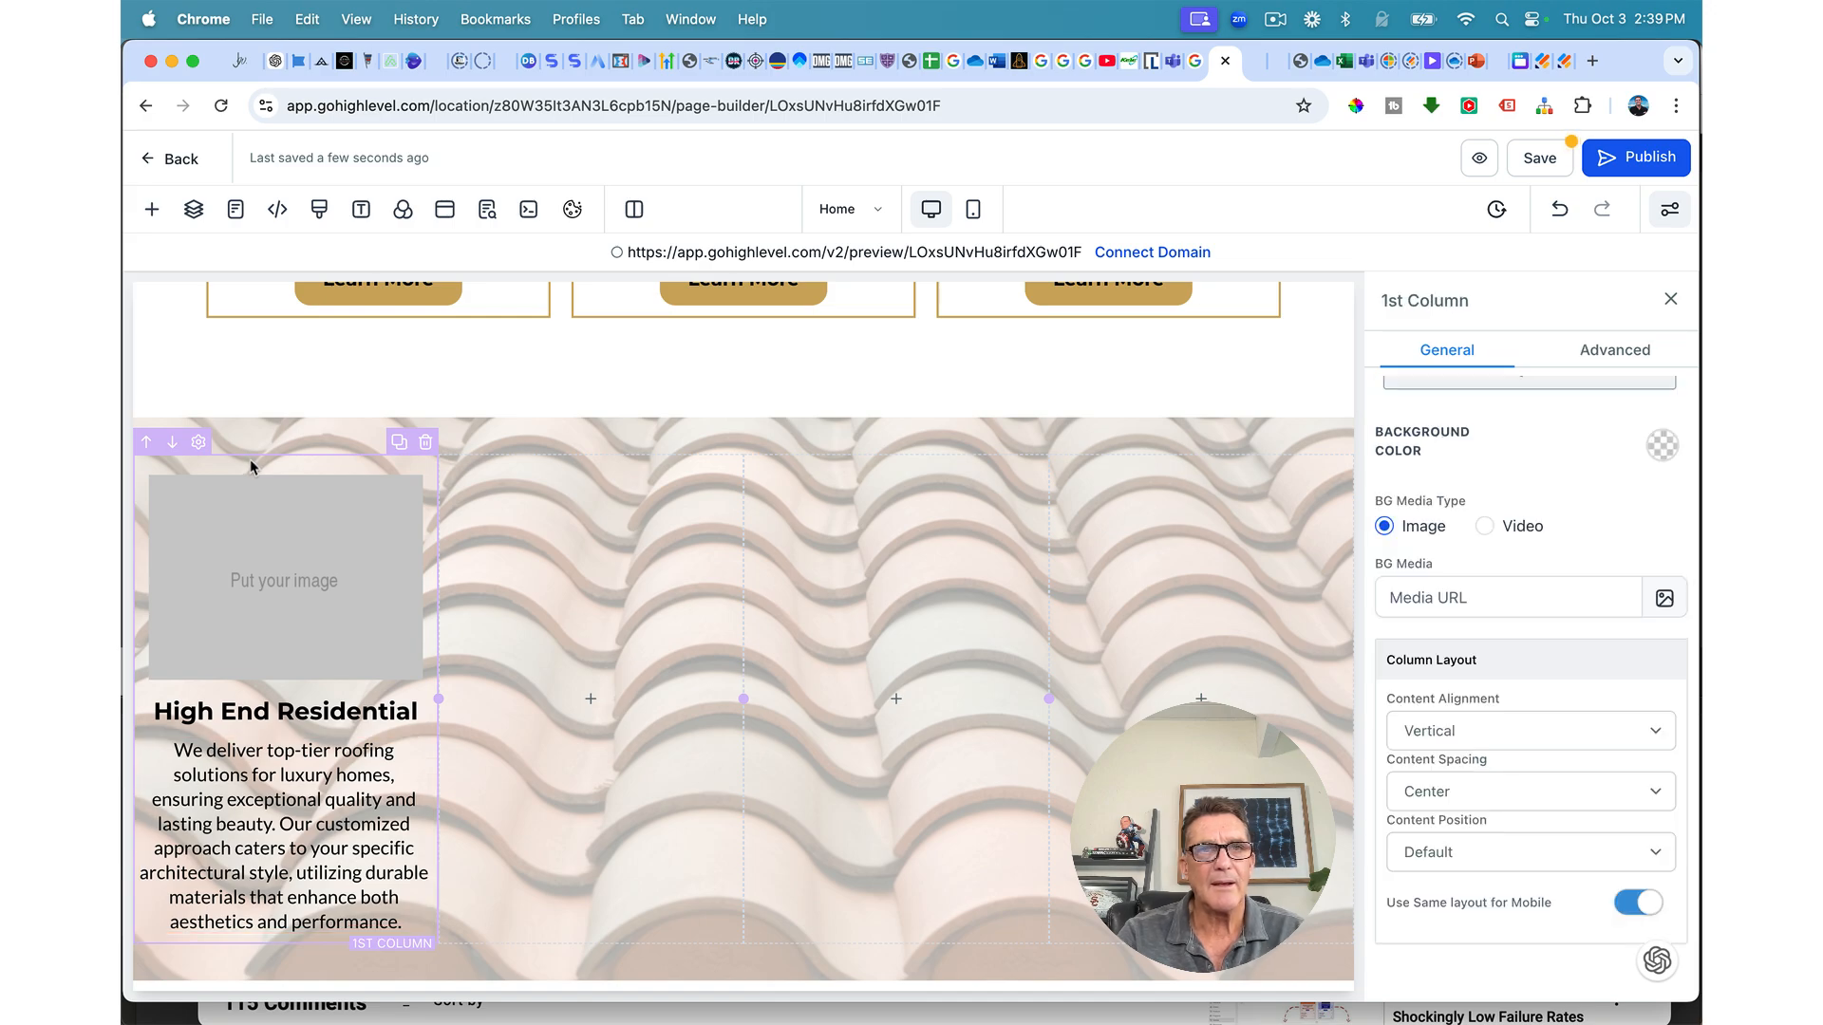
scroll(581, 484, "up", 10)
scroll(578, 484, "up", 15)
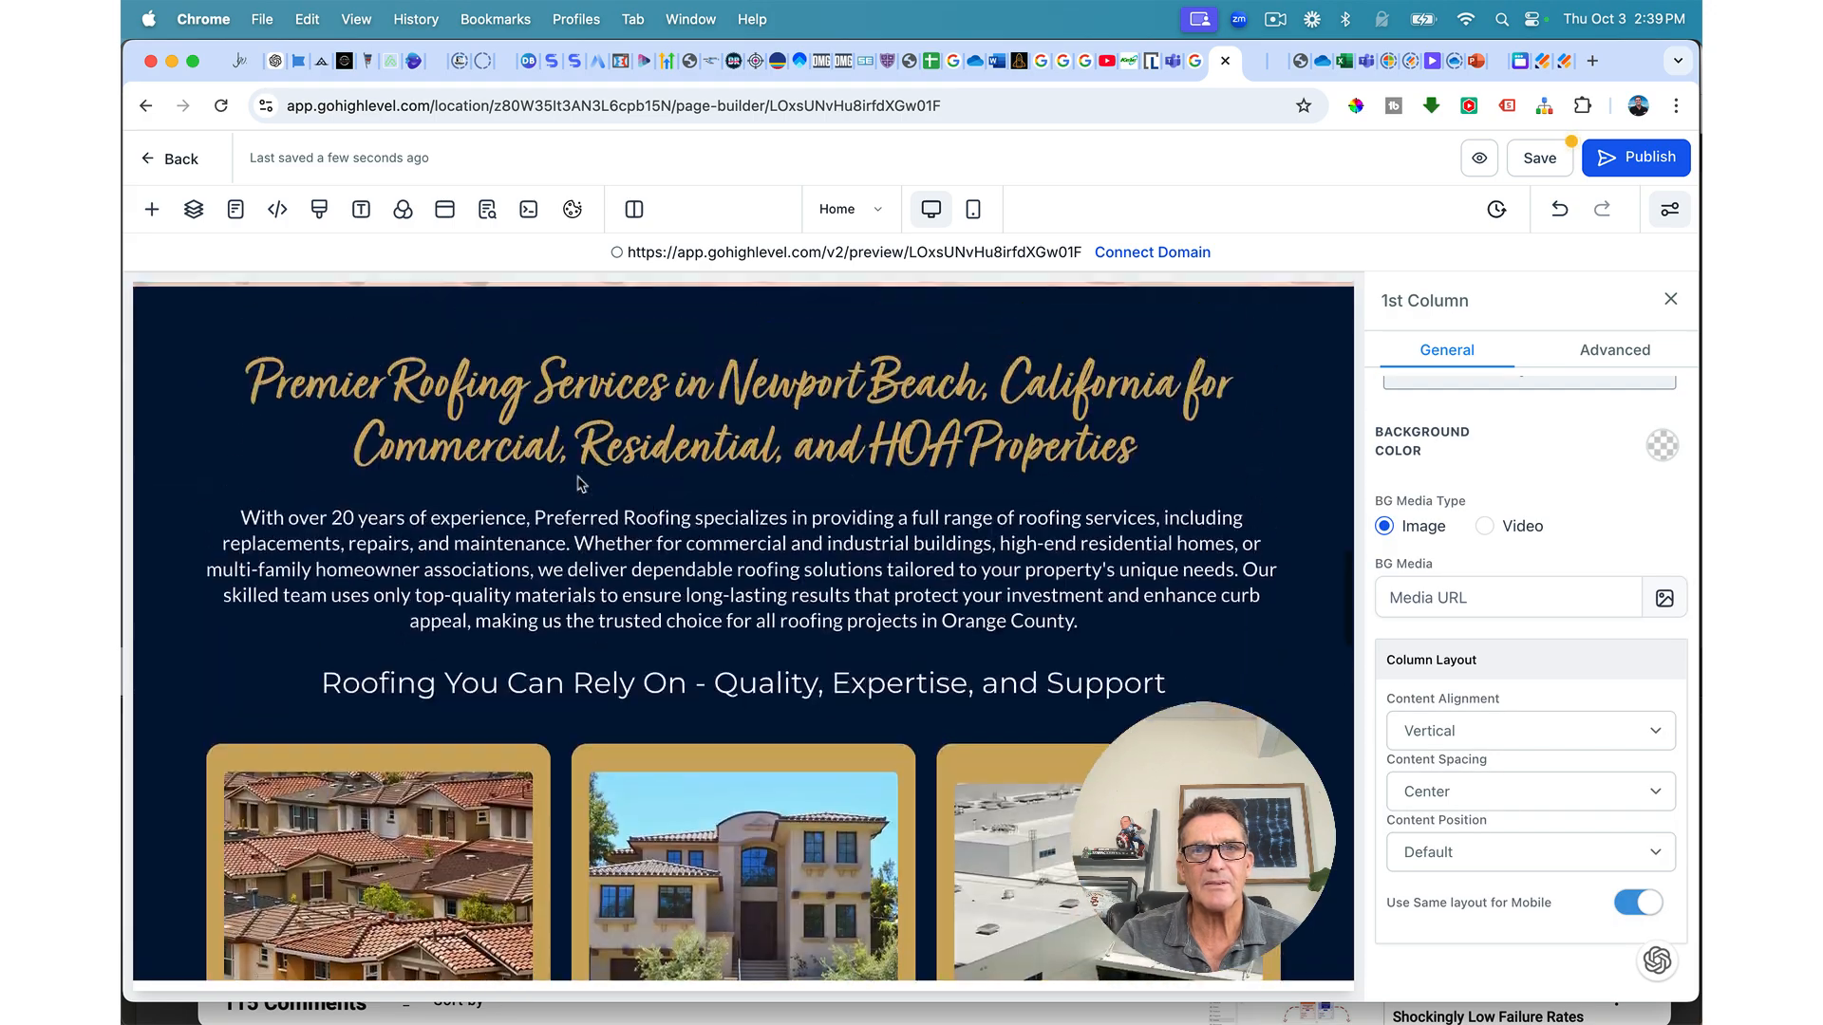
scroll(578, 485, "down", 12)
scroll(578, 485, "down", 10)
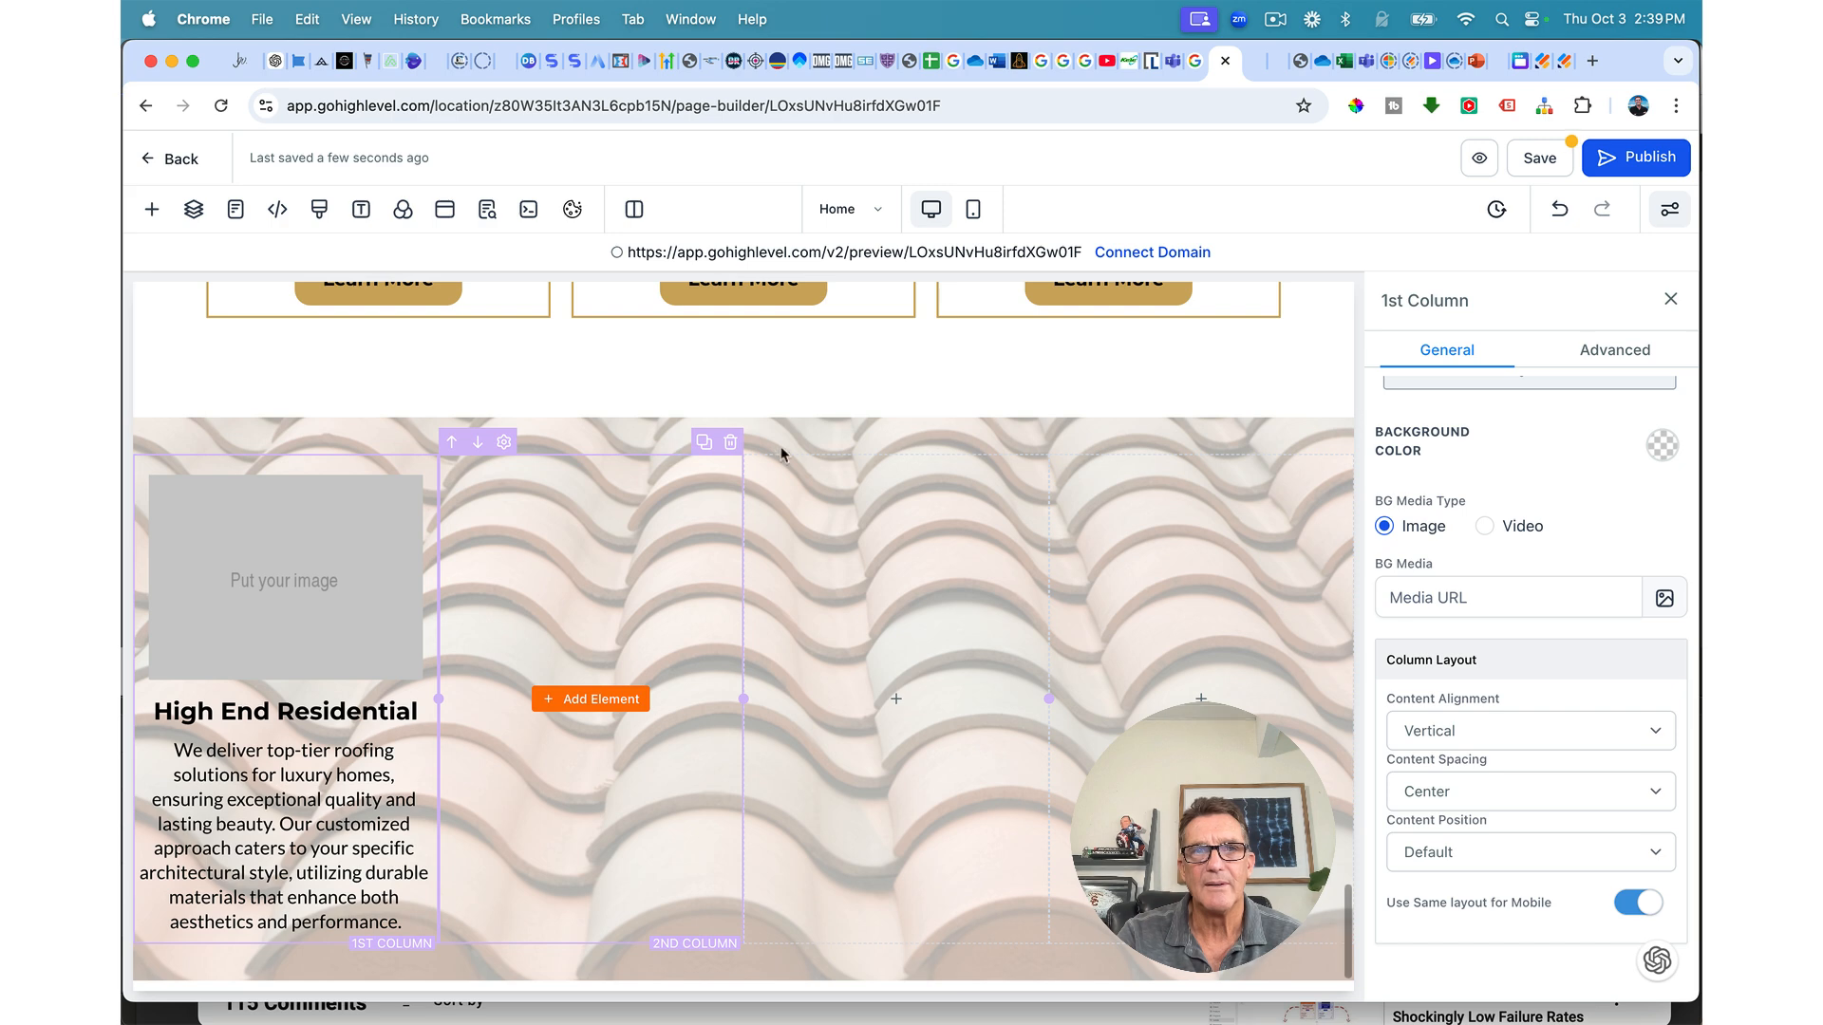
Step: Give the first column a navy background with white headline and paragraph text
left_click(1662, 447)
left_click(1553, 584)
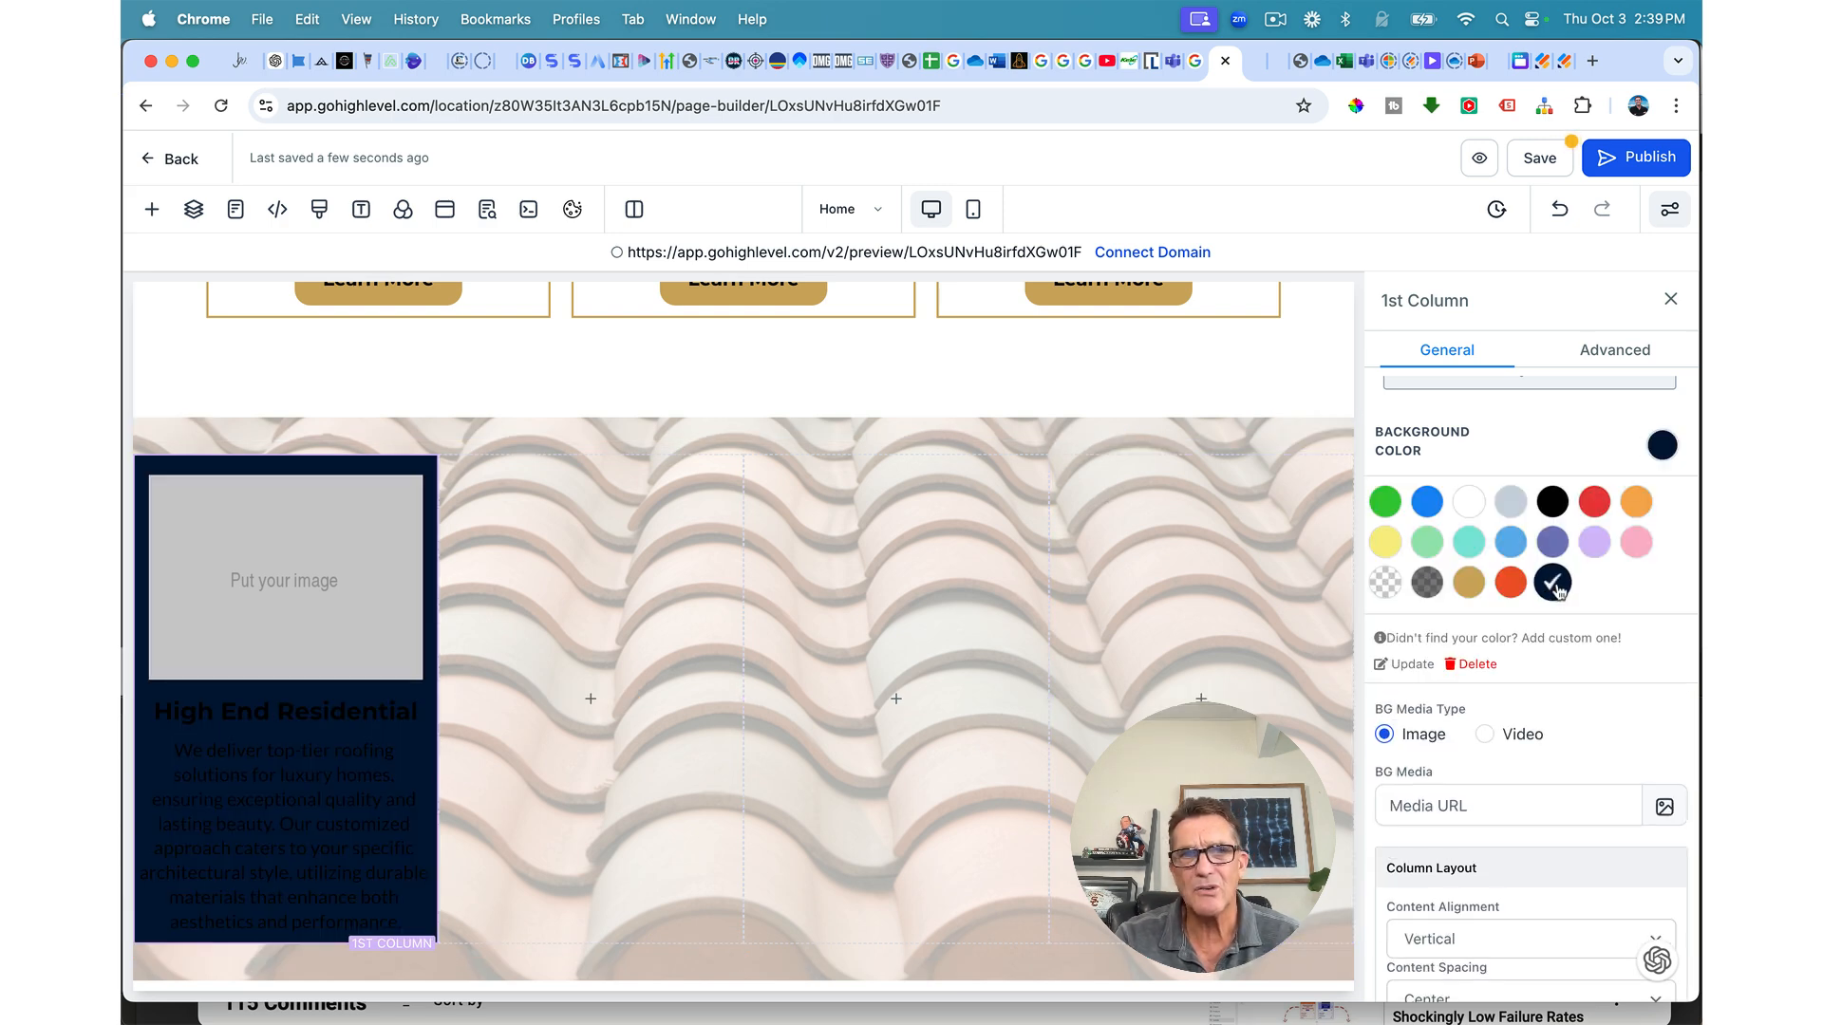
left_click(378, 710)
left_click(1651, 413)
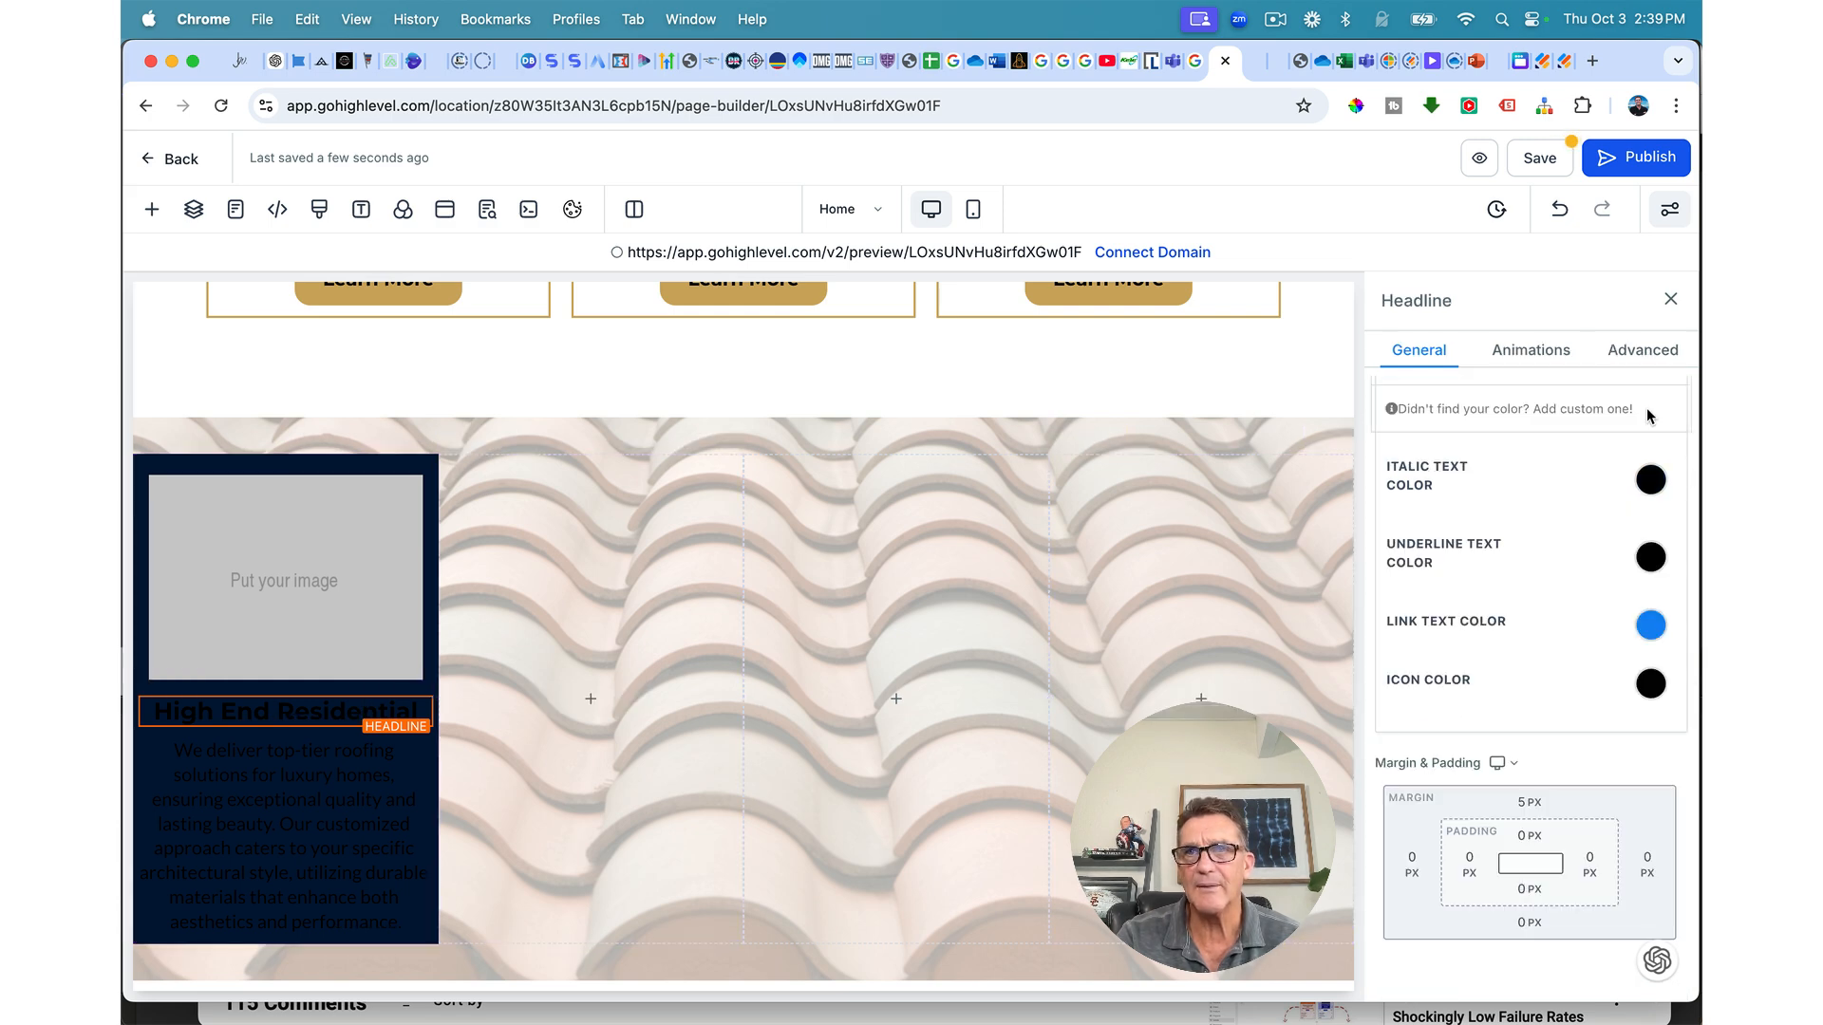
scroll(1608, 501, "up", 5)
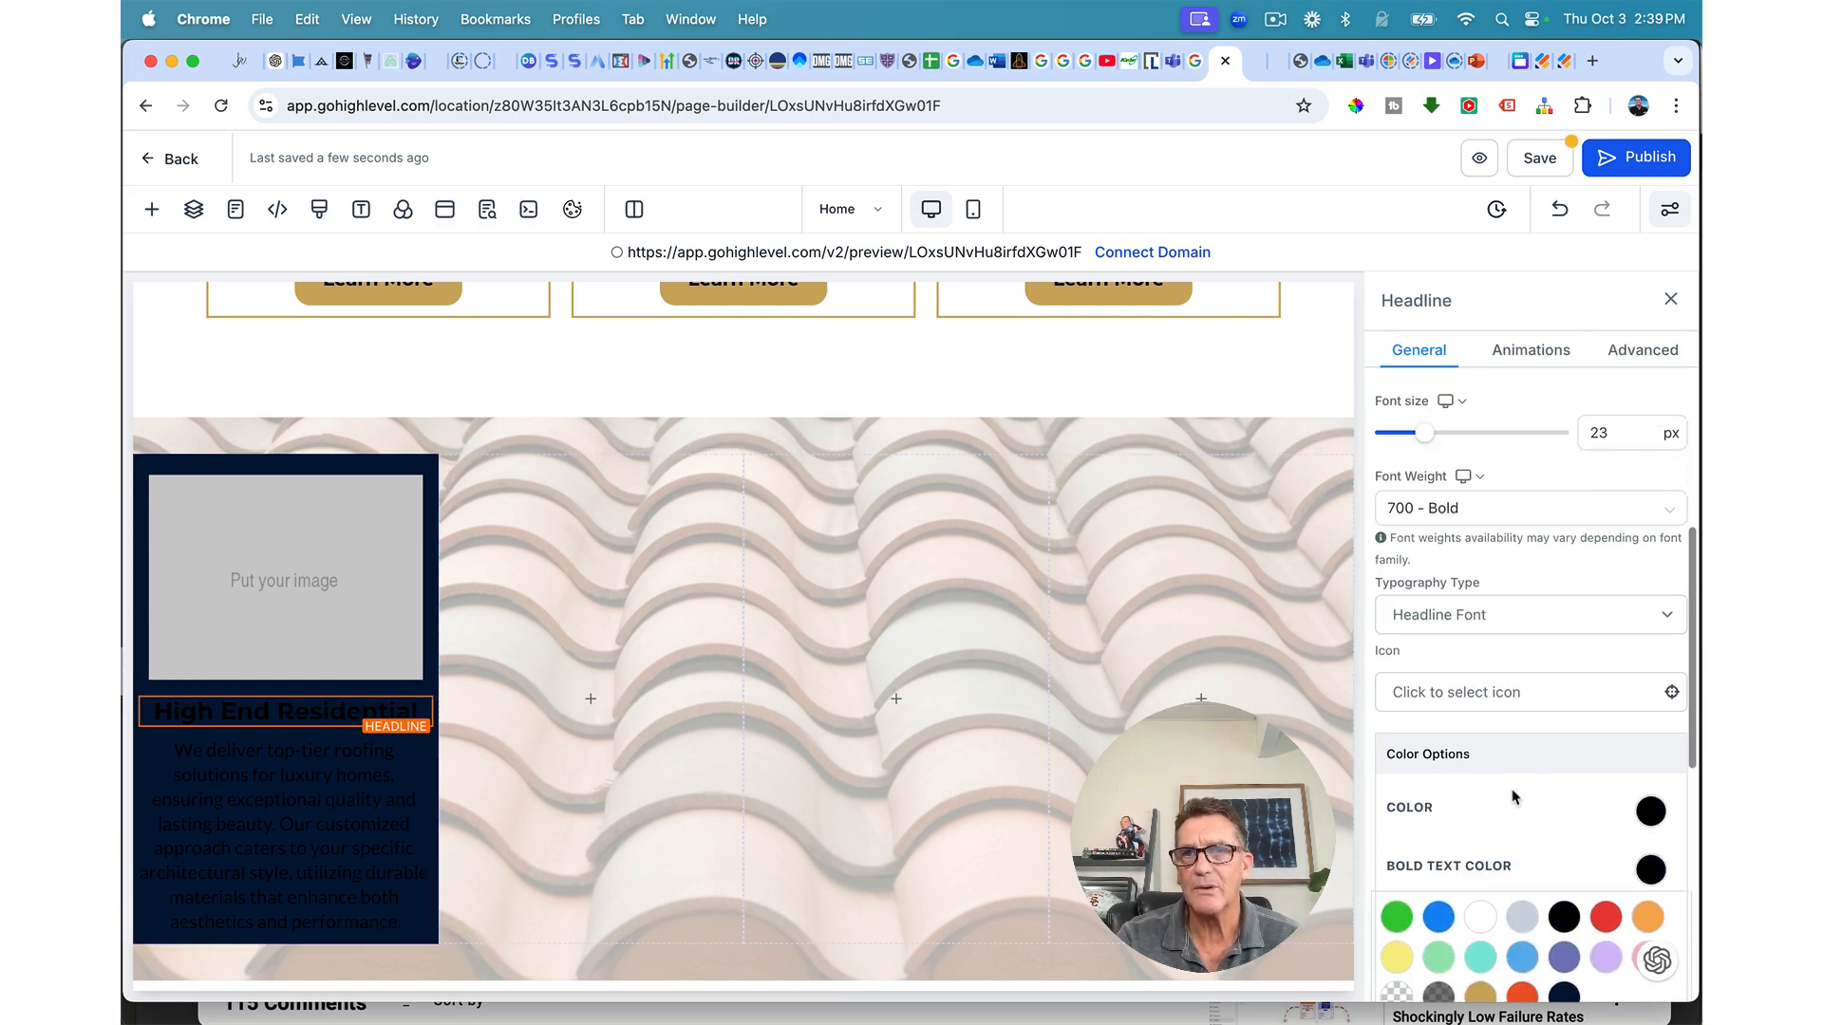
left_click(1480, 917)
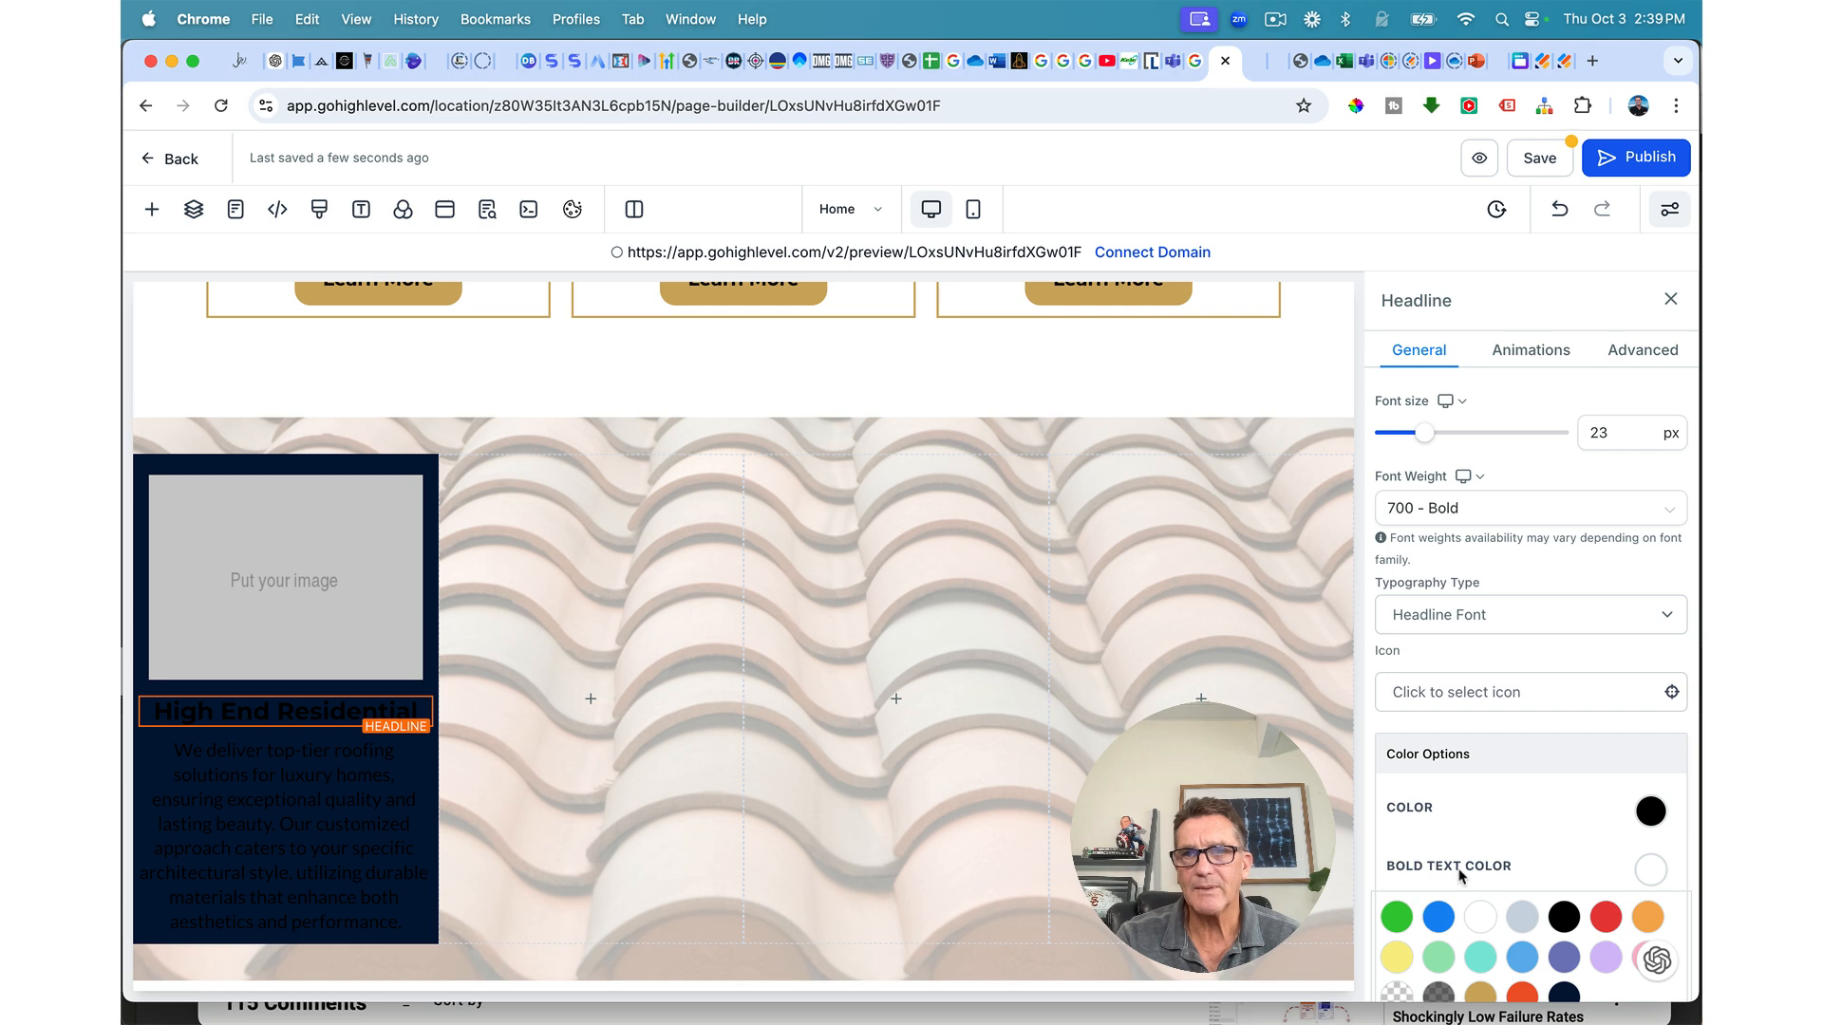
left_click(1651, 812)
left_click(1477, 866)
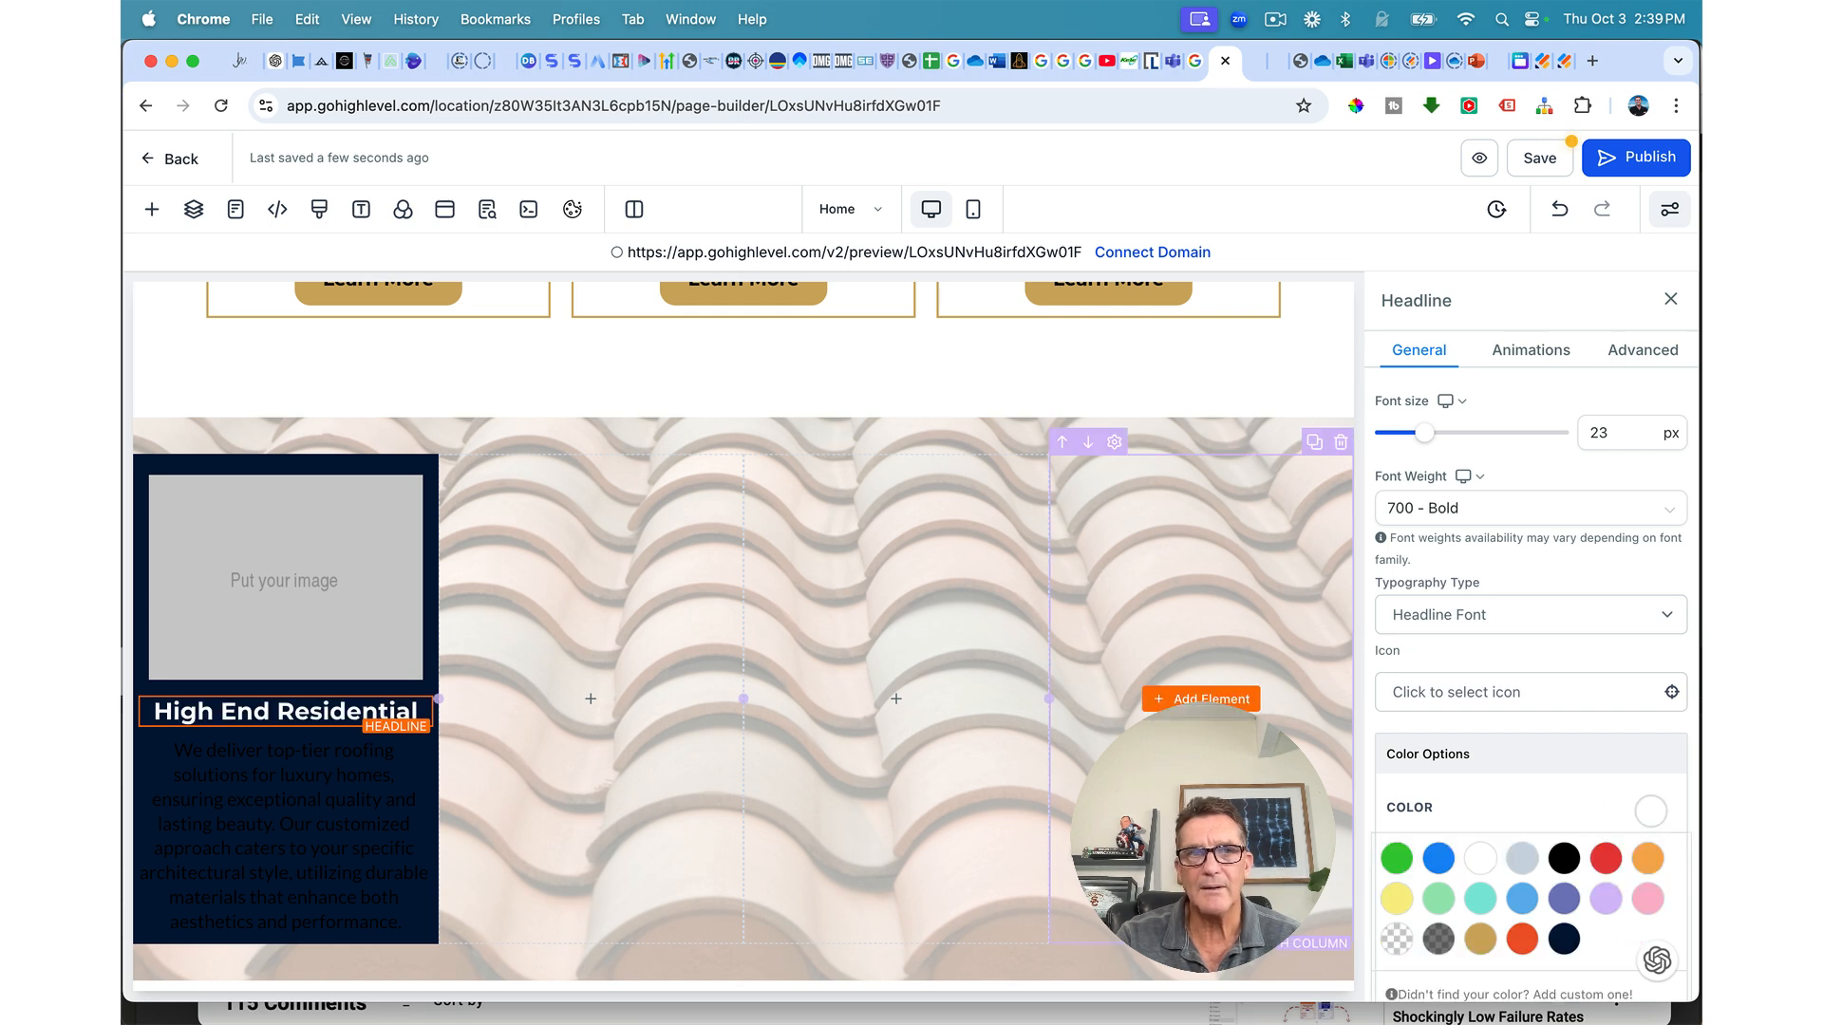
left_click(375, 770)
left_click(1480, 859)
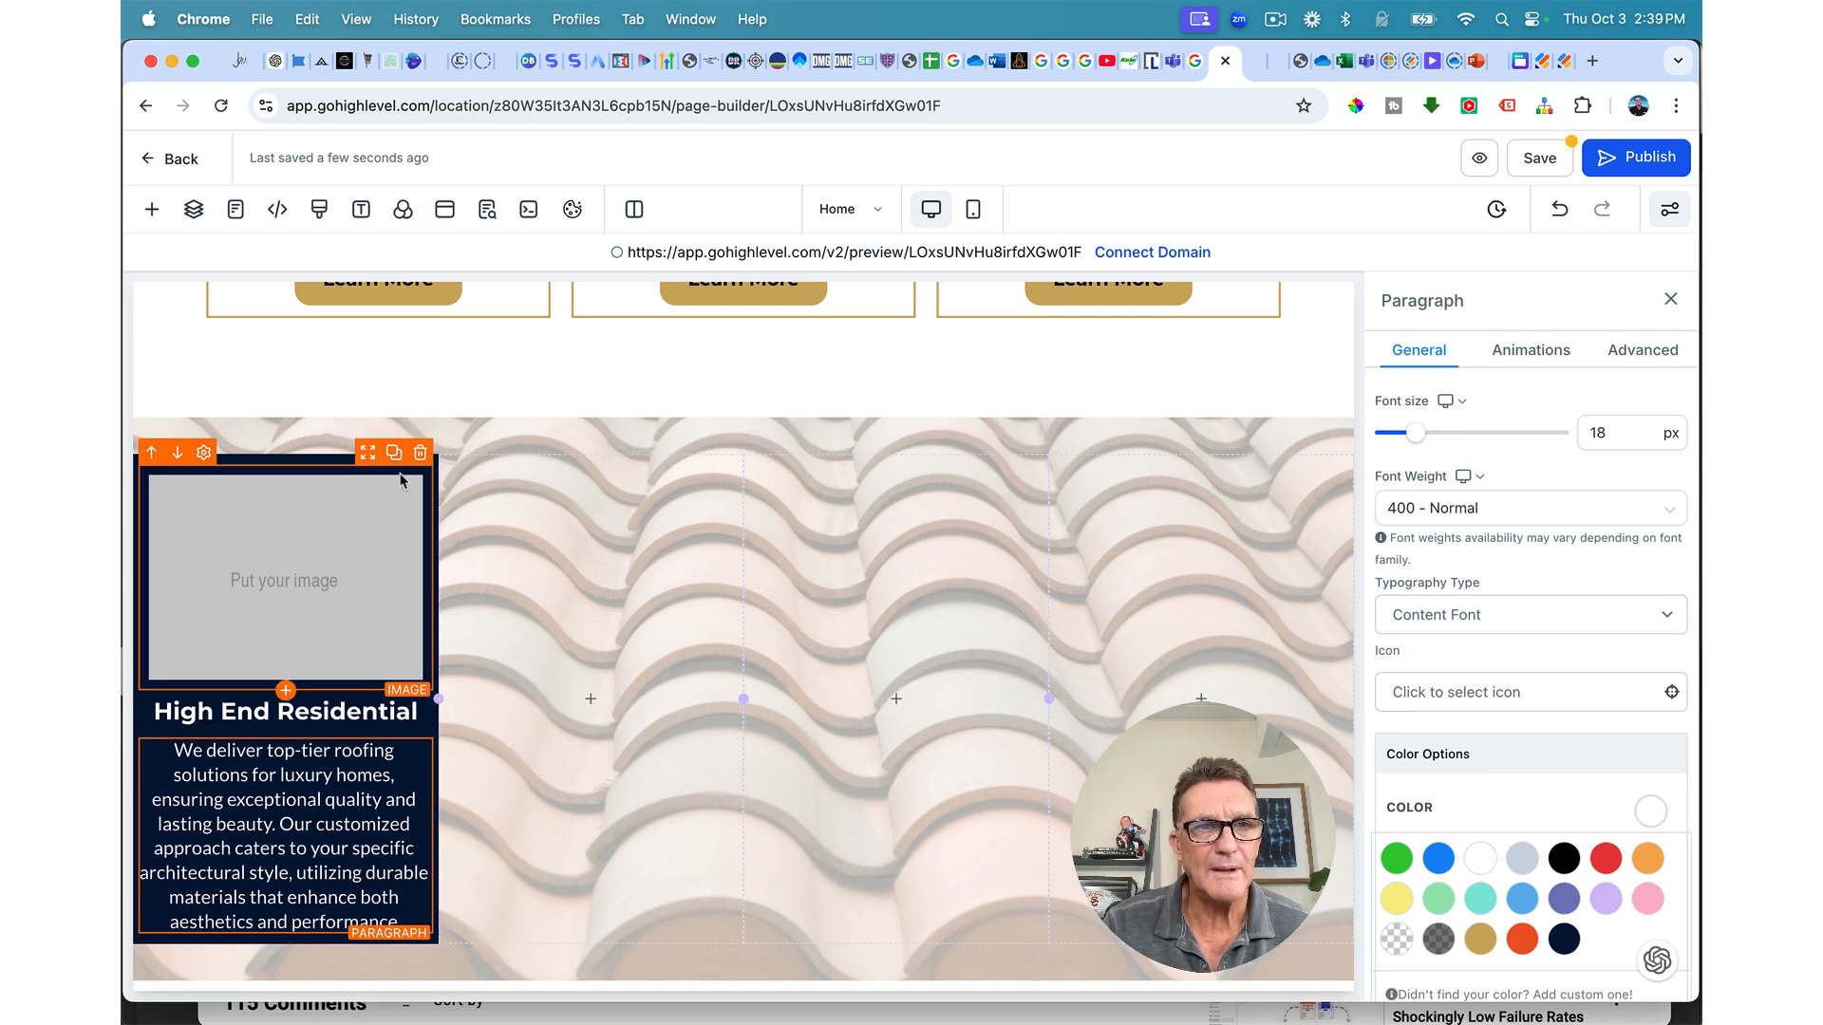
Step: Set the column's left and right margins to 10 px
left_click(433, 467)
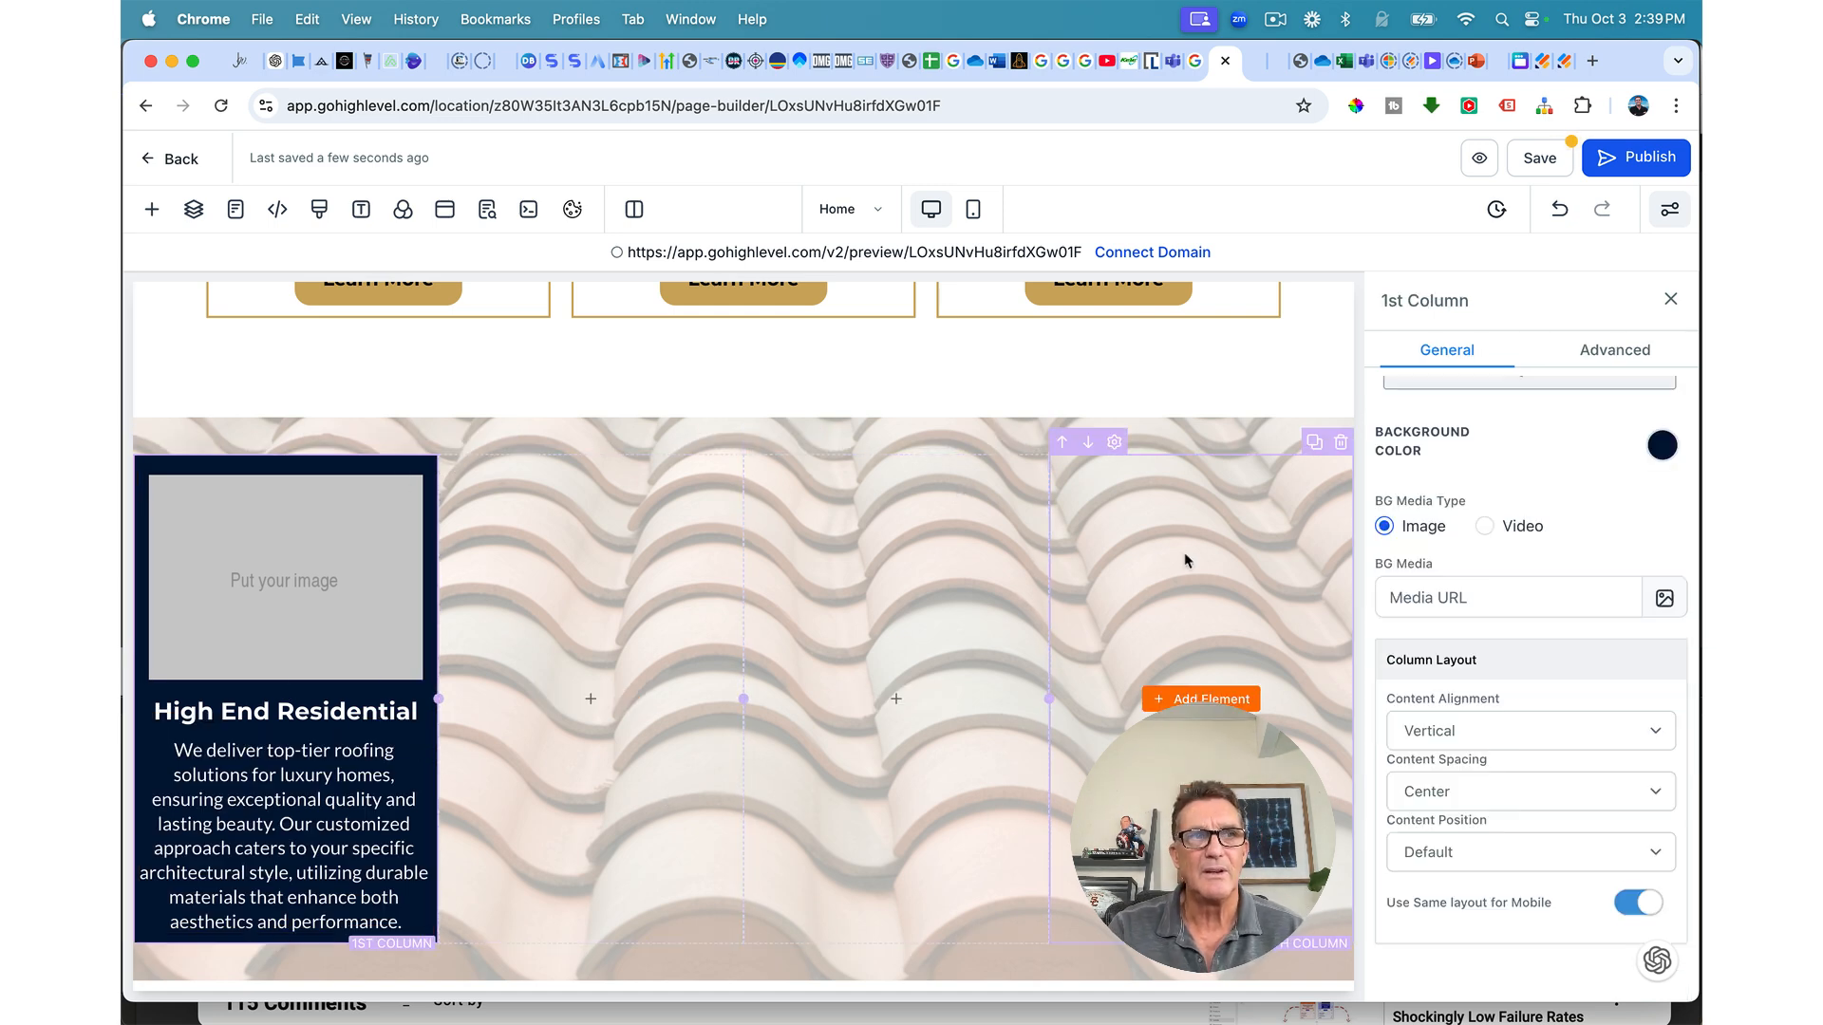
scroll(1515, 495, "up", 5)
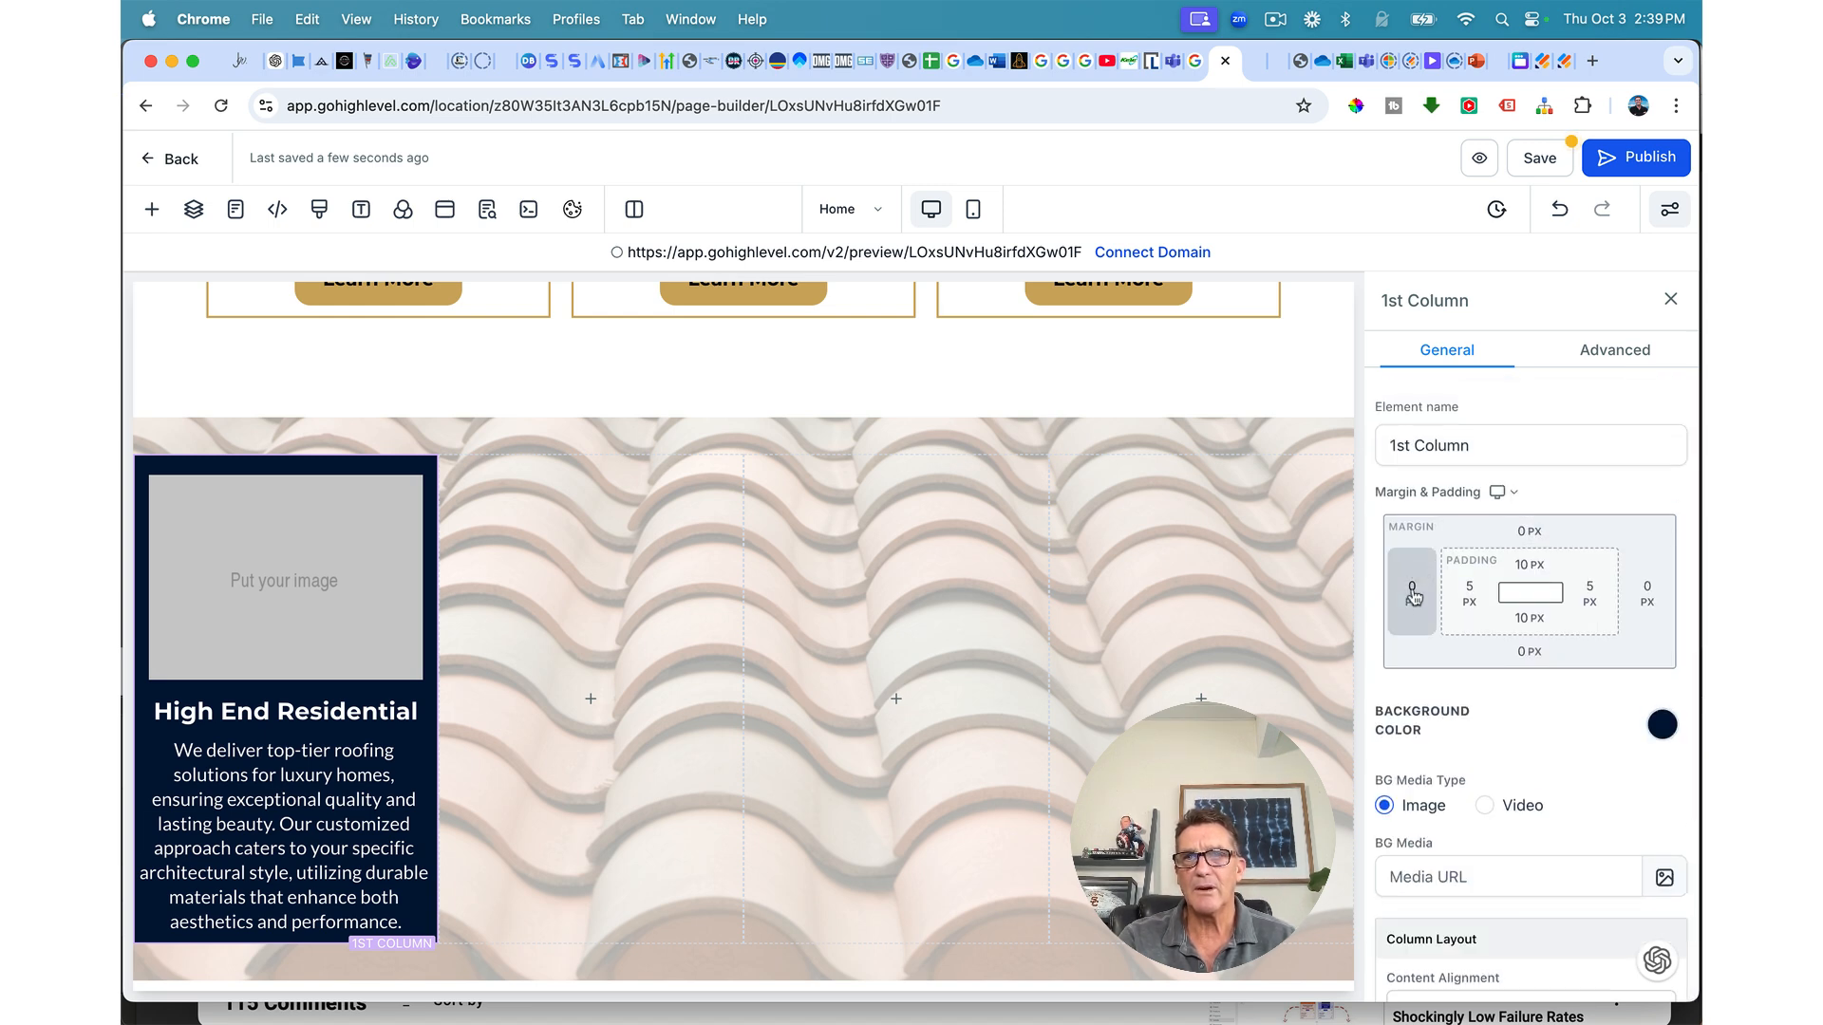
left_click(1413, 596)
left_click(1528, 700)
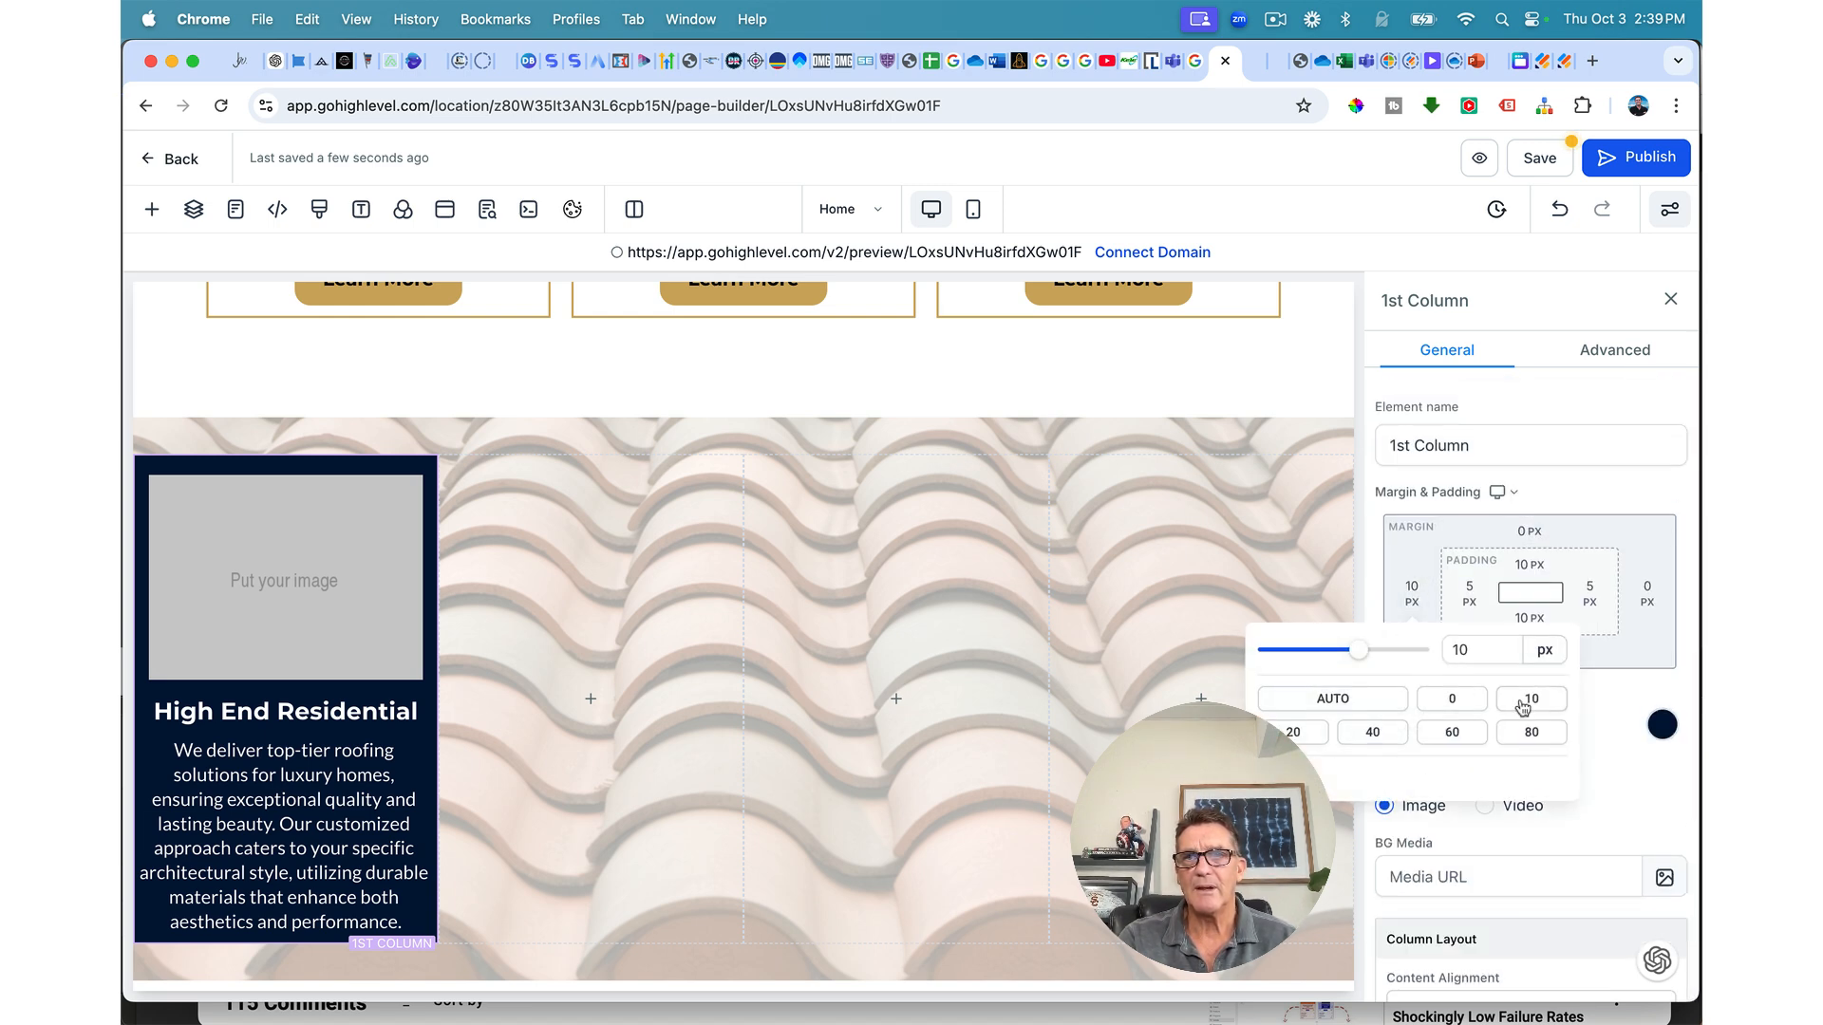
left_click(1650, 608)
left_click(1645, 602)
left_click(1551, 658)
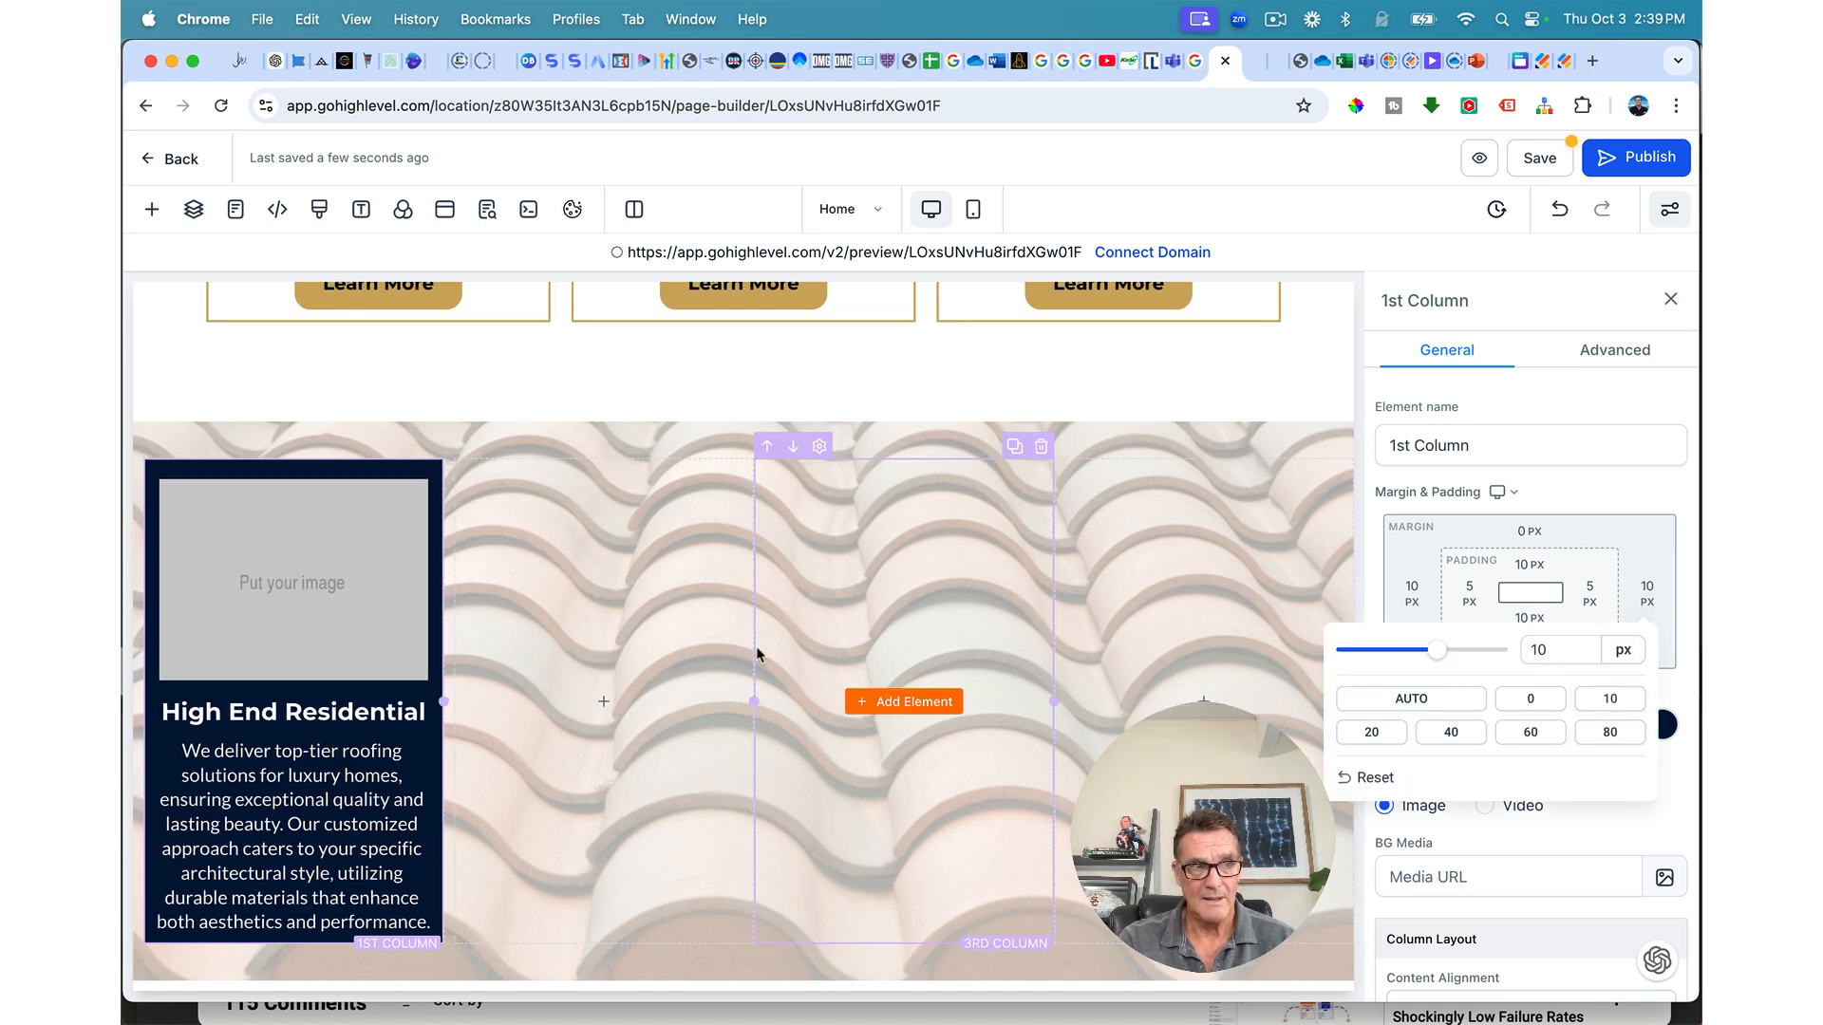
left_click(1470, 595)
Step: Set the column's left and right padding to 10 px
left_click(1470, 596)
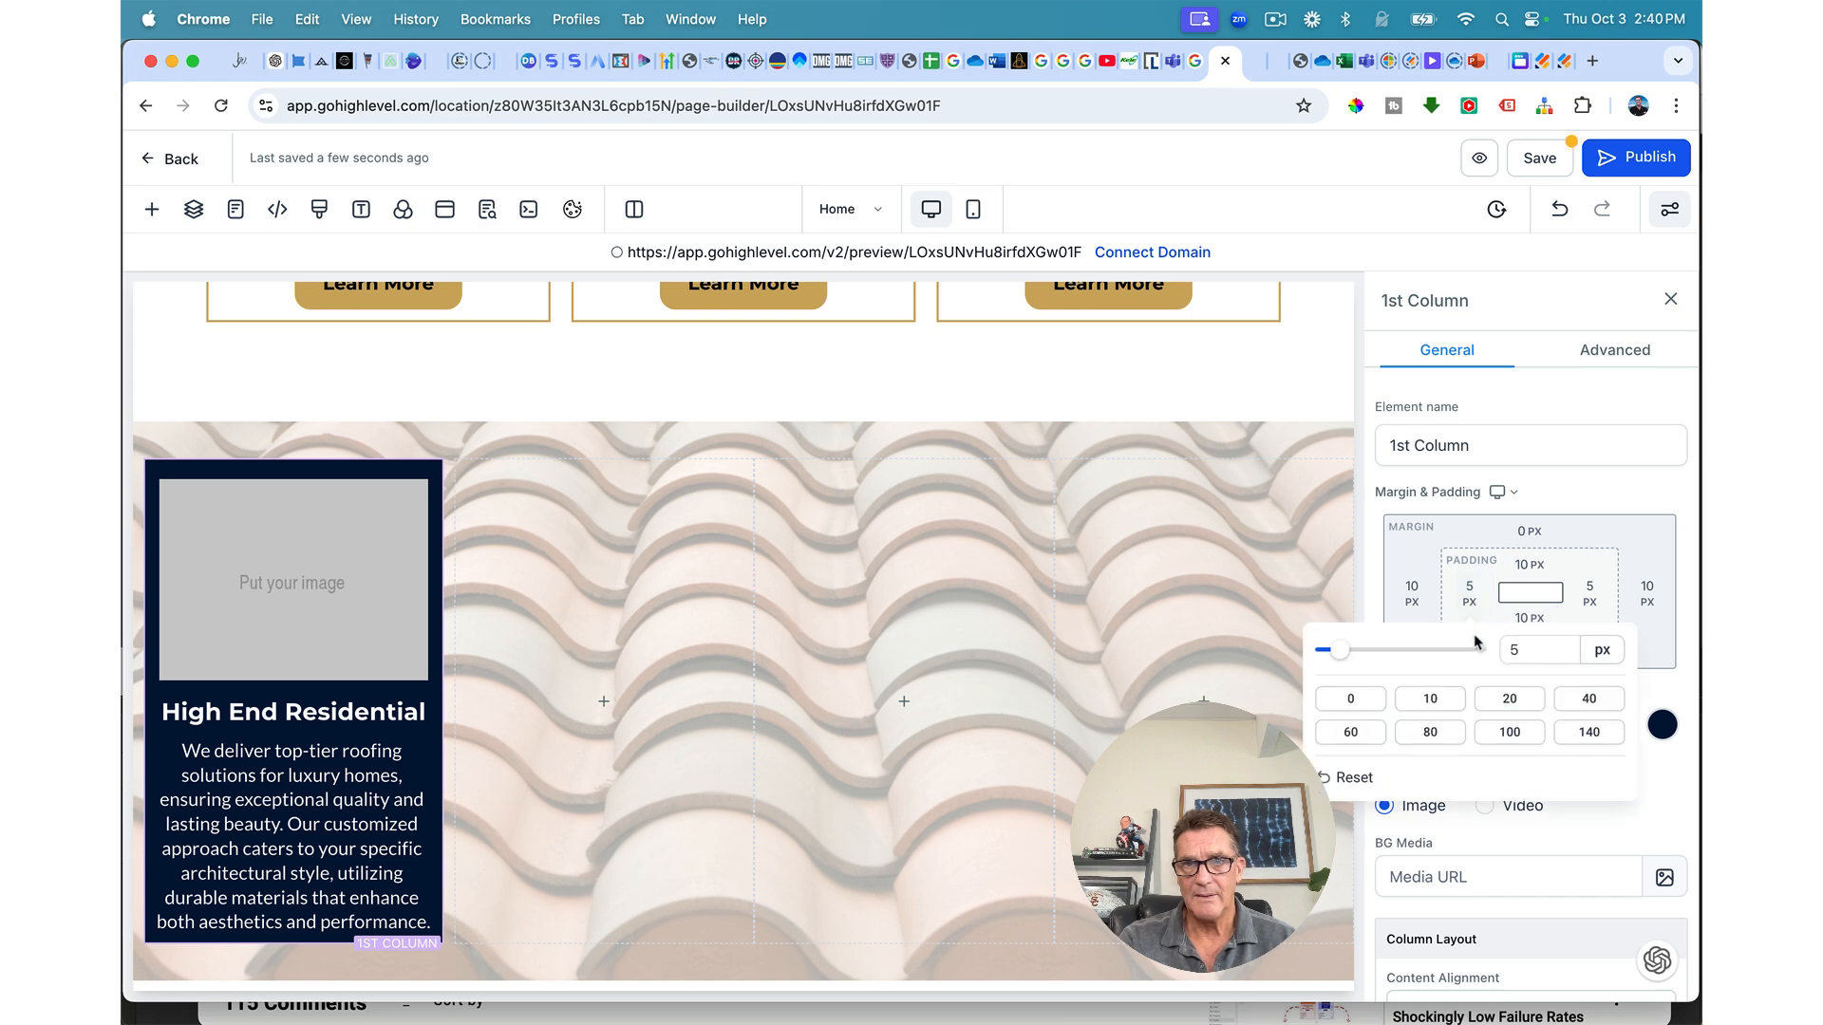
left_click(1434, 702)
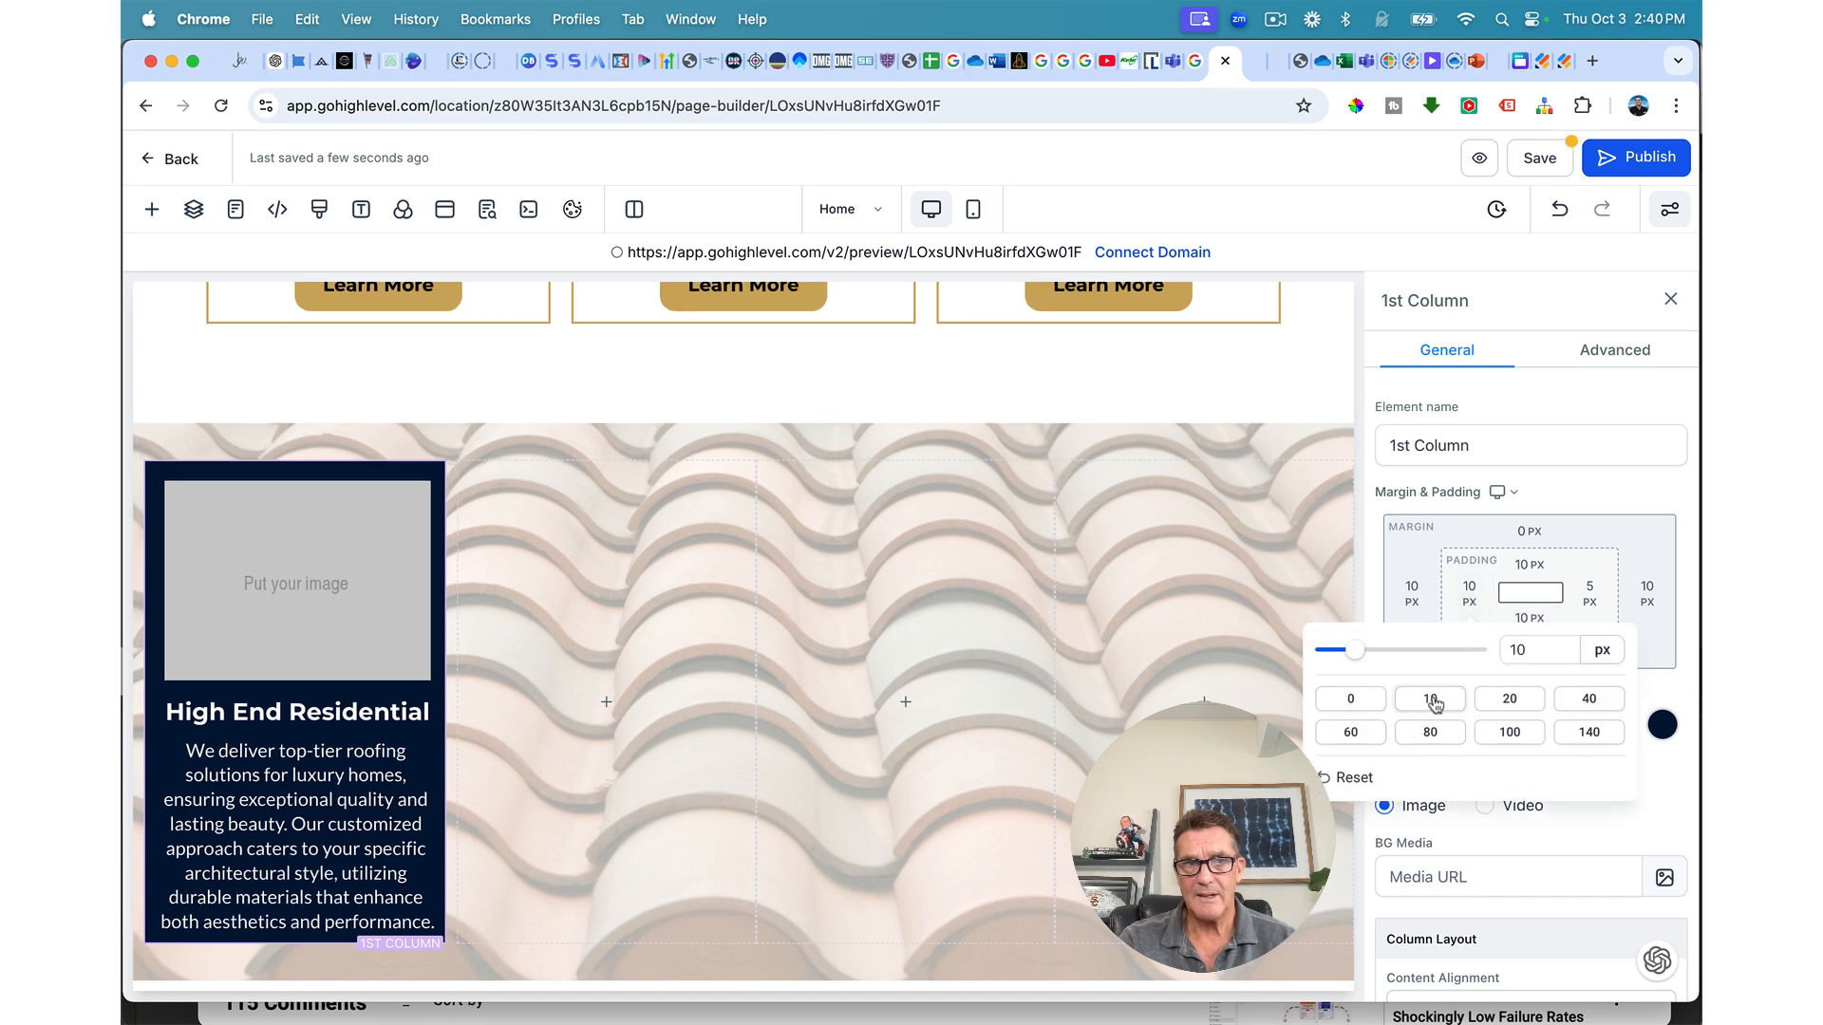
left_click(1590, 590)
left_click(1590, 592)
left_click(1391, 701)
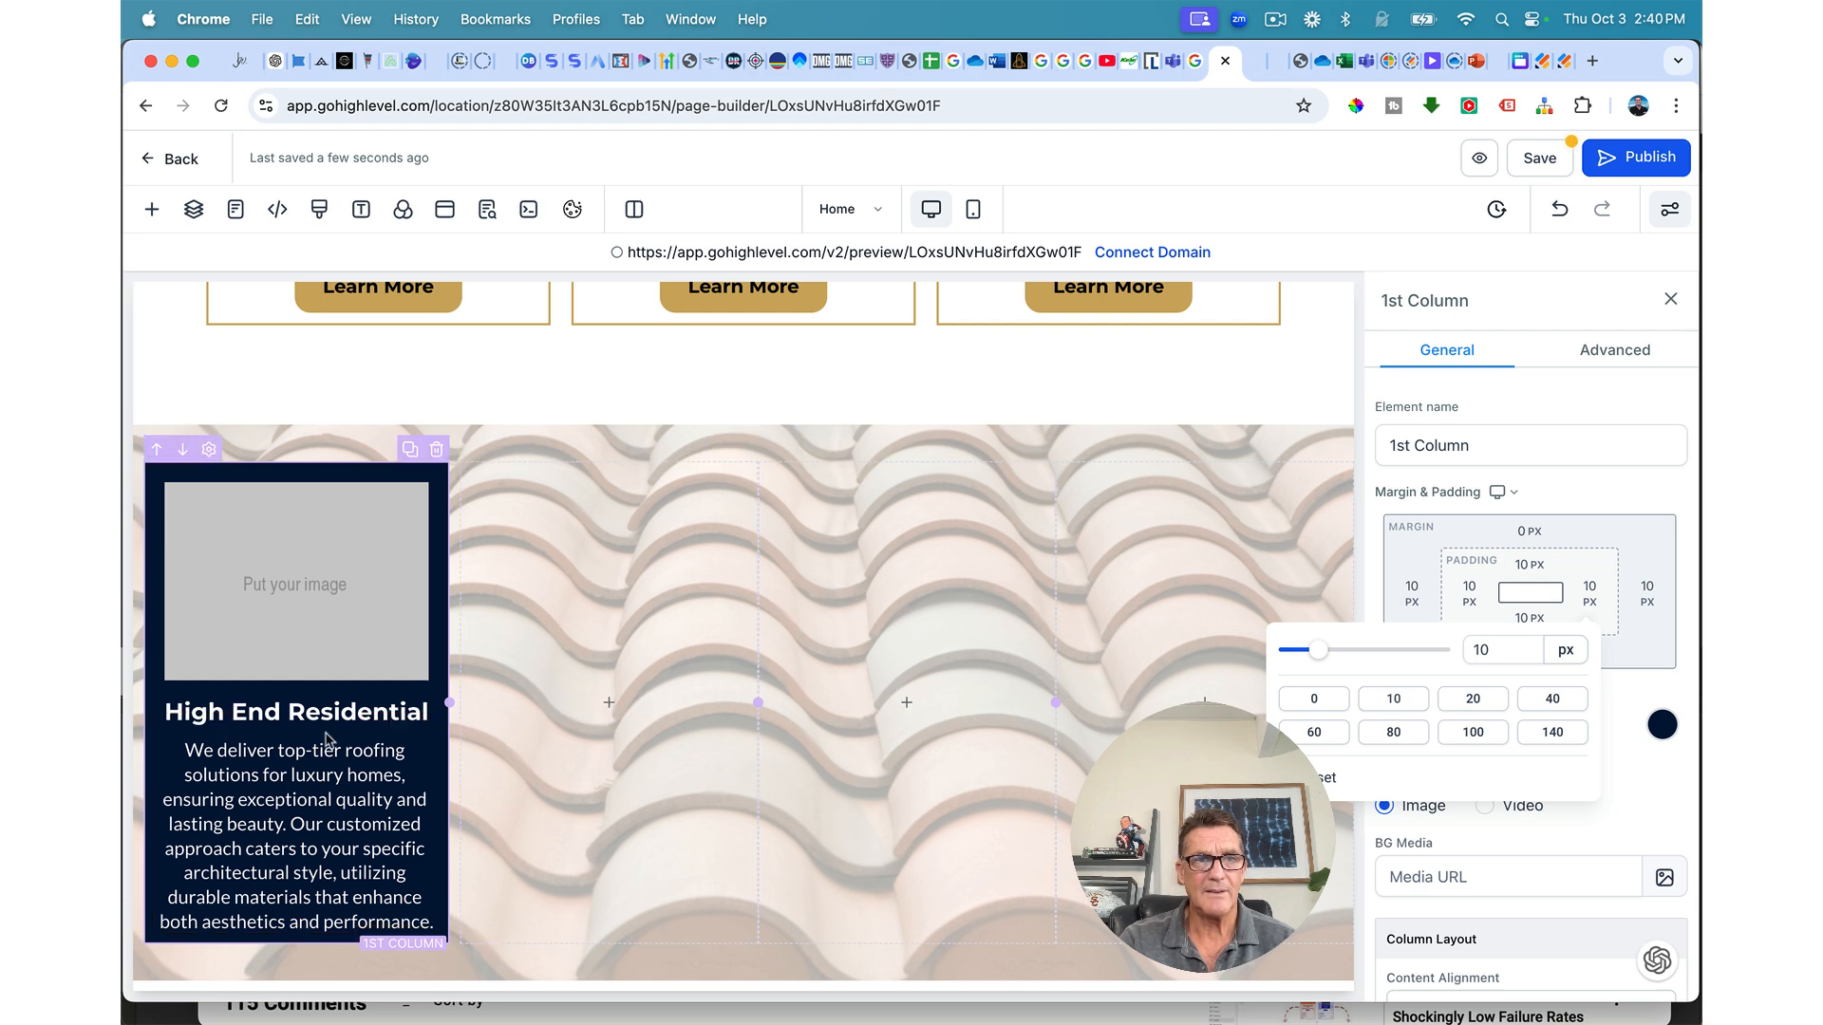
left_click(350, 475)
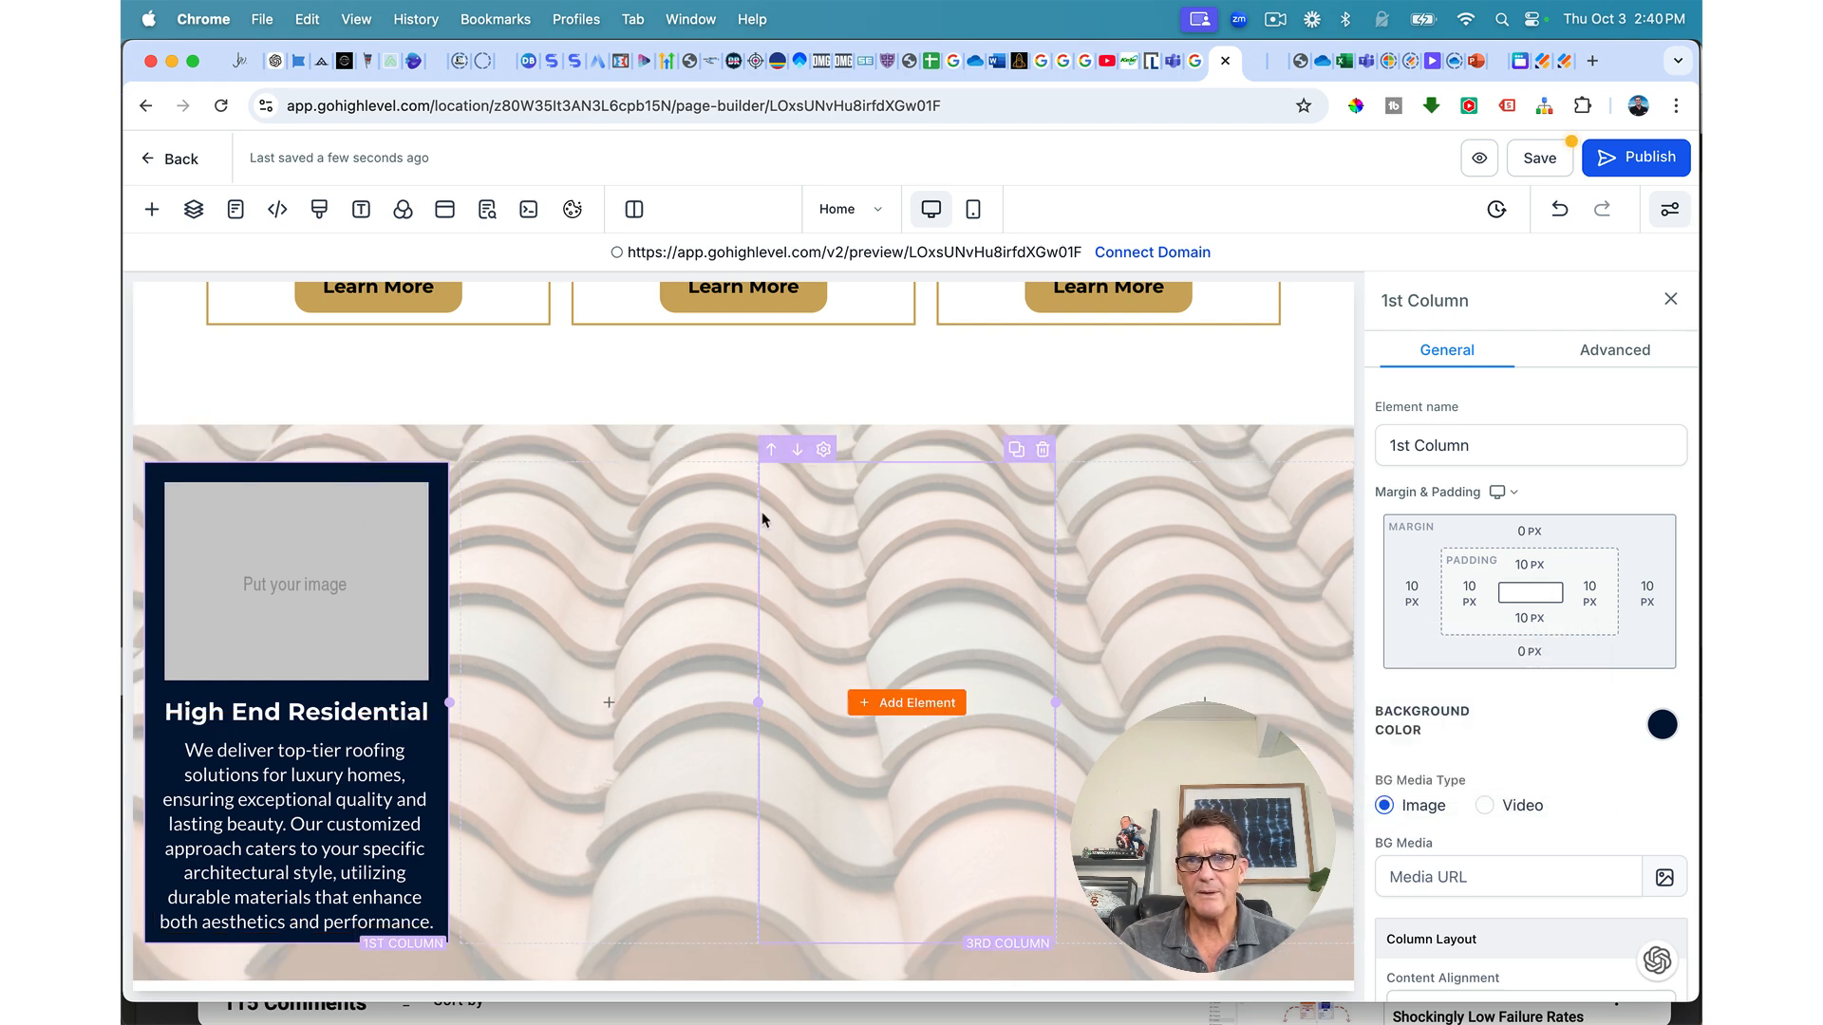
Step: Set bottom padding to 40 px and top padding to 20 px, then save the page
left_click(1522, 620)
left_click(1581, 722)
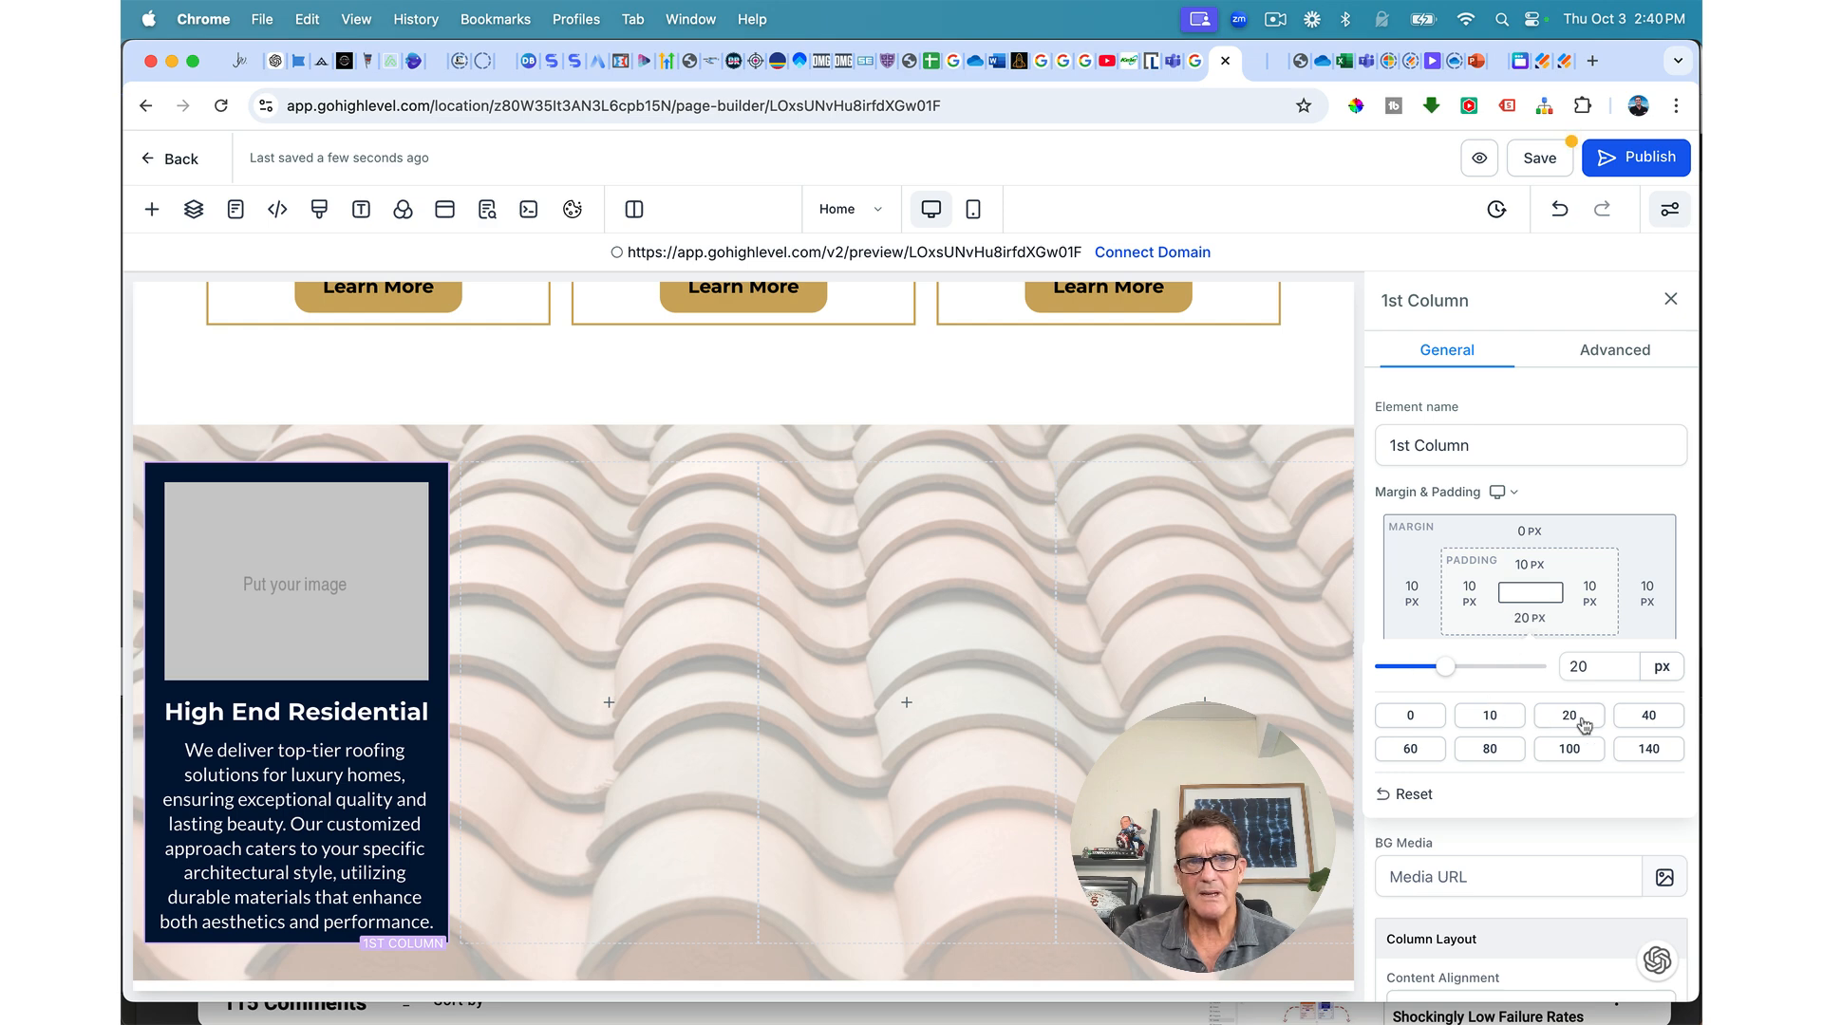
left_click(1641, 718)
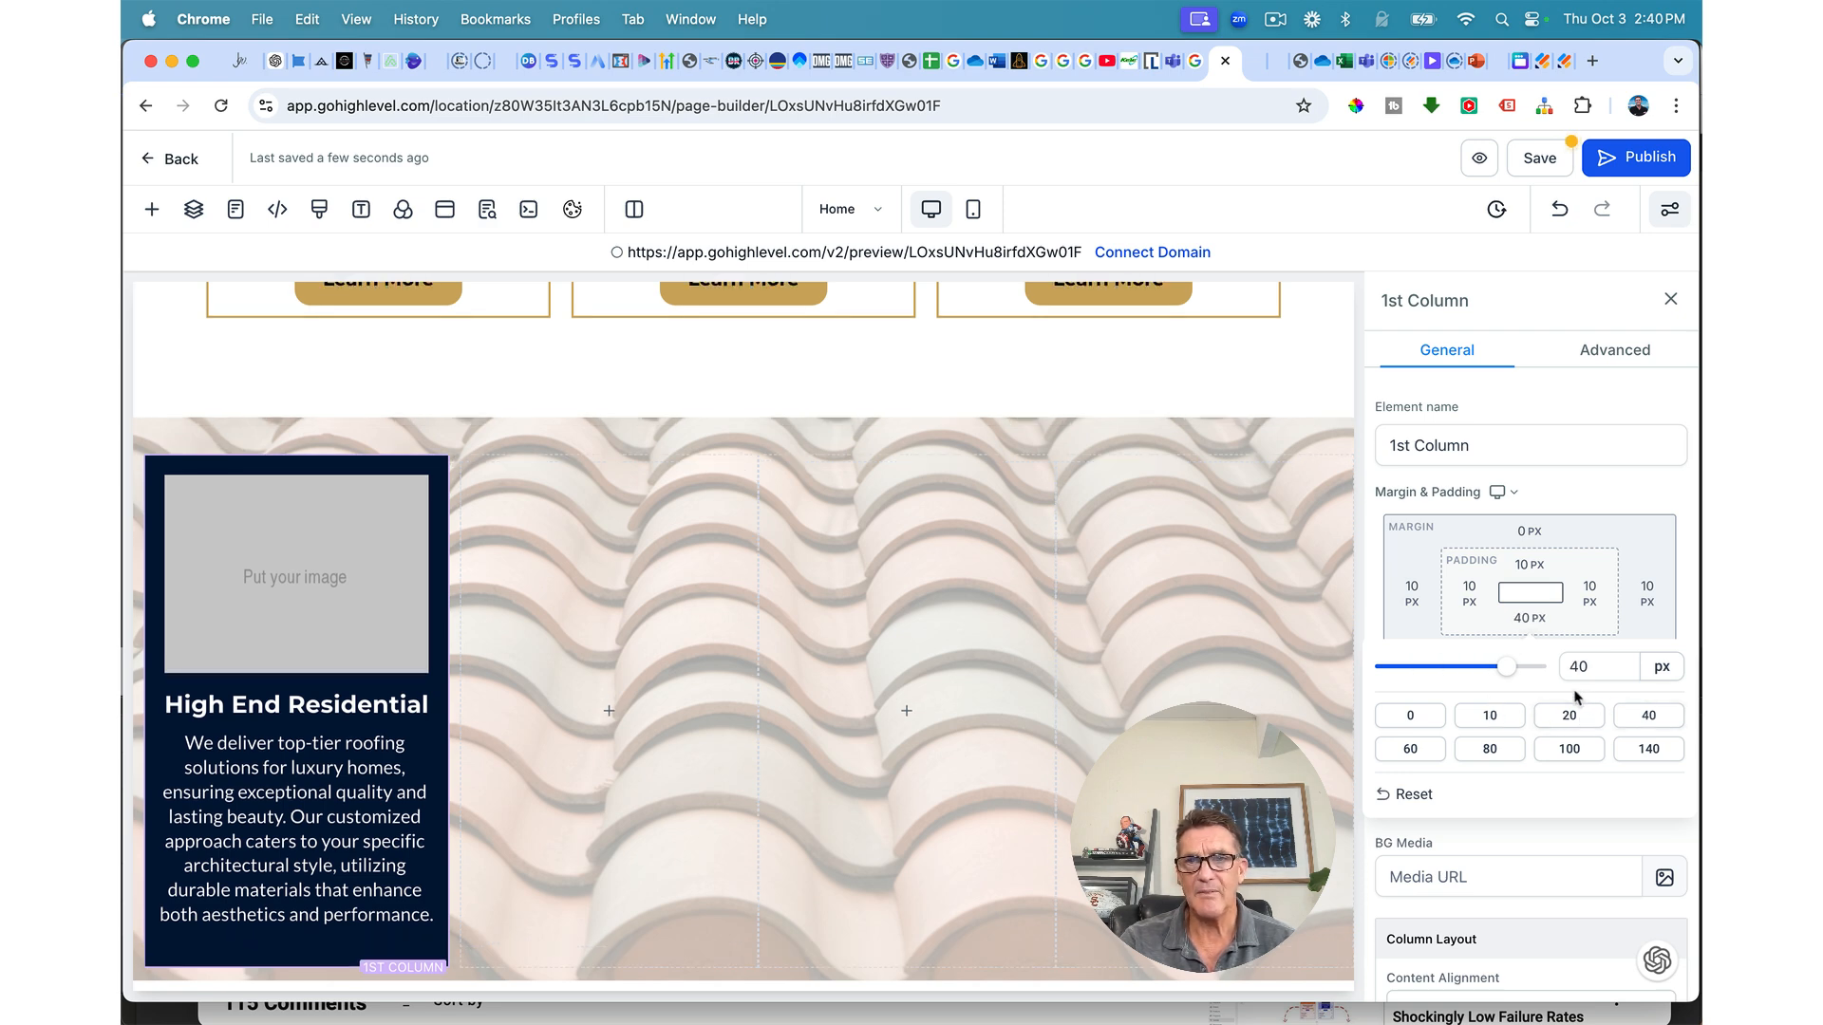
left_click(1523, 568)
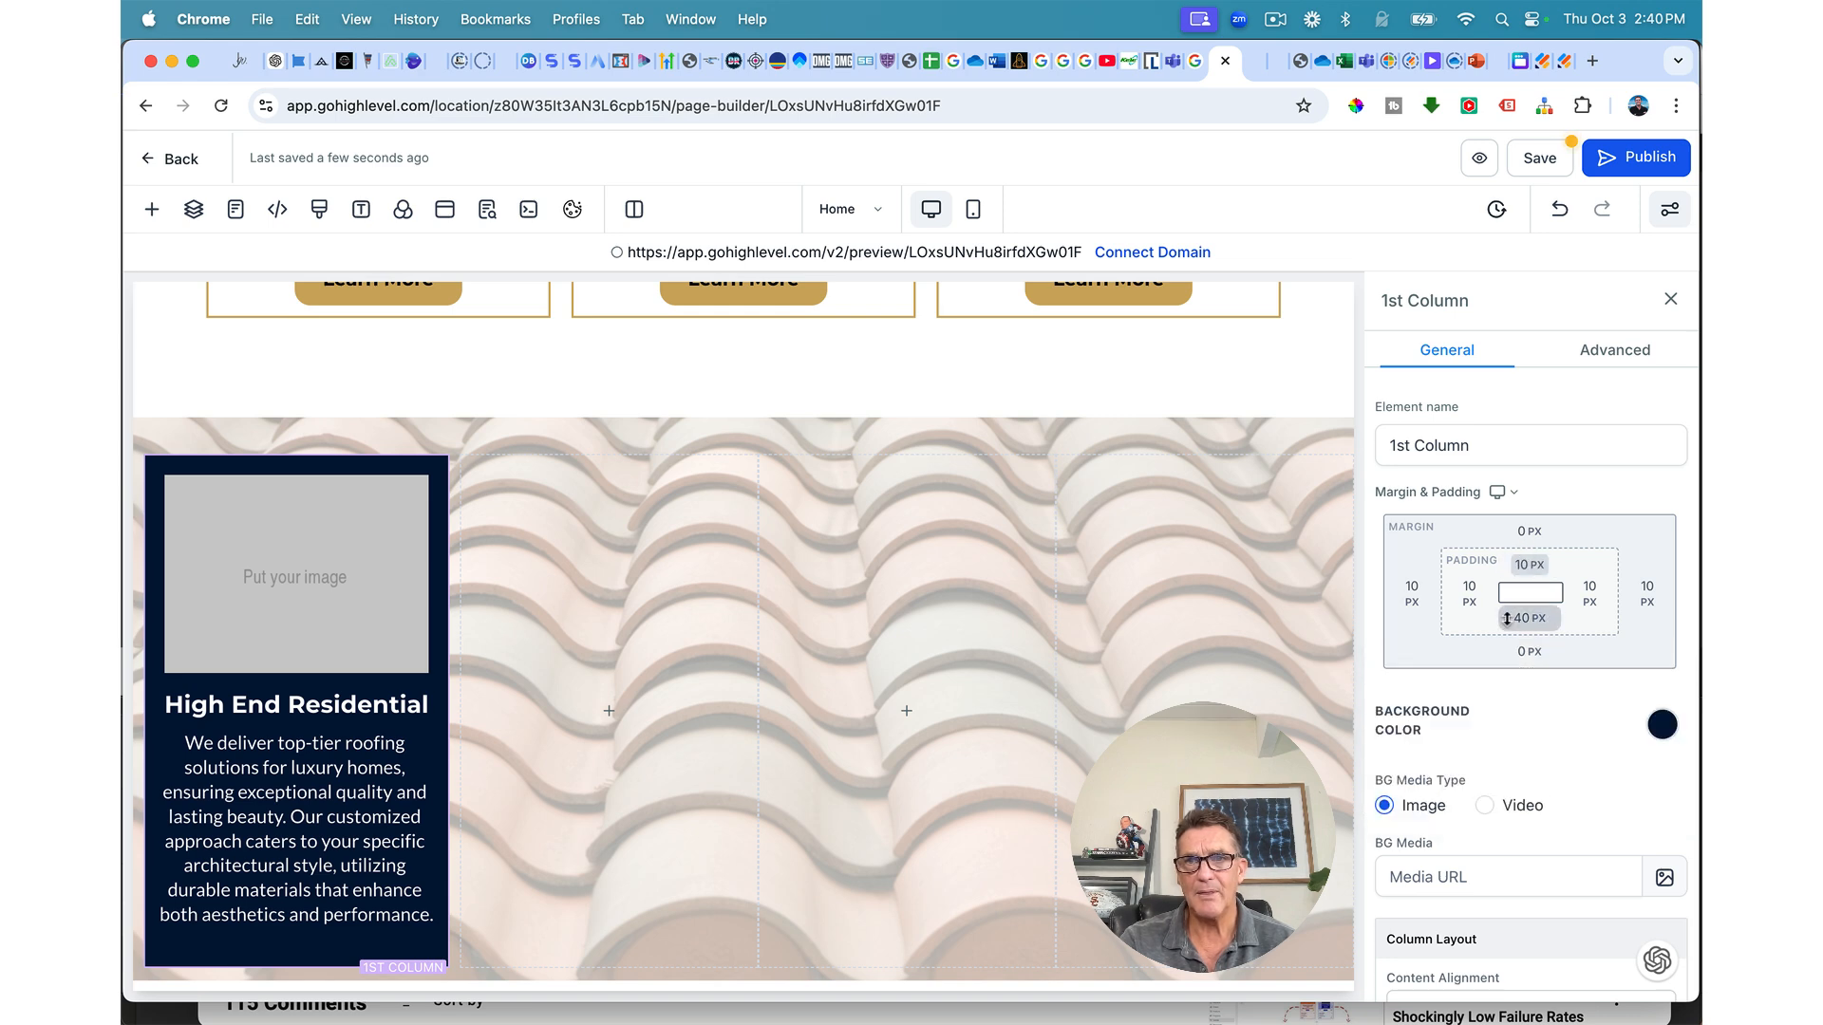
left_click(1523, 566)
left_click_drag(1414, 625, 1448, 617)
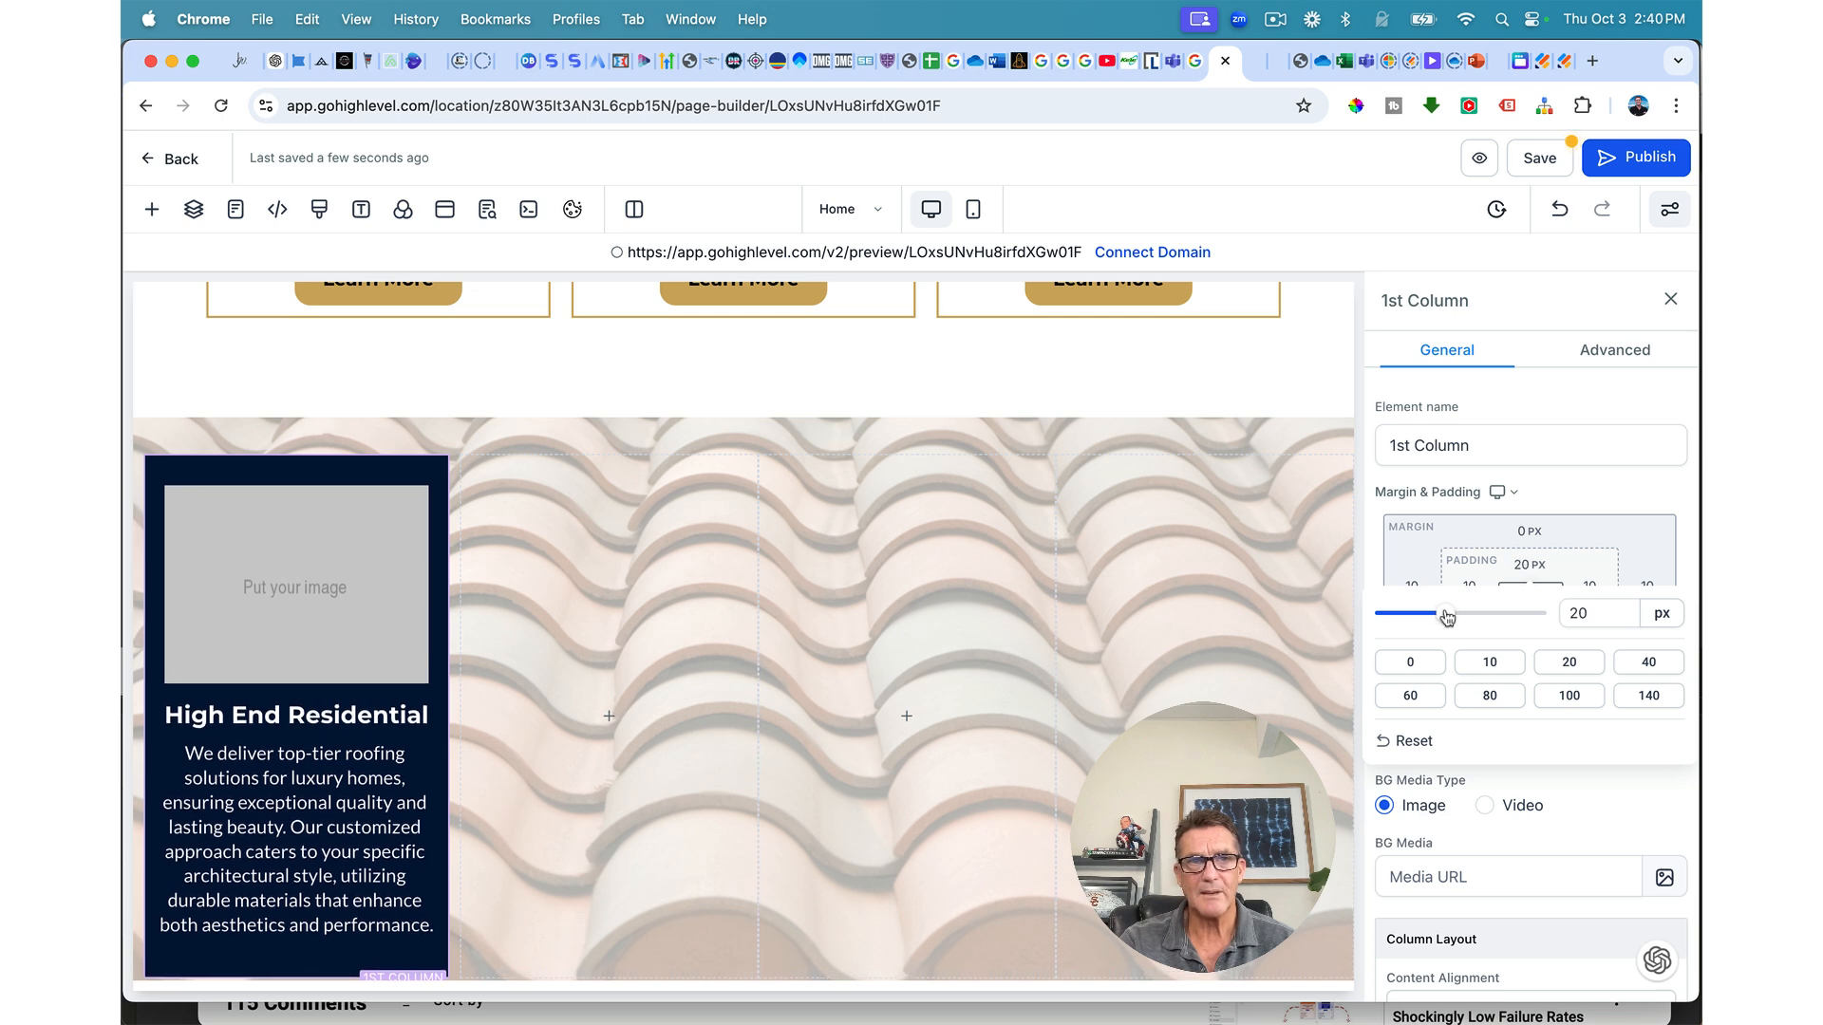
scroll(722, 743, "down", 1)
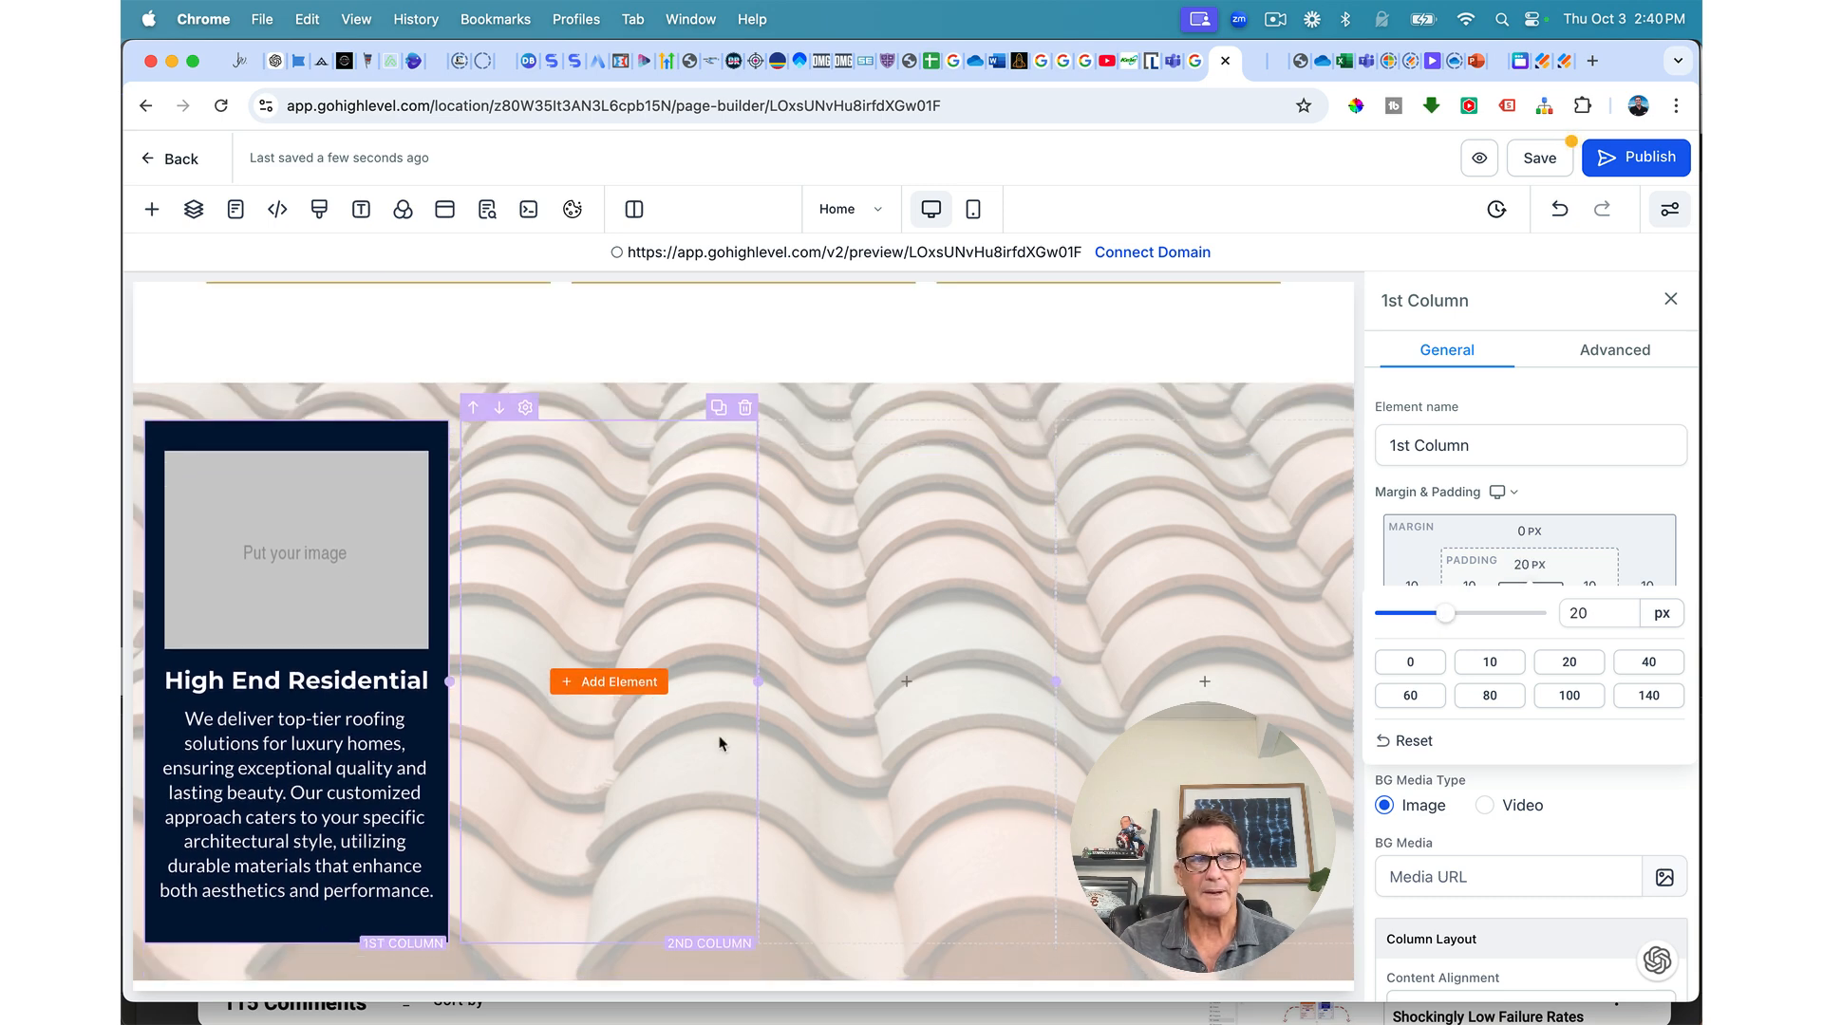
left_click(1540, 169)
Step: Duplicate the navy card three times, delete the two empty columns, and save the page
left_click(416, 406)
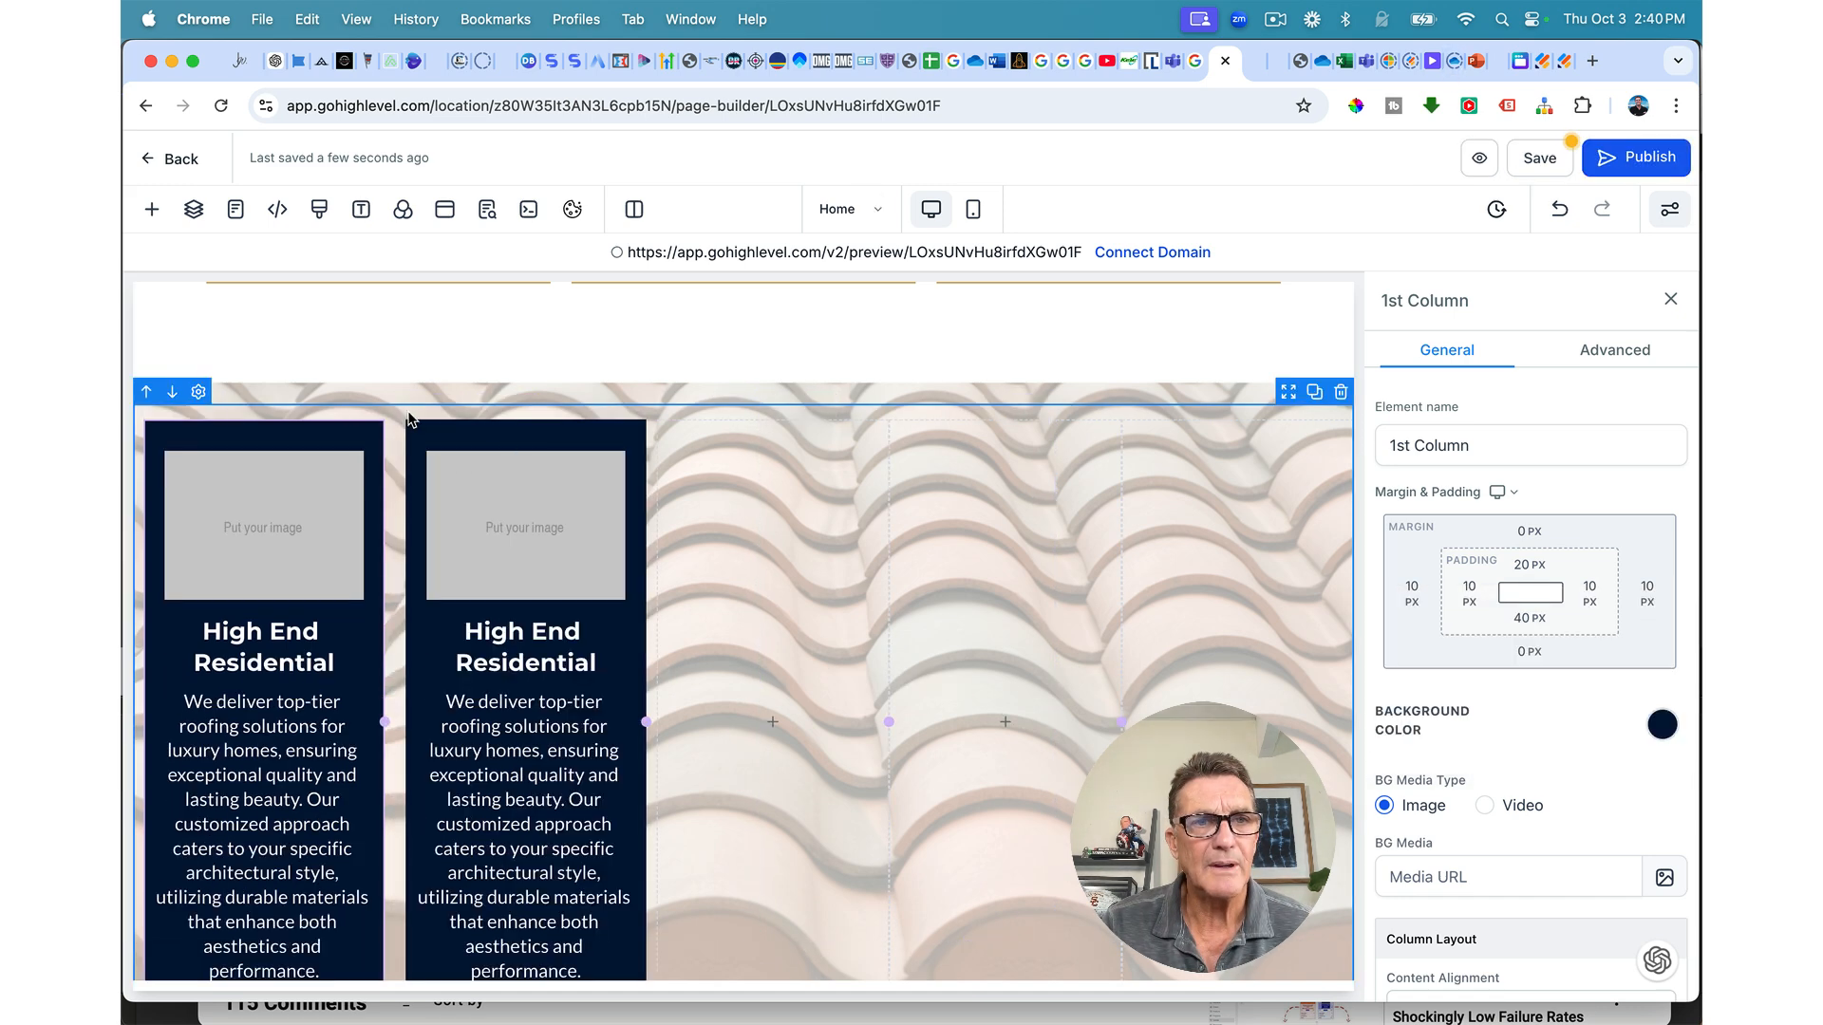
left_click(608, 414)
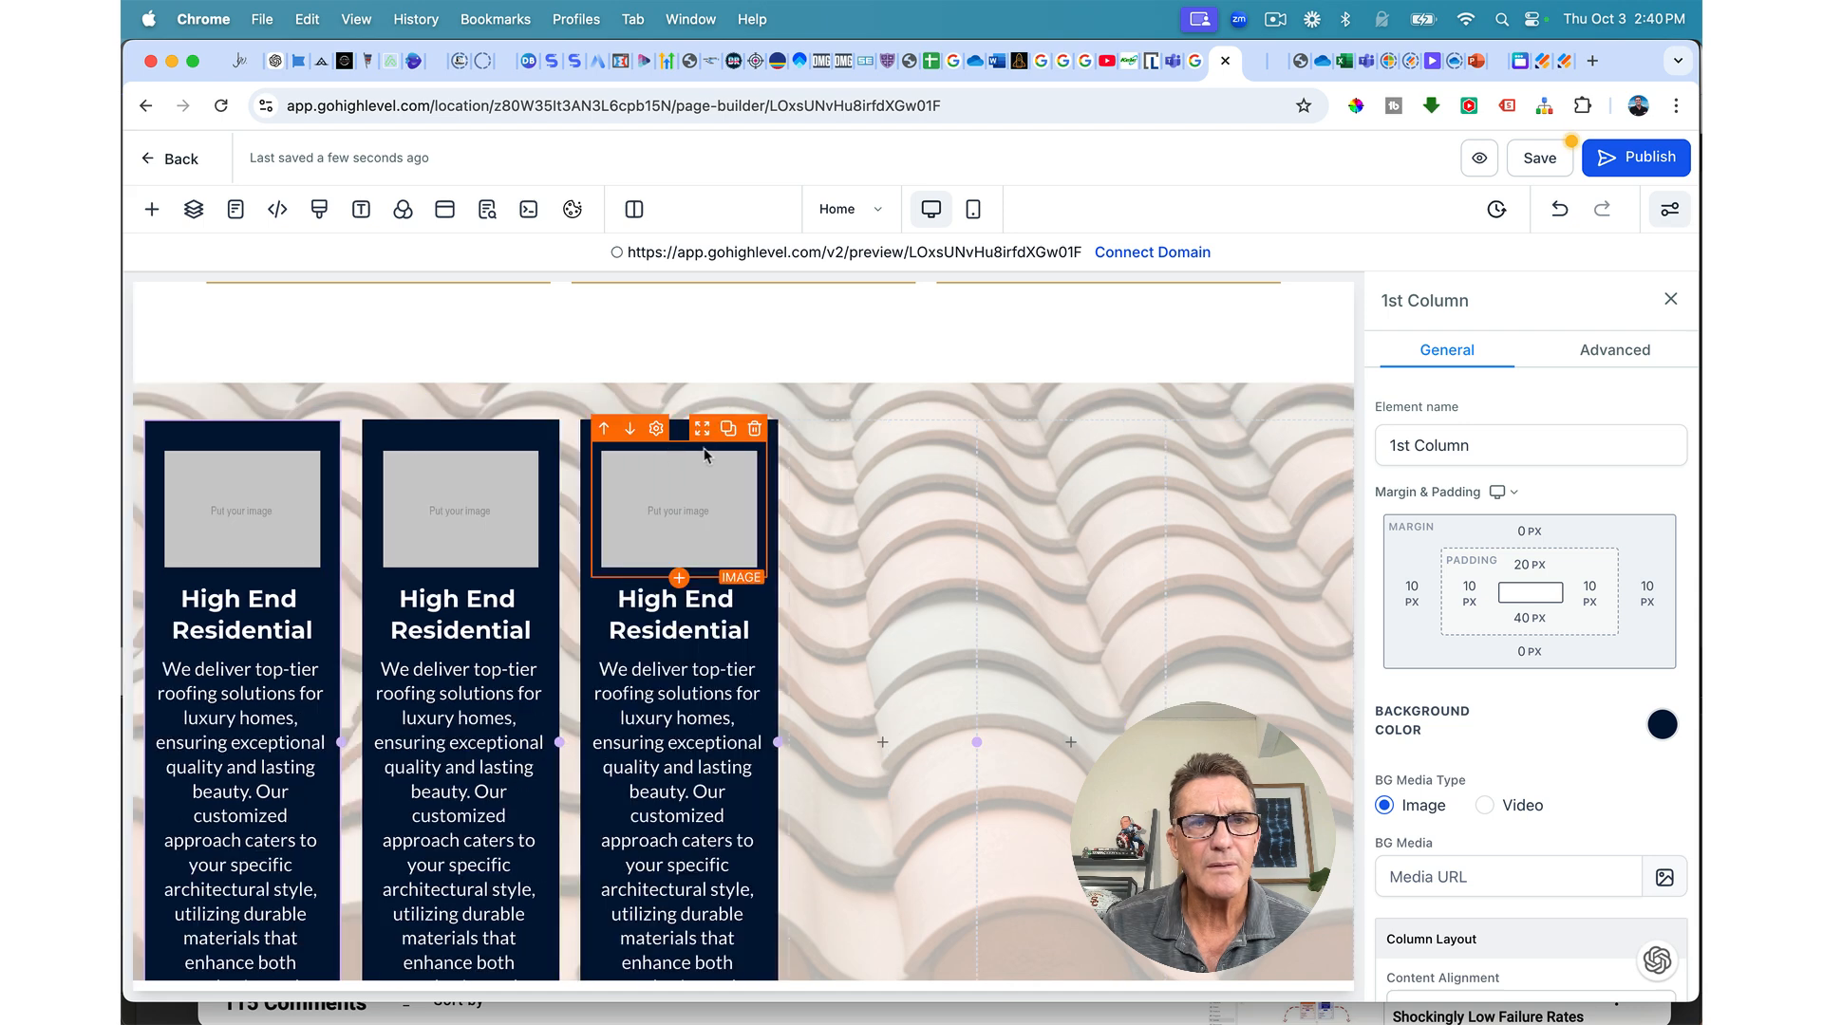
left_click(737, 410)
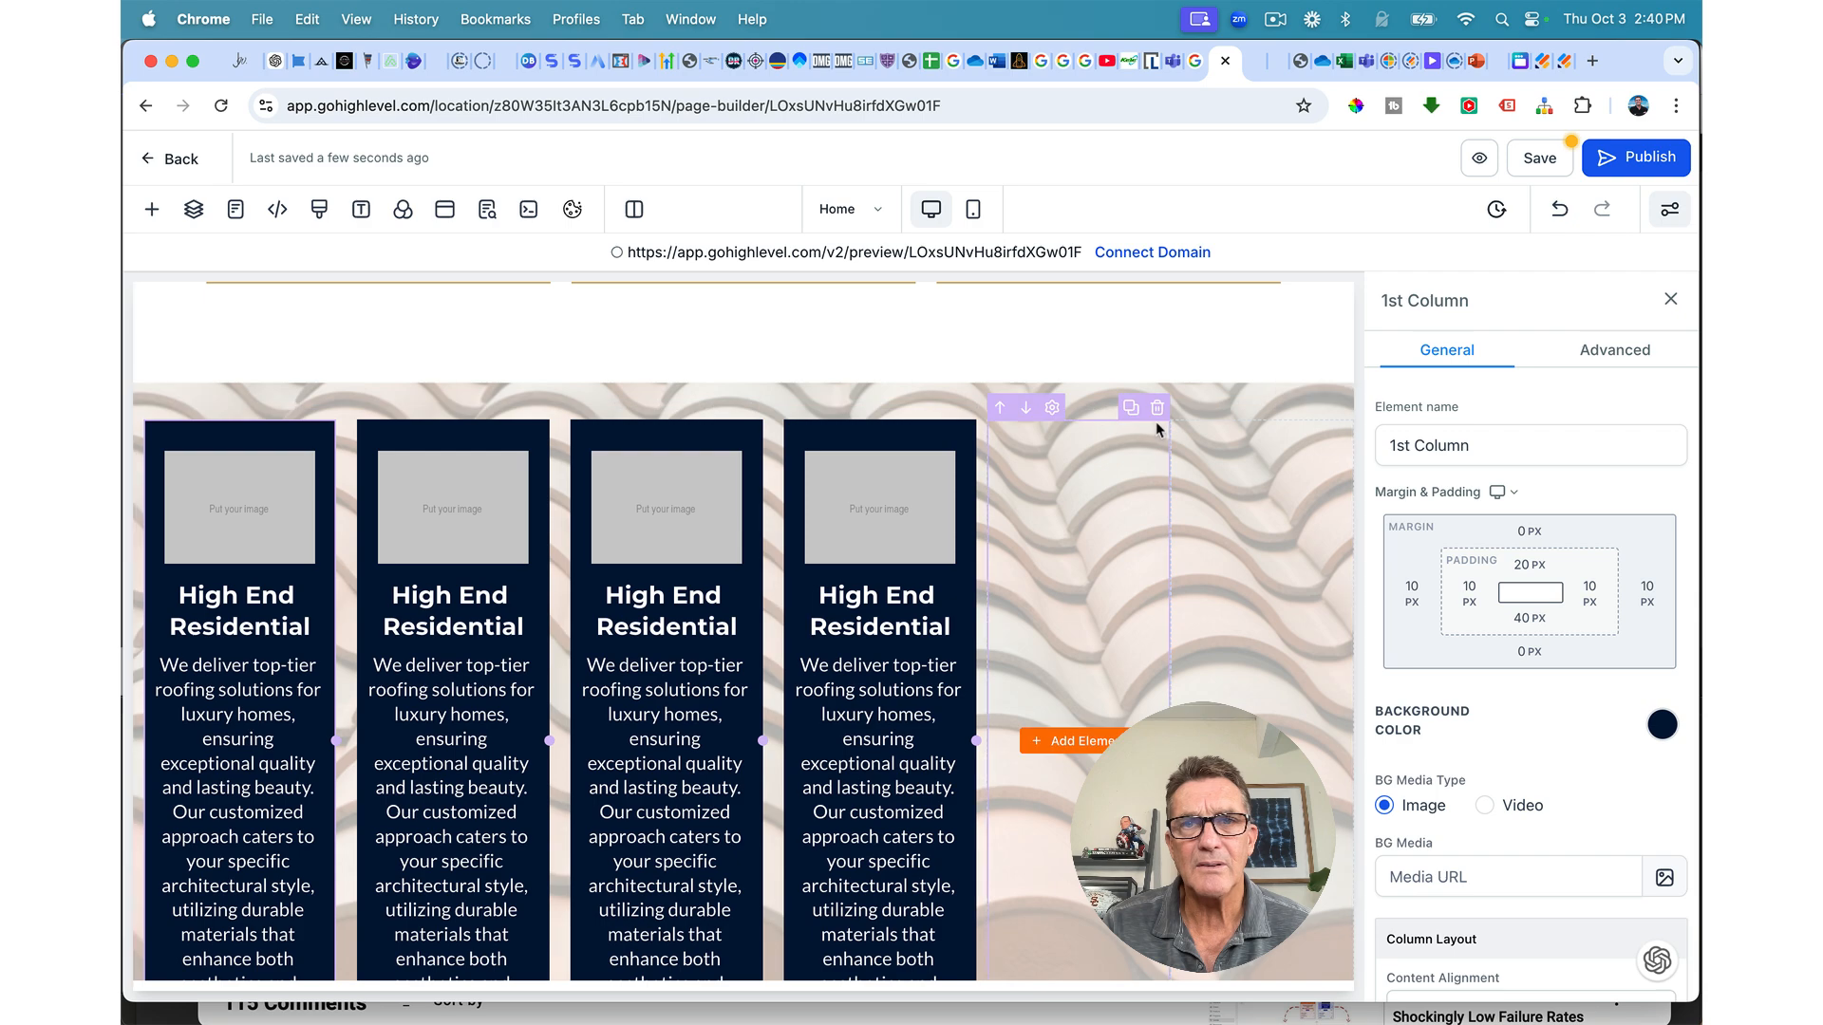
left_click(1162, 410)
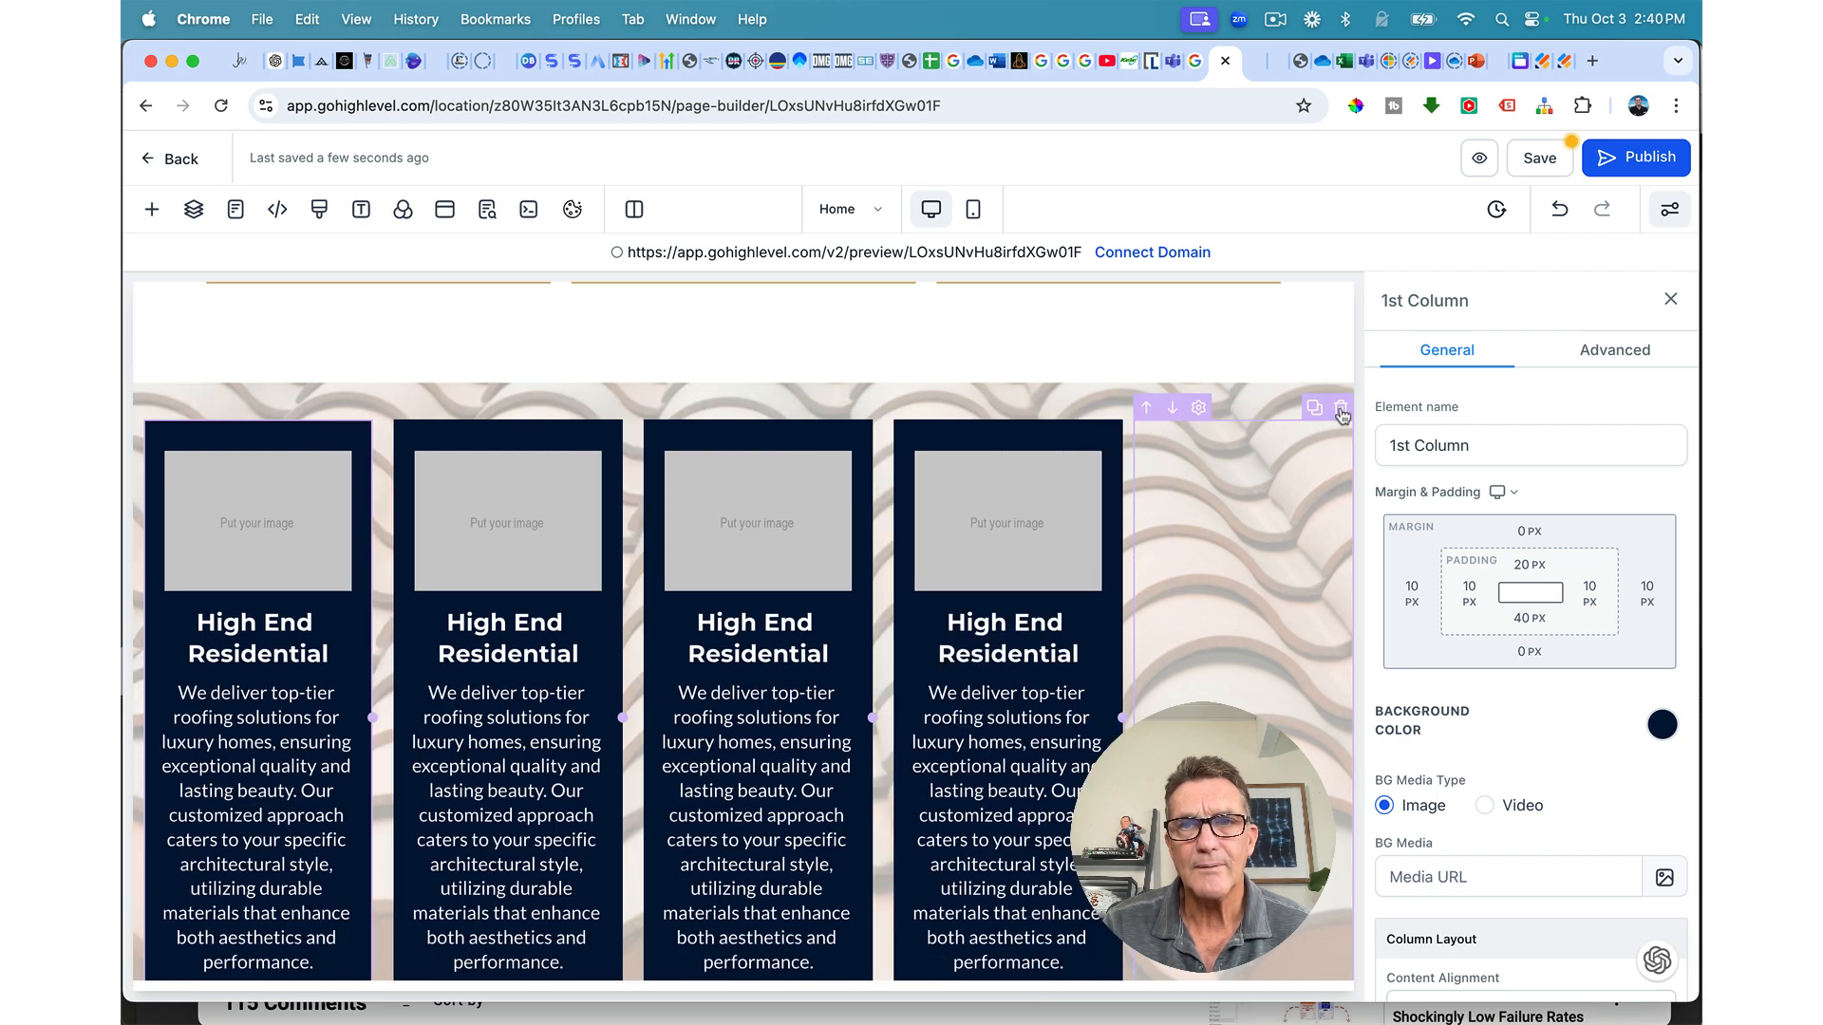
left_click(1340, 408)
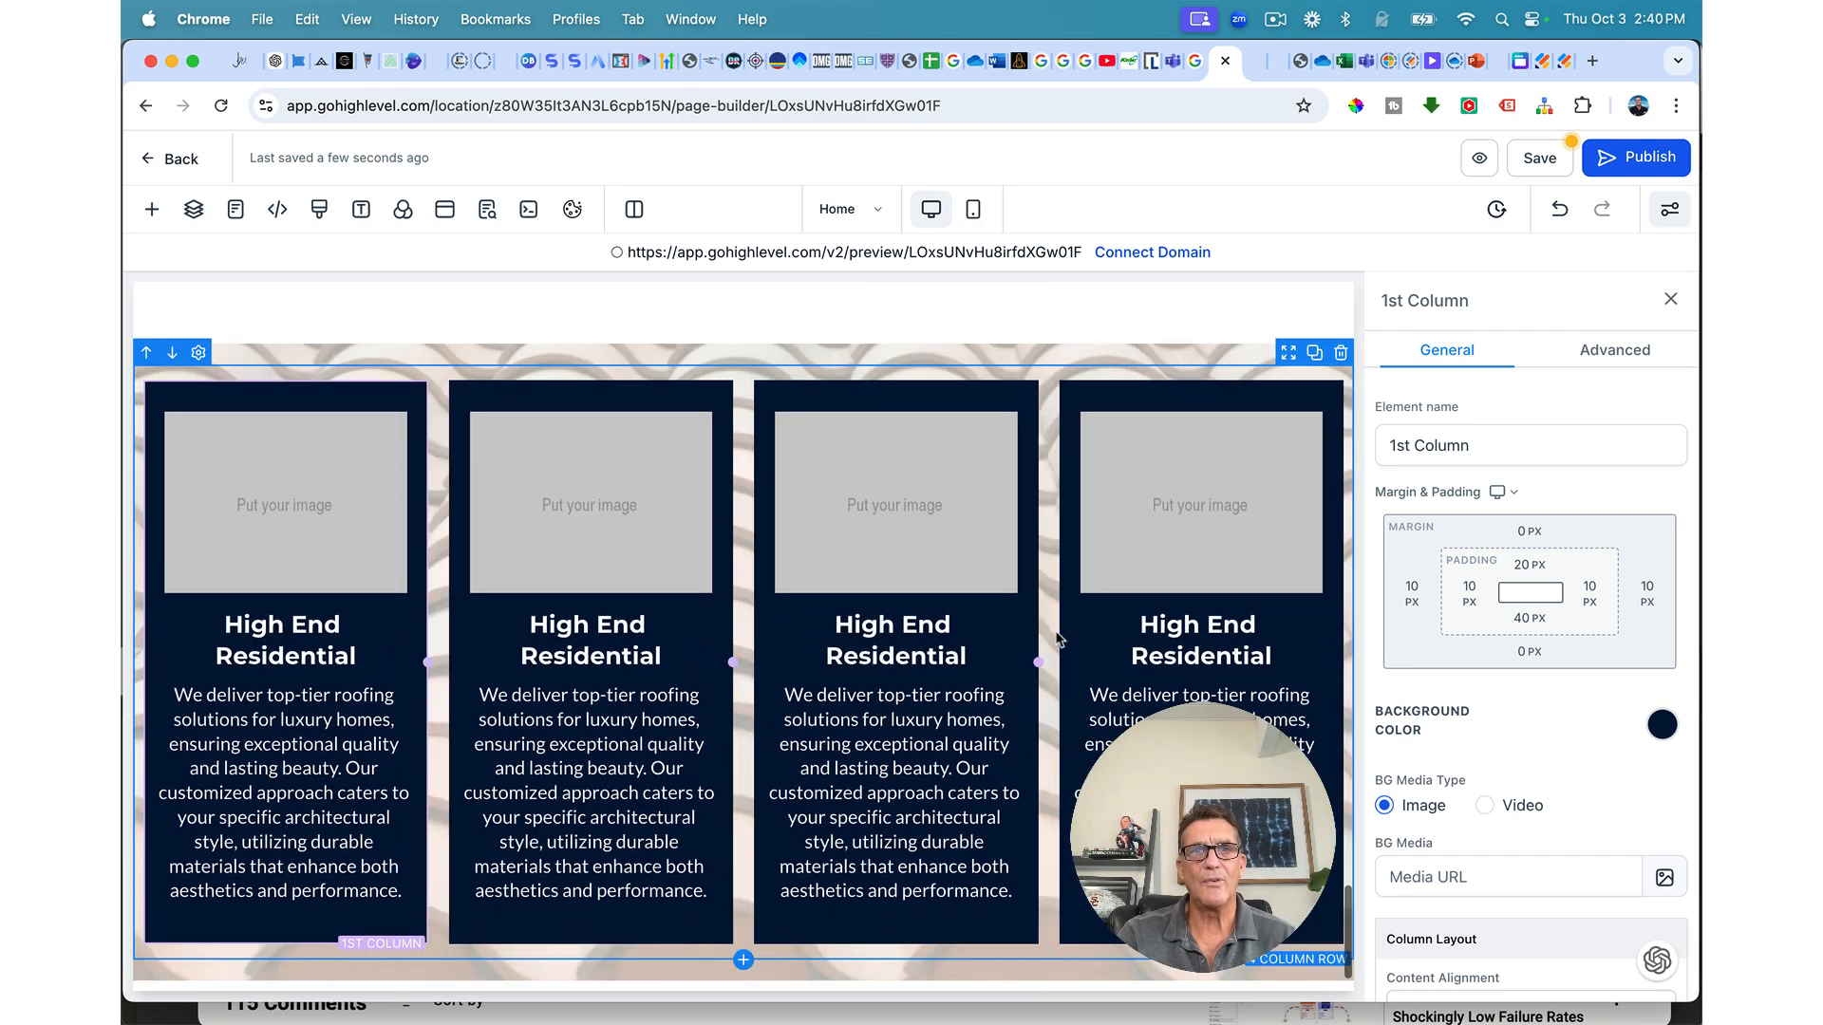
scroll(1058, 639, "down", 2)
left_click(1534, 158)
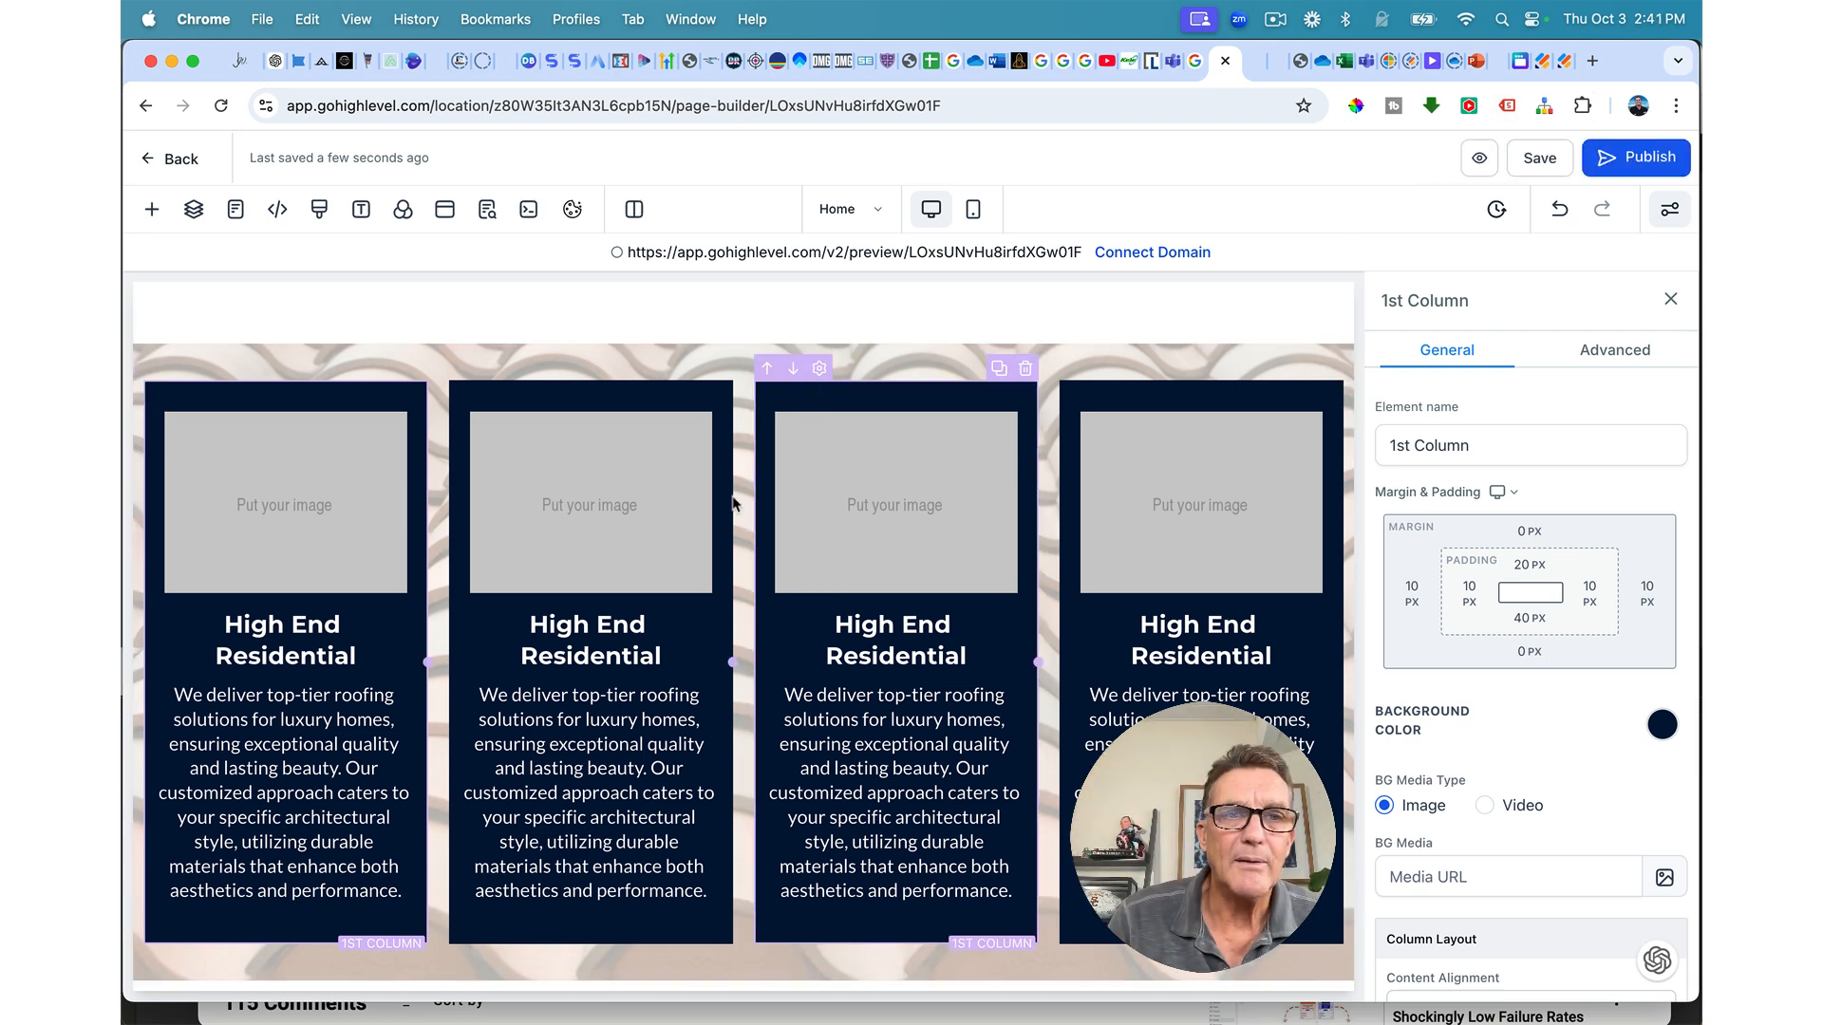
Step: Retitle the first card 'Free Estimates', fixing the typo
double_click(284, 641)
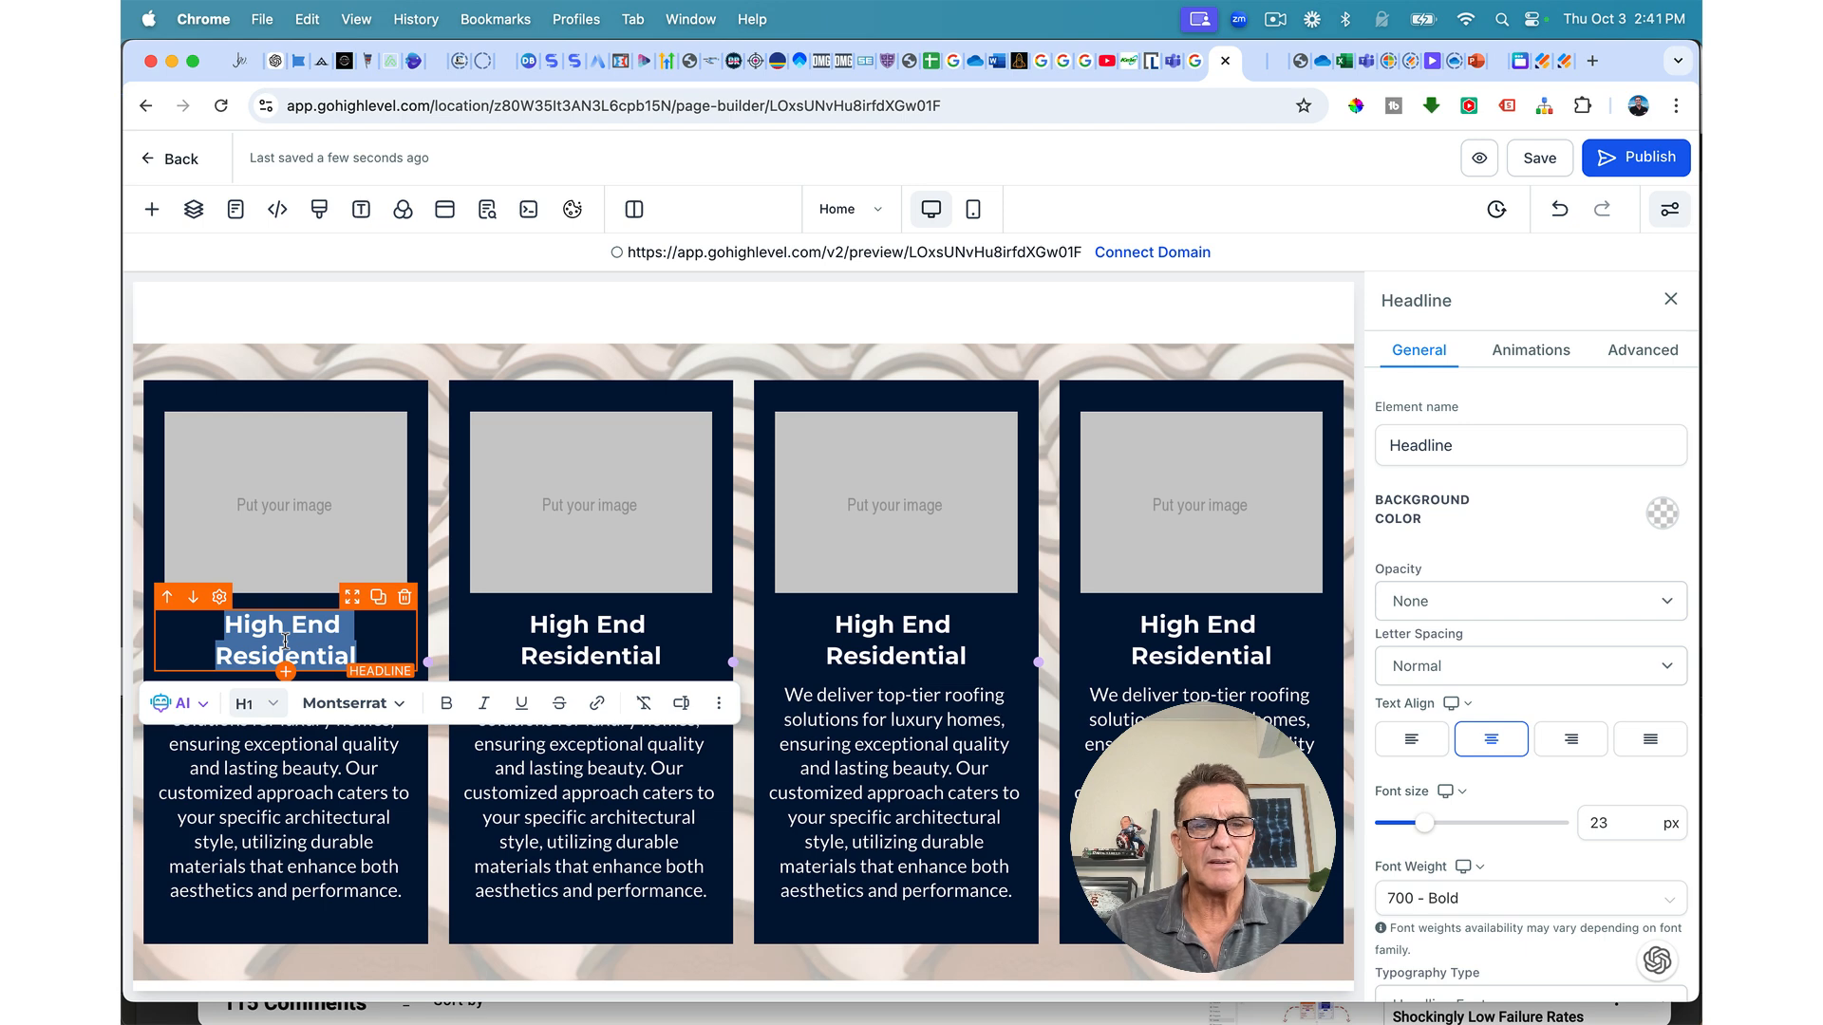
type("Free E")
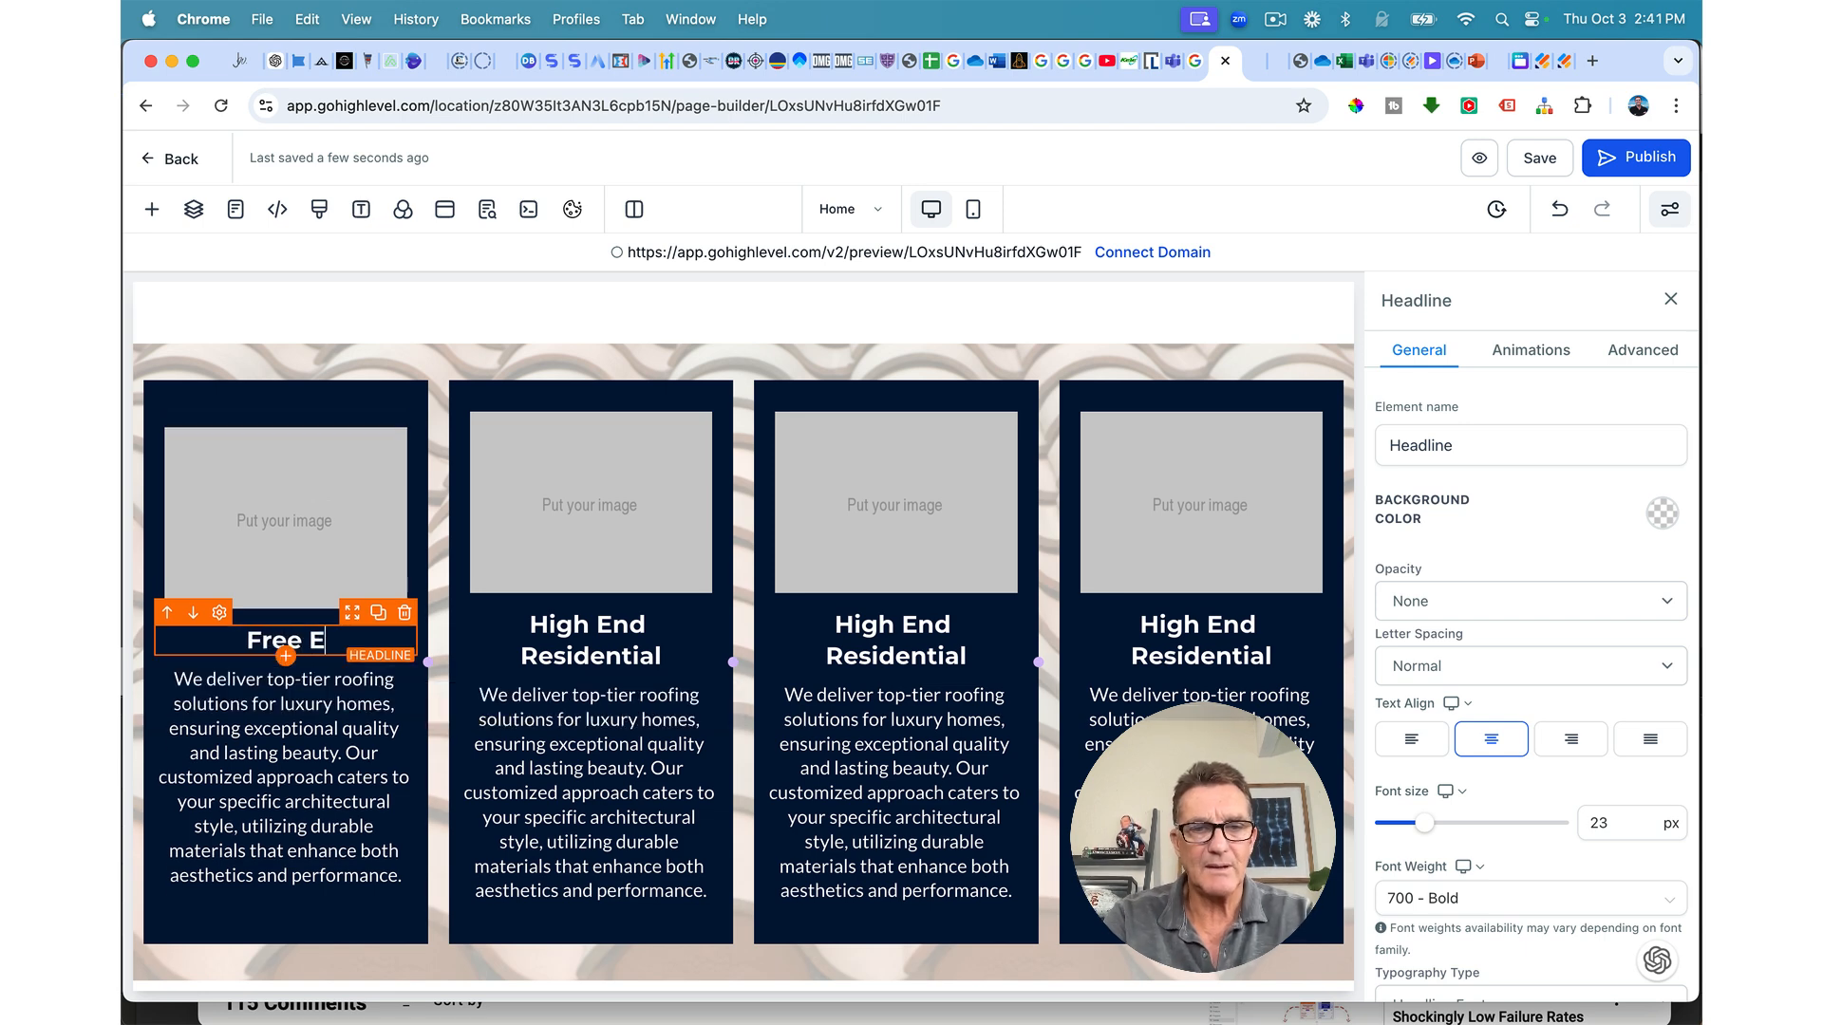
type("ti")
type("s")
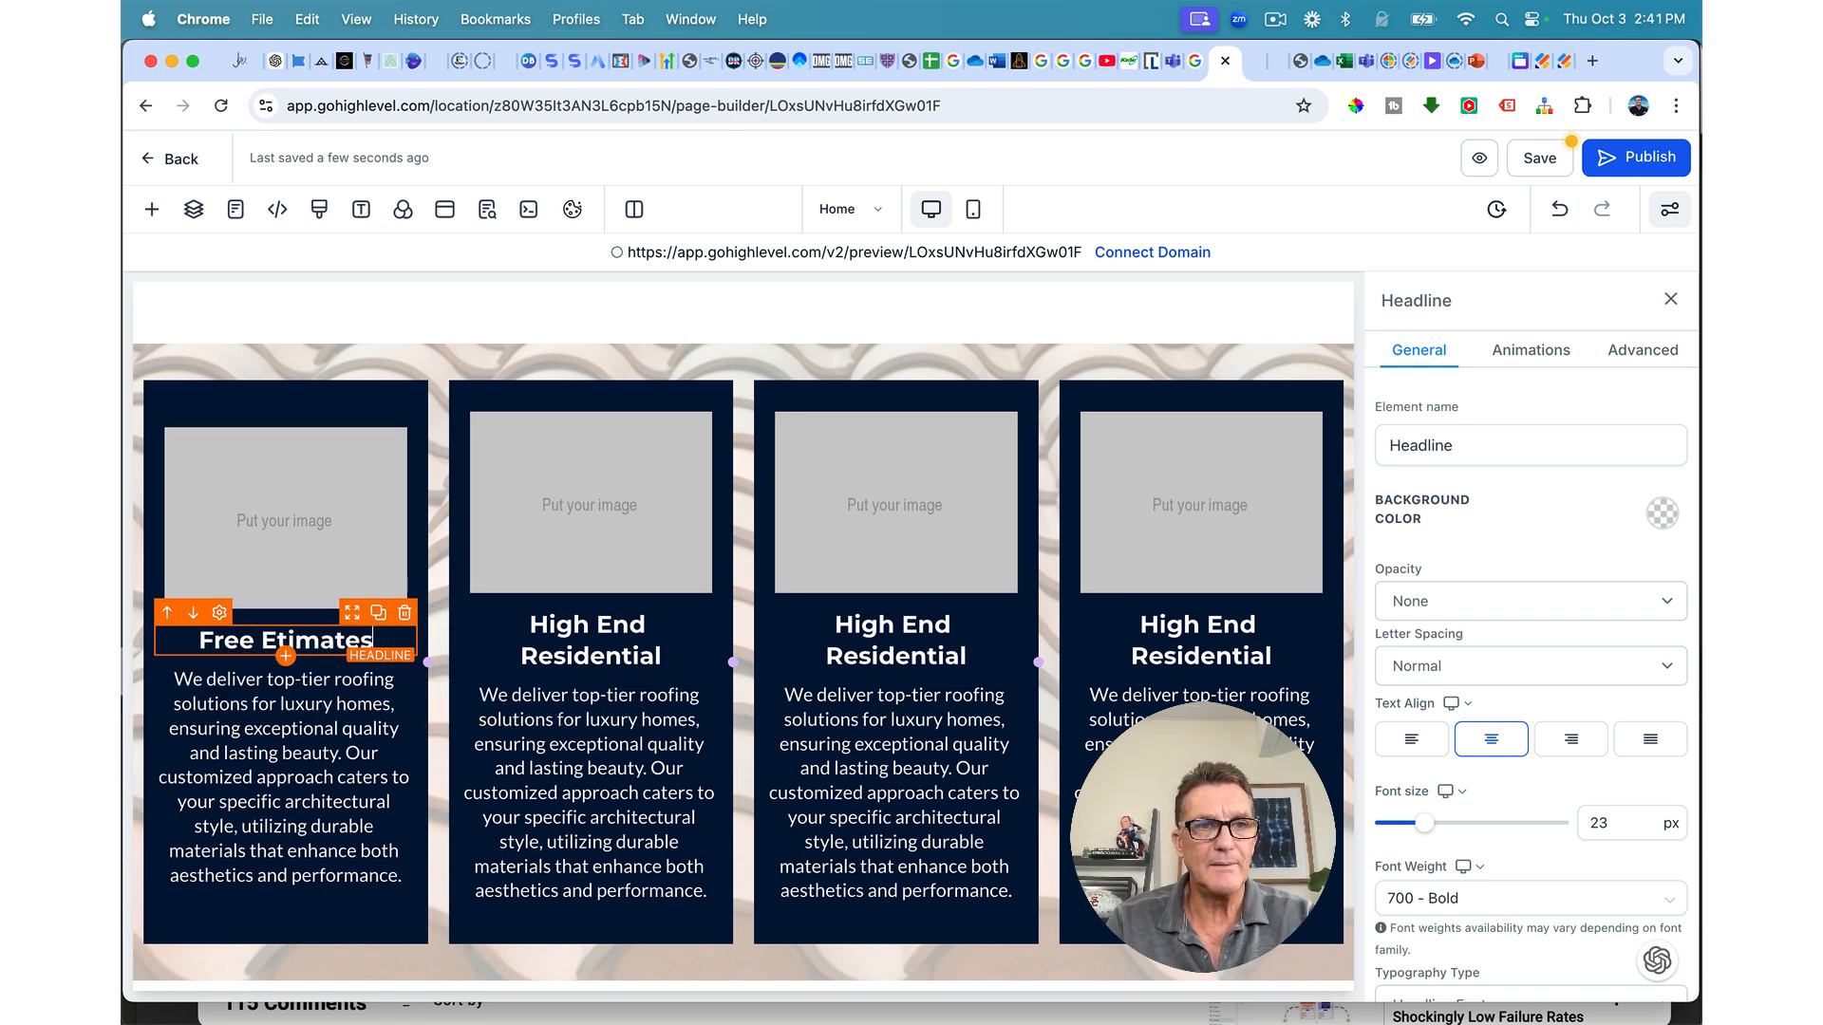
left_click(276, 643)
type("s")
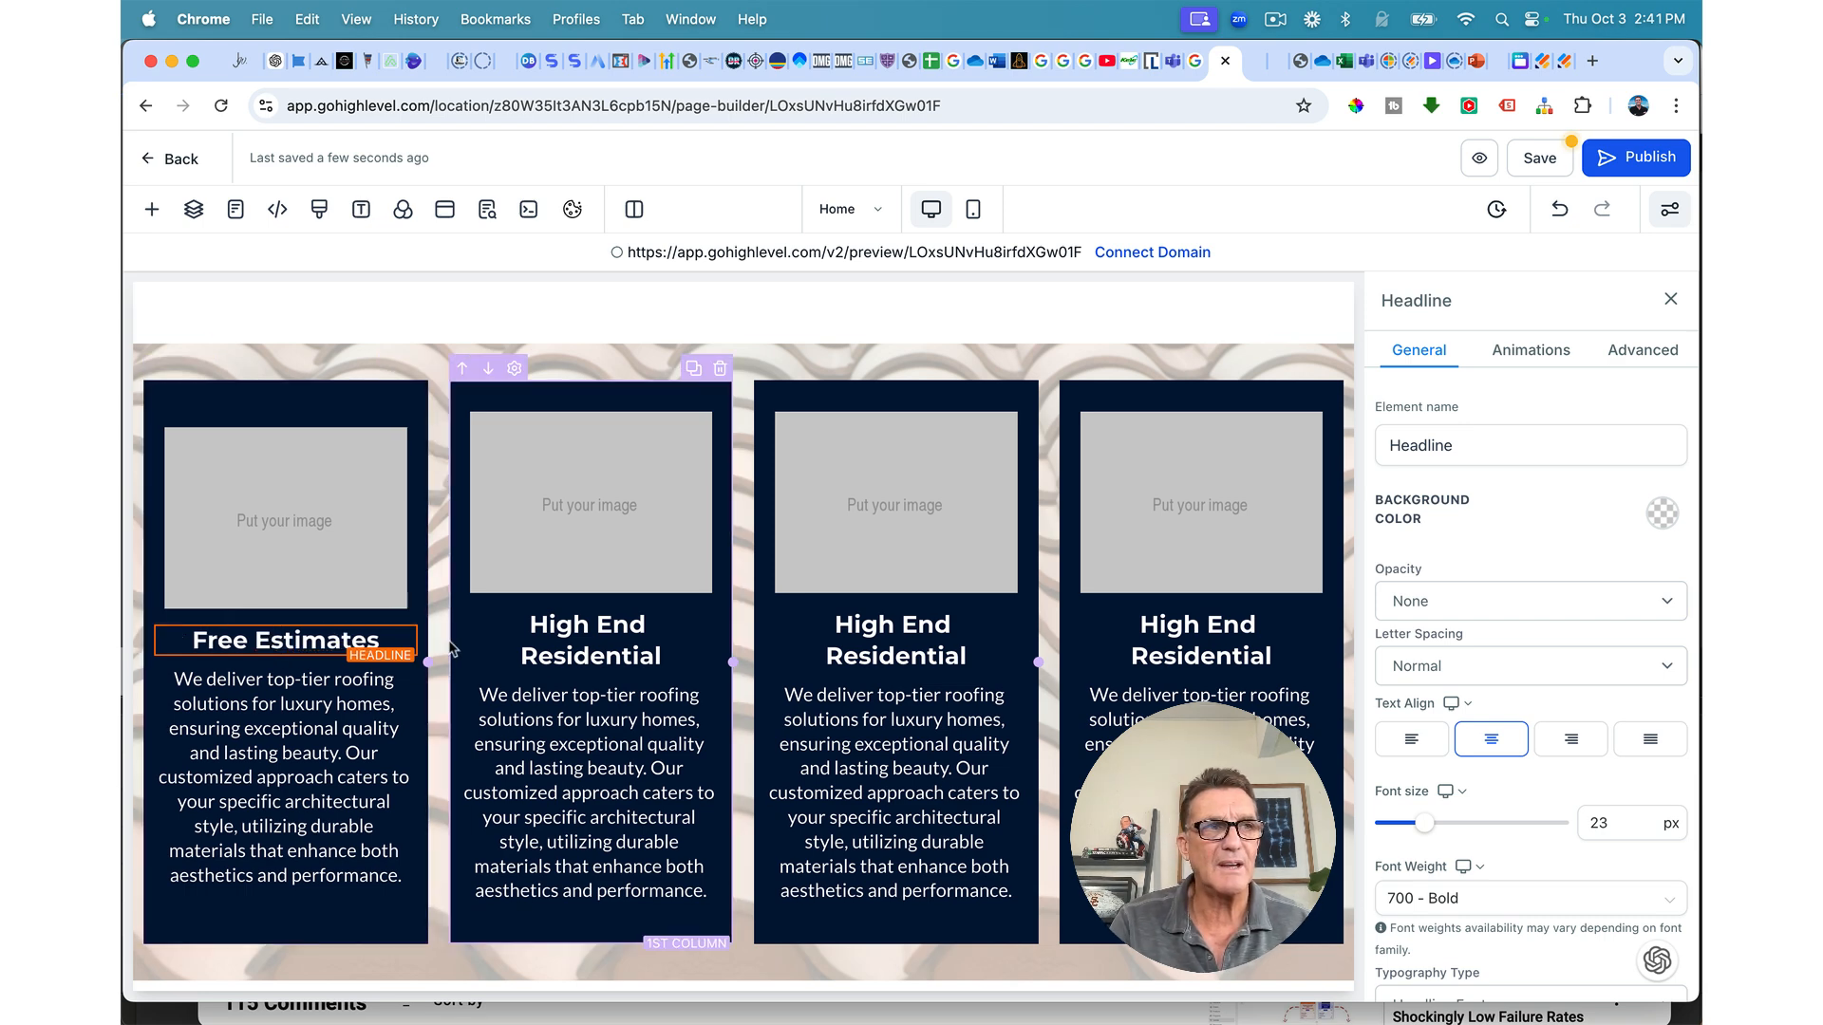
Step: Retitle the other cards 'Top Quality Work', 'Fully Licensed' and 'Best Warranties', then save
triple_click(563, 634)
type("Top Qual")
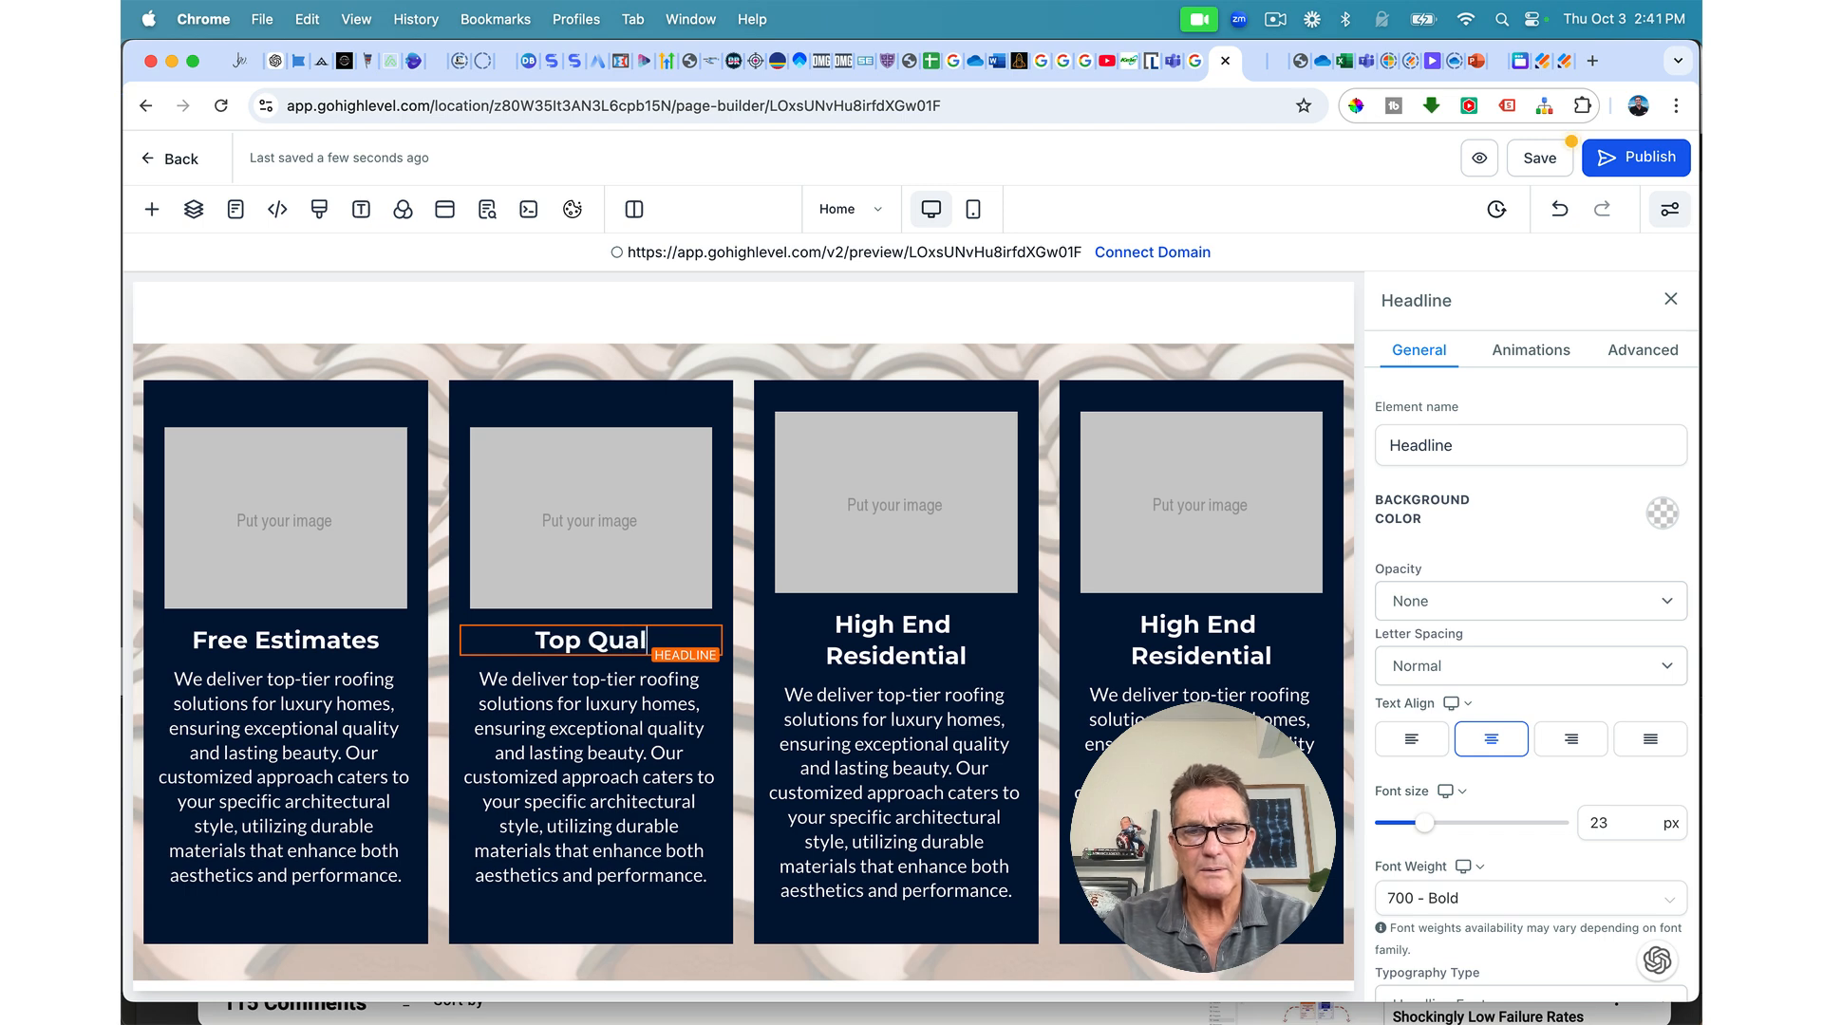
type("ity Work")
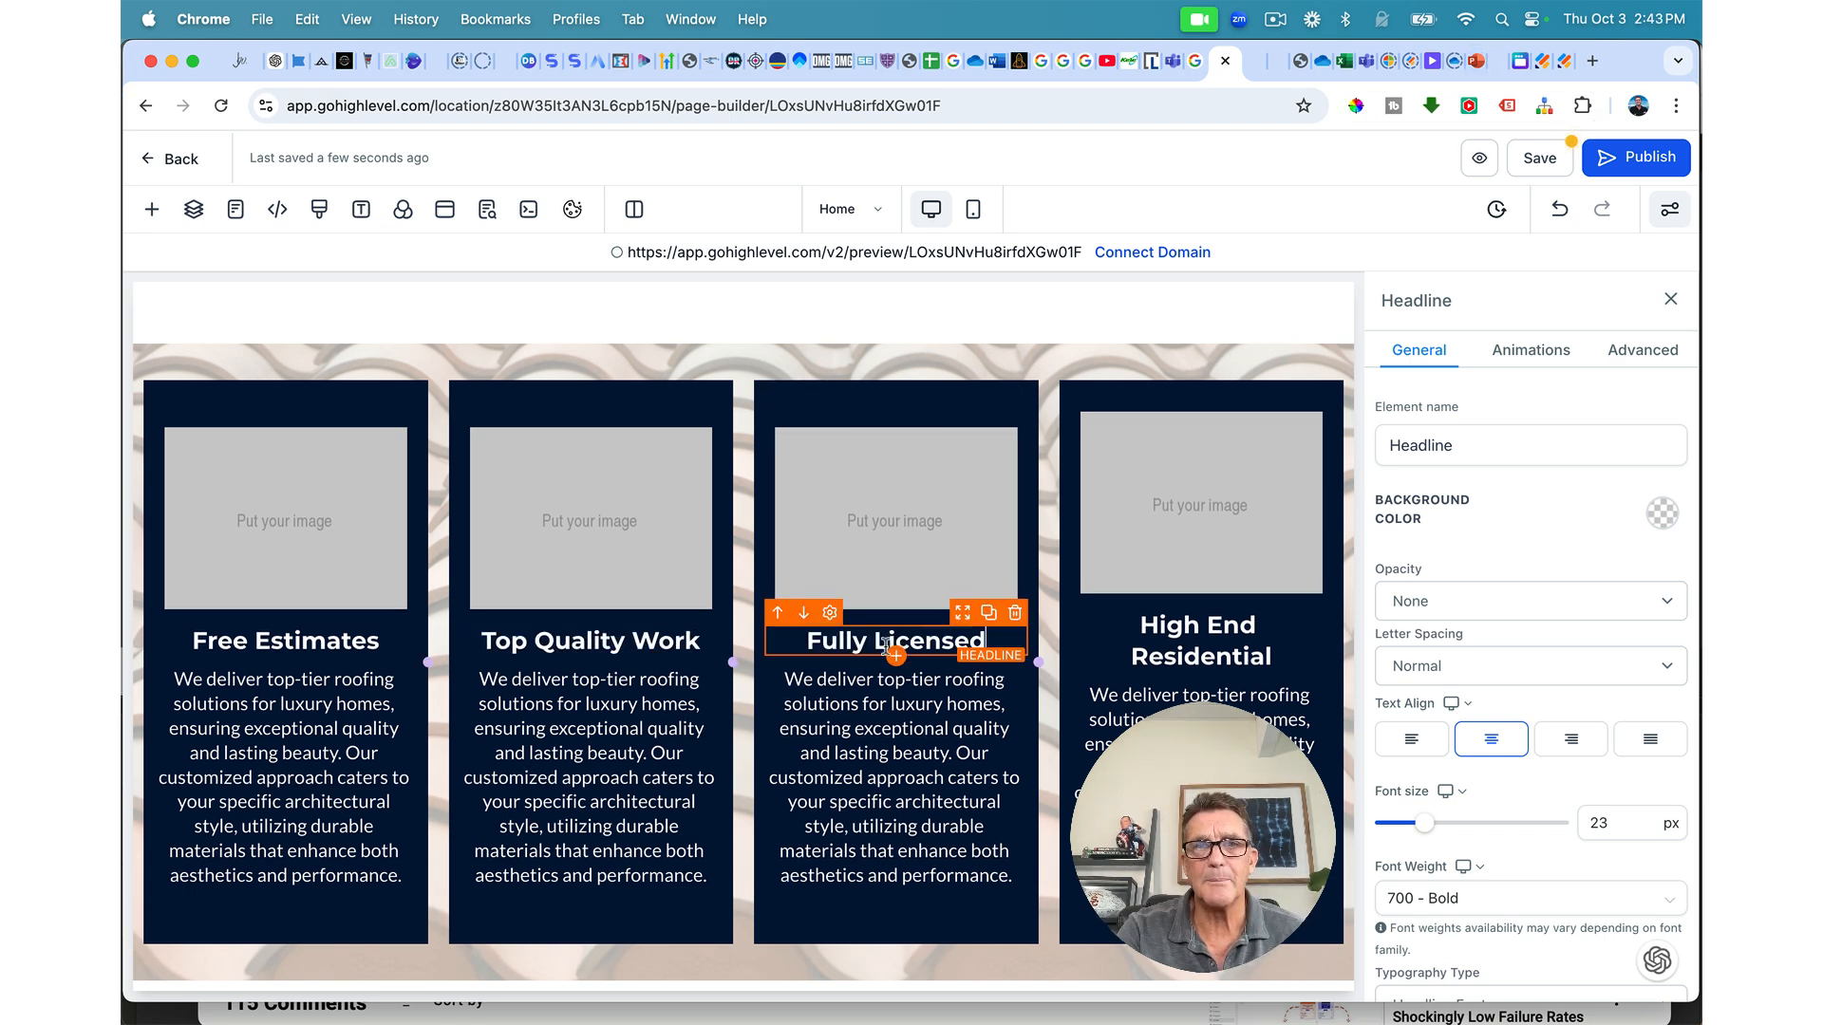
triple_click(883, 649)
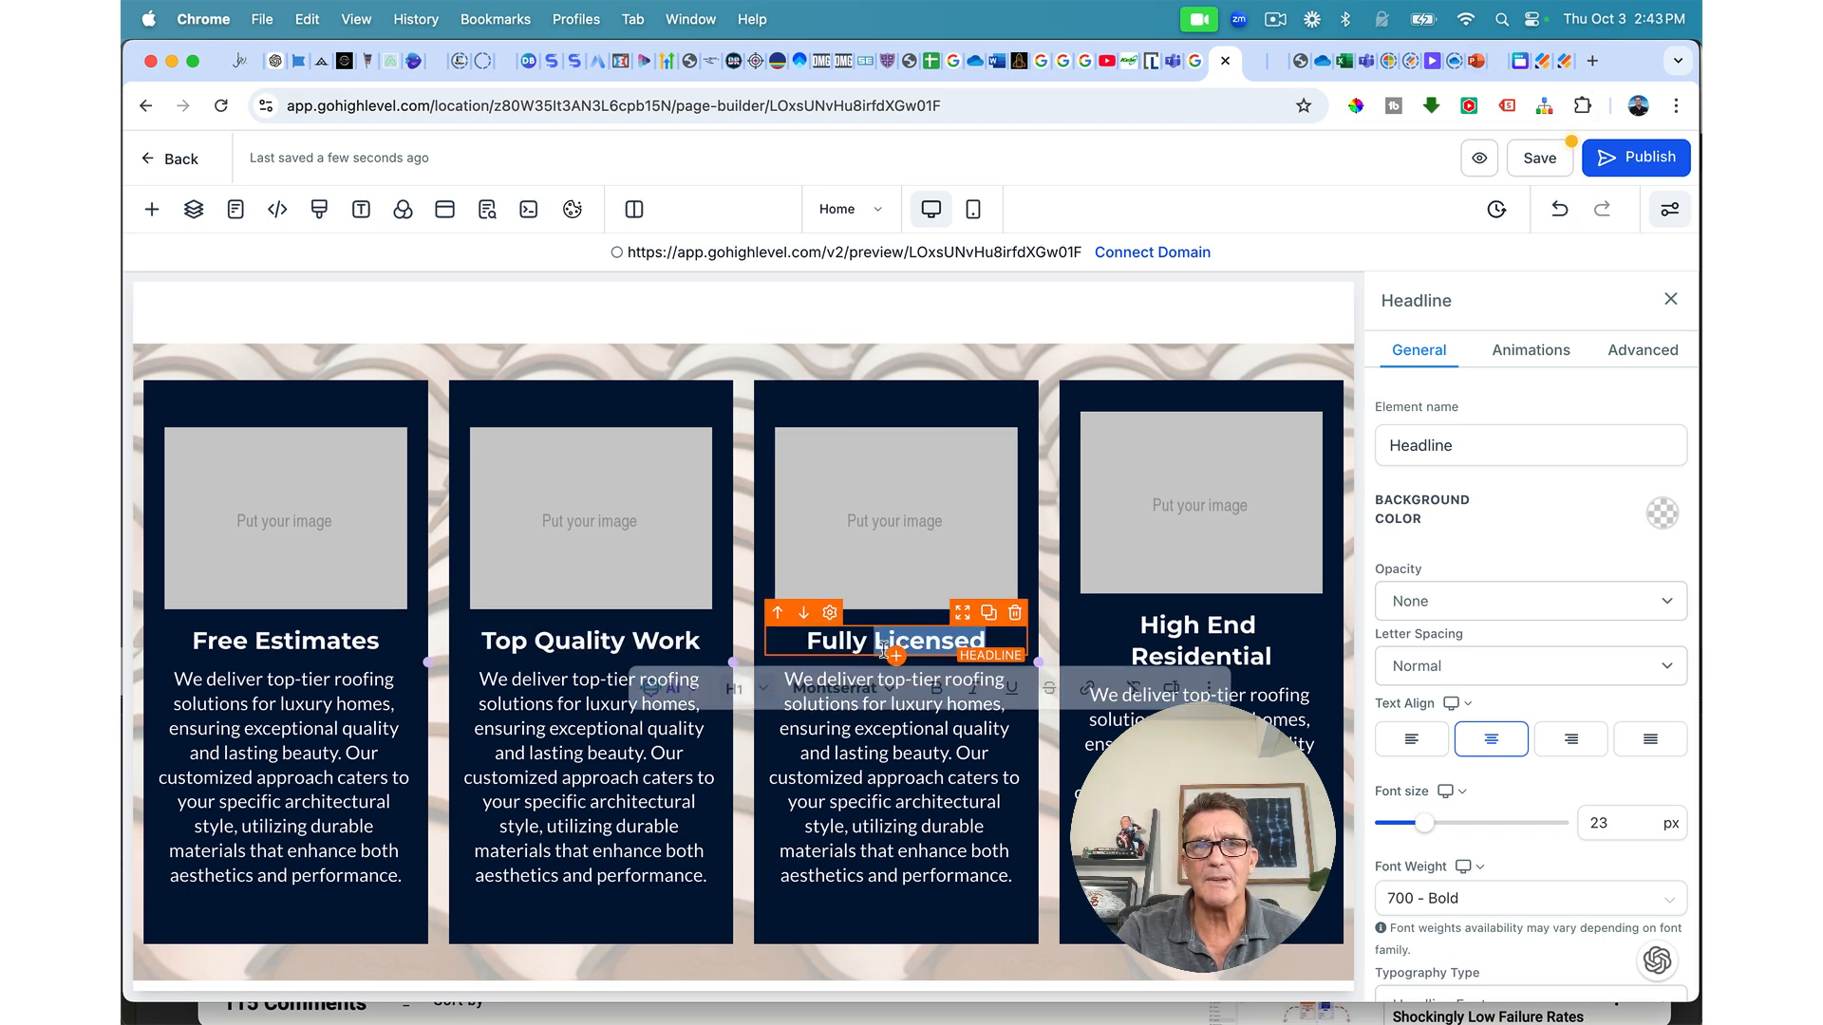
triple_click(1200, 641)
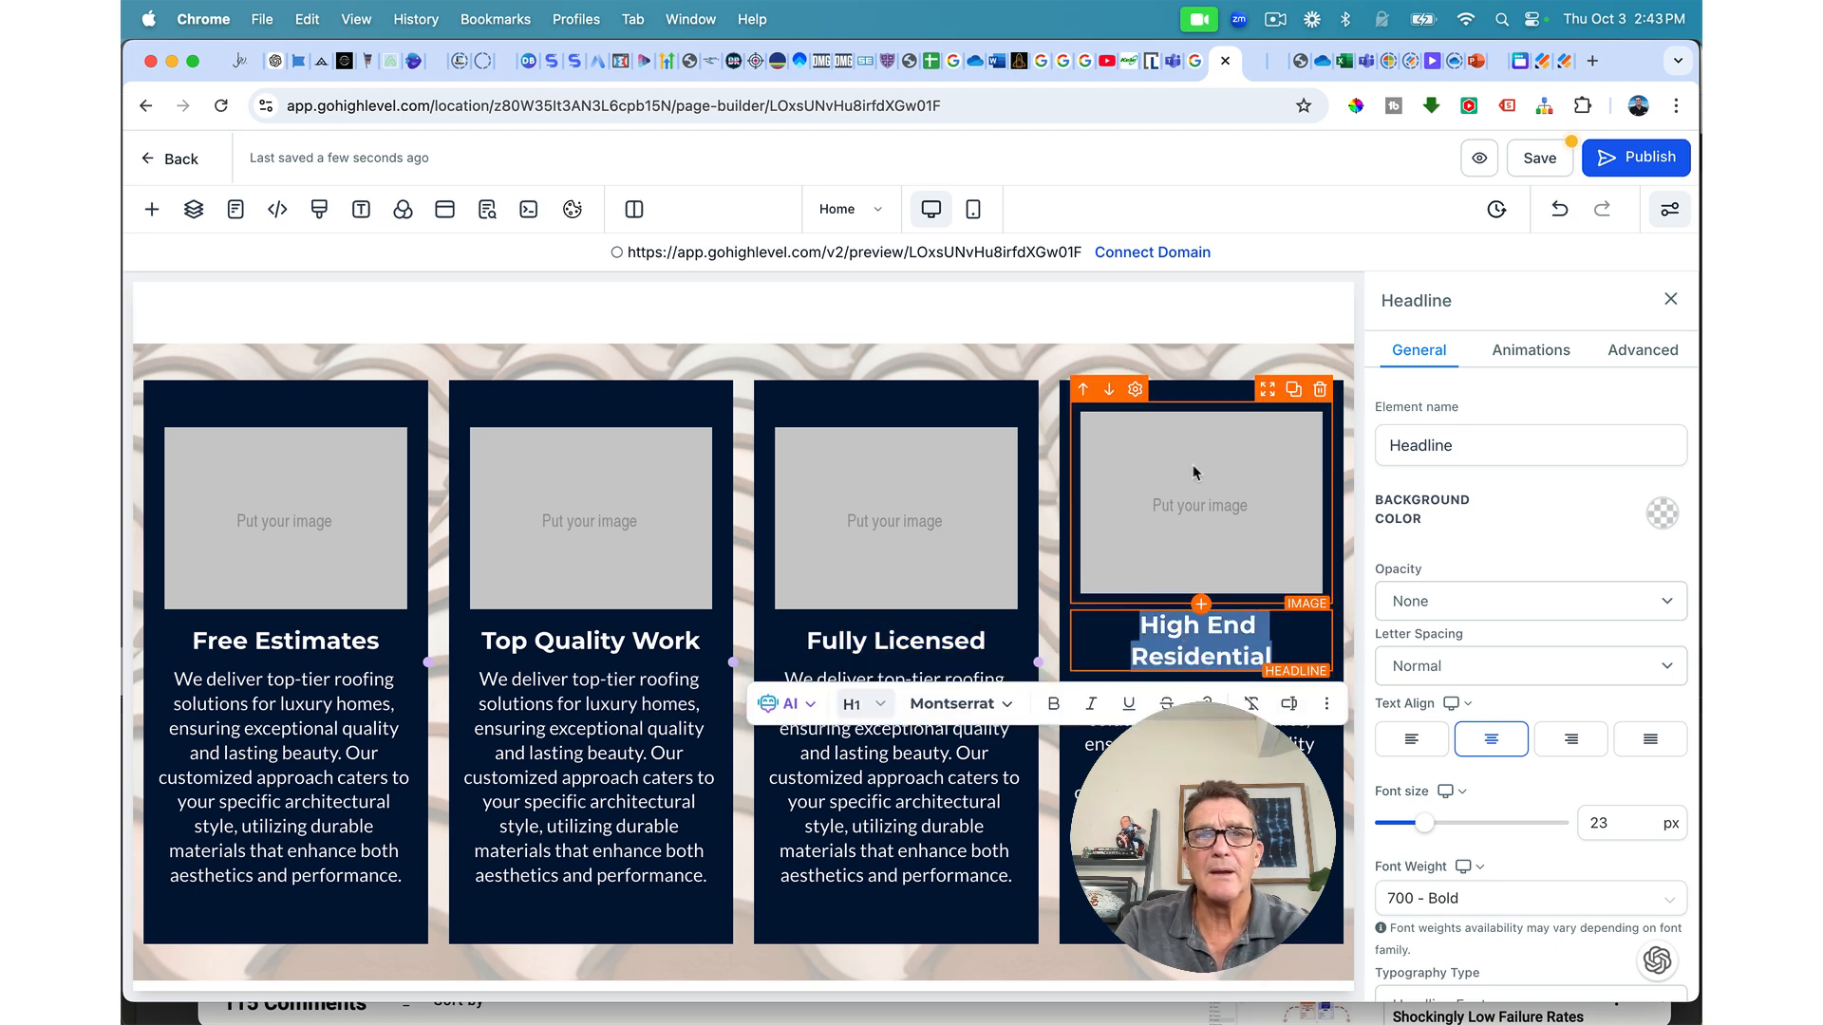
type("Best Warranties")
left_click(1537, 160)
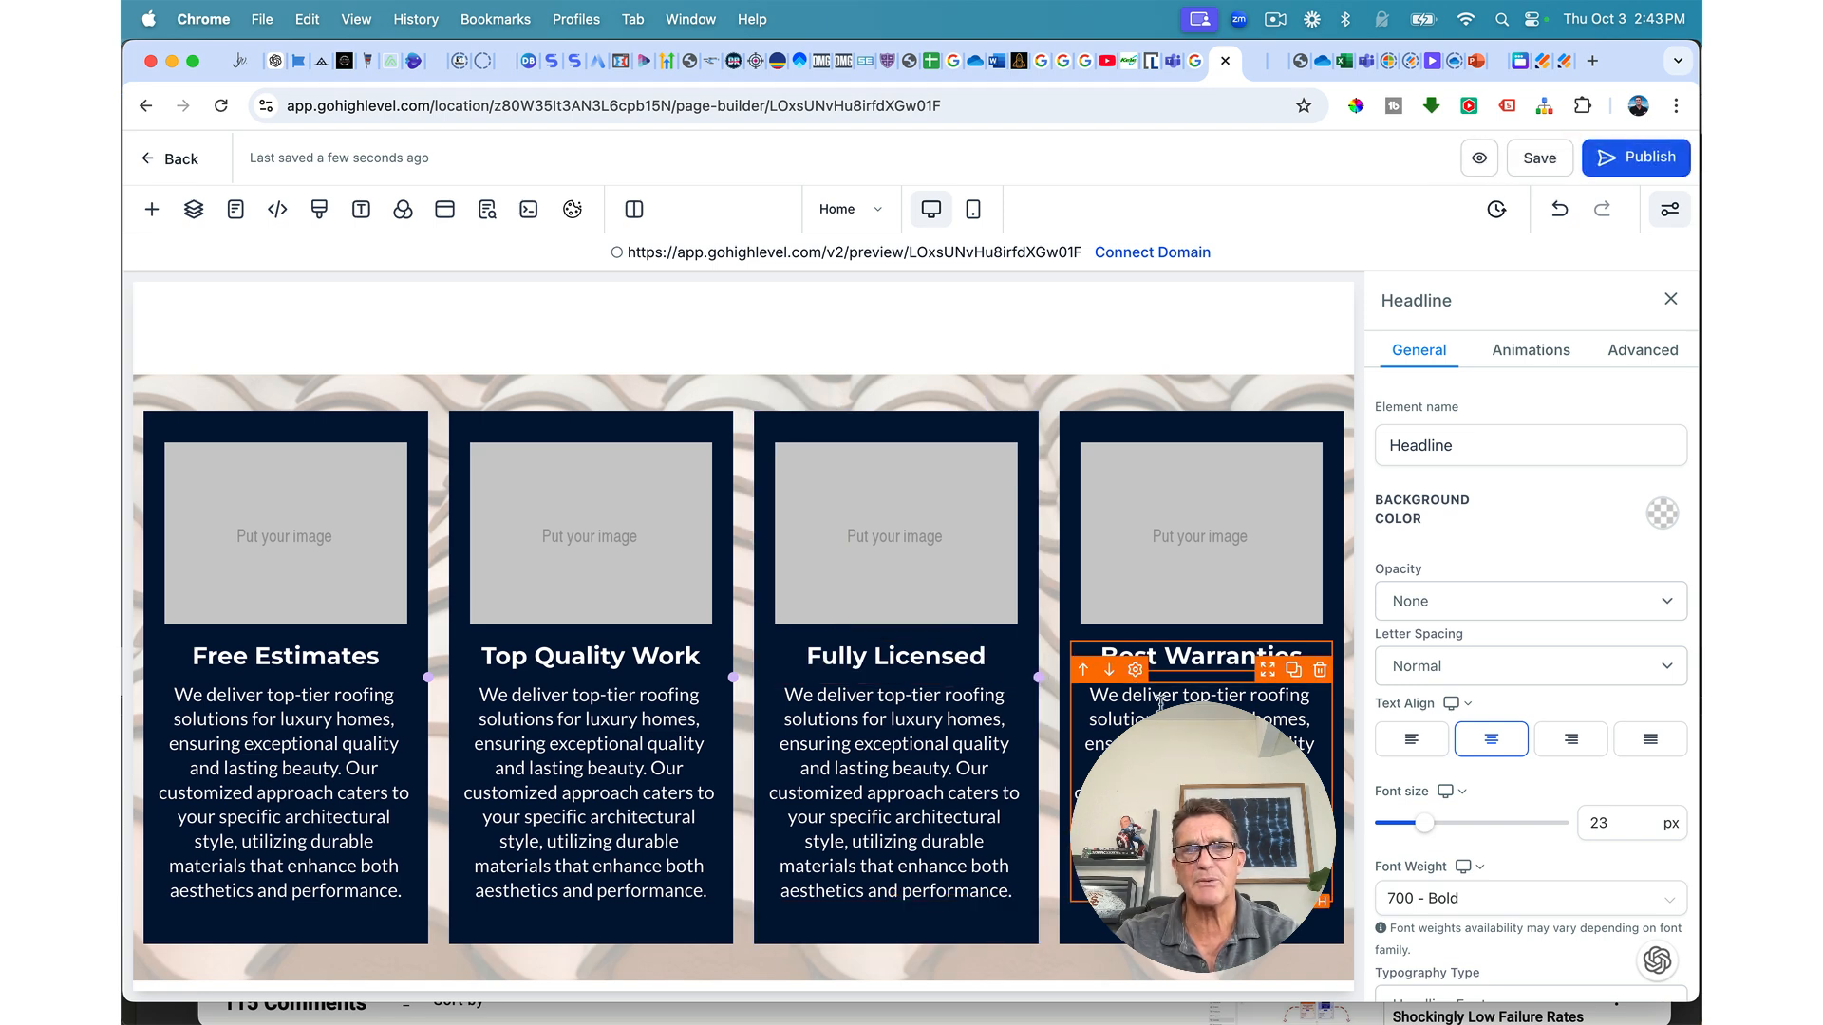
scroll(1160, 700, "up", 2)
scroll(1160, 701, "up", 3)
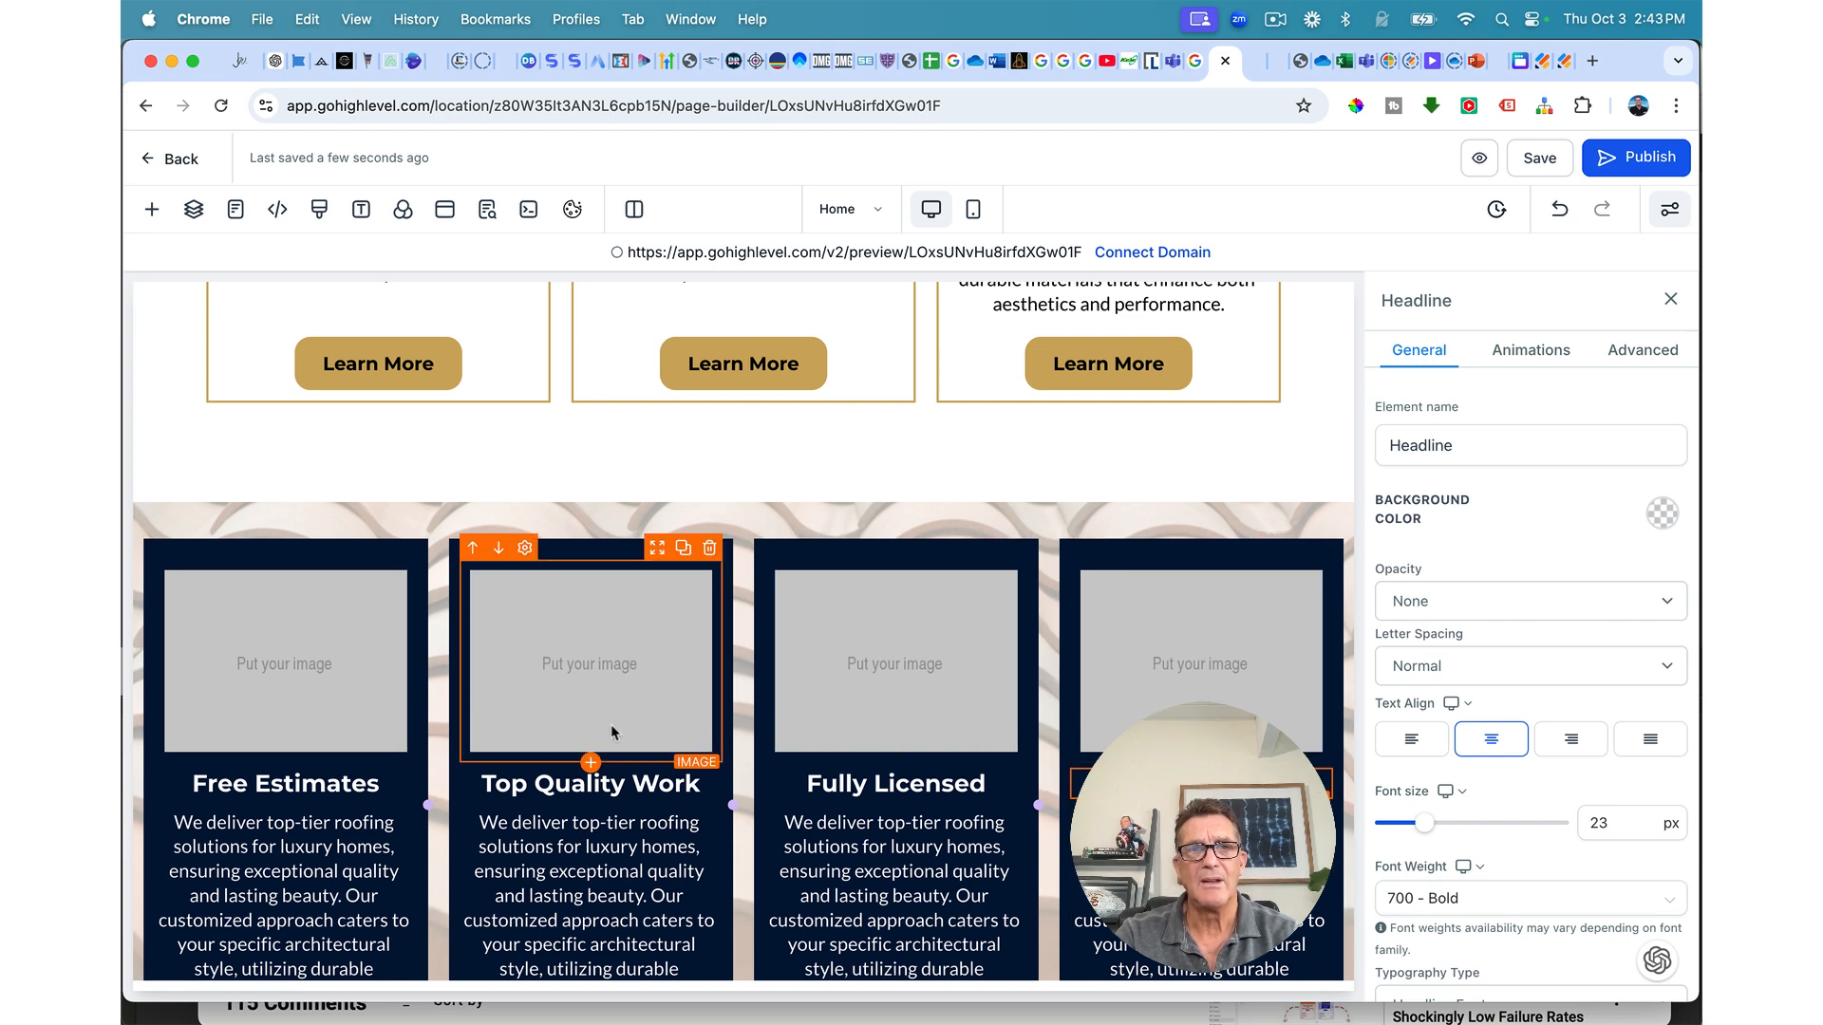
scroll(389, 750, "down", 4)
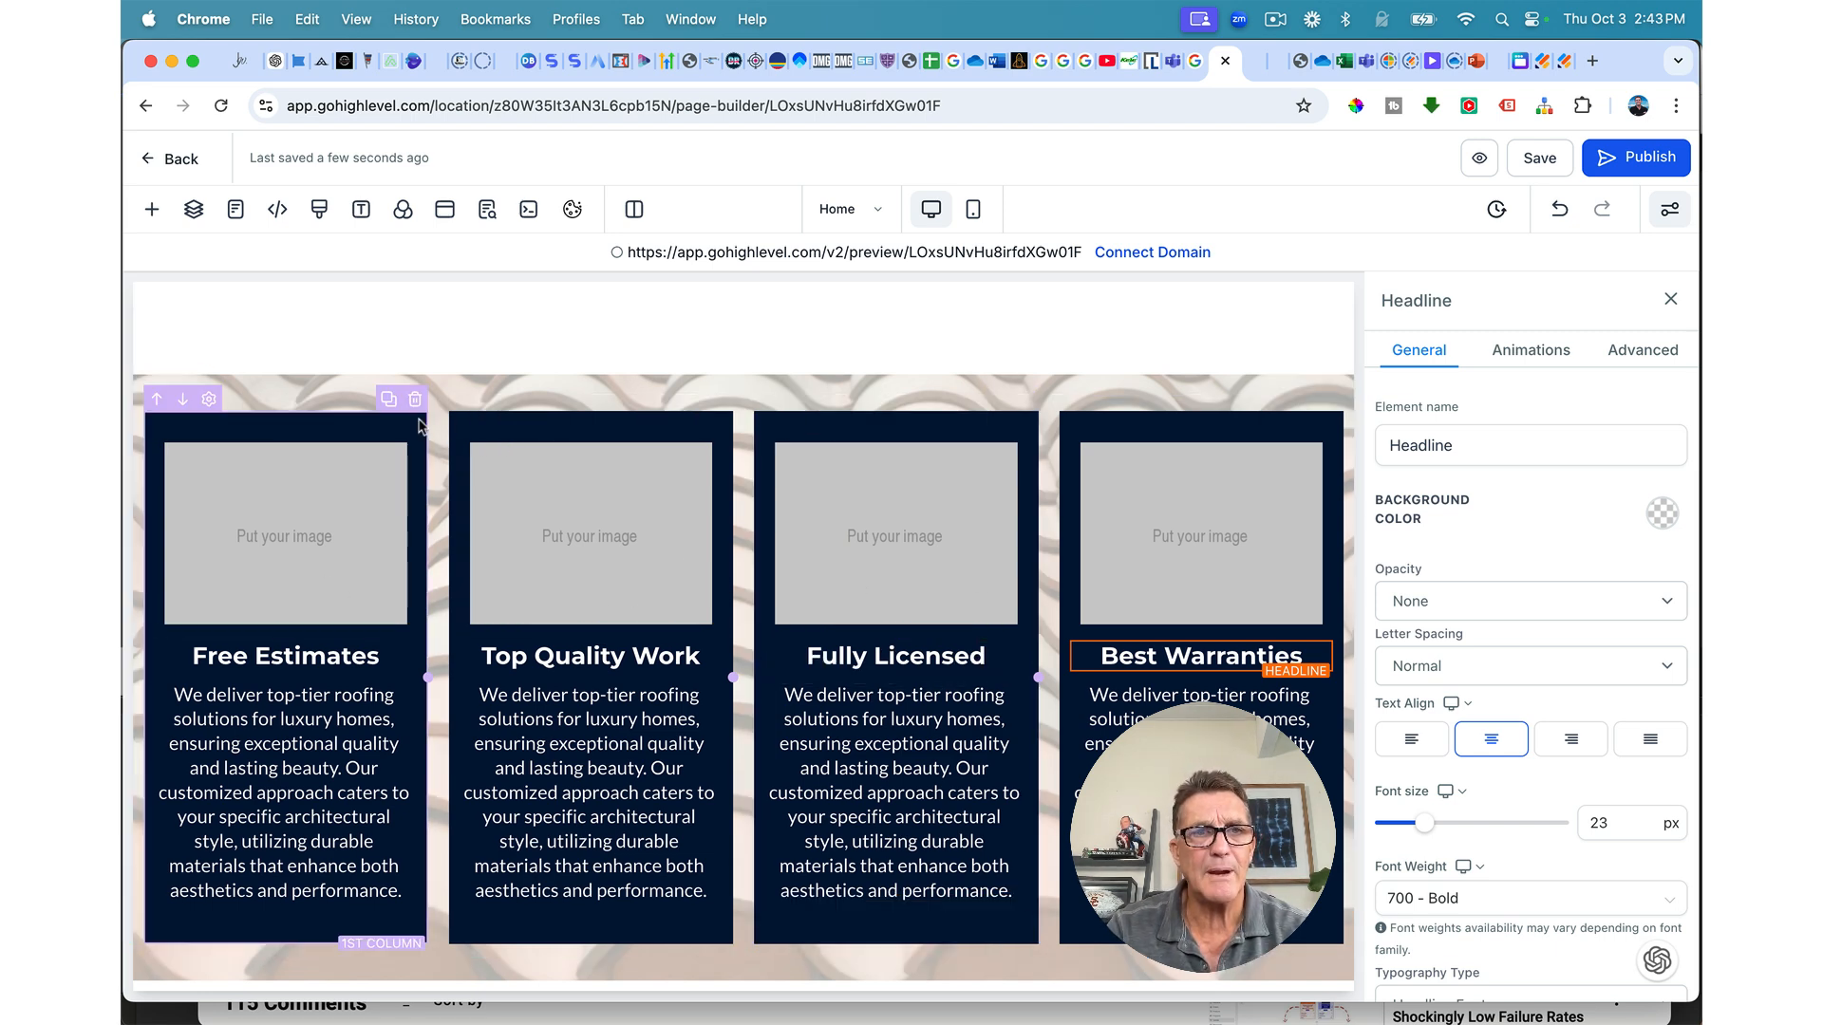
Step: Give the first card a full border with a chosen colour and 10px rounded corners
left_click(418, 426)
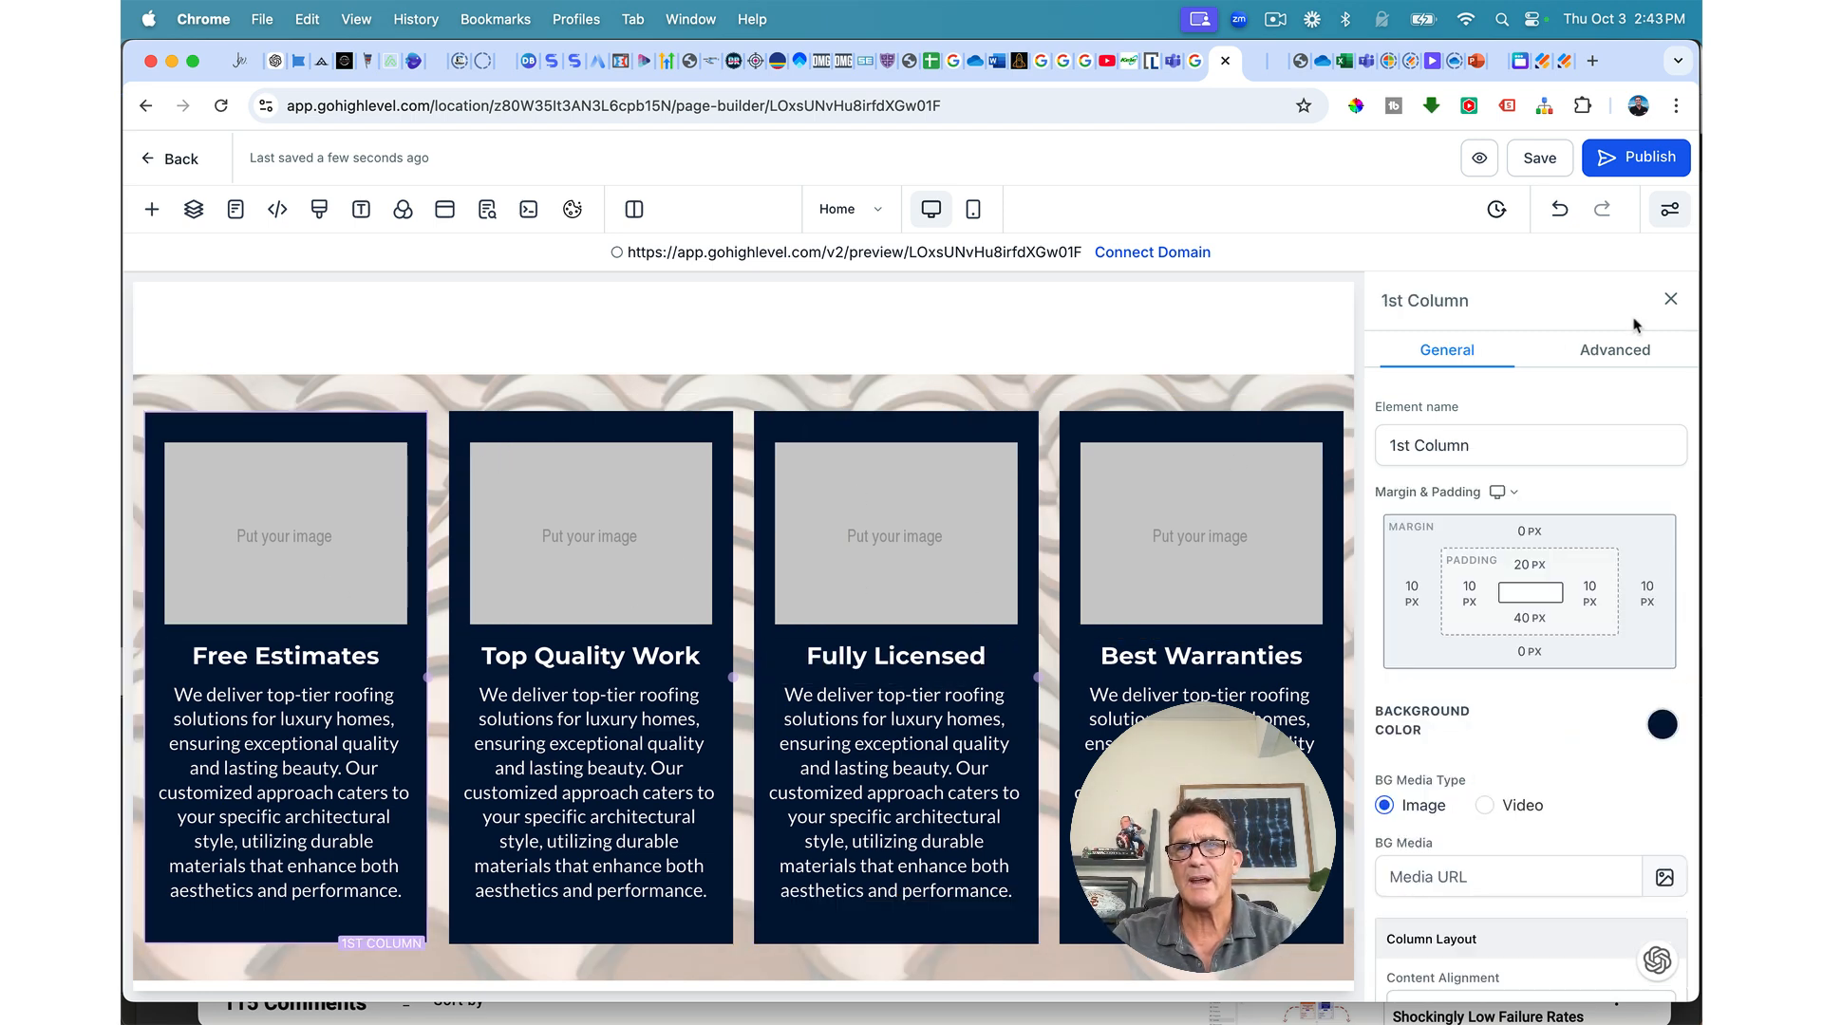
left_click(1619, 361)
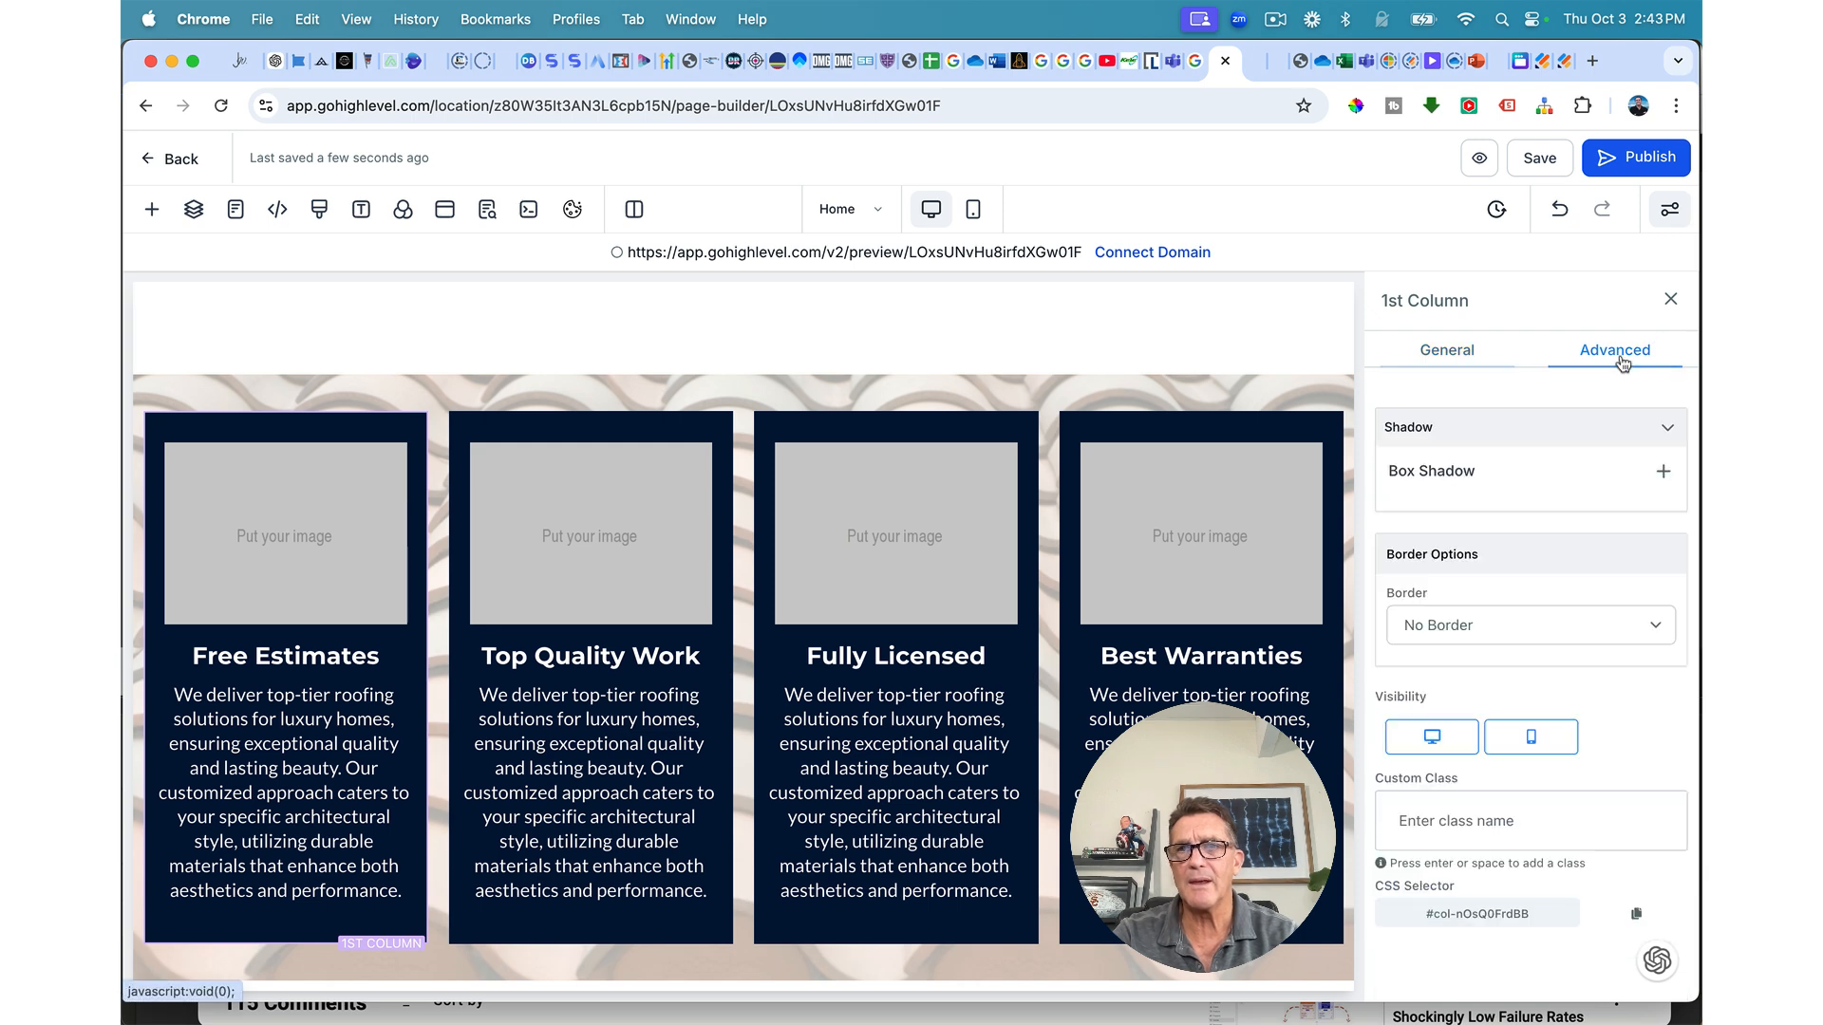
left_click(1540, 628)
left_click(1519, 652)
scroll(1626, 754, "down", 1)
left_click(1649, 745)
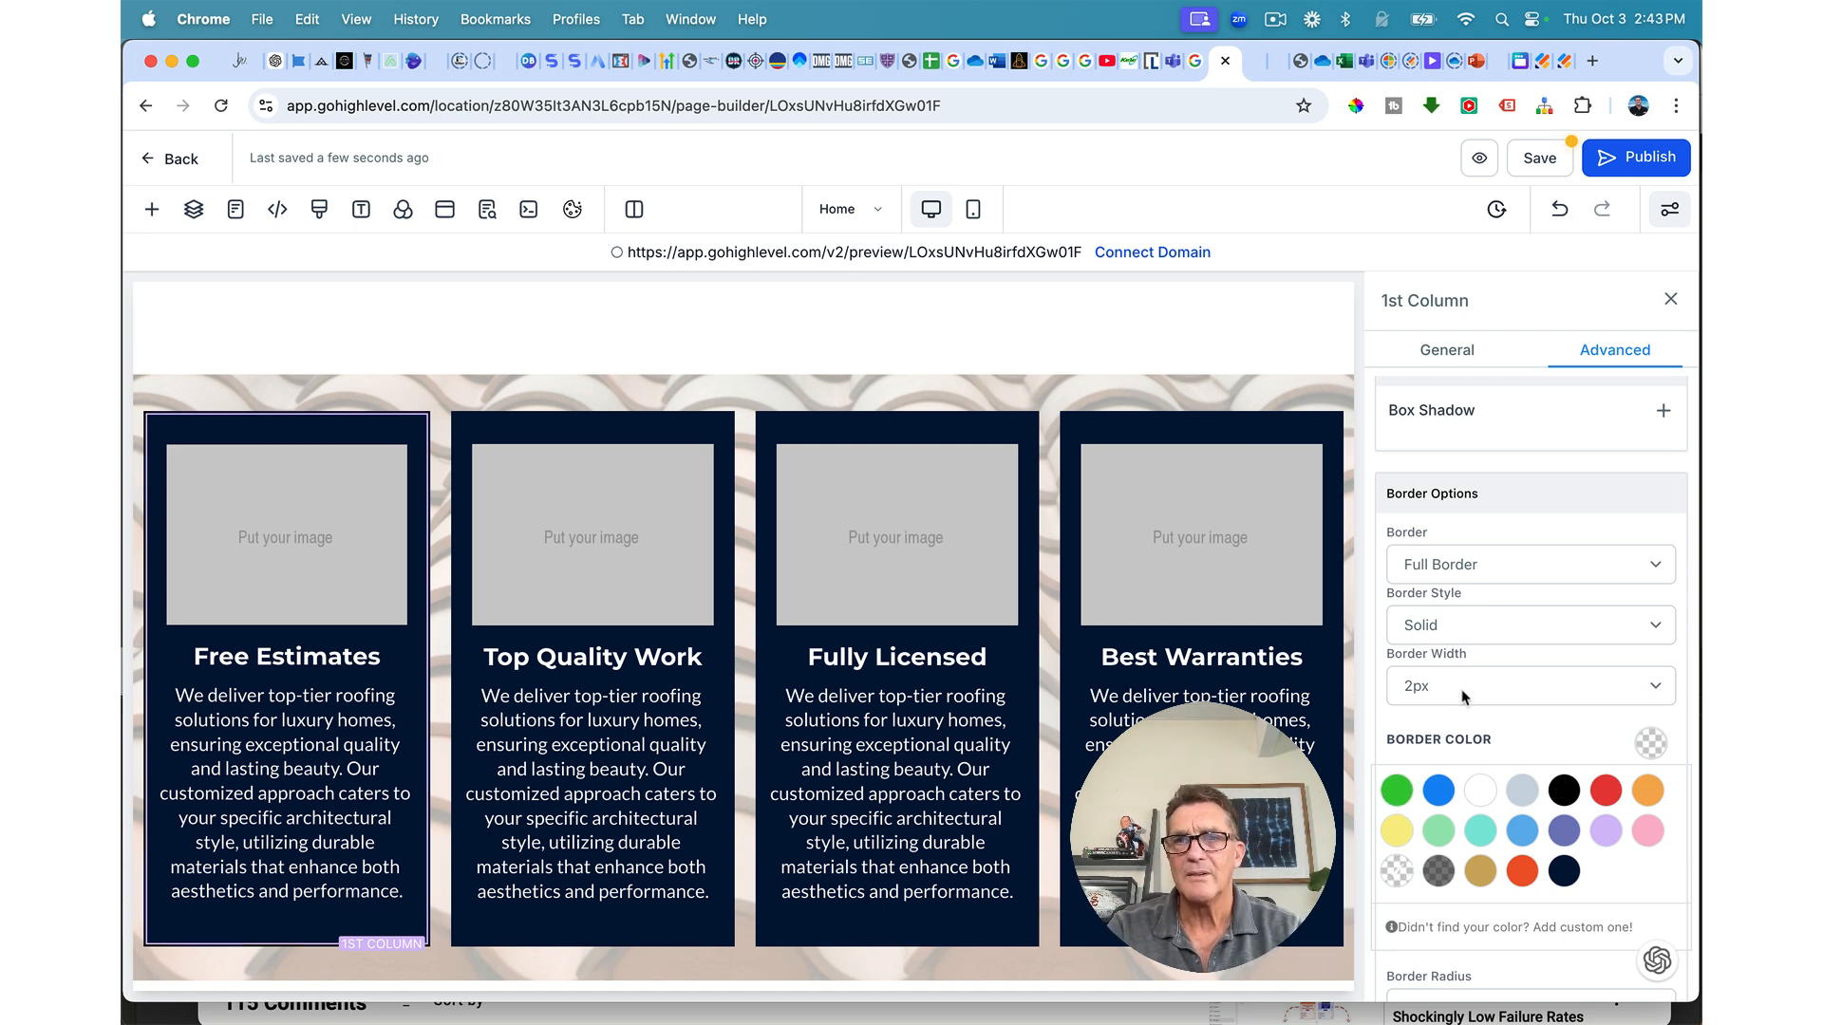
scroll(1462, 698, "down", 5)
left_click(1447, 733)
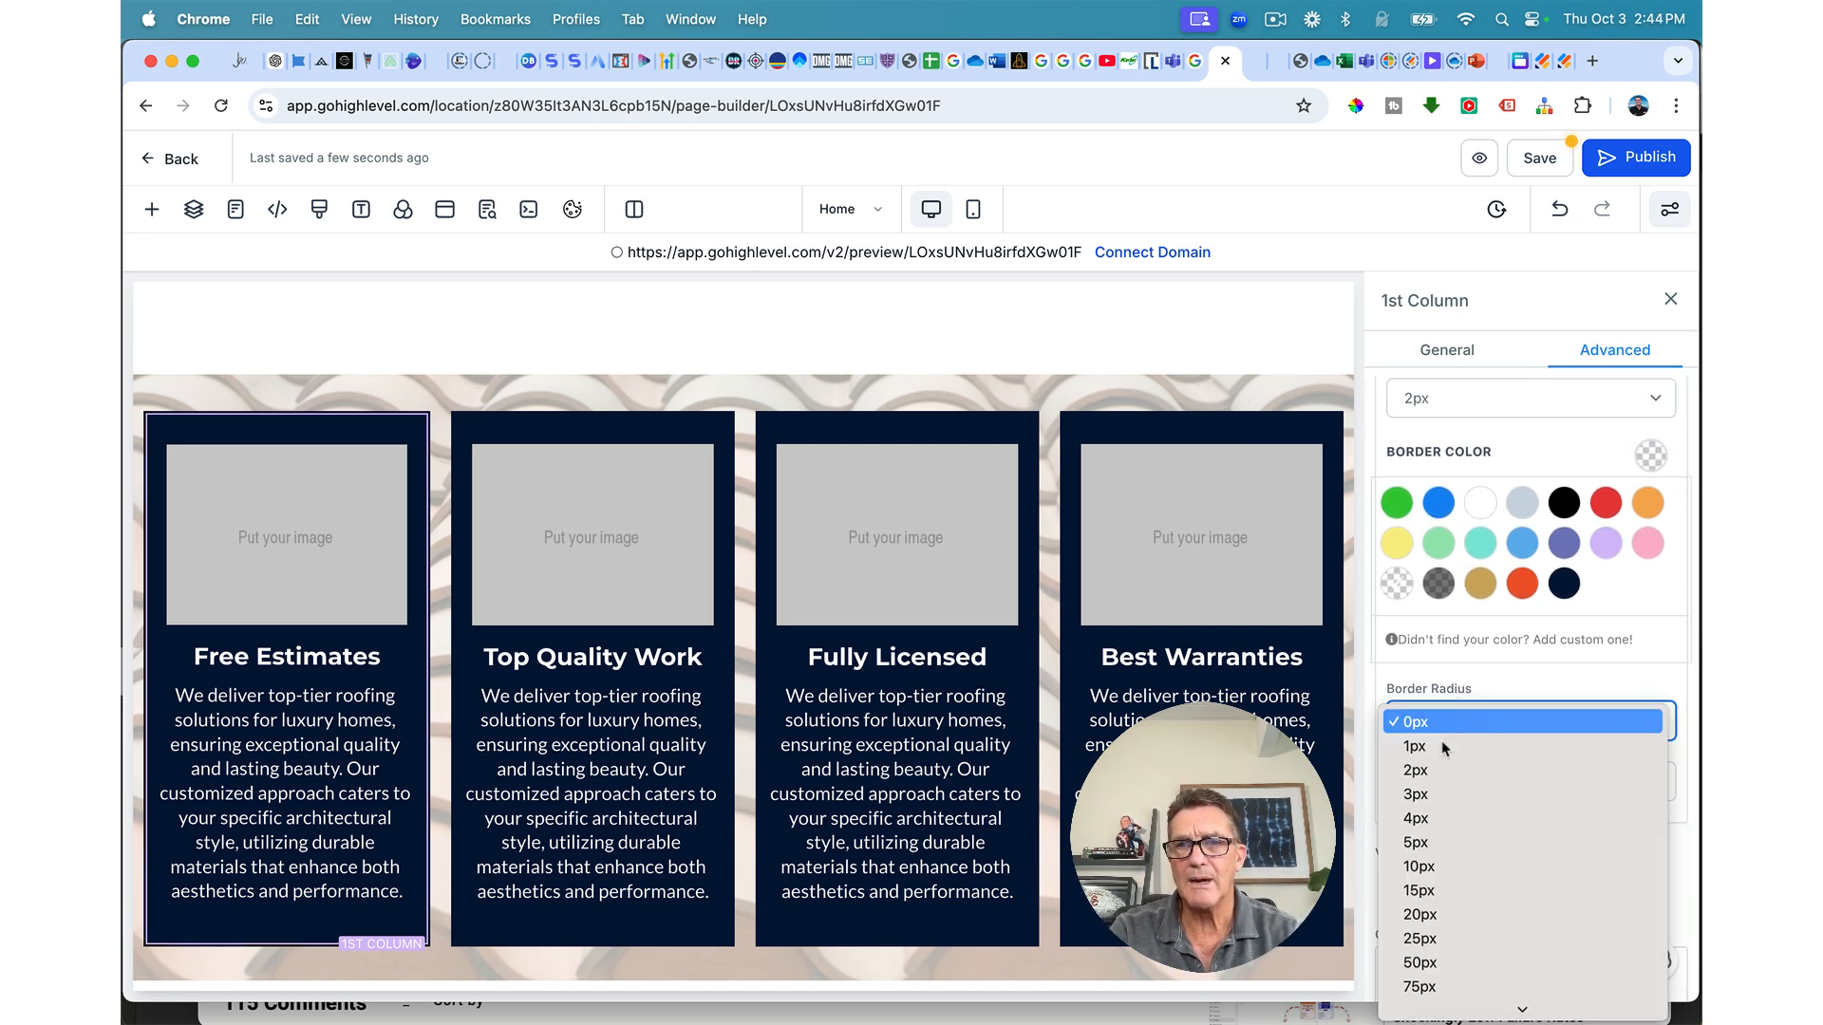
left_click(1432, 868)
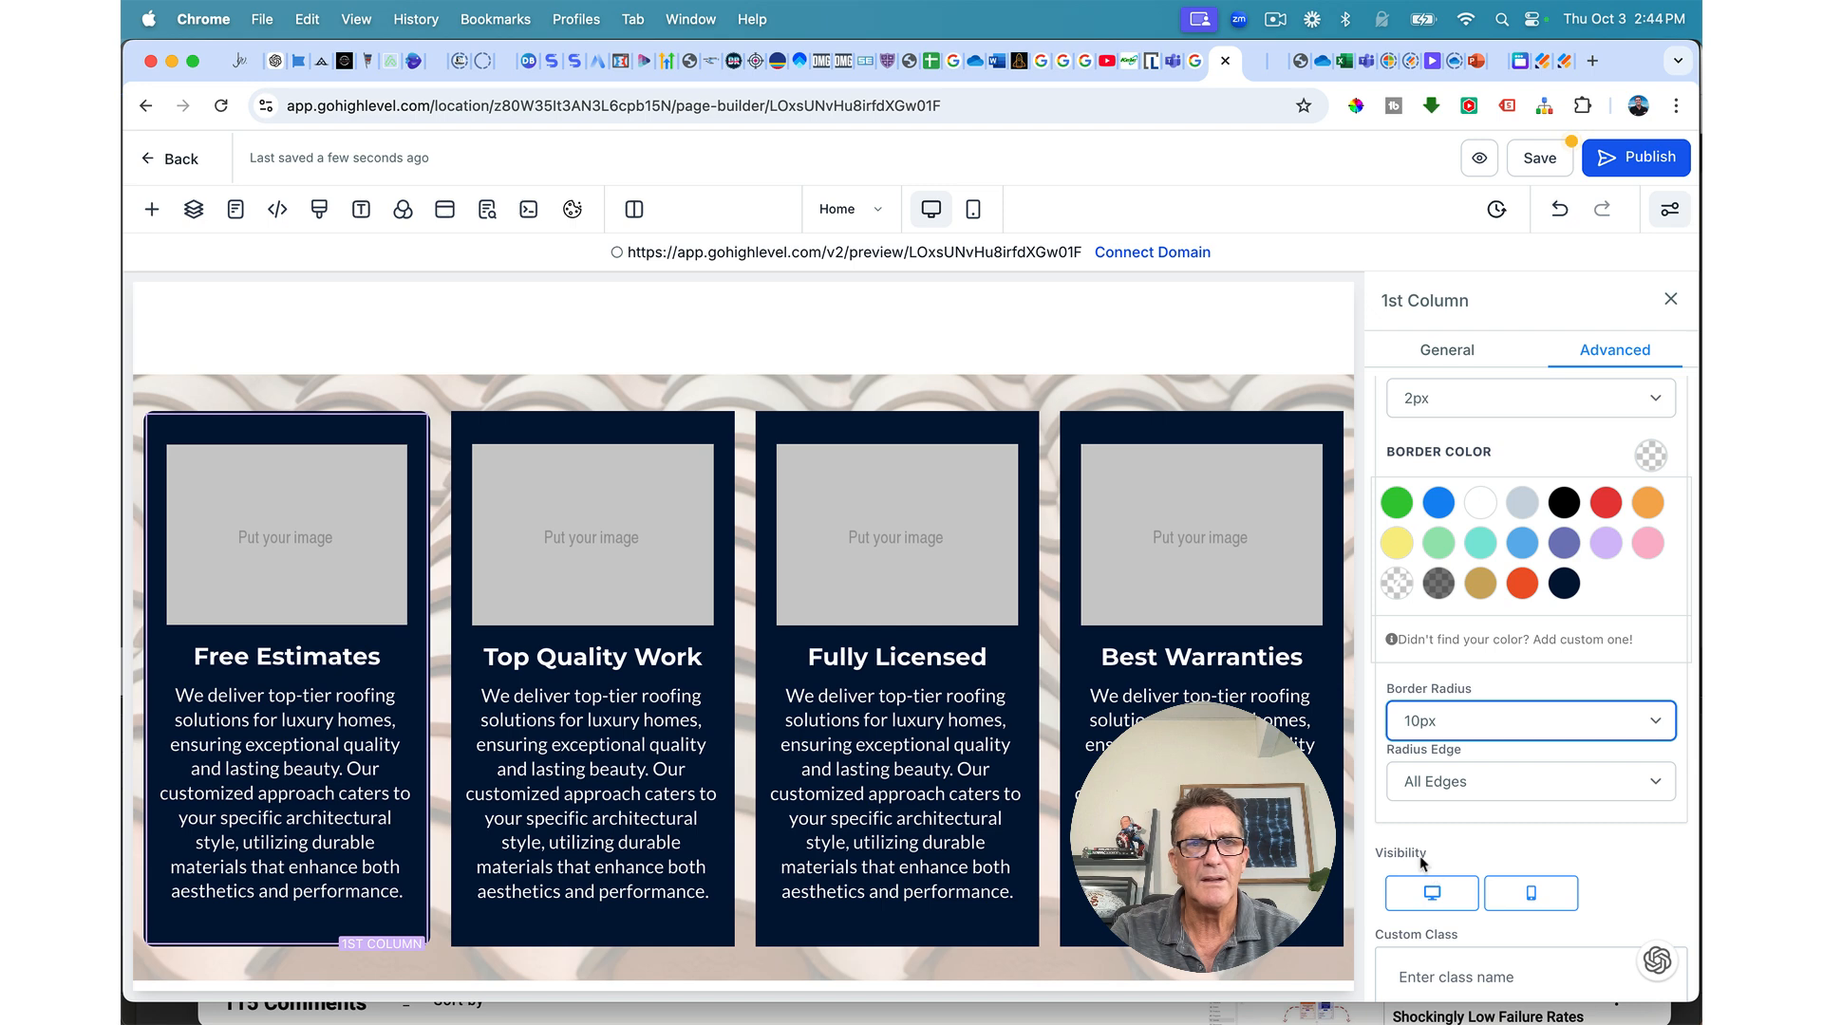
Step: Give the second card a full border and 10px border radius
left_click(719, 430)
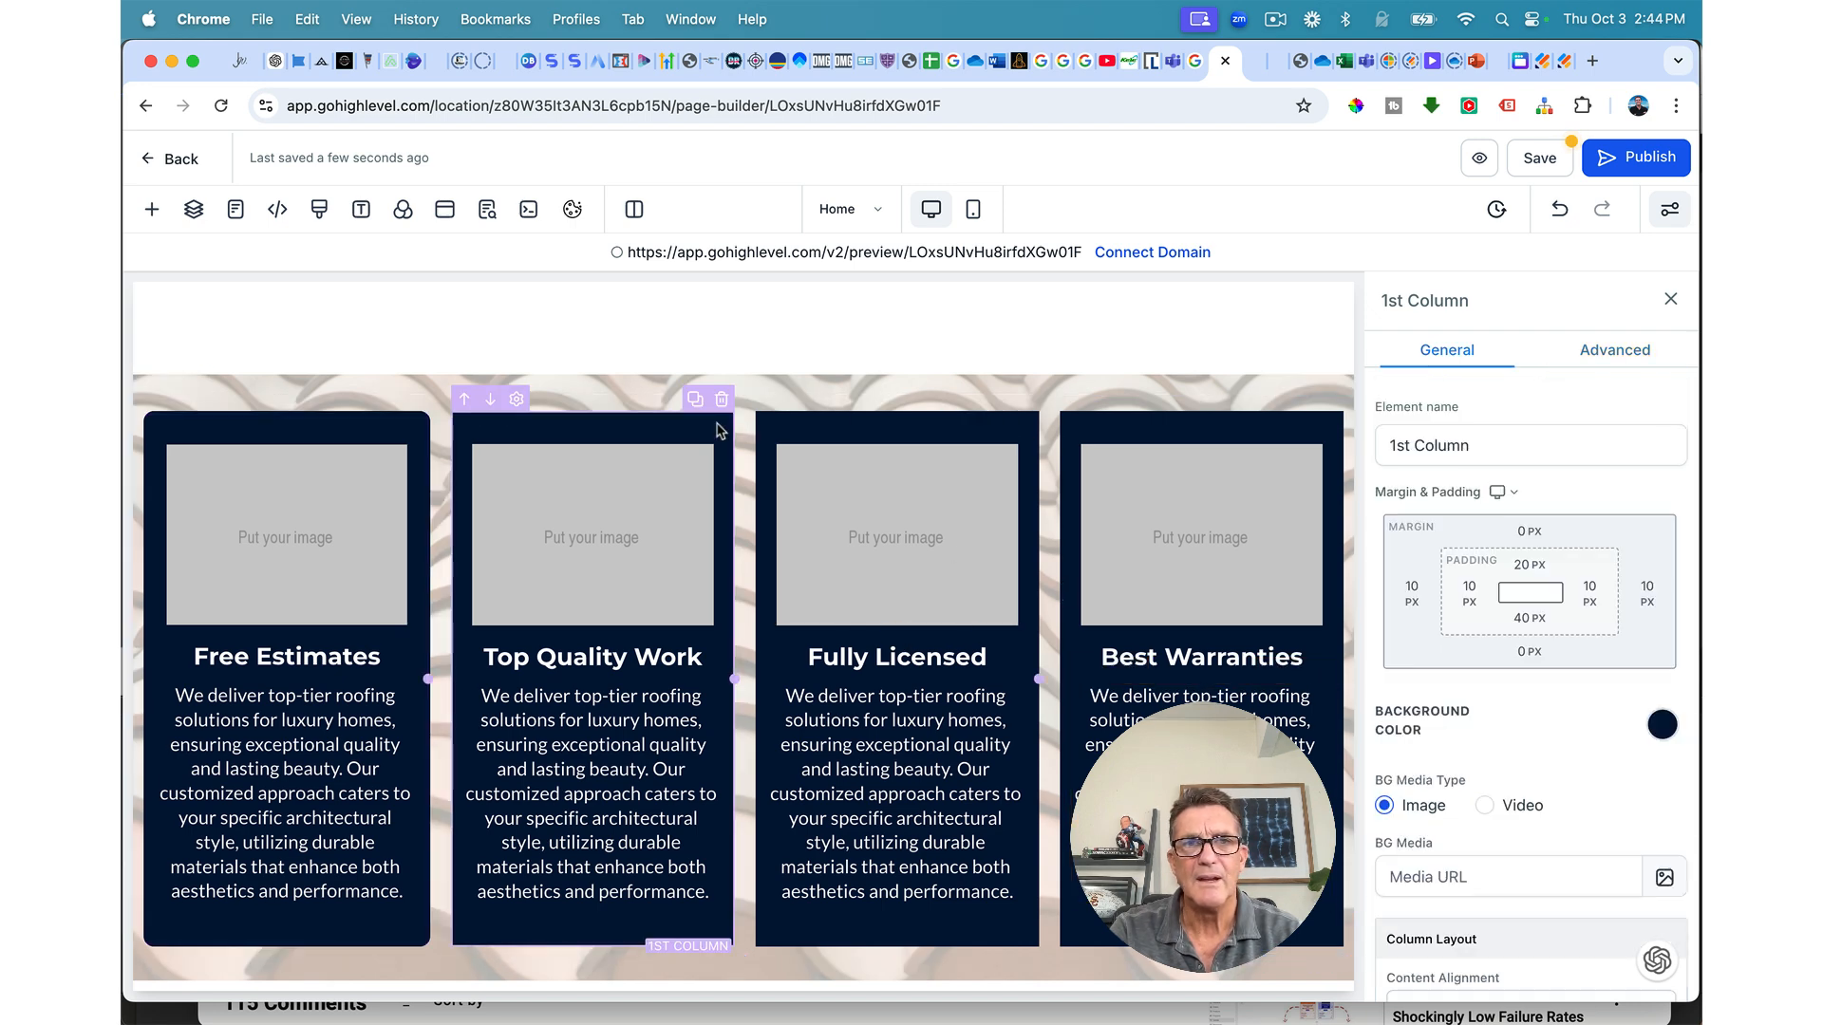
left_click(1602, 358)
left_click(1444, 619)
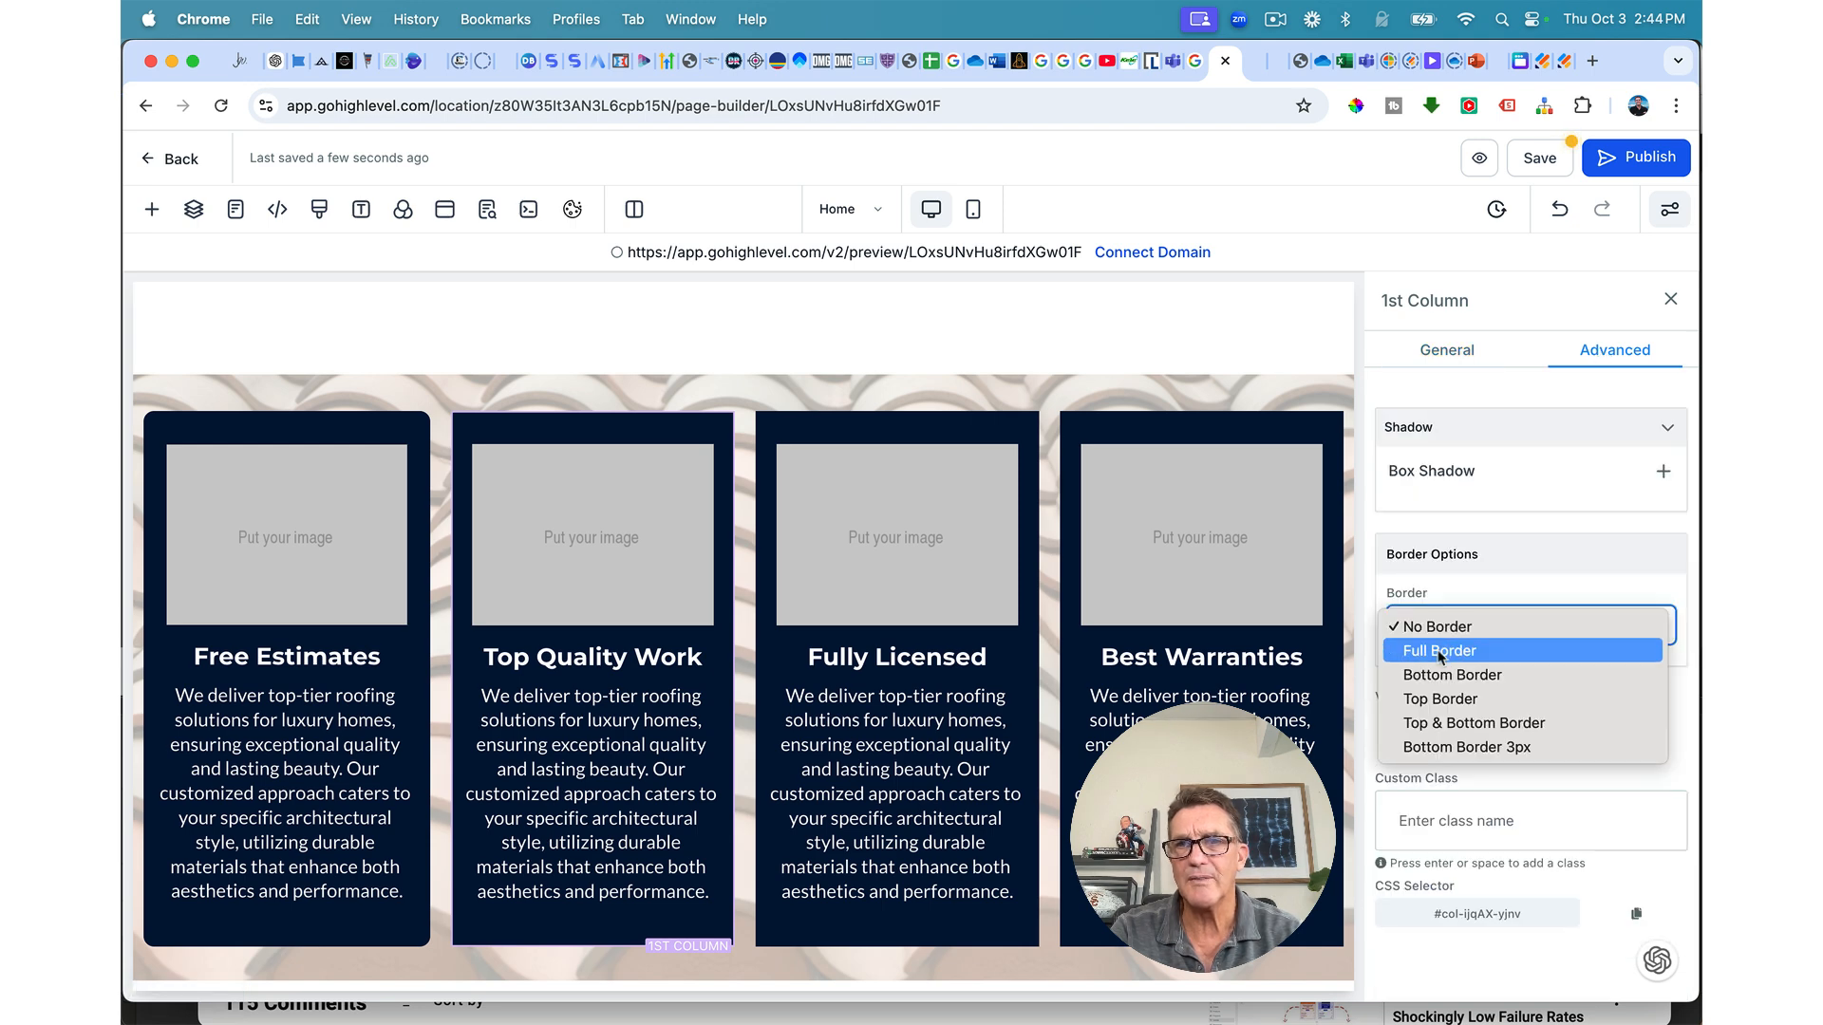
left_click(1440, 652)
scroll(1443, 622, "down", 3)
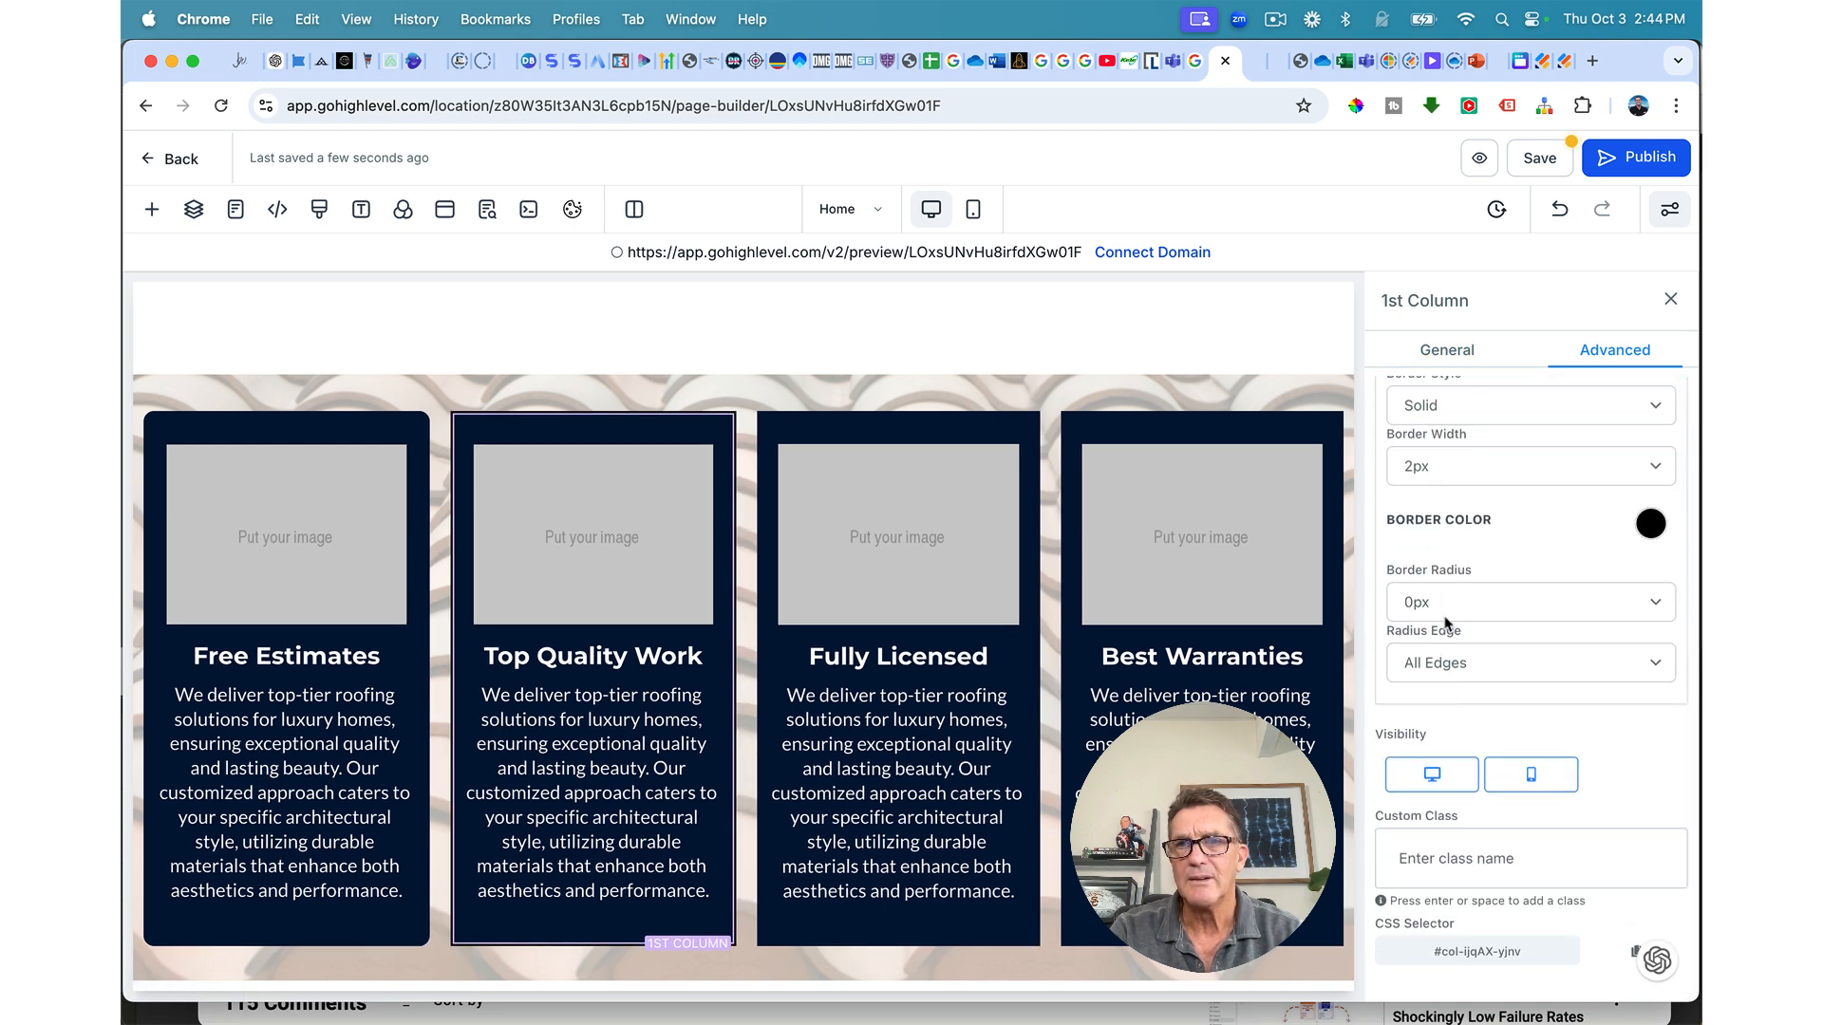
left_click(1649, 527)
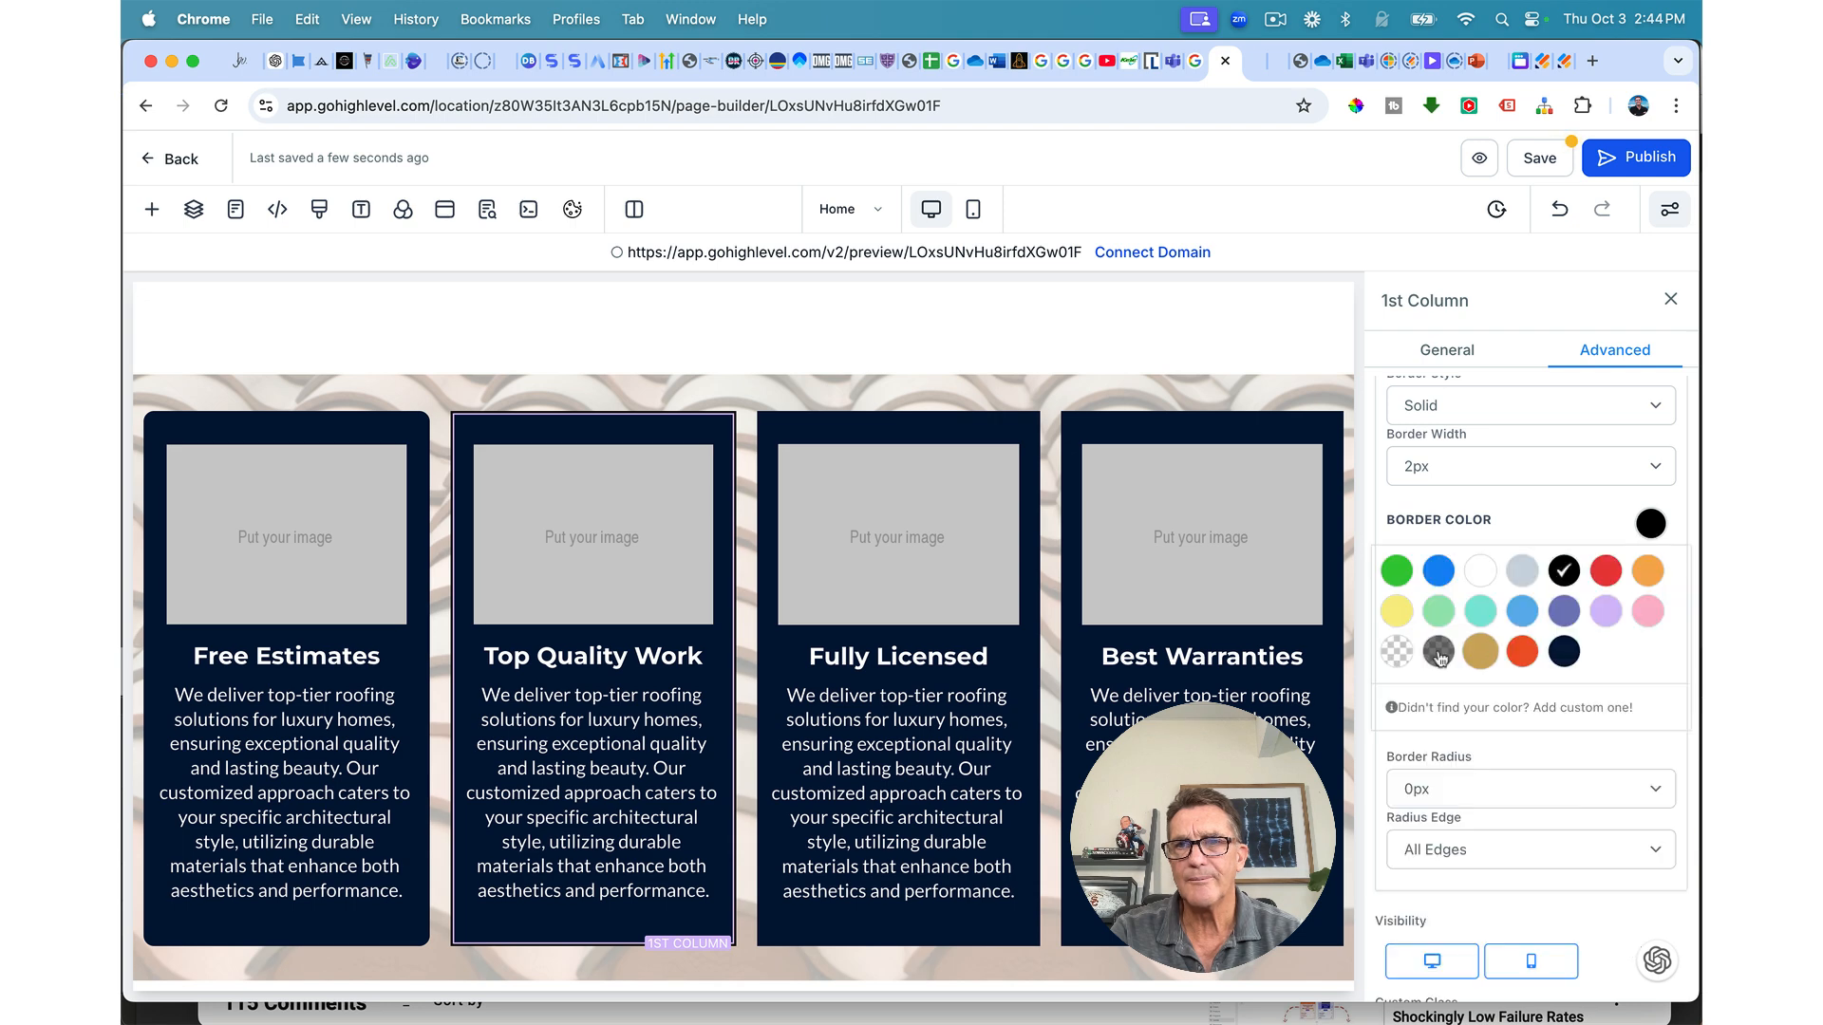
left_click(1450, 797)
left_click(1425, 935)
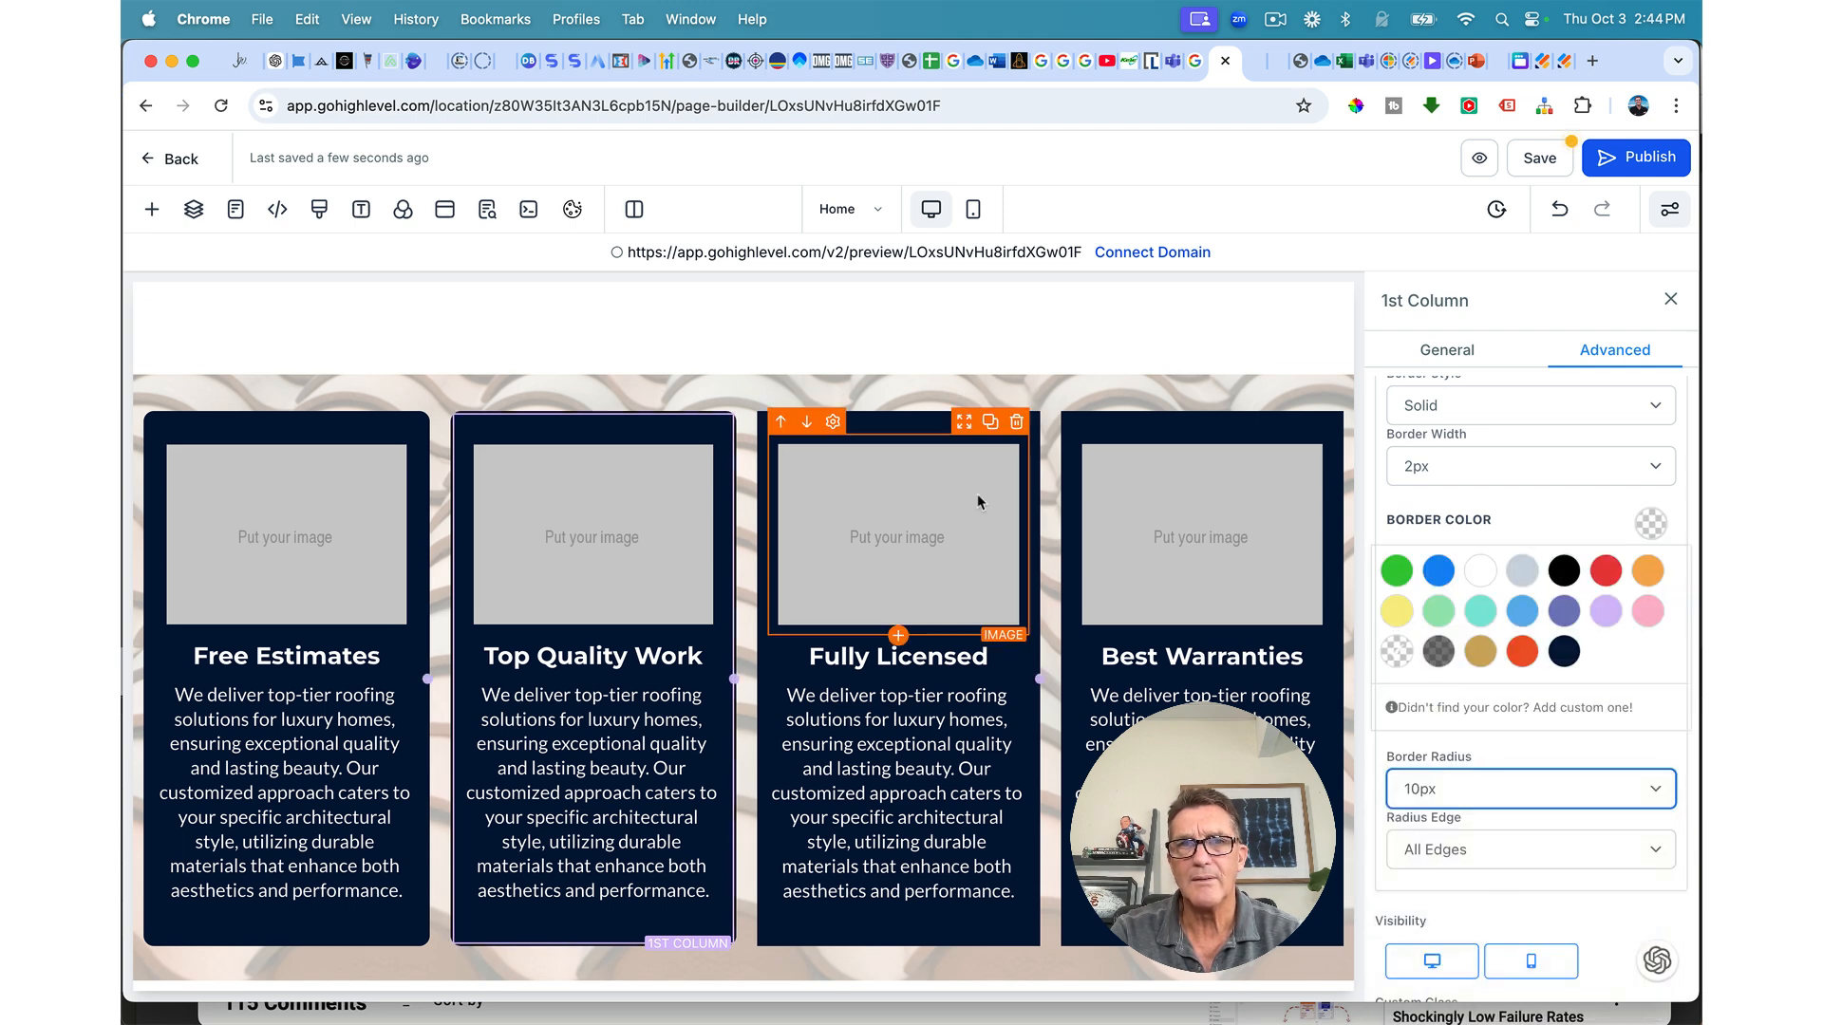
Step: Give the third card a full border and 10px border radius
left_click(912, 423)
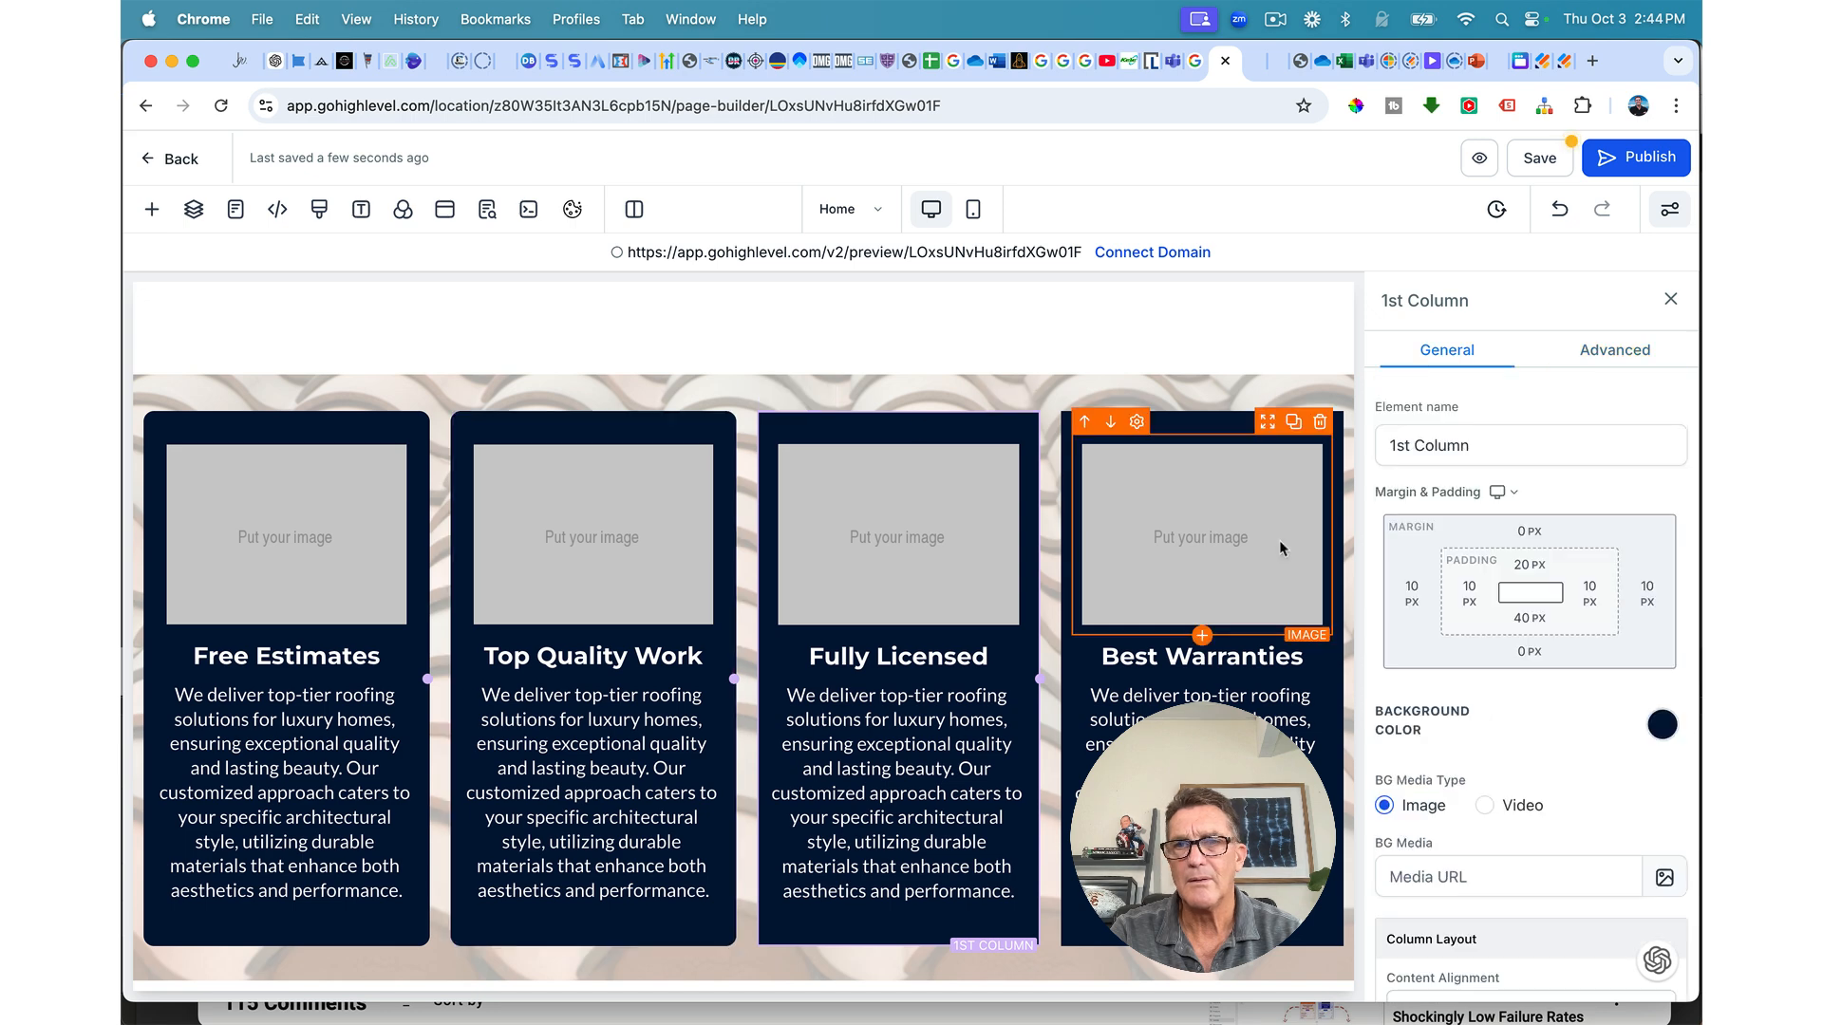
left_click(1595, 359)
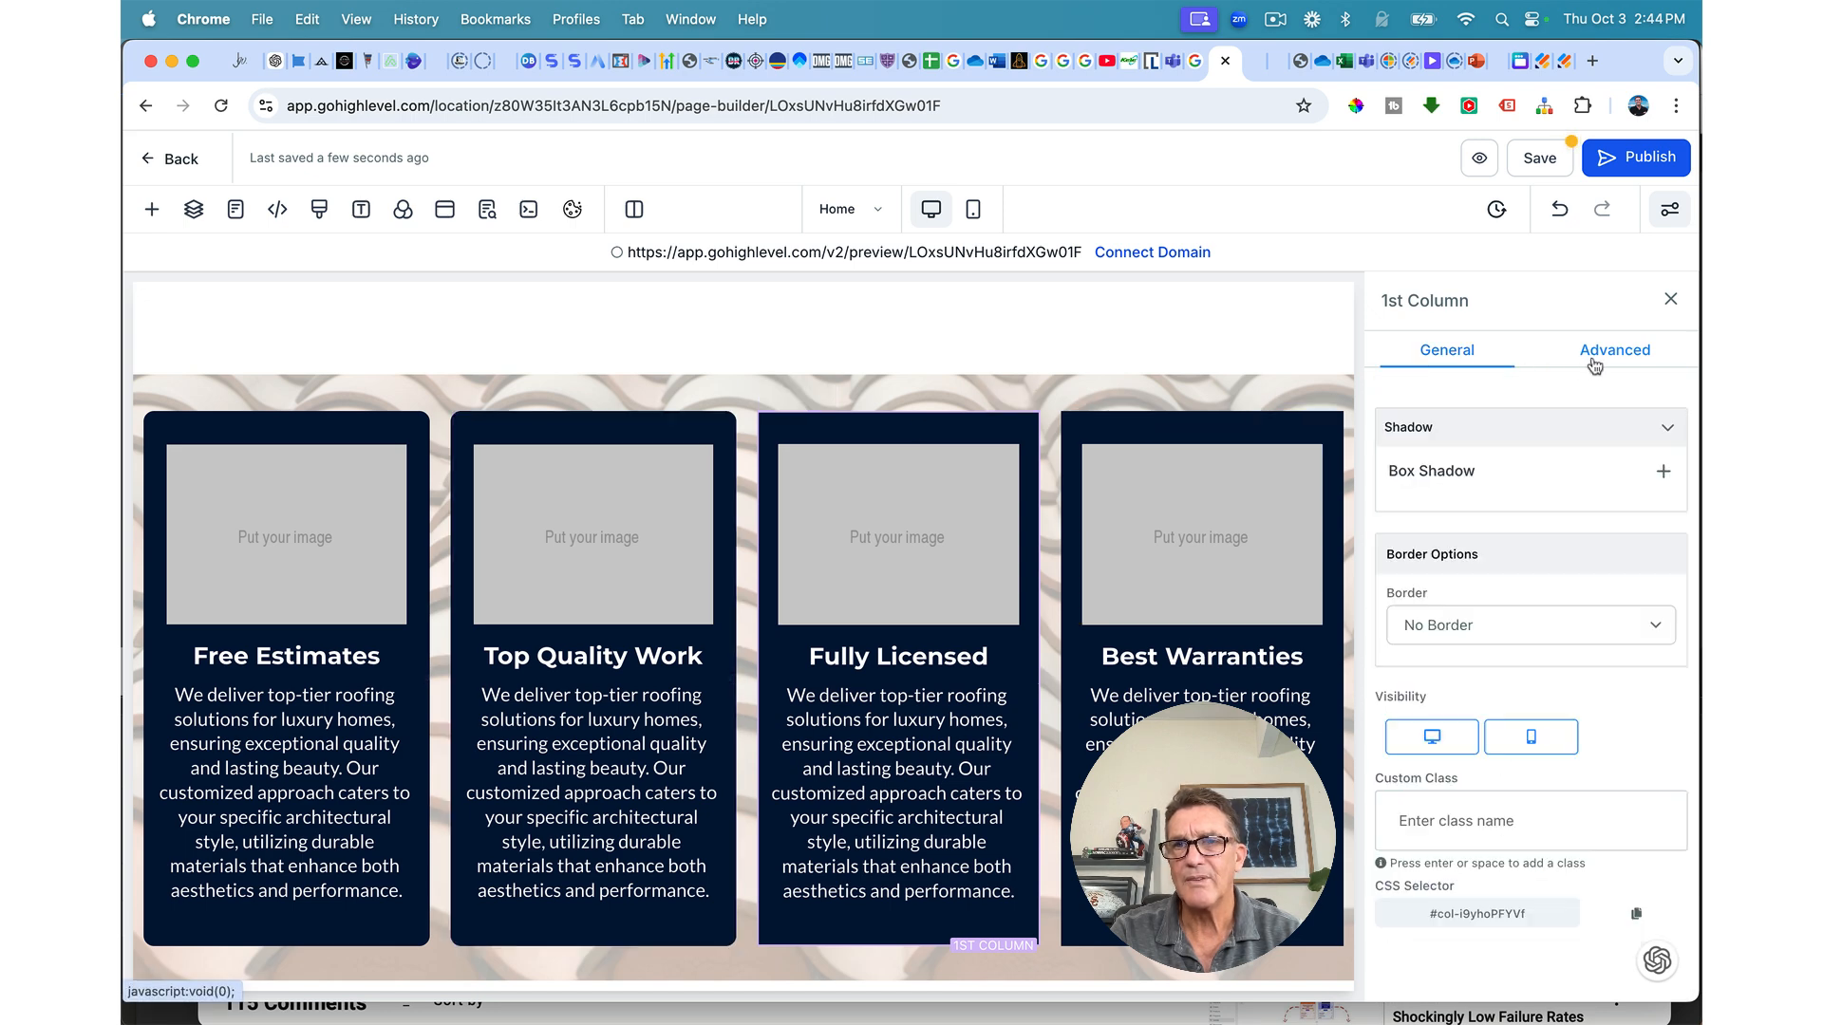
left_click(1419, 633)
left_click(1434, 651)
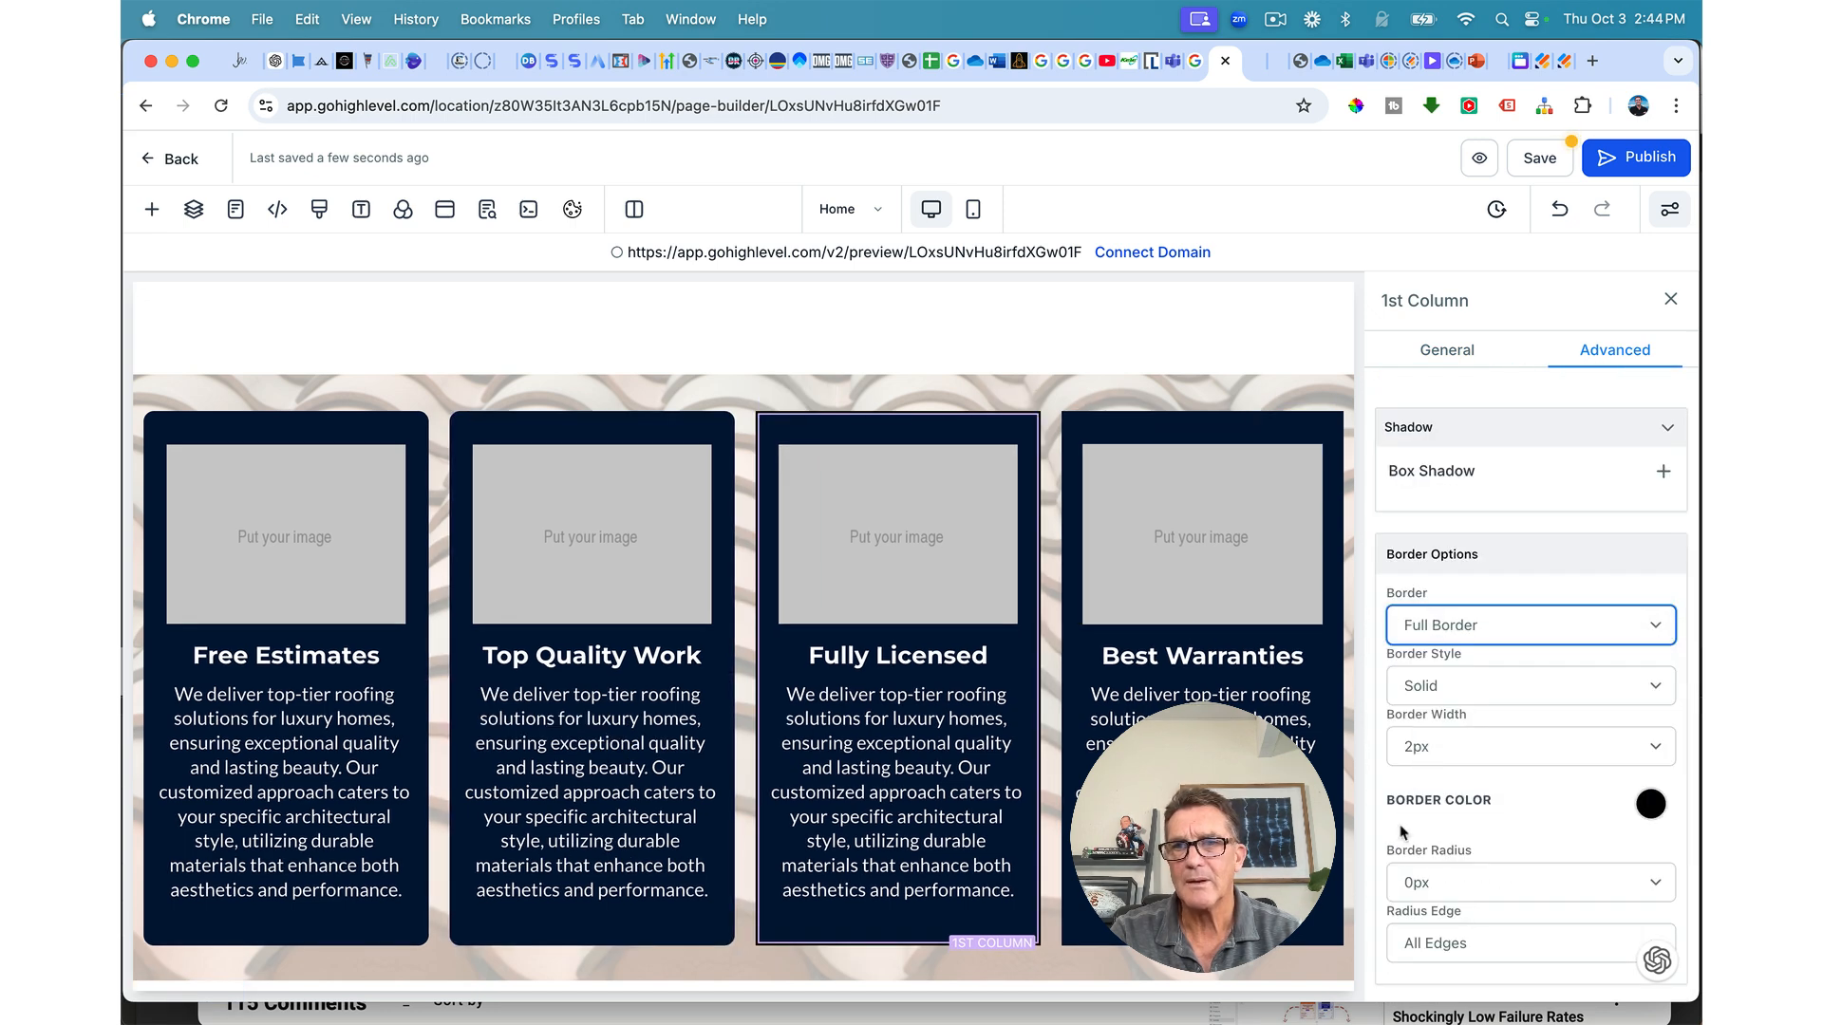
left_click(1653, 807)
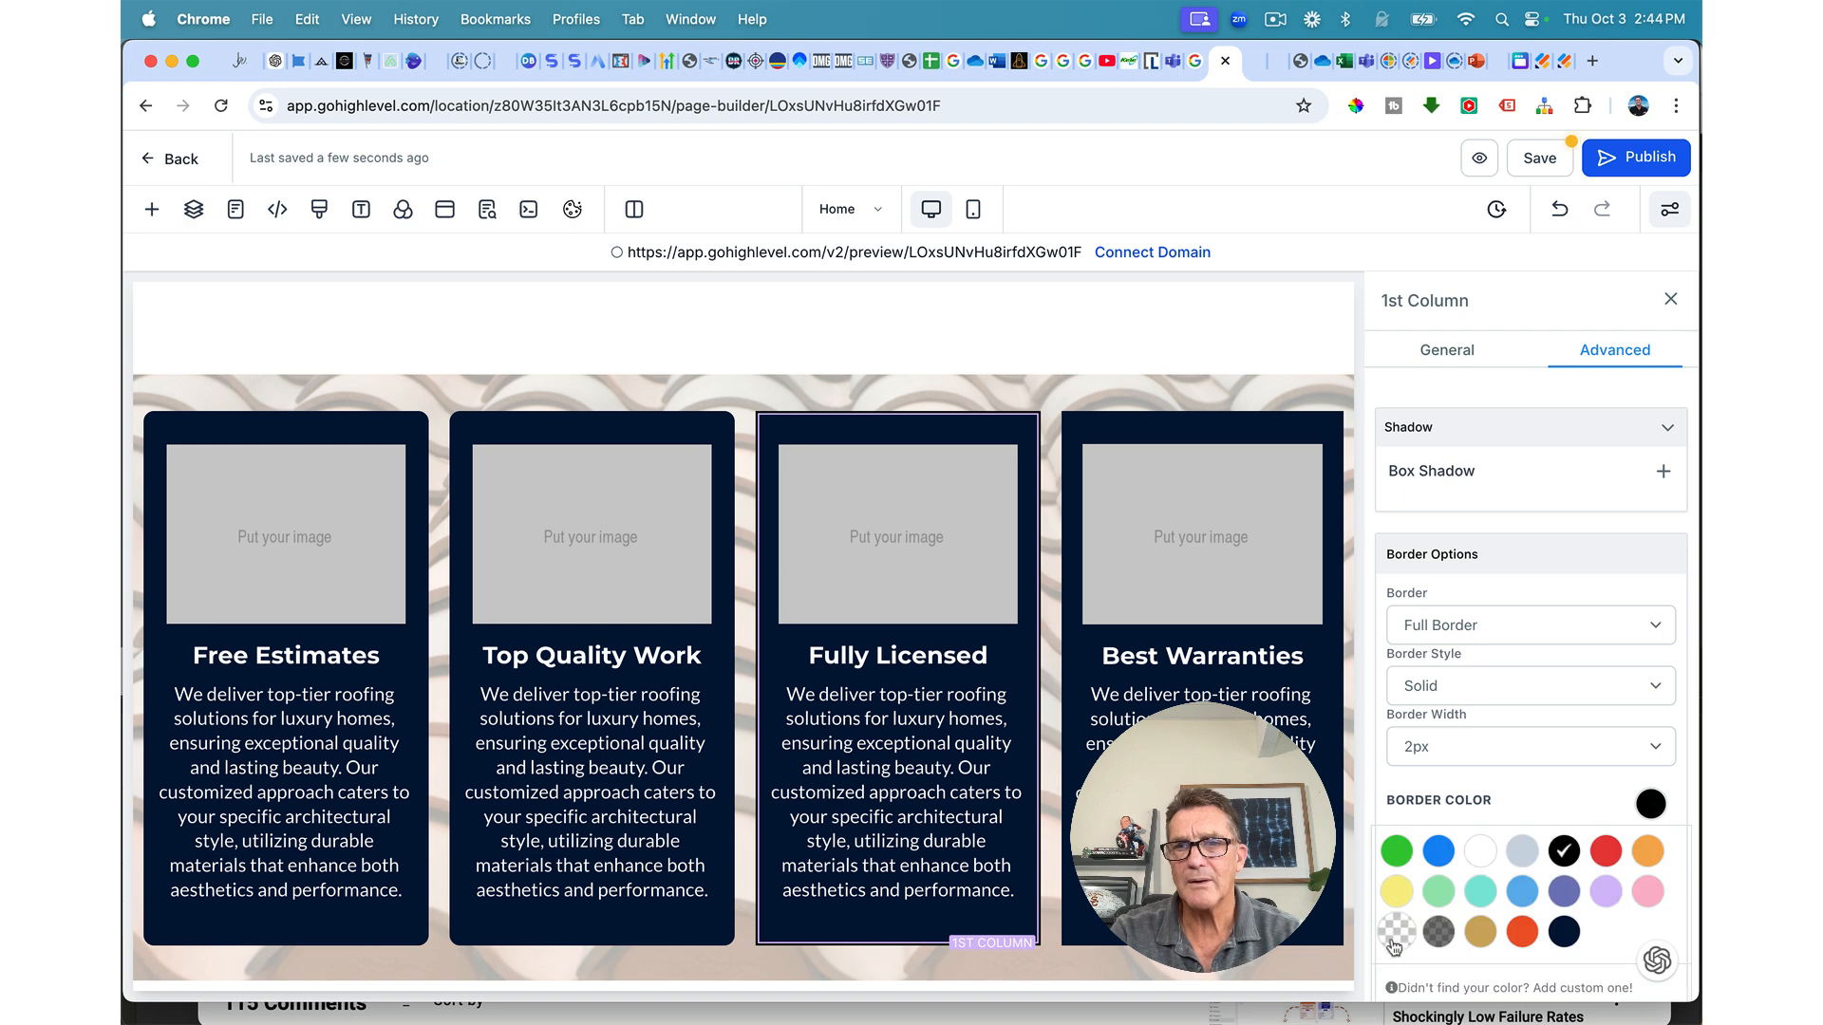
scroll(1451, 731, "down", 3)
left_click(1429, 607)
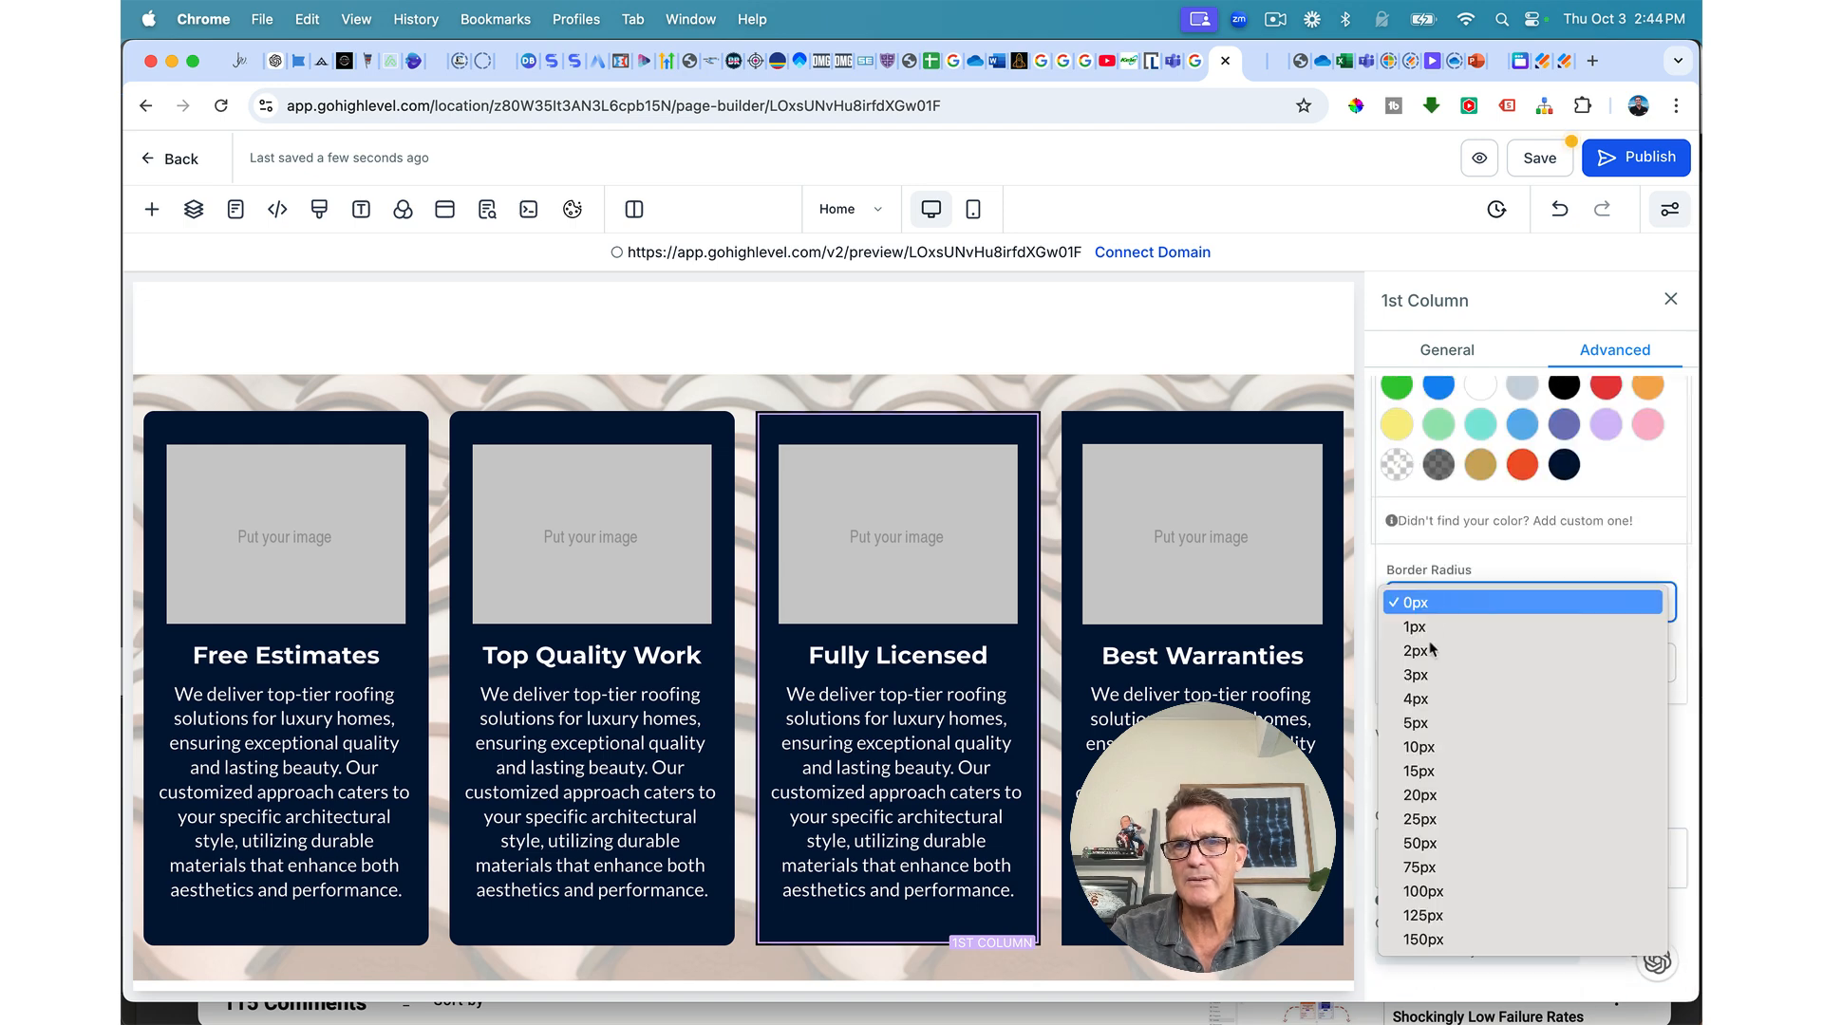
left_click(1419, 747)
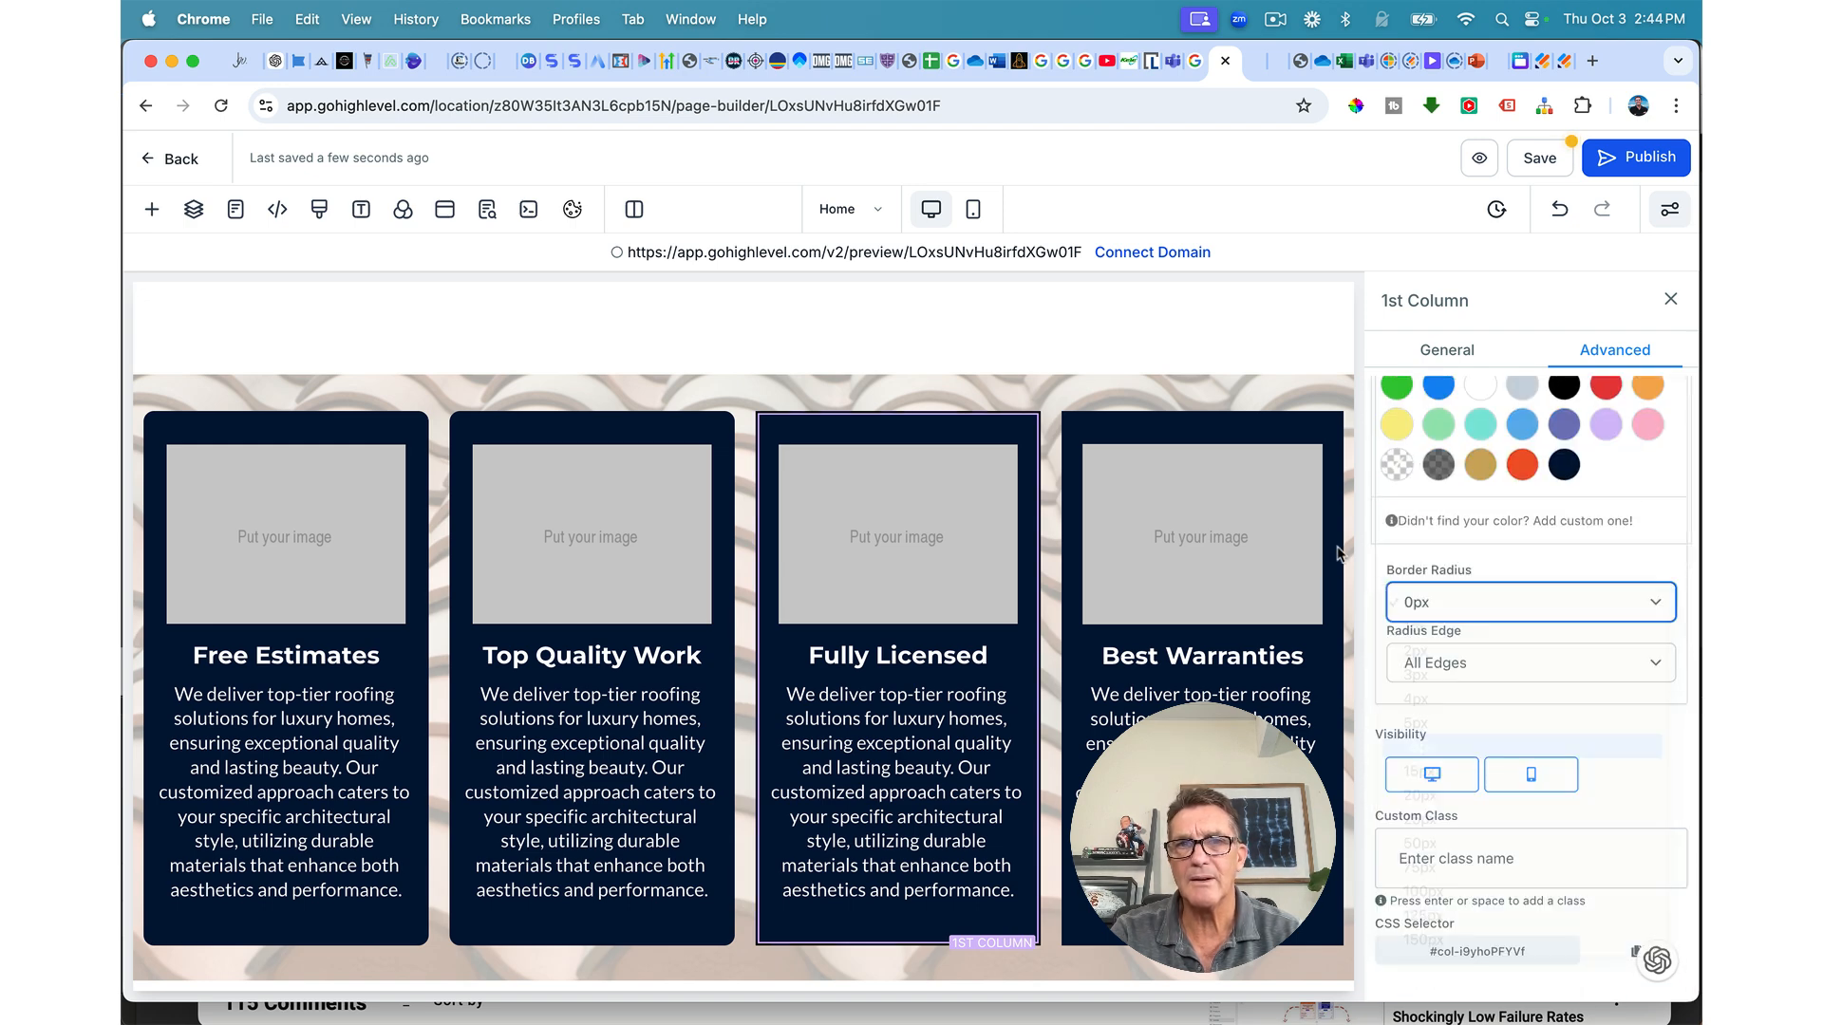
Step: Give the fourth card a coloured full border with 10px corners, then save the page
left_click(1218, 425)
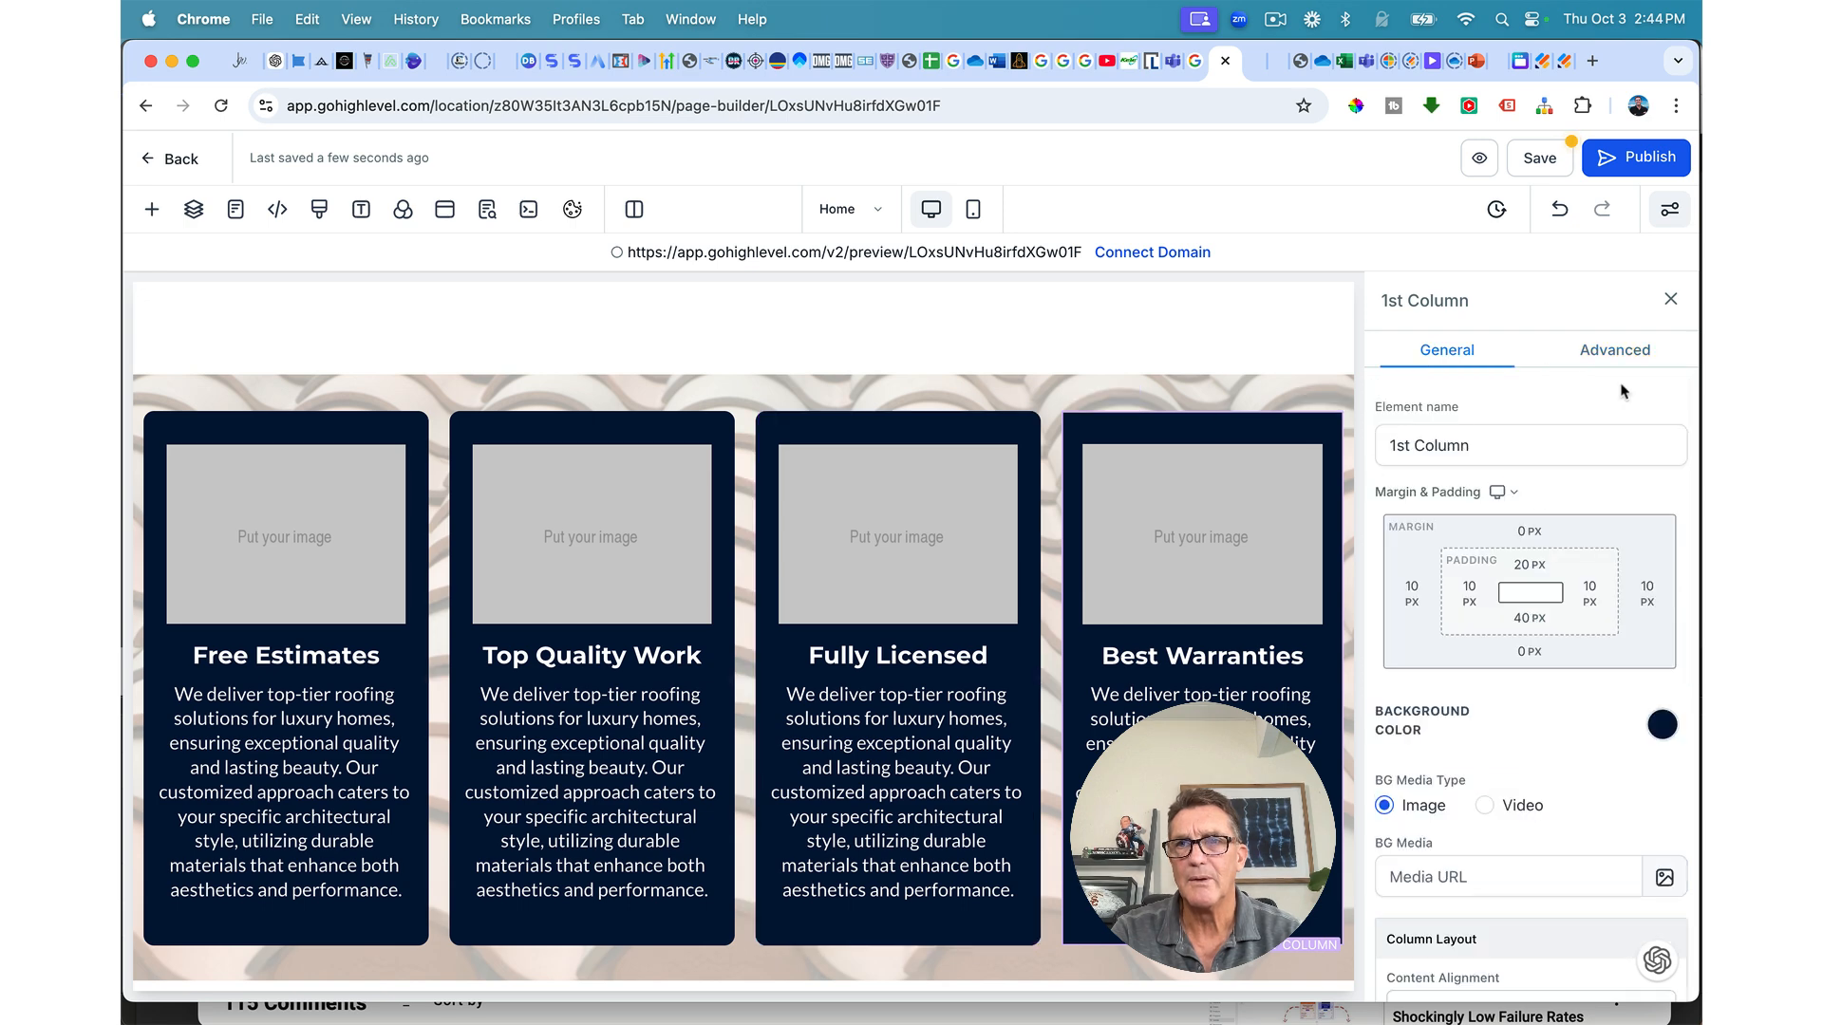
left_click(1614, 349)
left_click(1434, 625)
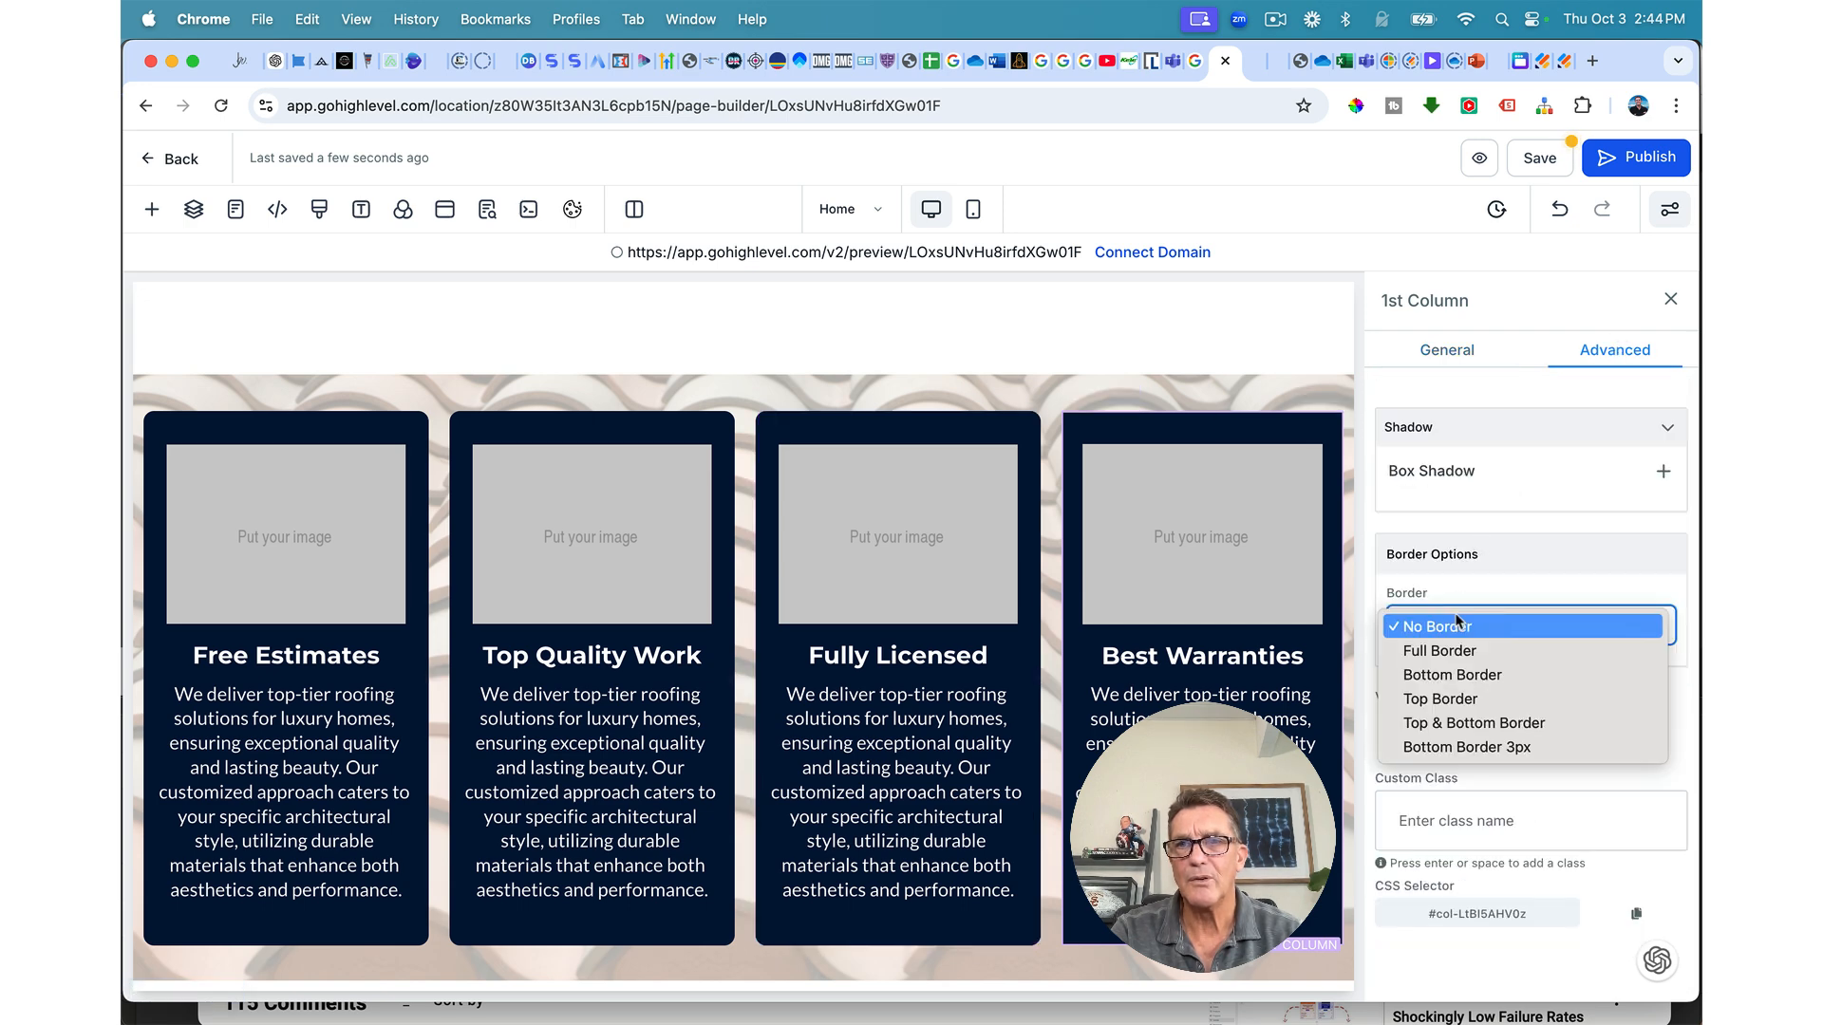
left_click(1452, 653)
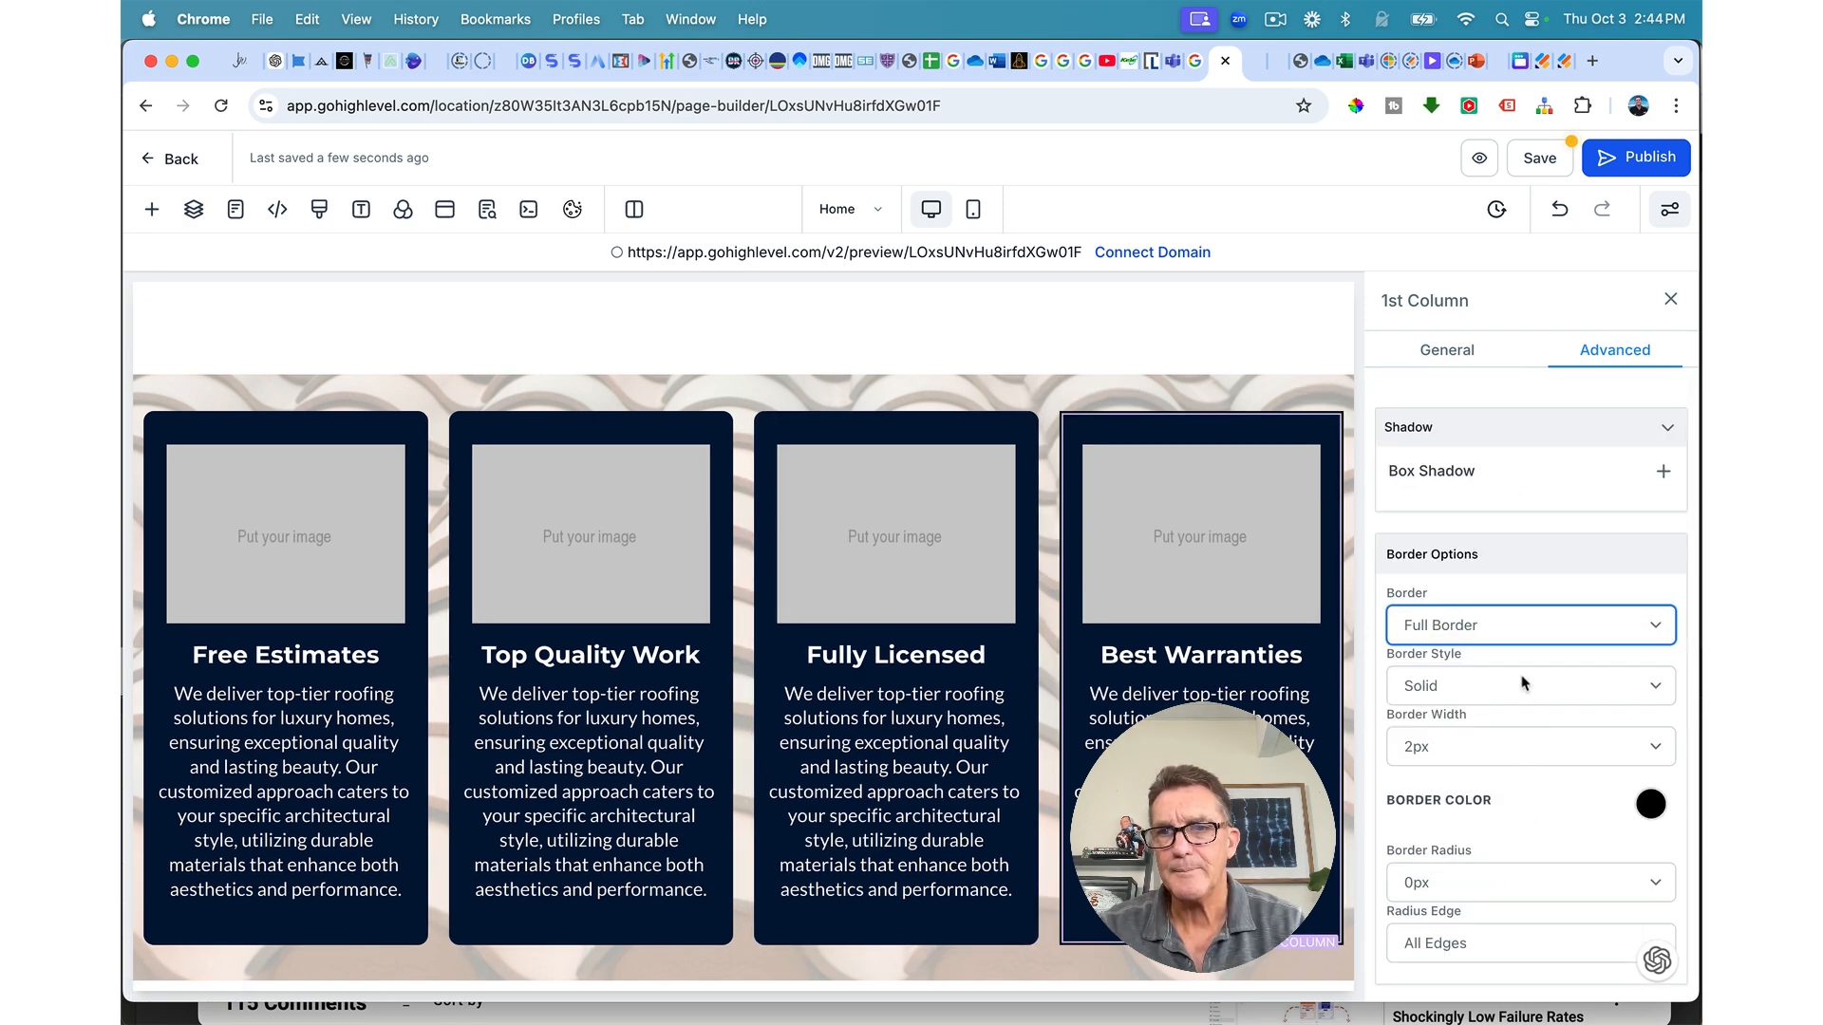
left_click(1650, 802)
left_click(1397, 931)
scroll(1503, 746, "down", 5)
left_click(1547, 602)
left_click(1418, 747)
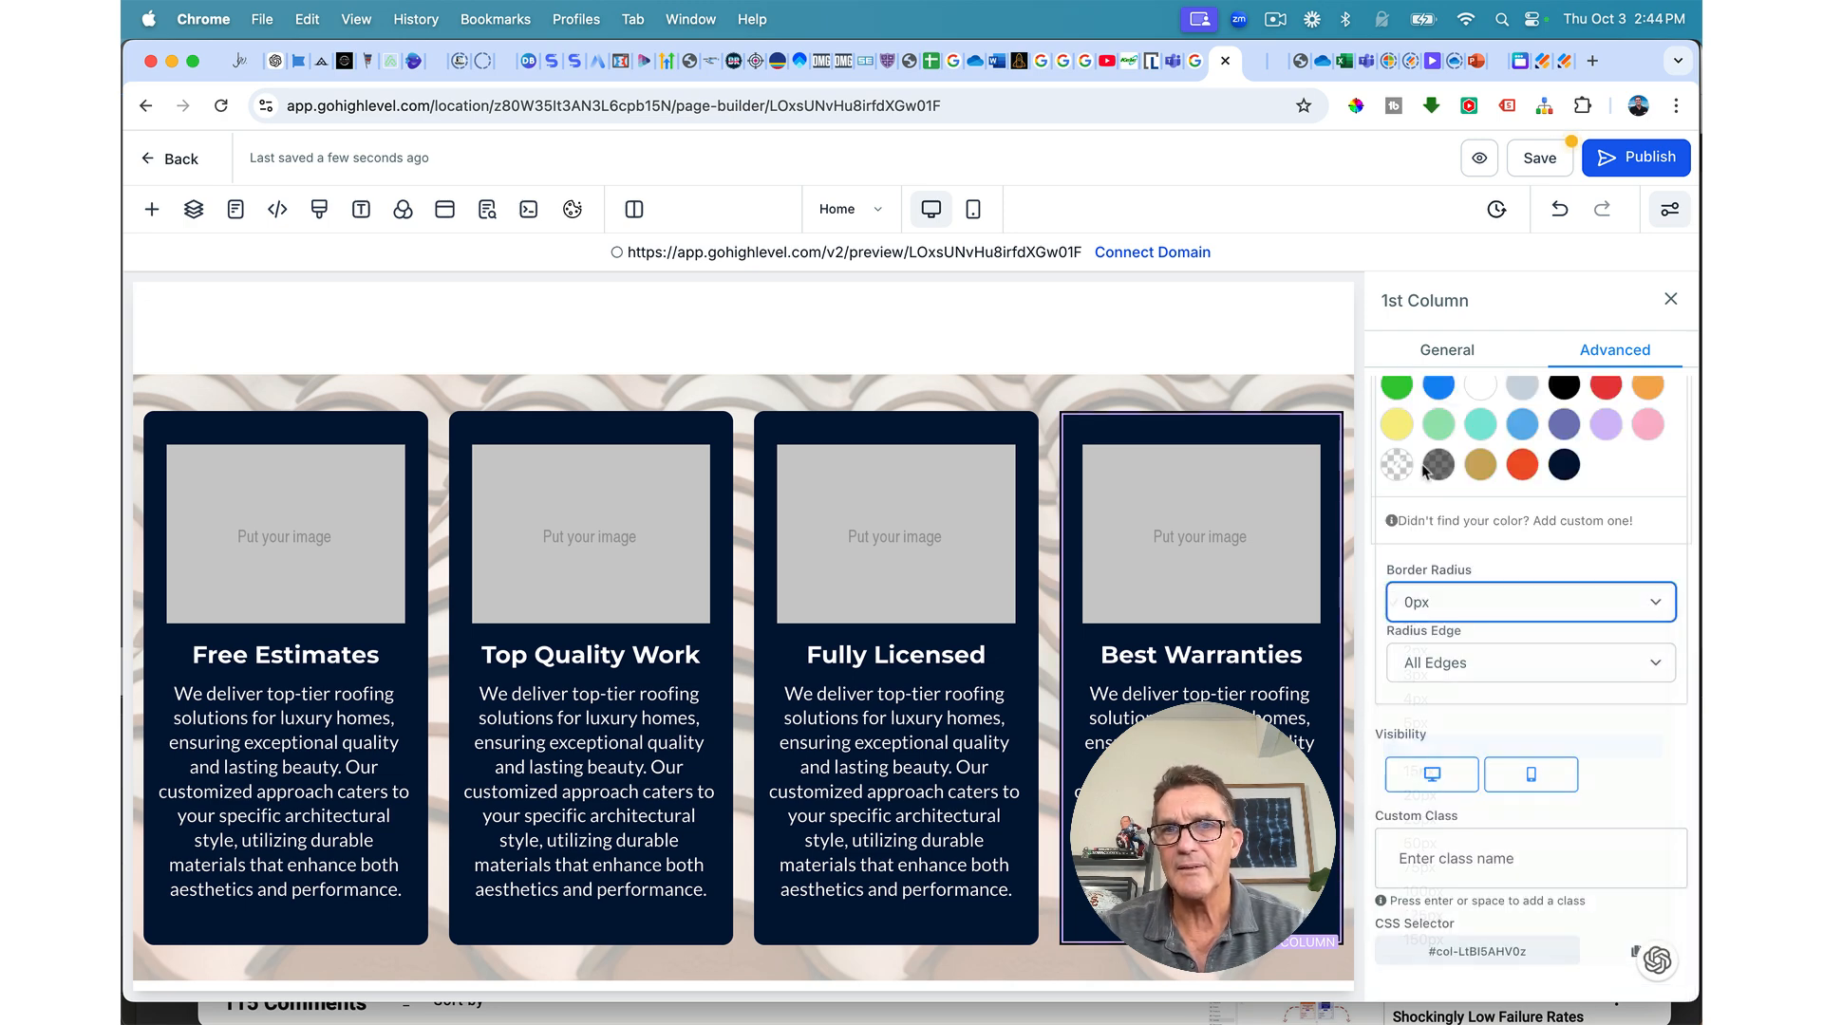
left_click(1535, 158)
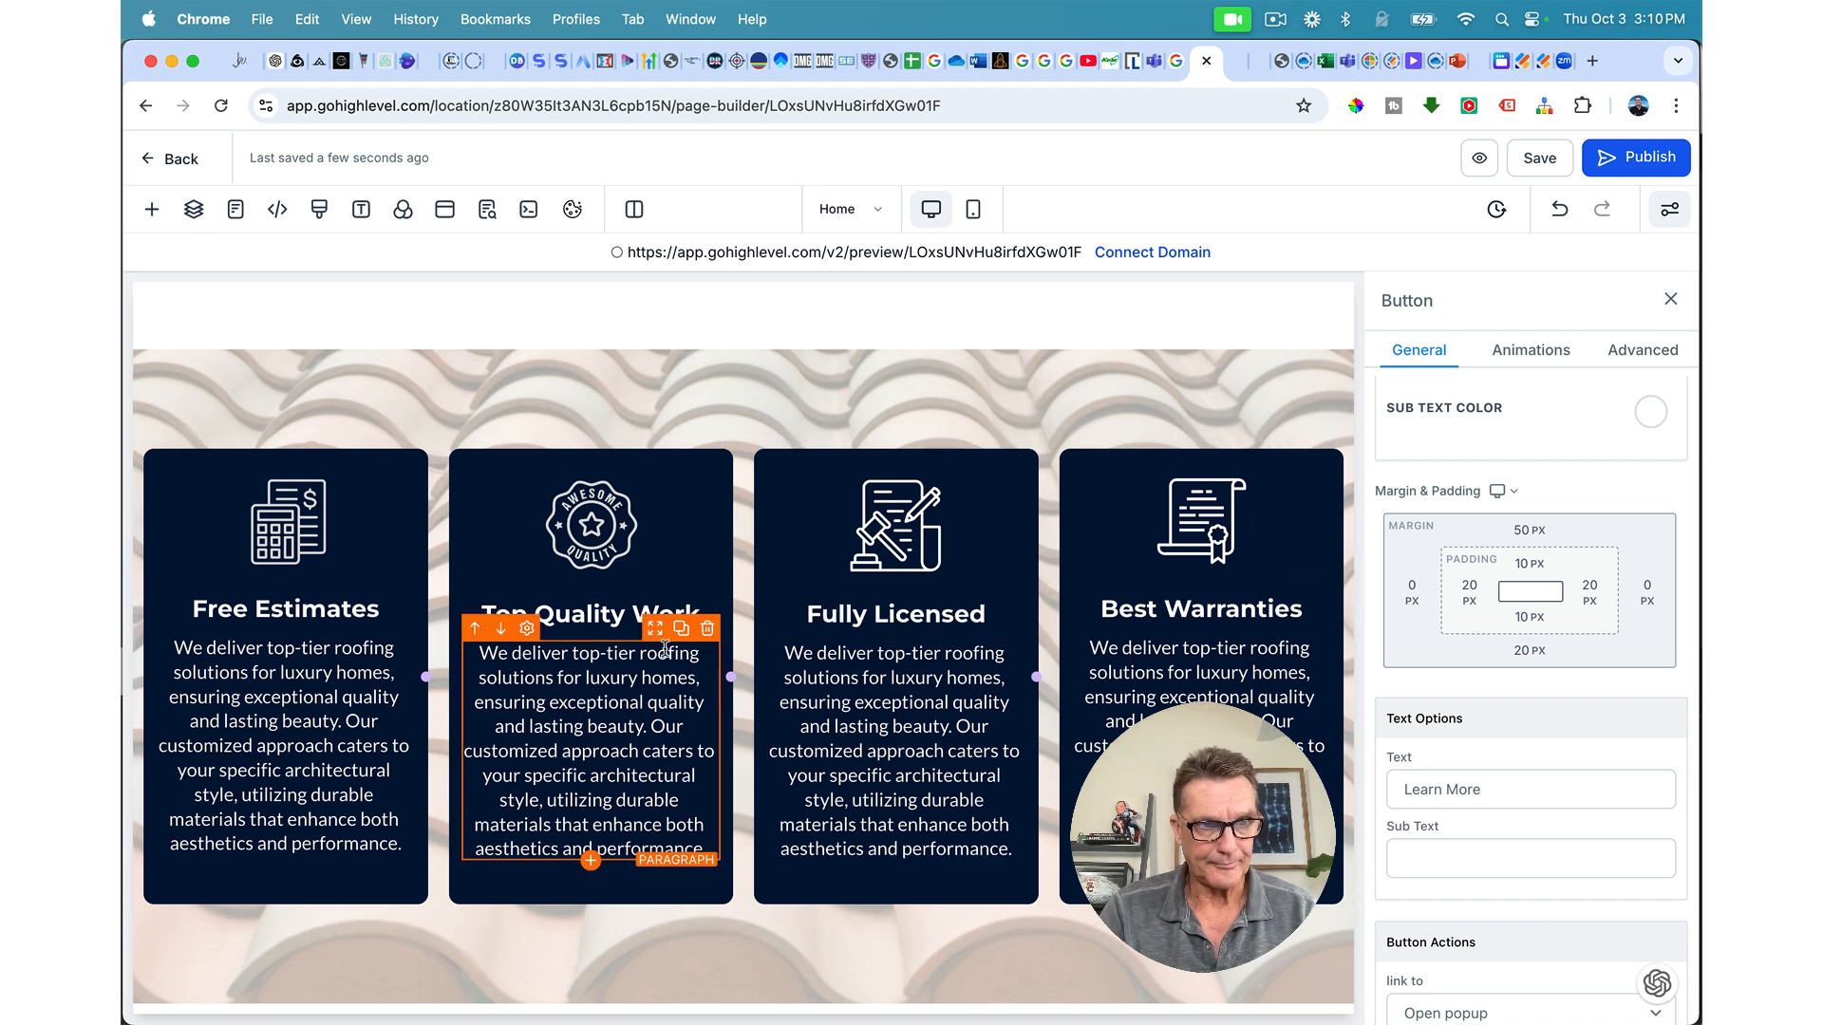
Step: Scroll around the four navy feature cards to find the add-row button below them
scroll(570, 665, "up", 3)
scroll(505, 678, "down", 2)
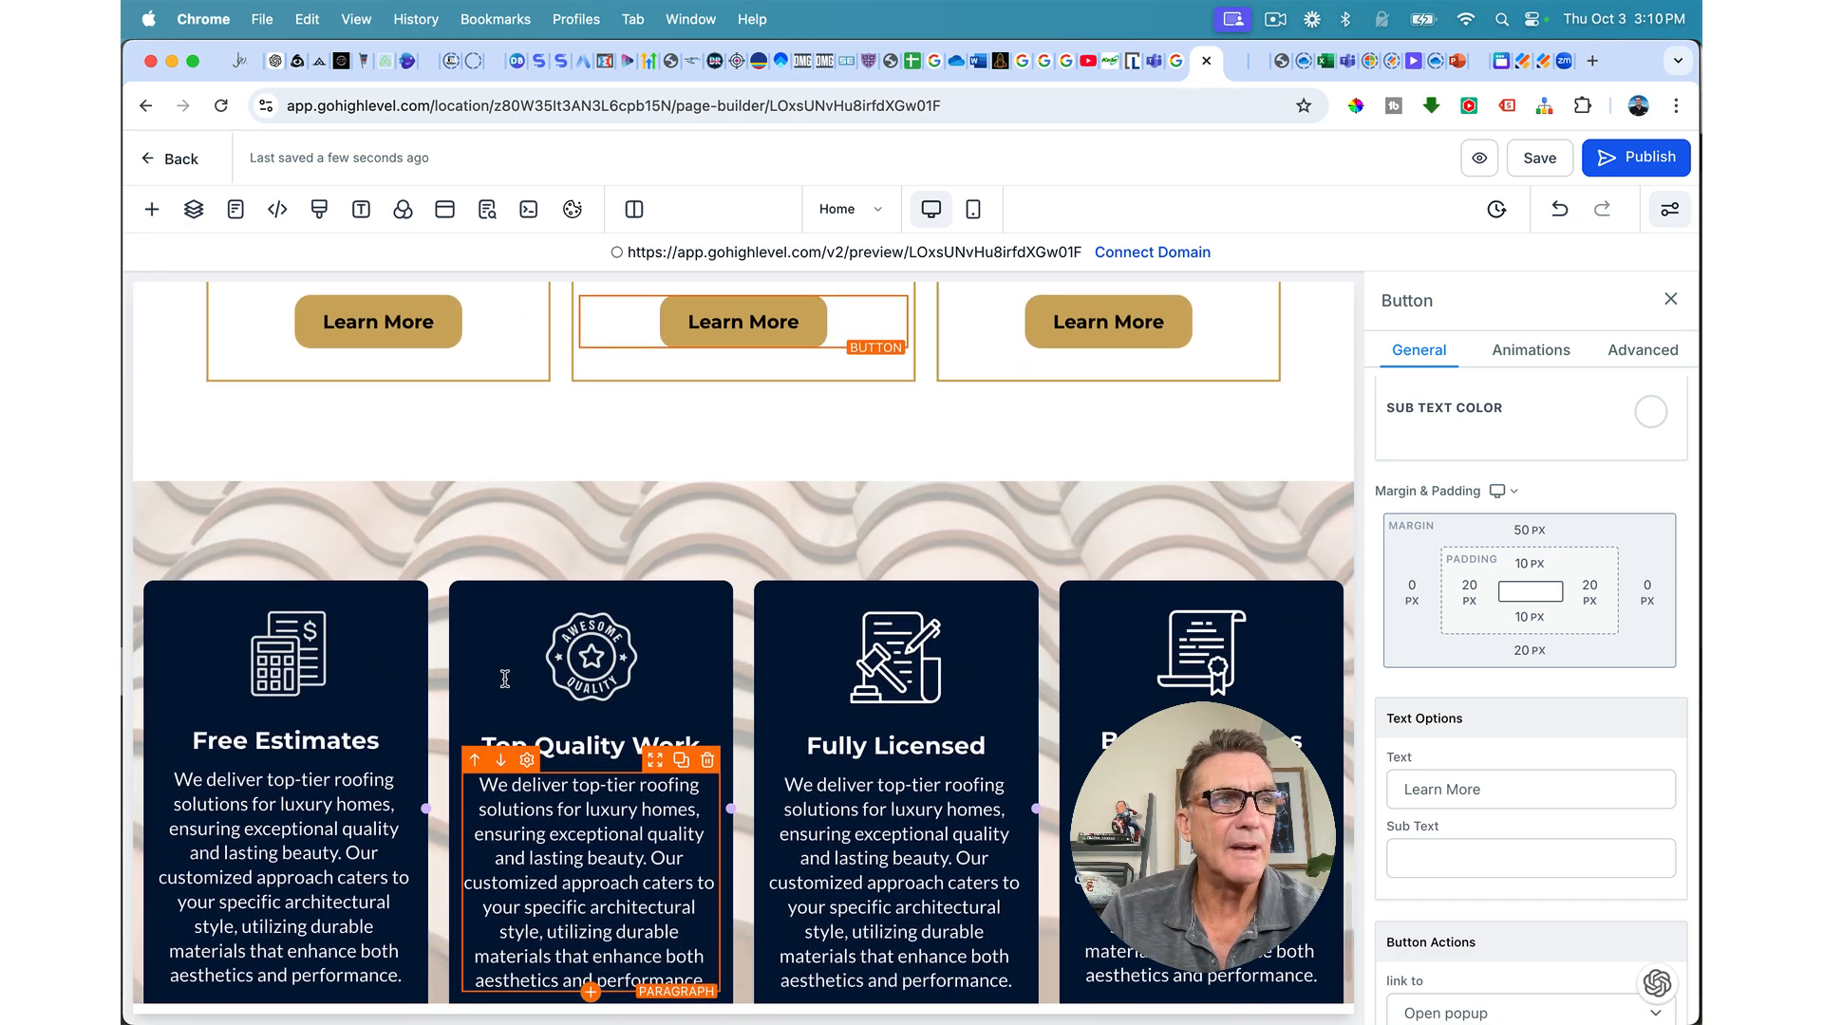
scroll(569, 807, "up", 1)
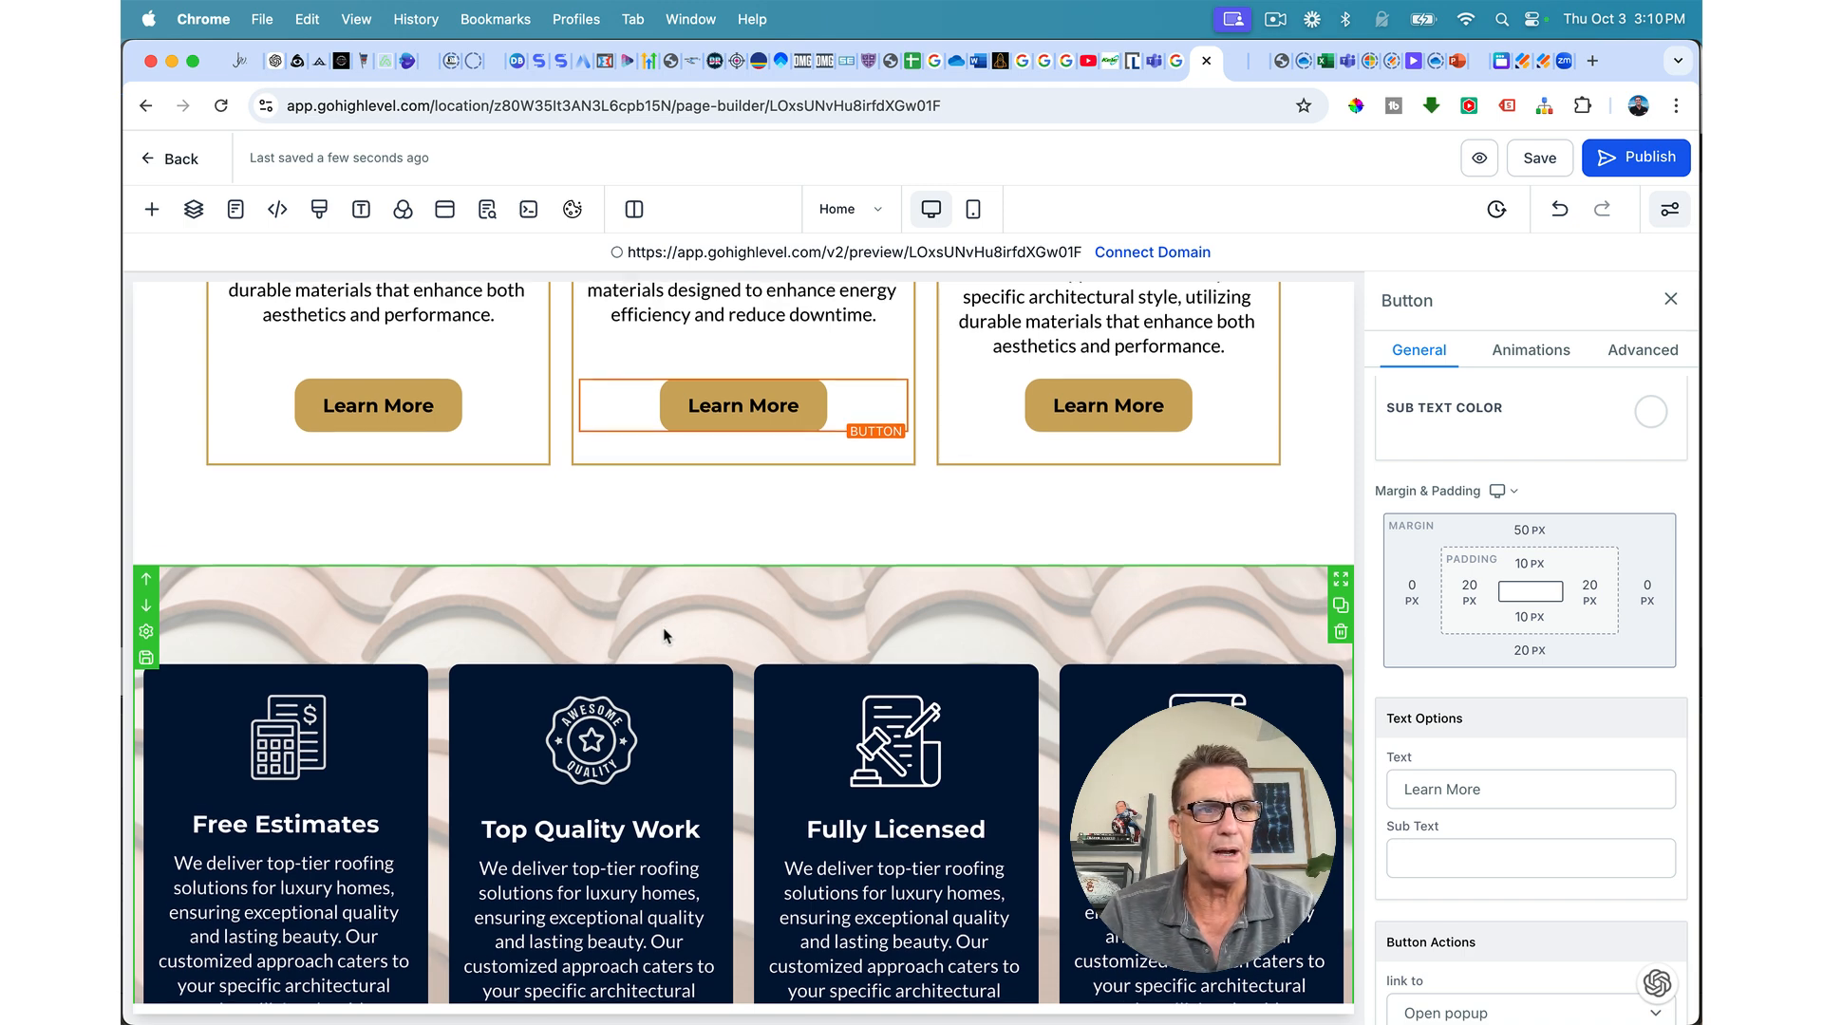
scroll(664, 634, "down", 3)
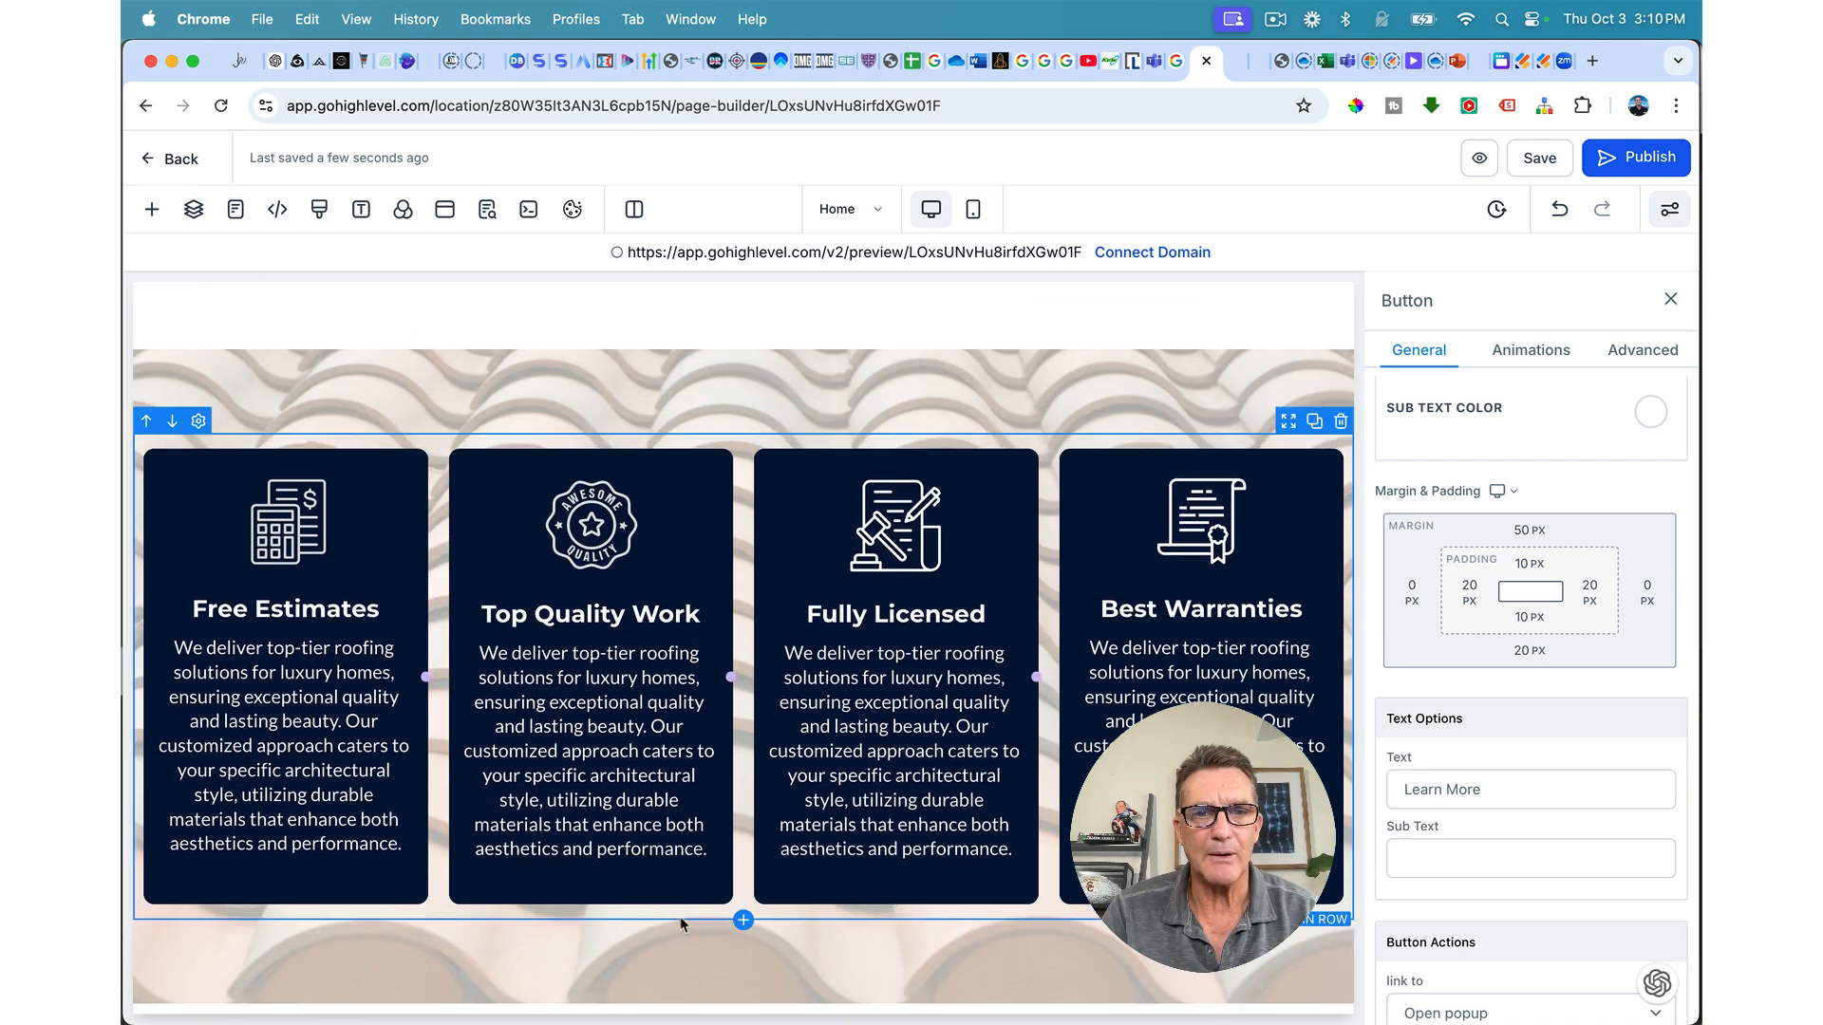
Step: Add a one-column row below the feature cards containing a Headline element
left_click(743, 920)
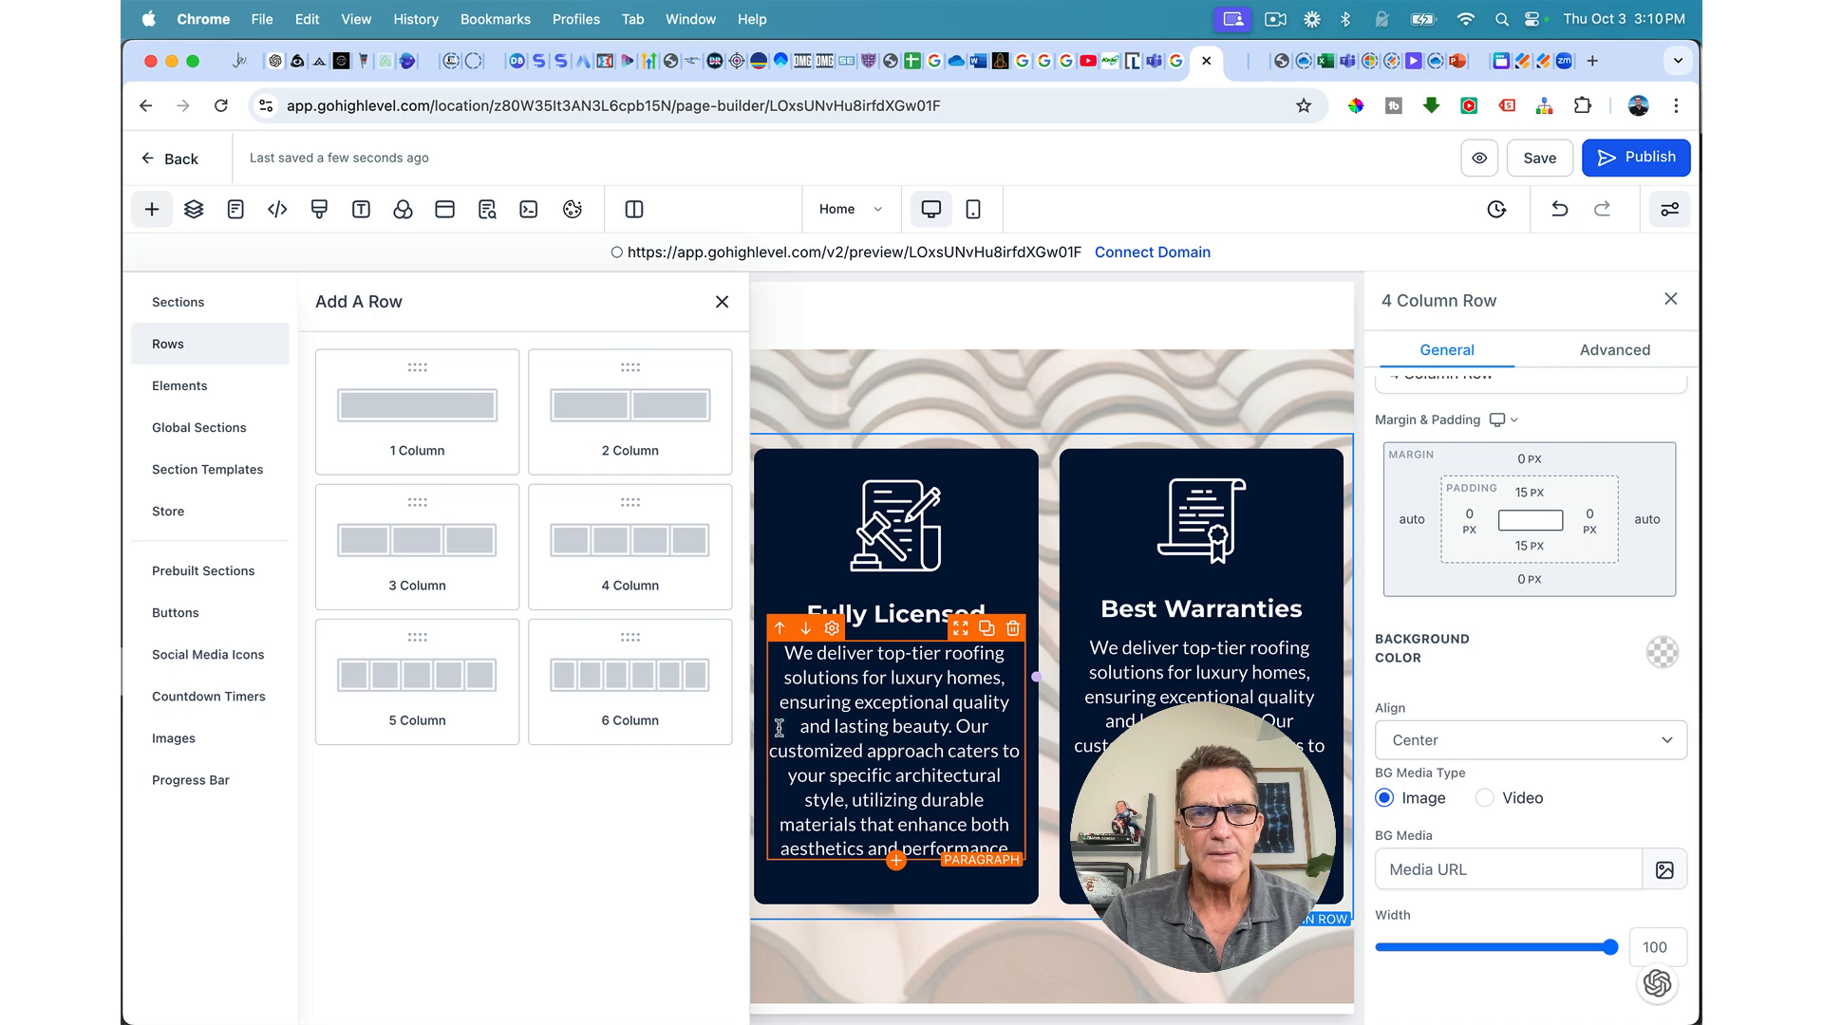
left_click(456, 410)
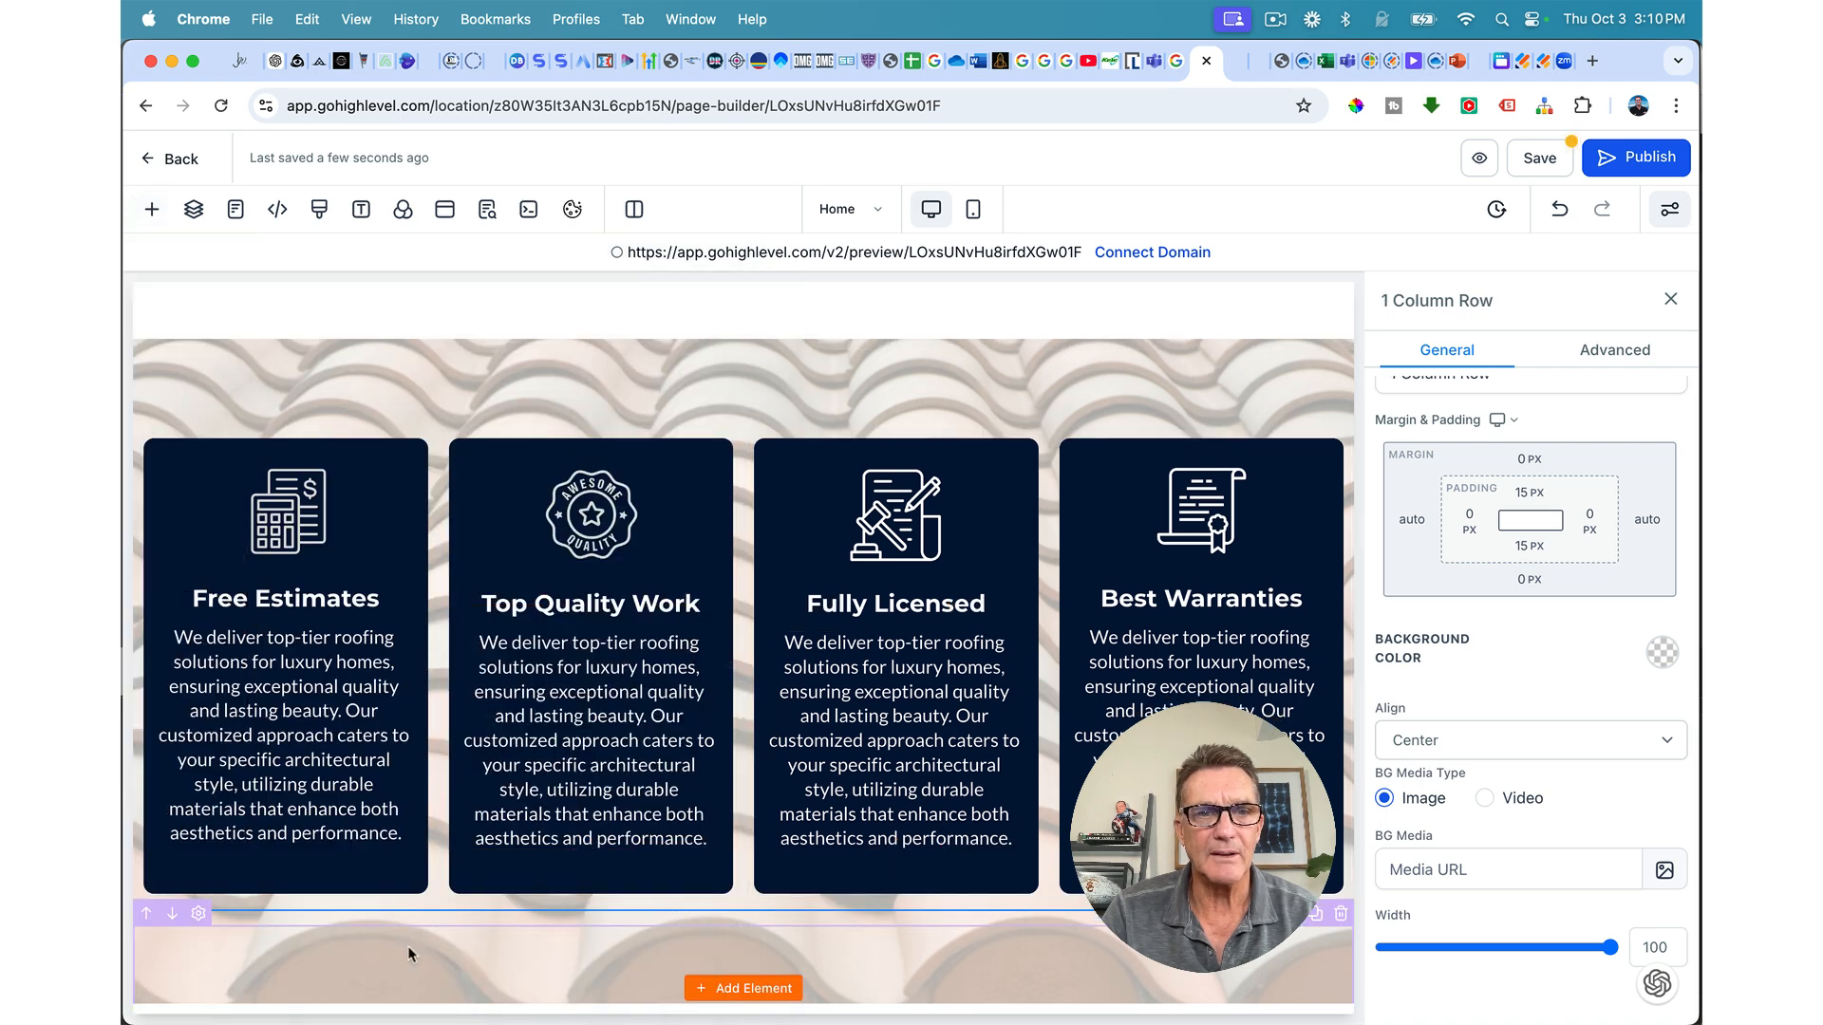
scroll(741, 902, "down", 3)
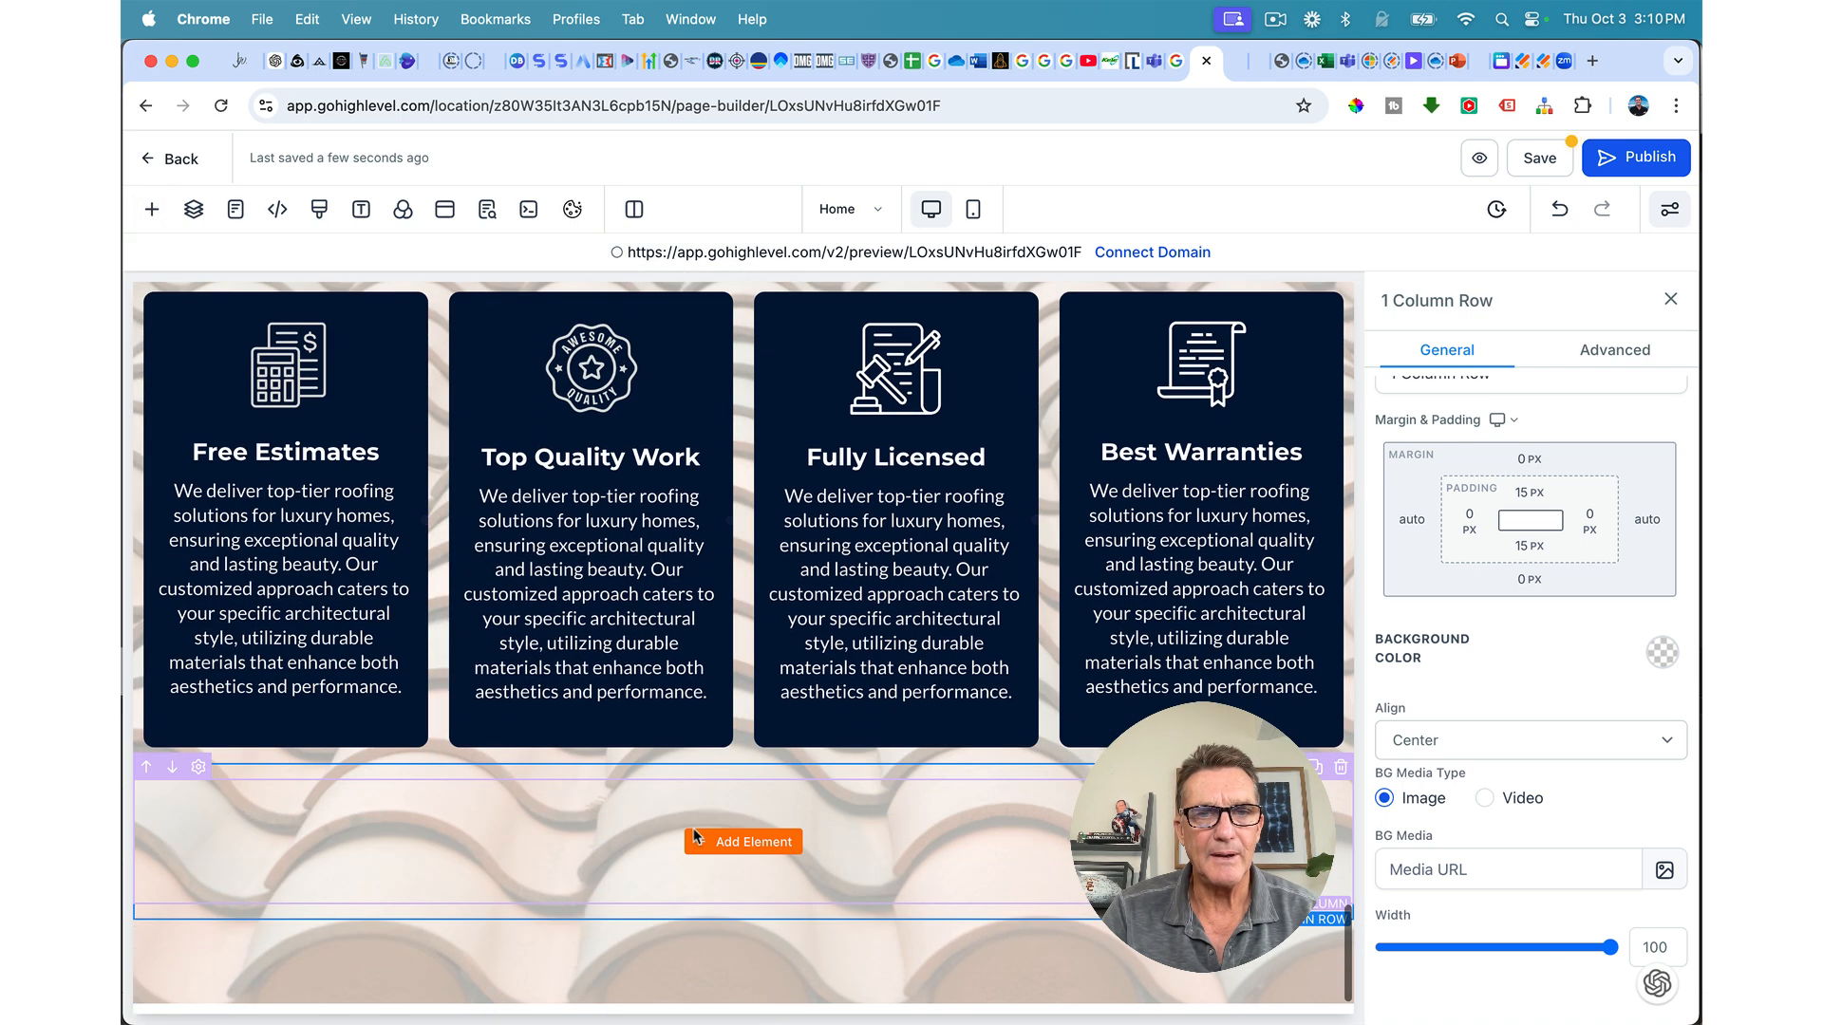
left_click(743, 842)
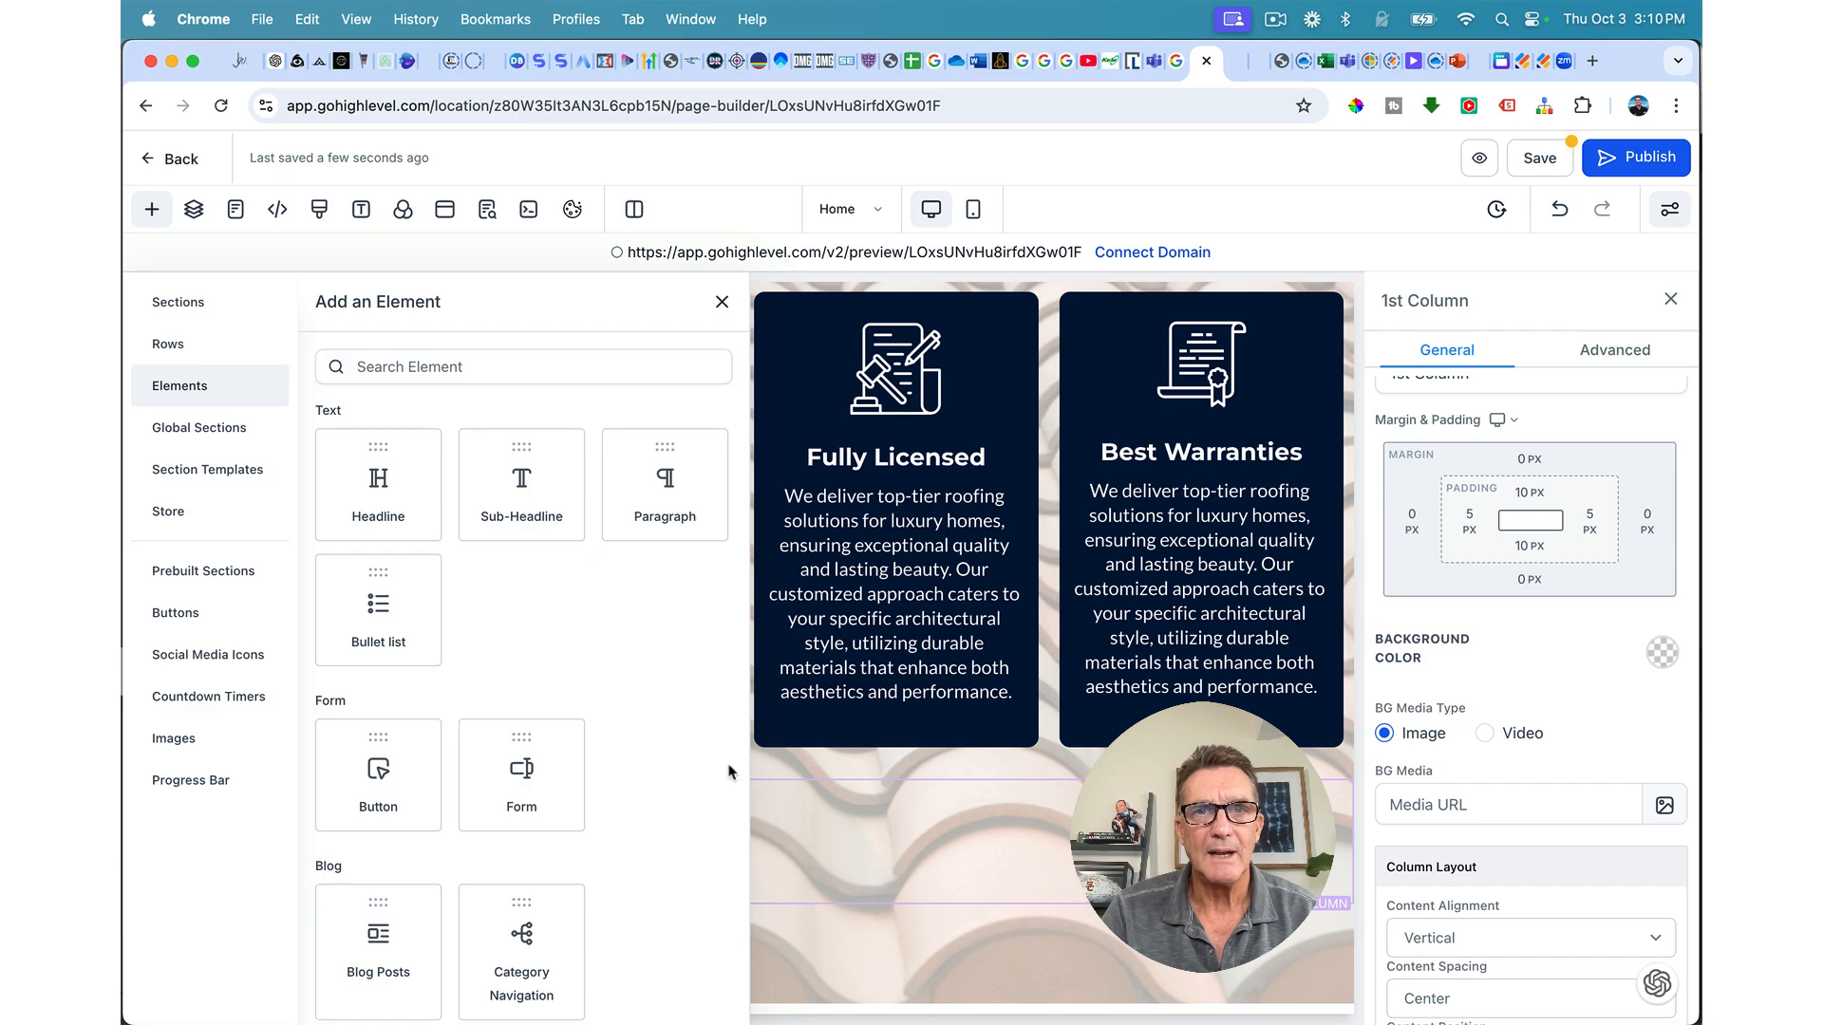
left_click(370, 475)
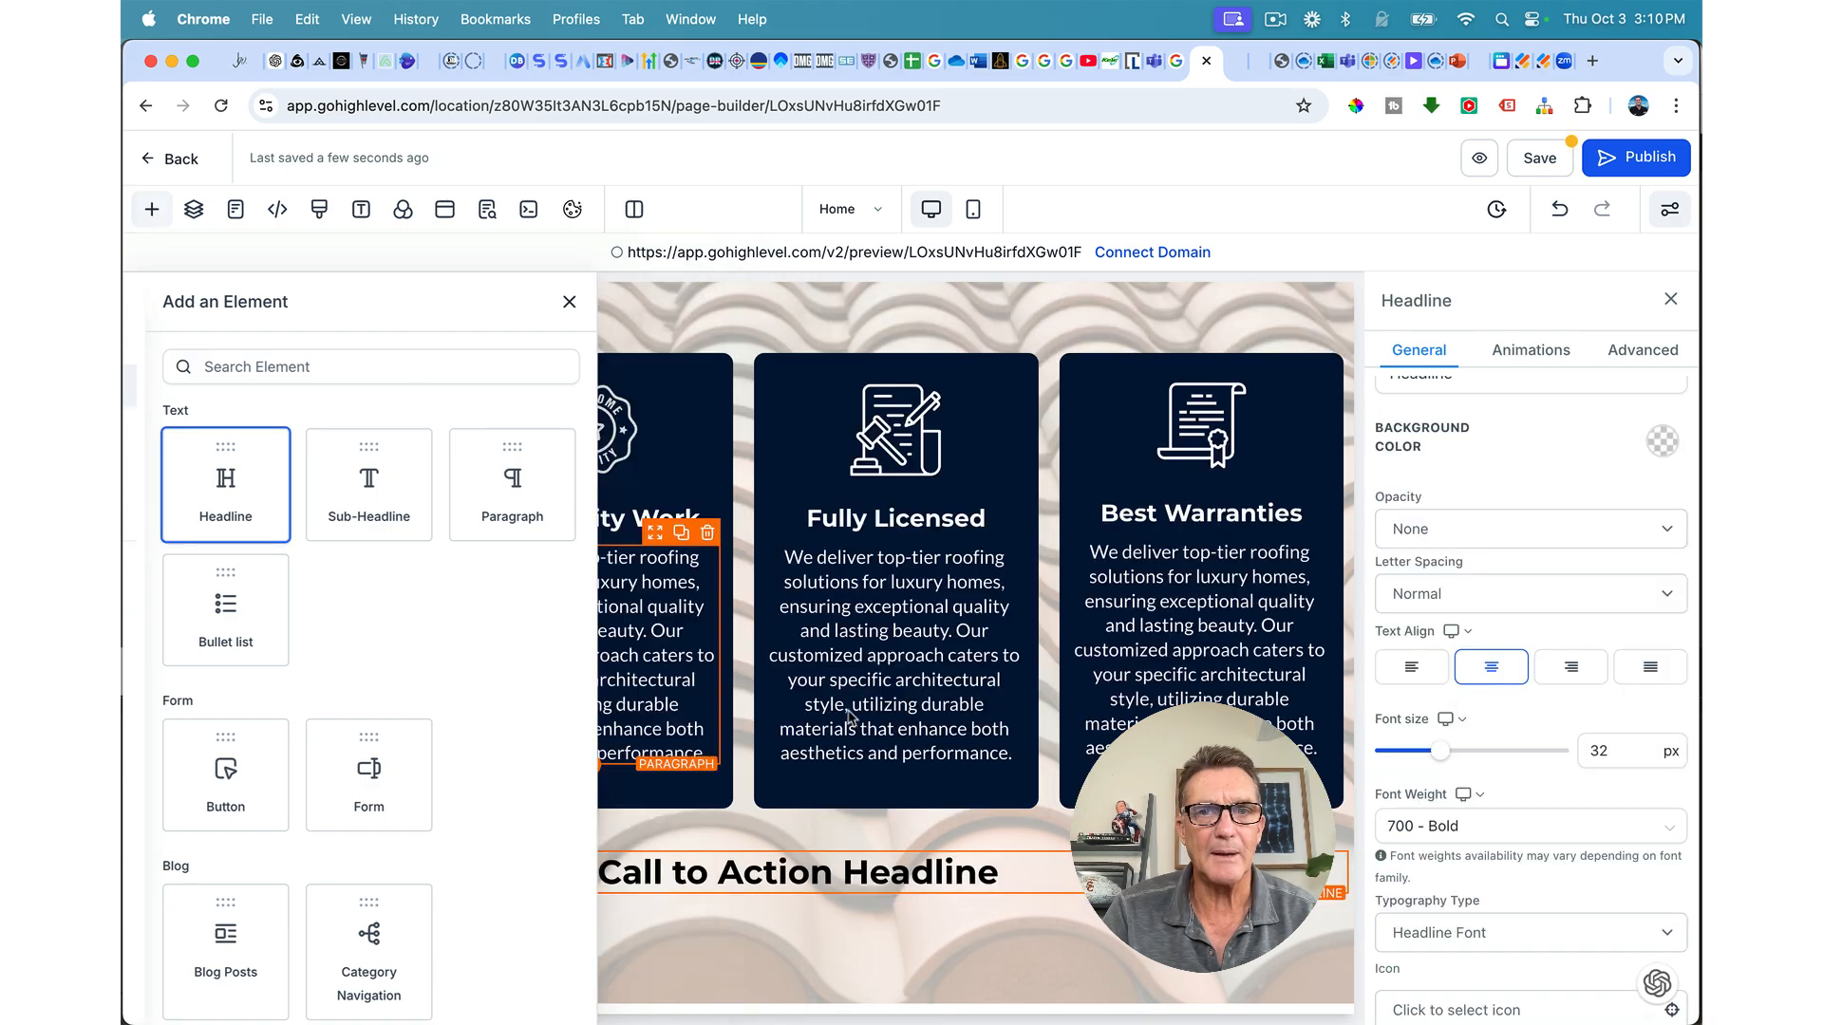
Step: Duplicate the 'Our Expert Roofing Services' headline and drag the copy into the new row
scroll(892, 740, "up", 15)
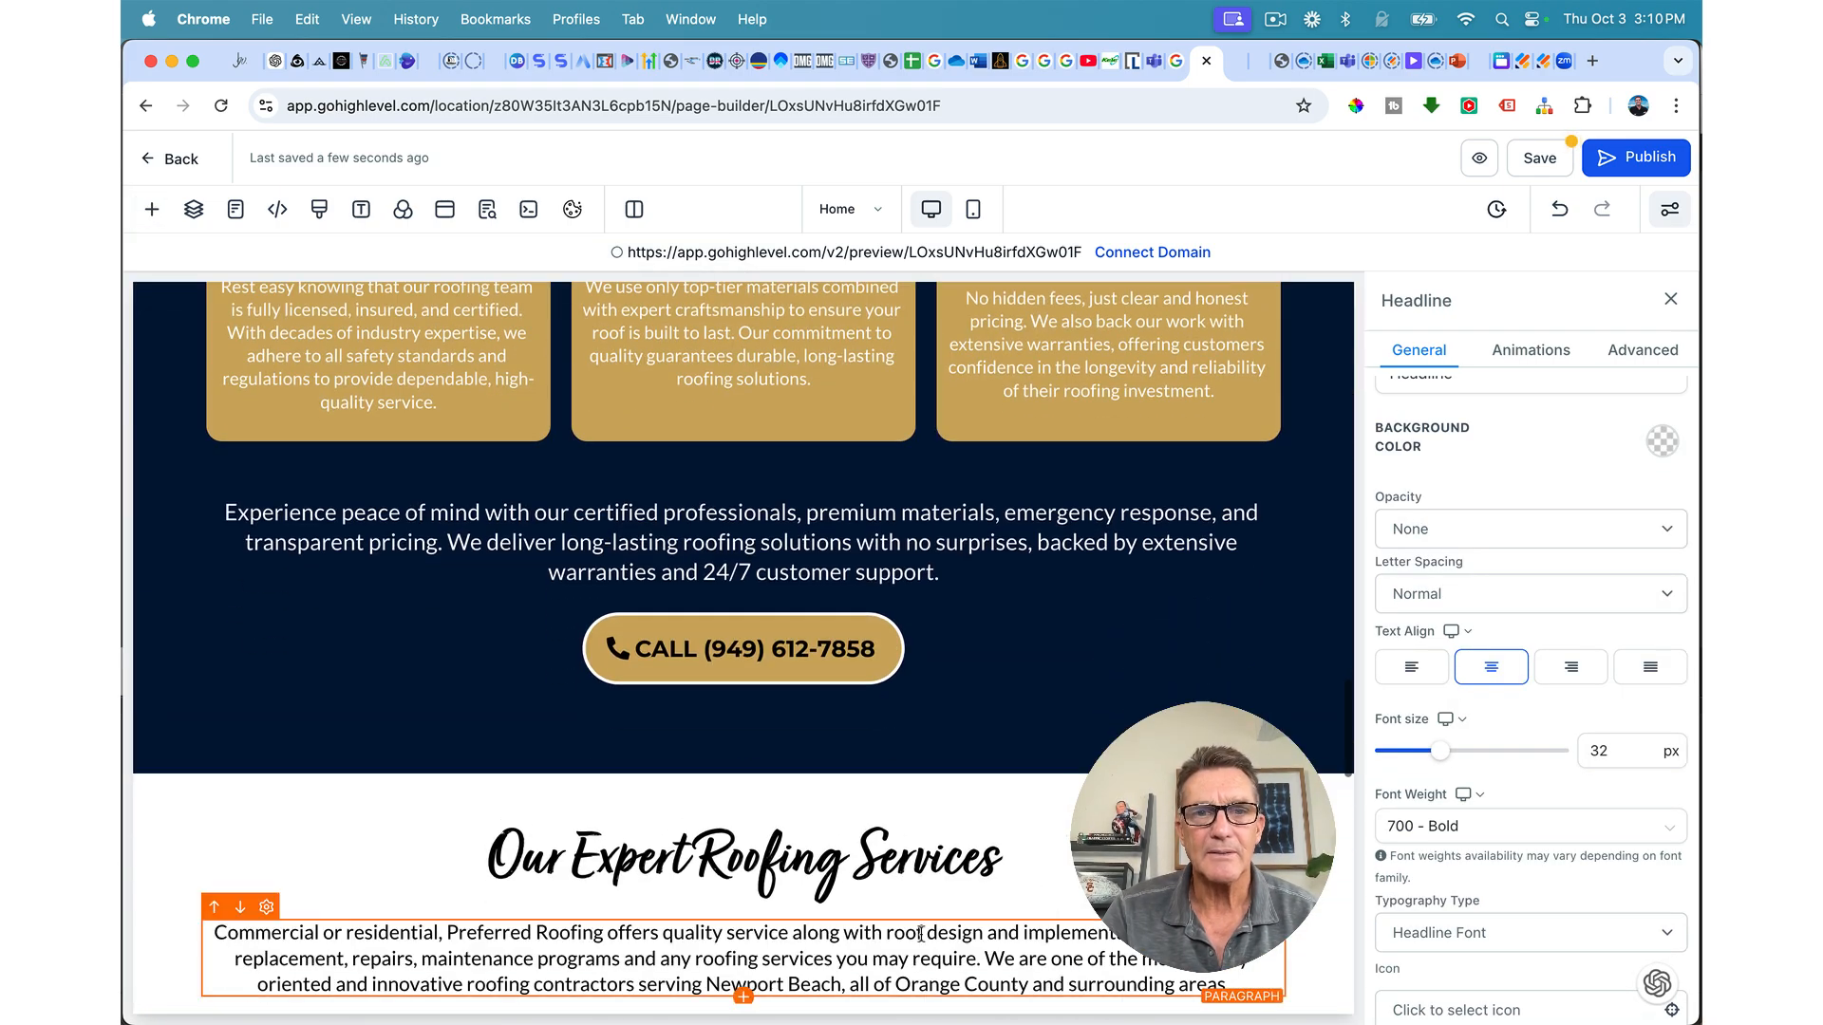
left_click(1221, 813)
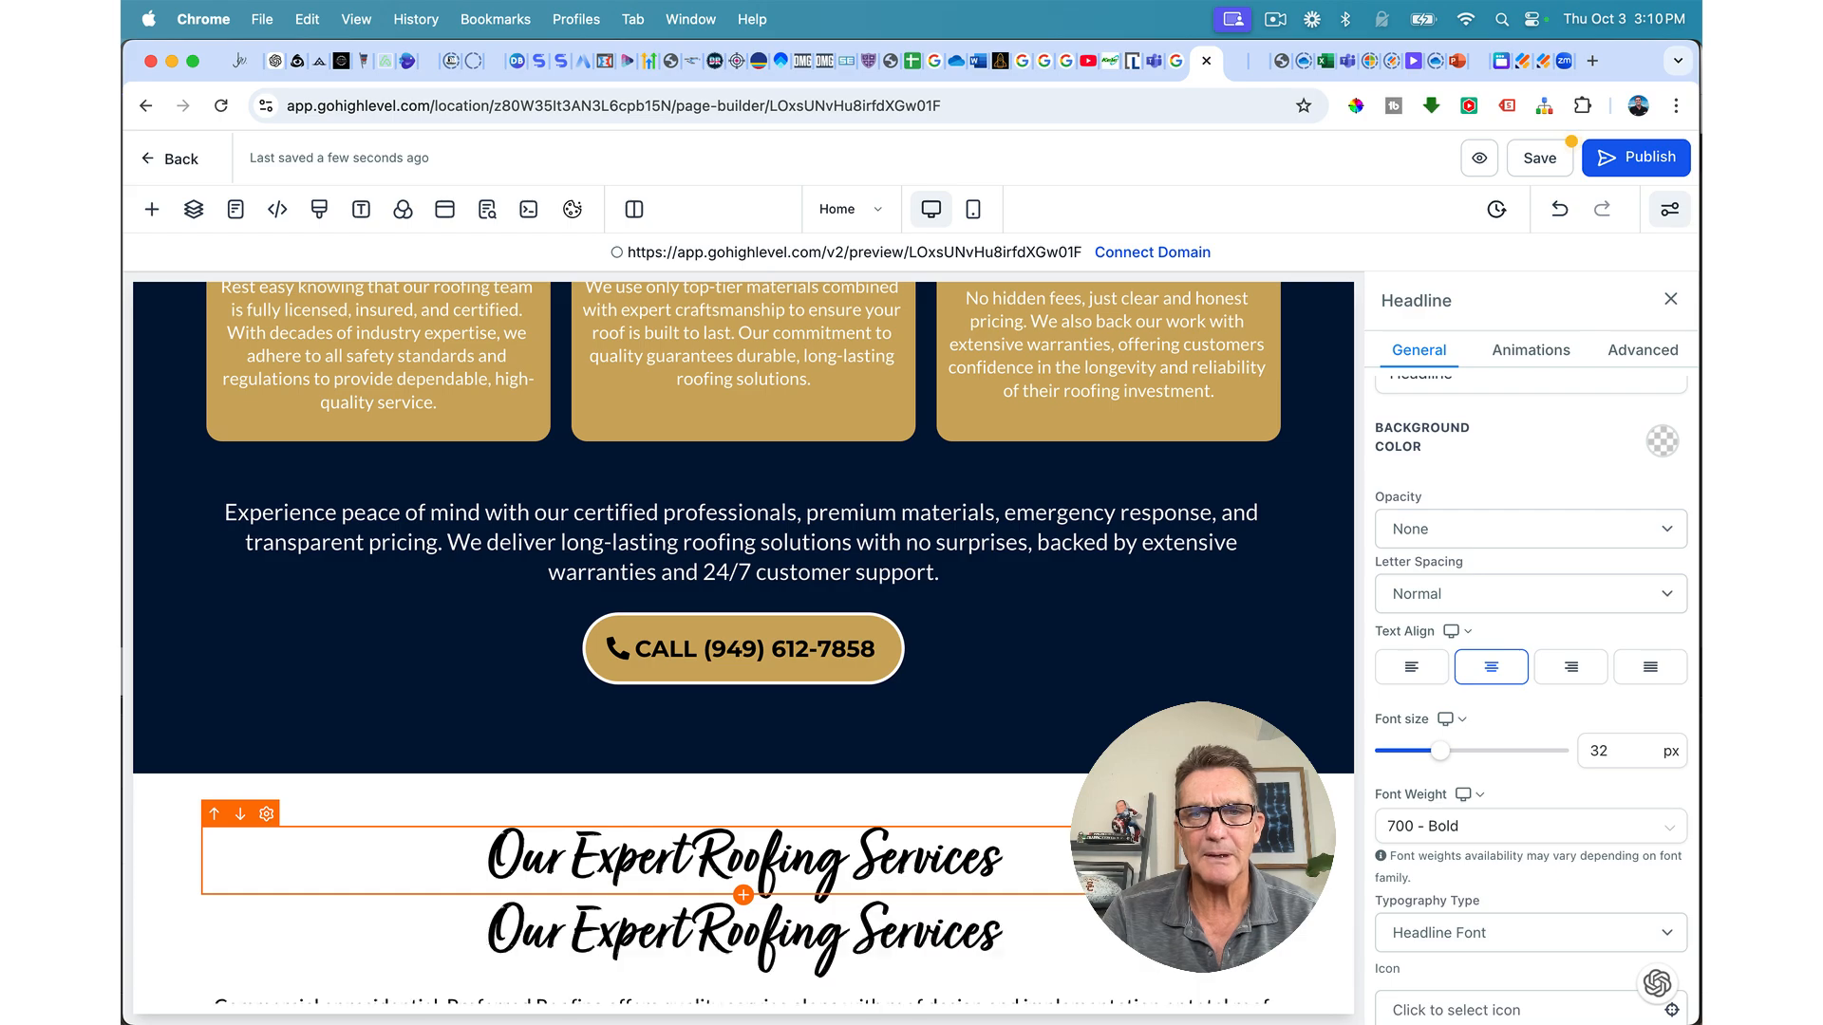
left_click_drag(1210, 926, 1169, 941)
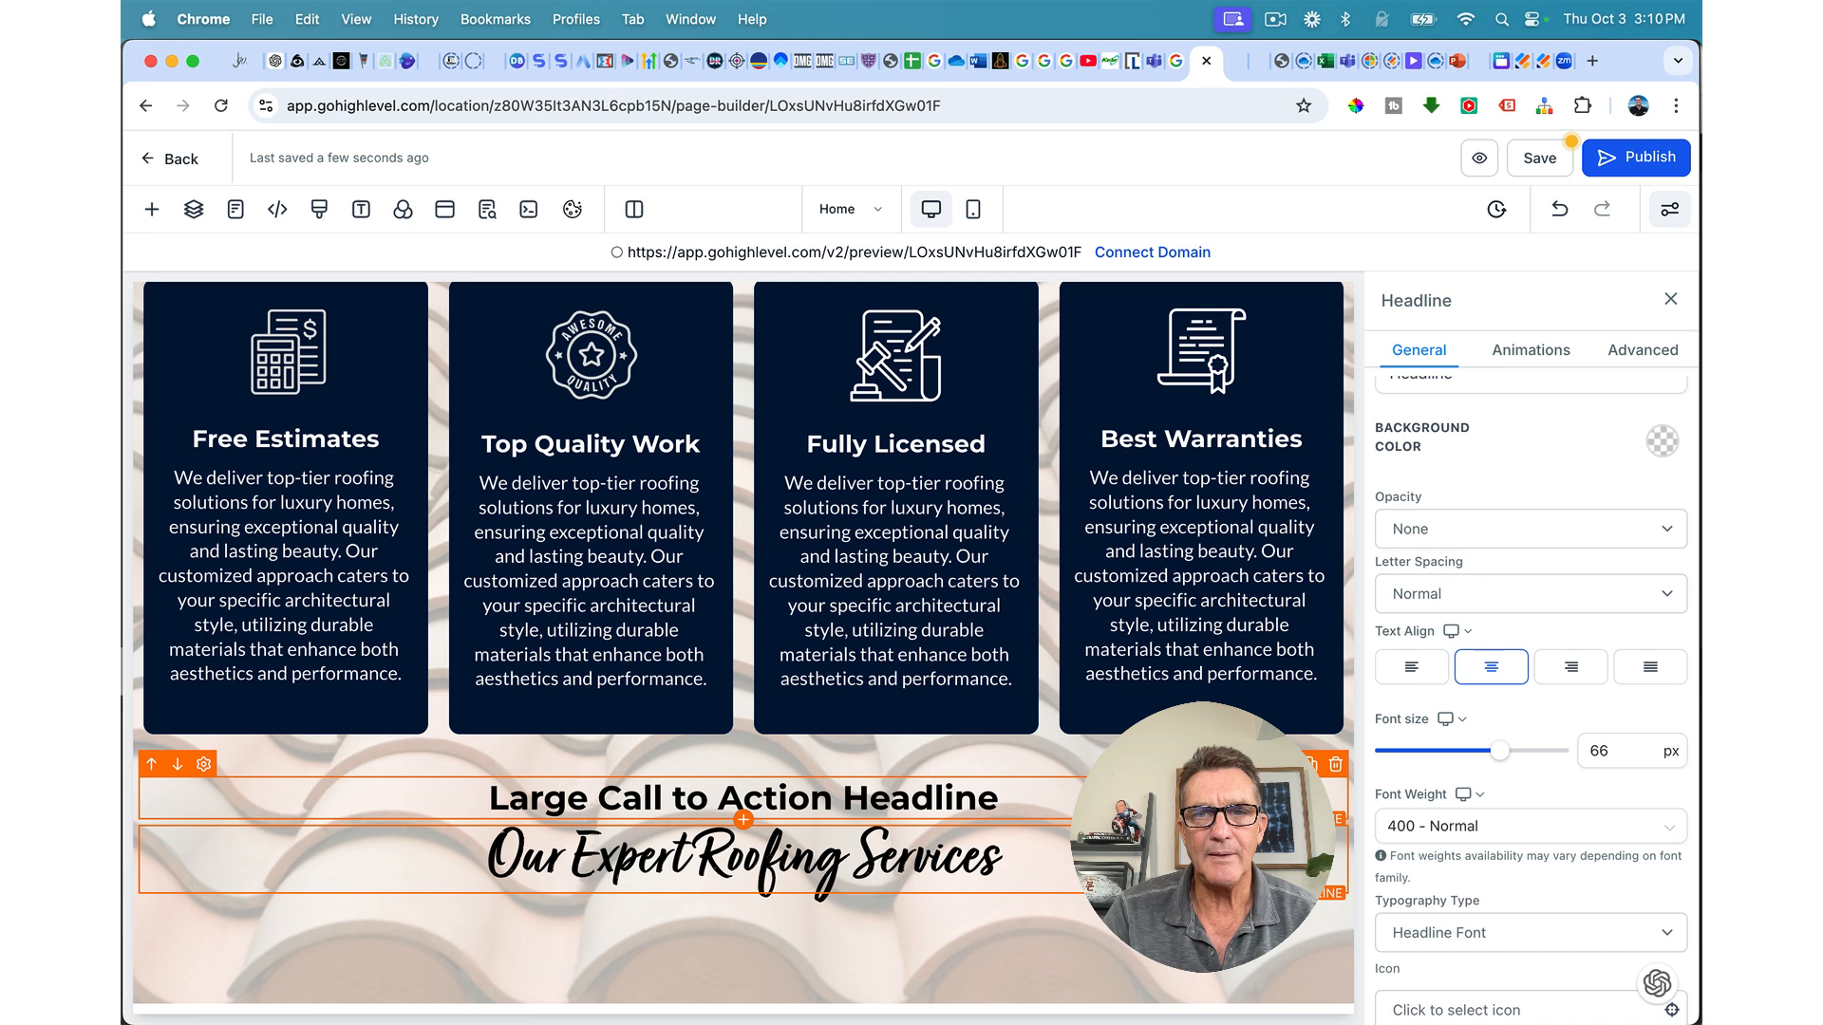
Step: Delete the placeholder headline and retype the copied one as 'Why Choose Preferred Roofing?'
left_click(1336, 767)
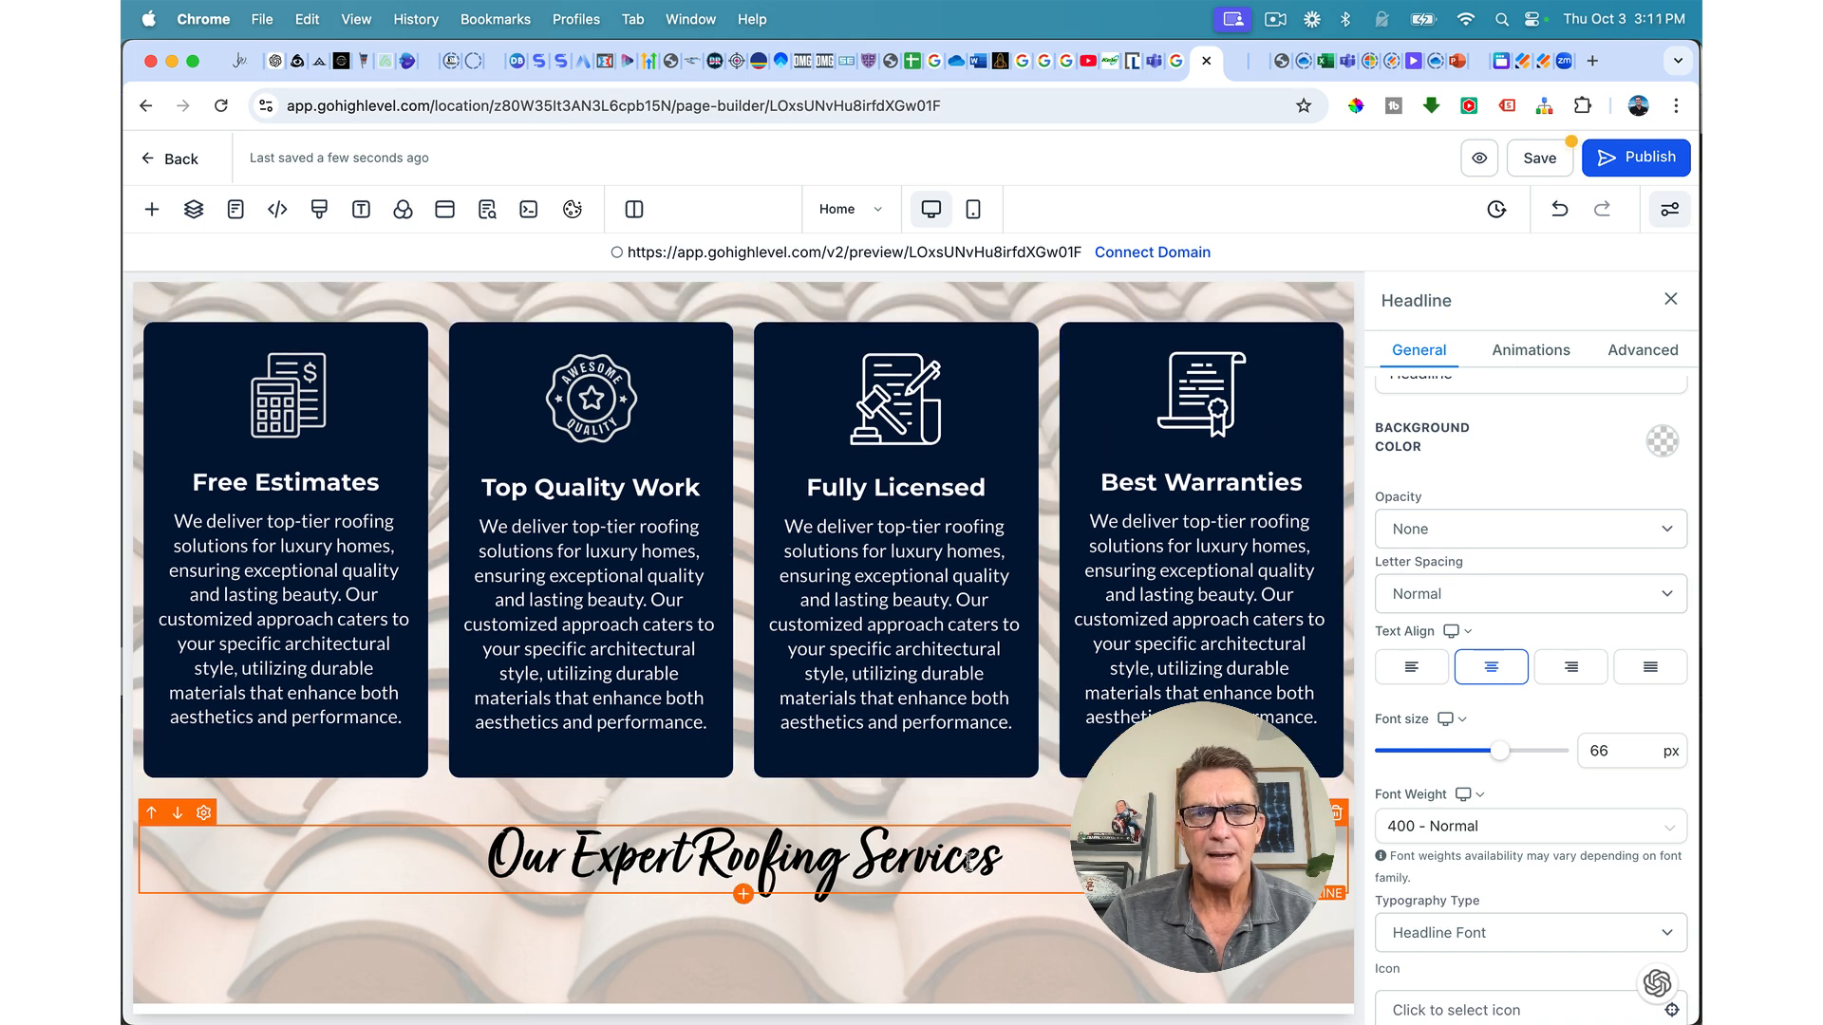
triple_click(967, 861)
type("W")
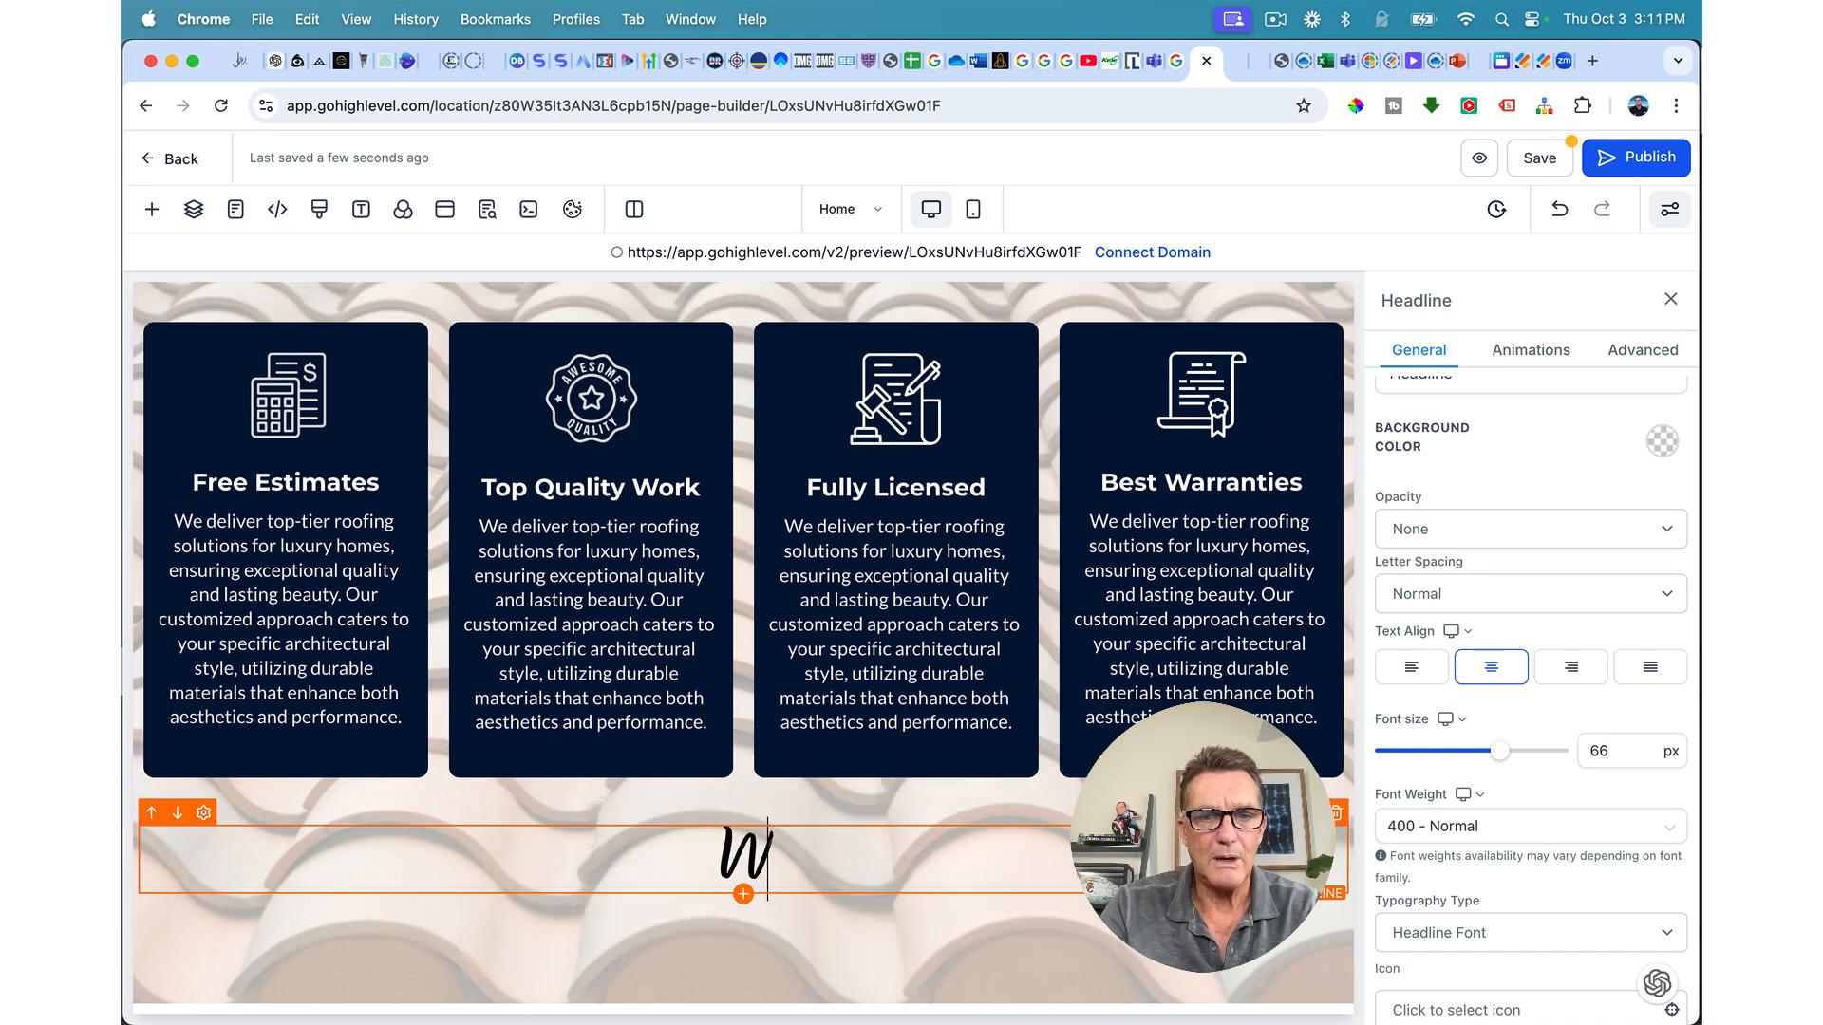
type("hy Cho")
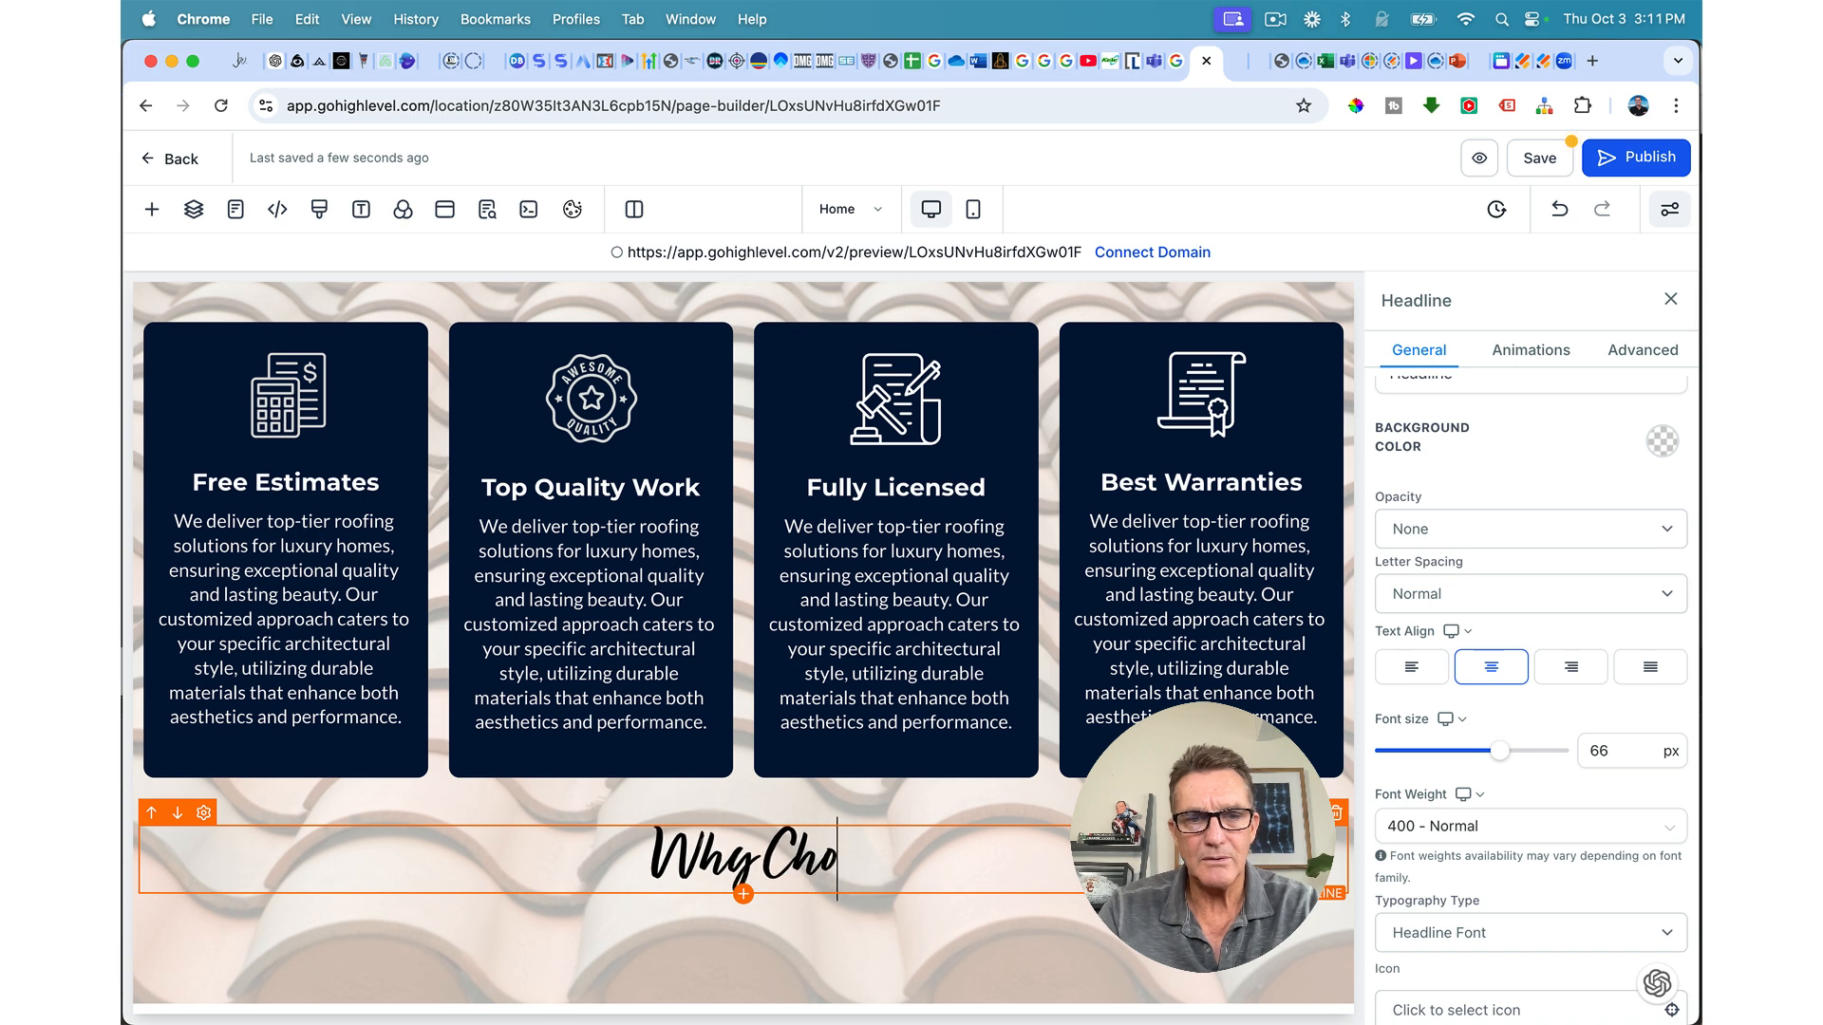
type("ose Pre")
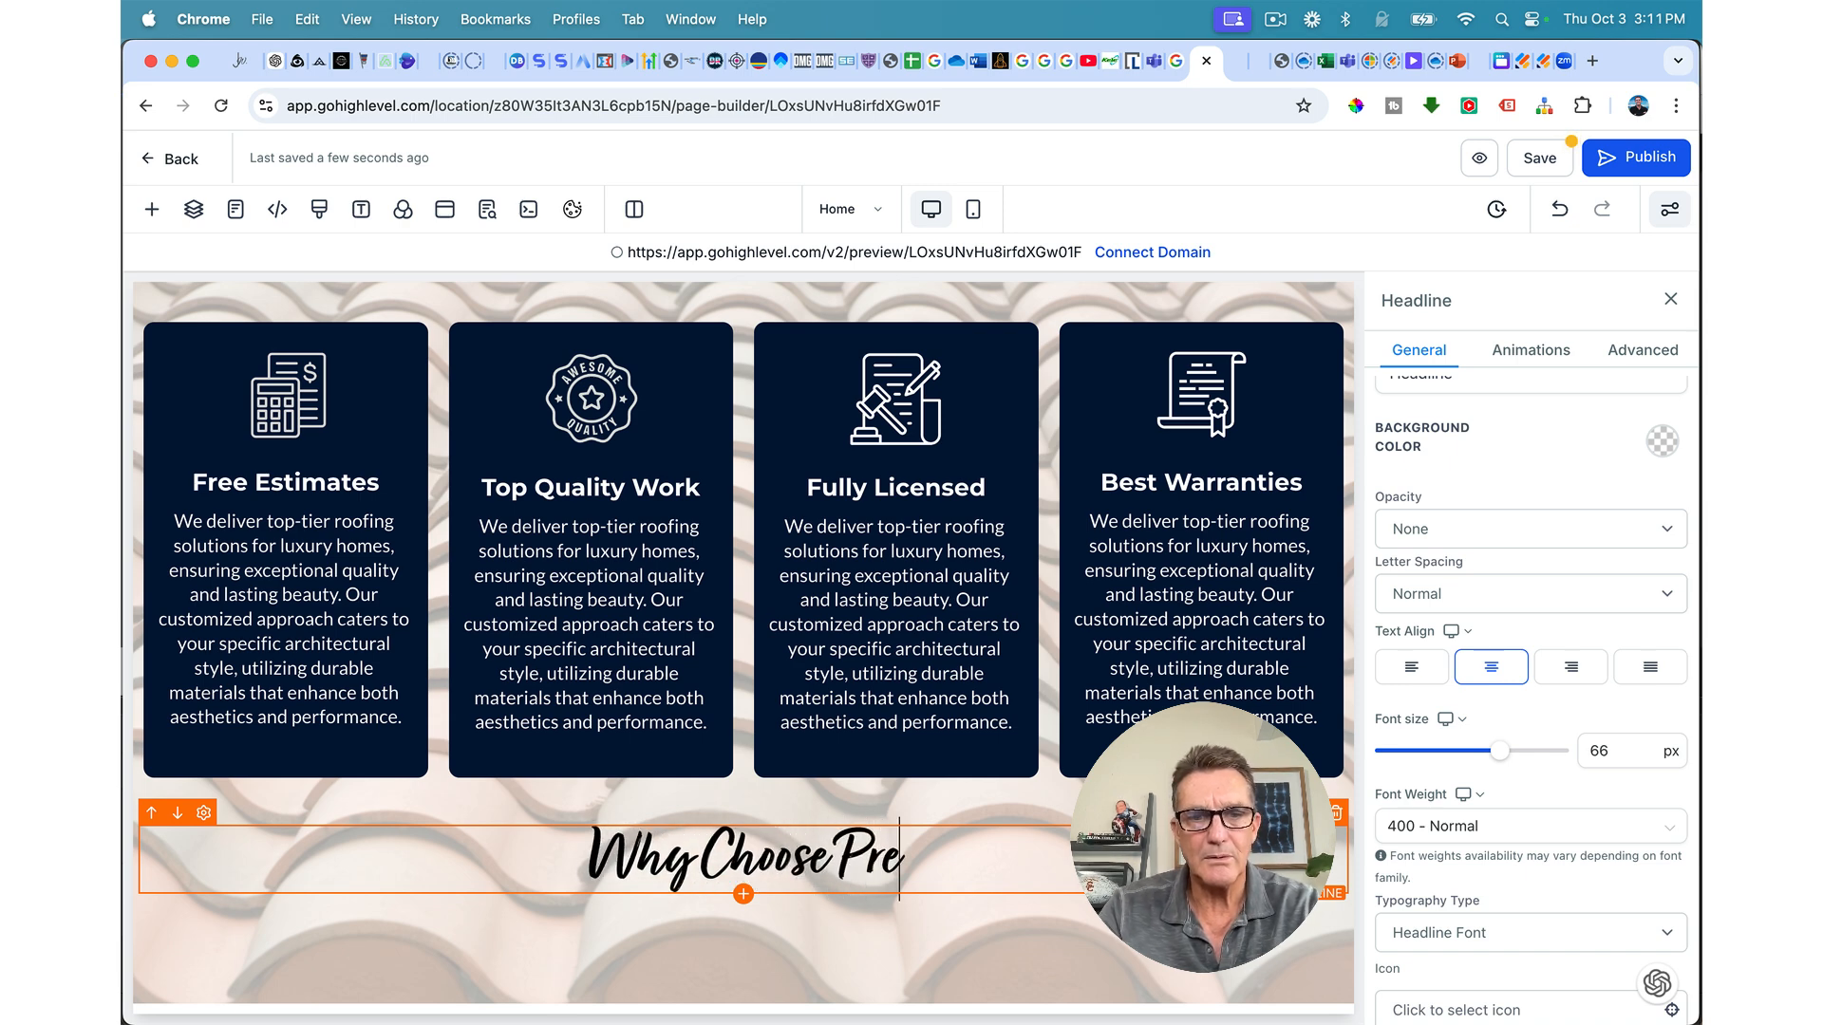
type("ferred Roofing")
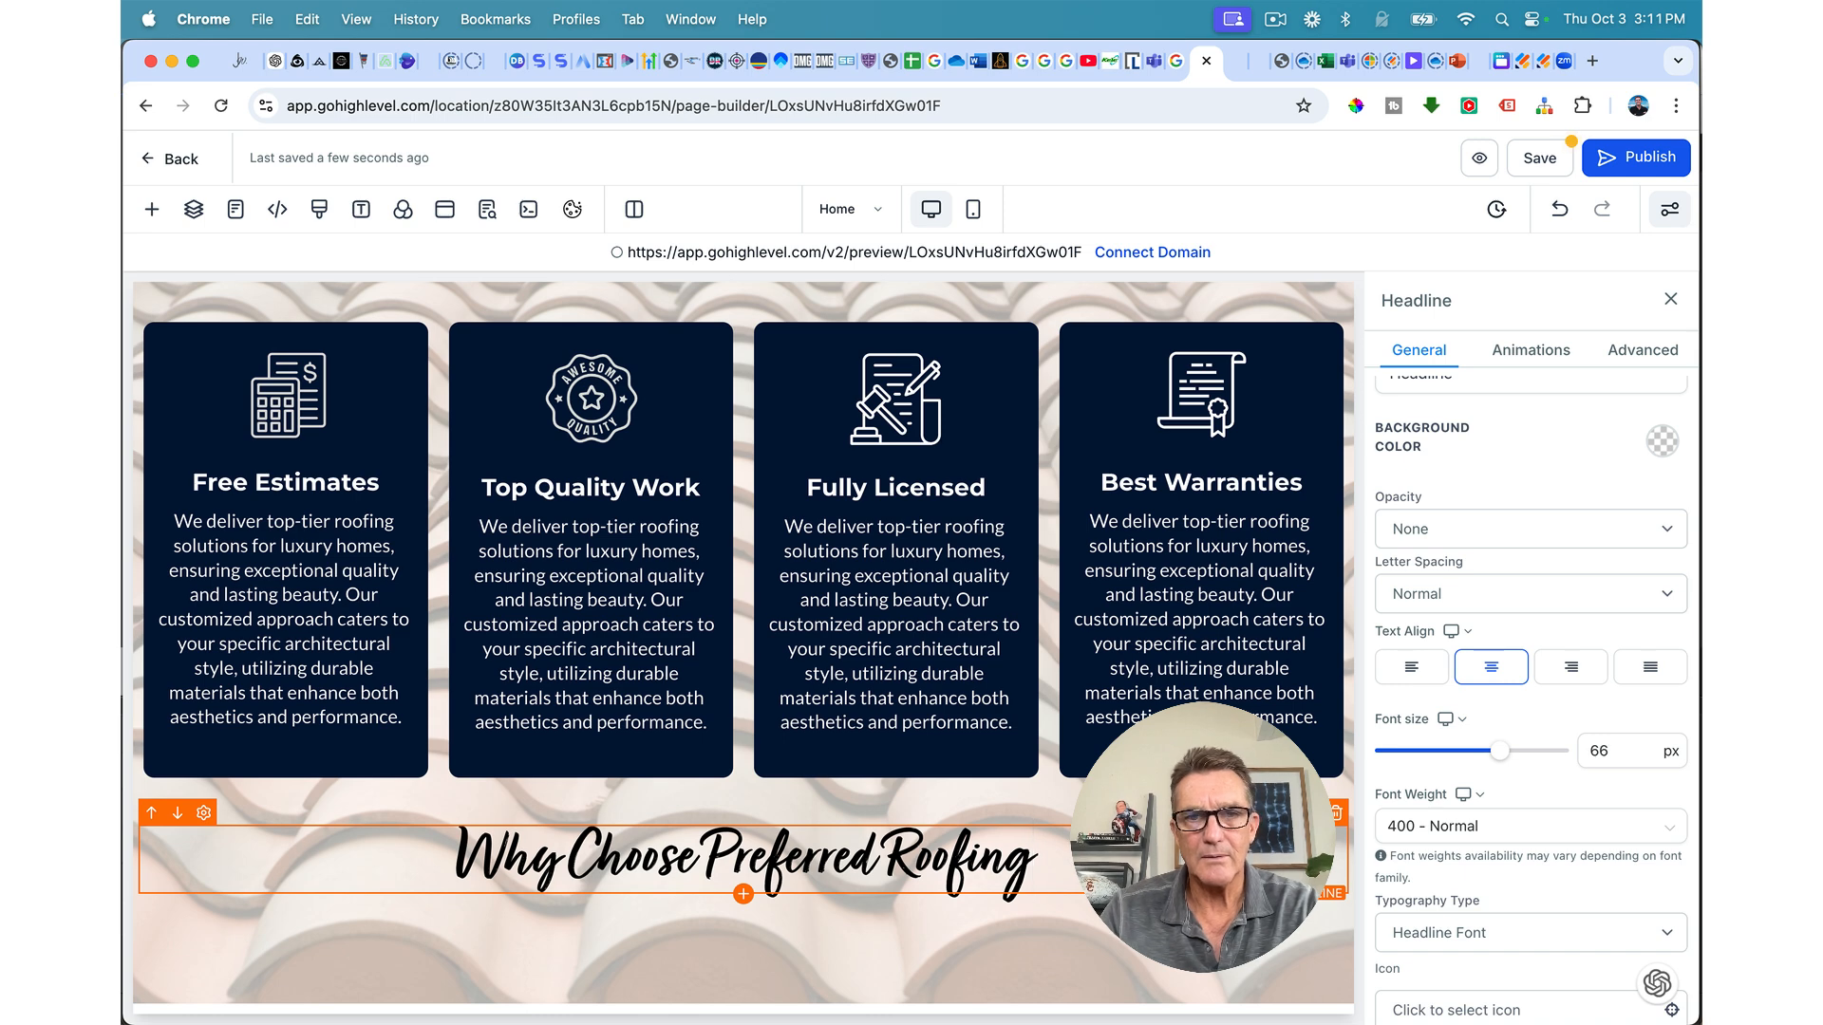
type("?")
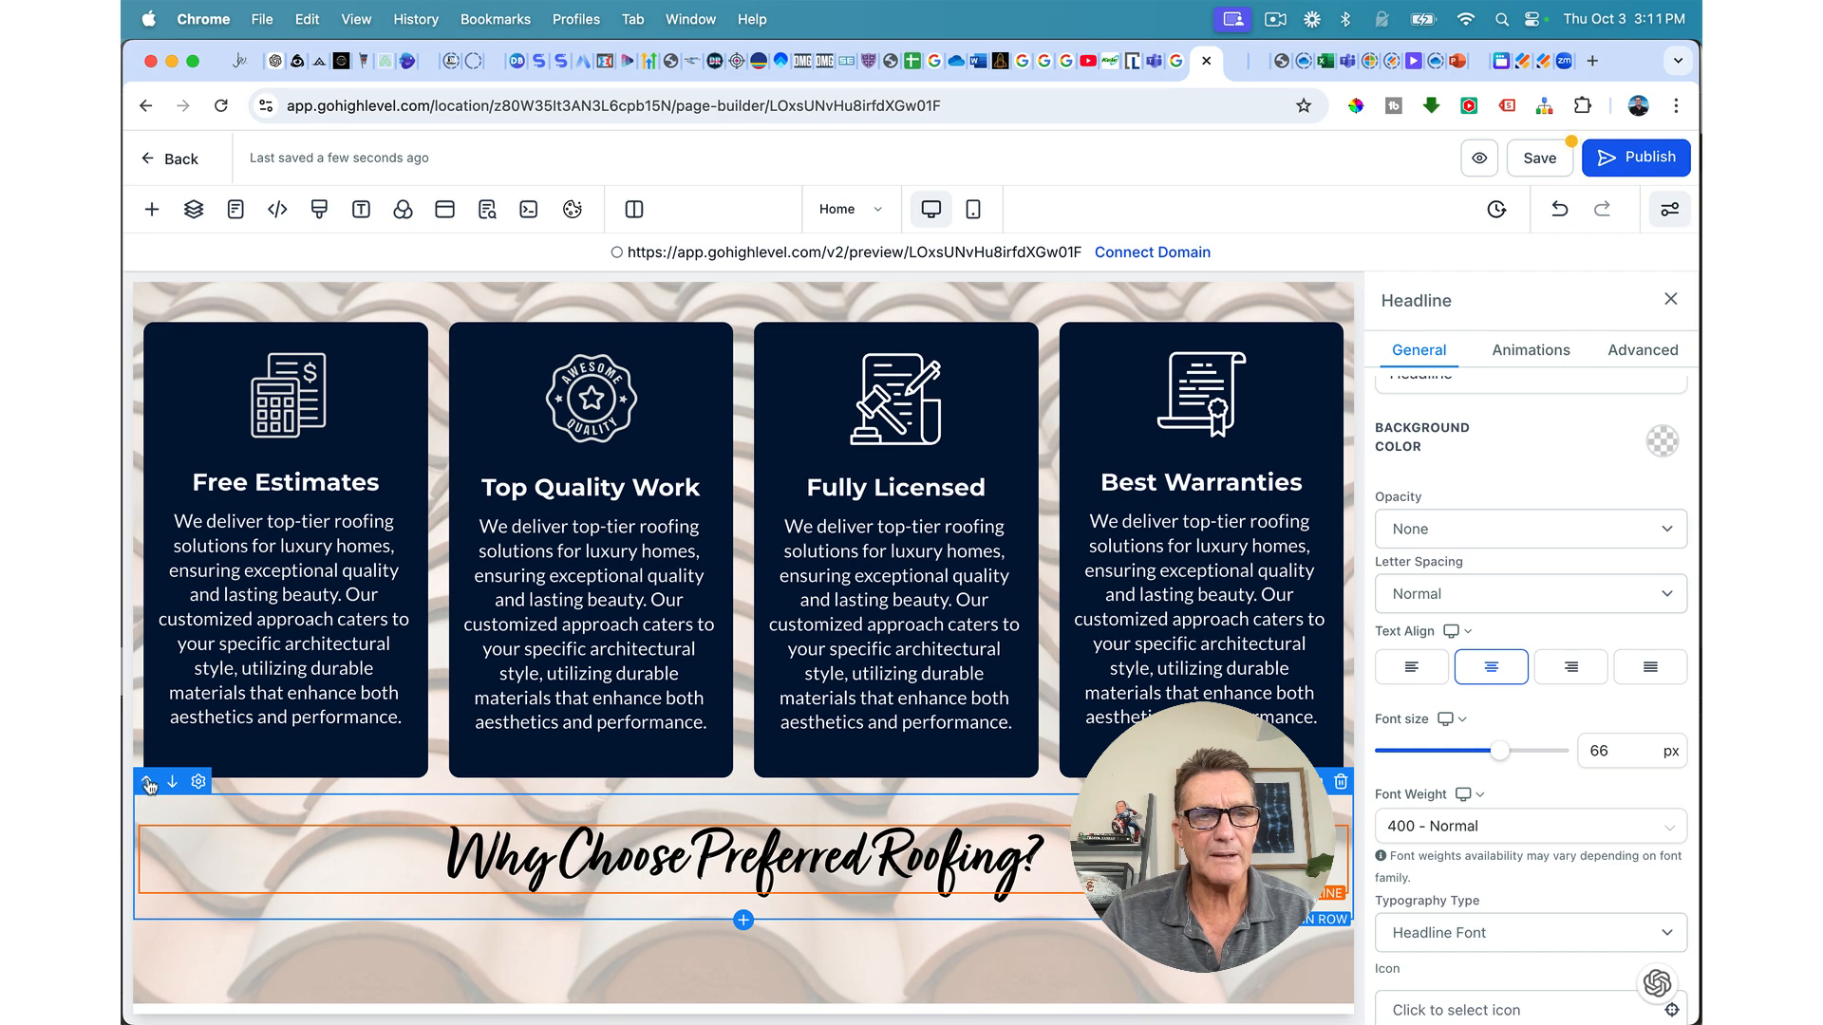
Step: Move the new heading row above the four feature cards and save the page
left_click(149, 783)
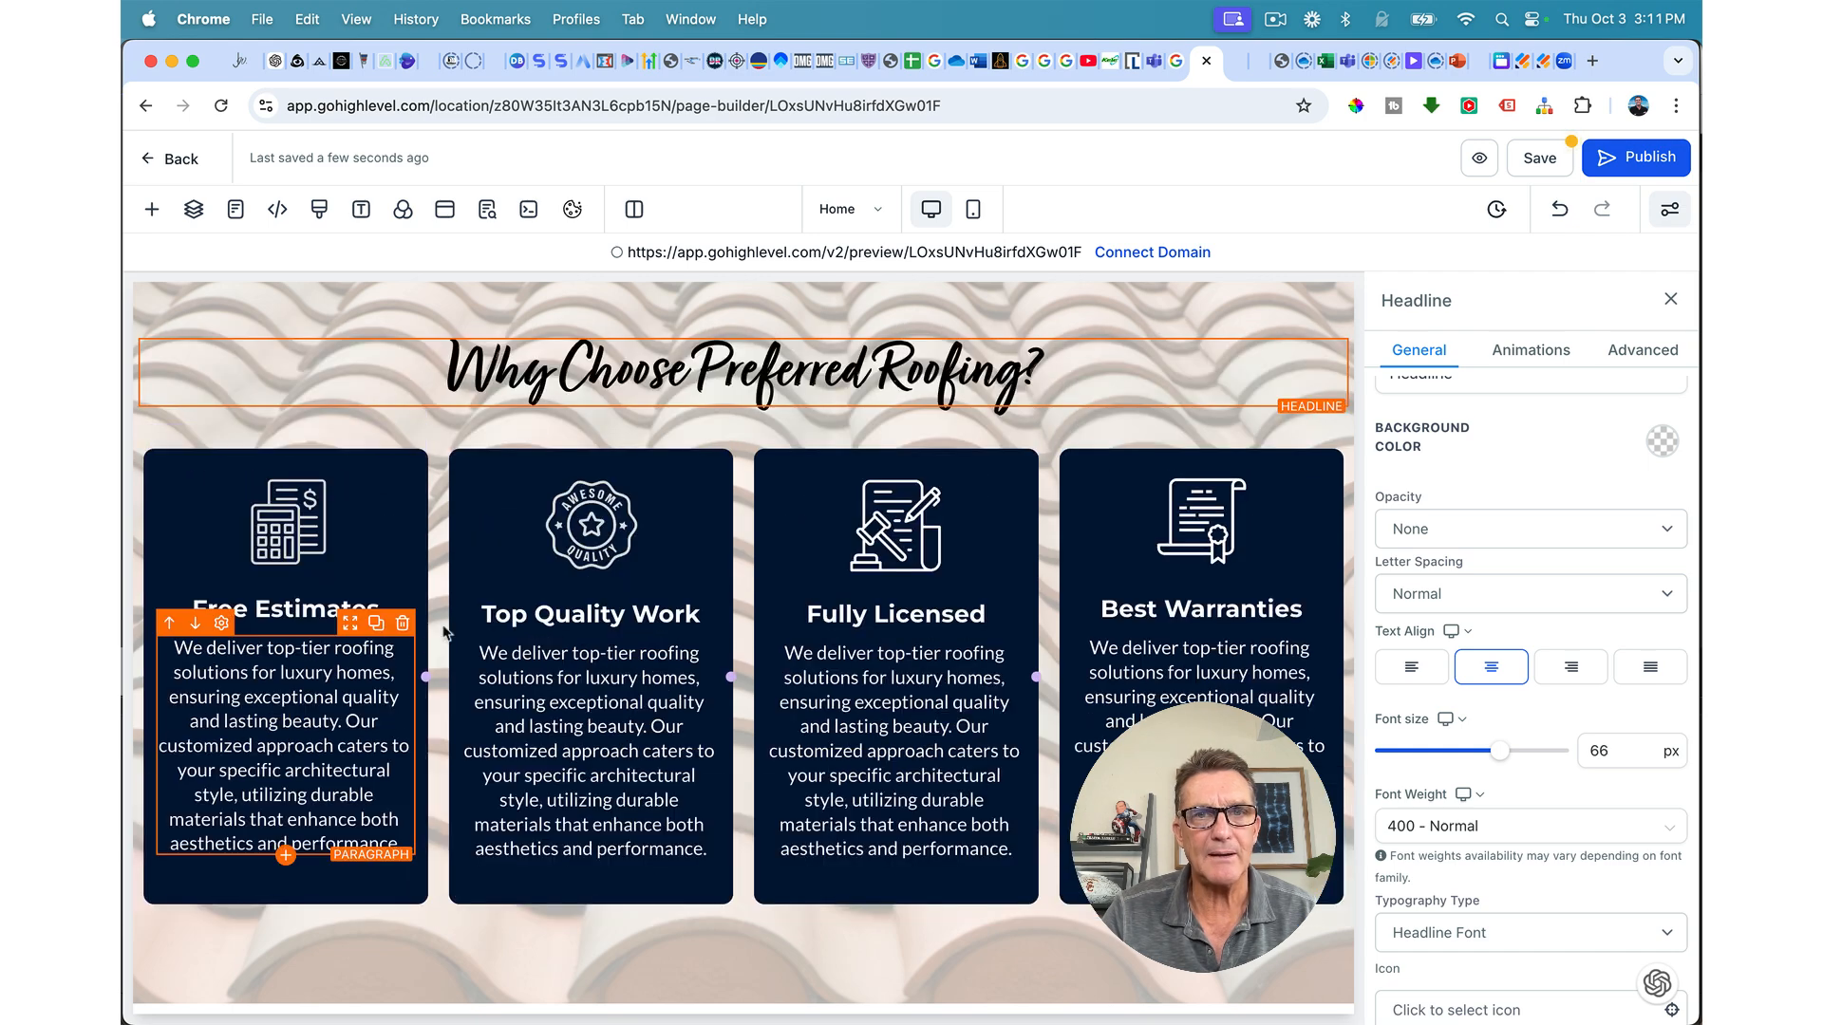
scroll(764, 534, "up", 1)
scroll(763, 533, "down", 1)
scroll(1298, 440, "up", 5)
scroll(1299, 440, "up", 15)
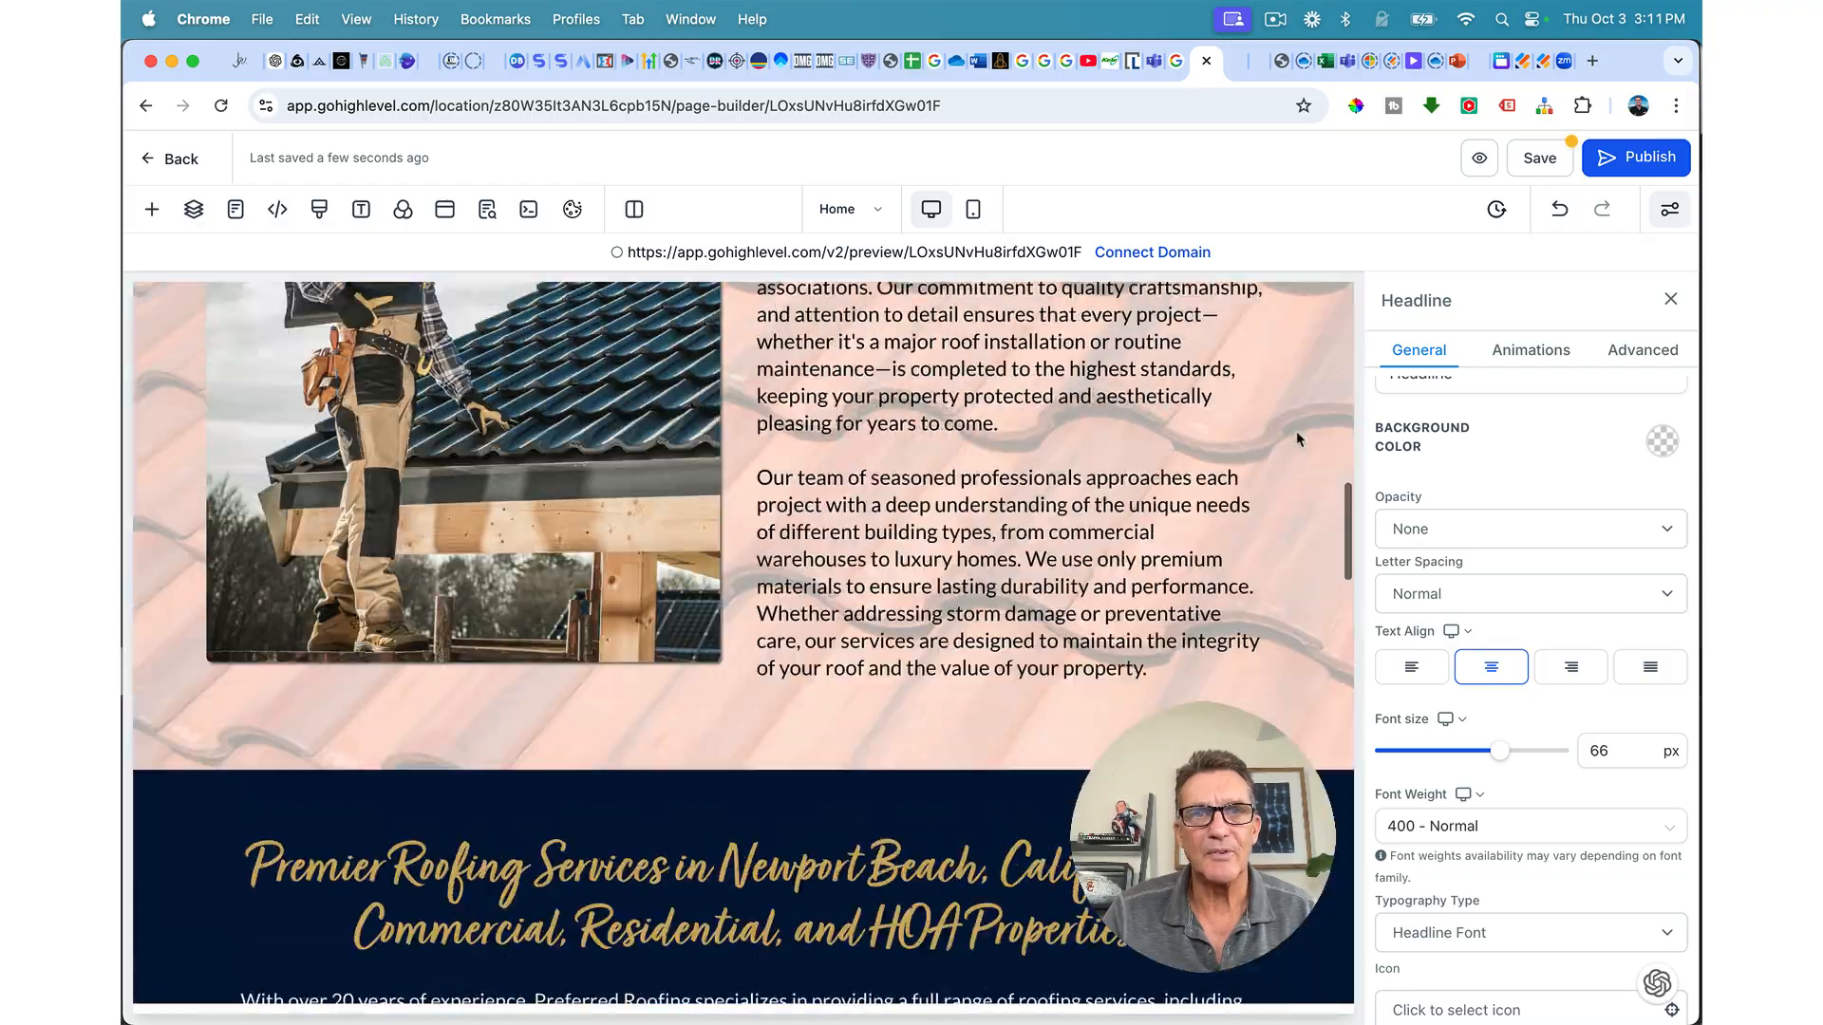
scroll(1299, 440, "down", 15)
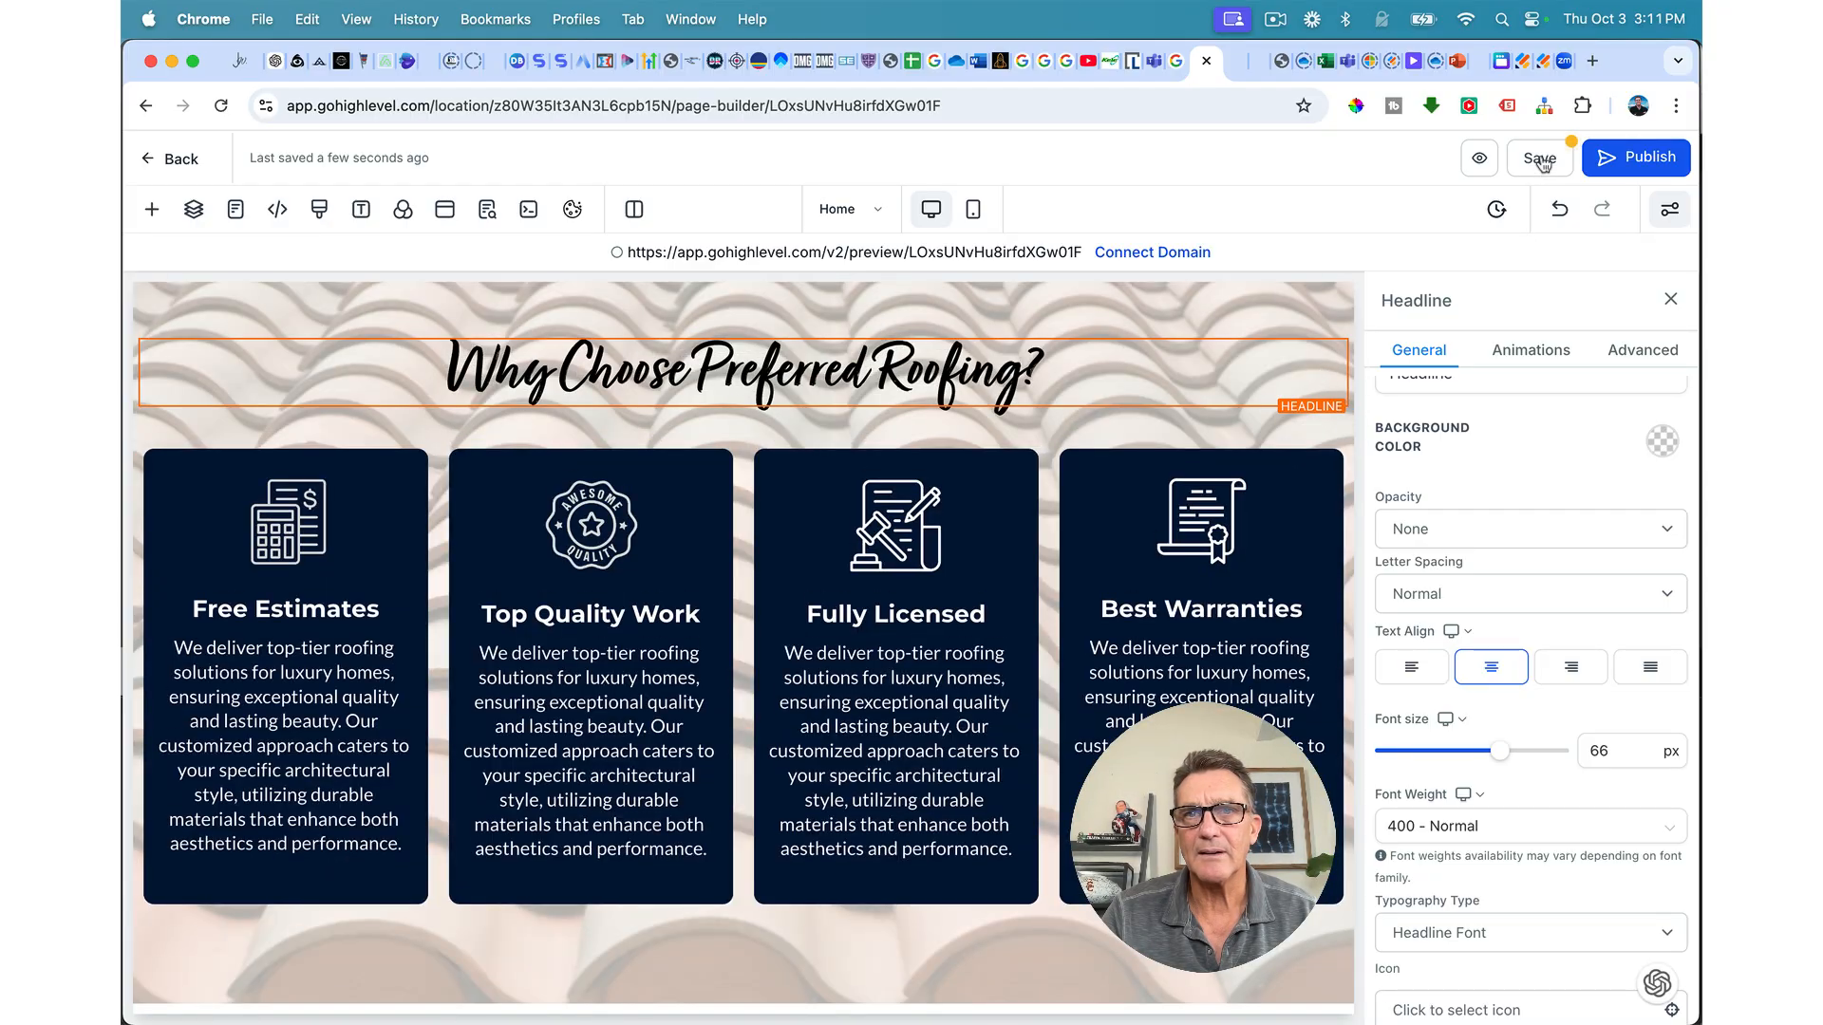
left_click(1540, 160)
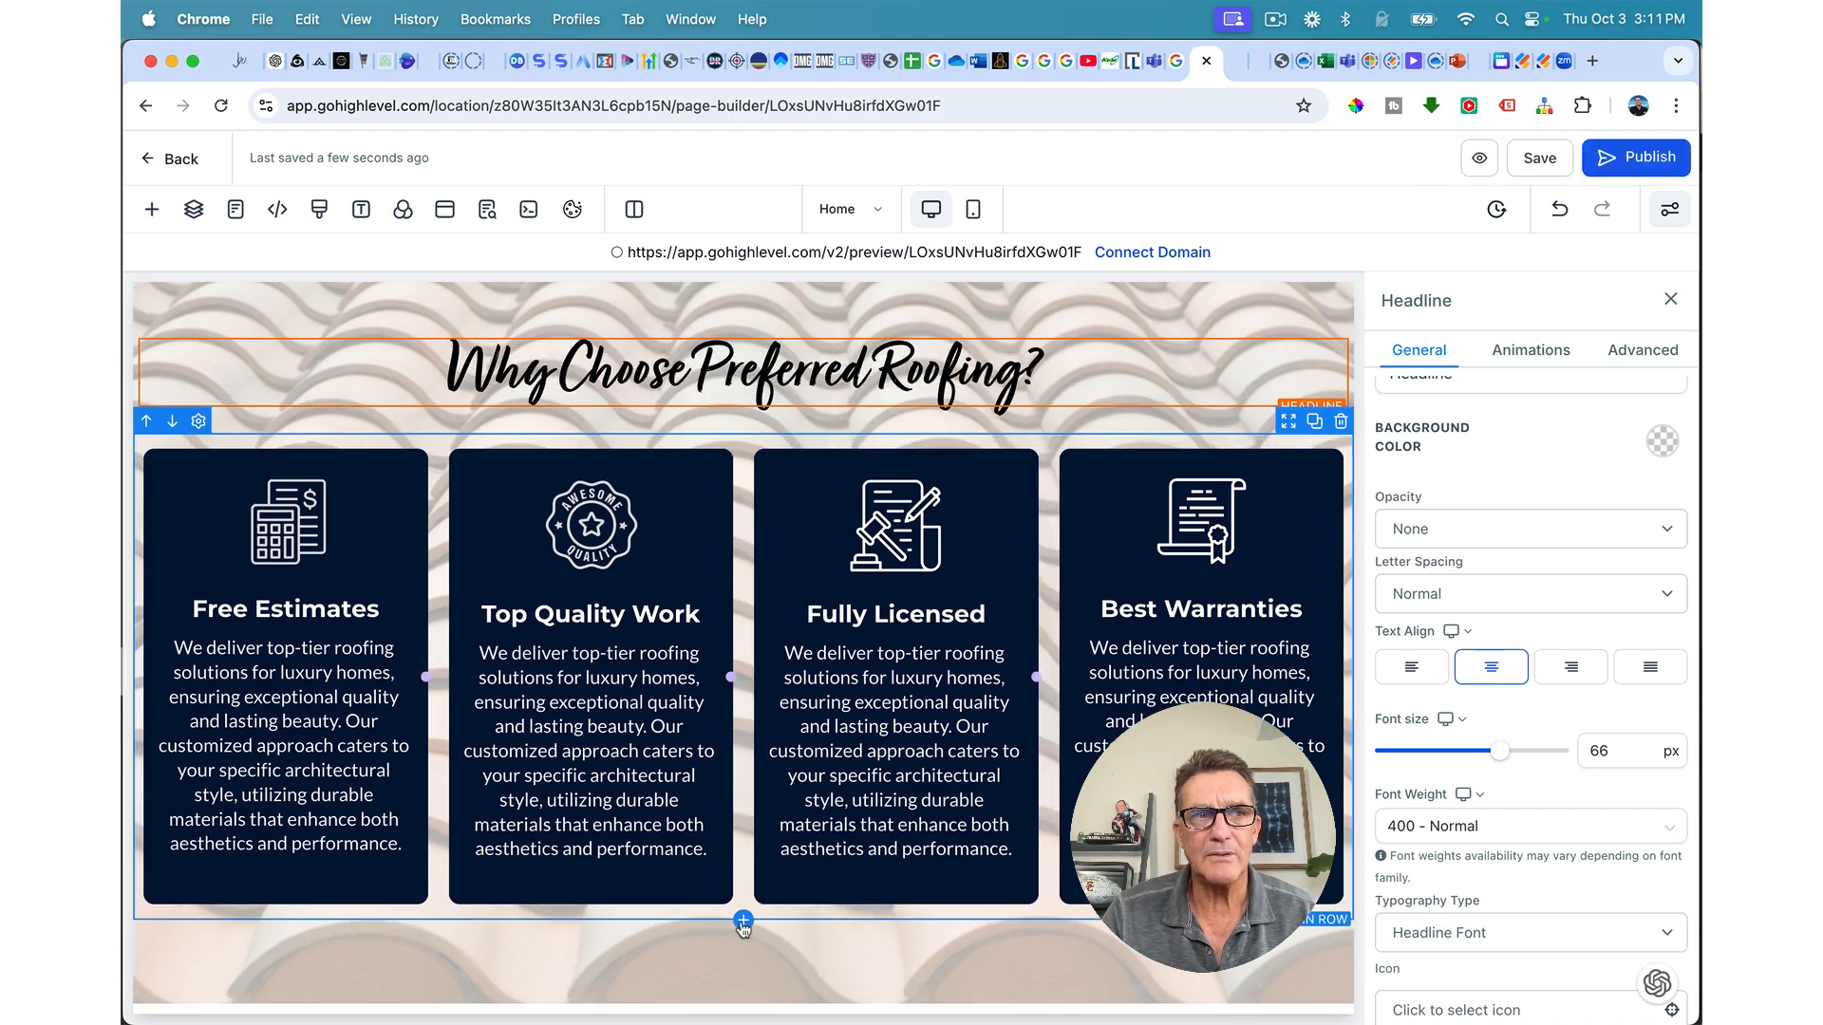
Step: Add a one-column row beneath the cards holding a placeholder Paragraph element
left_click(743, 921)
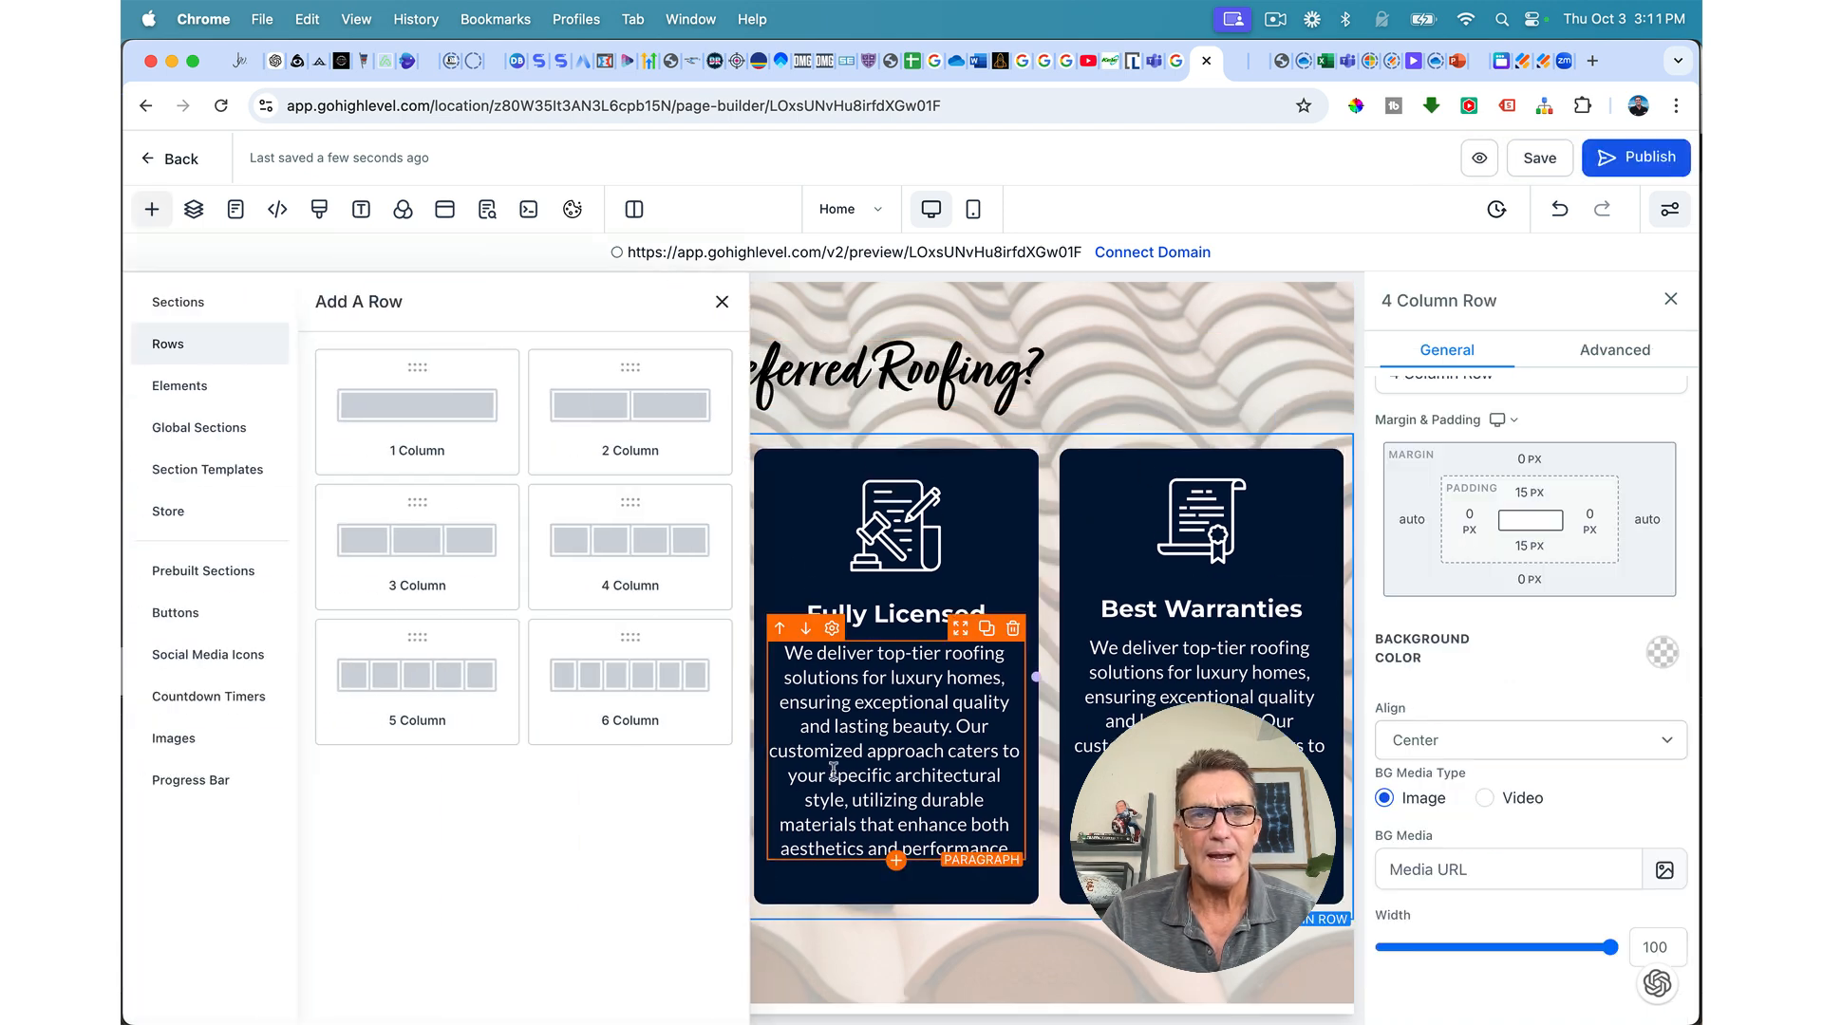
left_click(468, 407)
left_click(743, 848)
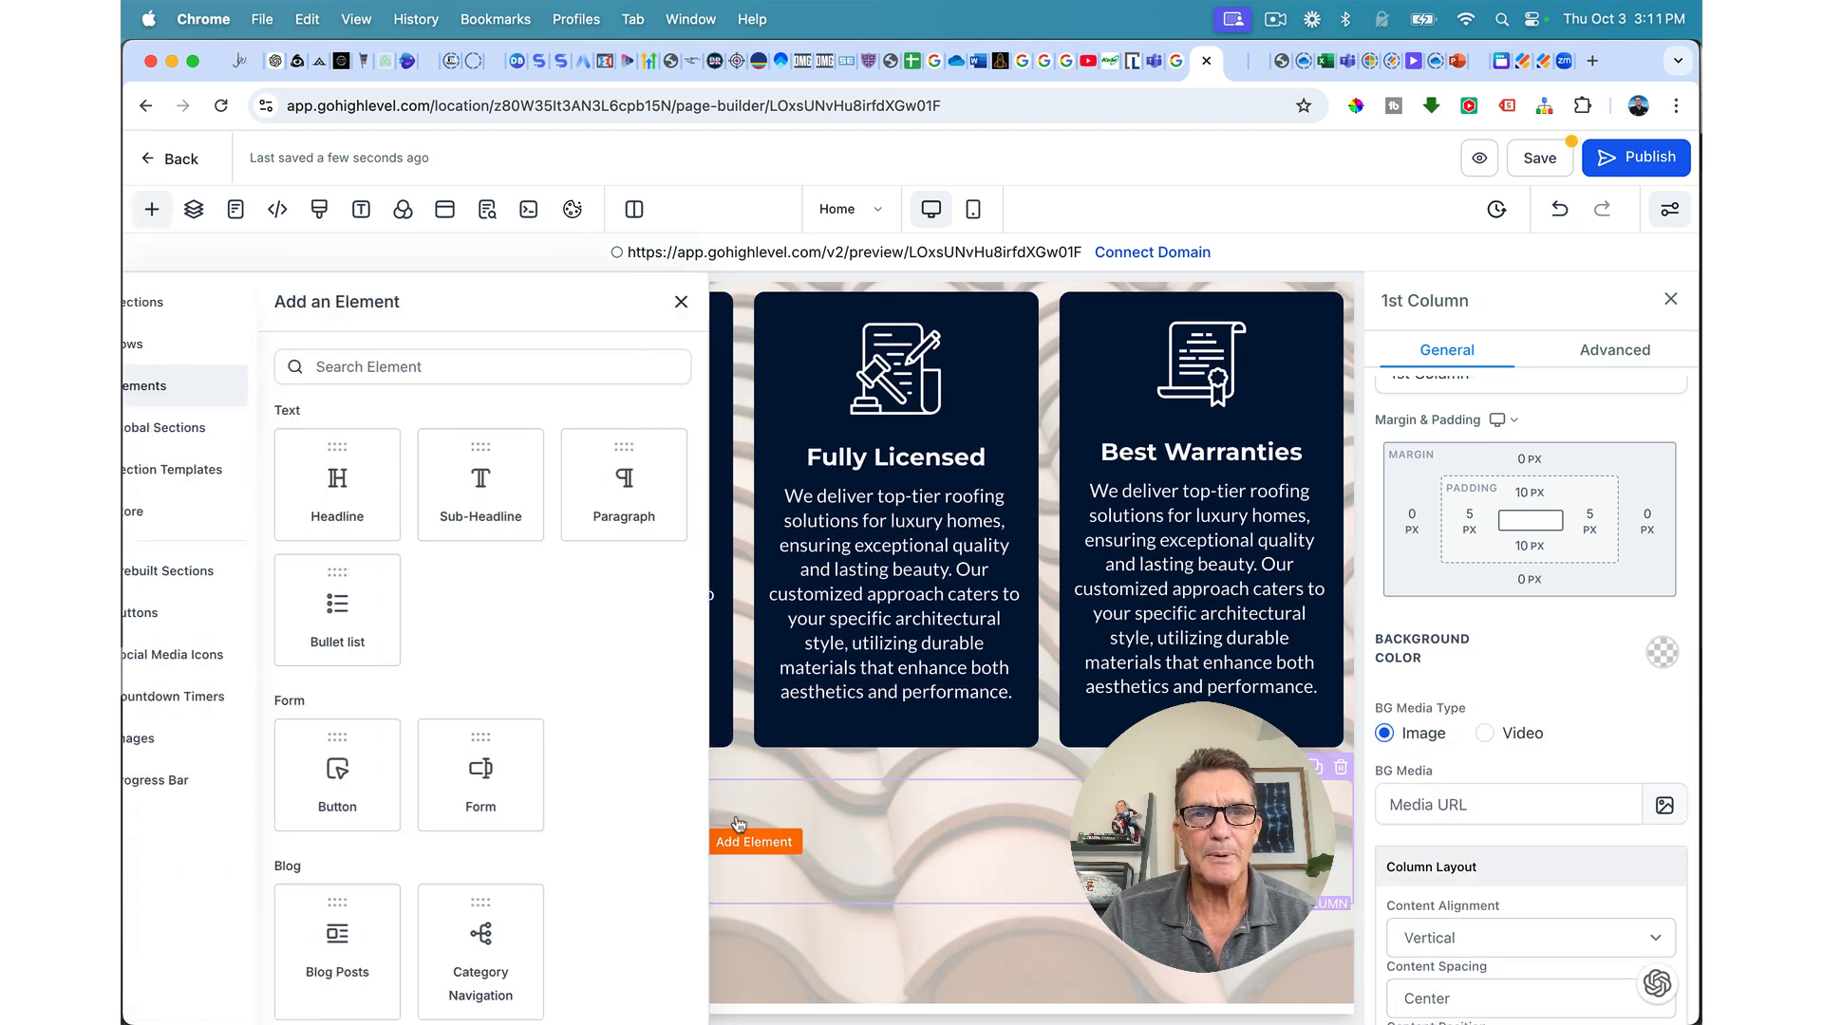
left_click(651, 513)
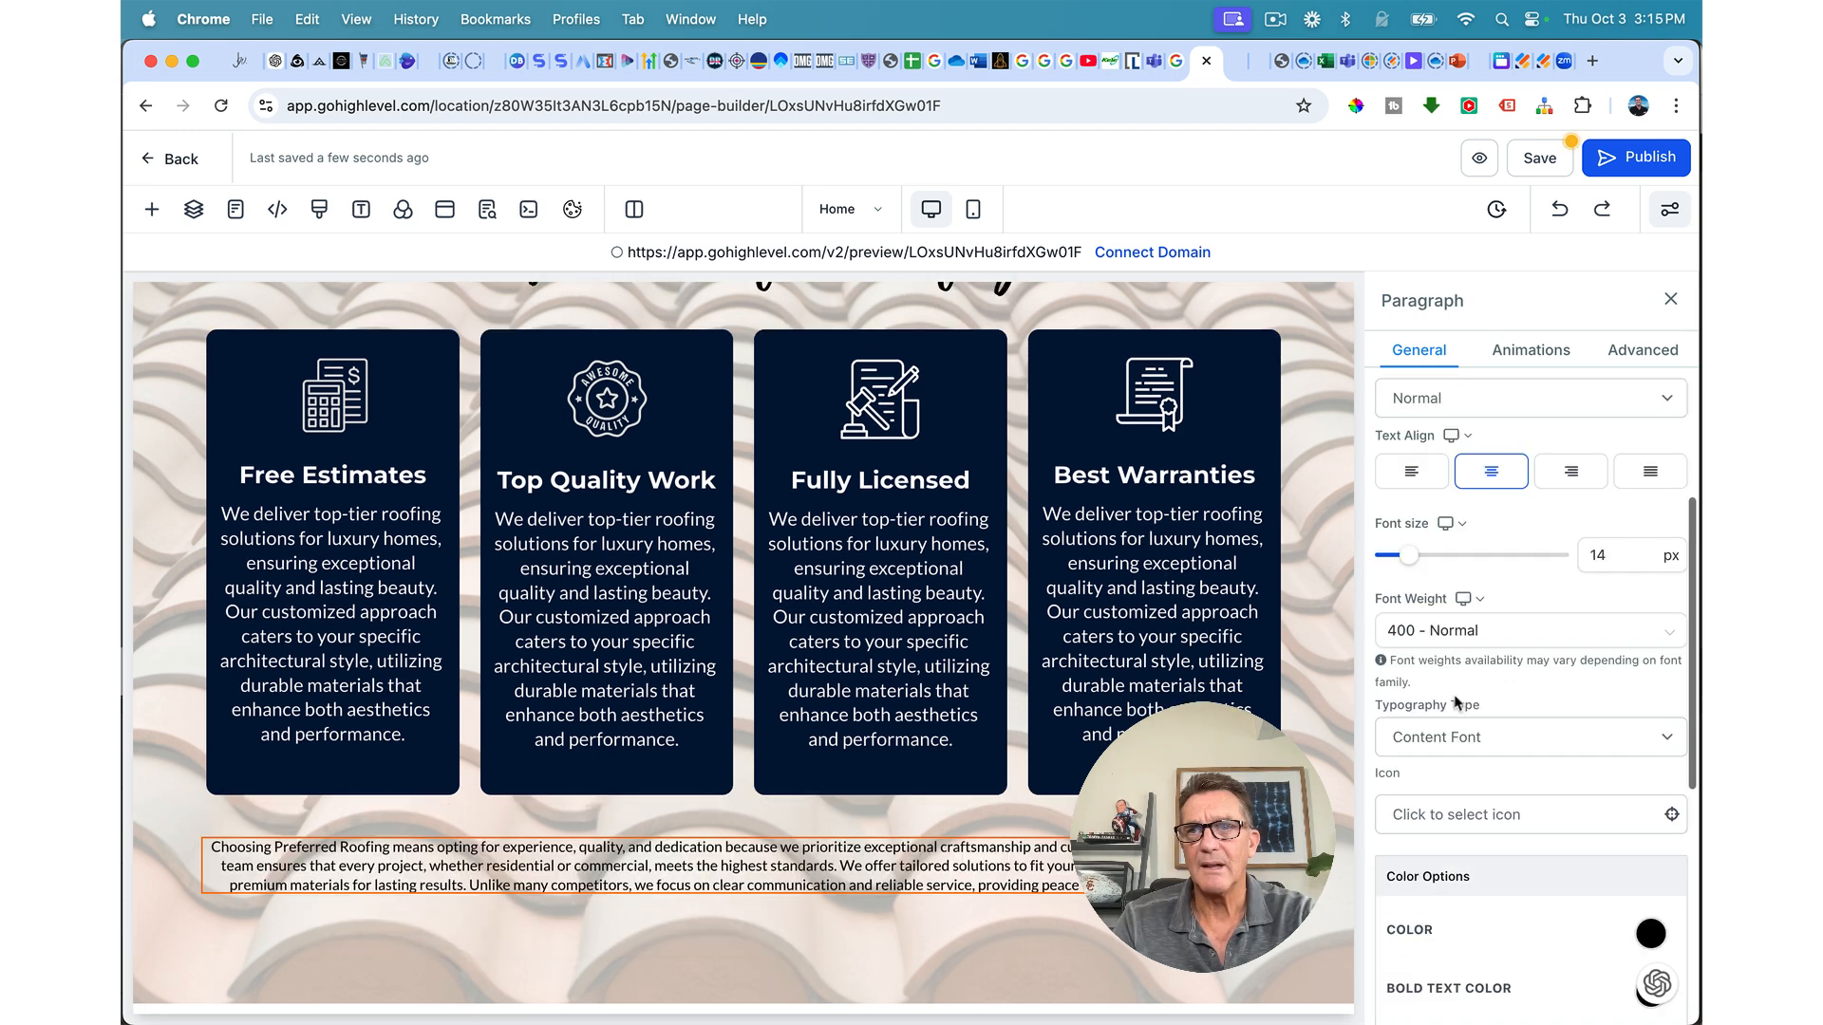
Step: Enlarge the paragraph's font size from 14 px and give it a 5 px top margin
scroll(1519, 570, "down", 1)
left_click_drag(1409, 568, 1420, 575)
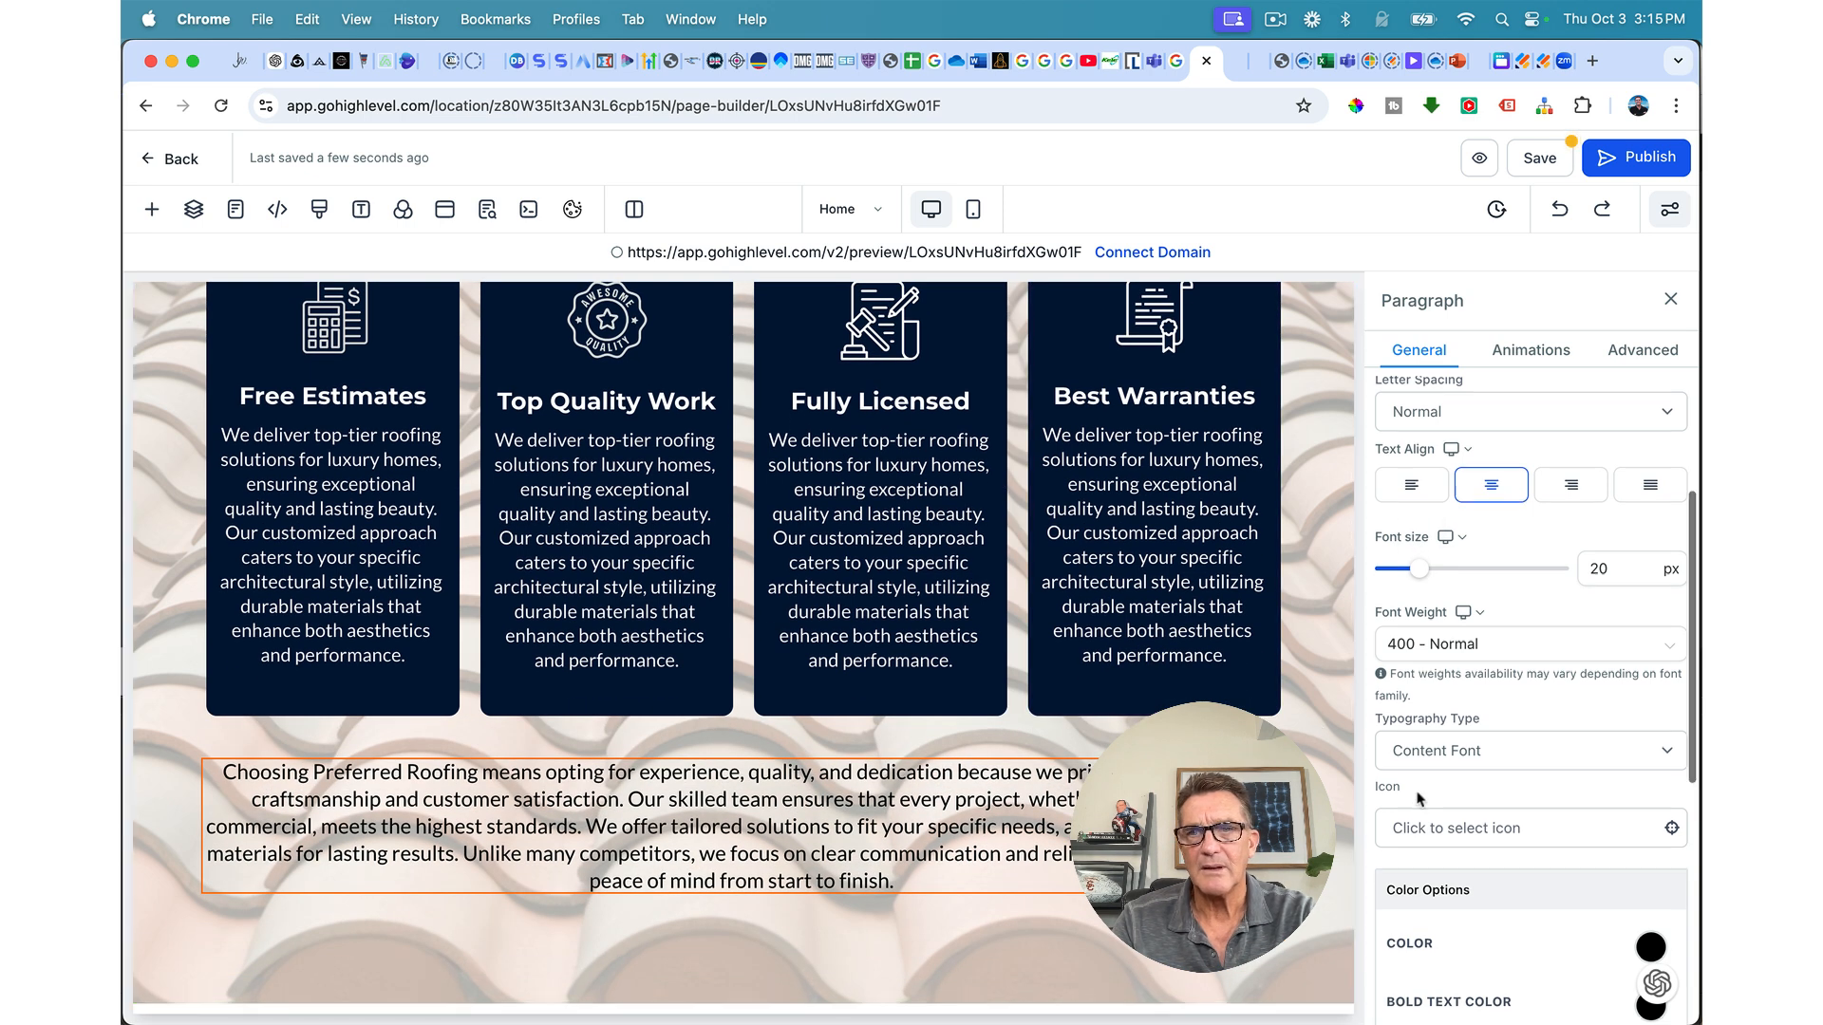
scroll(1421, 798, "down", 6)
left_click(1522, 828)
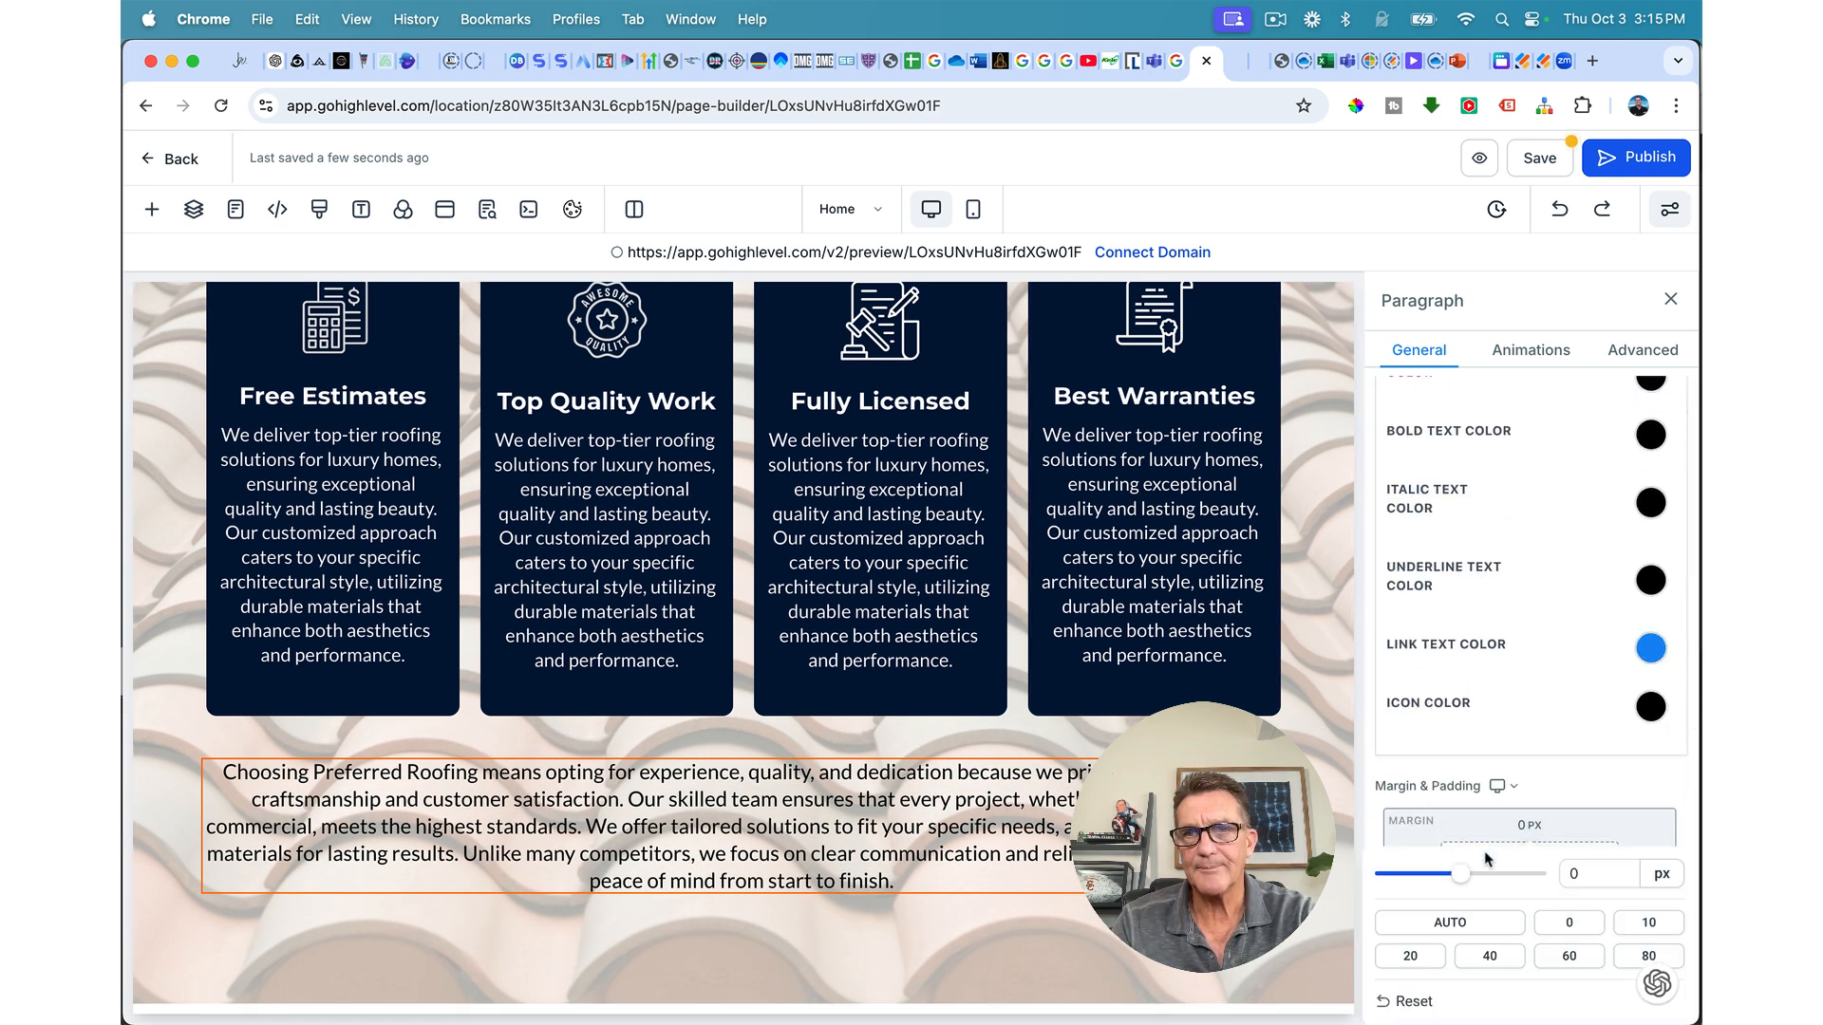
left_click_drag(1465, 878, 1468, 874)
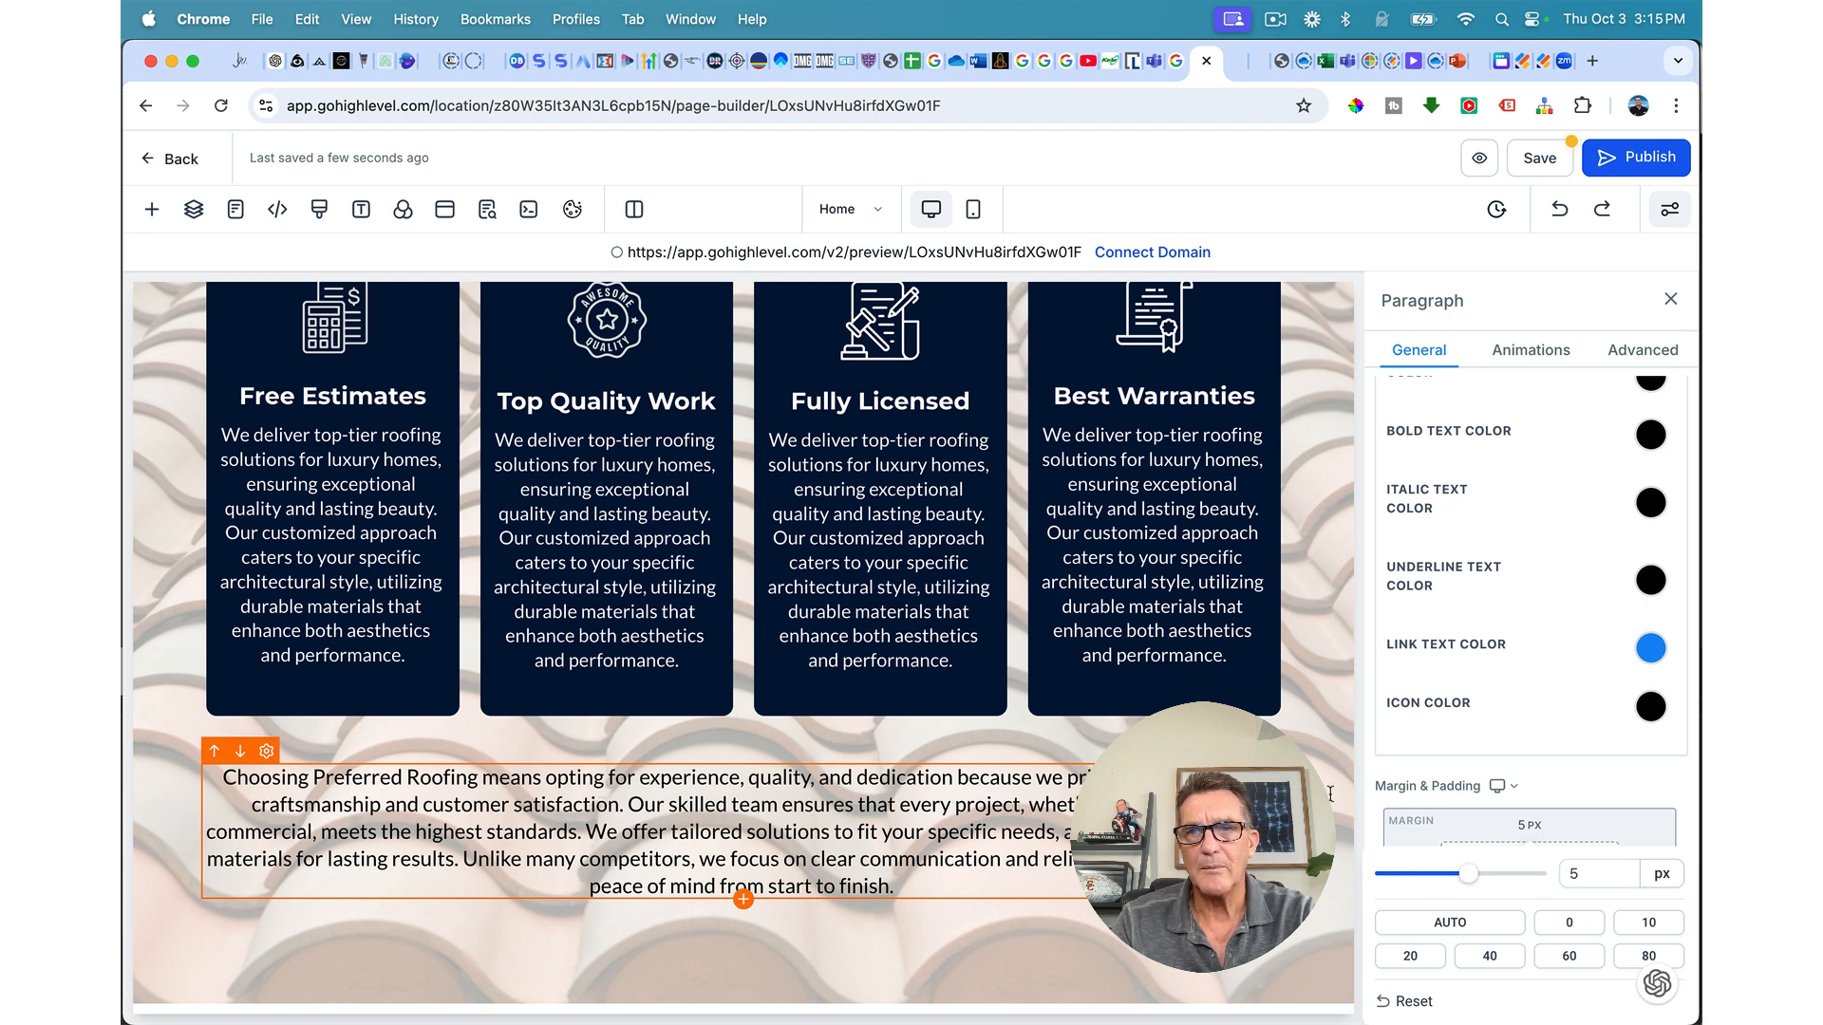
Step: Settle the paragraph's font weight on 500 - Medium and save the page
scroll(1500, 836, "up", 6)
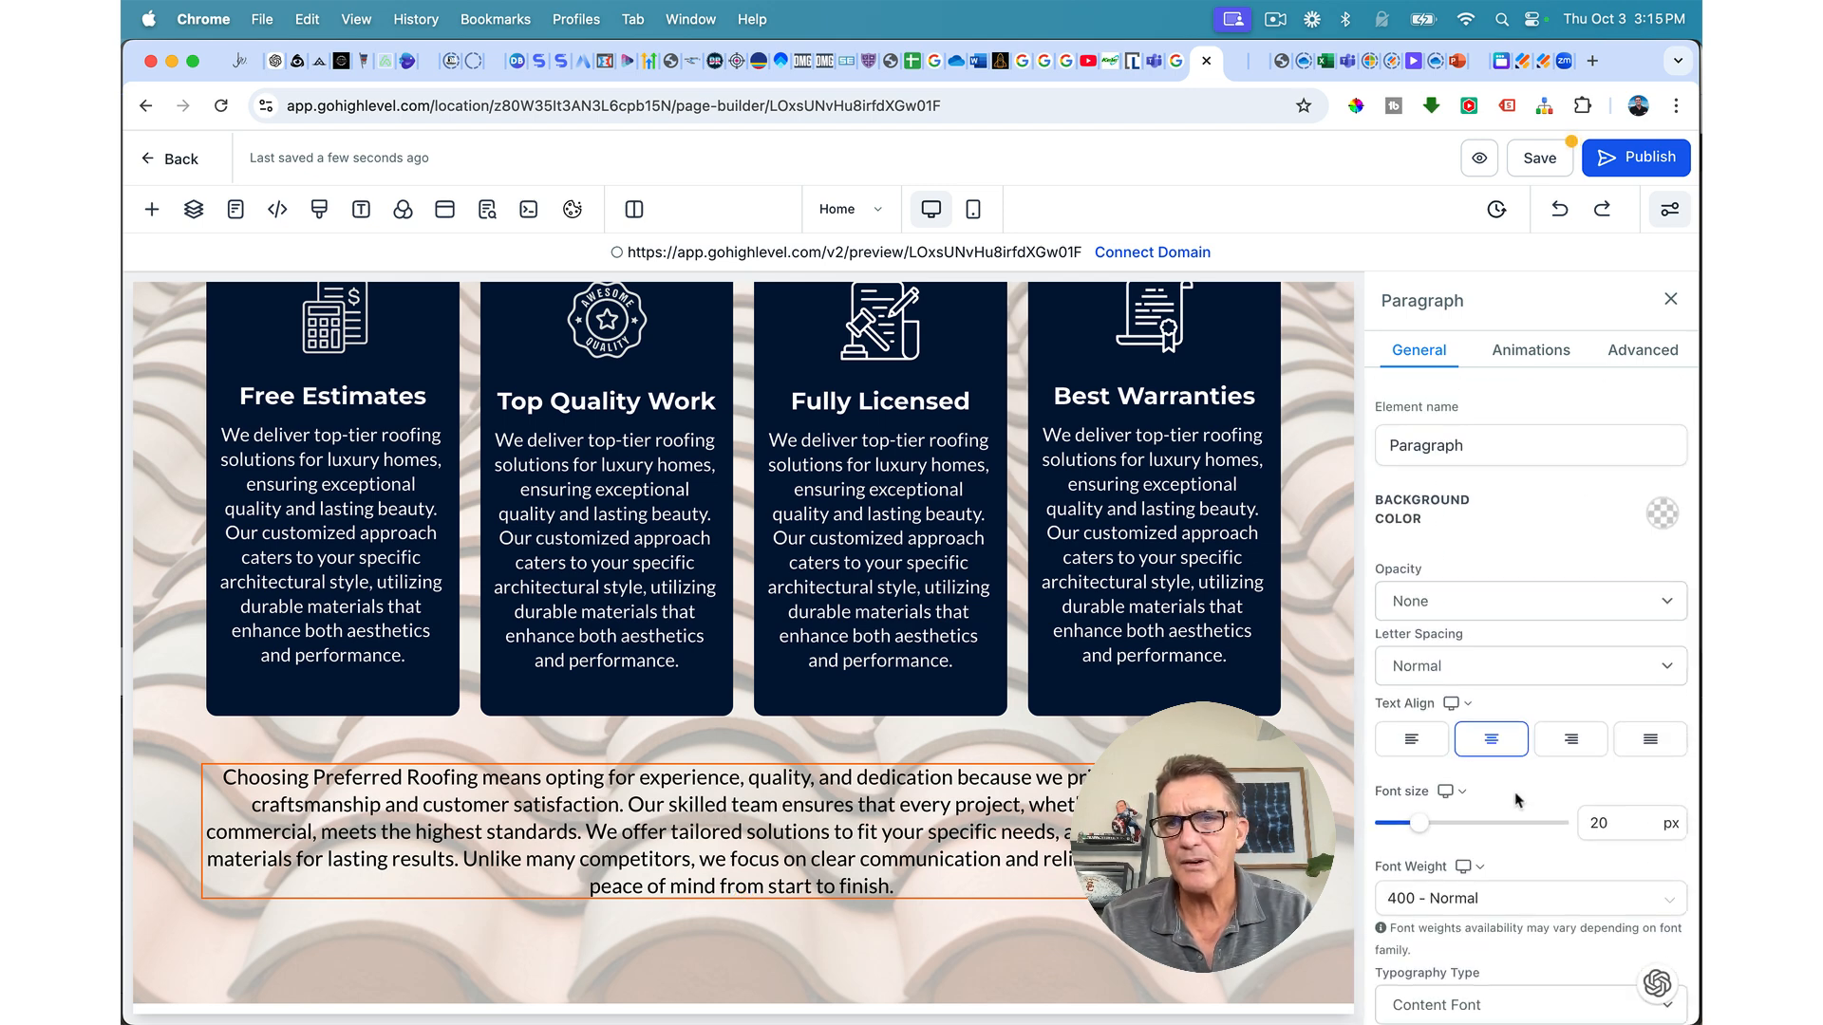
left_click(1459, 898)
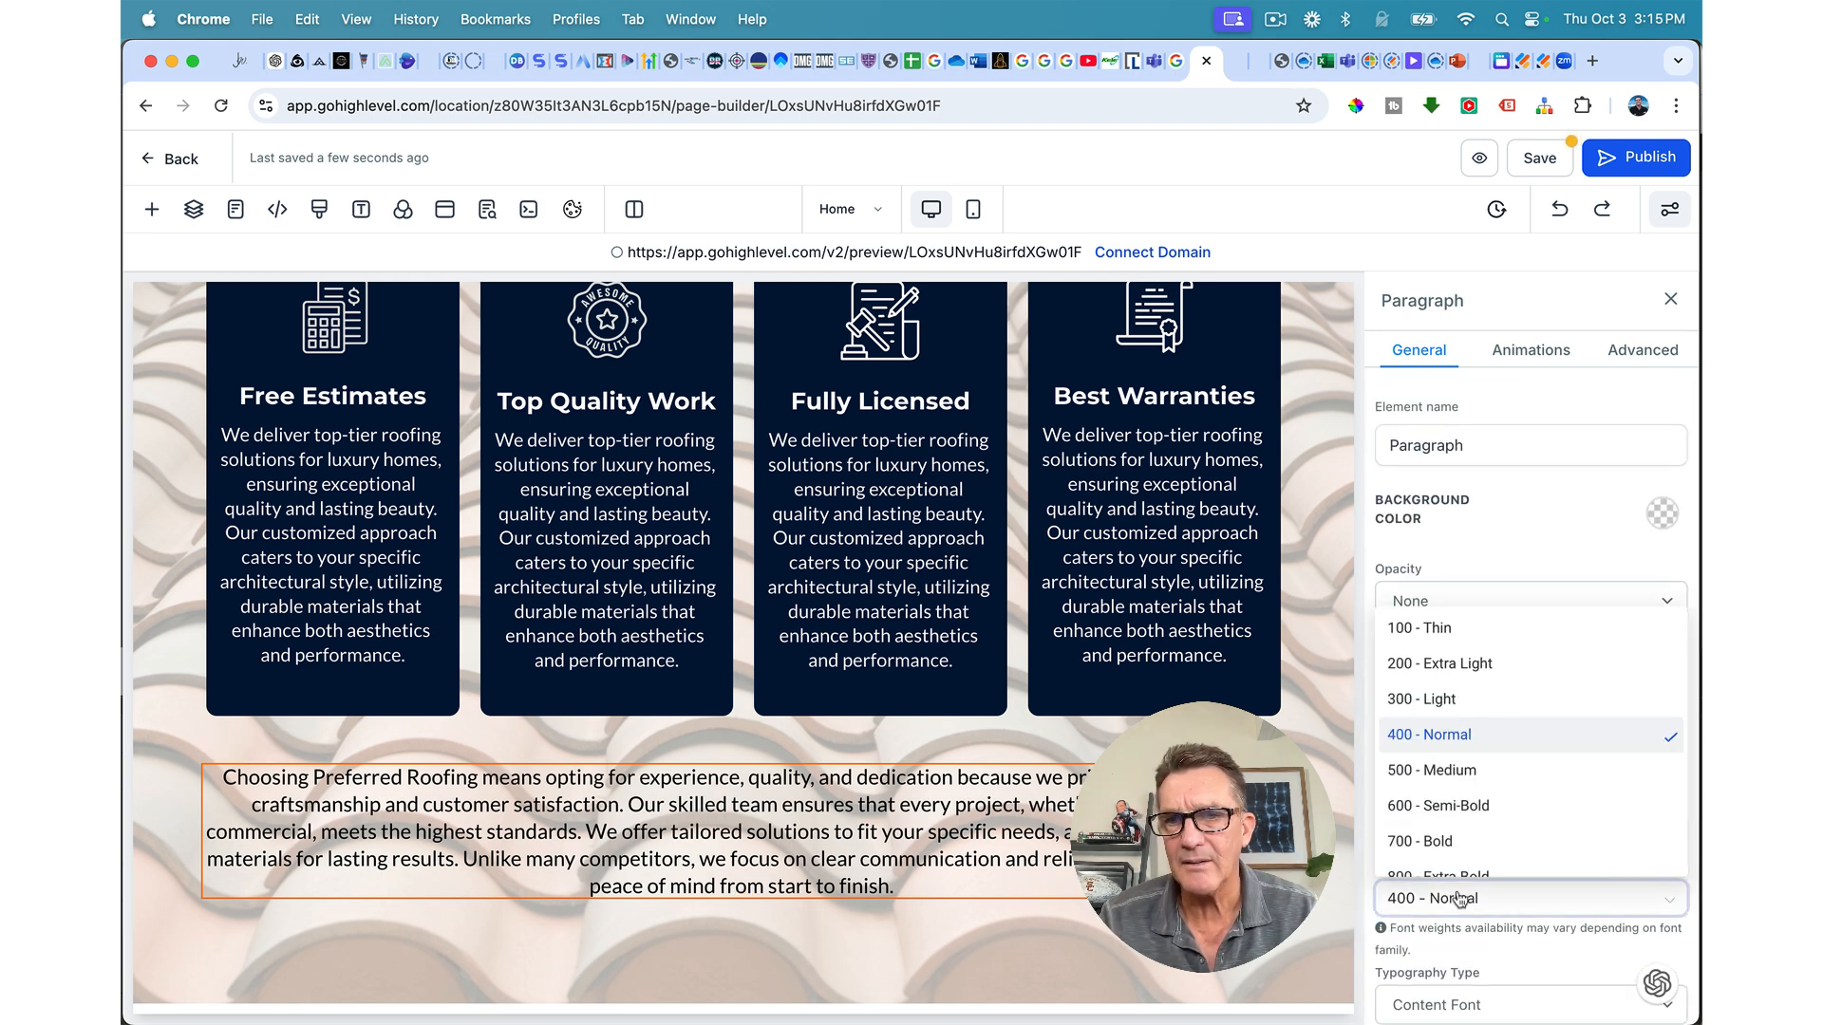
left_click(1439, 770)
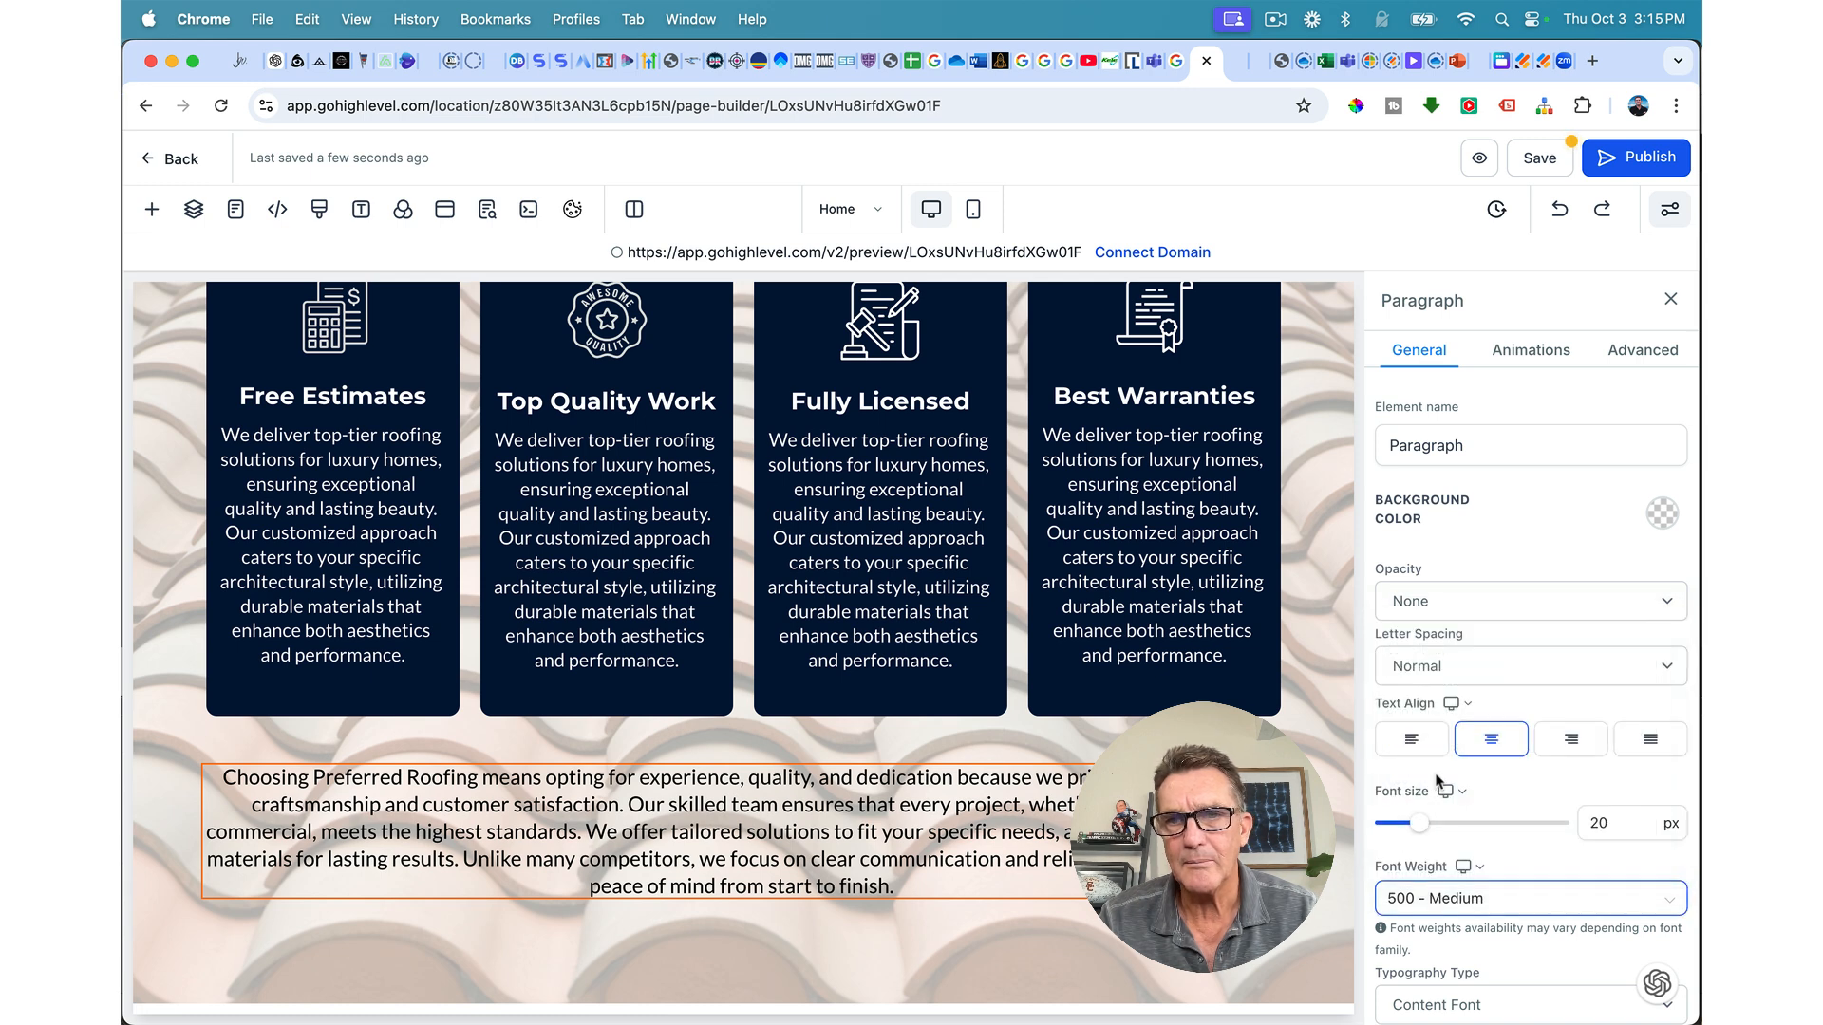
left_click(1429, 673)
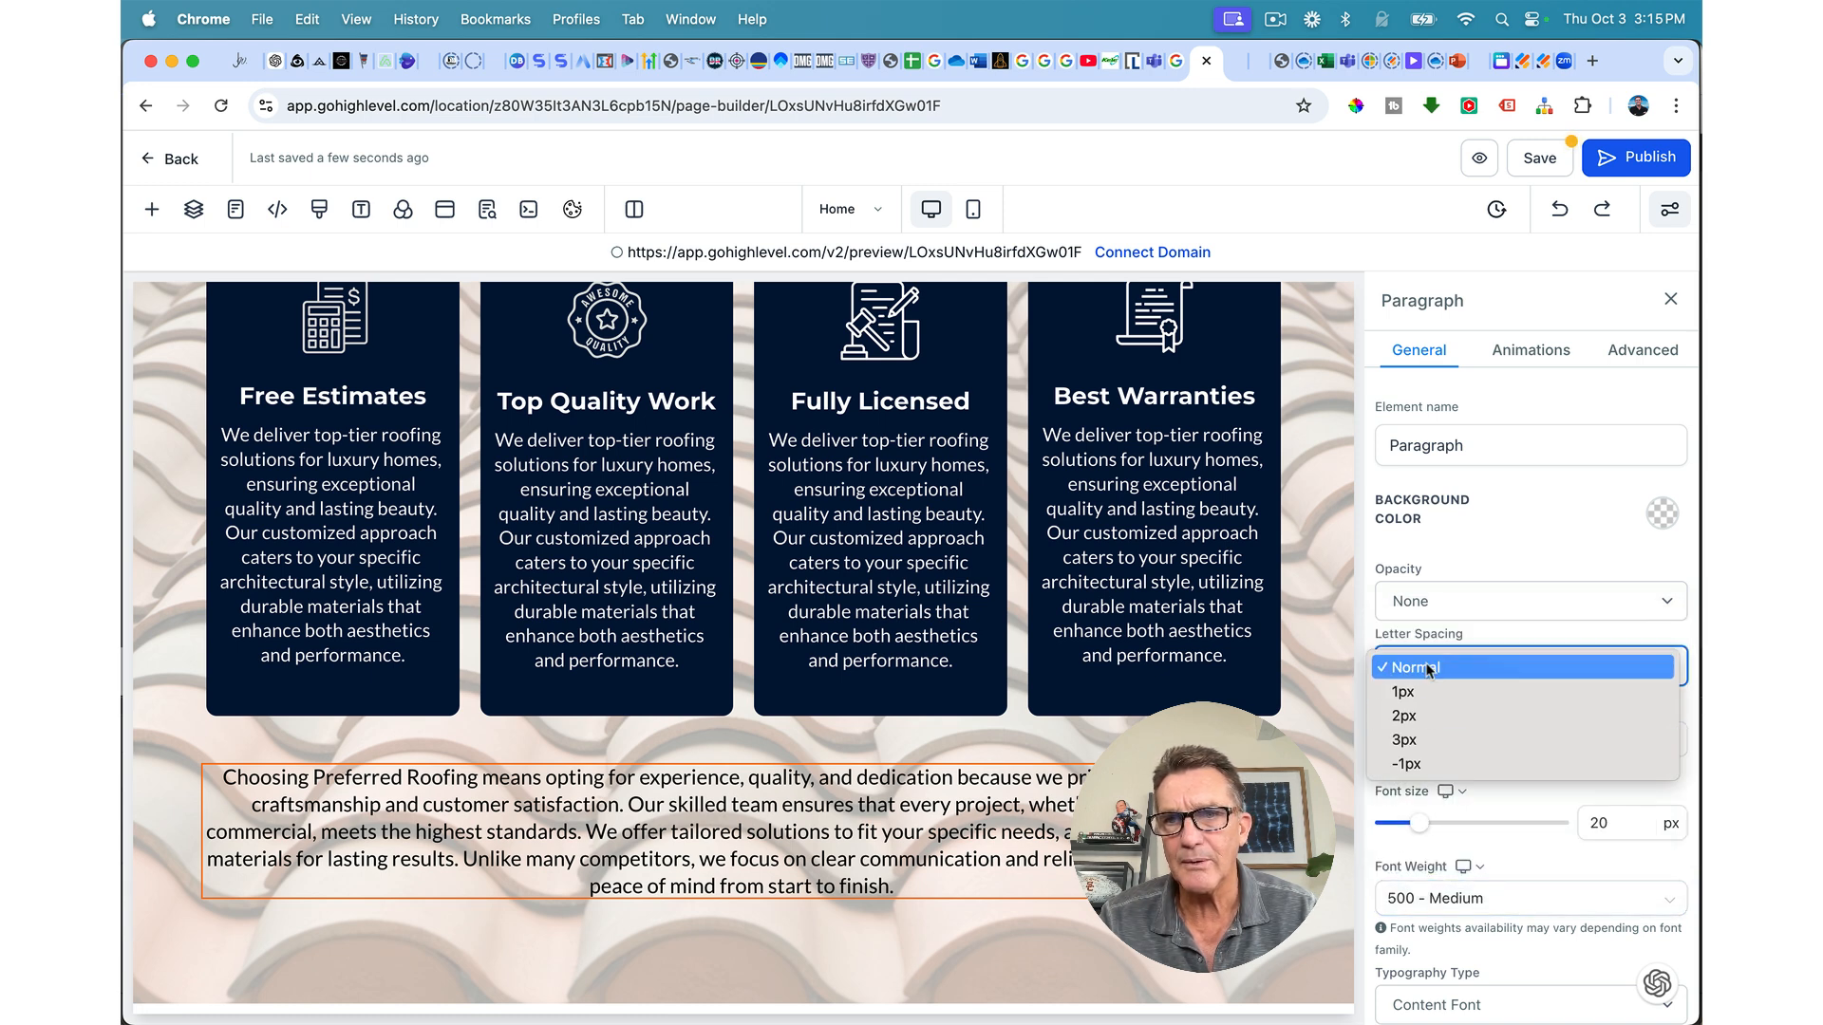
scroll(1421, 741, "down", 5)
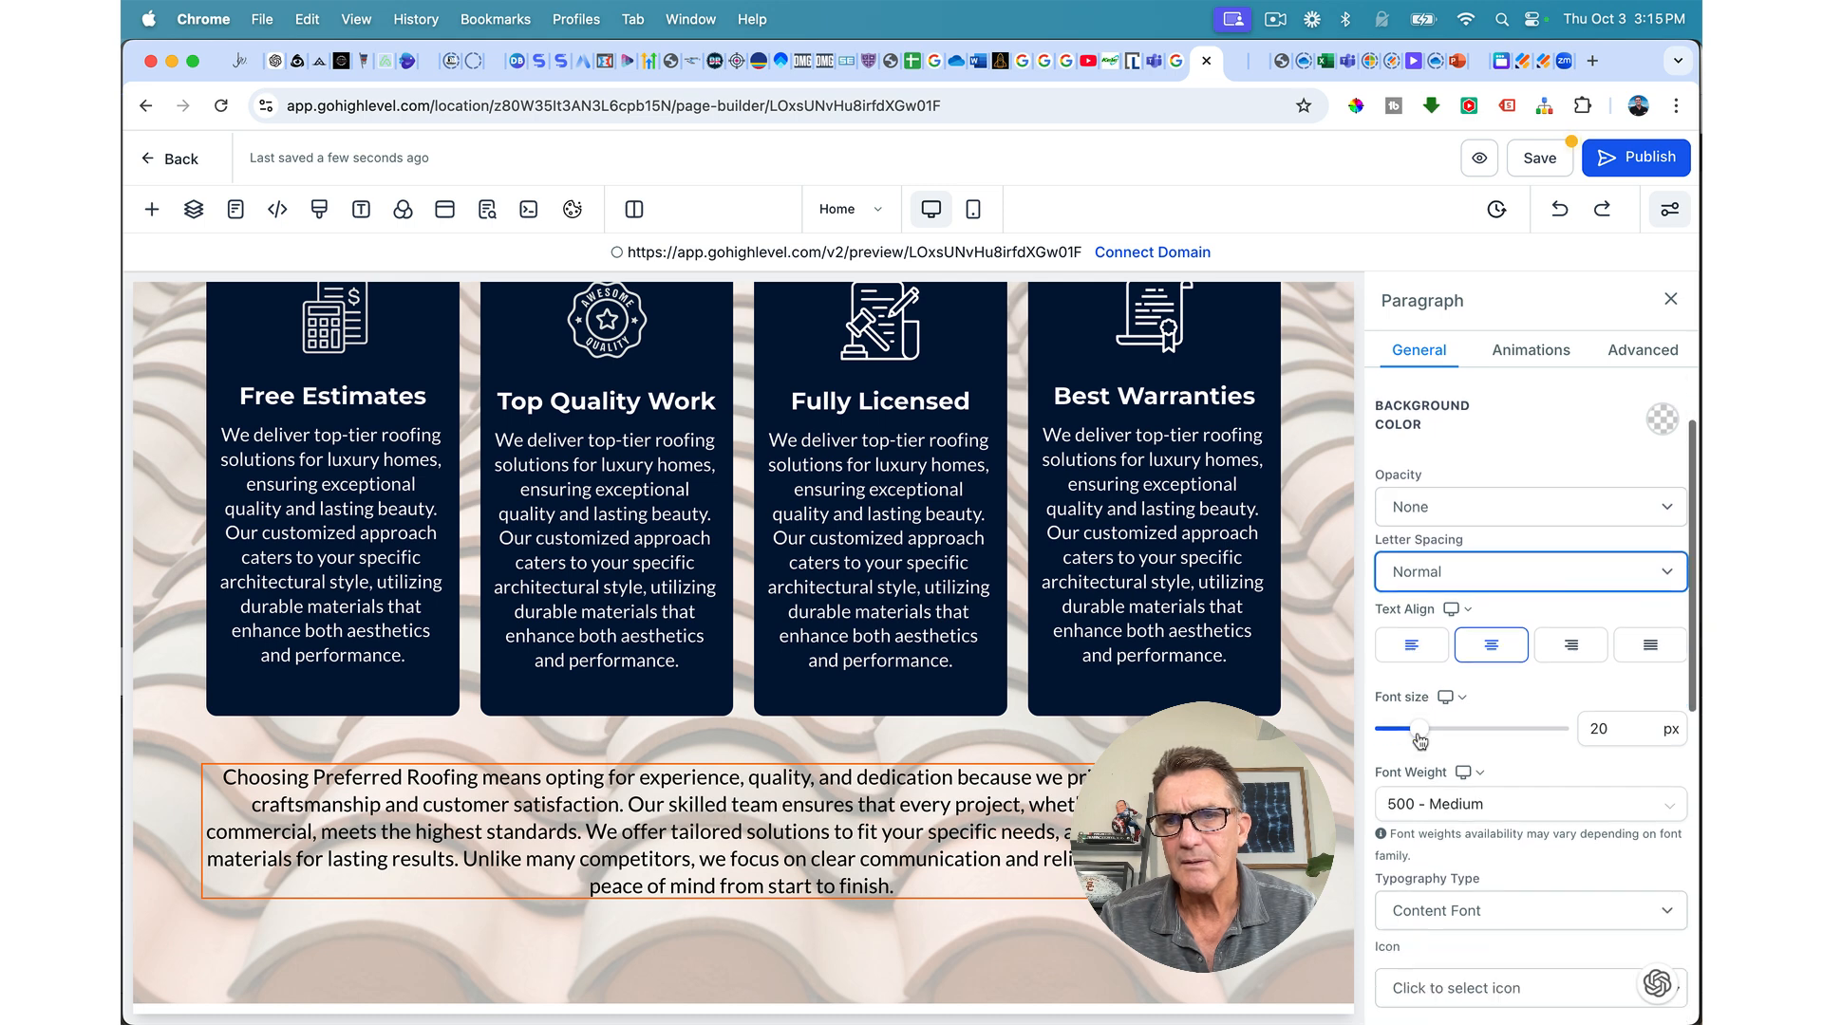
left_click(1443, 577)
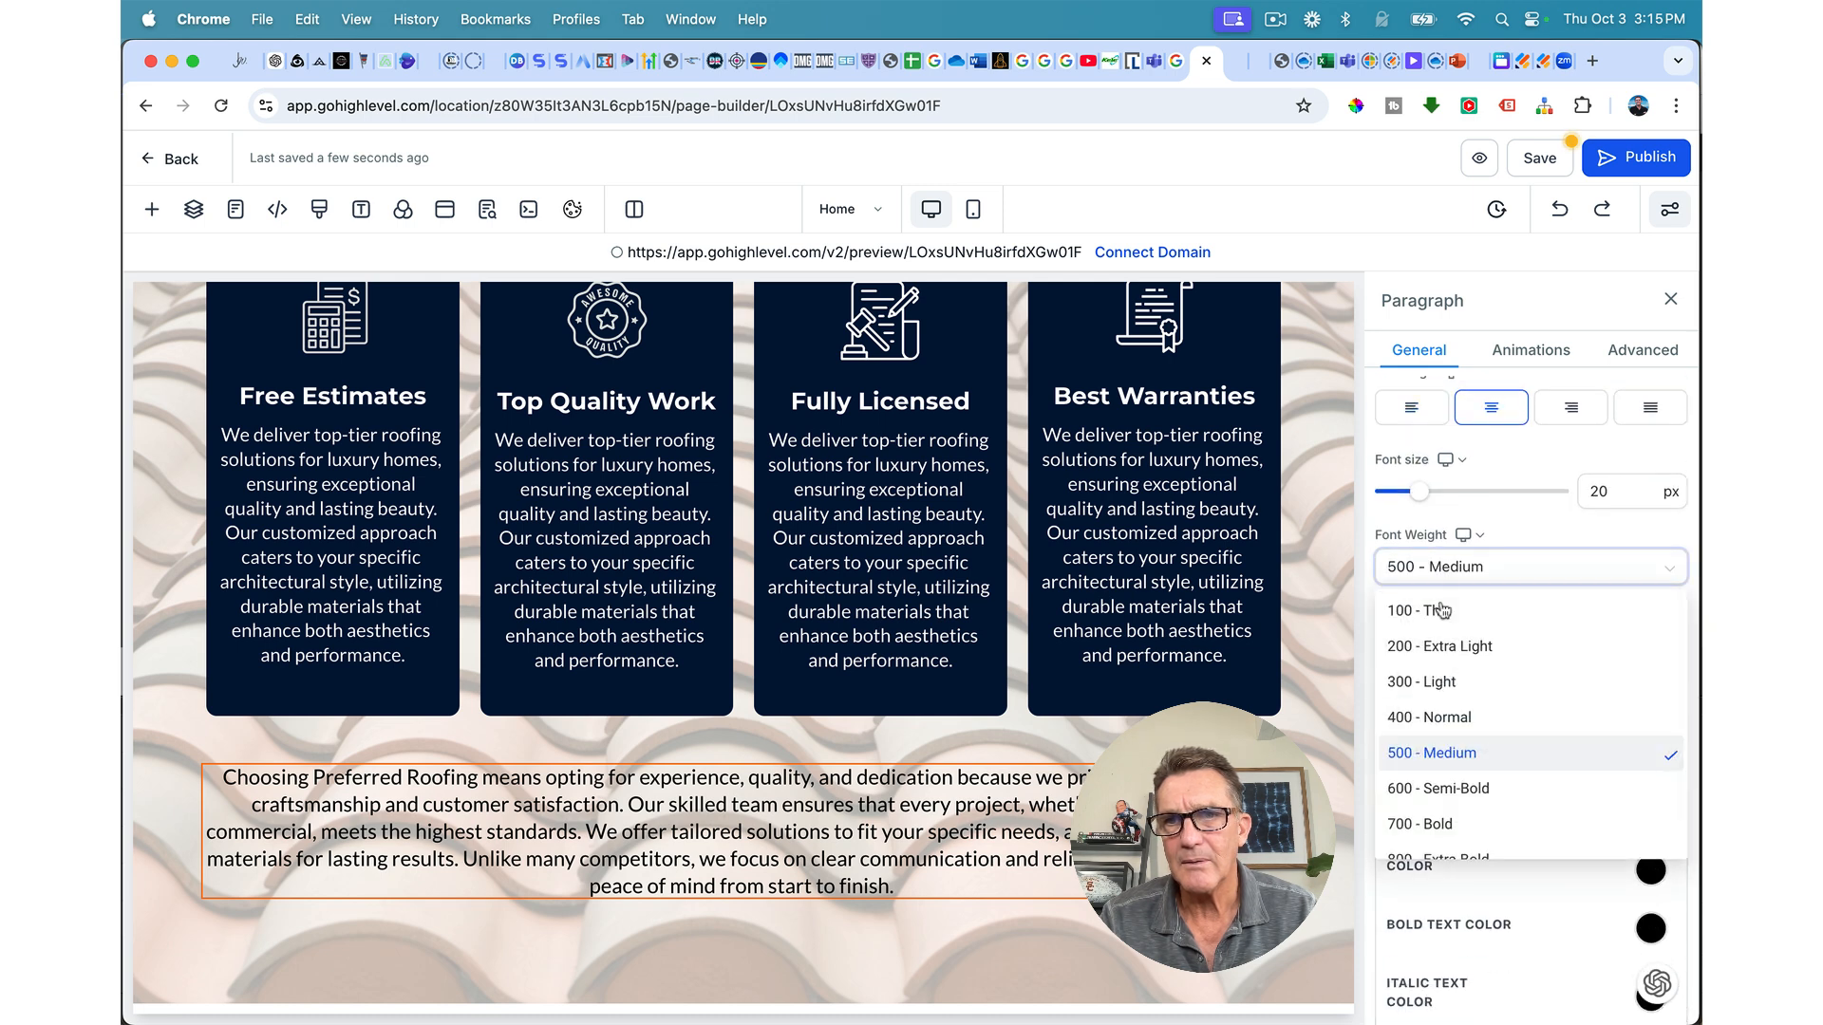
left_click(1432, 784)
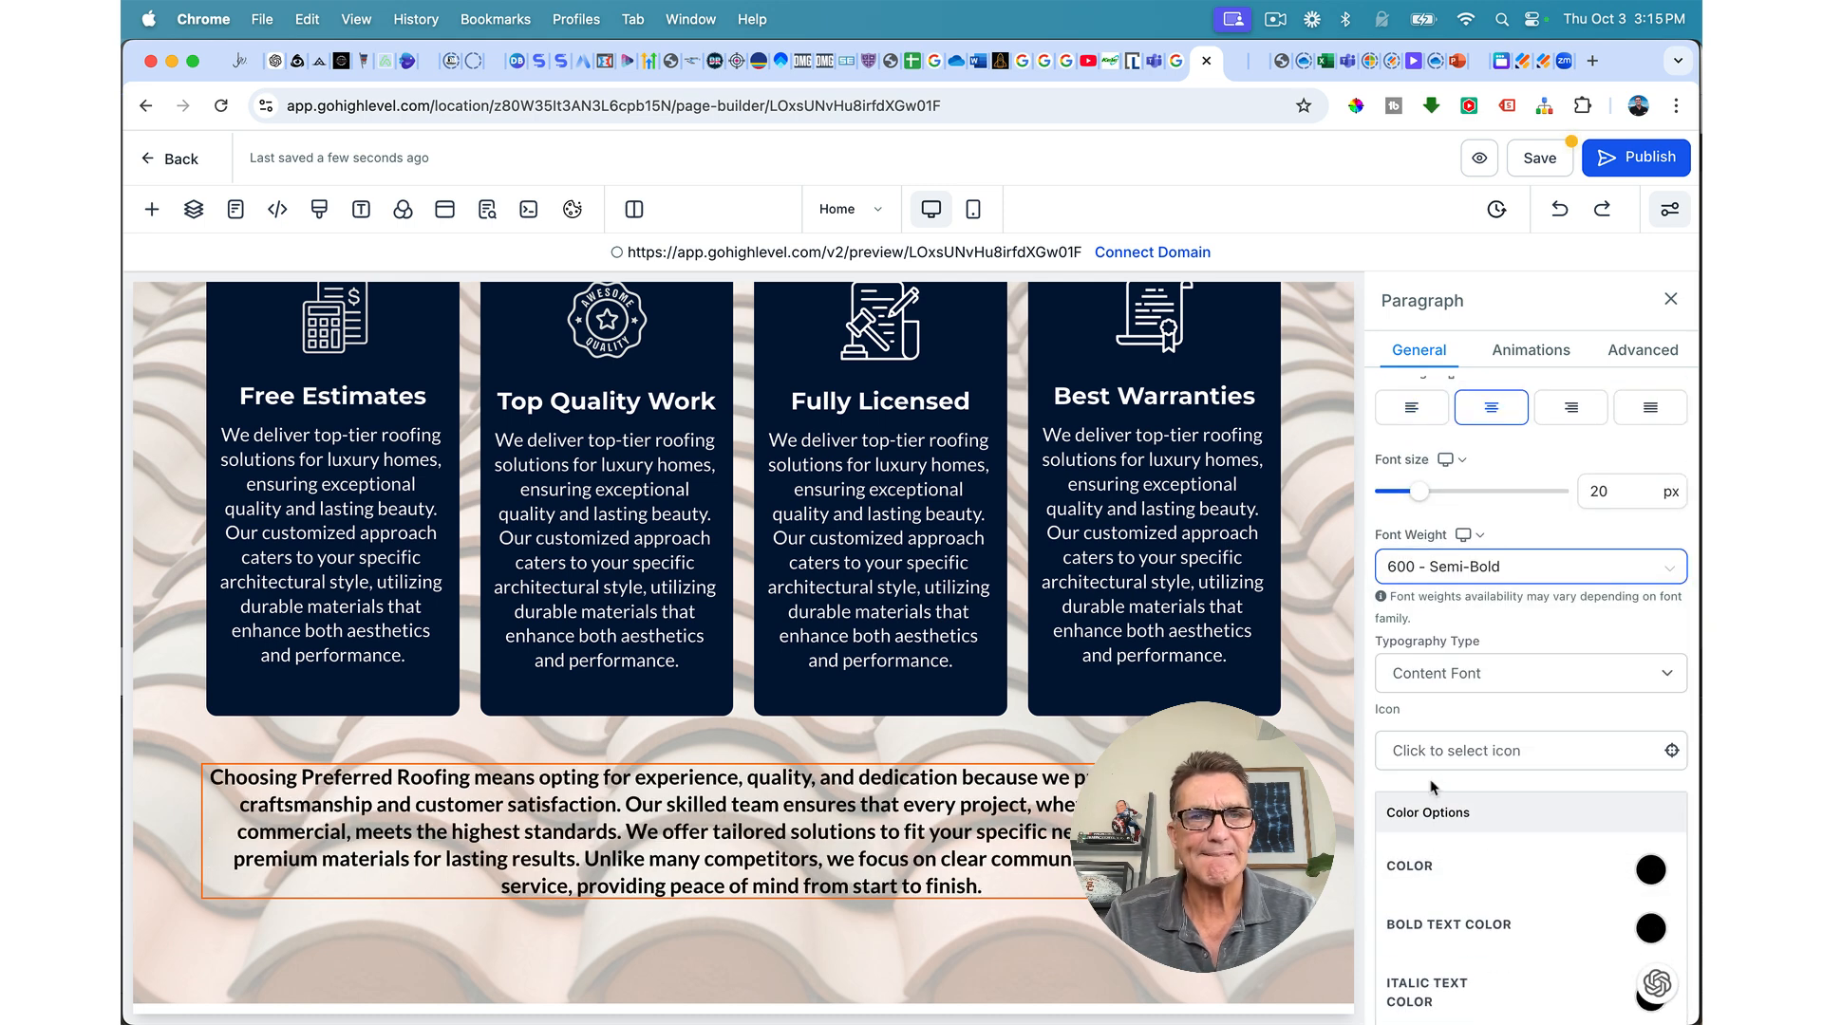
left_click(1432, 574)
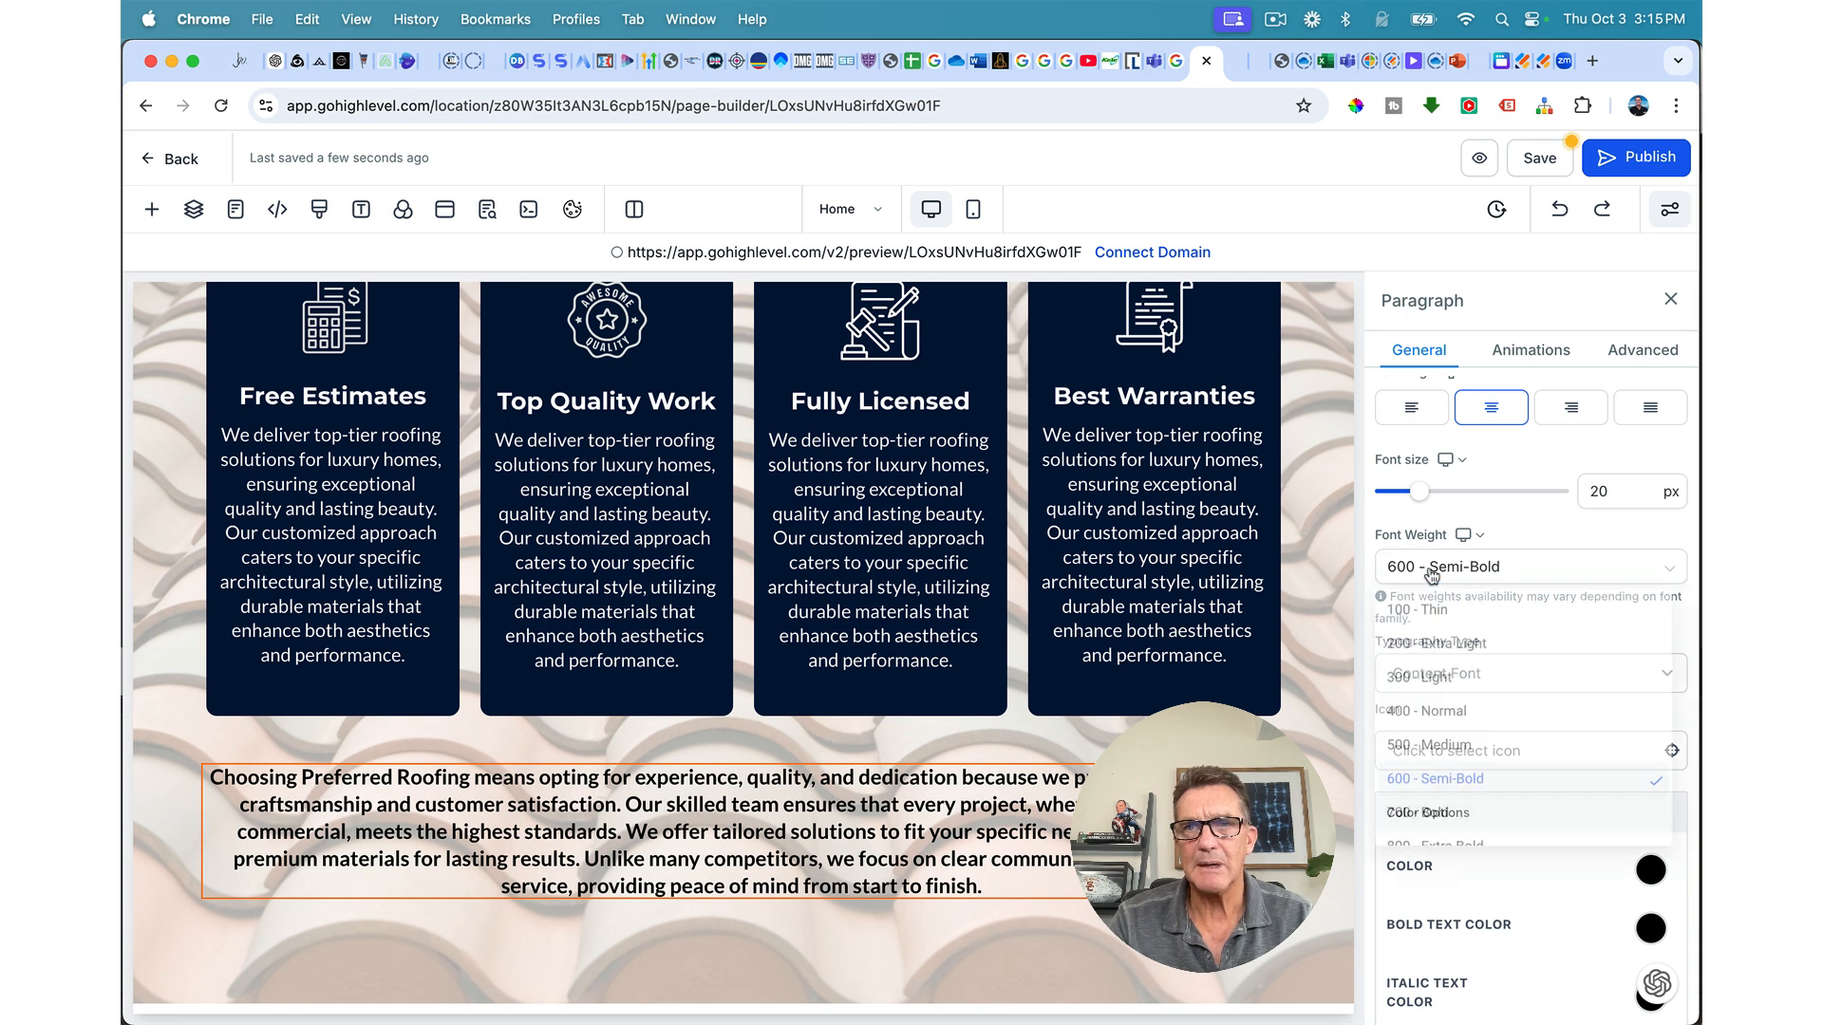
left_click(1426, 753)
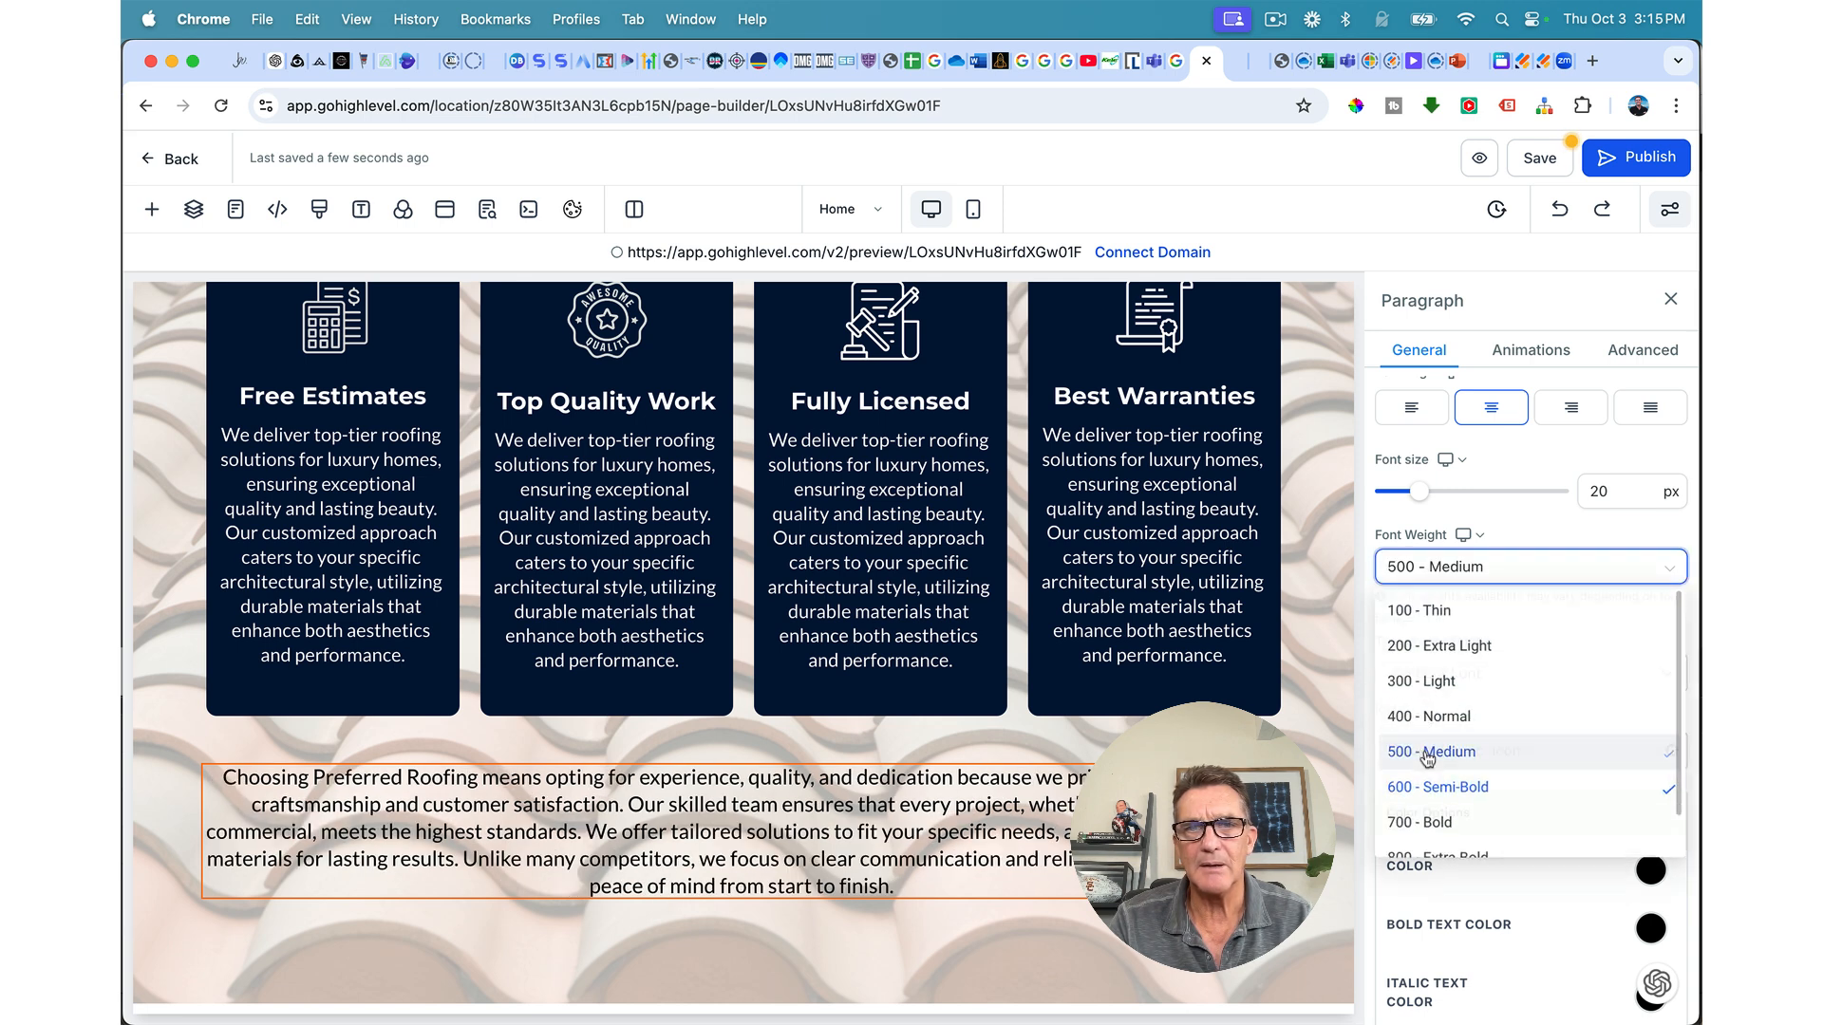
left_click(1538, 159)
scroll(1108, 530, "up", 4)
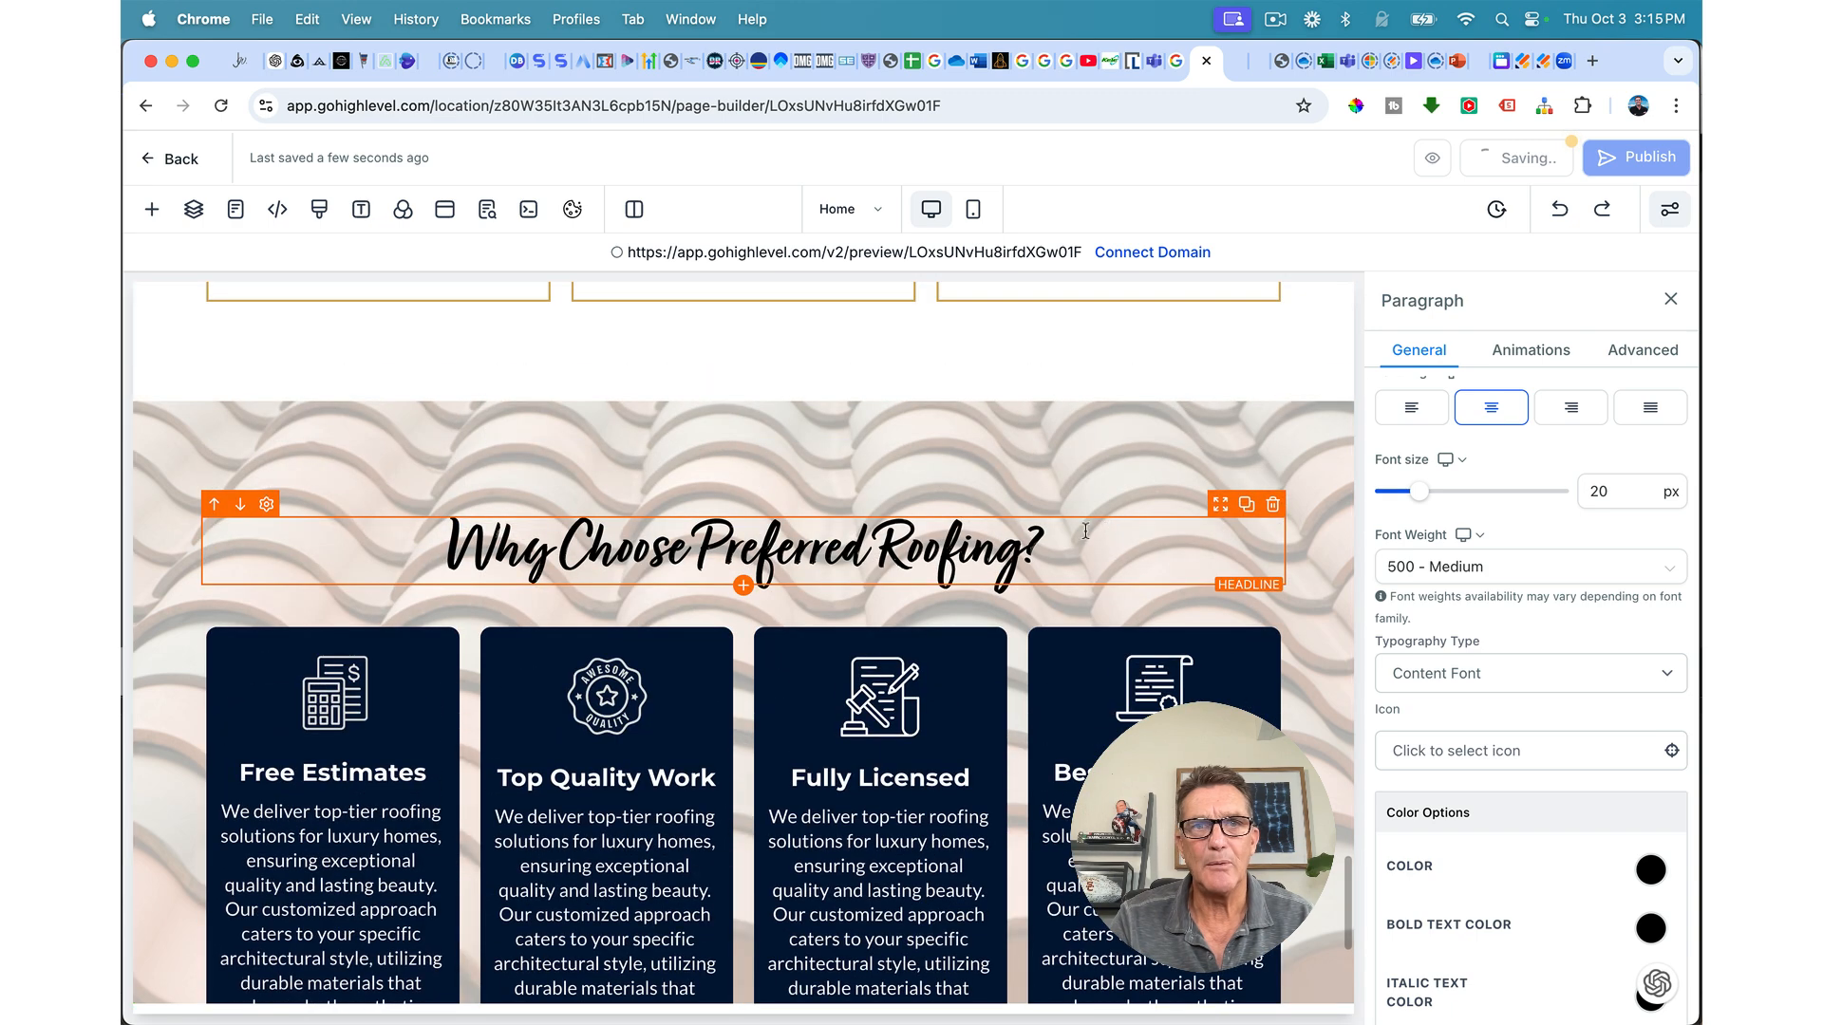
Step: Paste new headline text and trim 'for your roofing needs.' to leave 'Experience the difference with Preferred Roofing'
triple_click(956, 538)
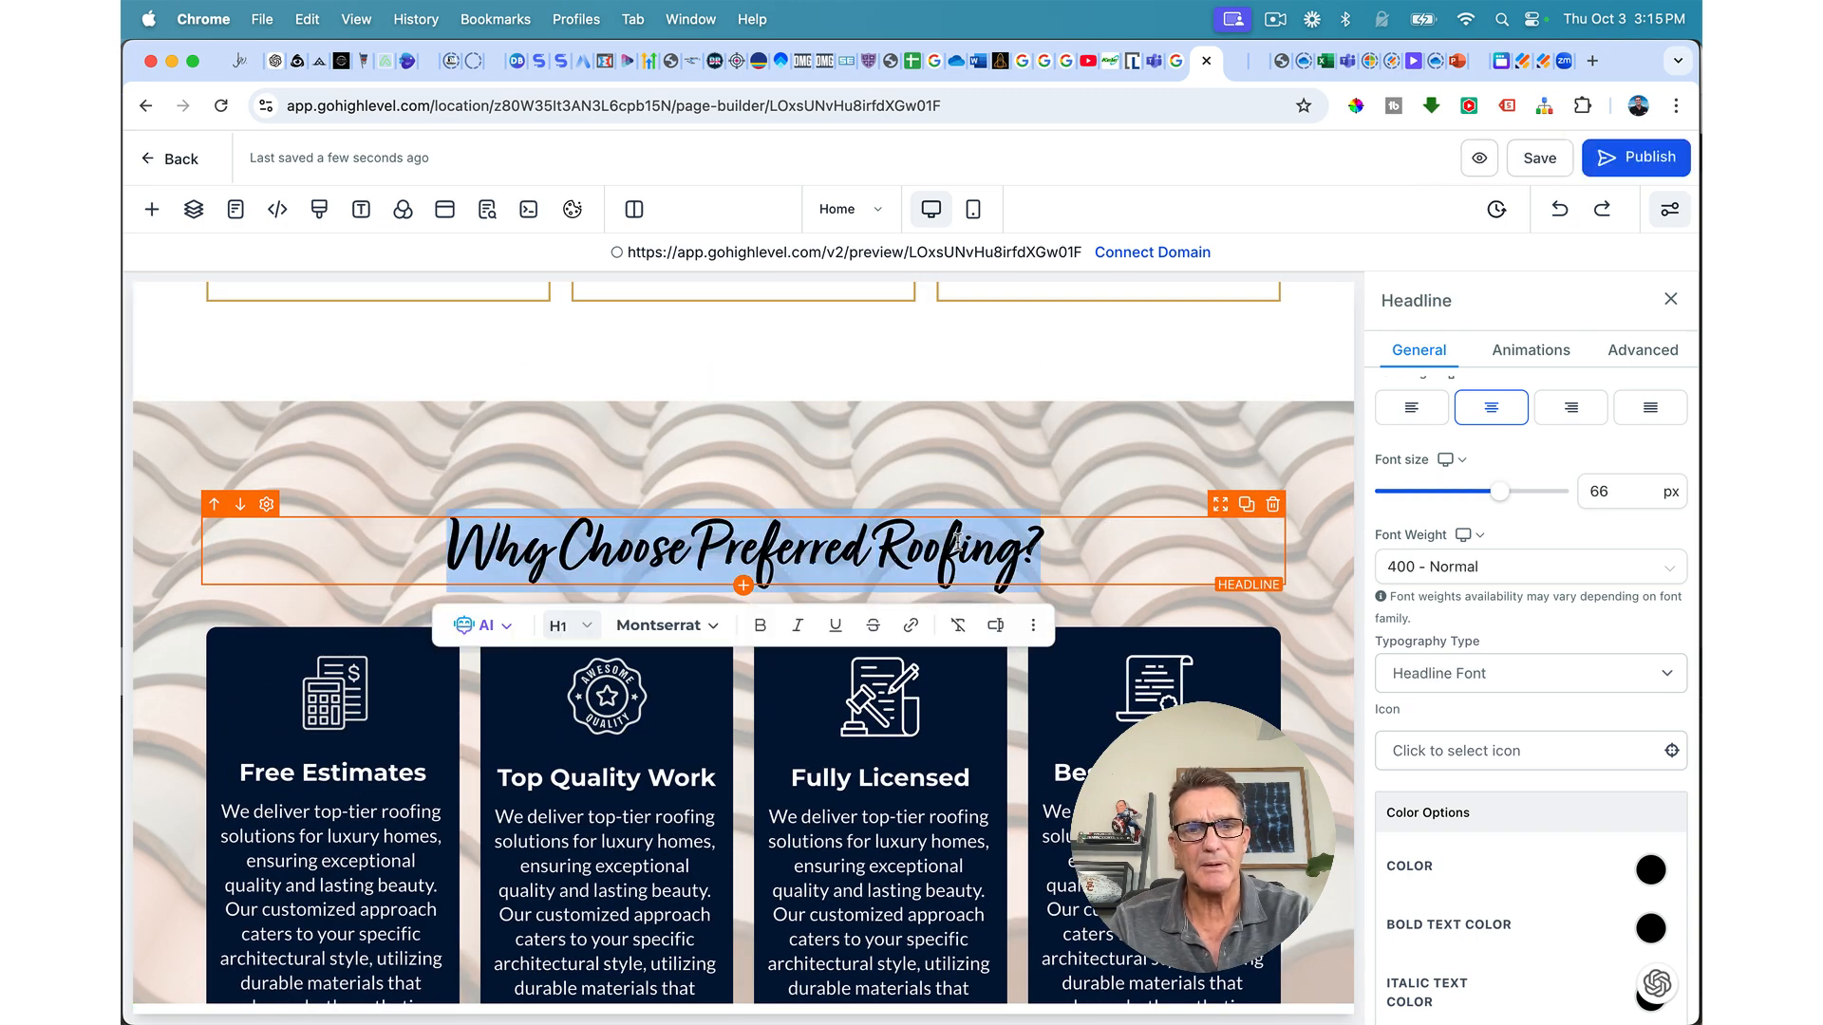
type("Experience the difference with Preferred Roofing for your roofing needs.")
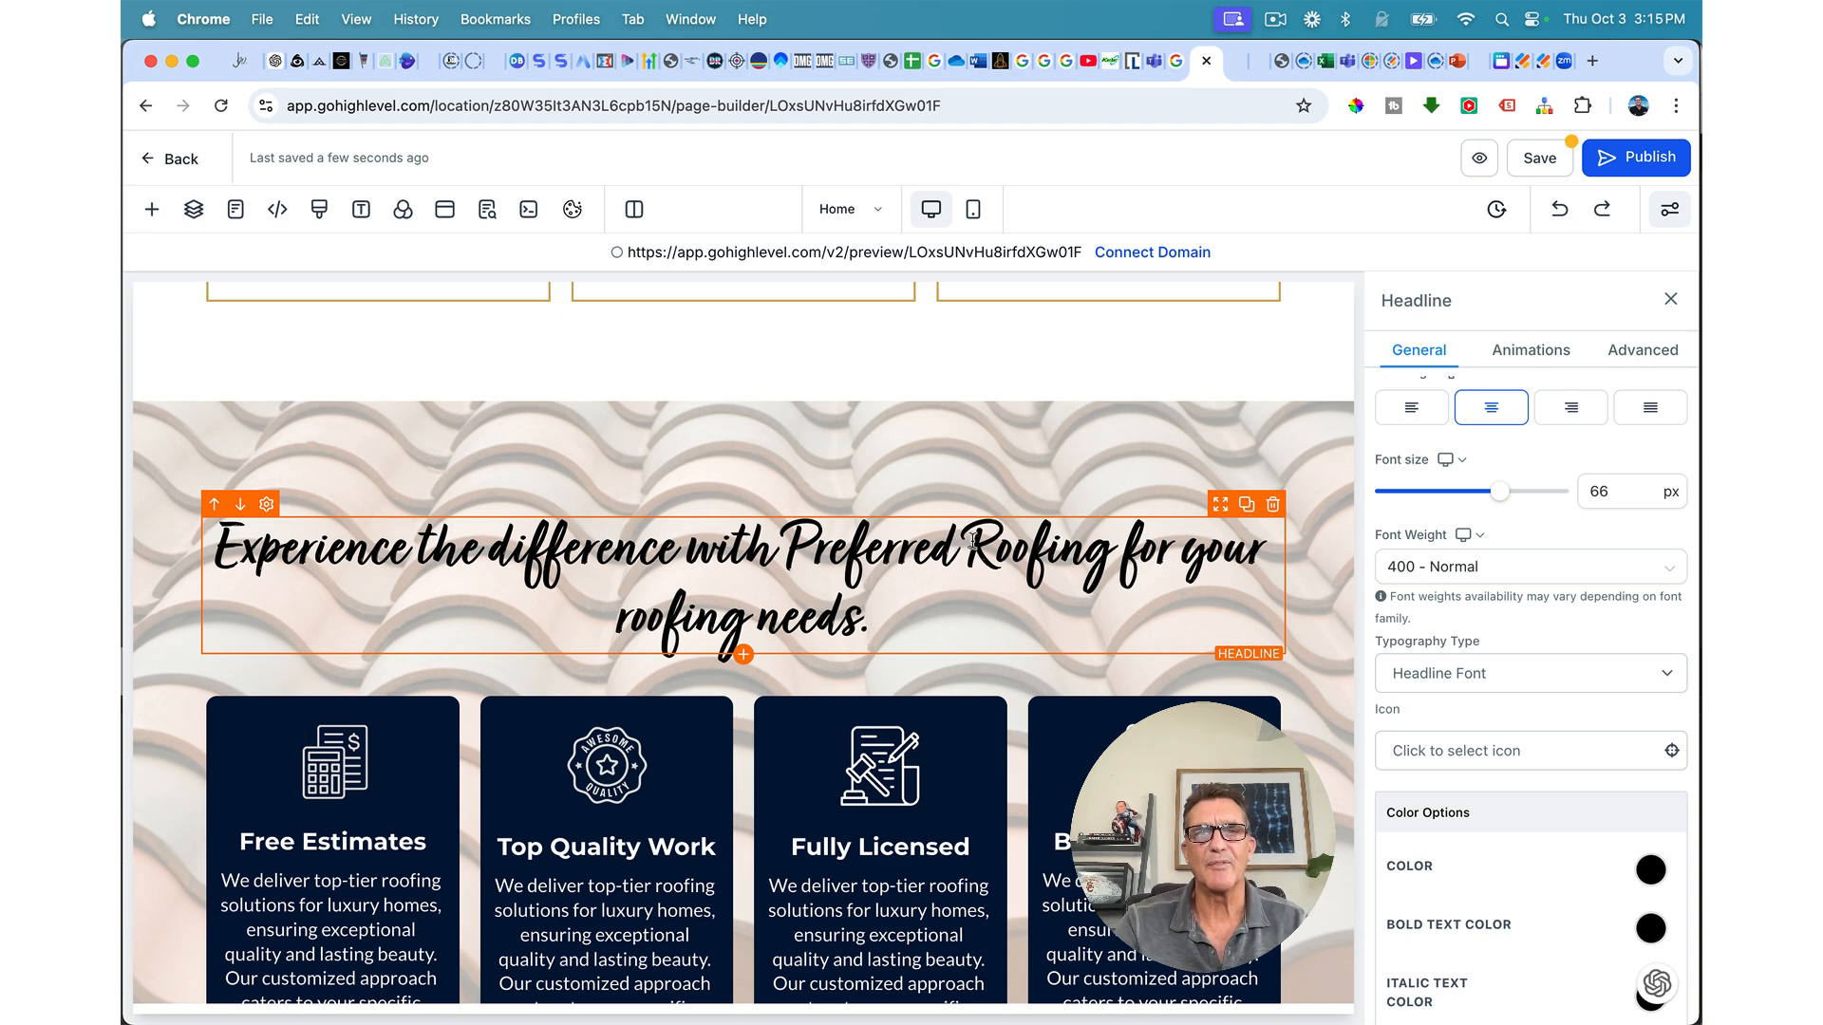
left_click_drag(985, 590, 1108, 551)
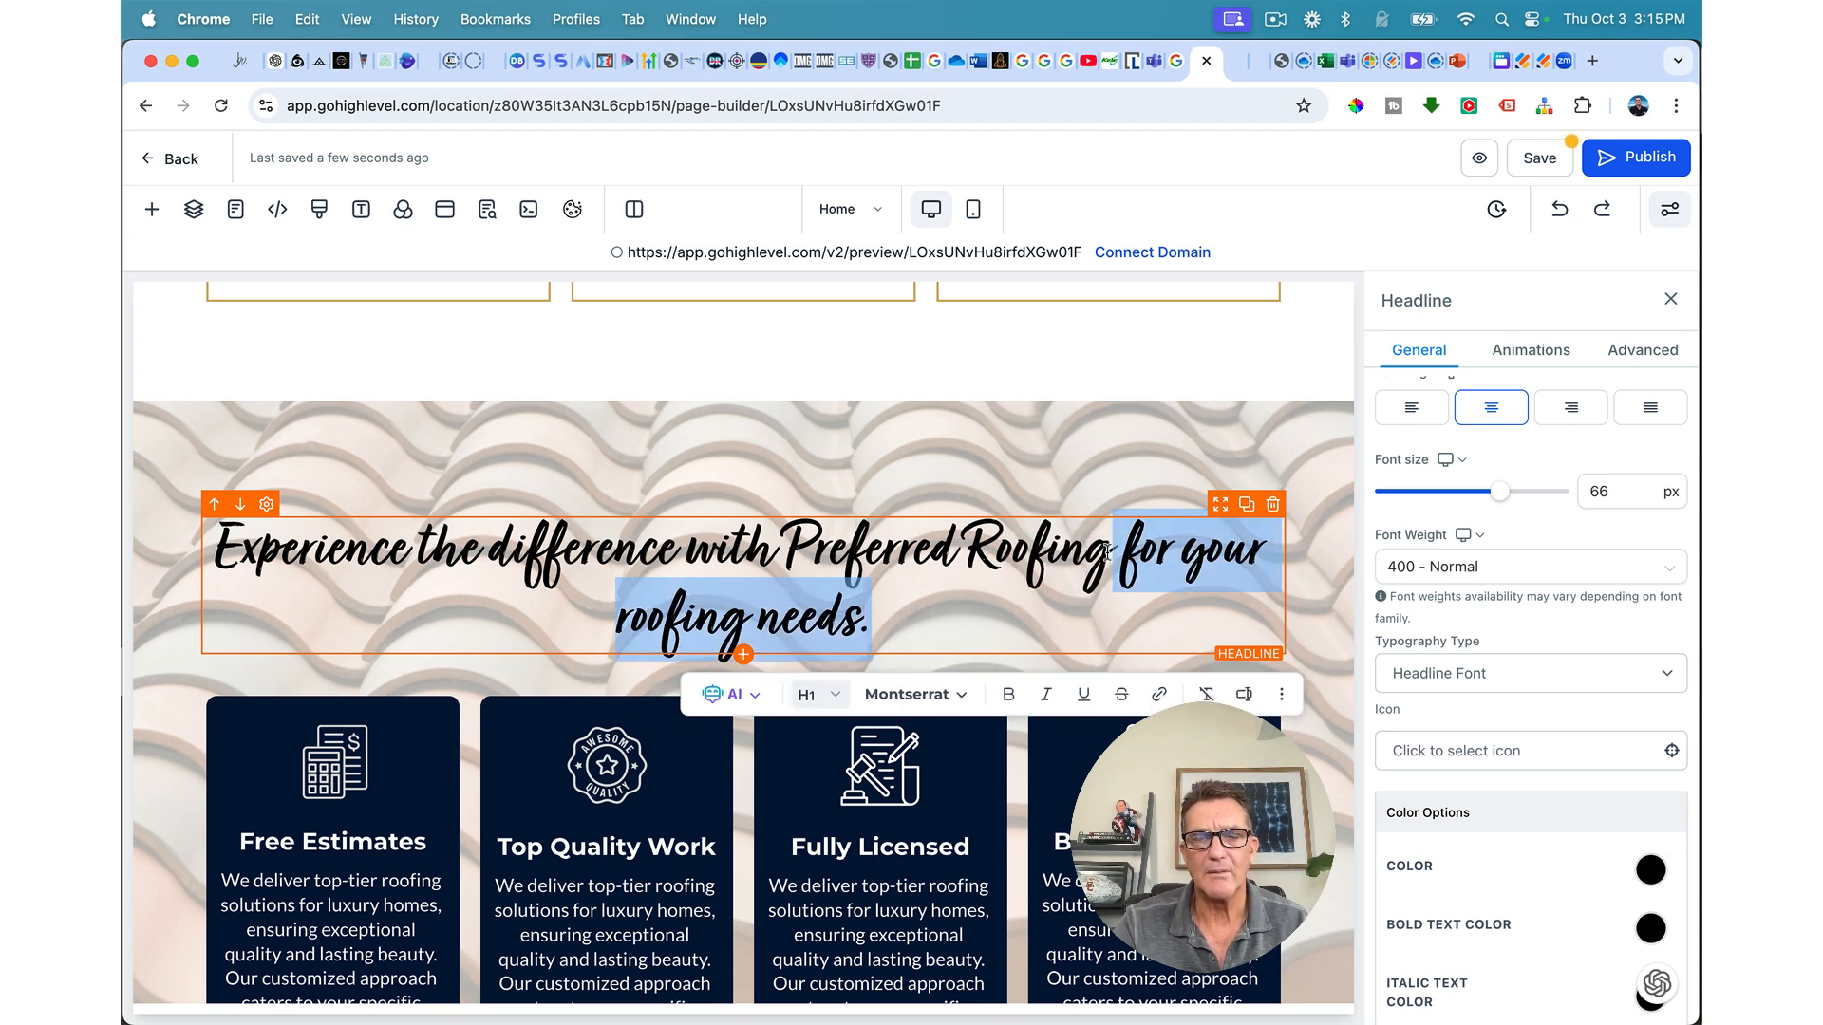
key("BackSpace")
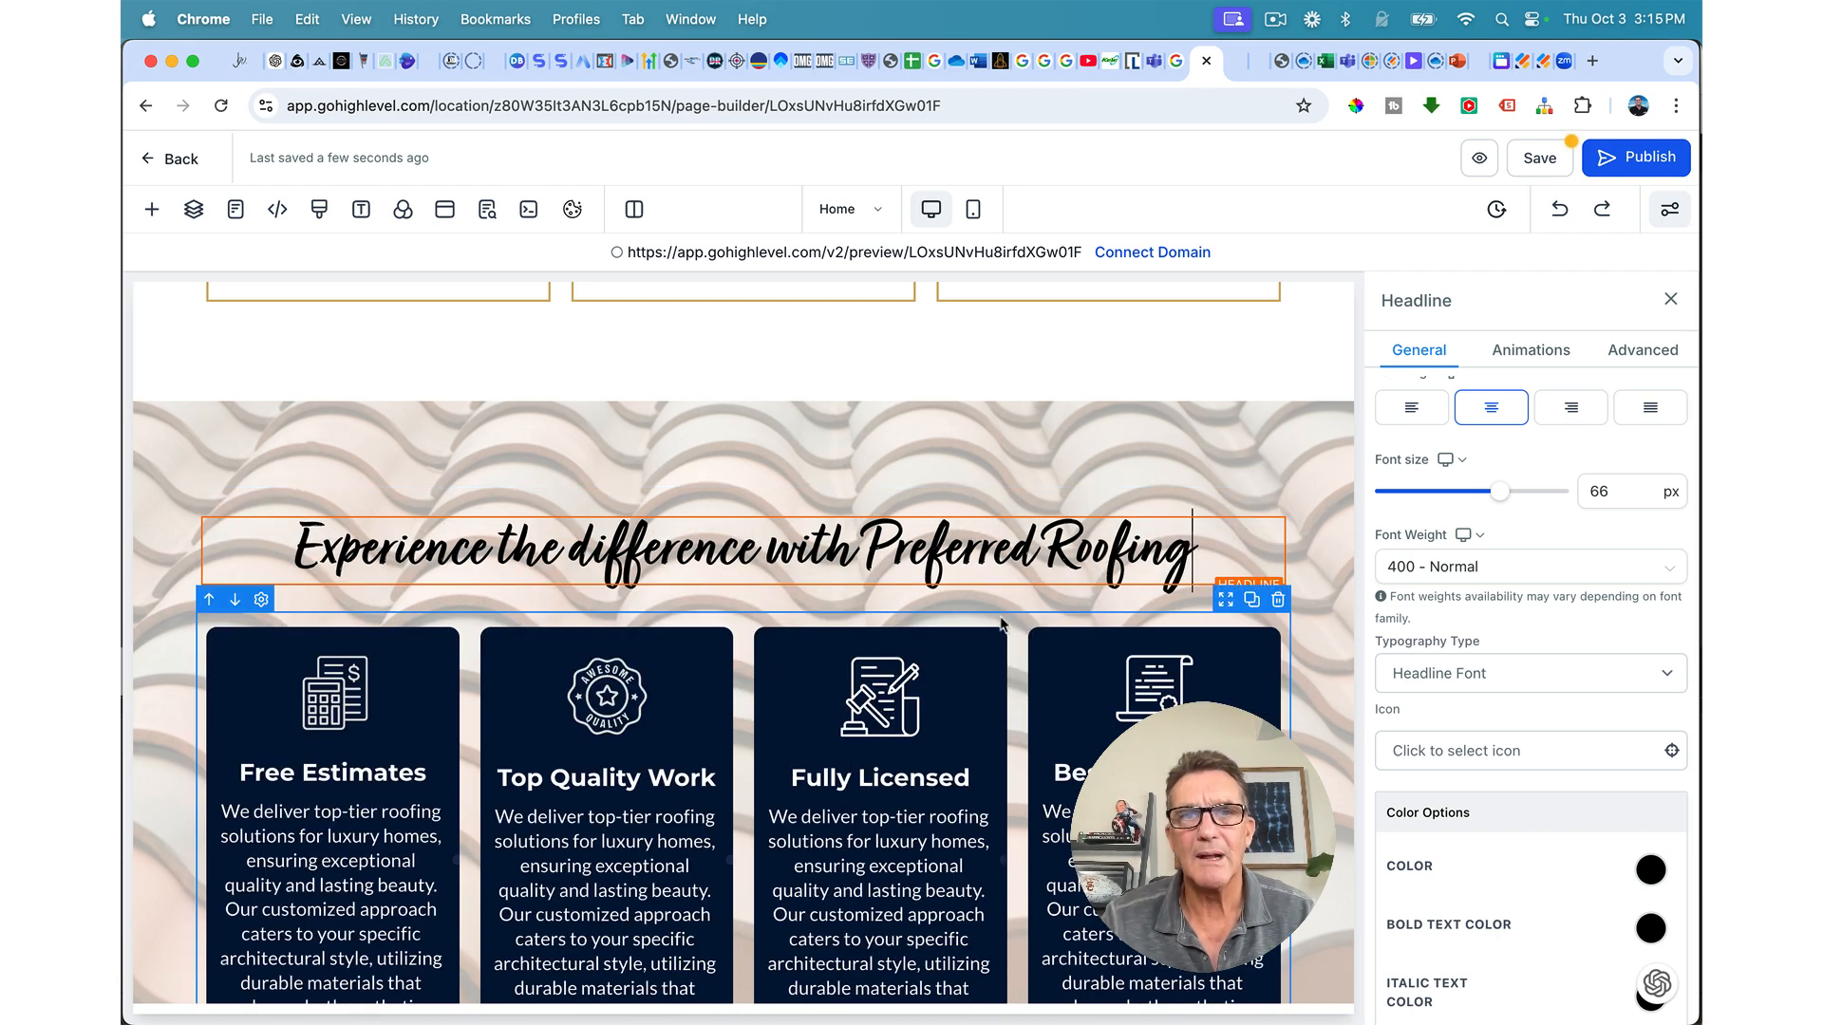
scroll(1002, 622, "down", 5)
scroll(1002, 622, "down", 1)
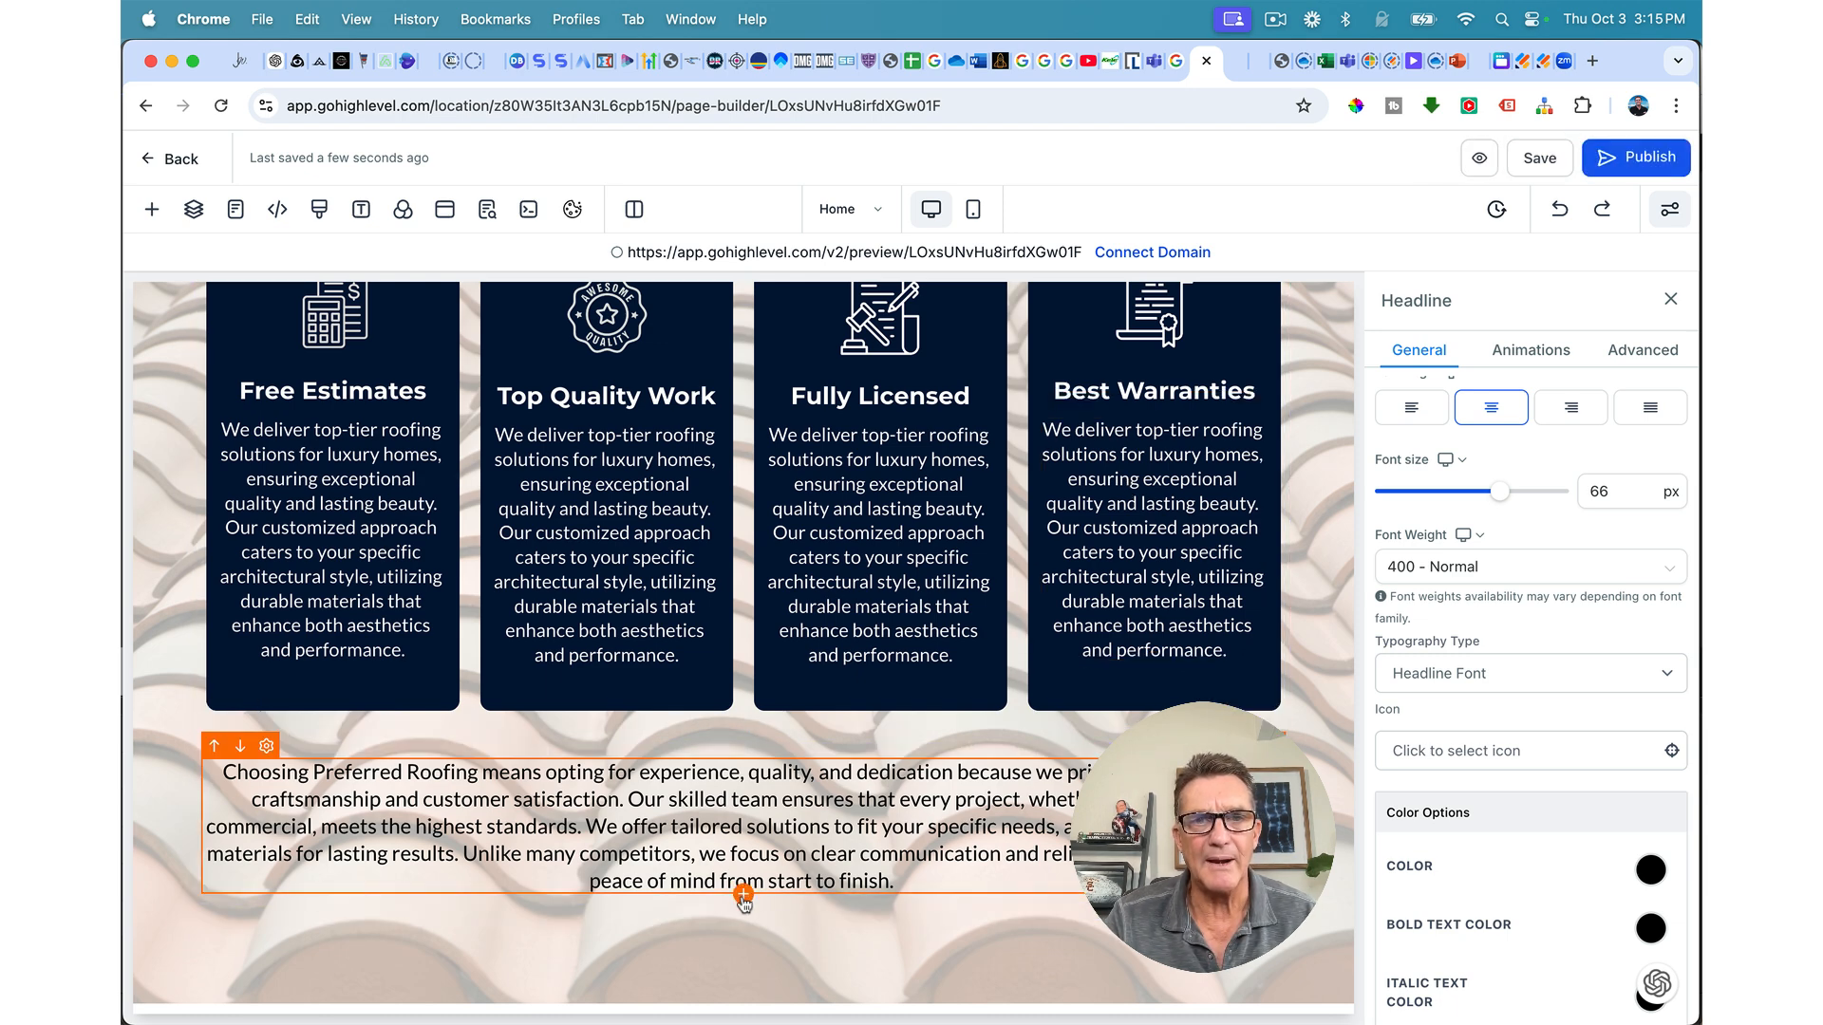
Step: Open the add-element list, then close it without adding anything
left_click(743, 895)
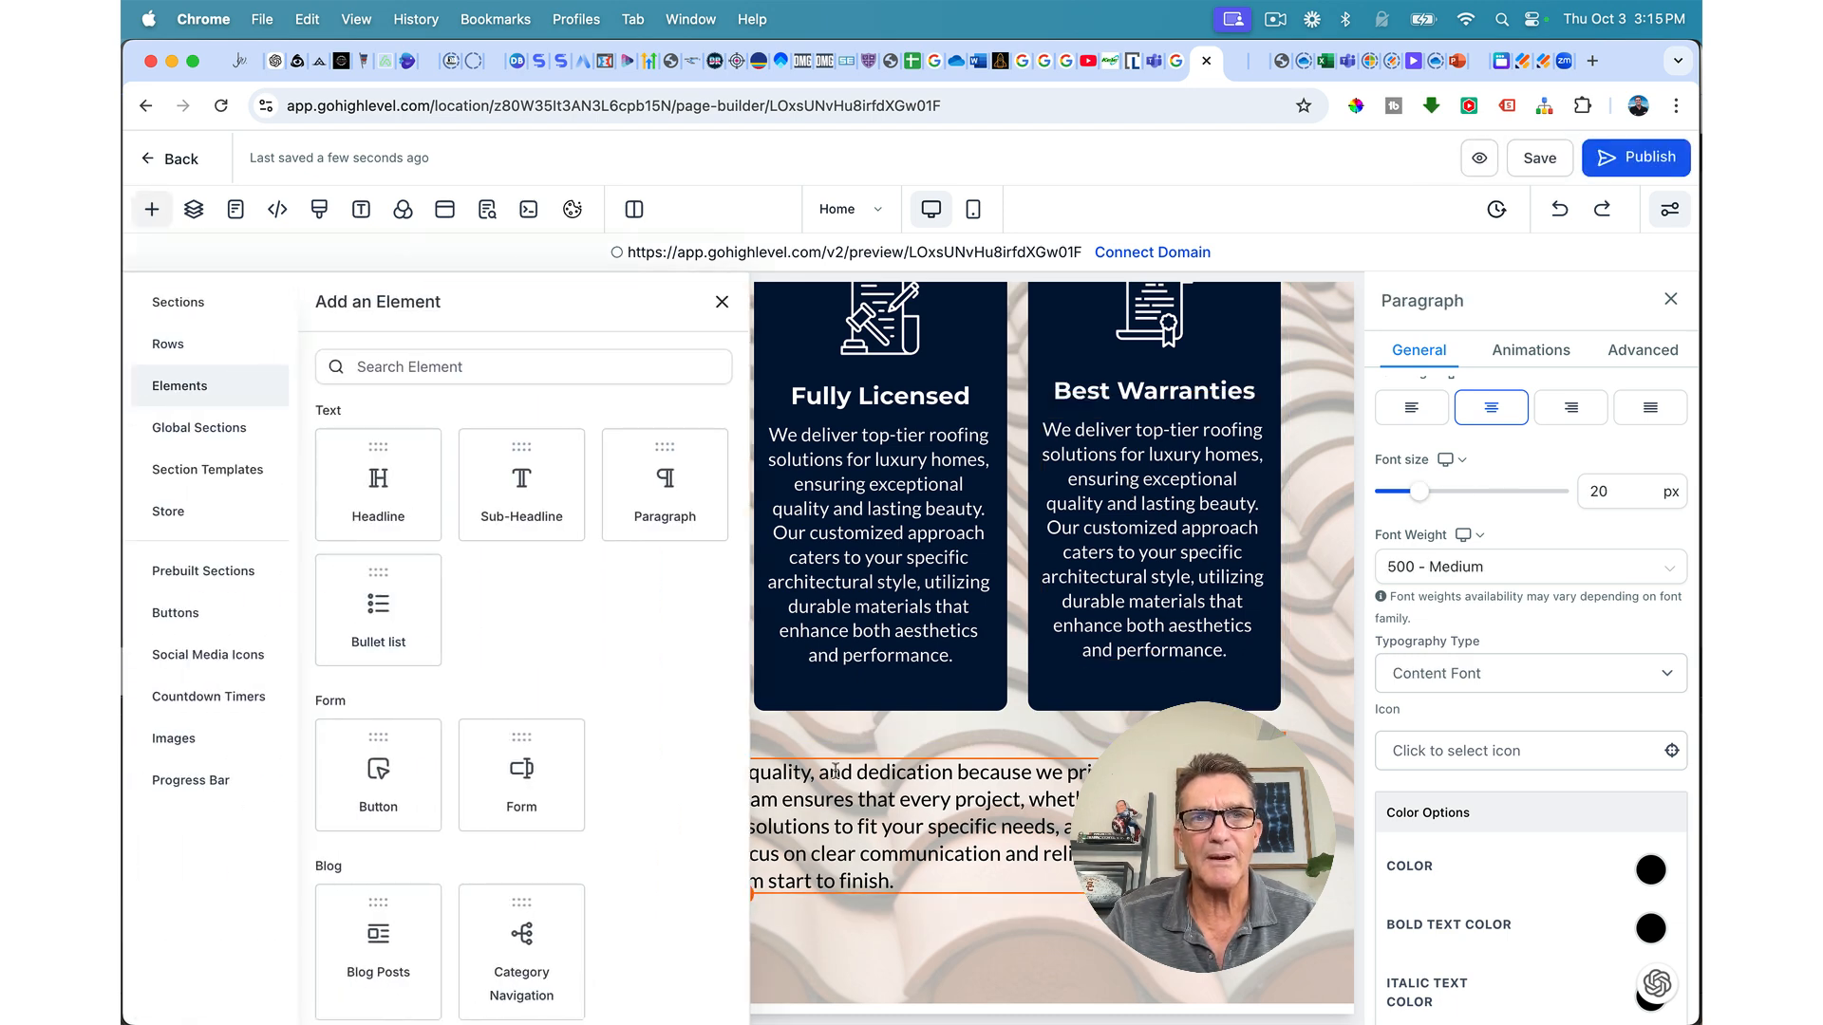
left_click(766, 707)
scroll(760, 665, "up", 8)
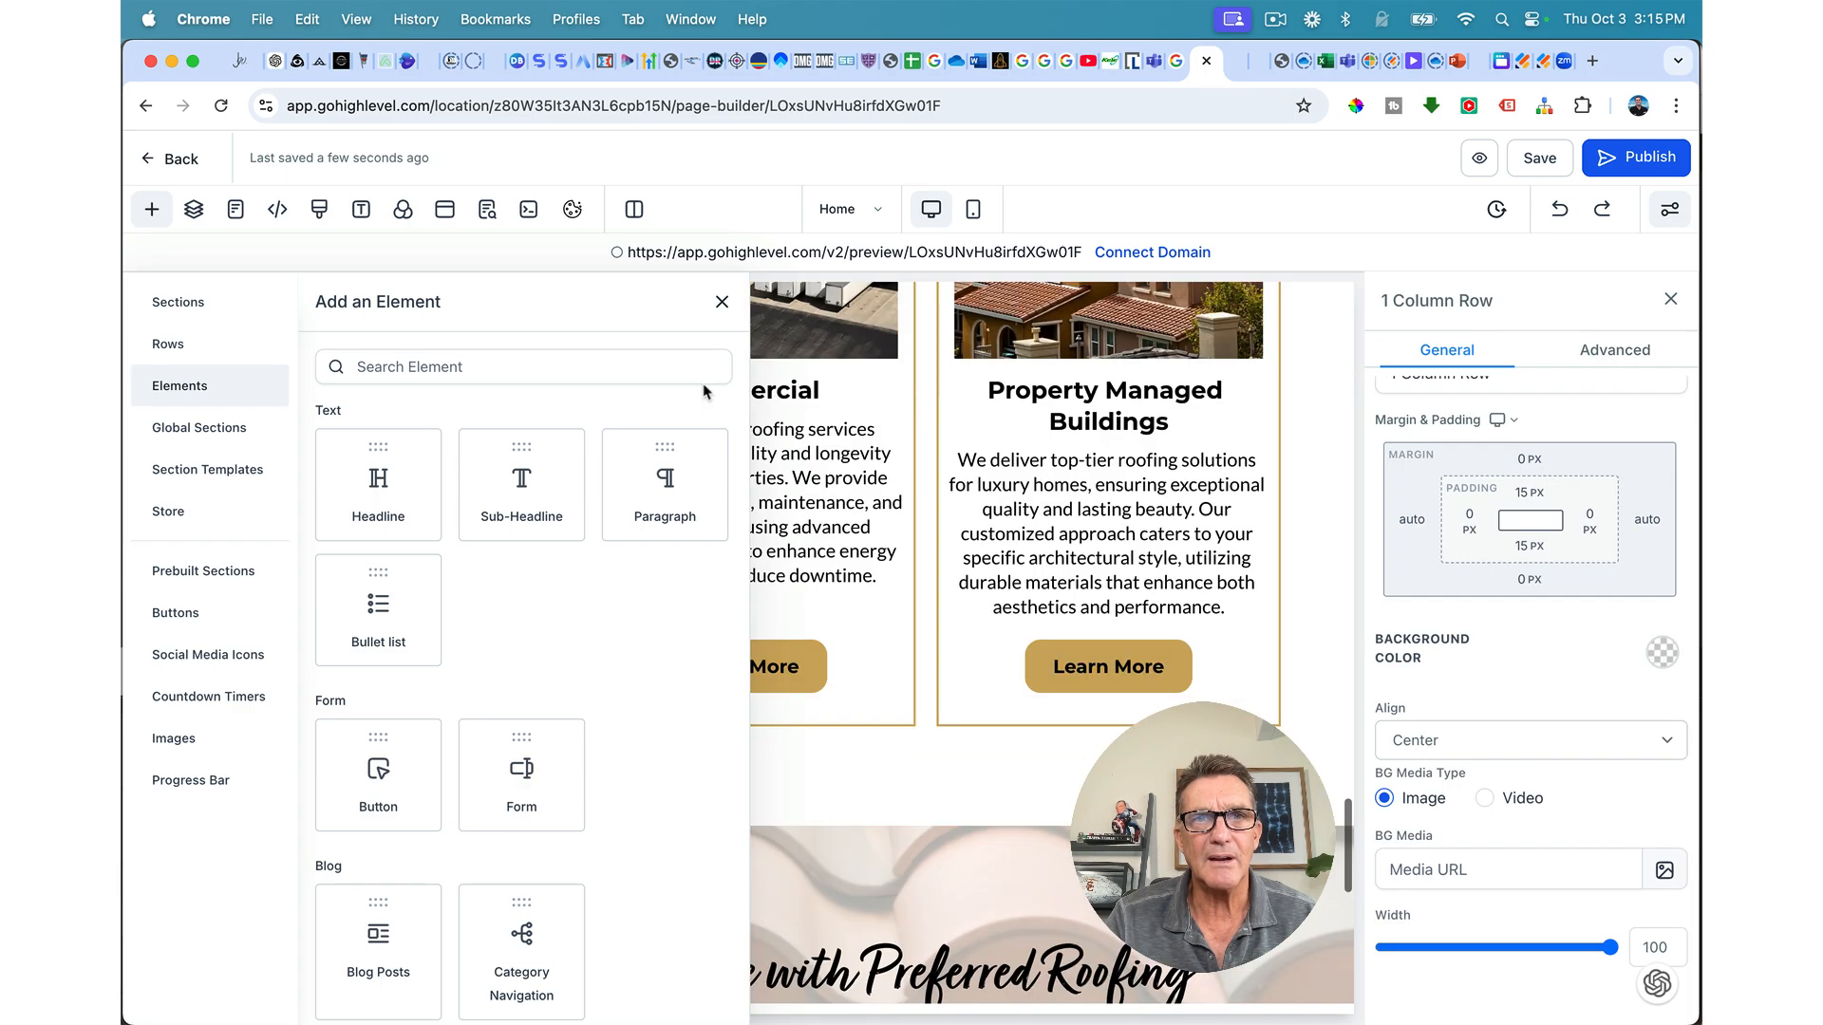
left_click(723, 302)
scroll(773, 524, "up", 10)
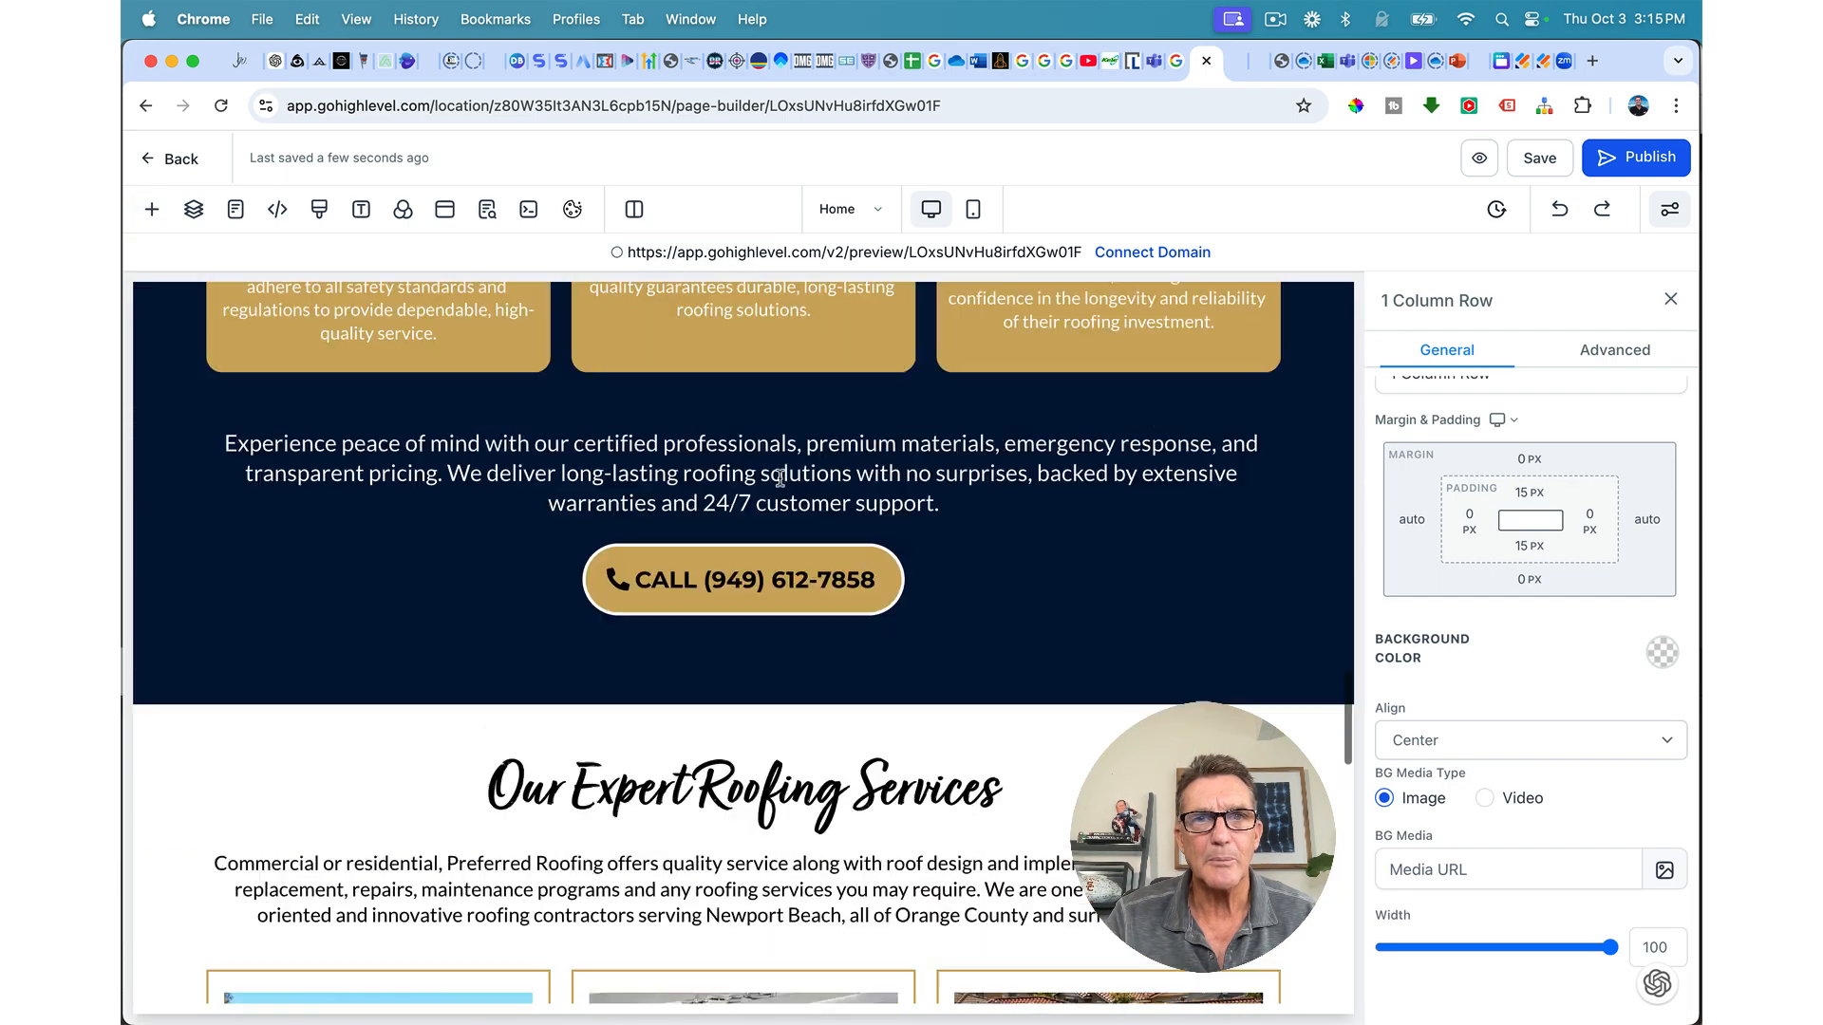
Step: Duplicate the gold CALL button, place the copy below the paragraph, and save
left_click(776, 676)
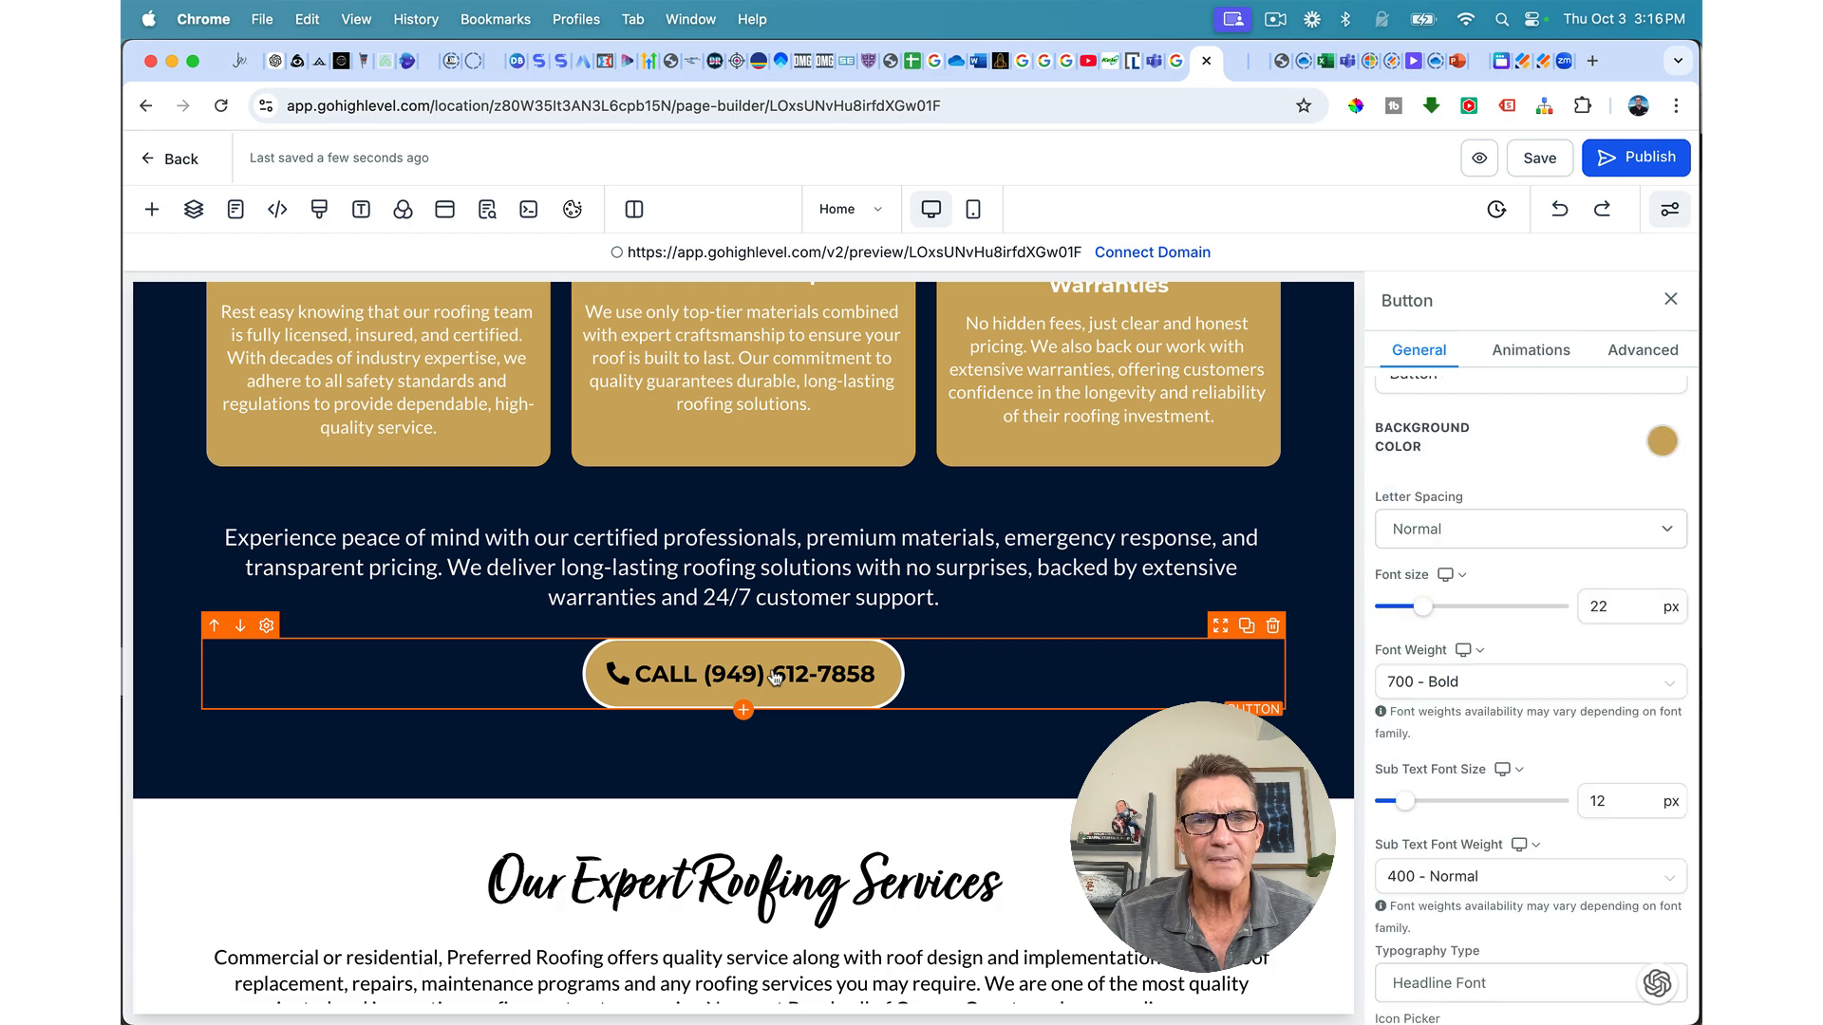
left_click(1247, 626)
left_click_drag(1220, 627, 1153, 584)
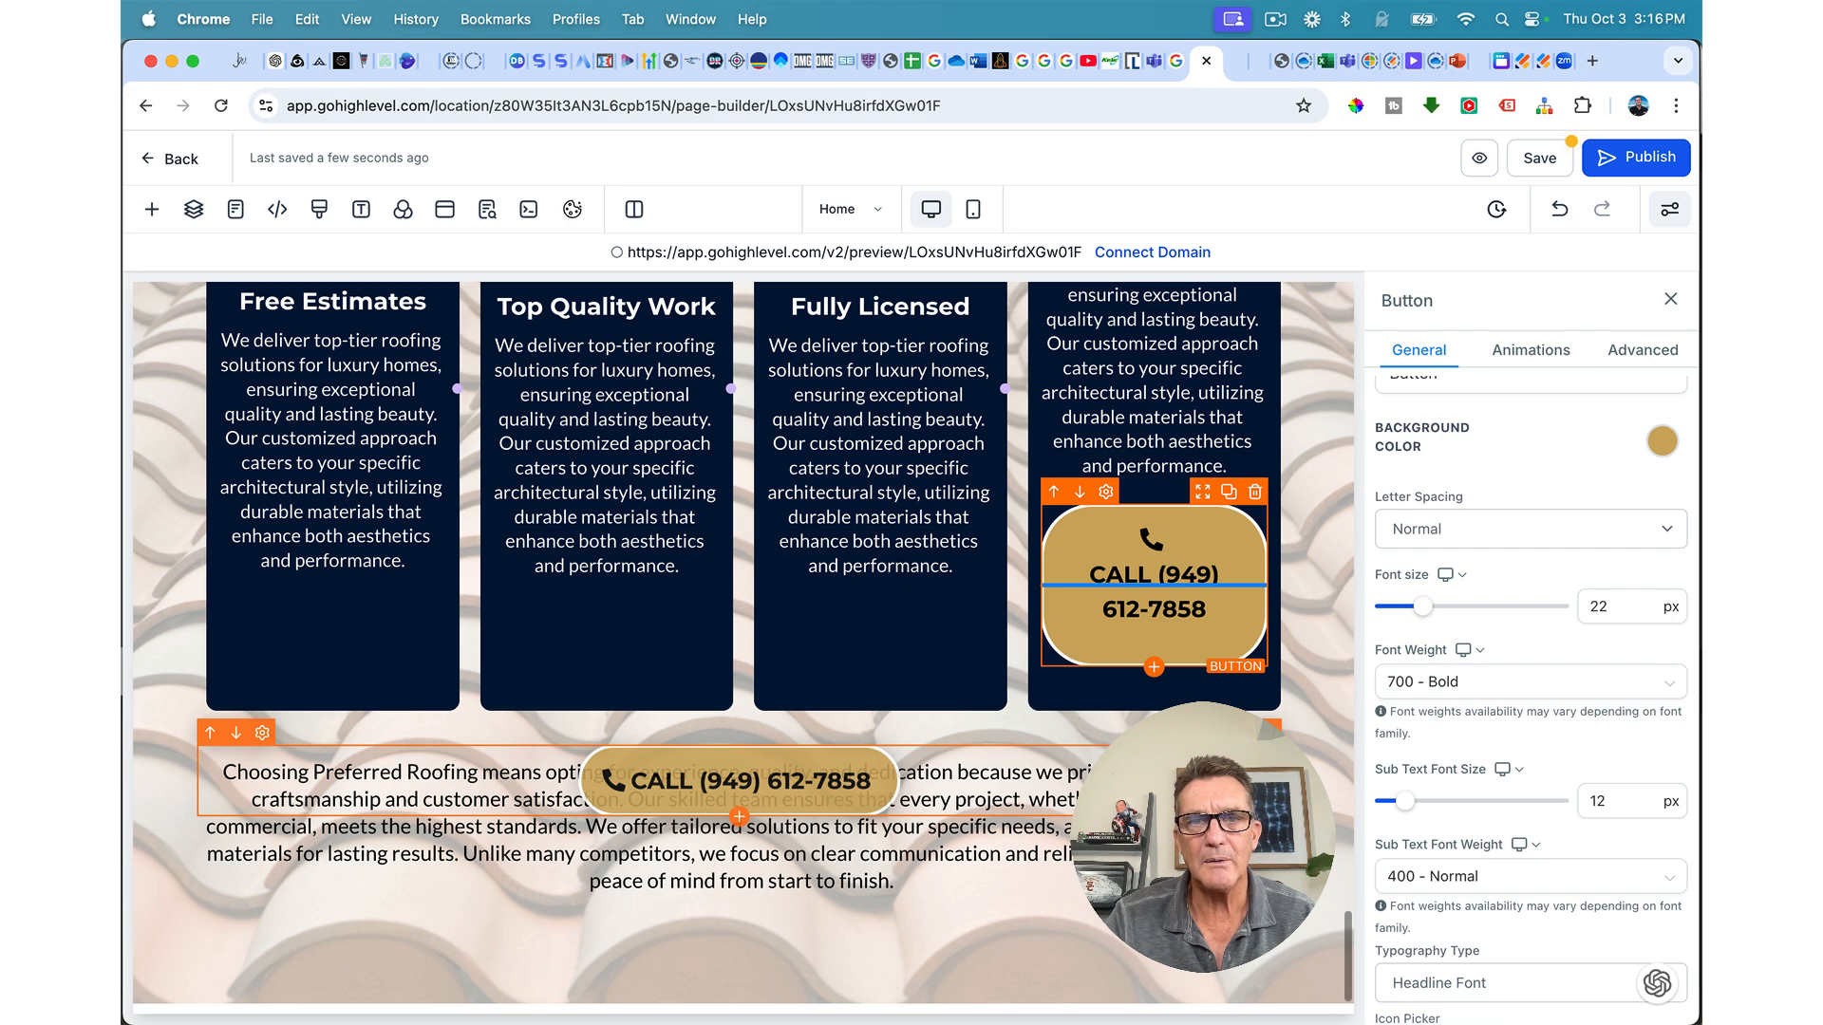
left_click_drag(740, 788, 740, 859)
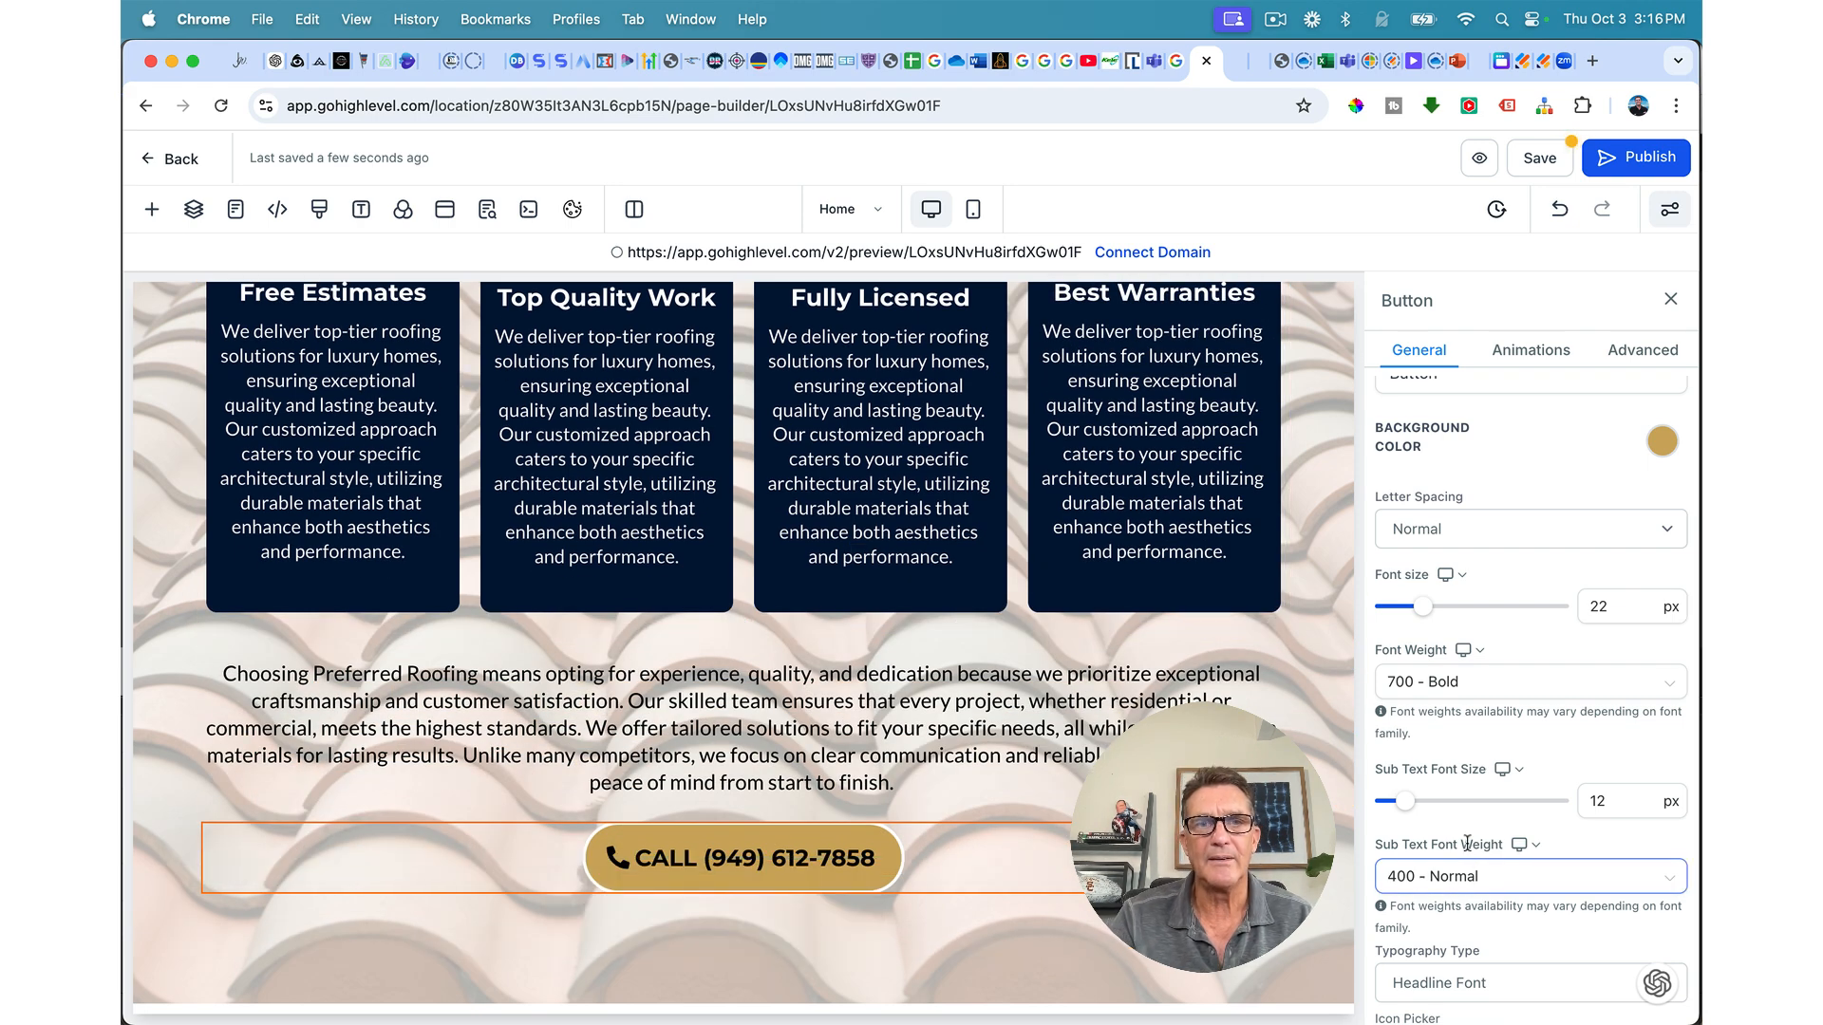
left_click(1547, 164)
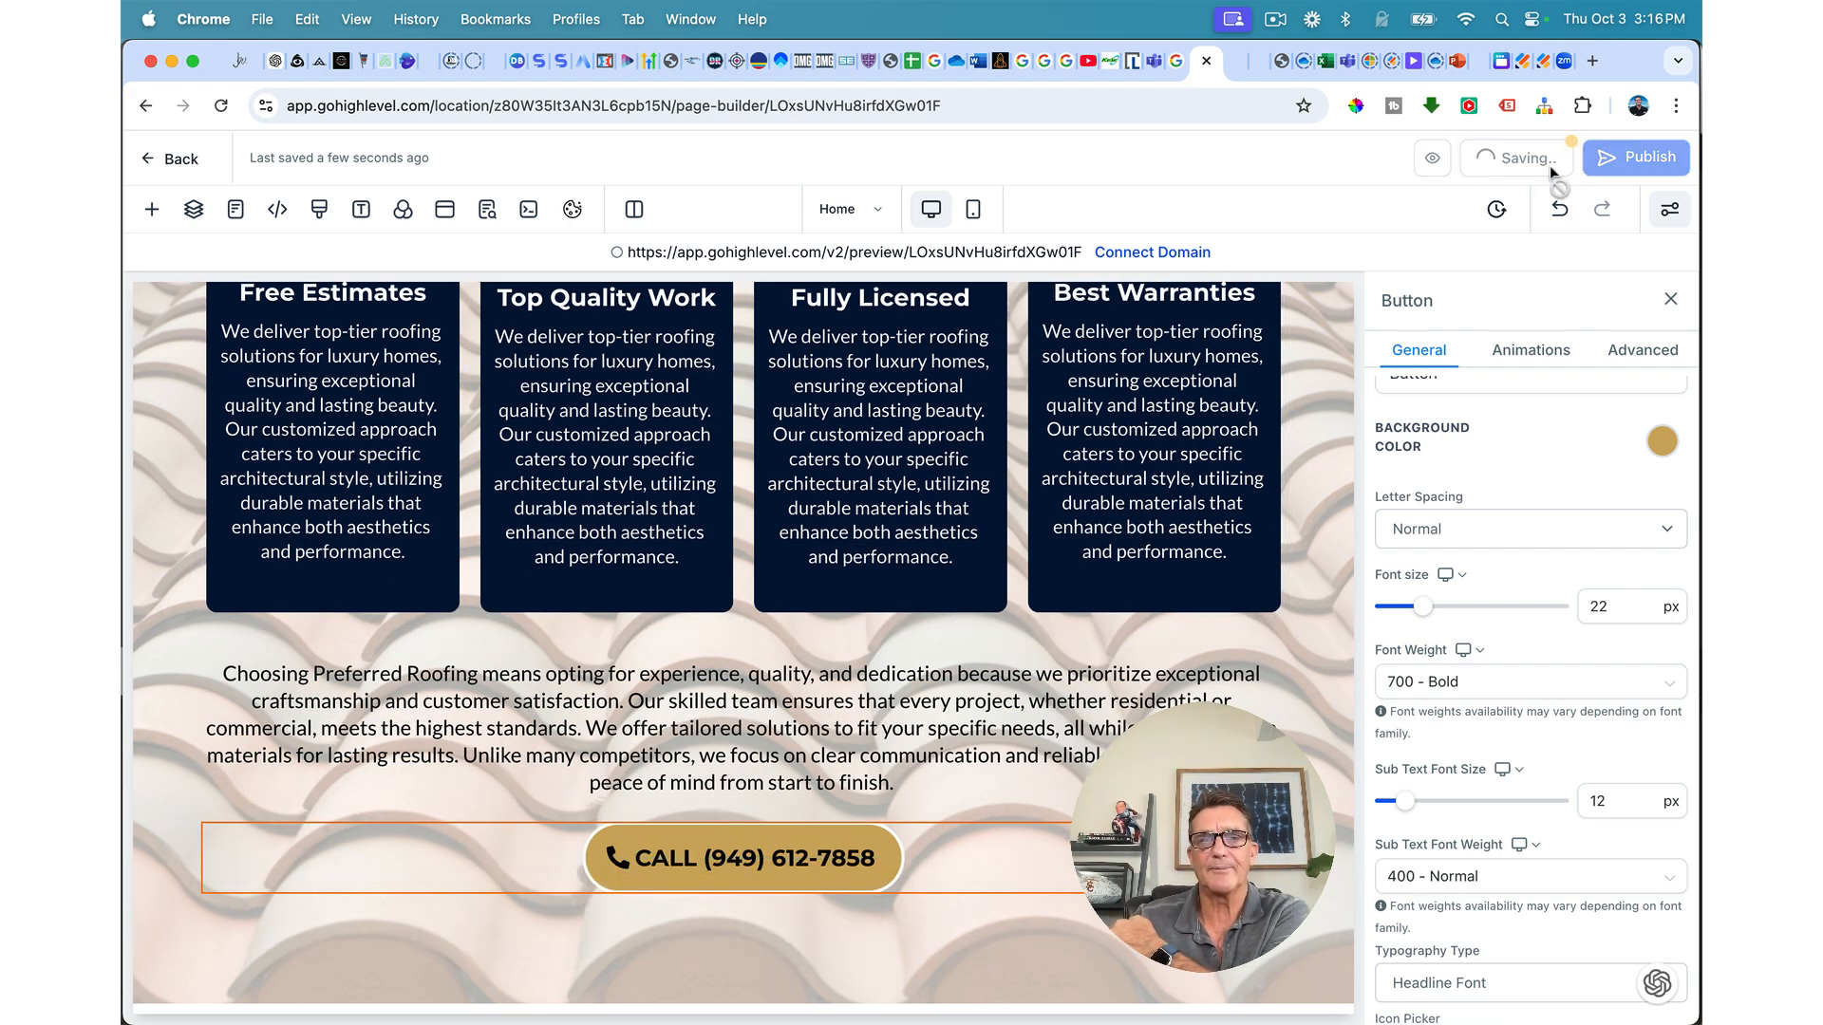
scroll(1212, 386, "up", 10)
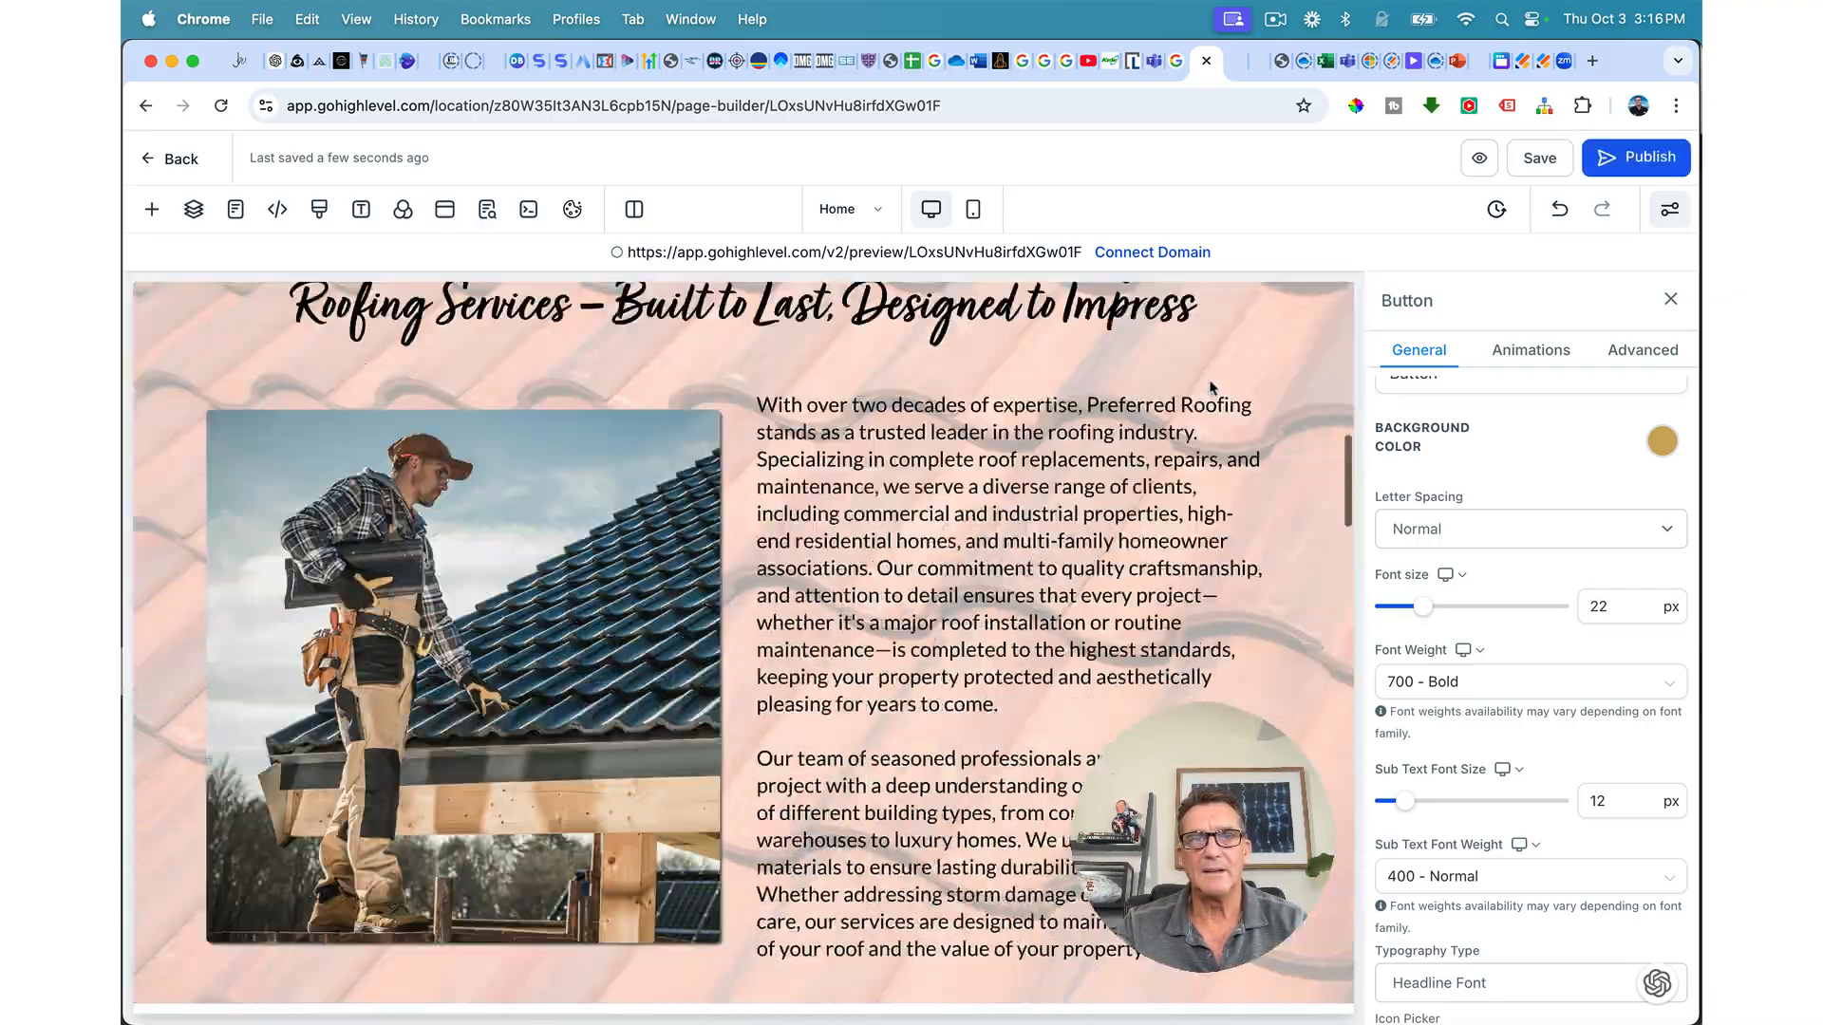
scroll(1212, 389, "down", 15)
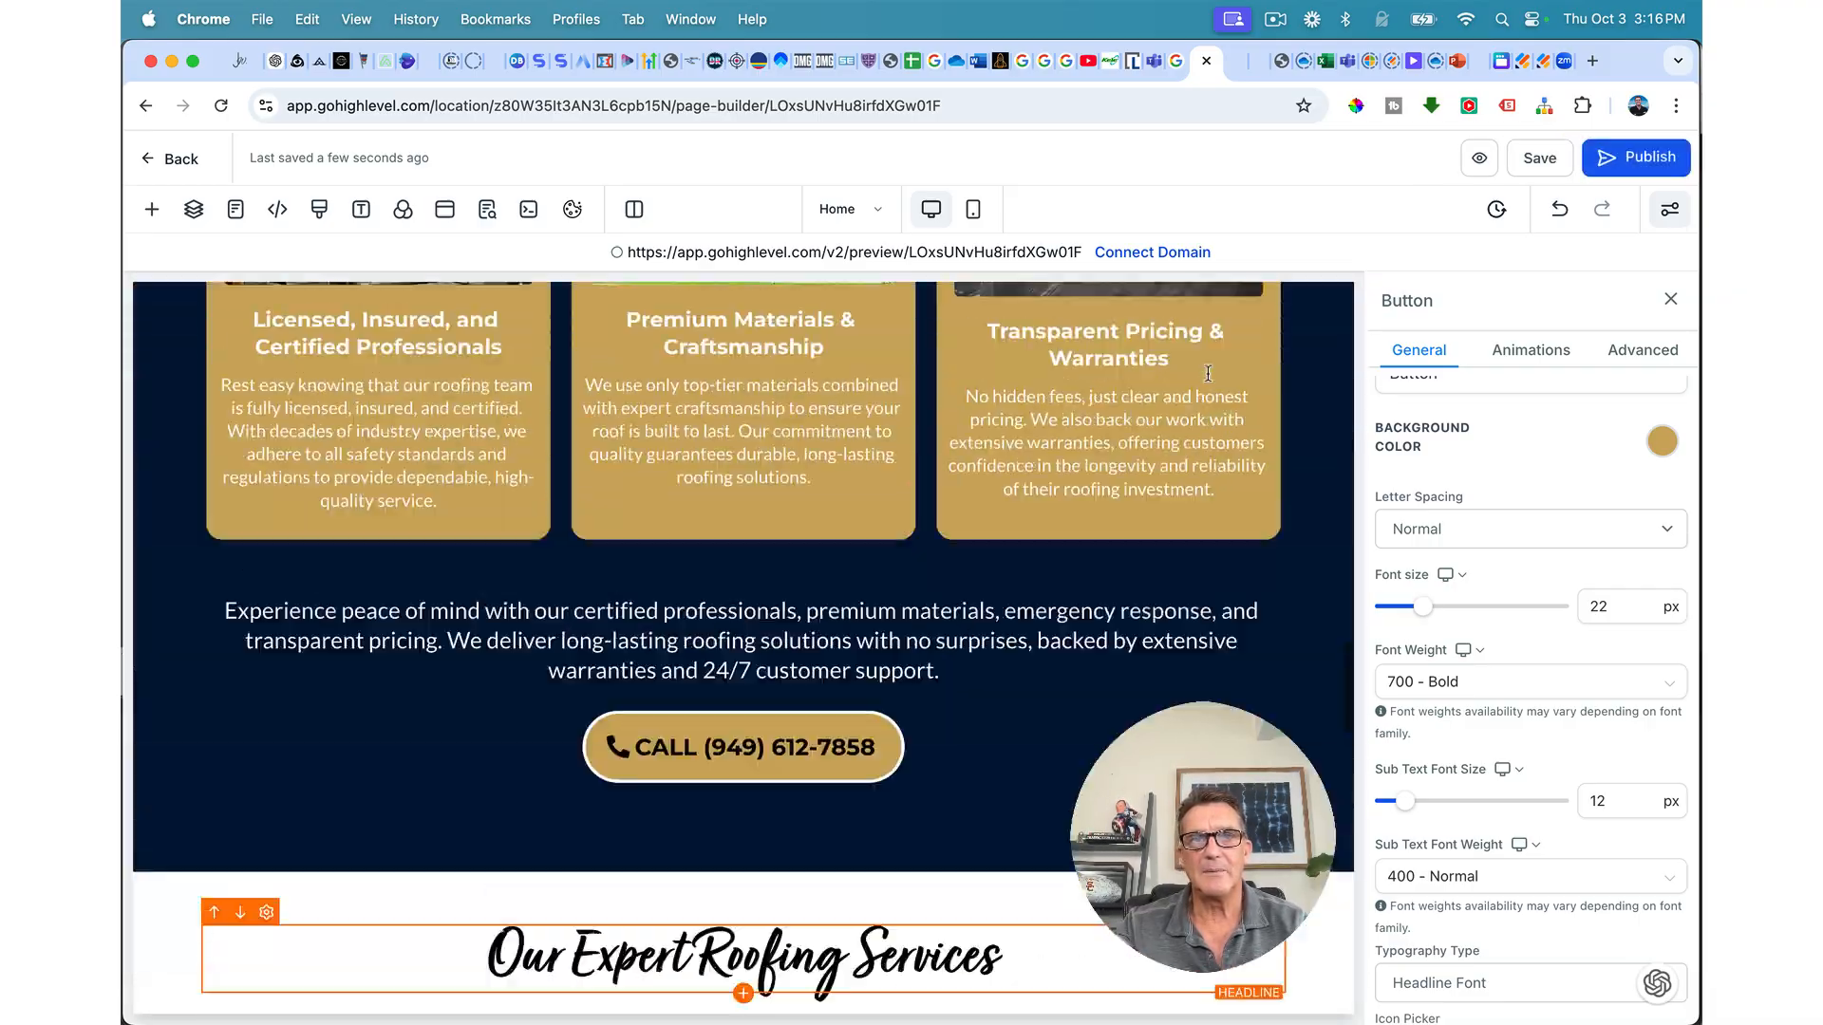
Step: Add an empty Full Width section beneath the roof-tile feature-cards section
scroll(1208, 373, "up", 15)
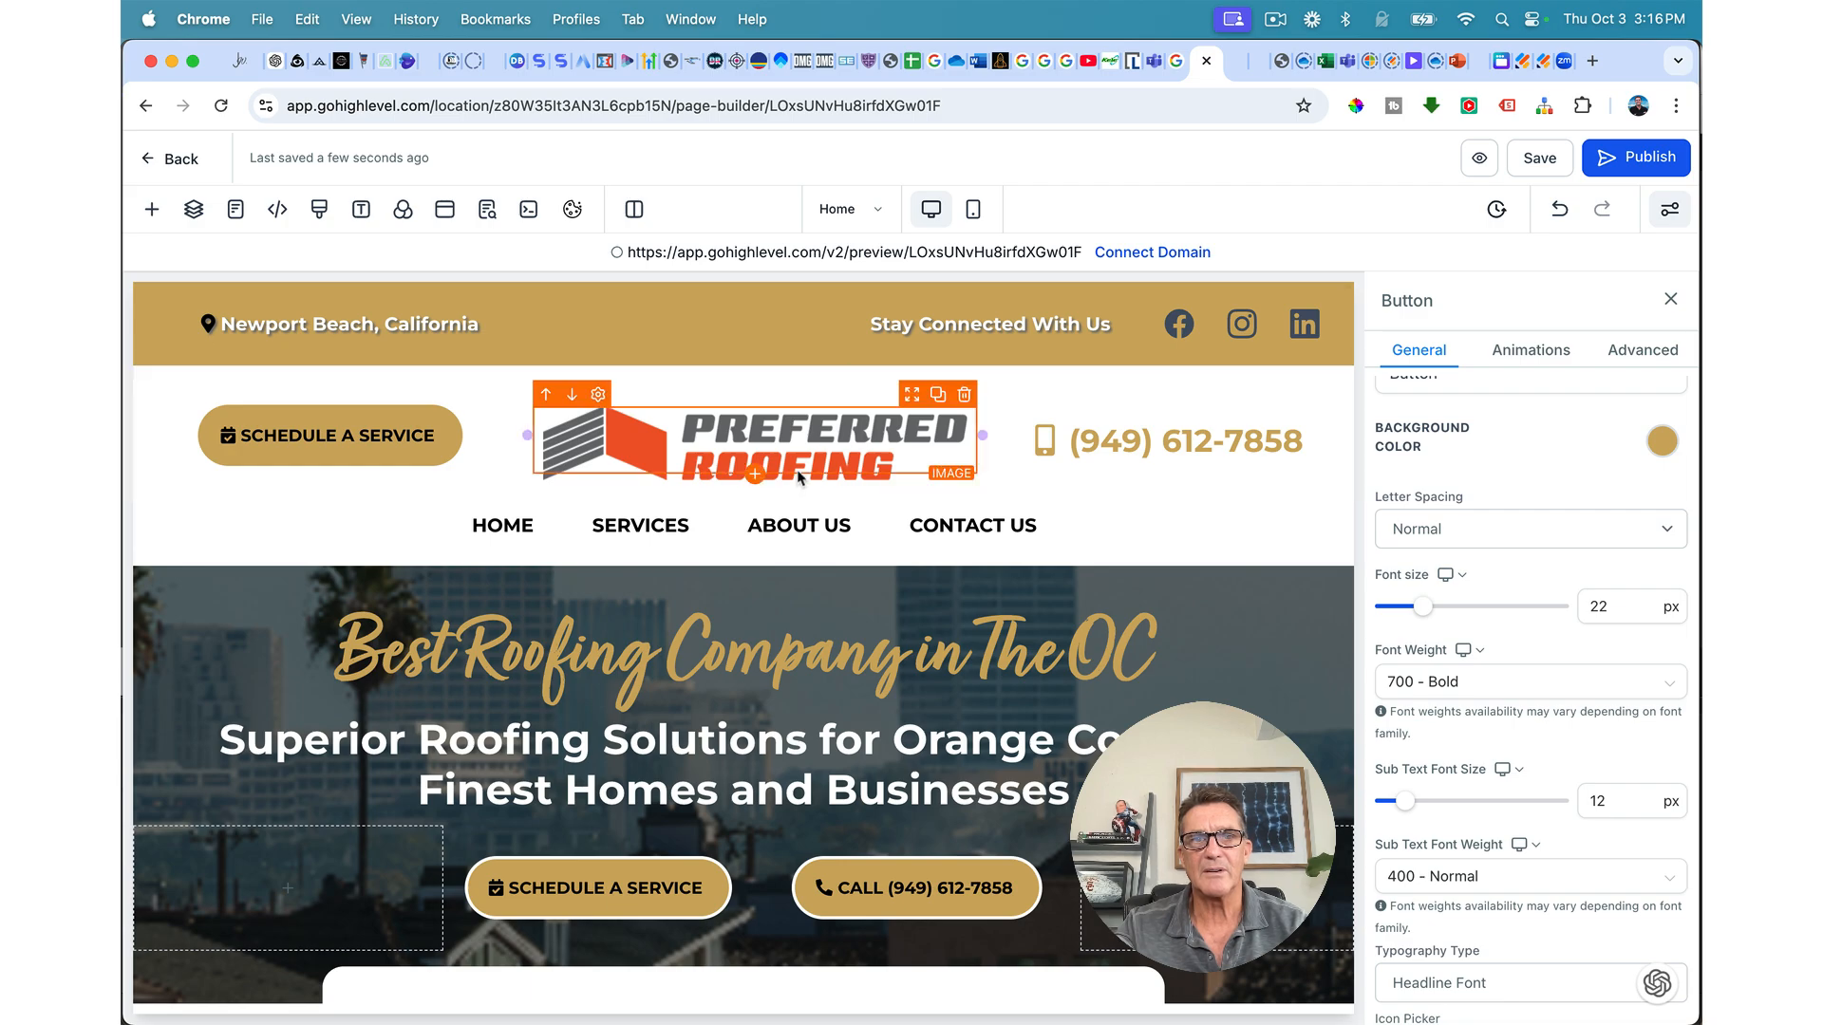
scroll(797, 477, "down", 20)
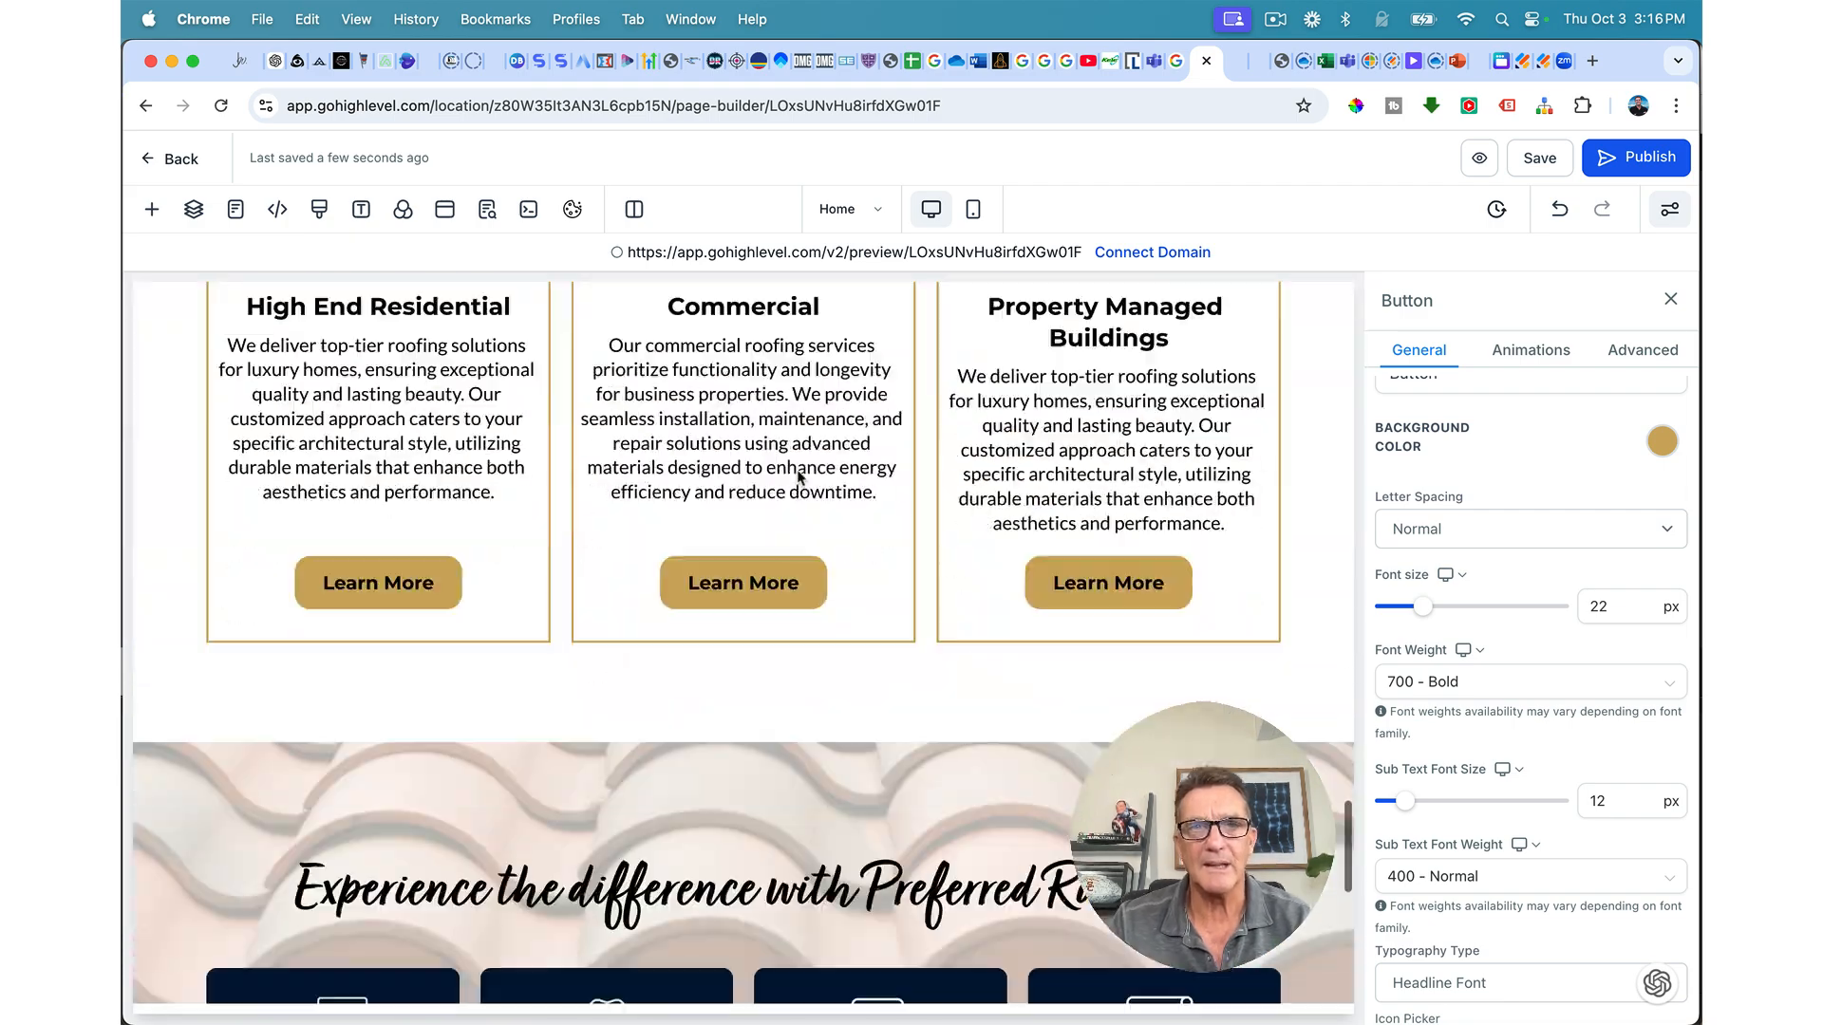
scroll(798, 477, "down", 3)
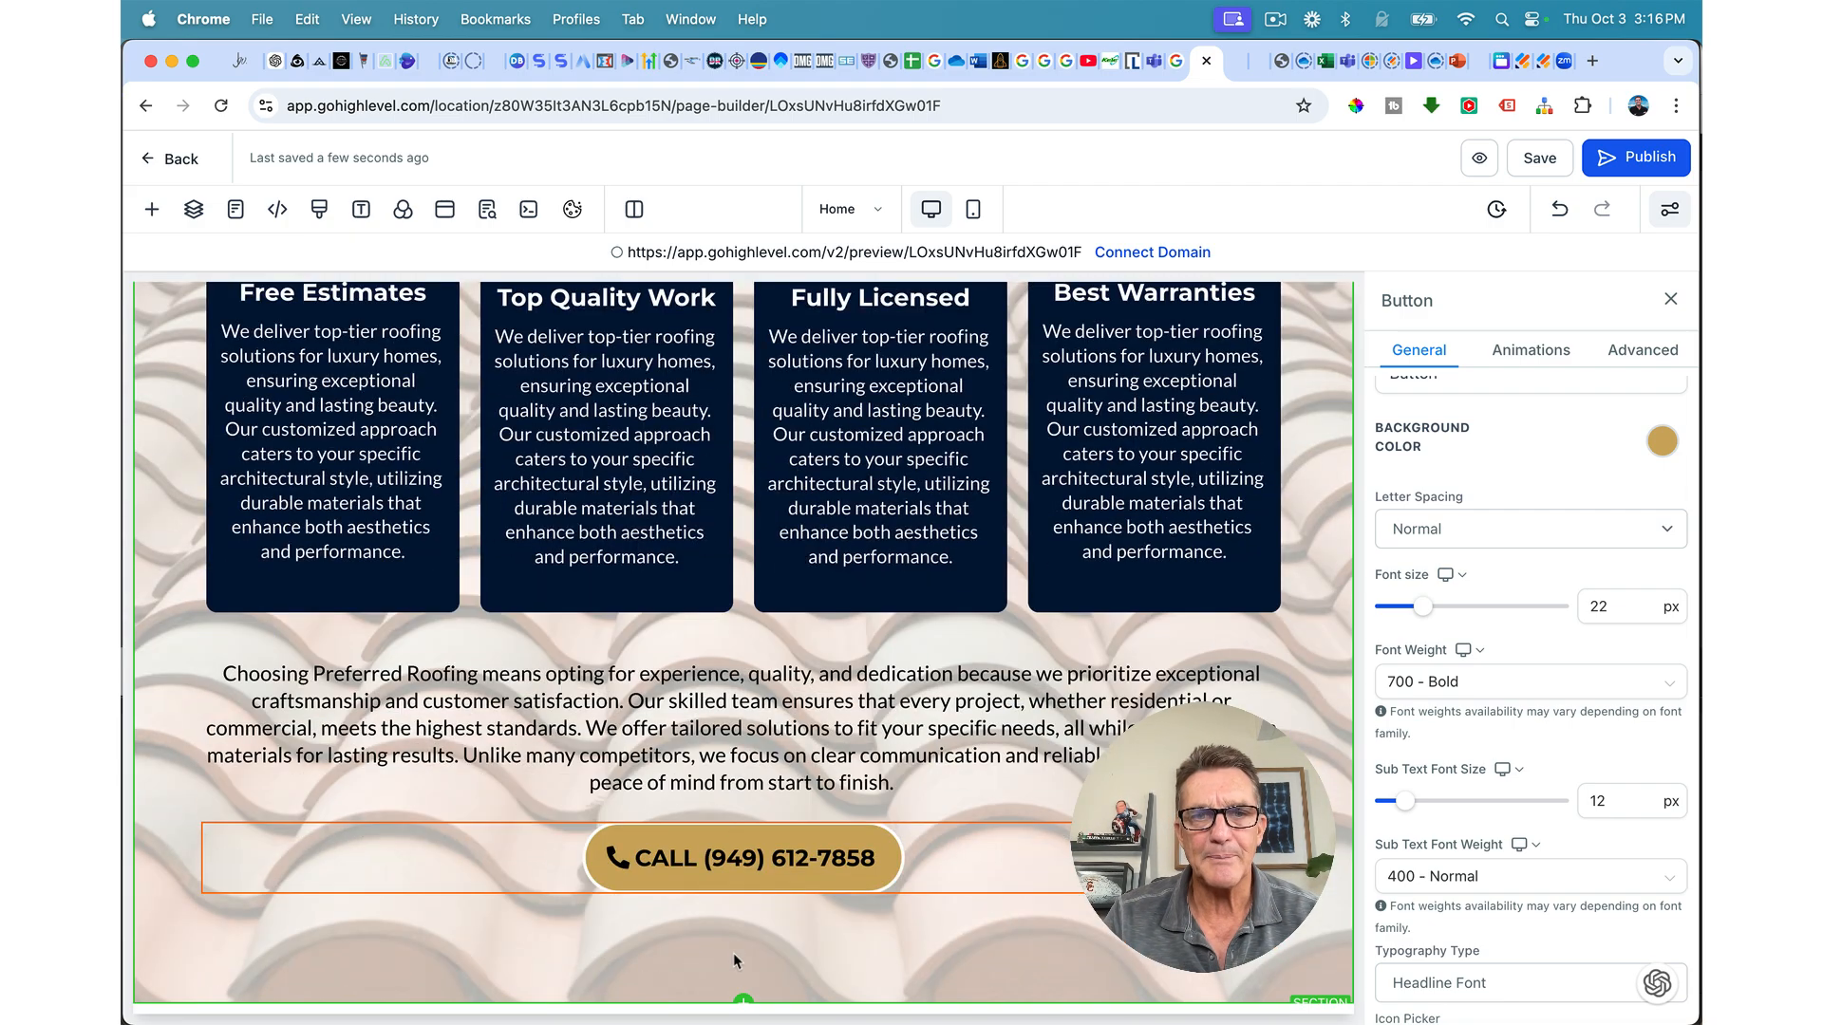
left_click(743, 993)
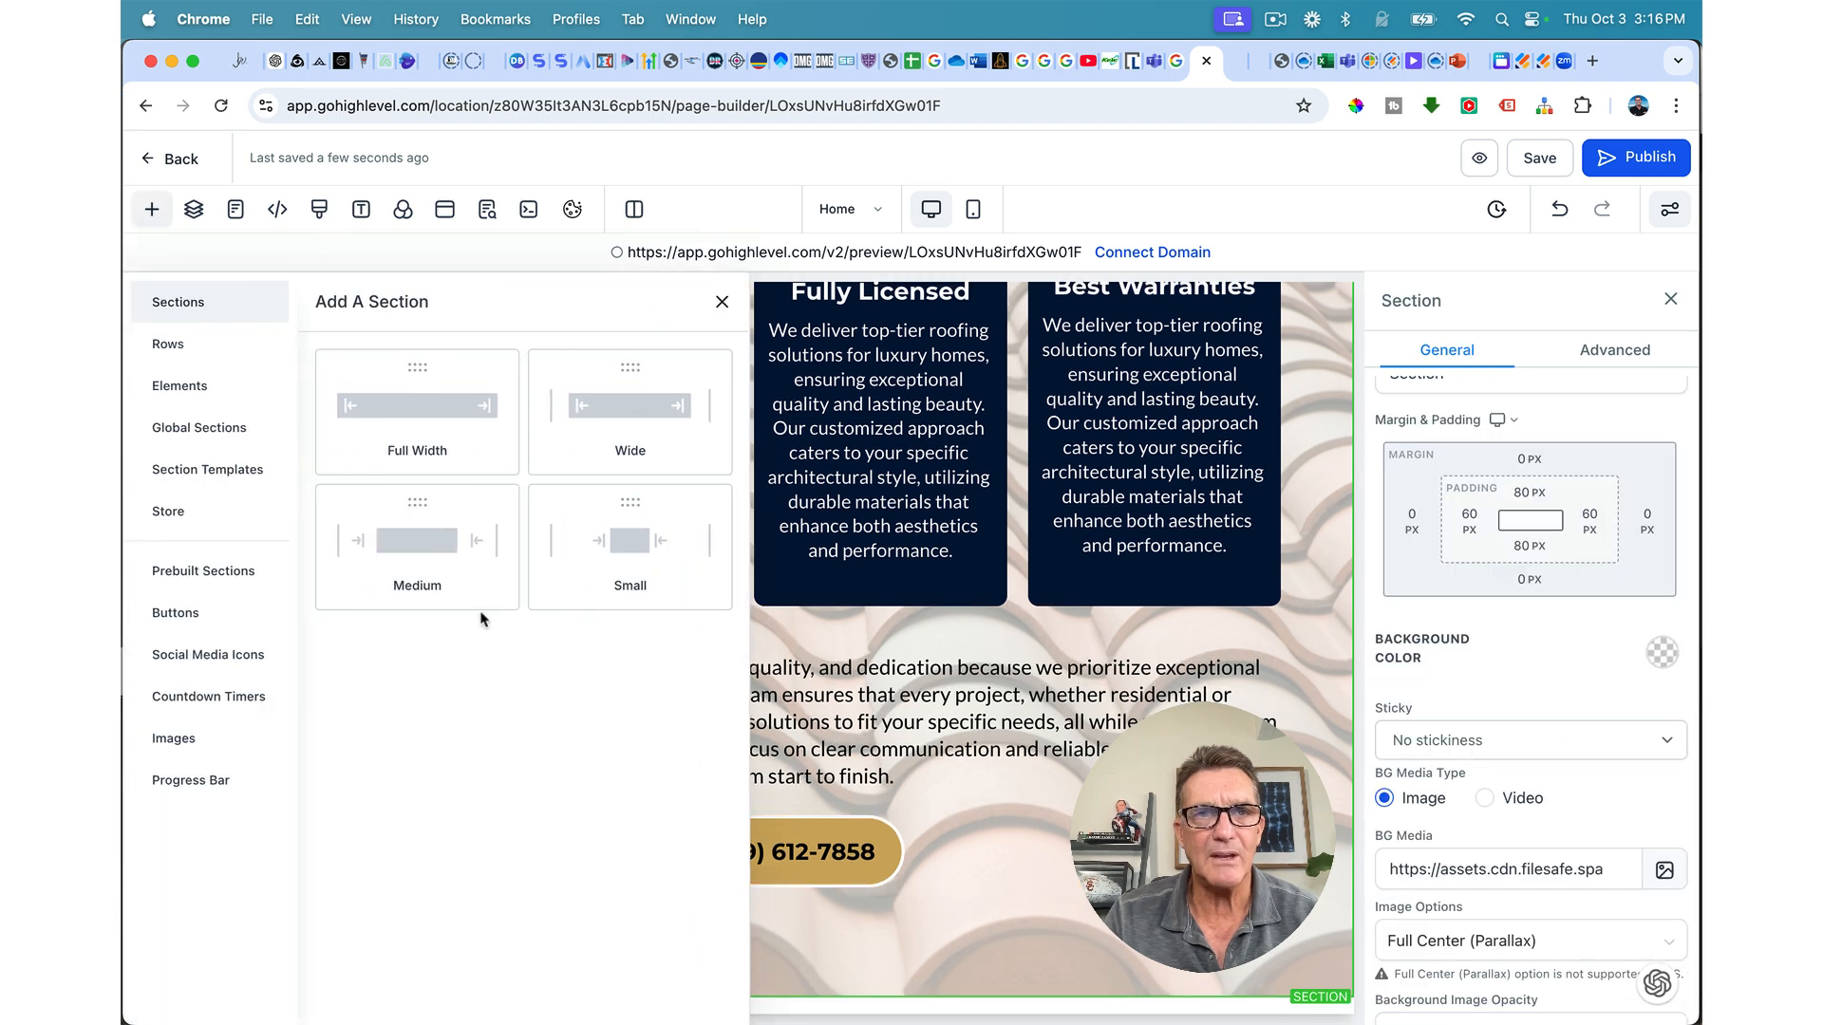
left_click(407, 388)
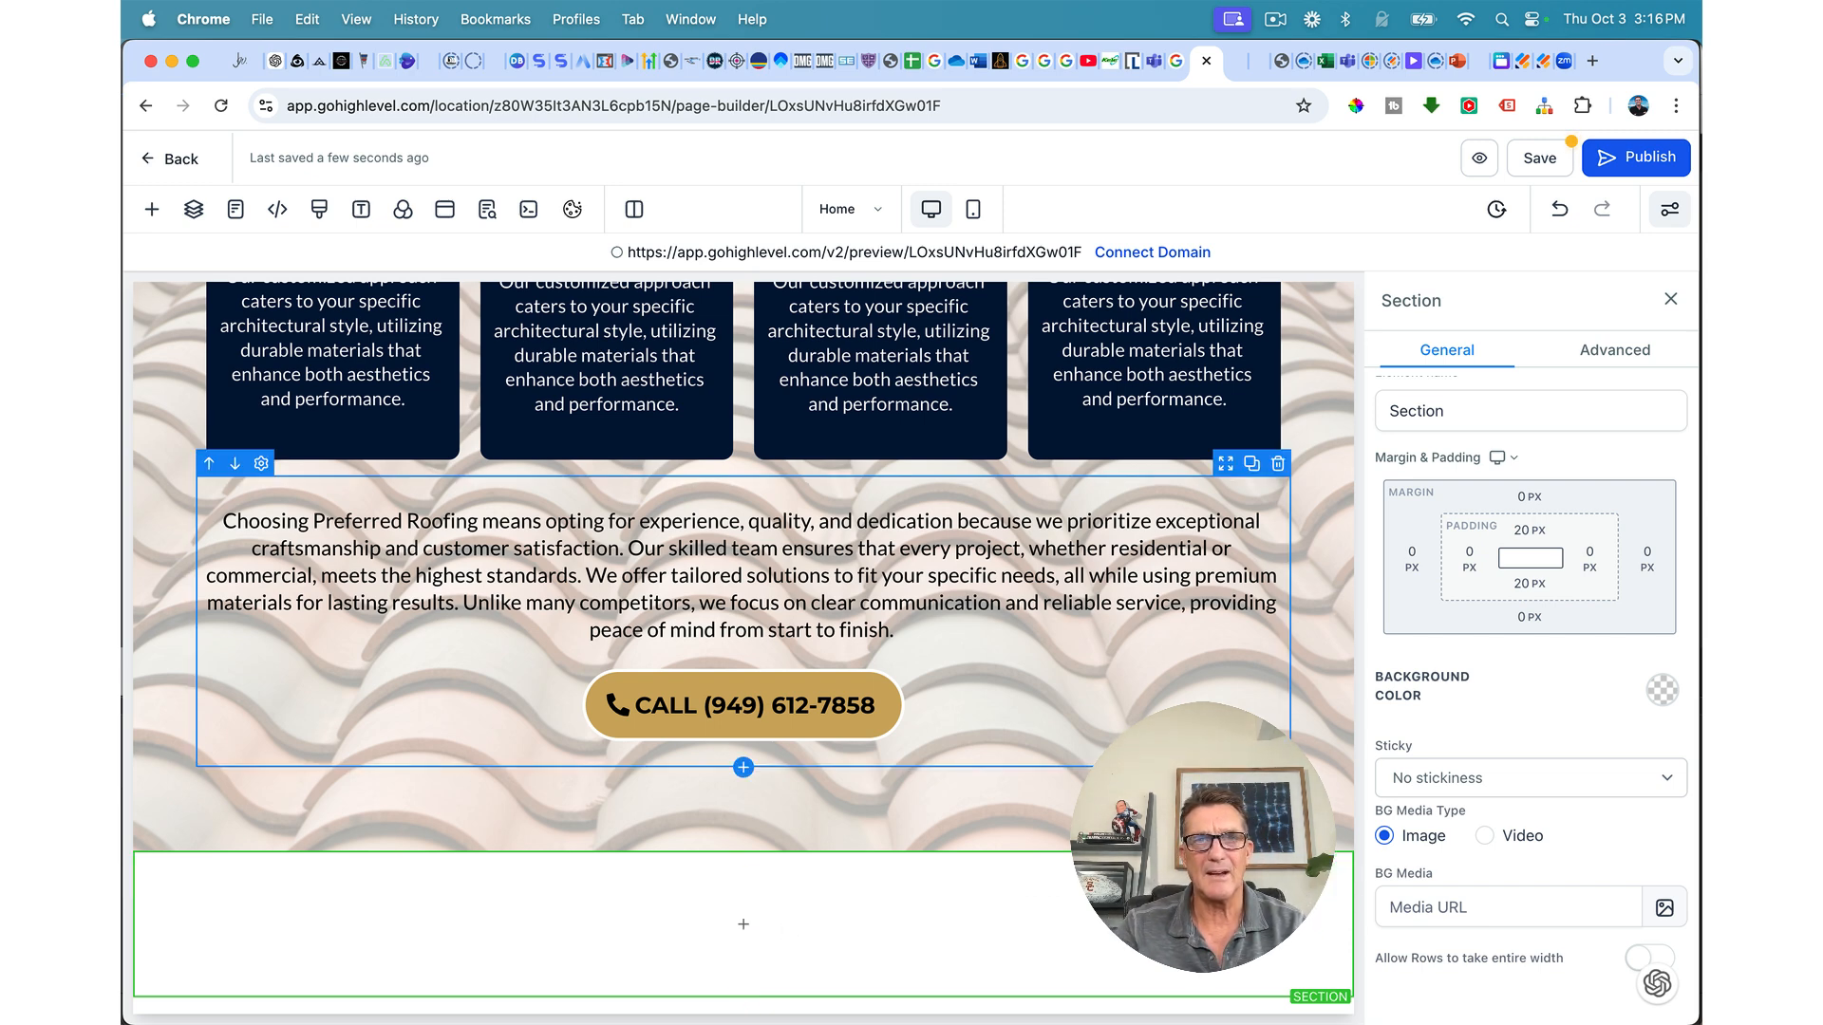
scroll(985, 923, "down", 1)
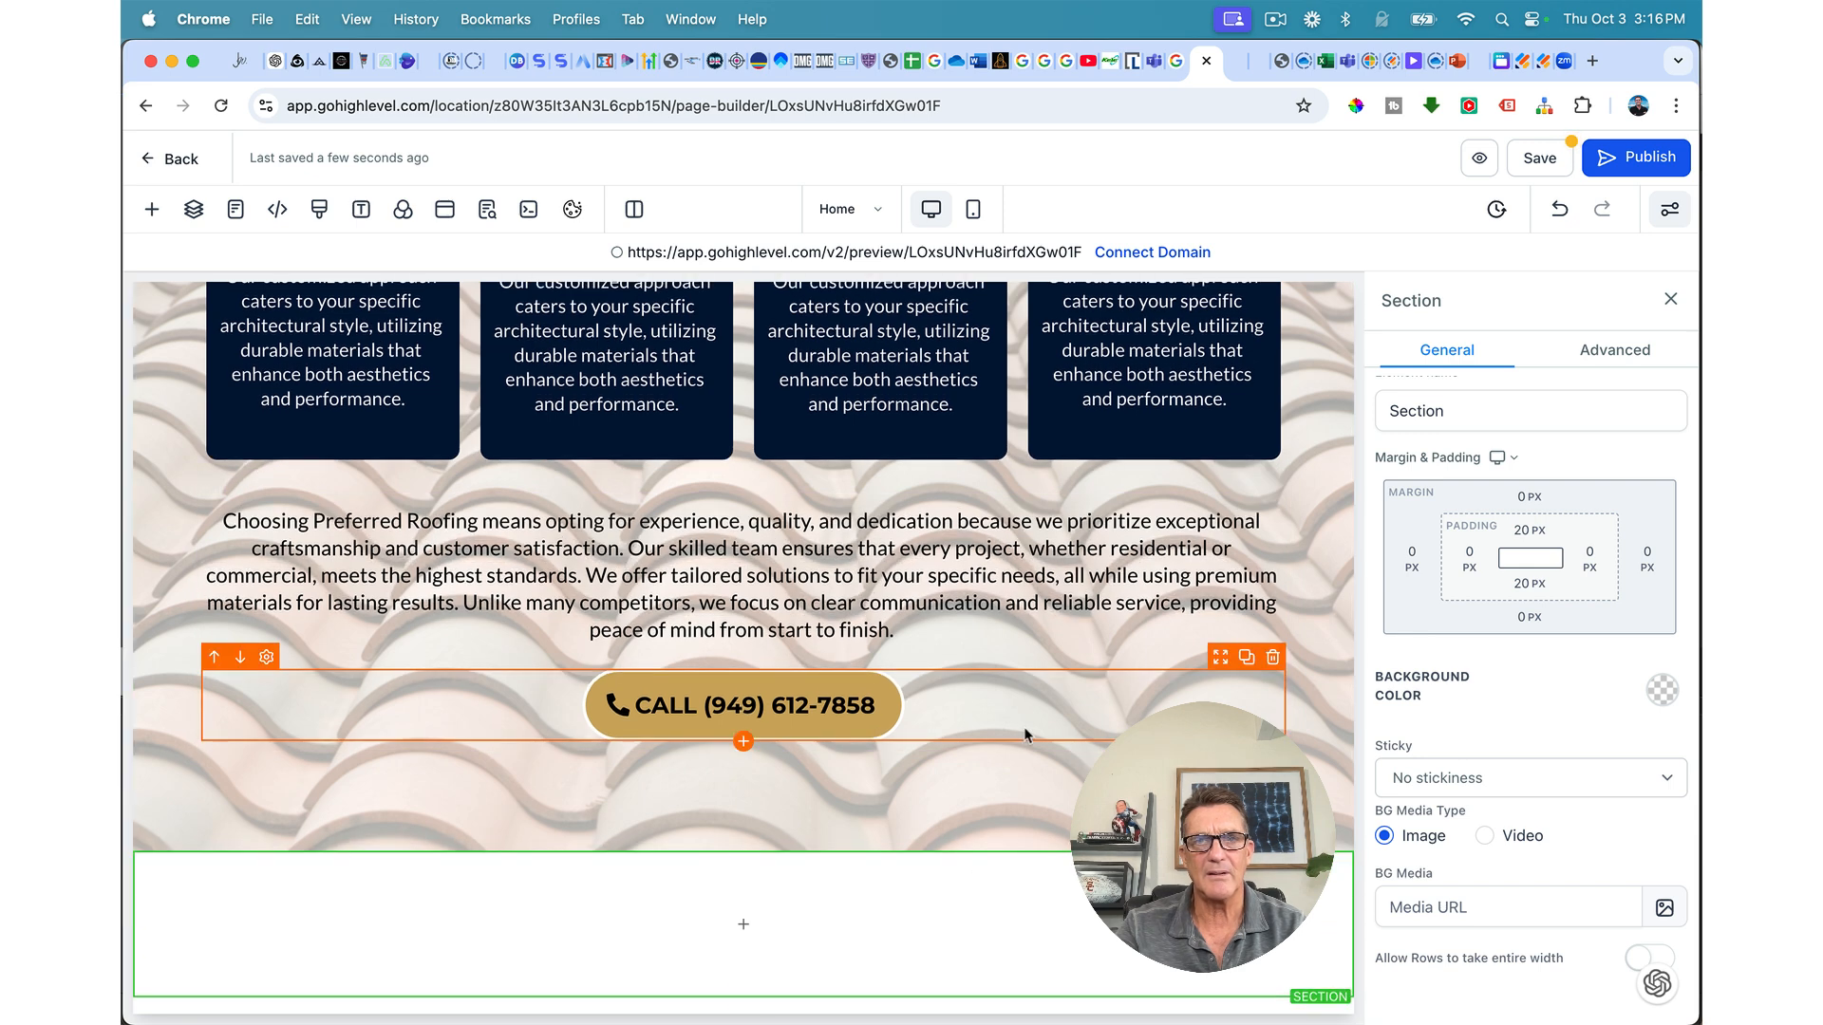
Step: Add a single-column row to the new section and duplicate that row
left_click(778, 921)
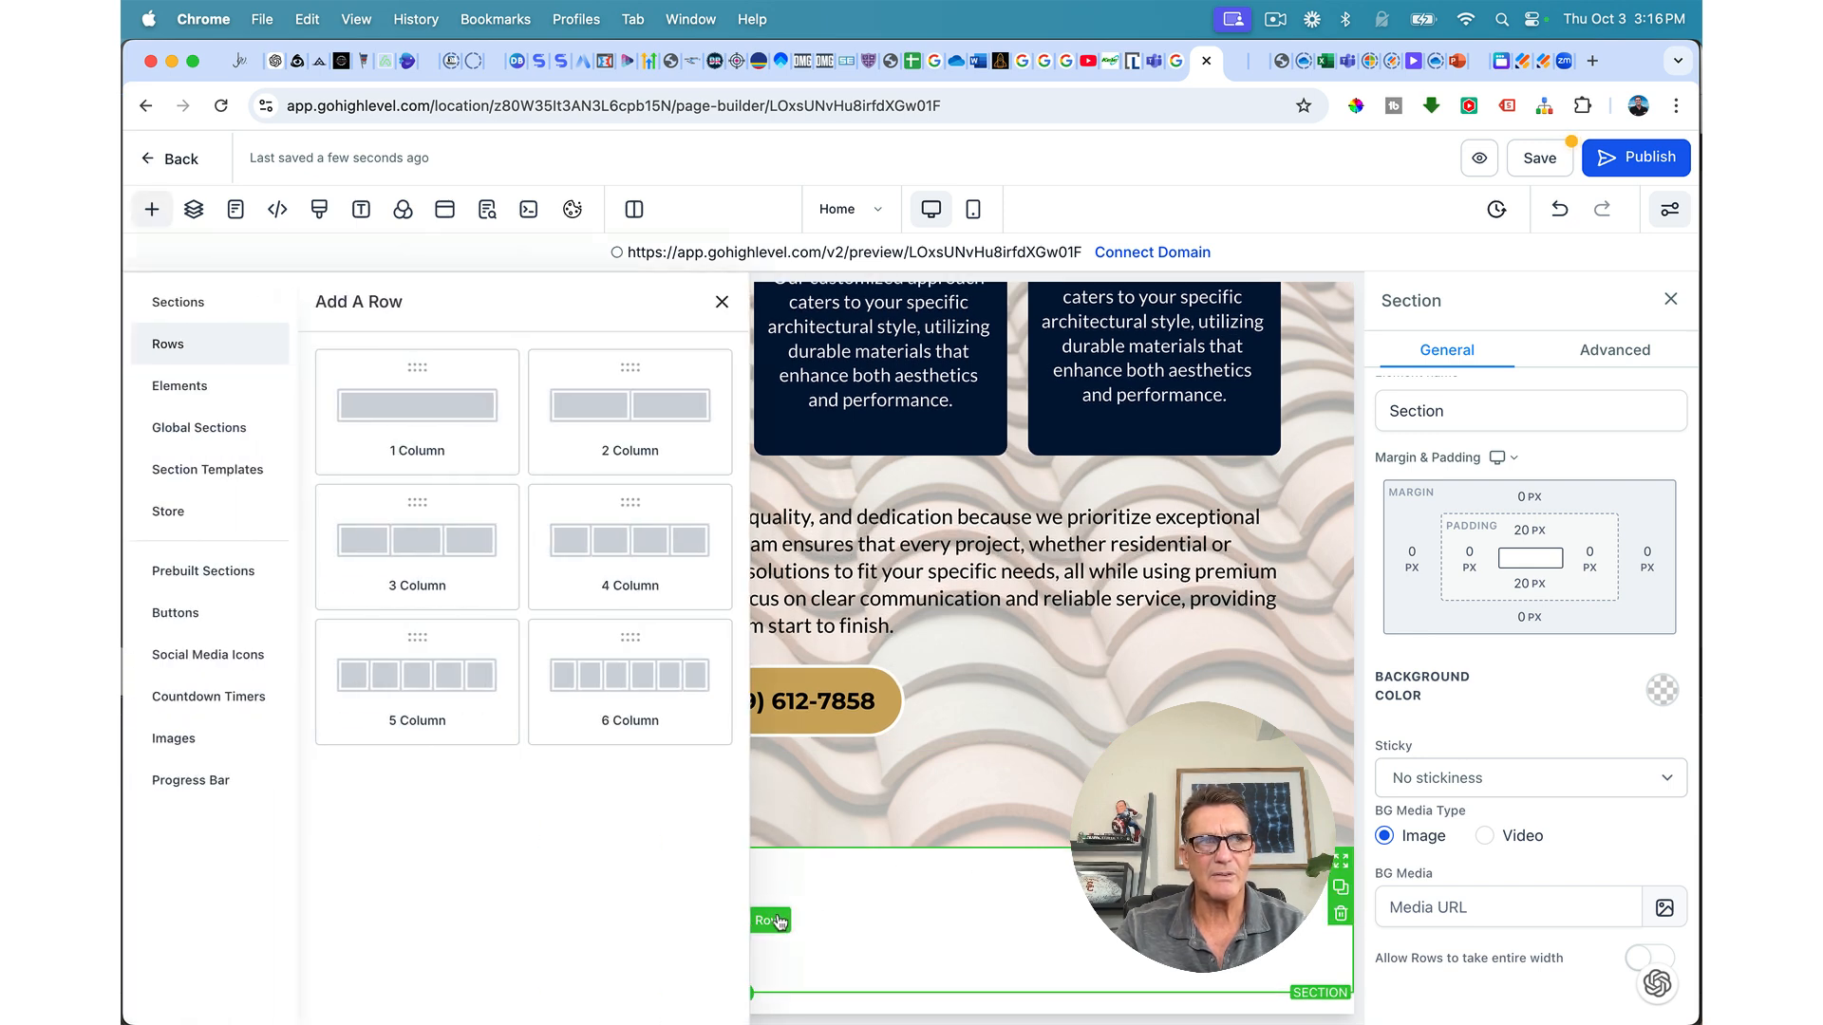
left_click(439, 418)
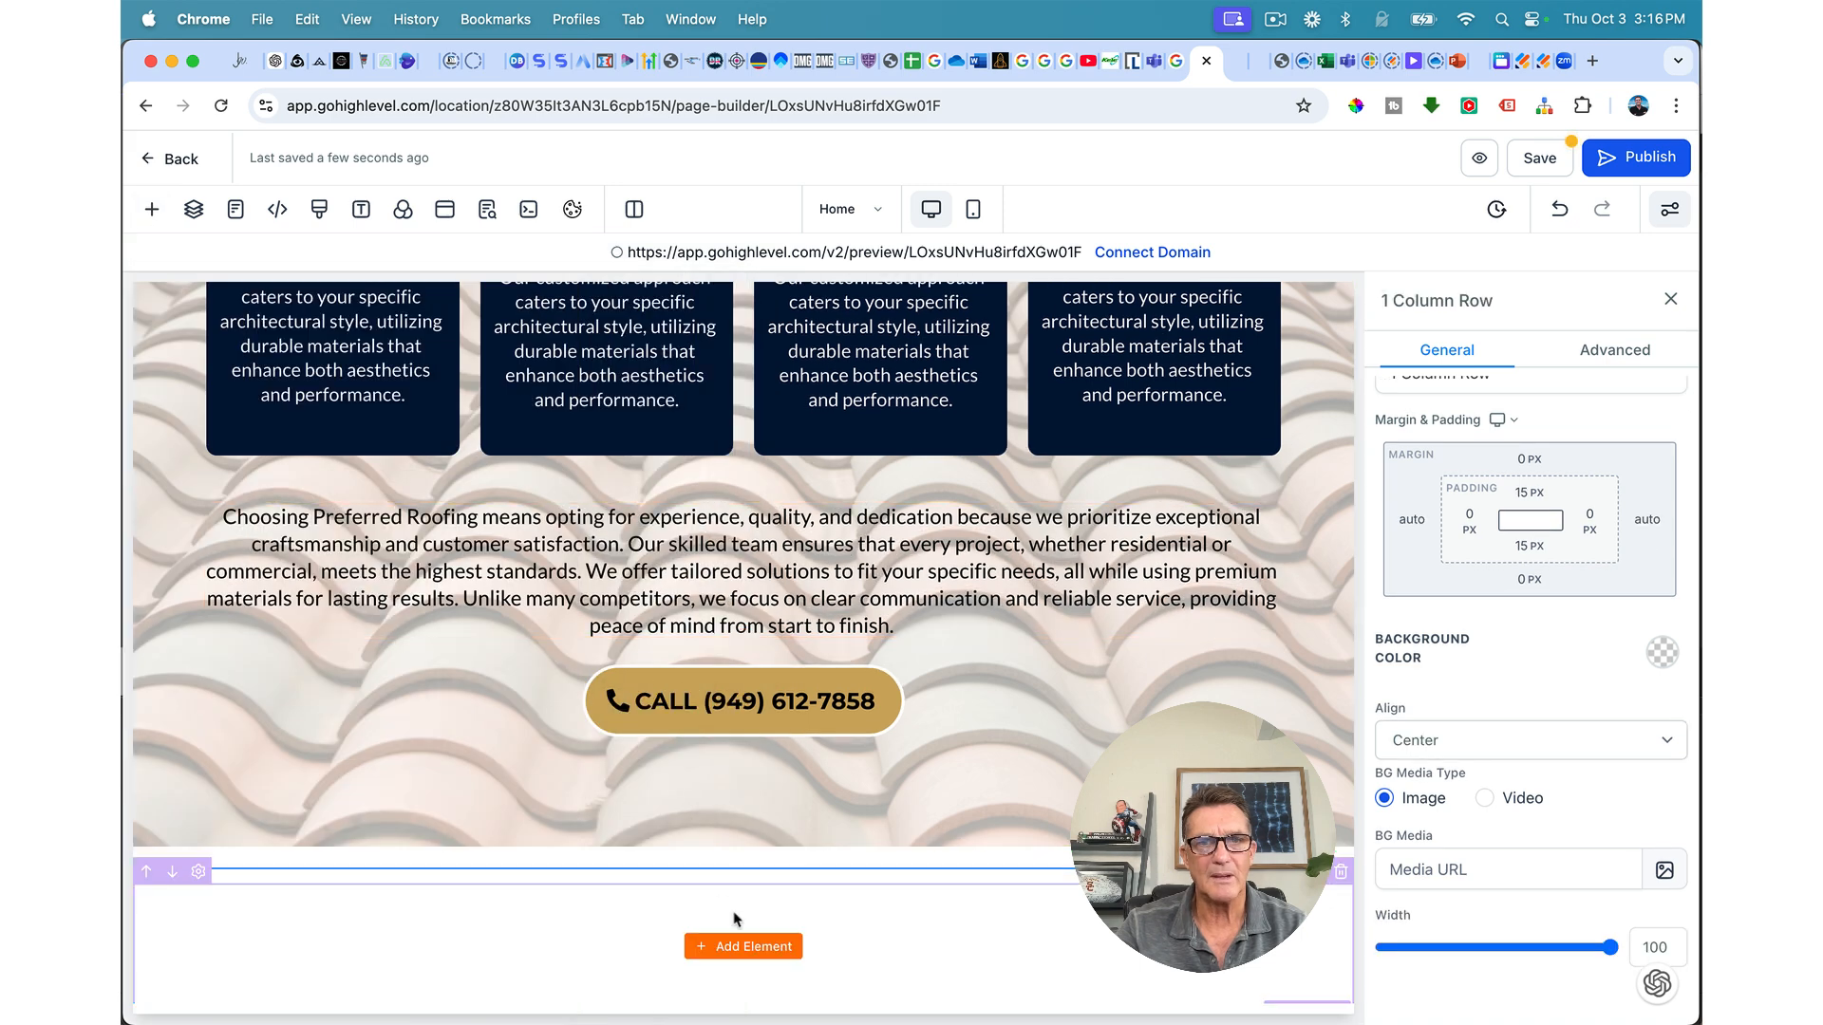
scroll(744, 947, "down", 1)
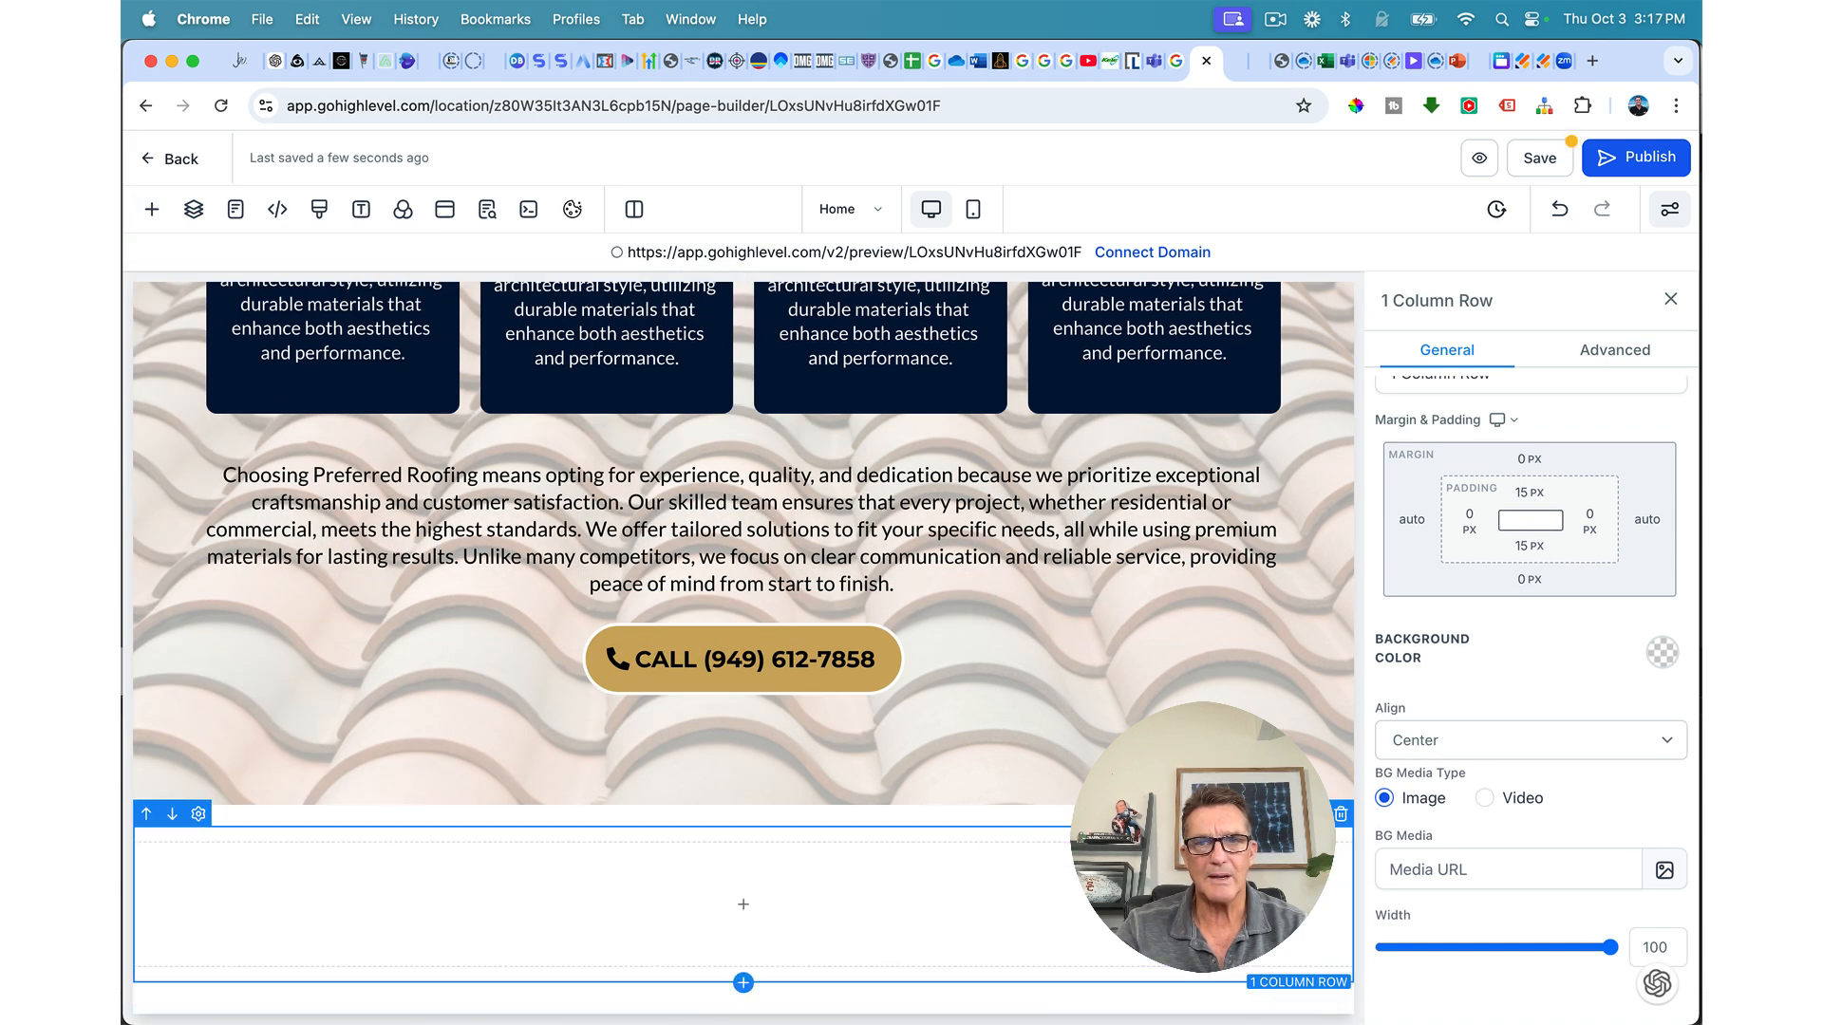
left_click(1315, 814)
scroll(988, 978, "down", 2)
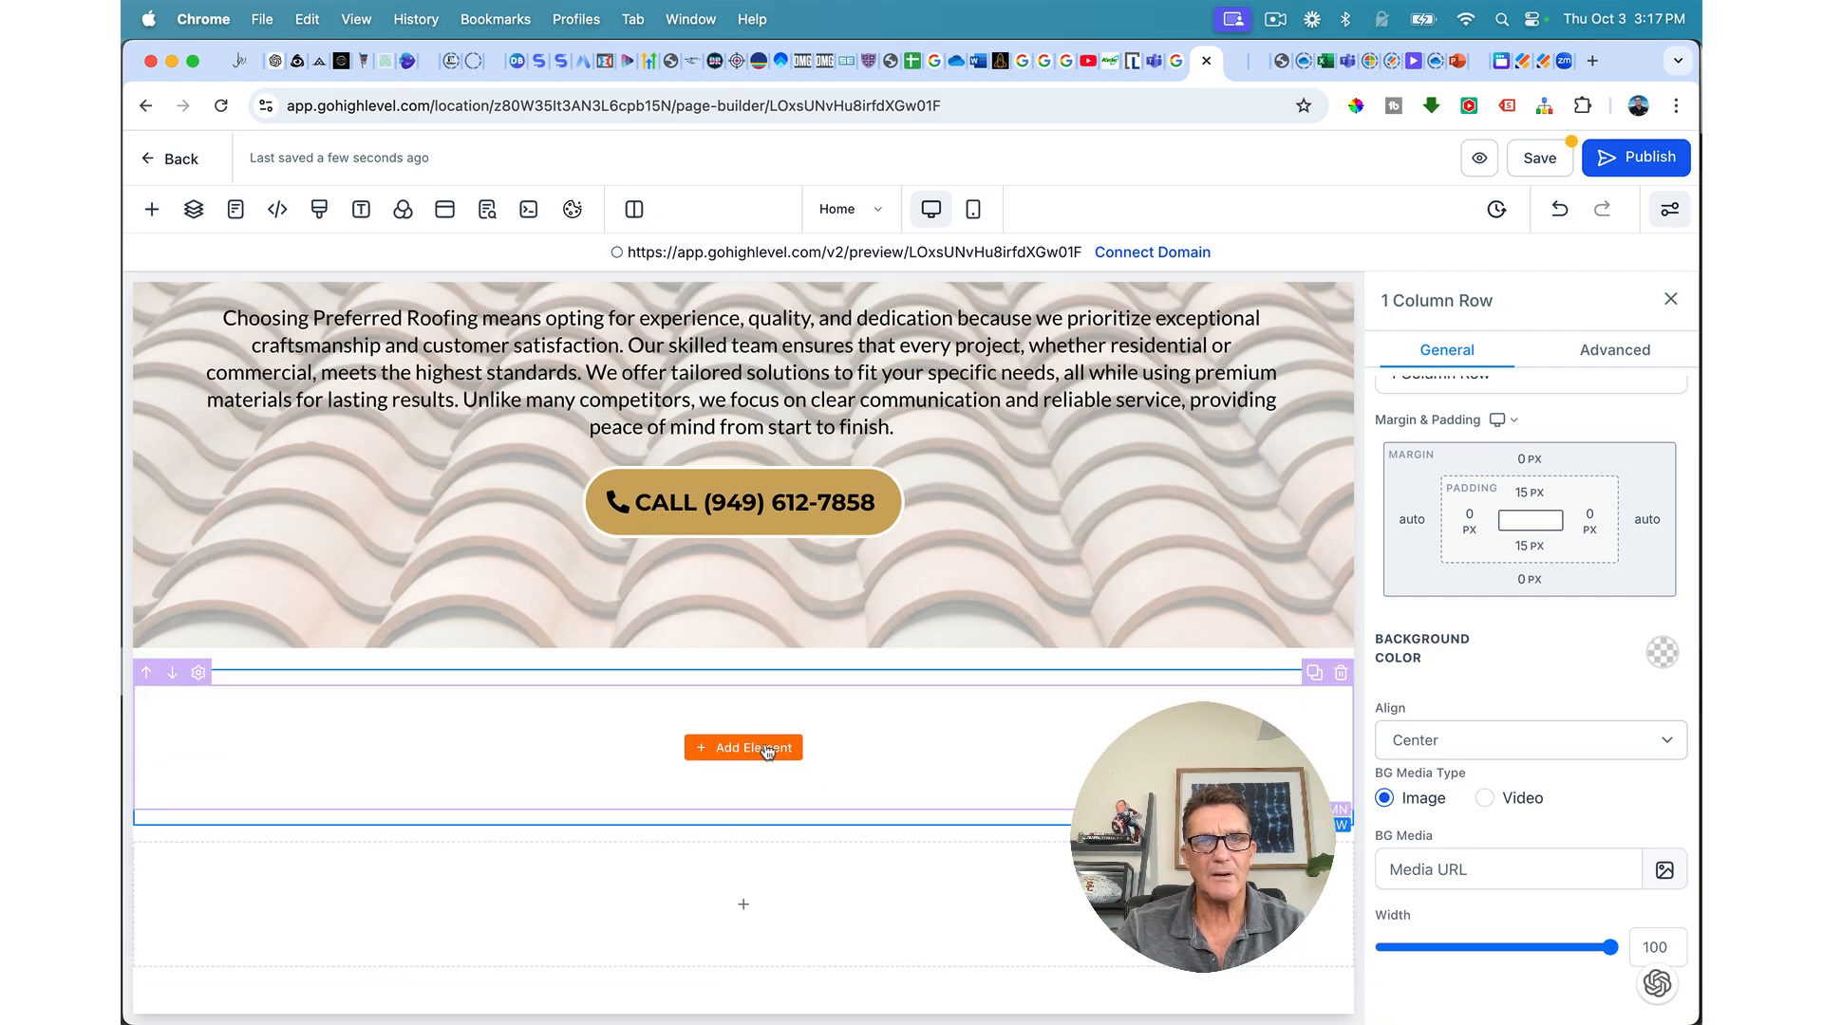
scroll(767, 752, "up", 10)
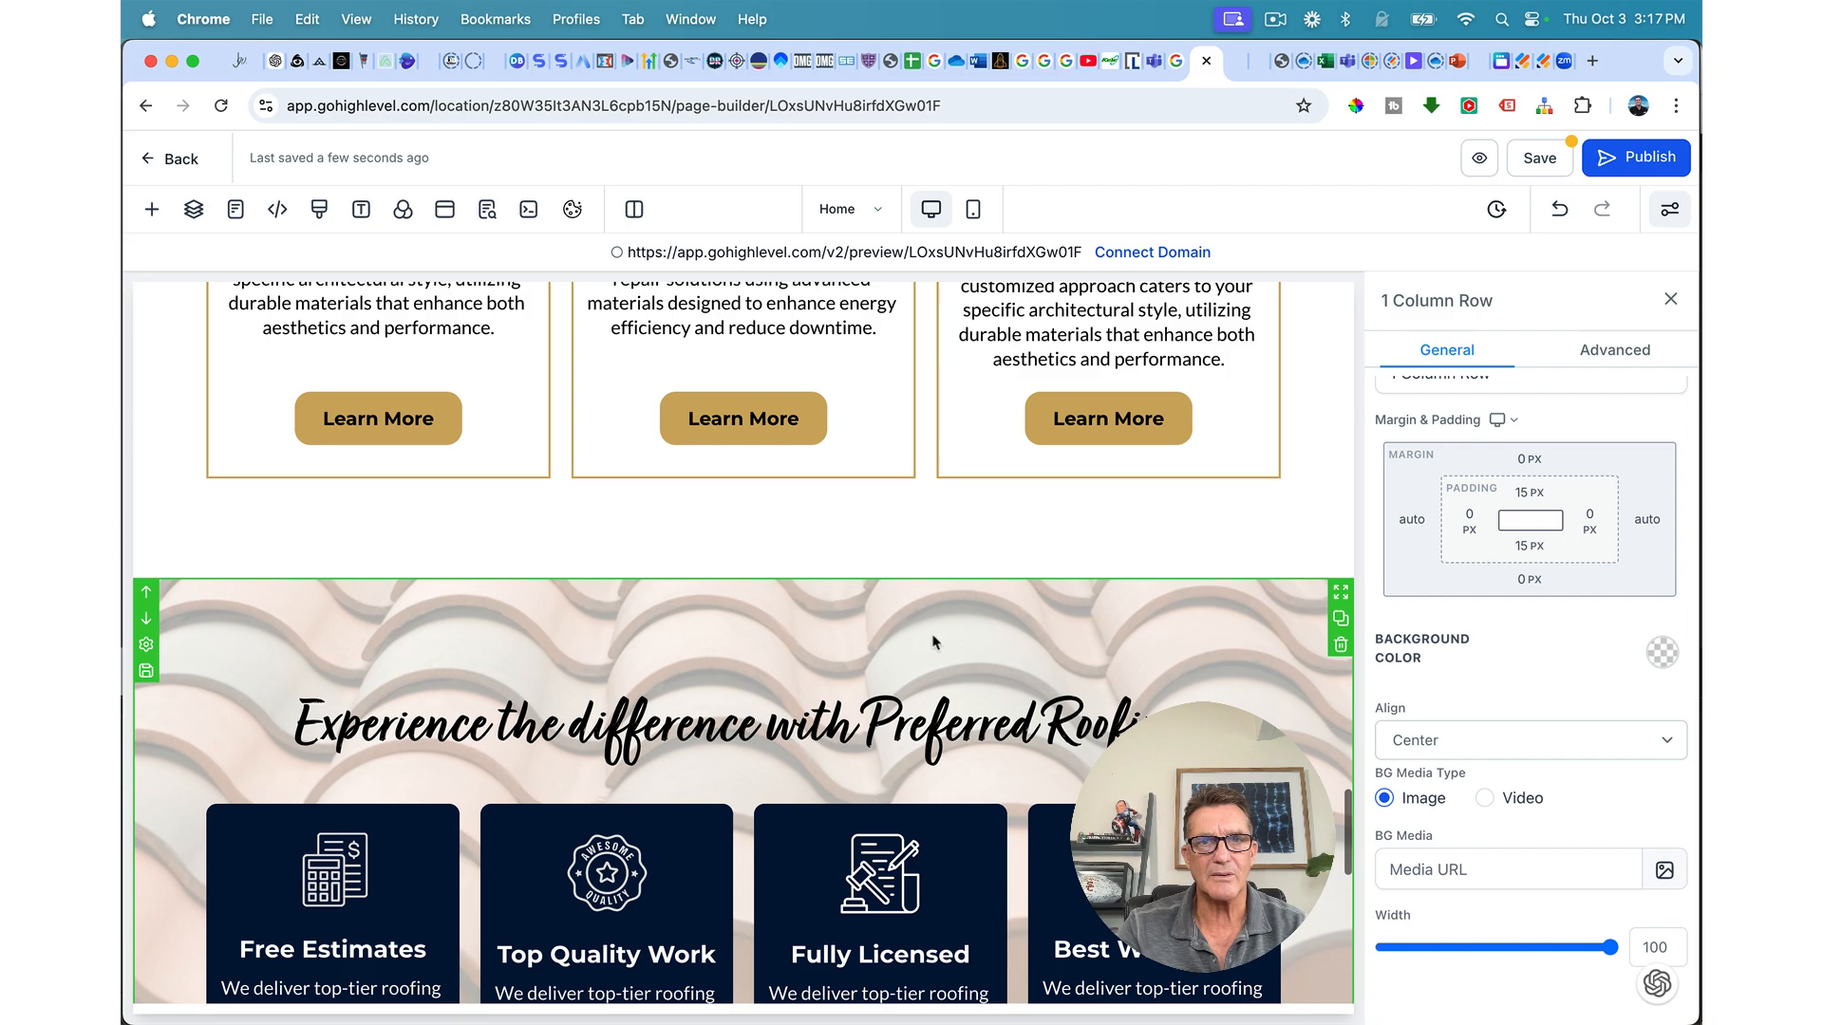
Step: Copy the 'Experience the difference' headline into the new section and retype it as 'Frequently Asked Questions'
left_click(1247, 683)
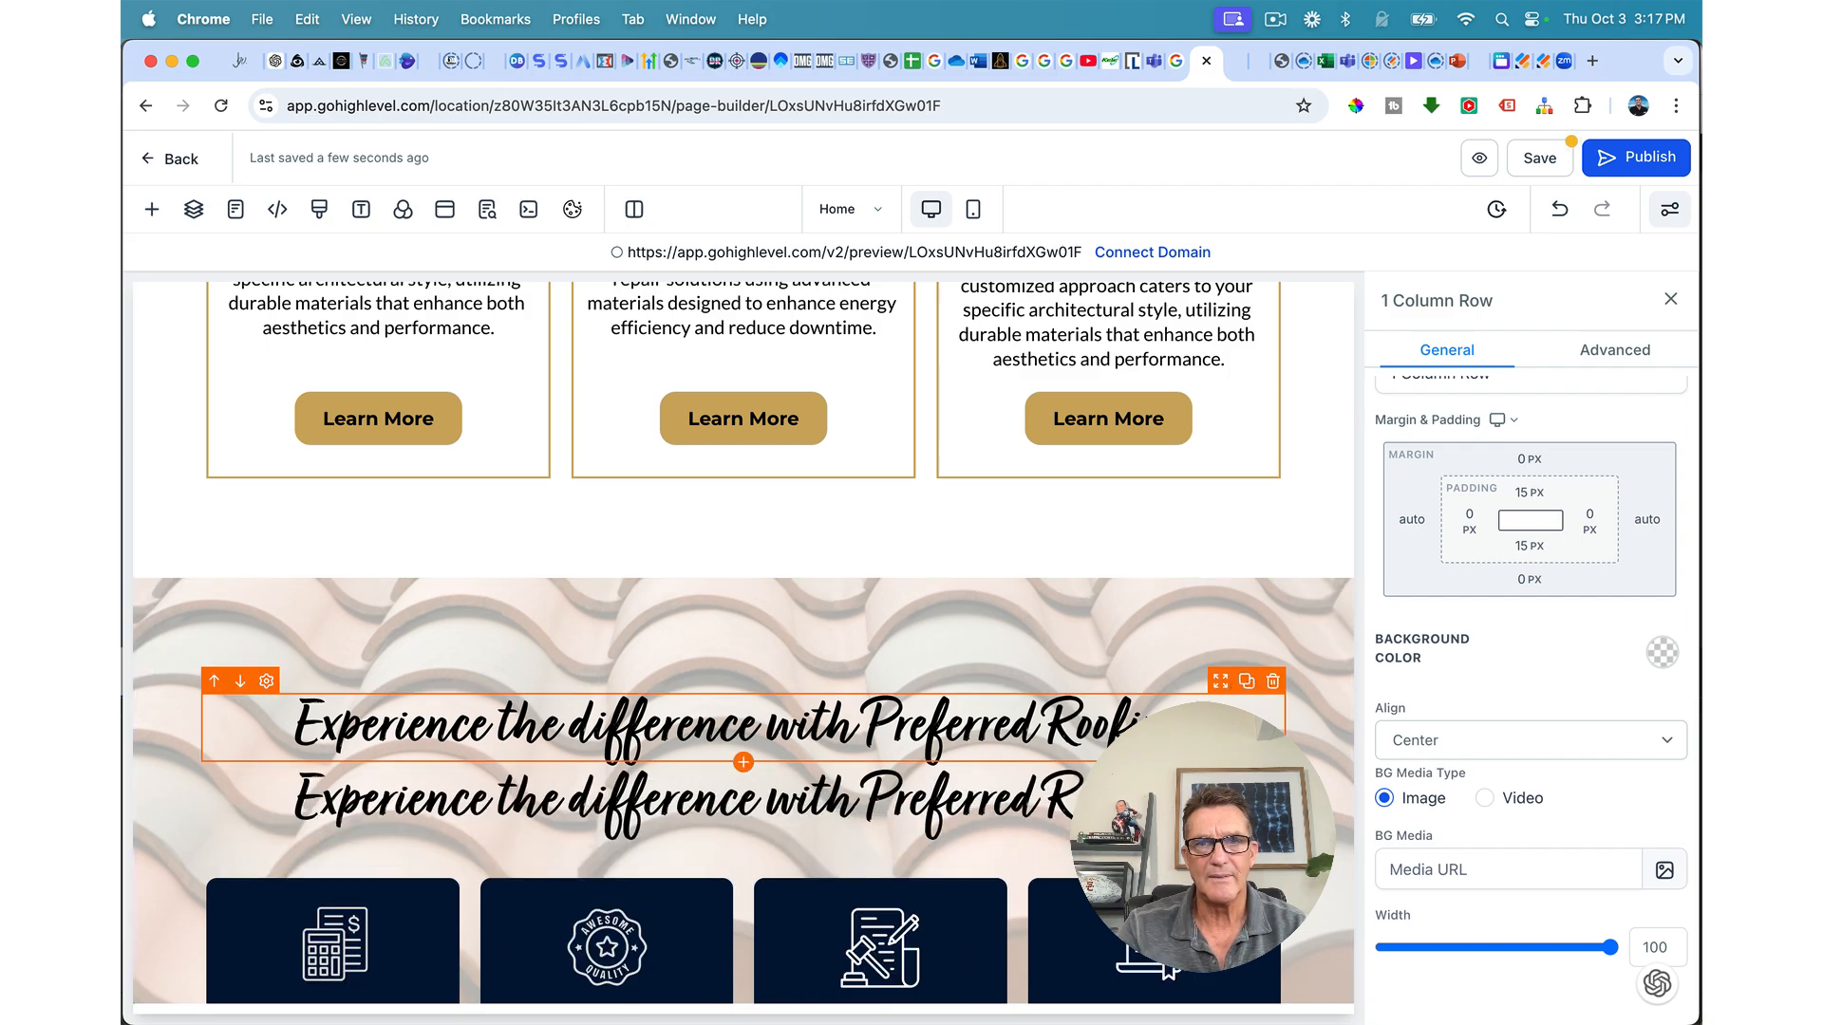
left_click_drag(1177, 807, 1102, 807)
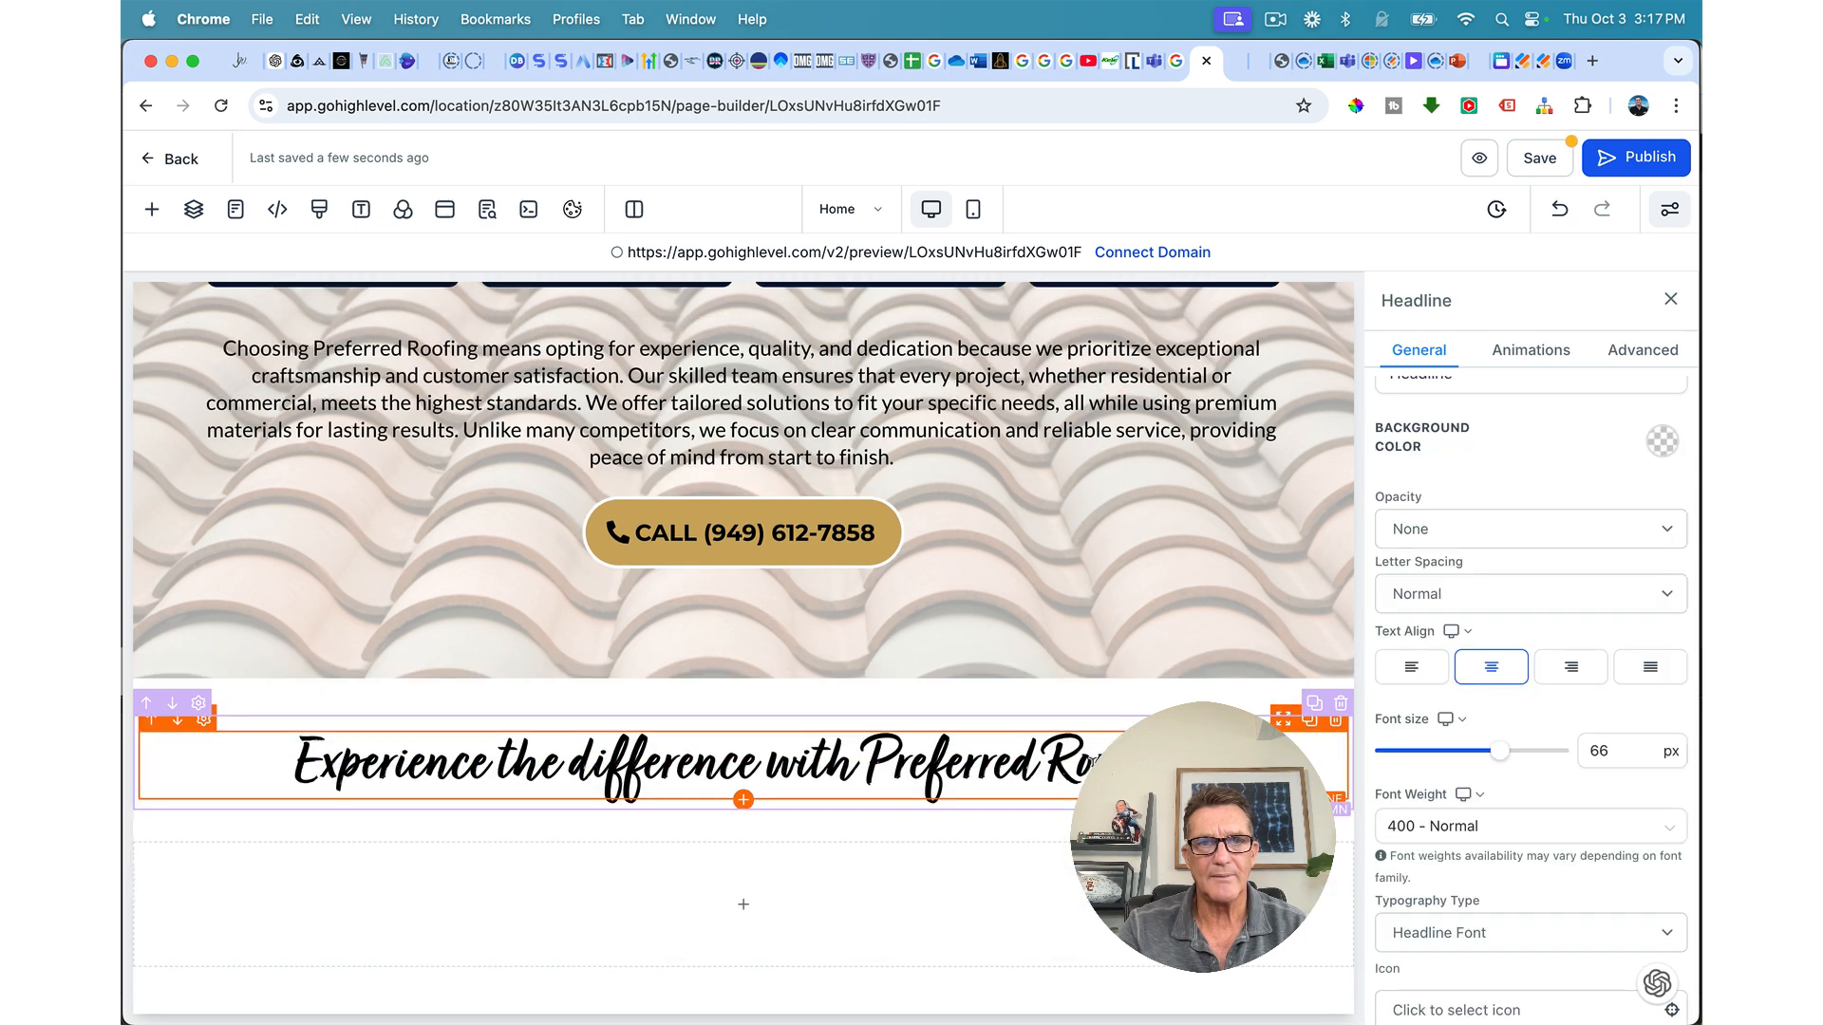
triple_click(1001, 769)
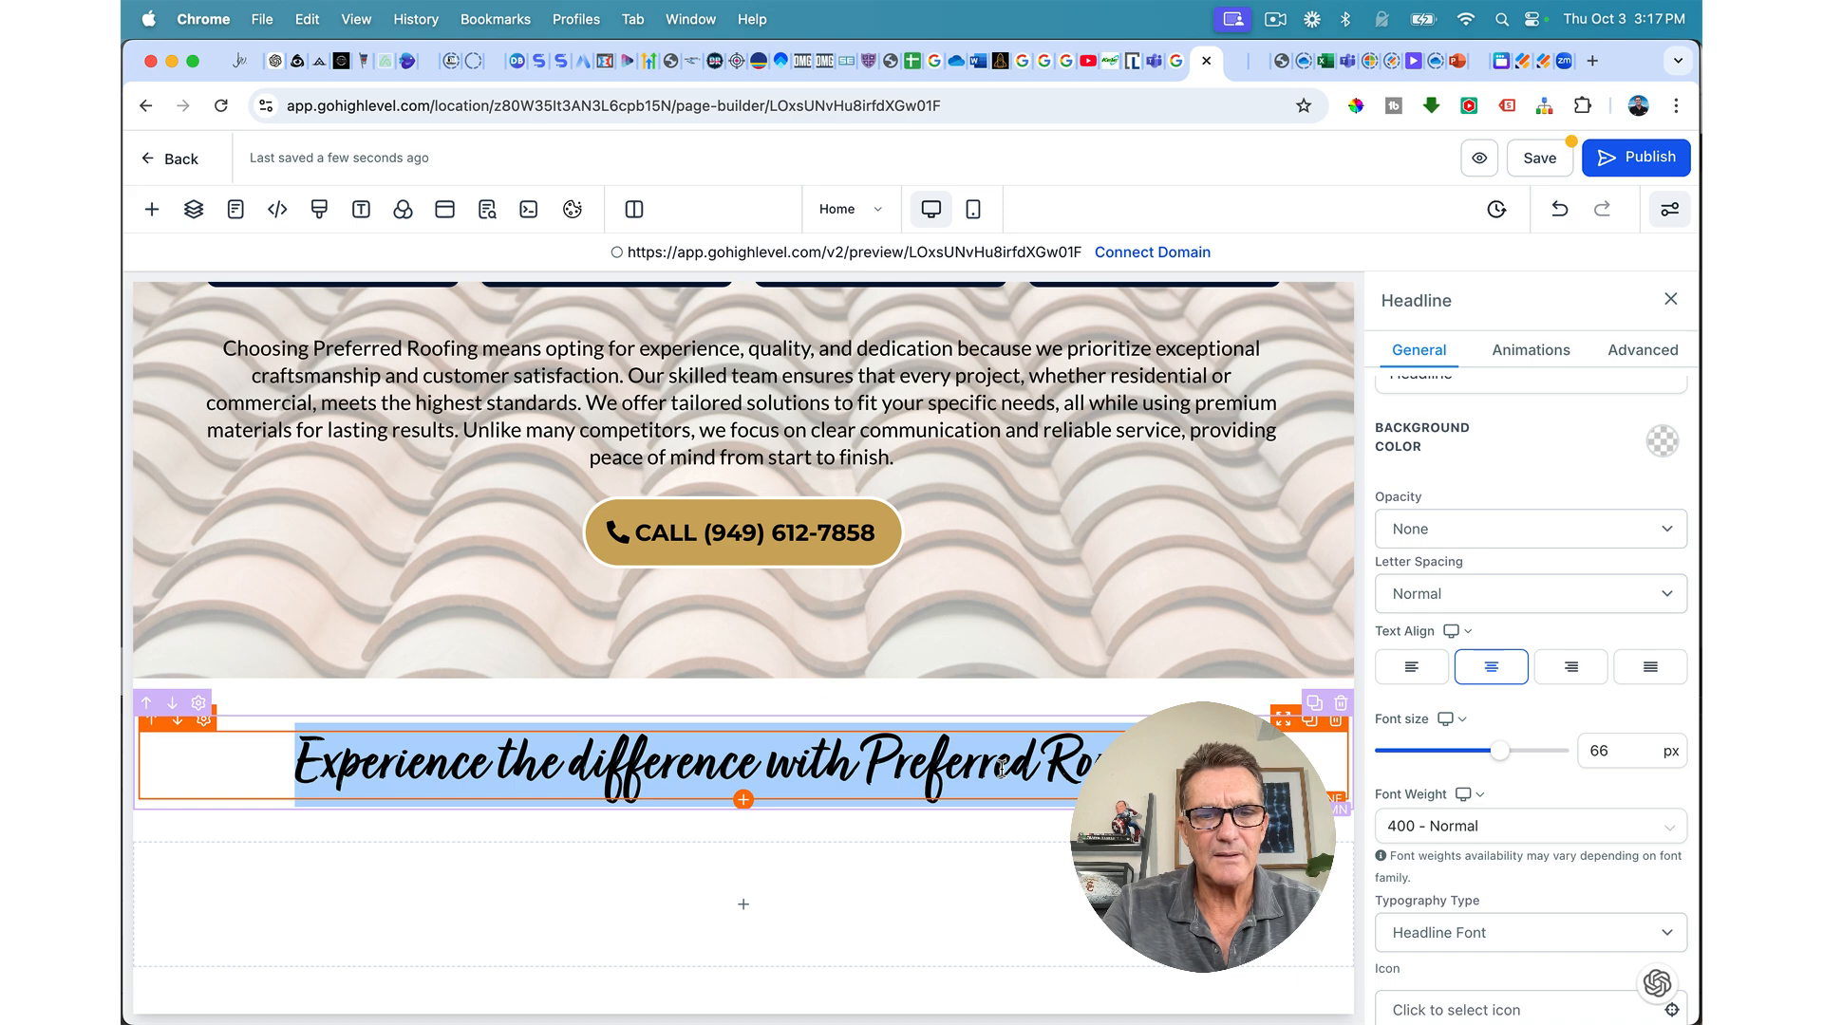
type("Frquently")
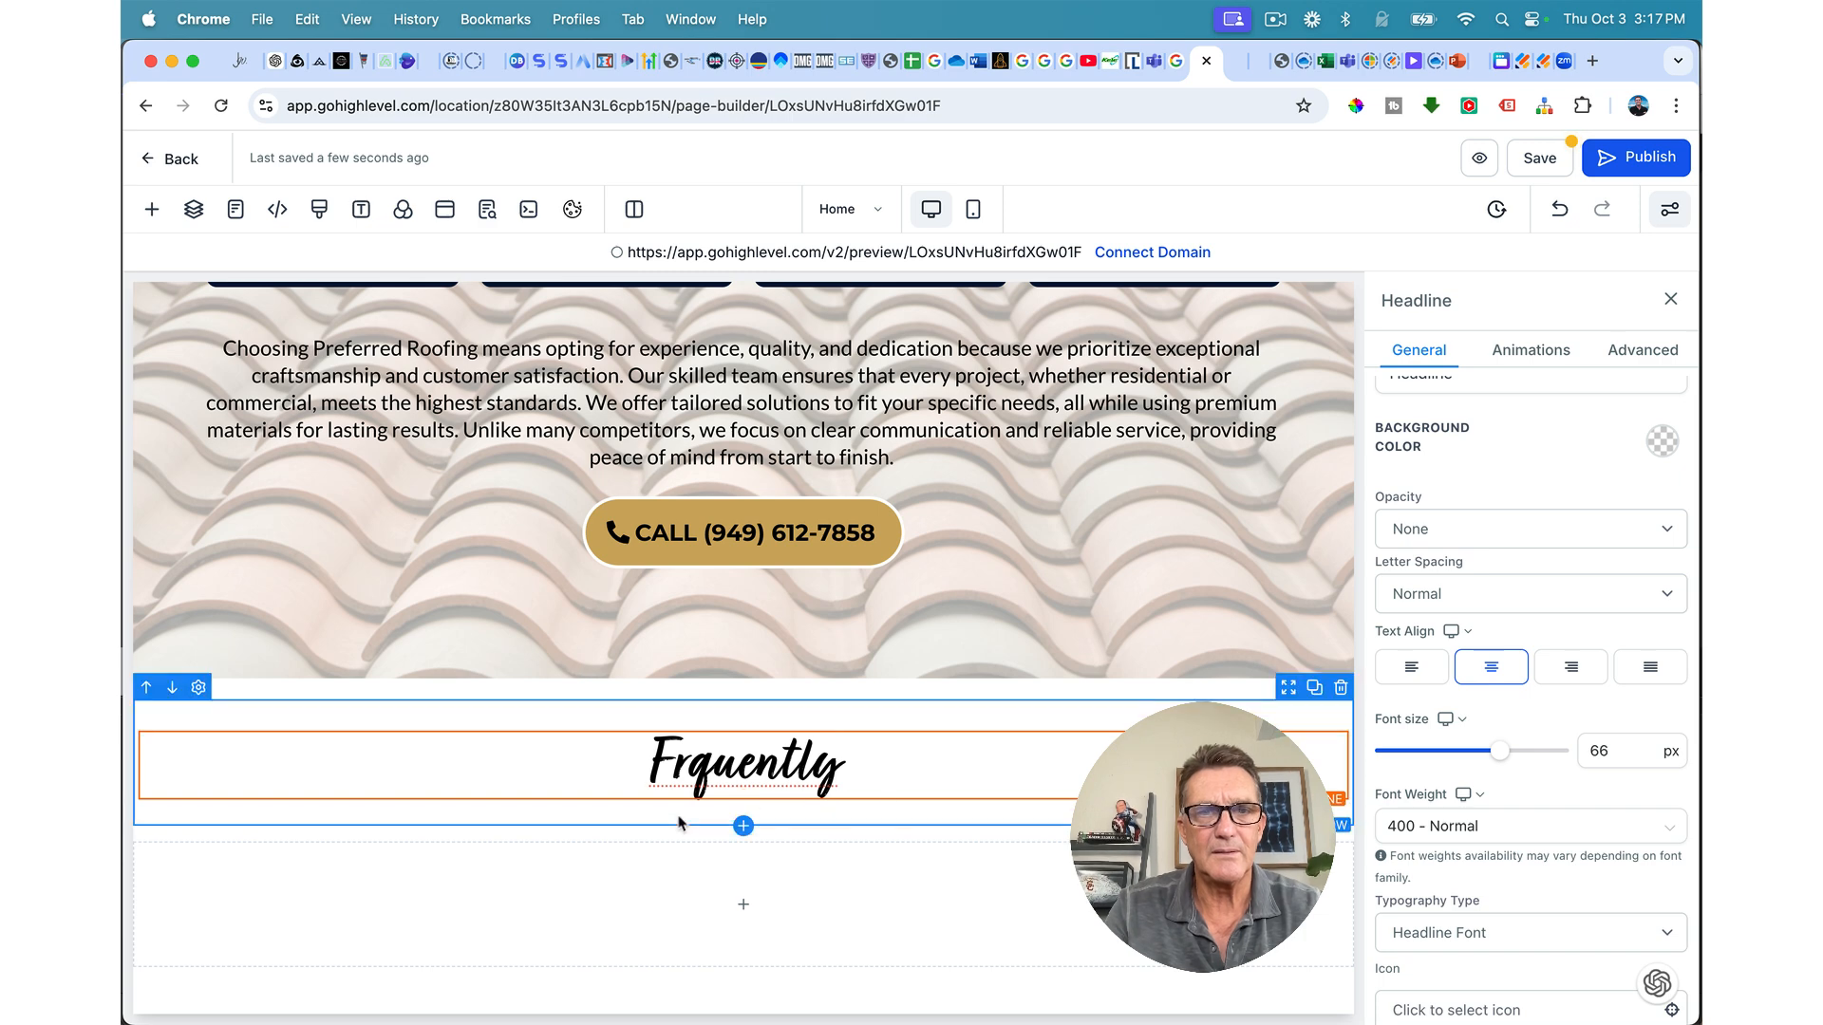
type("e")
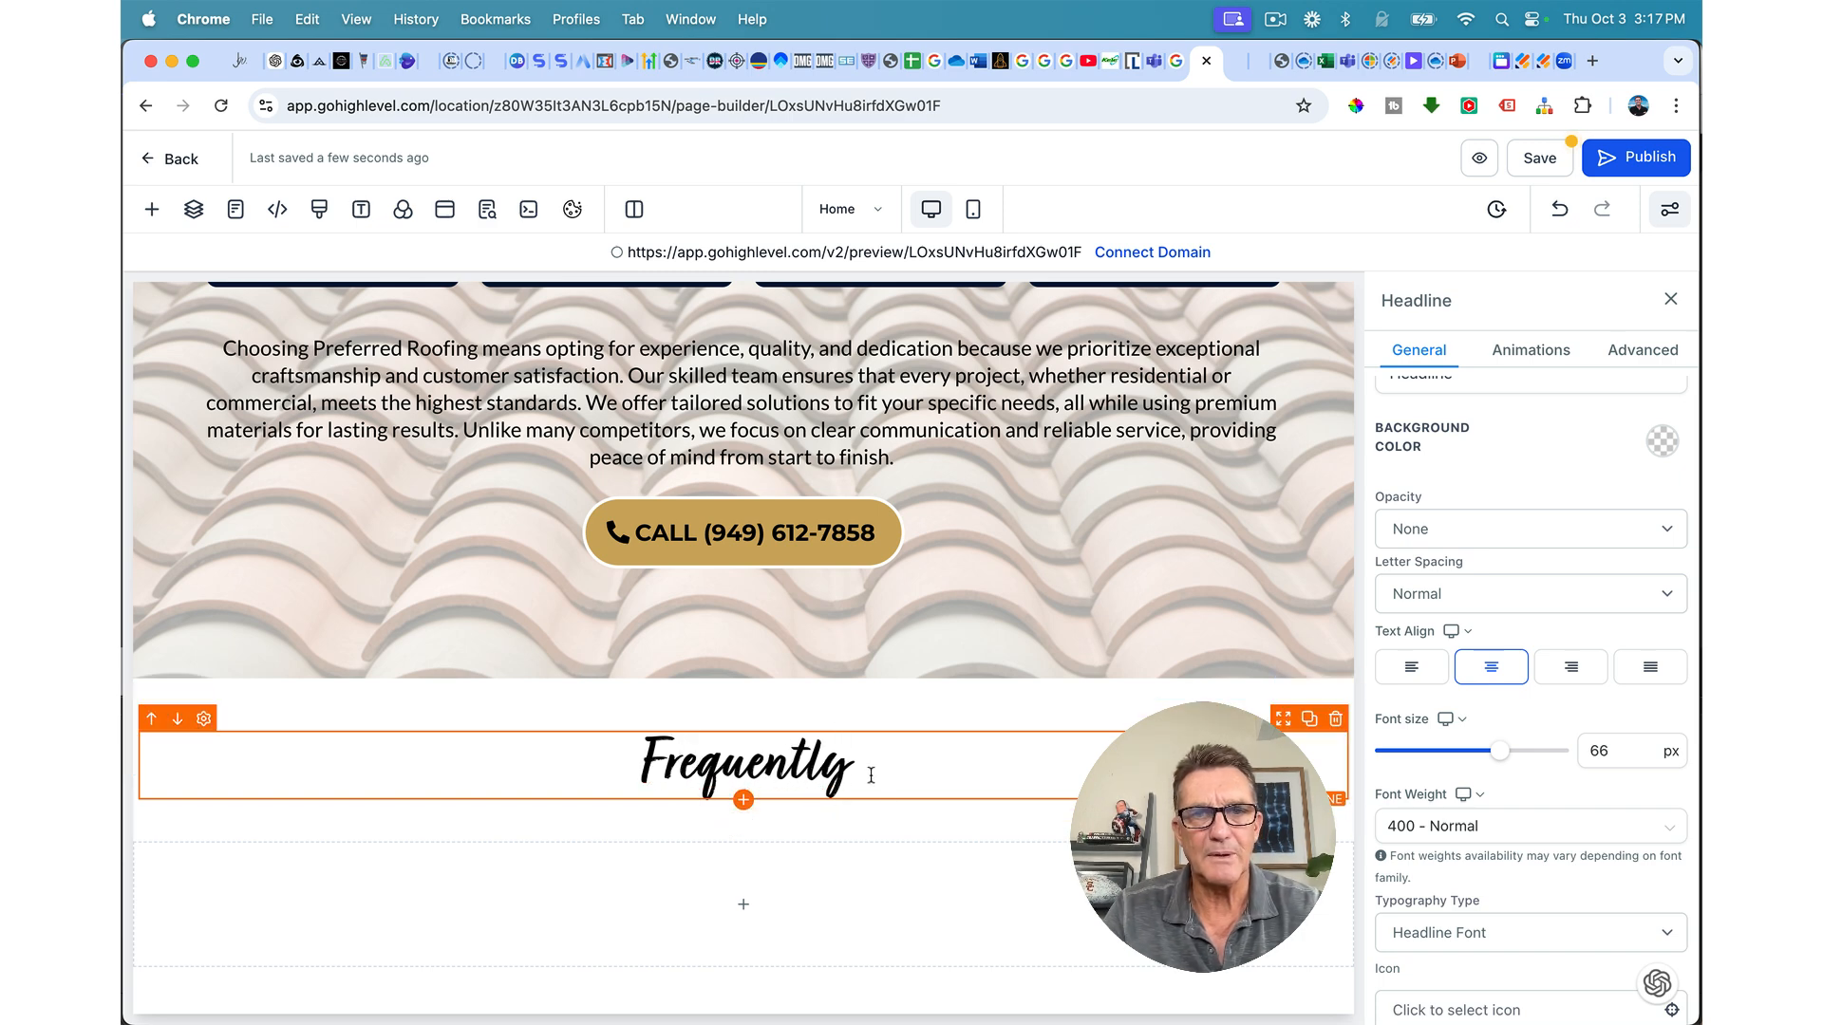
type(" As")
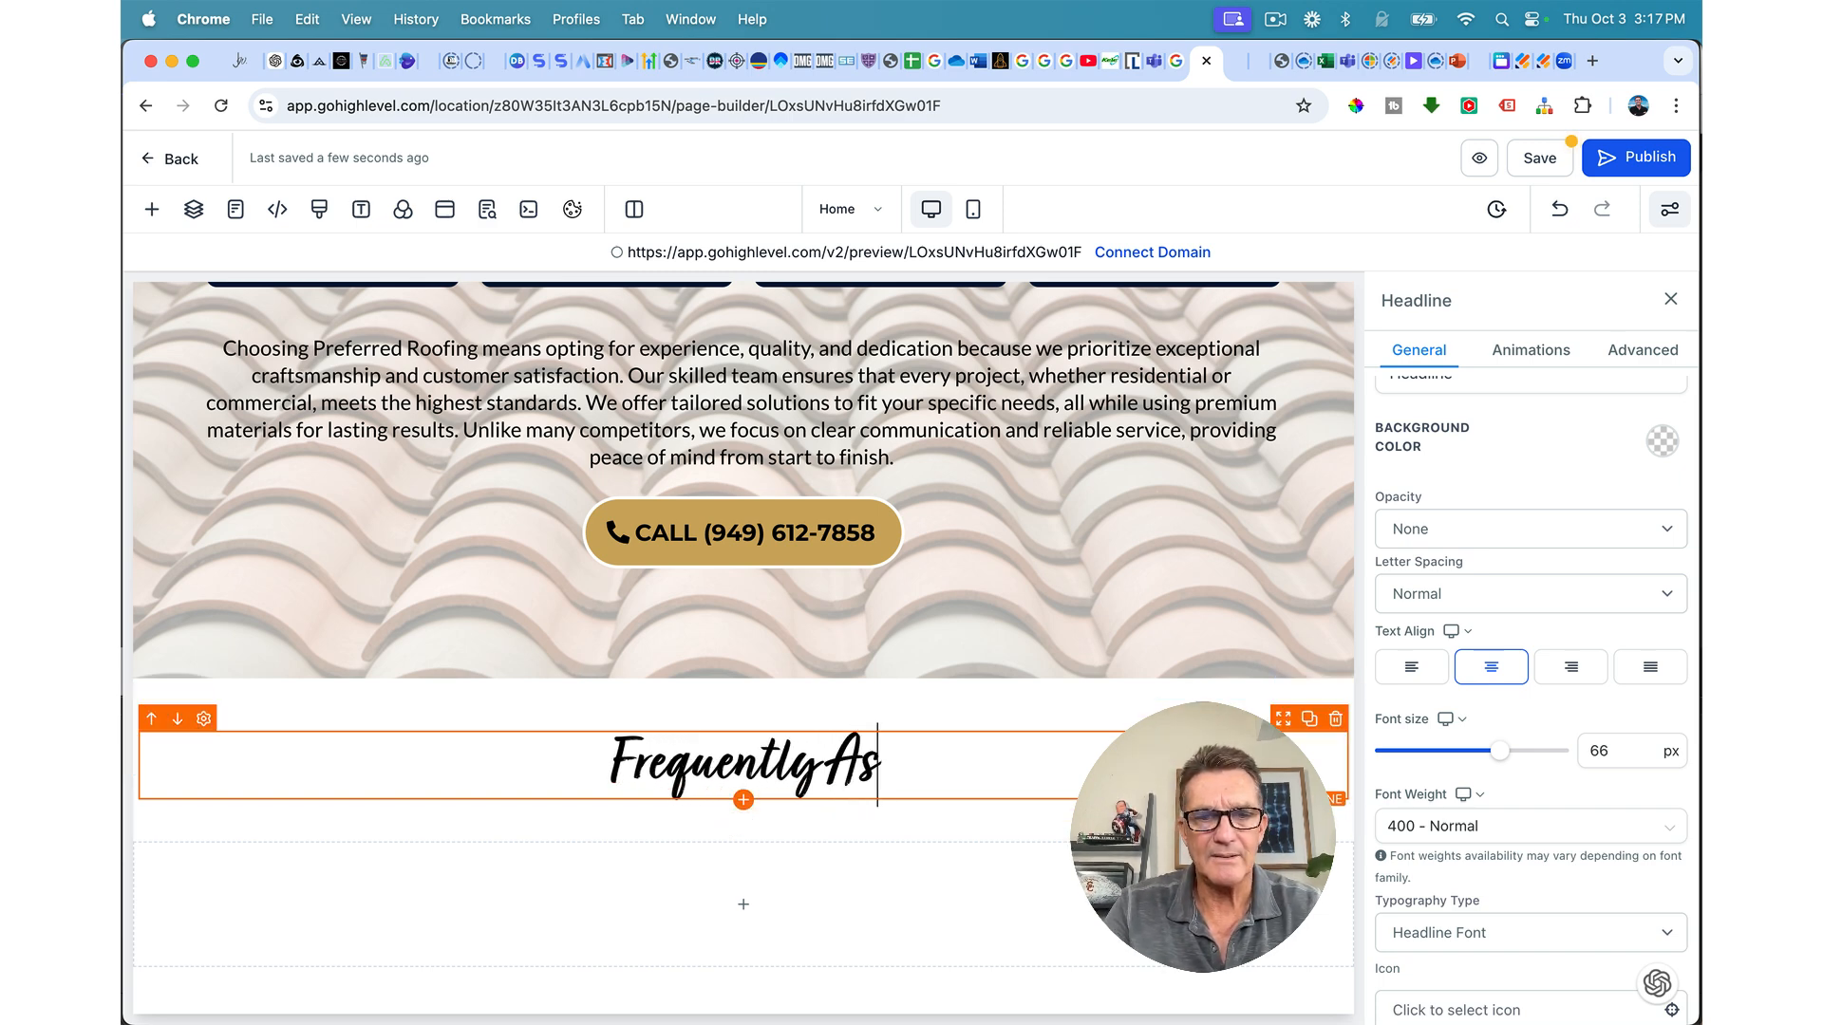
type("ked Qu")
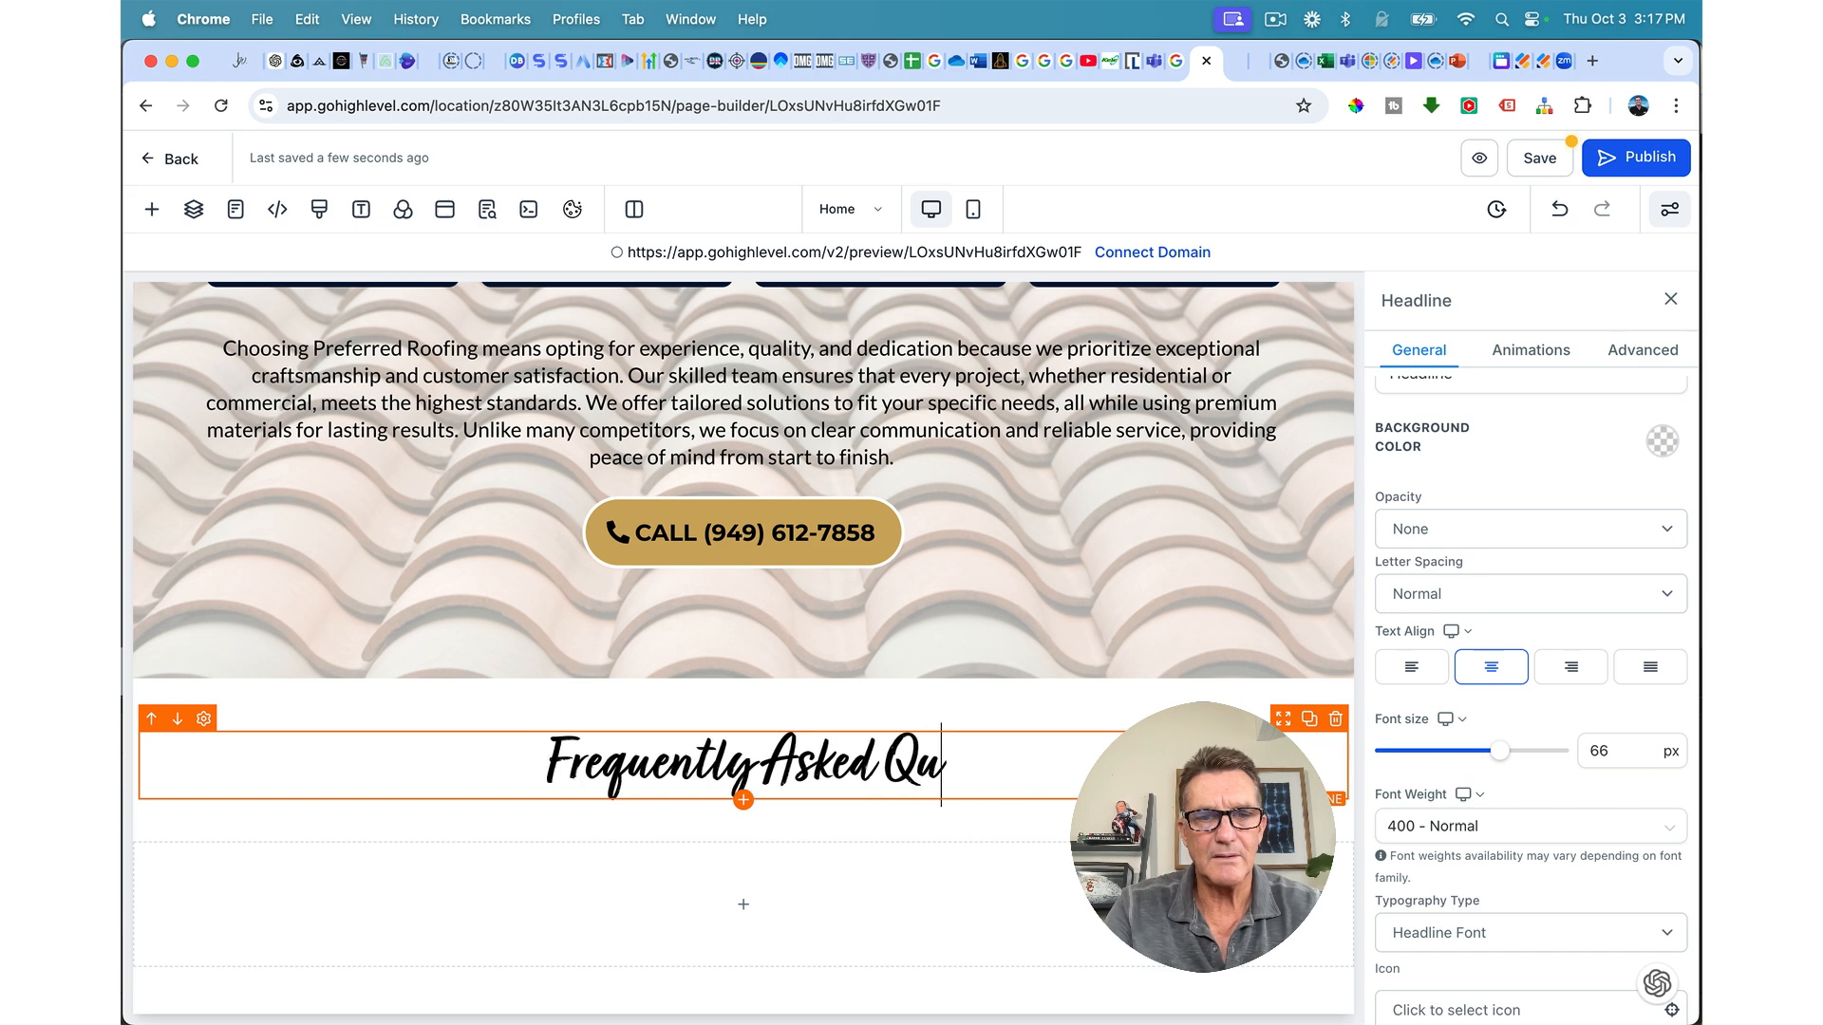
type("estions")
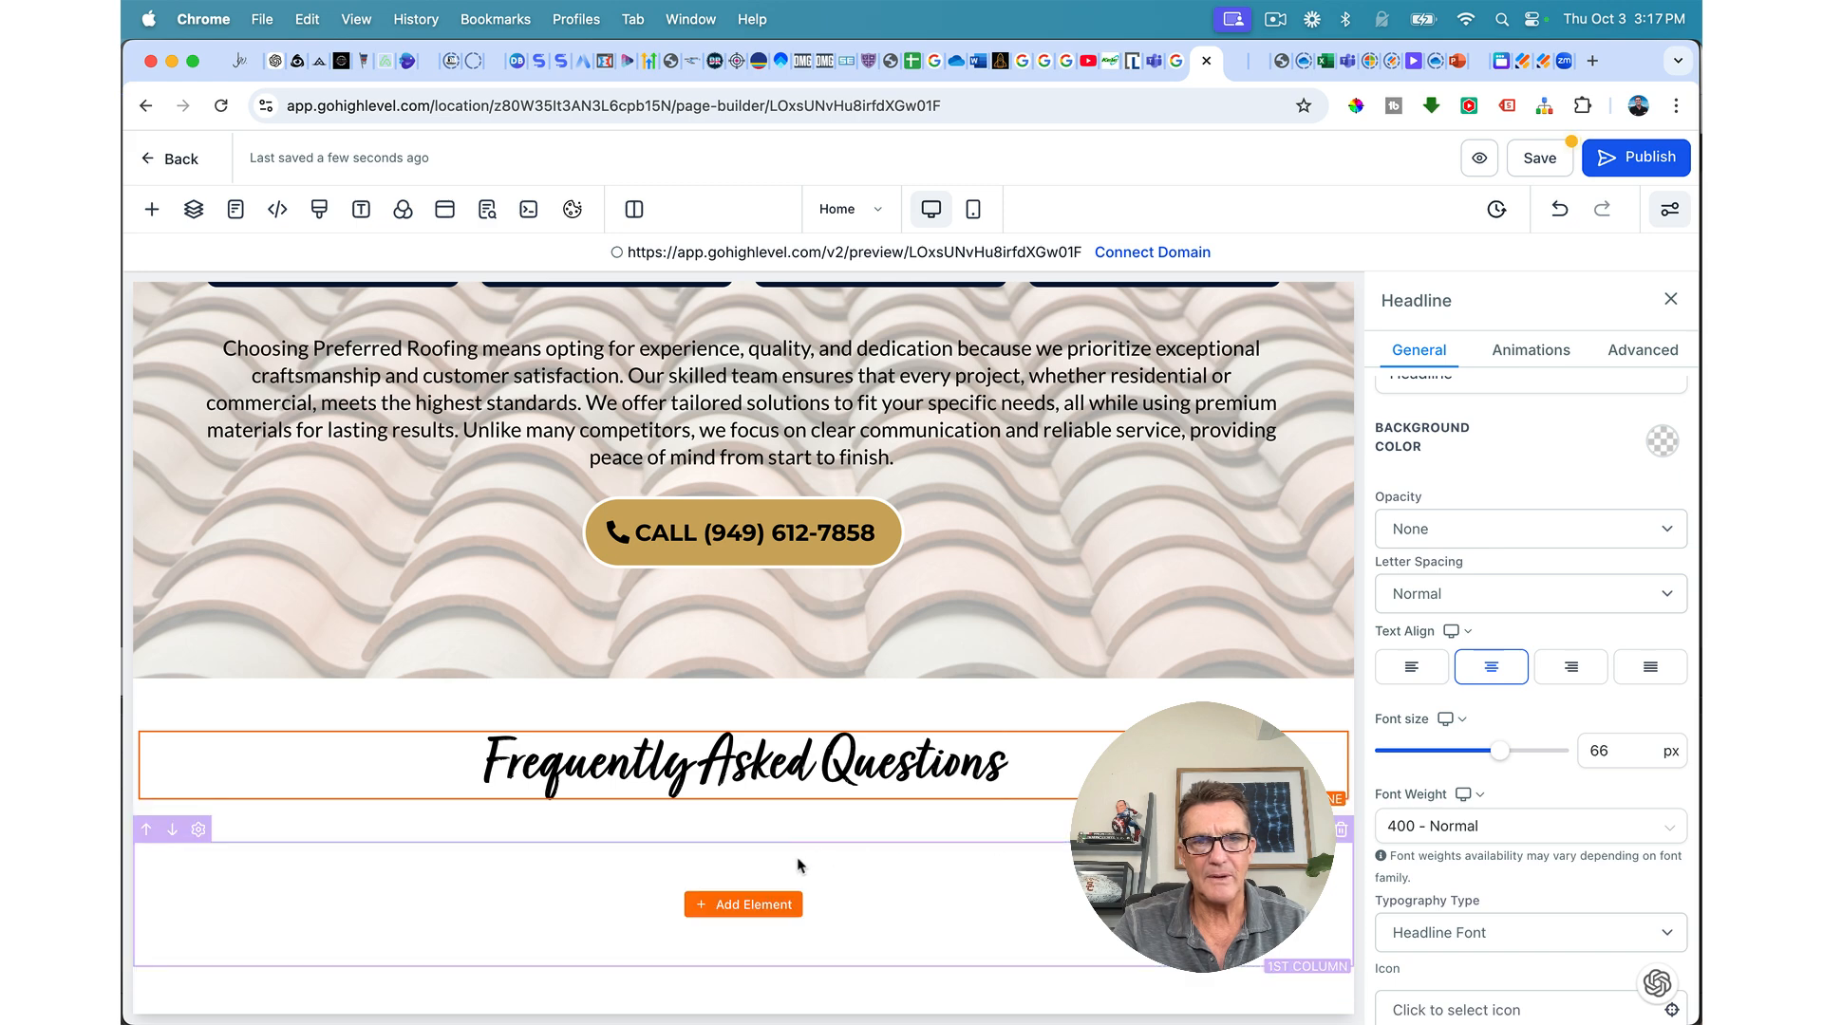
Step: Add an FAQ element below the heading by searching 'fa' in the element list
left_click(748, 905)
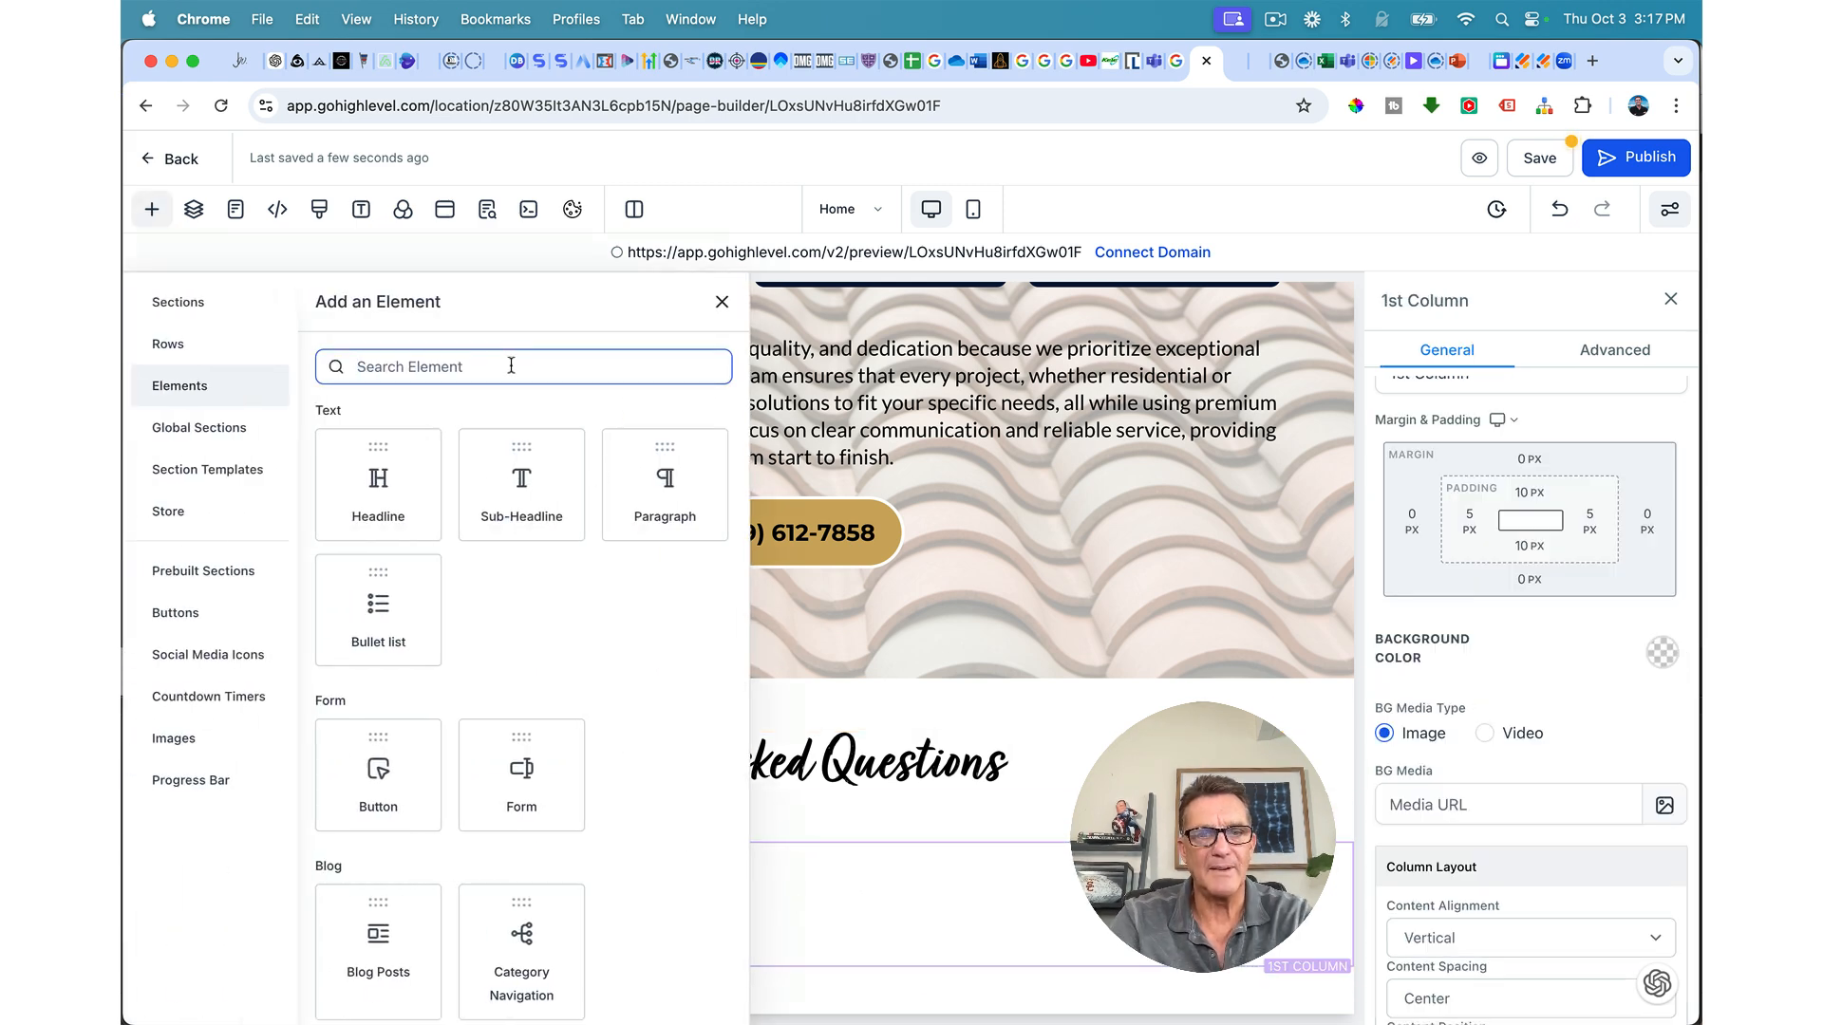
type("fa")
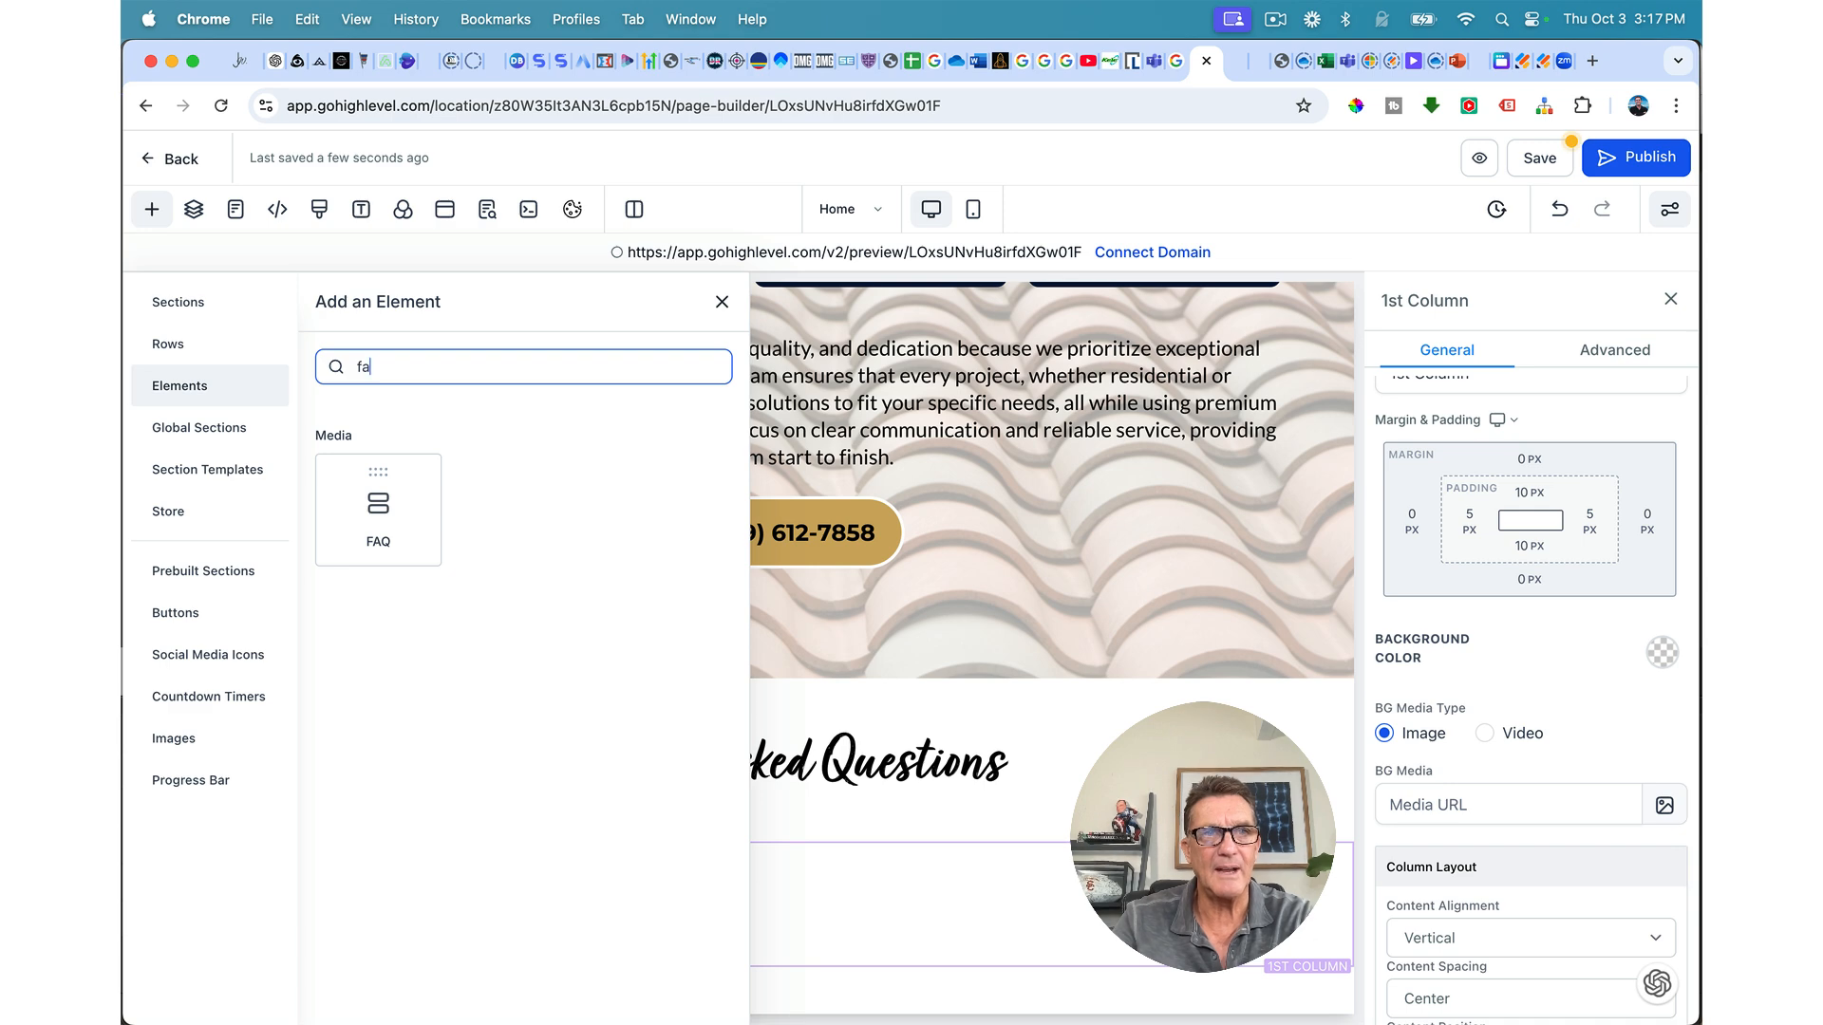
left_click(348, 521)
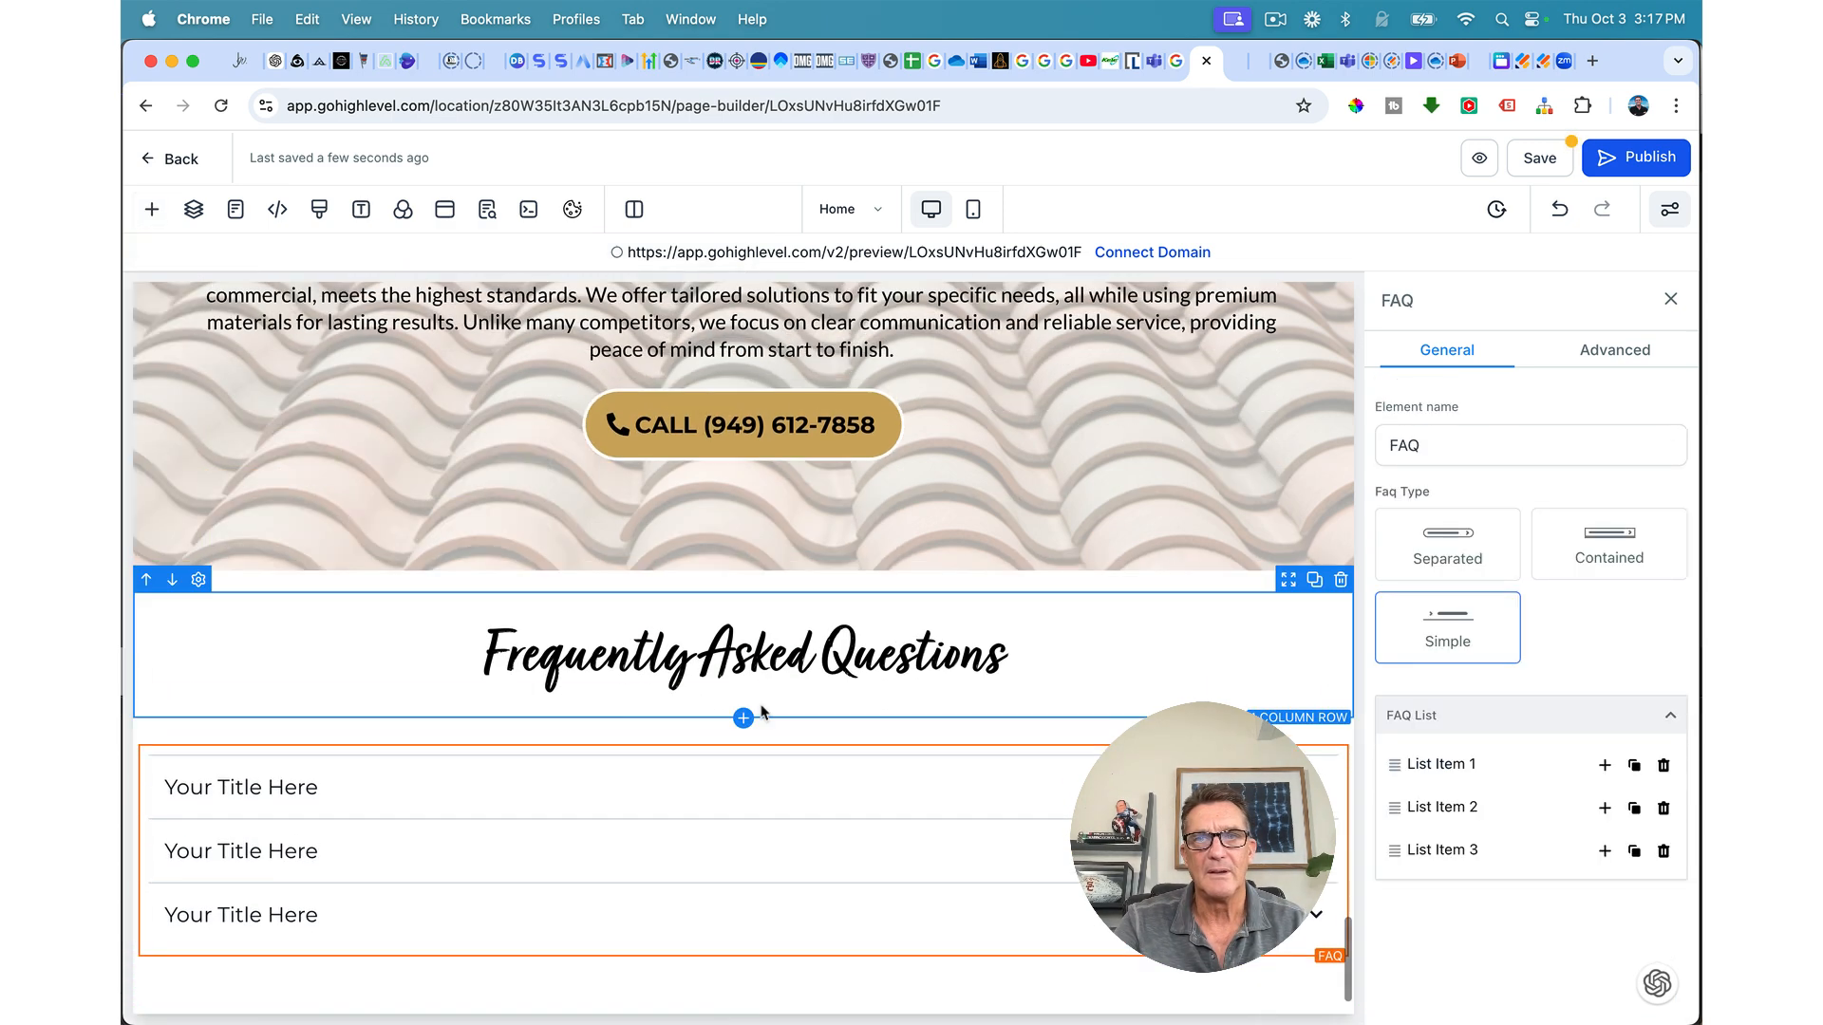
Step: Set the FAQ section's left and right padding to 60 px
left_click(1021, 623)
left_click(1470, 593)
left_click(1363, 733)
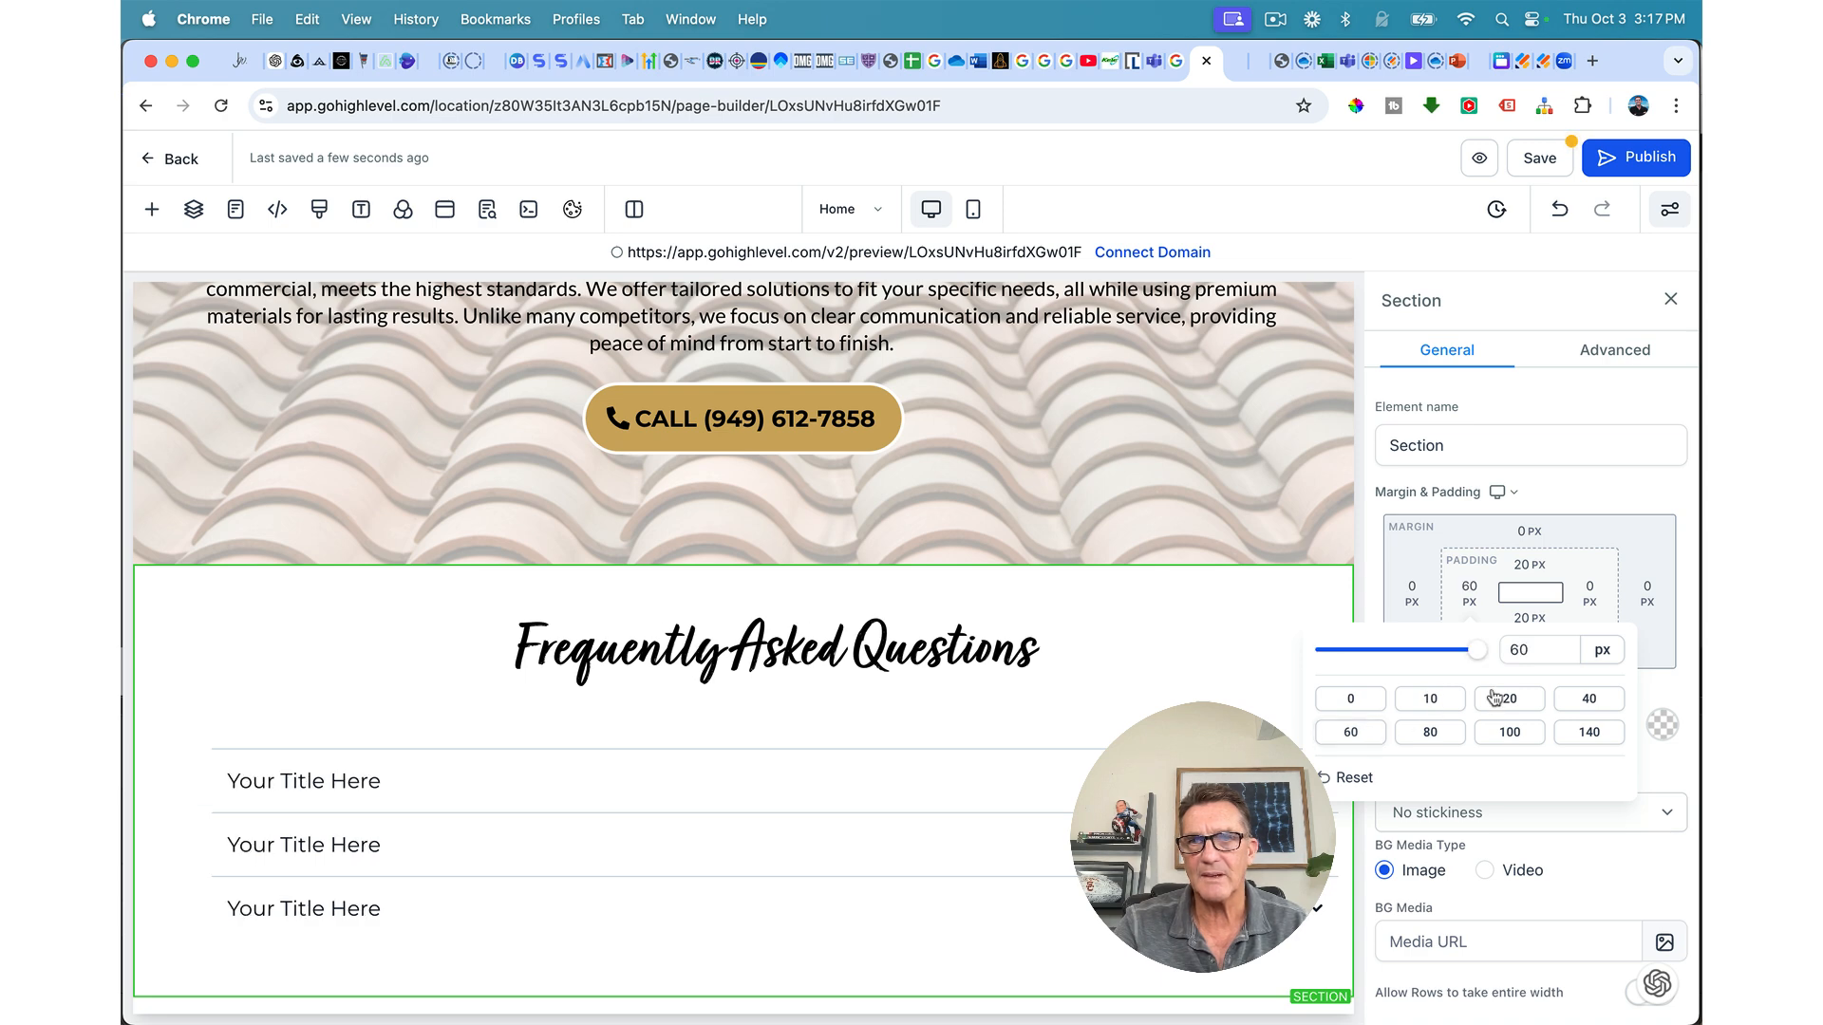
left_click(1594, 606)
left_click(1592, 599)
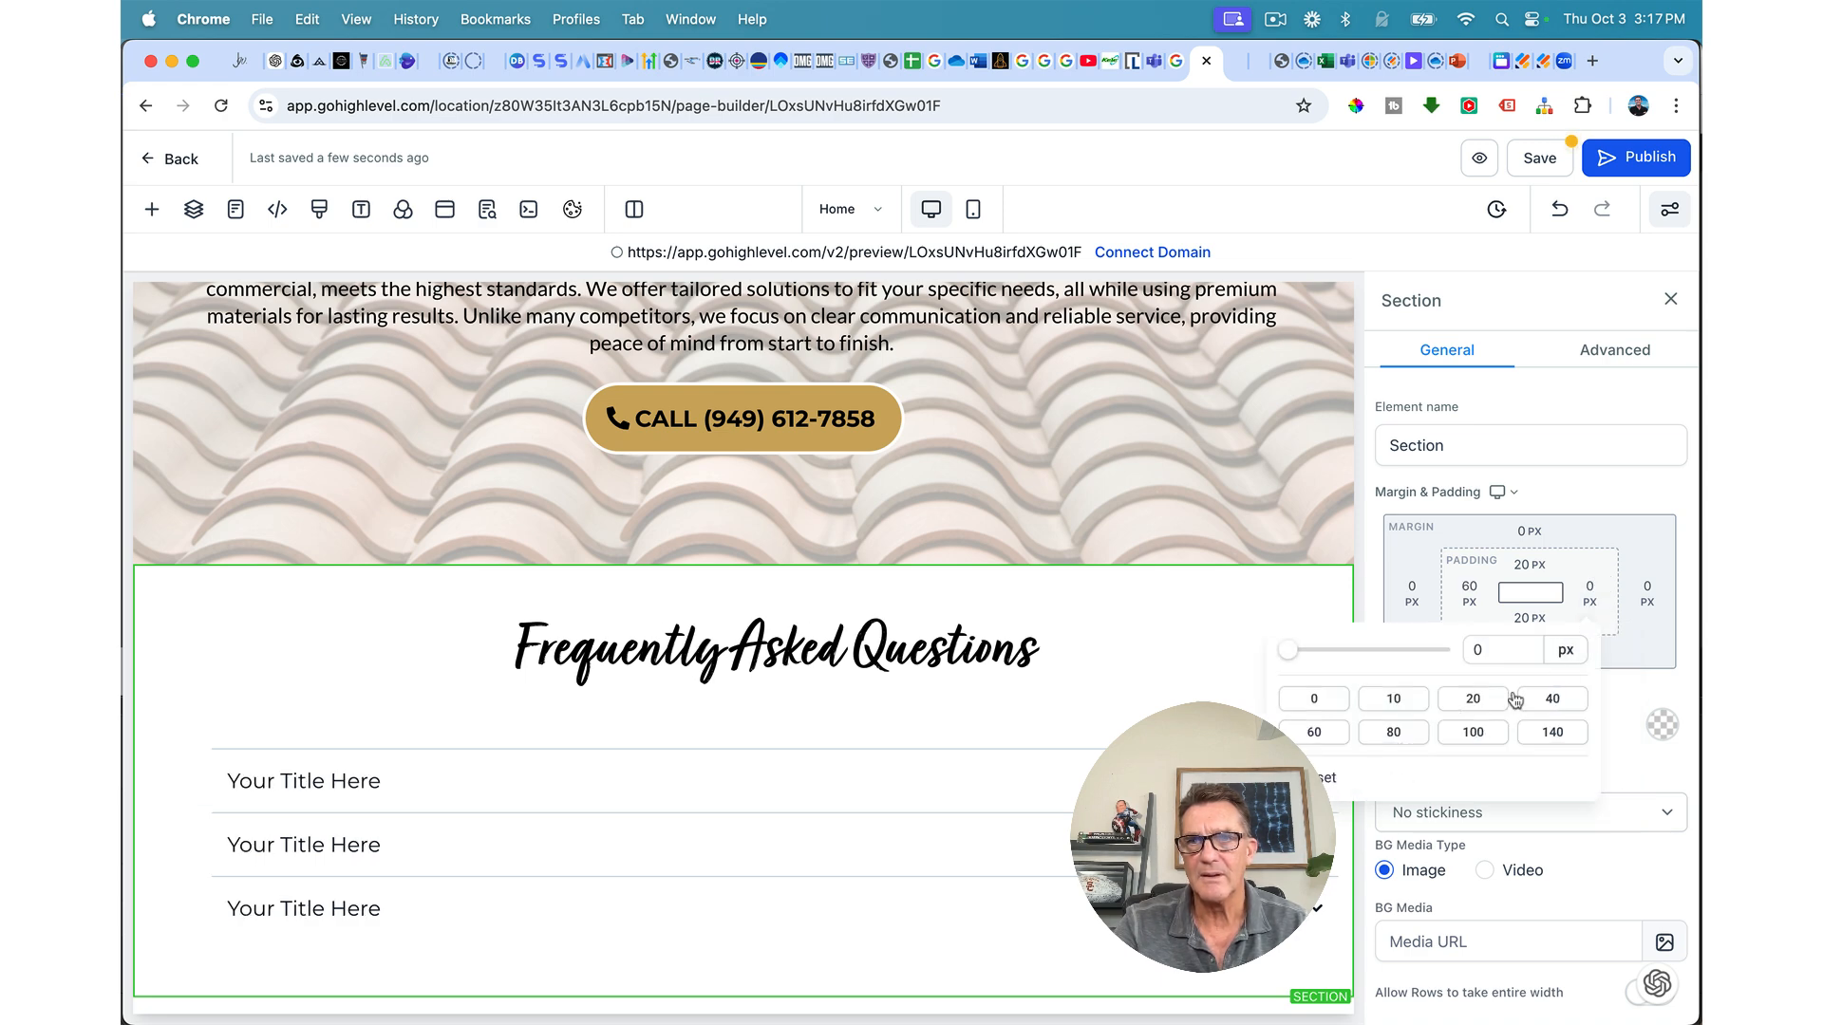
left_click(1329, 731)
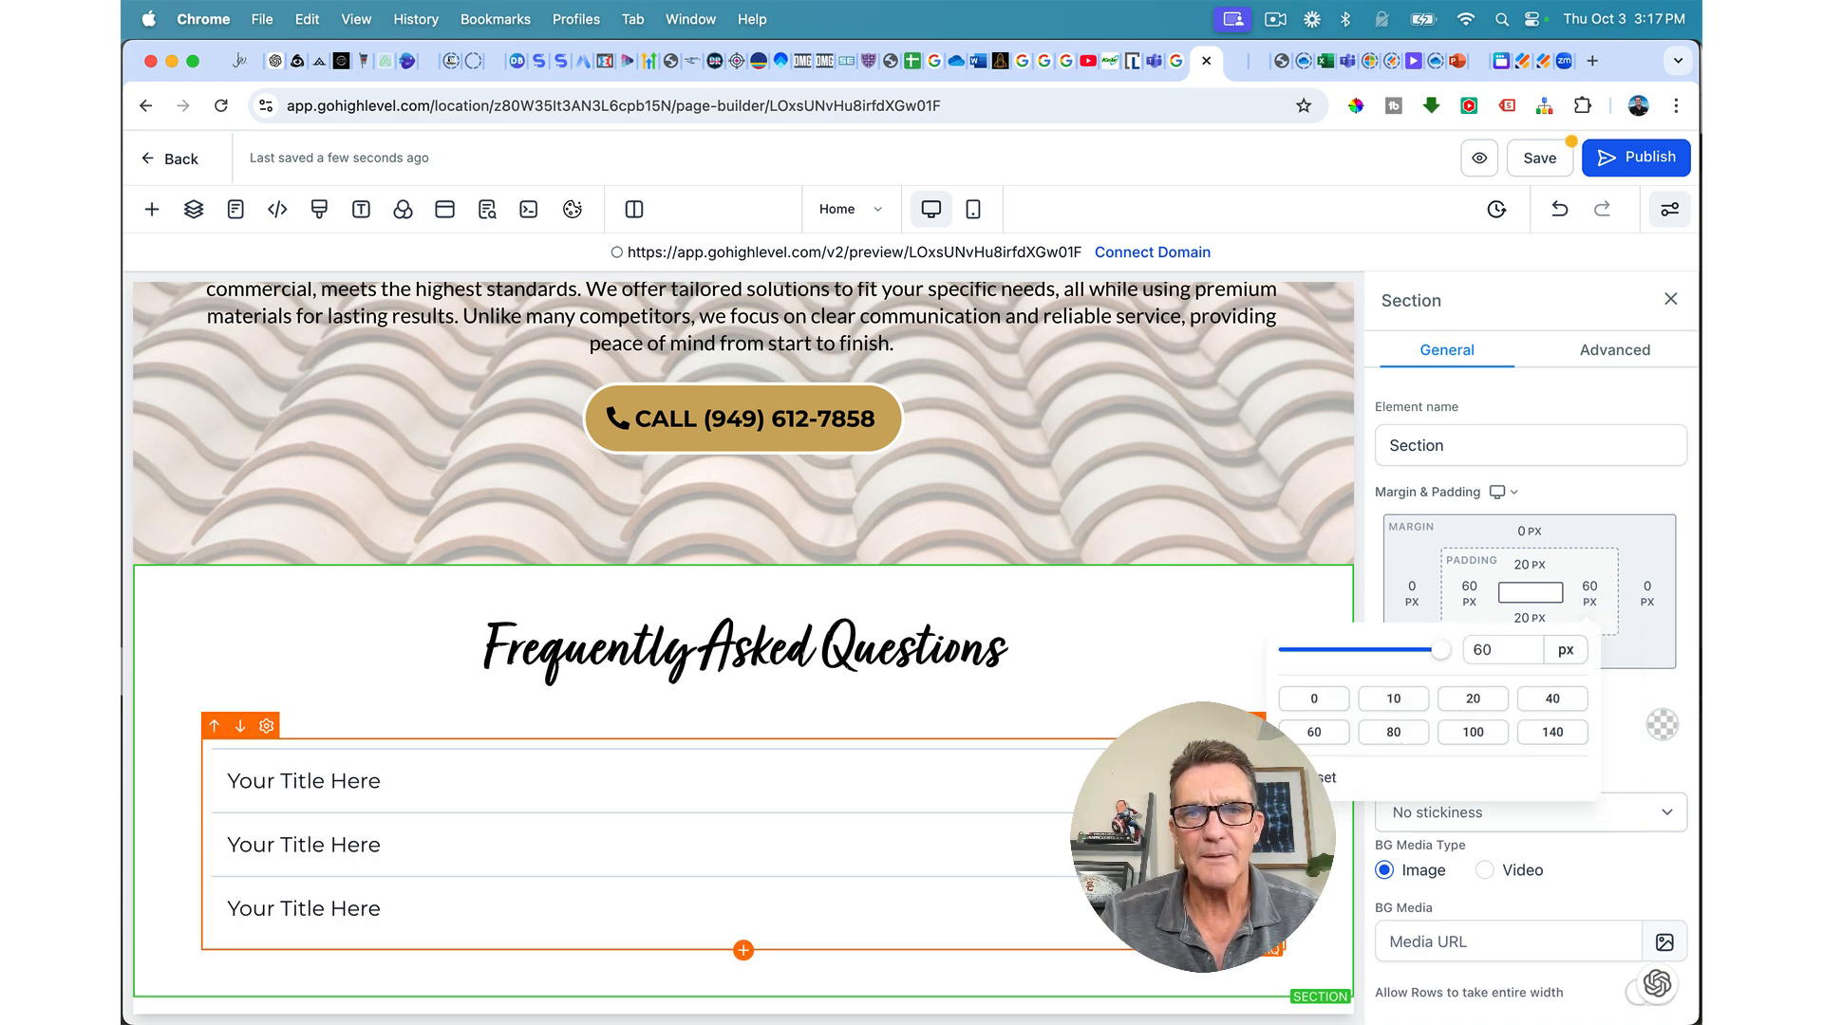
Step: Remove the heading row's top padding, setting it to 0, then select the FAQ element
left_click(1290, 594)
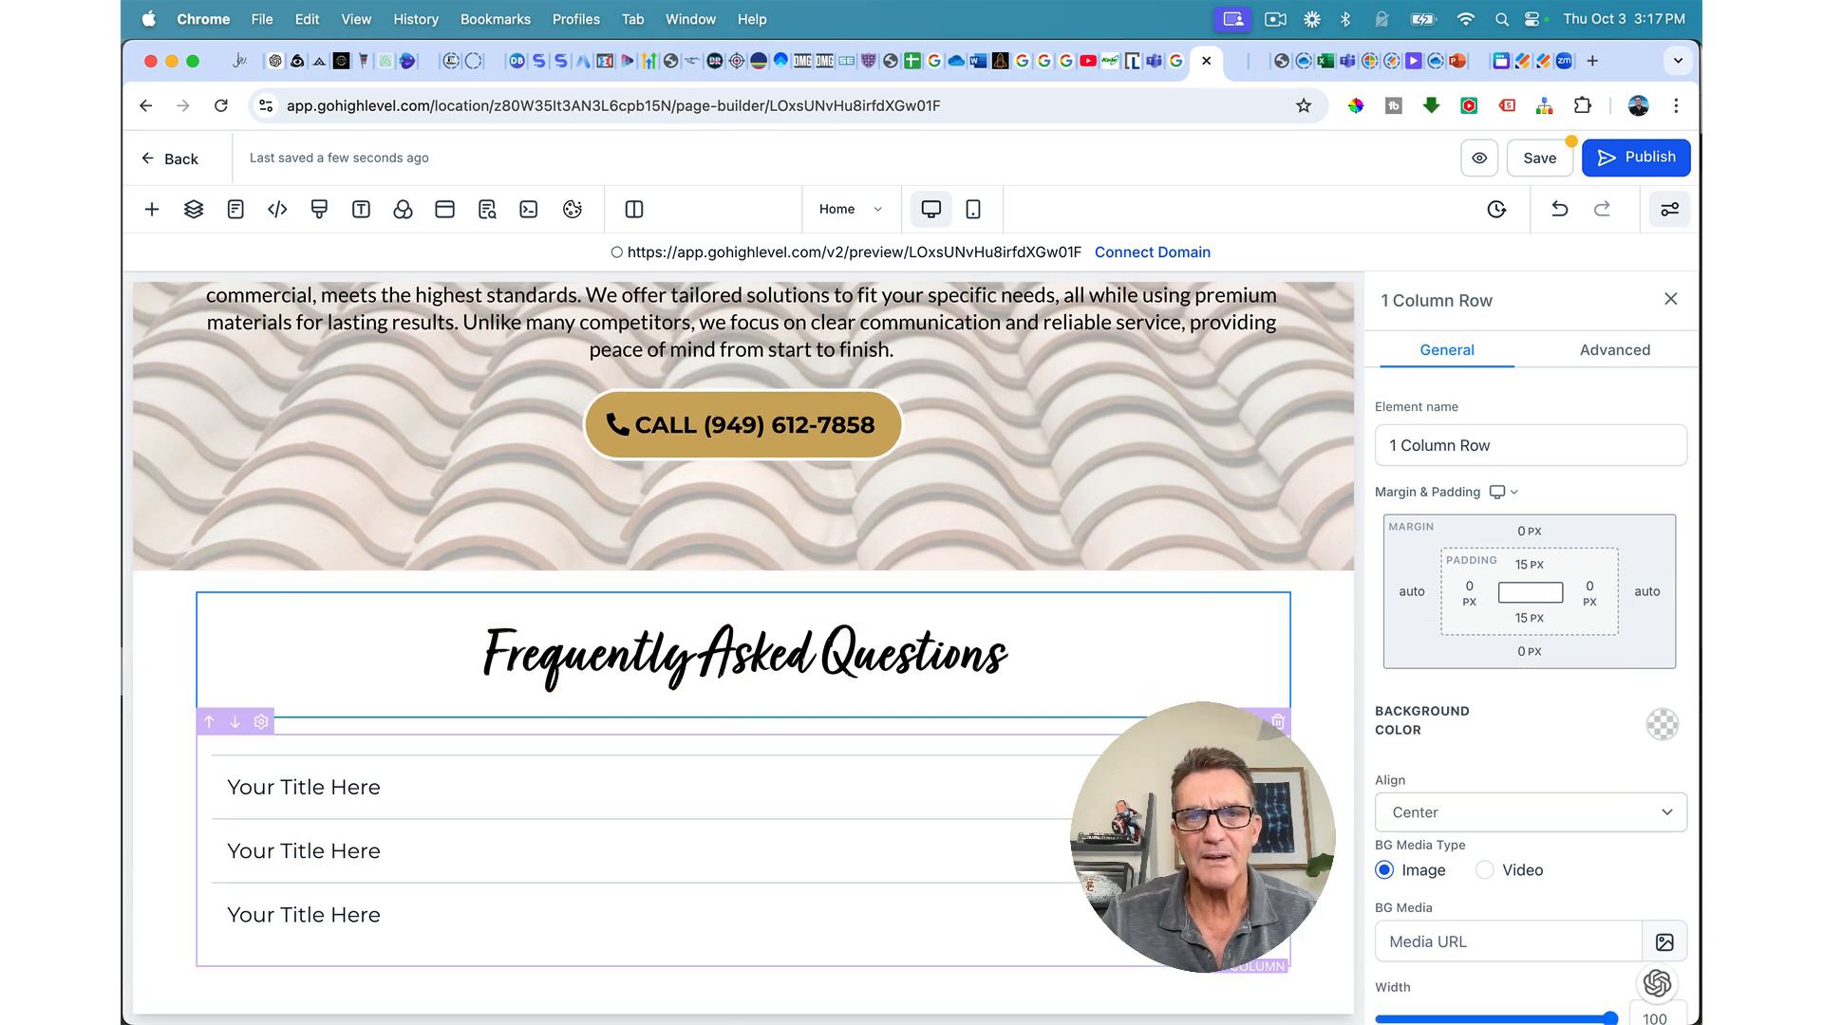
left_click(1529, 564)
left_click(1414, 663)
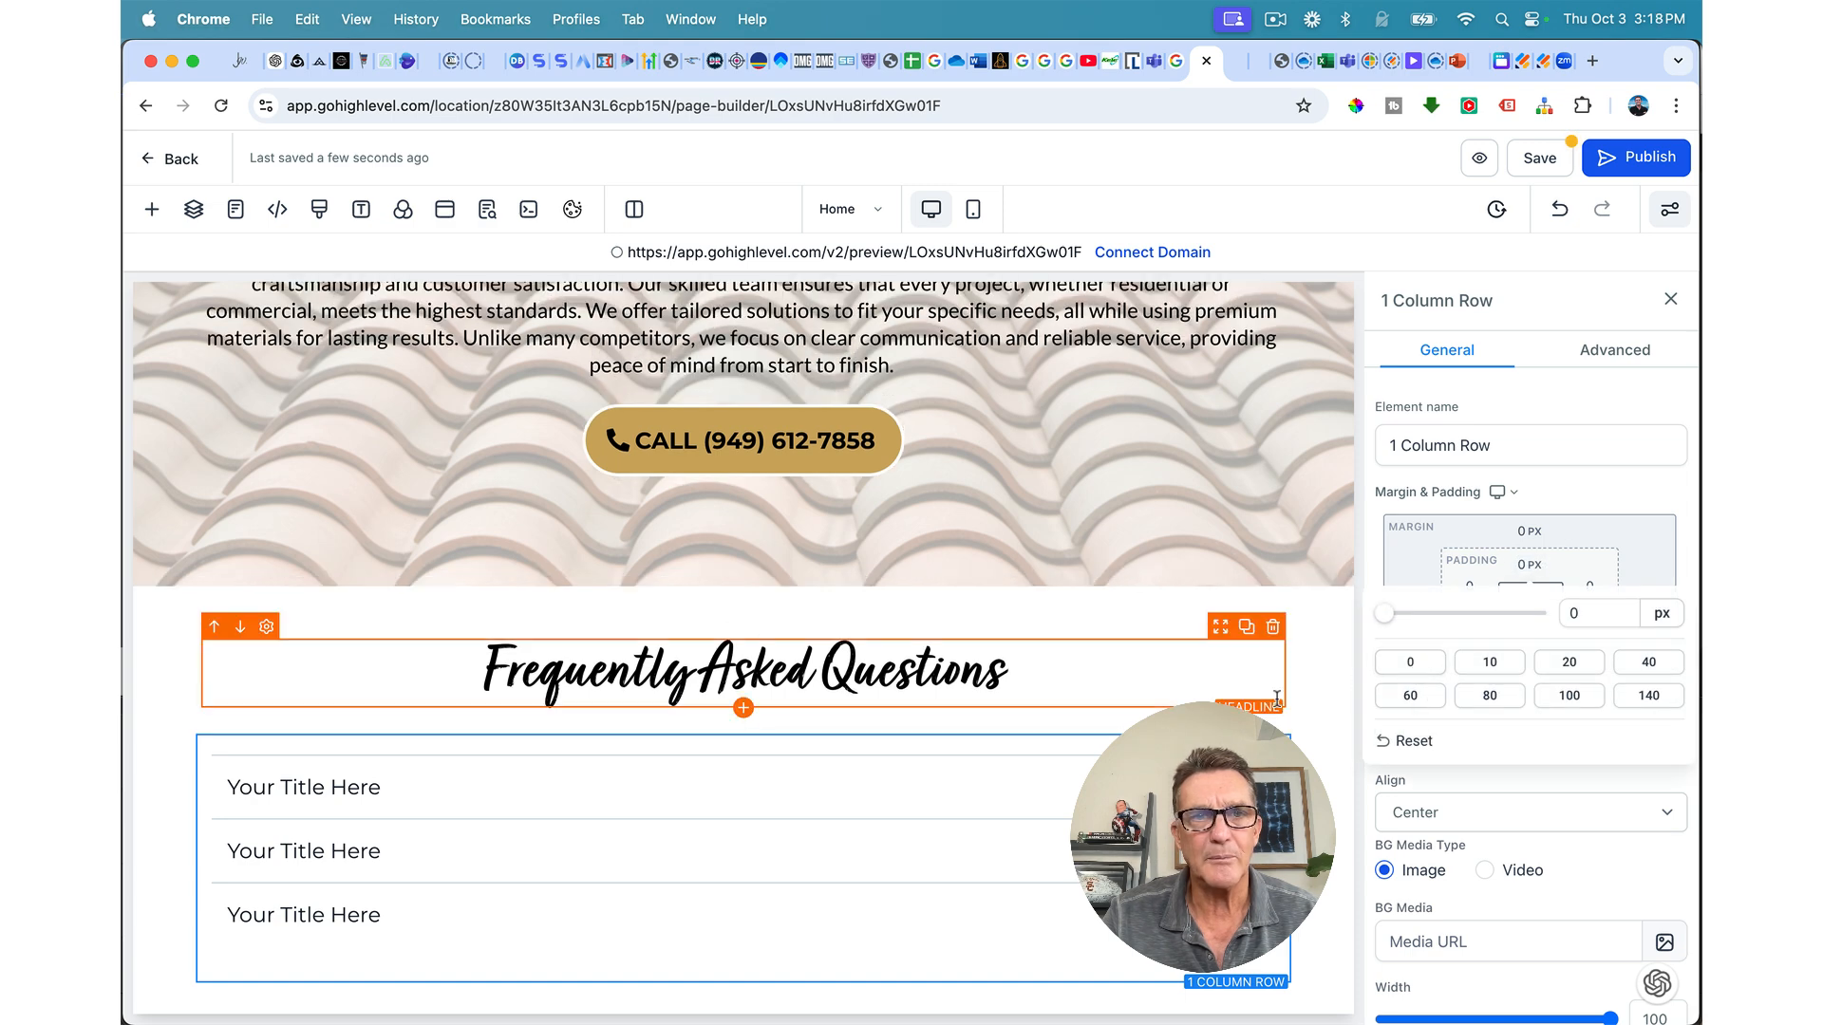
left_click(737, 787)
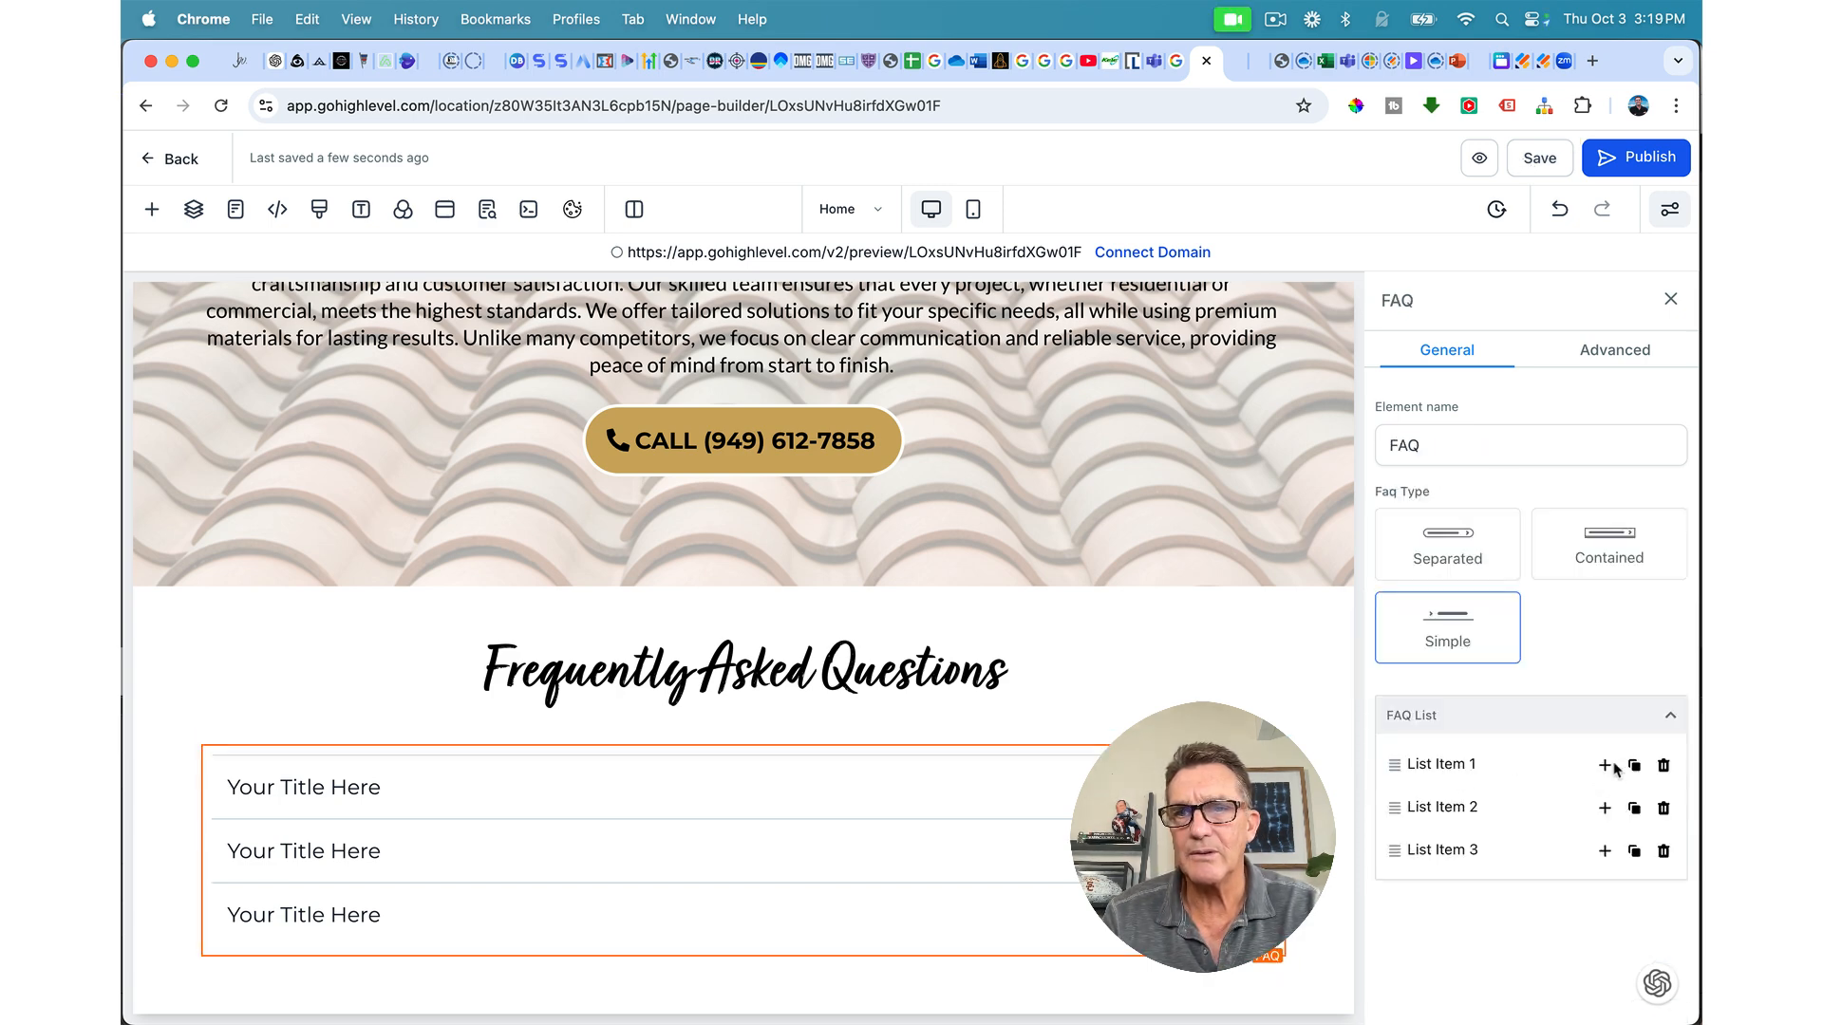
Step: Replace the first FAQ question title with 'What should I look for in a roofing contractor?'
left_click(1453, 765)
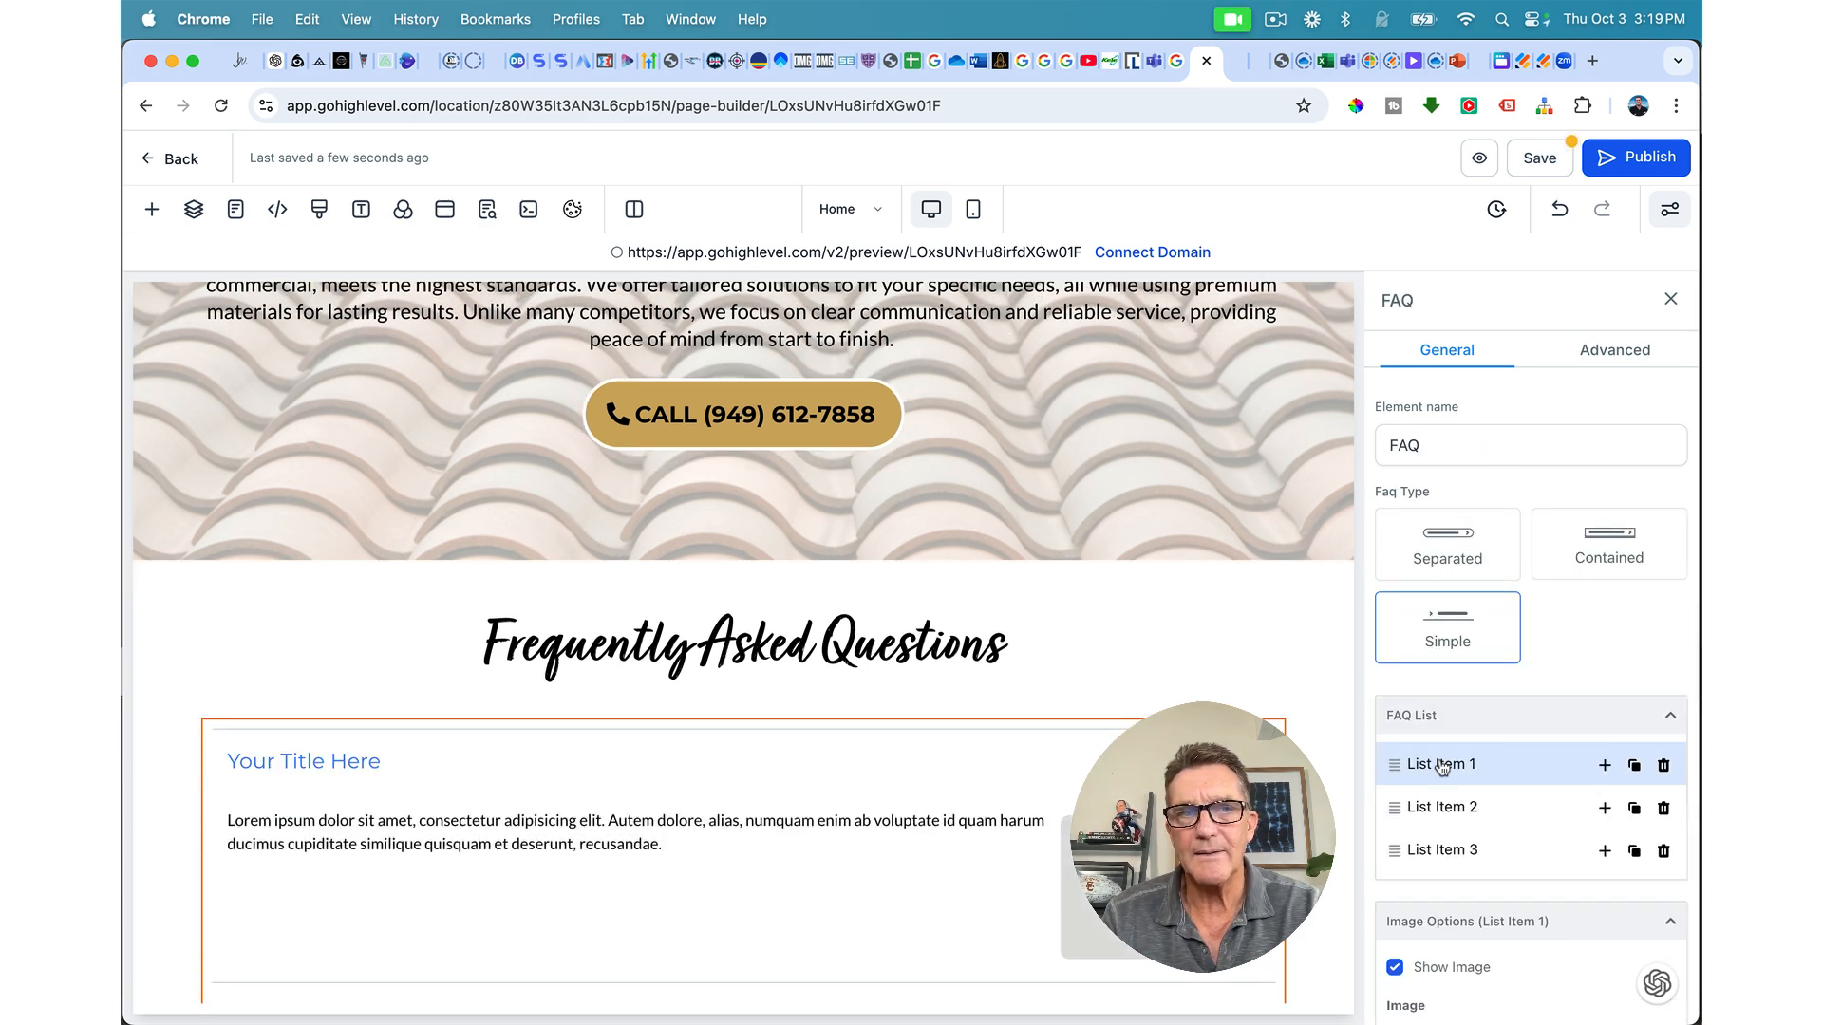
triple_click(370, 759)
type("What should I look for in a roofing contractor?")
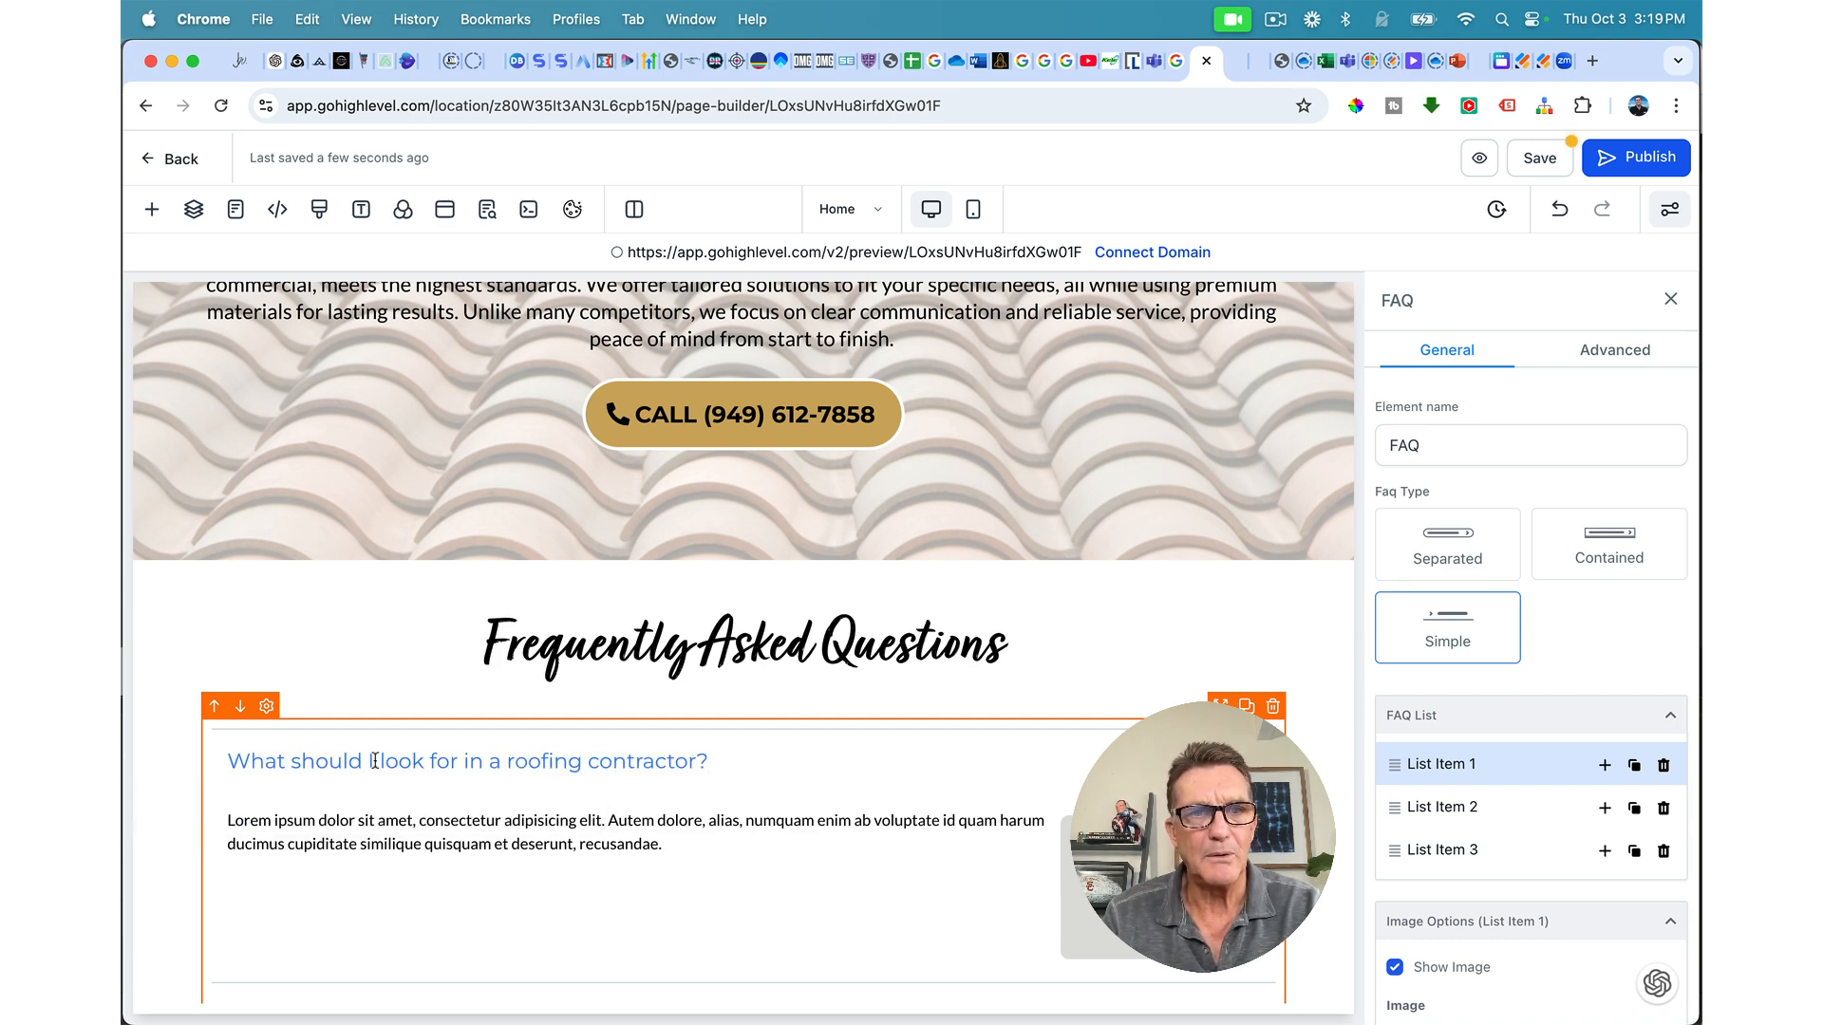
triple_click(546, 764)
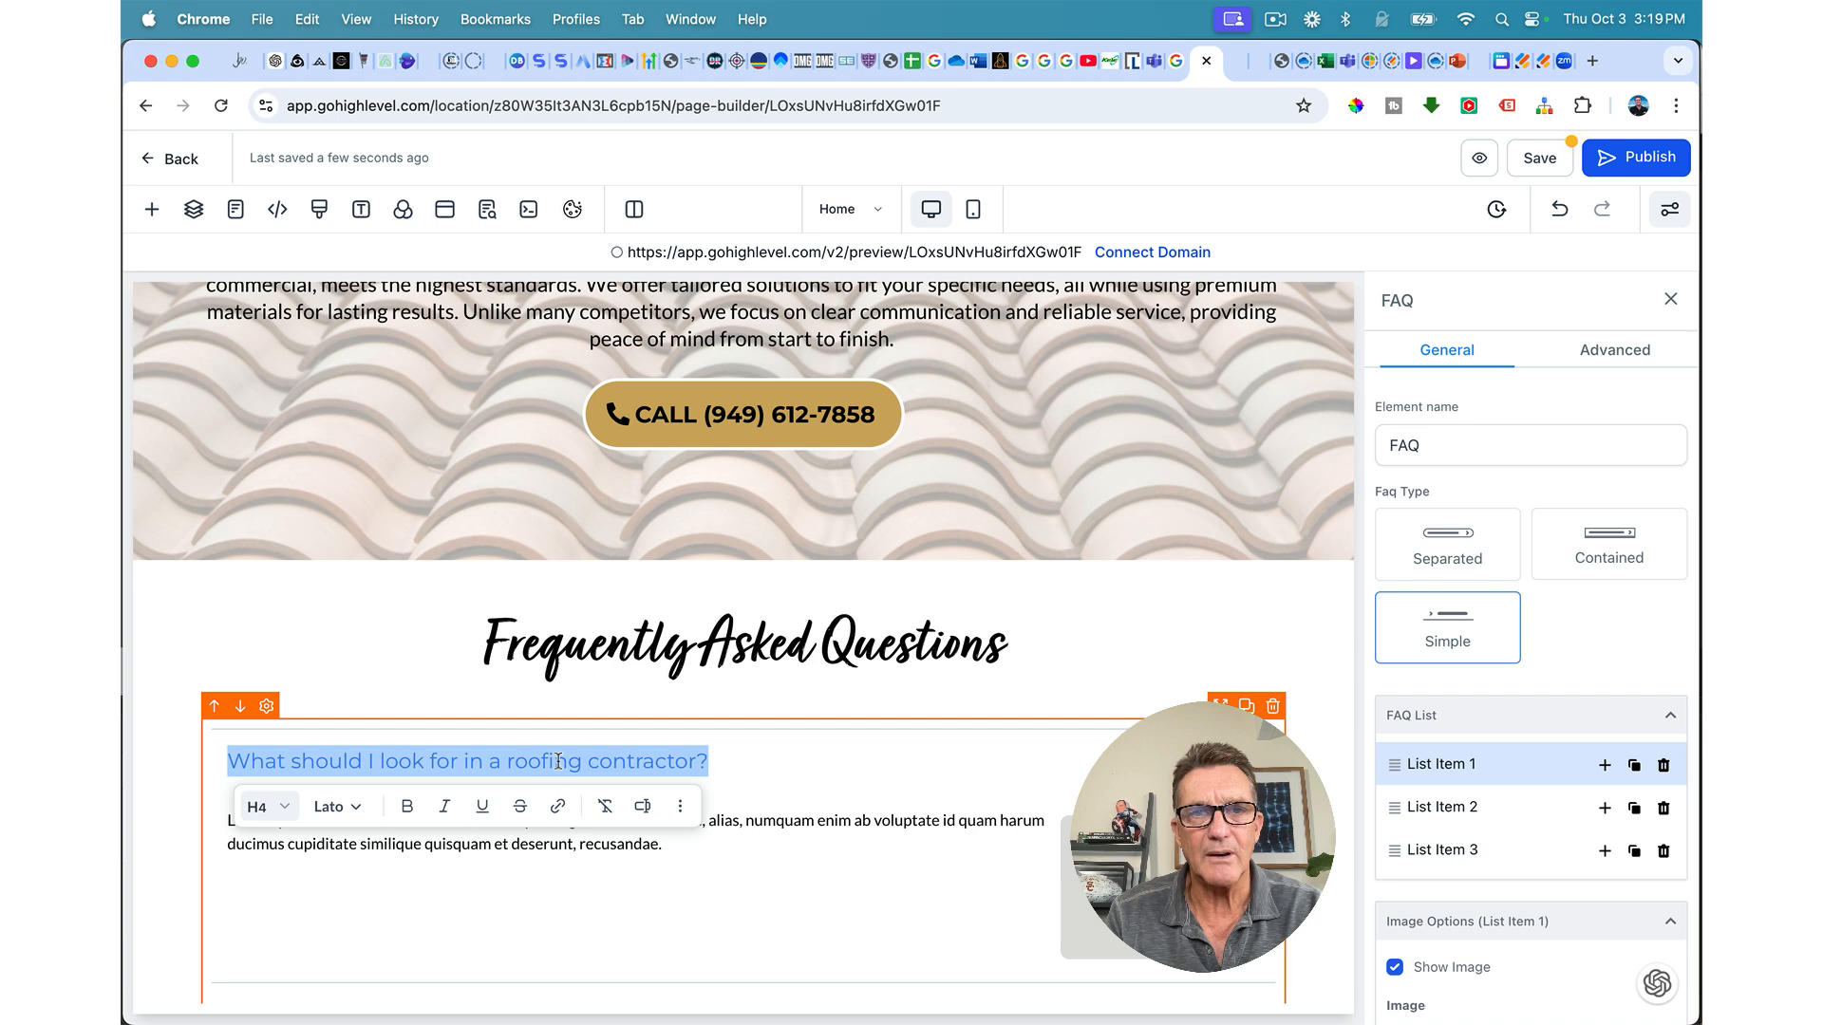
Step: Set the FAQ's open question title text colour to black in Advanced Color Options
scroll(1379, 764, "down", 4)
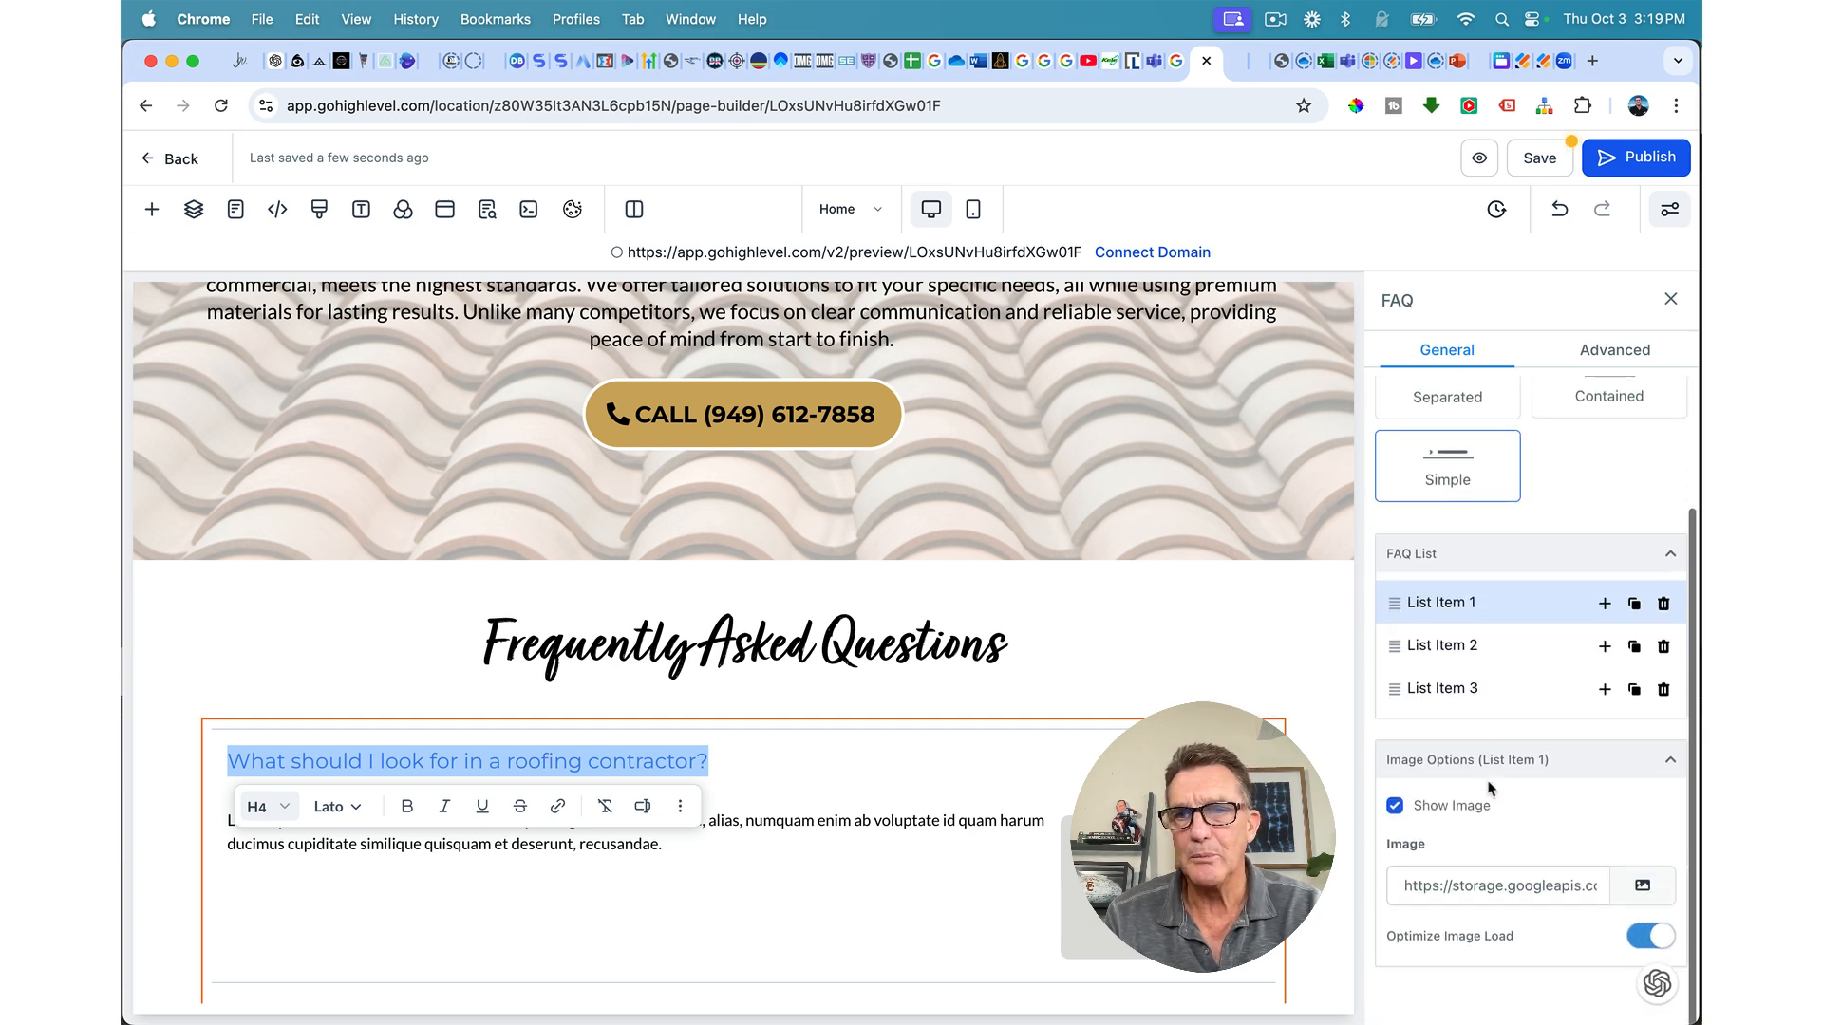
left_click(1614, 349)
scroll(1550, 589, "down", 2)
scroll(1551, 590, "down", 1)
left_click(1536, 611)
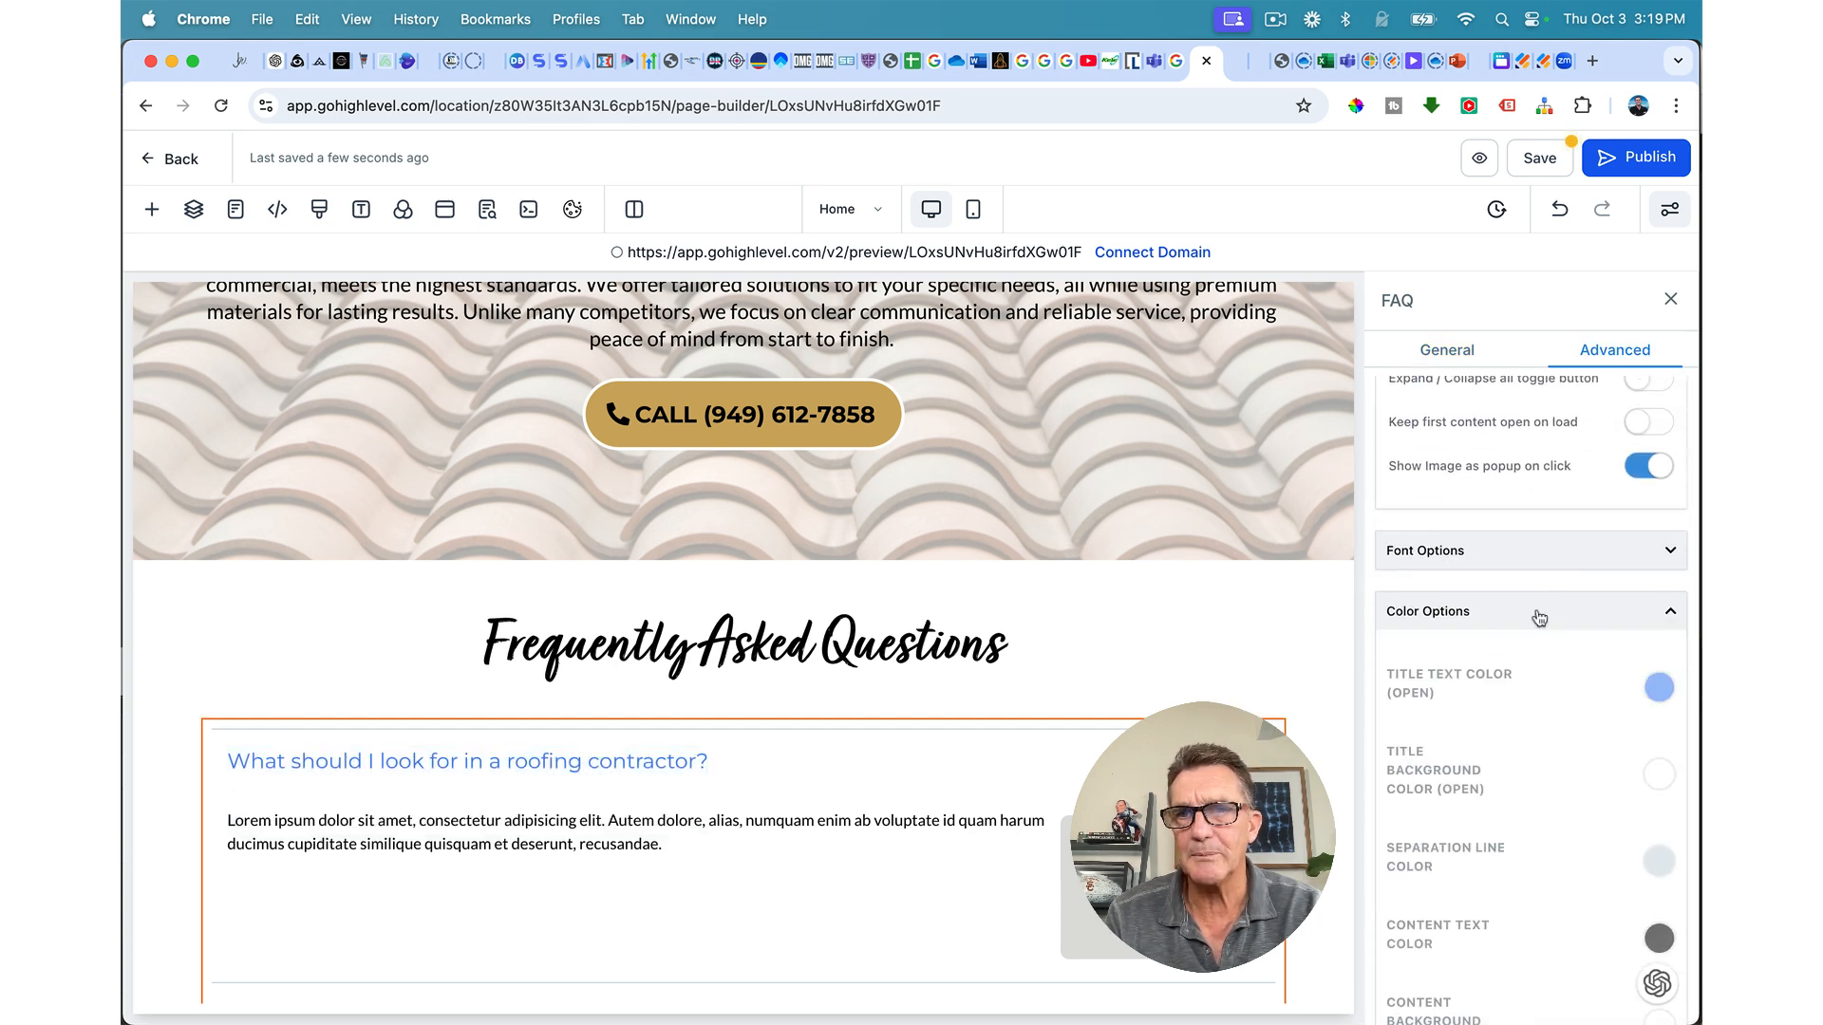
left_click(1656, 691)
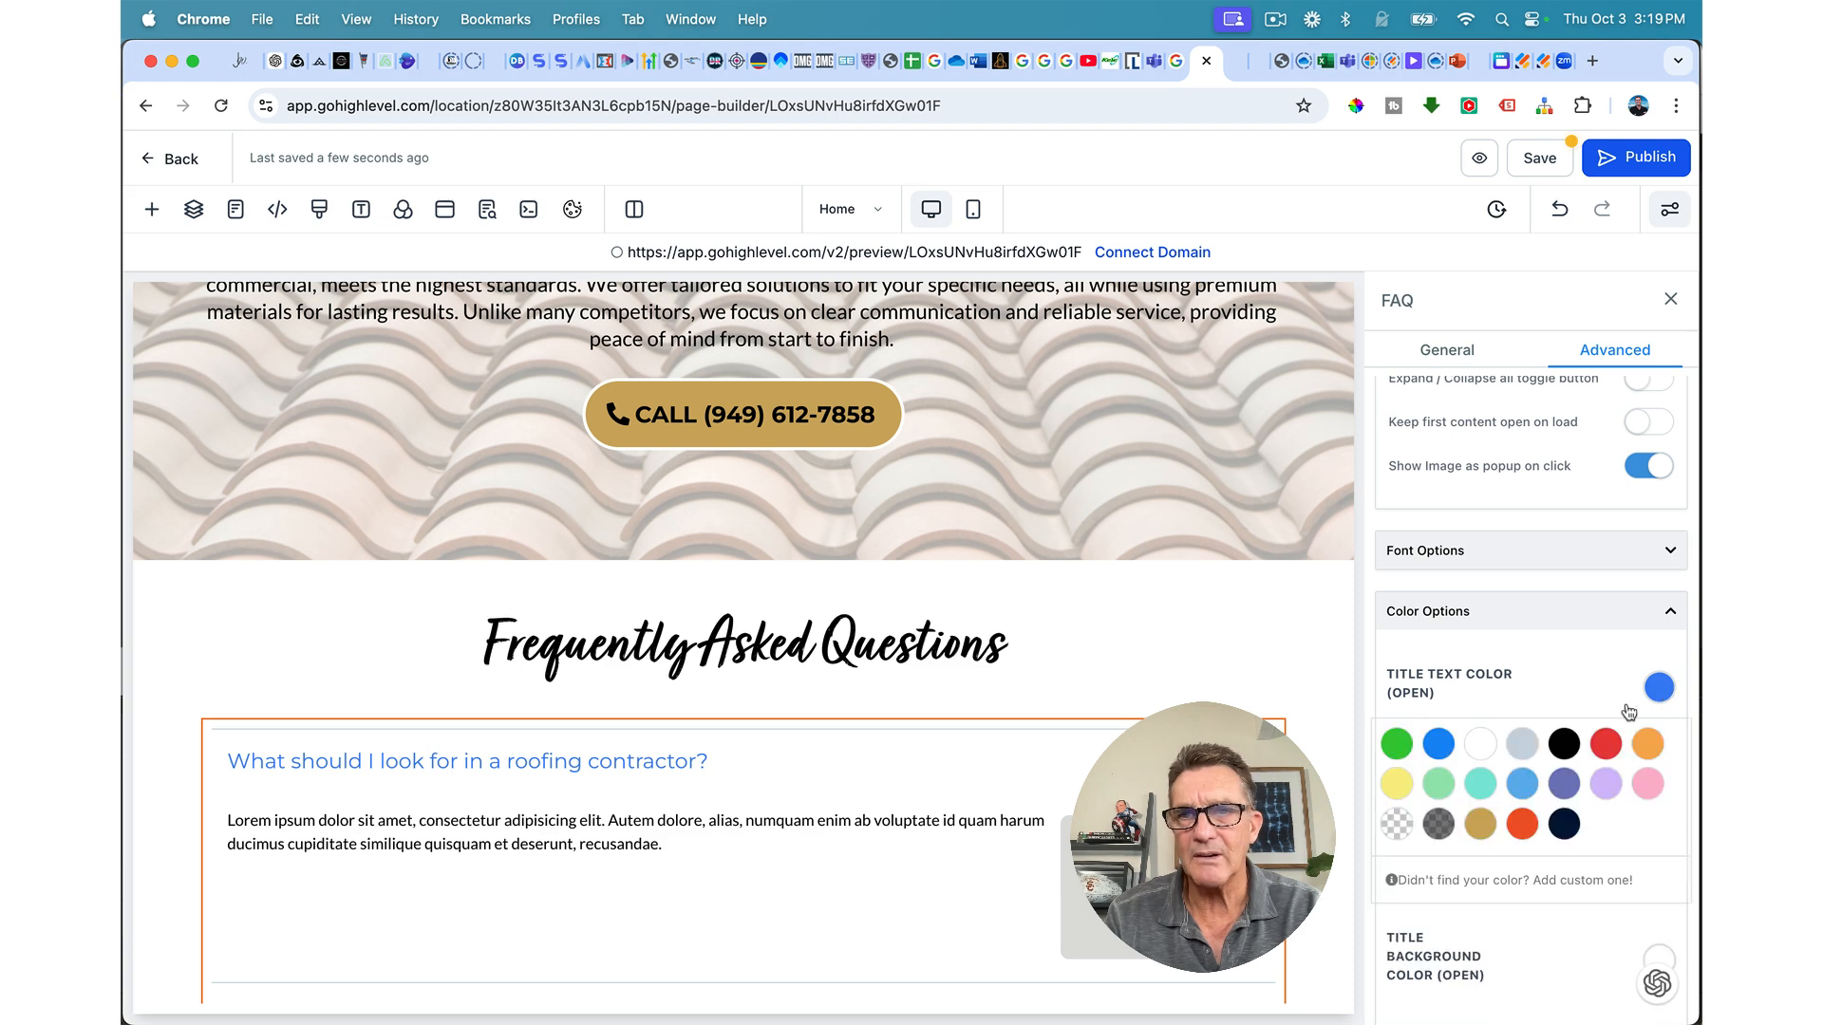
left_click(1562, 743)
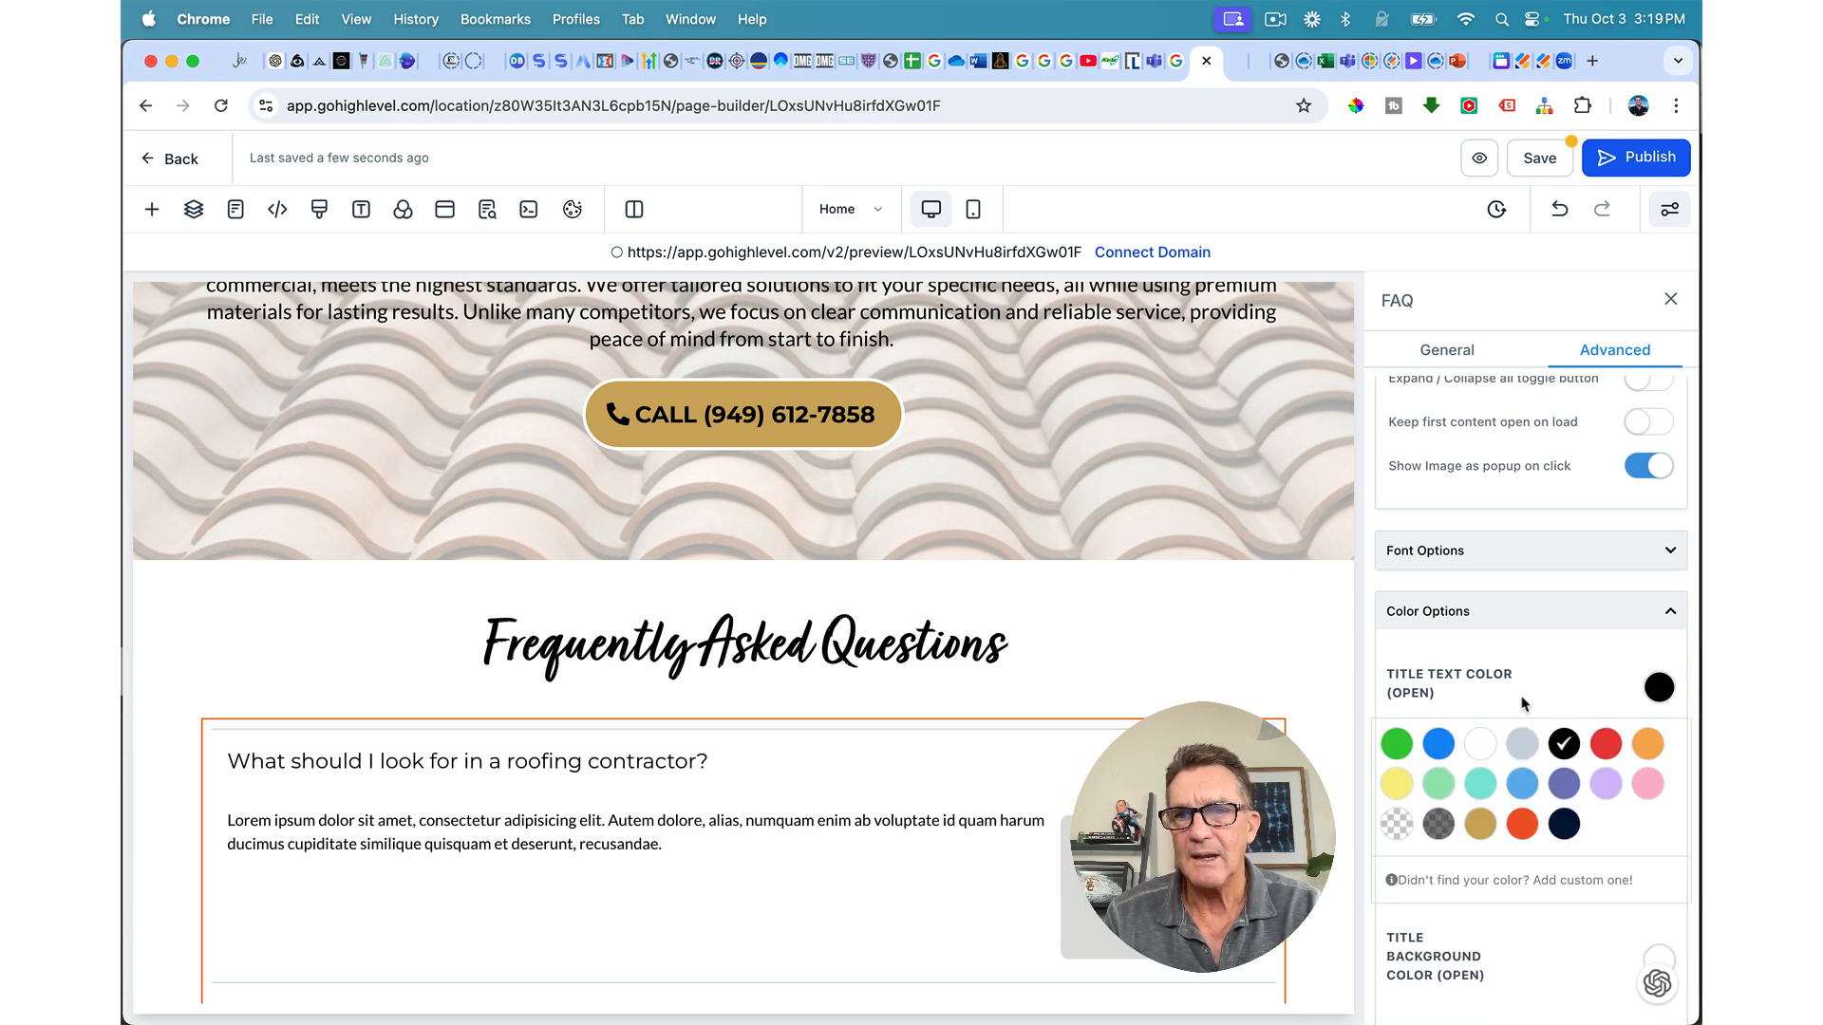
Step: Make the first FAQ question title bold
scroll(1522, 701, "down", 3)
scroll(1522, 702, "down", 1)
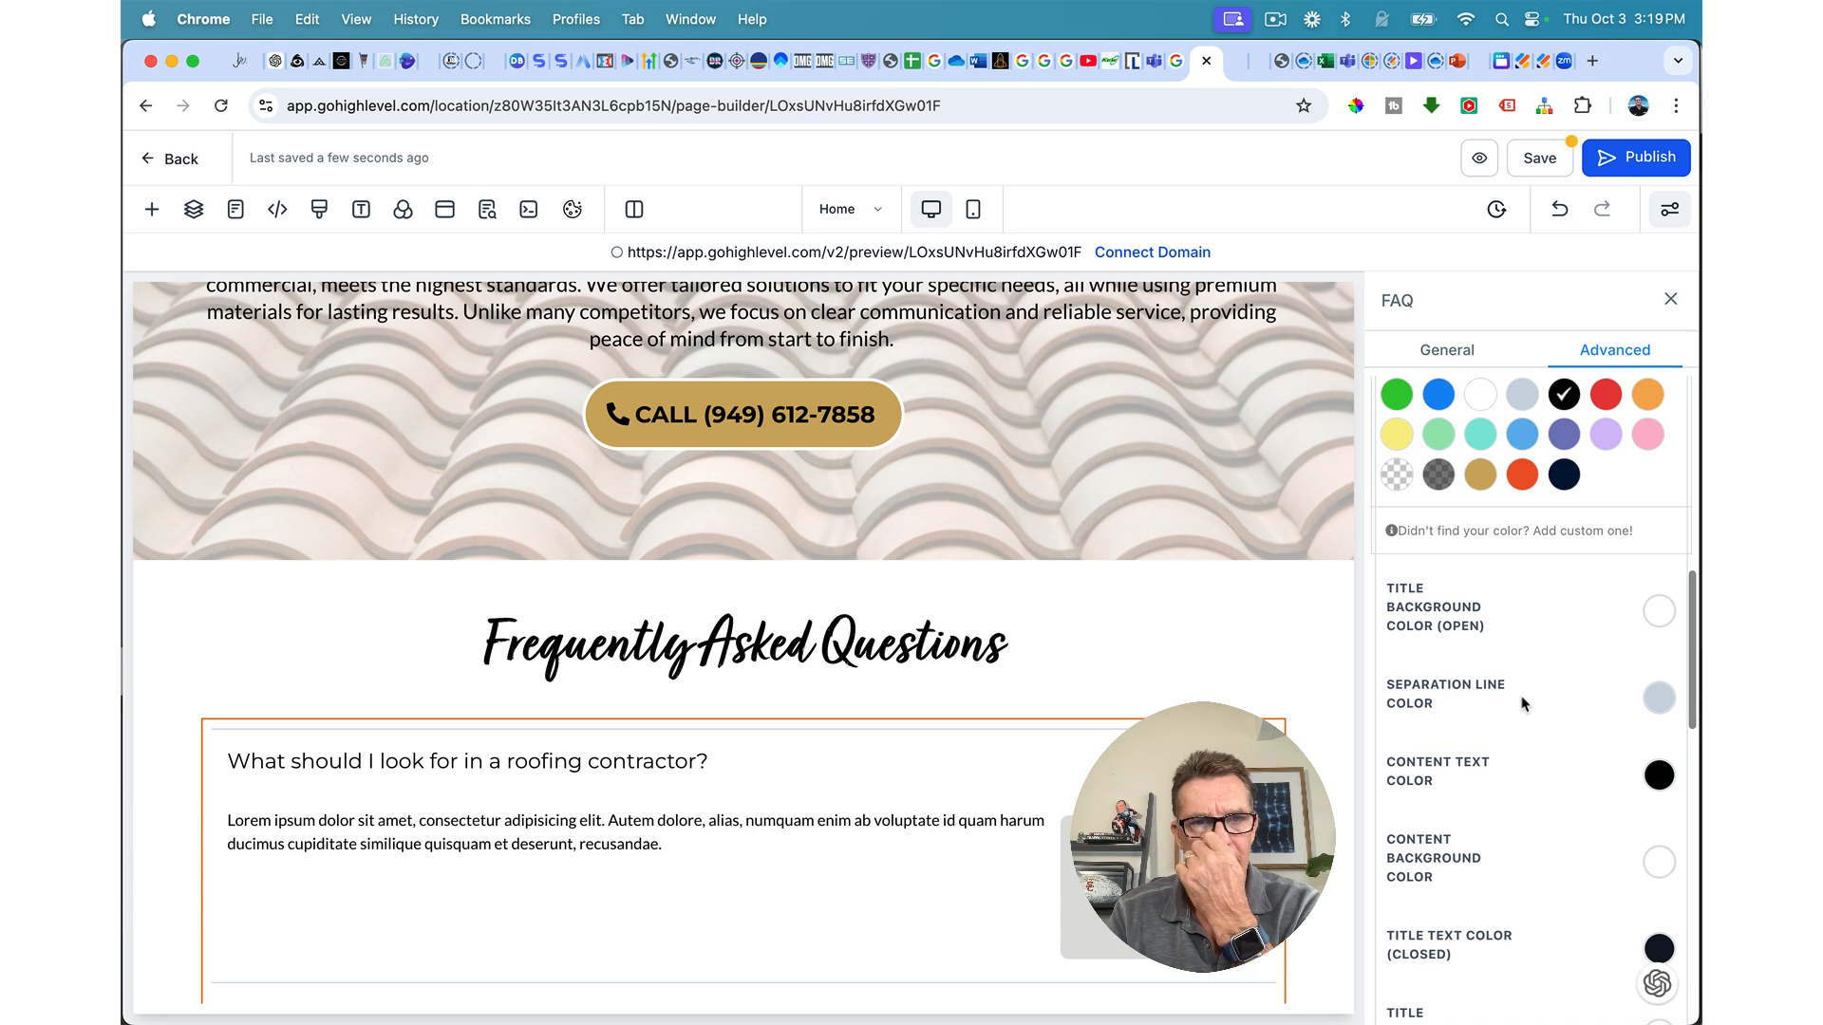
scroll(1522, 703, "down", 1)
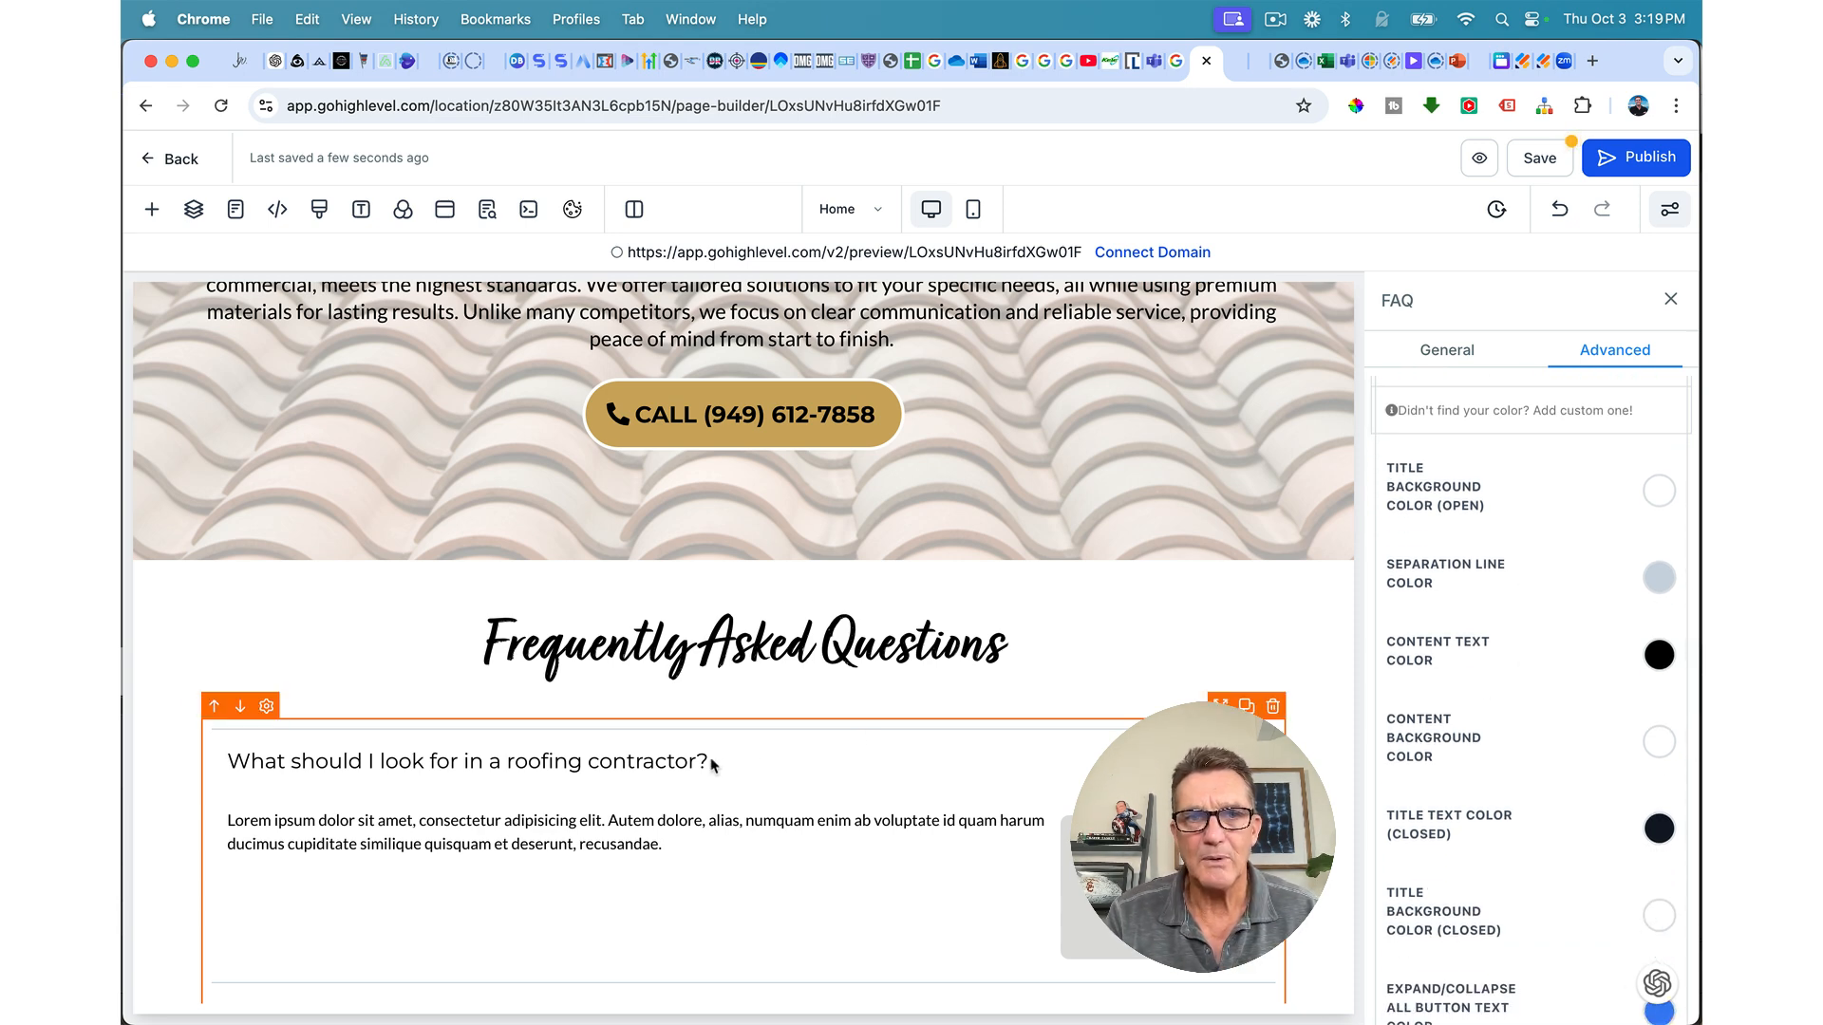
triple_click(662, 760)
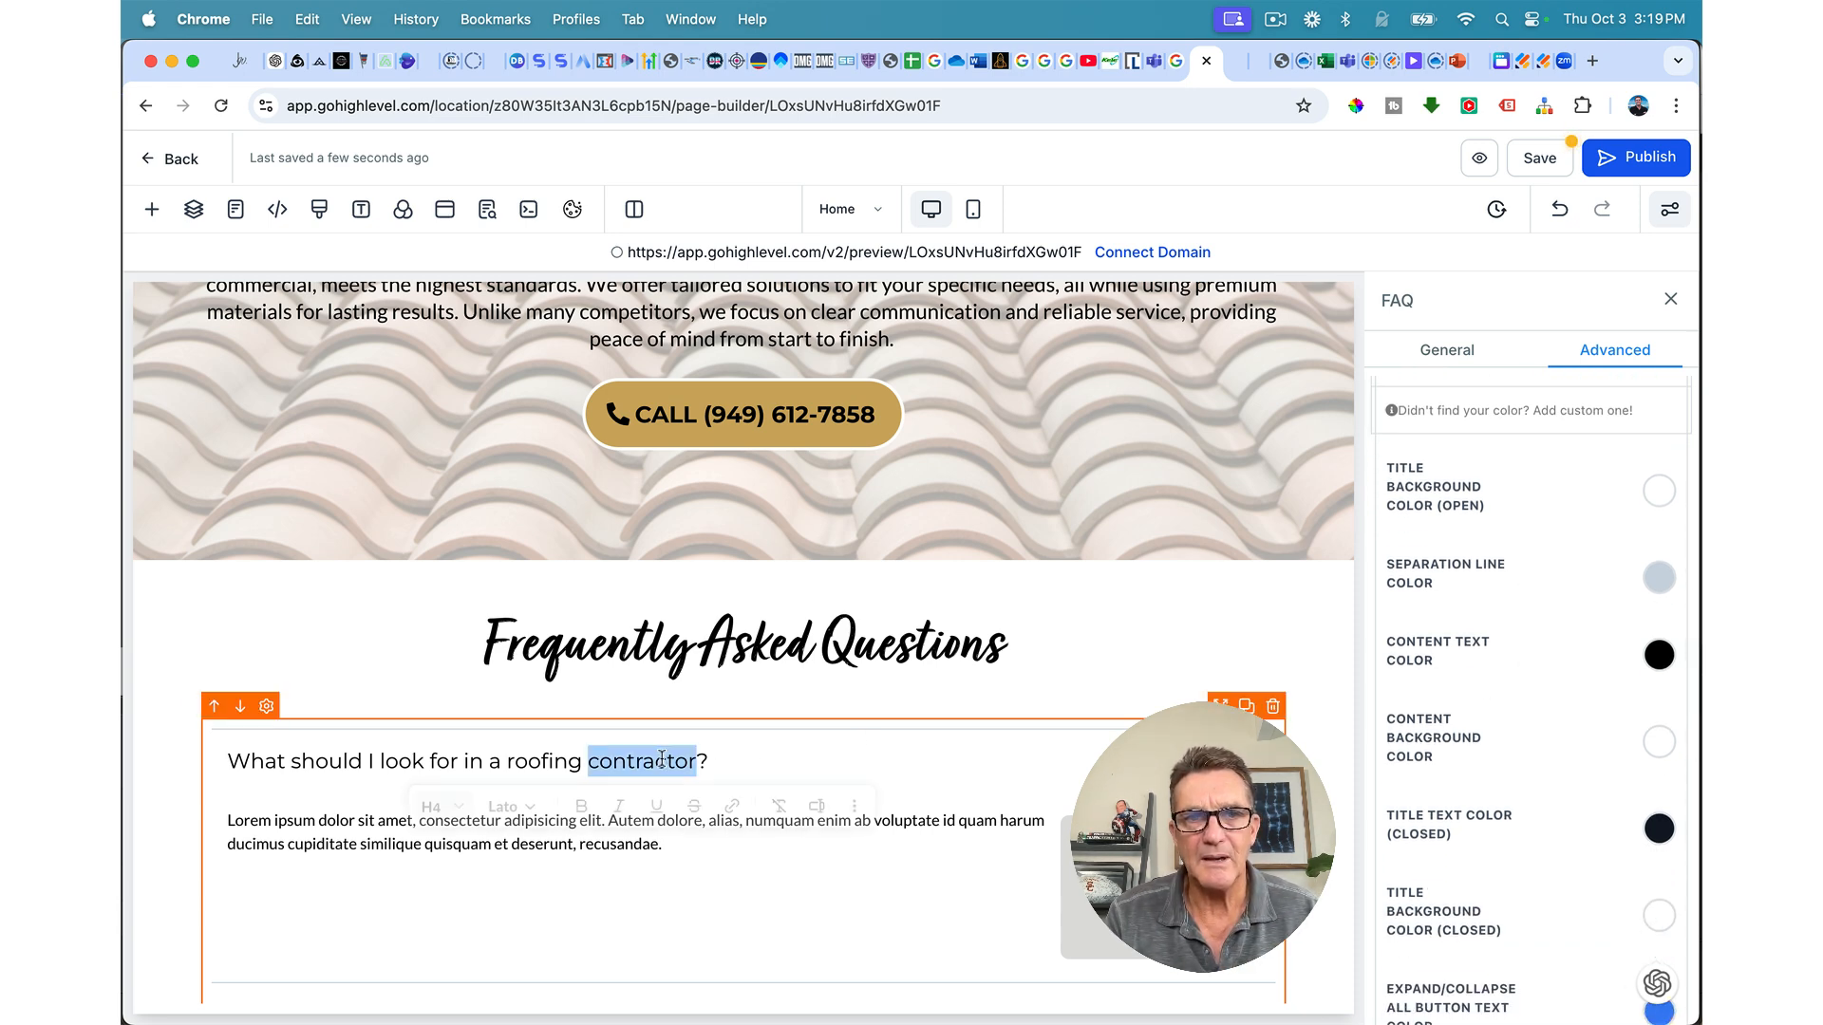
triple_click(598, 767)
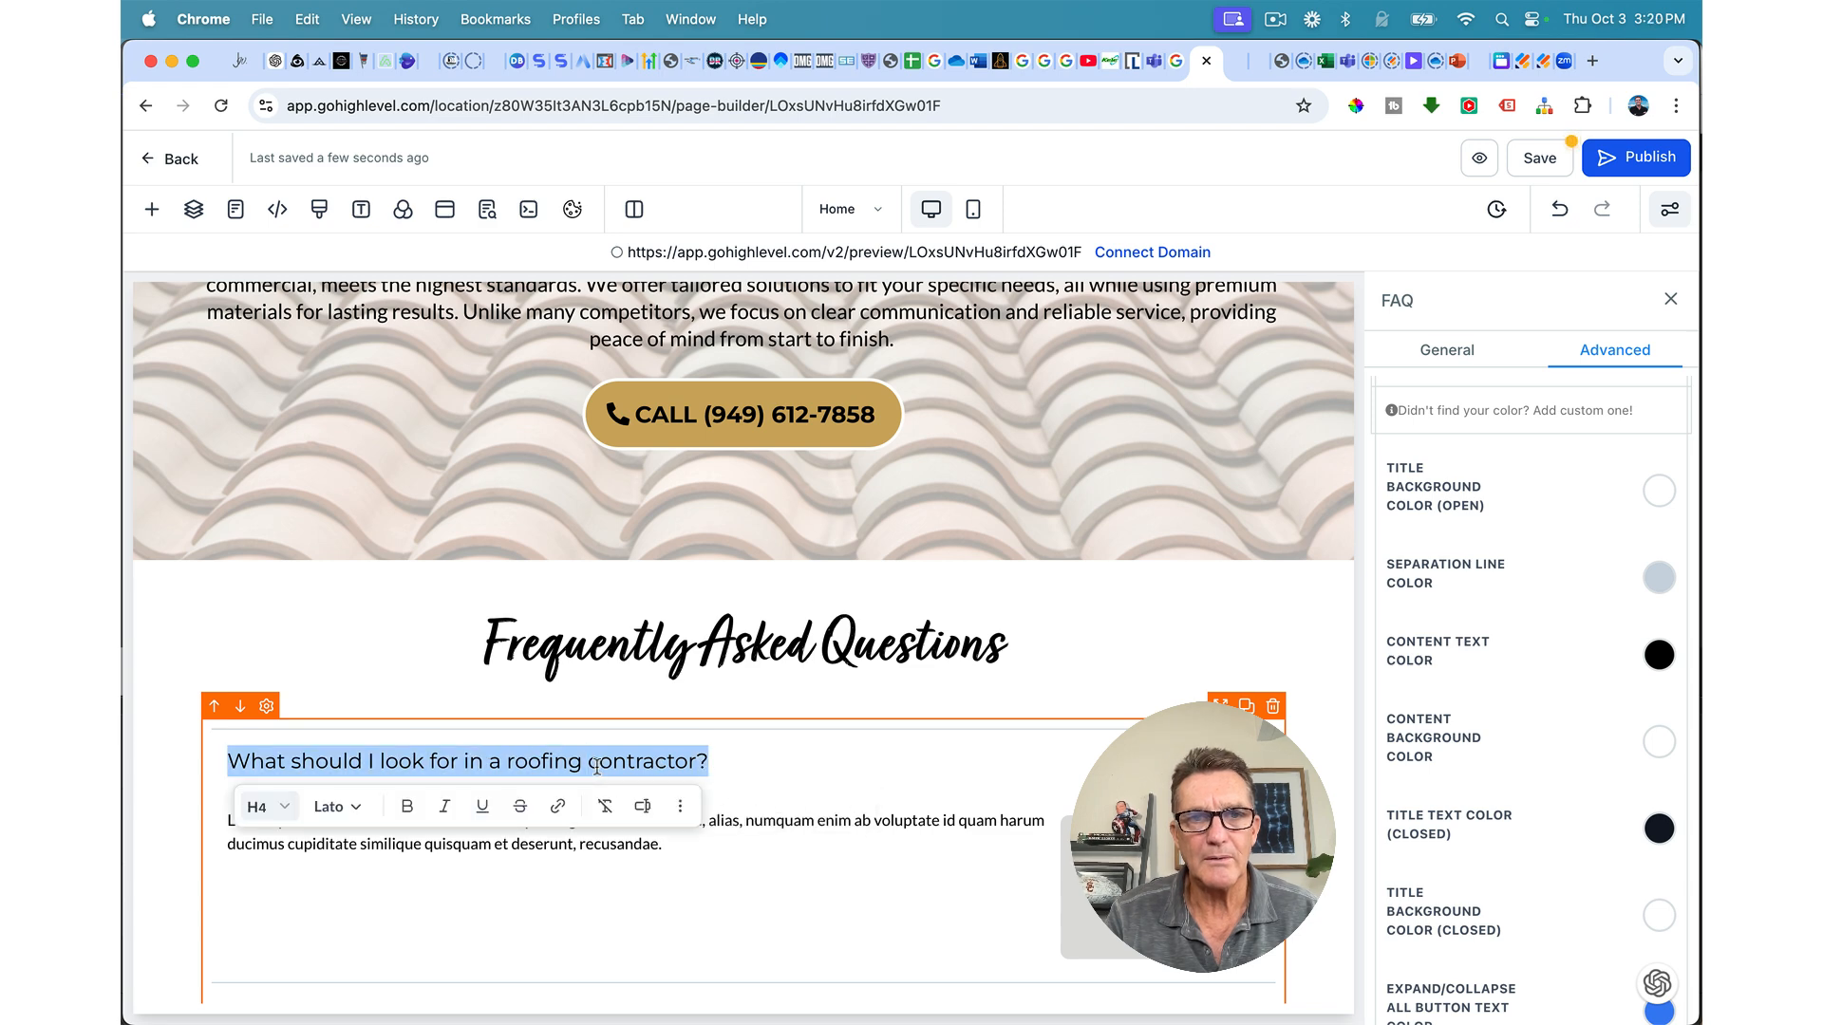
left_click(407, 807)
left_click(898, 794)
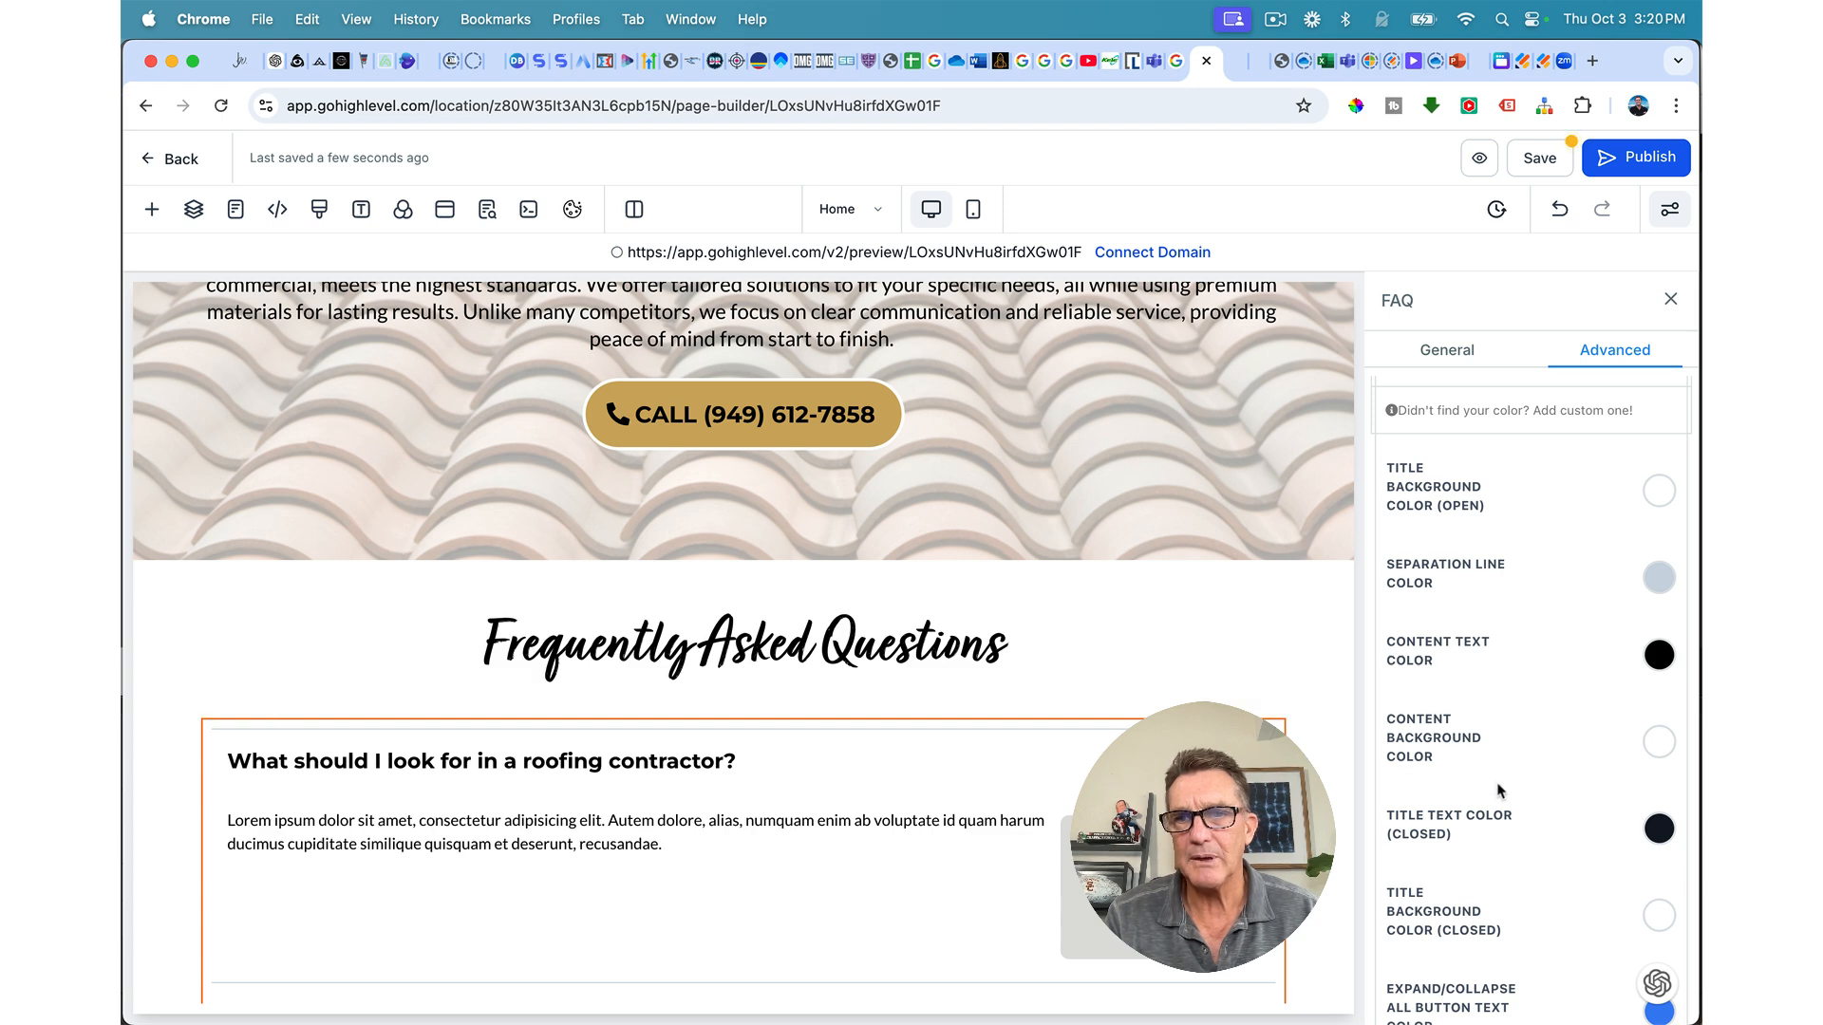
scroll(1500, 791, "up", 4)
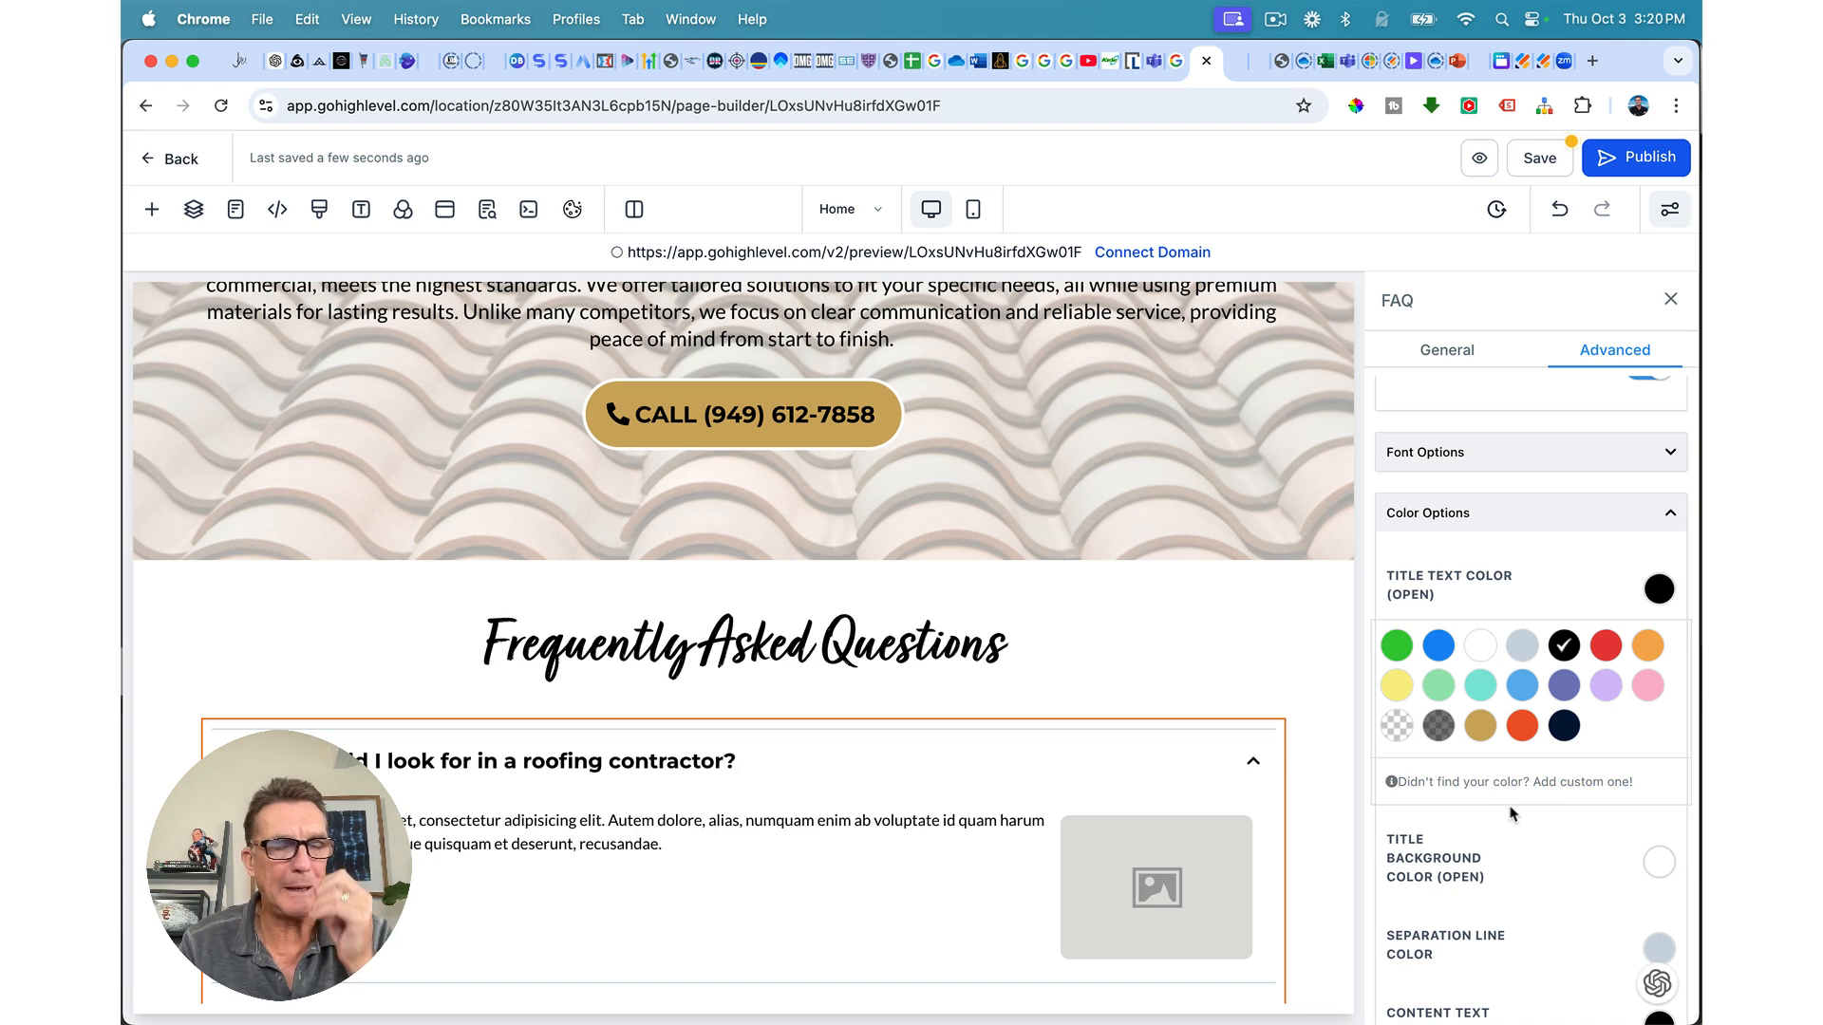
scroll(1512, 814, "down", 3)
left_click(1447, 351)
left_click(1439, 556)
scroll(1440, 556, "down", 1)
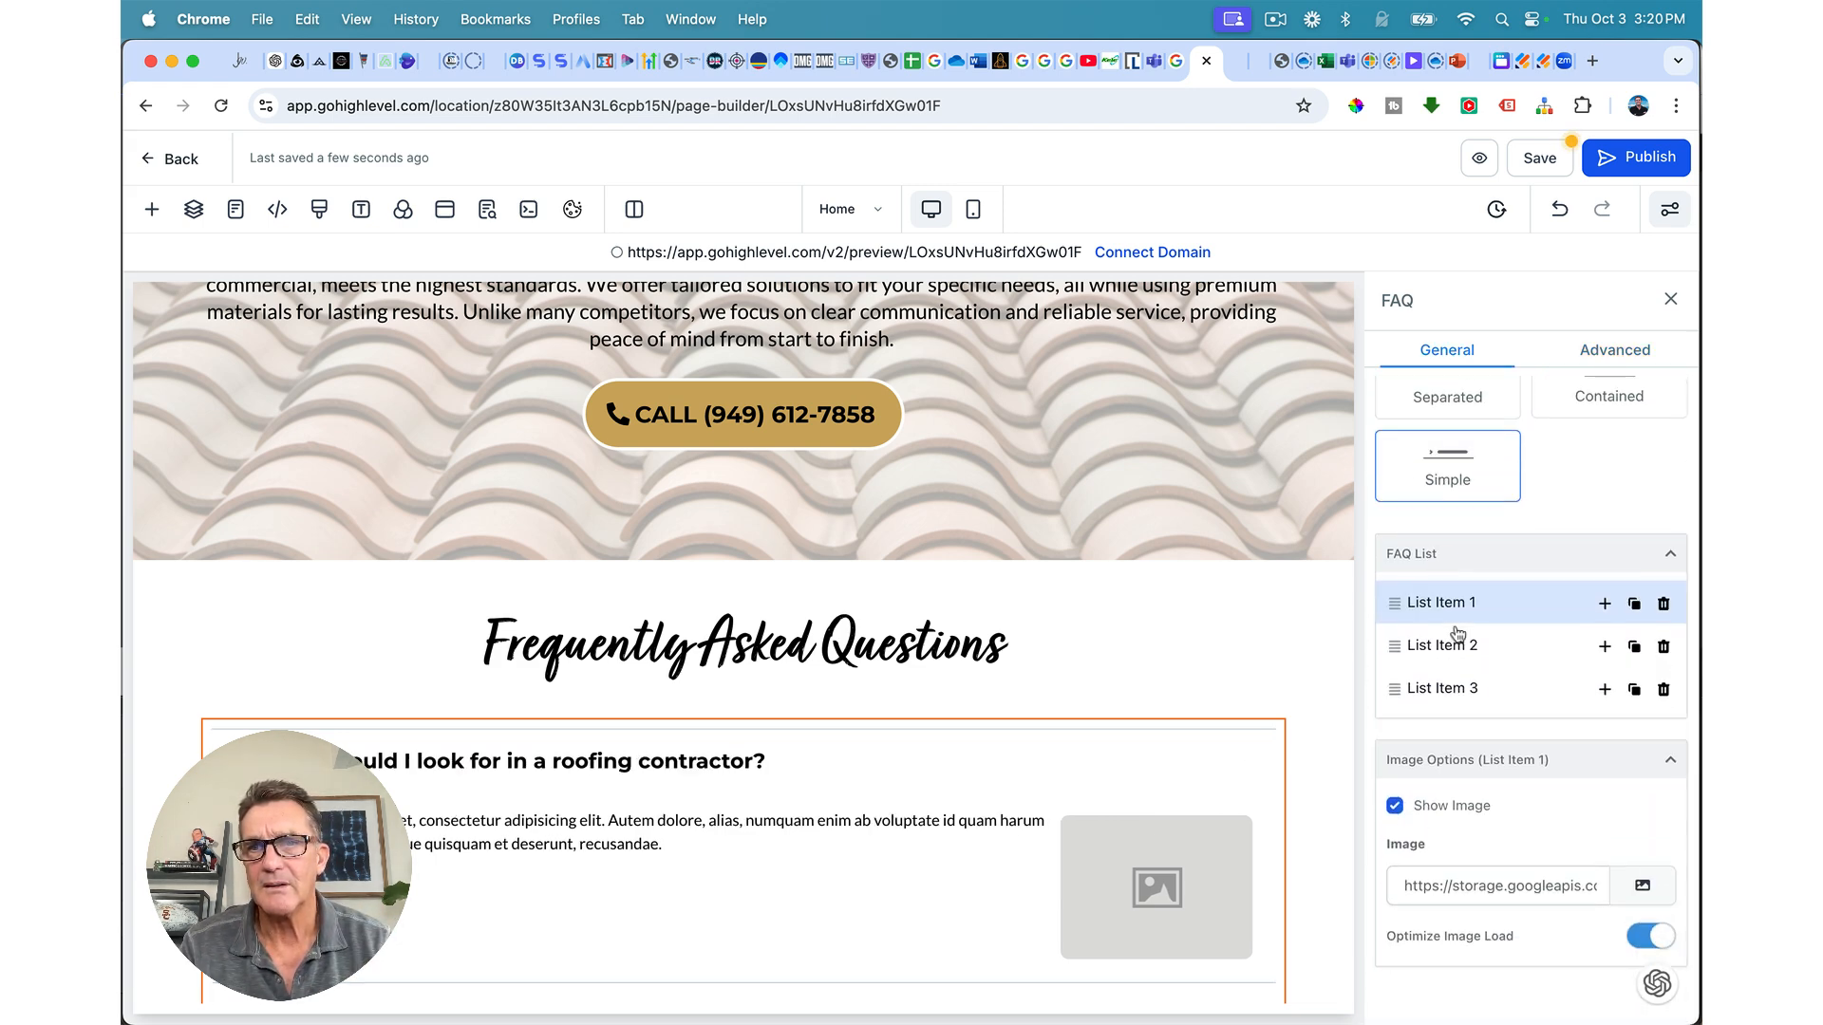
left_click(1394, 807)
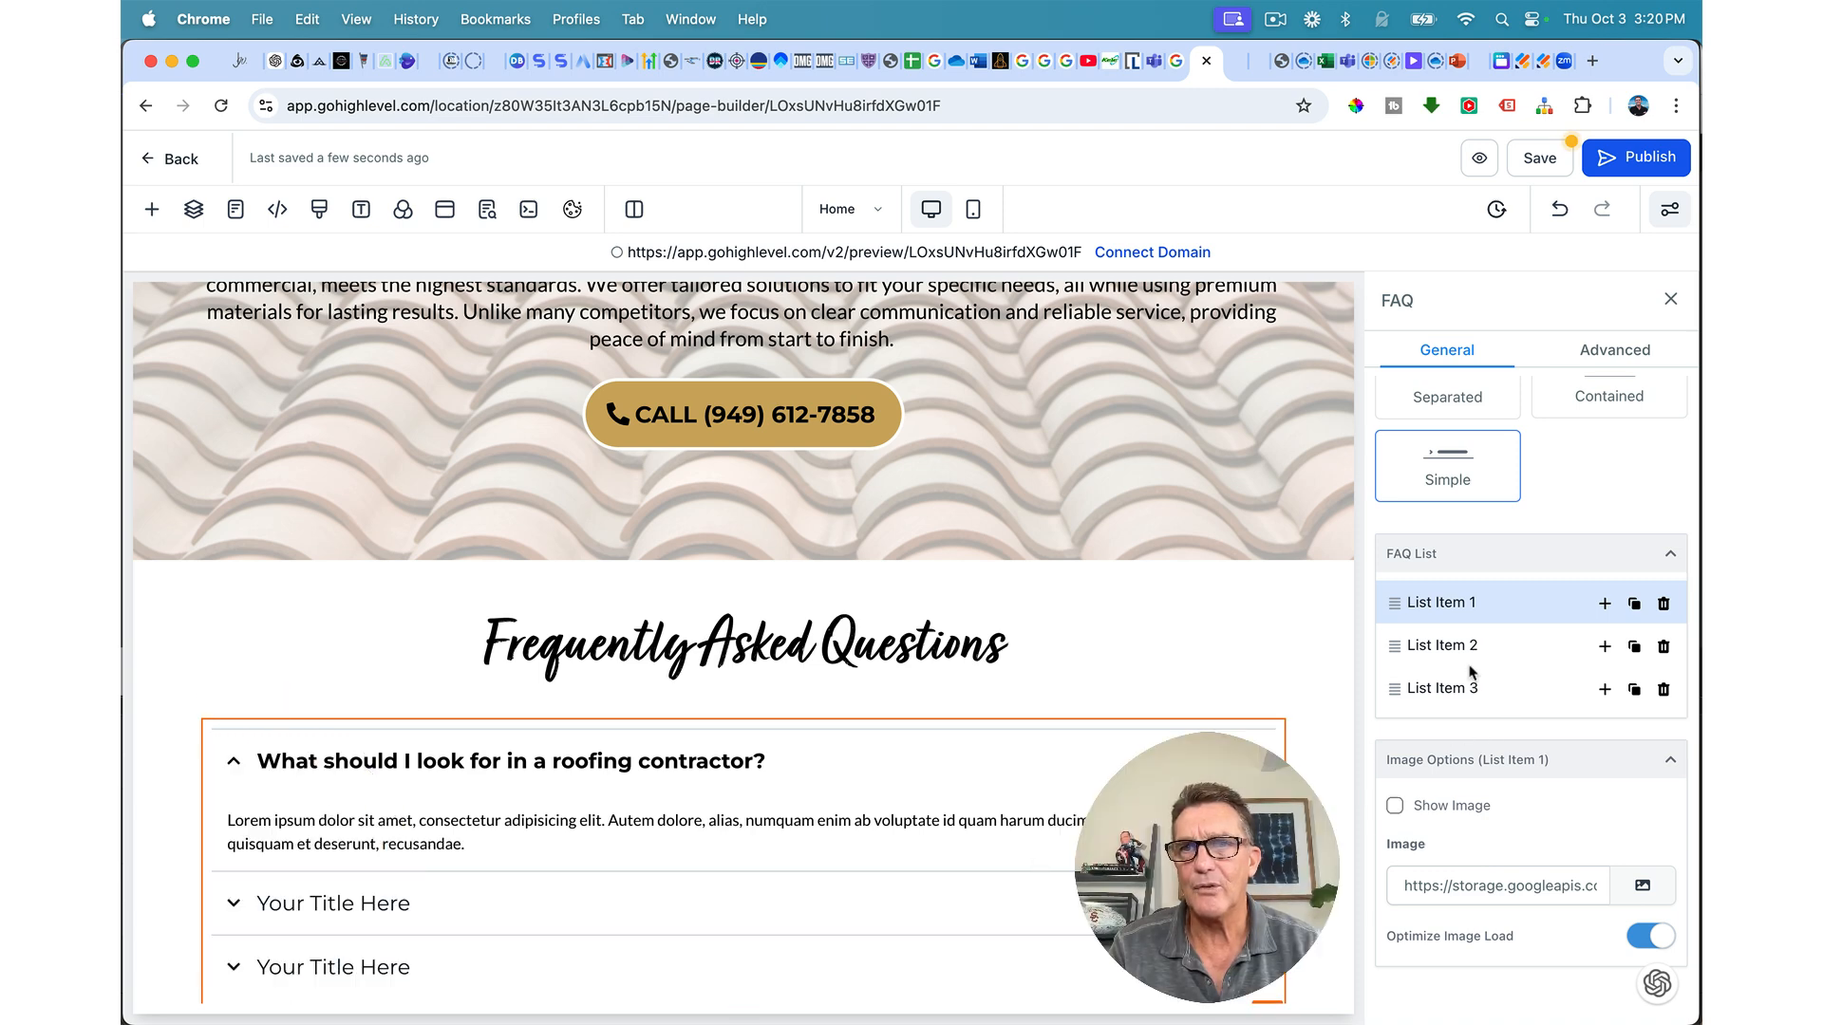
left_click(1595, 359)
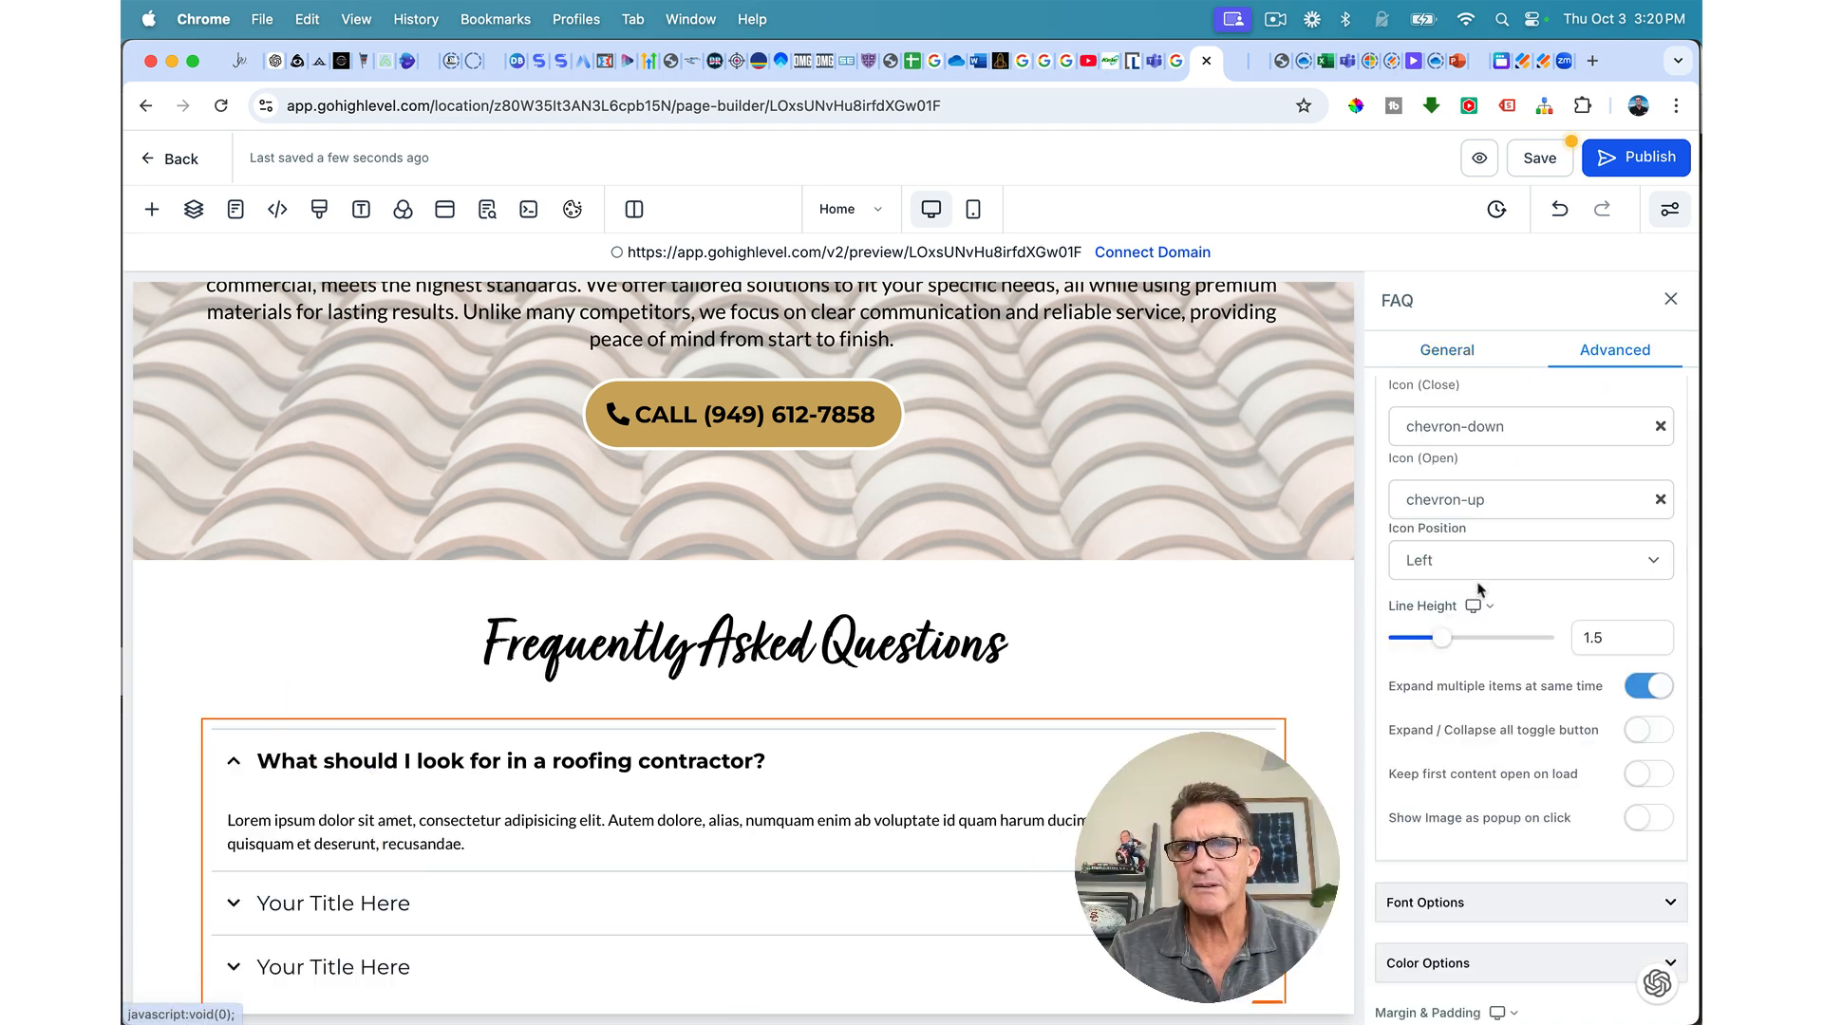
scroll(1463, 649, "down", 10)
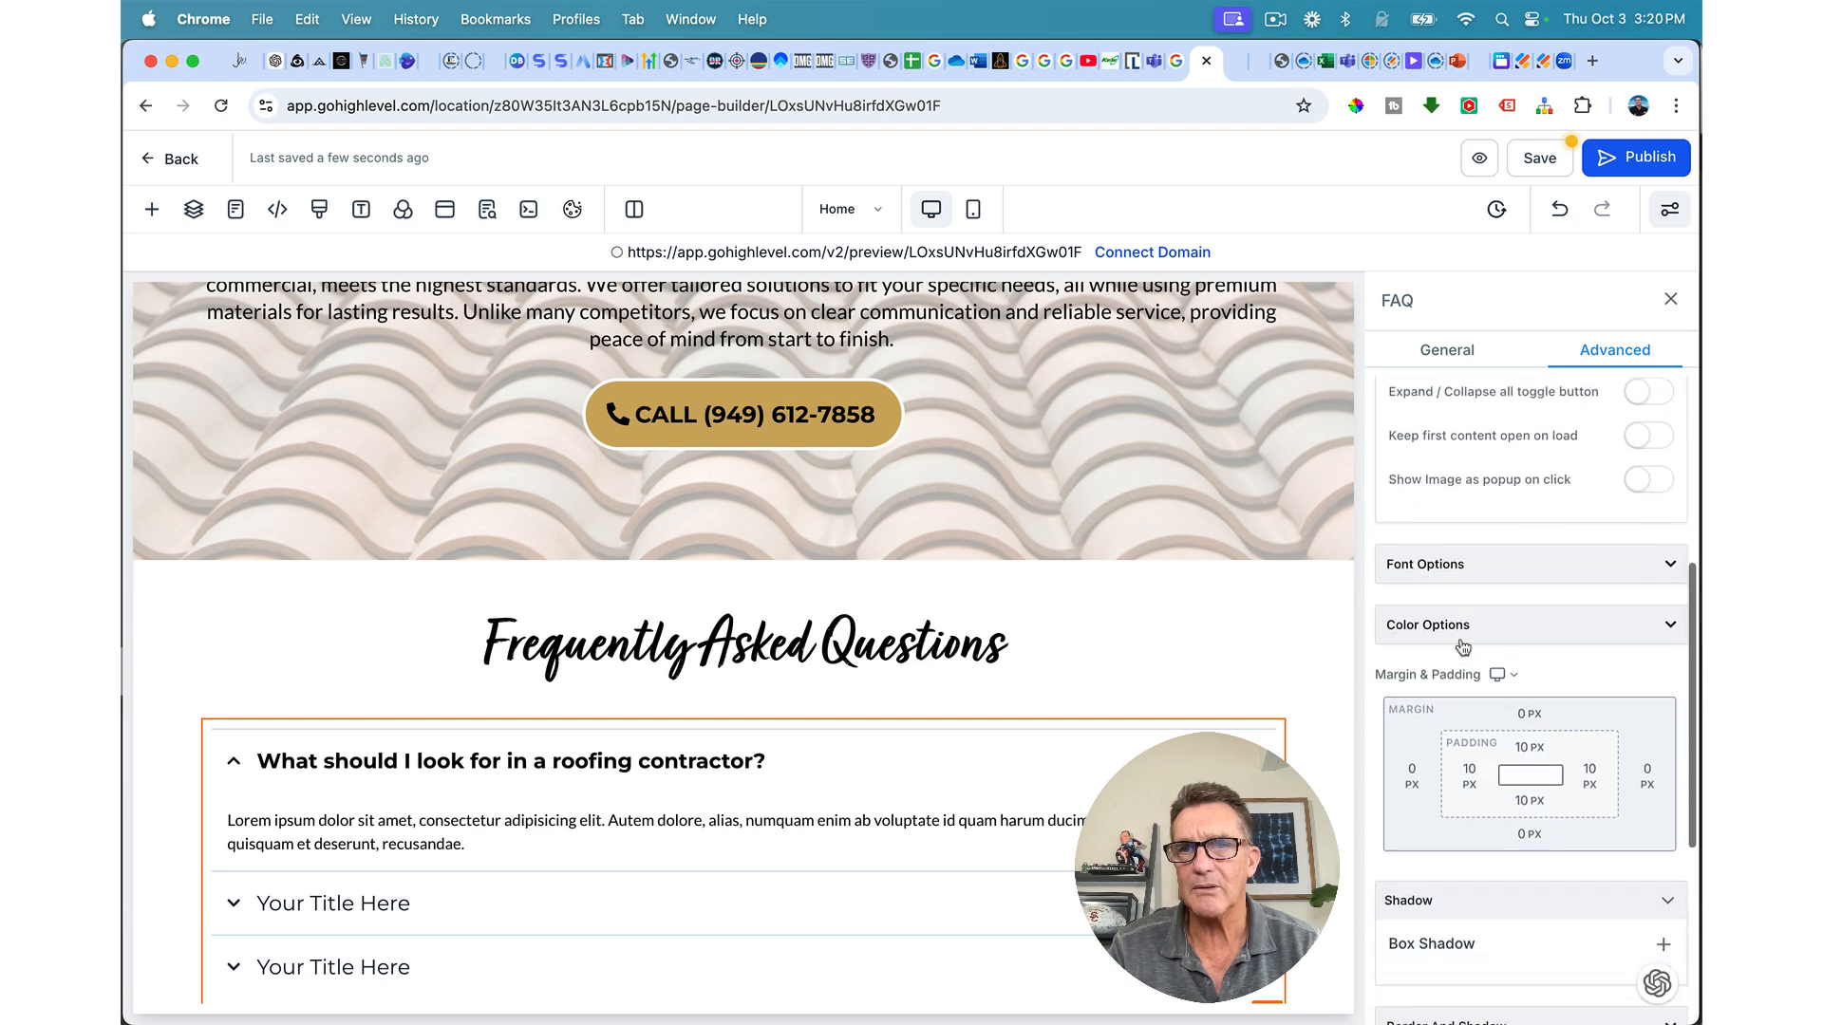
scroll(1464, 648, "down", 4)
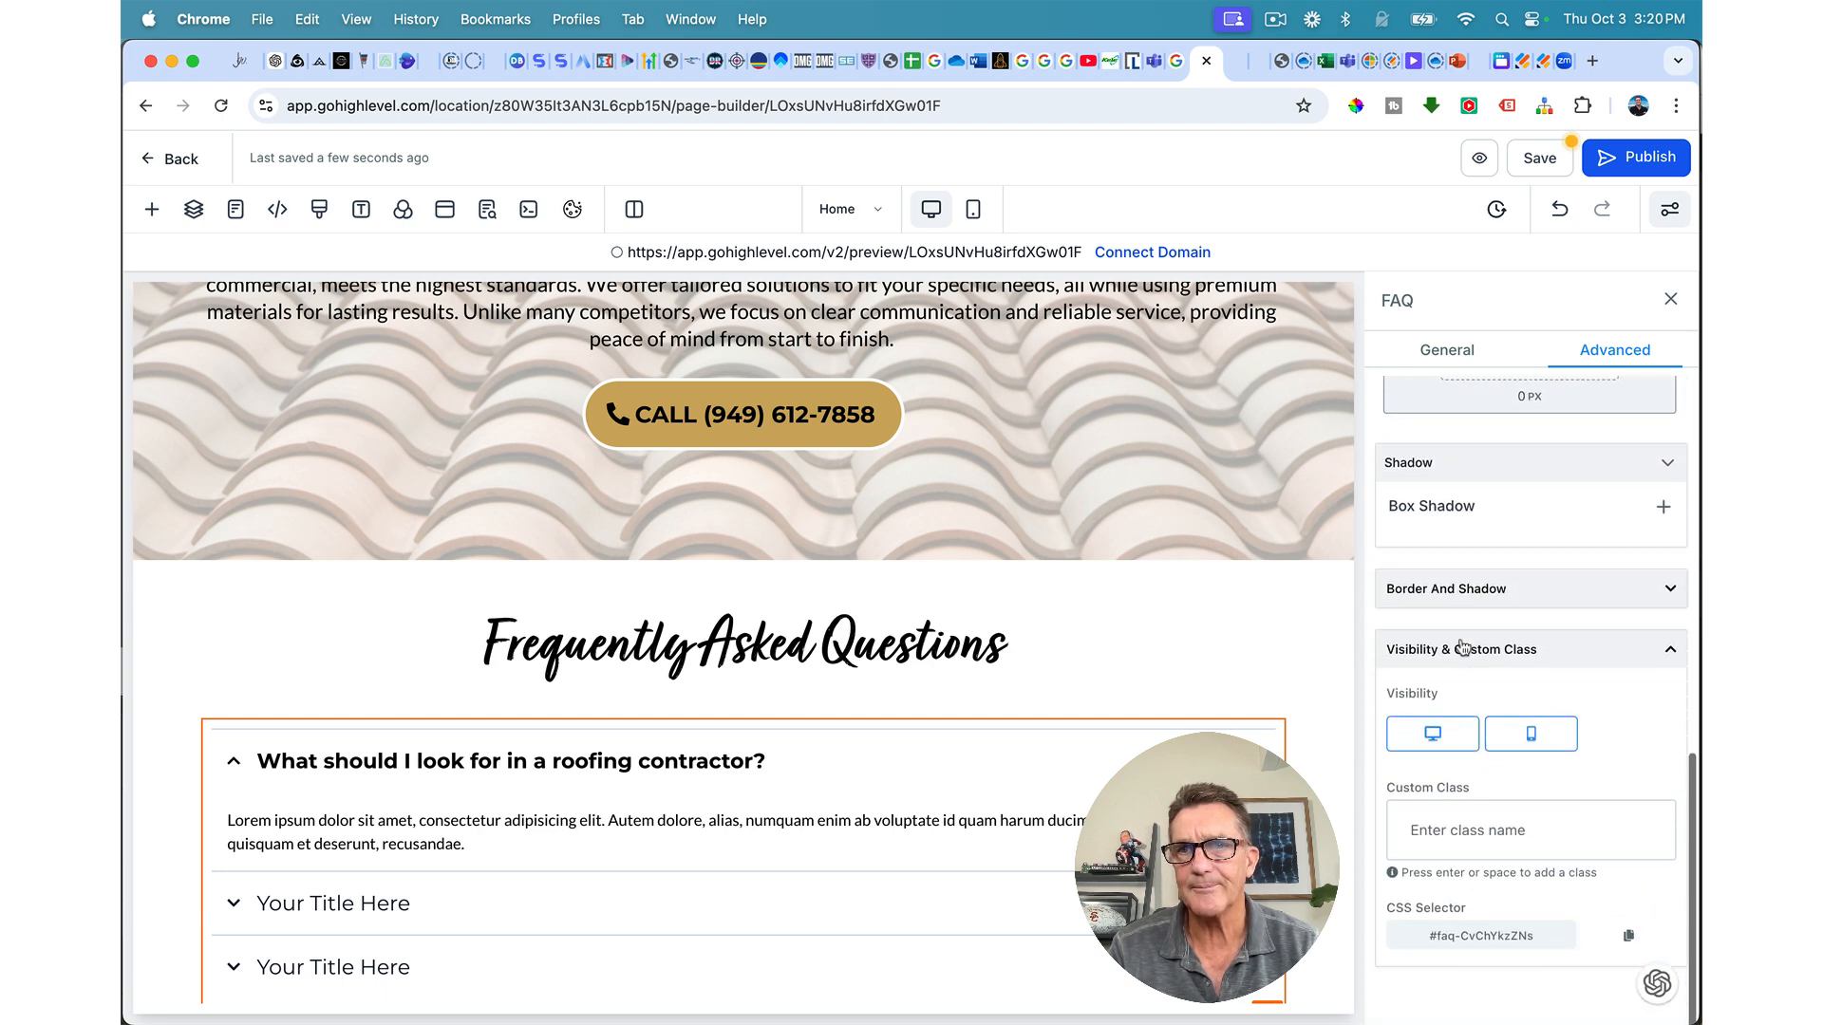
left_click(1671, 652)
scroll(1652, 627, "up", 5)
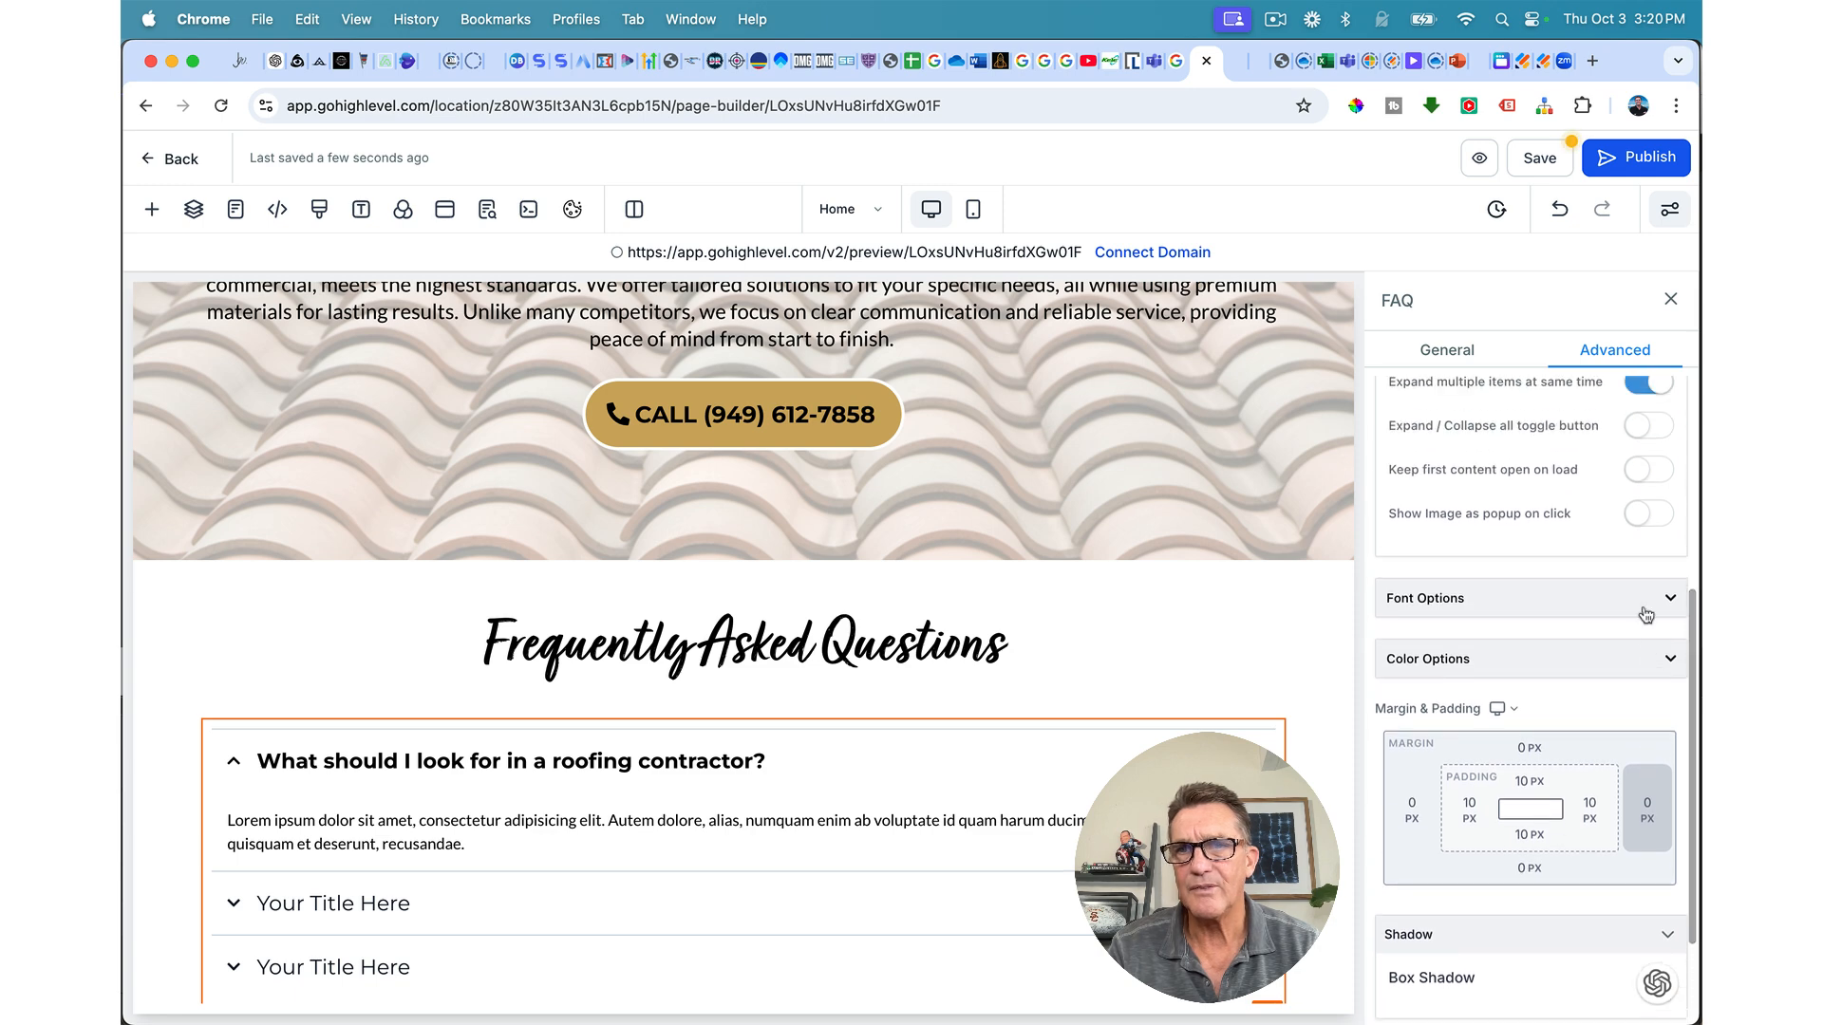
Step: In Font Options, set FAQ title font size to 22 px and content font size to 19 px
left_click(1646, 615)
scroll(1604, 673, "down", 2)
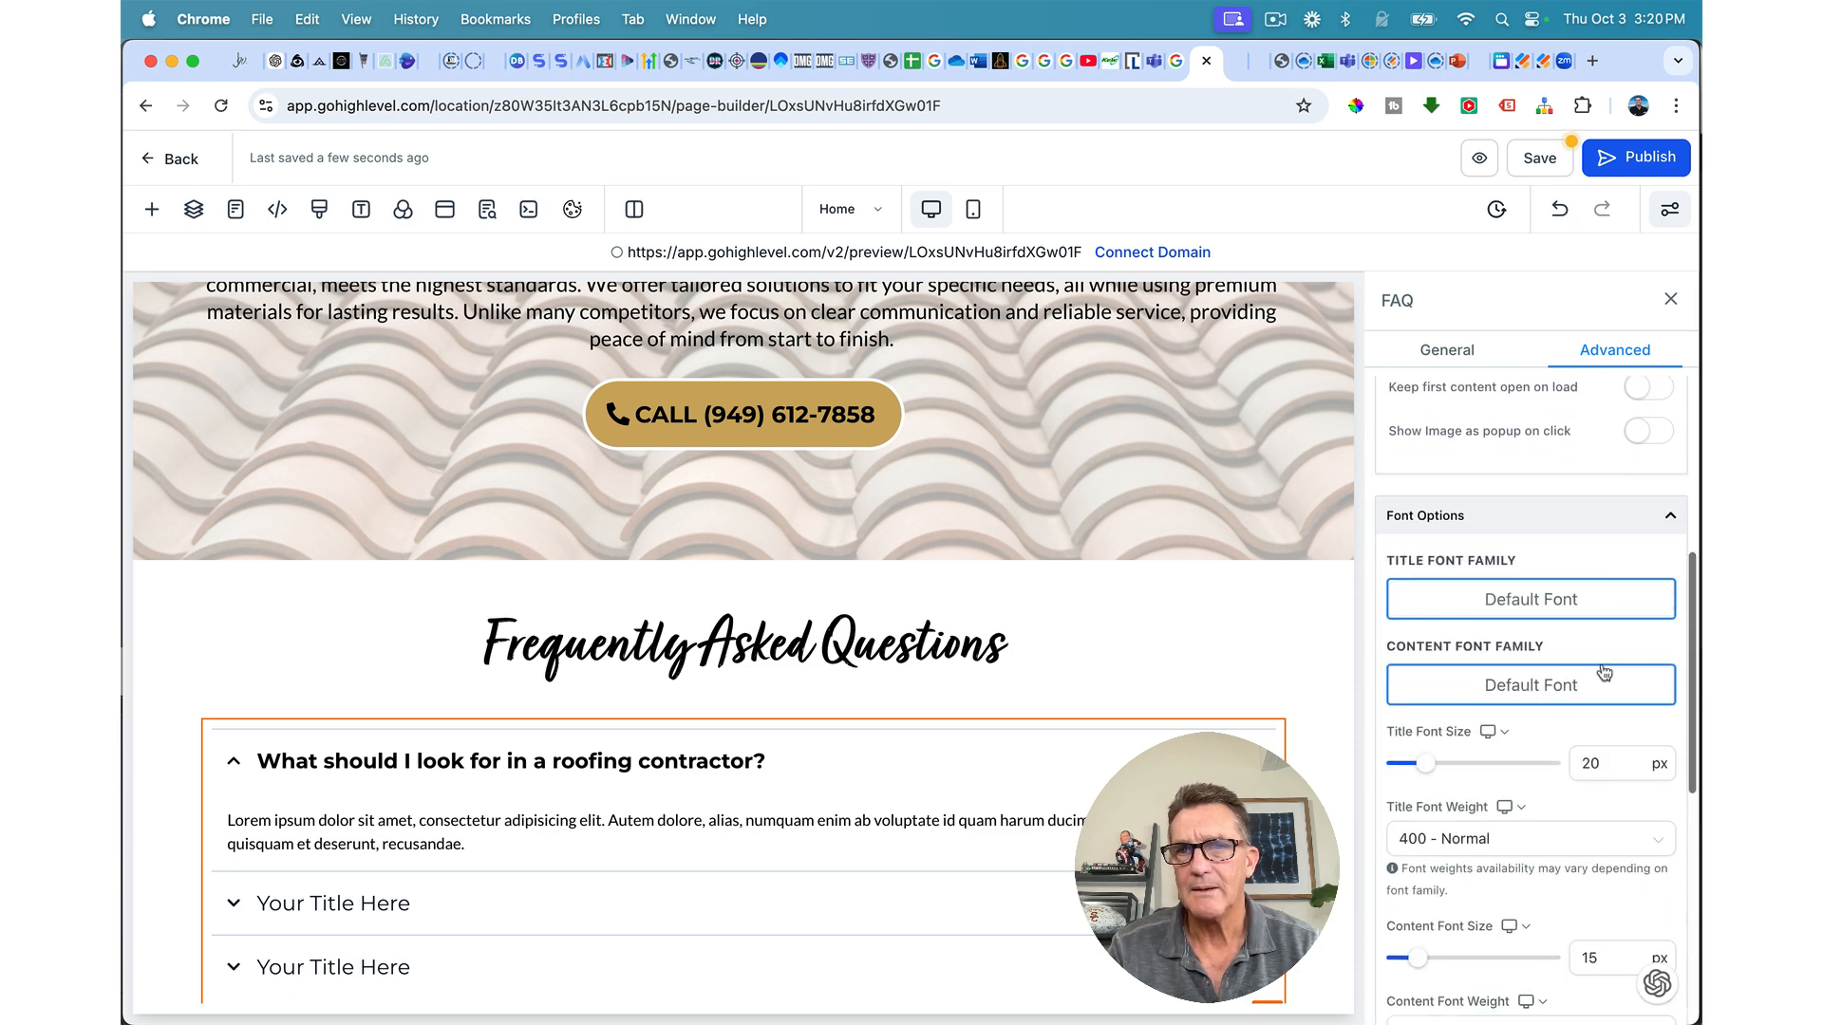
scroll(1604, 673, "down", 1)
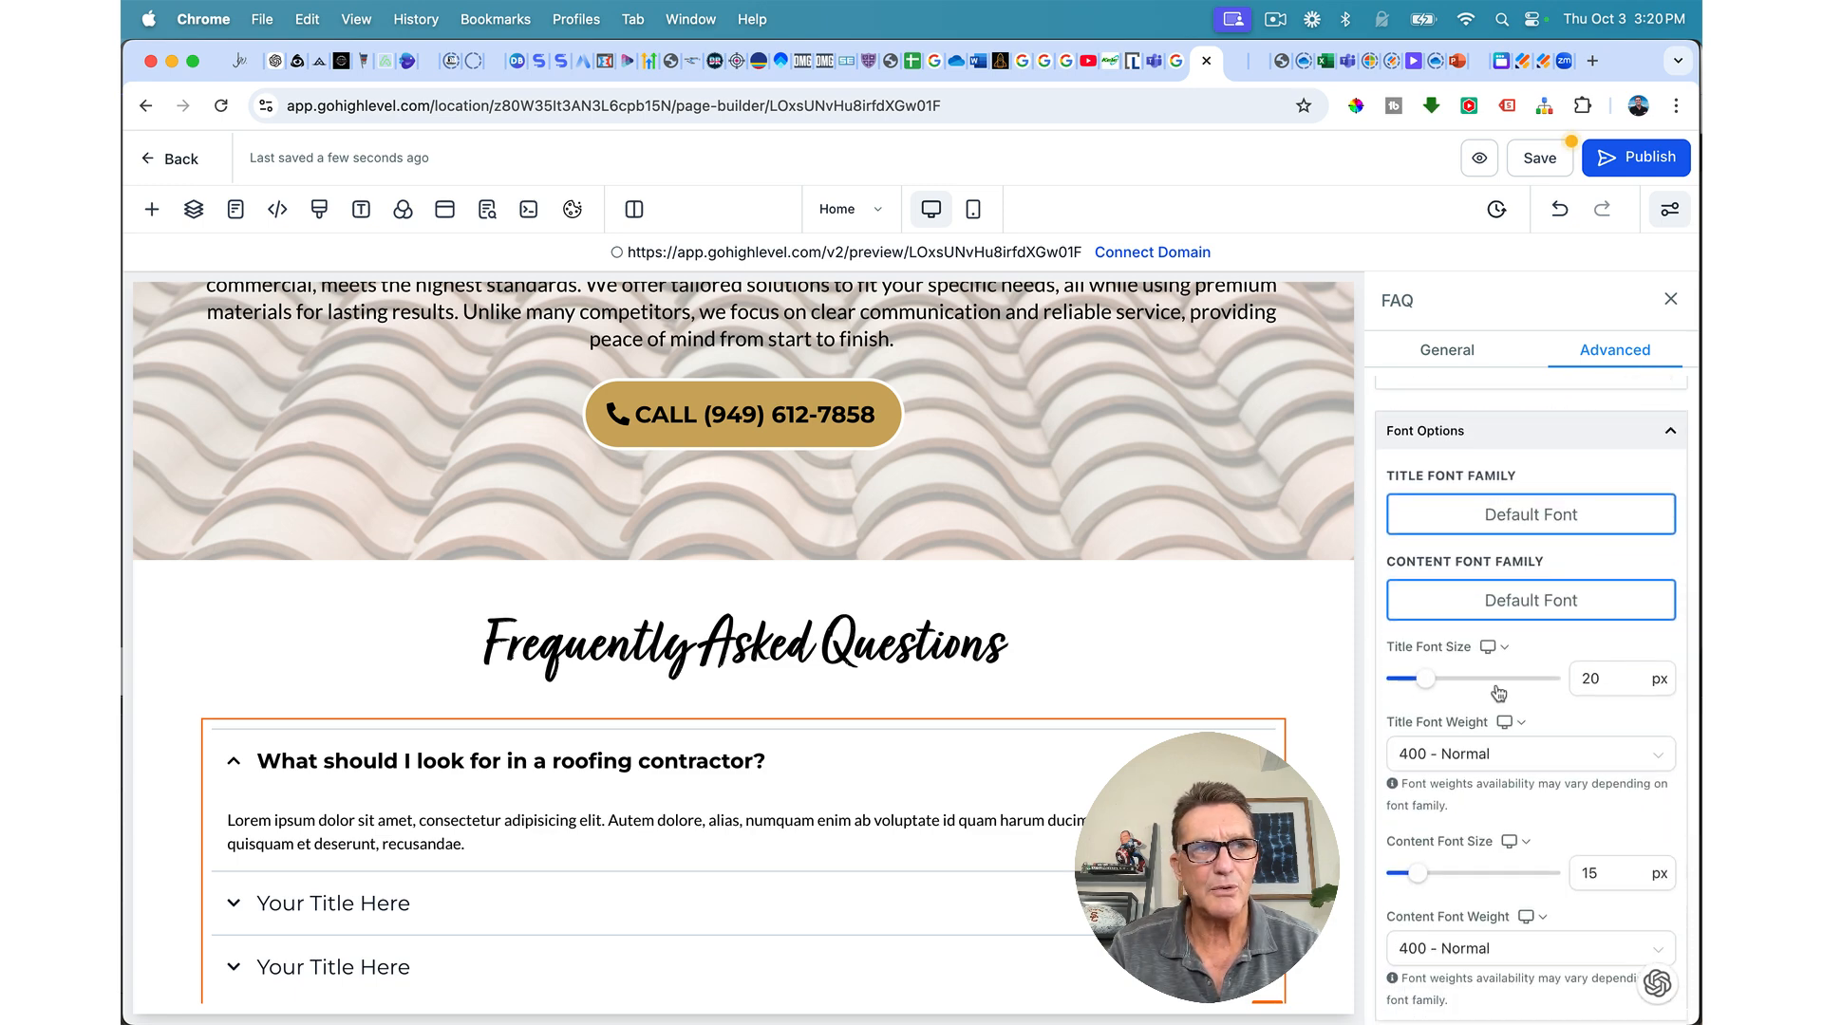
mouse_move(1427, 688)
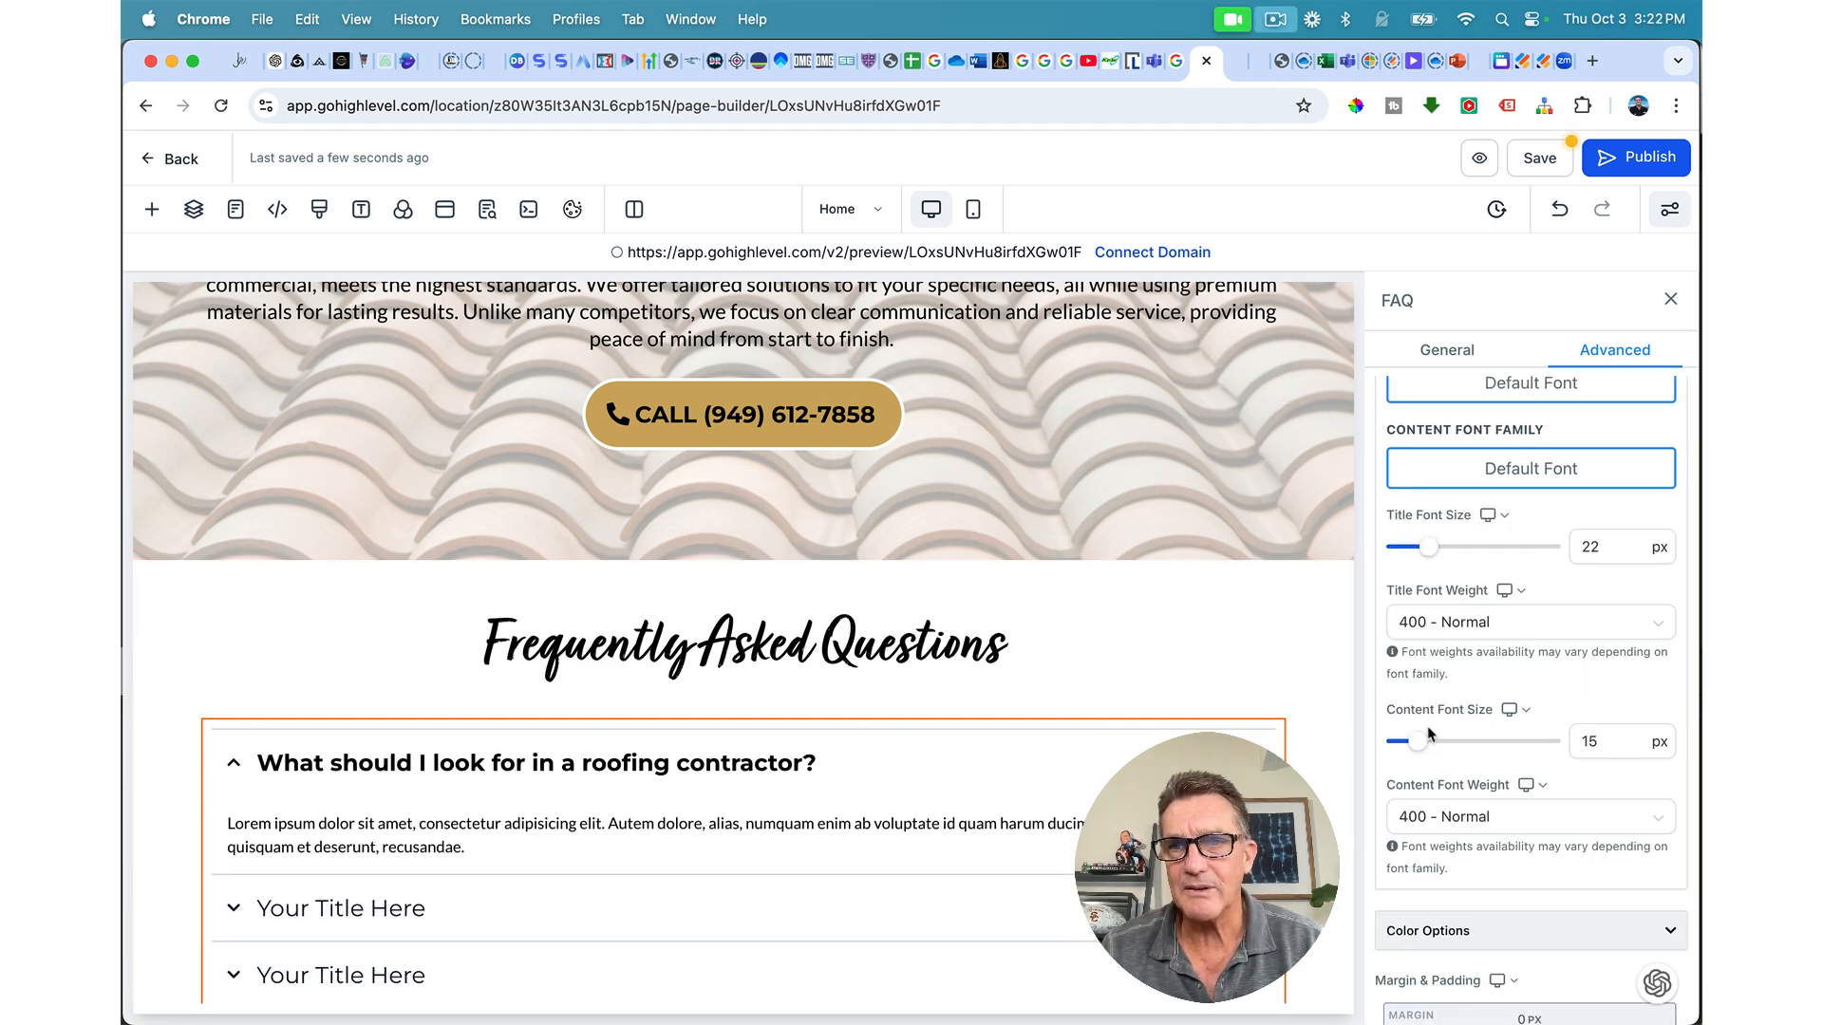
mouse_move(1420, 750)
left_click_drag(1420, 750, 1428, 751)
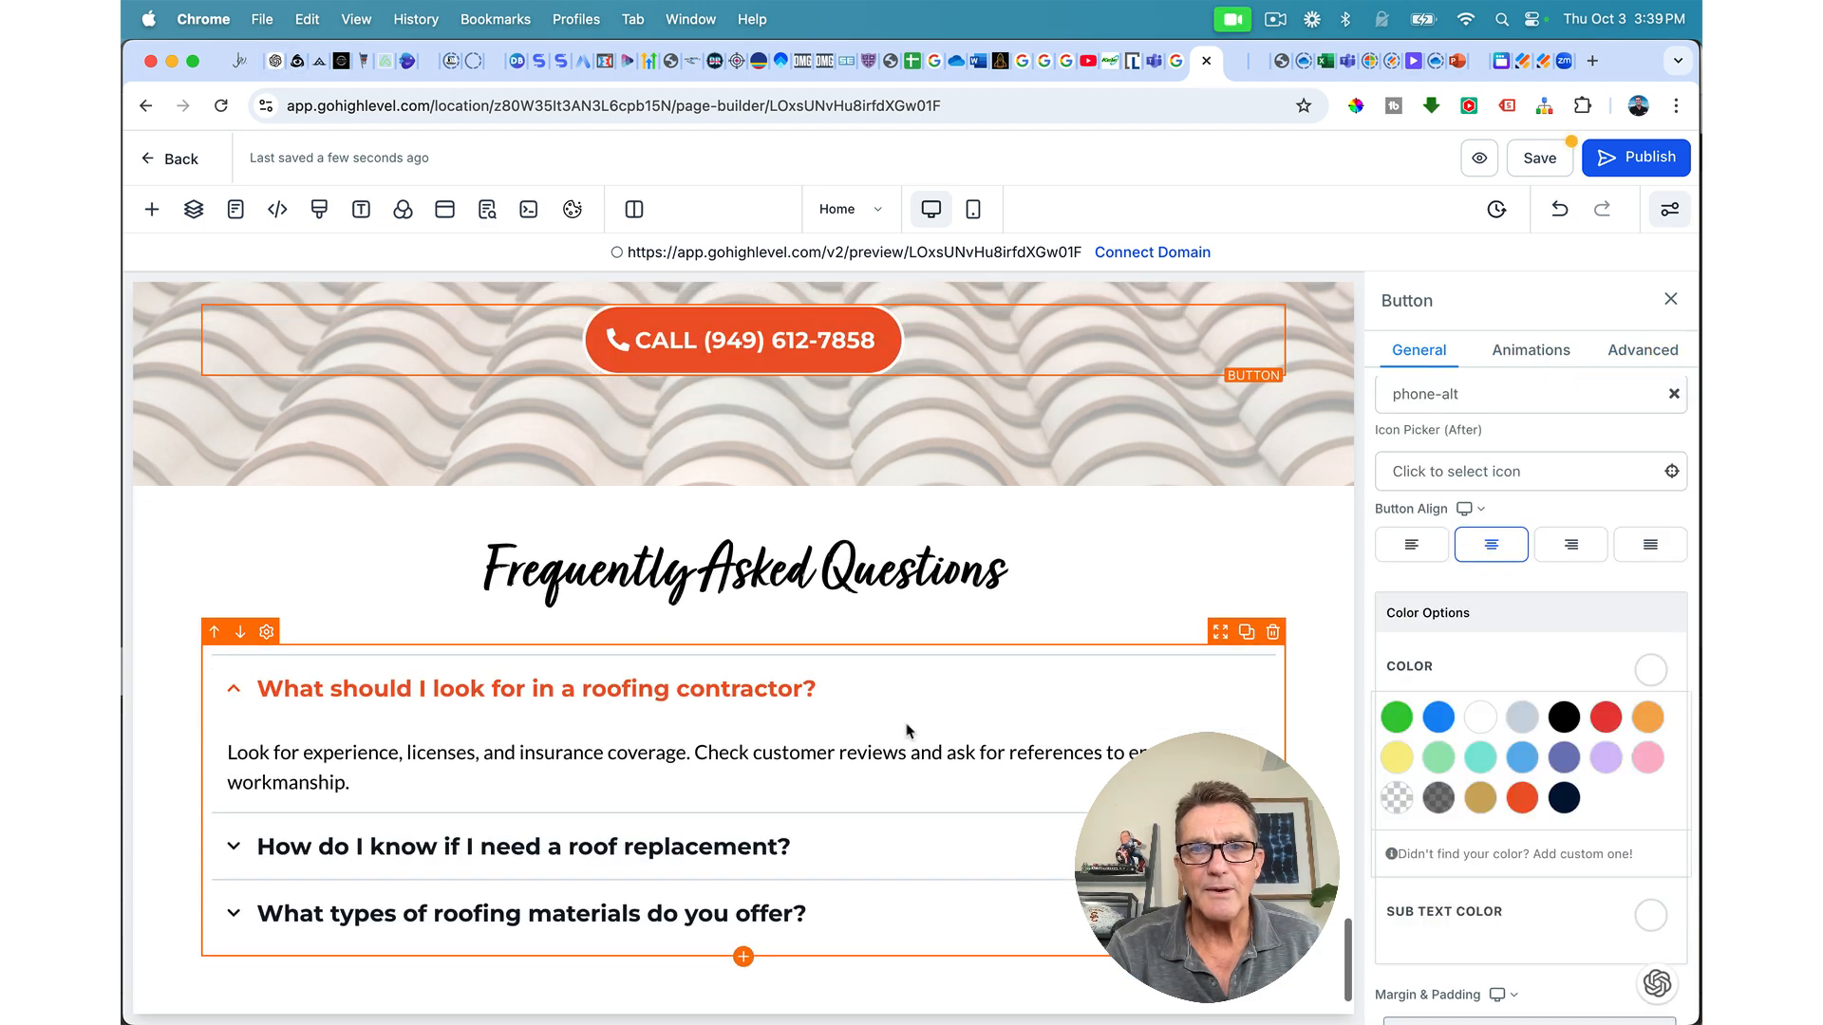
Step: Select the FAQ element and expand Color Options on its Advanced settings
left_click(907, 729)
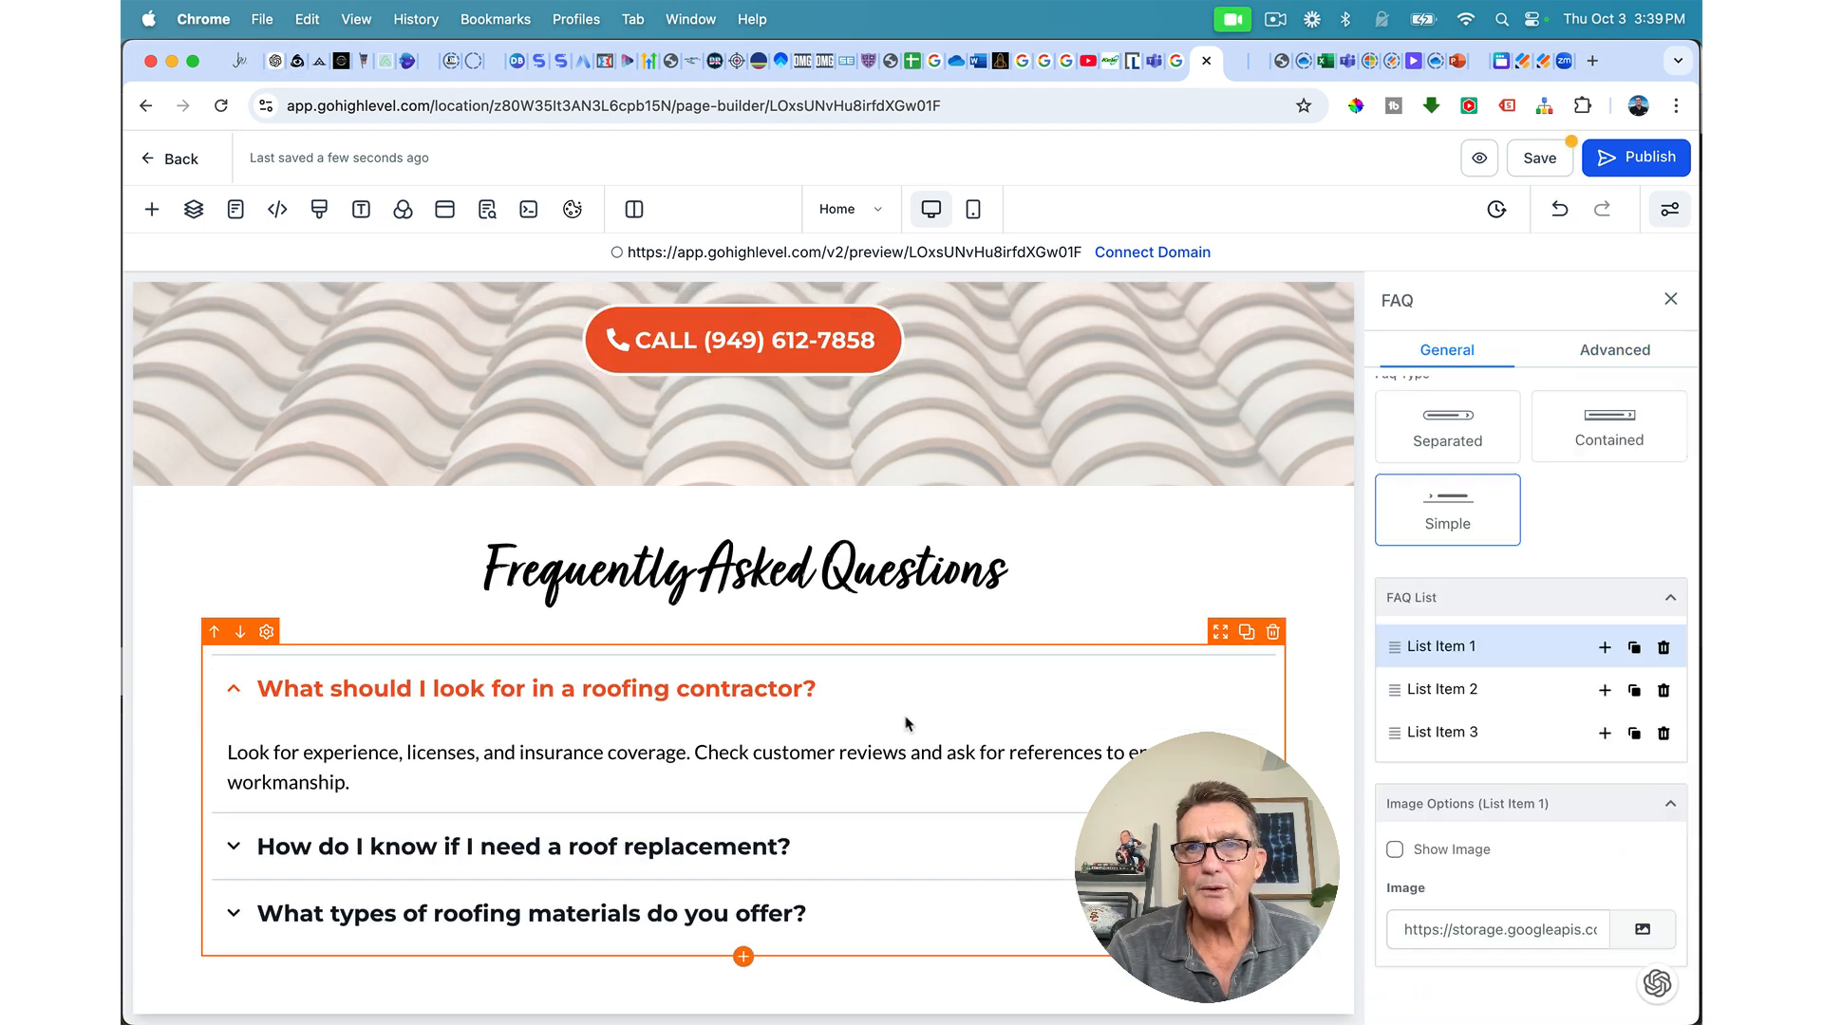
scroll(1467, 705, "up", 2)
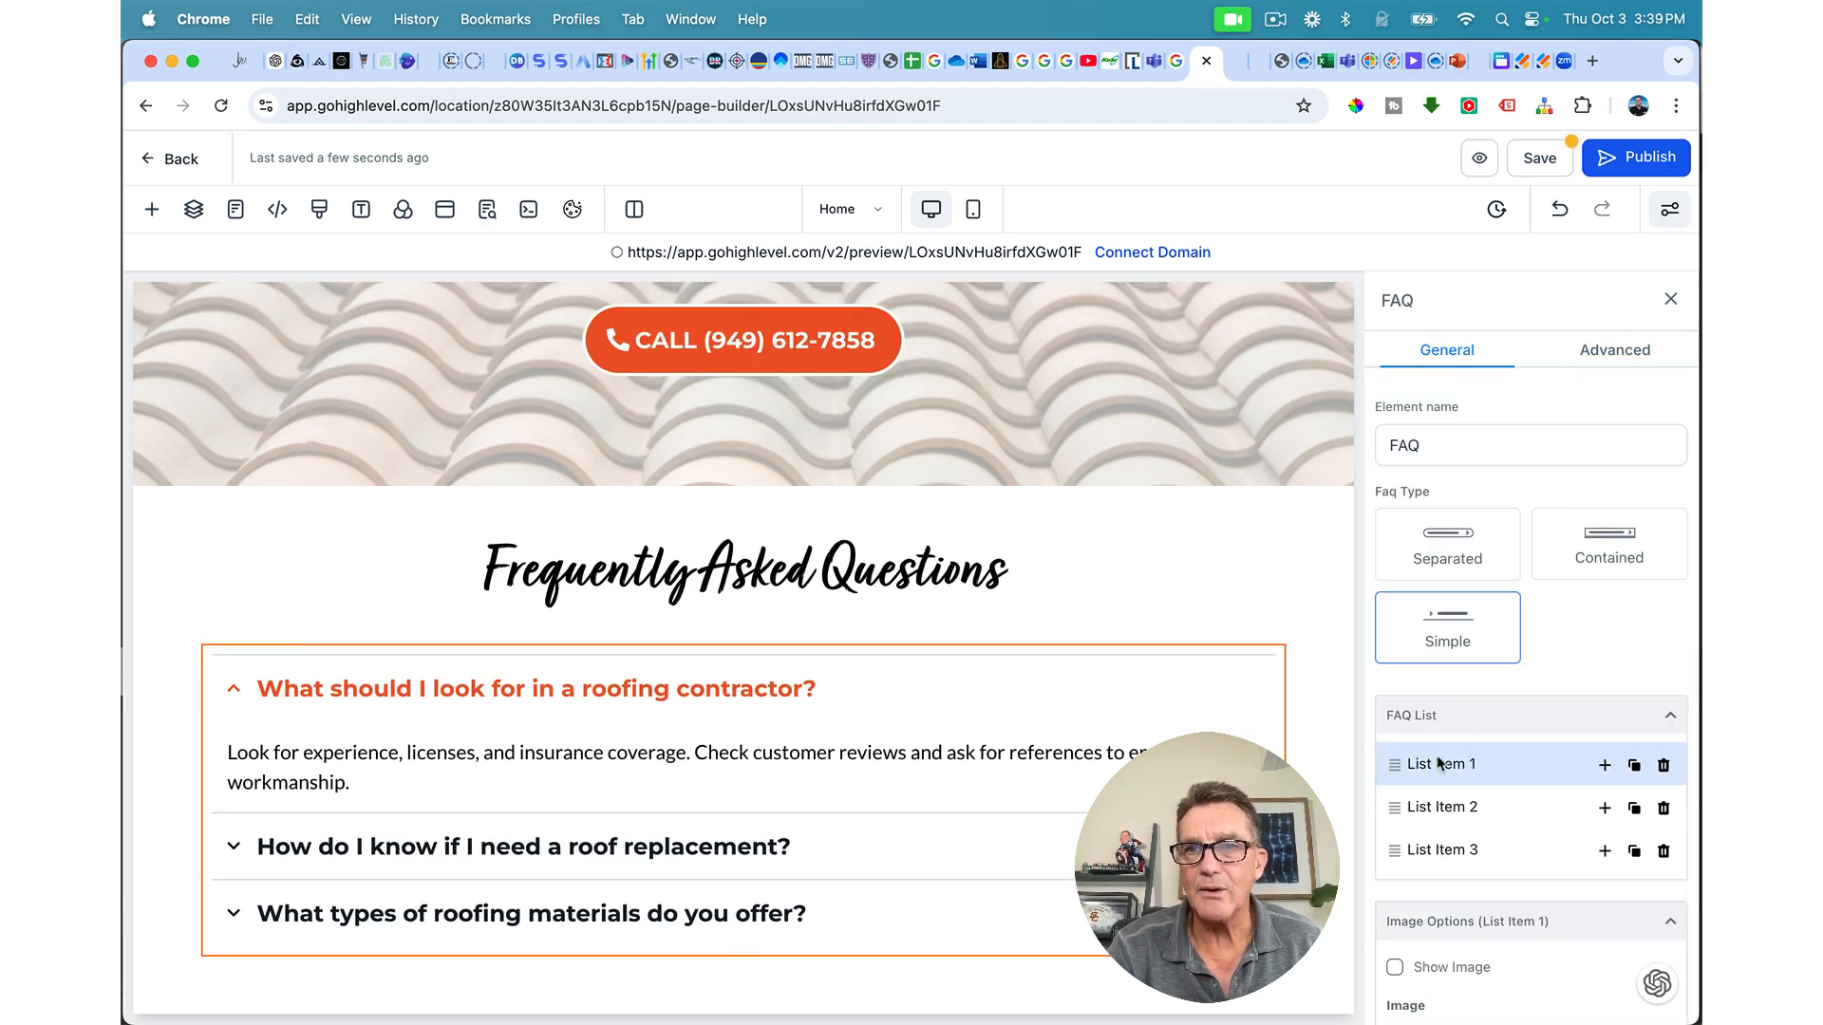
scroll(1436, 769, "down", 2)
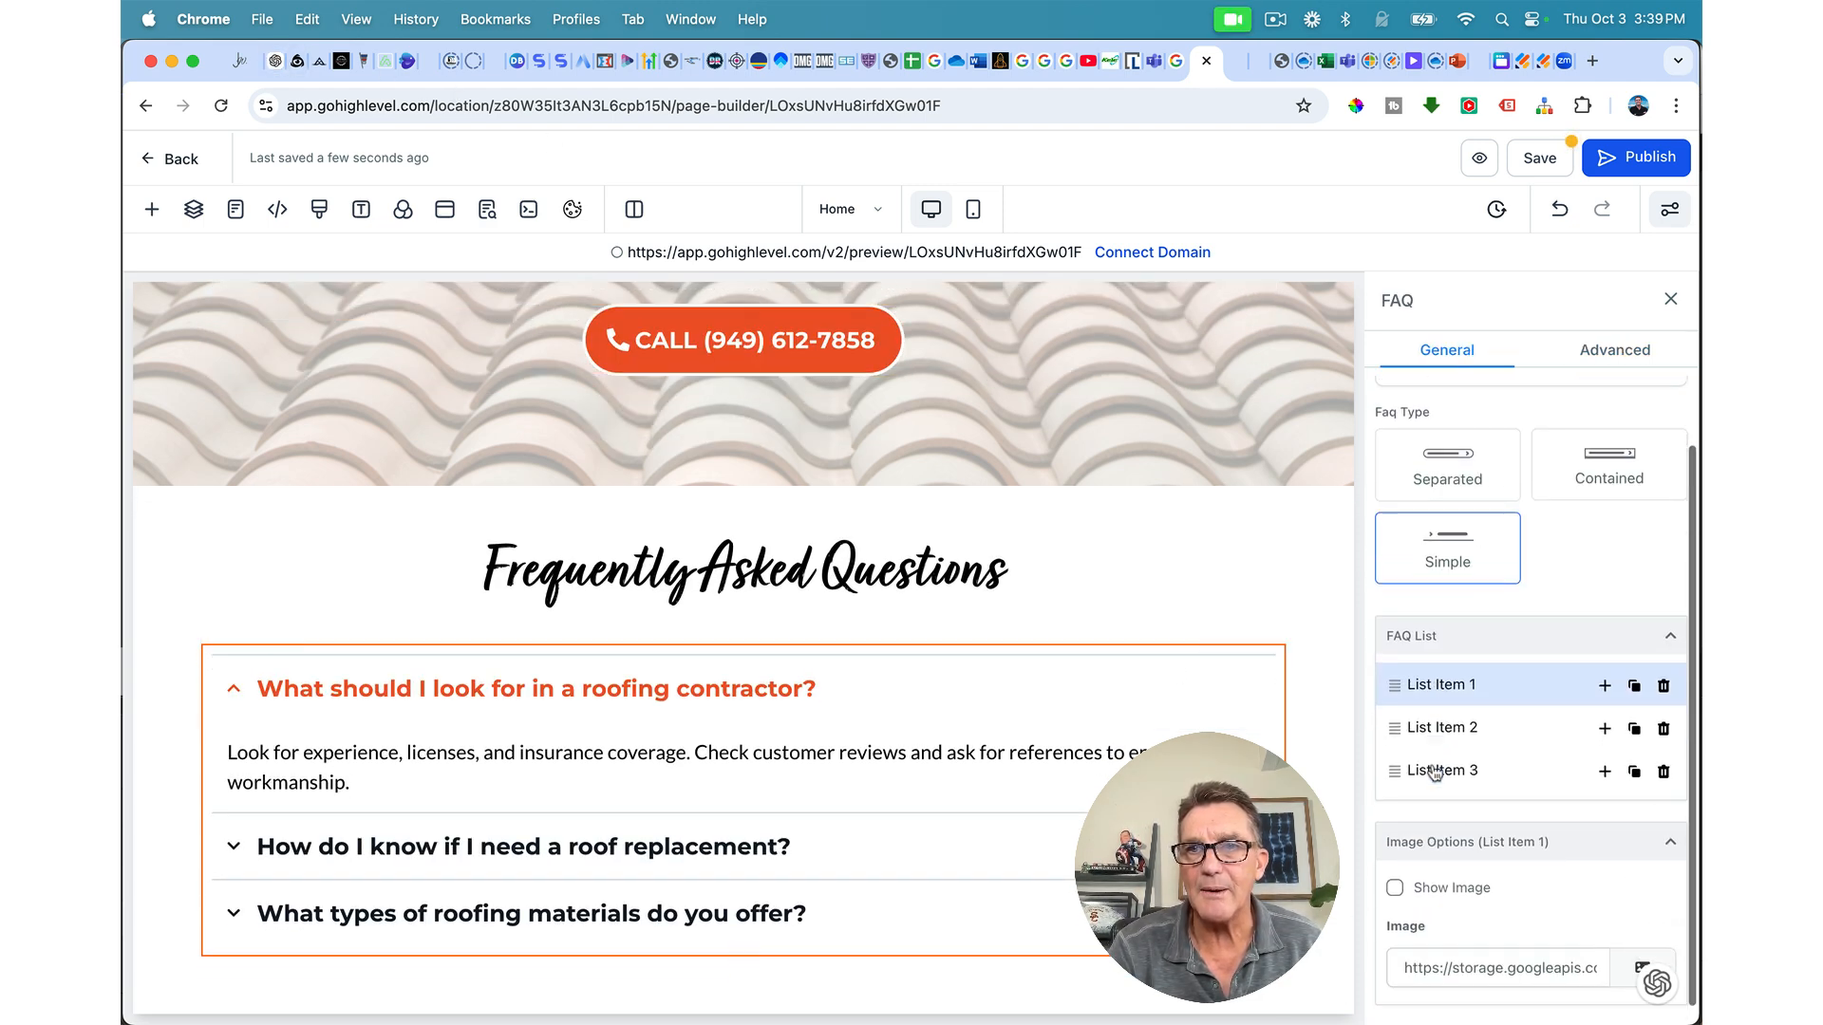
left_click(1615, 351)
scroll(1543, 605, "down", 10)
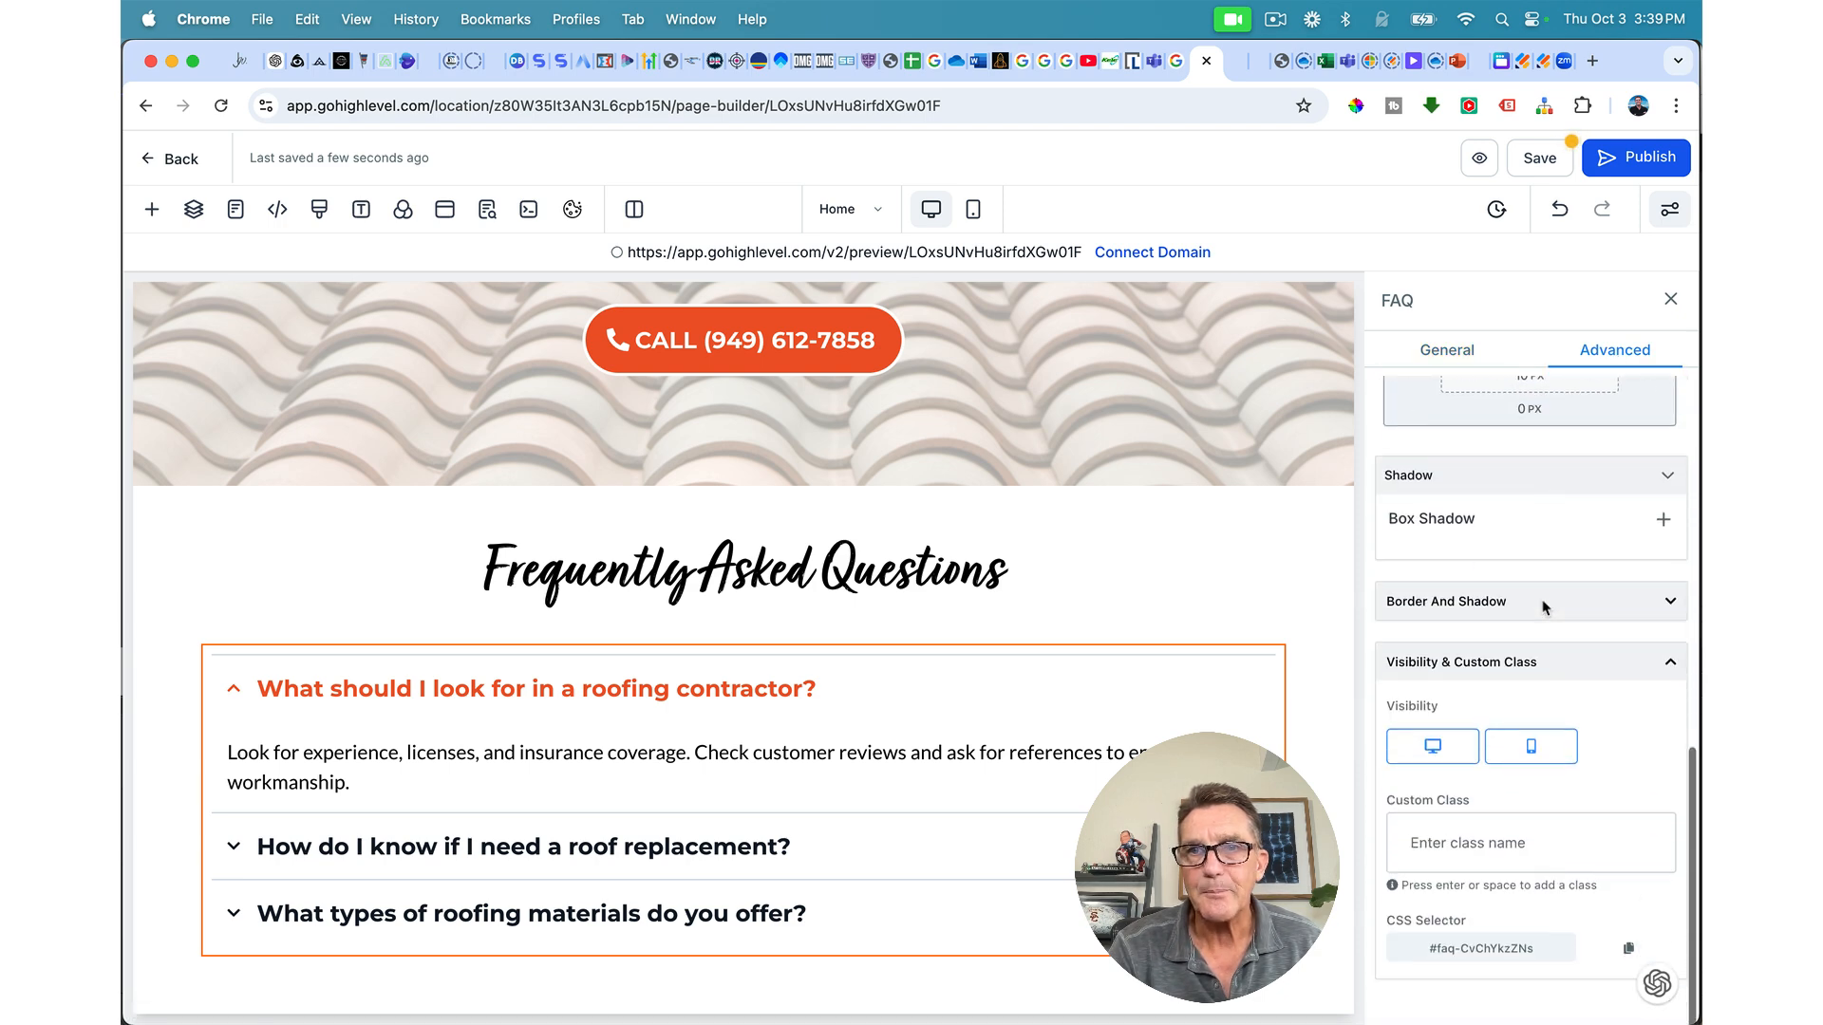
scroll(1417, 532, "up", 10)
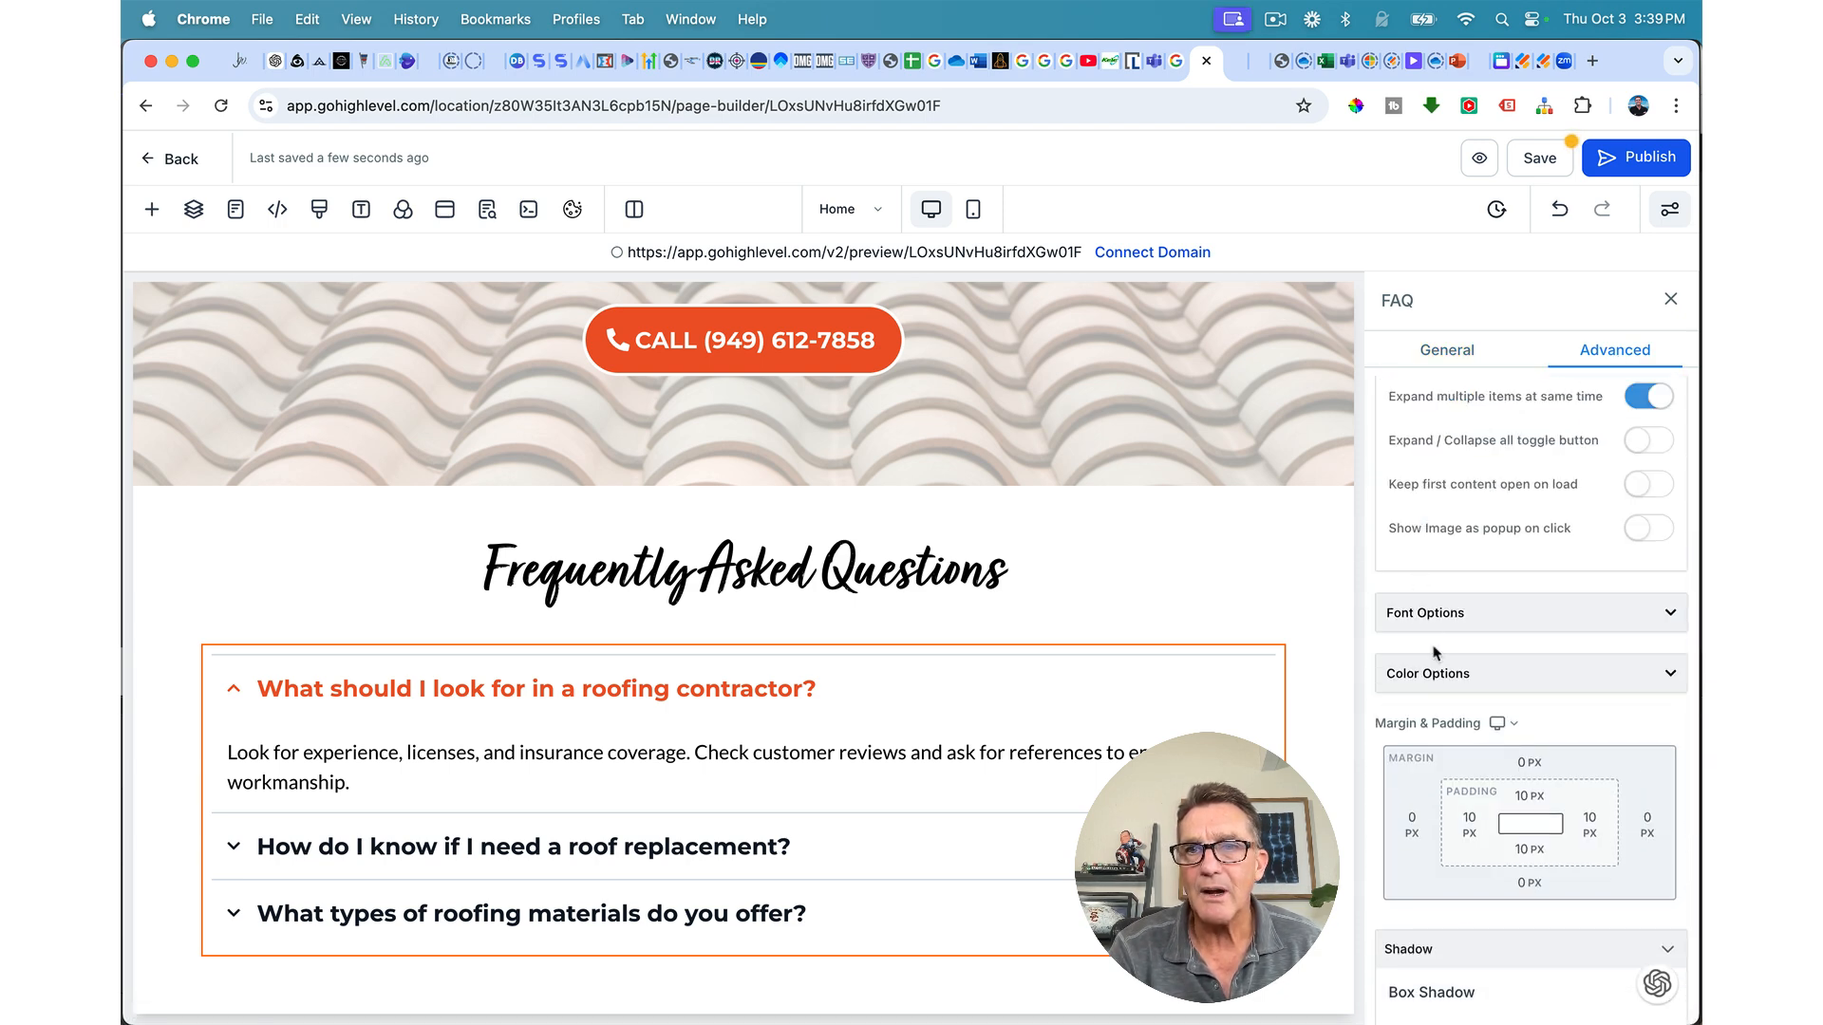
left_click(1437, 672)
scroll(1424, 684, "down", 1)
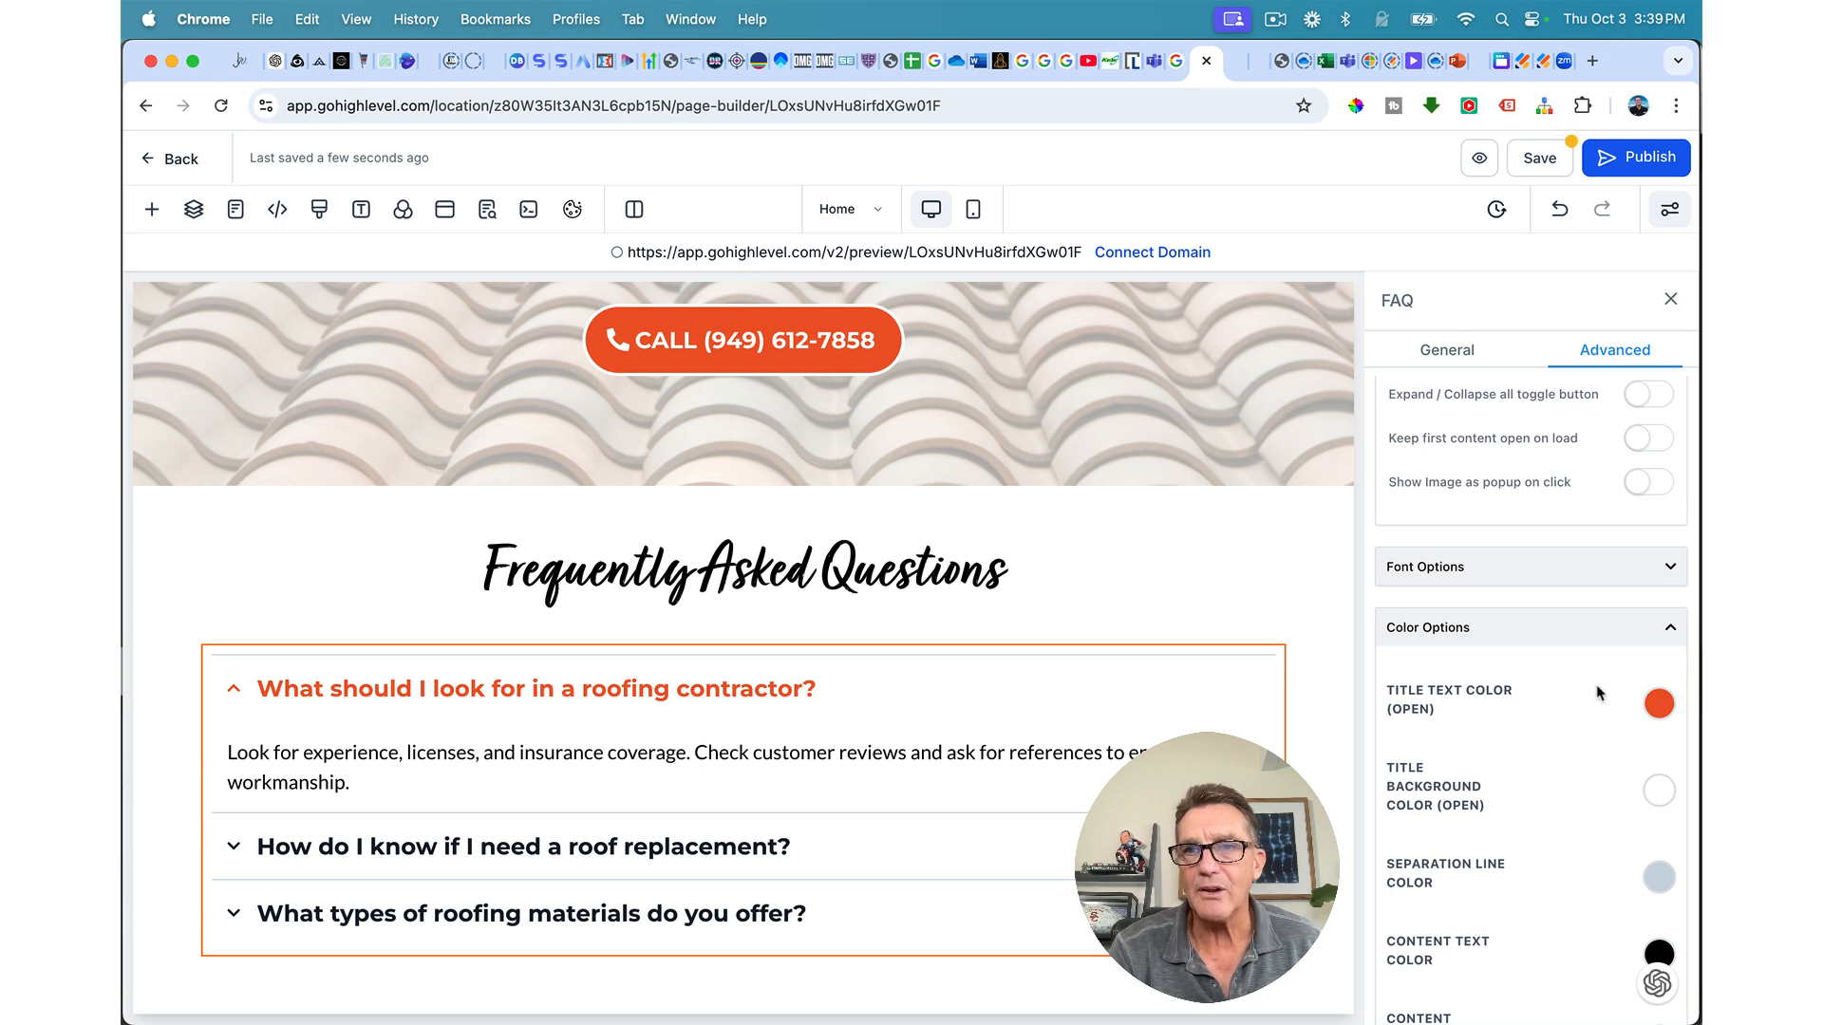
scroll(1633, 700, "down", 2)
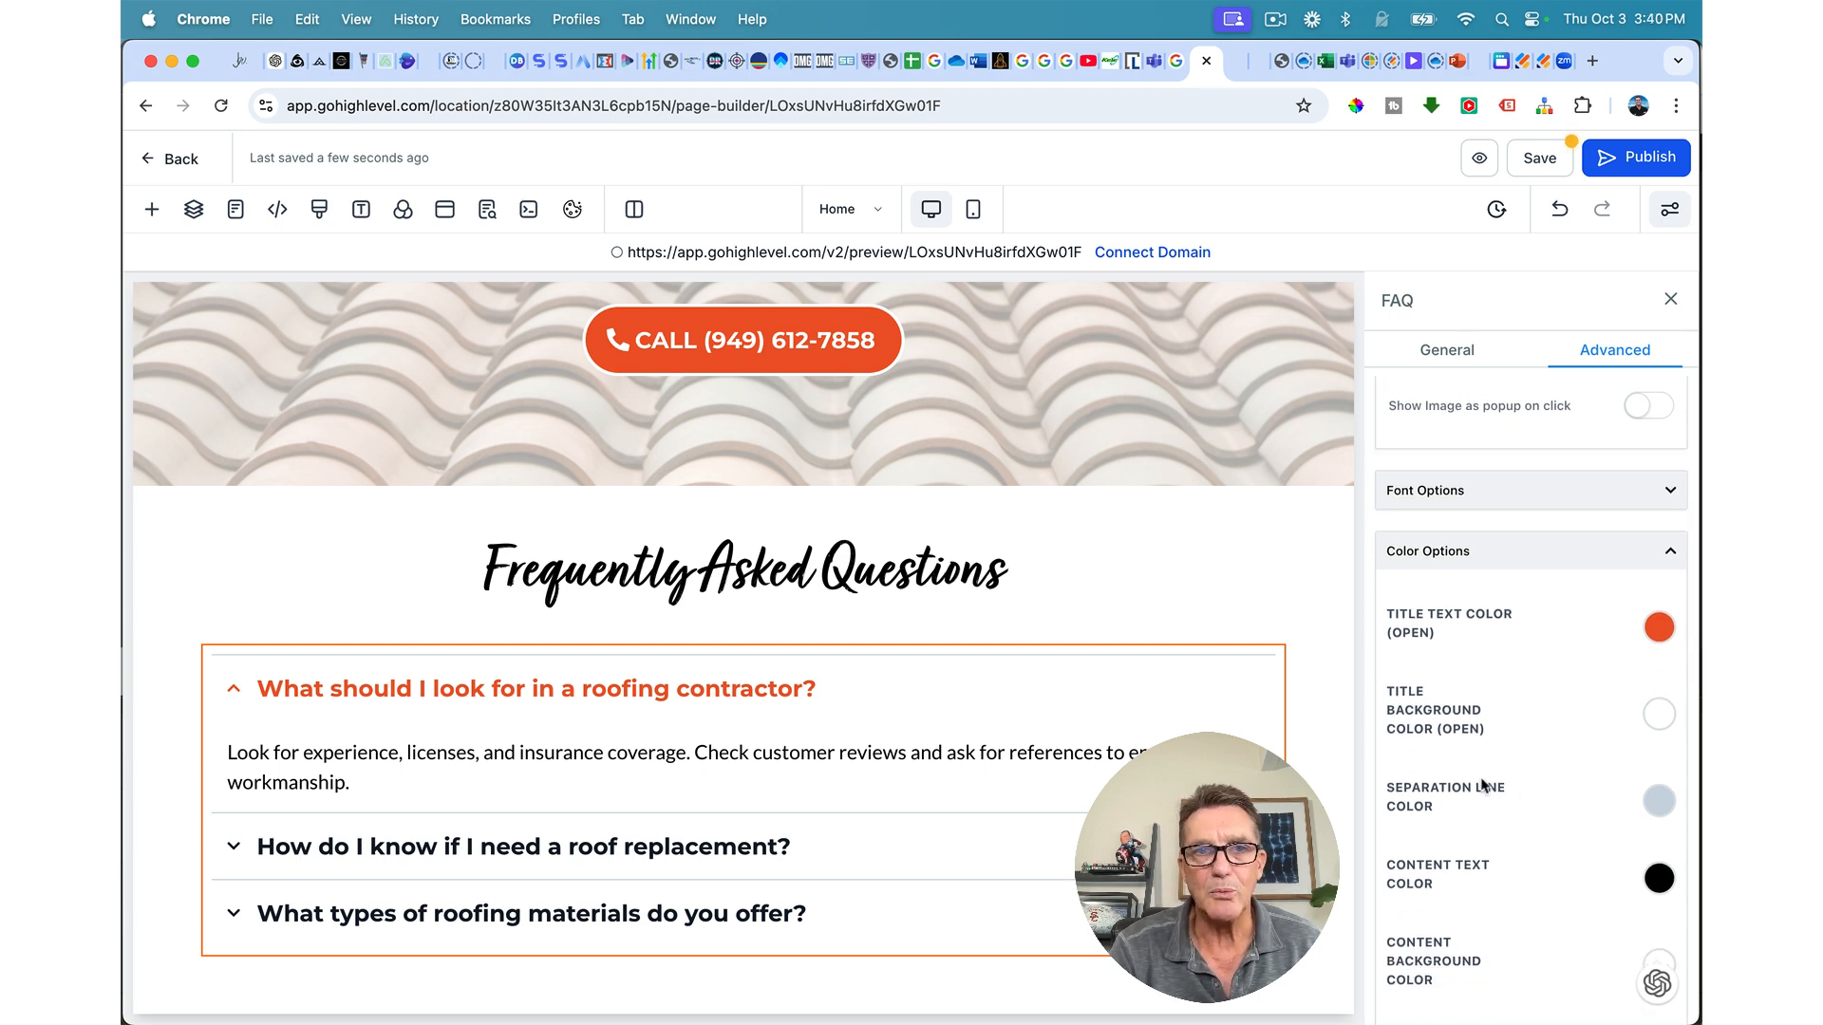
Step: In the live preview, collapse, expand and collapse the first FAQ question to test it
left_click(1234, 64)
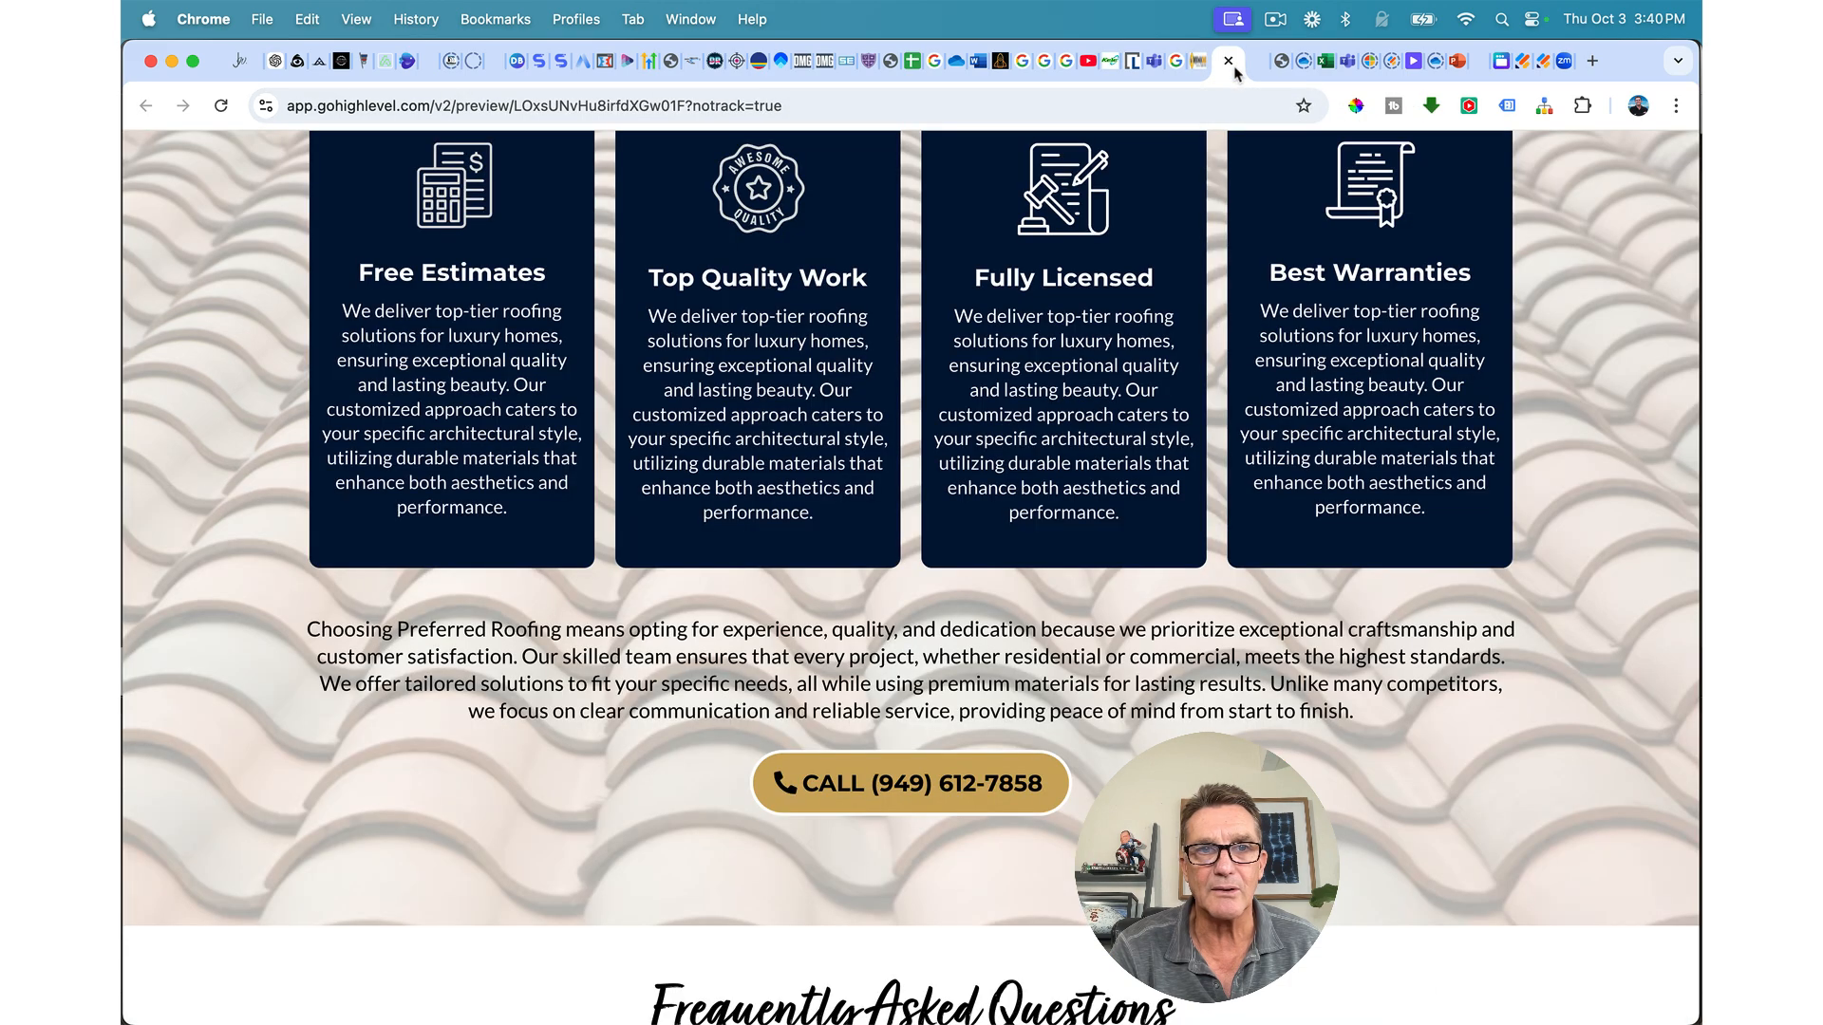
scroll(986, 663, "down", 5)
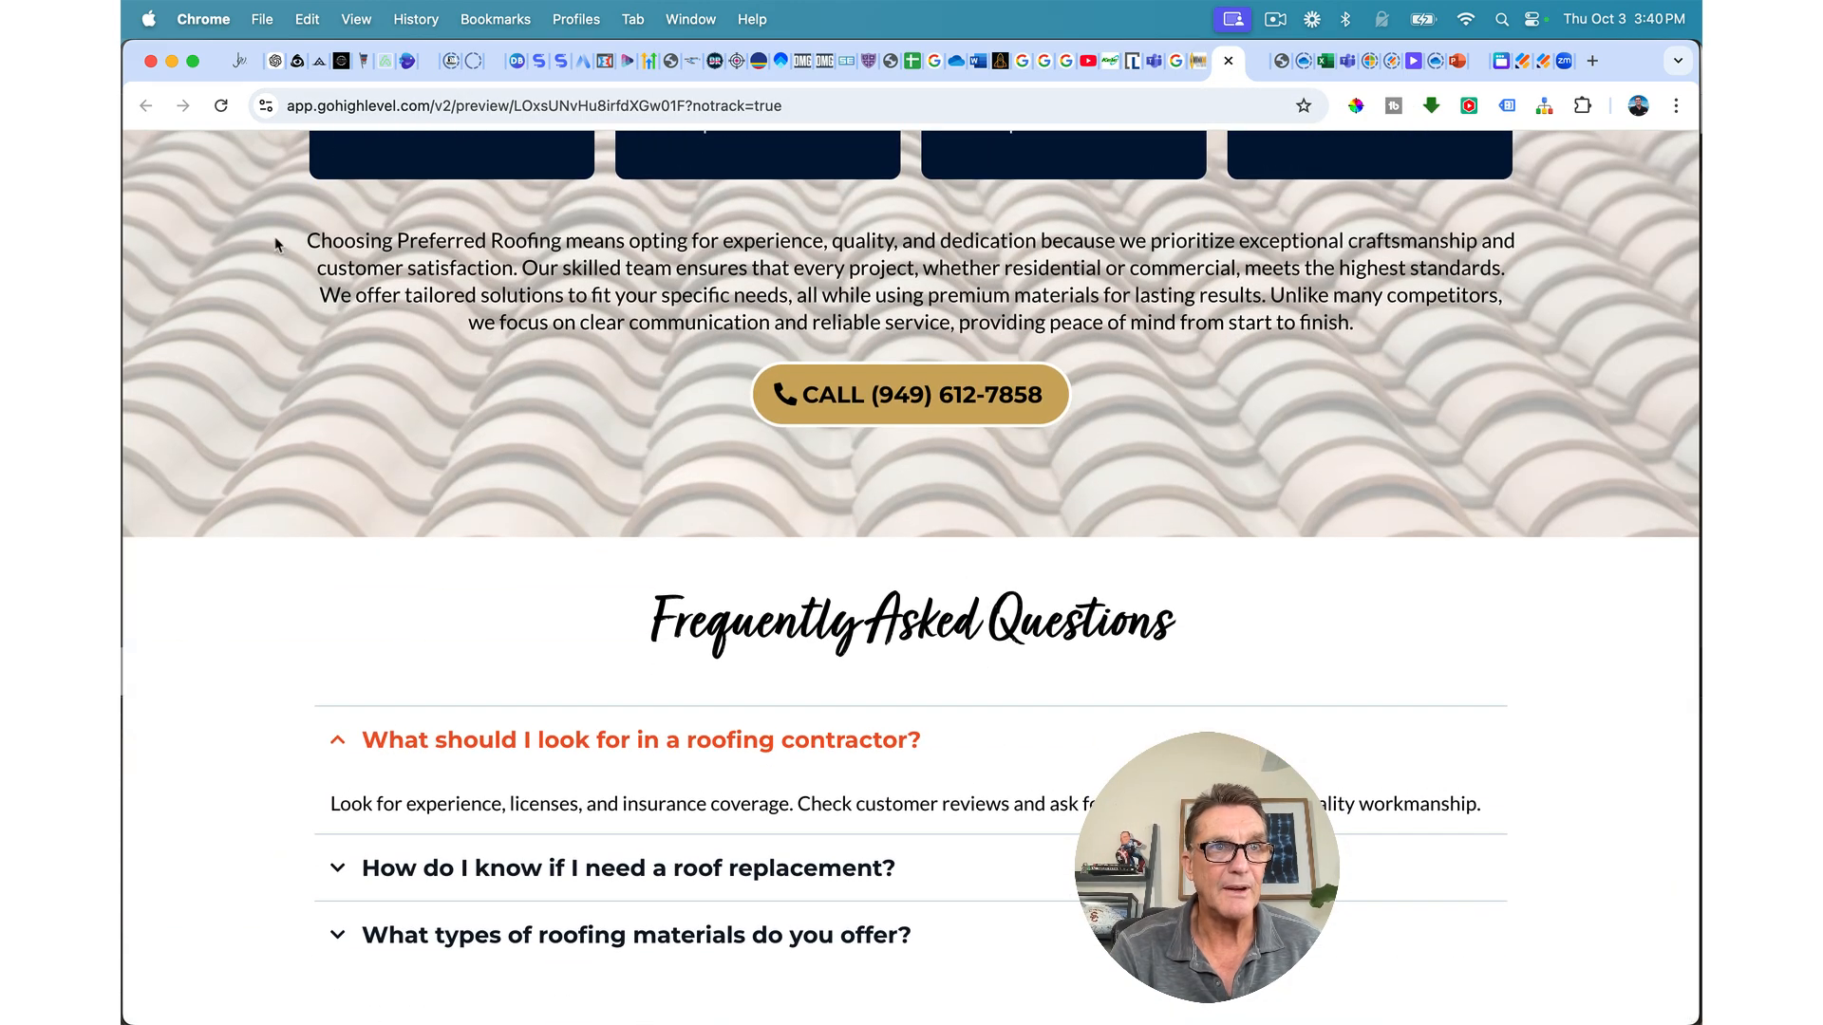
left_click(348, 741)
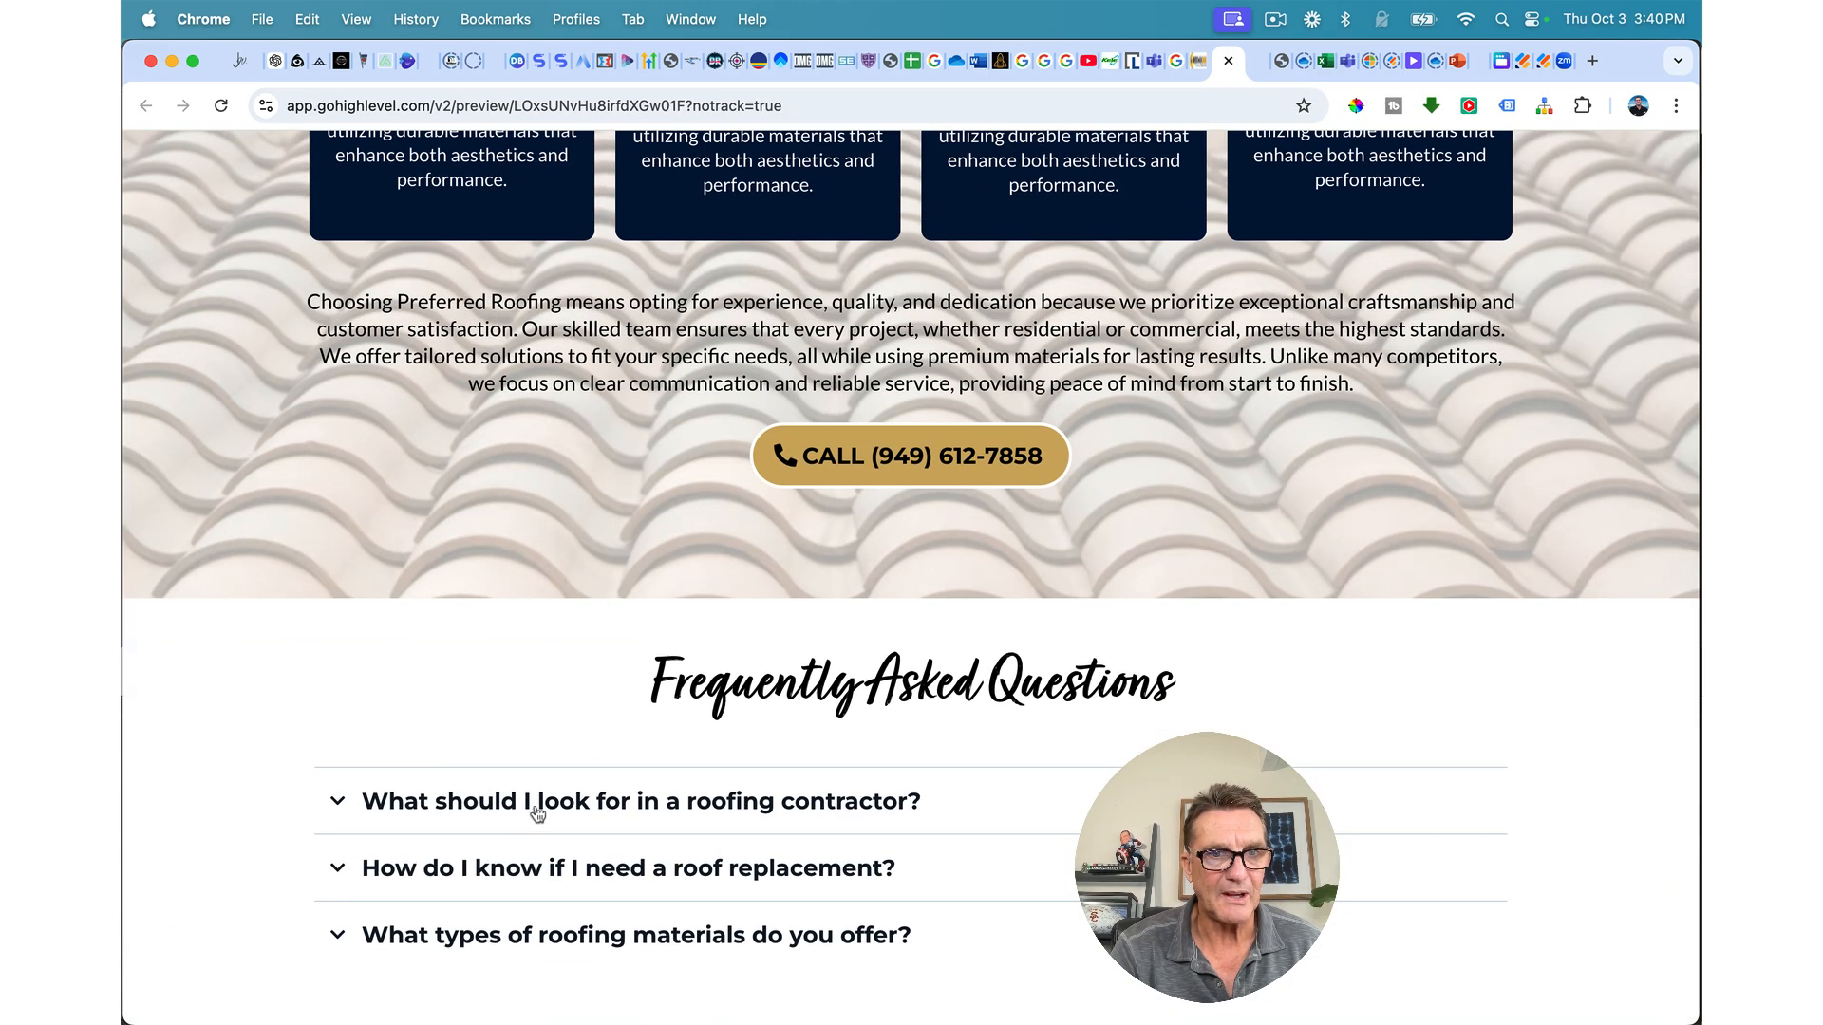
left_click(352, 802)
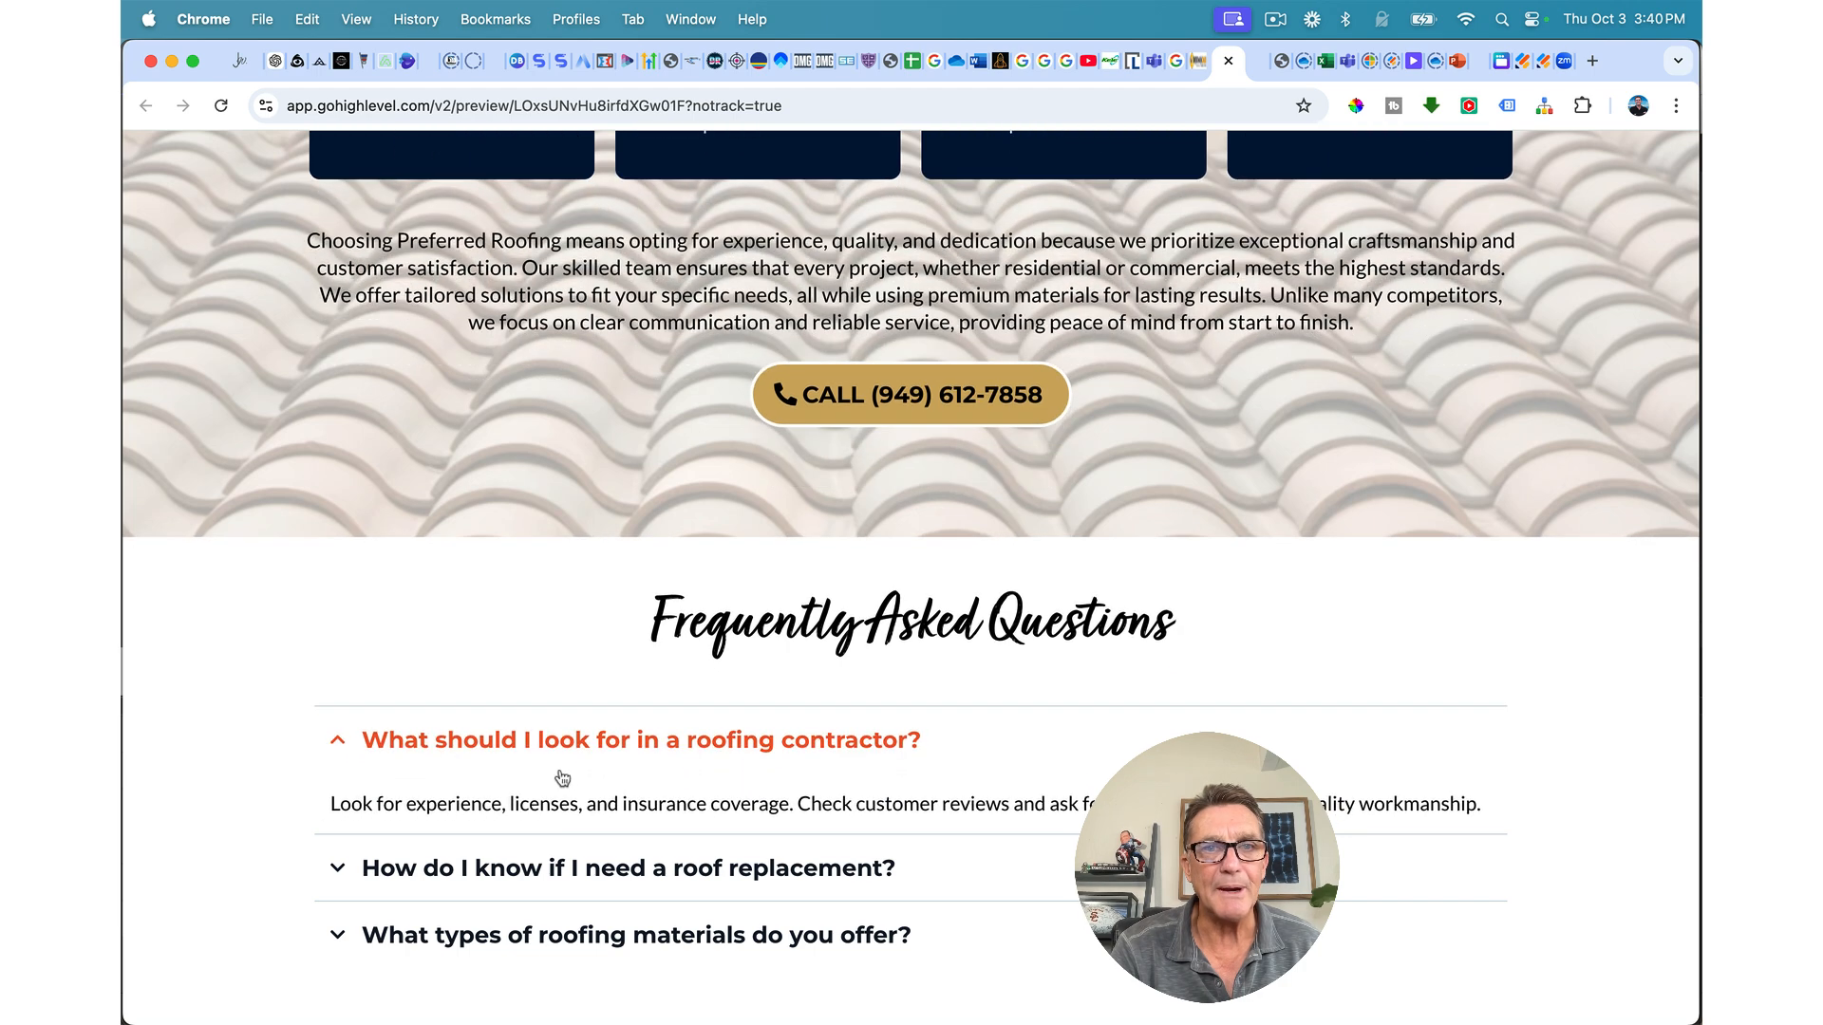
left_click(339, 743)
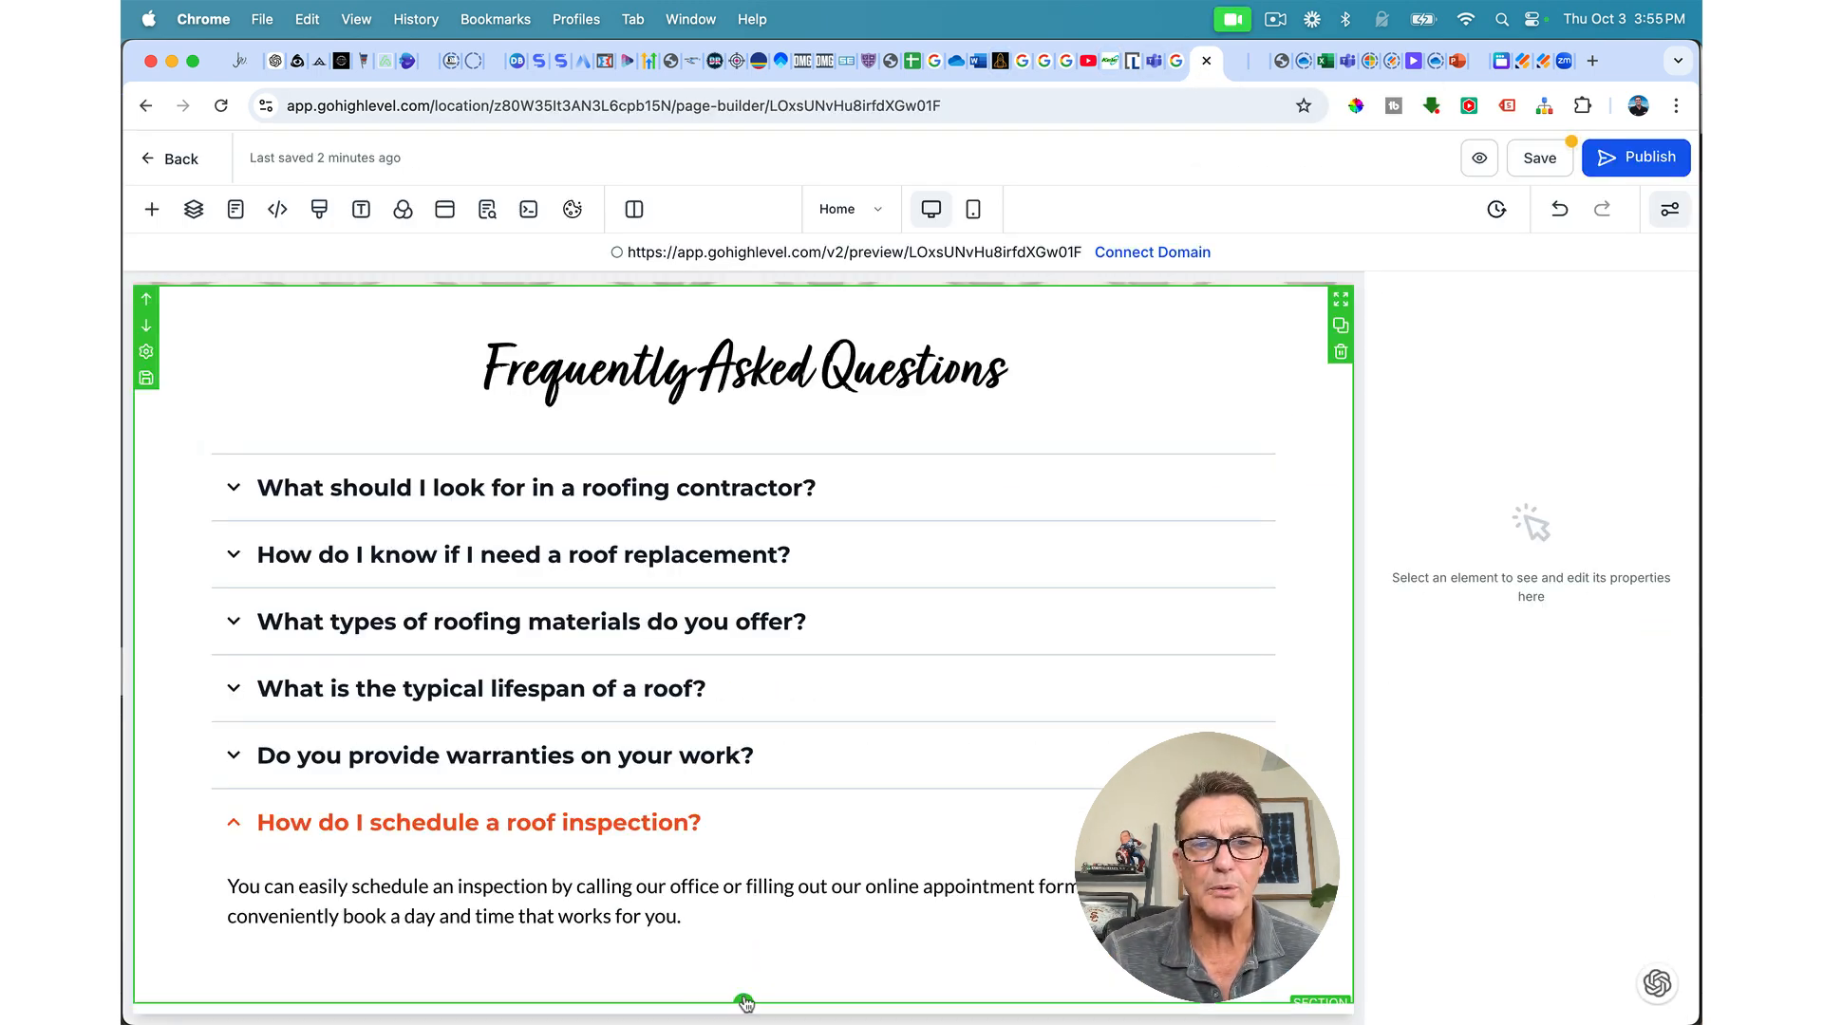
Step: Insert the Photo Gallery section template from Section Templates below the FAQ section
left_click(744, 1002)
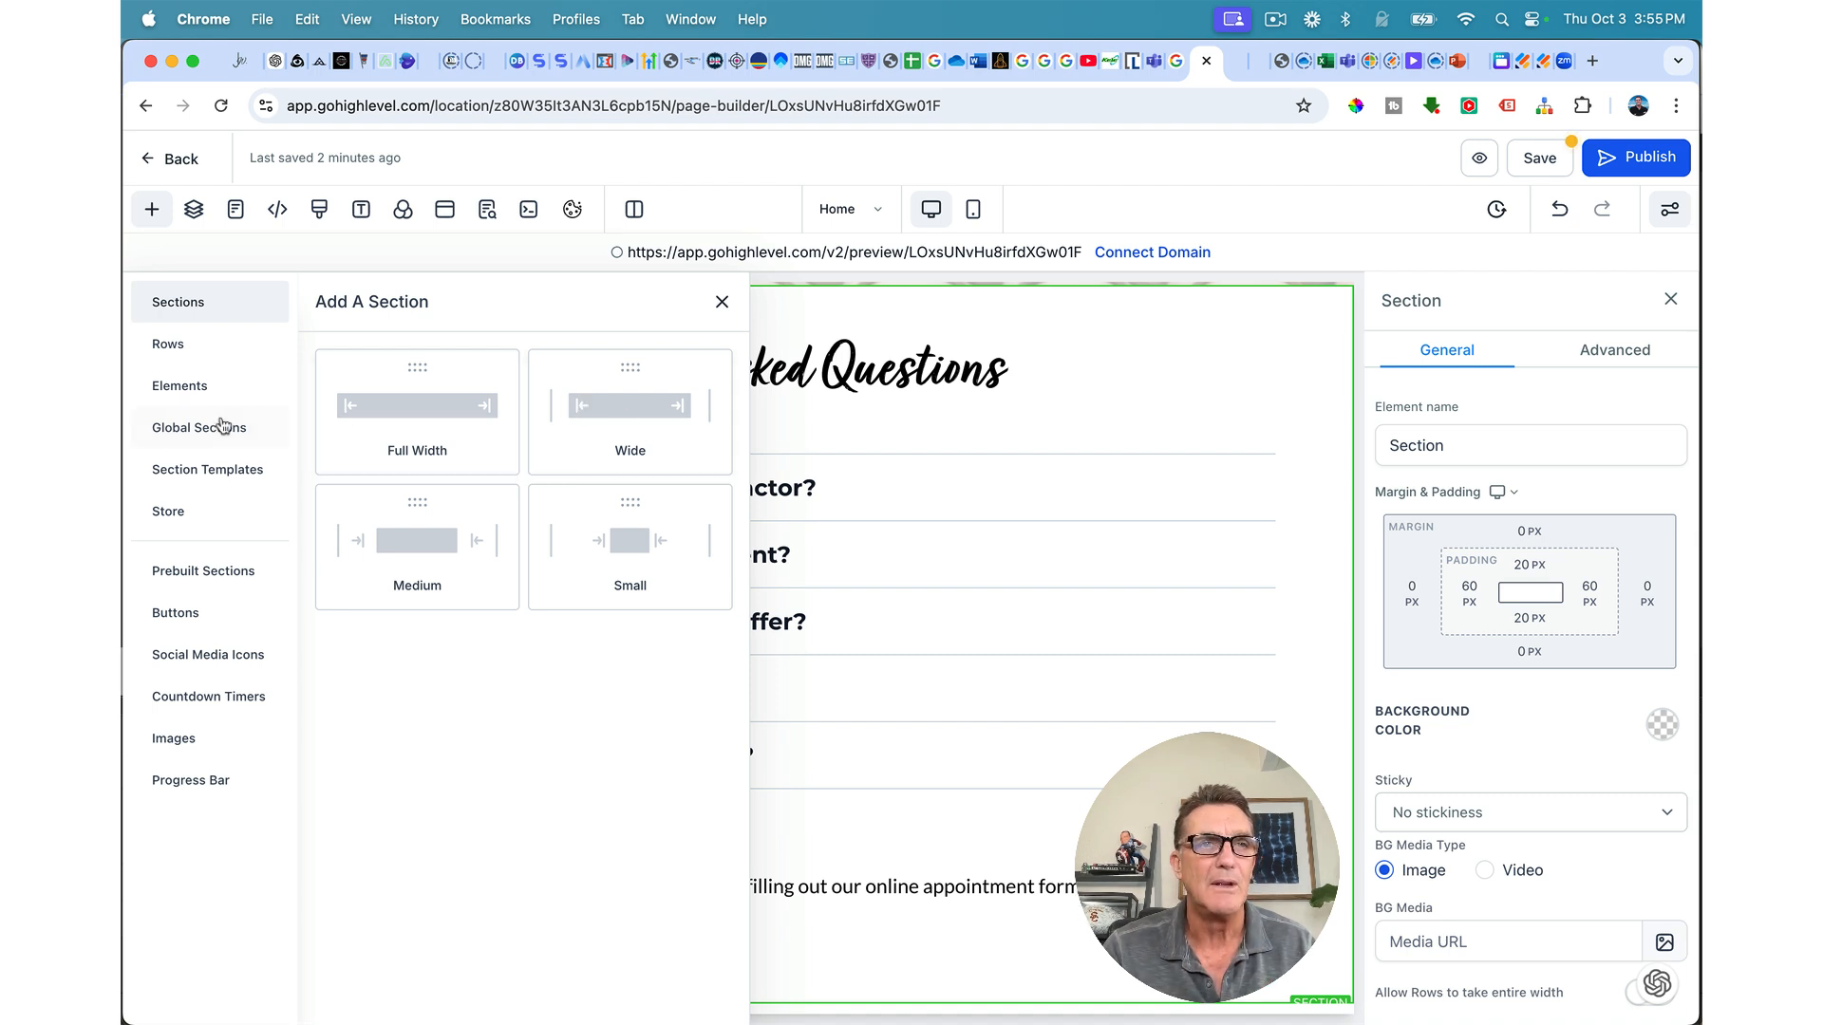
left_click(208, 477)
scroll(516, 689, "down", 10)
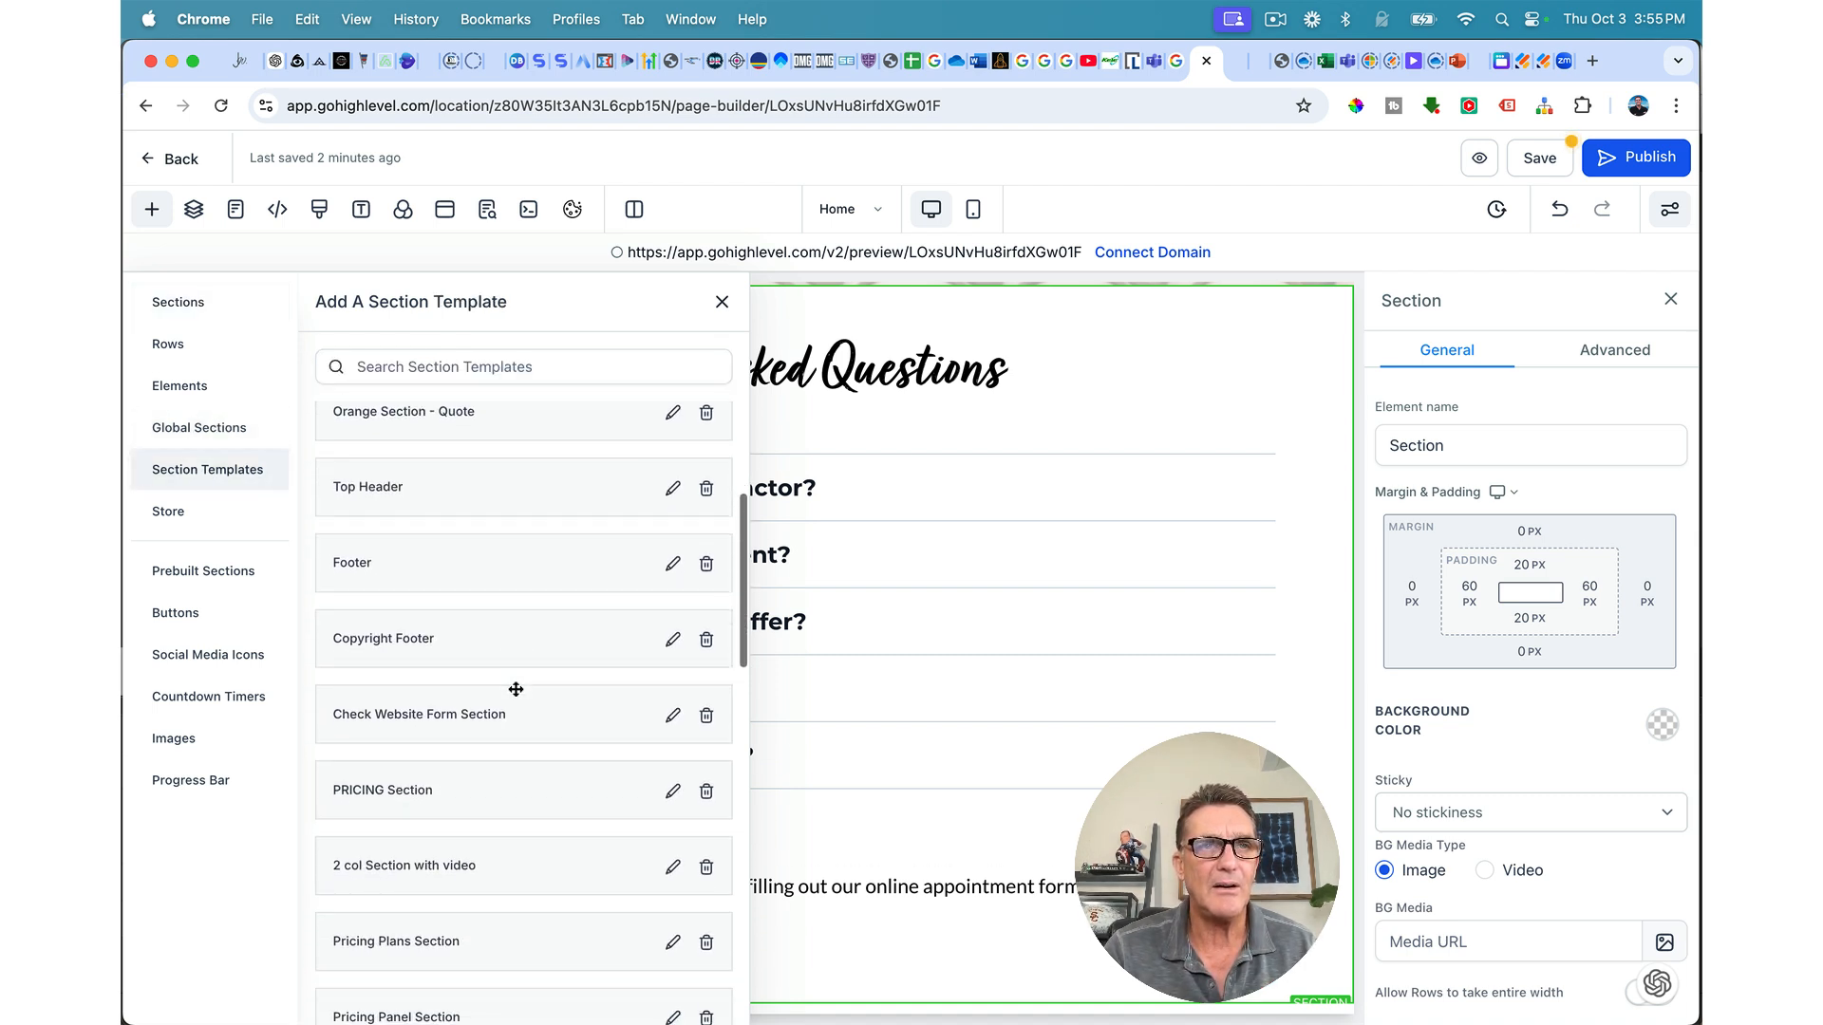
scroll(515, 689, "down", 8)
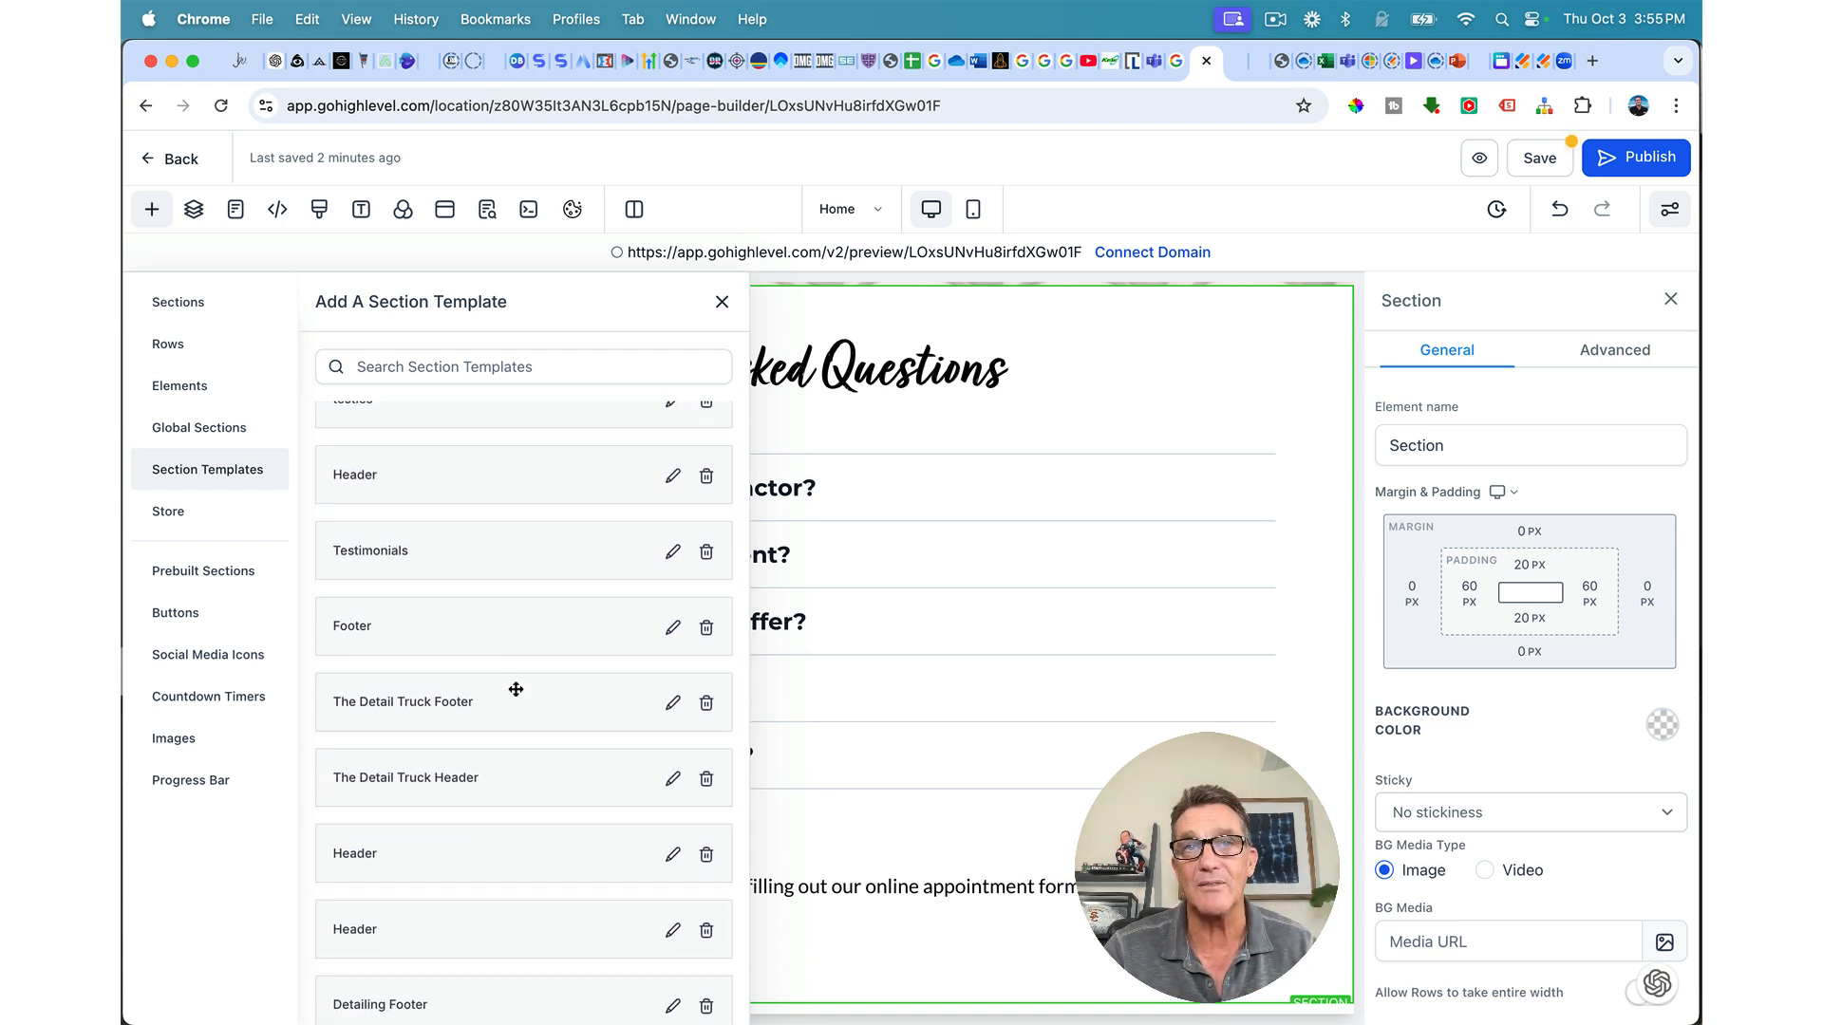
scroll(516, 689, "down", 5)
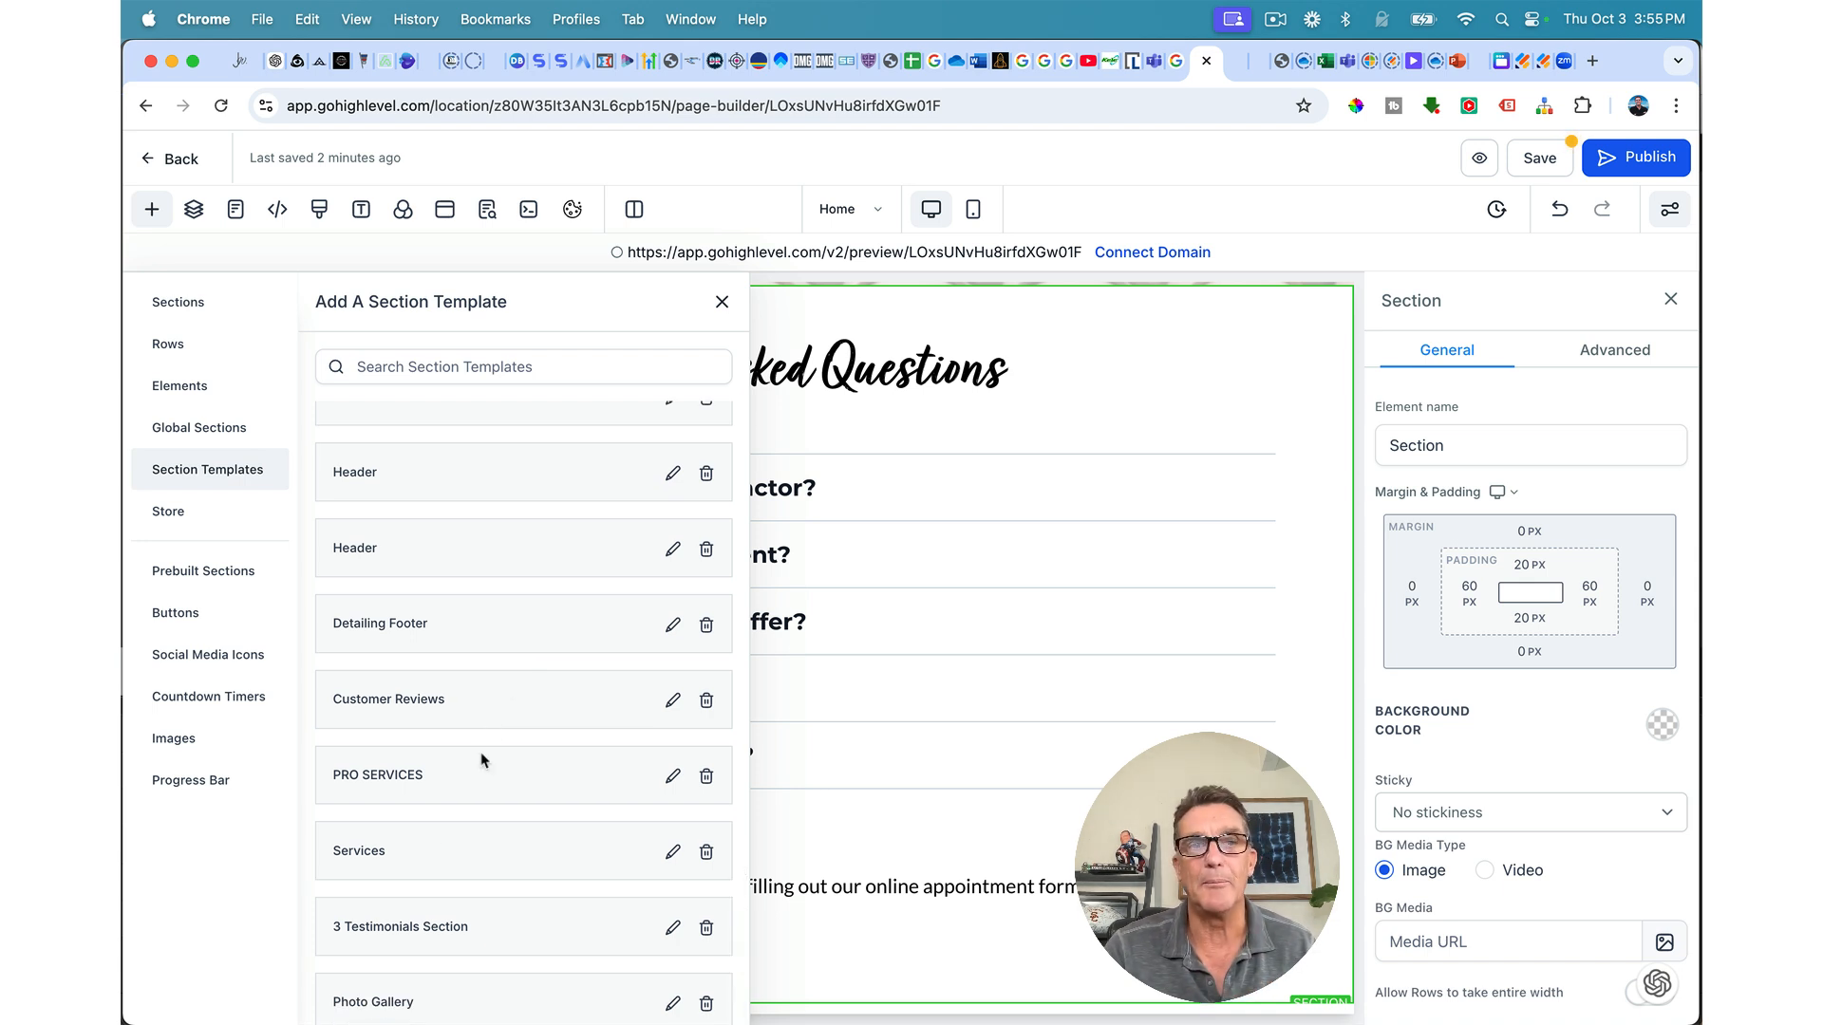
left_click_drag(371, 1004, 855, 997)
scroll(750, 858, "down", 6)
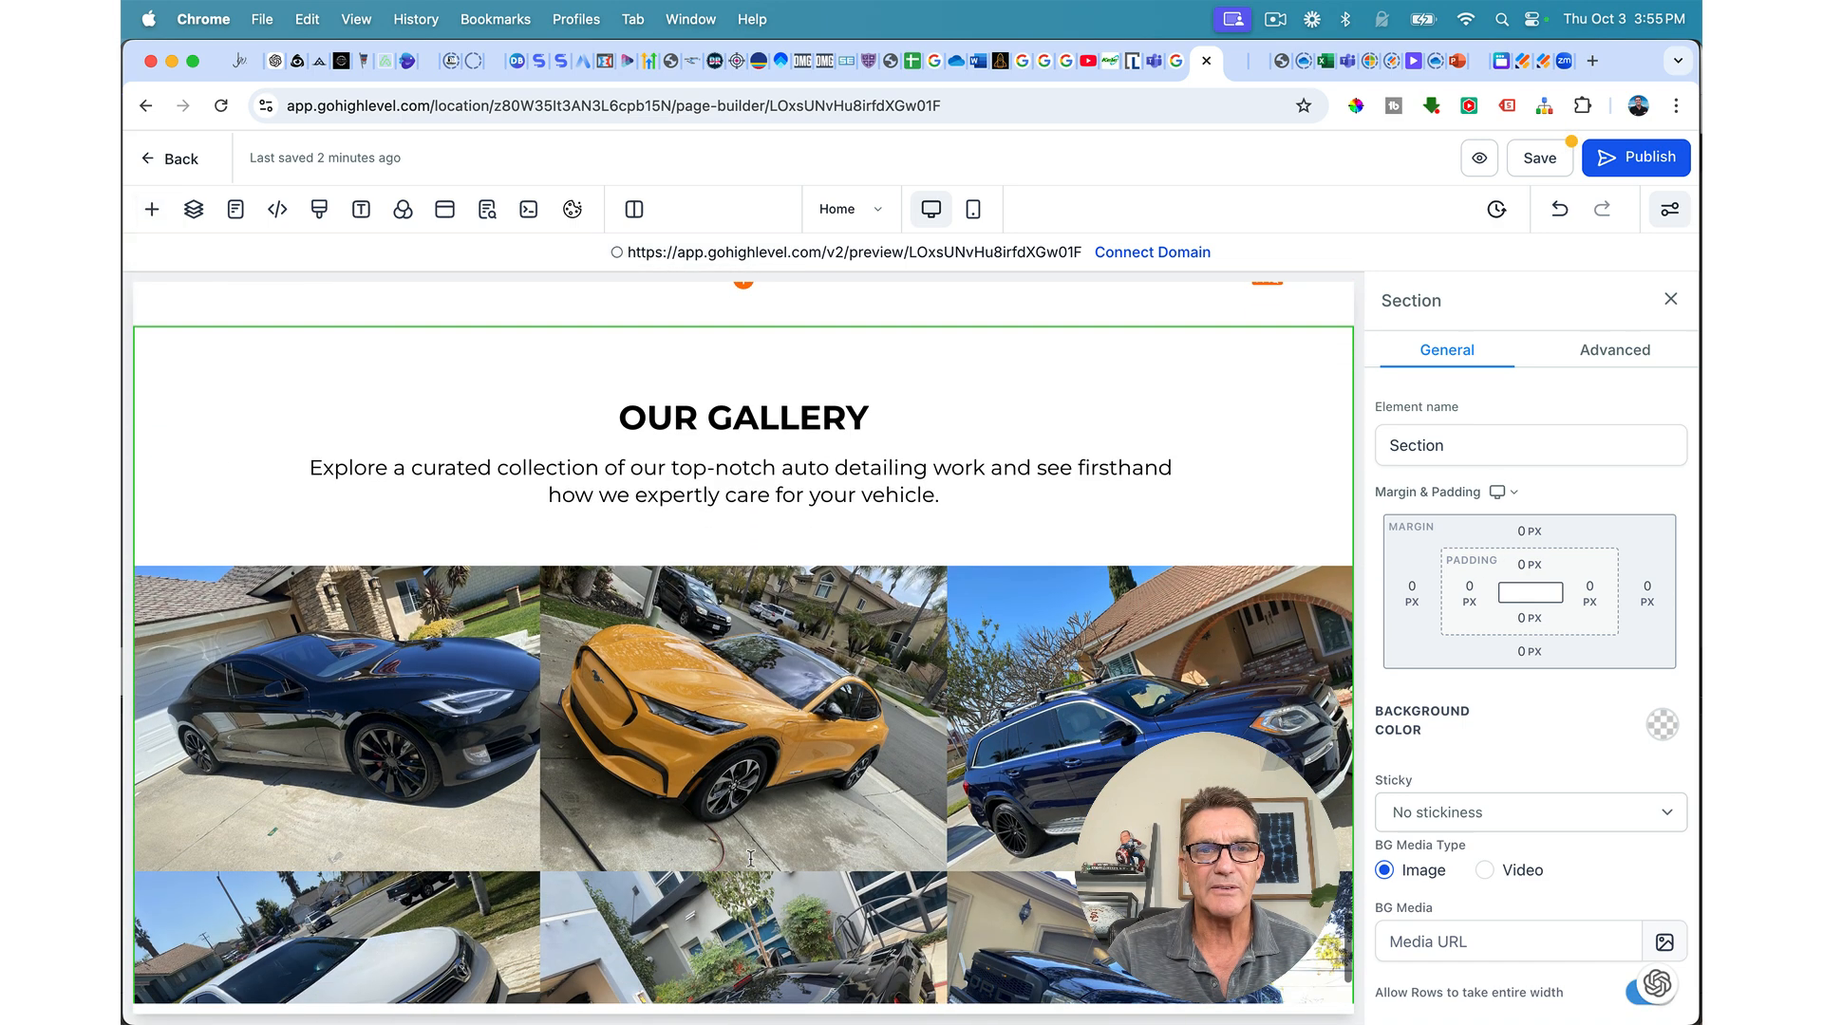
scroll(750, 858, "down", 2)
scroll(773, 794, "up", 2)
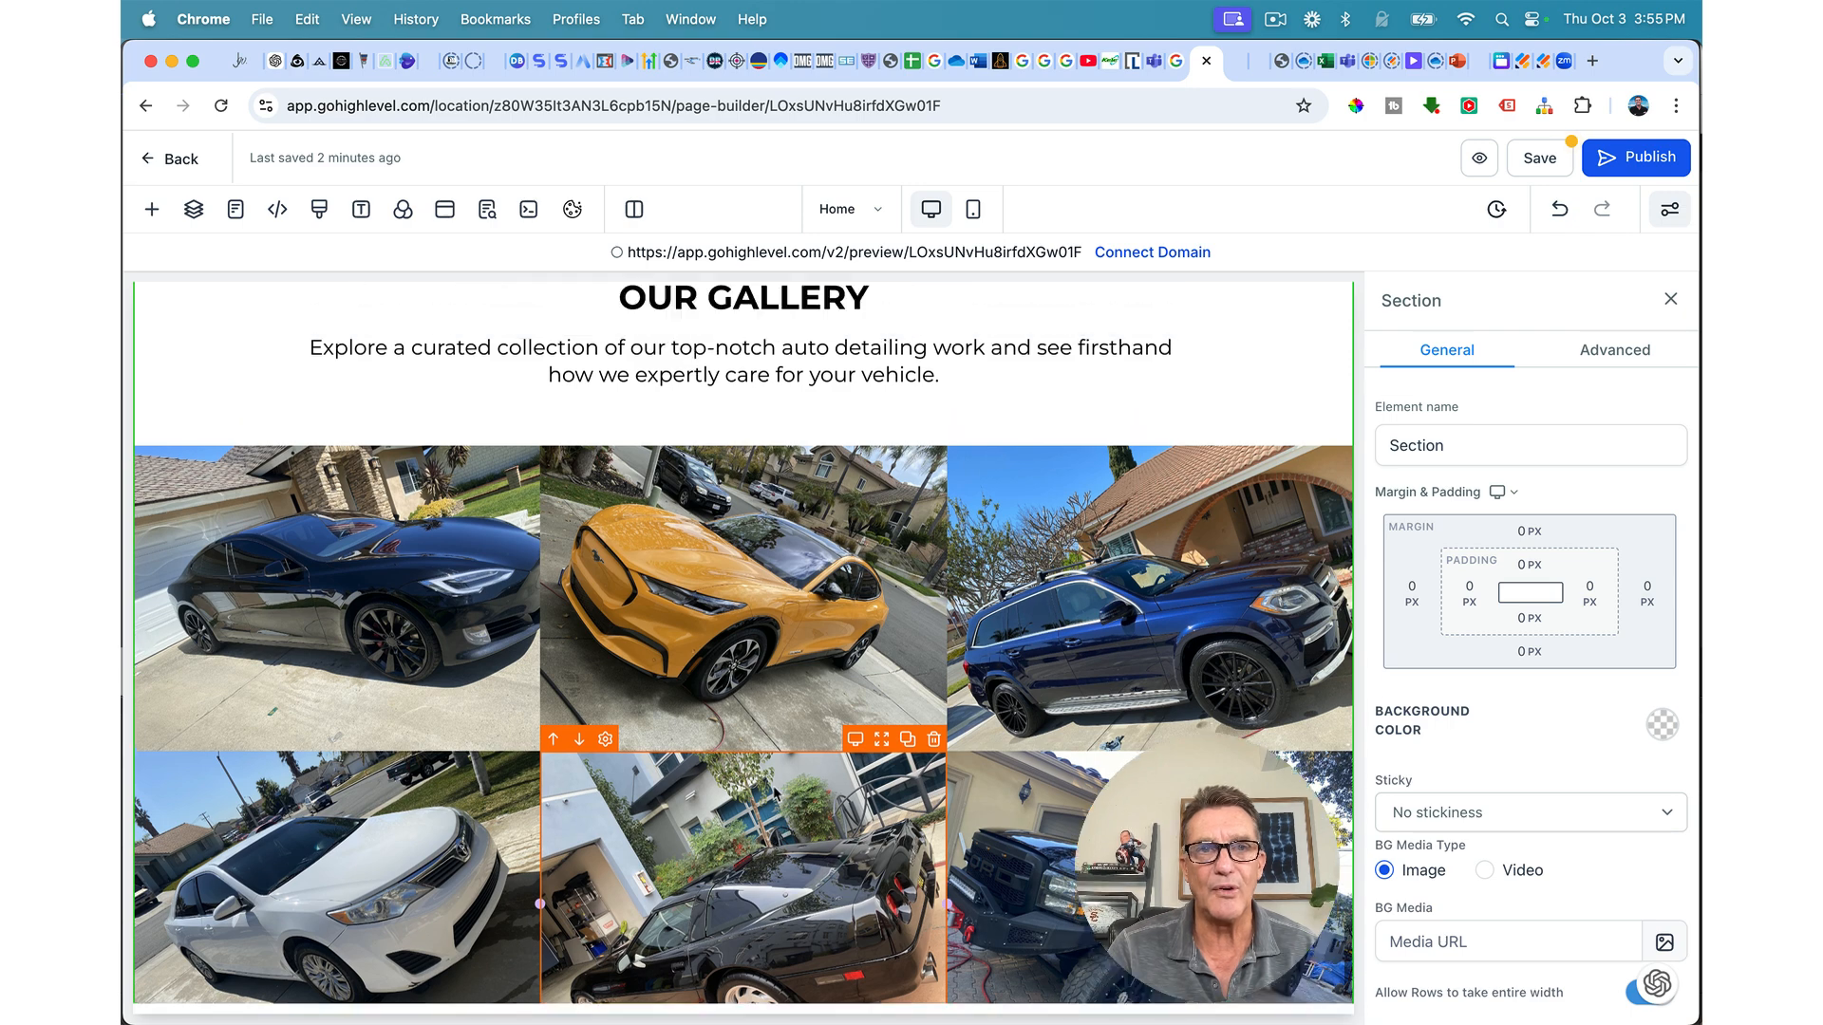
scroll(773, 784, "up", 2)
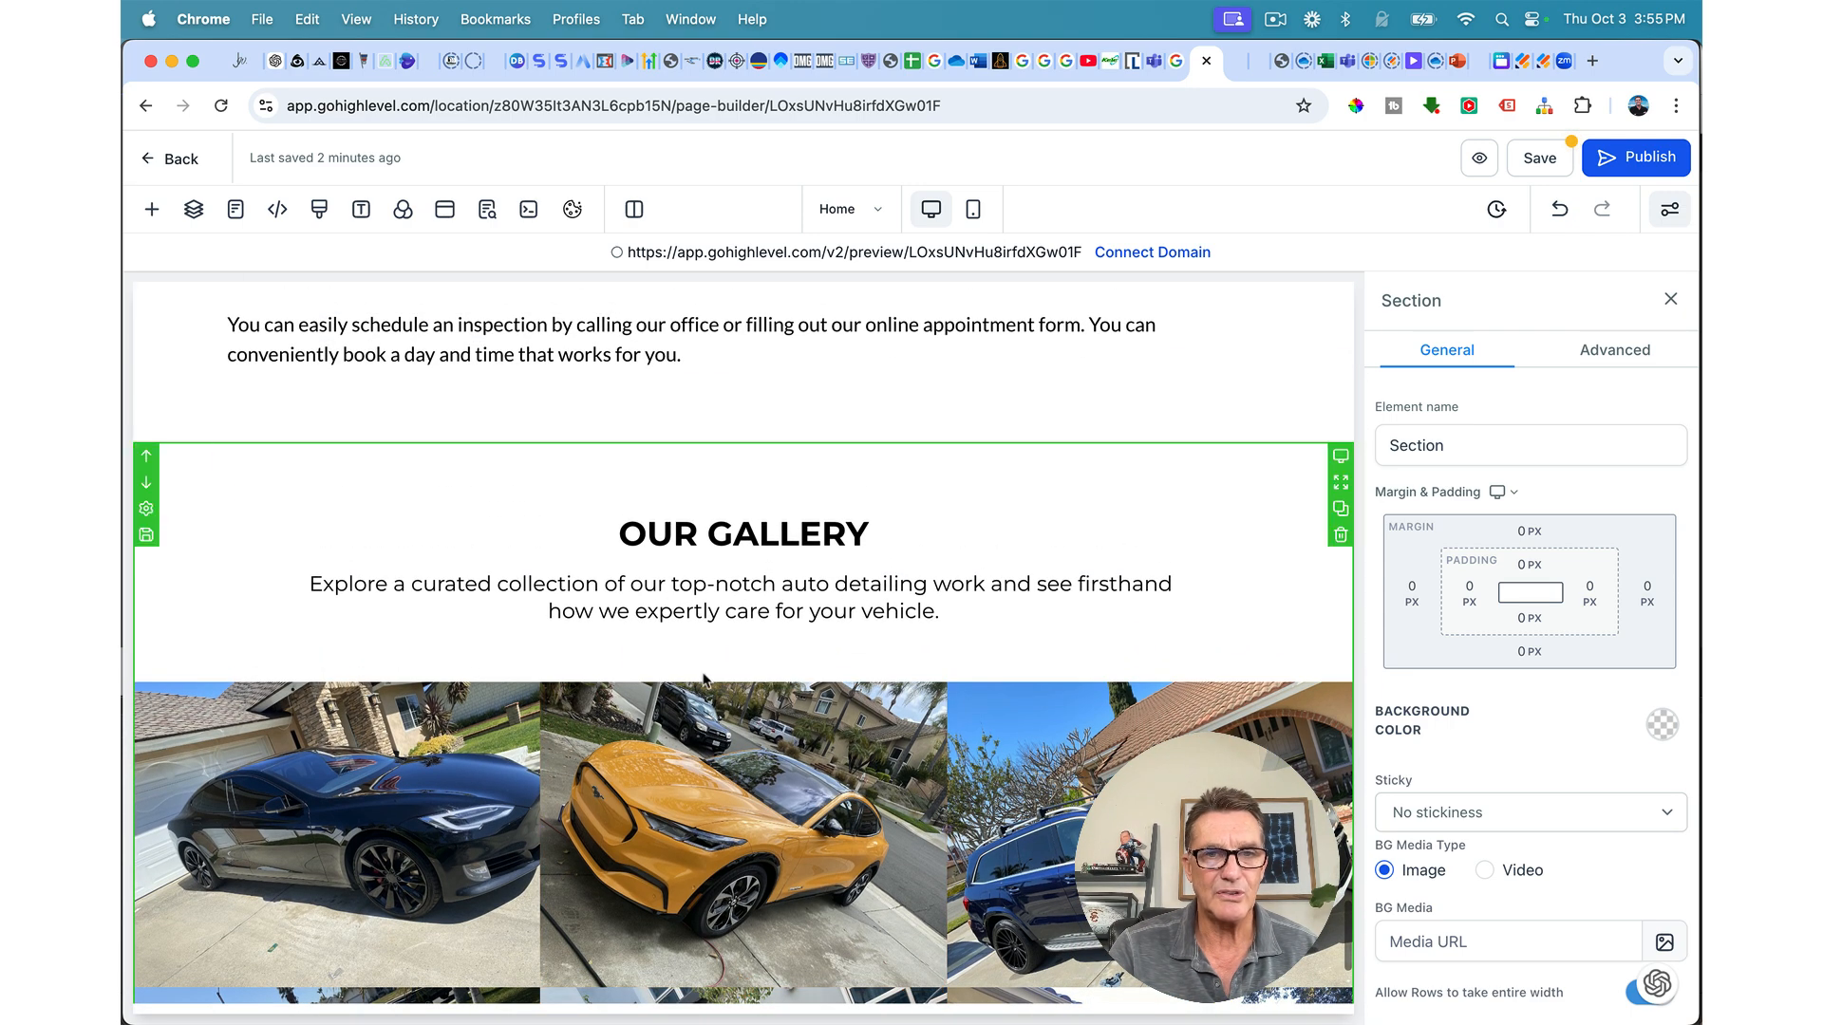
scroll(710, 691, "down", 4)
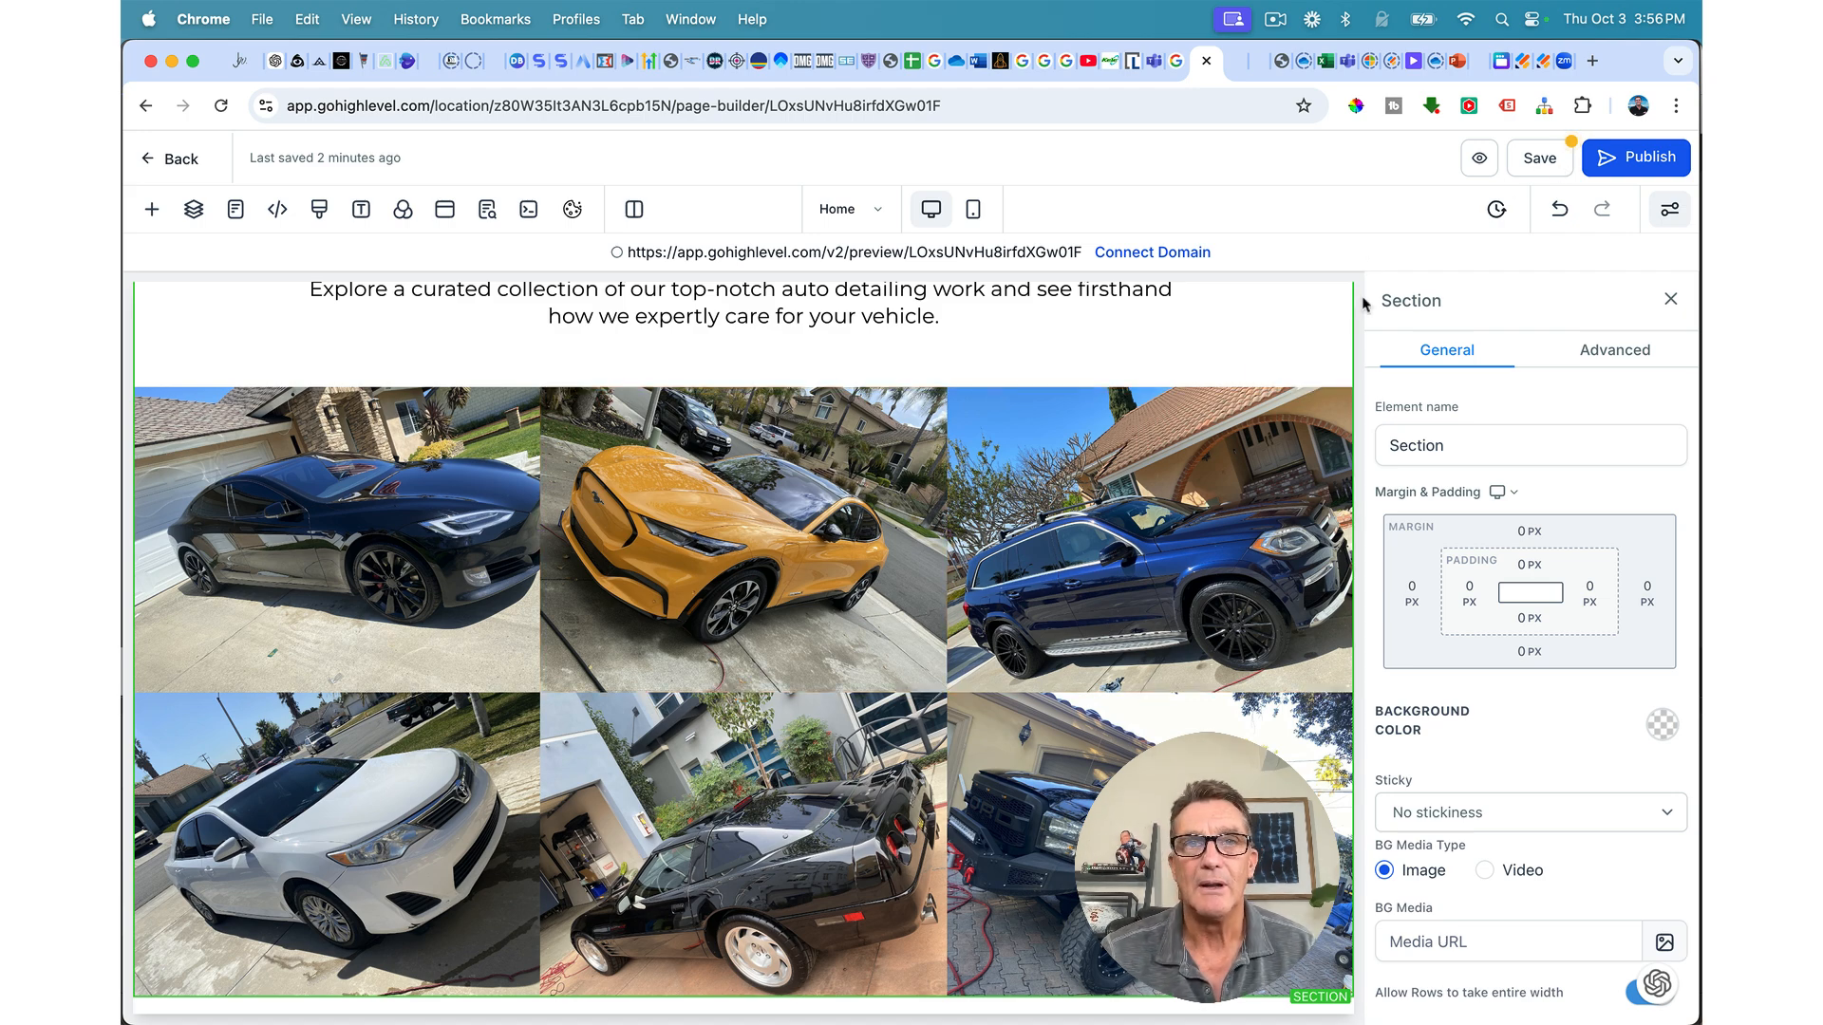
scroll(1214, 497, "up", 5)
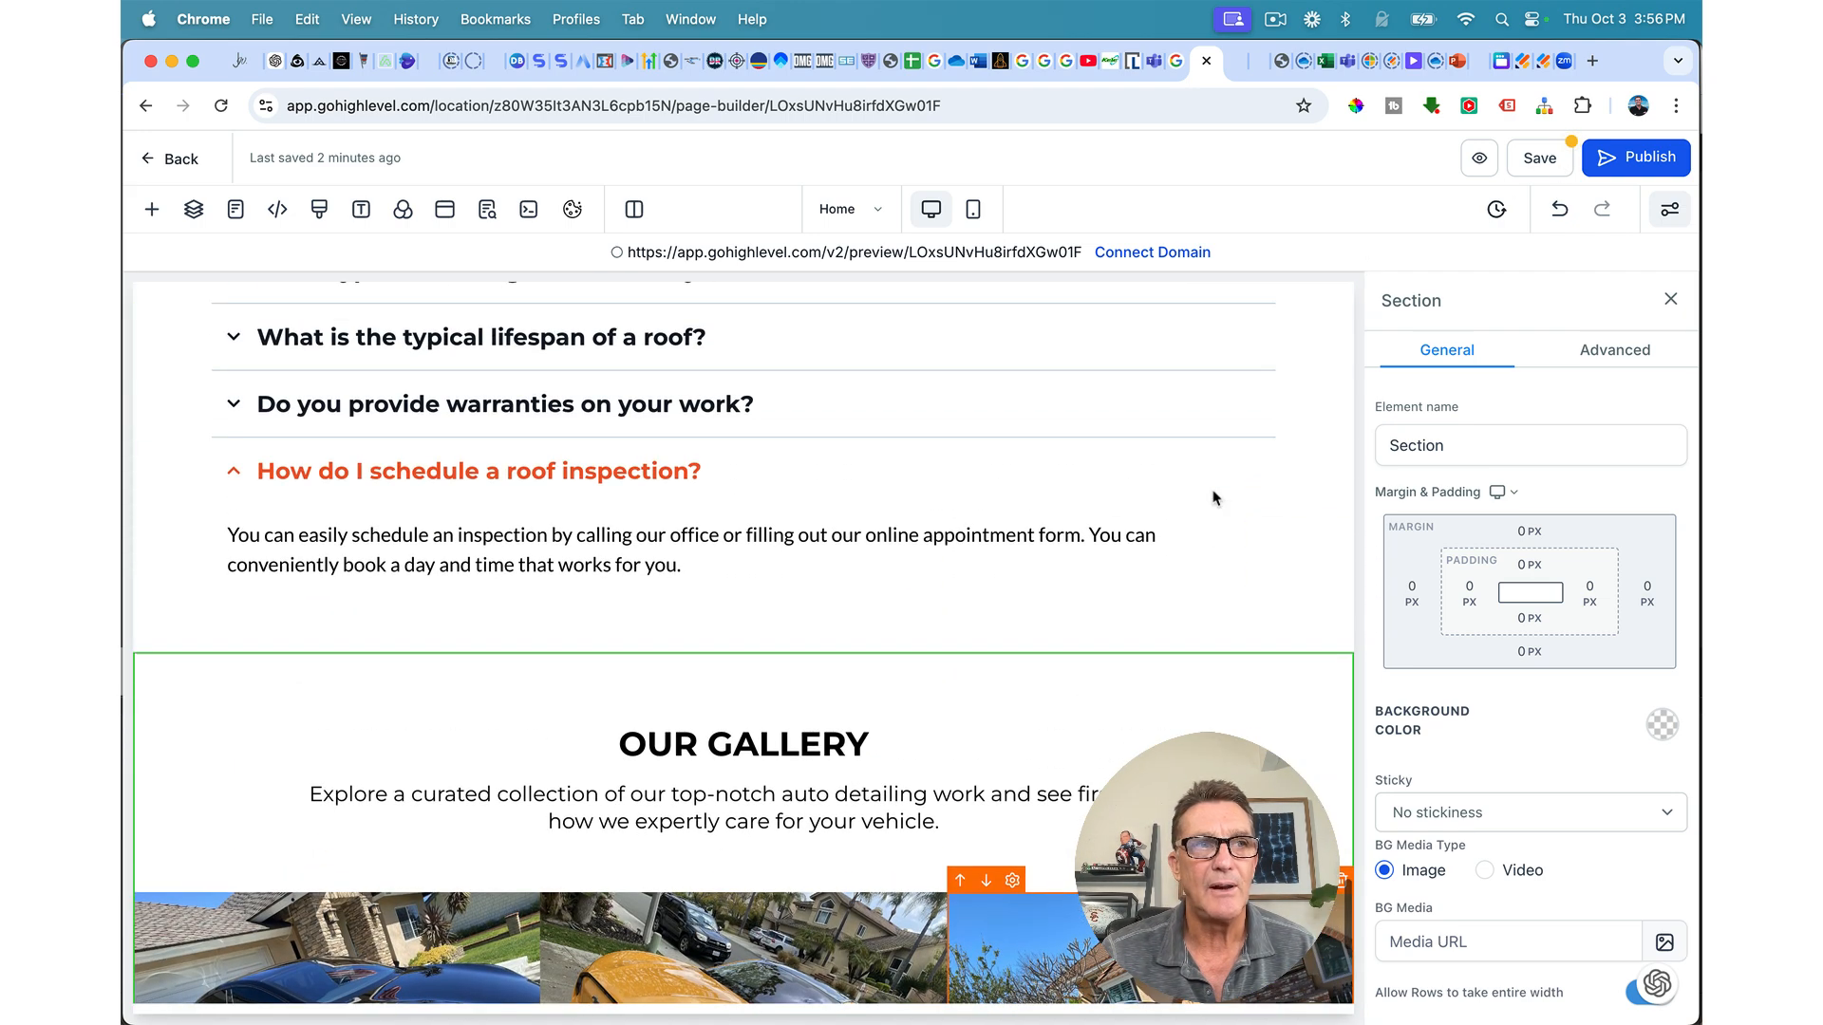
Step: Rename the gallery heading 'Preferred Roofing Gallery', give it custom class turbinado and 69 px size
triple_click(798, 741)
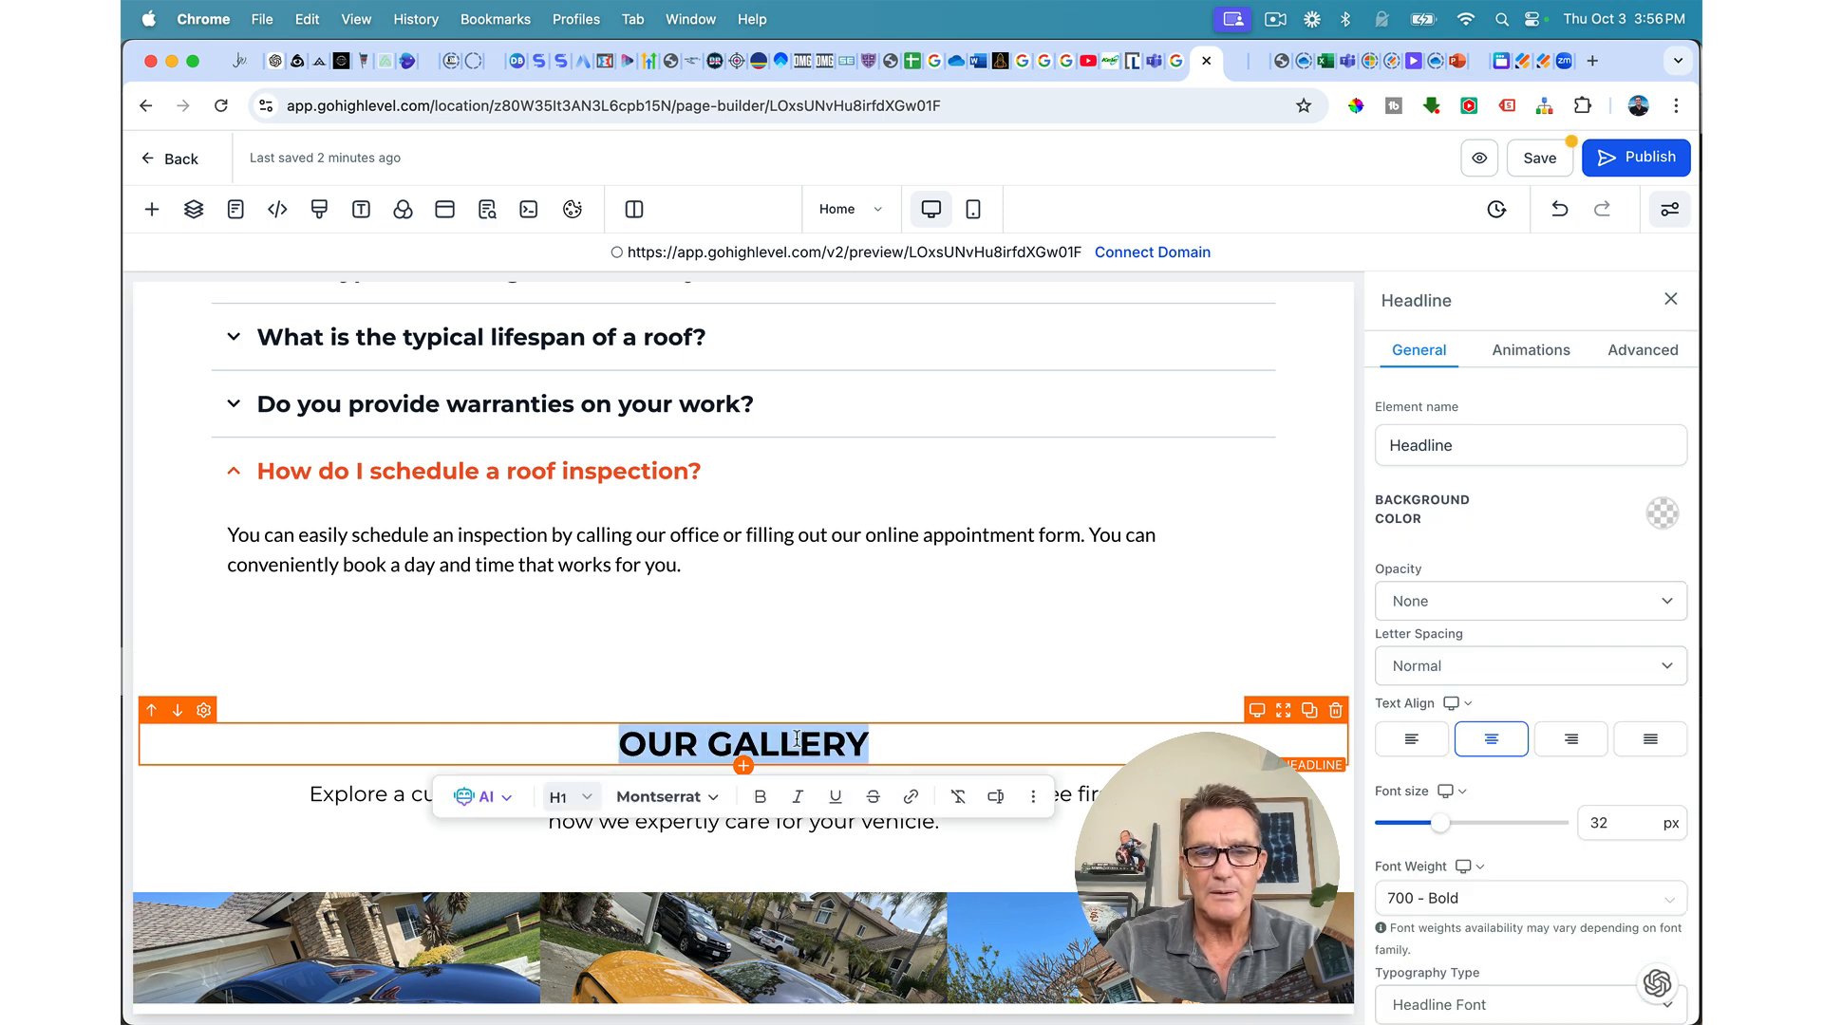
type("Preferred Roofing Gallery")
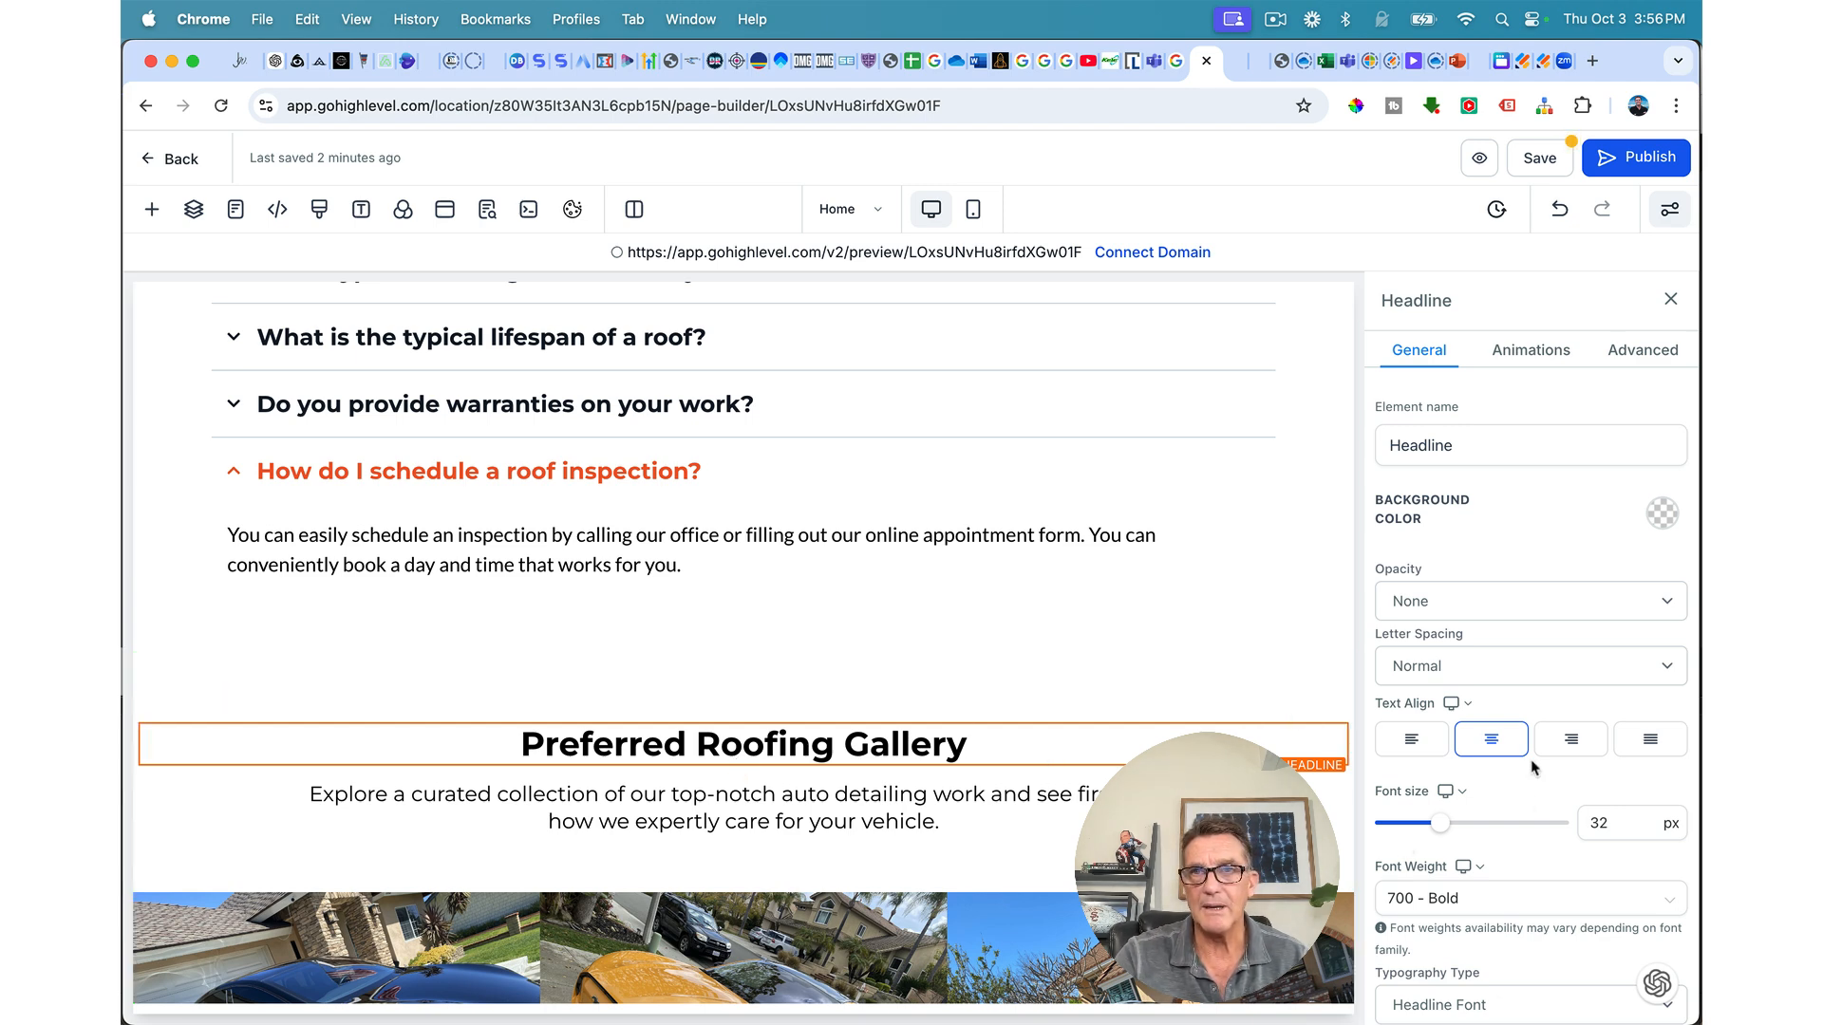
left_click(1640, 351)
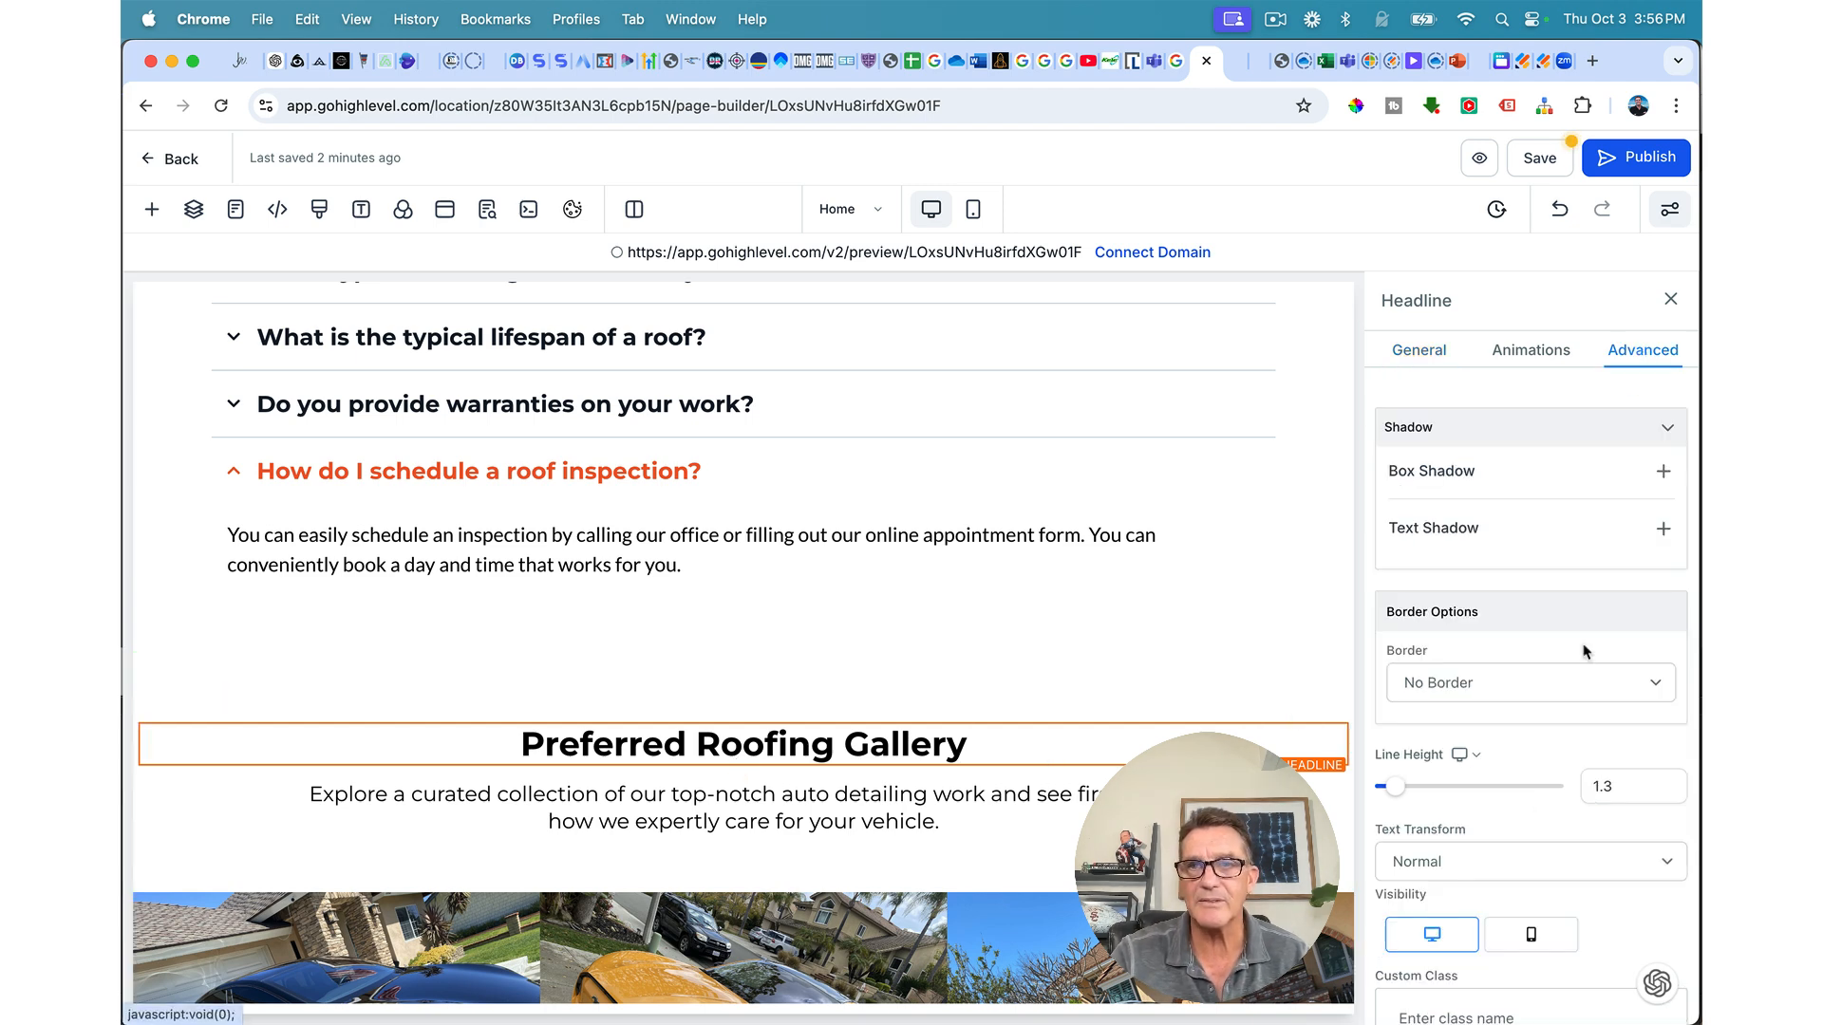
scroll(1453, 905, "down", 5)
left_click(1438, 880)
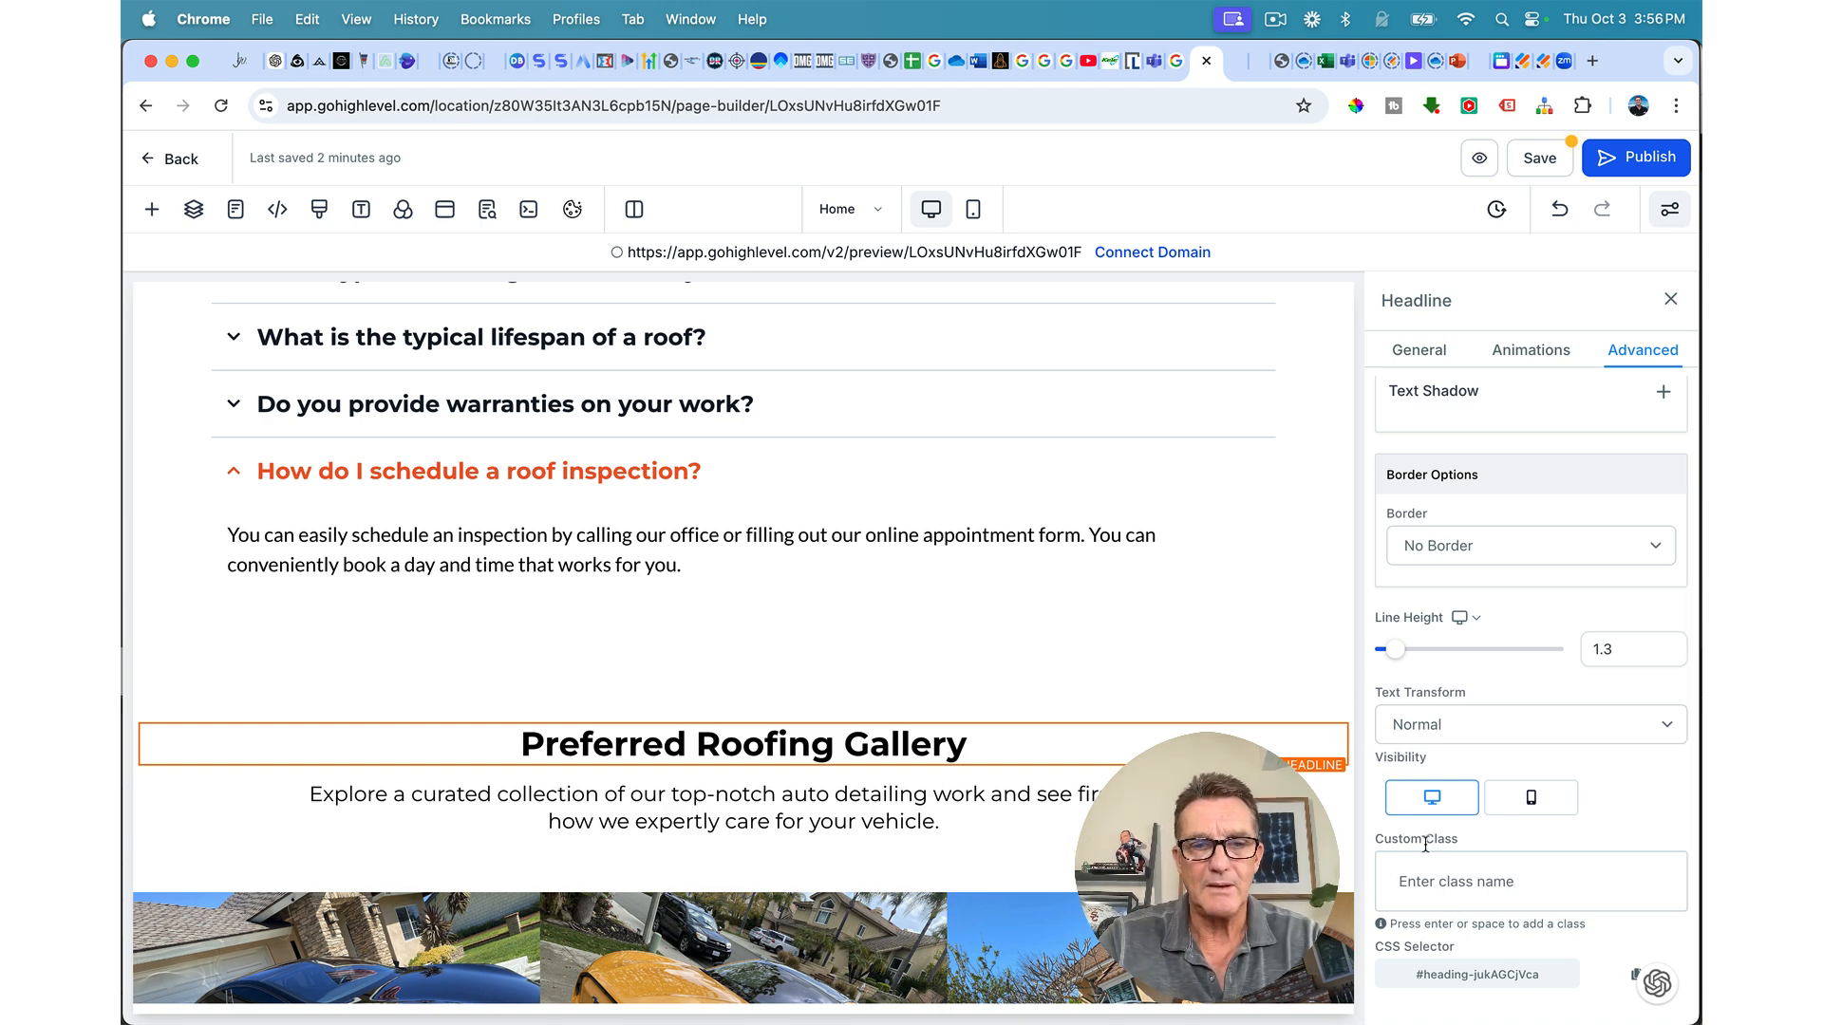
type("turbina")
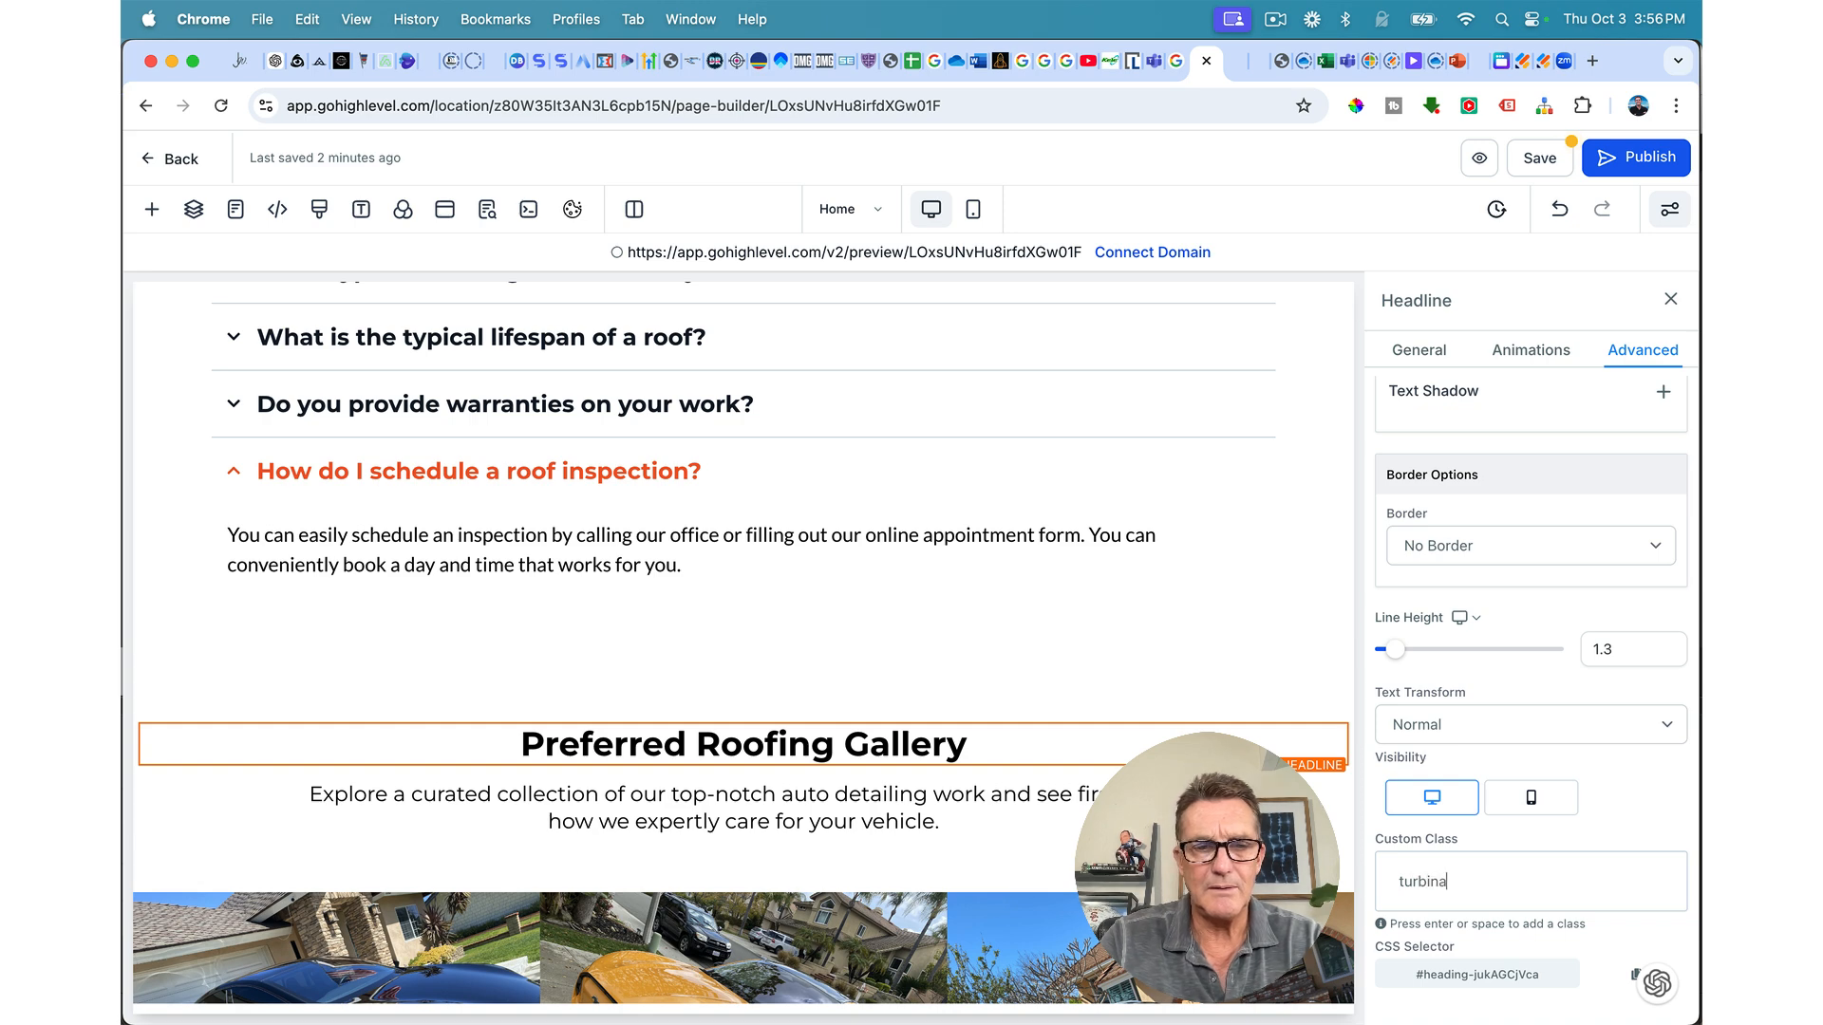
type("do")
key("Return")
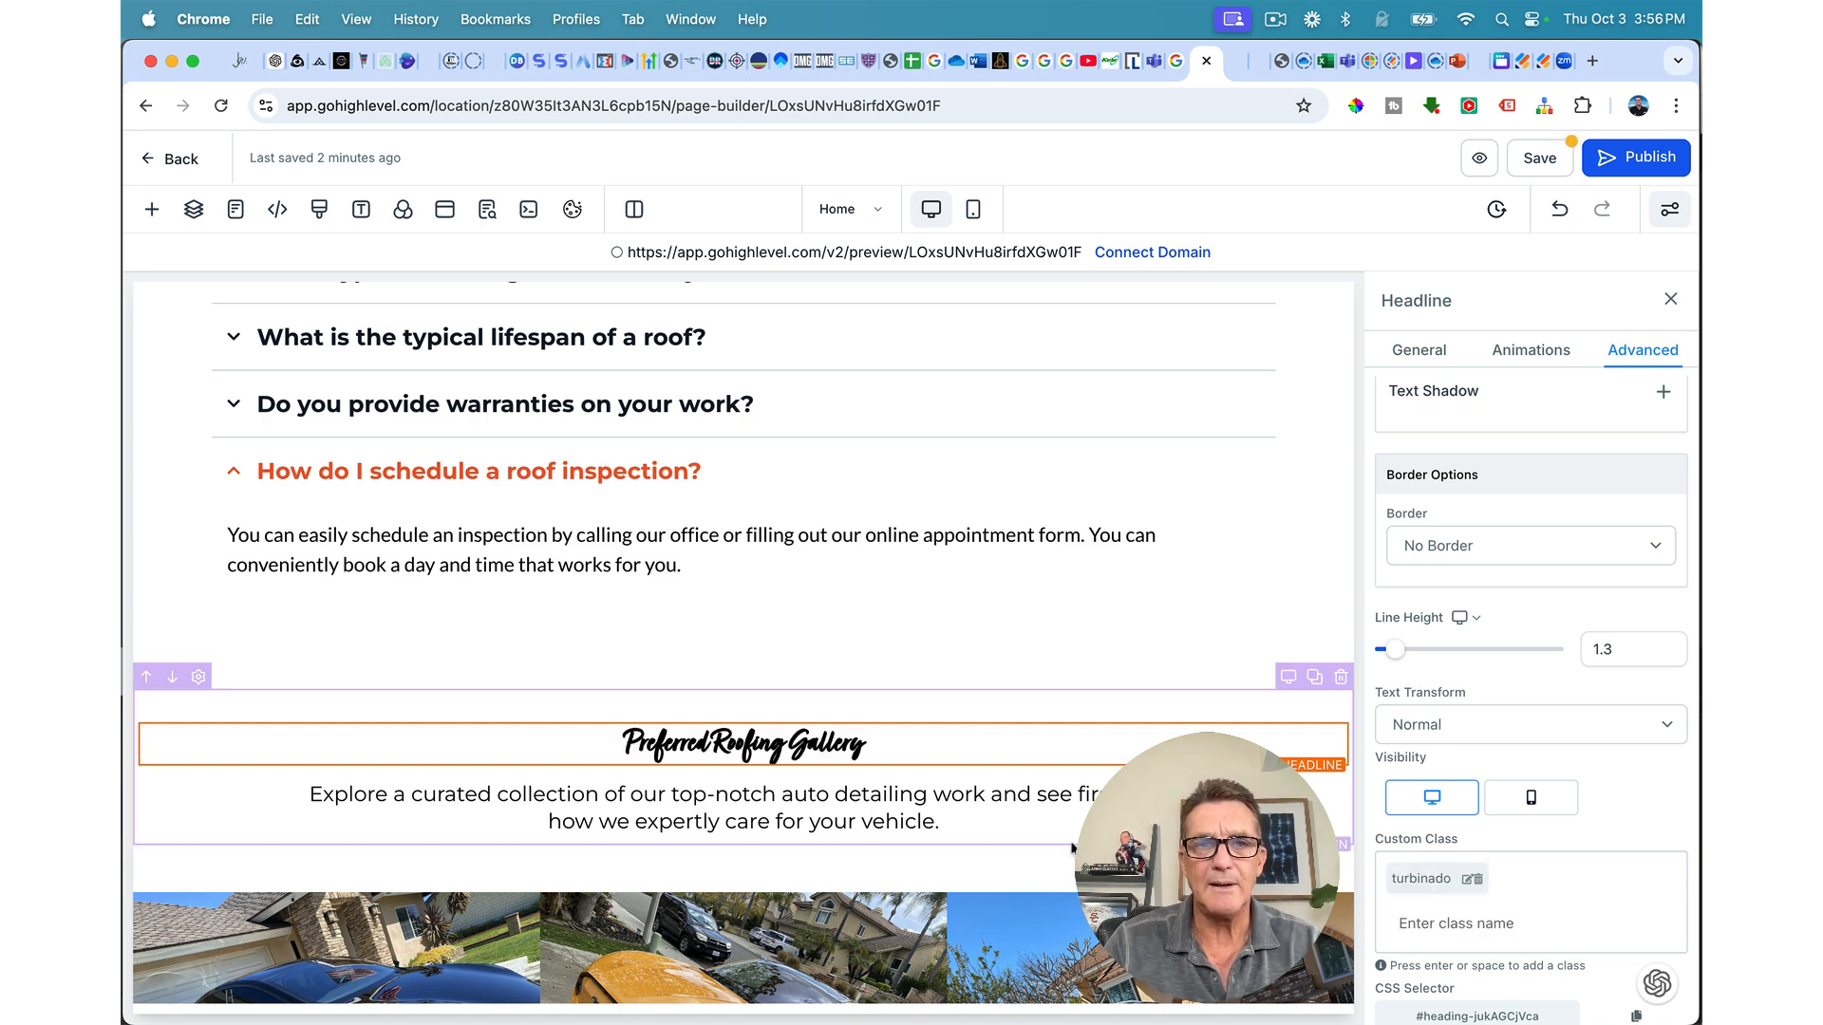
scroll(1529, 570, "up", 2)
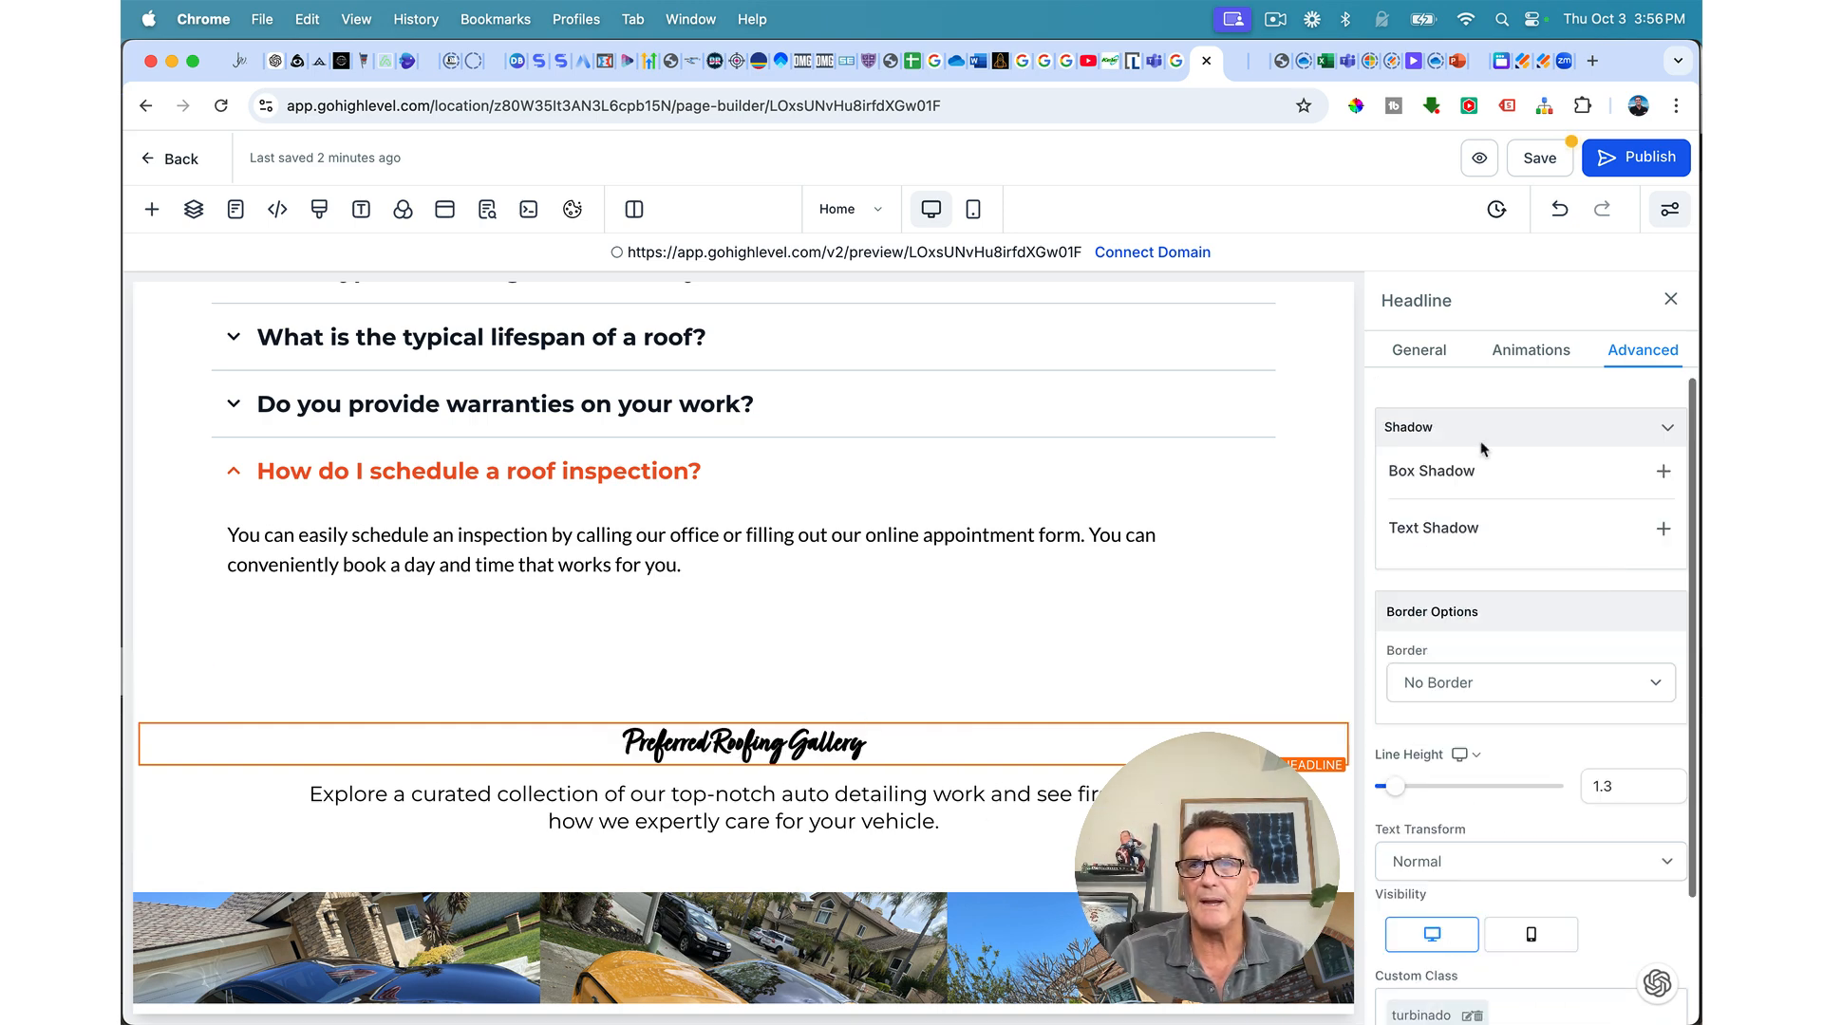
left_click(1419, 351)
left_click_drag(1441, 823, 1509, 826)
Step: Keep the headline letter spacing at Normal and set its font weight to 500 - Medium
left_click(1455, 665)
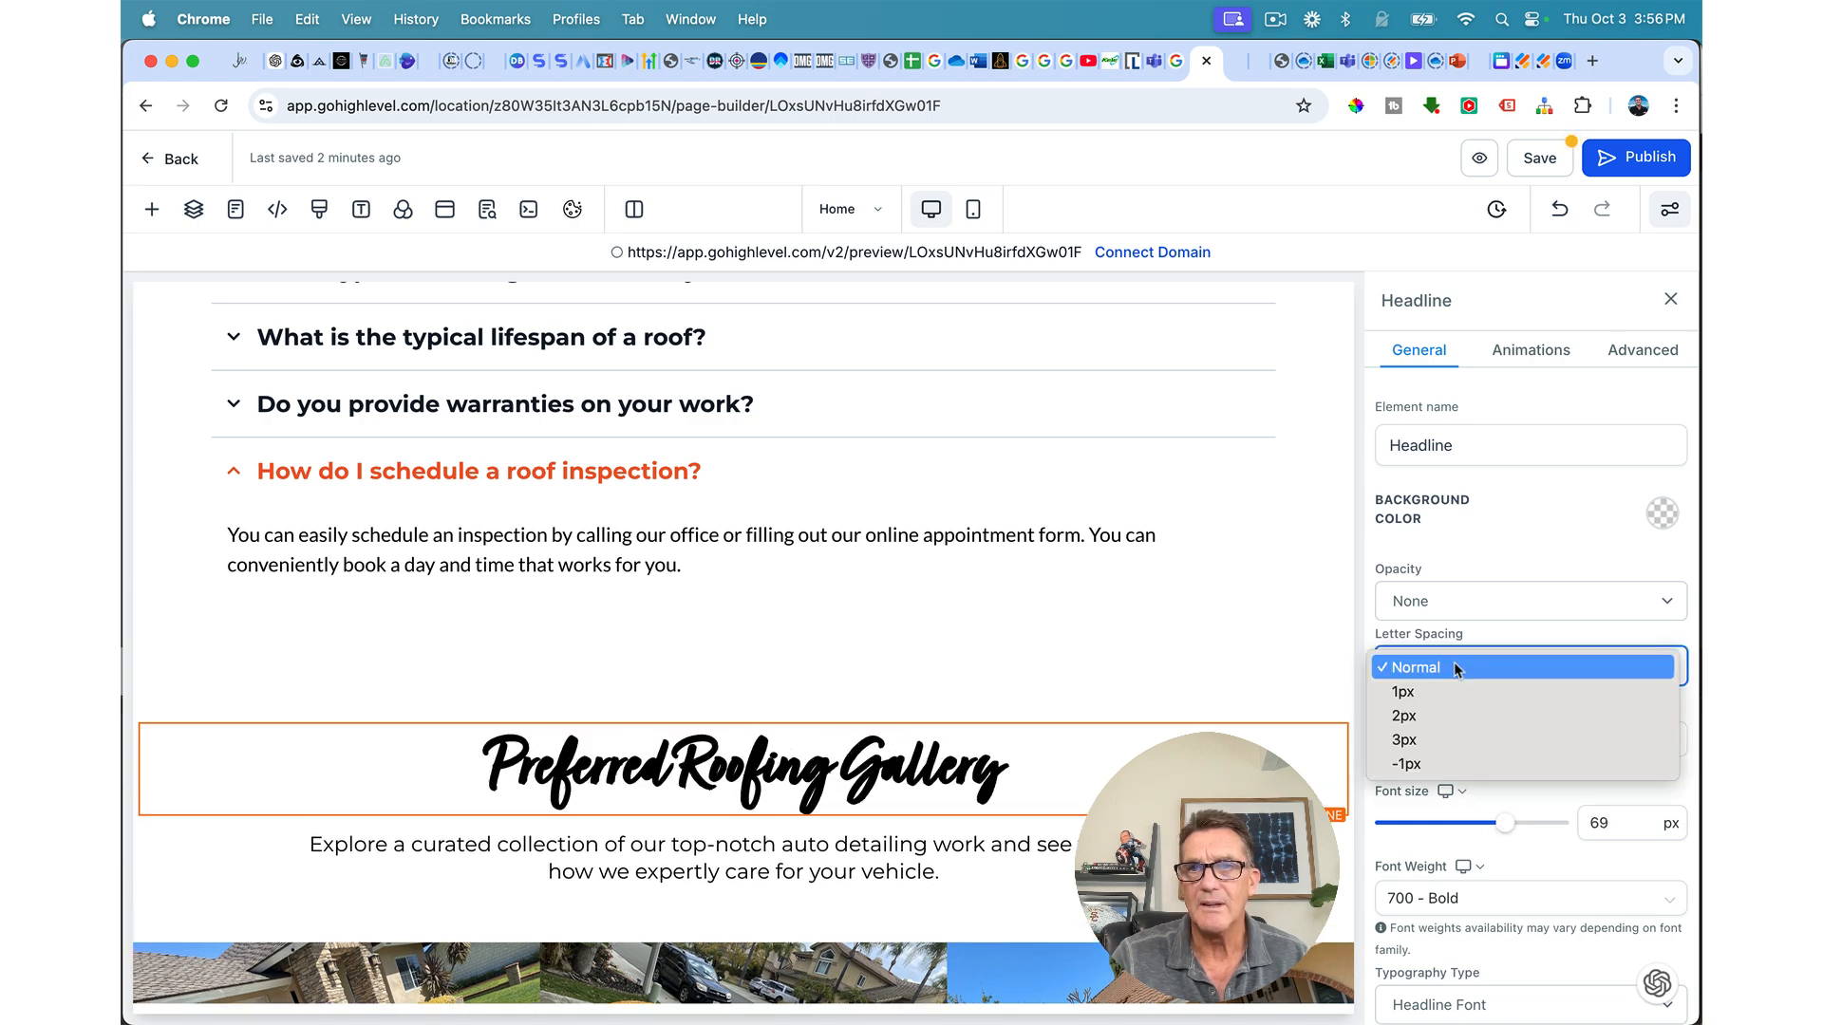
left_click(1454, 668)
scroll(1463, 593, "down", 5)
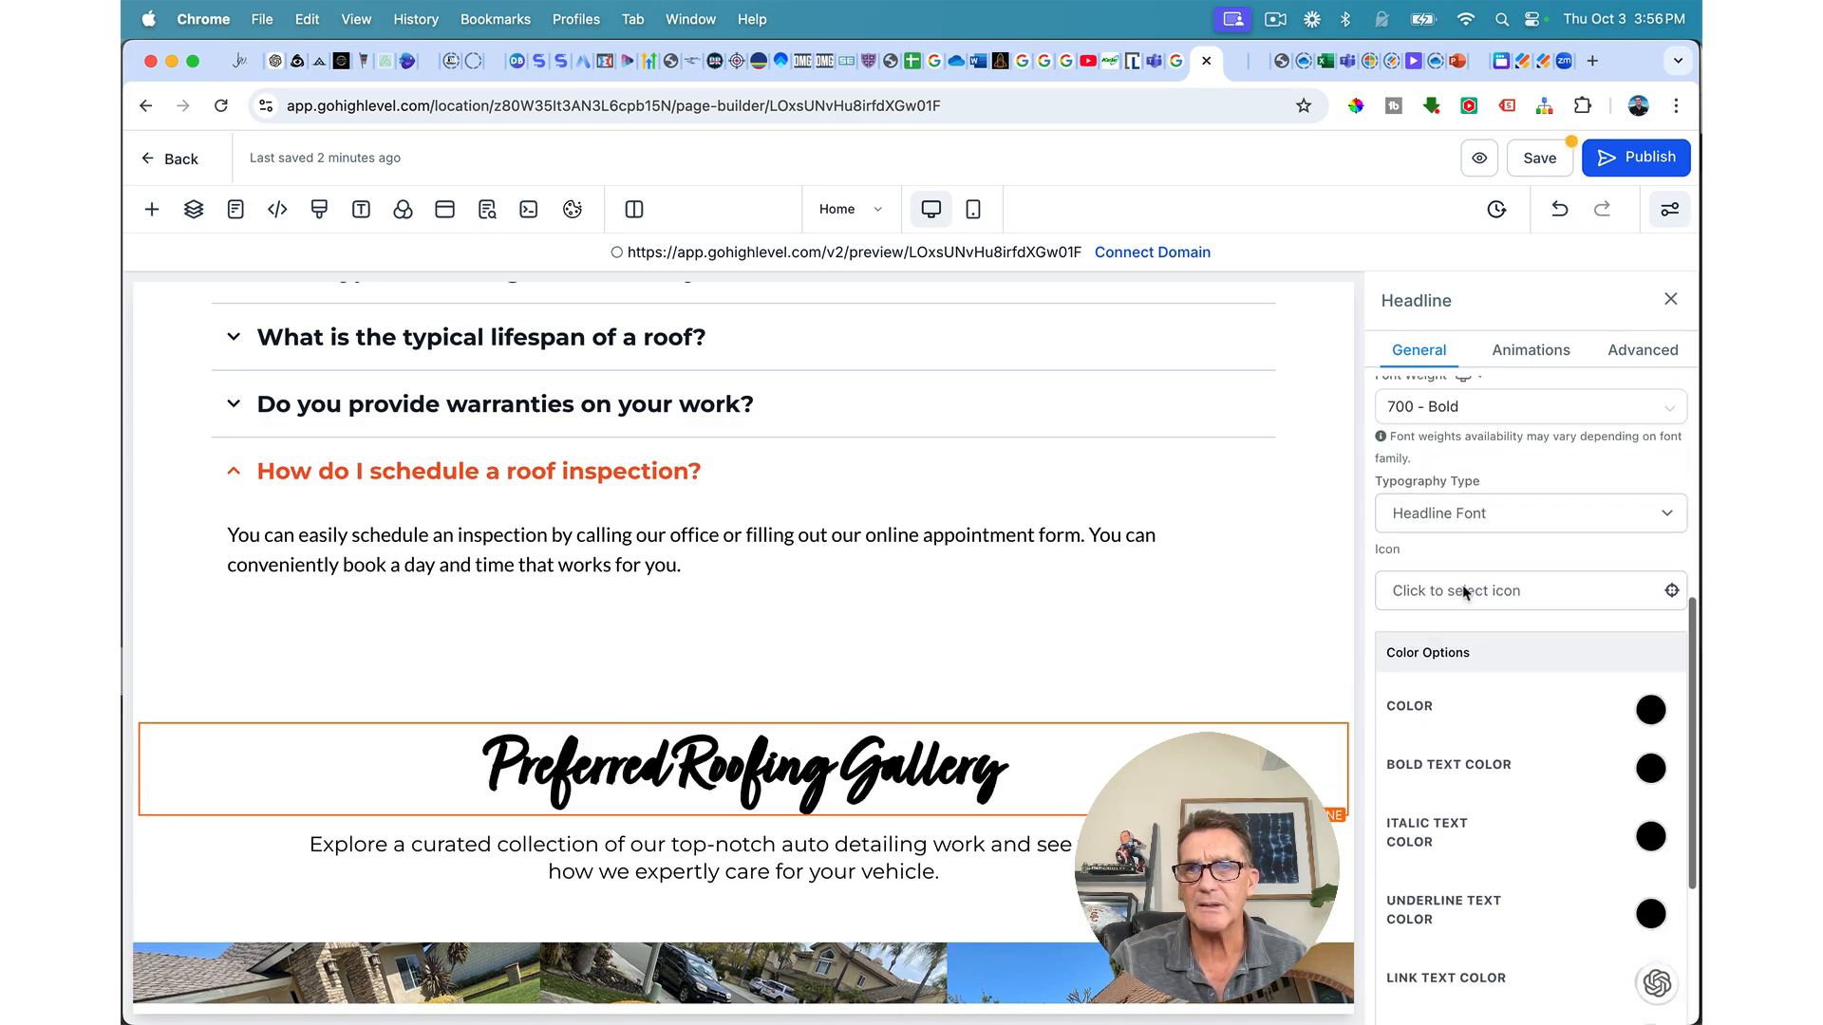
scroll(1463, 592, "up", 5)
left_click(1462, 902)
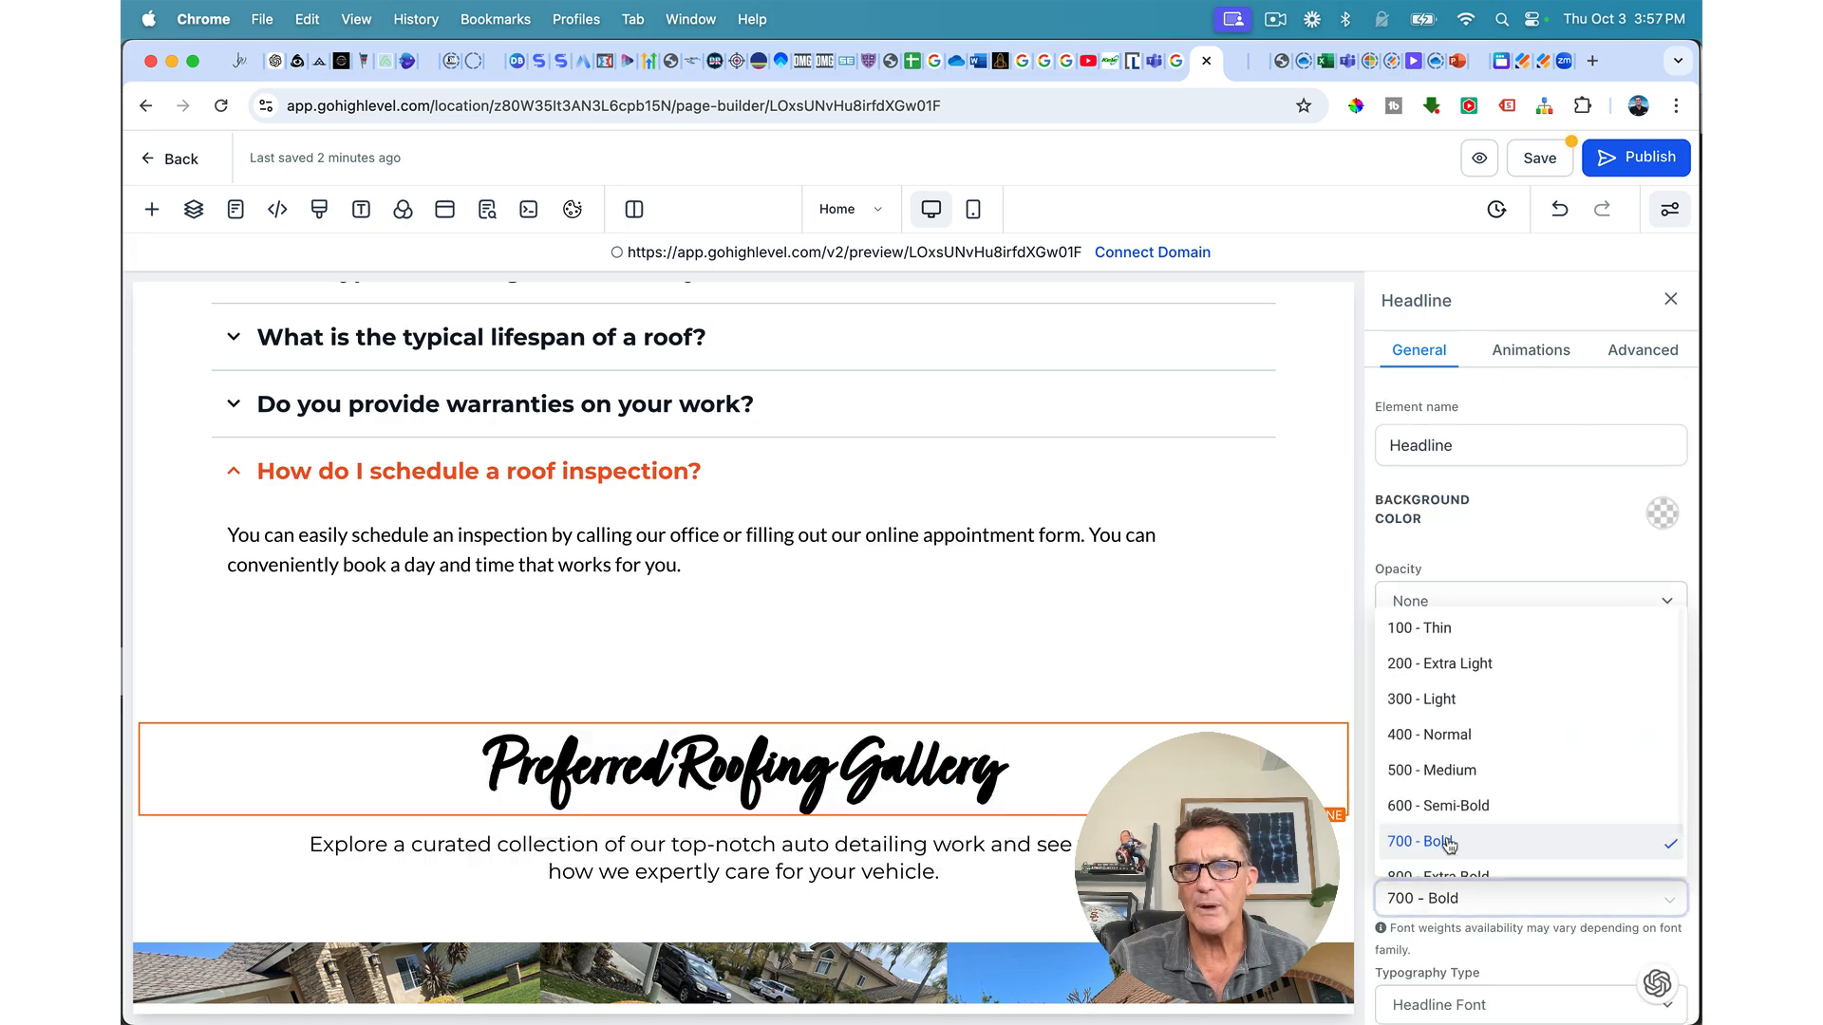
left_click(1442, 779)
scroll(1277, 728, "up", 15)
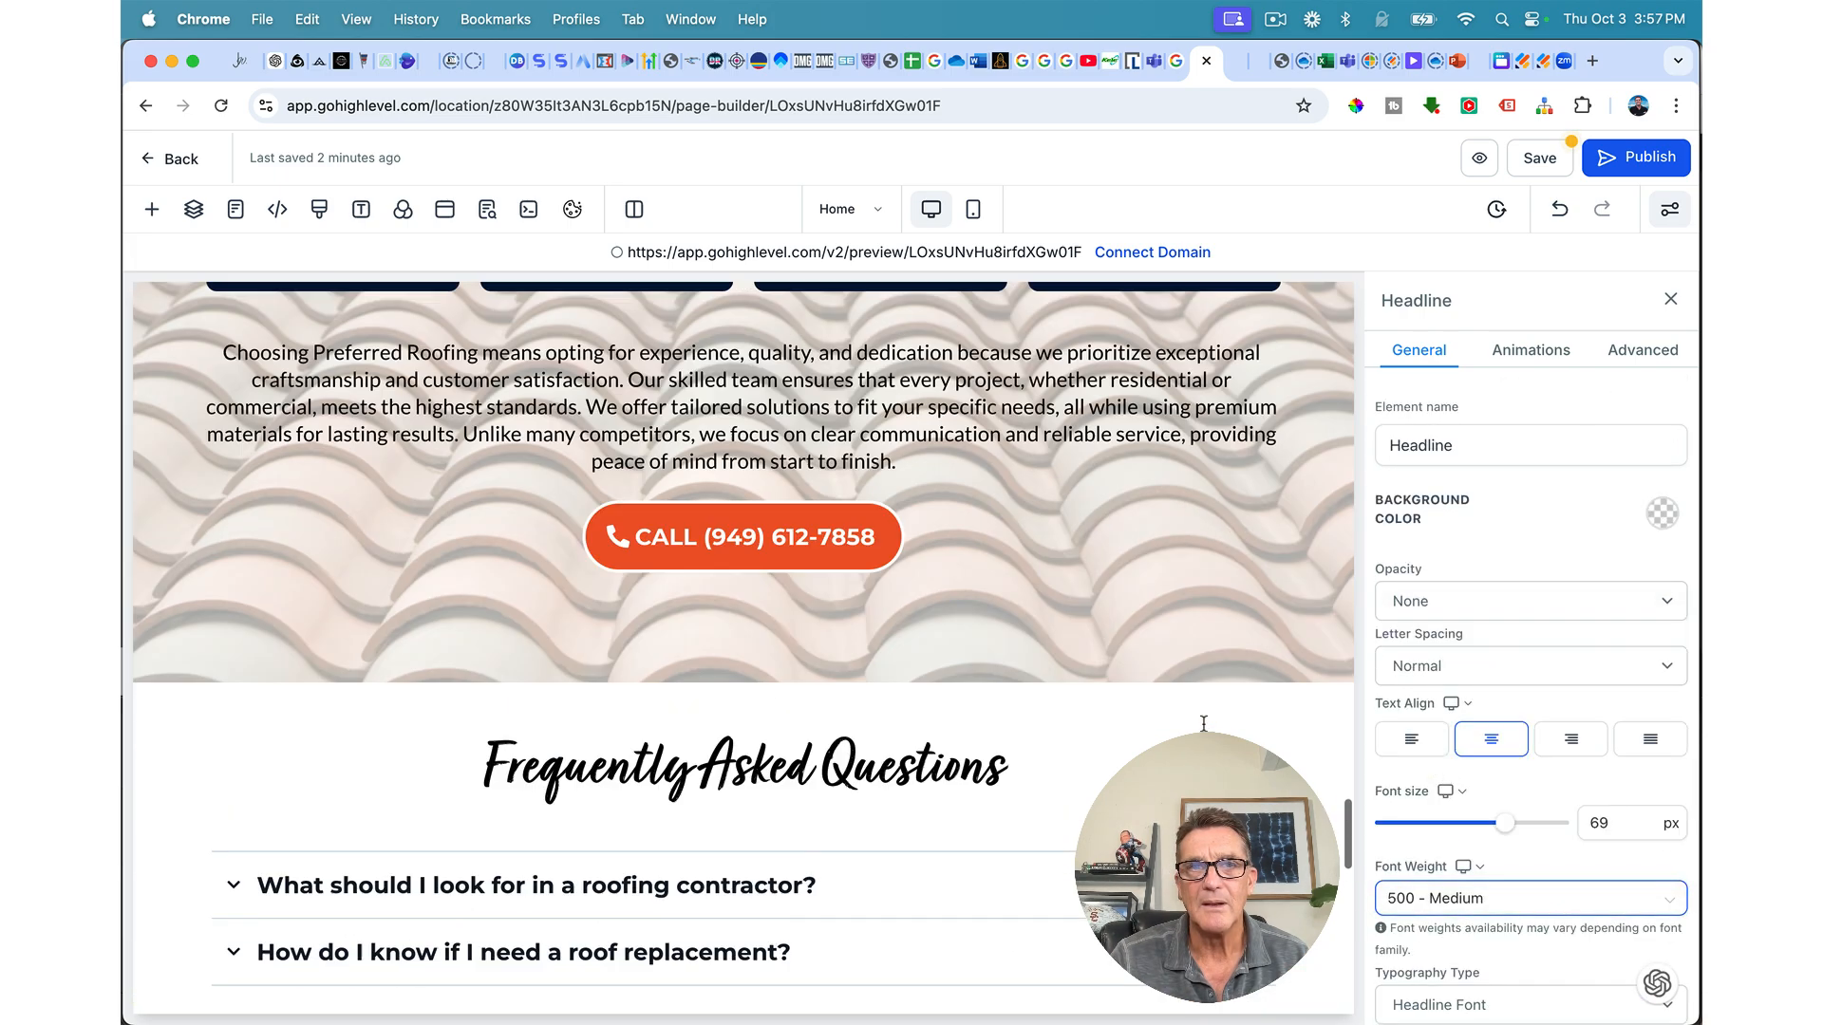
scroll(1204, 723, "down", 10)
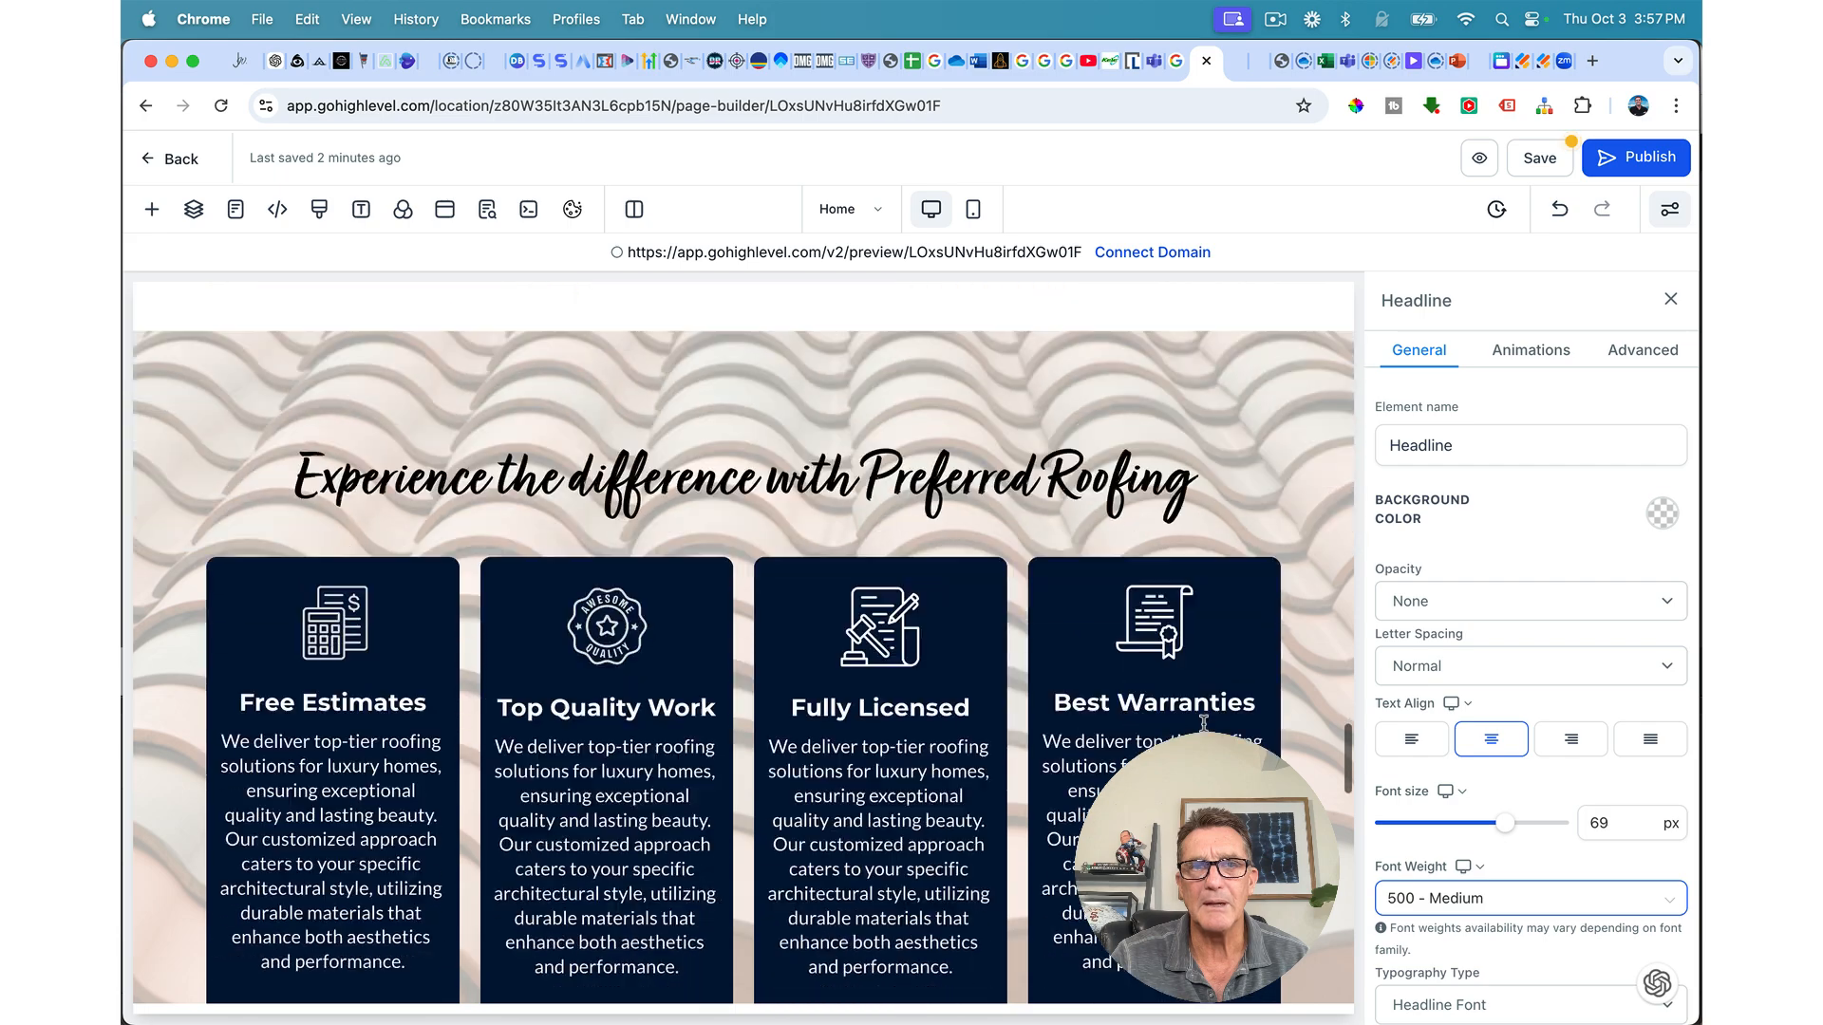
scroll(1272, 694, "down", 8)
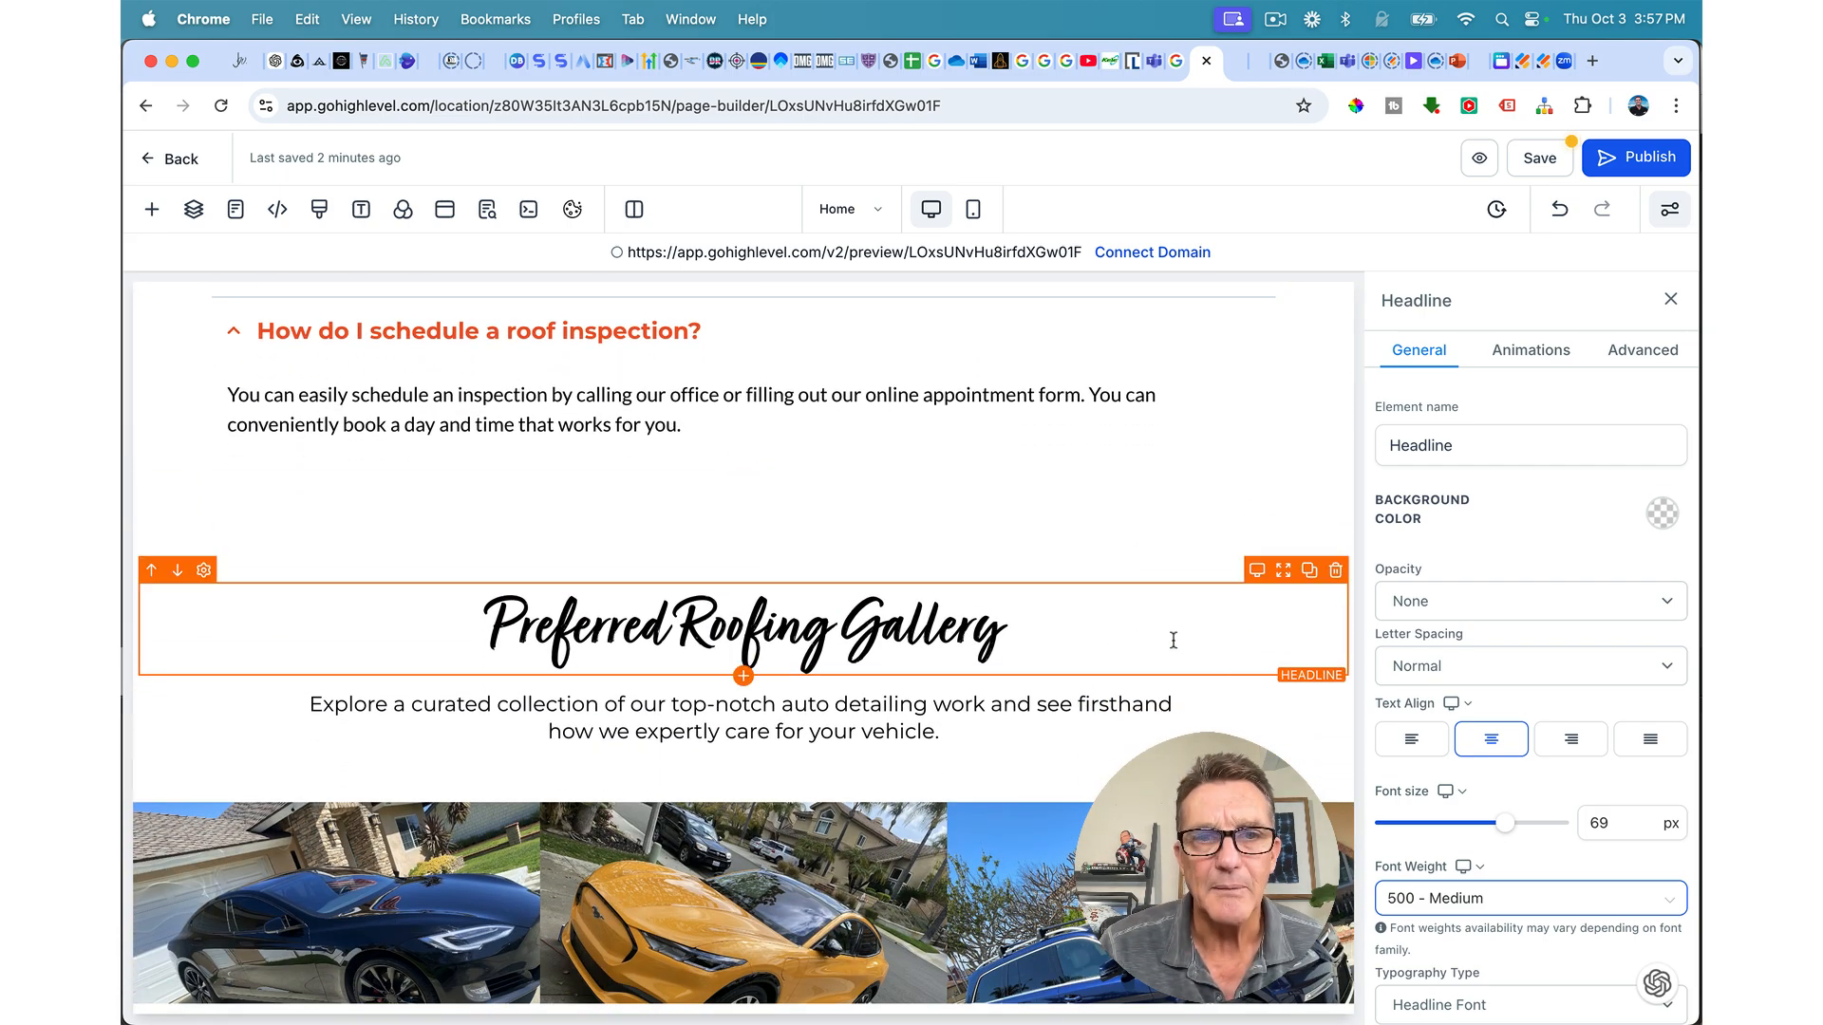
Step: Delete the gallery sub-headline and give the headline row bottom margin 0 and bottom padding 3 px
triple_click(1020, 727)
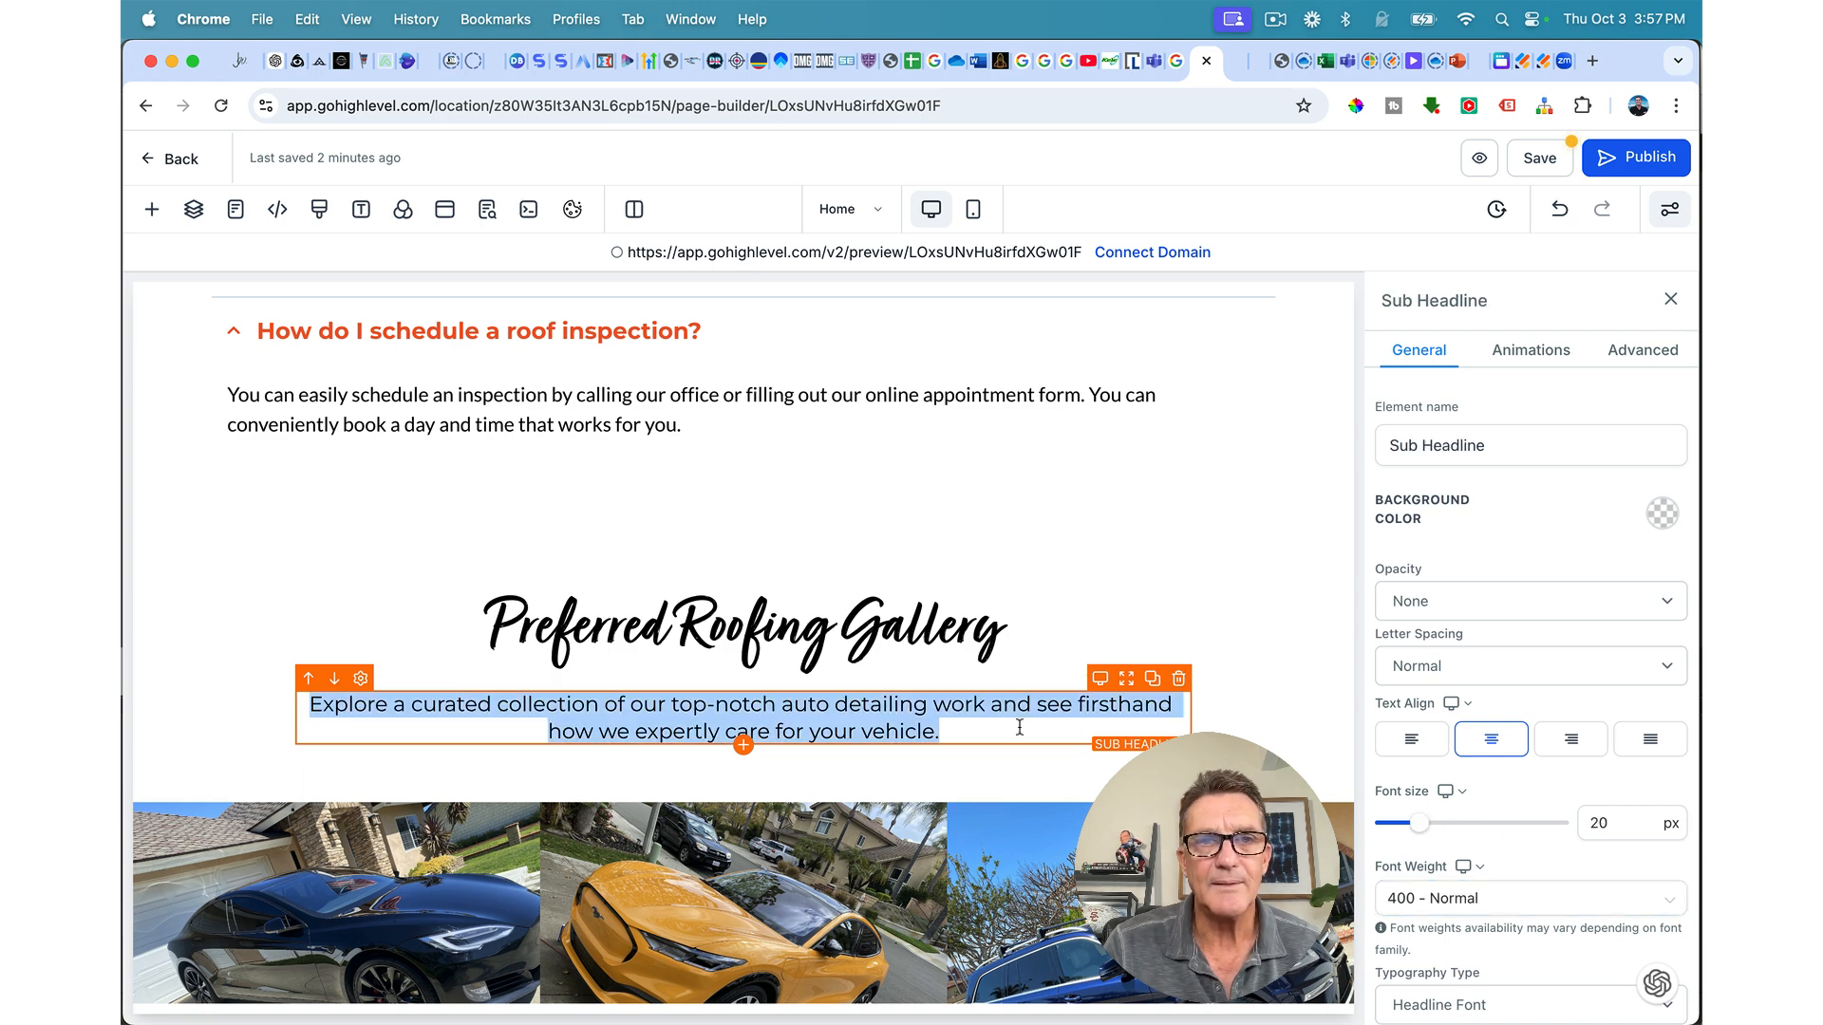
left_click(1180, 680)
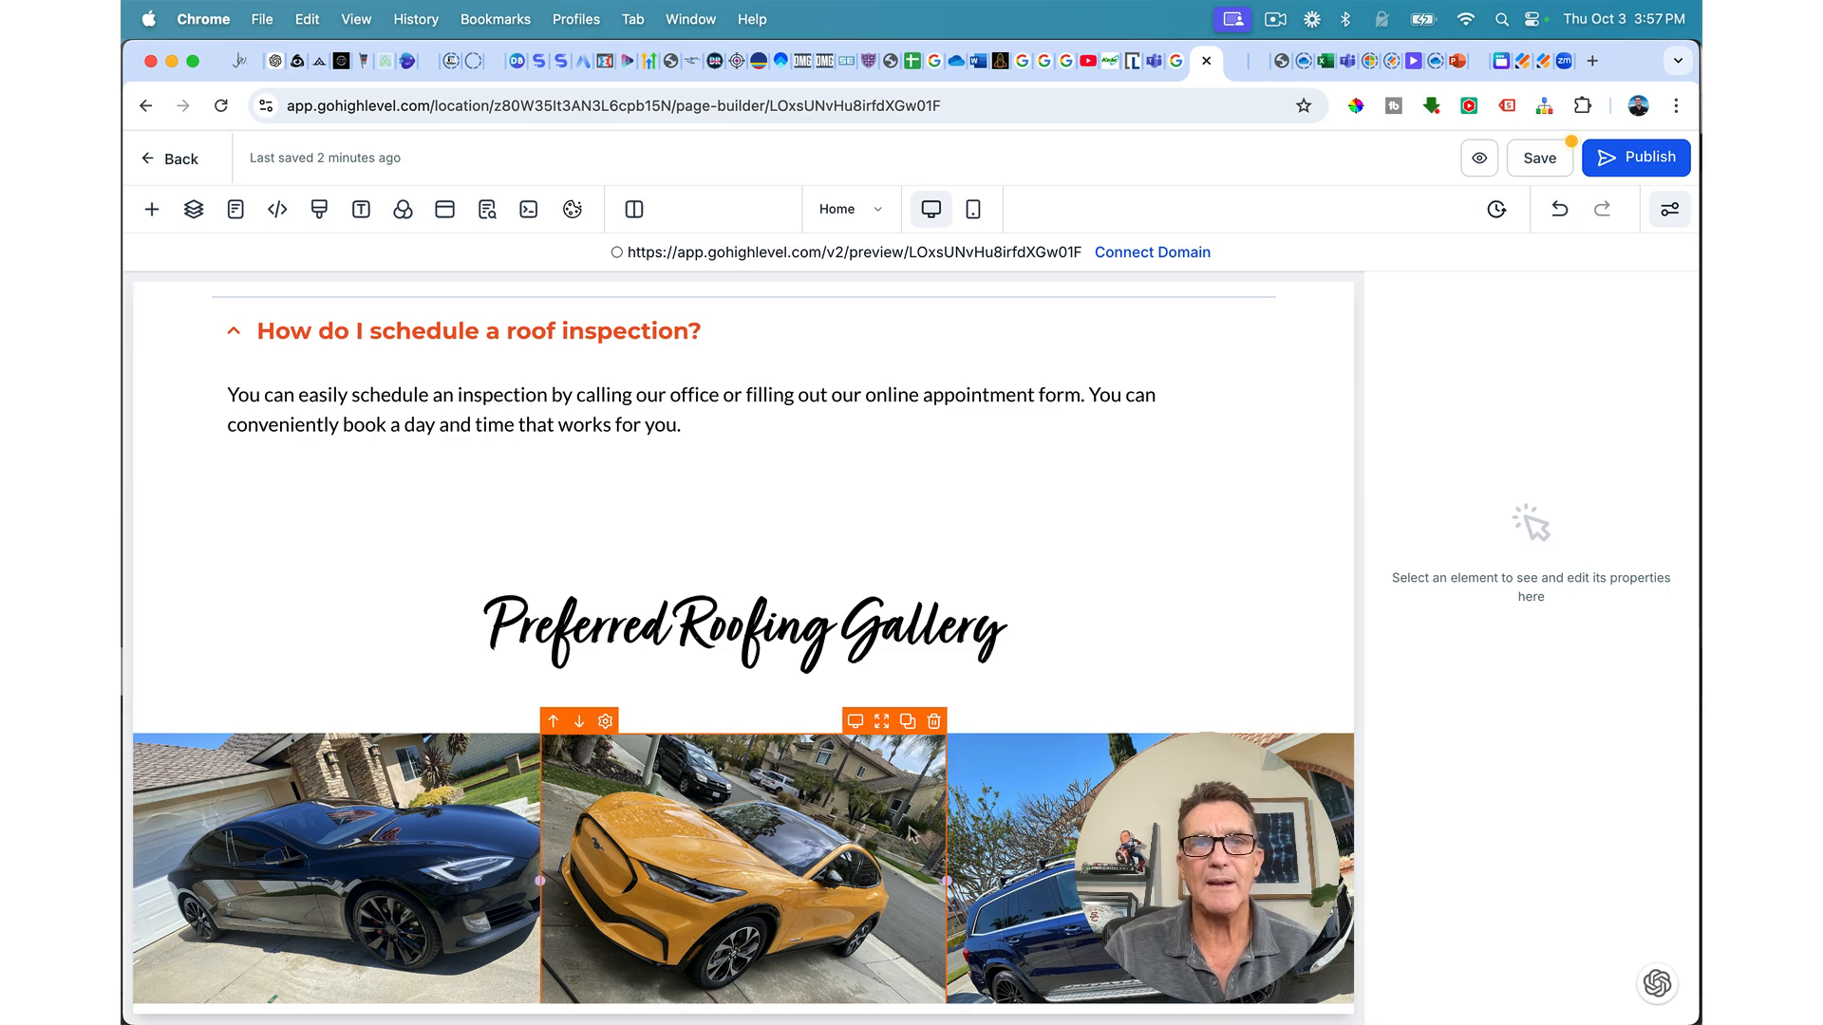
left_click(1005, 695)
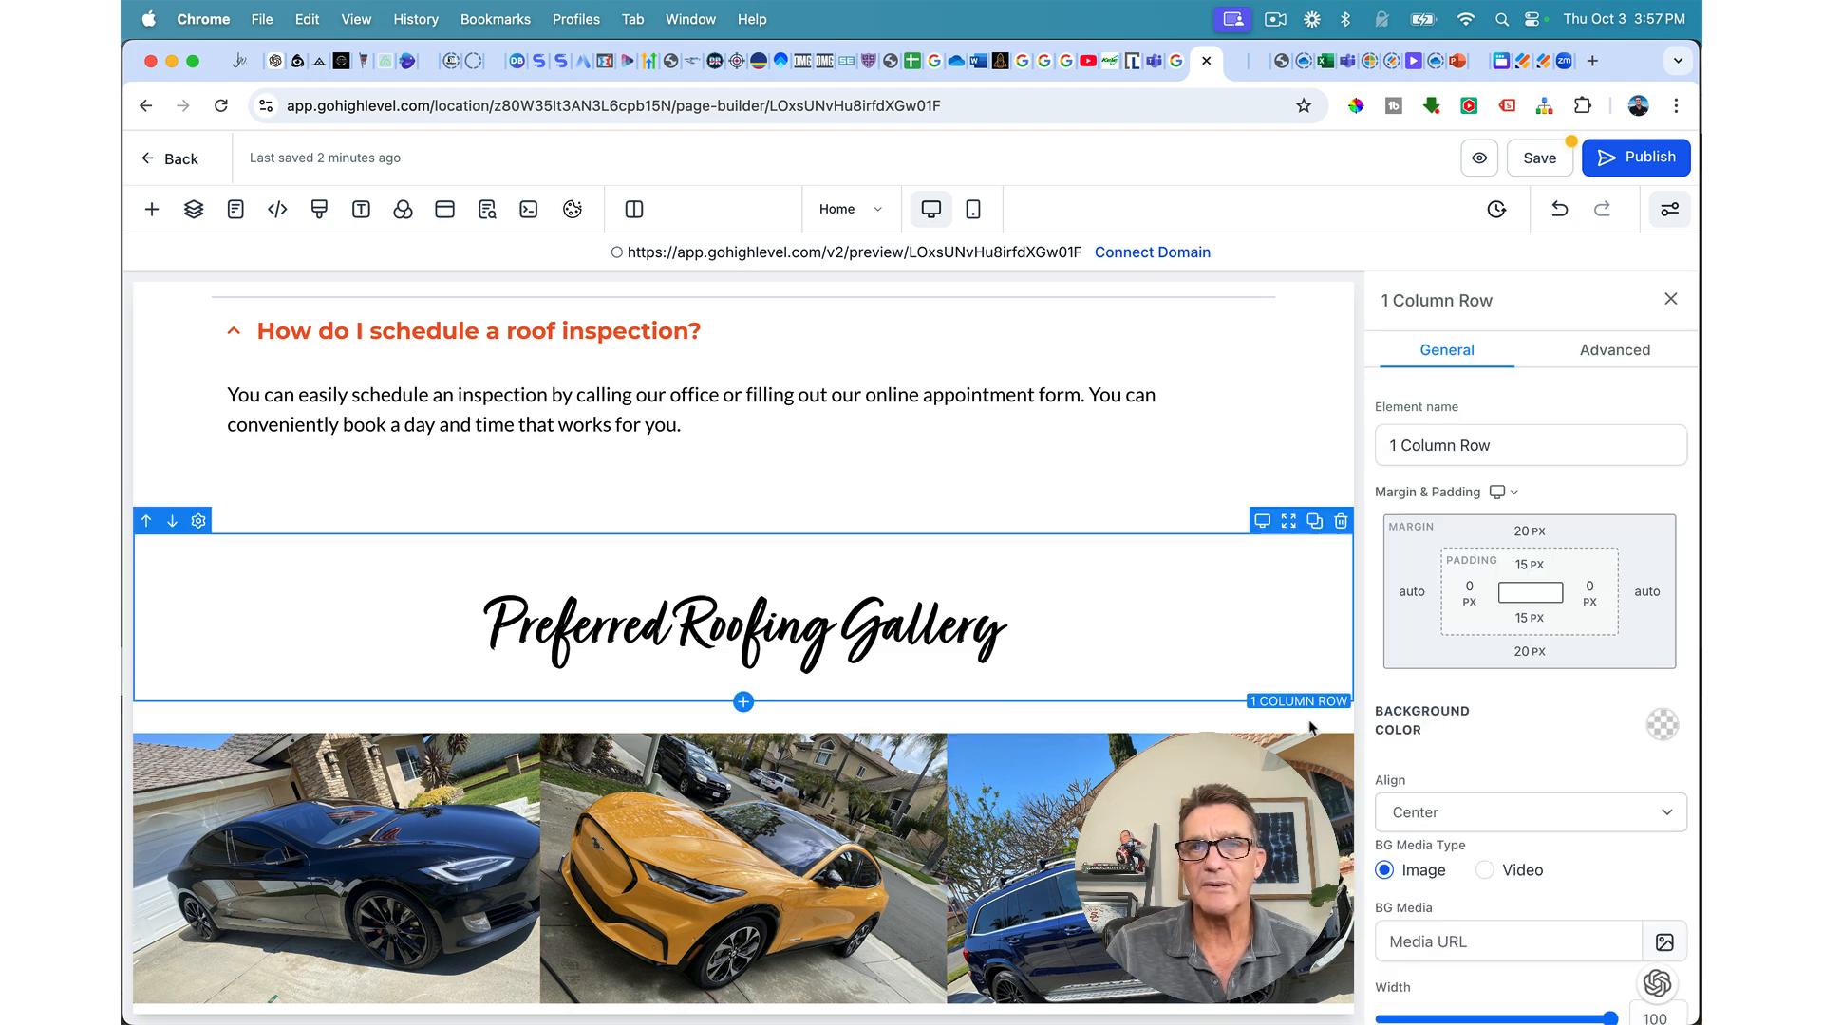
left_click(1530, 651)
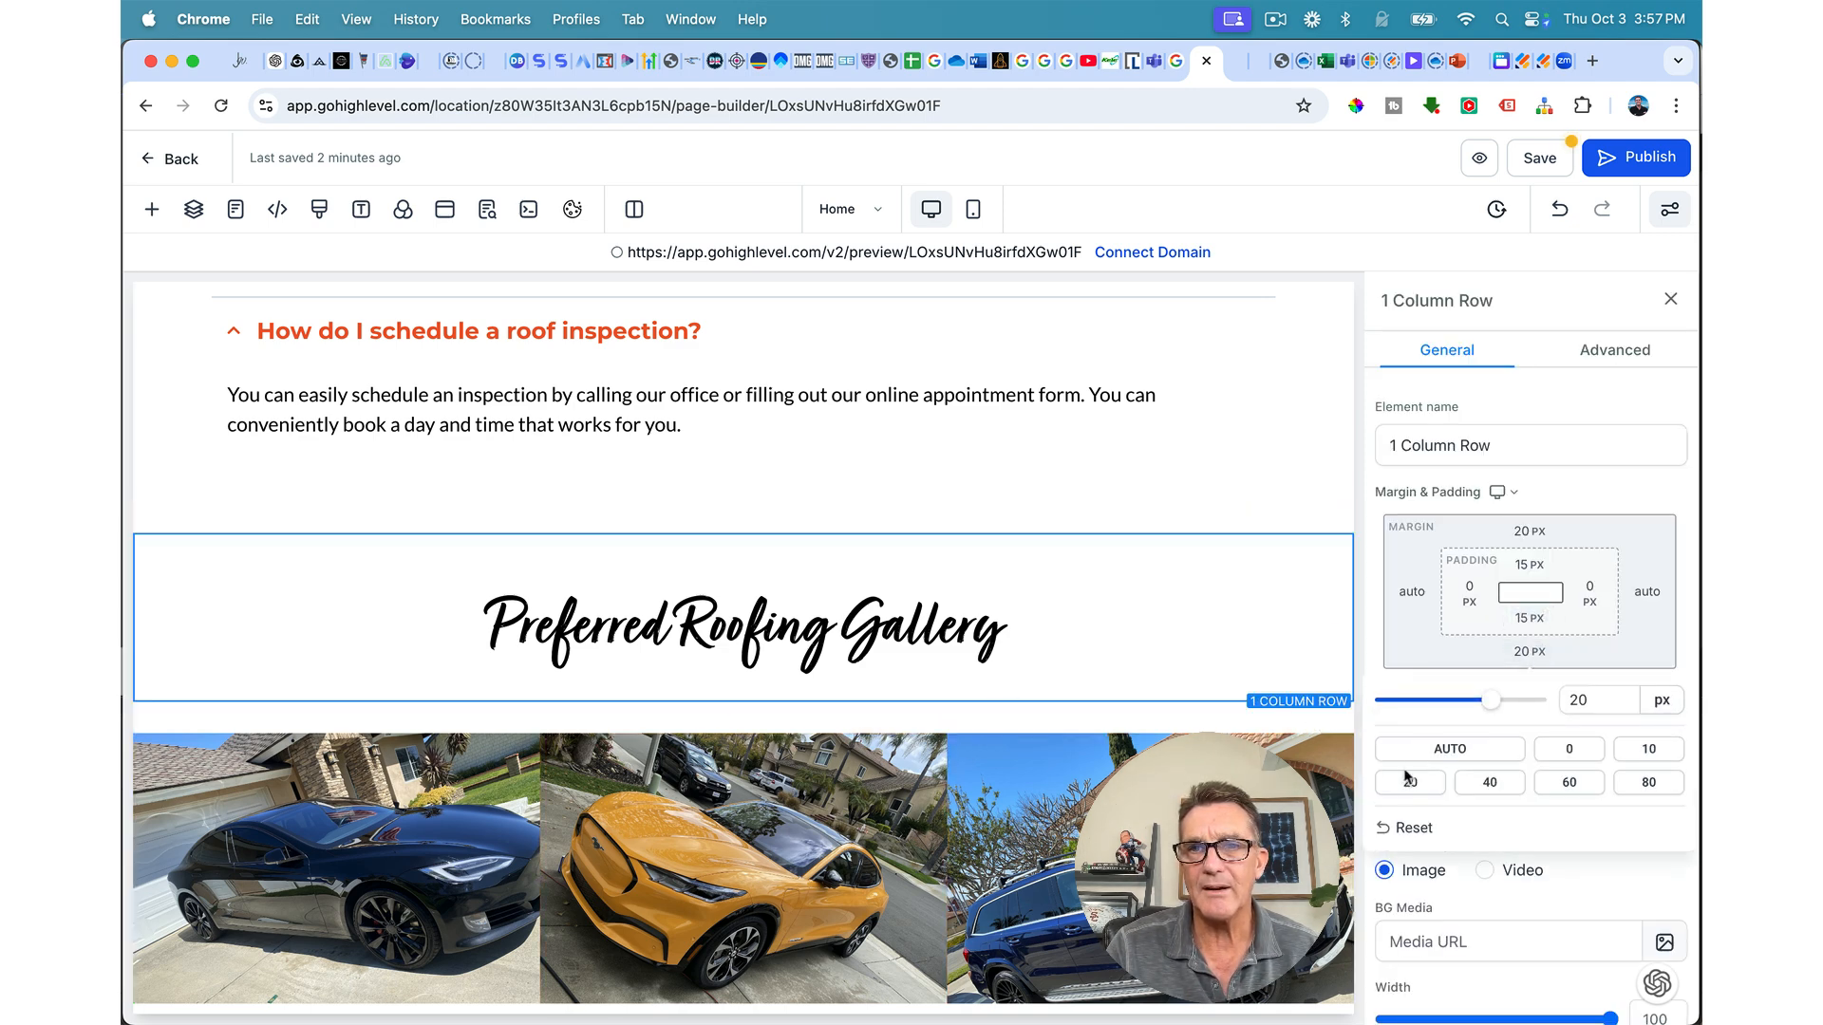
left_click(1569, 749)
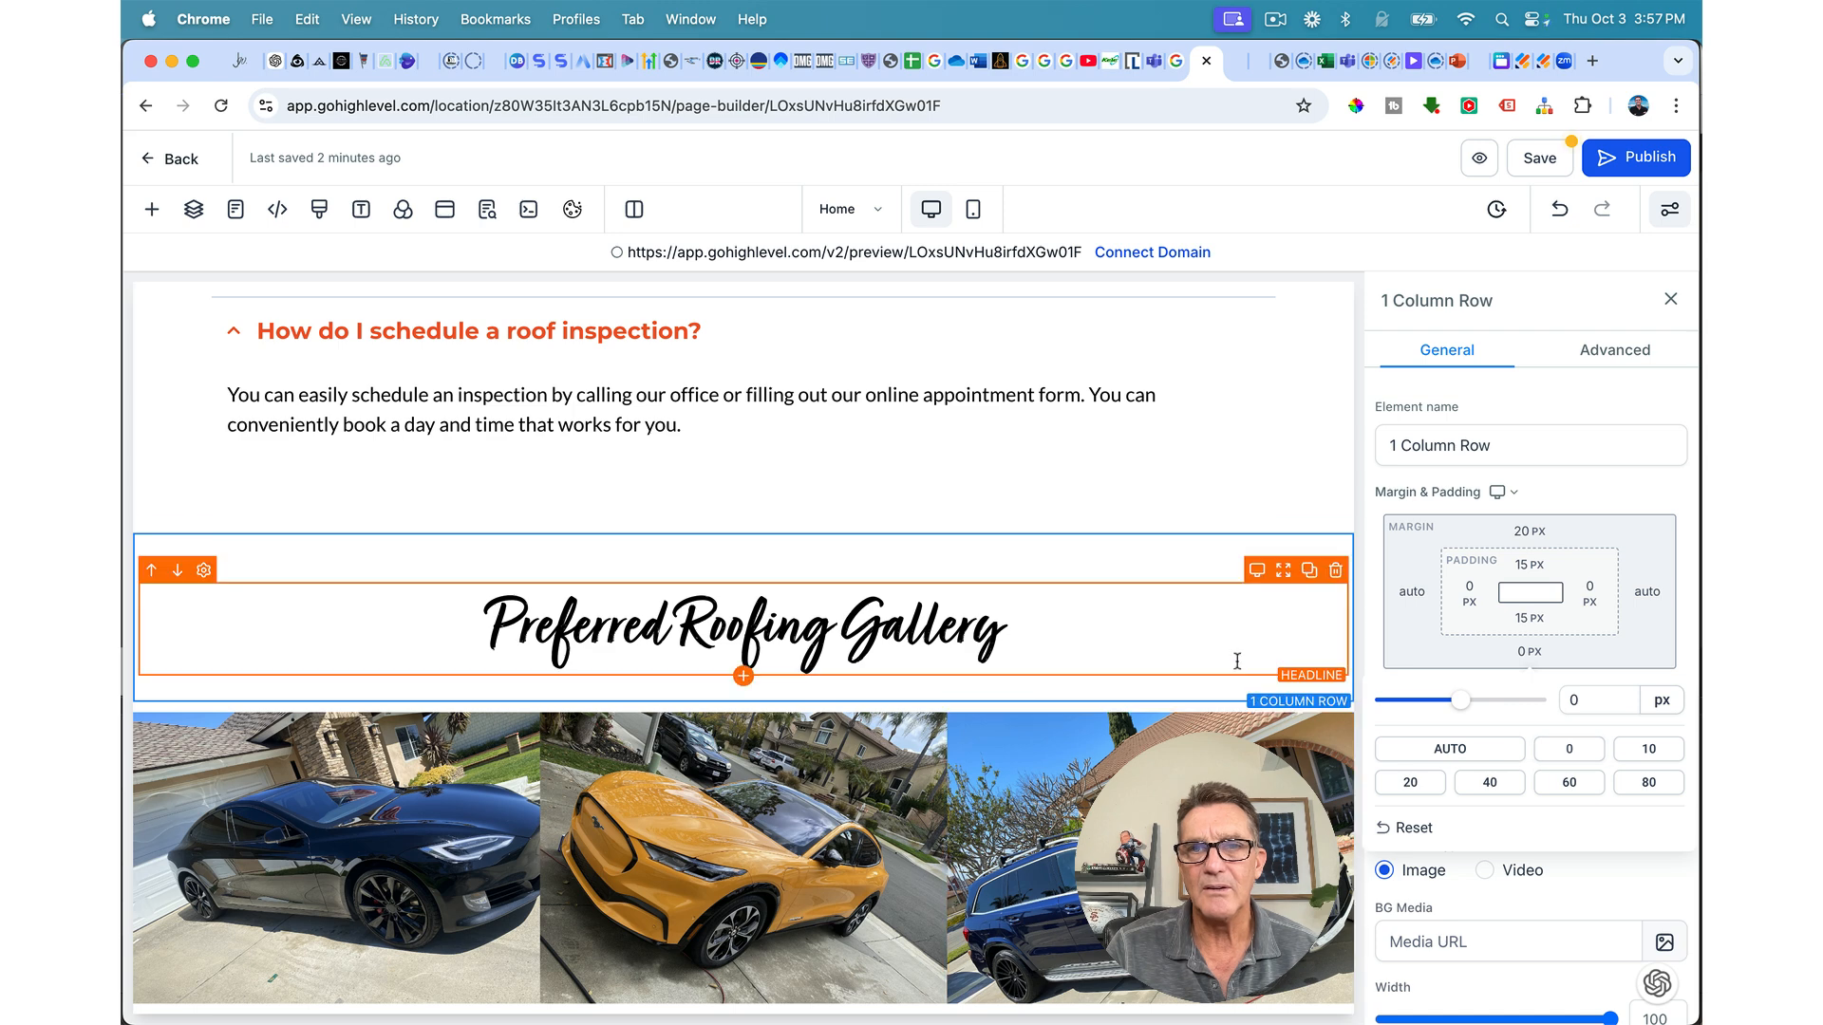
left_click(1526, 622)
left_click_drag(1430, 666, 1384, 671)
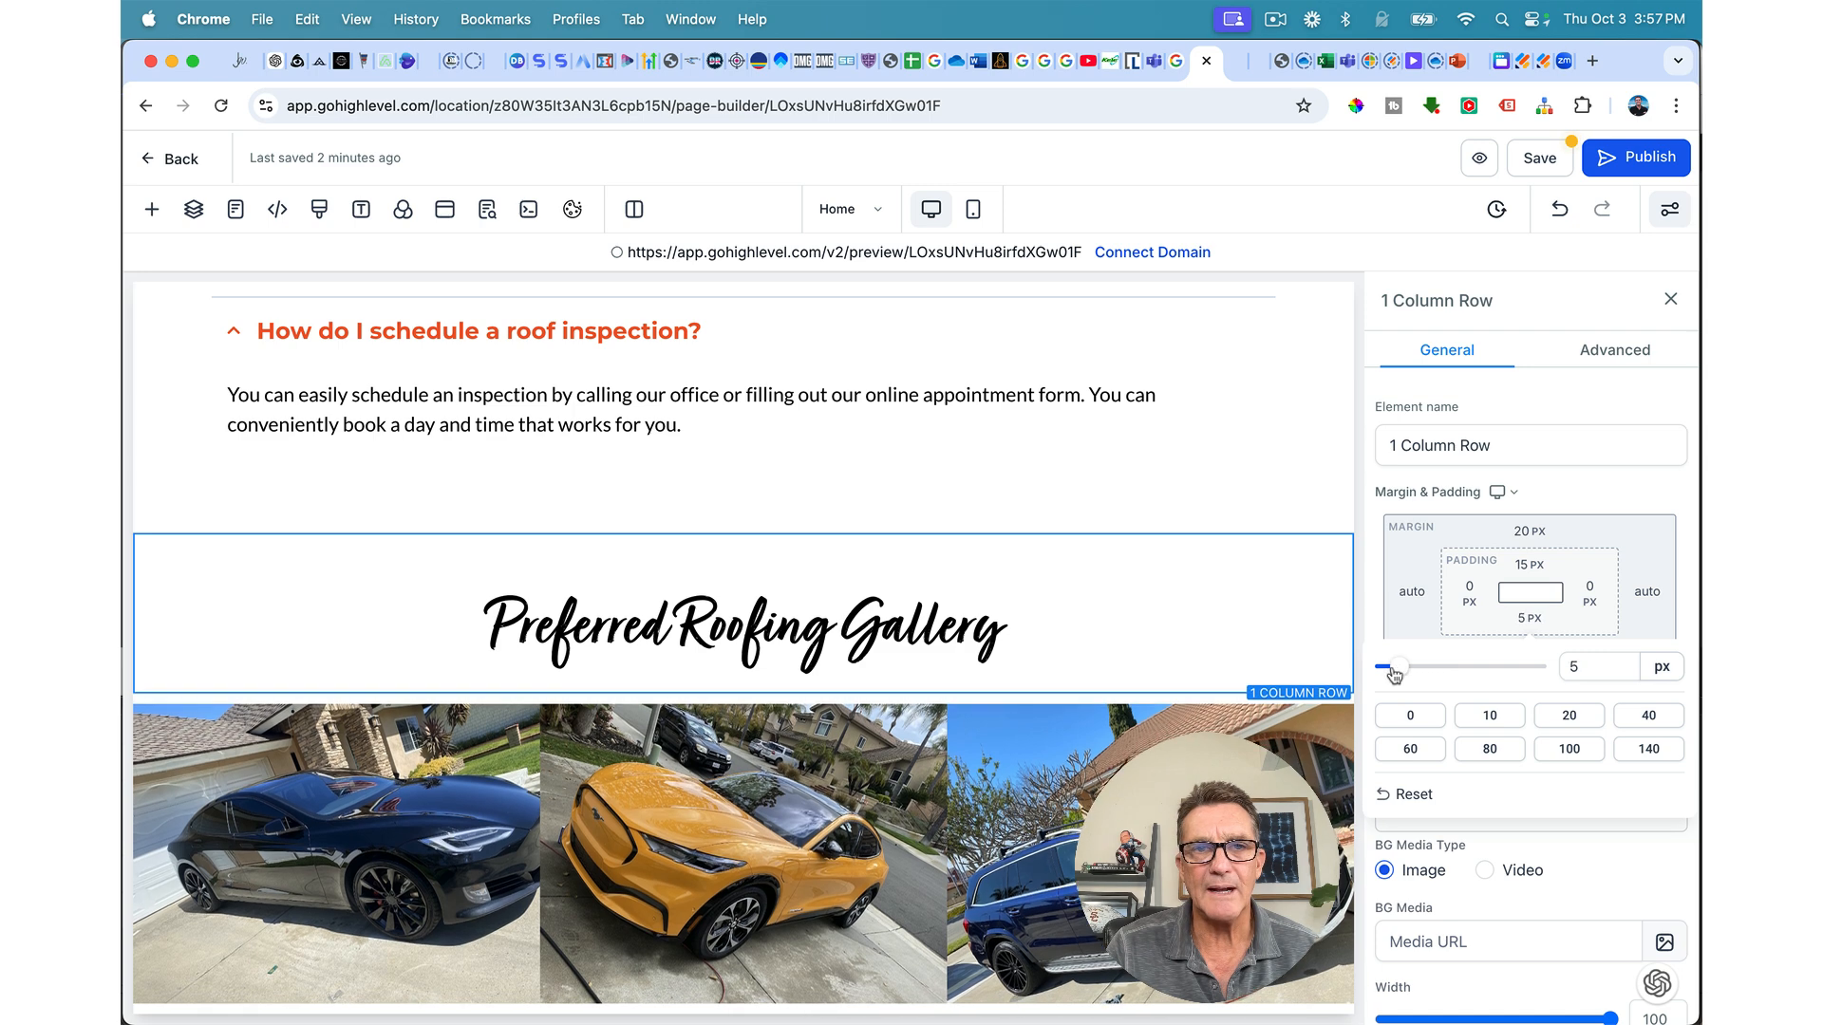
left_click_drag(1385, 672, 1392, 672)
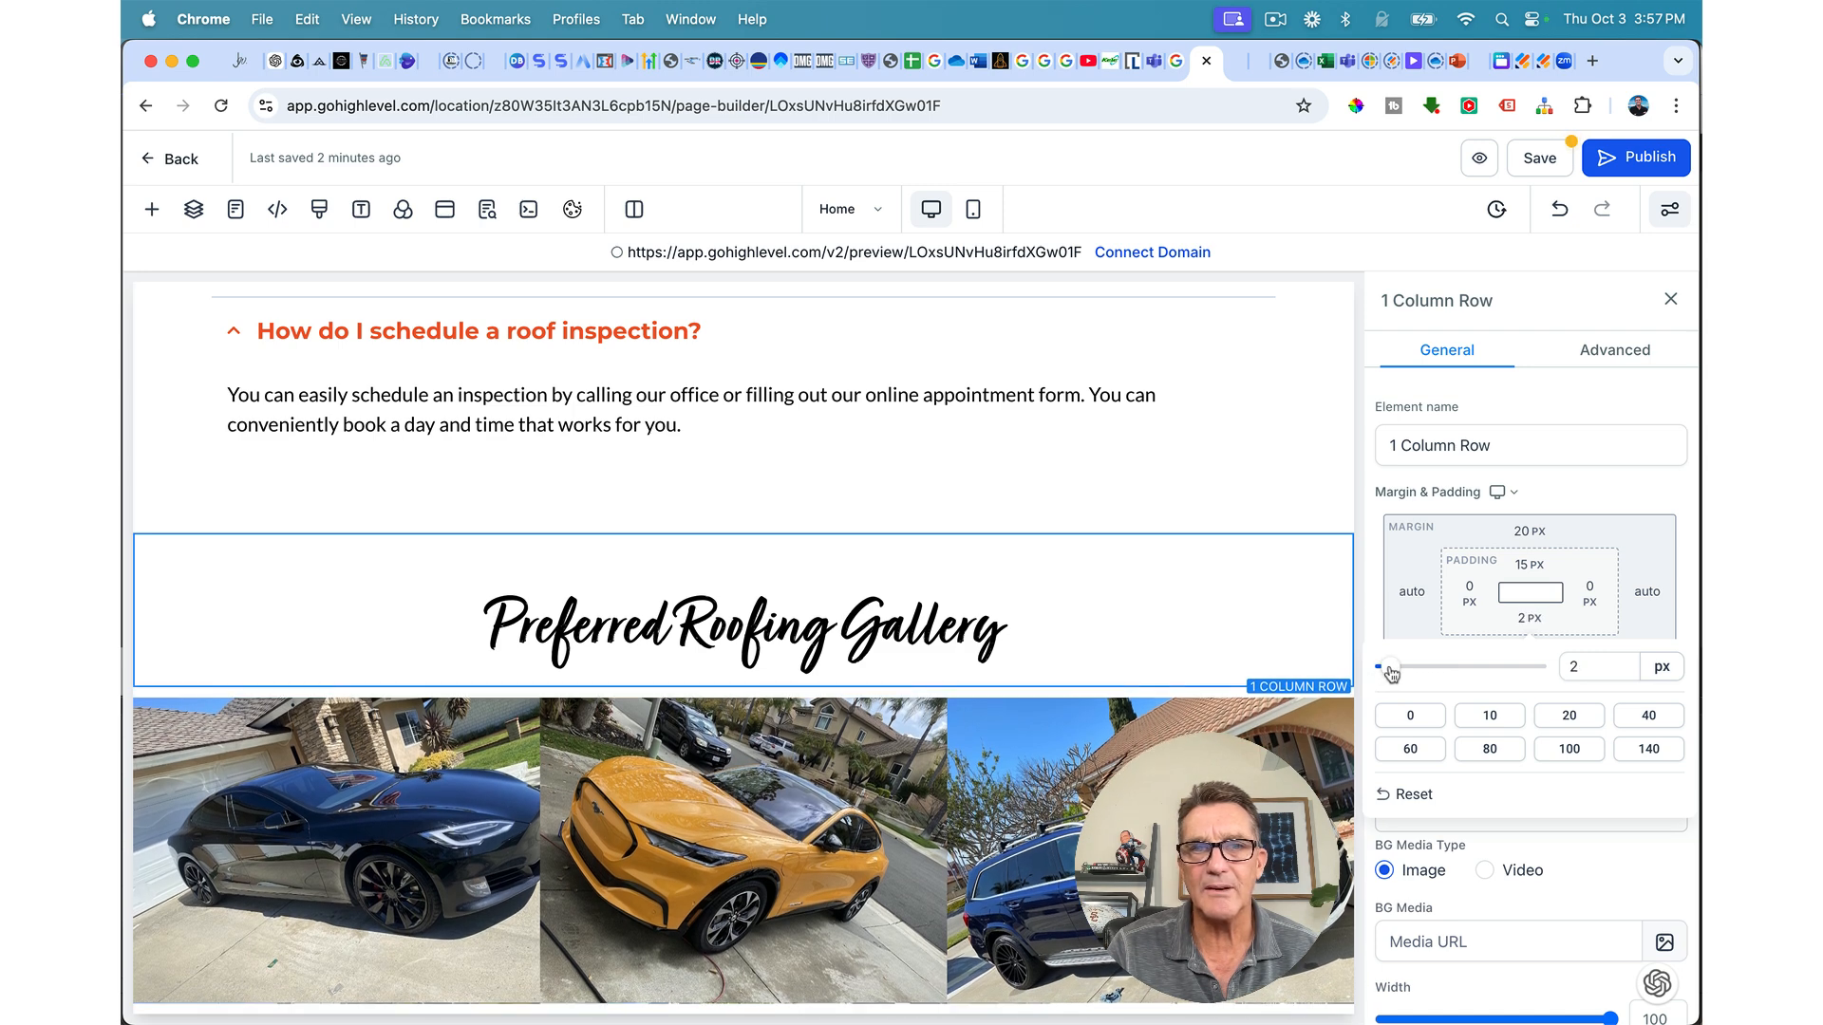
Step: Save the page and close the SEO meta data panel
left_click(1535, 159)
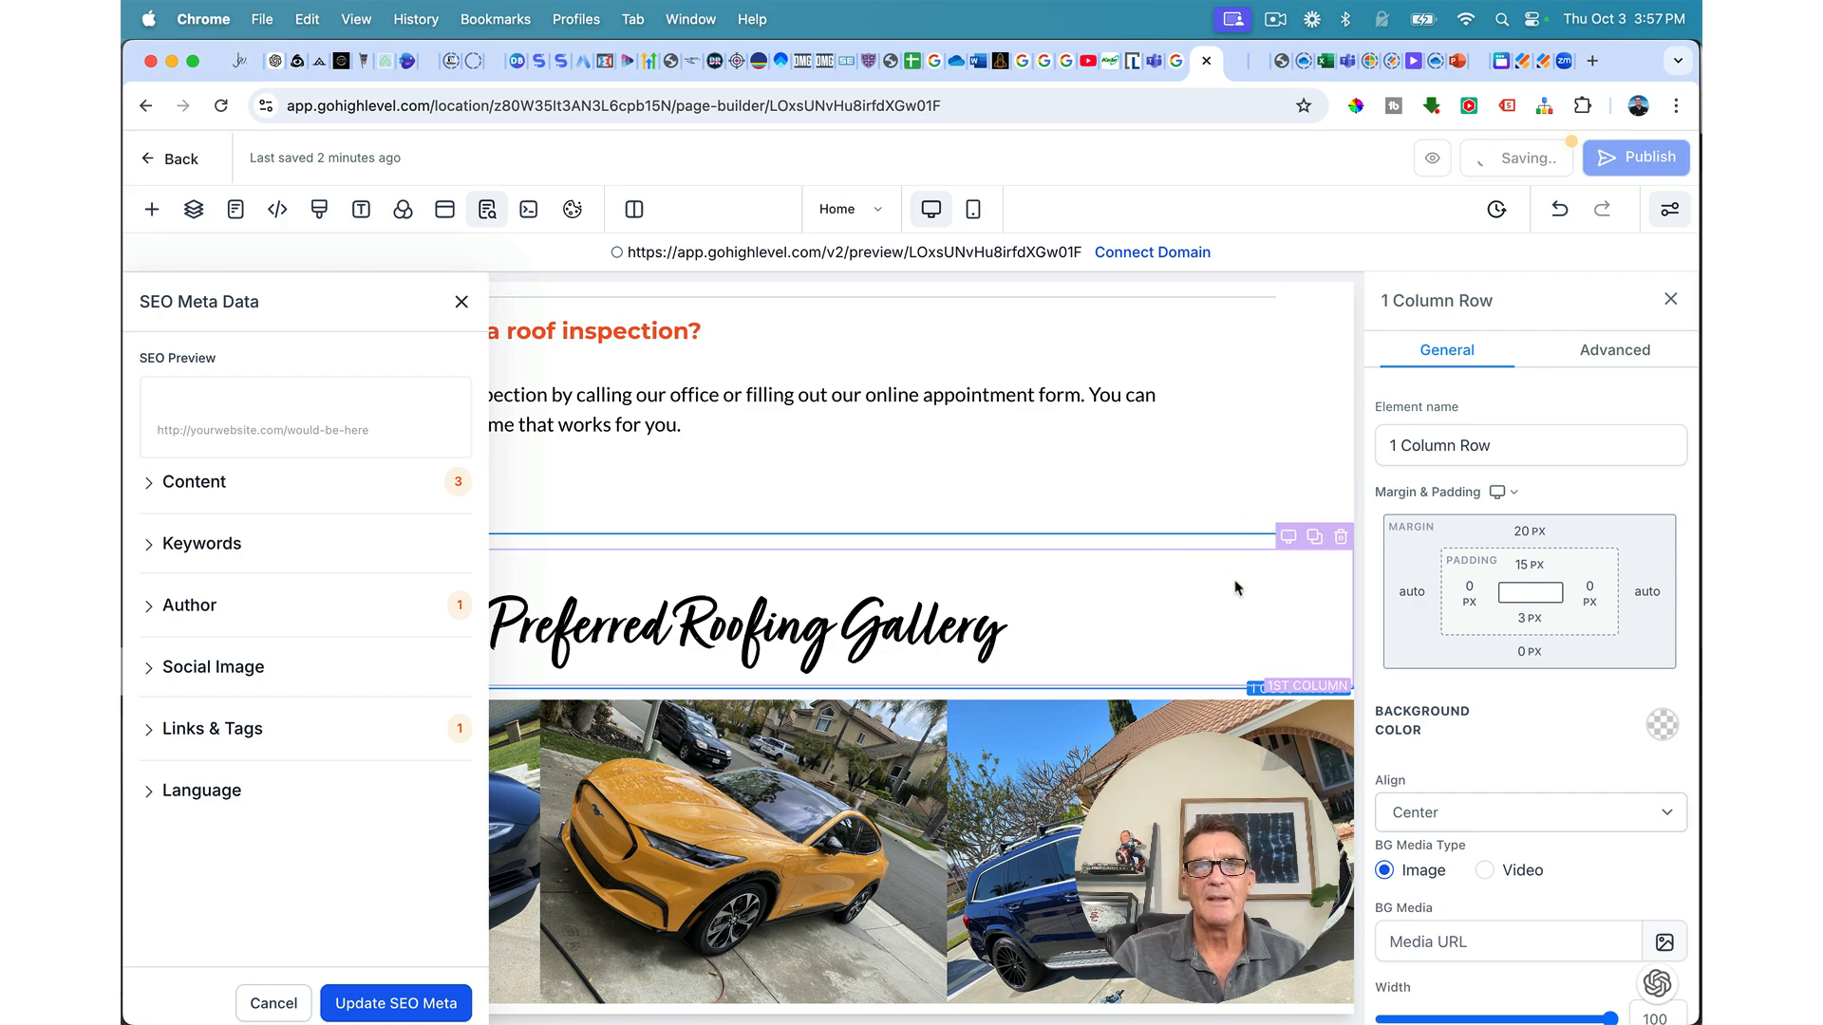
left_click(461, 302)
scroll(687, 692, "up", 2)
scroll(687, 694, "up", 15)
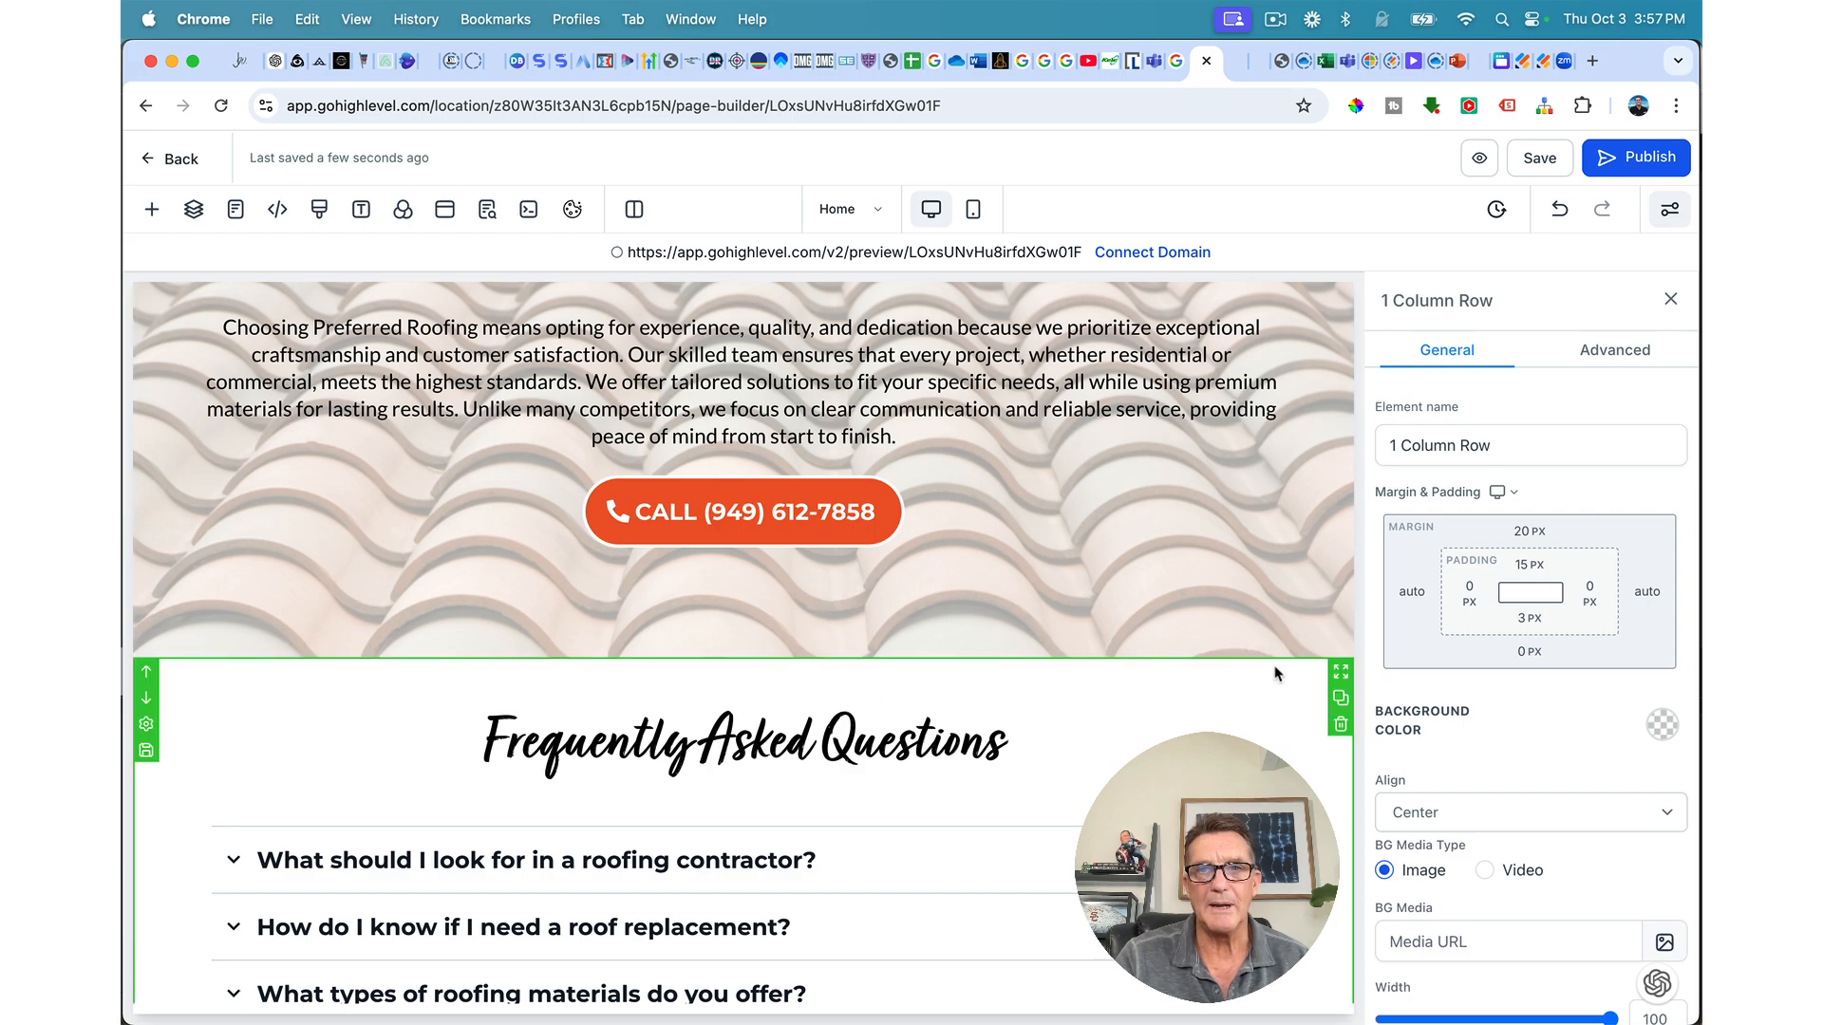
Step: Set the FAQ section background colour to the light grey-blue swatch
left_click(1275, 673)
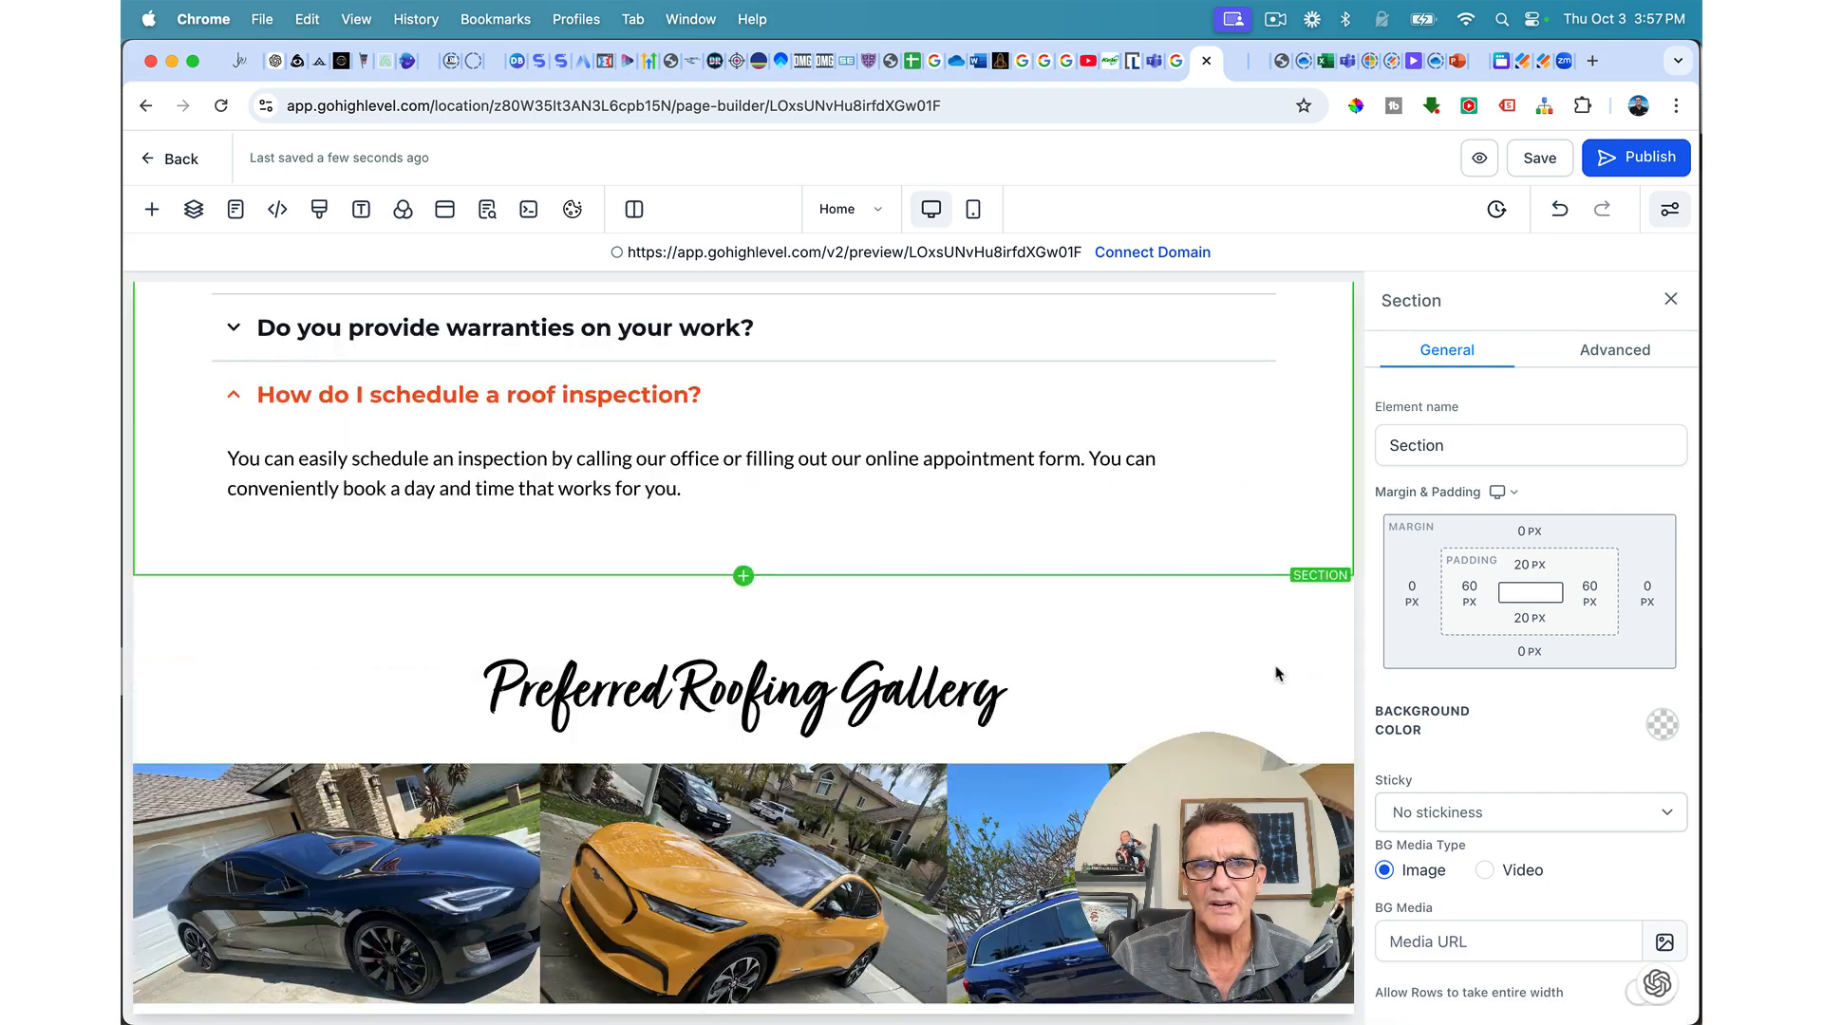
left_click(1664, 727)
left_click(1425, 862)
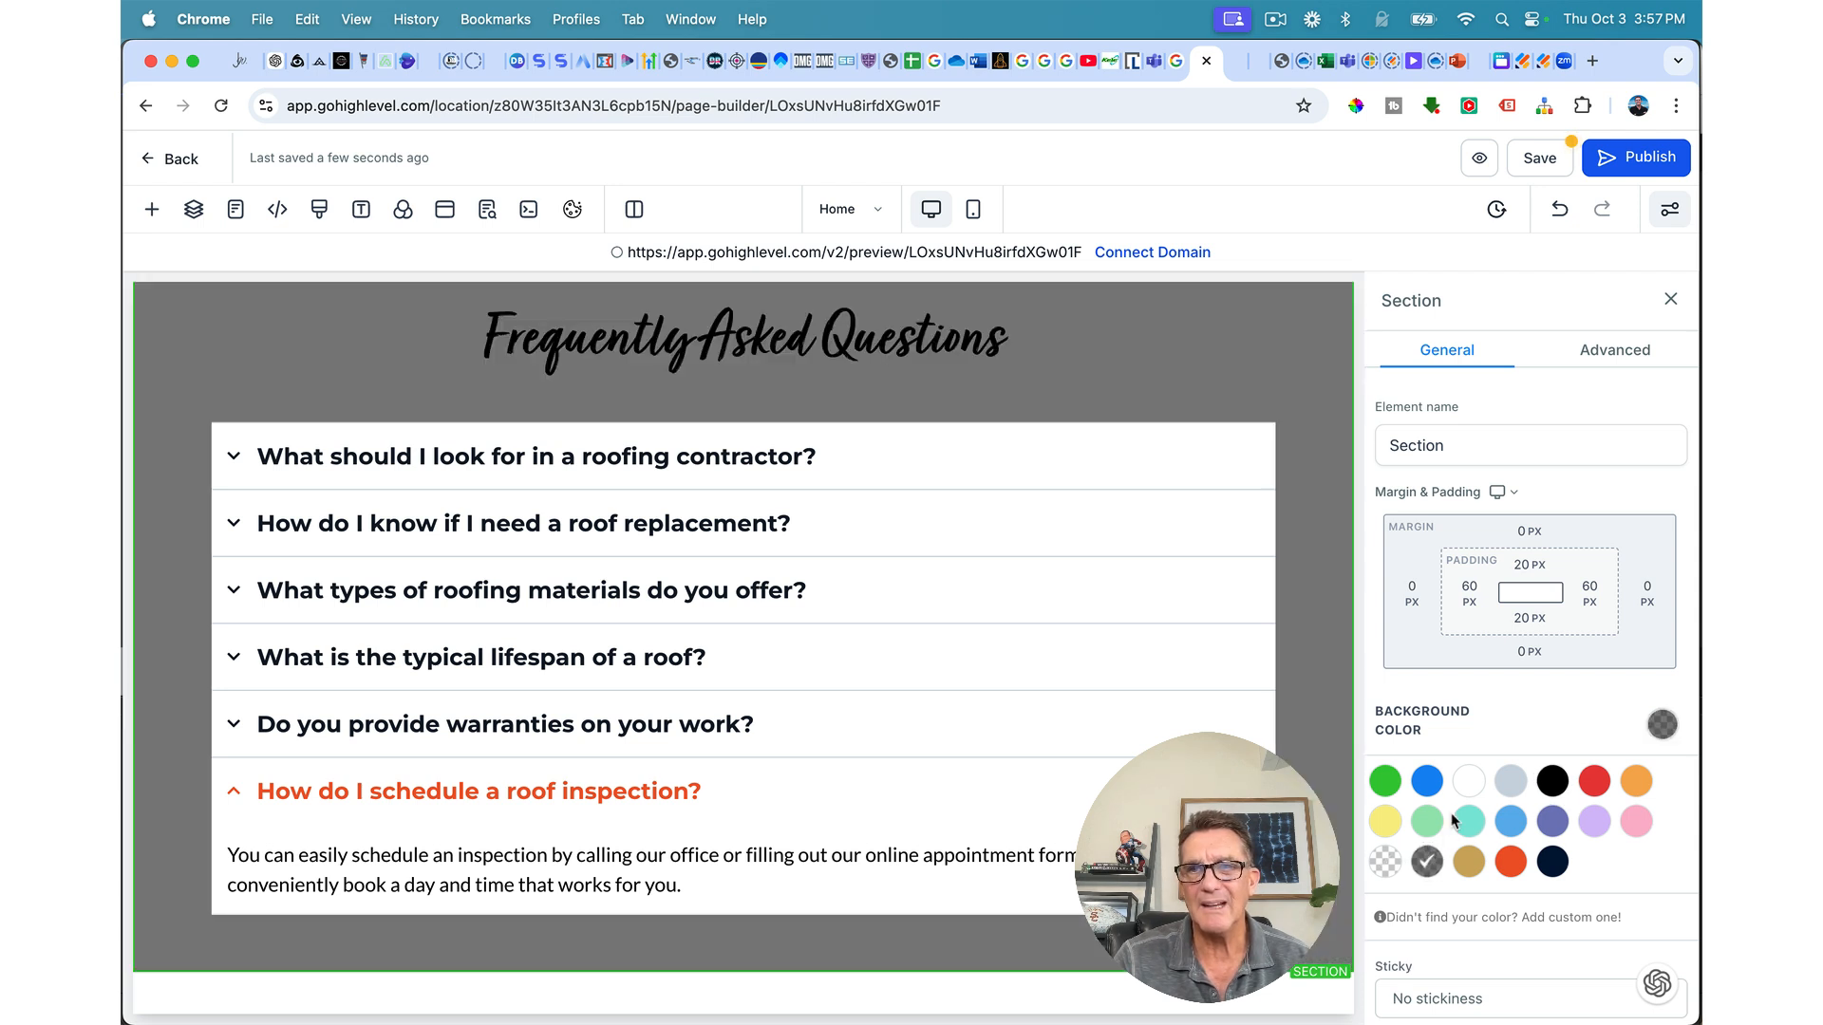
left_click(1508, 784)
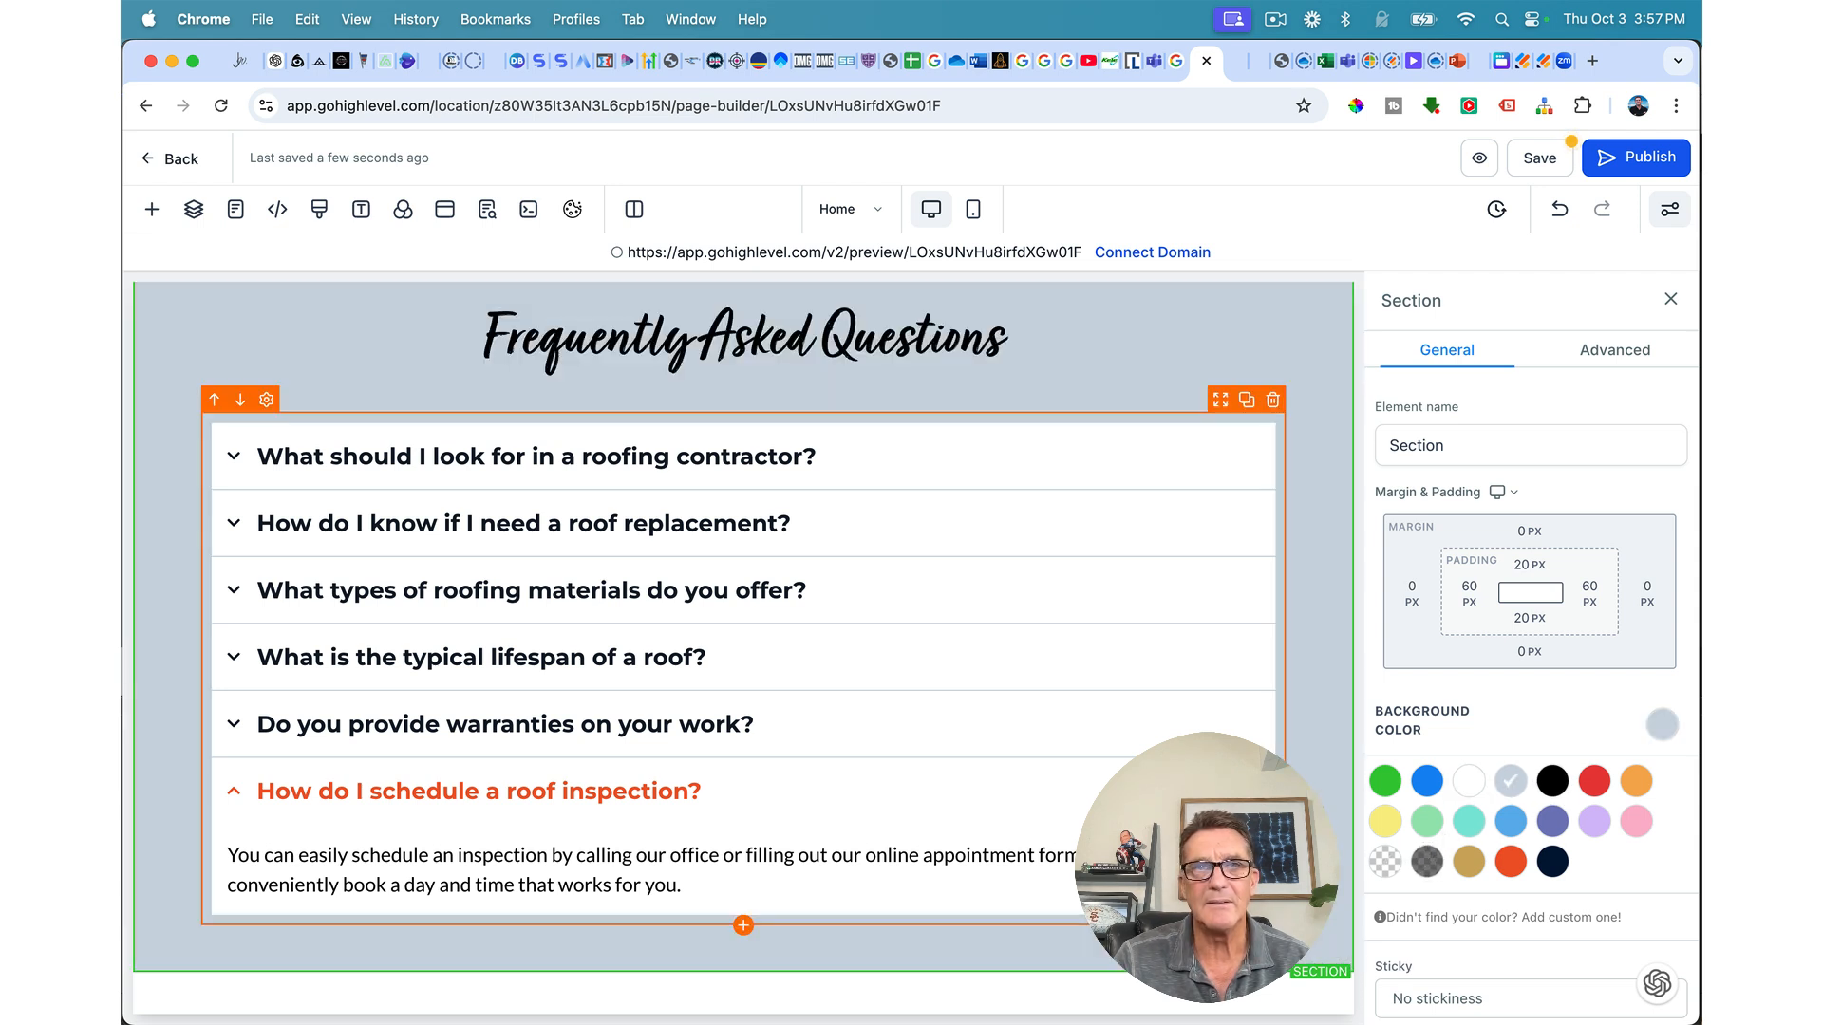
scroll(741, 645, "up", 15)
scroll(743, 643, "up", 3)
scroll(744, 643, "down", 12)
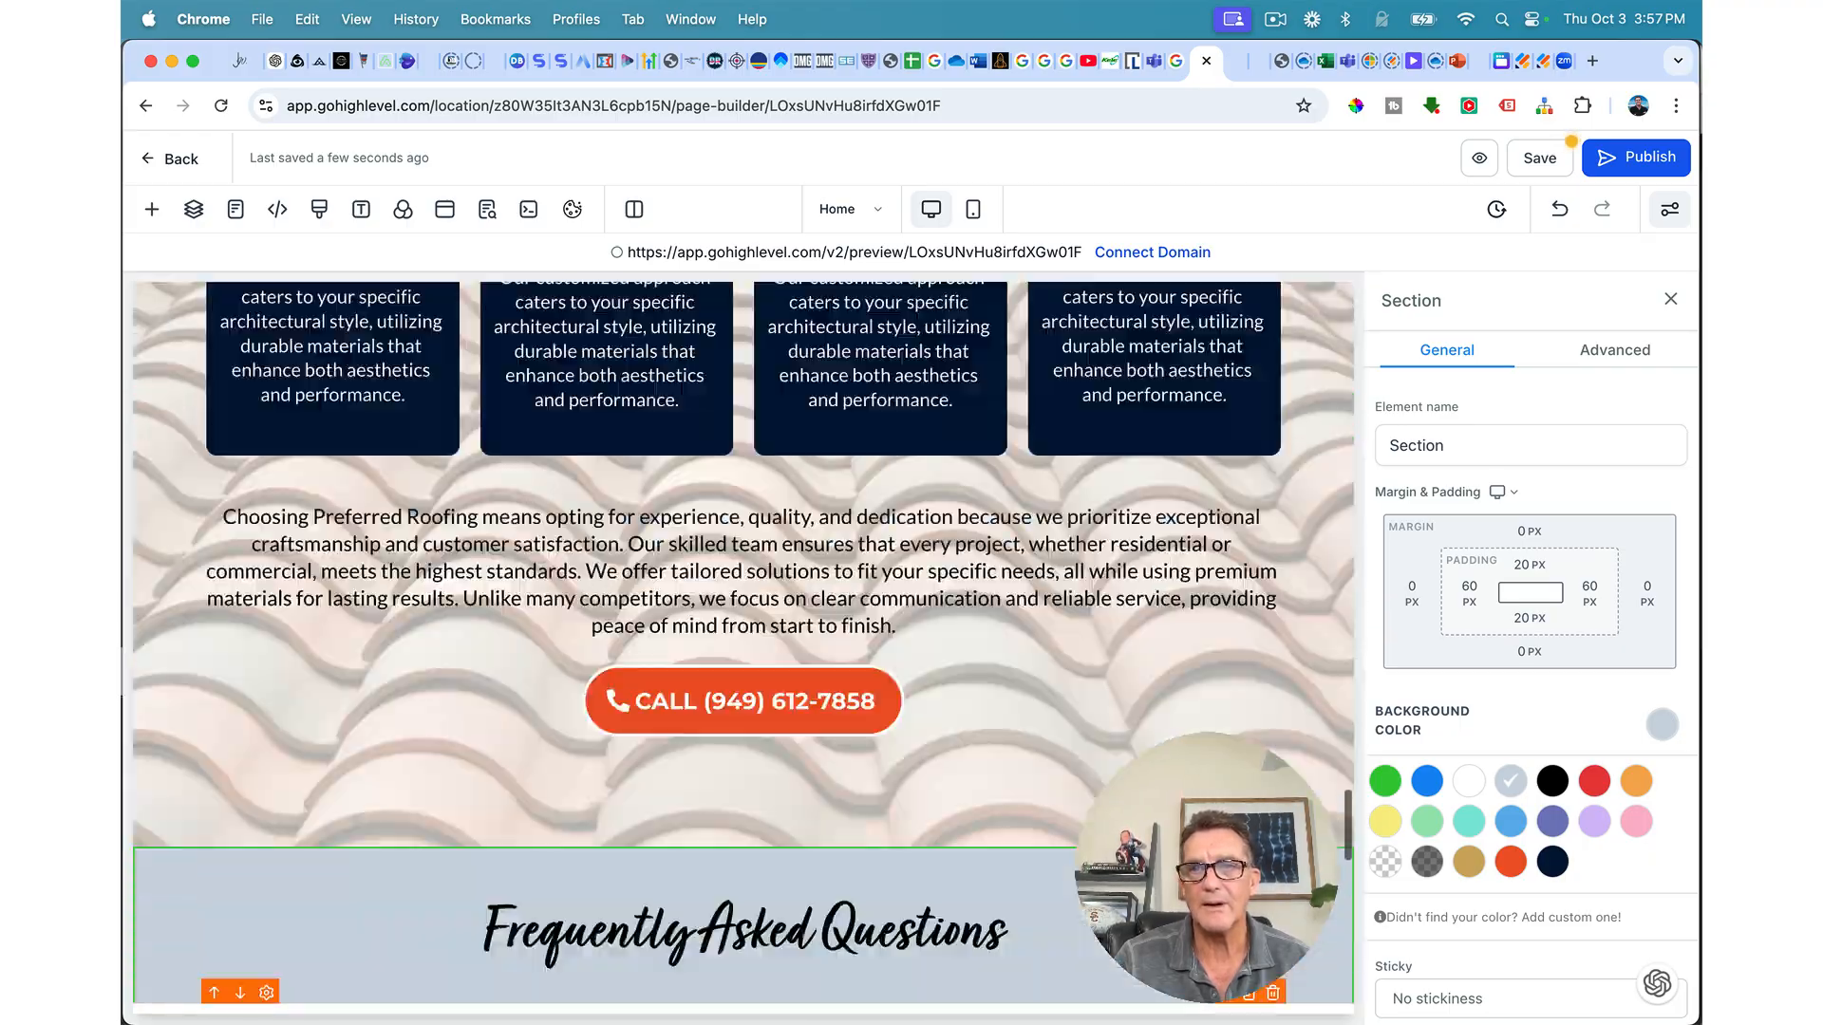
scroll(743, 643, "up", 20)
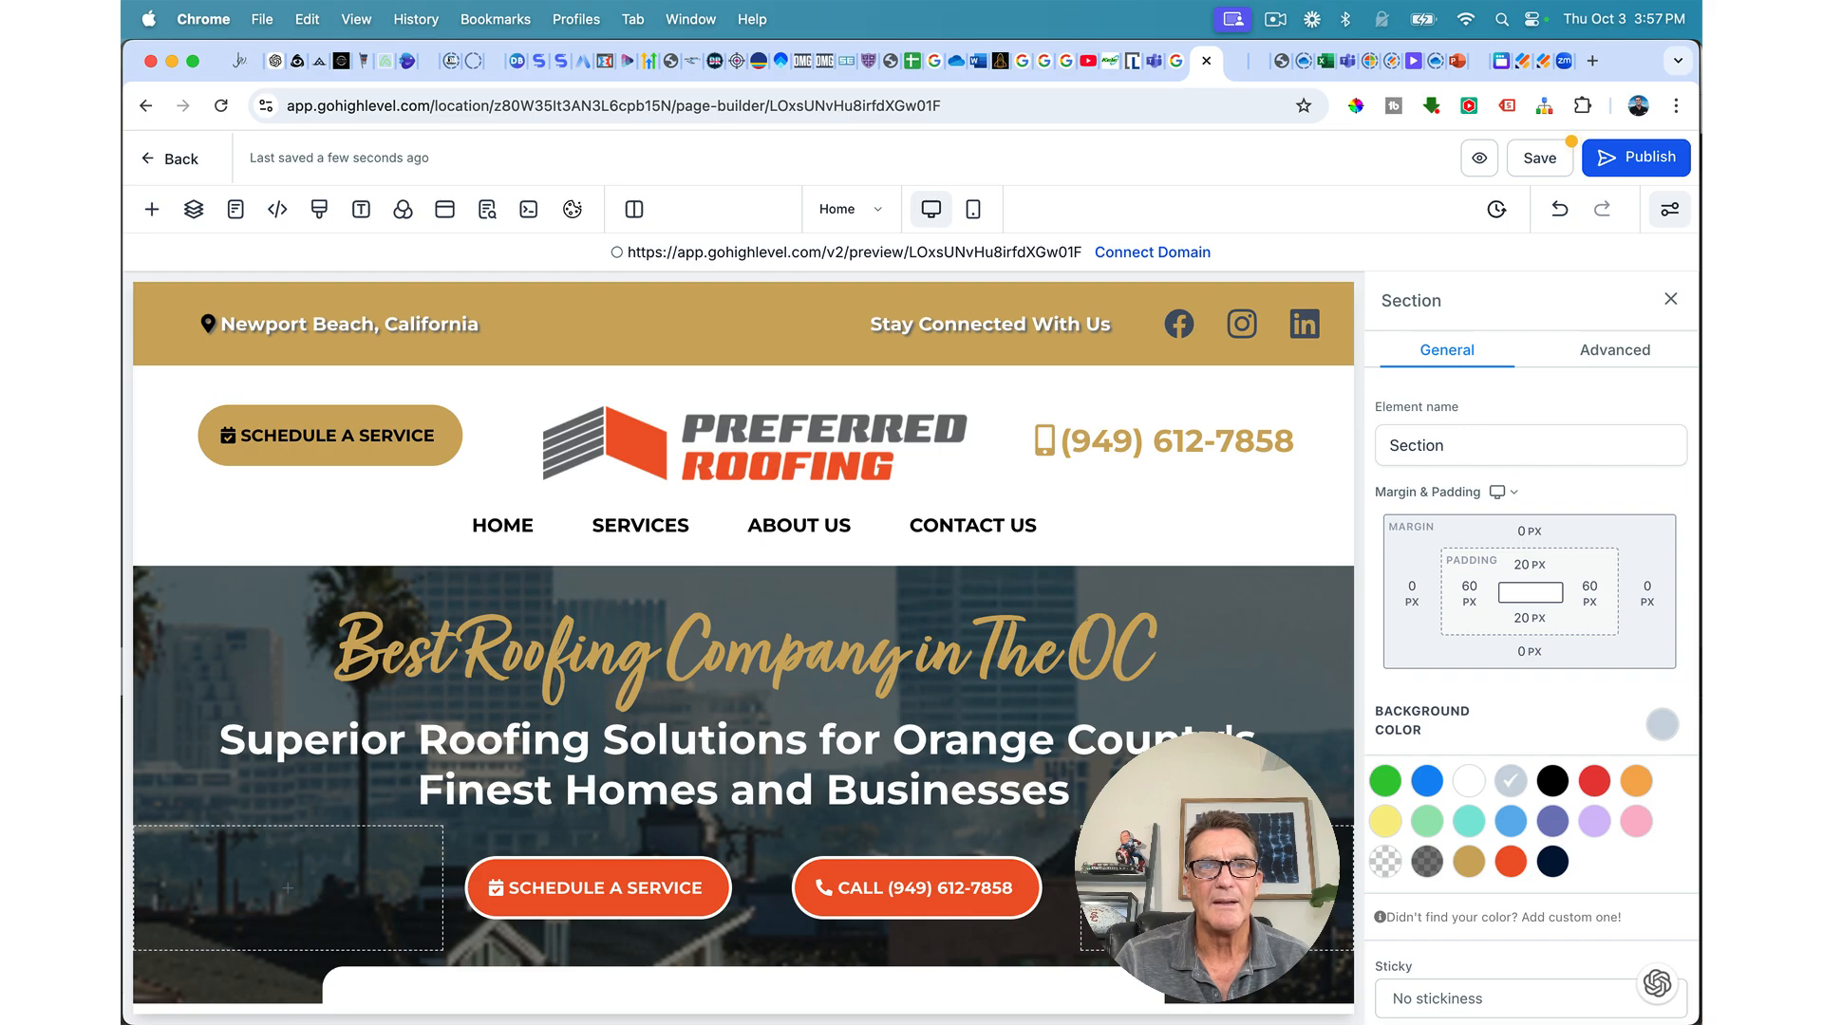
scroll(743, 643, "down", 20)
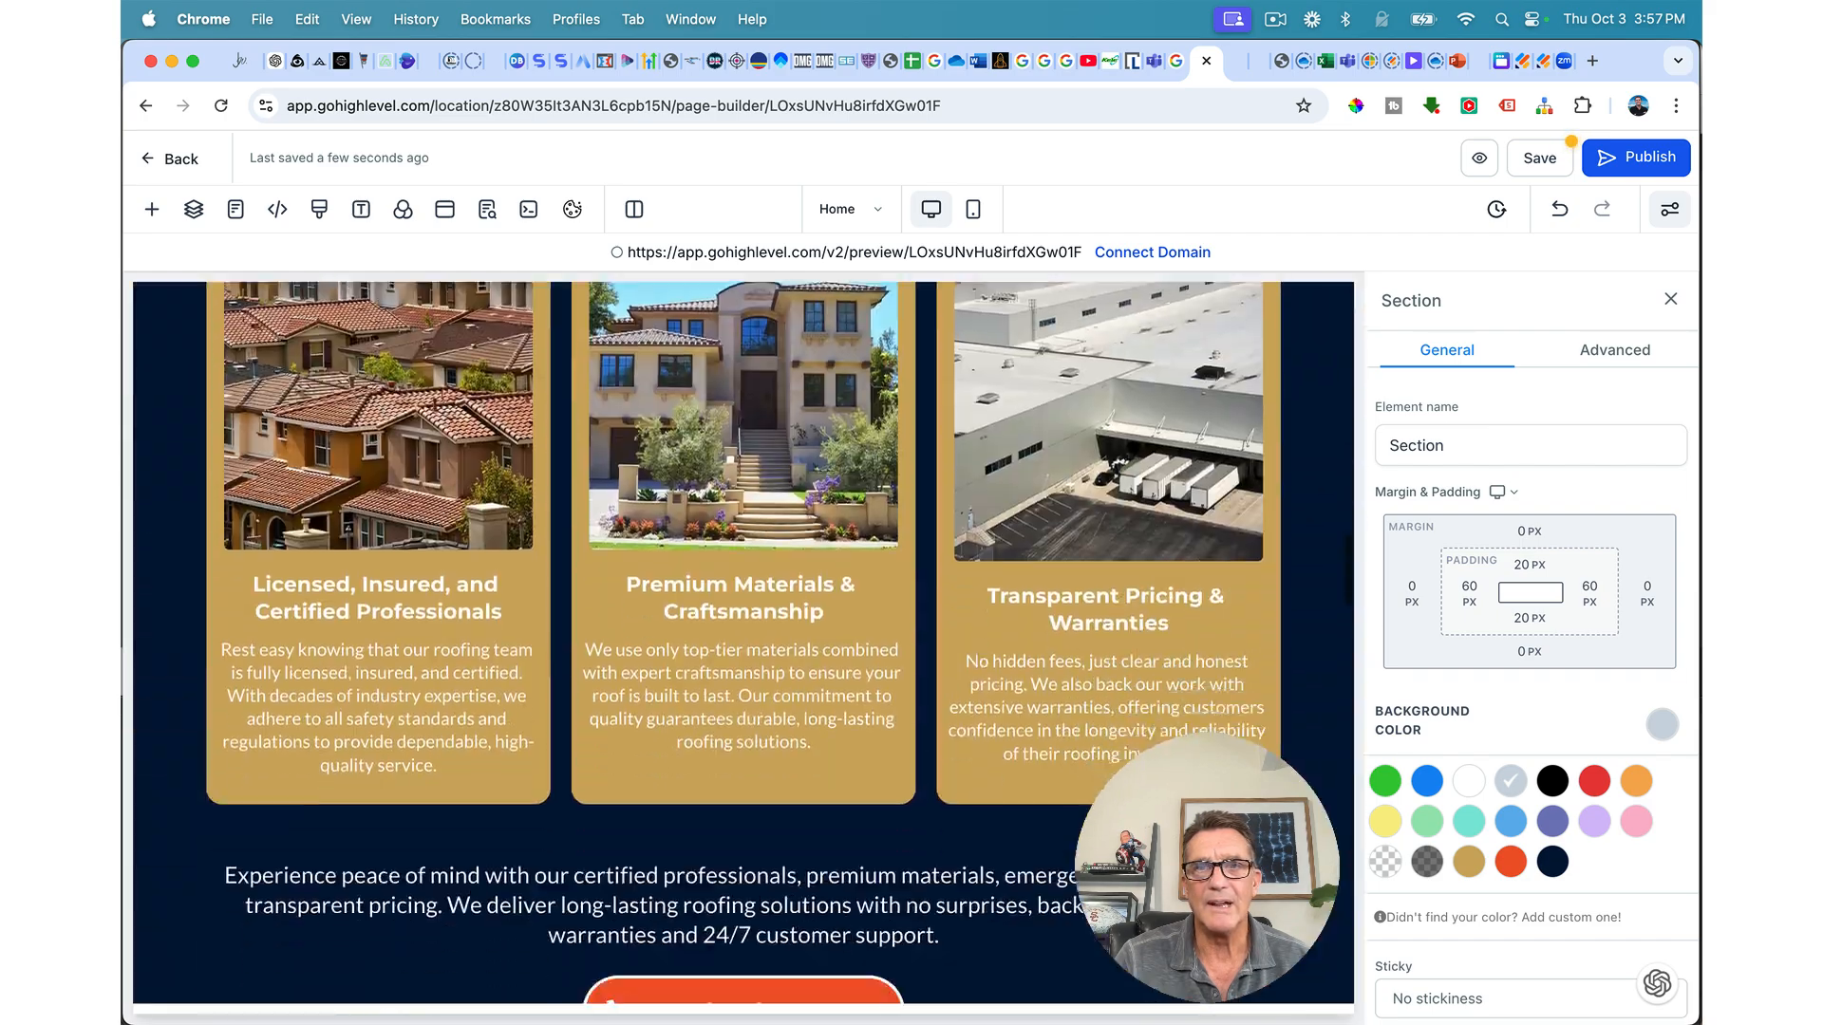
scroll(744, 643, "down", 15)
scroll(743, 643, "down", 15)
scroll(743, 642, "up", 5)
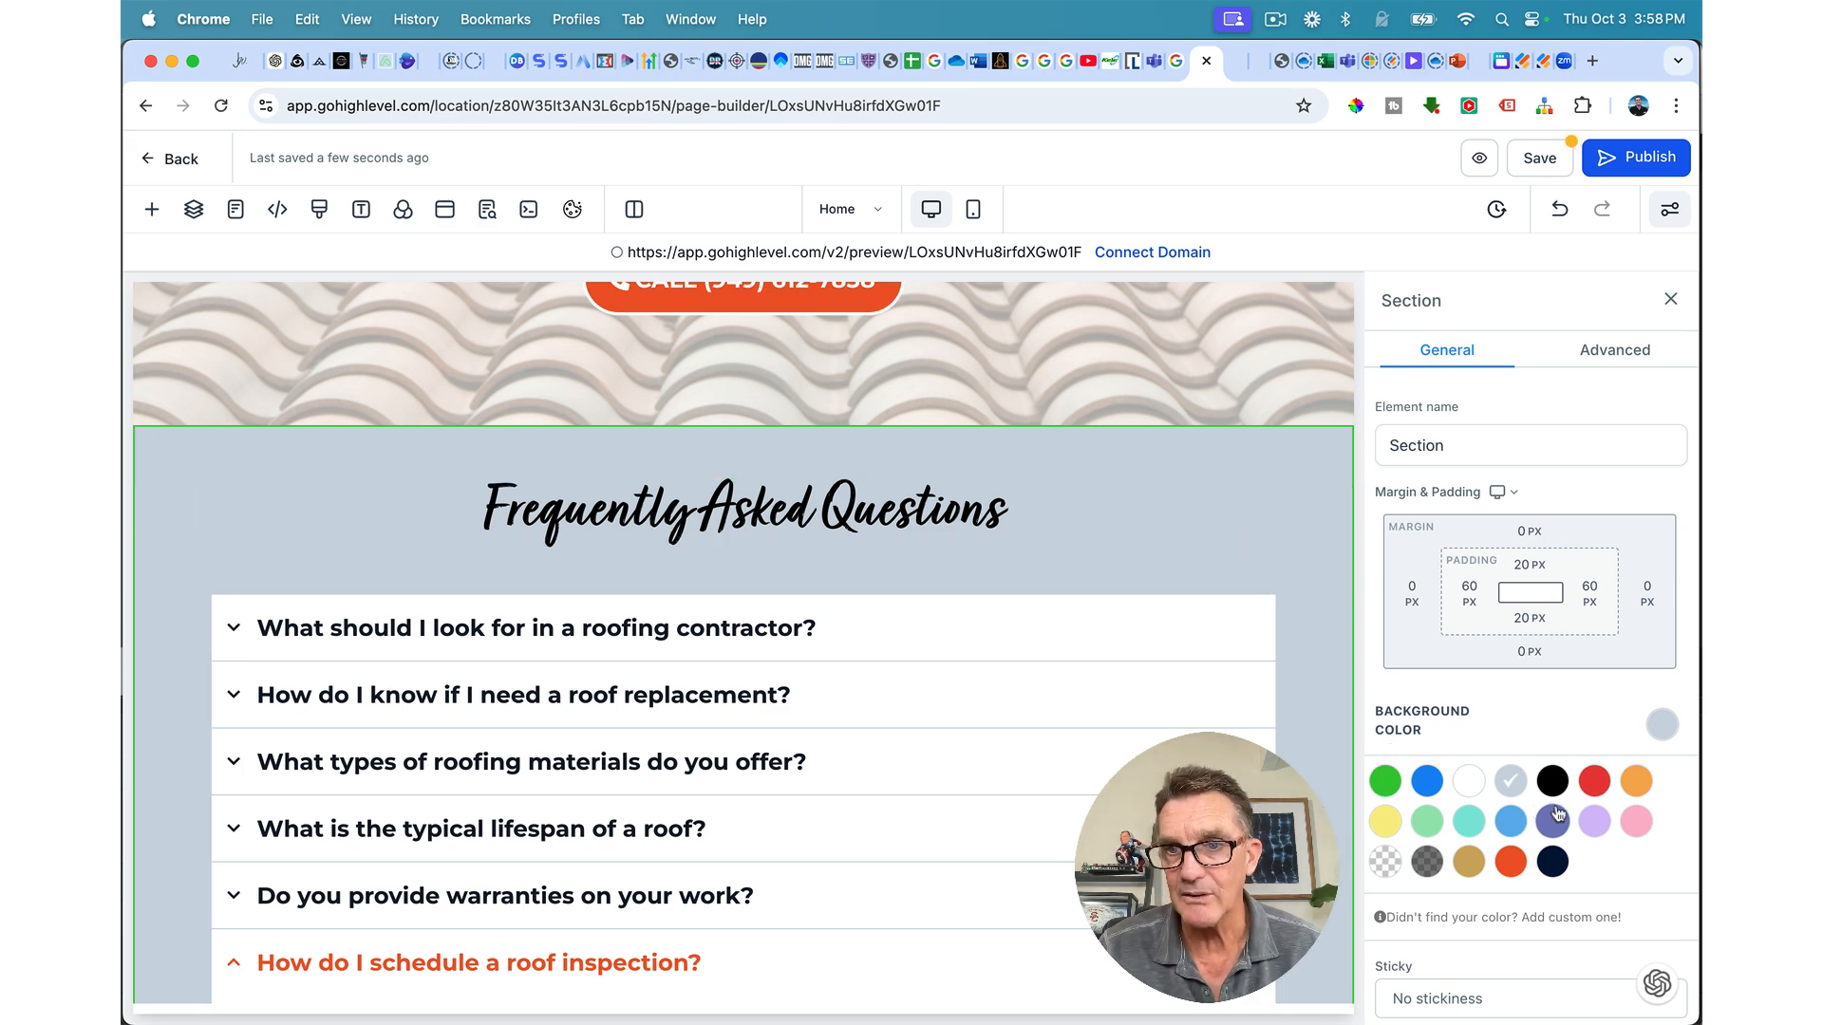
Step: Create a custom background colour and pick light grey #DFDFDF
left_click(1571, 917)
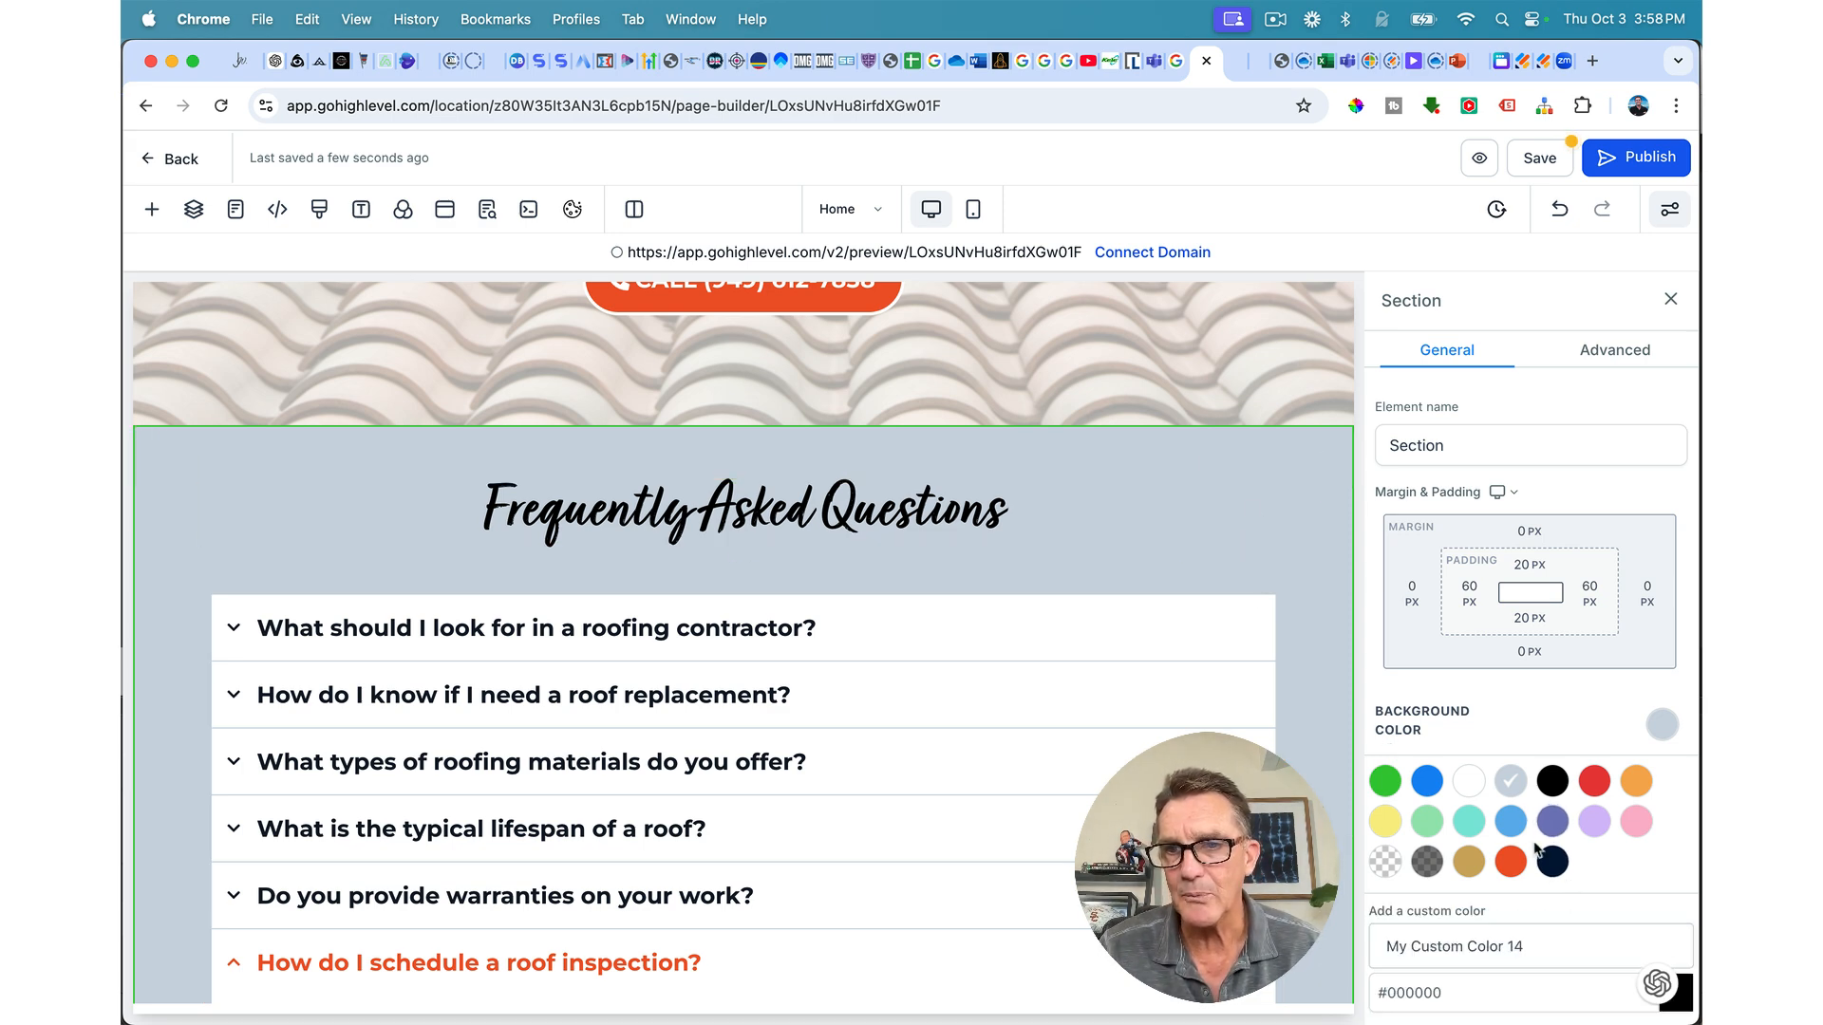
scroll(1536, 845, "down", 4)
left_click(1676, 627)
mouse_move(1455, 708)
left_mouse_down()
mouse_move(1430, 678)
mouse_move(1432, 694)
left_mouse_up()
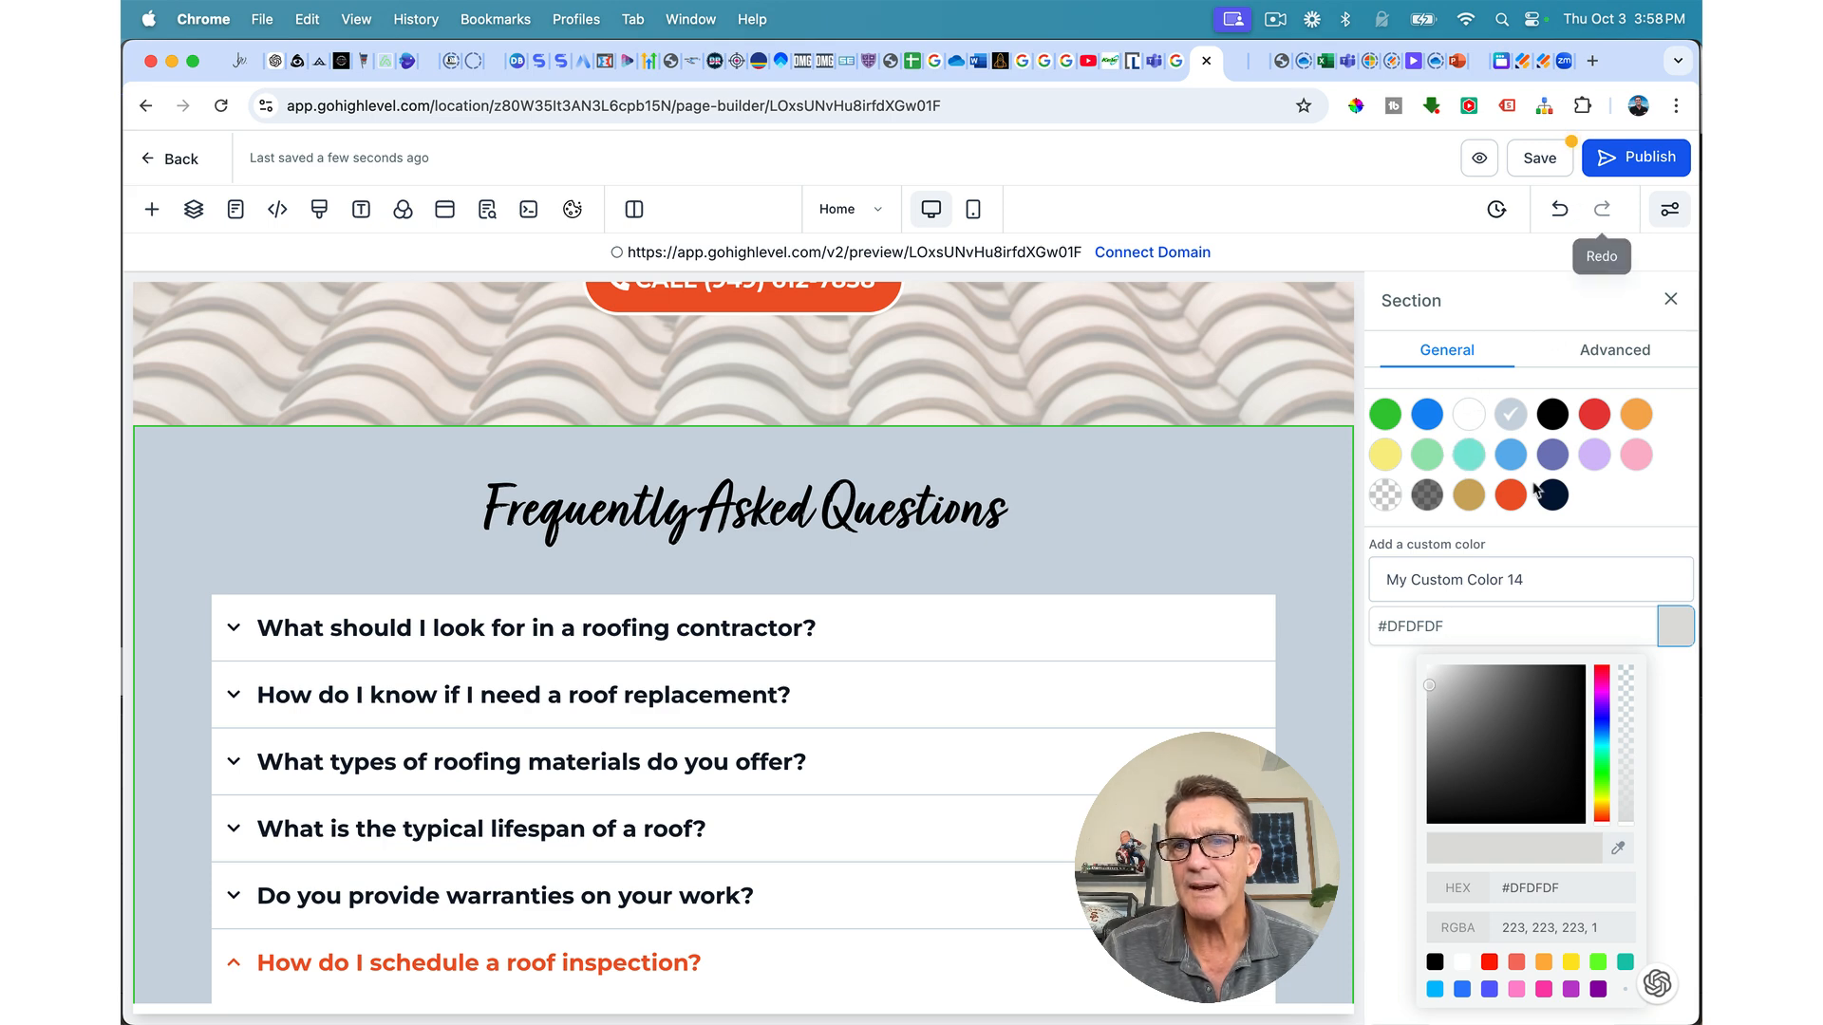
Step: Add #DFDFDF as a custom swatch and apply it to the FAQ background
scroll(1614, 759, "down", 3)
left_click(1635, 765)
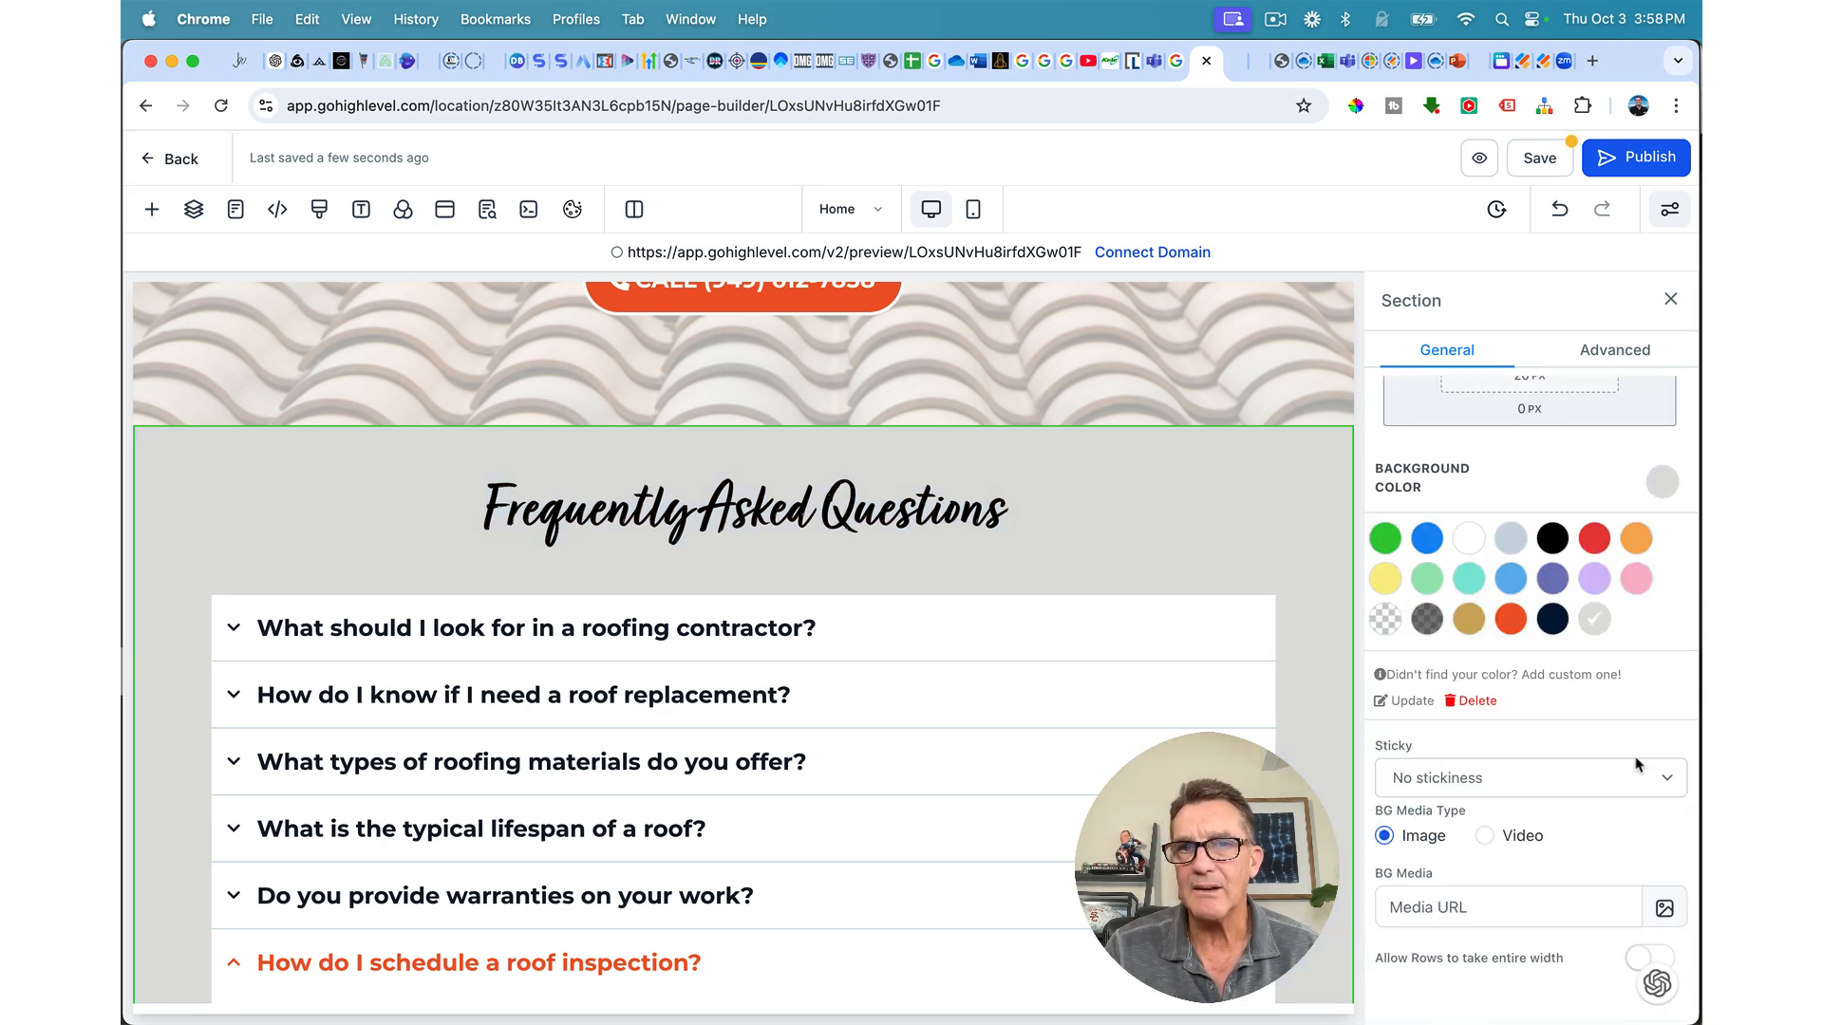
scroll(1187, 684, "down", 3)
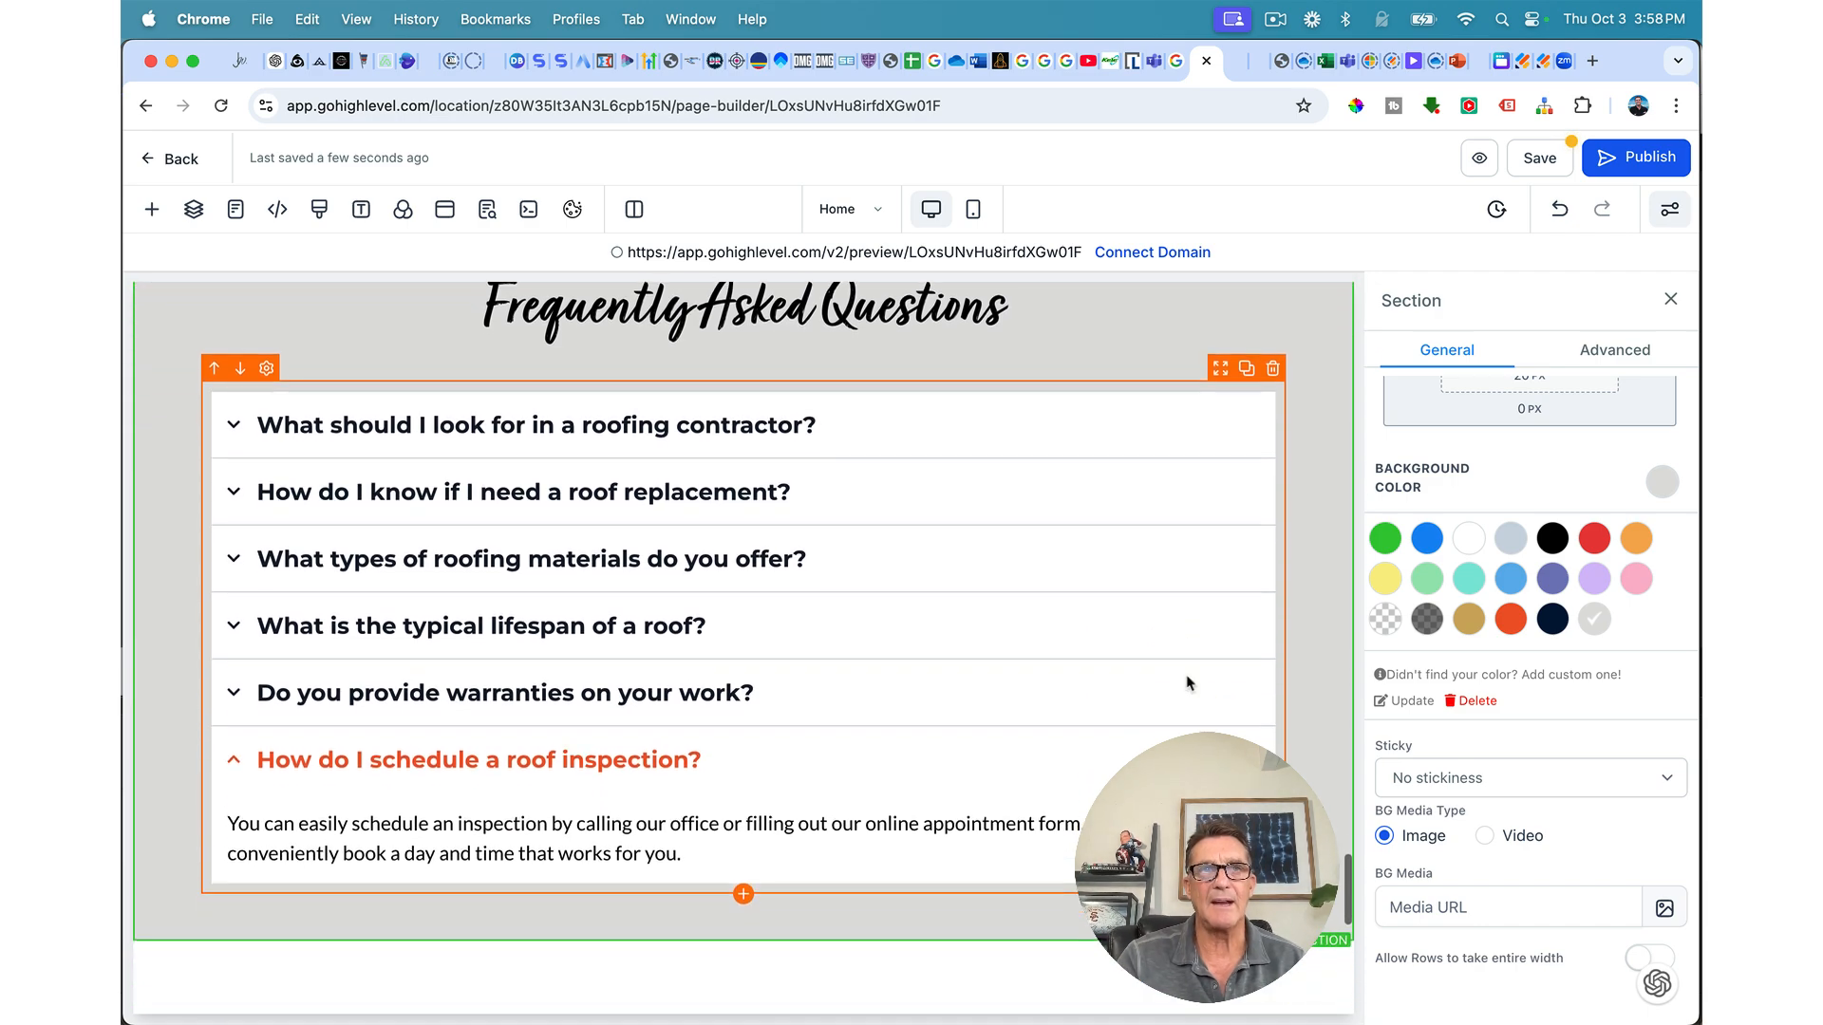
scroll(1187, 684, "up", 3)
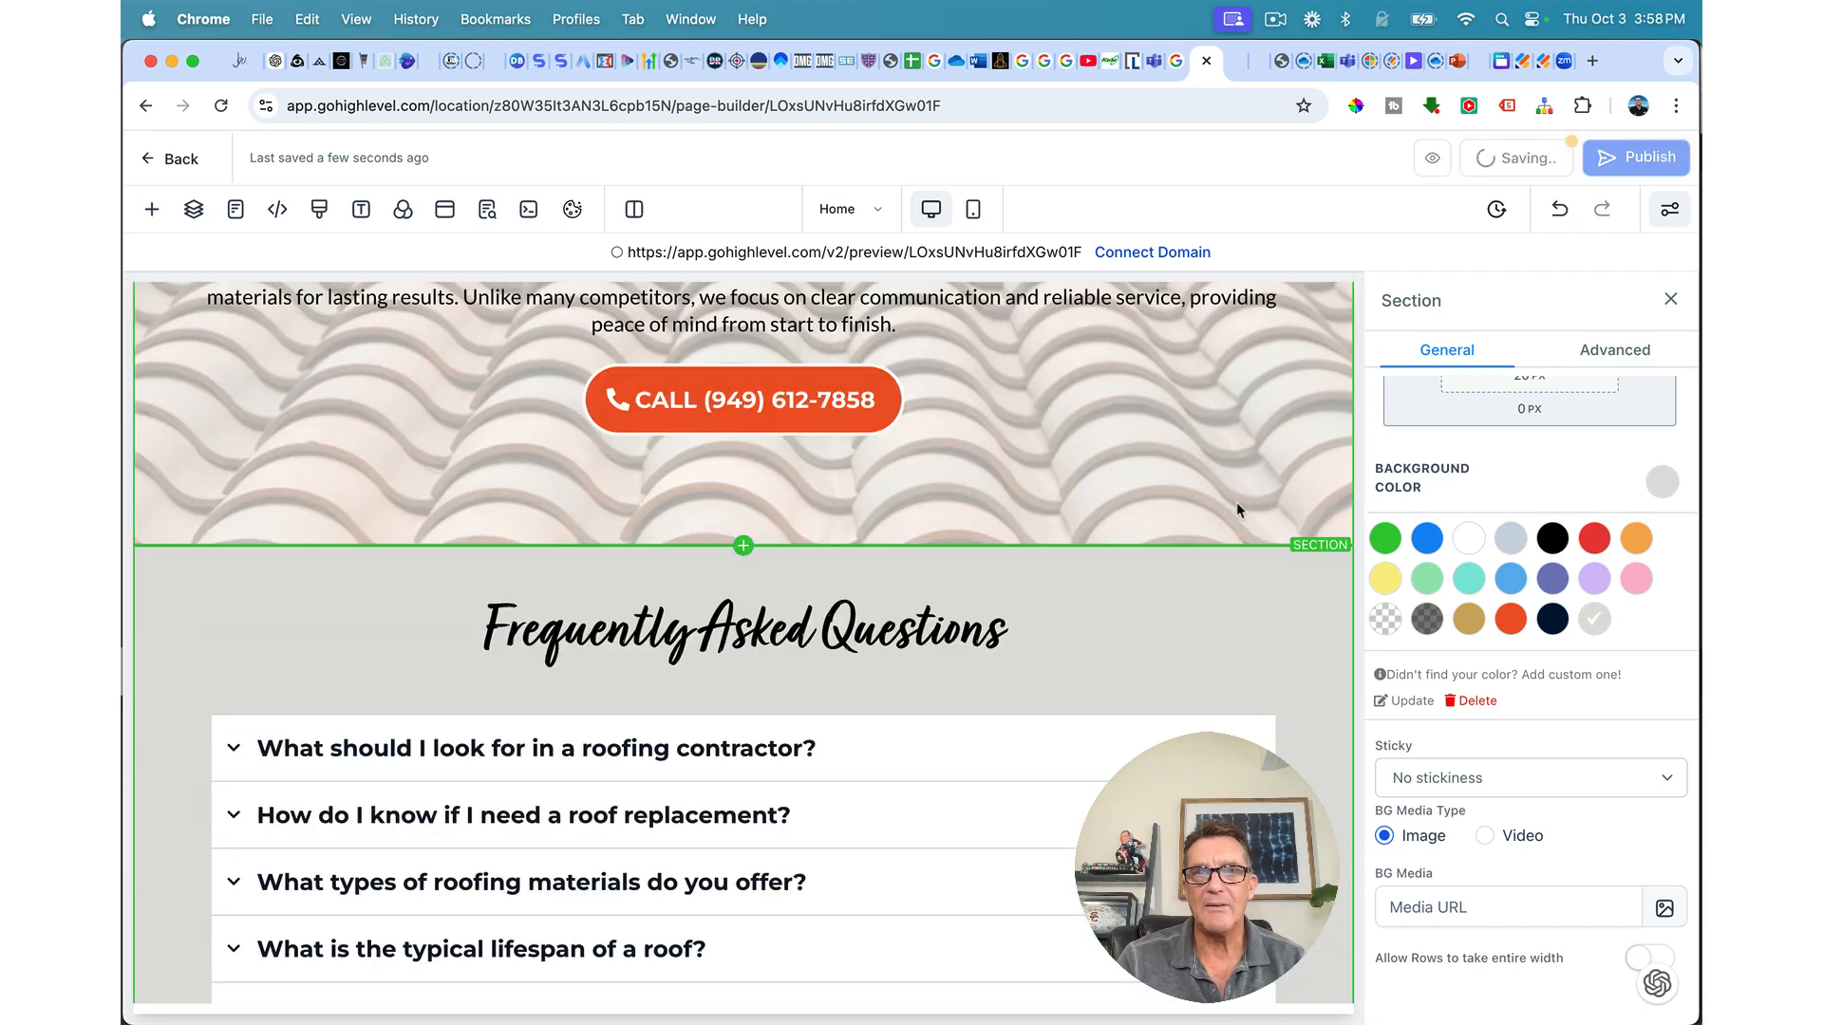
Step: Review the six-photo Preferred Roofing Gallery grid and save the page
scroll(1236, 502, "down", 8)
scroll(993, 664, "down", 2)
scroll(994, 670, "down", 2)
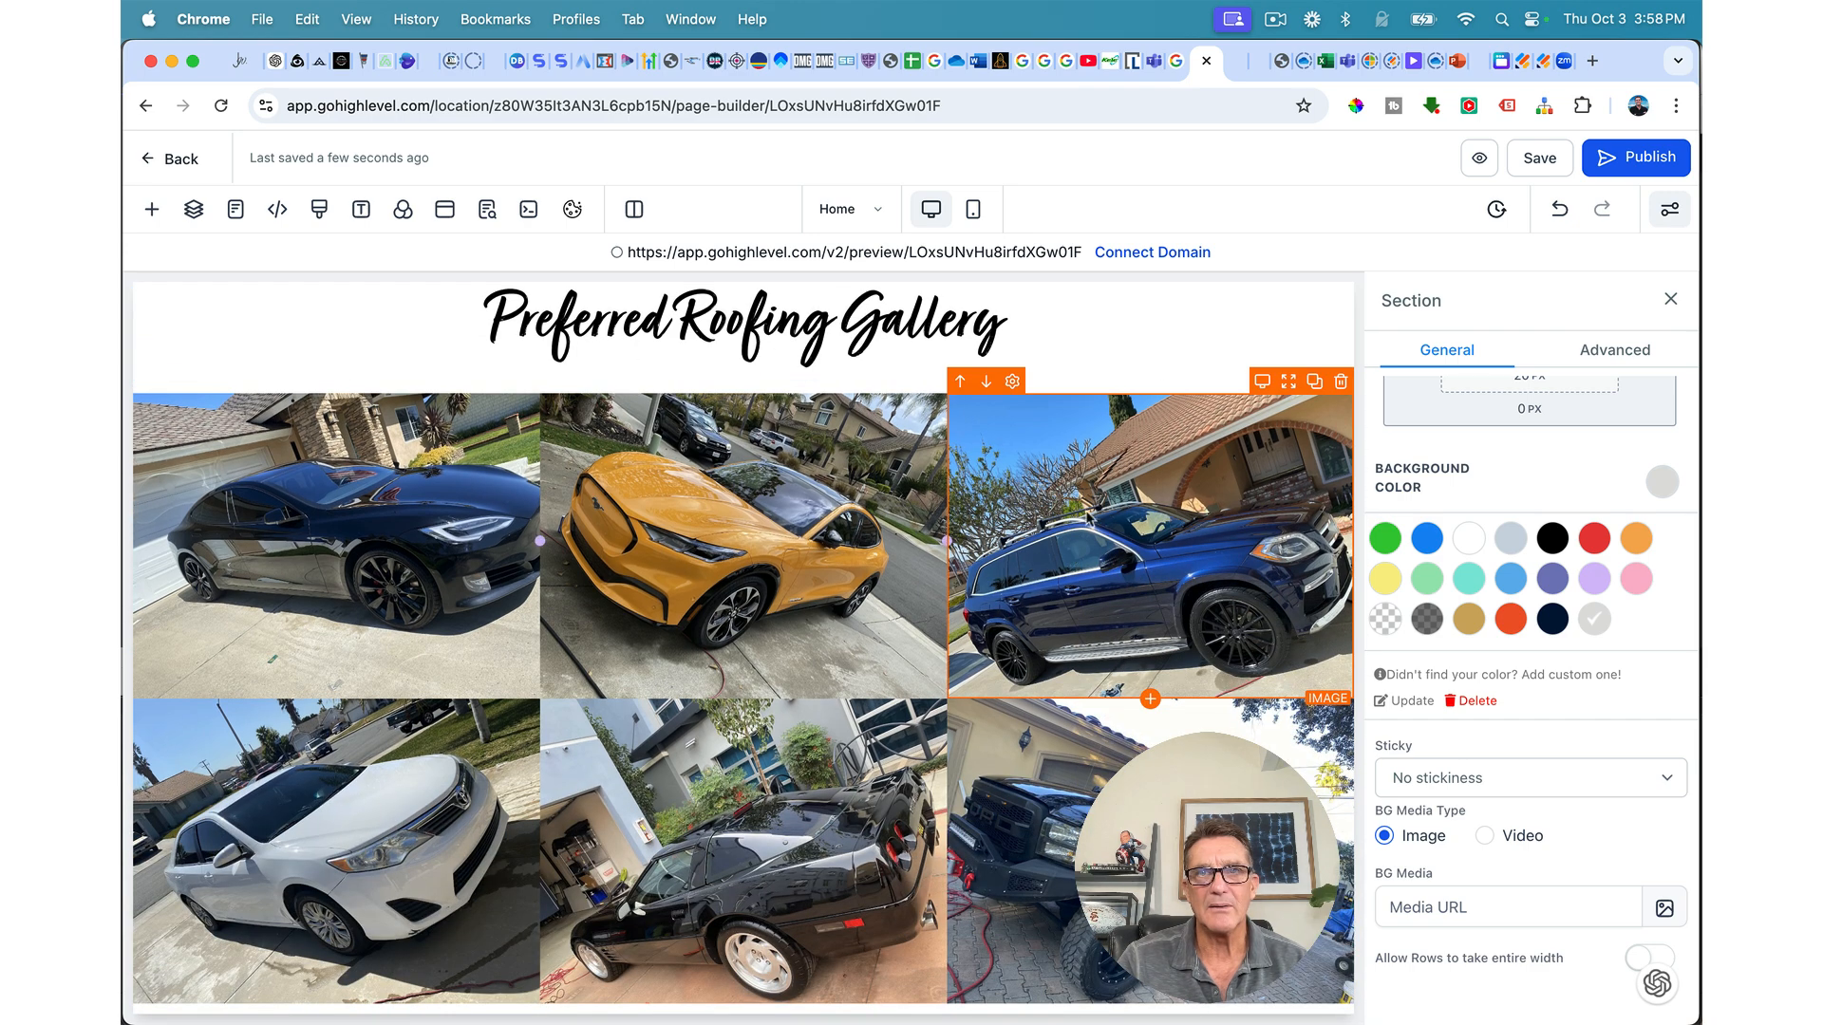
scroll(1072, 949, "down", 1)
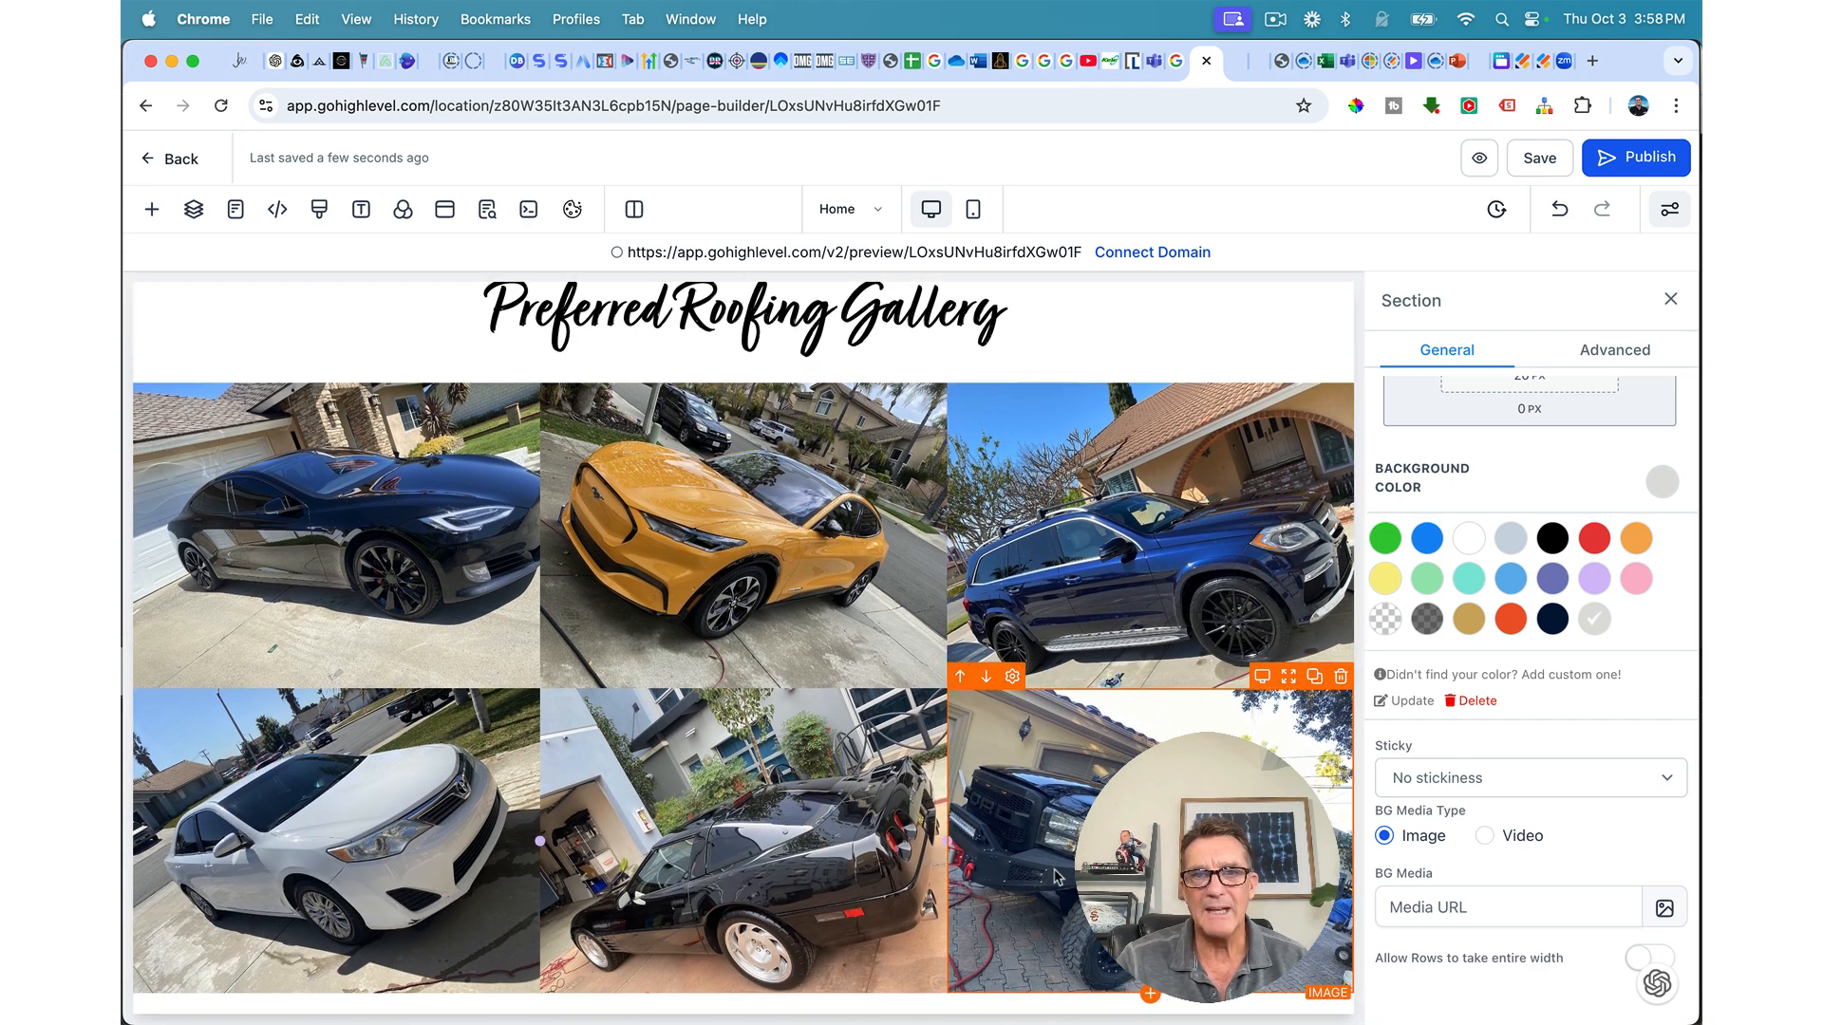
scroll(512, 581, "up", 1)
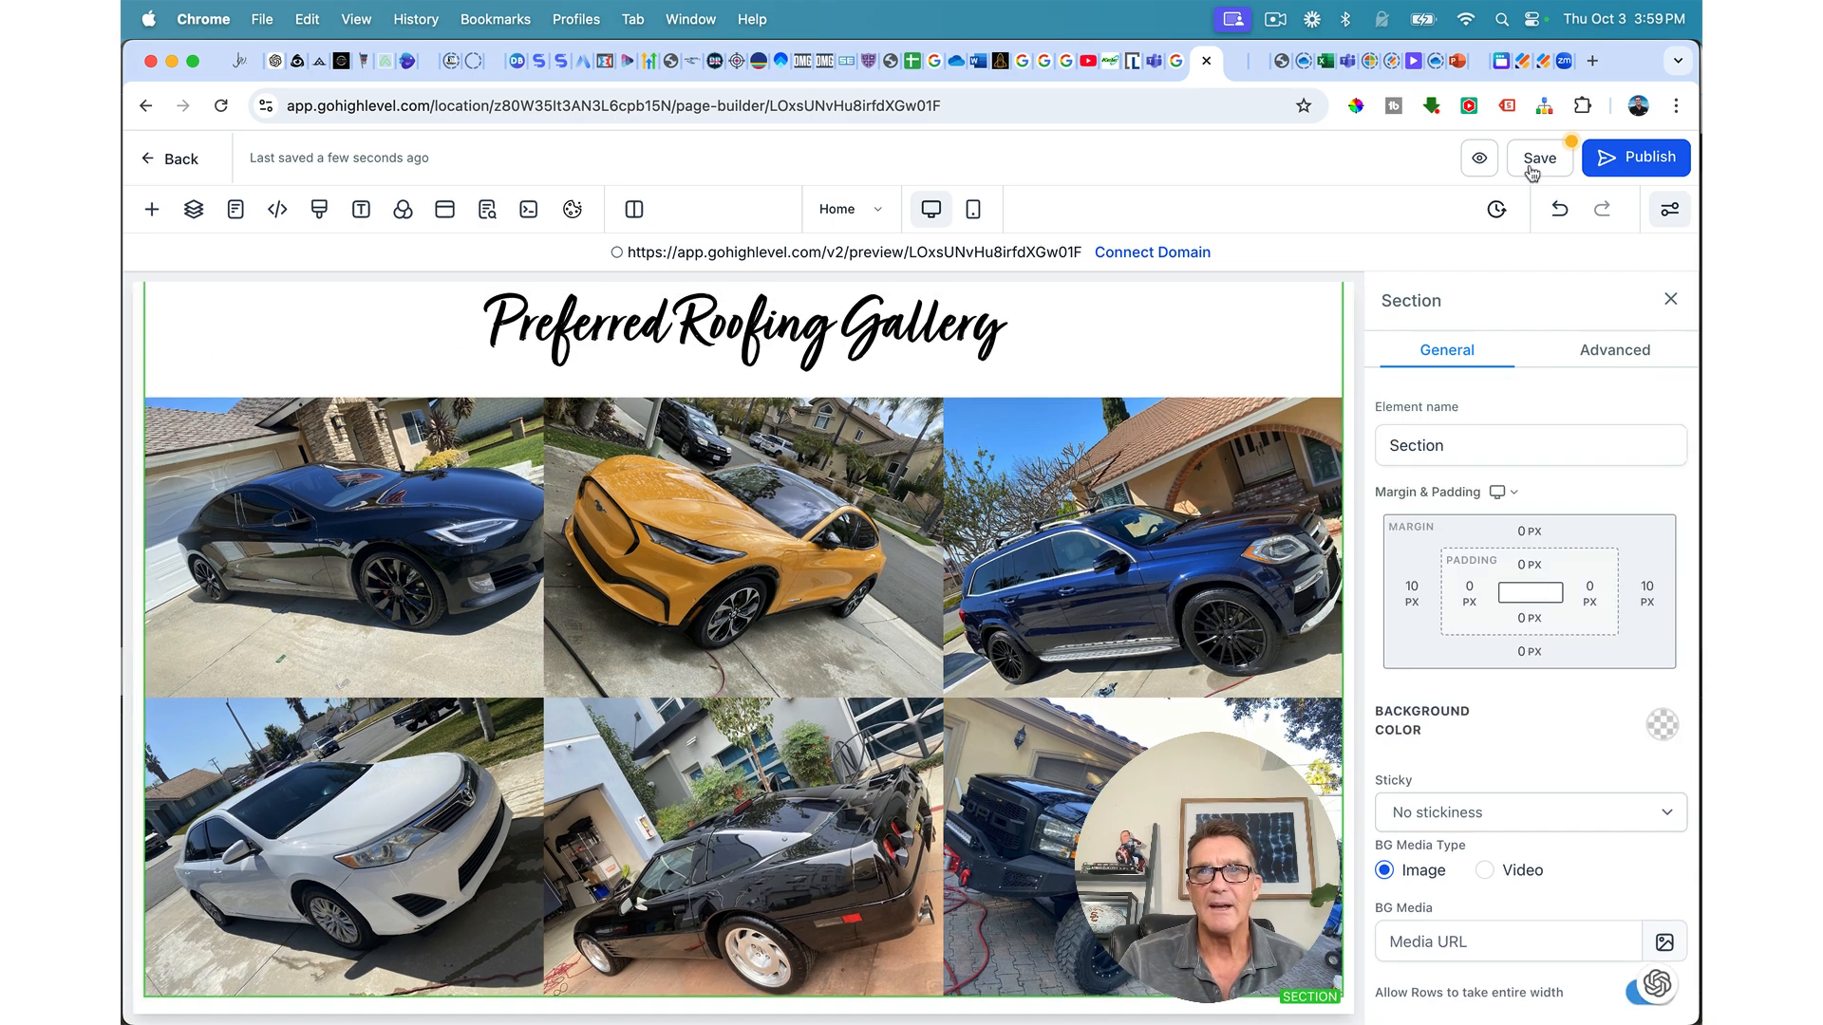
left_click(1538, 159)
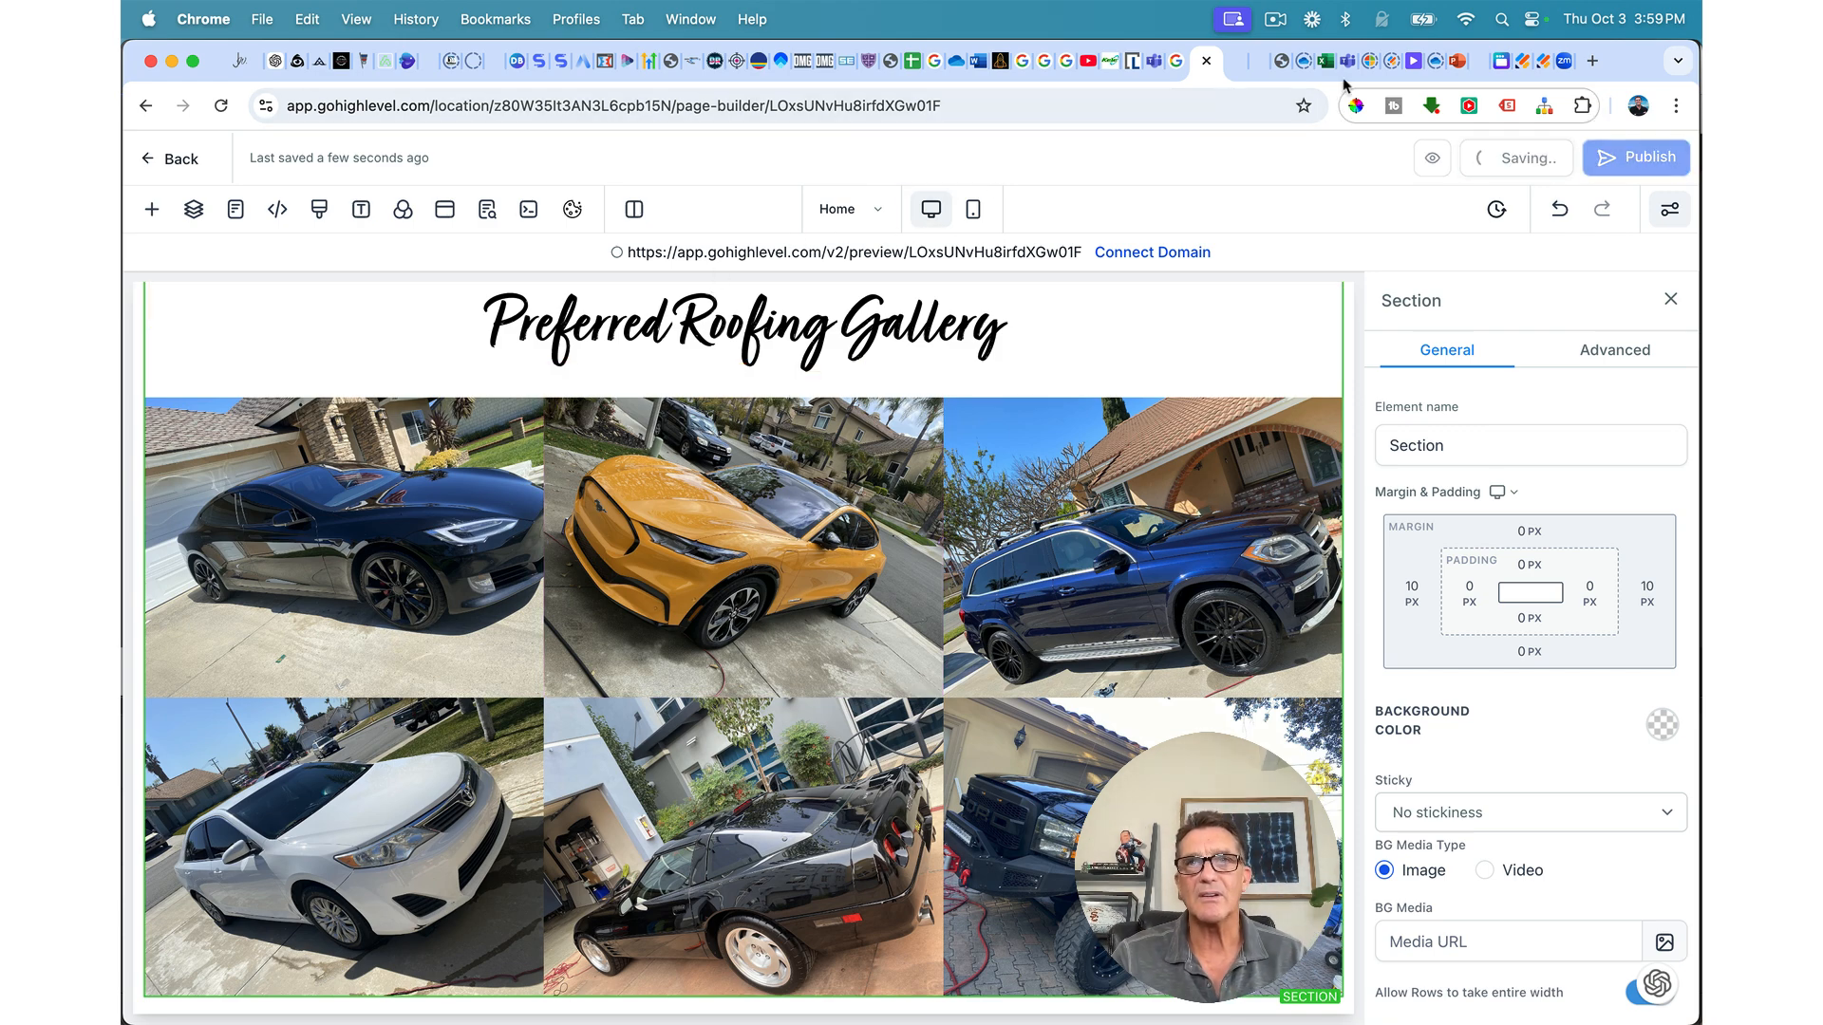
Step: In the page preview, scroll from the header past the FAQ to the Preferred Roofing Gallery
left_click(1232, 66)
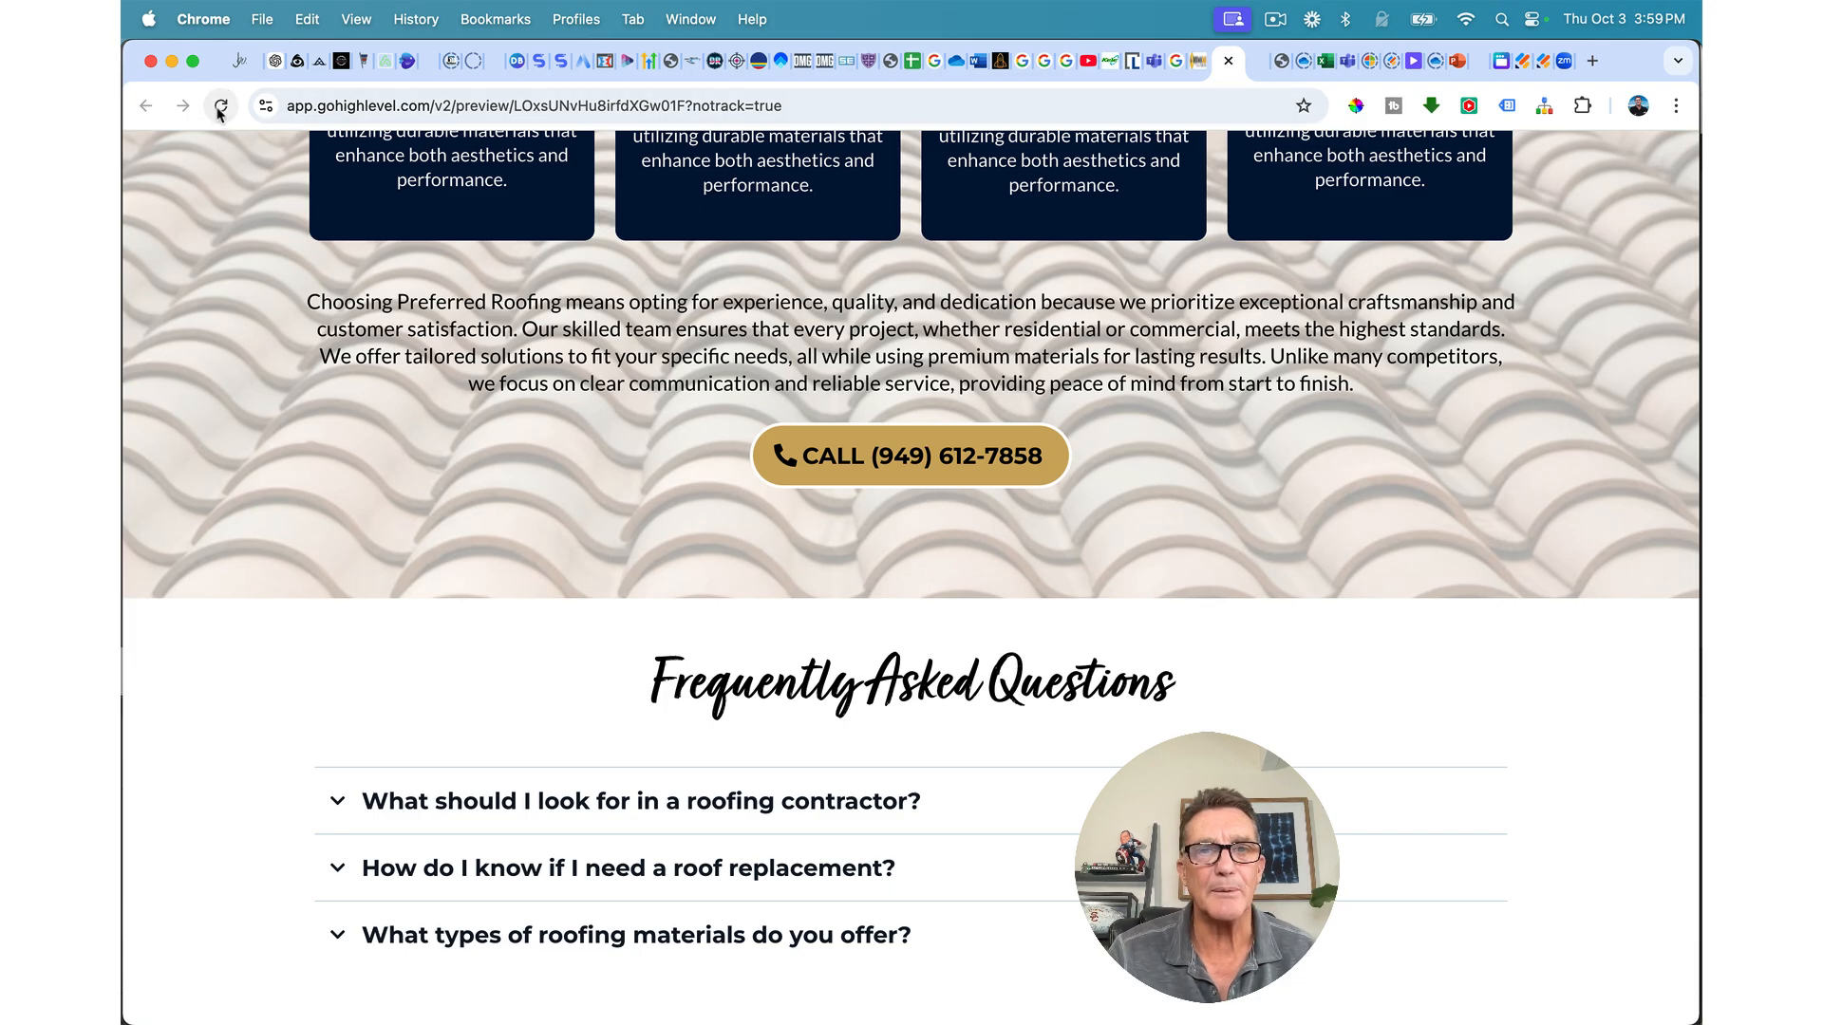
scroll(497, 561, "up", 10)
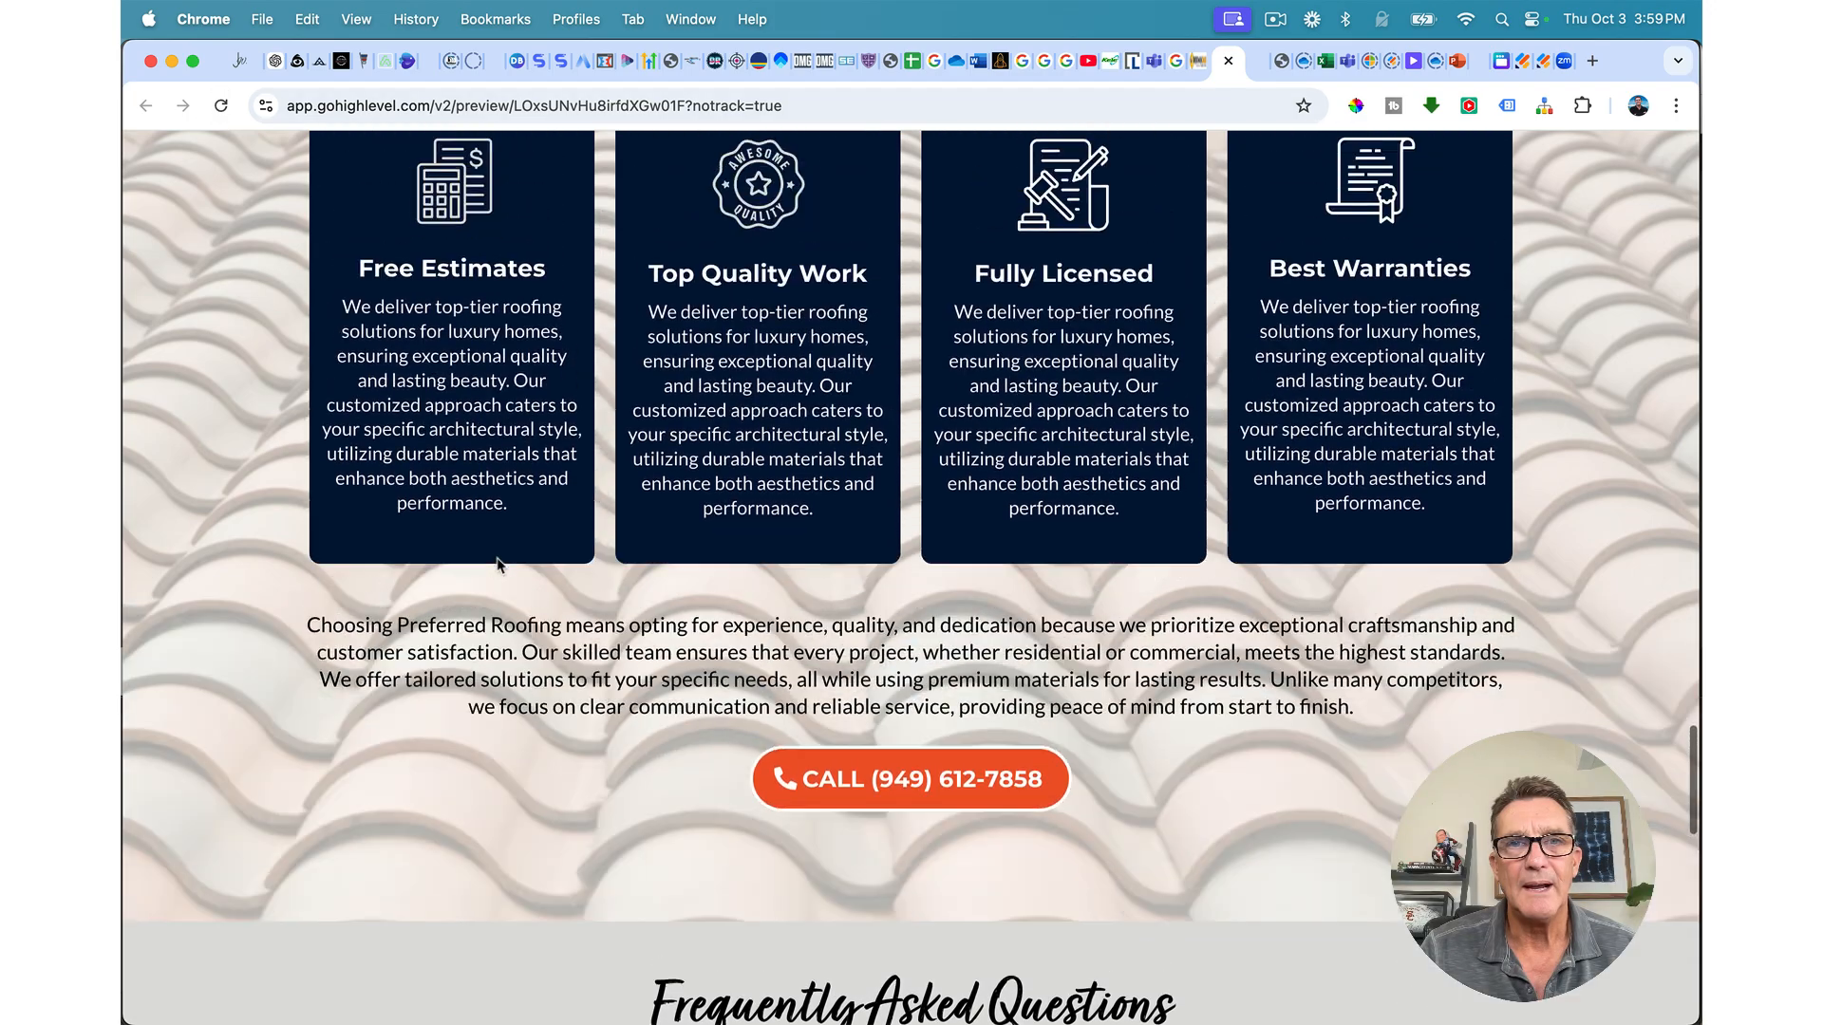
scroll(498, 564, "up", 15)
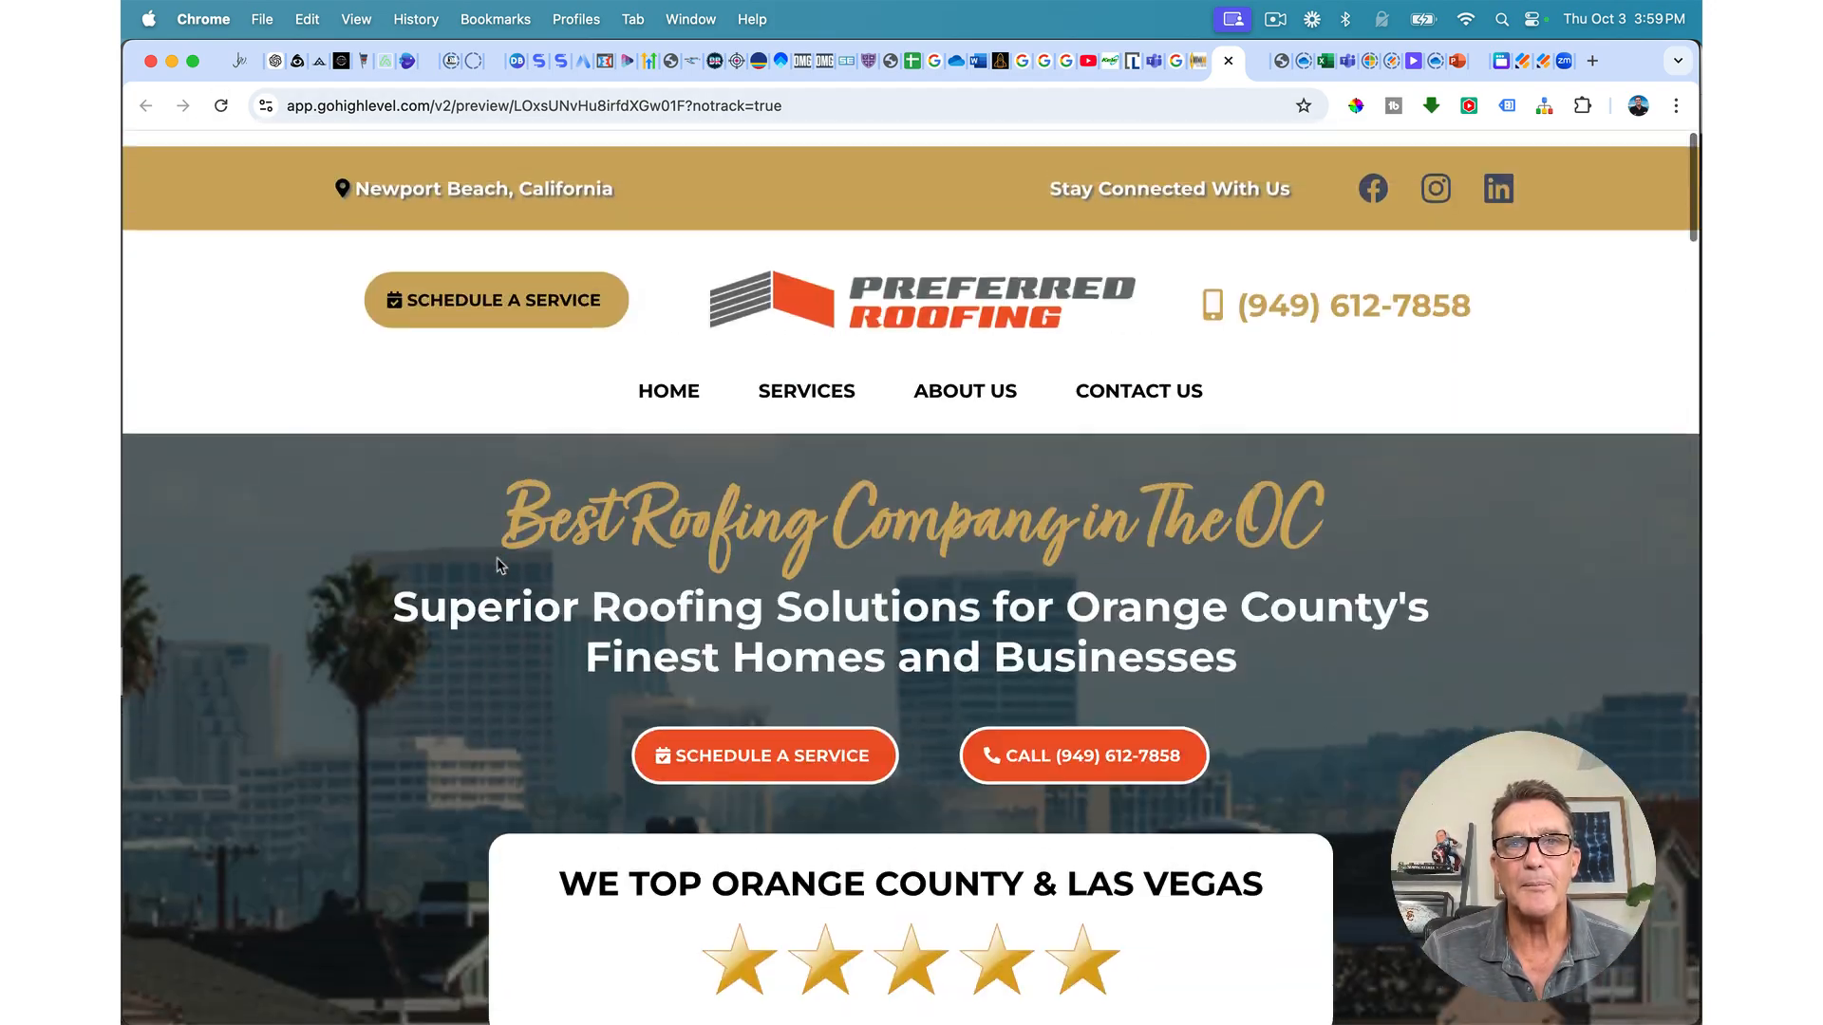
scroll(497, 564, "down", 2)
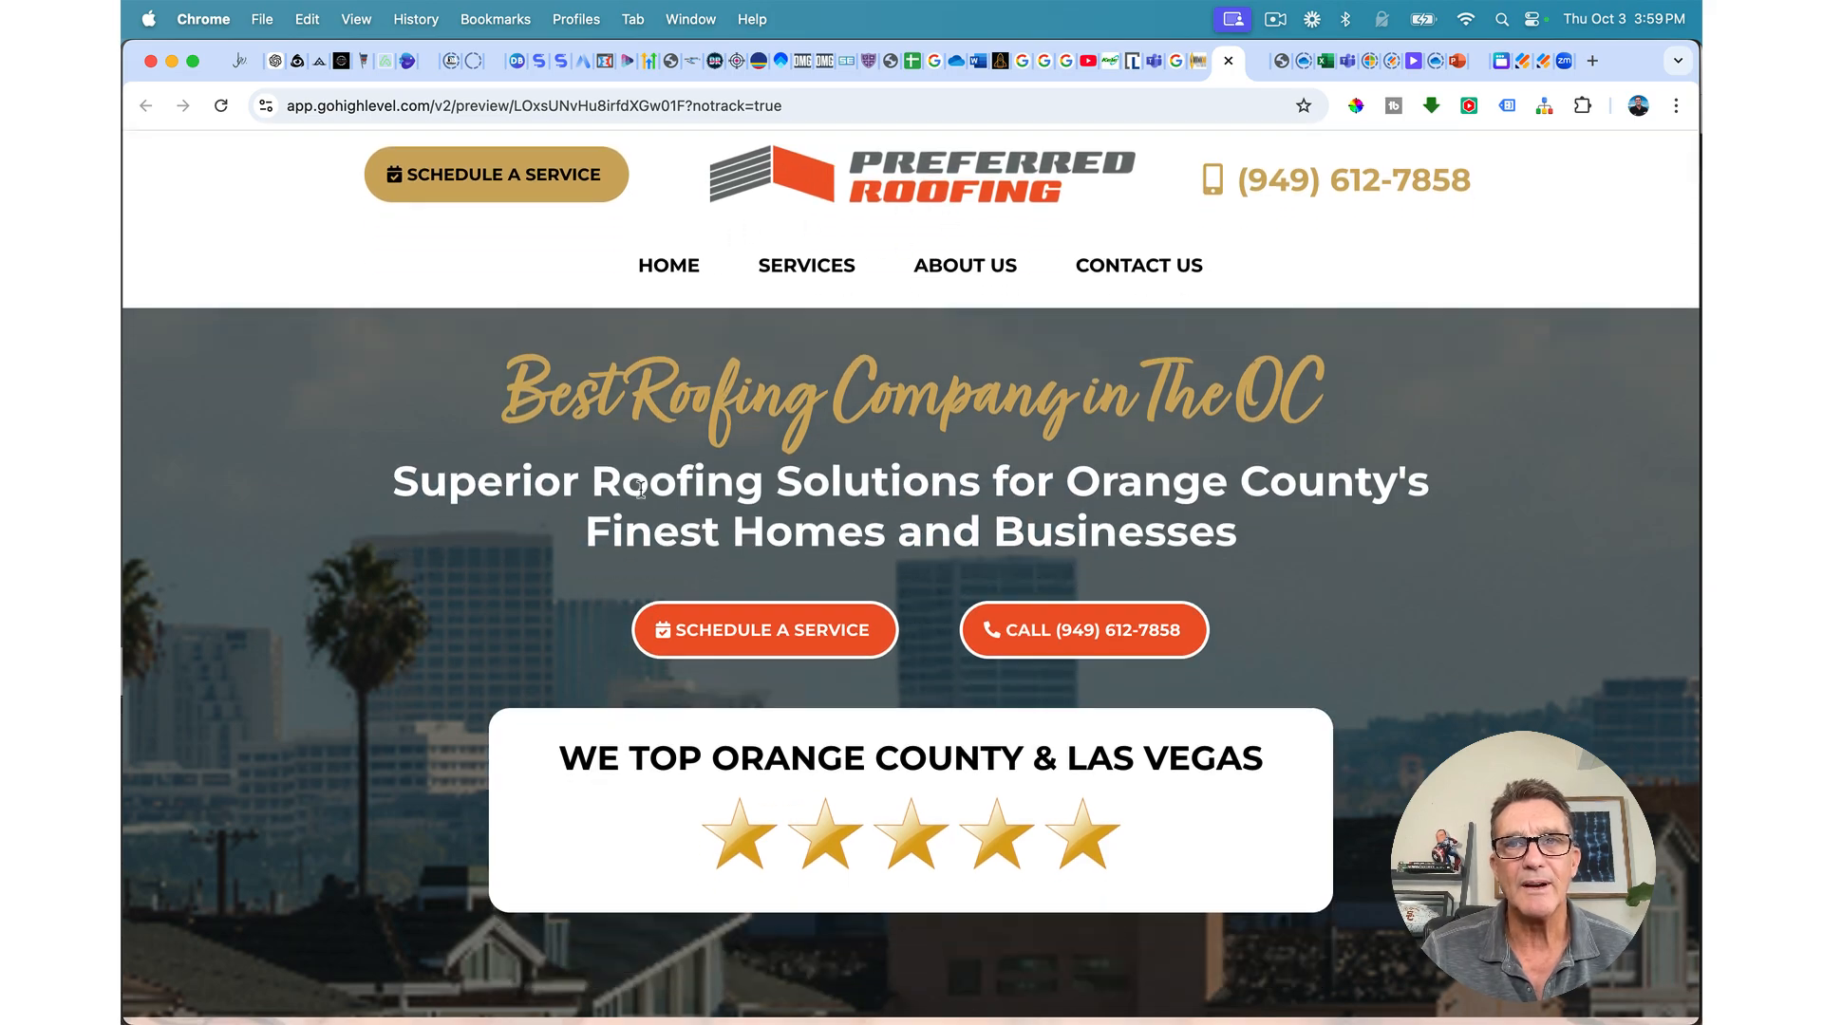
scroll(640, 489, "down", 12)
scroll(647, 525, "down", 15)
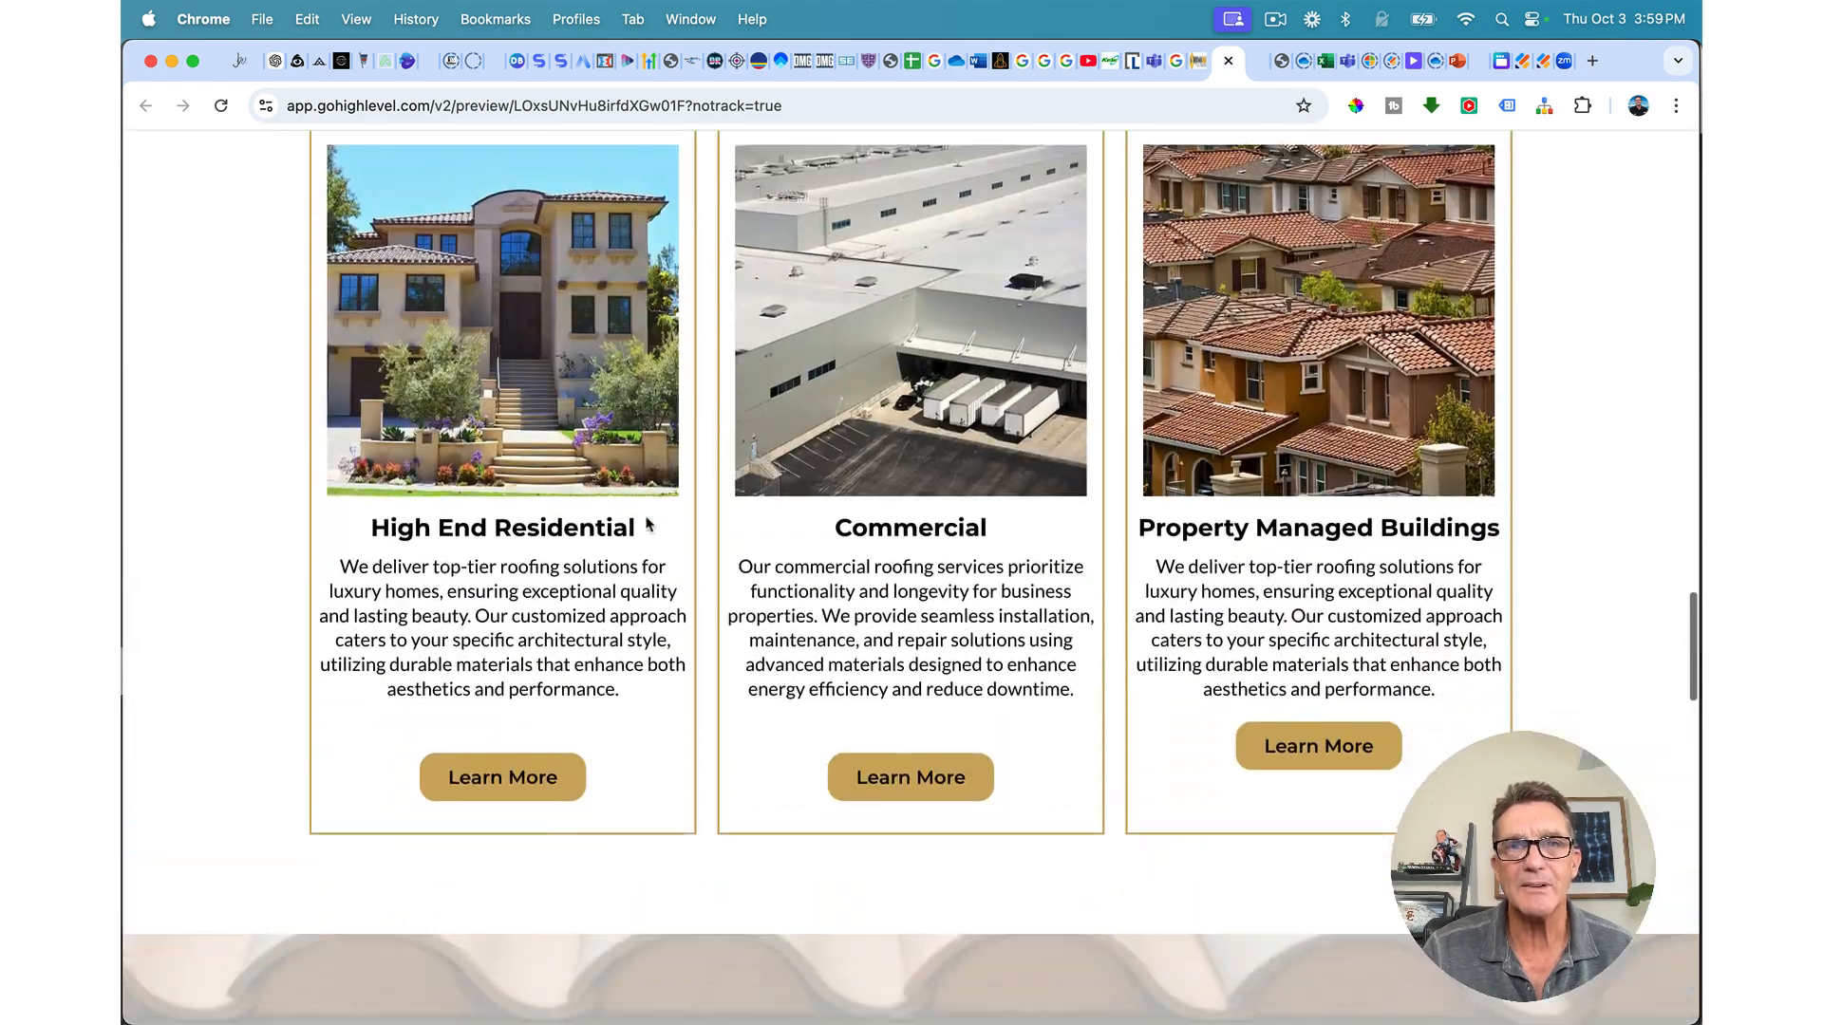
scroll(647, 523, "down", 15)
scroll(647, 523, "down", 3)
scroll(647, 523, "up", 4)
scroll(646, 524, "down", 8)
scroll(646, 523, "down", 2)
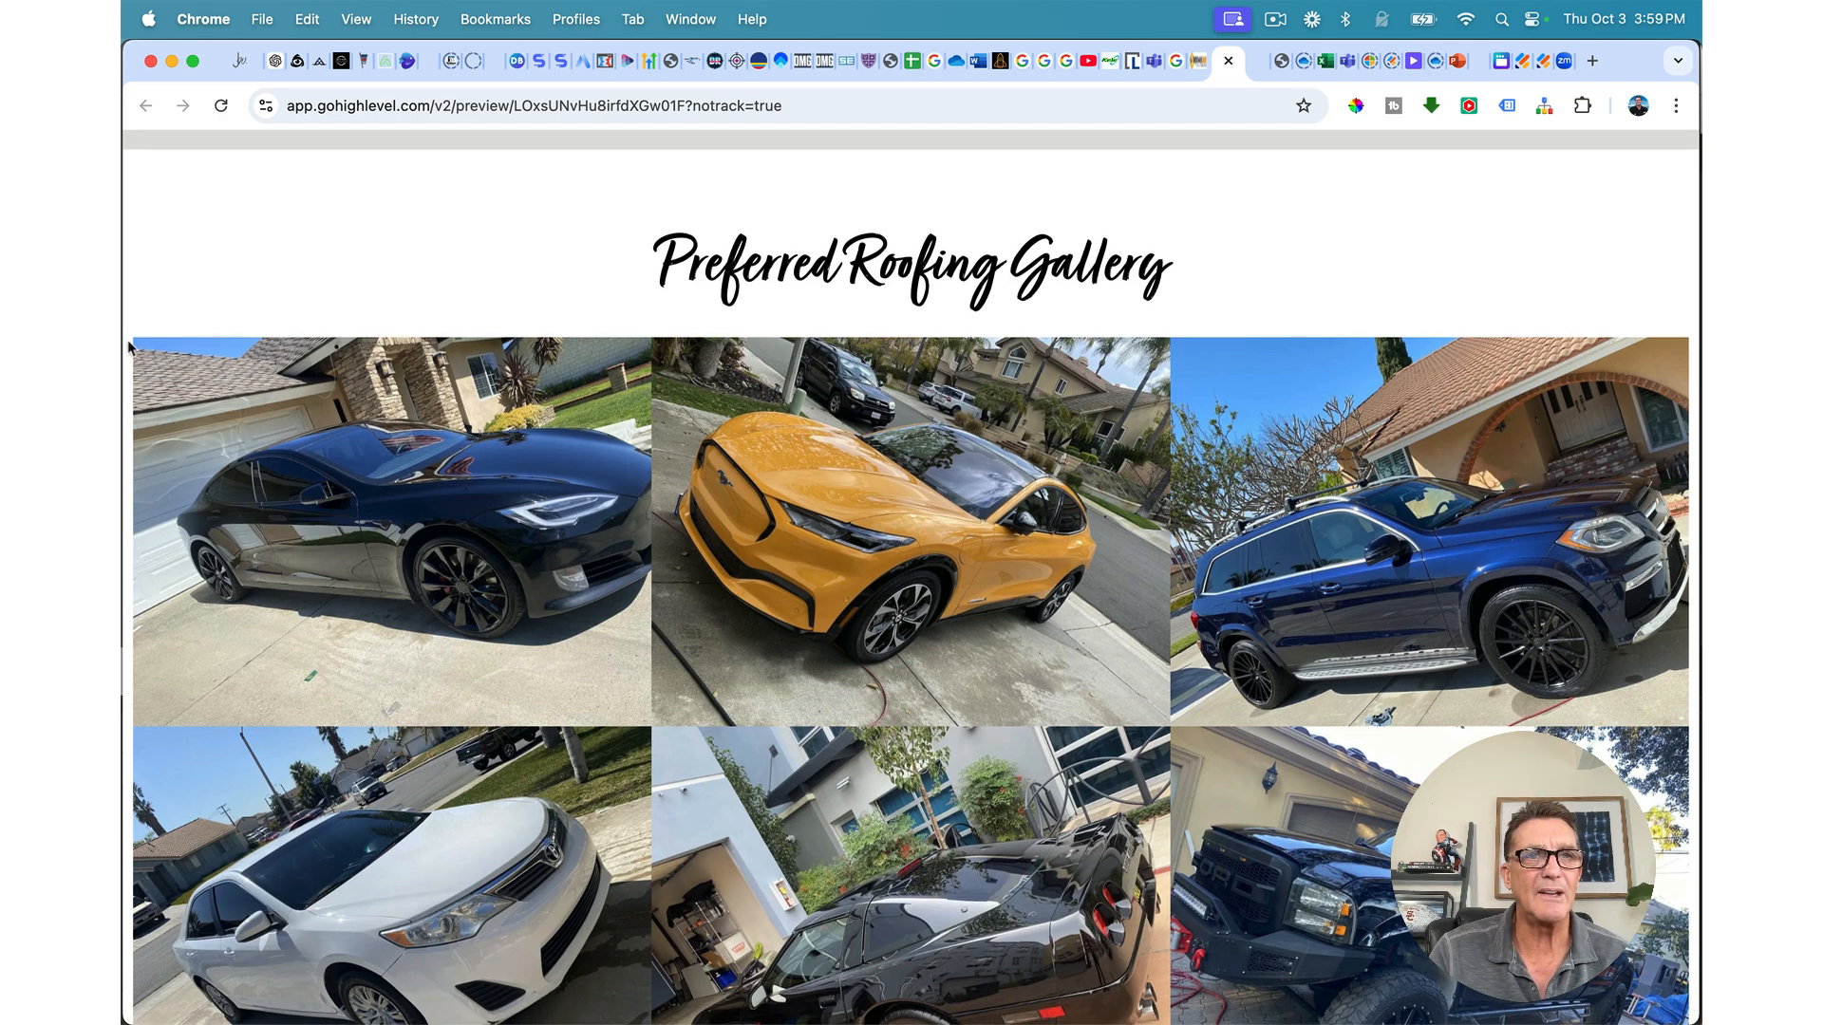
scroll(441, 472, "down", 2)
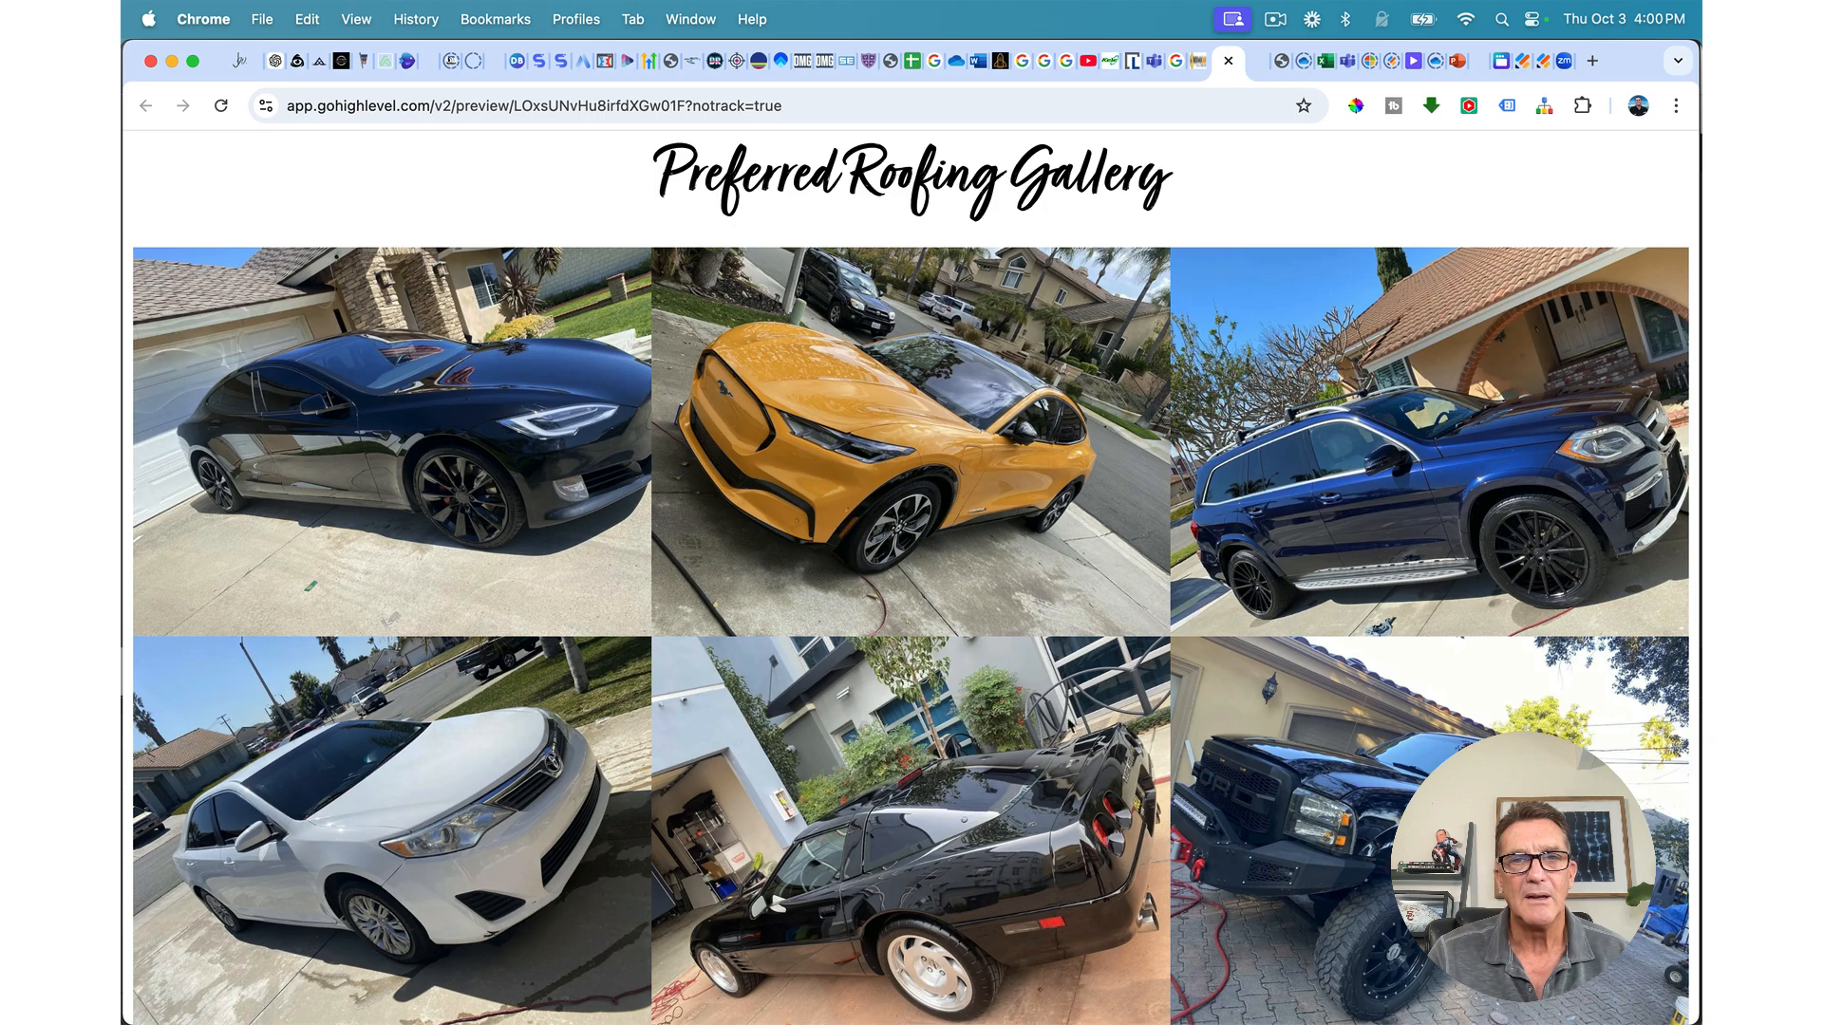
scroll(1089, 566, "up", 10)
scroll(1087, 570, "down", 10)
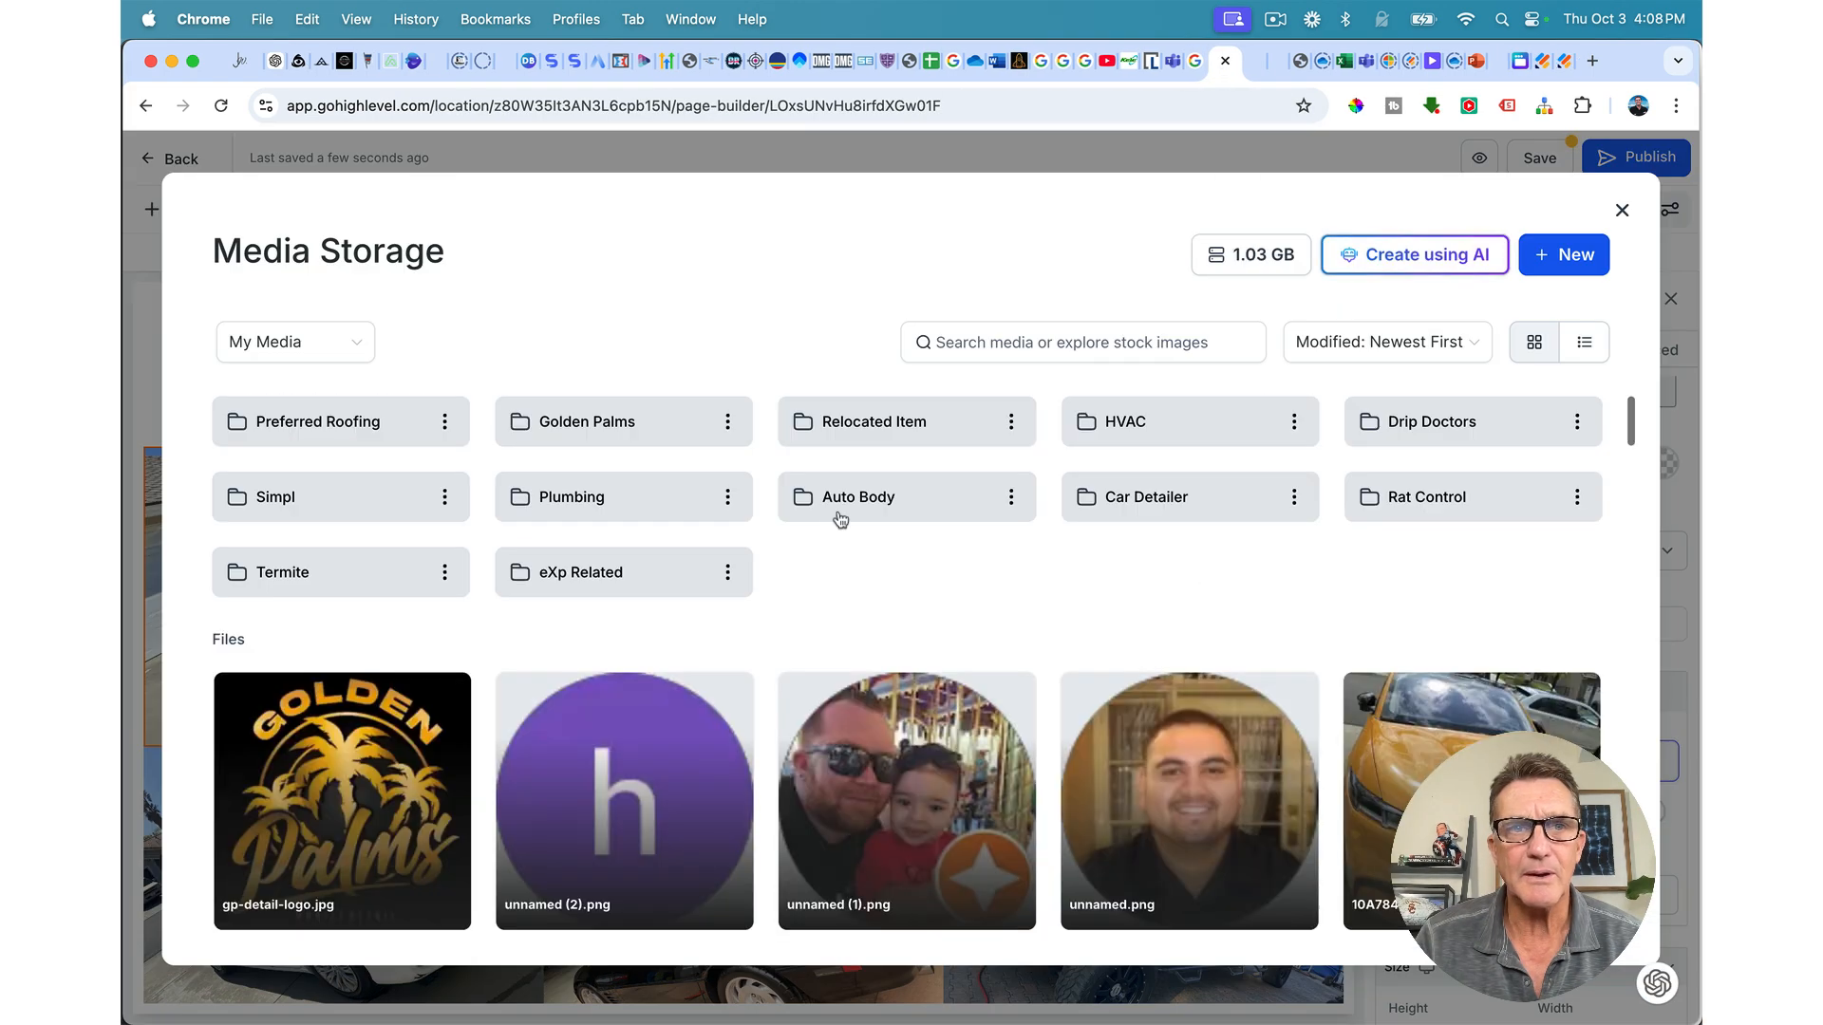
Step: Put the warehouse roof photo in the second gallery slot and the roofers picture in the third
key("Escape")
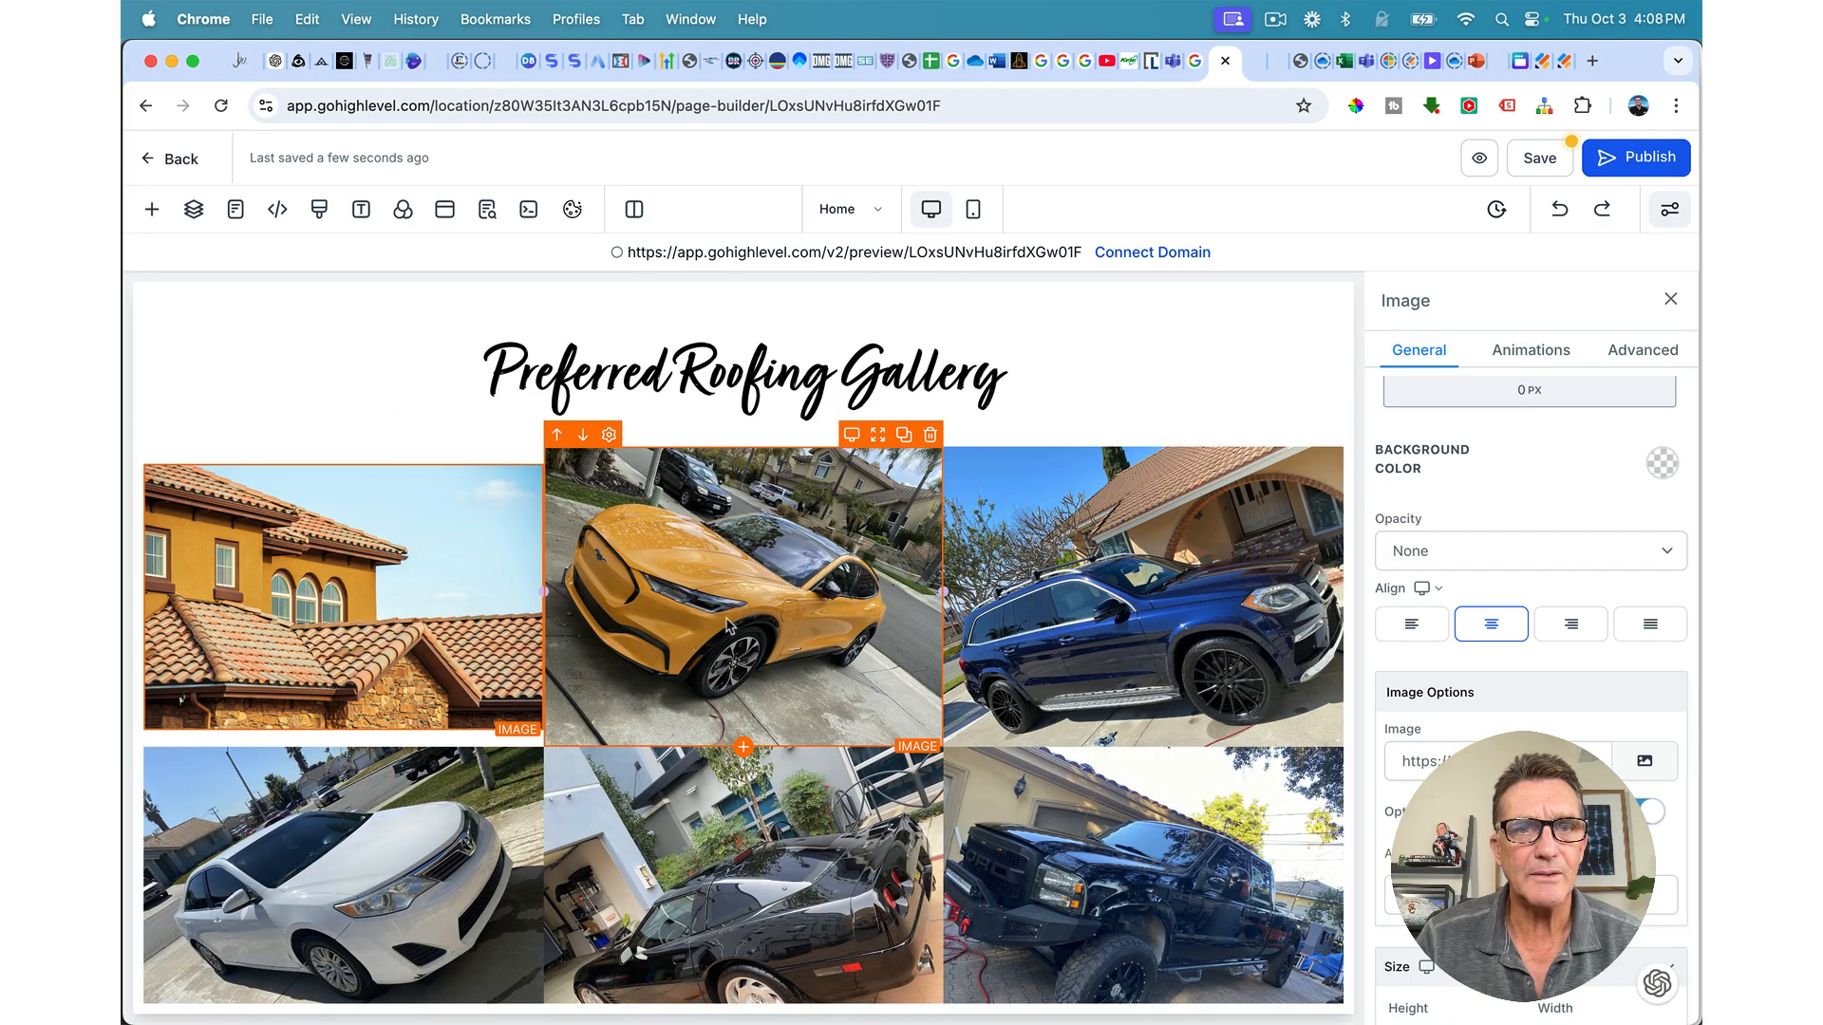
left_click(1645, 762)
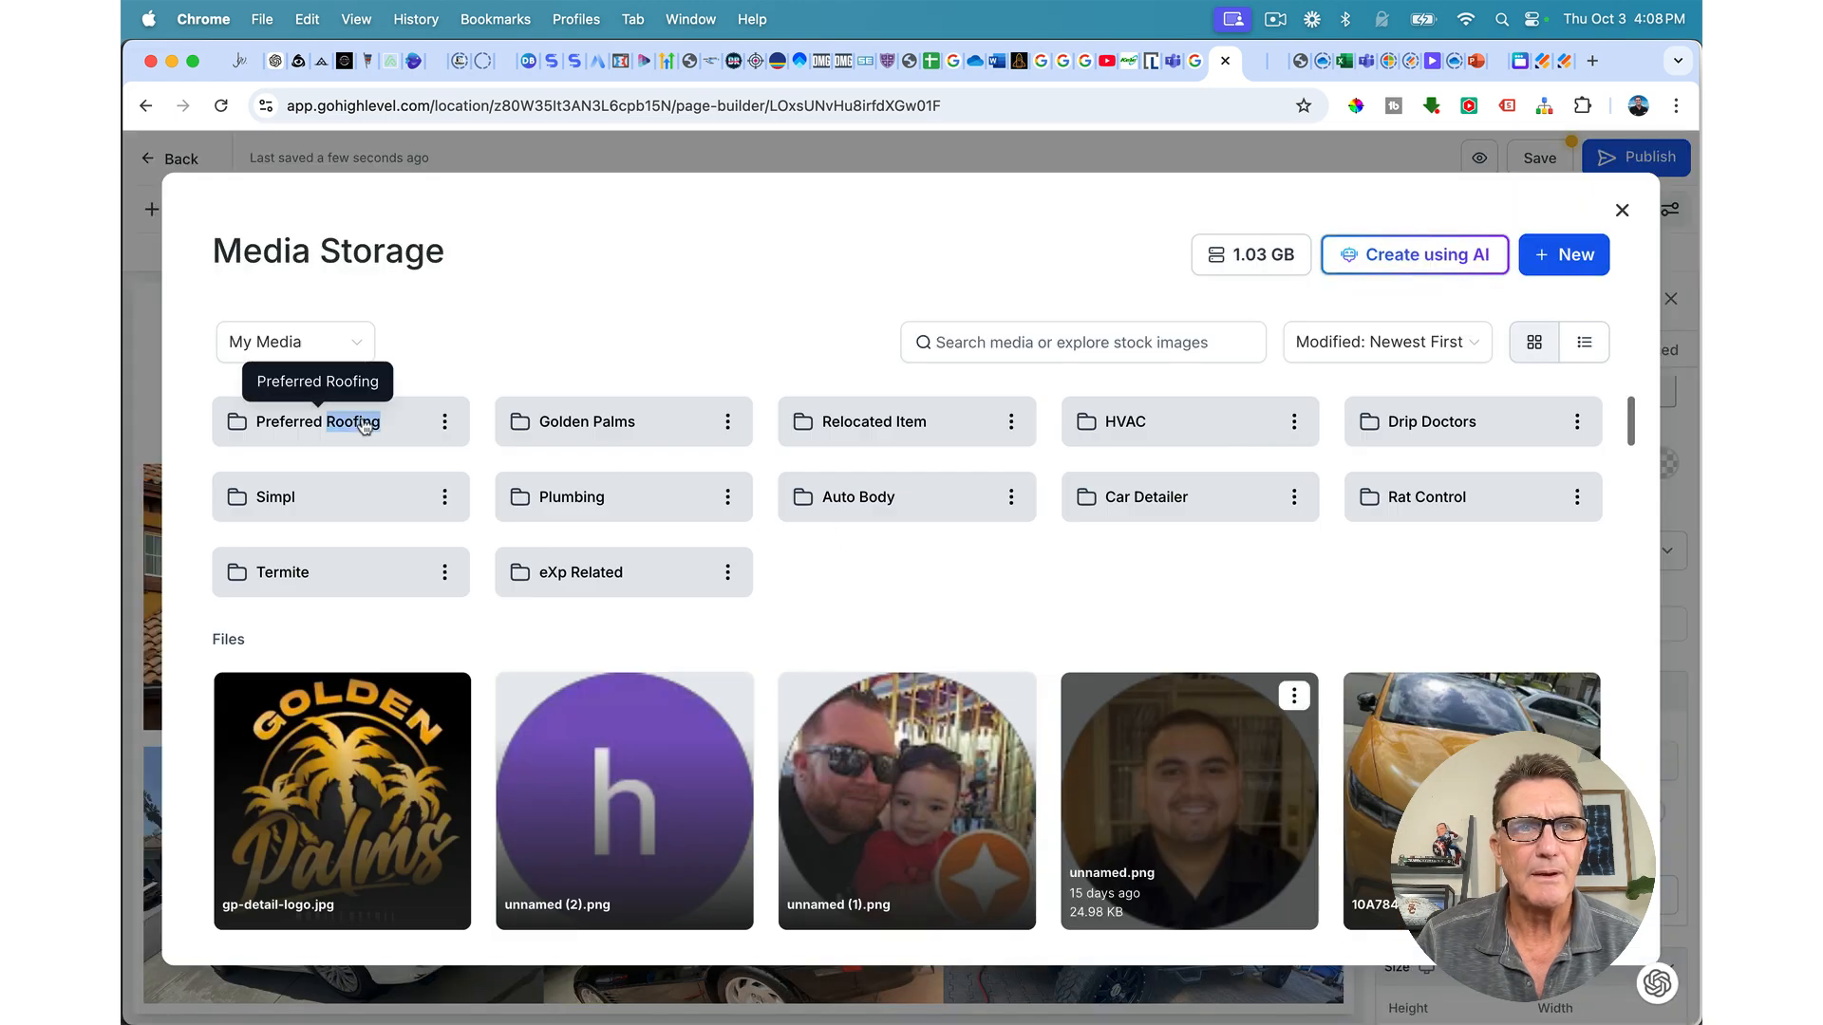
left_click(364, 428)
left_click(669, 589)
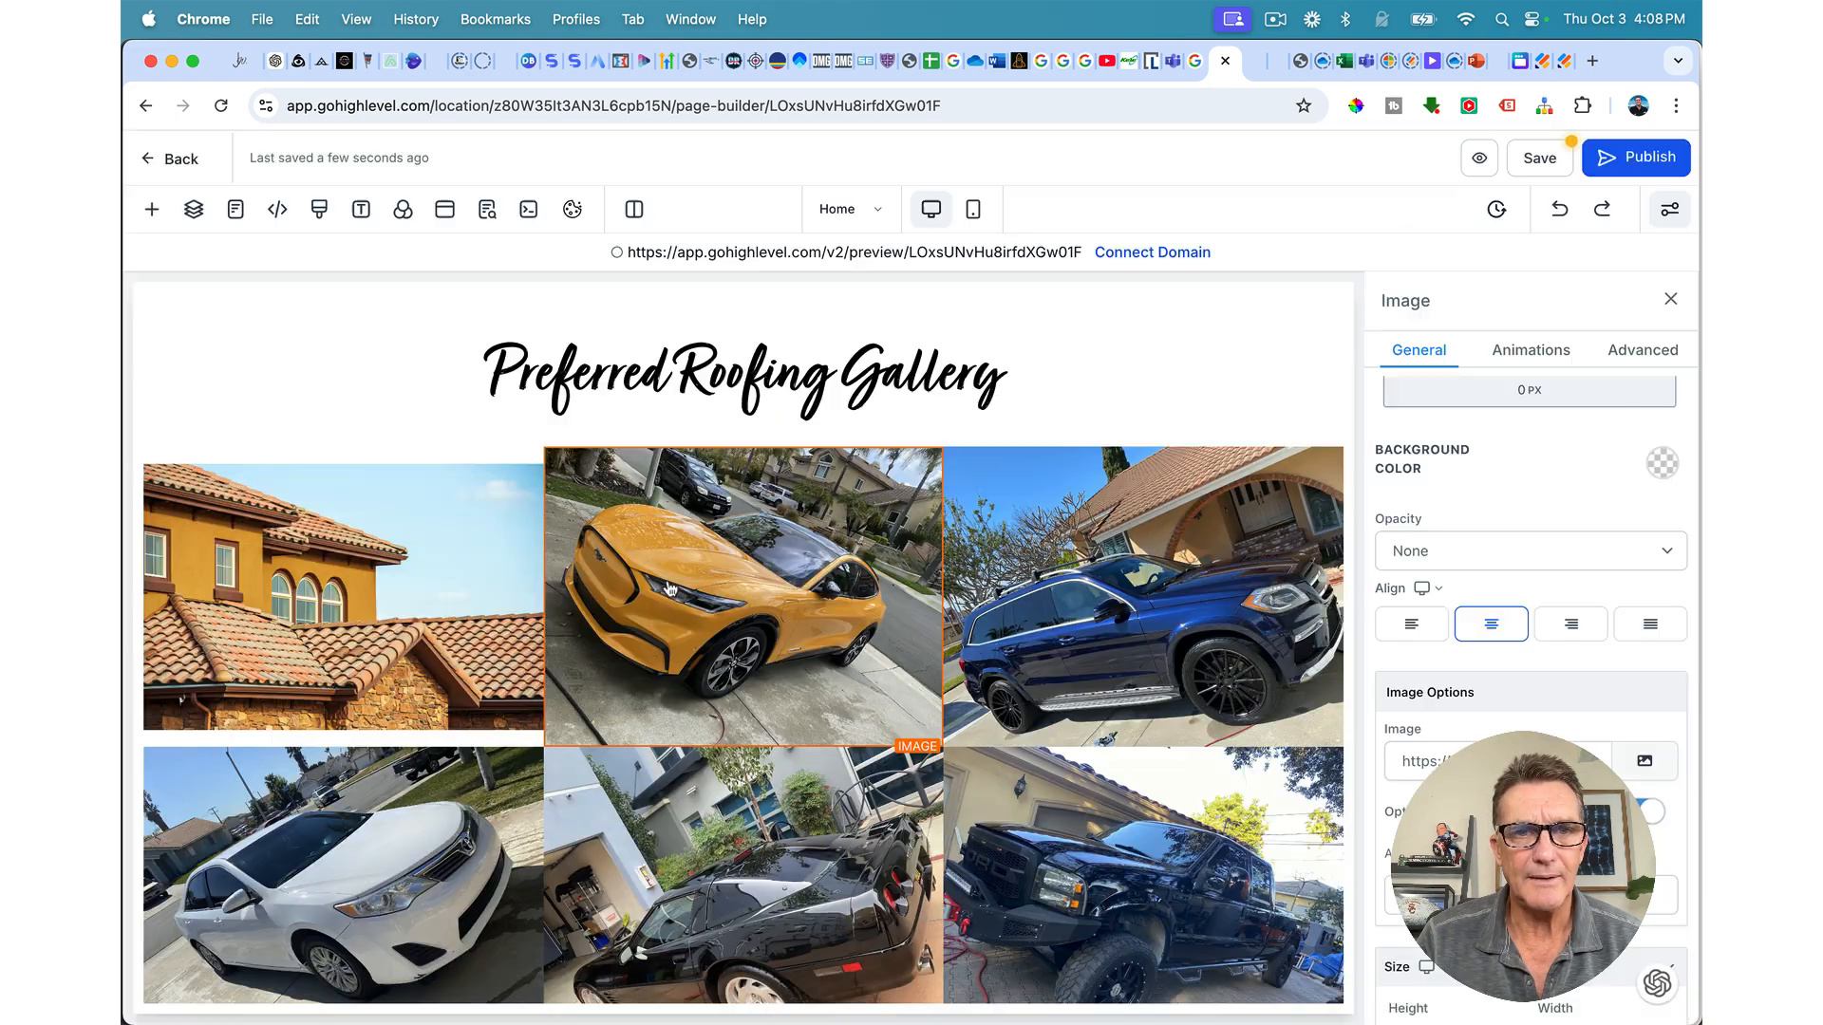
left_click(1139, 608)
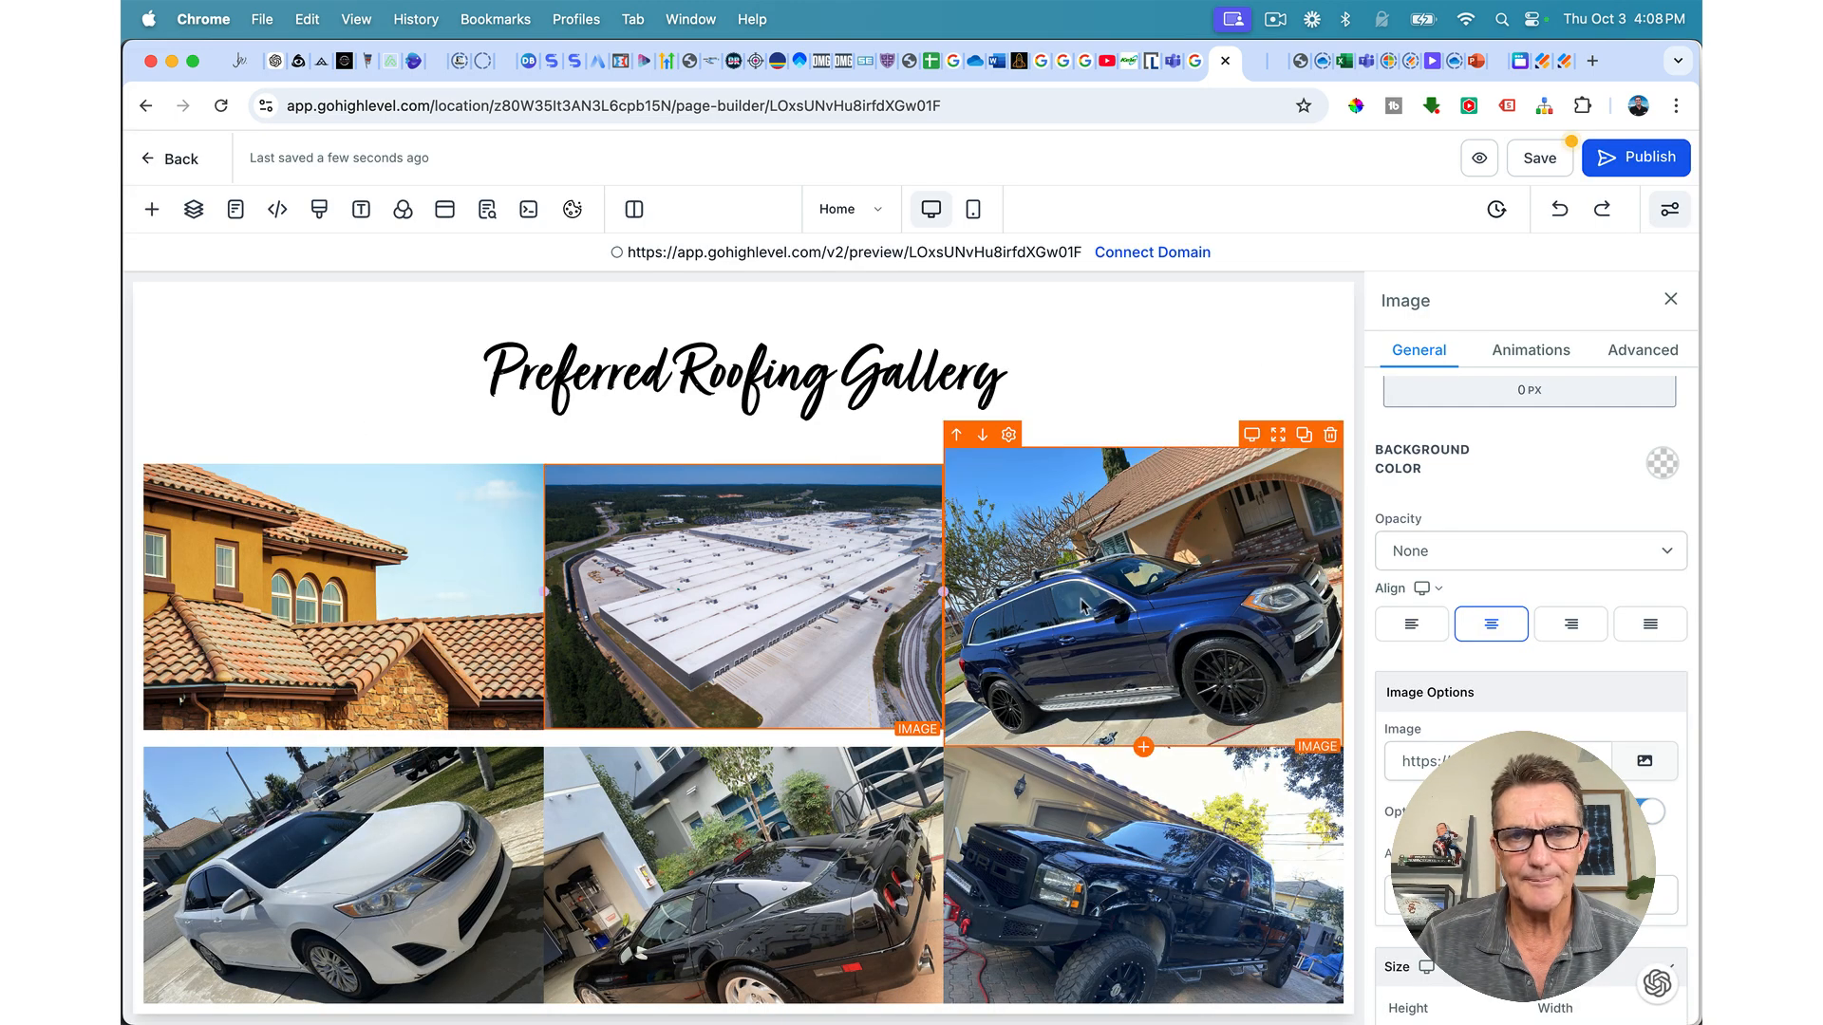
left_click(1656, 768)
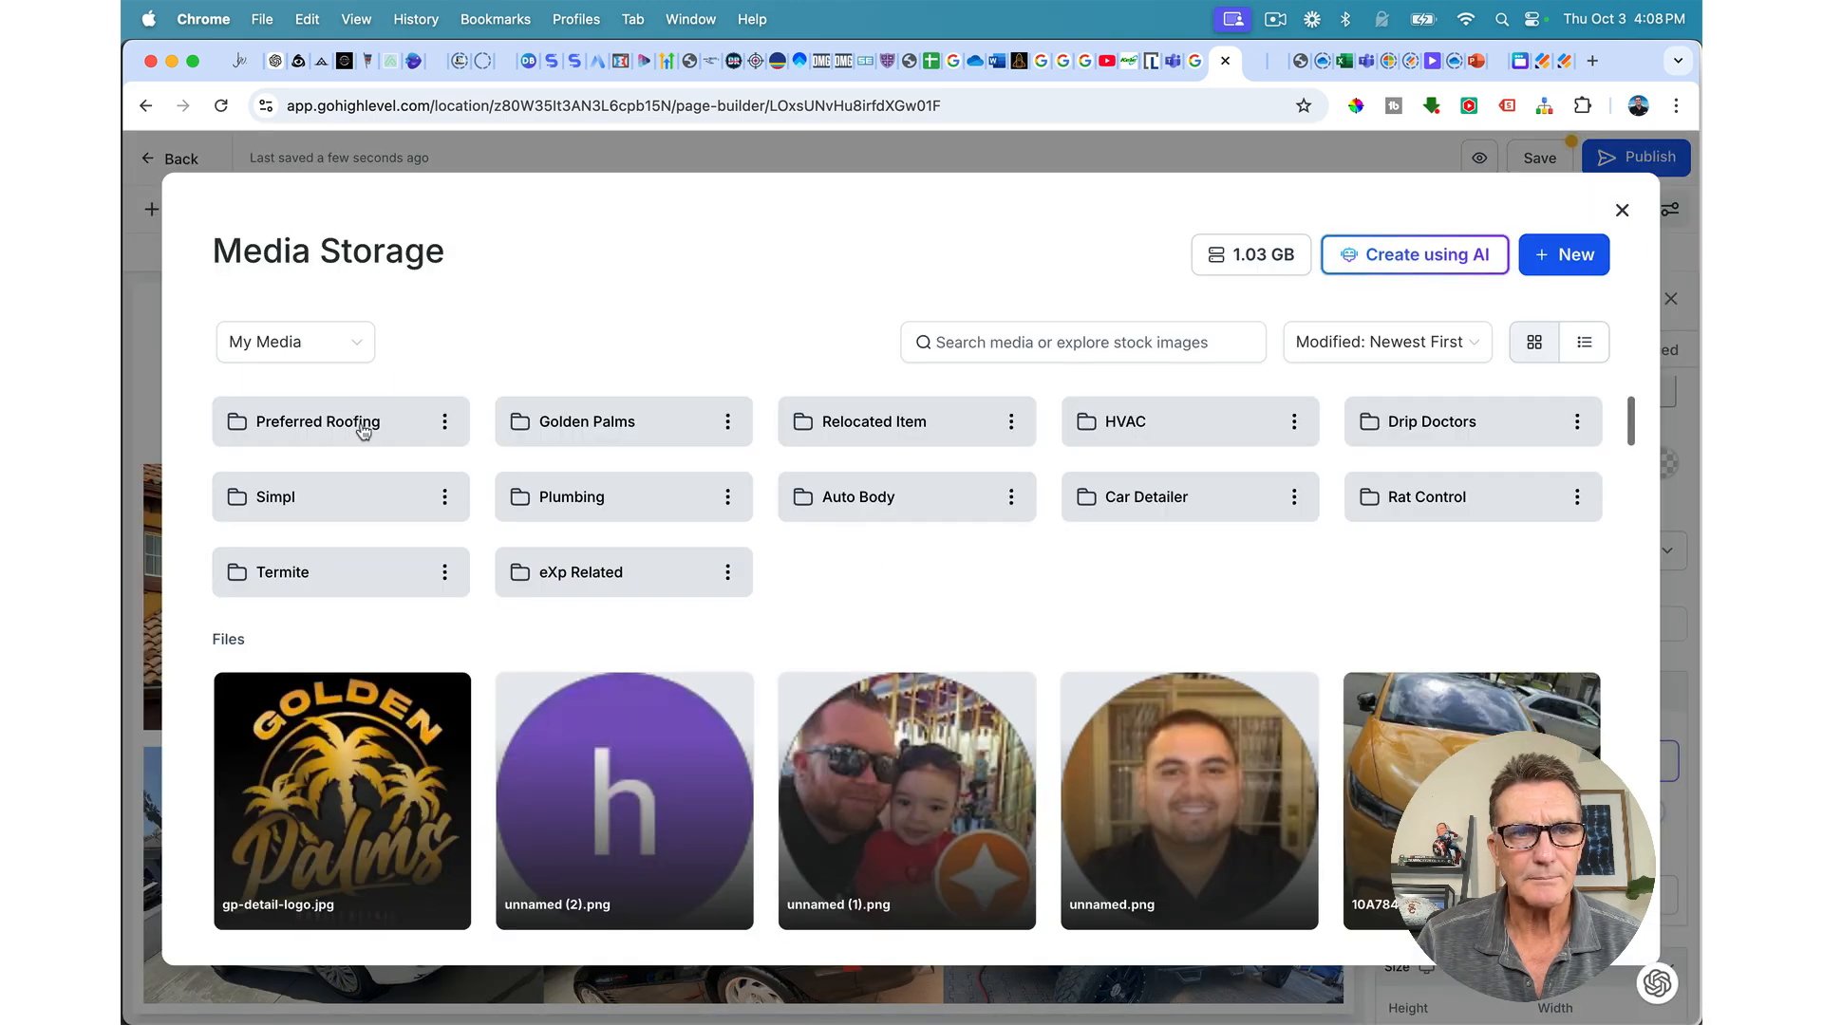
left_click(364, 429)
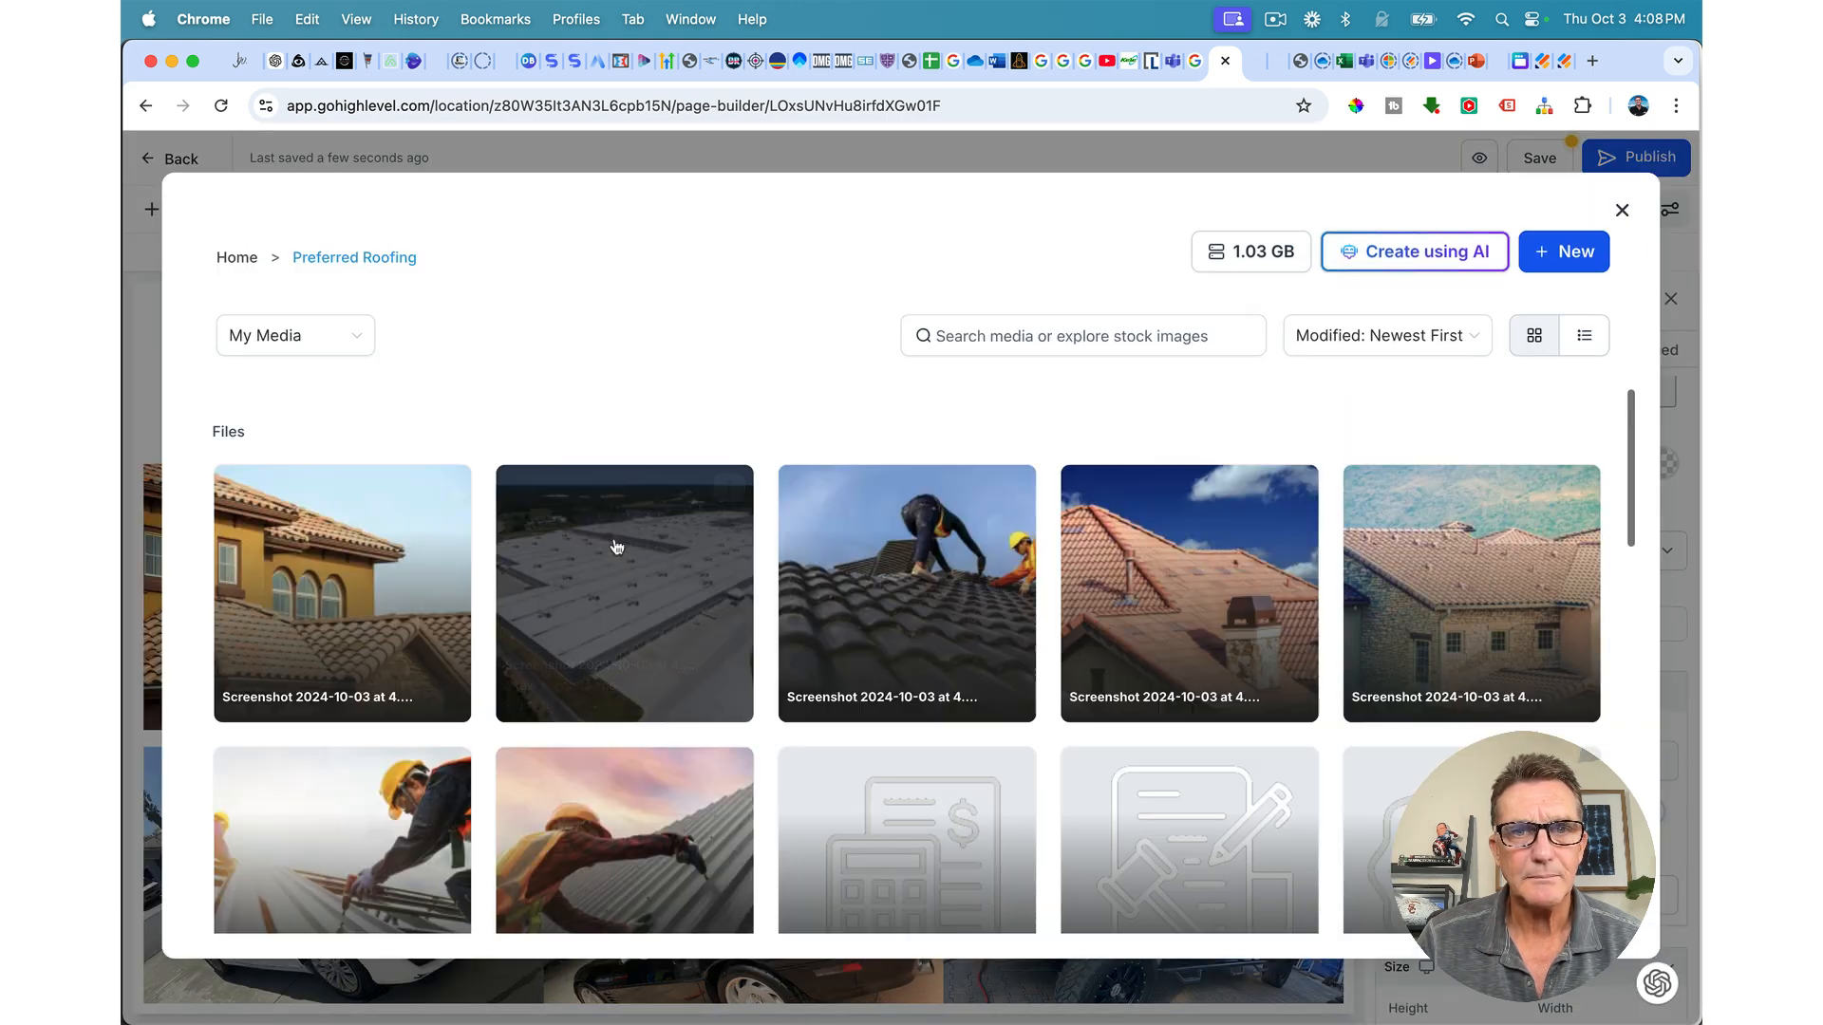
left_click(926, 631)
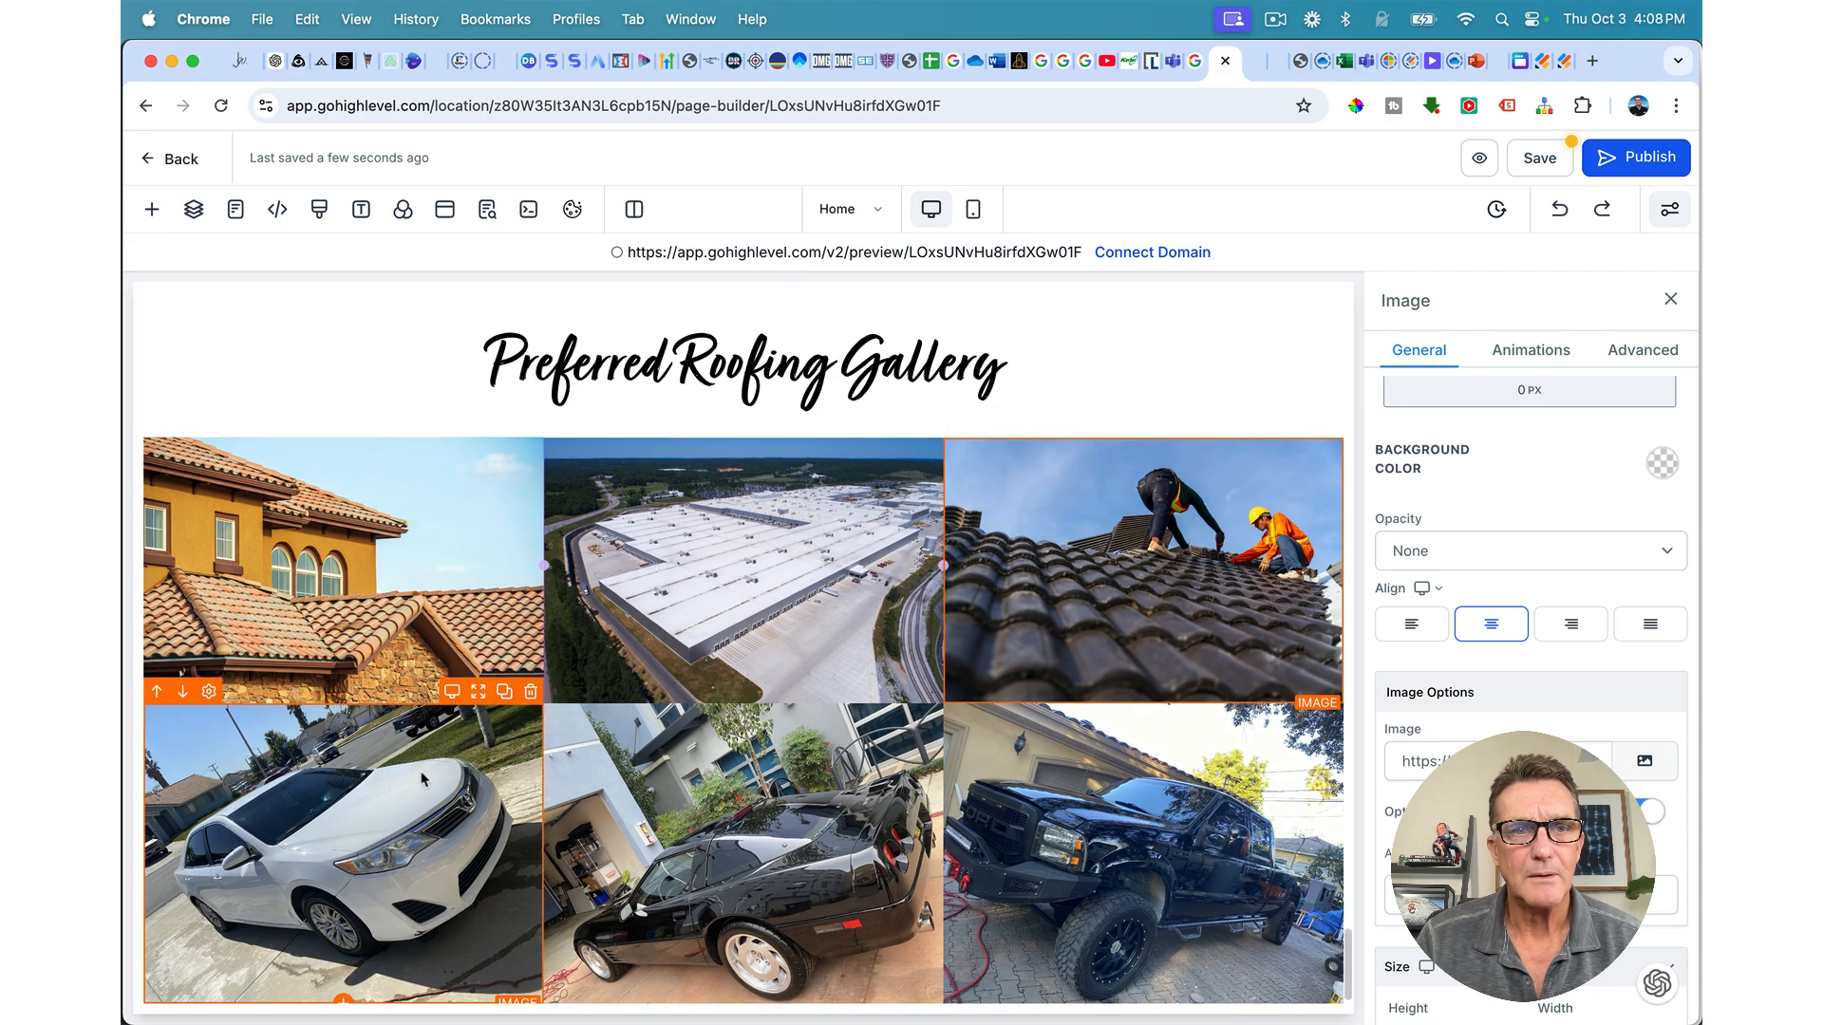
Step: Replace the bottom-left car photo with the tiled roof and the bottom-middle with a roofer photo
left_click(363, 798)
left_click(1657, 774)
left_click(360, 429)
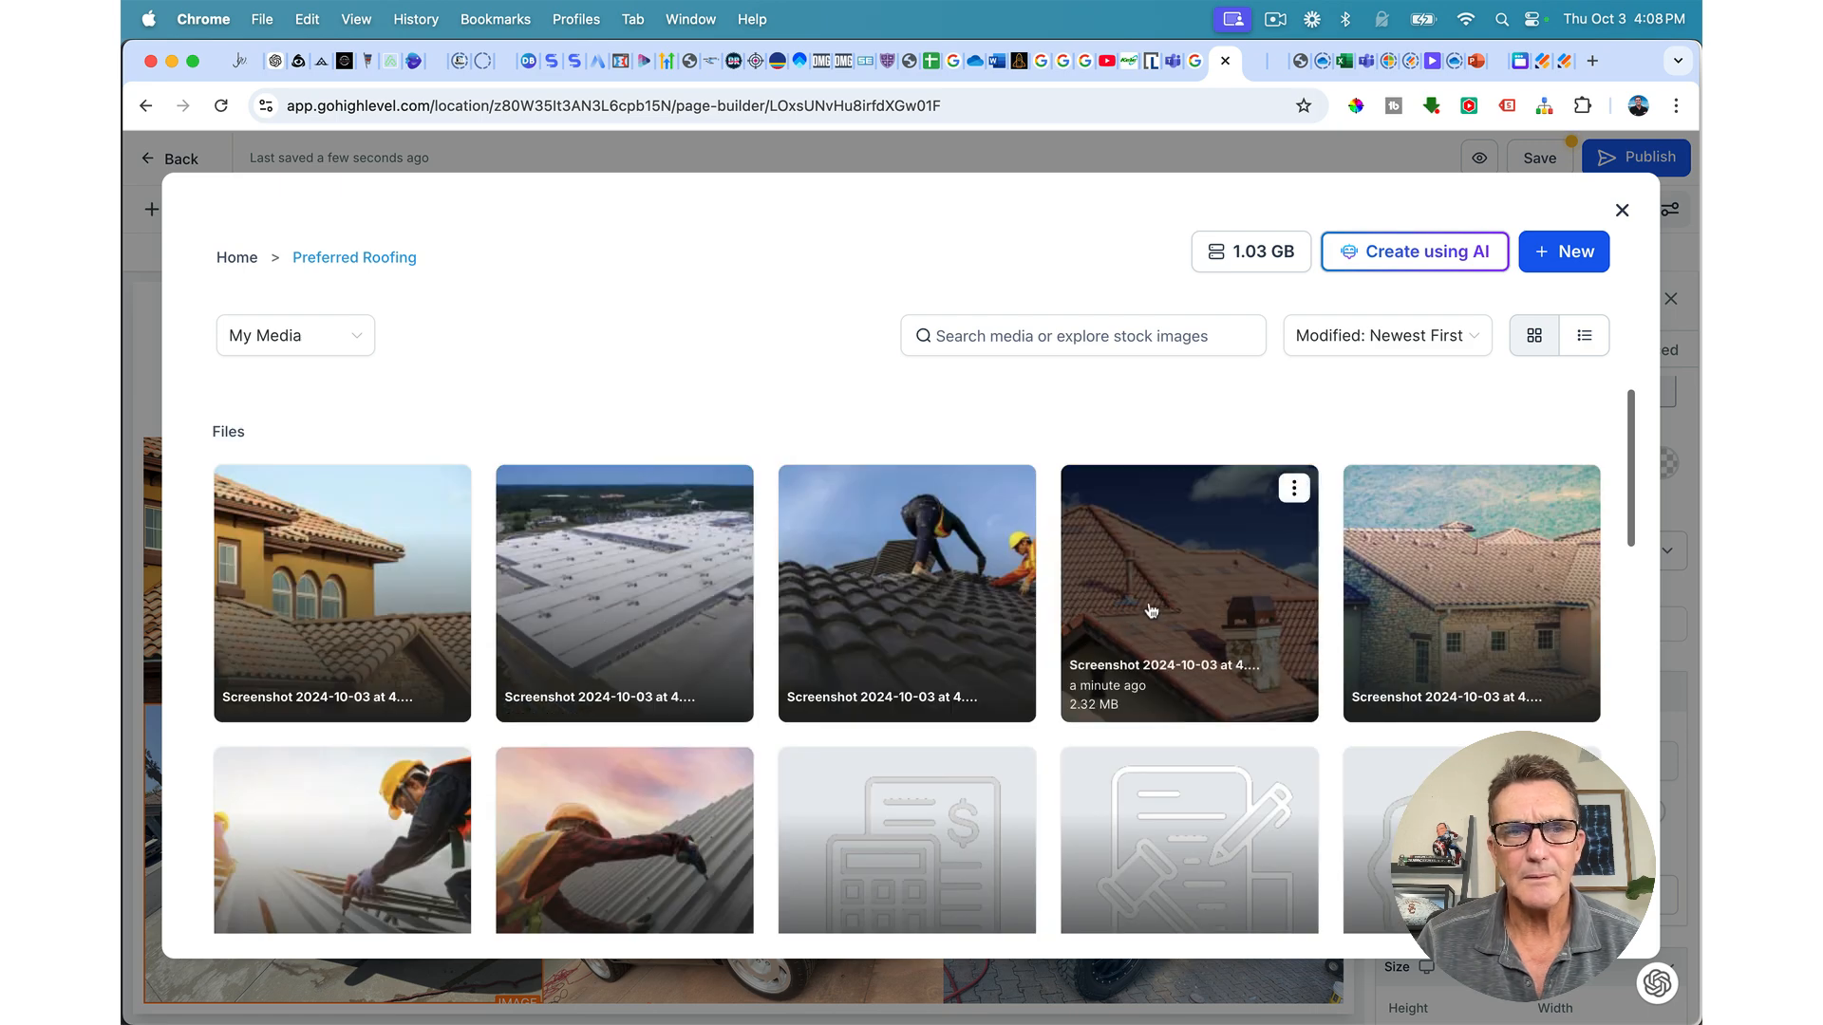
left_click(1151, 611)
scroll(1168, 724, "down", 1)
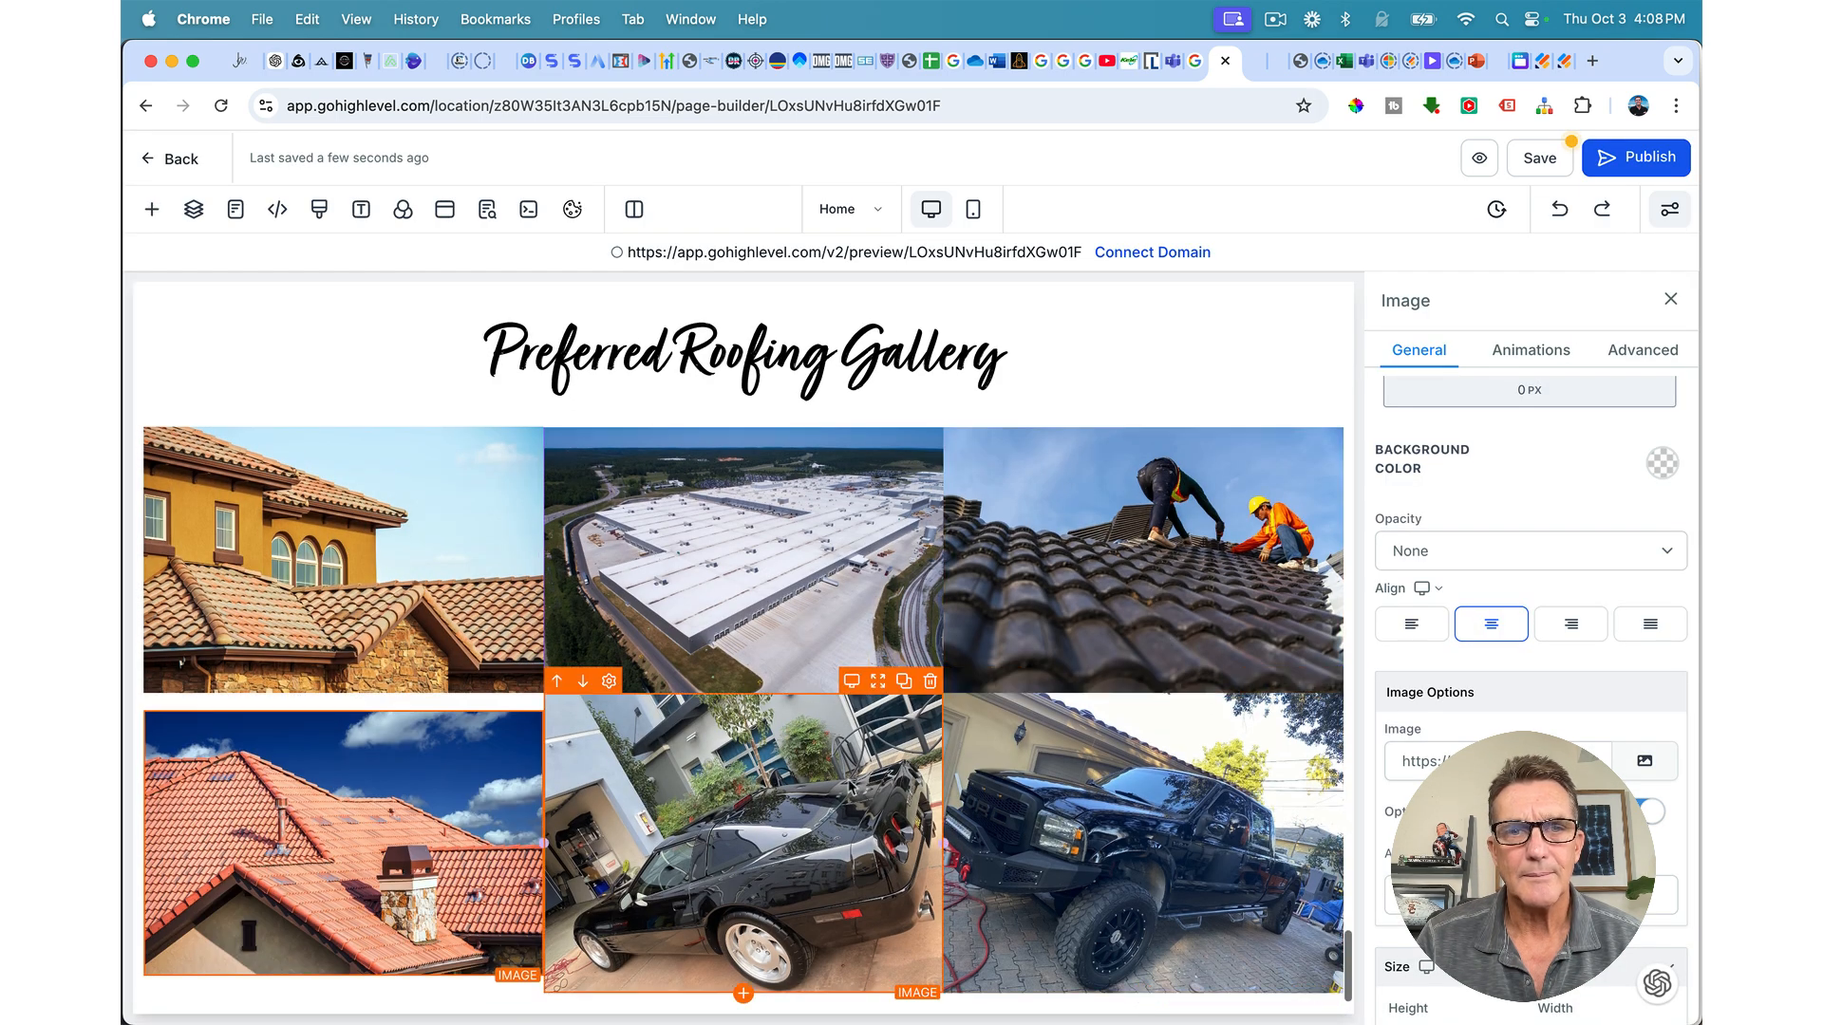
left_click(1644, 761)
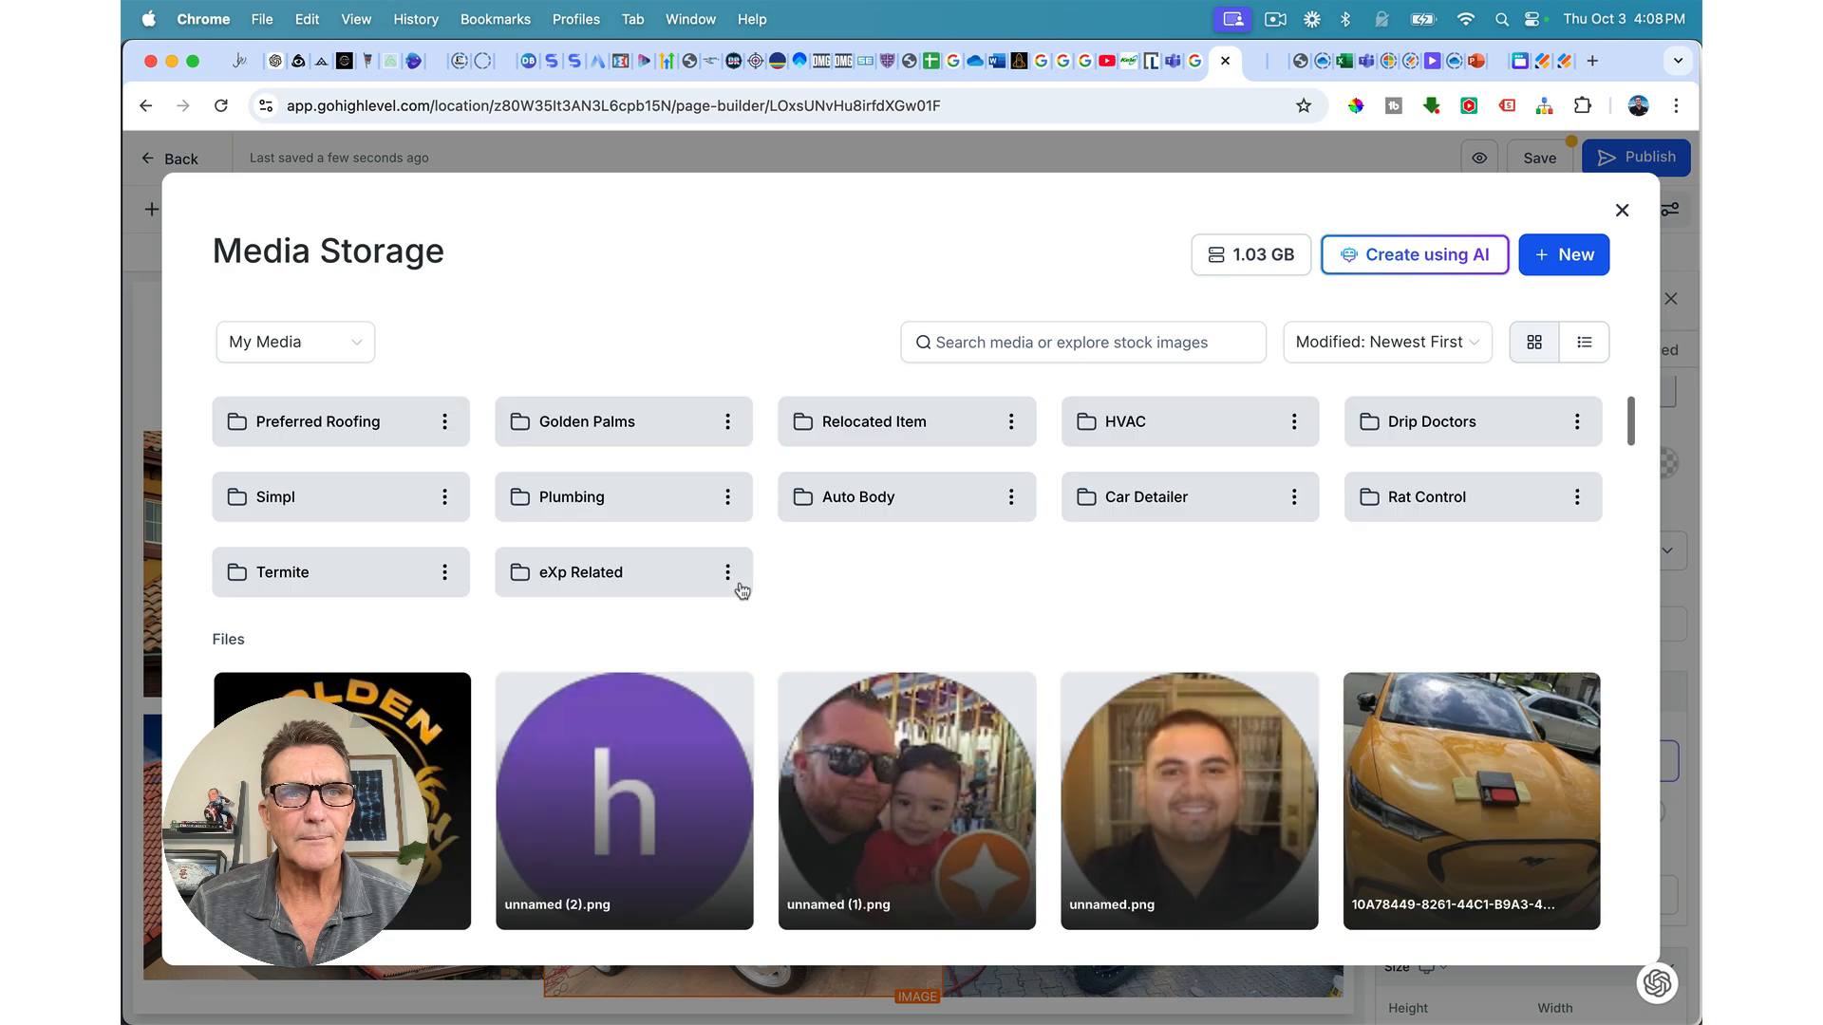
left_click(379, 435)
scroll(342, 722, "down", 1)
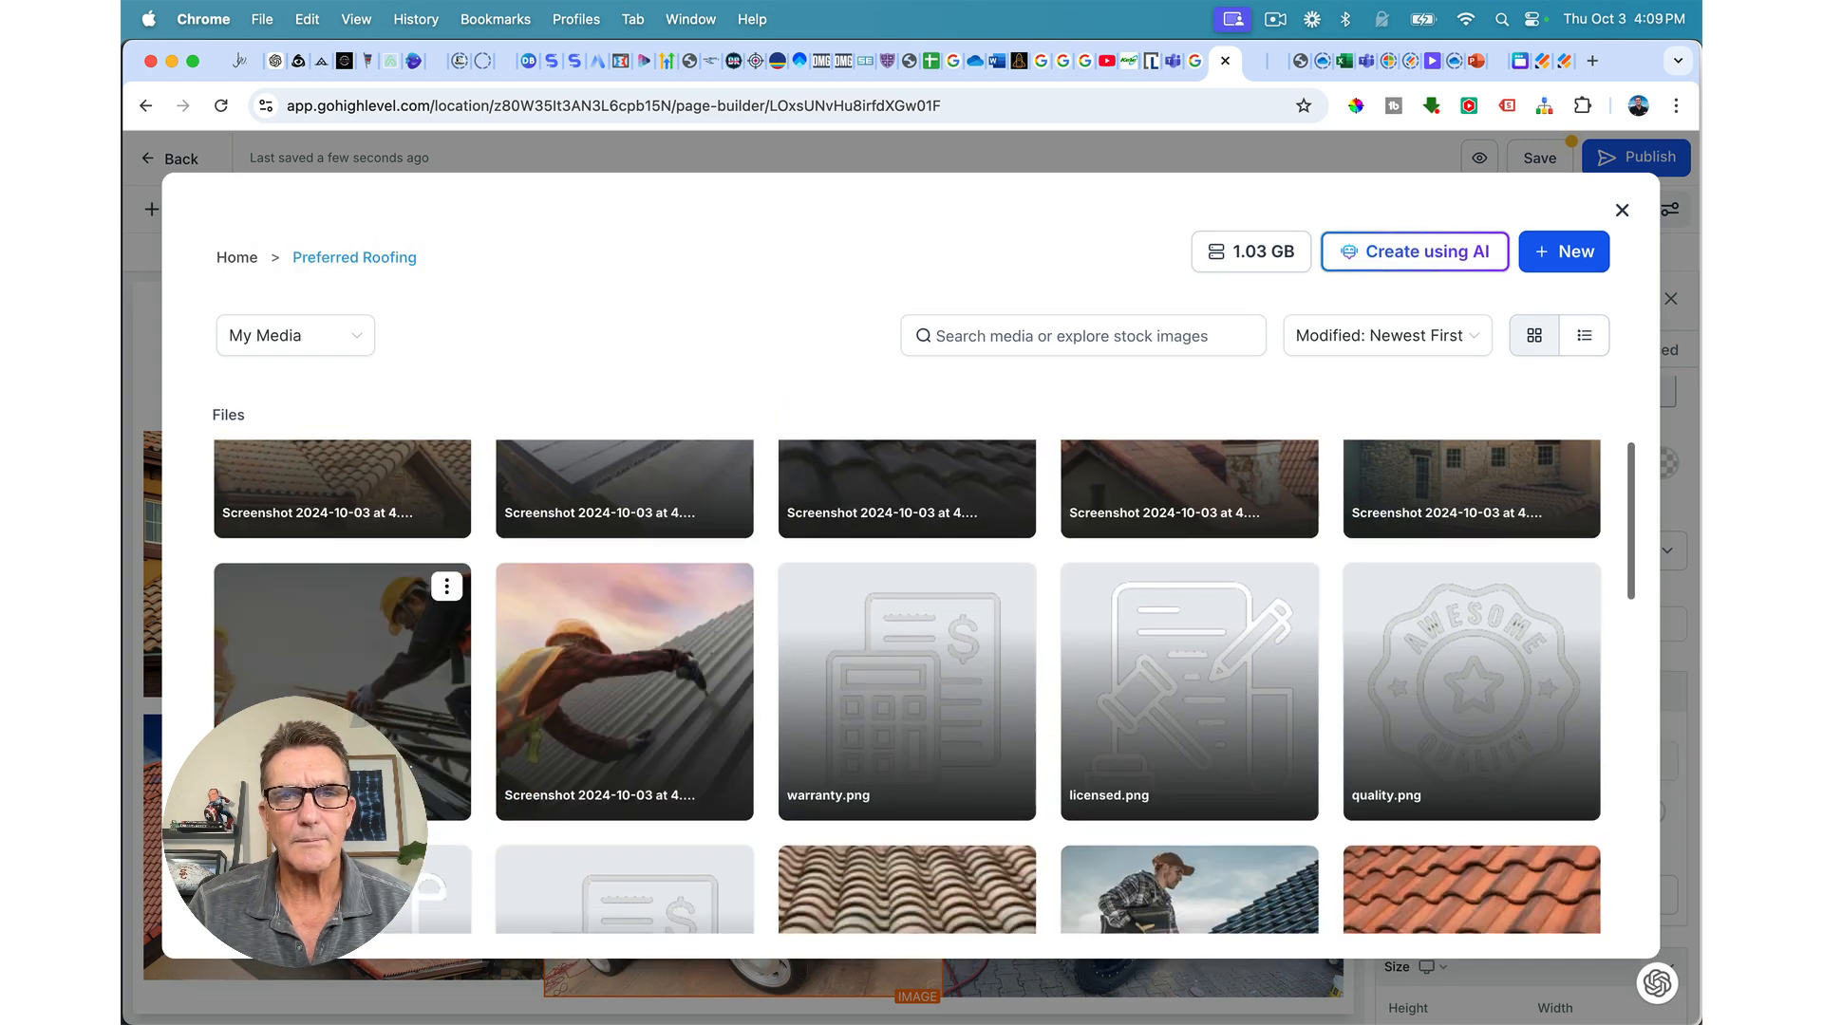
left_click(363, 742)
Step: Swap the bottom-right truck photo for the metal-roof worker shot and save the gallery
left_click(1144, 800)
left_click(1646, 761)
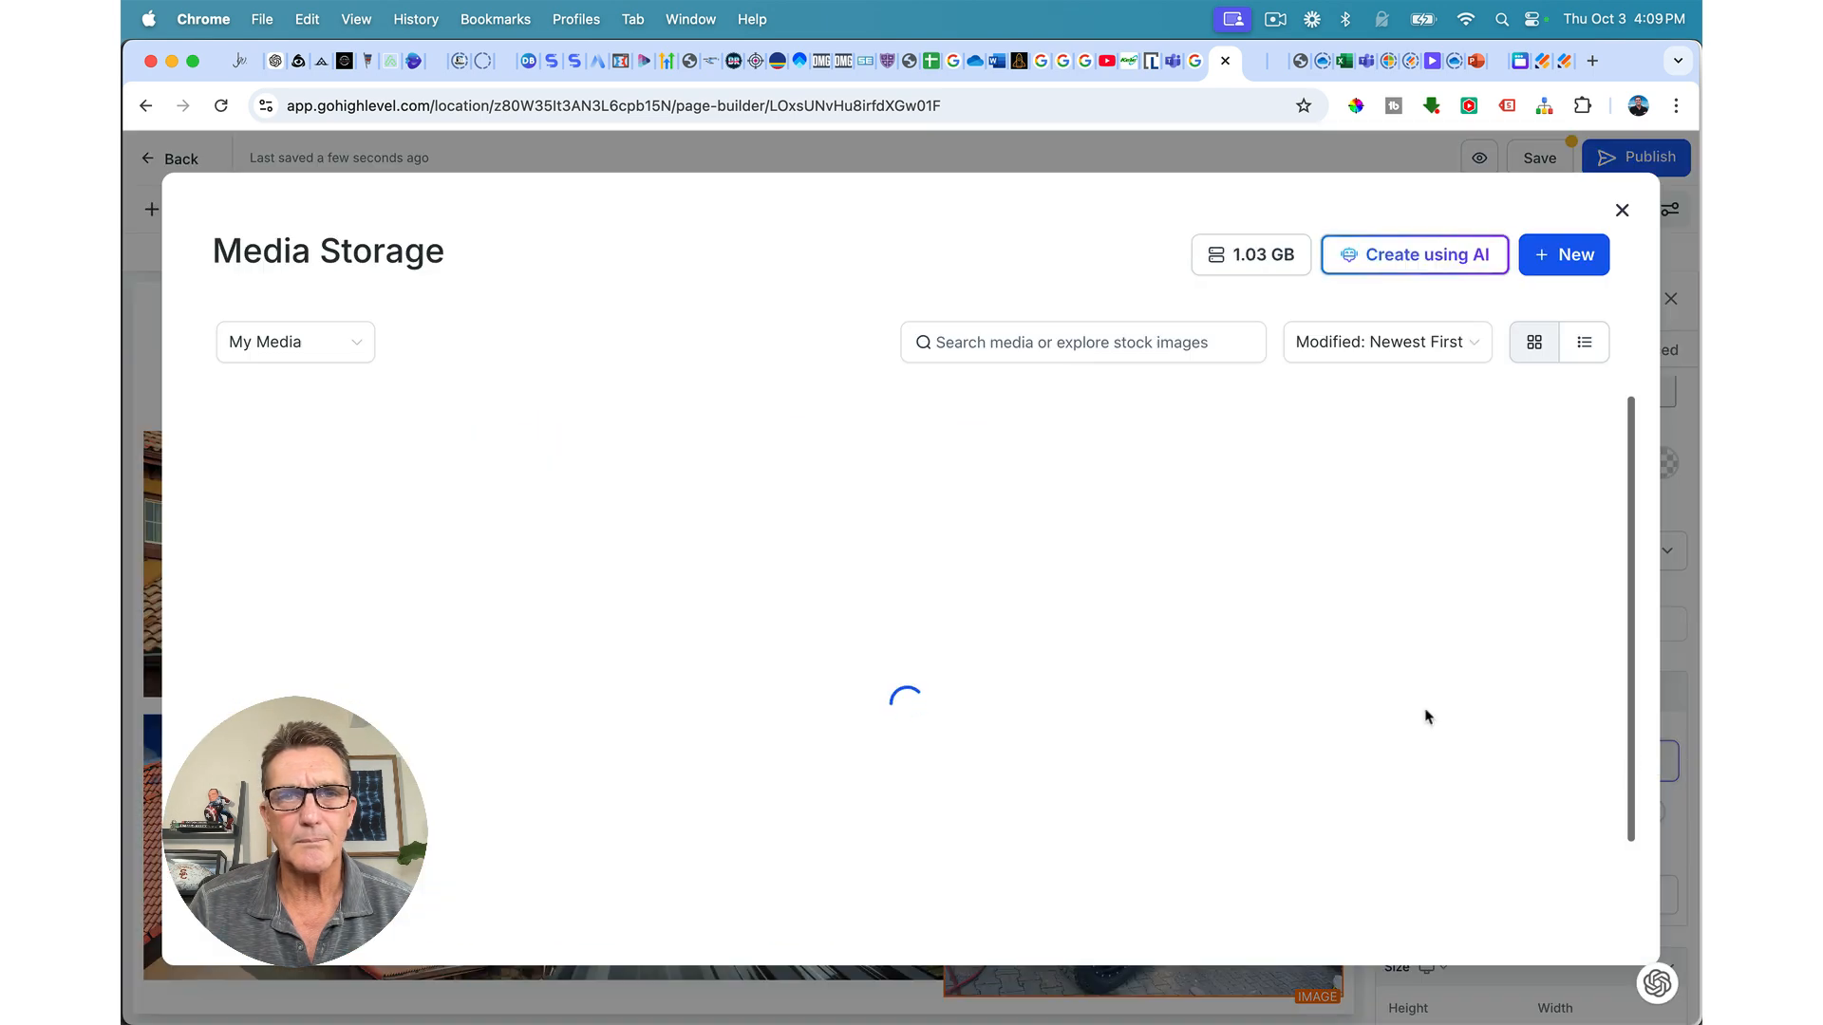
left_click(304, 420)
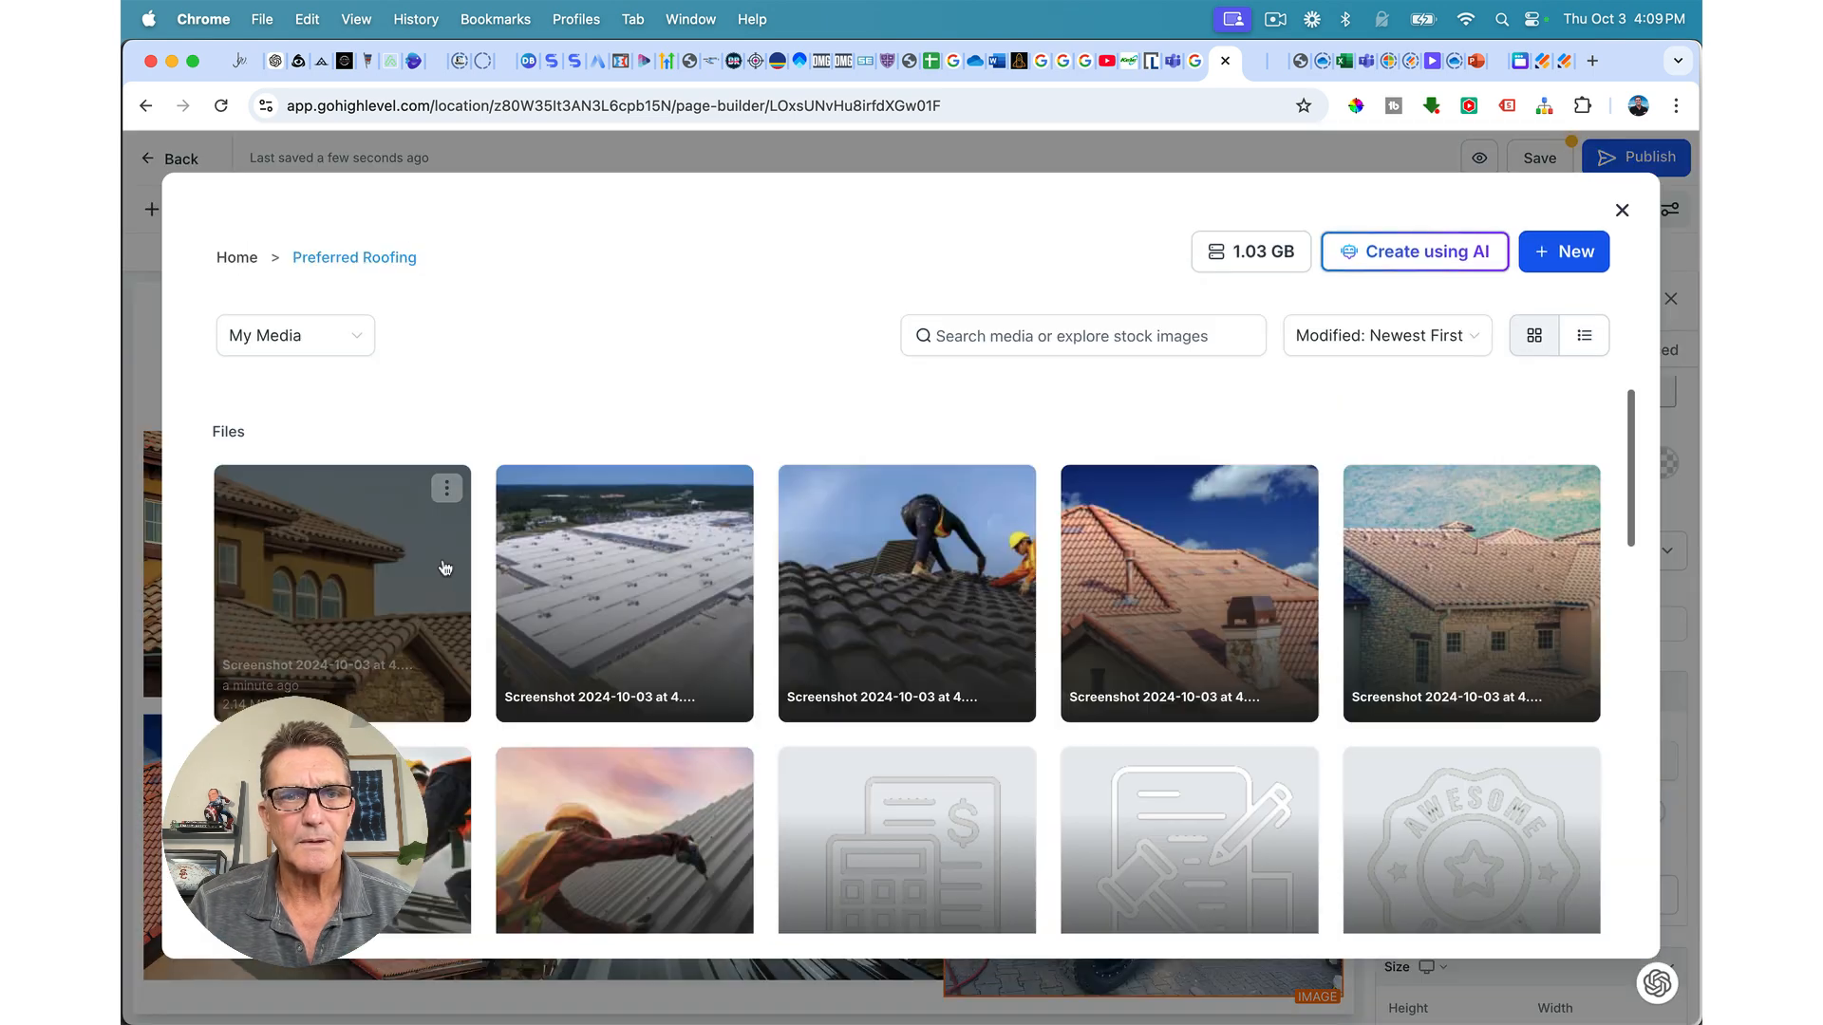
left_click(598, 822)
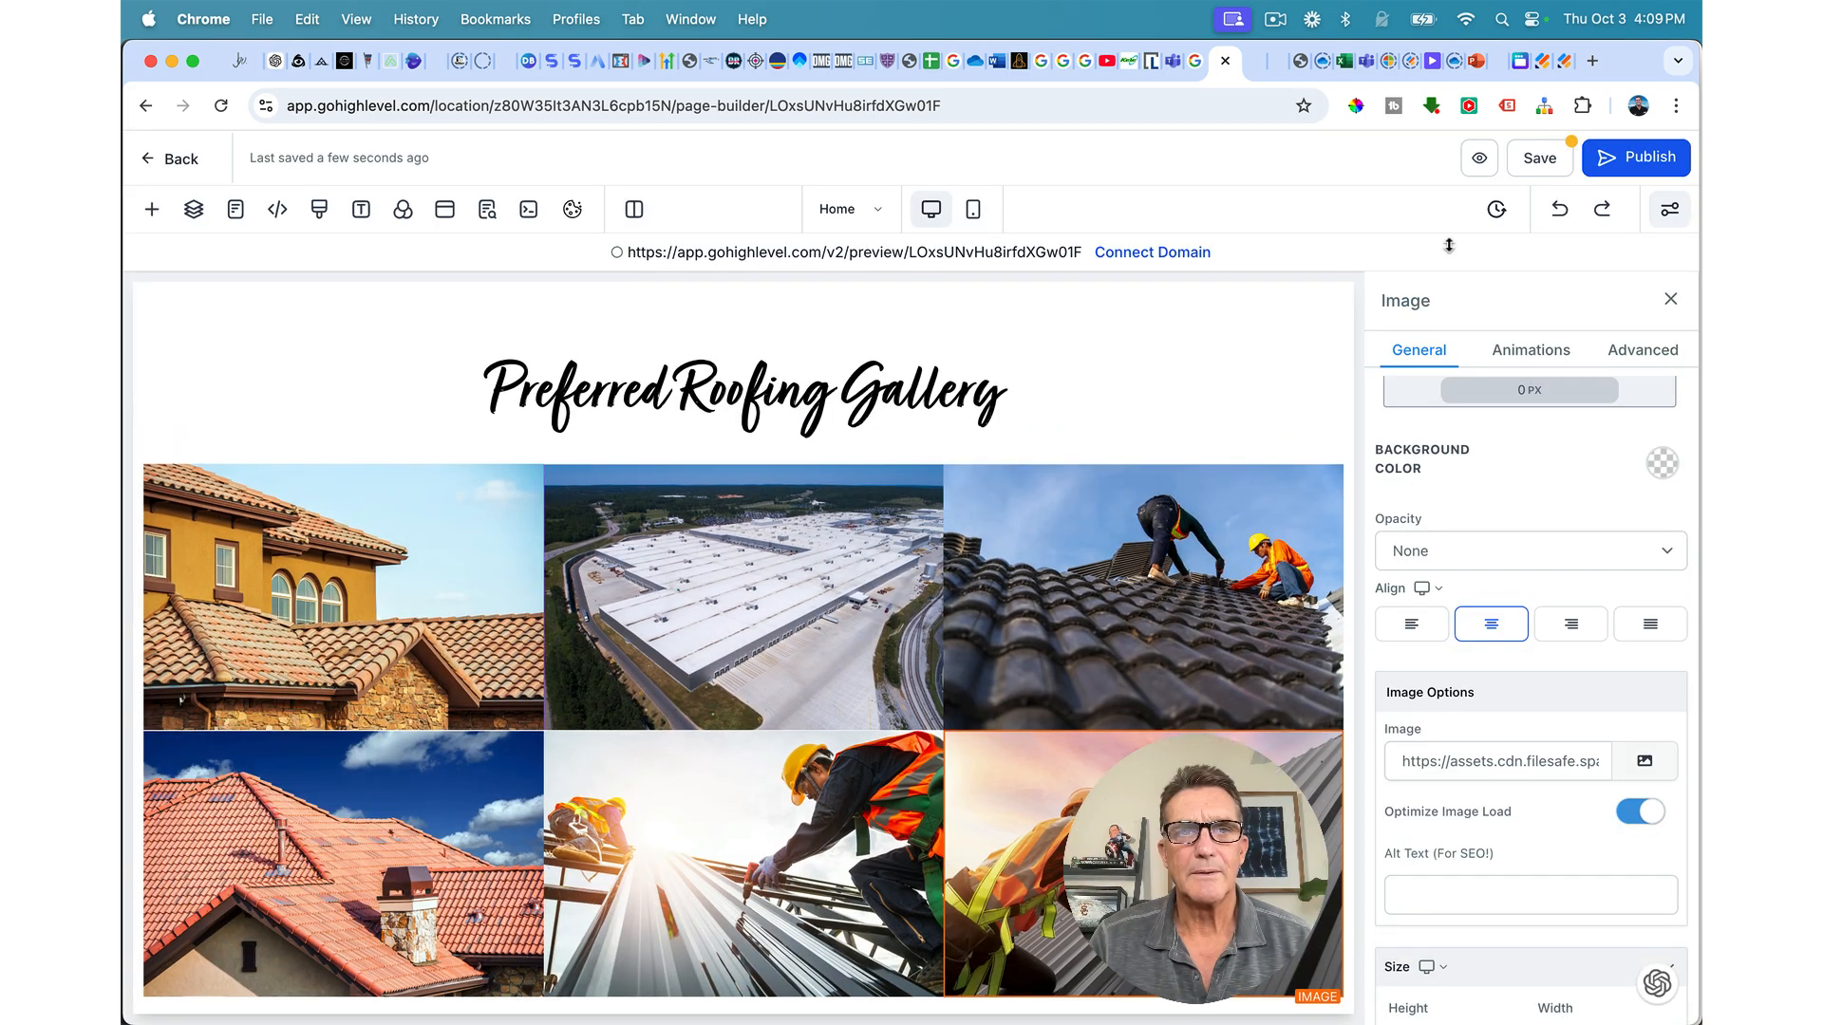
left_click(1548, 167)
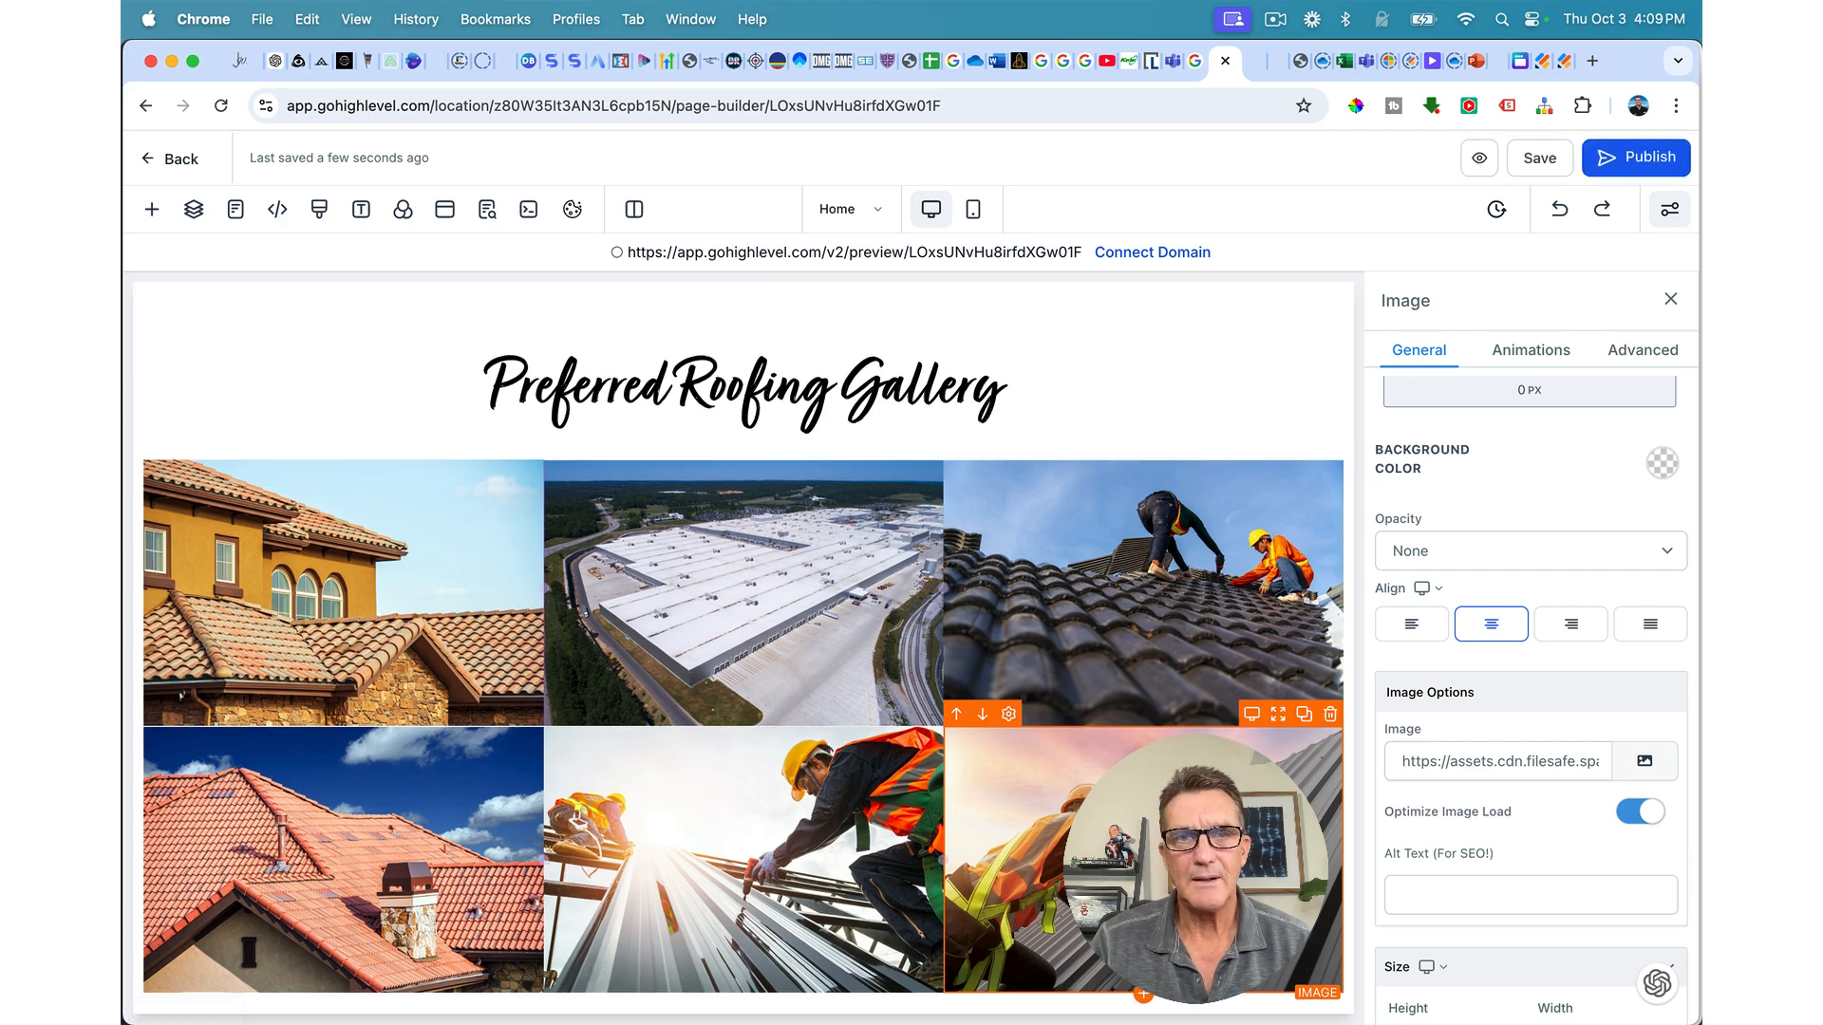
Step: Apply the 40 px preset to the gallery section's bottom padding under Margin & Padding
left_click(1216, 297)
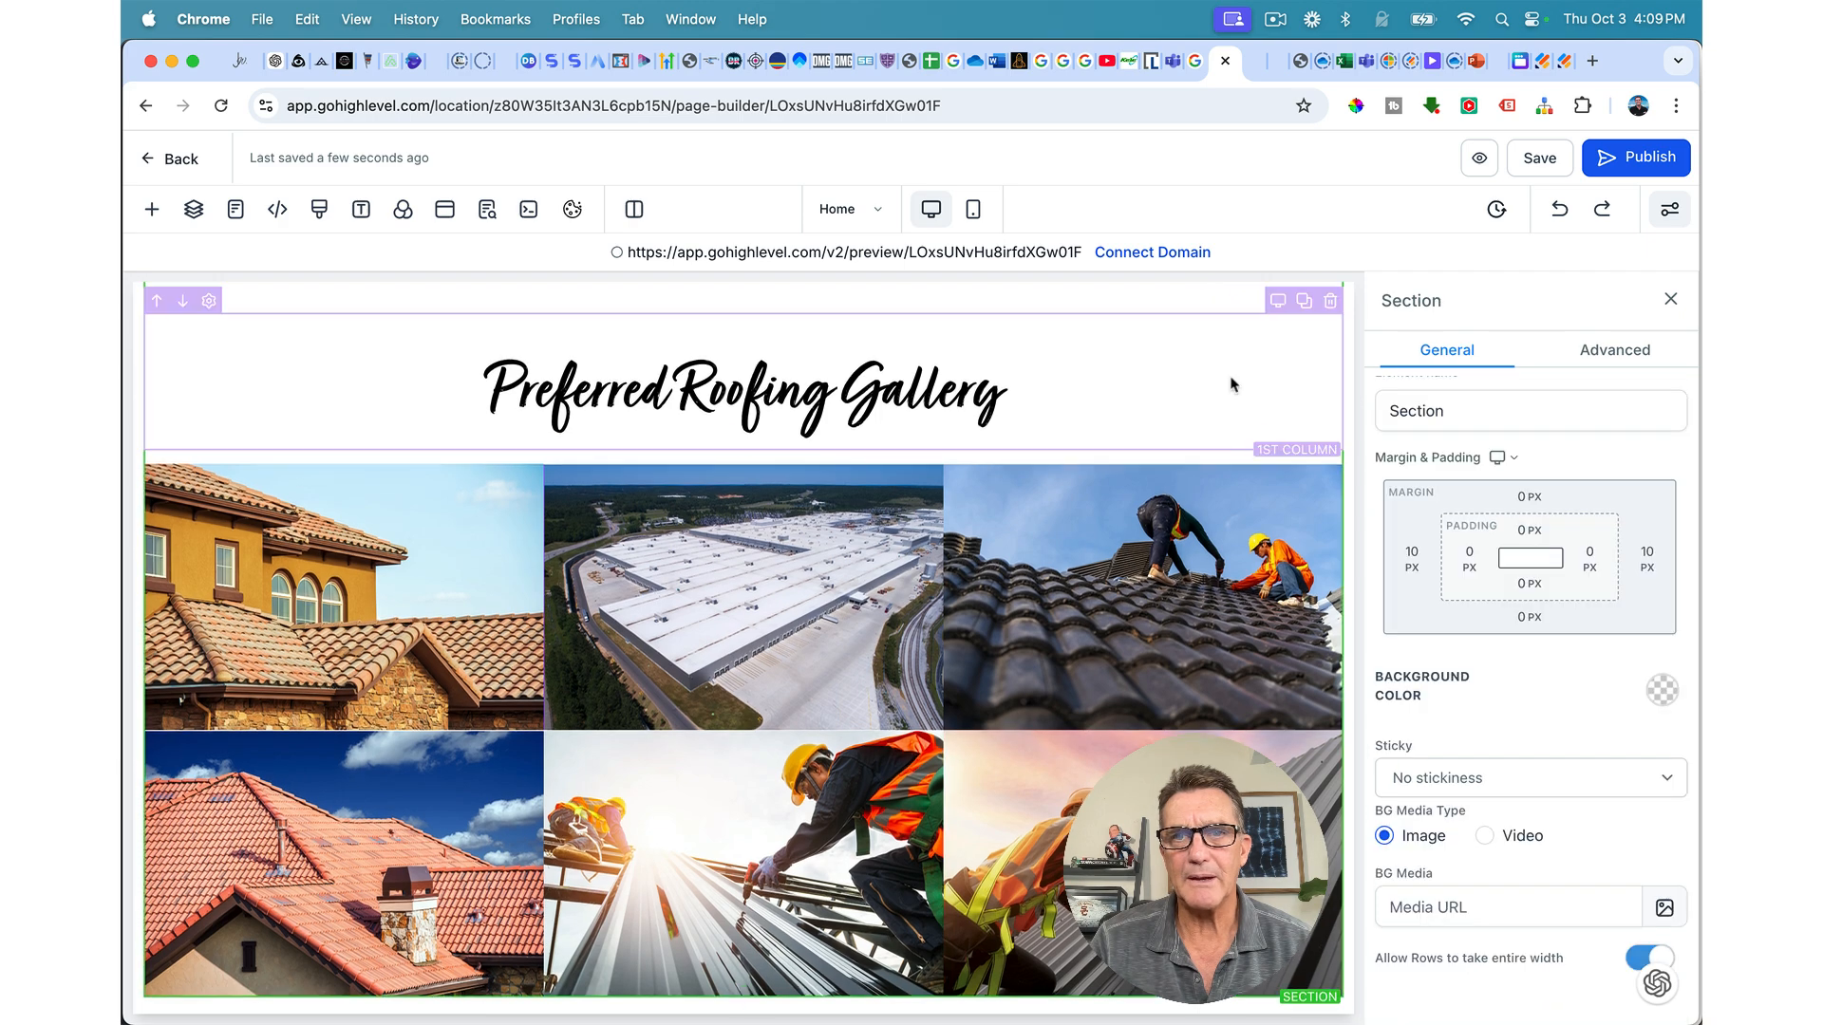
left_click(1526, 586)
left_click(1648, 680)
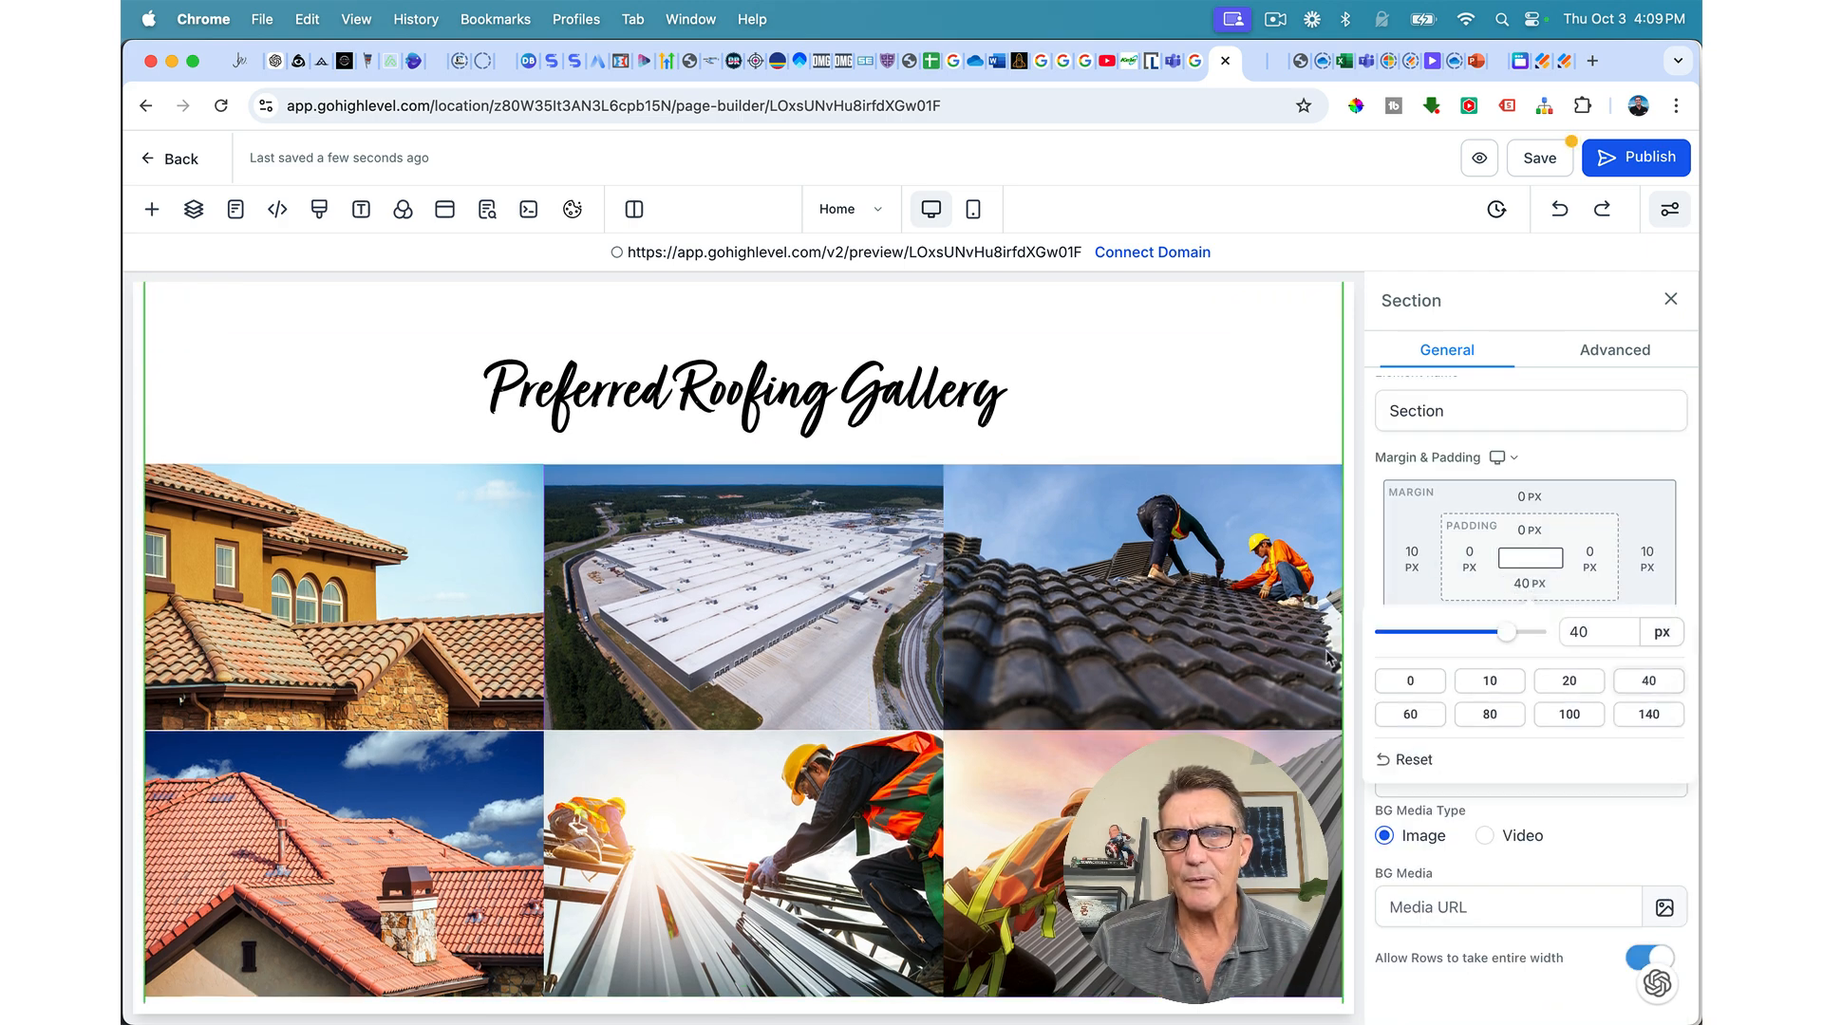
scroll(1270, 674, "down", 1)
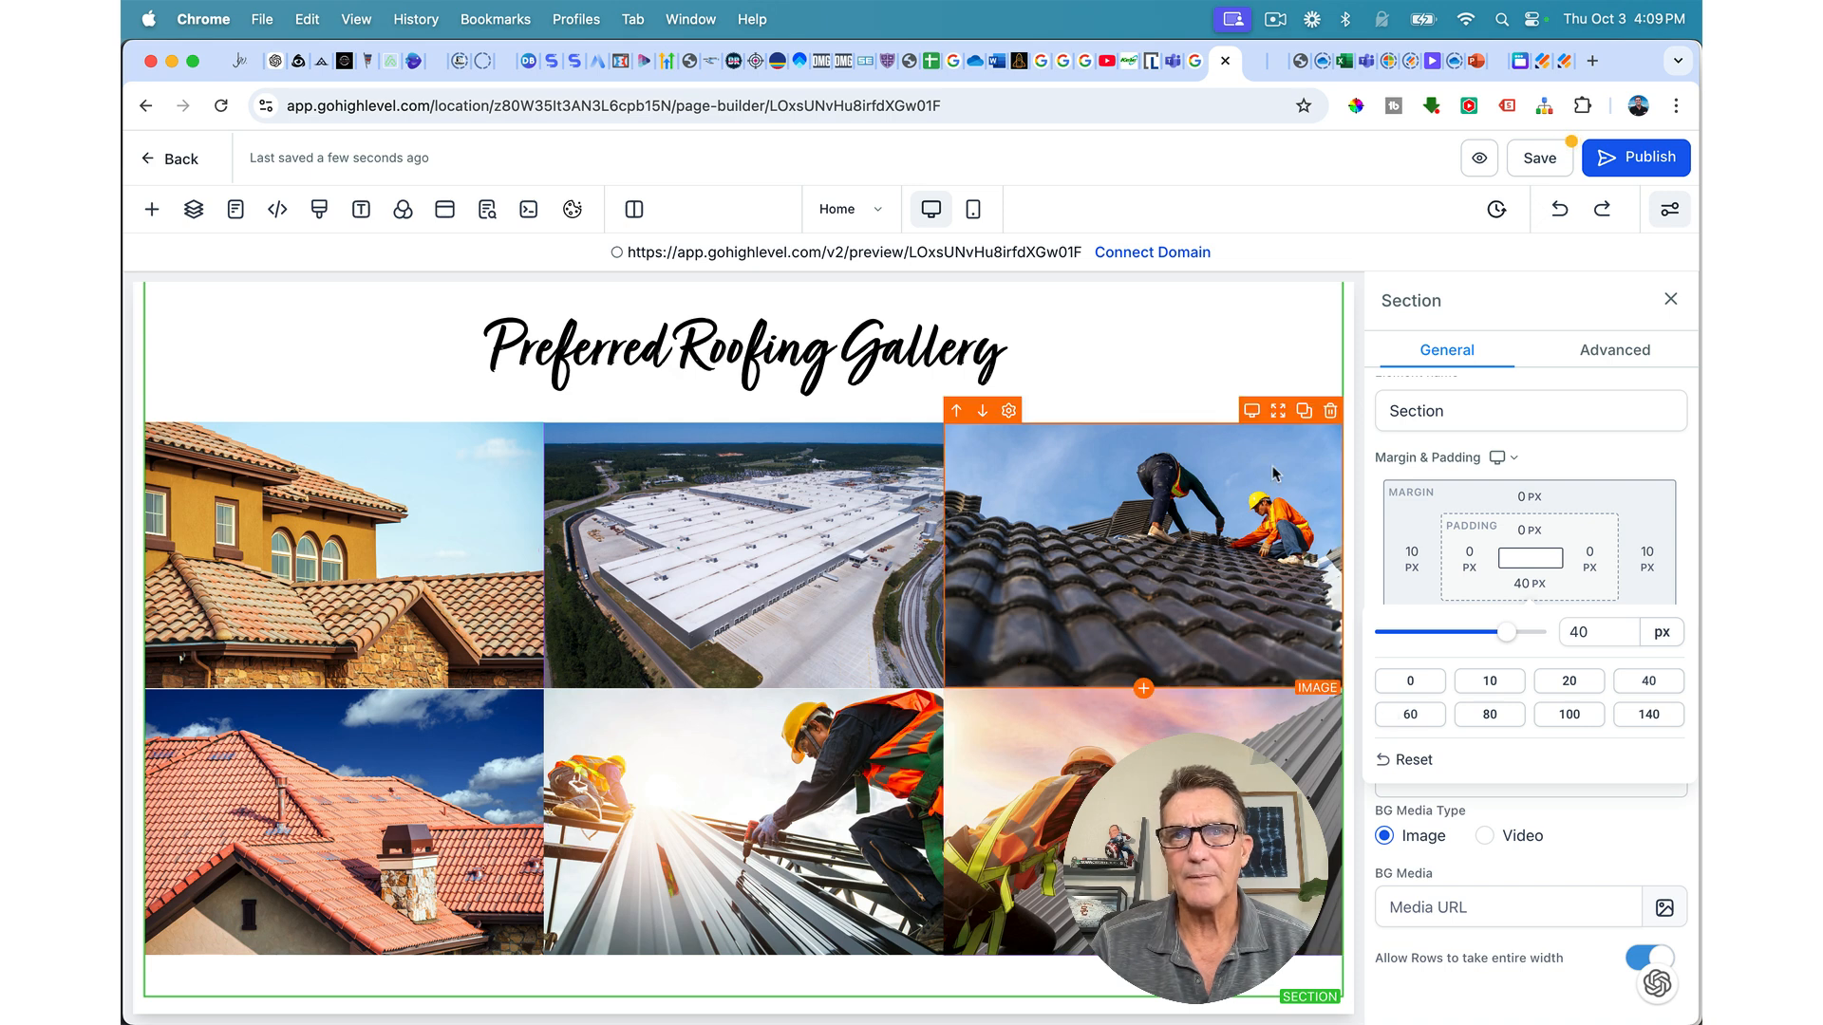
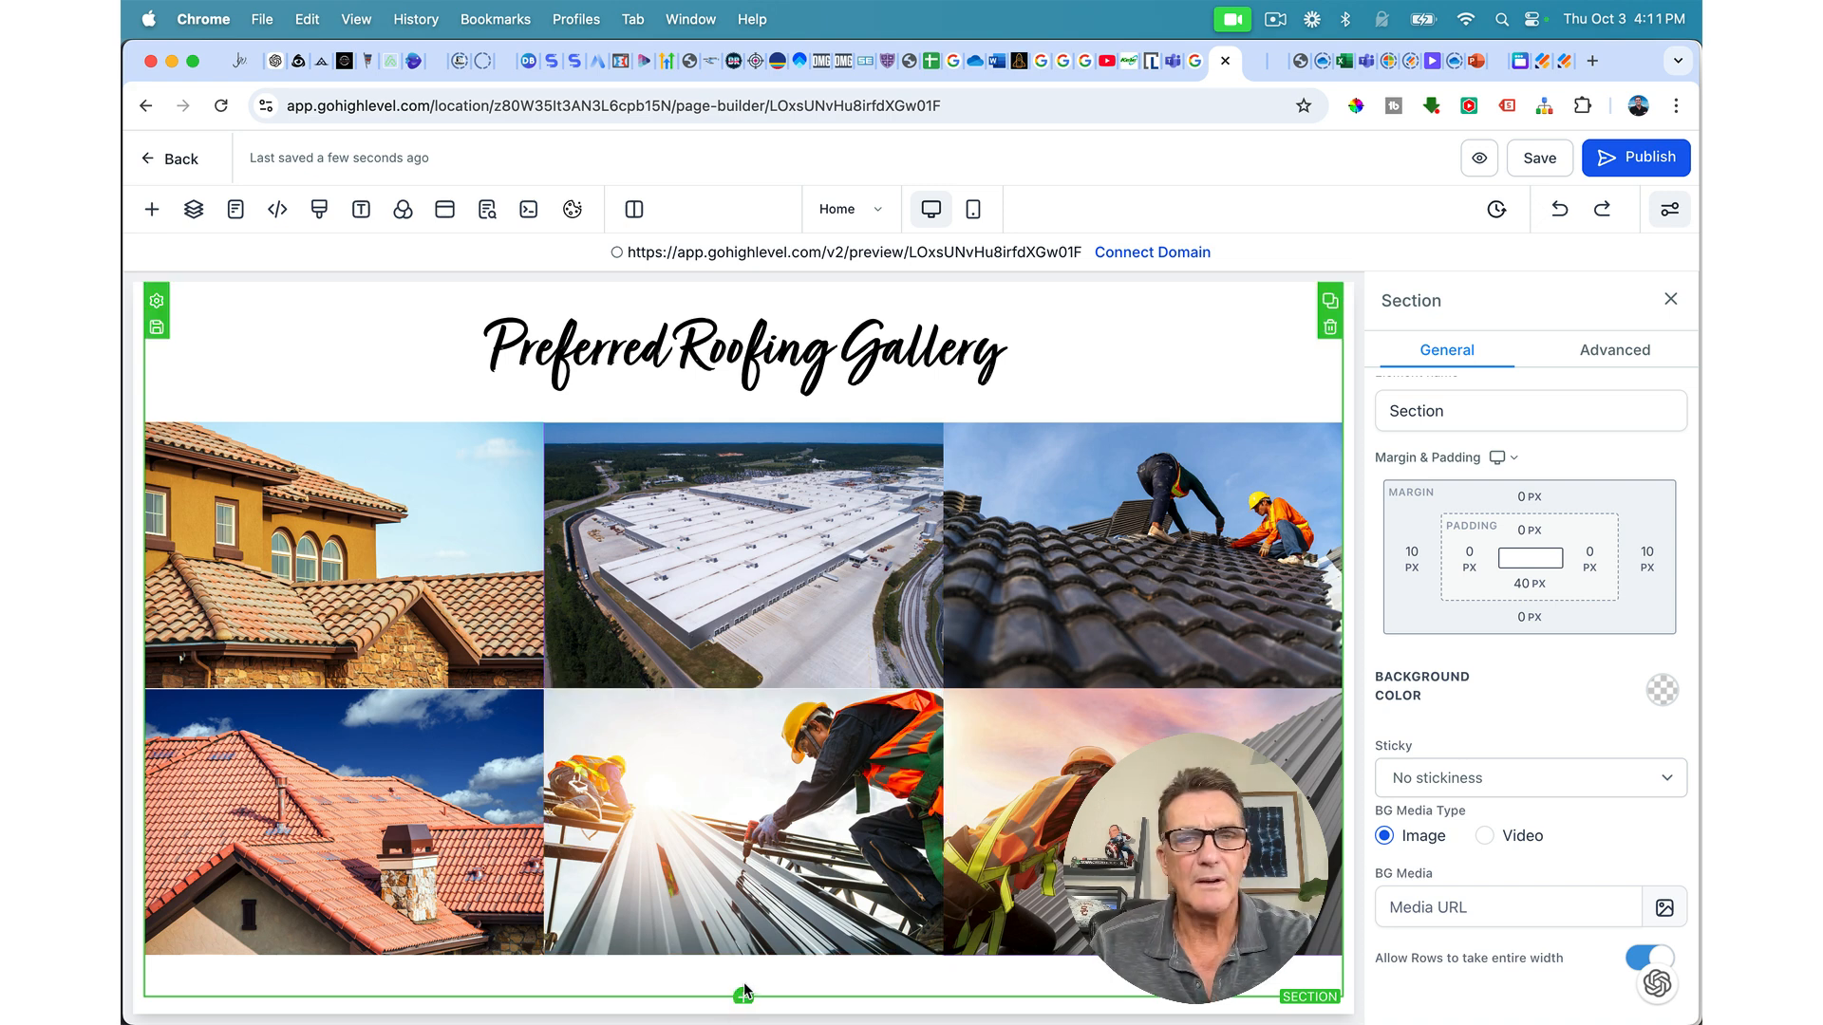
Step: Add a full-width section below the roofing gallery
mouse_move(771, 1021)
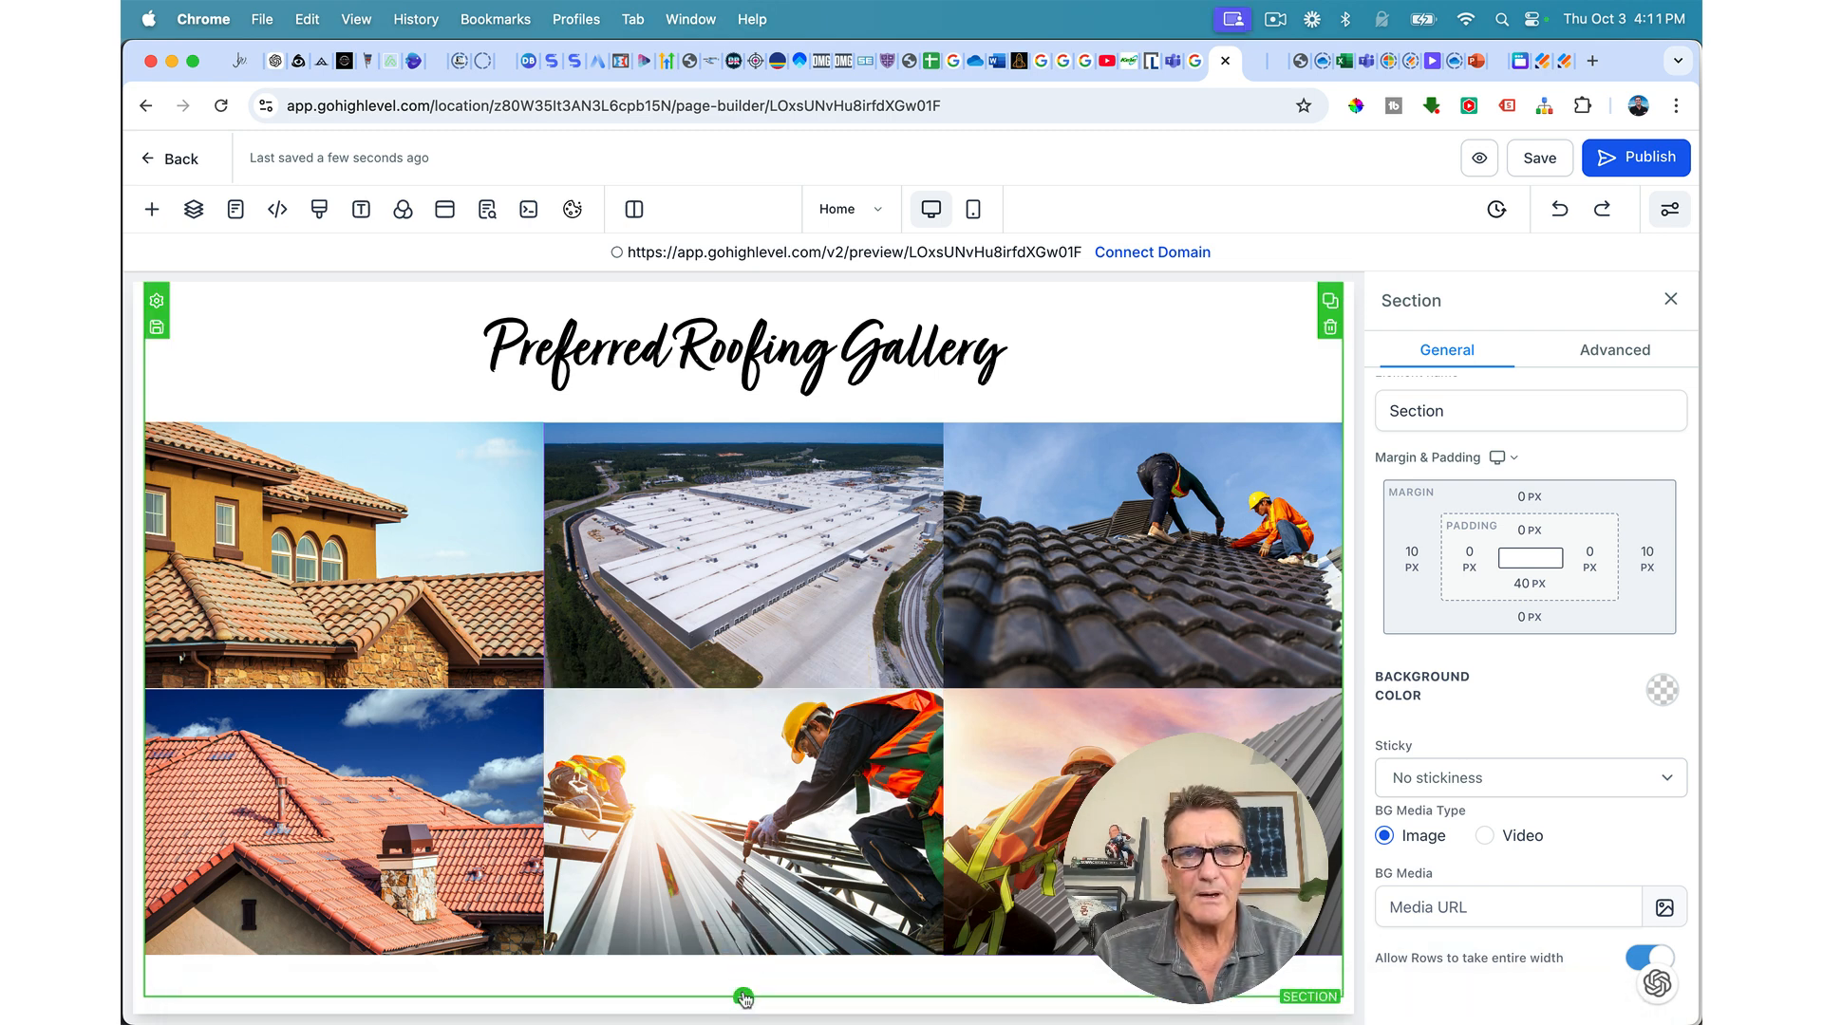
left_click(745, 997)
left_click(406, 406)
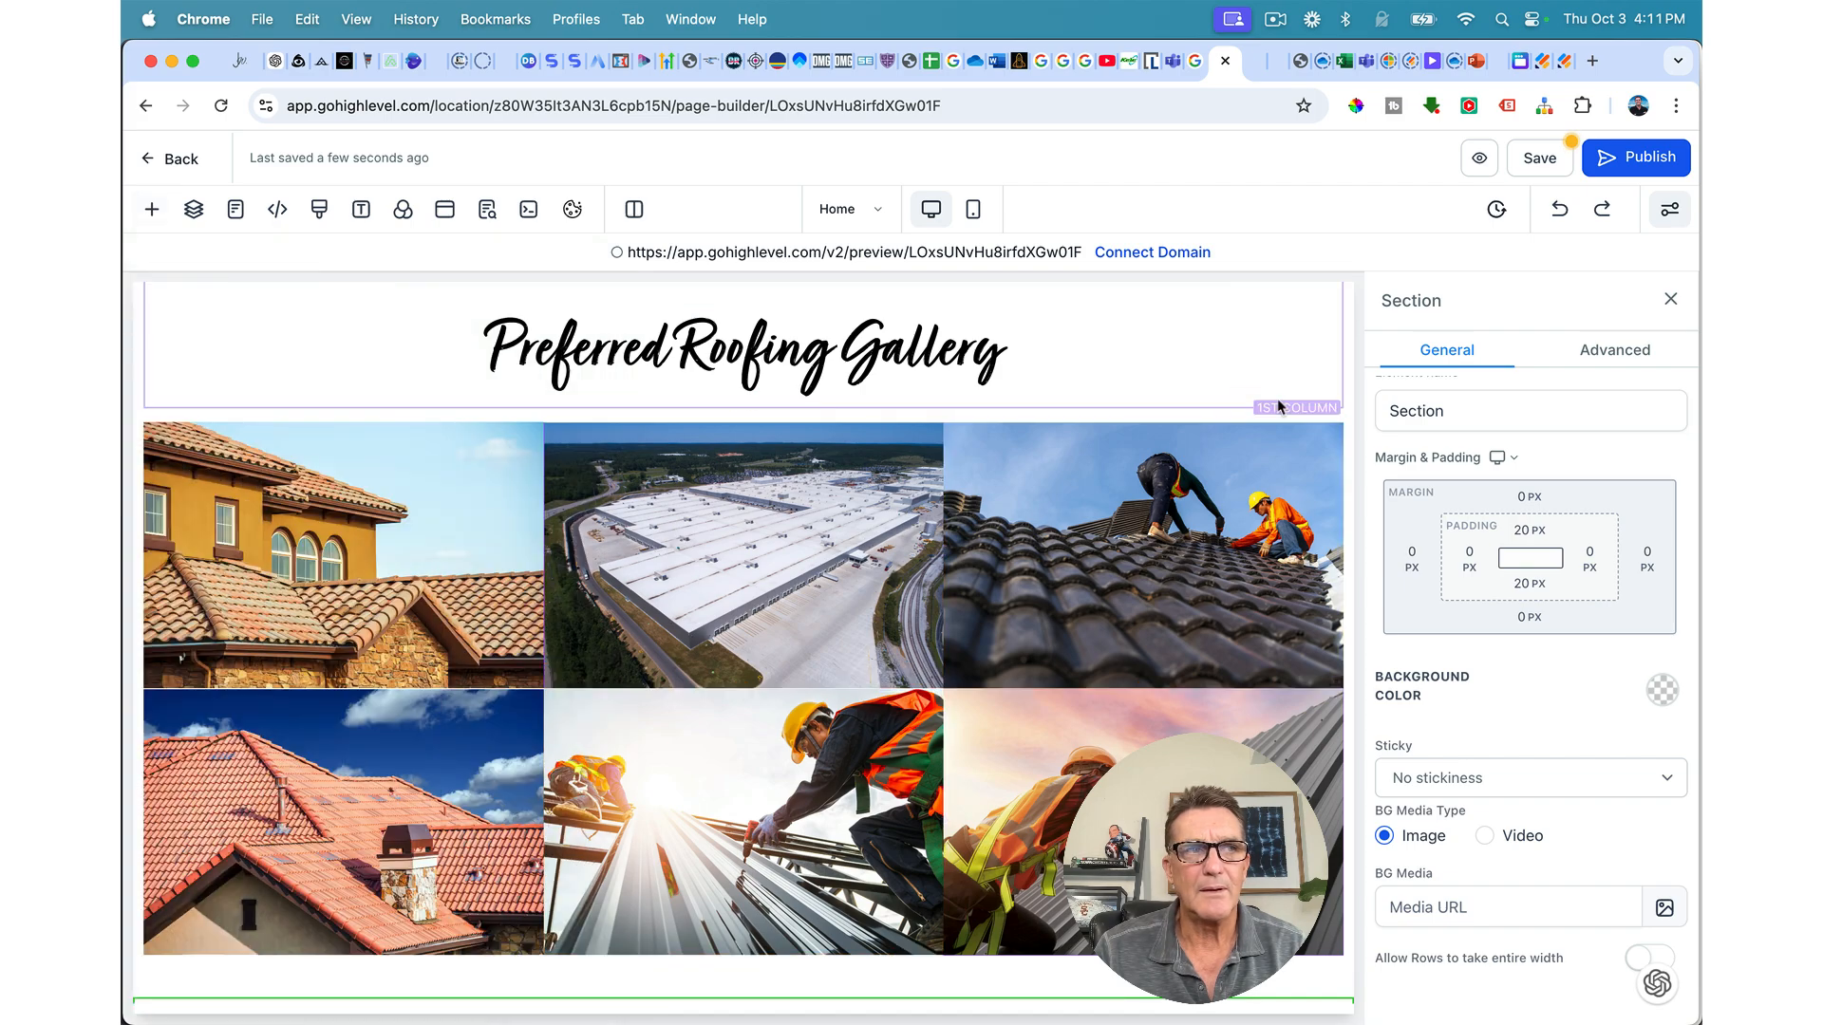
scroll(1245, 529, "up", 10)
scroll(1243, 529, "up", 15)
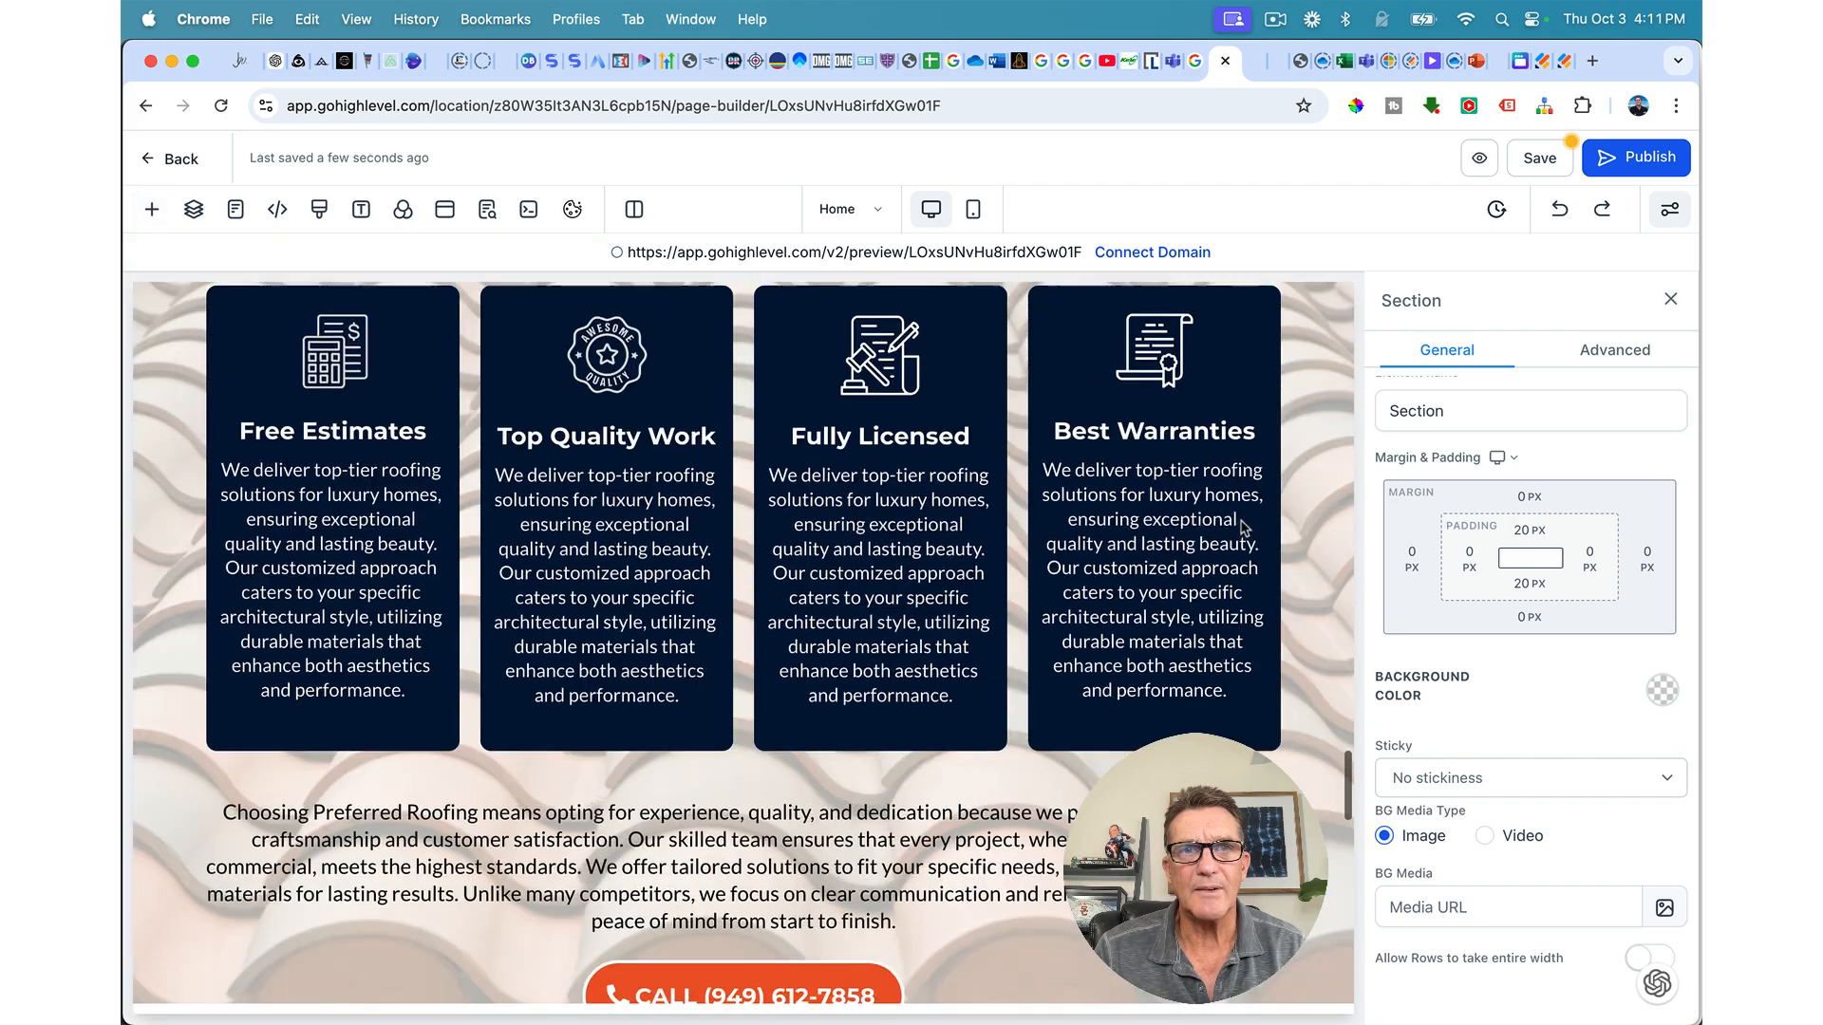
scroll(1243, 528, "up", 8)
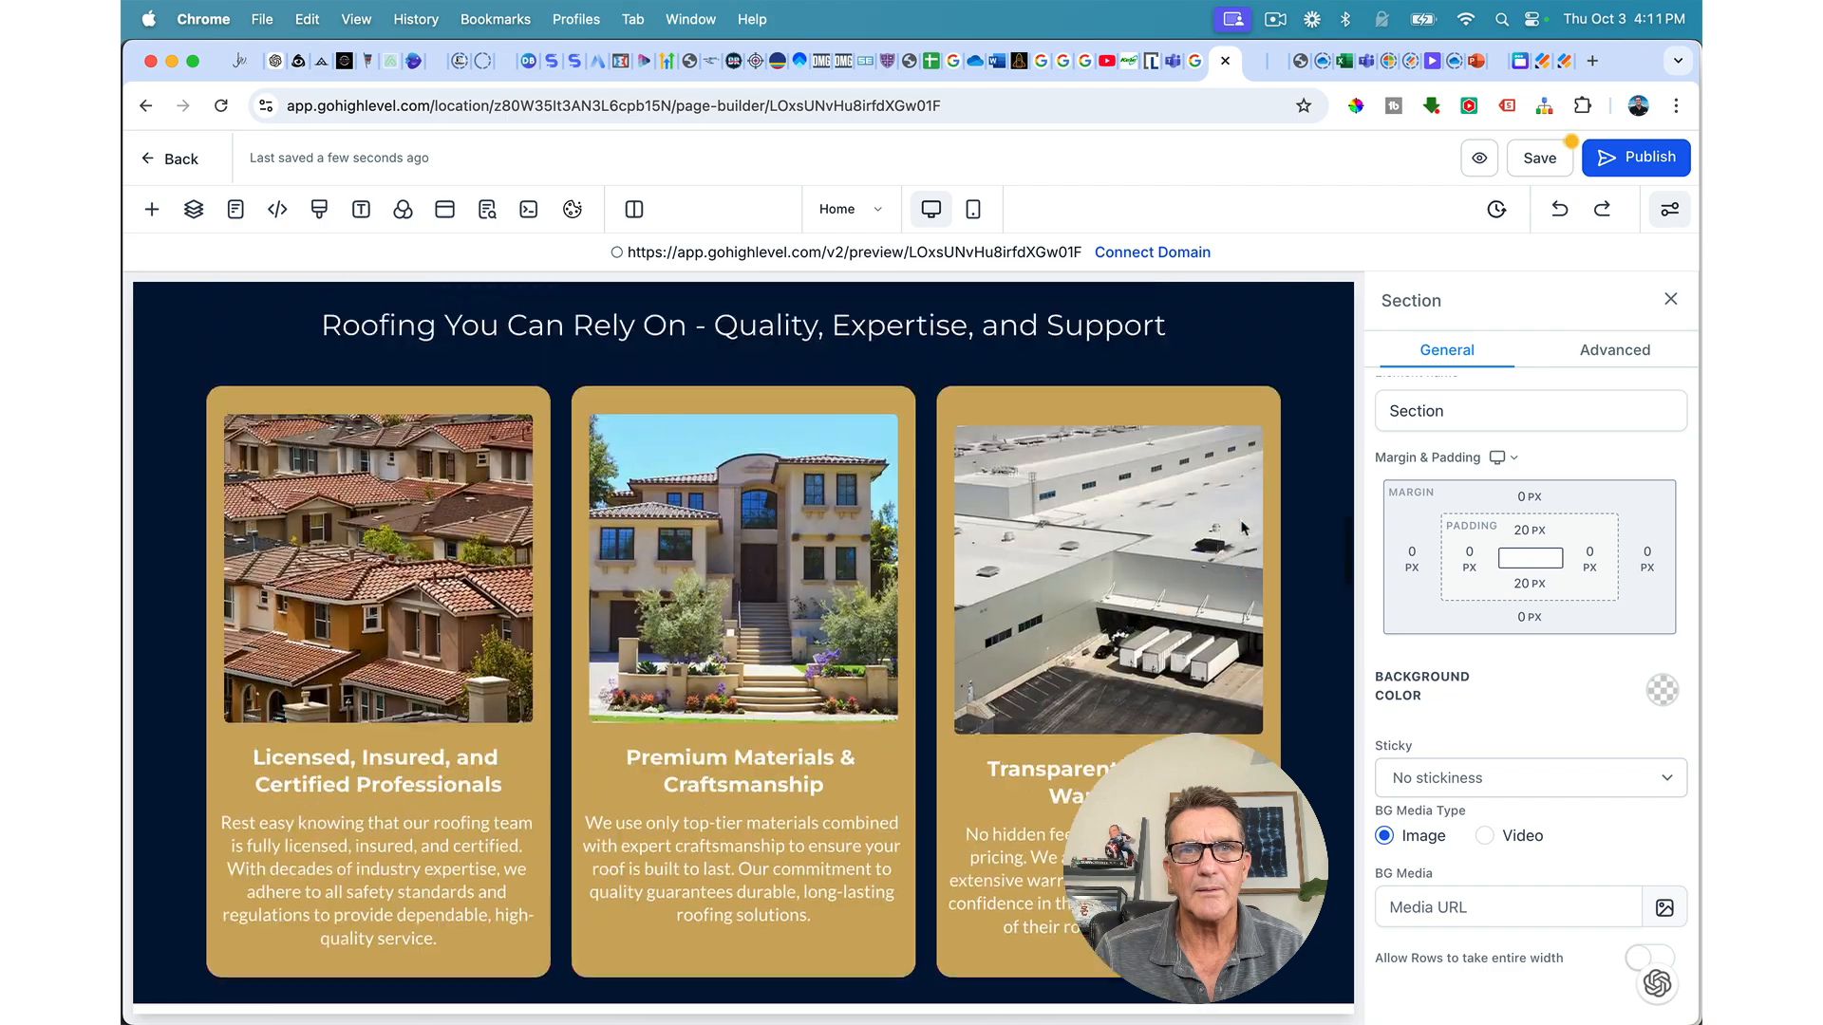
scroll(1241, 528, "down", 15)
scroll(1243, 528, "down", 6)
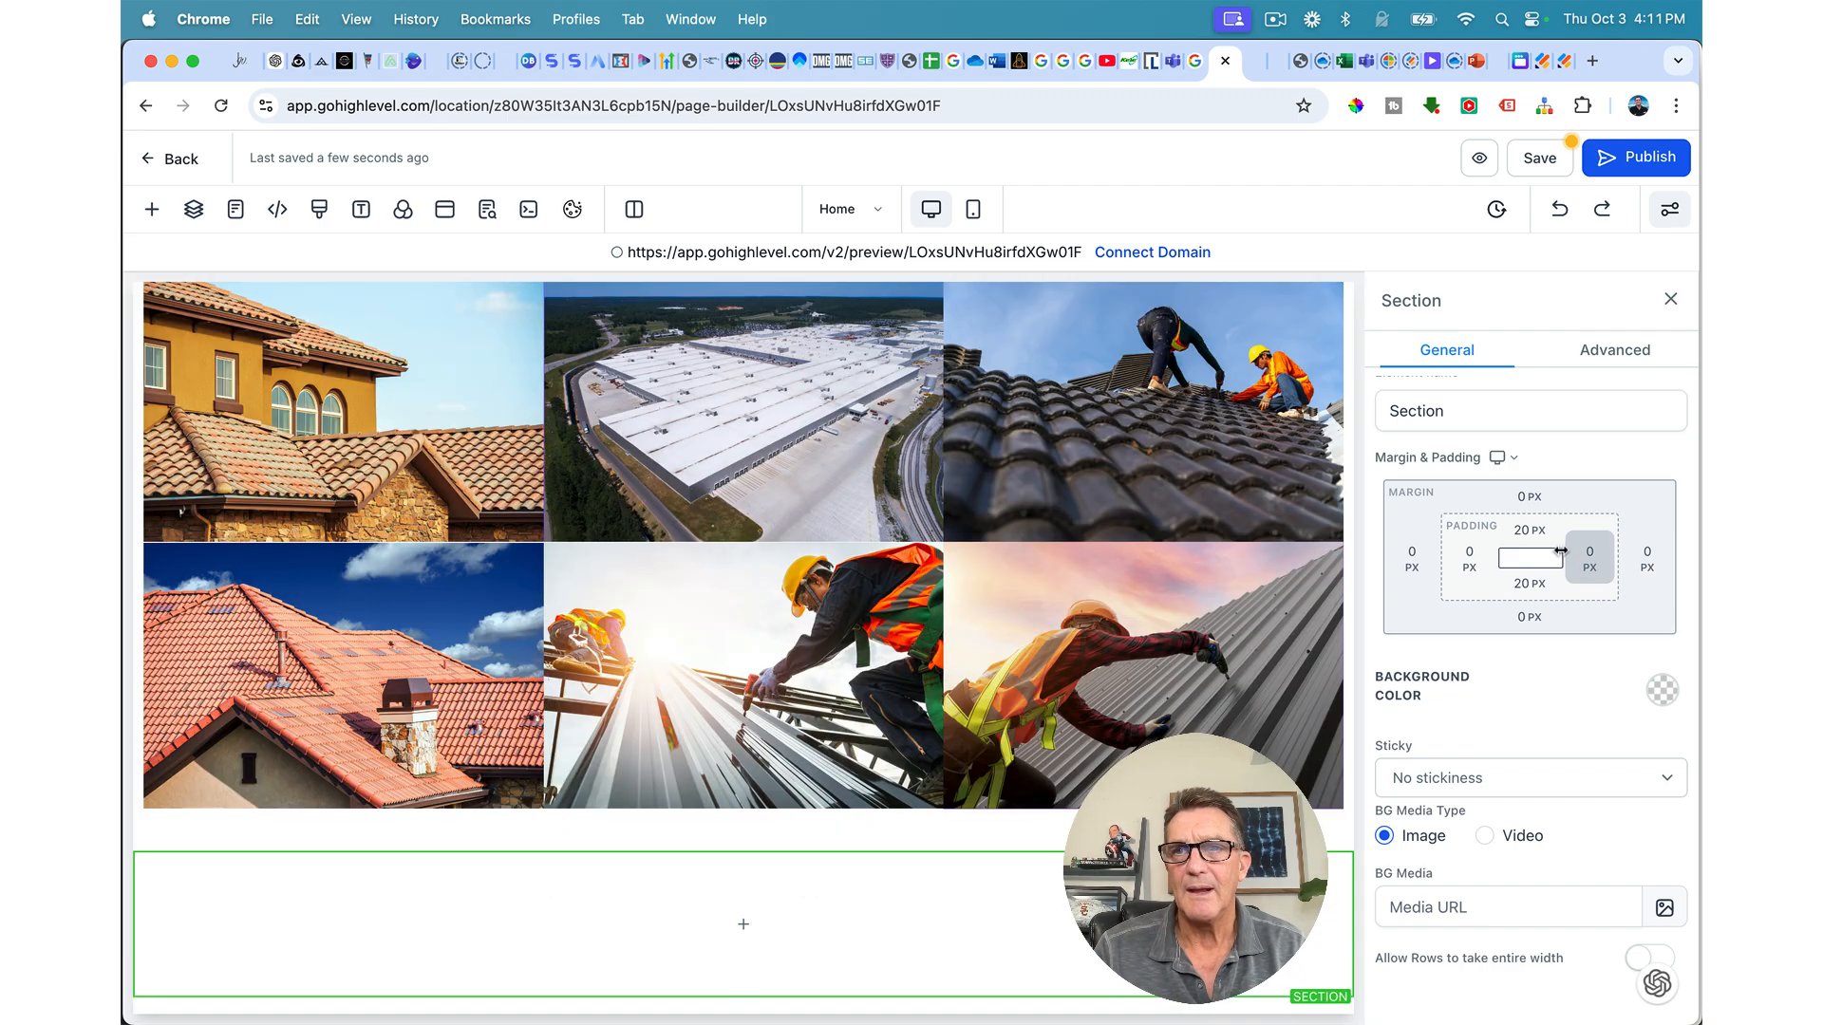
Step: Set the new section's left and right padding to 60 px
left_click(1589, 560)
left_click(1336, 700)
left_click(1463, 562)
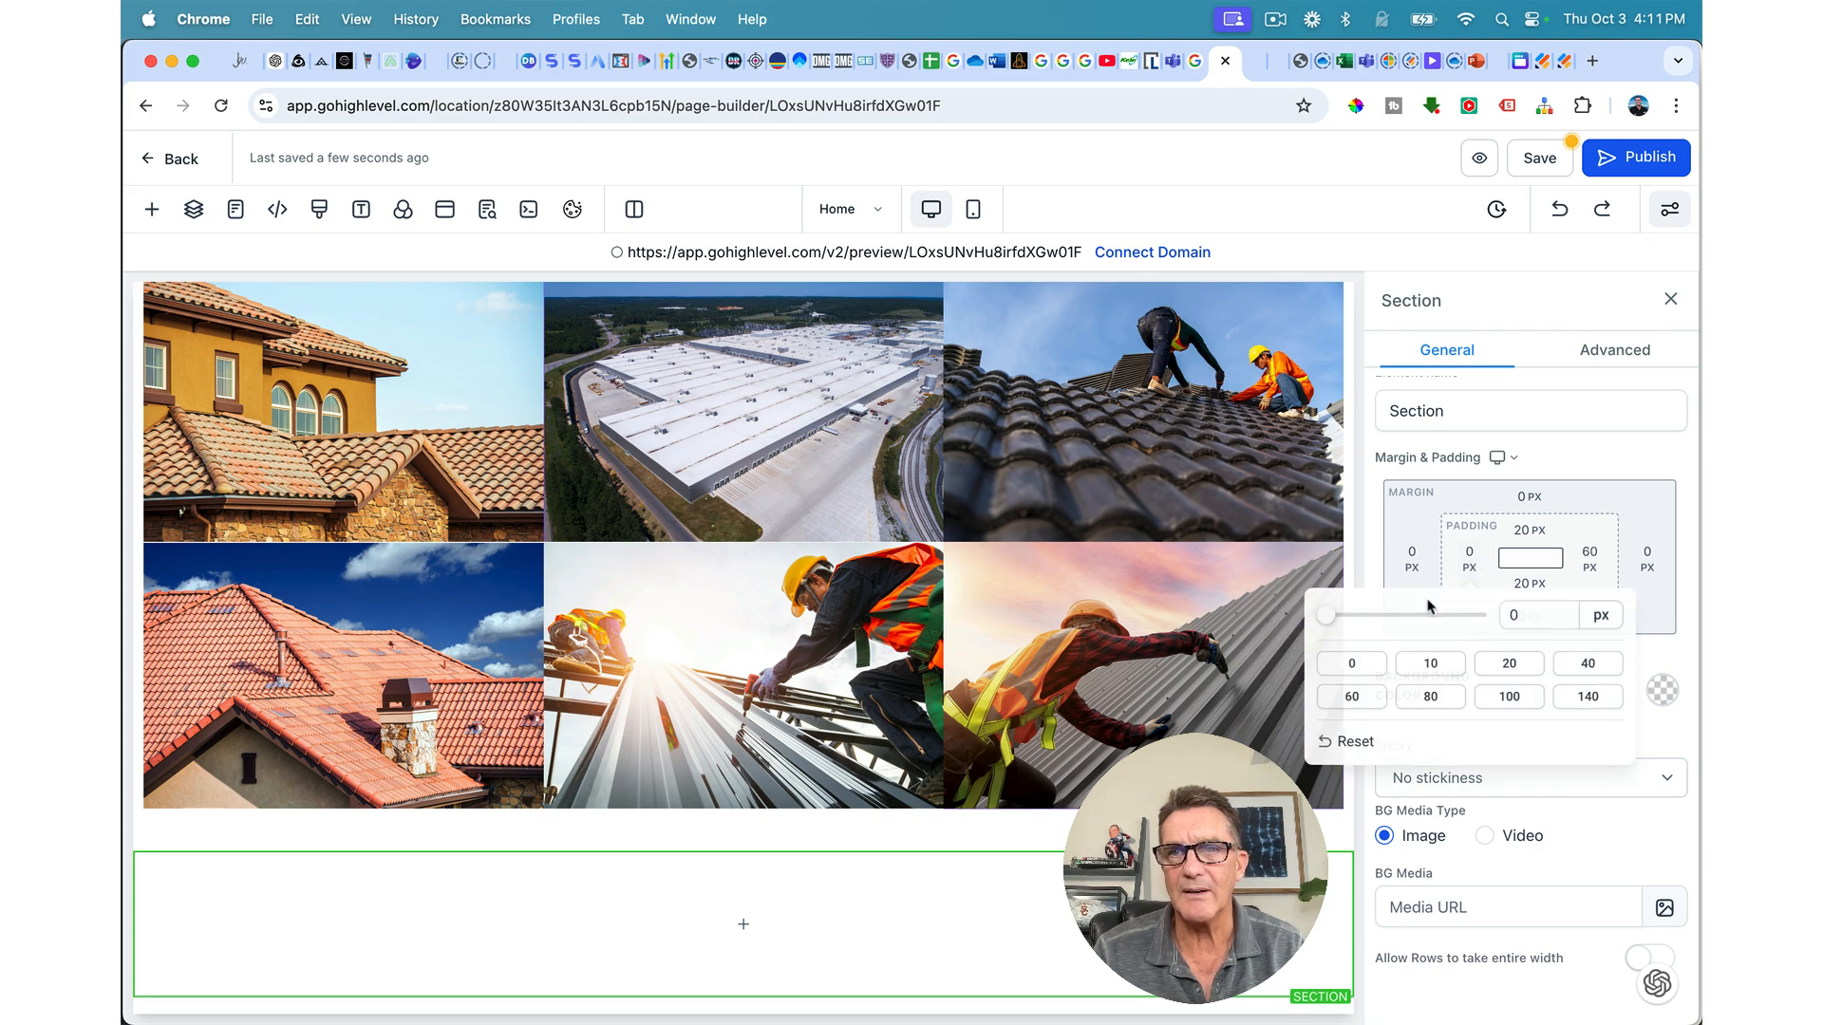
left_click(1341, 700)
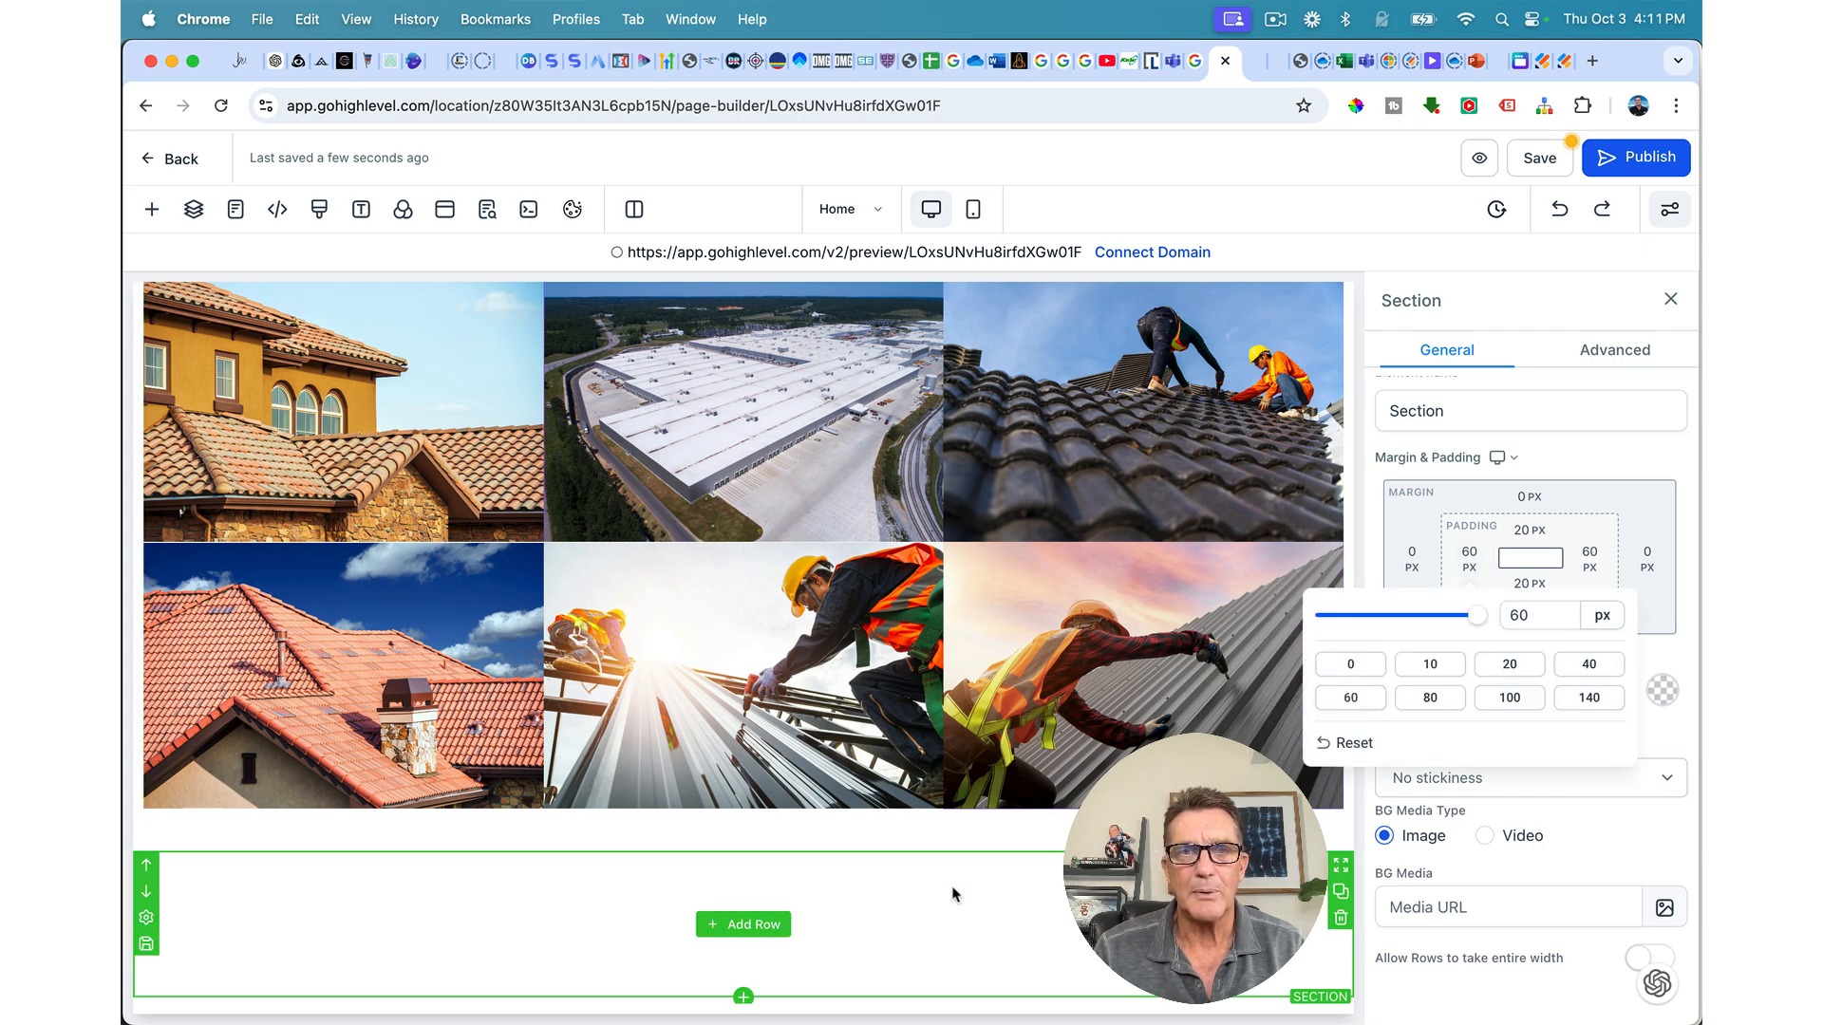
Step: Set the gallery section's bottom padding to 0
left_click(971, 842)
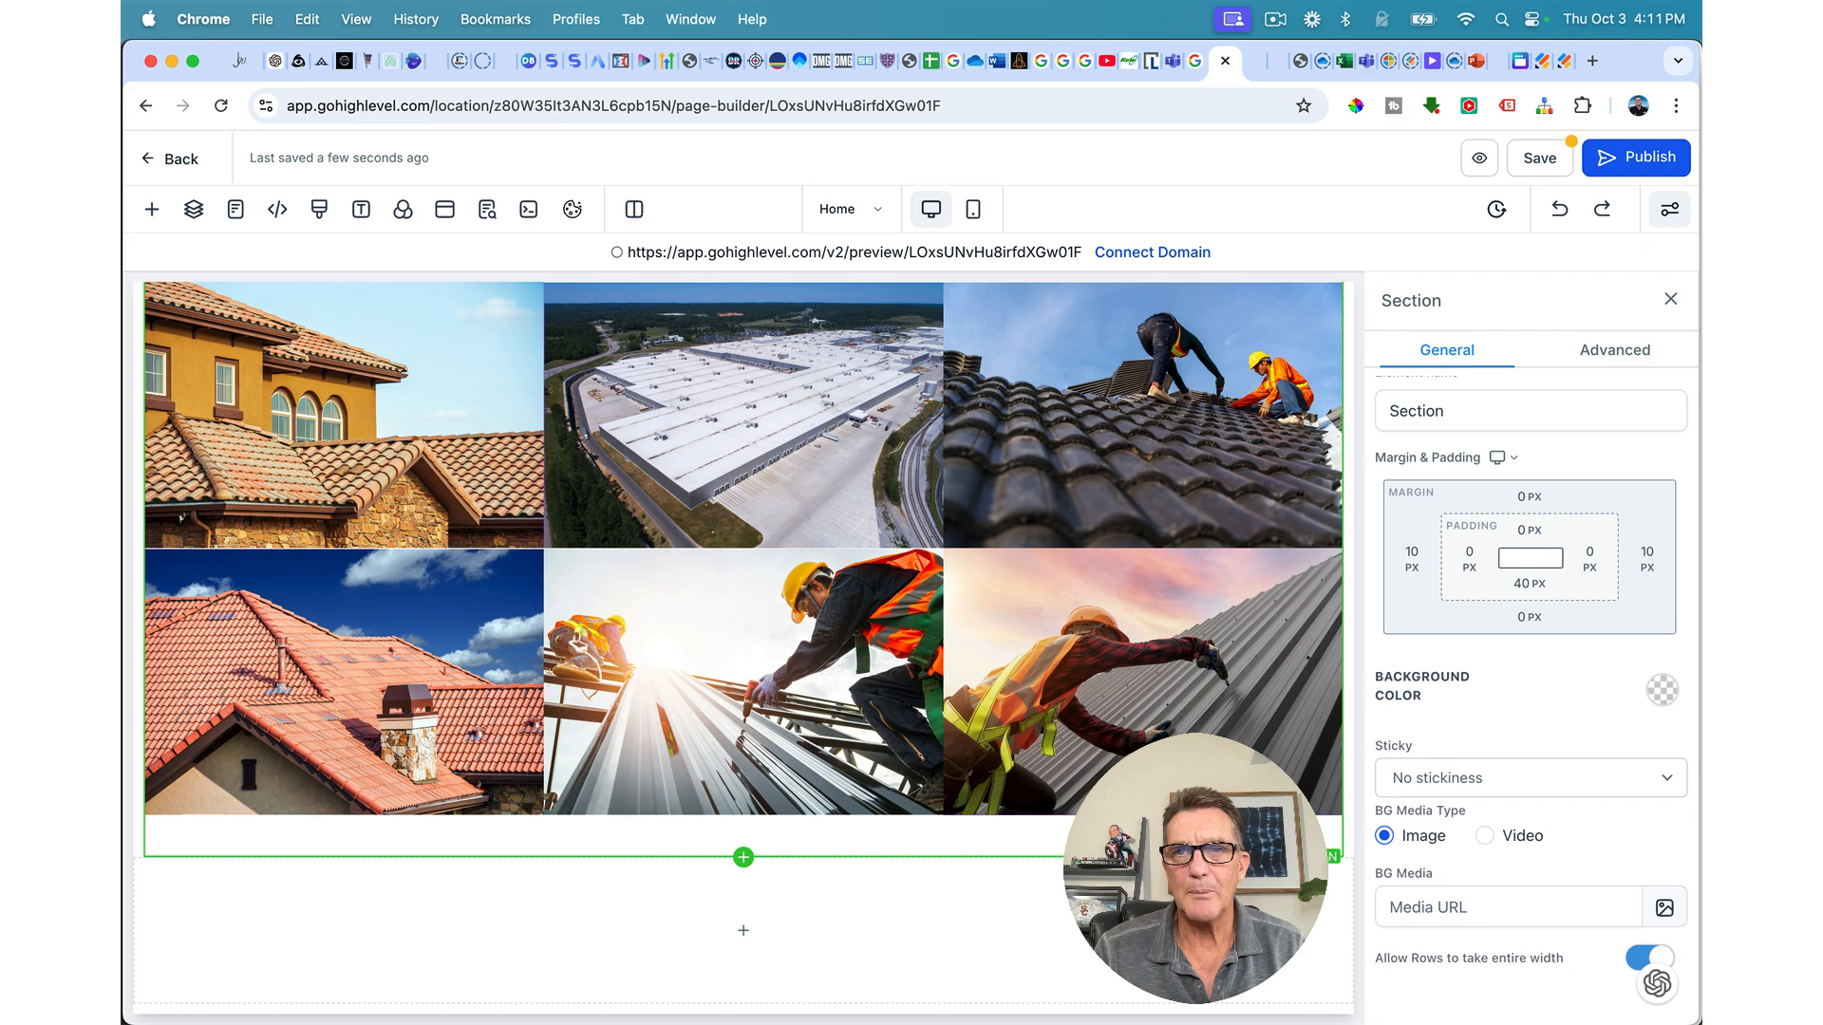
left_click(1525, 583)
left_click(1412, 687)
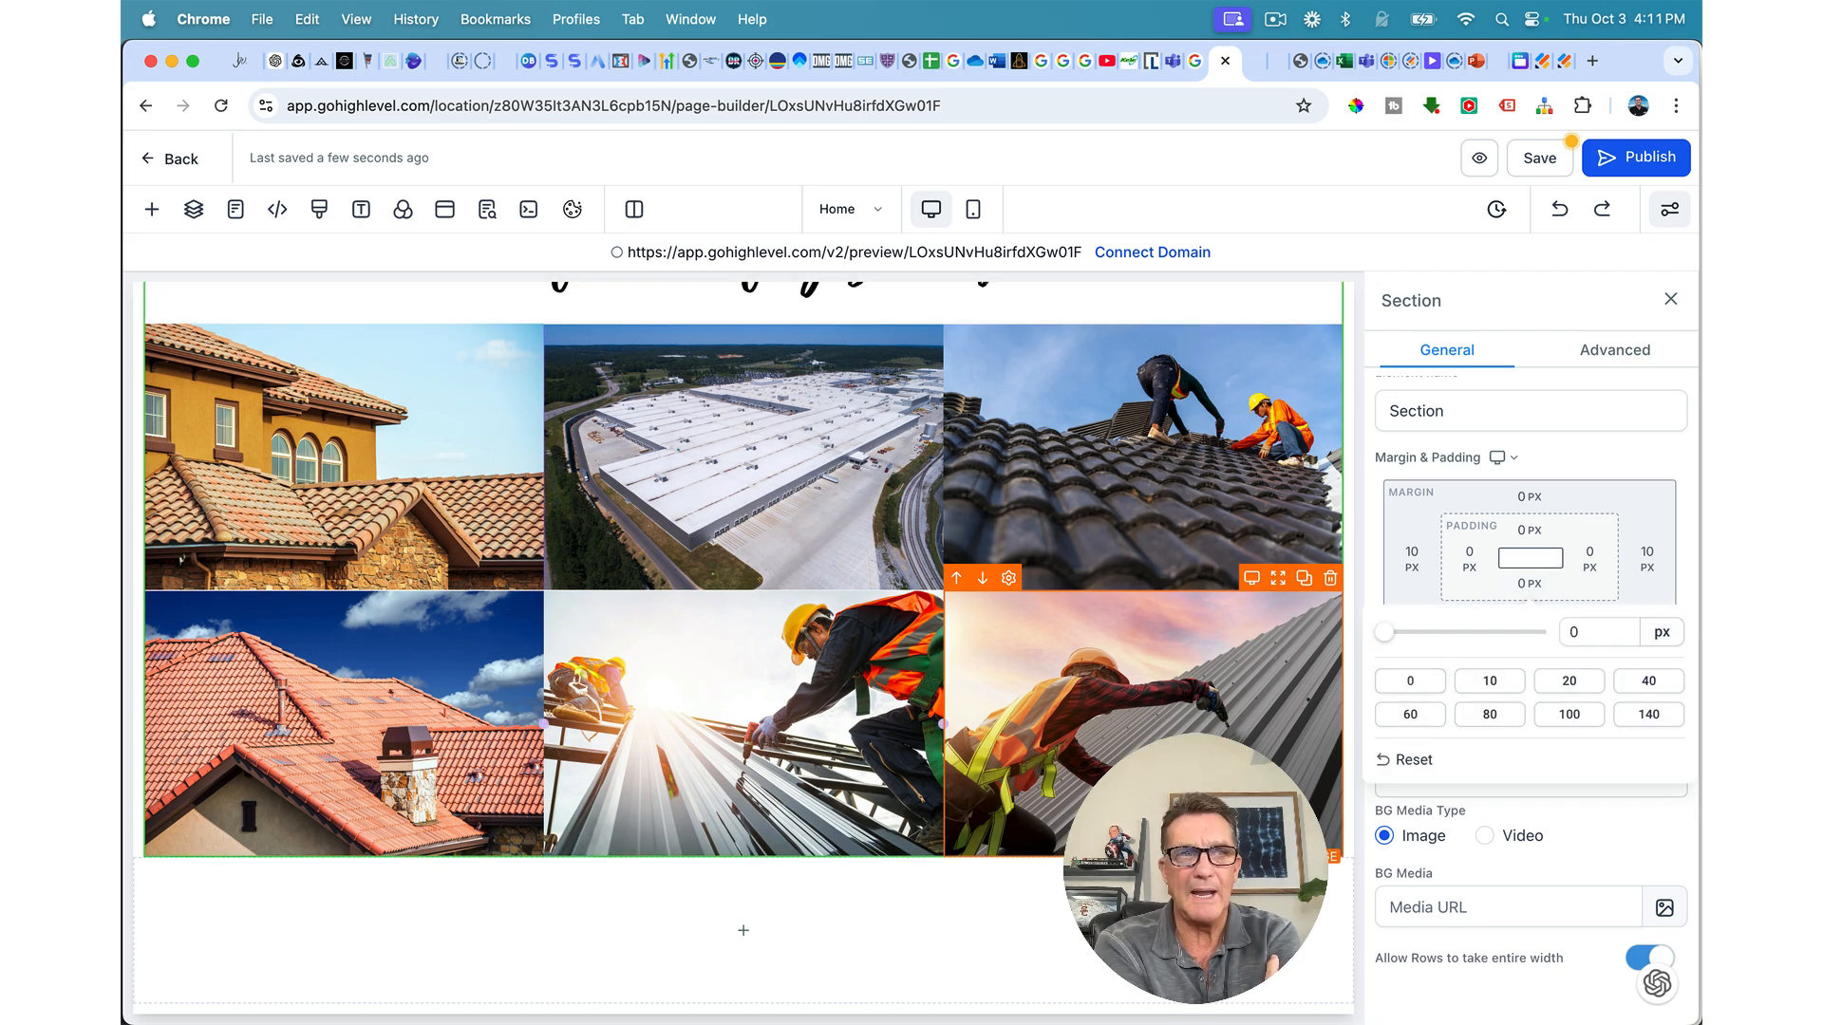
scroll(1140, 807, "up", 2)
scroll(1139, 807, "down", 2)
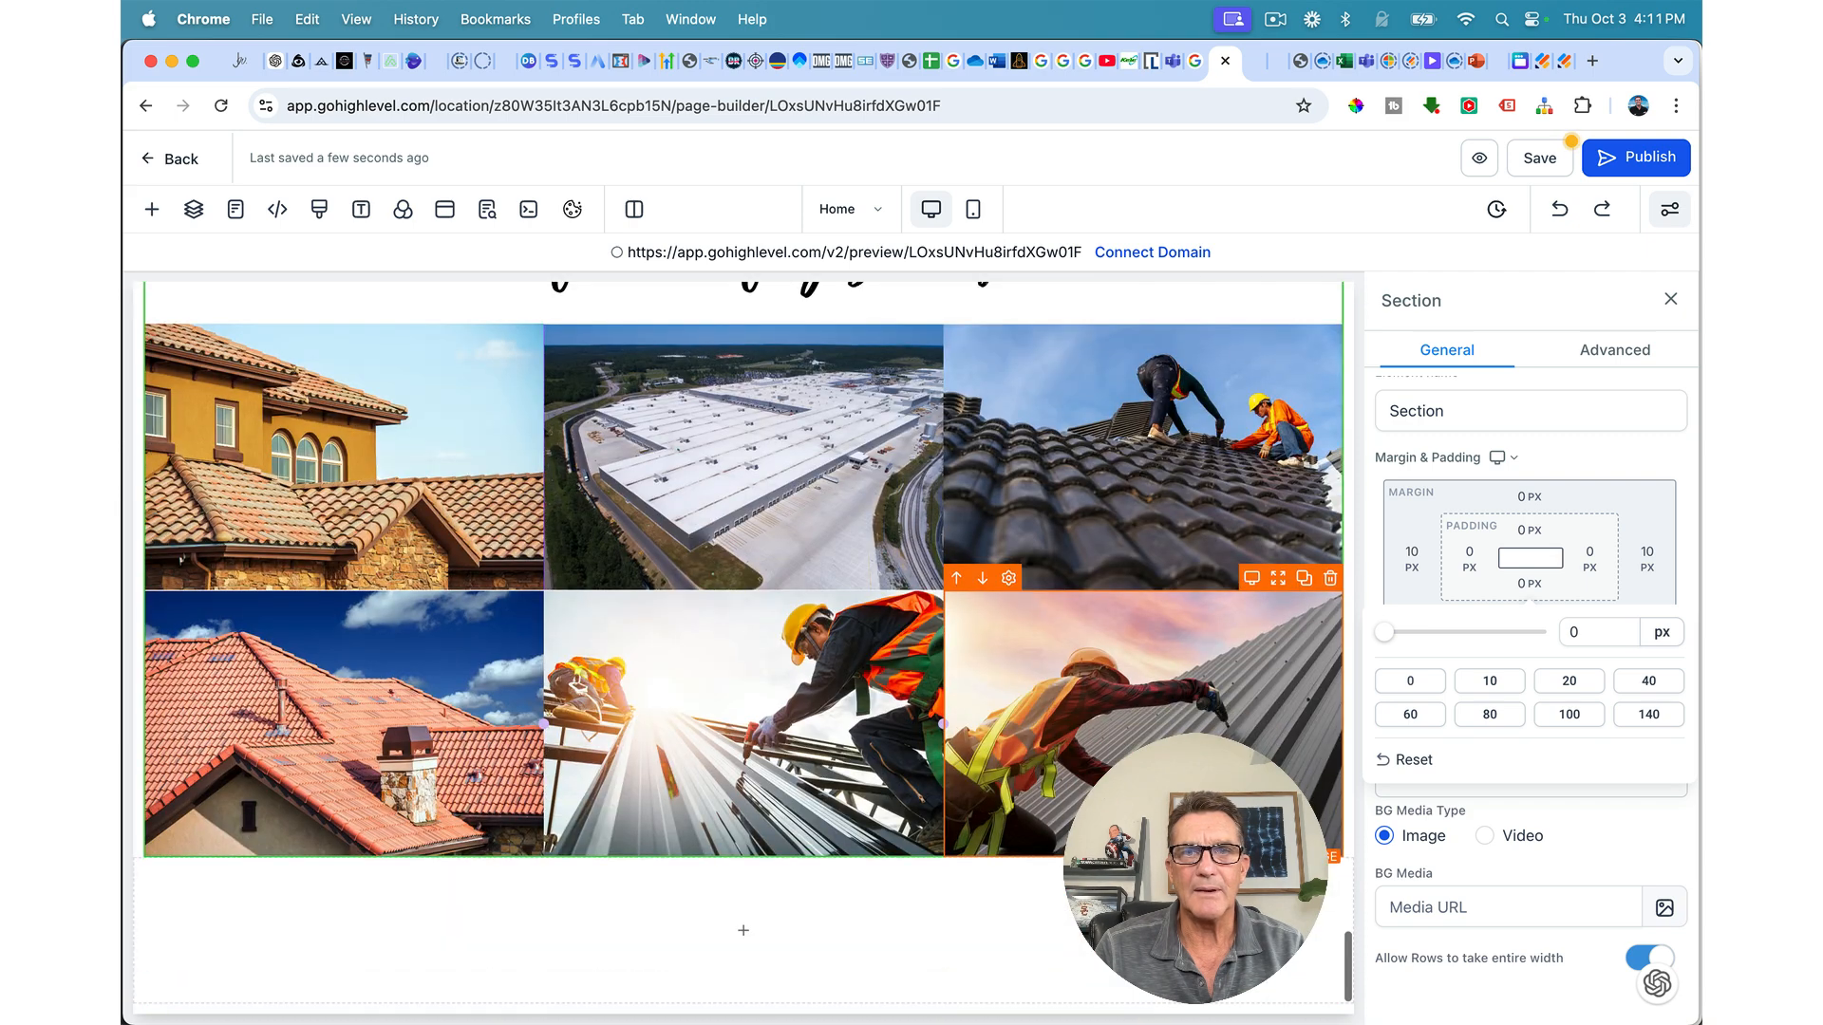
left_click(842, 913)
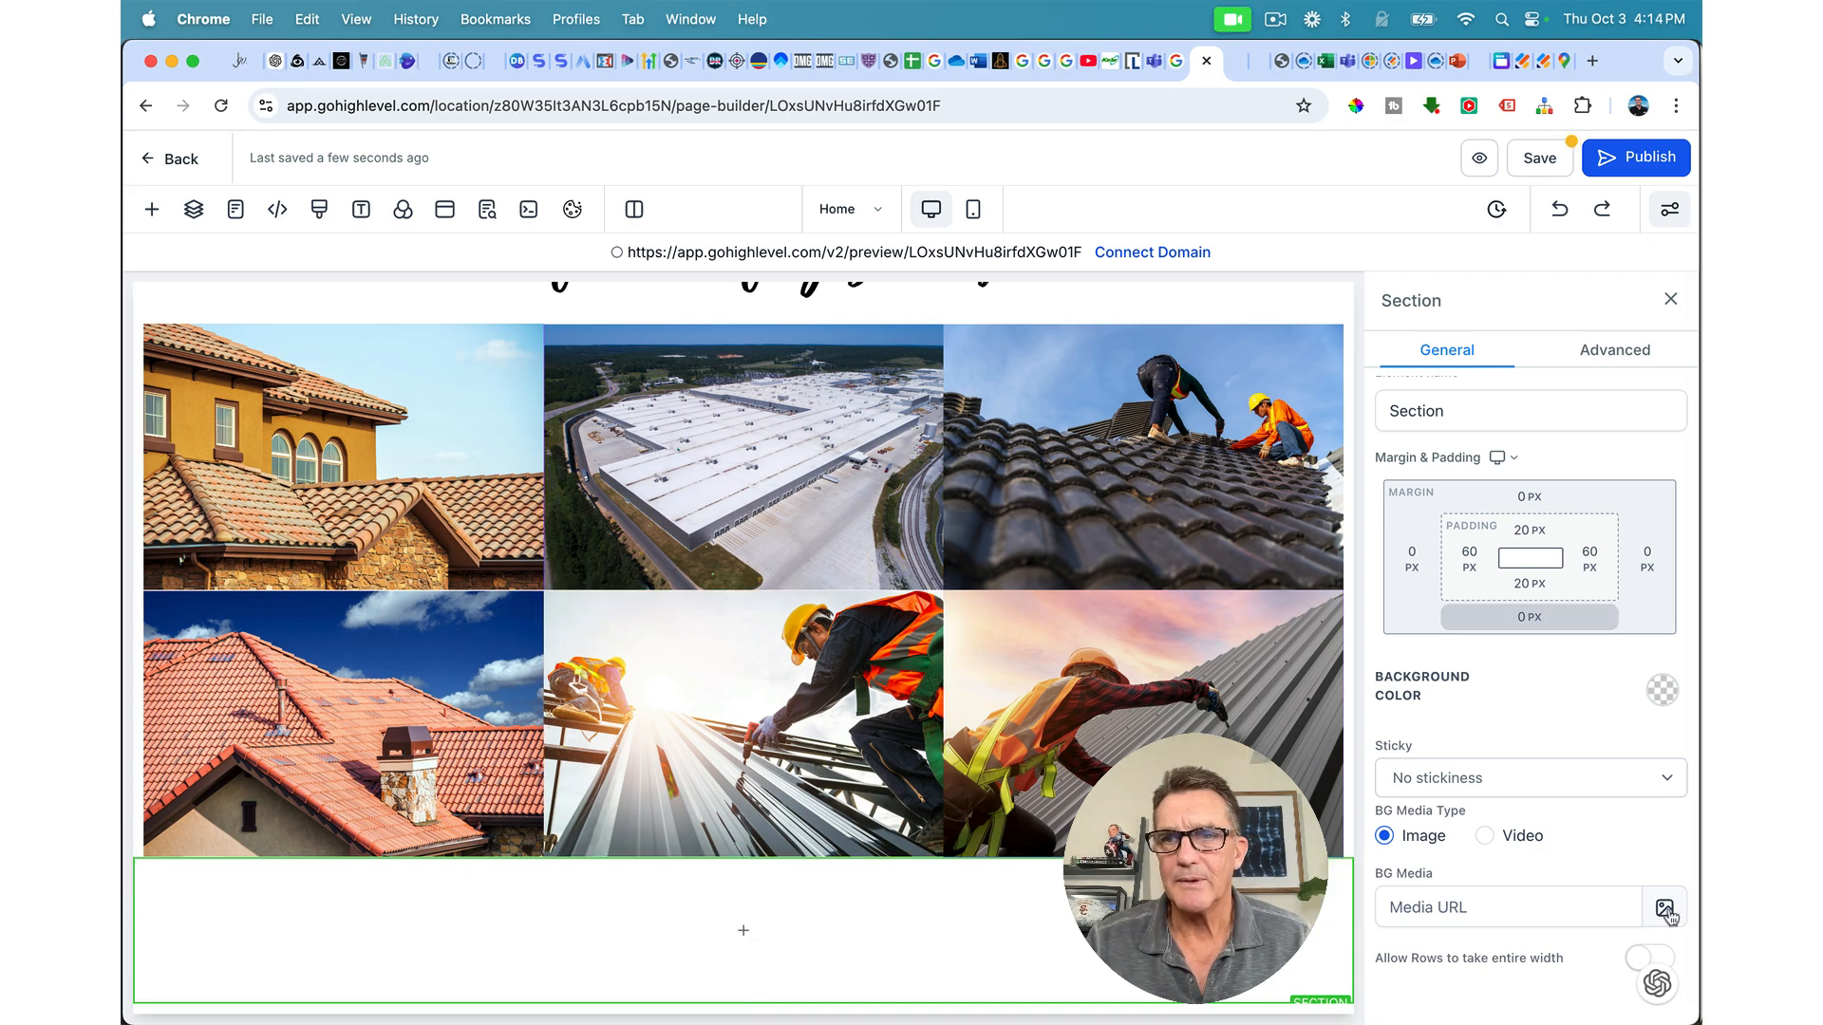
Step: Upload map.jpg into the Preferred Roofing folder and use it as the section background image
left_click(1666, 910)
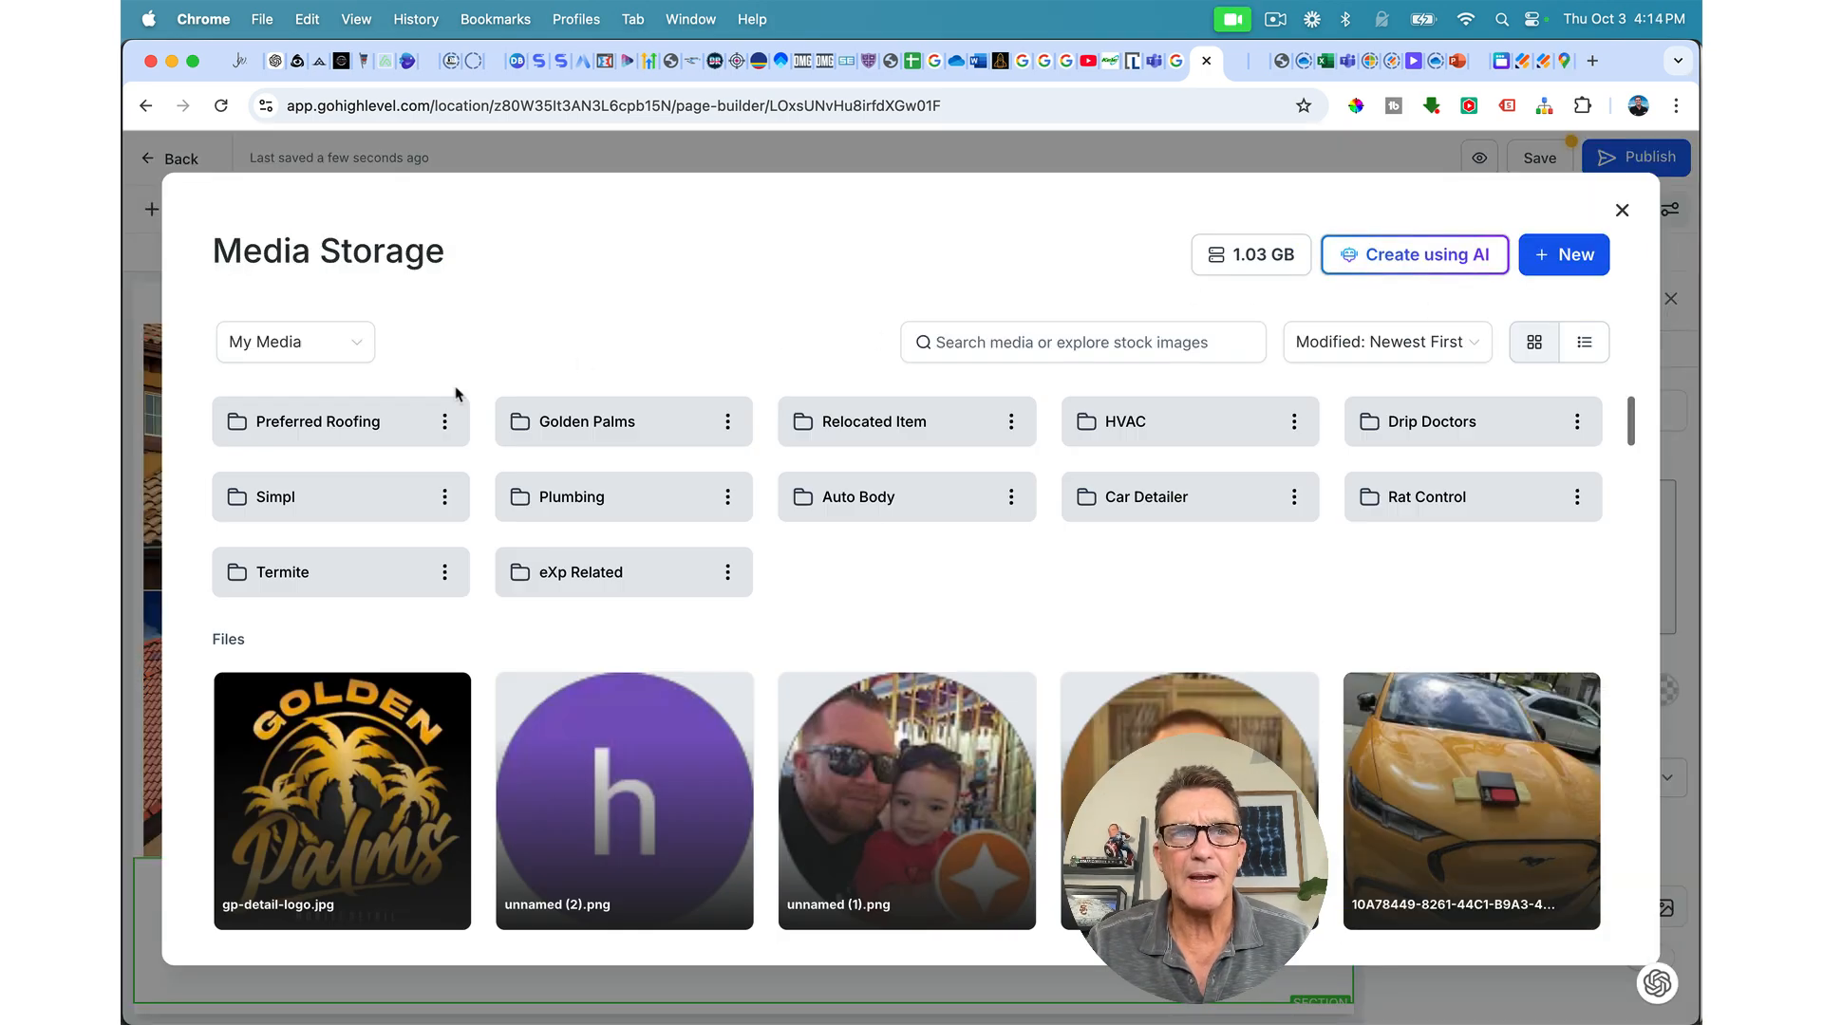
left_click(346, 424)
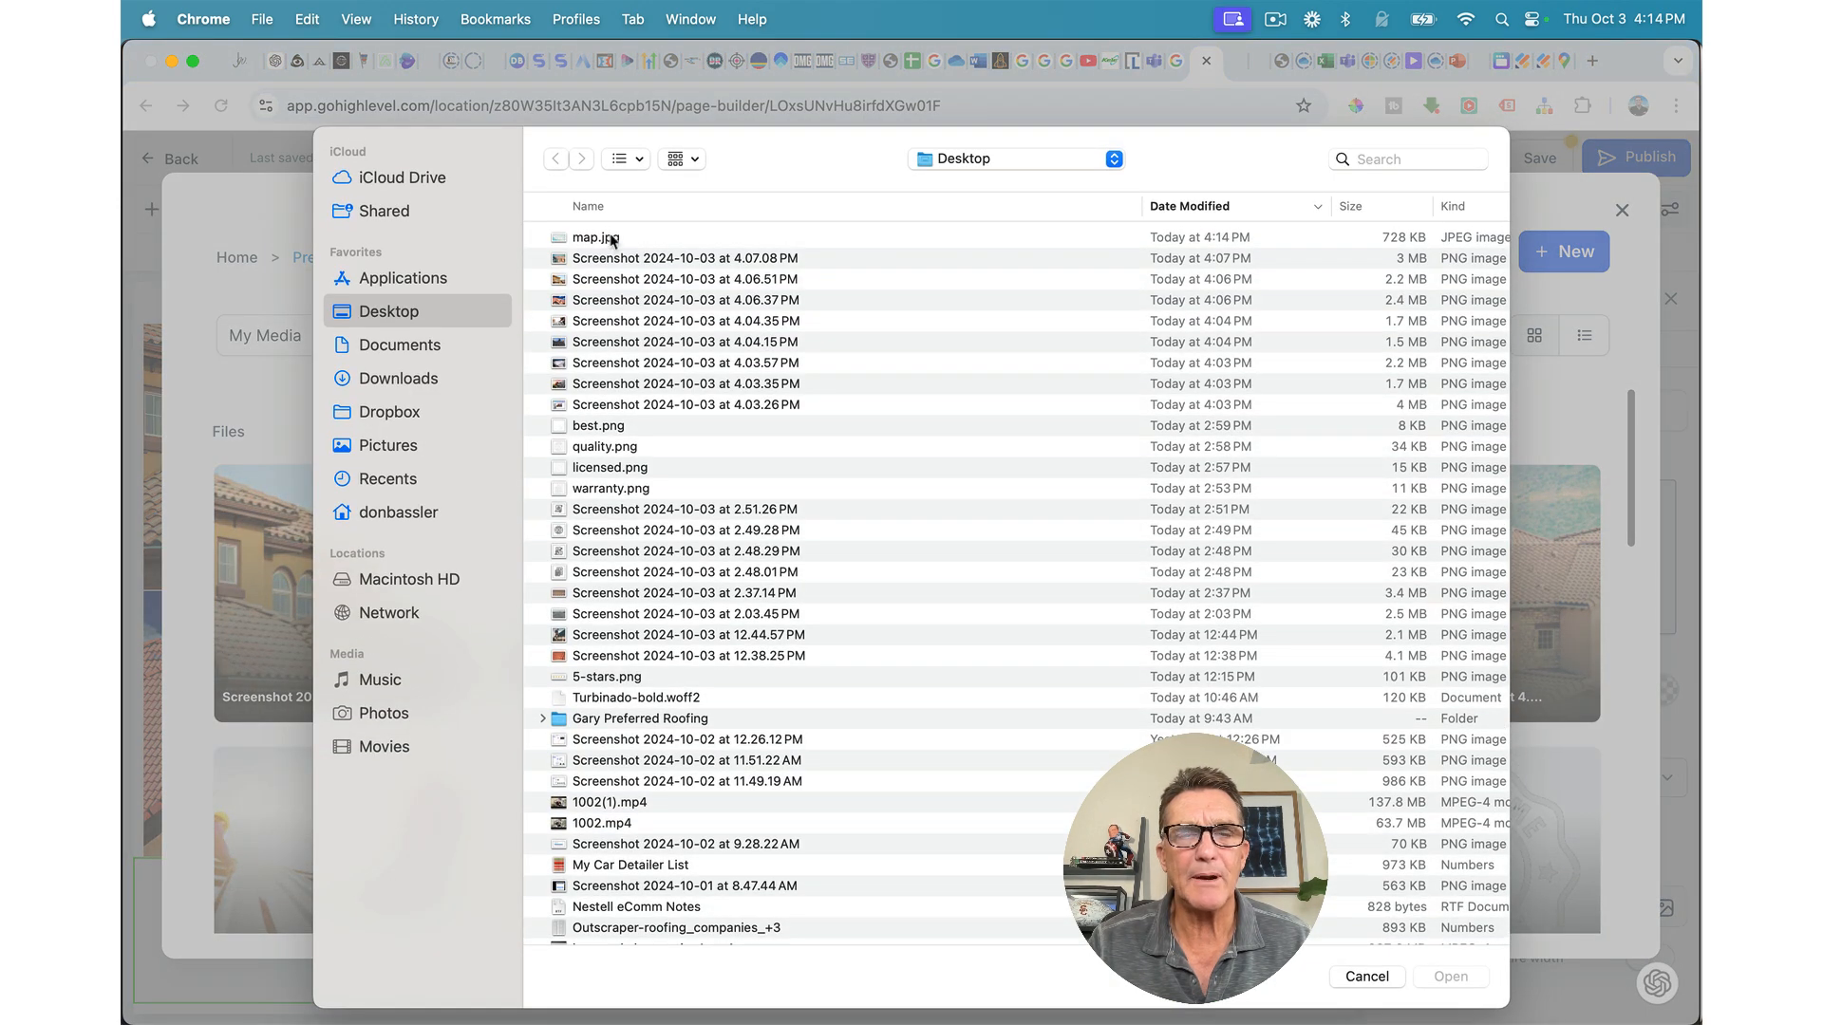
double_click(610, 242)
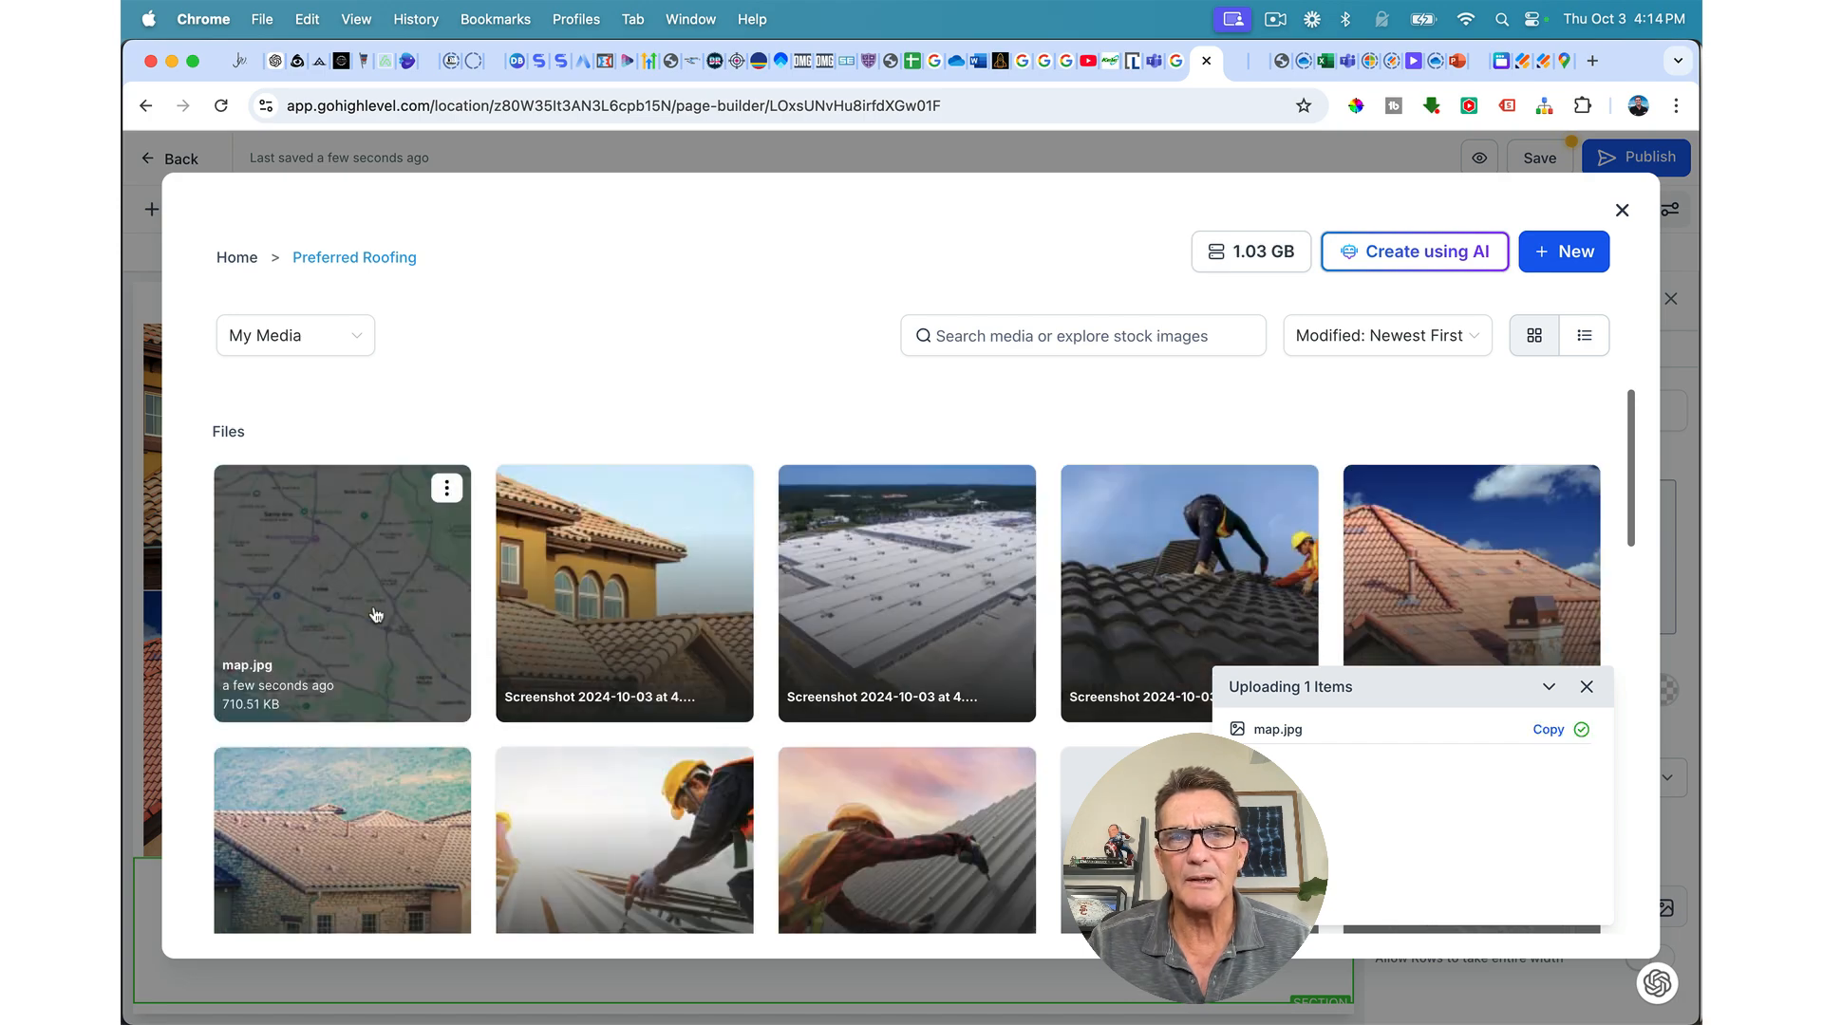
left_click(376, 615)
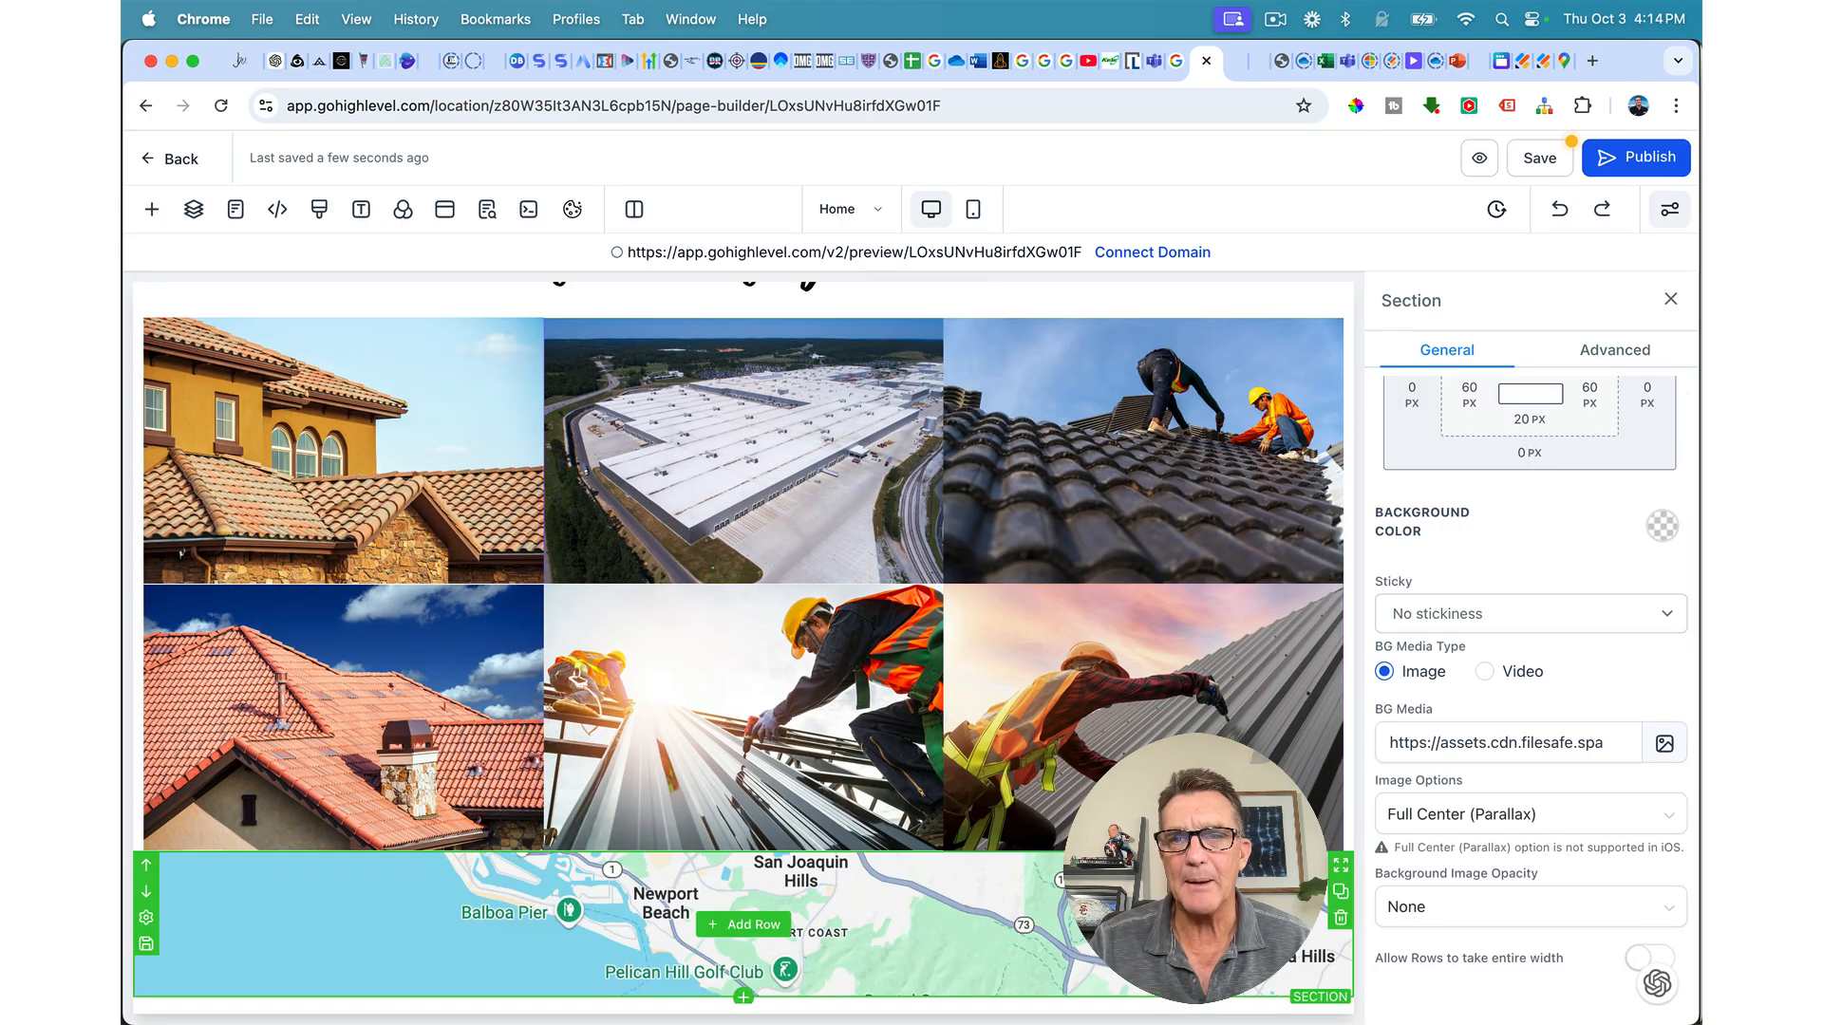
Step: Heavily fade the map image and set the section background colour to black
left_click(1416, 908)
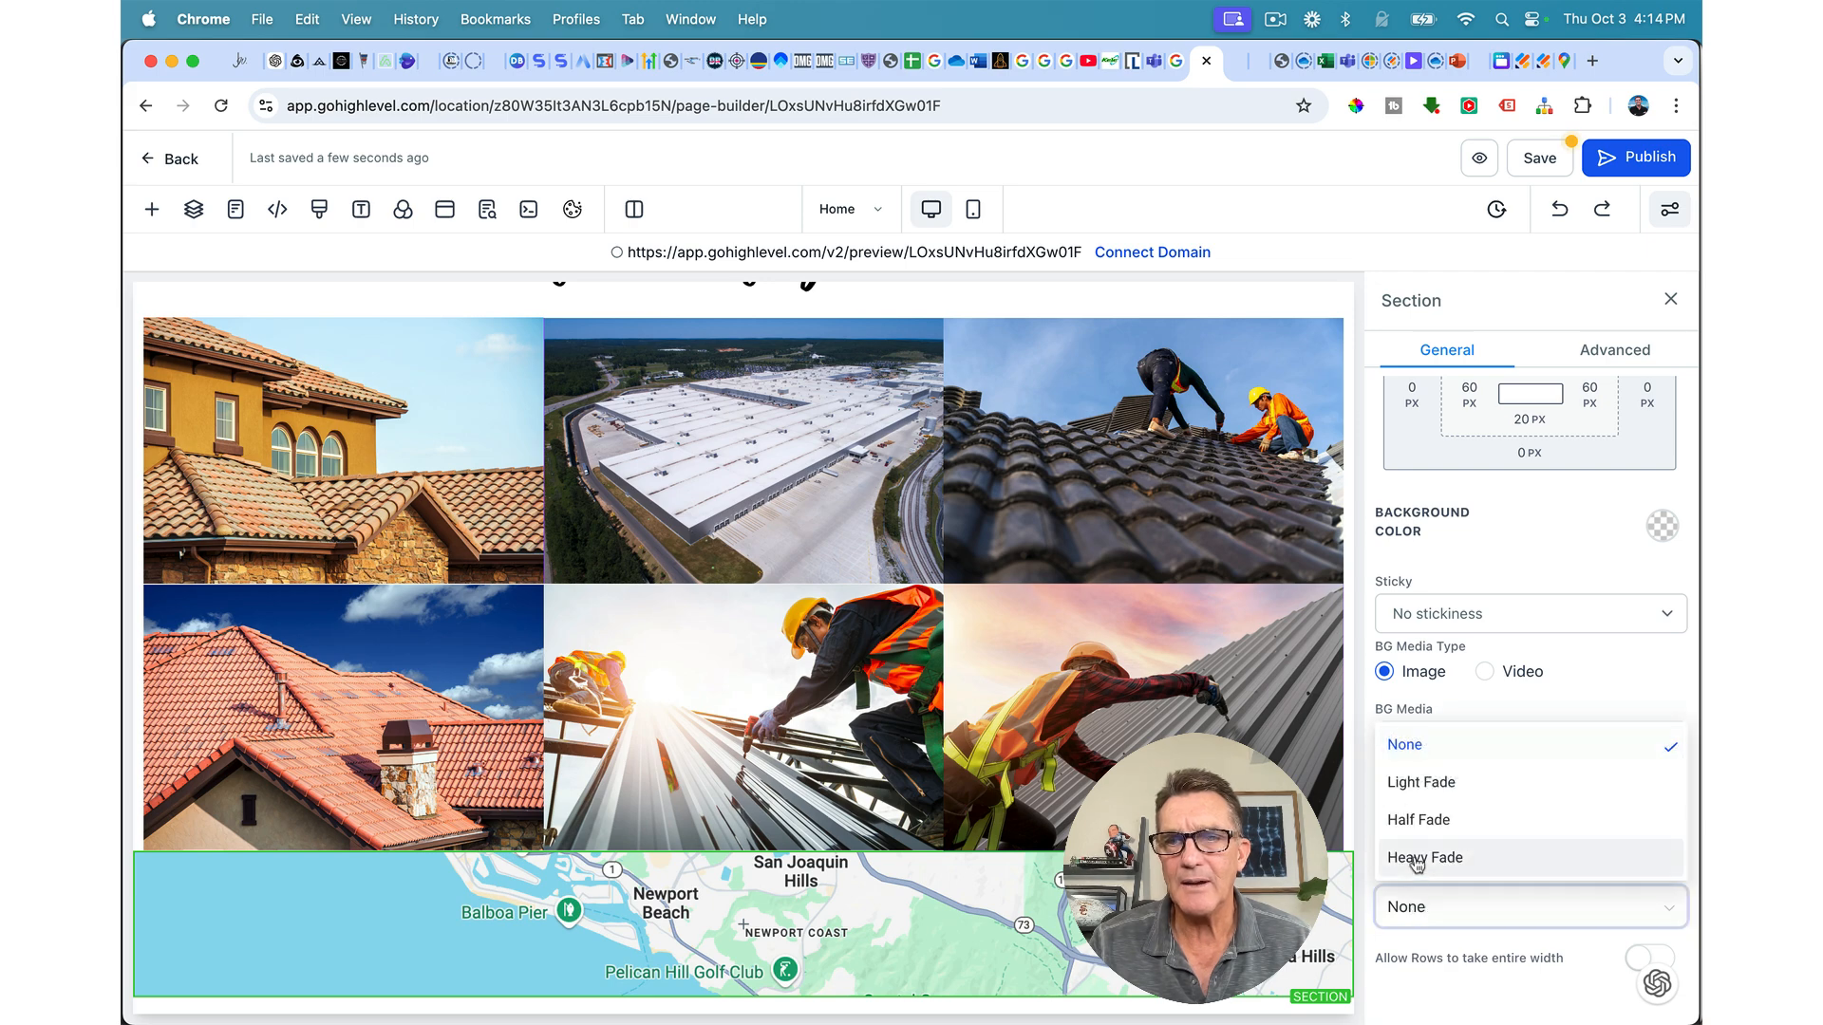
left_click(1424, 857)
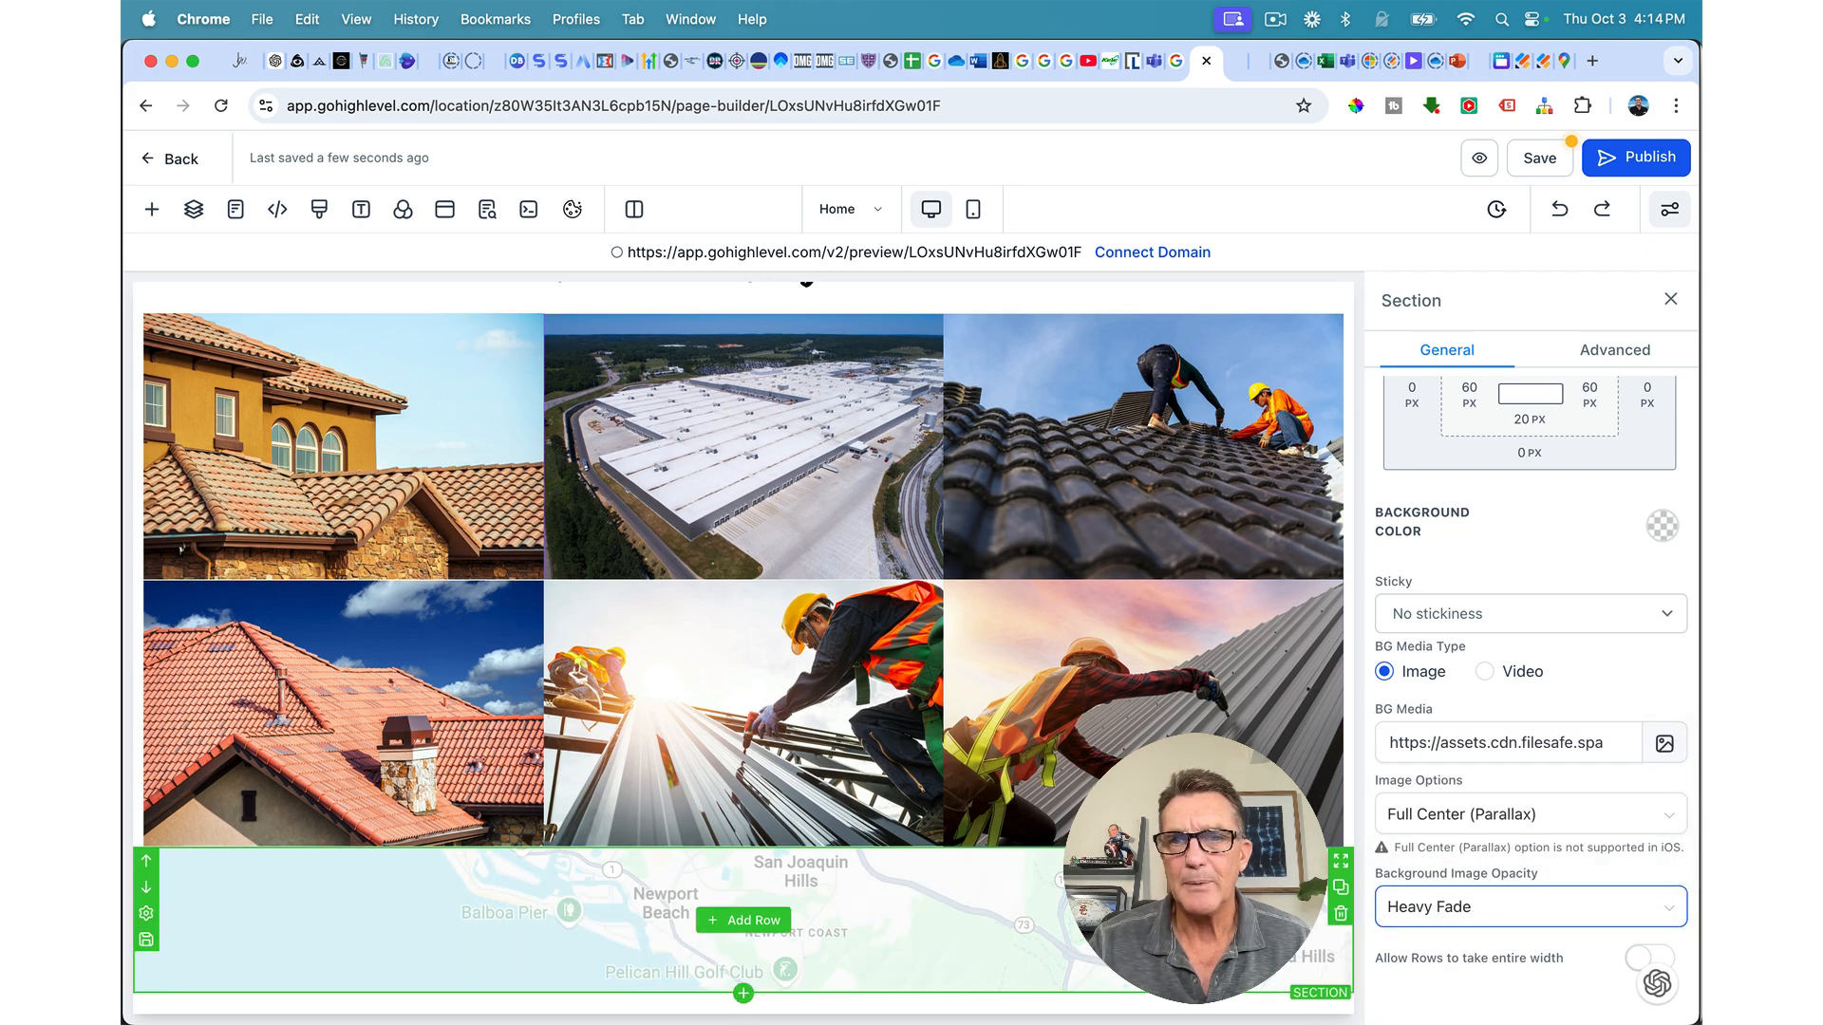
left_click(1659, 534)
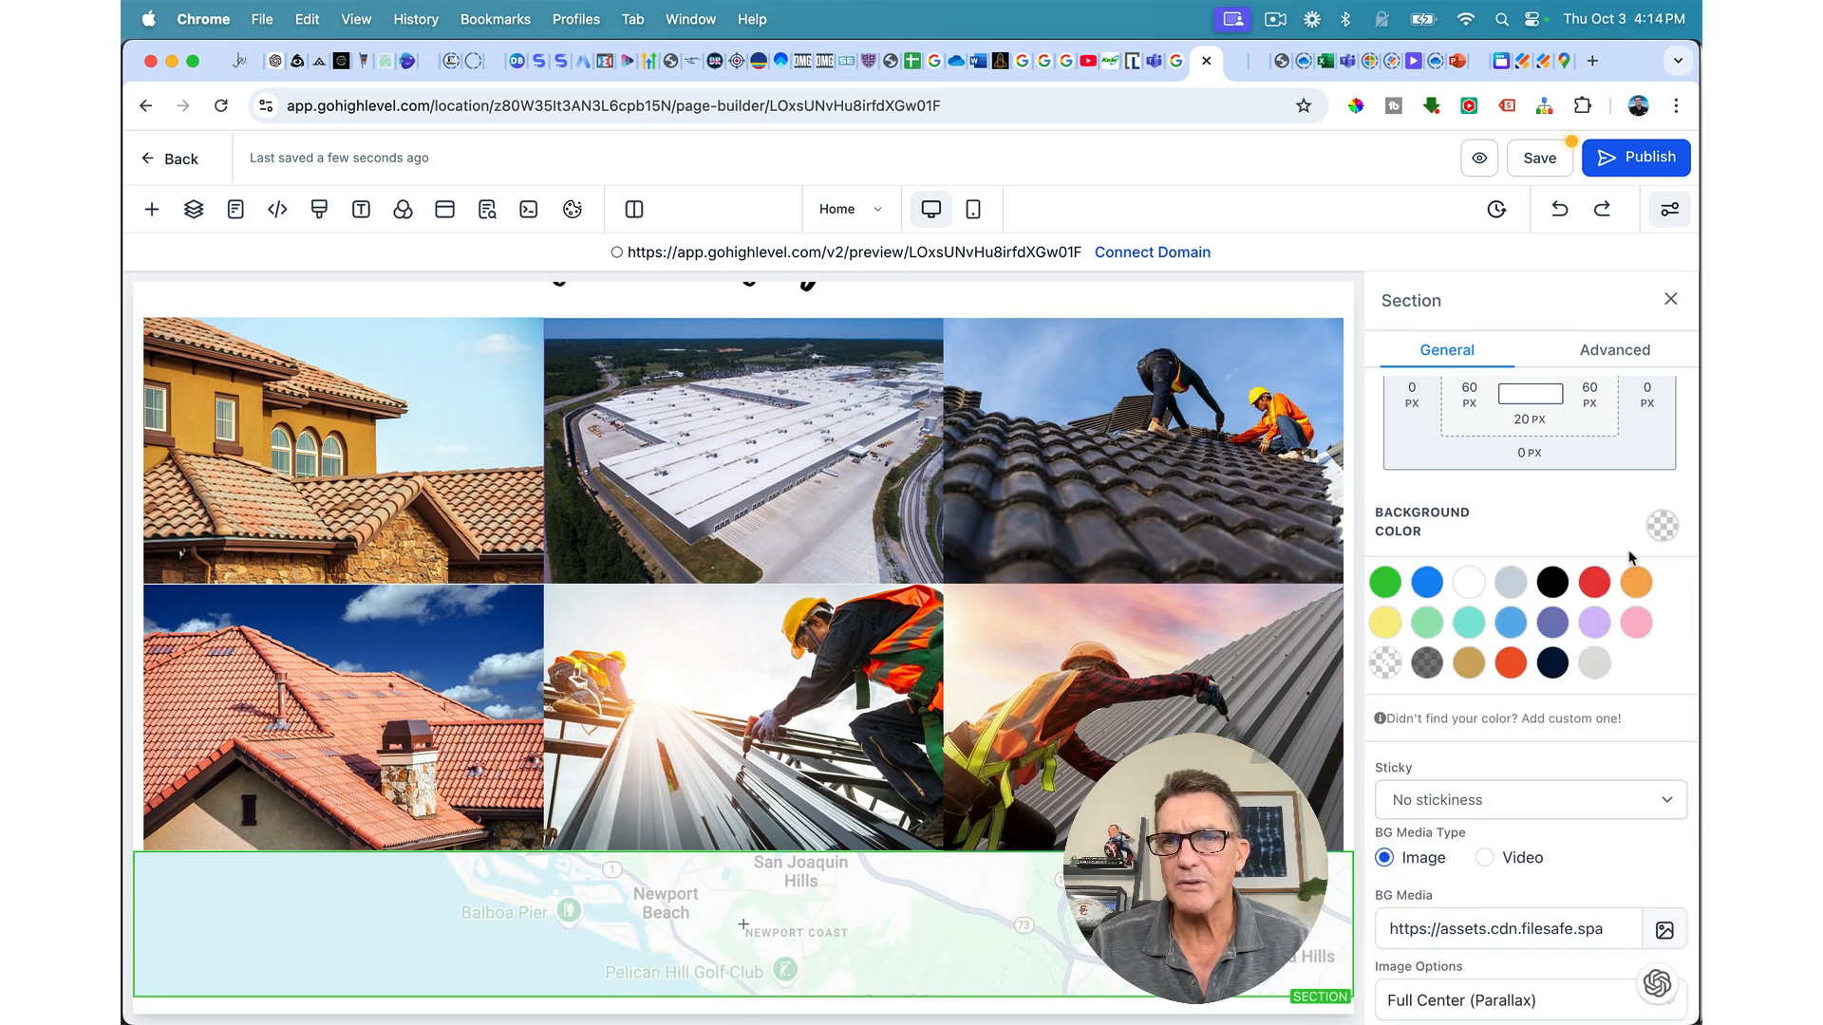
left_click(1424, 669)
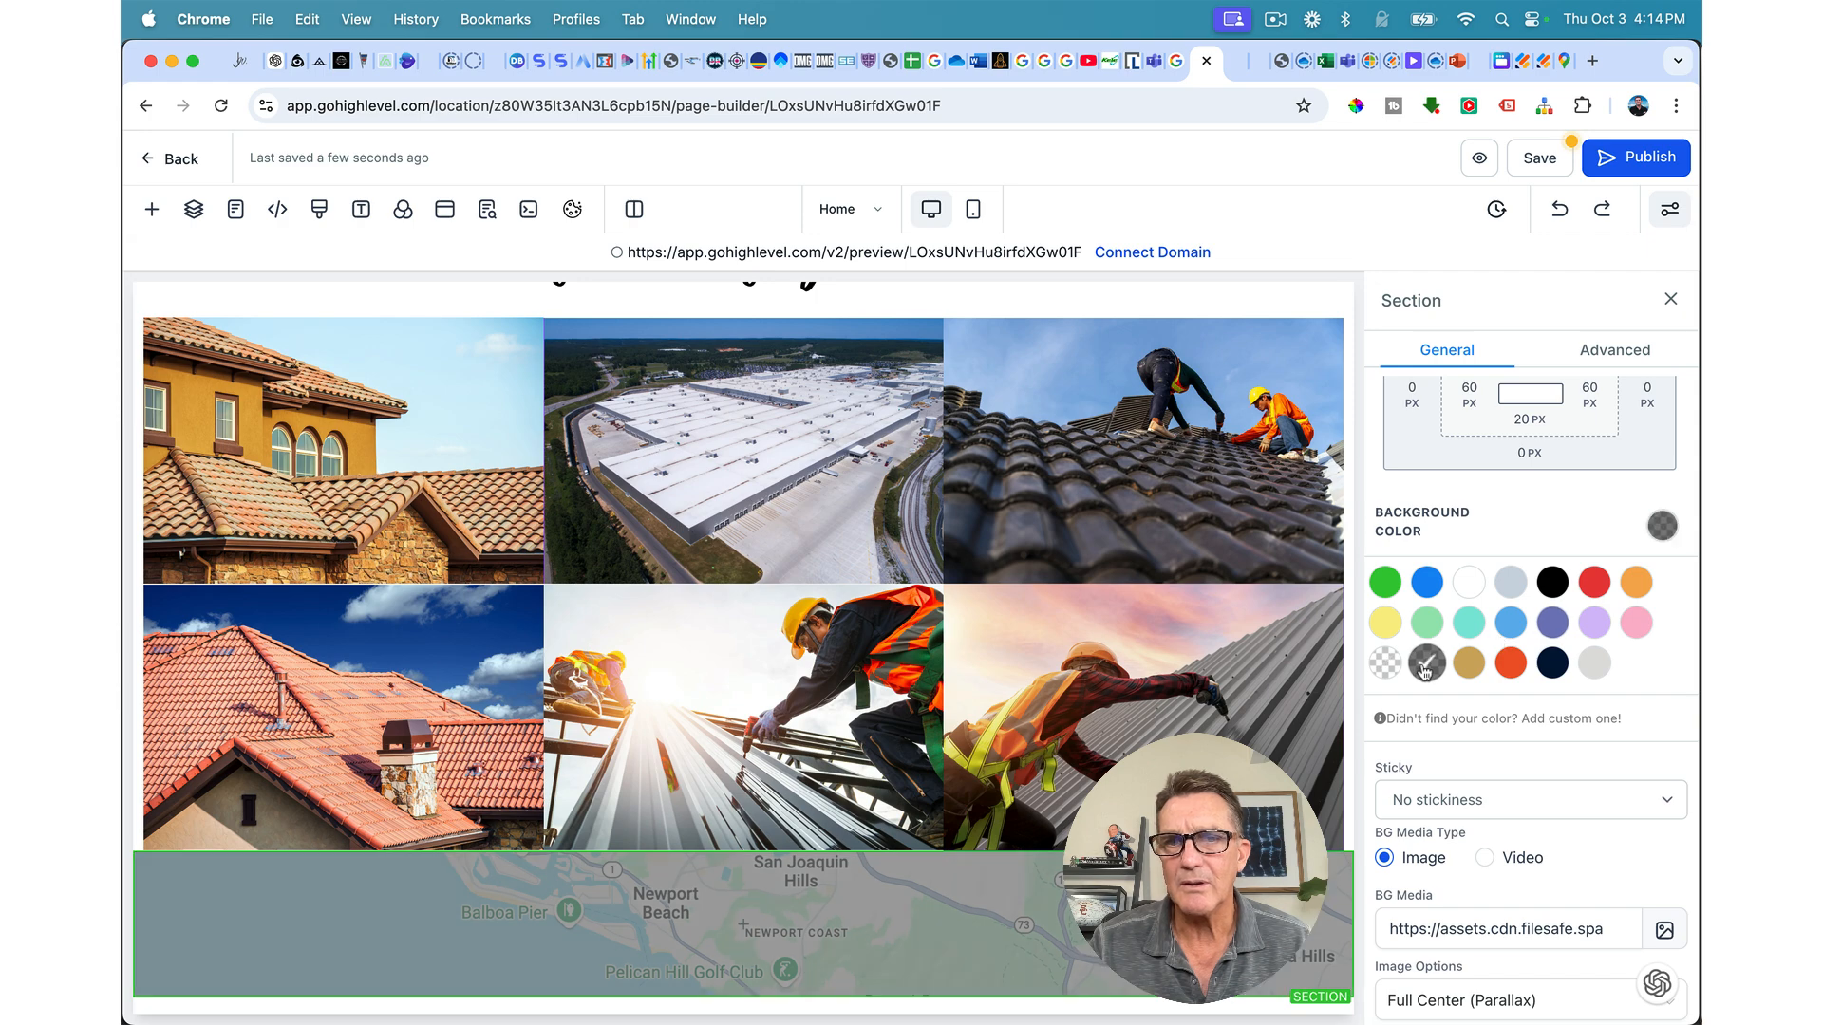
left_click(1552, 582)
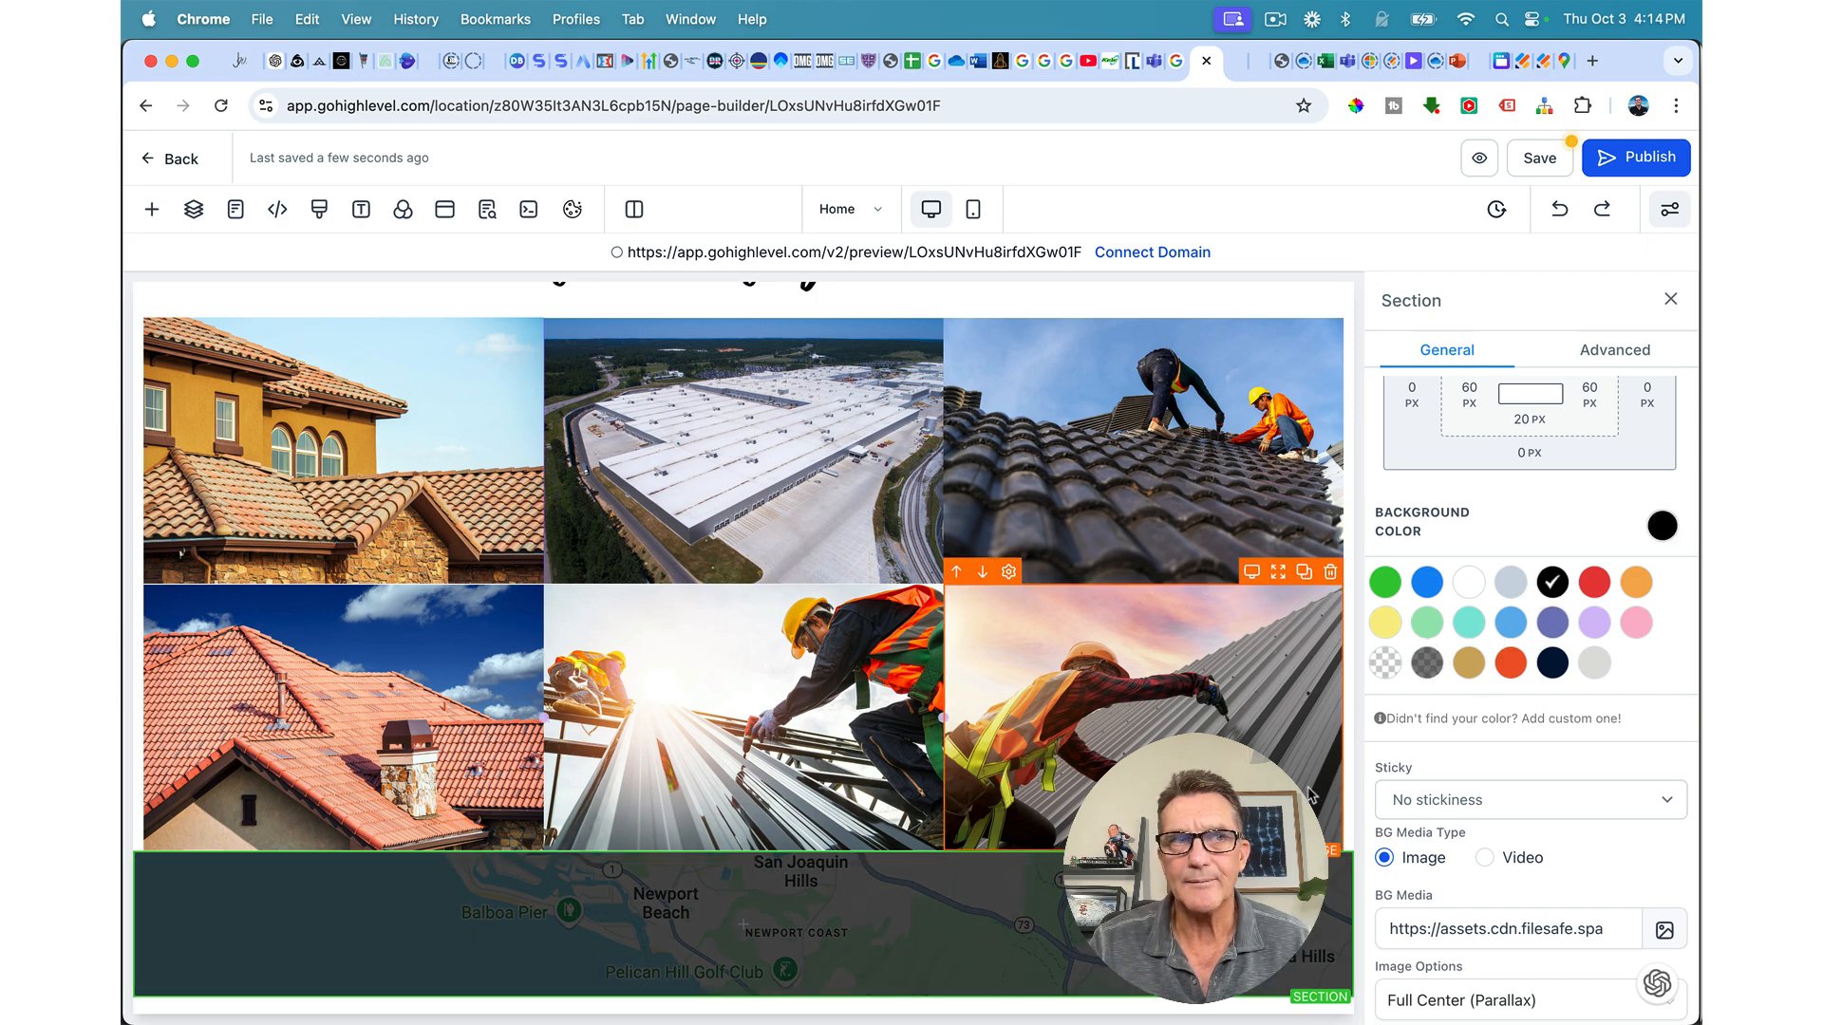
Step: Change the map image opacity to Half Fade
scroll(1546, 676, "down", 3)
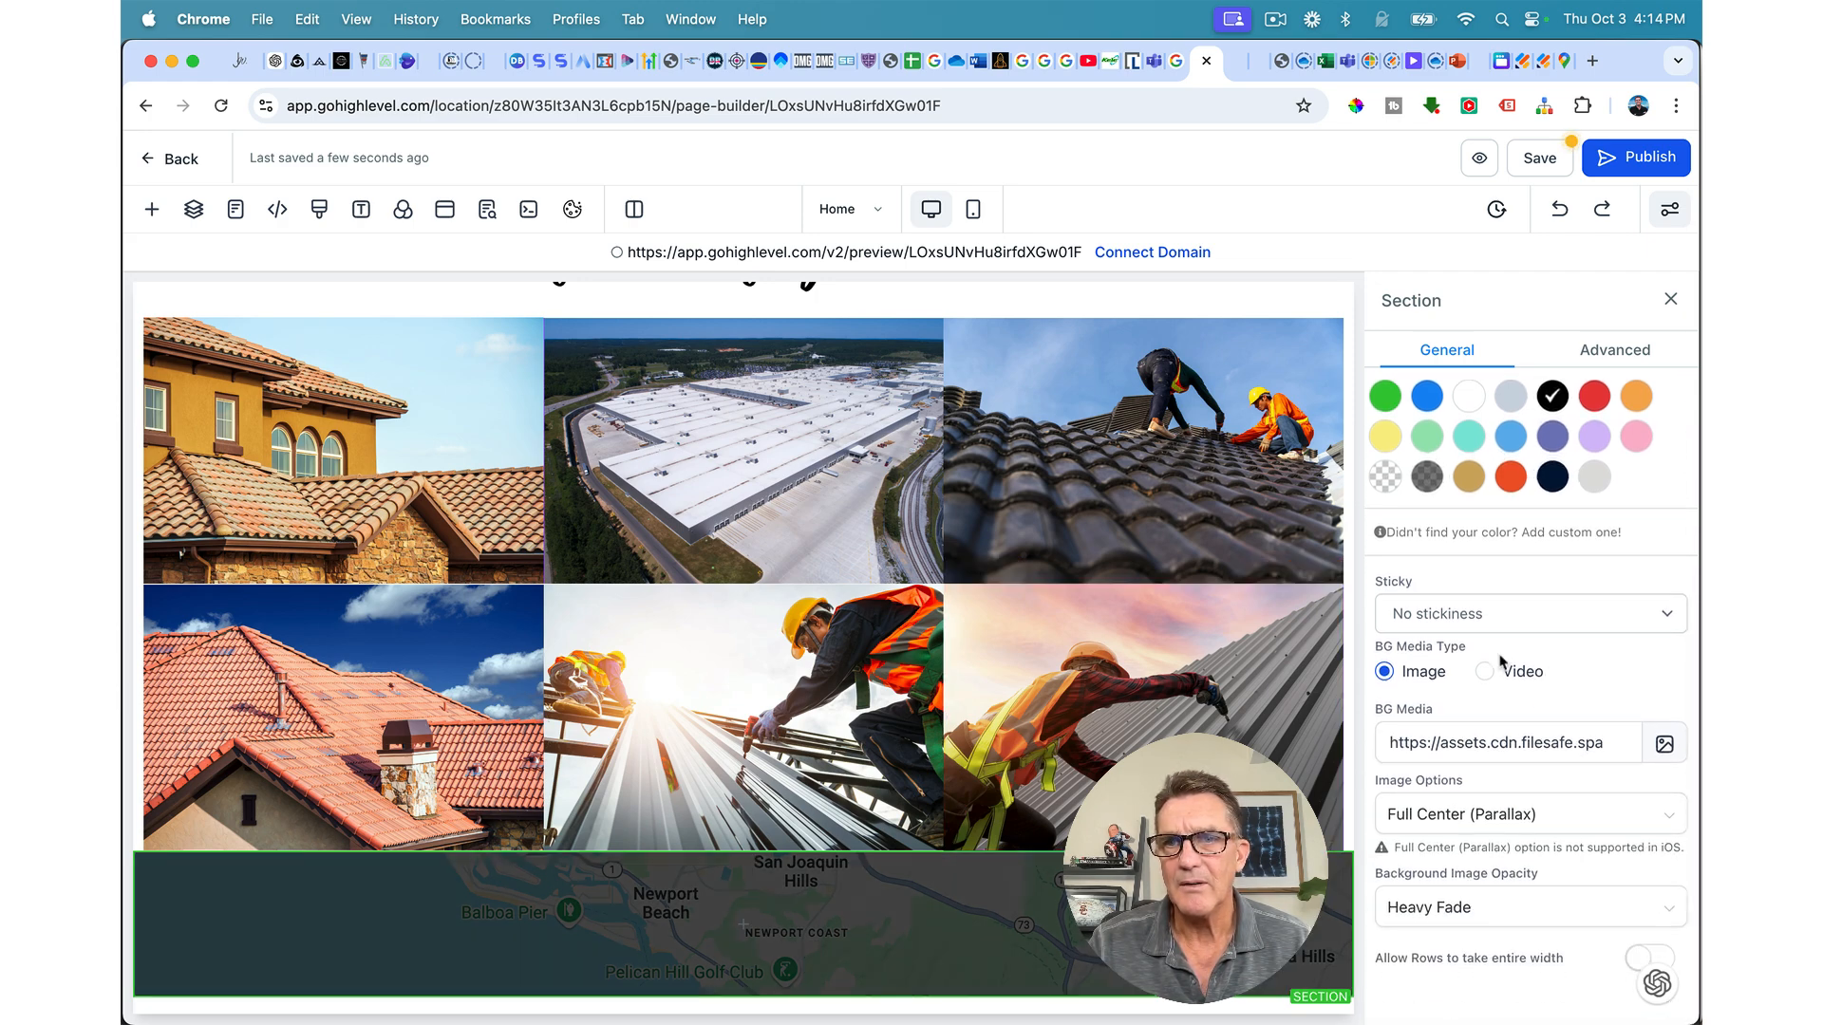
left_click(1405, 902)
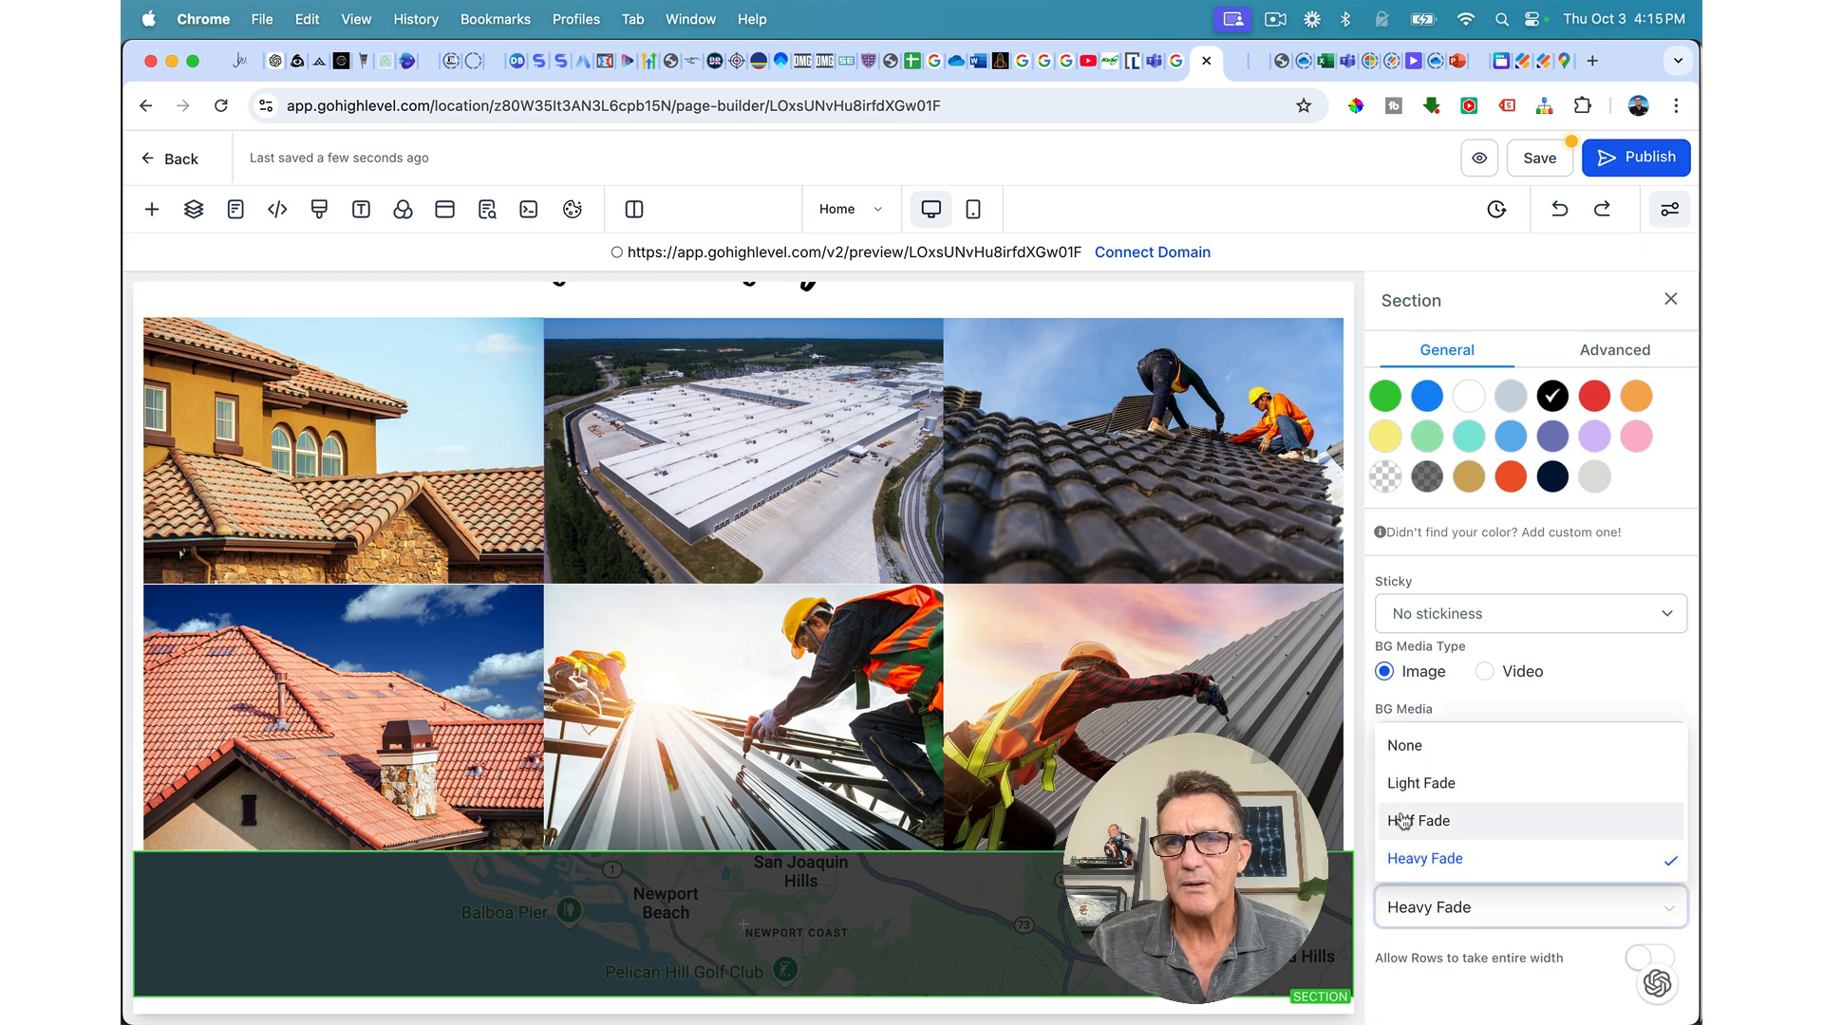
left_click(1405, 826)
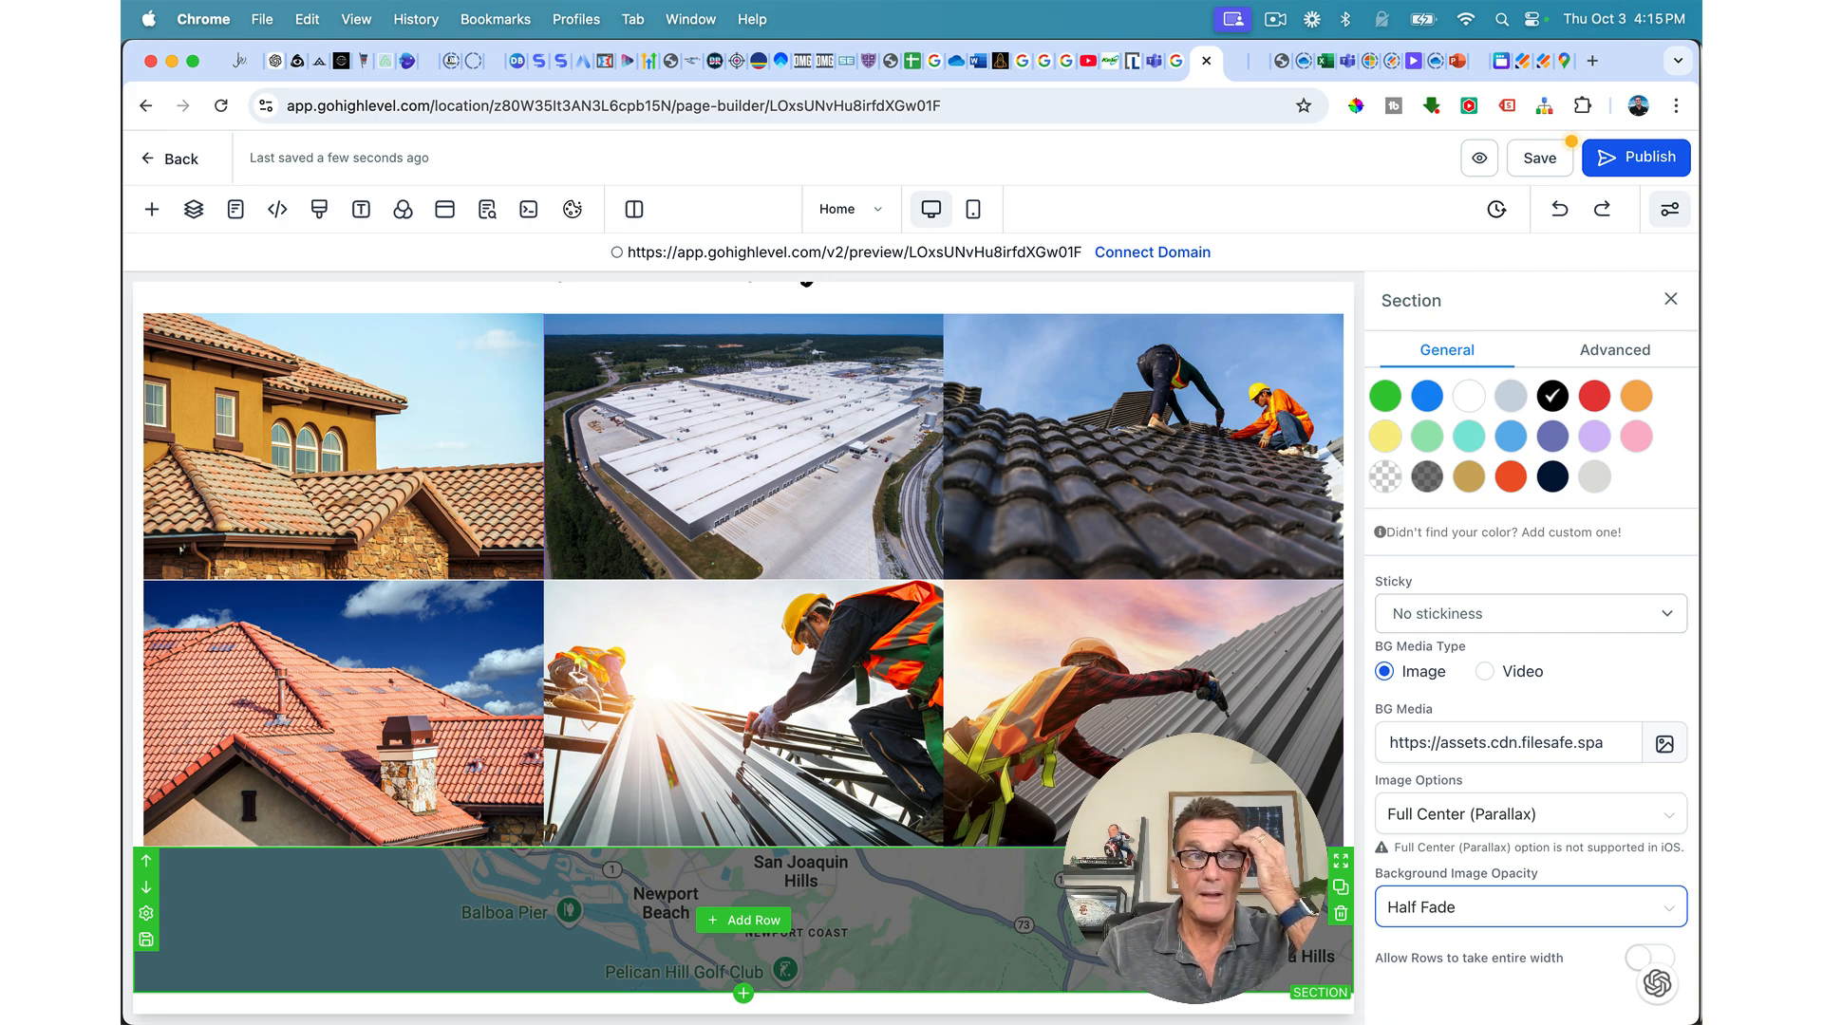
left_click(750, 920)
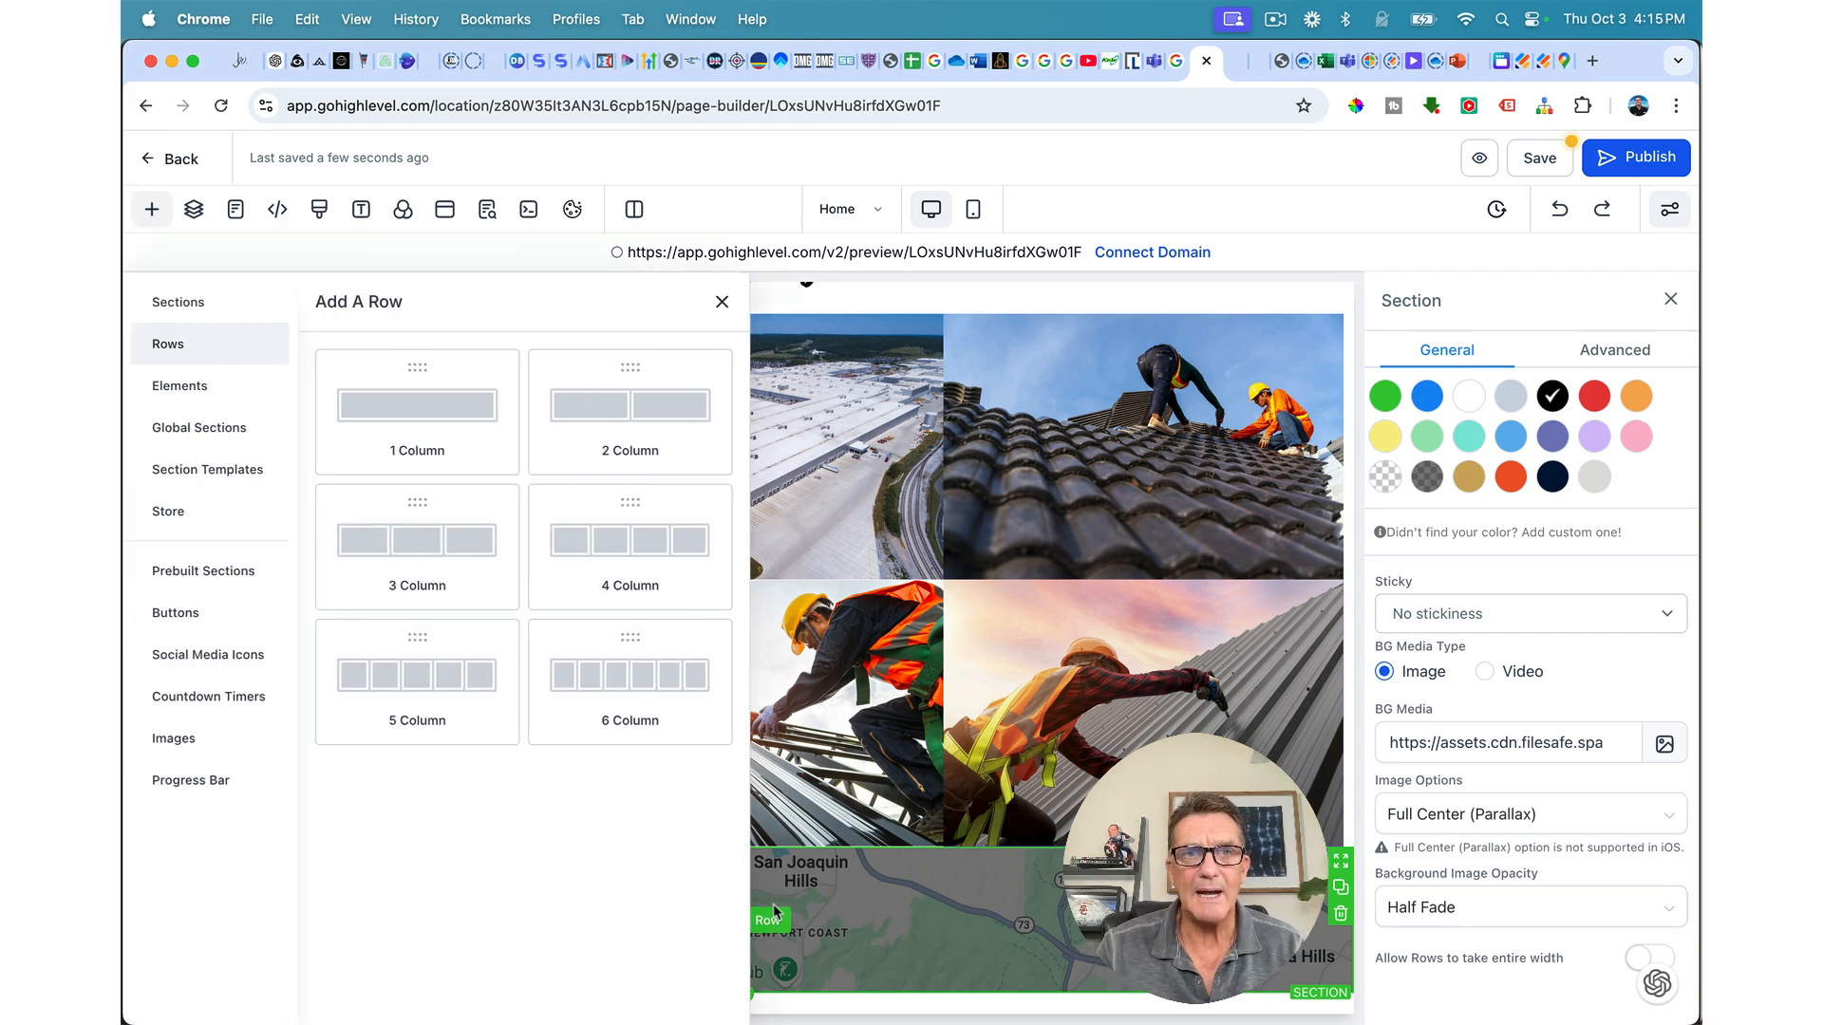
Step: Add a 2 Column row to the map section, narrowed to about 86 width, keeping no background
left_click(642, 404)
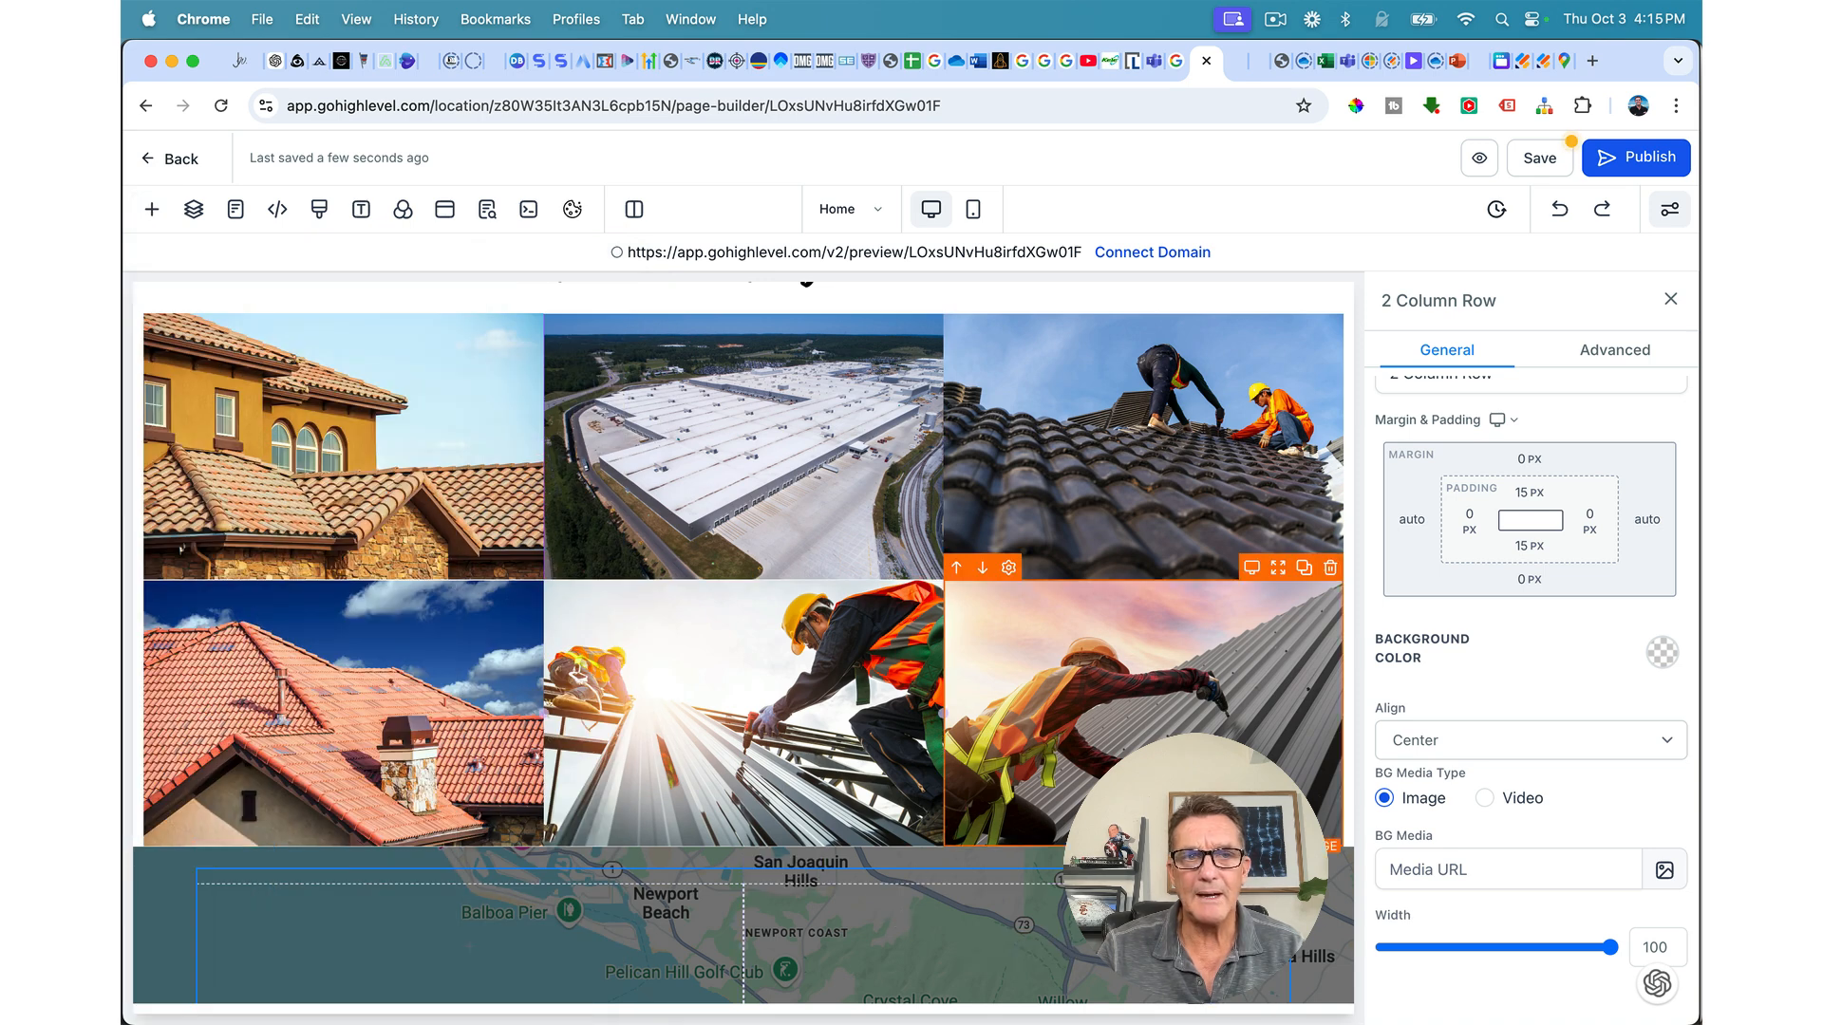
scroll(911, 878, "down", 1)
left_click_drag(1612, 947, 1568, 959)
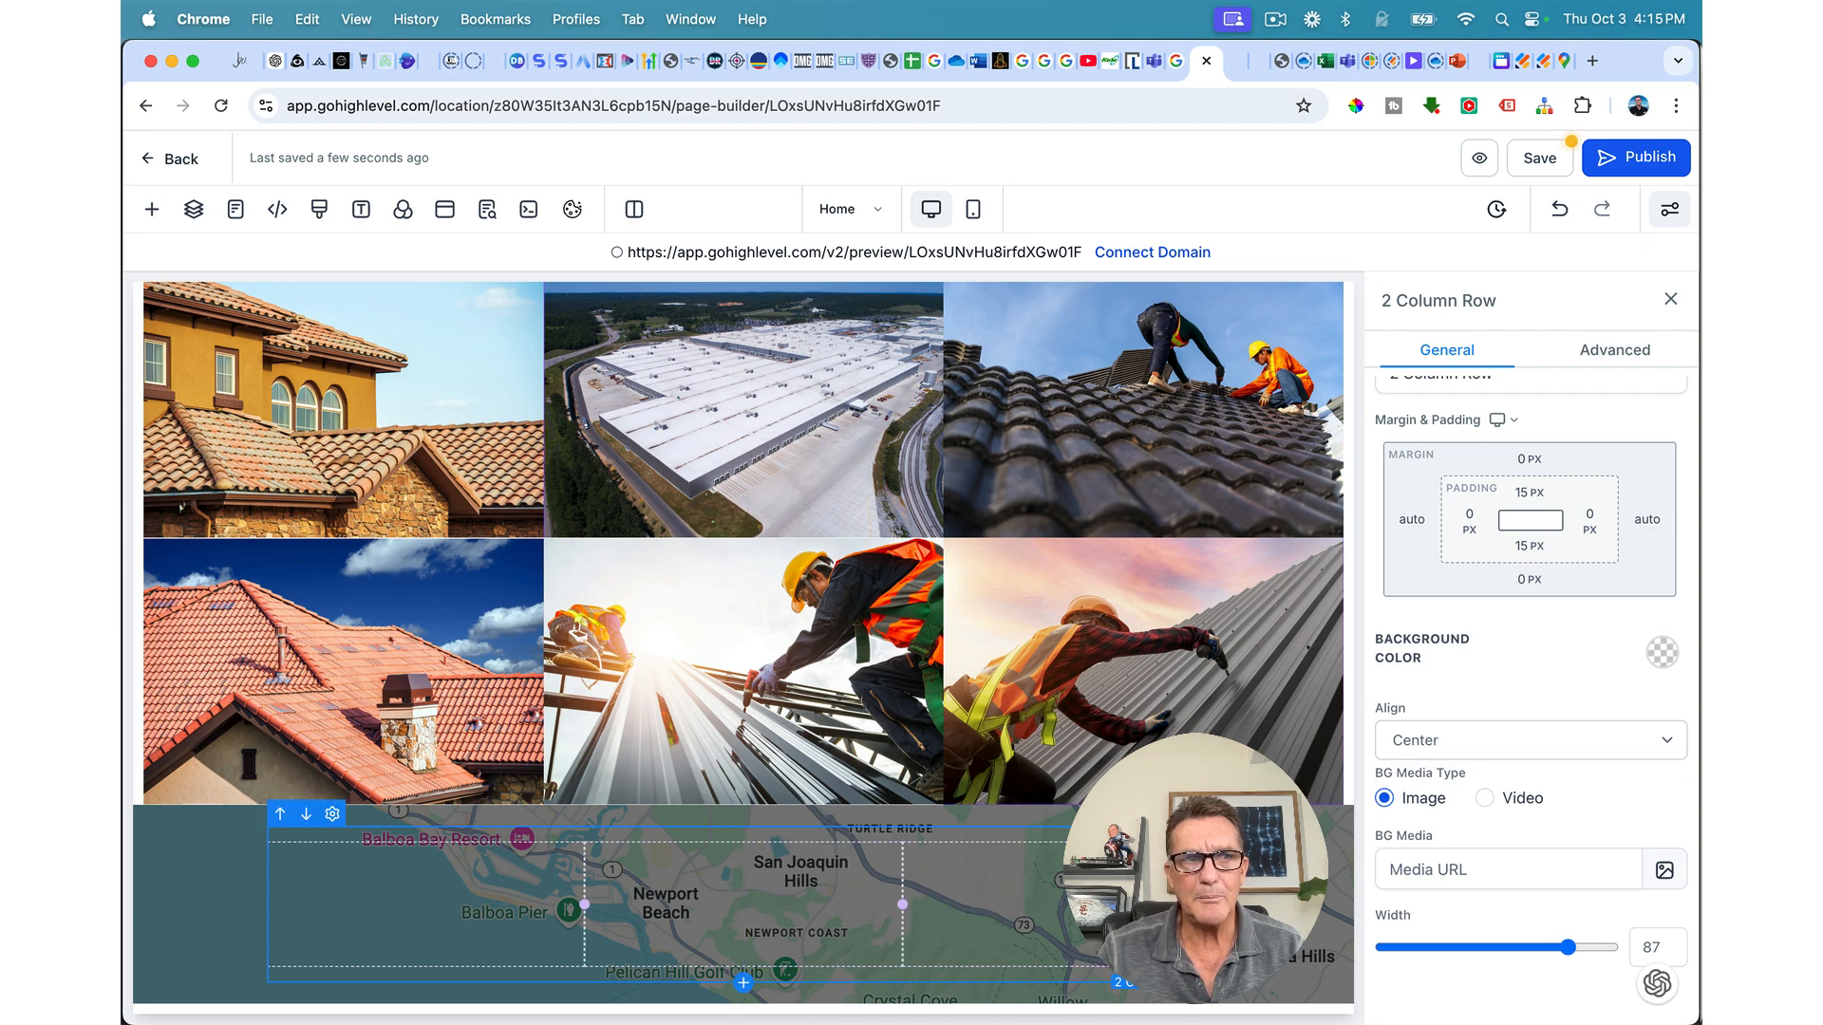
left_click(1663, 653)
left_click(1469, 708)
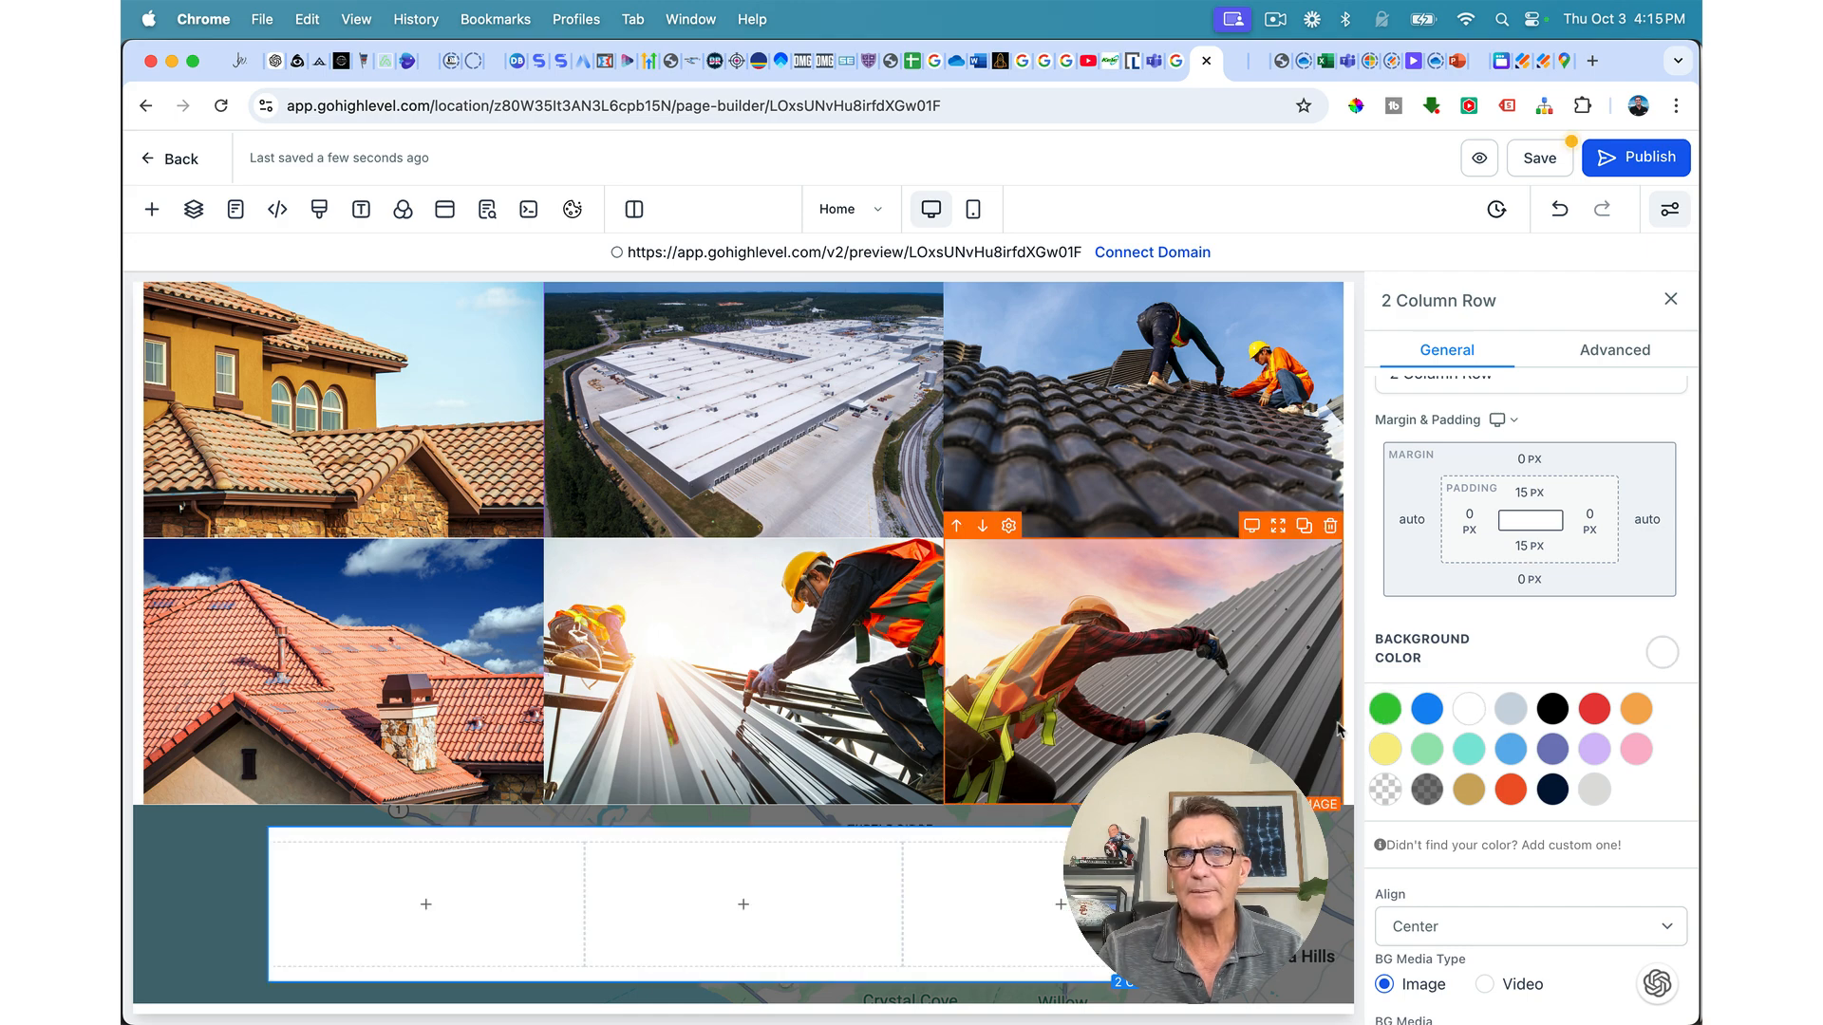
left_click(1558, 210)
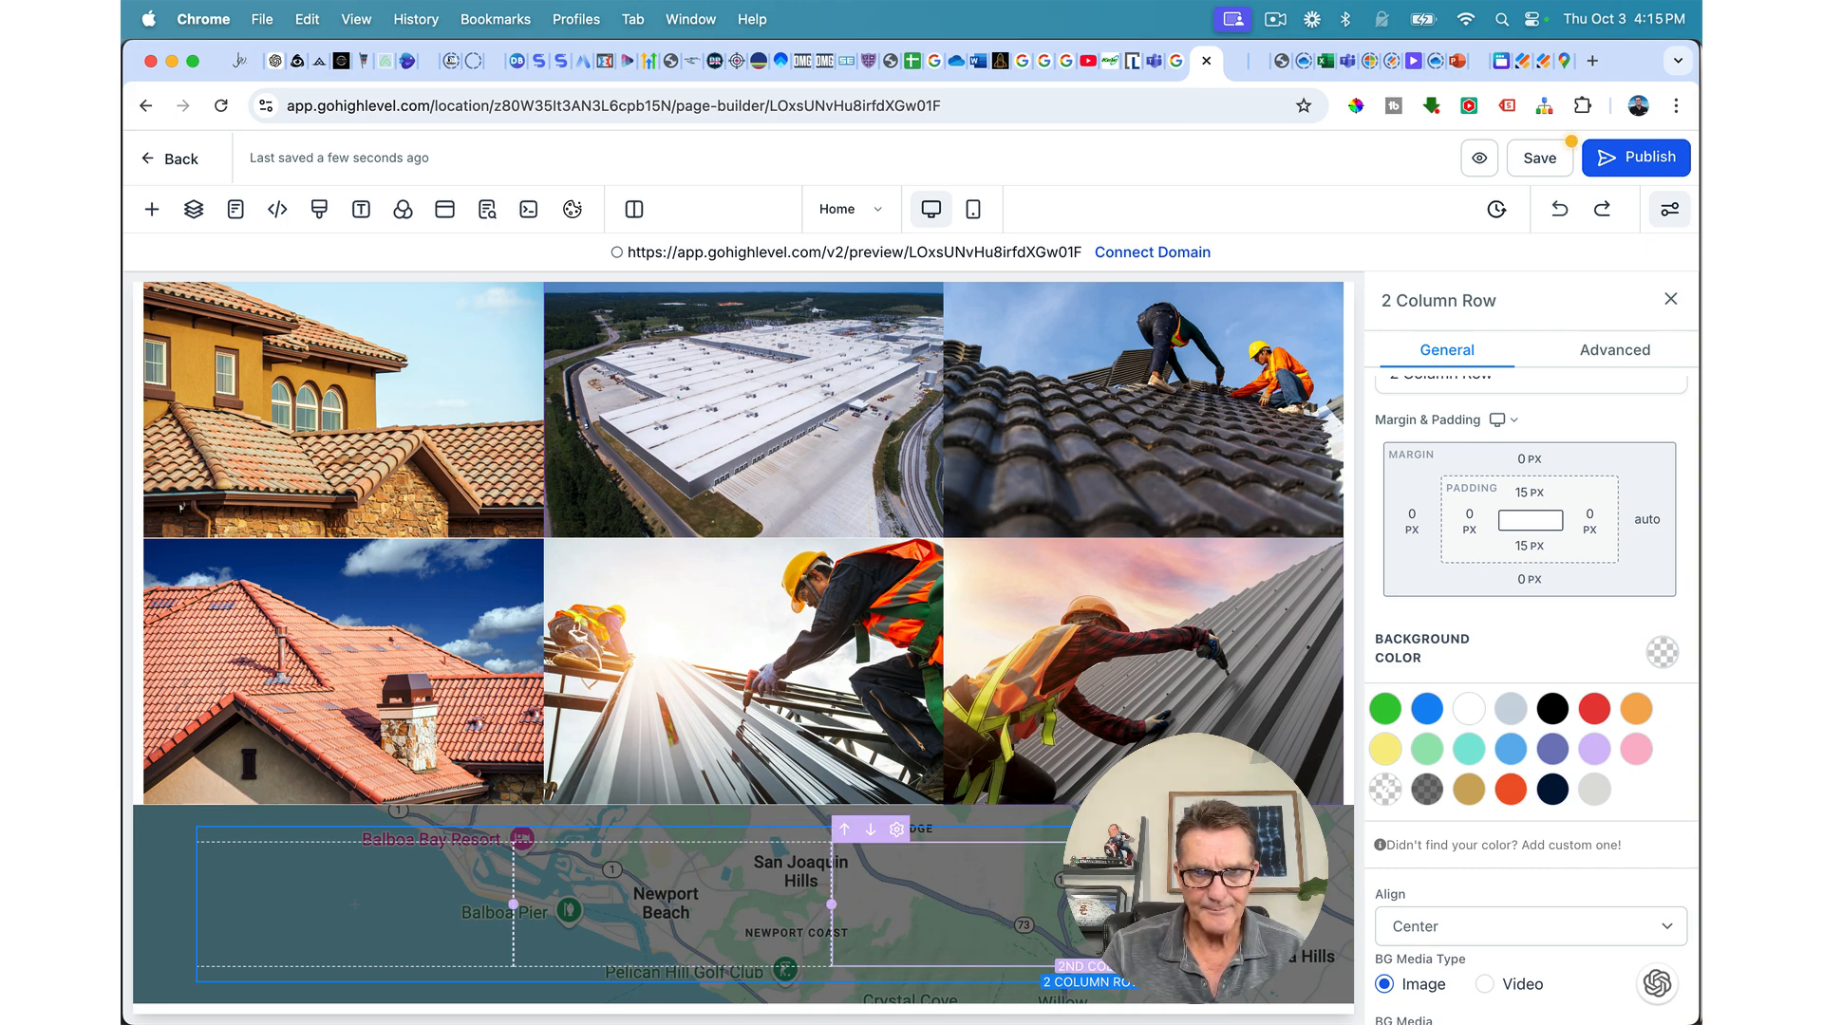
key("super+shift+z")
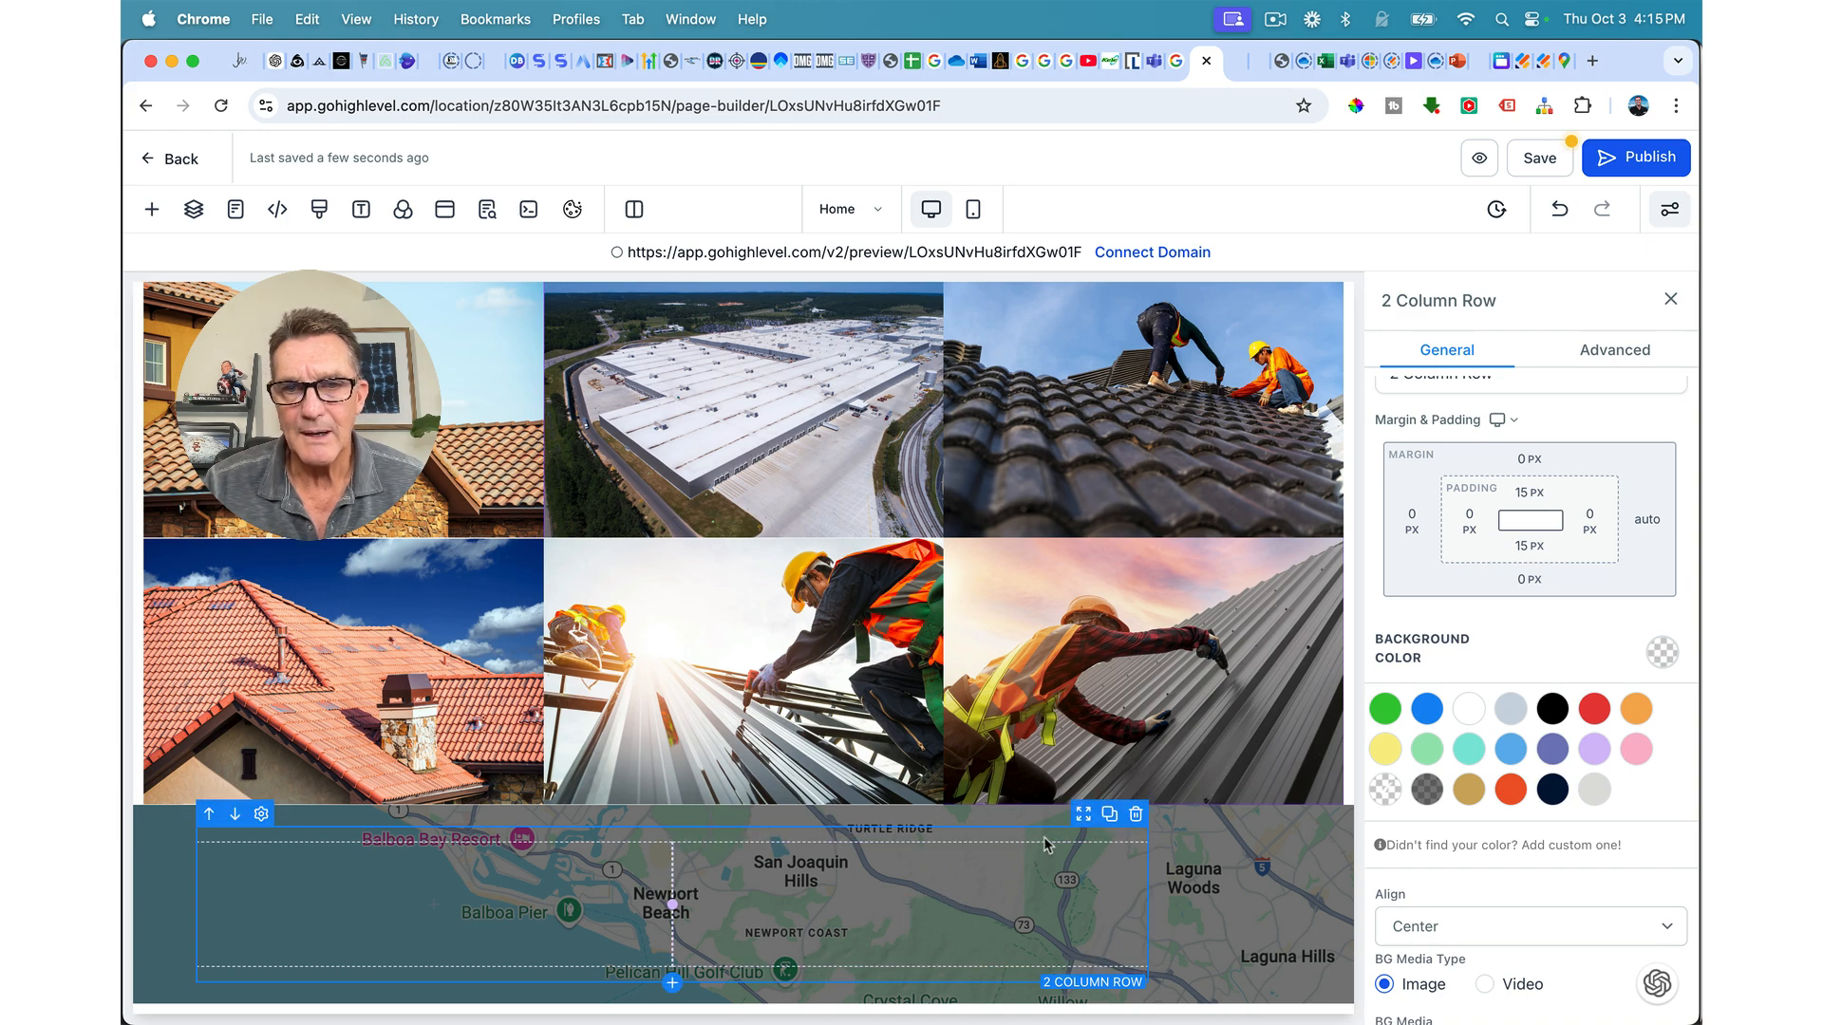
Step: Give the row's second column a white background
left_click(738, 831)
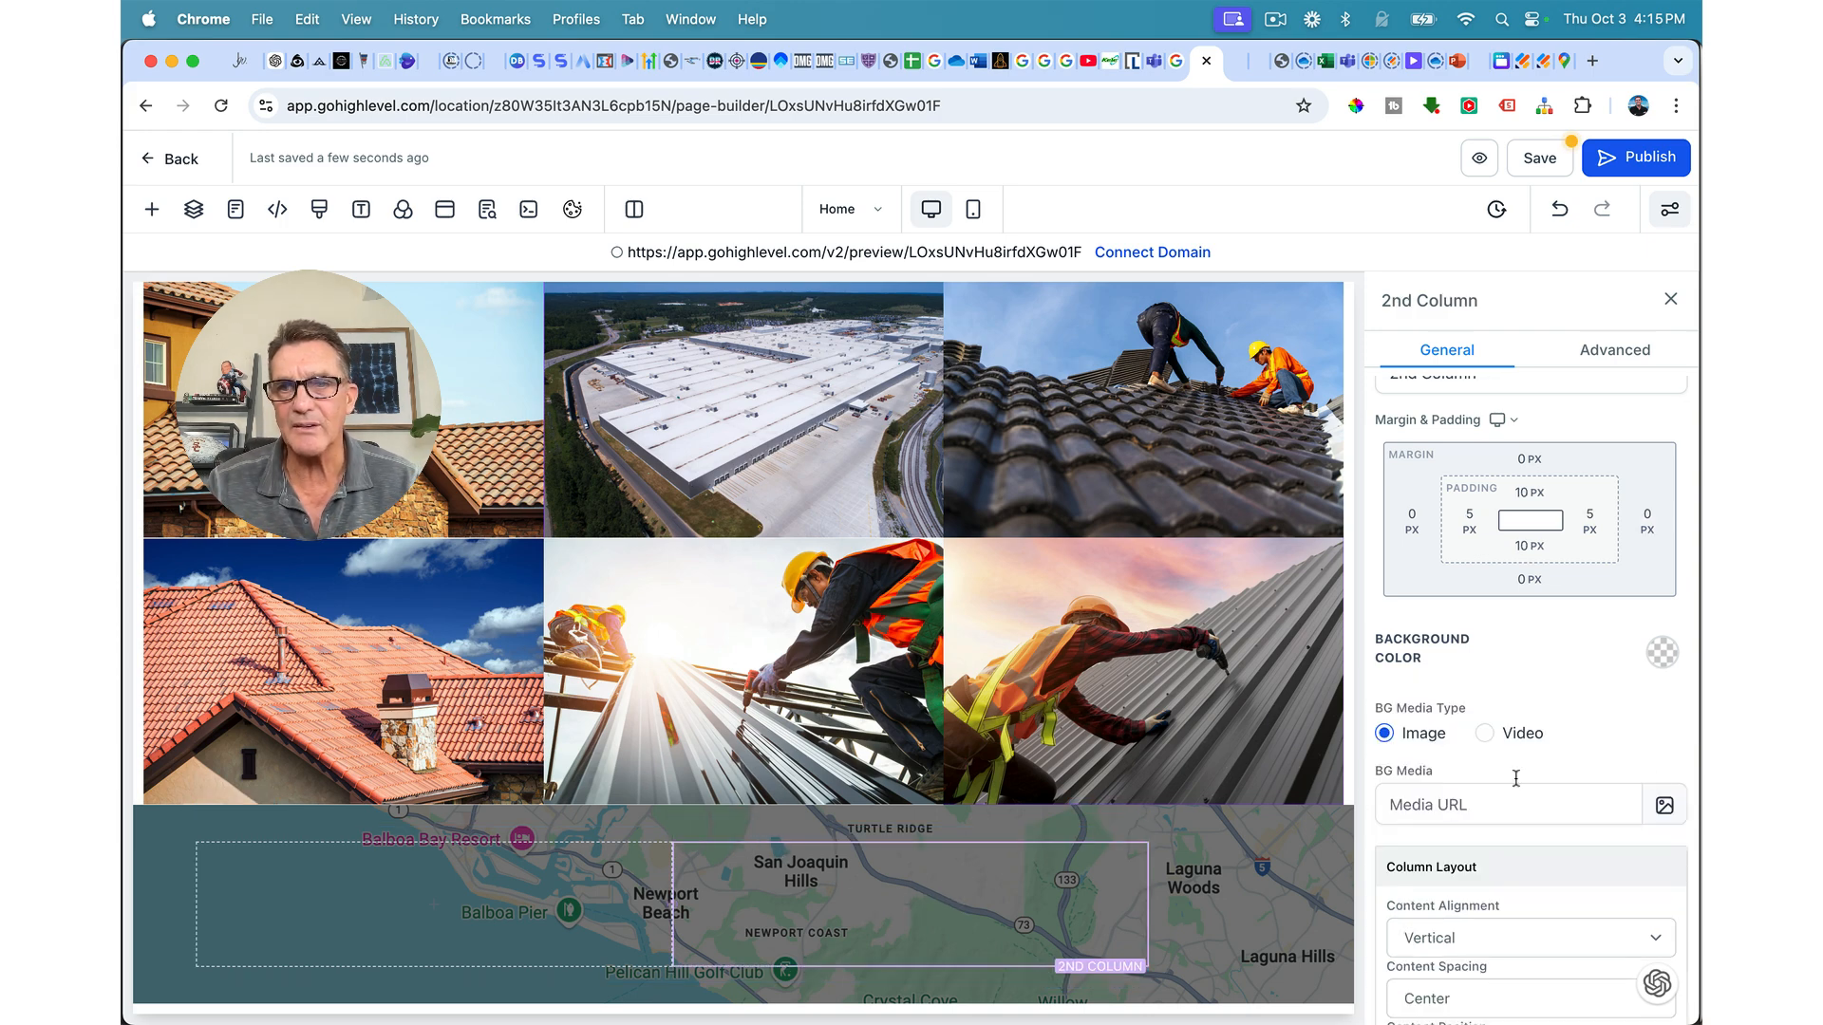
left_click(1661, 652)
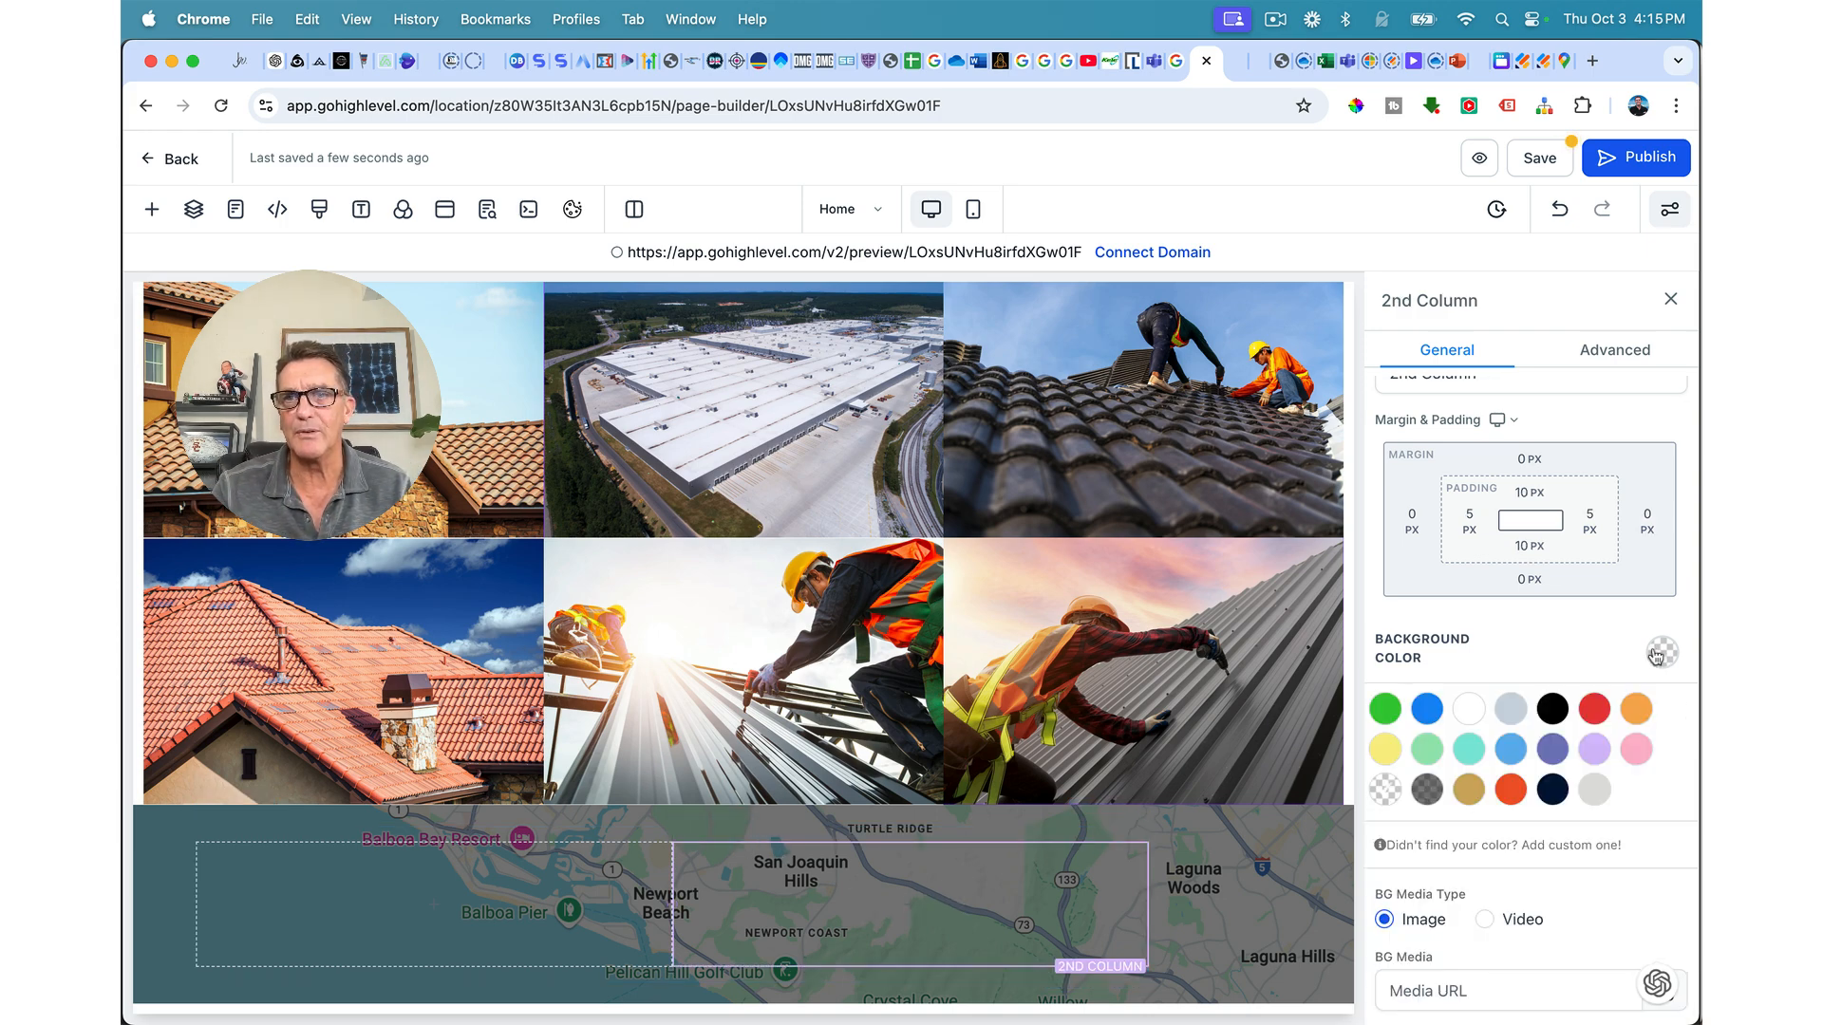
left_click(1460, 710)
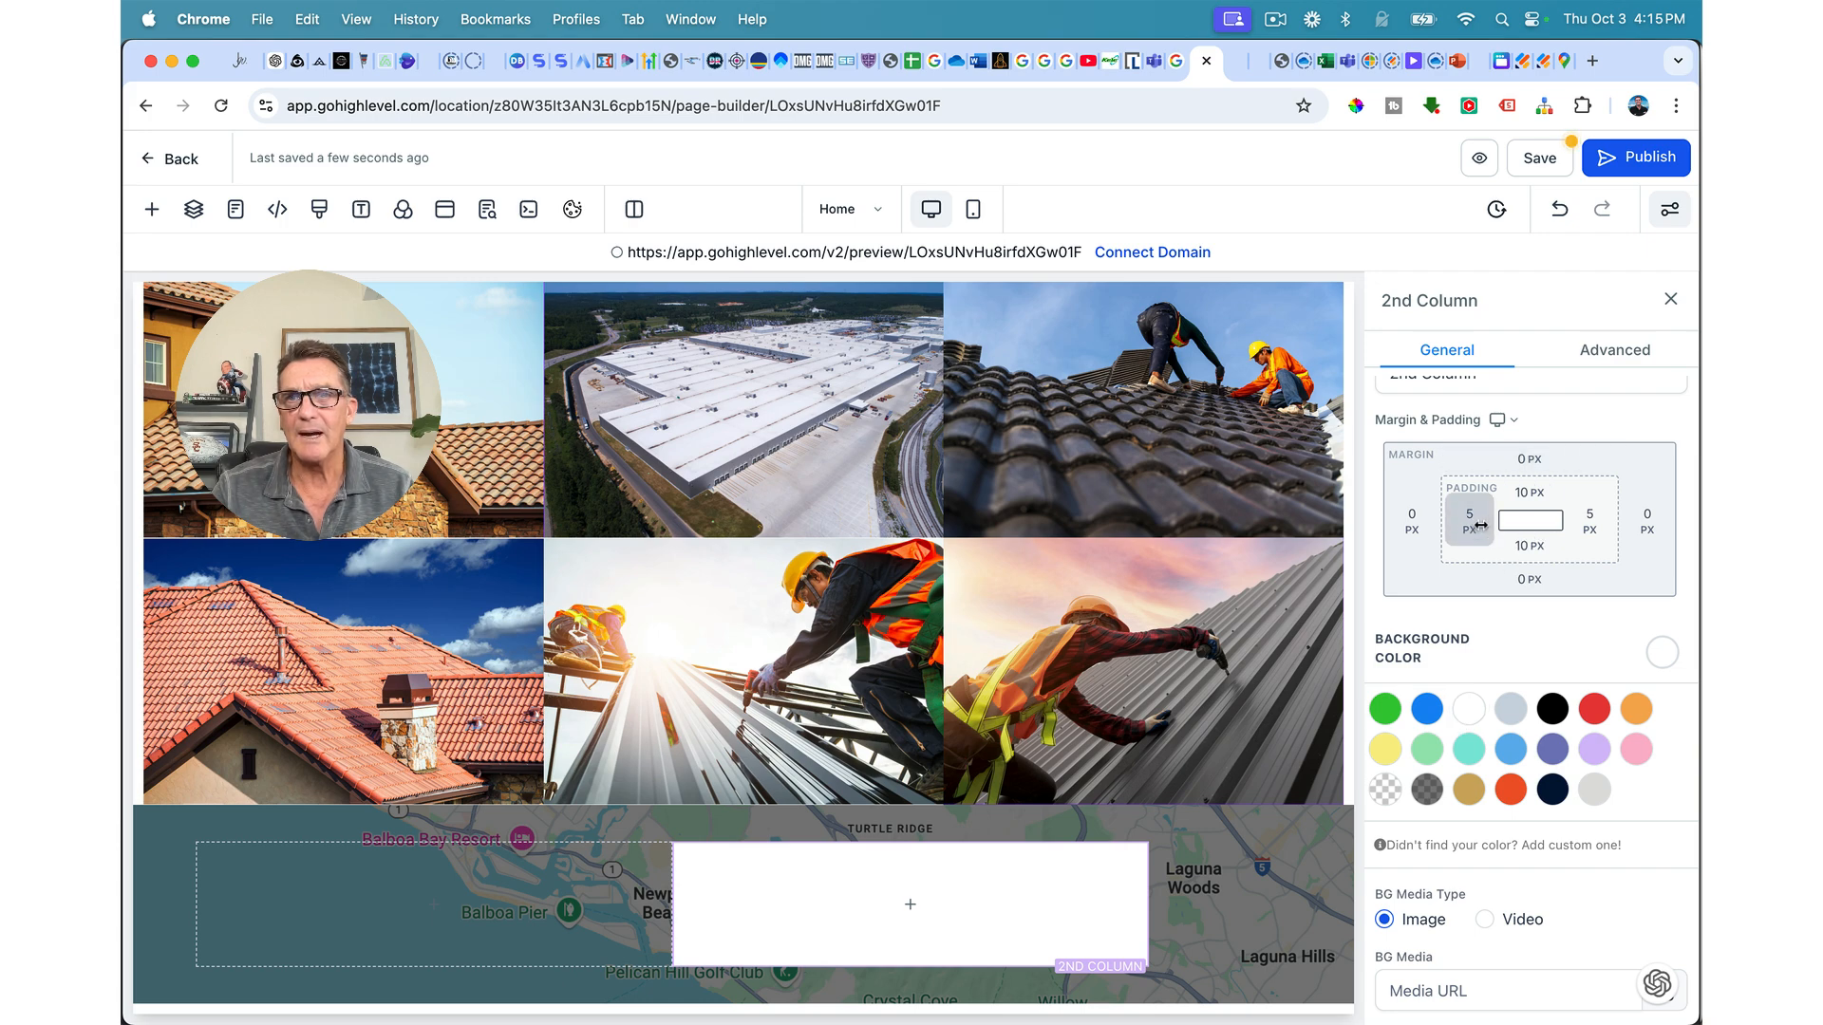
Step: Set the second column's left and right margins to 10 px
left_click(1424, 494)
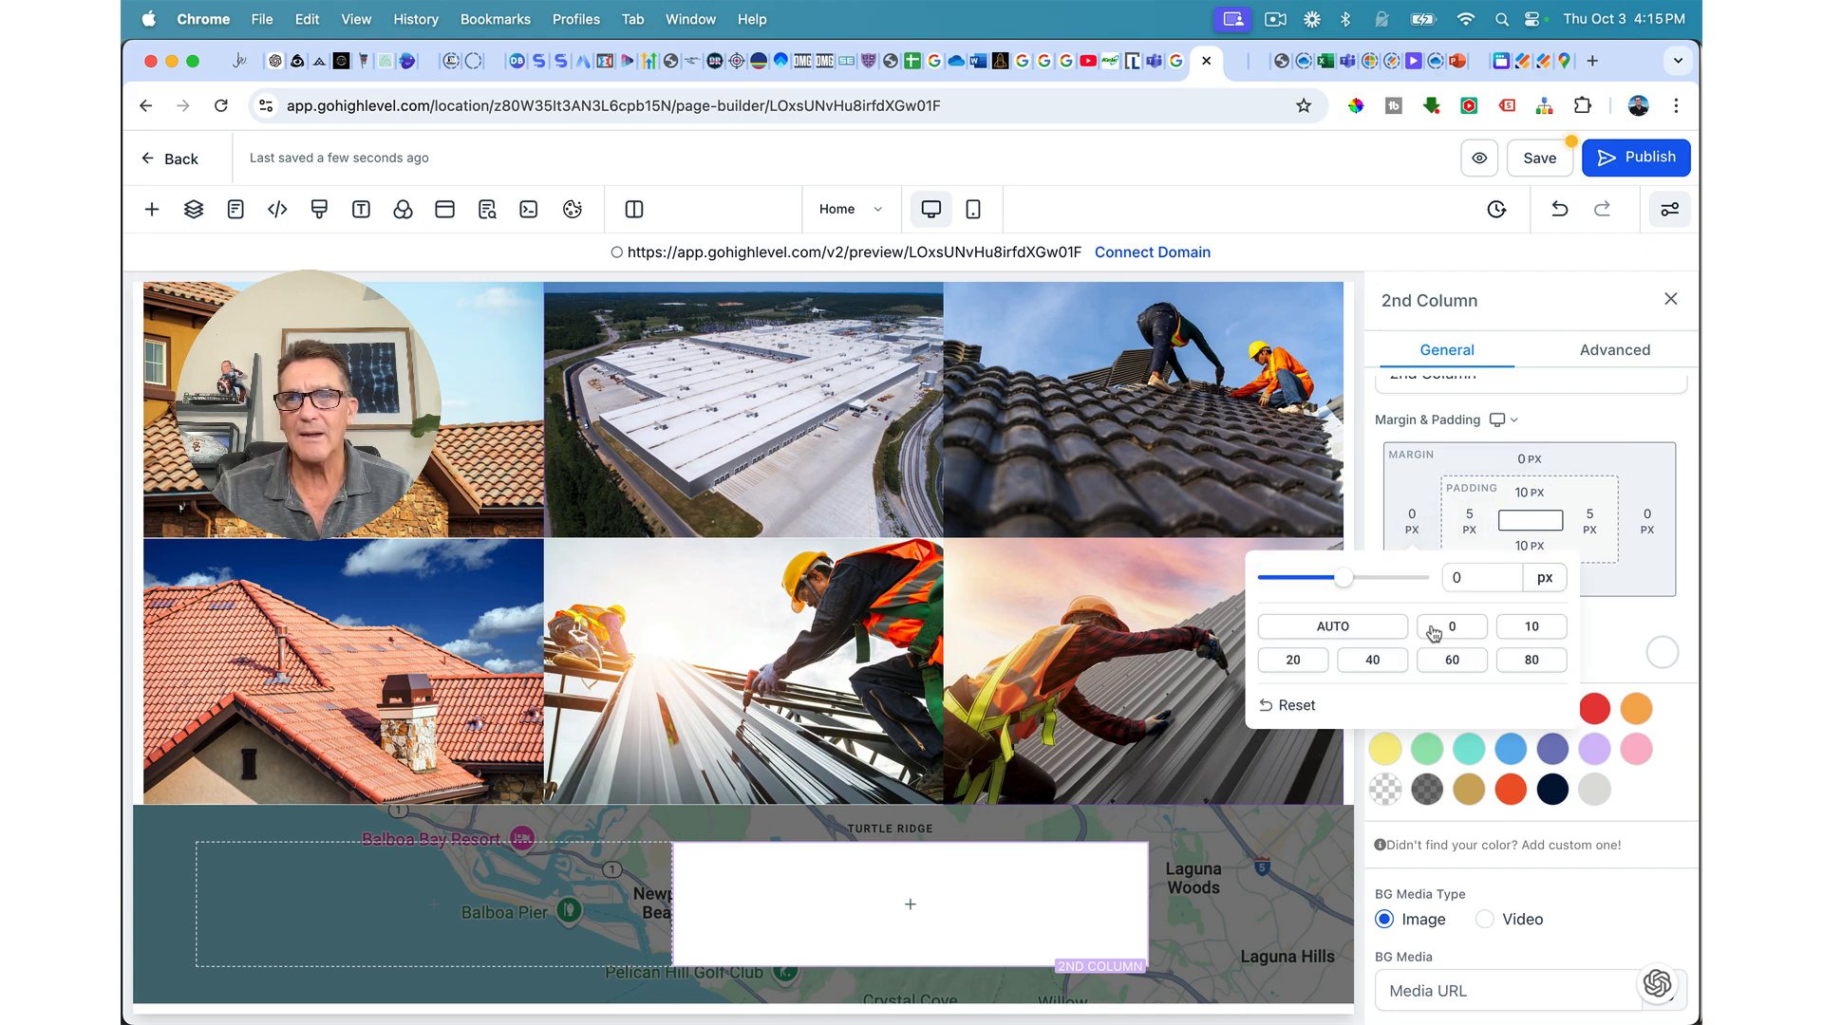
left_click(1531, 627)
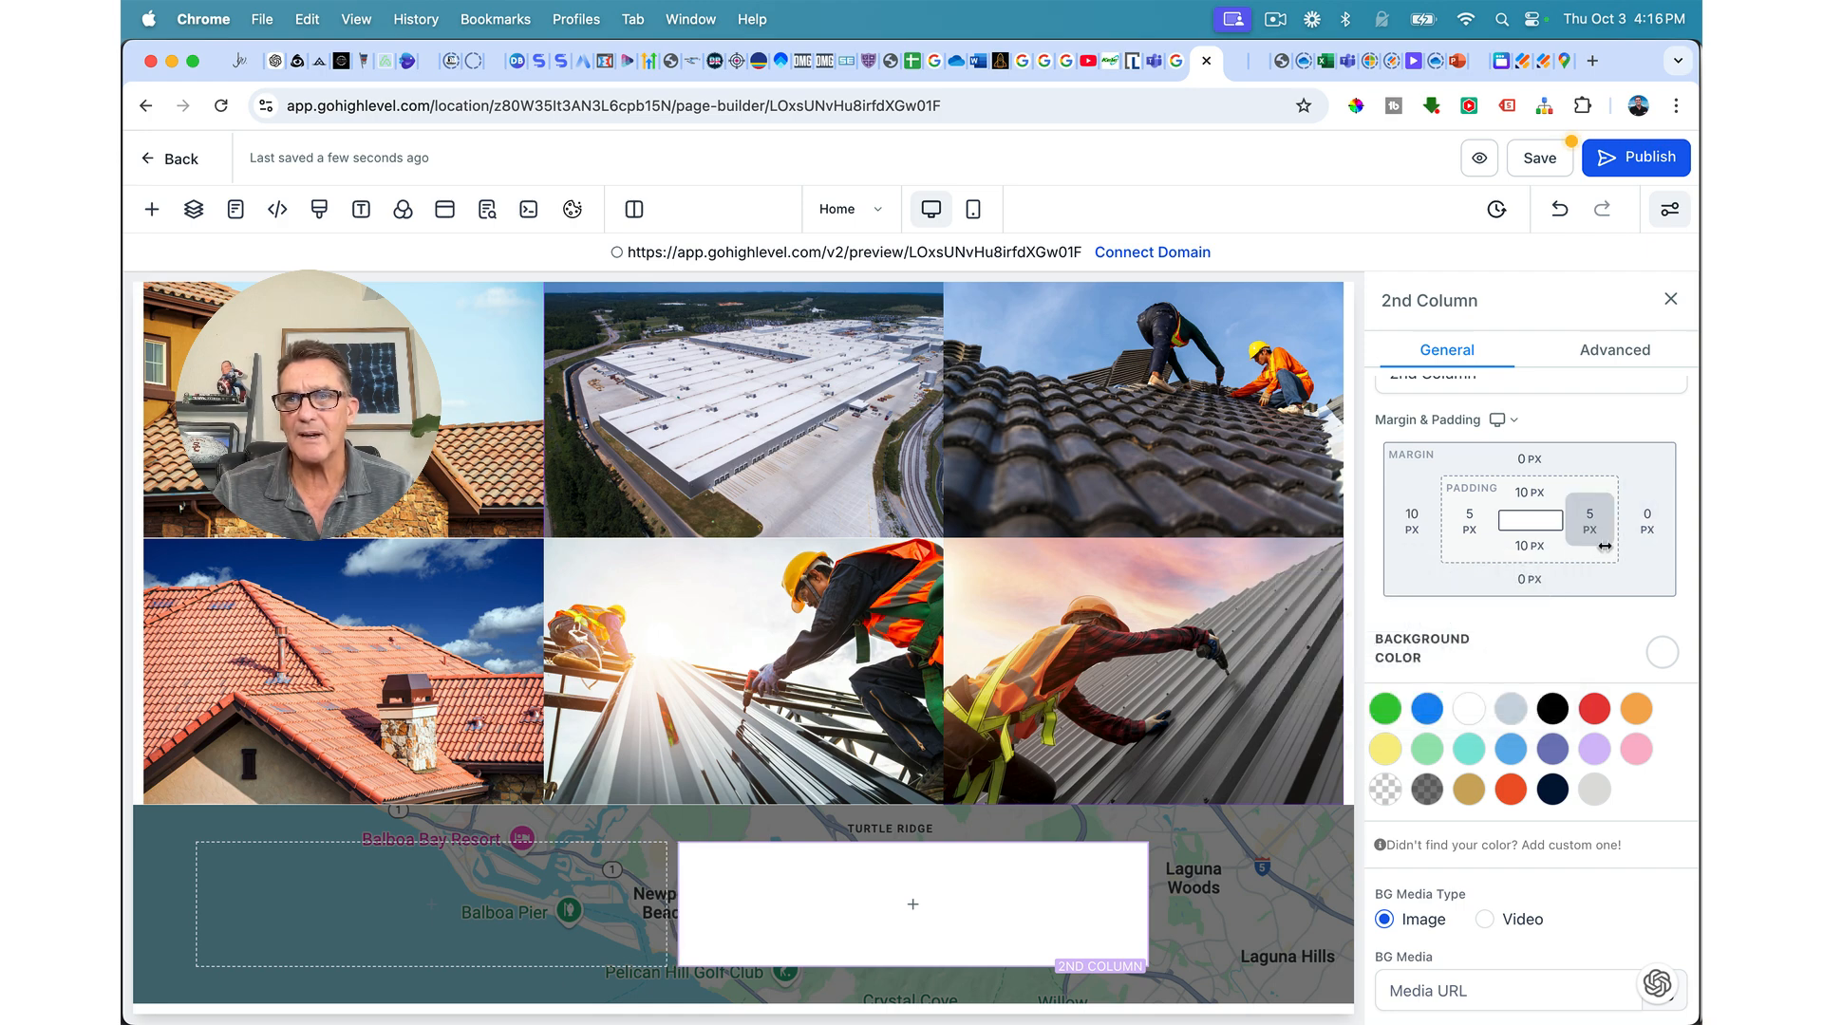
left_click(1649, 524)
left_click(1605, 634)
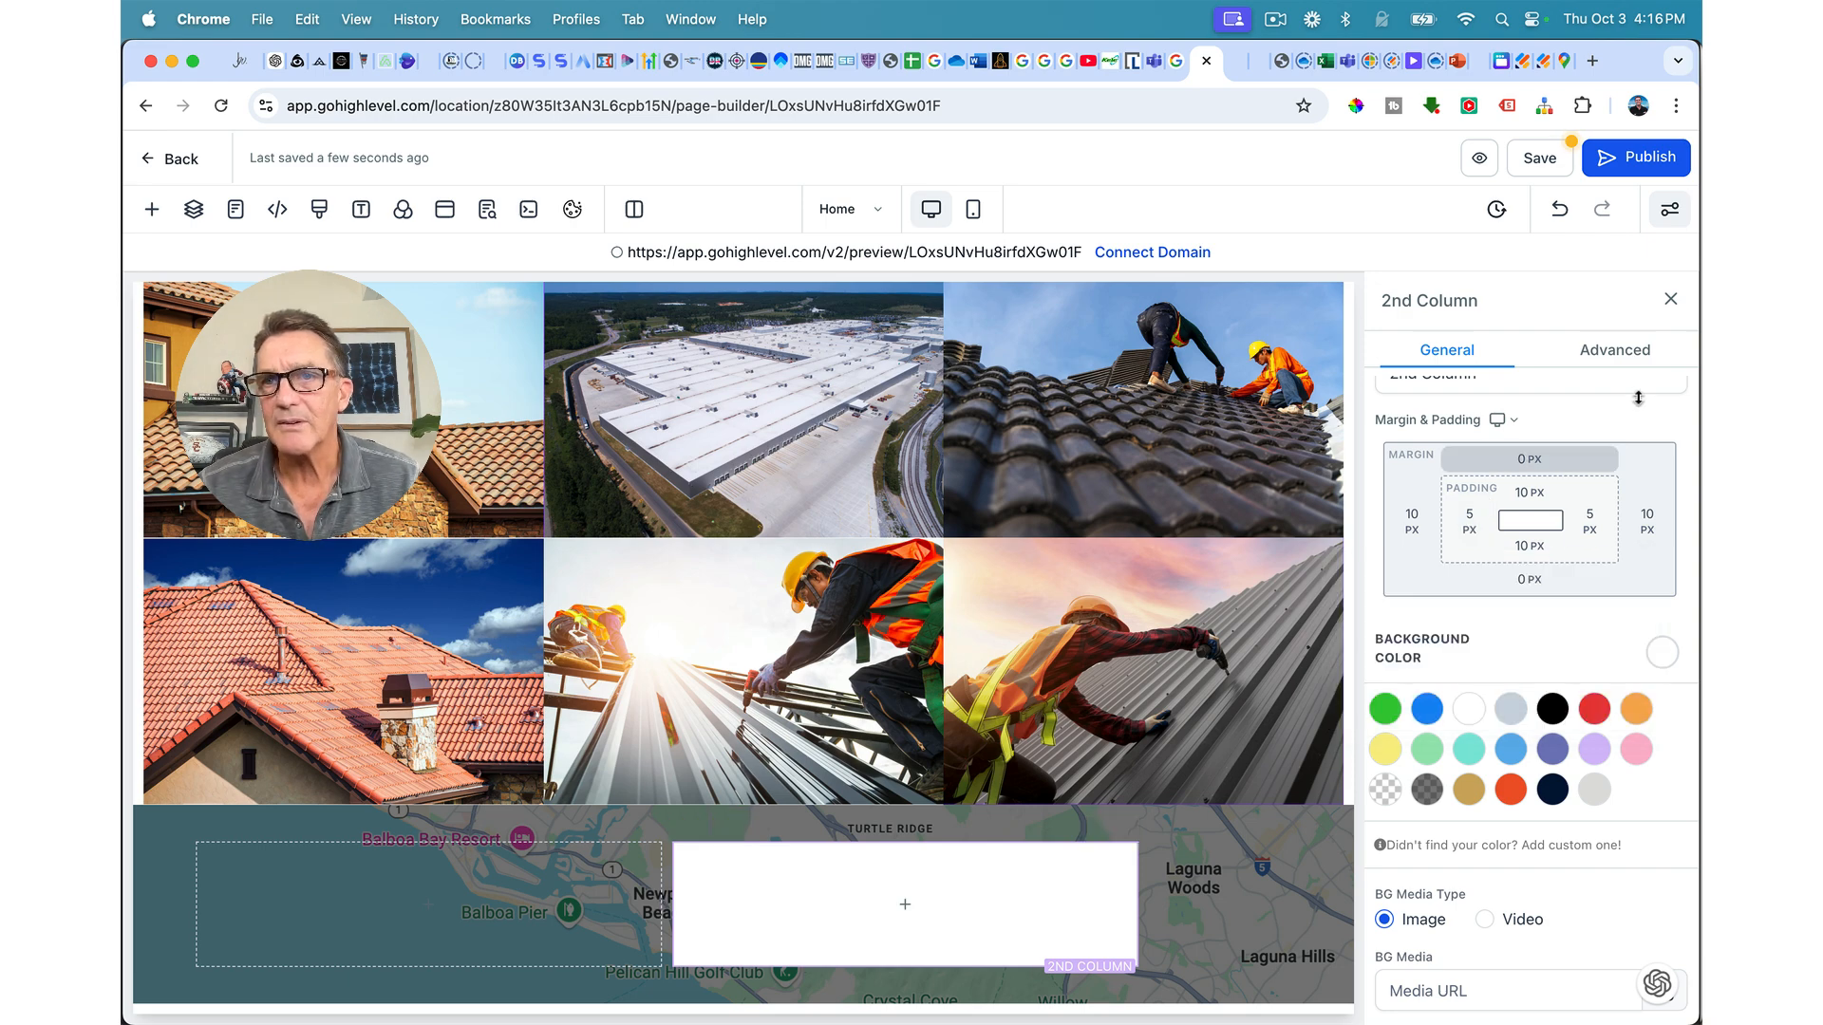
left_click(1629, 363)
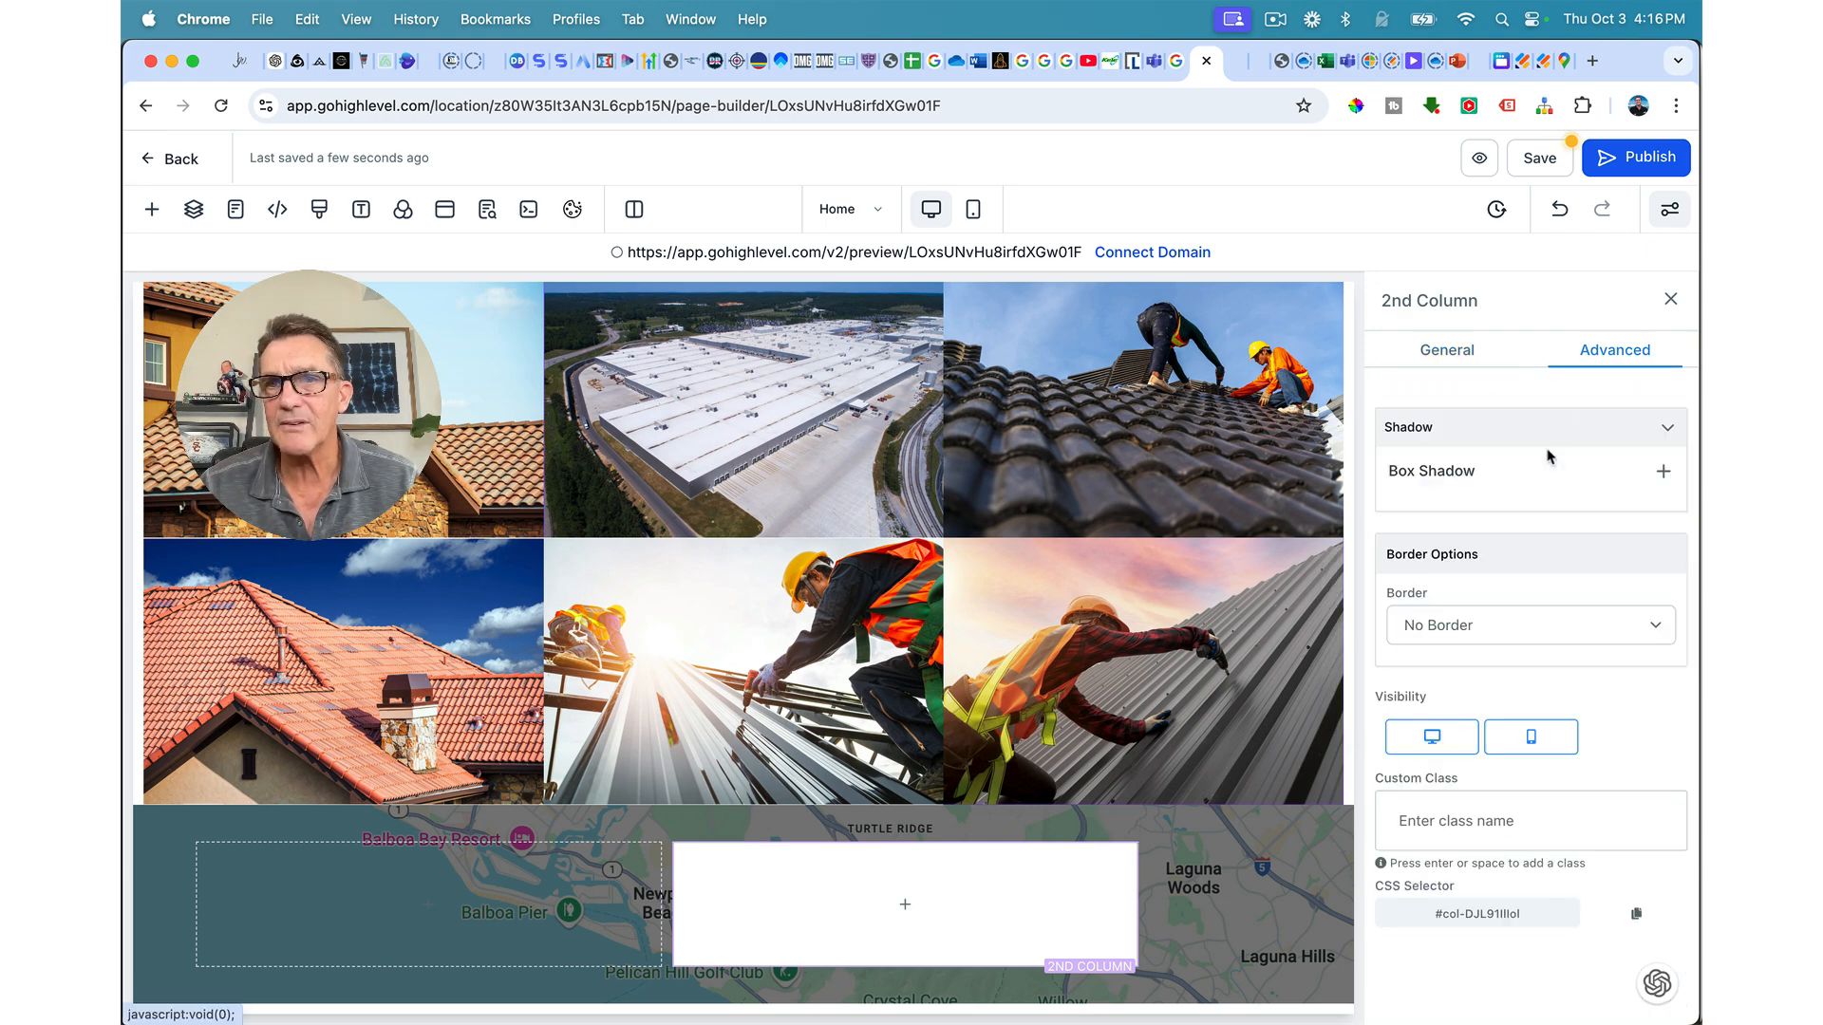
Step: Give the white column a transparent full border with 15 px rounded corners
left_click(1482, 633)
left_click(1467, 648)
scroll(1459, 680, "down", 3)
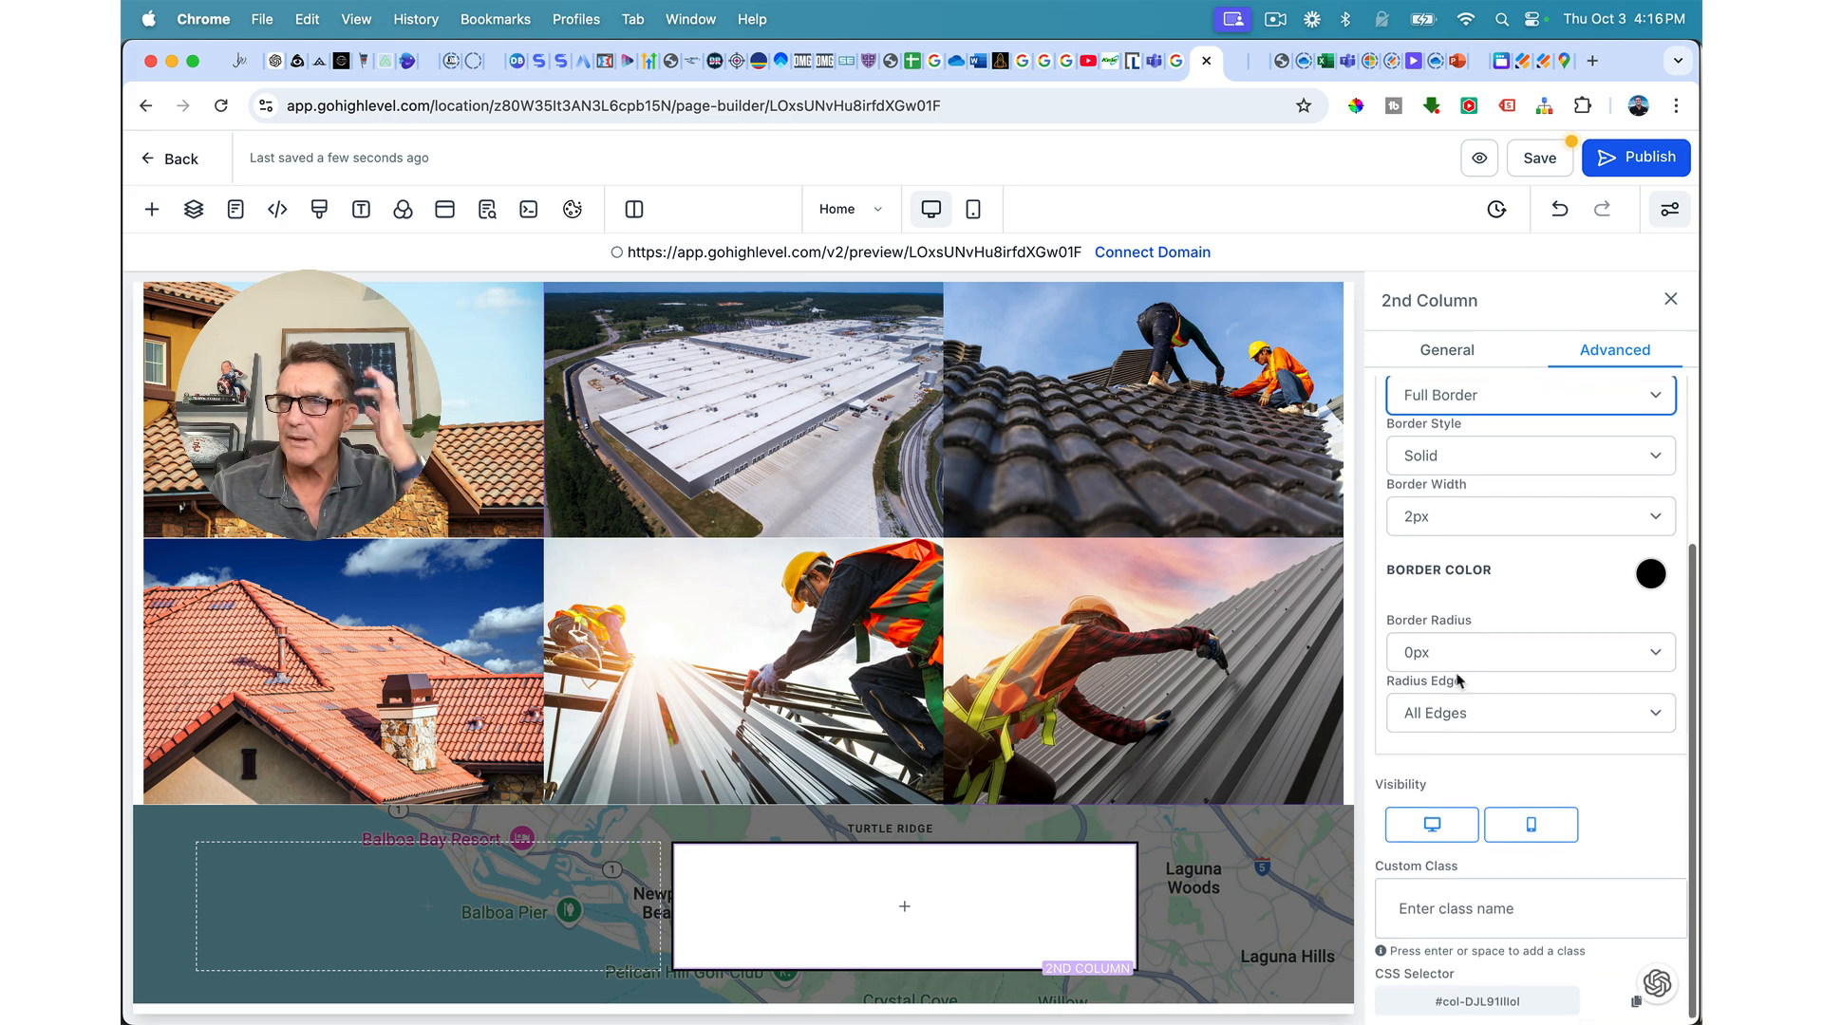
left_click(1650, 553)
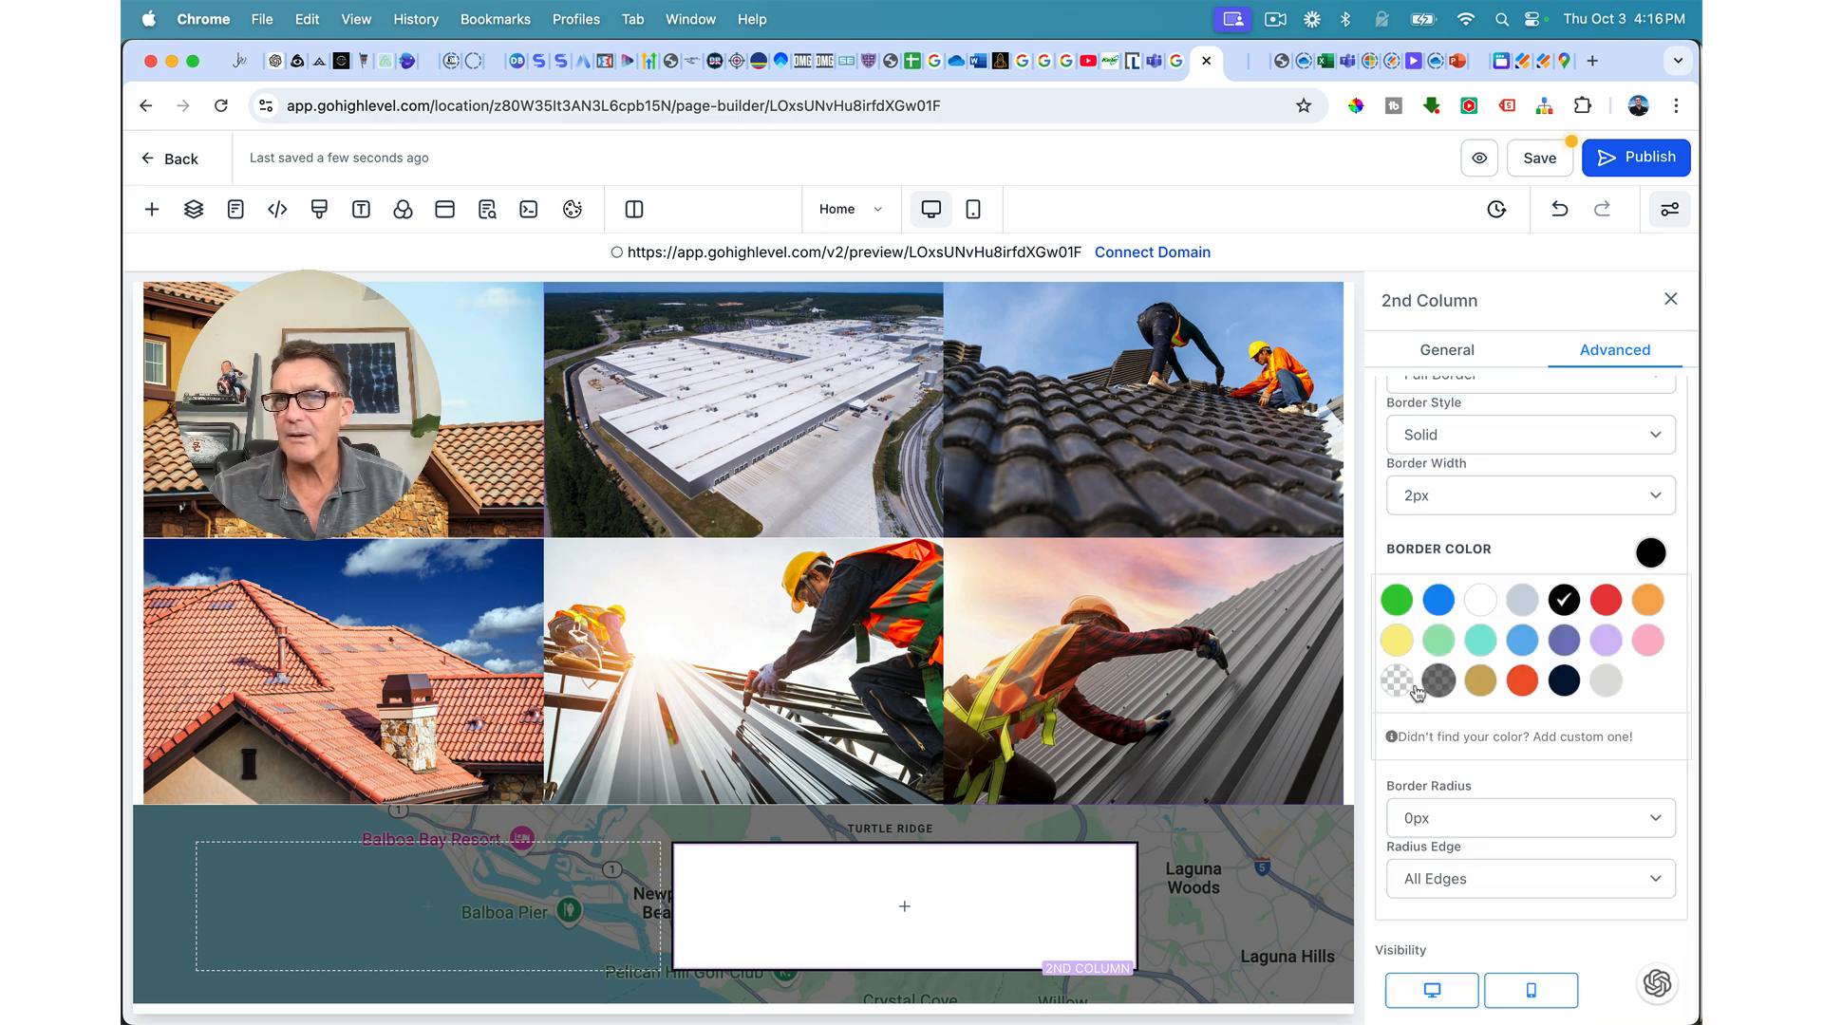
left_click(1397, 680)
scroll(1491, 812, "down", 2)
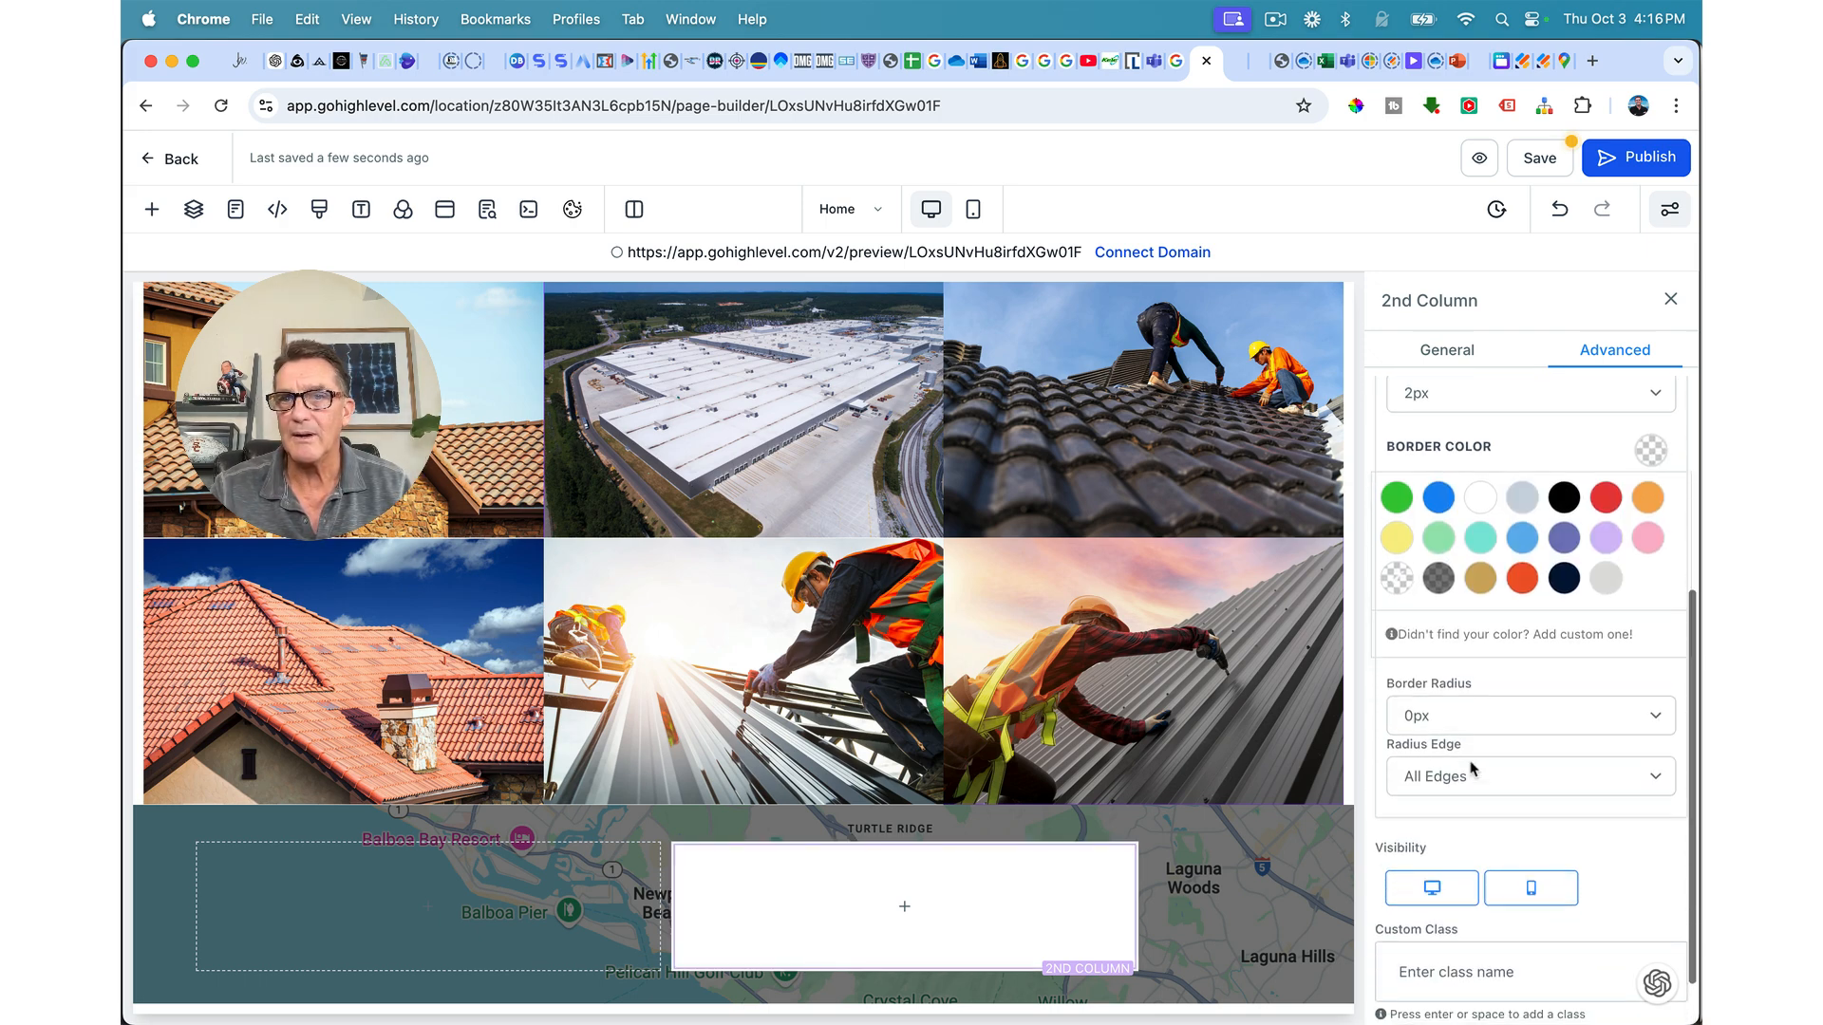
left_click(1447, 719)
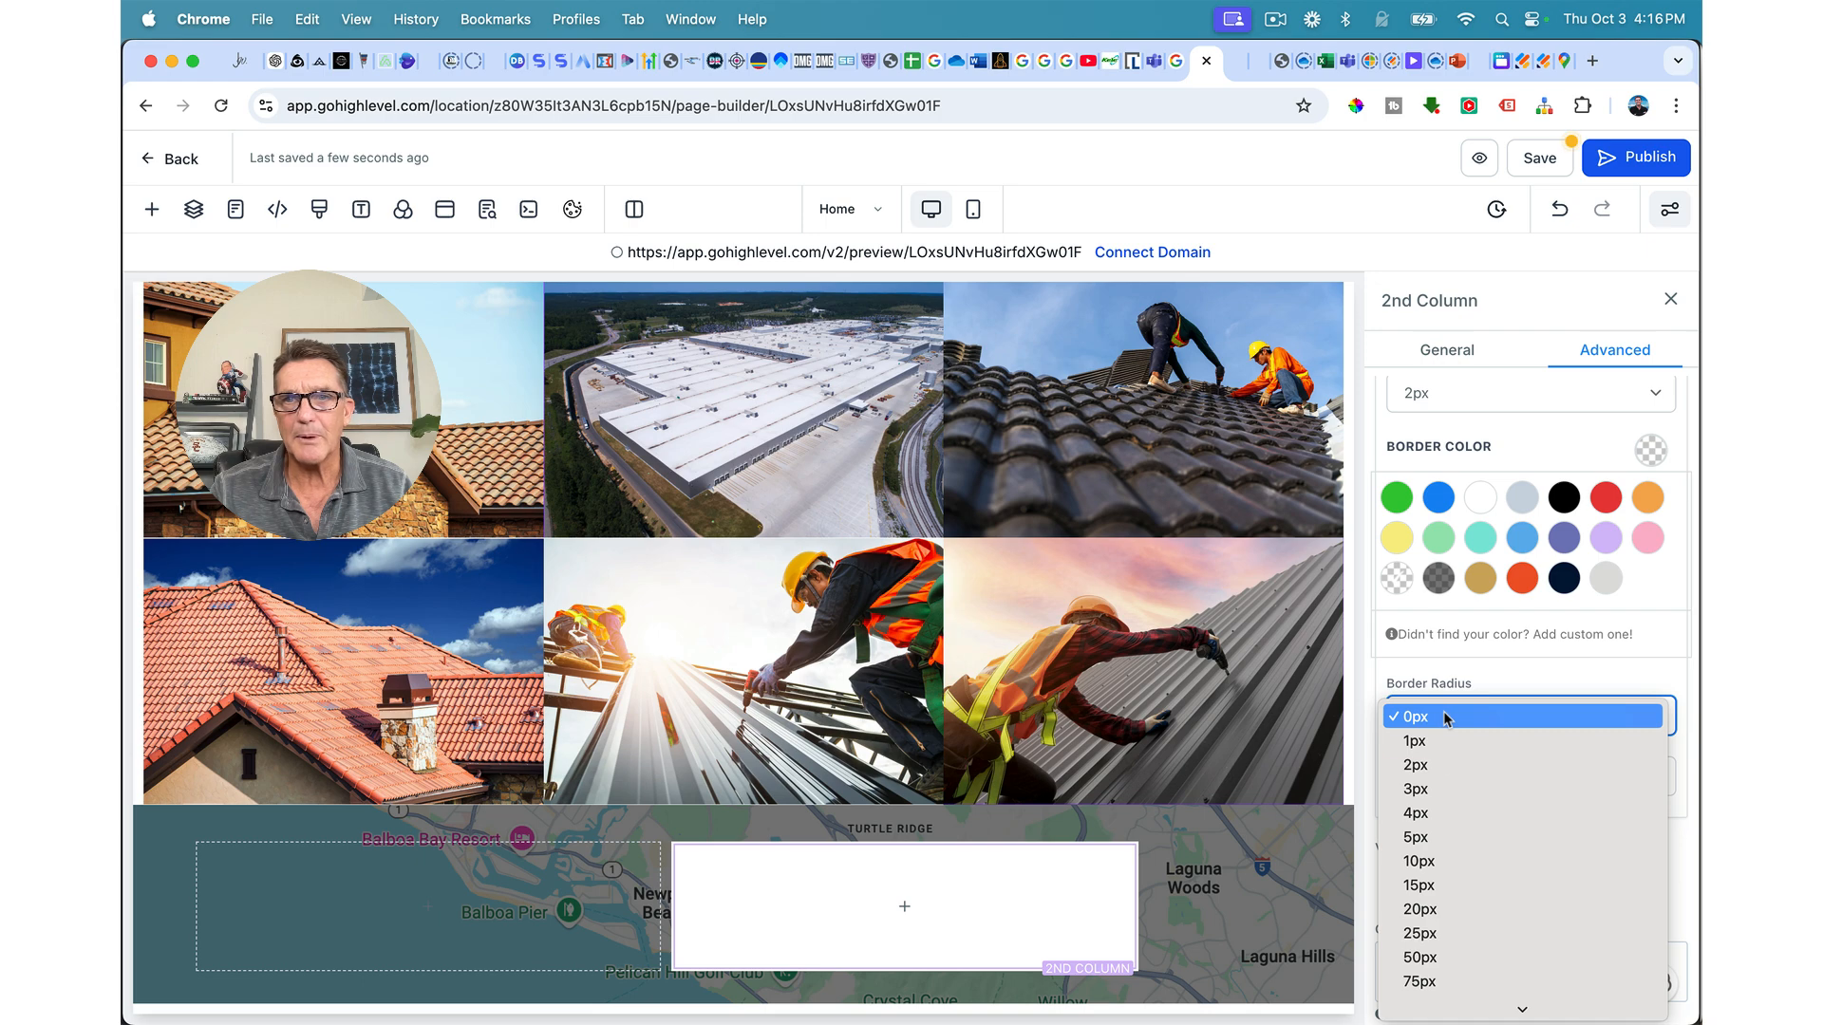
left_click(1429, 909)
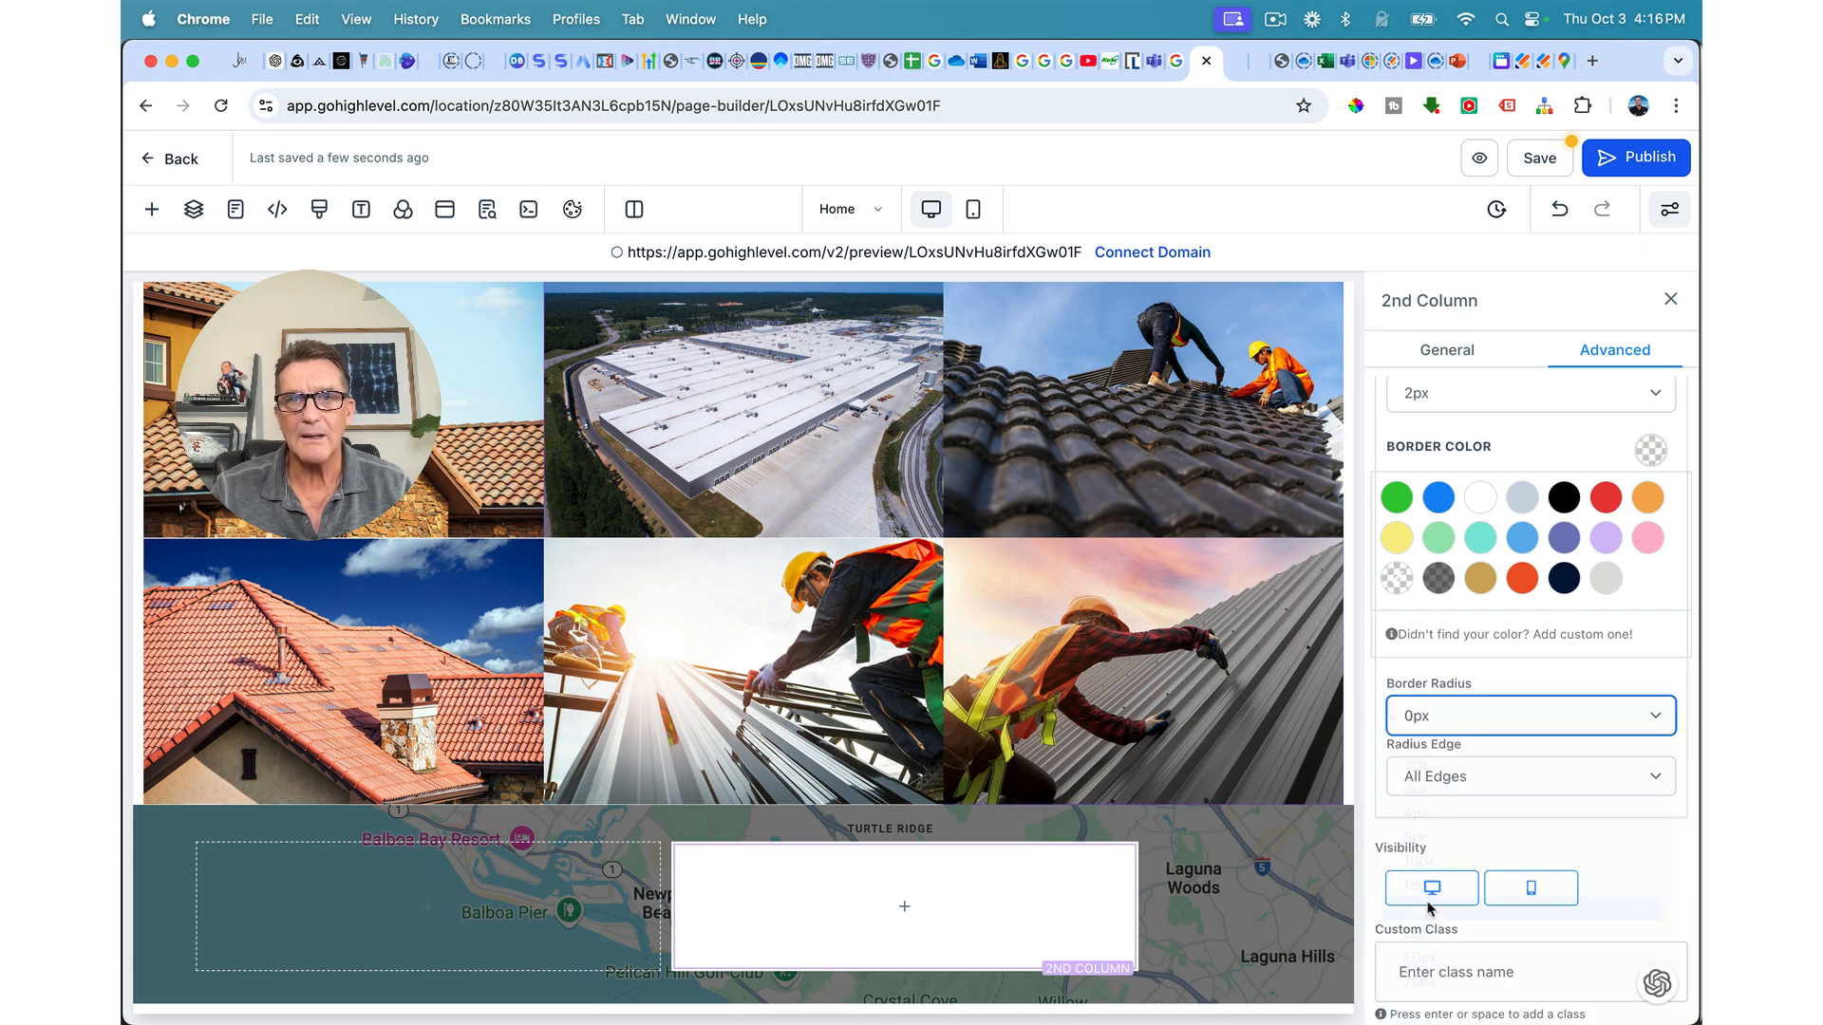
left_click(1424, 731)
left_click(1417, 696)
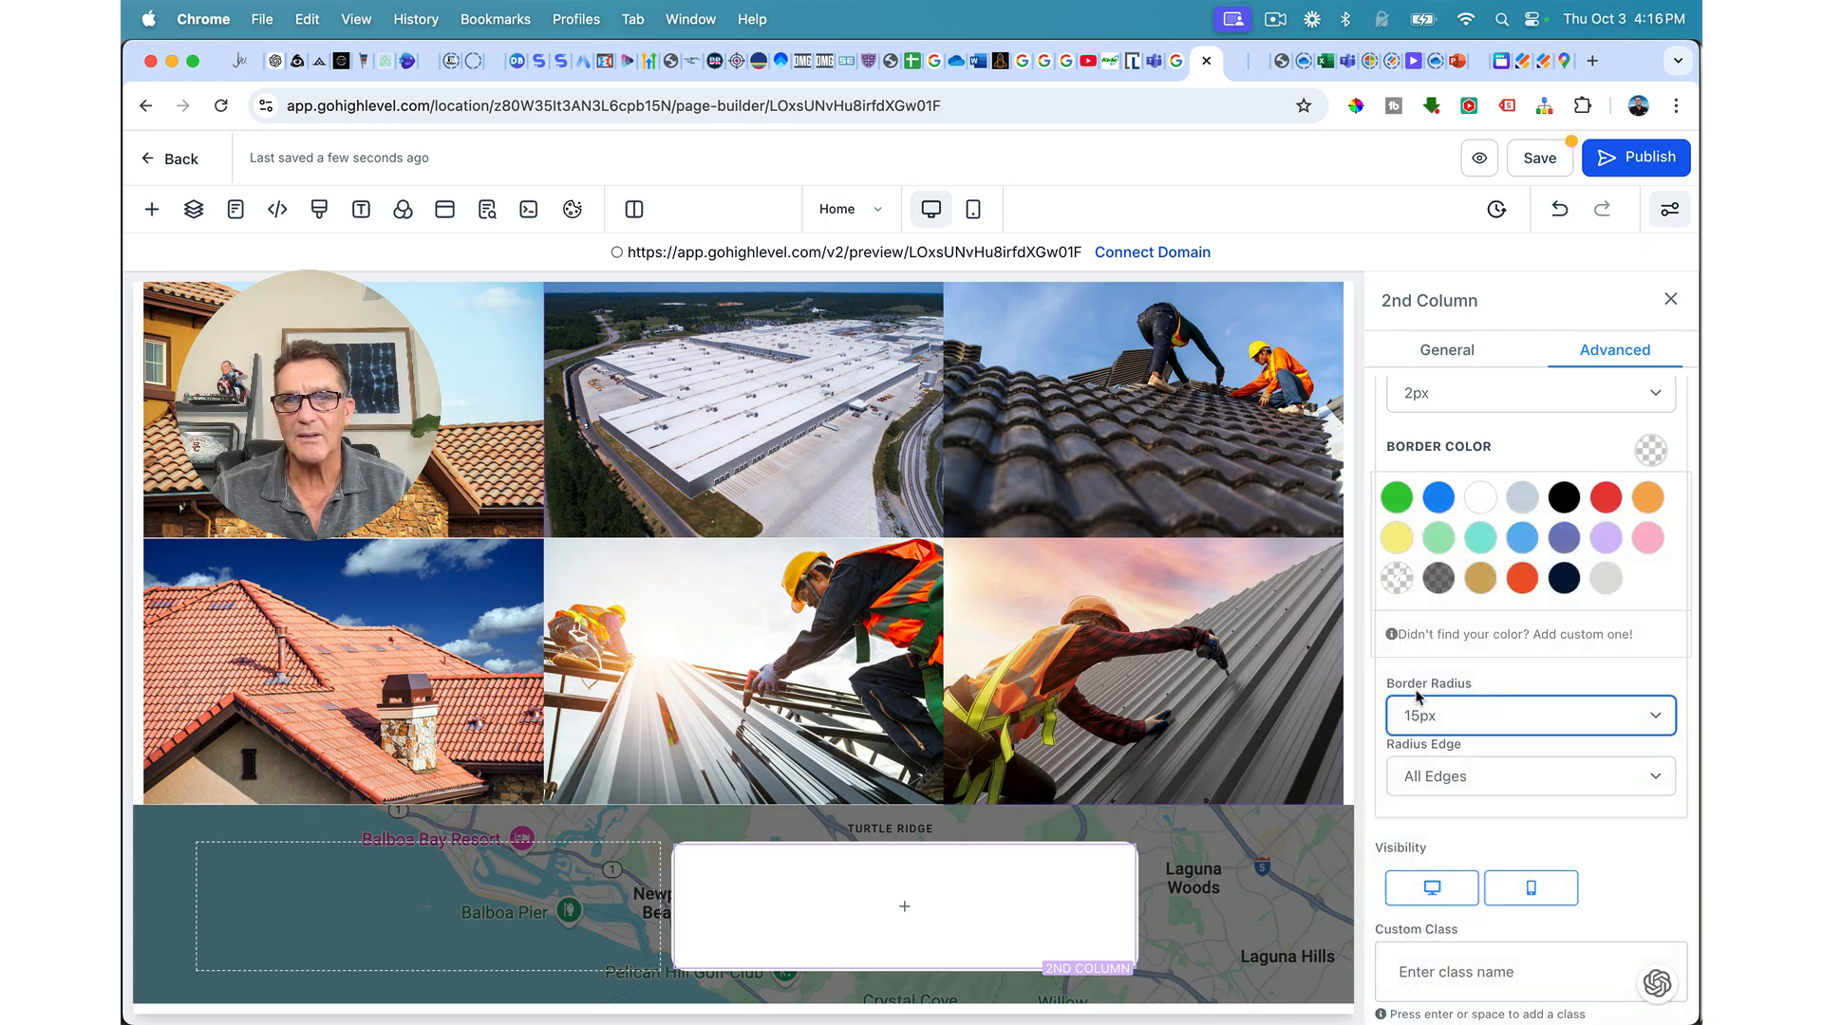
left_click(1204, 818)
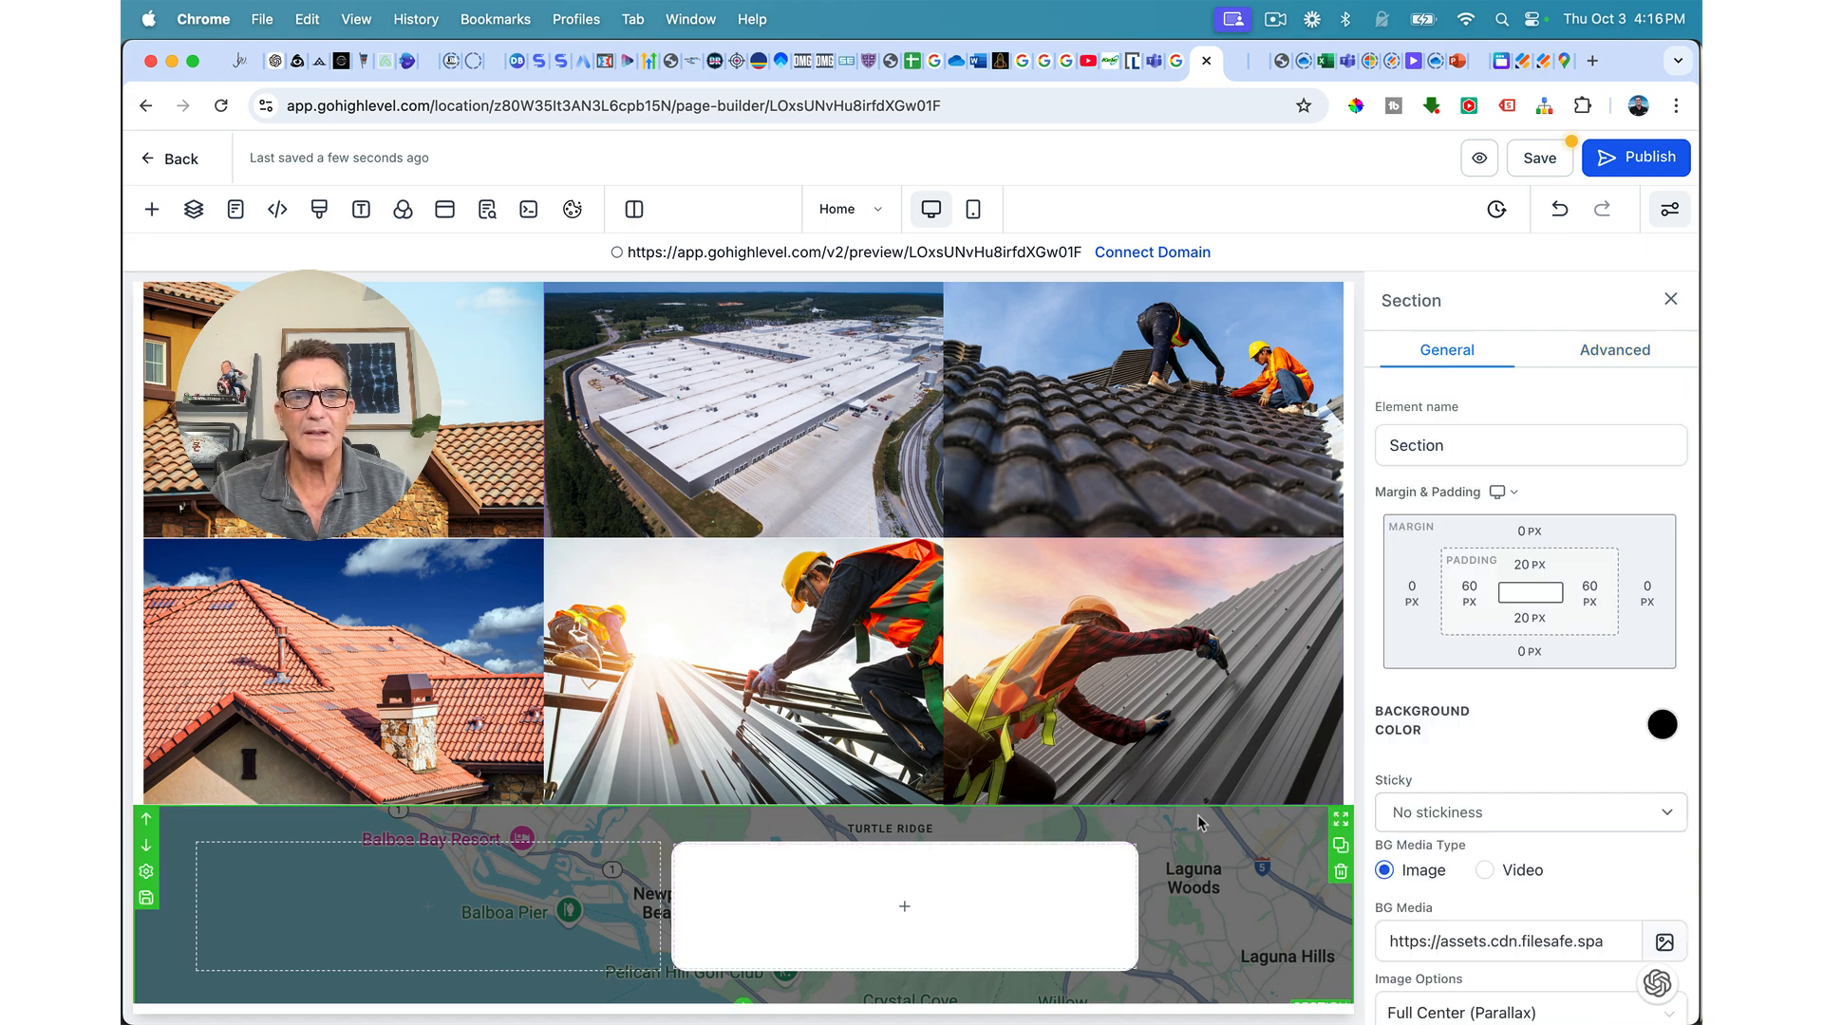
Step: Insert a headline into the white column reading 'Service Areas'
left_click(916, 907)
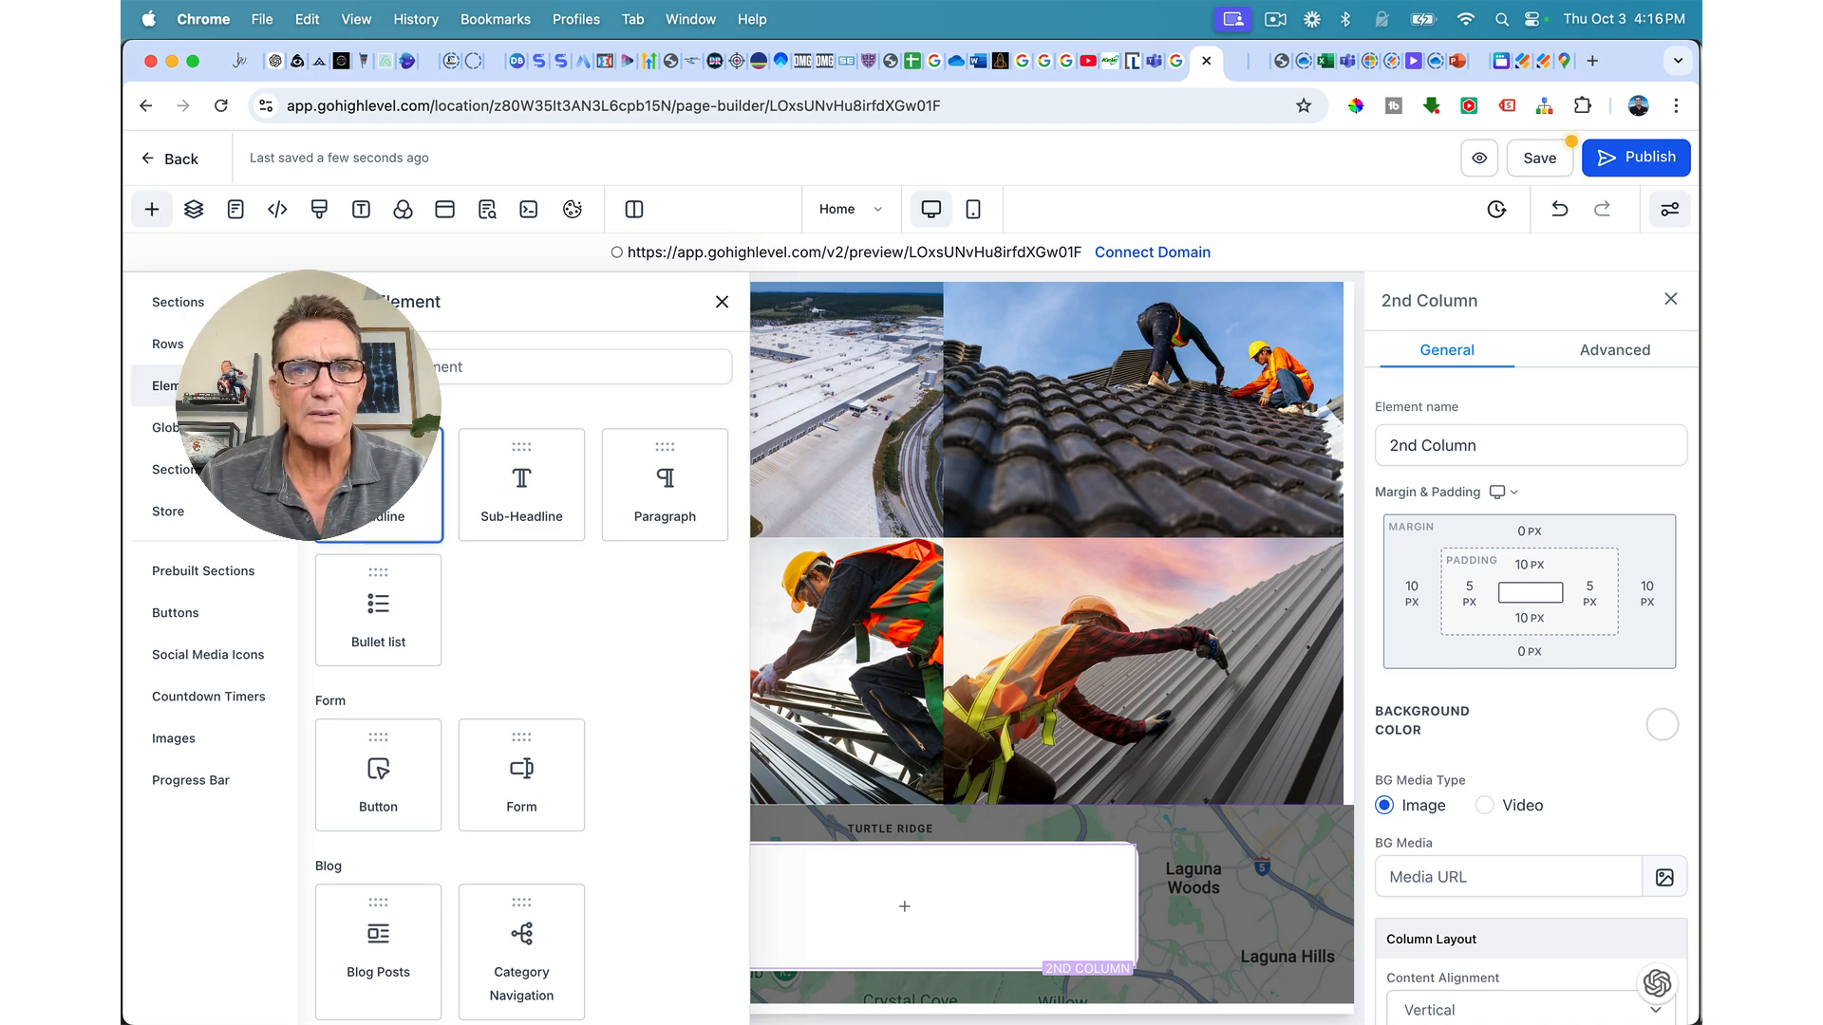
left_click(418, 480)
triple_click(887, 883)
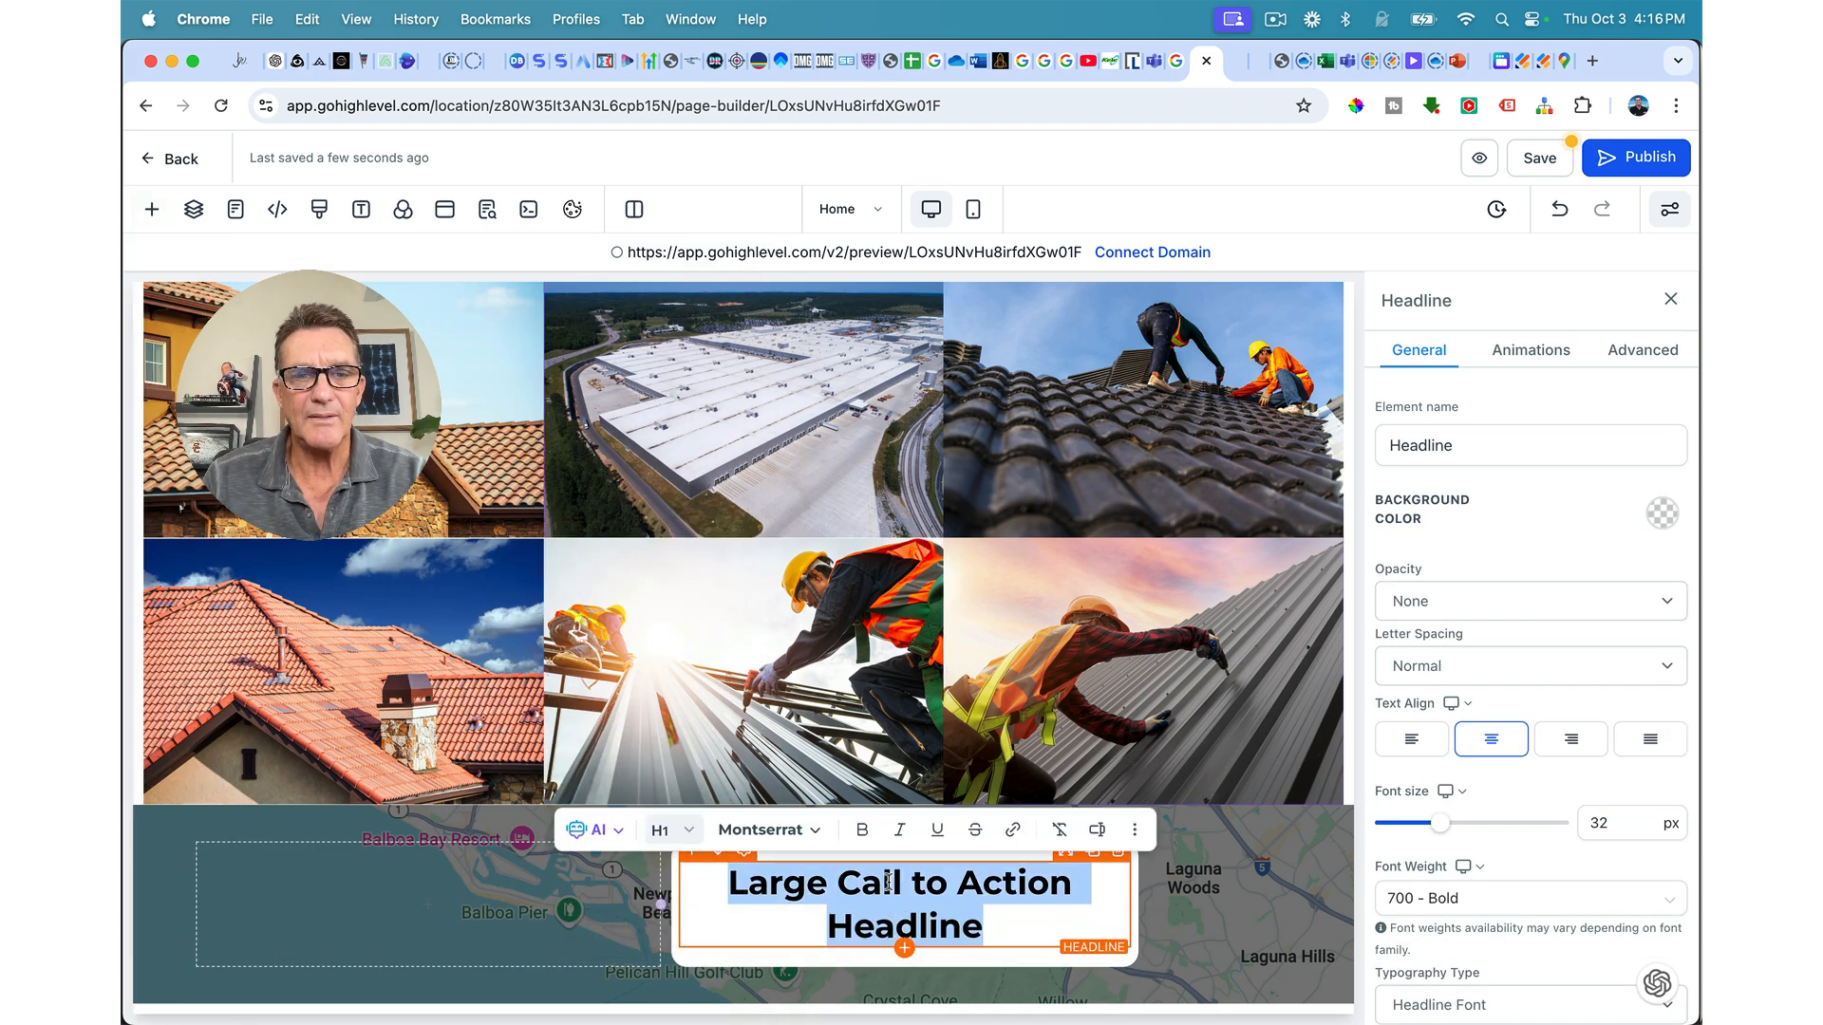
type("Servic")
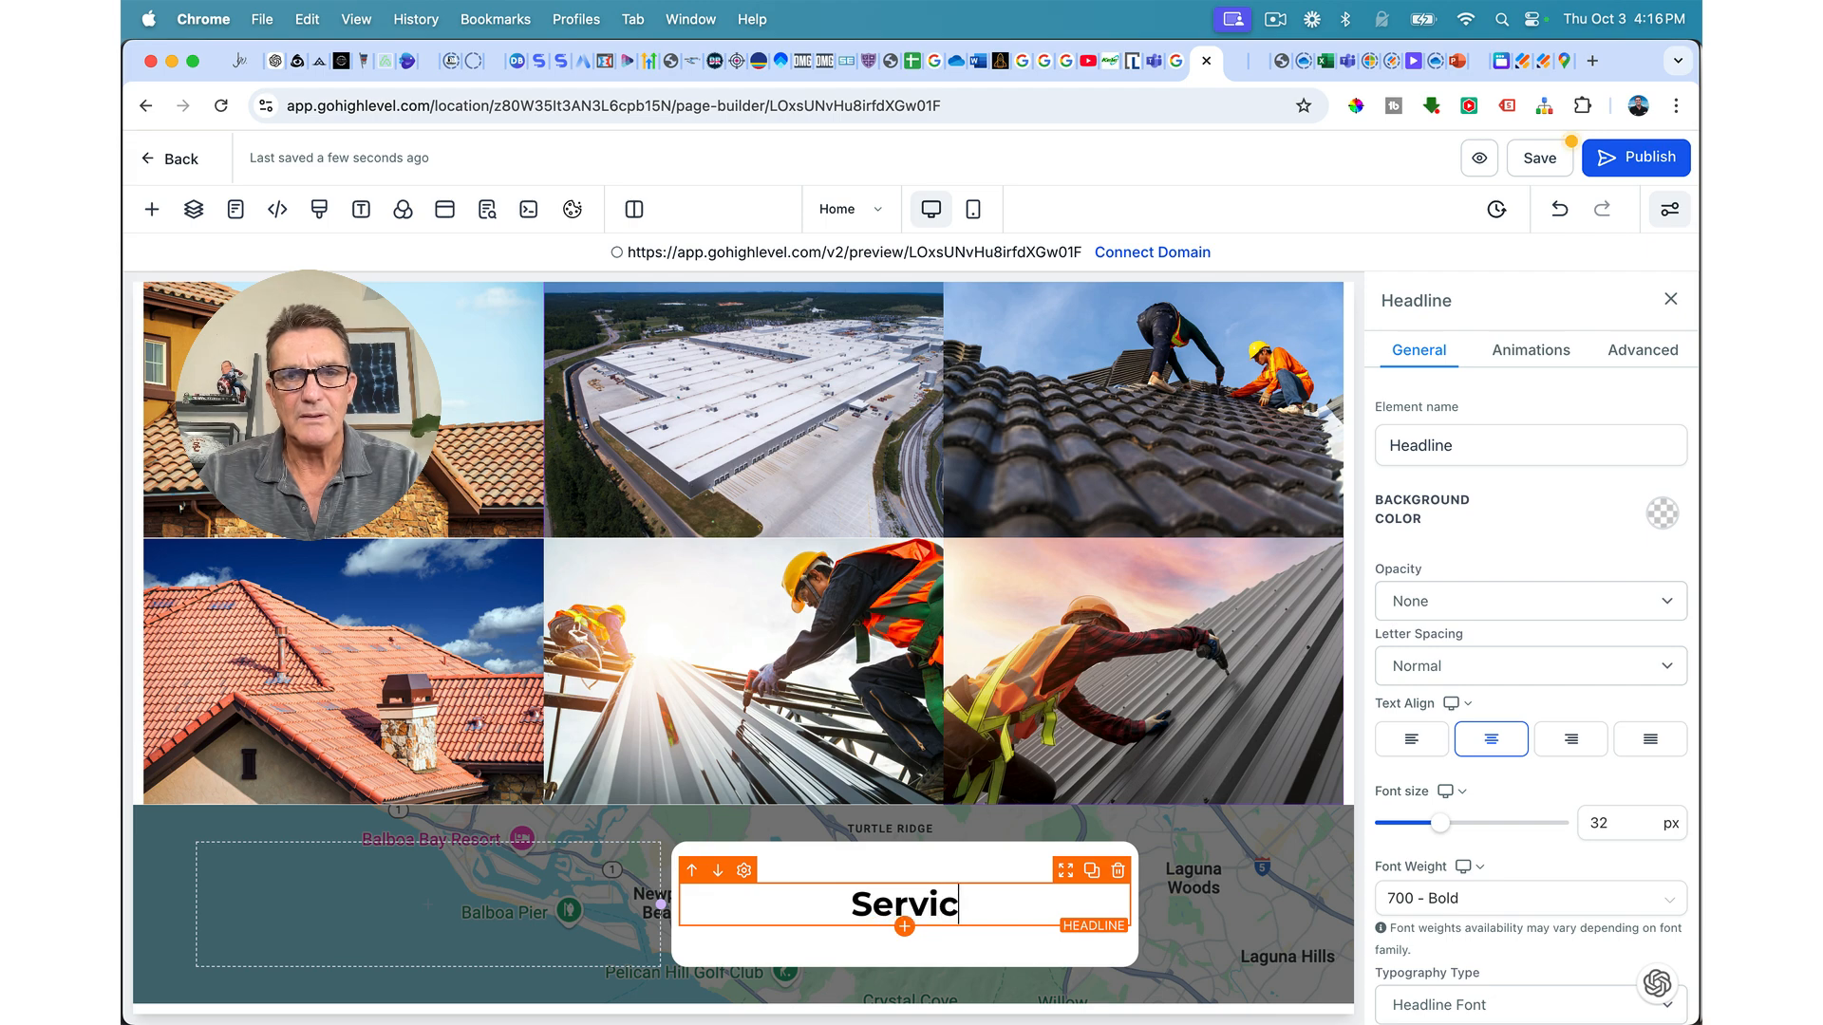
type("e Areas")
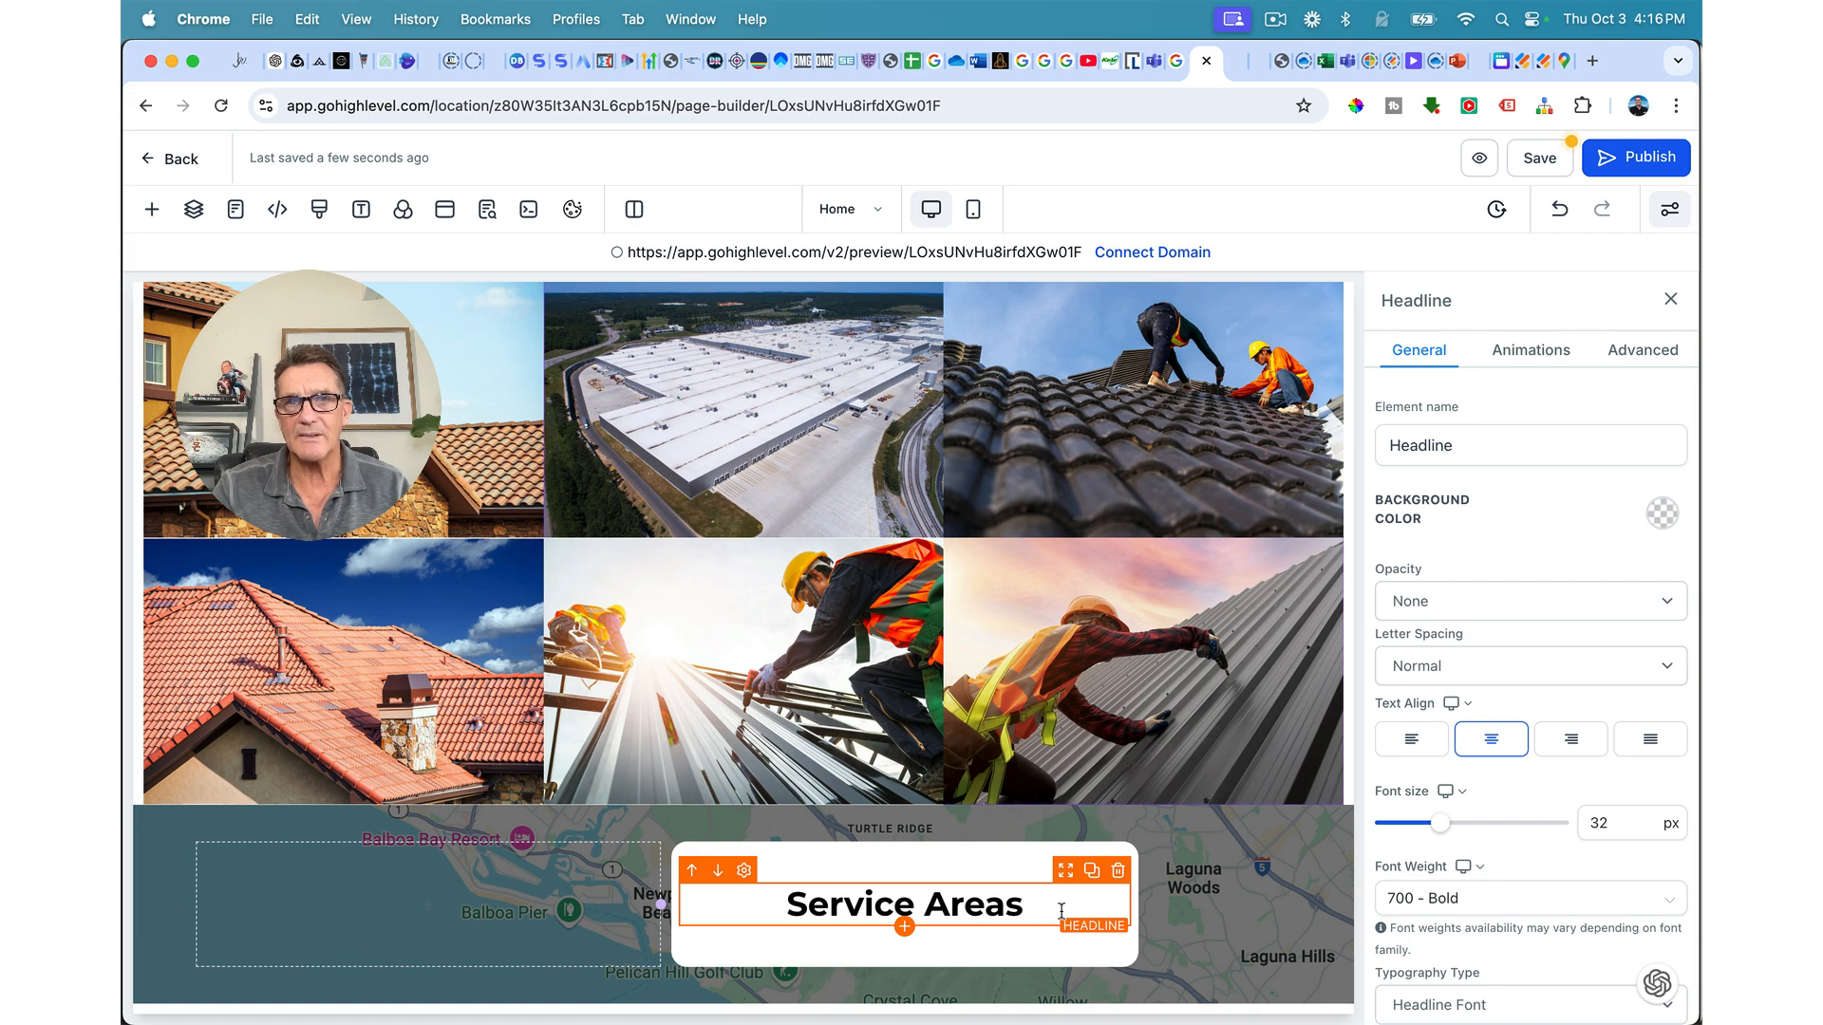
scroll(1062, 911, "up", 8)
Step: Replace the plain headline with a copy of the Preferred Roofing Gallery title retyped as 'Service Areas'
scroll(1060, 909, "down", 2)
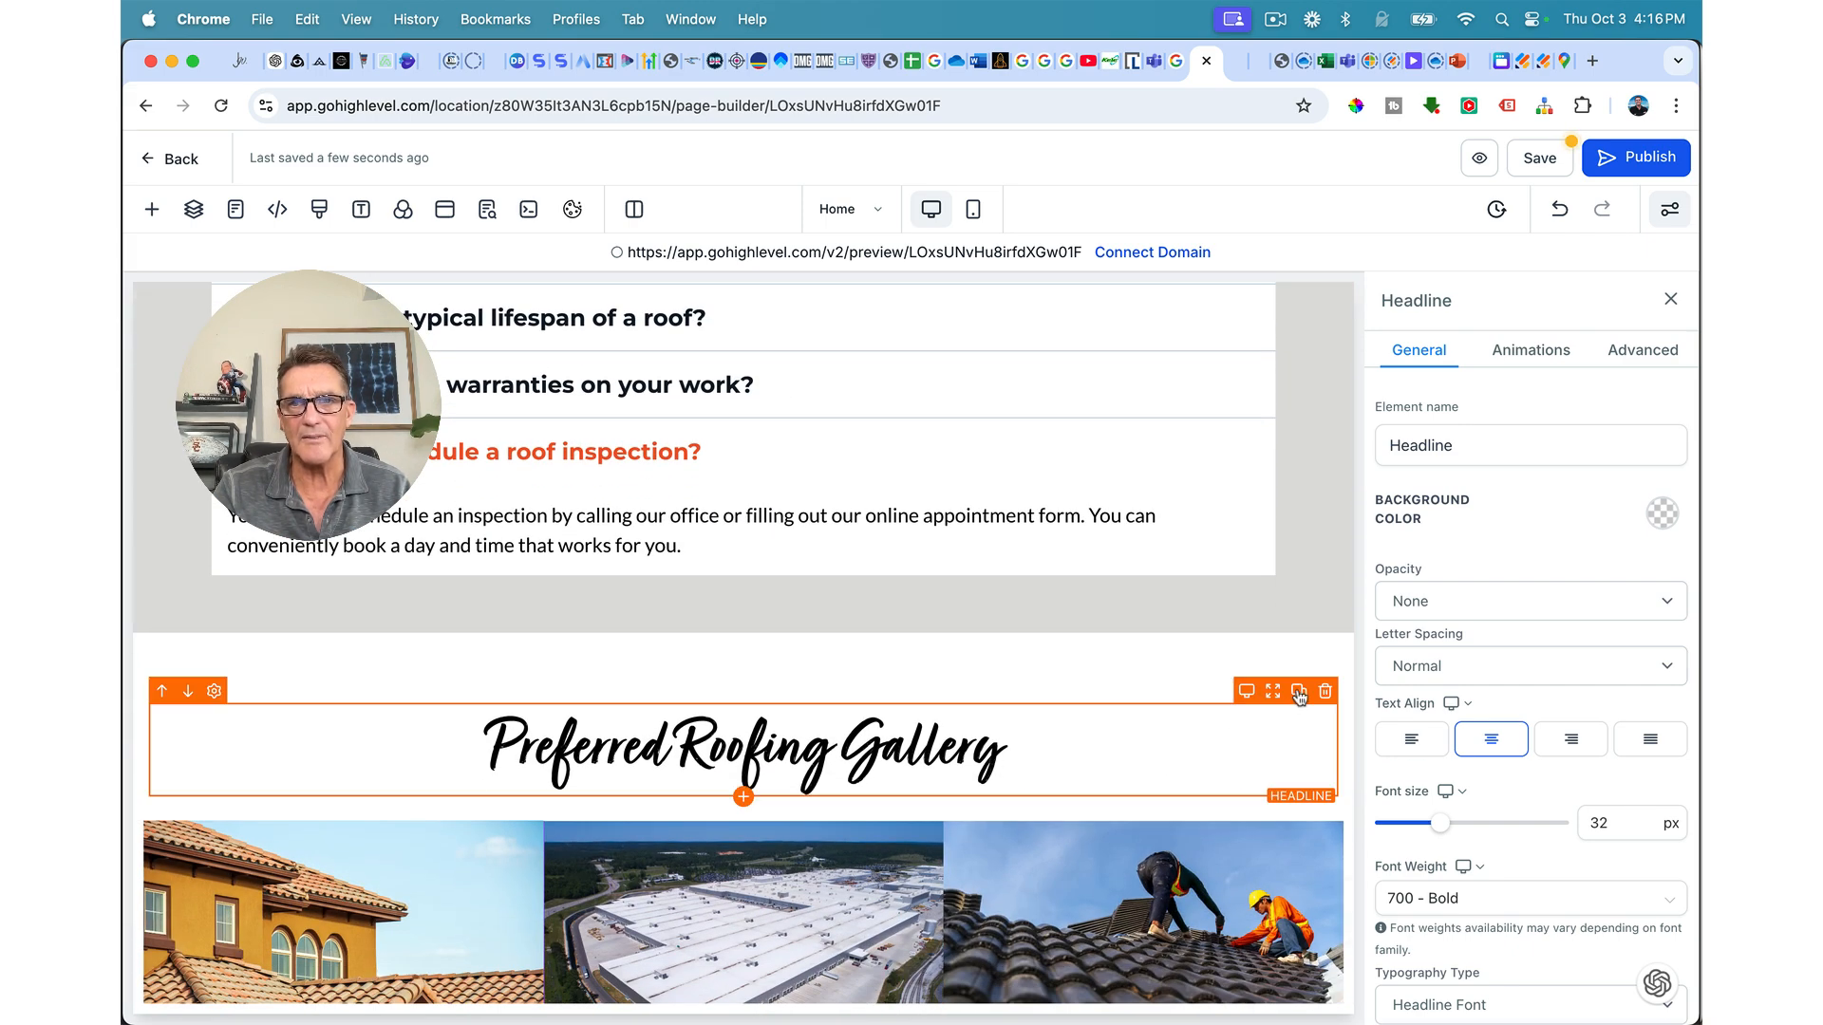
left_click(1299, 692)
left_click_drag(1259, 809, 995, 904)
left_click(1119, 739)
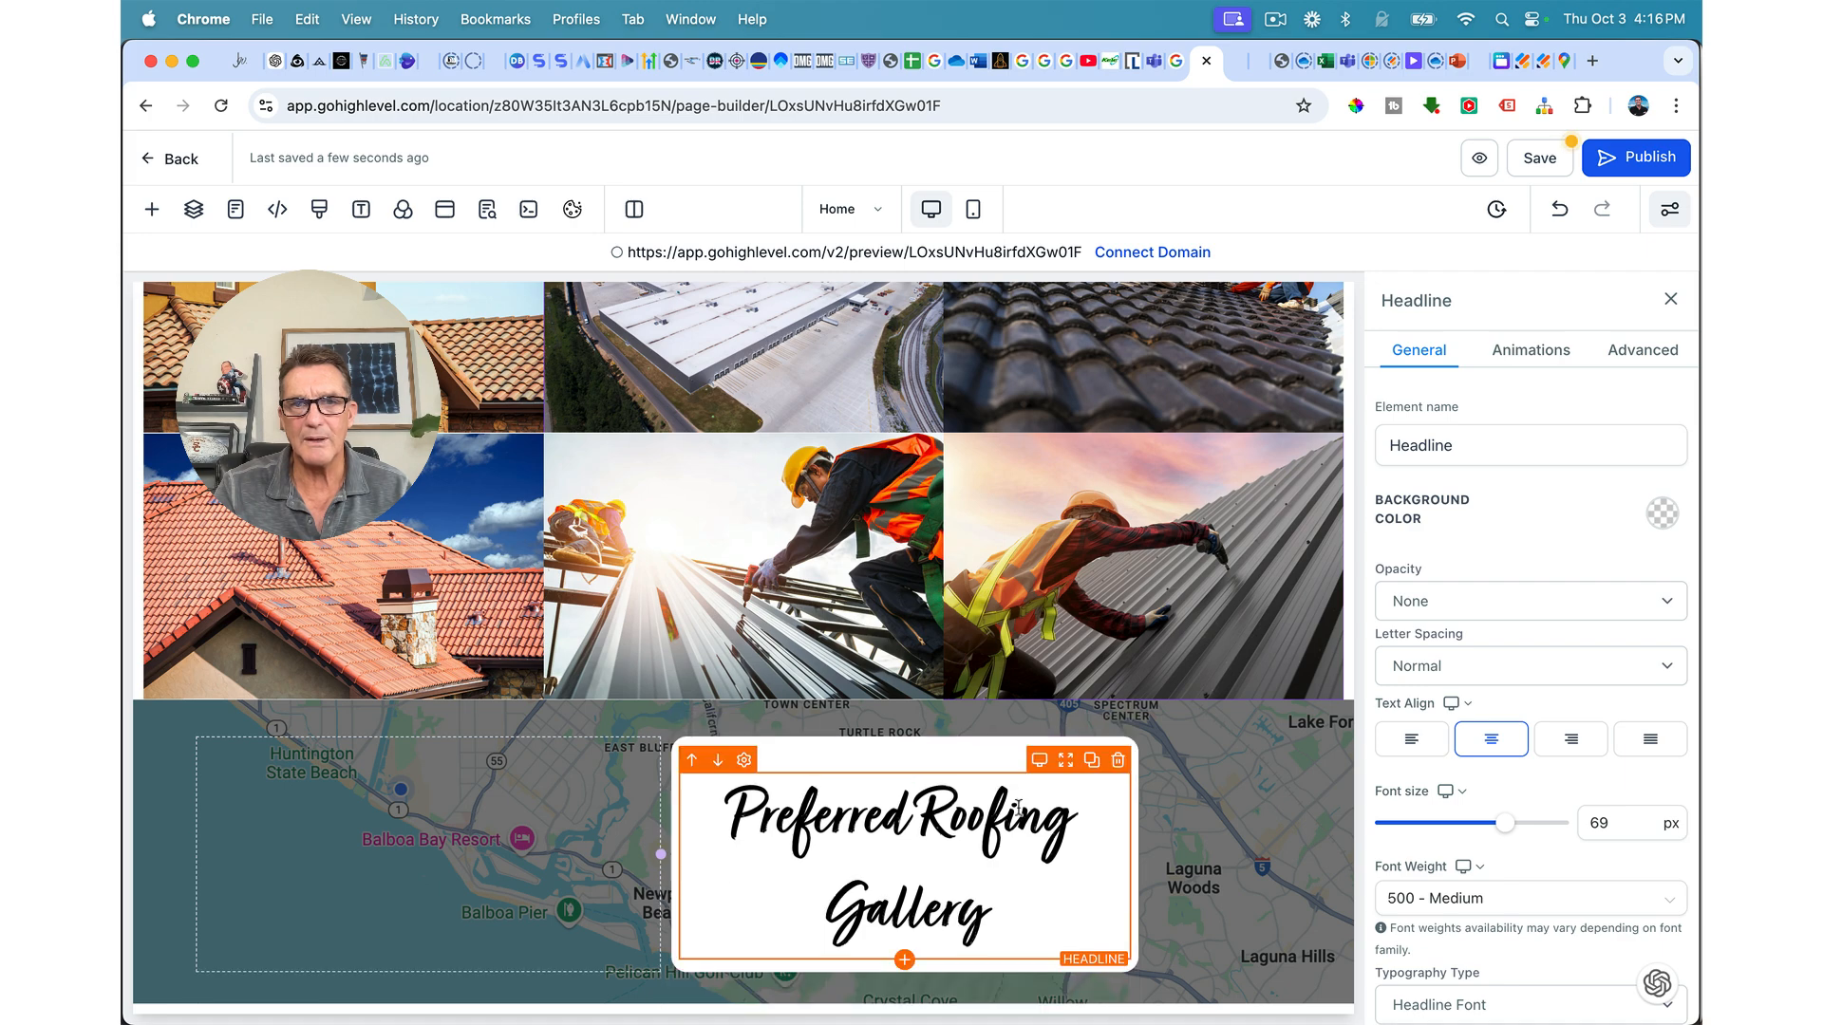
triple_click(1018, 810)
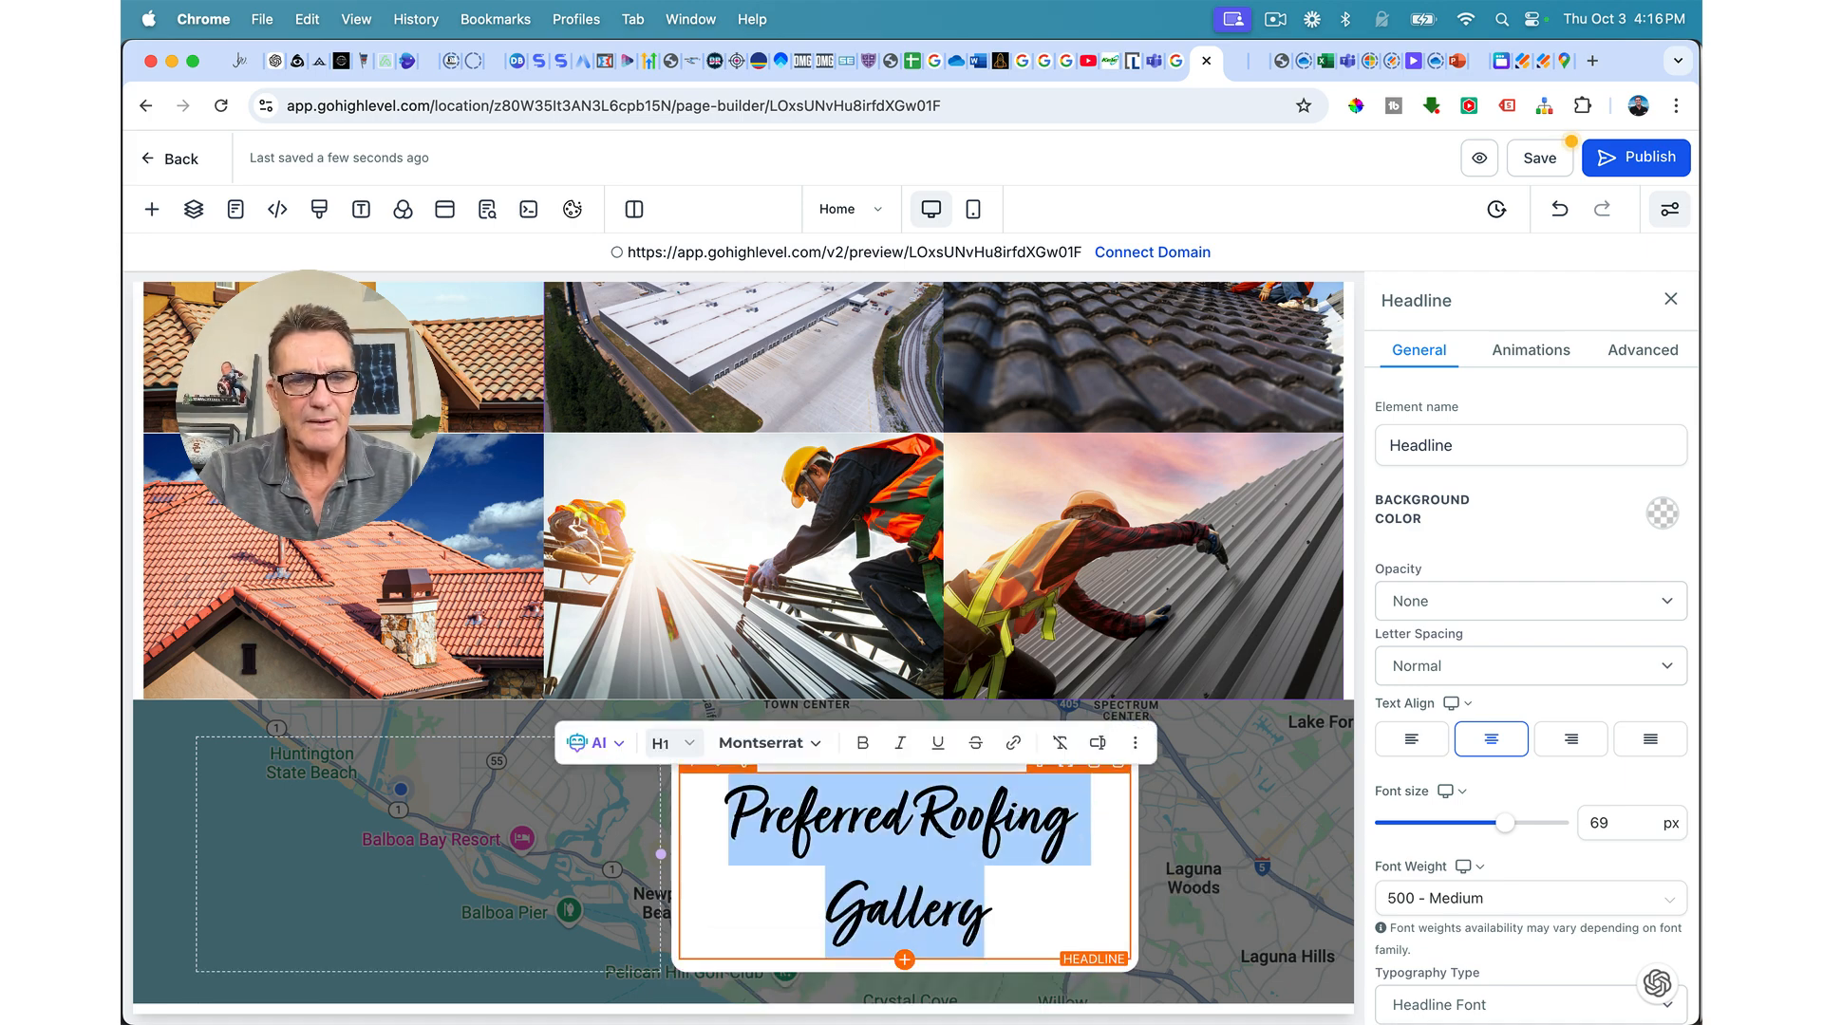
type("Service Areas")
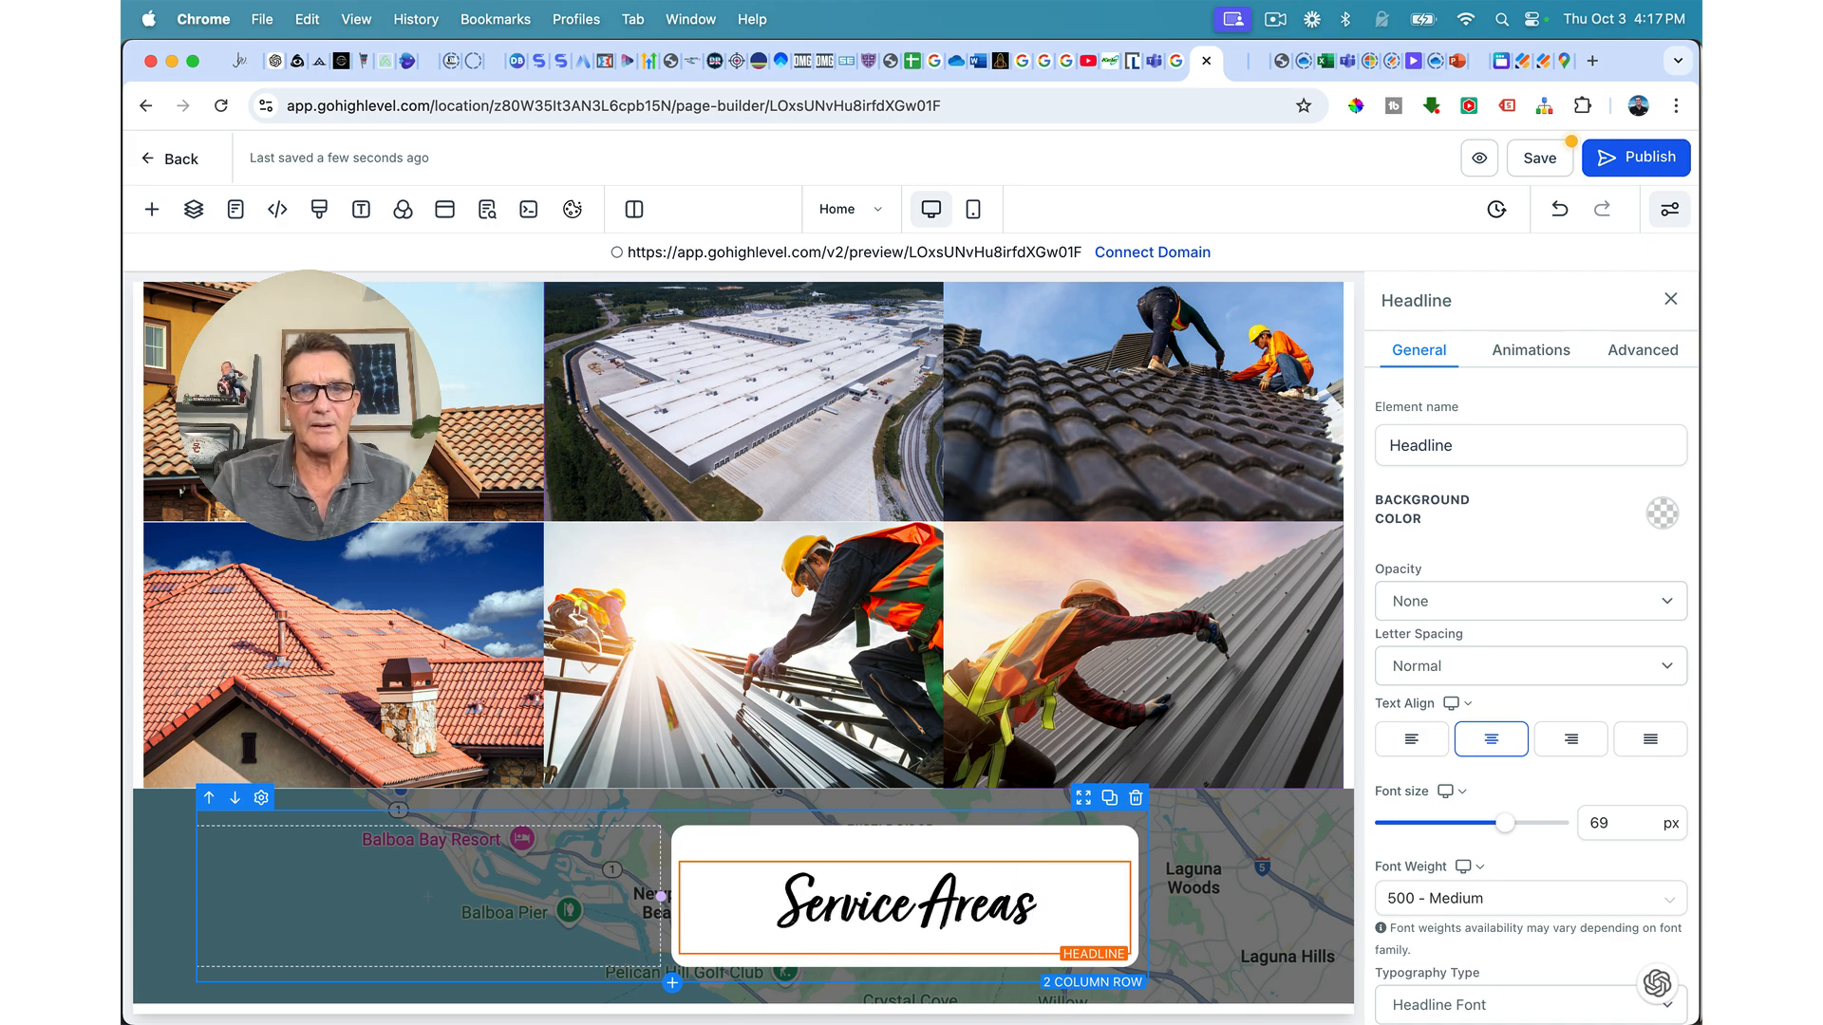
left_click(1010, 910)
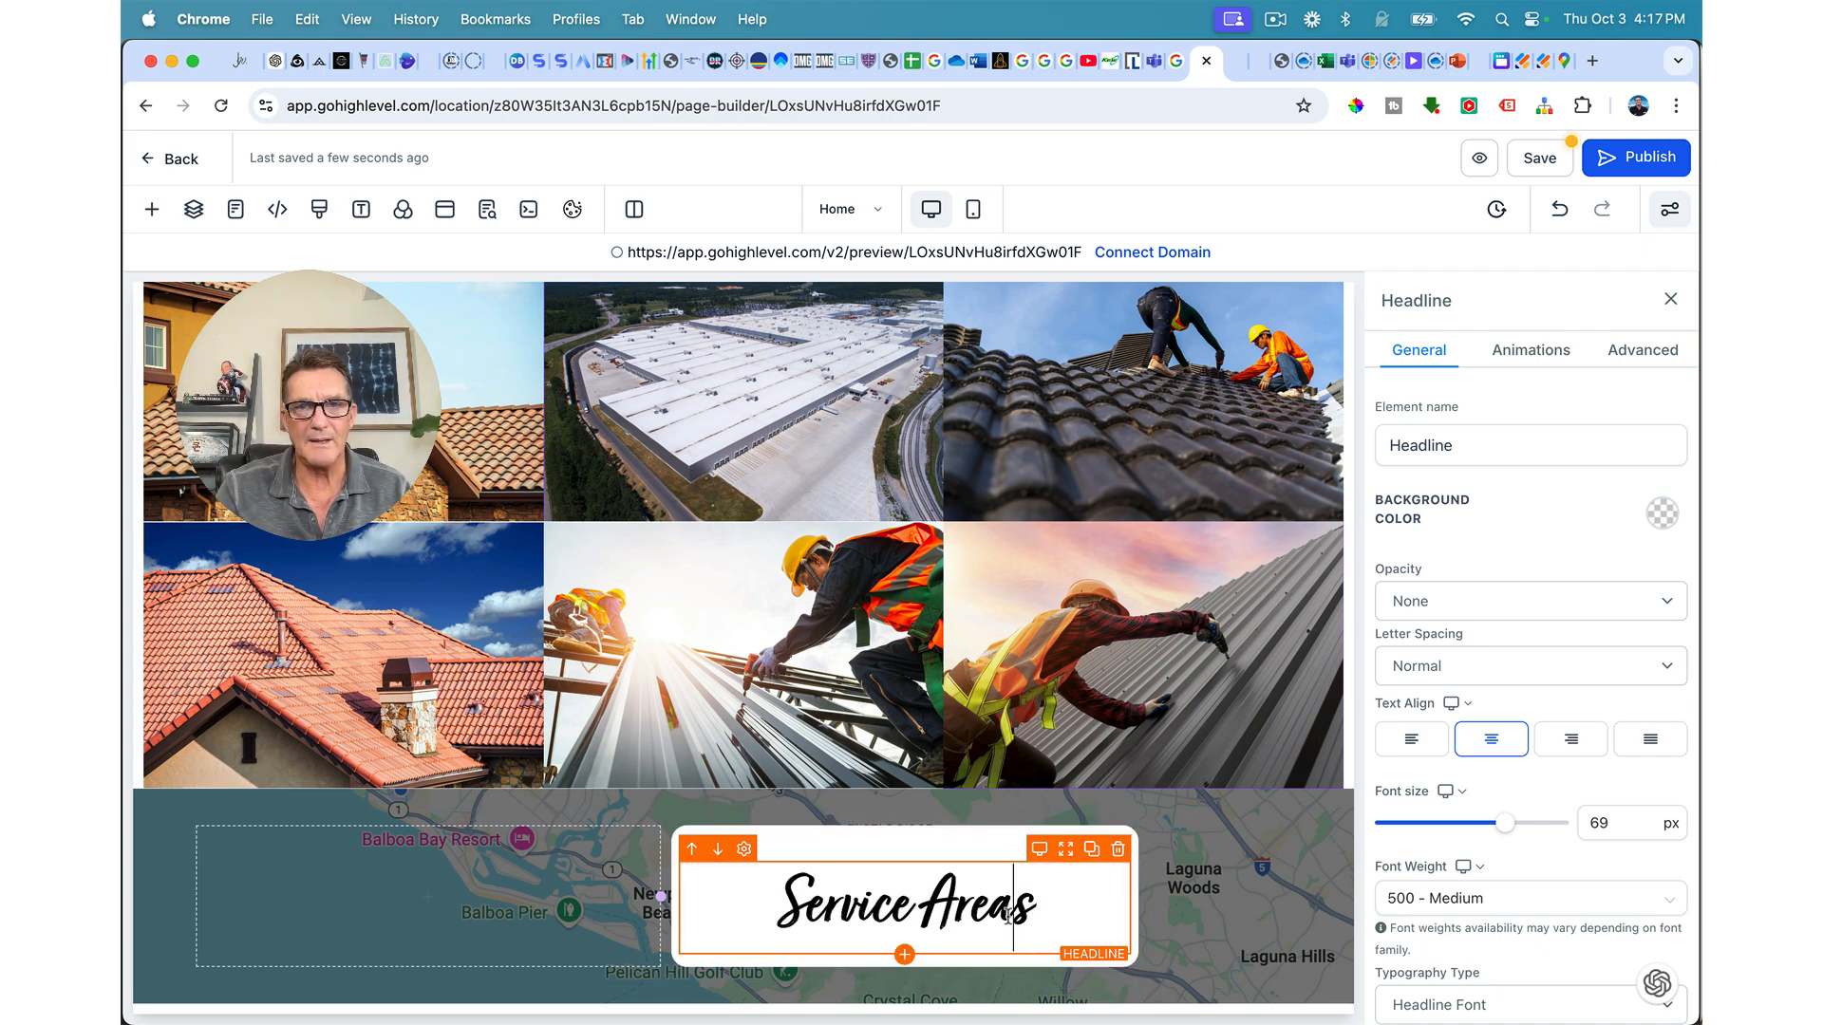
Step: Add a sub-headline reading 'Newport Beach, CA' beneath the Service Areas headline
left_click(904, 956)
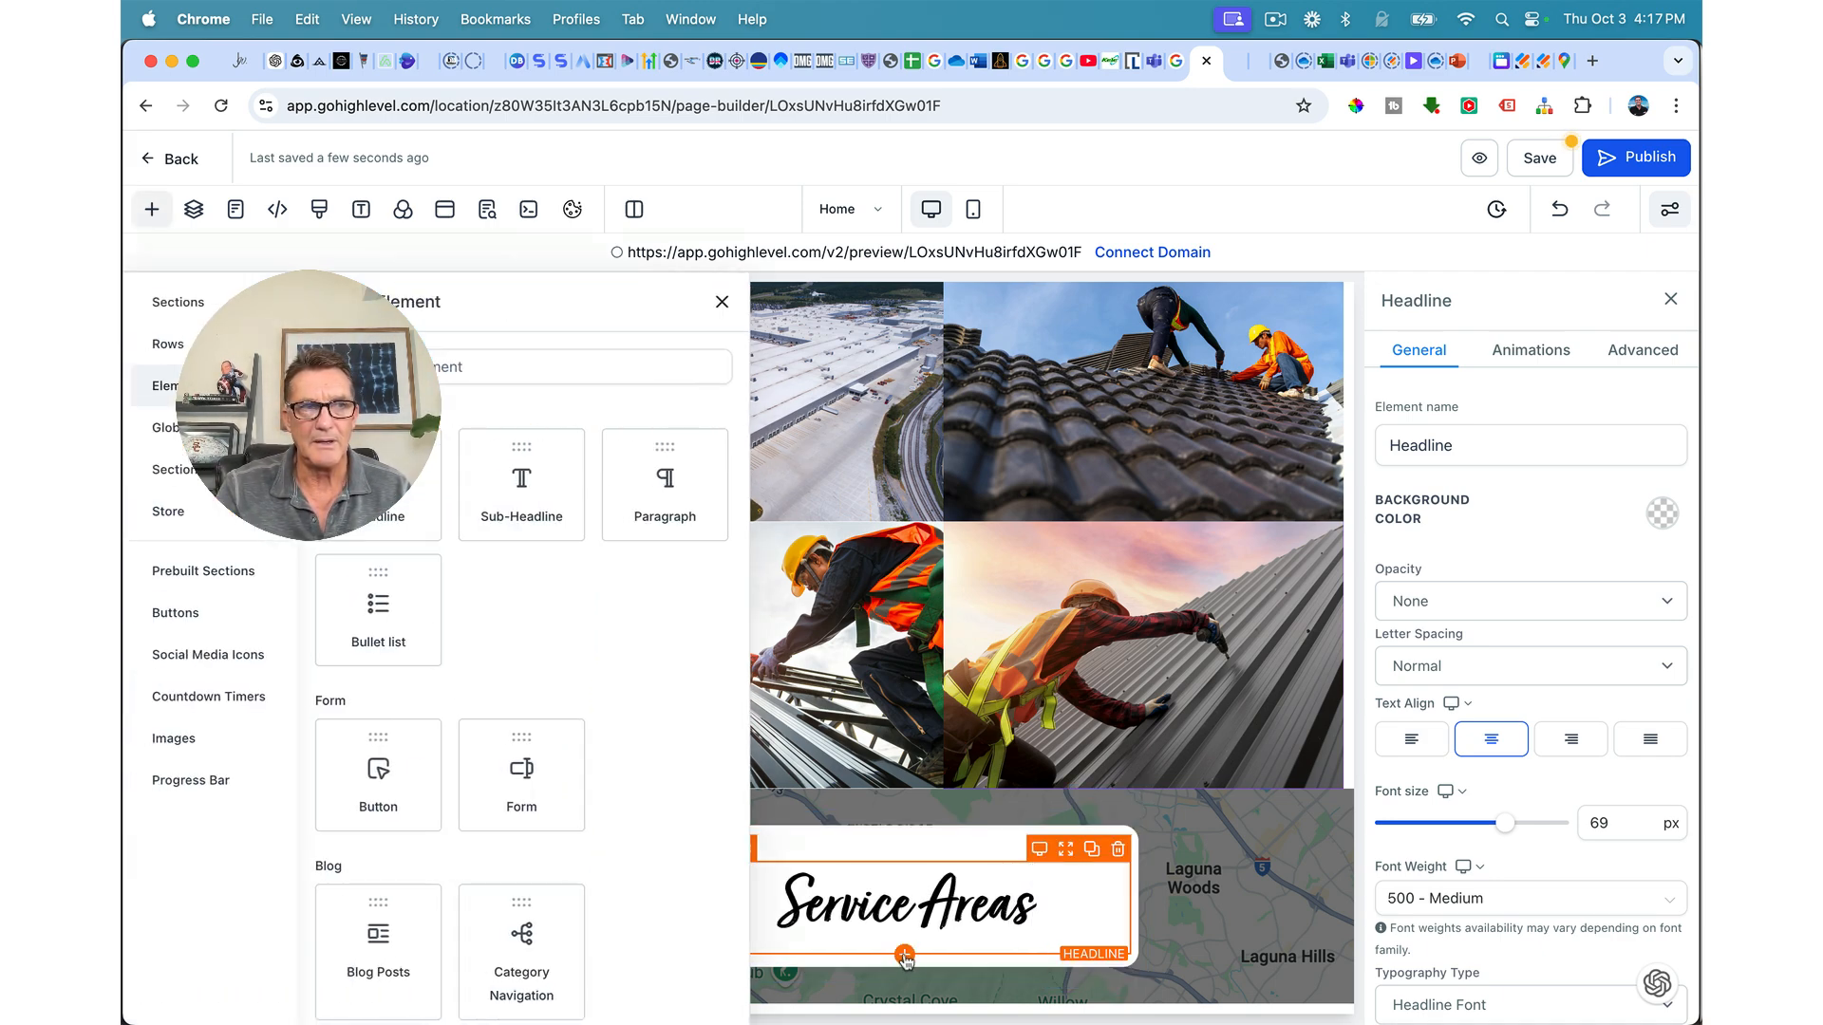
left_click(555, 508)
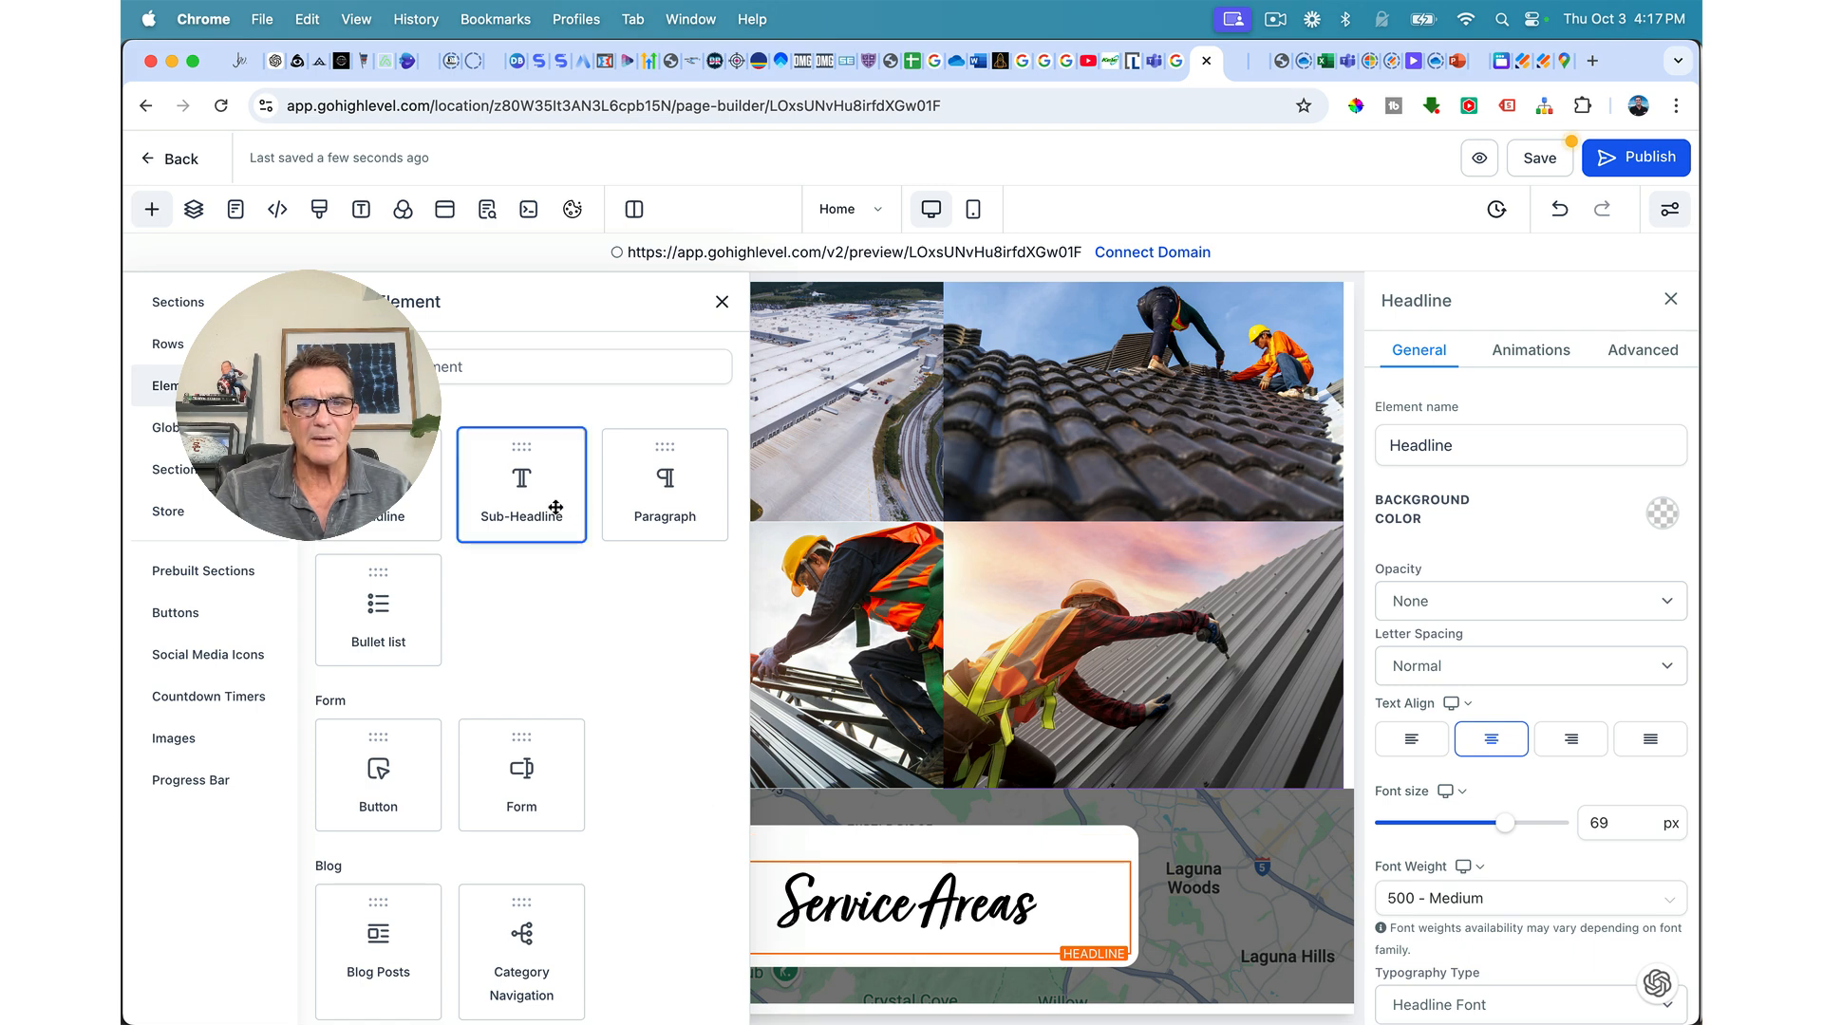
triple_click(832, 971)
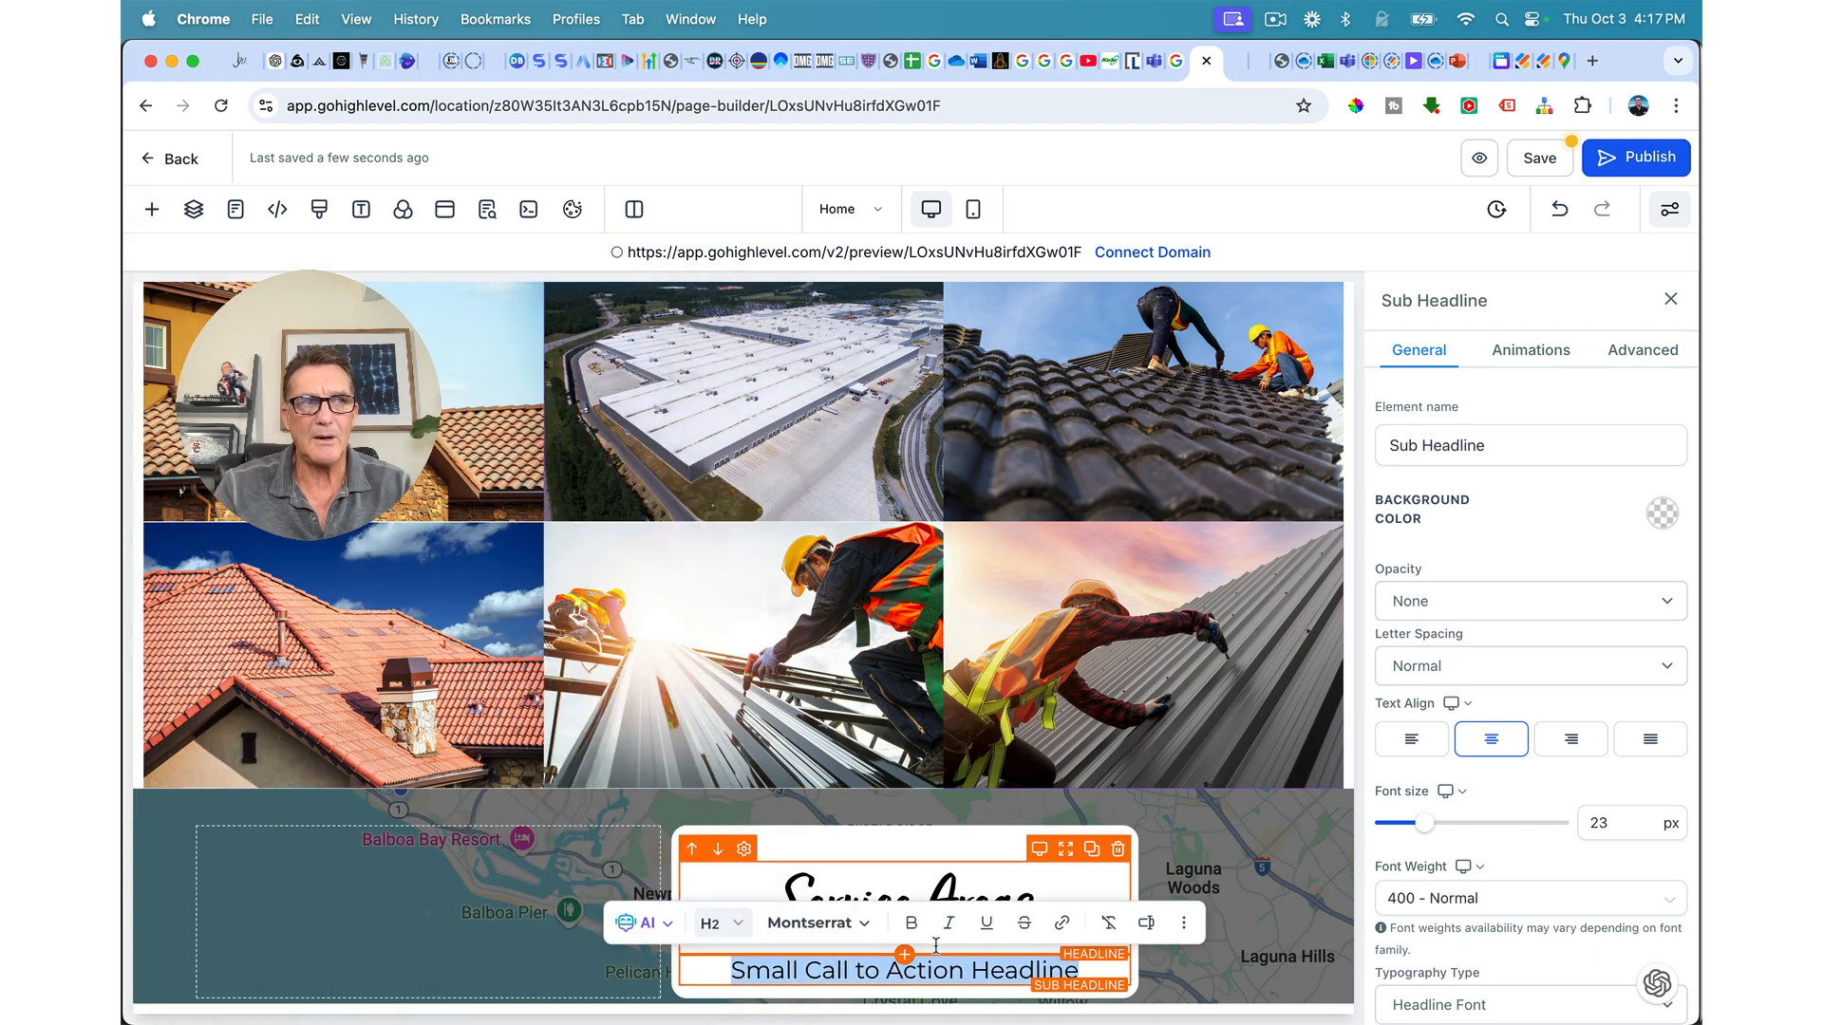
type("Newp")
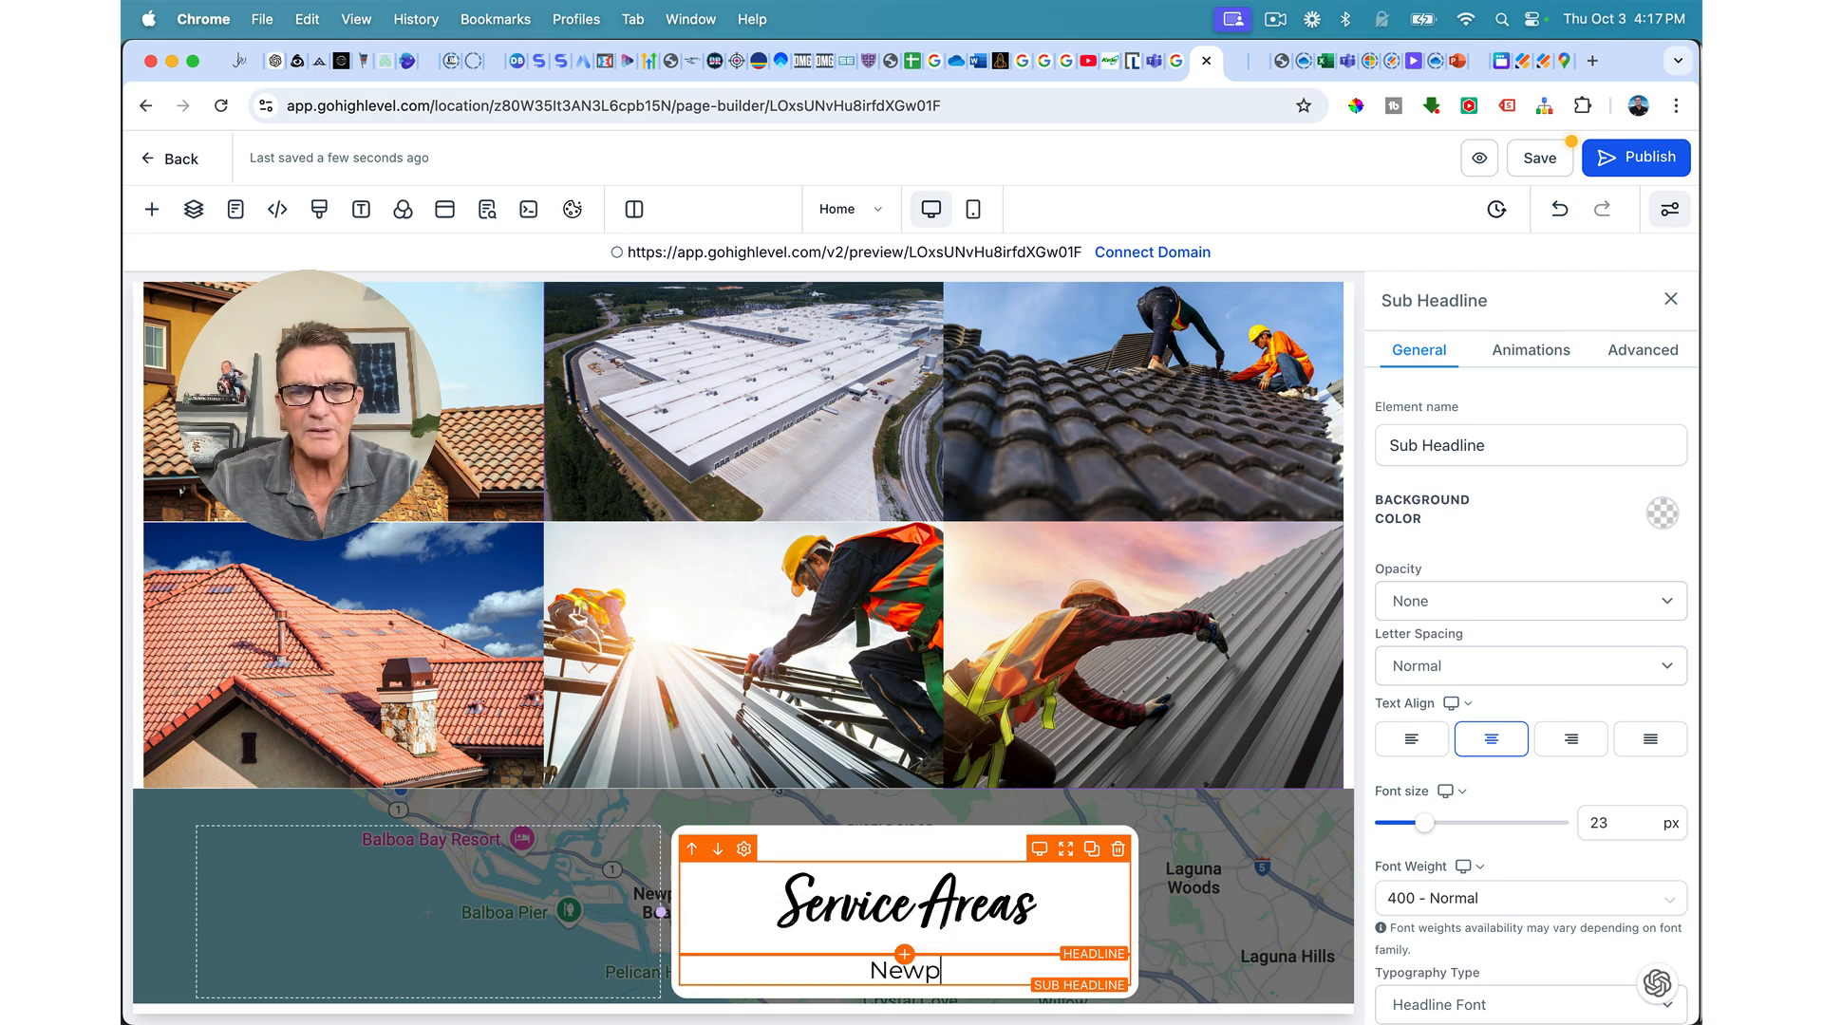
type("ort Beach, CA")
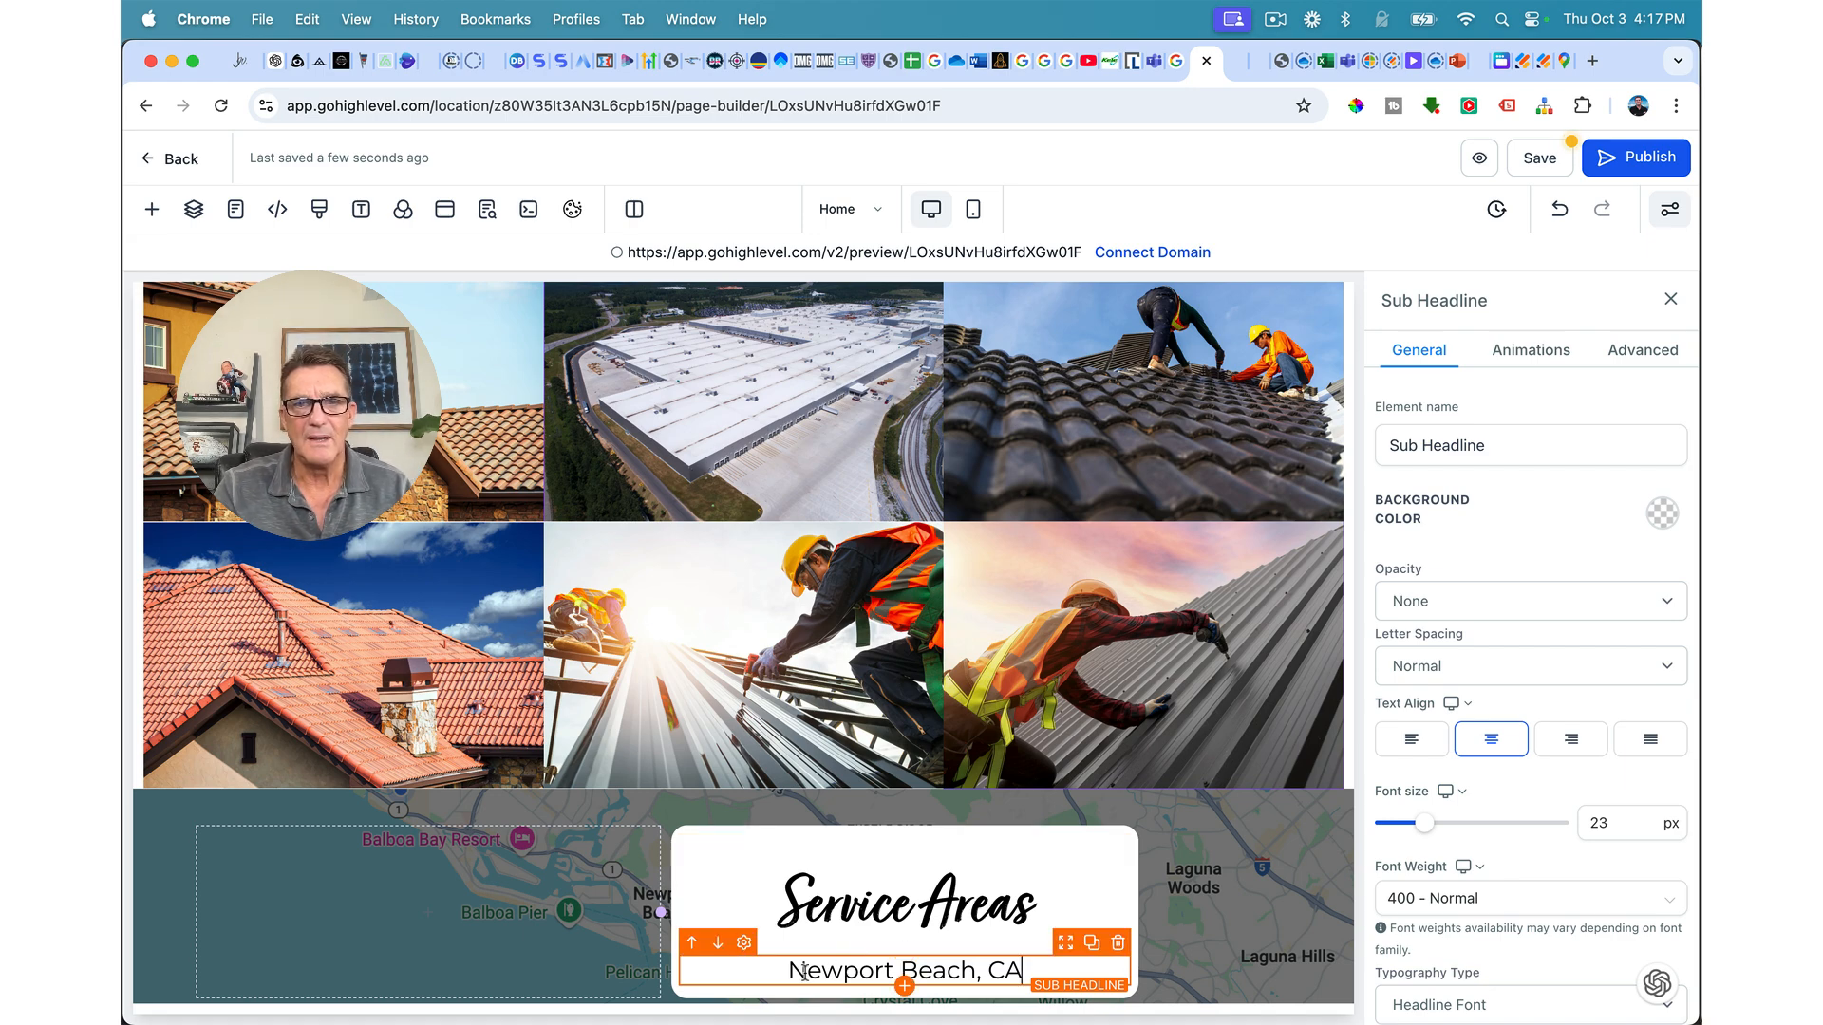
scroll(1518, 873, "down", 5)
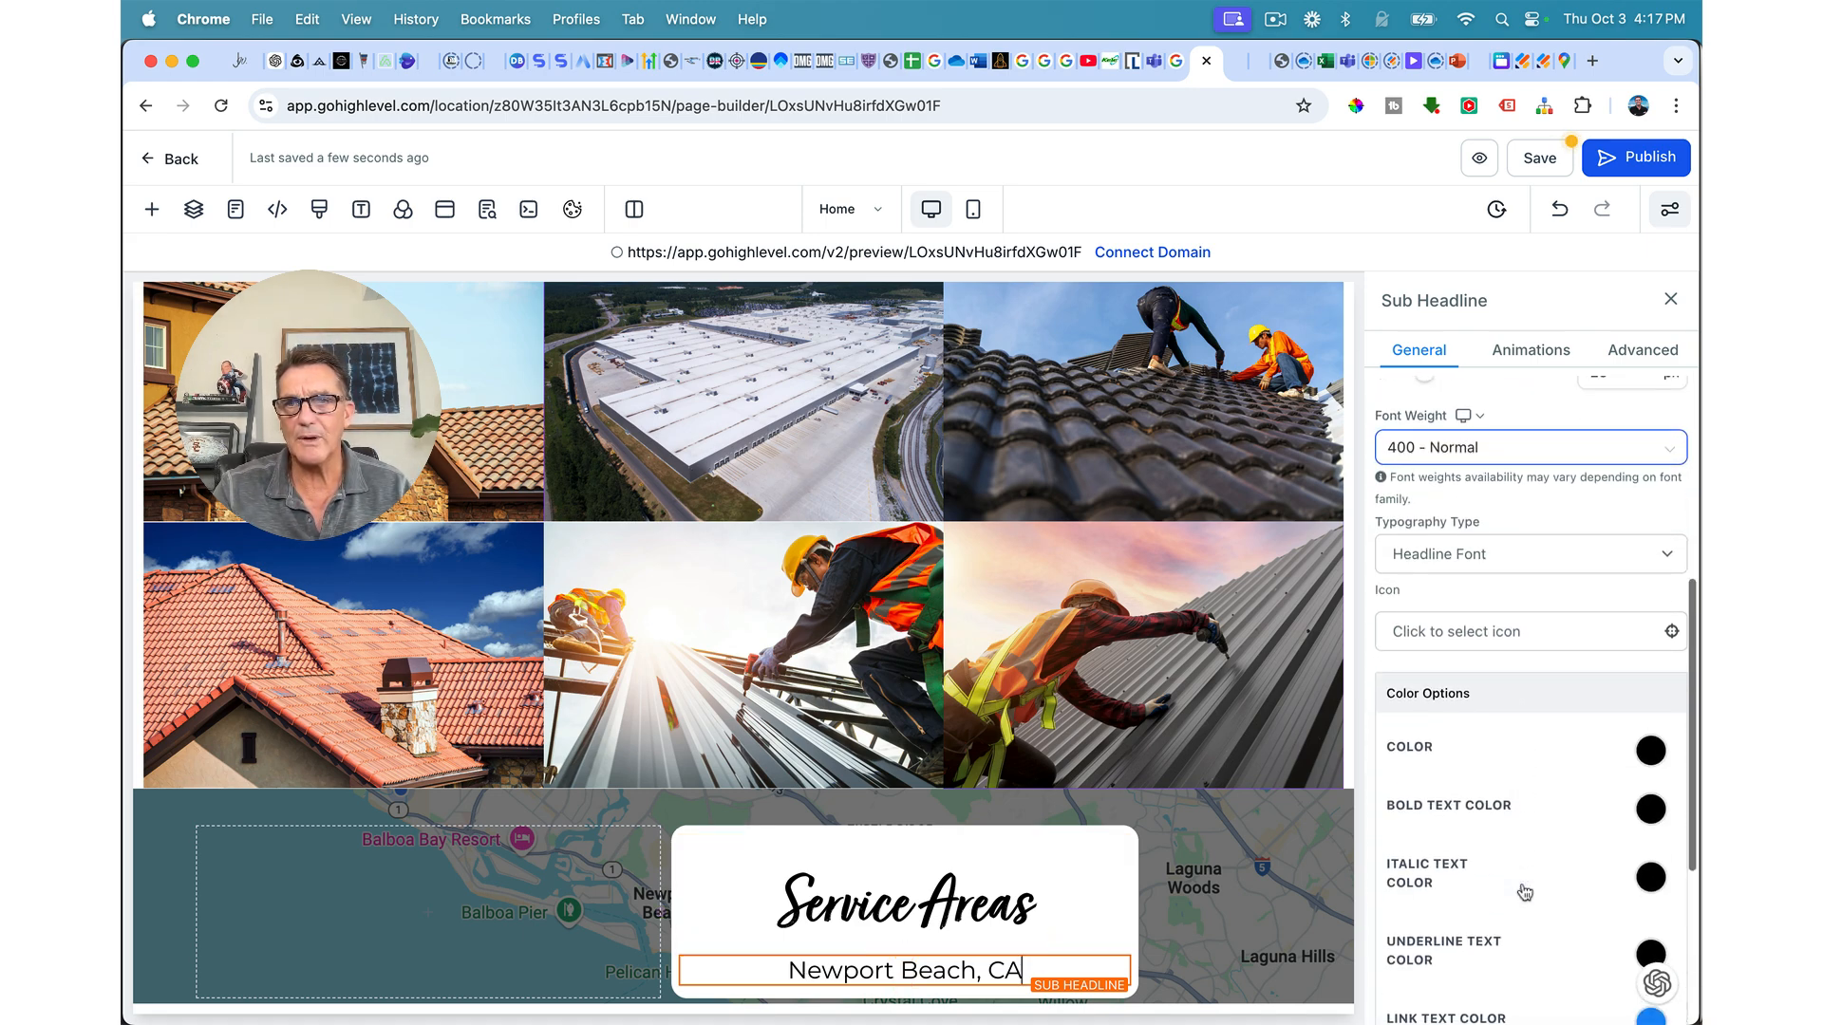
Step: Put a 'pin' map-marker icon before the Newport Beach, CA text
left_click(1492, 624)
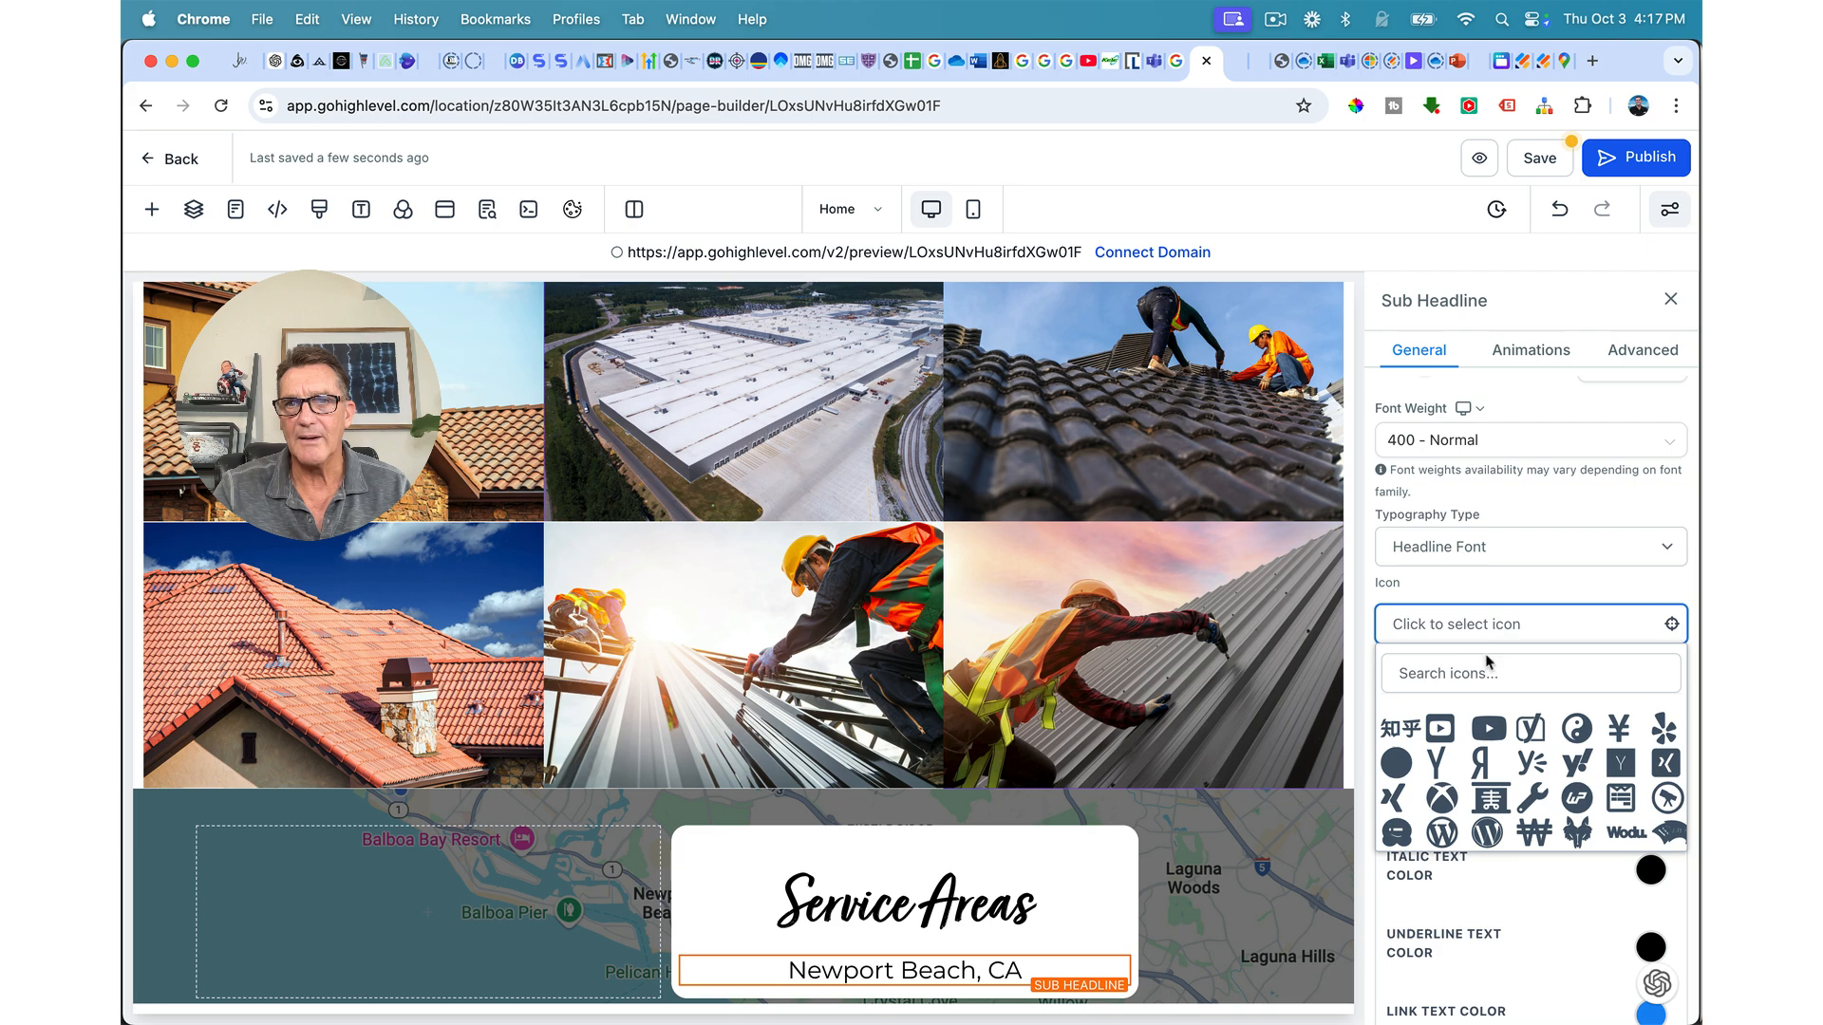
left_click(1463, 673)
type("pin")
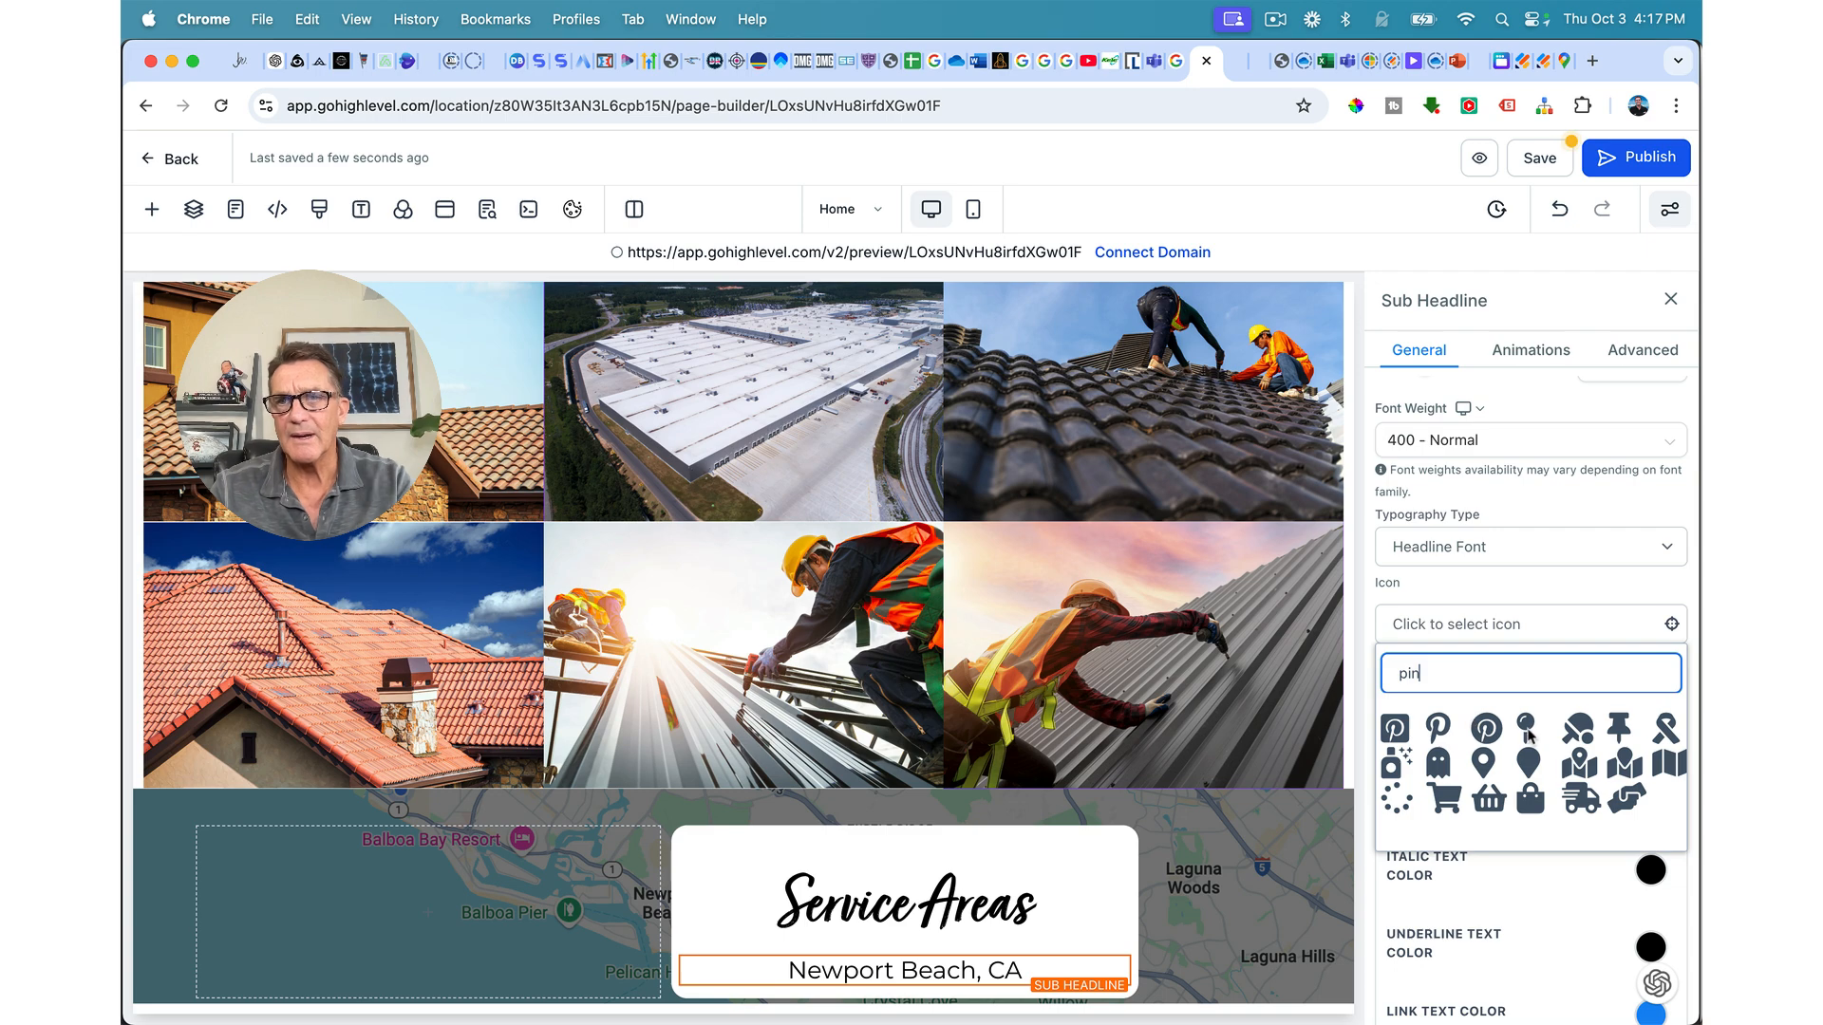
left_click(1484, 762)
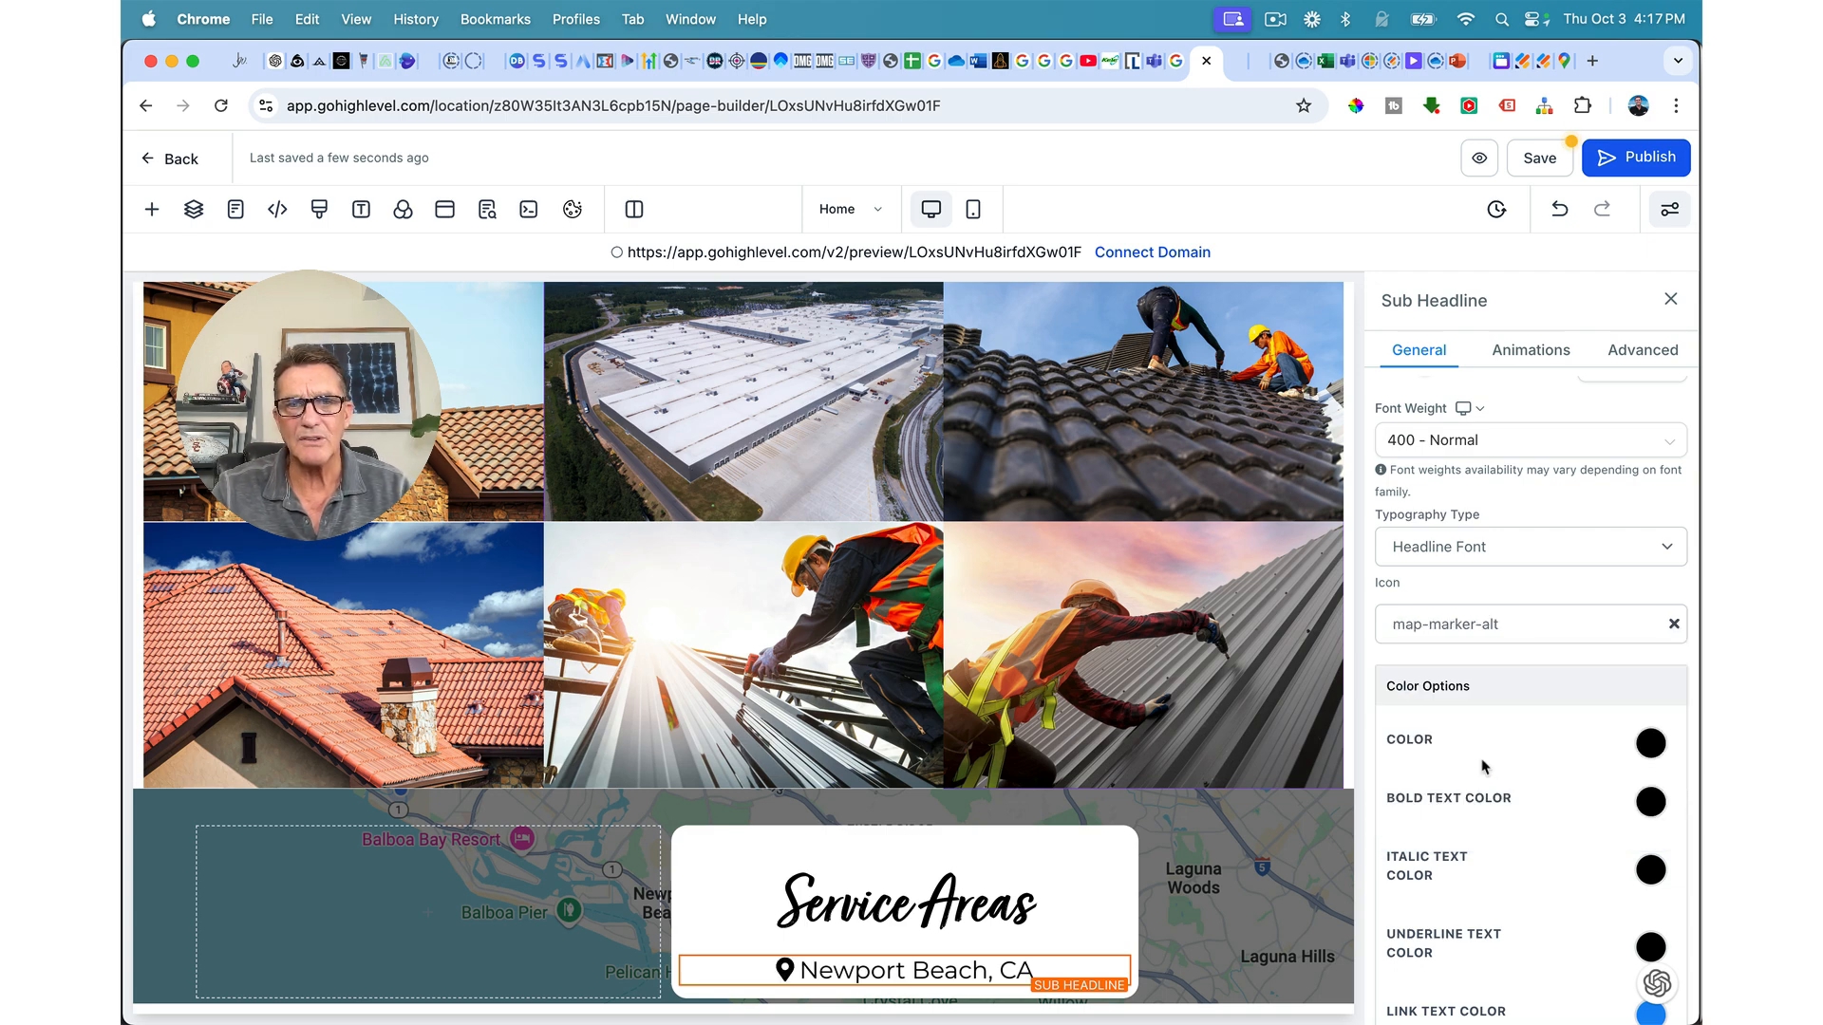
scroll(1484, 766, "up", 1)
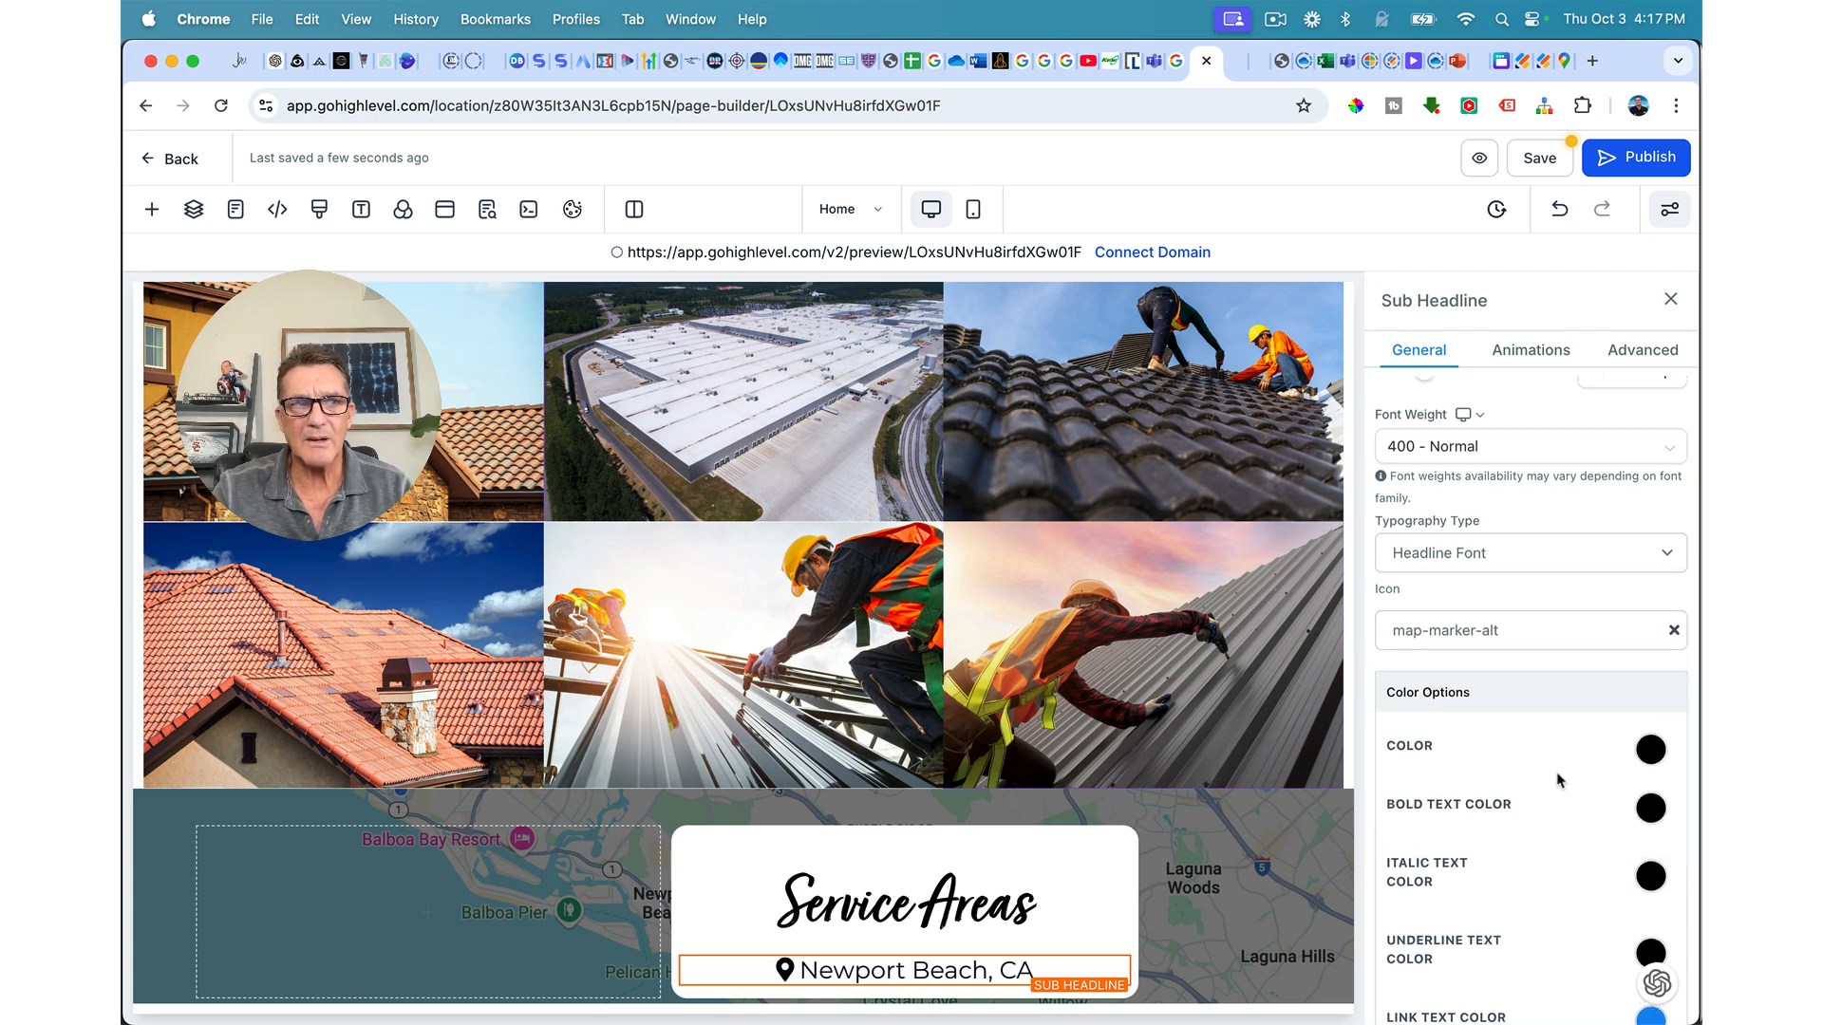
scroll(1560, 781, "down", 5)
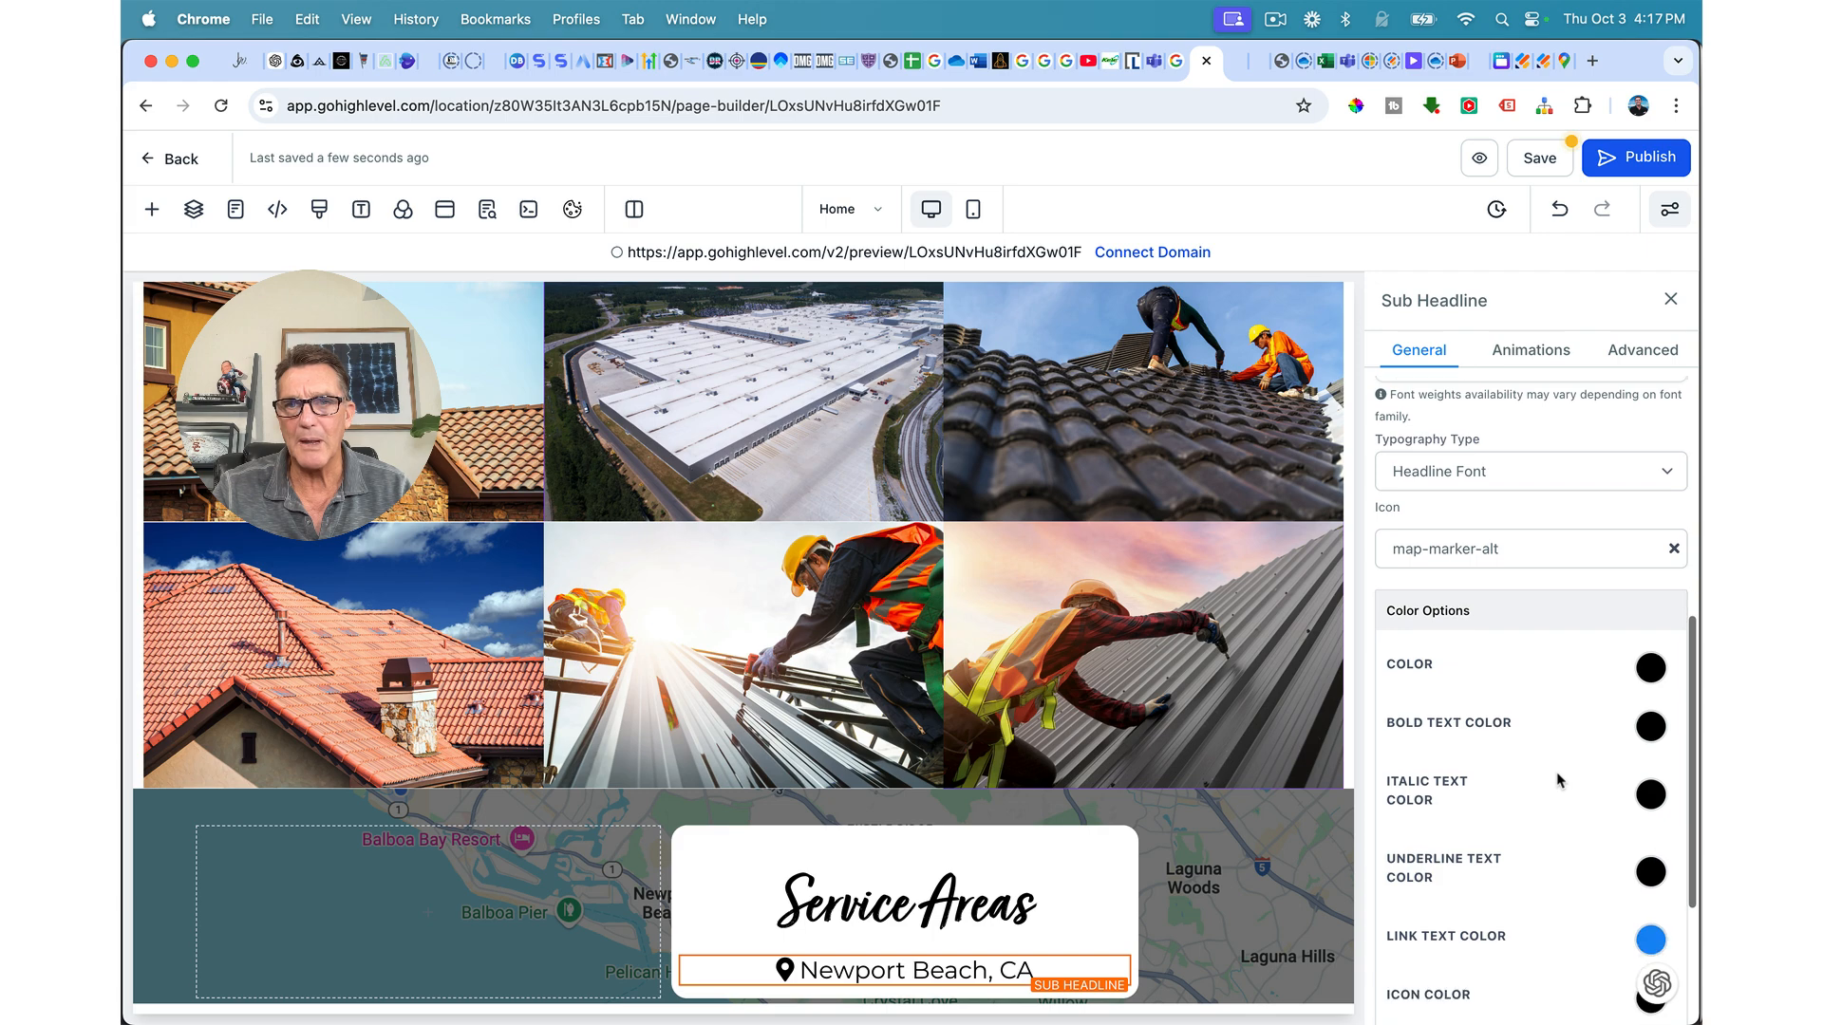
Step: Make the location icon orange-red and shrink the sub-headline text to 18 px
left_click(1650, 860)
left_click(1522, 987)
scroll(1192, 855, "down", 1)
scroll(1188, 856, "up", 1)
scroll(1514, 801, "up", 10)
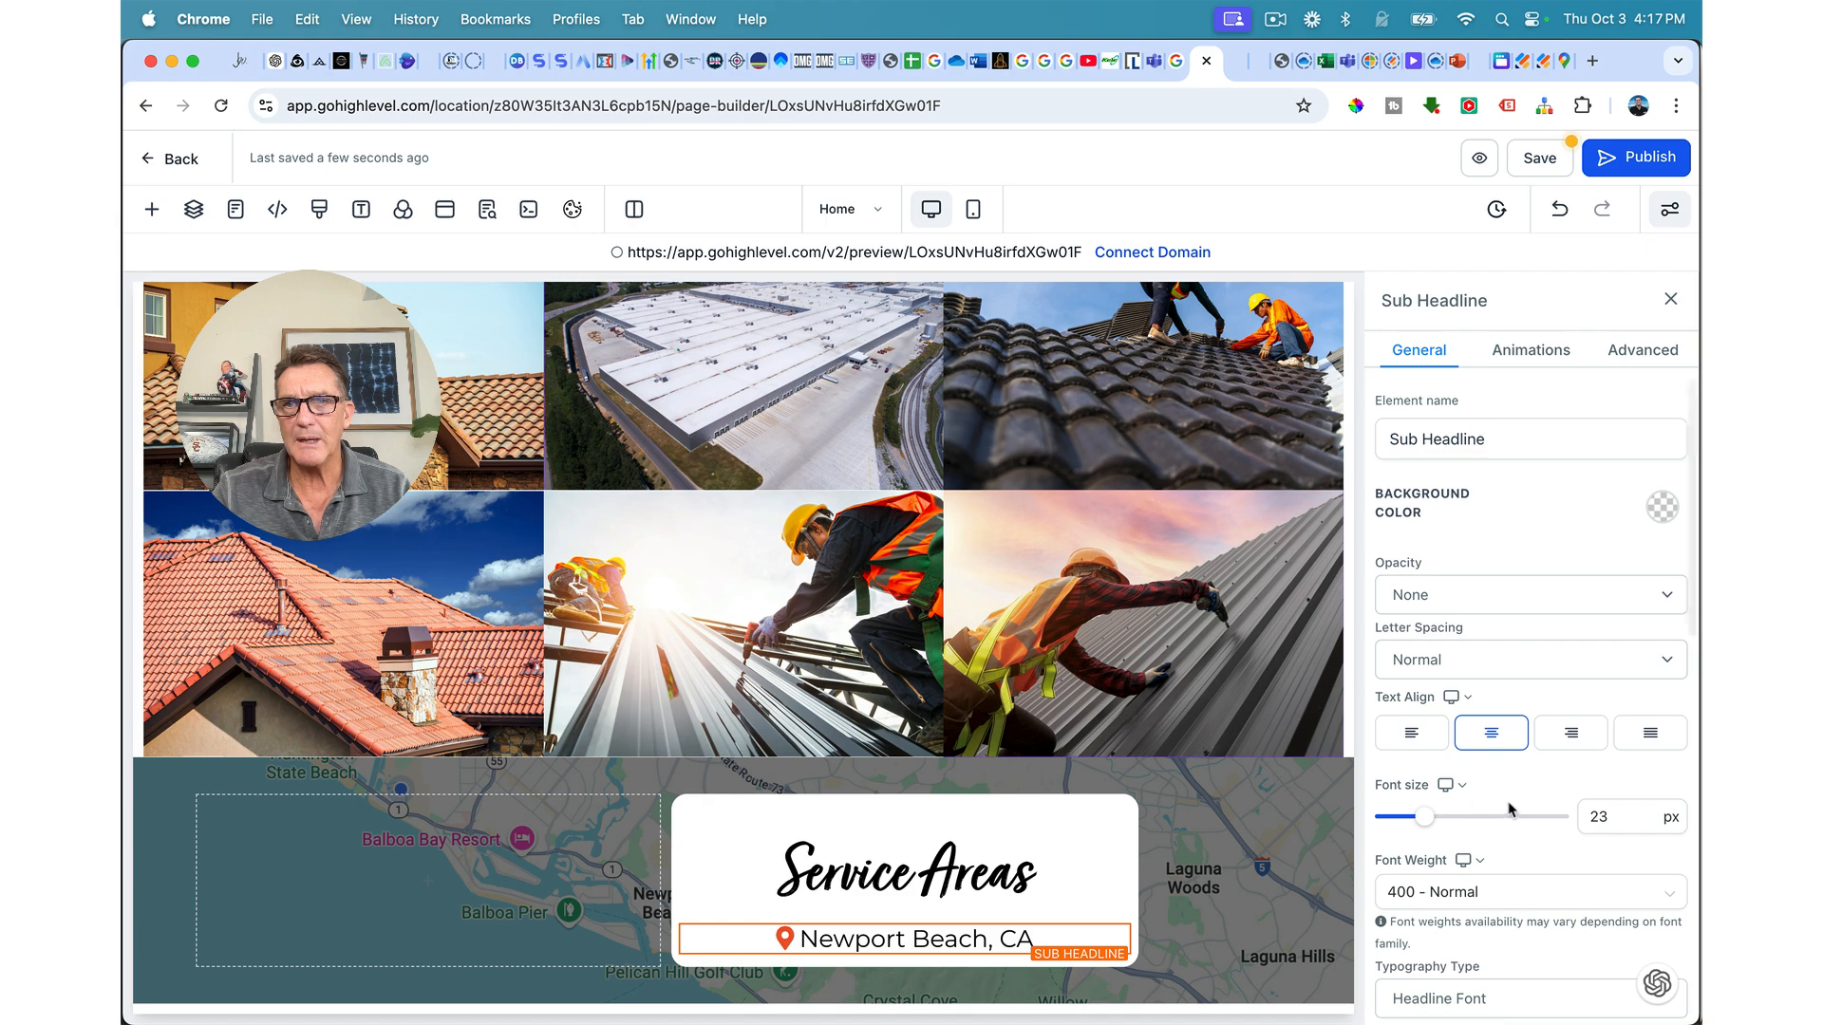
mouse_move(1426, 819)
left_click_drag(1426, 822, 1418, 820)
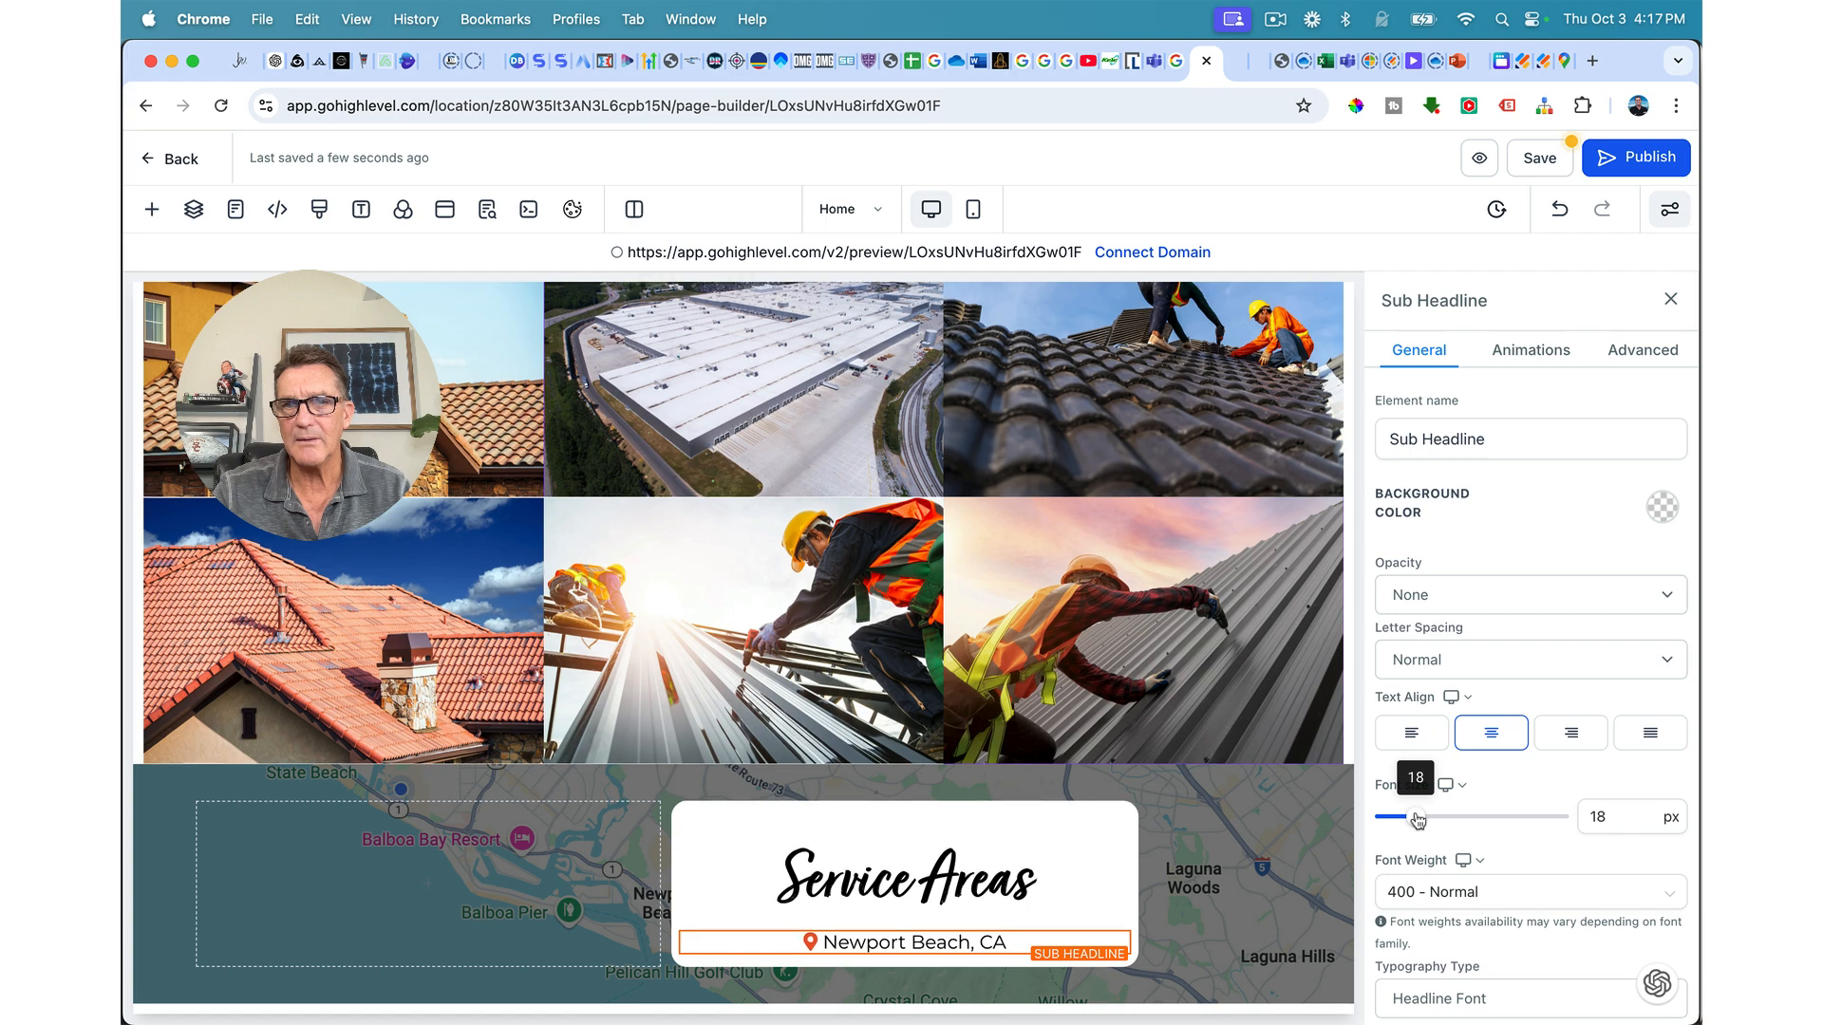
Step: Make the Newport Beach, CA sub headline bold and left-aligned
double_click(933, 942)
double_click(935, 942)
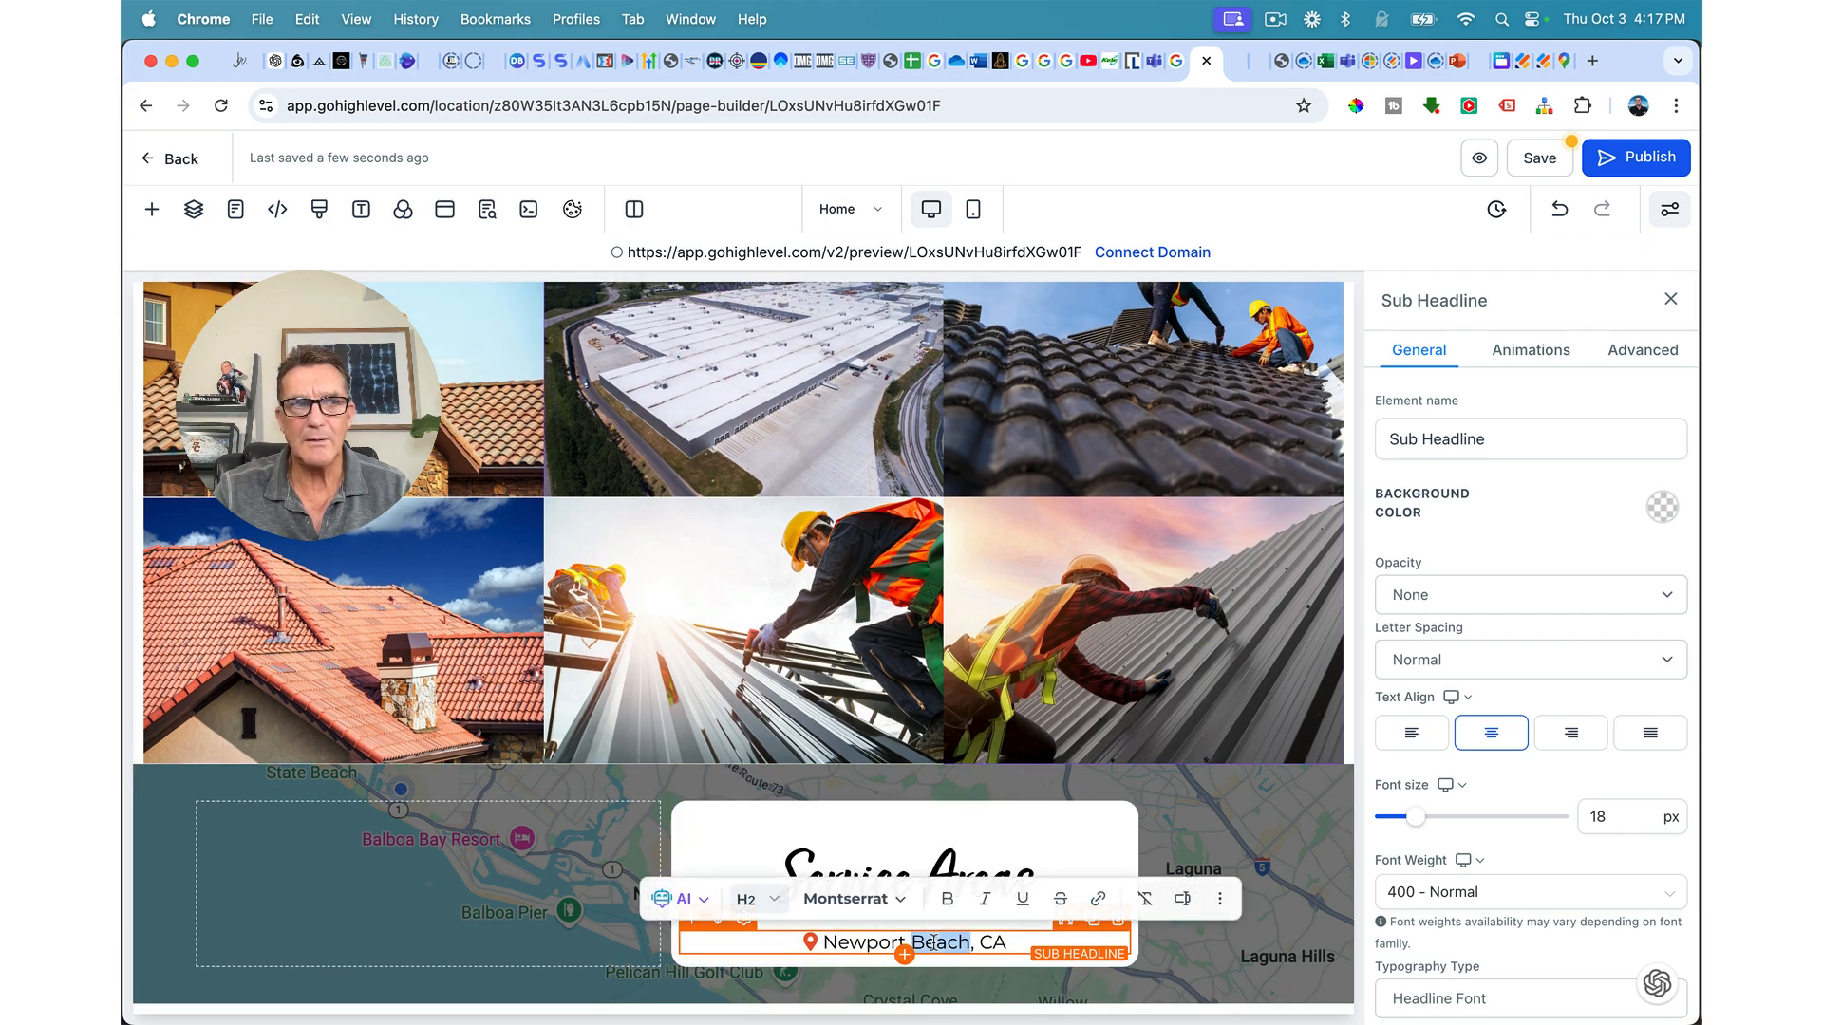
triple_click(934, 941)
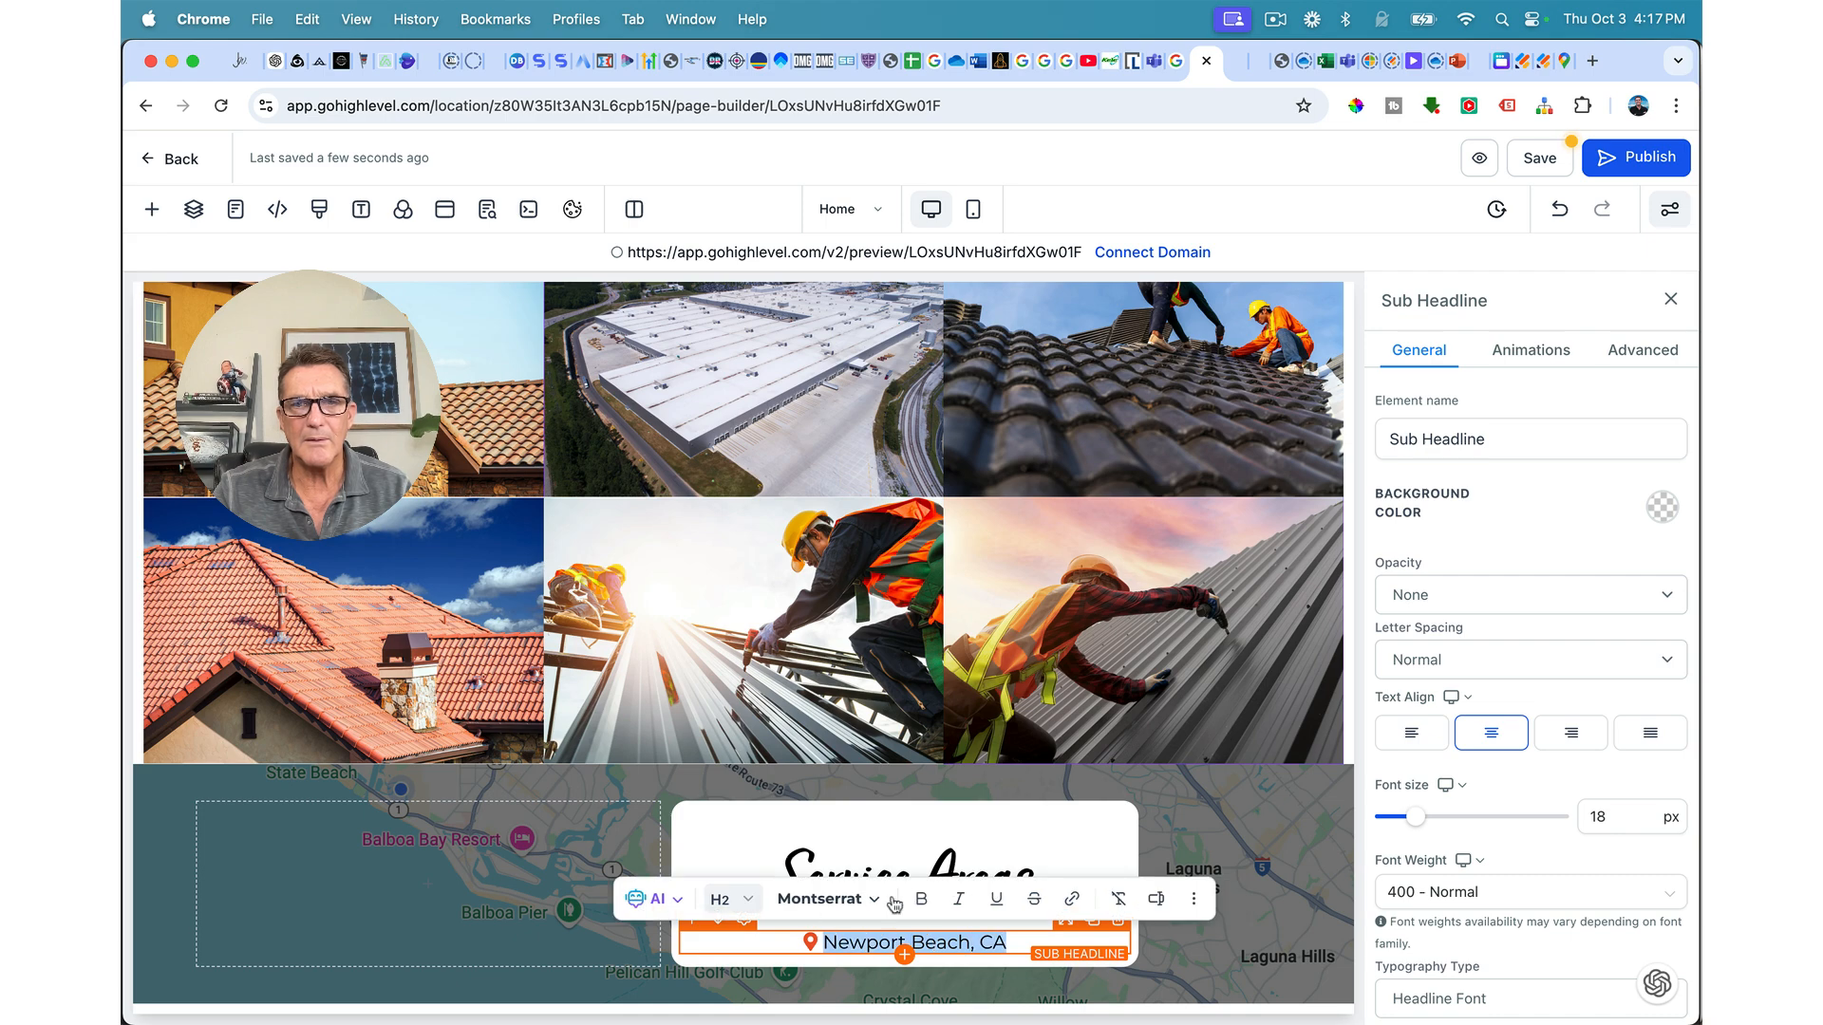
left_click(921, 898)
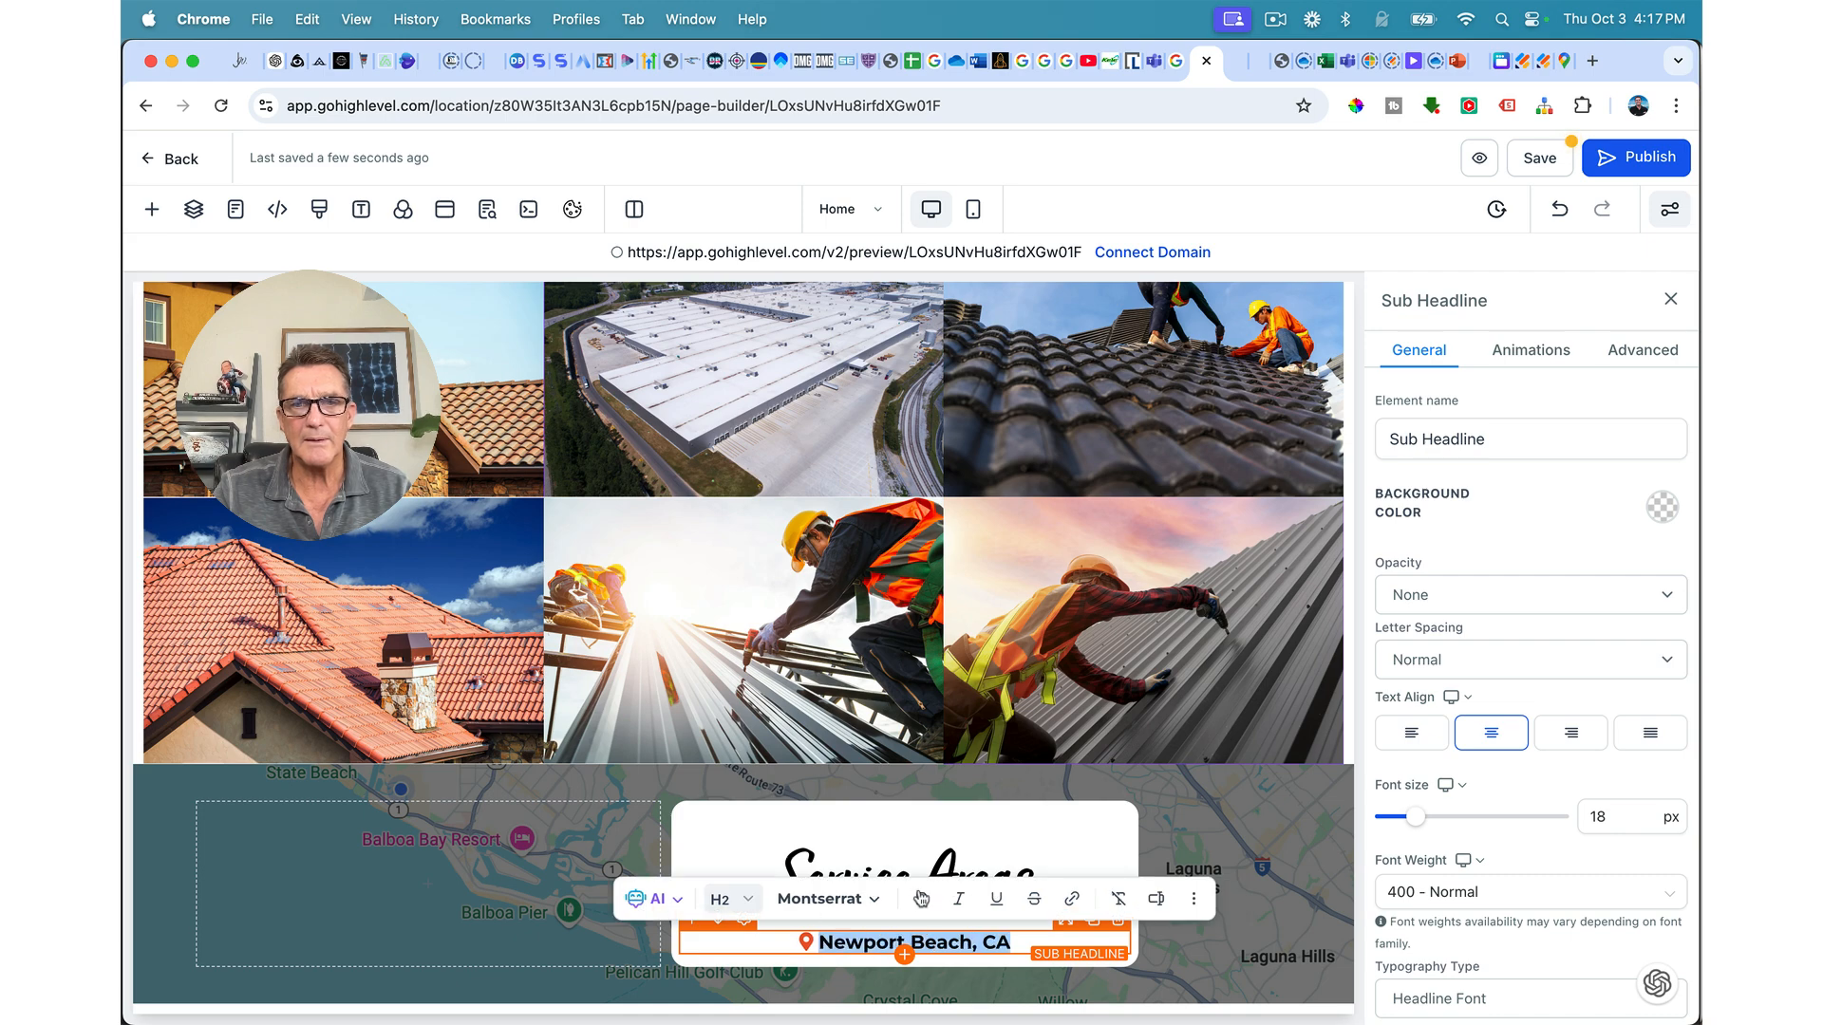
left_click(1412, 732)
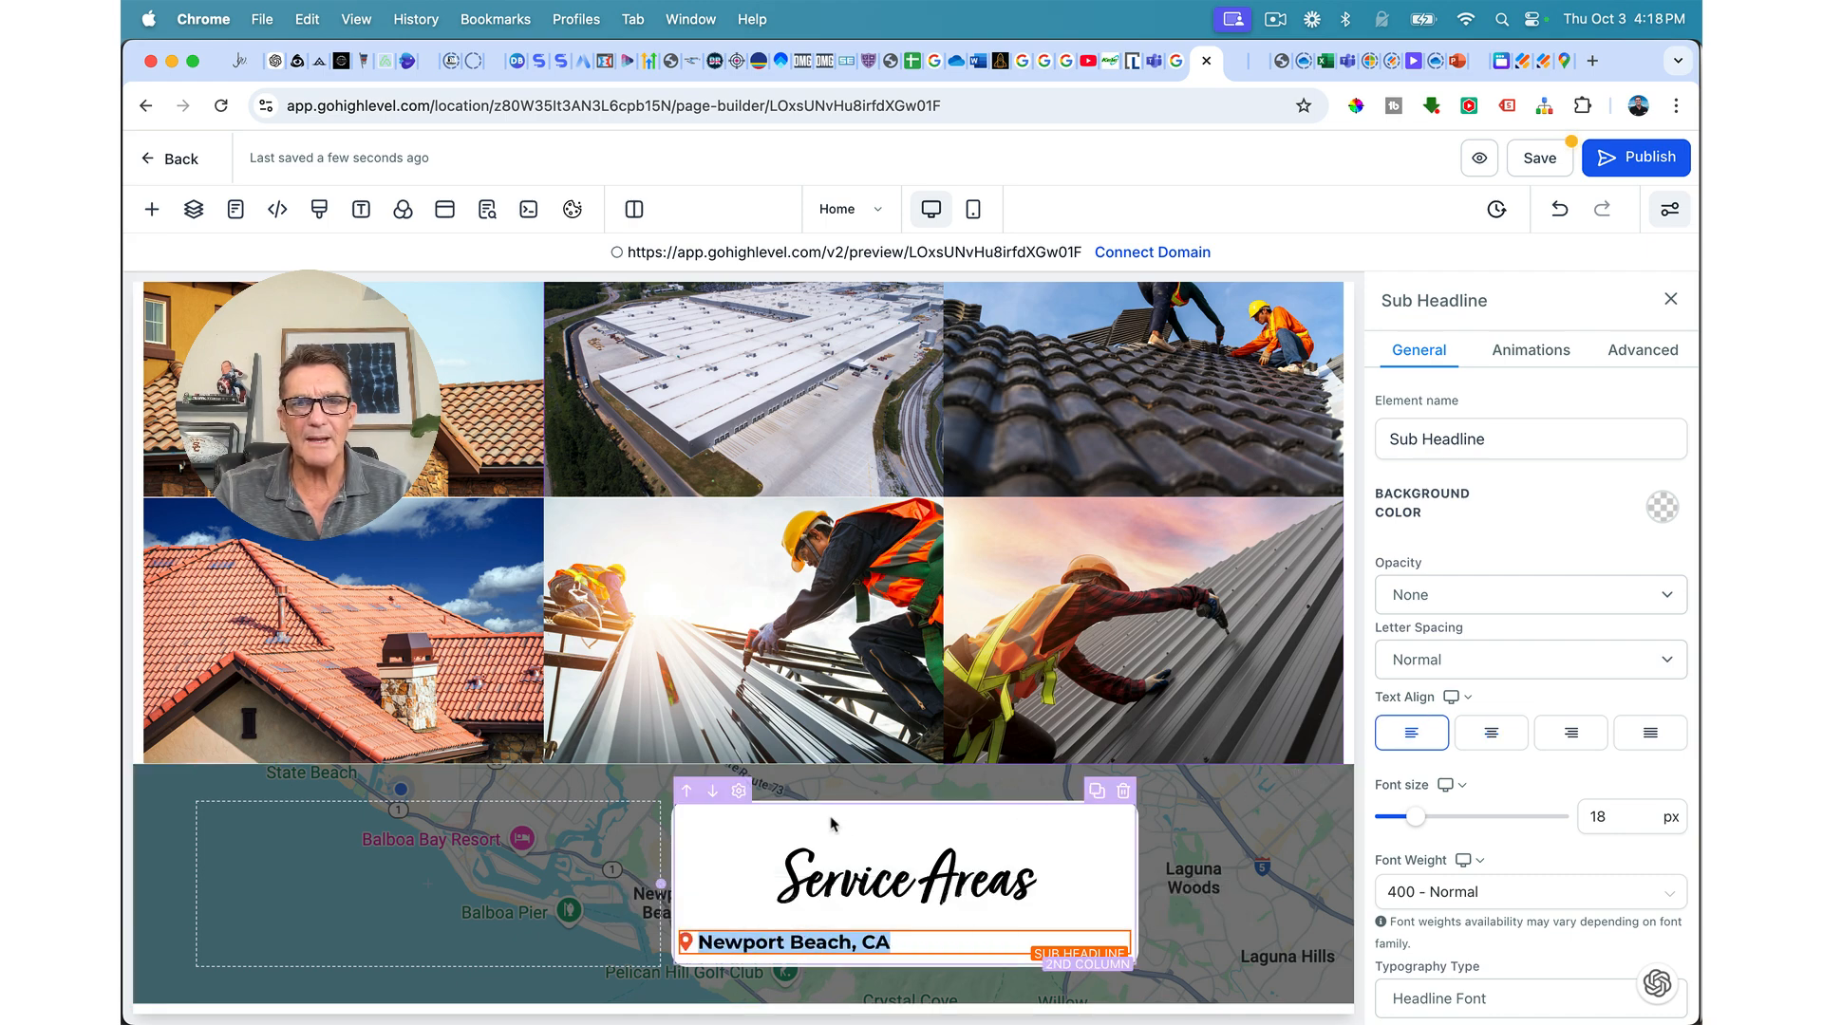
Step: Give the Newport Beach sub headline 40 px left padding
left_click(749, 828)
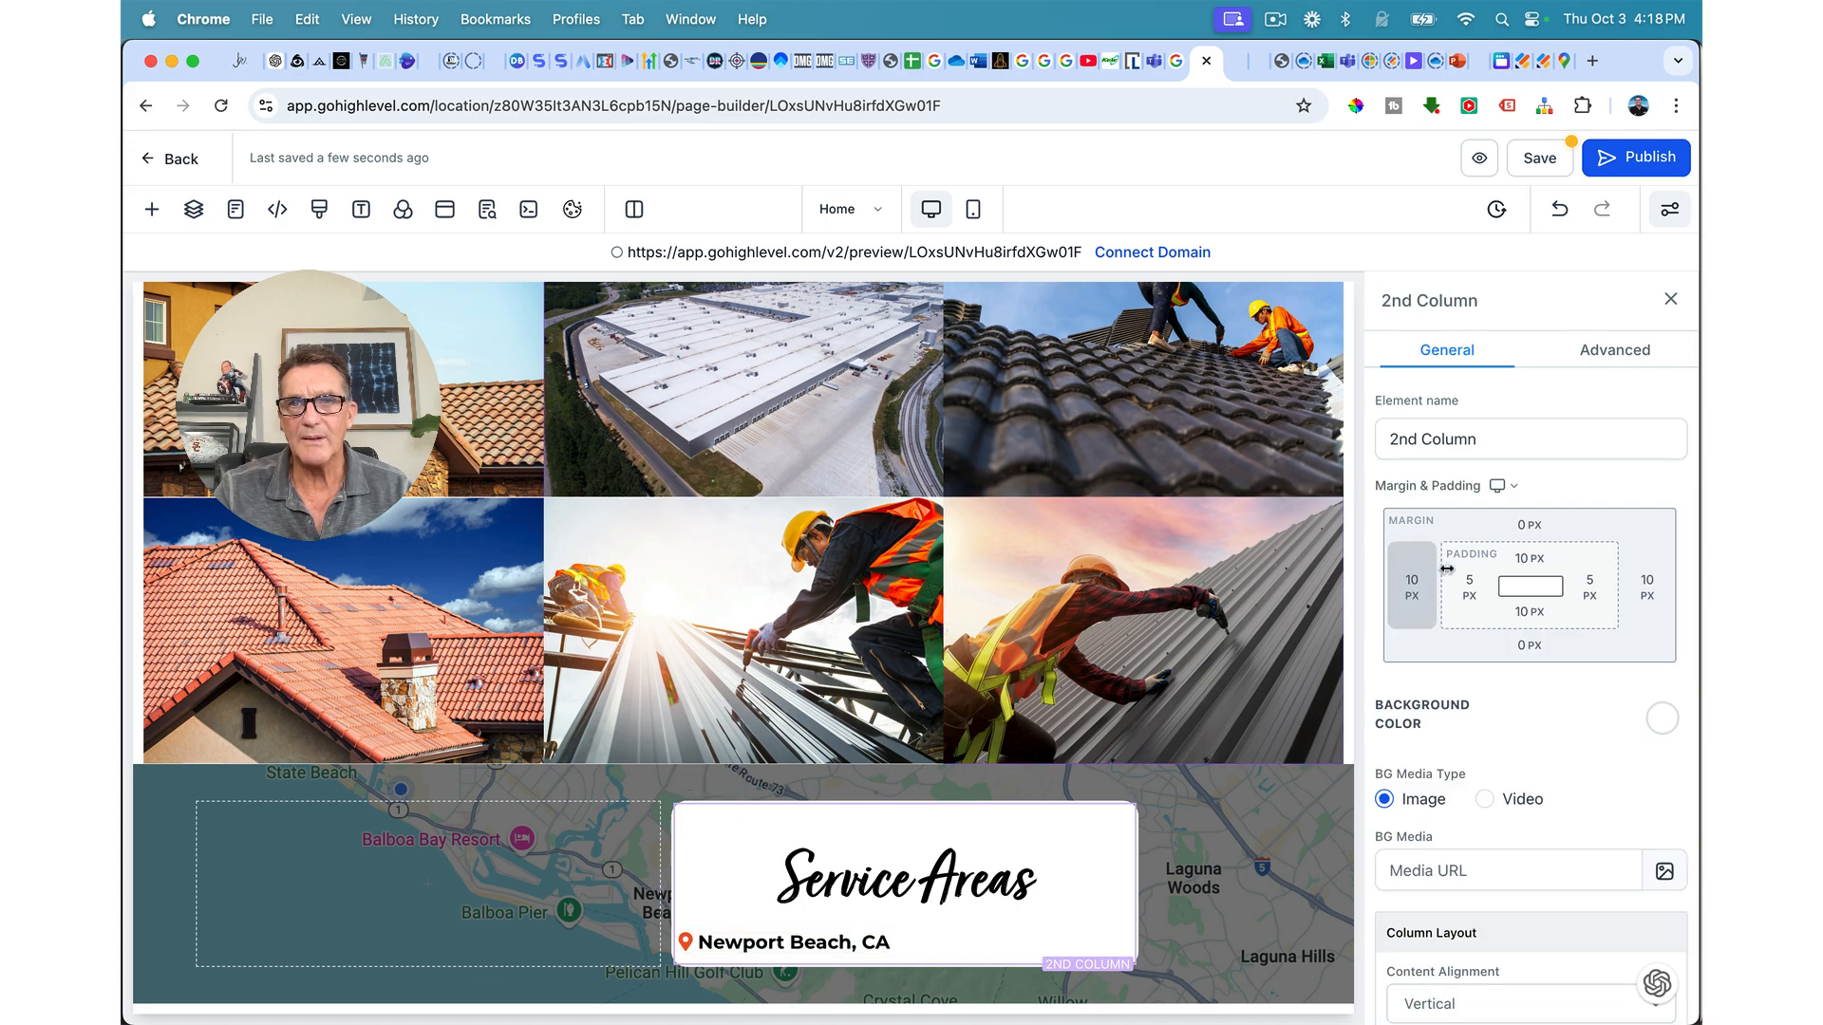
left_click(1075, 921)
scroll(1463, 760, "down", 8)
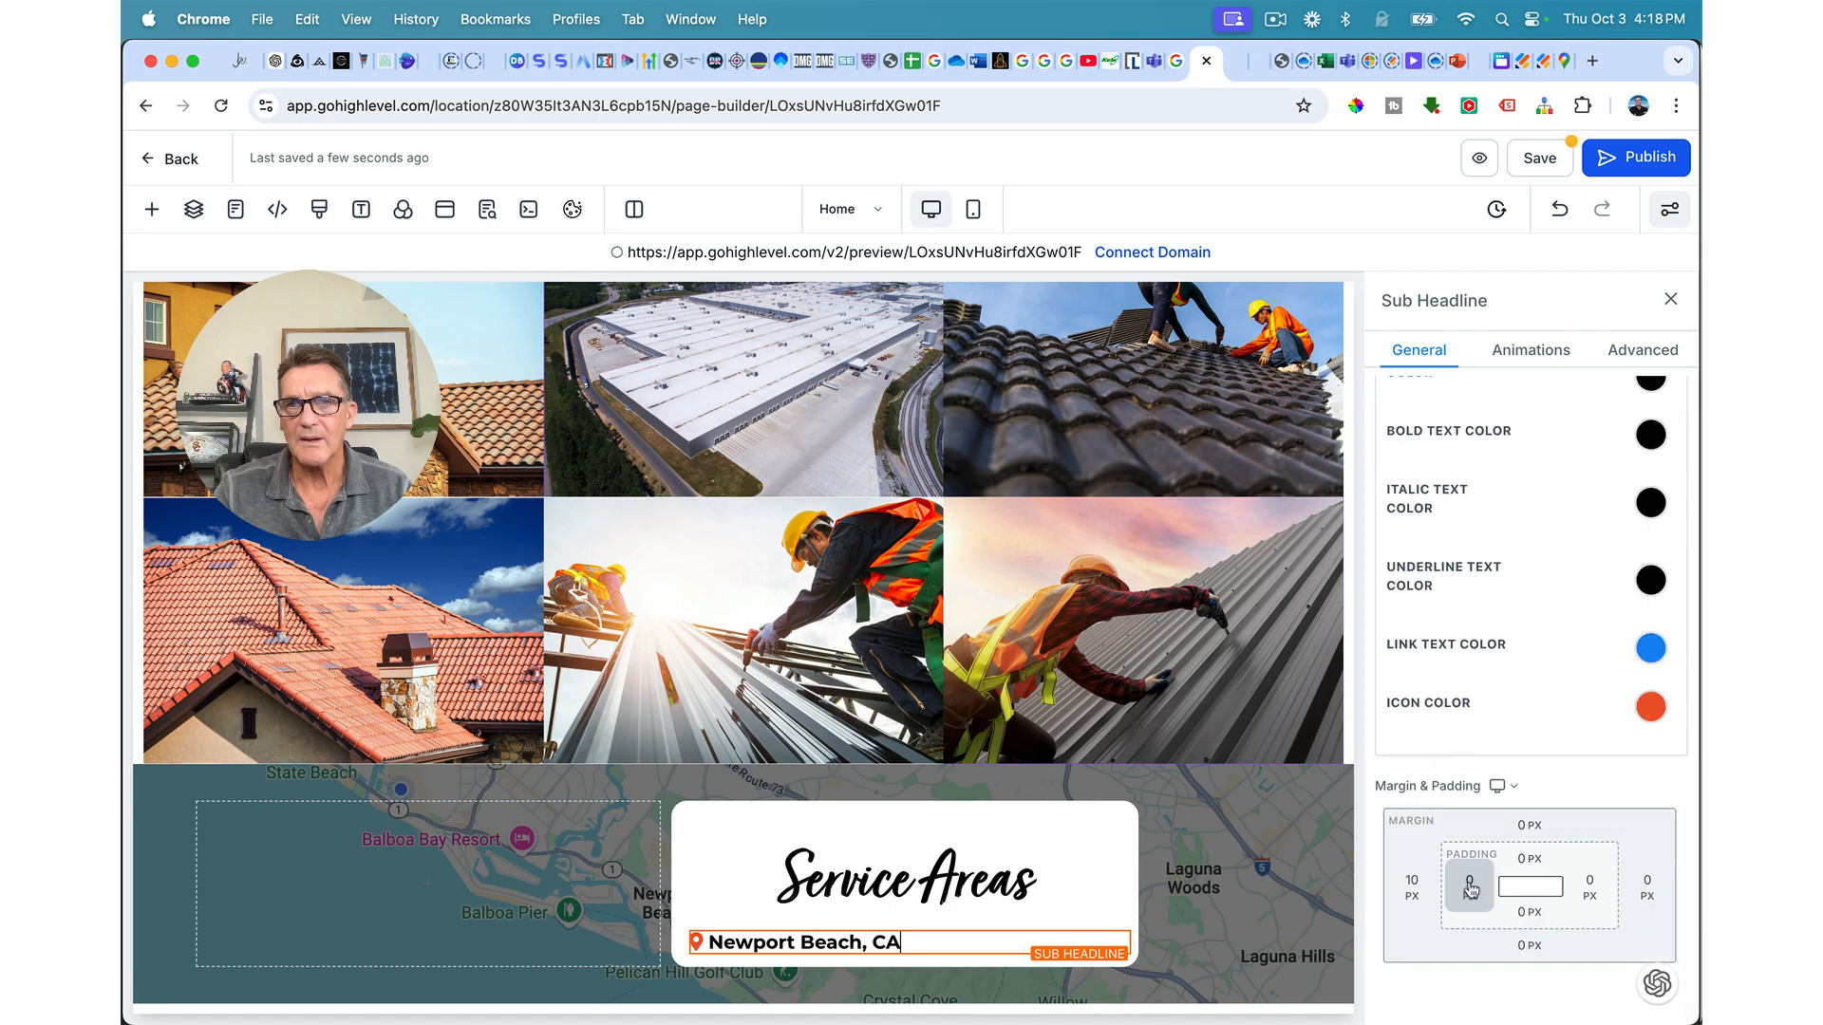
left_click(1470, 888)
left_click(1446, 753)
left_click(1510, 760)
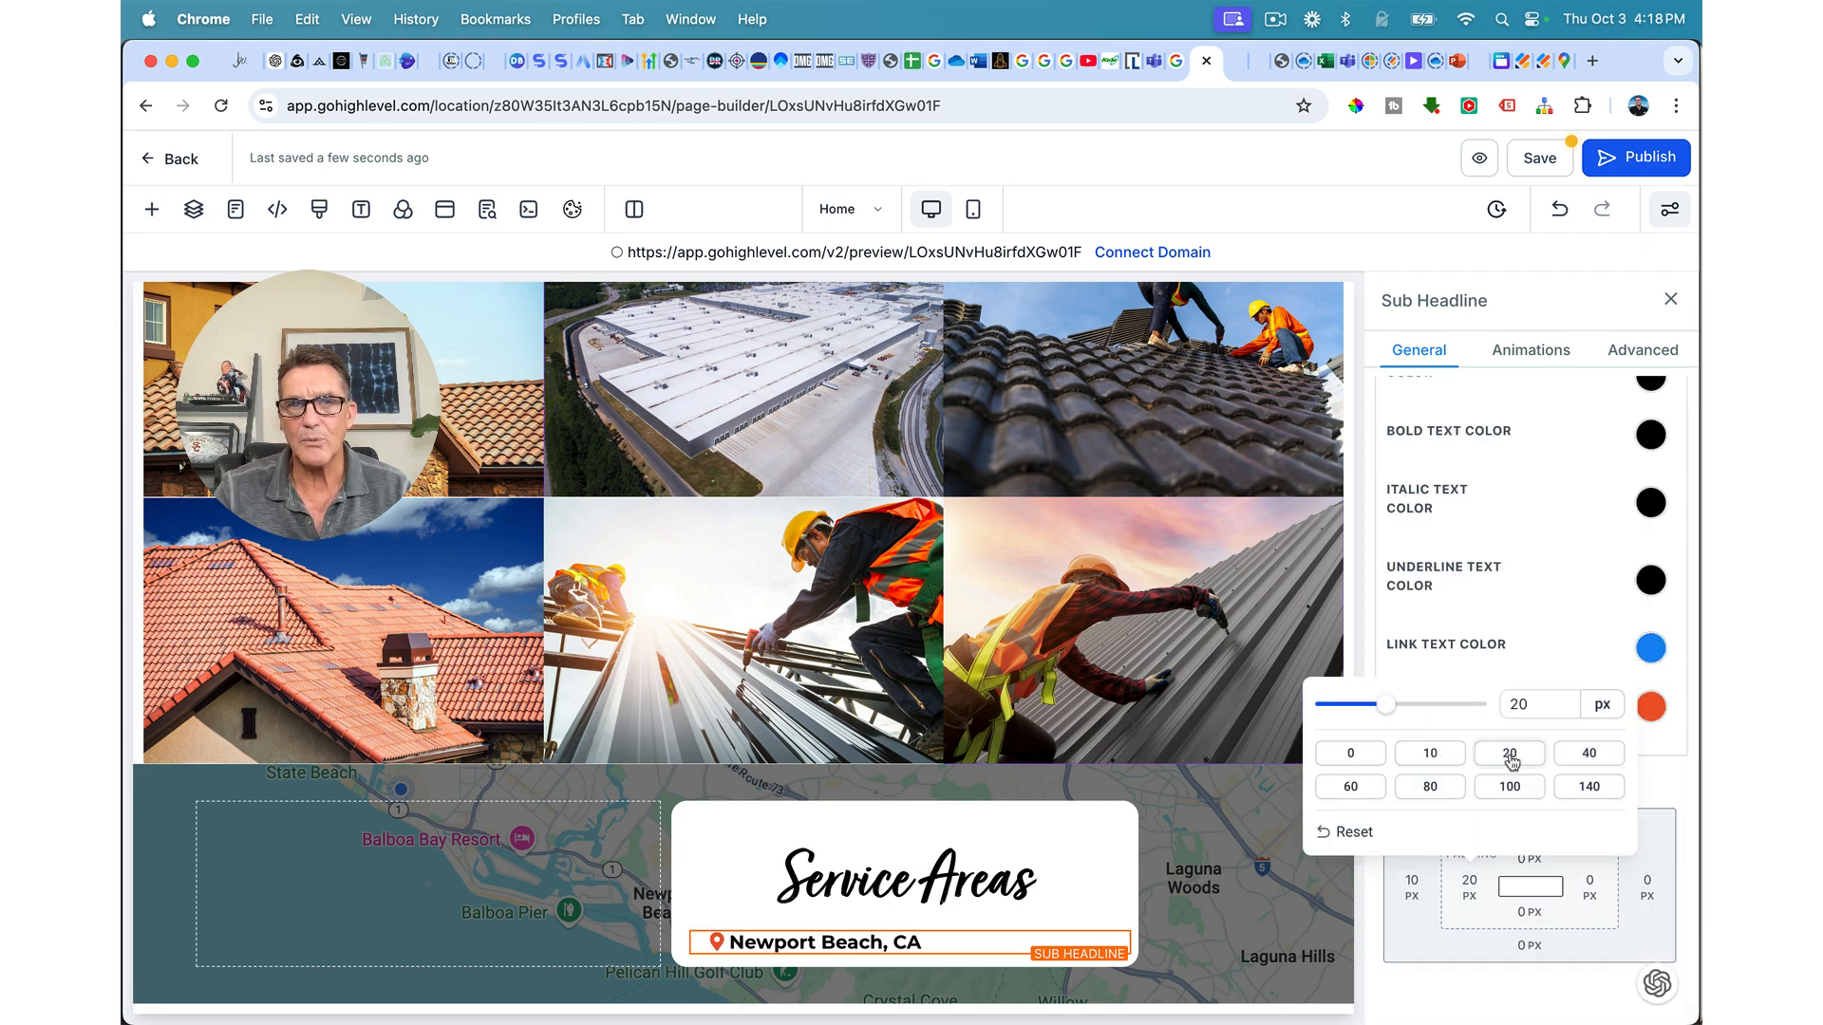
left_click(1574, 756)
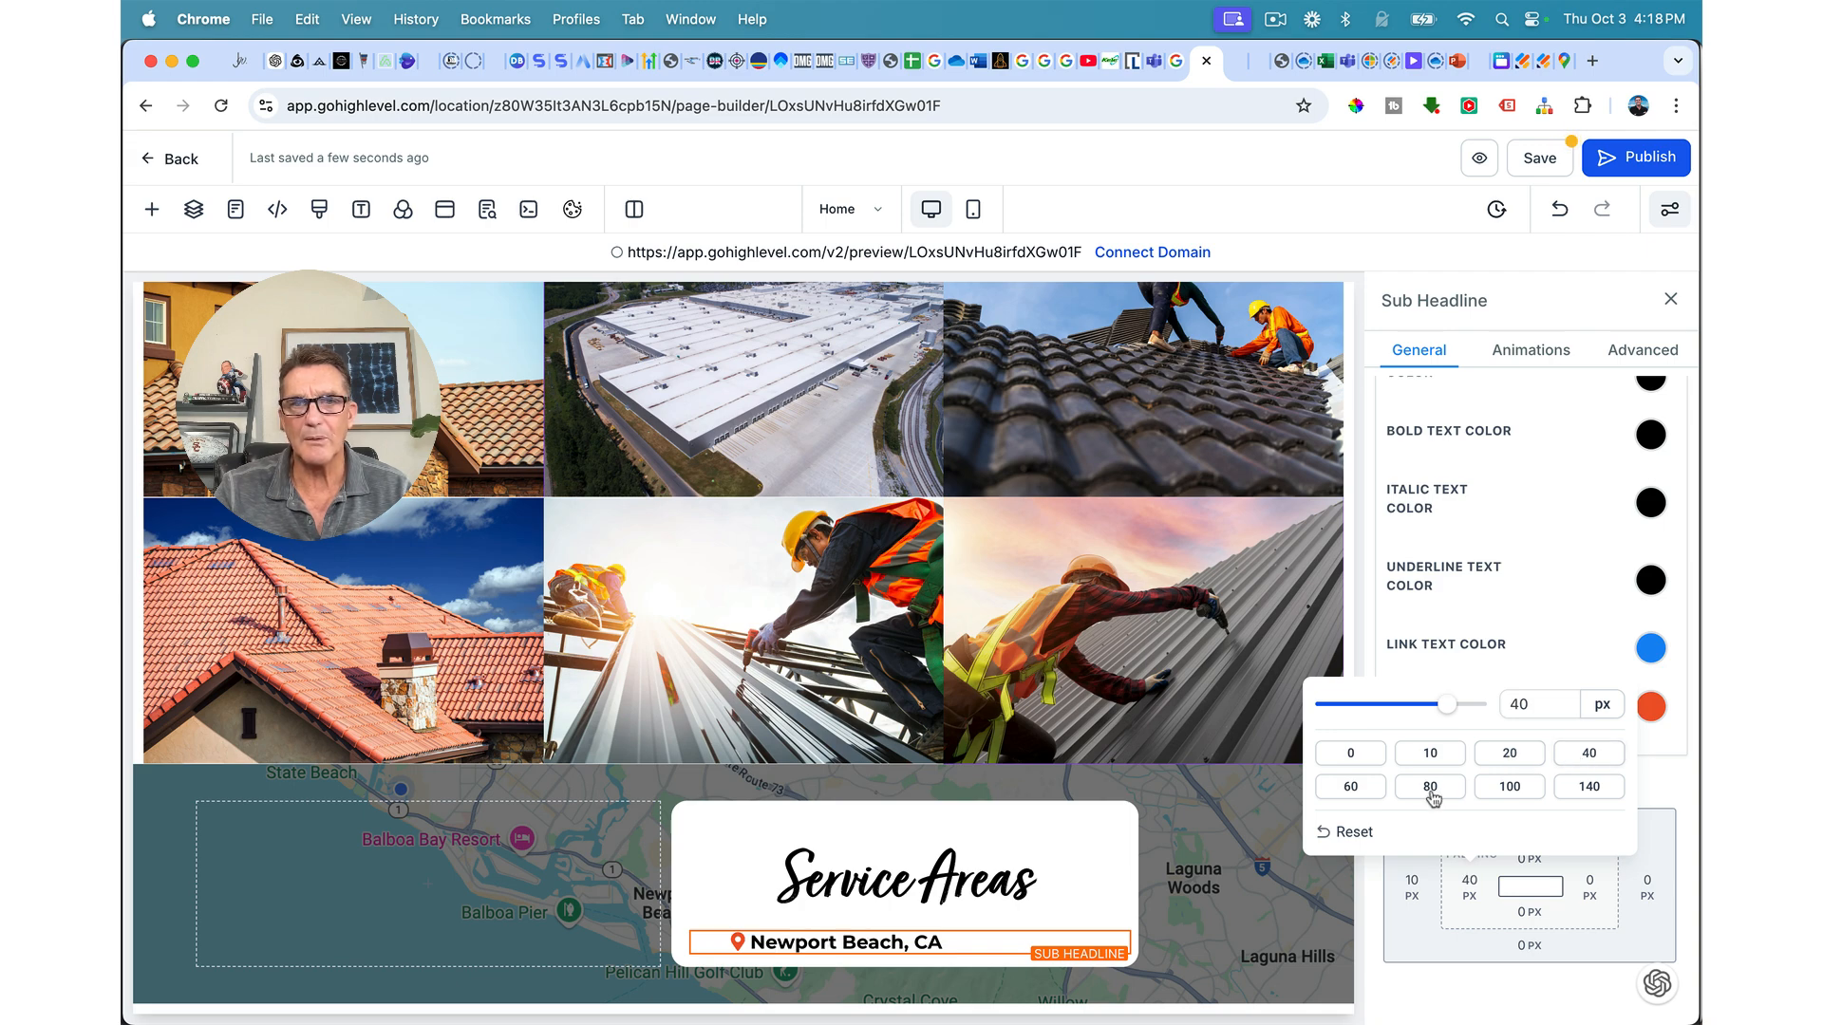
left_click(1121, 831)
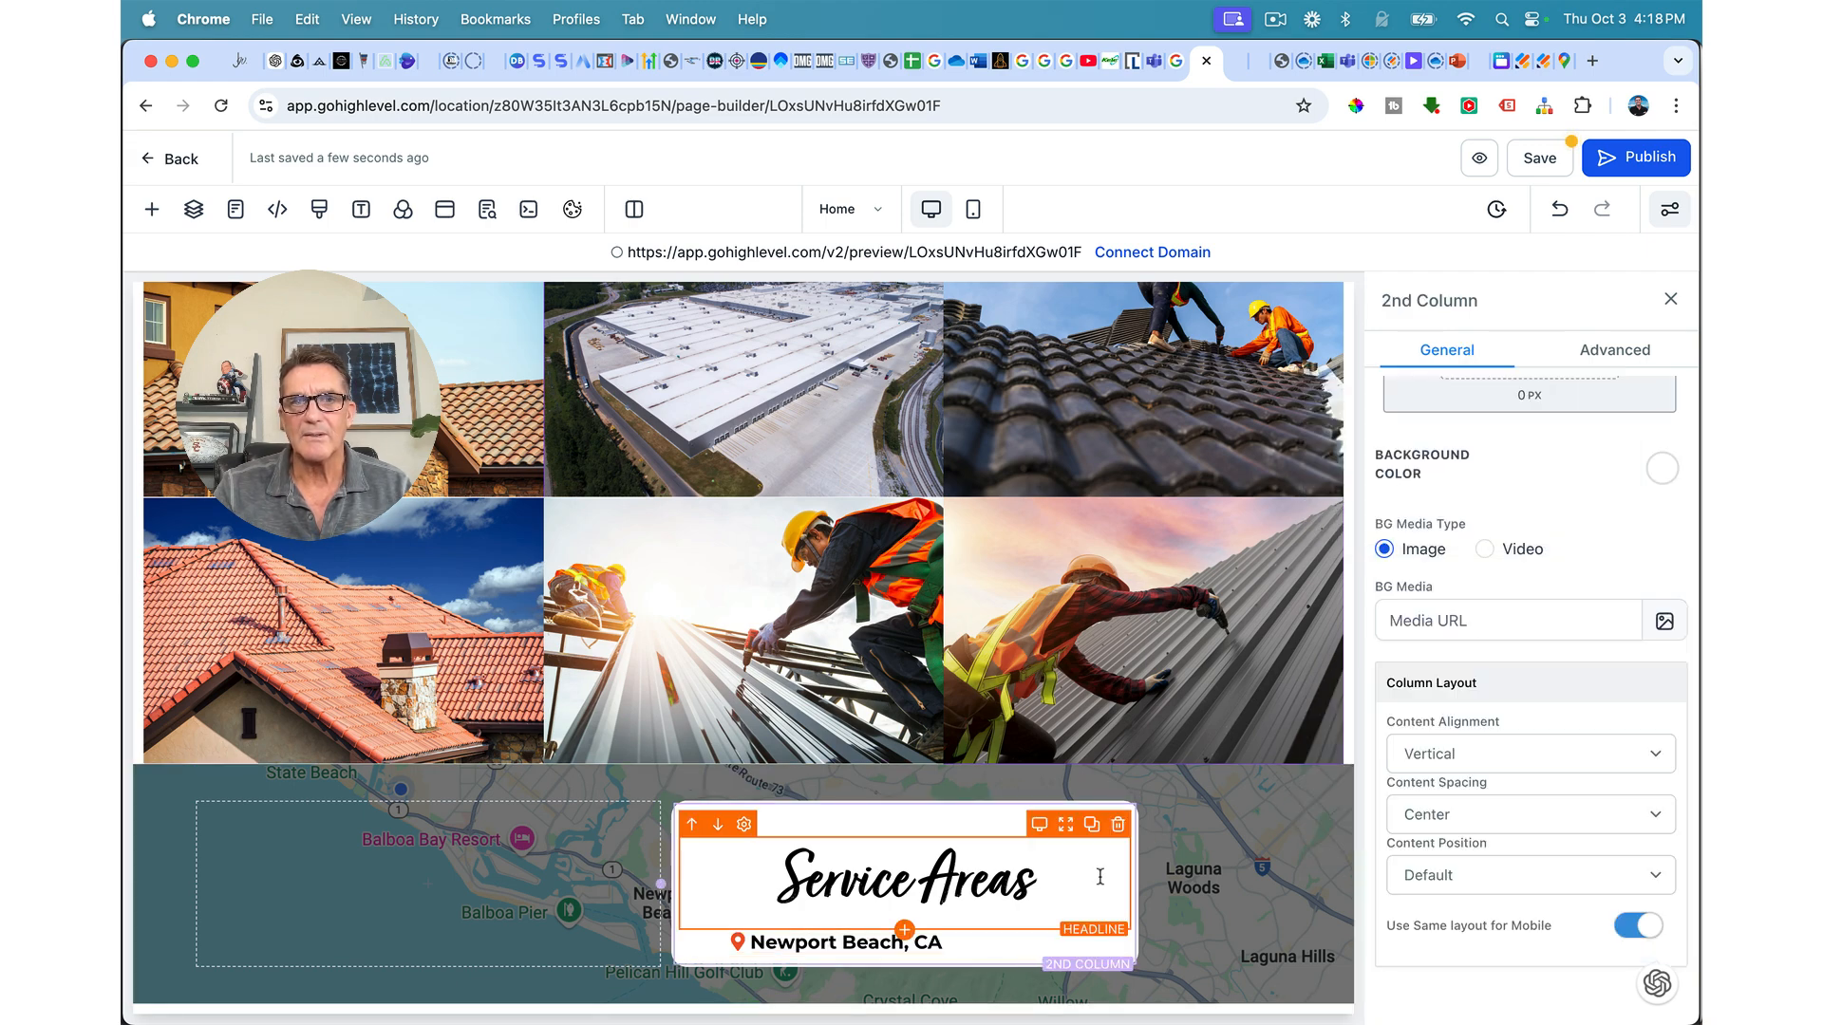
Step: Add 5 px bottom padding to the sub headline and save the page
left_click(979, 947)
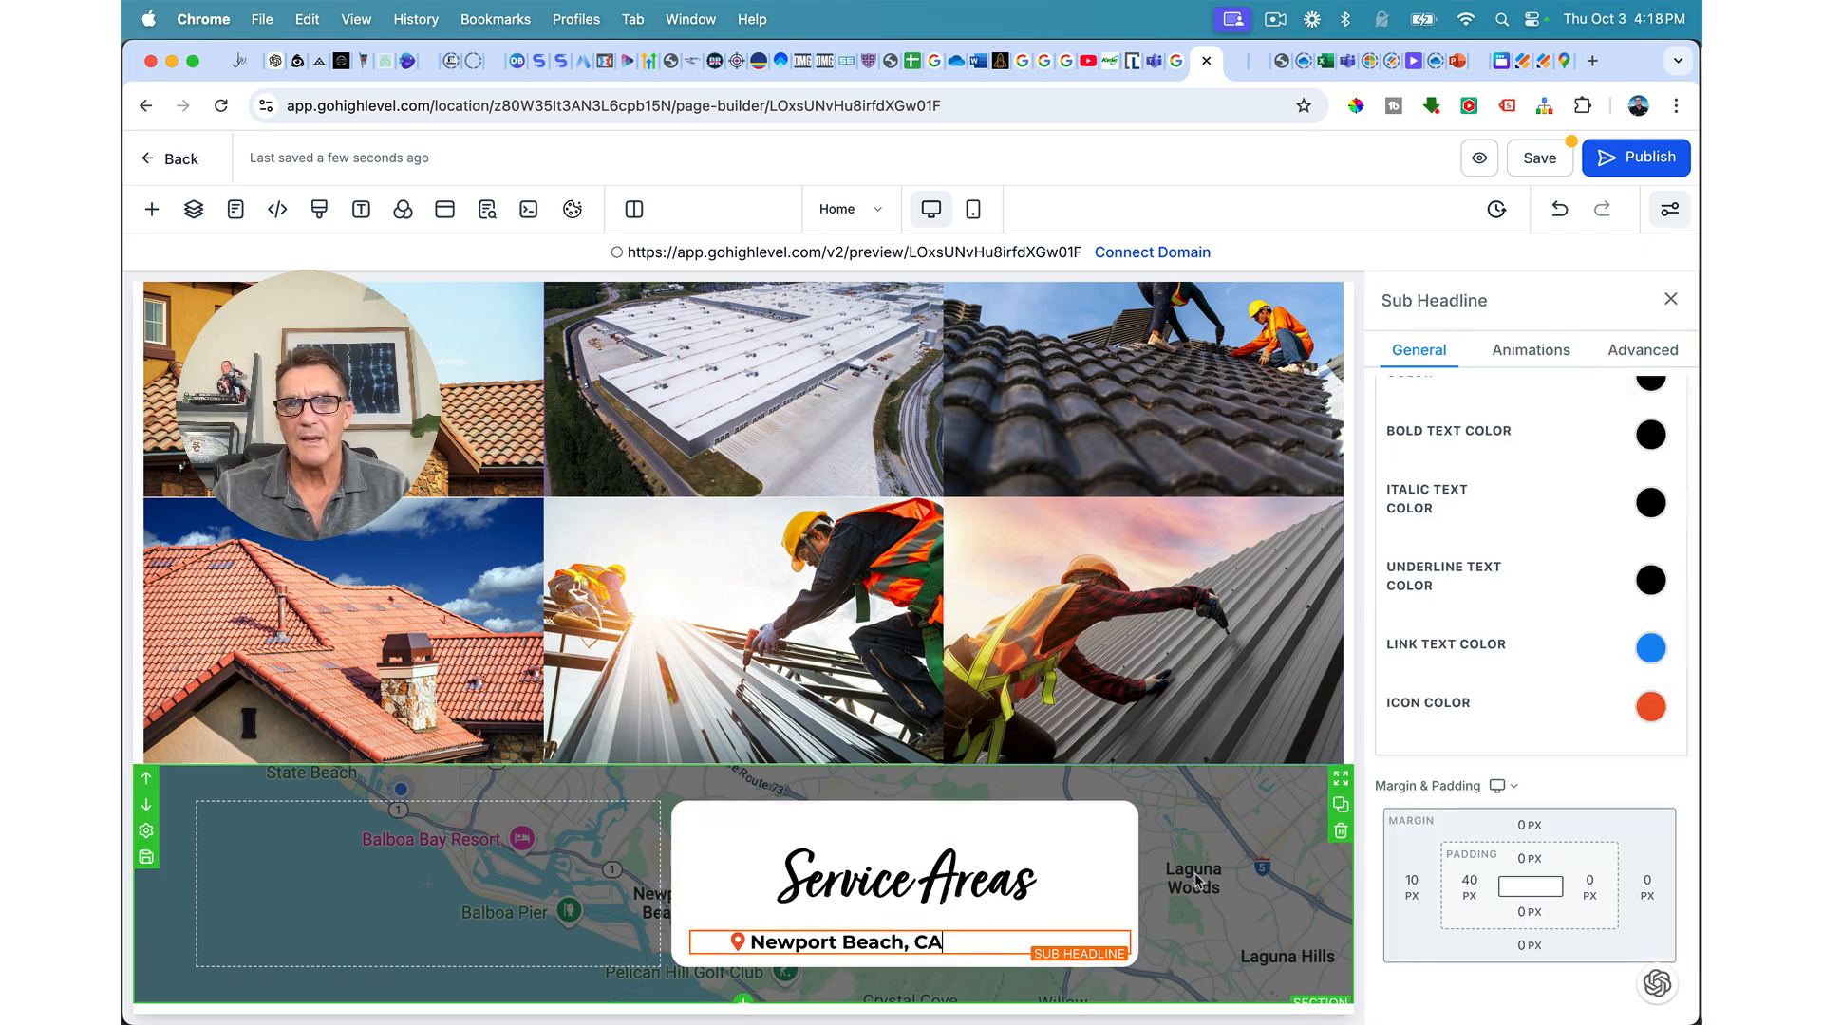
left_click(1509, 911)
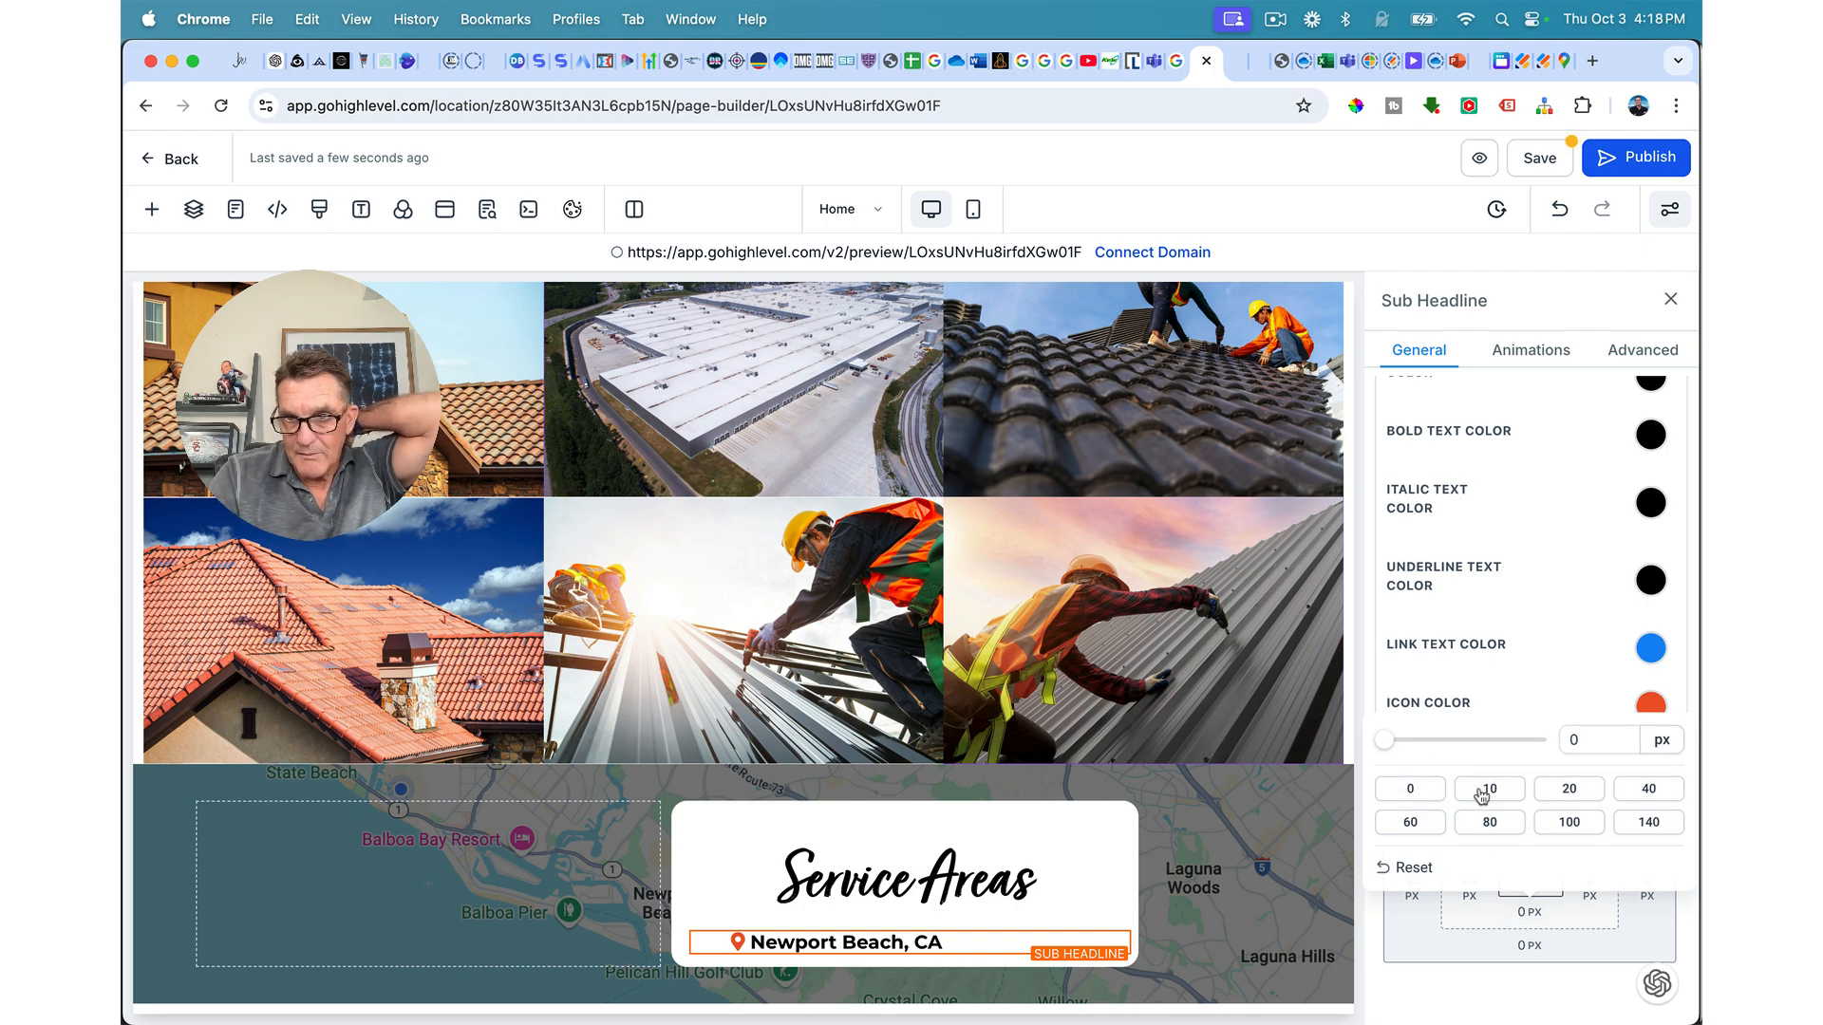
left_click_drag(1385, 739, 1403, 746)
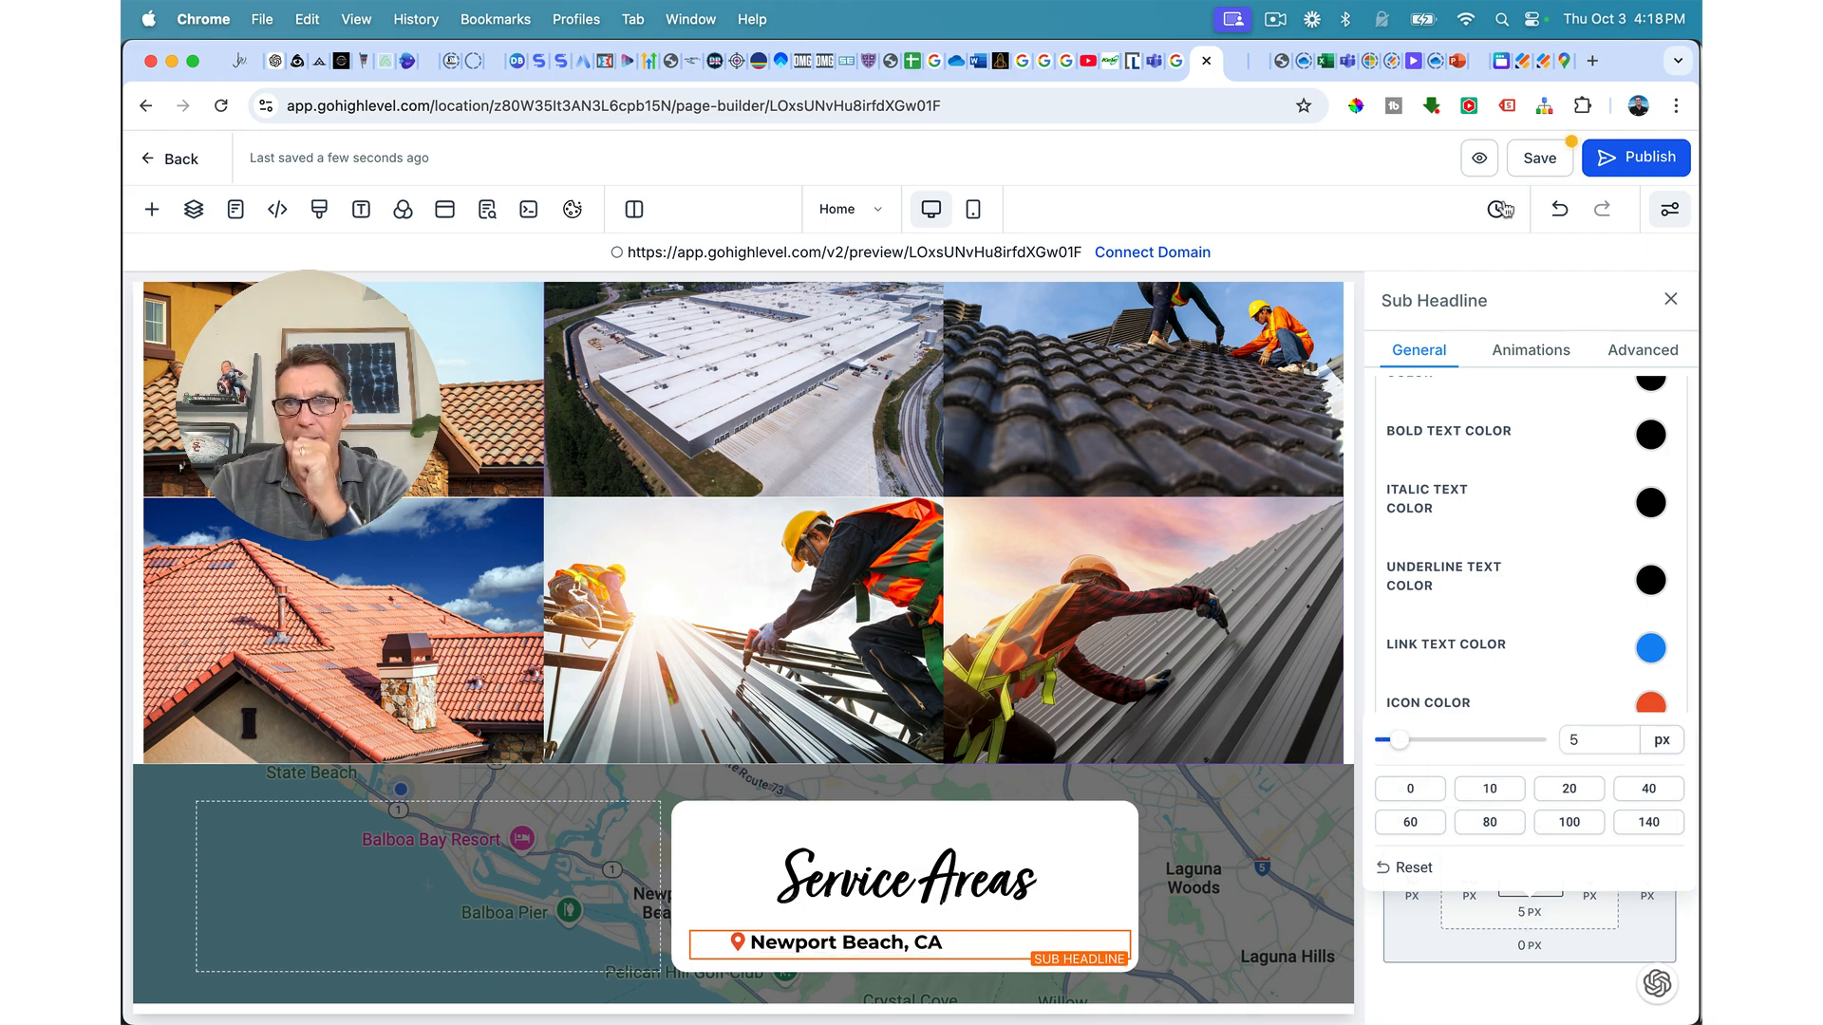
left_click(1530, 162)
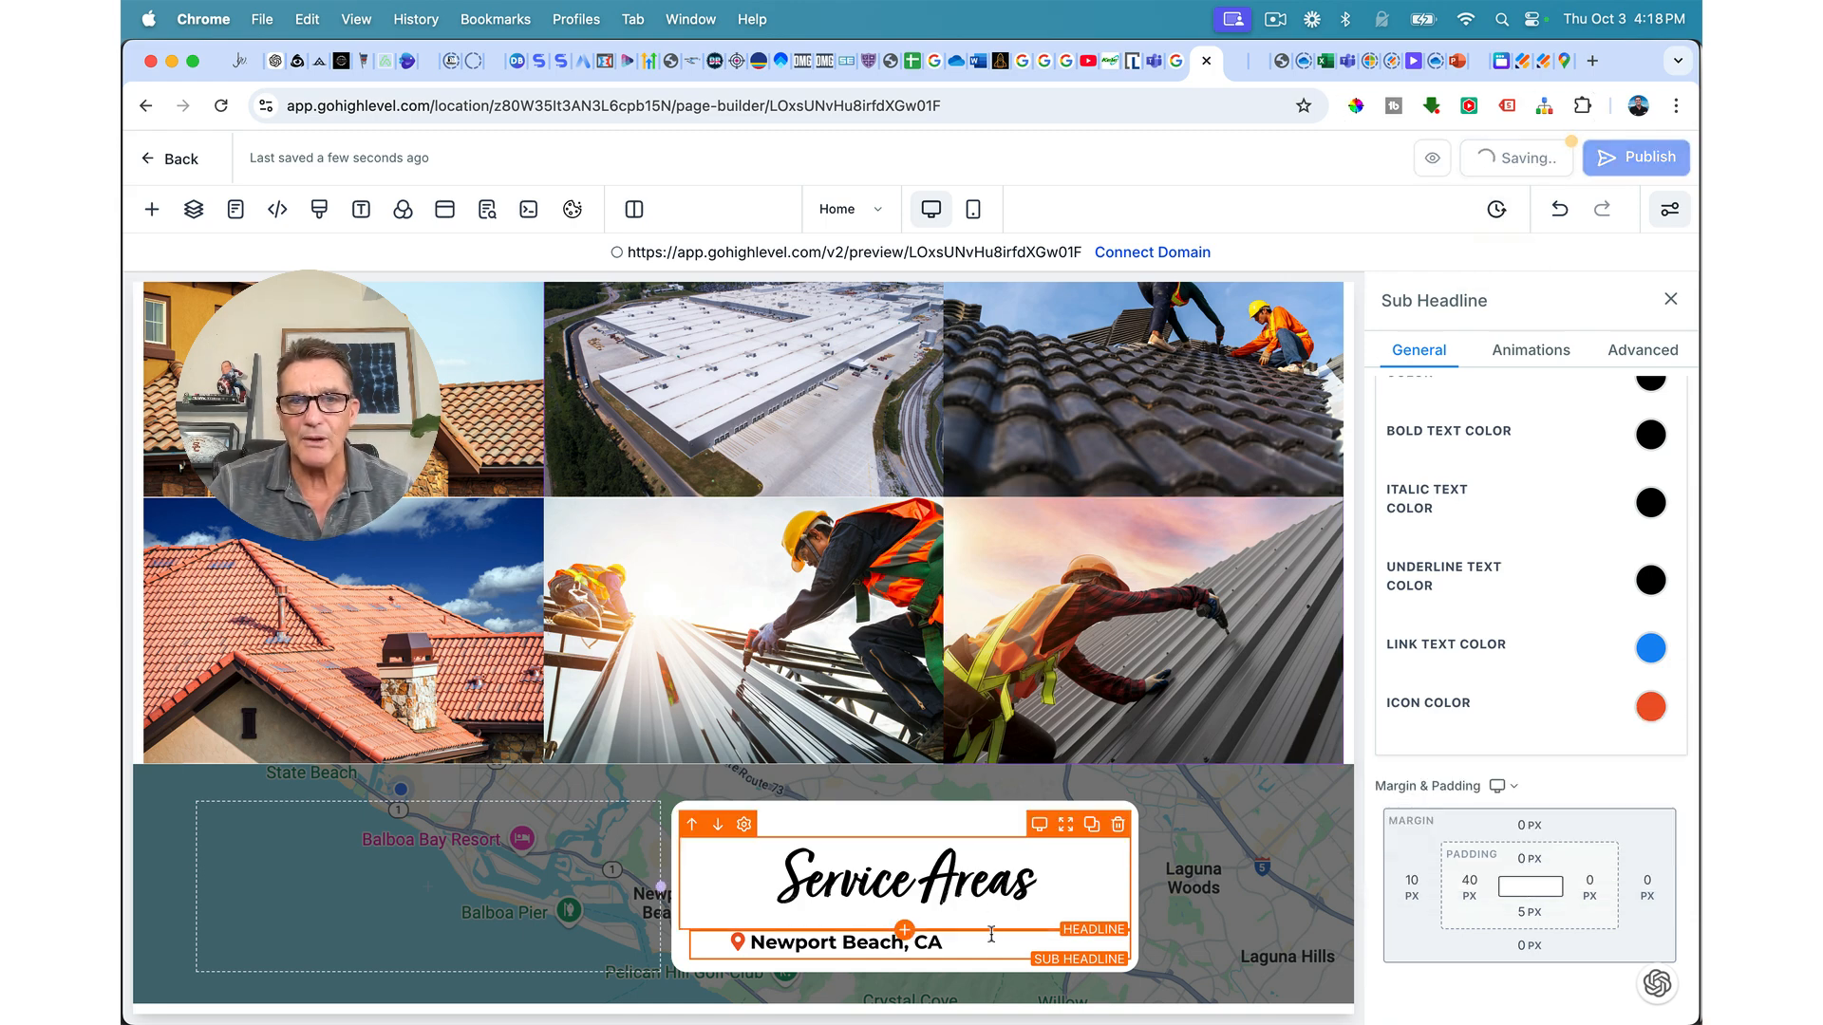
Step: Duplicate the Newport Beach line, rename the copy Huntington Beach, and save
left_click(1091, 918)
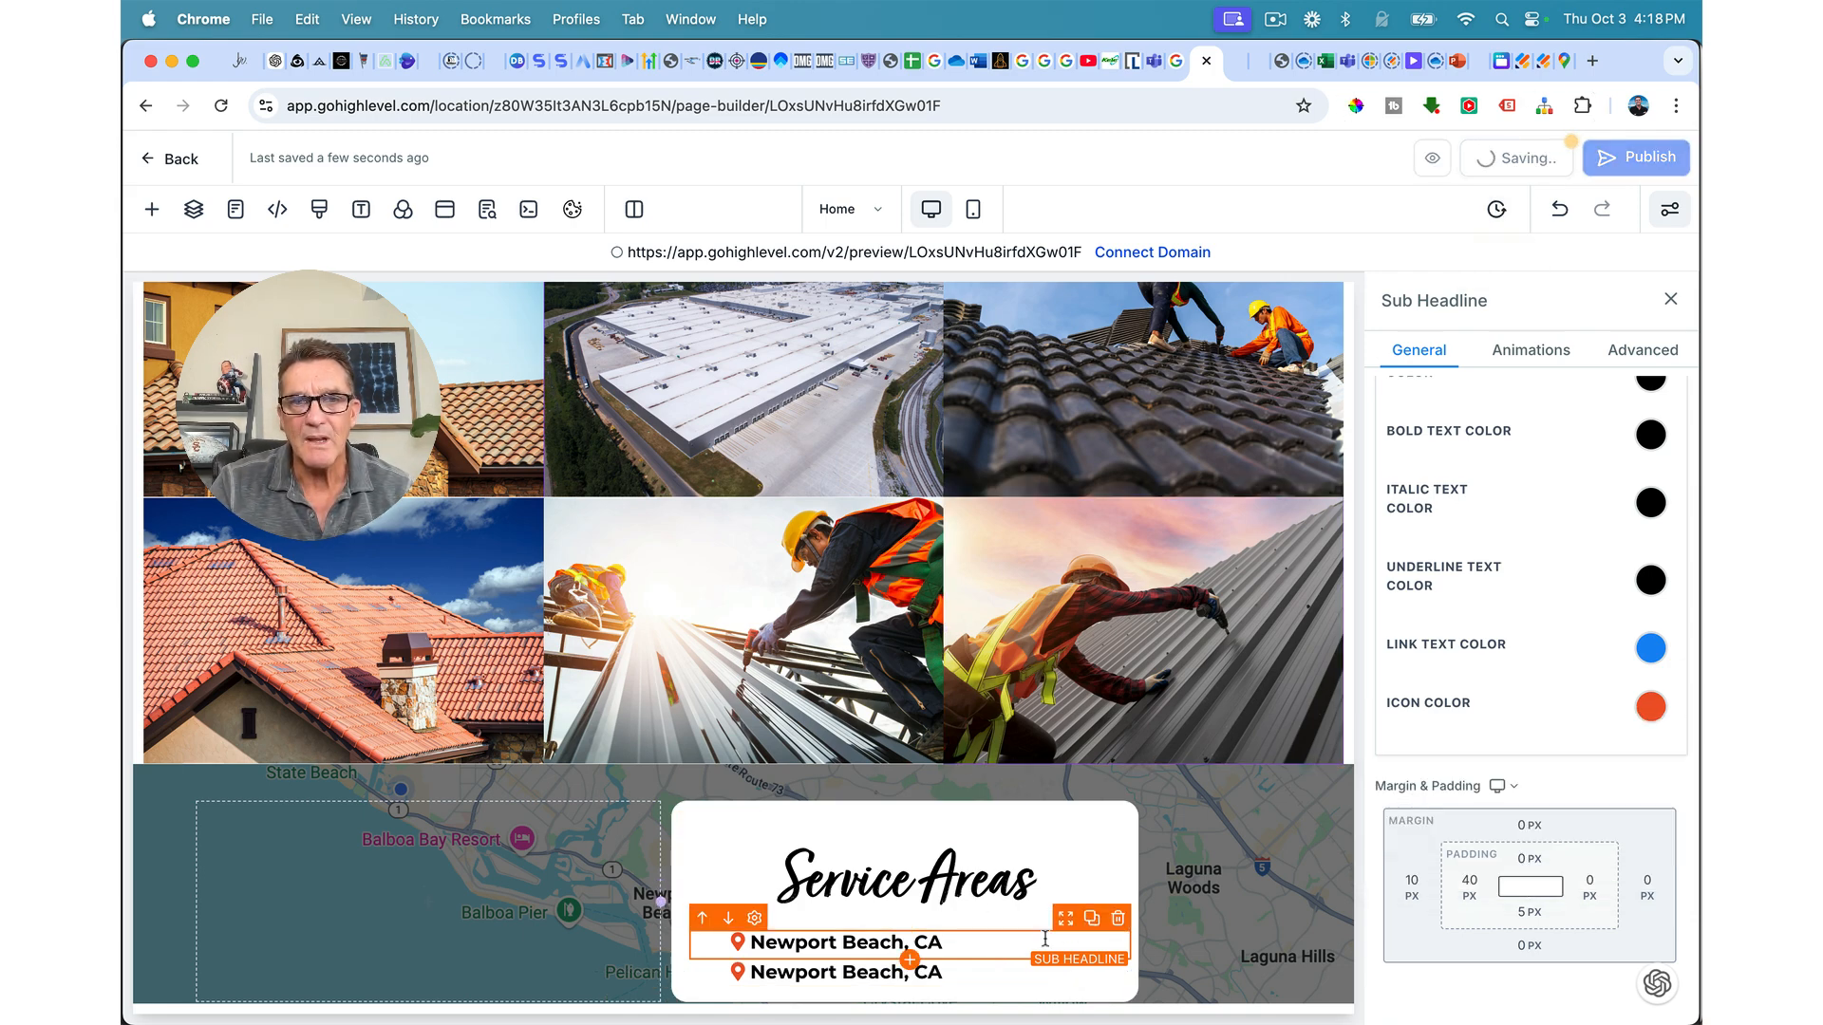
left_click(932, 975)
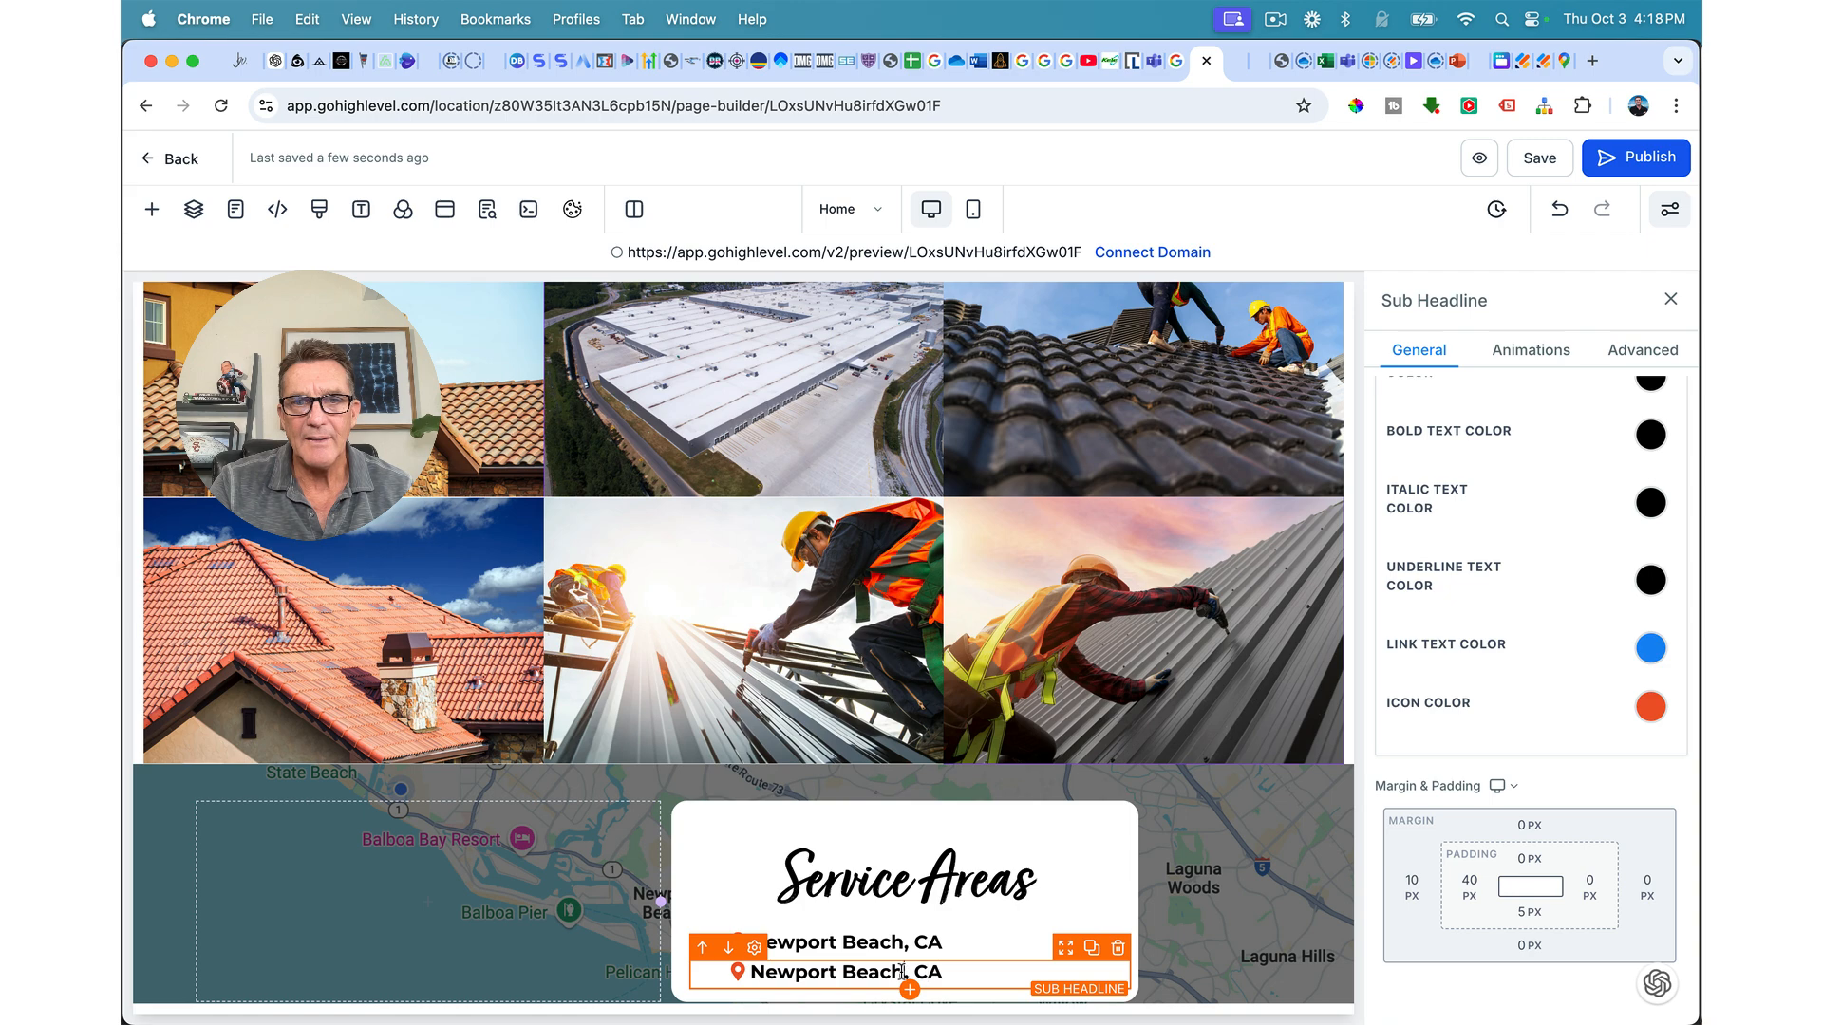
left_click_drag(903, 970, 756, 974)
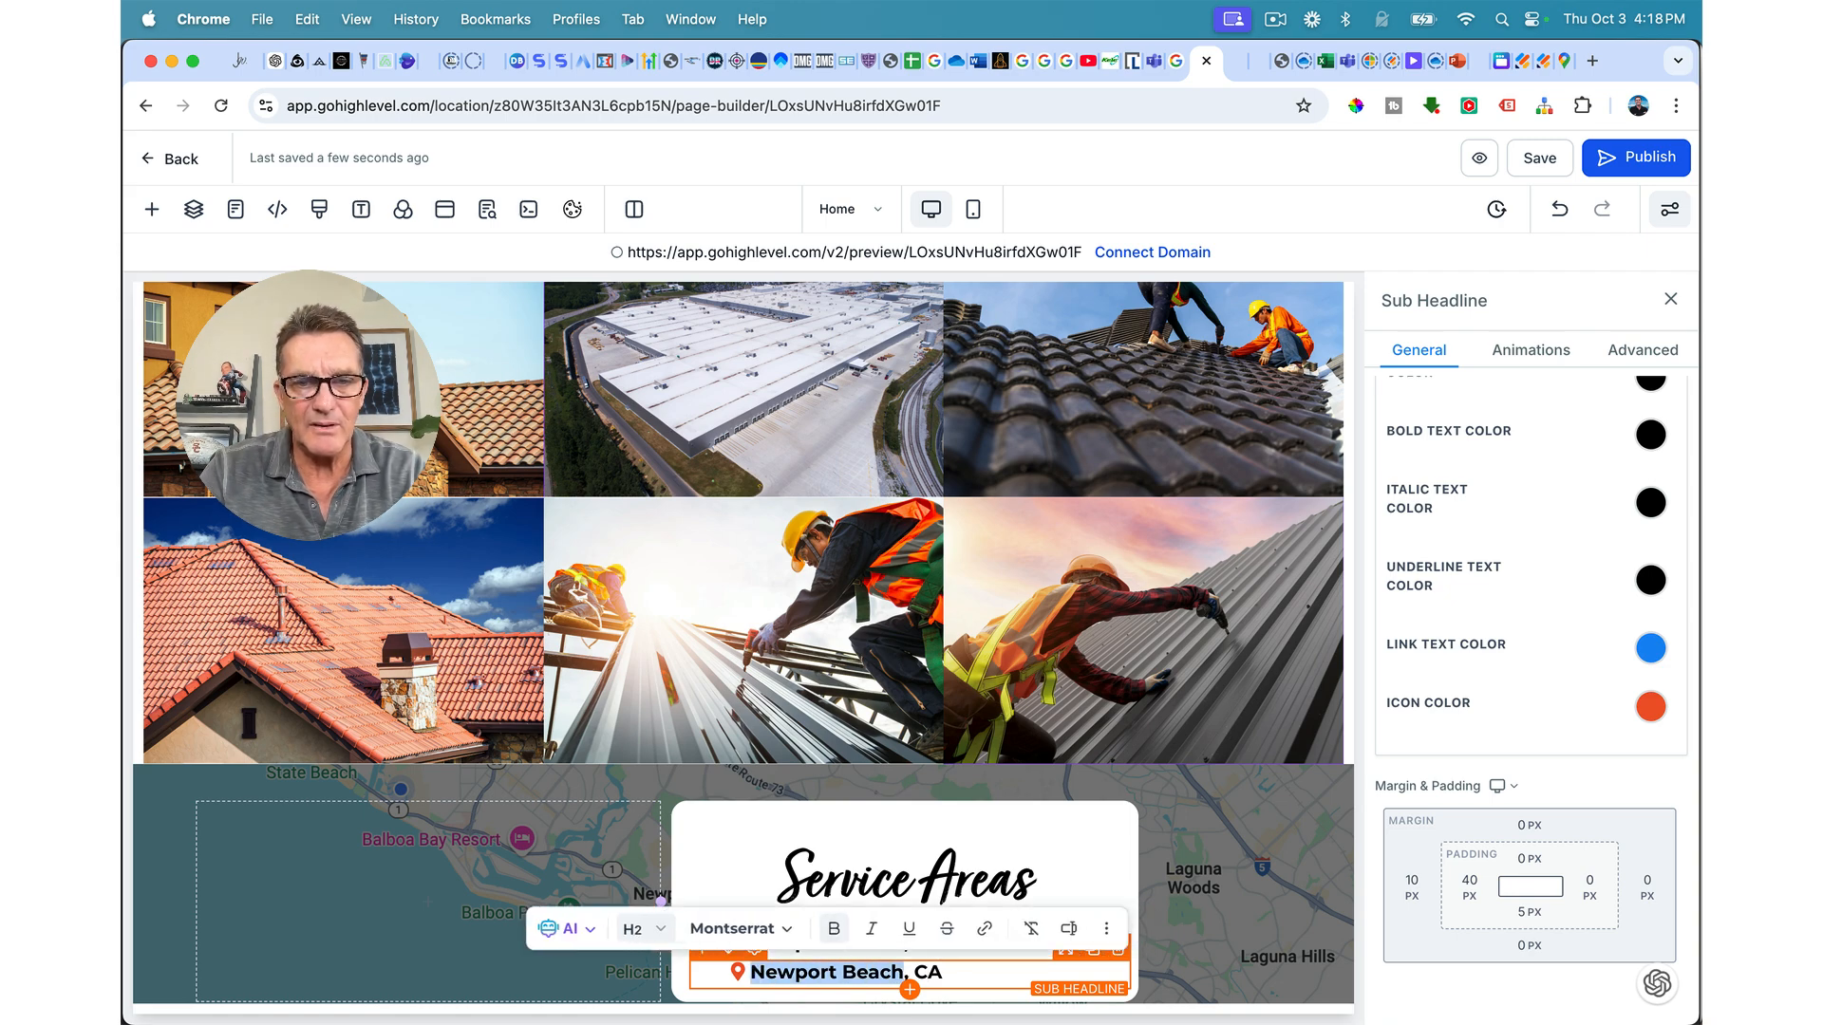
type("Huntington Beach")
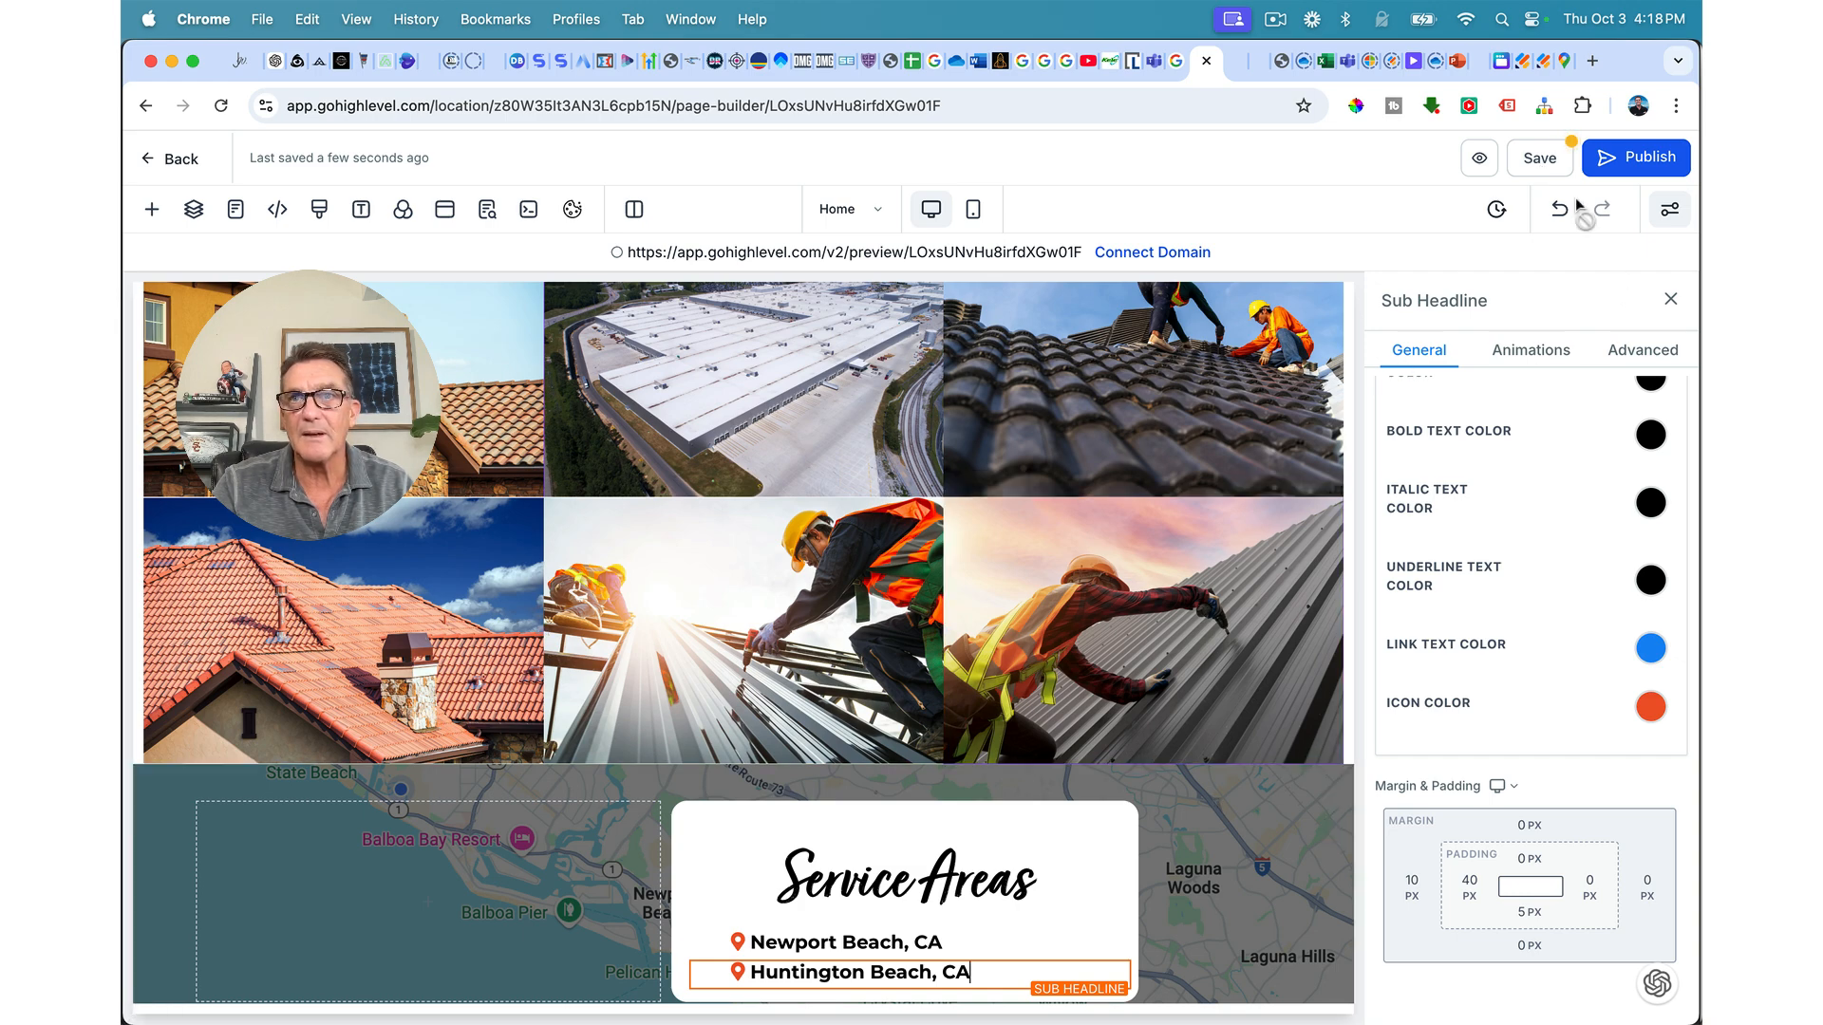
left_click(1554, 169)
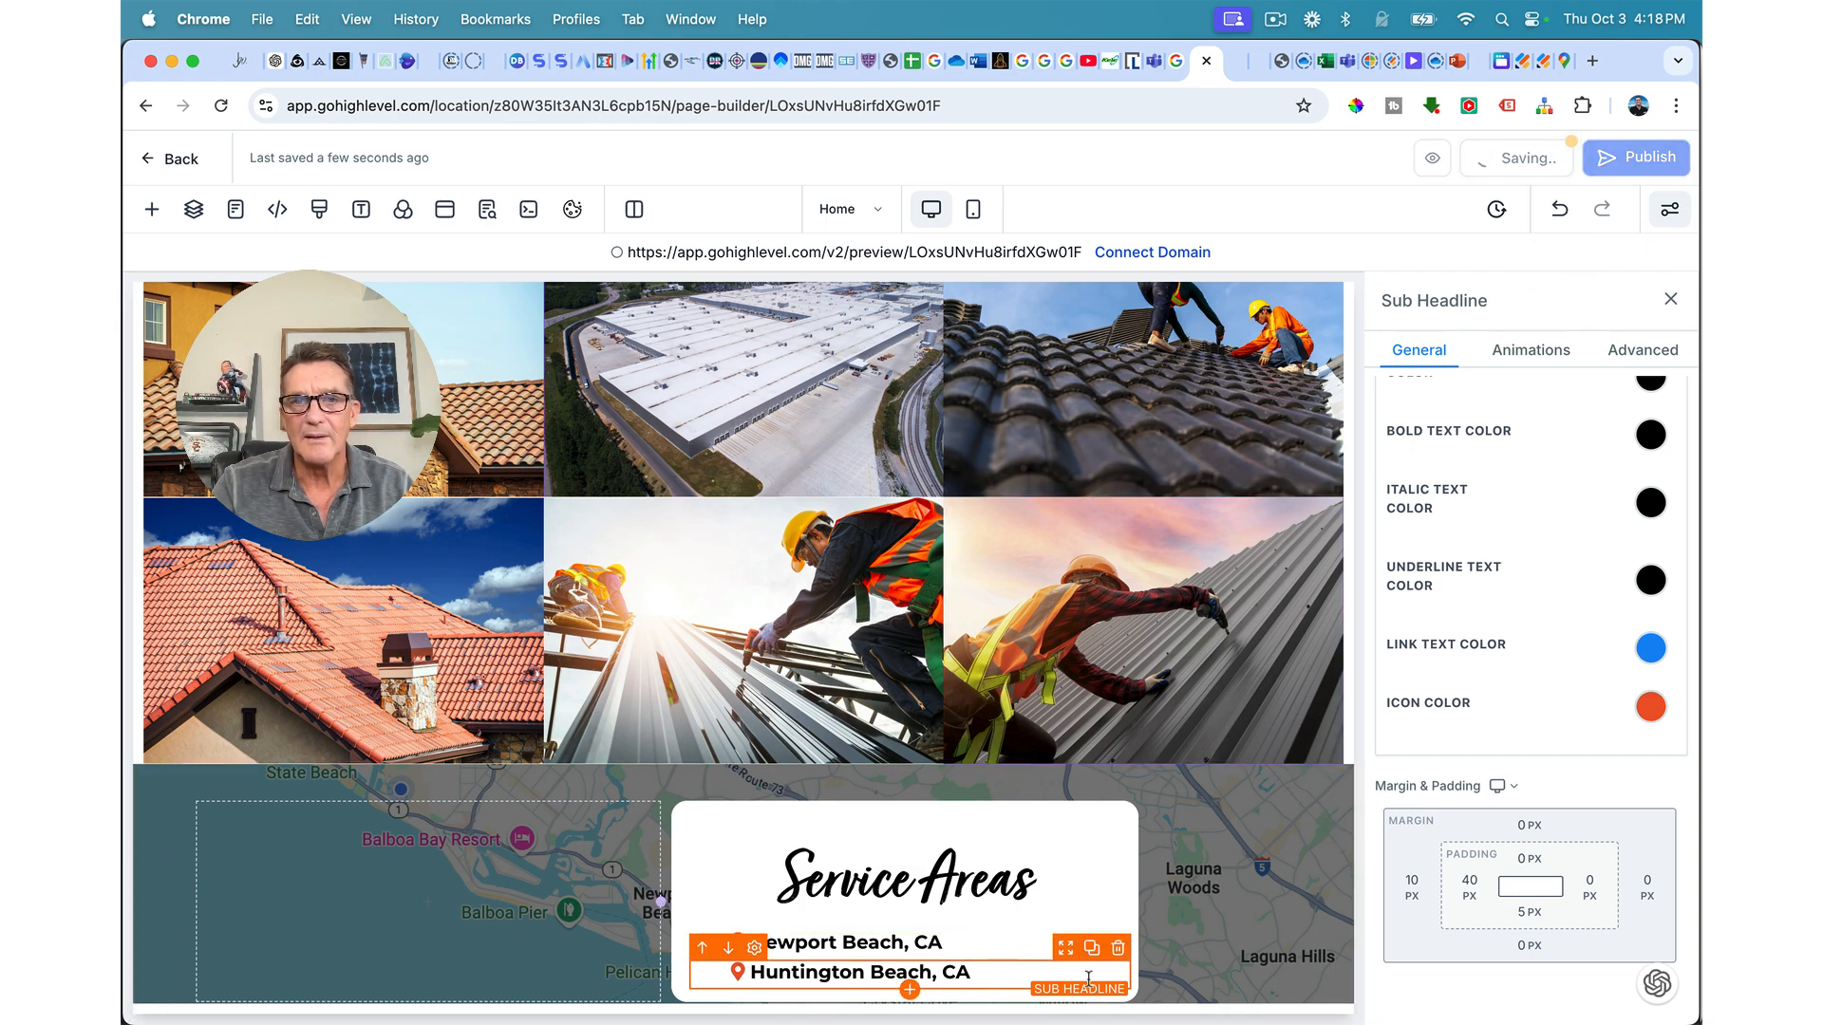
Step: Add Costa Mesa and Irvine rows by duplicating and renaming the last line
left_click(1092, 949)
scroll(949, 944, "down", 2)
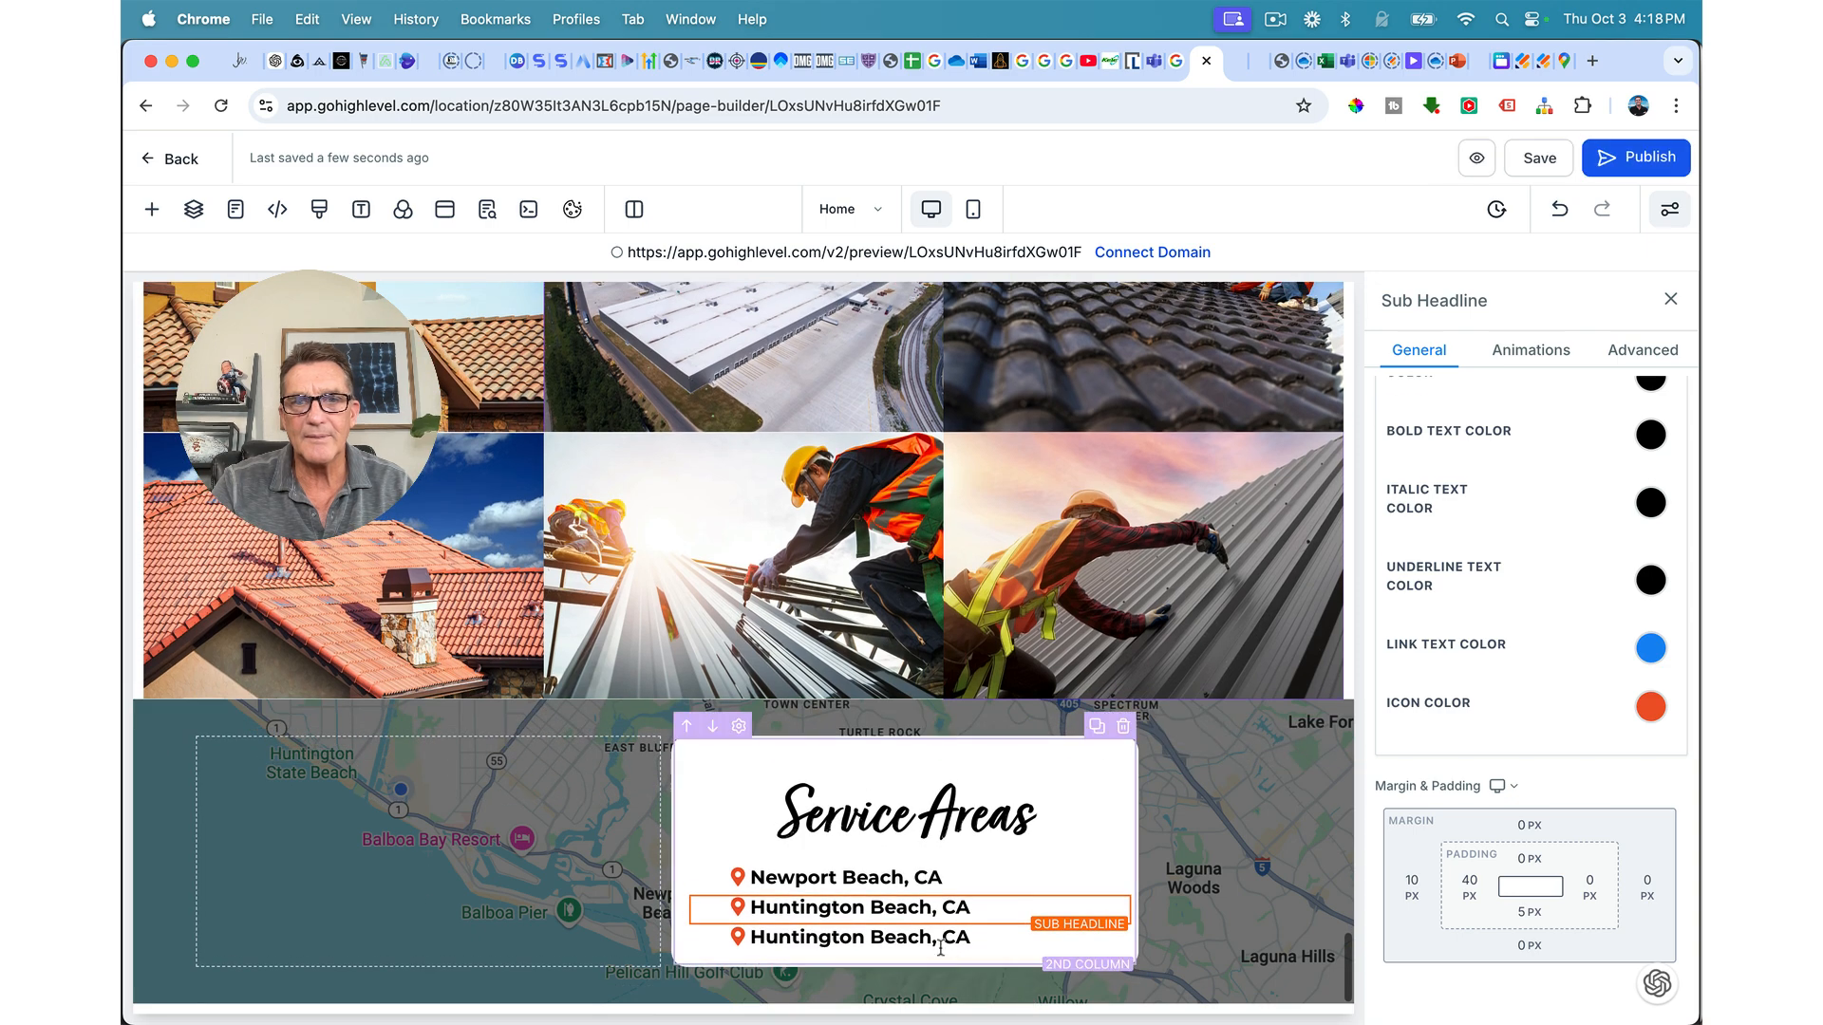
left_click_drag(931, 938, 750, 938)
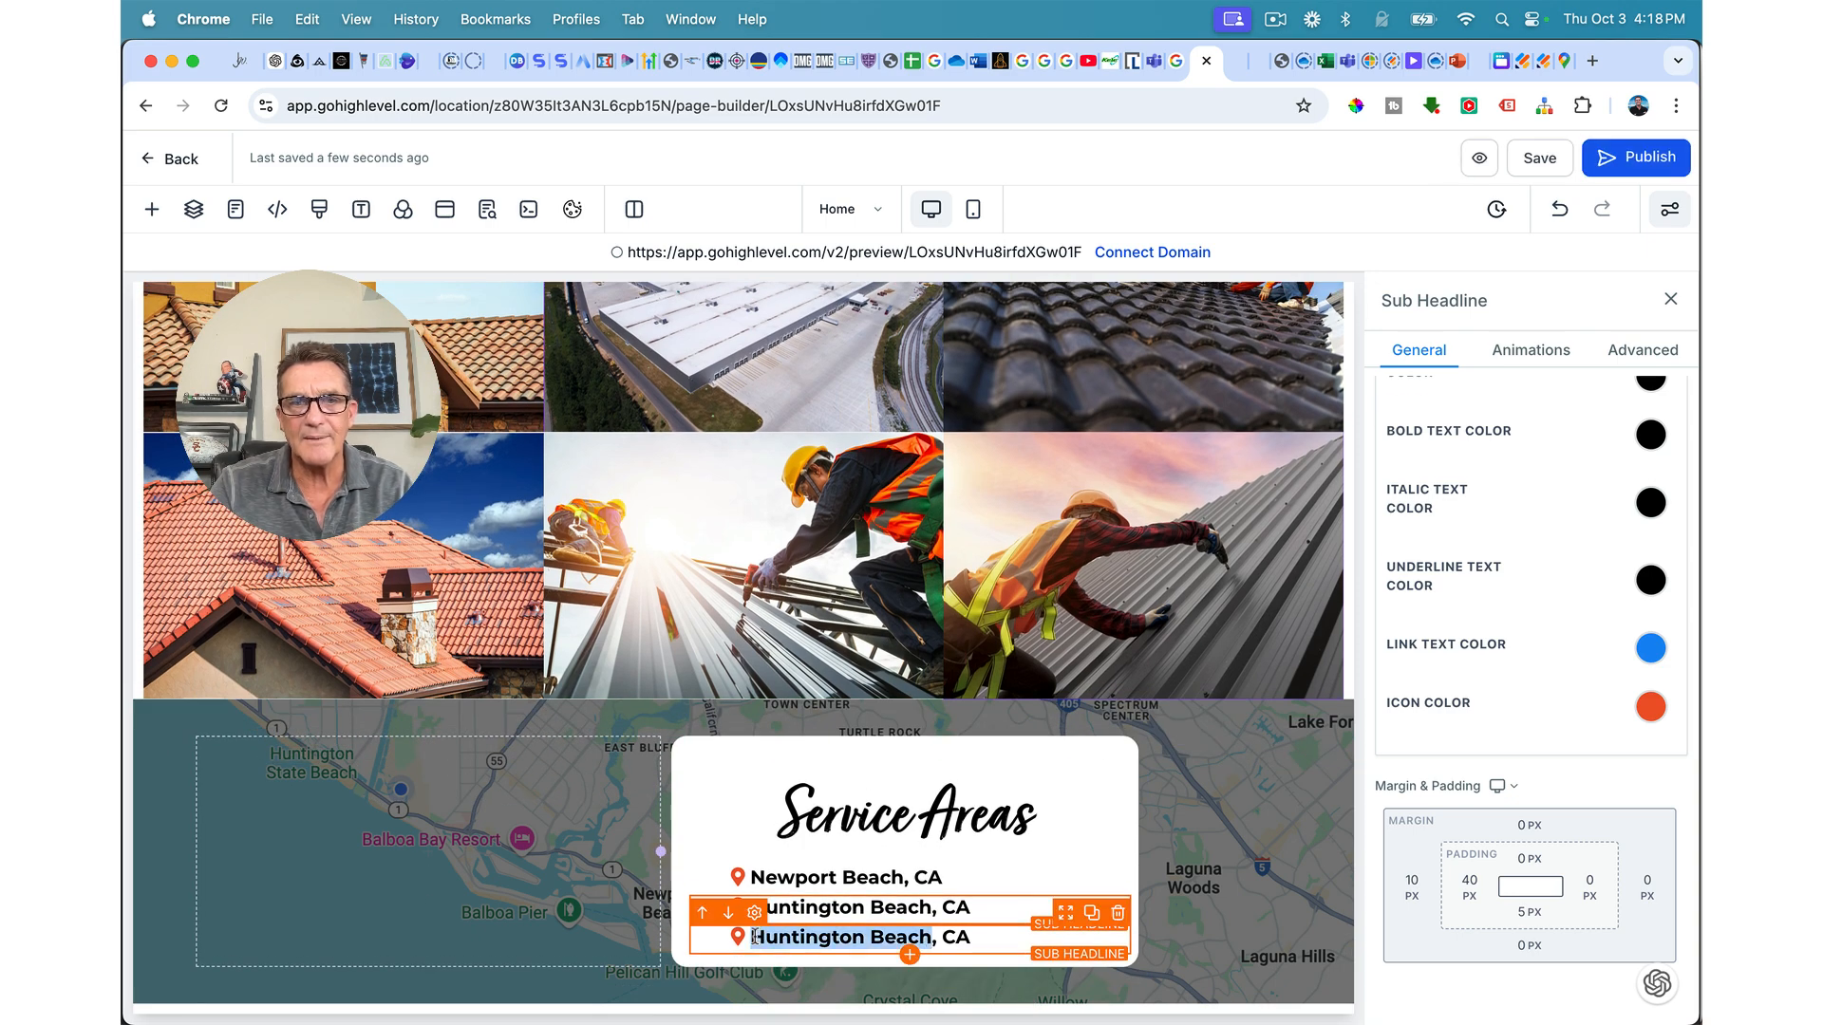
type("Costa Mesa")
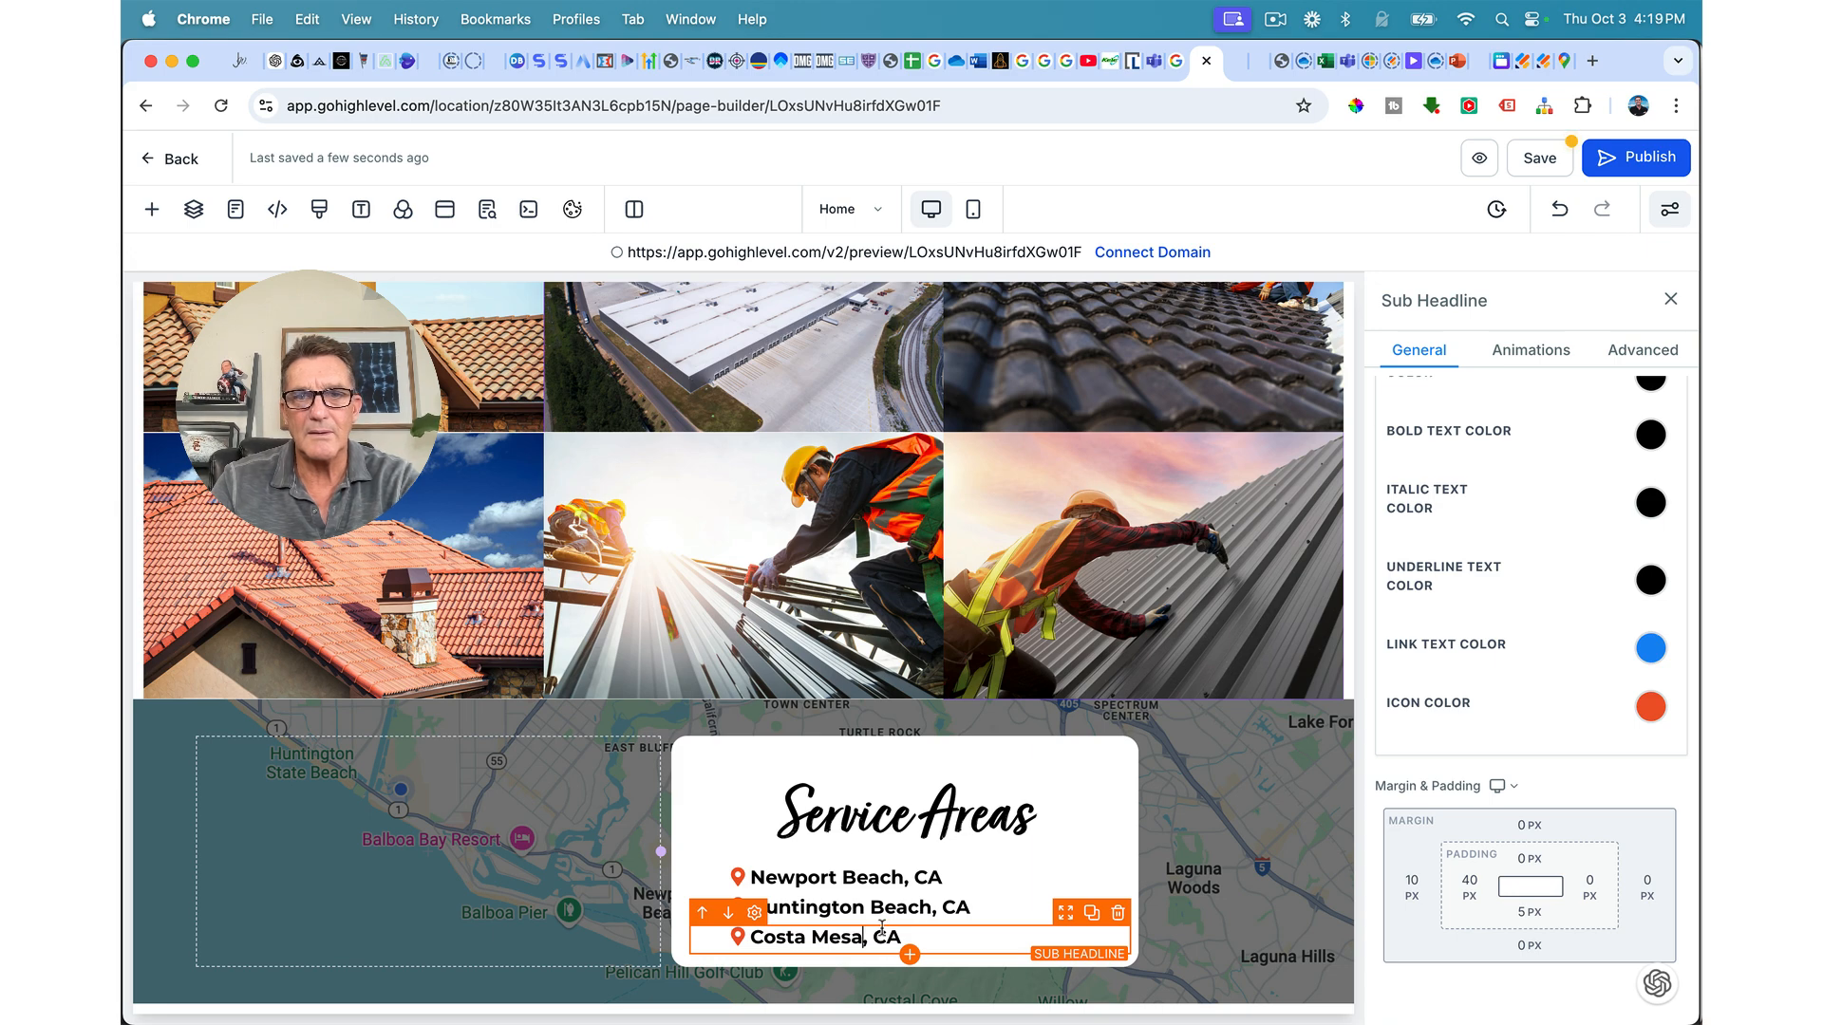
left_click(1092, 915)
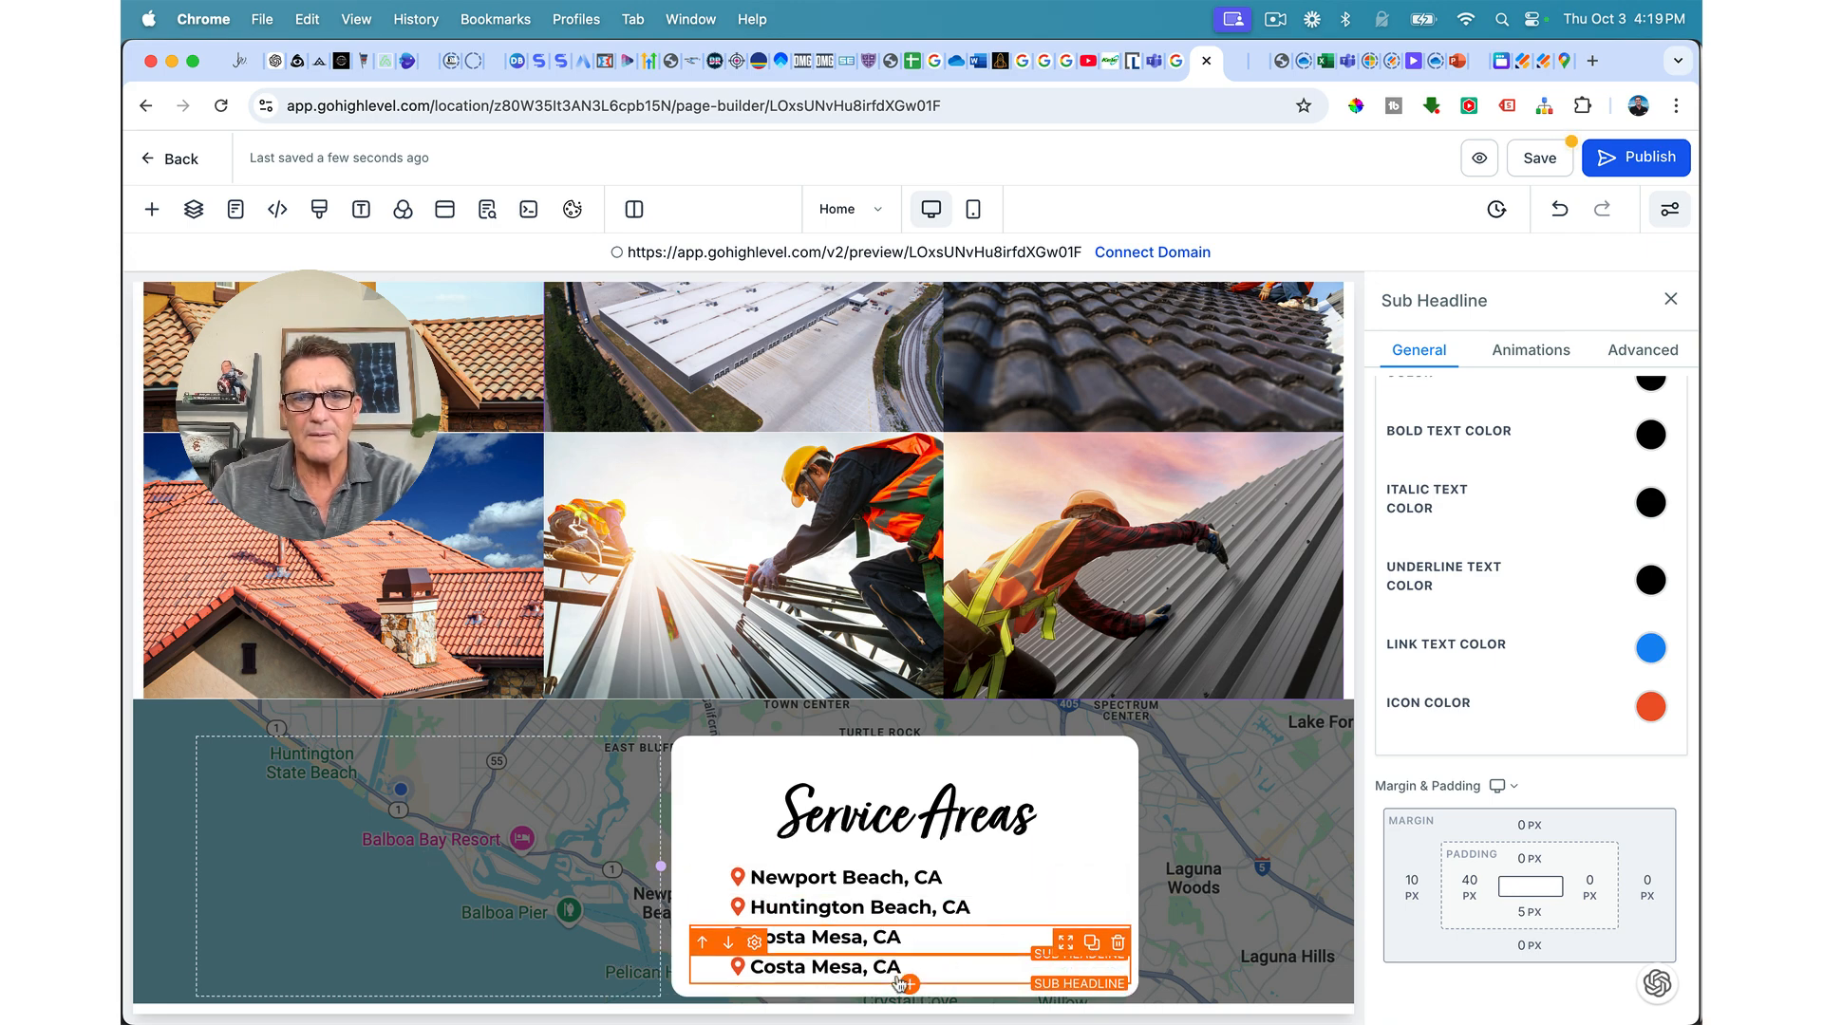
left_click_drag(862, 969, 759, 978)
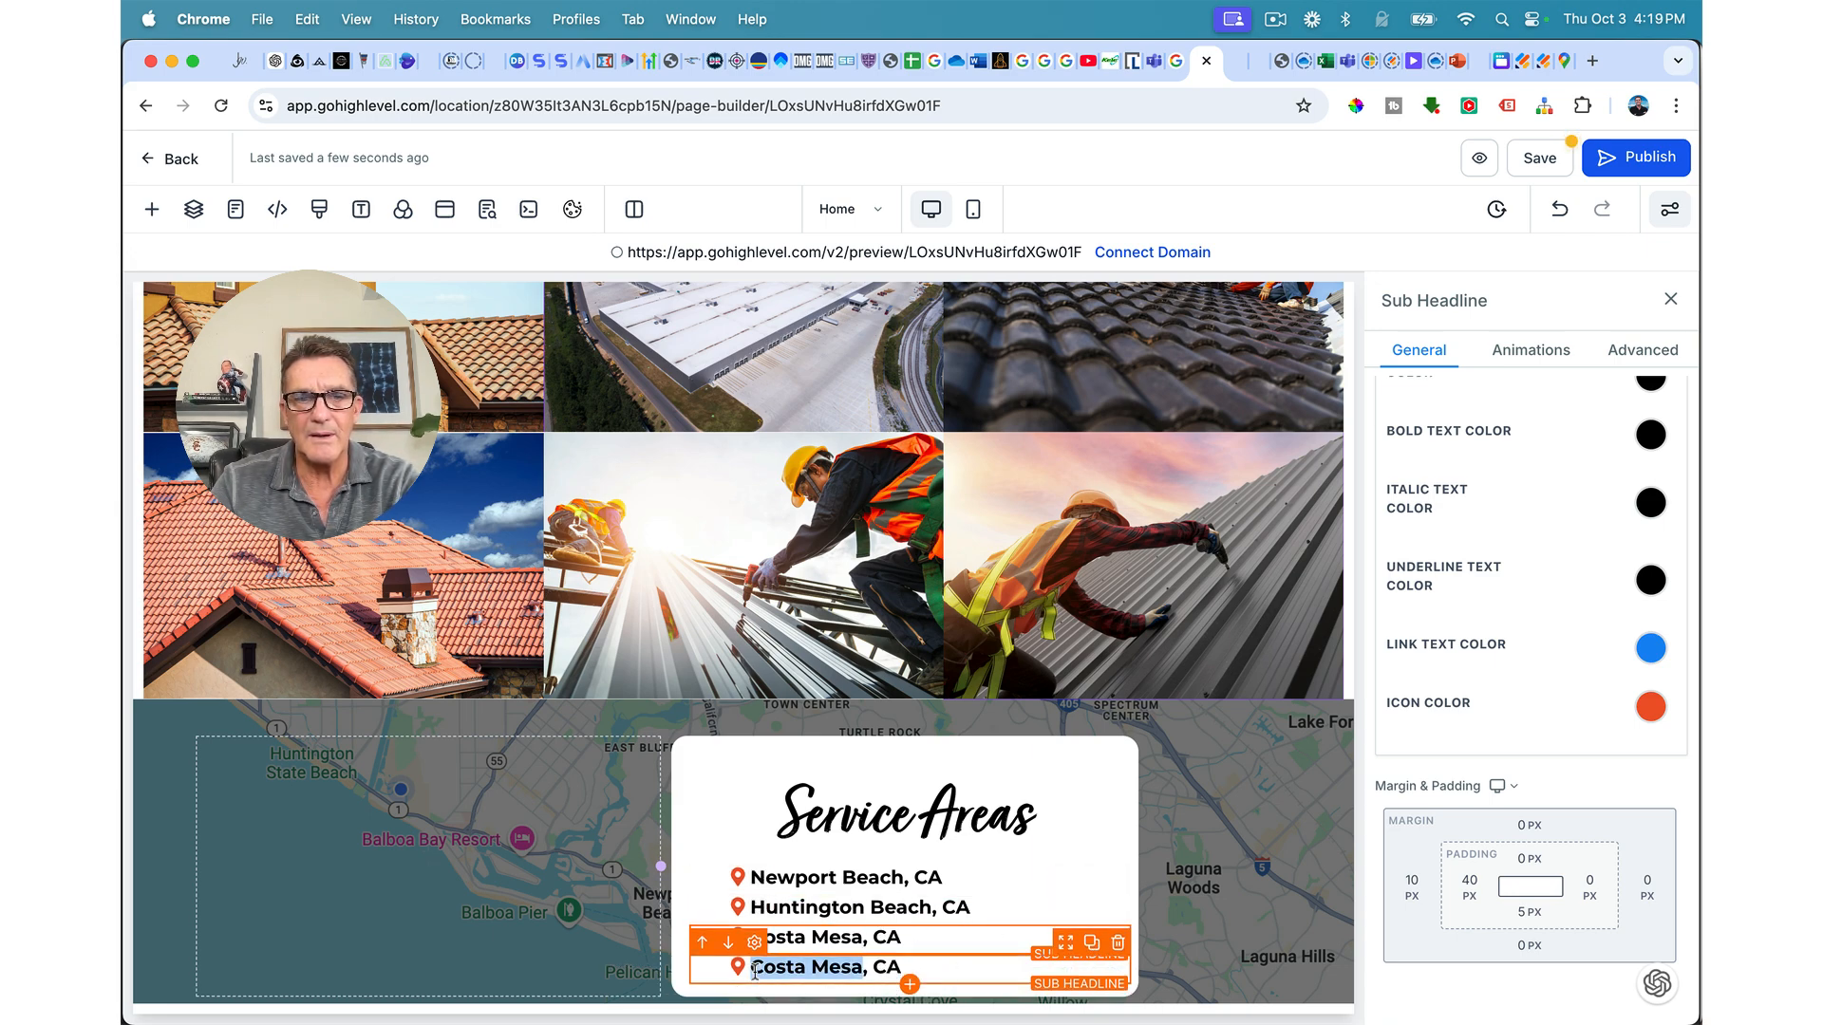
type("Irvine")
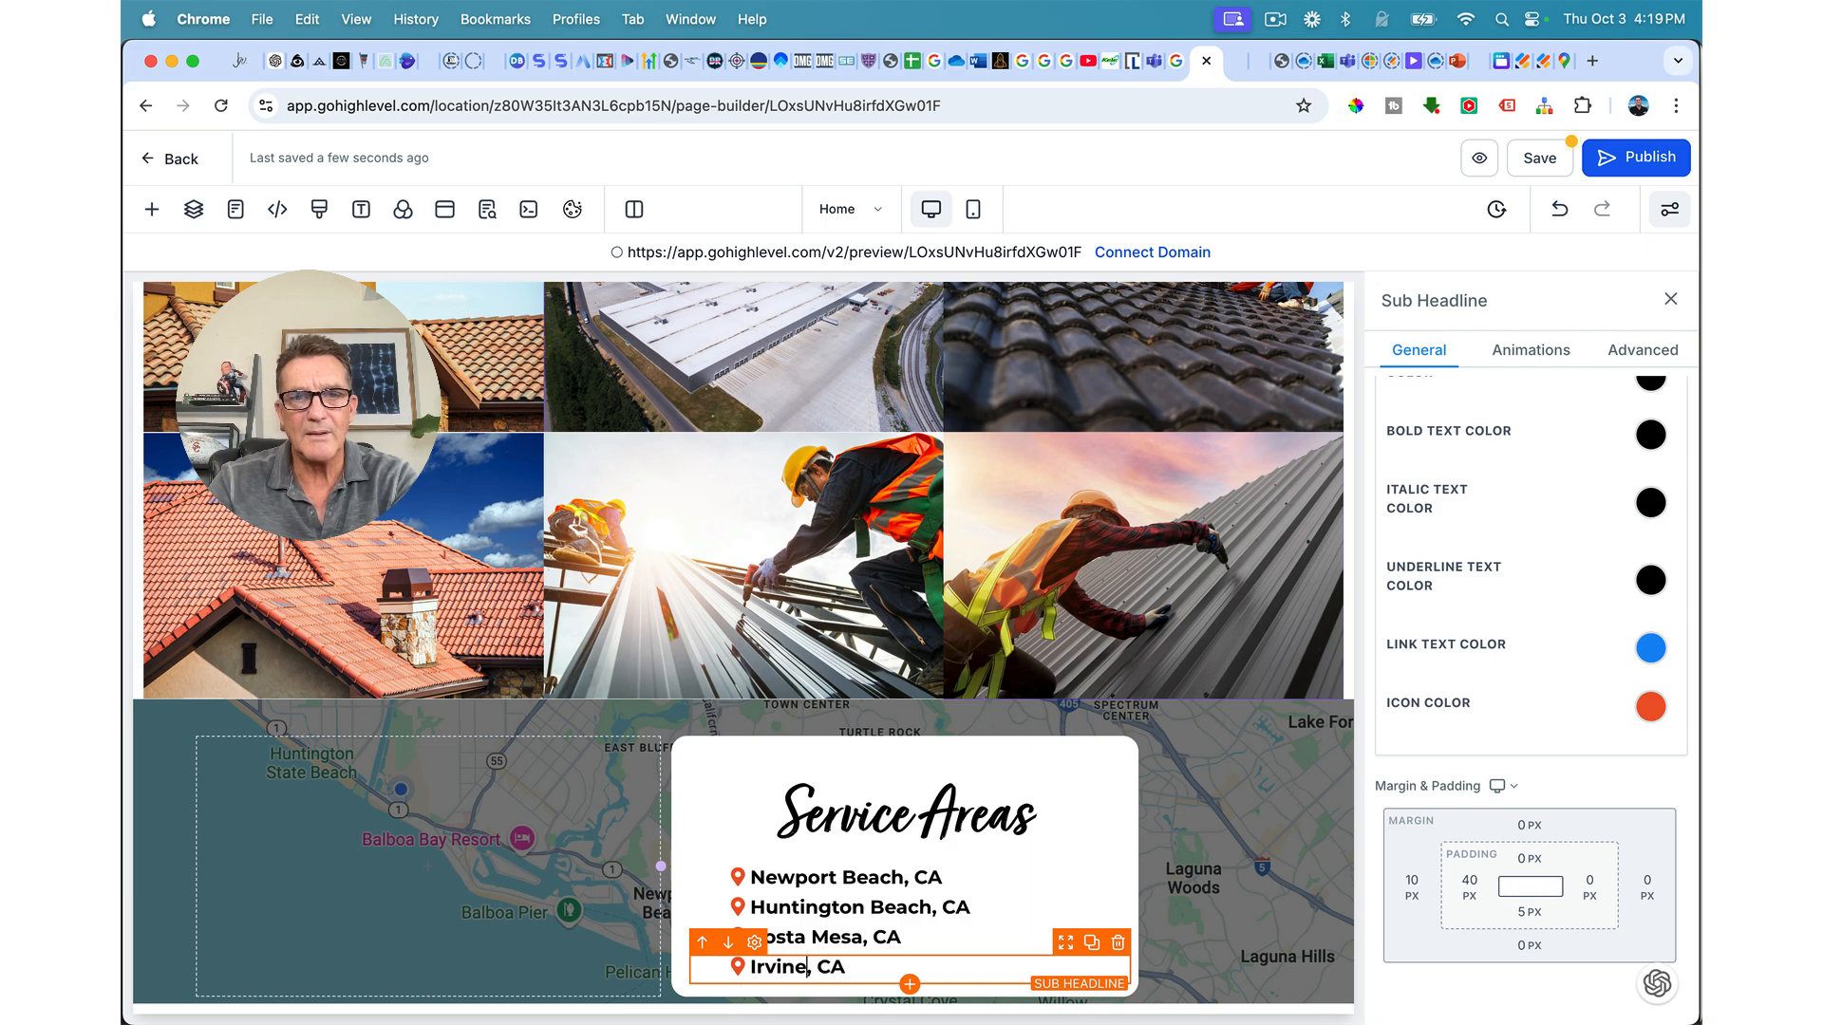
Step: Duplicate the Irvine row and rename the copy Newport Coast
left_click(1092, 943)
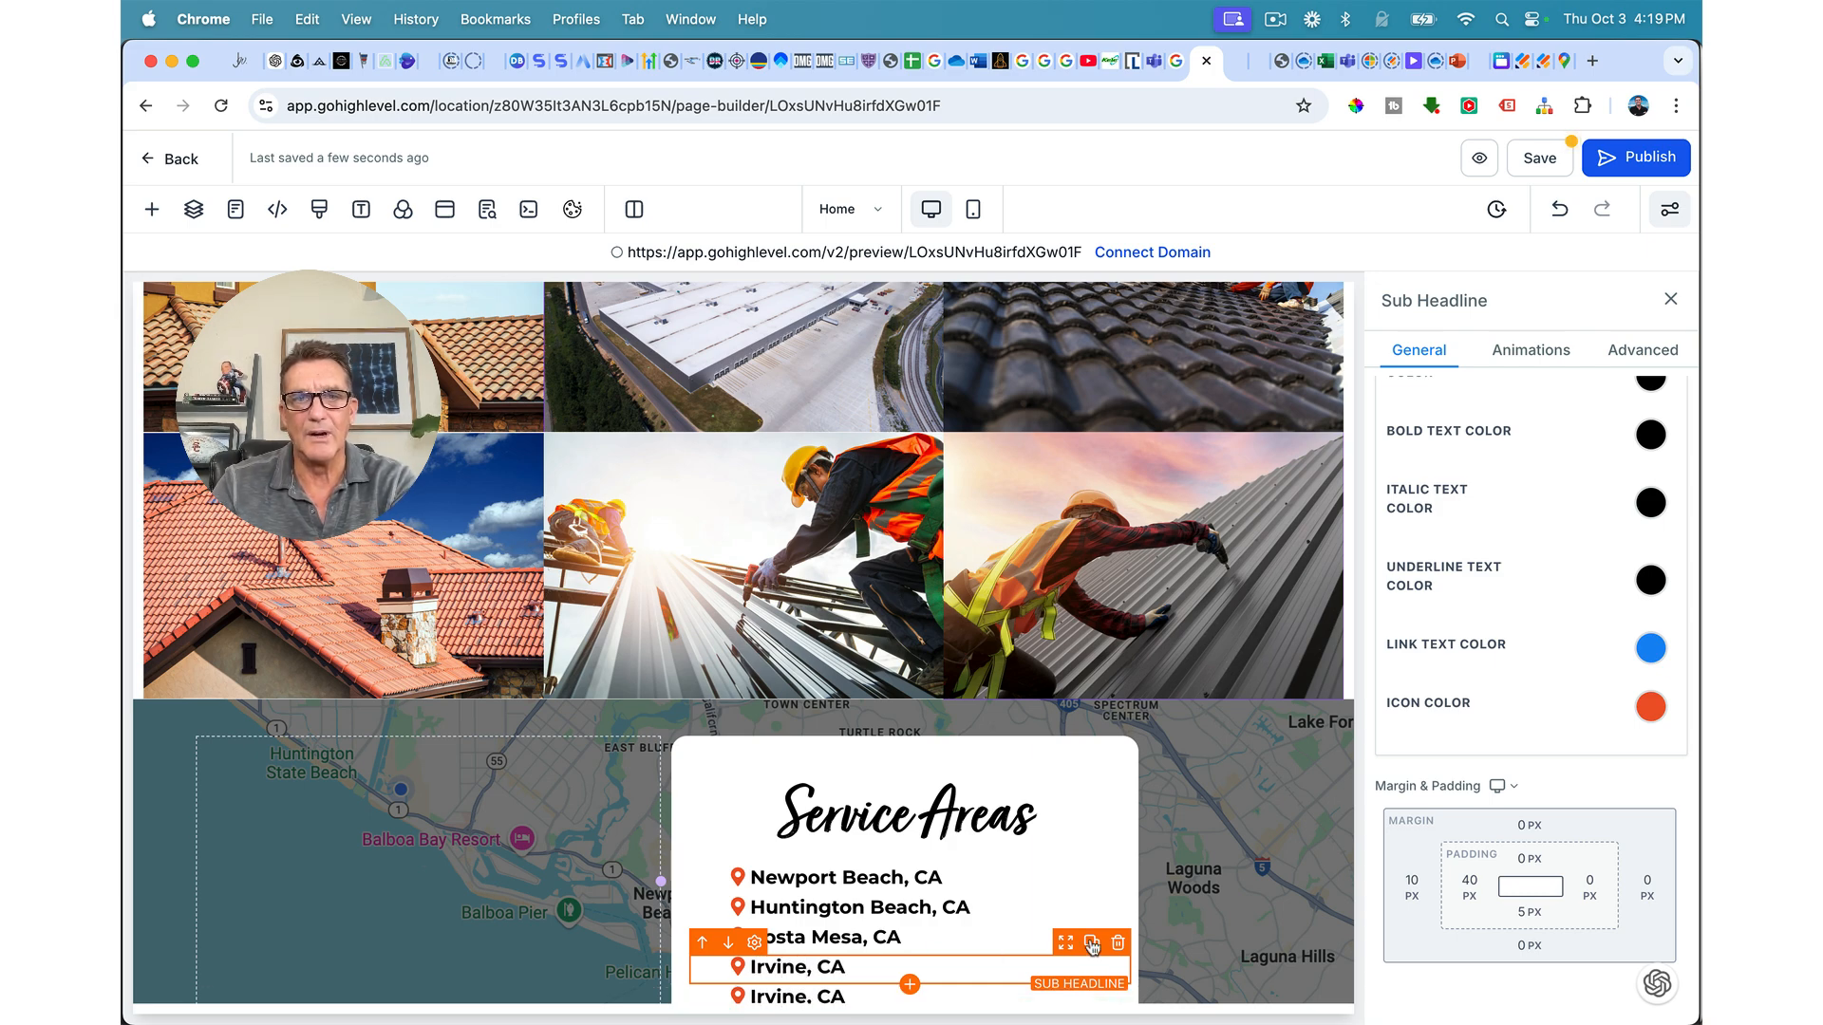
left_click(1024, 992)
scroll(1021, 993, "down", 1)
left_click_drag(808, 938, 745, 940)
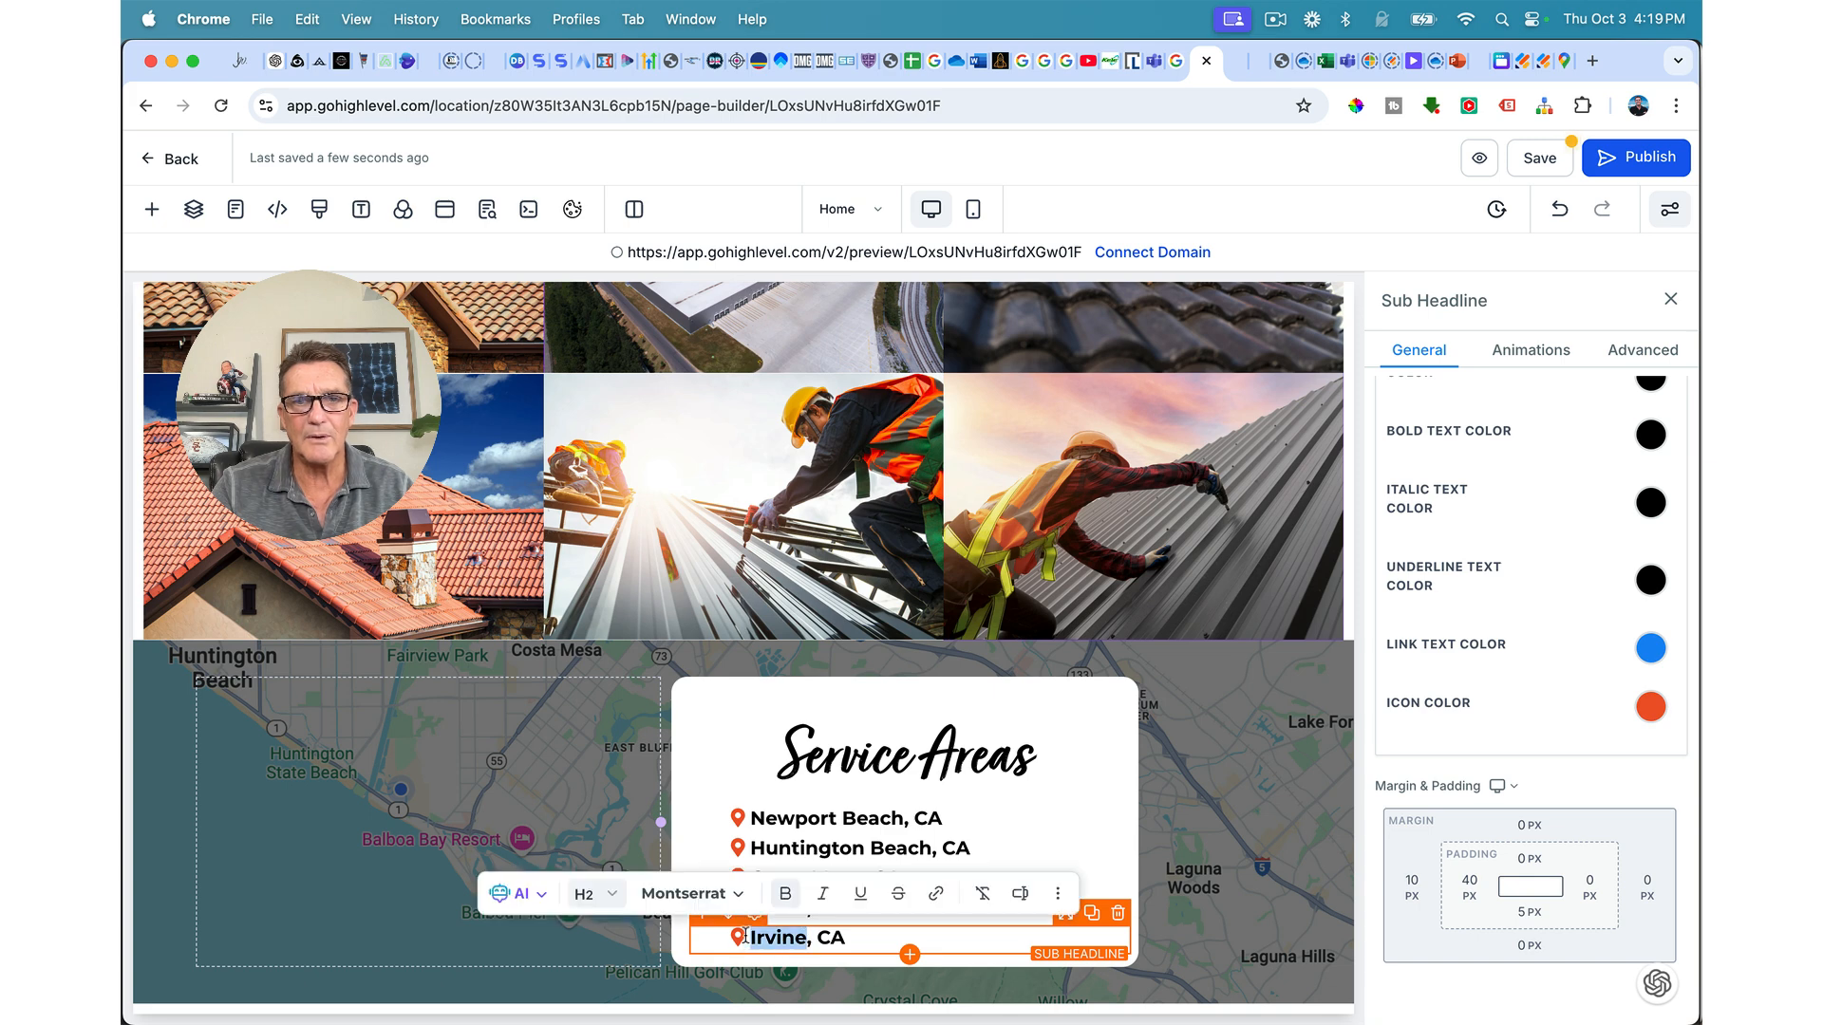
type("Newport ")
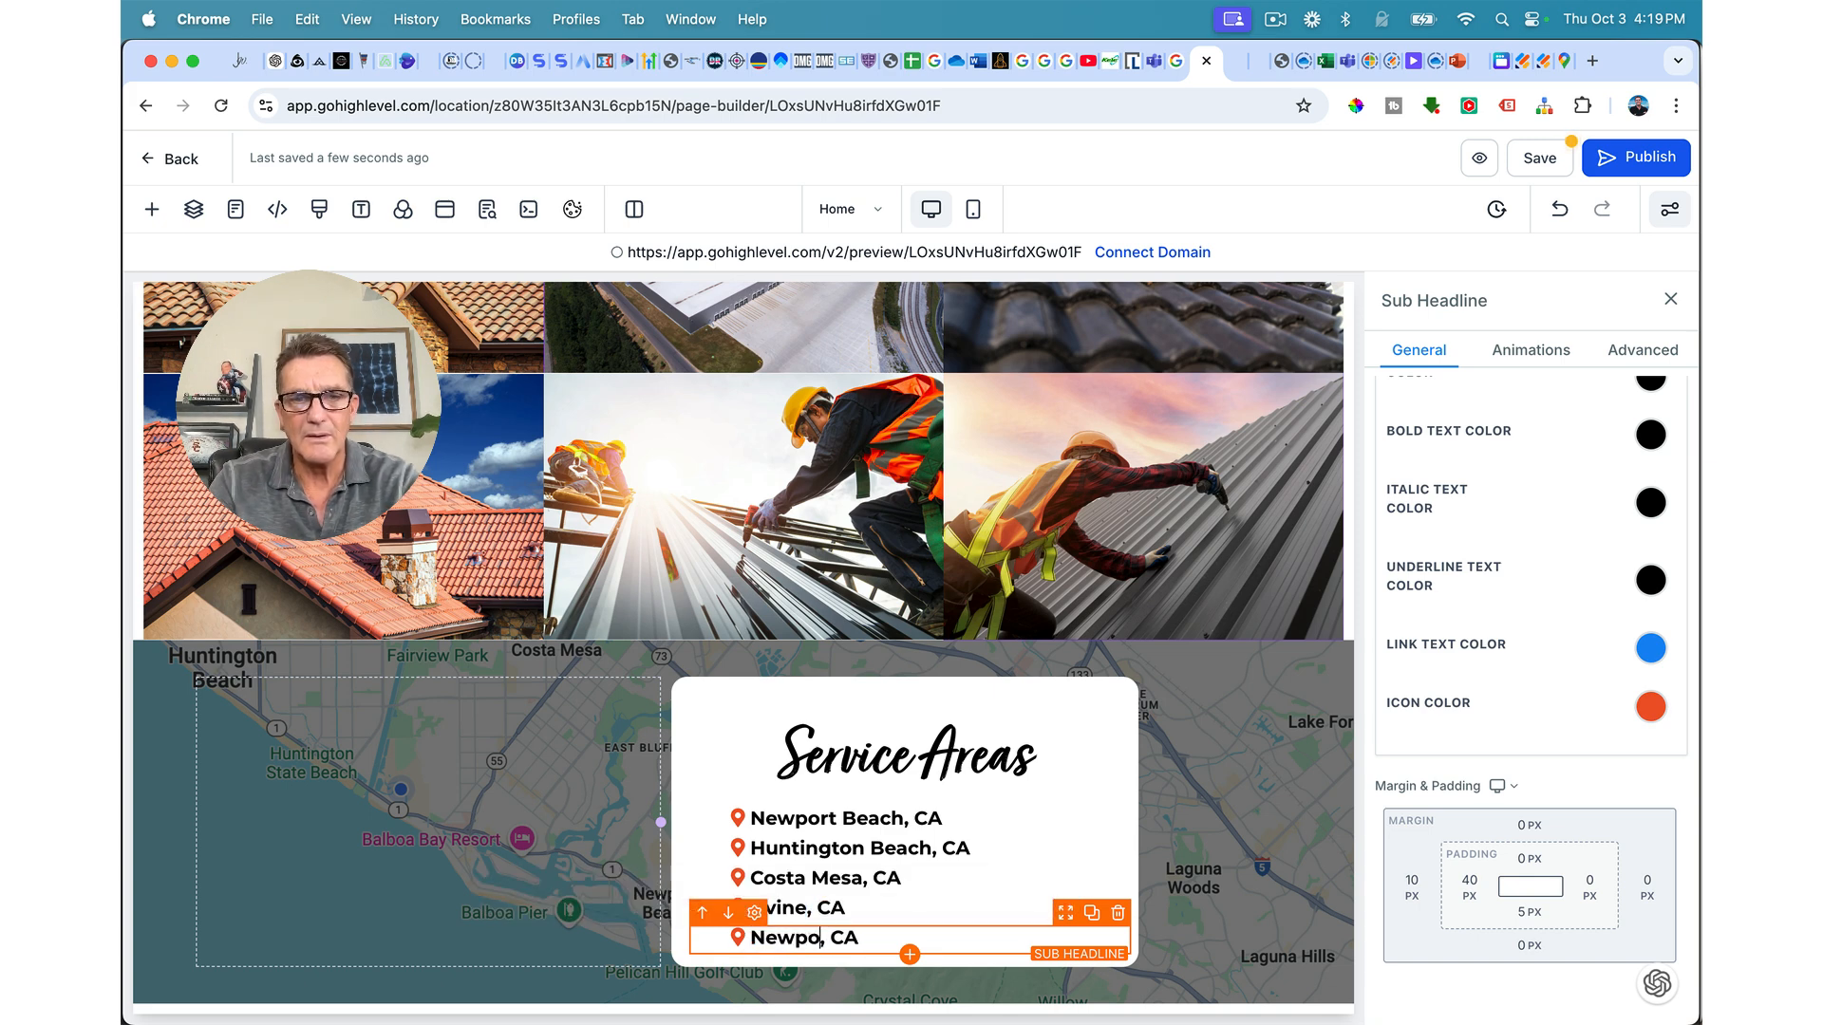
type("Coast")
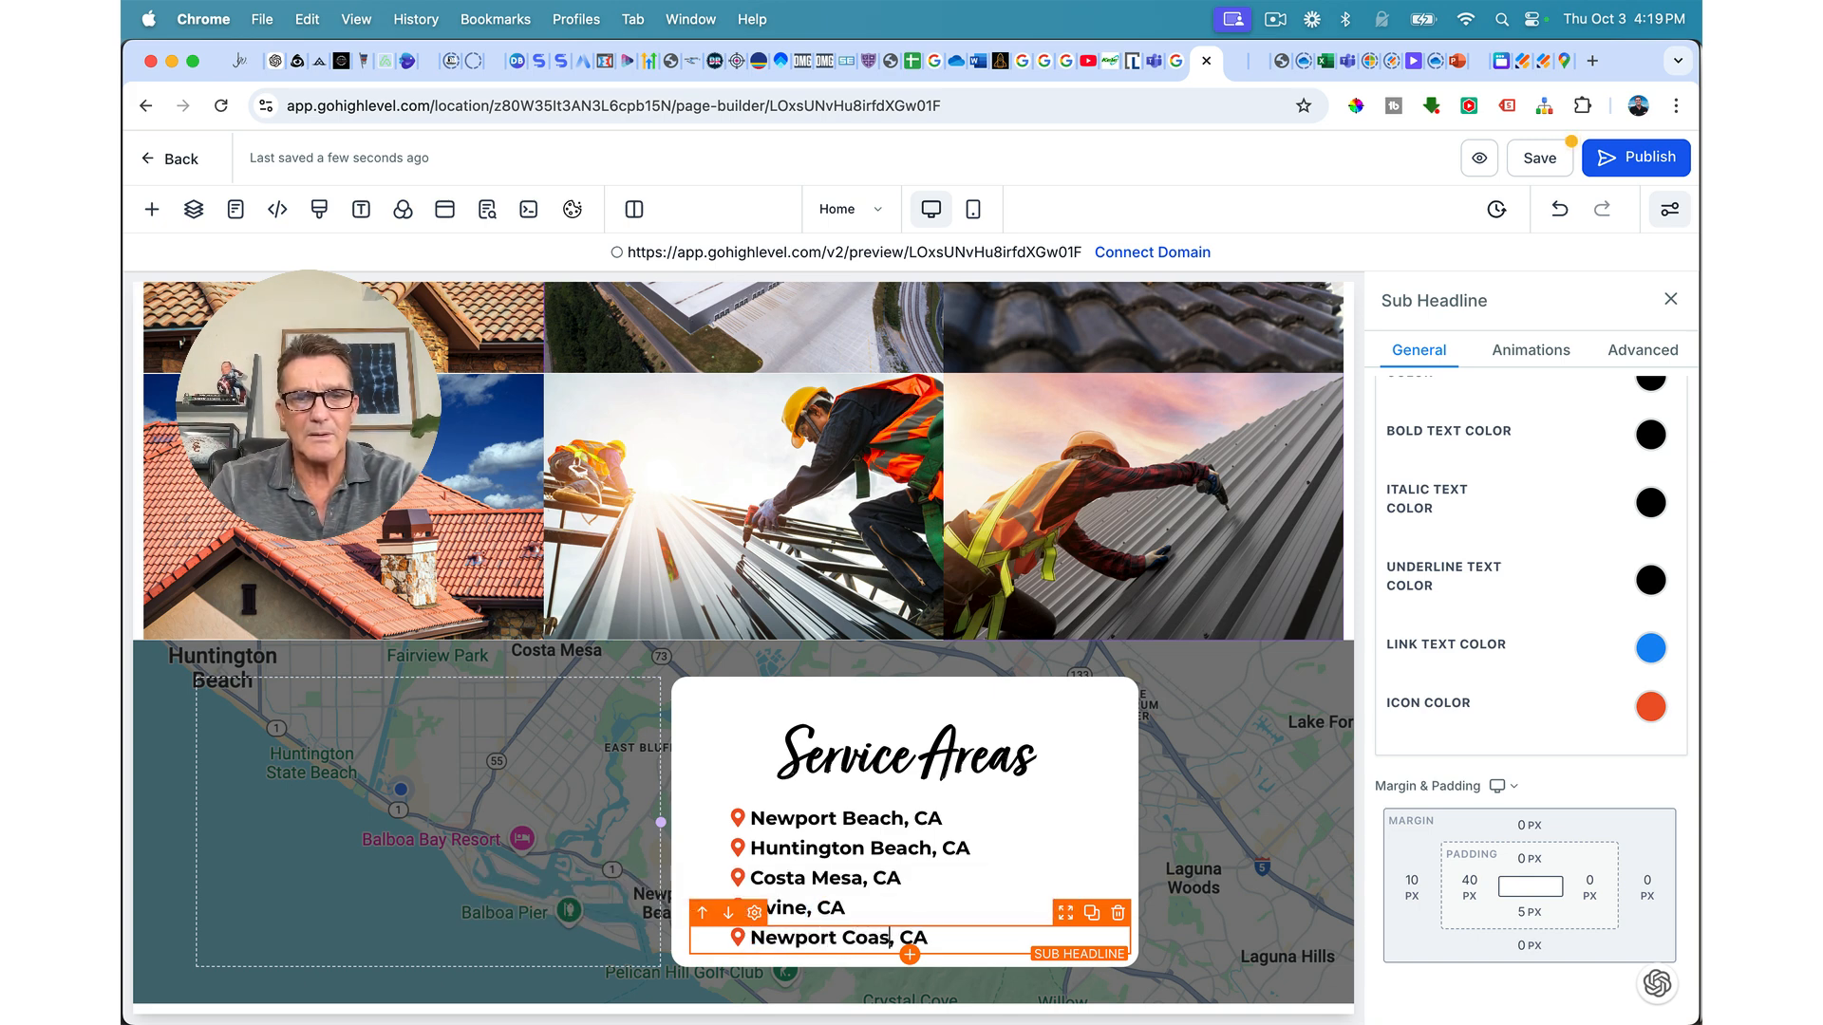
left_click(850, 964)
Step: Add a Laguna Beach, CA row from Newport Coast, then duplicate it again
left_click(900, 940)
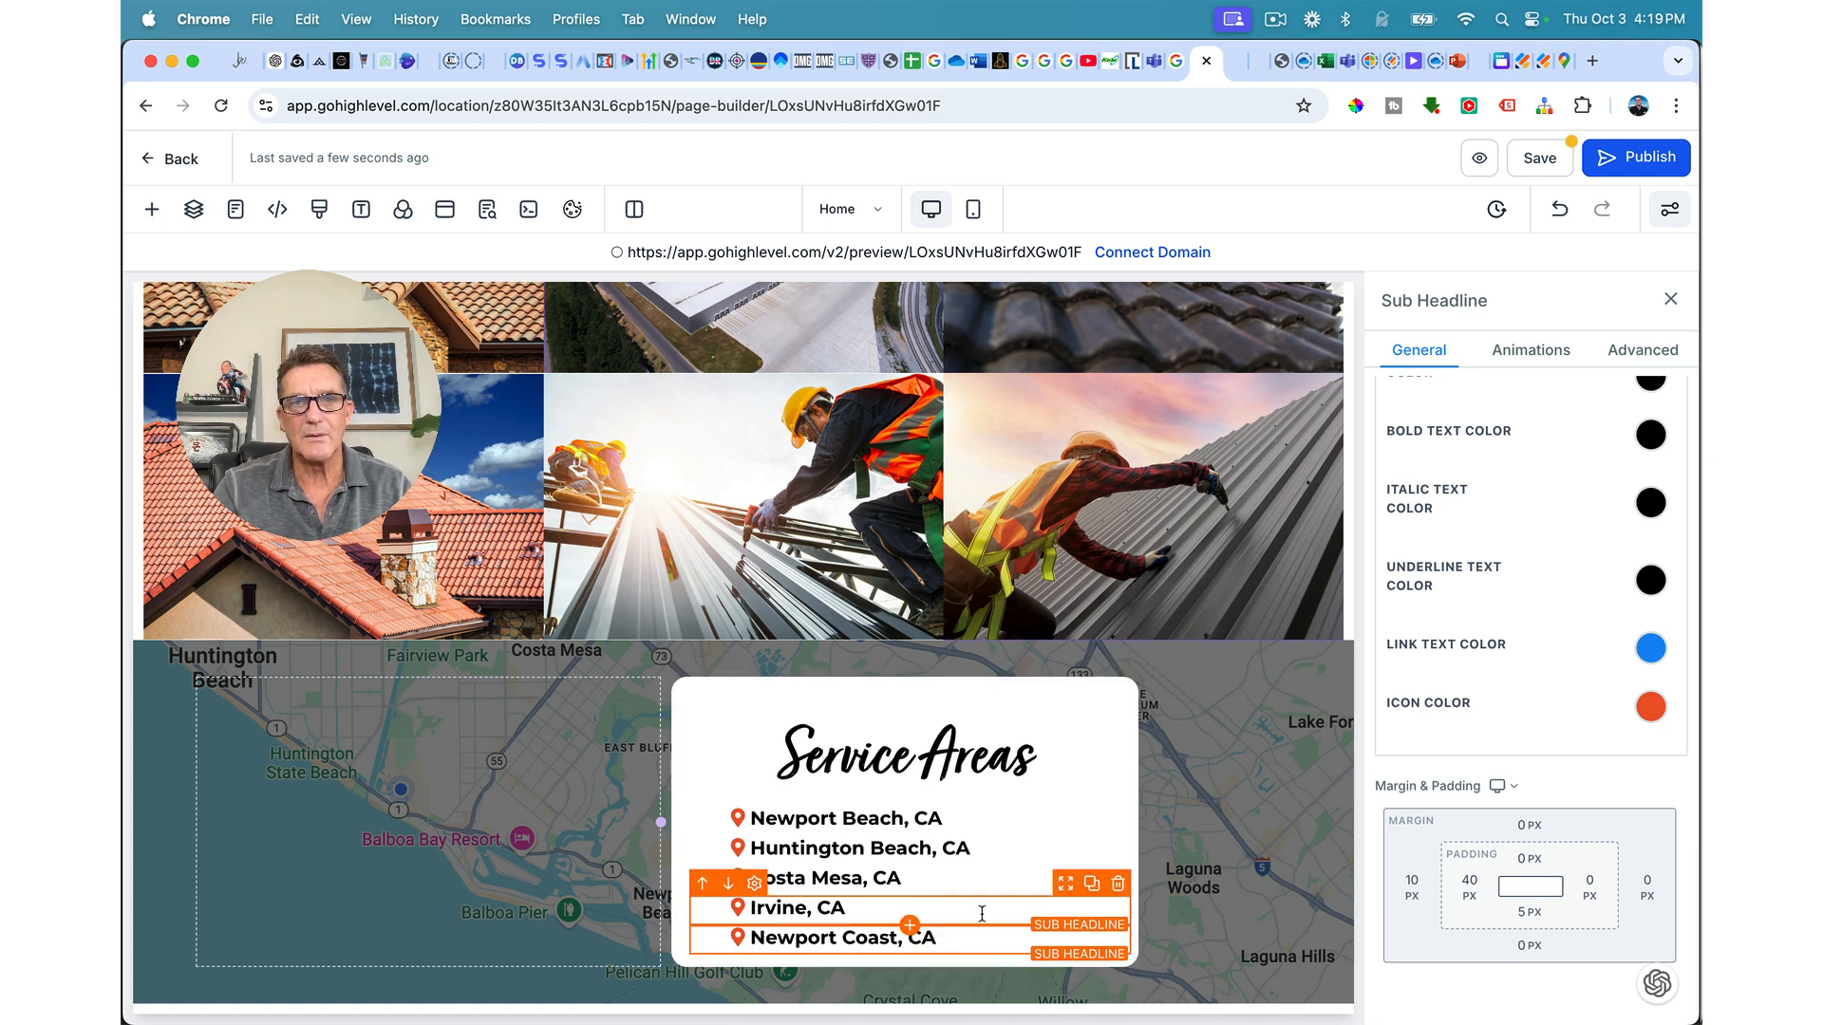
left_click(1092, 915)
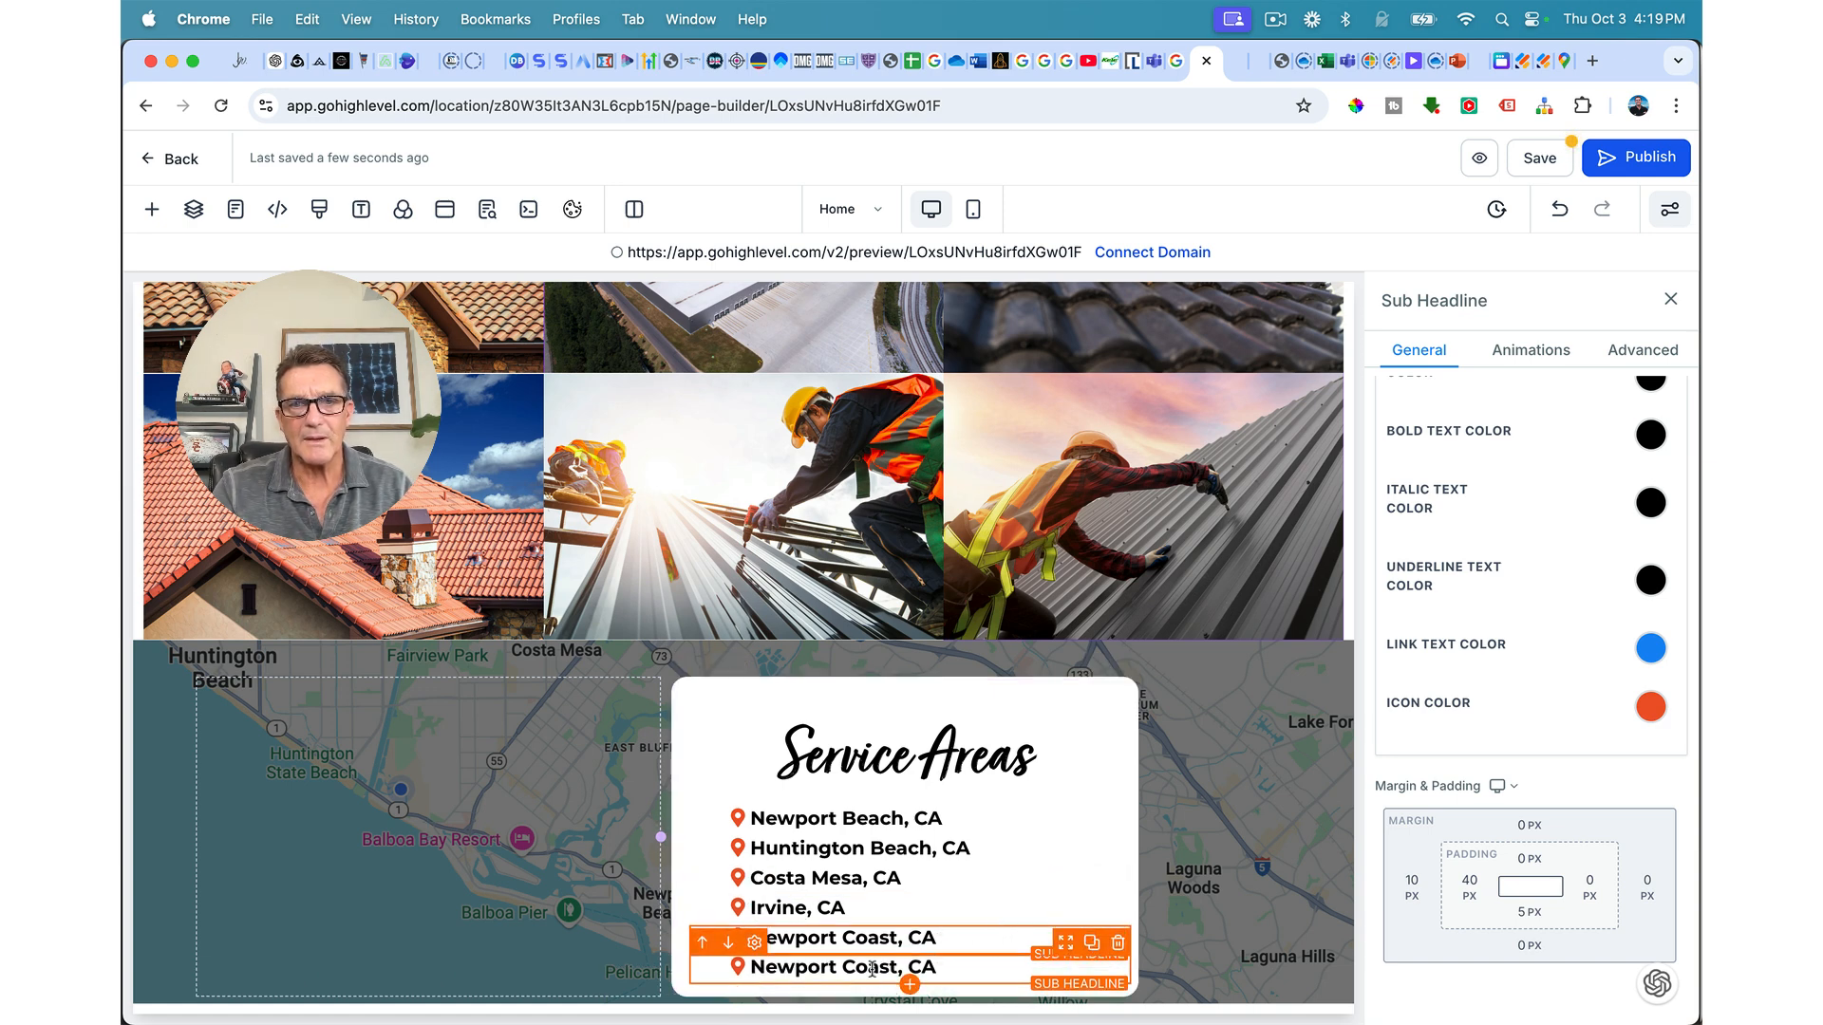
left_click_drag(897, 967, 761, 968)
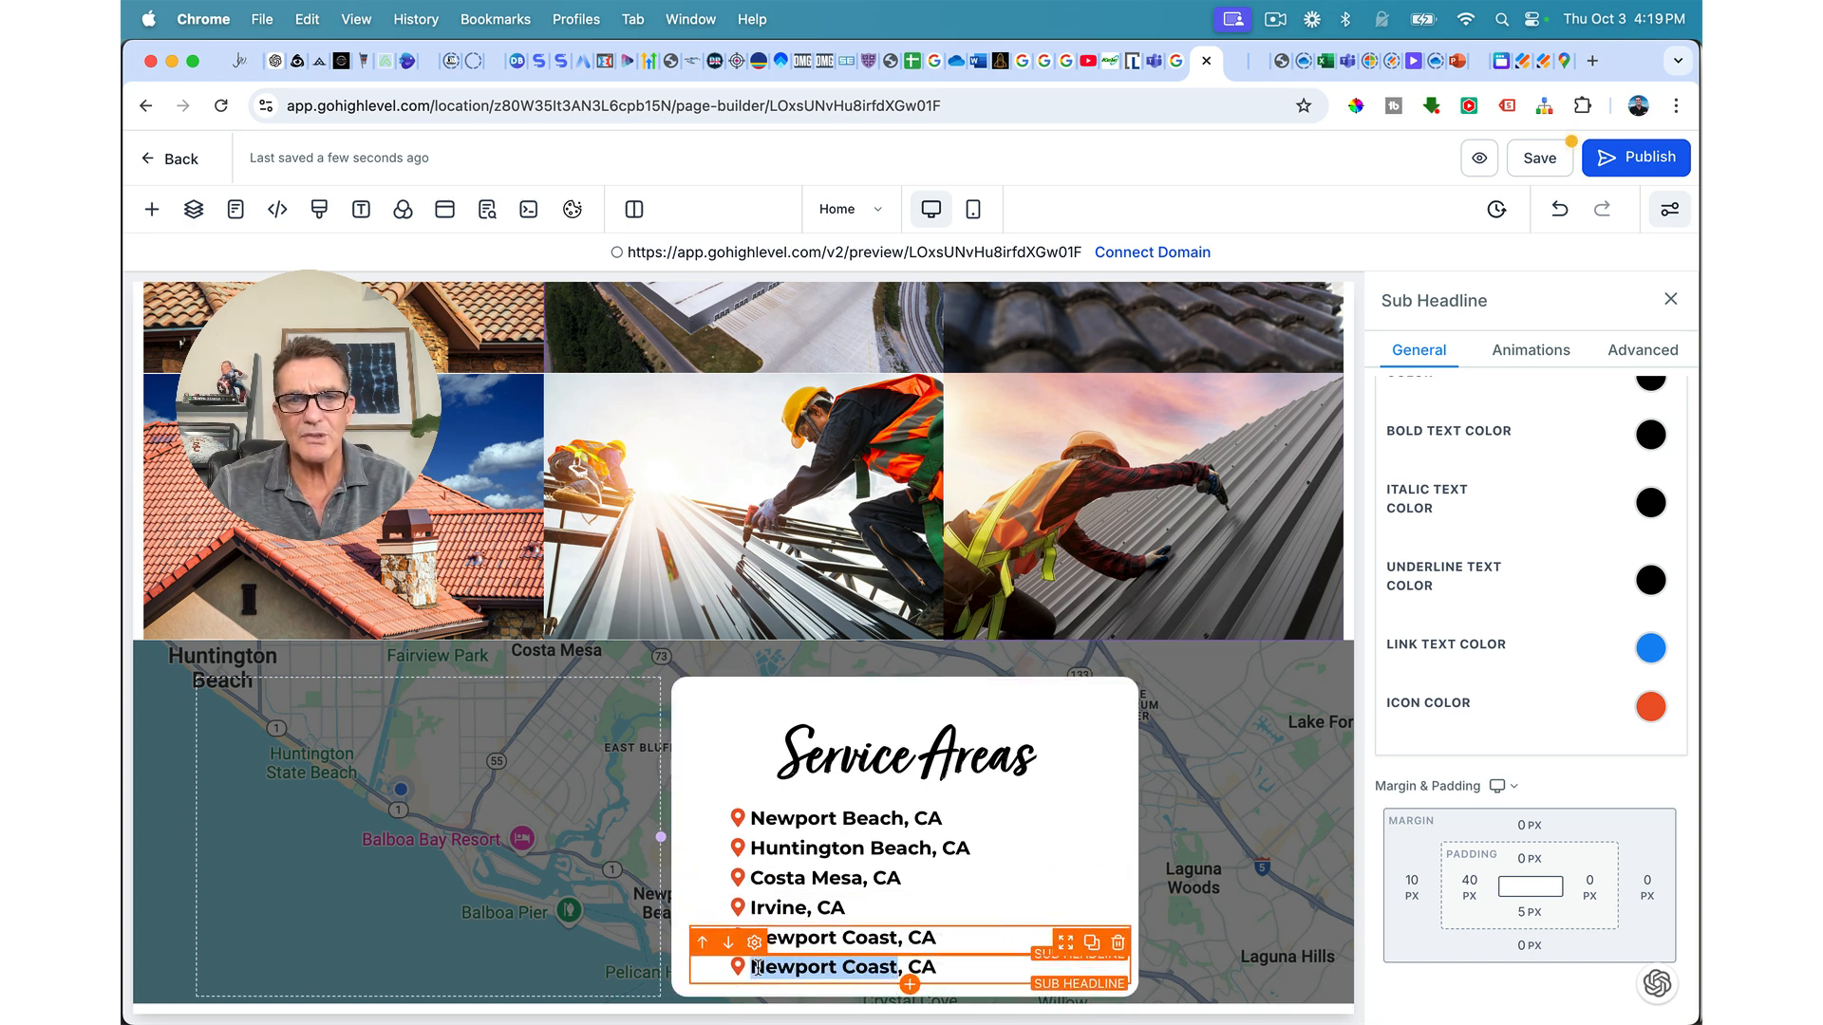
type("Laguna ")
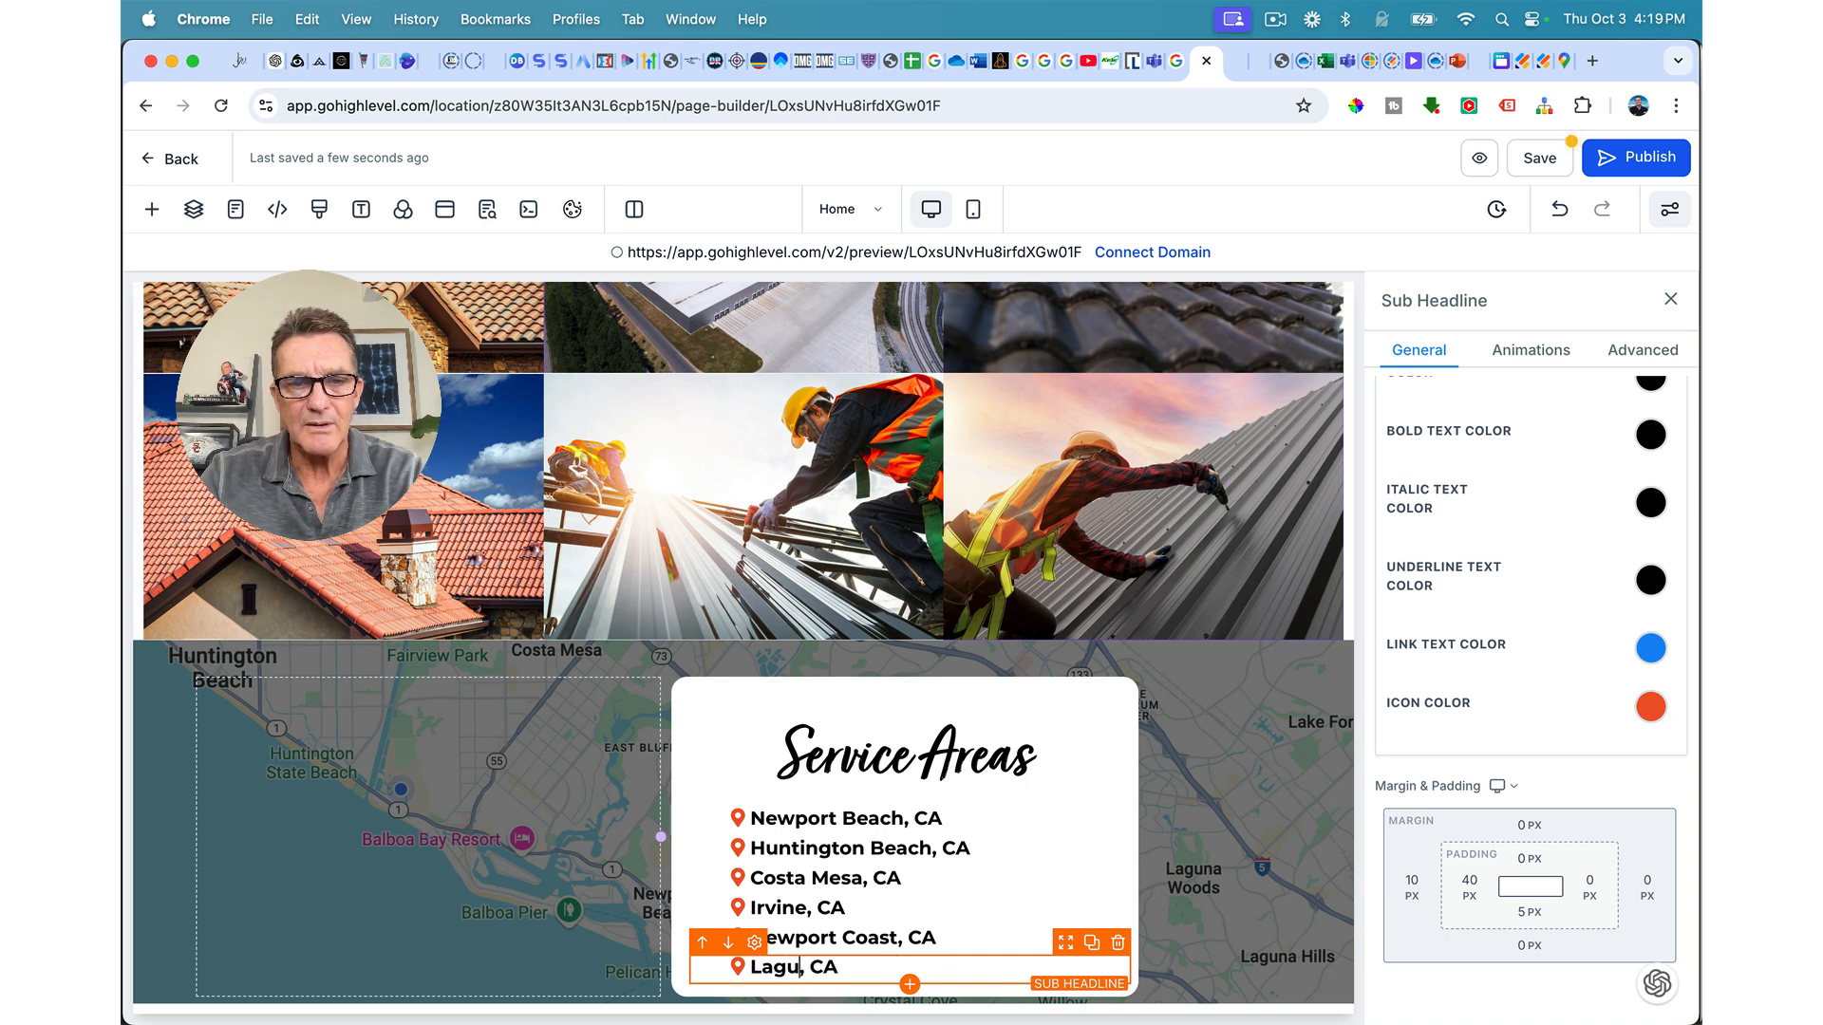
type("Beach")
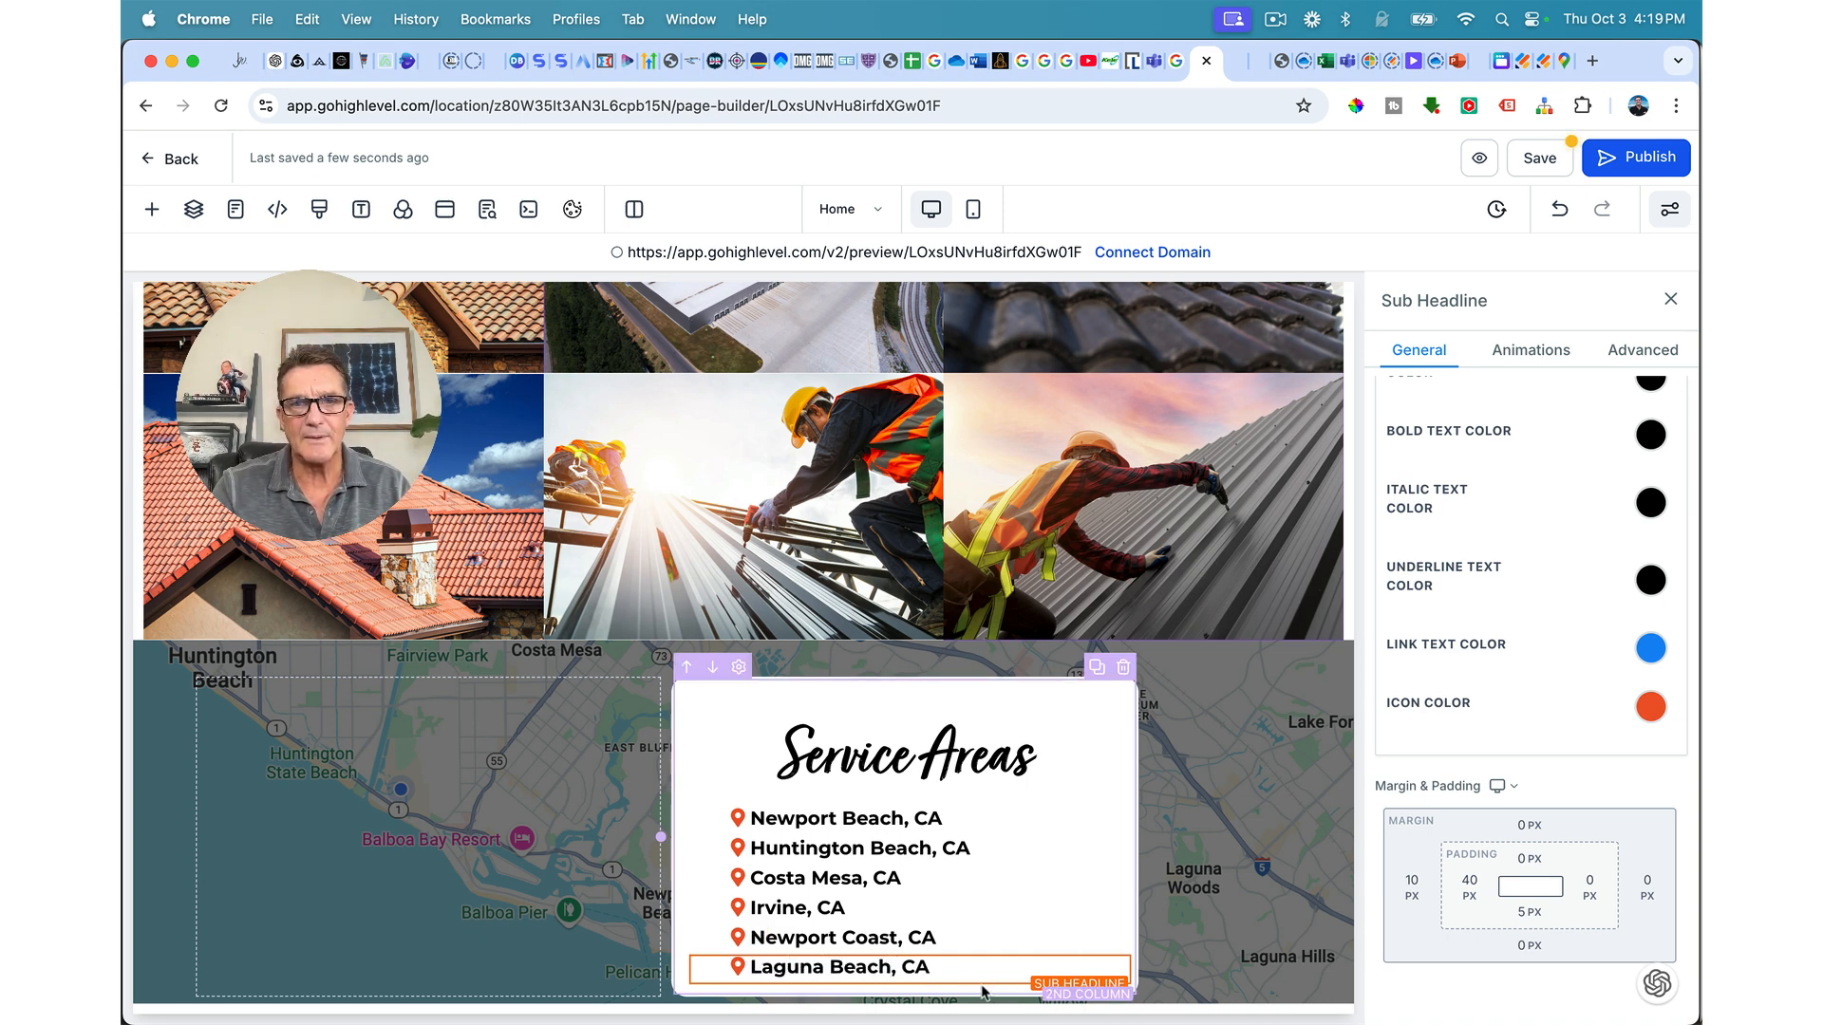
left_click(1092, 943)
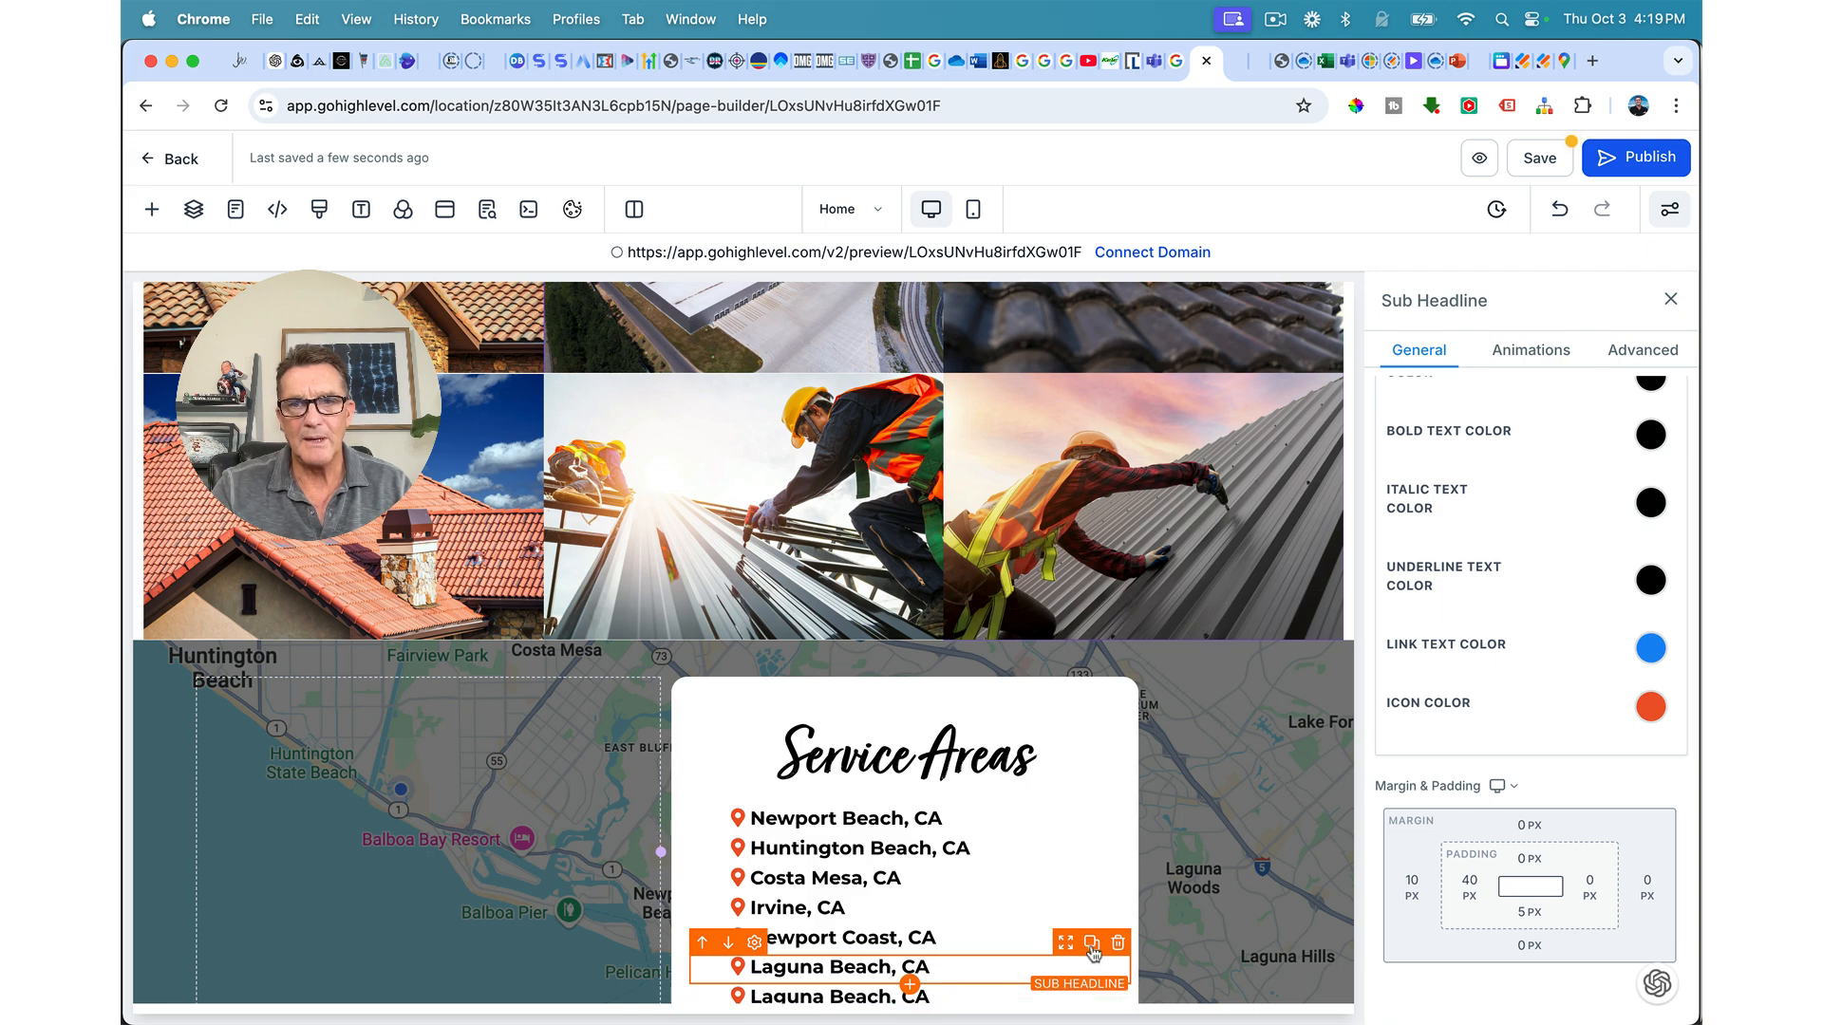
Step: Rename the last row Mission Viejo and add a Laguna Hills row below it
scroll(1005, 725, "down", 2)
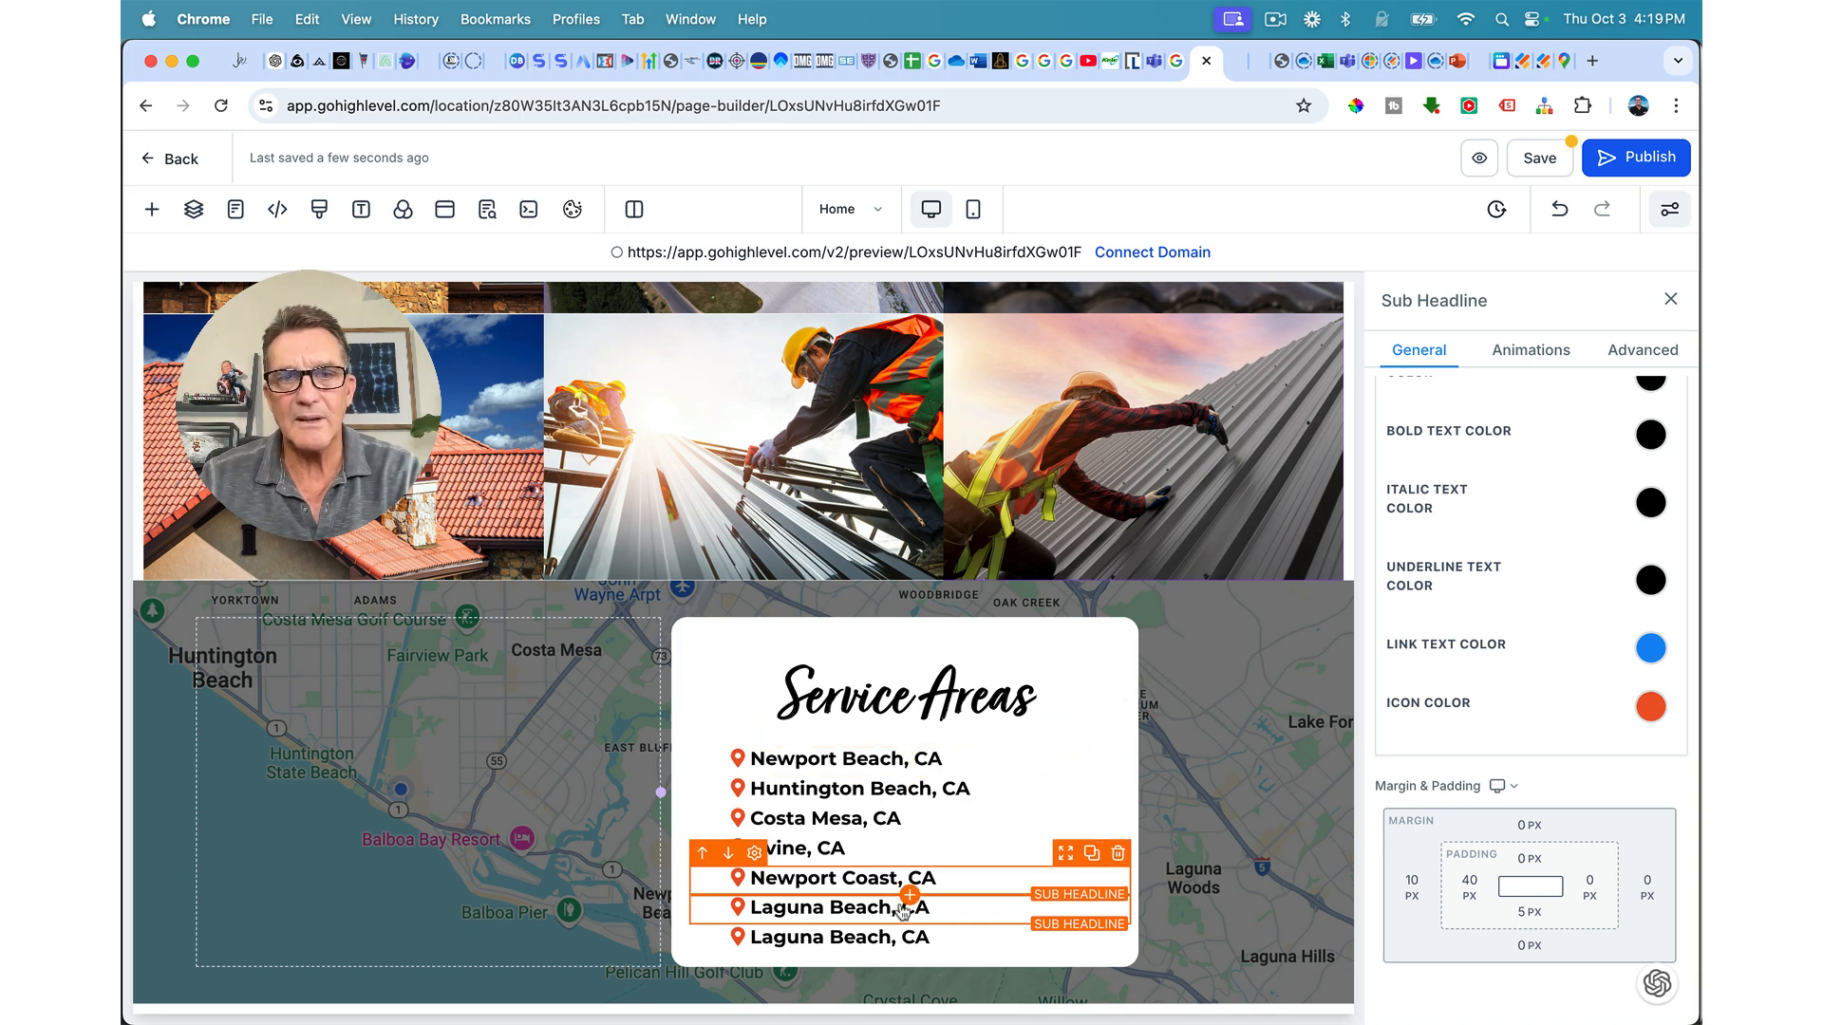
left_click_drag(890, 935, 751, 940)
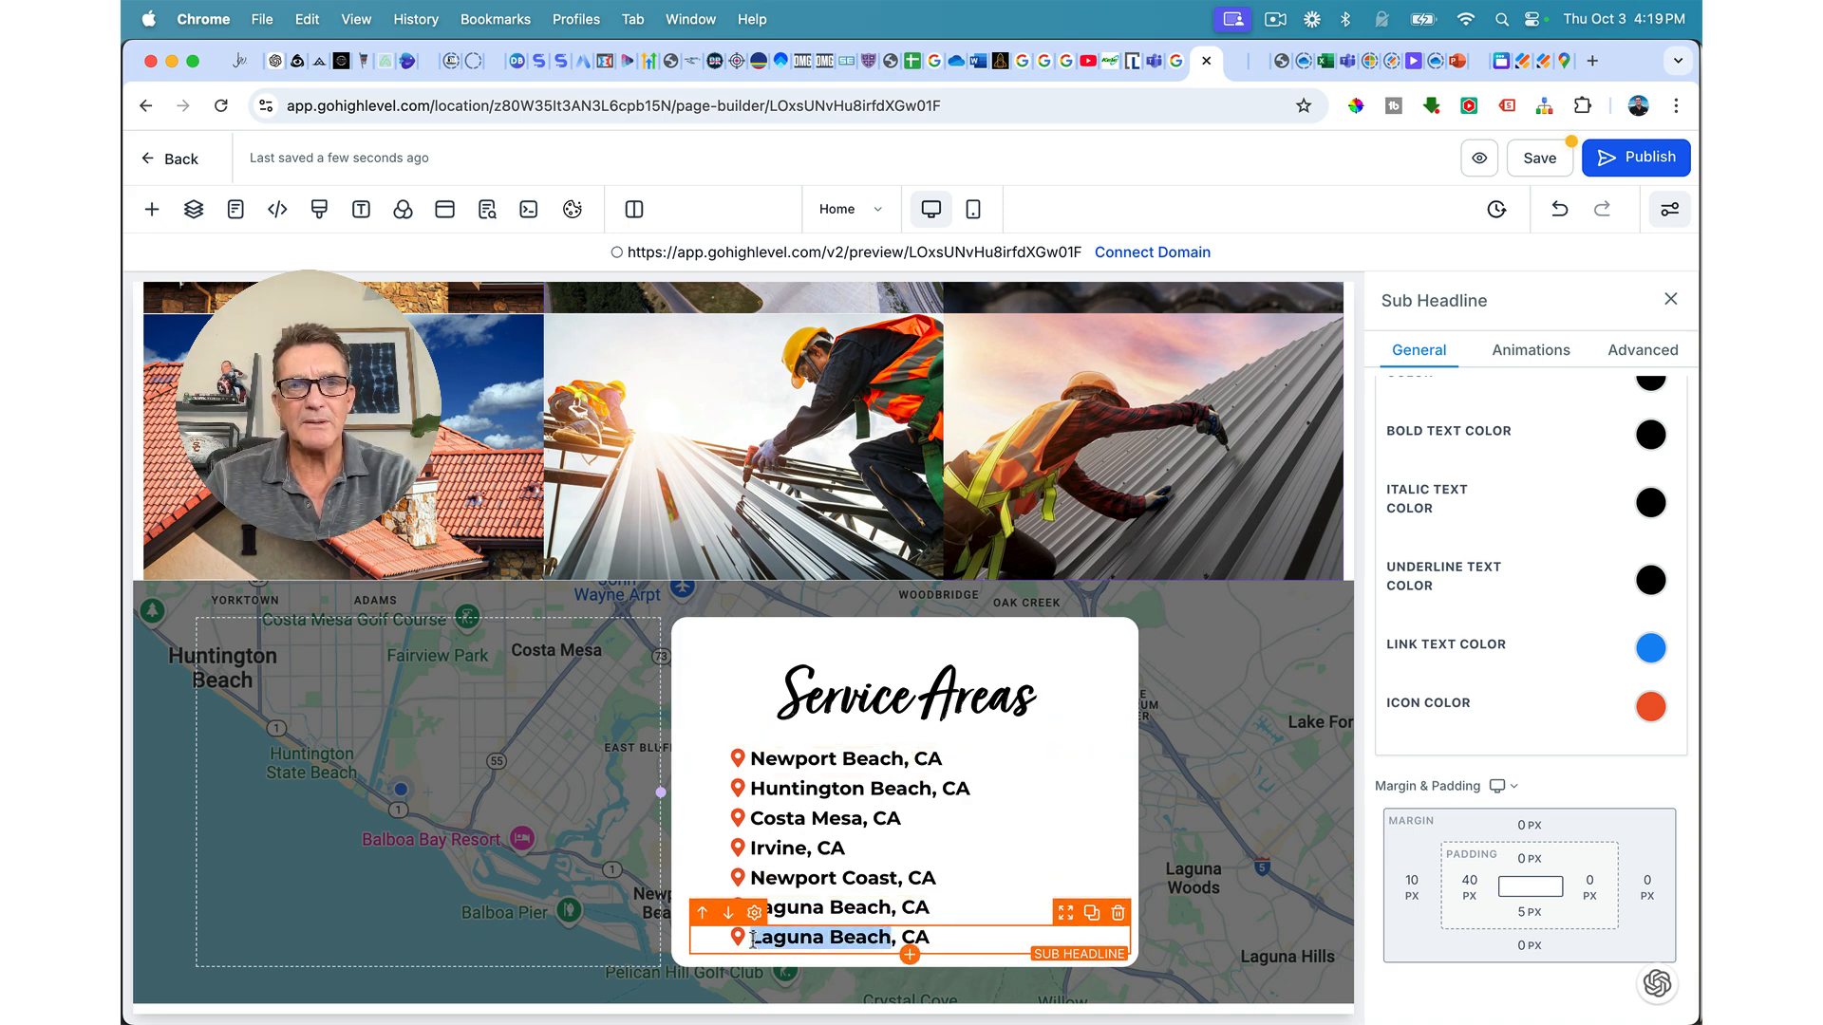
type("Mission V")
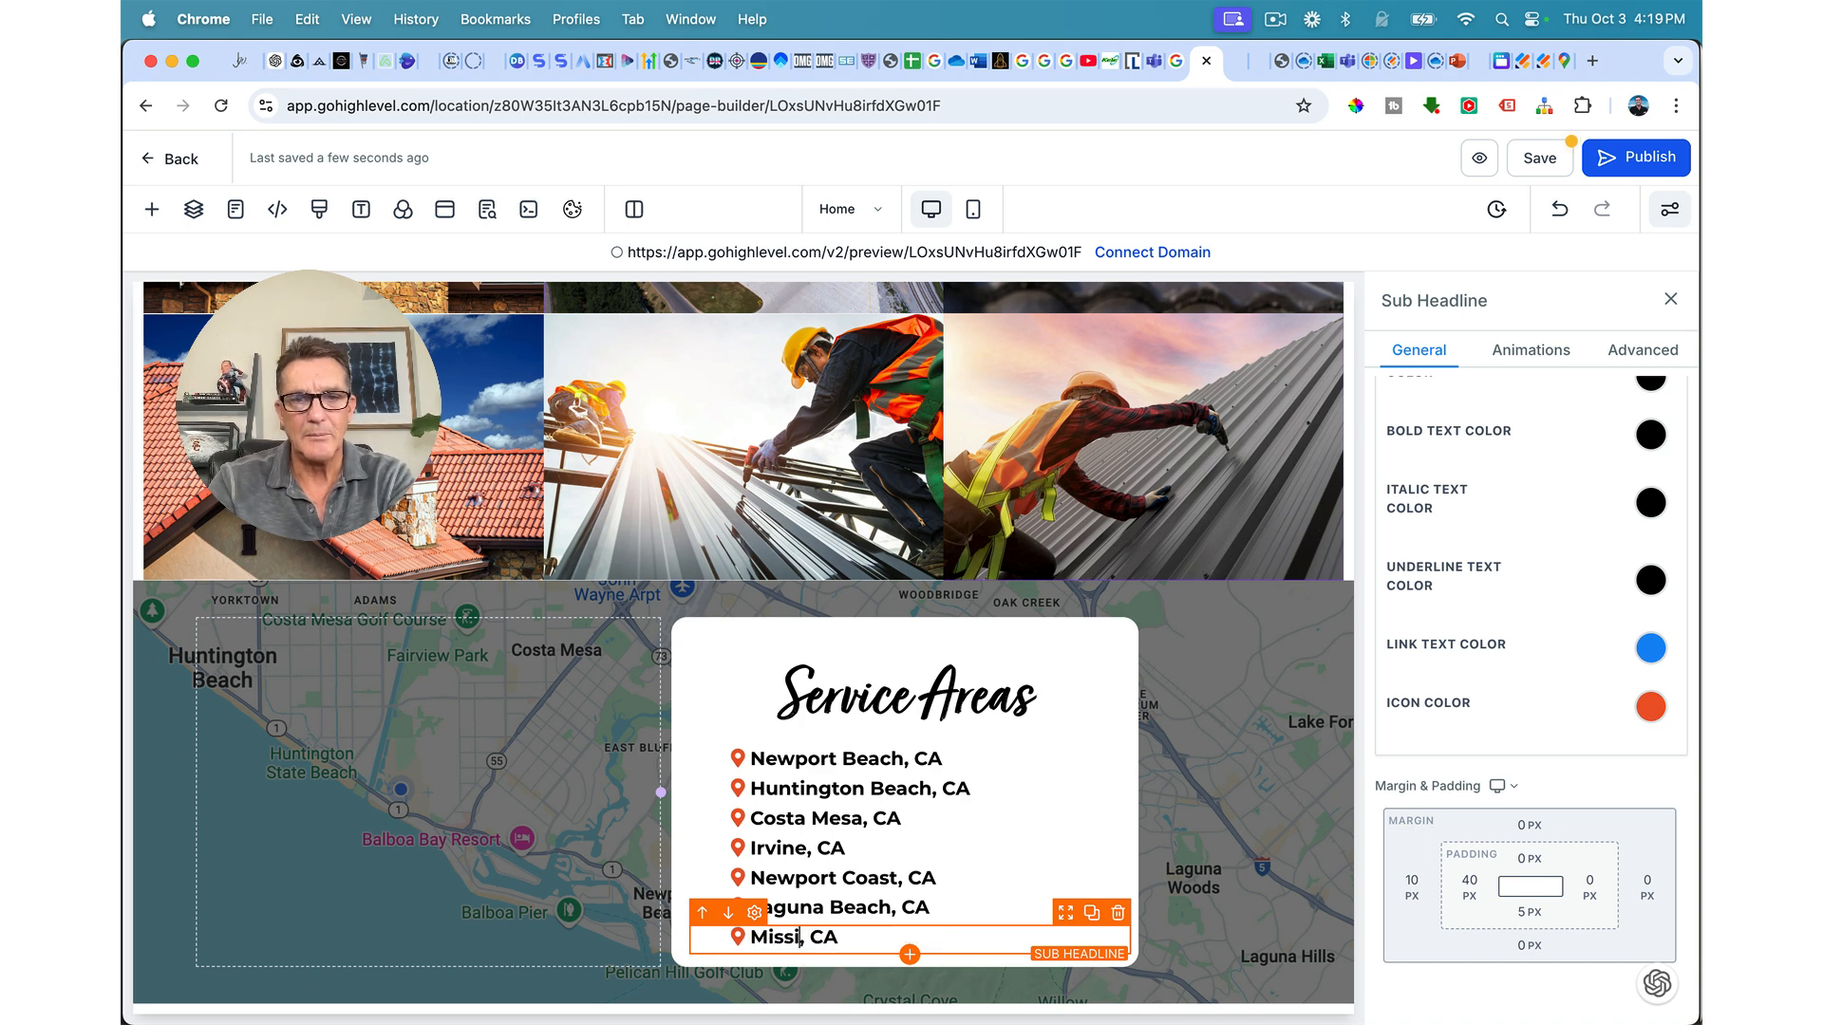
type("iejo")
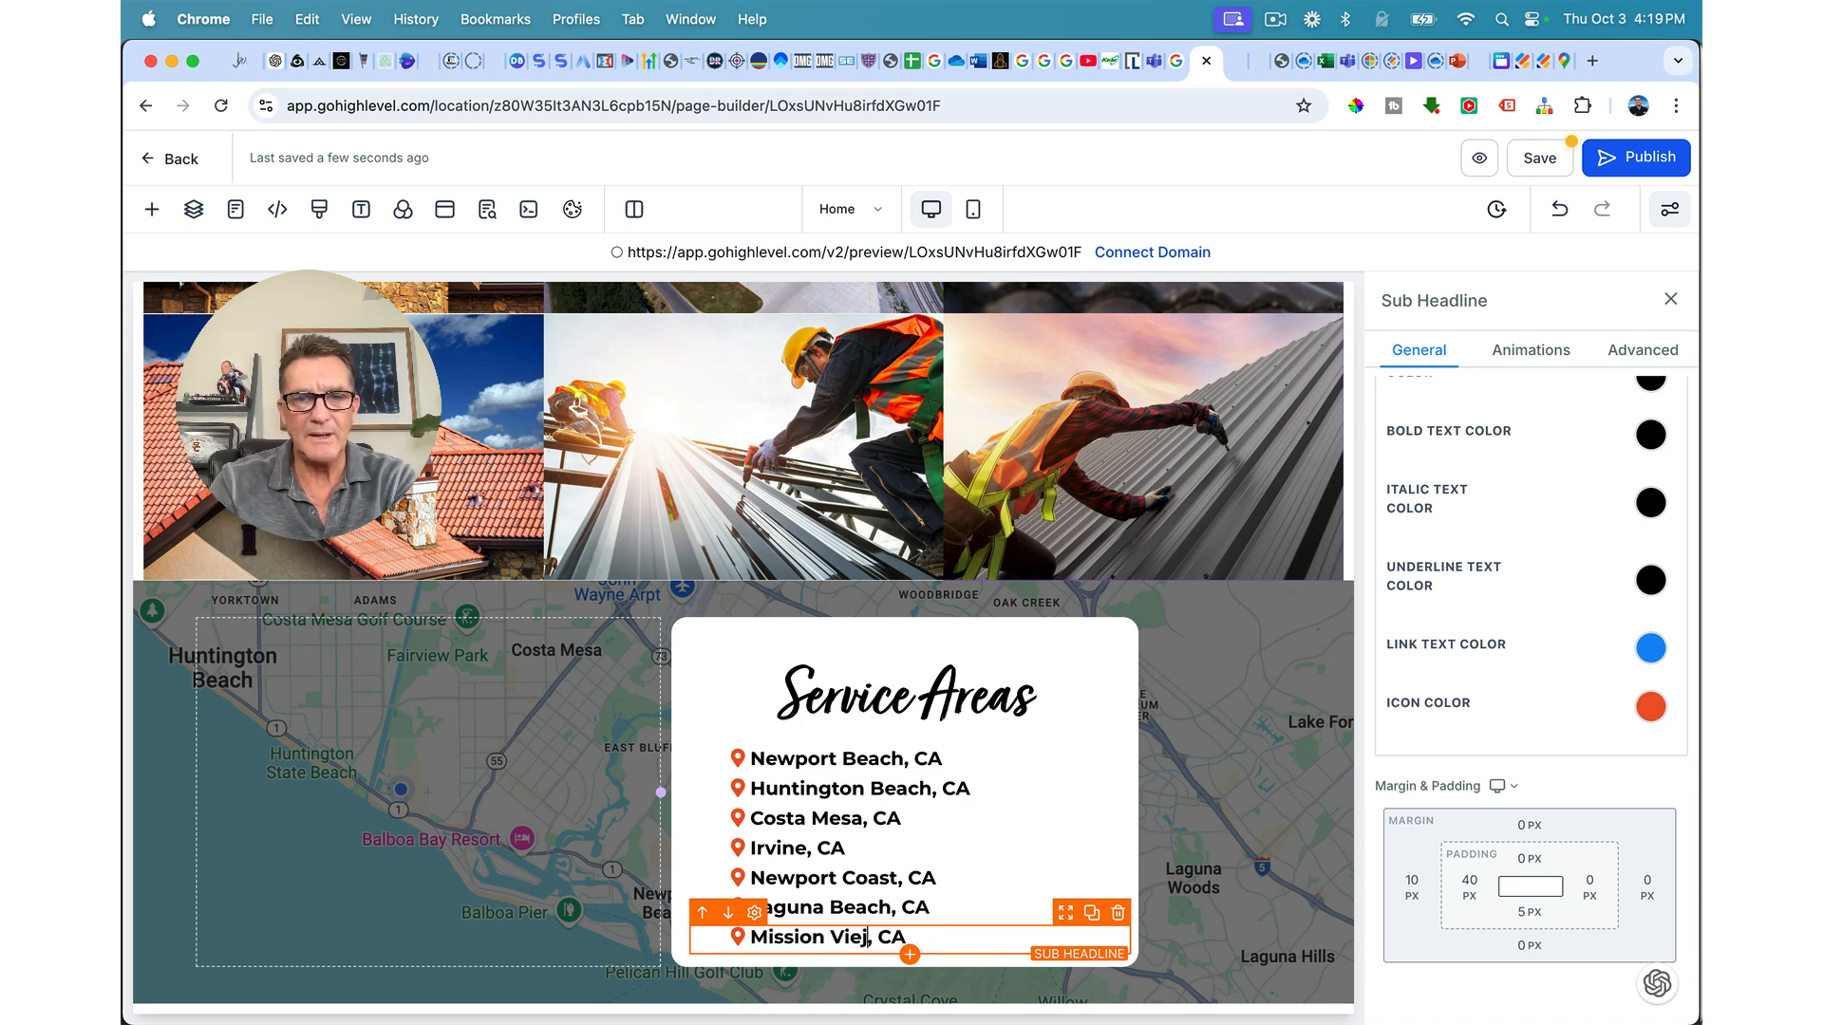
left_click(1092, 914)
left_click_drag(880, 967, 765, 970)
type("Laguna H")
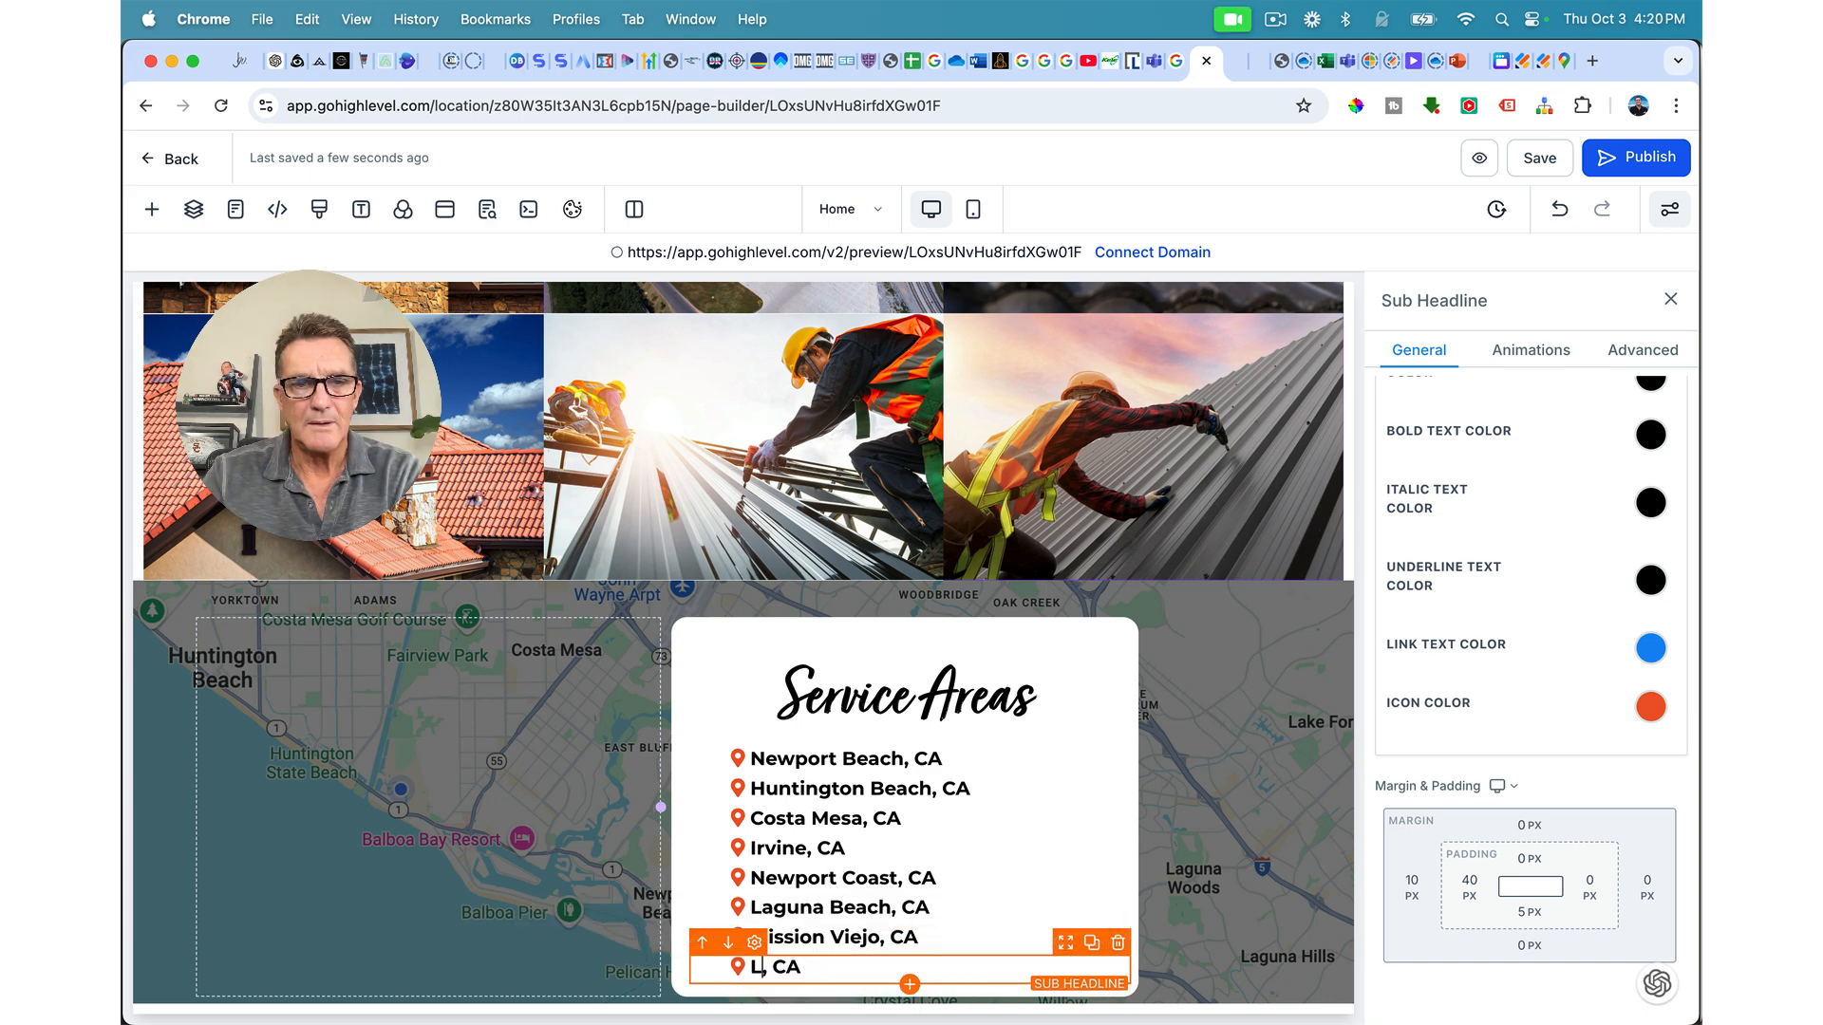
type("ills")
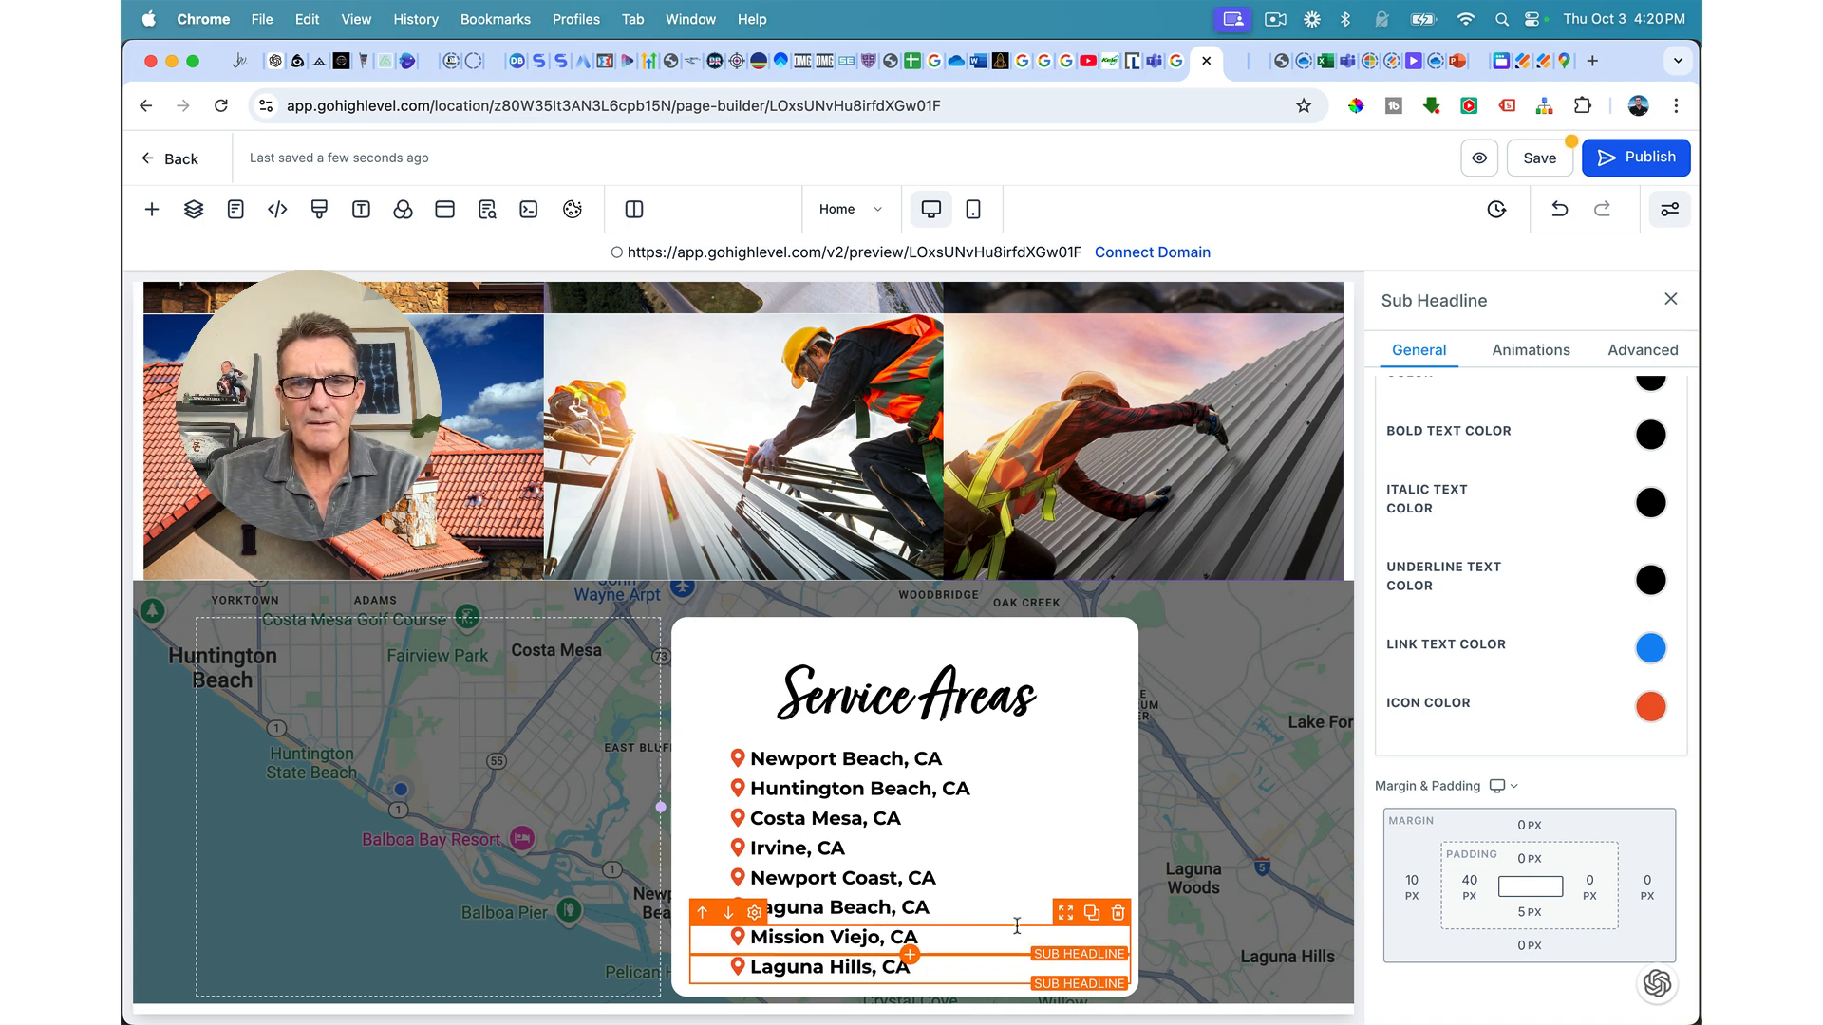
Step: Duplicate the Laguna Hills row and rename the copy Aliso Viejo
left_click(1092, 944)
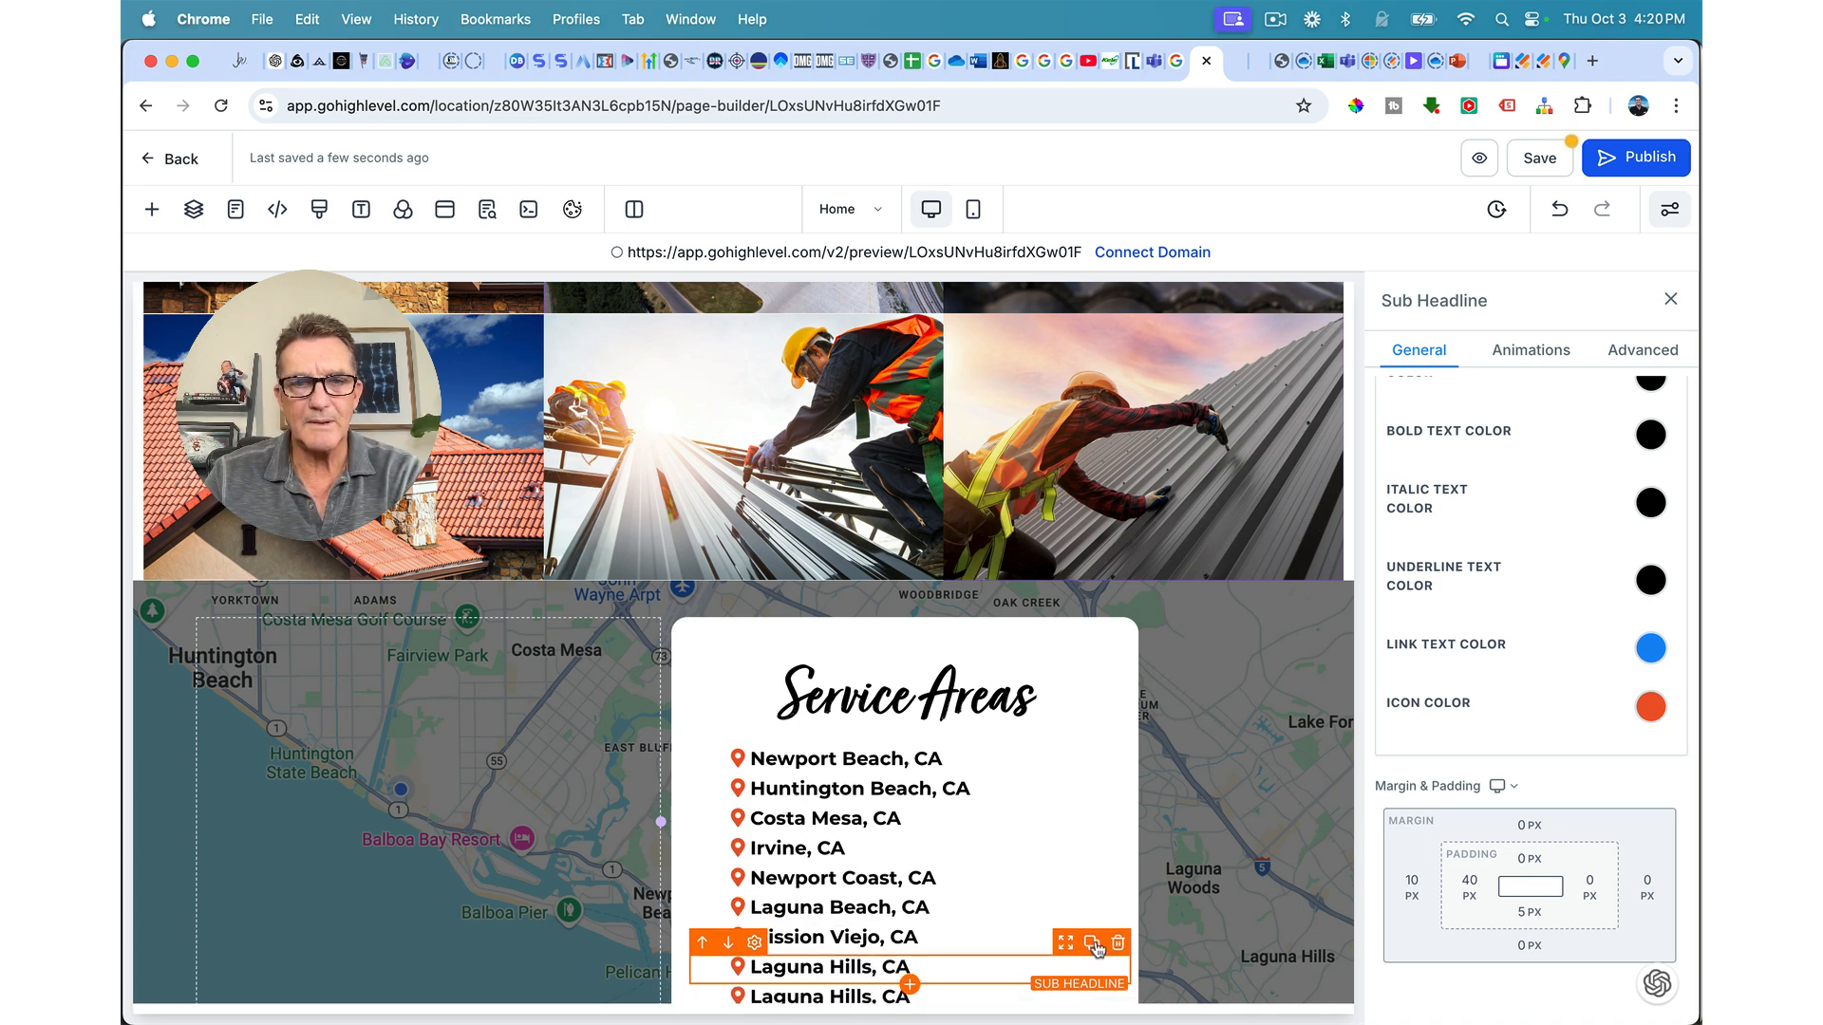
left_click(860, 992)
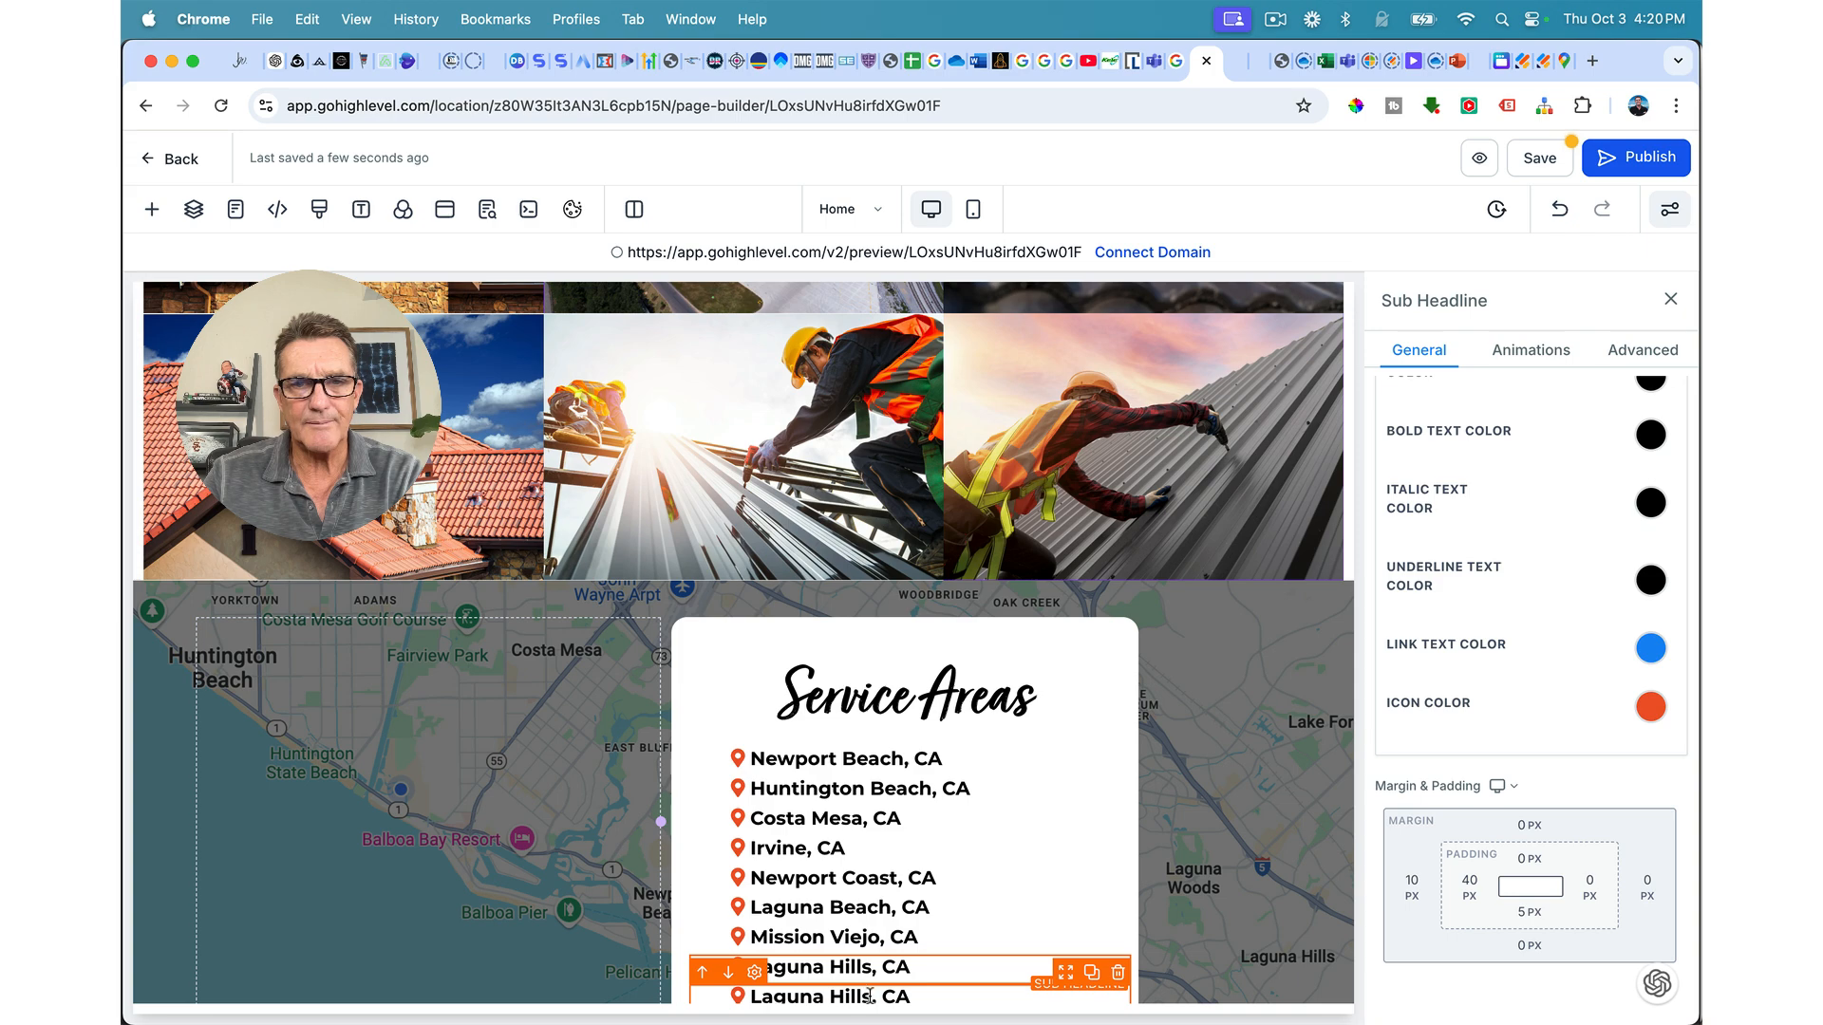
scroll(870, 995, "down", 2)
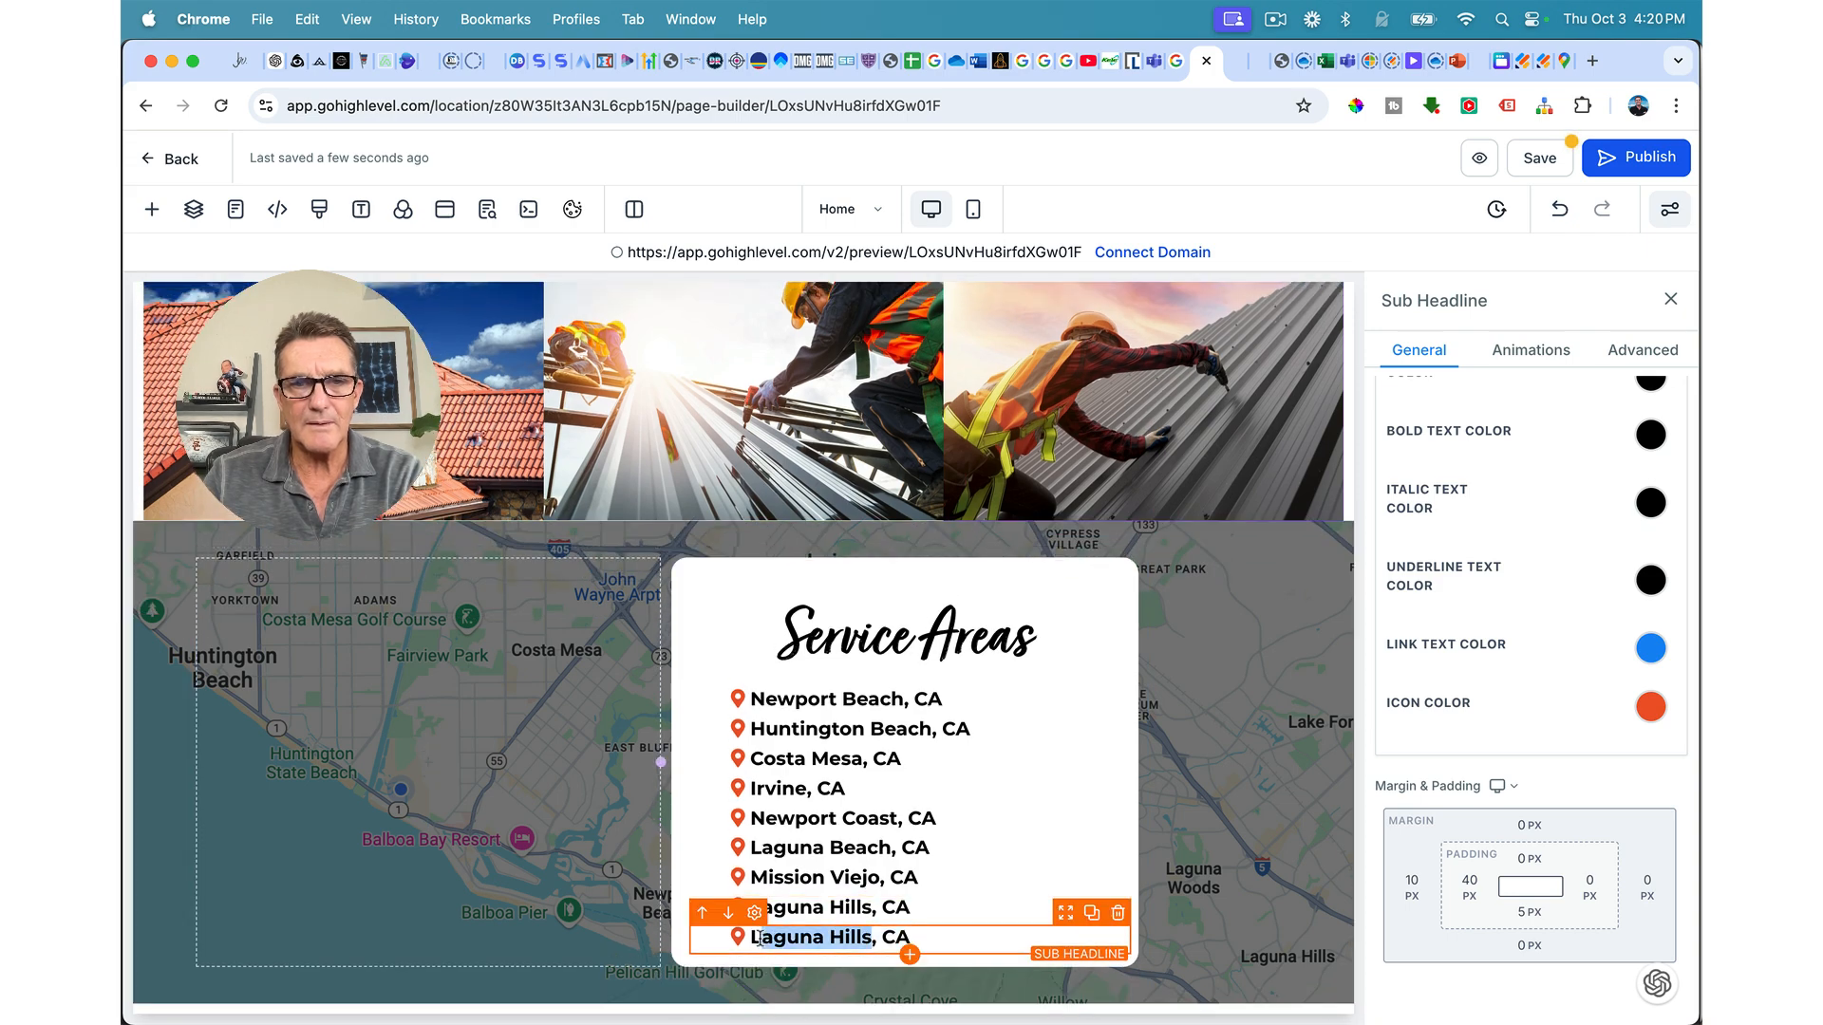
left_click_drag(752, 938, 873, 942)
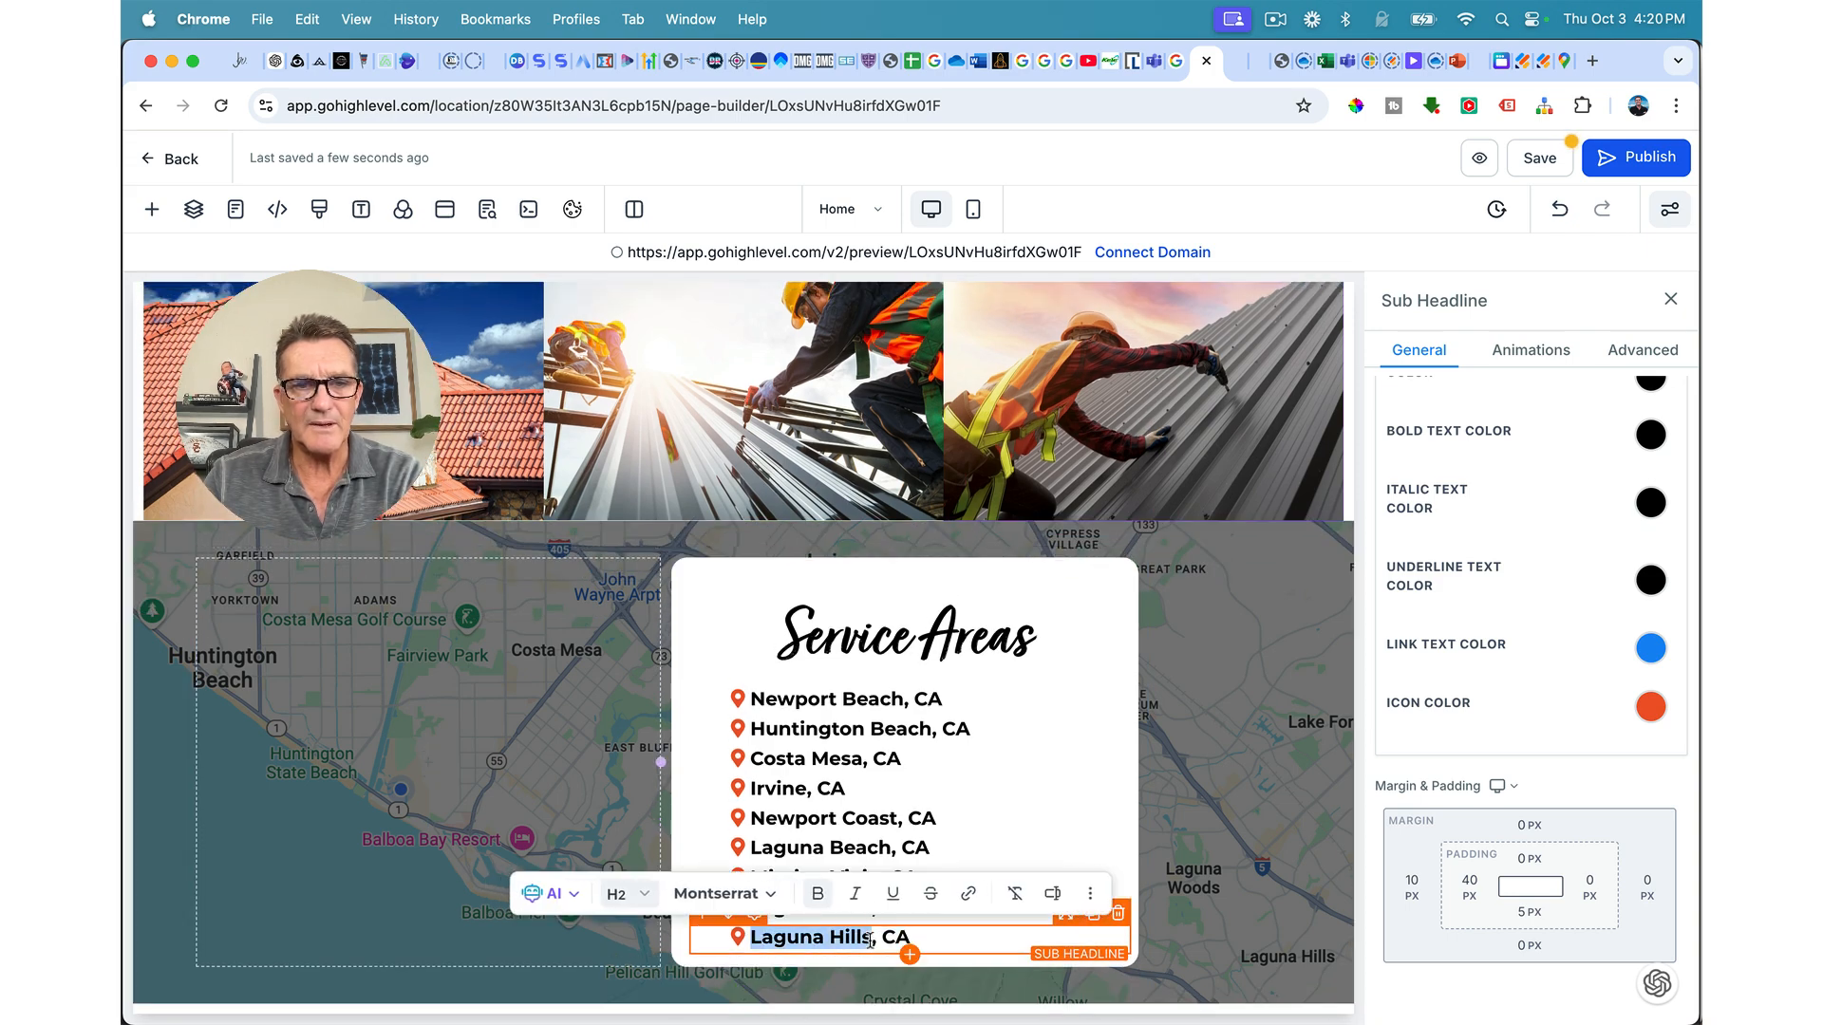
type("A")
type("liso J")
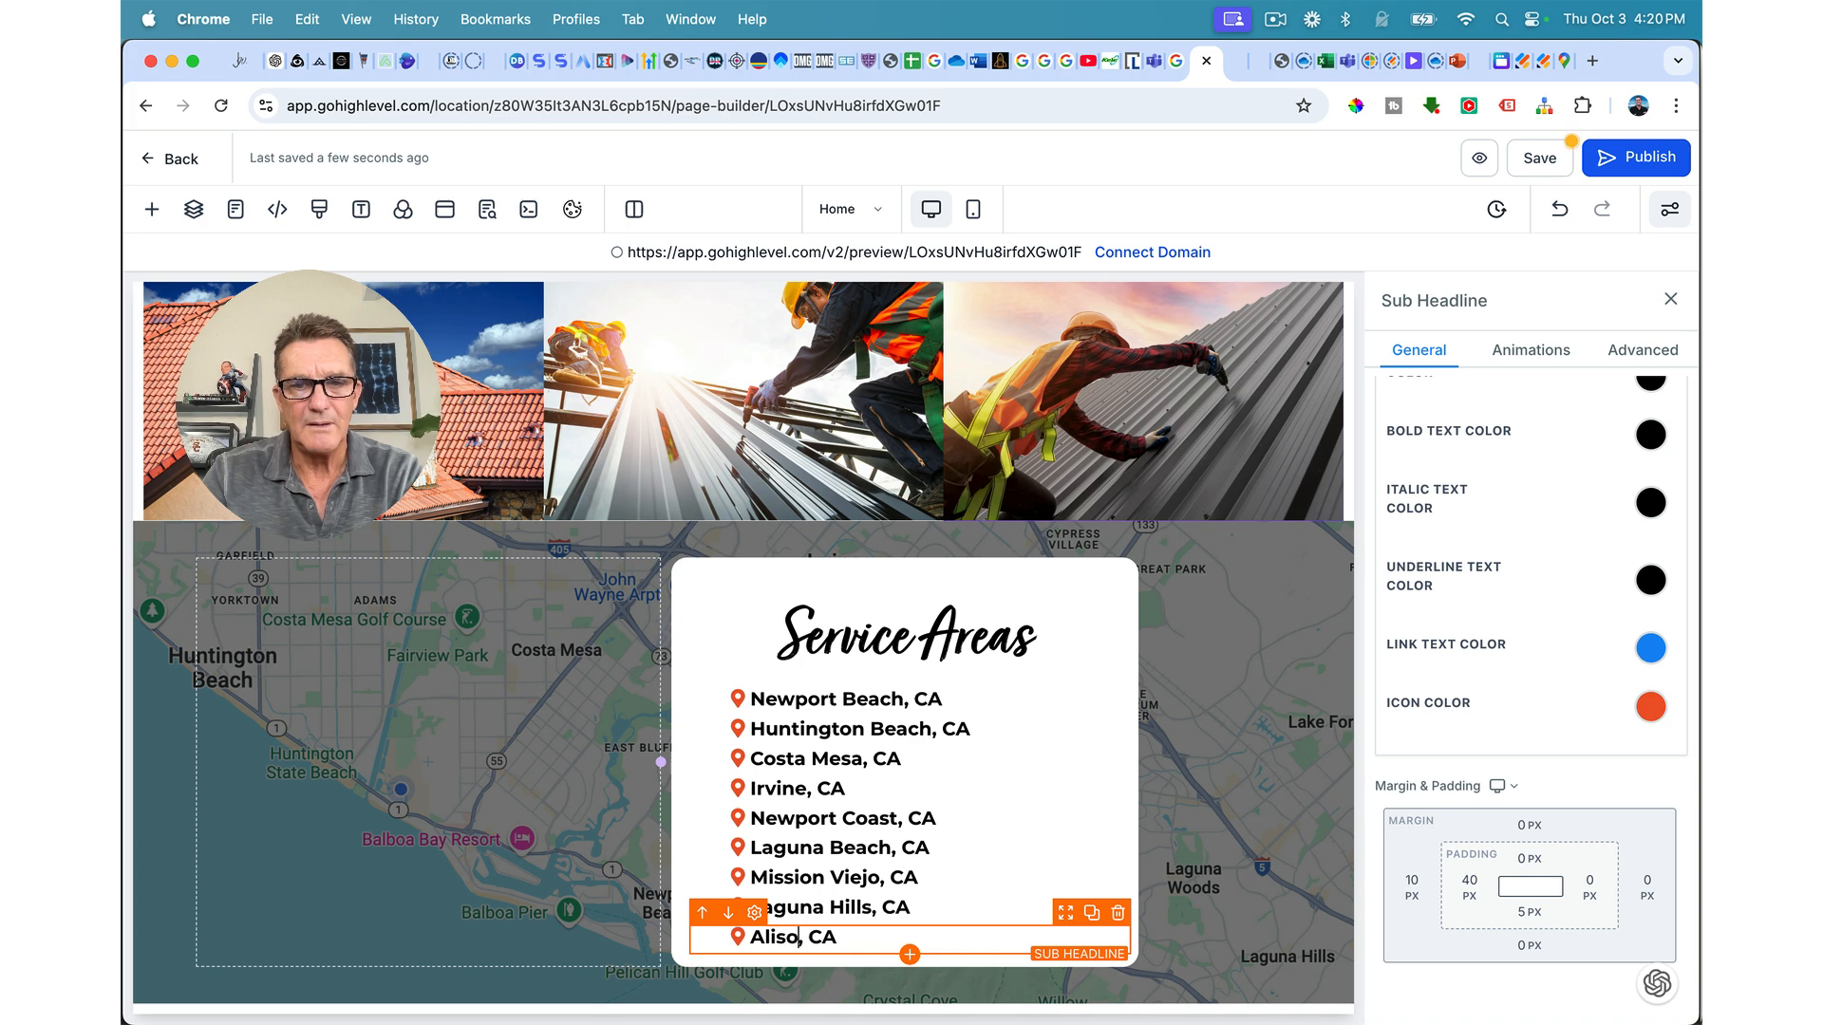
key("BackSpace")
type("Viejo")
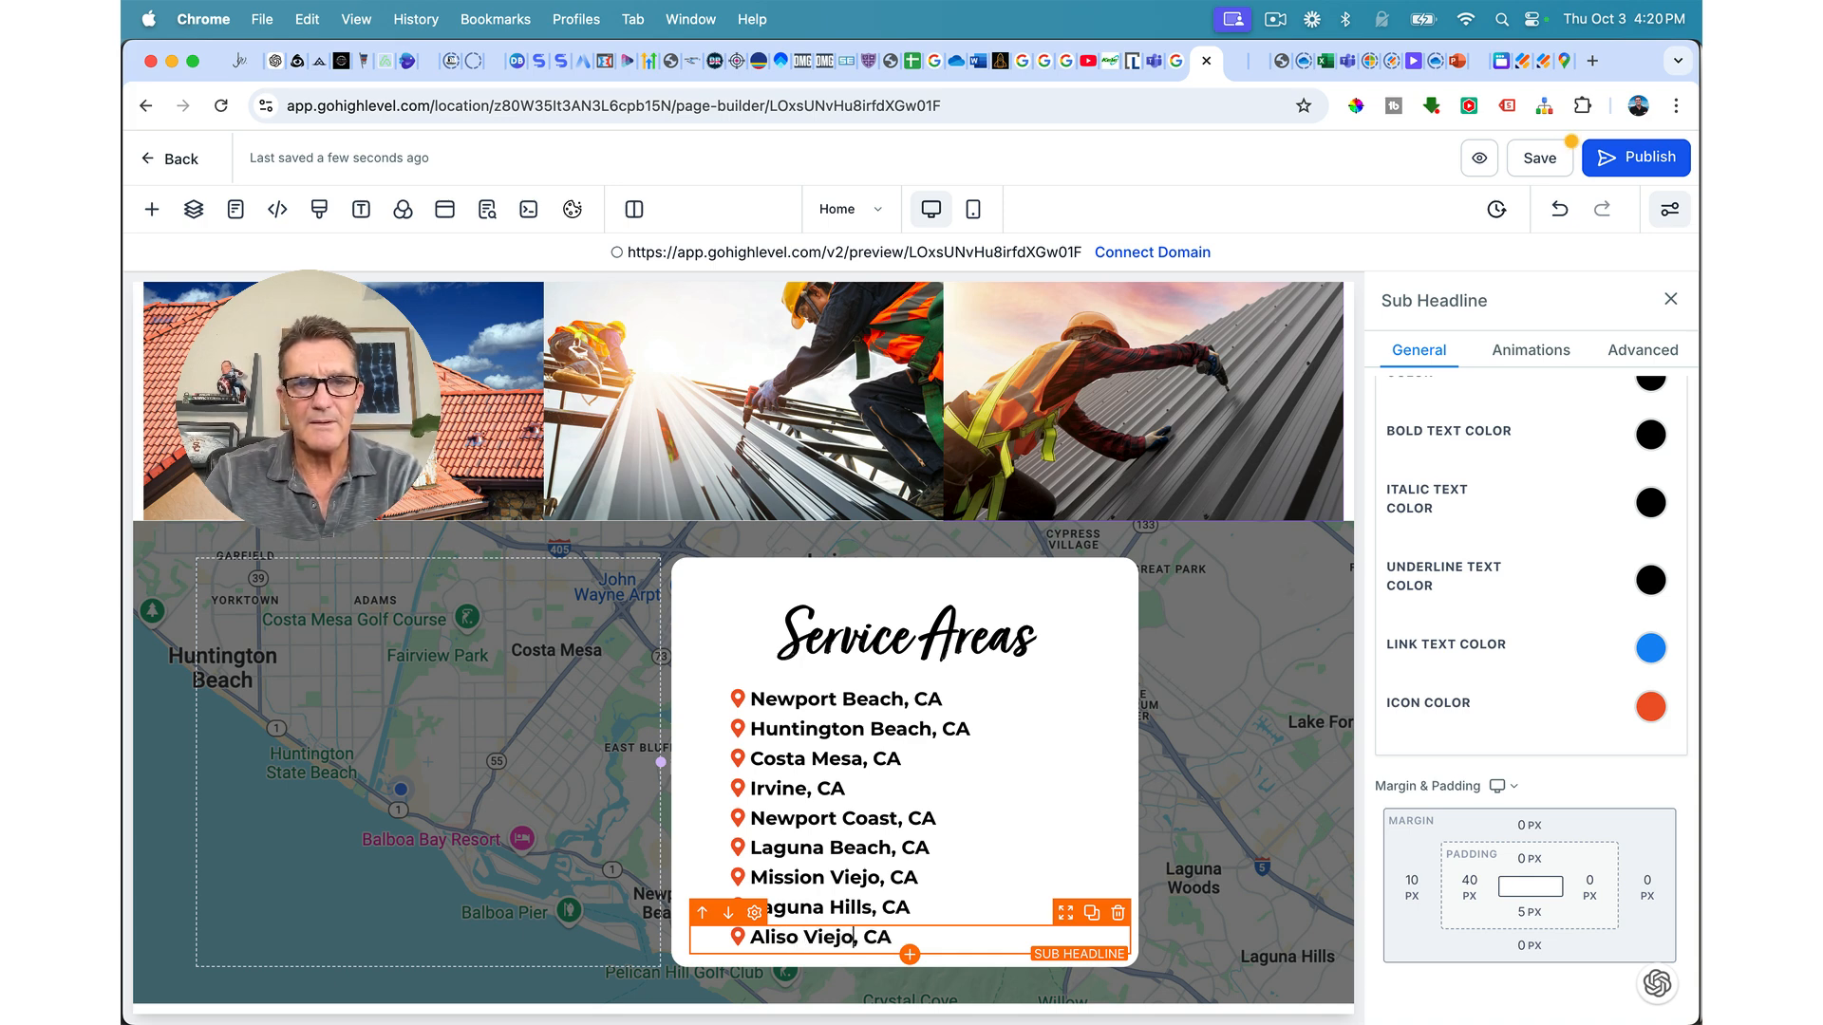
Step: Duplicate the Aliso Viejo row and rename the lower copy Anaheim
left_click(1092, 914)
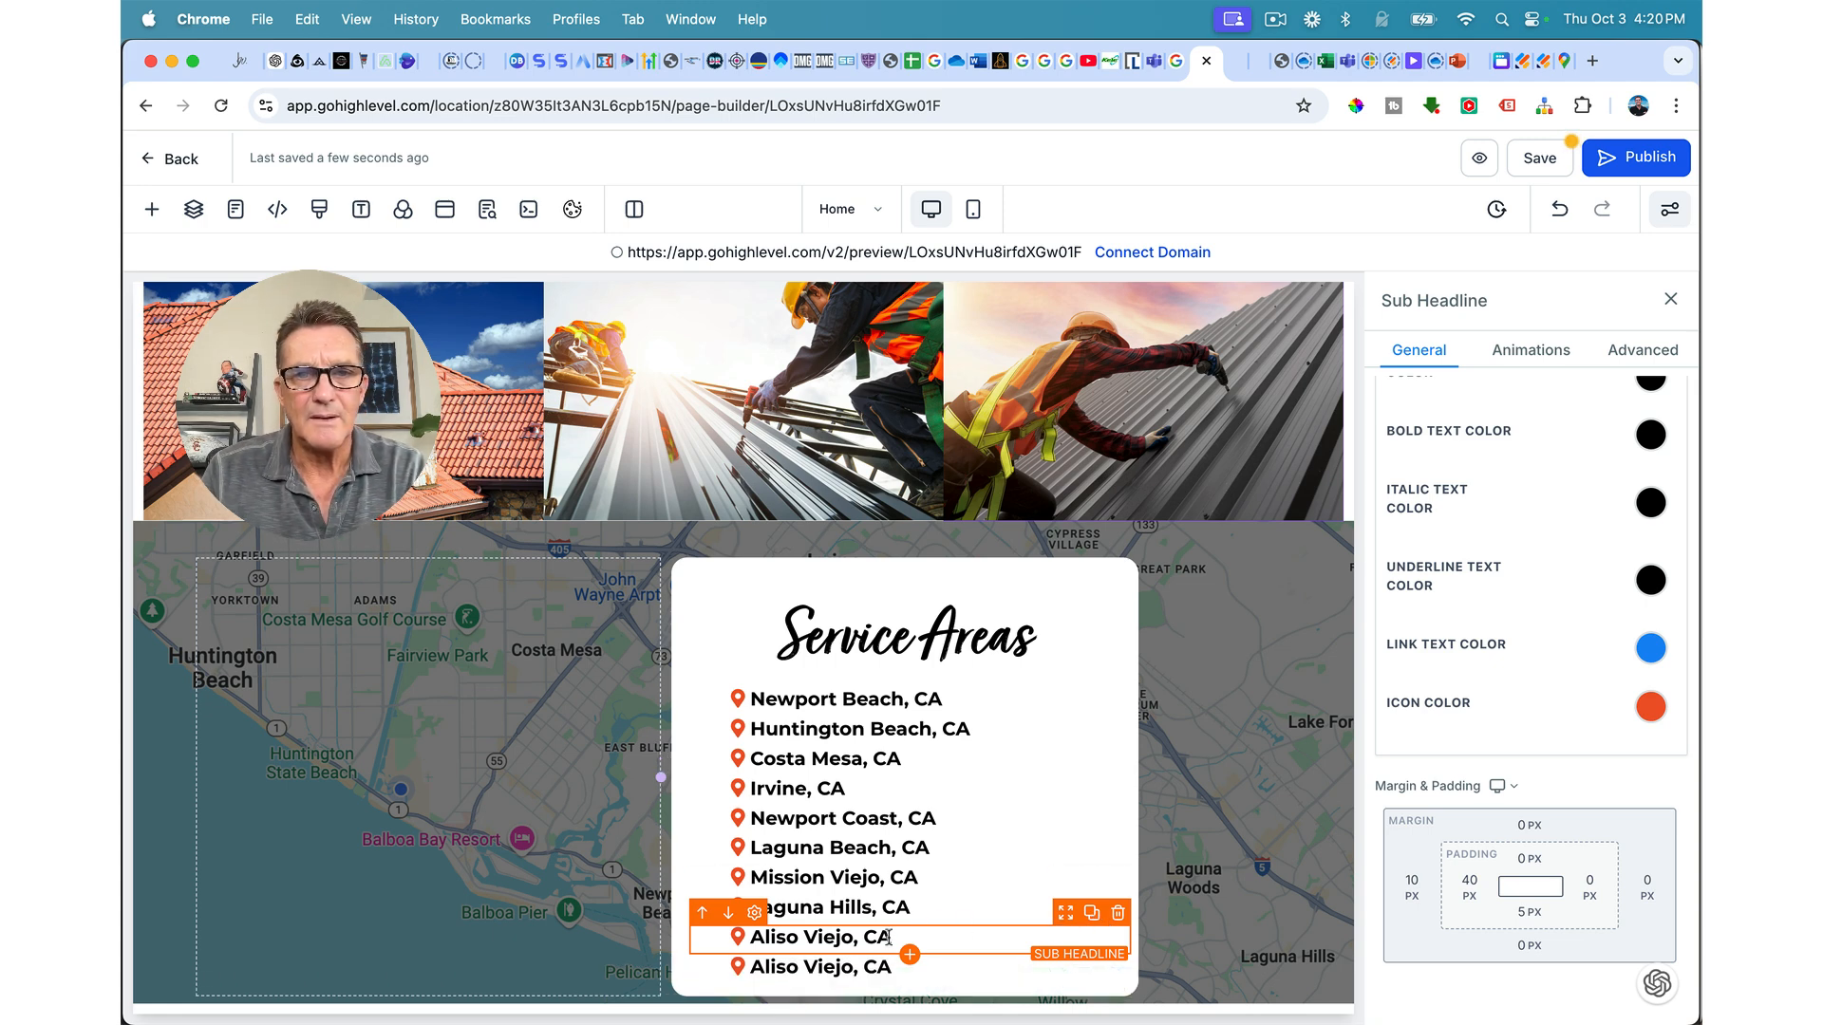
left_click(828, 967)
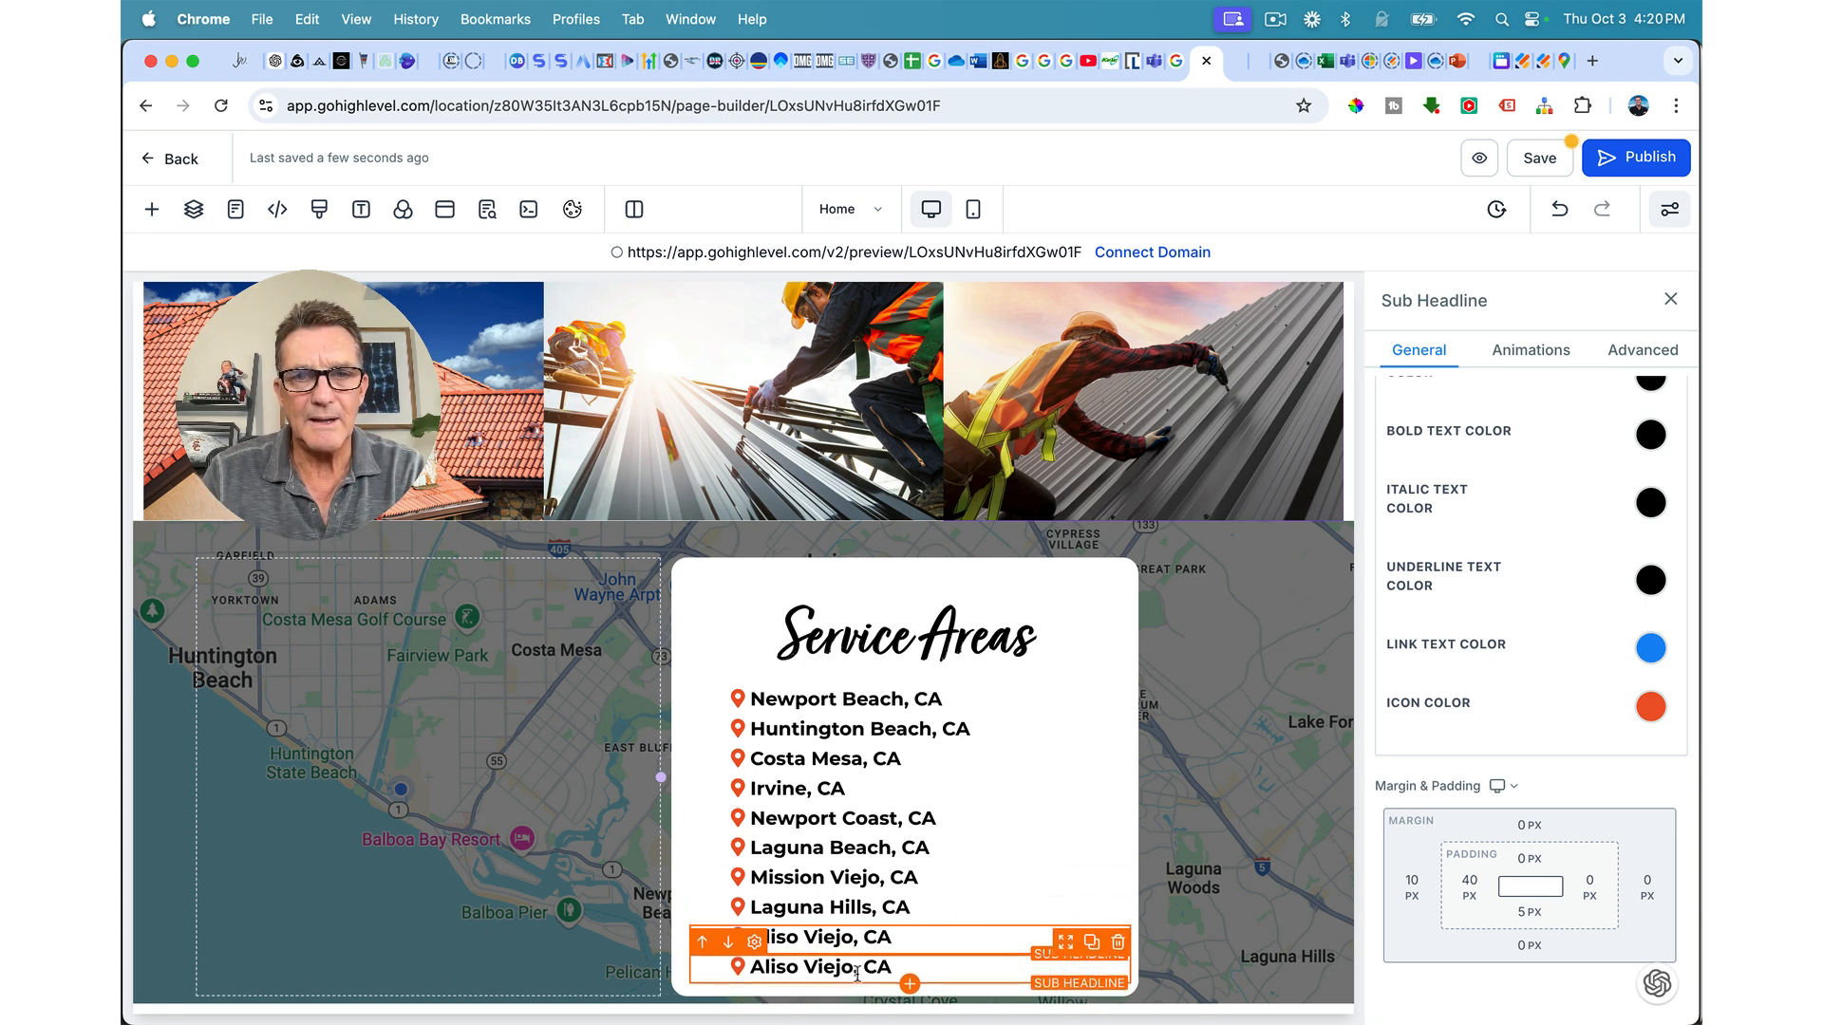
left_click_drag(854, 972, 752, 969)
type("Anaheim")
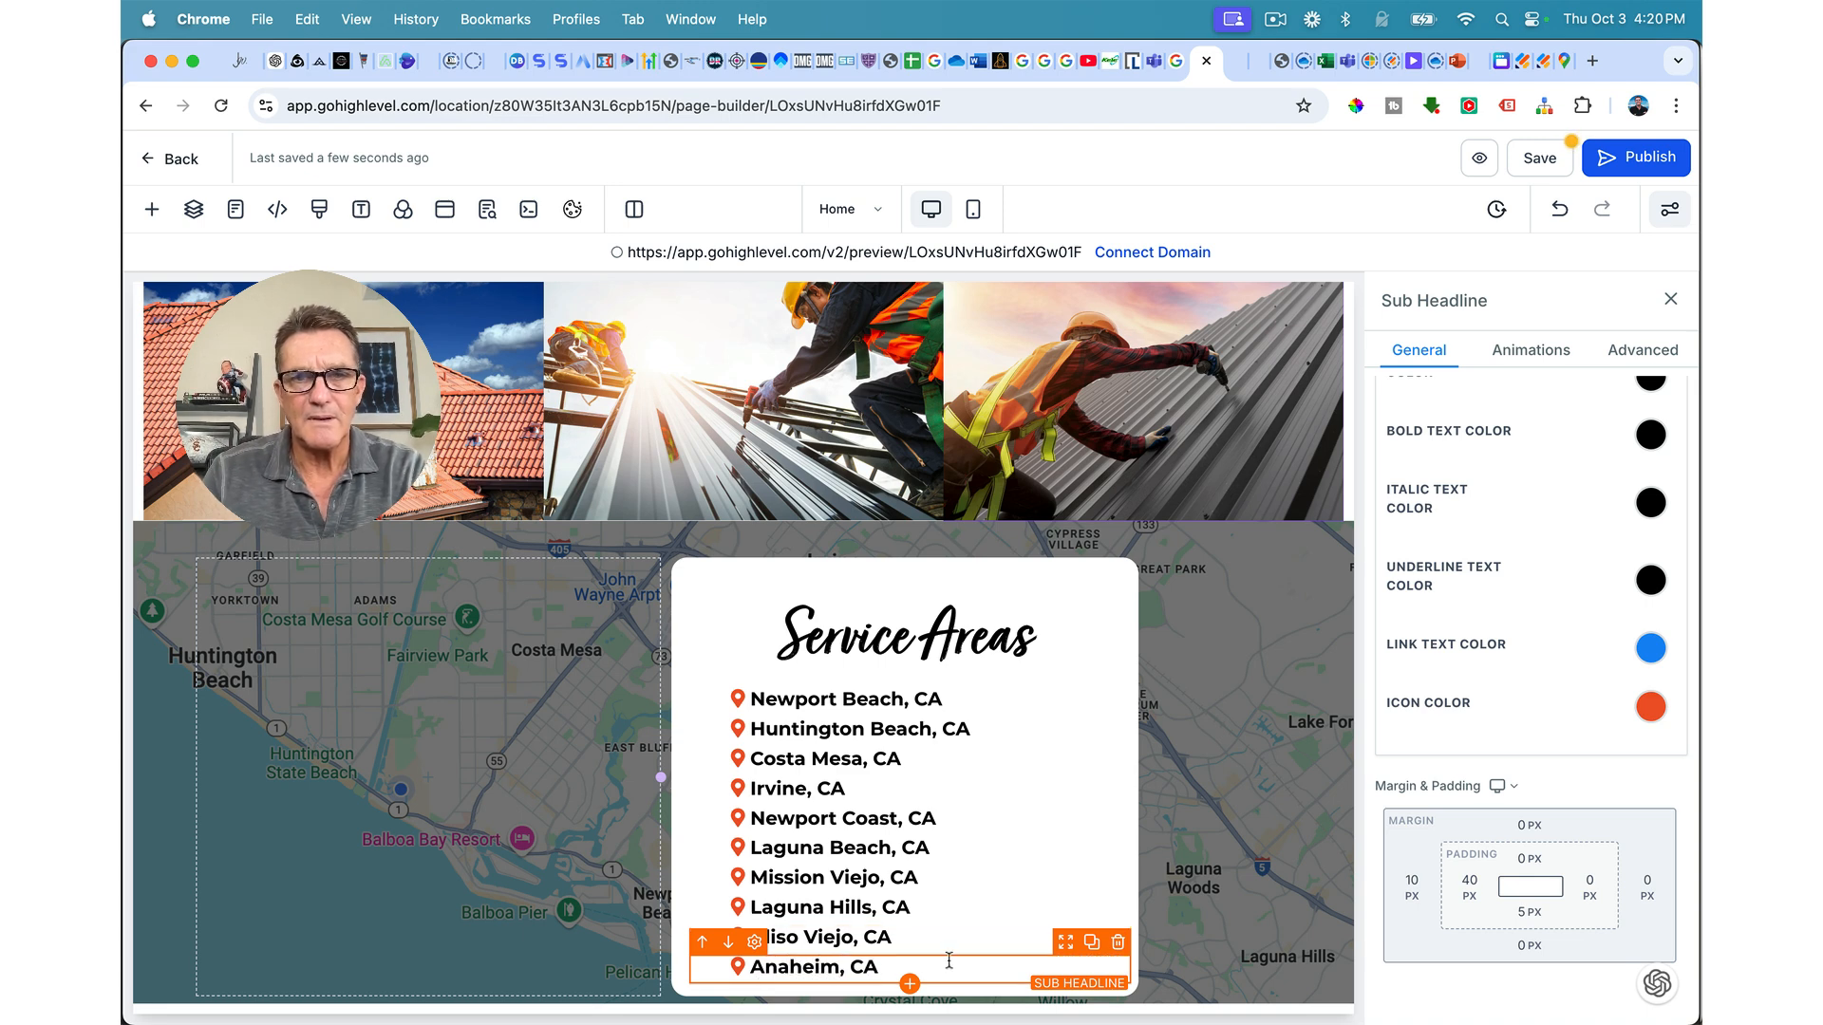
Step: Add a Tustin row by duplicating the Aliso Viejo row above Anaheim
left_click(991, 950)
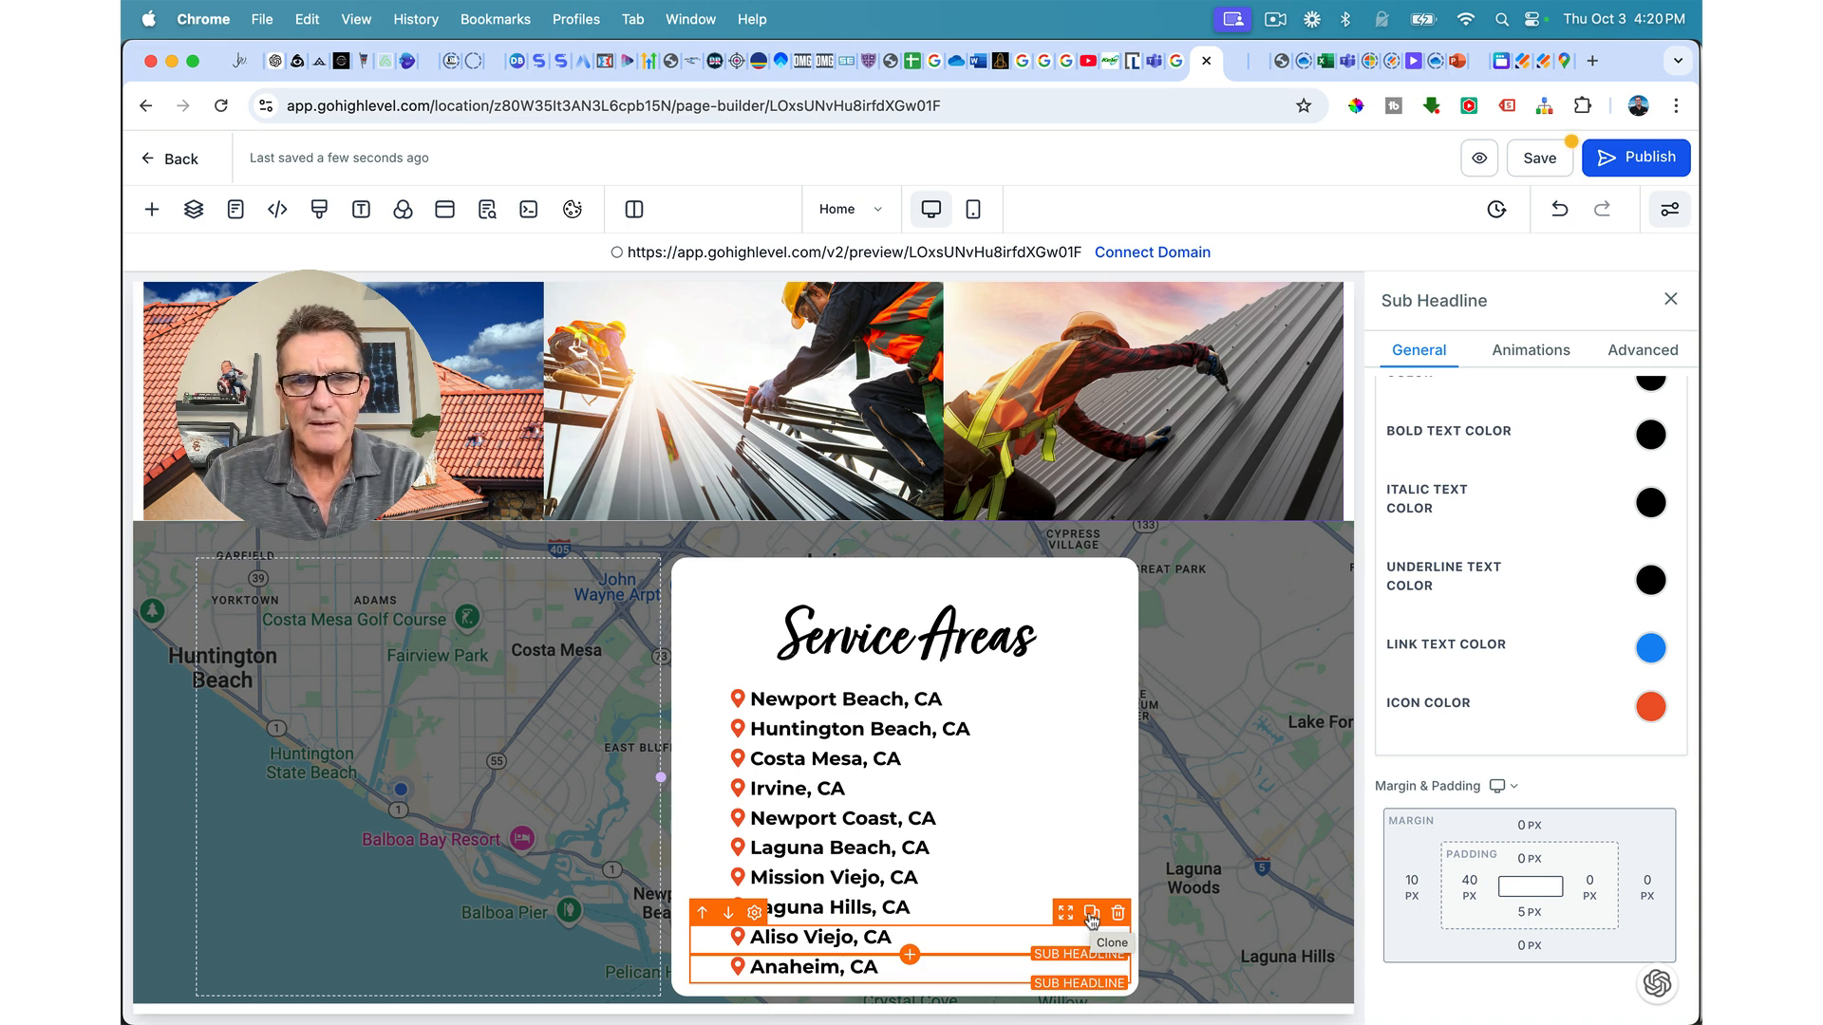
left_click(1091, 916)
left_click_drag(854, 968, 757, 966)
type("Tustin, CA")
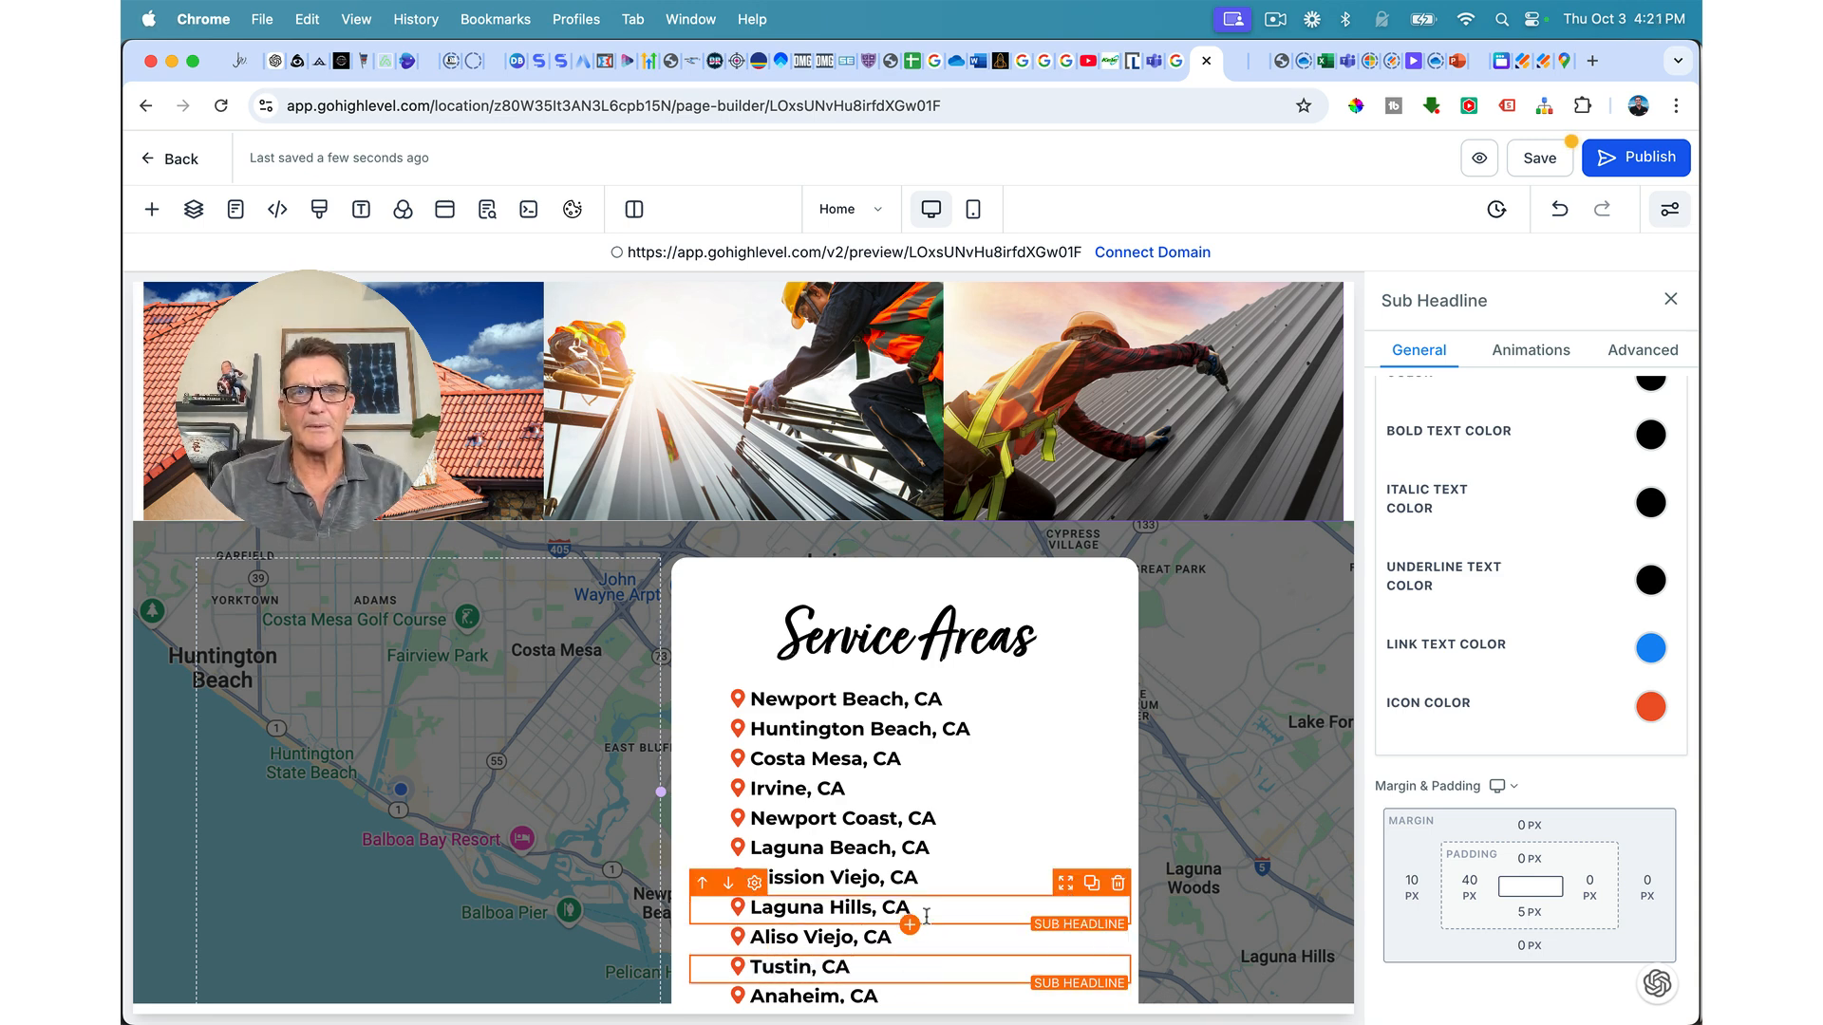
scroll(1045, 855, "down", 1)
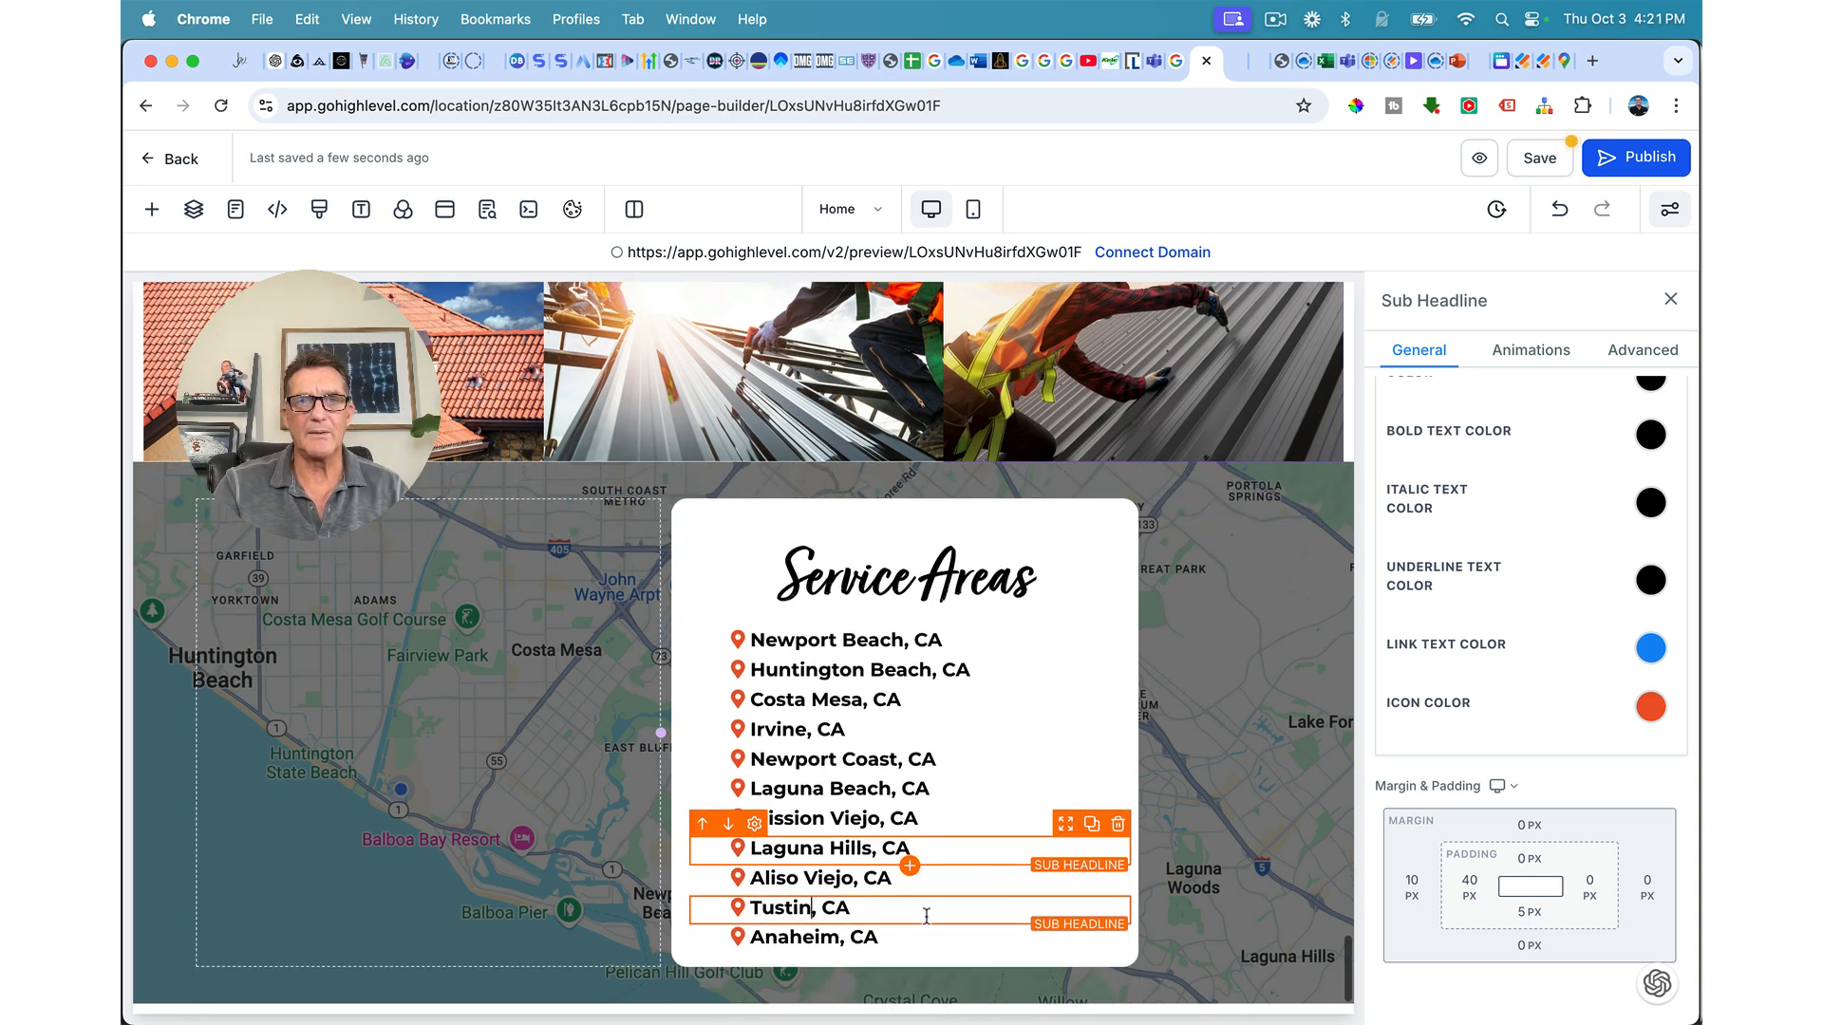
left_click(1031, 519)
Step: Set the Service Areas column's bottom padding to 40 px and open the element library for the map-side column
left_click(1543, 625)
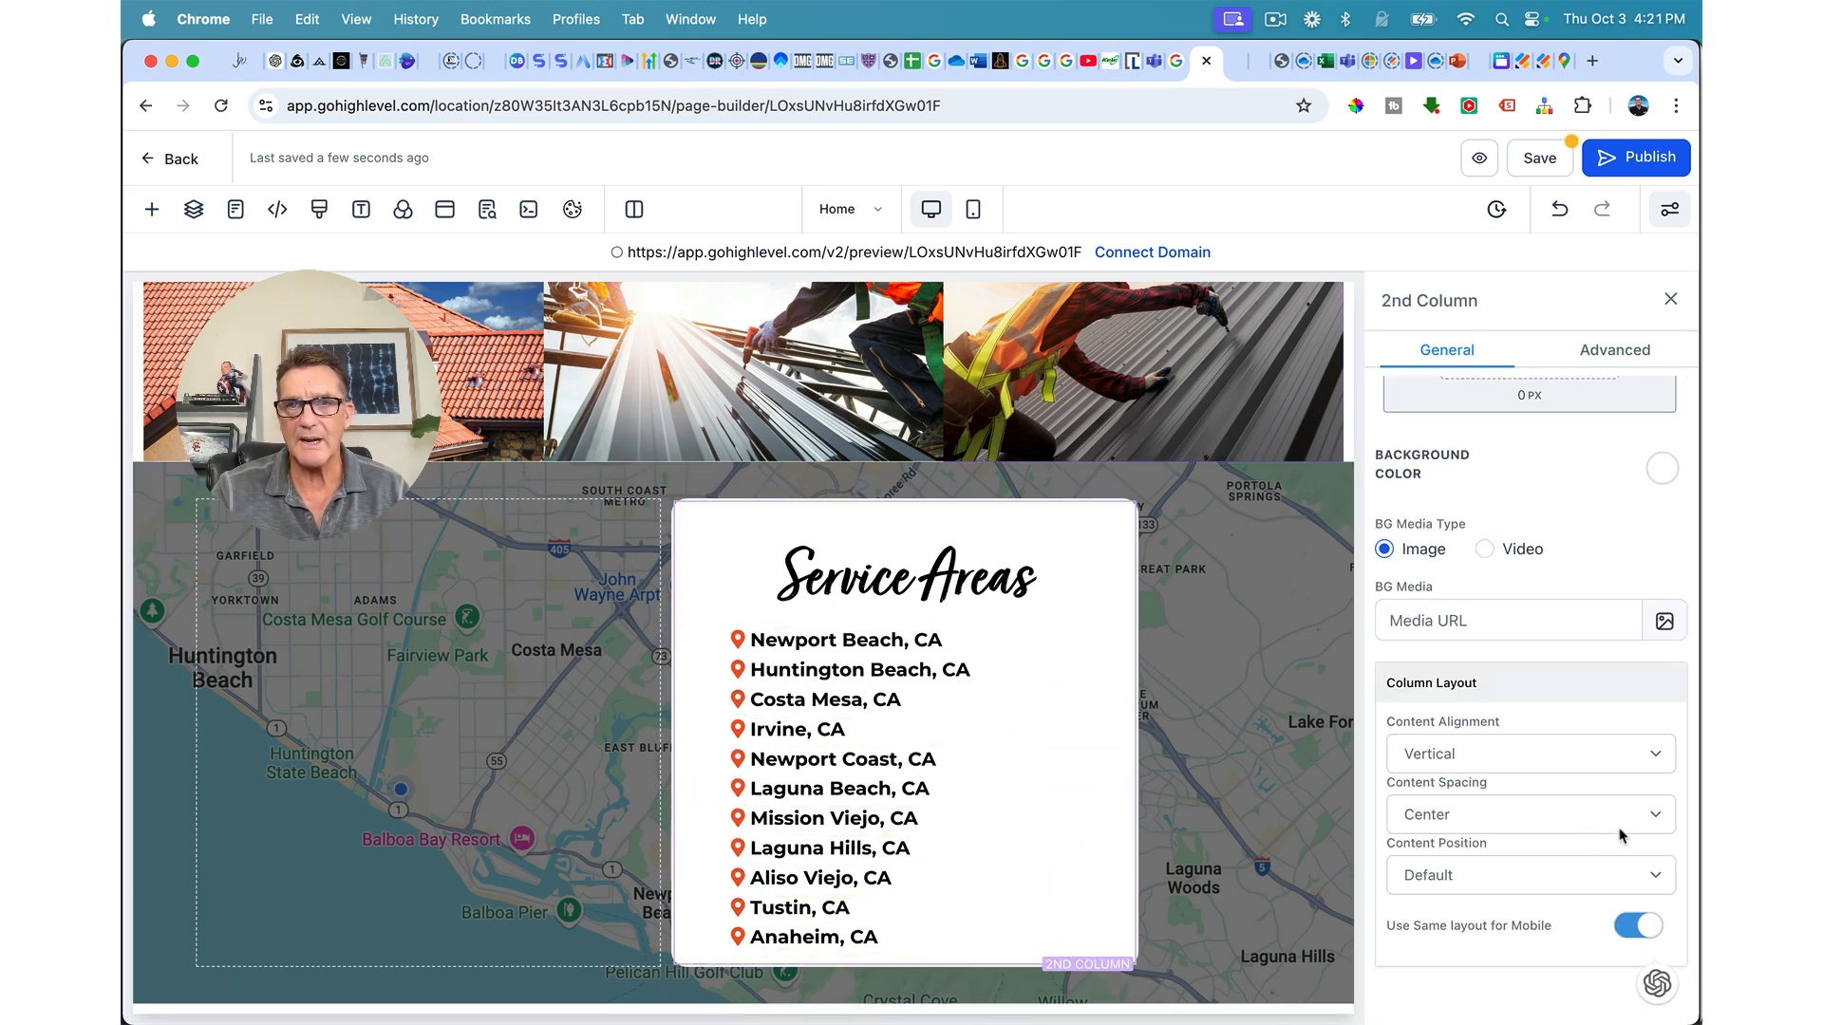
scroll(1576, 788, "up", 3)
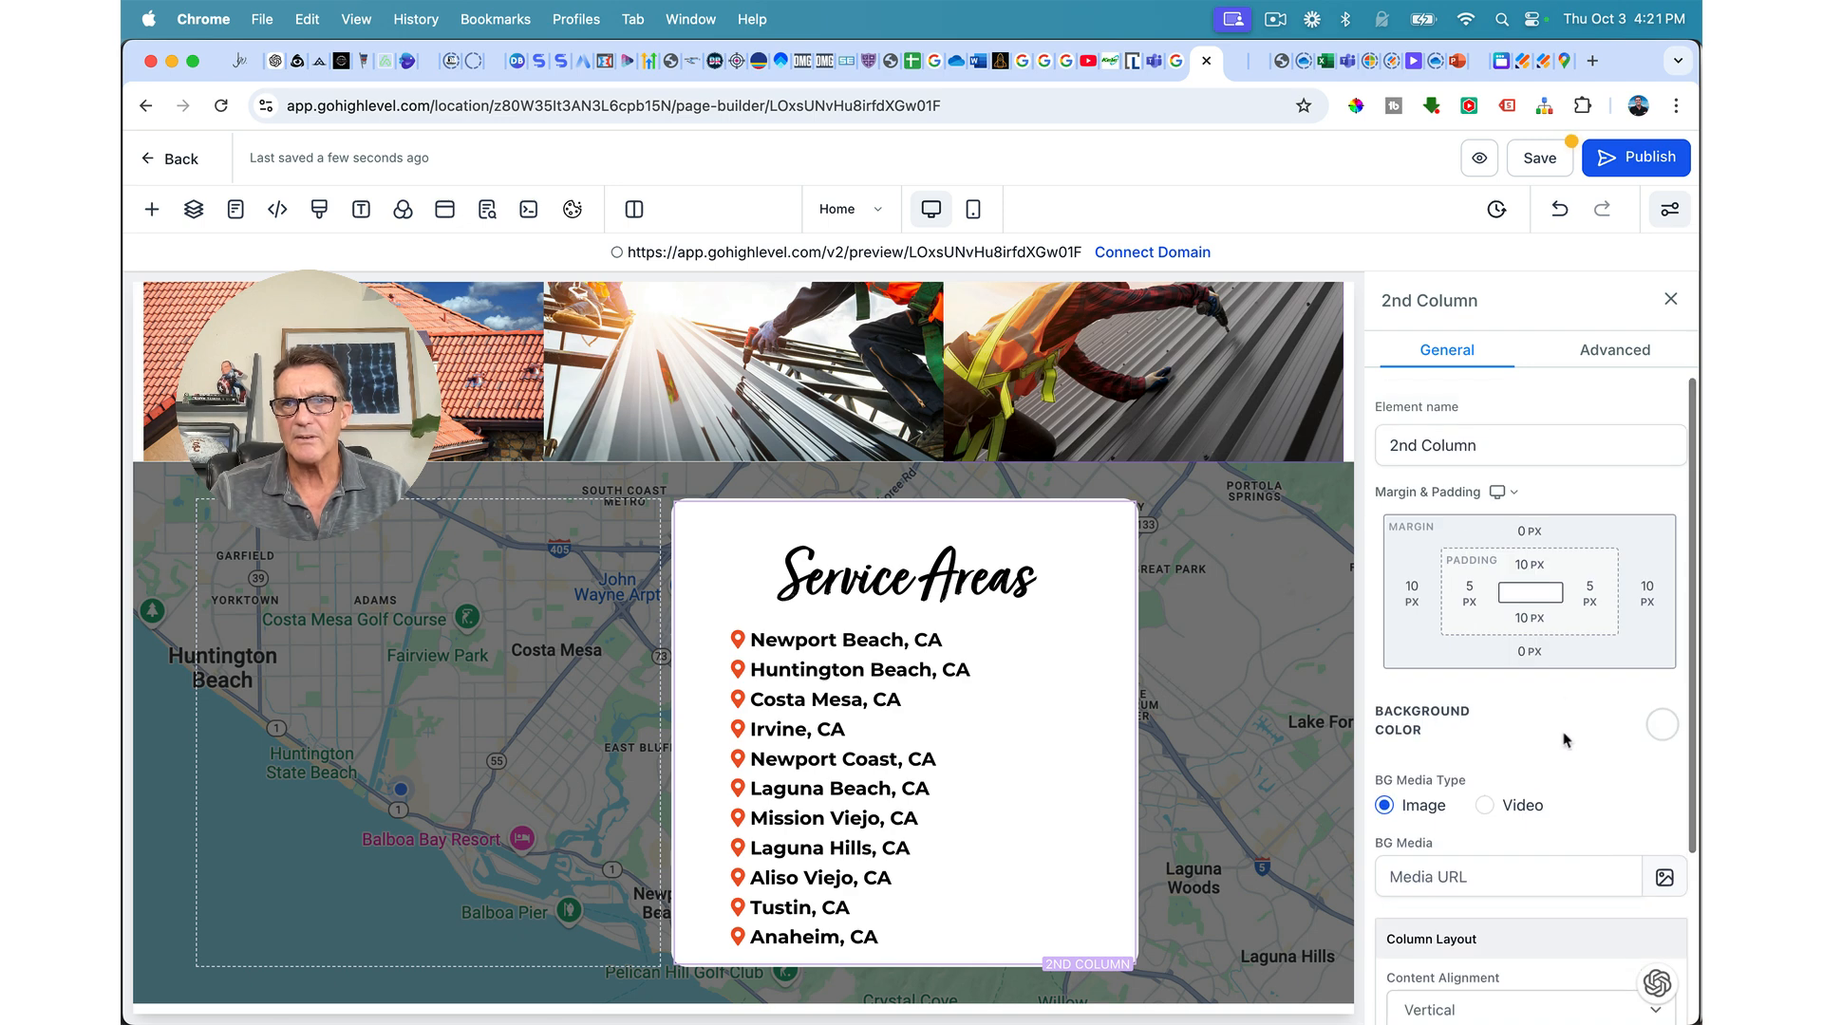
left_click(1530, 619)
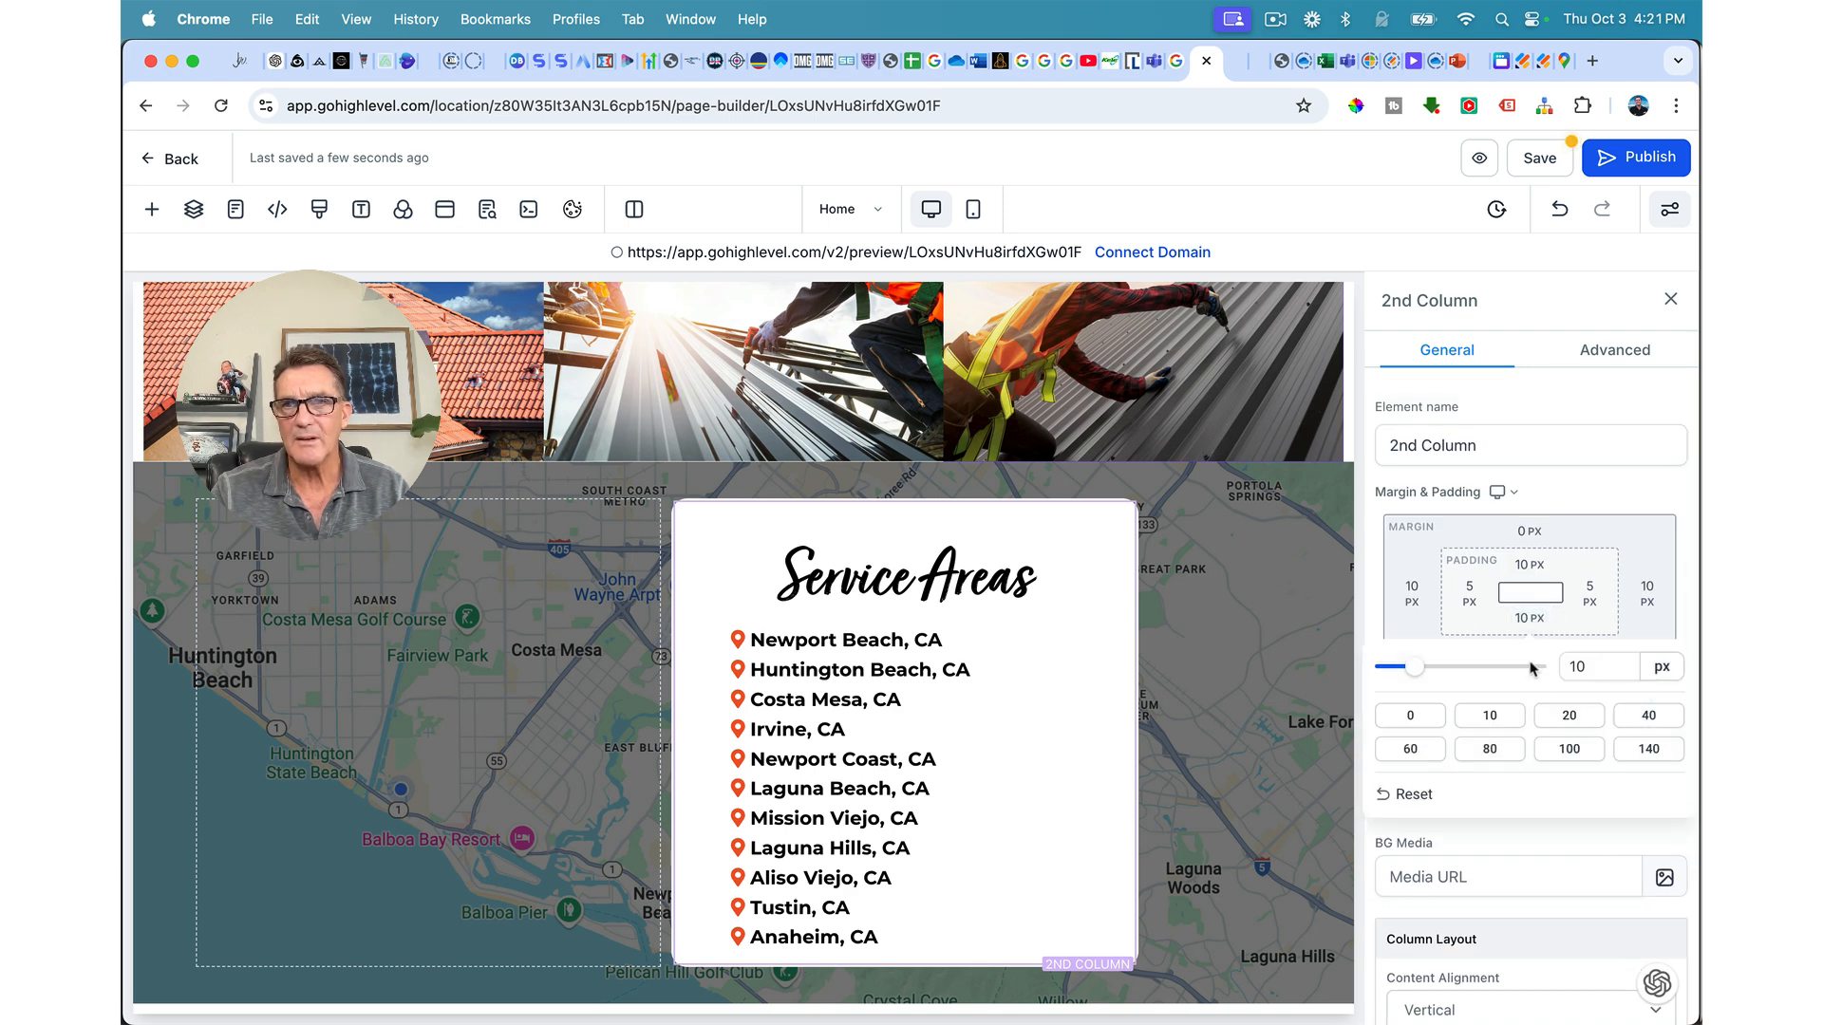
left_click(1648, 717)
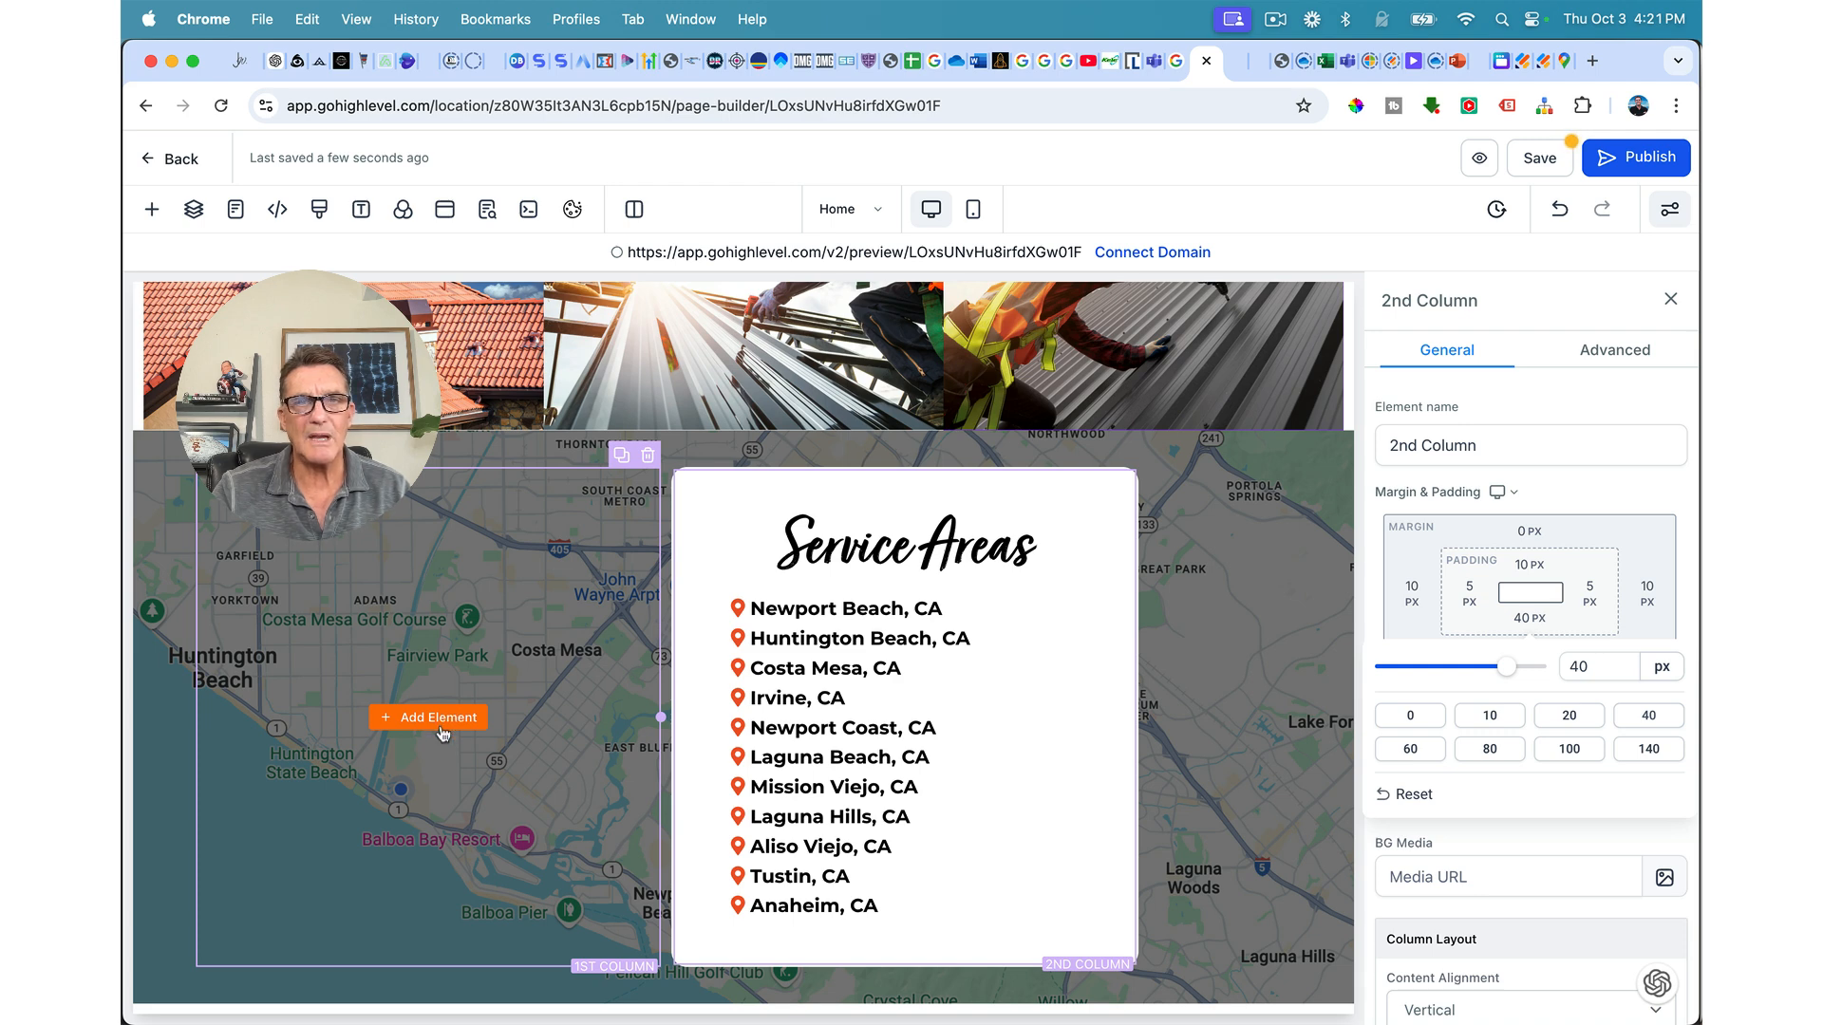
left_click(439, 729)
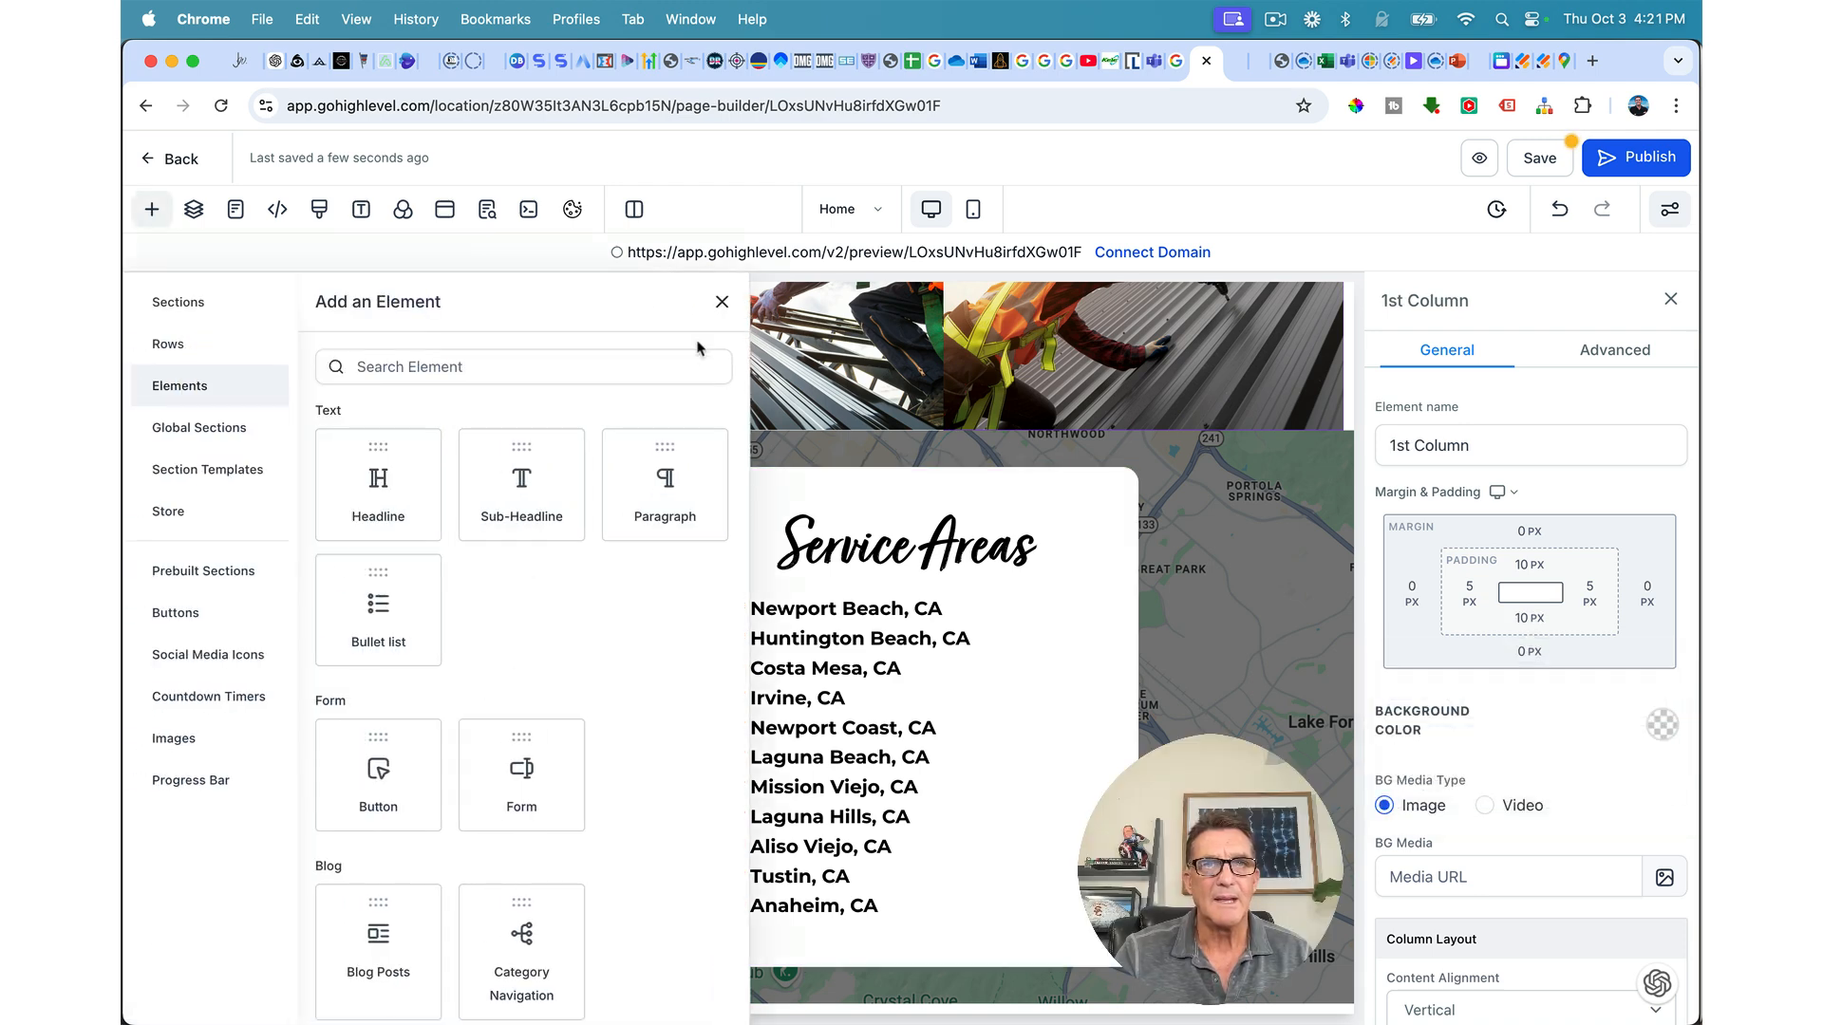
Step: Search the element library for 'map' and drop a Map into the left column
left_click(508, 366)
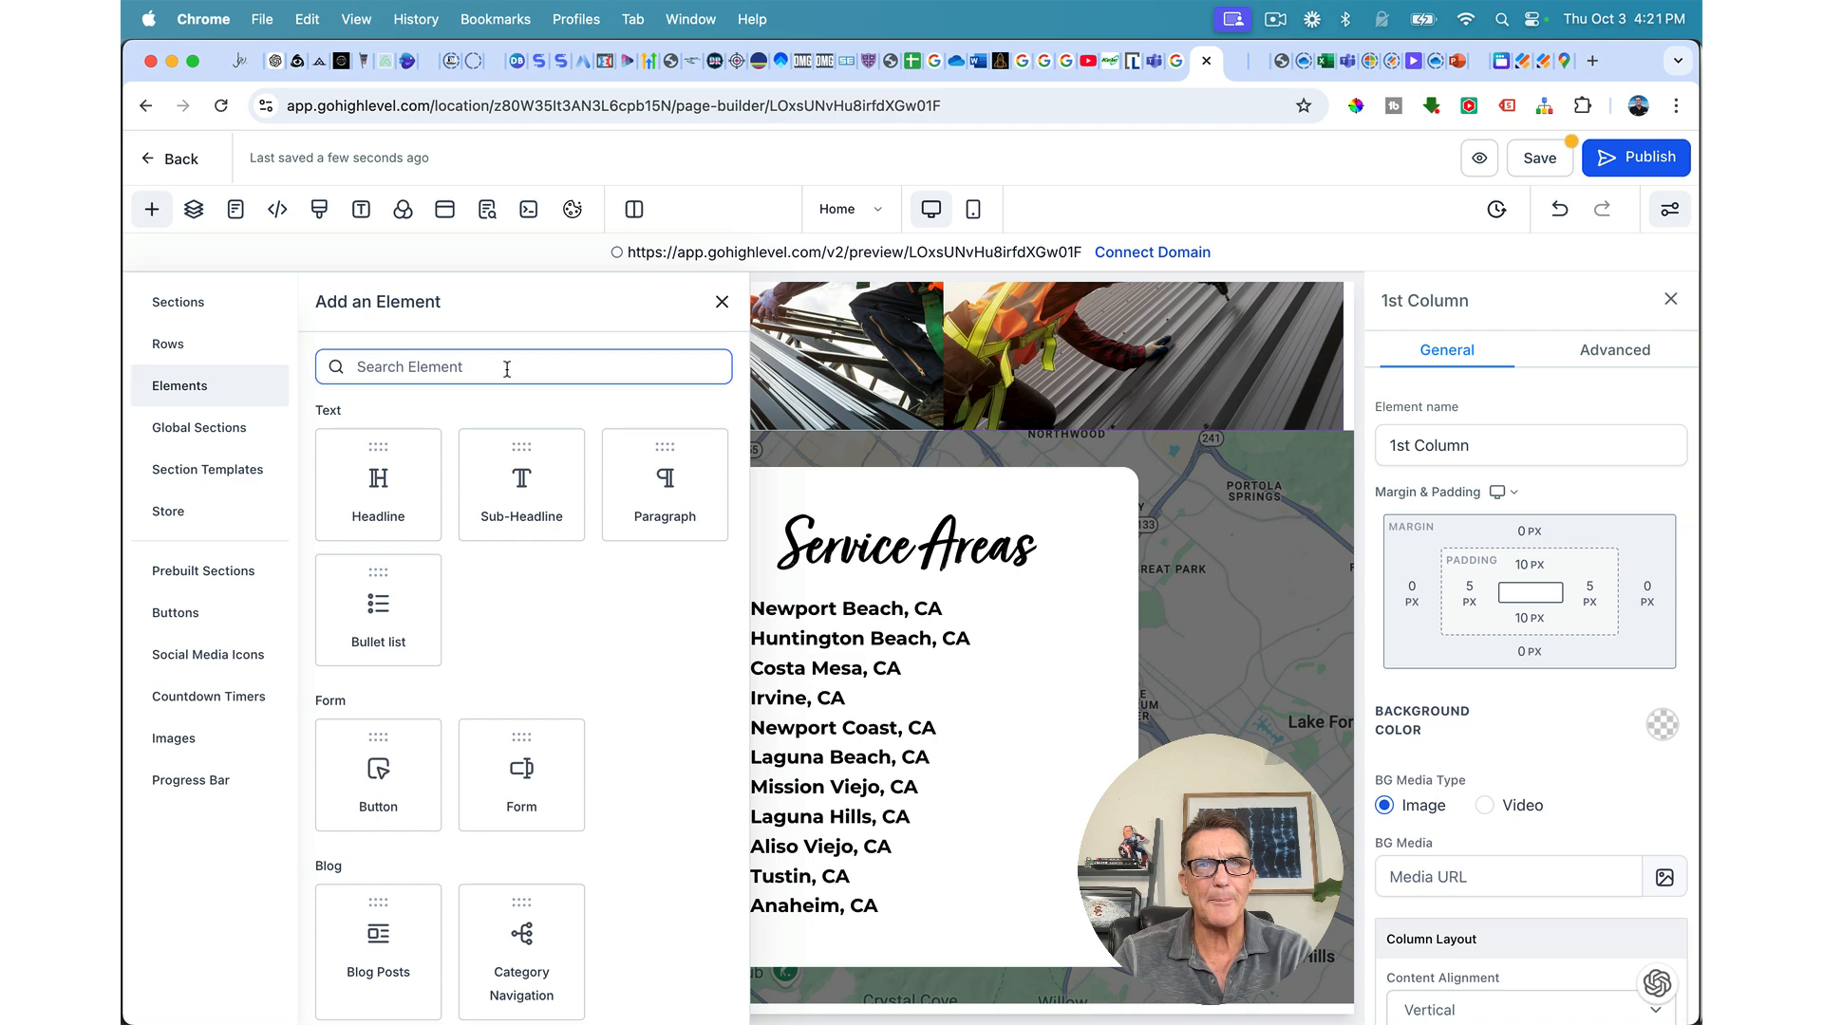
type("map")
left_click_drag(378, 510, 440, 601)
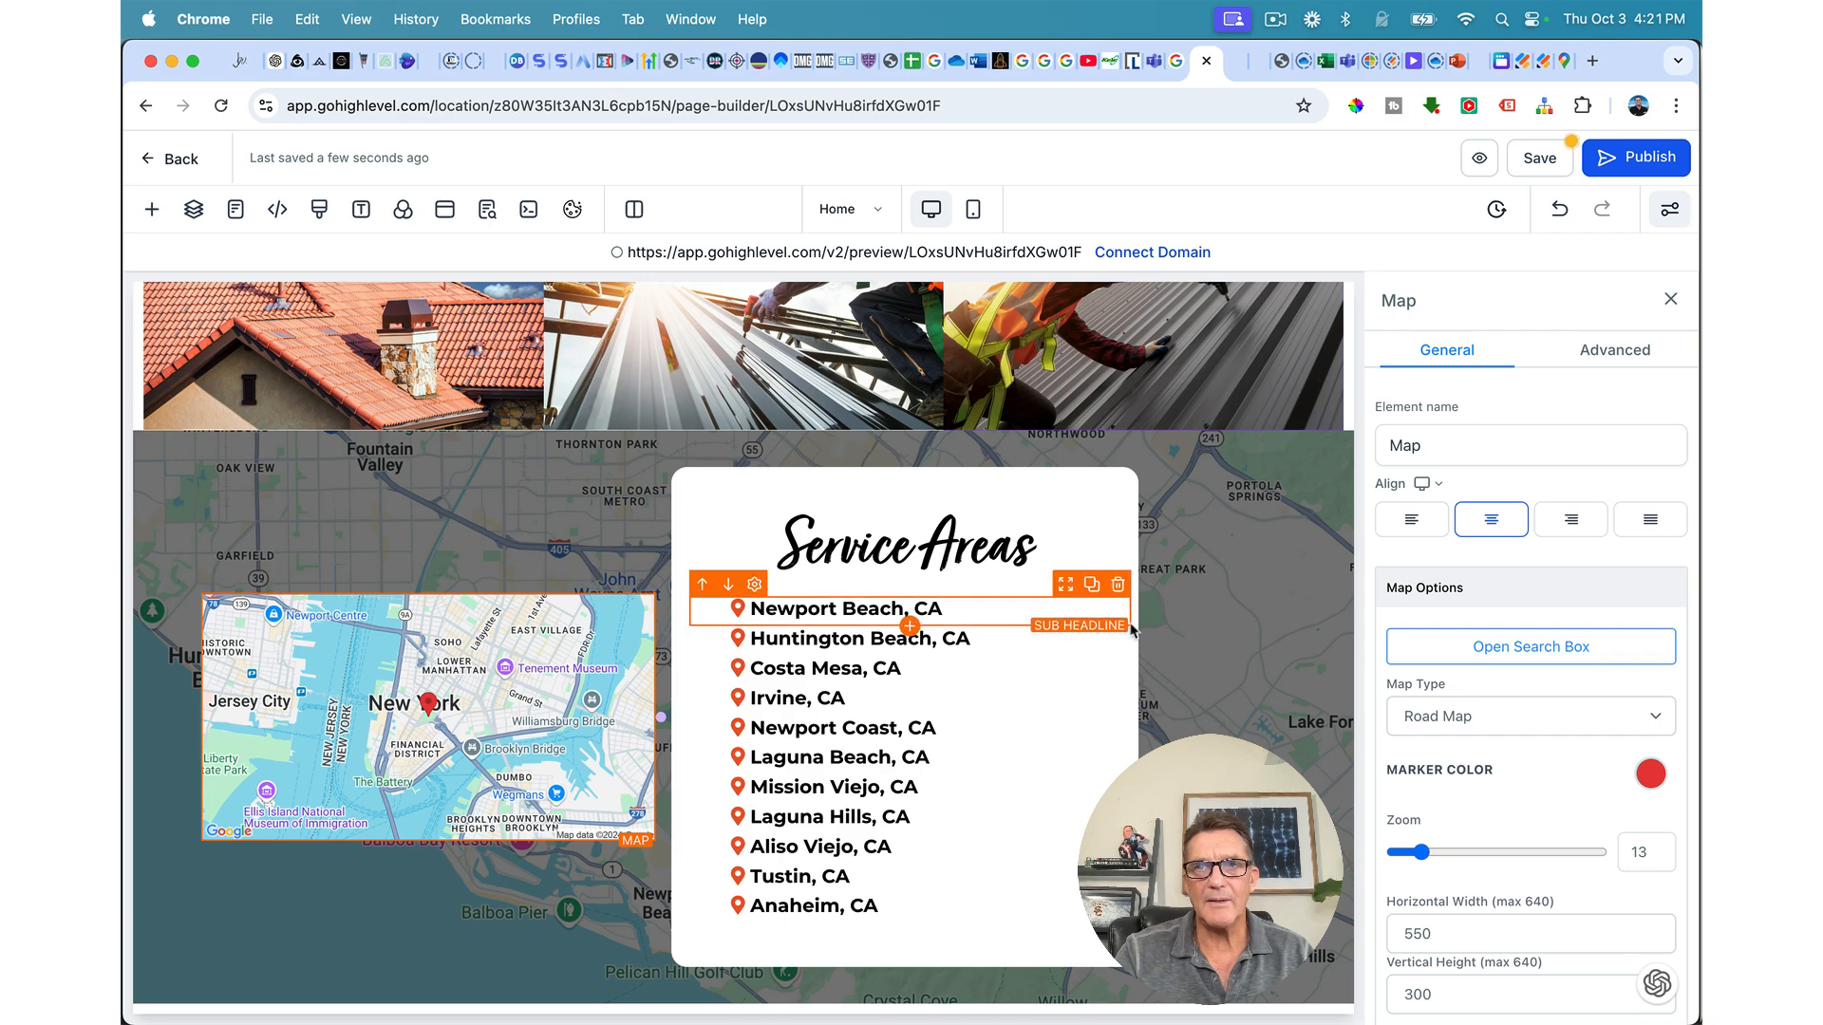
Step: Set the map's location to the pasted Newport Beach office address and save it
left_click(1578, 657)
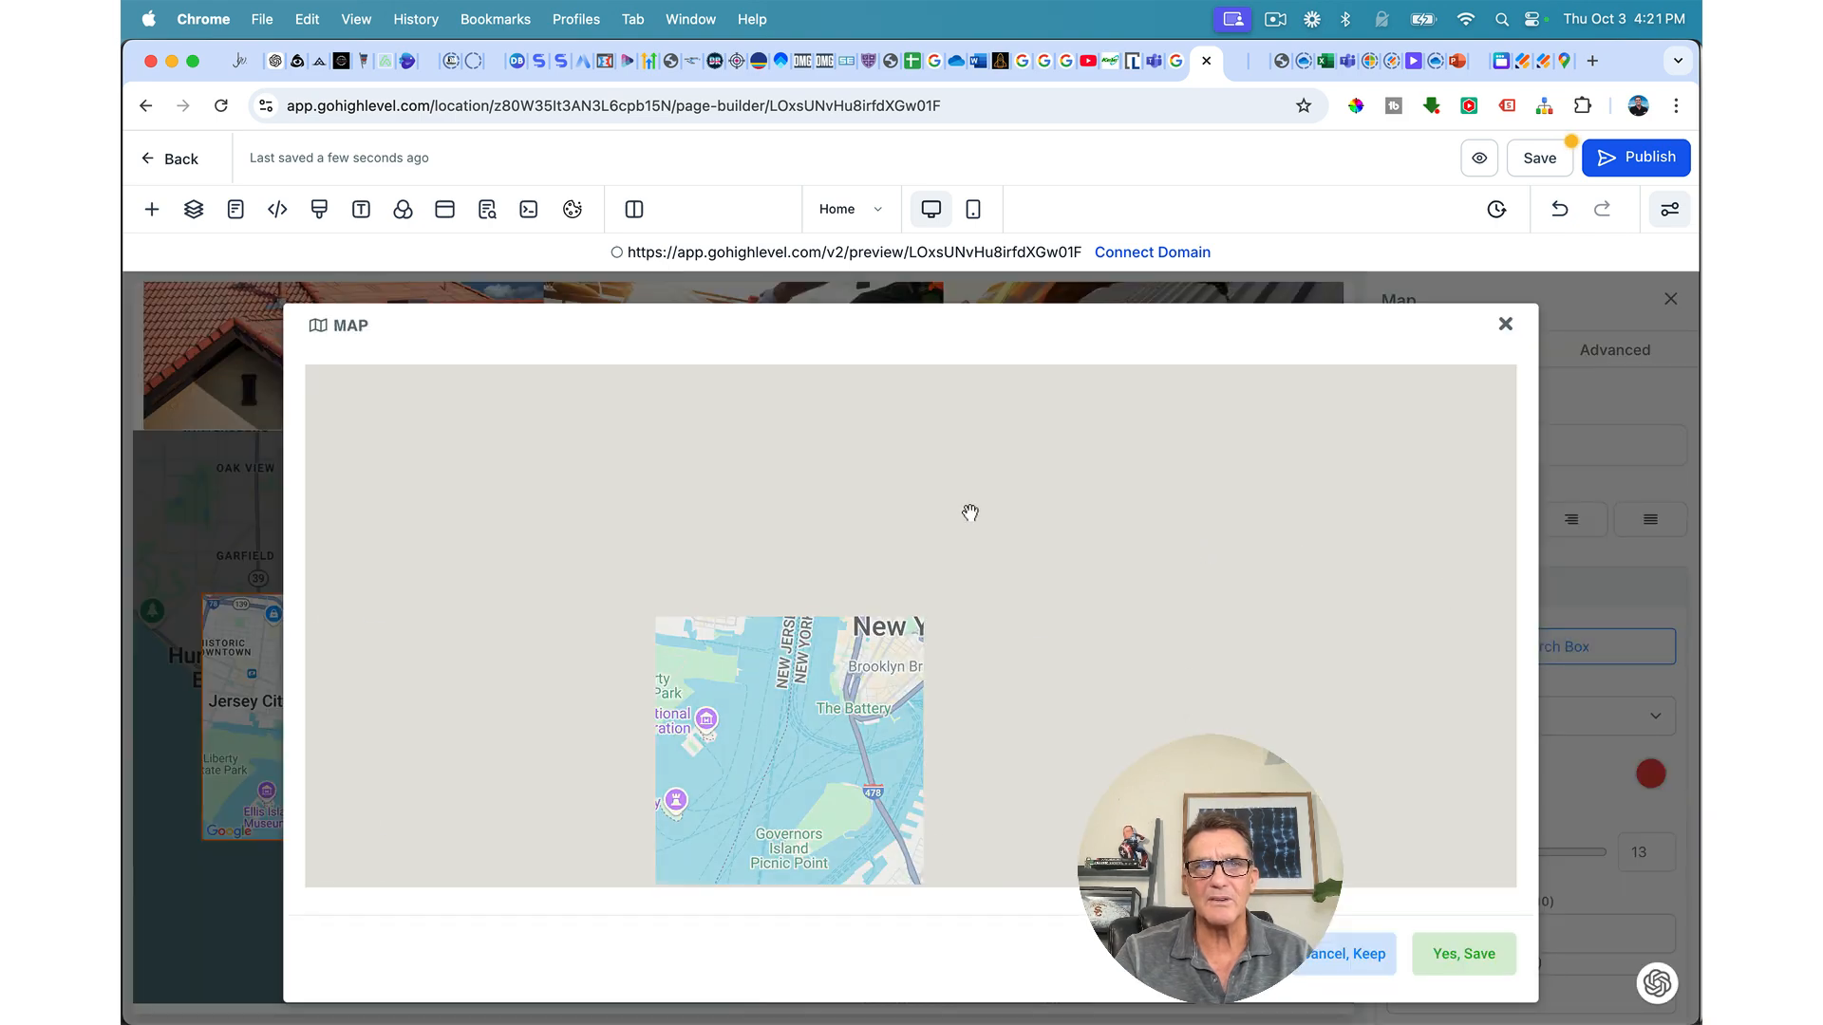
left_click(590, 394)
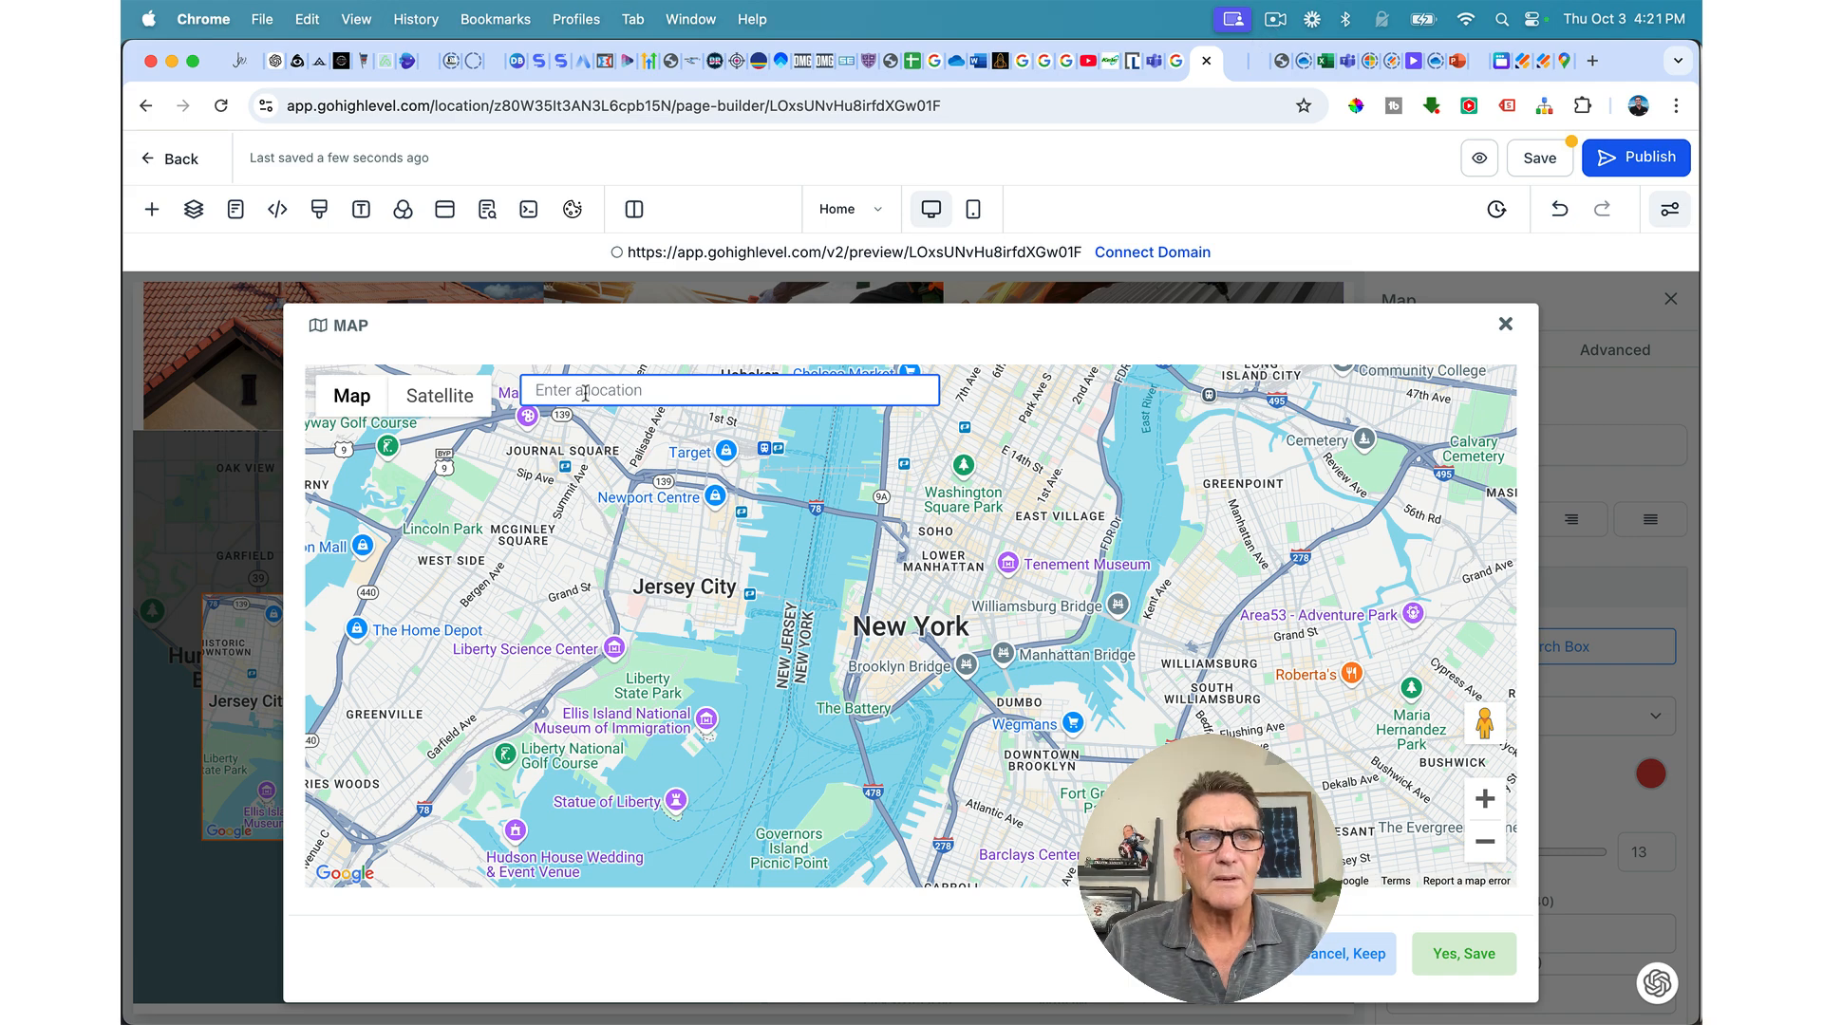
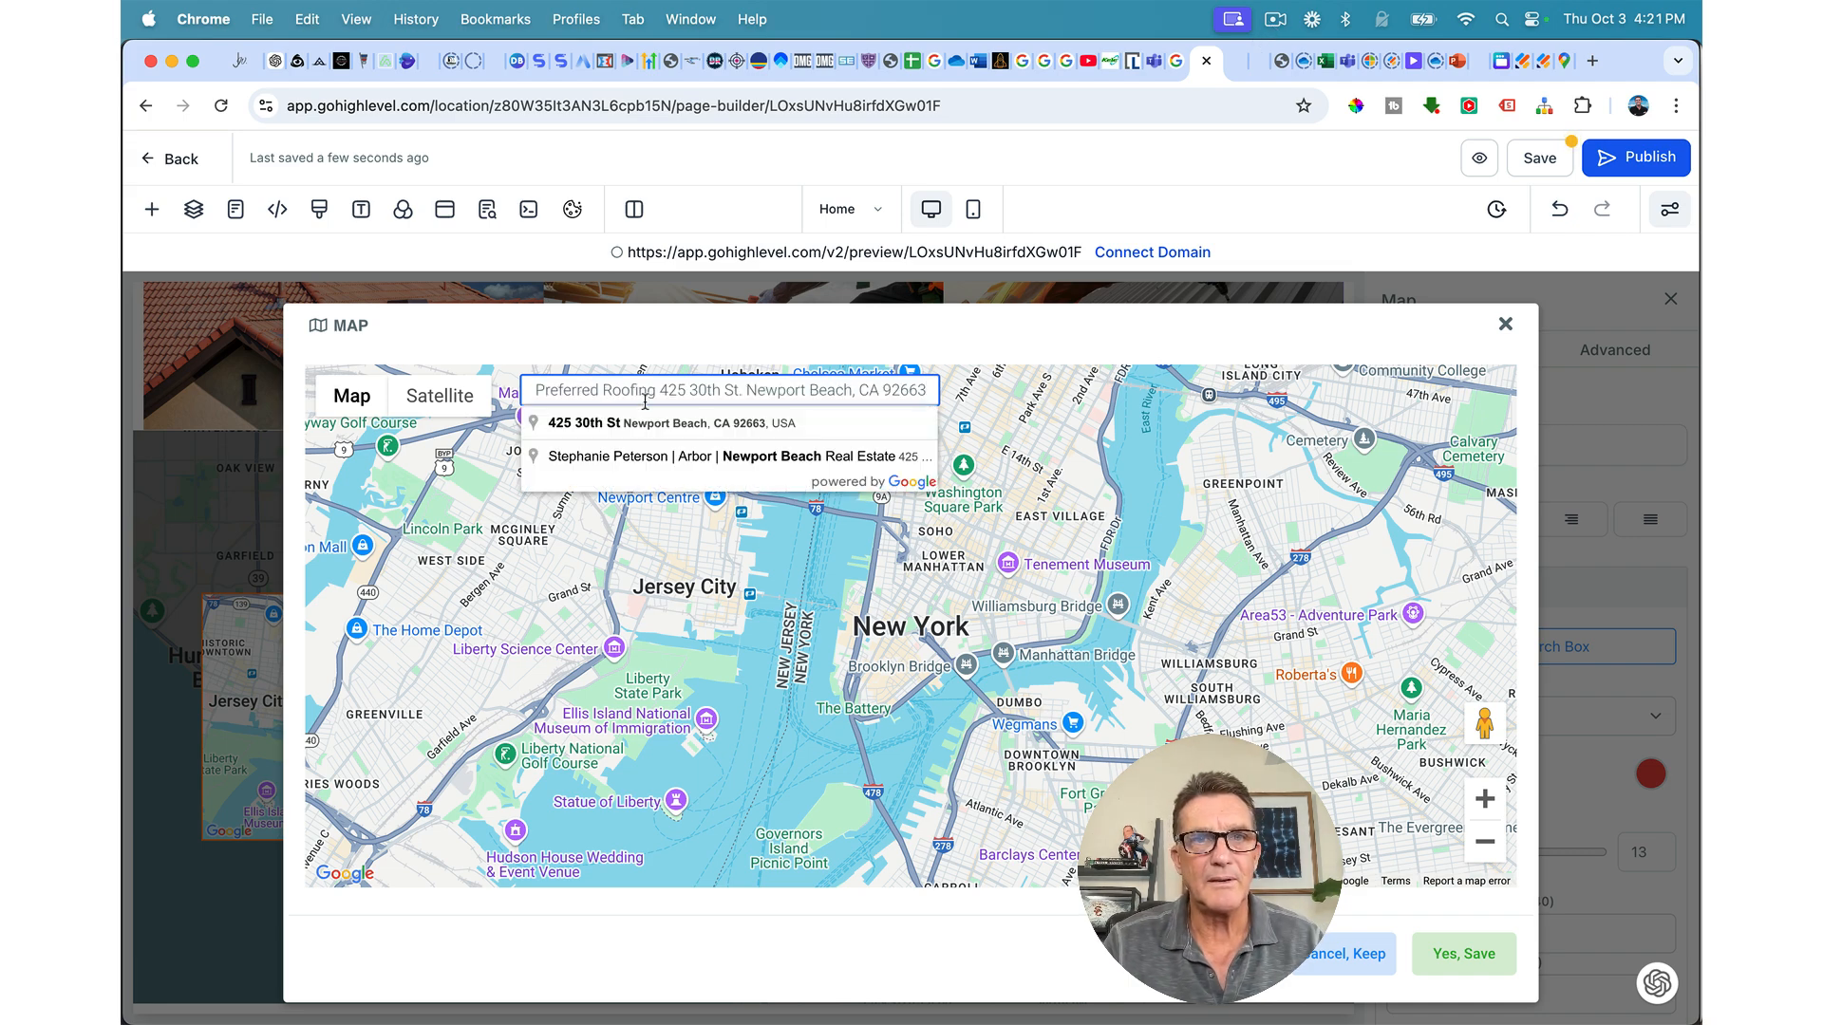
left_click(692, 424)
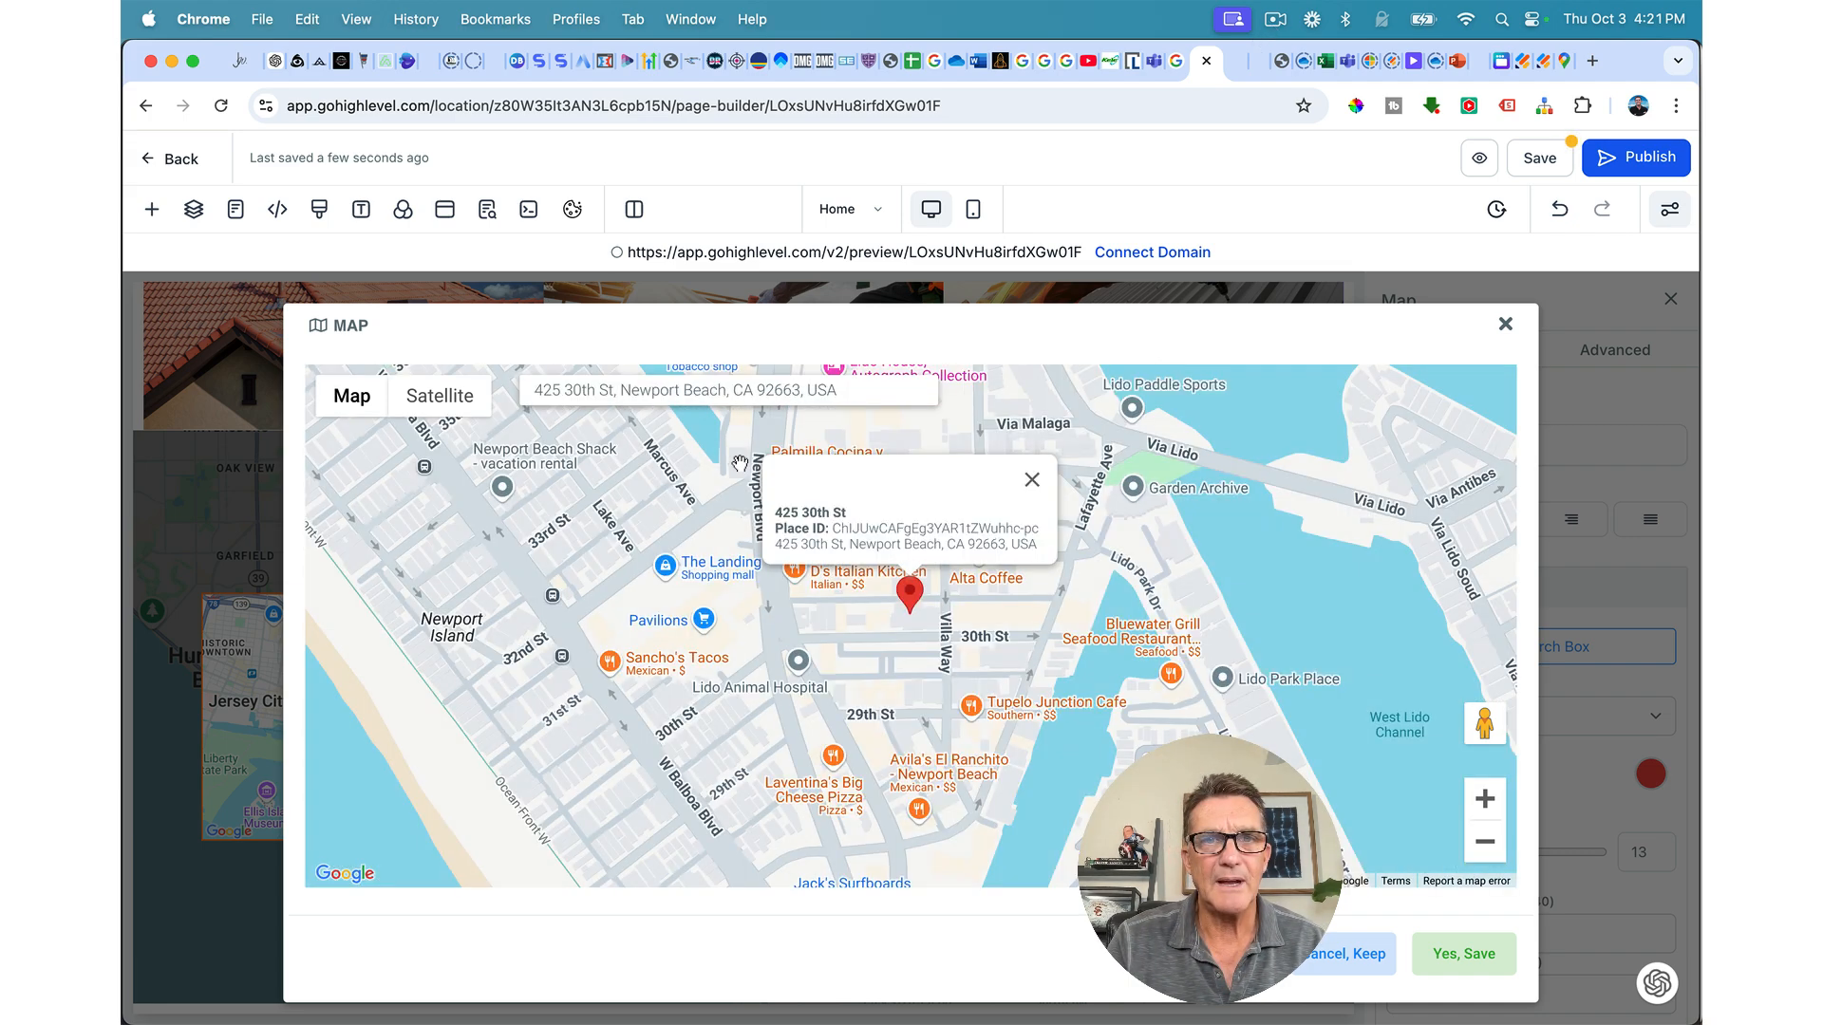
left_click(1463, 953)
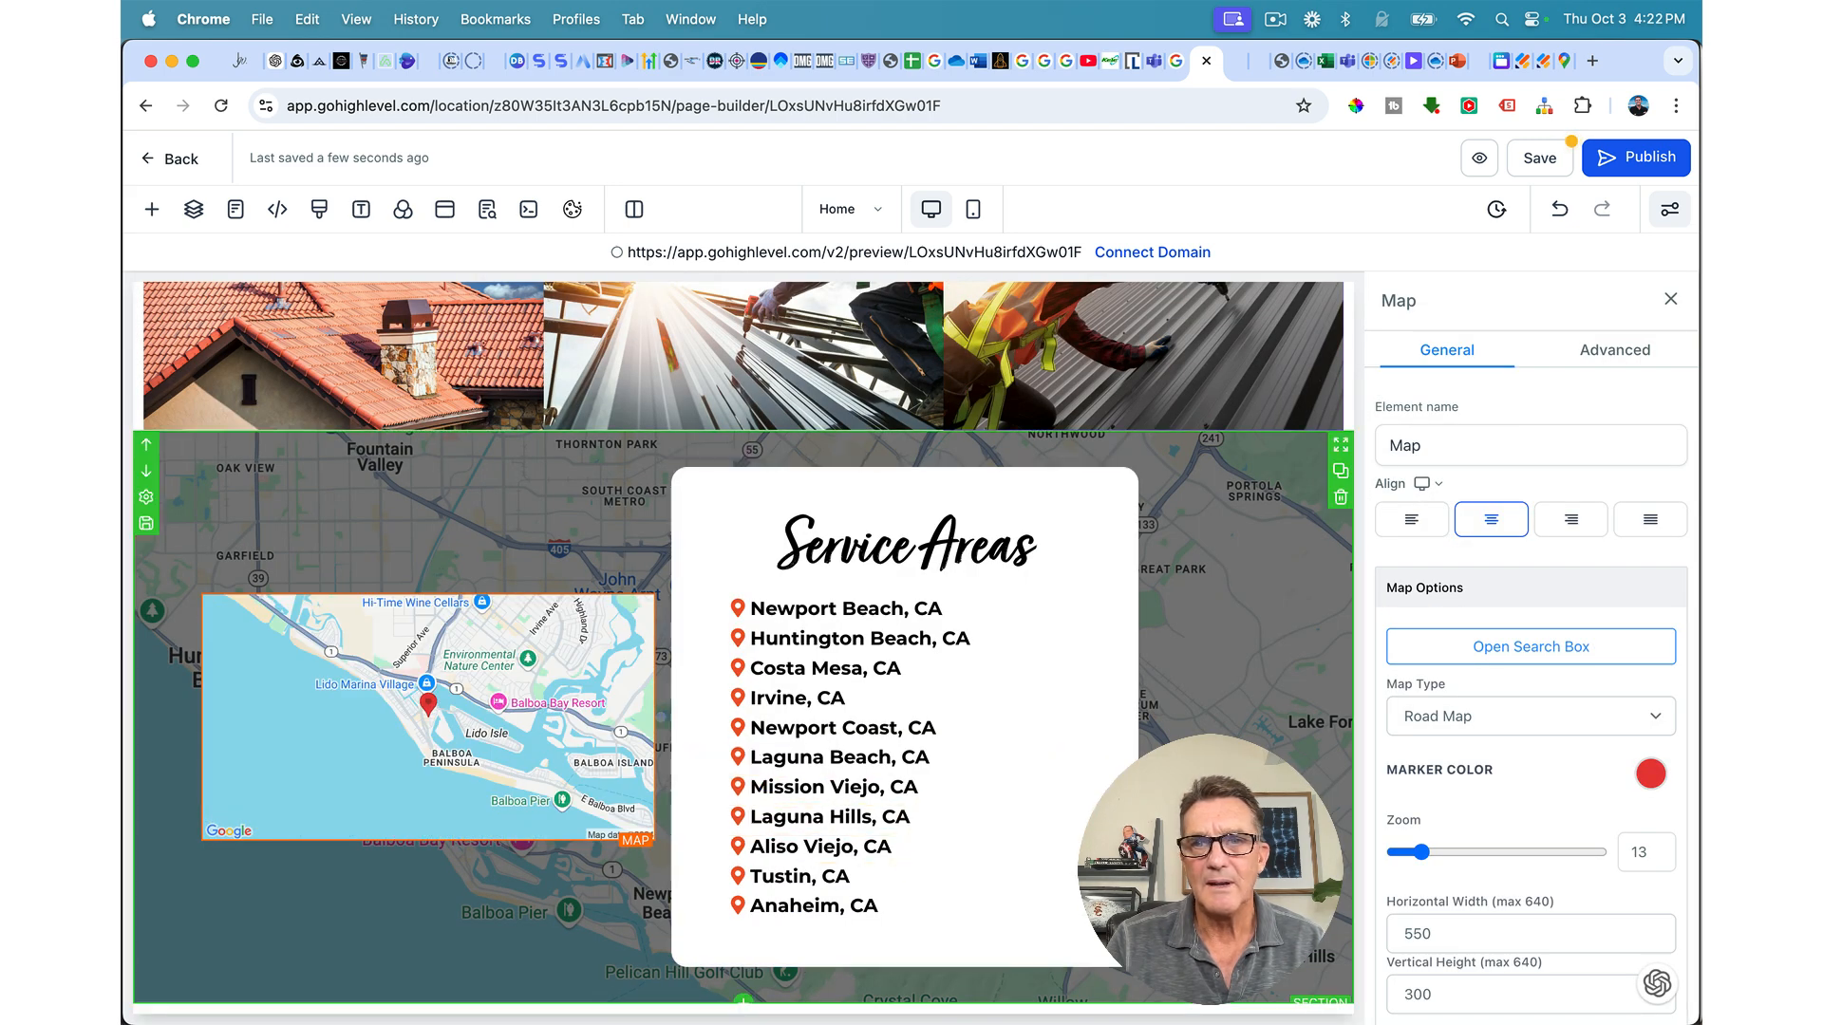
Step: Set the first column's content spacing to Left
left_click(598, 567)
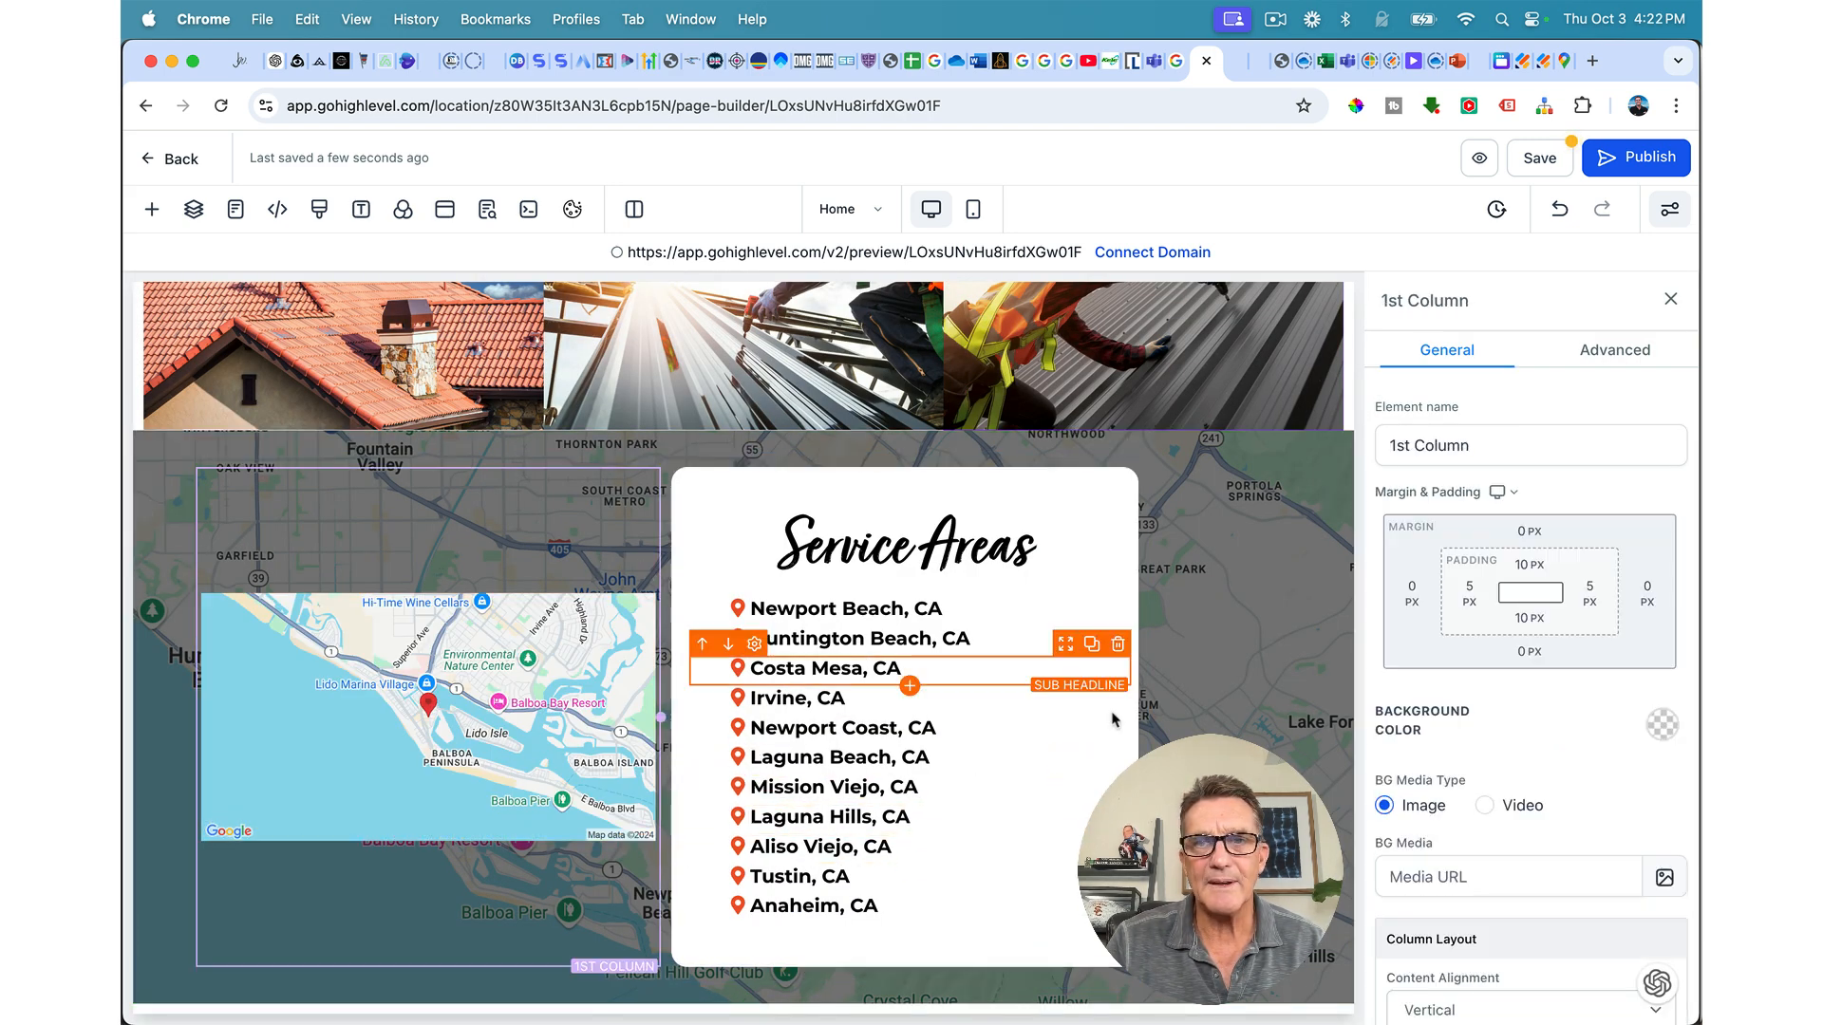
scroll(1571, 869, "down", 5)
scroll(1572, 868, "down", 1)
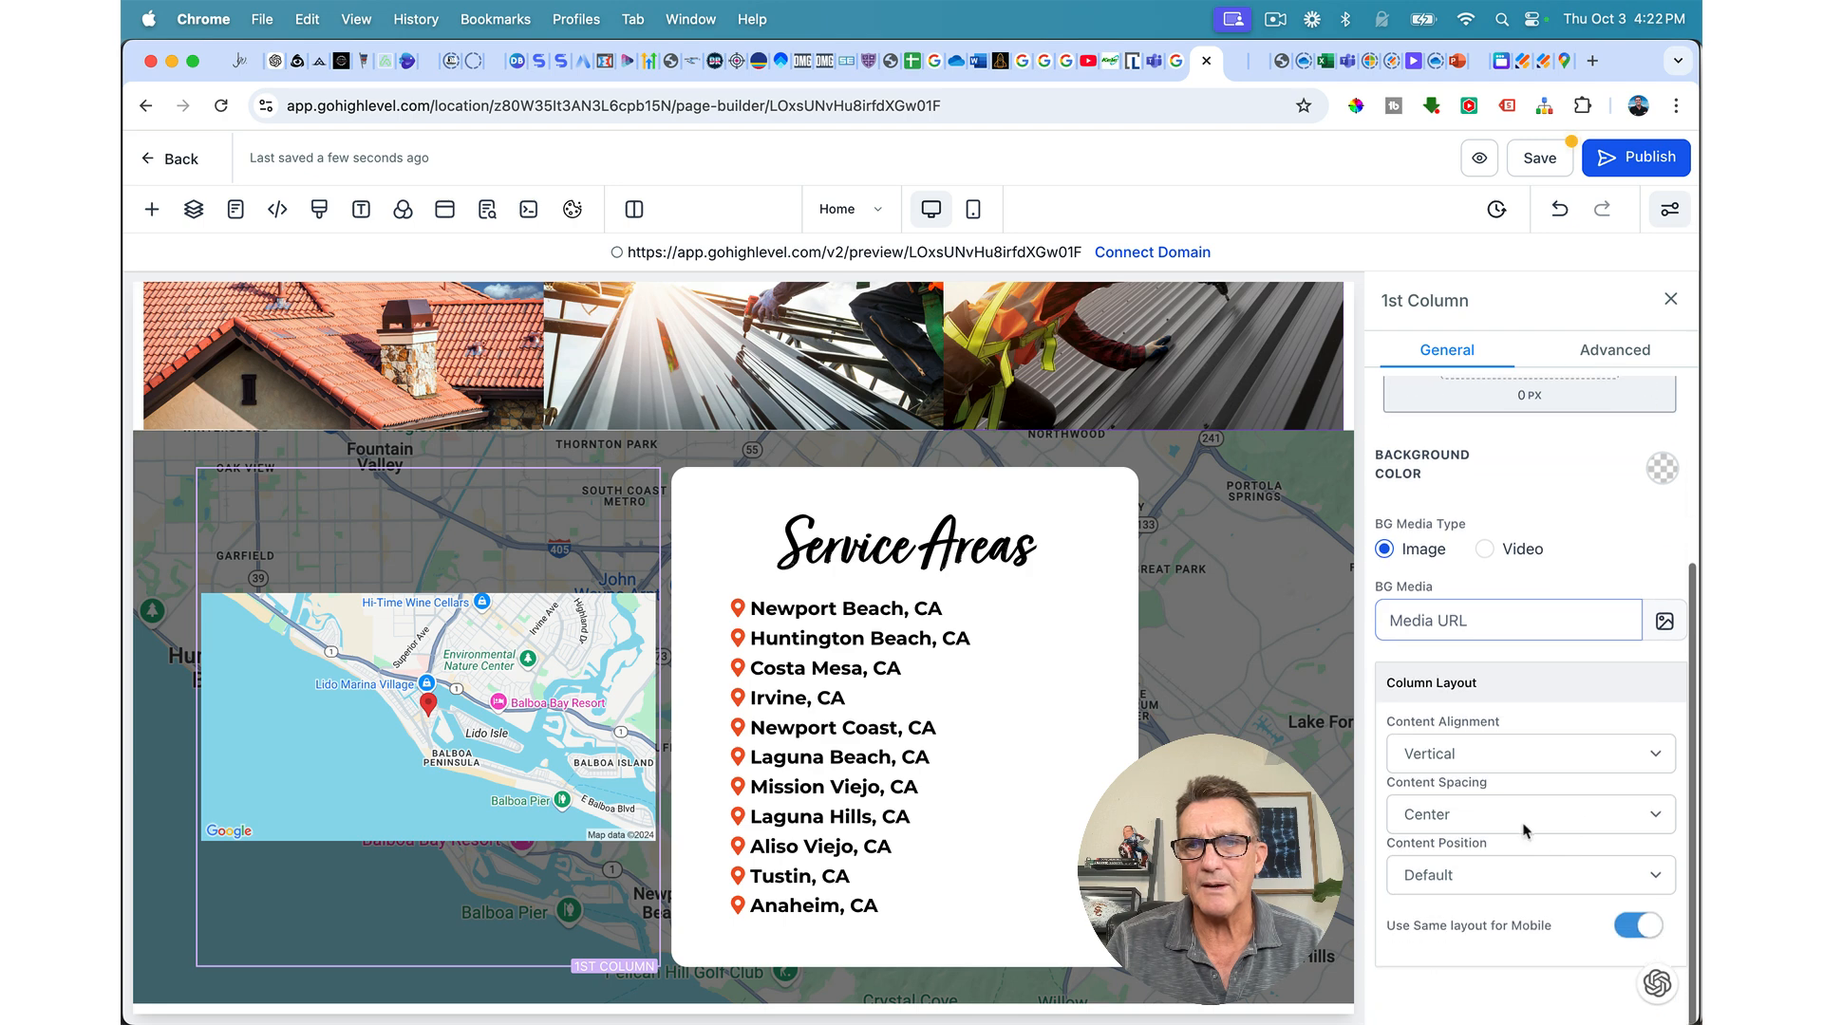
left_click(1519, 815)
left_click(1519, 840)
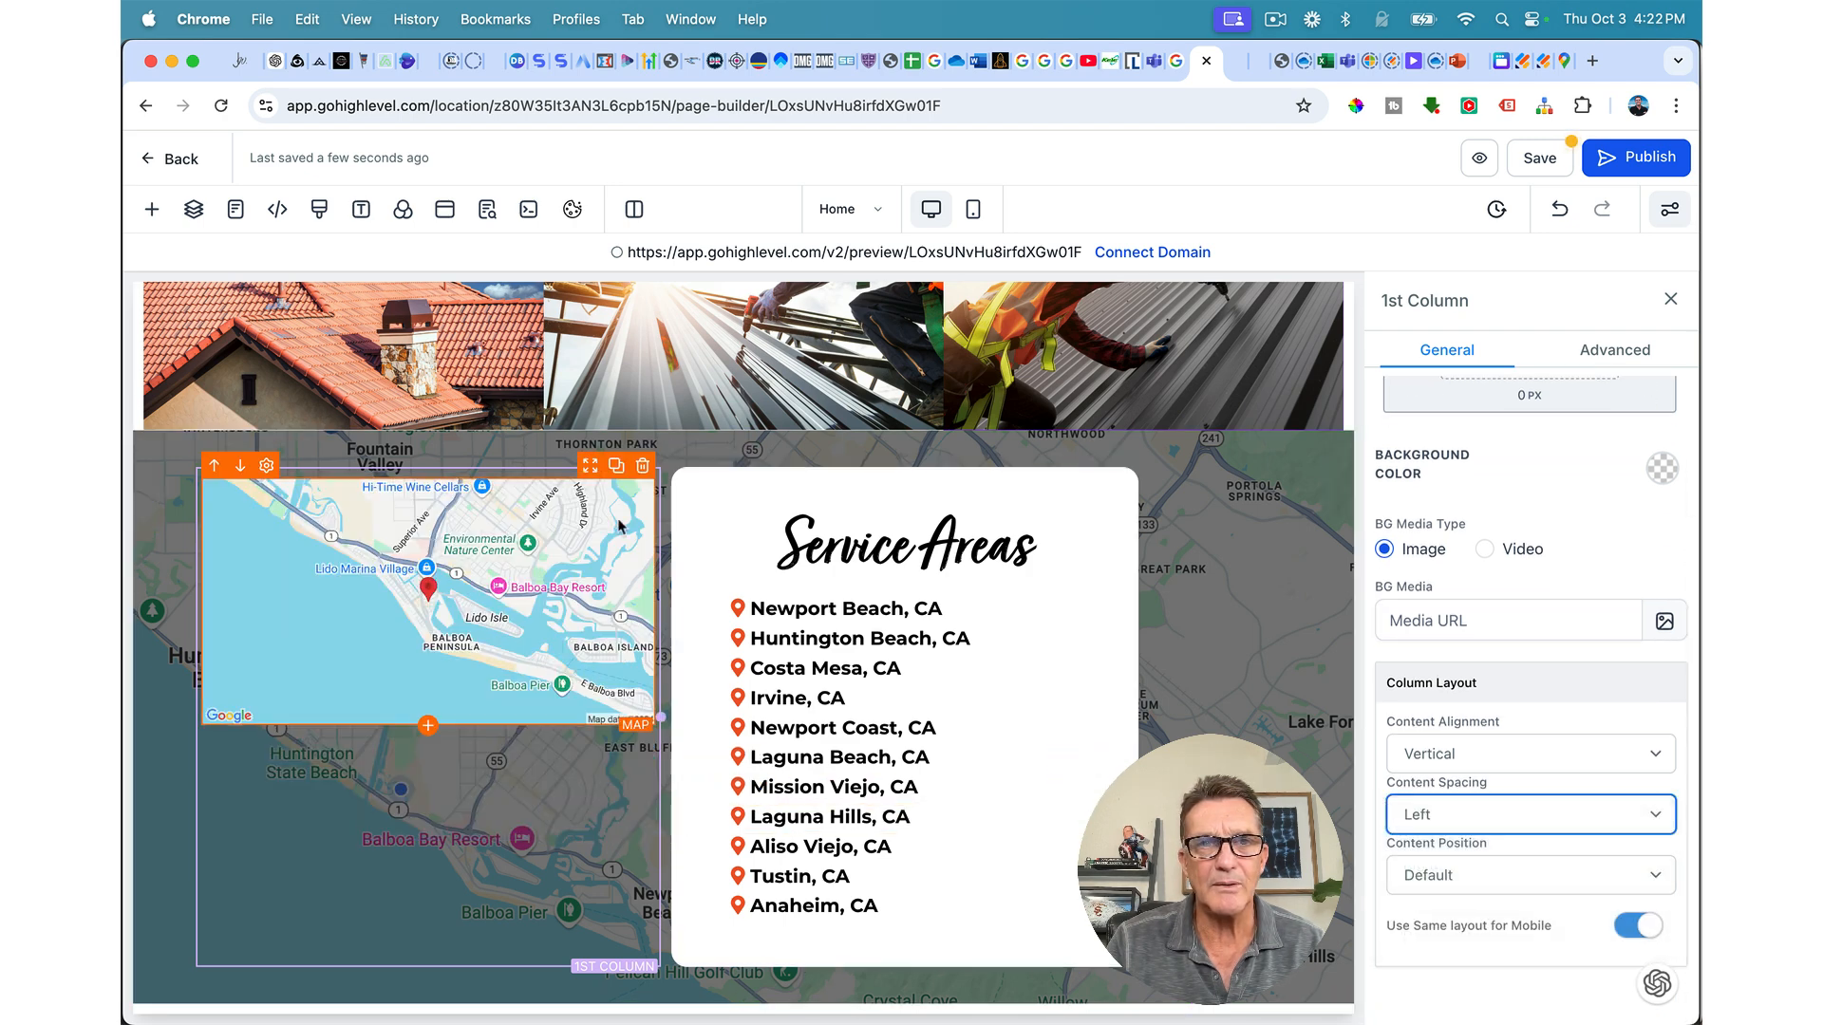
Step: Duplicate the map so a second copy stacks beneath the first, then reopen the element search
left_click(616, 467)
left_click(576, 787)
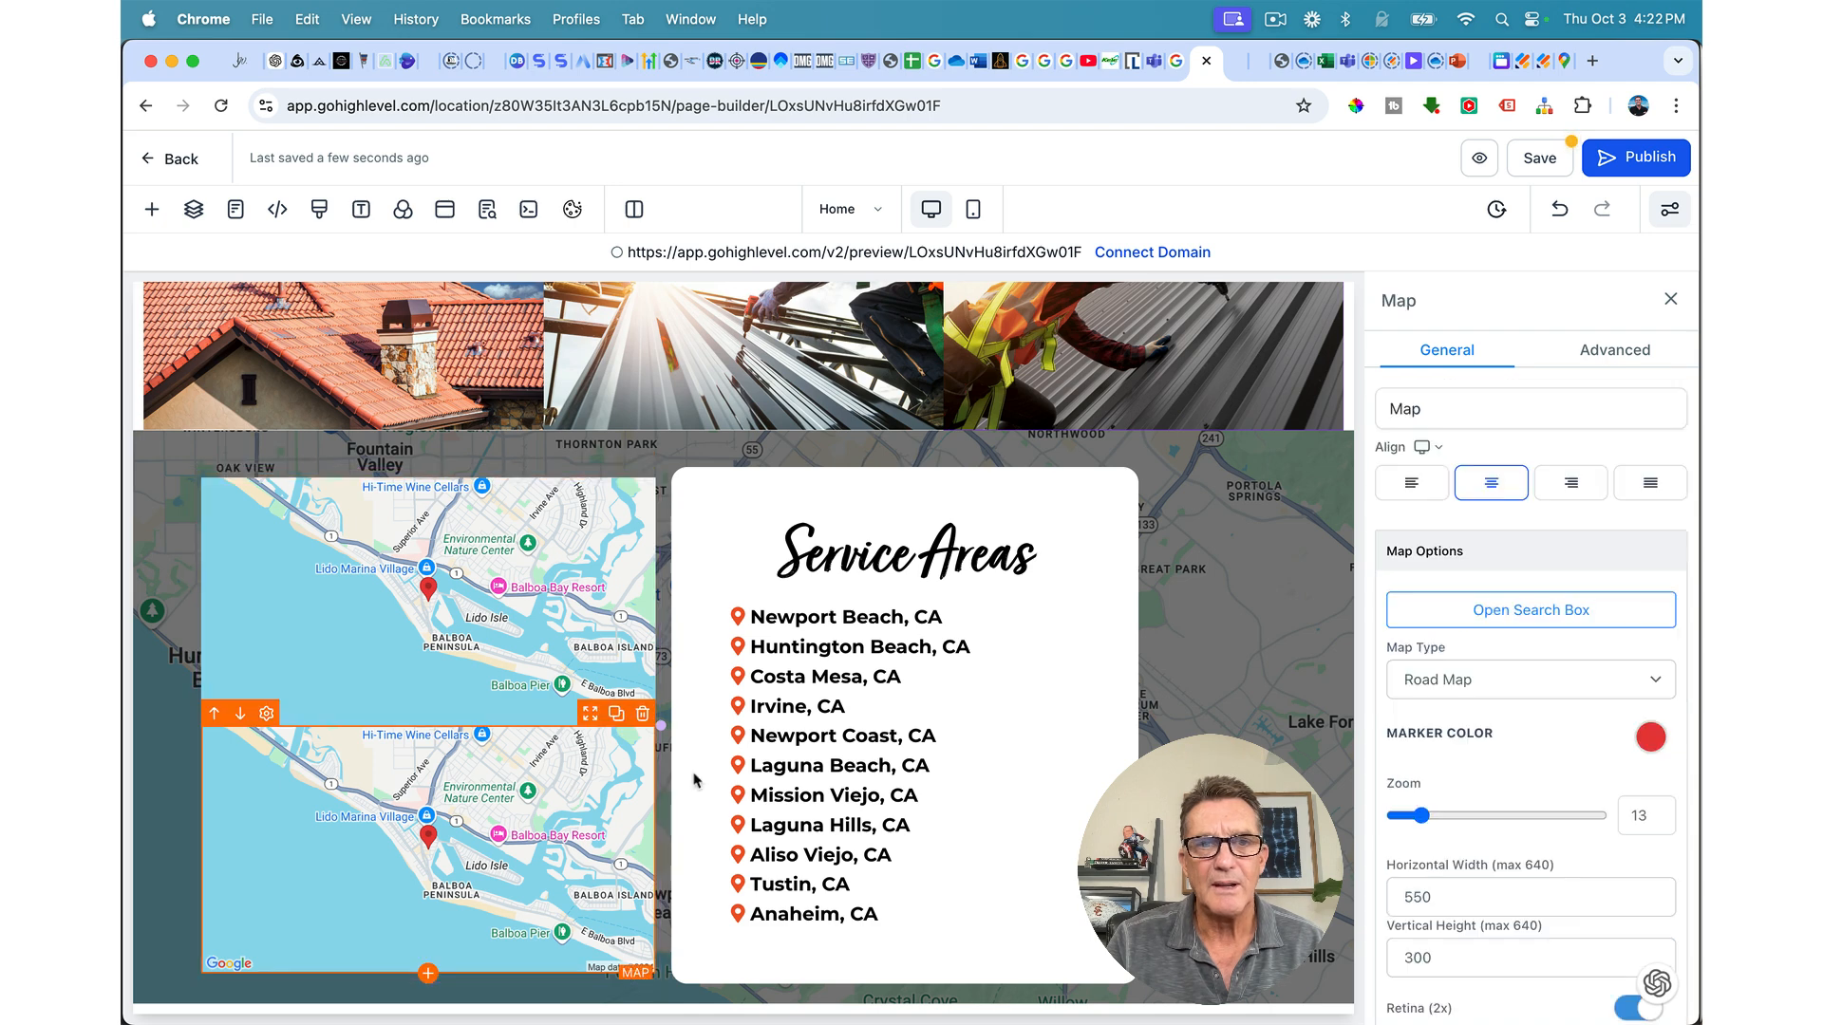
scroll(1505, 767, "down", 2)
scroll(1499, 750, "up", 3)
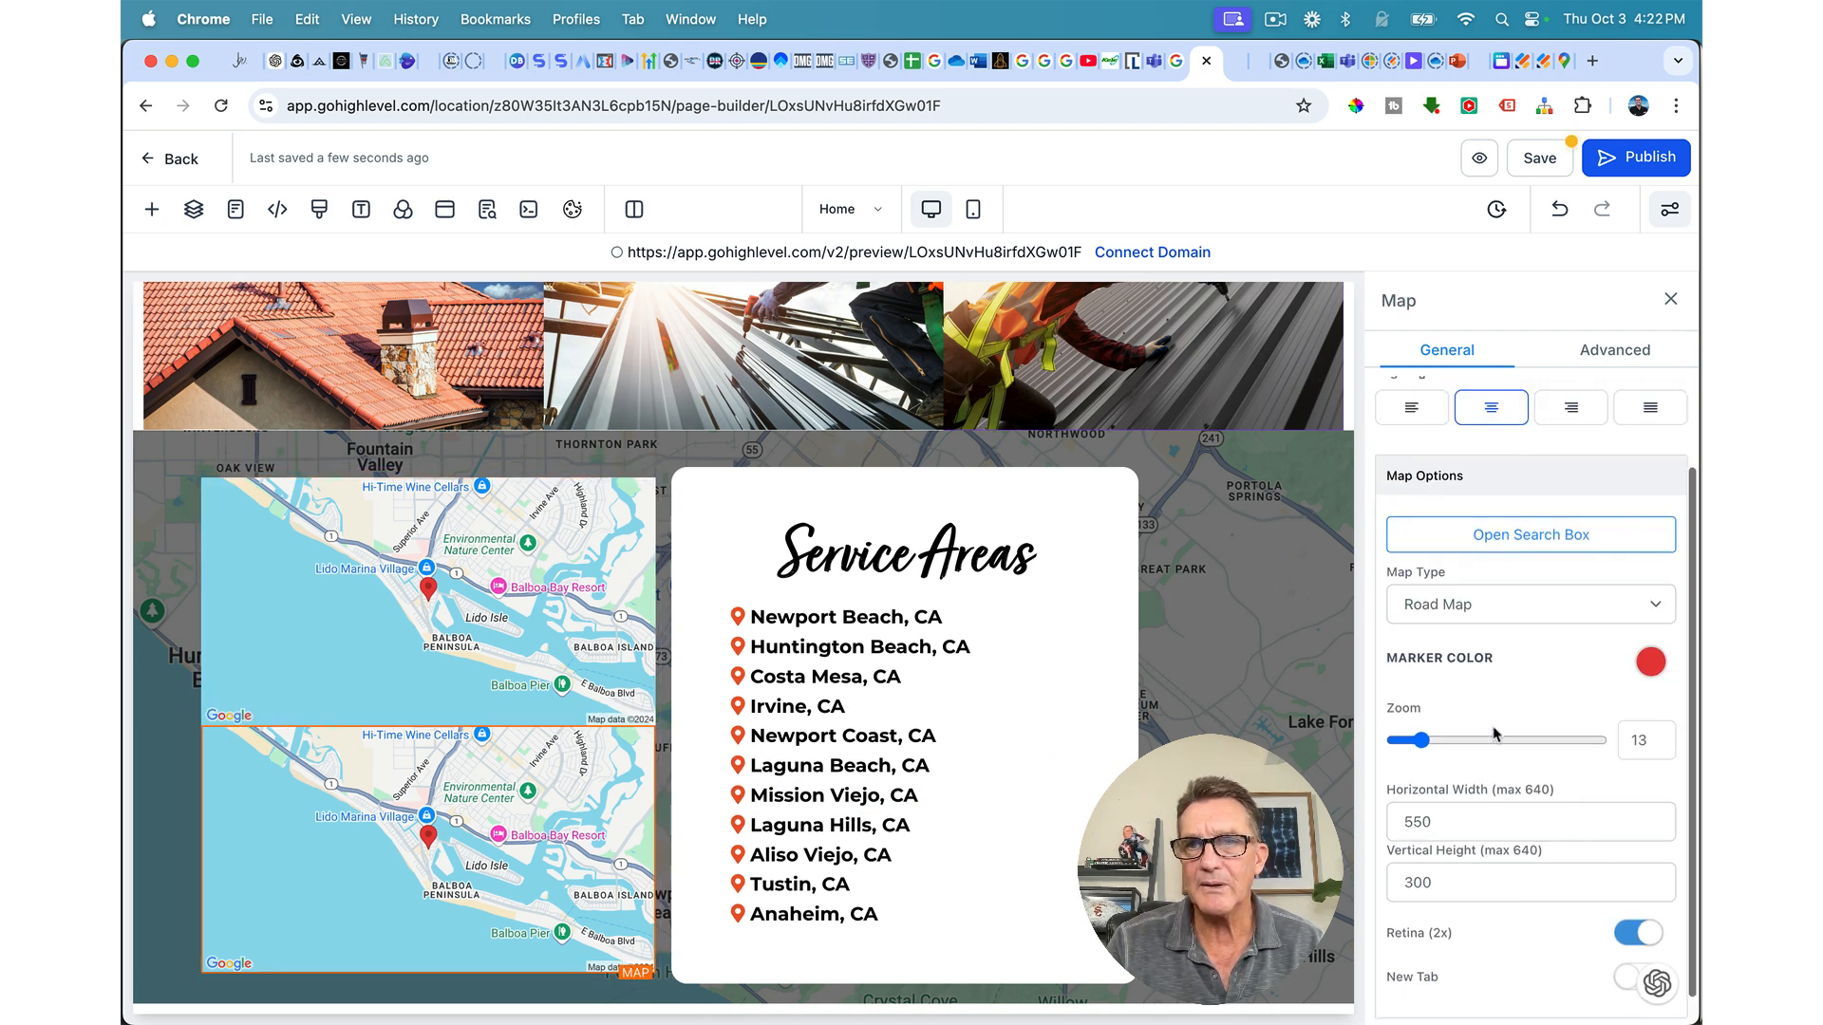
scroll(1494, 733, "down", 3)
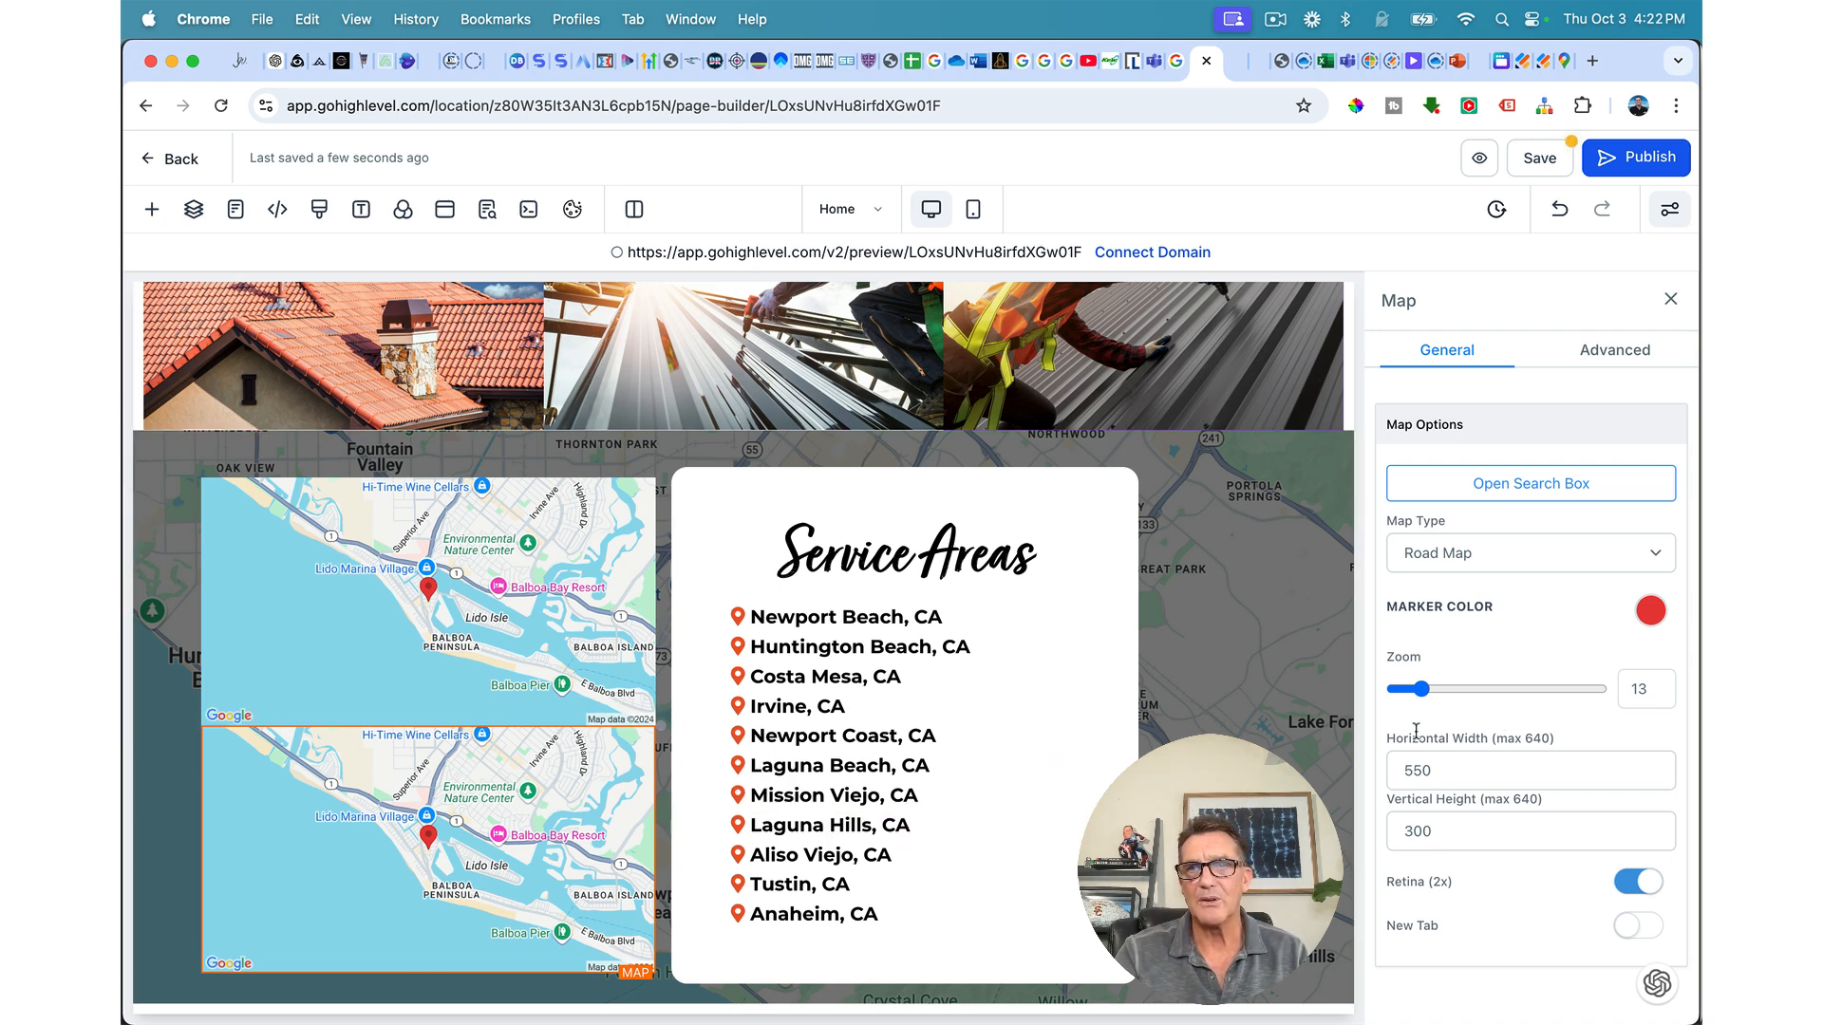
left_click(1621, 356)
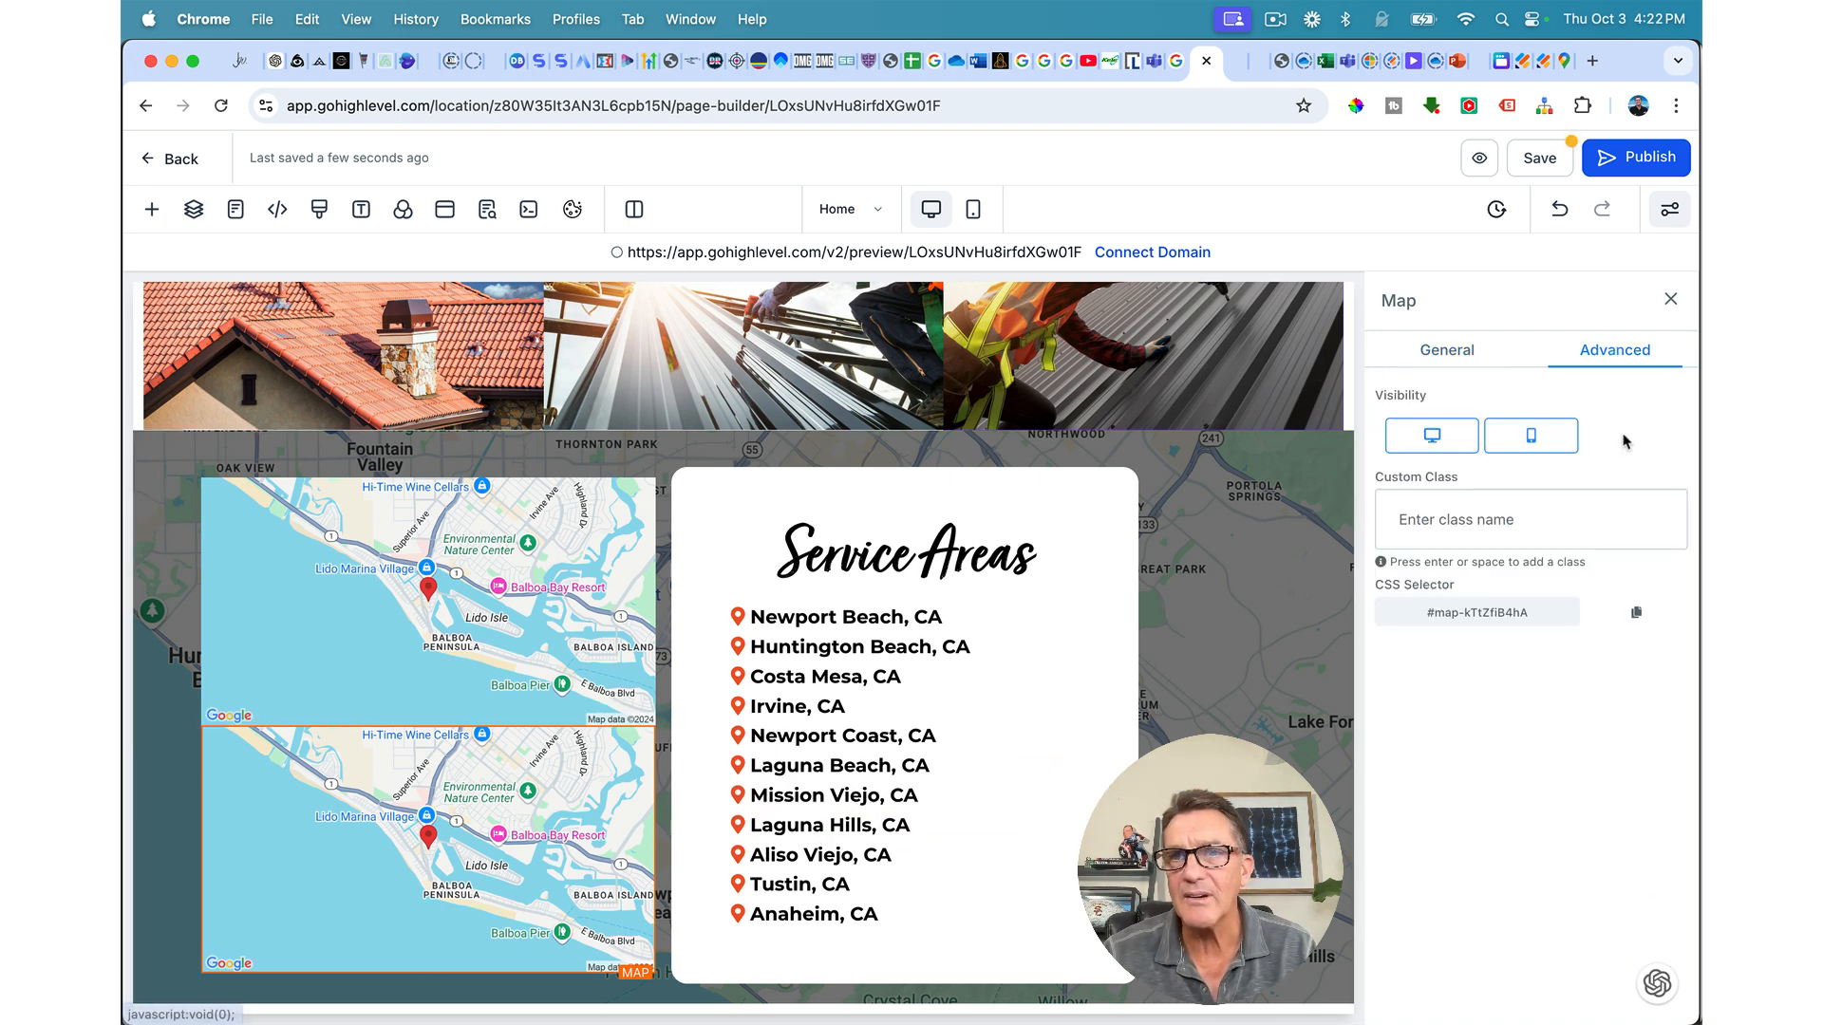
left_click(1455, 353)
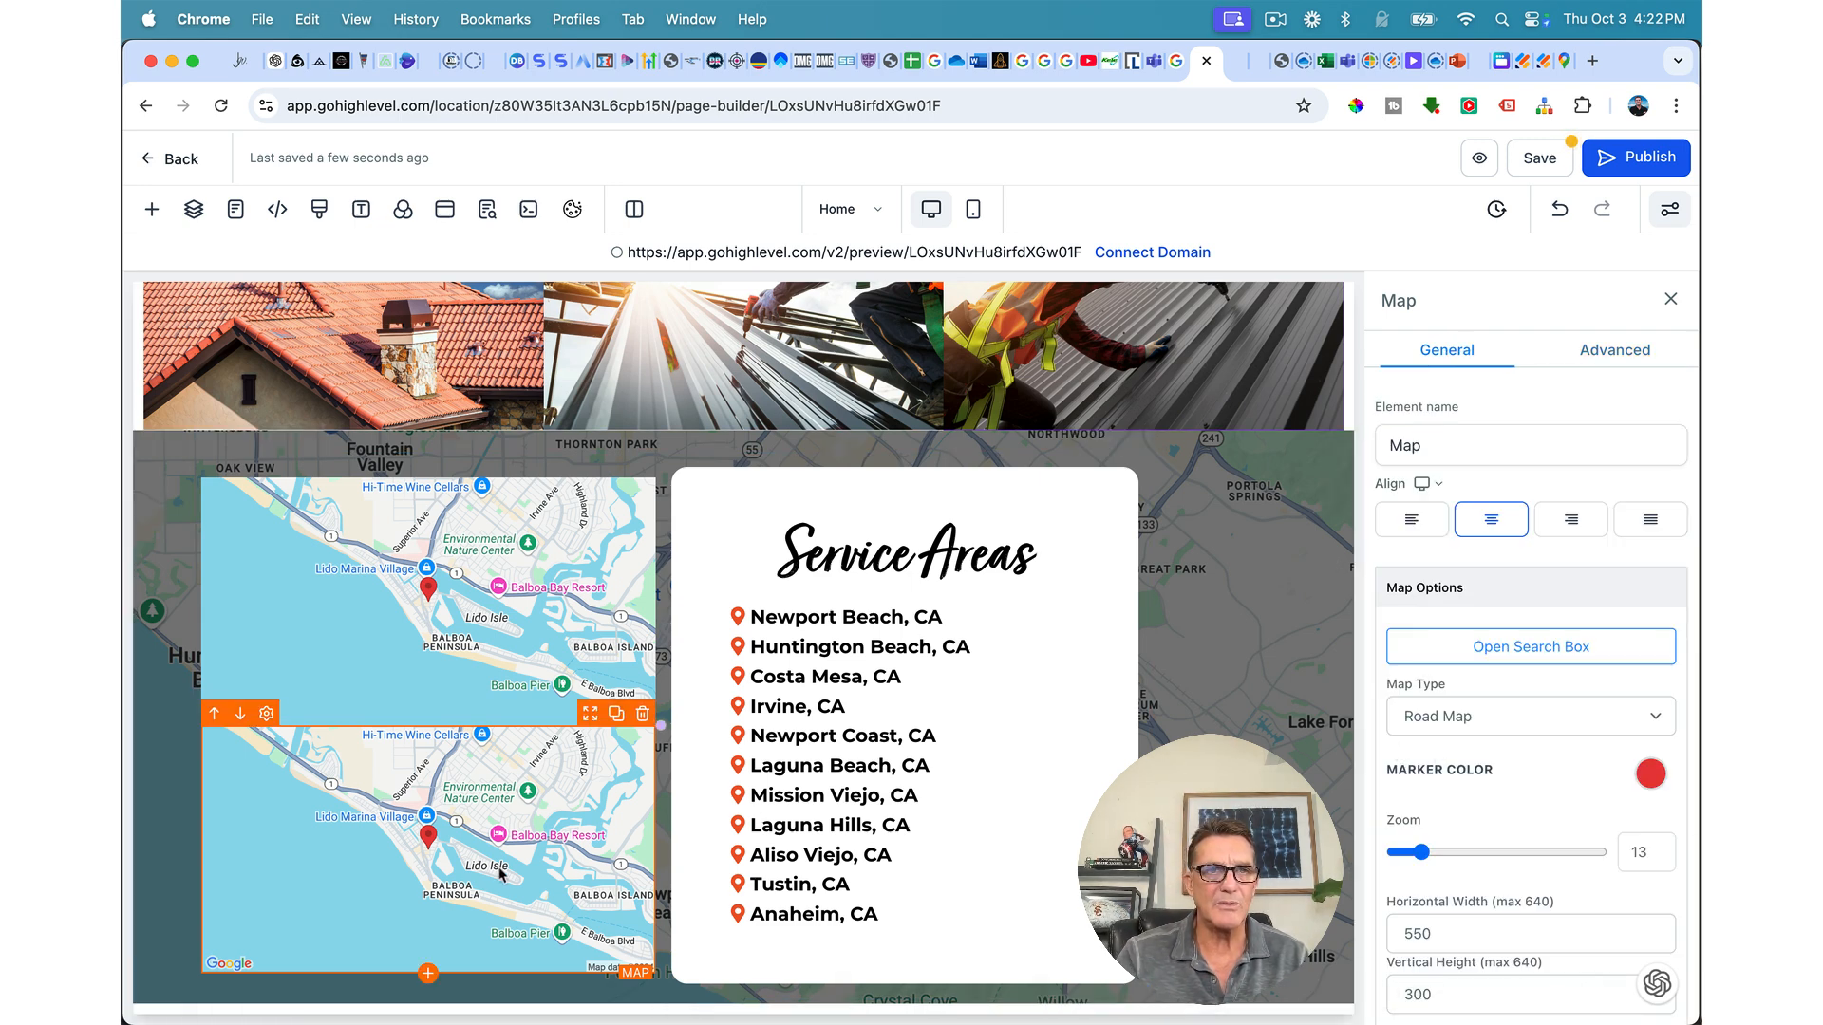
left_click(428, 725)
left_click(384, 366)
Step: Search 'di' in the element library and add a Divider below the first map
double_click(384, 367)
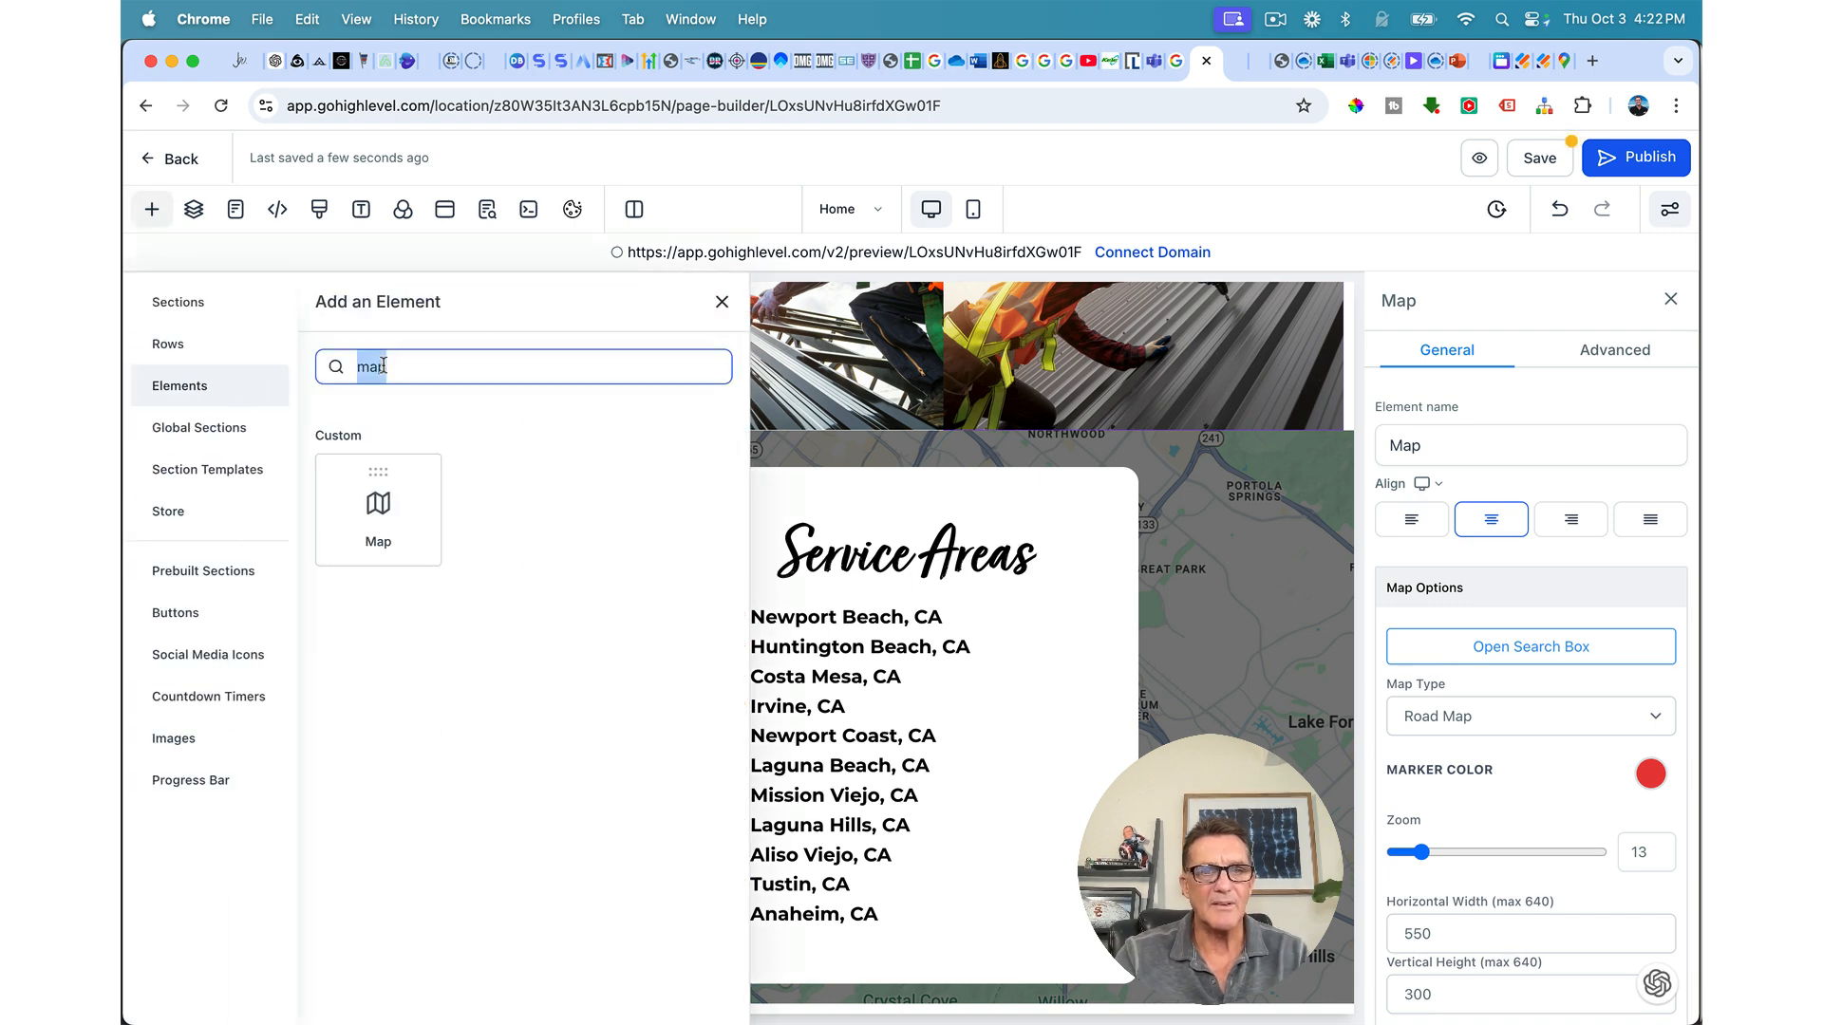
type("di")
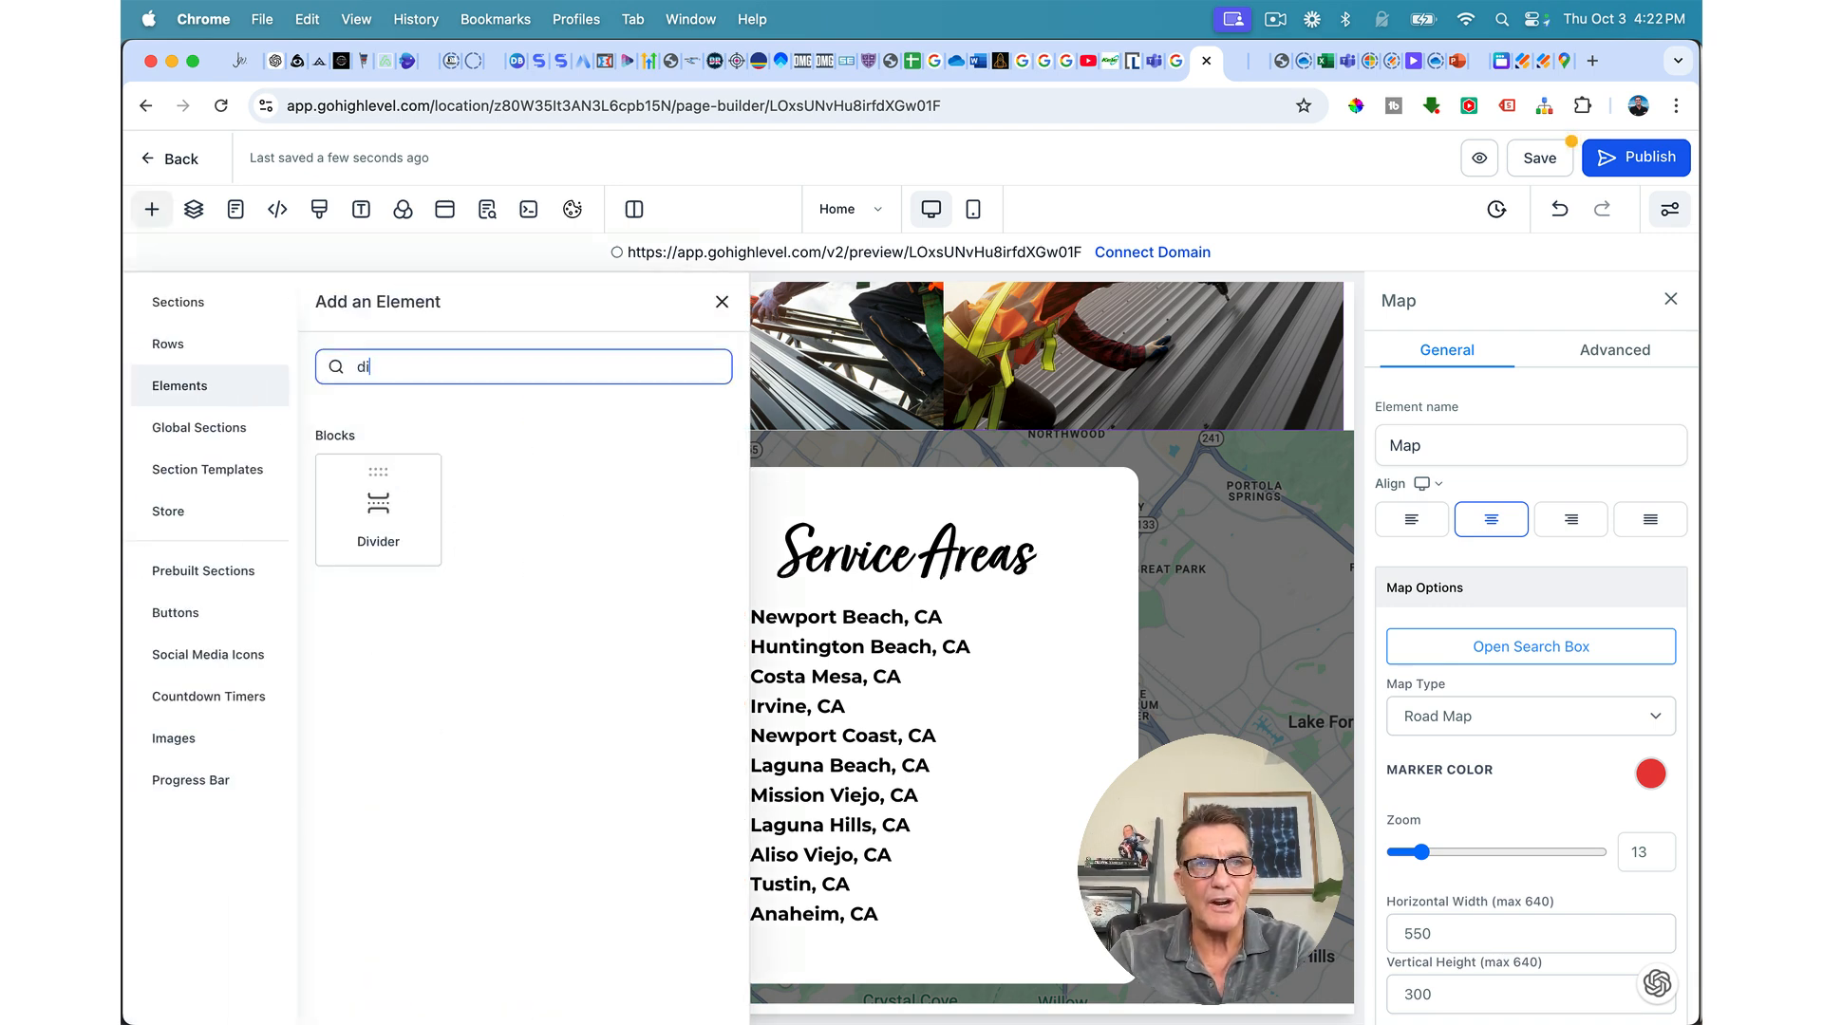
left_click(380, 503)
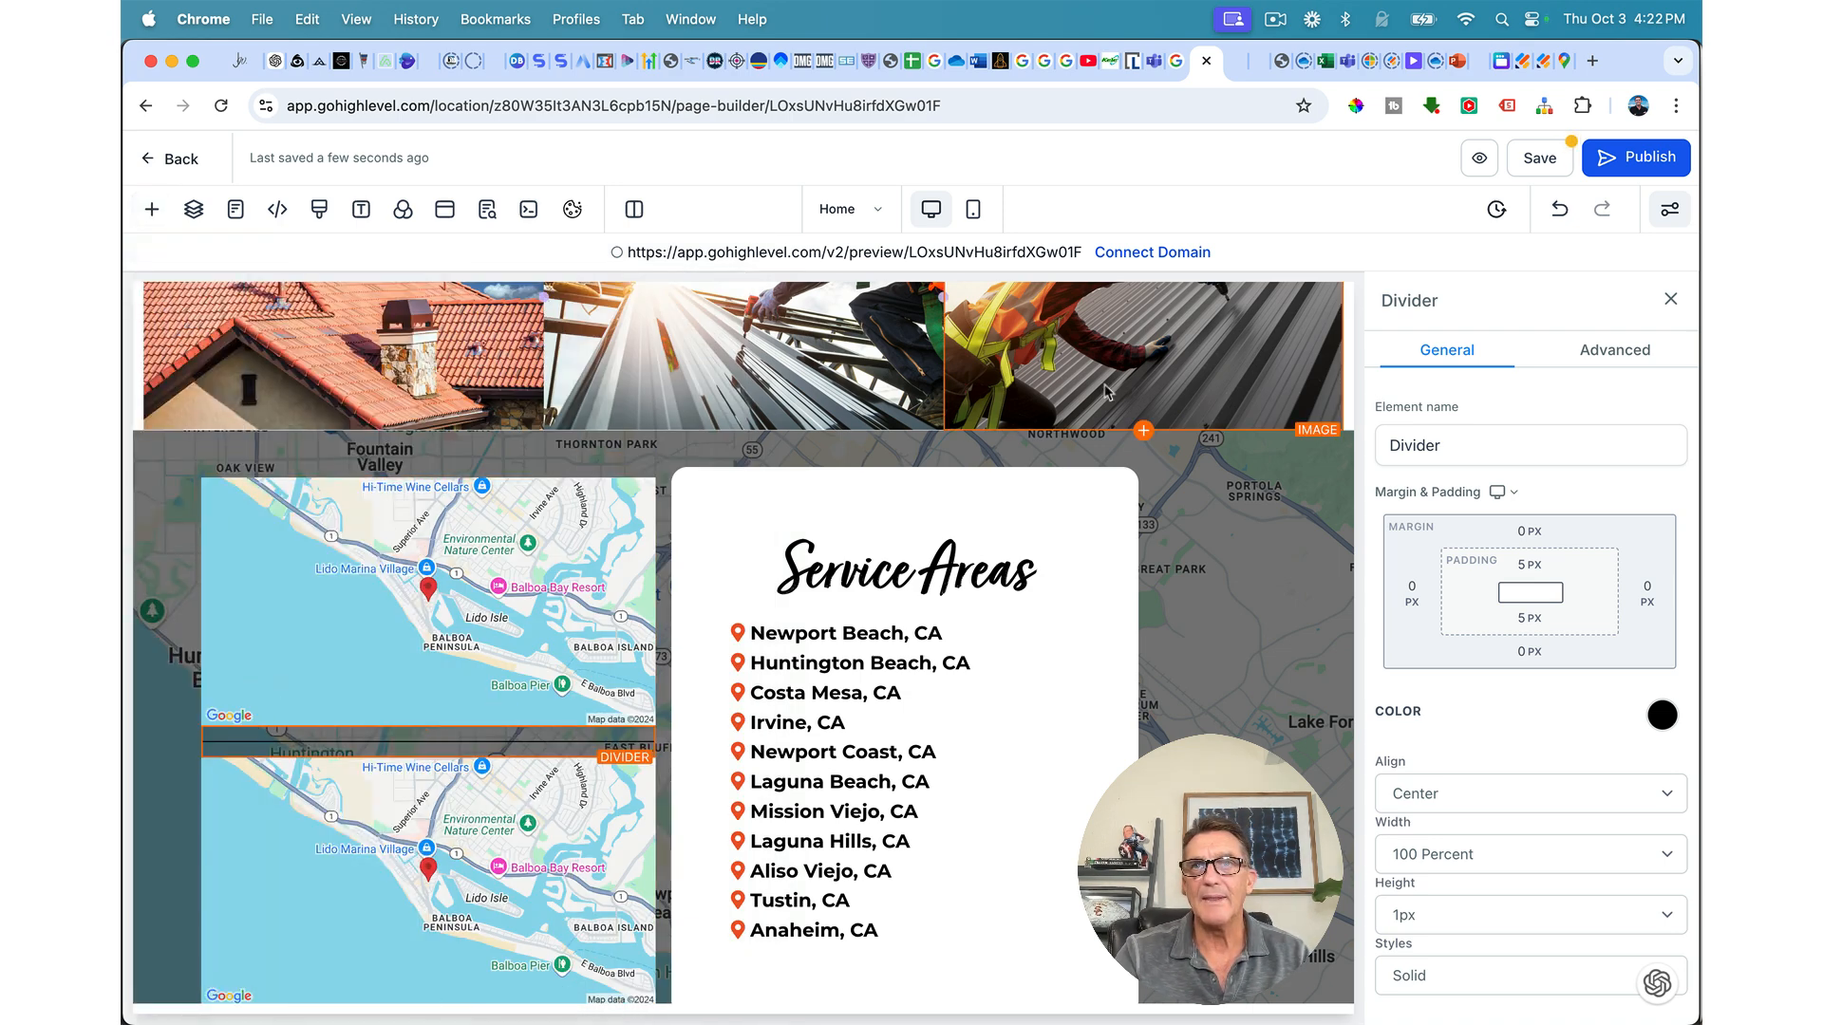
Step: Copy the Henderson office address from the company's contact page and return to the builder
left_click(1482, 74)
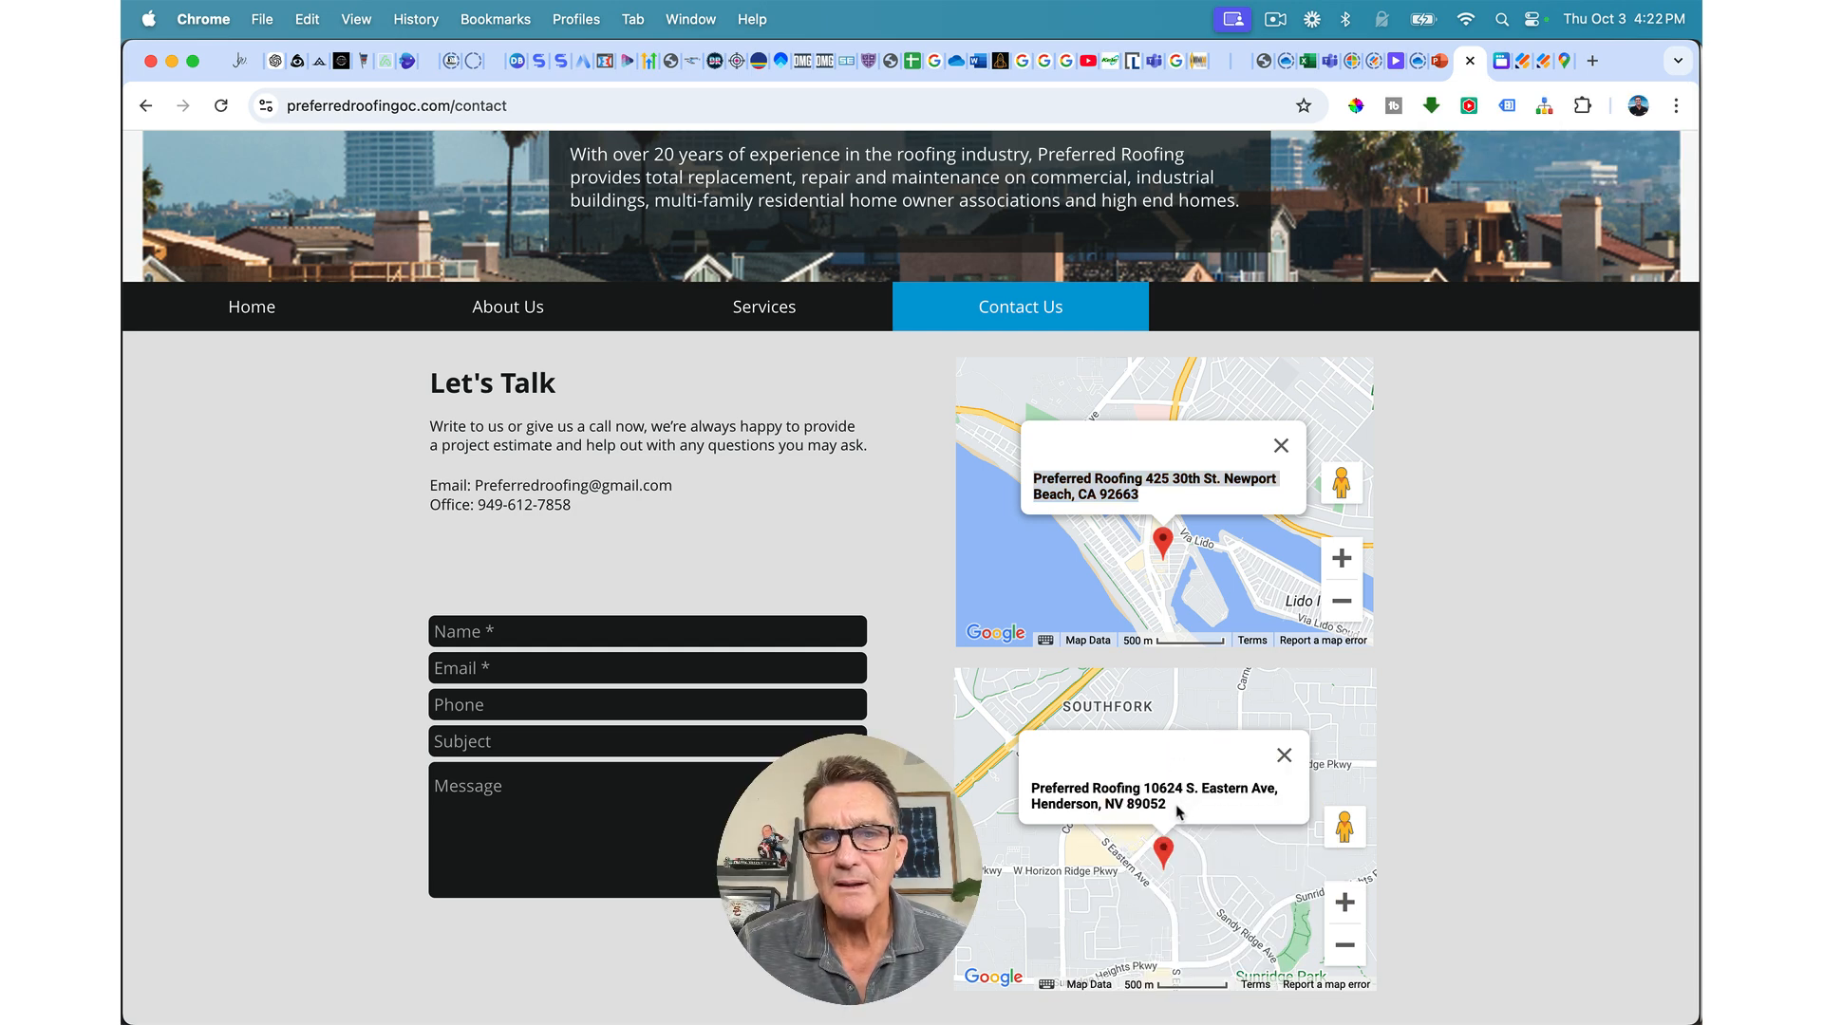
left_click_drag(1174, 808, 1149, 796)
key("super+c")
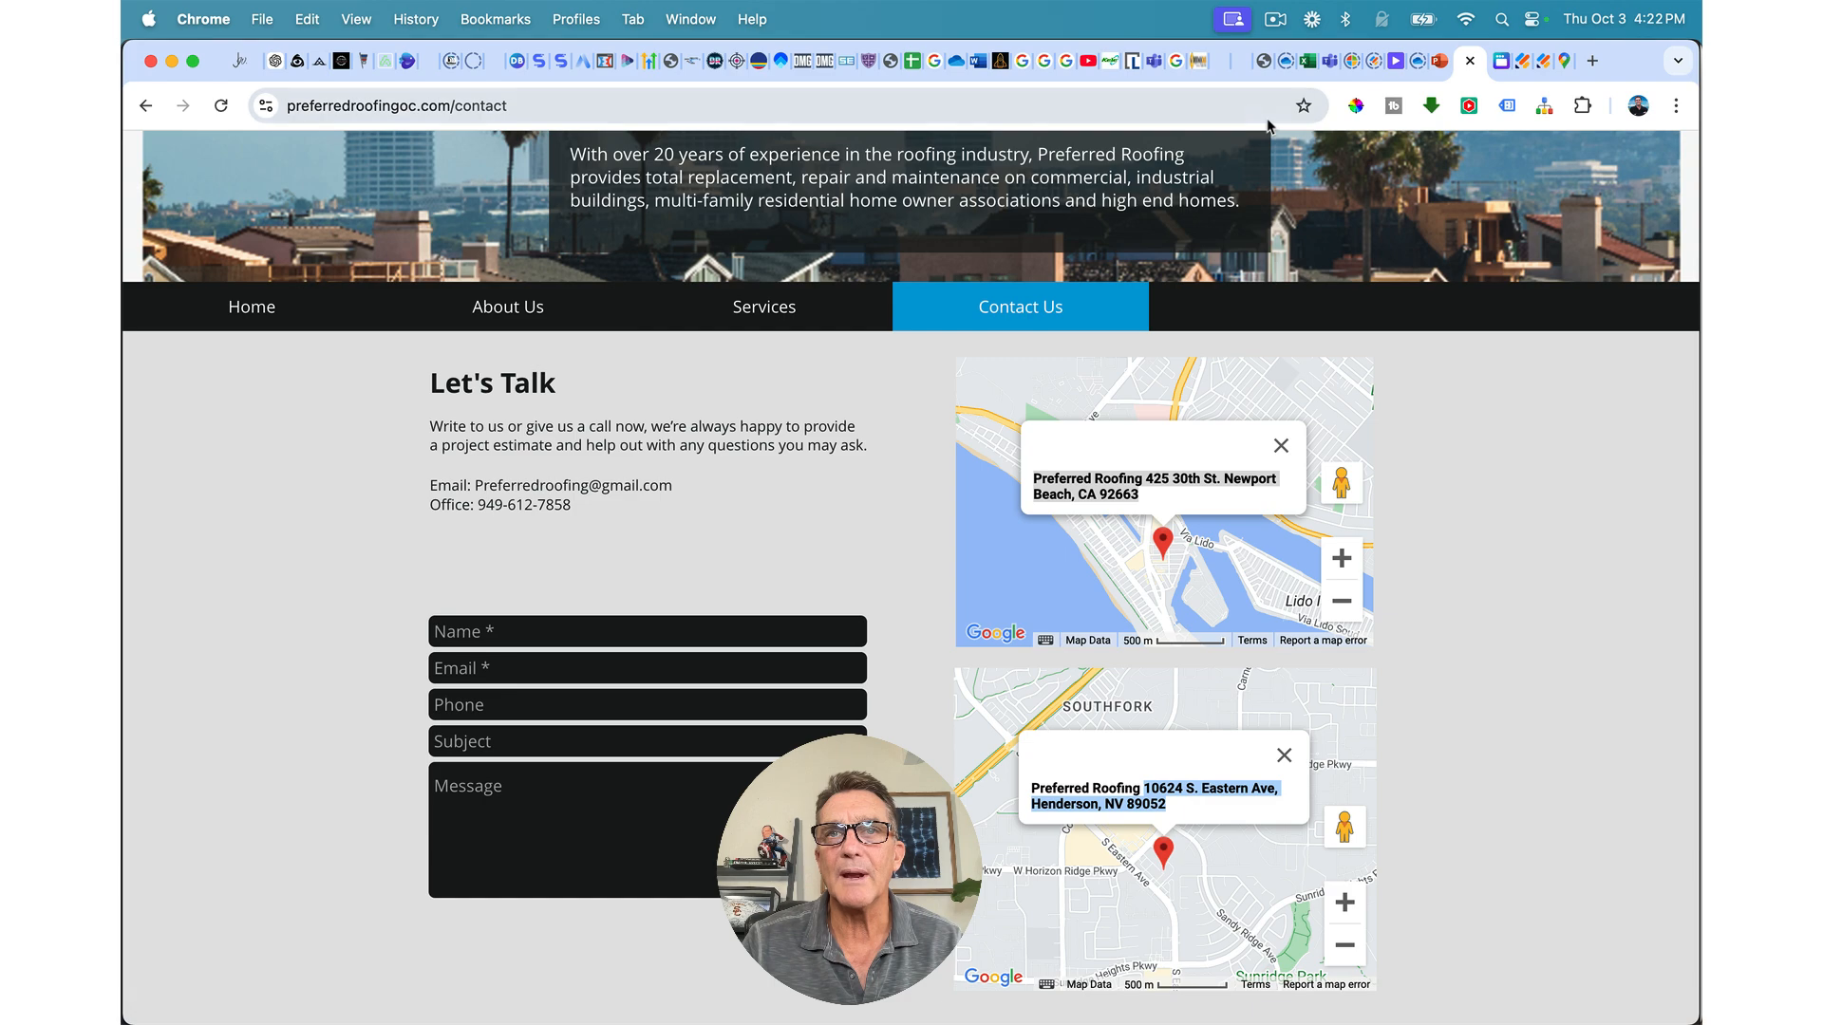
left_click(1198, 61)
Step: Set the lower map's location to the pasted Henderson, NV office address and save it
left_click(1579, 648)
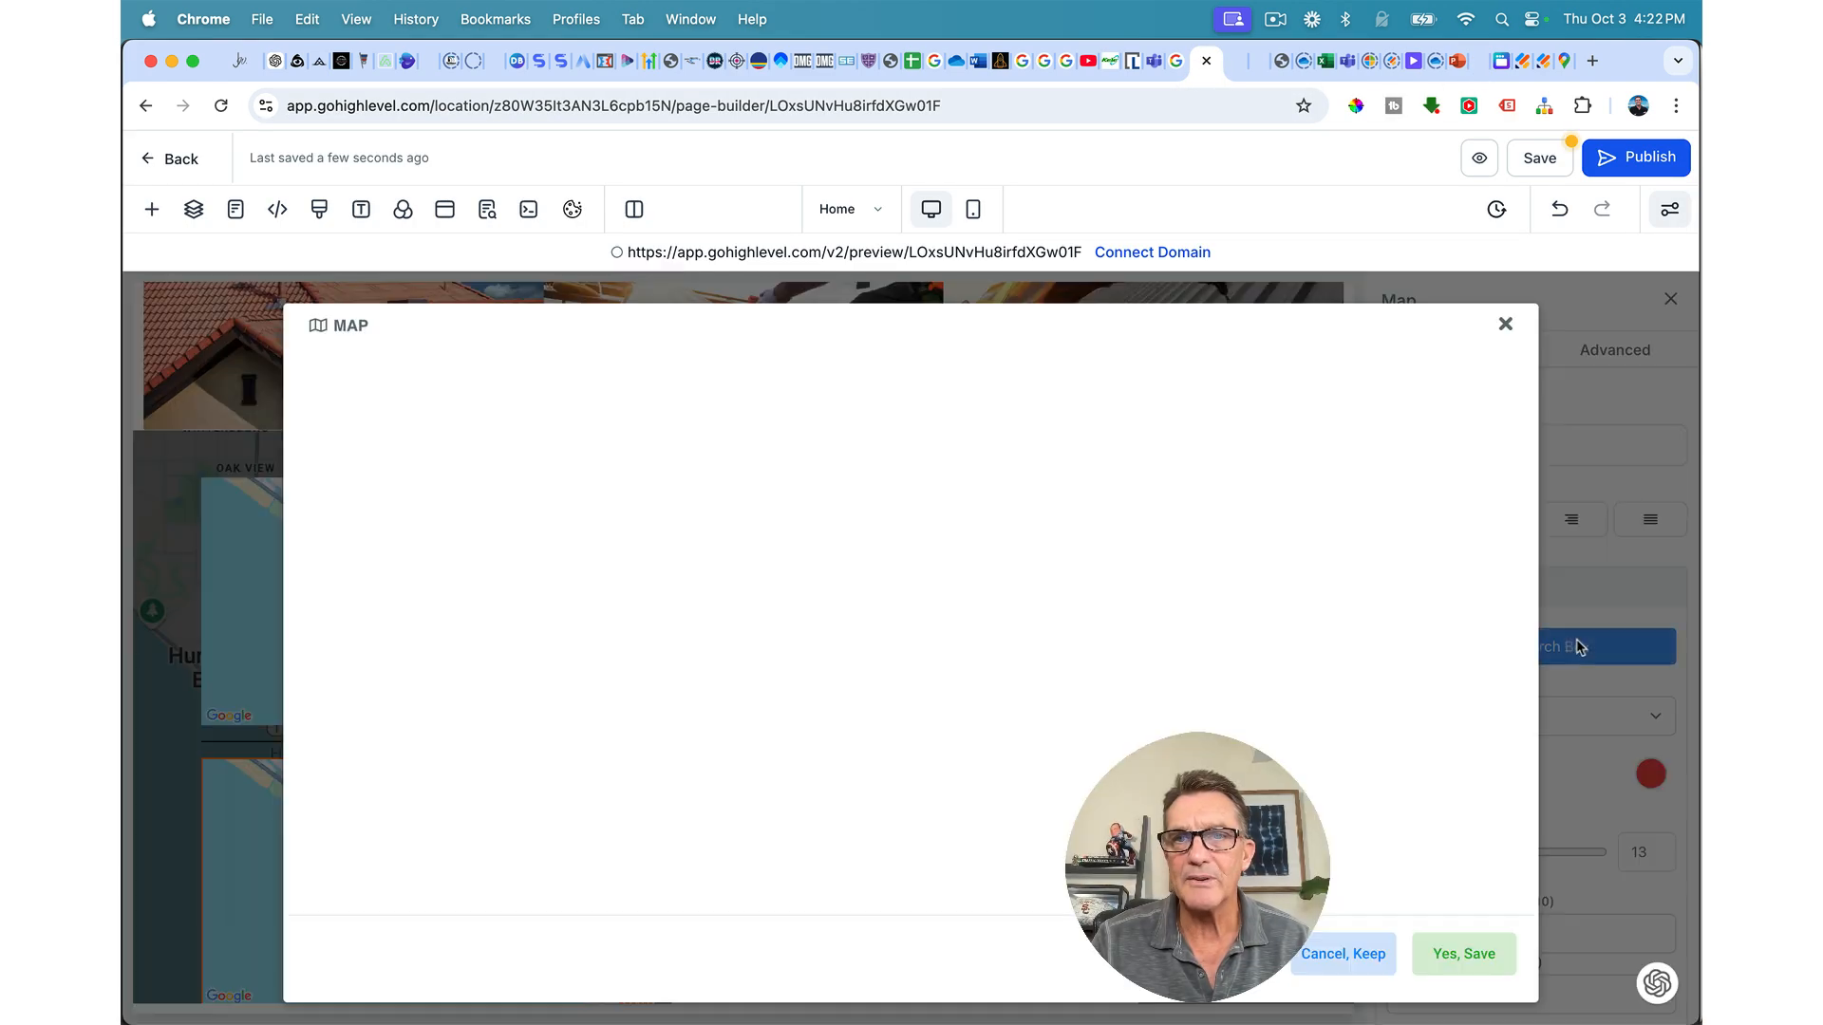
left_click(749, 394)
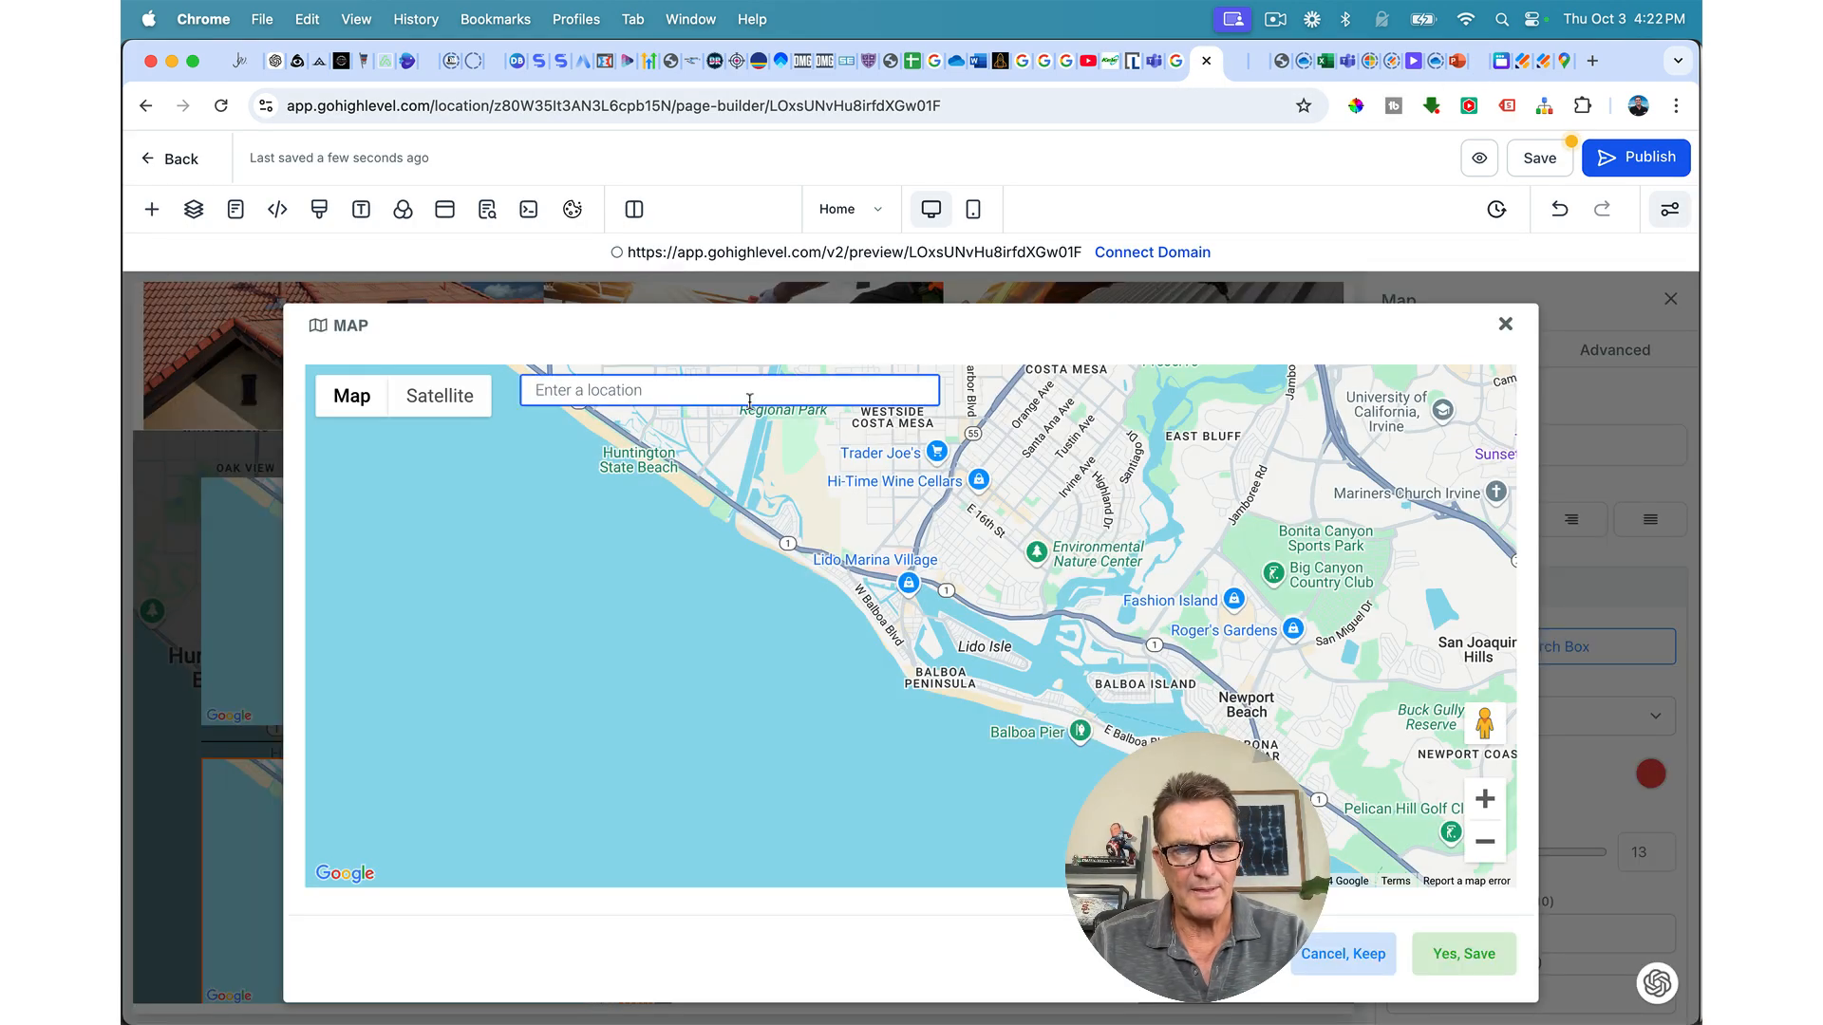
key("super+v")
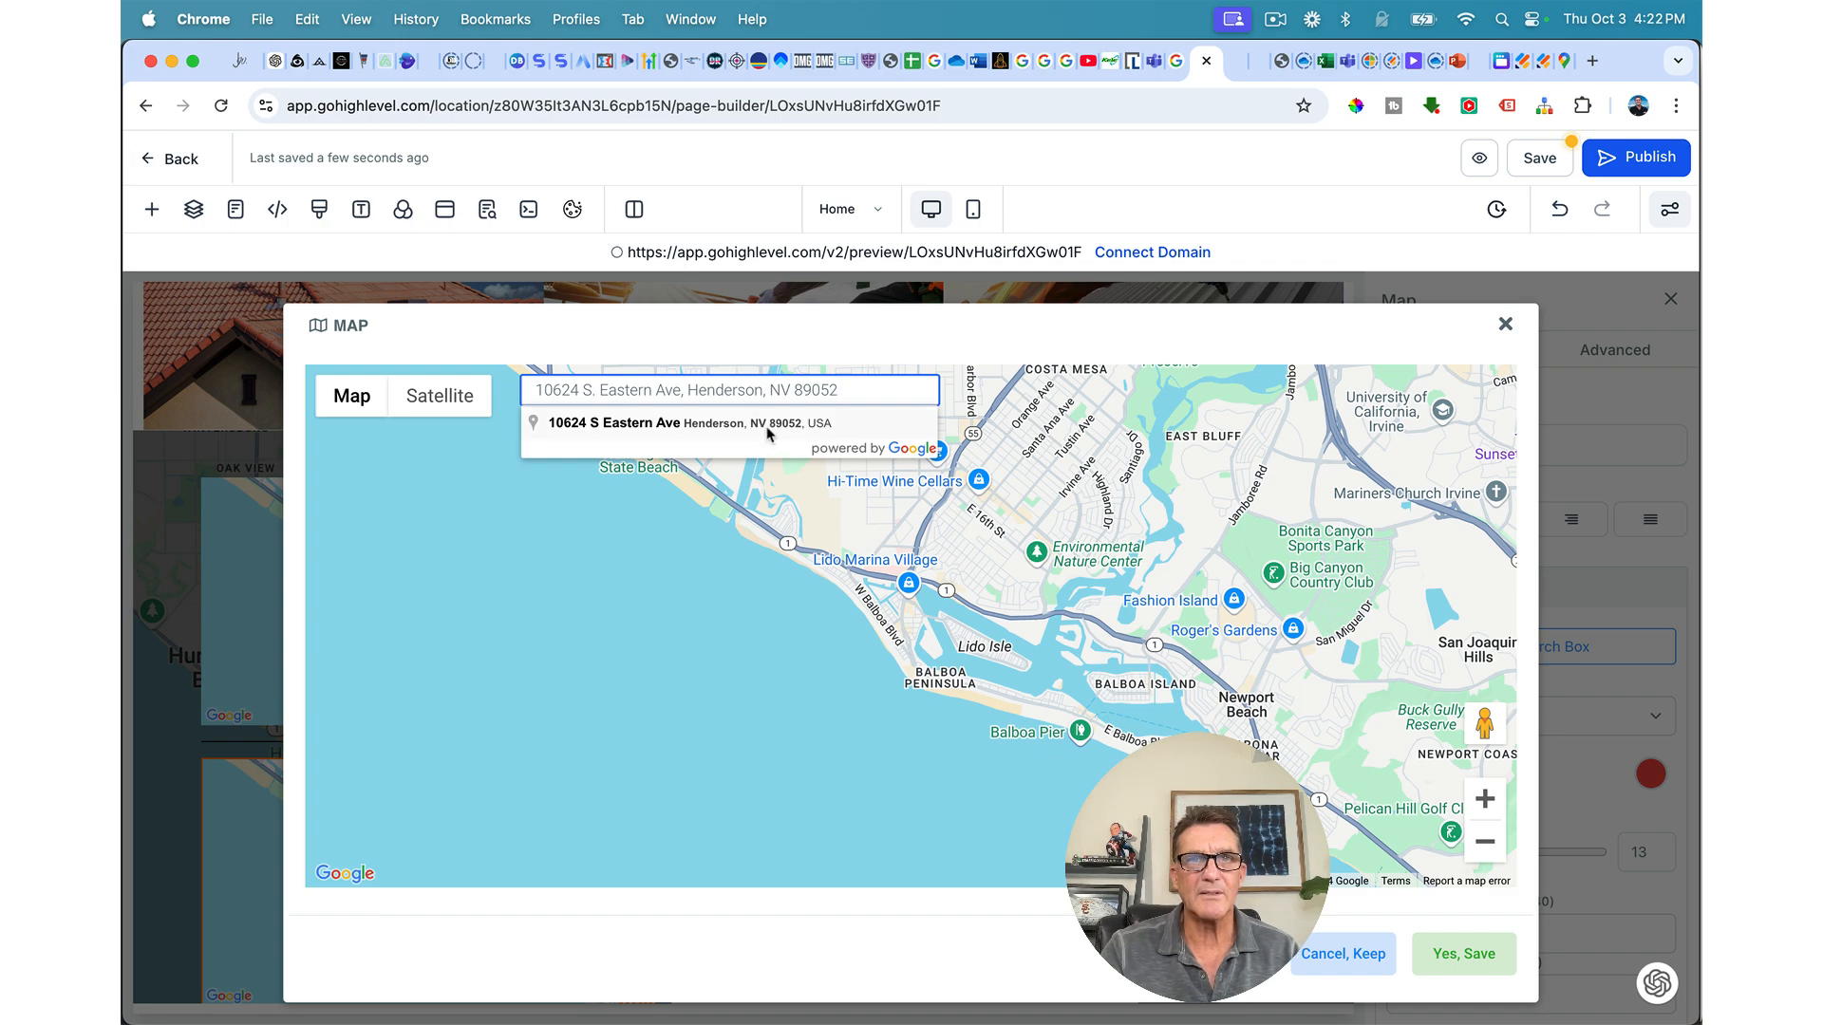
left_click(767, 433)
left_click(1460, 953)
scroll(558, 832, "down", 1)
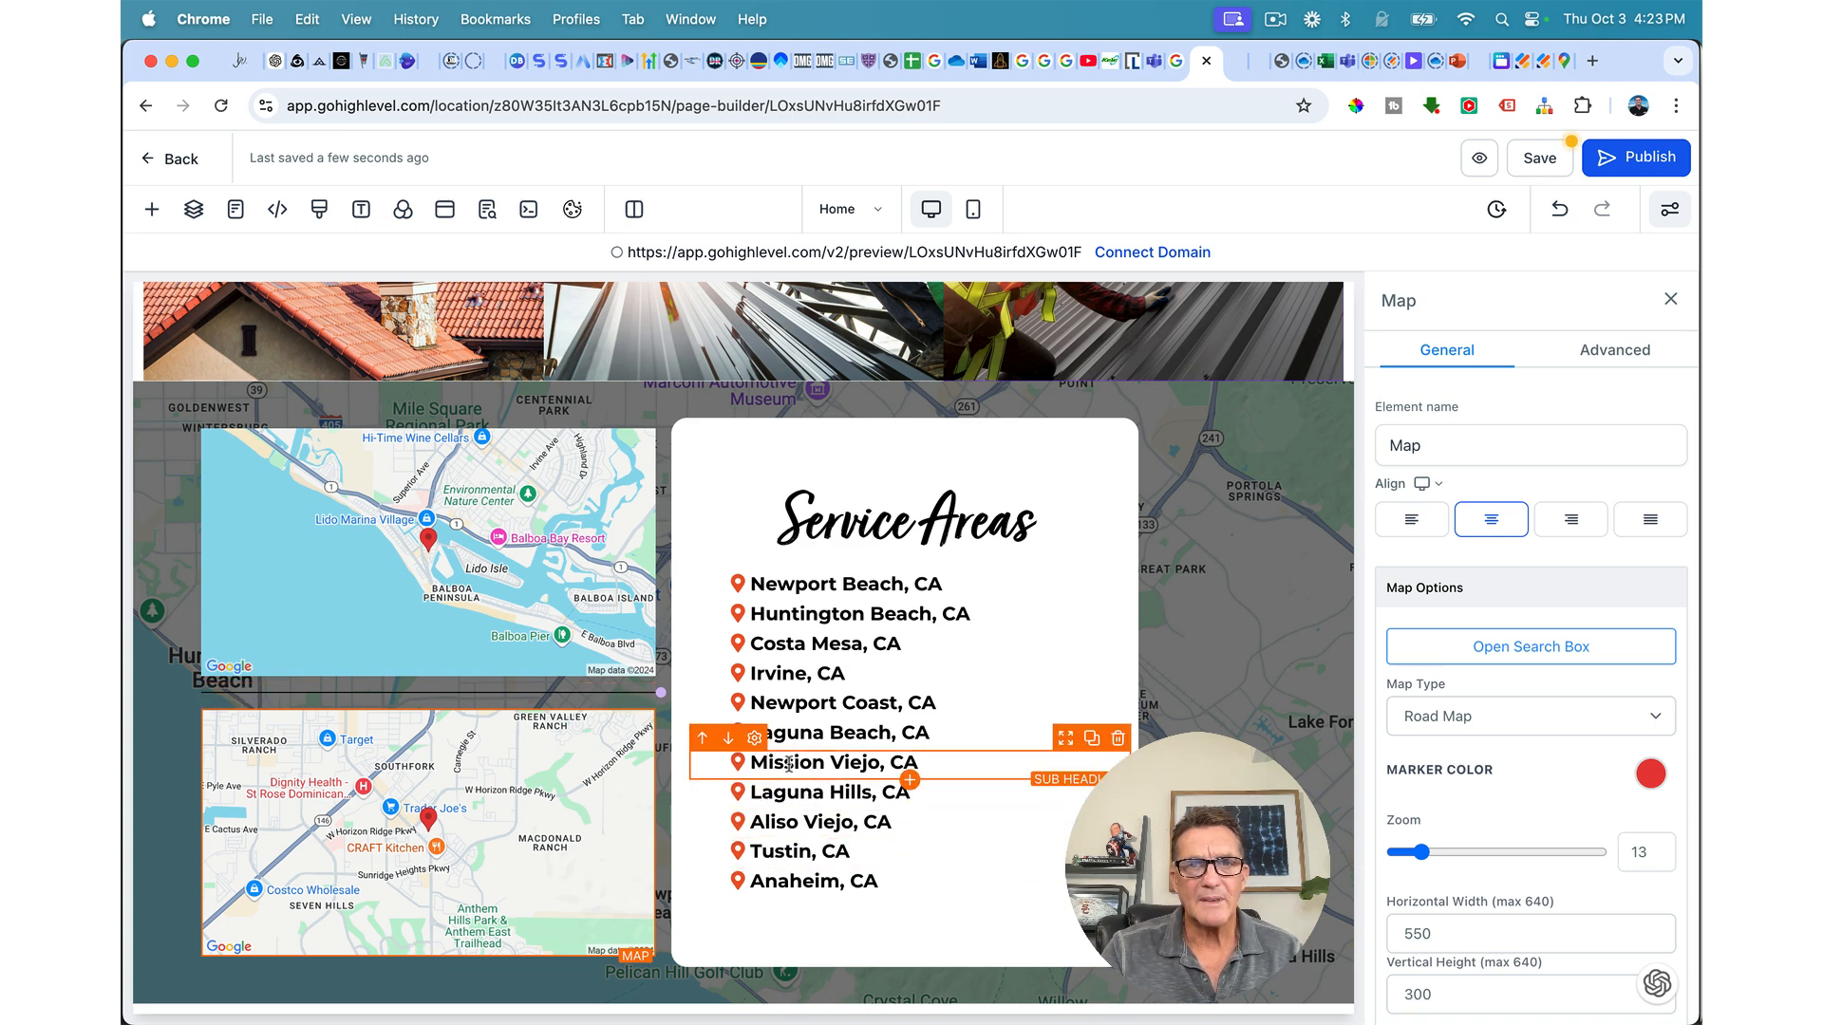
Step: Change the Mission Viejo, CA row to Henderson, NV
left_click_drag(780, 763, 874, 764)
type("Henderson")
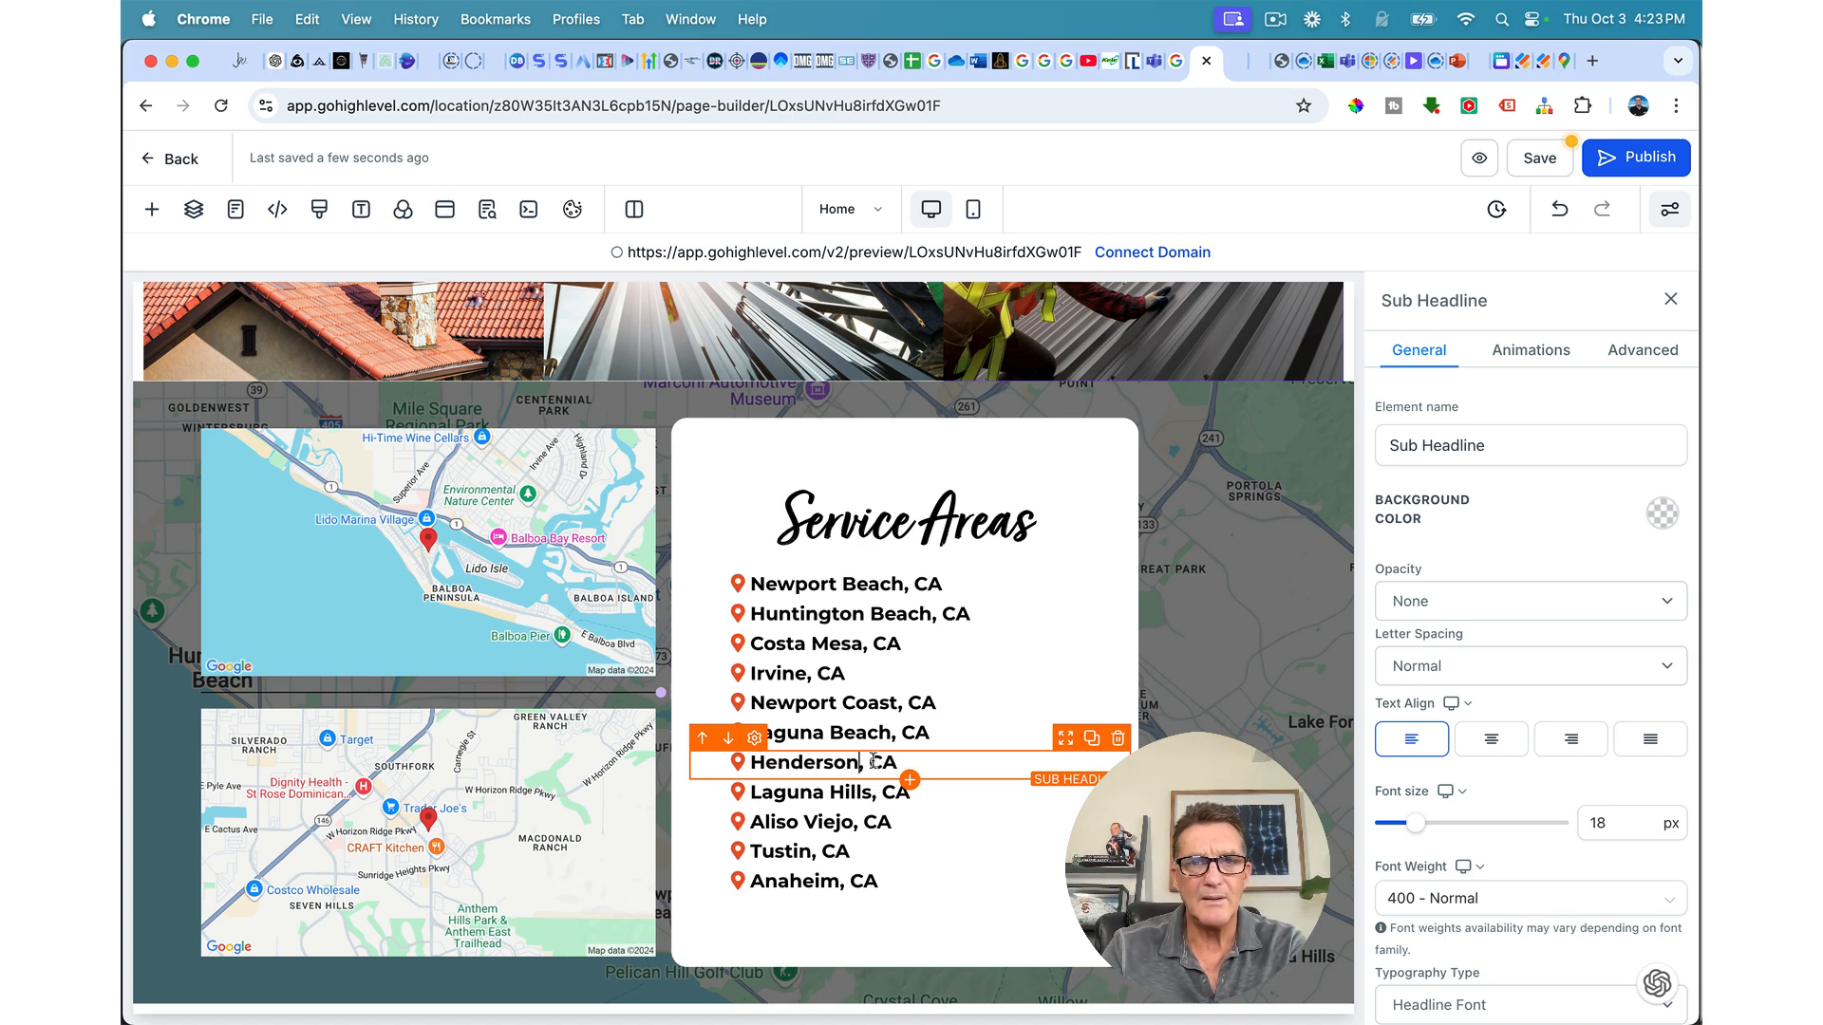
left_click_drag(893, 763, 900, 762)
type("N")
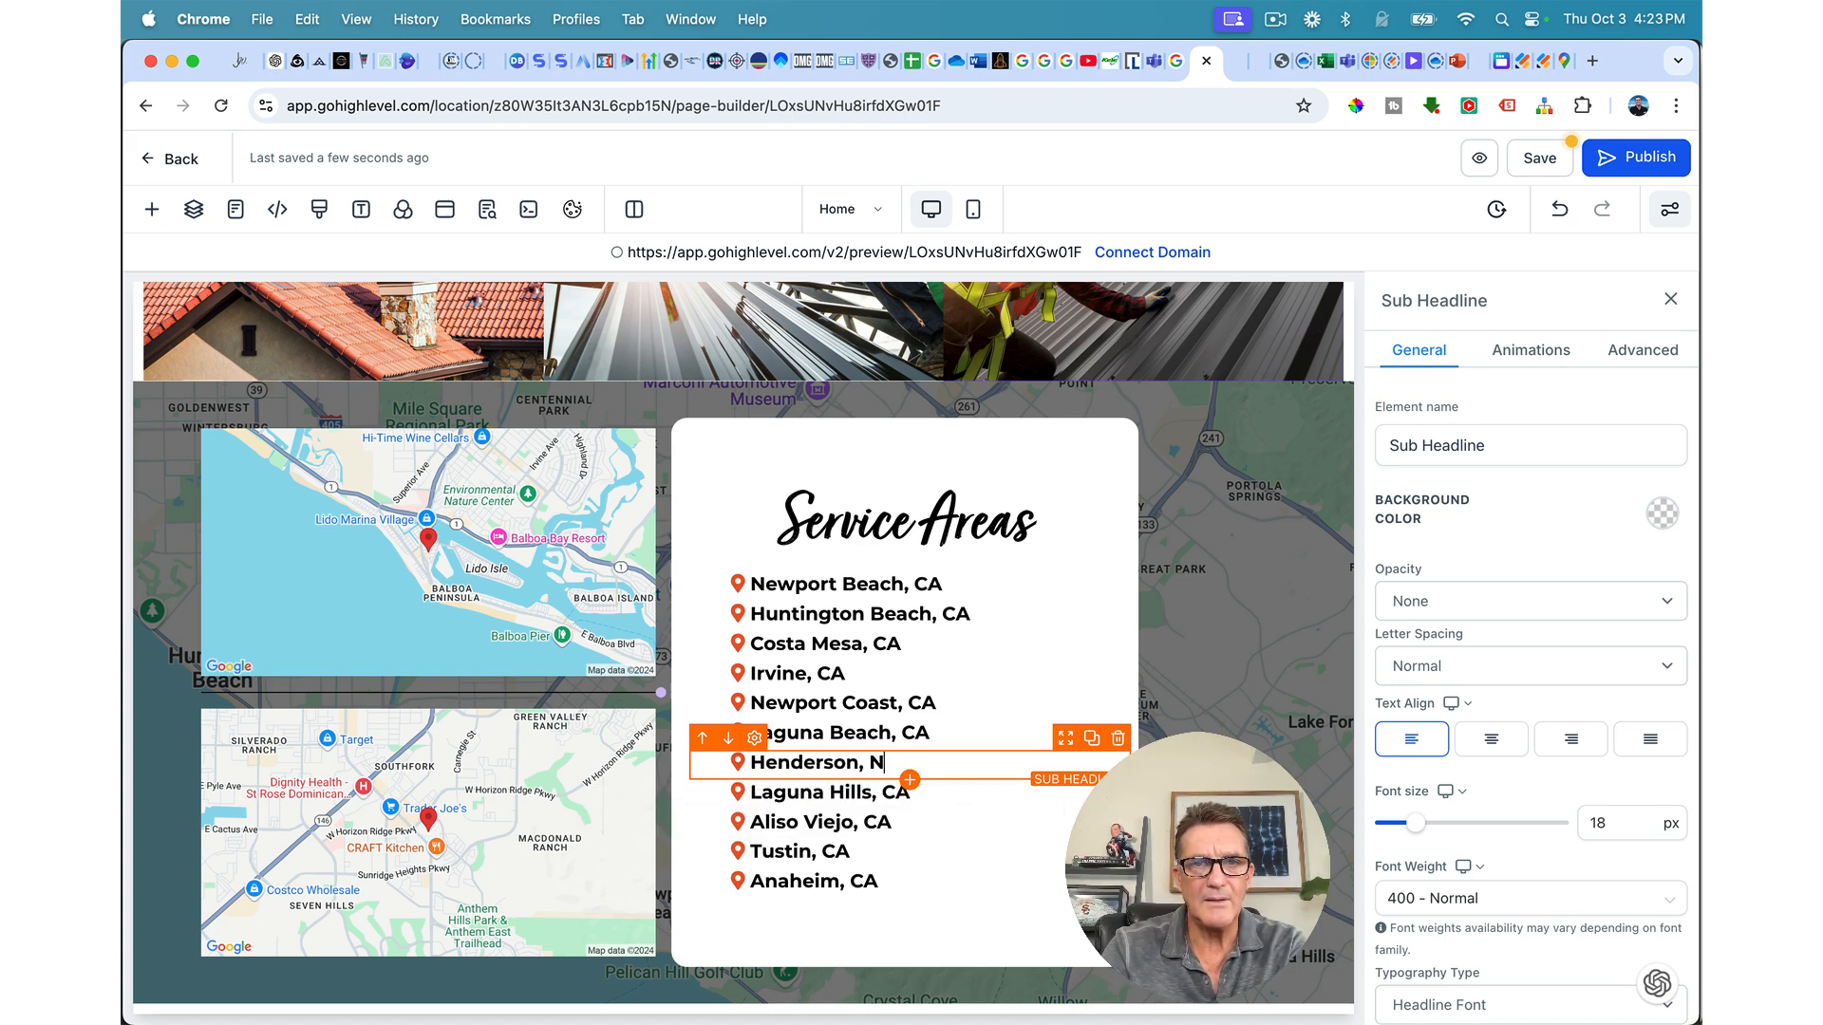
Step: Change Laguna Hills, CA to Las Vegas, NV and start replacing Aliso Viejo with Bullhead City
left_click(777, 789)
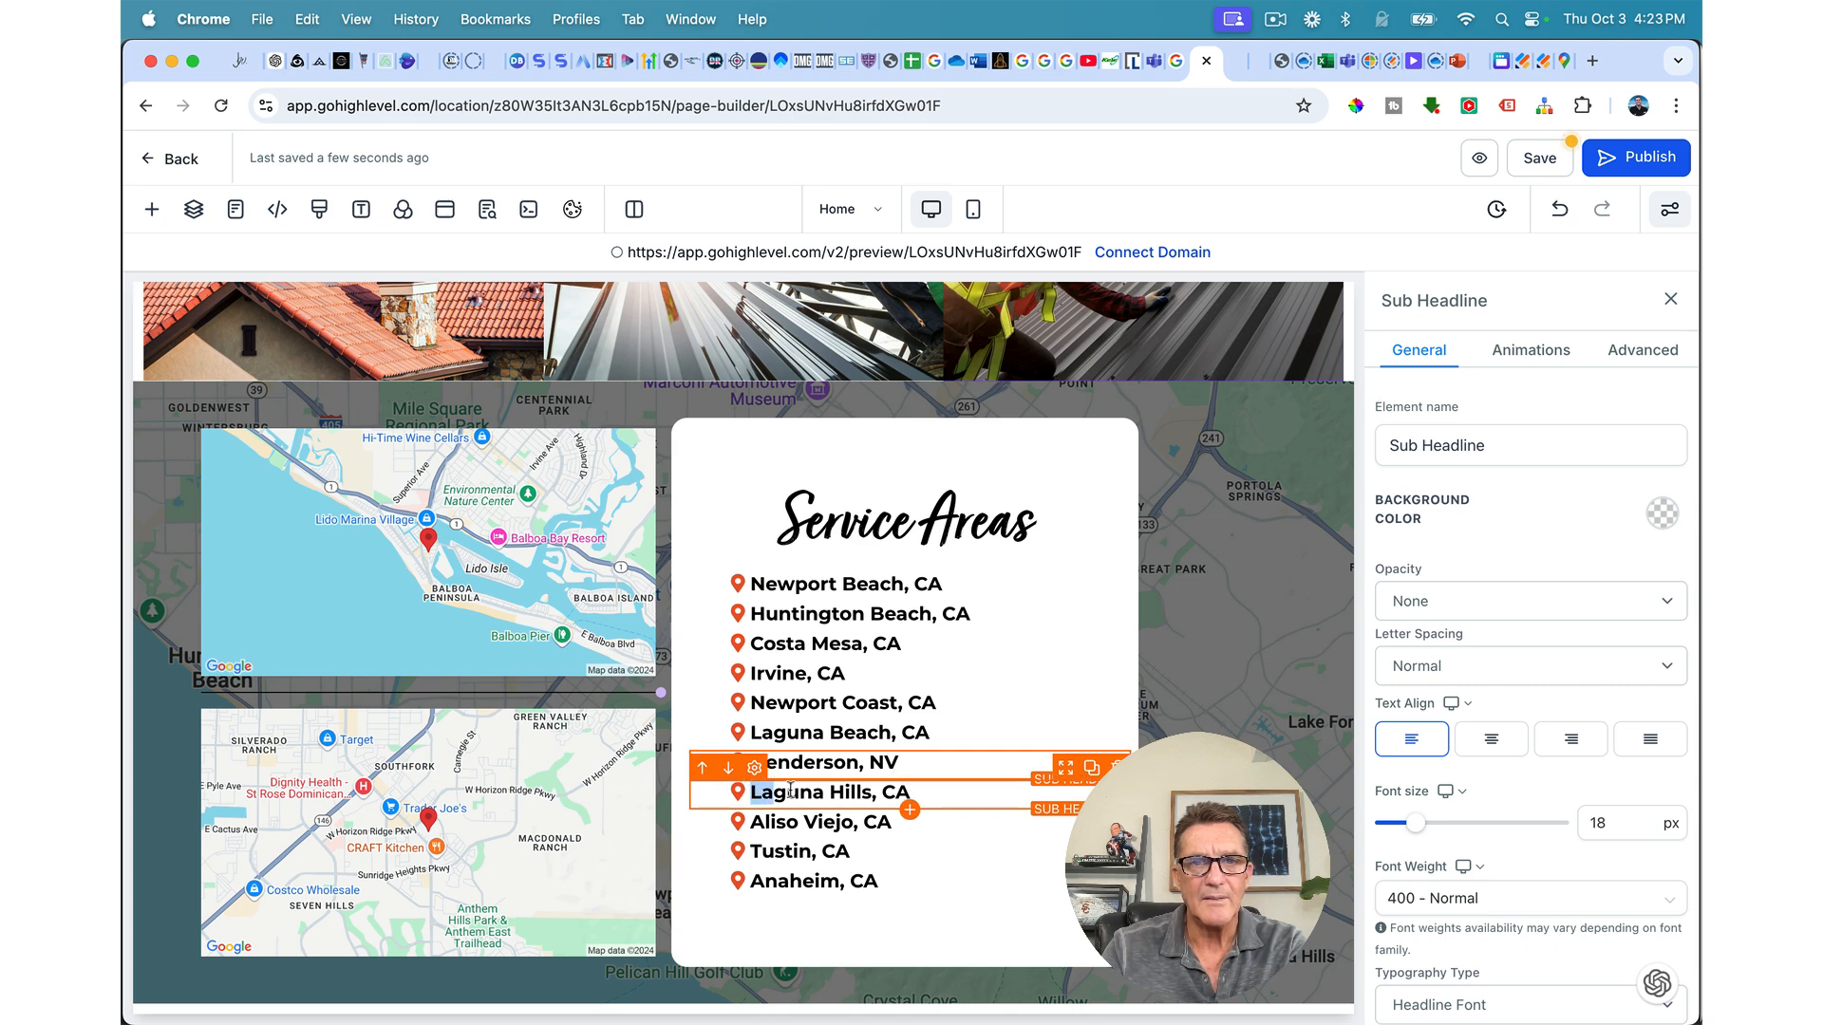
left_click_drag(768, 791, 870, 791)
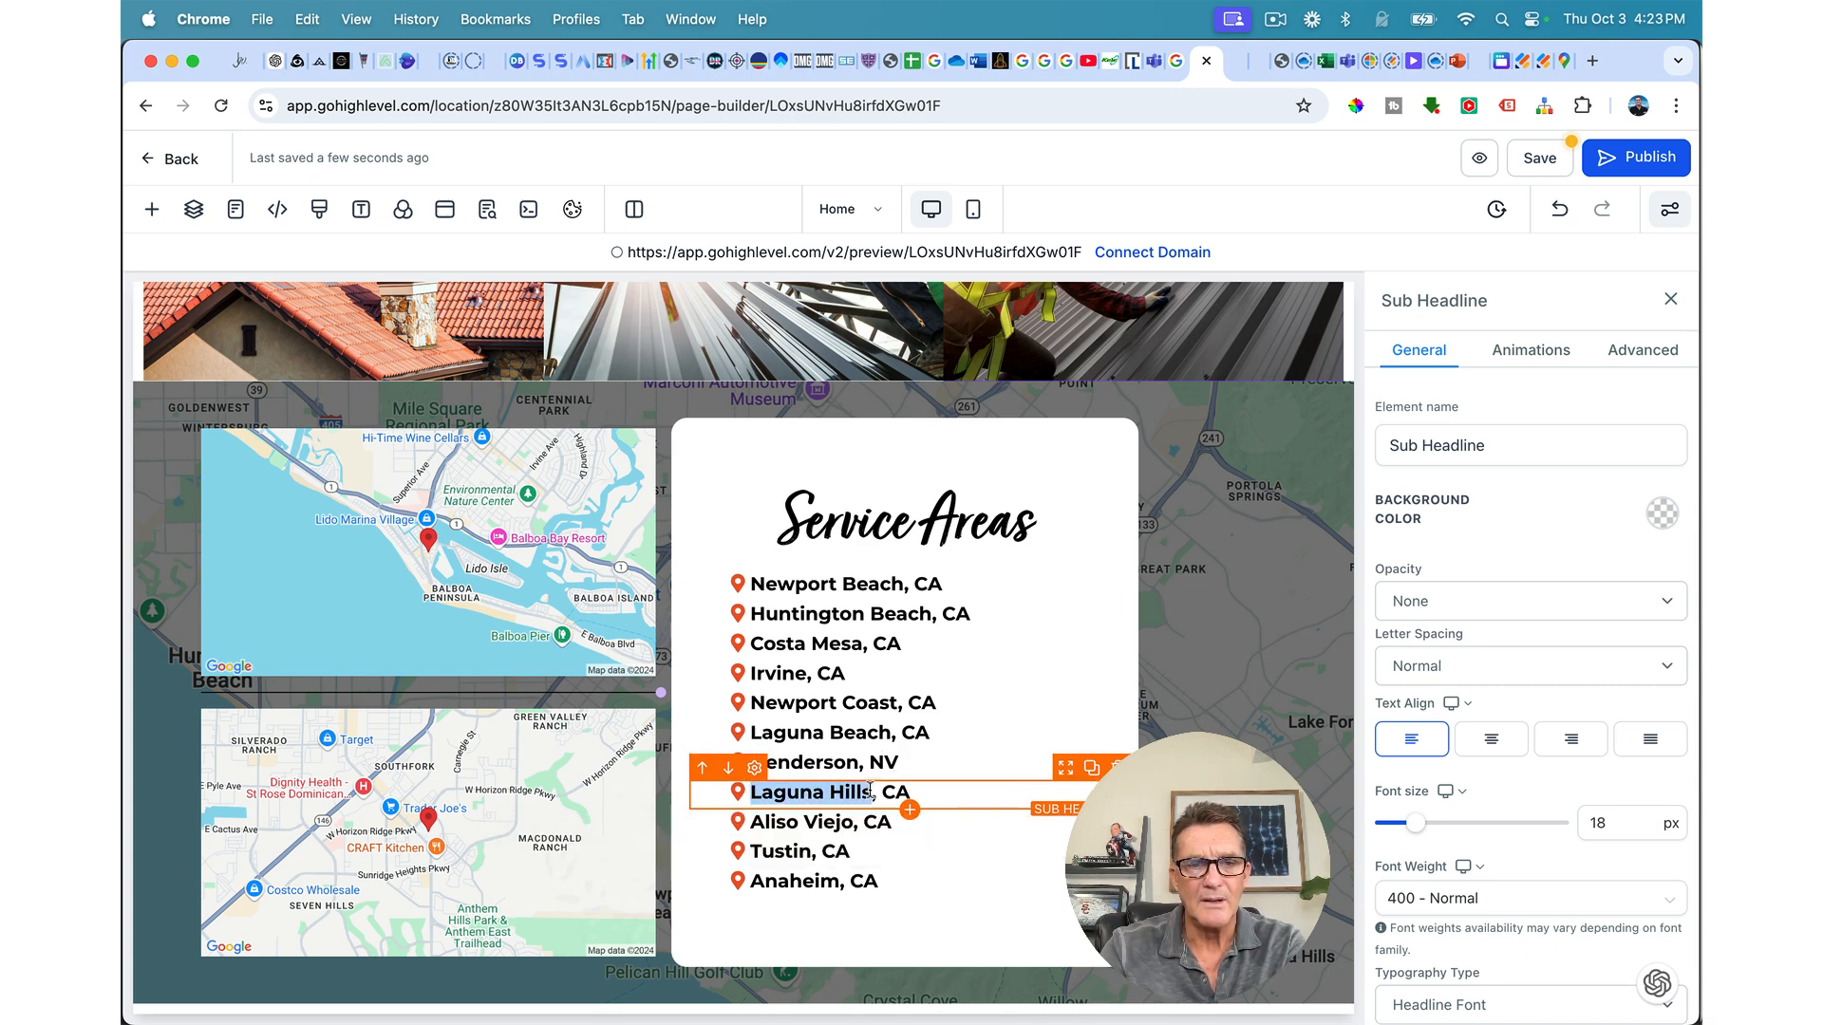
type("Las W")
key("BackSpace")
type("Vegas")
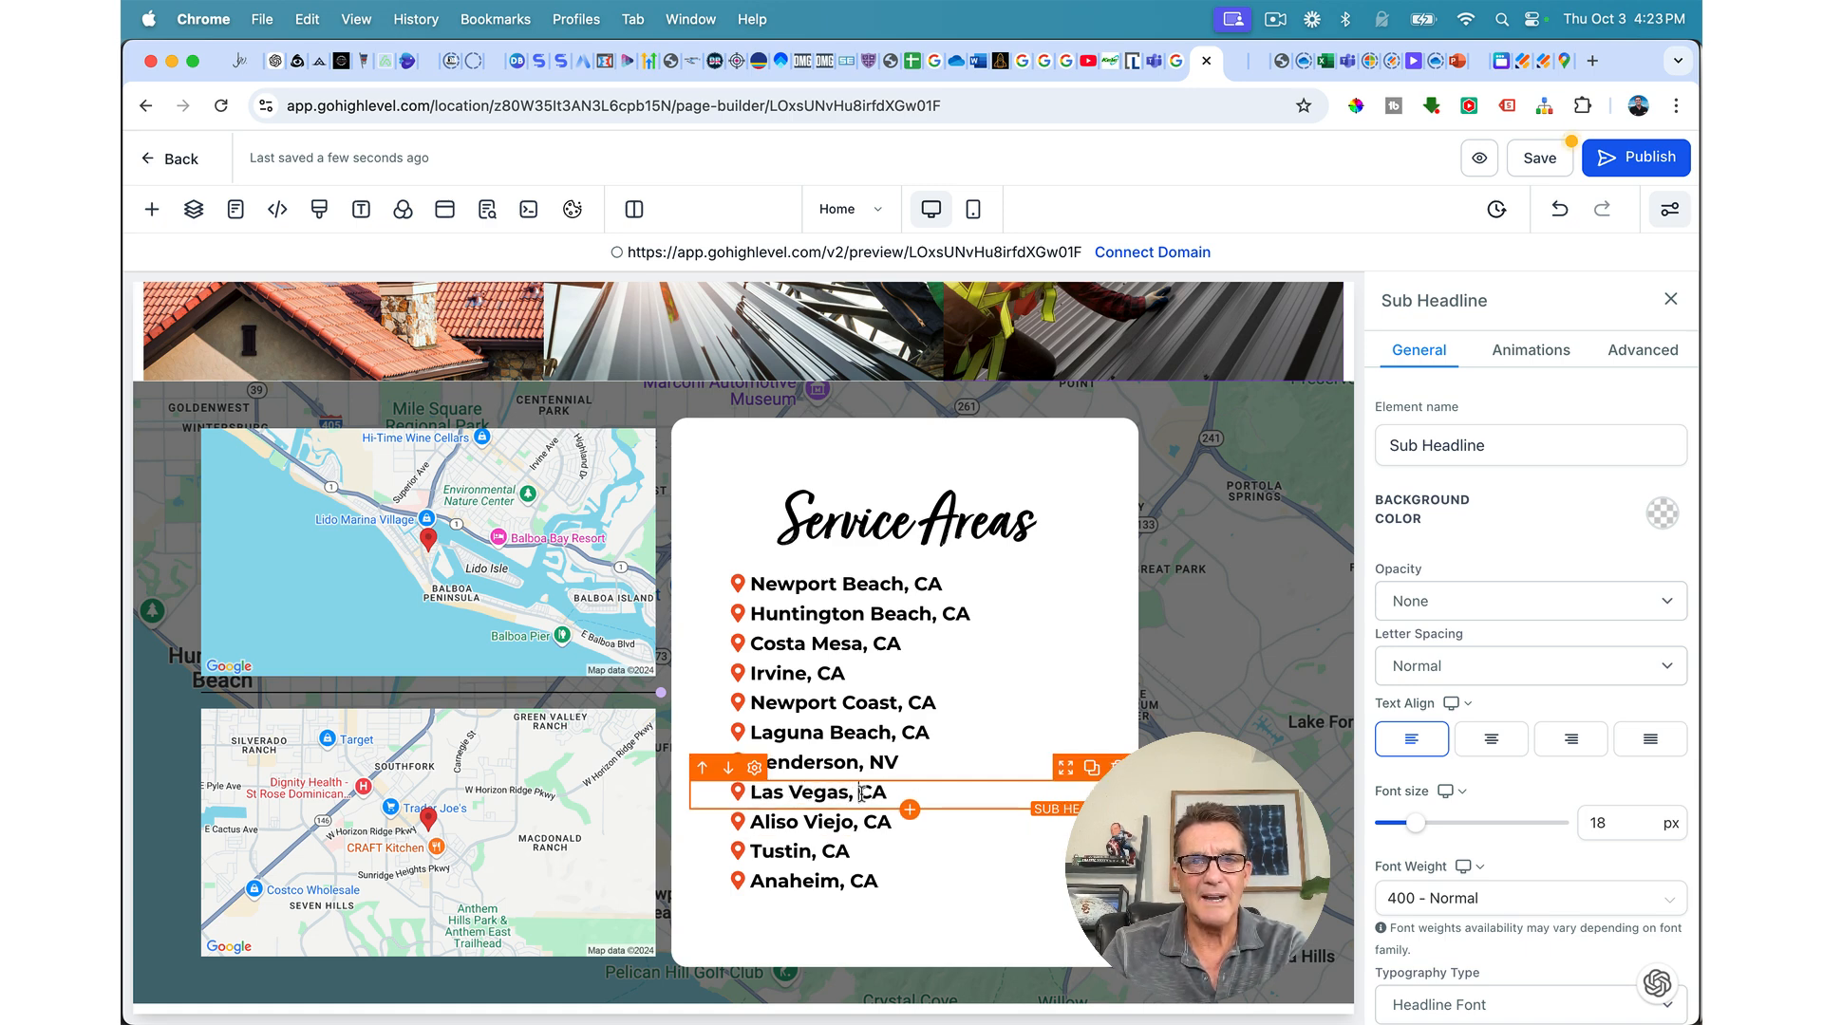
left_click_drag(860, 792, 883, 798)
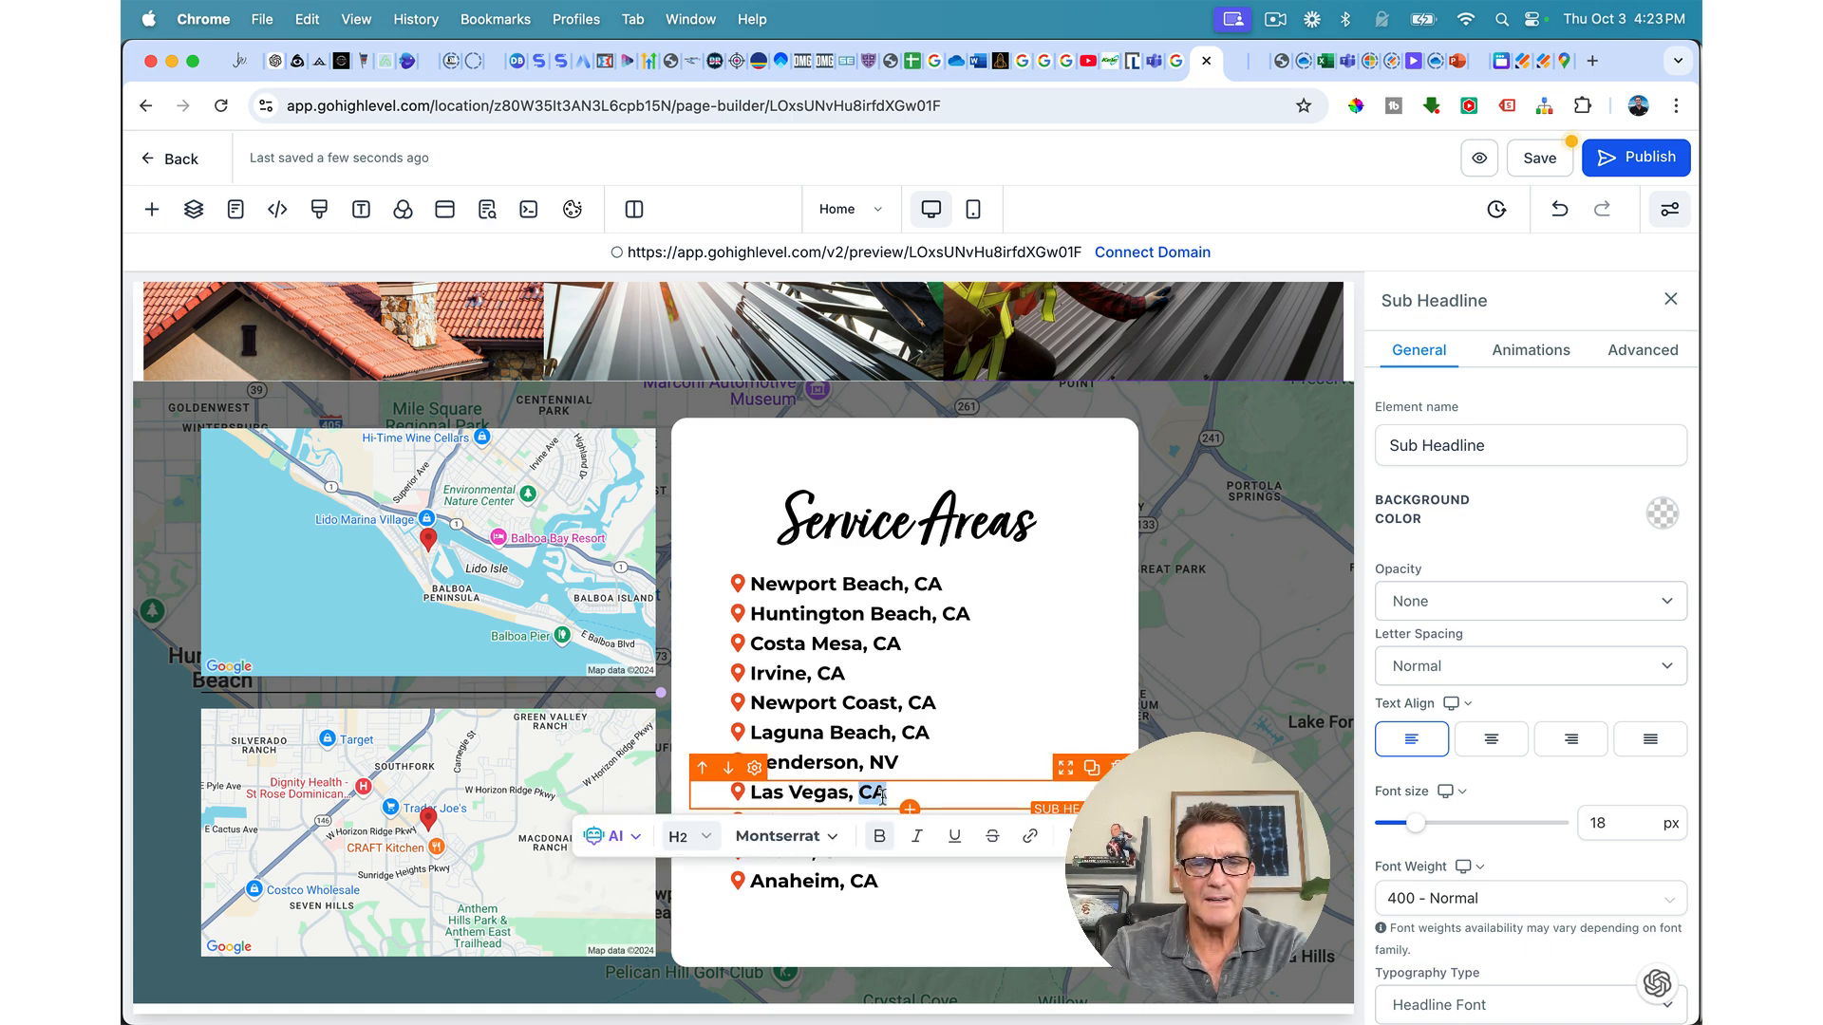
type("NV")
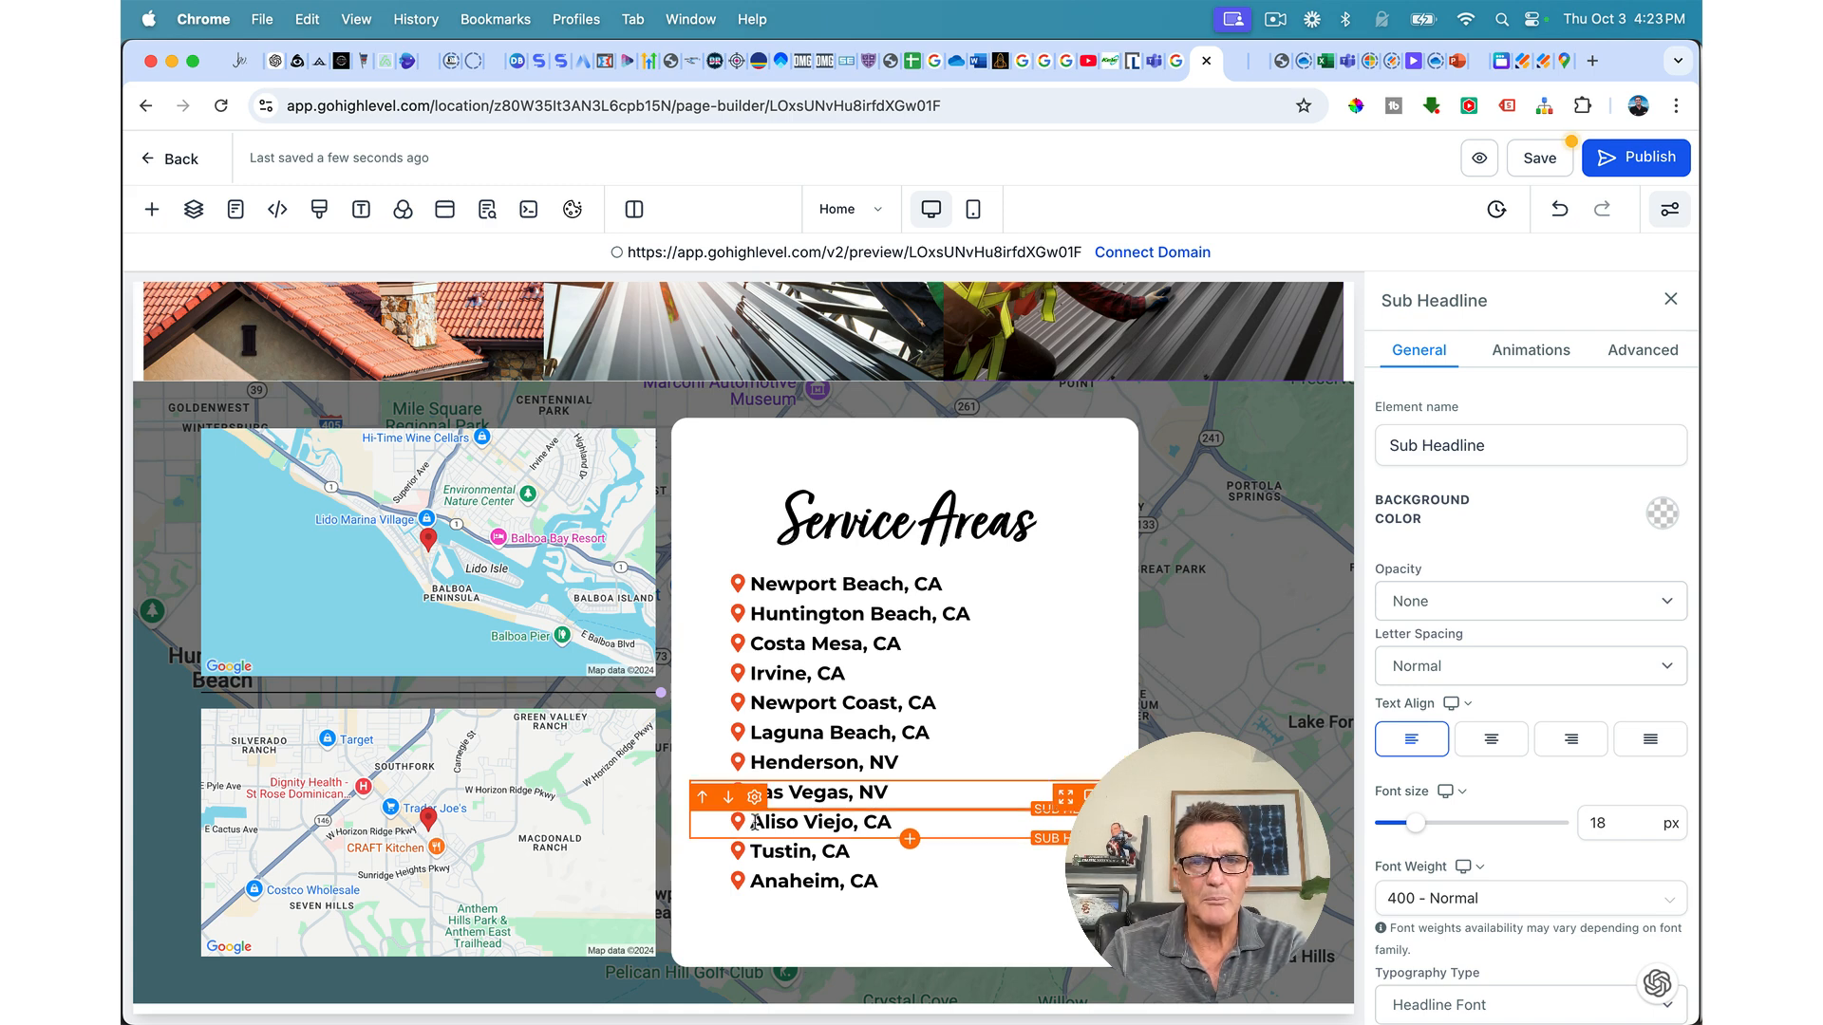
left_click_drag(755, 823, 893, 822)
type("Bullhead City,")
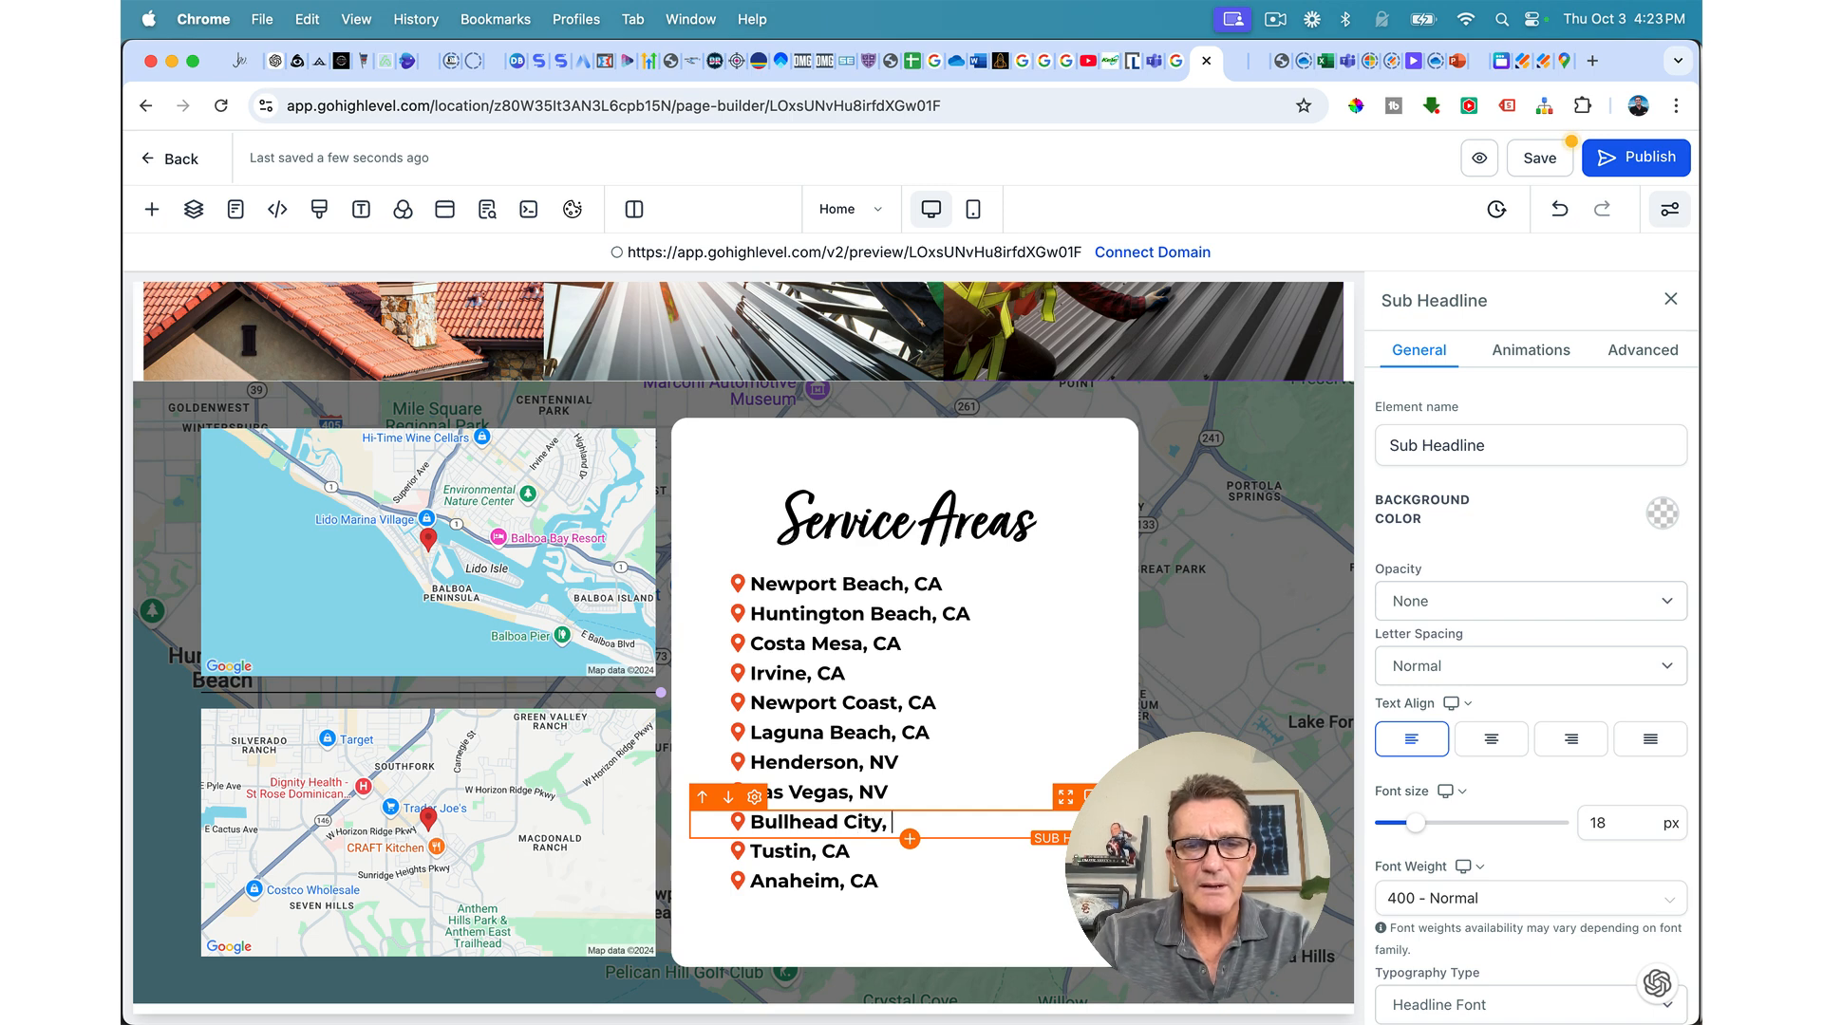
Step: Move Tustin, CA and Anaheim, CA above the three Nevada rows and save the page
left_click(898, 853)
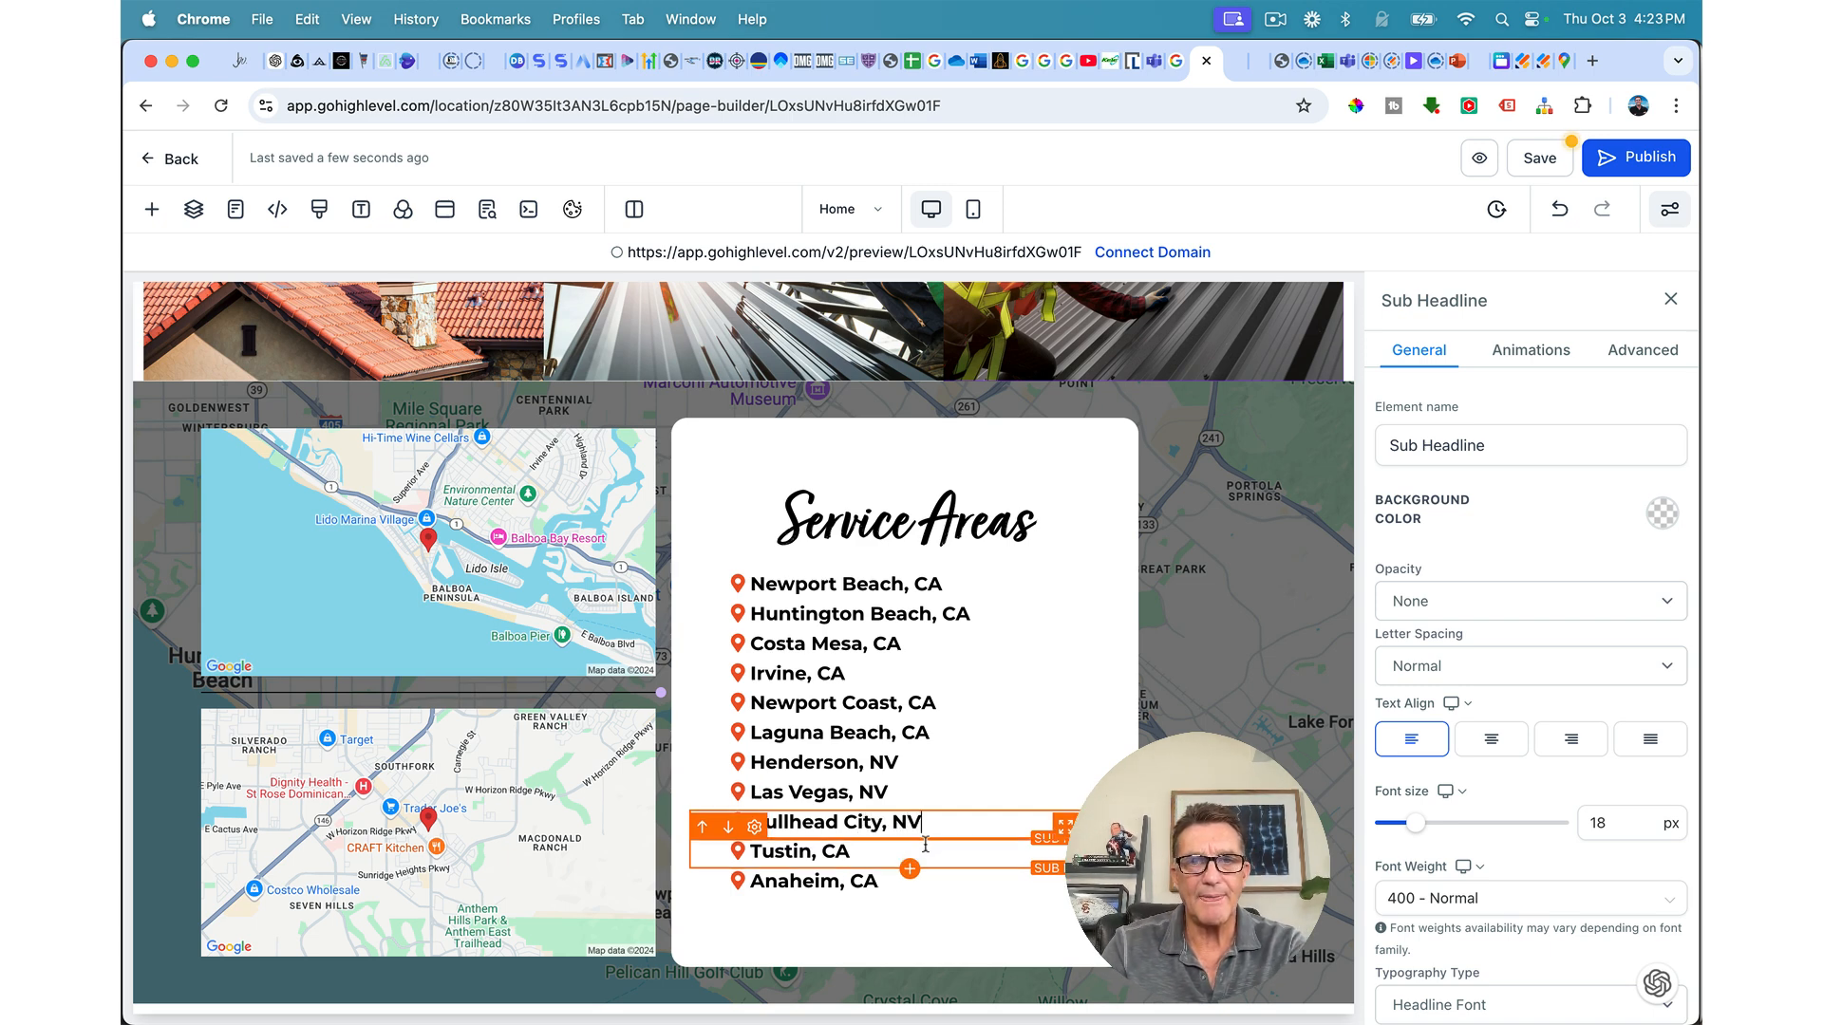
left_click(703, 828)
left_click(702, 800)
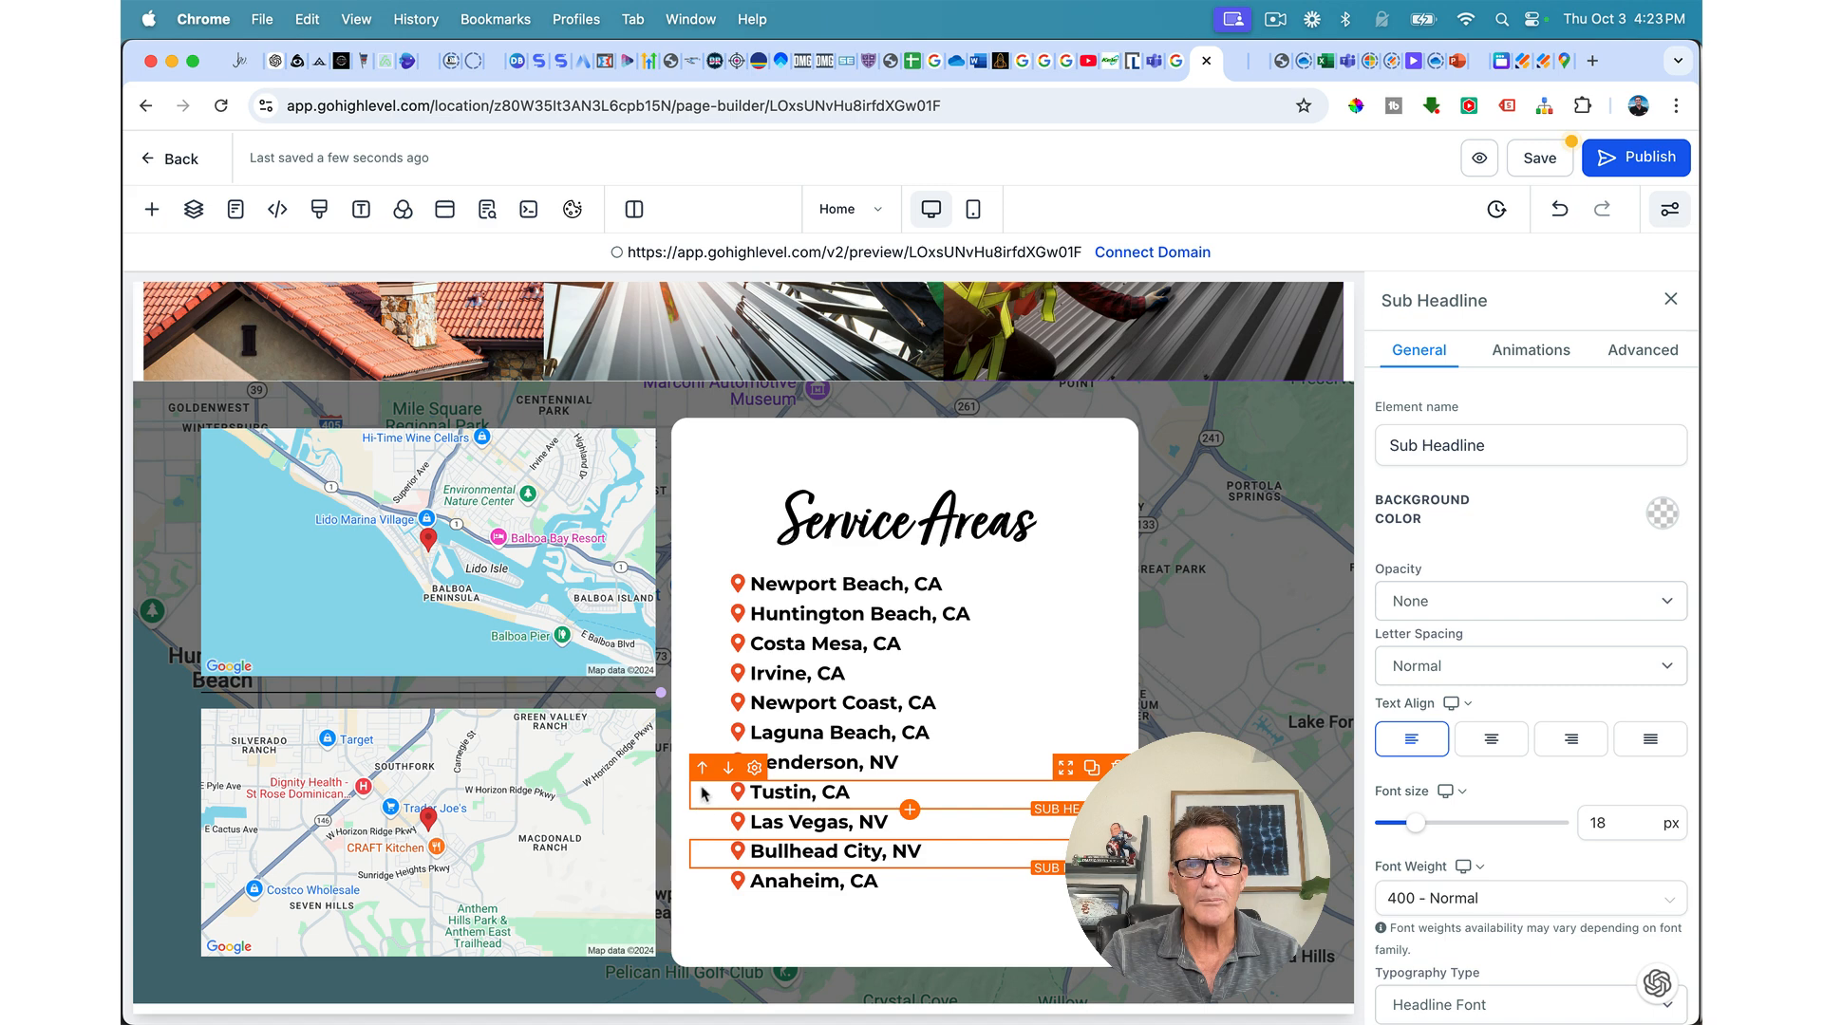
left_click(702, 770)
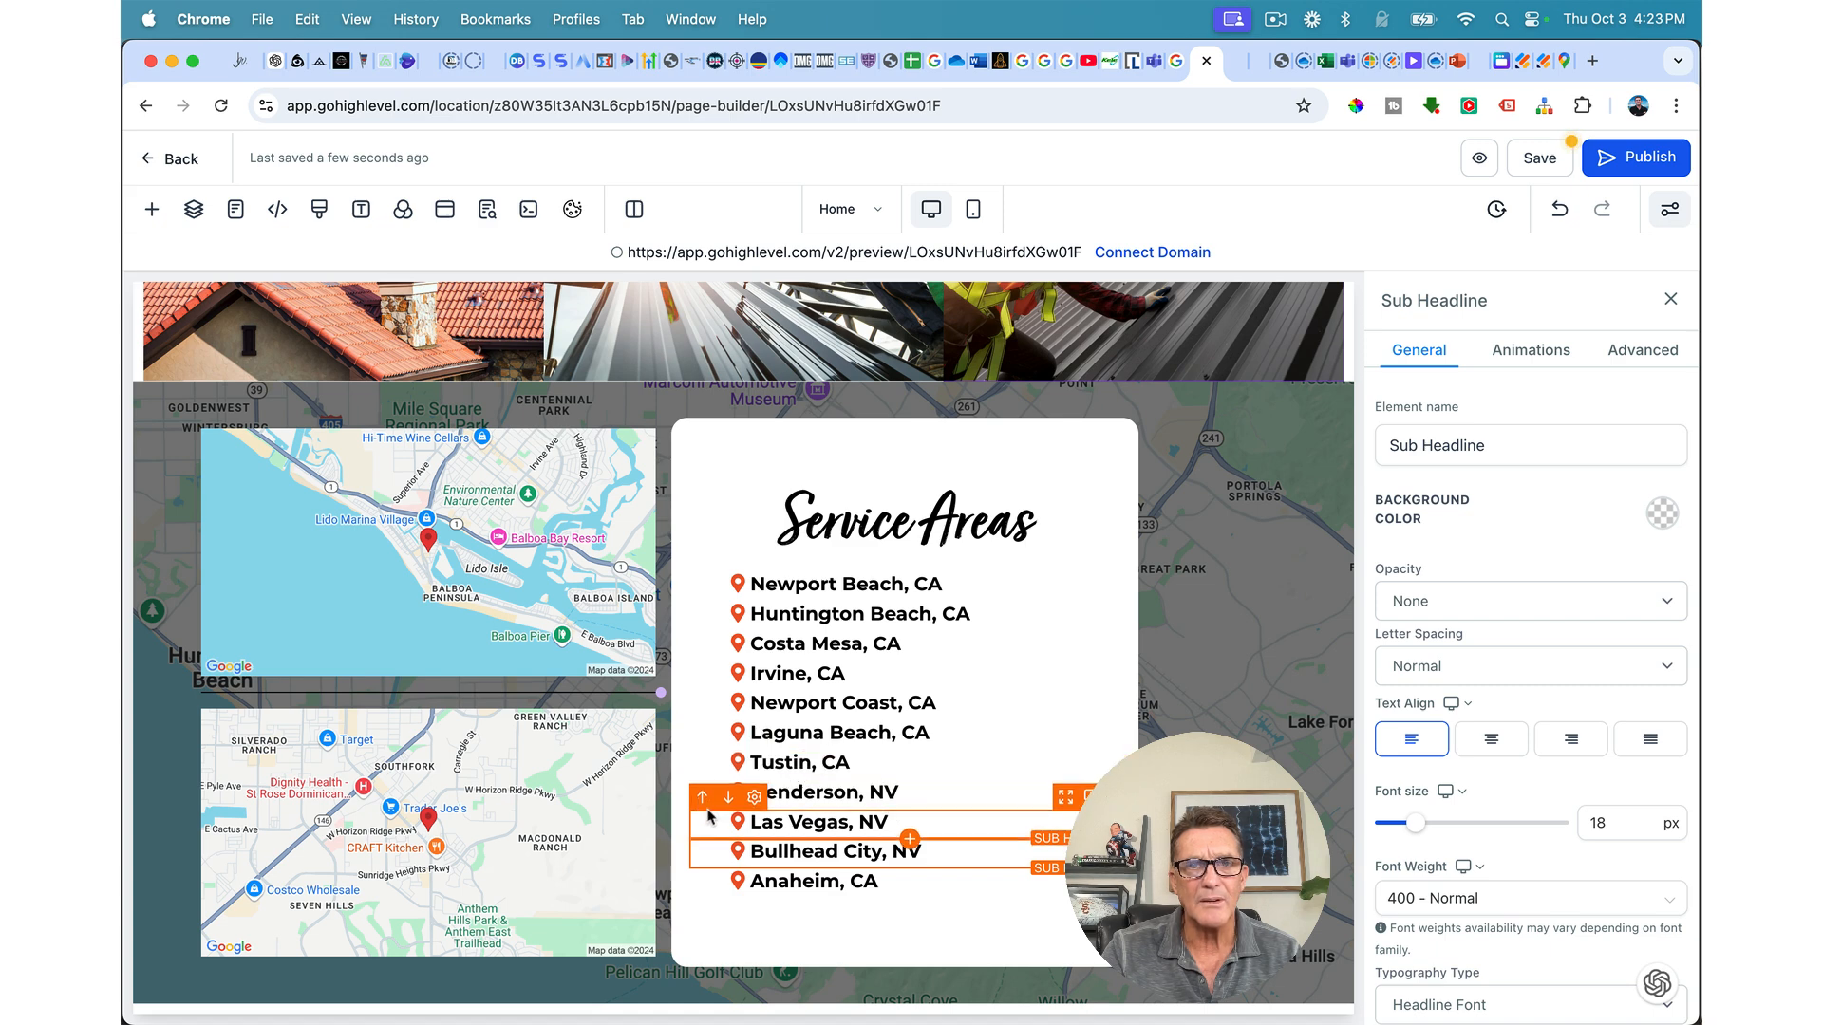
left_click(700, 856)
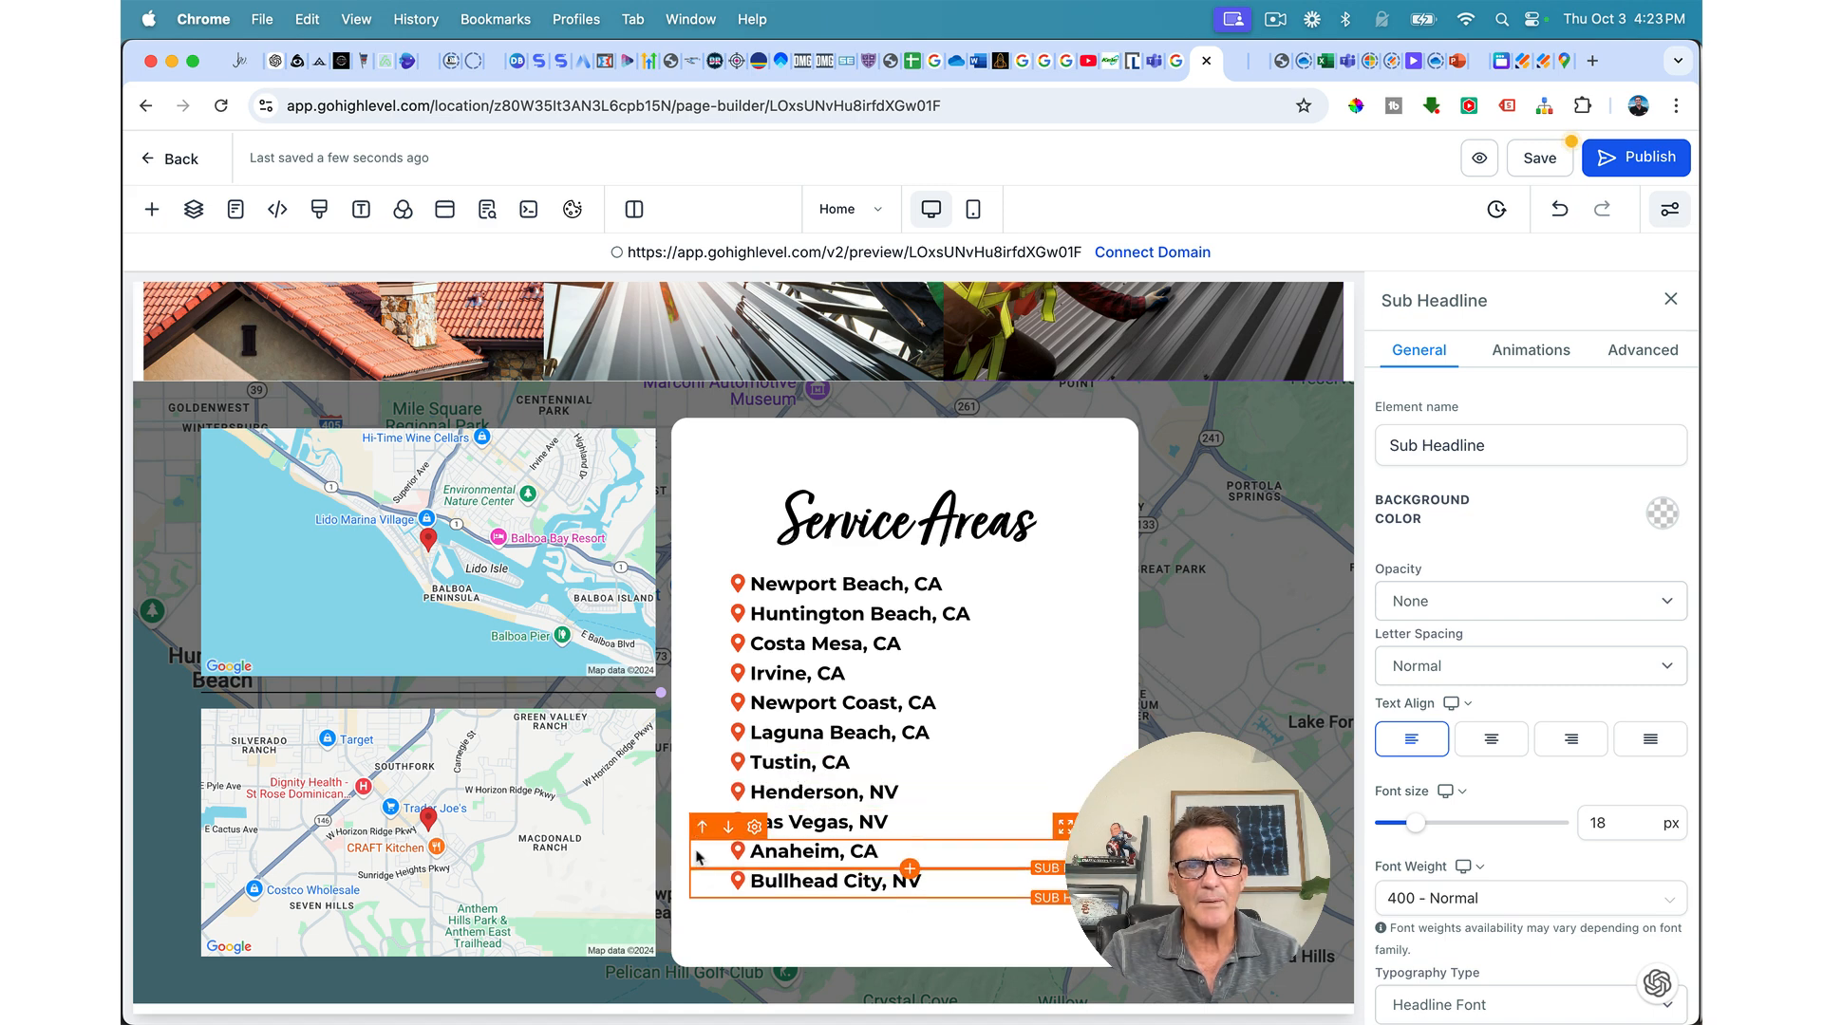
left_click(702, 827)
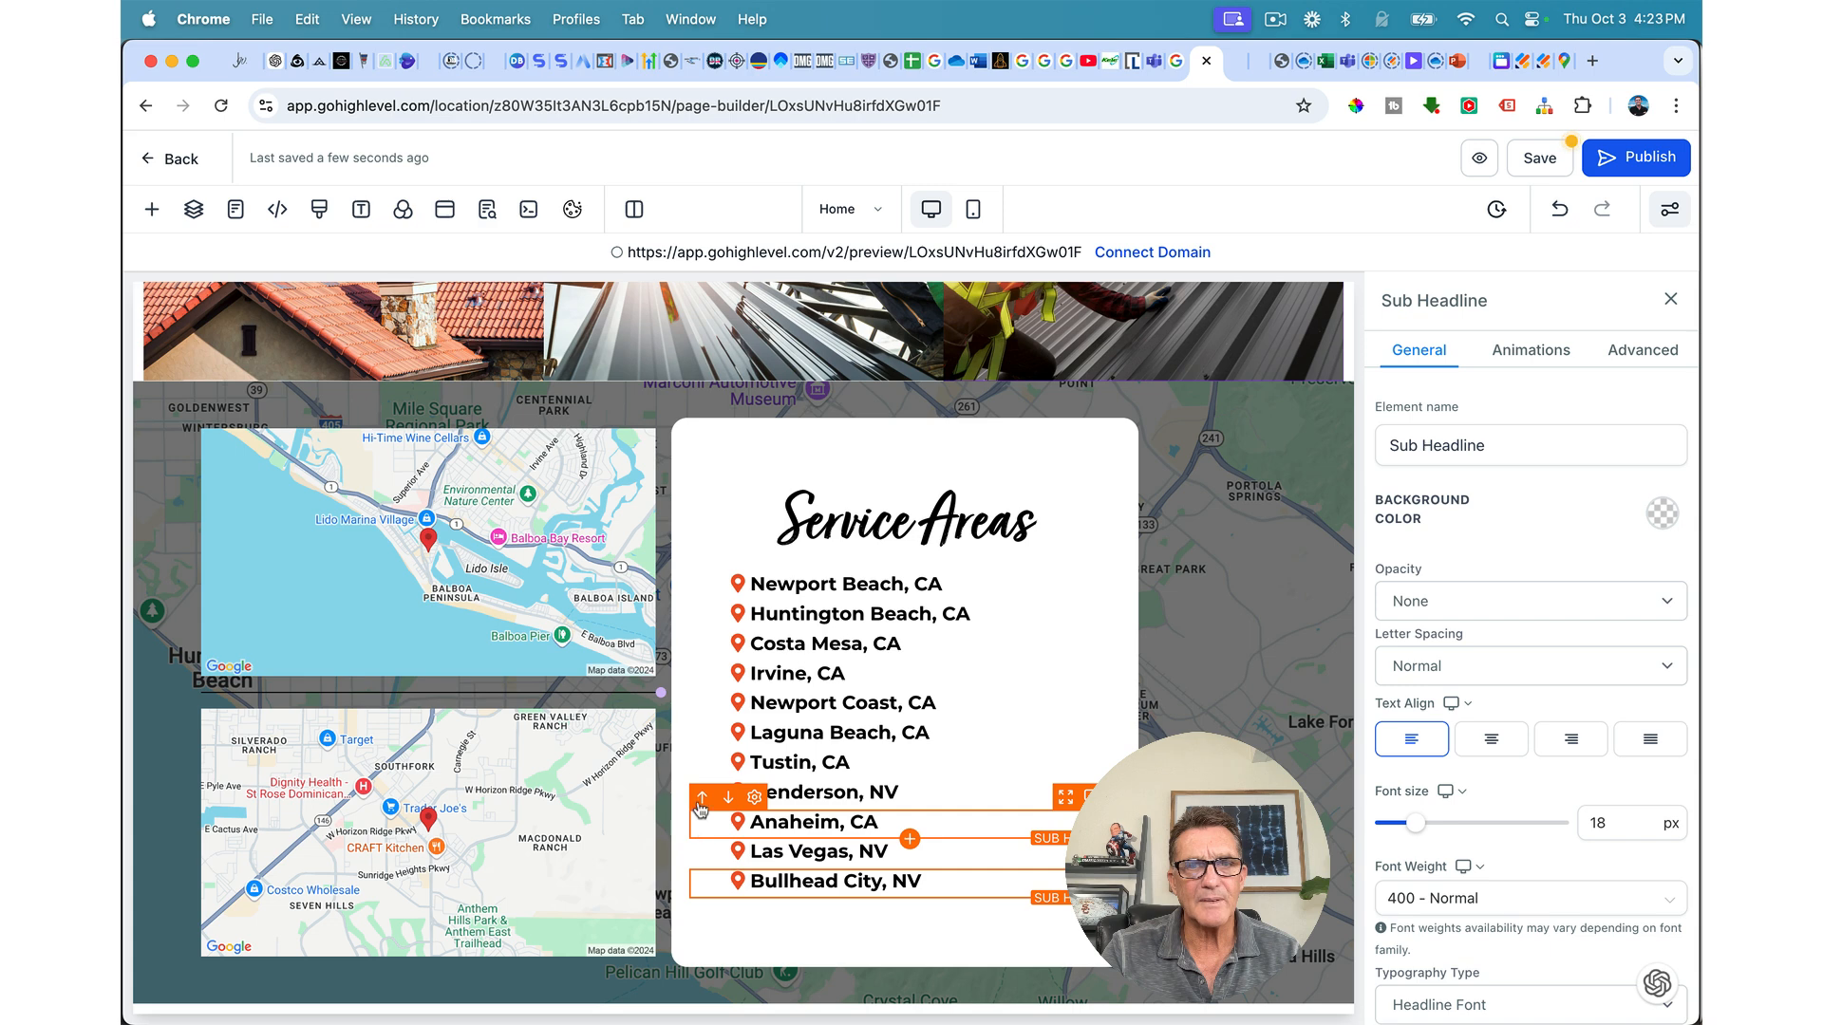
left_click(701, 799)
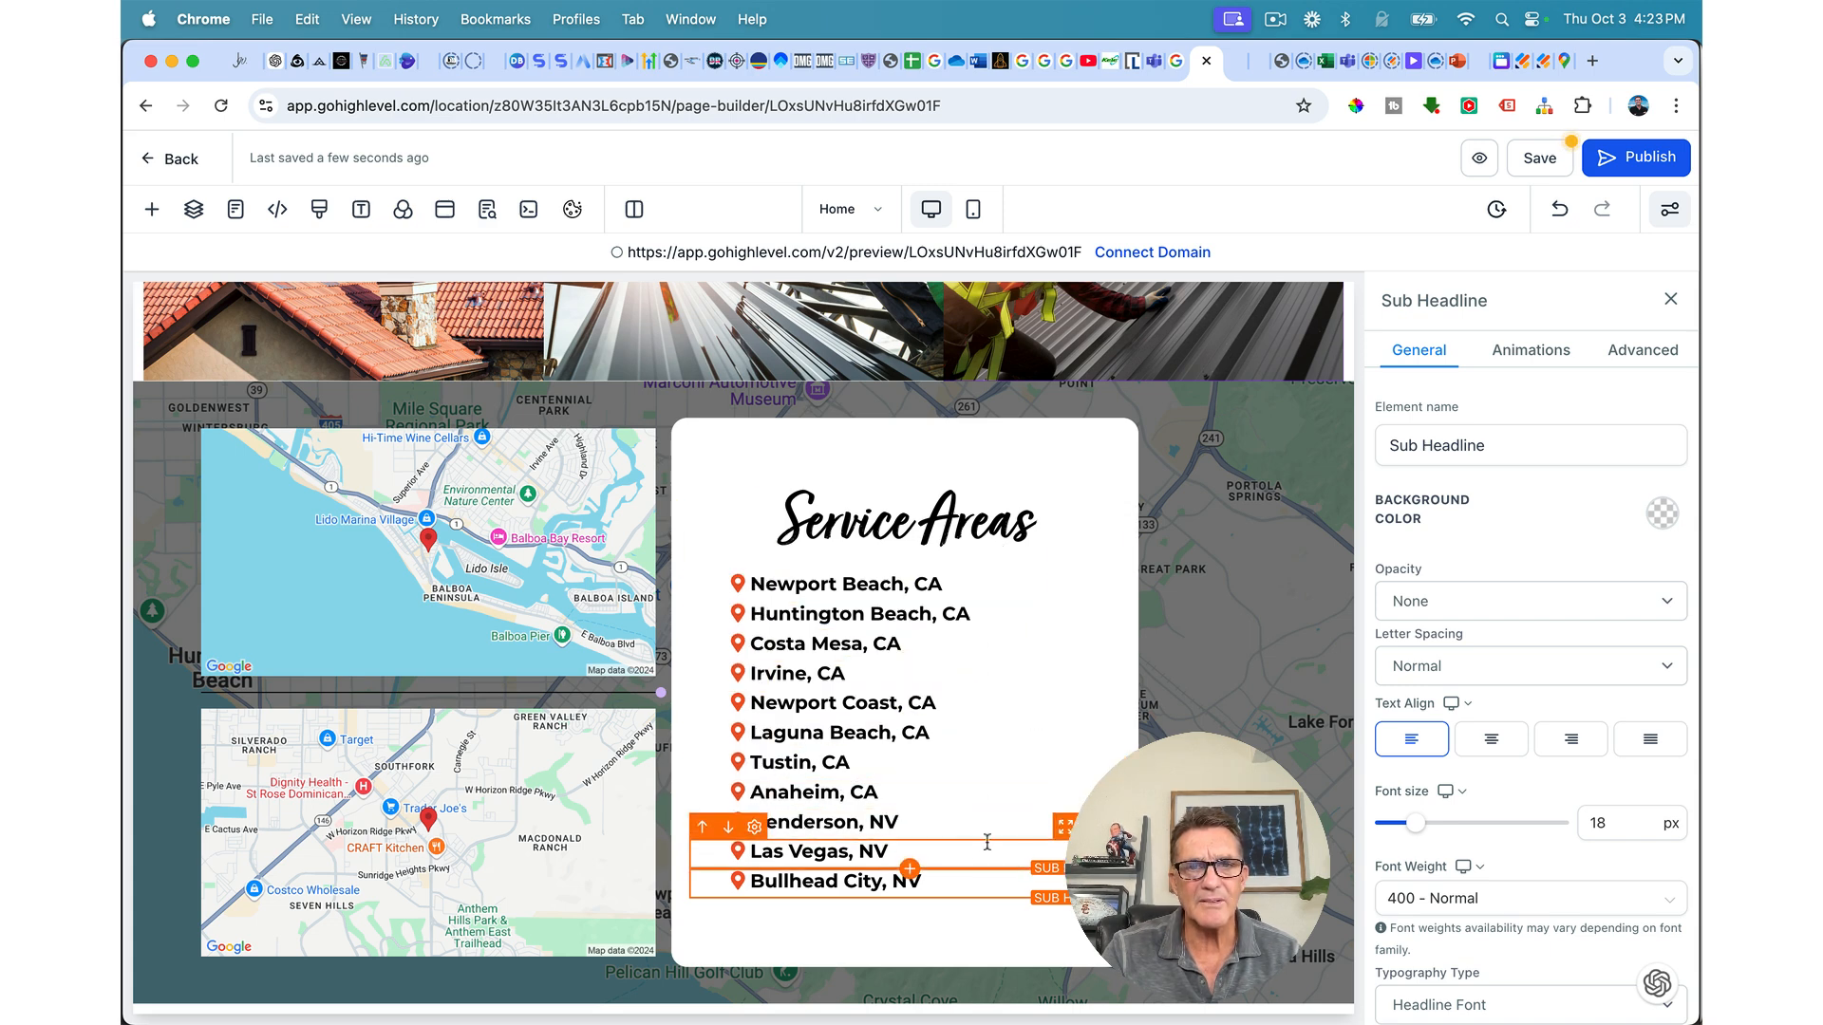
left_click(1534, 159)
Step: Set the map section's top and bottom padding to 60 px and close its settings
left_click(1169, 572)
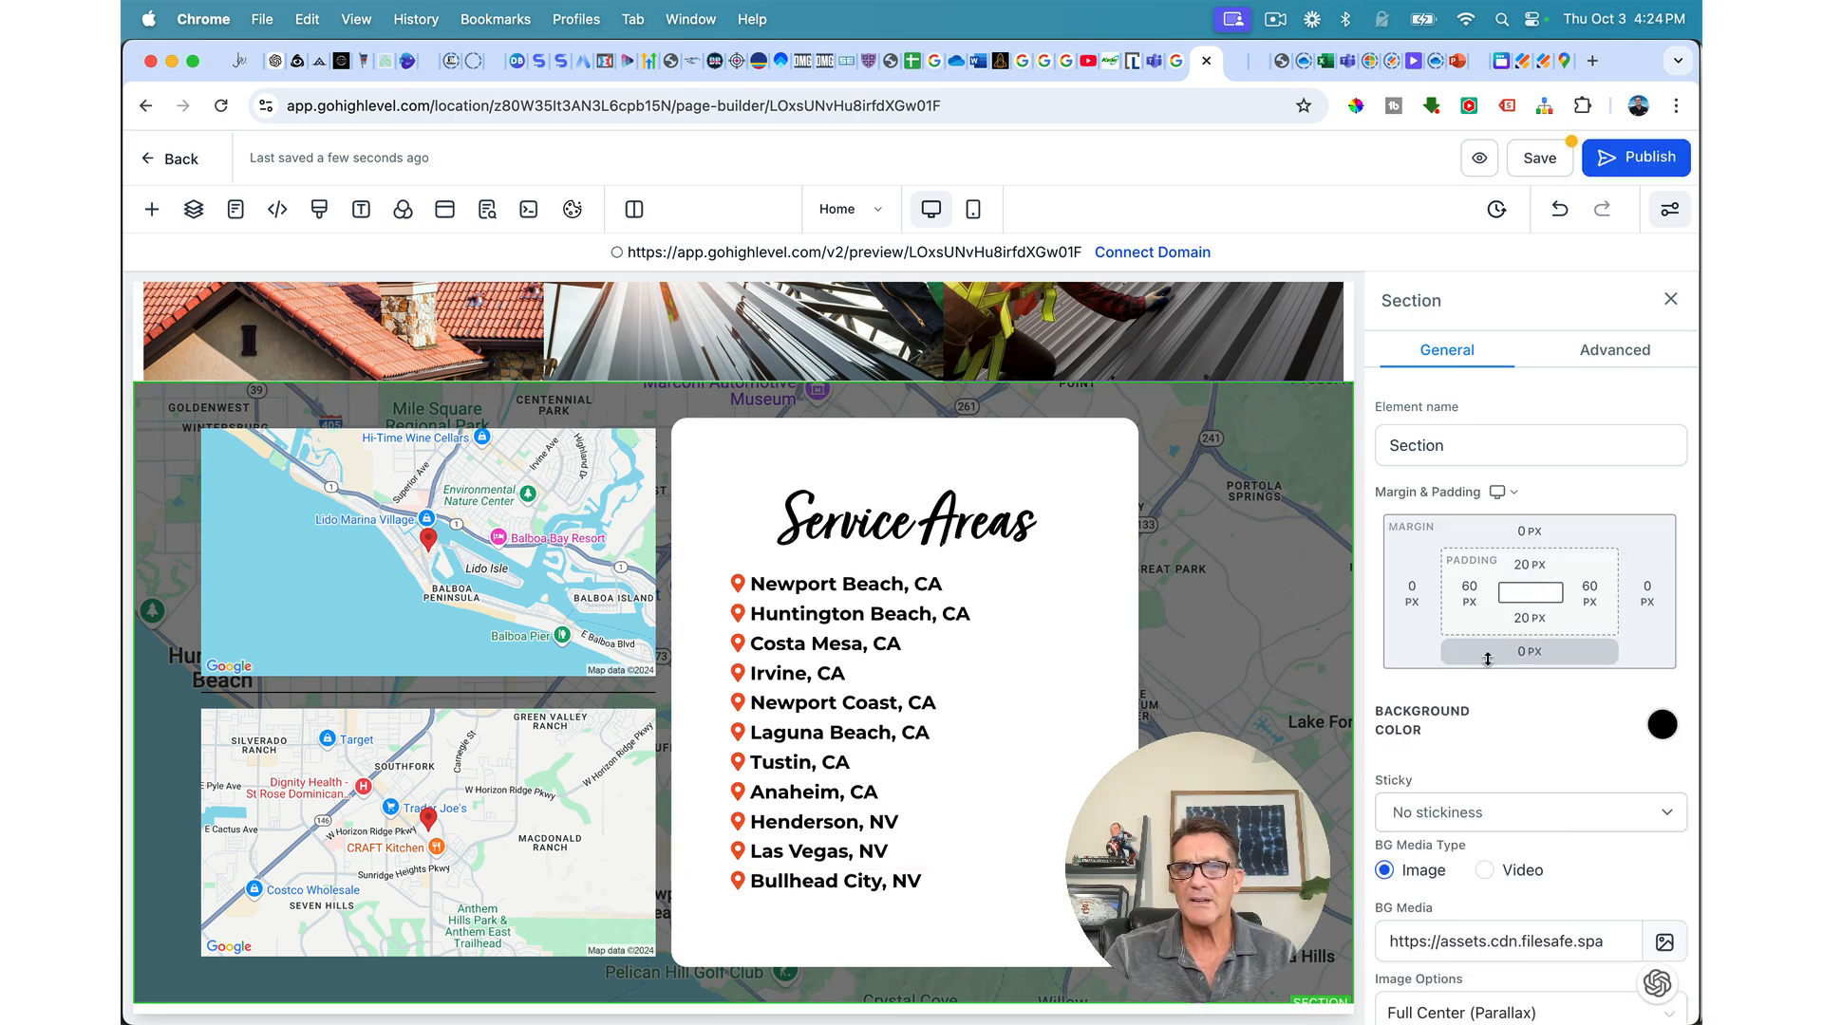
left_click(1529, 566)
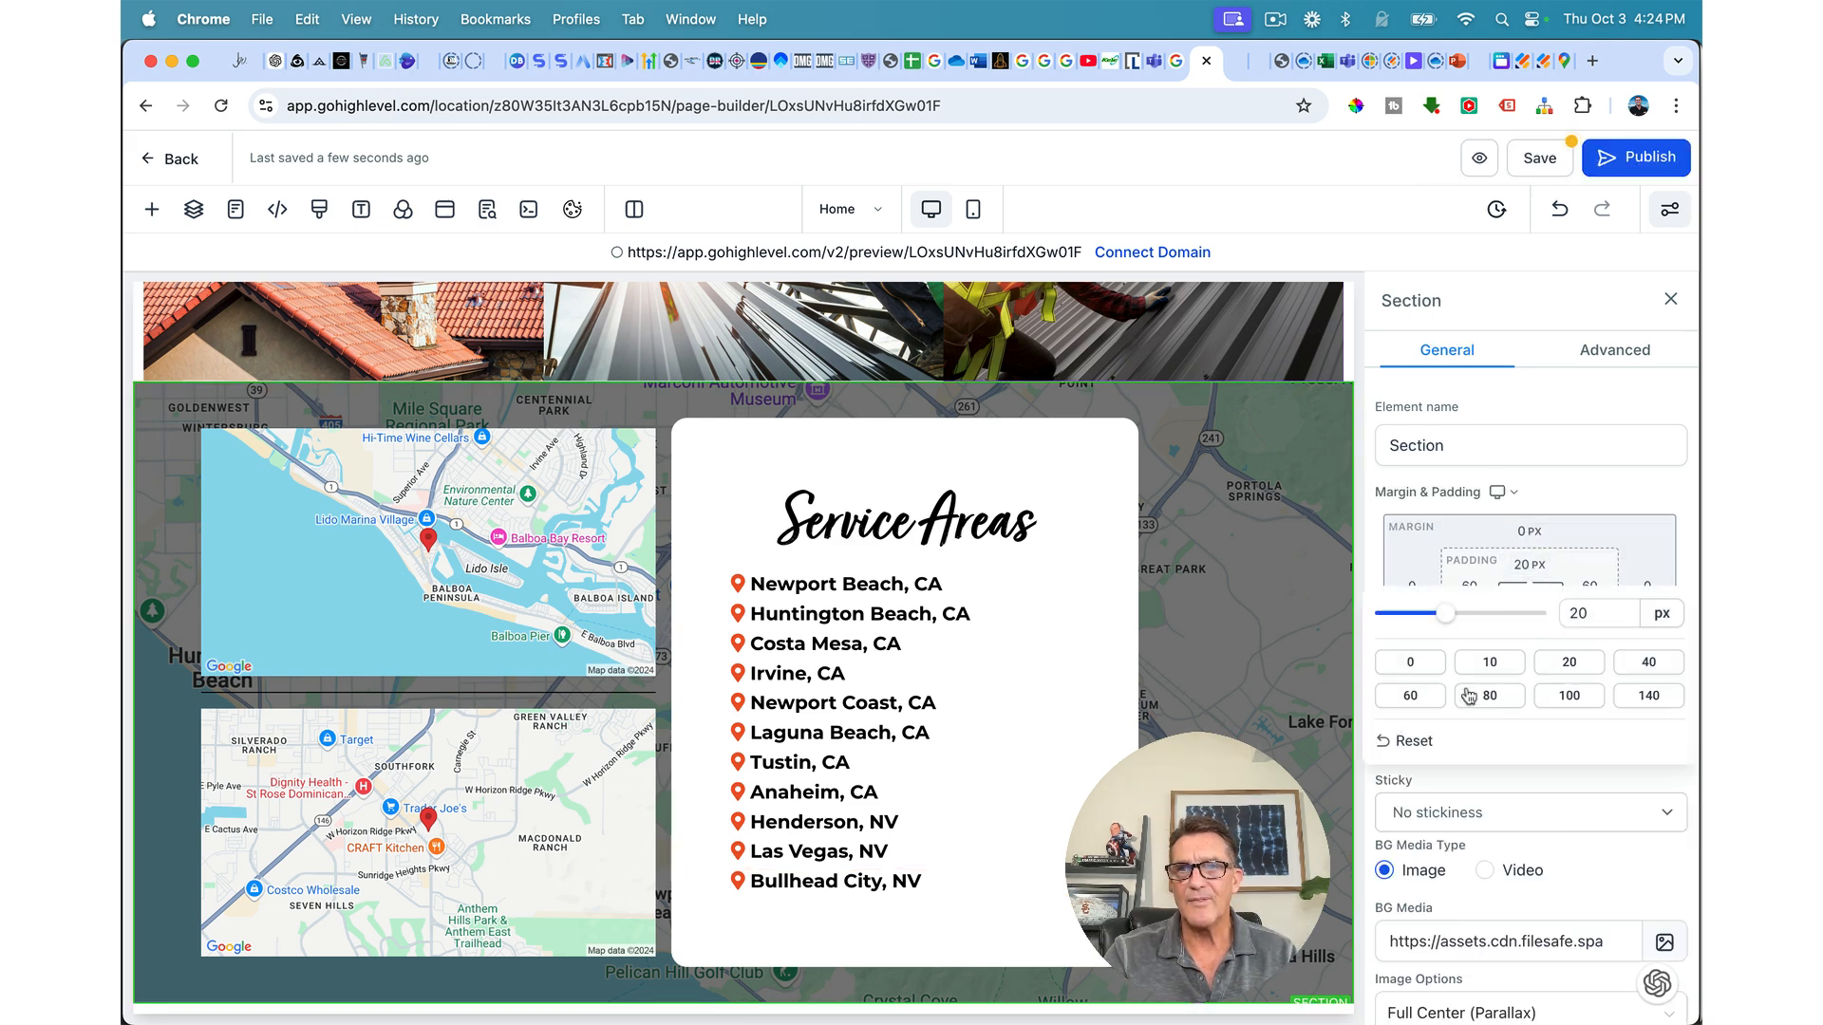
left_click(1412, 696)
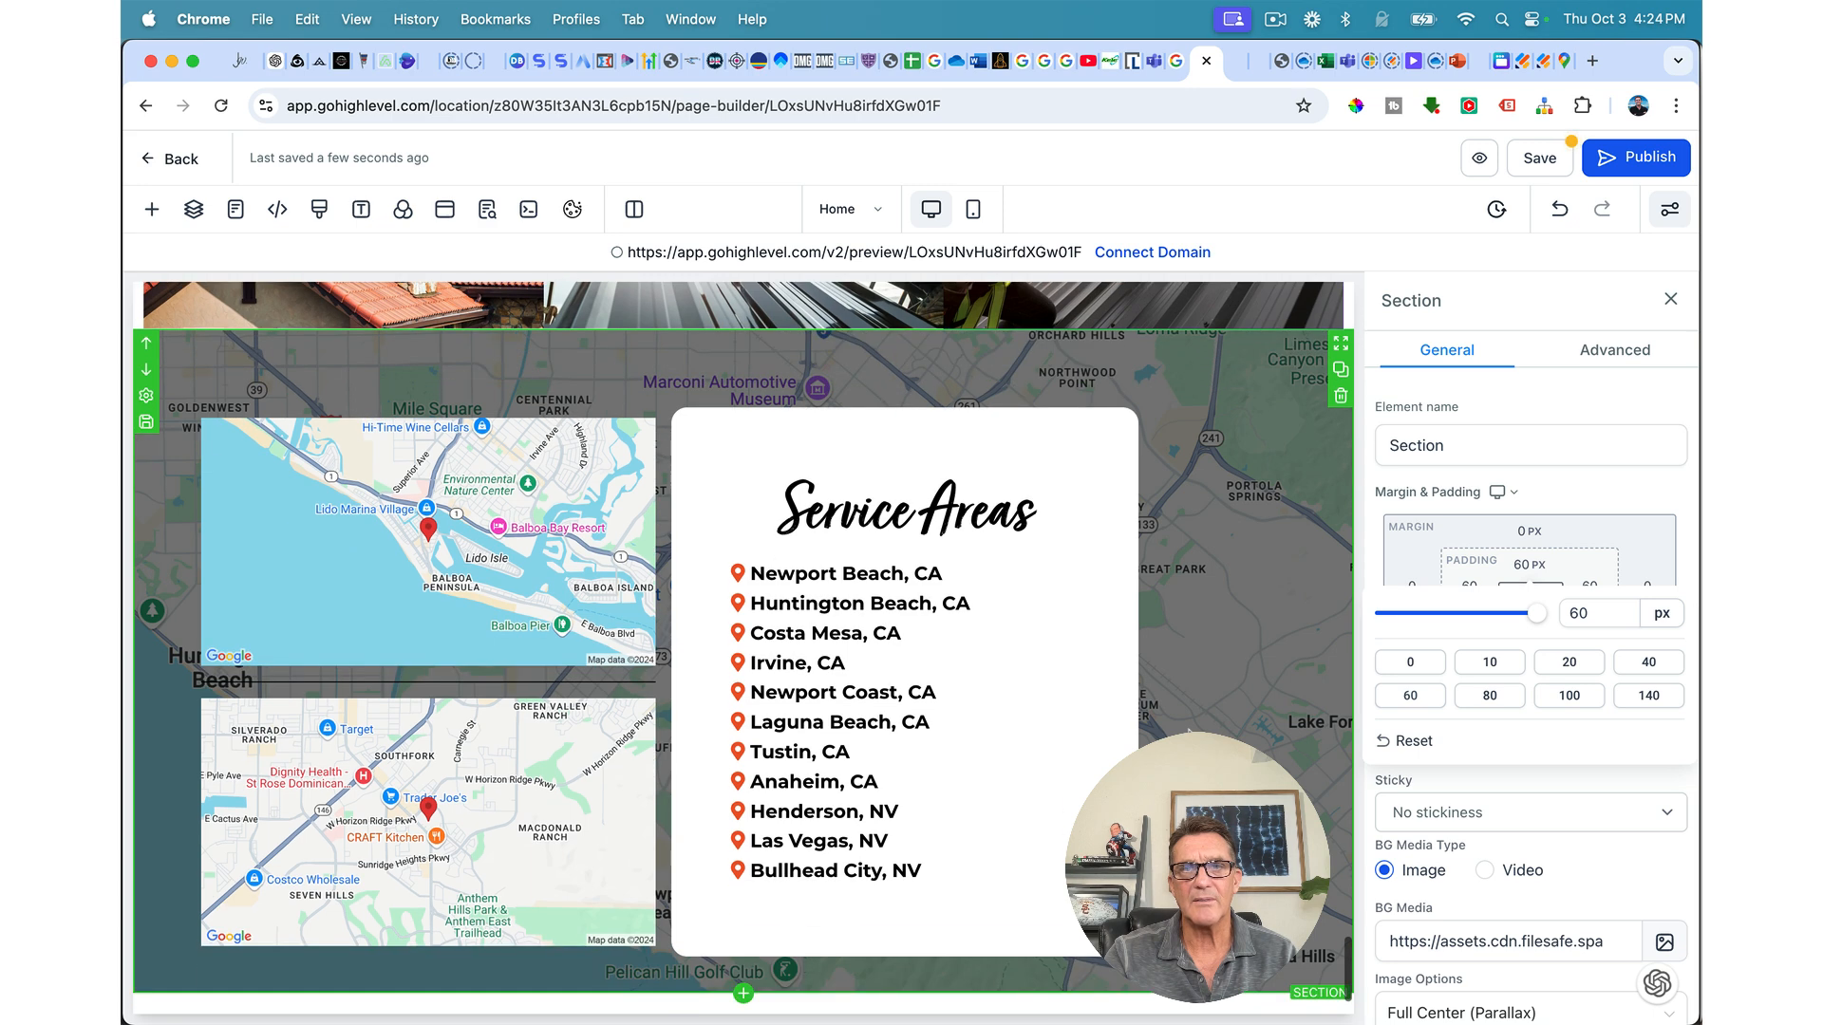
left_click(1631, 550)
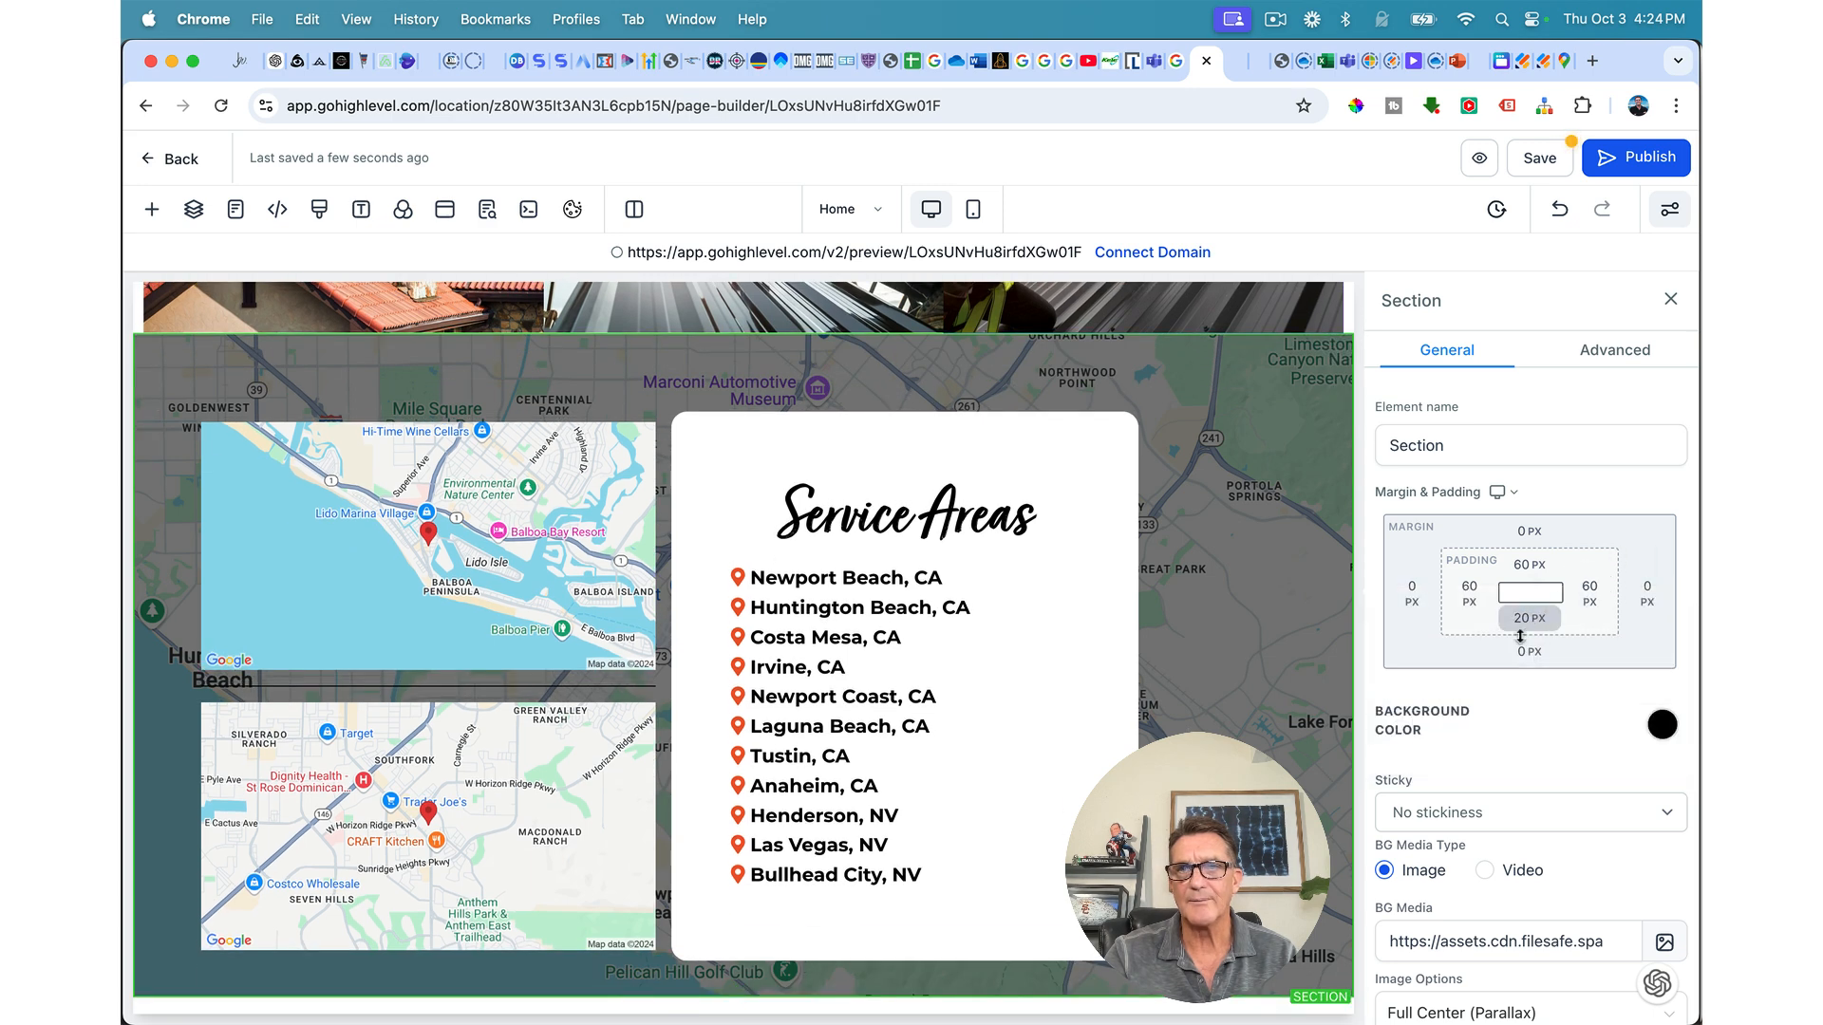
left_click(1528, 629)
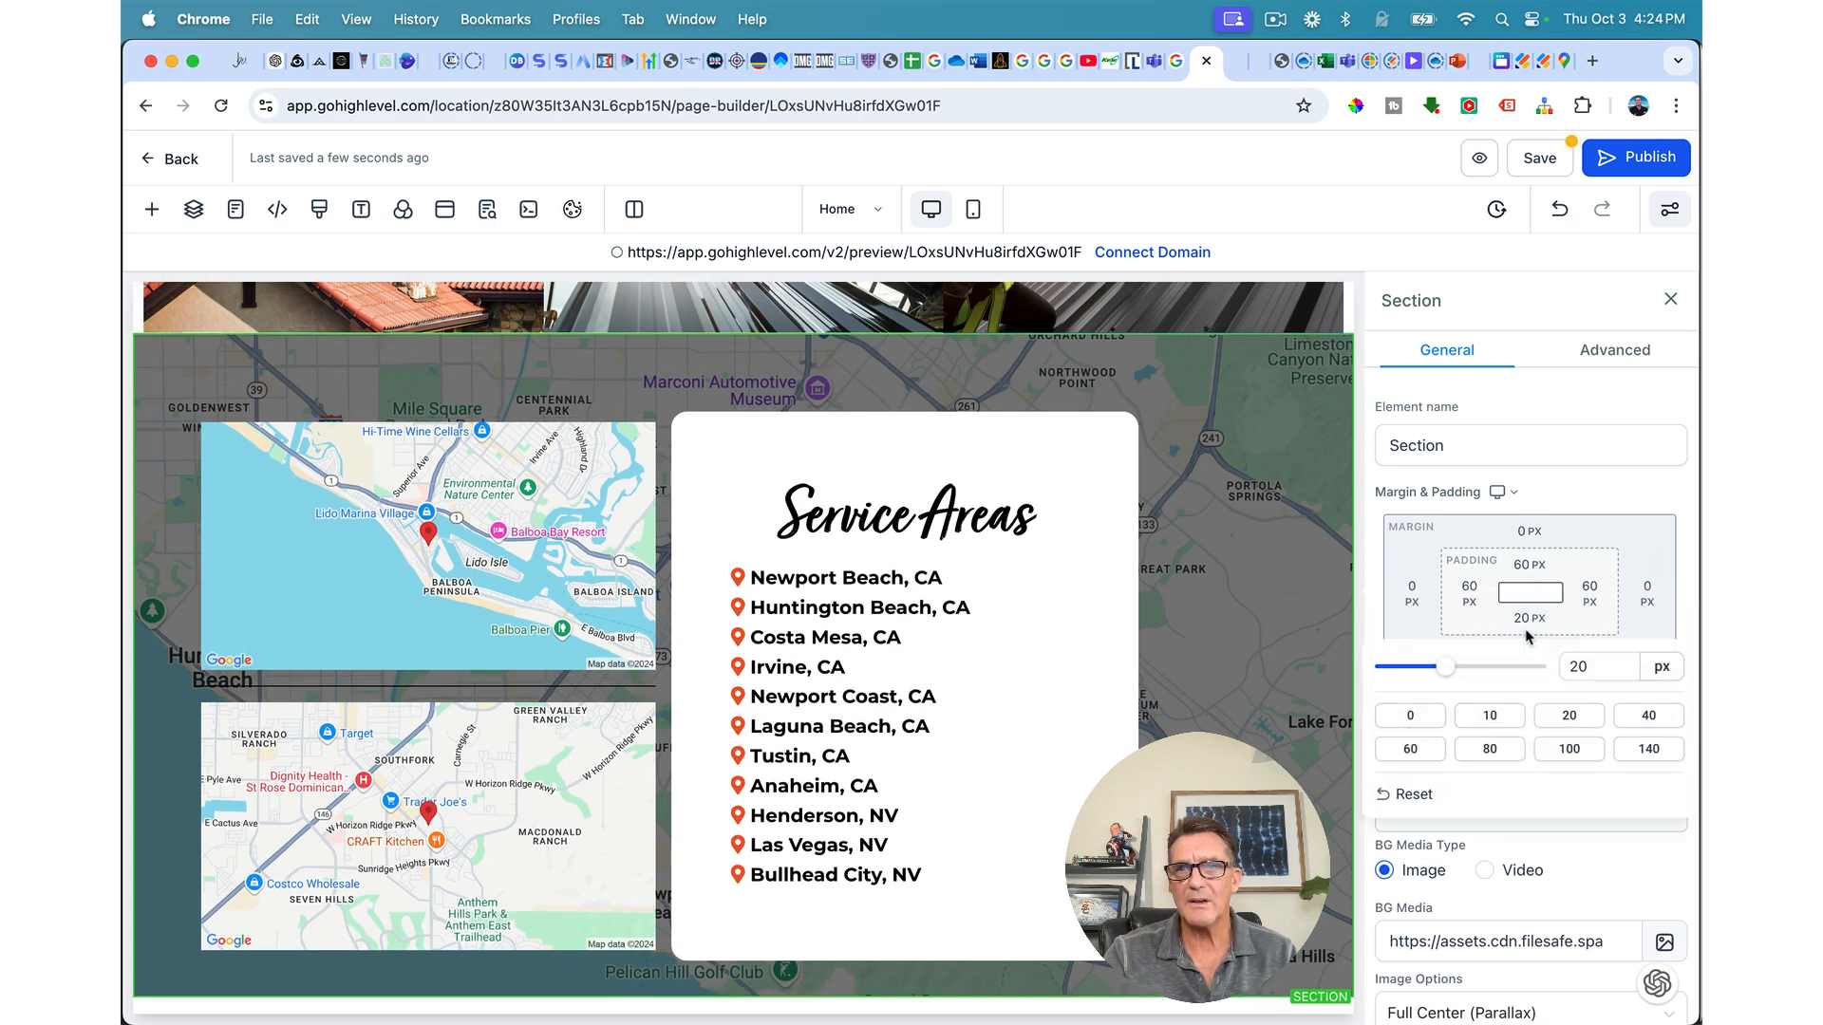
left_click(1411, 749)
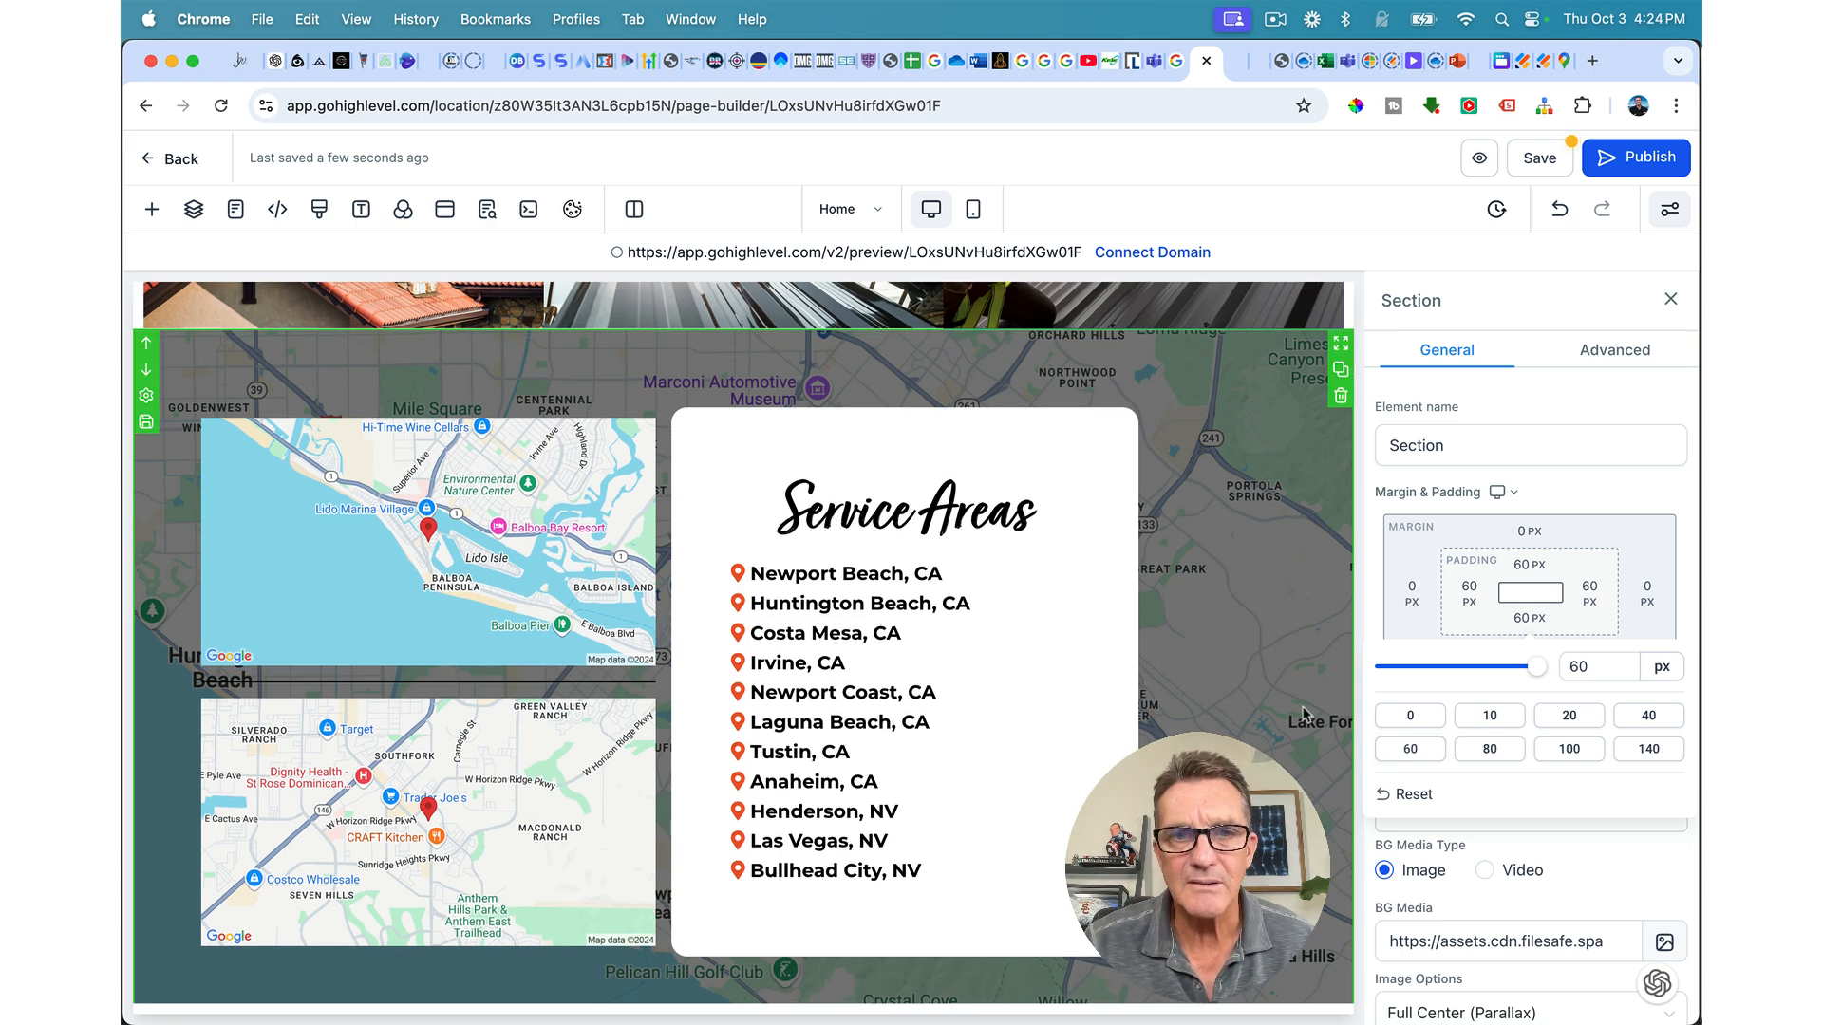
scroll(1306, 714, "down", 1)
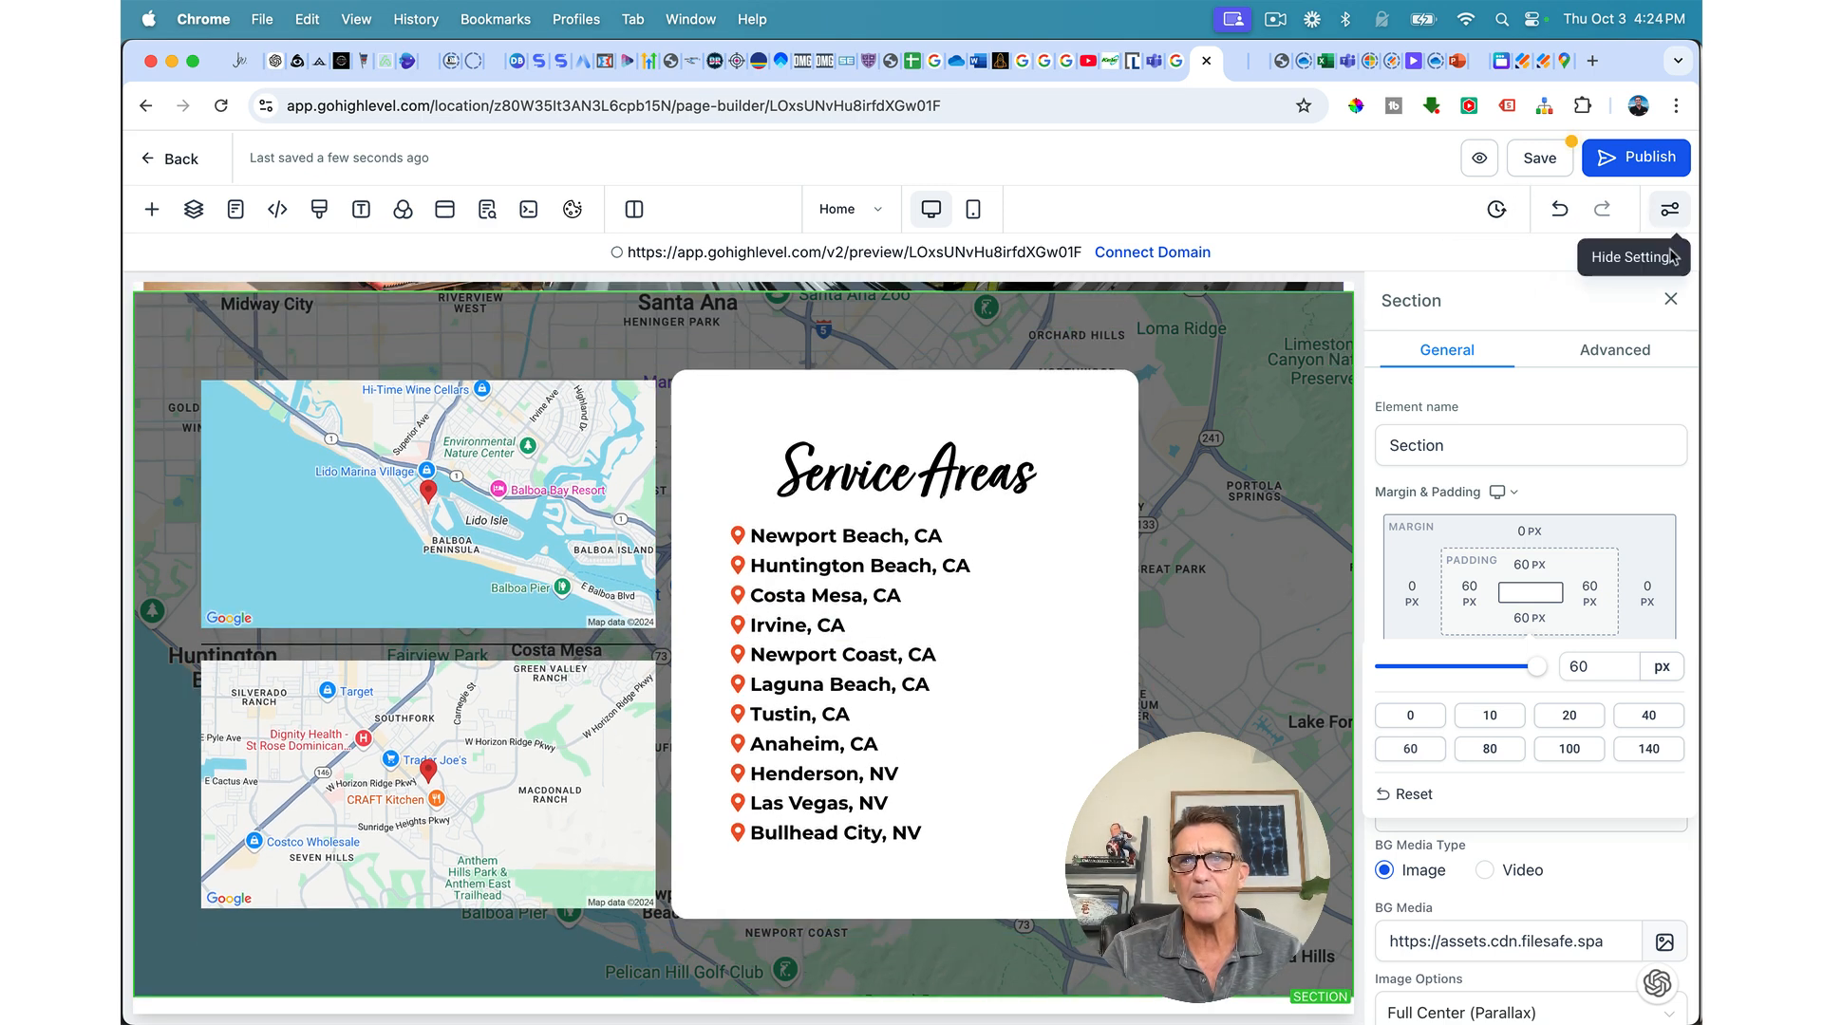
left_click(1673, 302)
scroll(1044, 494, "down", 2)
scroll(1045, 494, "up", 4)
scroll(1043, 494, "down", 3)
scroll(1043, 493, "down", 1)
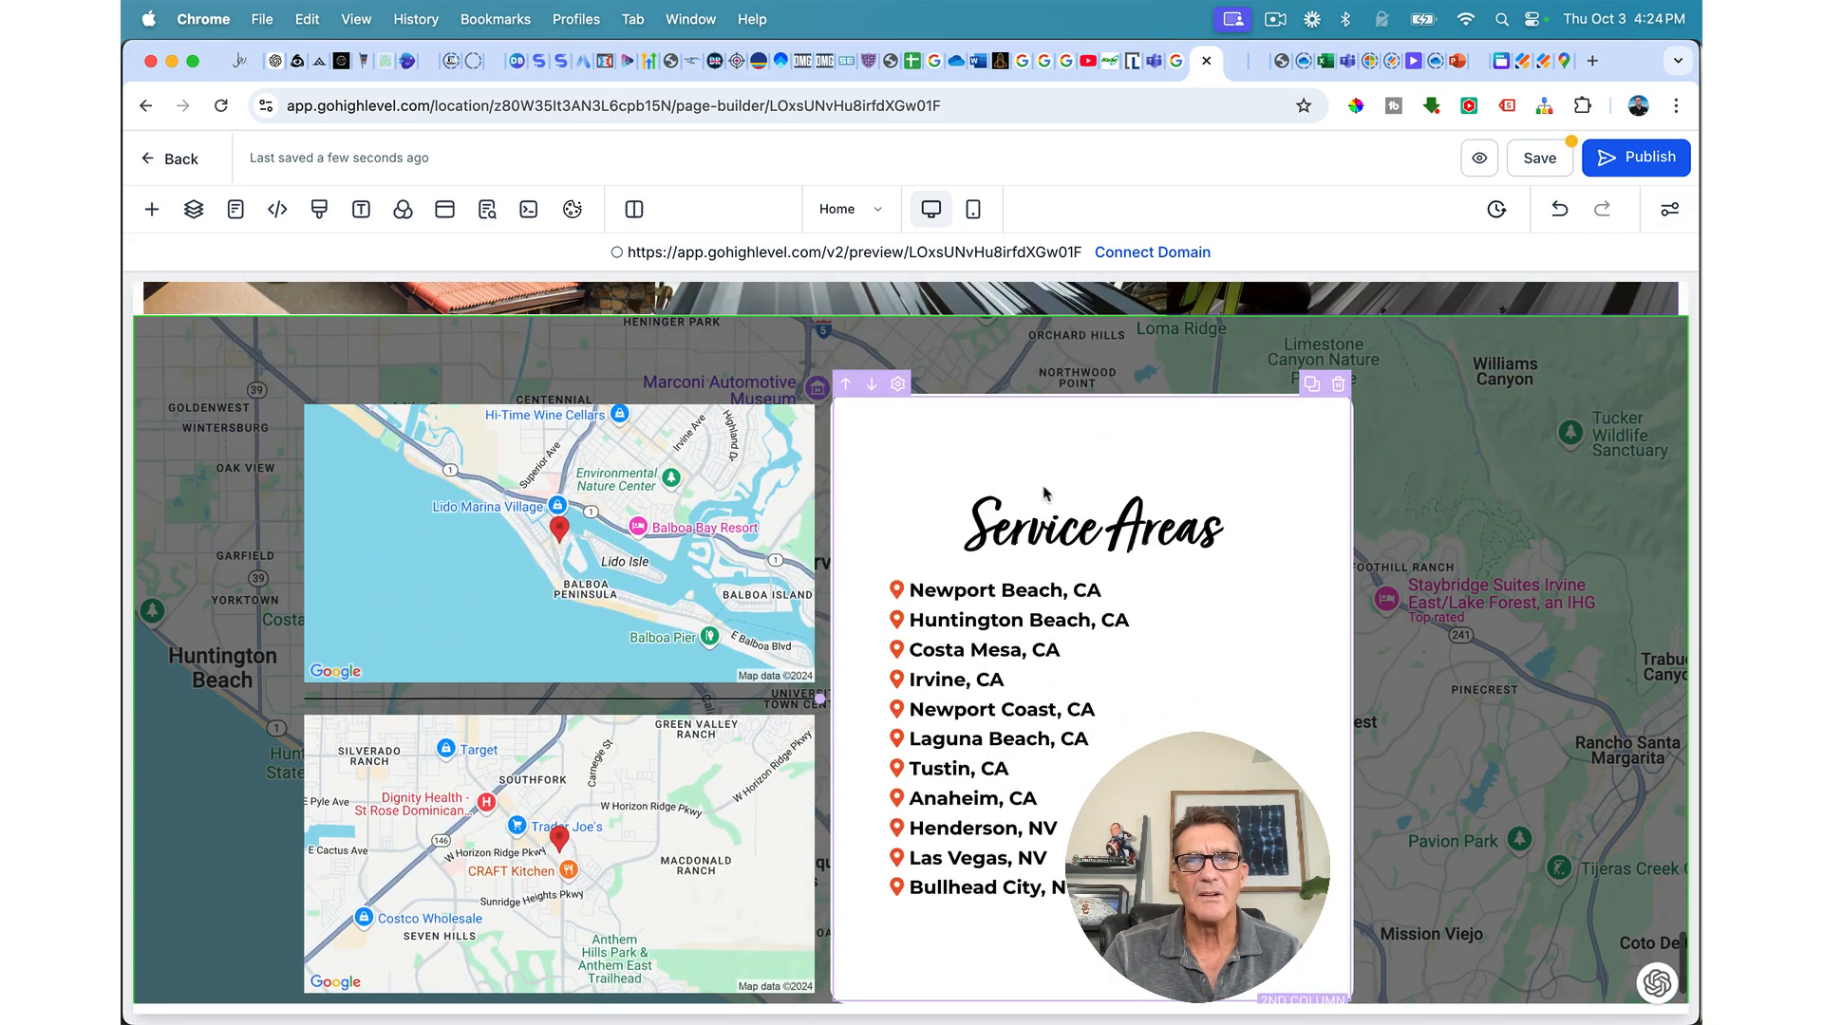
Step: Set the map section's 2 Column Row left margin to AUTO so its content sits centred
left_click(1005, 385)
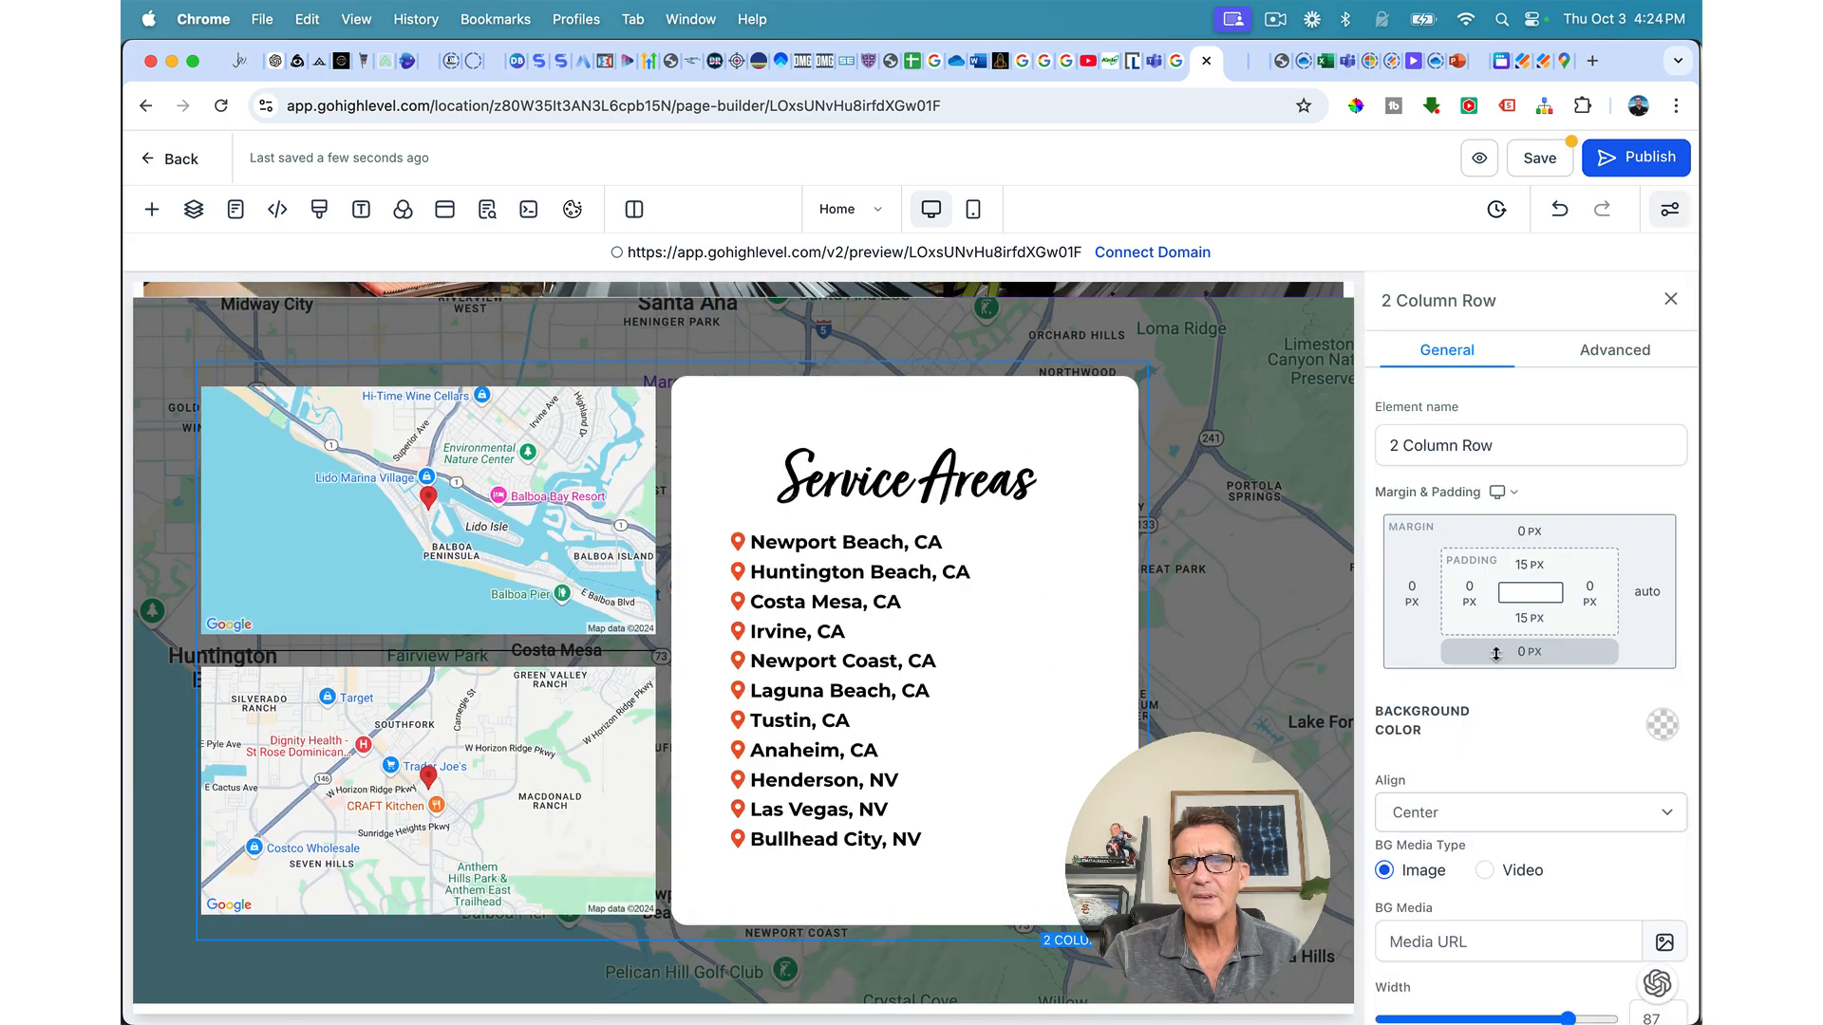
scroll(1496, 654, "down", 2)
scroll(1495, 654, "up", 2)
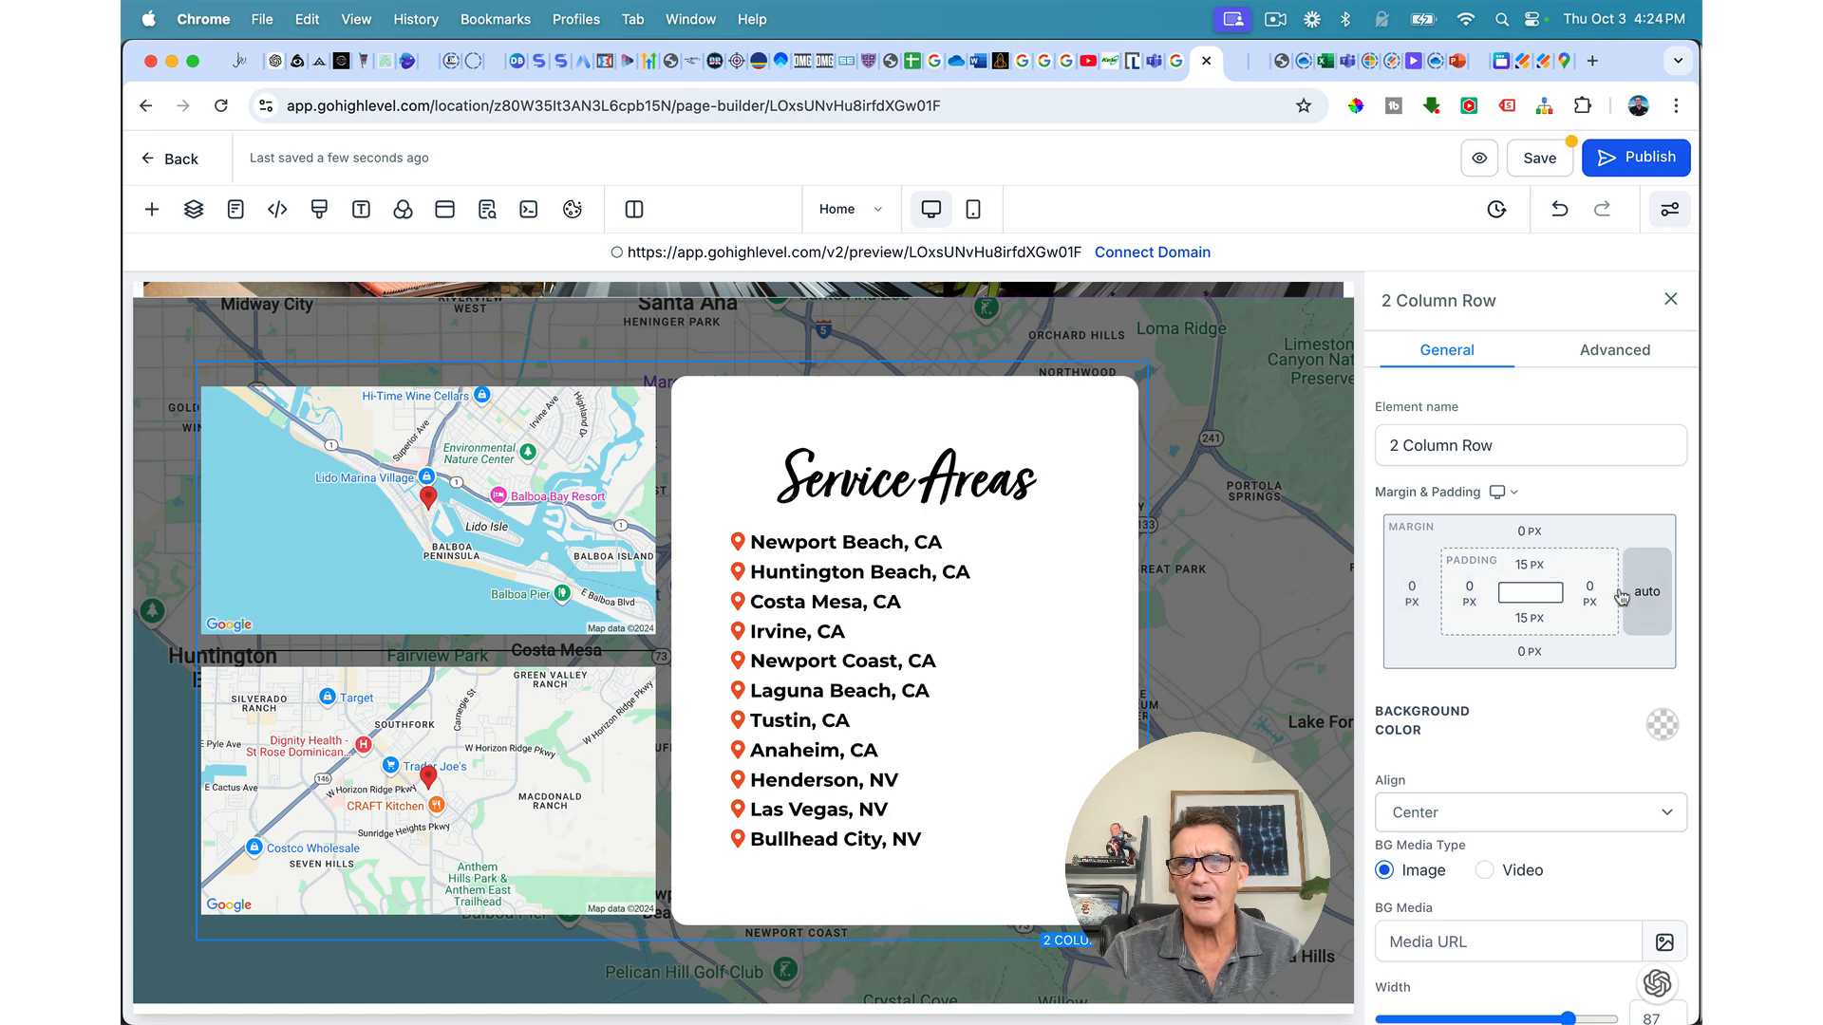
left_click(1412, 593)
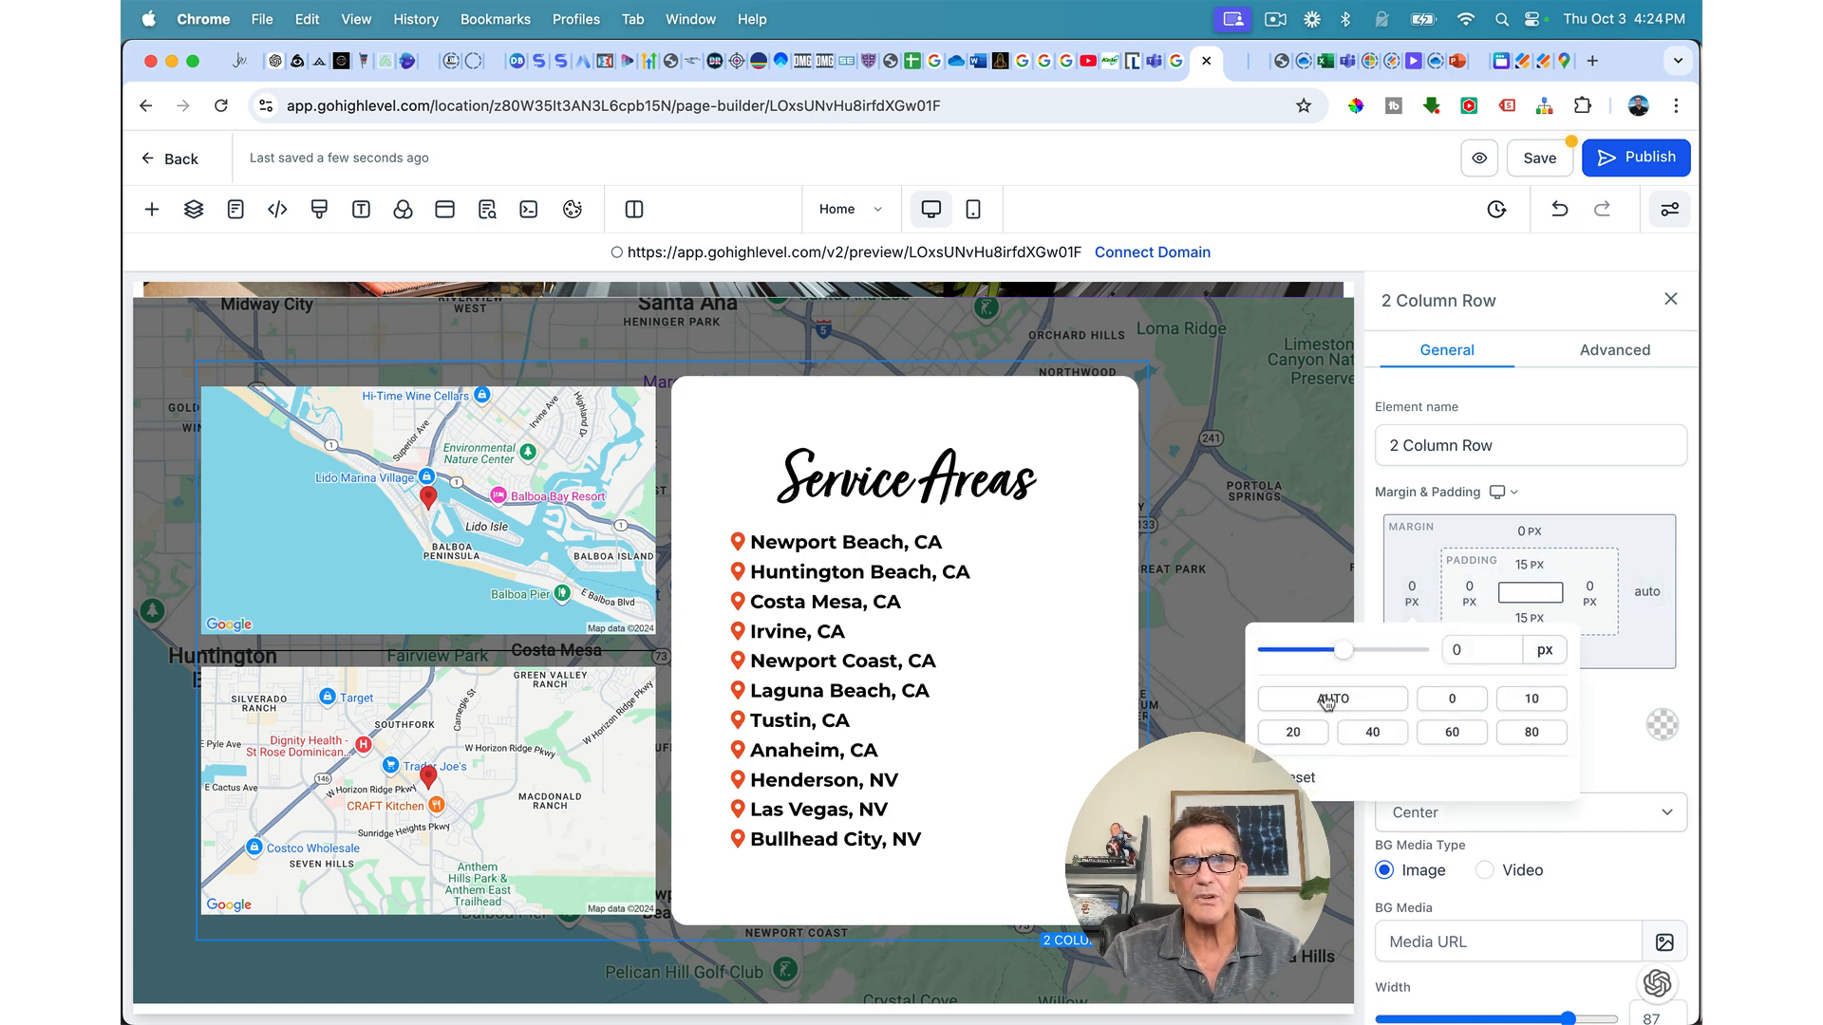
left_click(1330, 700)
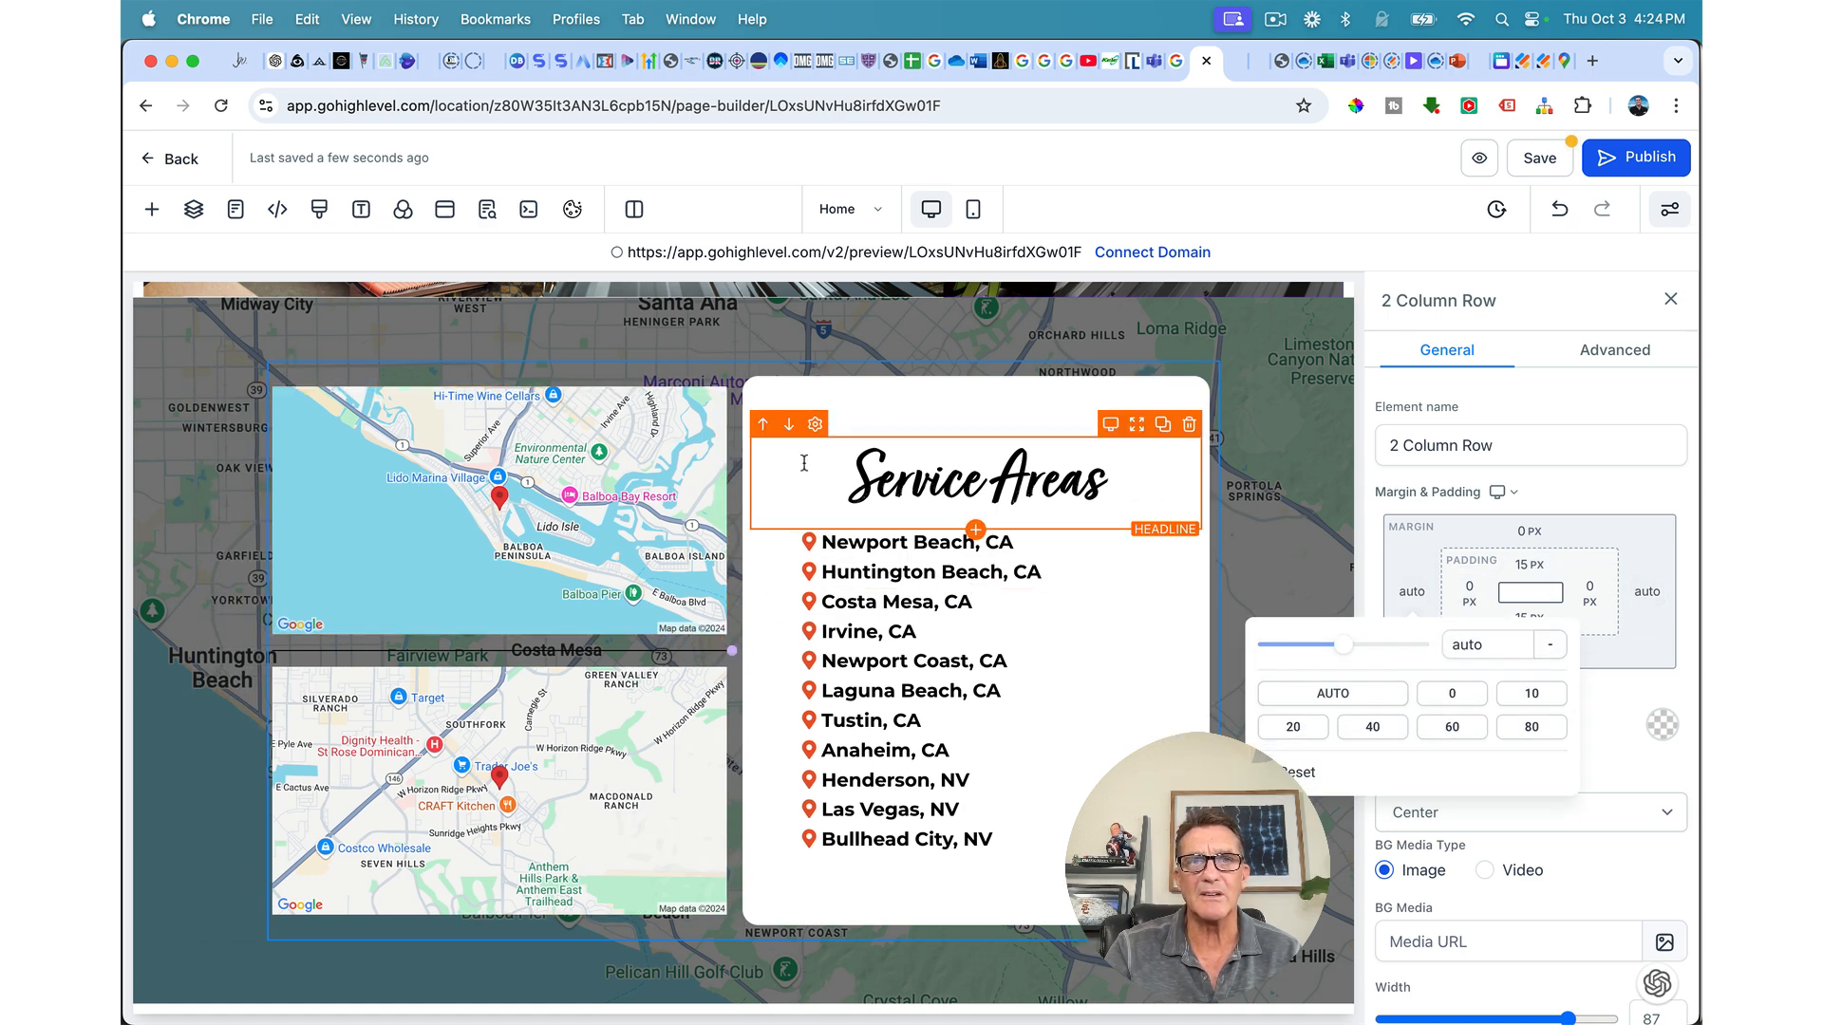
Step: Select the Service Areas column and try different left padding values
left_click(844, 390)
left_click_drag(1058, 514, 1277, 551)
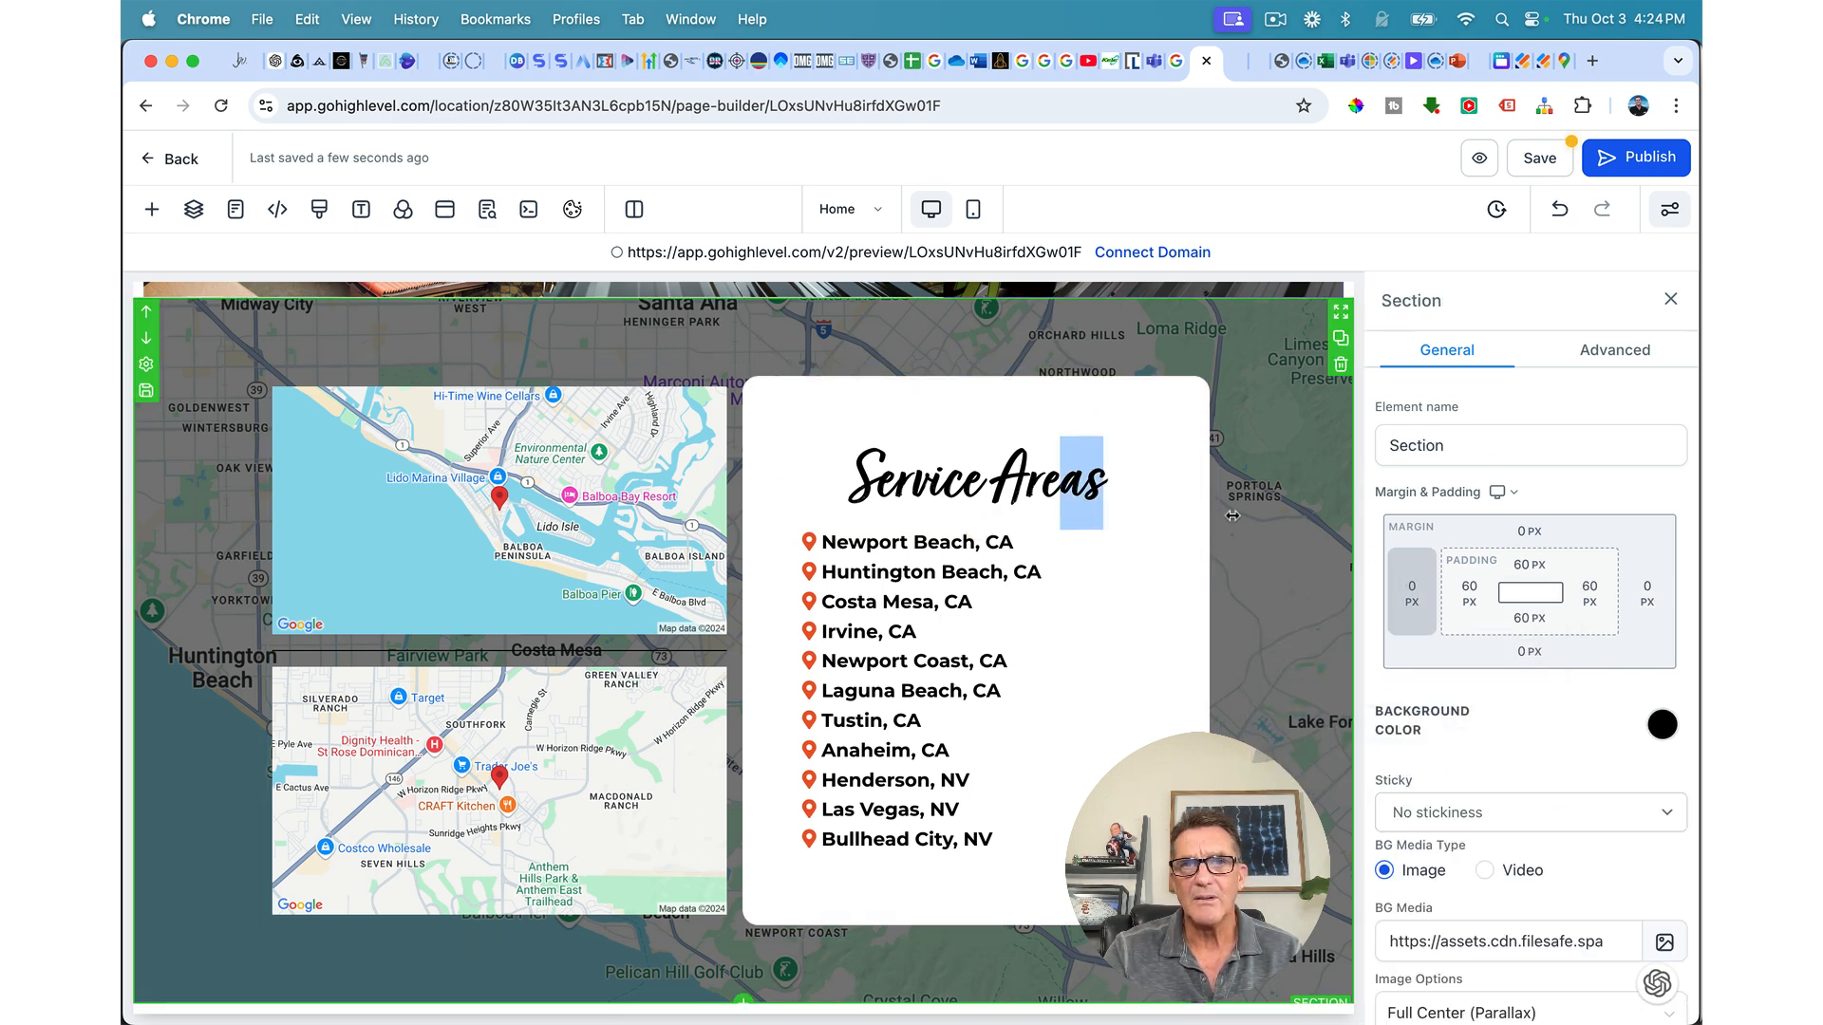
left_click(1045, 394)
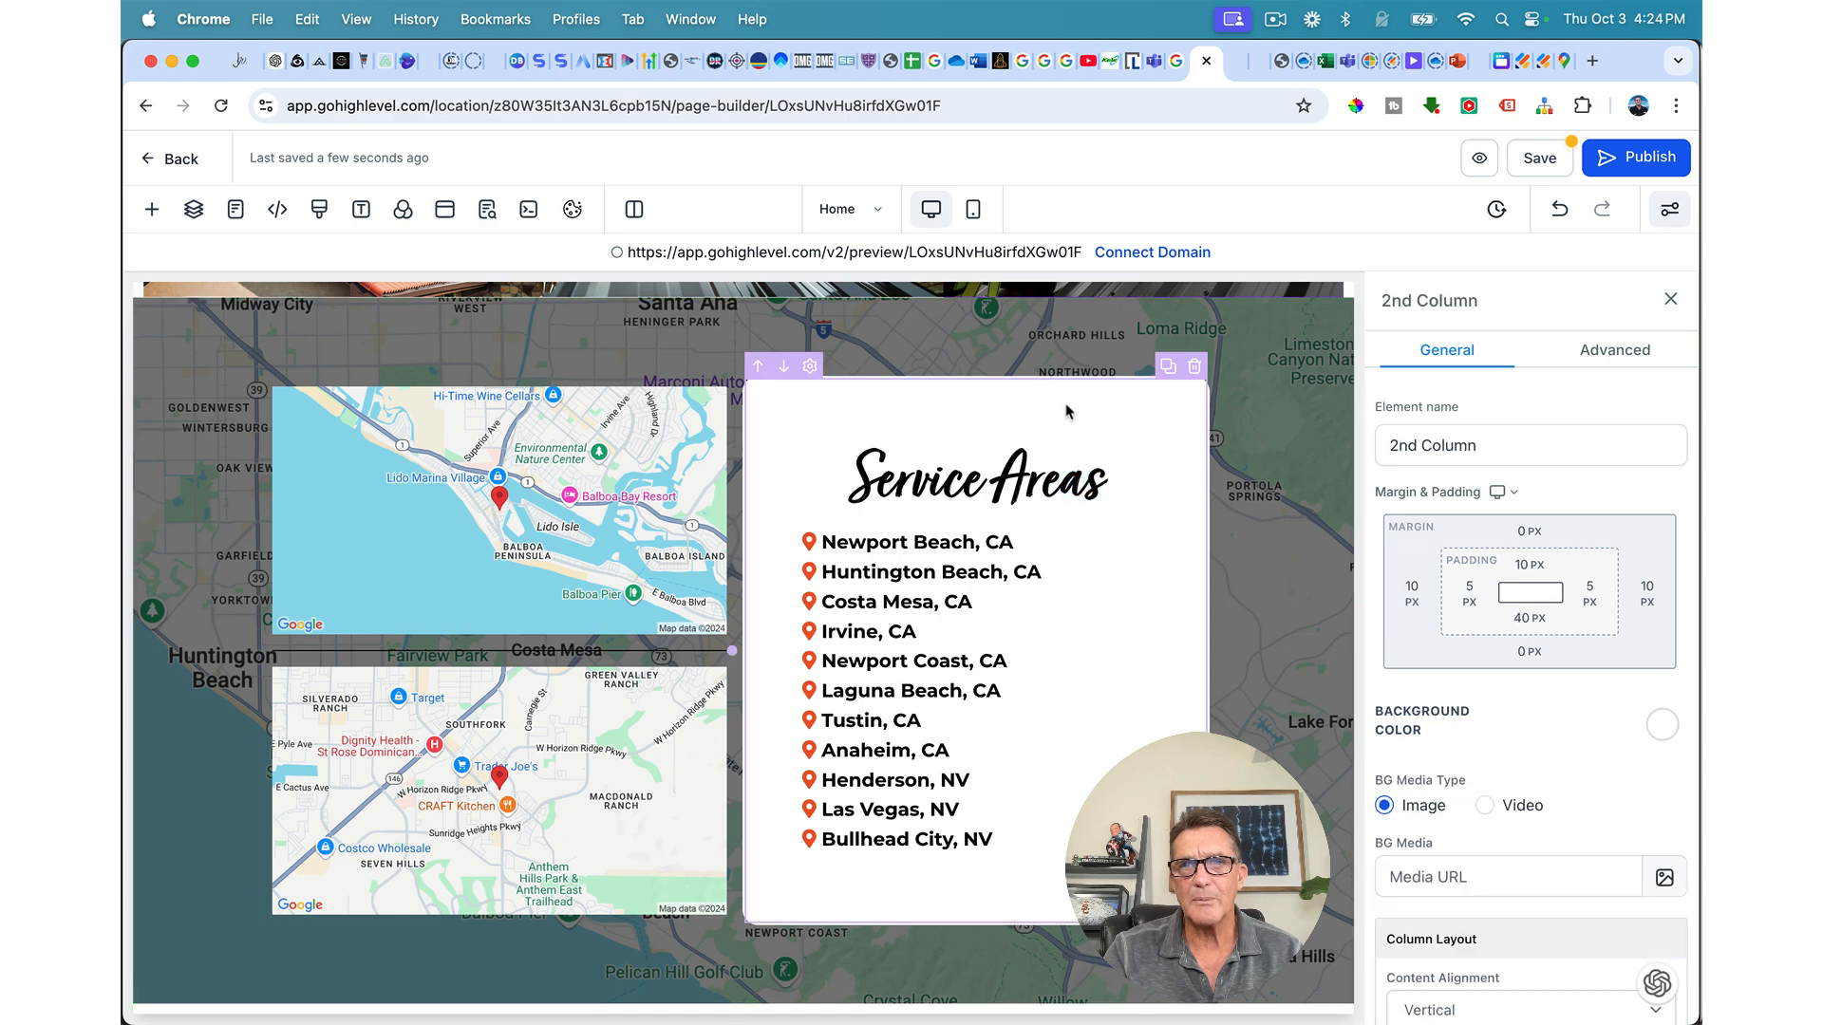
left_click(1469, 593)
mouse_move(1339, 658)
left_mouse_down()
mouse_move(1375, 656)
mouse_move(1343, 655)
left_mouse_up()
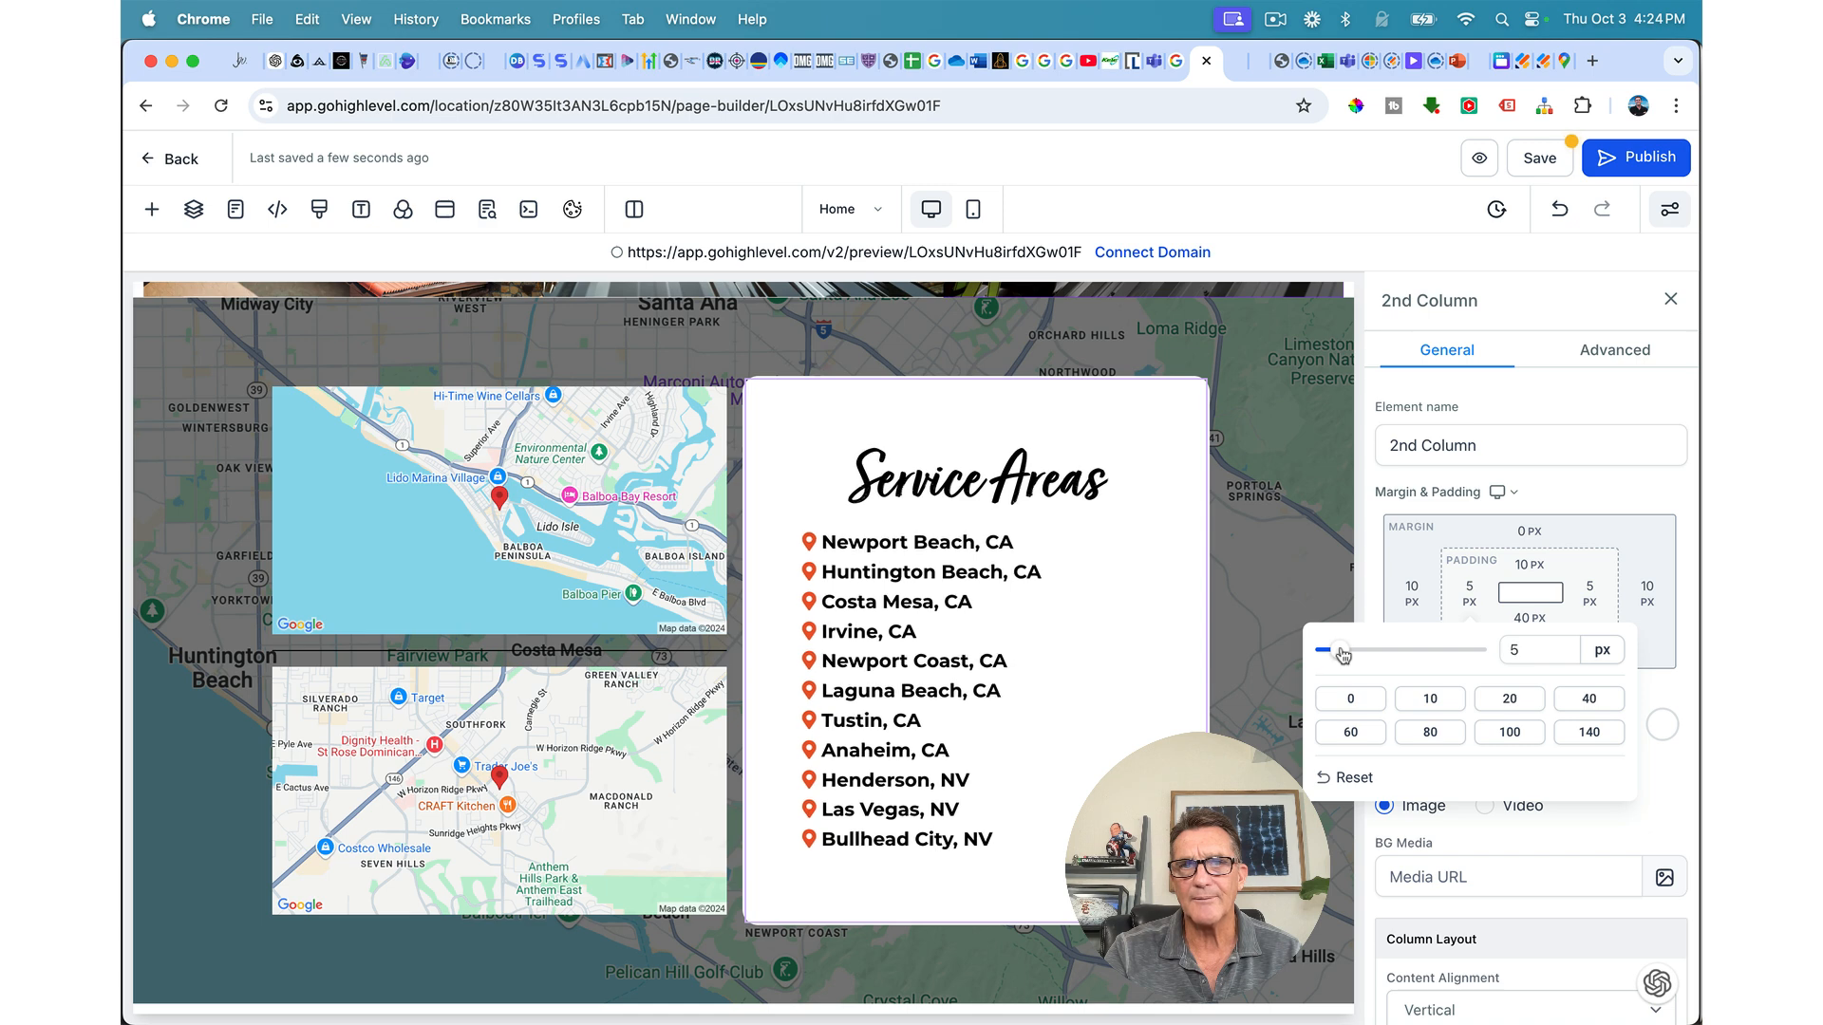
left_click(1548, 500)
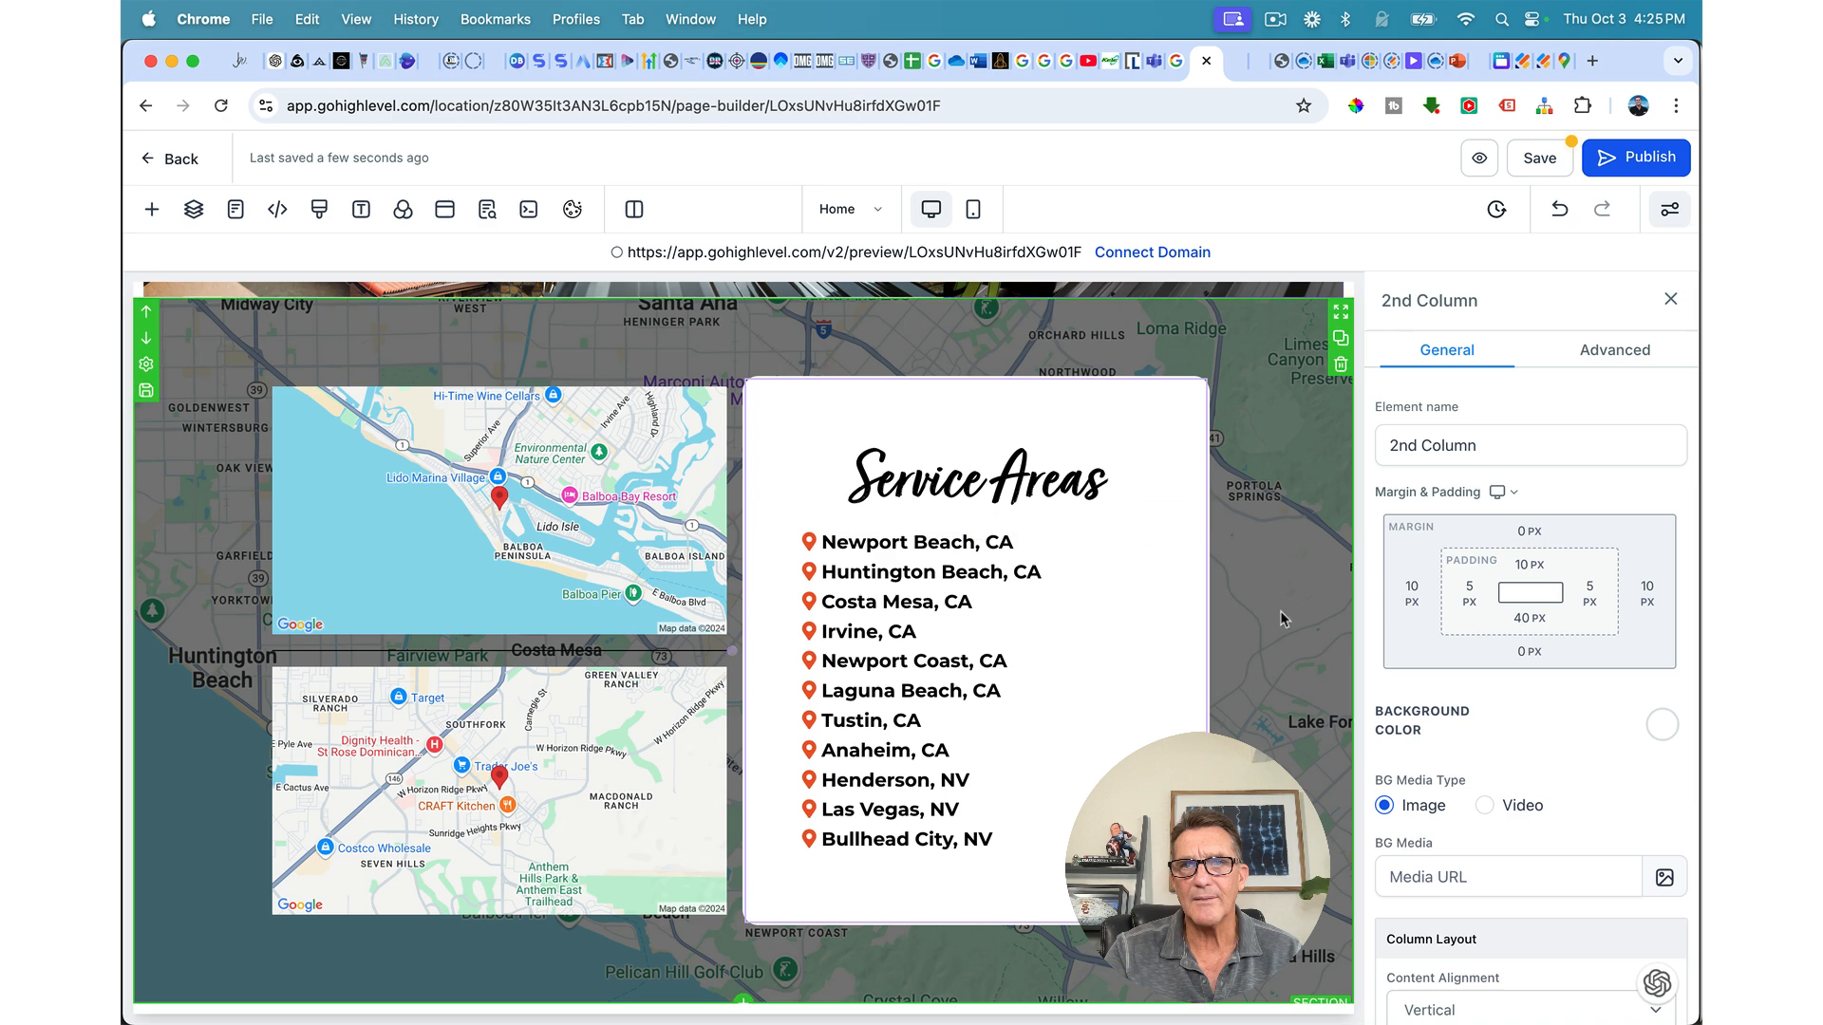
Step: Set the Service Areas column's left margin to 19 px and save the page
left_click(1412, 593)
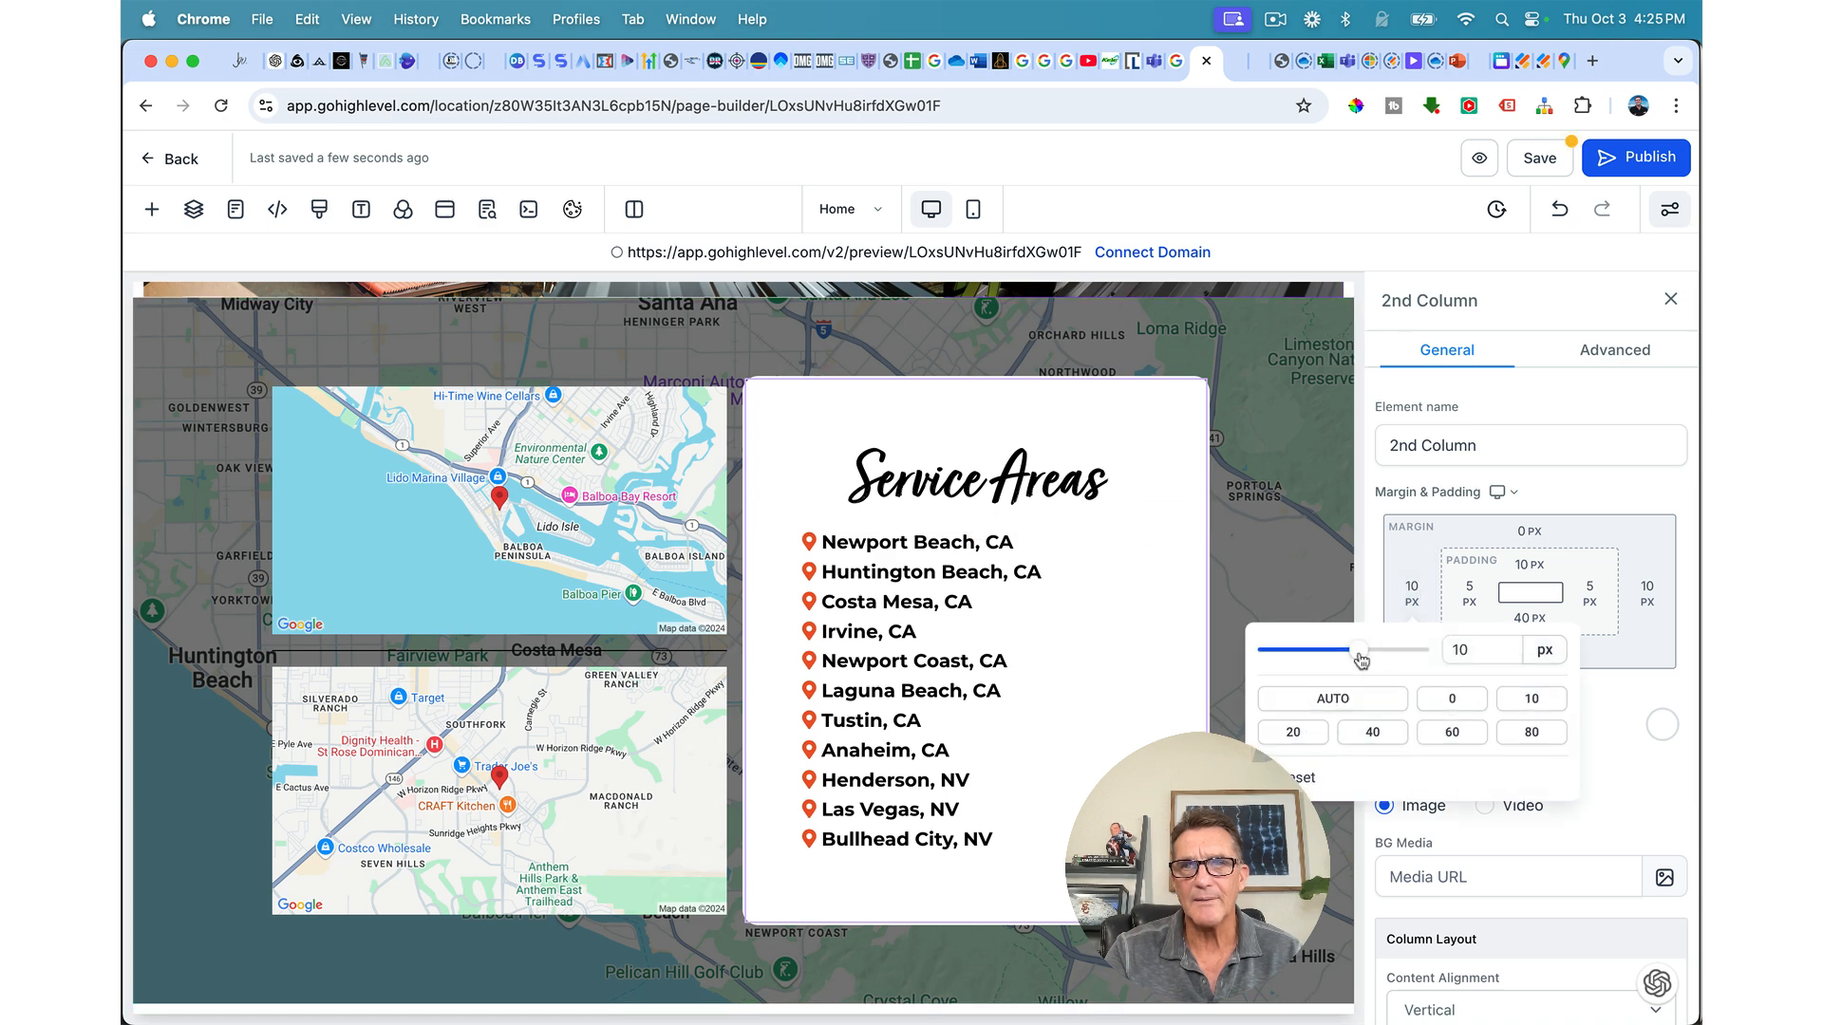
left_click_drag(1362, 653, 1372, 652)
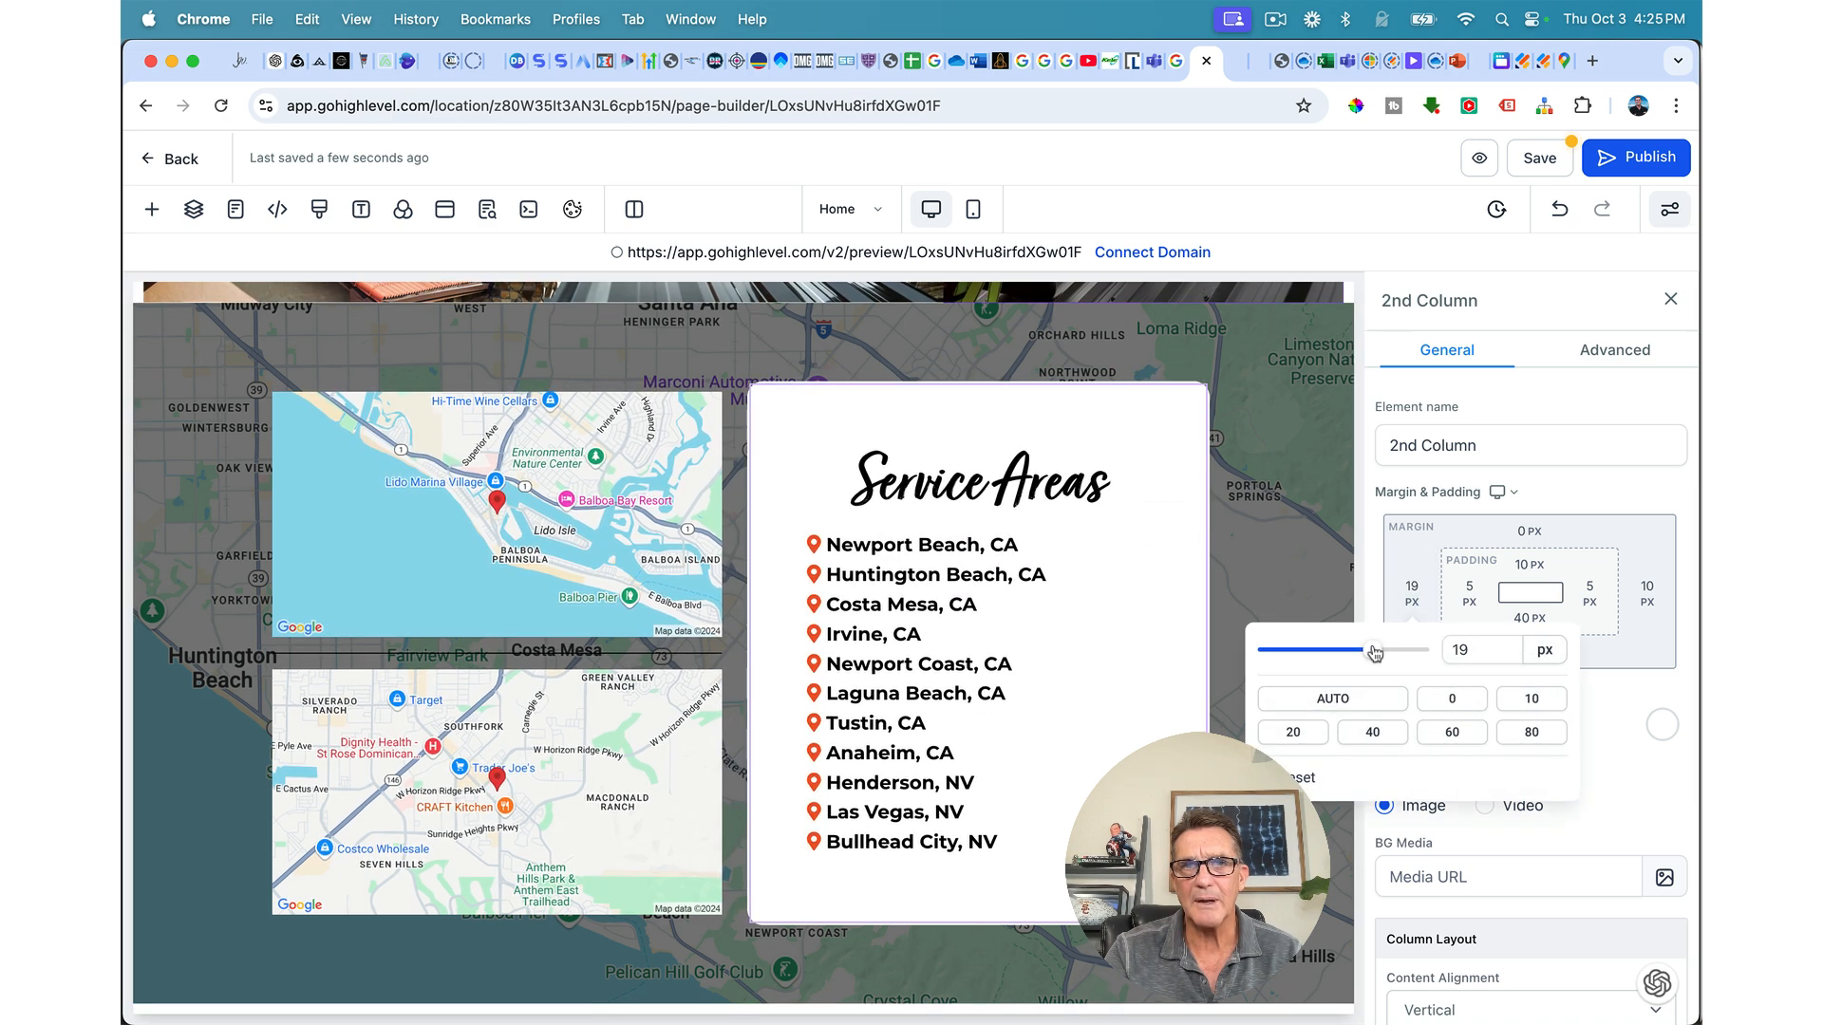
left_click(1528, 169)
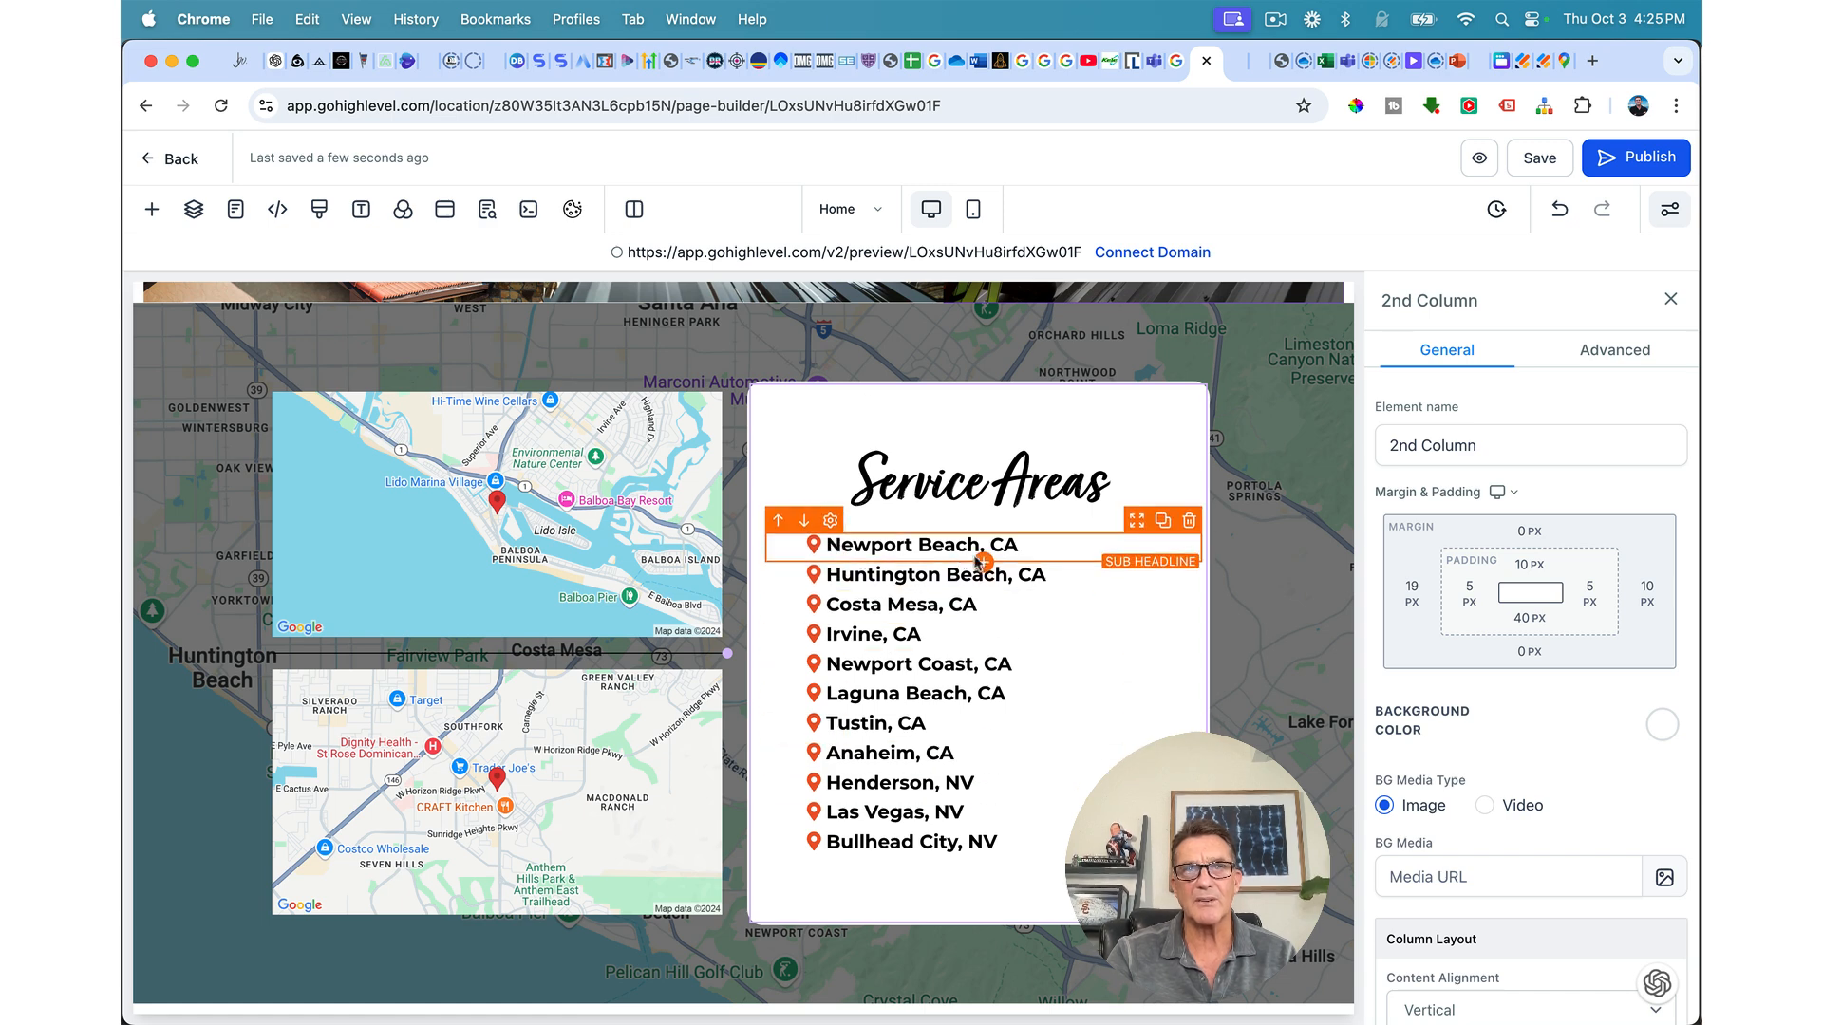
left_click(1539, 159)
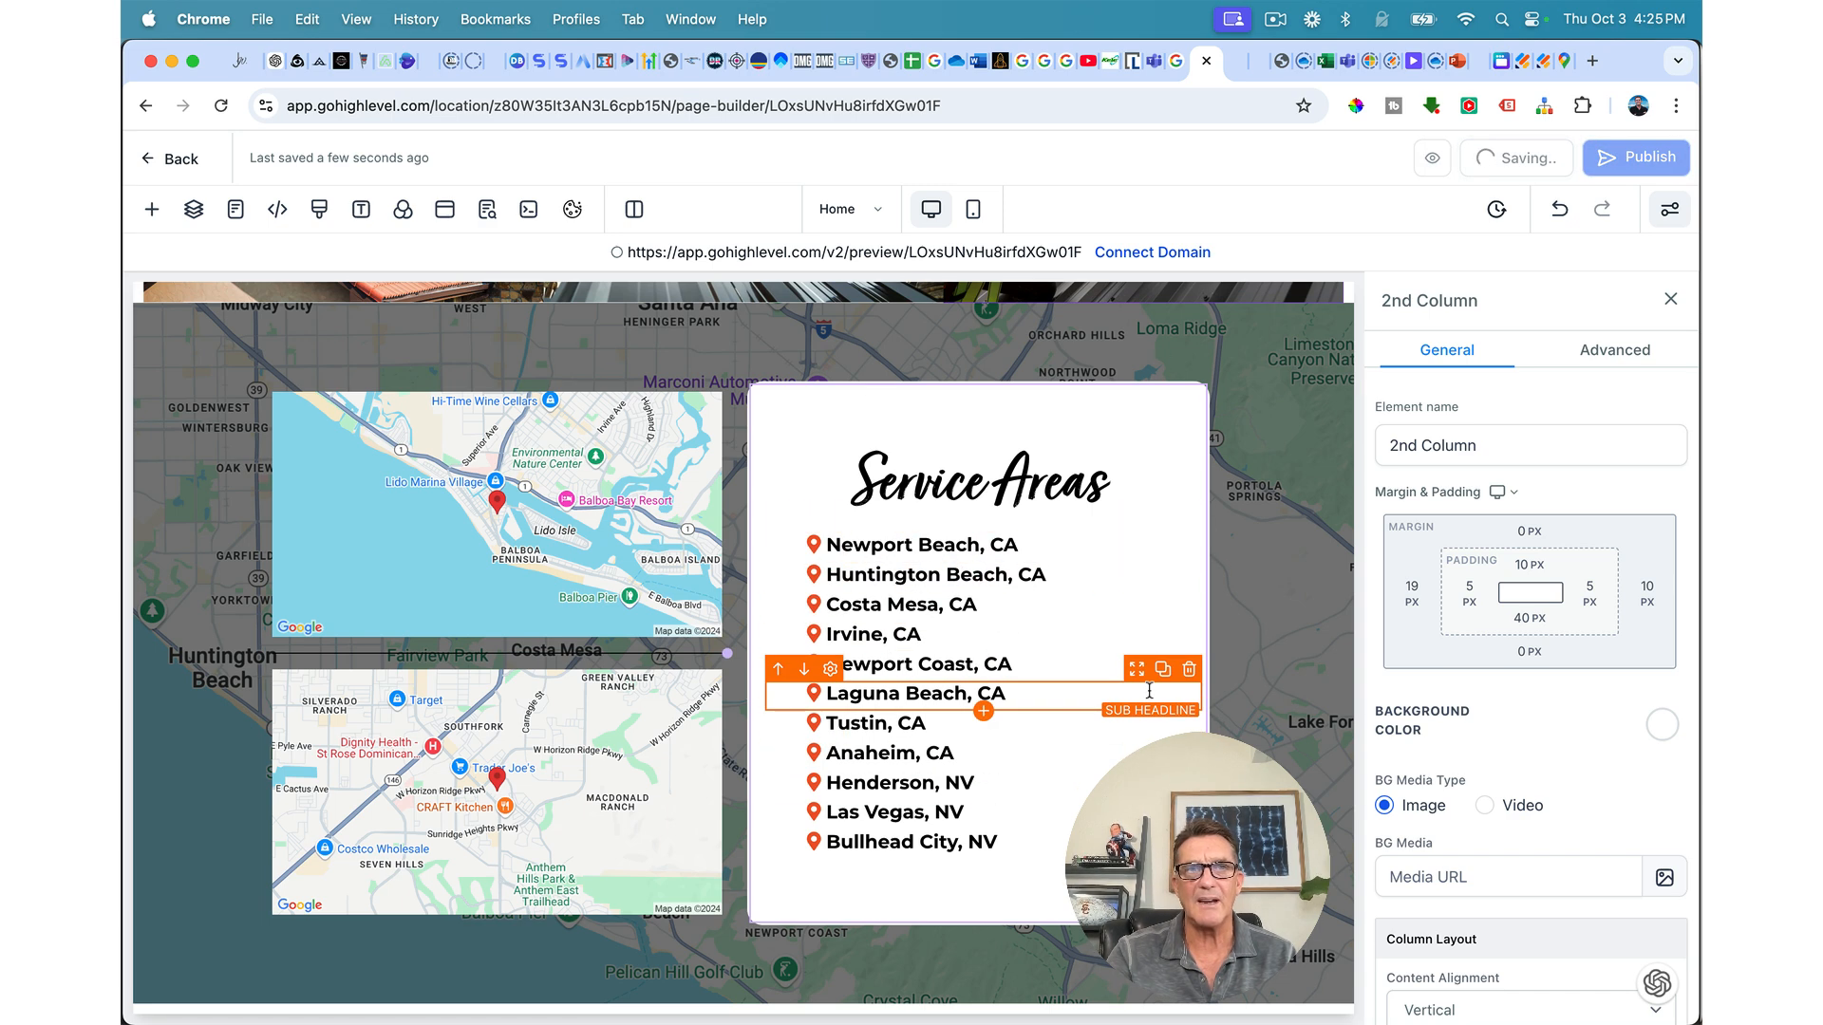
scroll(1149, 691, "up", 2)
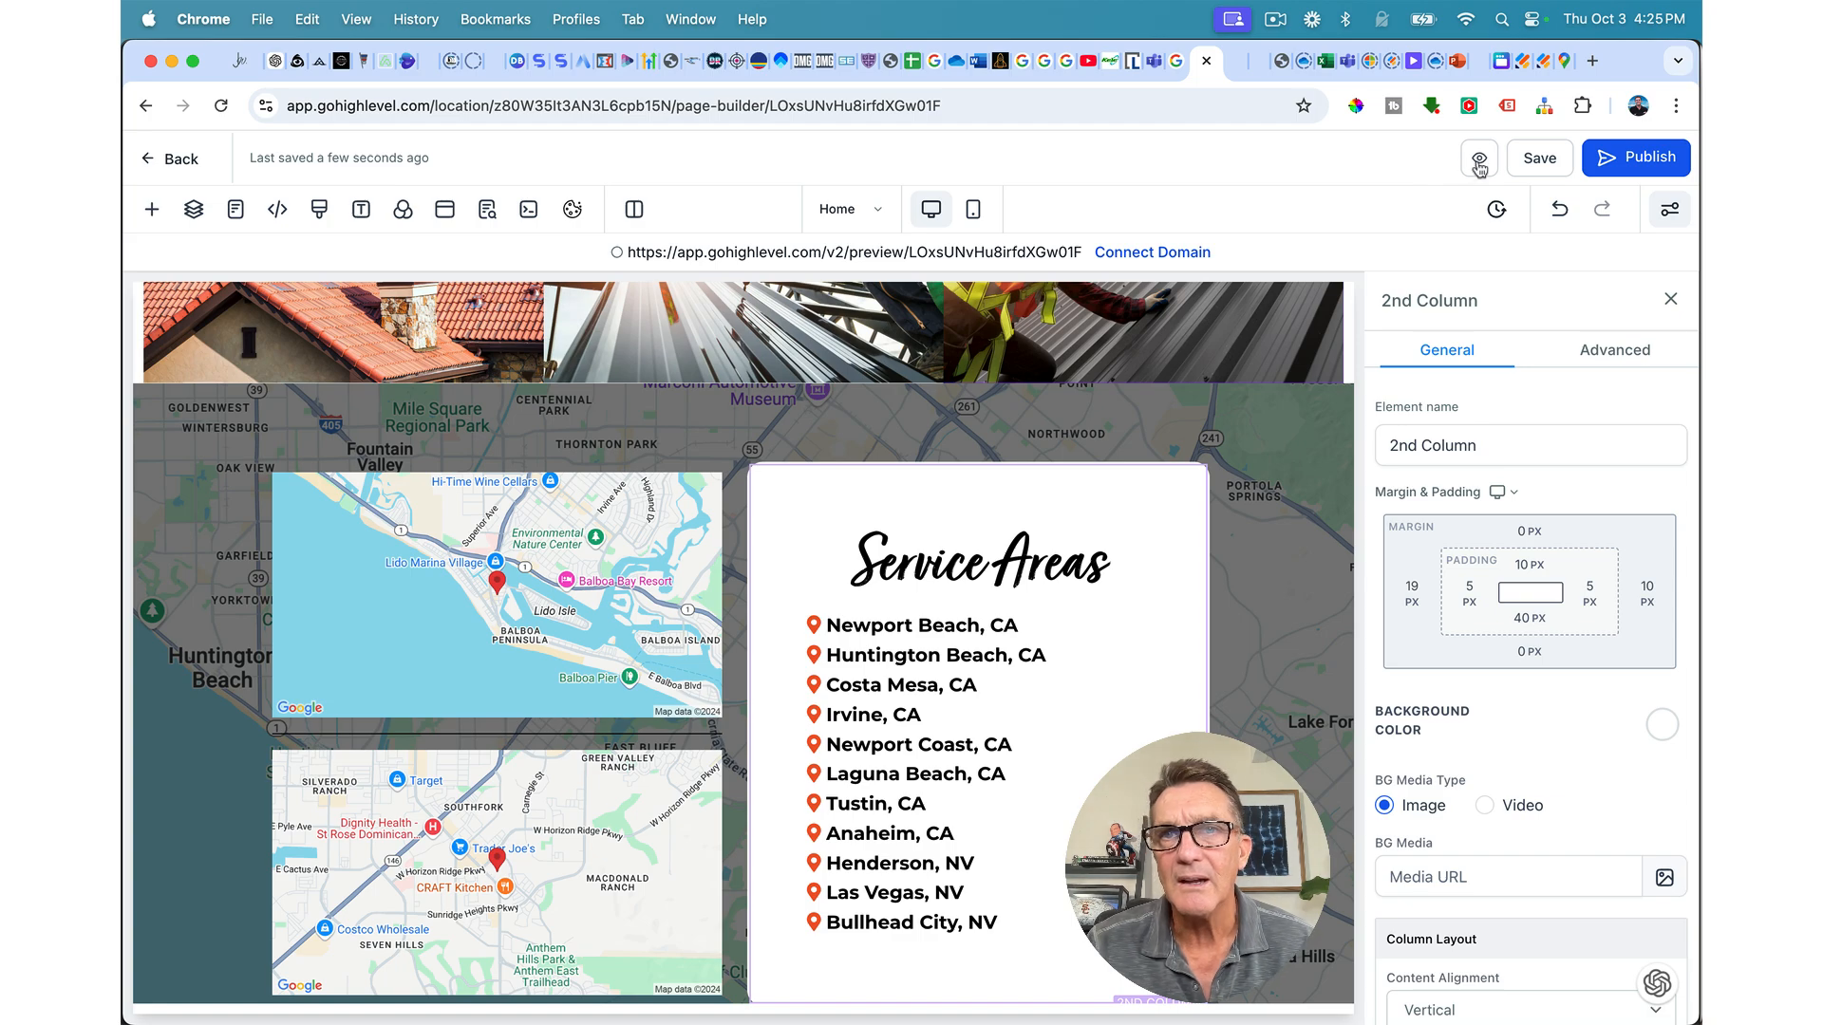
Step: Preview the page and scroll to the Newport Beach and Henderson maps beside the Service Areas card
left_click(1478, 162)
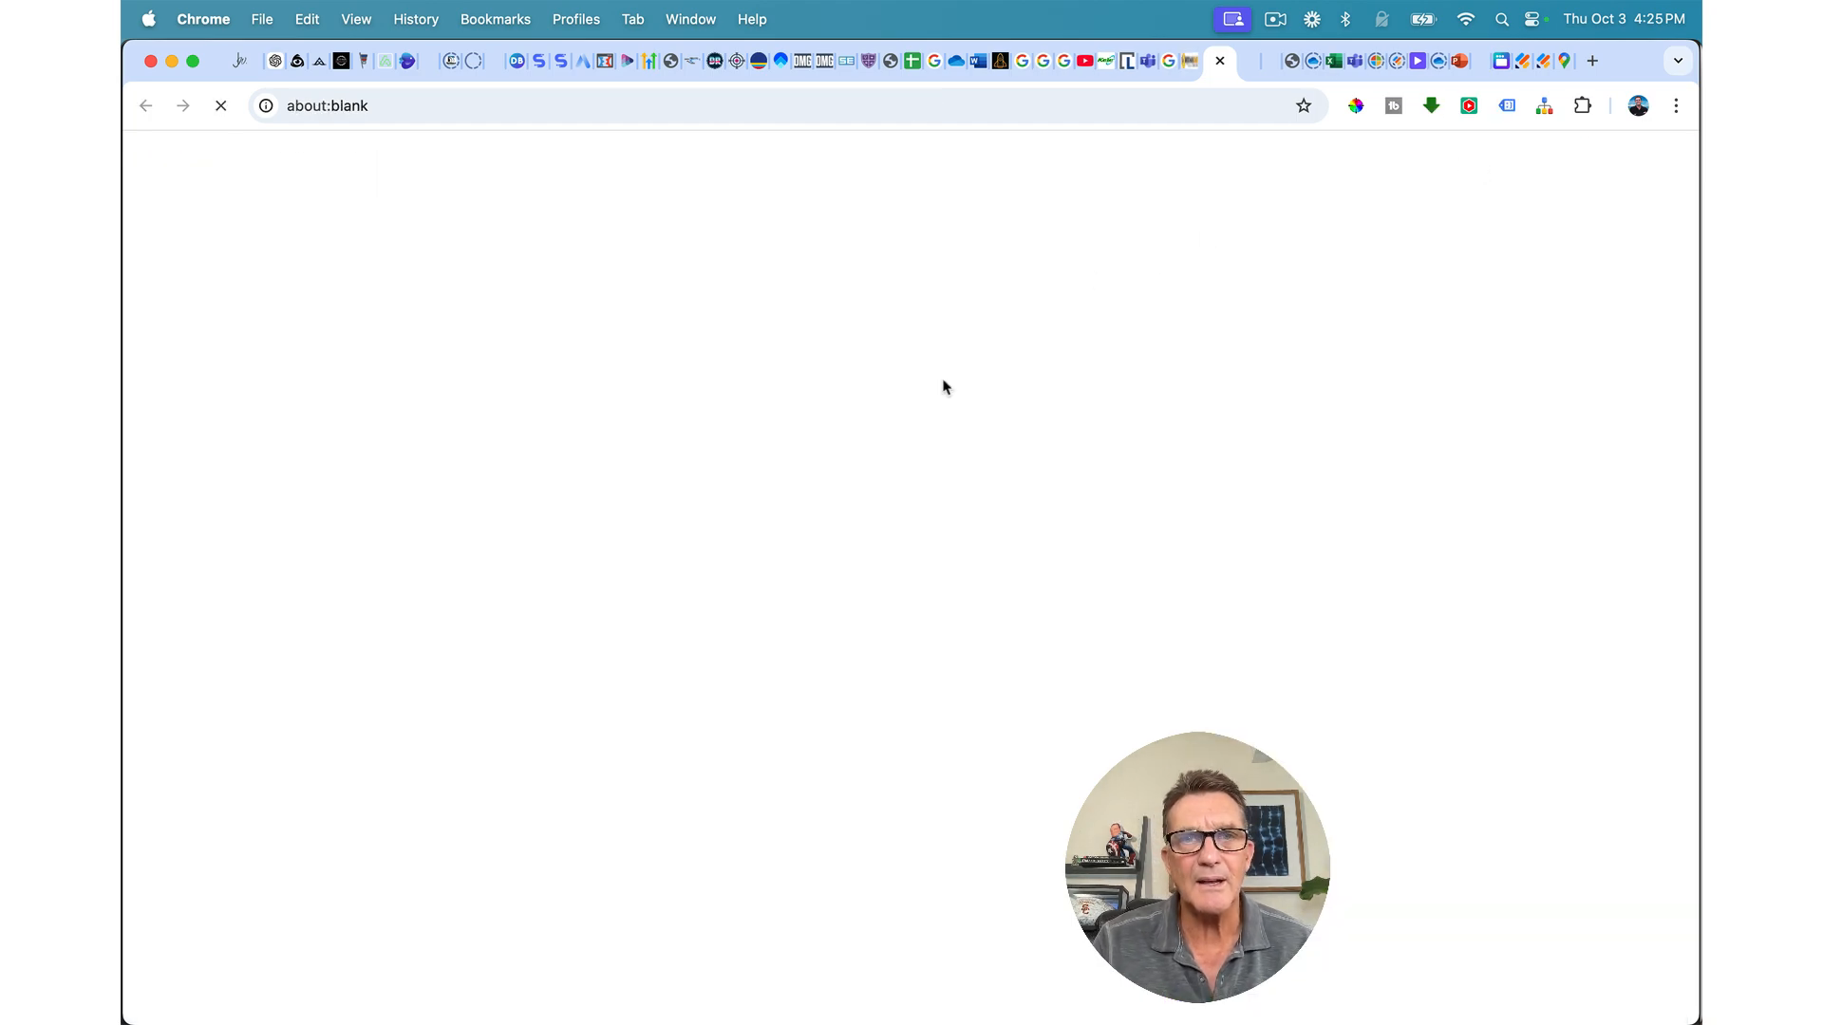
scroll(943, 385, "down", 15)
scroll(942, 380, "down", 20)
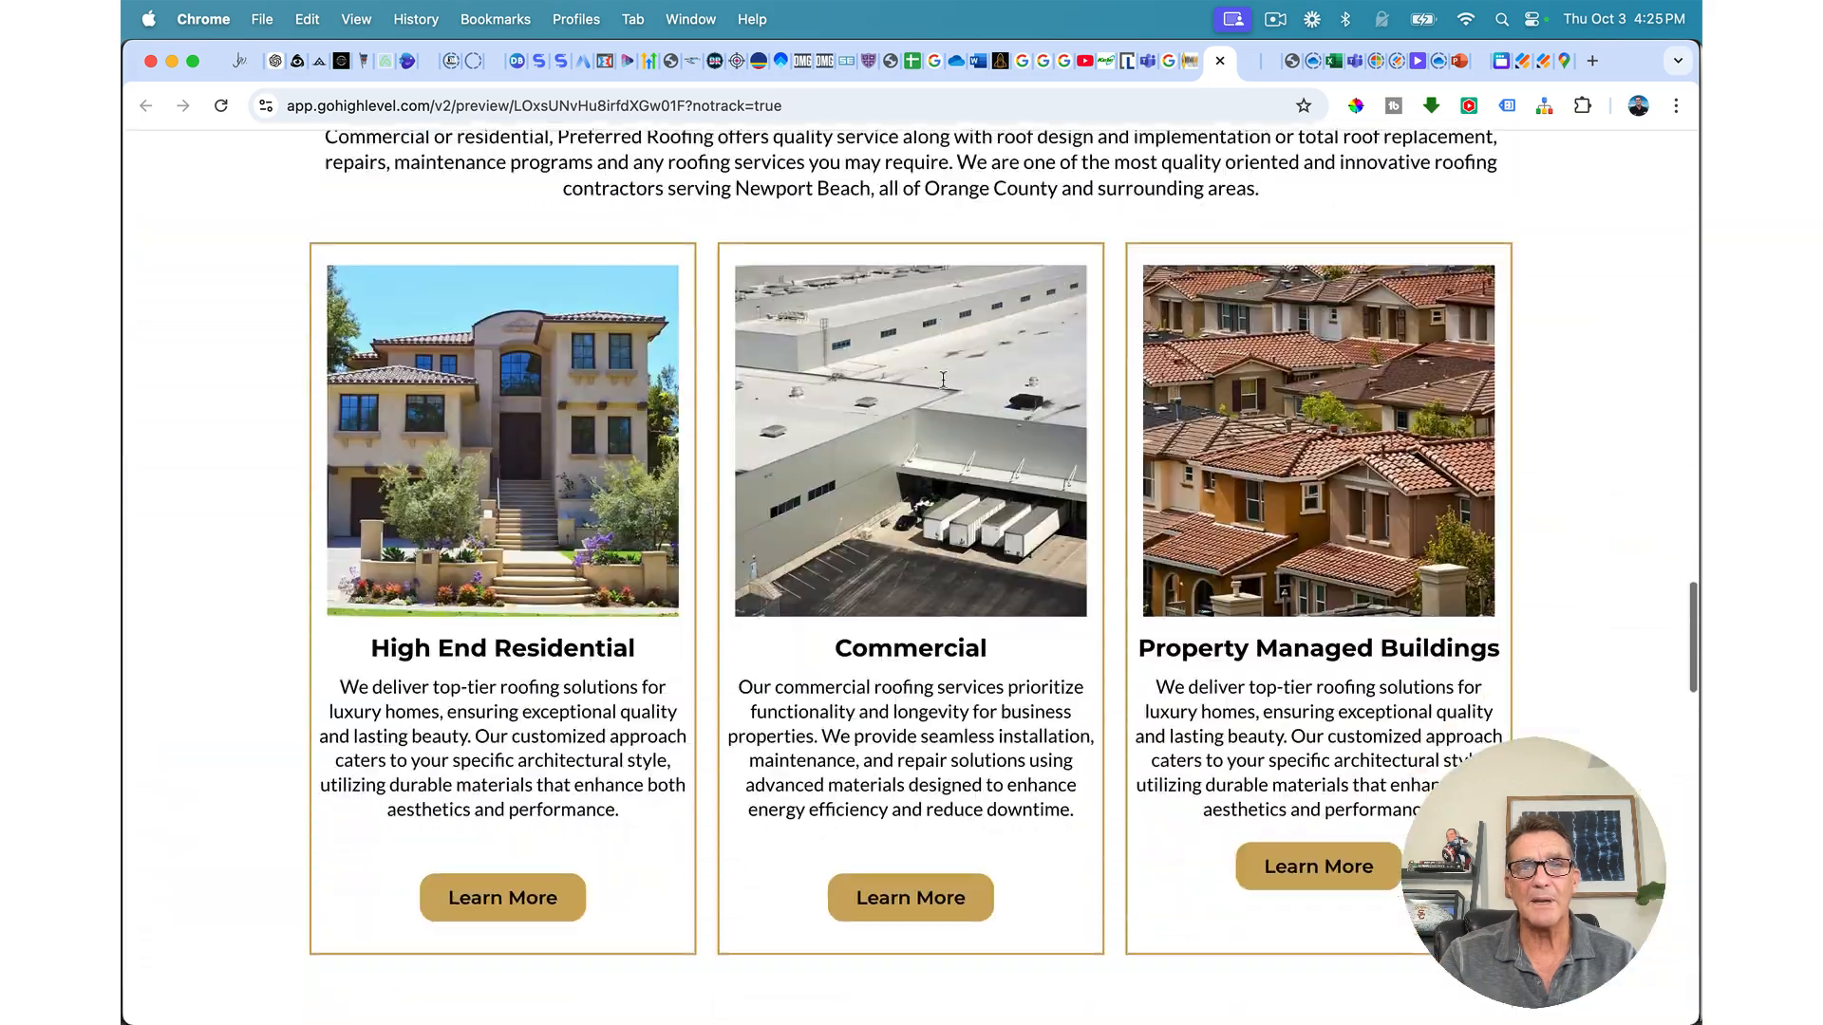
scroll(943, 380, "down", 20)
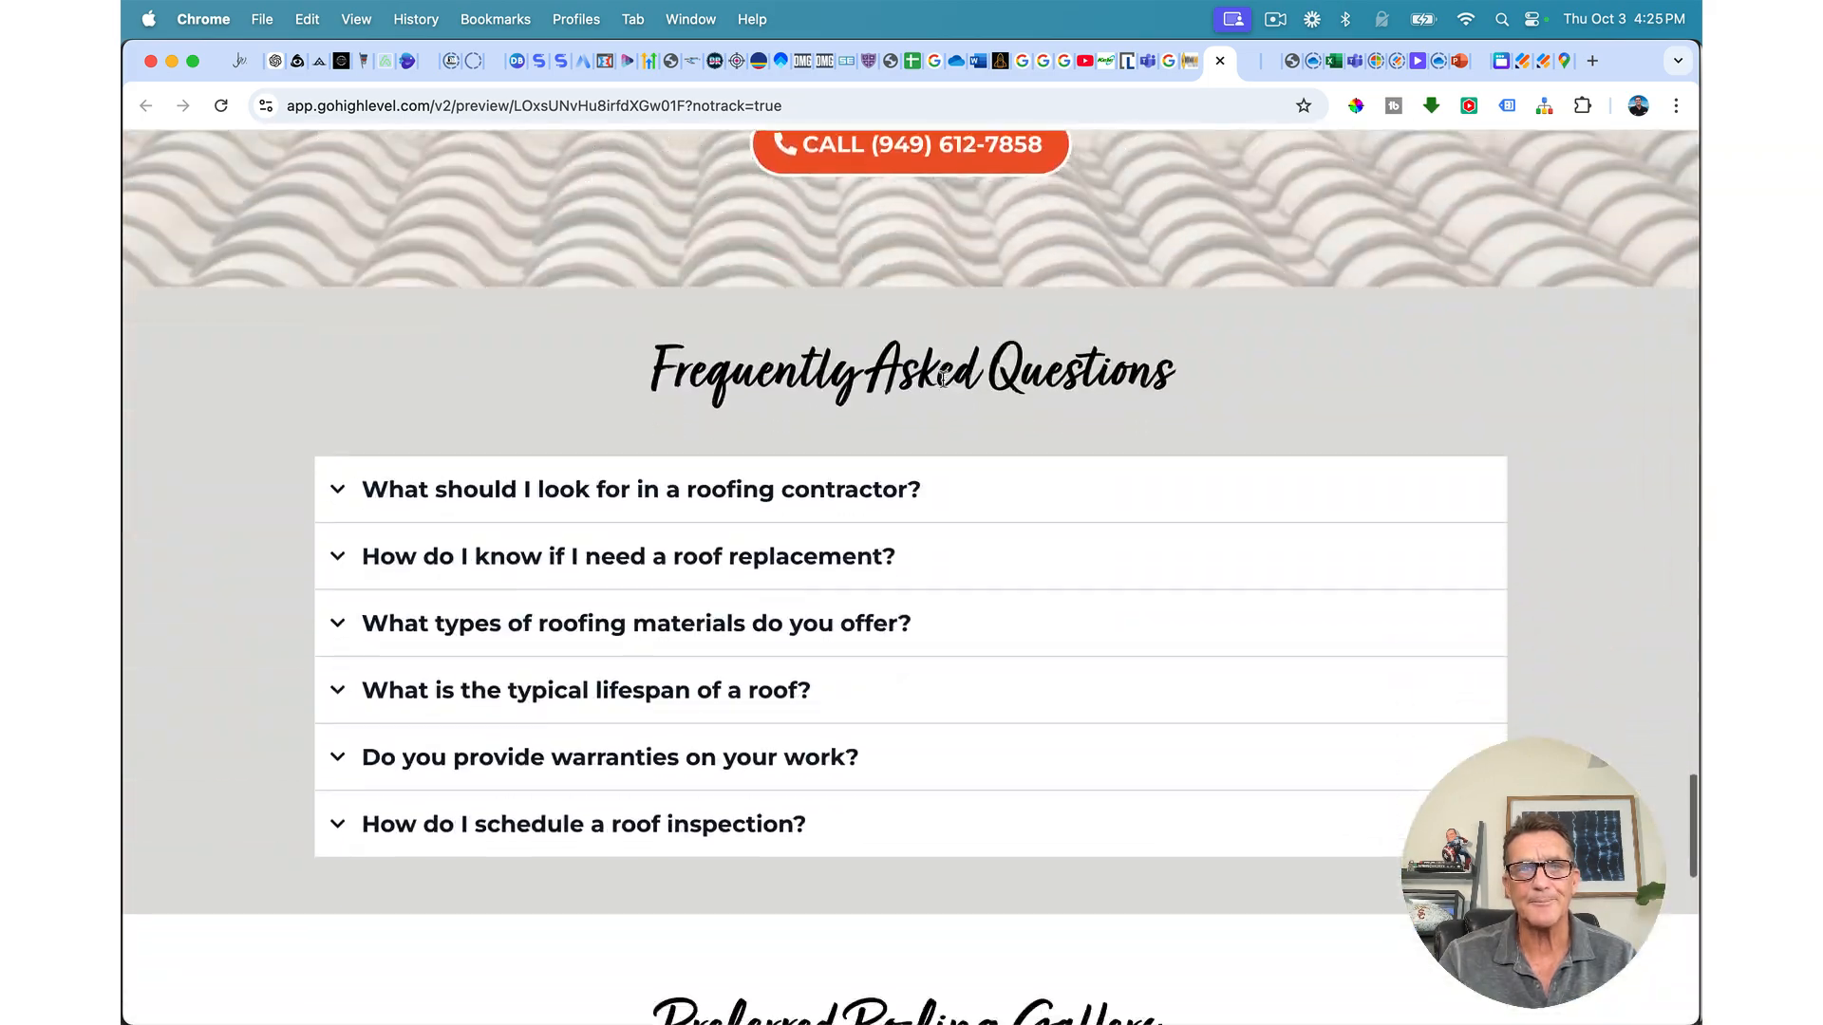
scroll(943, 381, "down", 20)
scroll(944, 386, "down", 5)
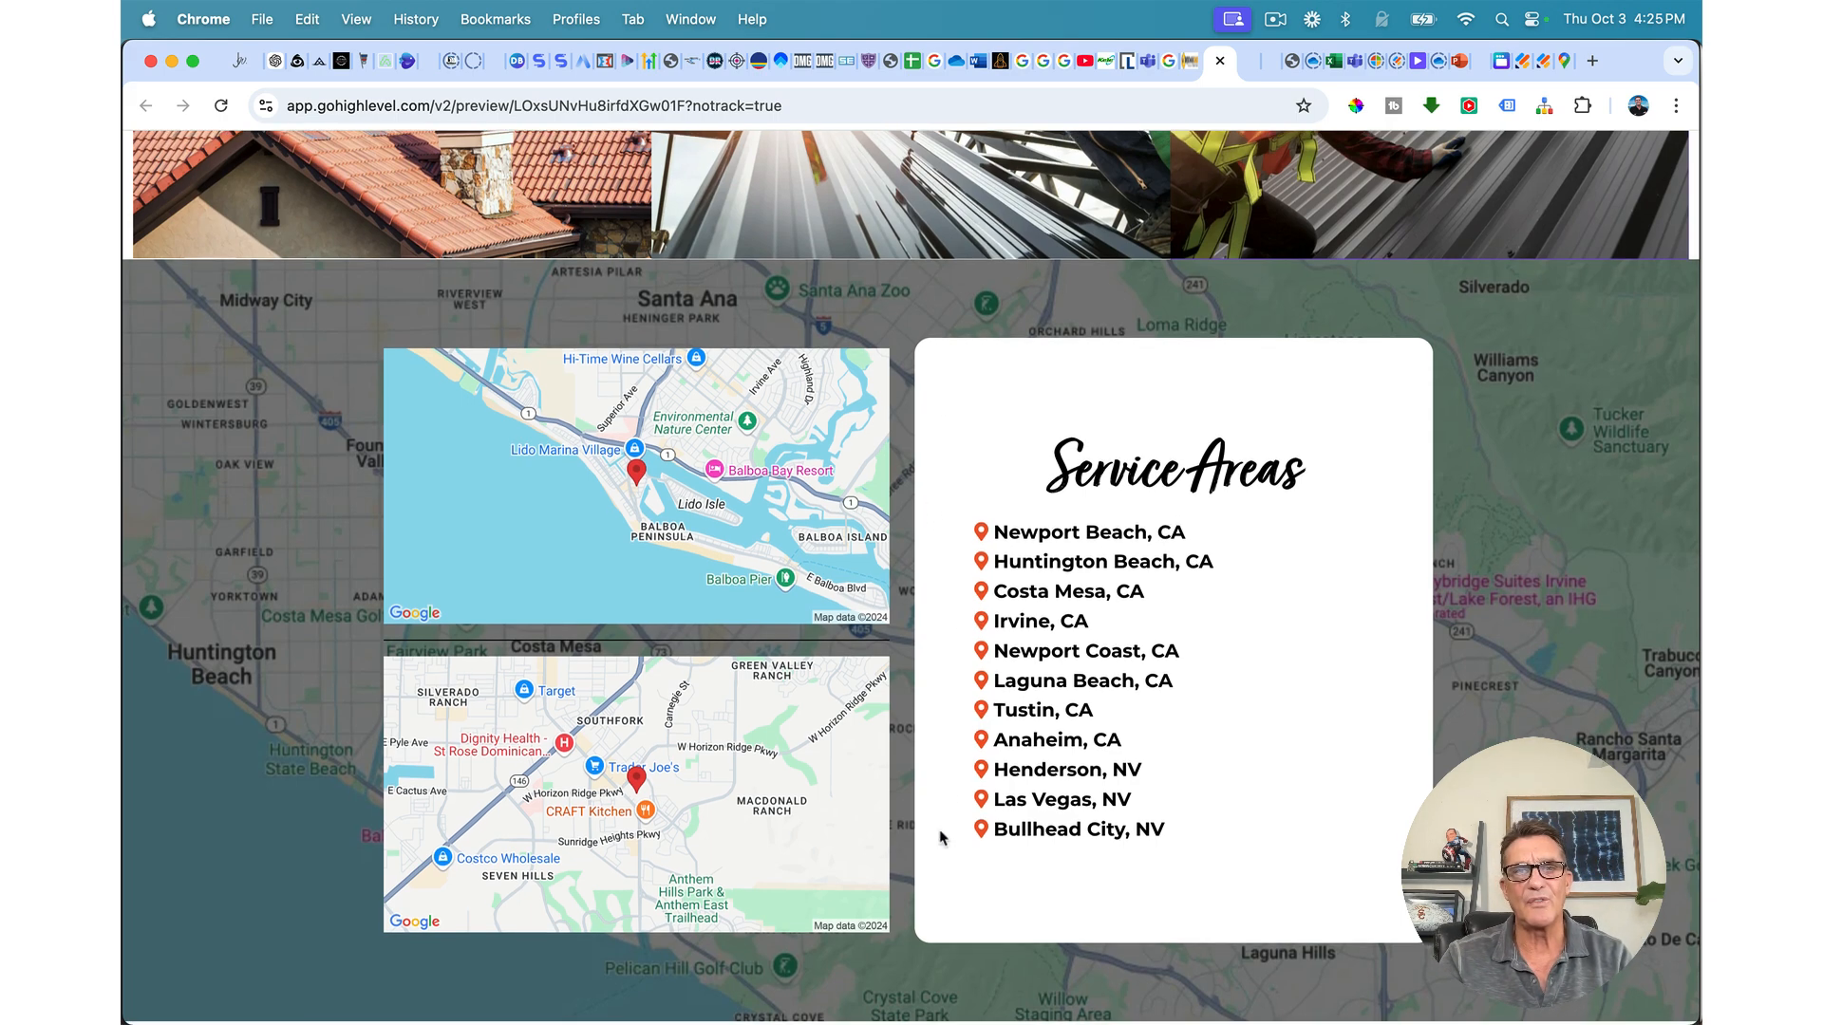
Step: Back in the editor, duplicate the navy Premier Roofing Services section
left_click(1194, 65)
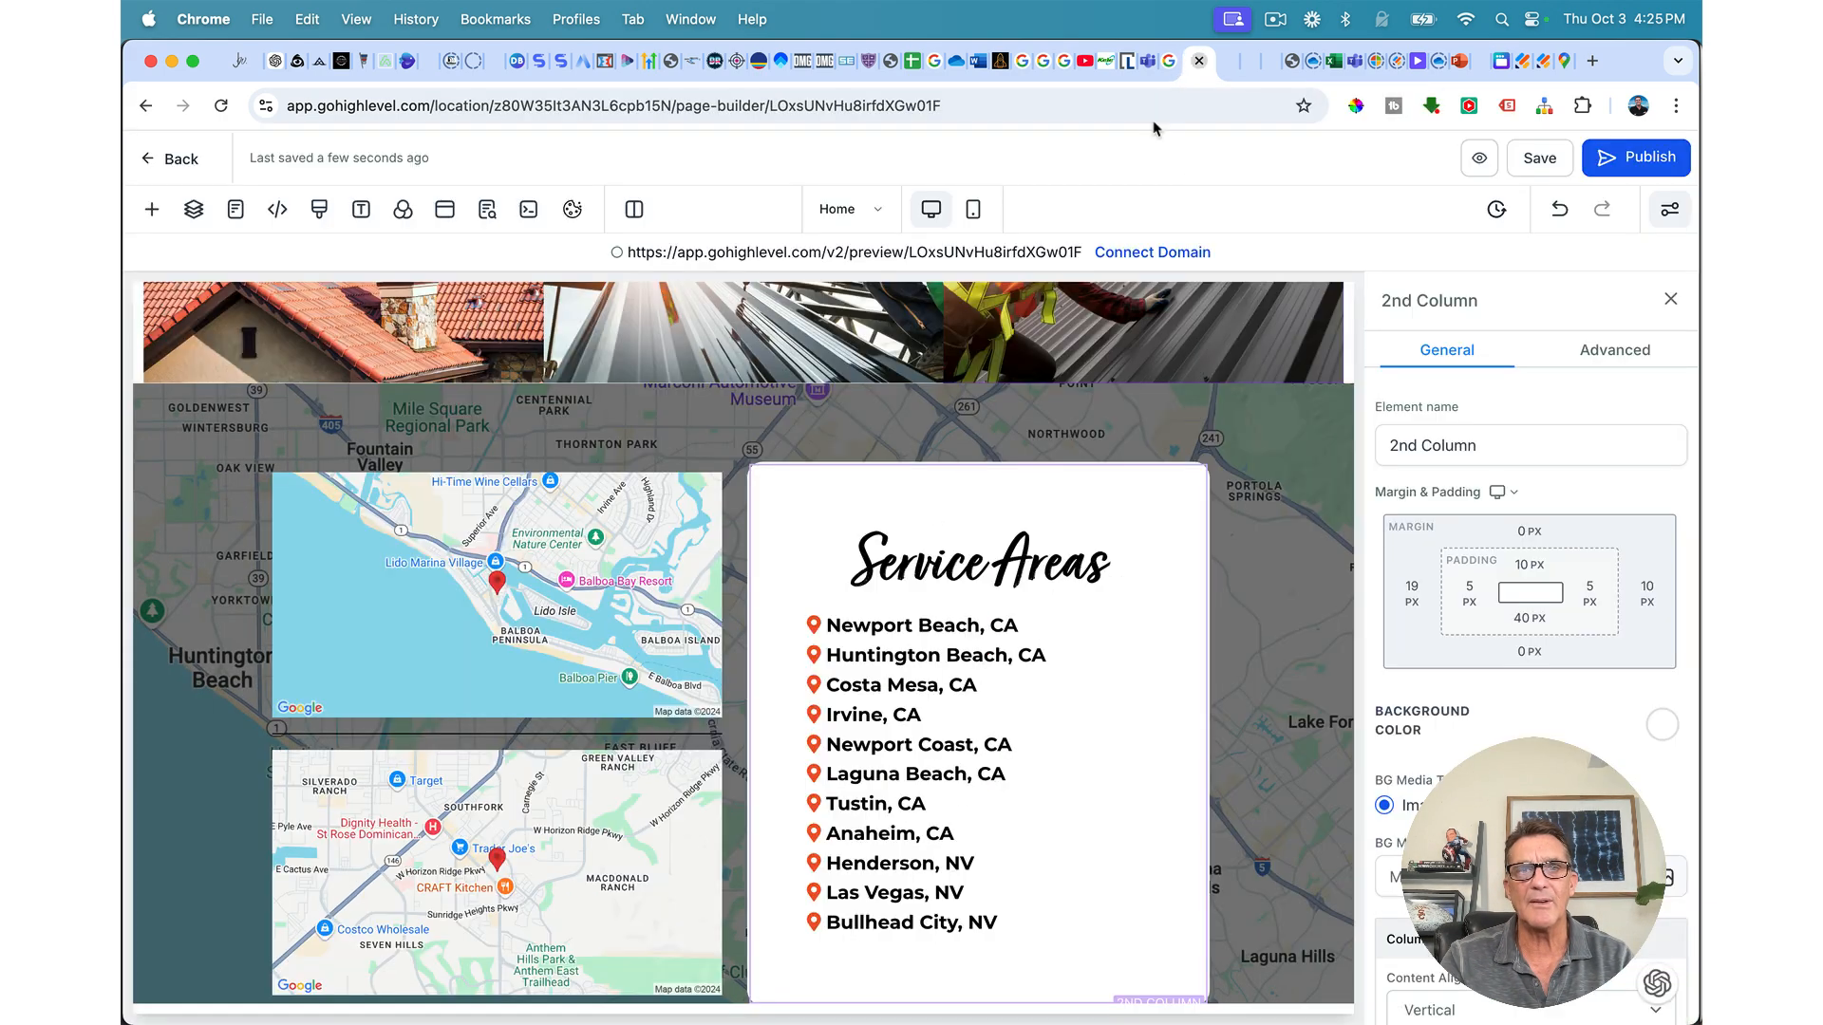
scroll(976, 767, "down", 1)
mouse_move(804, 1016)
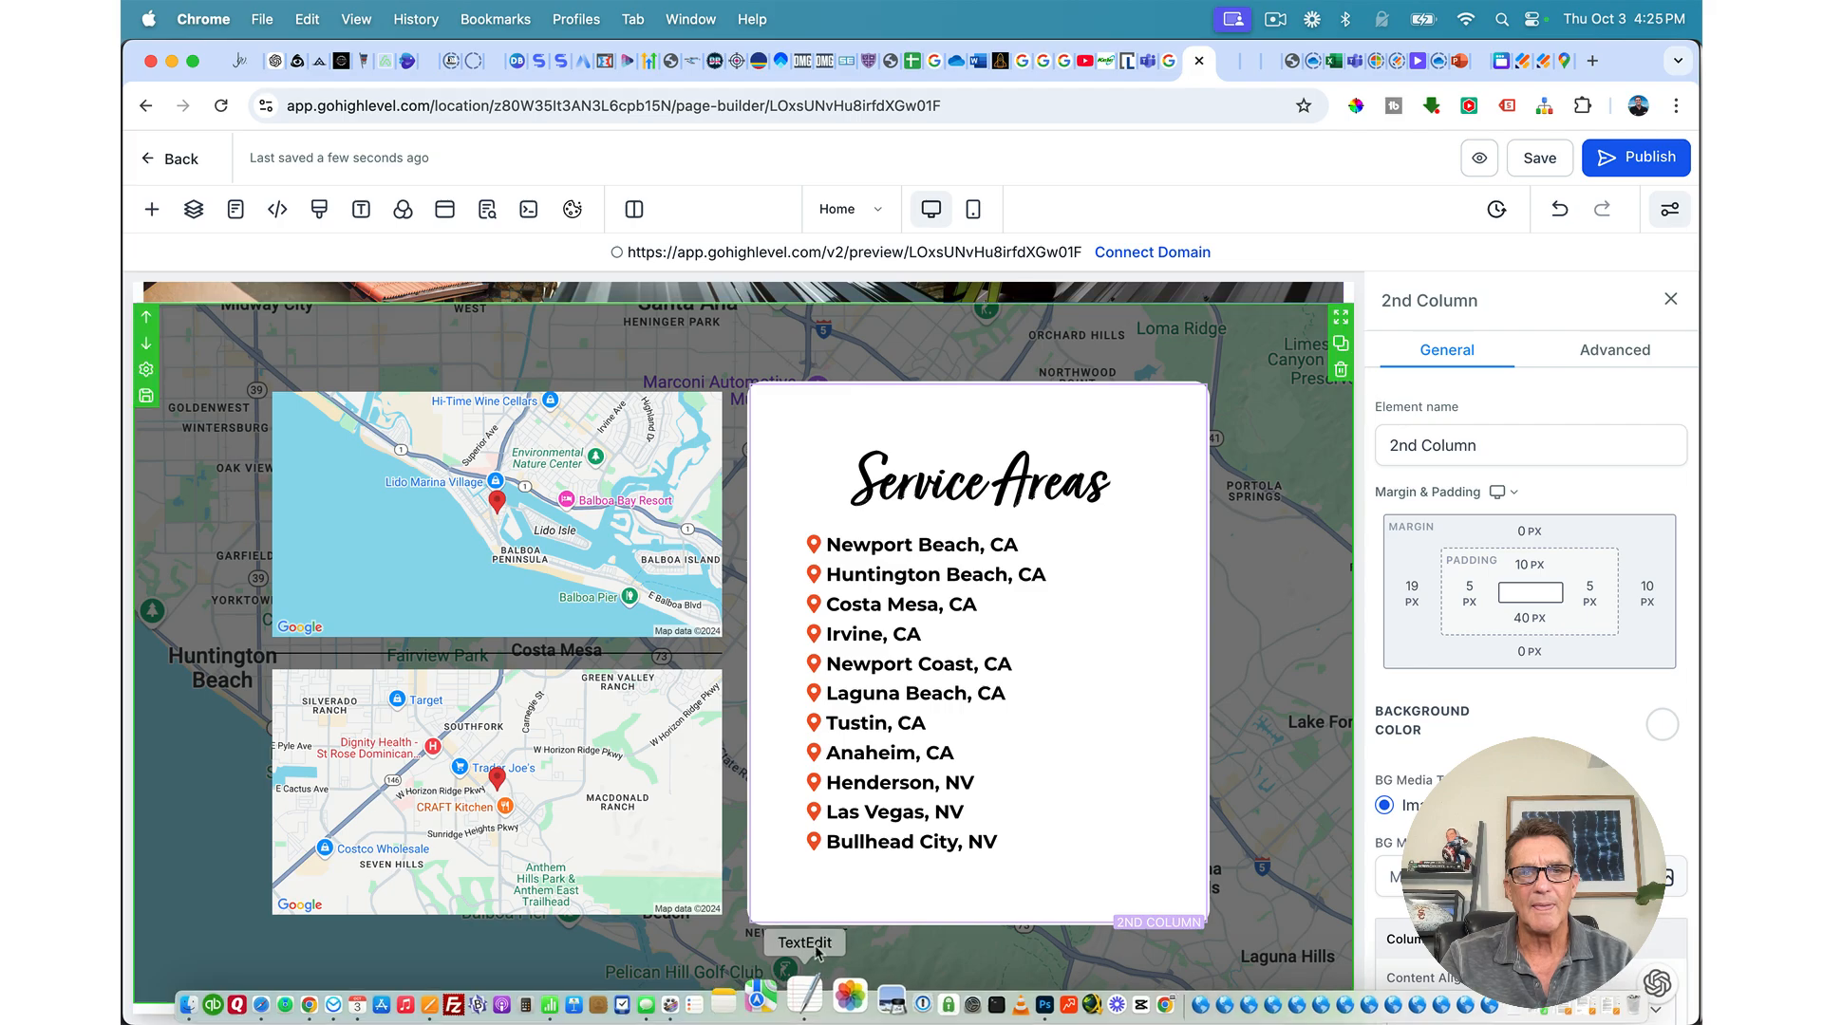
left_click(1383, 460)
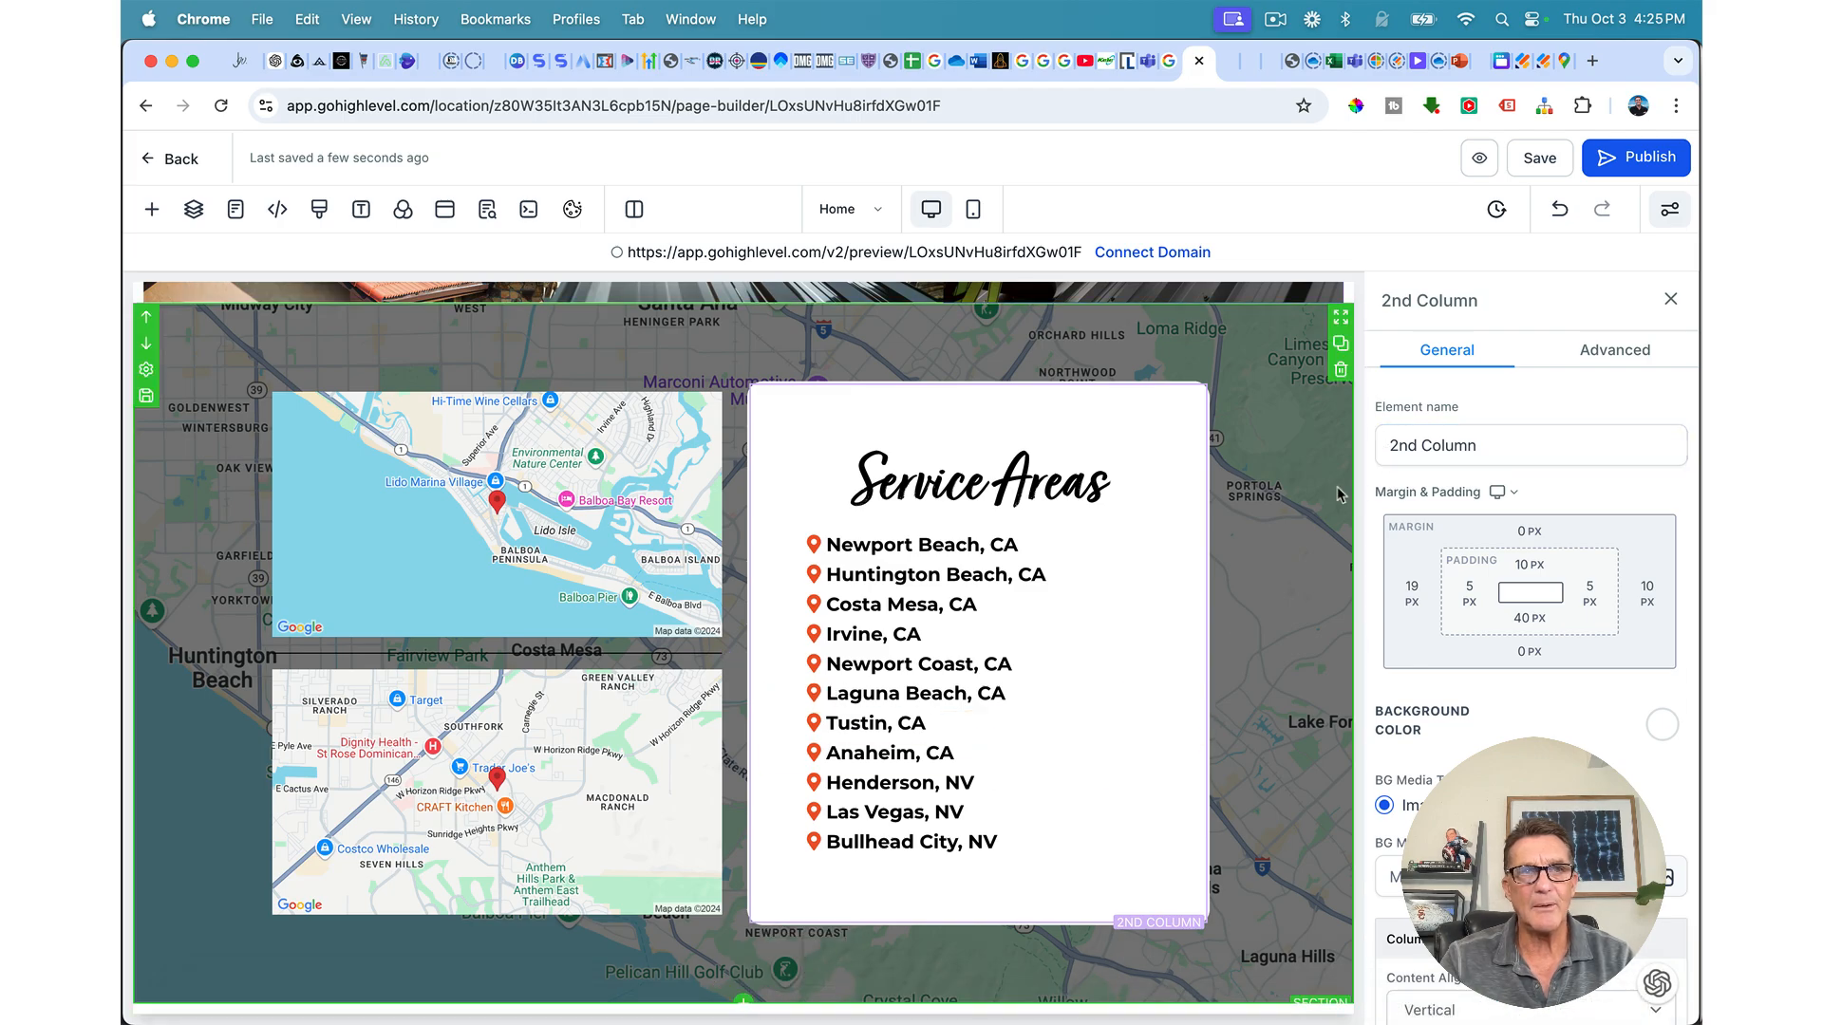
scroll(1337, 486, "up", 15)
scroll(1339, 494, "up", 10)
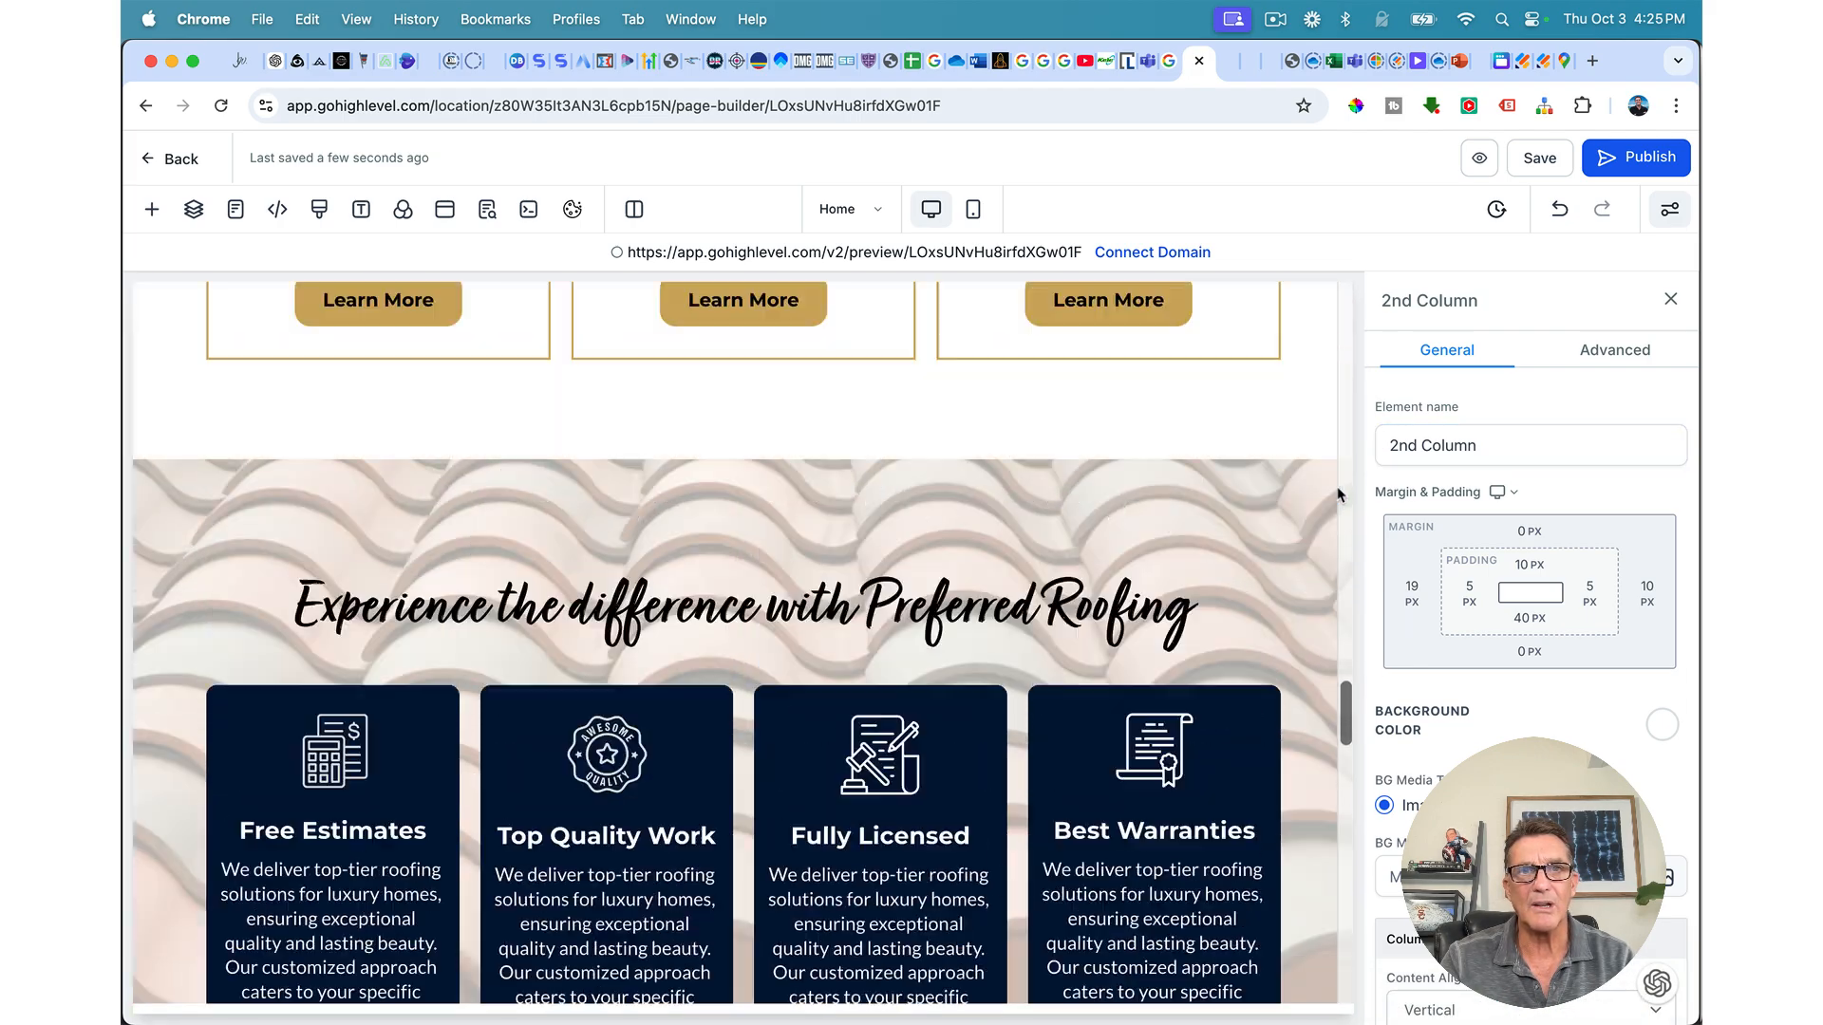
scroll(1339, 493, "up", 12)
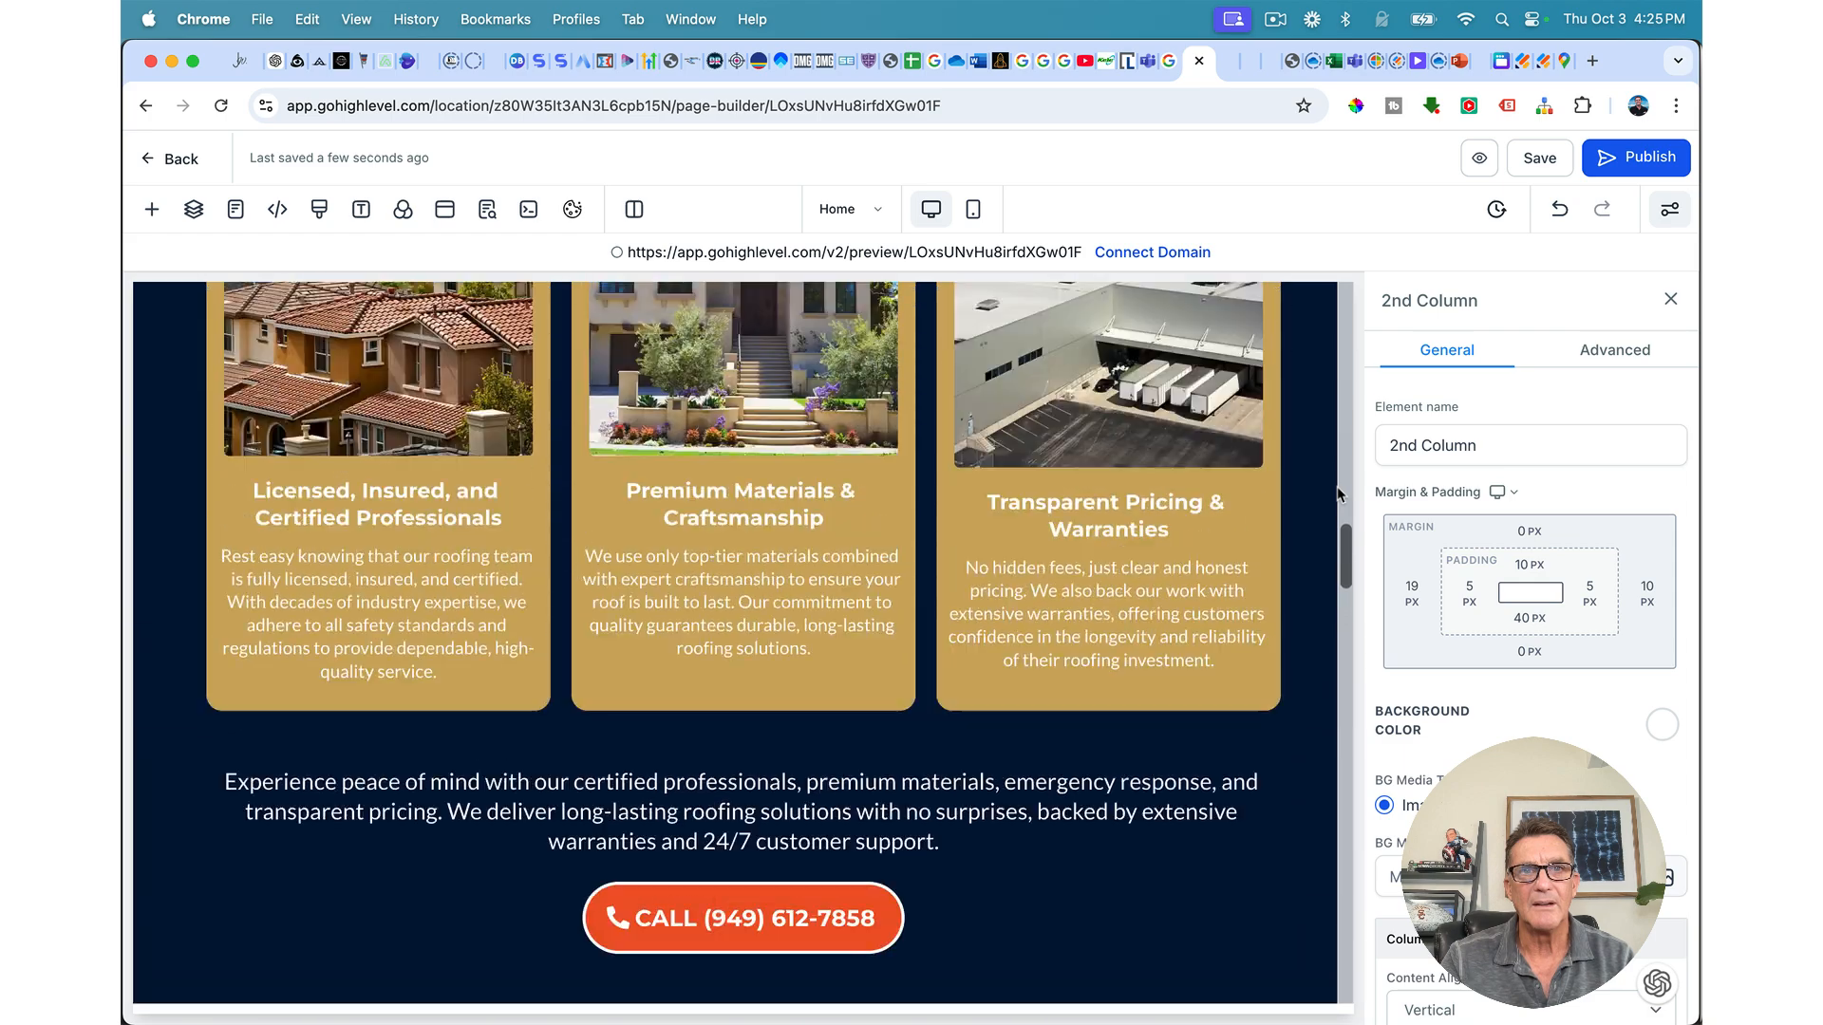
scroll(1339, 493, "down", 1)
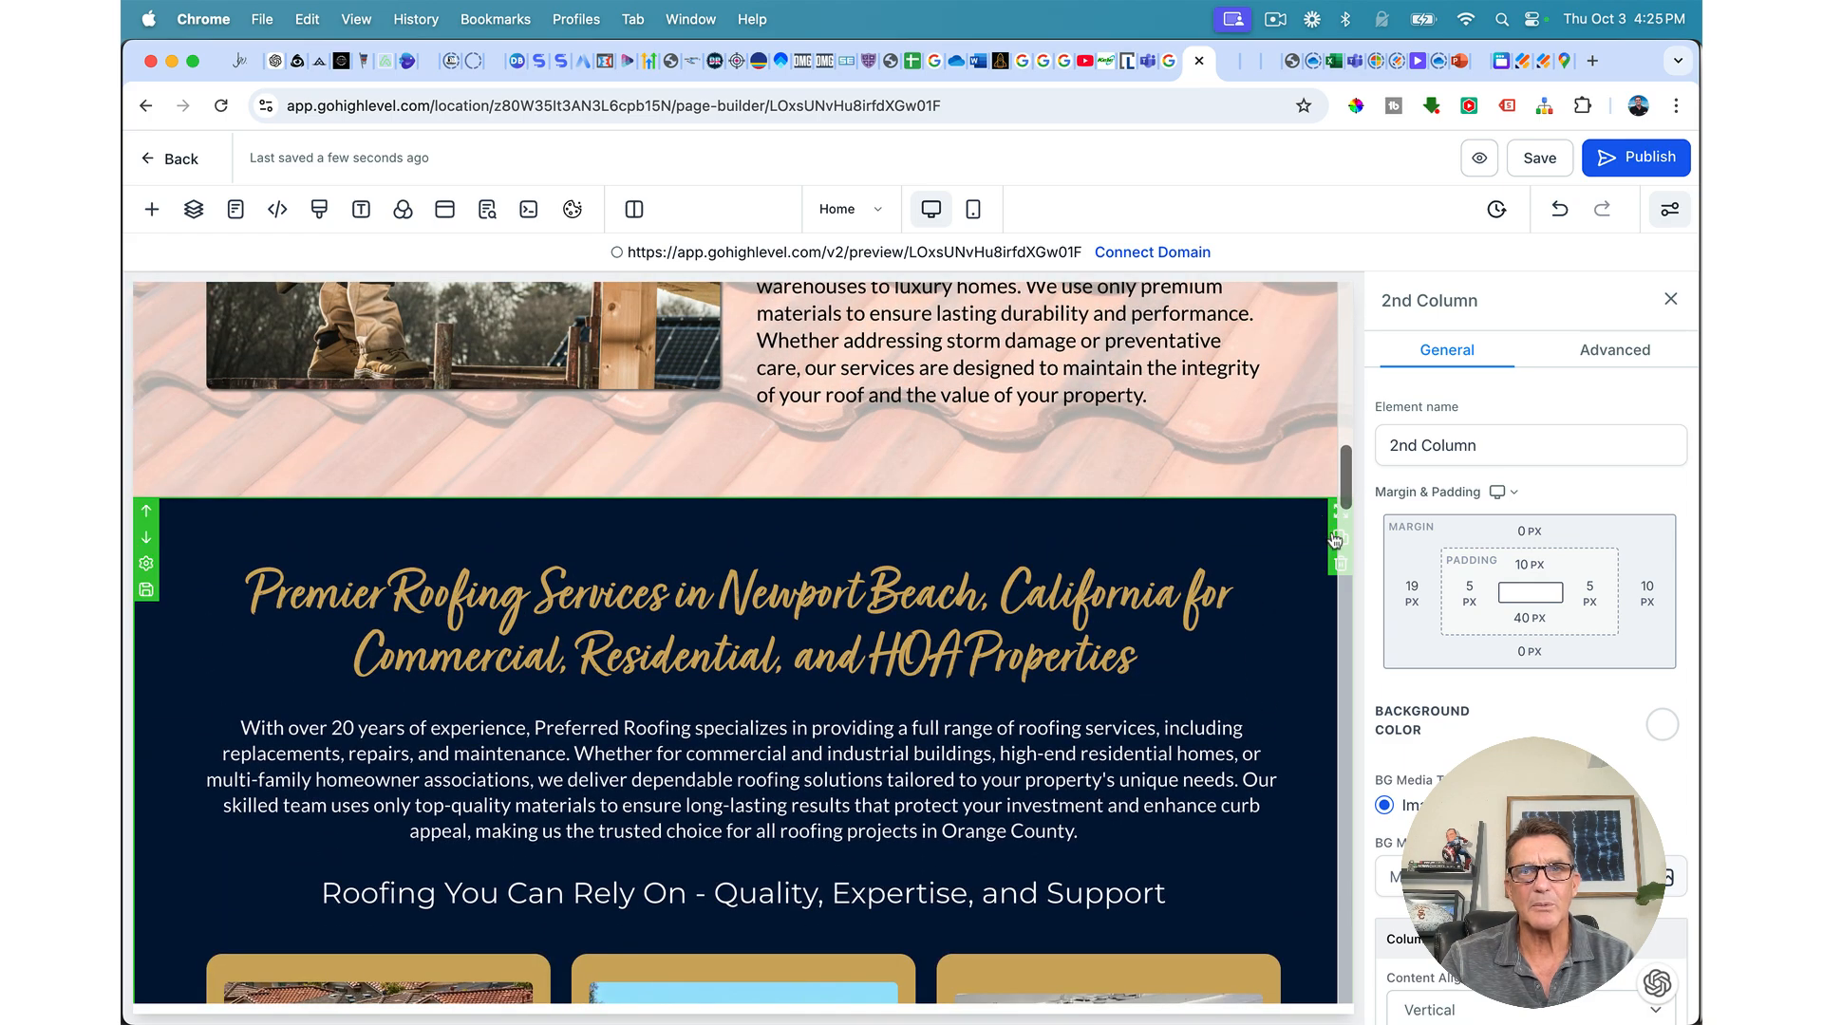
left_click(1338, 537)
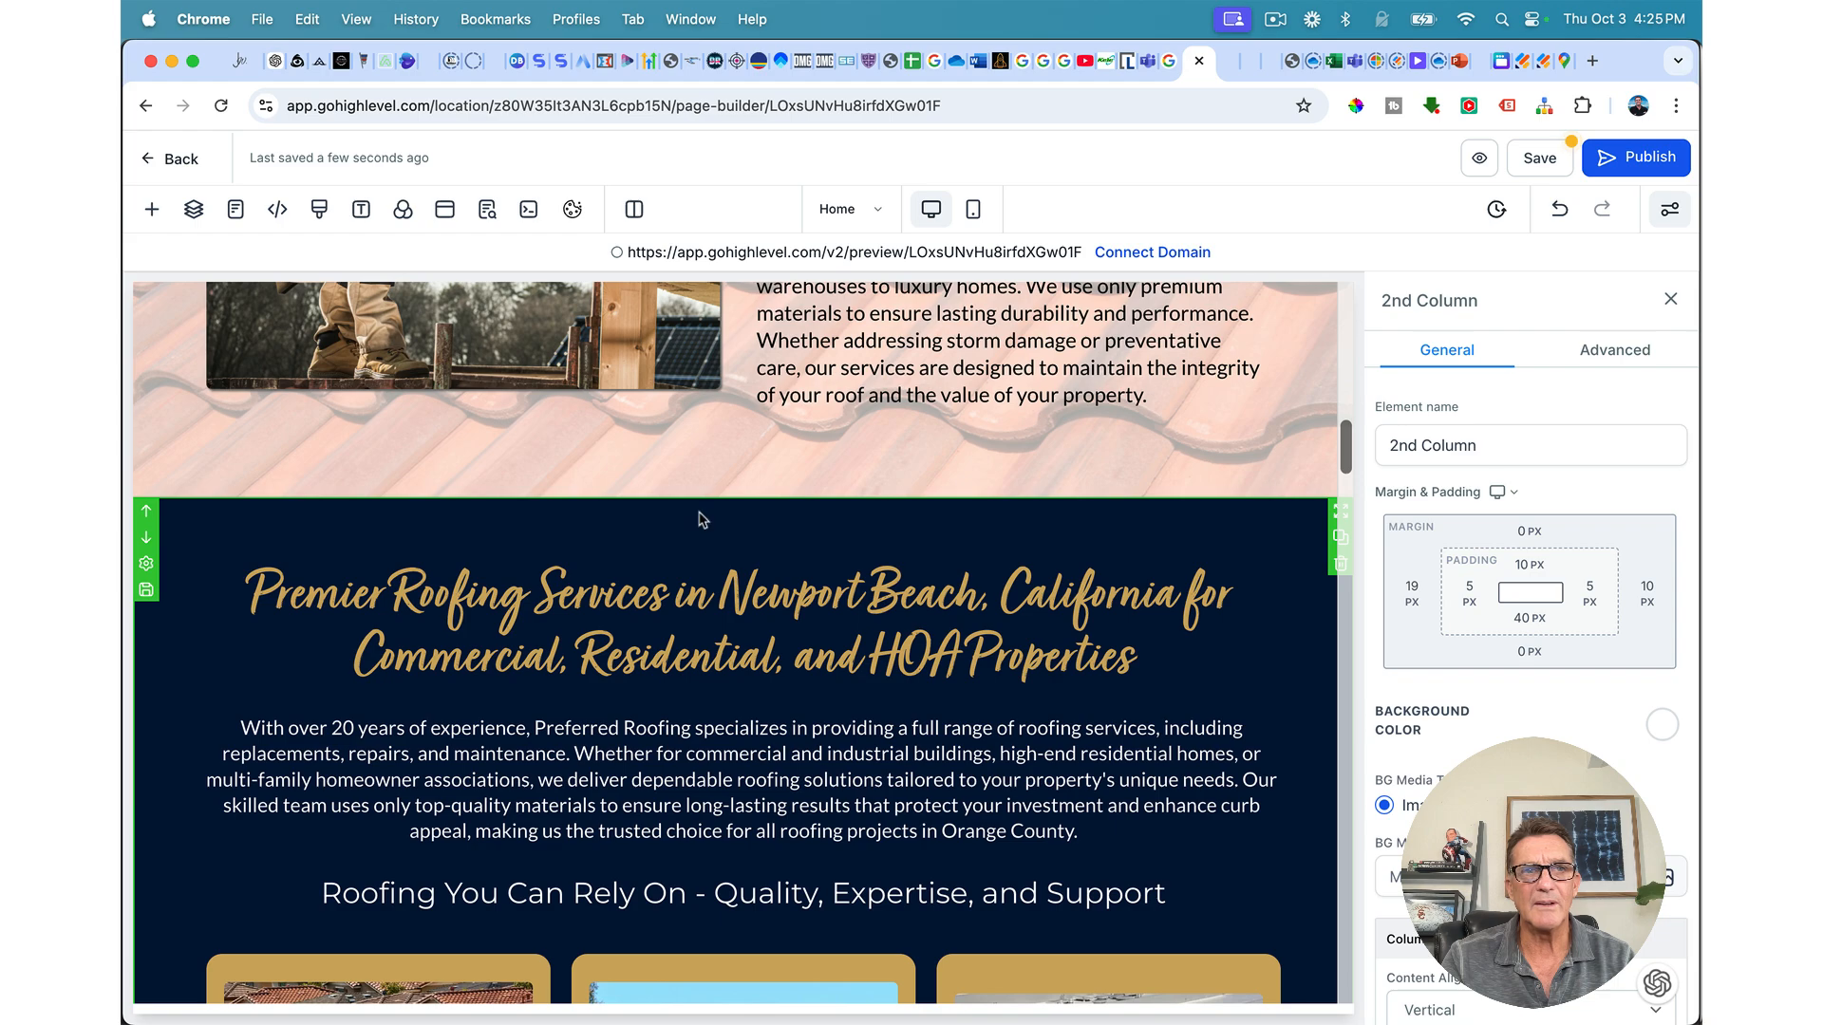
Step: Move the copy down past the CALL, services, FAQ sections until it sits below the gallery
left_click(146, 537)
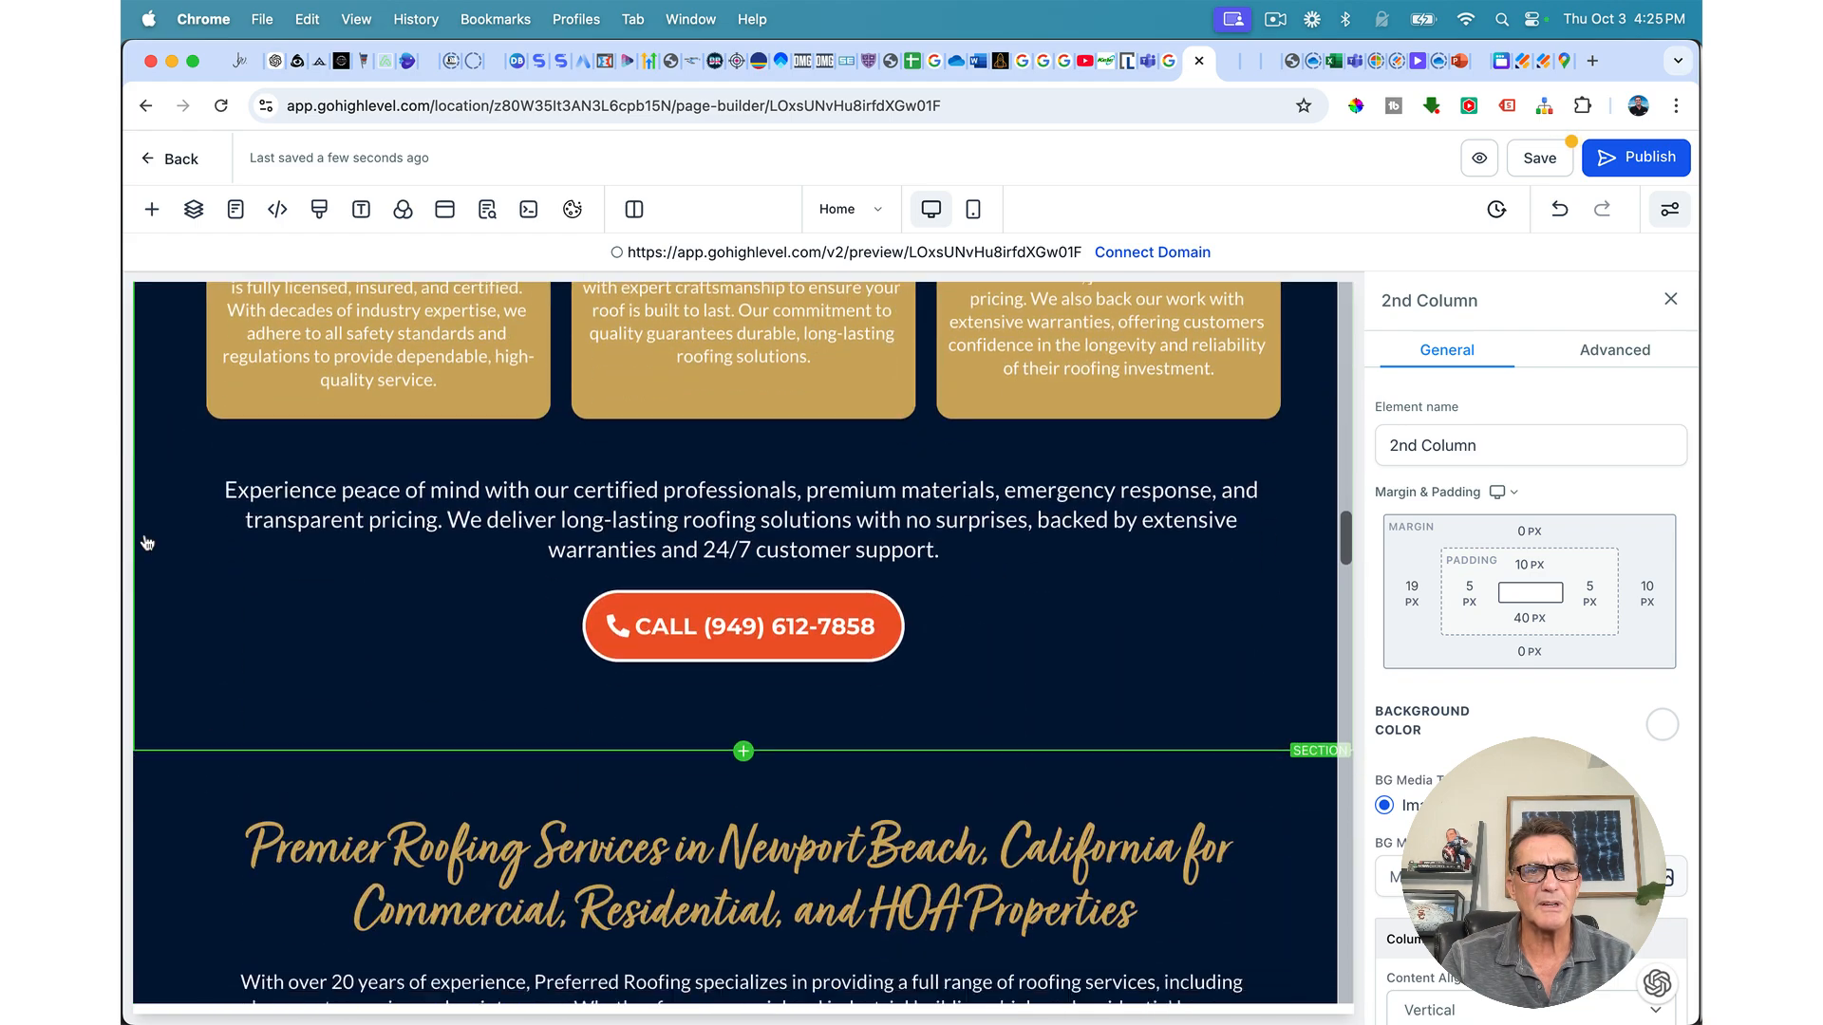
left_click(146, 751)
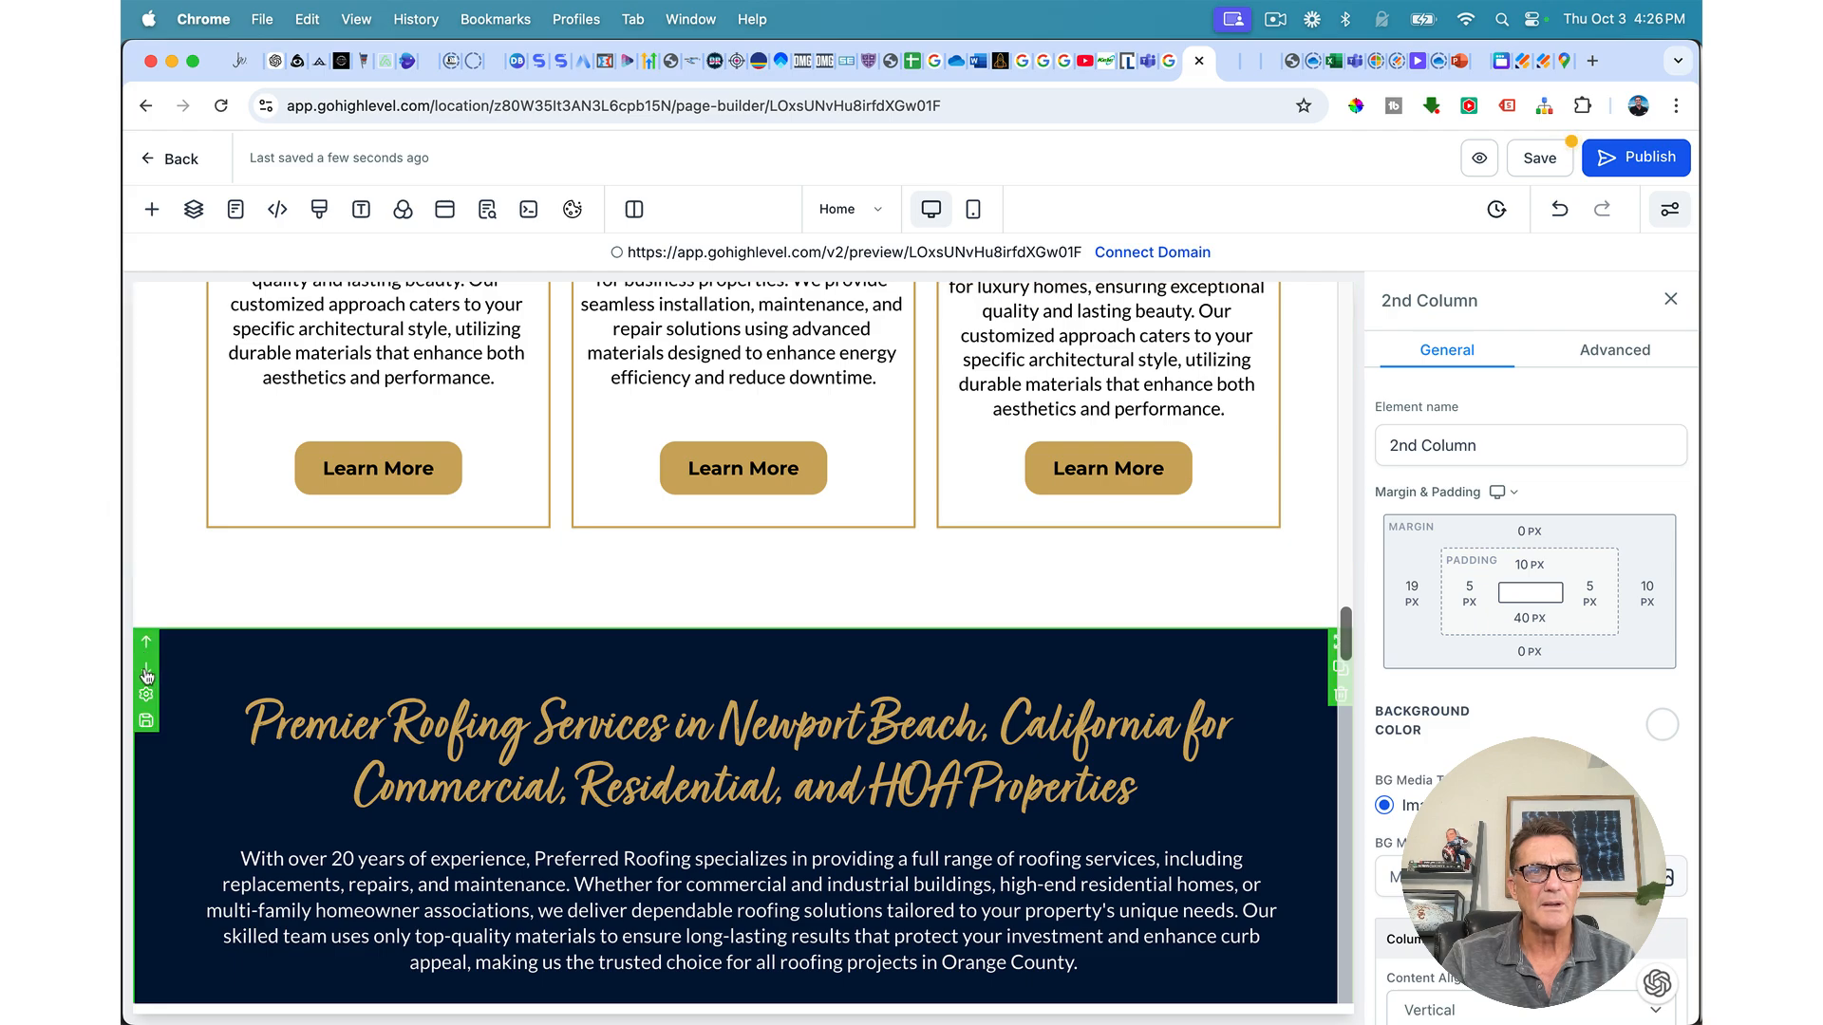
left_click(146, 672)
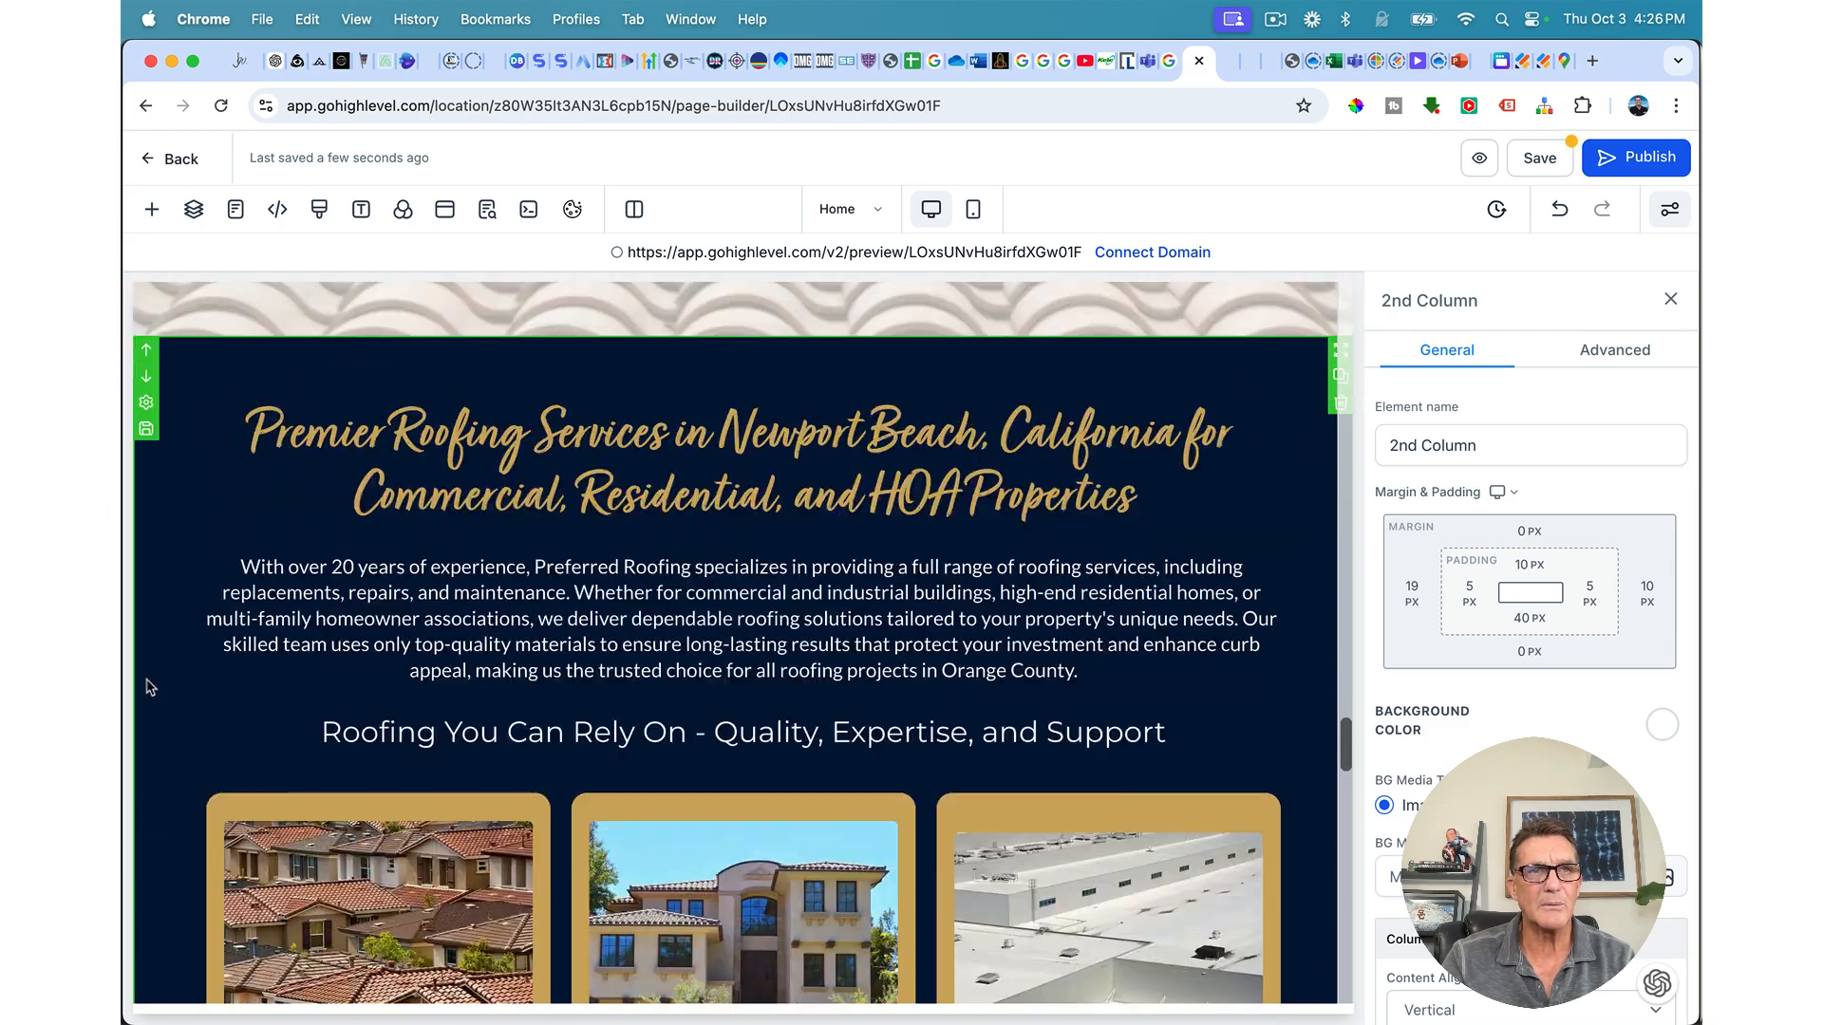
scroll(149, 685, "up", 2)
left_click(147, 545)
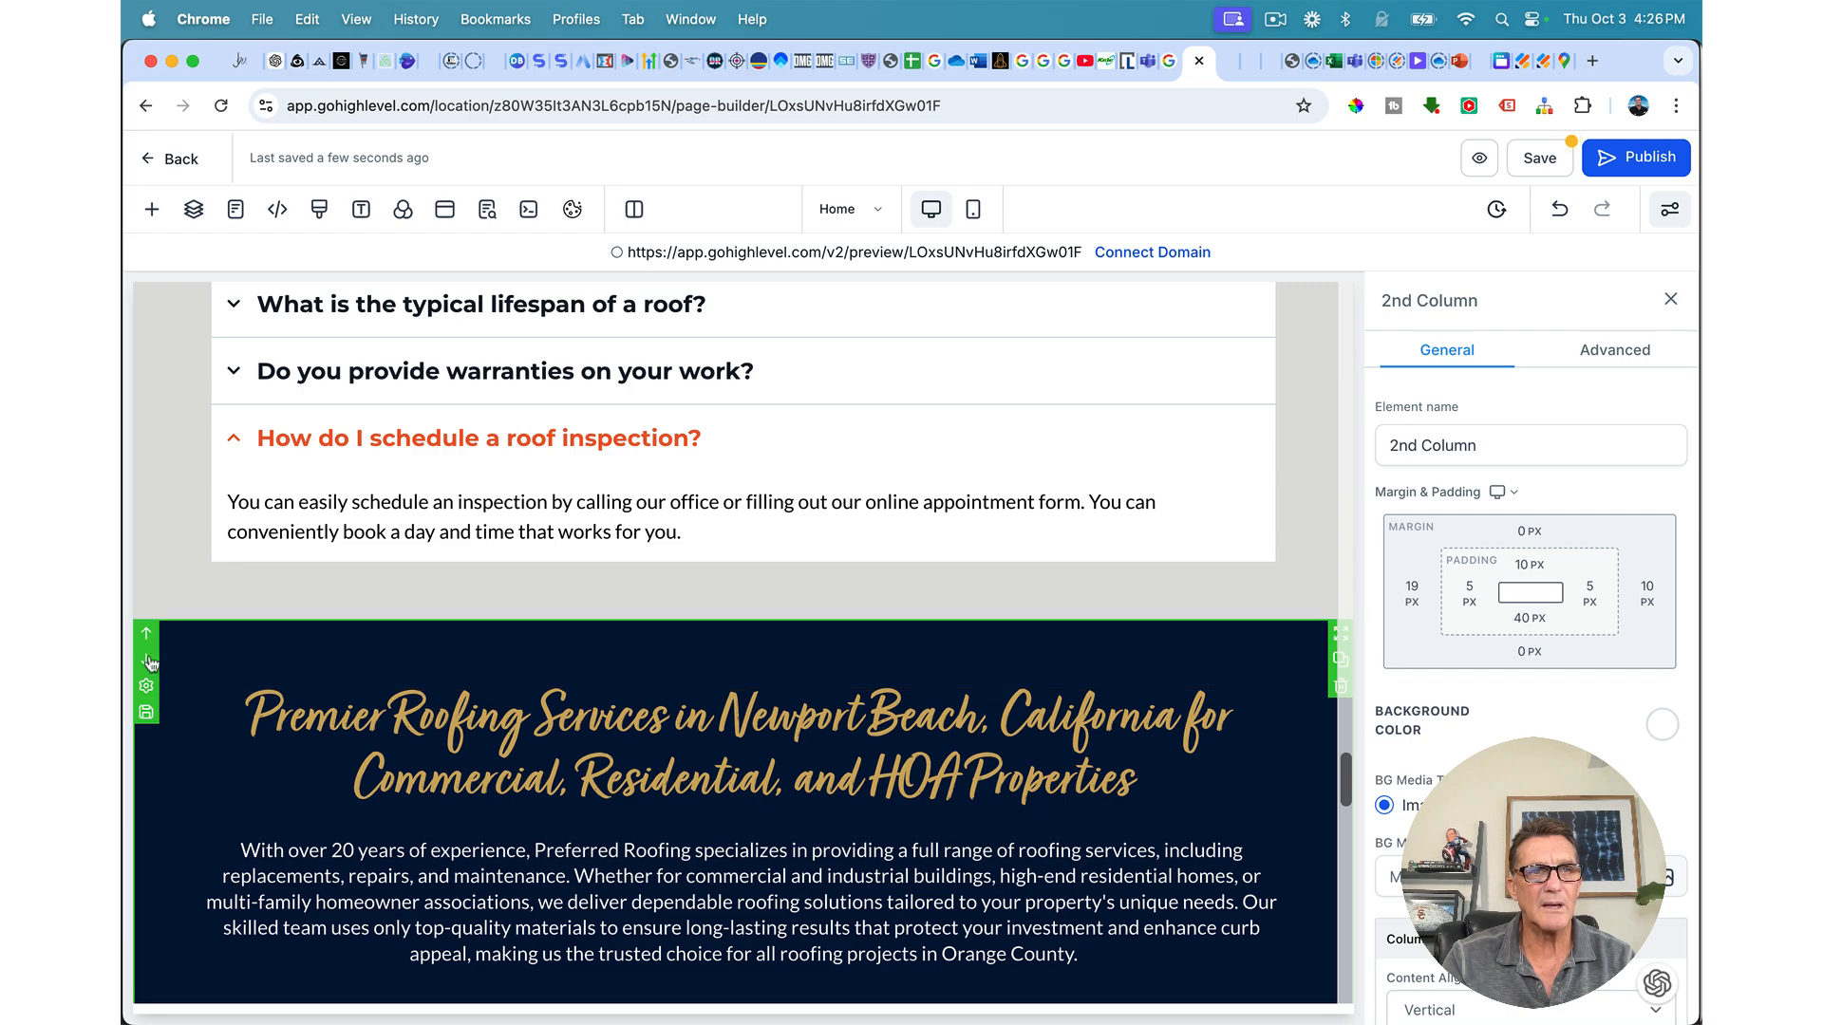
left_click(147, 661)
scroll(227, 696, "down", 10)
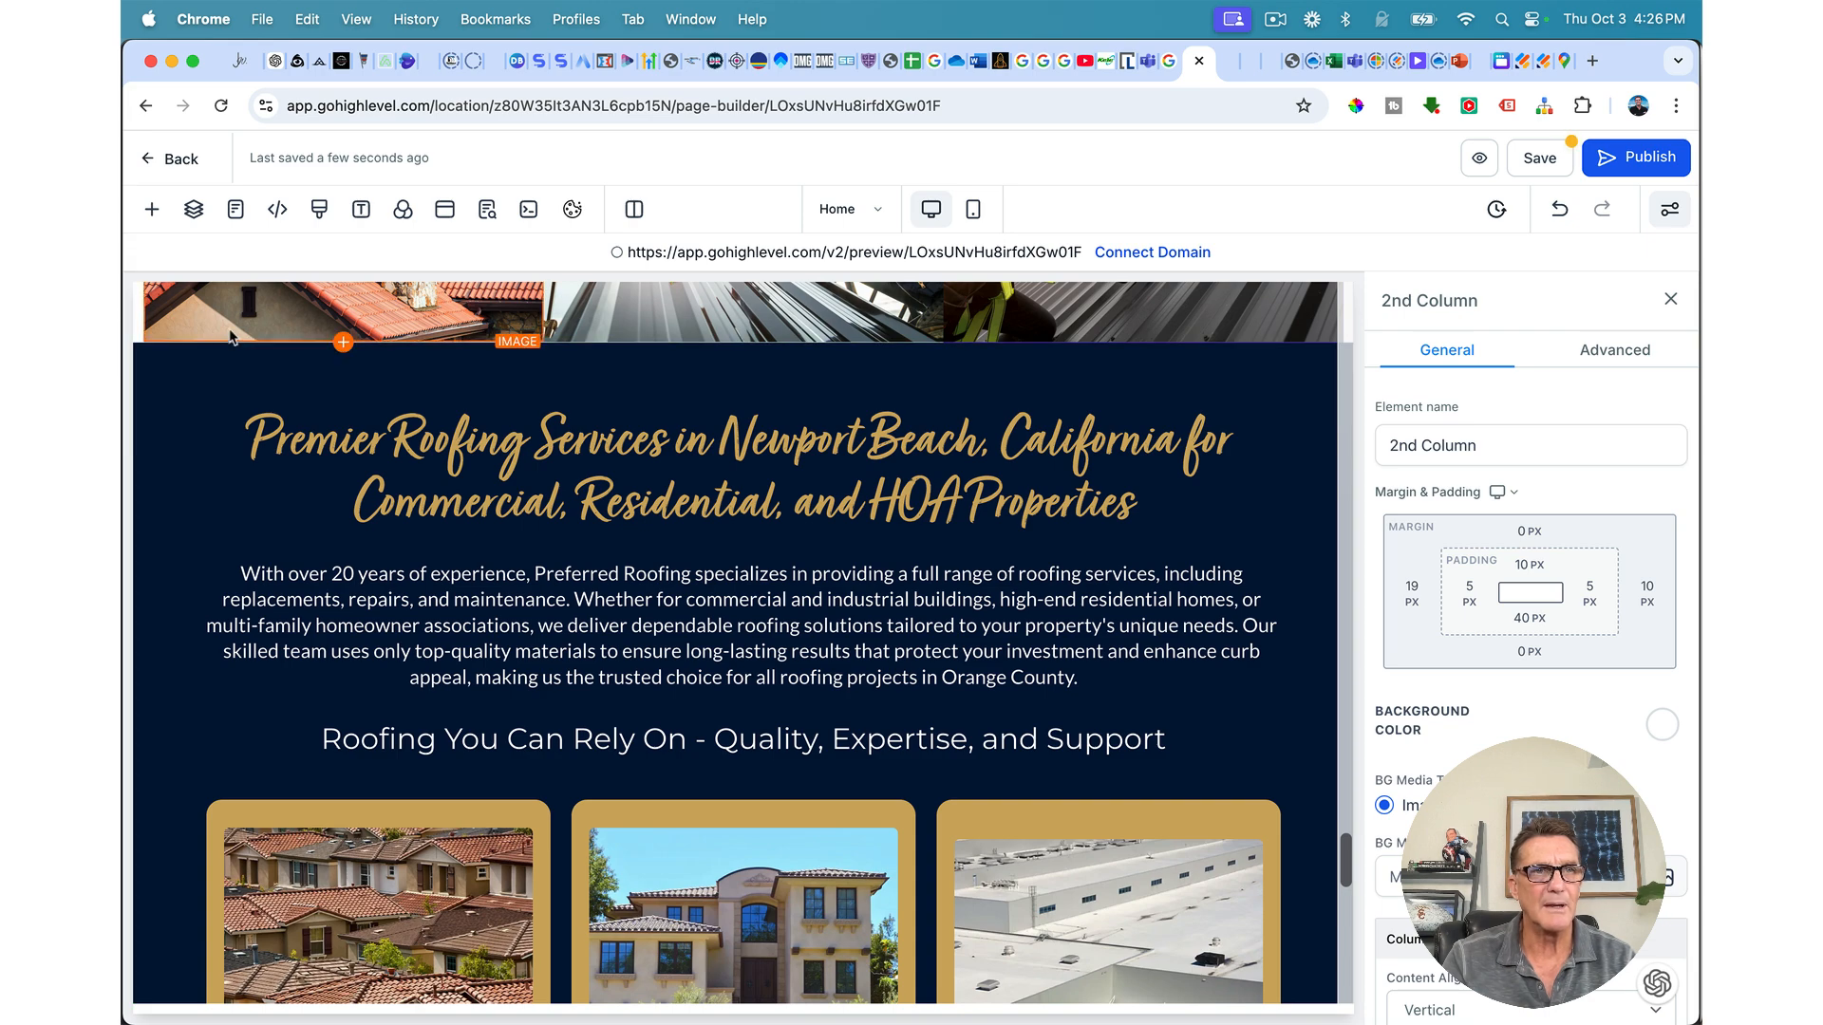
Step: Move the navy section copy down once more, below the Service Areas section
left_click(147, 385)
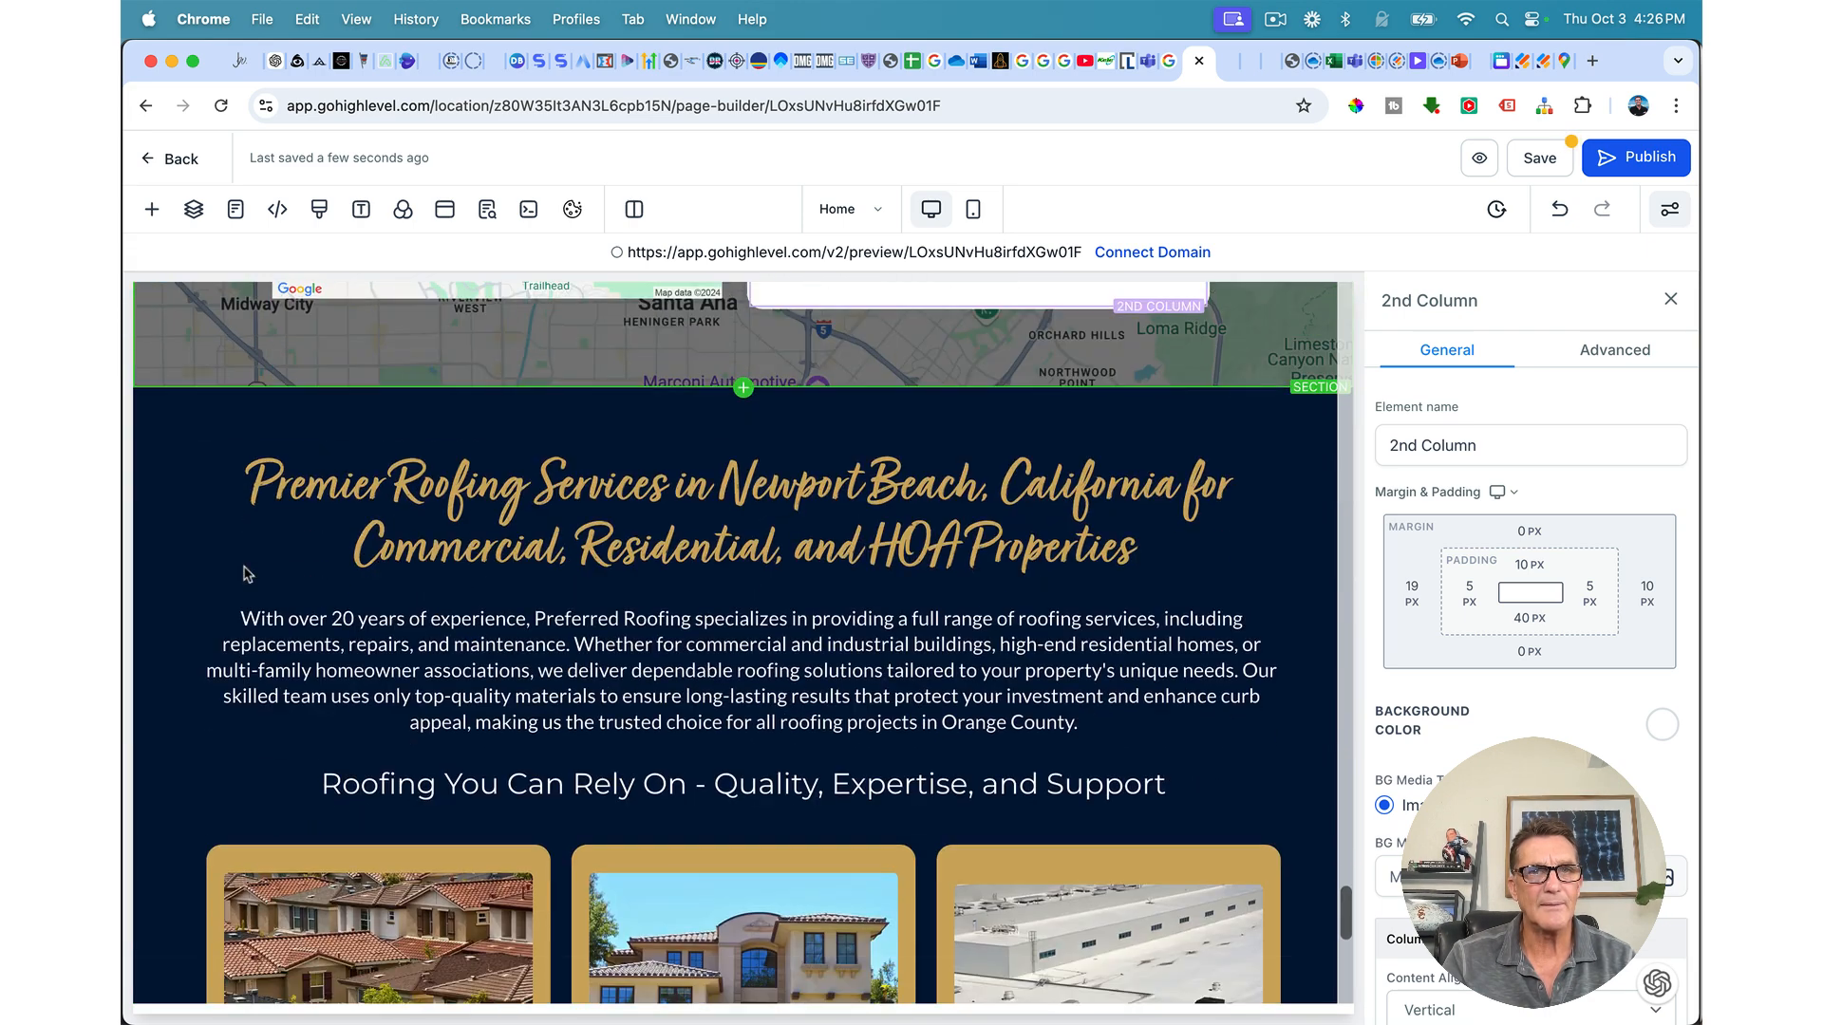
scroll(665, 455, "up", 2)
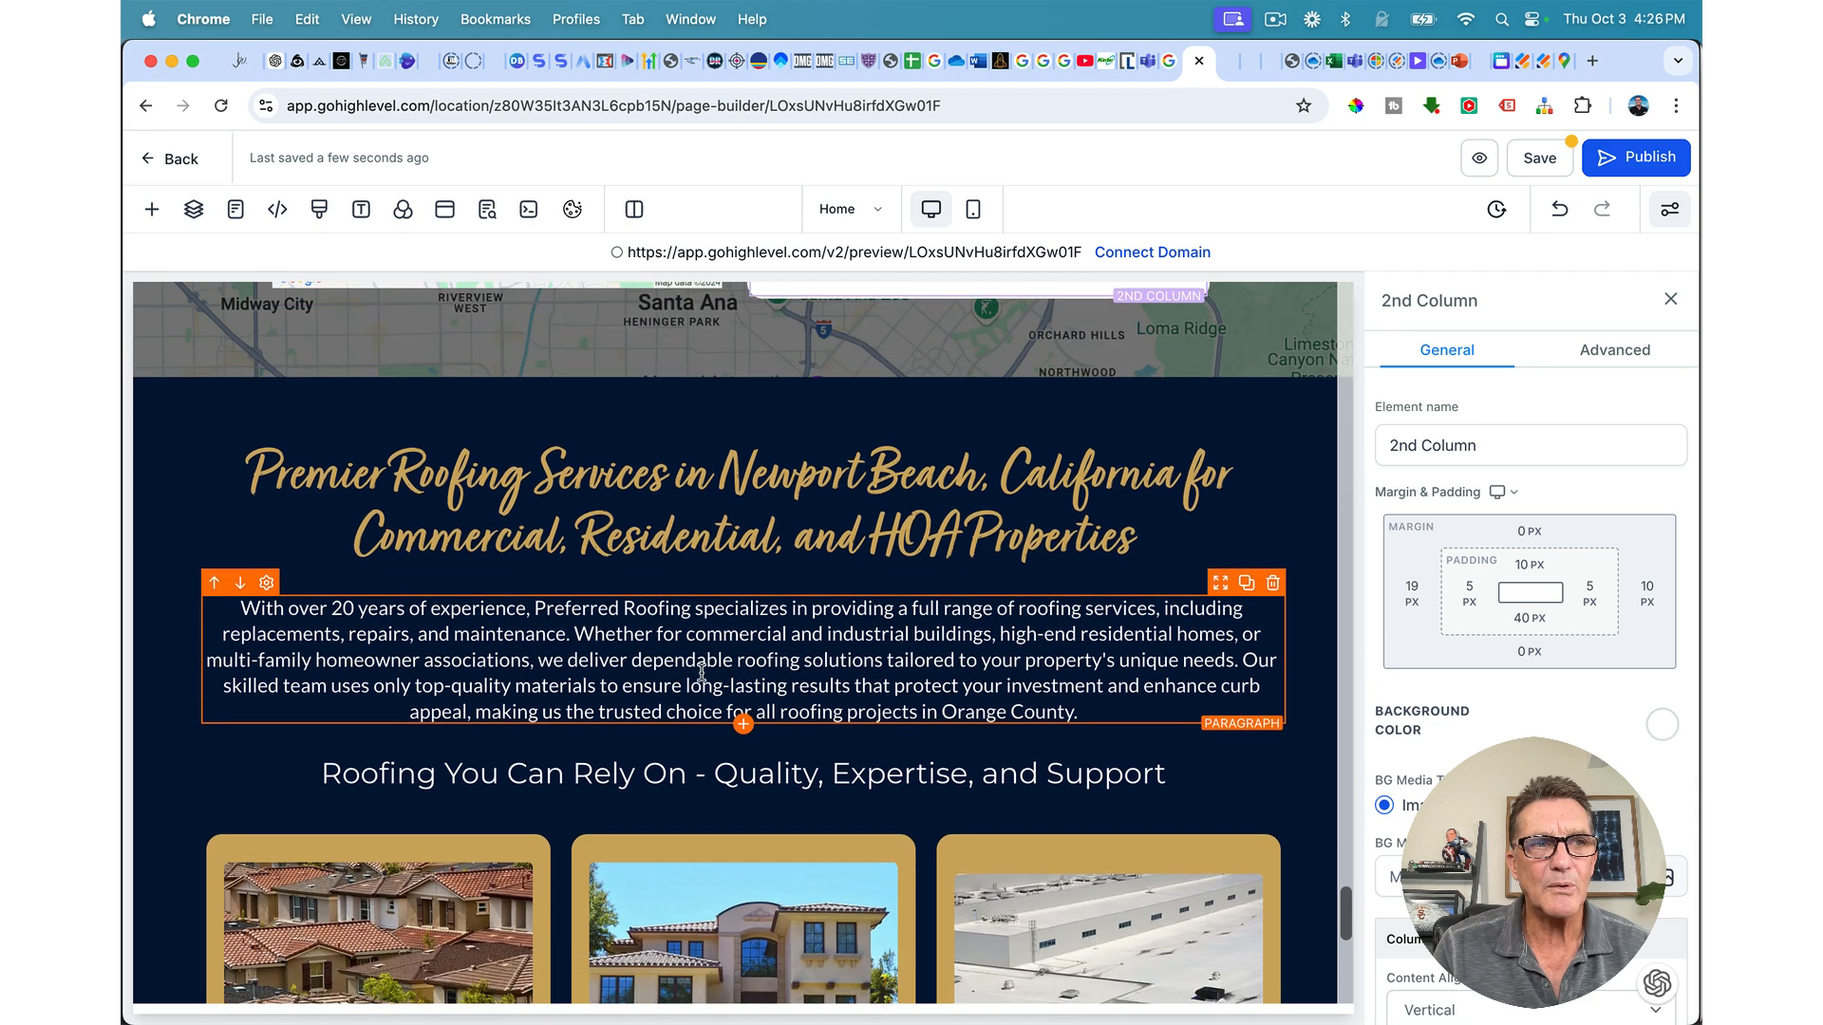
scroll(765, 679, "down", 3)
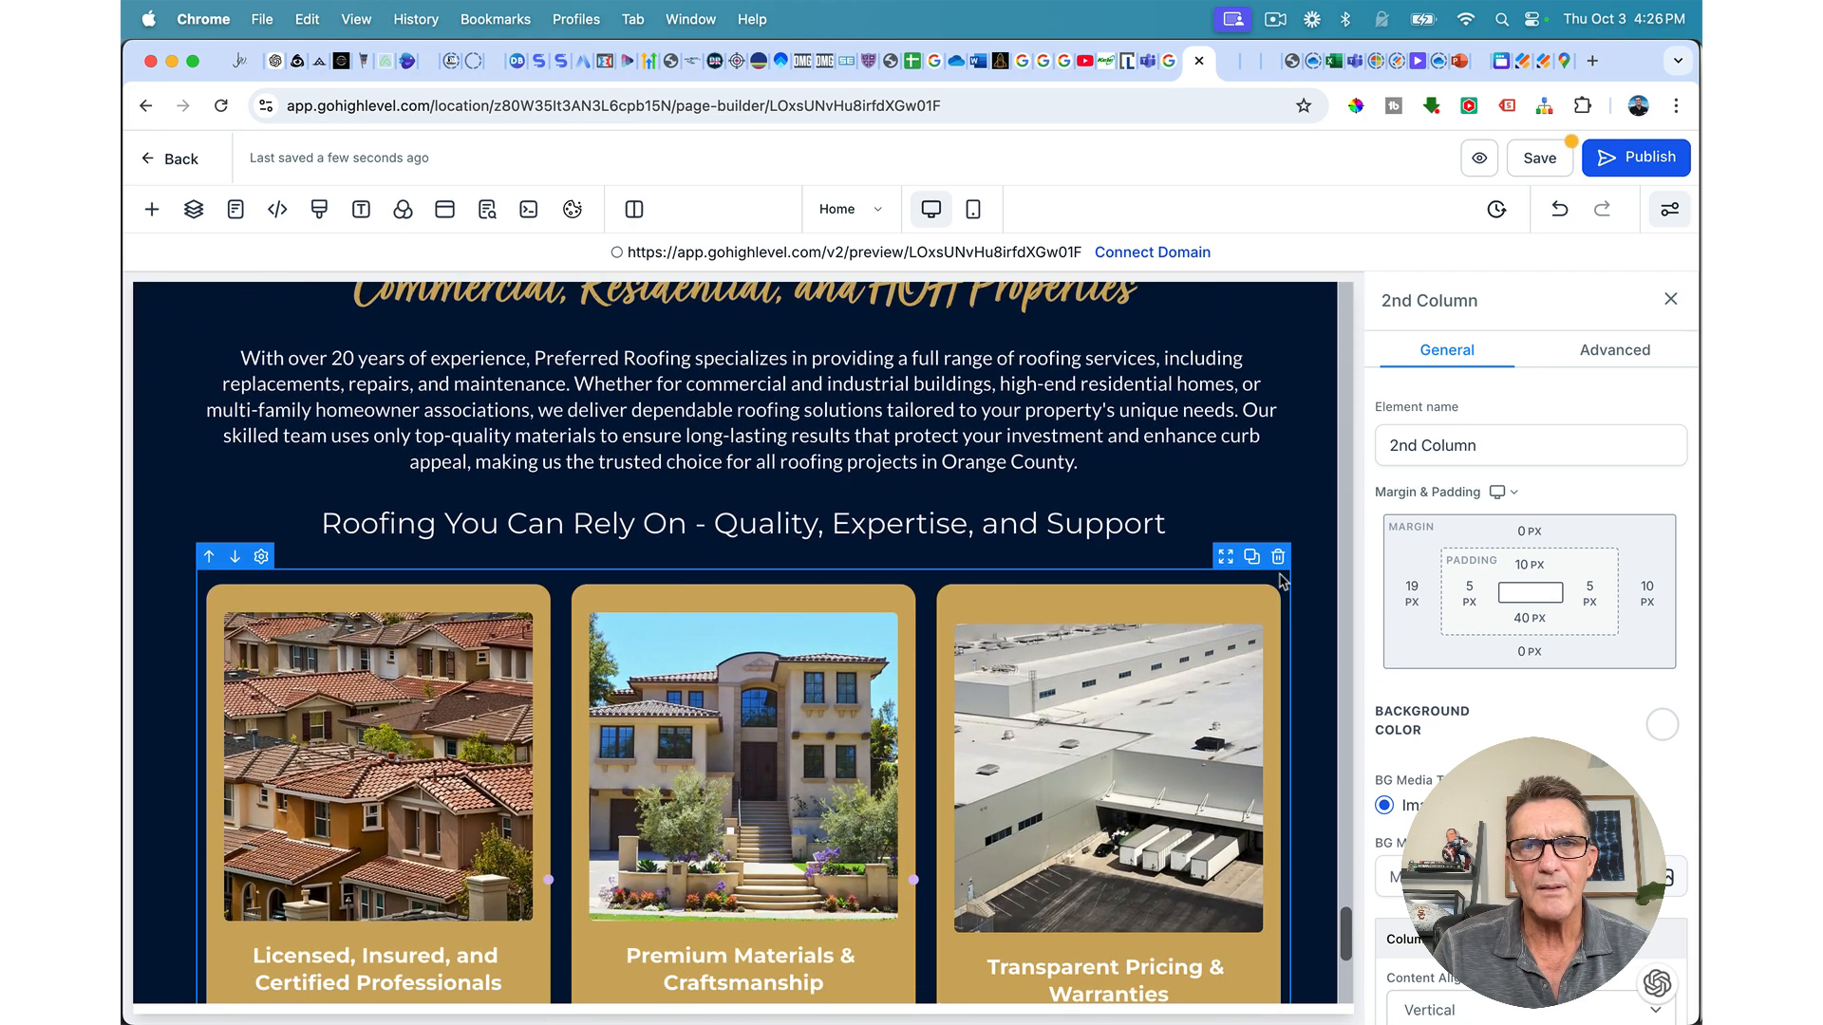
Step: Delete the service-cards row, extra paragraph, Roofing You Can Rely On sub headline and CALL column
left_click(1278, 558)
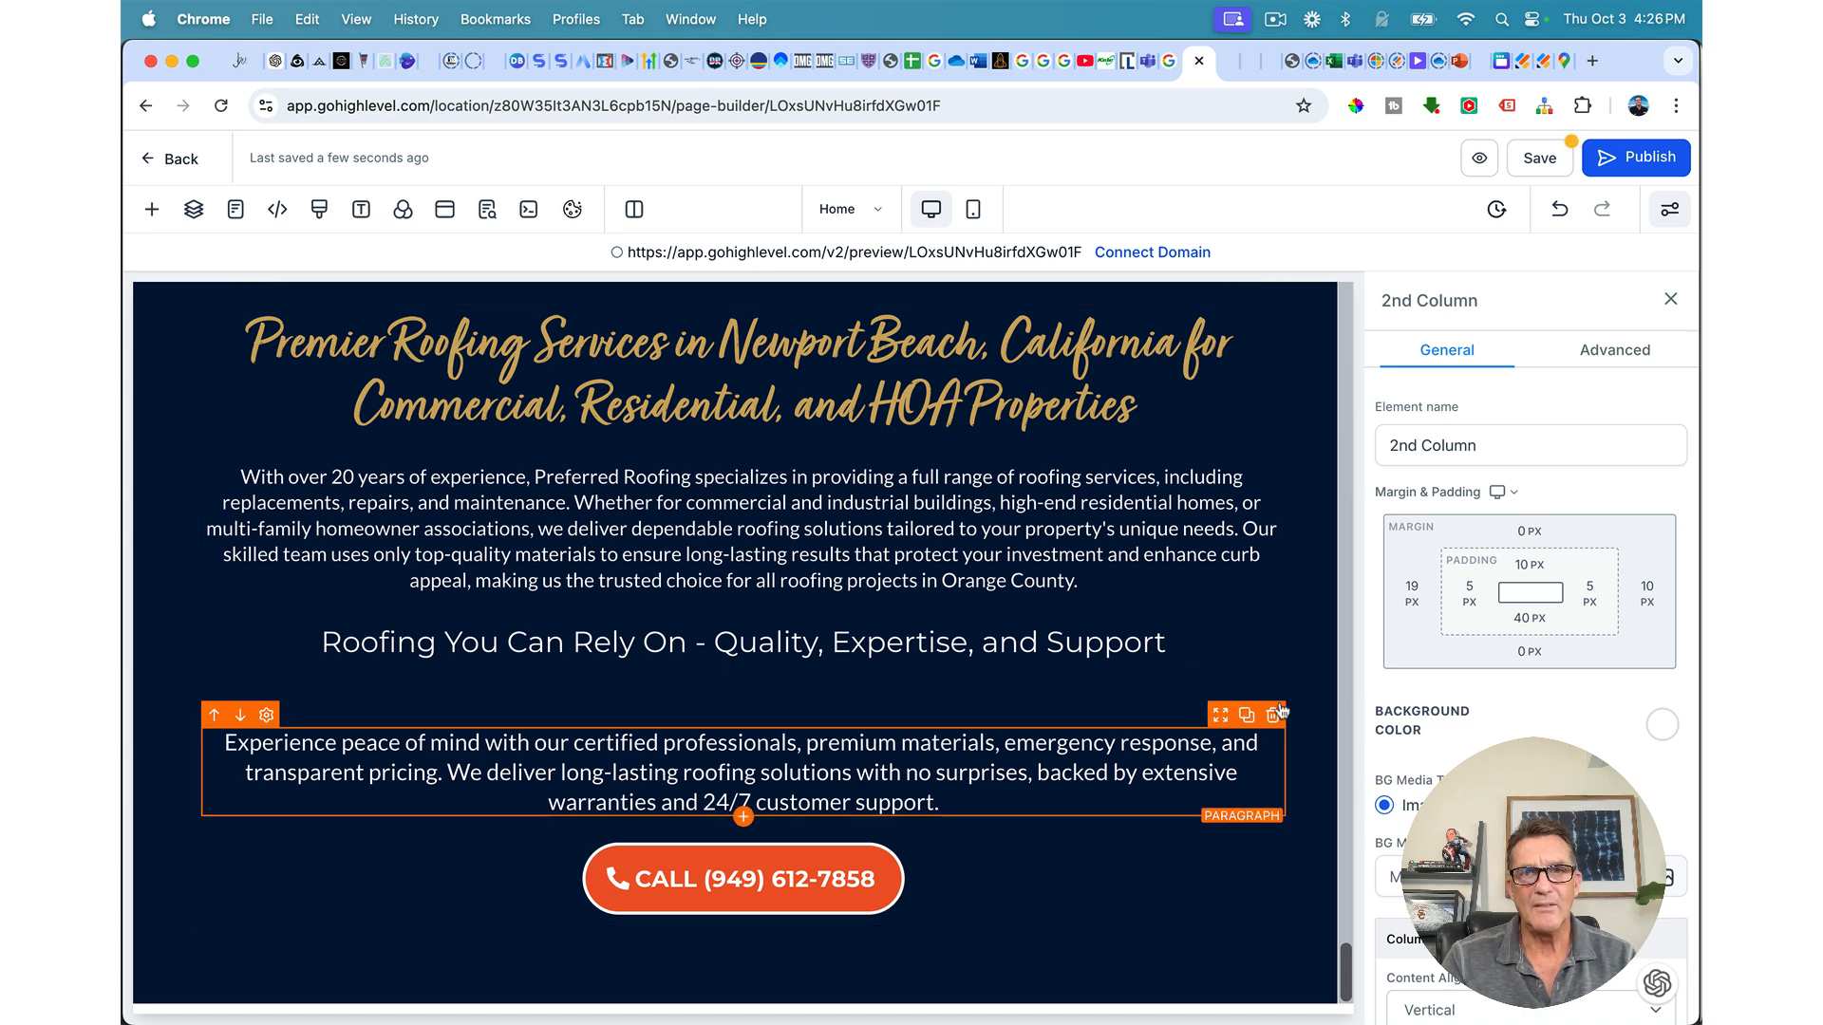
left_click(1275, 714)
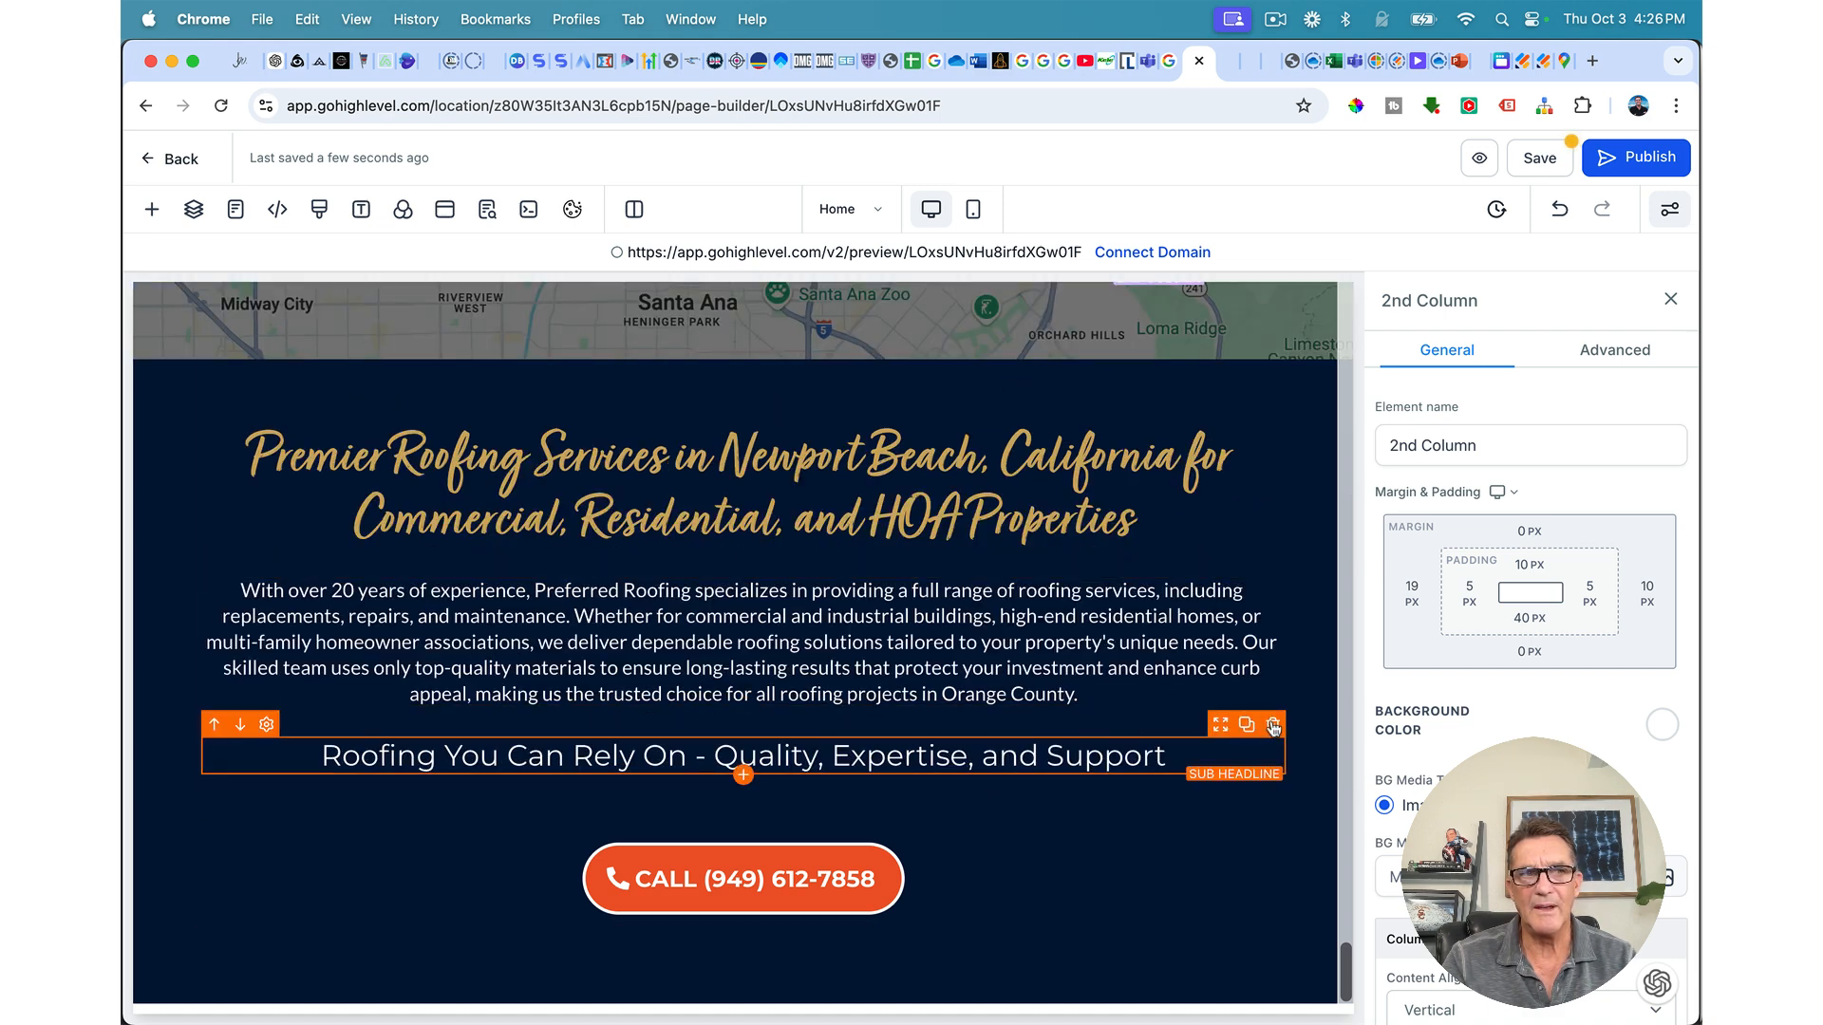
left_click(1274, 727)
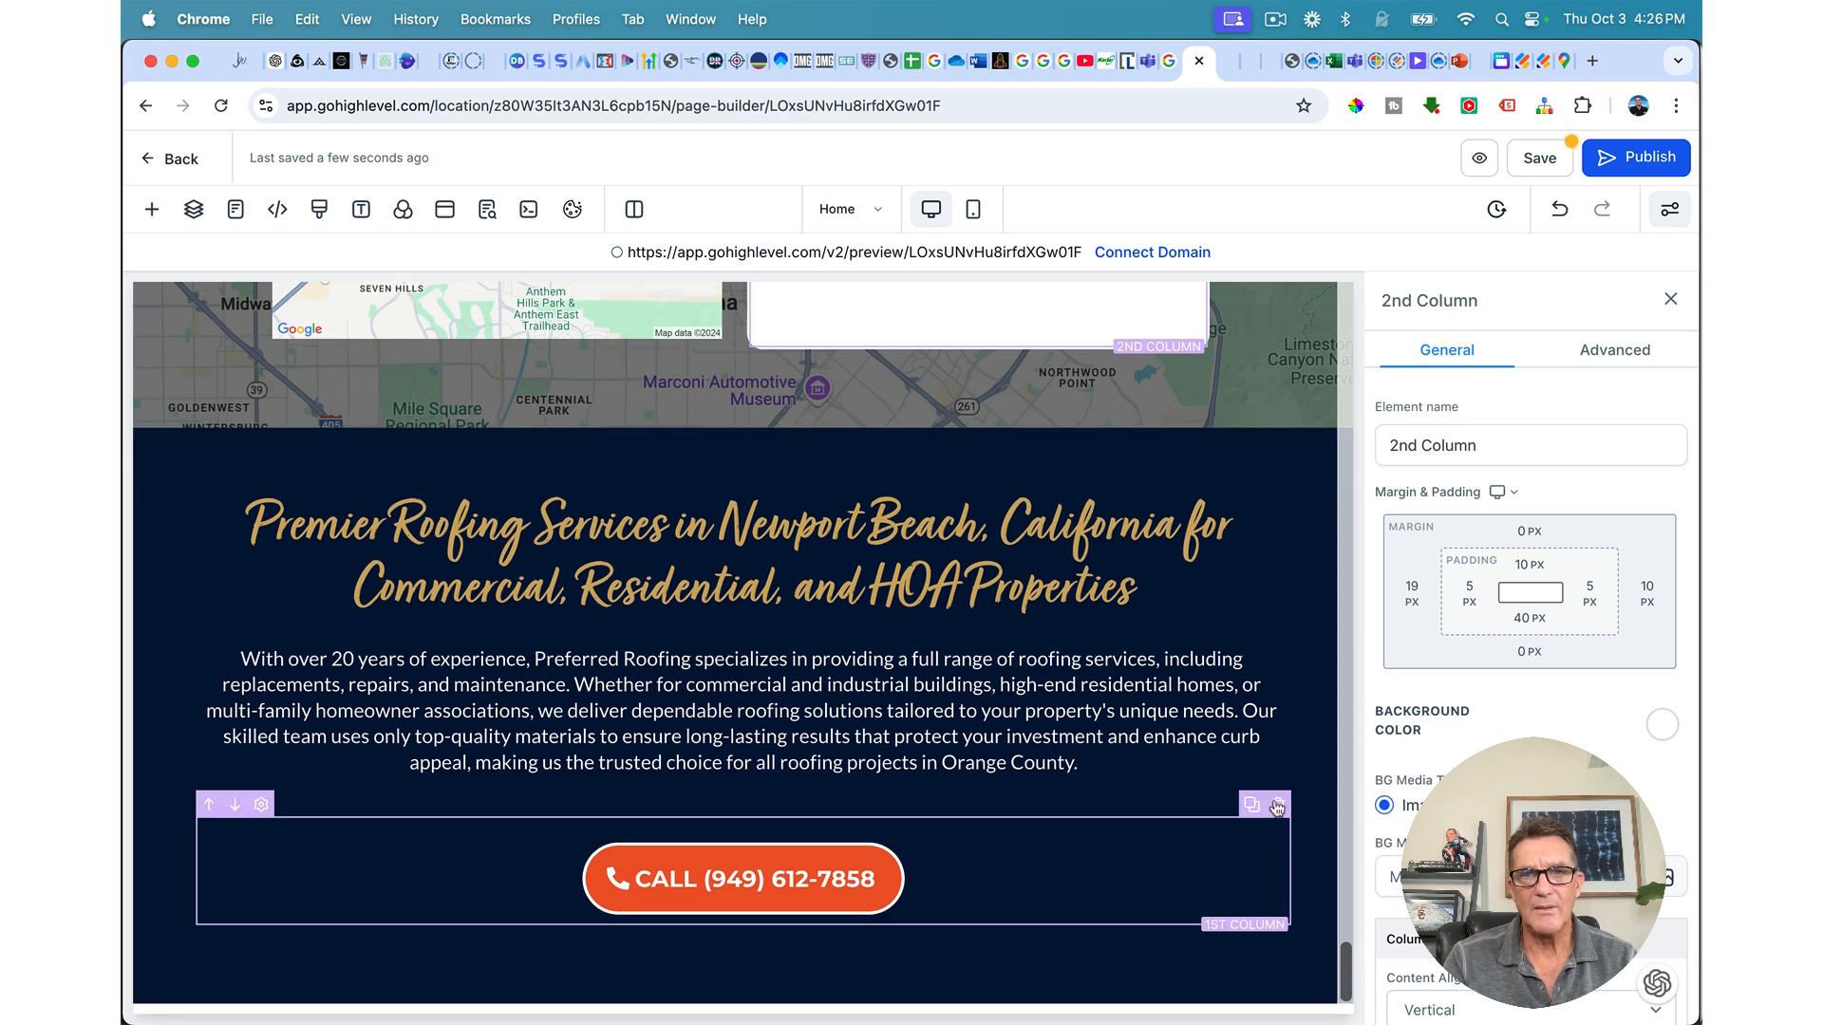
left_click(1277, 806)
Step: Drag the Schedule a Service and call button row in below the paragraph
scroll(1099, 784, "down", 1)
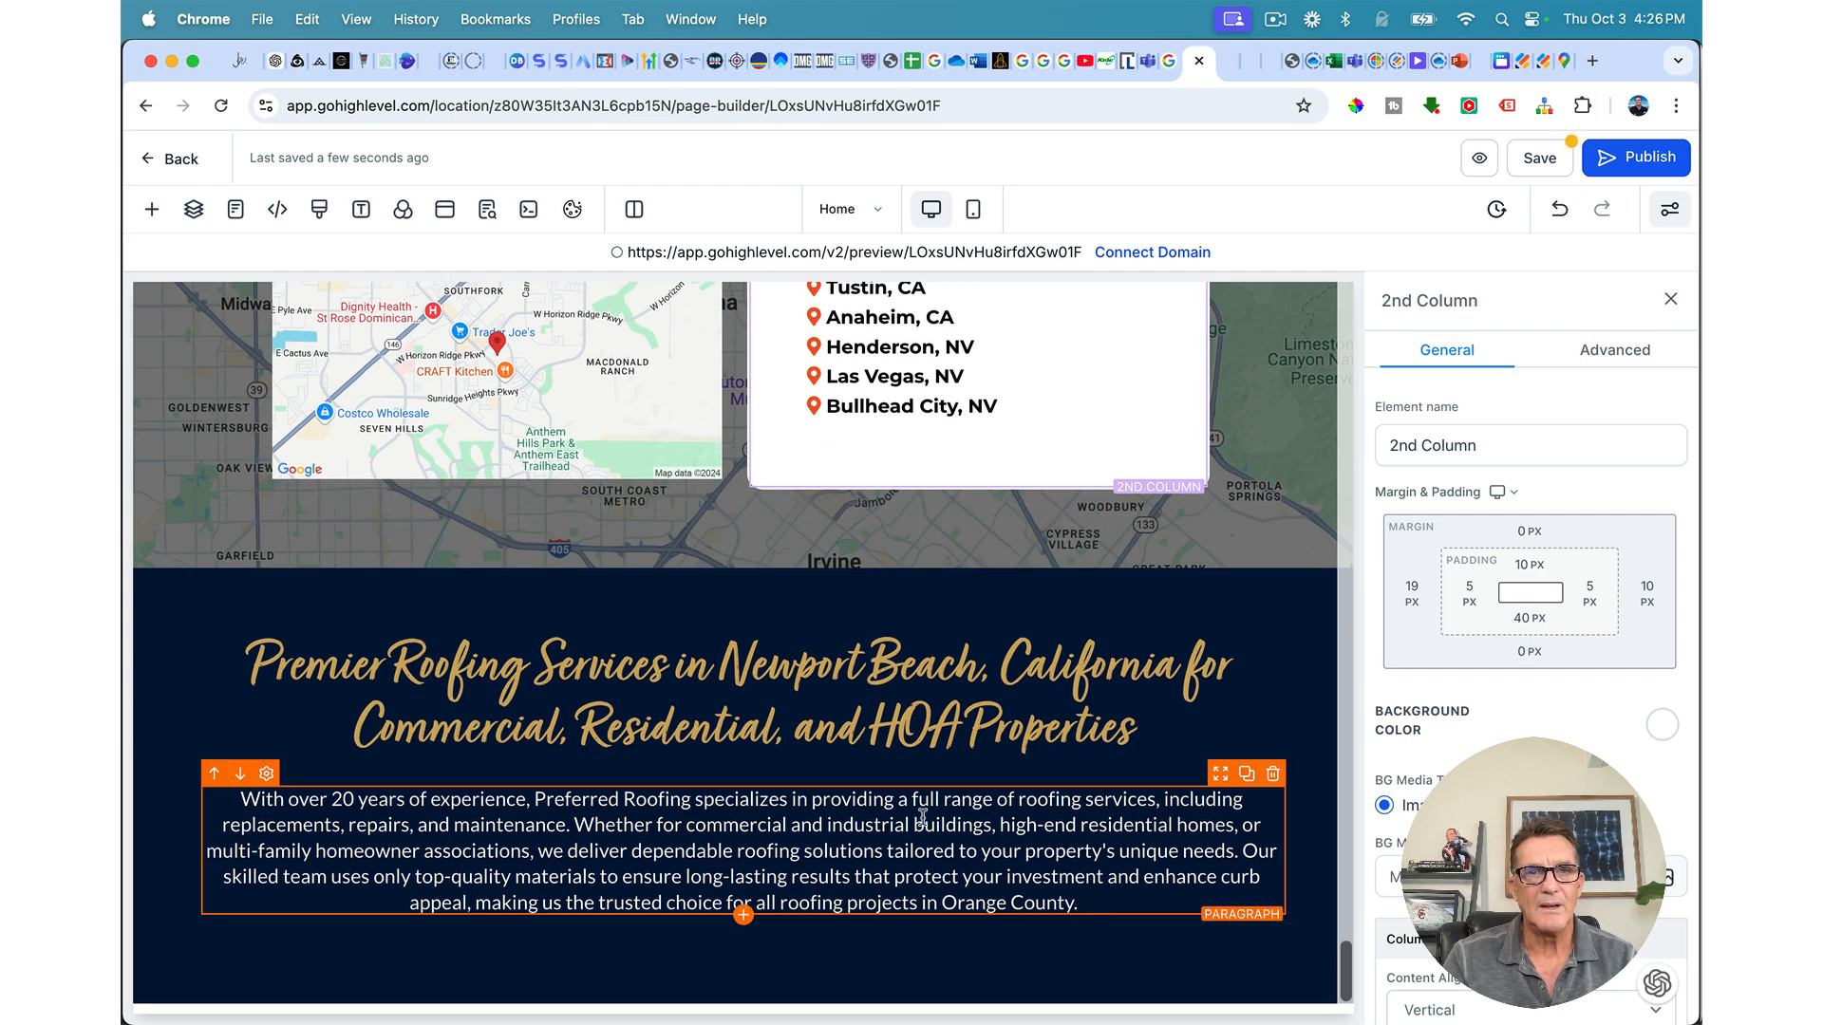
scroll(856, 843, "up", 20)
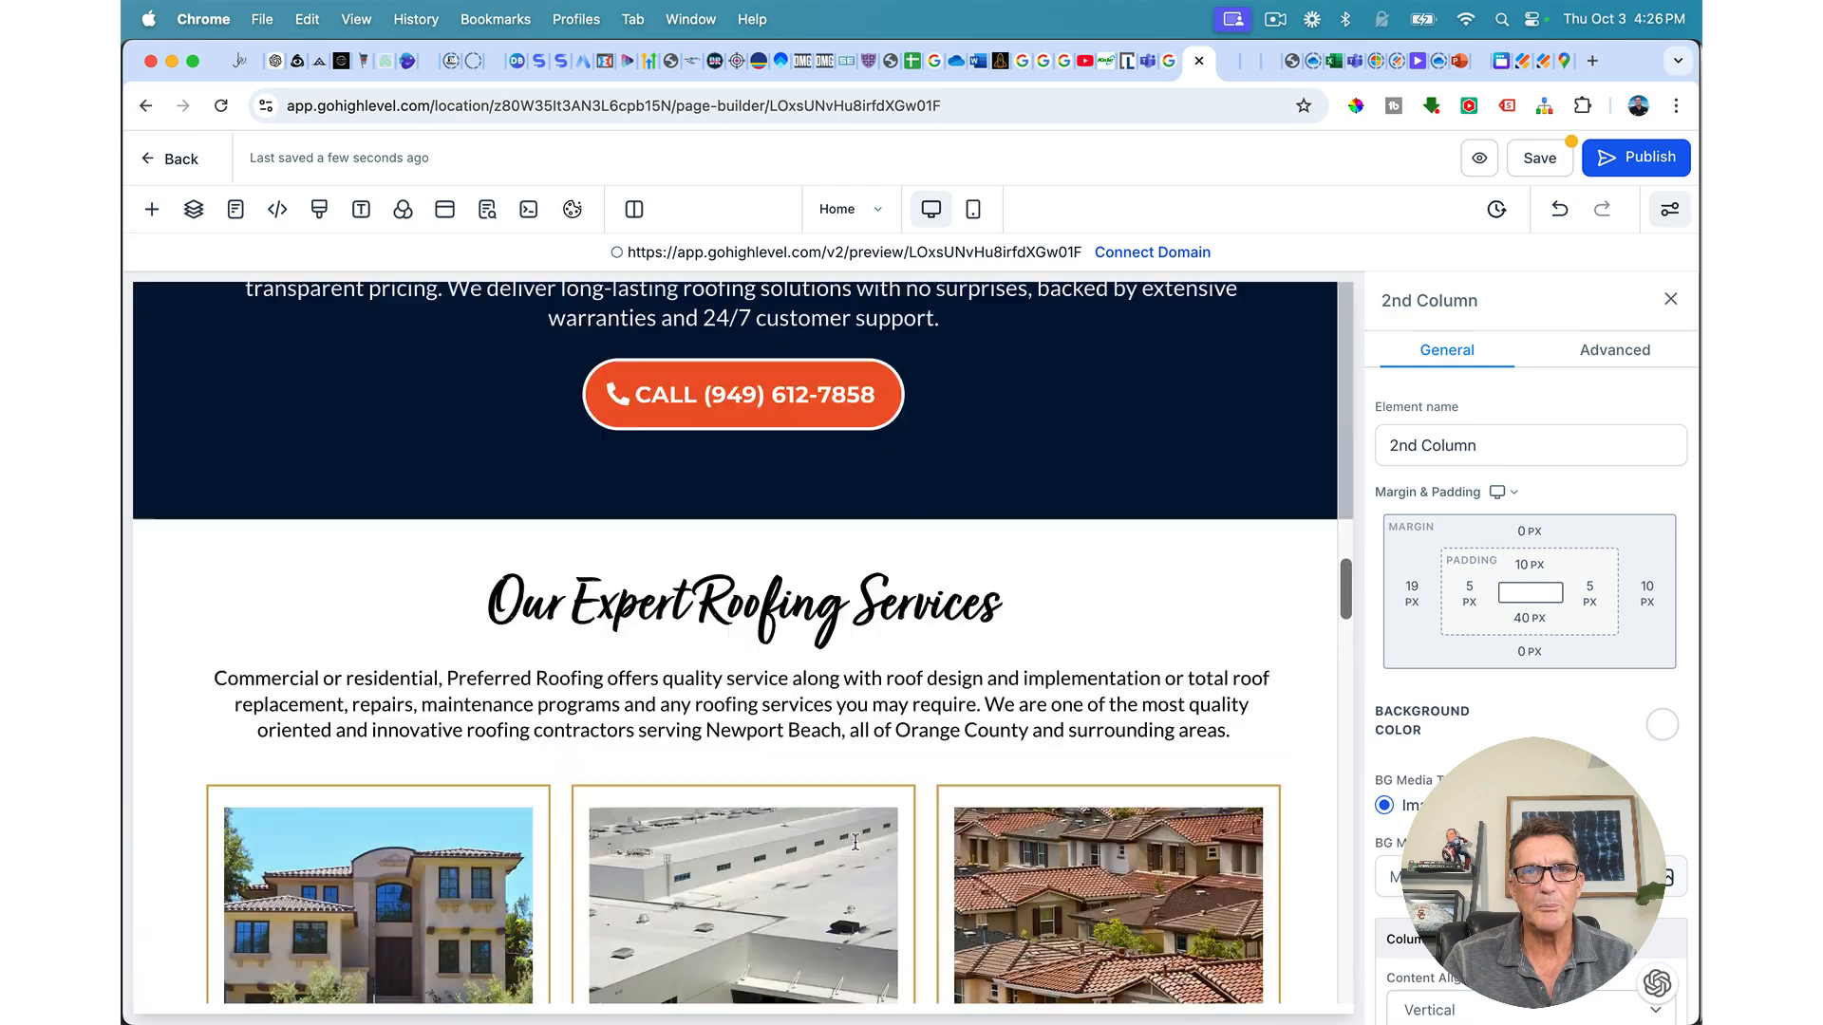
scroll(855, 844, "up", 20)
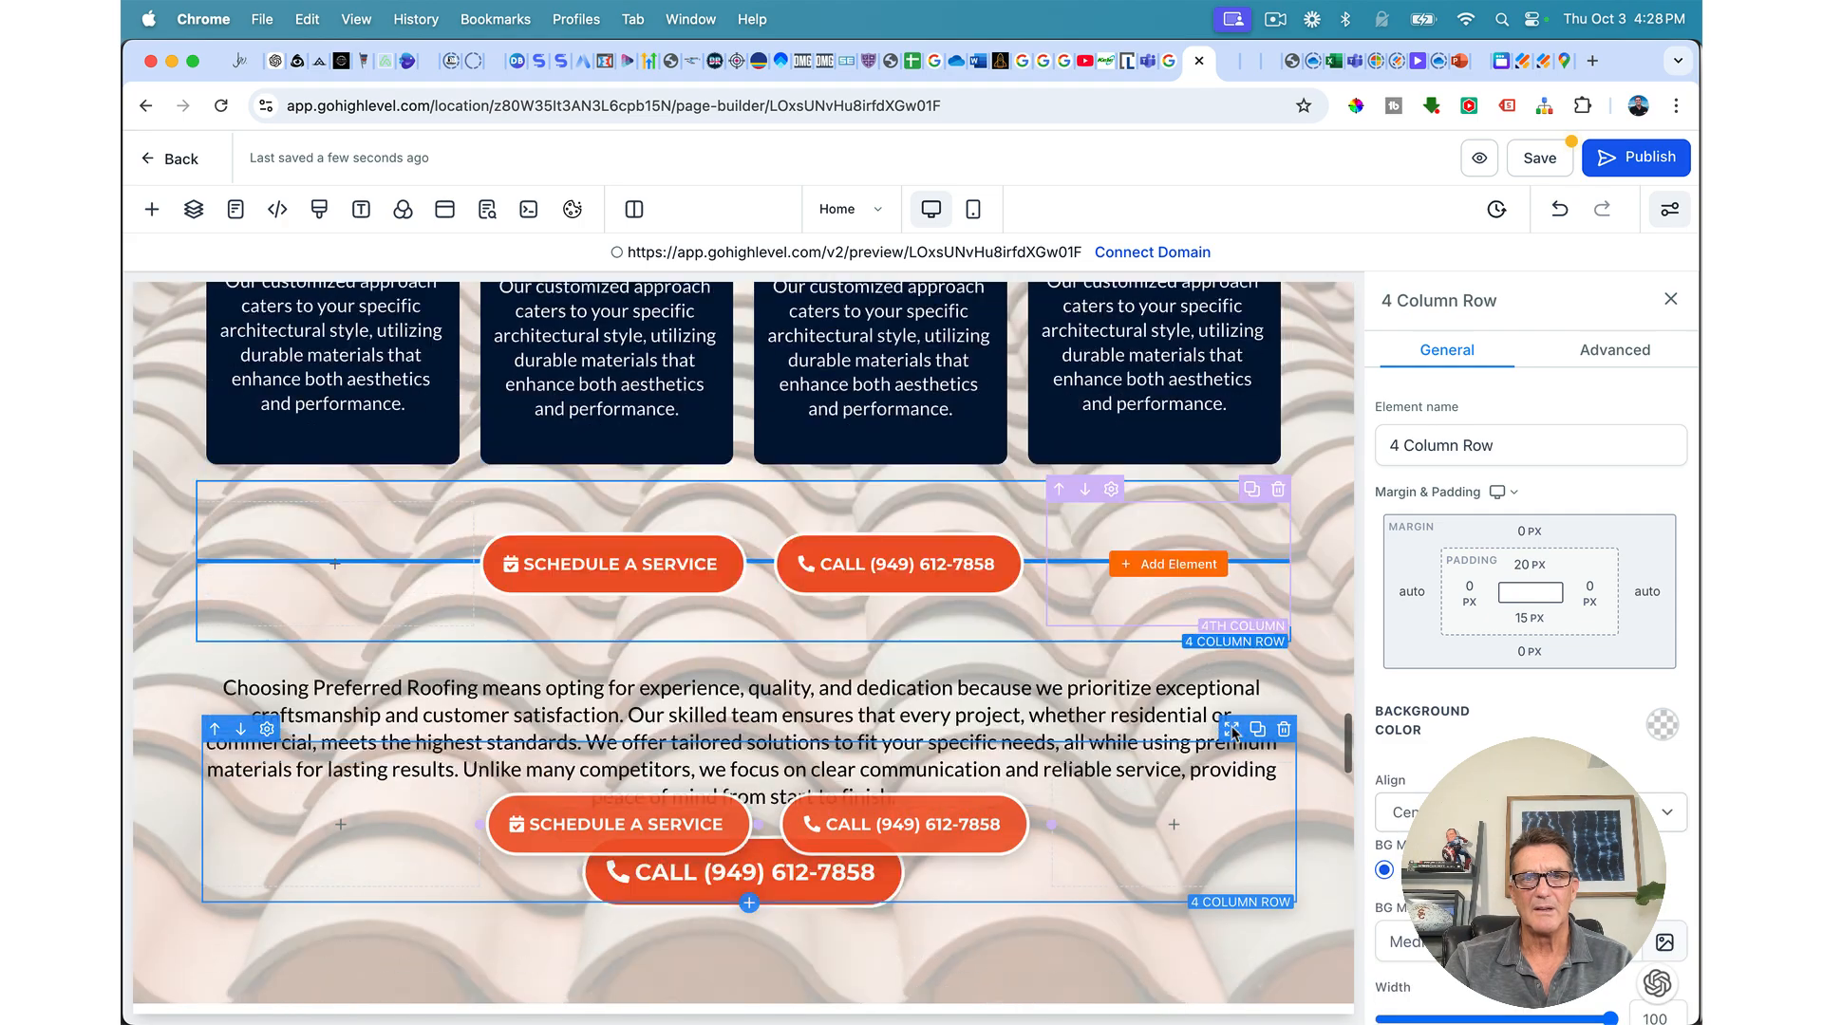
scroll(1231, 731, "down", 15)
left_click_drag(1231, 731, 1217, 806)
scroll(1231, 731, "down", 5)
scroll(1344, 676, "down", 2)
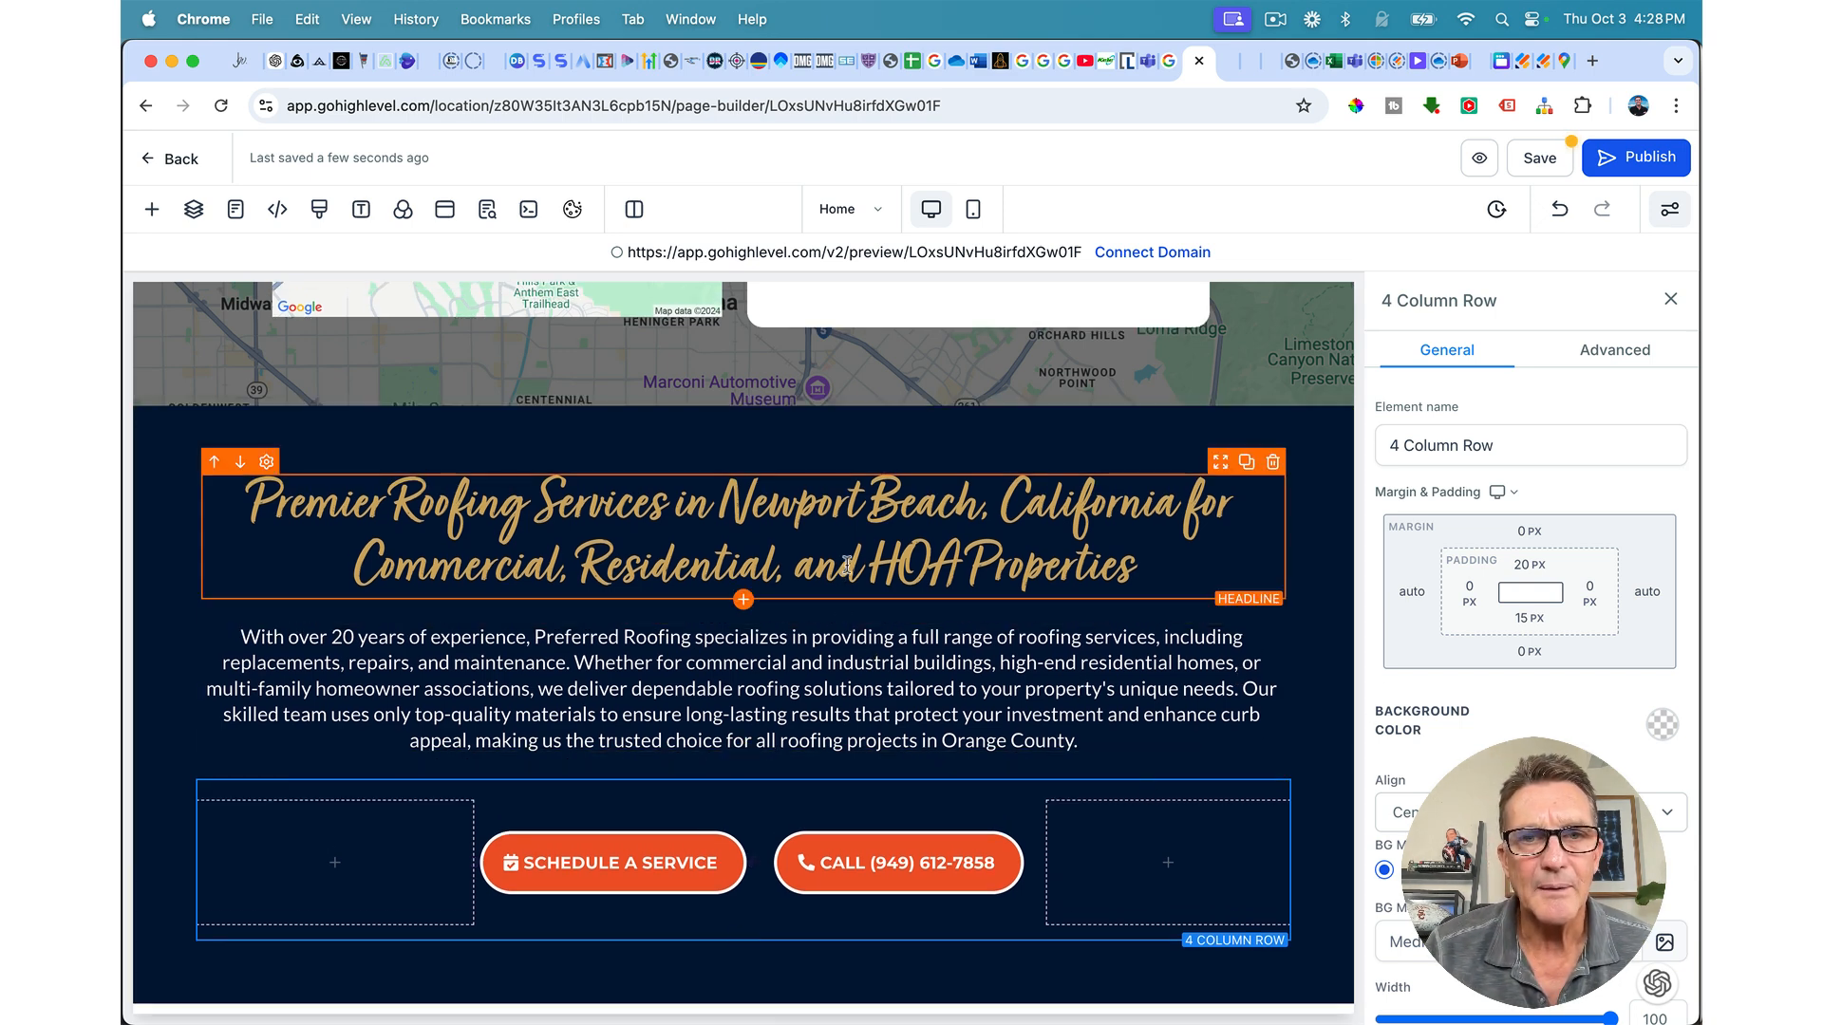
left_click(657, 864)
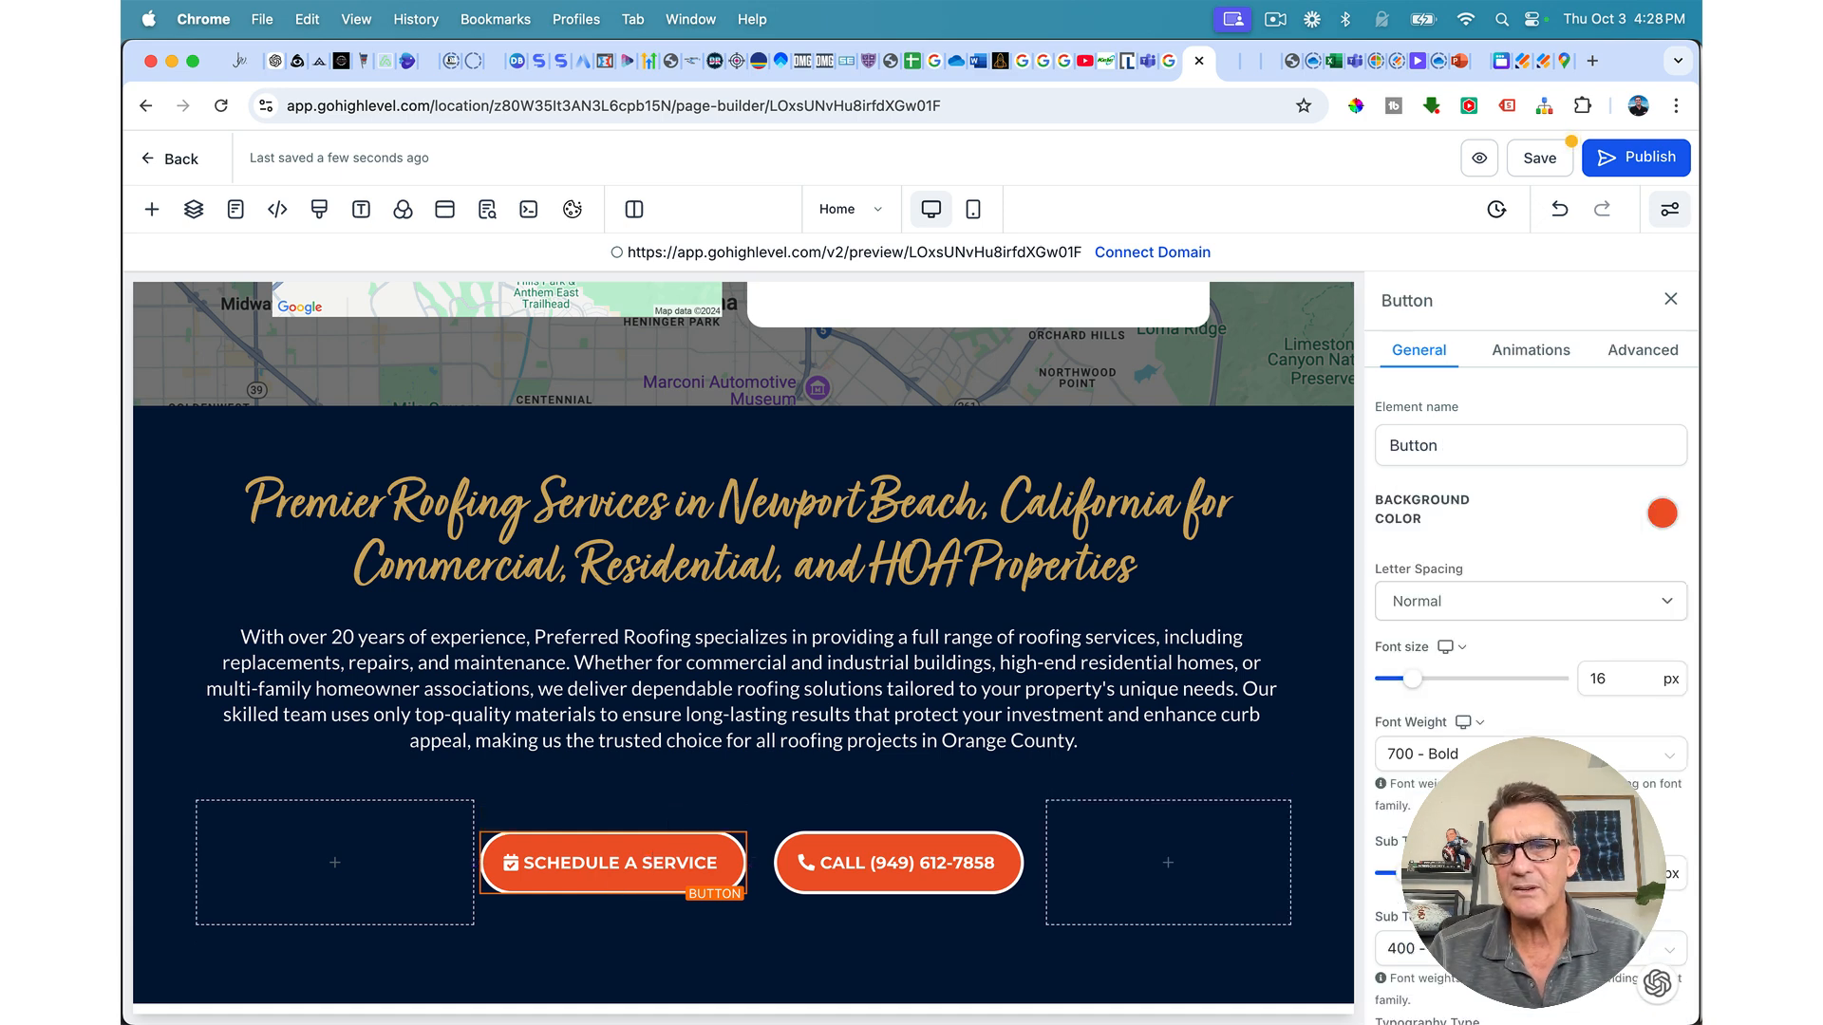
Step: Relabel the button 'SCHEDULE AN APPOINTMENT' and widen its column so the label fits one line
scroll(1530, 665, "down", 10)
scroll(1500, 703, "down", 5)
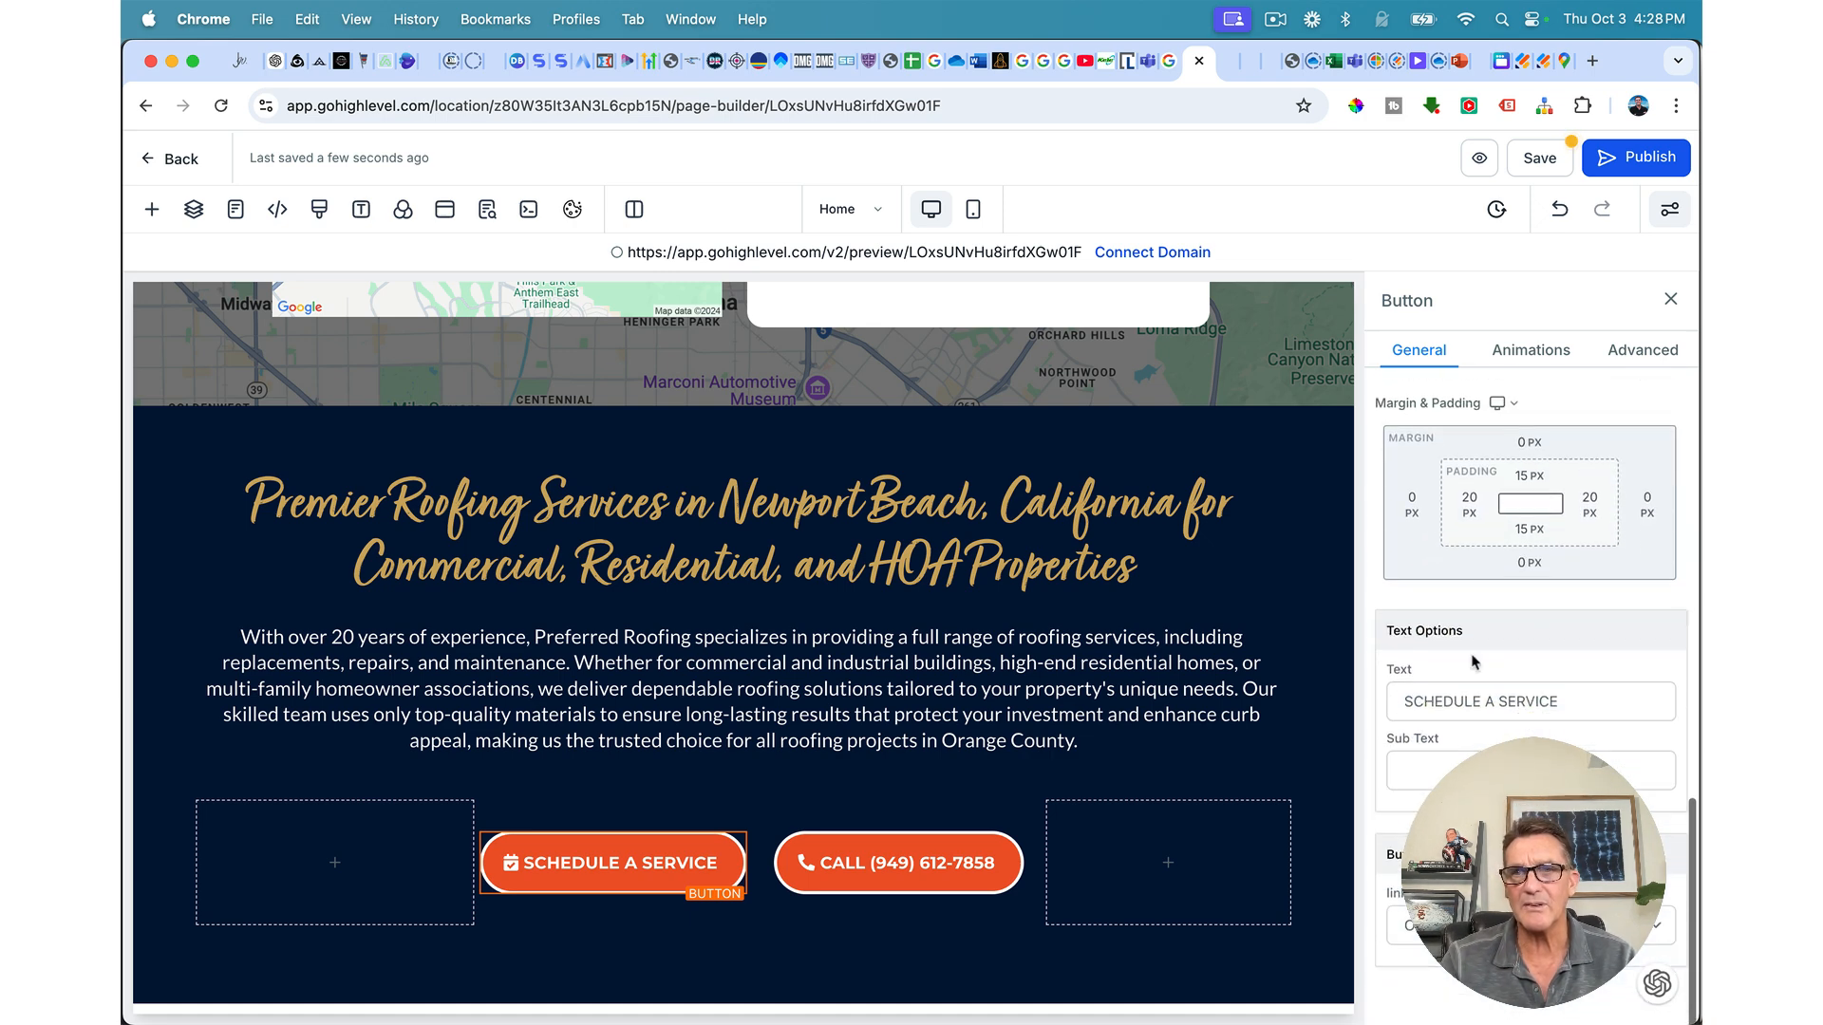
left_click_drag(1494, 703, 1641, 698)
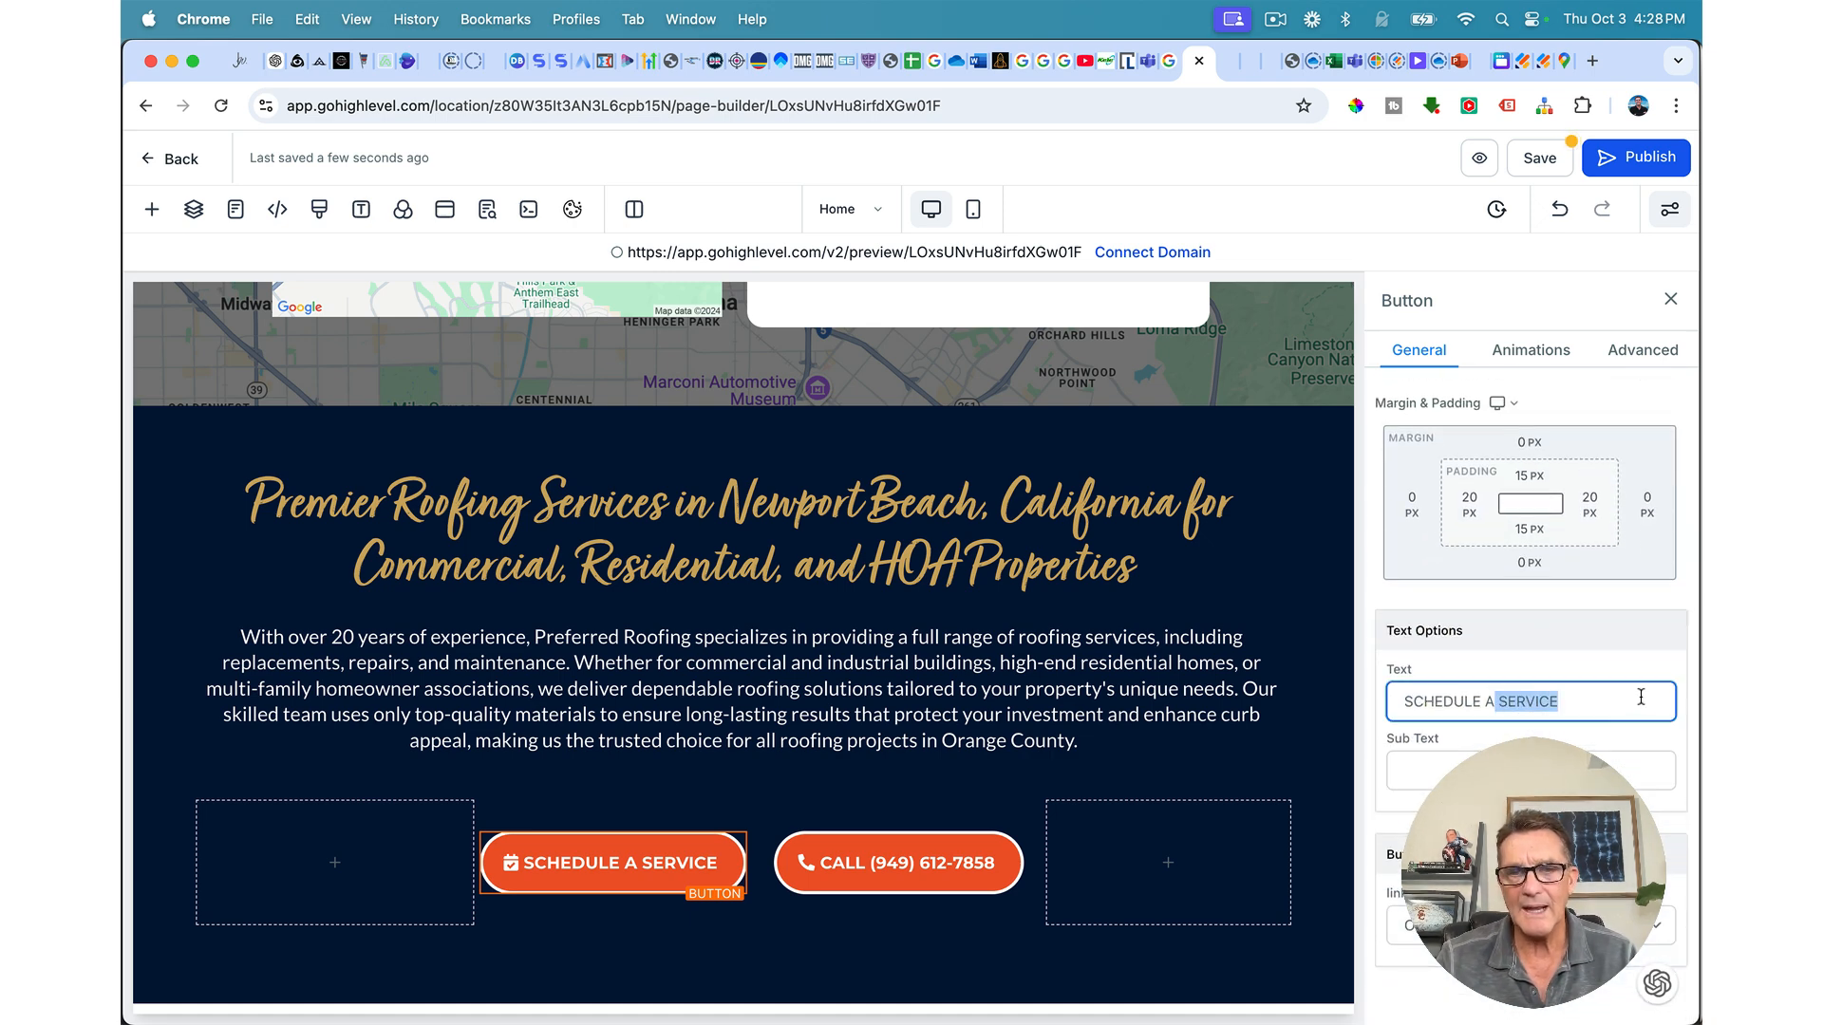
type("N APP")
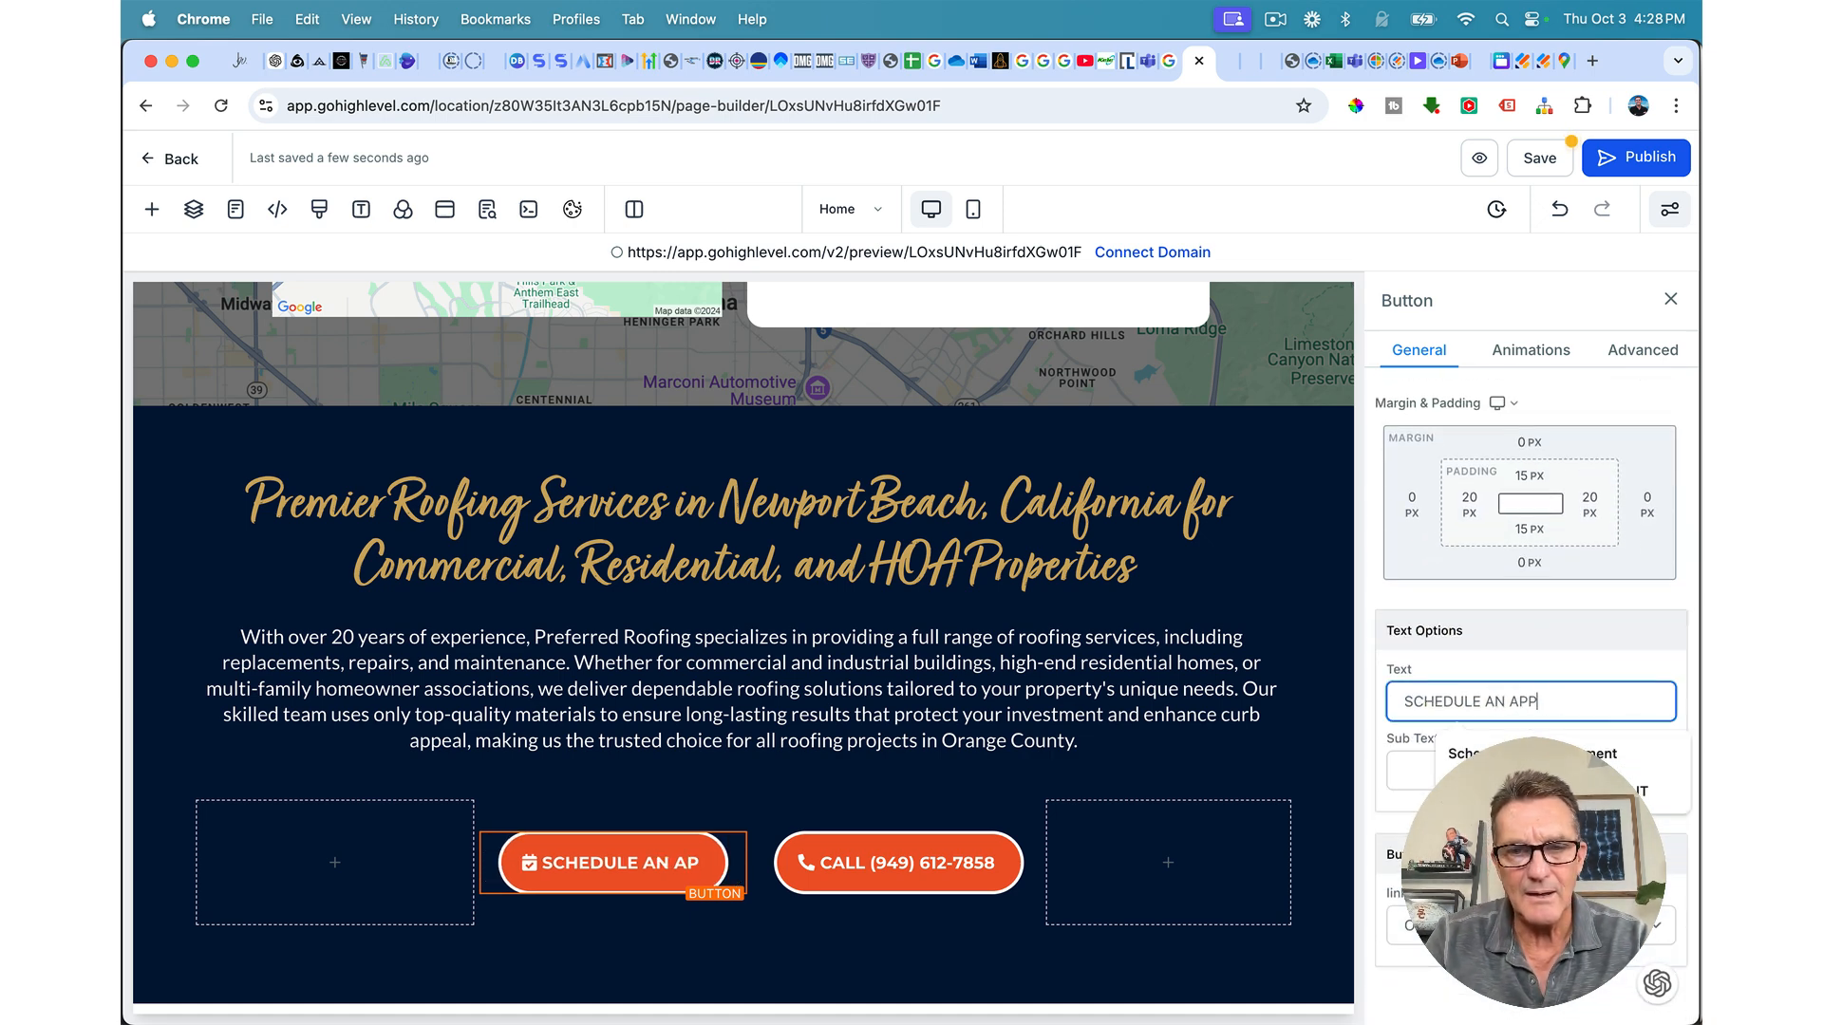
type("OINTMENR")
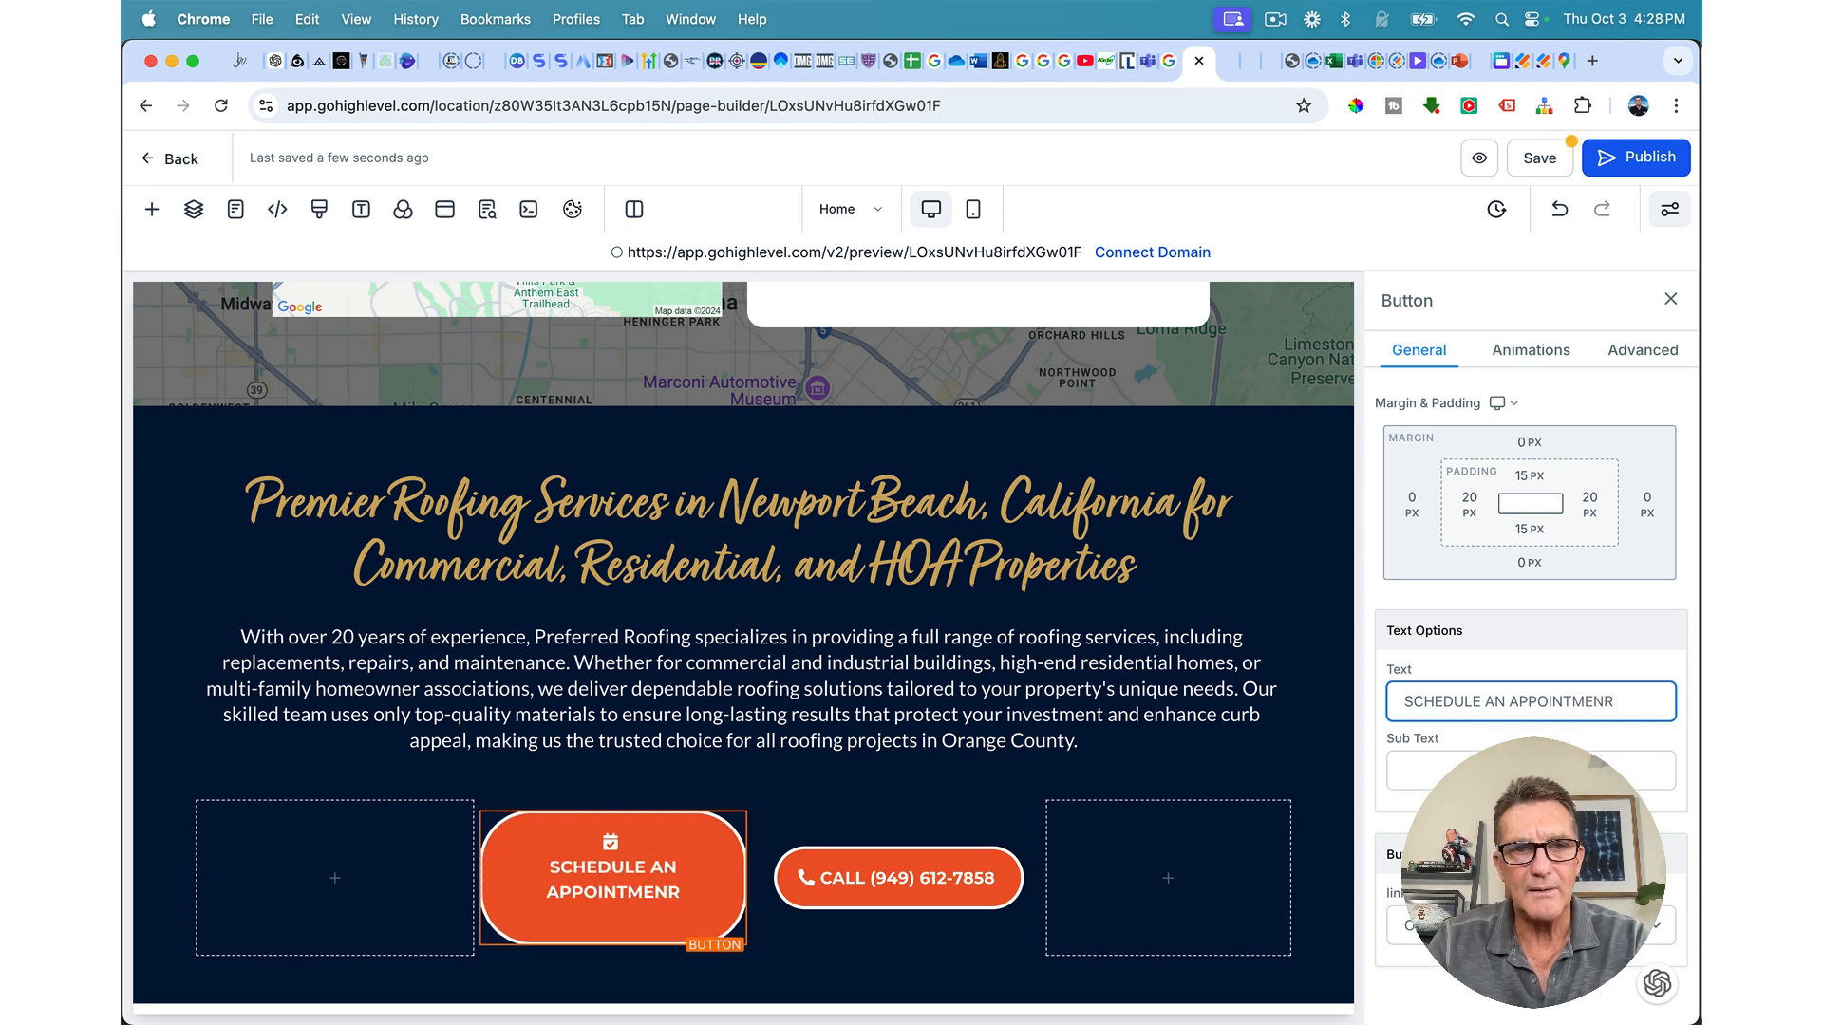
key("BackSpace")
type("T")
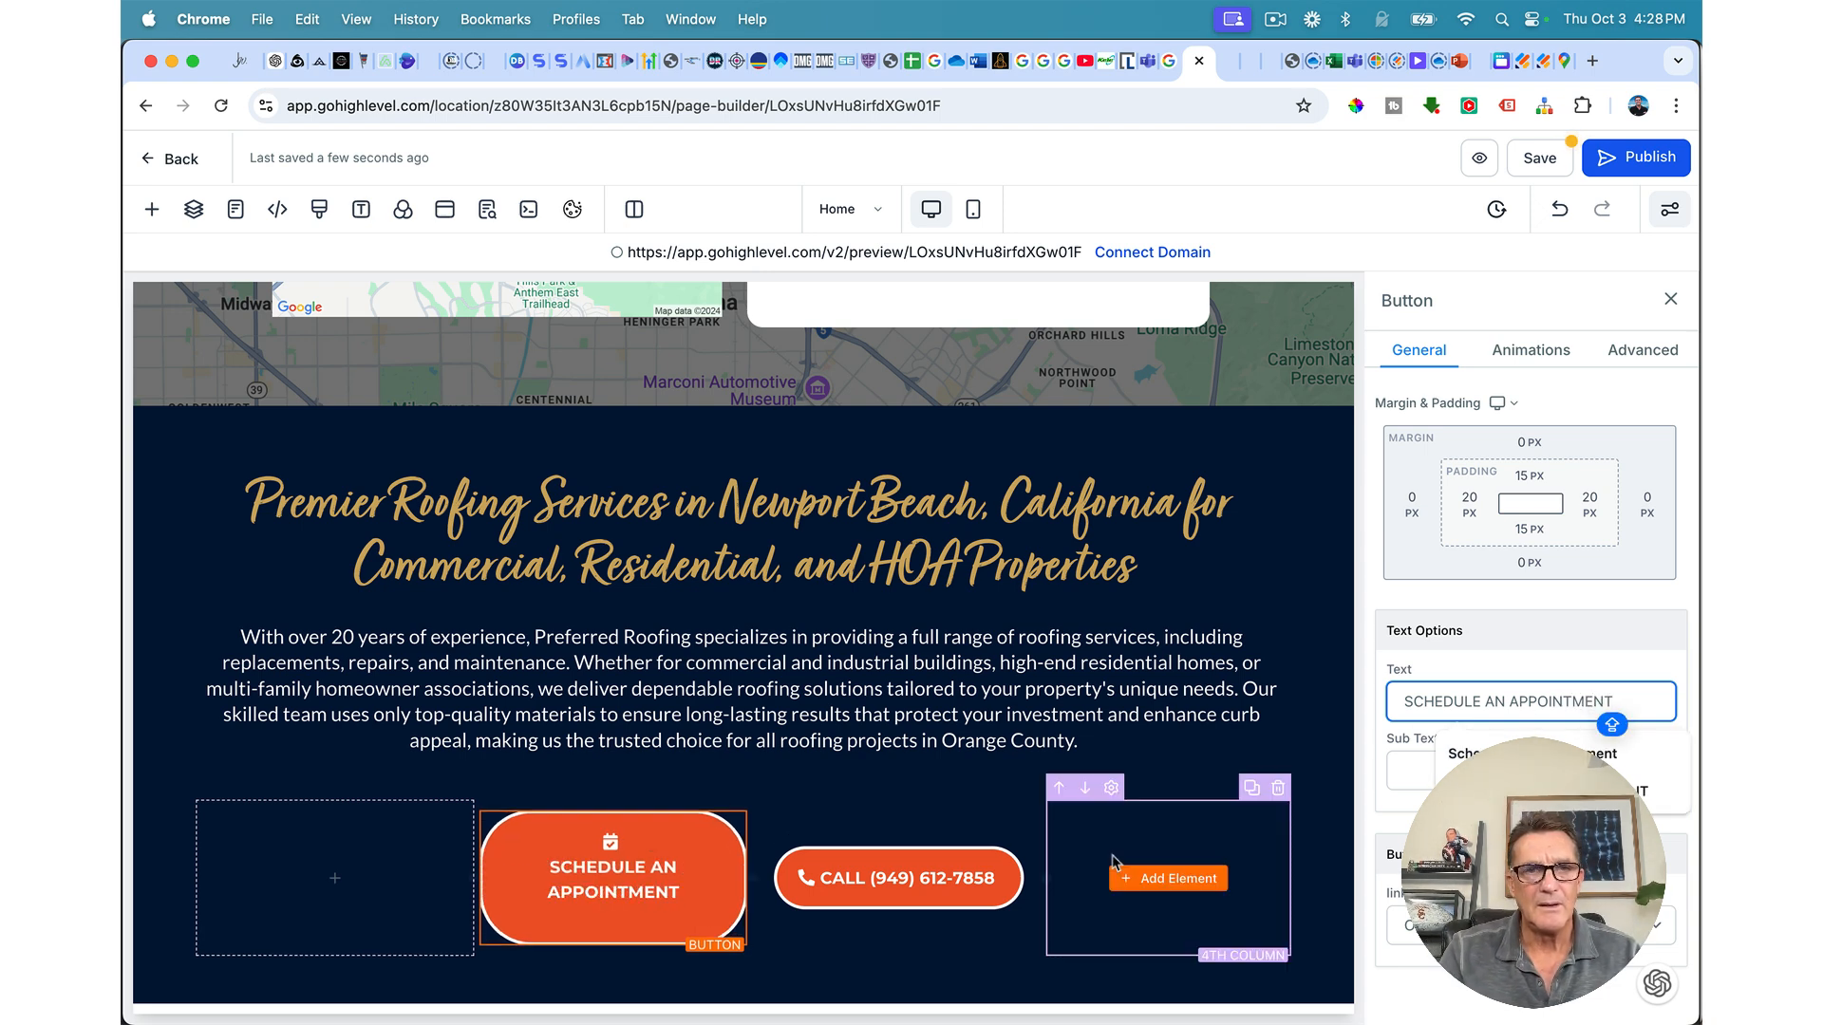
left_click_drag(476, 878, 411, 883)
left_click_drag(754, 863, 779, 863)
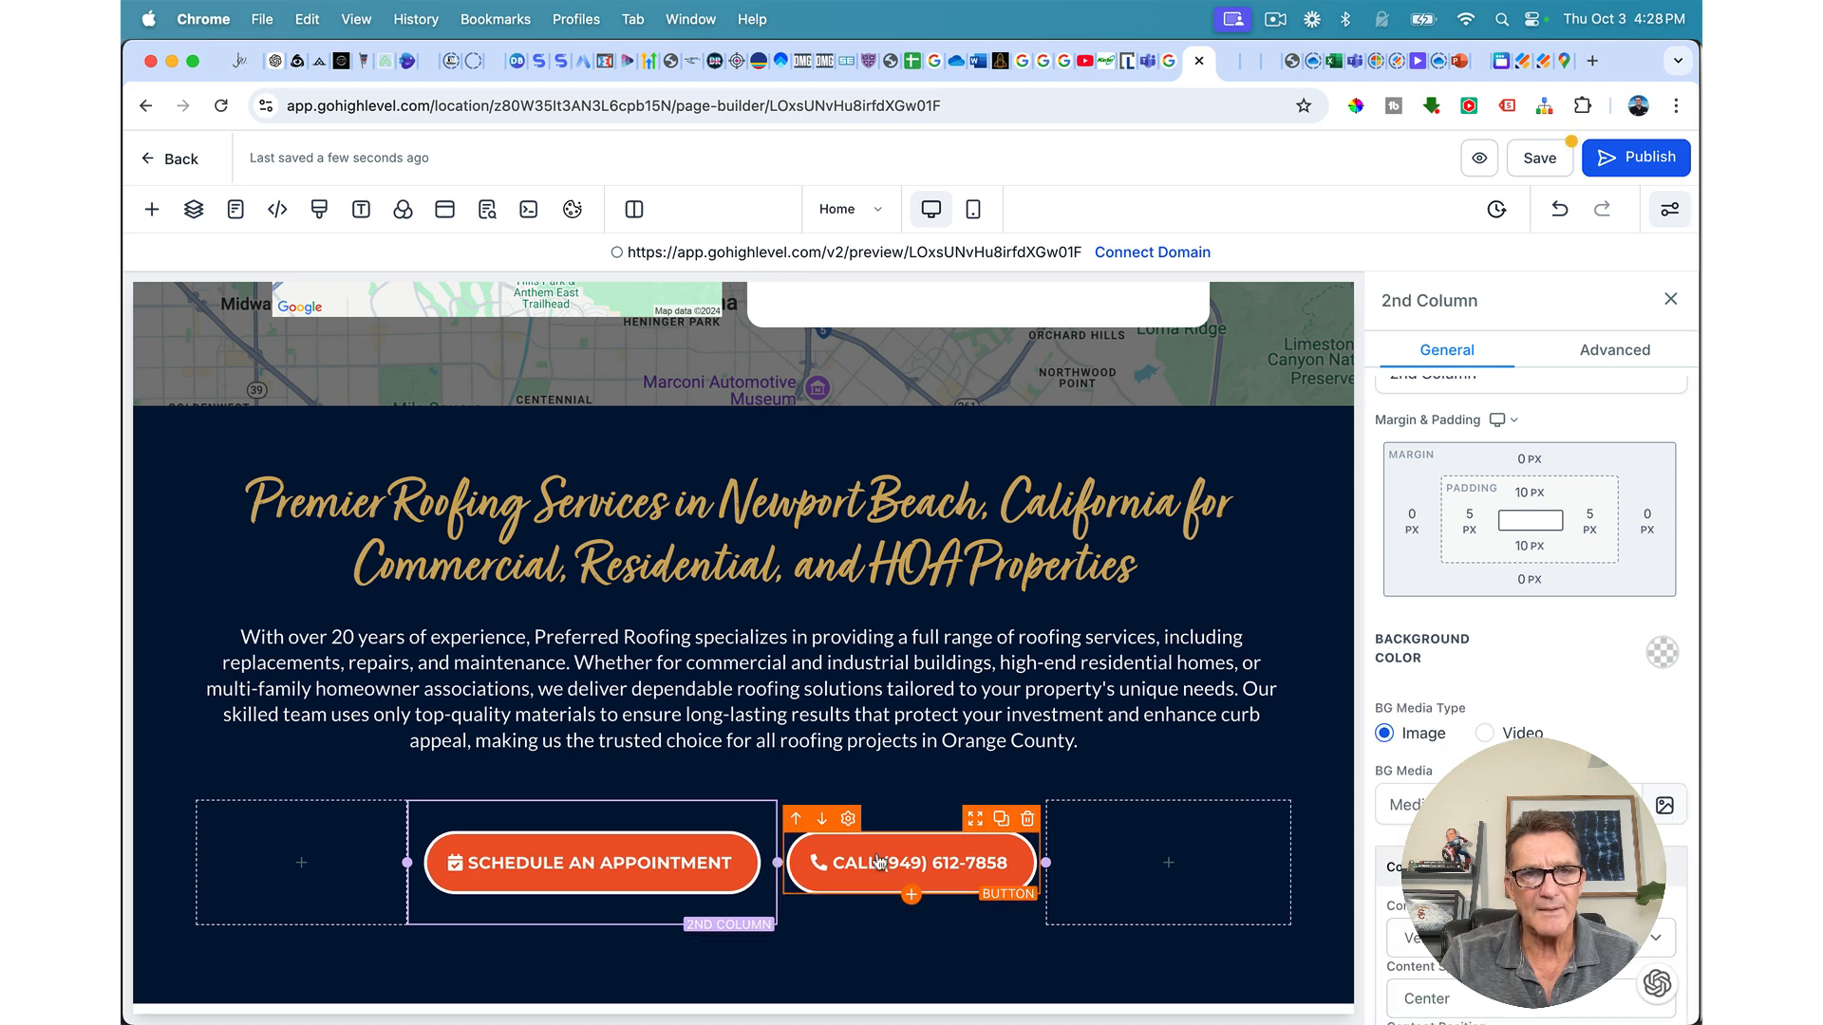
Step: Set the four-column button row's top padding to 0 px
left_click(938, 793)
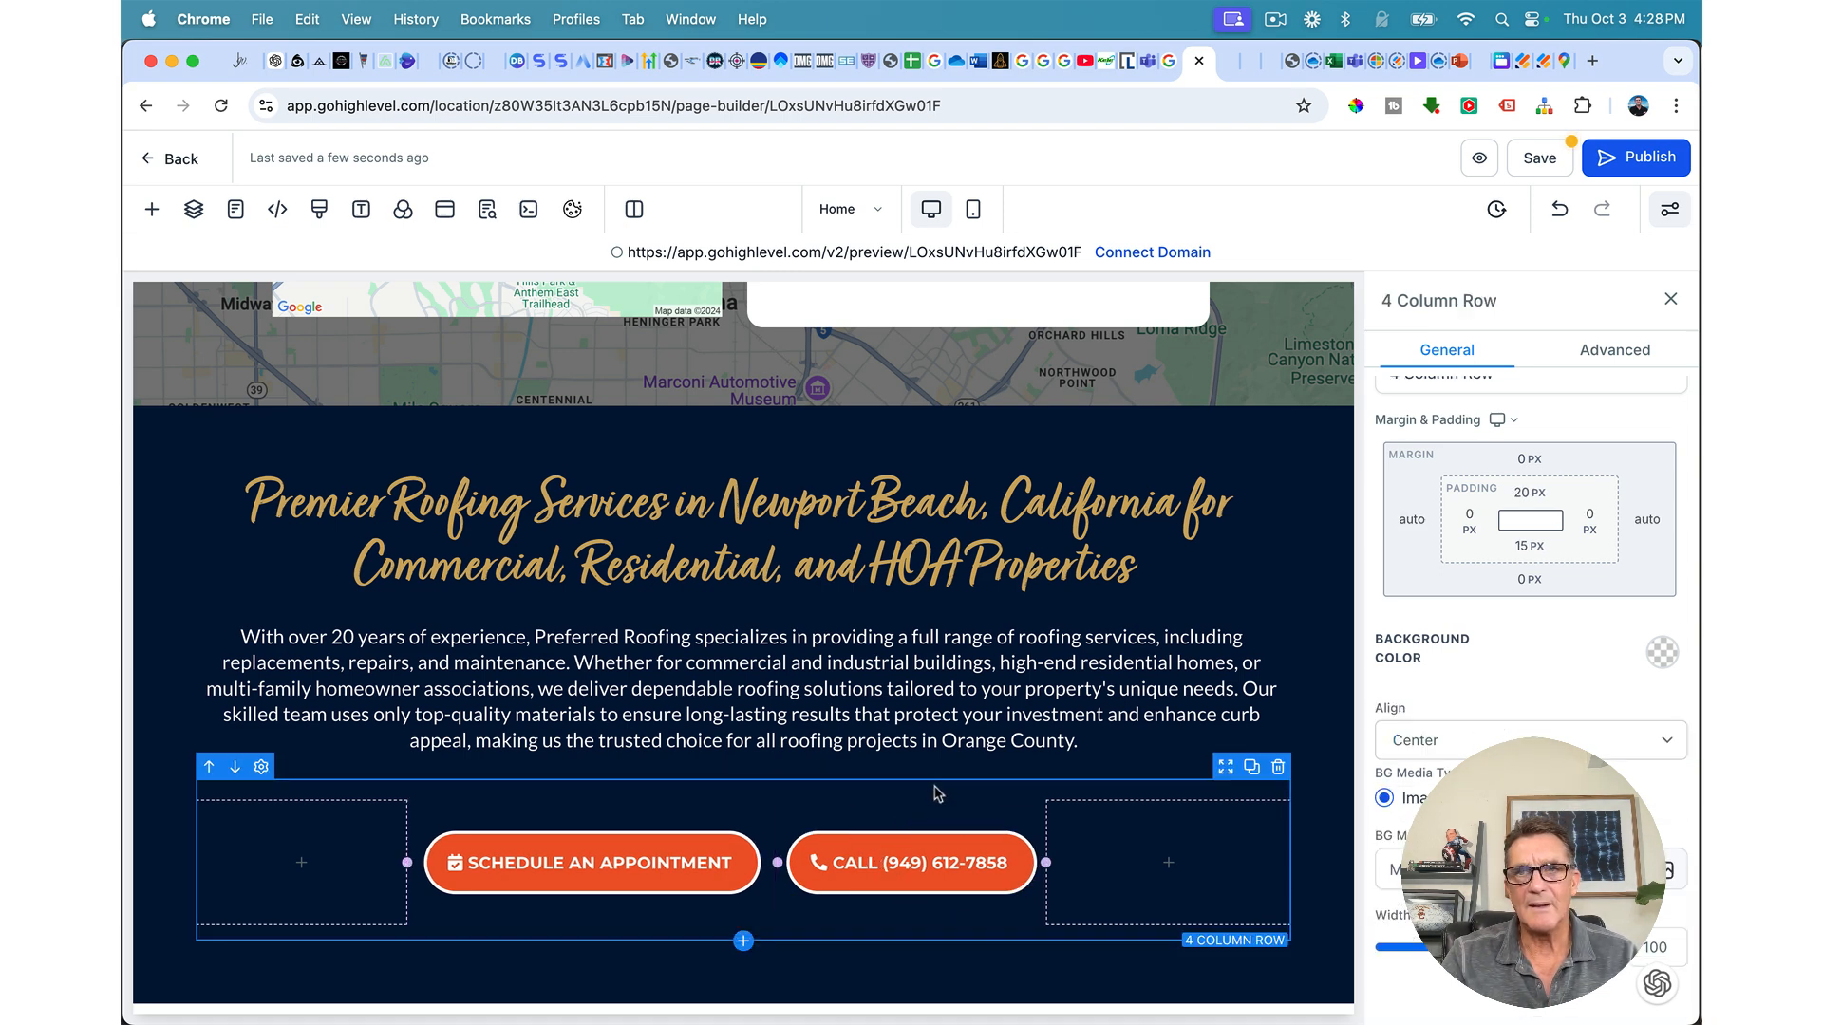
left_click(1545, 500)
left_click(1412, 590)
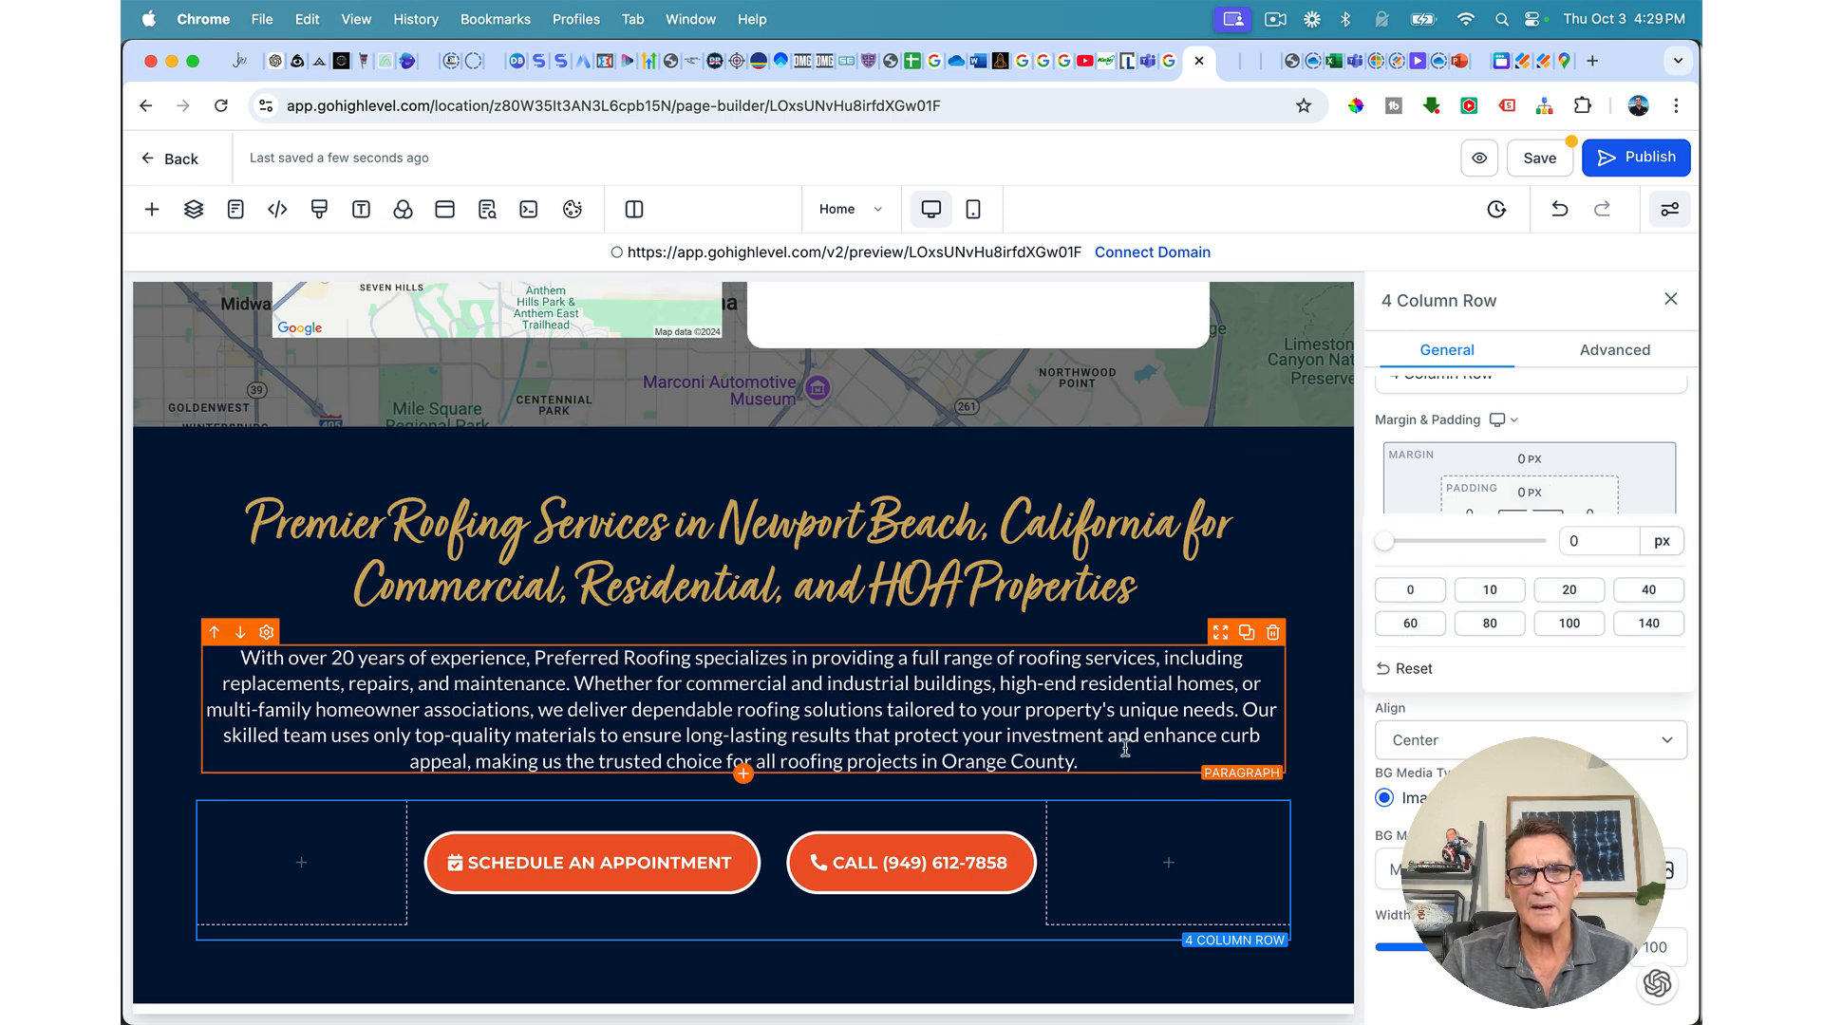
Step: Set the headline-and-paragraph row's bottom padding to 0 px and save the page
left_click(1128, 793)
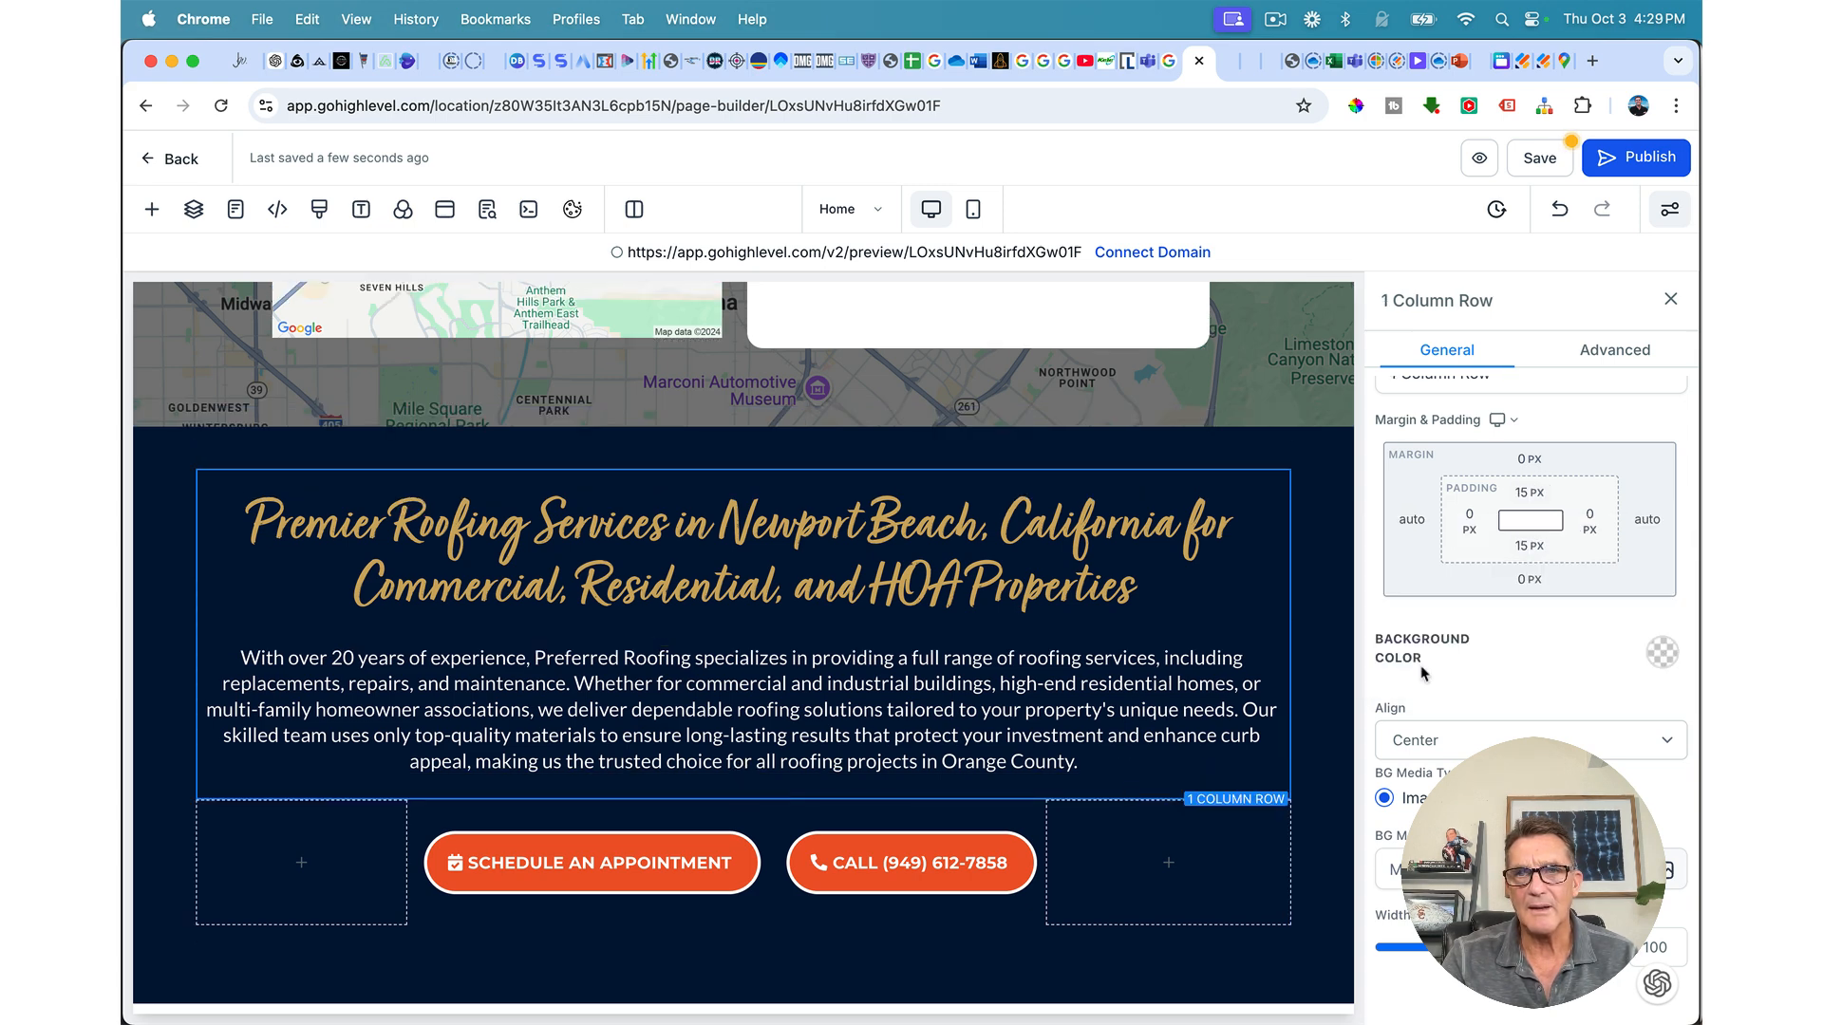
left_click(1531, 548)
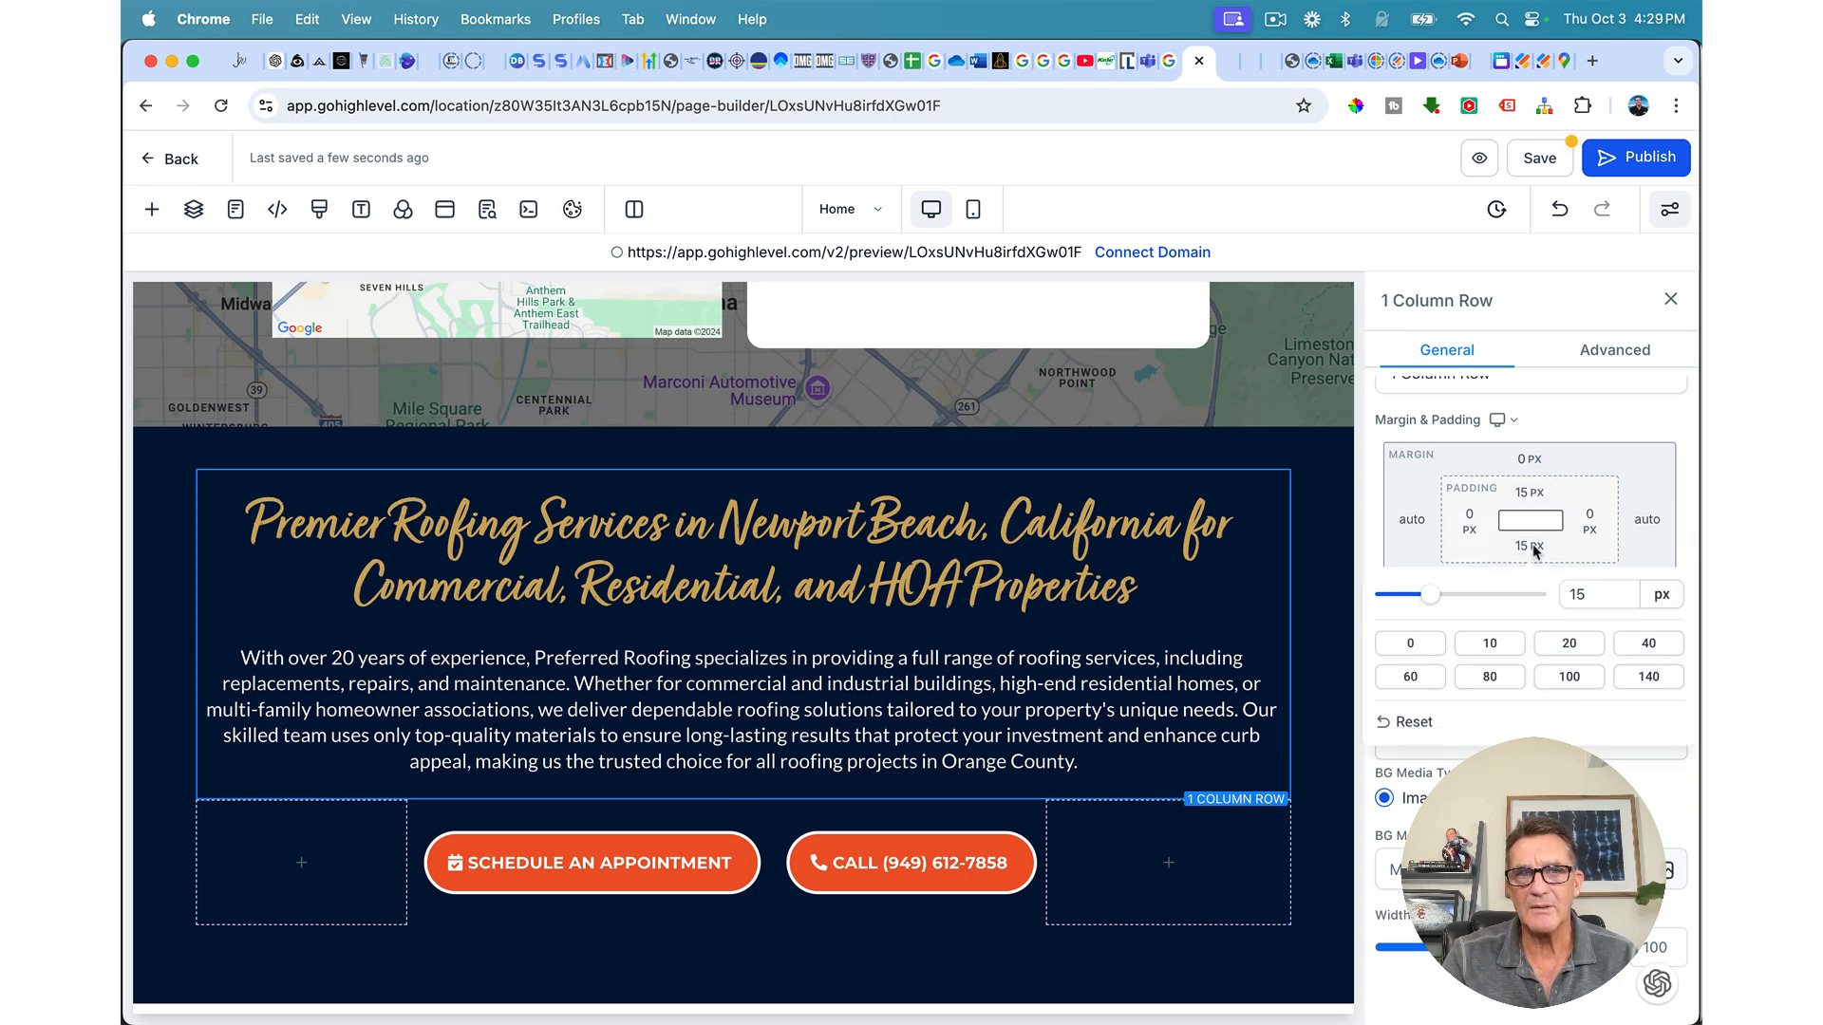
left_click(1410, 645)
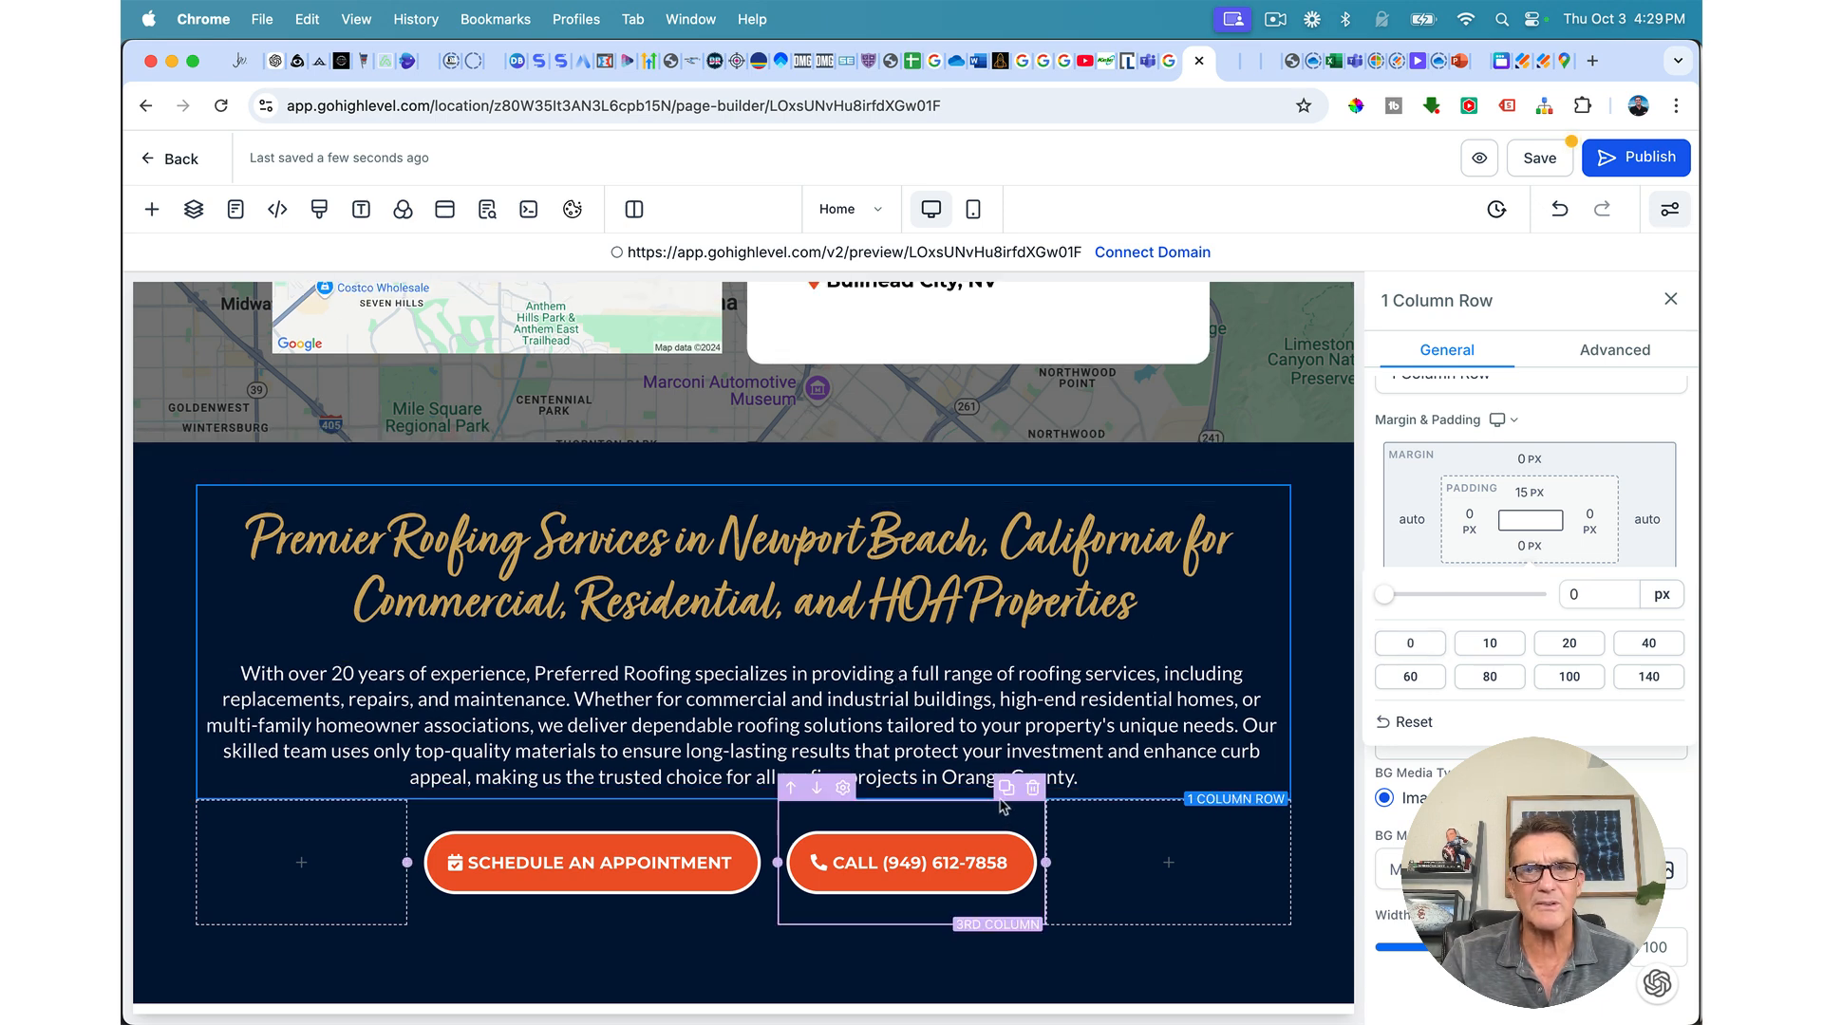
left_click(1546, 159)
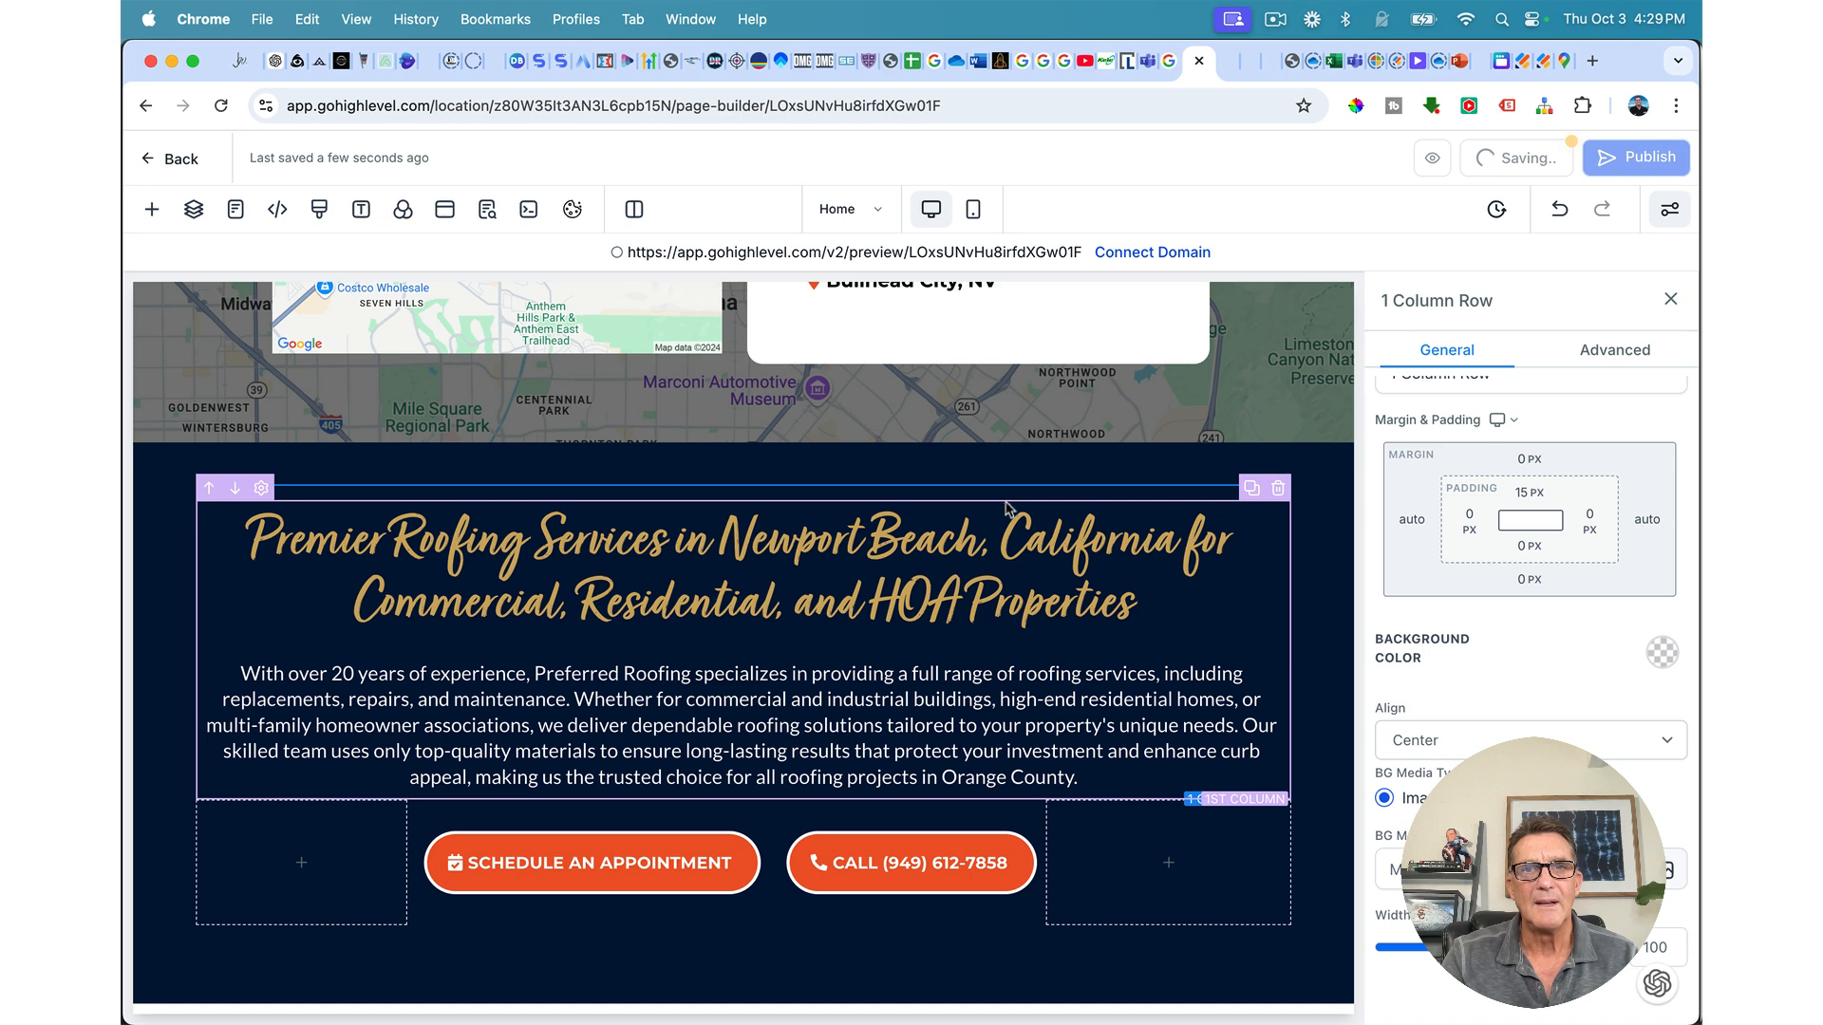
double_click(998, 538)
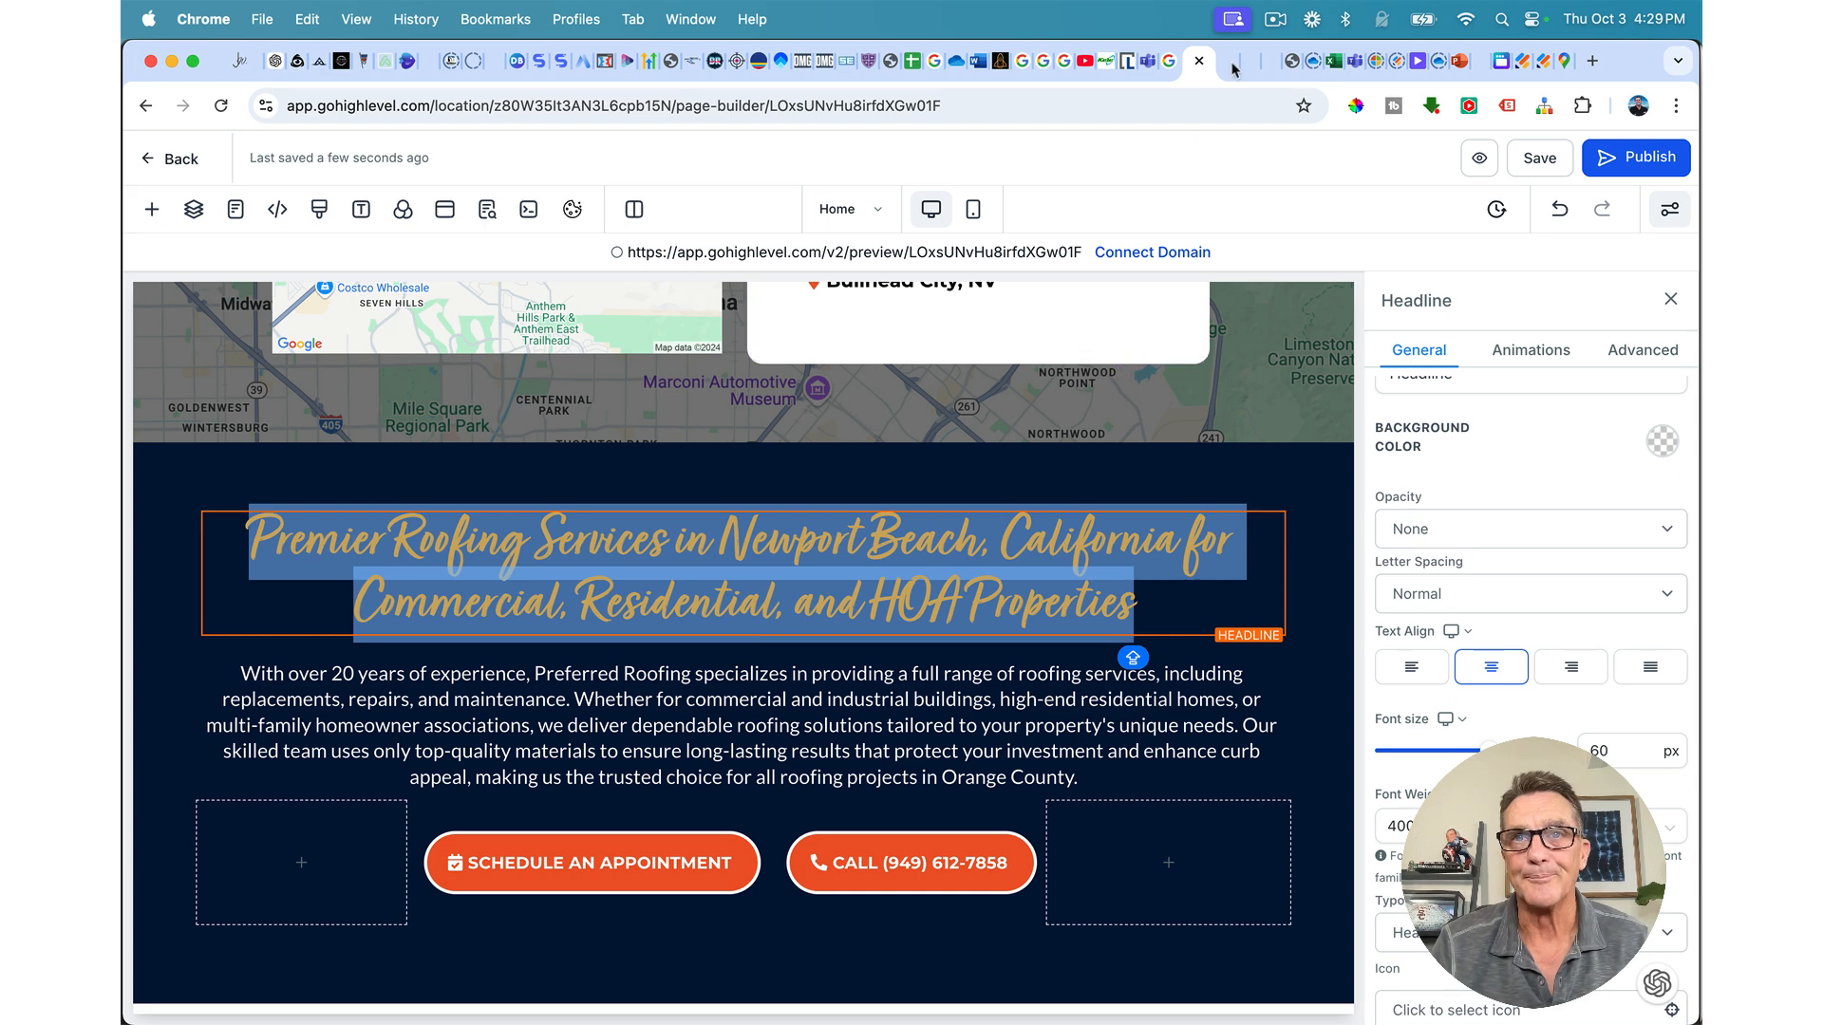
Step: Replace the headline with 'So What Are You Waiting For? Let's Get Started!' and save
type("So What")
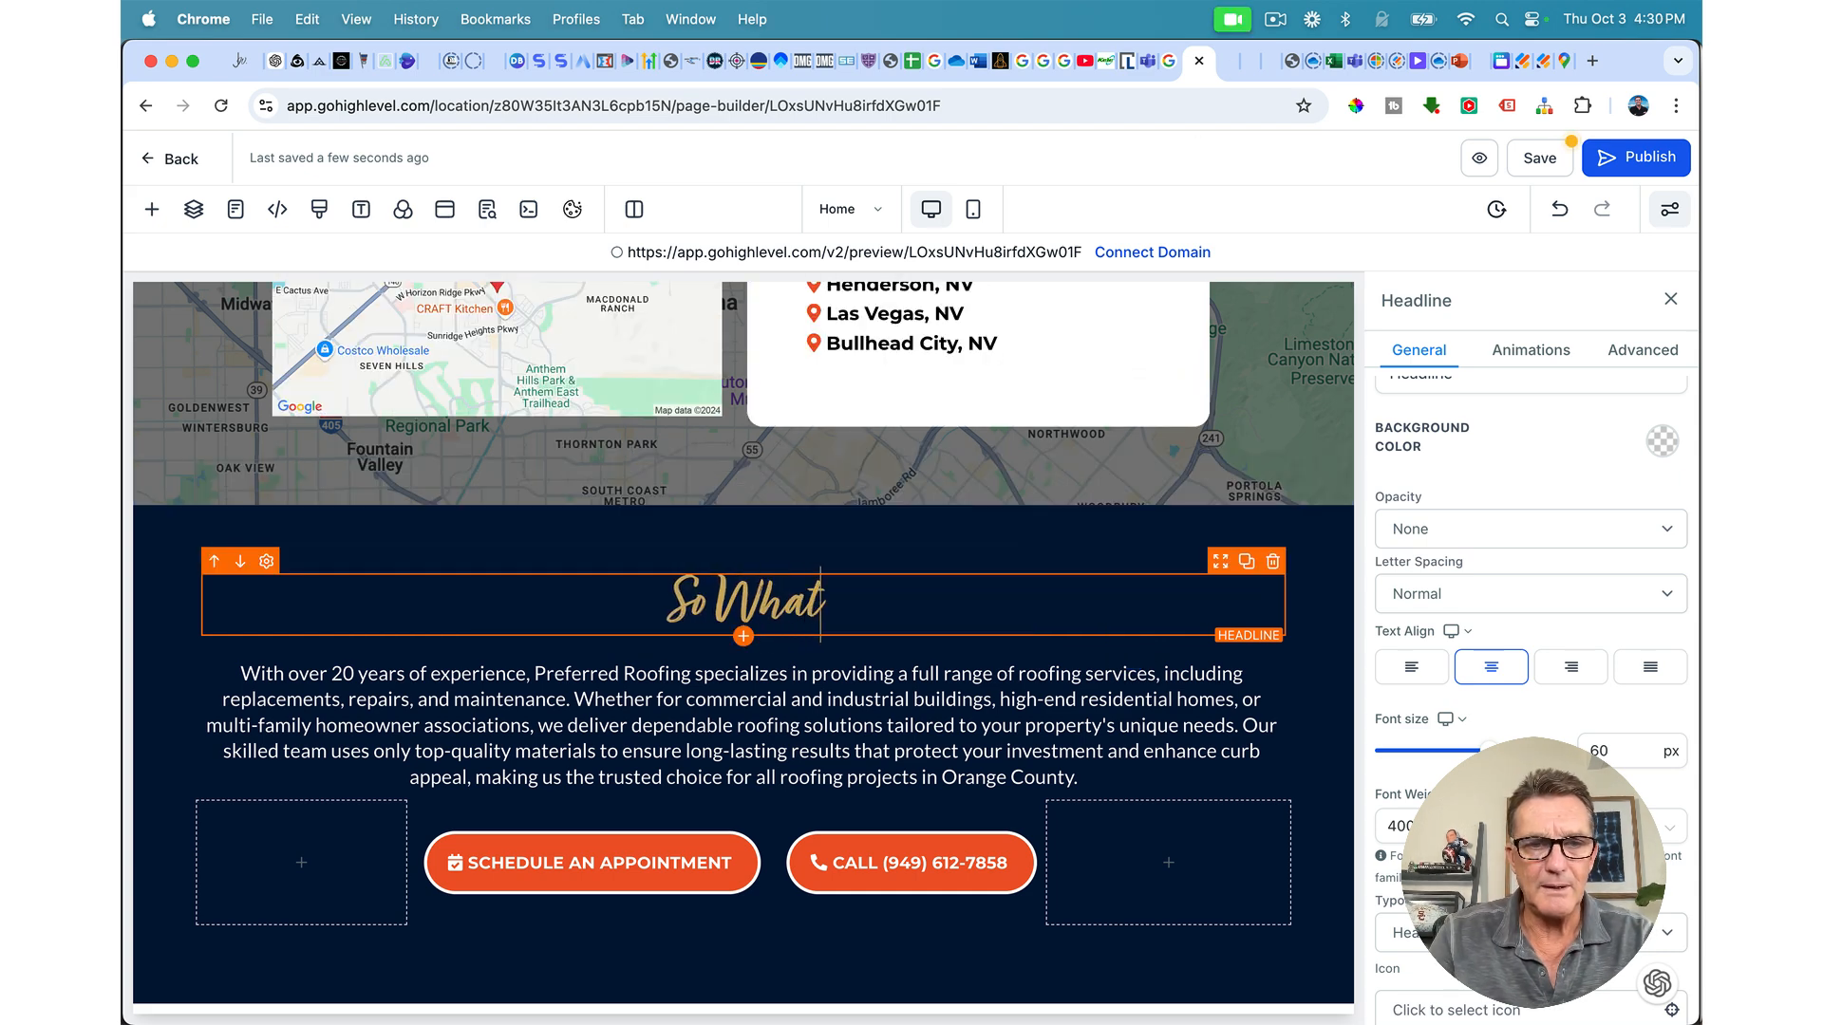
type(" Are You")
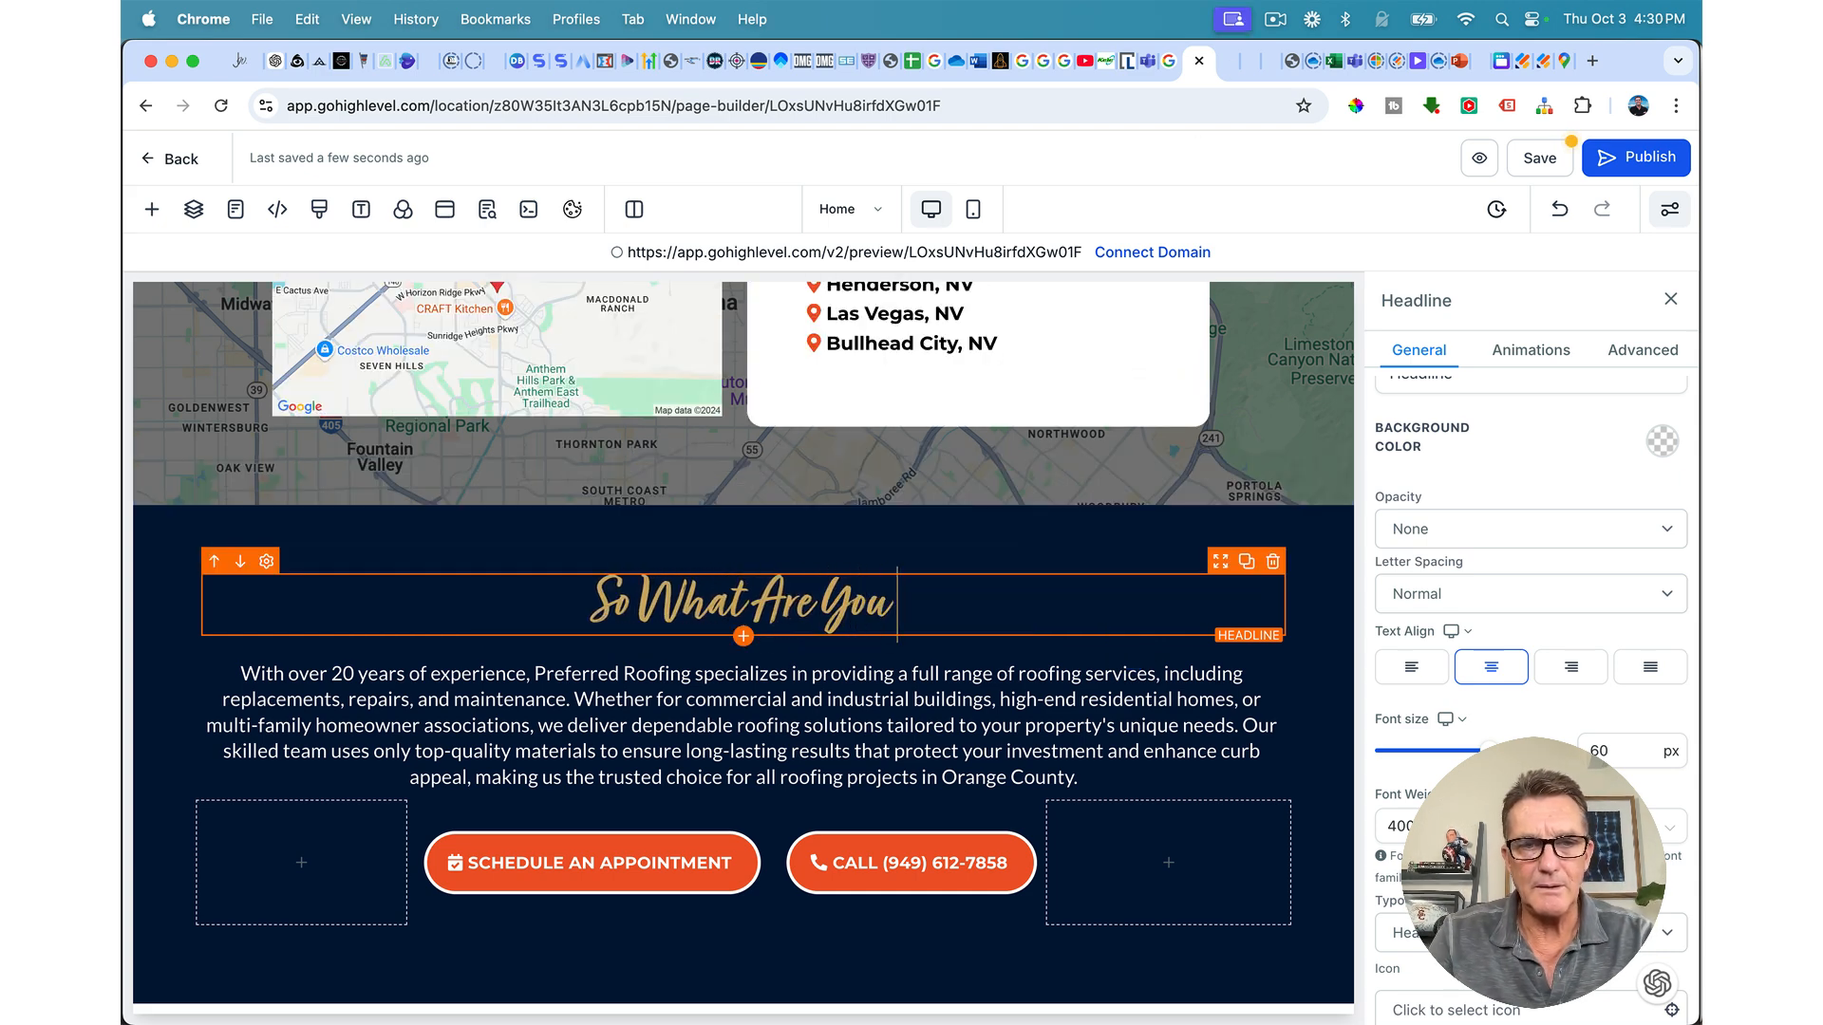
type(" Waiting F")
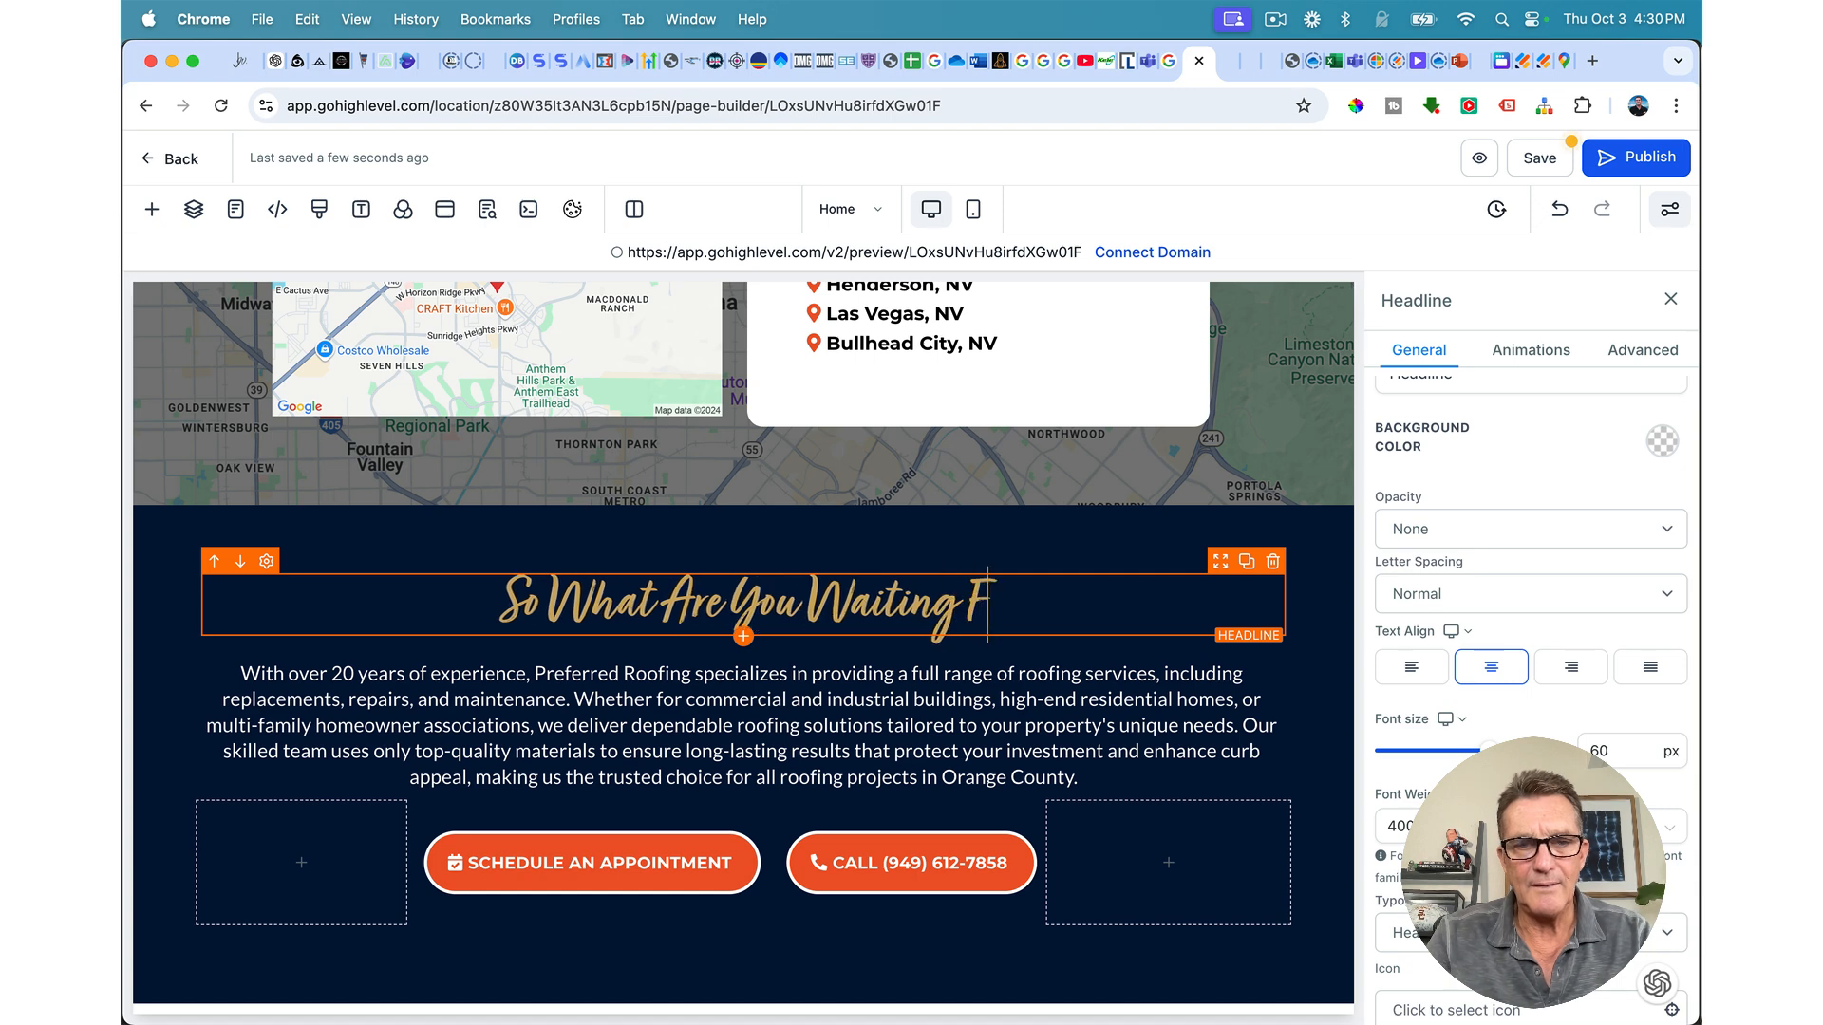
type("or? Let")
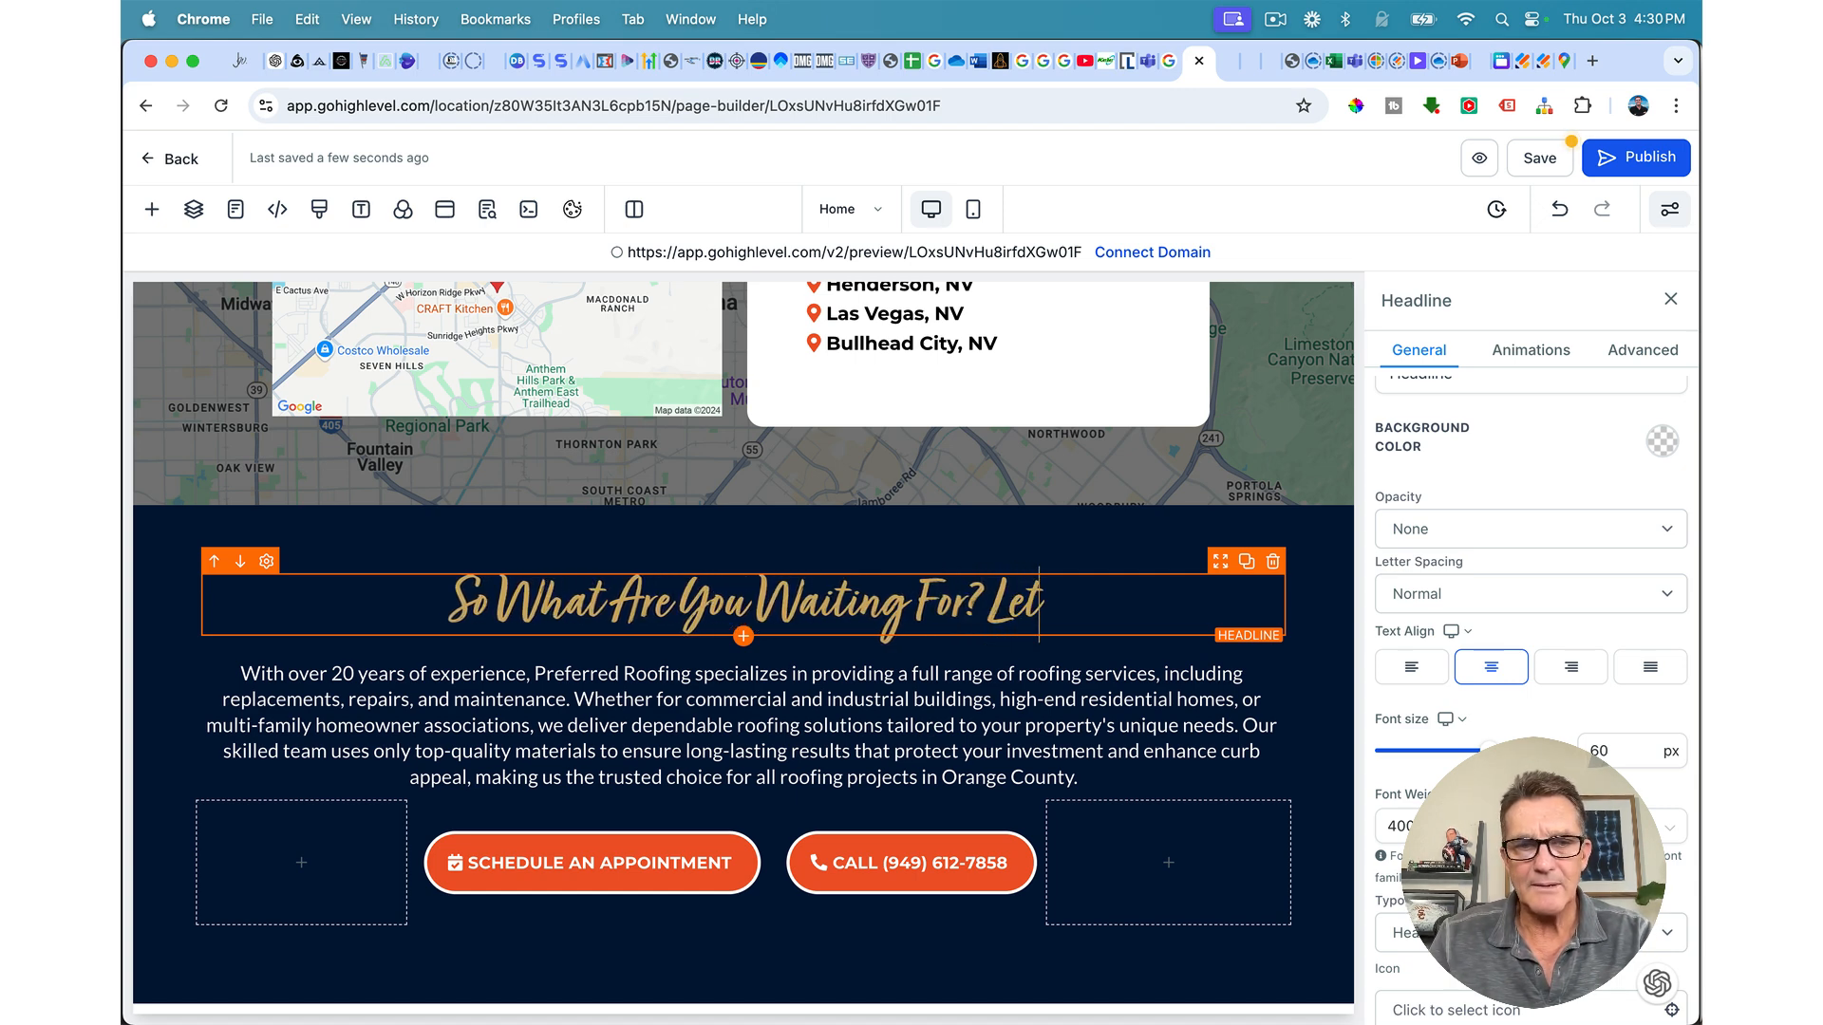
type("'s Get")
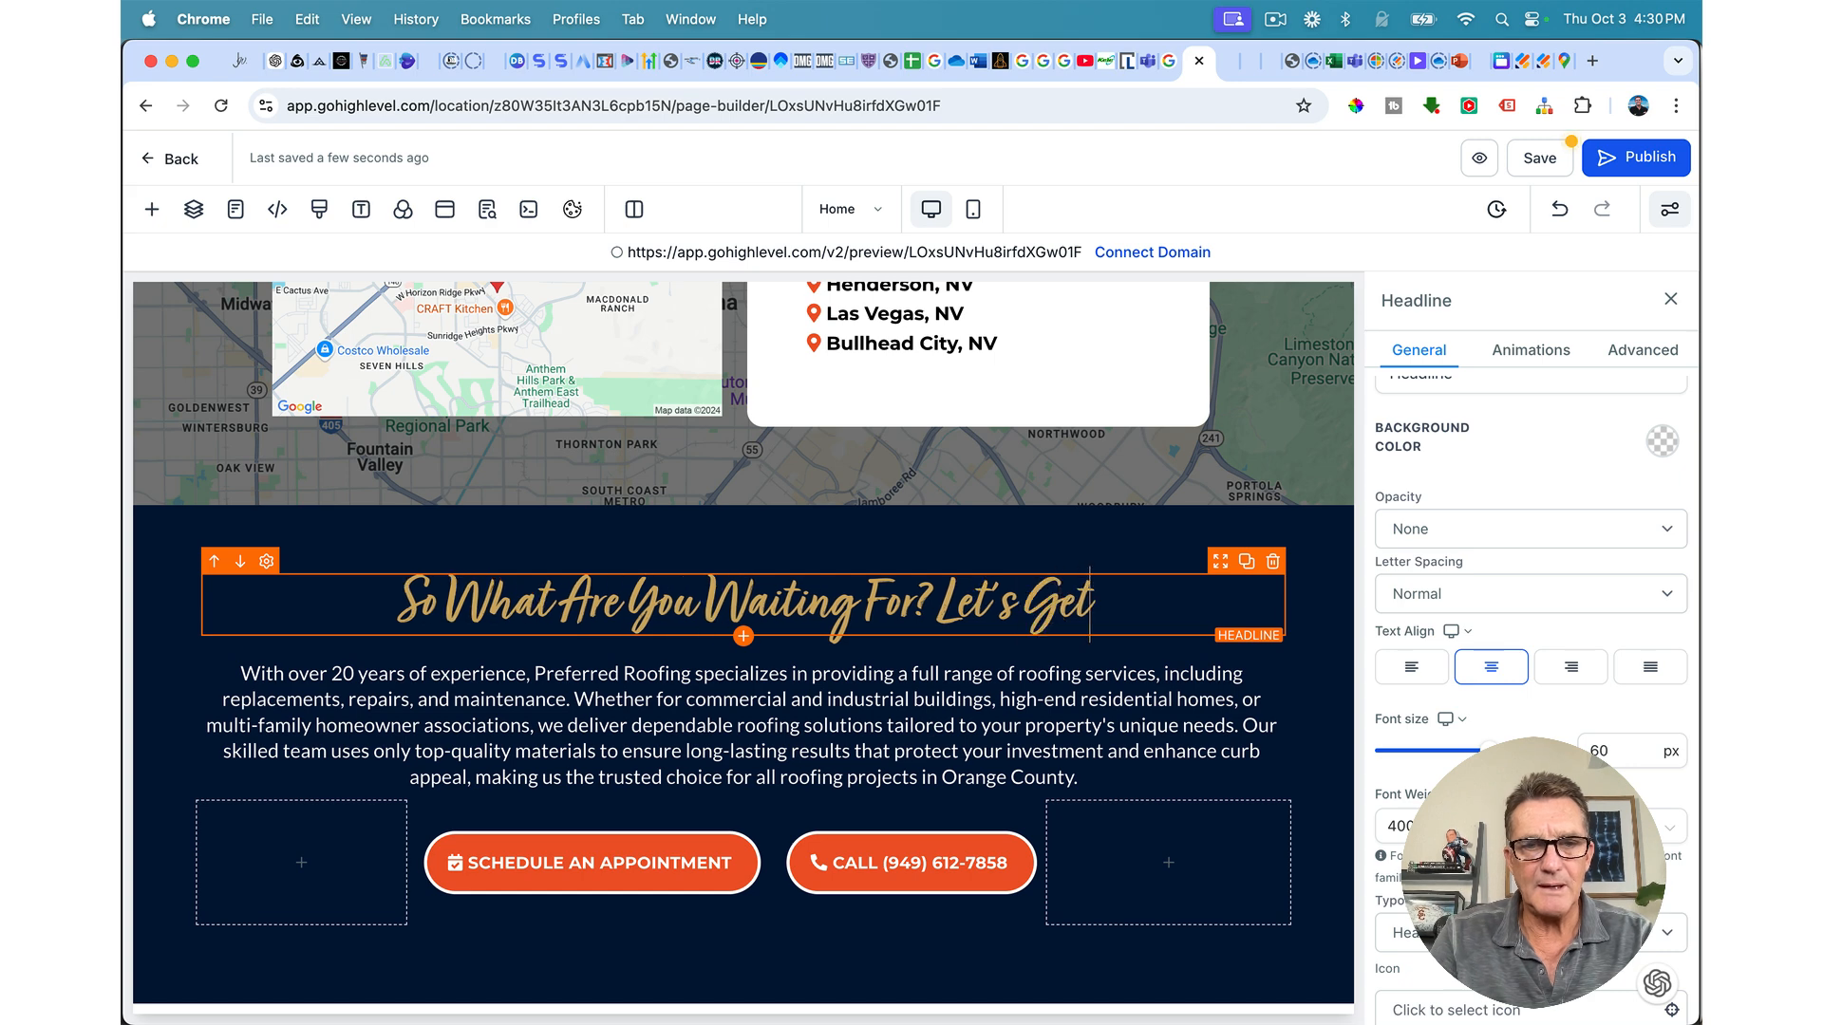
type(" Starte")
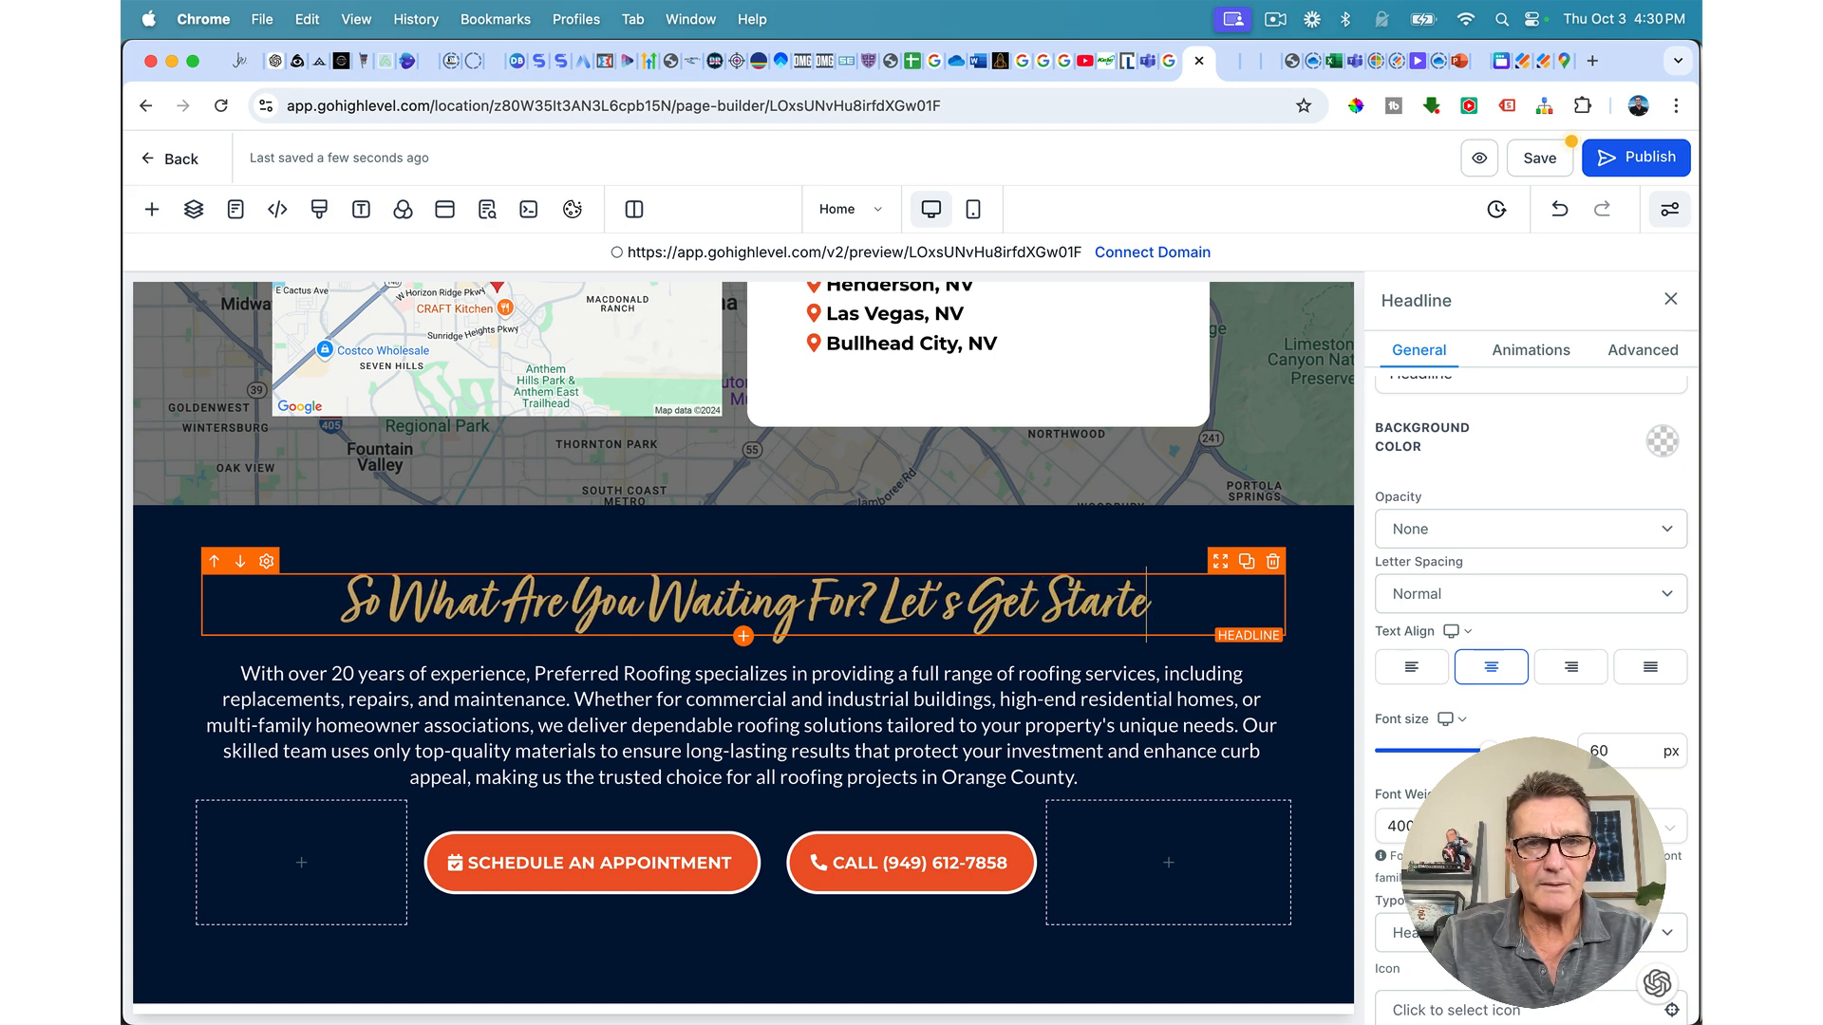
type("d!")
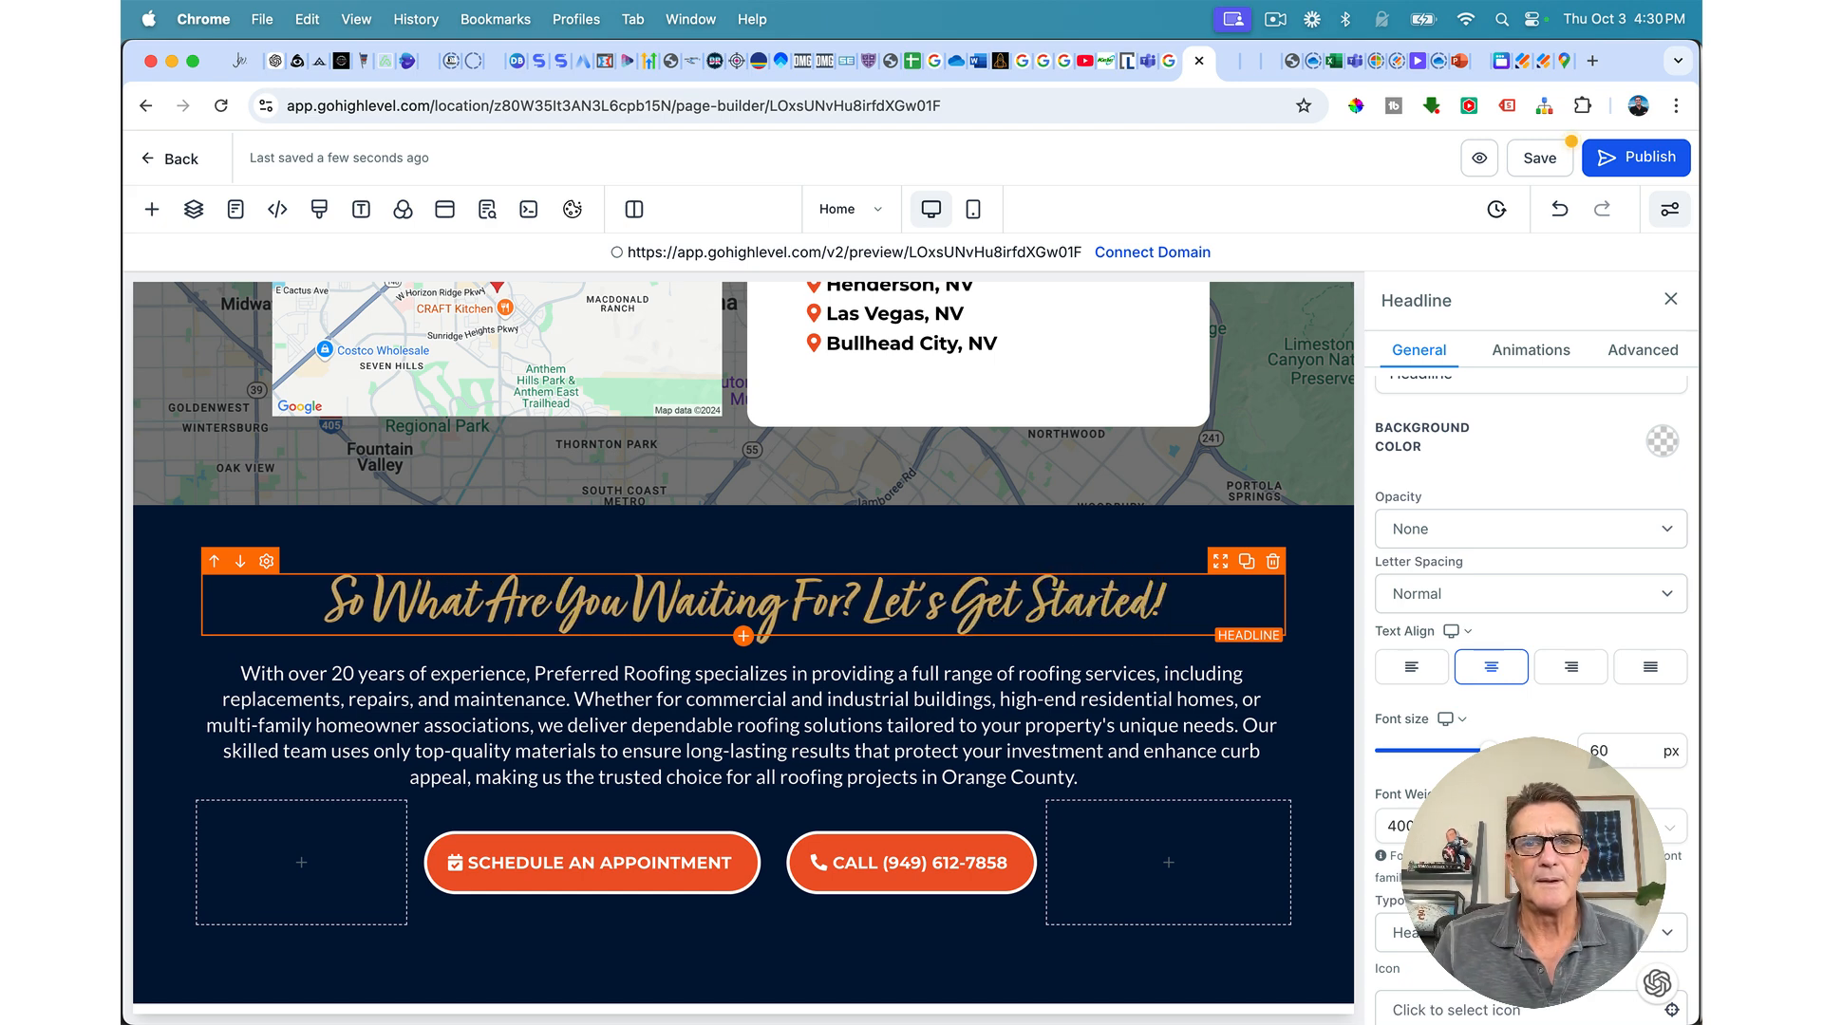
left_click(1538, 162)
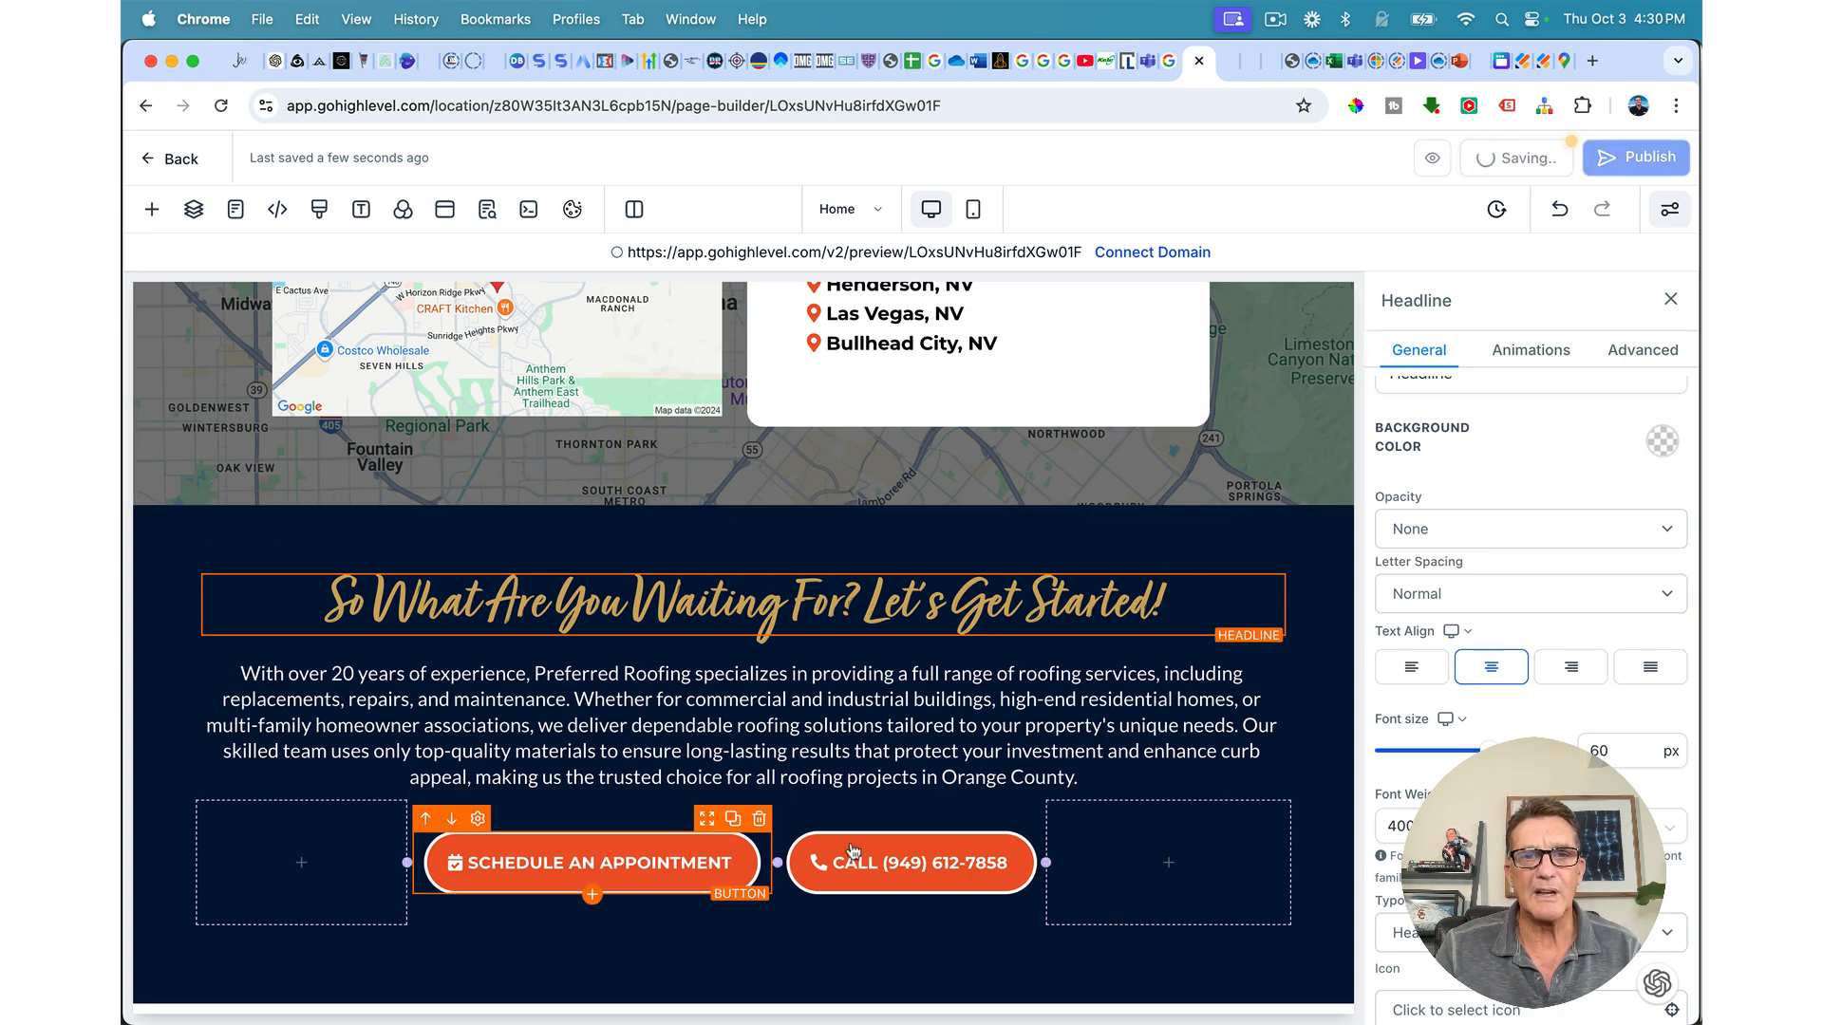
left_click_drag(1084, 778, 259, 672)
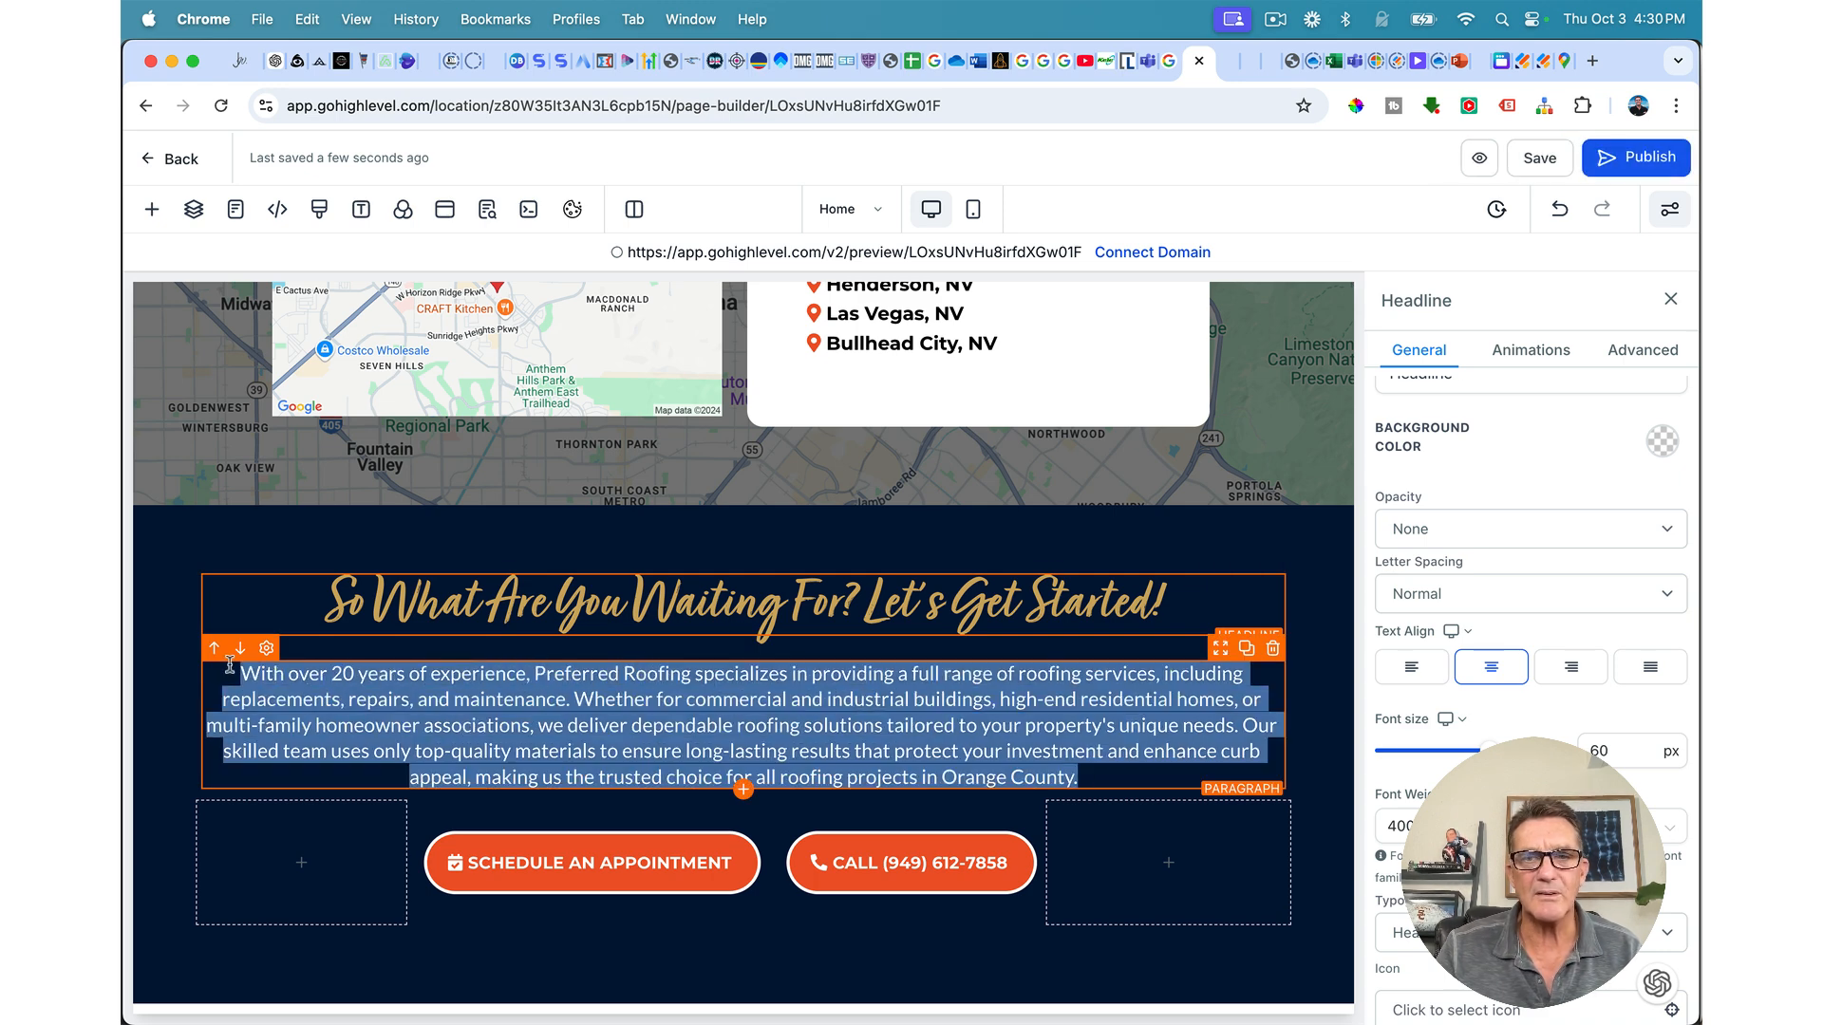
Step: Replace the paragraph with pasted copy urging a roofing inspection before it's too late
key("BackSpace")
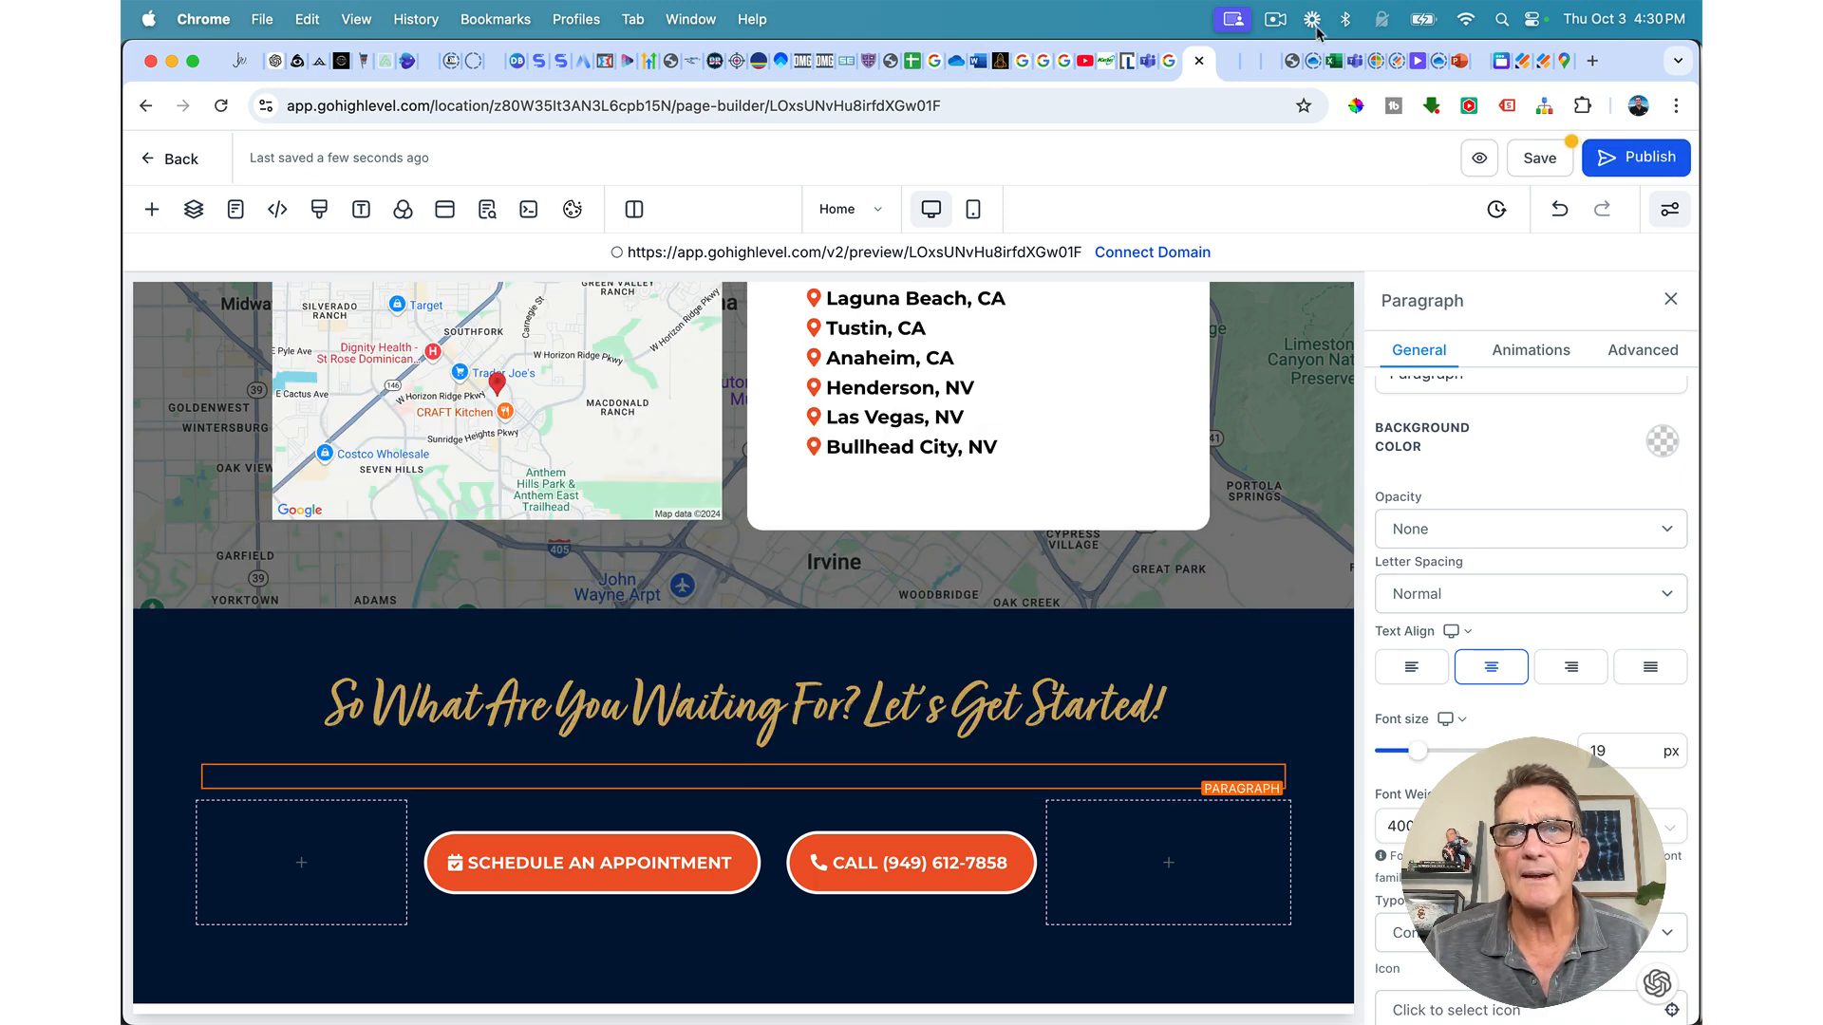
key("super+v")
scroll(1467, 727, "down", 5)
scroll(1467, 726, "down", 4)
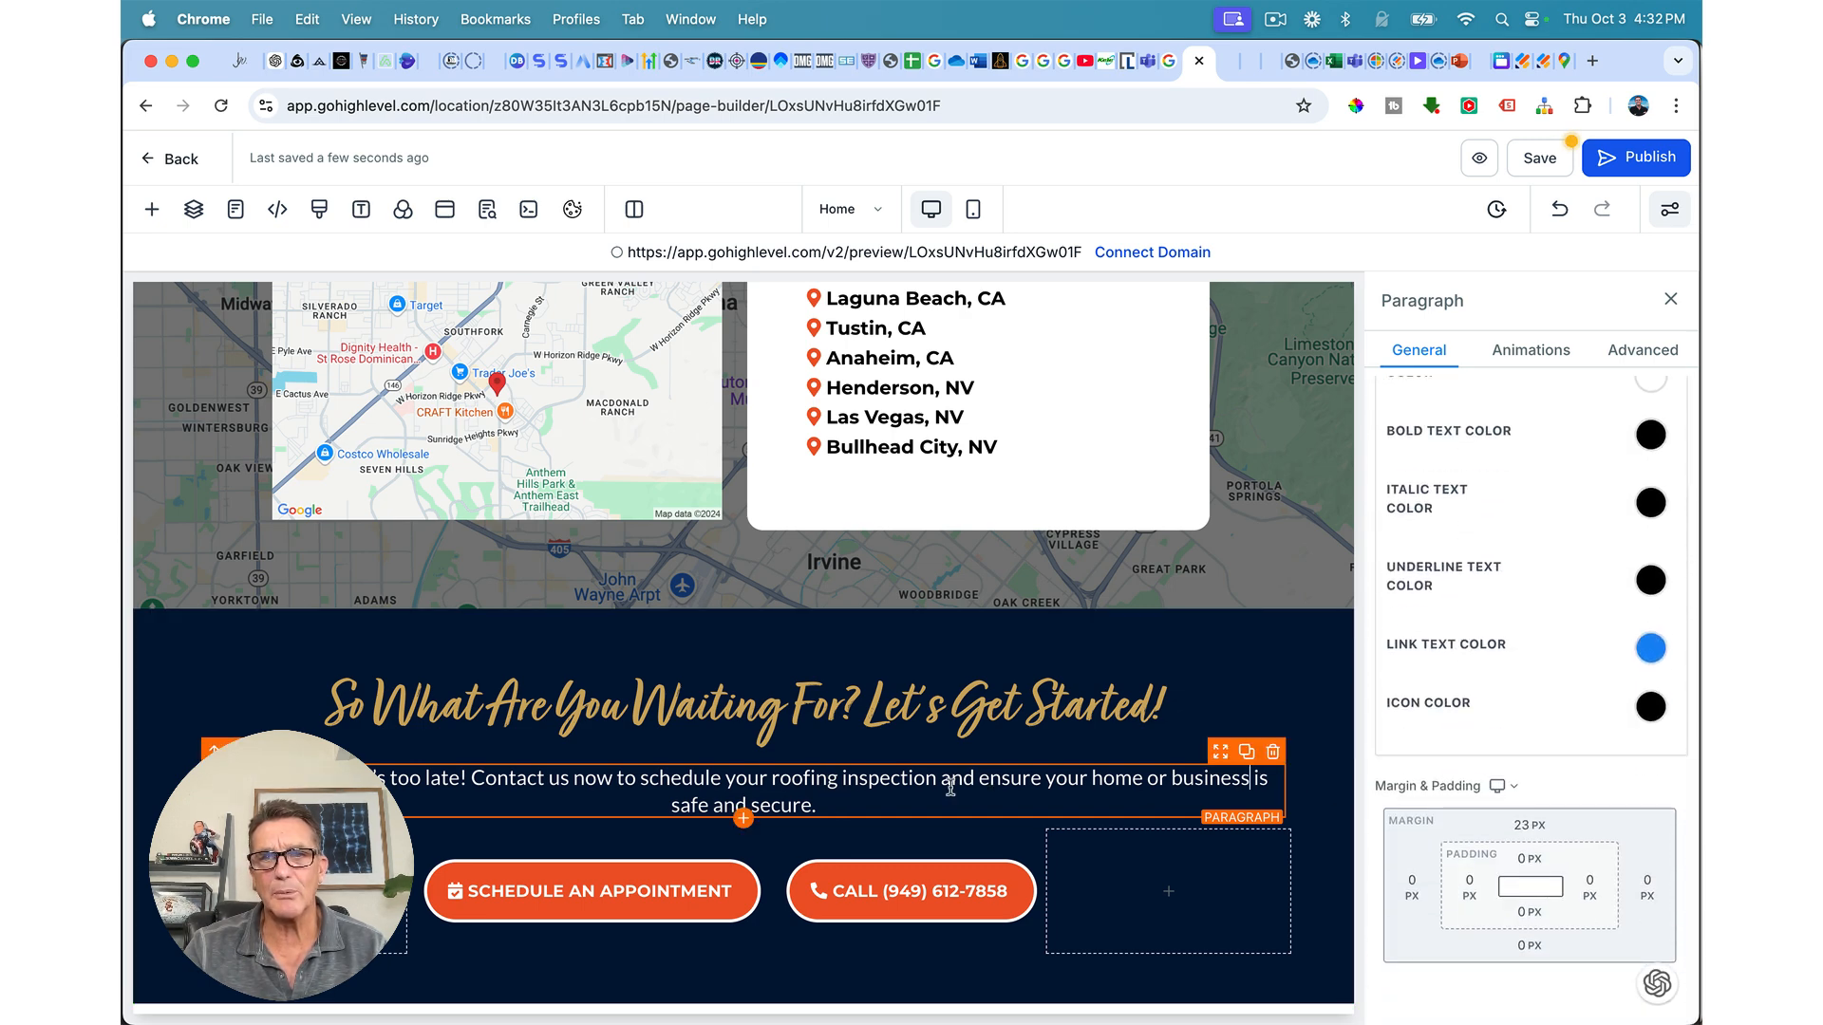
Step: Give the paragraph 80 px left and right padding and save the page
left_click(1470, 886)
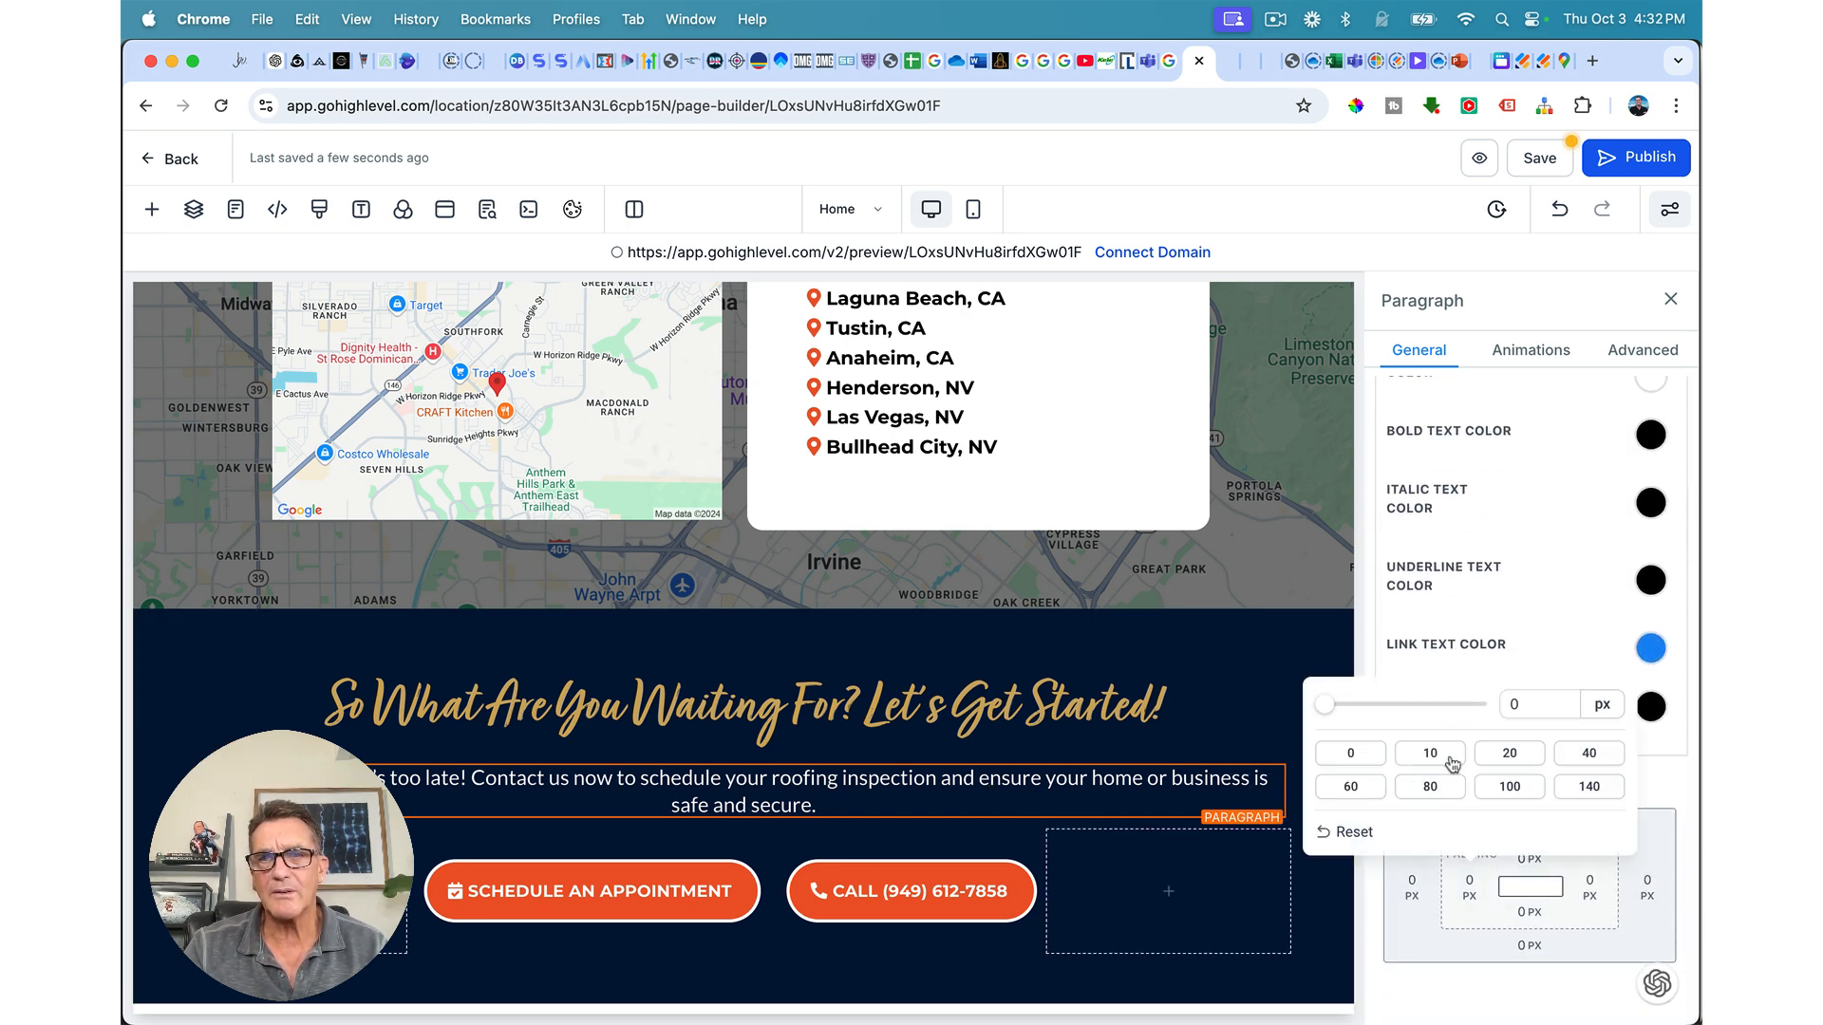
left_click(1351, 787)
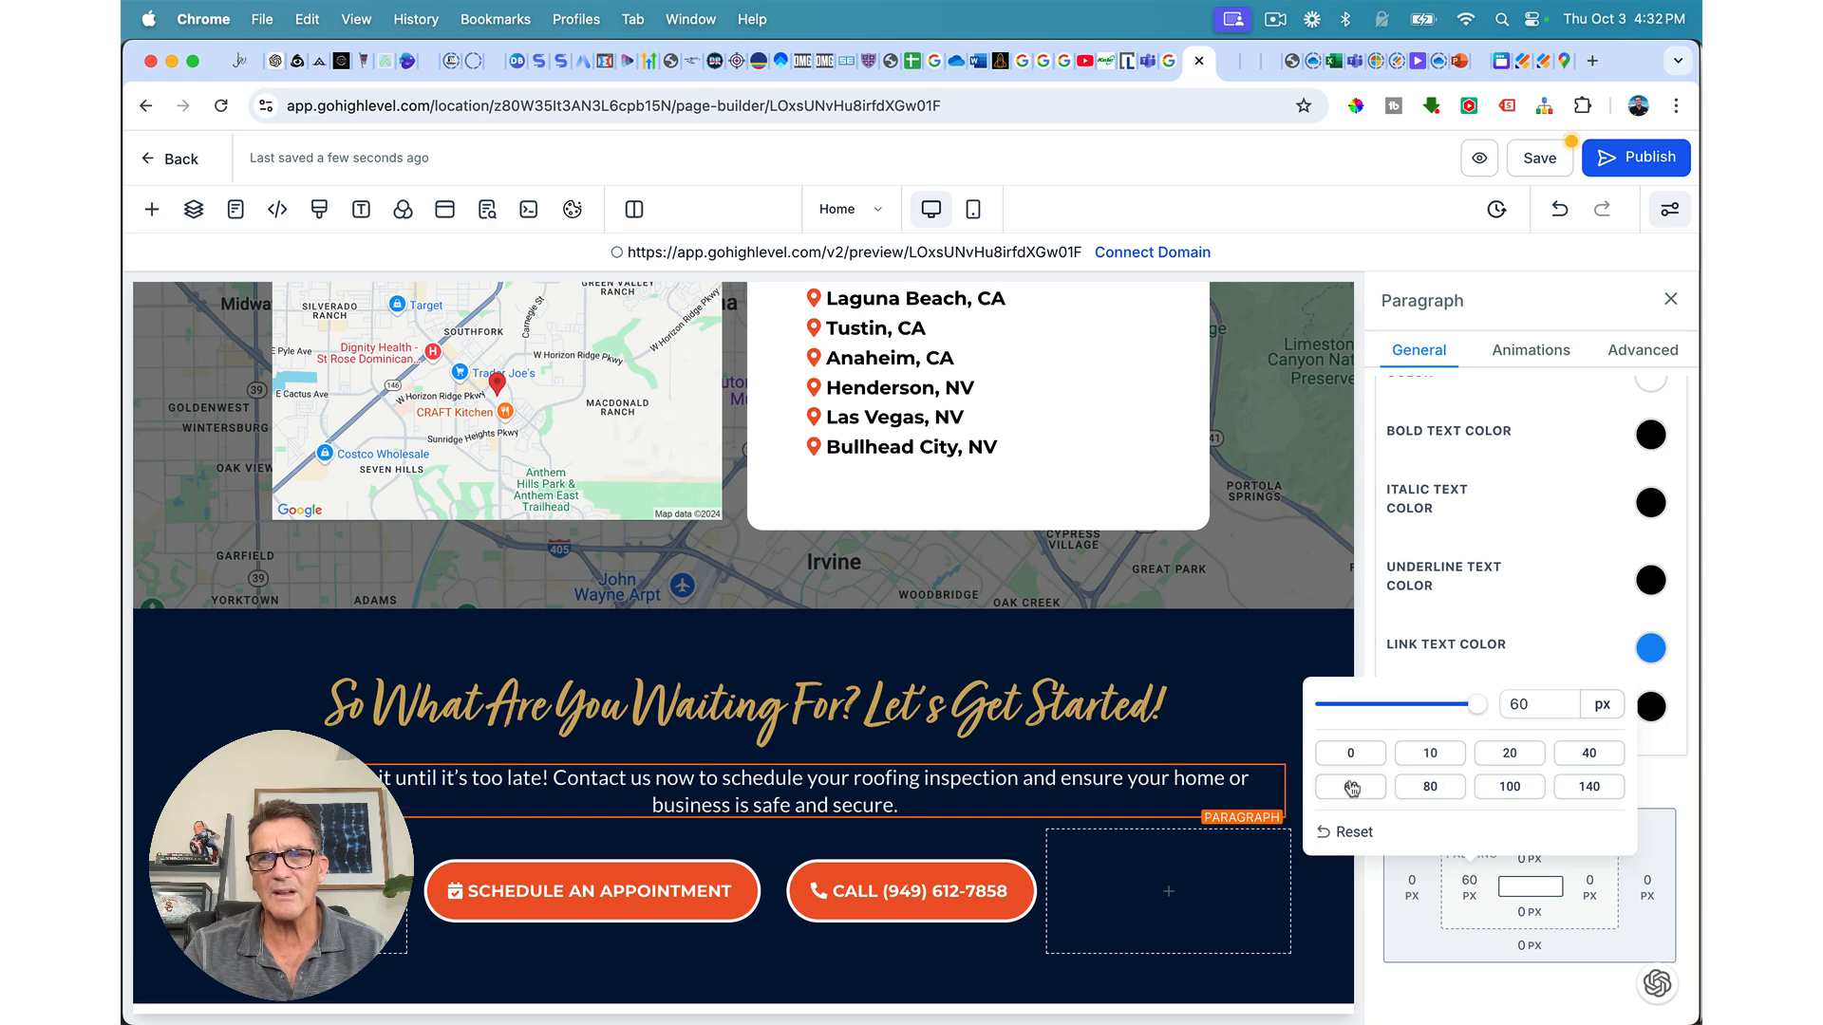
left_click(1595, 897)
left_click(1591, 888)
left_click(1316, 787)
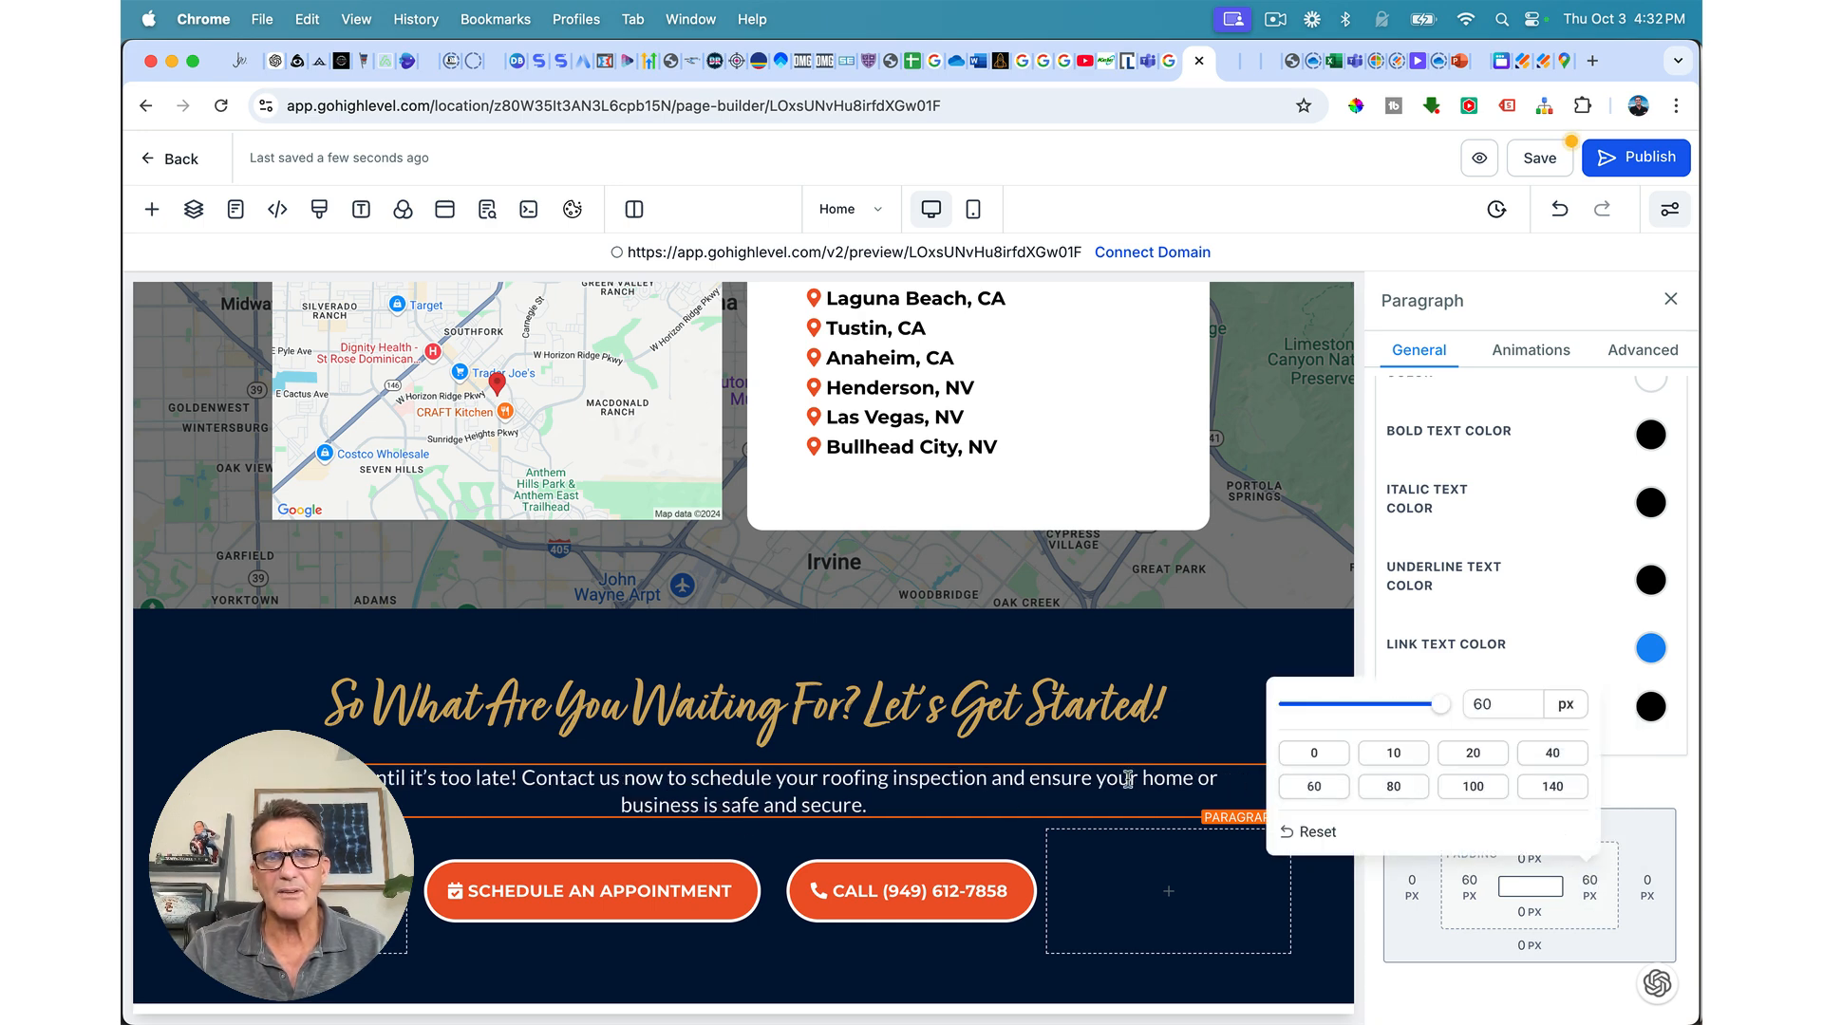
left_click(1393, 787)
left_click(1470, 888)
left_click(1470, 888)
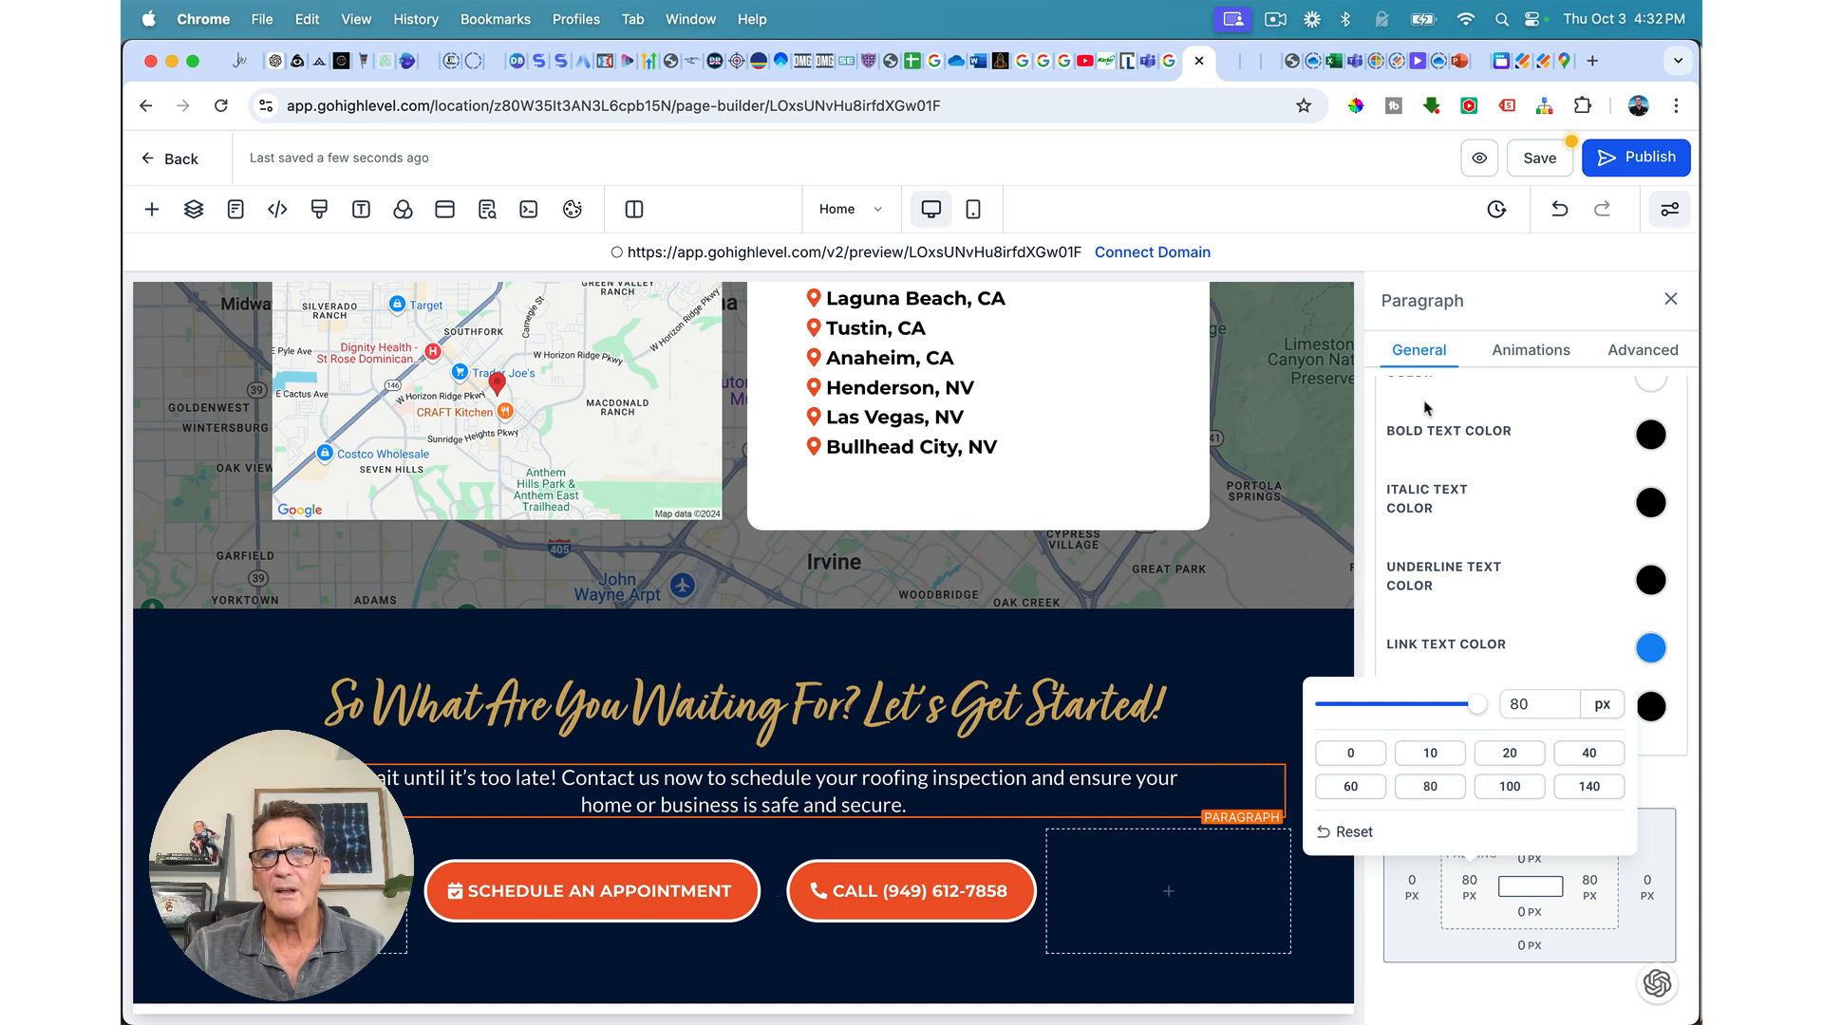
left_click(1539, 160)
scroll(1132, 551, "down", 1)
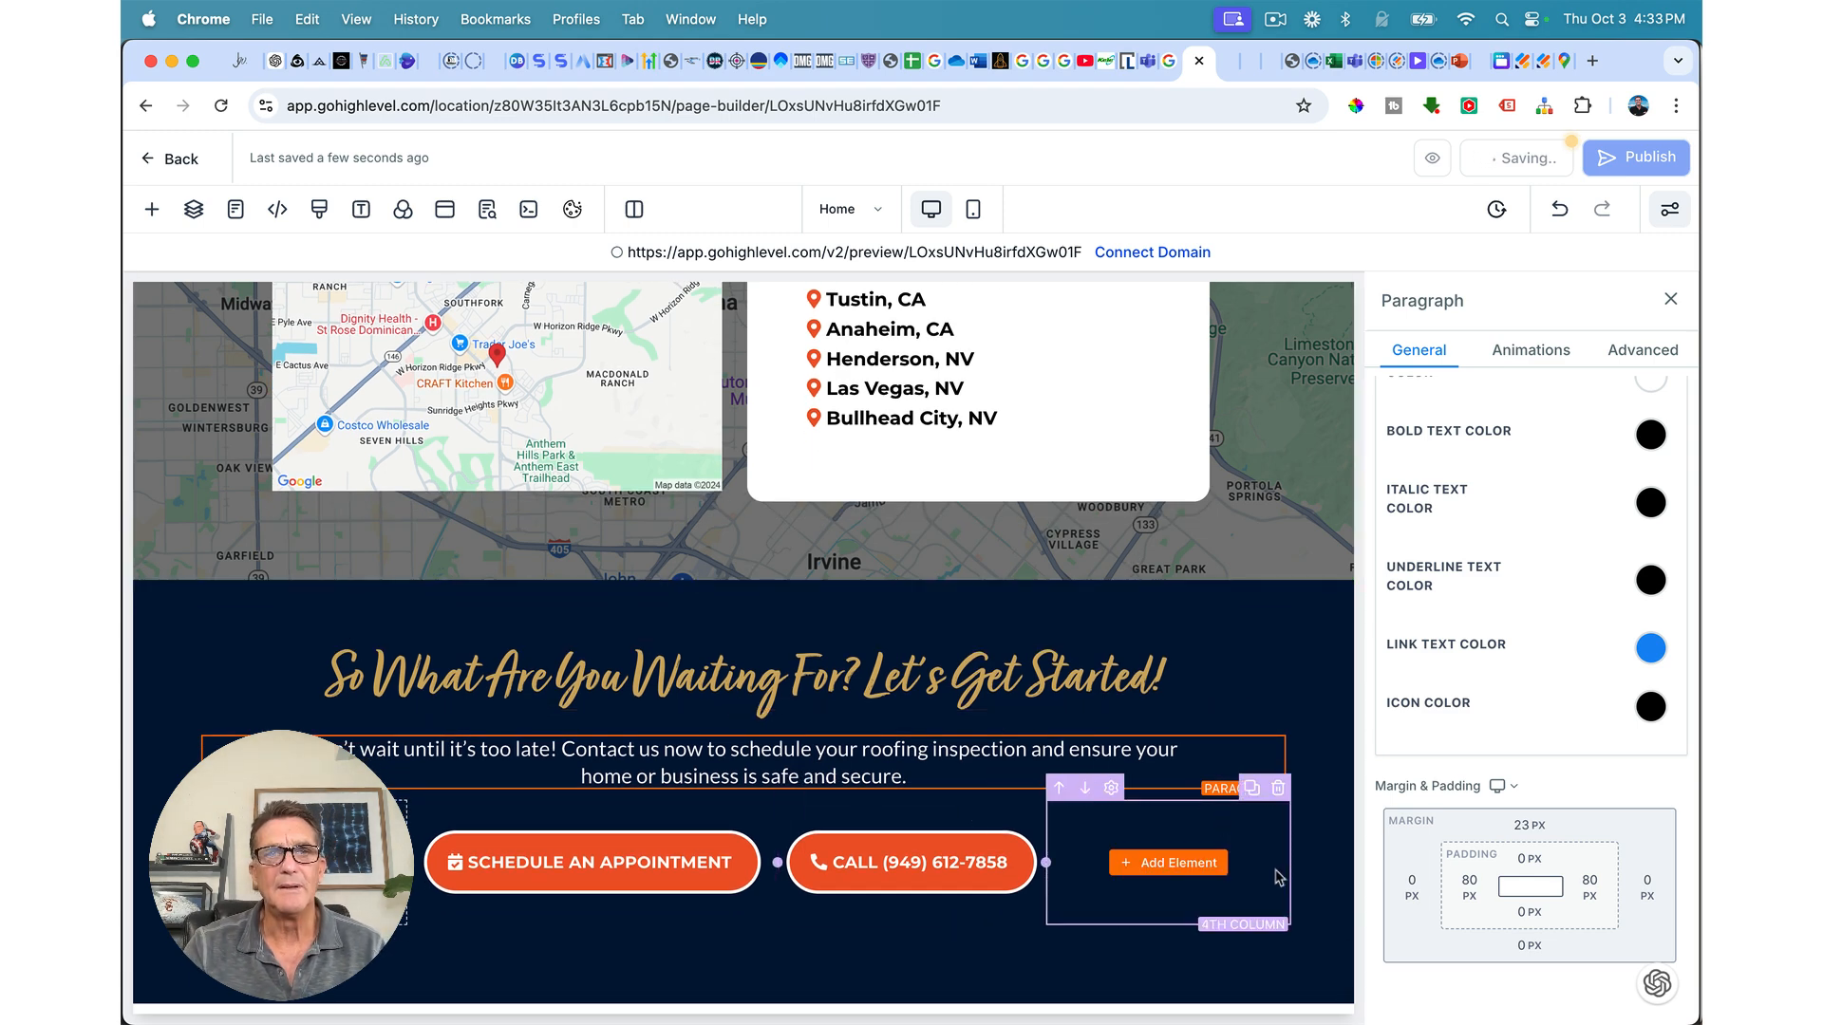
scroll(1302, 864, "down", 1)
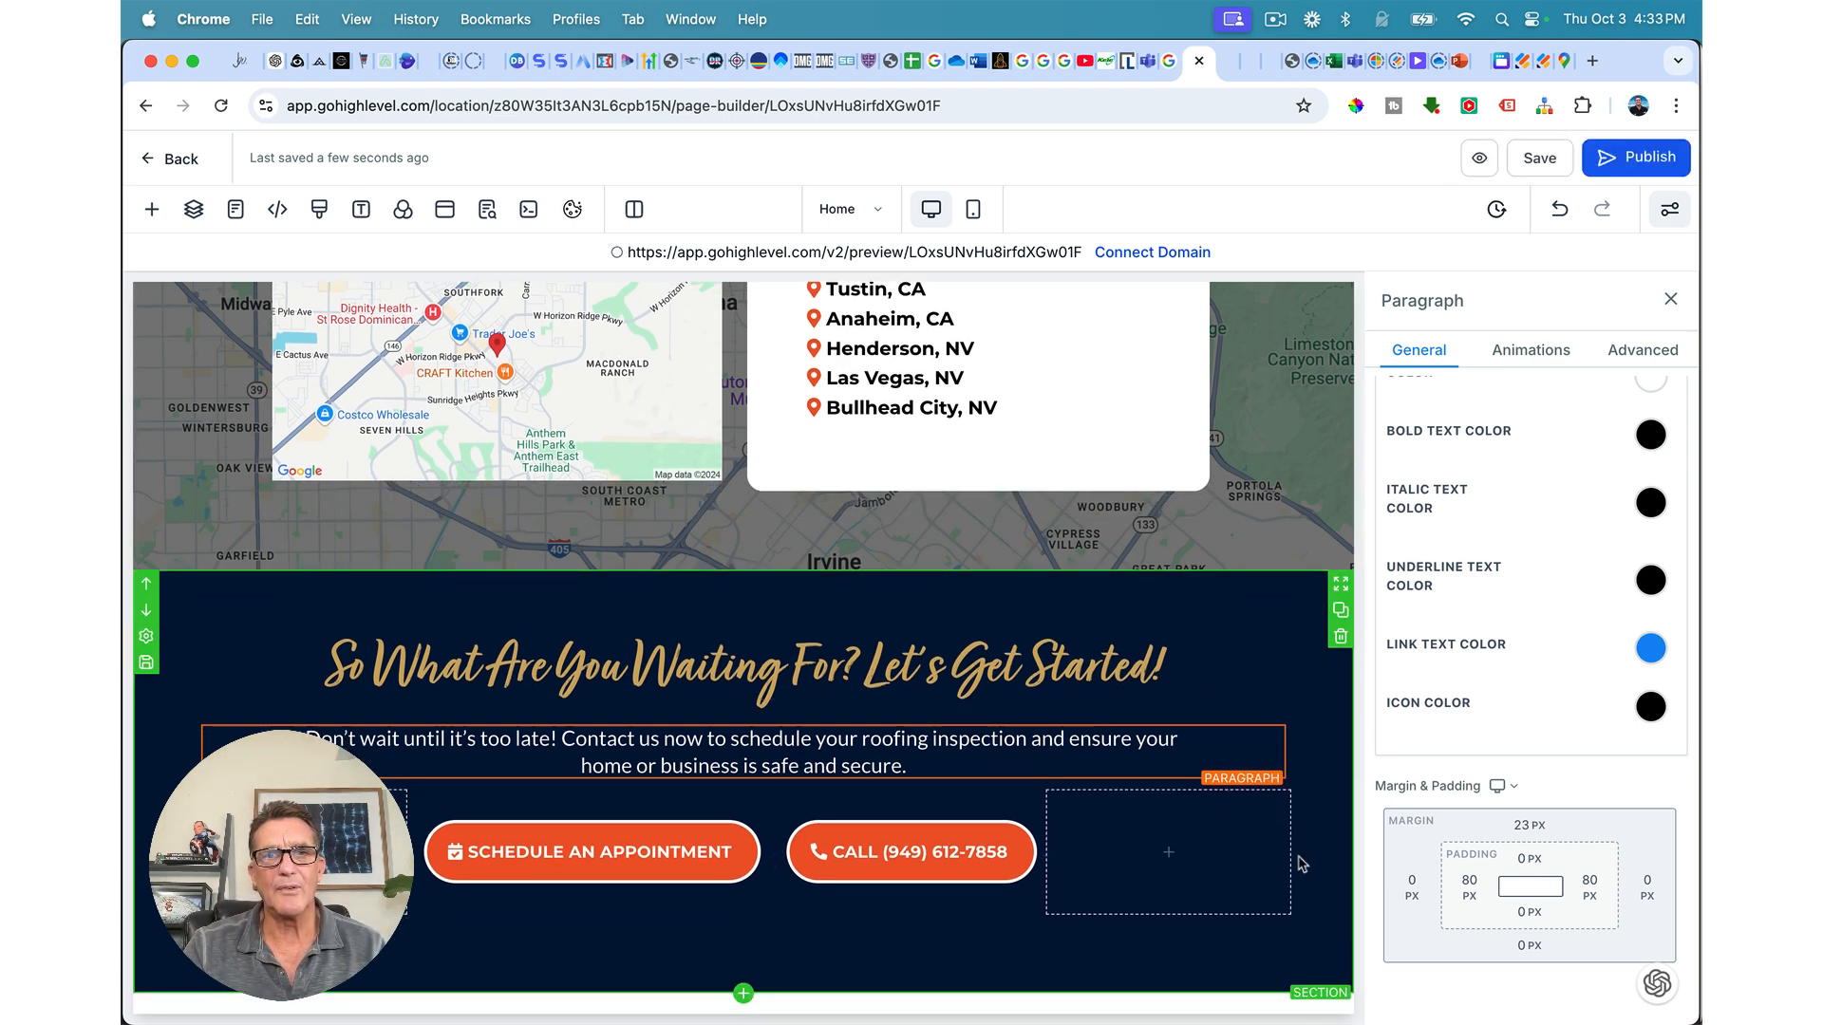
scroll(1302, 864, "up", 1)
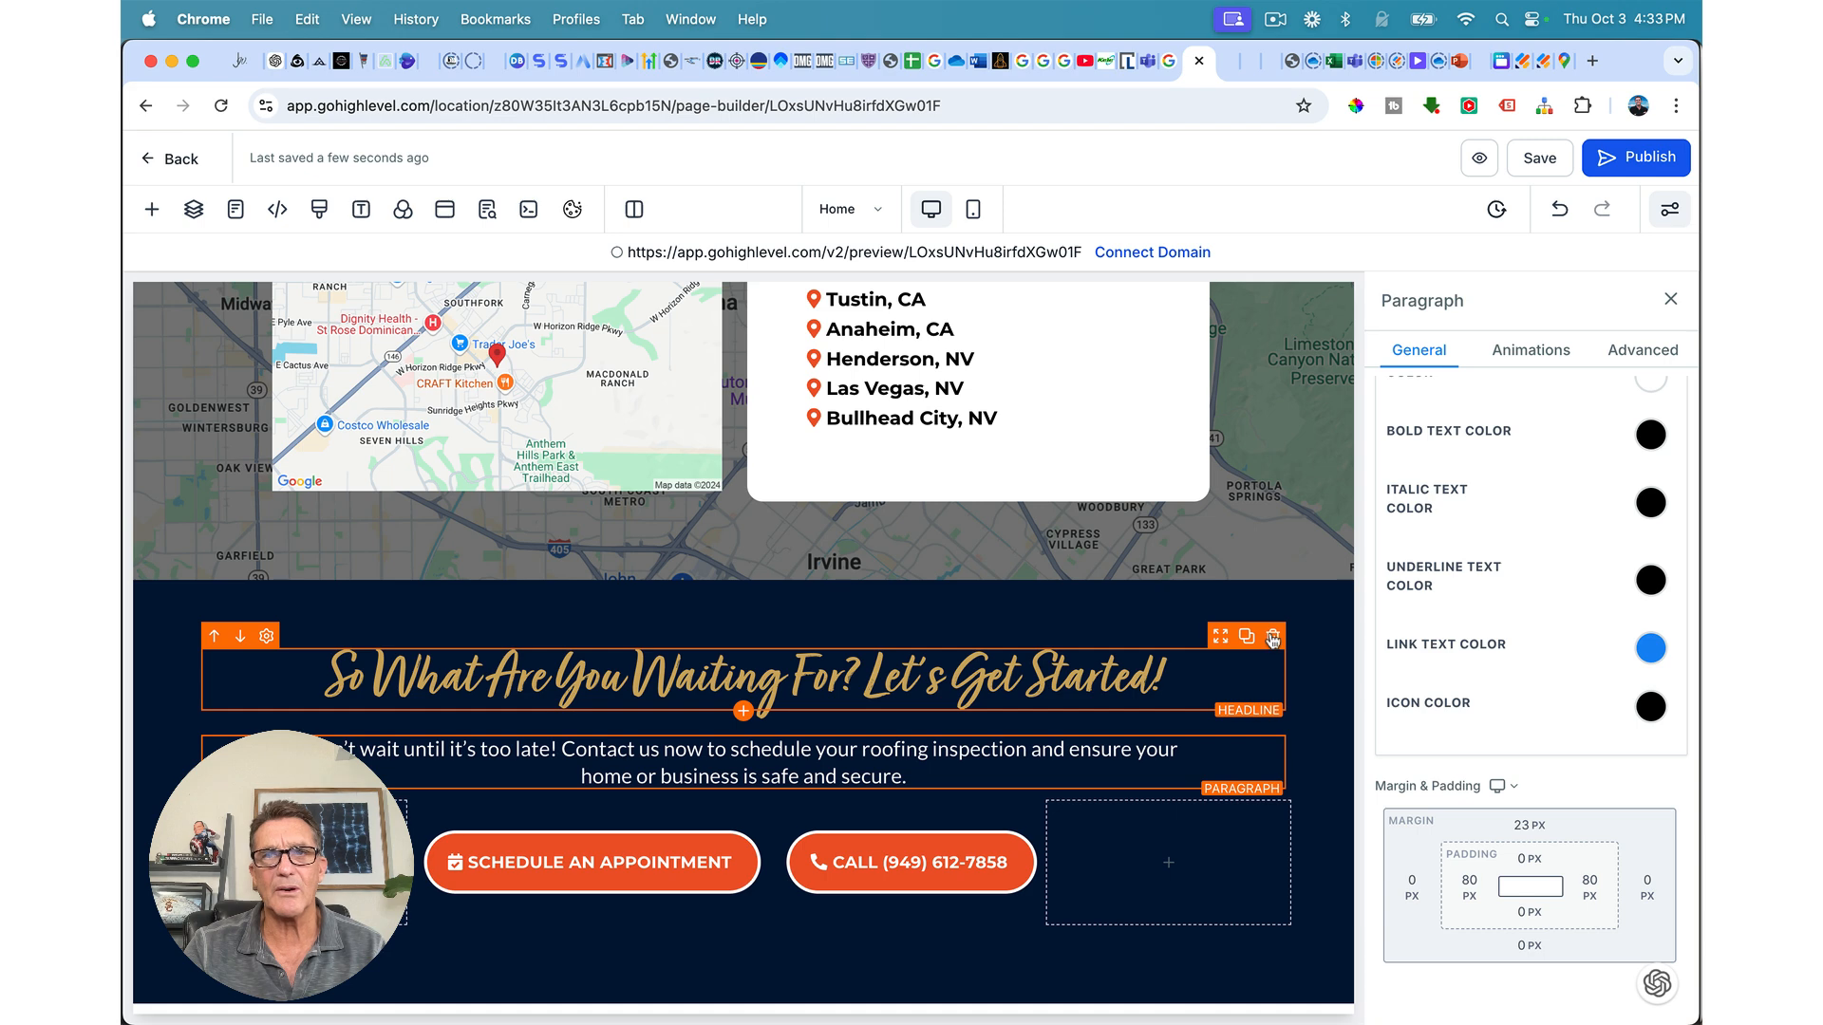
Step: Save, then add a new full-width section below the navy call-to-action section
left_click(1531, 161)
scroll(1050, 609, "down", 1)
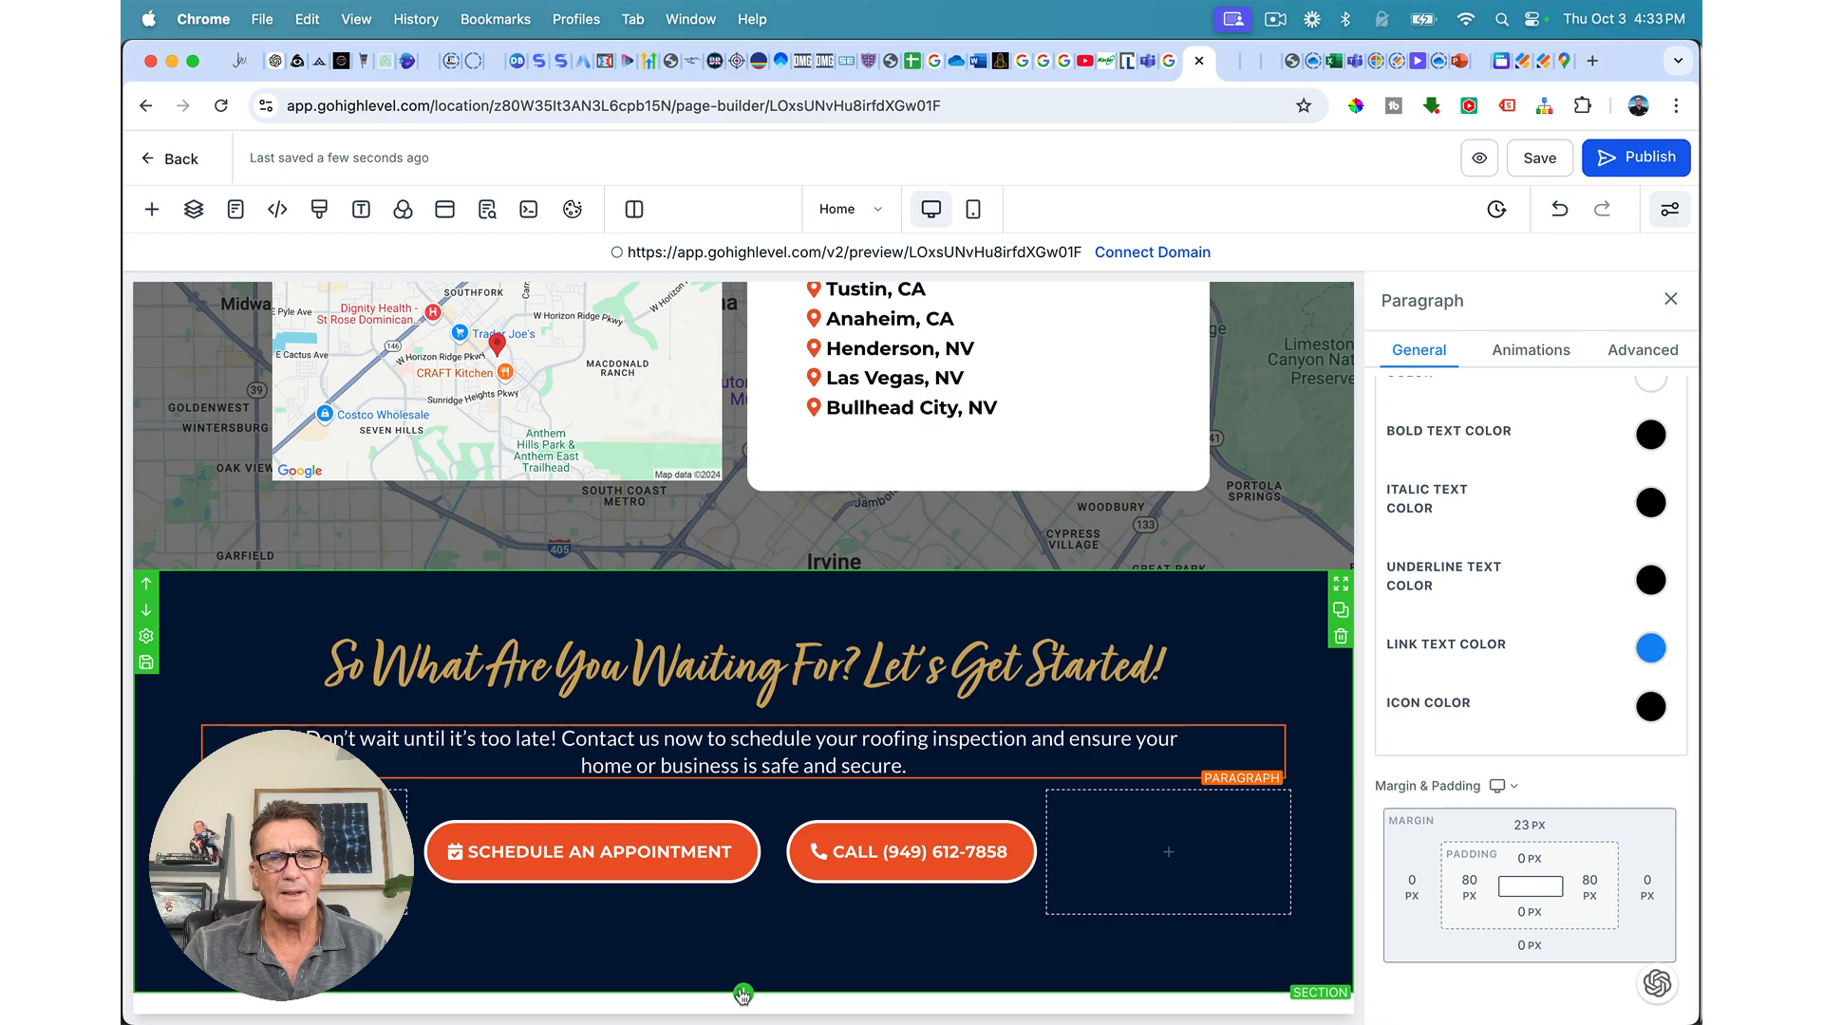
left_click(743, 996)
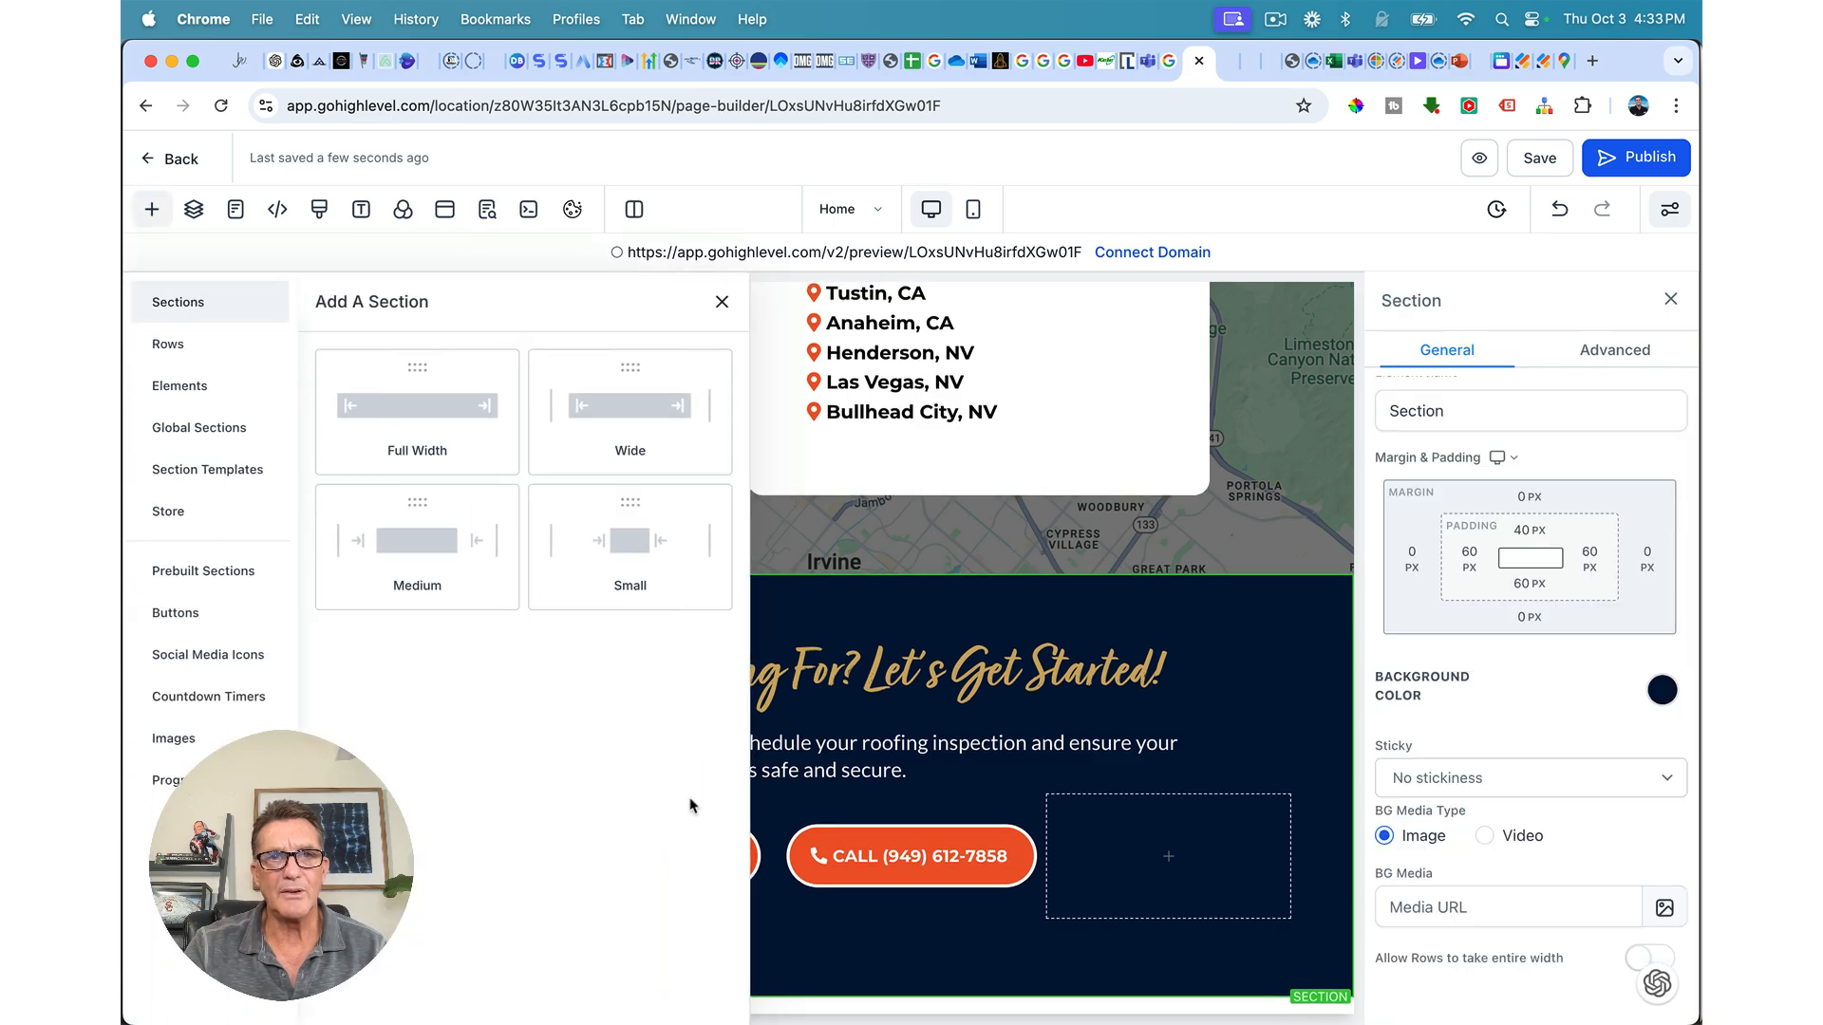
left_click(423, 417)
scroll(638, 693, "up", 20)
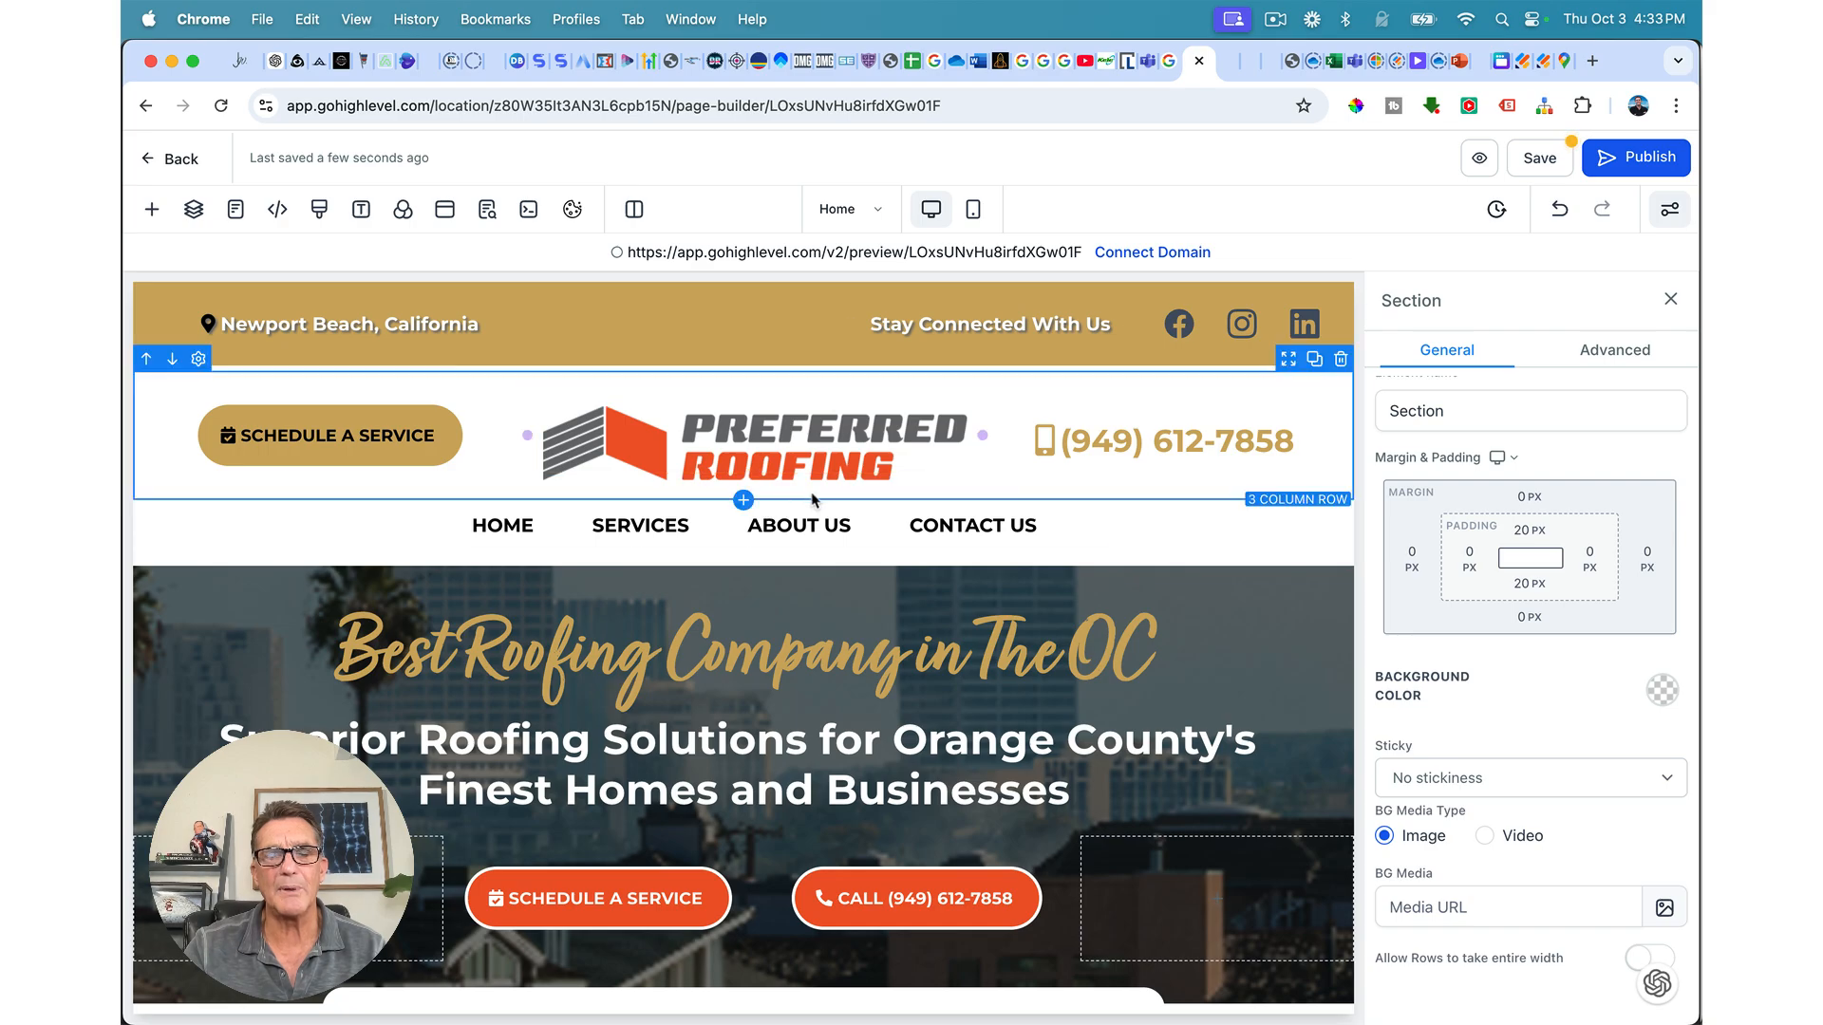
scroll(778, 522, "down", 15)
scroll(808, 544, "down", 20)
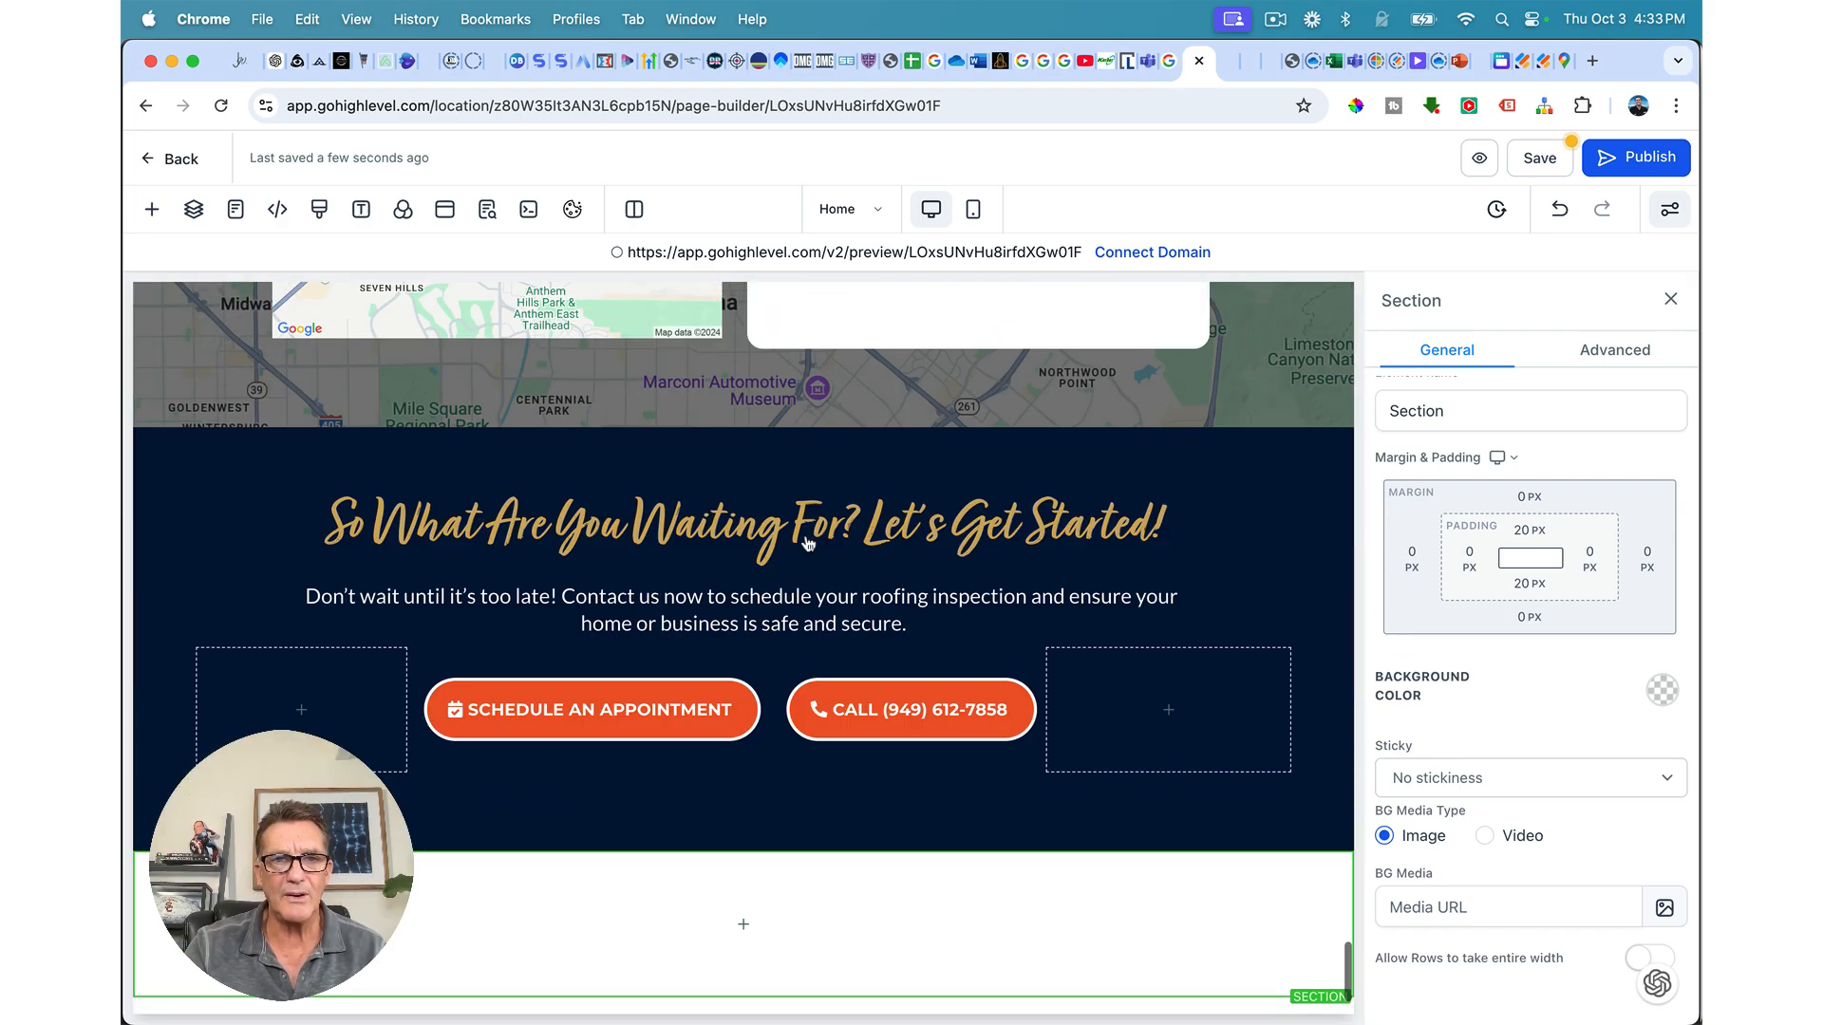
mouse_move(756, 936)
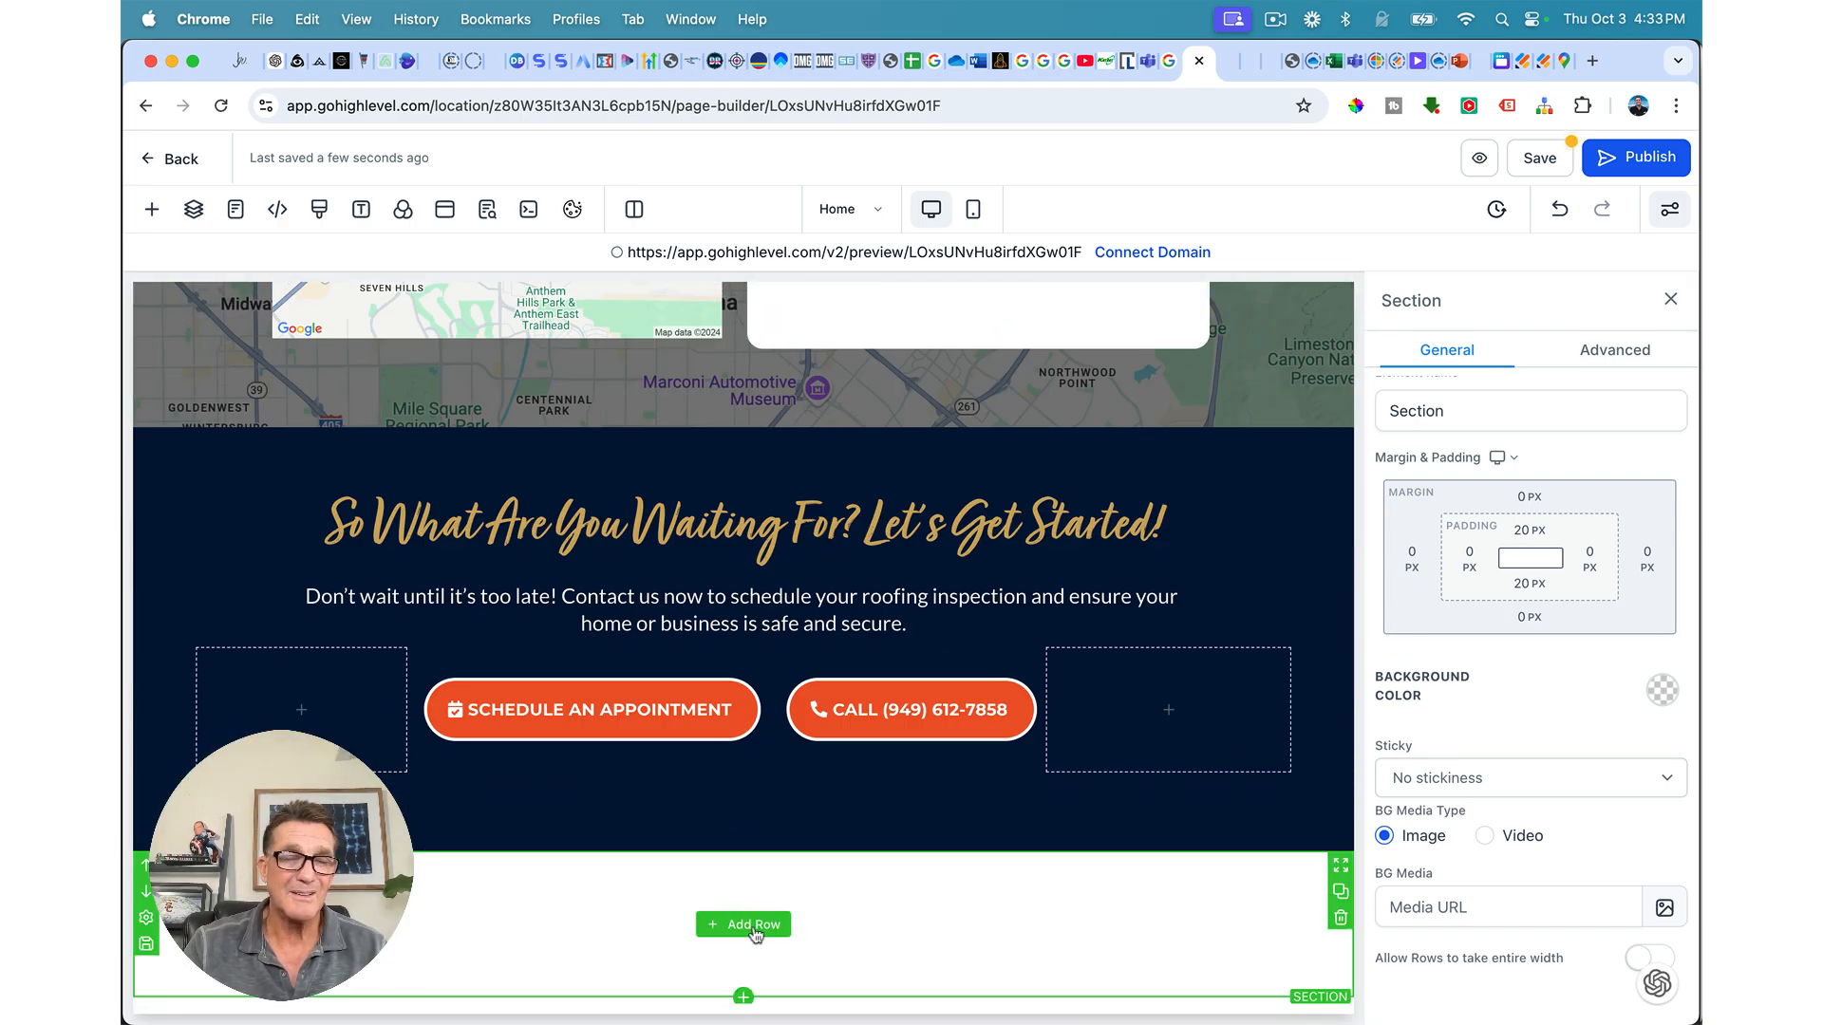
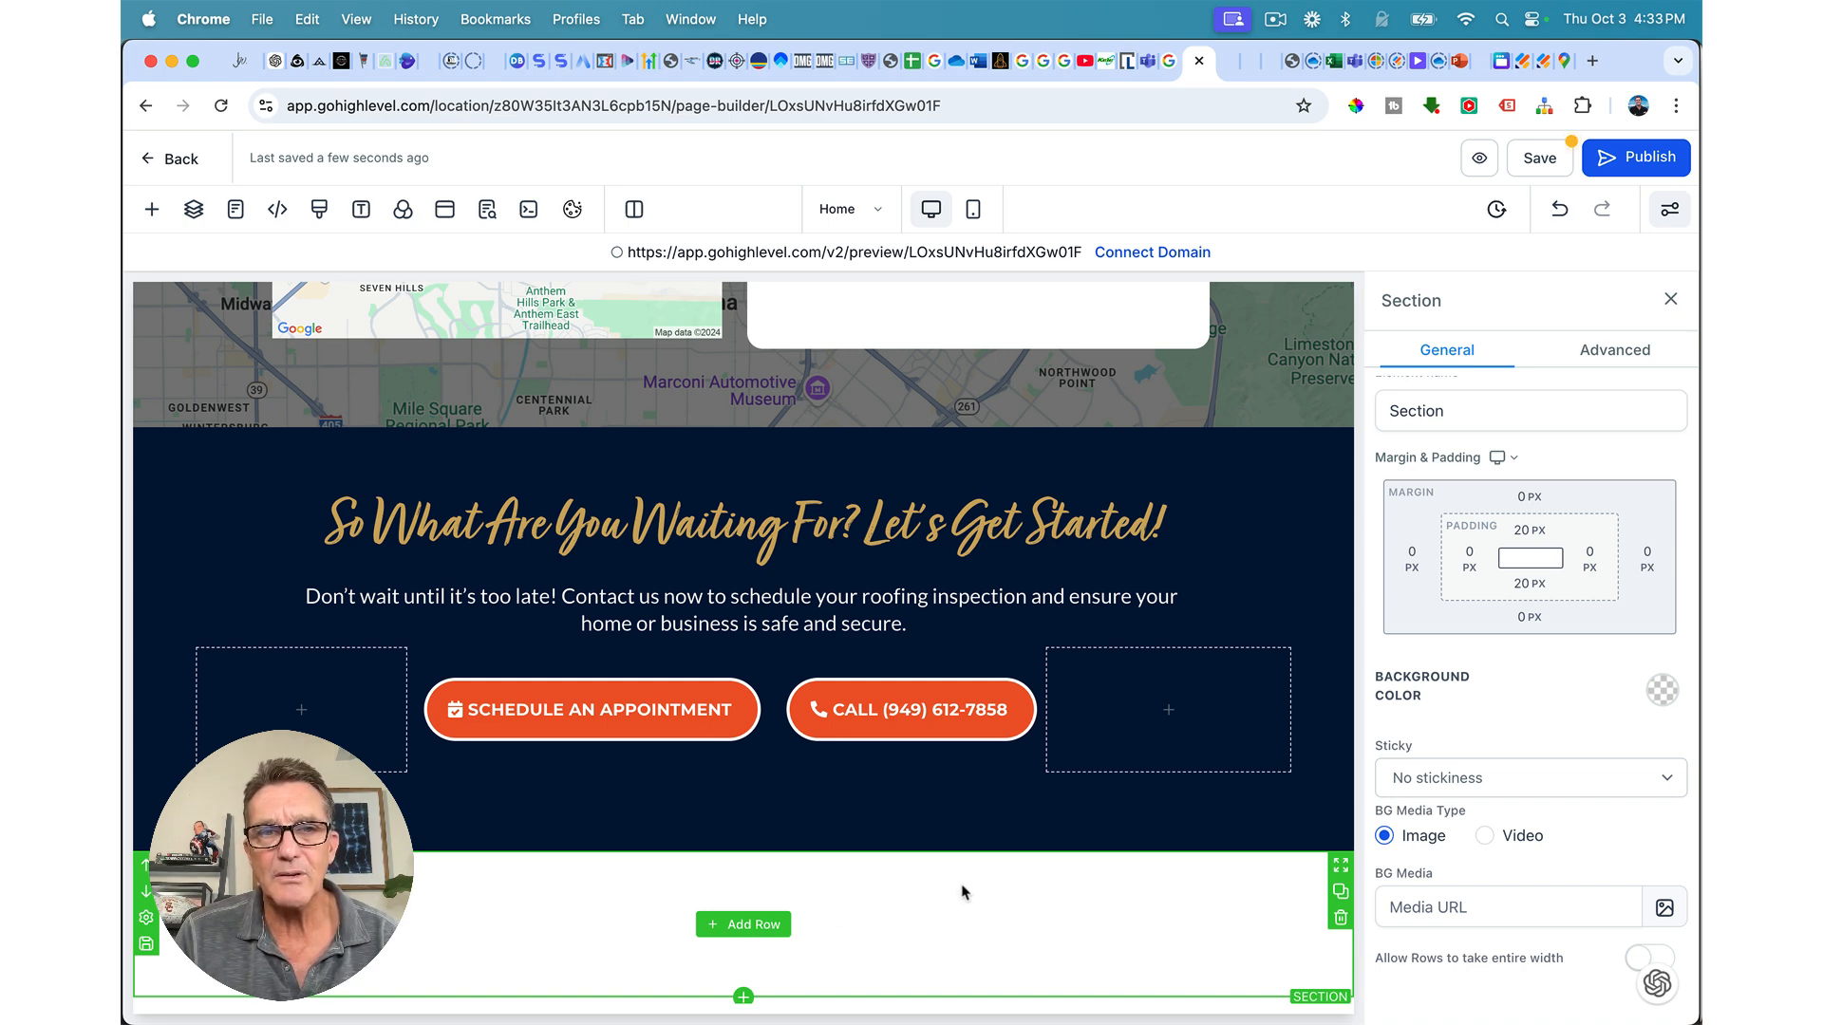
Step: Give the new bottom section a black background and a three-column row
left_click(1663, 694)
left_click(1557, 752)
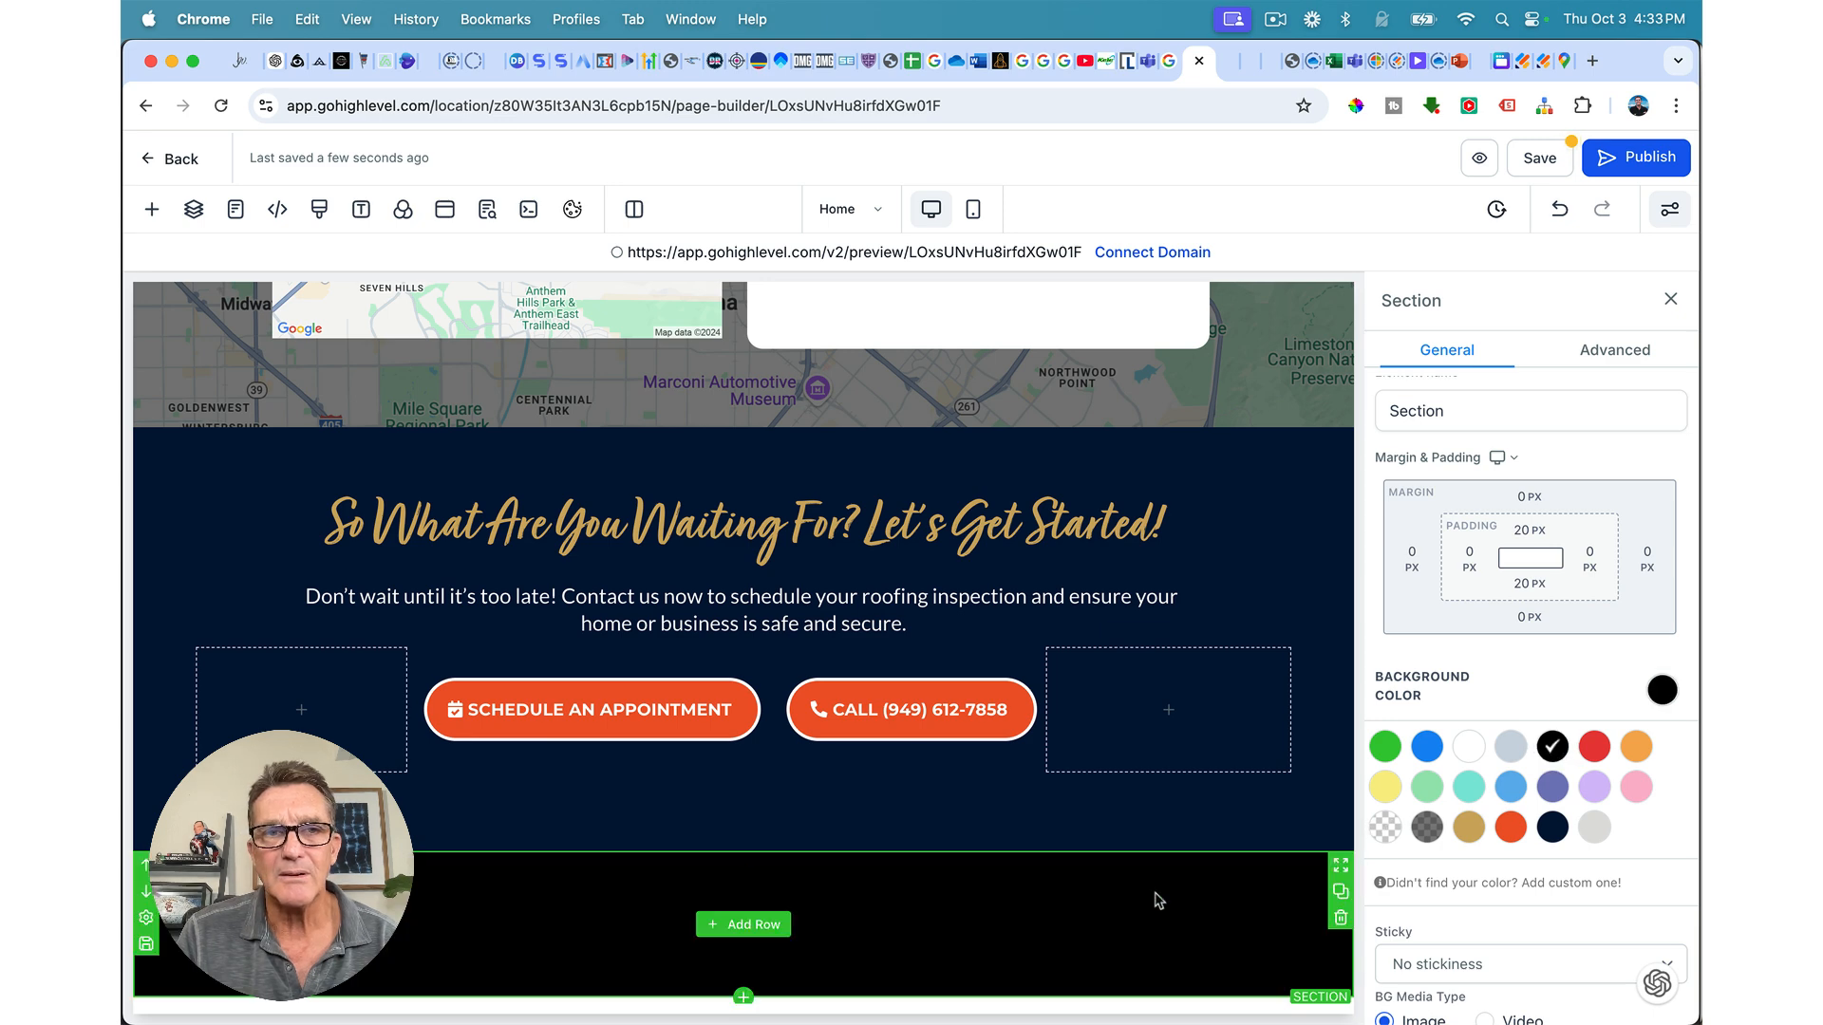
left_click(744, 921)
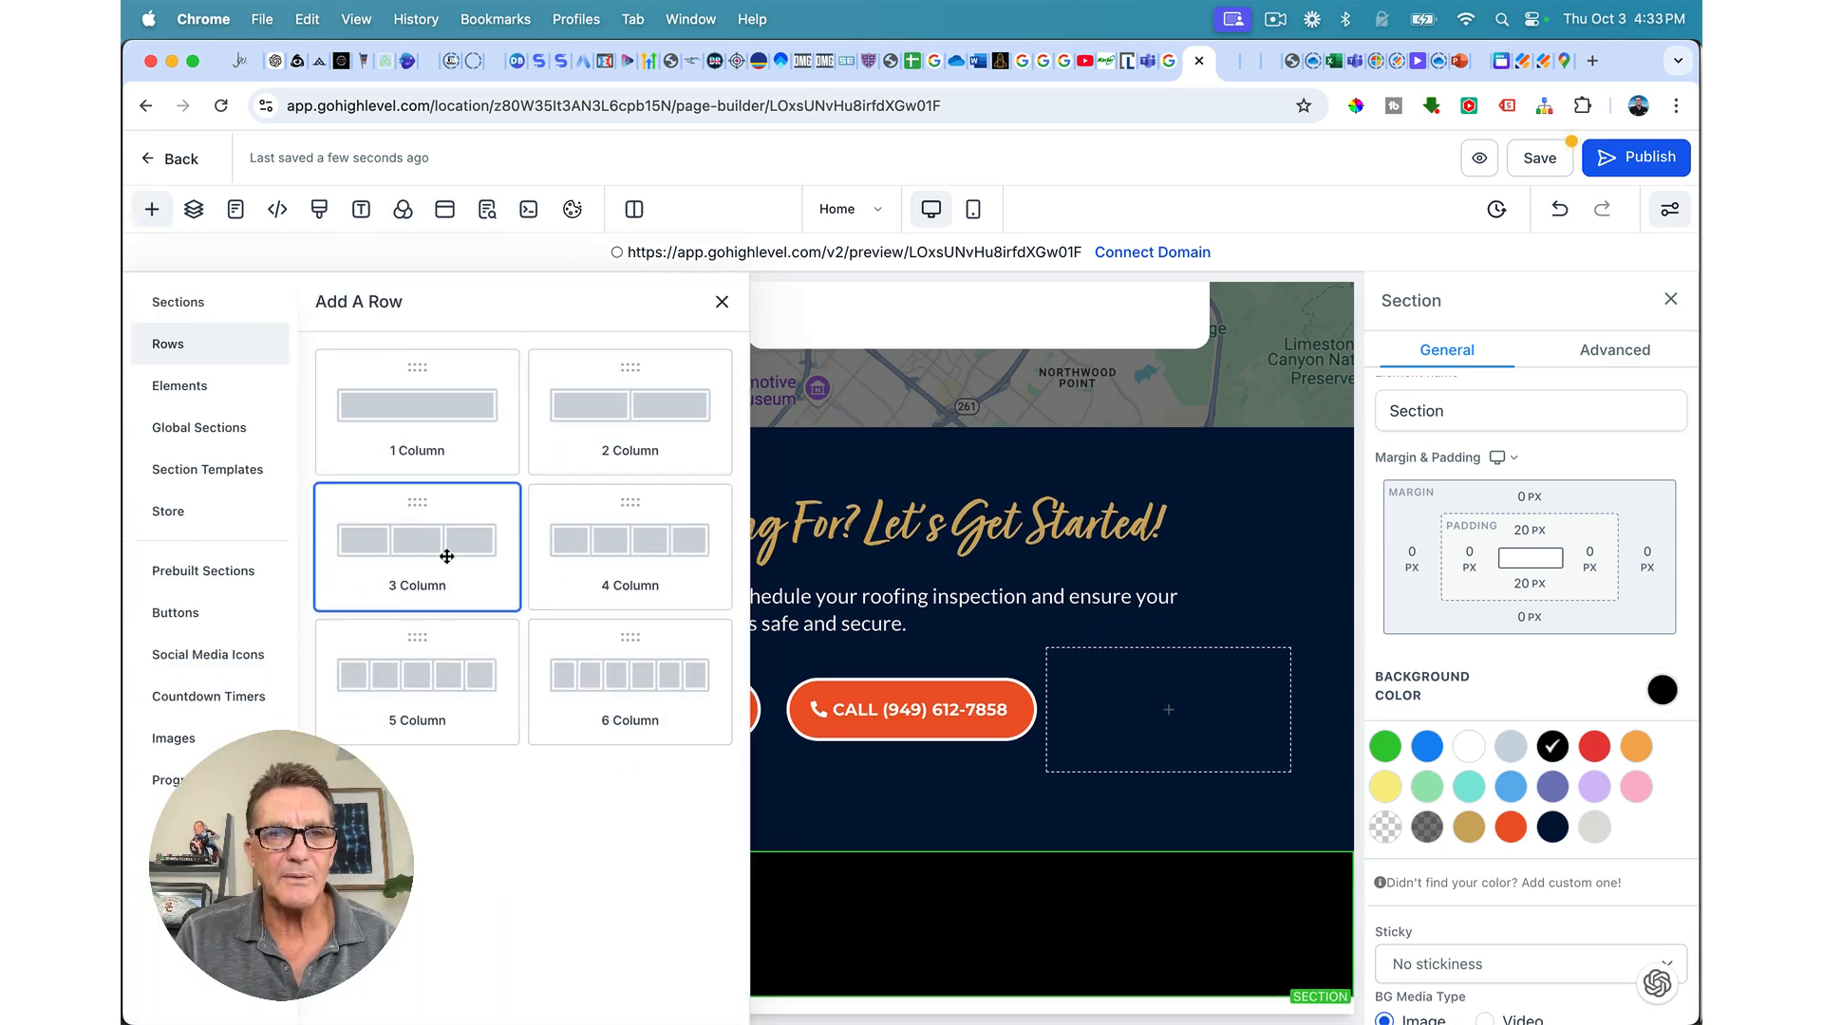
left_click(446, 557)
left_click(736, 945)
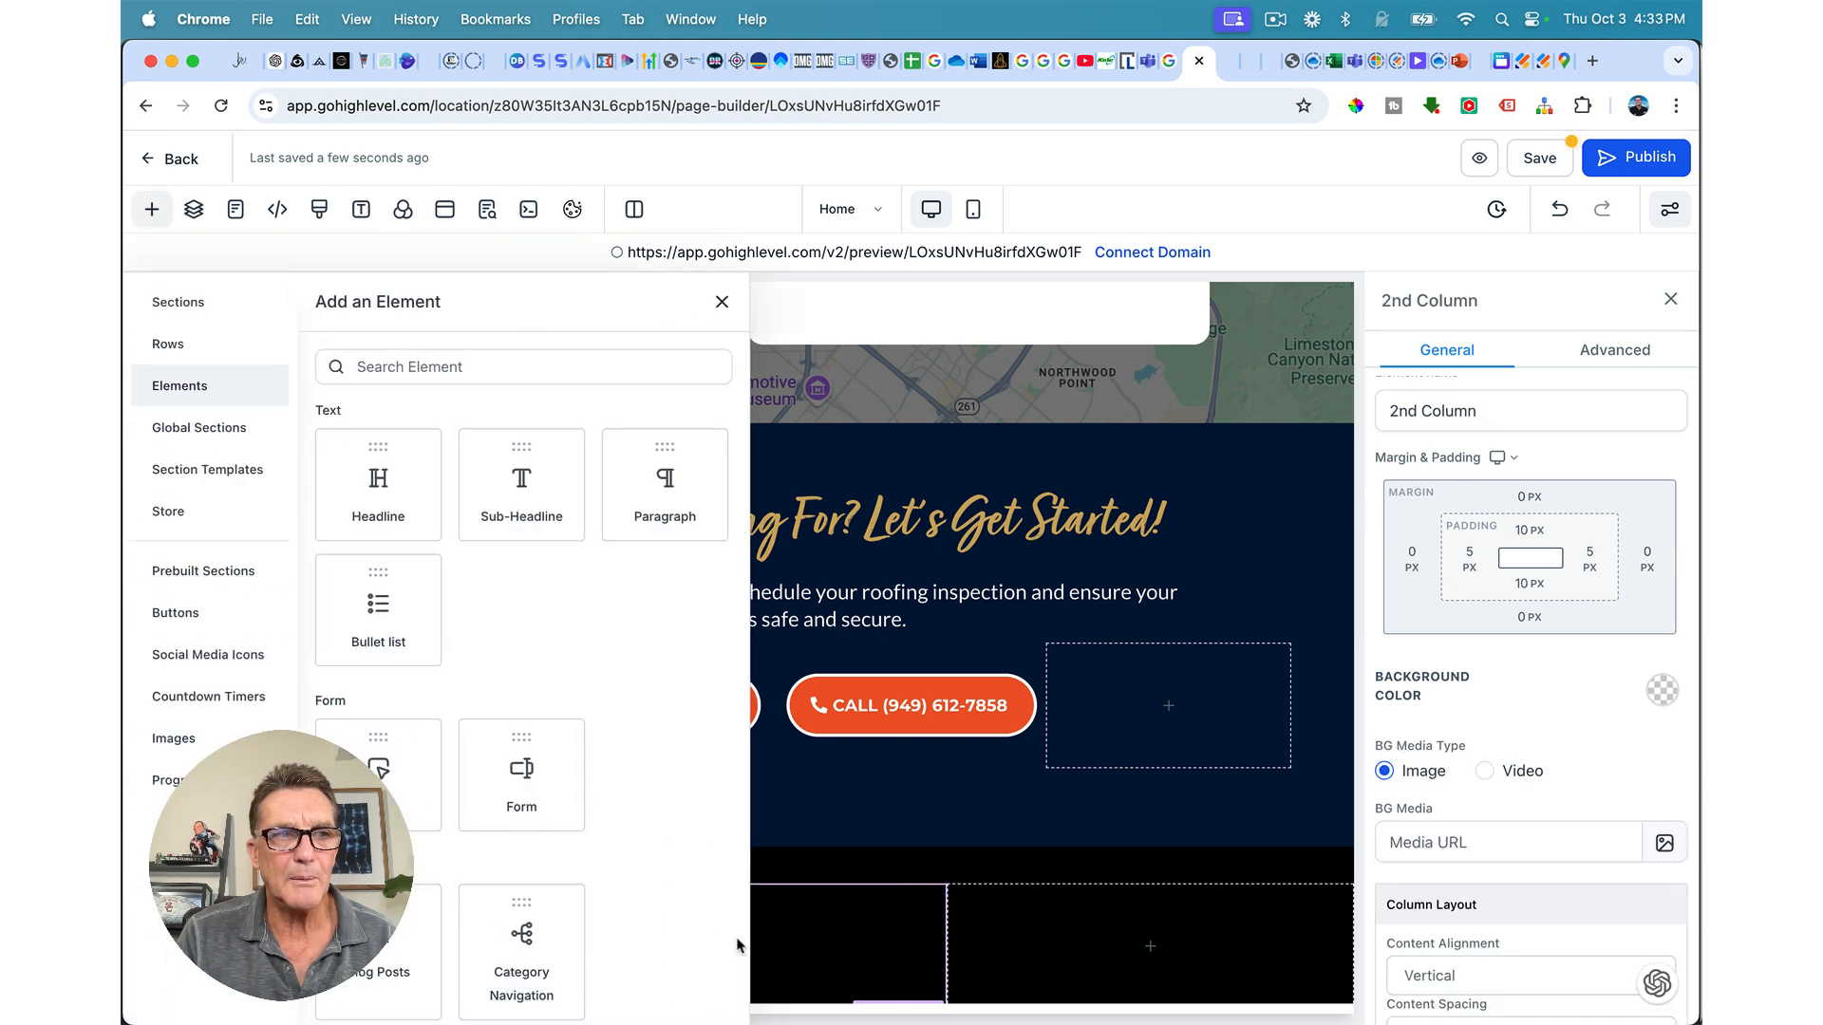
Step: Duplicate the header's Preferred Roofing logo and move the copy into the footer's middle column
left_click(722, 301)
scroll(880, 581, "up", 15)
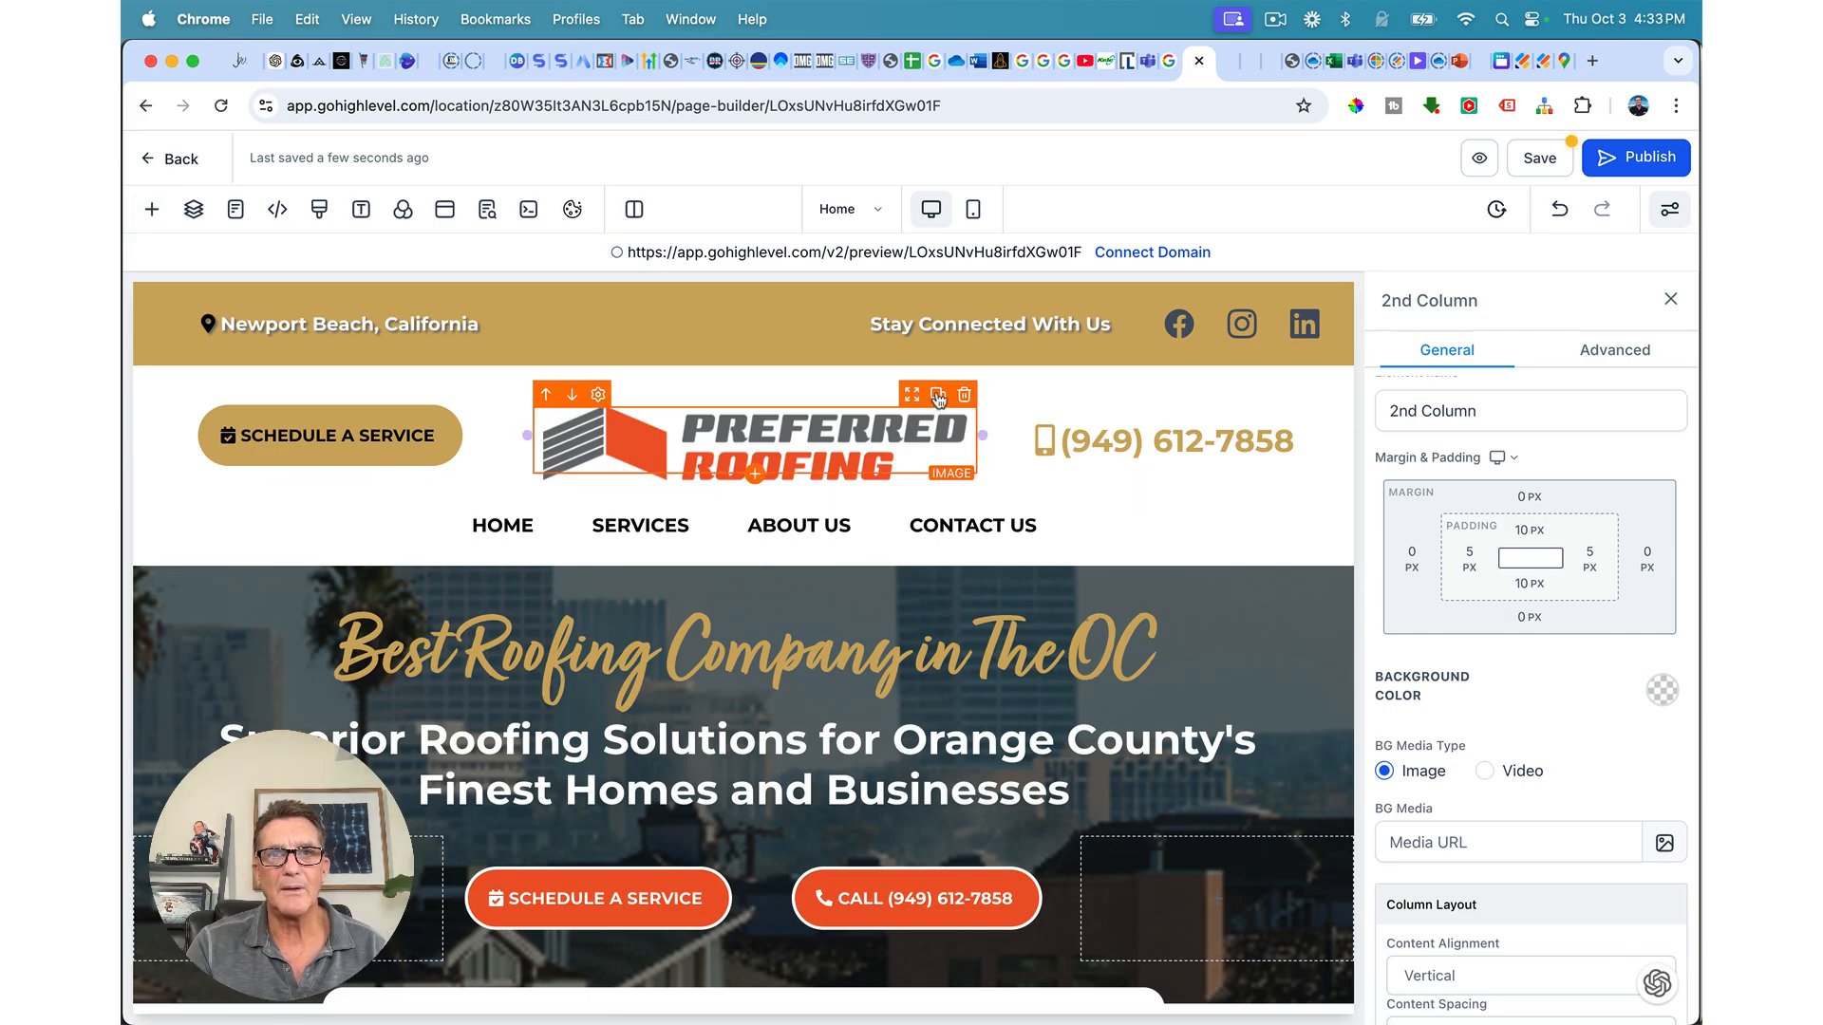
left_click(938, 396)
left_click_drag(913, 474, 912, 731)
scroll(928, 769, "down", 4)
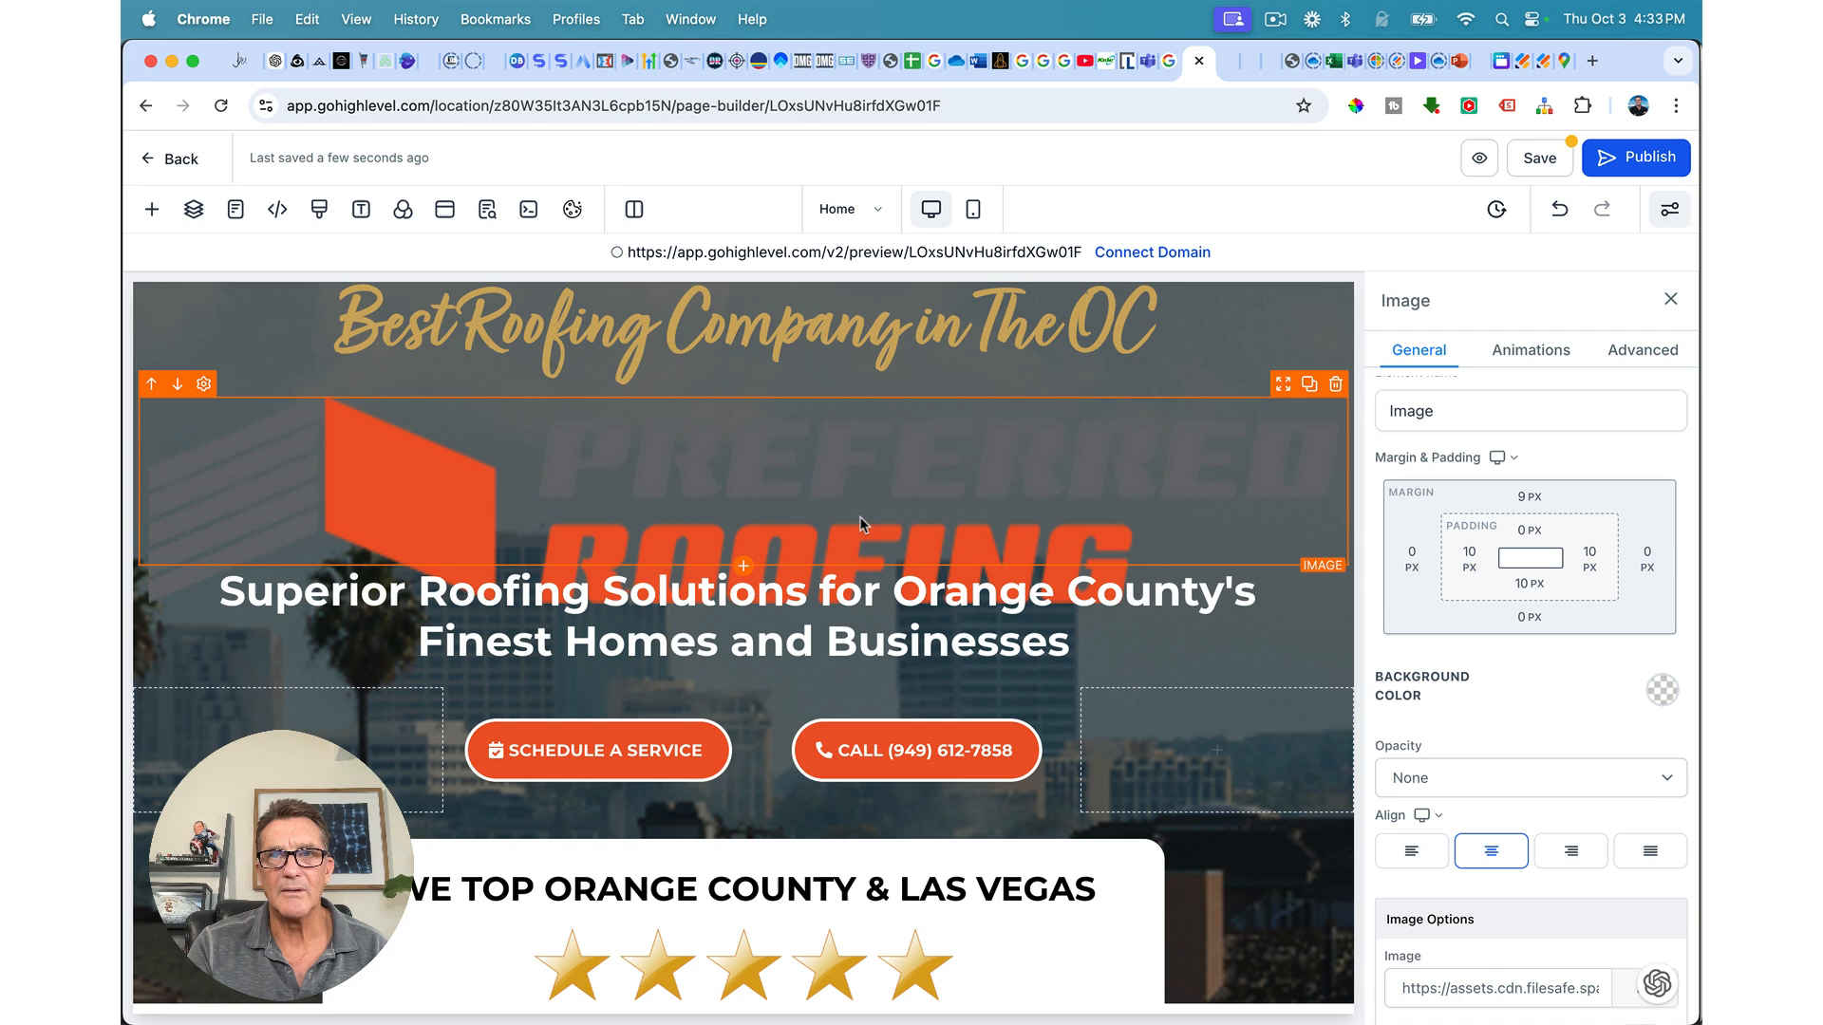
left_click(1560, 209)
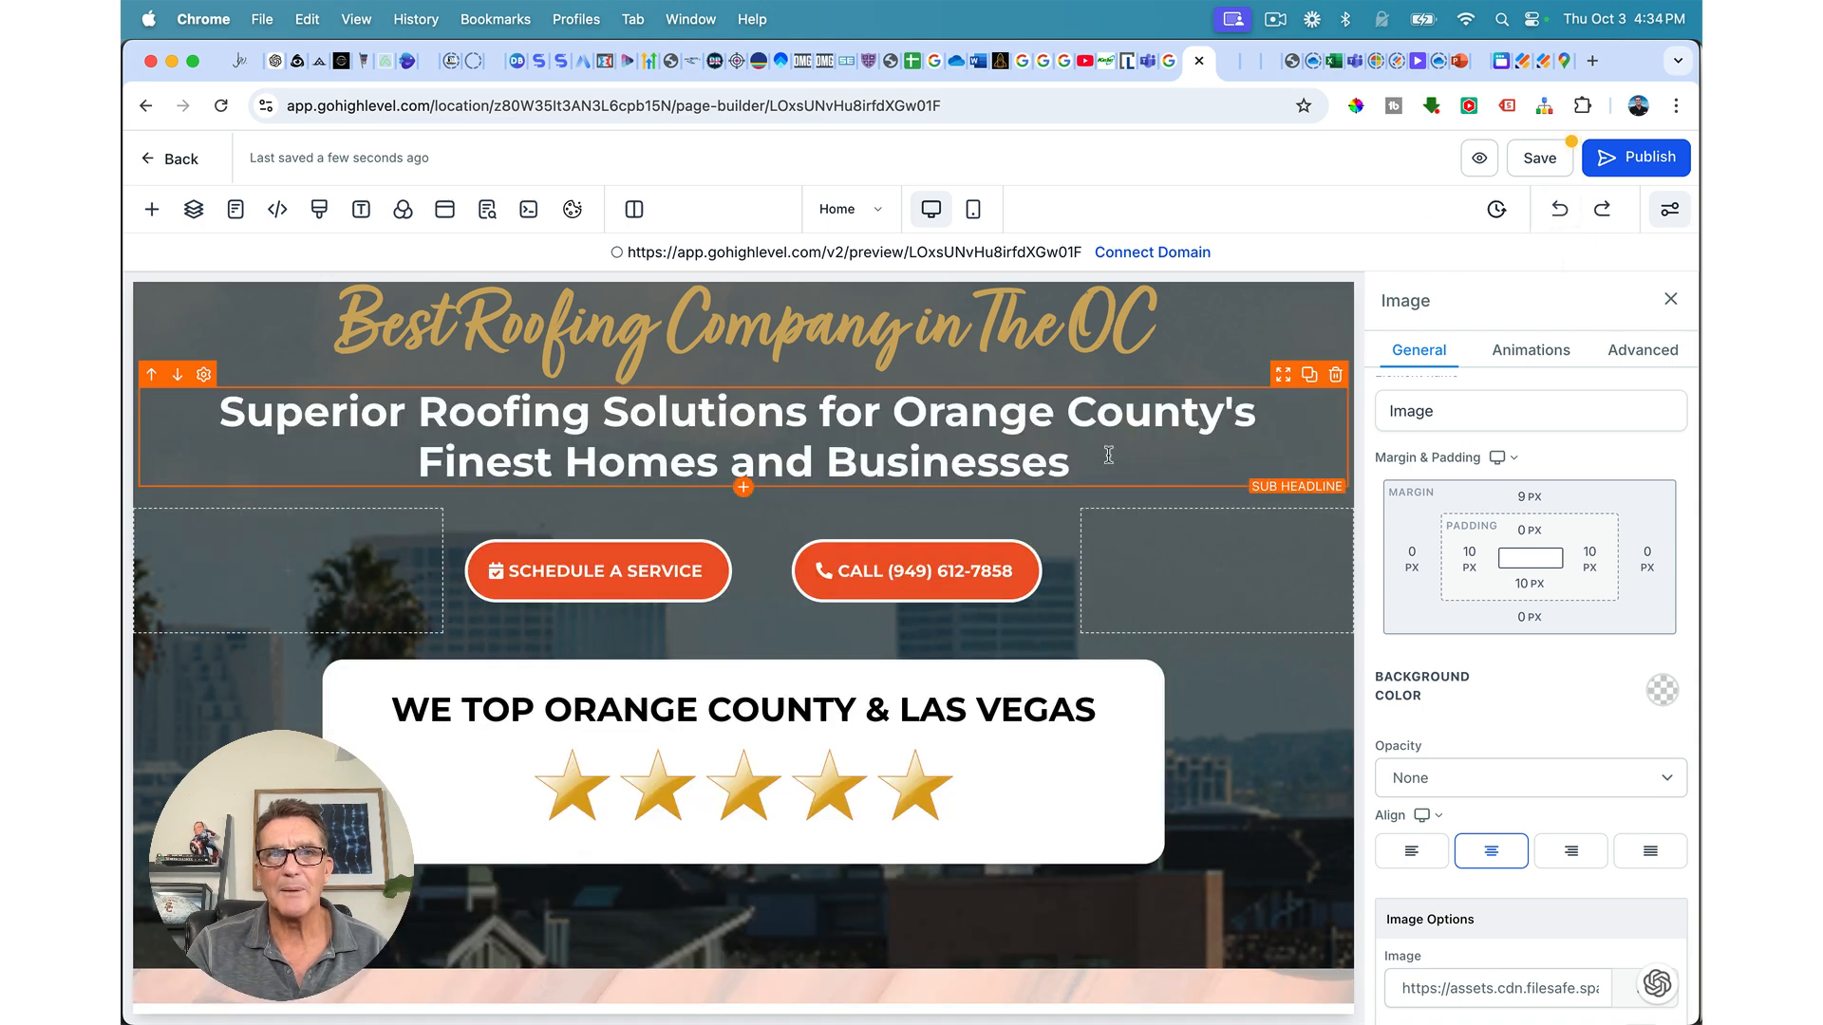
scroll(1108, 454, "up", 5)
left_click_drag(913, 408, 923, 855)
Step: Set the footer logo's height to 100%
scroll(896, 629, "down", 10)
scroll(896, 626, "up", 10)
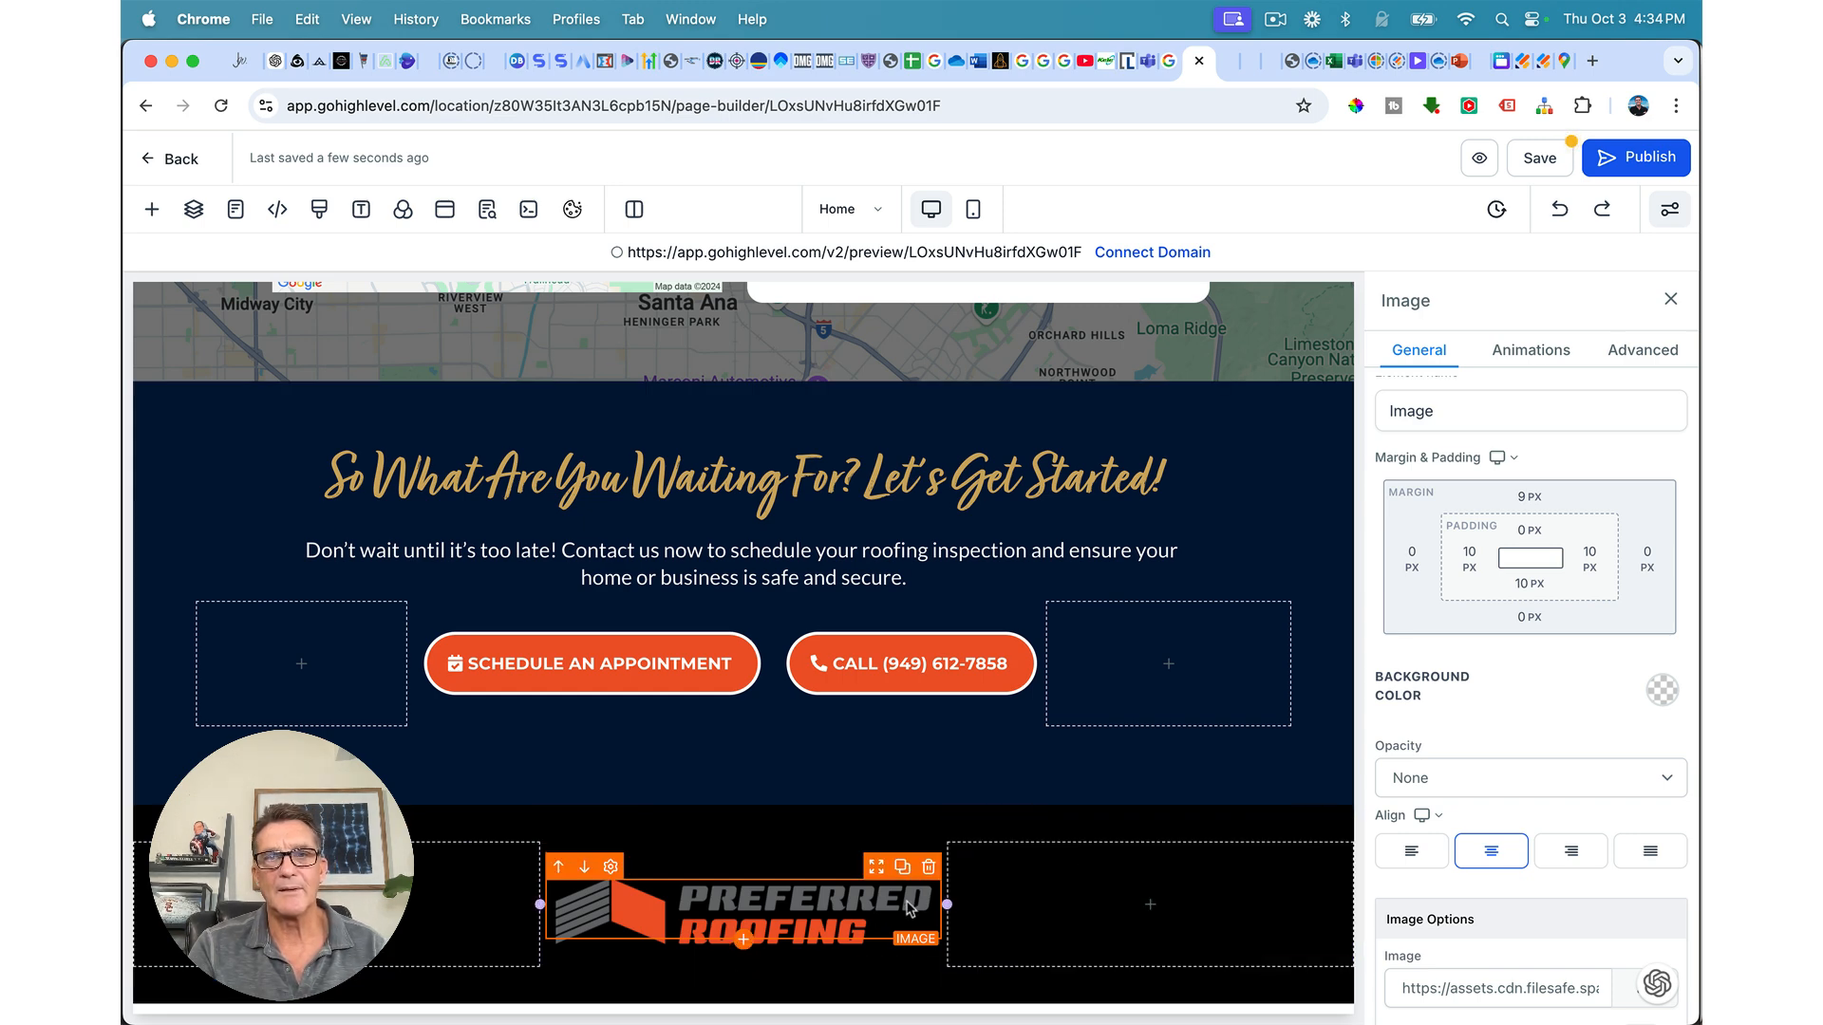
scroll(1519, 802, "down", 5)
left_click(1449, 781)
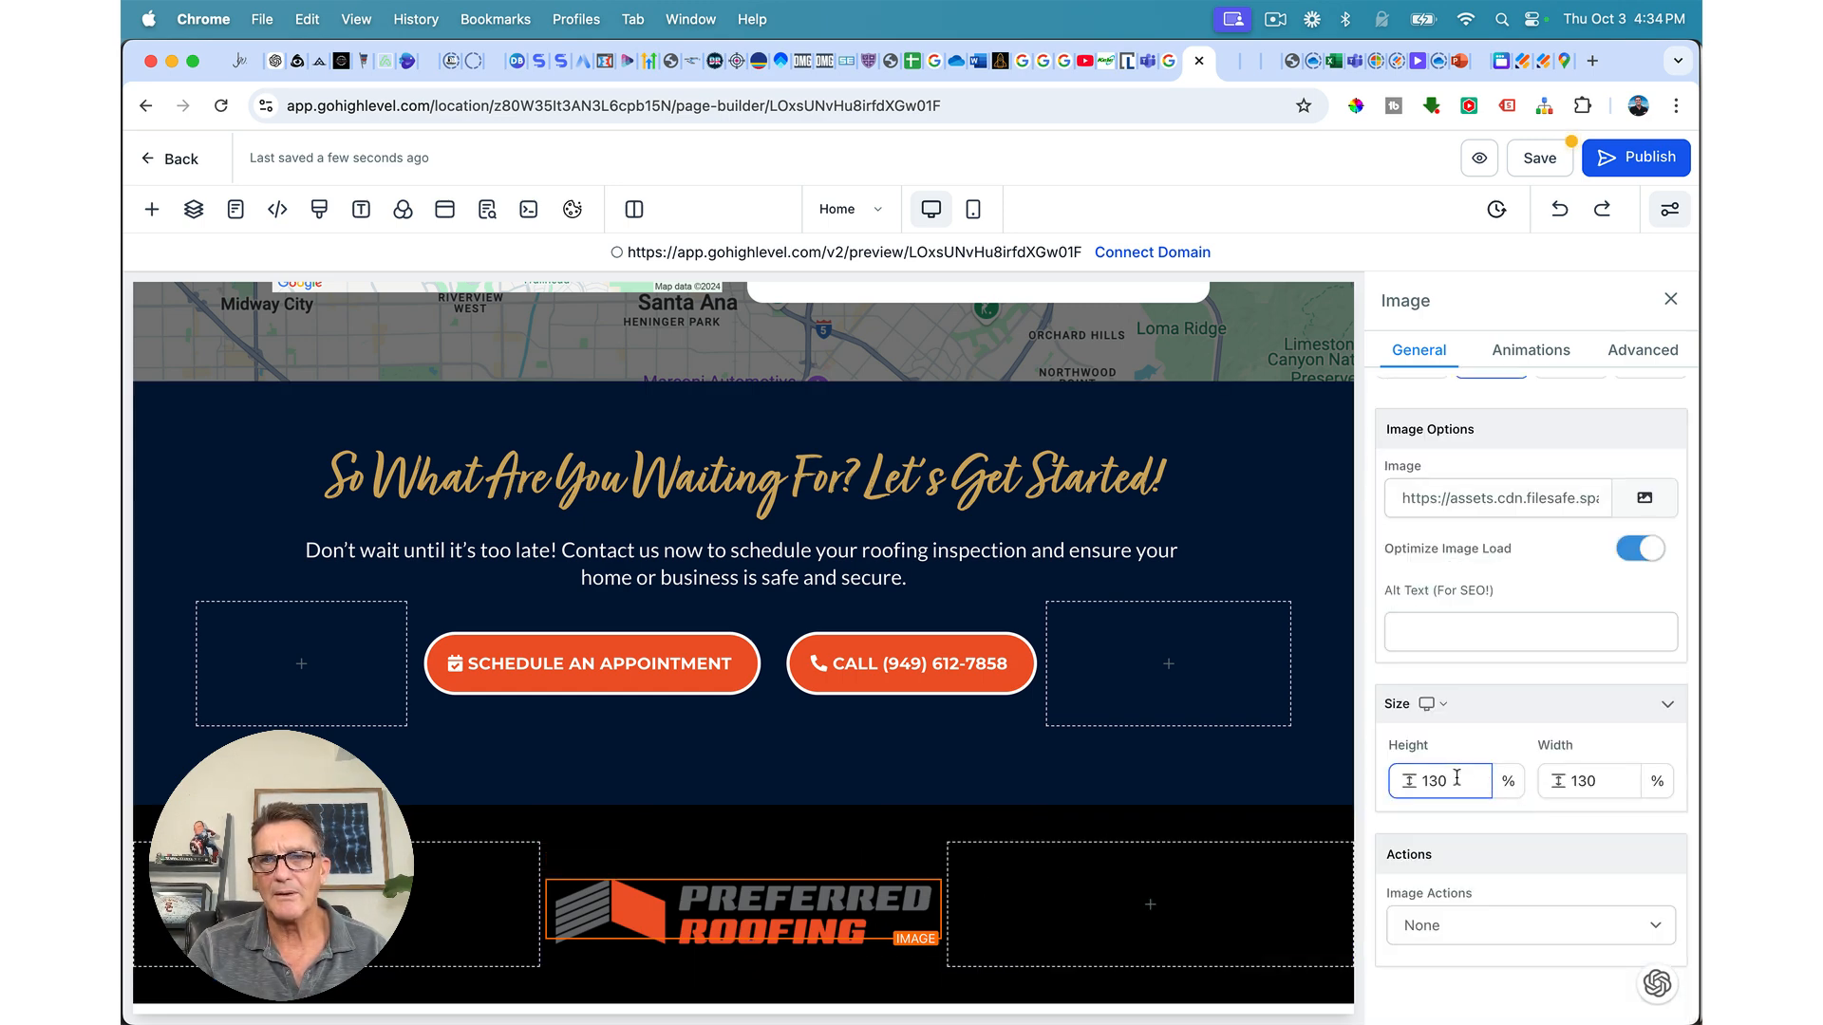
type("00")
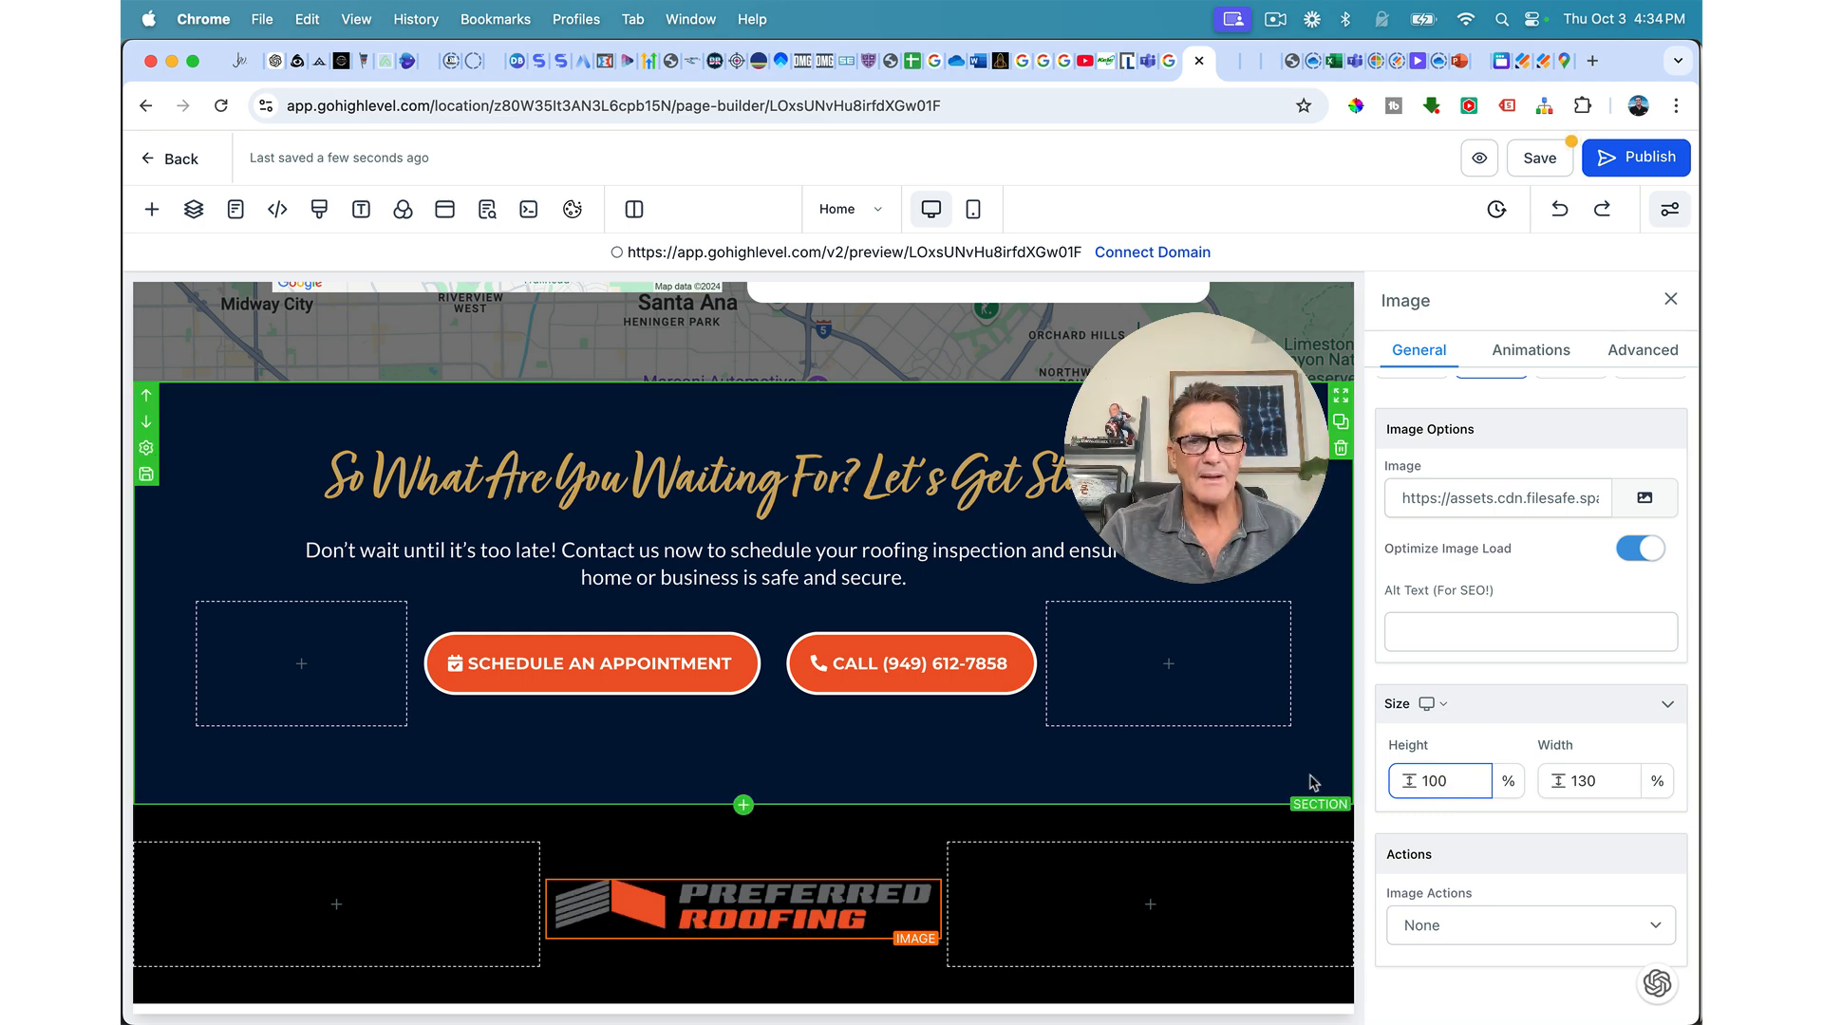
scroll(794, 815, "down", 1)
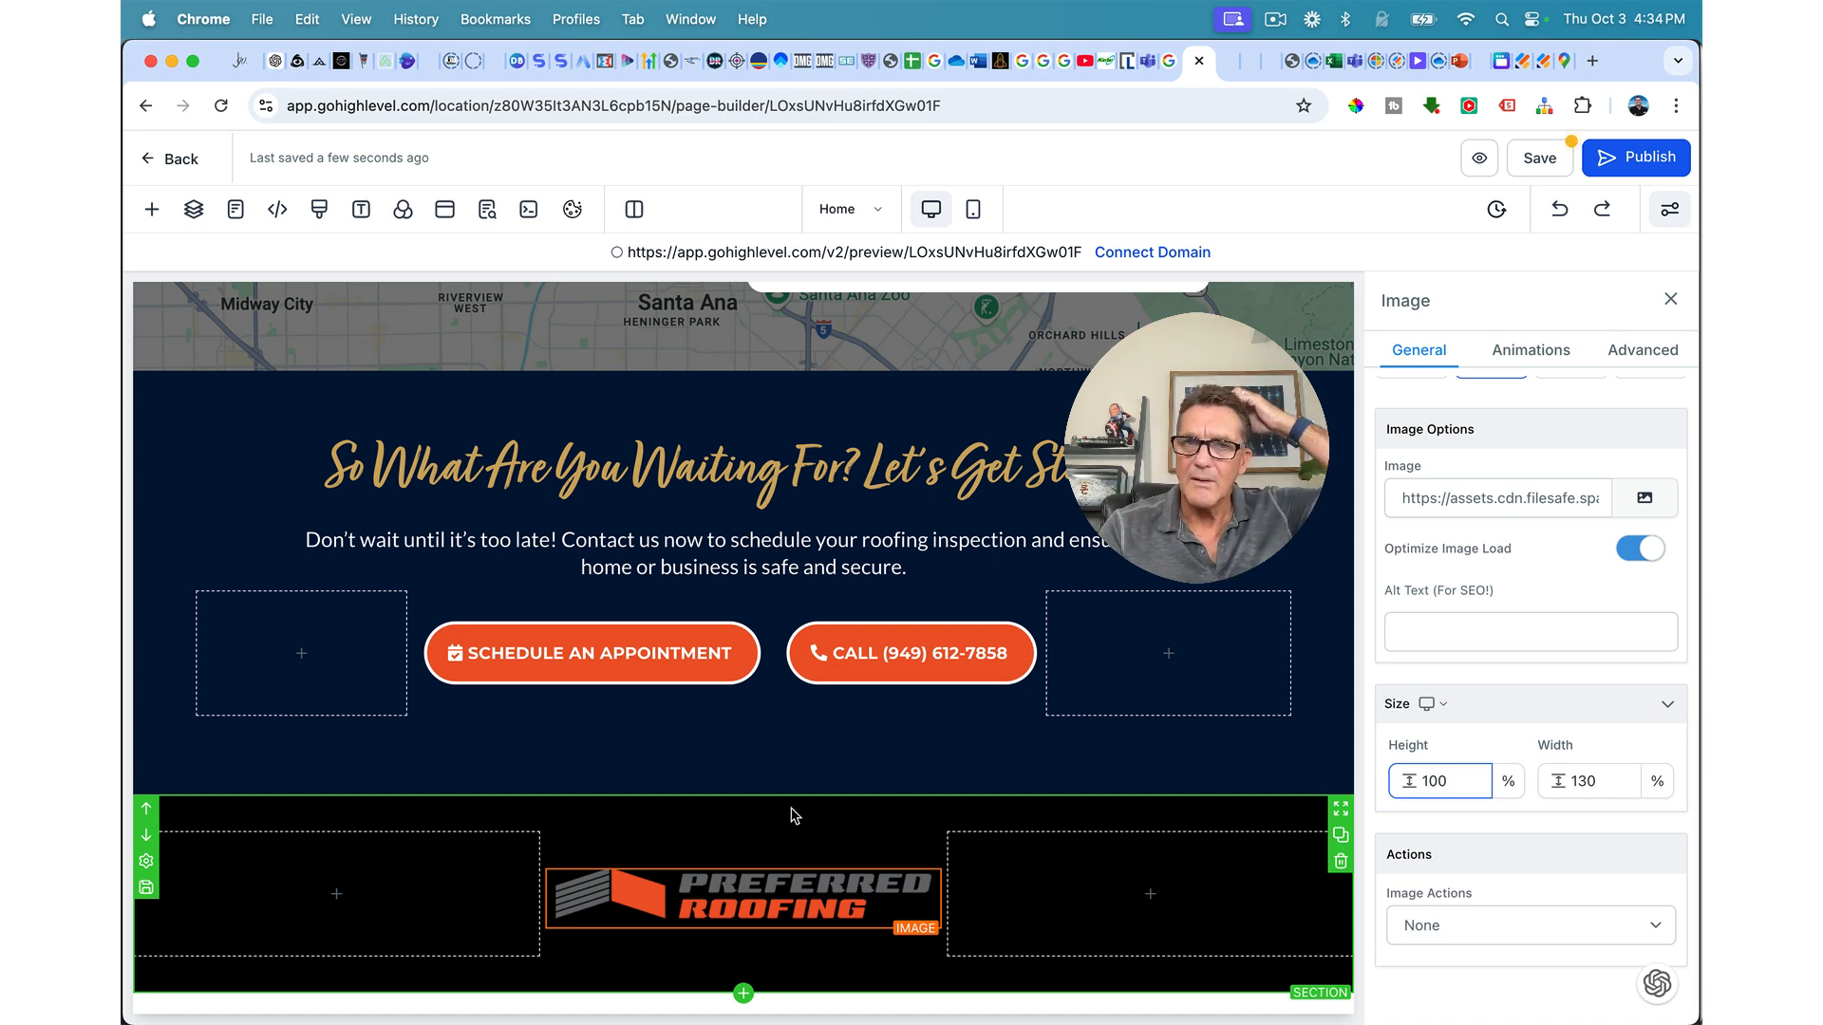
scroll(794, 815, "up", 1)
mouse_move(406, 903)
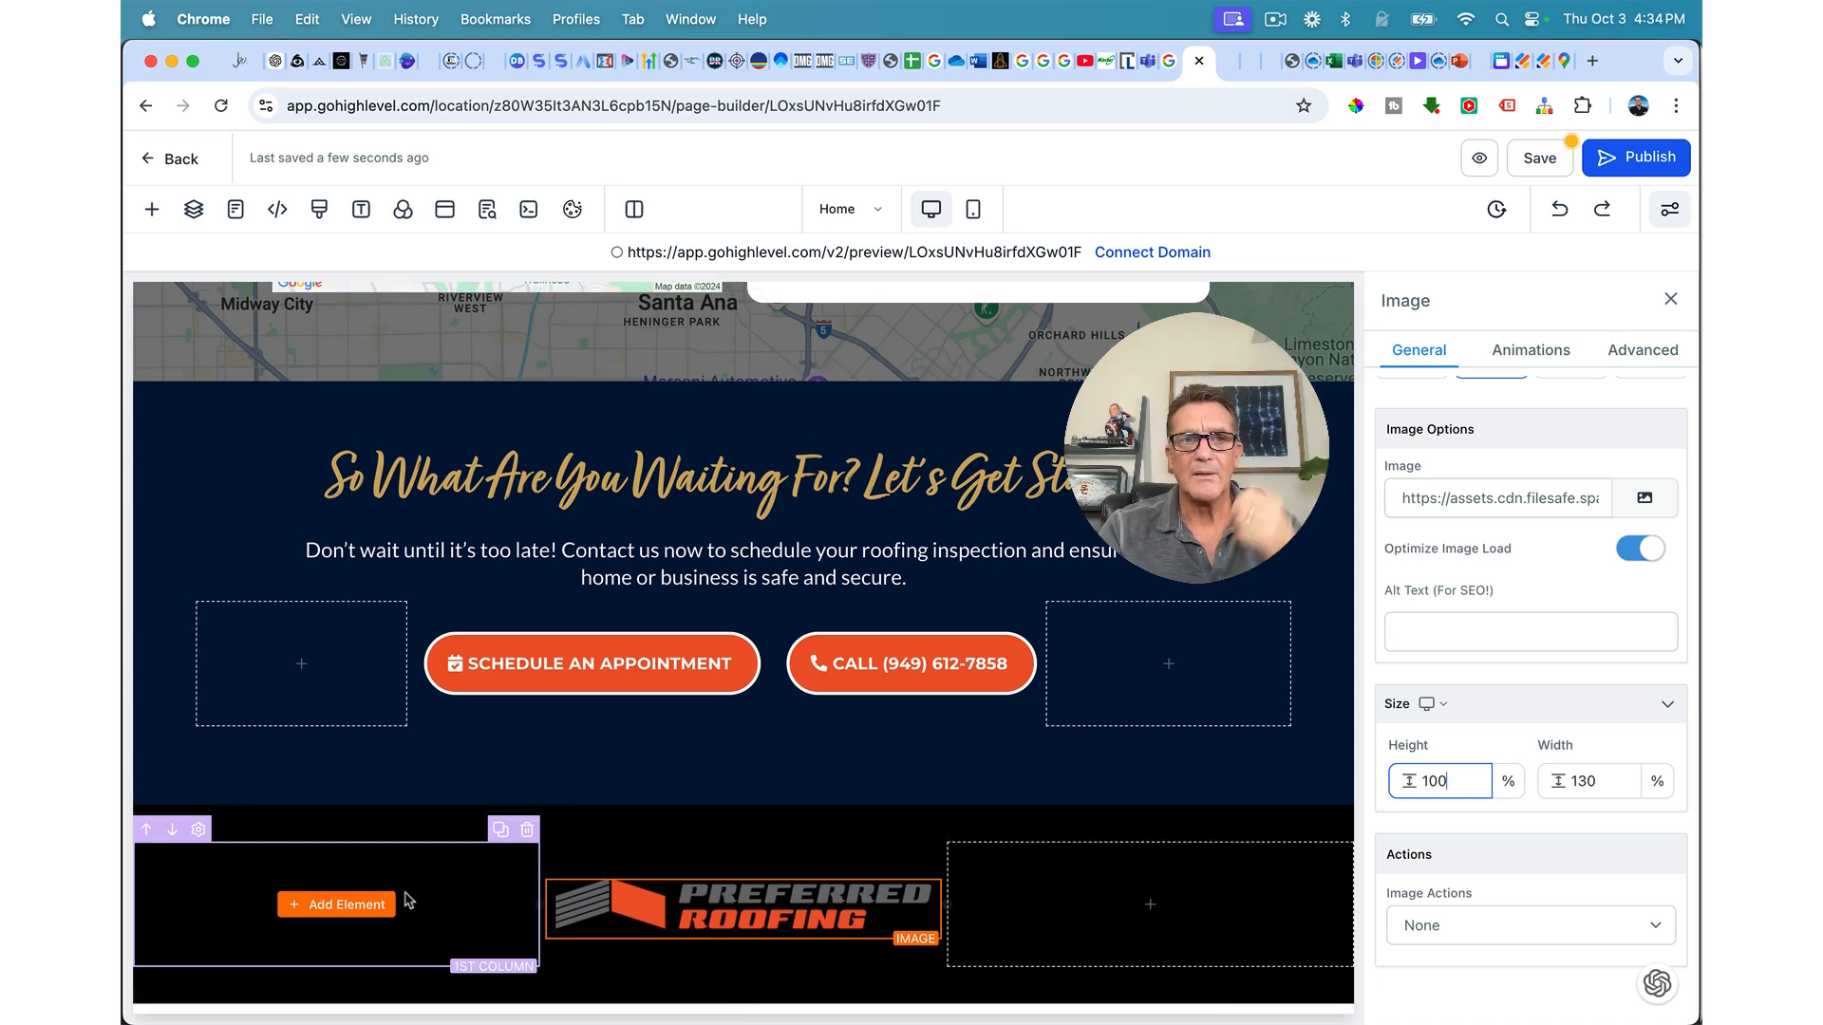
Step: Add a white Service Areas headline to the first footer column
left_click(345, 905)
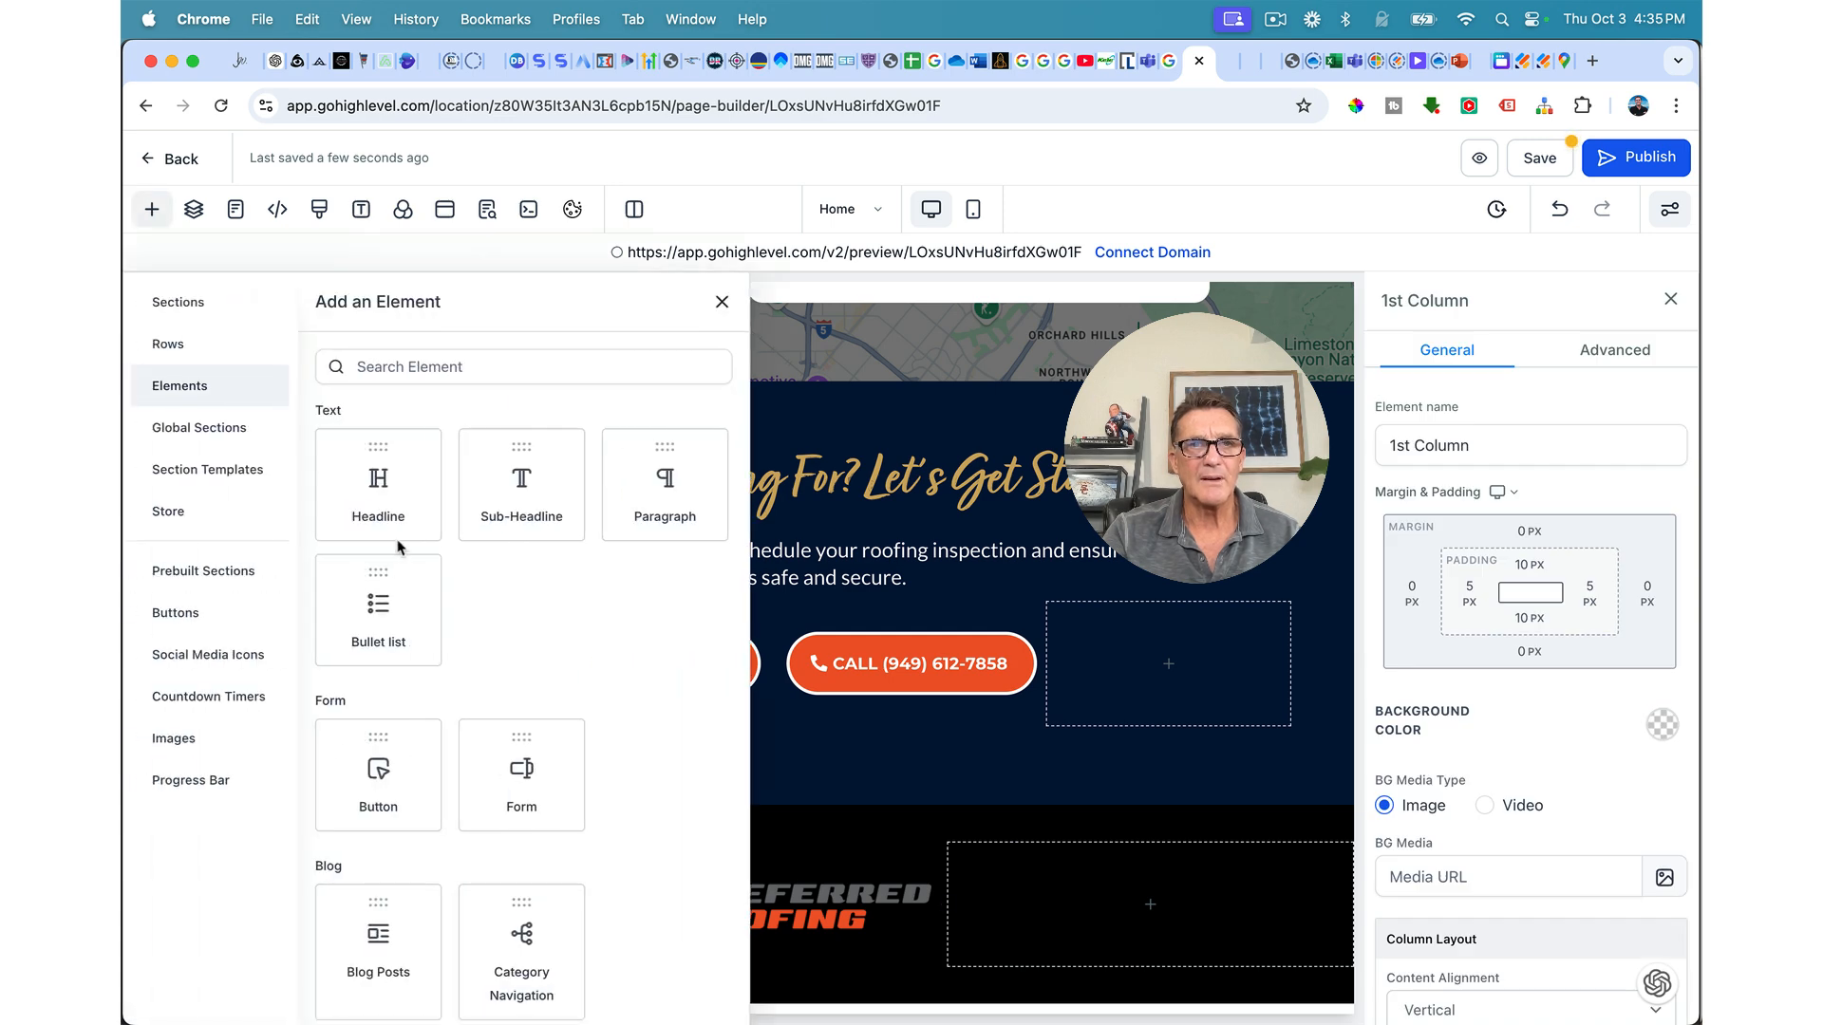
left_click(370, 584)
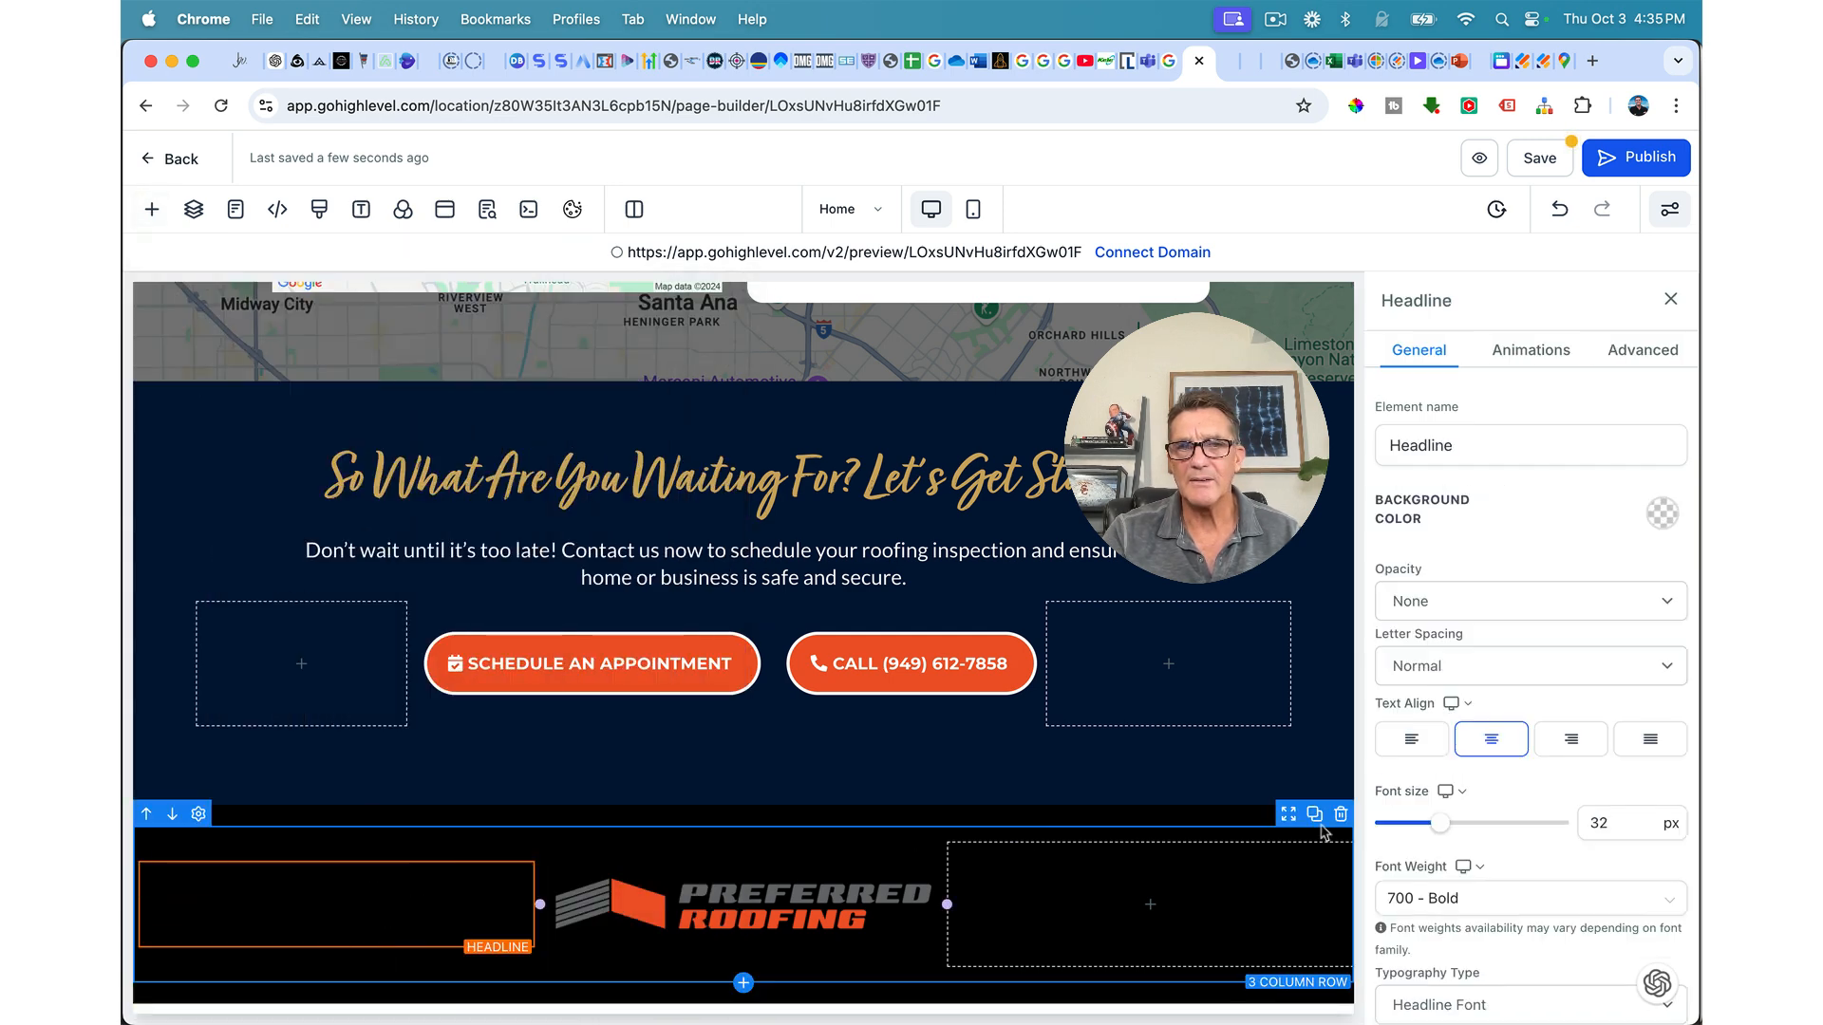
triple_click(397, 887)
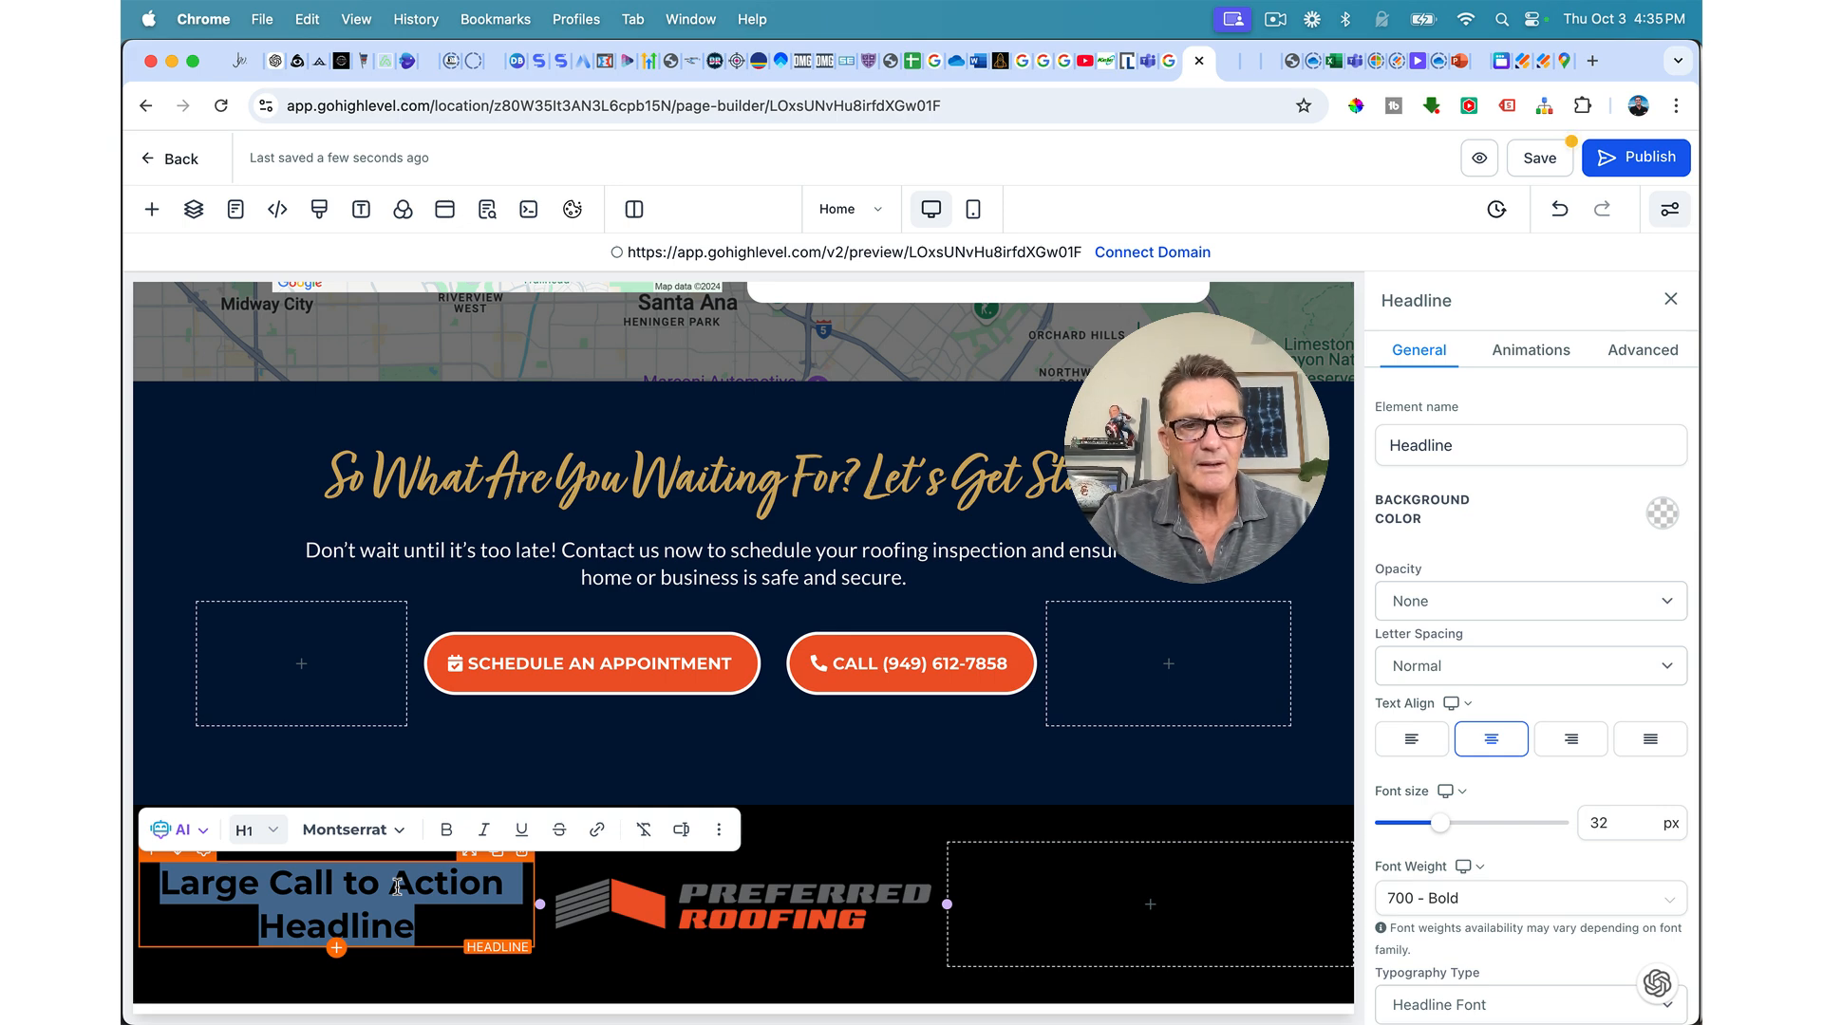
key("BackSpace")
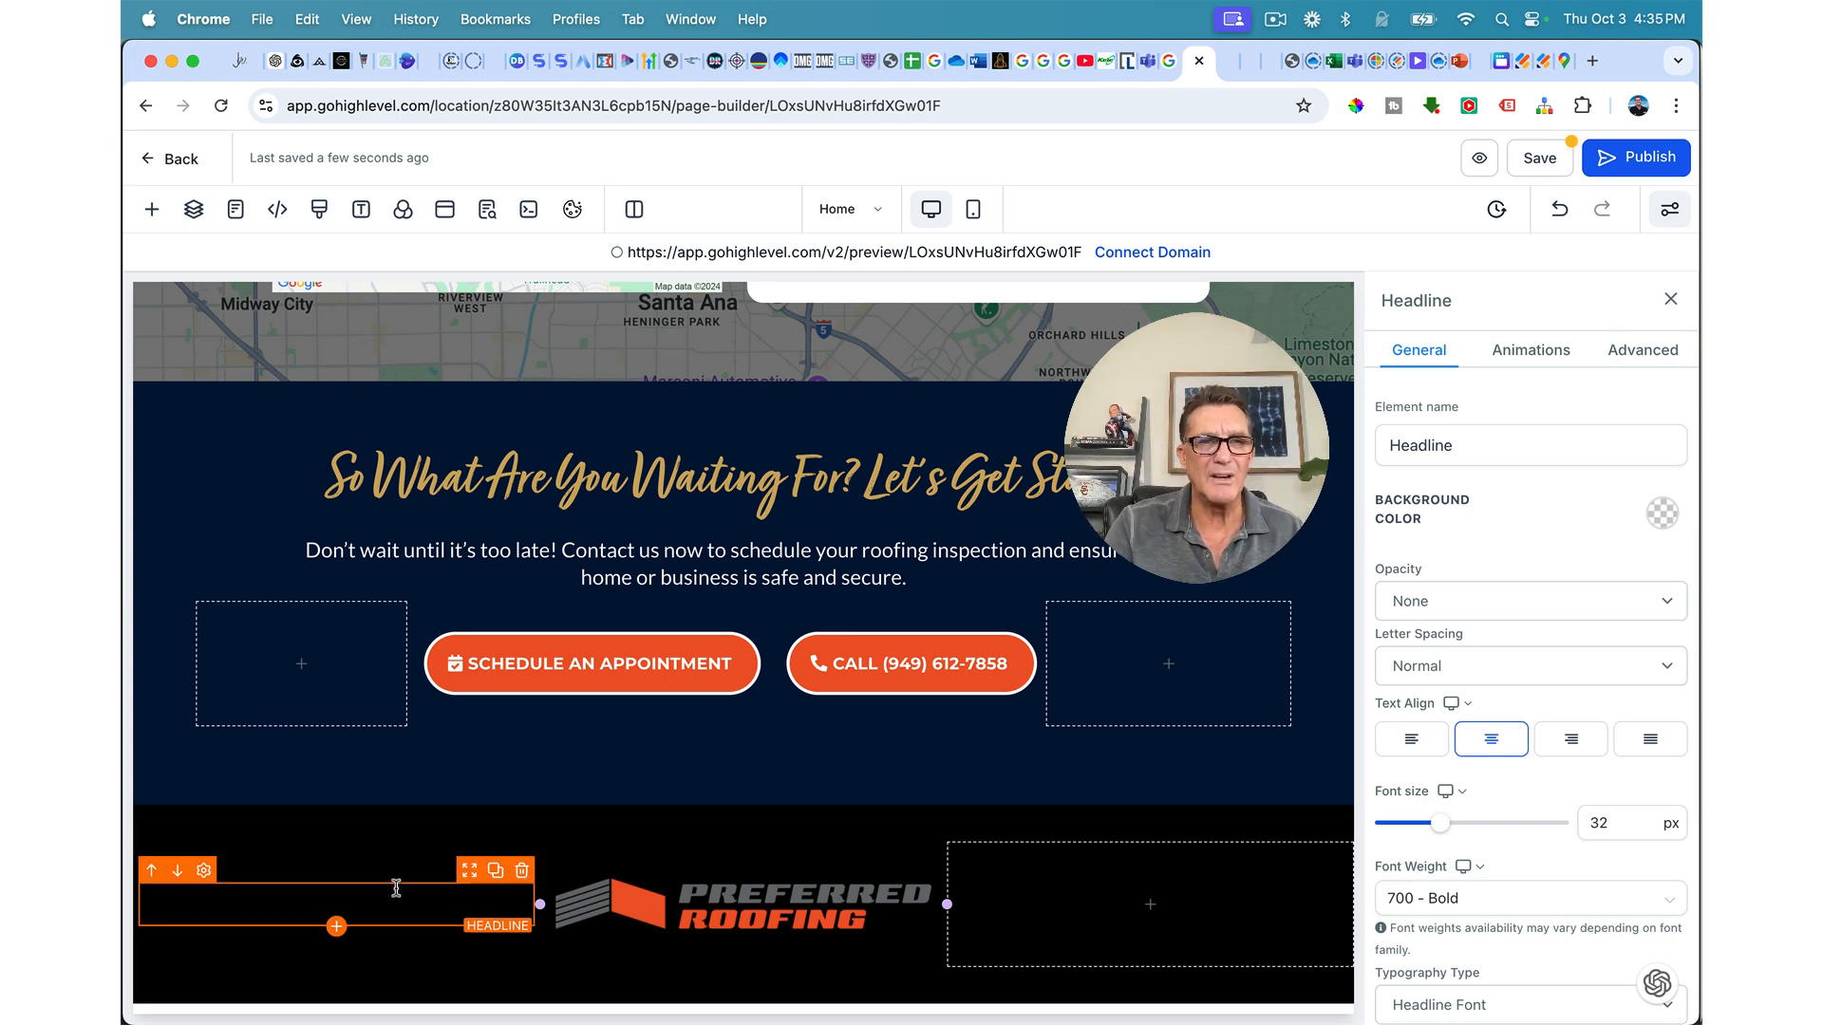
triple_click(367, 909)
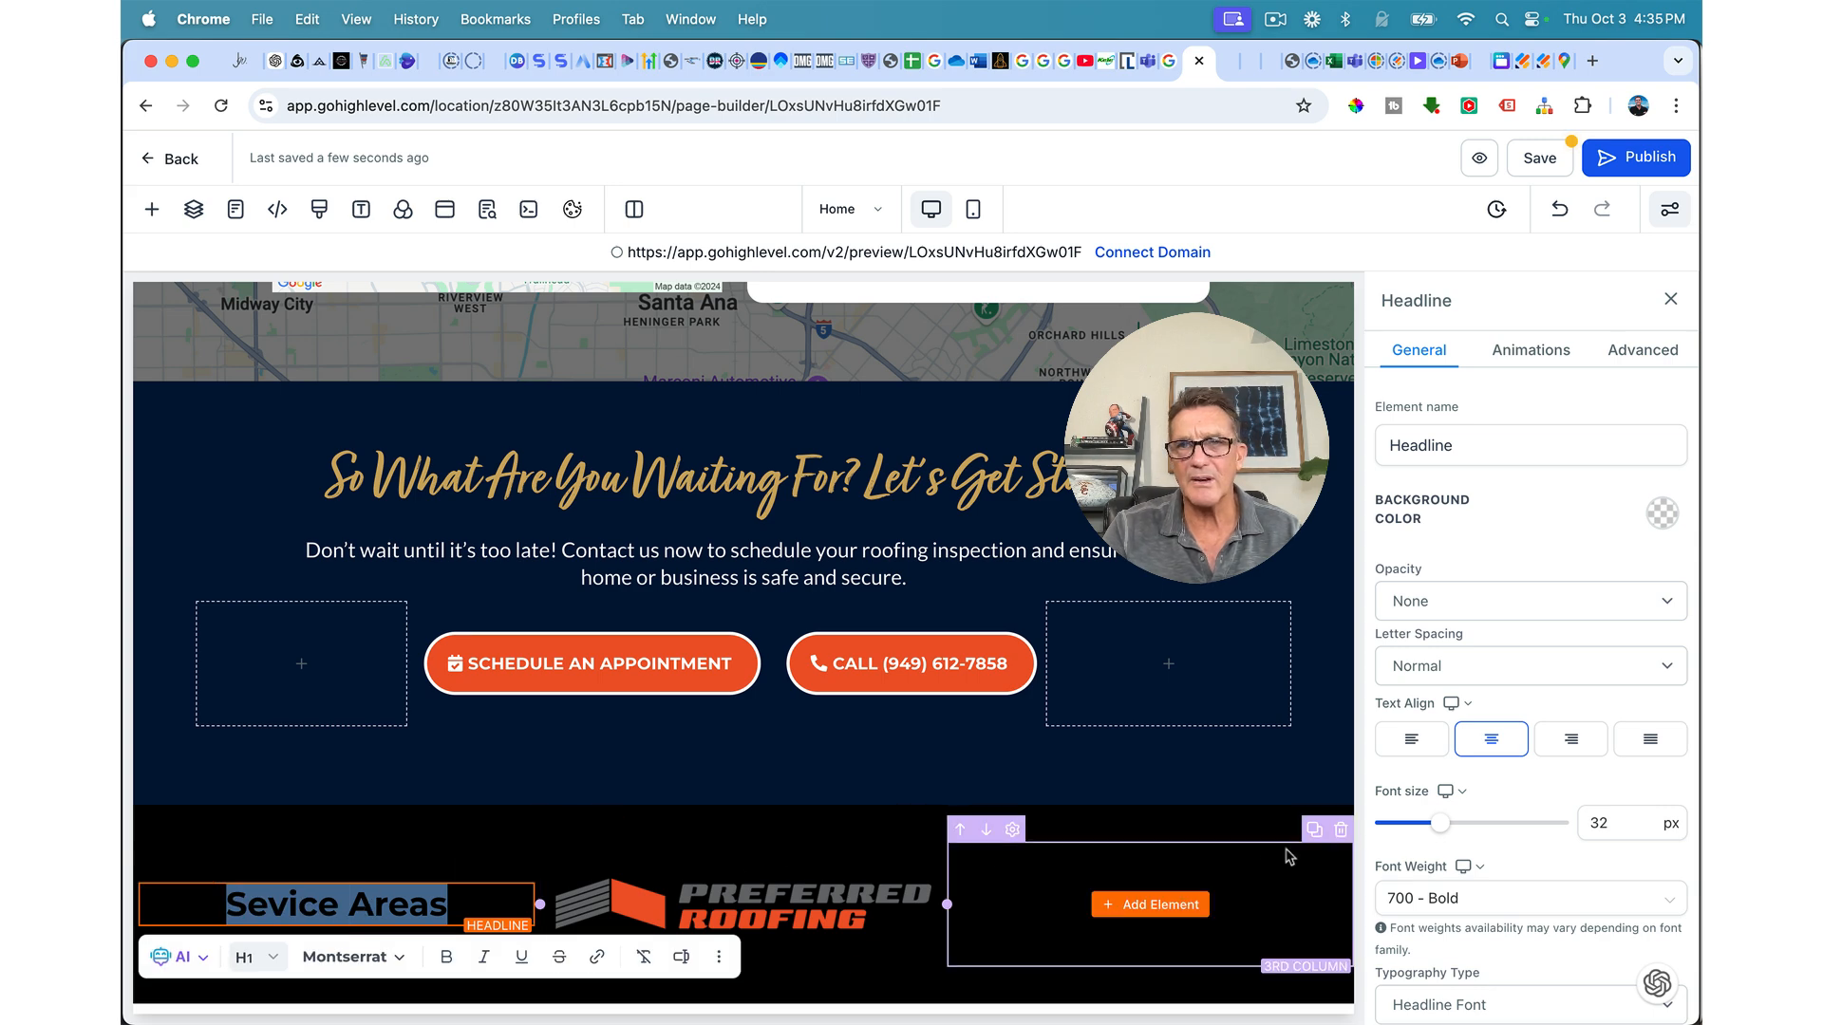
scroll(1543, 780, "down", 10)
scroll(1572, 755, "up", 4)
left_click(1651, 719)
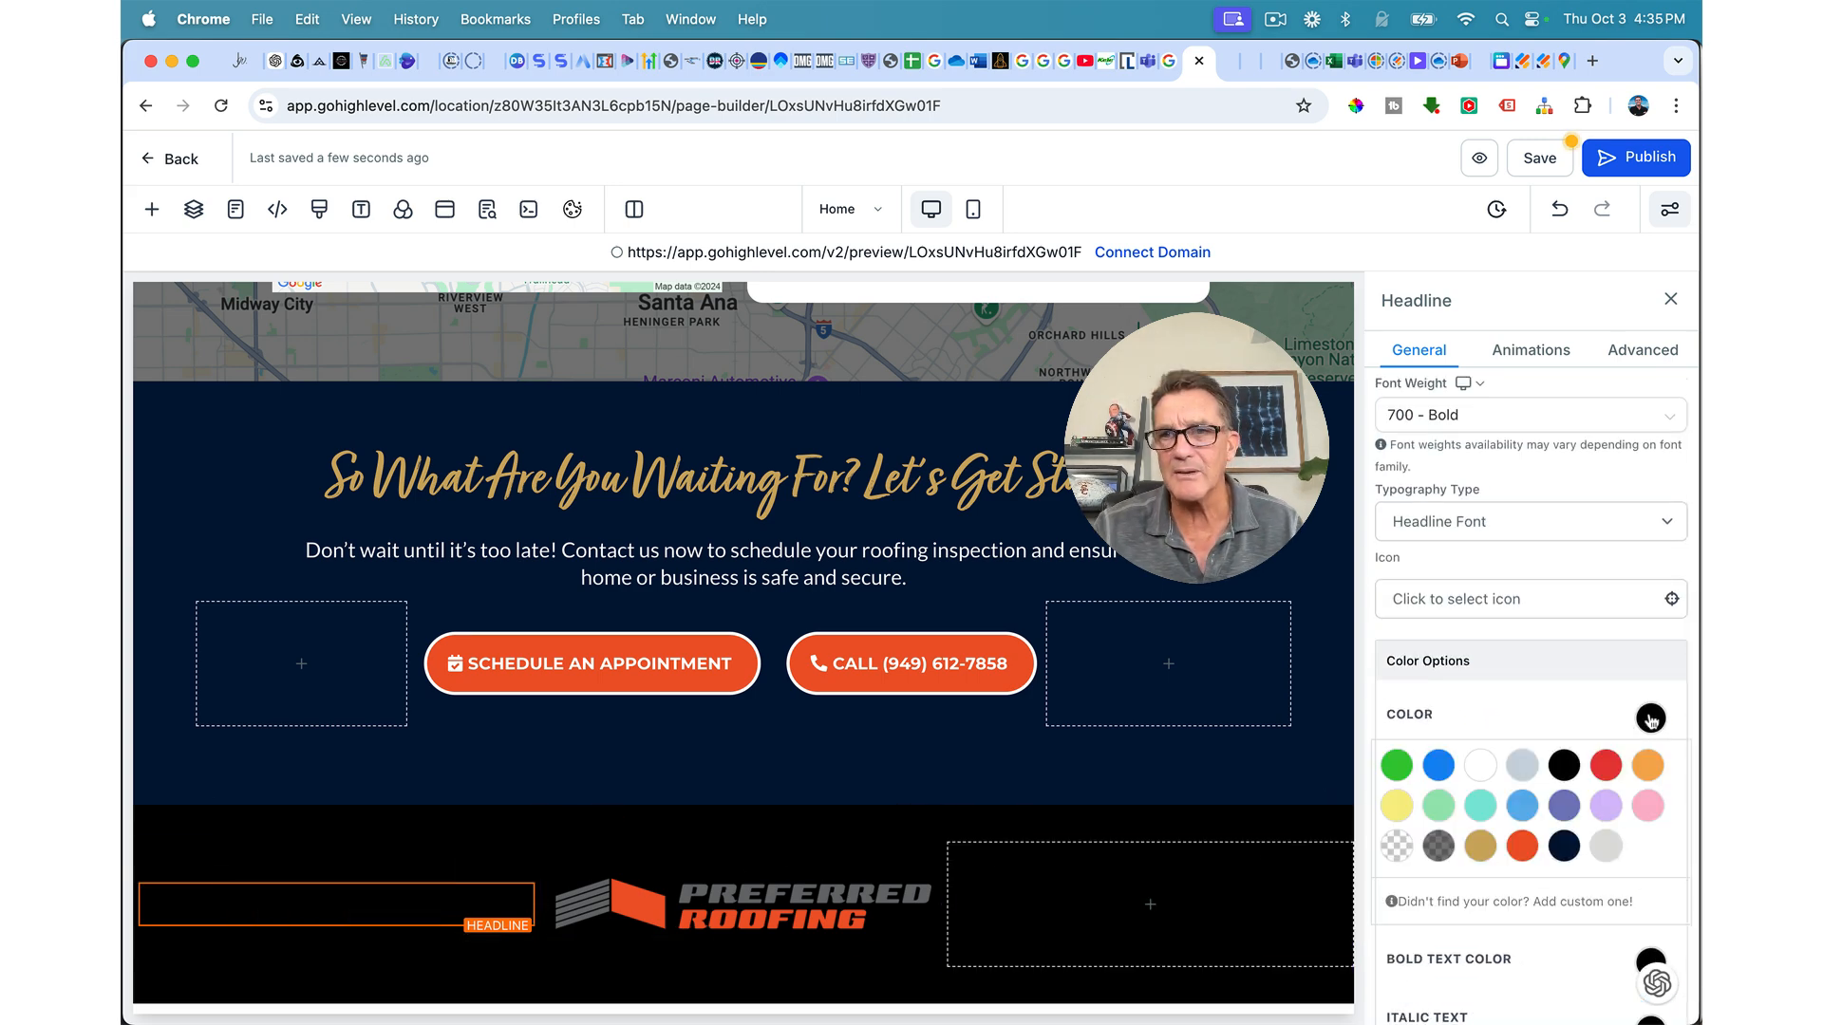
left_click(1479, 766)
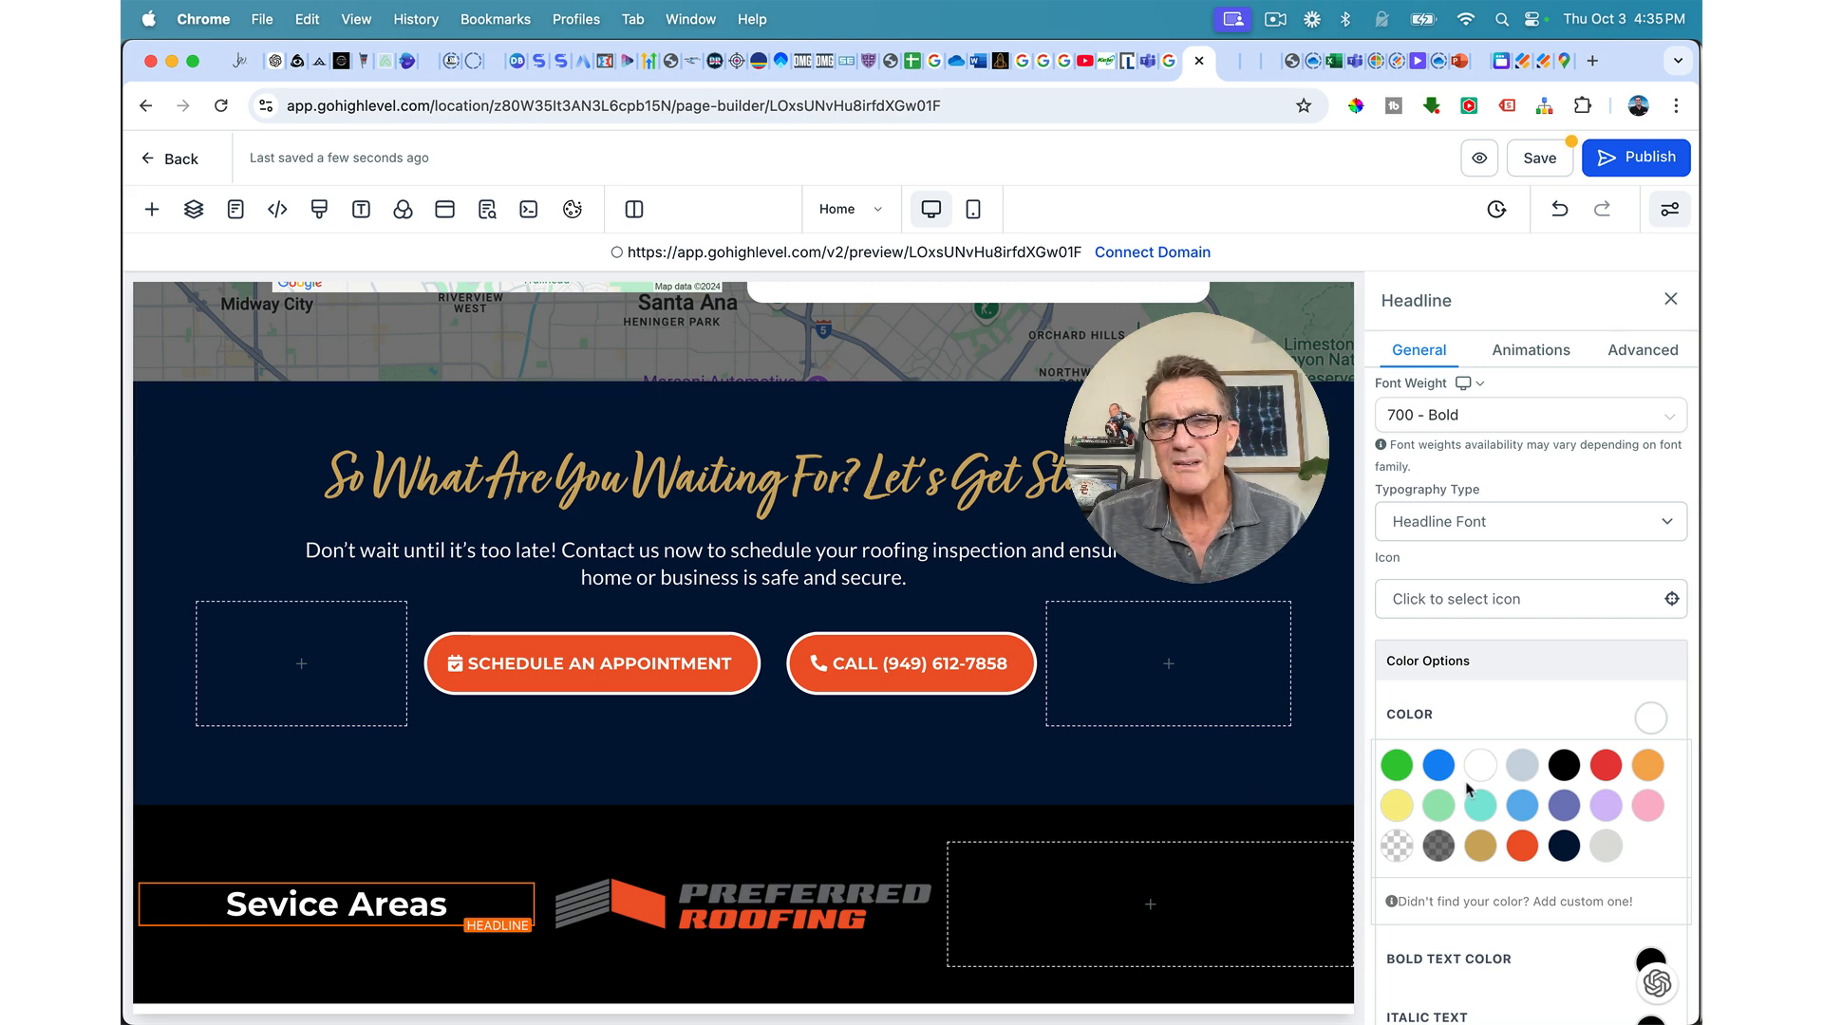
Step: Set the headline to 22 px uppercase and fix the typo so it reads SERVICE AREAS
scroll(1612, 702, "up", 6)
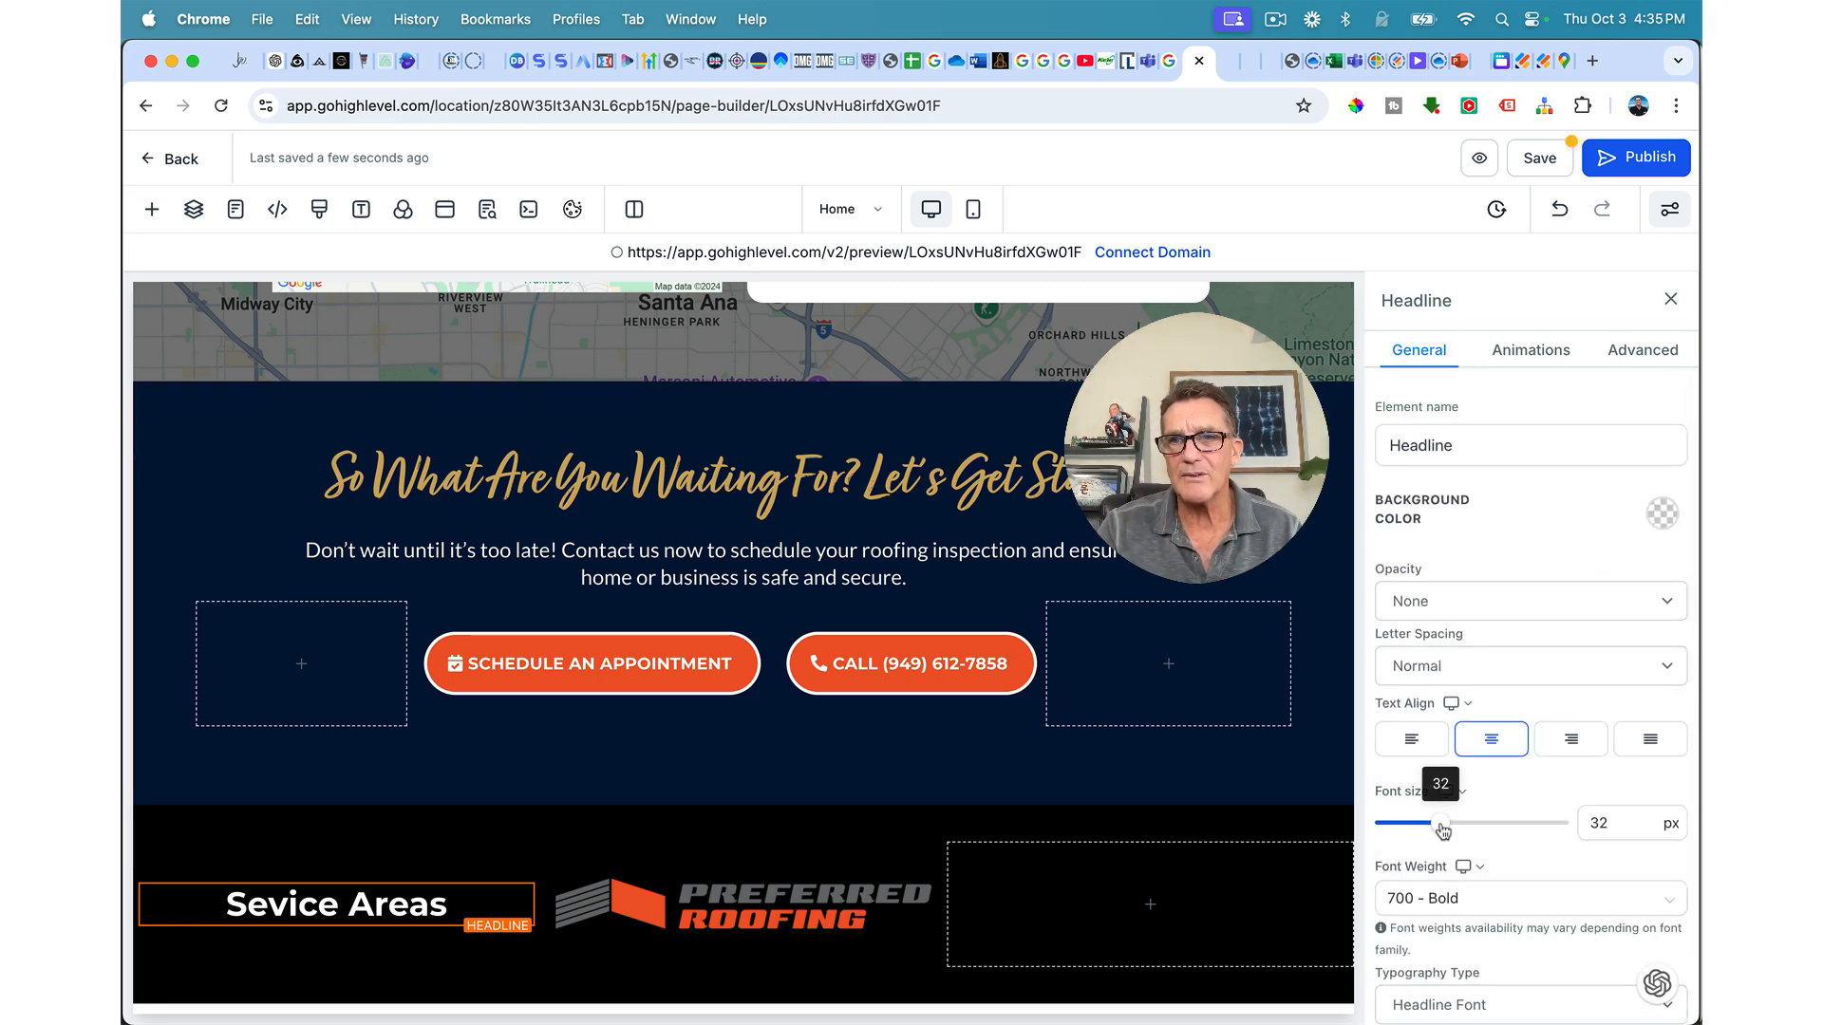
left_click_drag(1437, 830, 1421, 826)
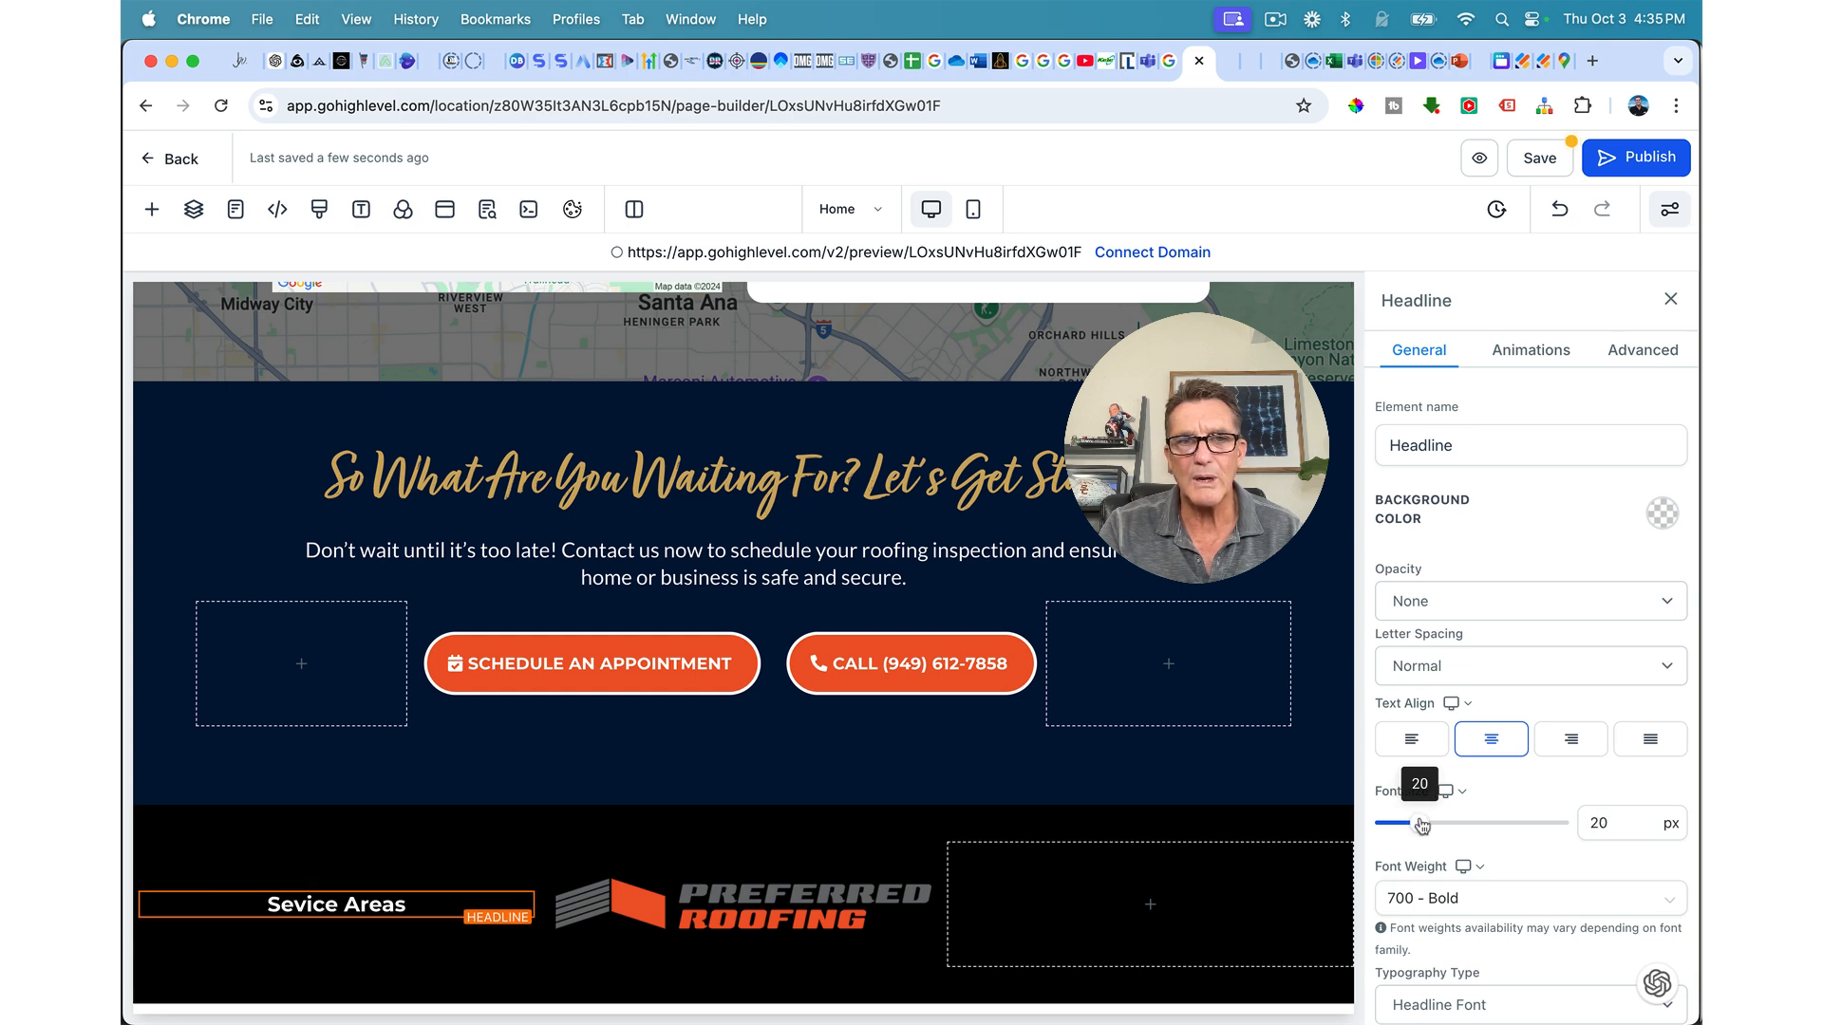
left_click_drag(1422, 826, 1425, 826)
left_click(410, 909)
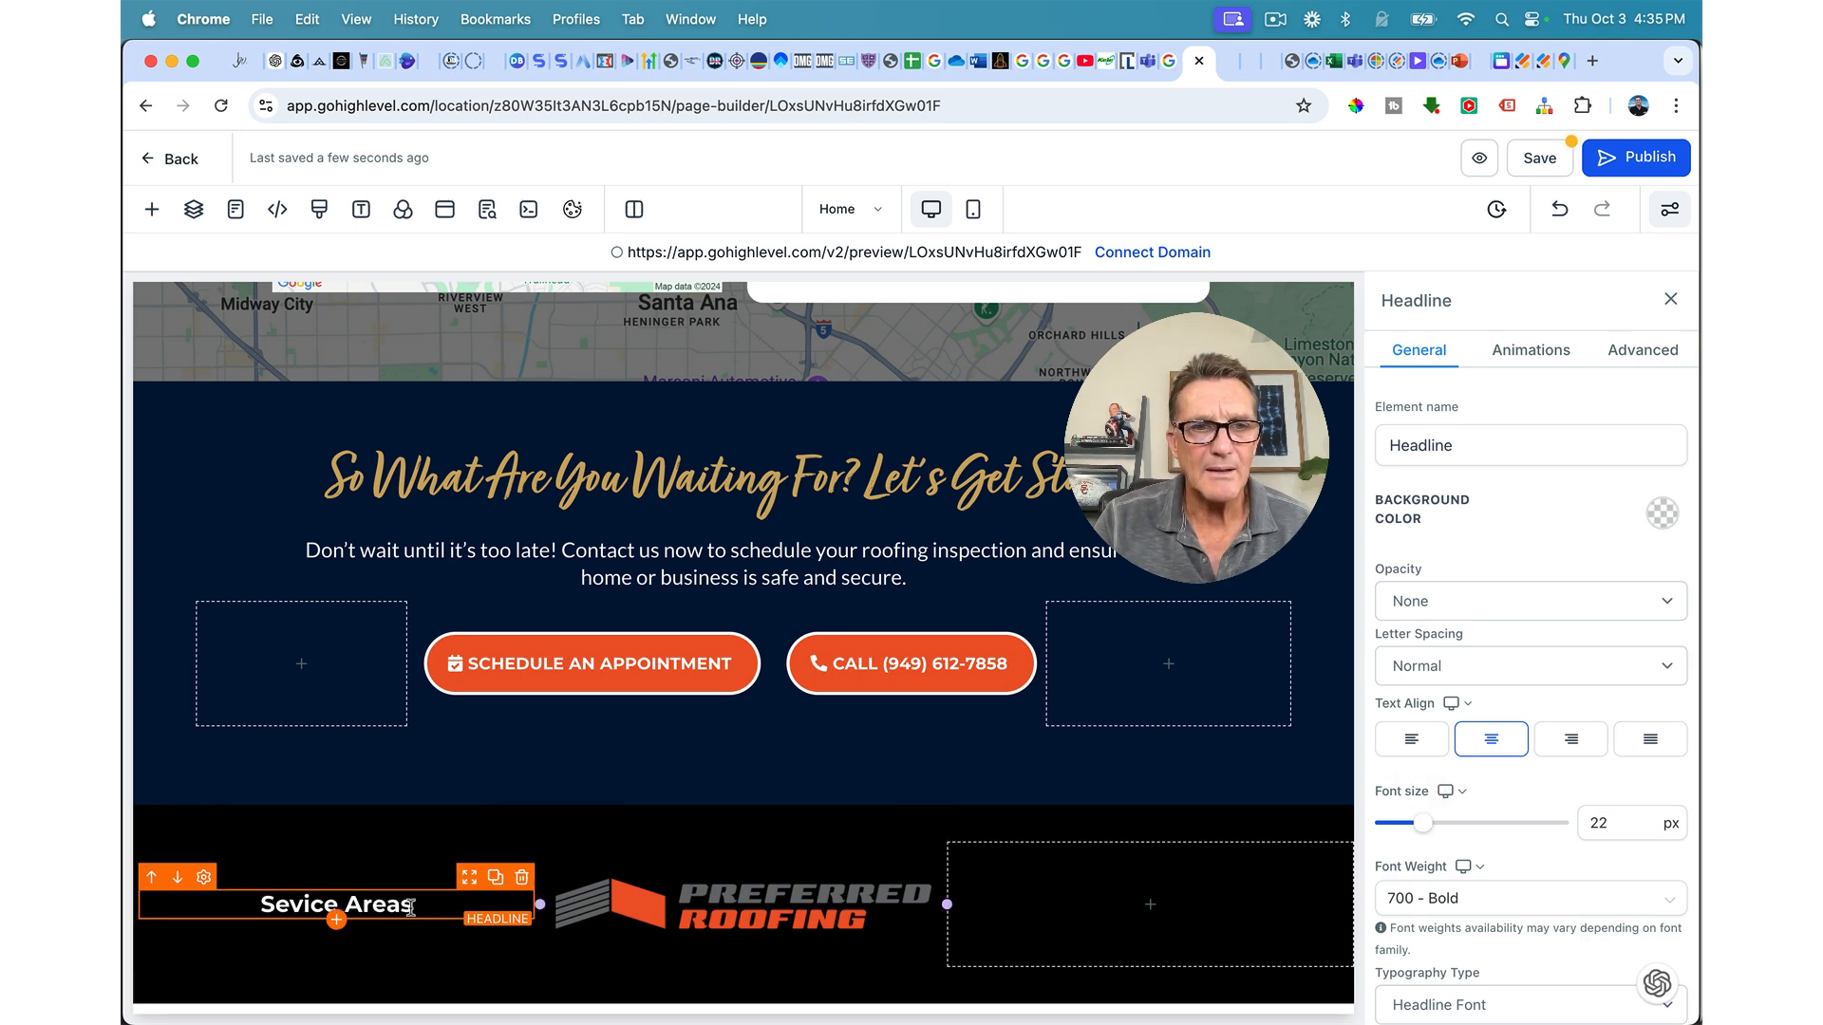
left_click(1635, 352)
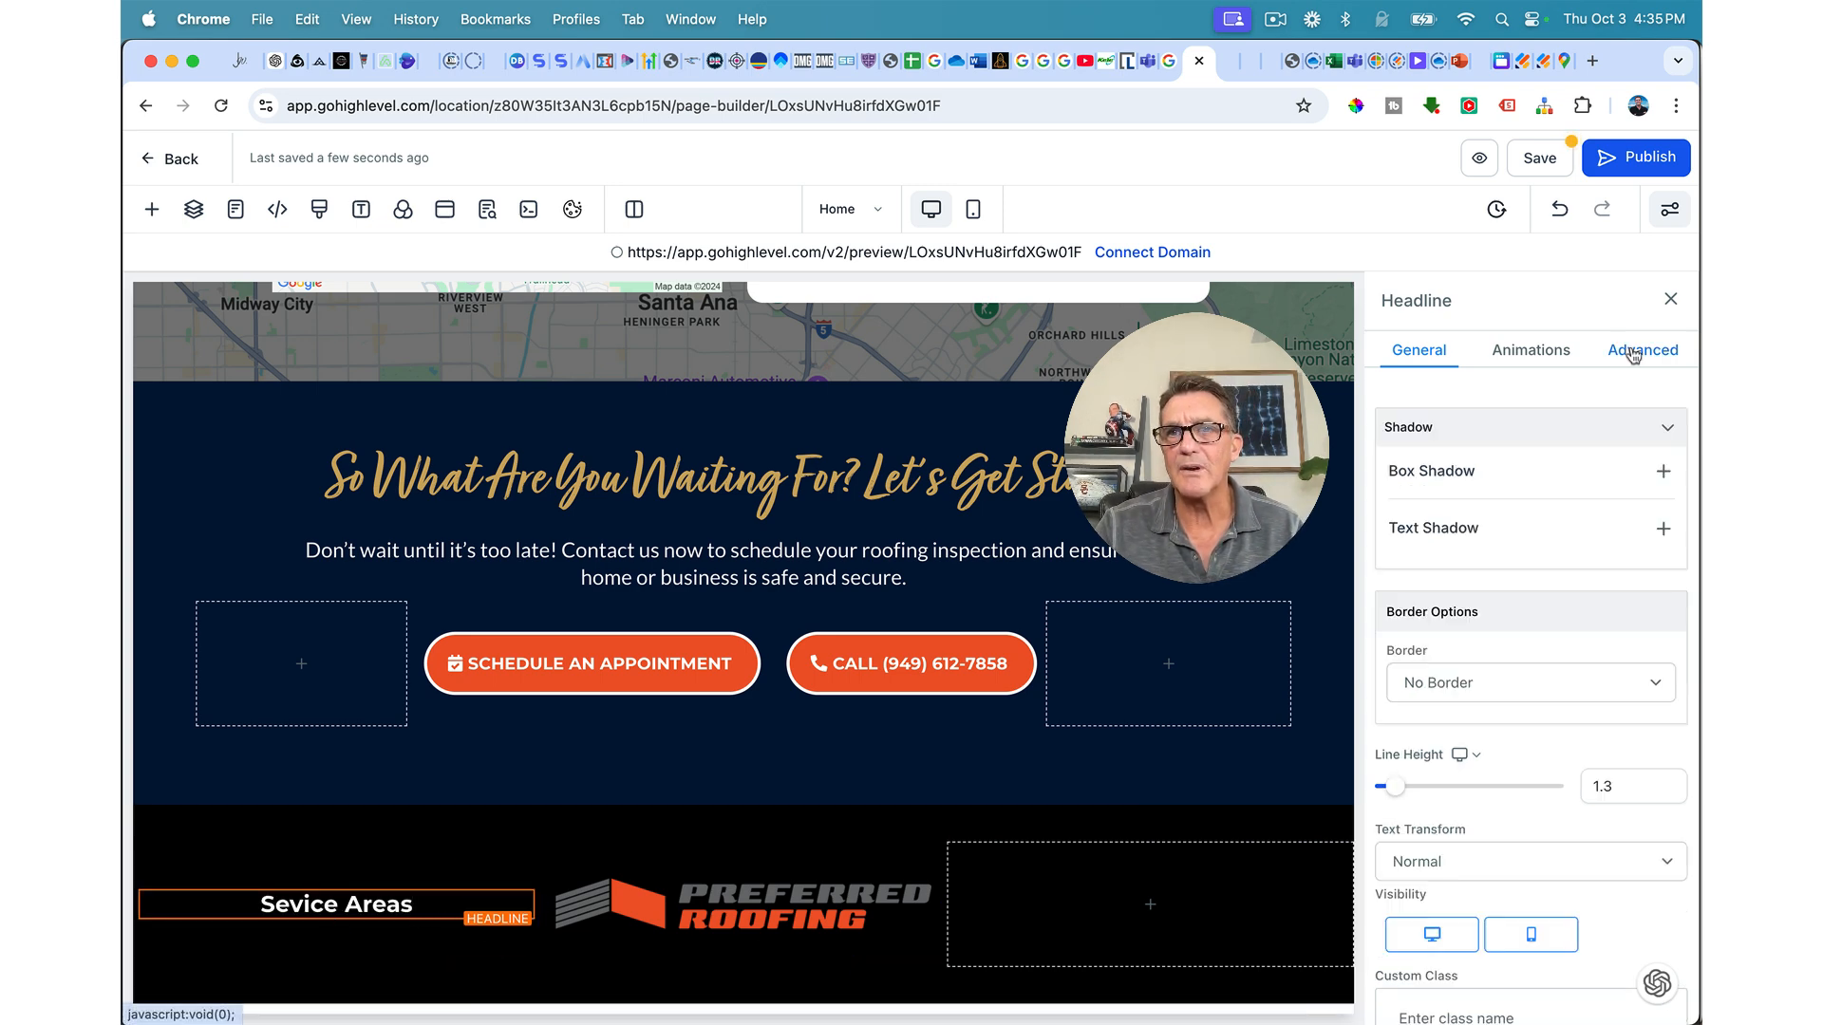
scroll(1490, 569, "down", 3)
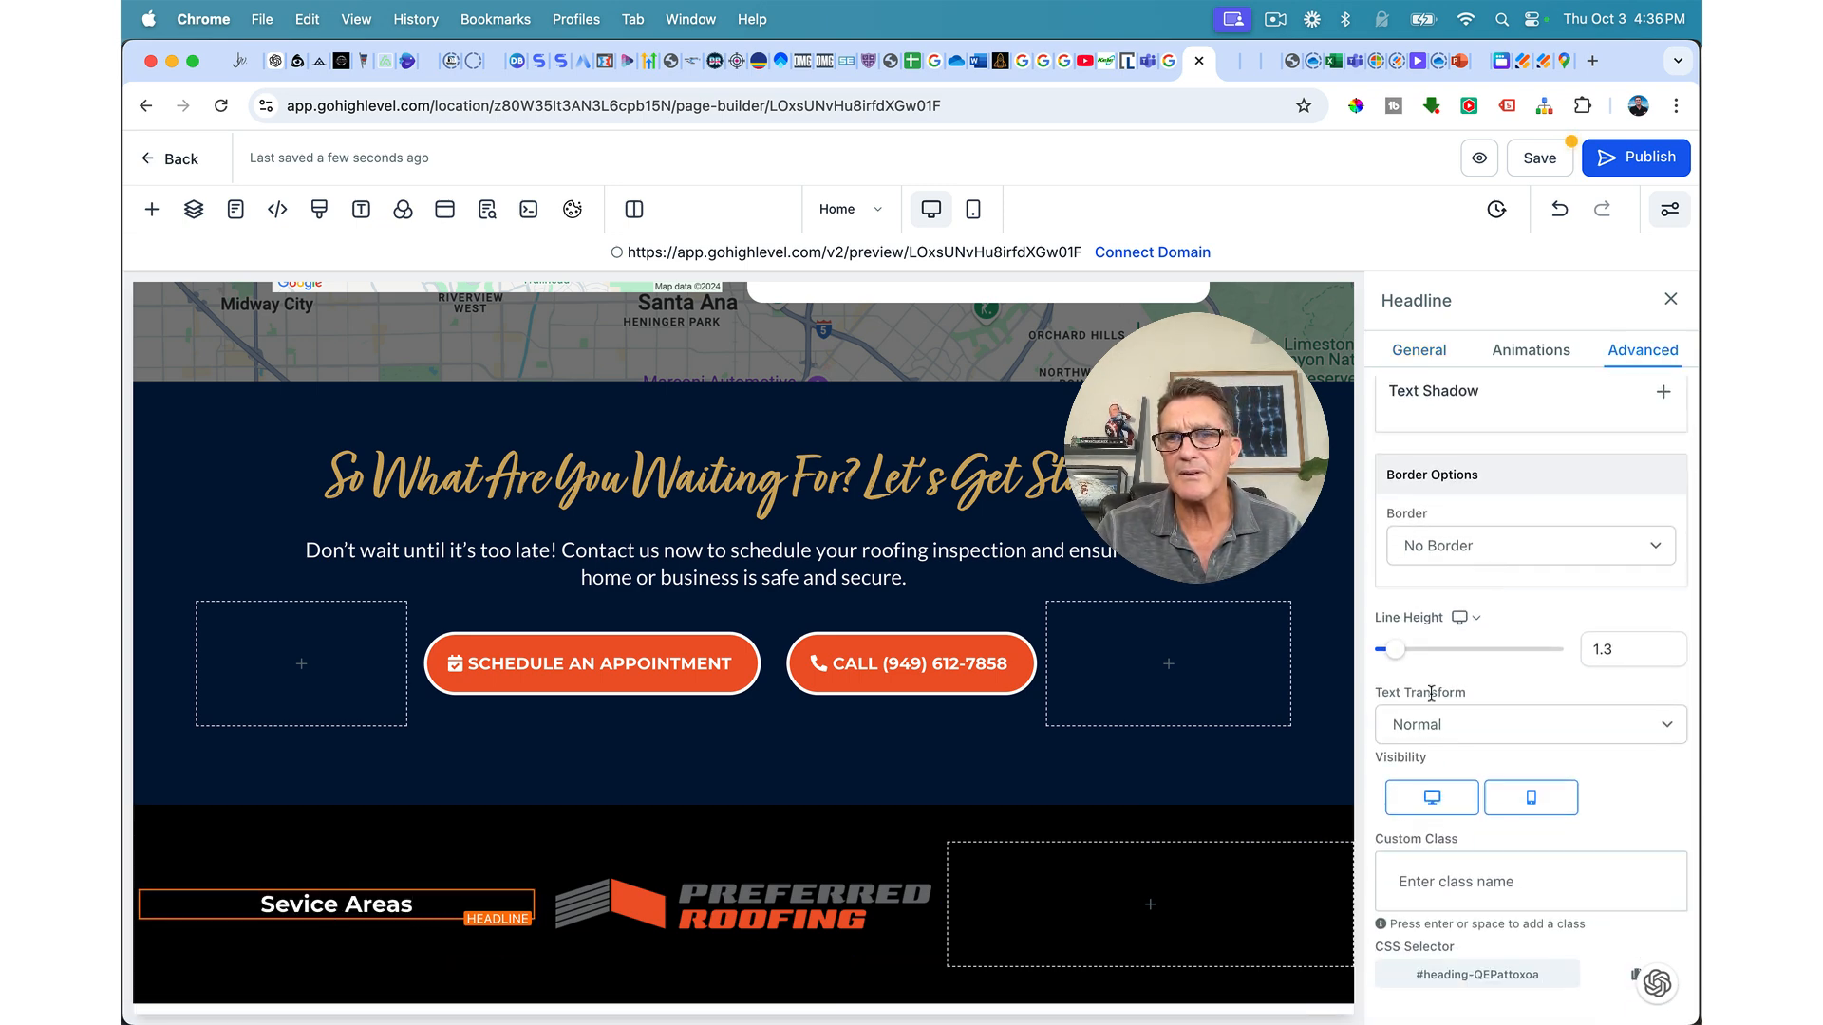
left_click(1419, 740)
left_click(1414, 750)
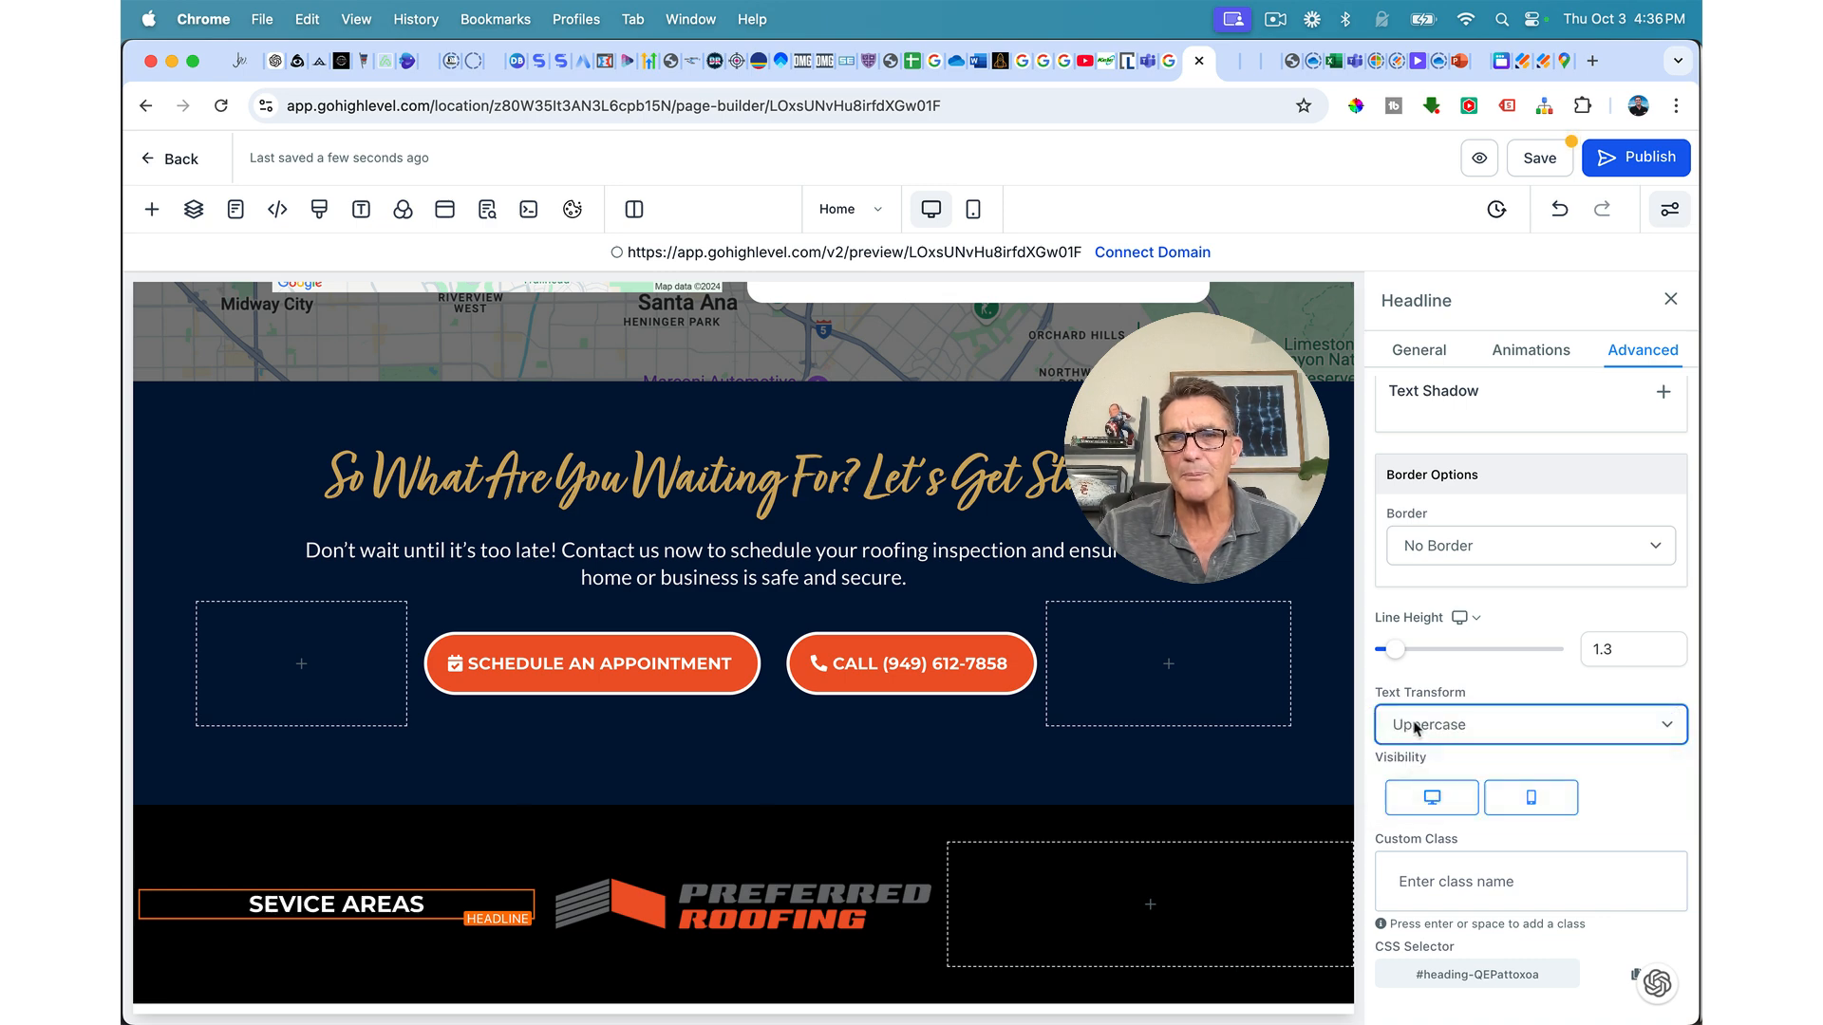
left_click(1414, 727)
left_click(1008, 936)
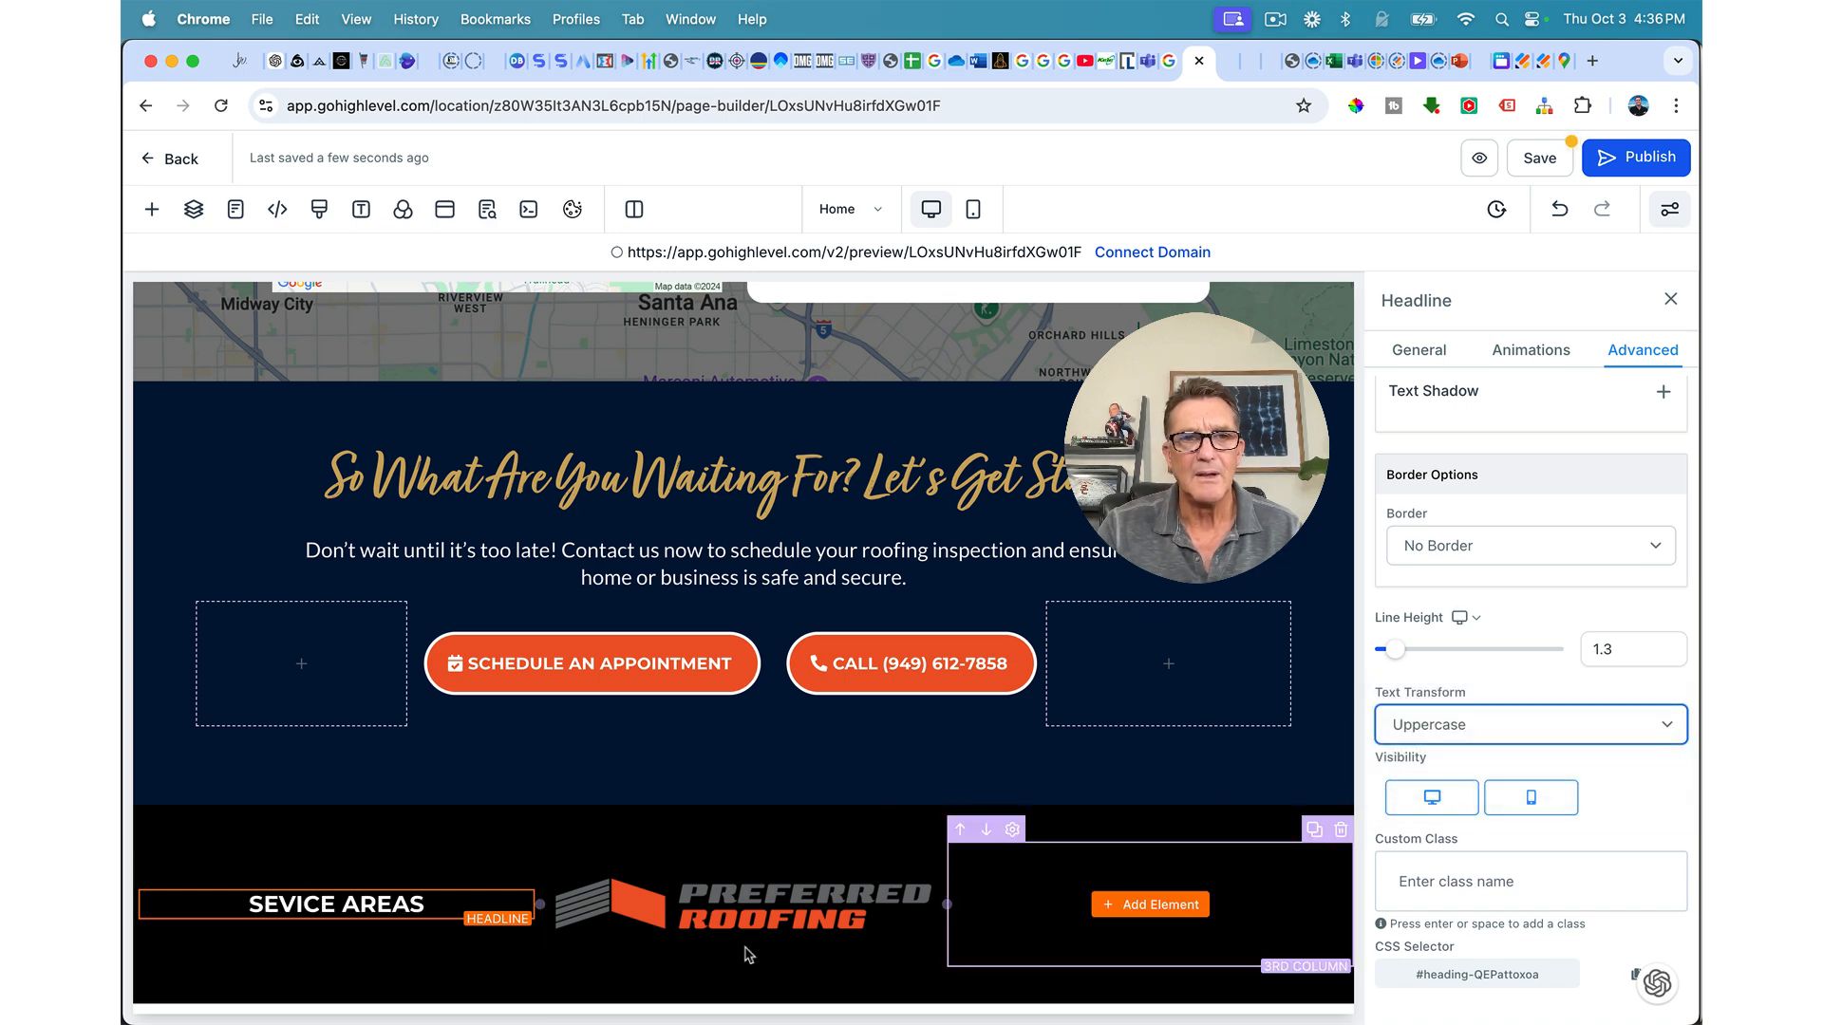
left_click(284, 909)
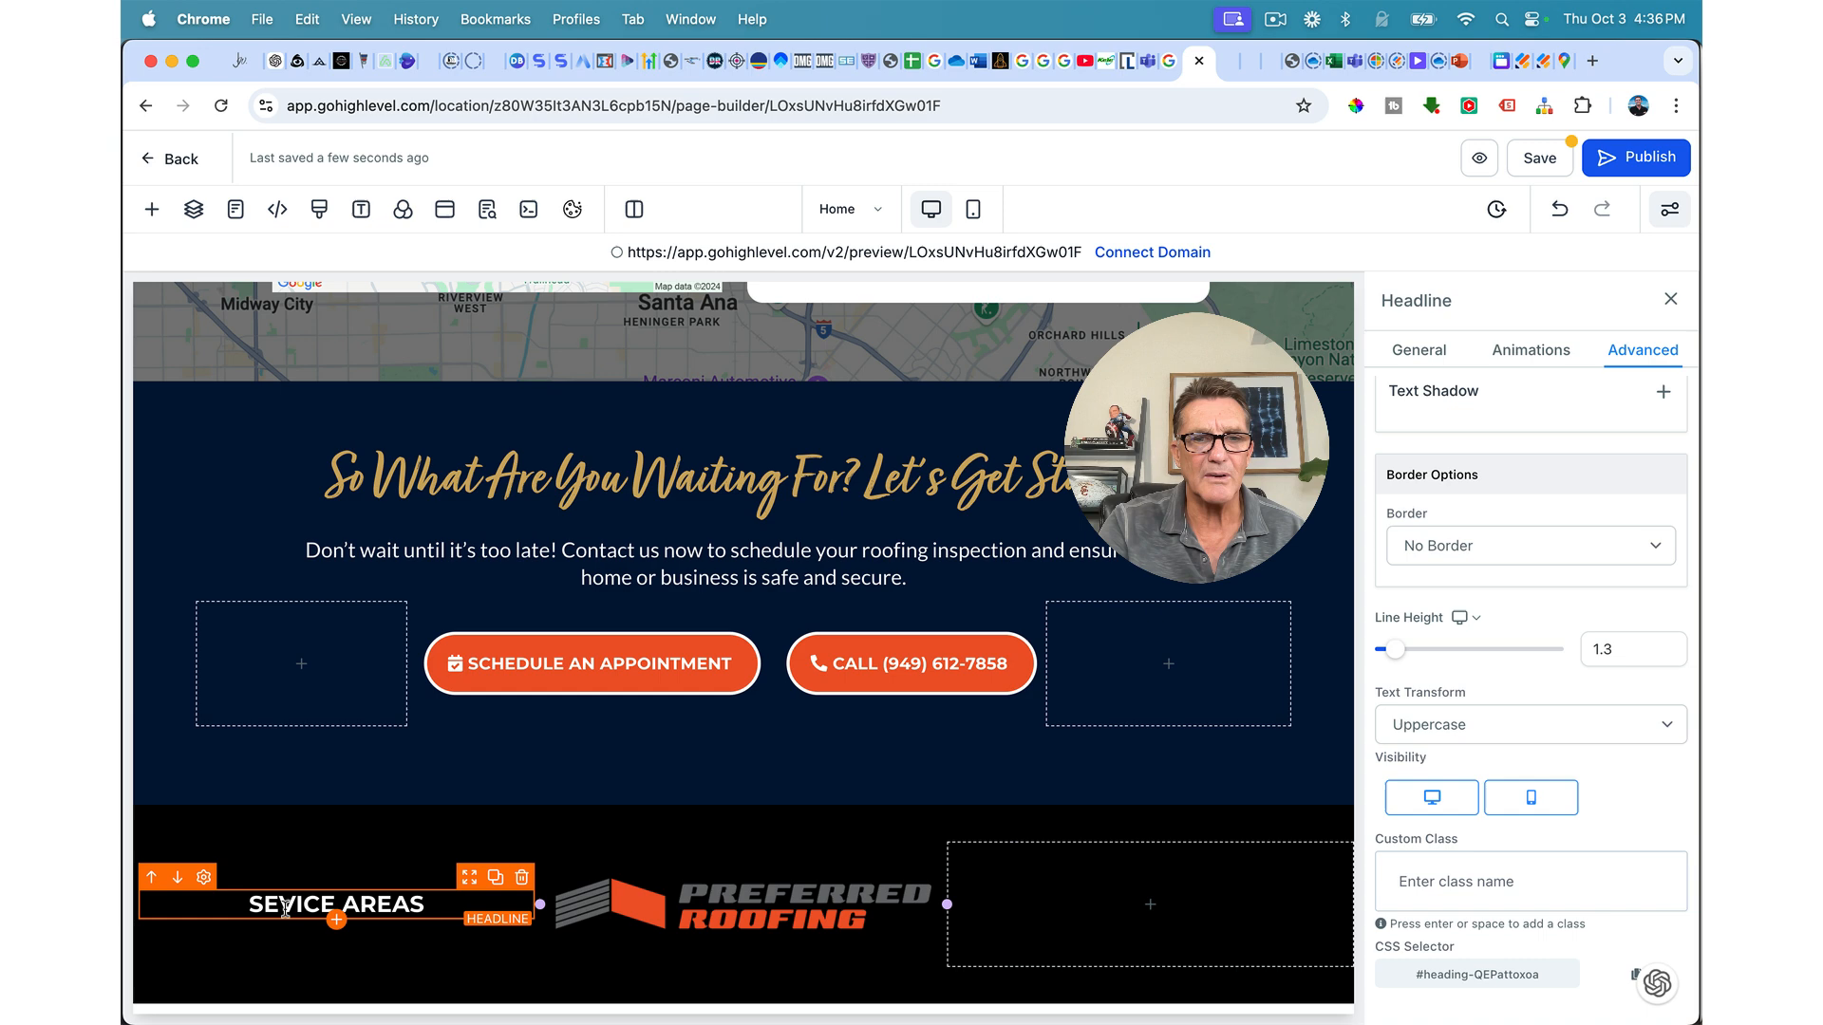
type("R")
Step: Duplicate the headline into the right footer column and change it to CONTACT US
left_click(306, 967)
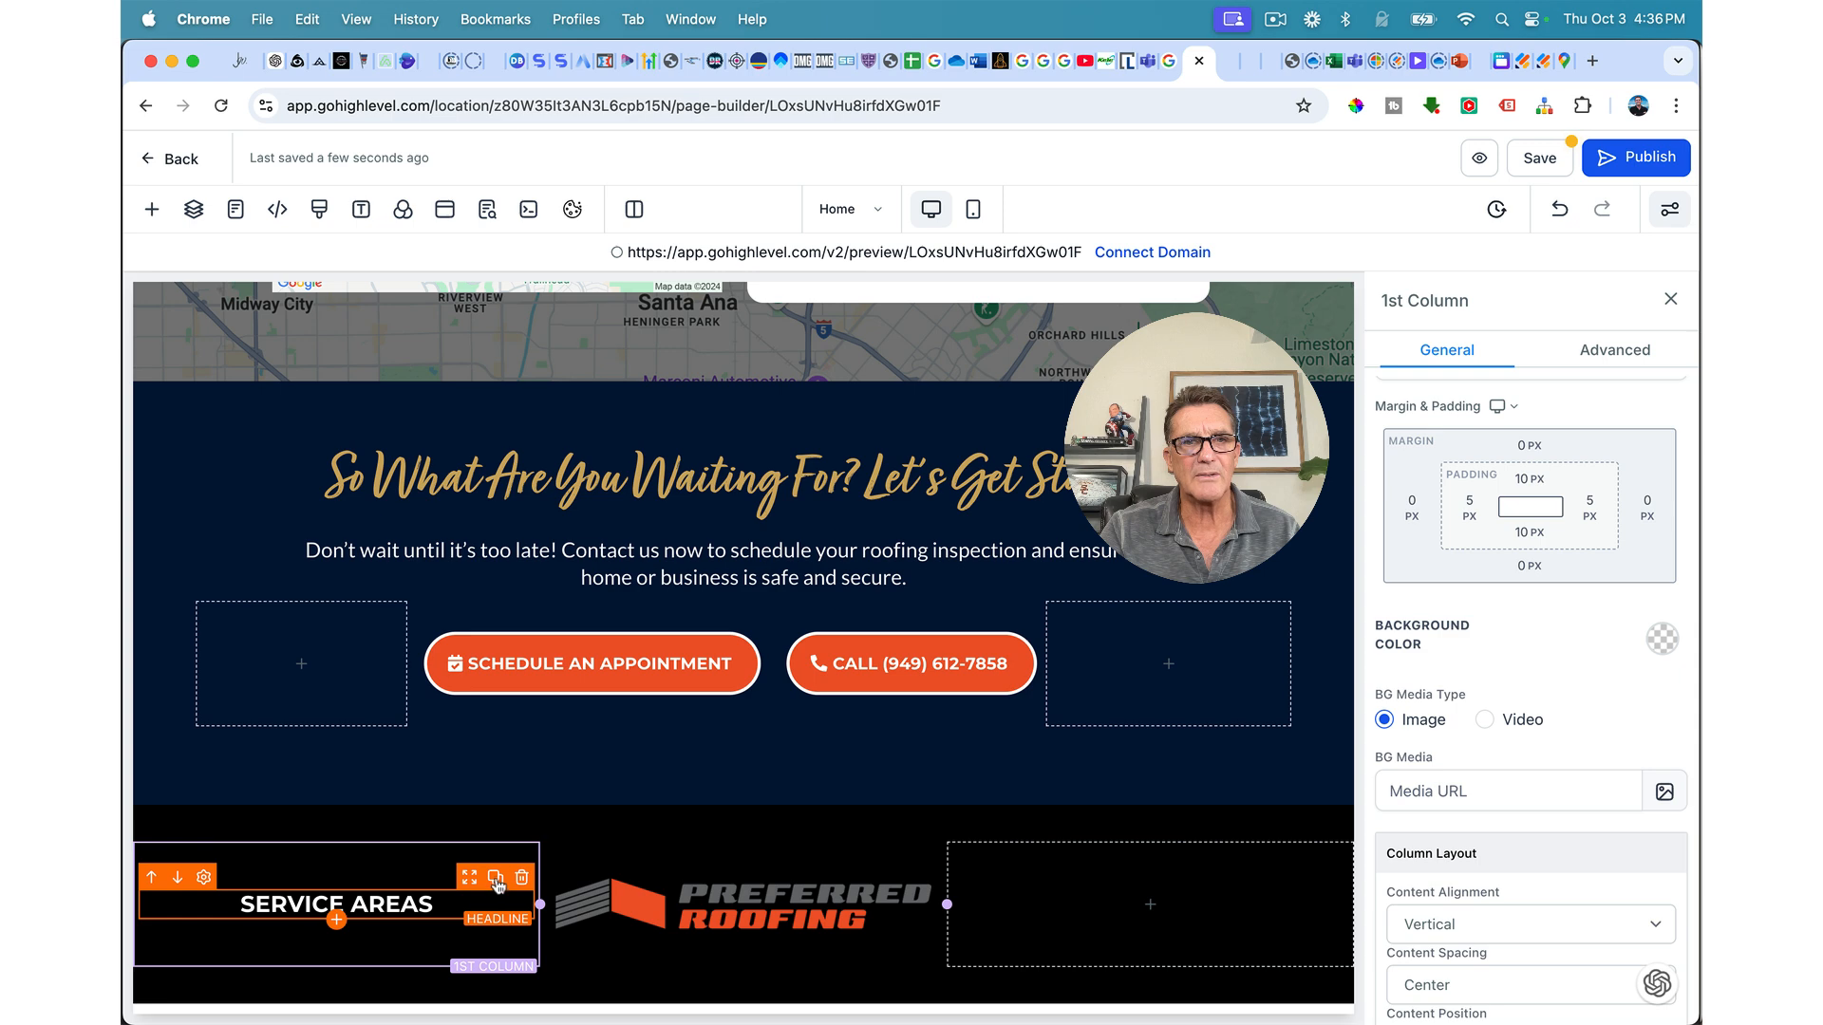
left_click(496, 883)
left_click_drag(472, 870, 1192, 867)
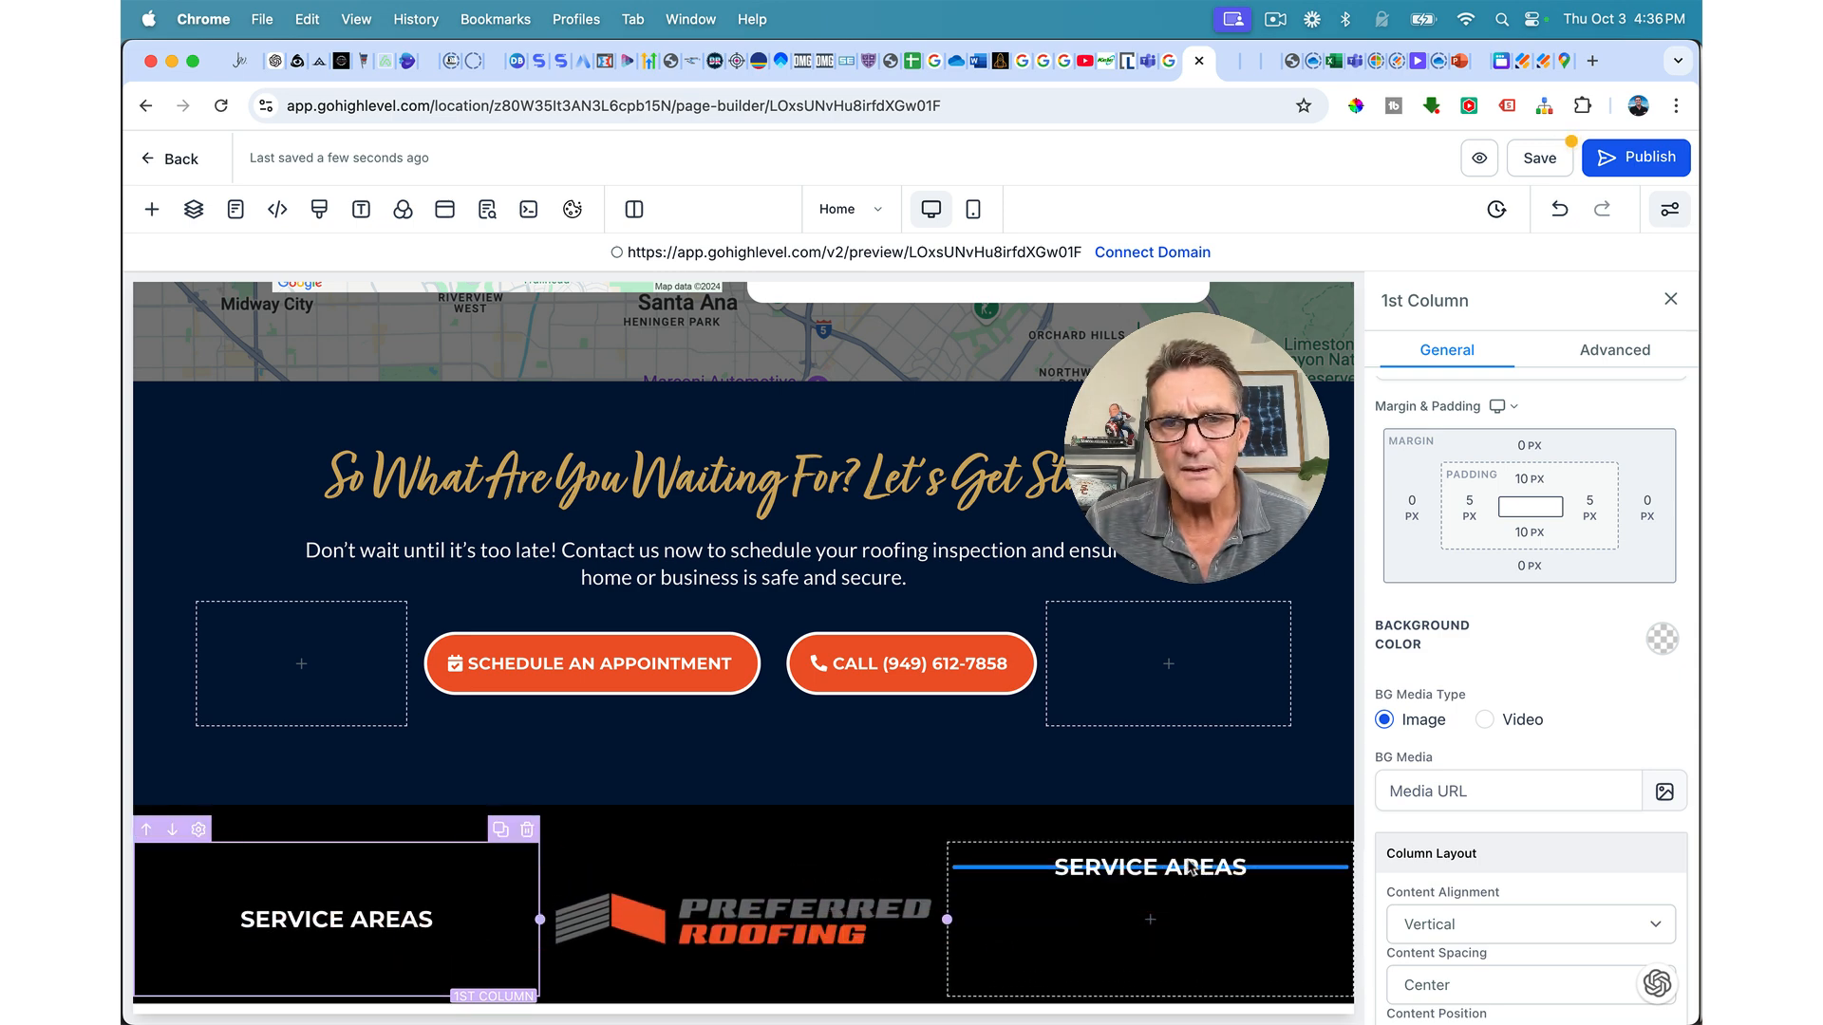
left_click_drag(1192, 957, 1168, 926)
triple_click(1164, 923)
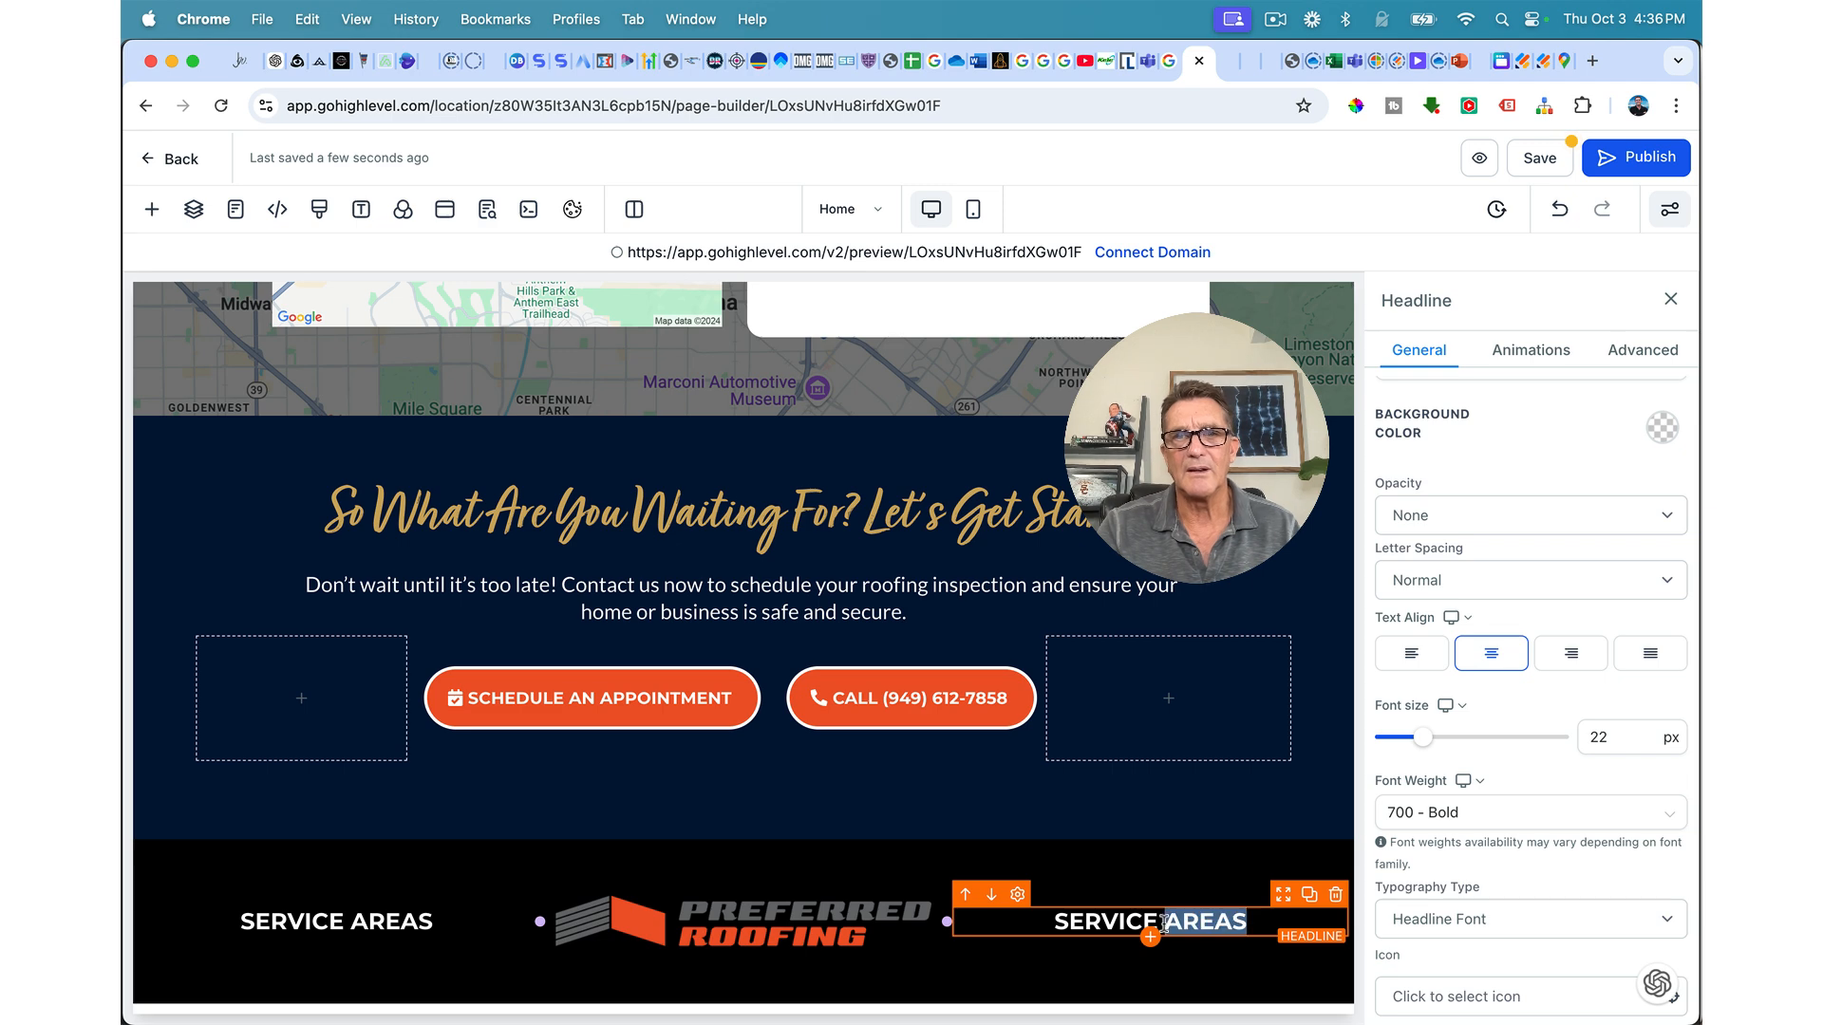
type("CO")
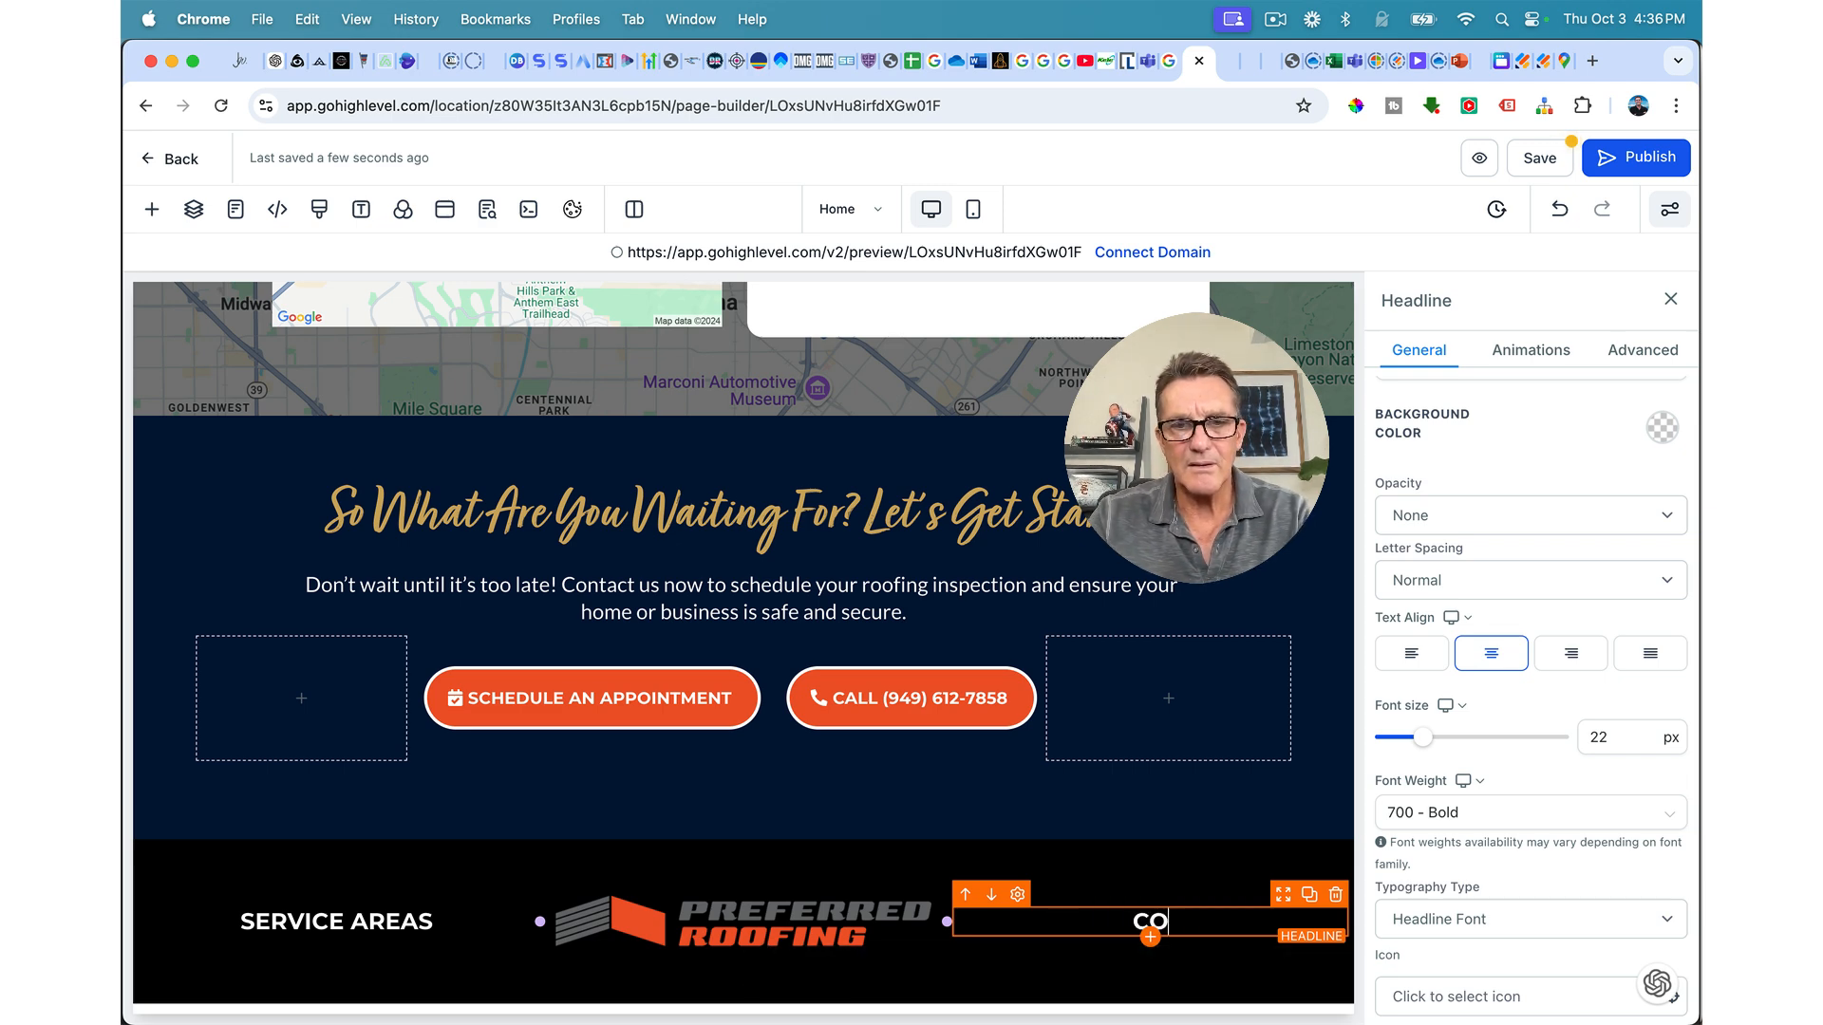
type("NTACT US")
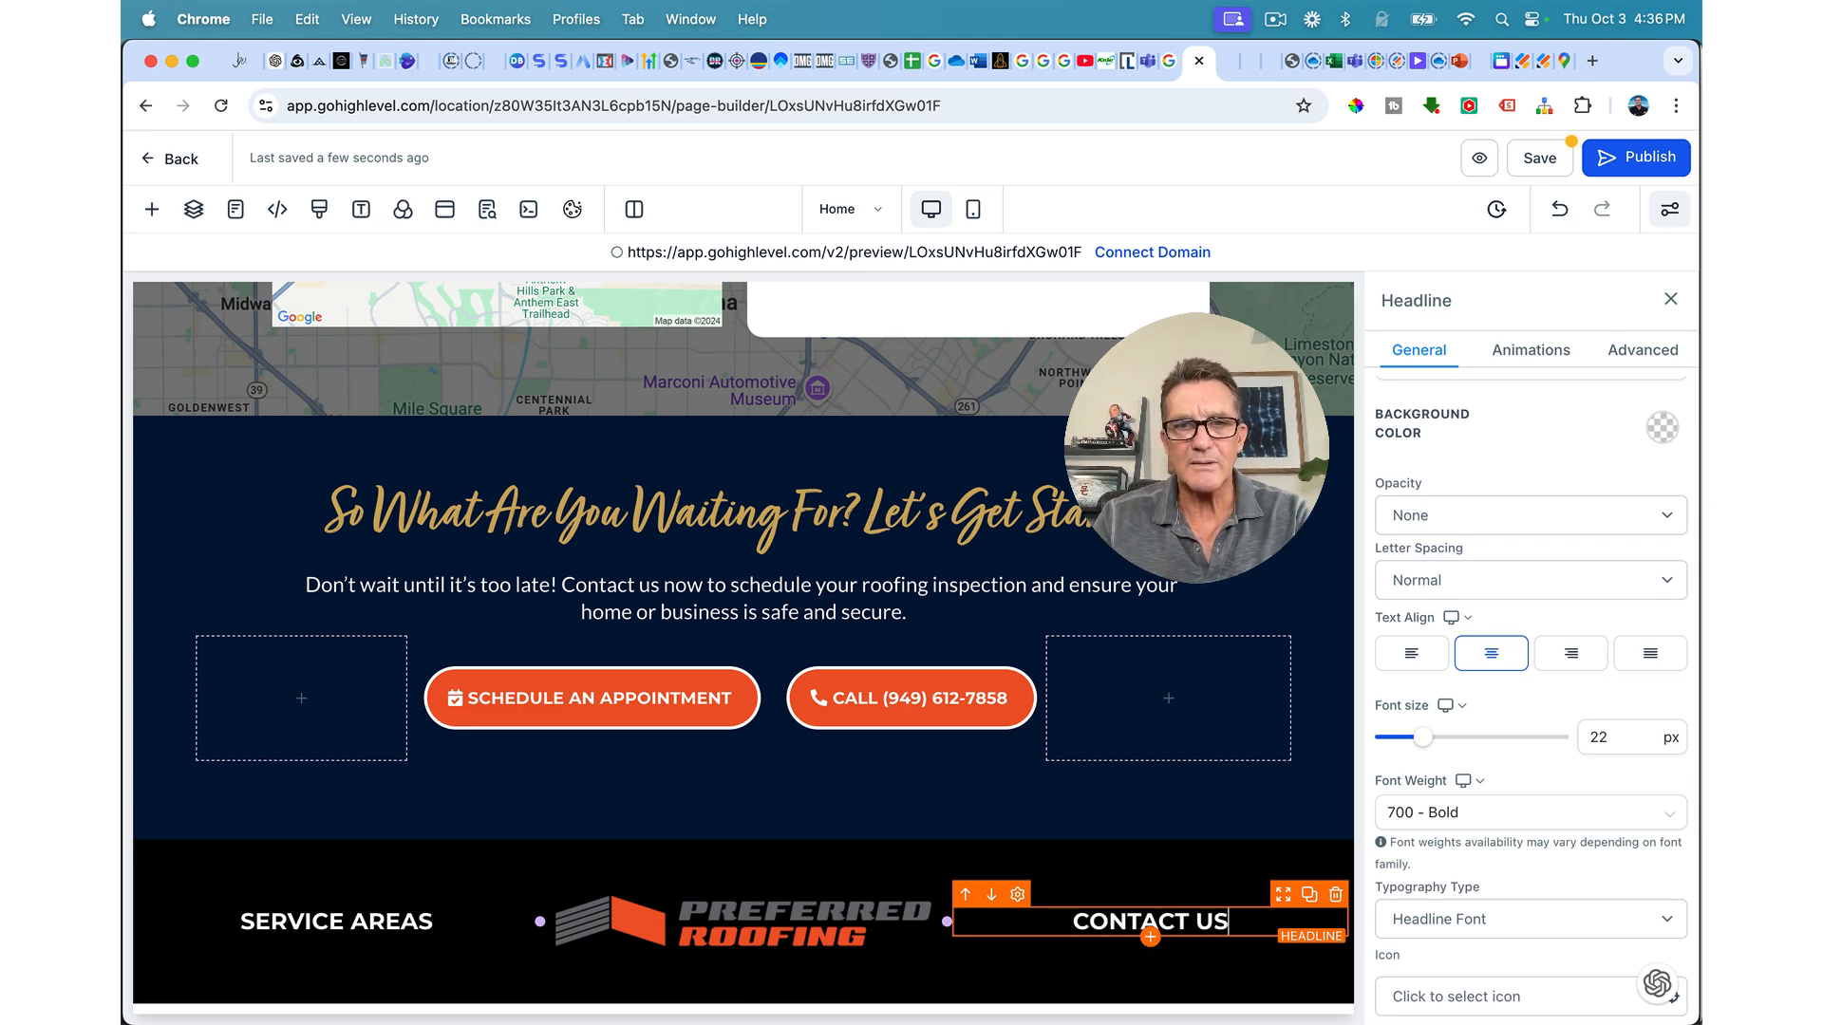
left_click(1054, 870)
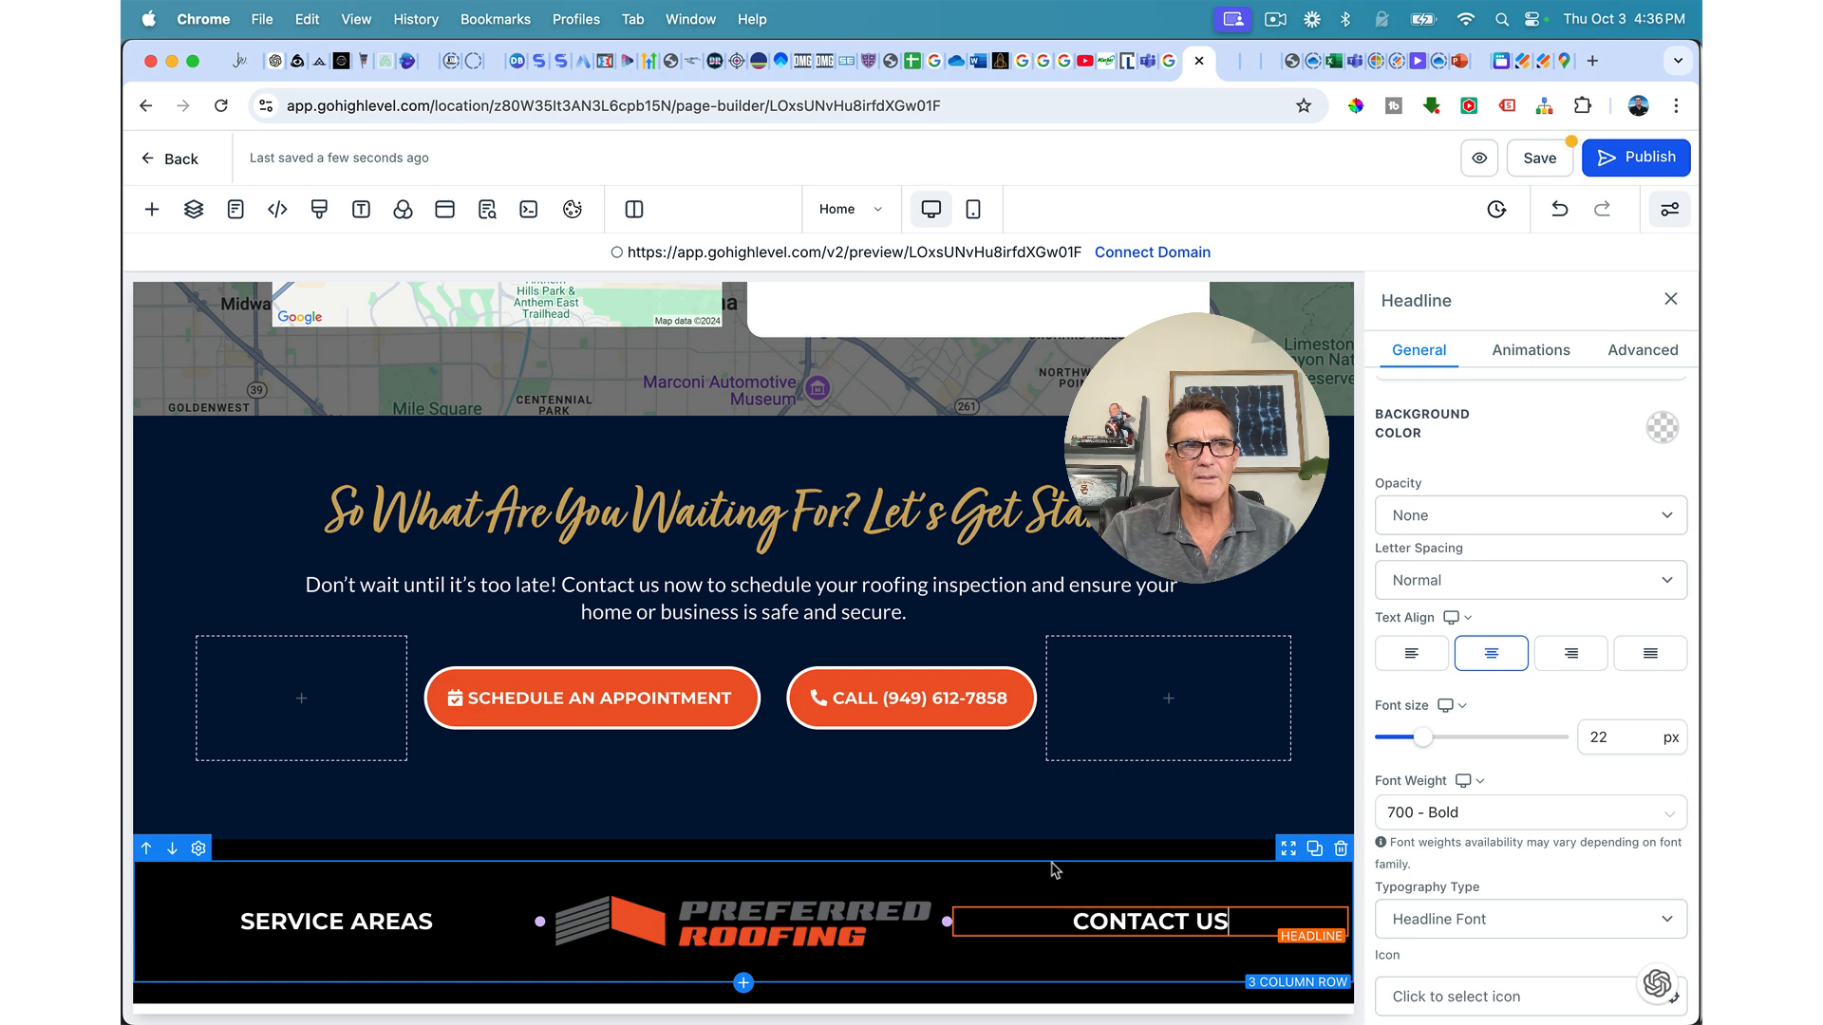
left_click(328, 942)
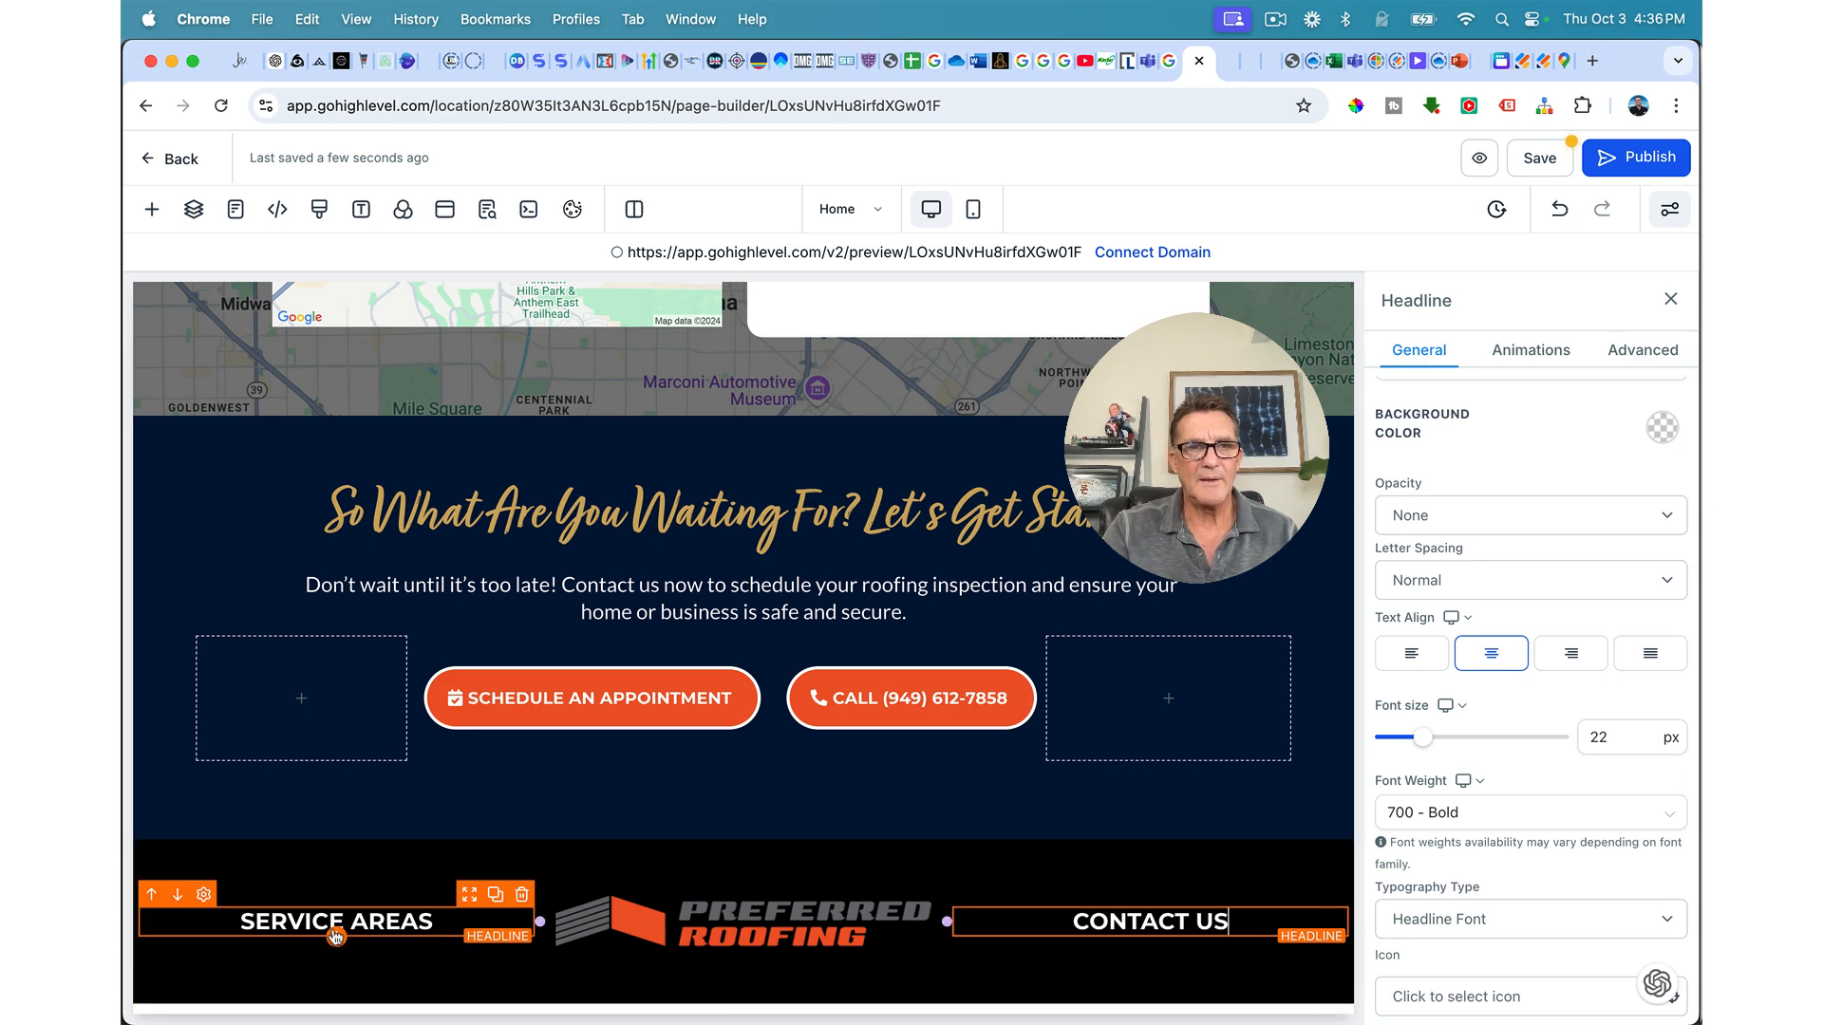
left_click(336, 938)
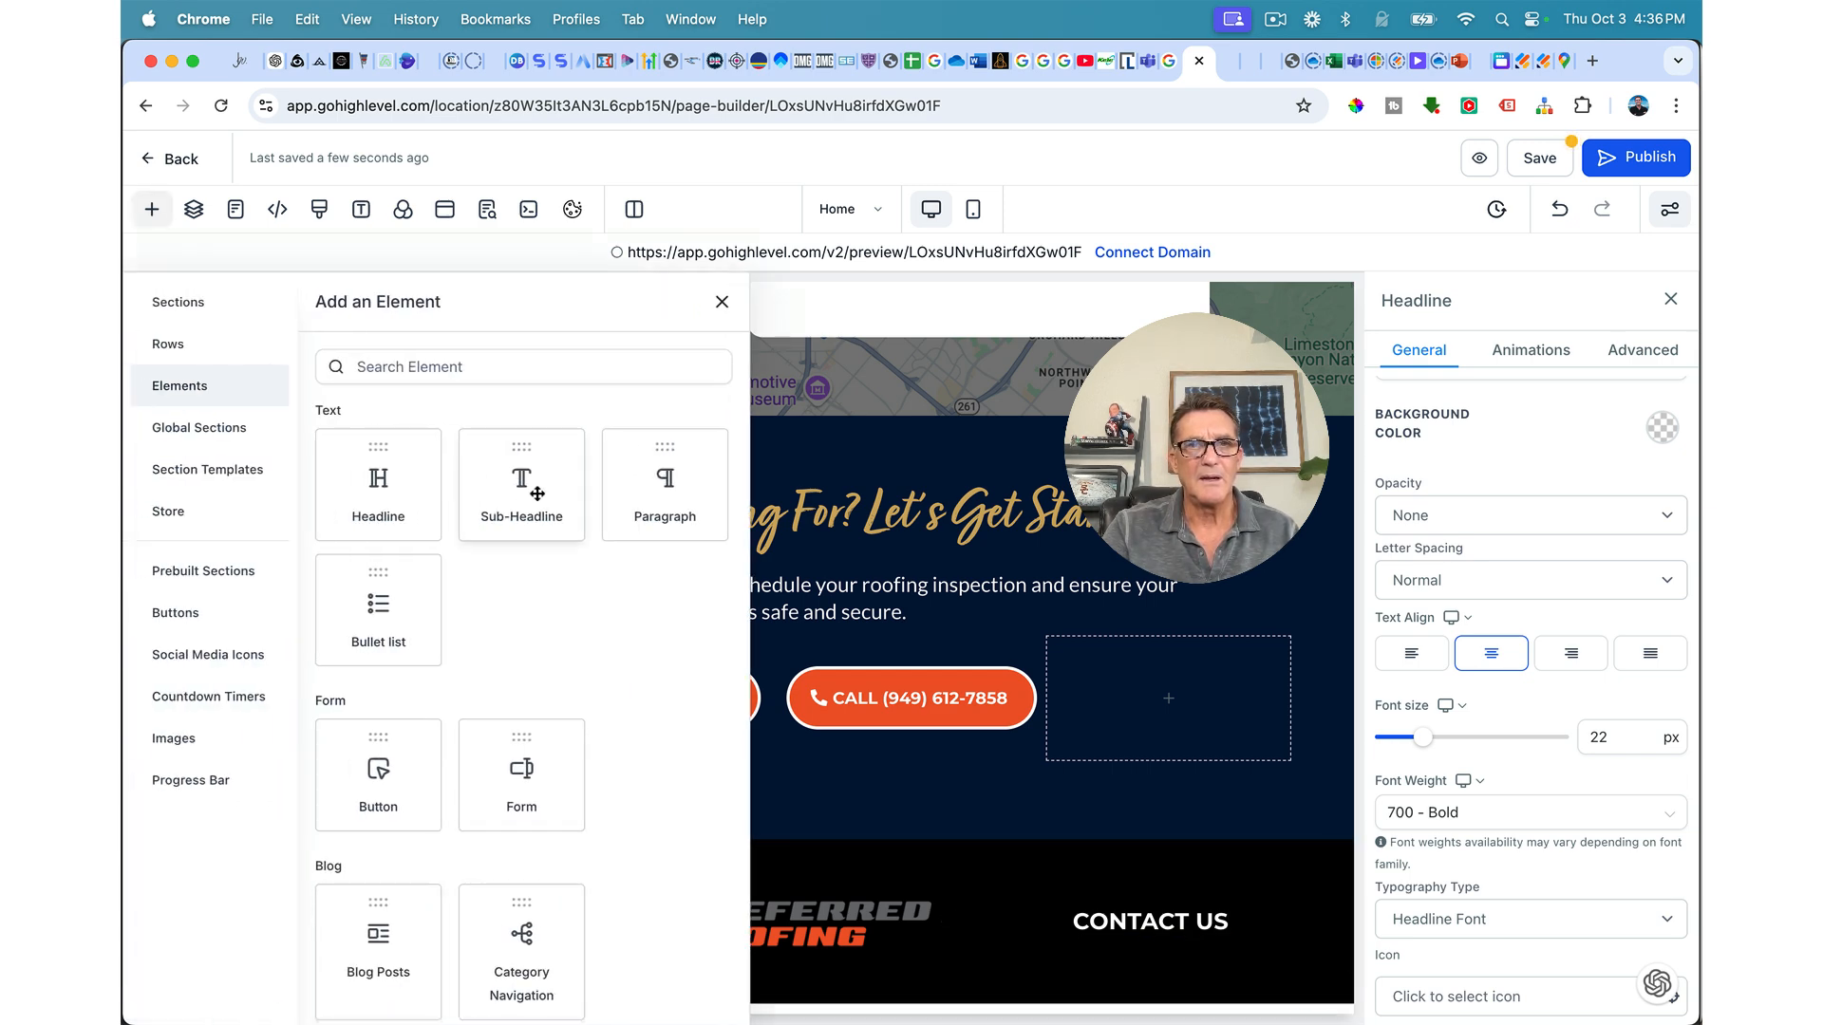
Step: Add a light grey sub-headline with the Newport Beach office address under SERVICE AREAS
left_click_drag(538, 494, 601, 897)
scroll(1585, 648, "down", 10)
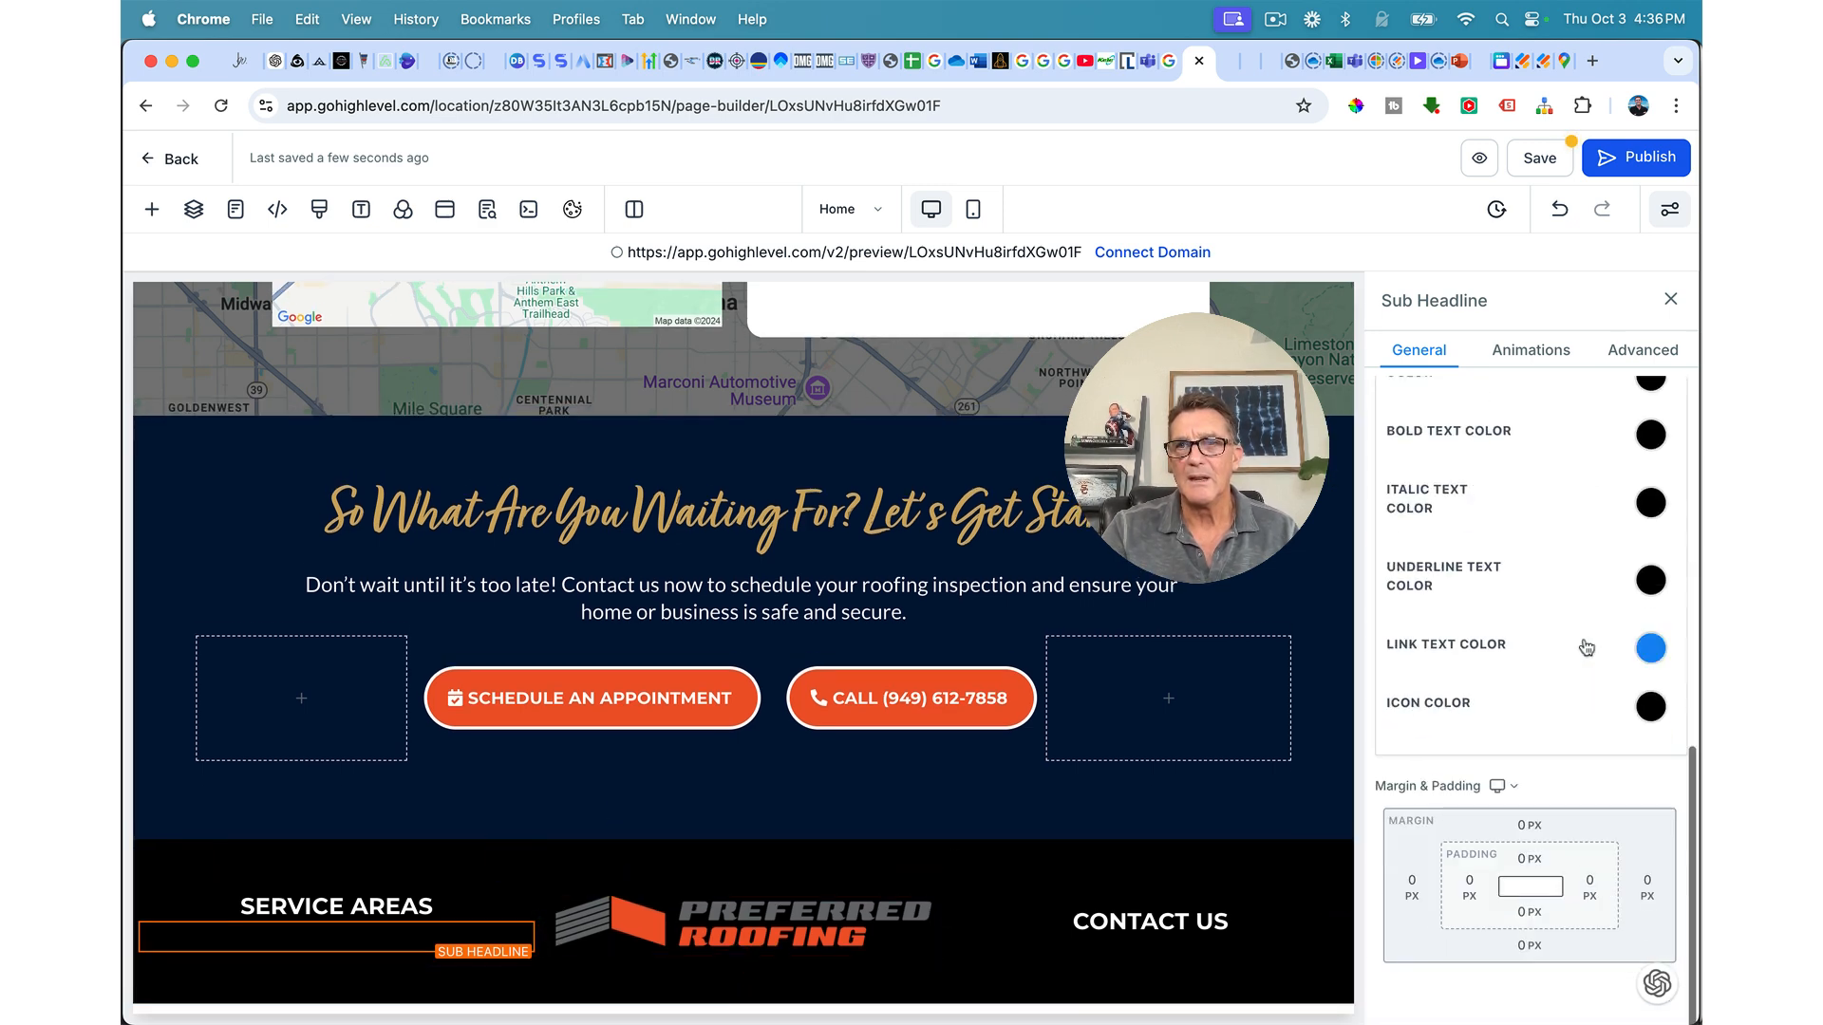
scroll(1586, 647, "up", 3)
left_click(1651, 680)
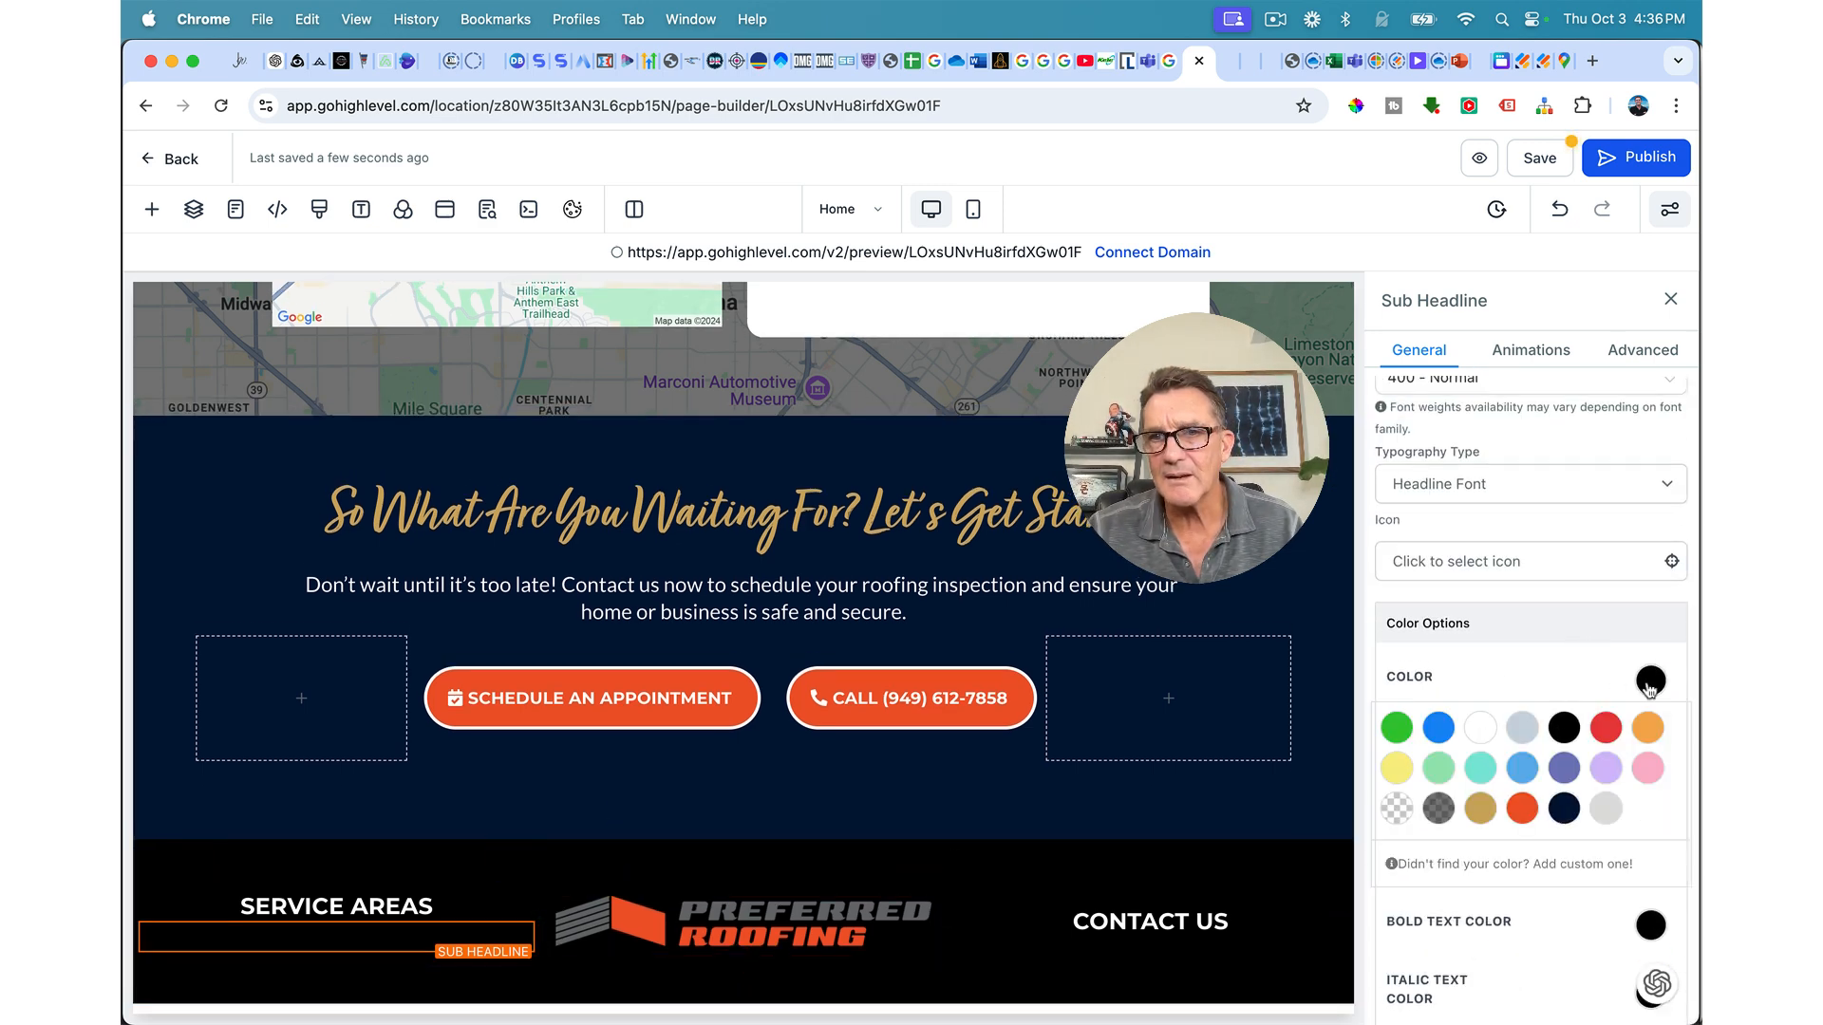
left_click(1511, 724)
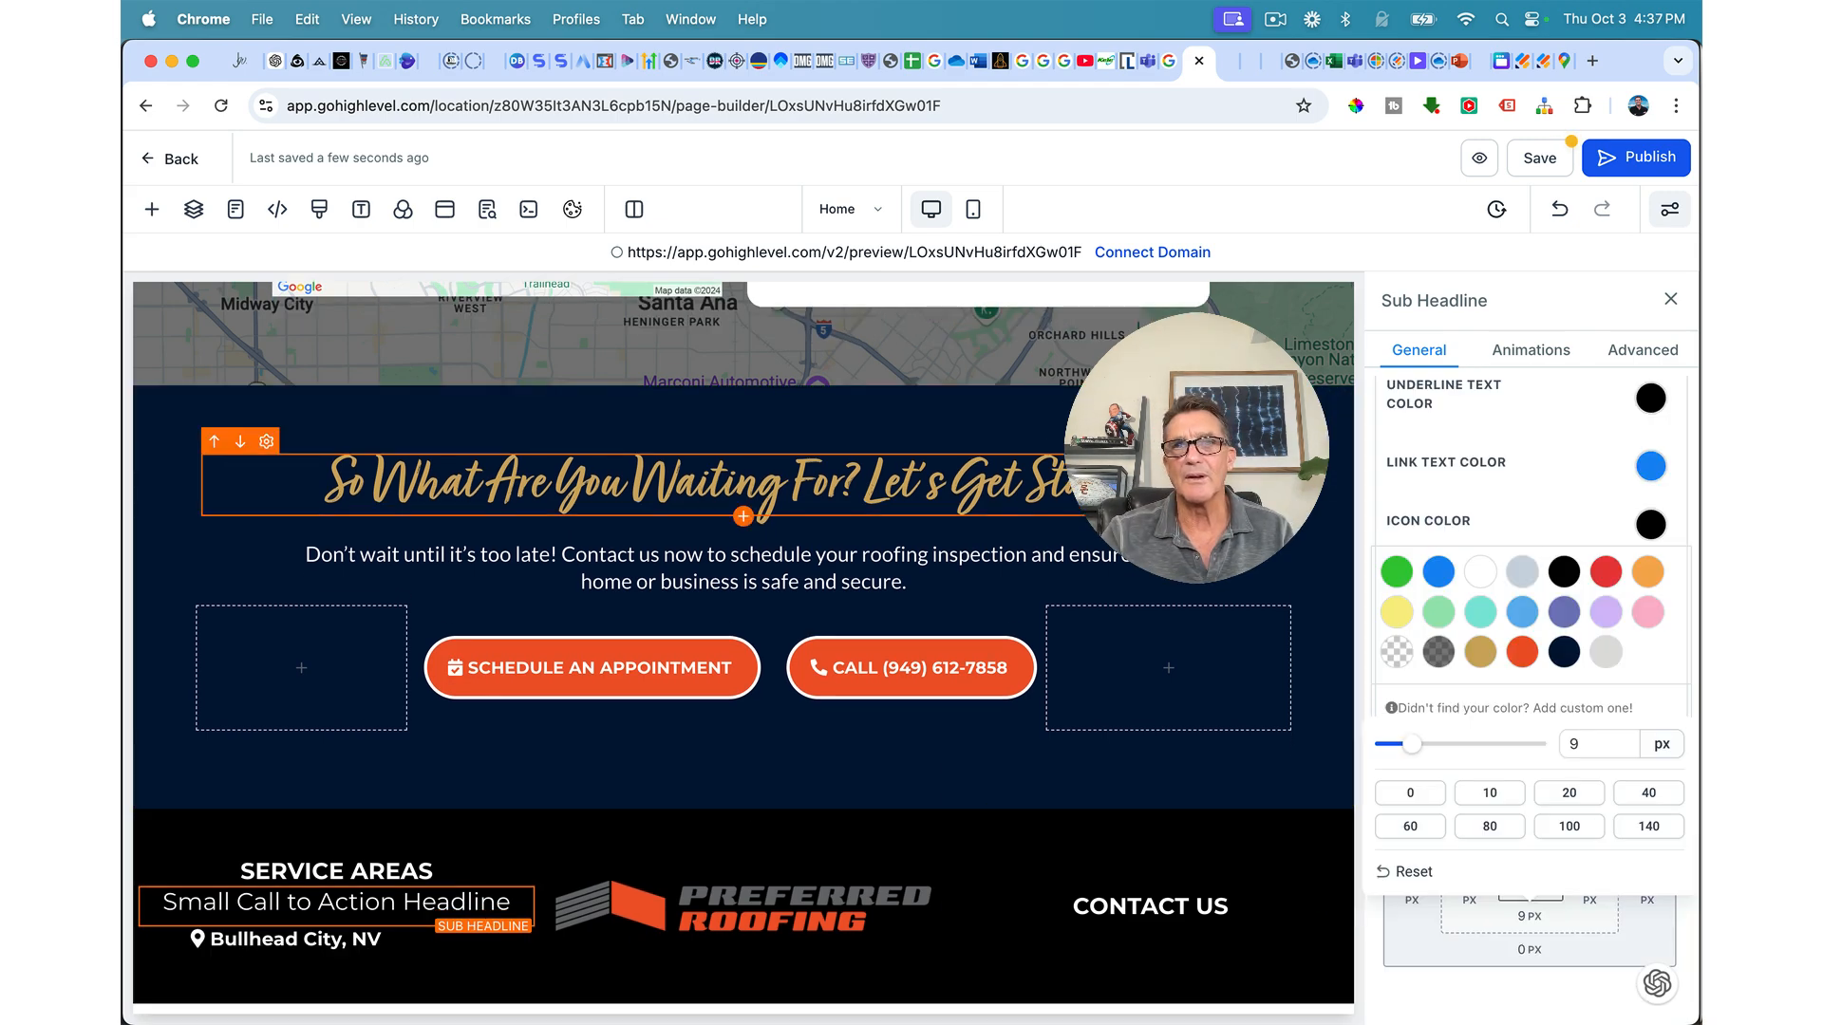
scroll(1139, 487, "up", 5)
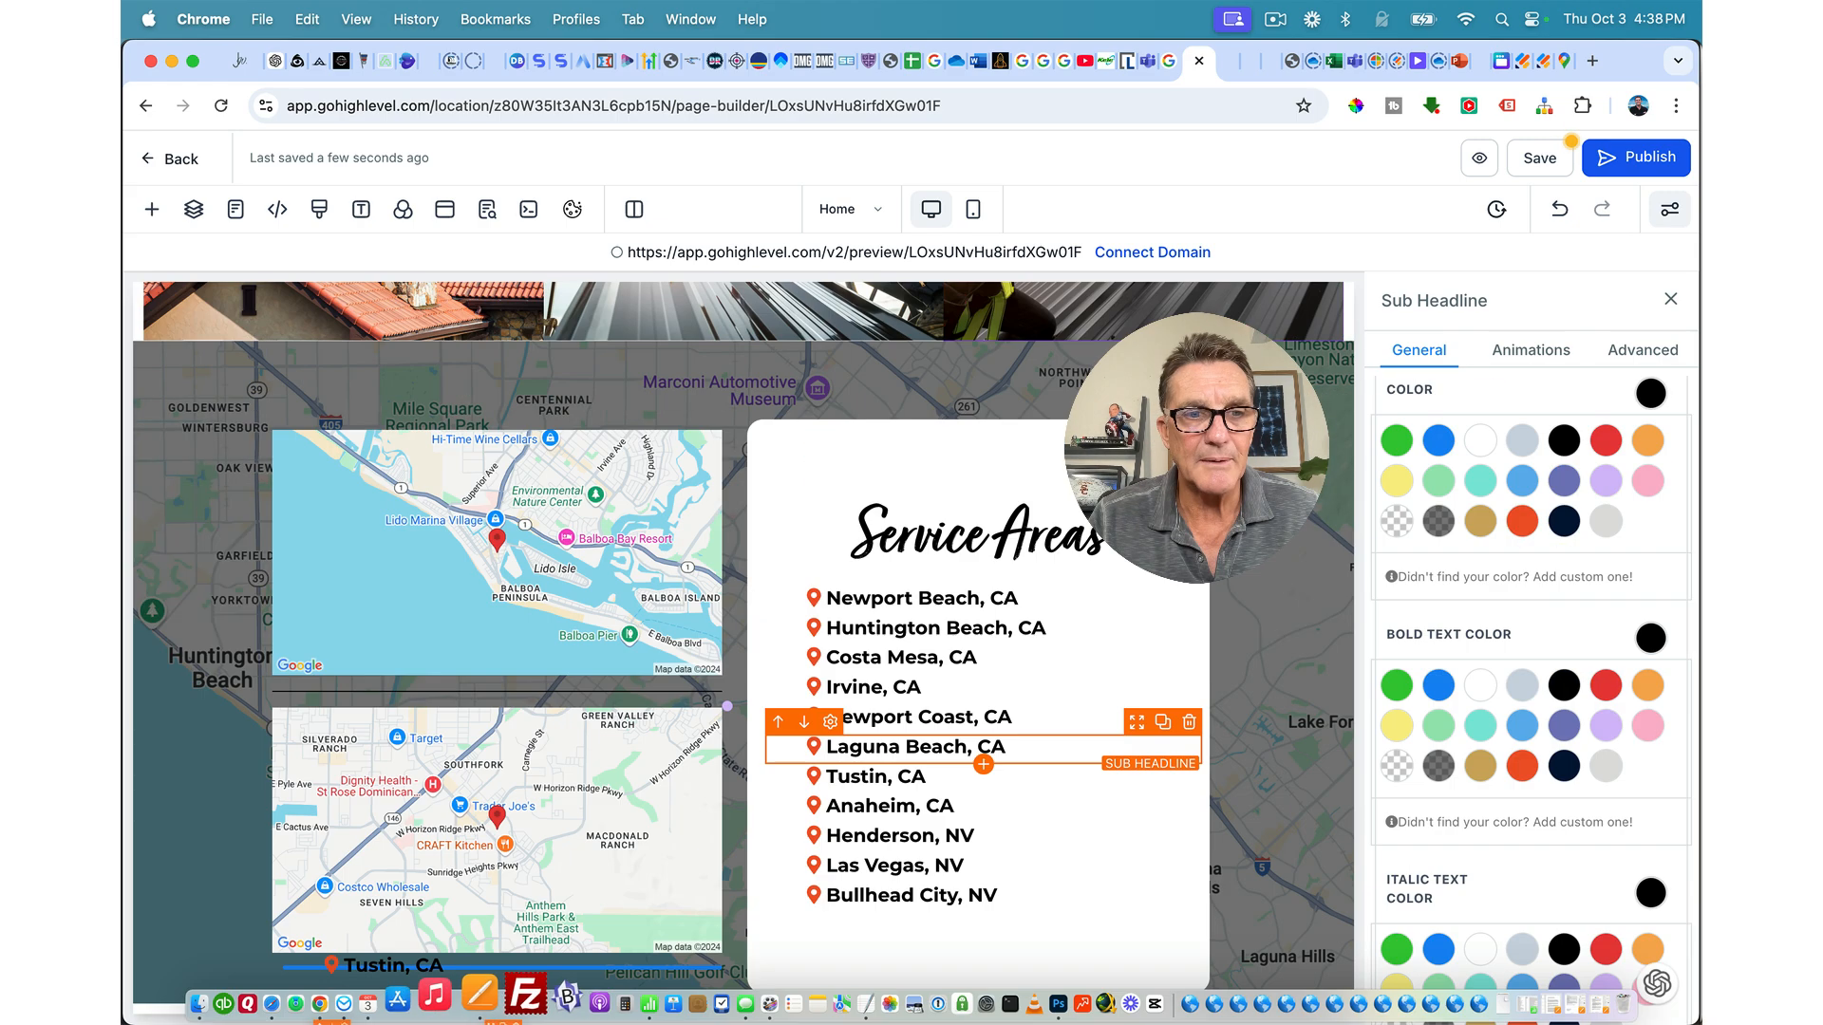
left_click_drag(518, 996, 430, 835)
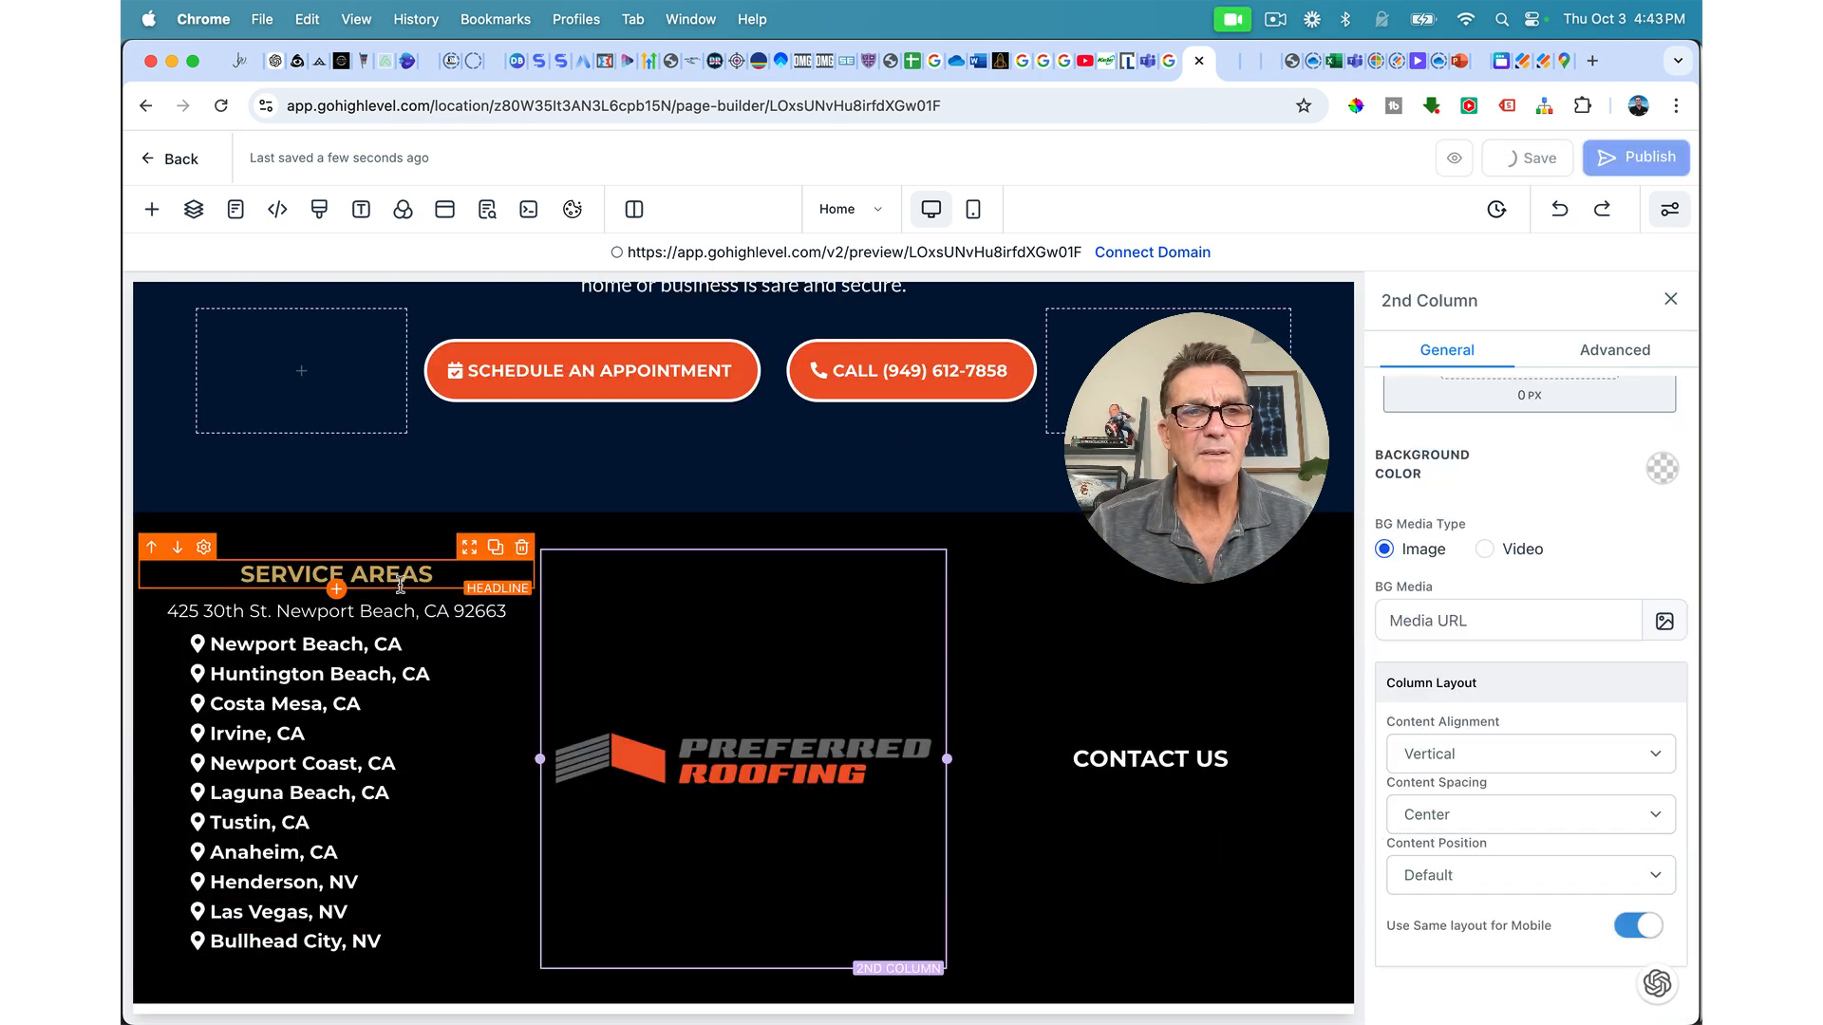
Step: Duplicate the address line, paste in the Henderson office address, and reduce its top margin
left_click(494, 592)
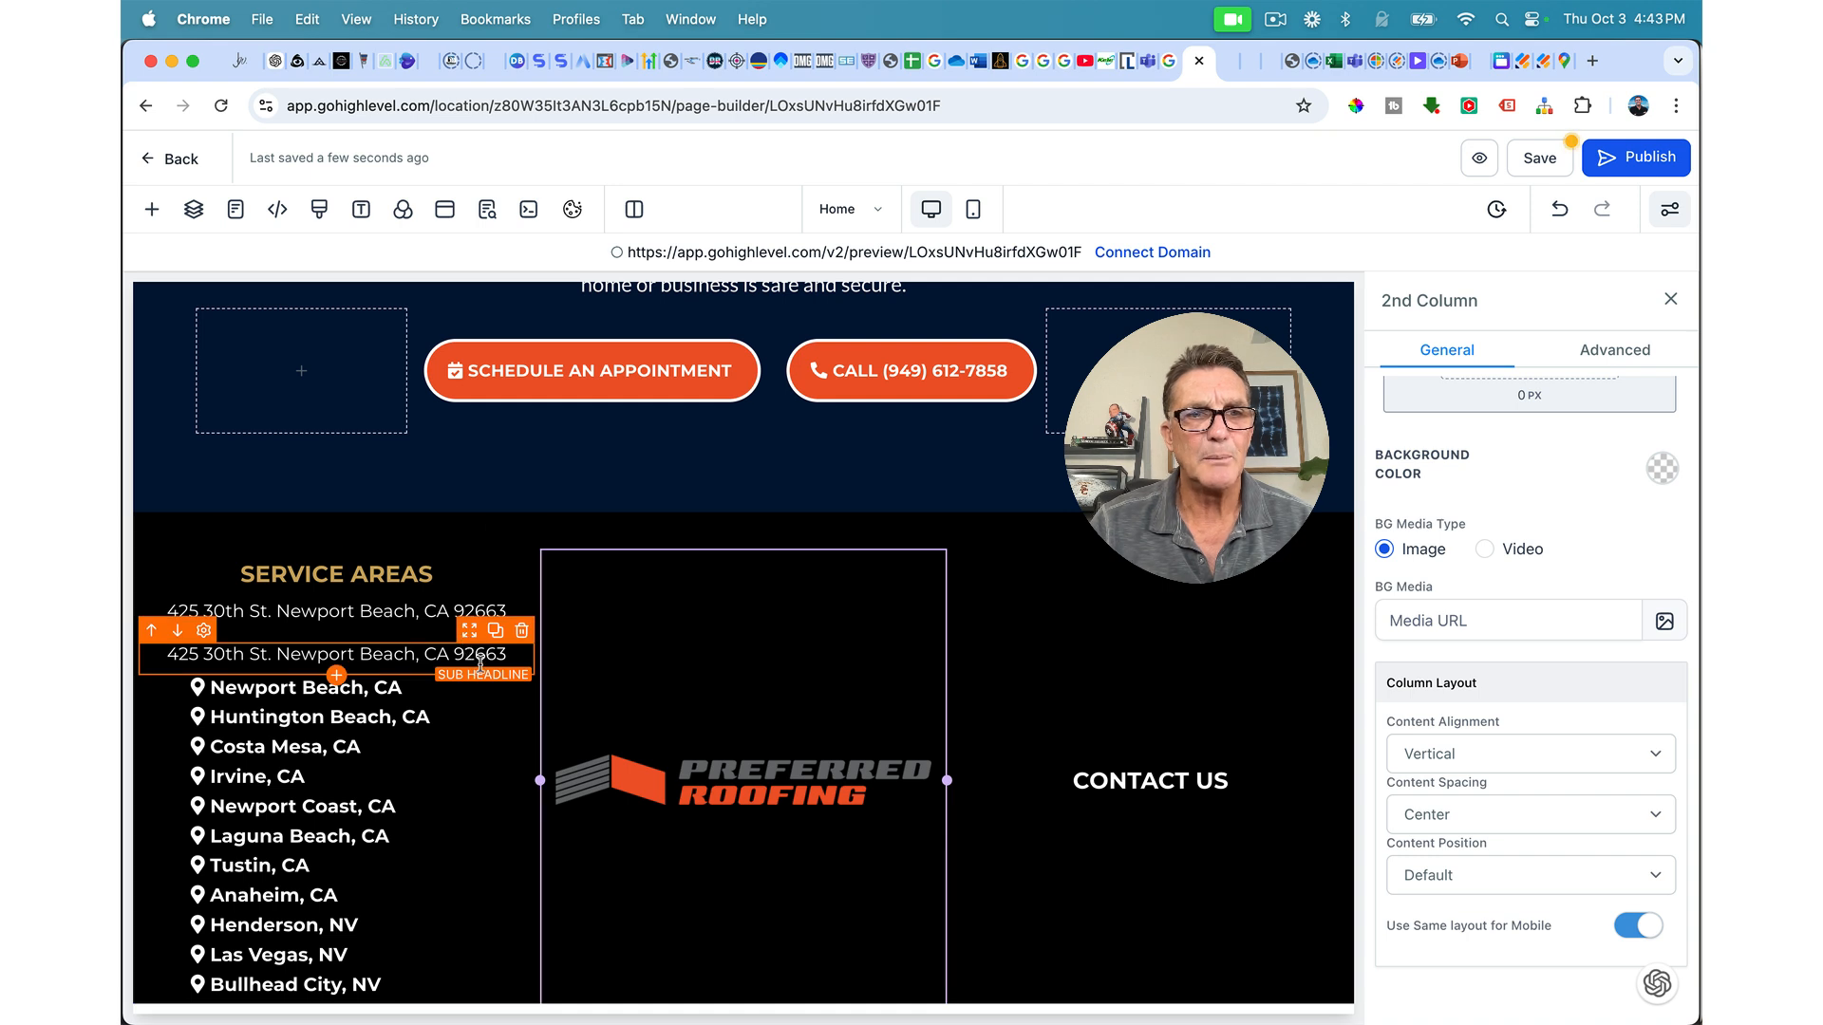
left_click(1480, 76)
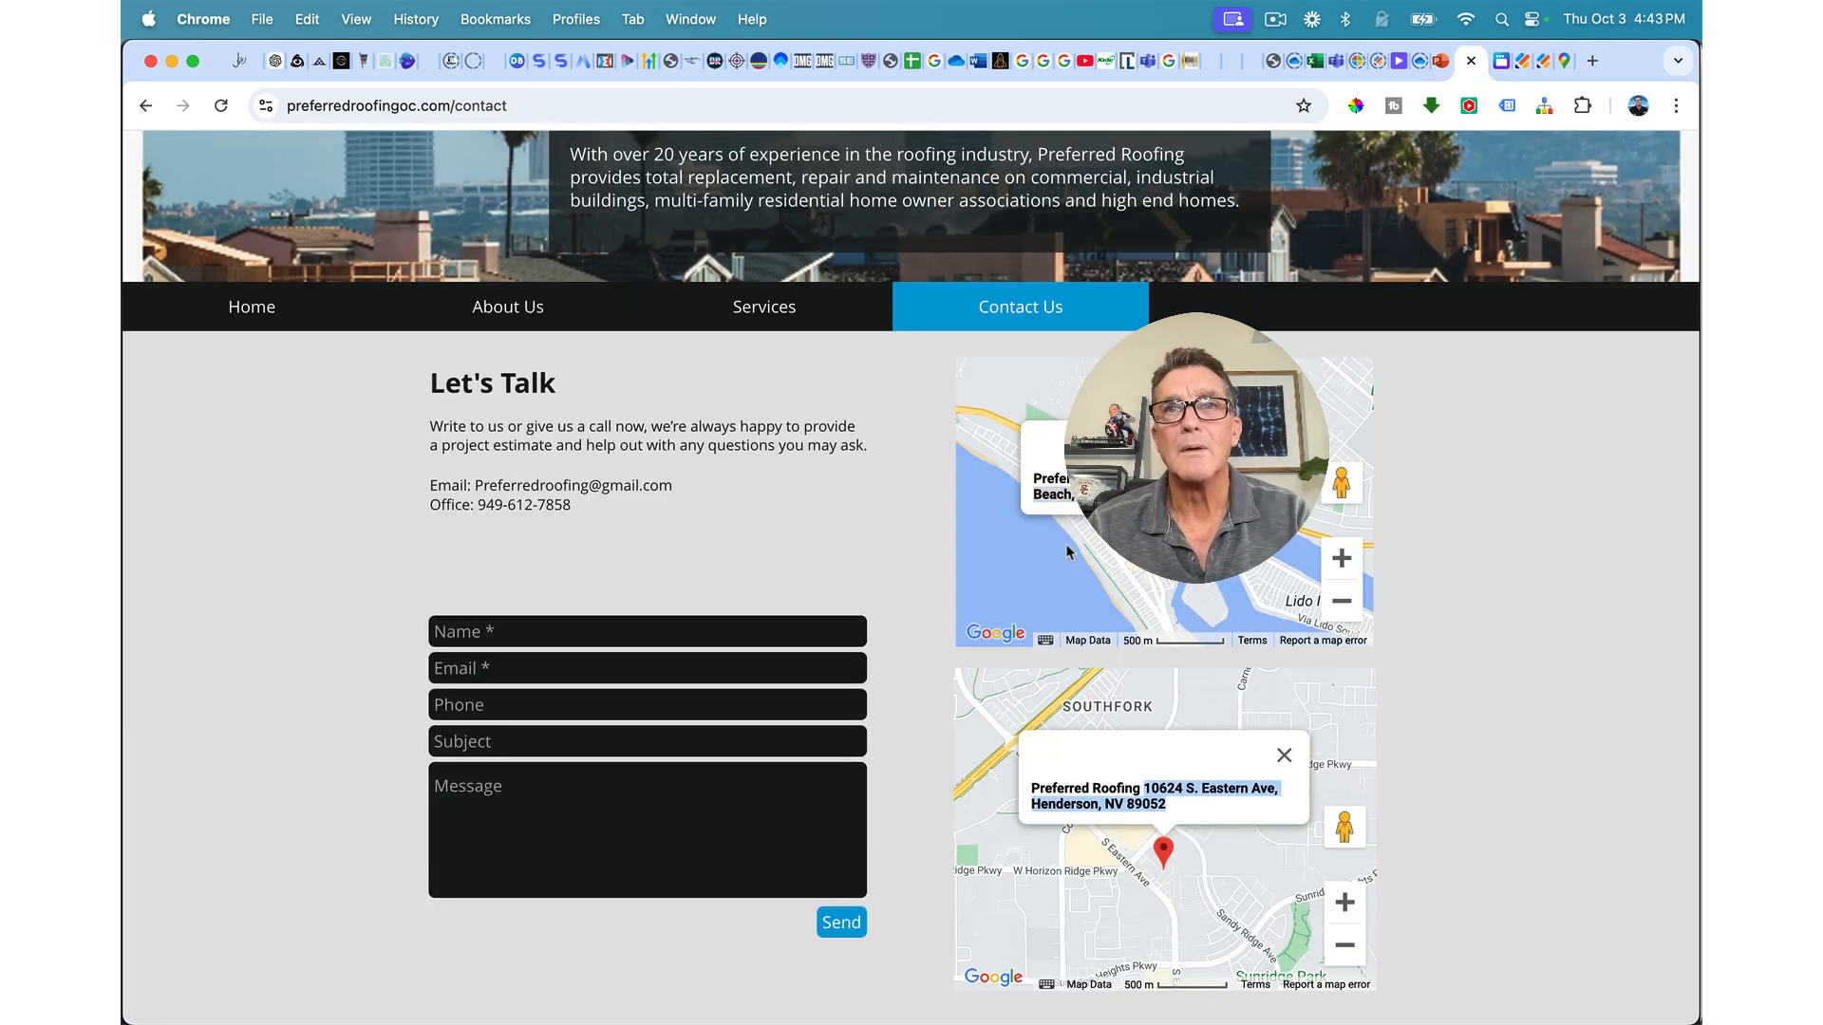
left_click(1176, 61)
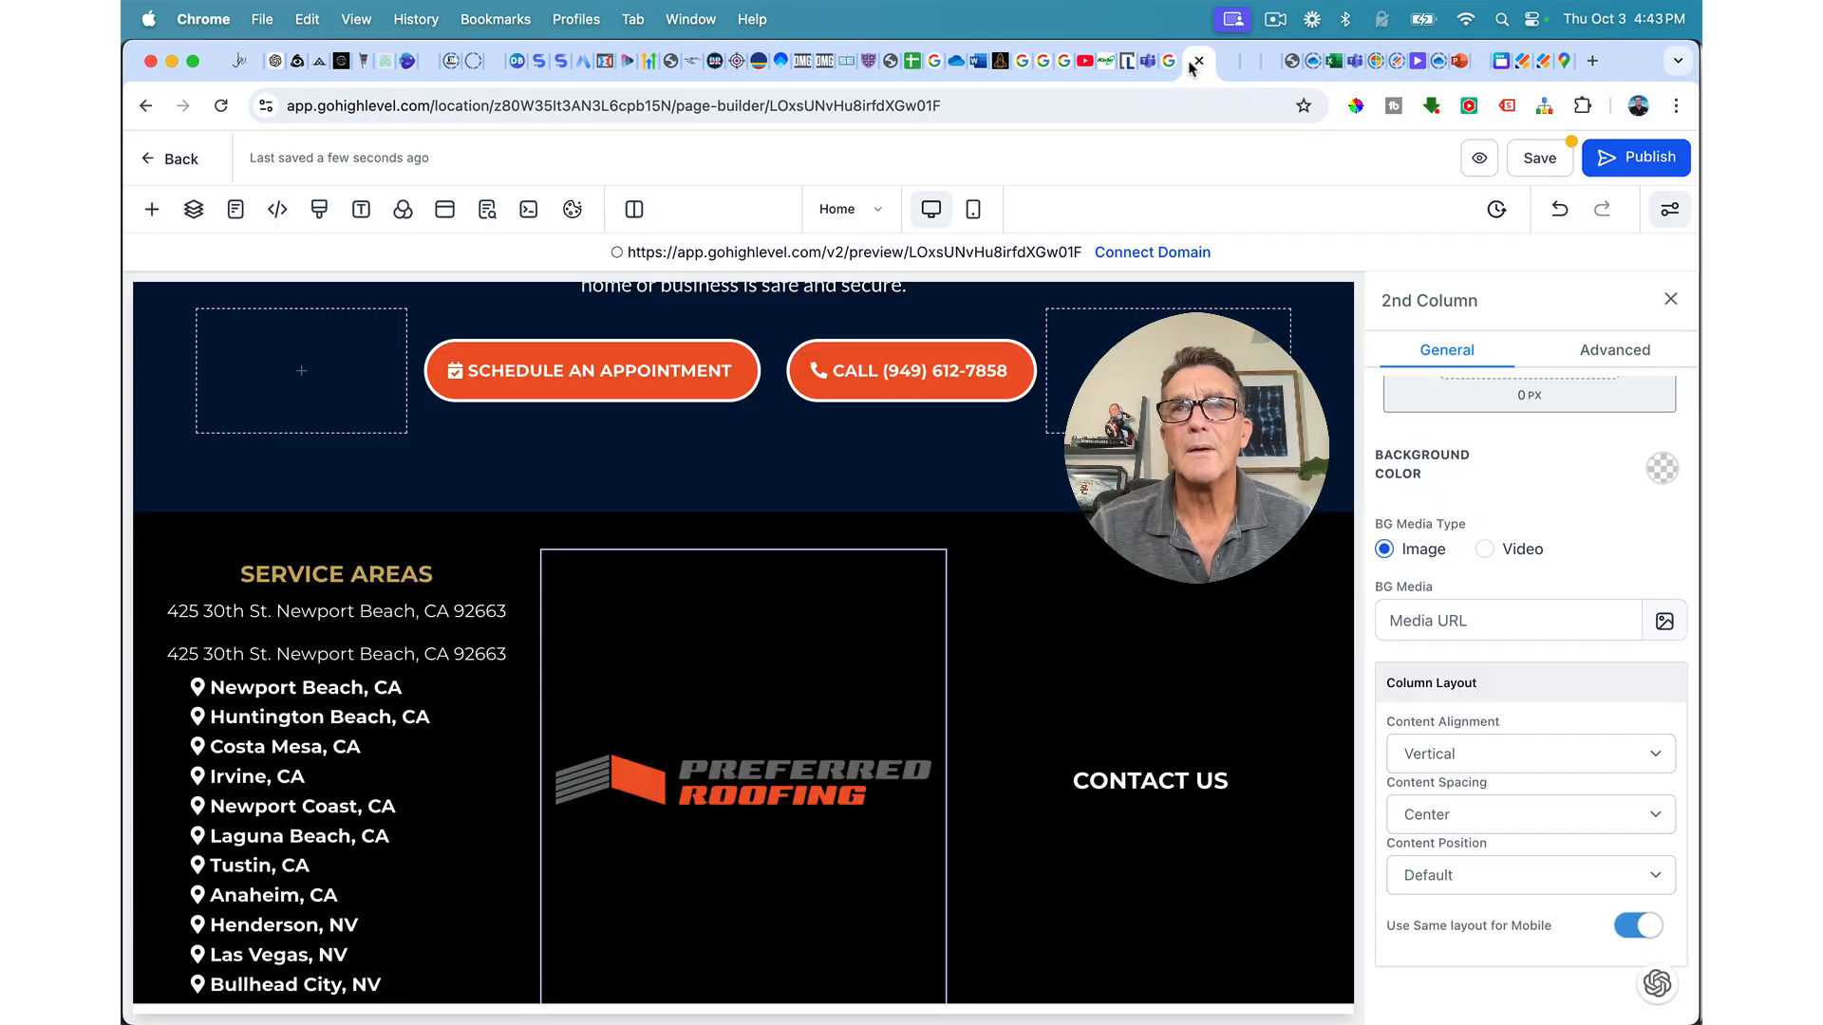
double_click(360, 655)
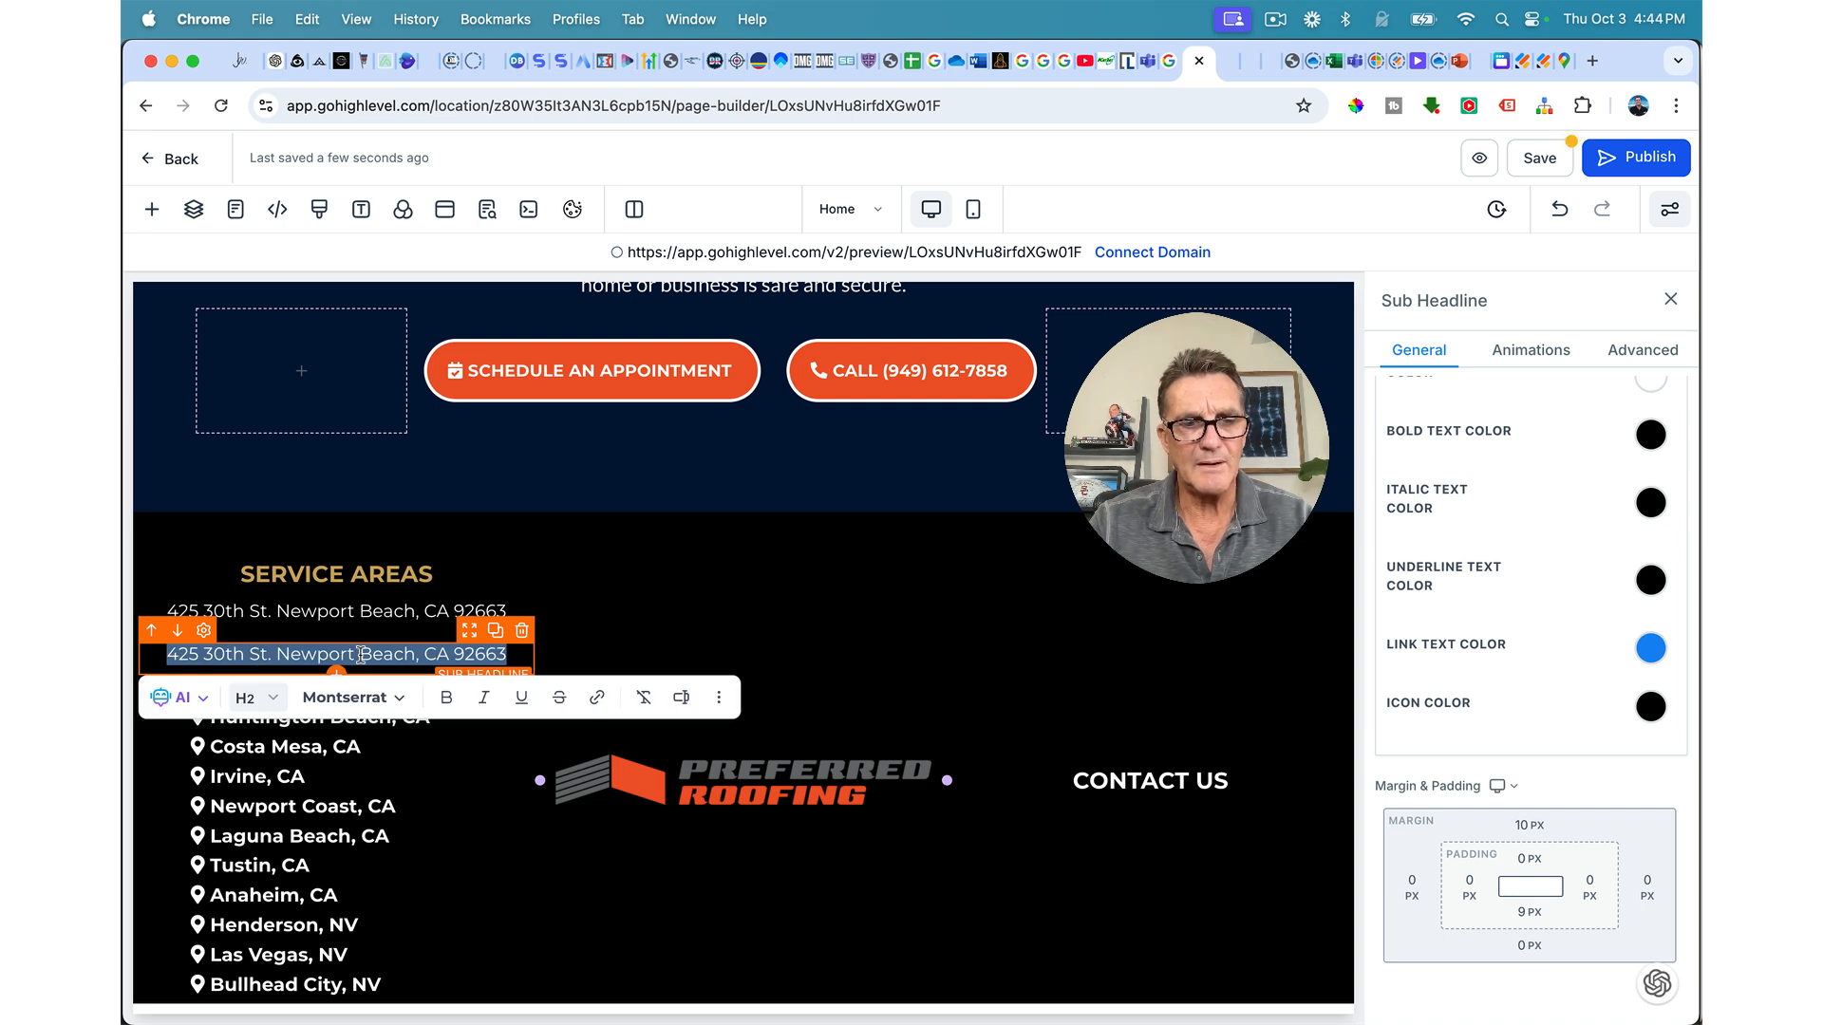
type("10624 S. Eastern Ave, Henderson, NV 89052")
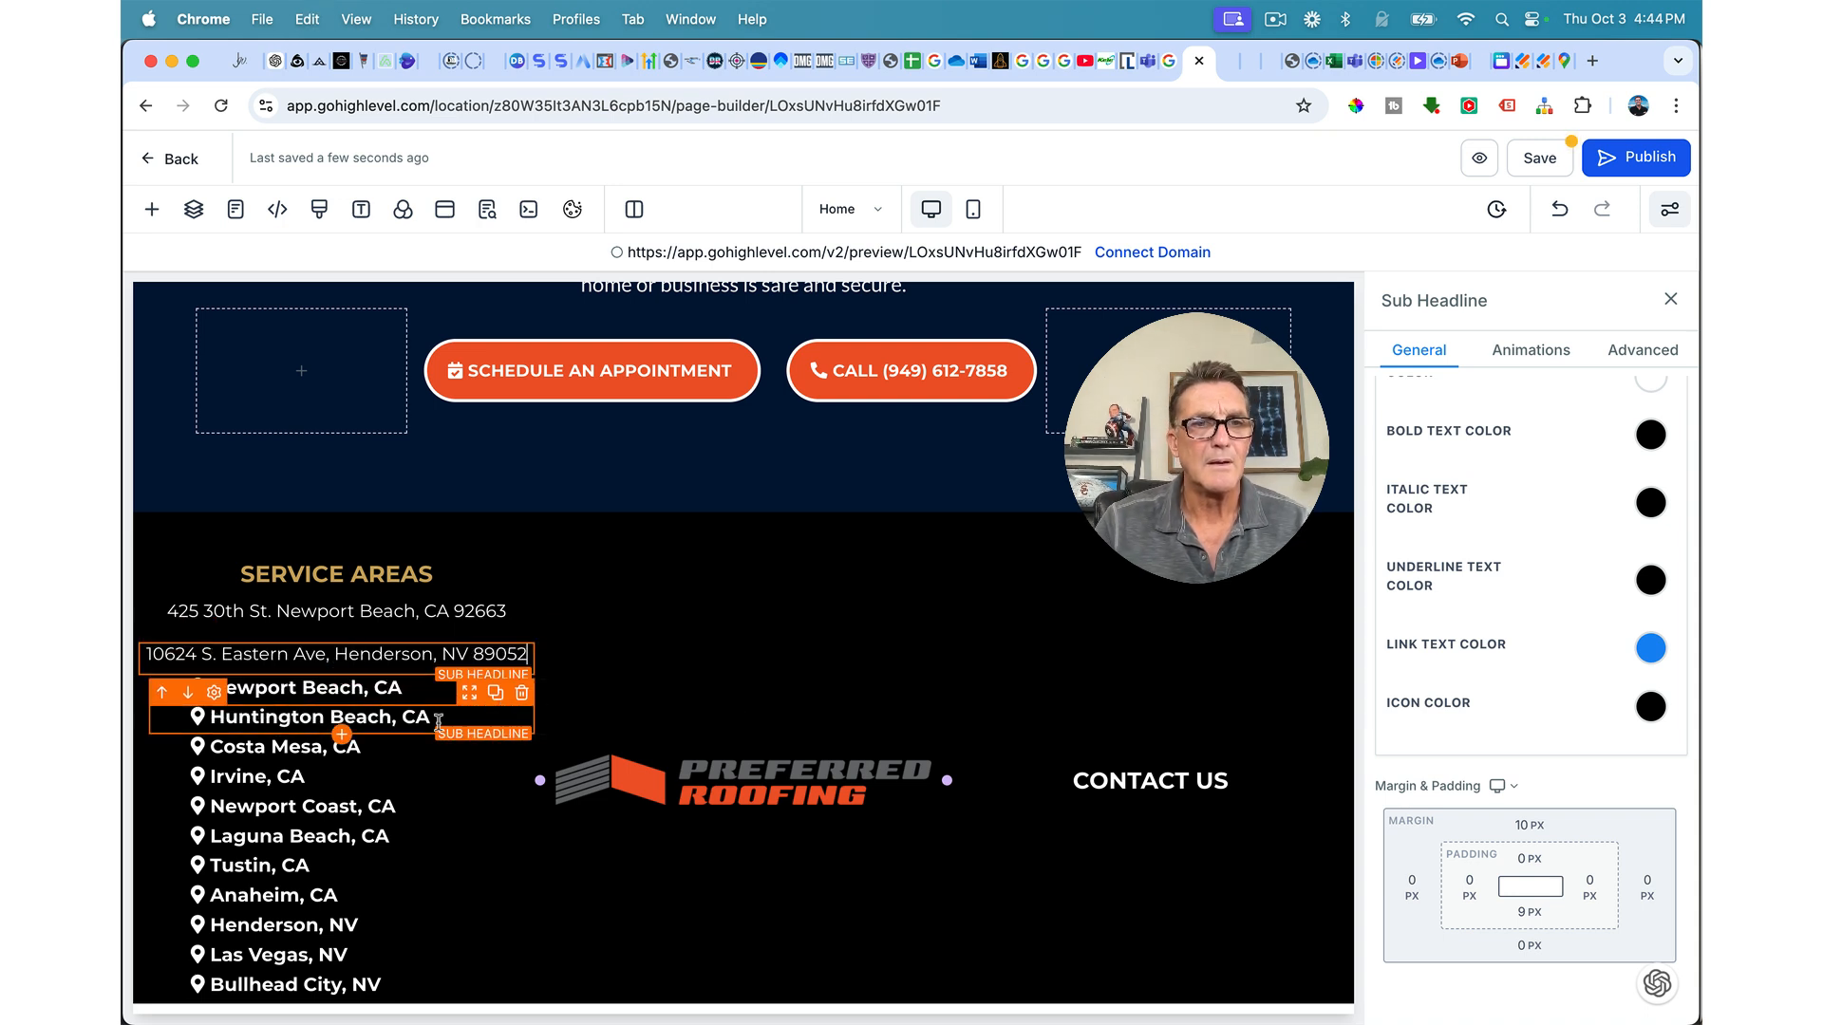
left_click(690, 634)
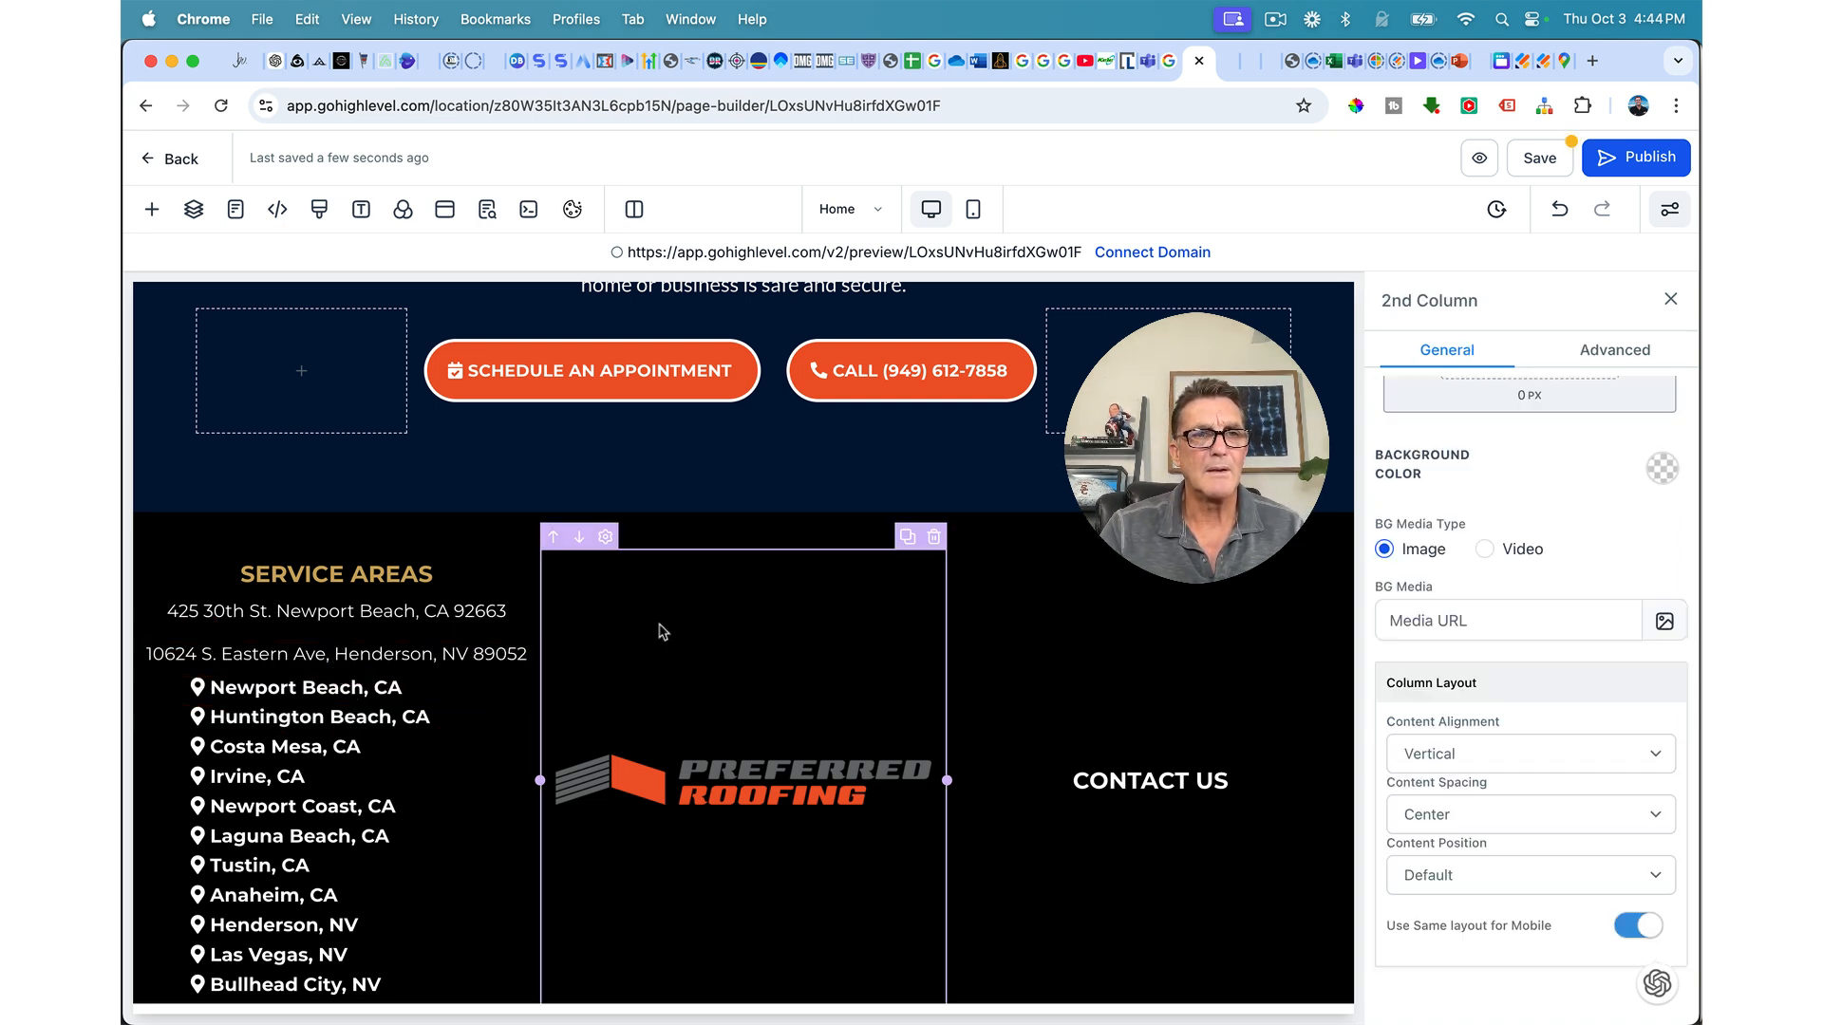
left_click(469, 653)
left_click(1528, 825)
mouse_move(1477, 874)
left_mouse_down()
mouse_move(1418, 876)
mouse_move(1463, 880)
left_mouse_up()
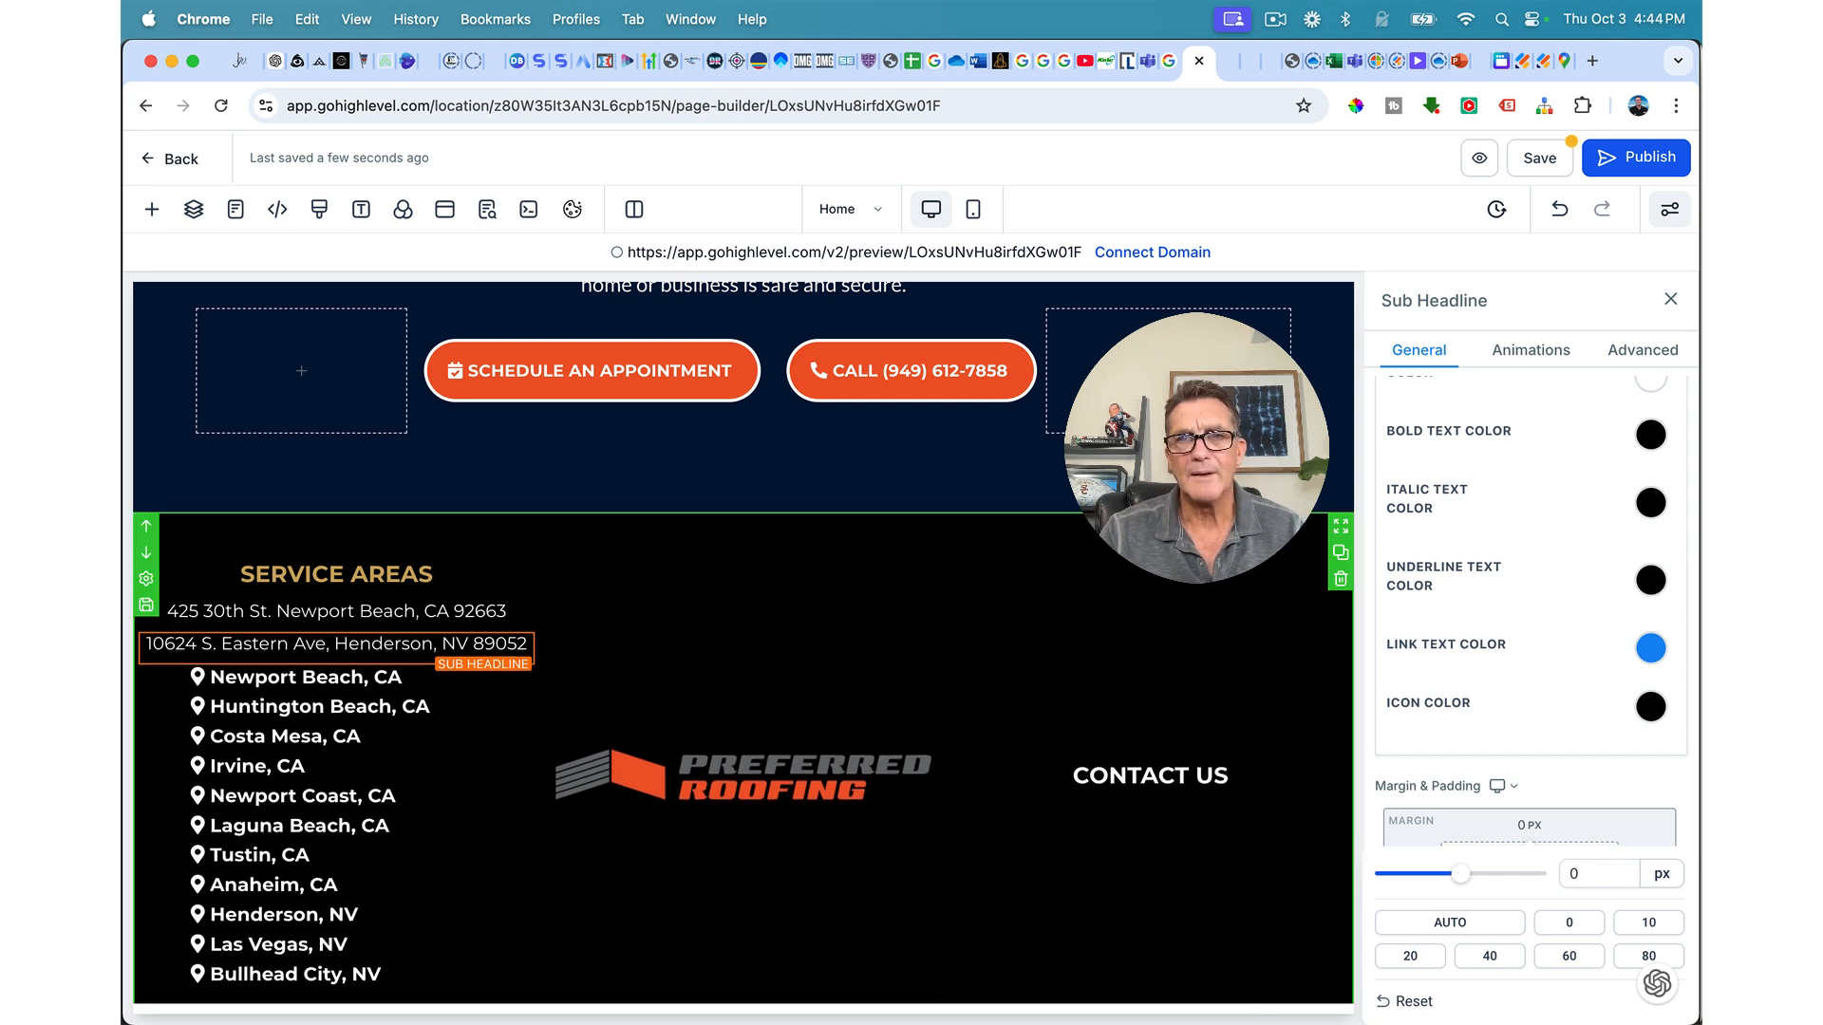
Step: Give the footer section 60 px left and right padding
left_click(1272, 527)
left_click(1469, 572)
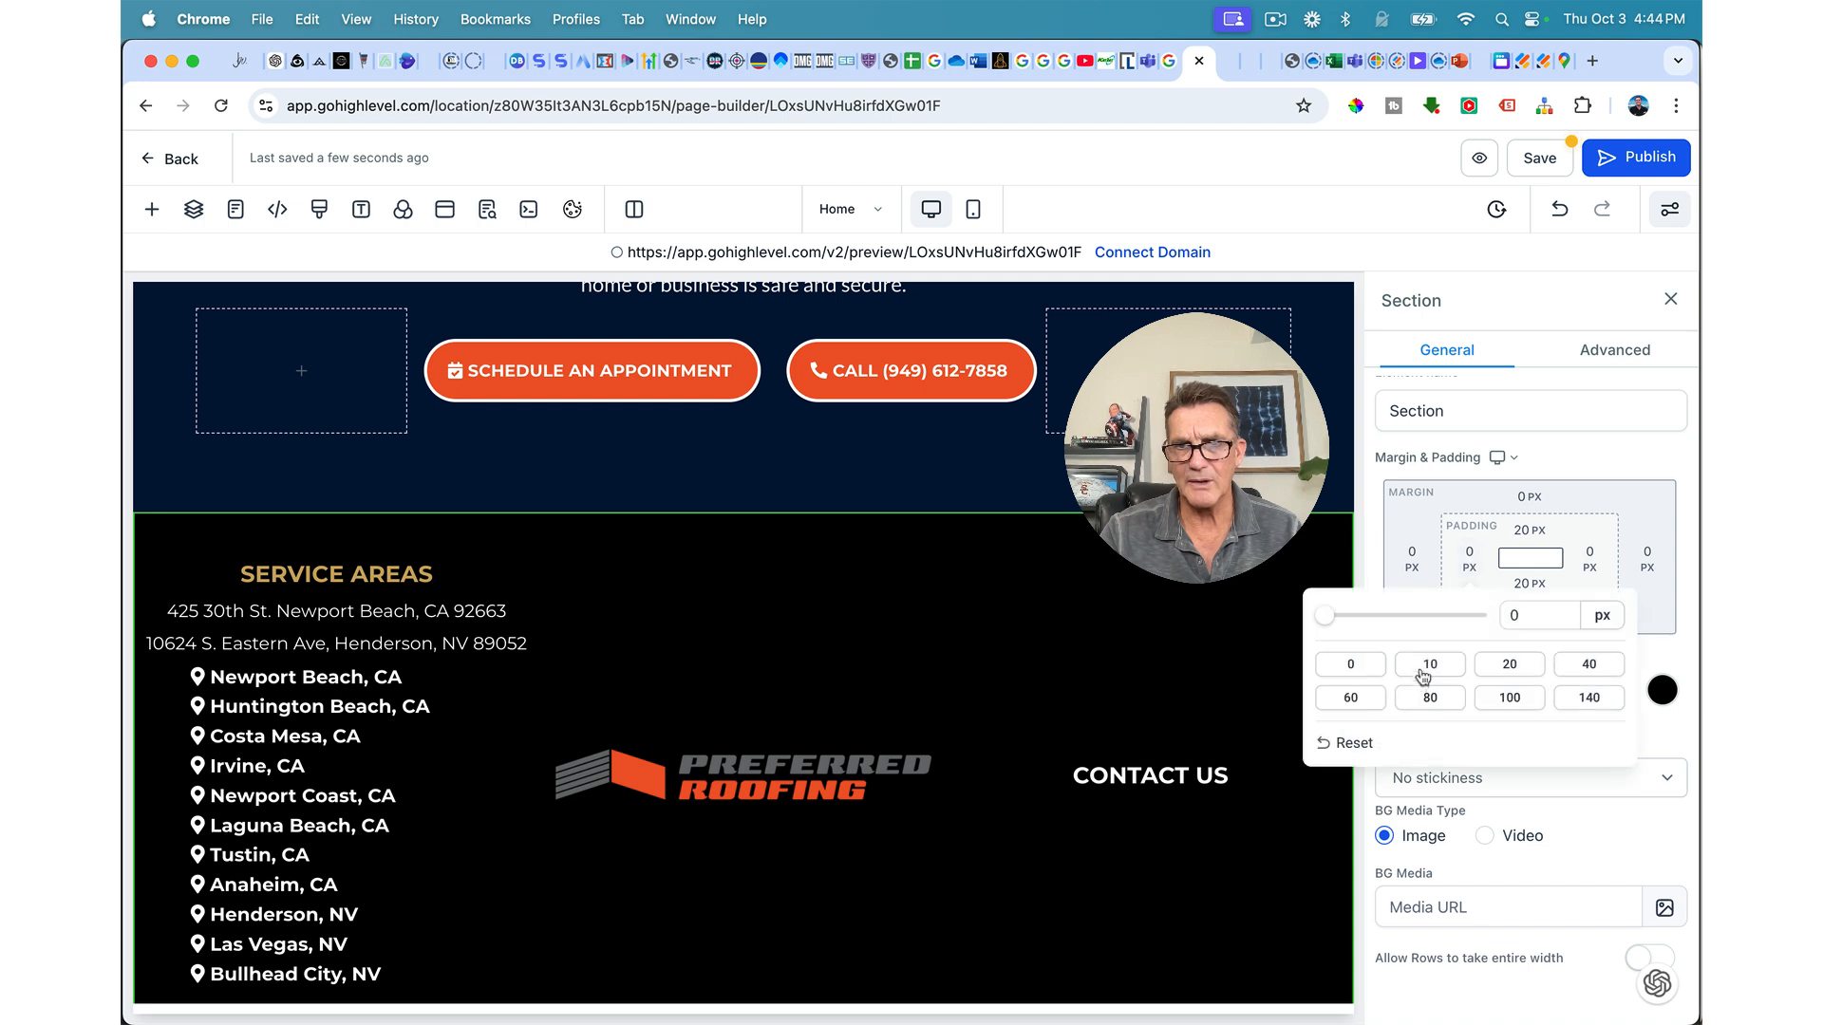
left_click(1374, 698)
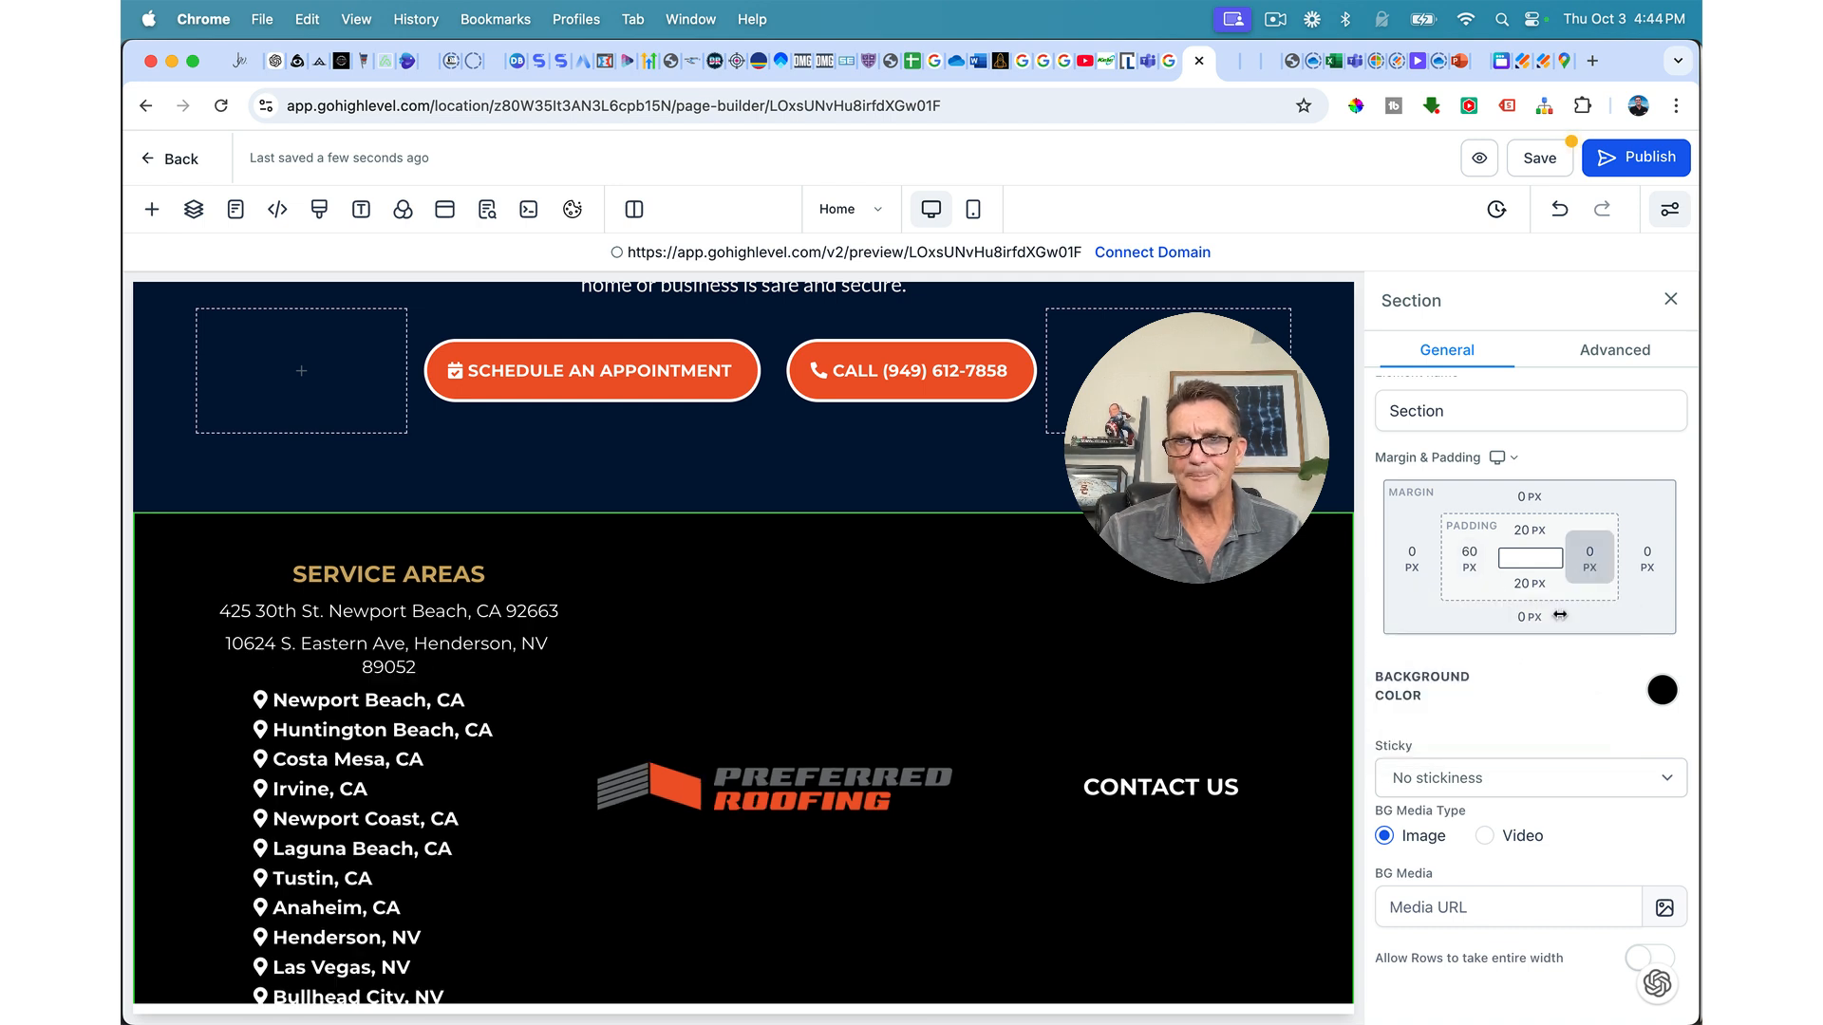
left_click(1589, 558)
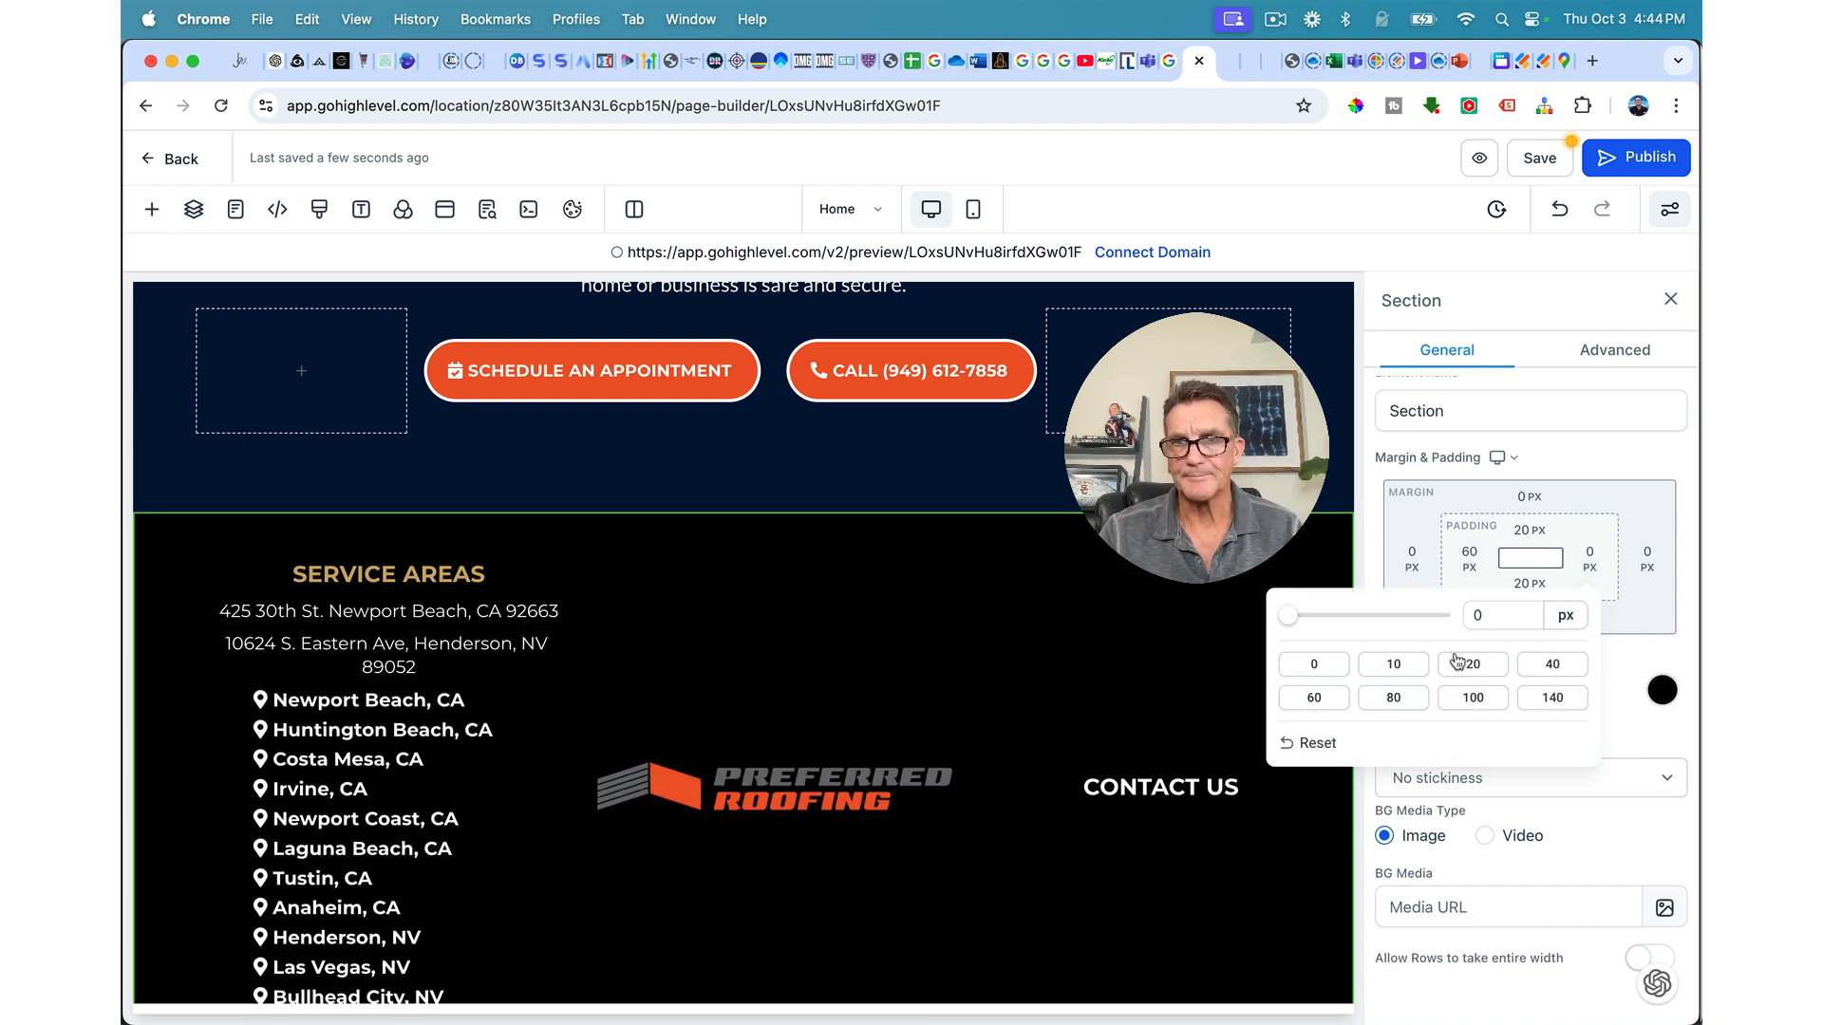
left_click(1331, 701)
Step: Widen the Service Areas column and slightly narrow the logo column
left_click(1149, 693)
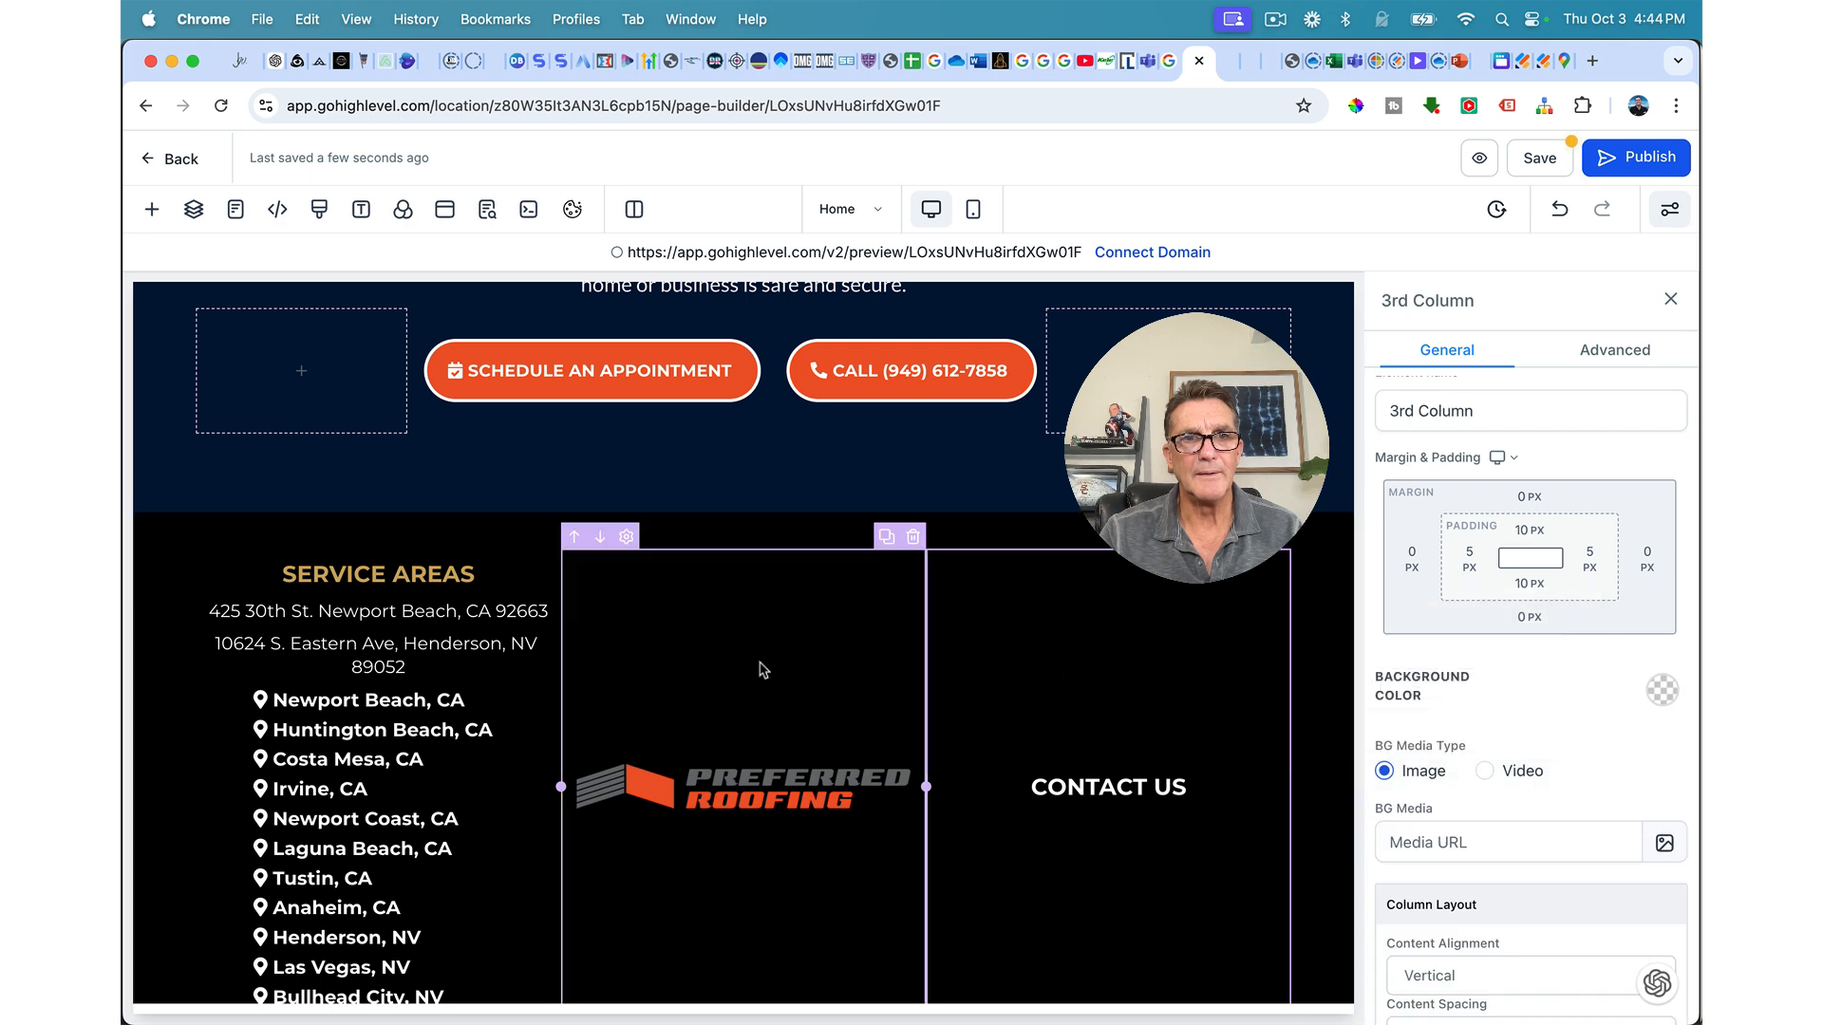
left_click_drag(562, 786, 597, 789)
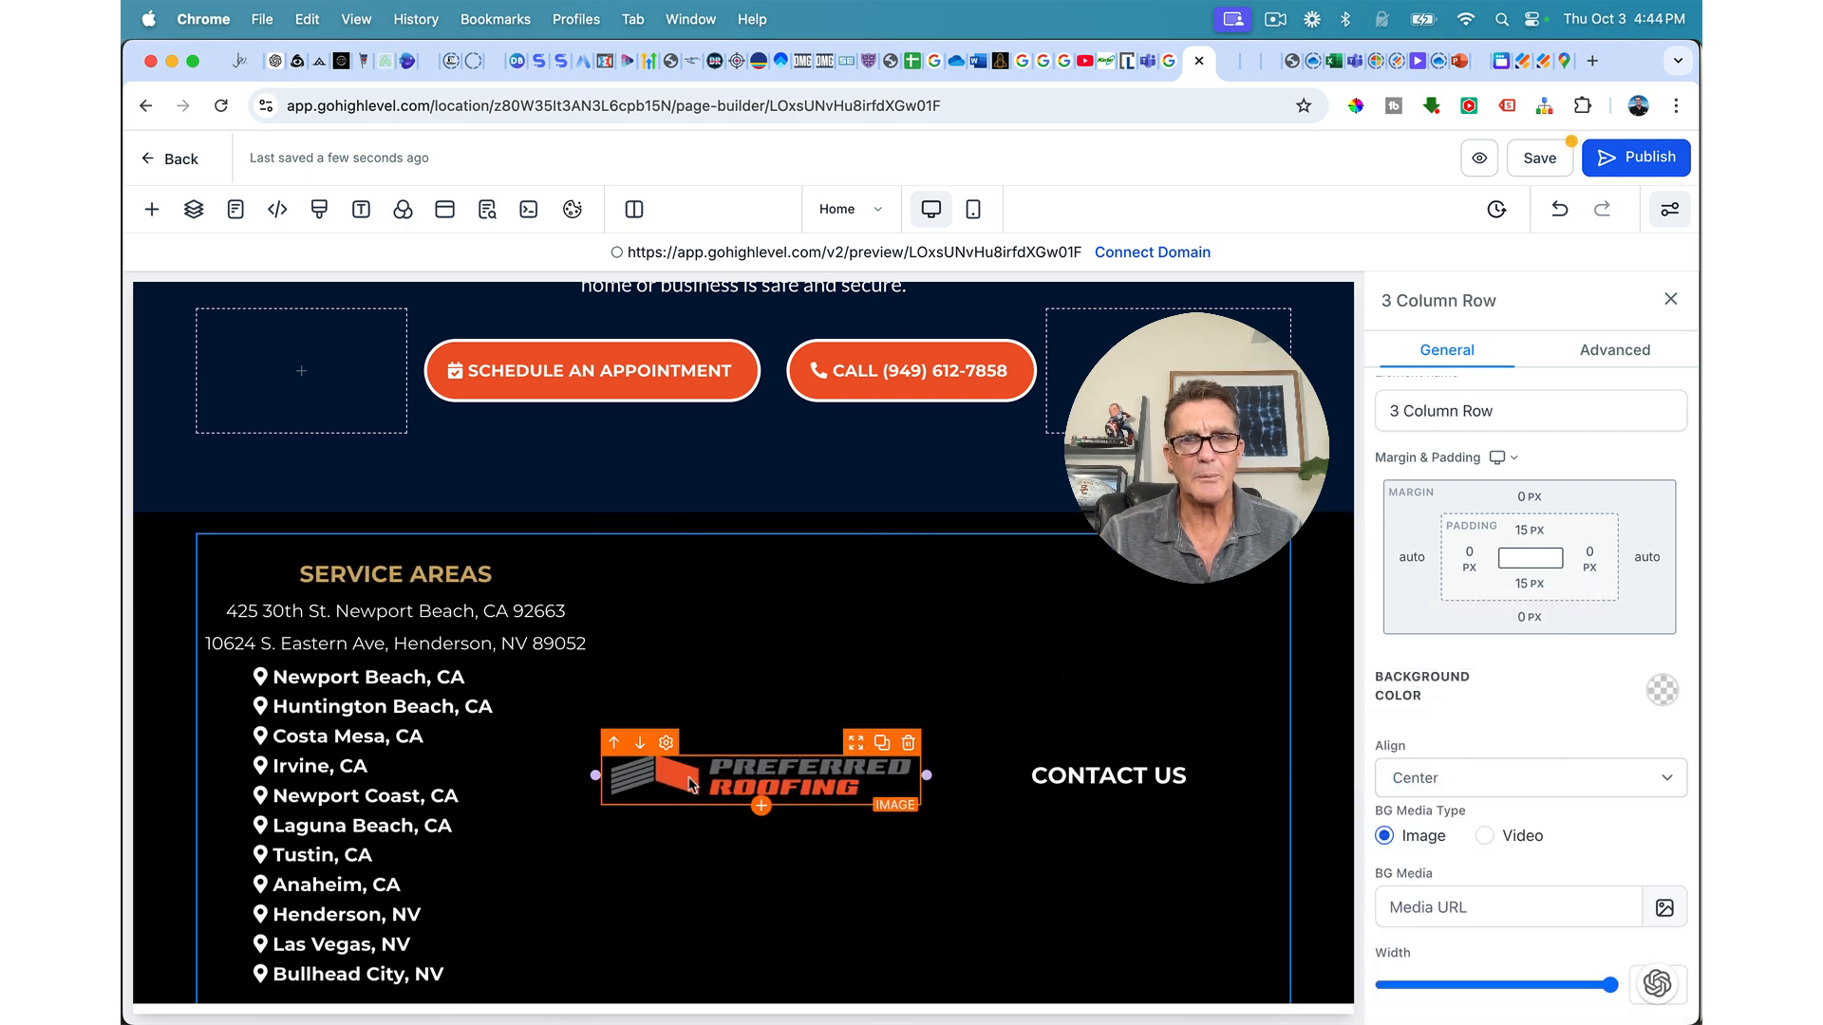
left_click_drag(926, 775, 916, 775)
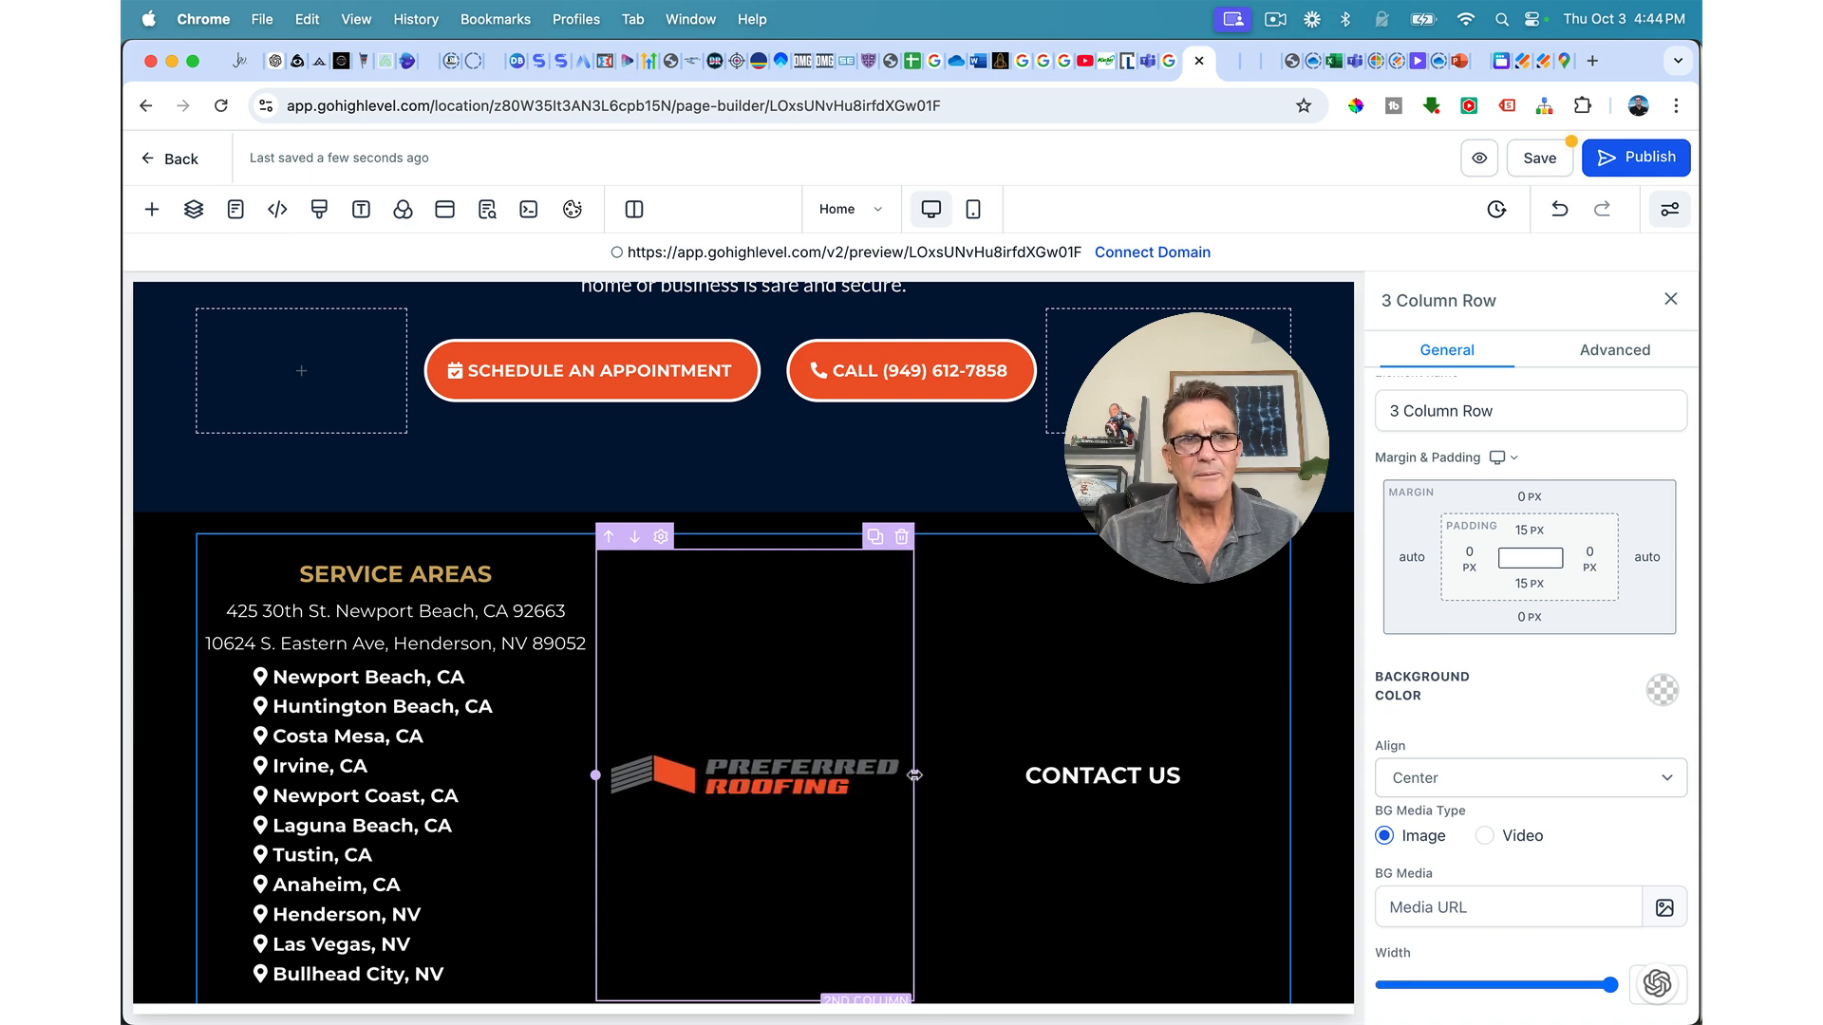
left_click(917, 774)
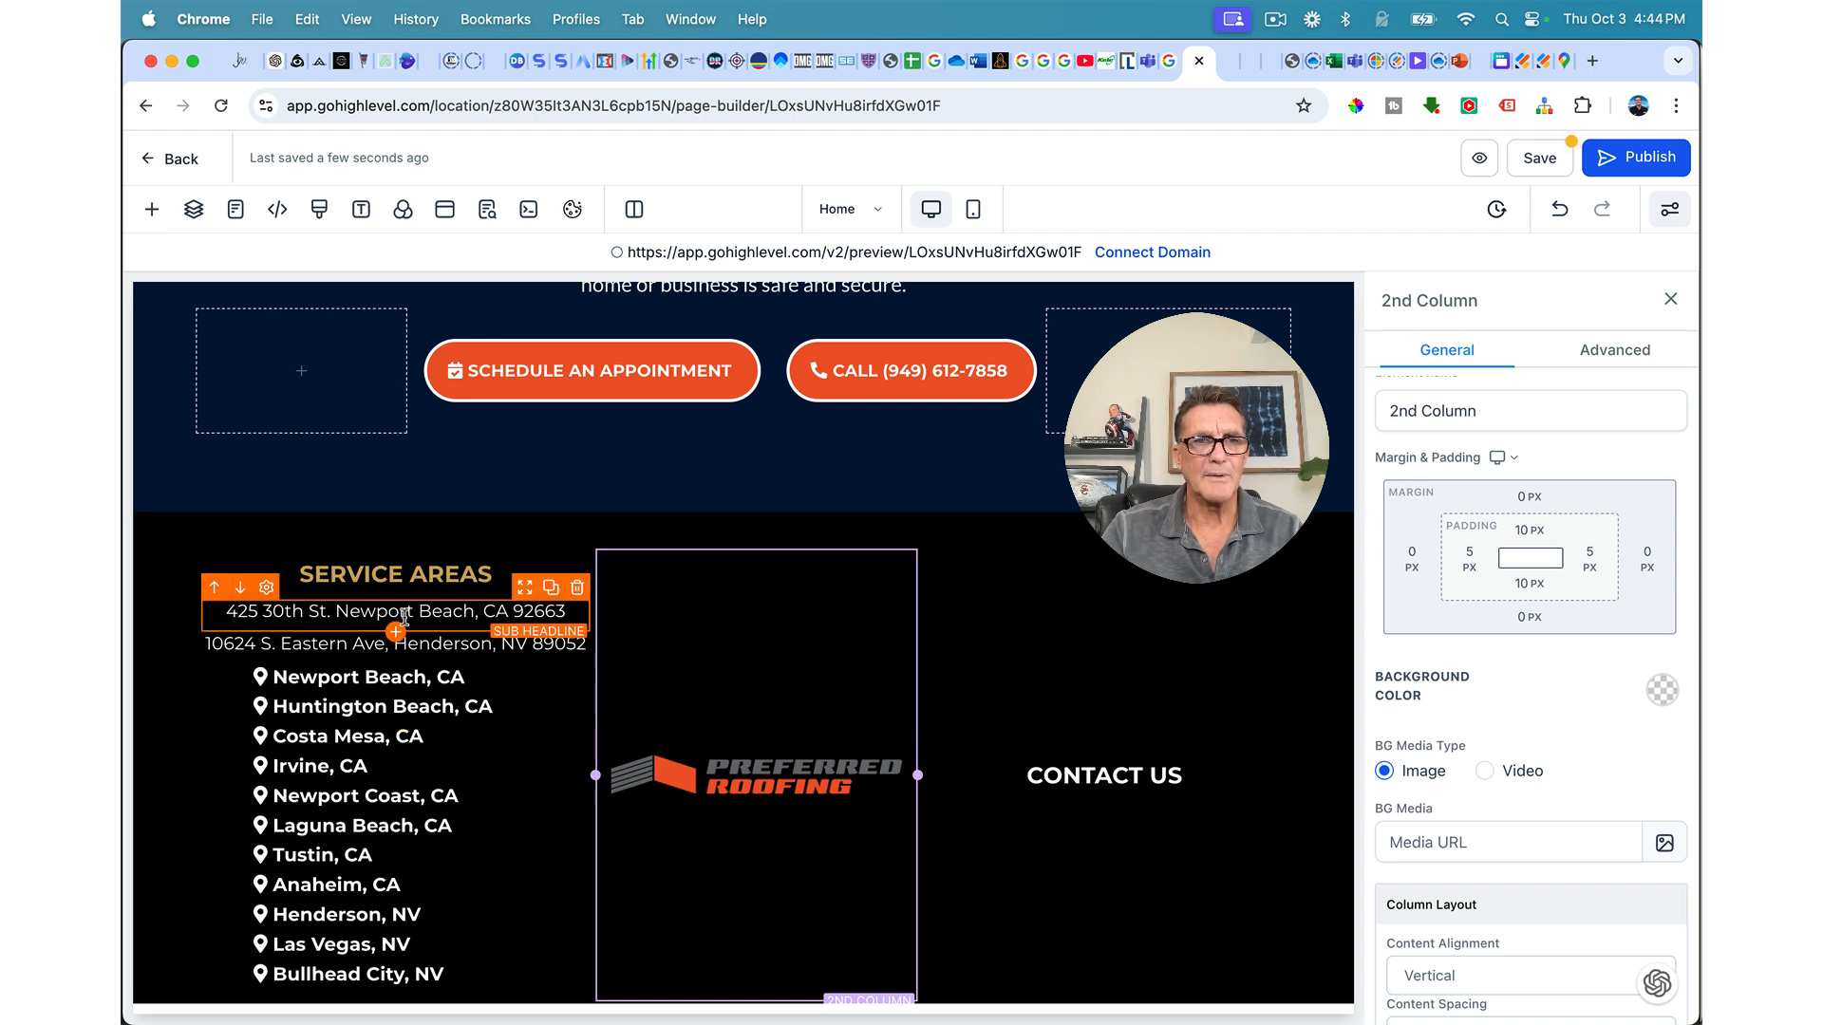
Step: Move both office addresses under CONTACT US and narrow the logo column so they fit
left_click_drag(525, 596, 619, 725)
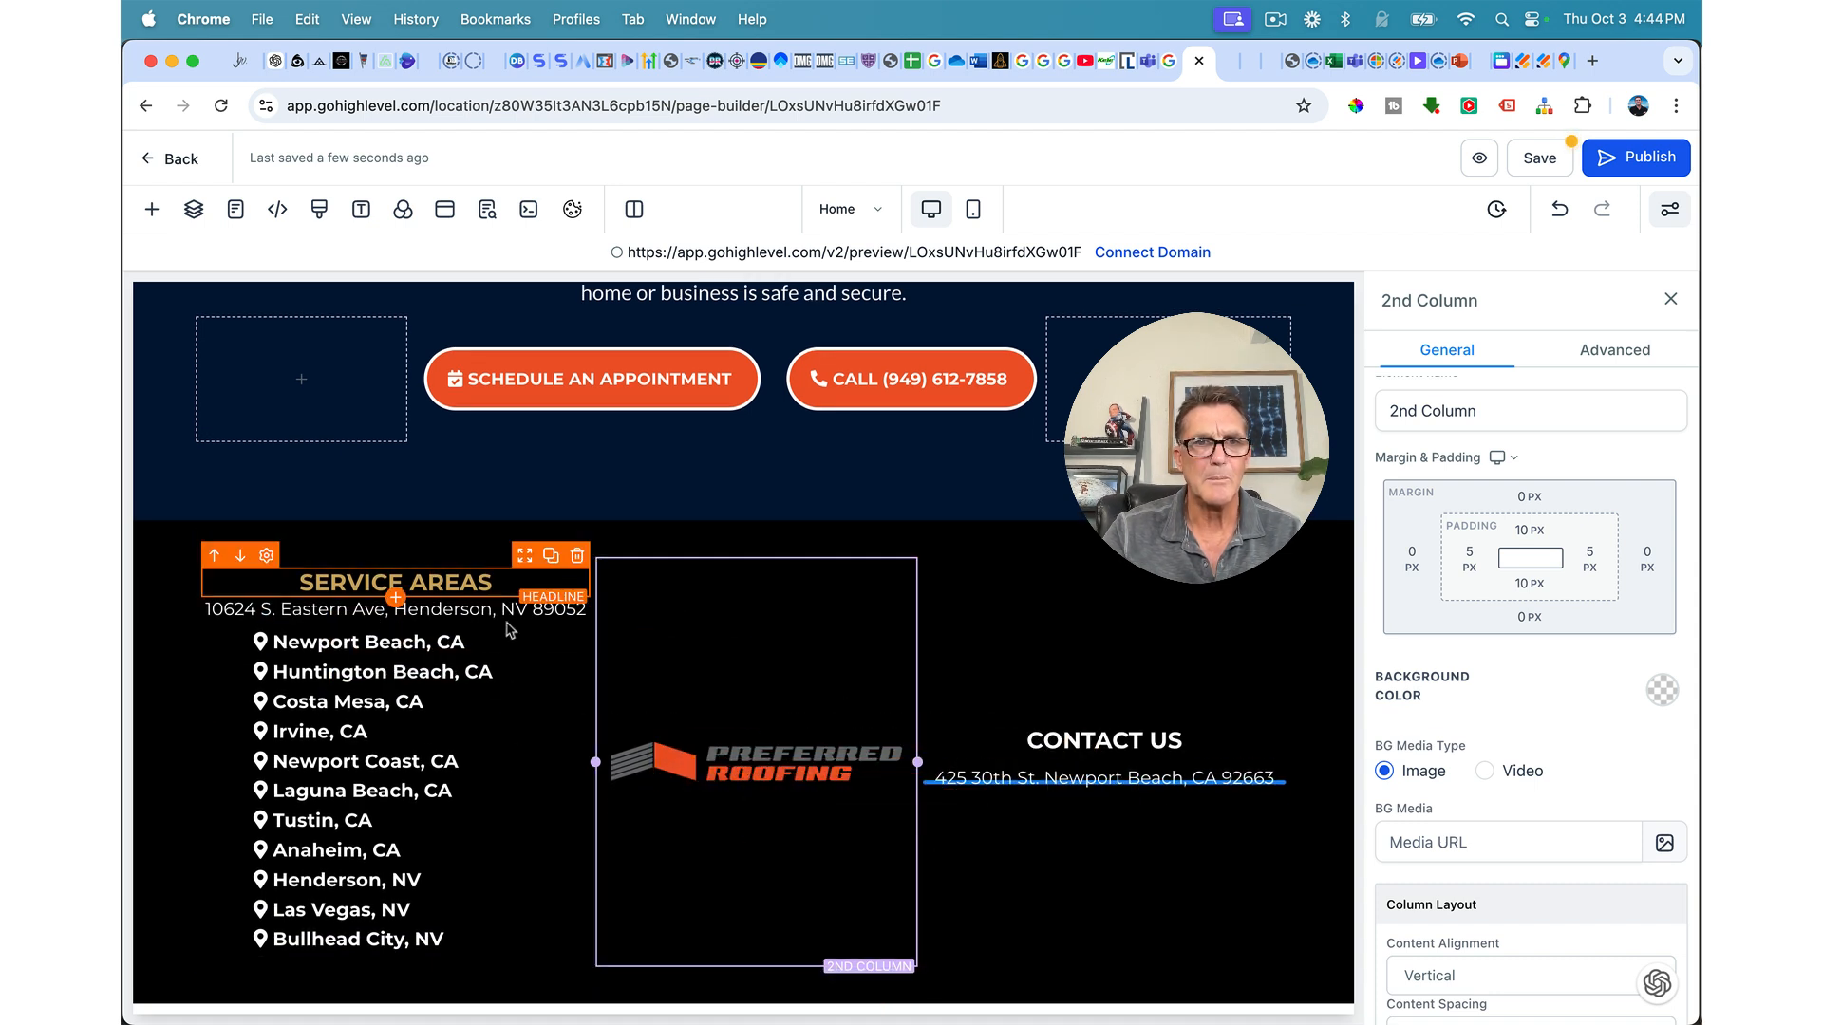
left_click(483, 600)
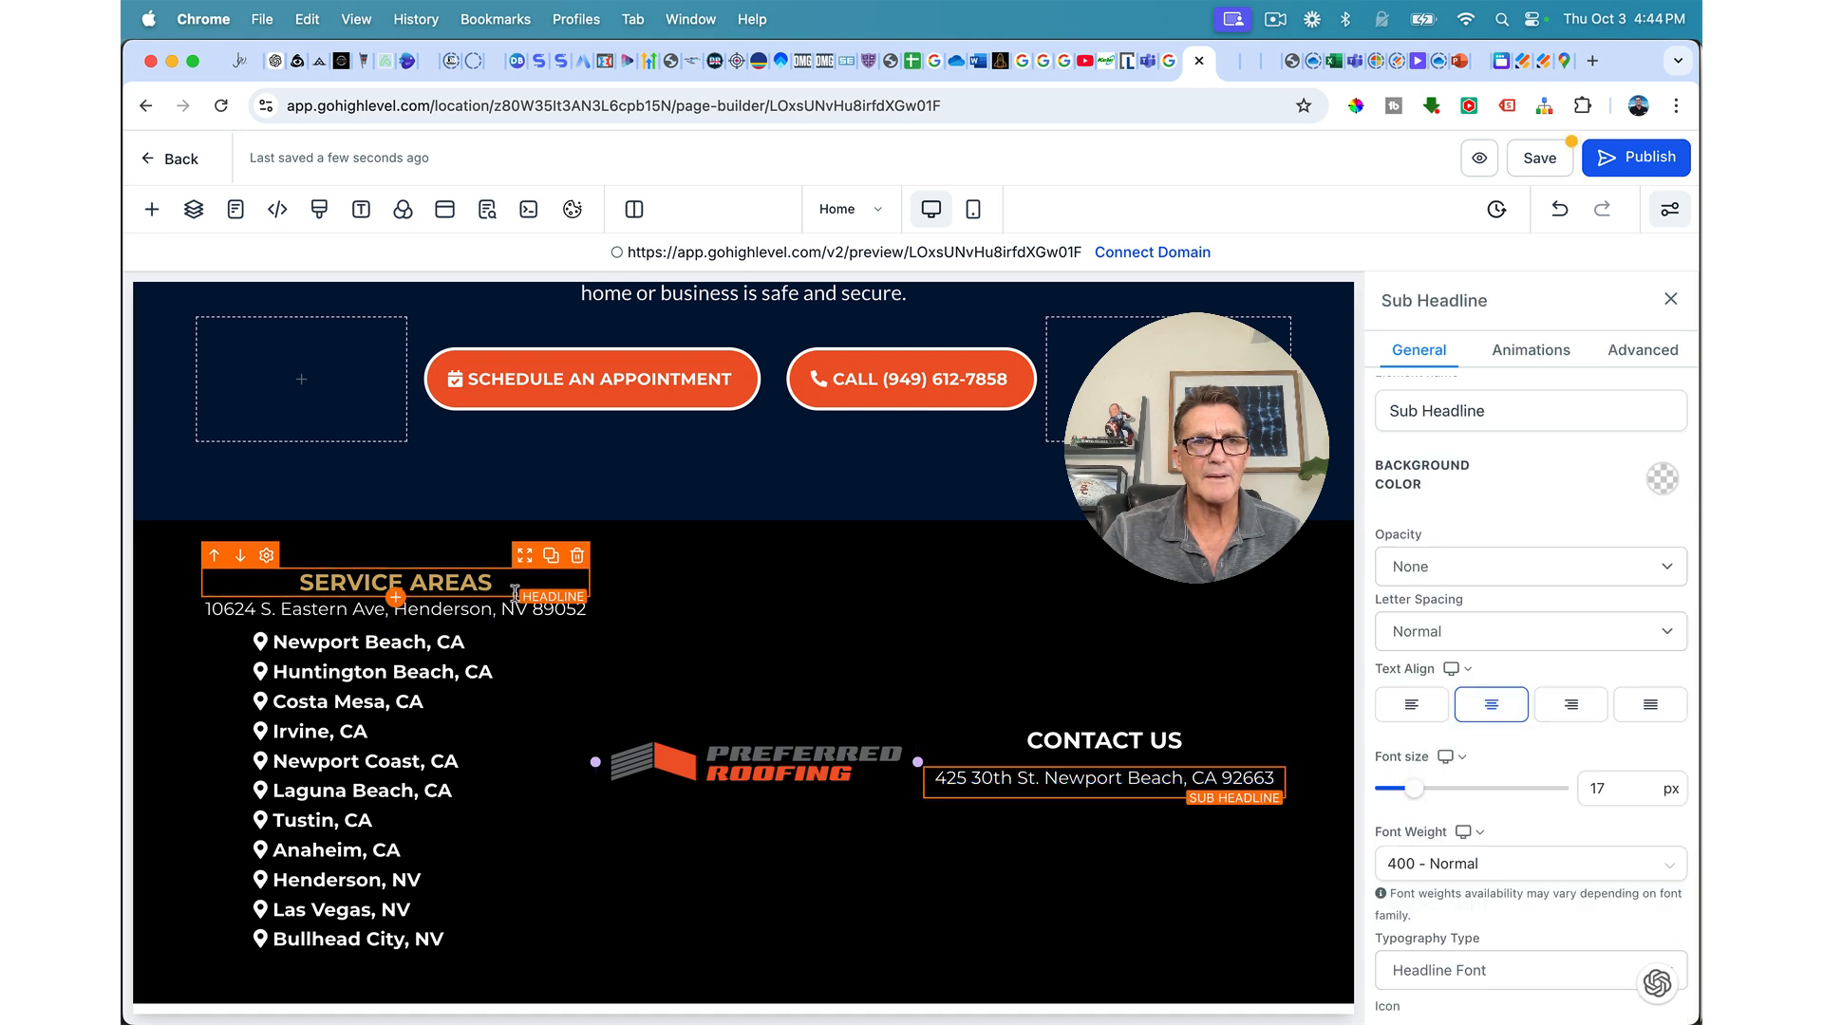
left_click_drag(525, 587, 1265, 815)
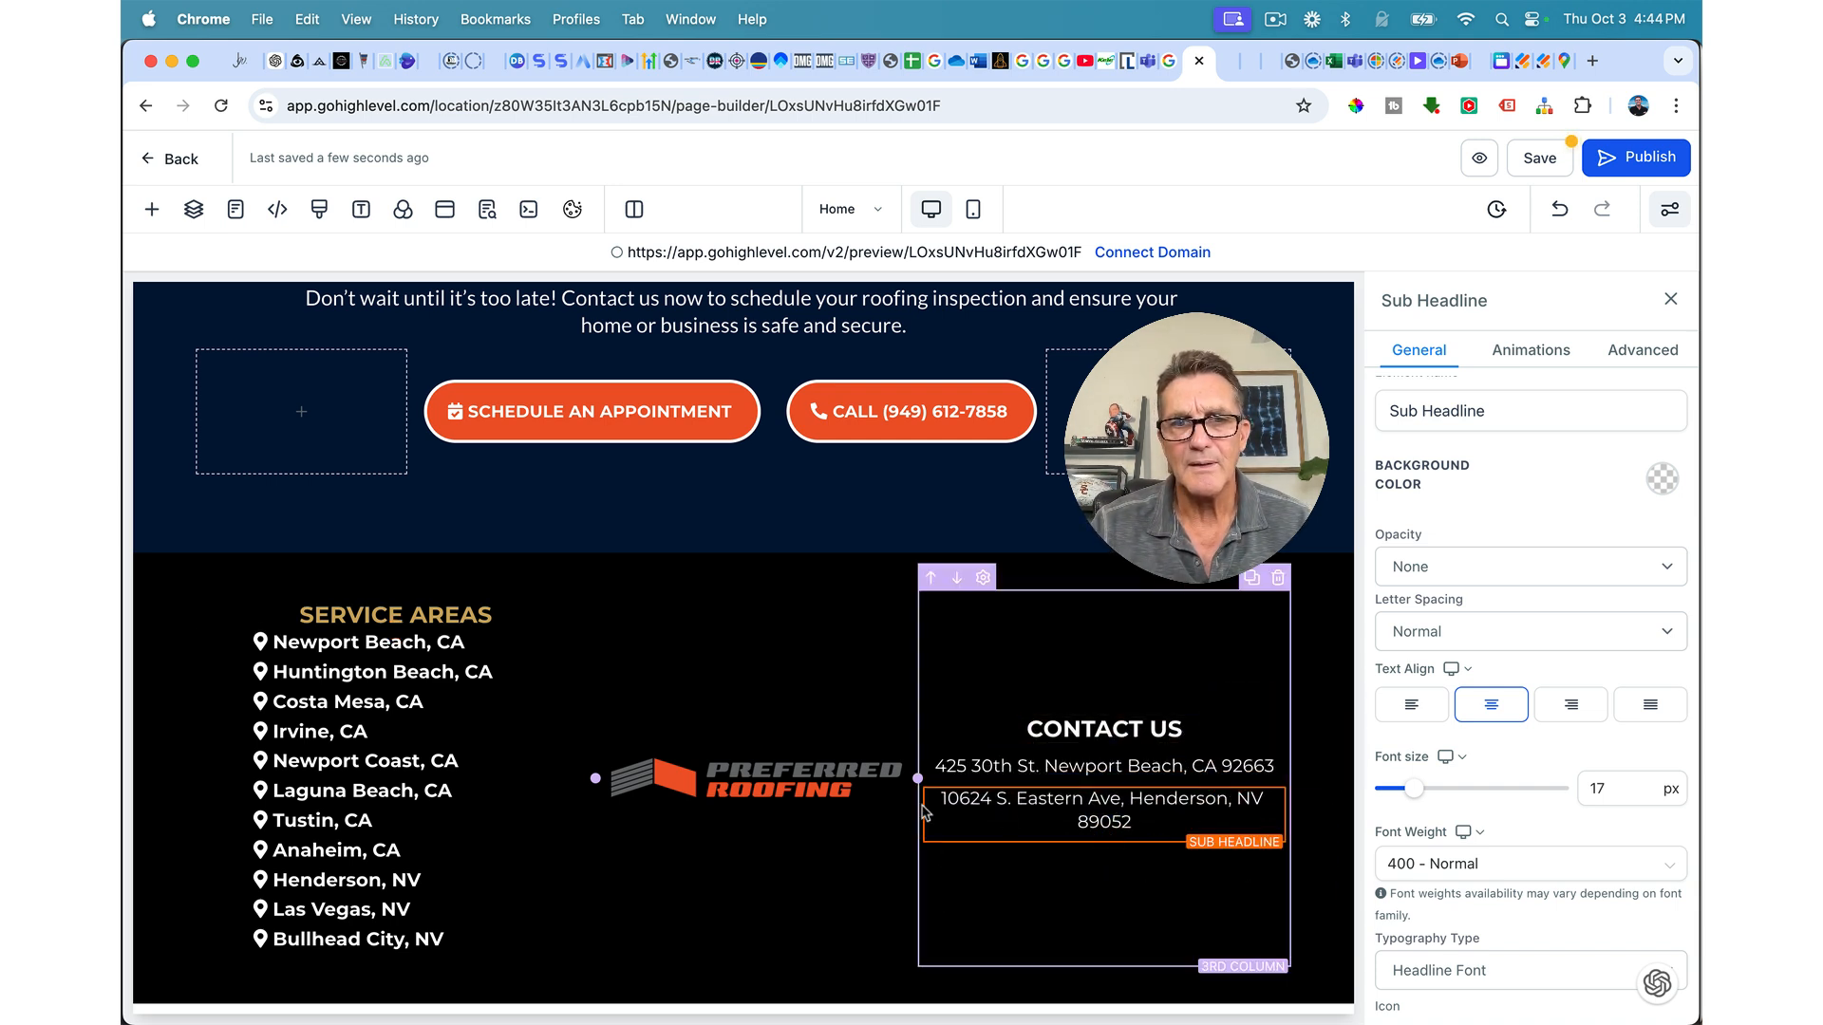
mouse_move(591, 779)
left_mouse_down()
mouse_move(565, 780)
mouse_move(604, 780)
left_mouse_up()
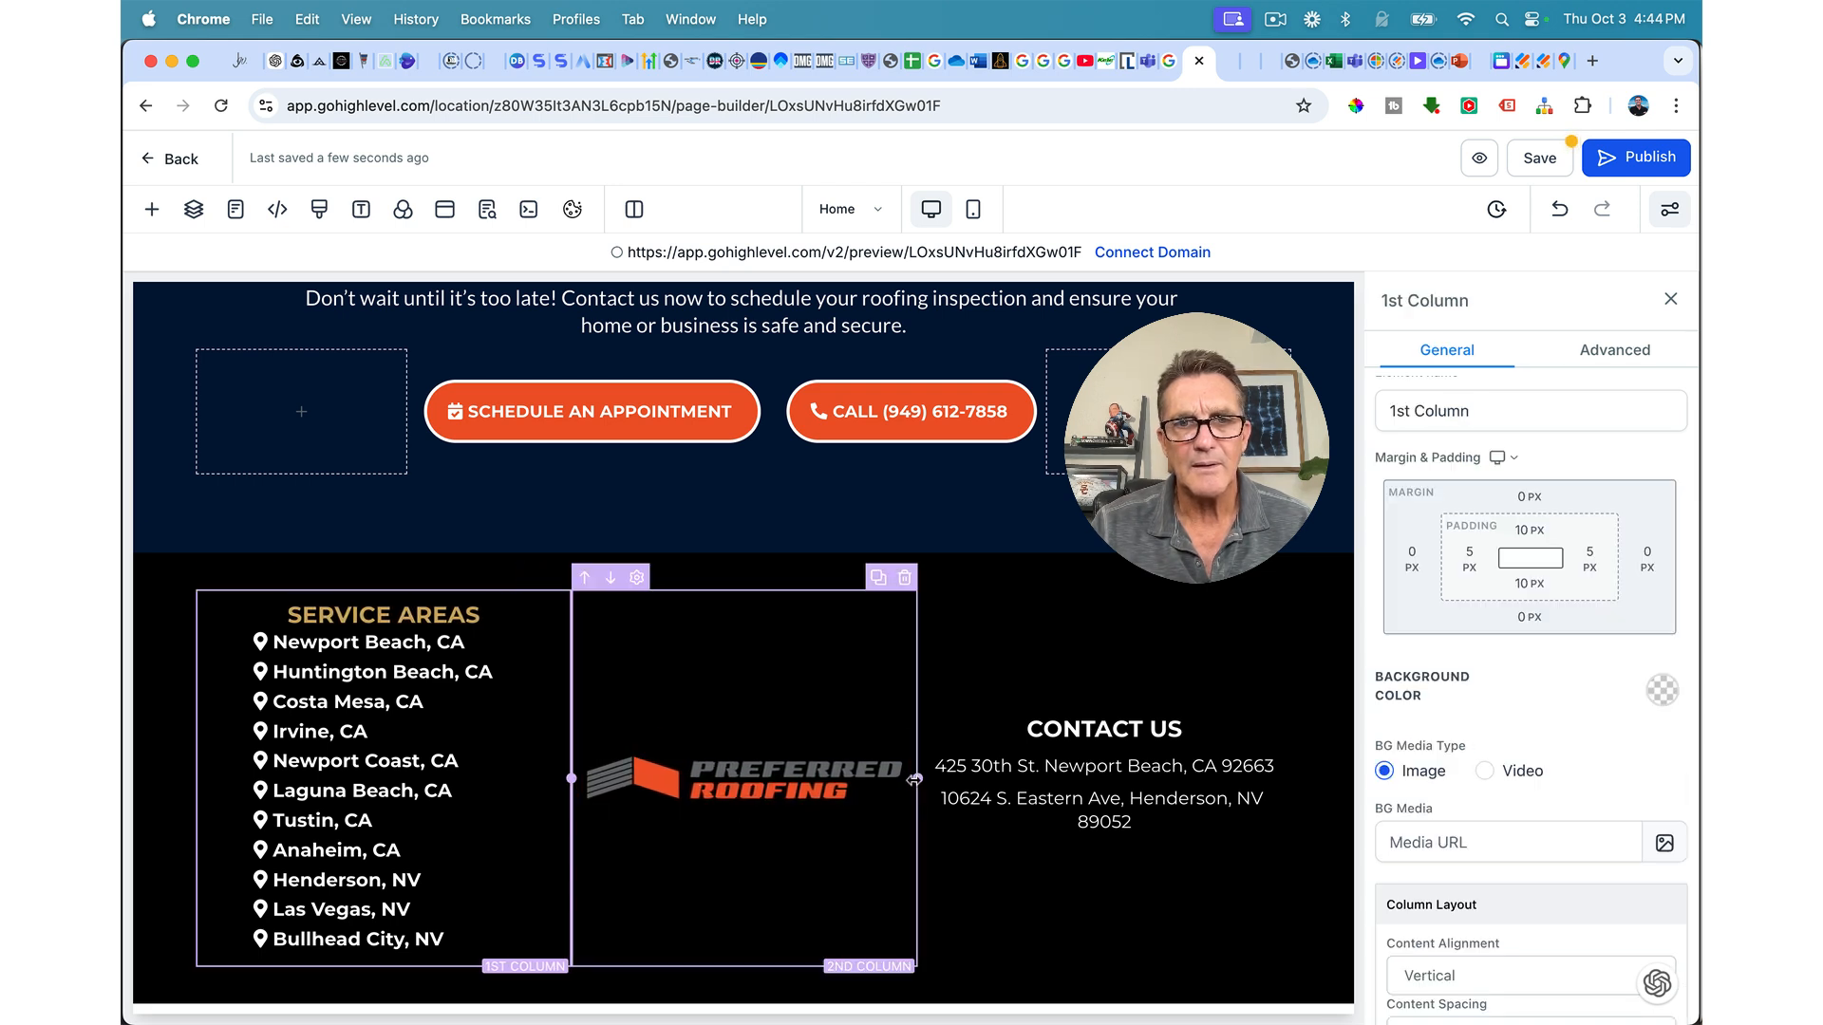
left_click_drag(917, 780, 892, 779)
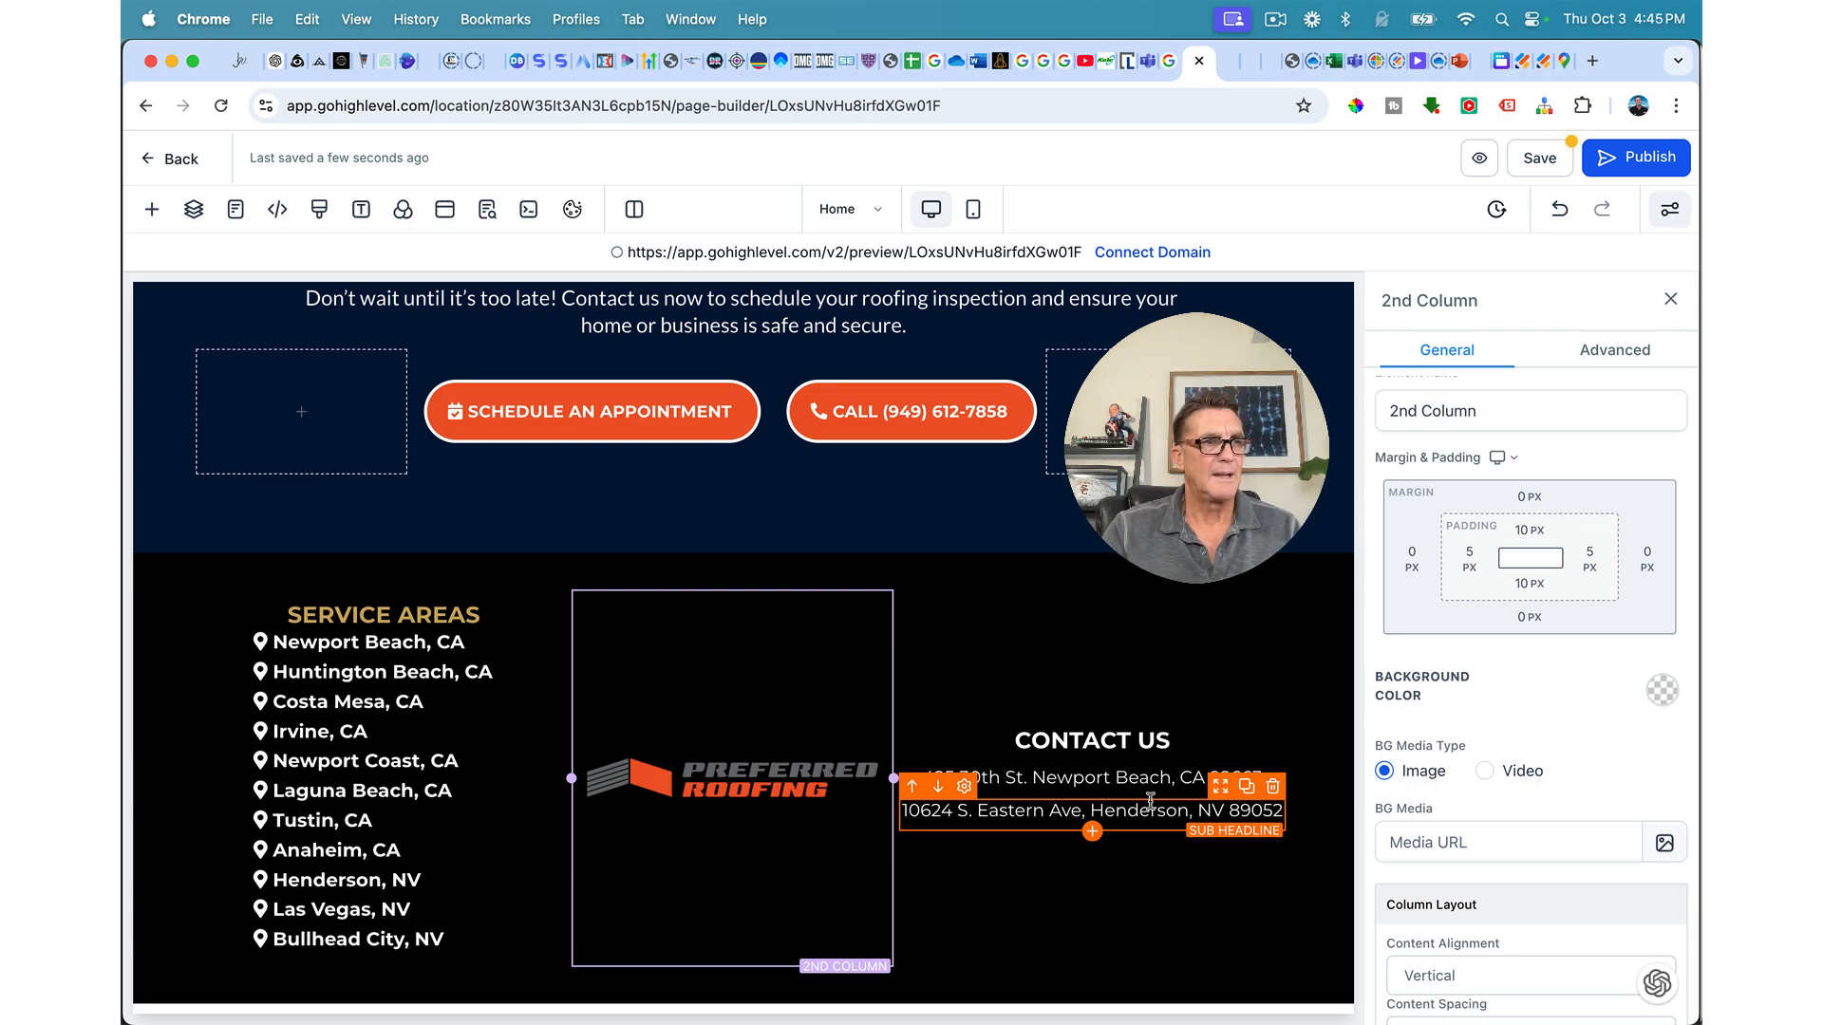
Step: Duplicate the header phone number and place the copy below the footer addresses
scroll(1073, 577, "up", 20)
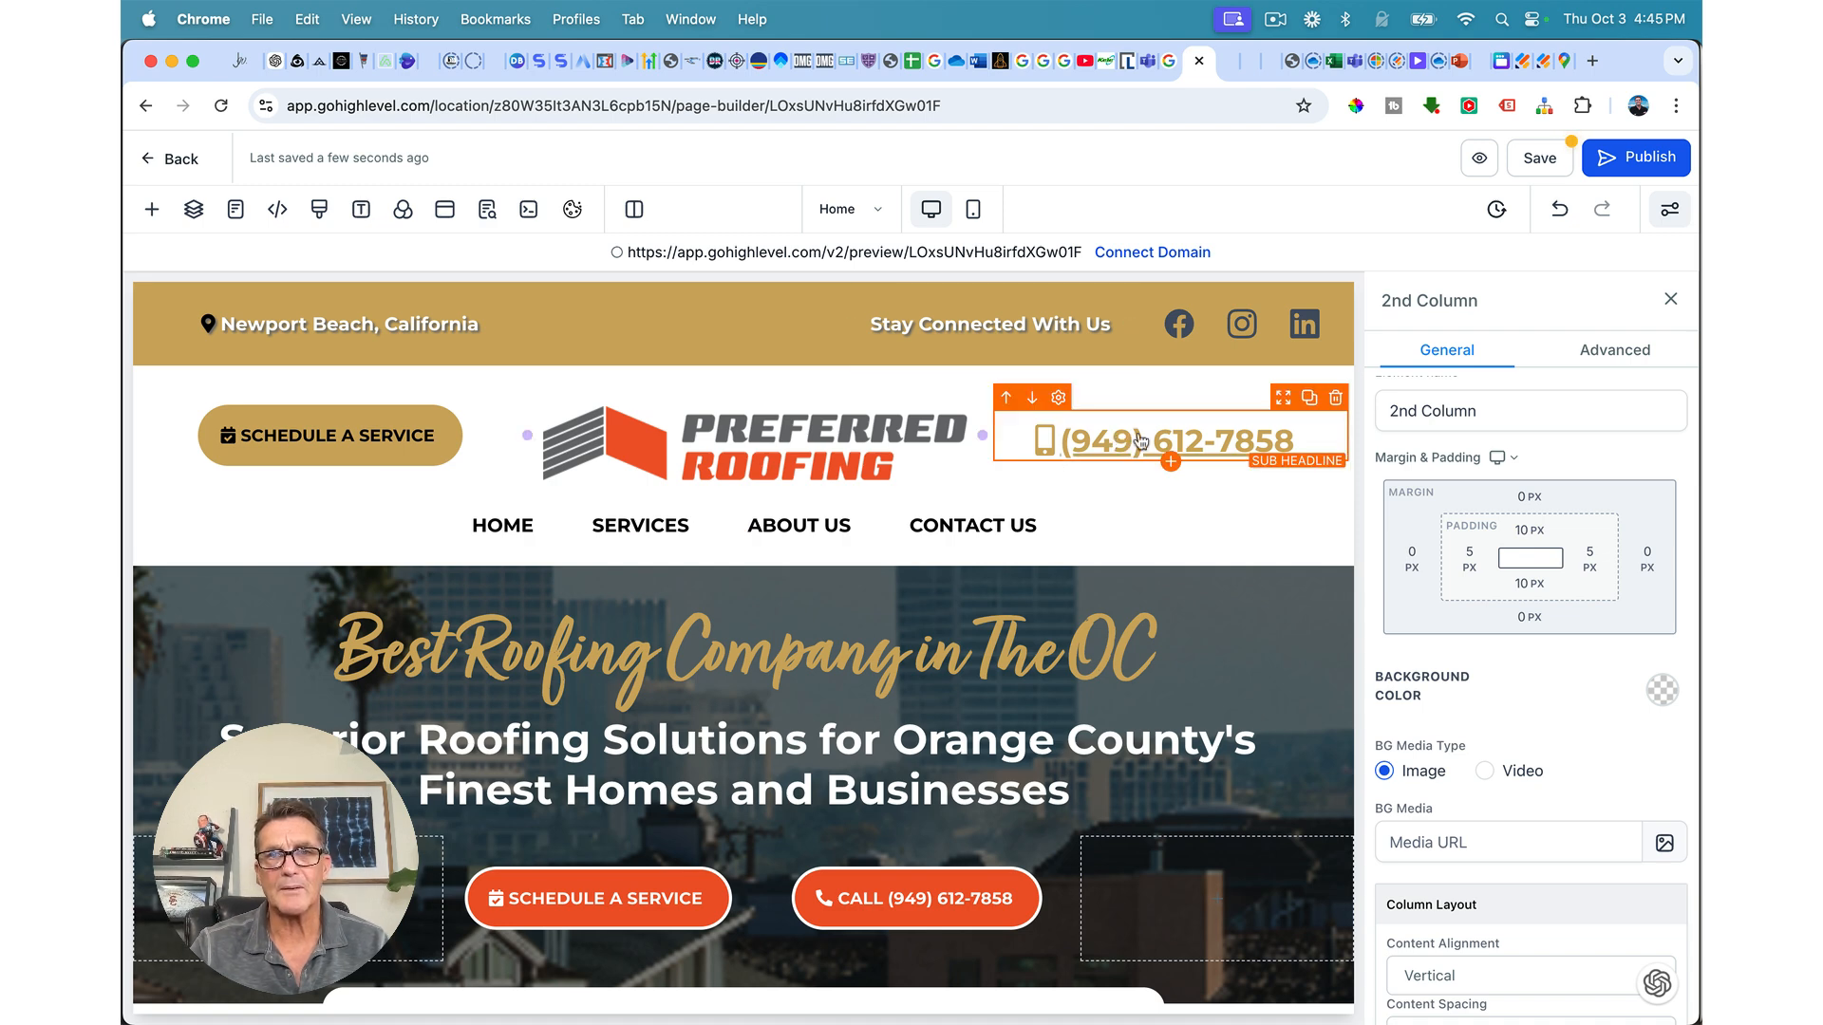
left_click(1311, 403)
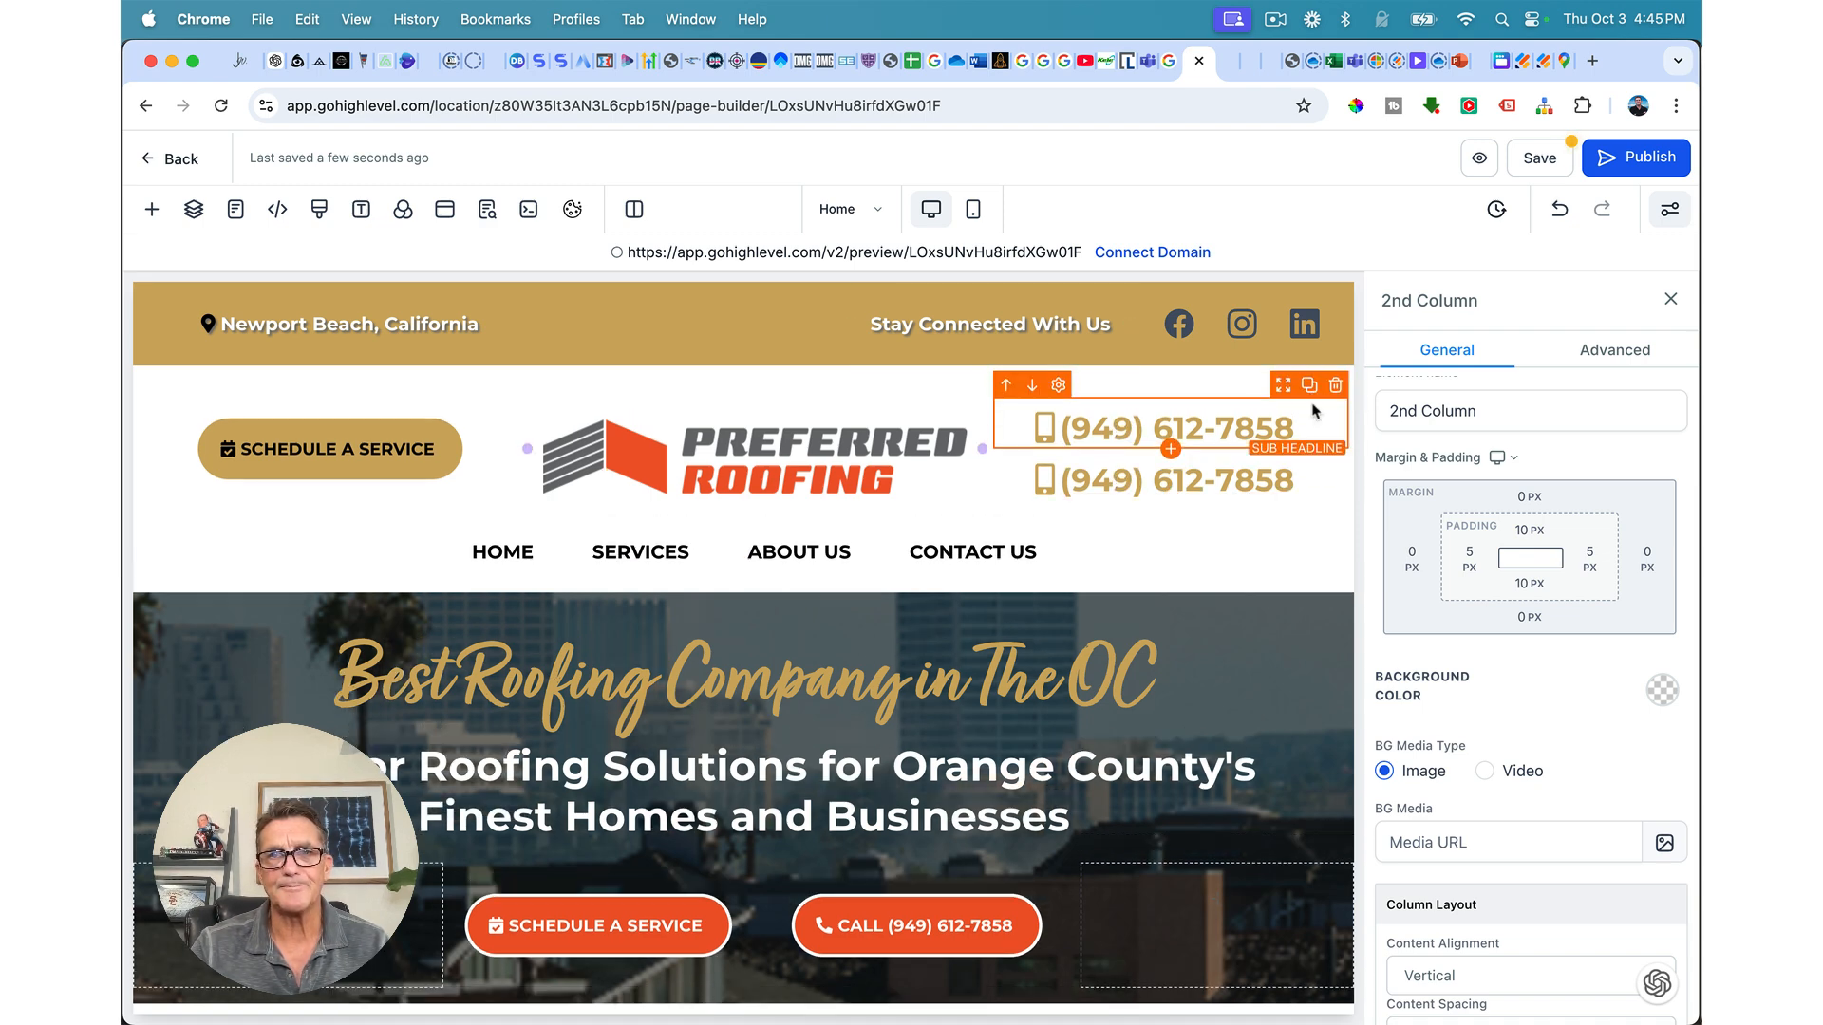
left_click_drag(1282, 390, 1254, 841)
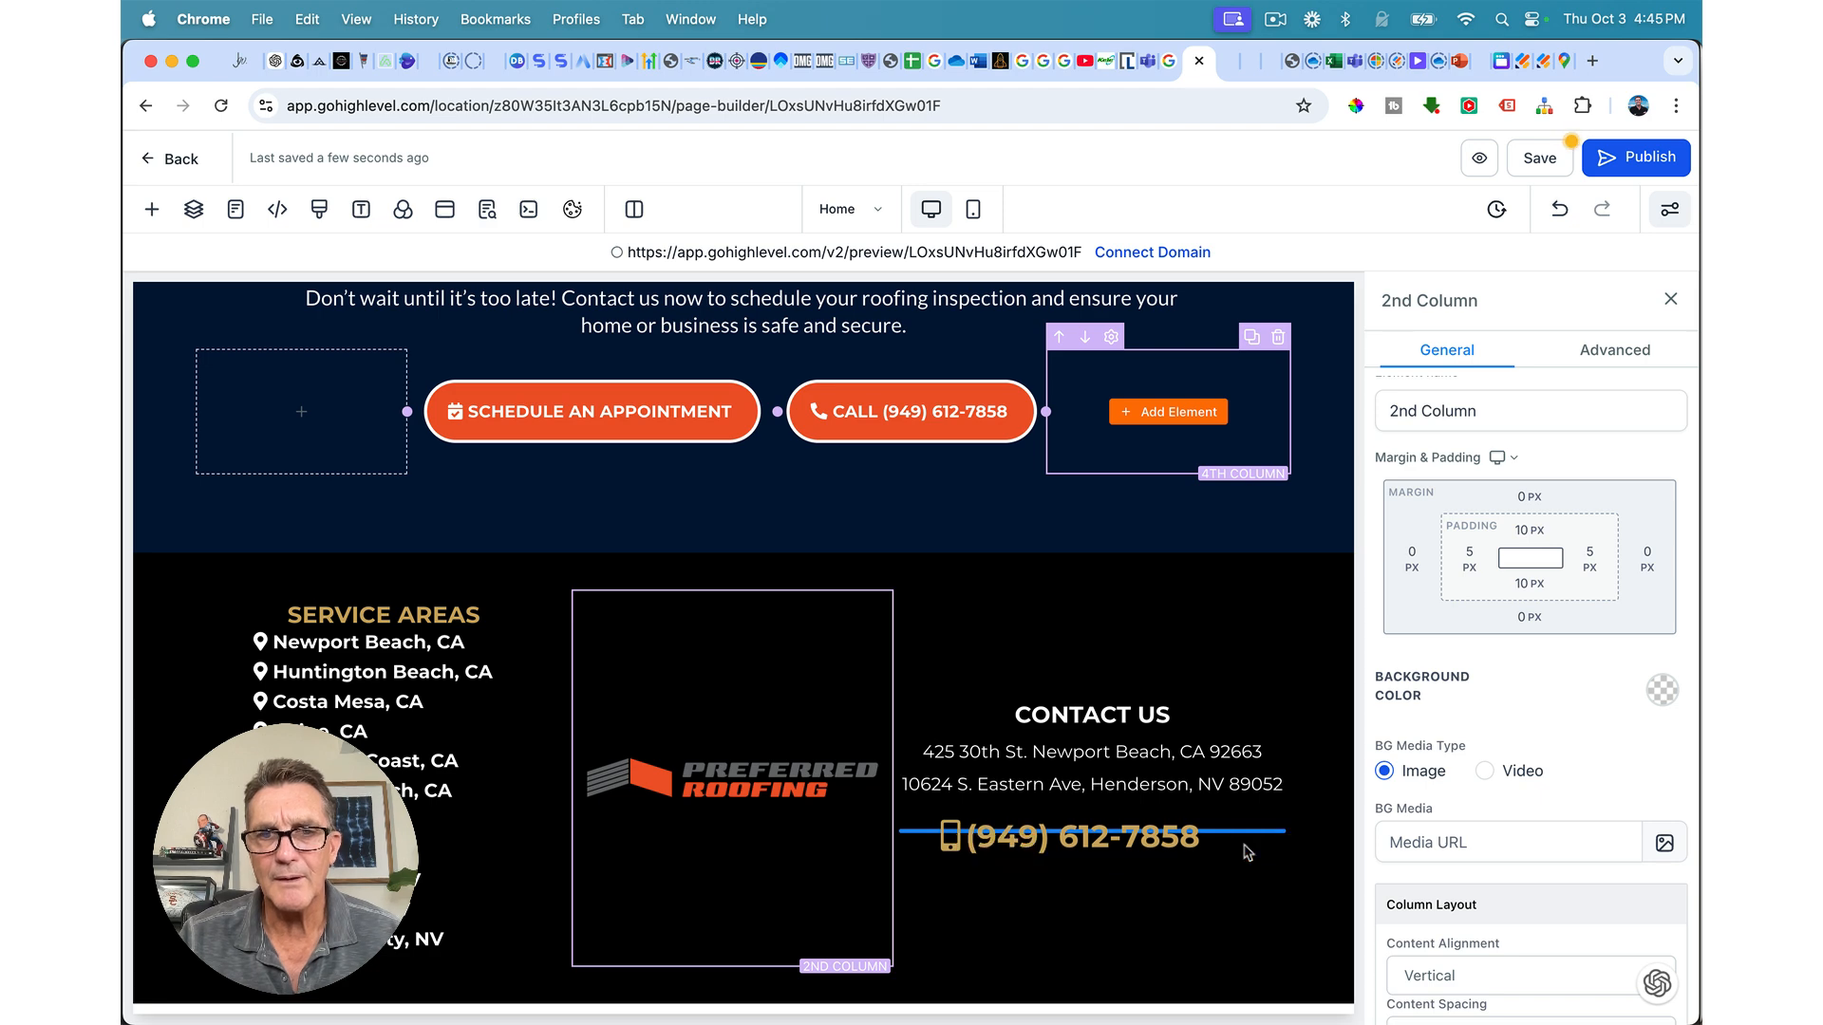
Step: Make the CONTACT US heading gold
triple_click(1102, 717)
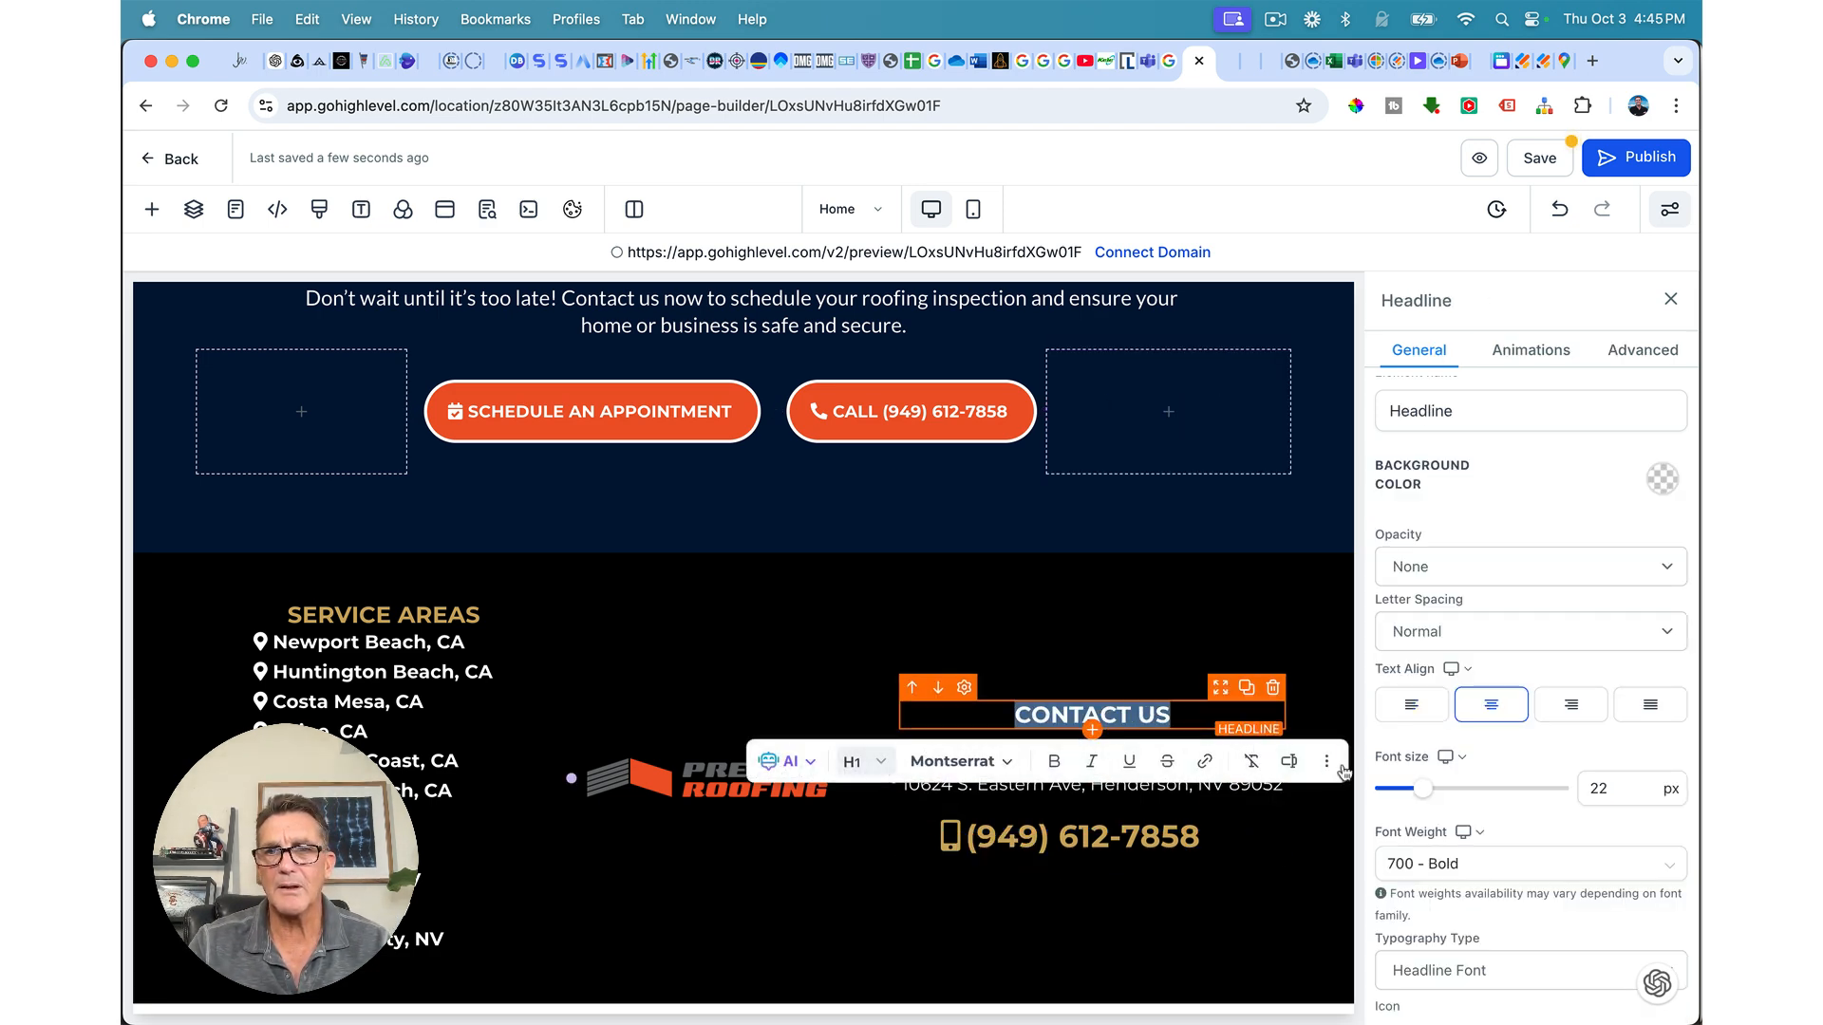
scroll(1568, 599, "down", 10)
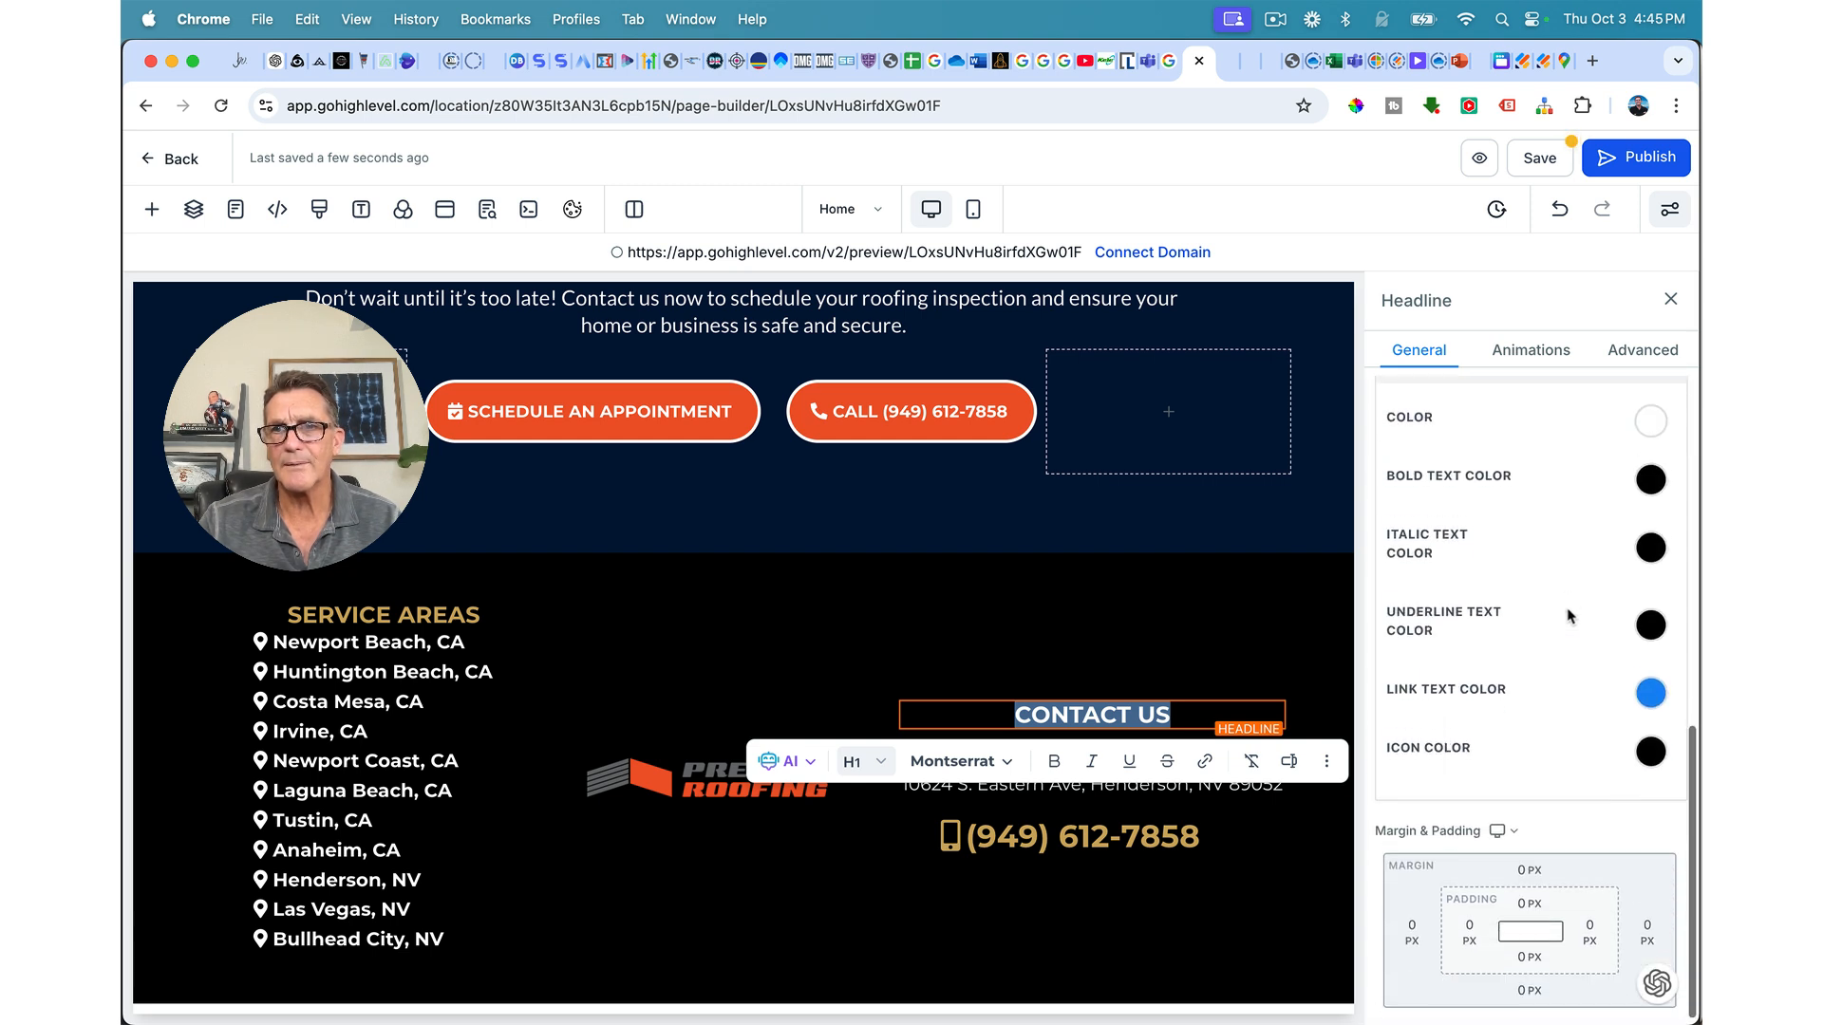
scroll(1567, 615, "up", 1)
left_click(1651, 443)
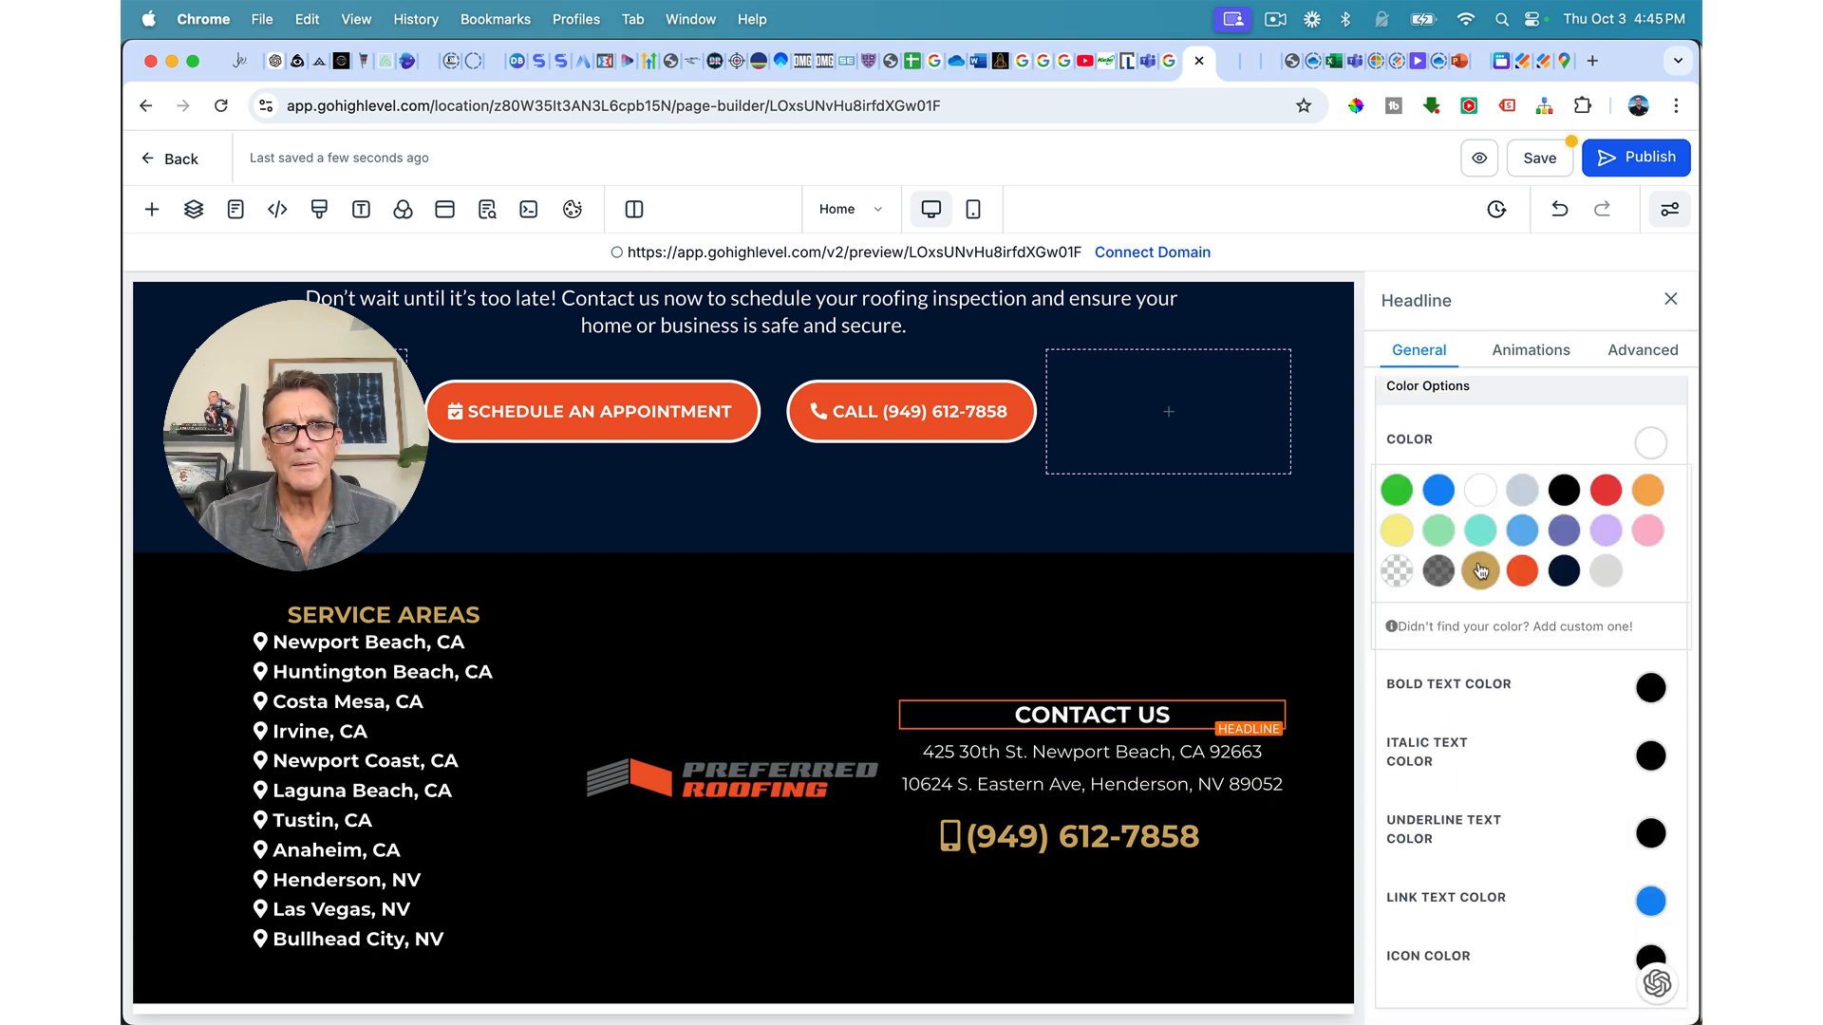
left_click(1480, 571)
Step: Move the logo and contact details to the top of their columns and adjust the column widths
left_click(1146, 630)
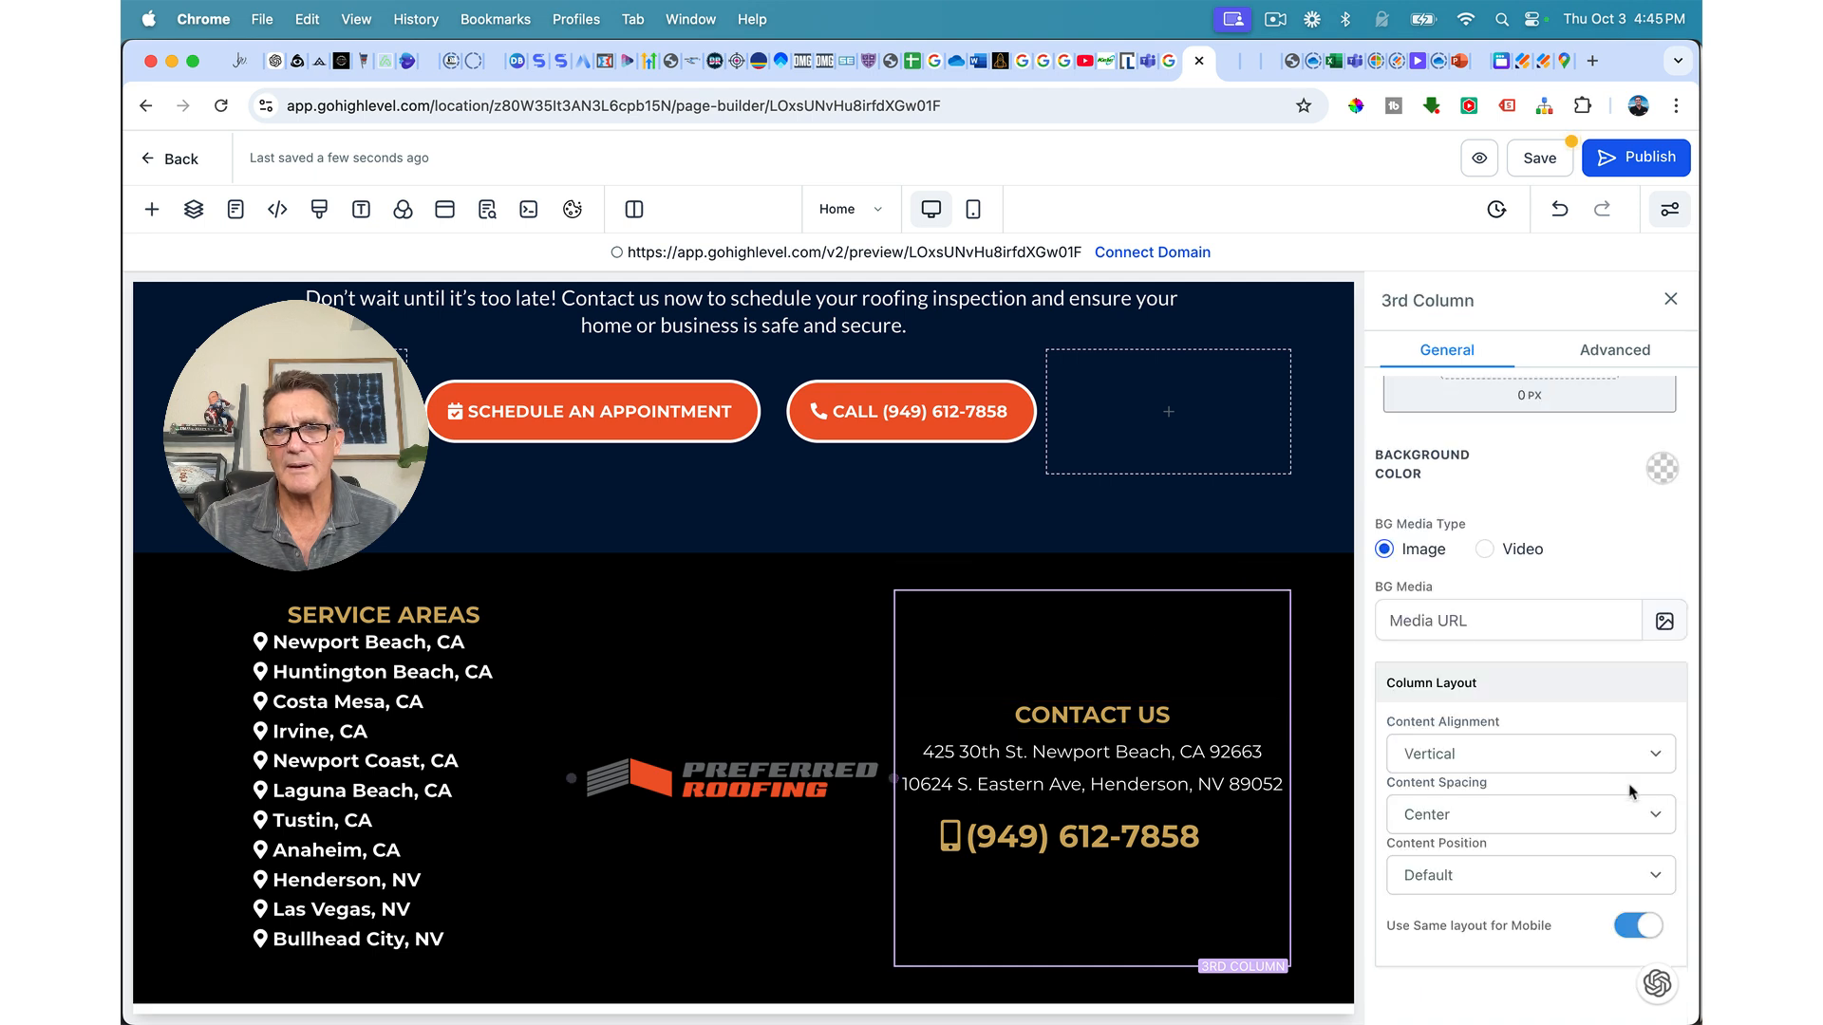
left_click(1495, 816)
left_click(1438, 841)
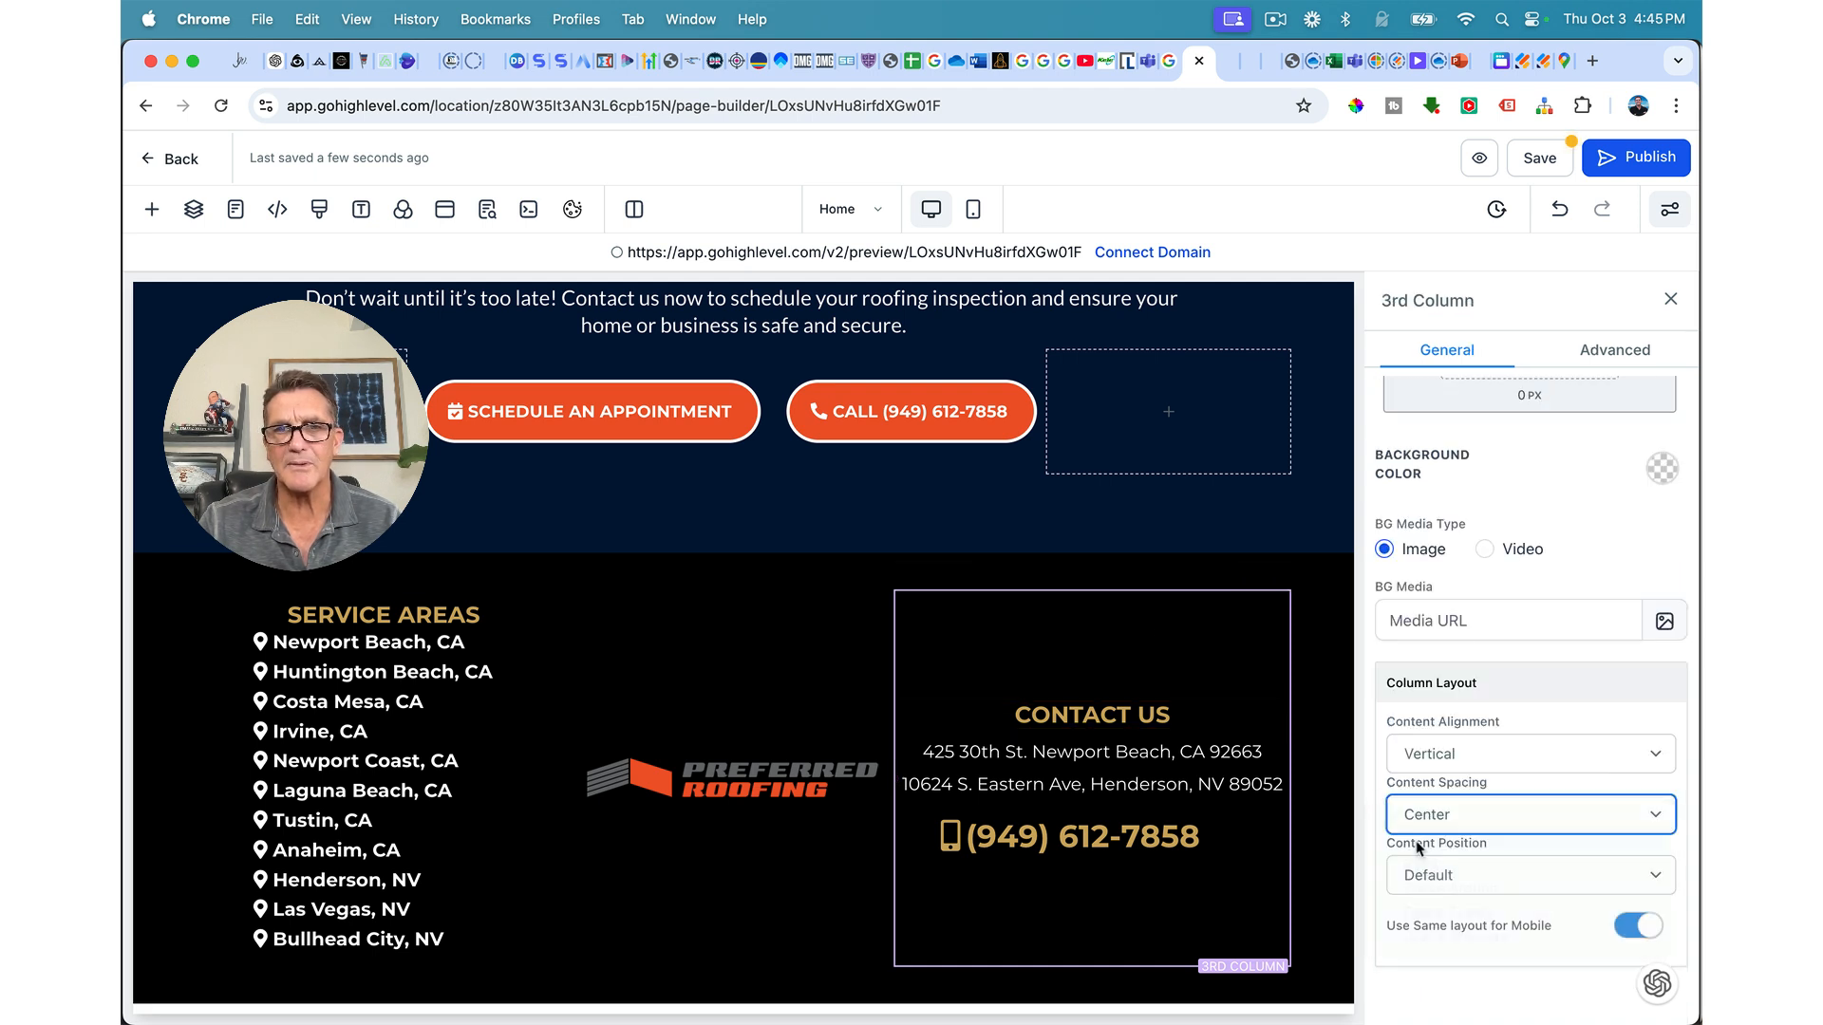
left_click(651, 665)
left_click(1413, 822)
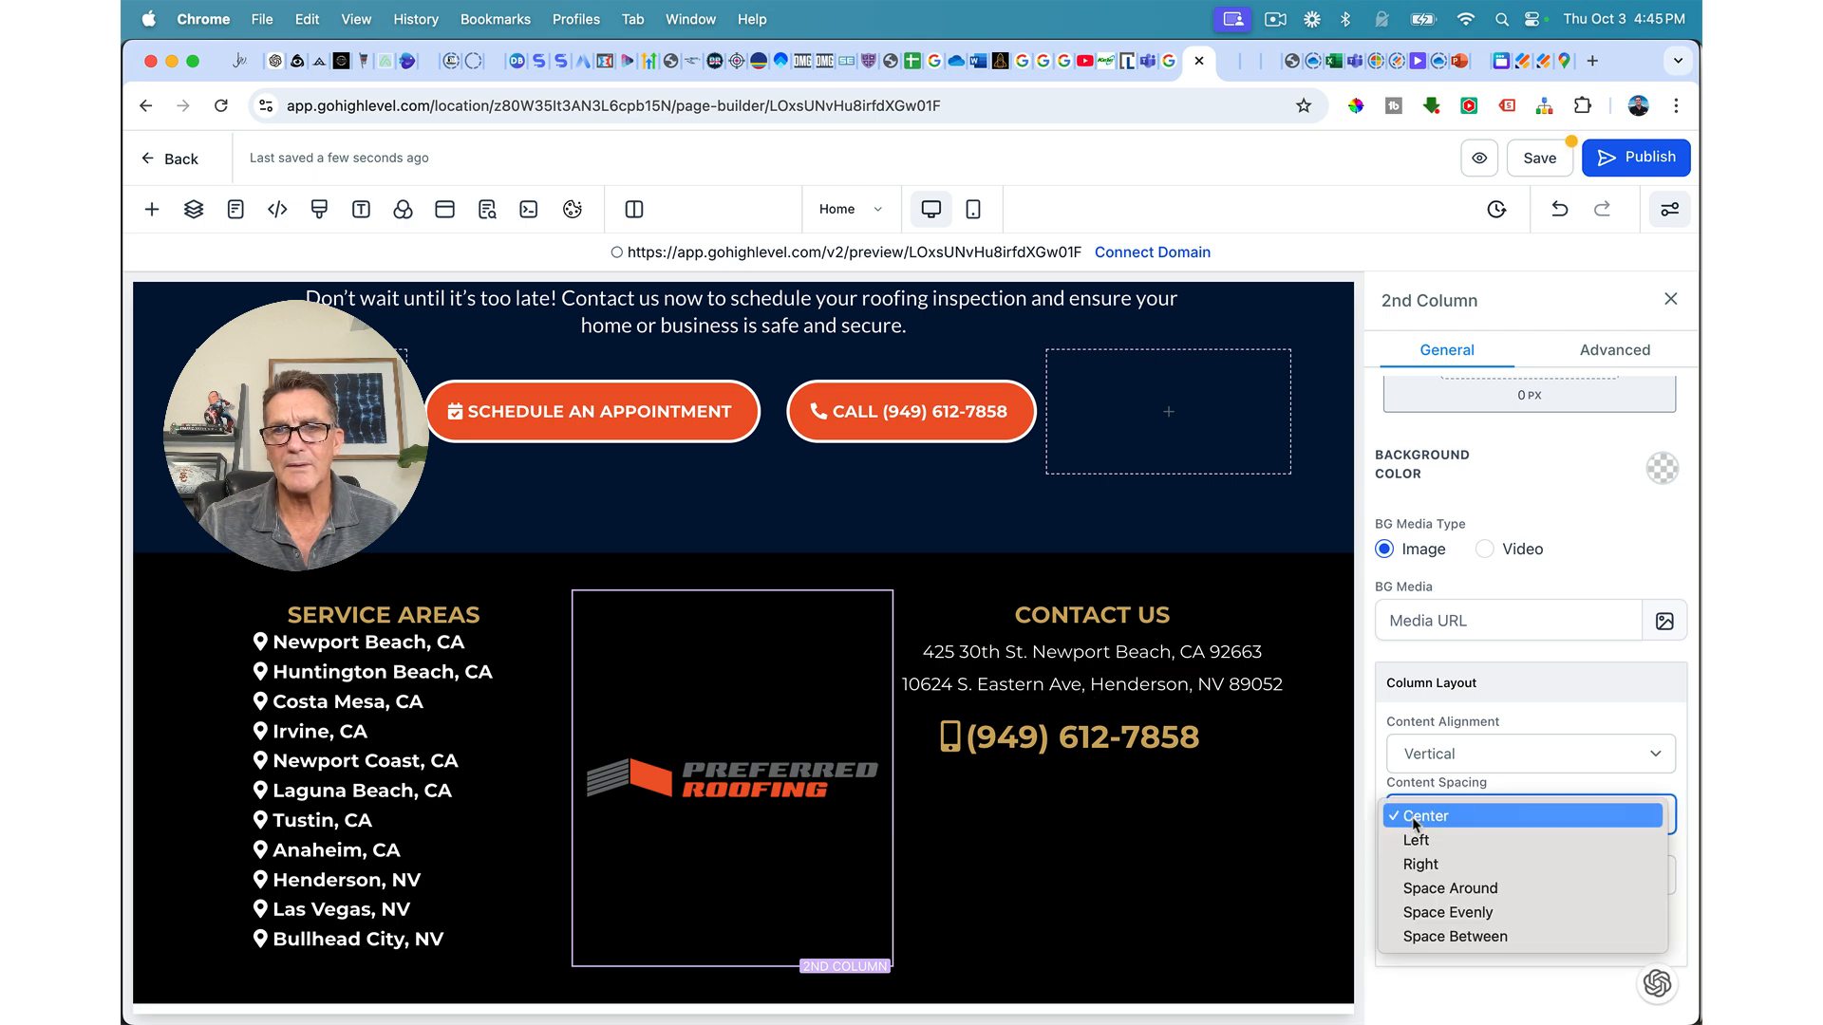
left_click(1424, 841)
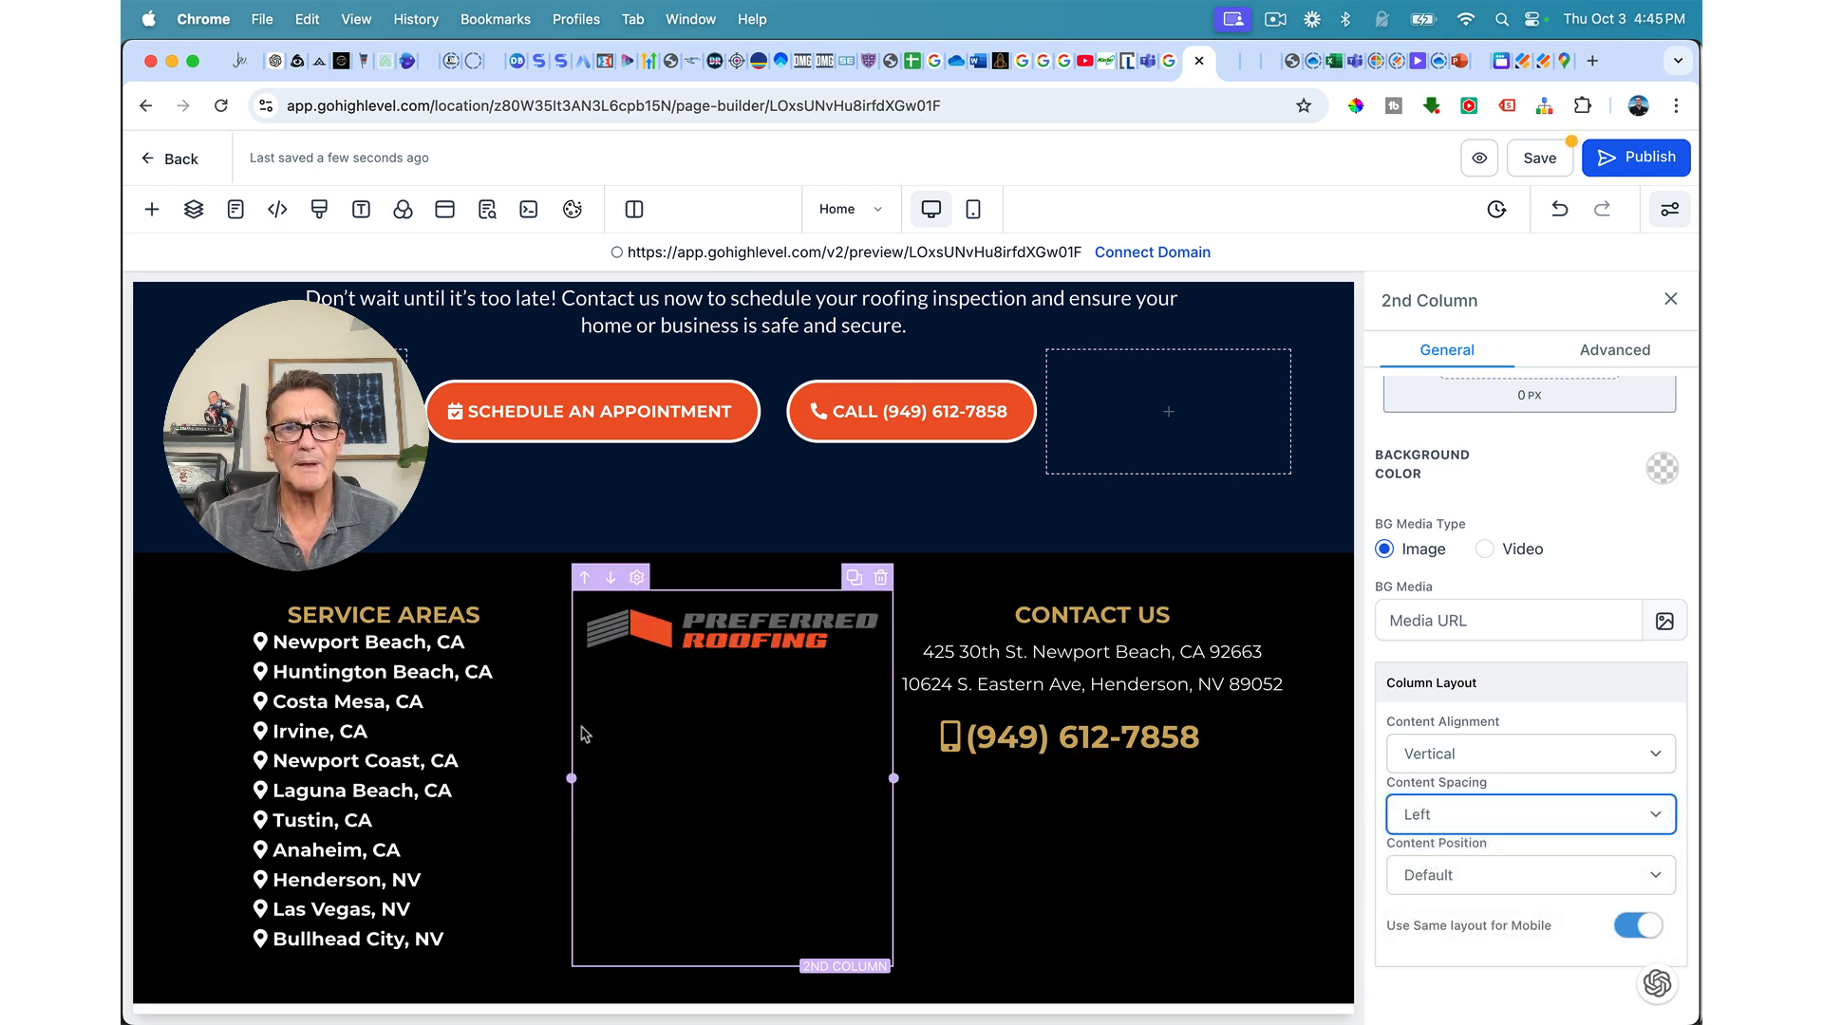
left_click_drag(571, 778, 554, 779)
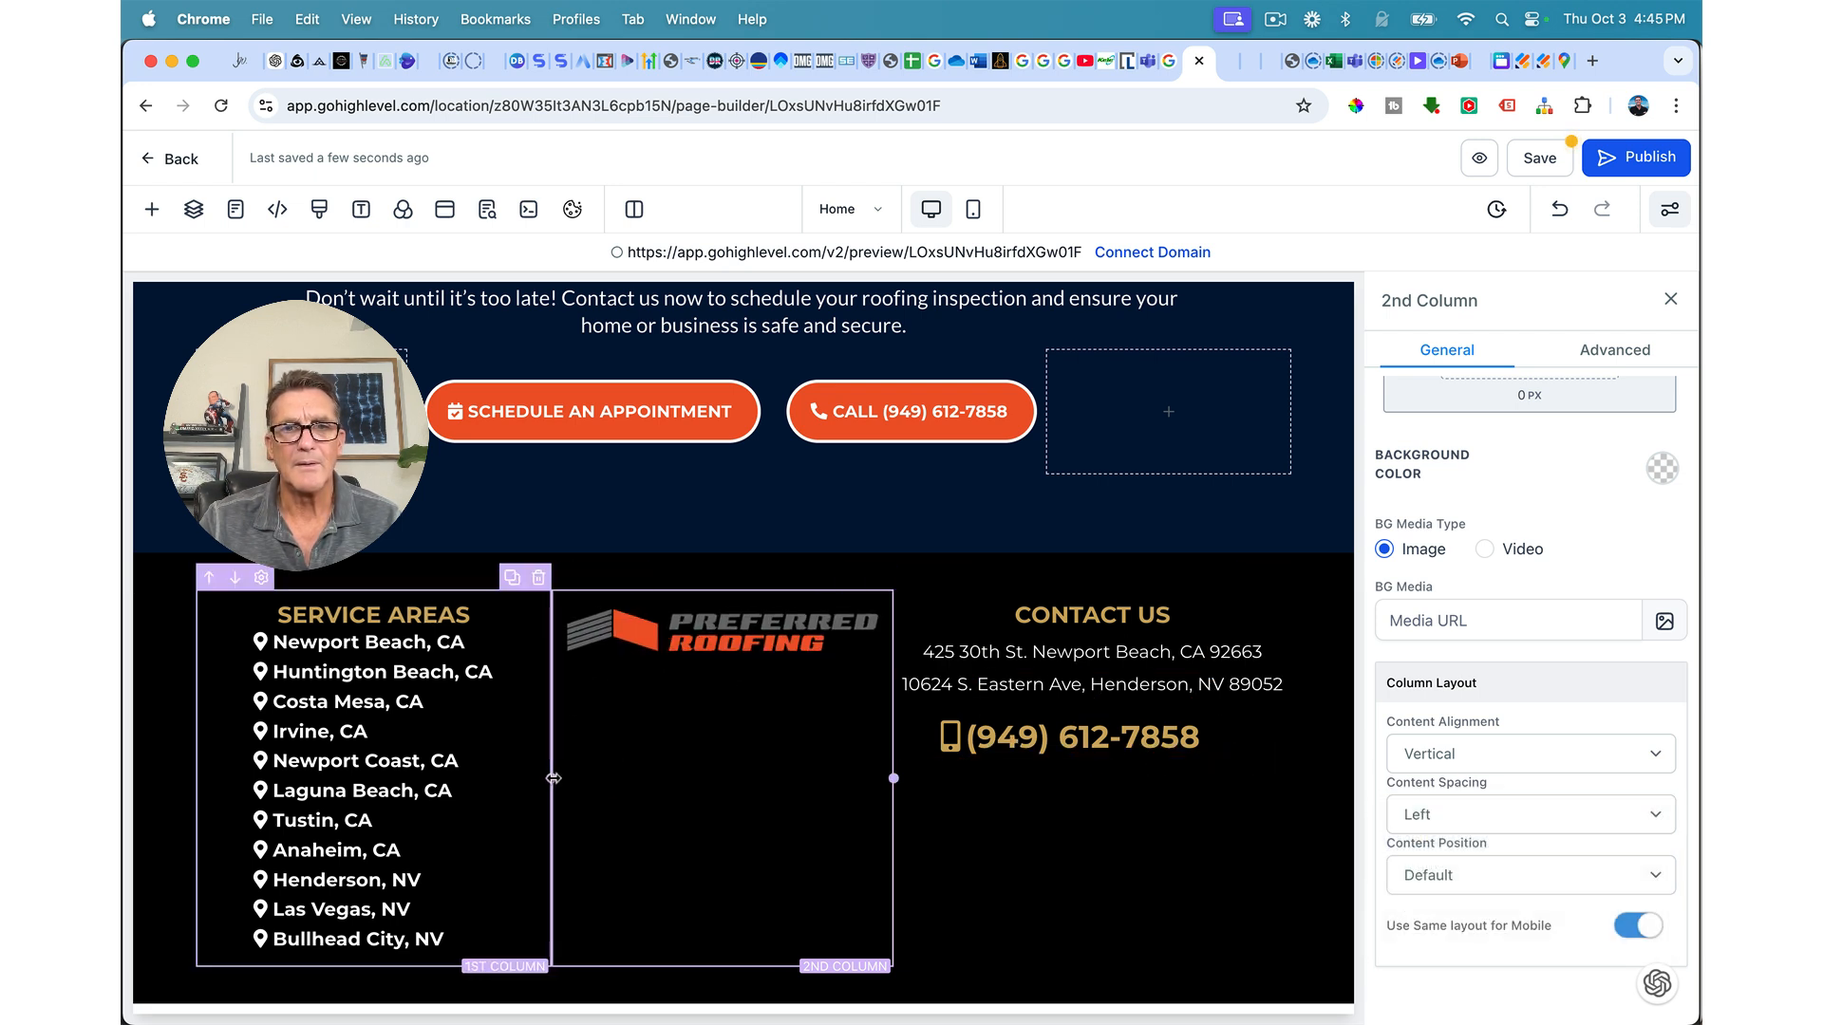
left_click(554, 778)
left_click_drag(893, 778, 898, 776)
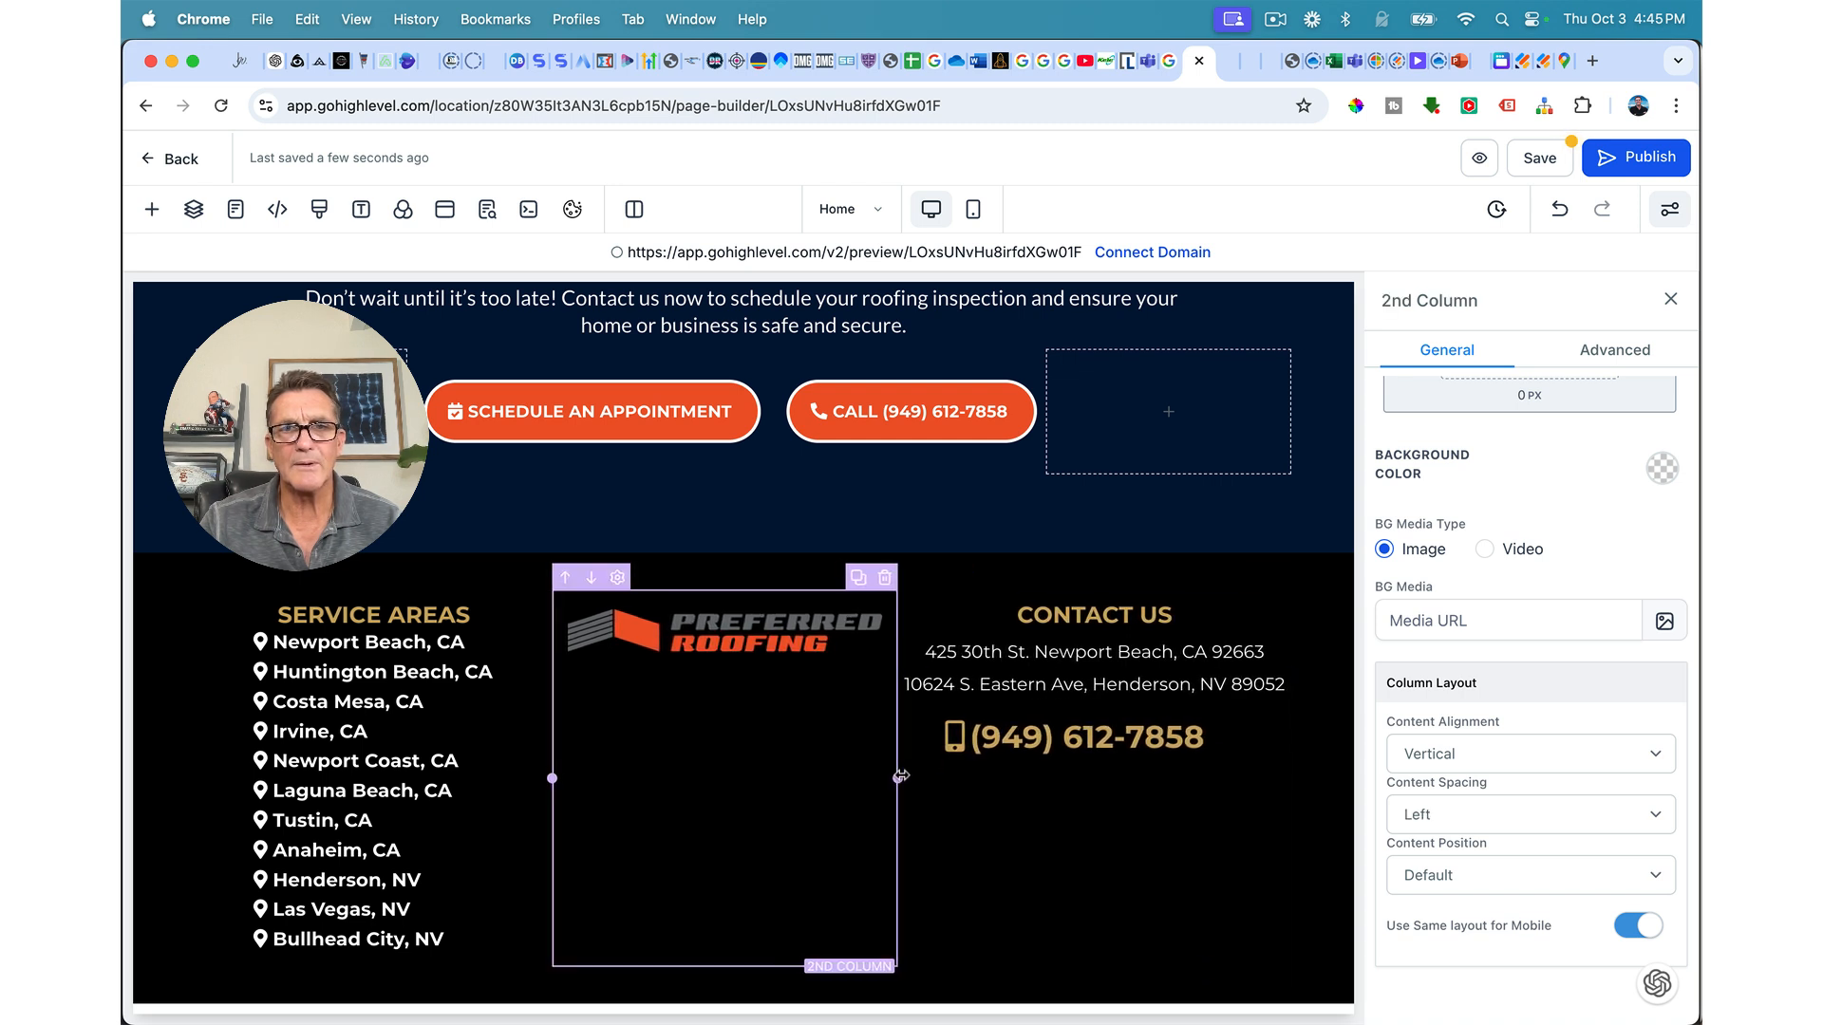
Step: Center the footer phone number and adjust its font size
left_click(1144, 743)
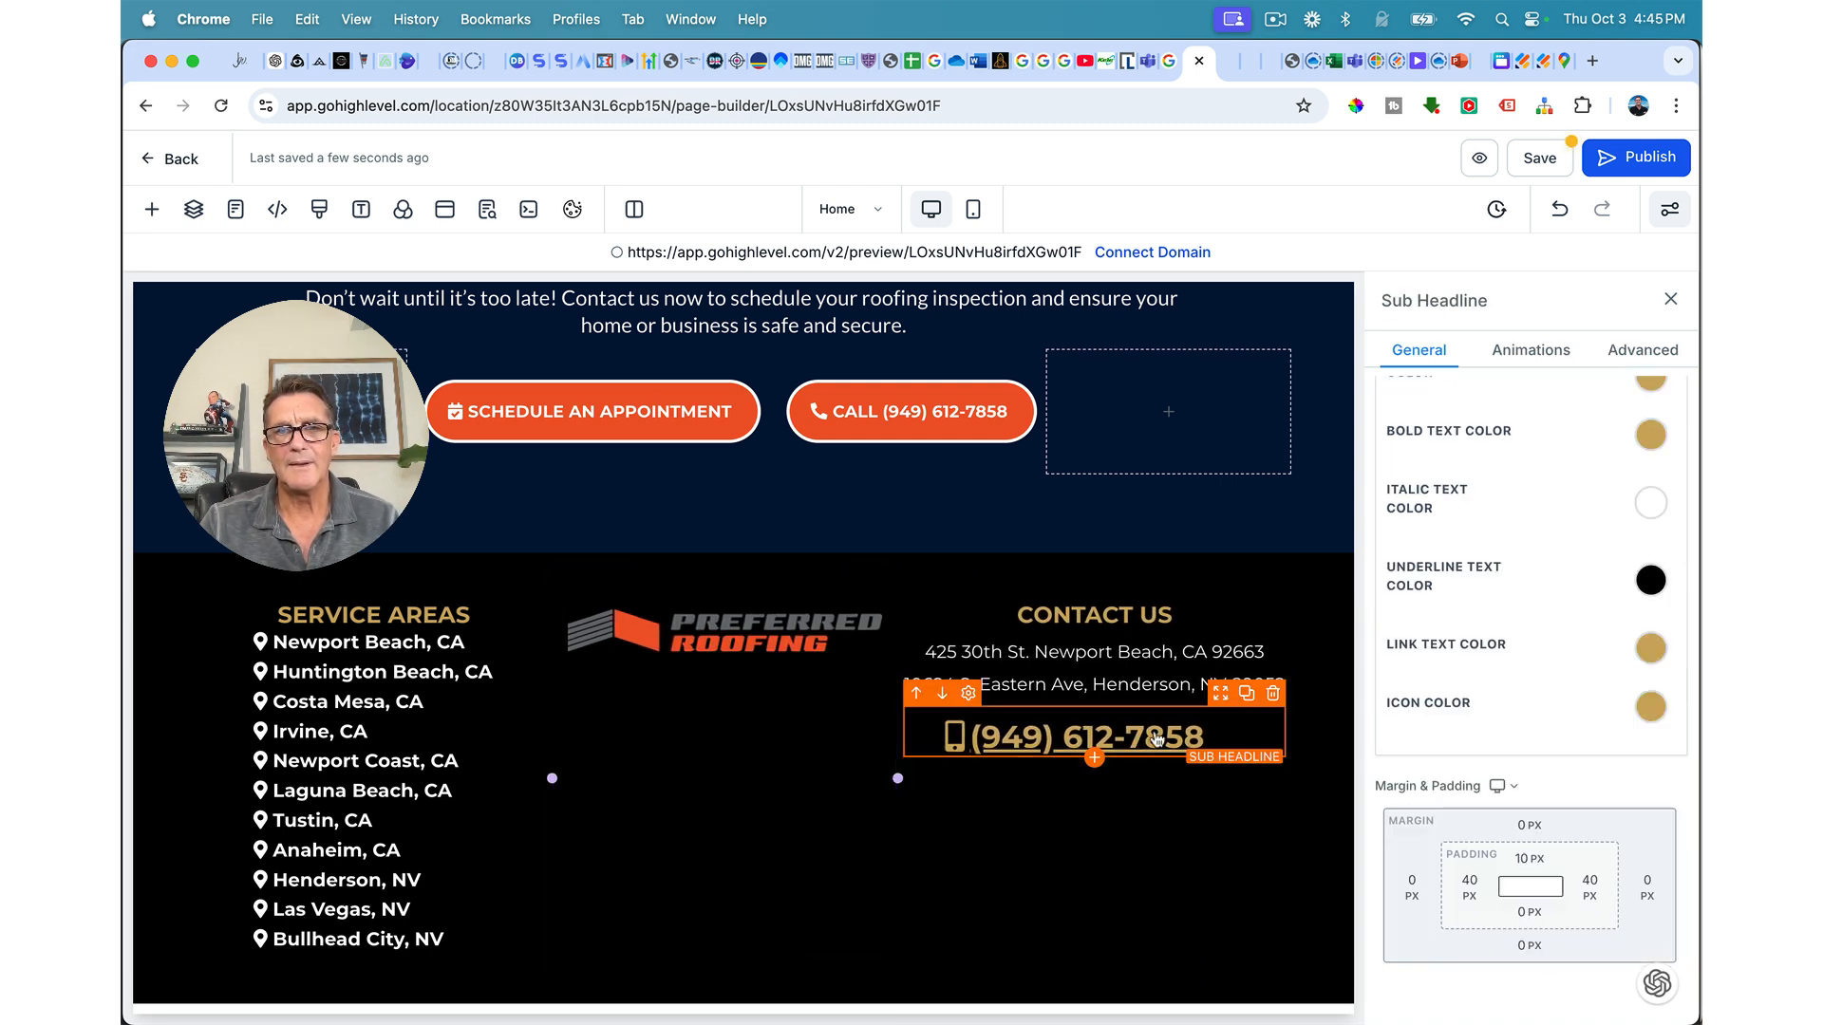
scroll(1514, 736, "up", 10)
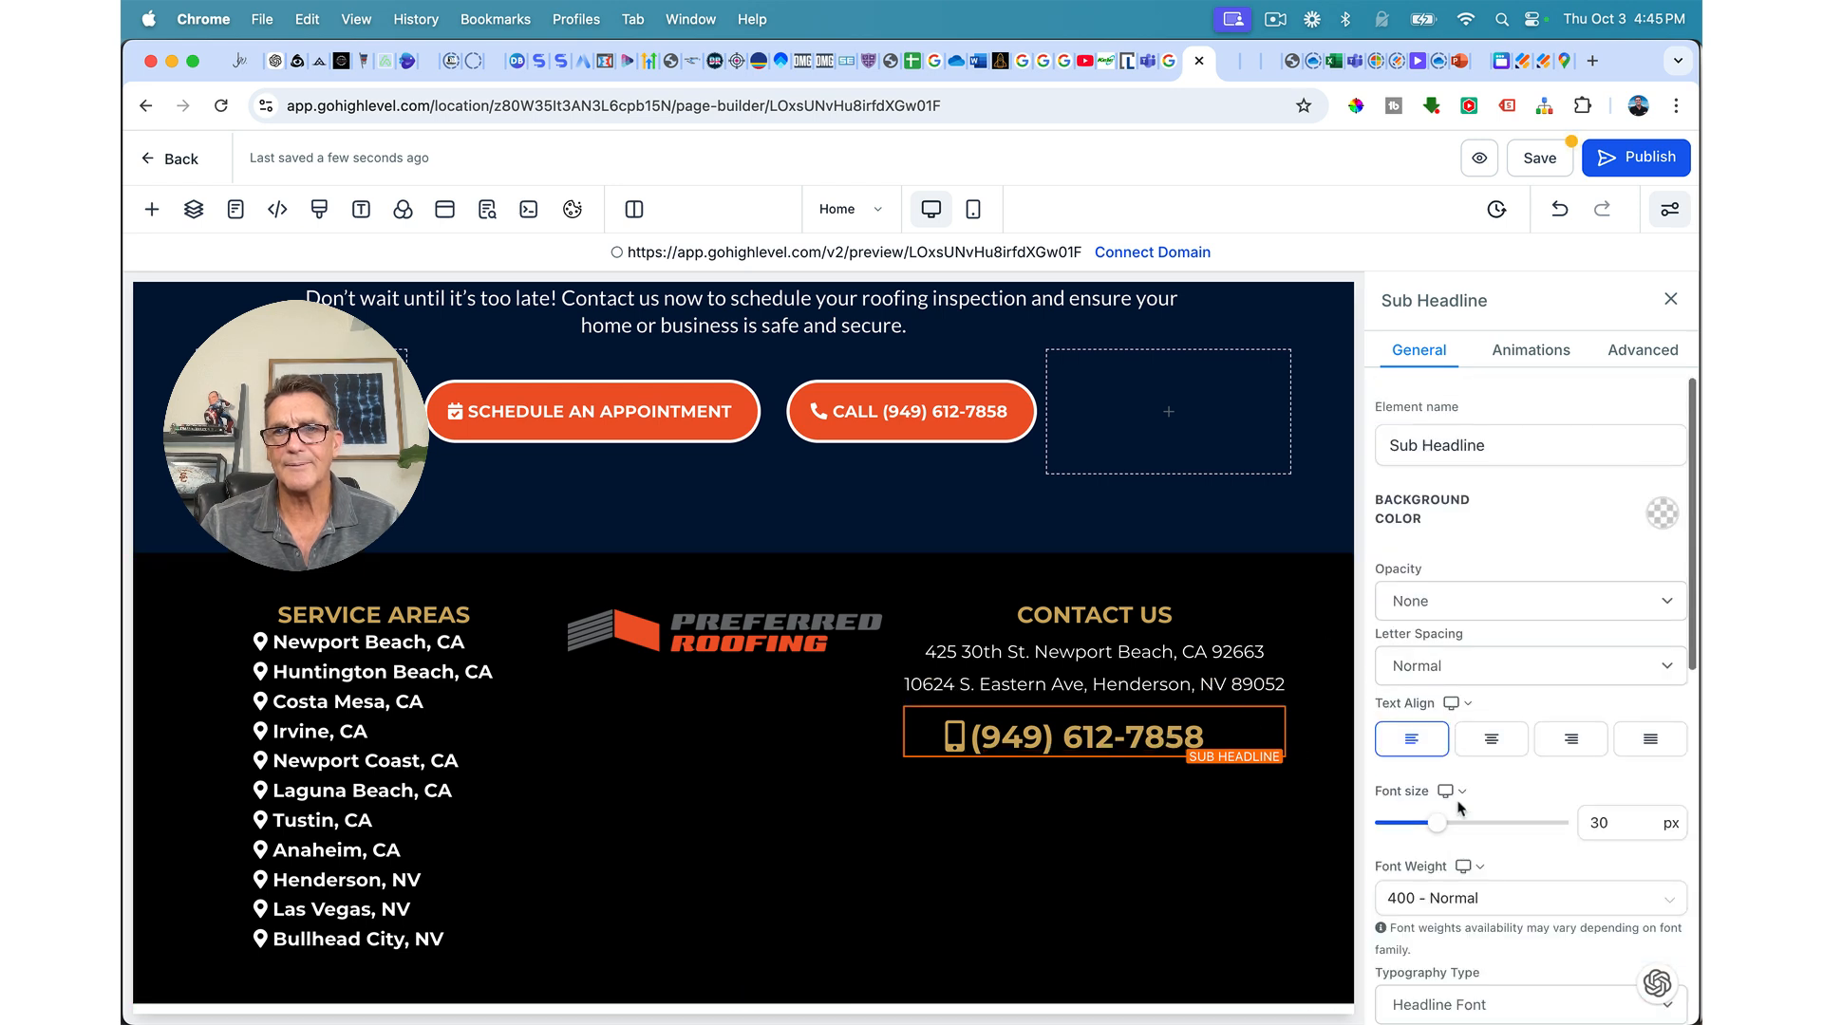
left_click(1493, 744)
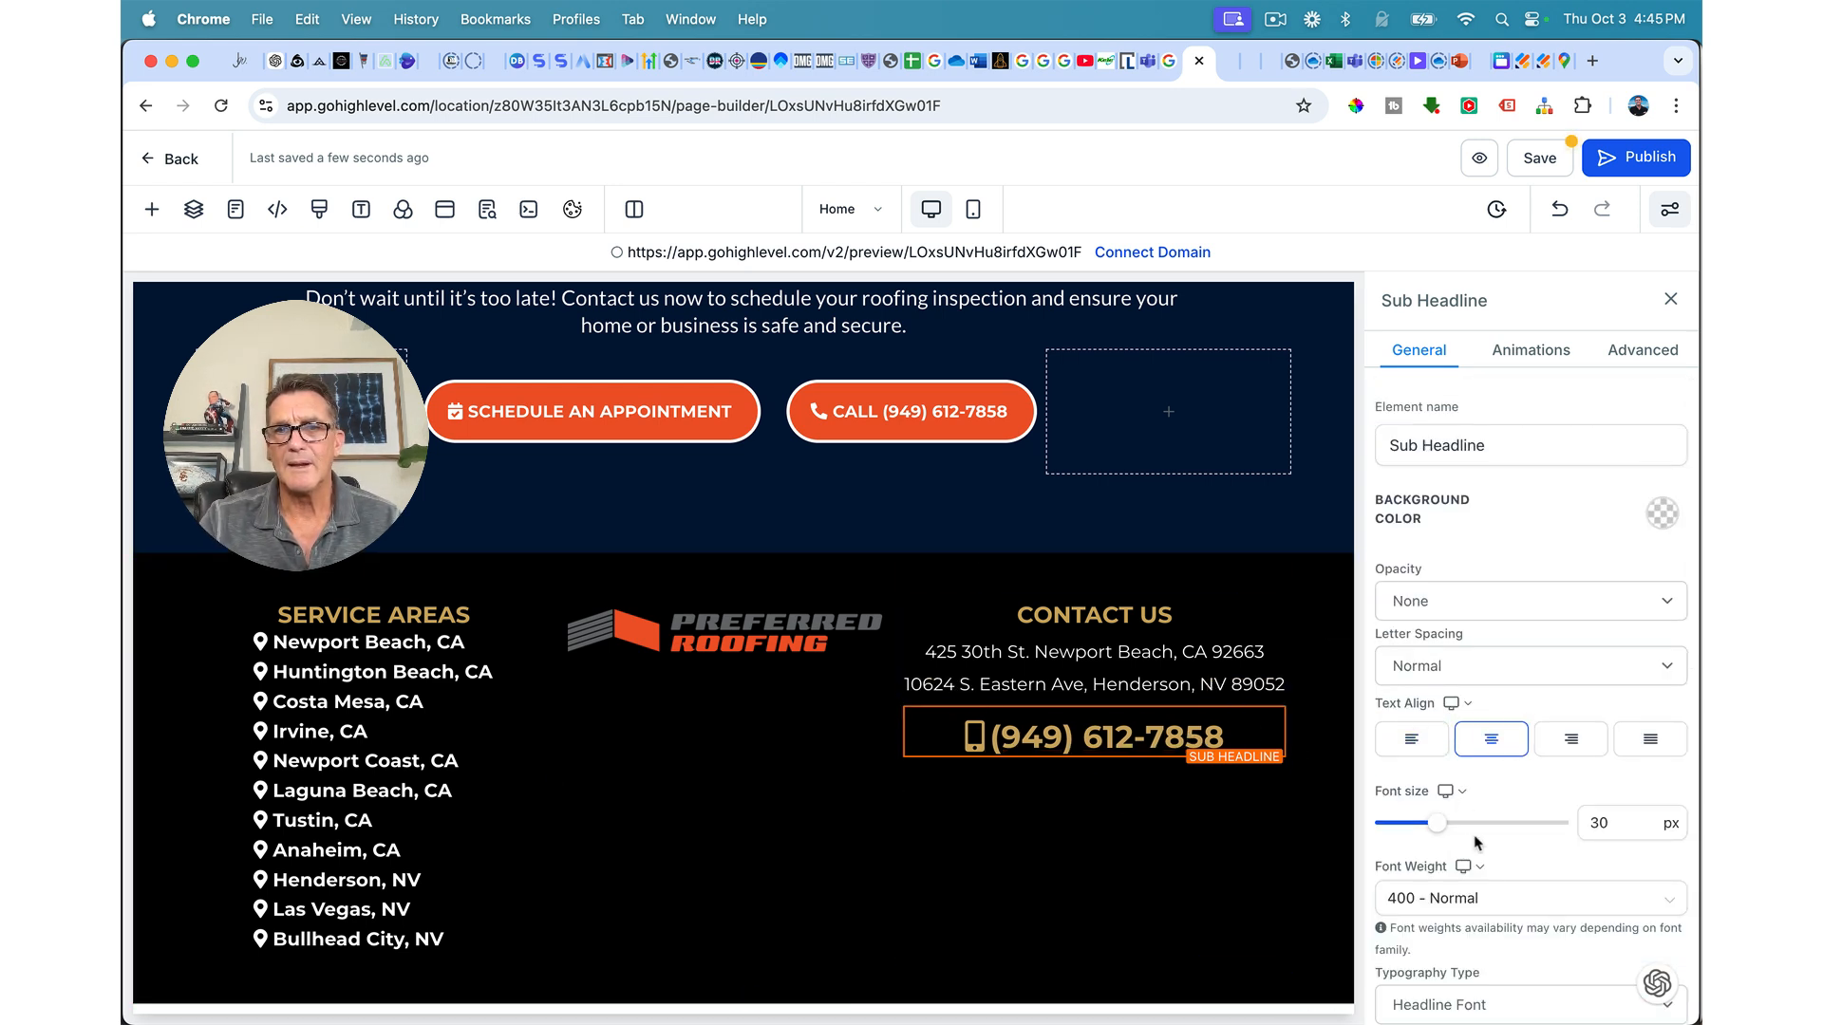
left_click_drag(1451, 829, 1445, 830)
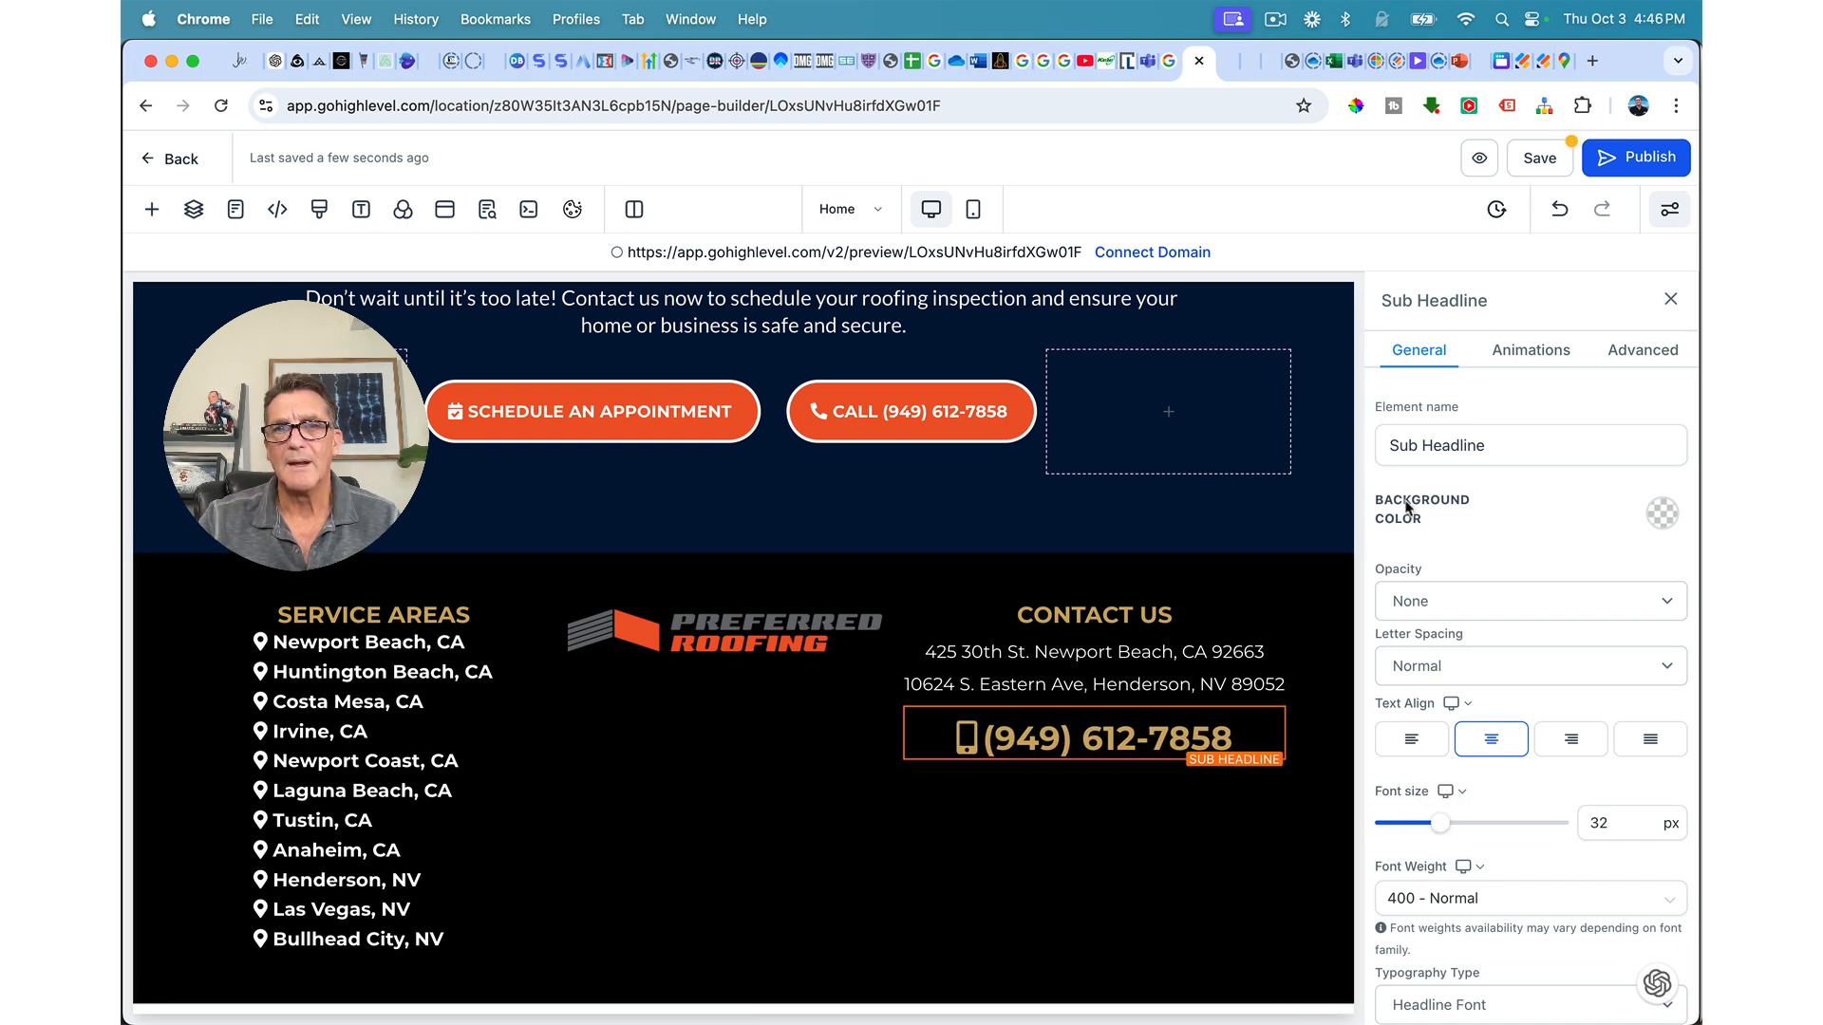
scroll(1528, 784, "down", 3)
scroll(1528, 783, "up", 3)
scroll(1529, 783, "down", 5)
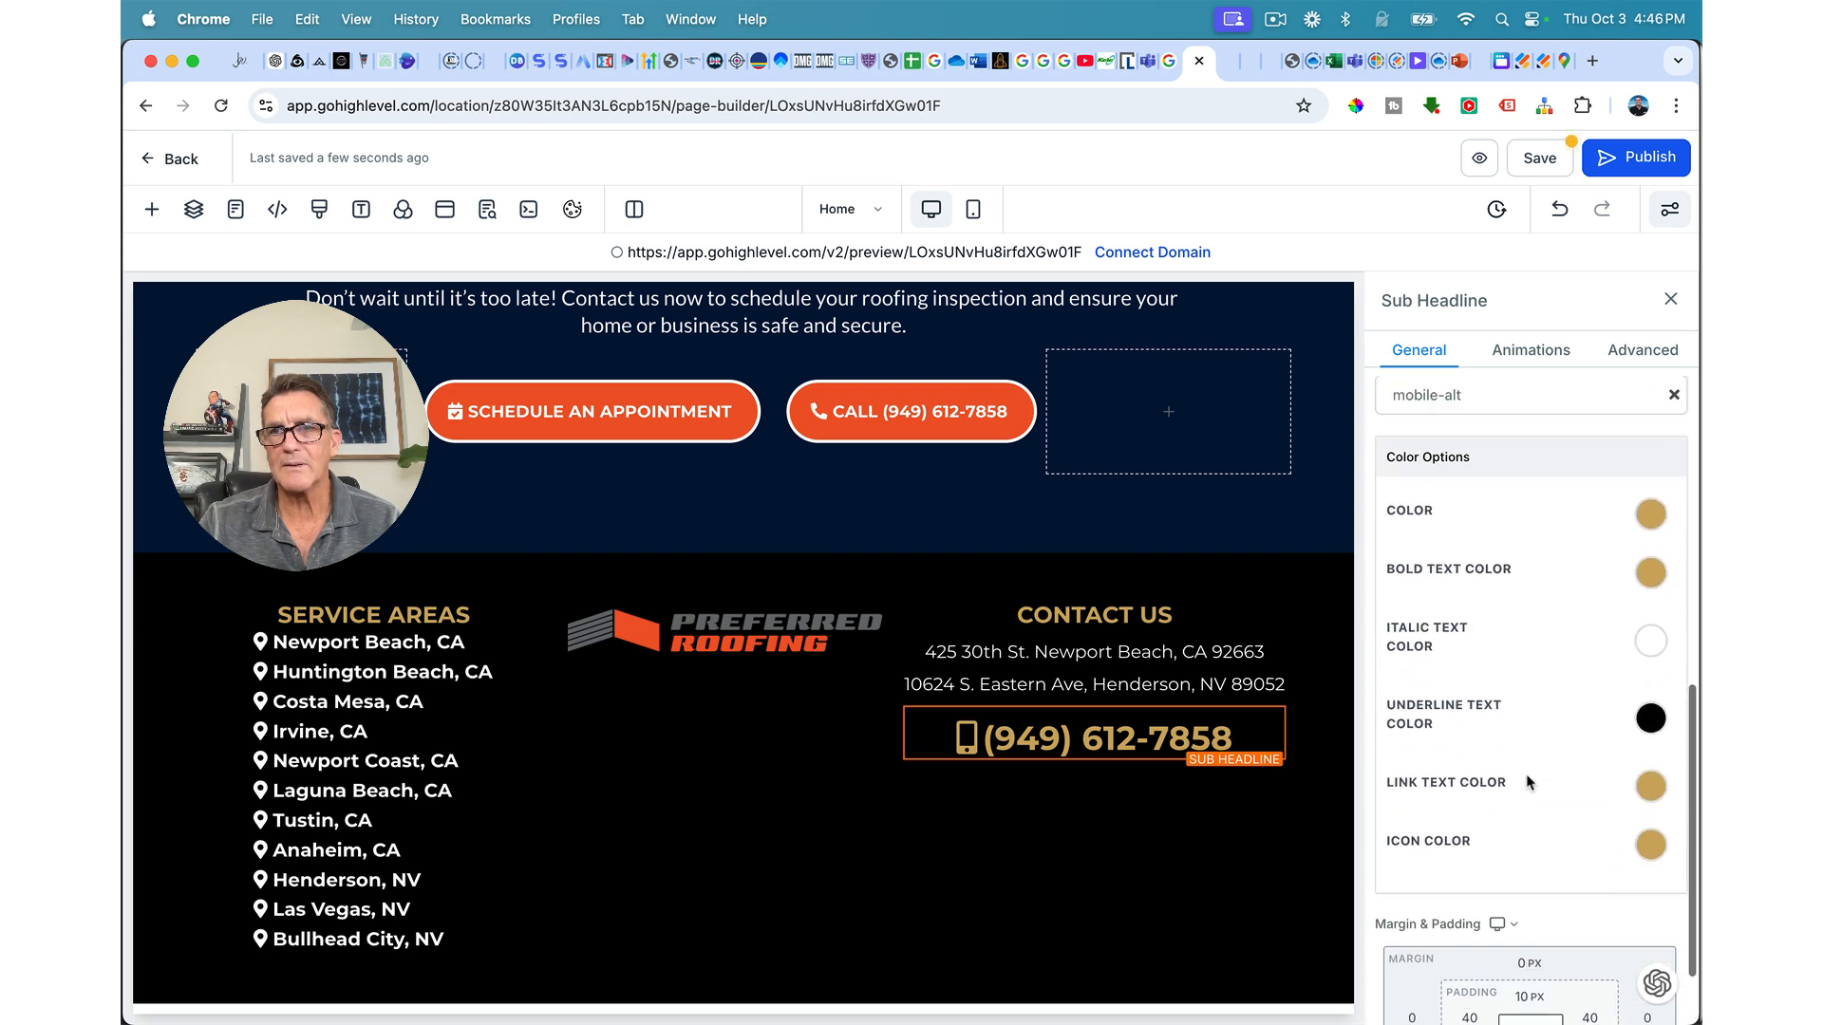
Step: Make the phone number's text, bold text, link text and icon white
left_click(1648, 590)
left_click(1481, 634)
left_click(1650, 832)
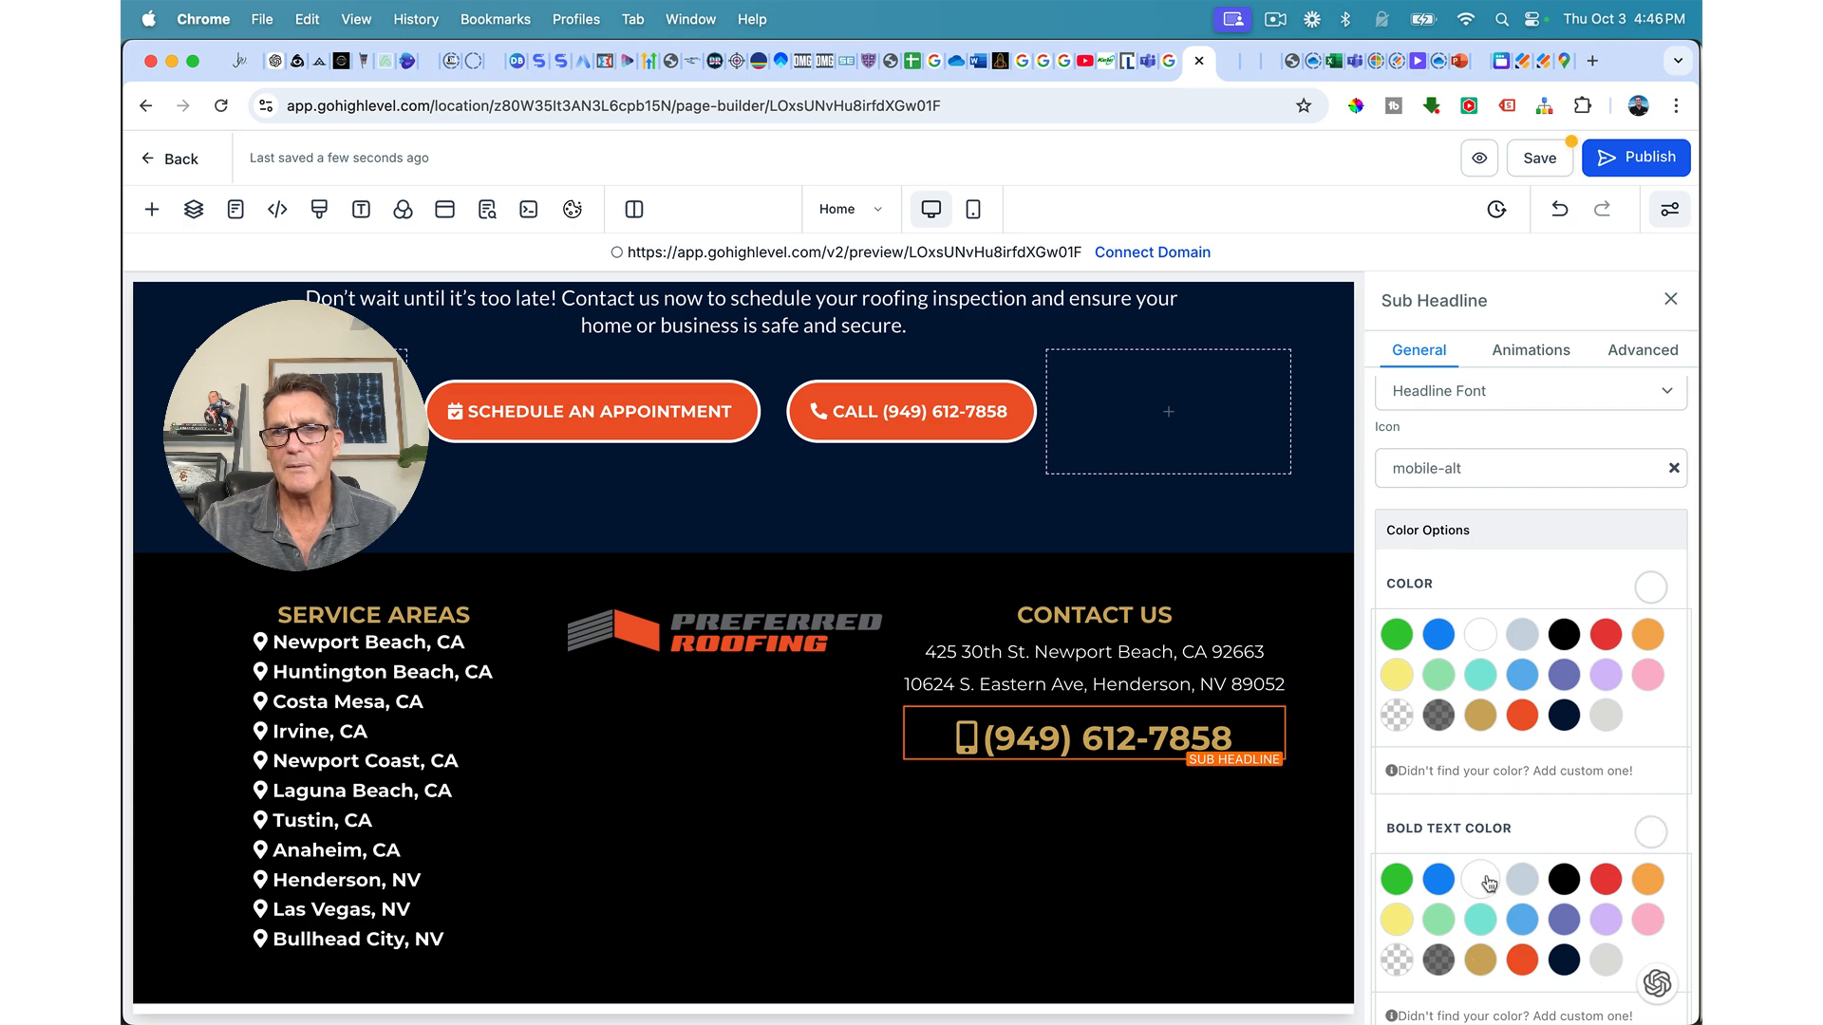
left_click(1211, 840)
left_click(1192, 743)
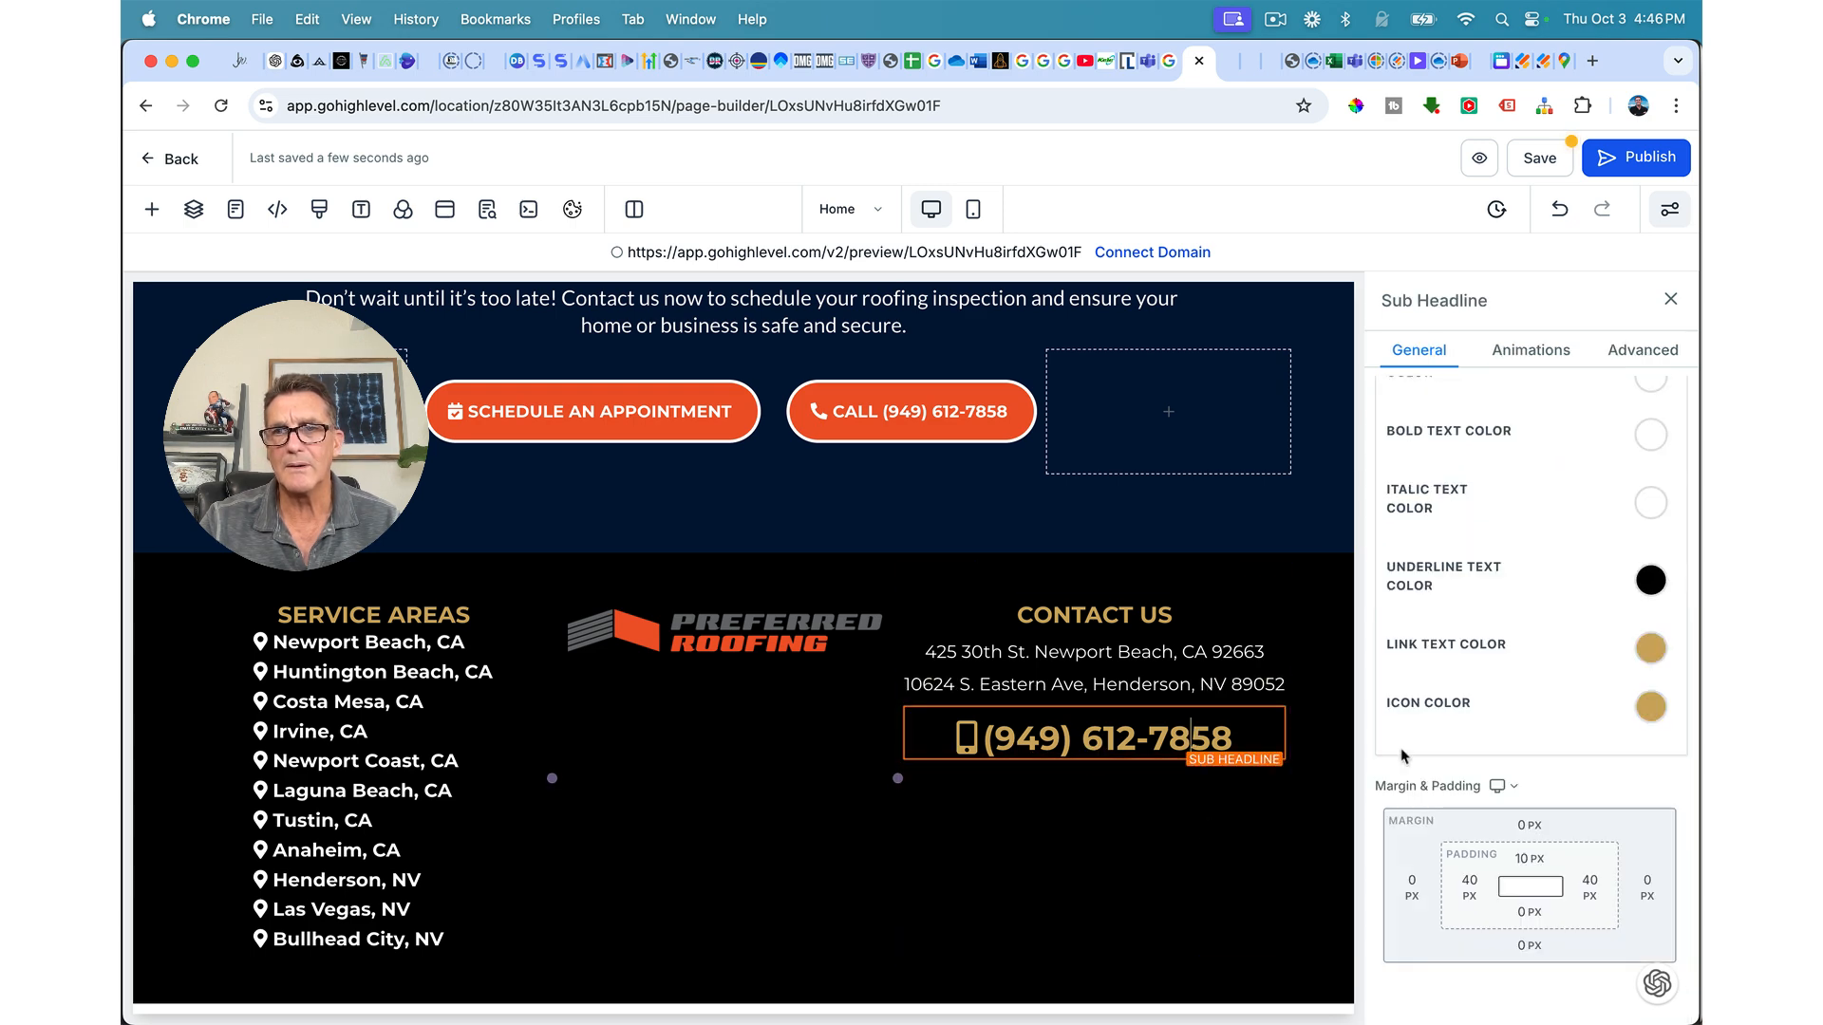
left_click(1662, 654)
left_click(1479, 511)
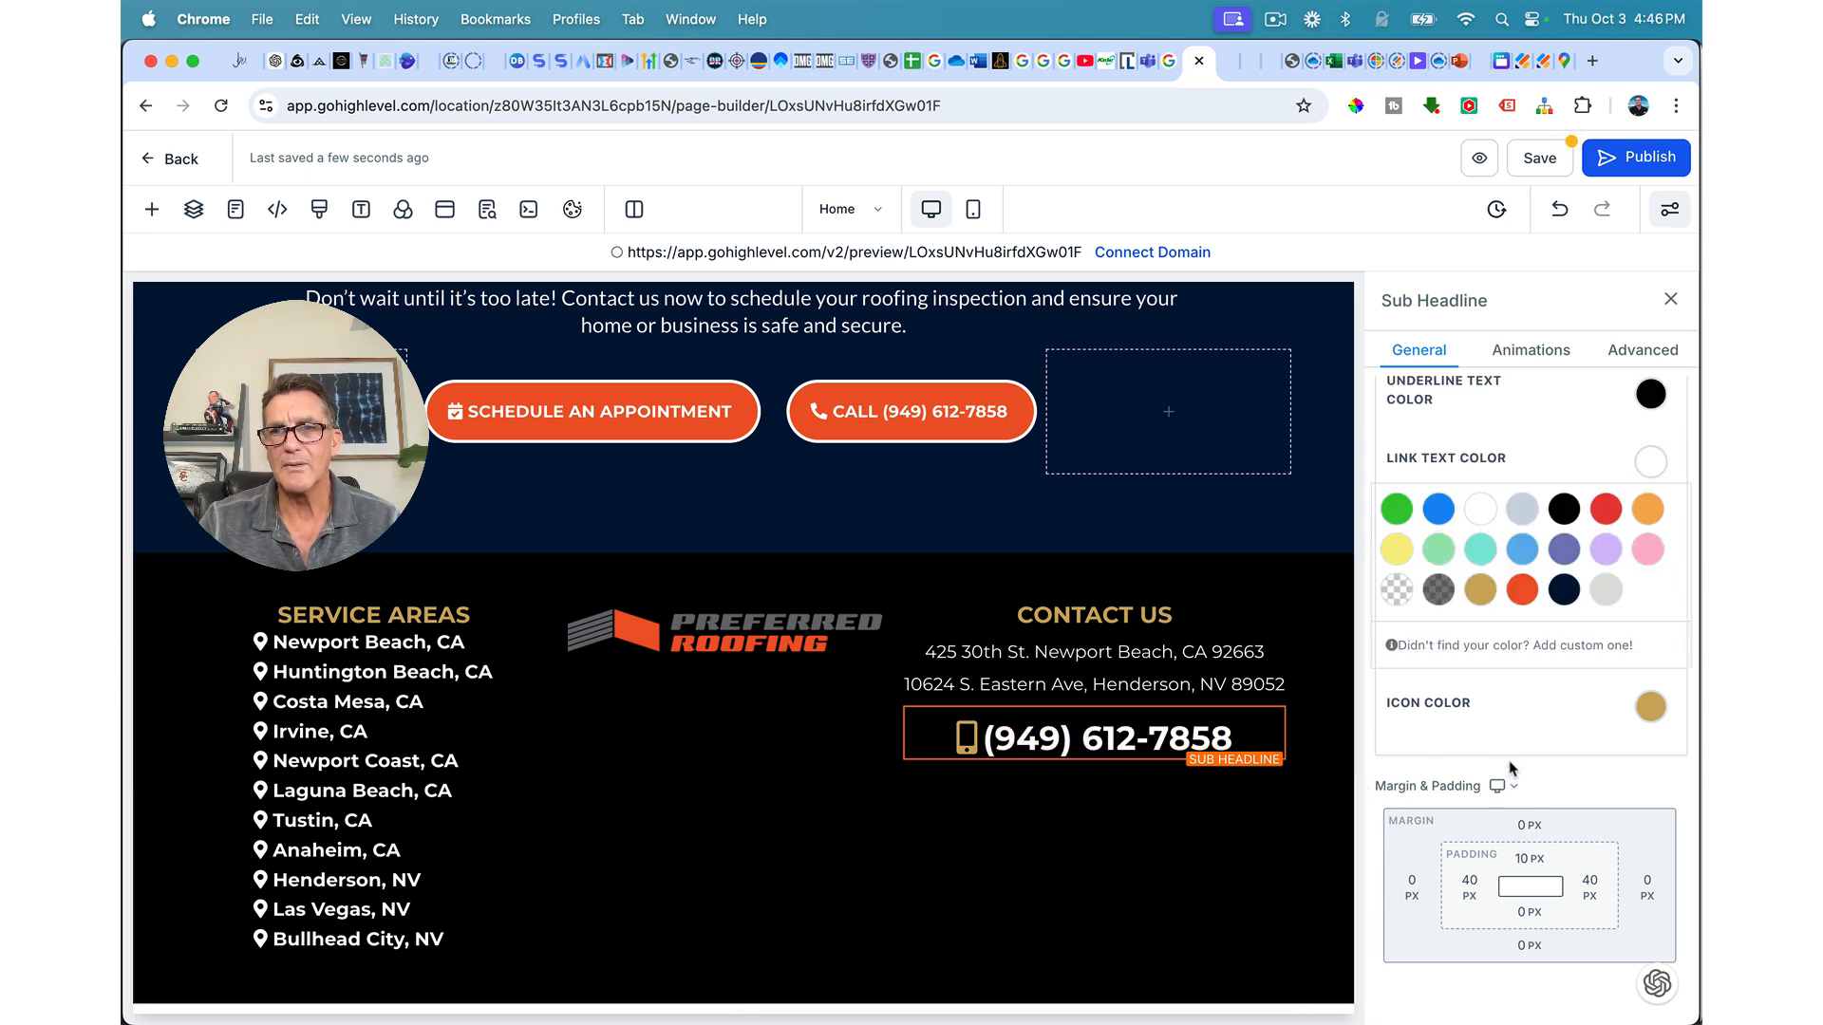
left_click(1650, 706)
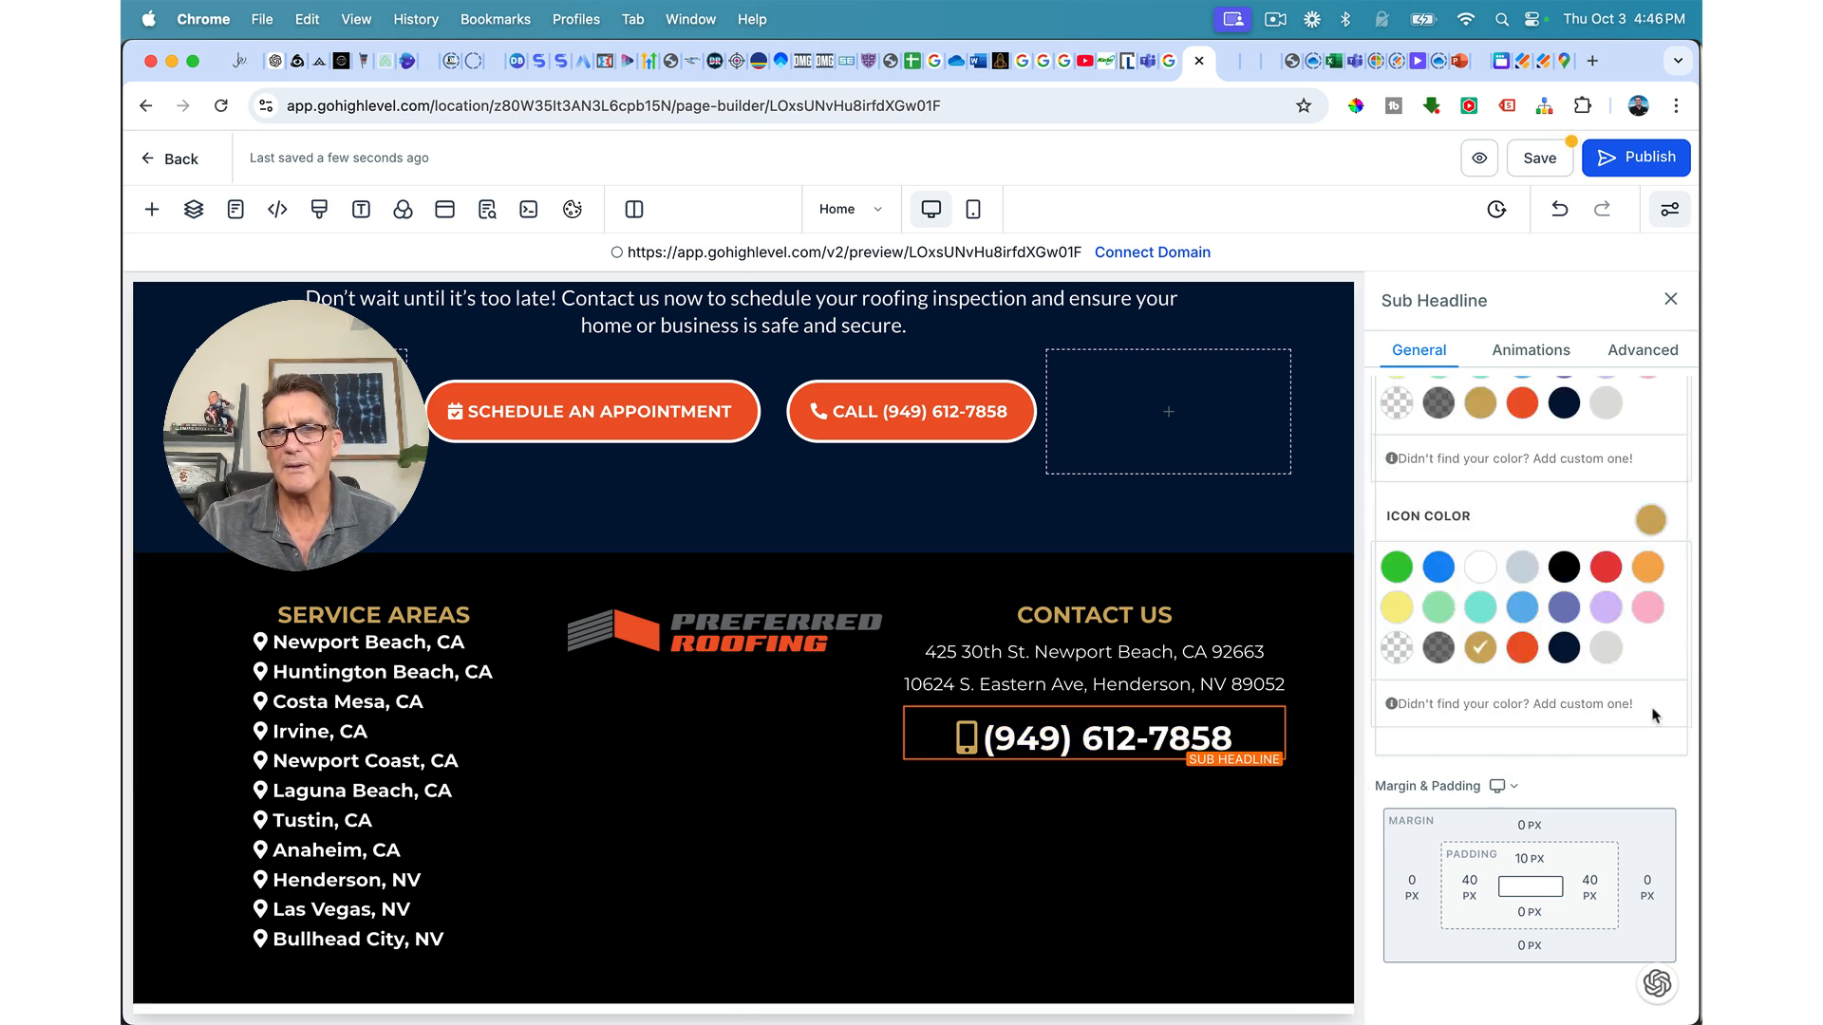
left_click(1479, 567)
Step: Try a sub-headline below the footer logo, then remove it
left_click(1114, 868)
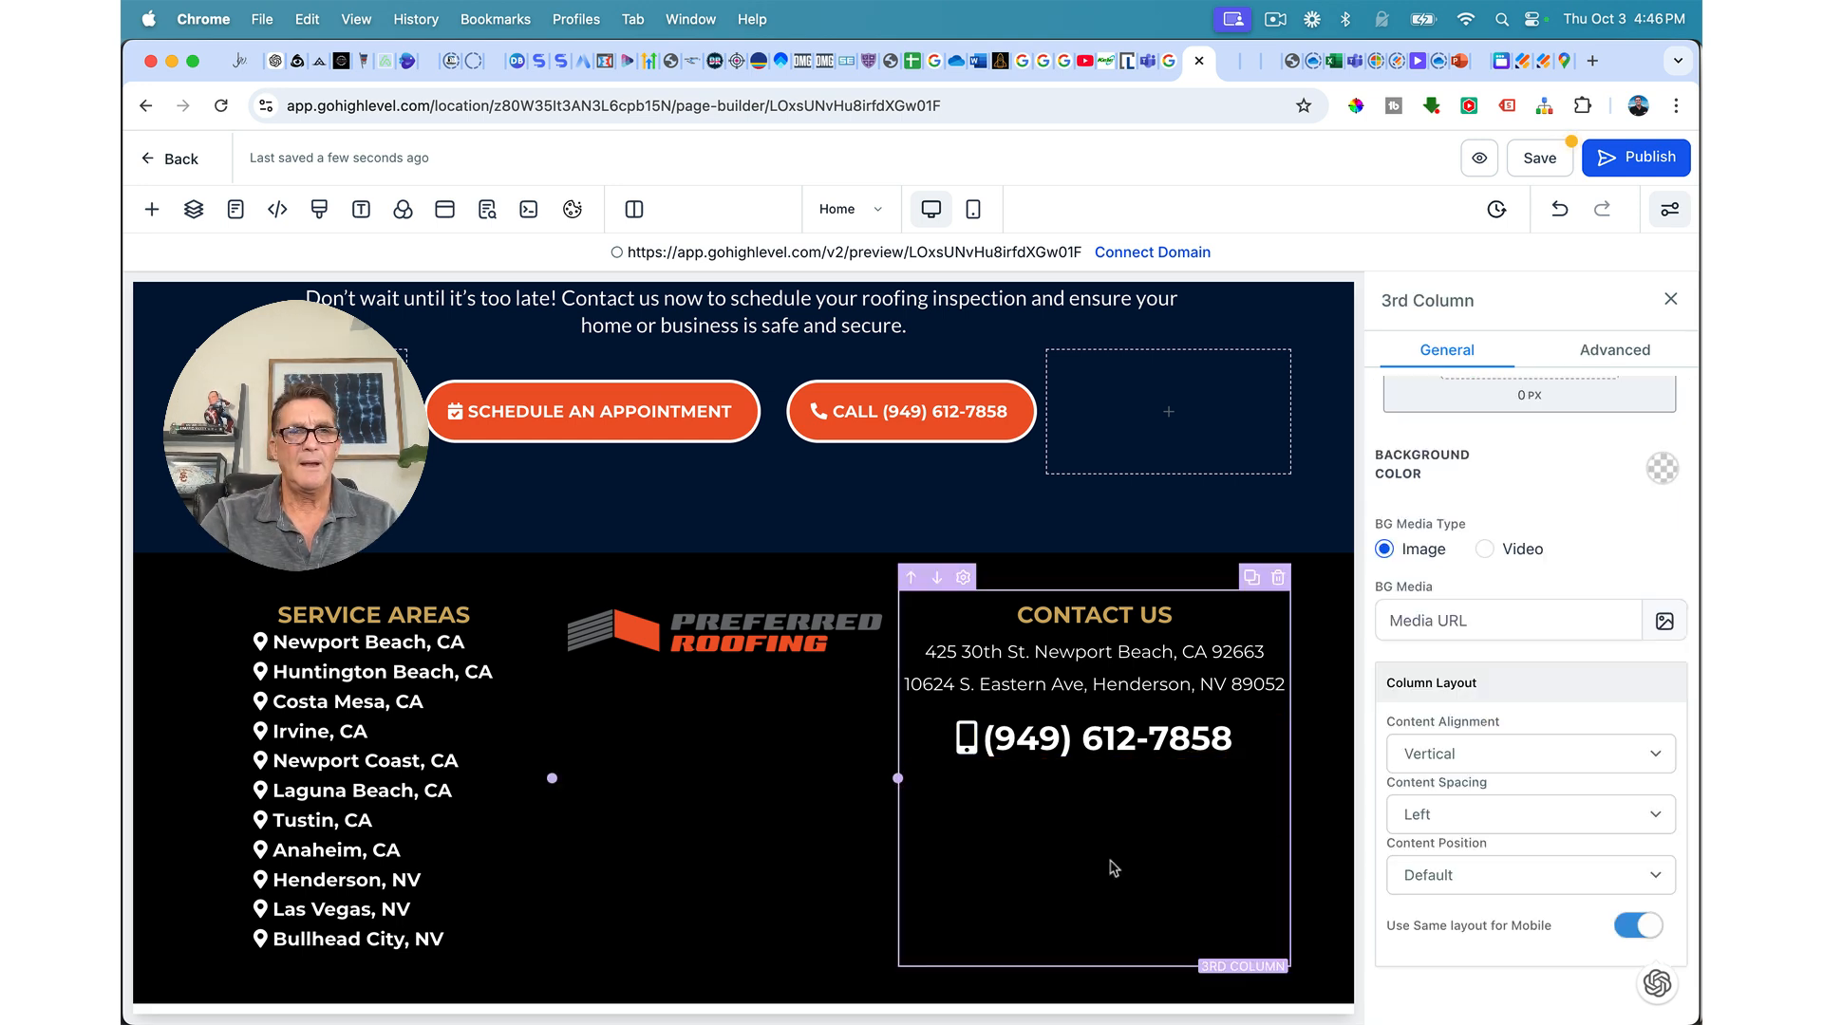
left_click(722, 668)
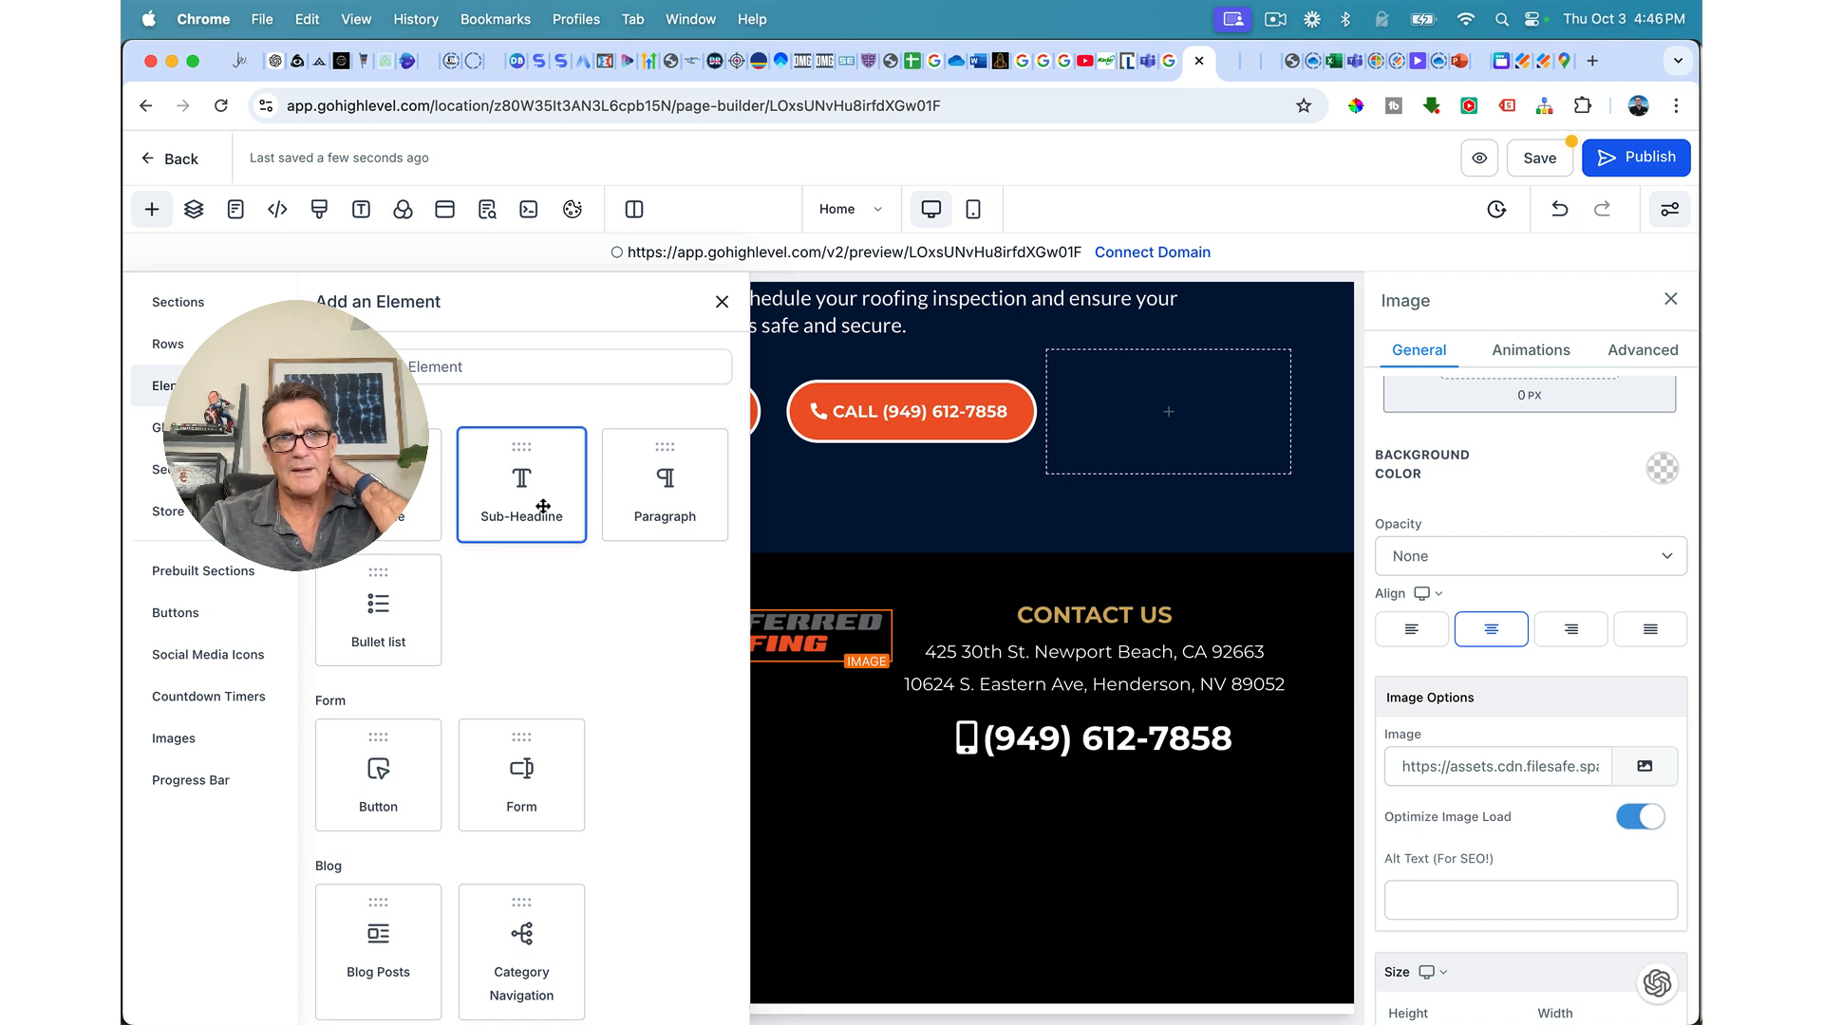
left_click_drag(544, 506, 716, 757)
double_click(746, 705)
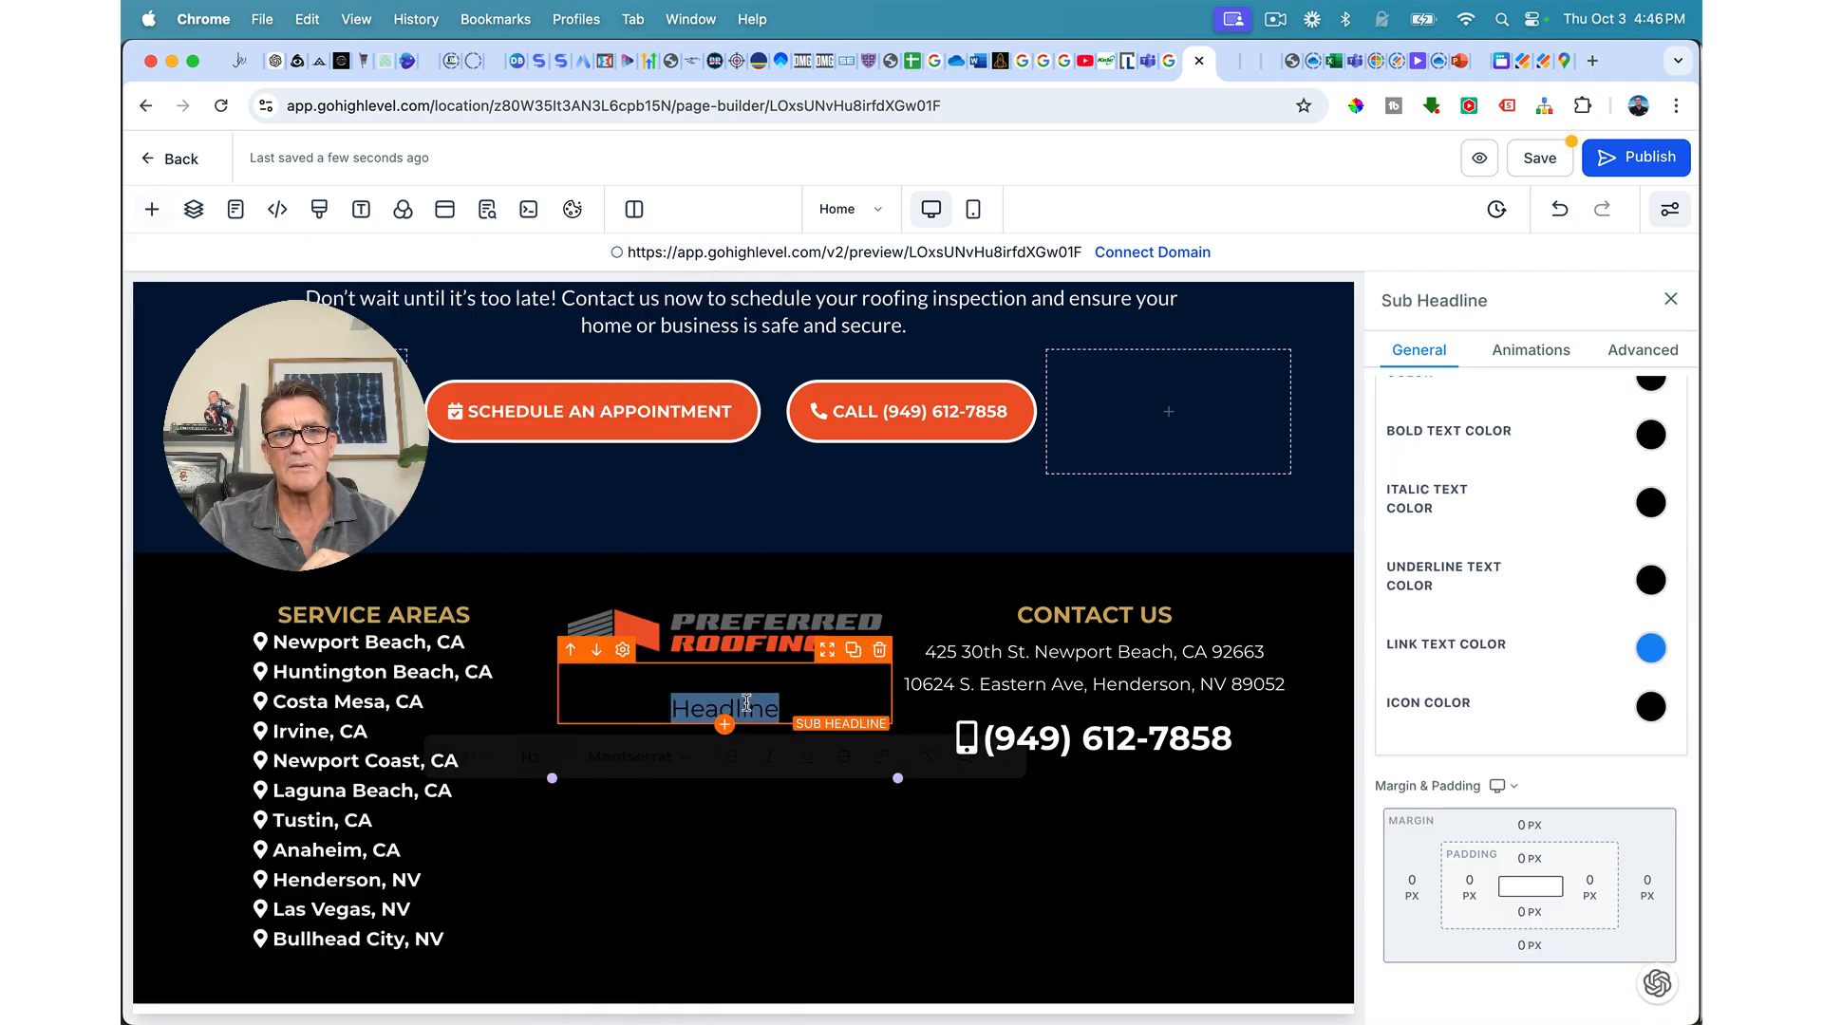
left_click(879, 652)
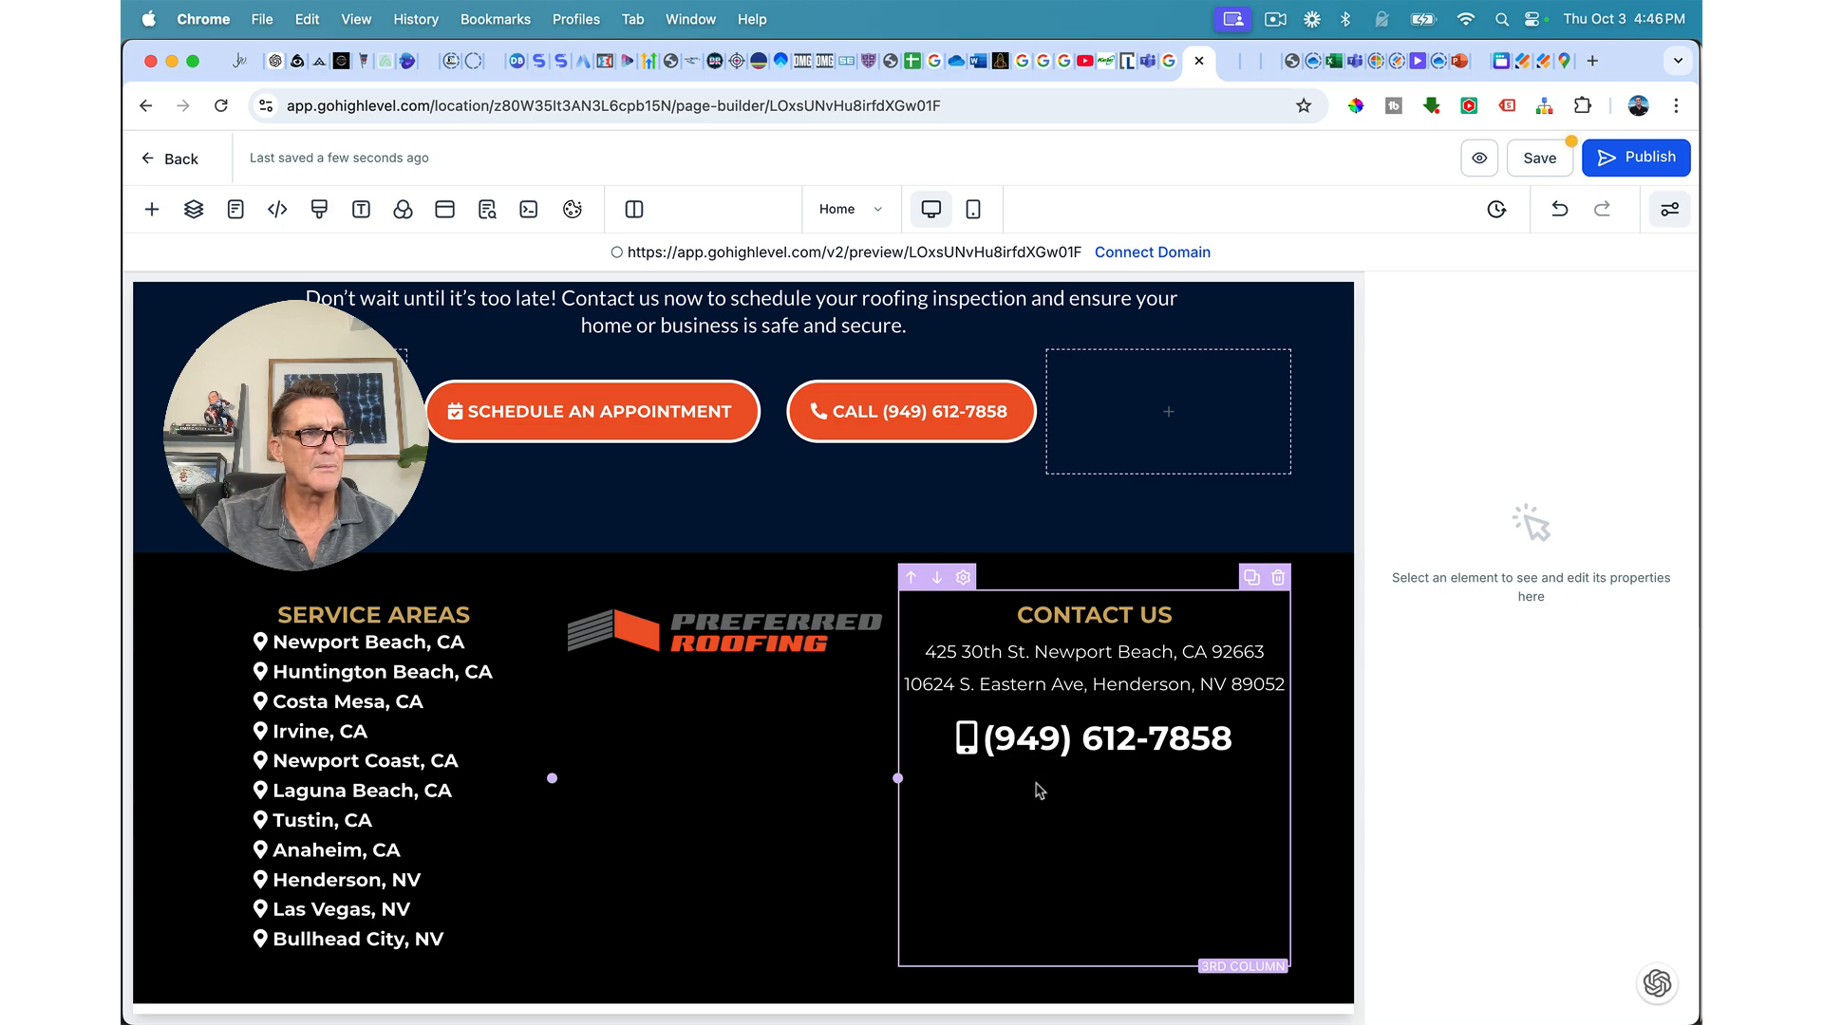
scroll(1071, 764, "up", 15)
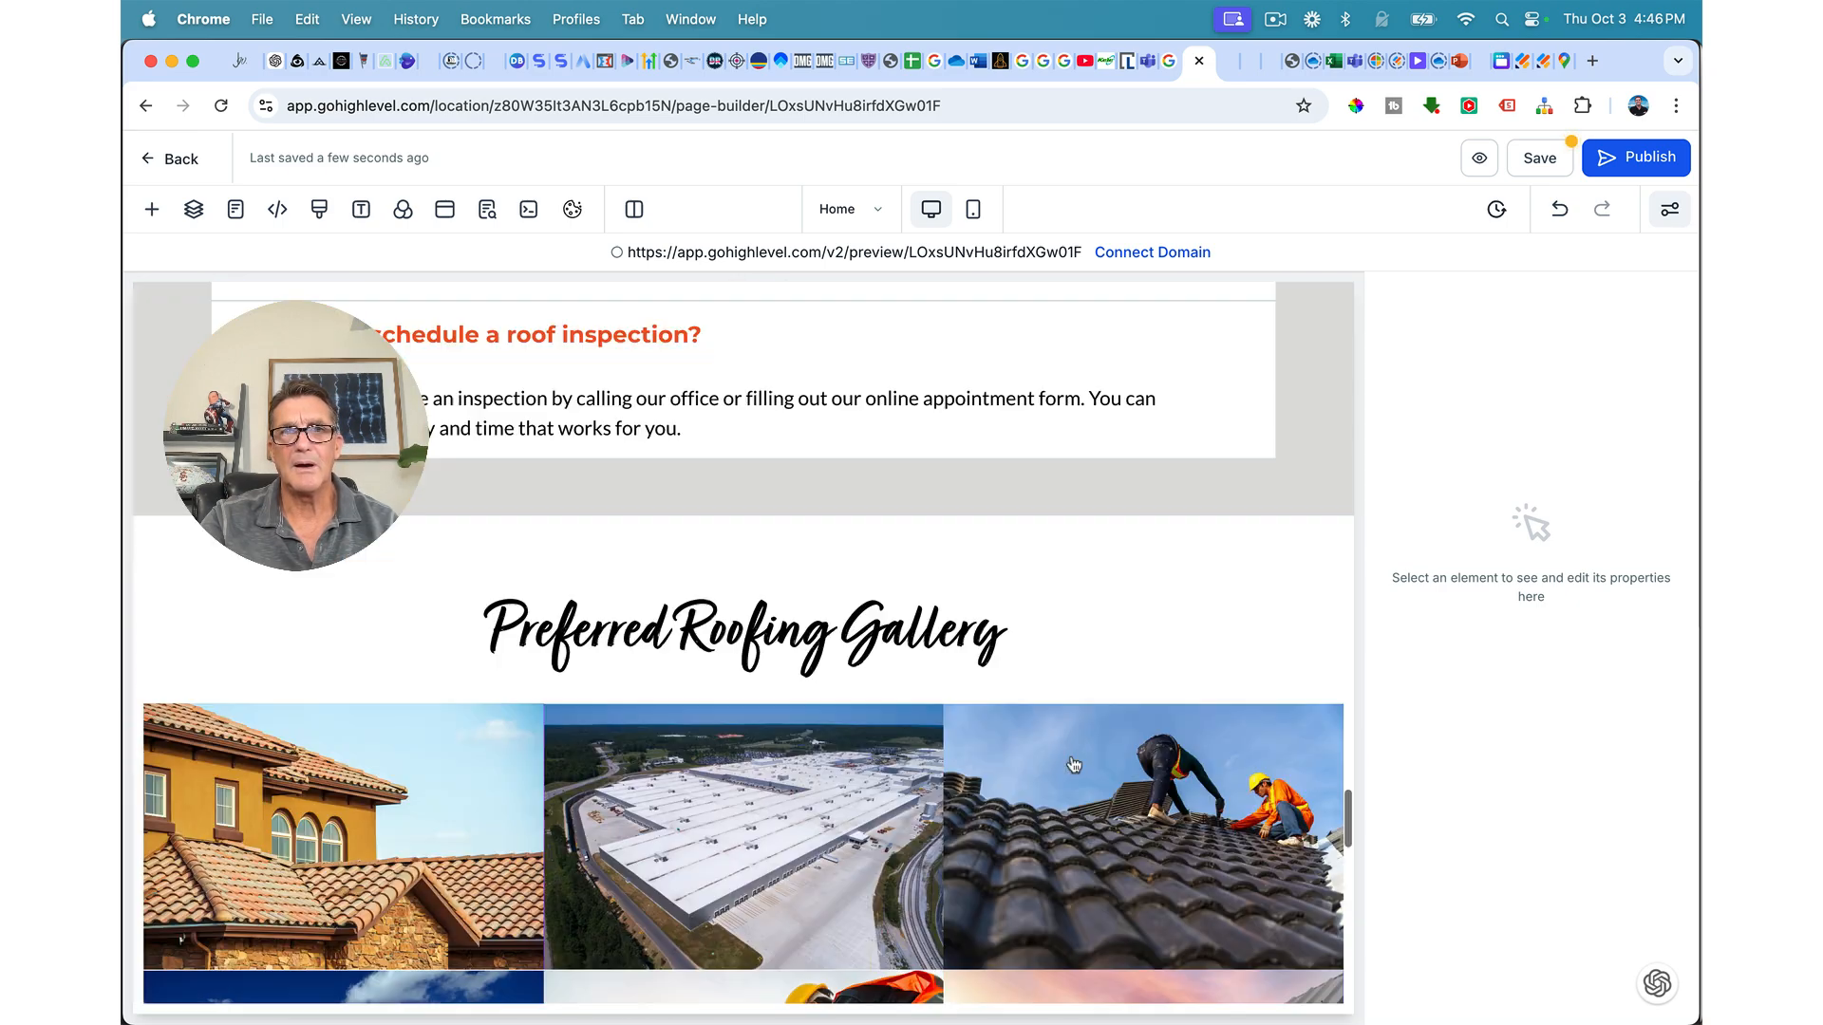
scroll(1073, 765, "up", 10)
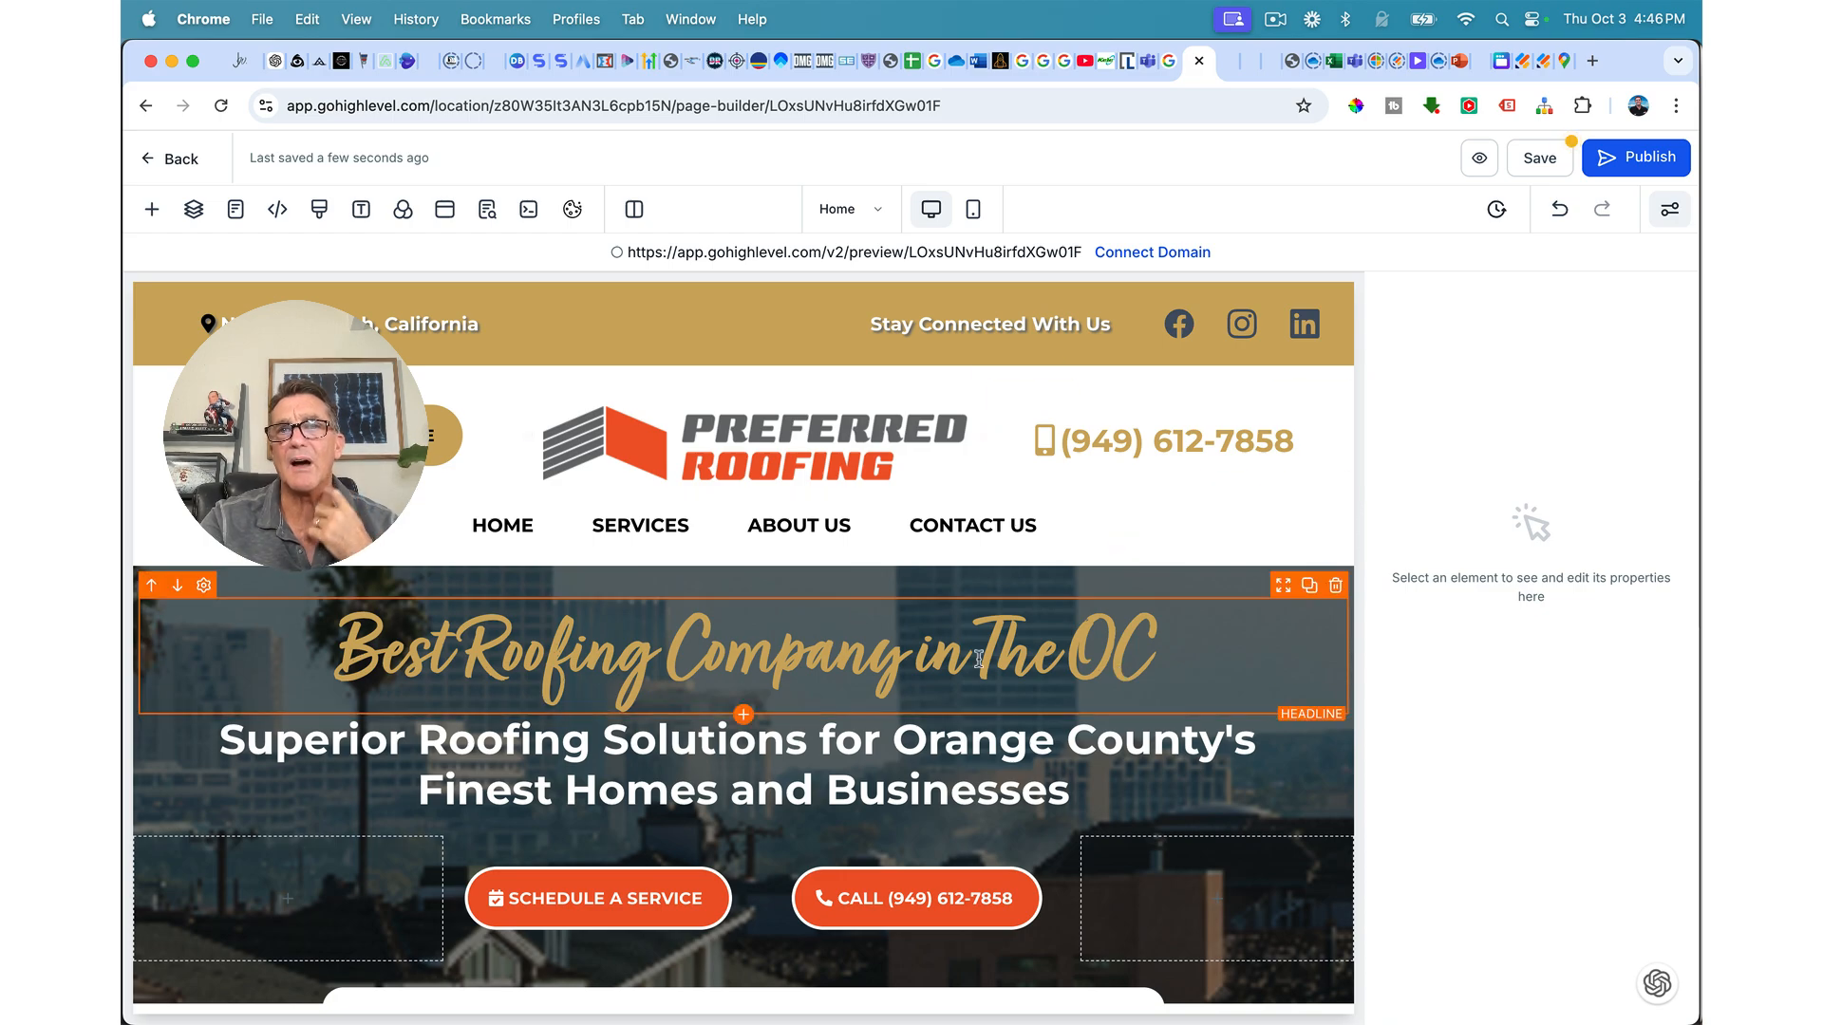
Step: Duplicate the address line below the phone number and replace it with the business e-mail link
scroll(978, 658, "down", 10)
scroll(978, 658, "down", 20)
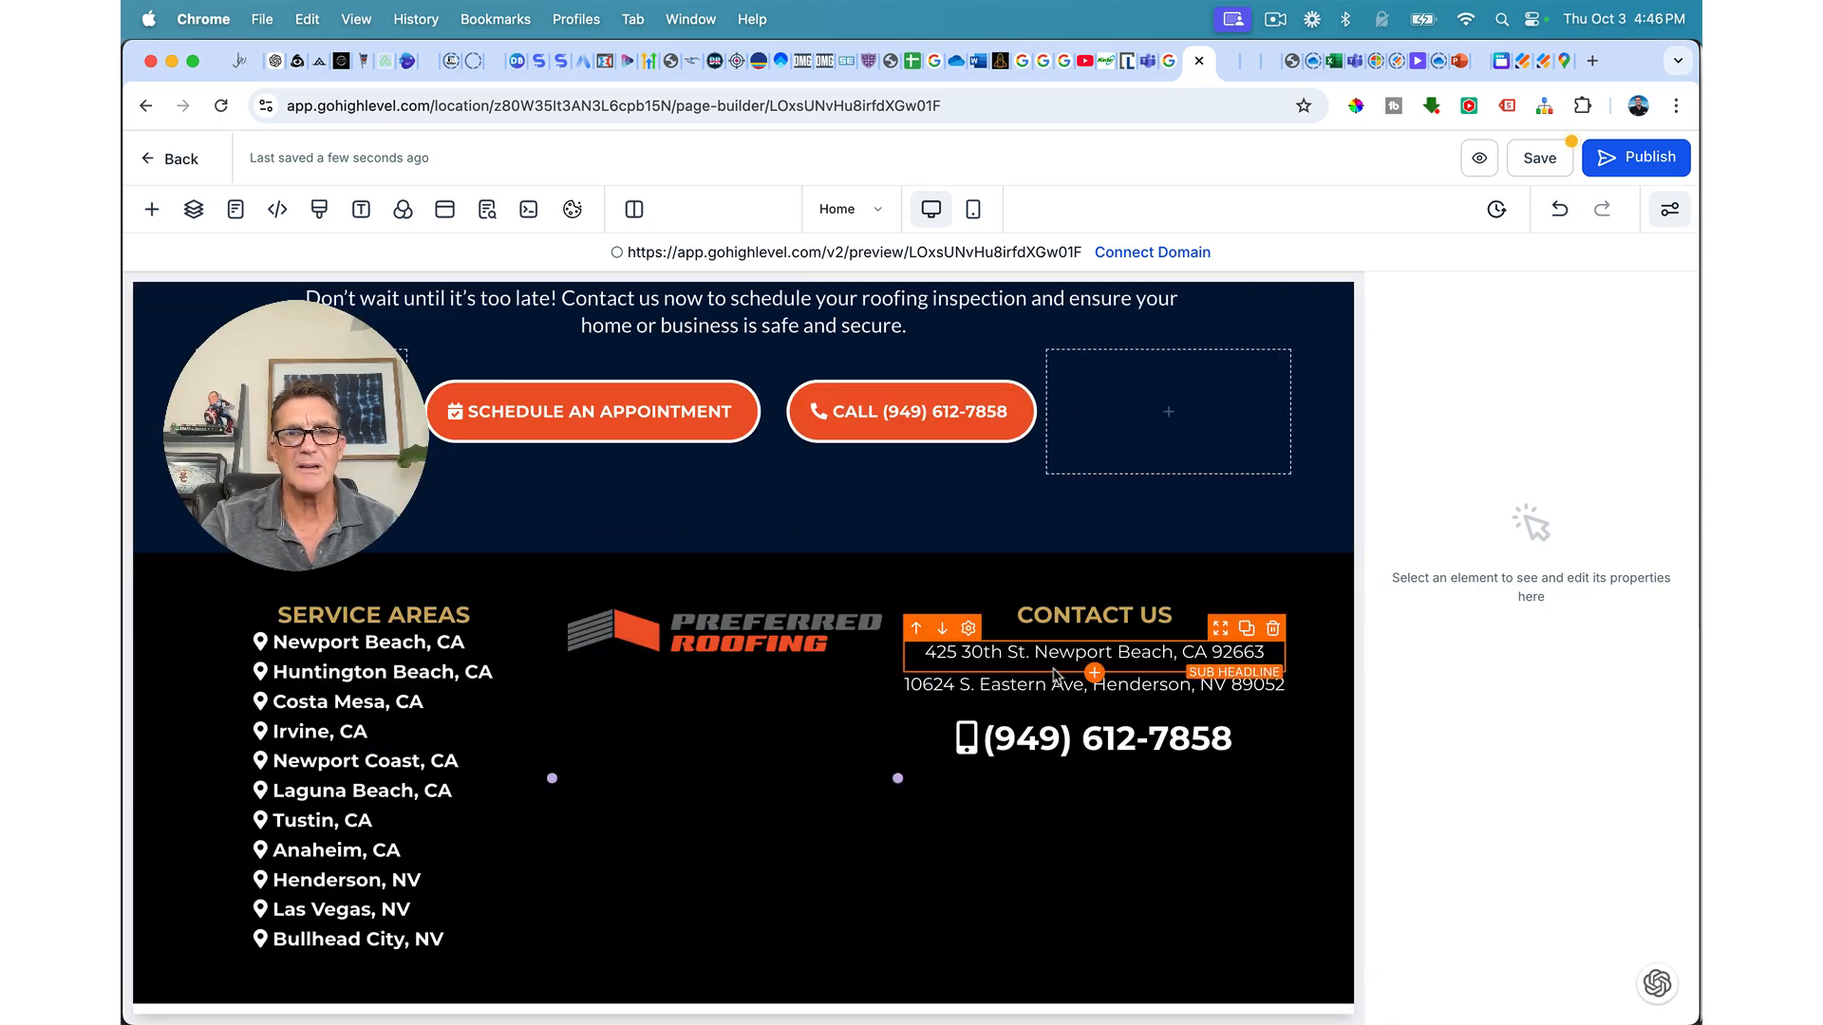
left_click(1245, 662)
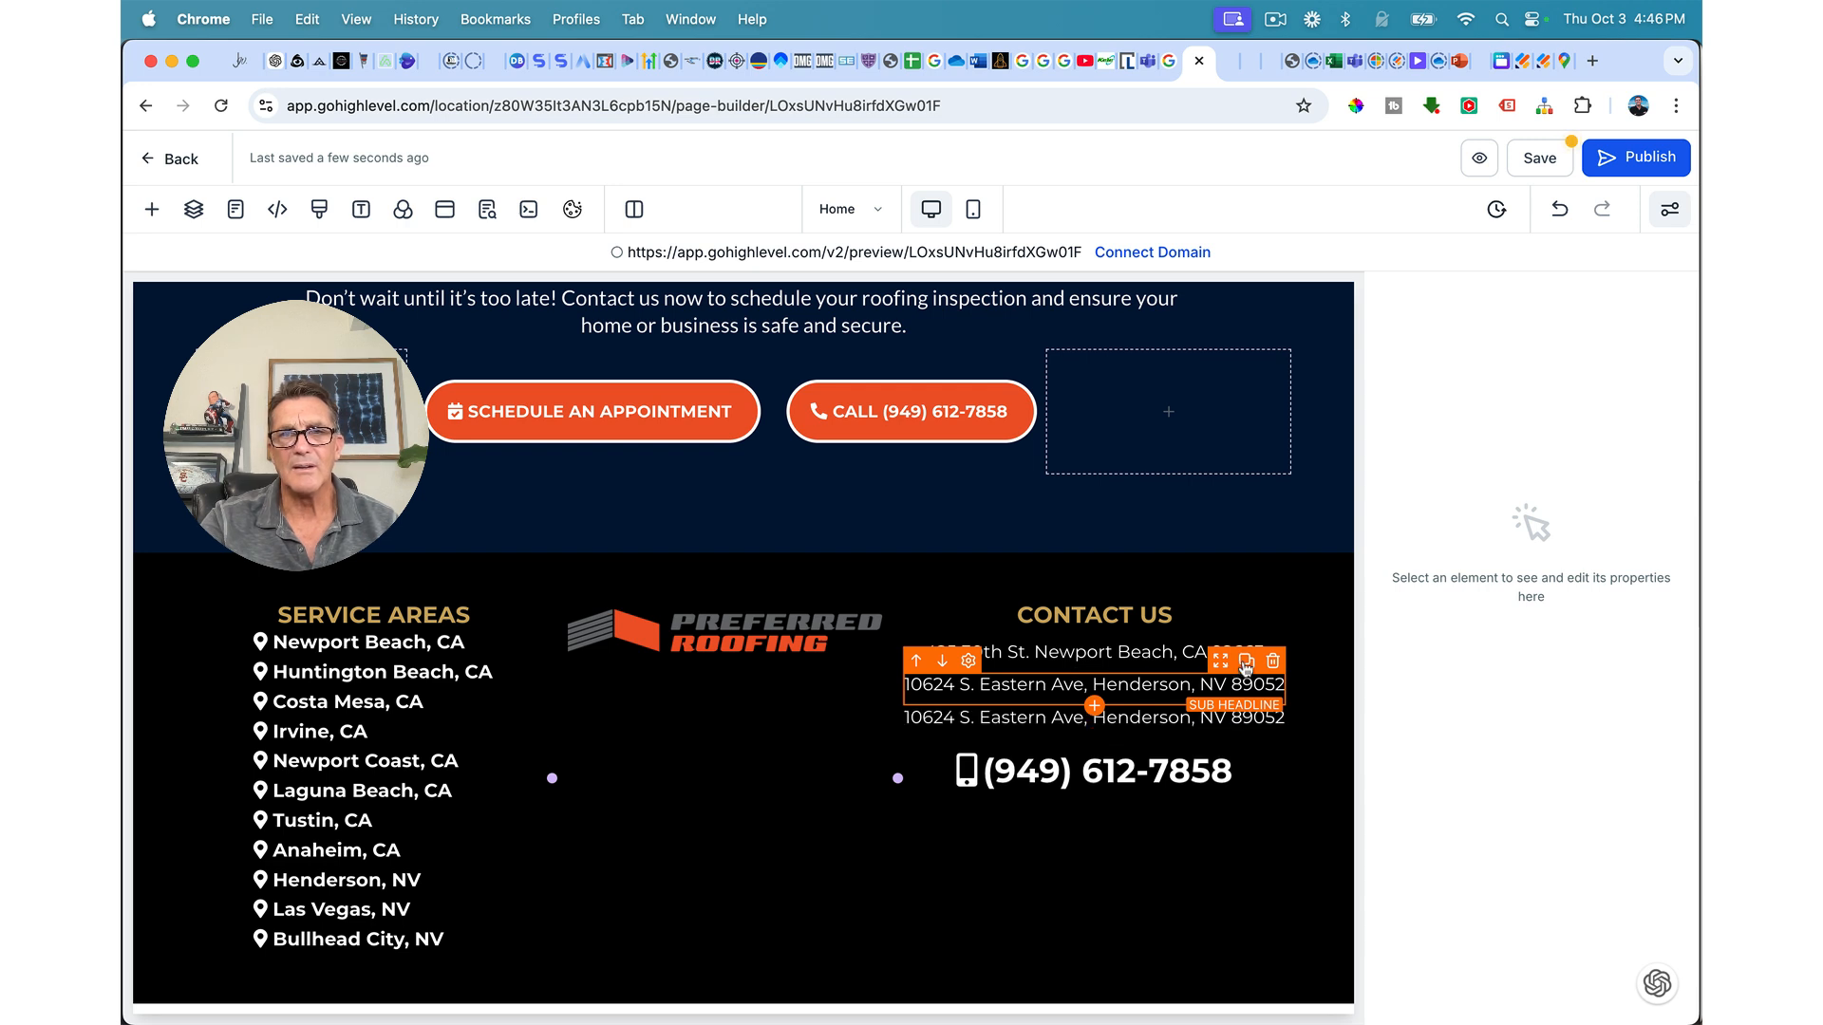
left_click_drag(1216, 709, 1180, 777)
triple_click(1180, 774)
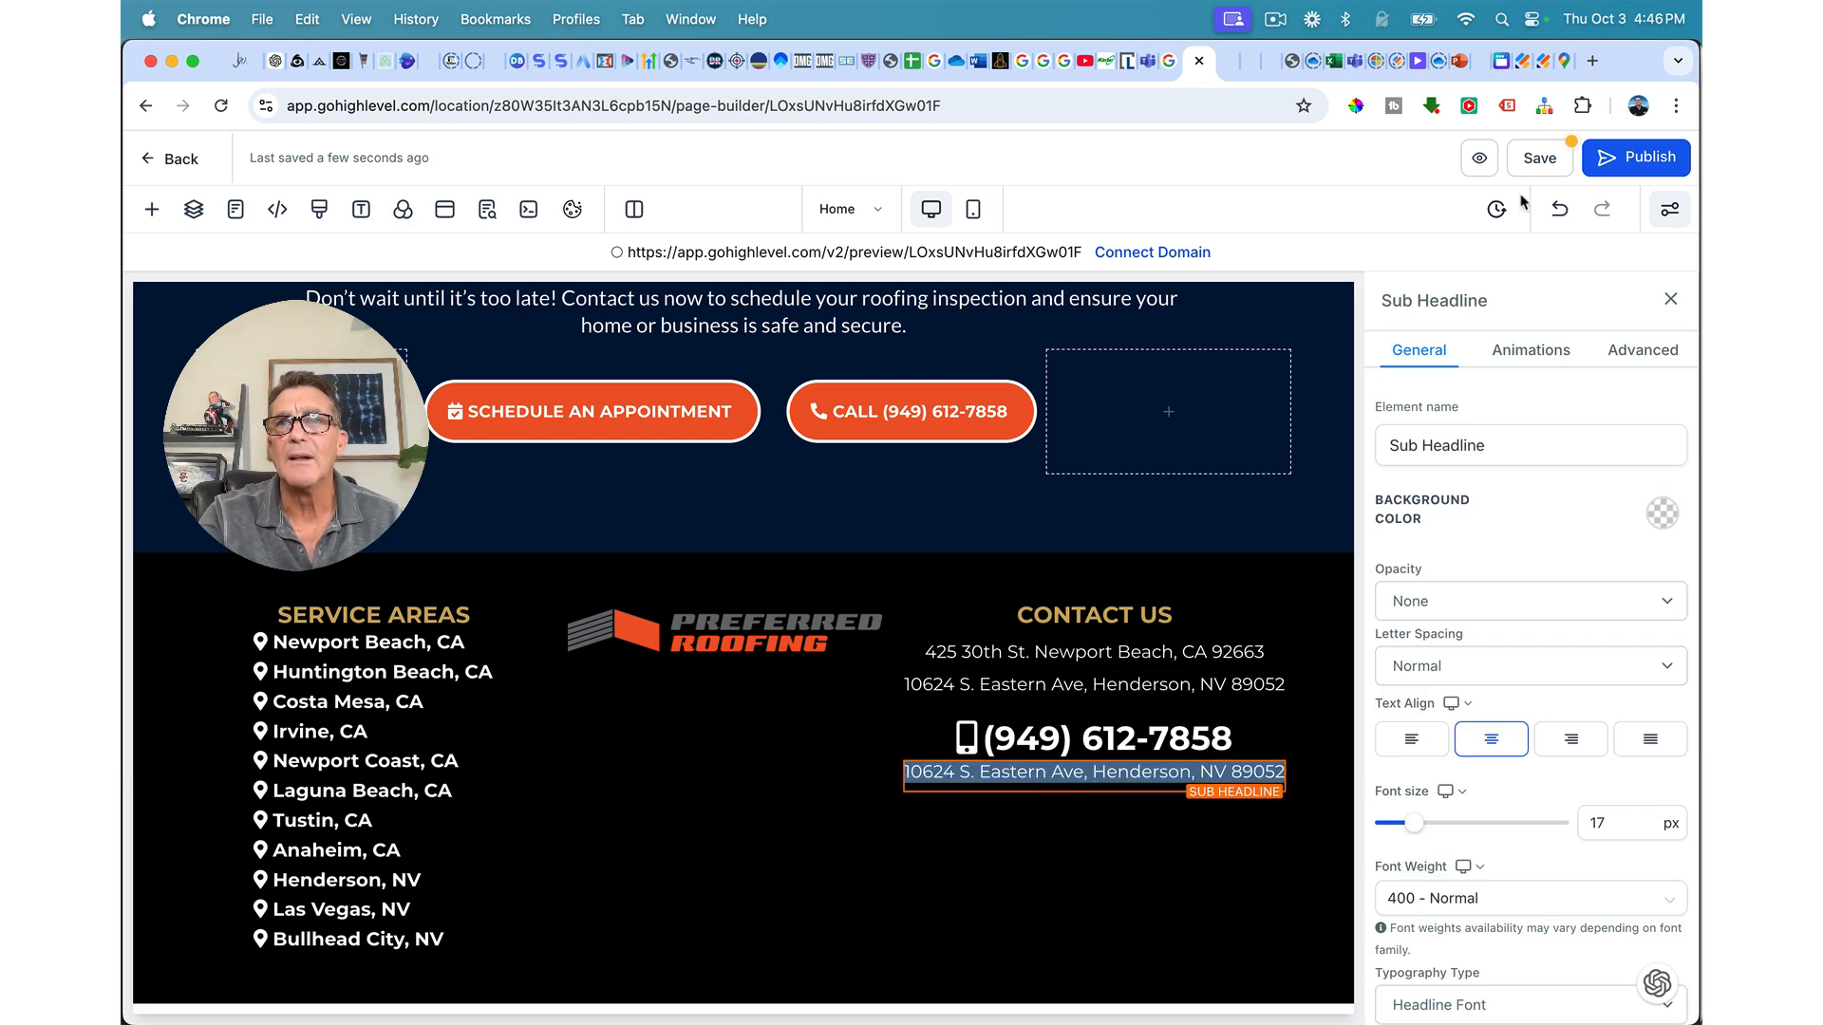
left_click(1480, 67)
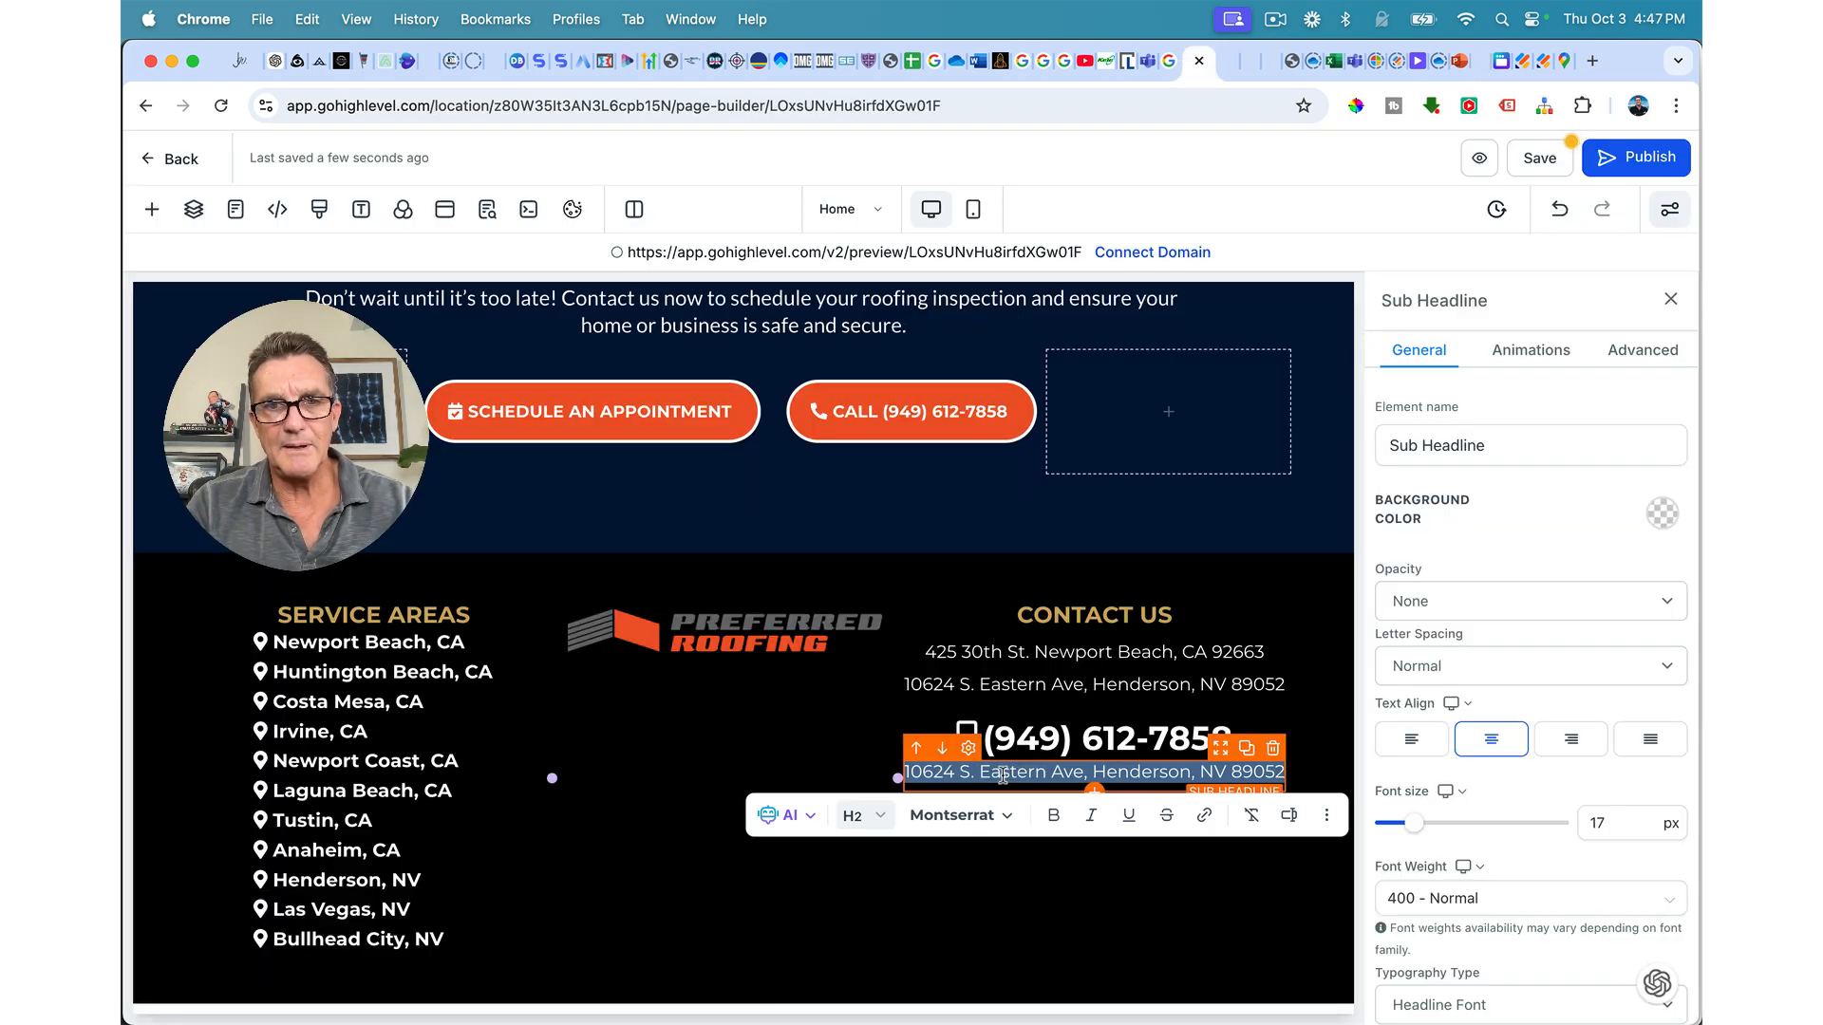
key("super+v")
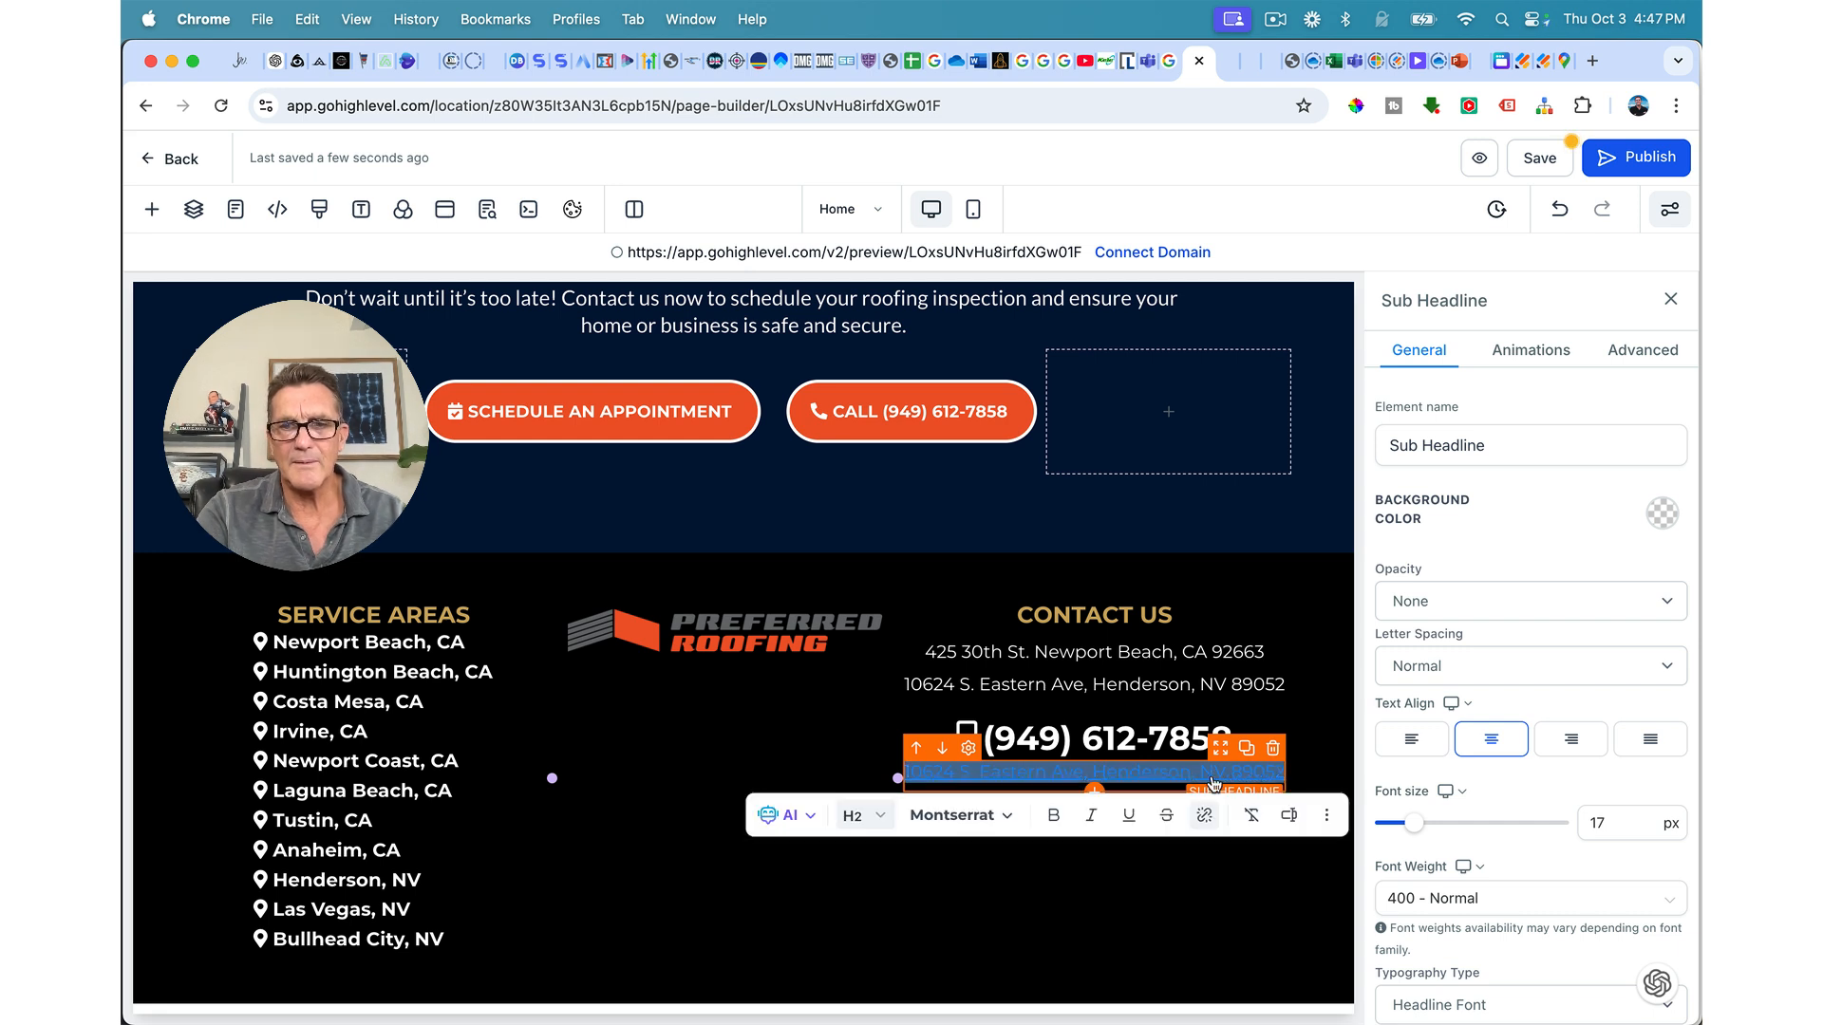
key("BackSpace")
key("super+v")
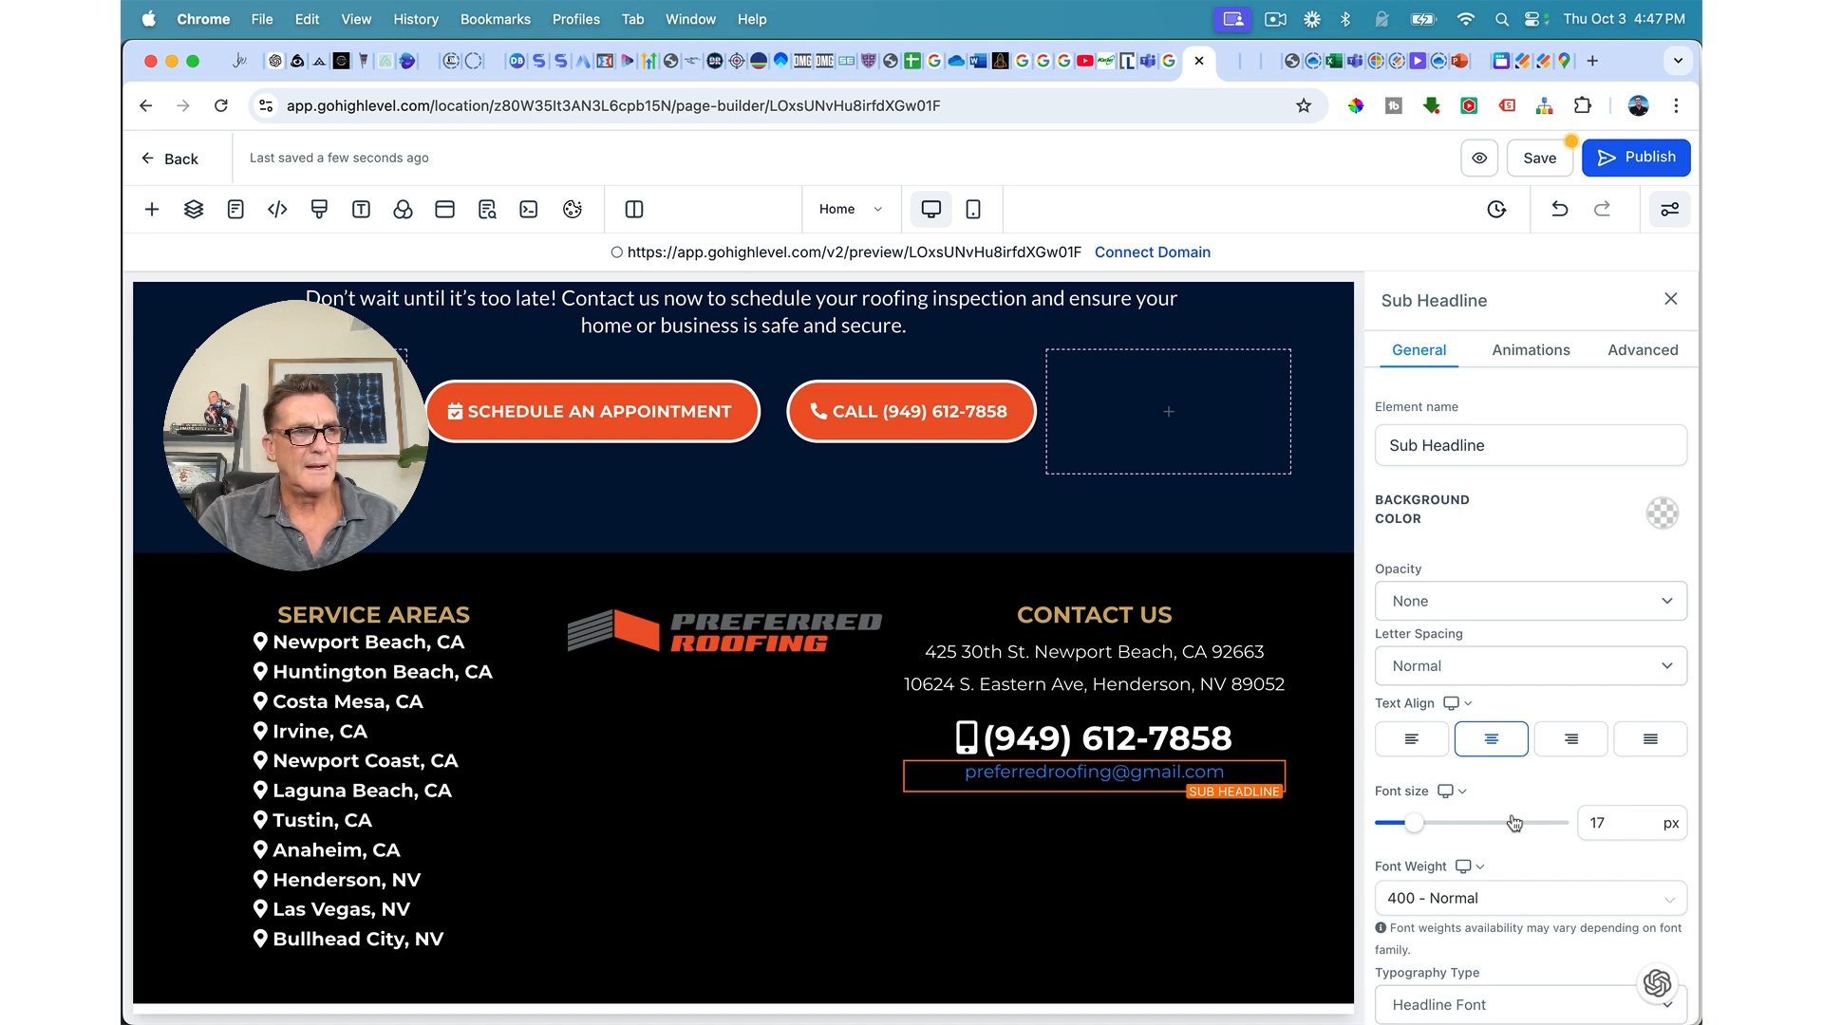
Step: Give the e-mail line the envelope-open-text icon
scroll(1514, 822, "down", 5)
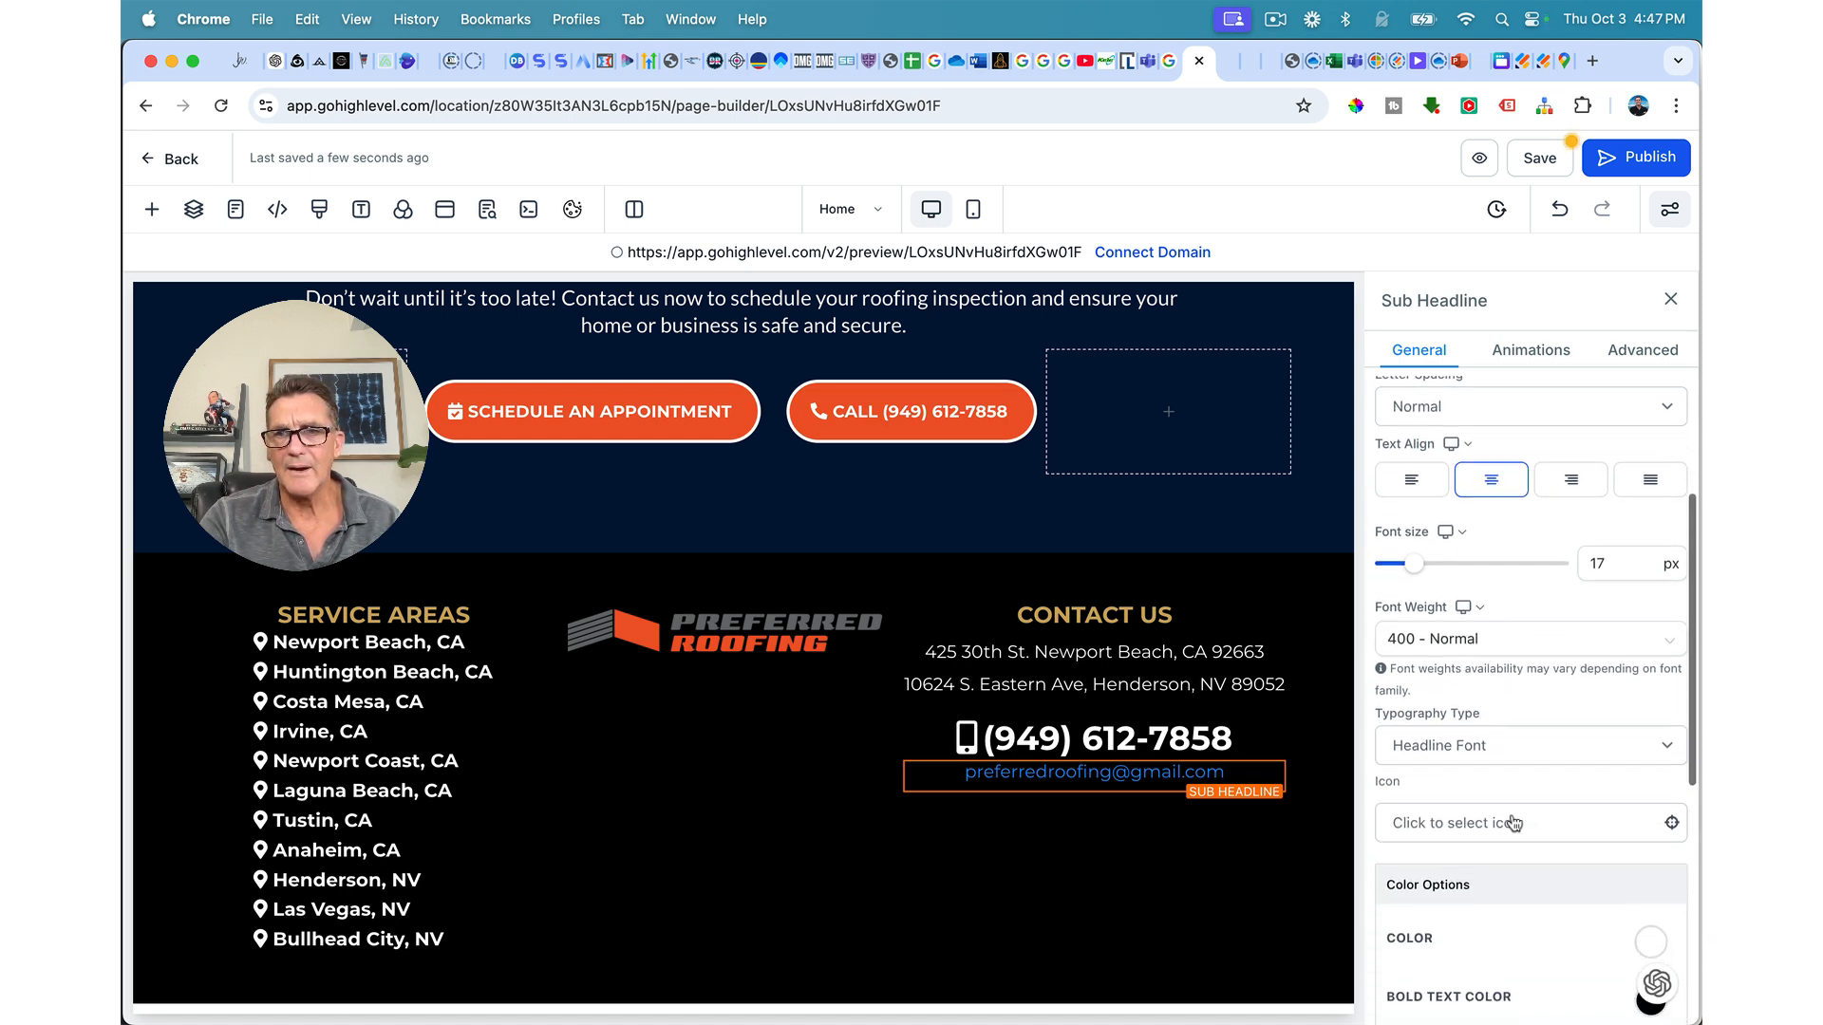
left_click(1513, 815)
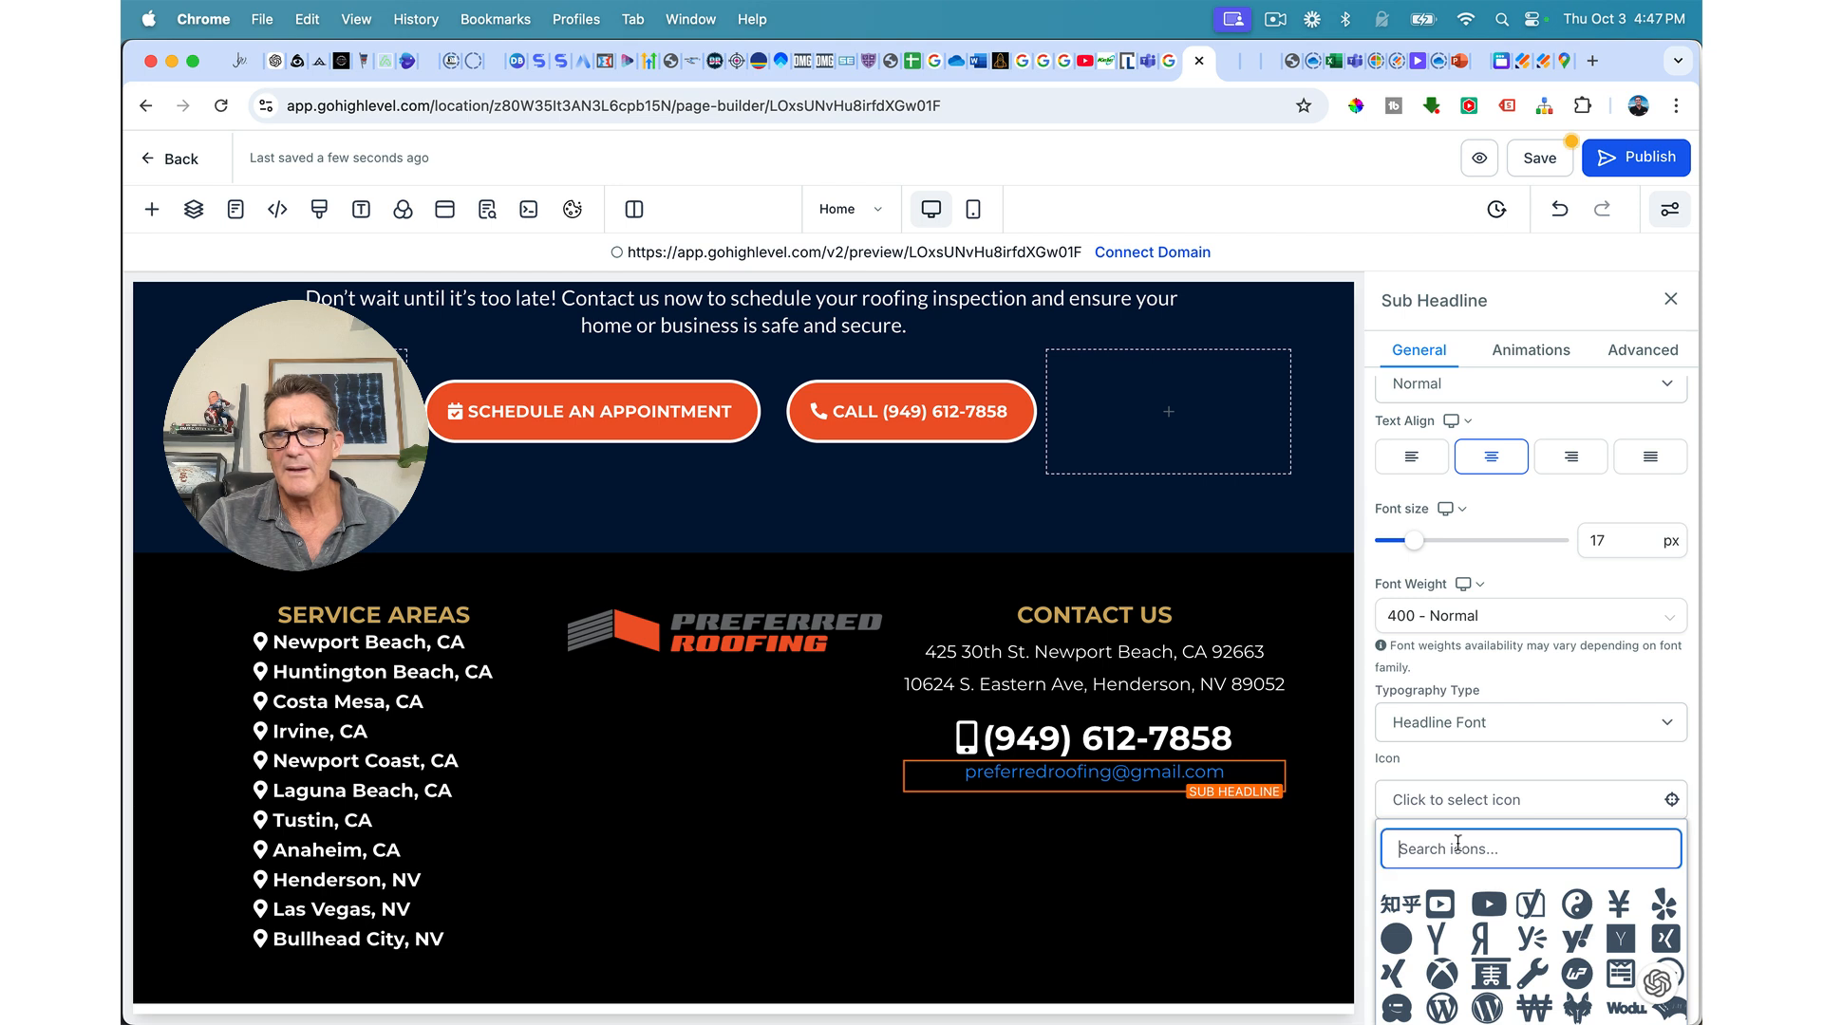
type("email")
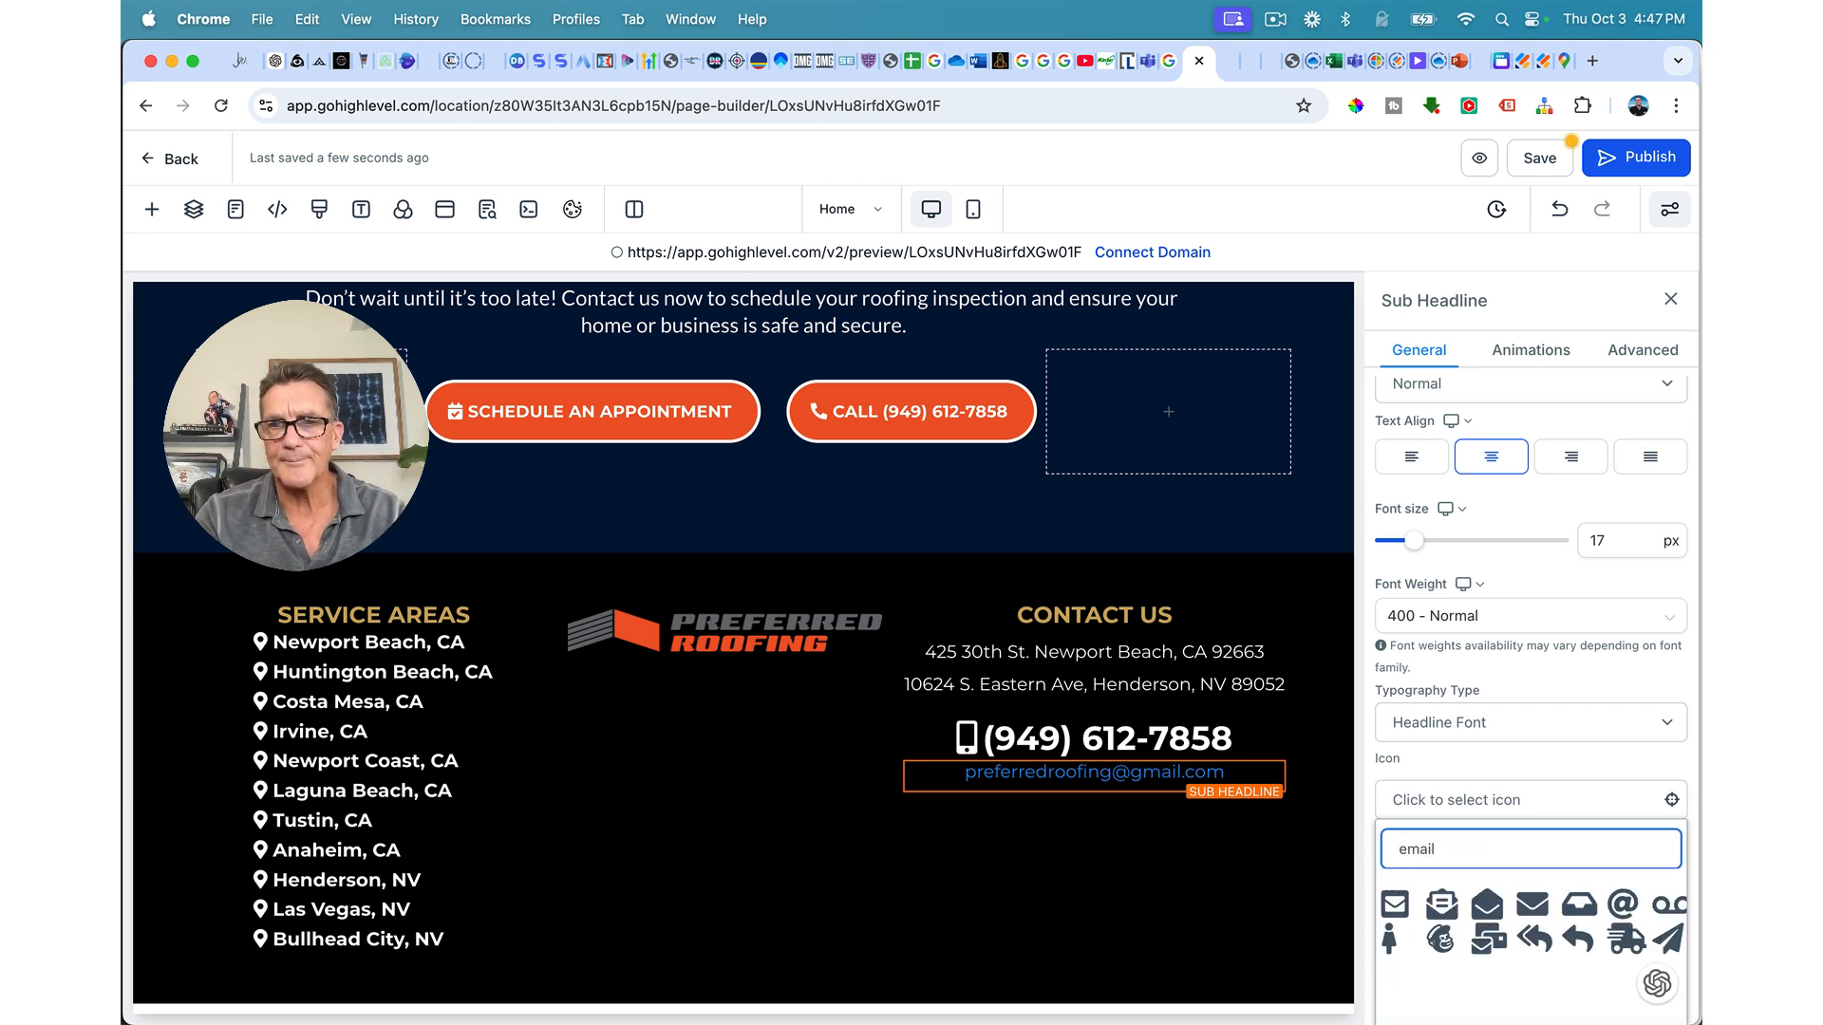
left_click(1442, 905)
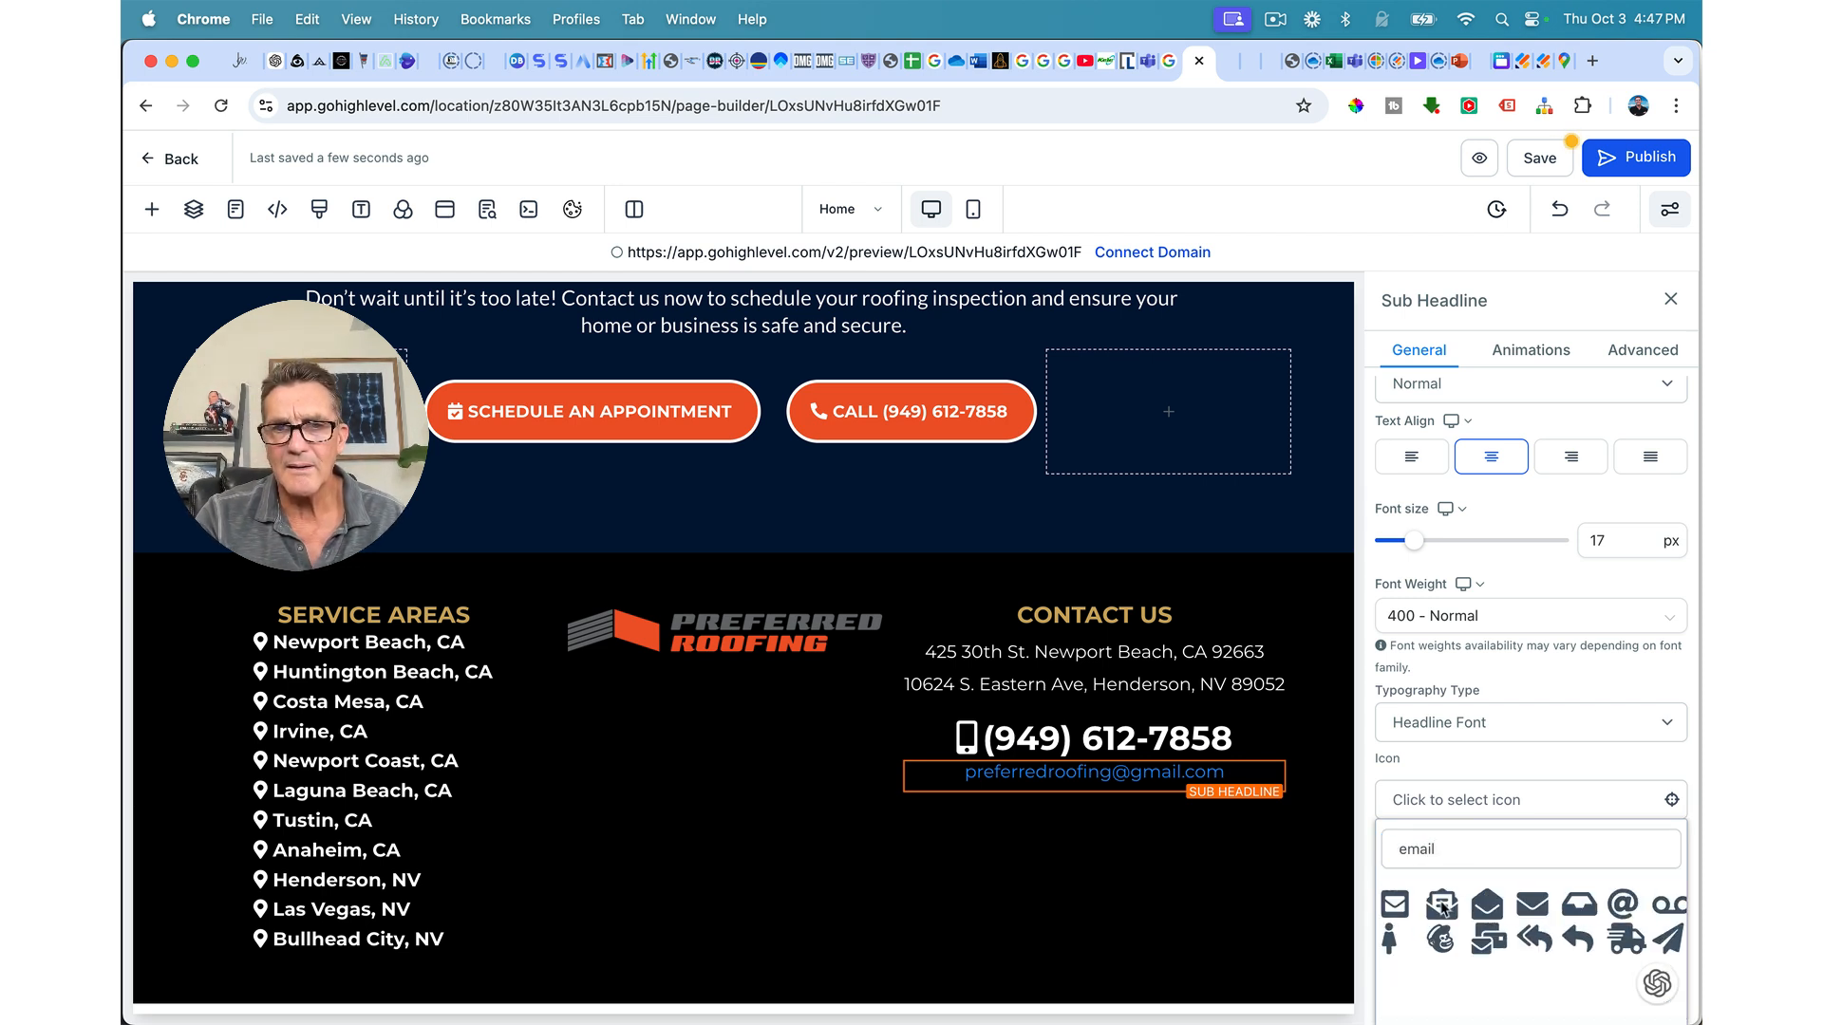
Step: Turn the envelope icon colour and the e-mail link text colour white
scroll(1450, 916, "down", 5)
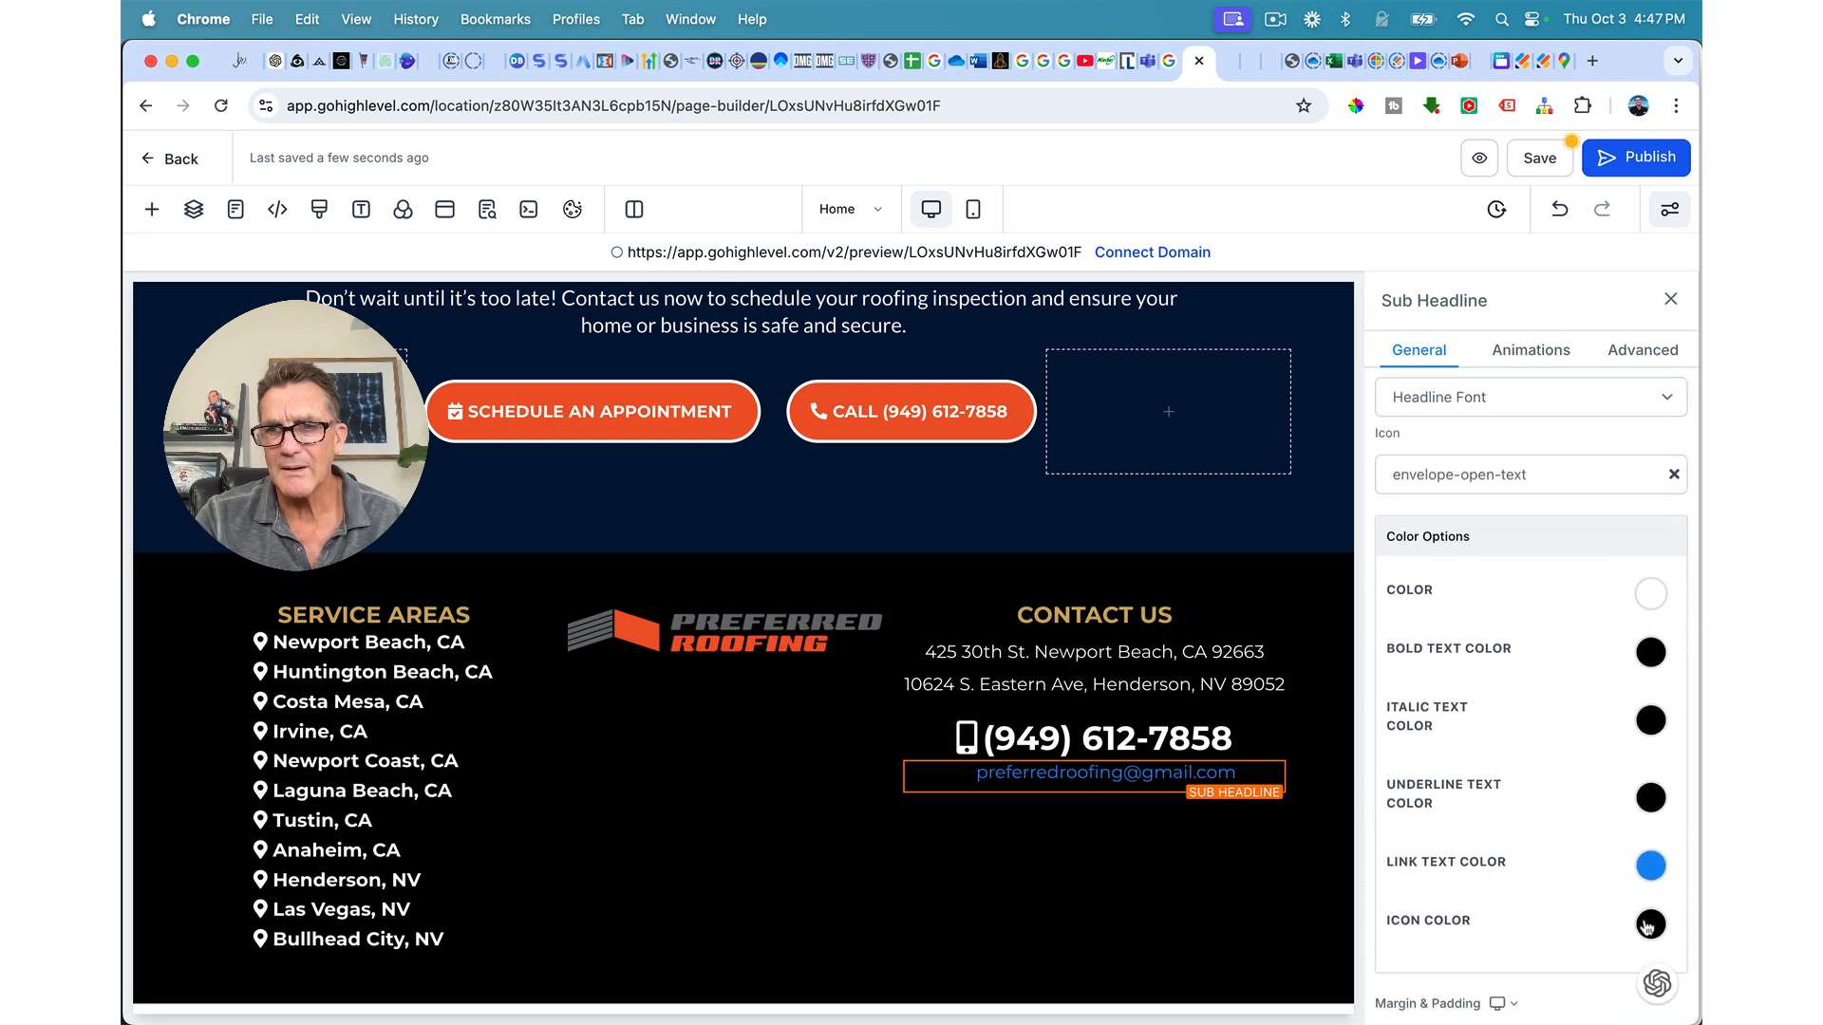
left_click(1649, 924)
left_click(1484, 973)
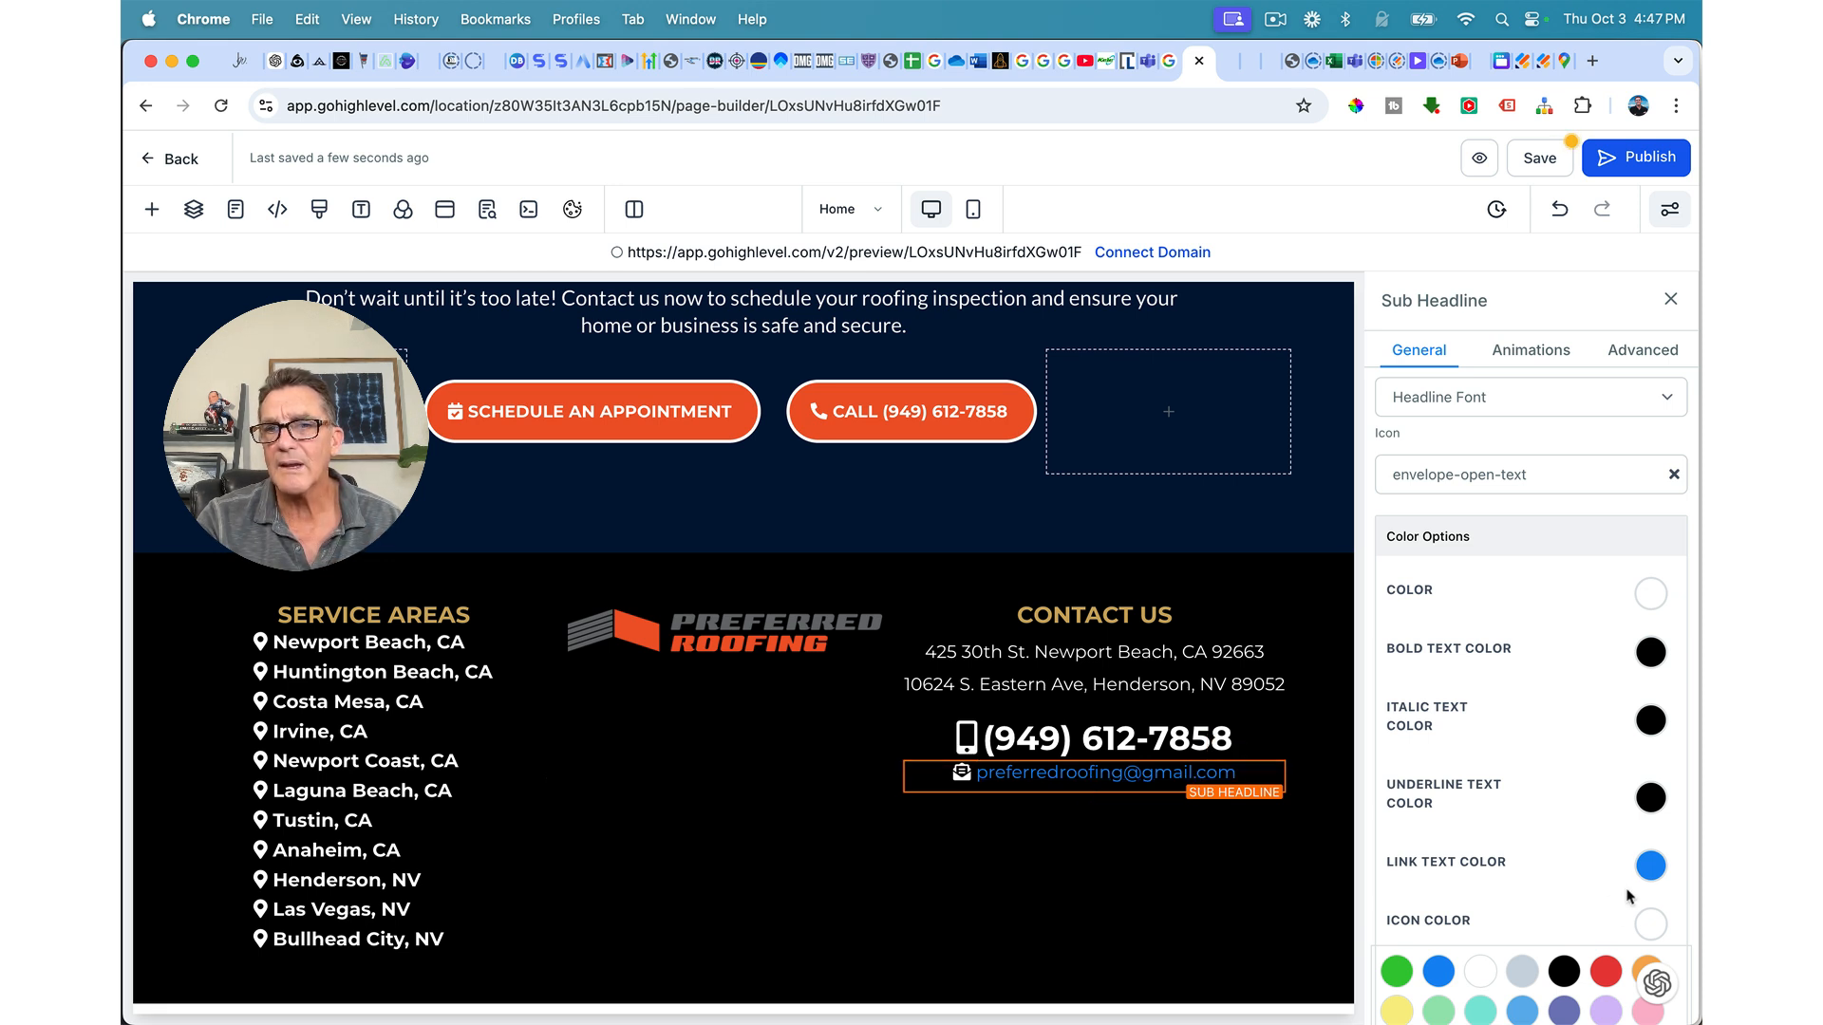
left_click(1650, 866)
left_click(1481, 913)
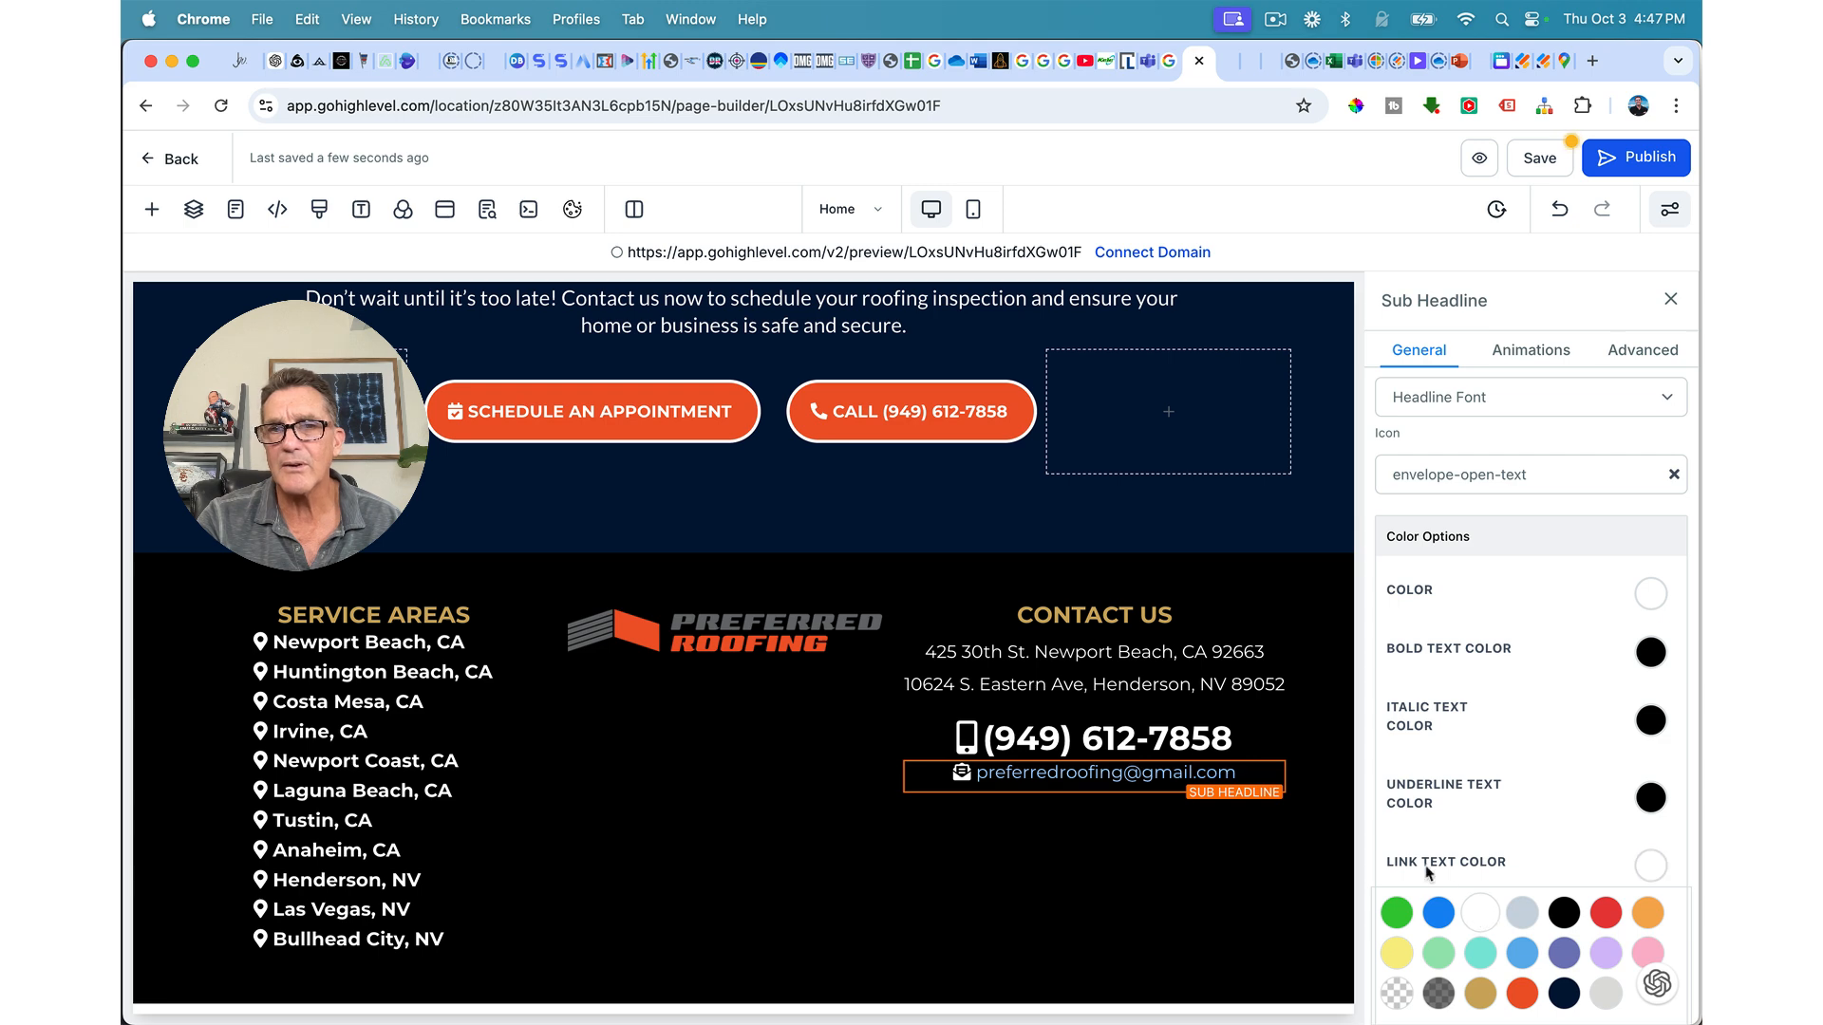
Step: Enlarge the e-mail text to 23 px and add about 11 px top margin
scroll(1520, 721, "up", 6)
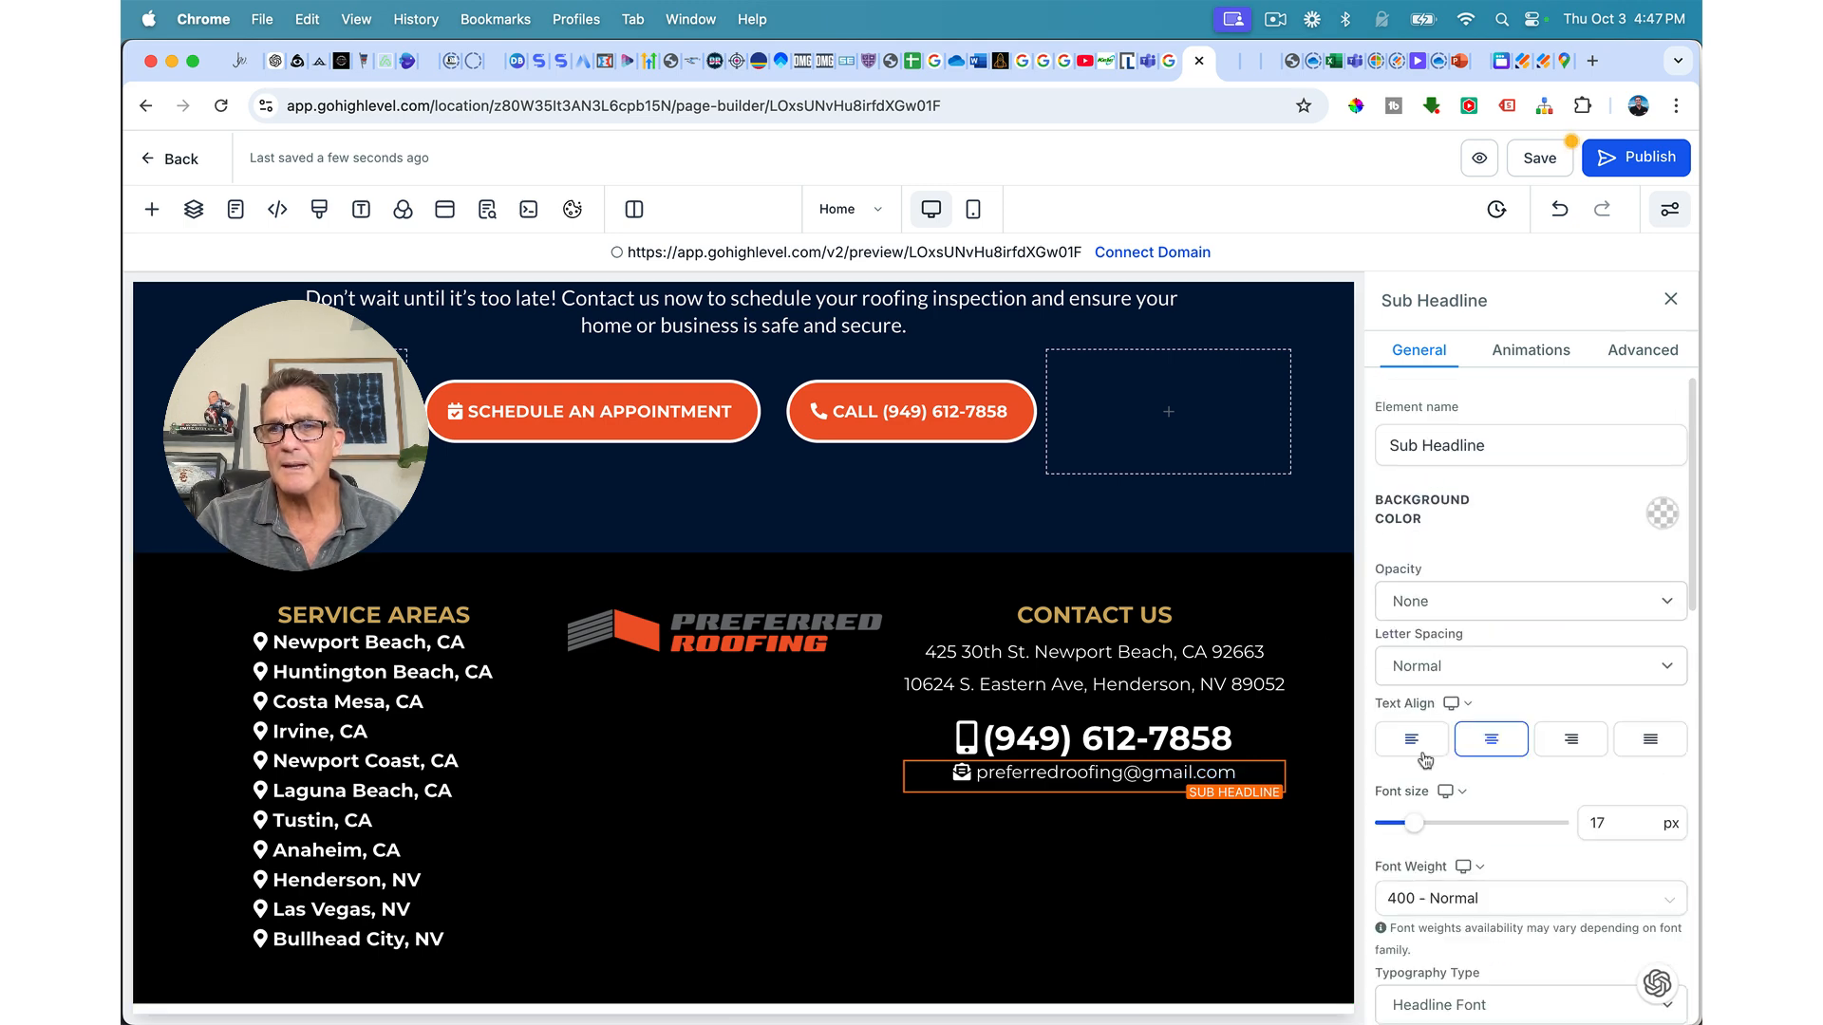
left_click_drag(1416, 830, 1421, 829)
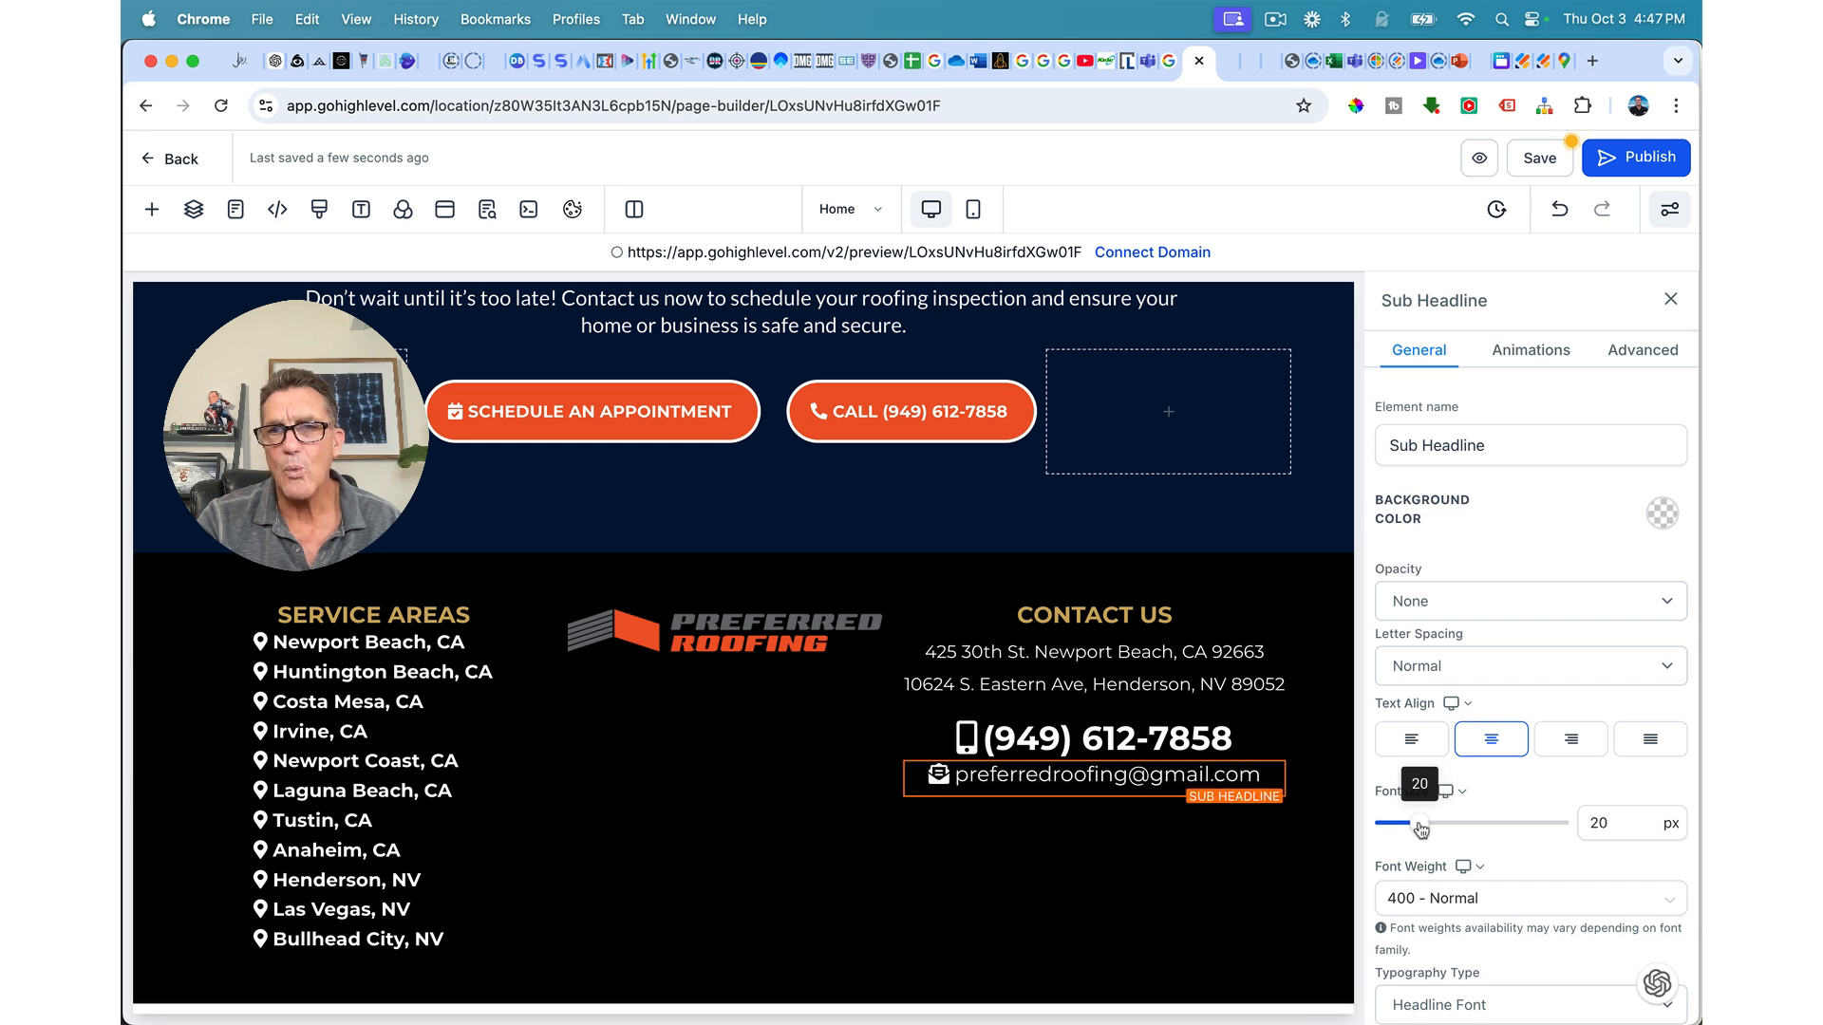
left_click_drag(1421, 830, 1426, 830)
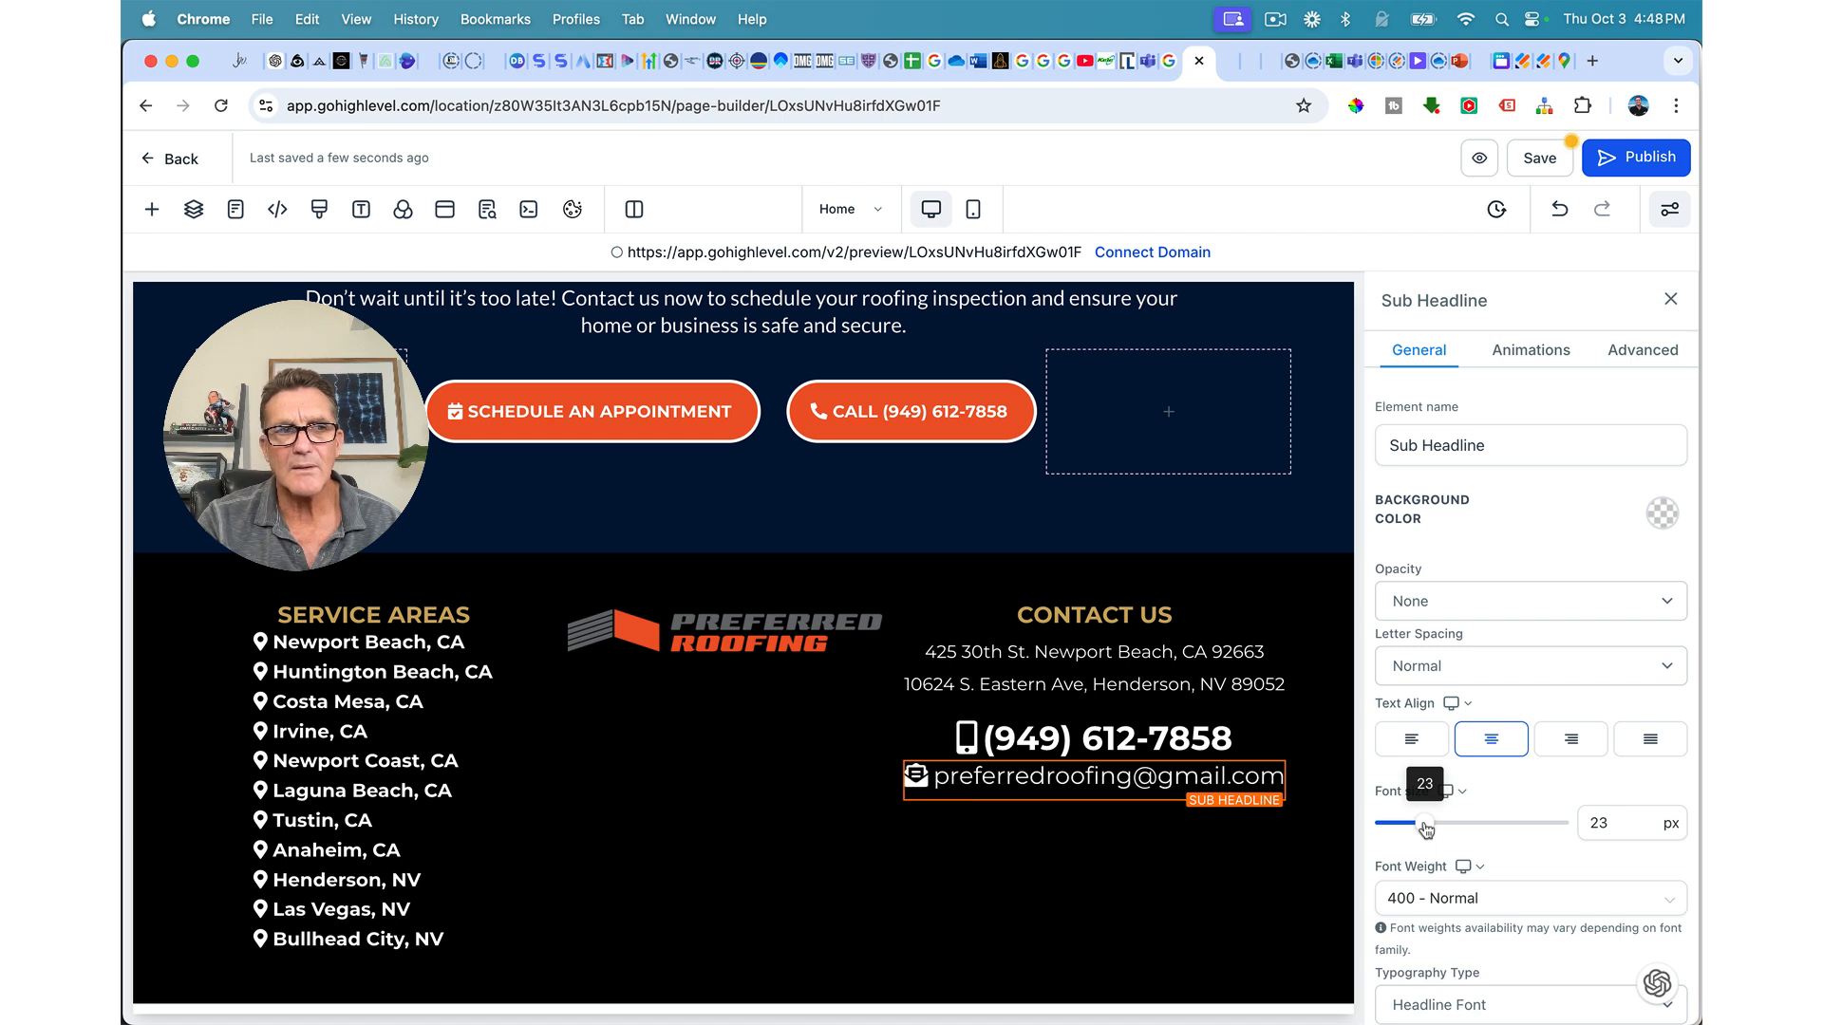
scroll(1459, 870, "down", 10)
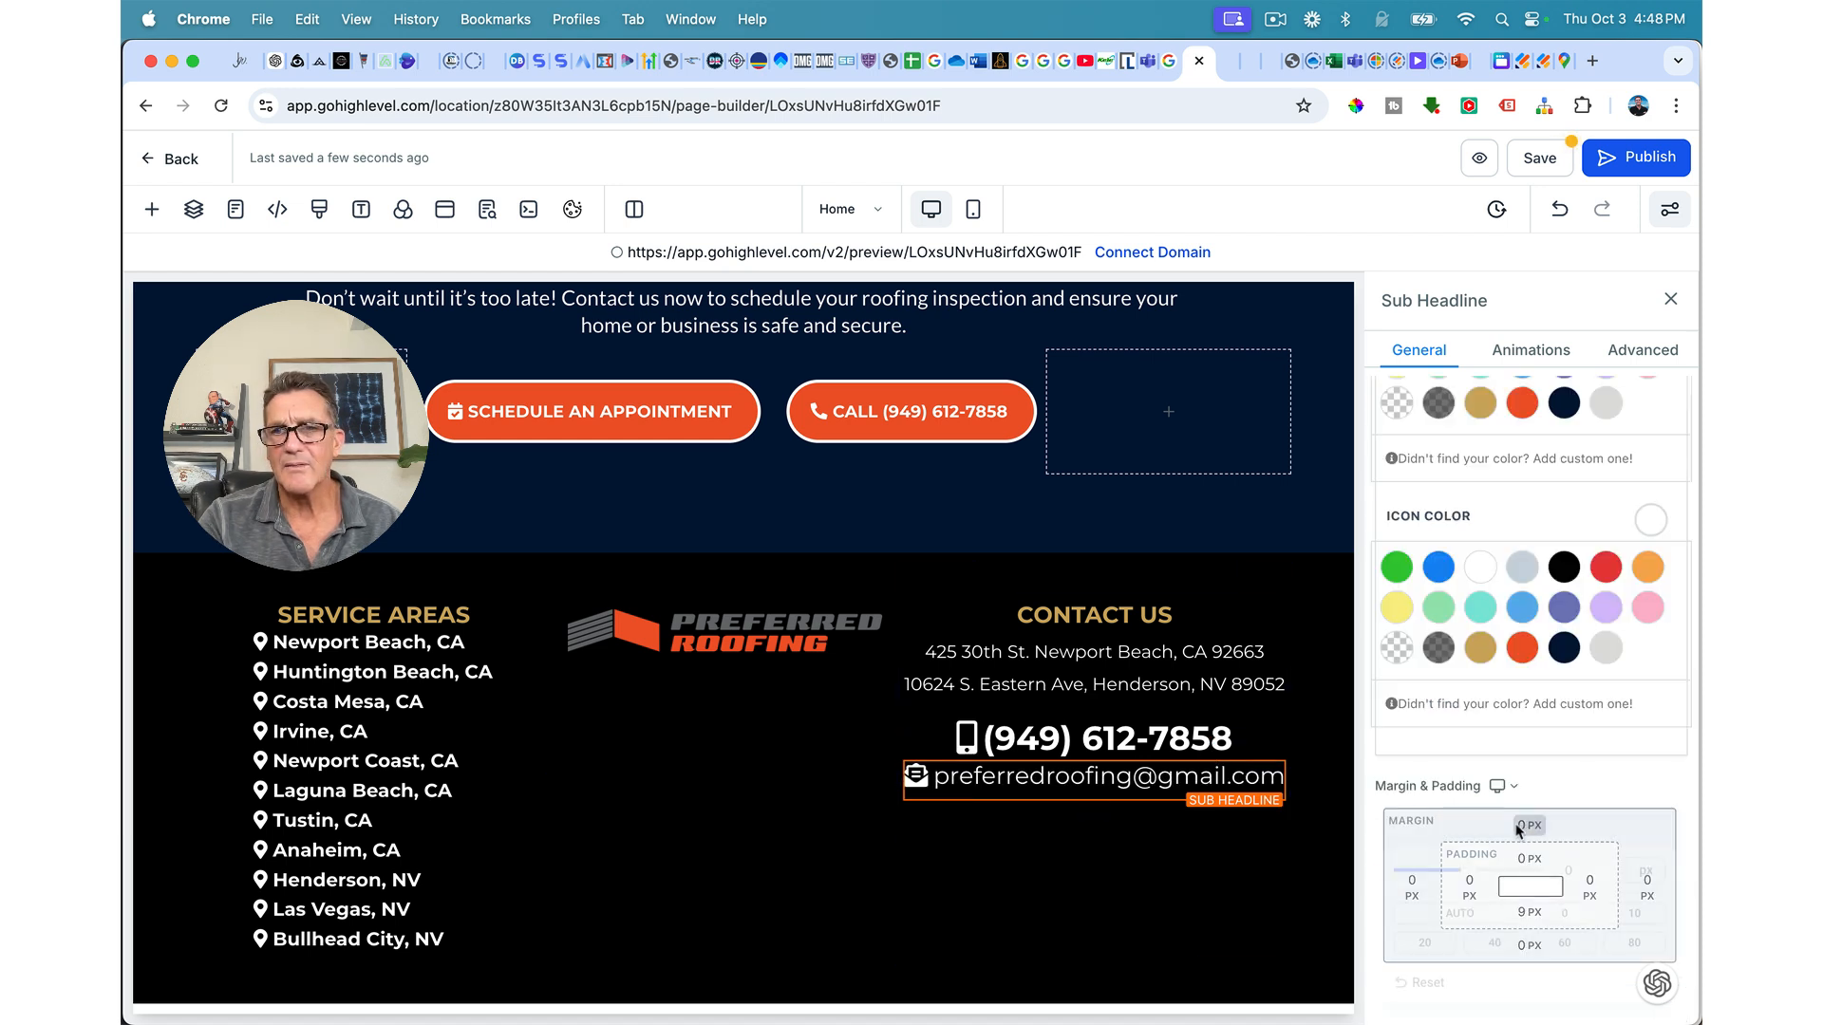
left_click_drag(1460, 870, 1479, 879)
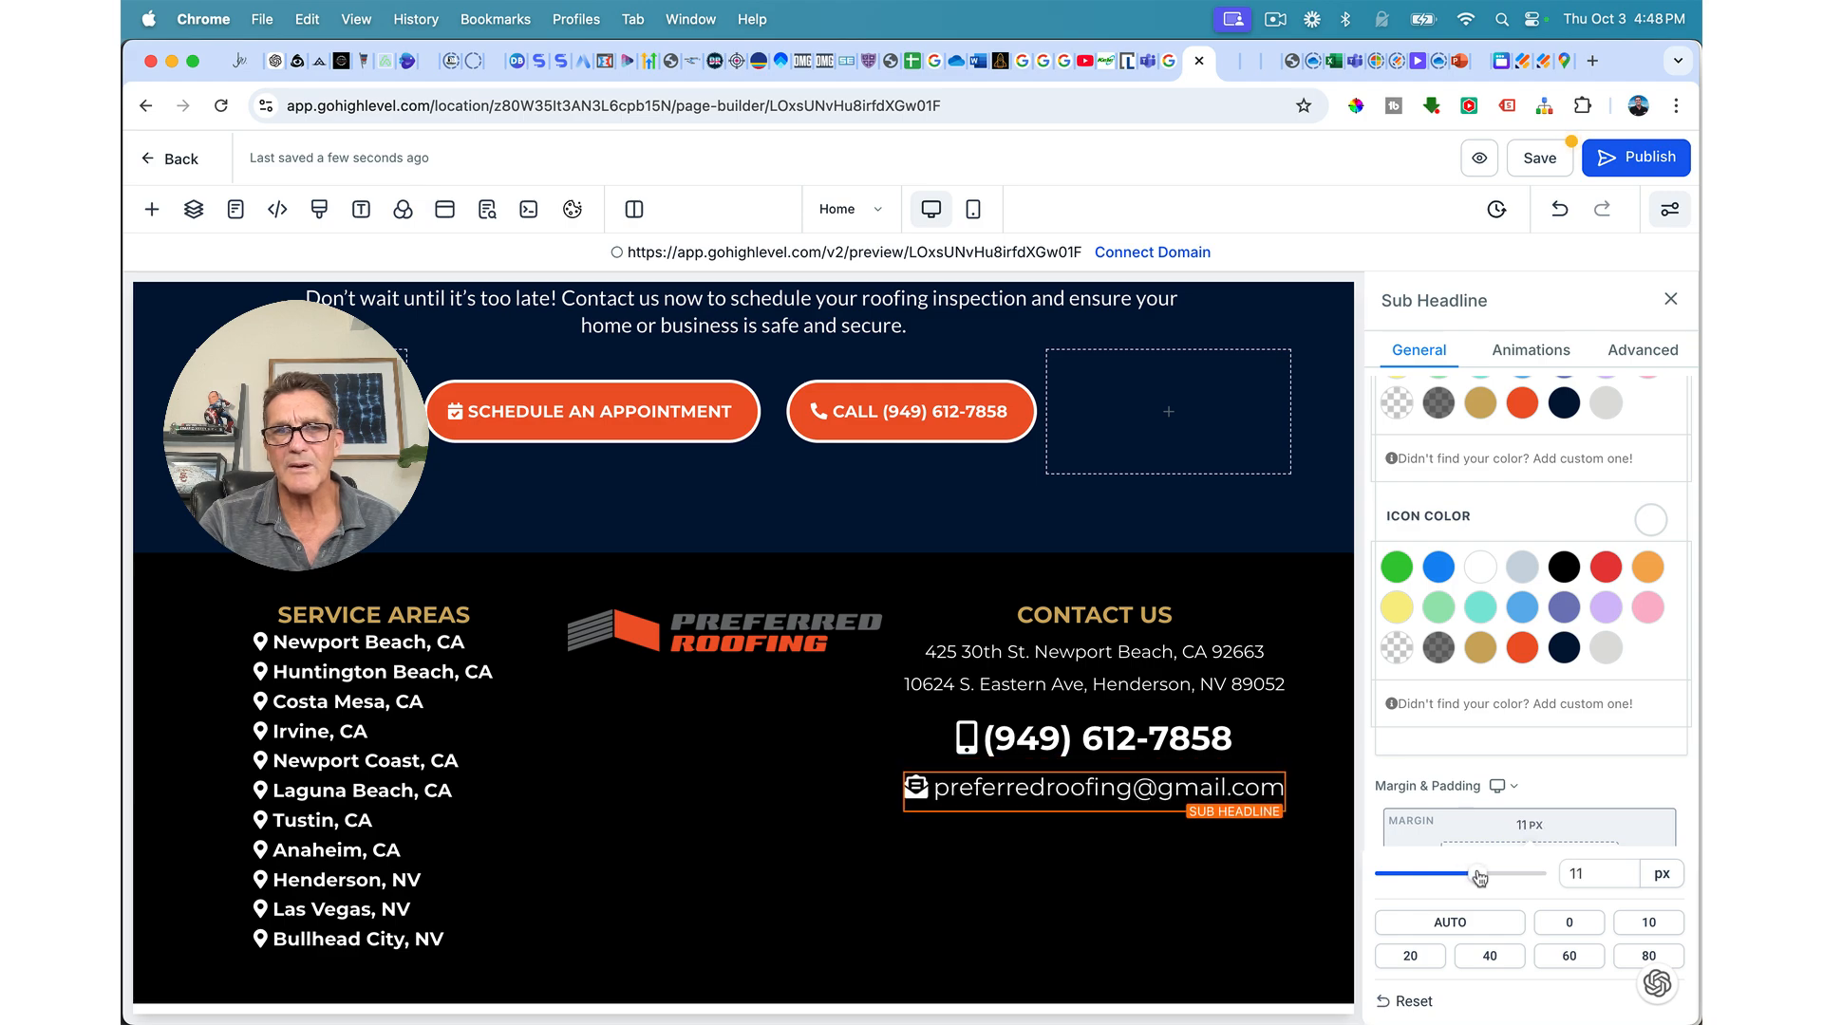
Step: Save, then place a copy of the Stay Connected With Us heading under the footer logo
scroll(1032, 386, "up", 15)
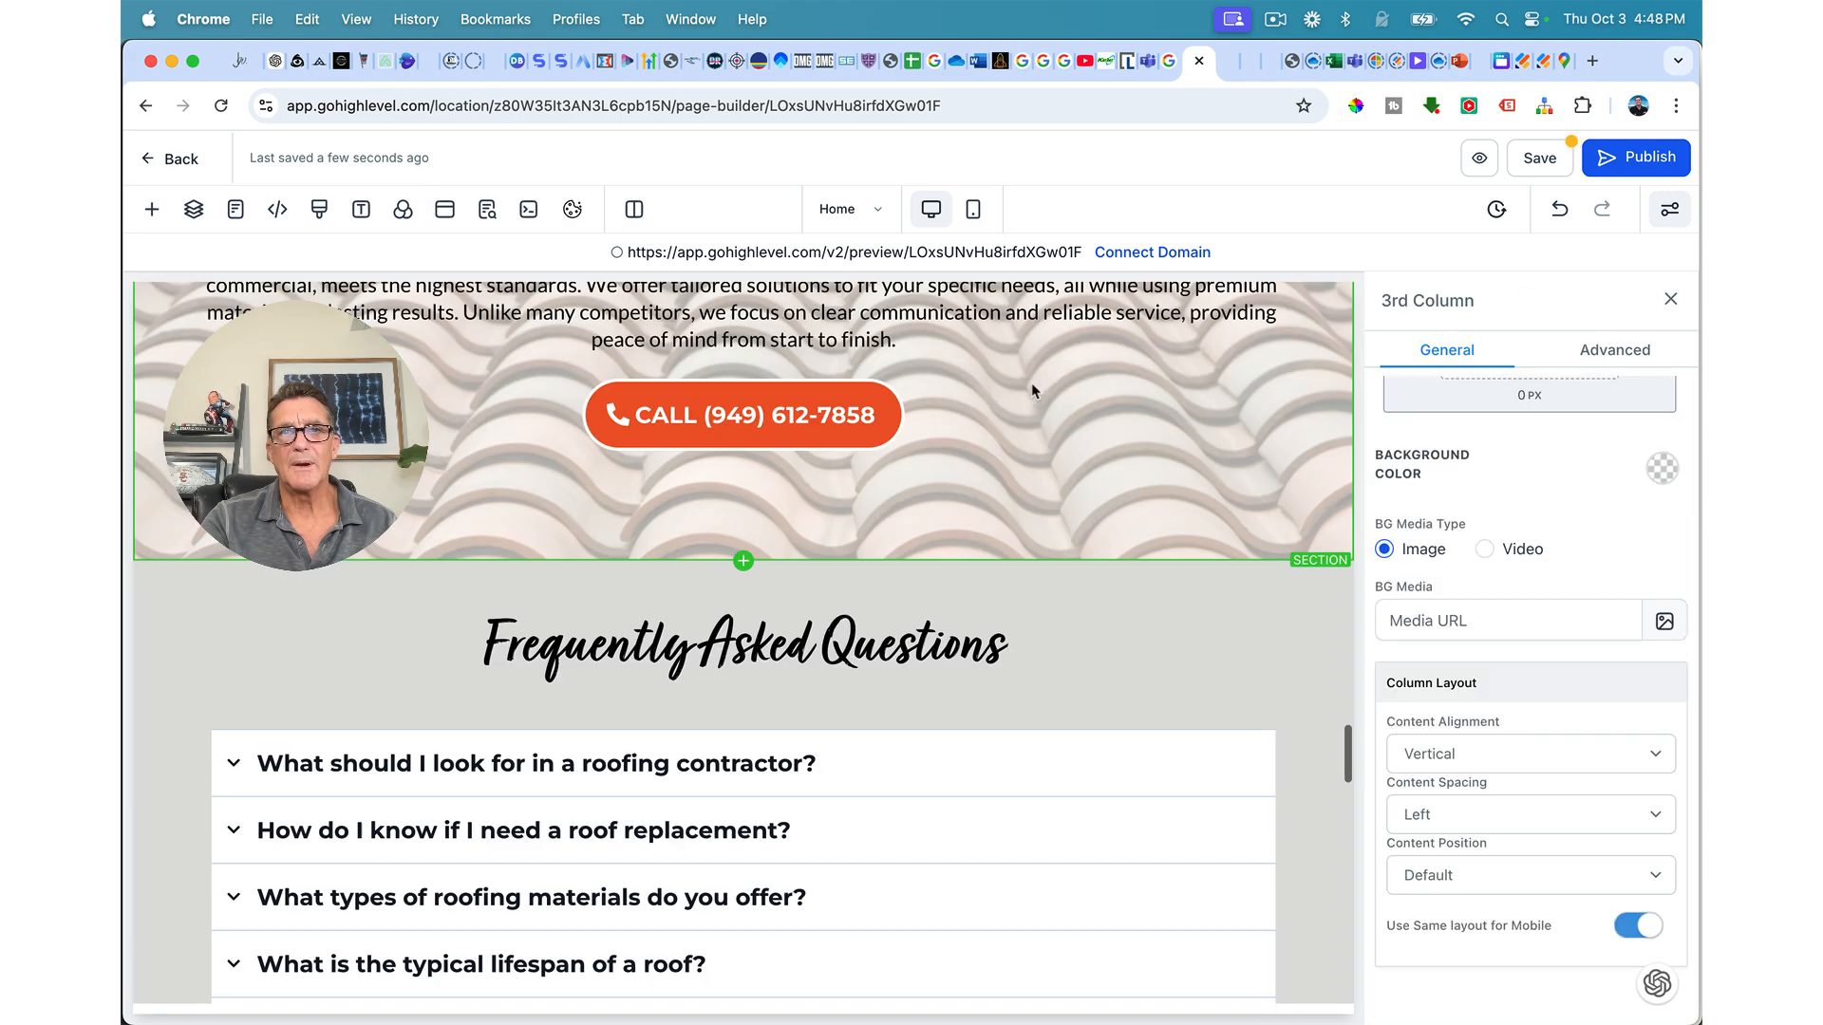
left_click(1540, 157)
scroll(1079, 397, "up", 10)
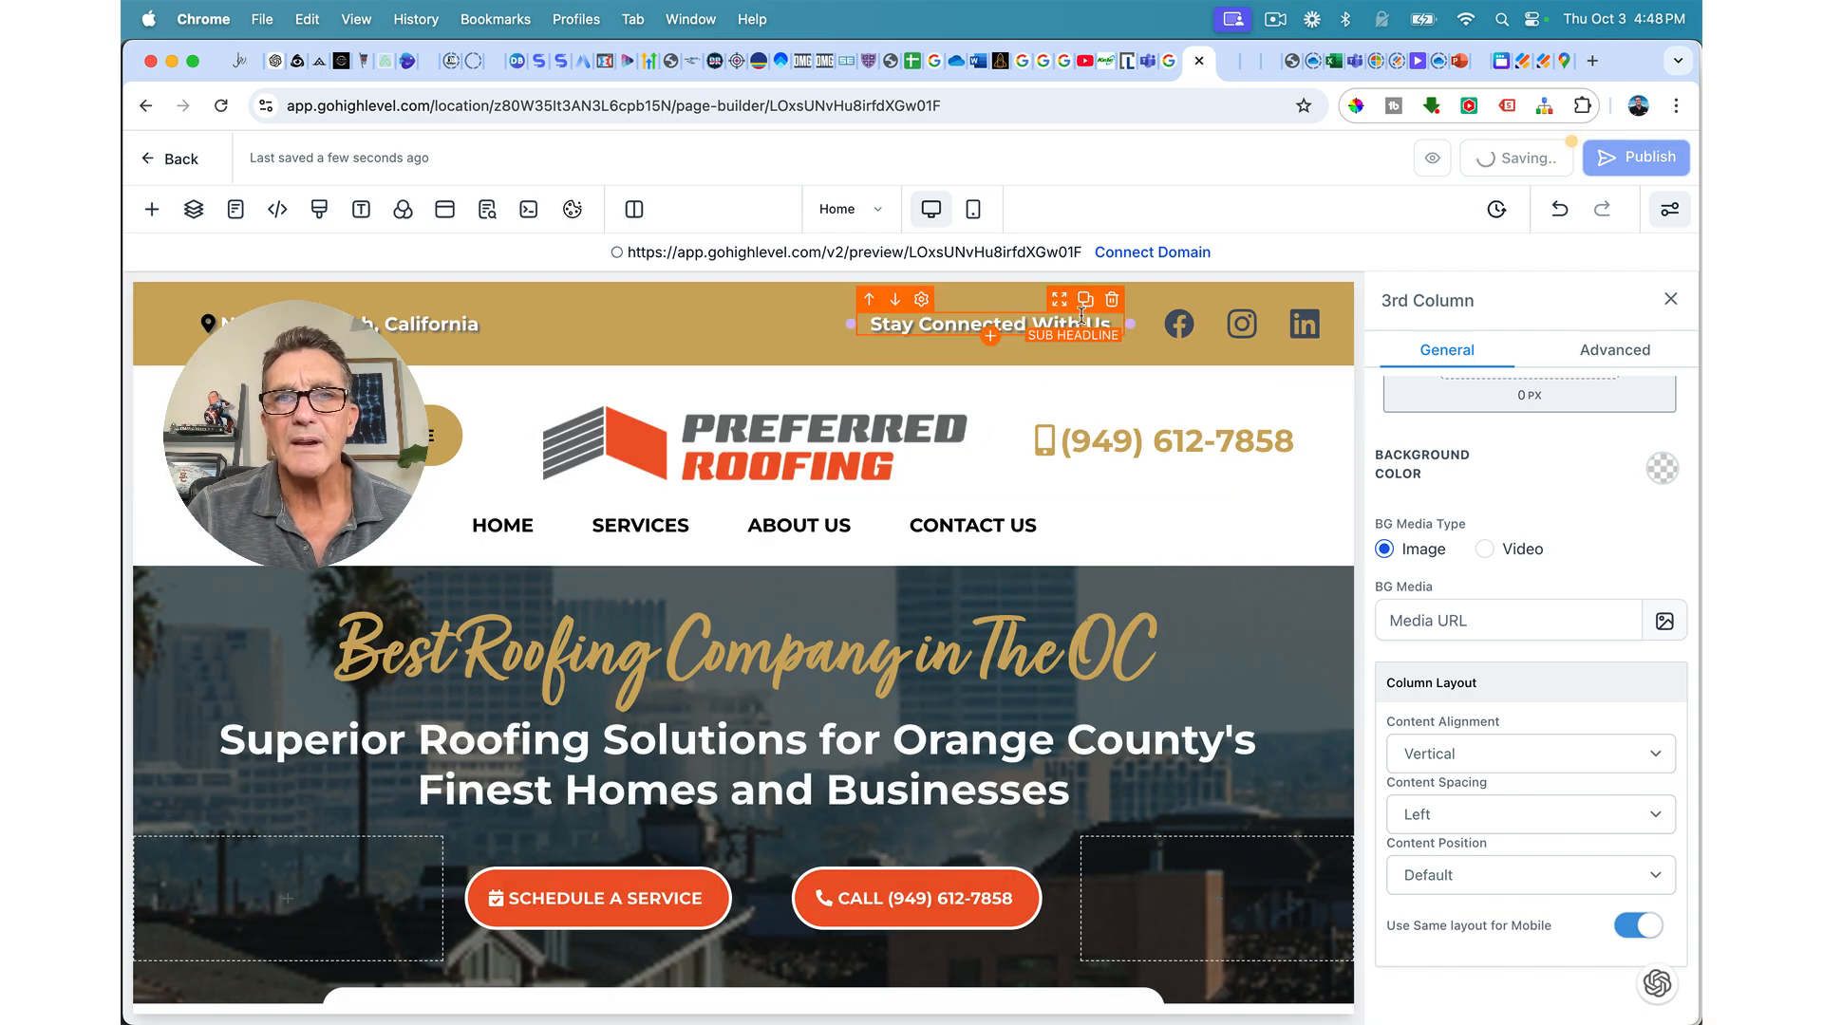
left_click(1088, 299)
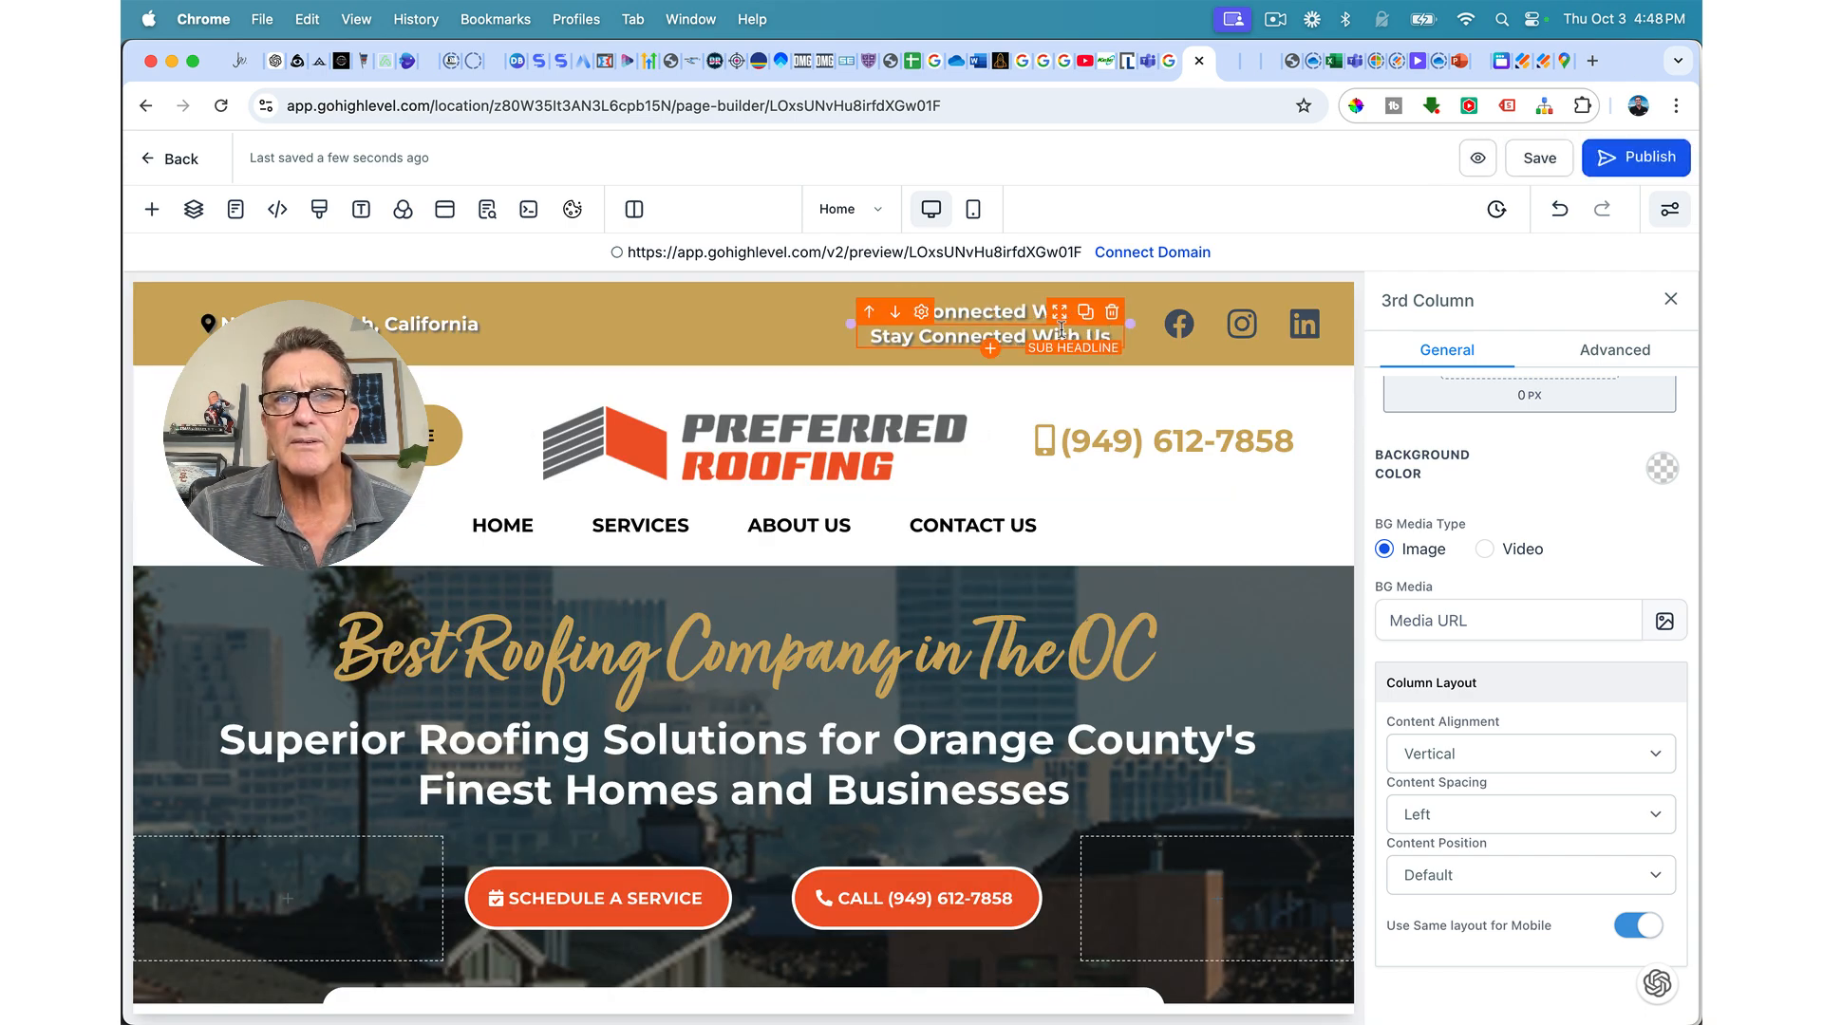
left_click_drag(1059, 317, 815, 681)
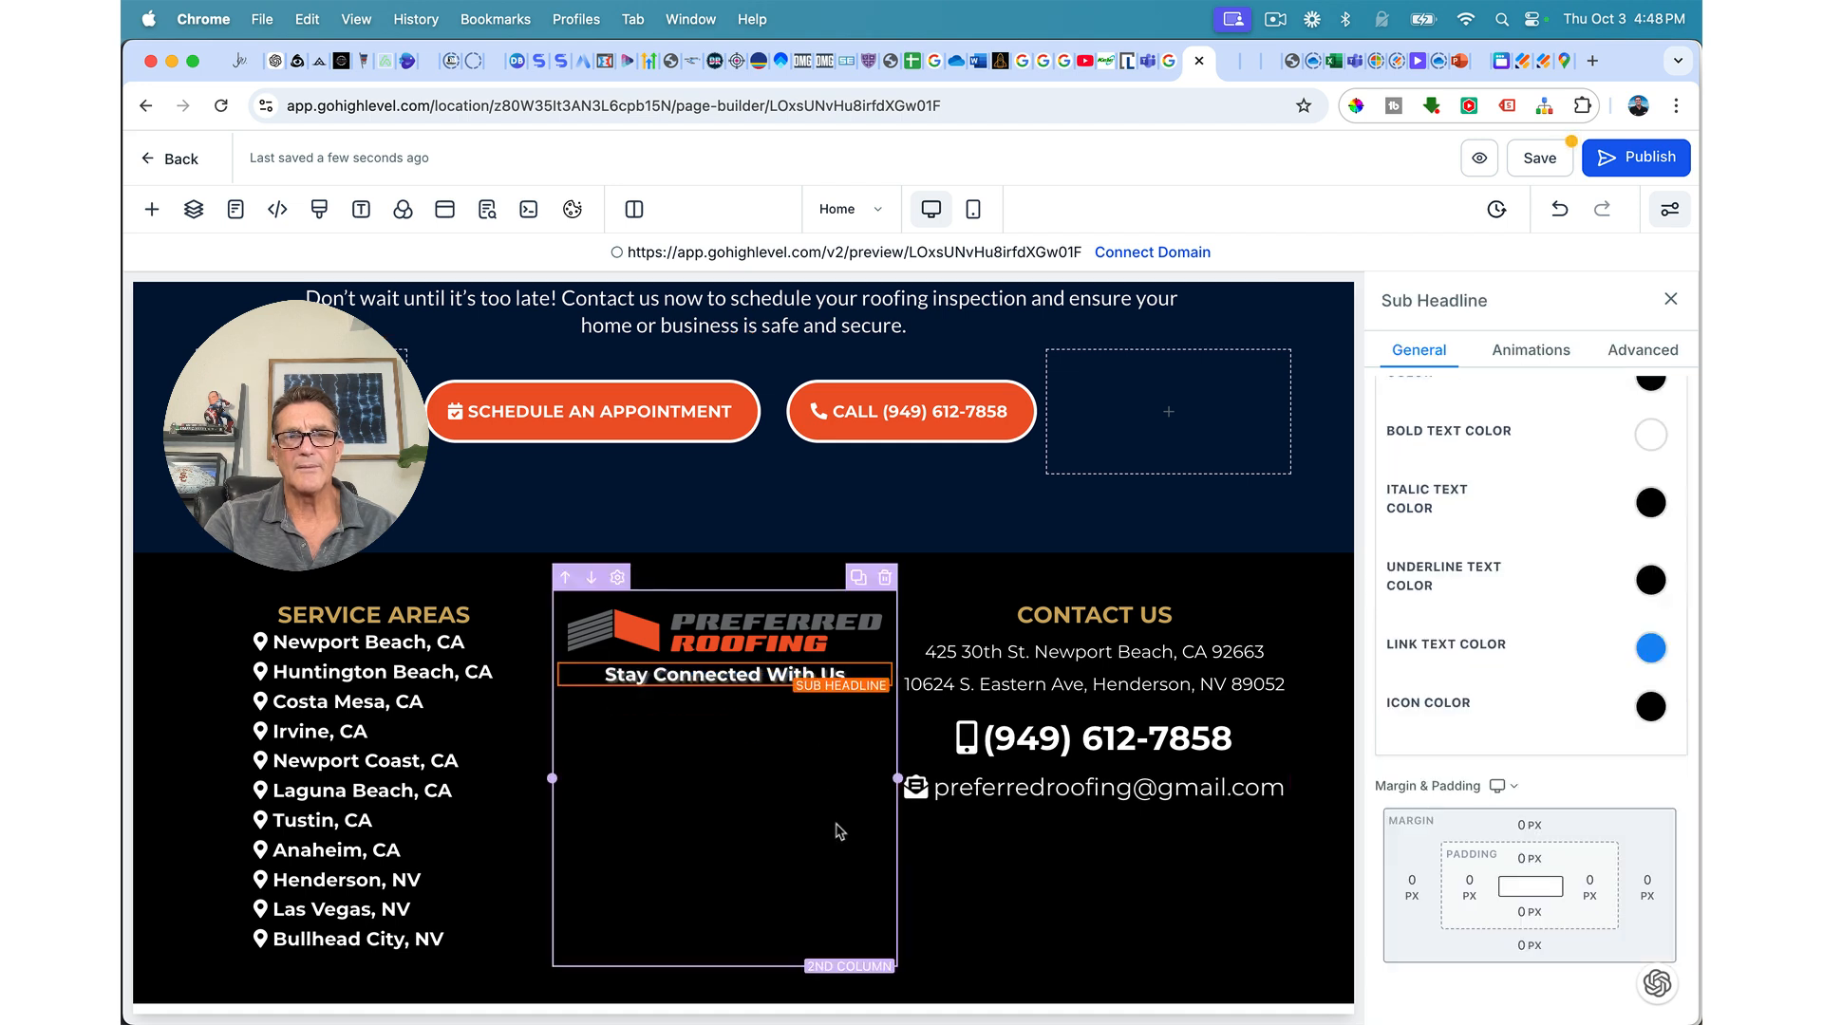
Step: Give the copied heading a 16 px top margin and save the page
left_click(1522, 828)
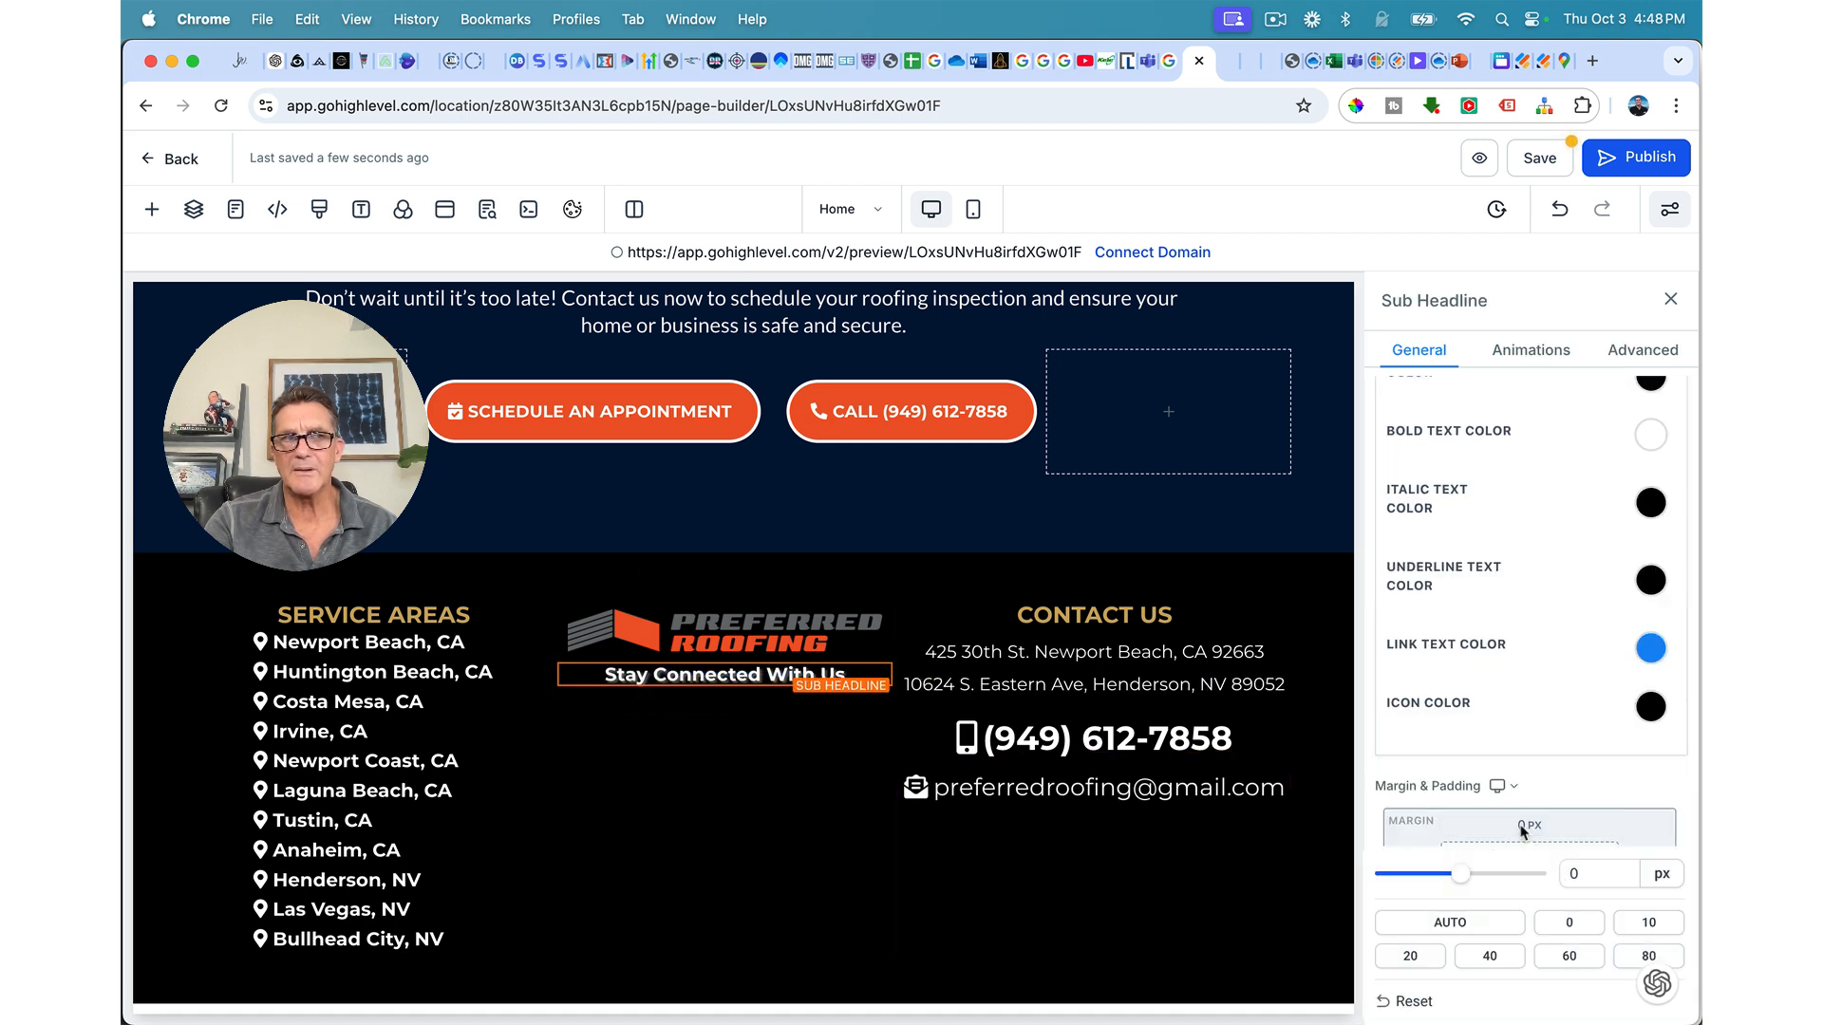
left_click_drag(1462, 881, 1487, 880)
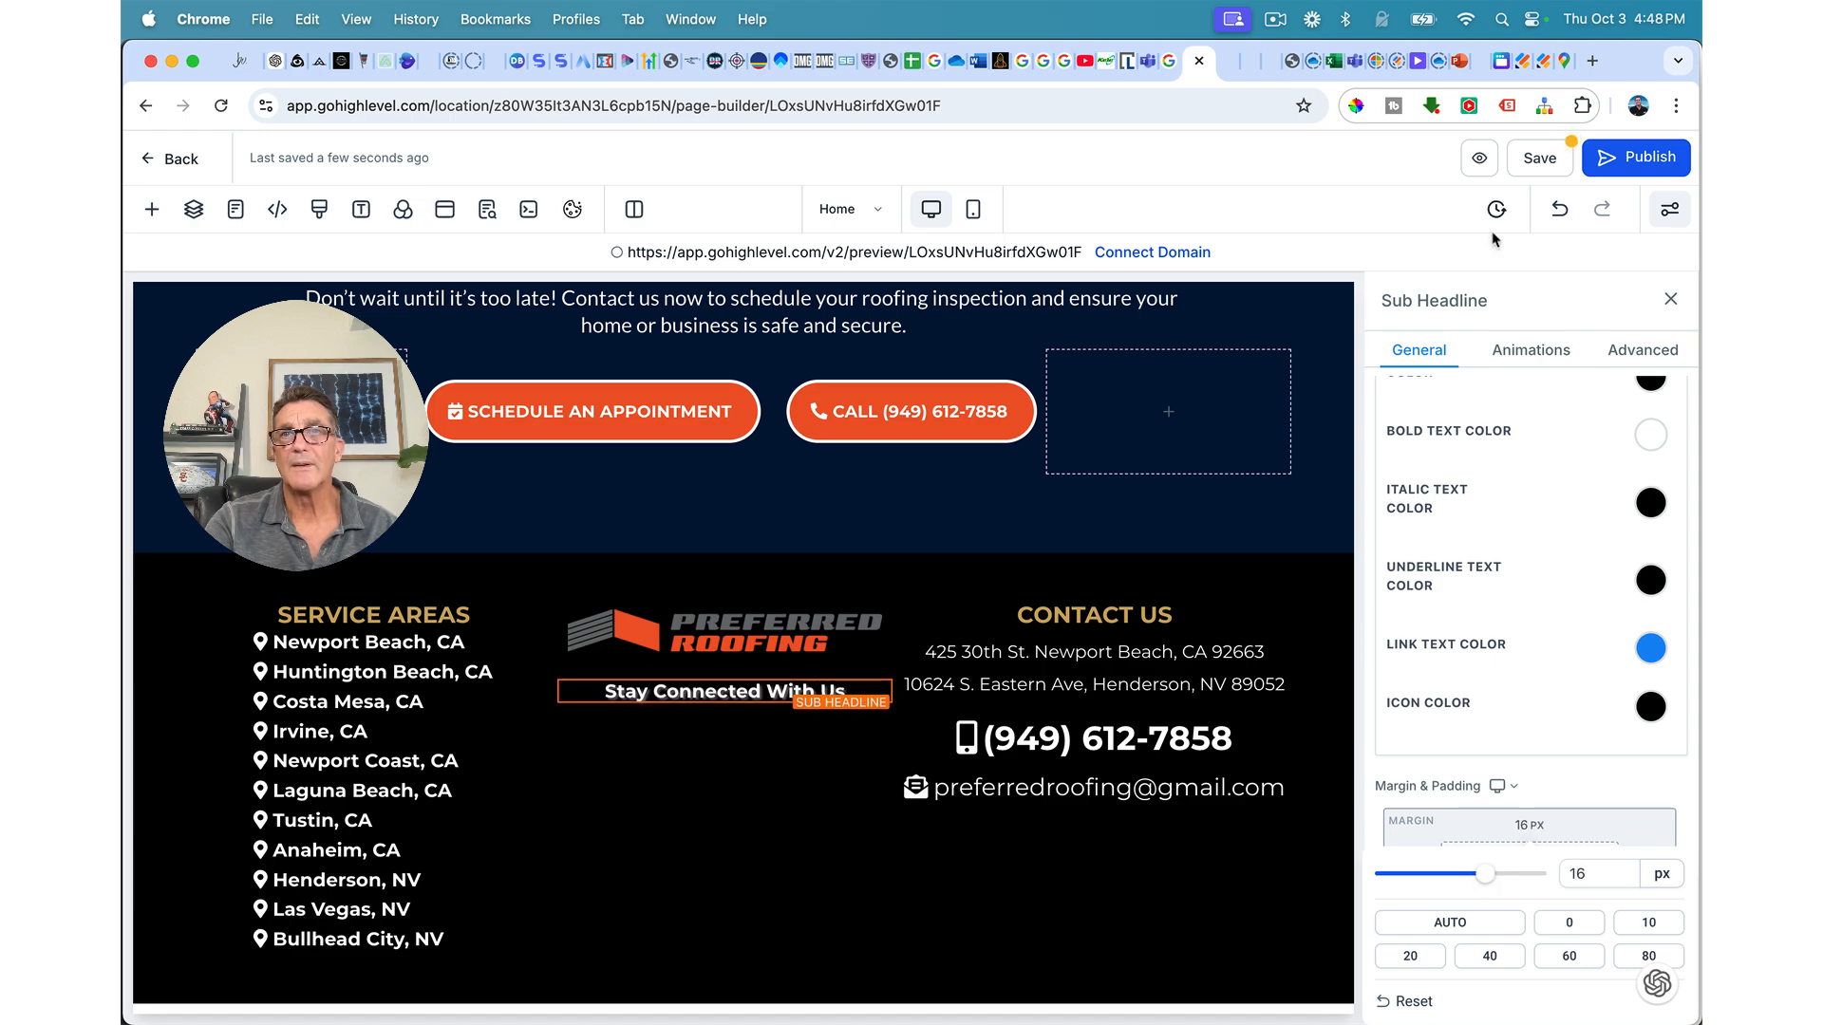
left_click(1531, 161)
scroll(1287, 374, "up", 15)
scroll(1288, 374, "up", 10)
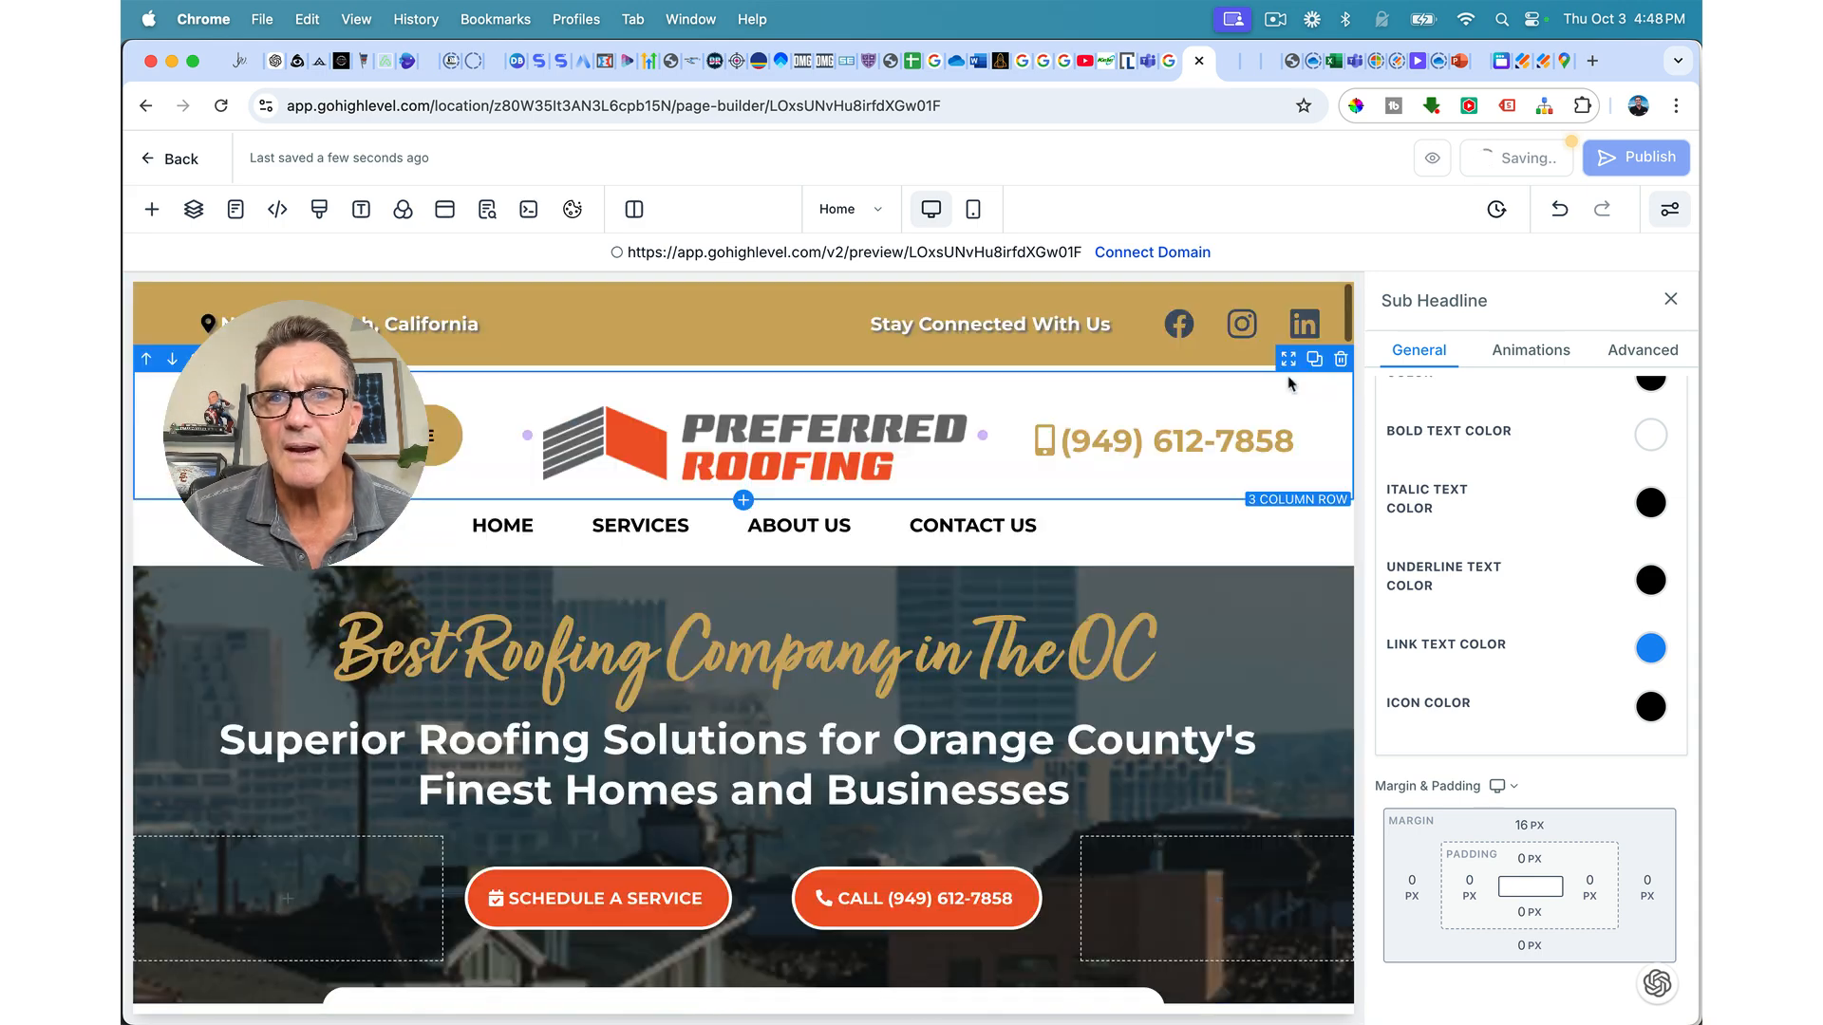
Step: Move the header's Facebook, Instagram and LinkedIn icons into the footer under Stay Connected With Us
left_click(1281, 301)
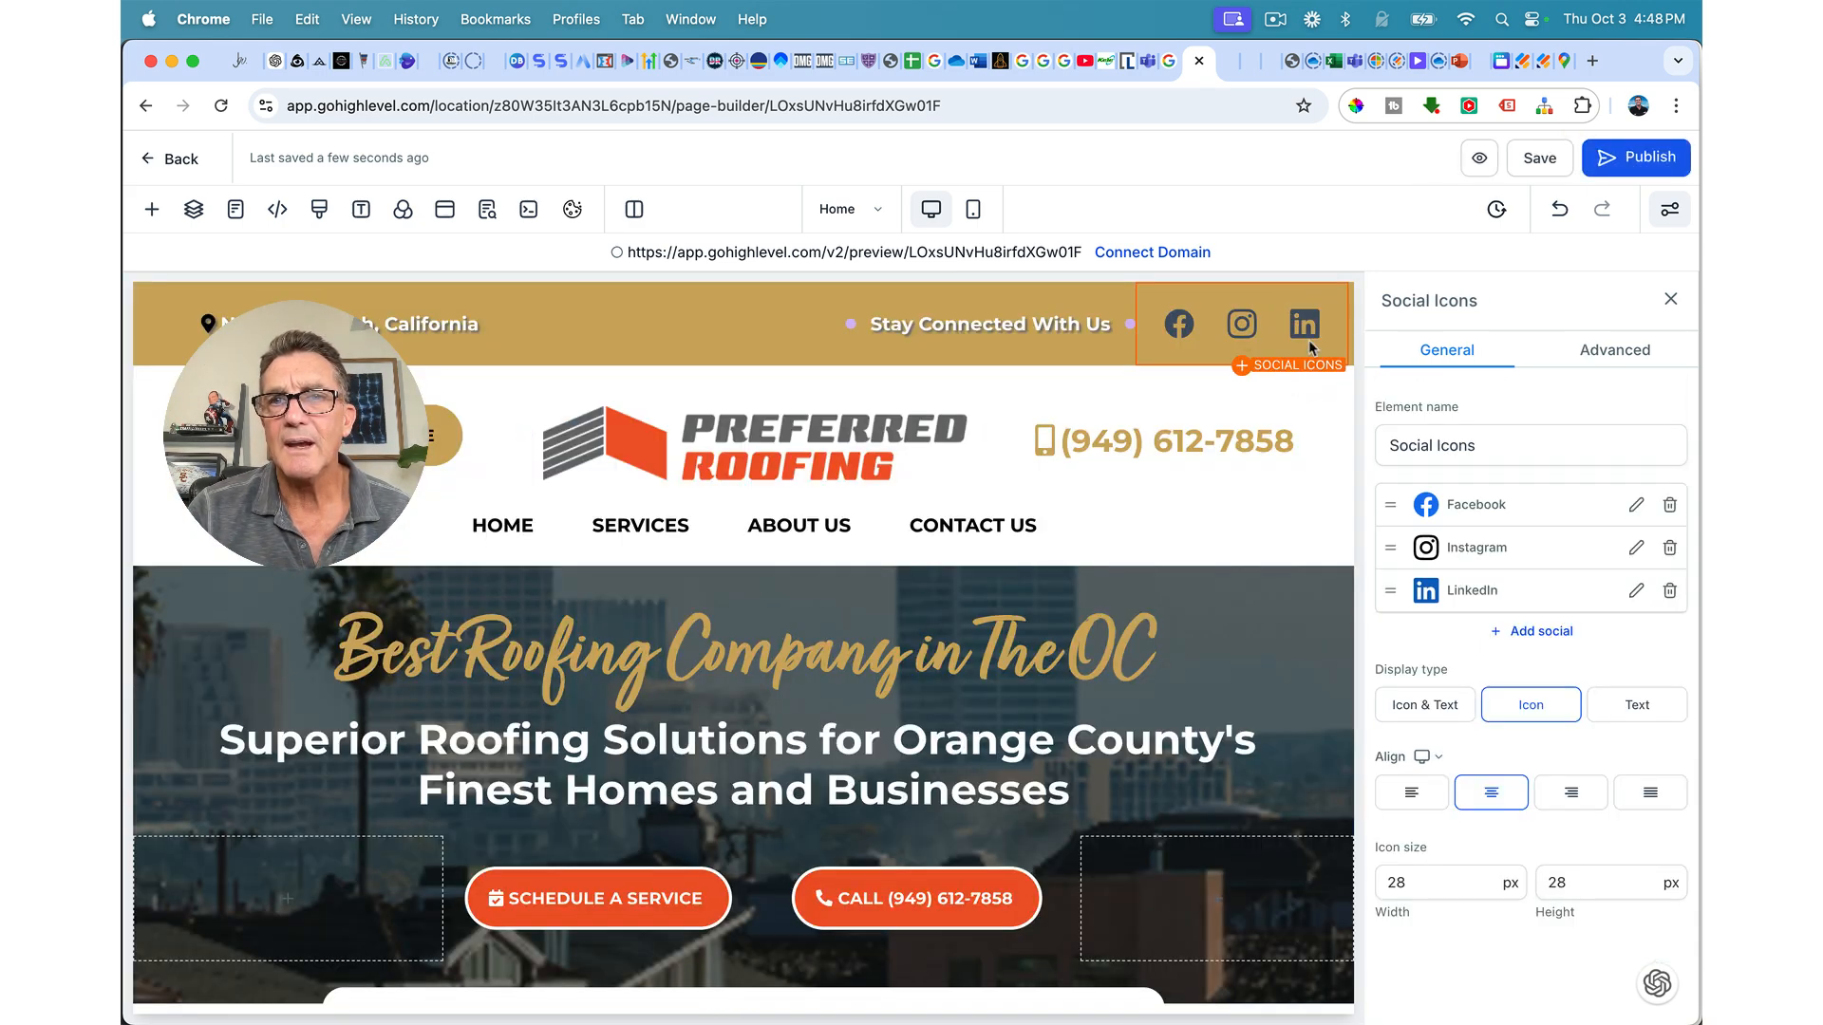
left_click_drag(1336, 357, 788, 765)
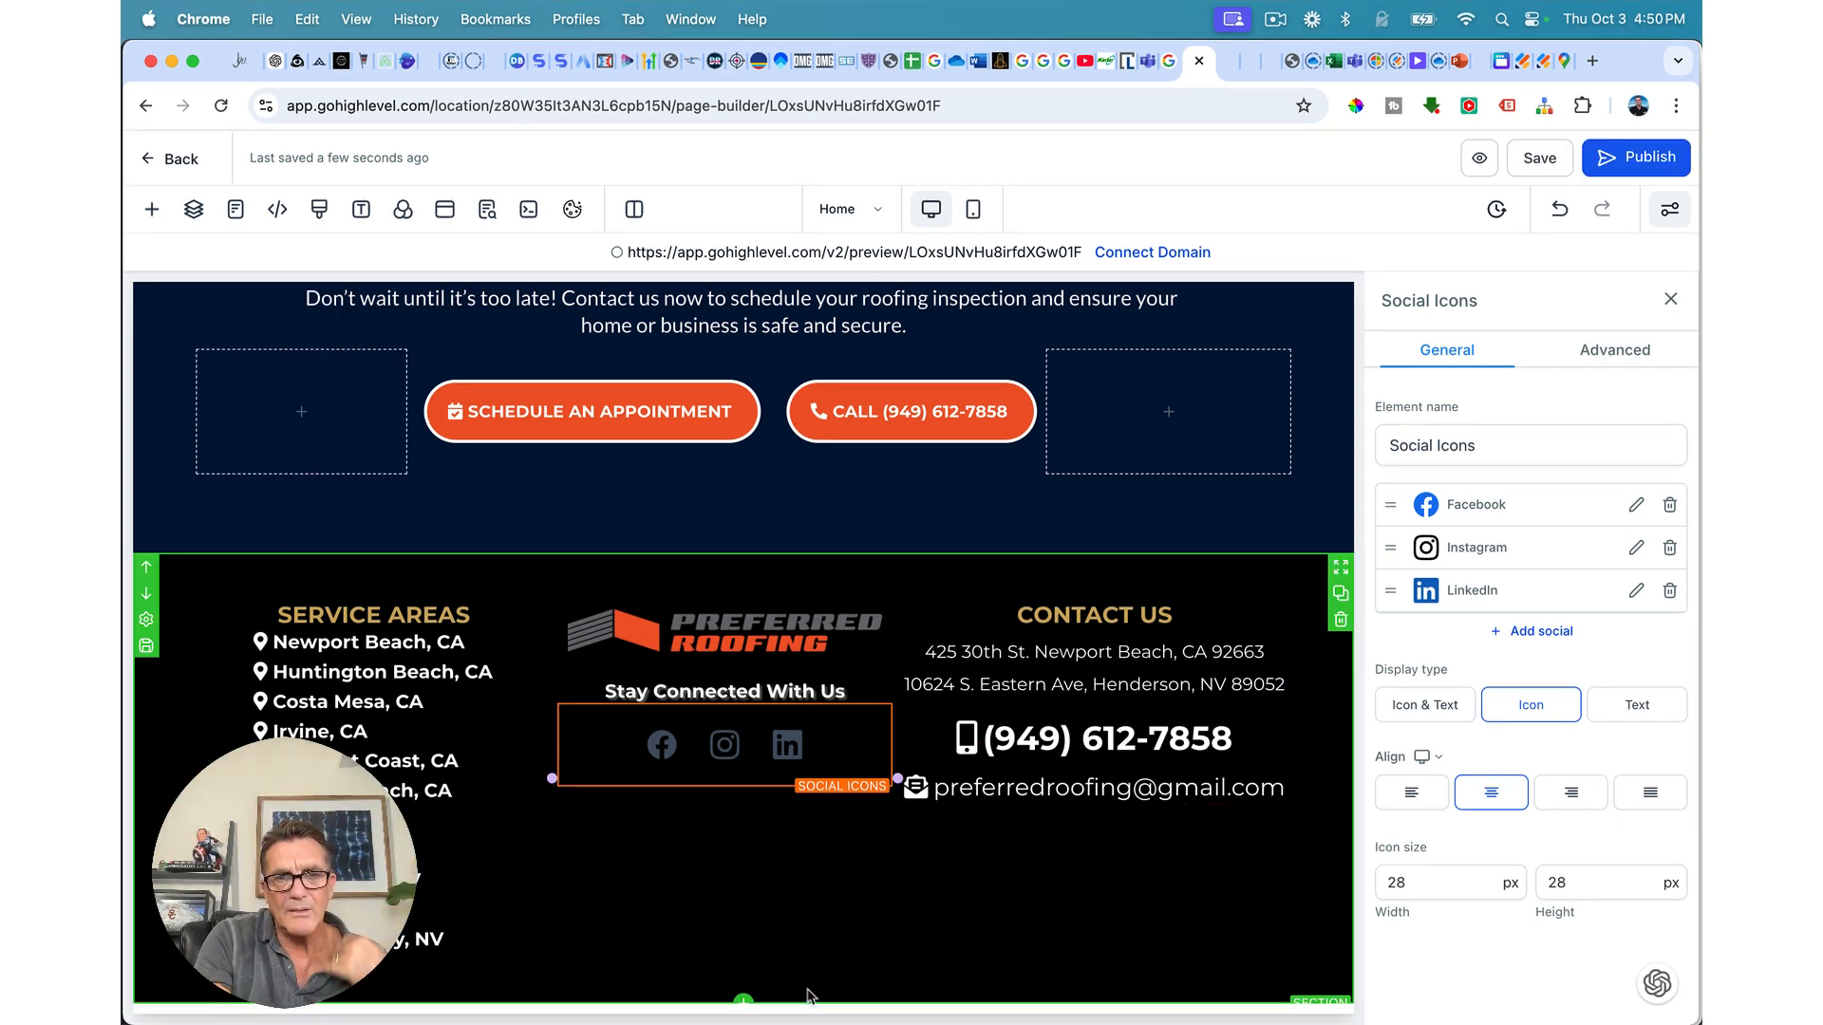
Step: Add a Full Width section beneath the footer and give it the gold background colour
left_click(744, 1003)
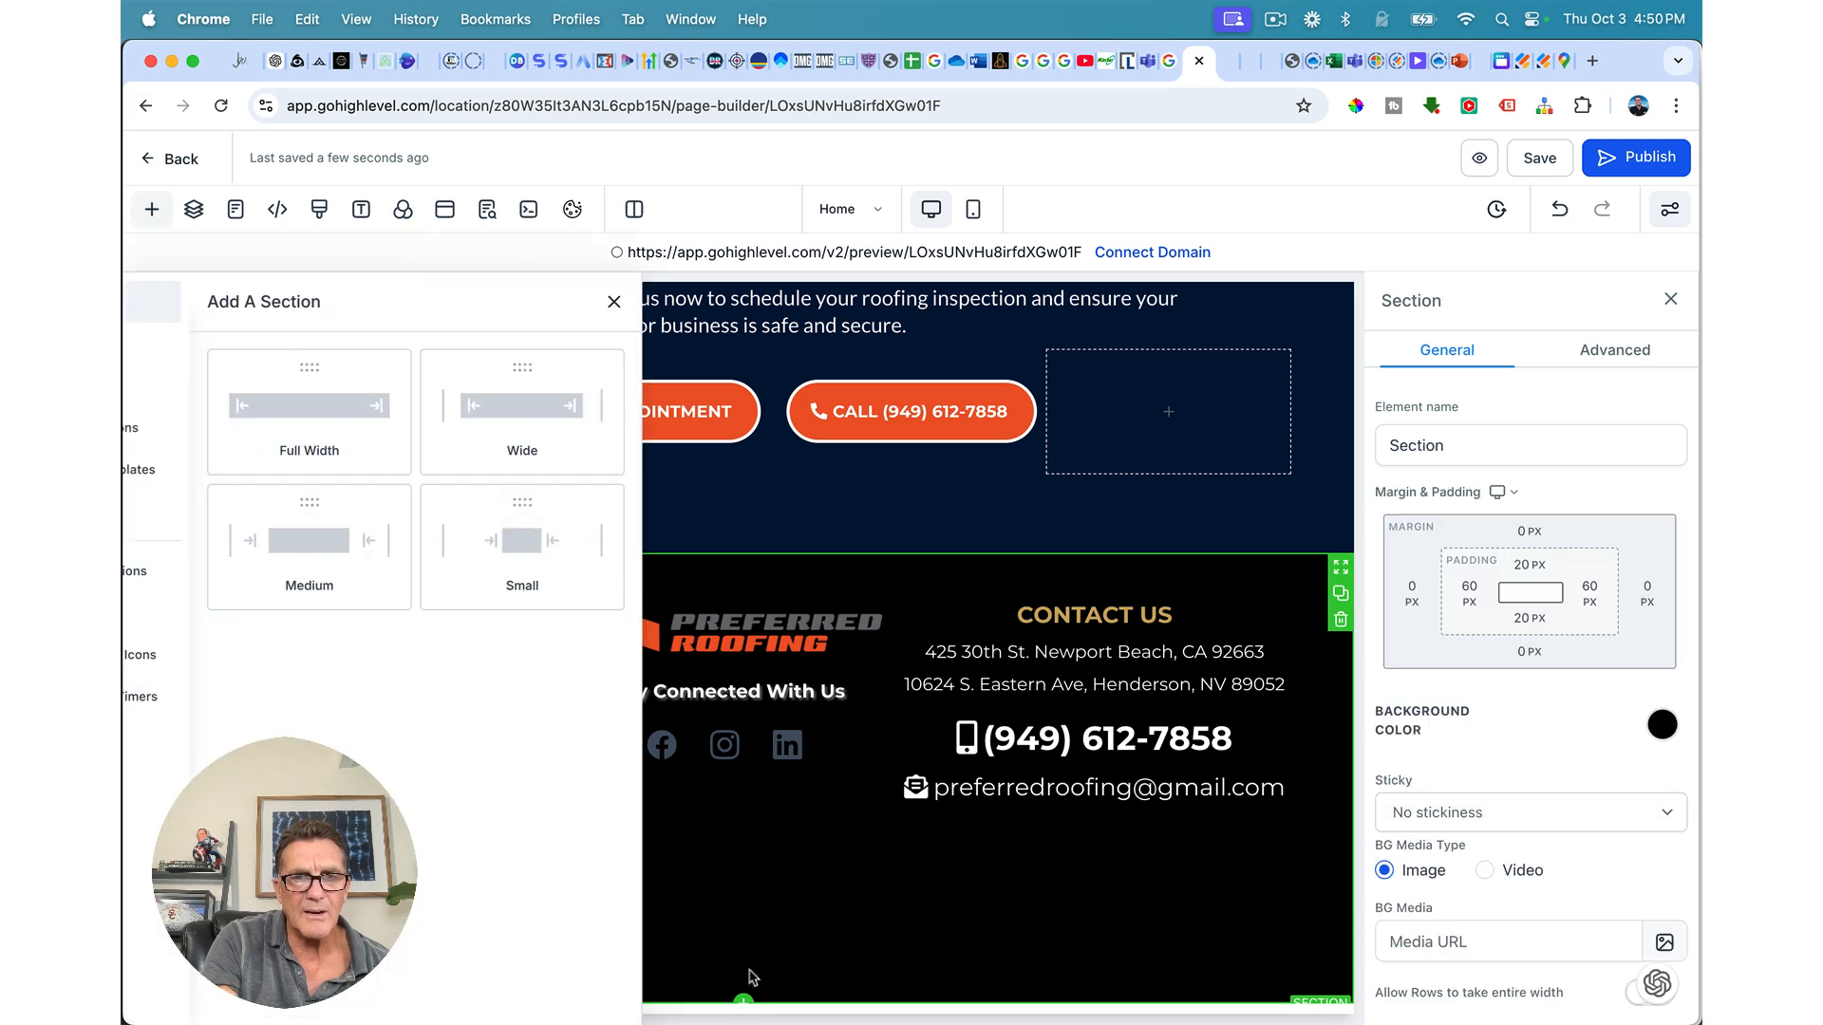
left_click(377, 397)
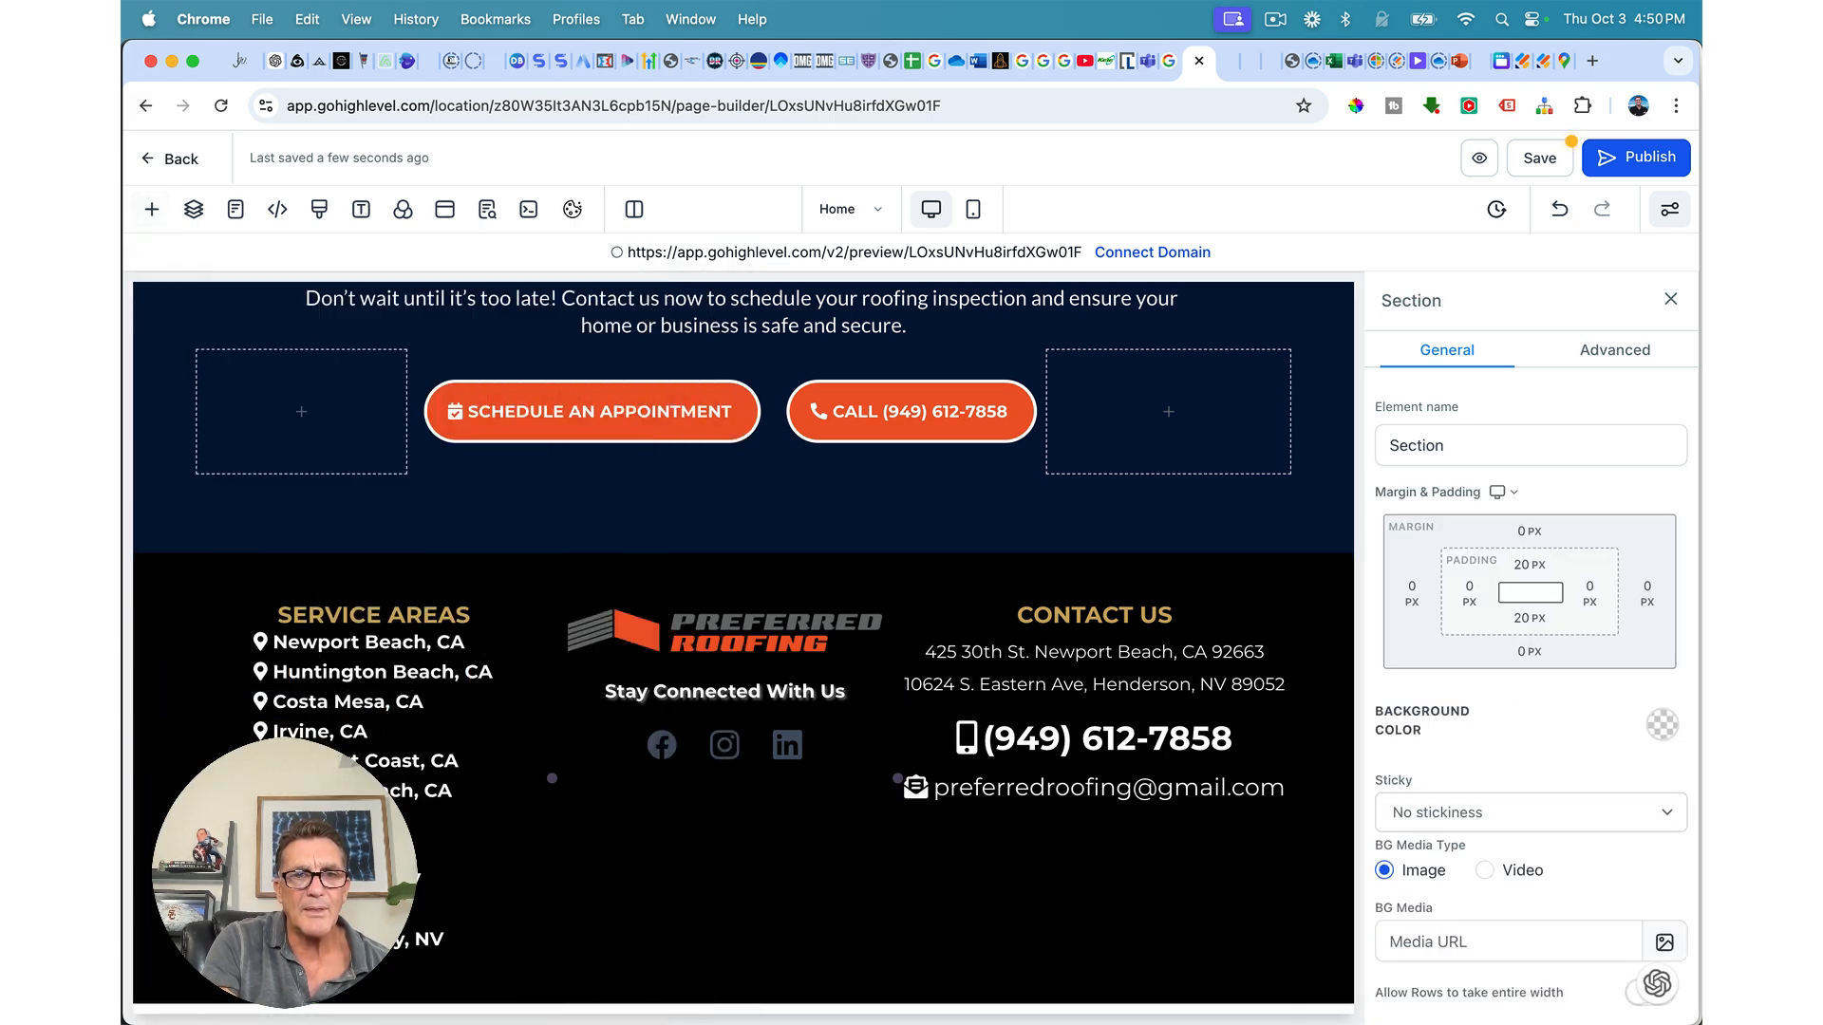
scroll(712, 919, "down", 3)
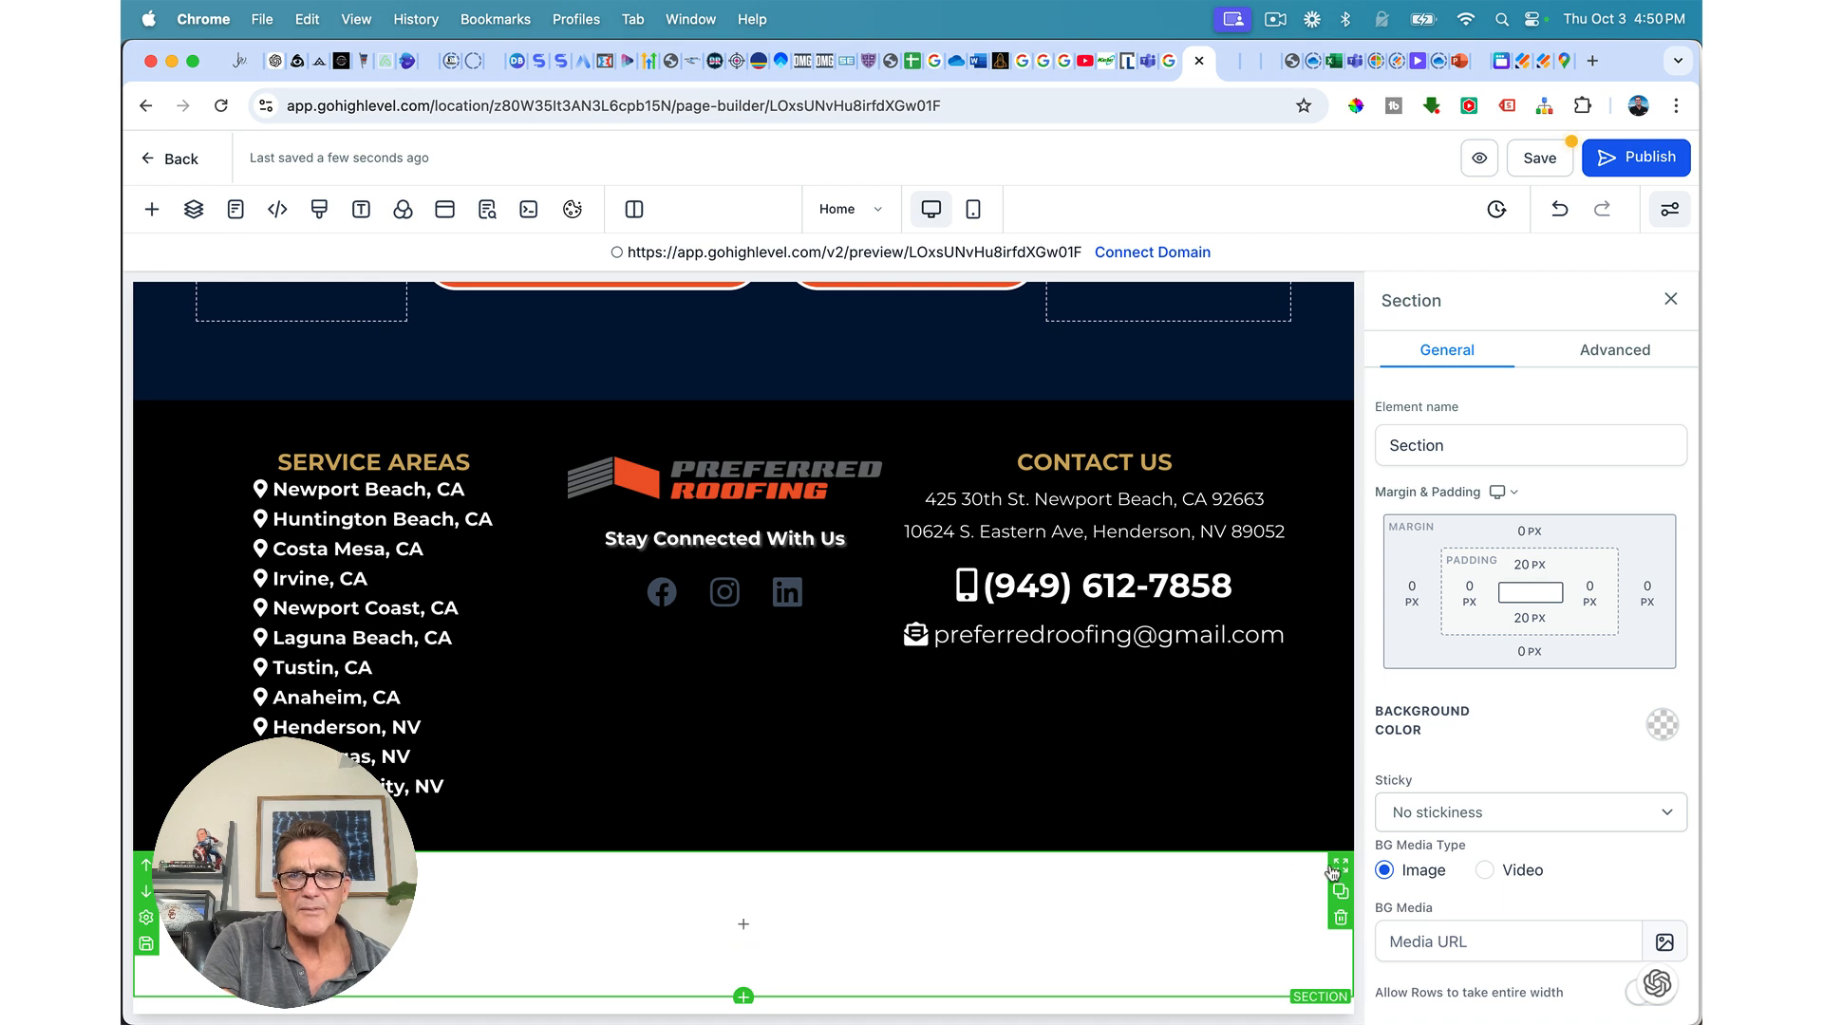
left_click(1663, 725)
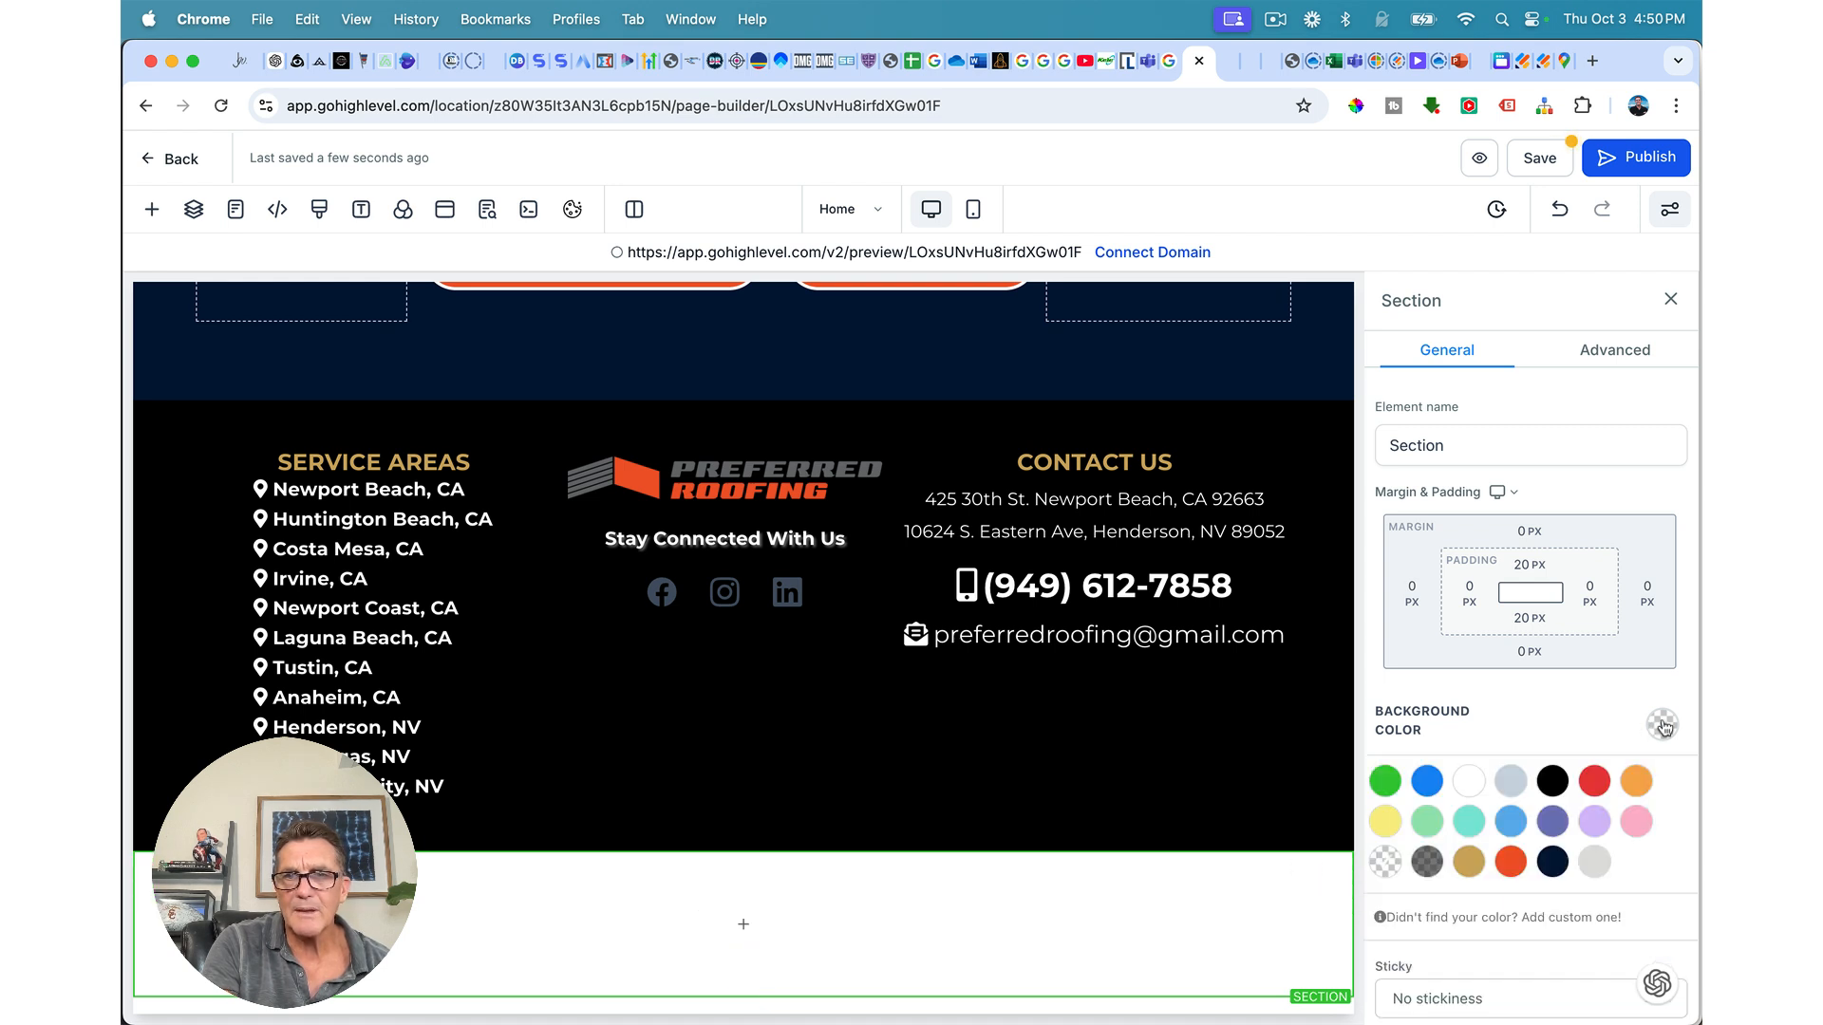
left_click(1471, 866)
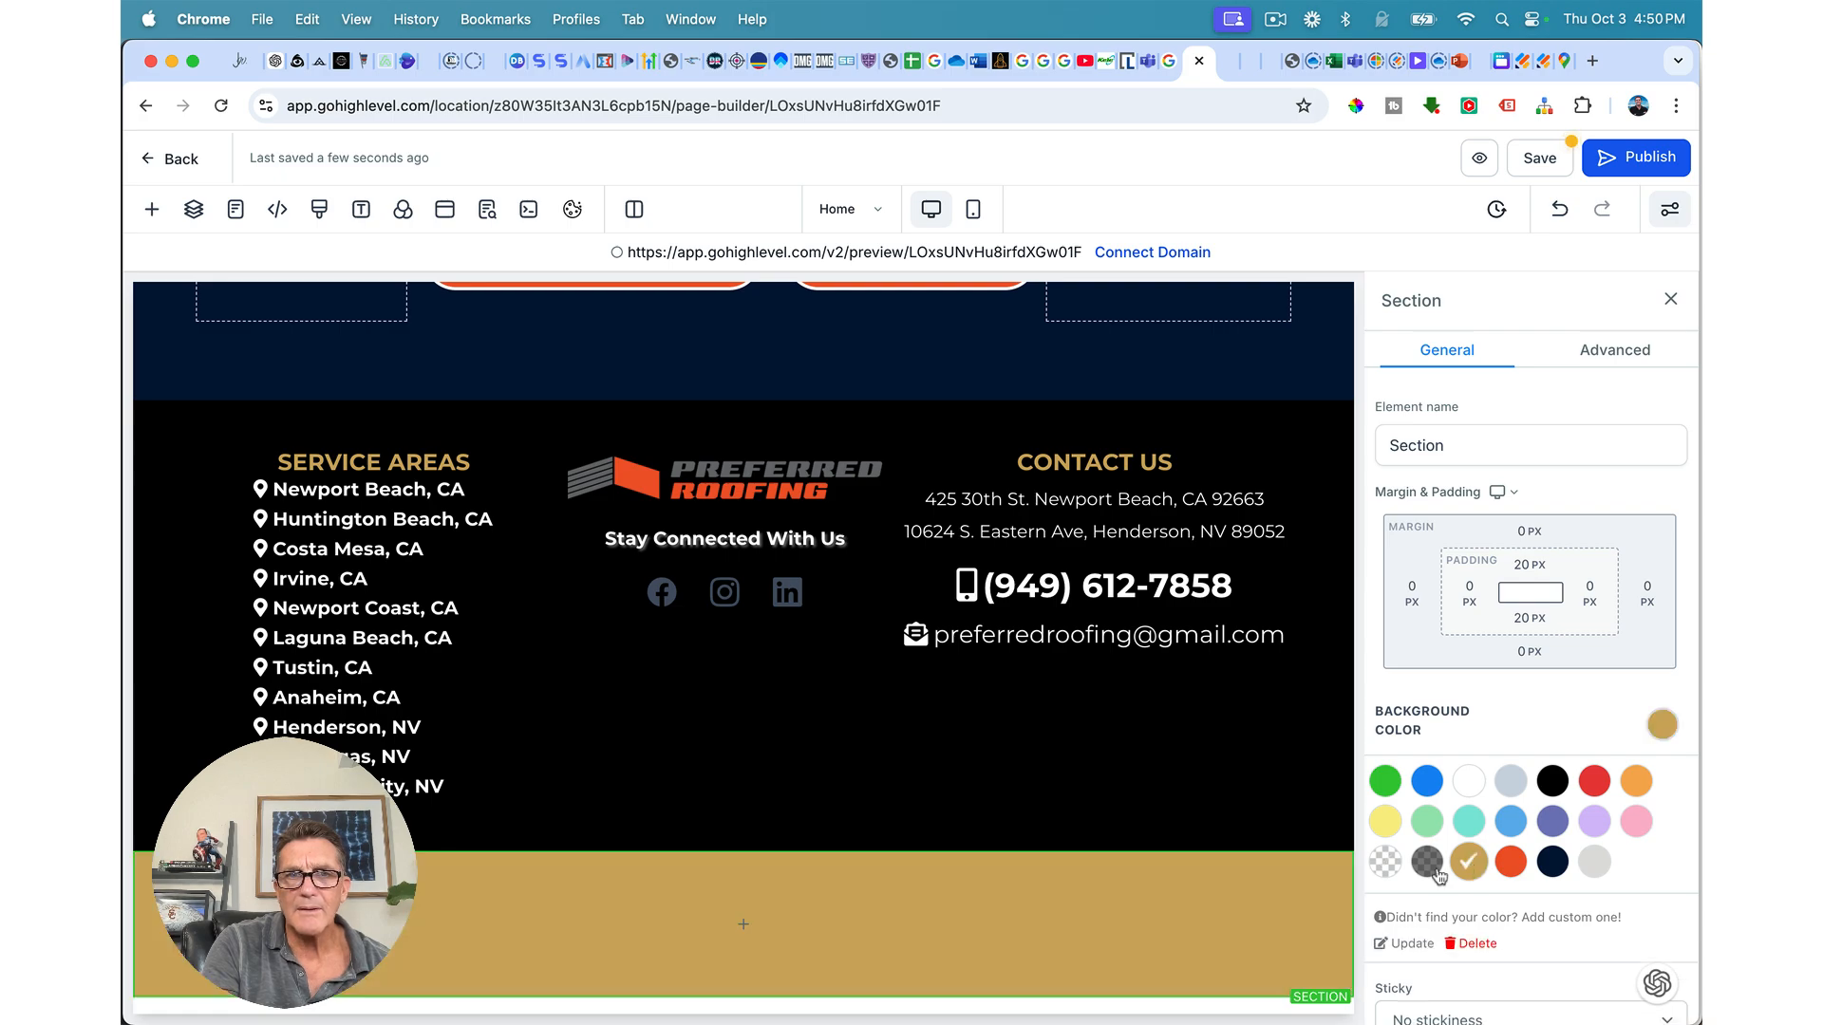
scroll(1330, 882, "up", 10)
scroll(1331, 883, "up", 15)
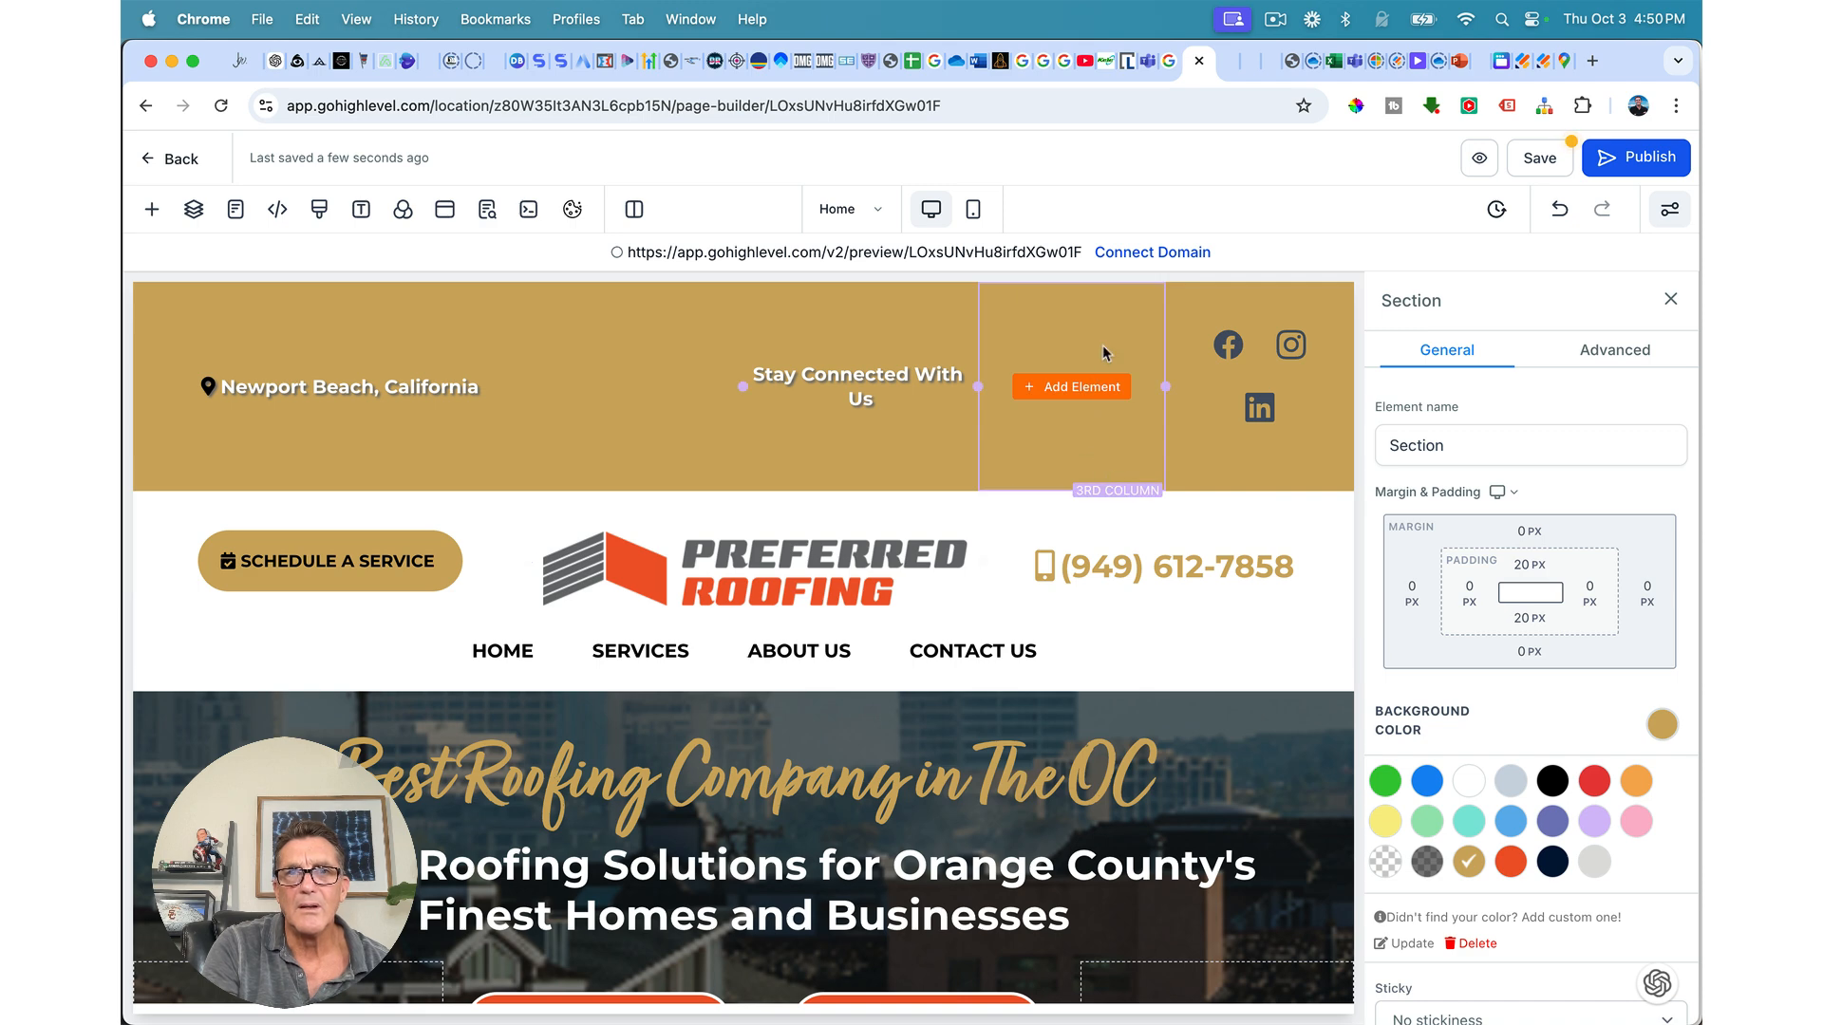
Step: Delete the empty third column from the gold header bar using the Layers panel
left_click(1142, 295)
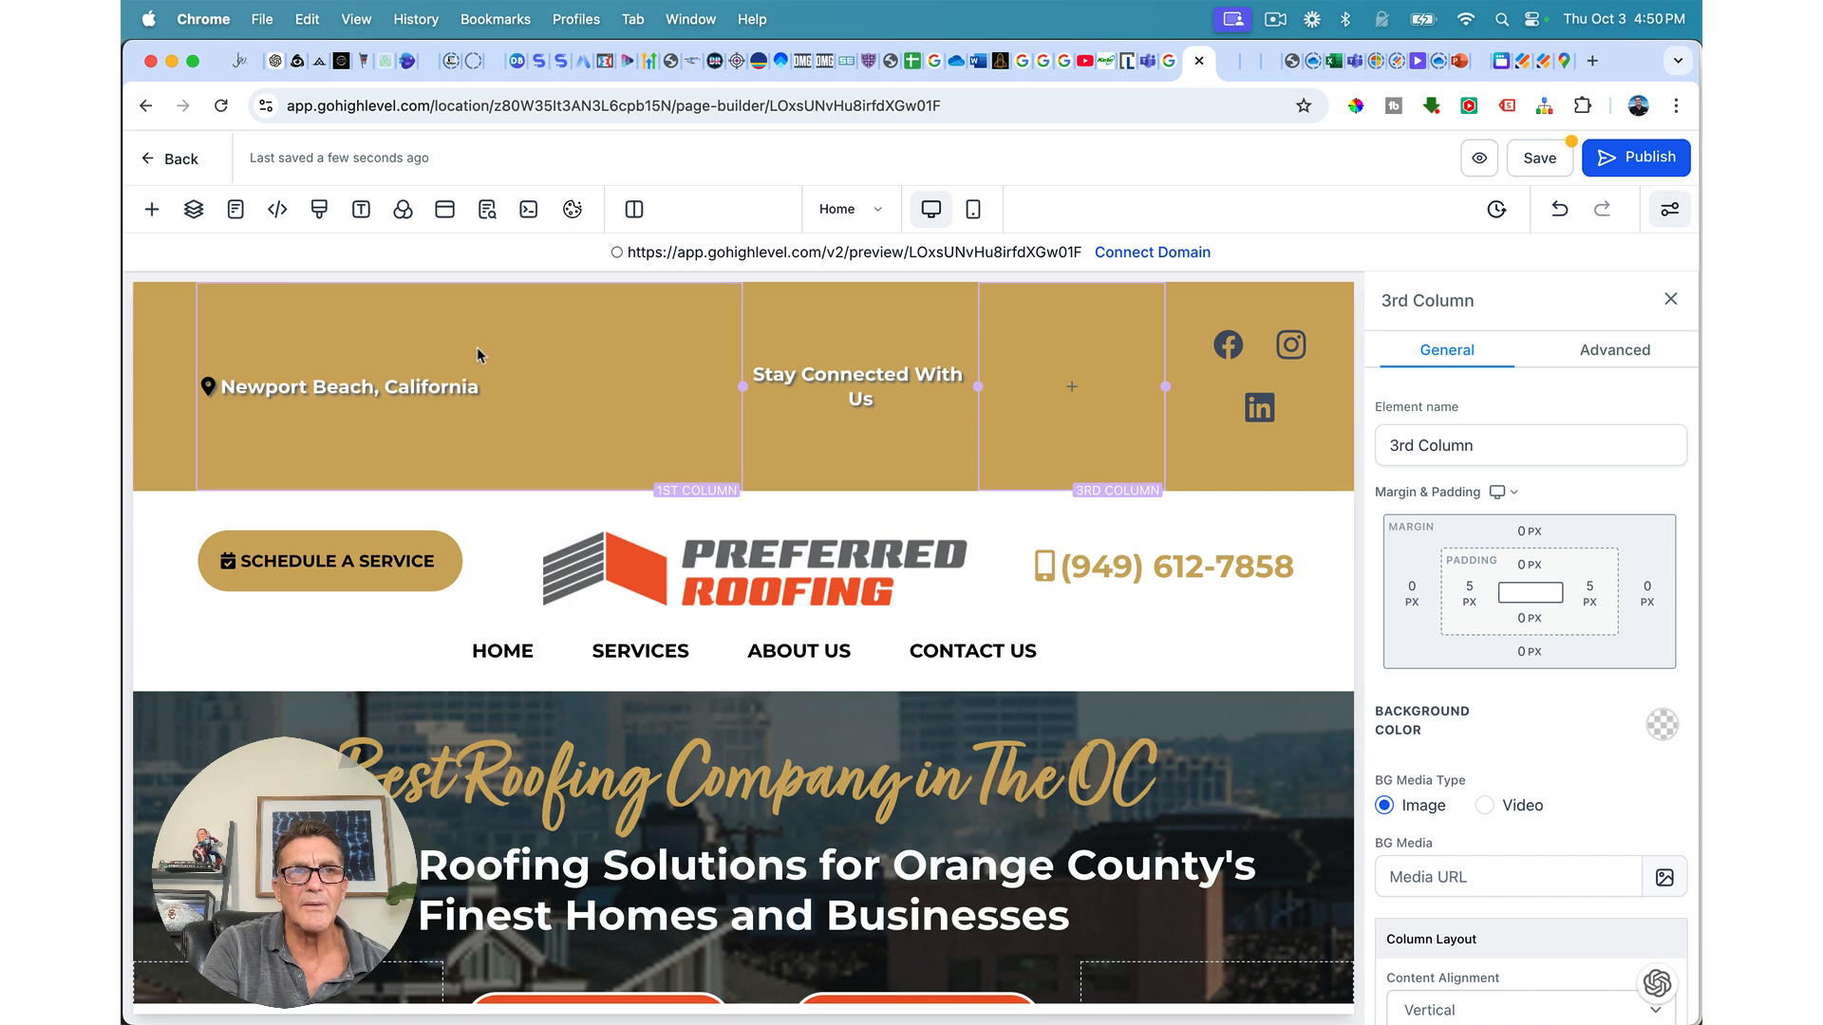
left_click(194, 211)
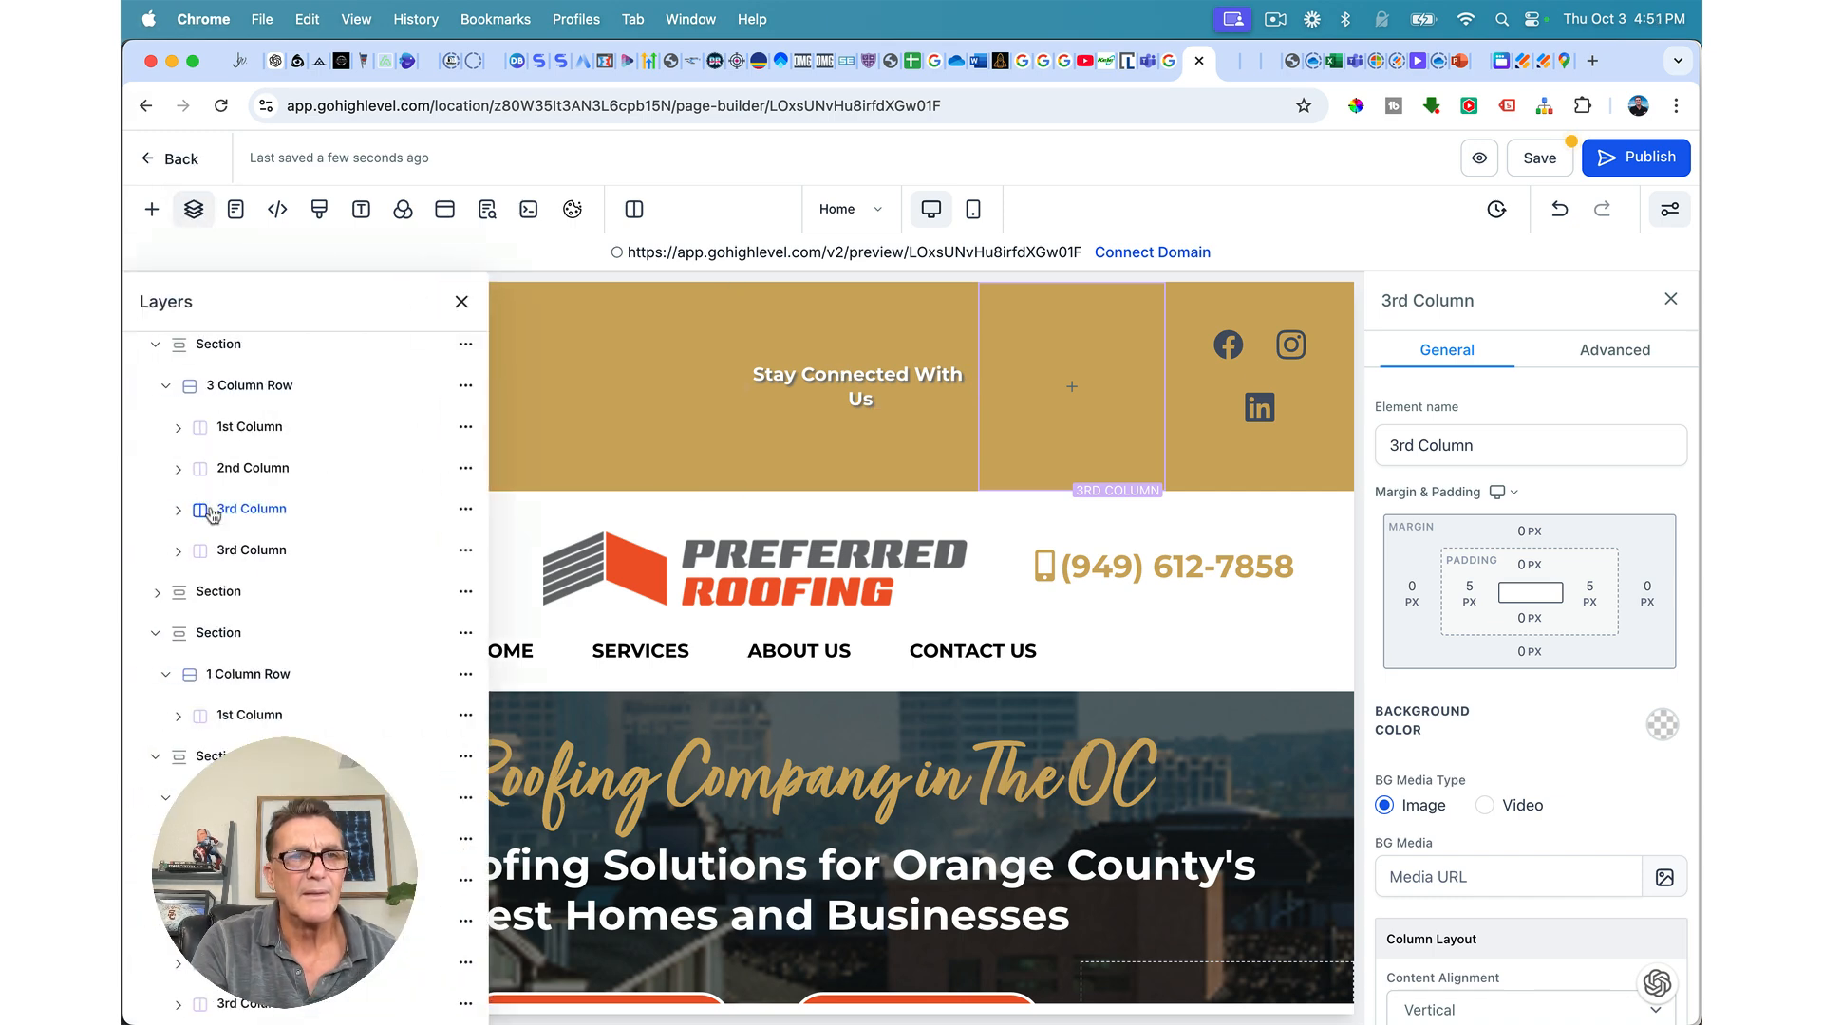
left_click(464, 515)
left_click(464, 474)
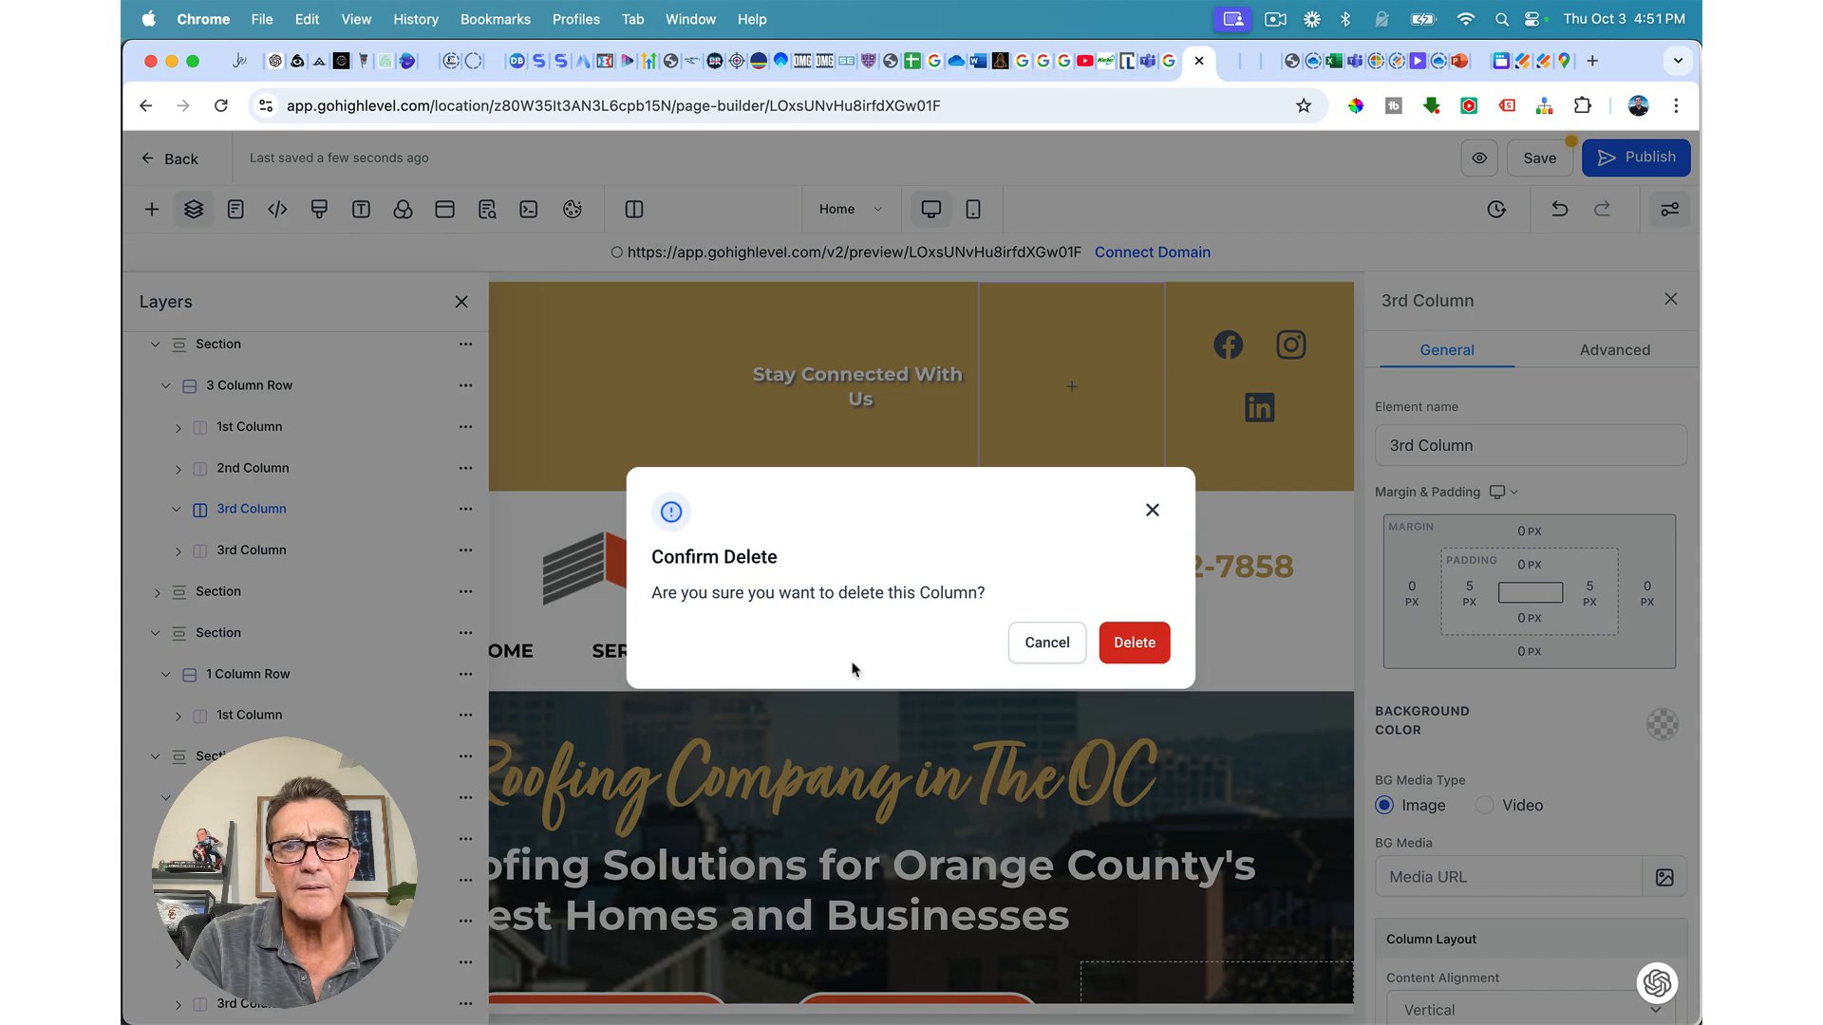
left_click(1133, 643)
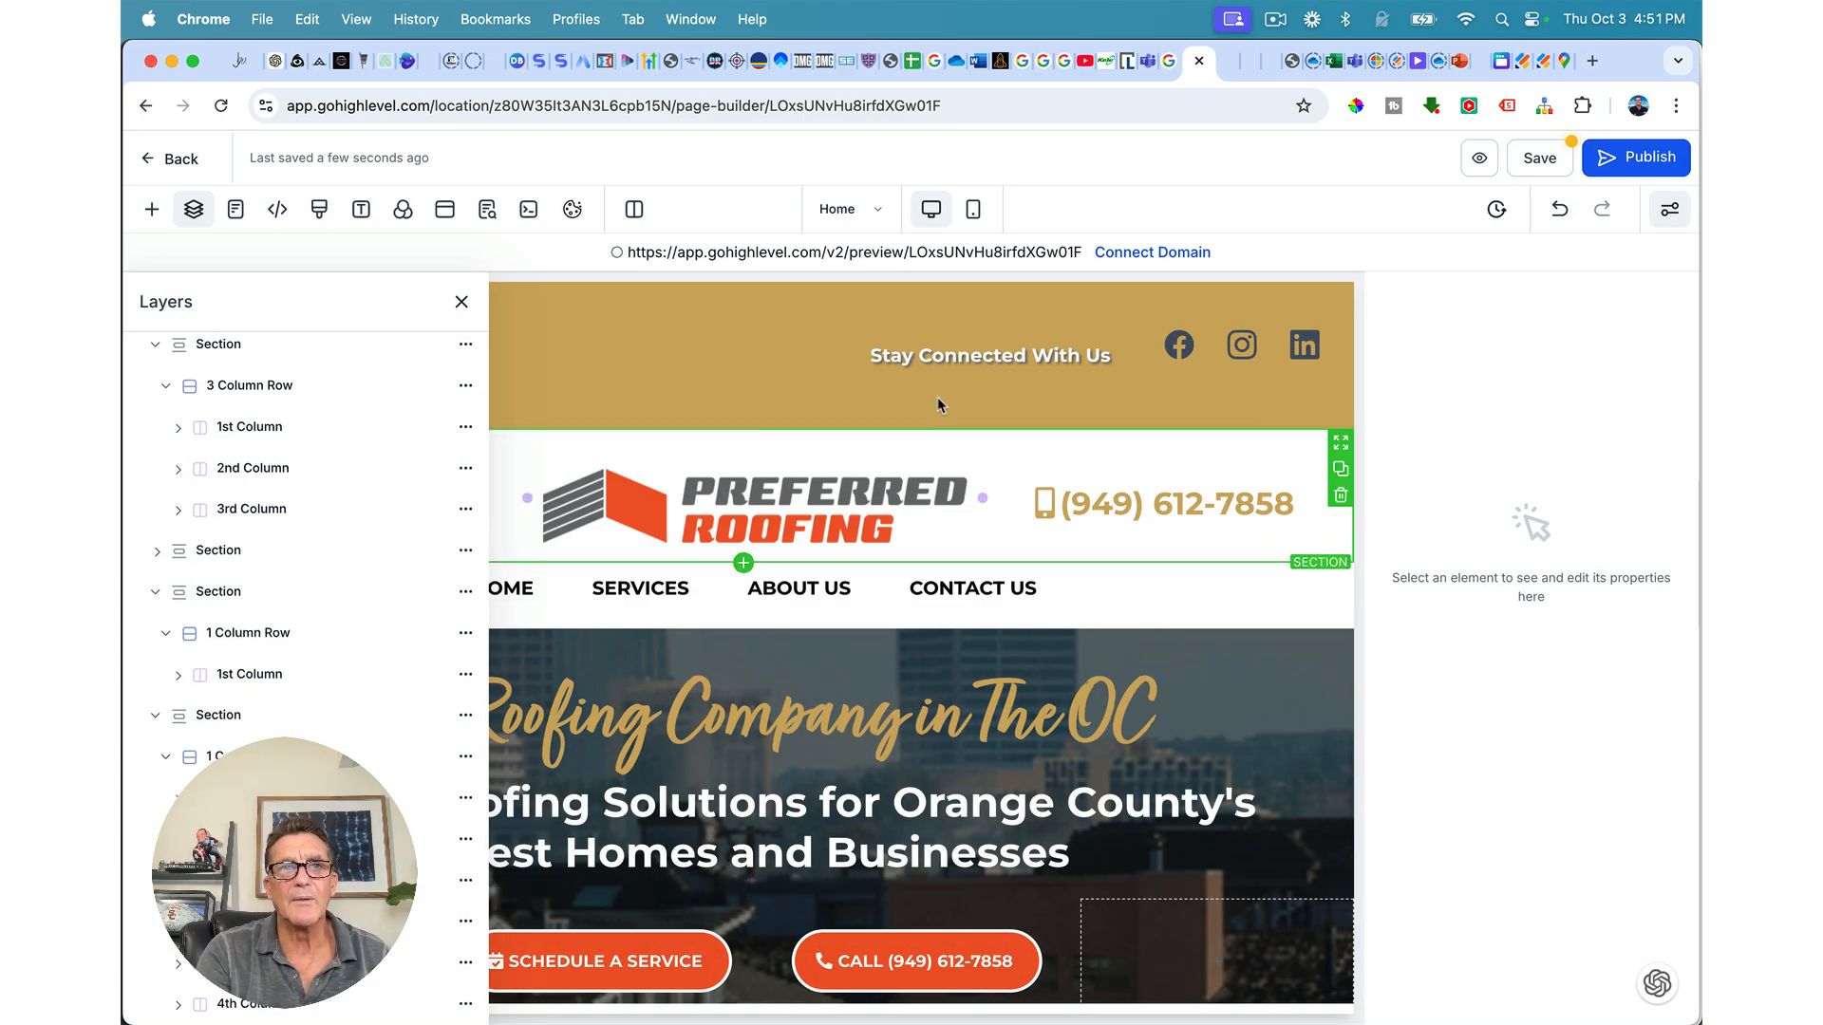
left_click(461, 302)
scroll(1099, 646, "down", 15)
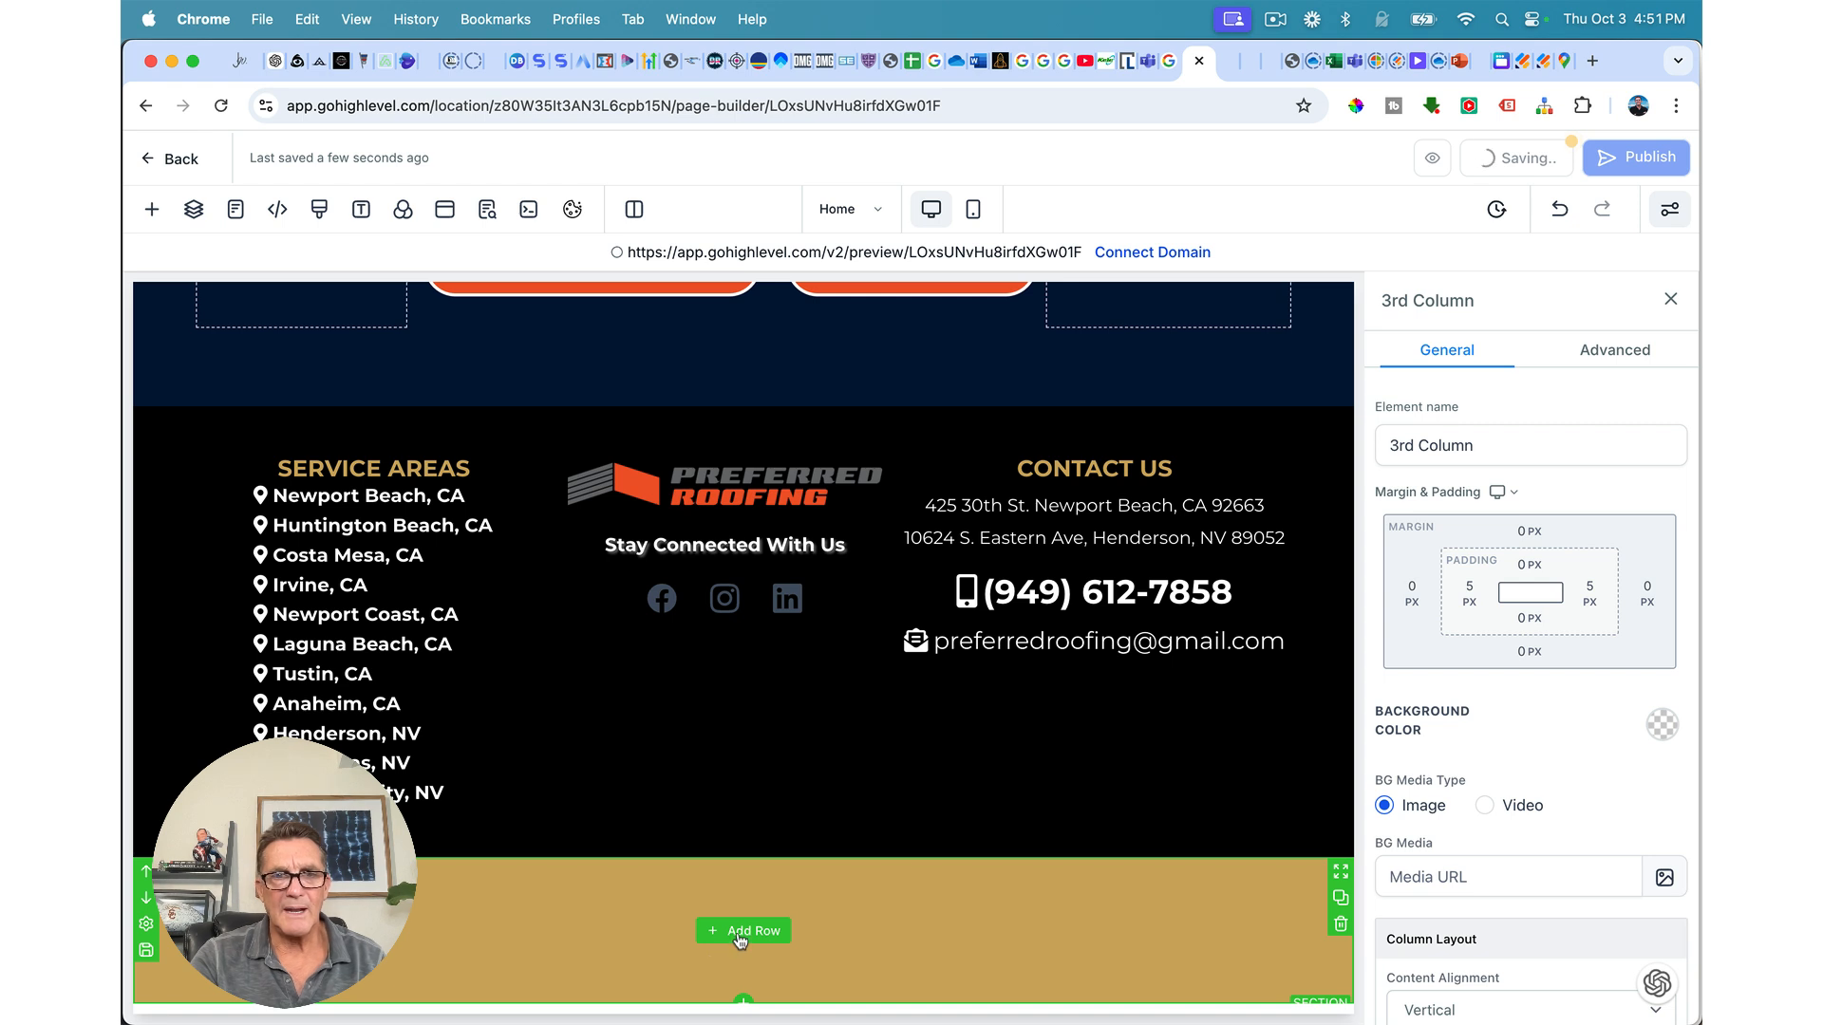
Step: Add a single-column row containing a paragraph element to the gold bottom section
left_click(743, 931)
left_click(447, 425)
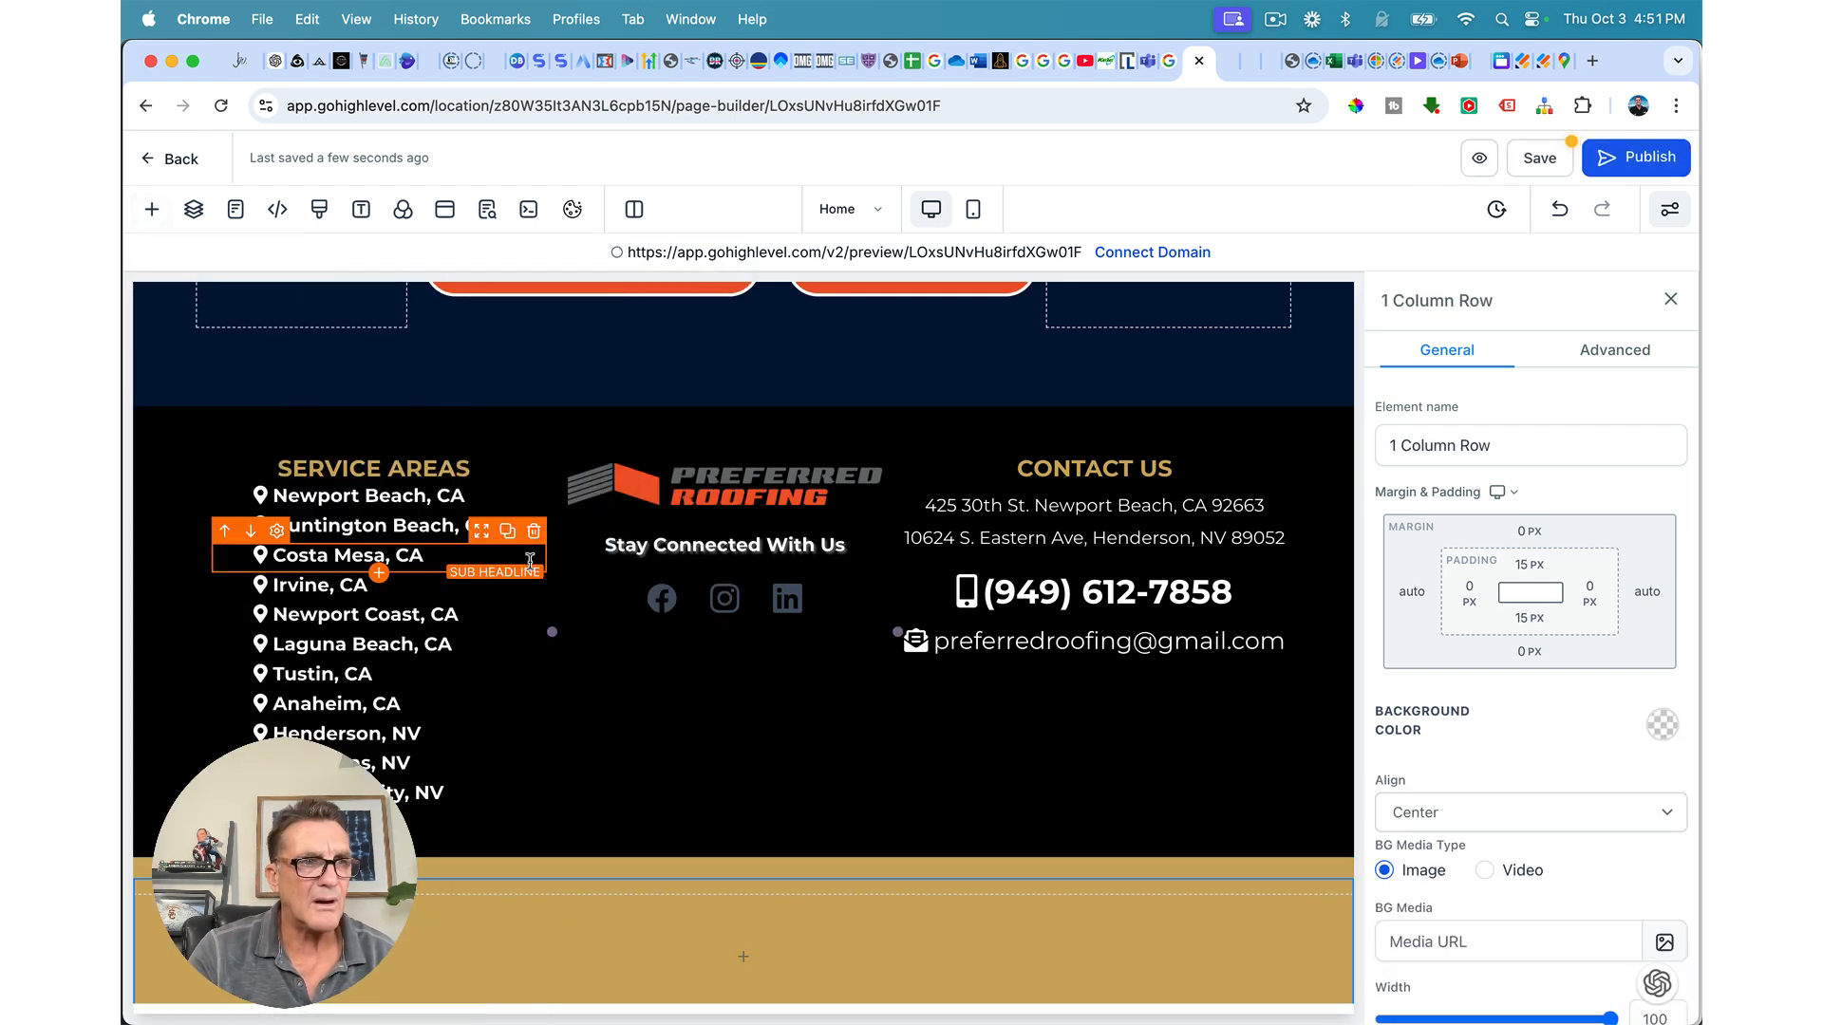
left_click(741, 960)
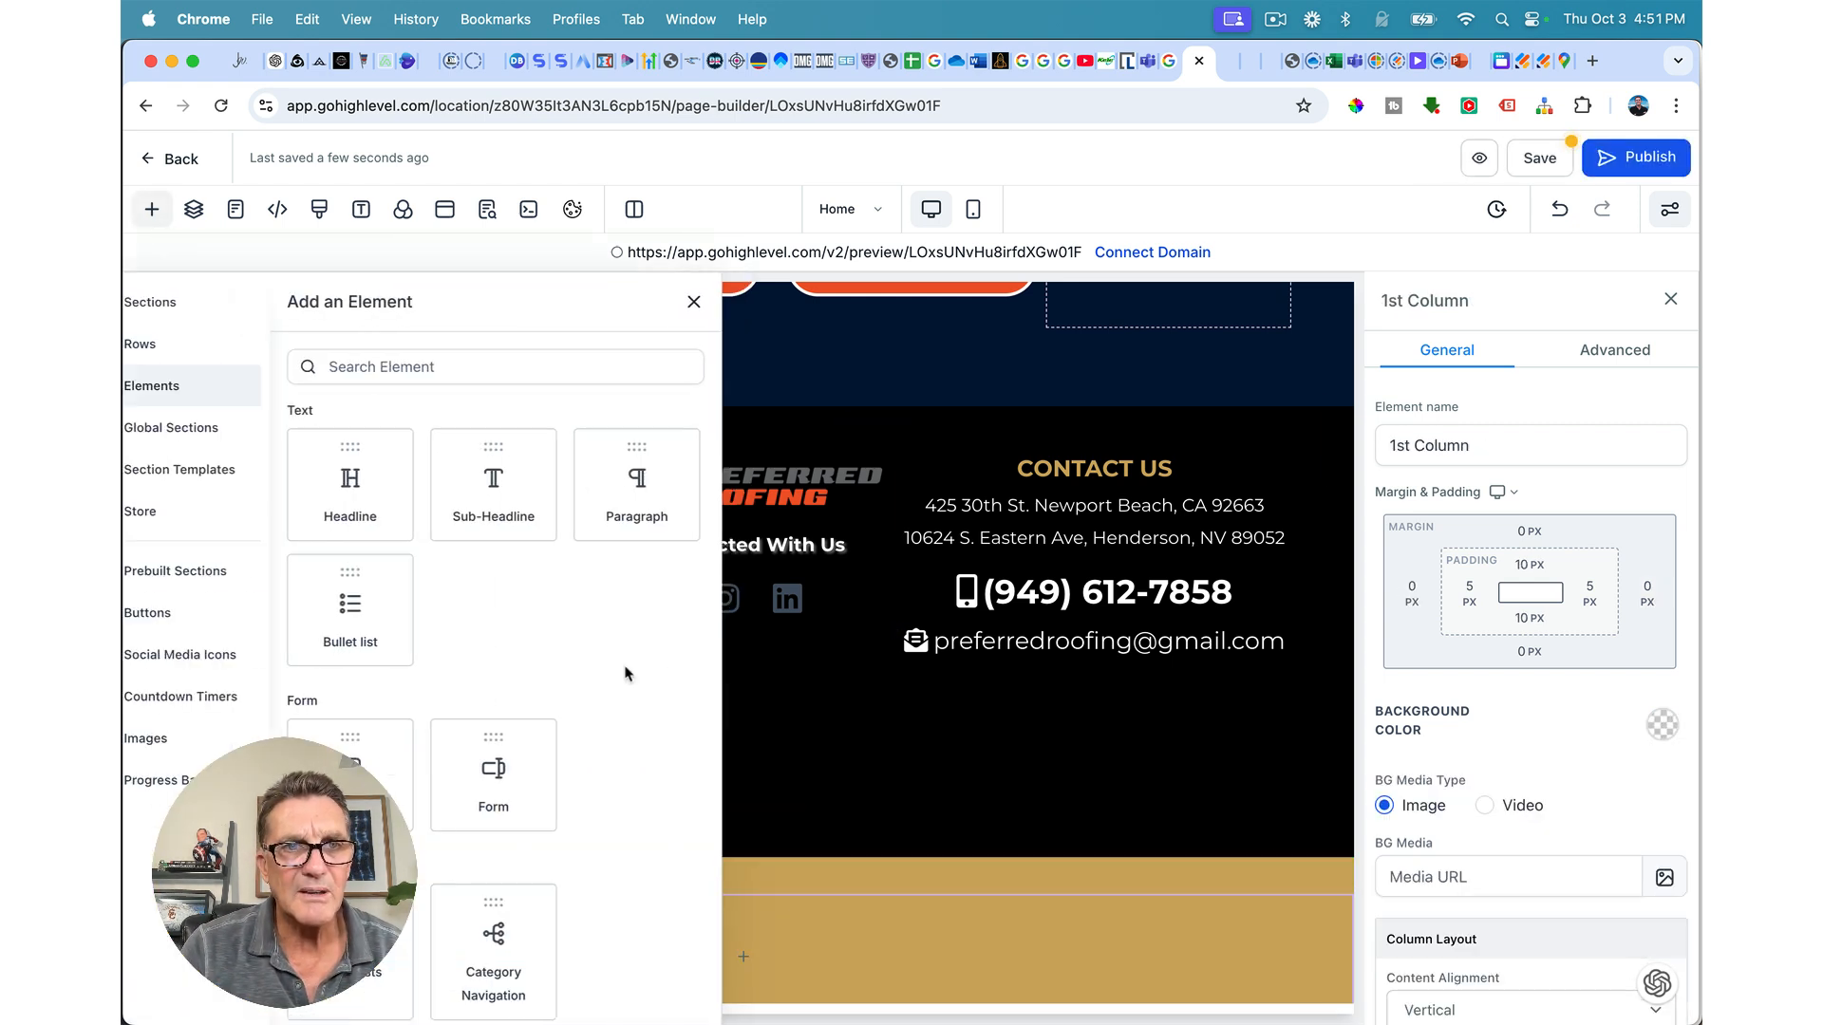
left_click(638, 489)
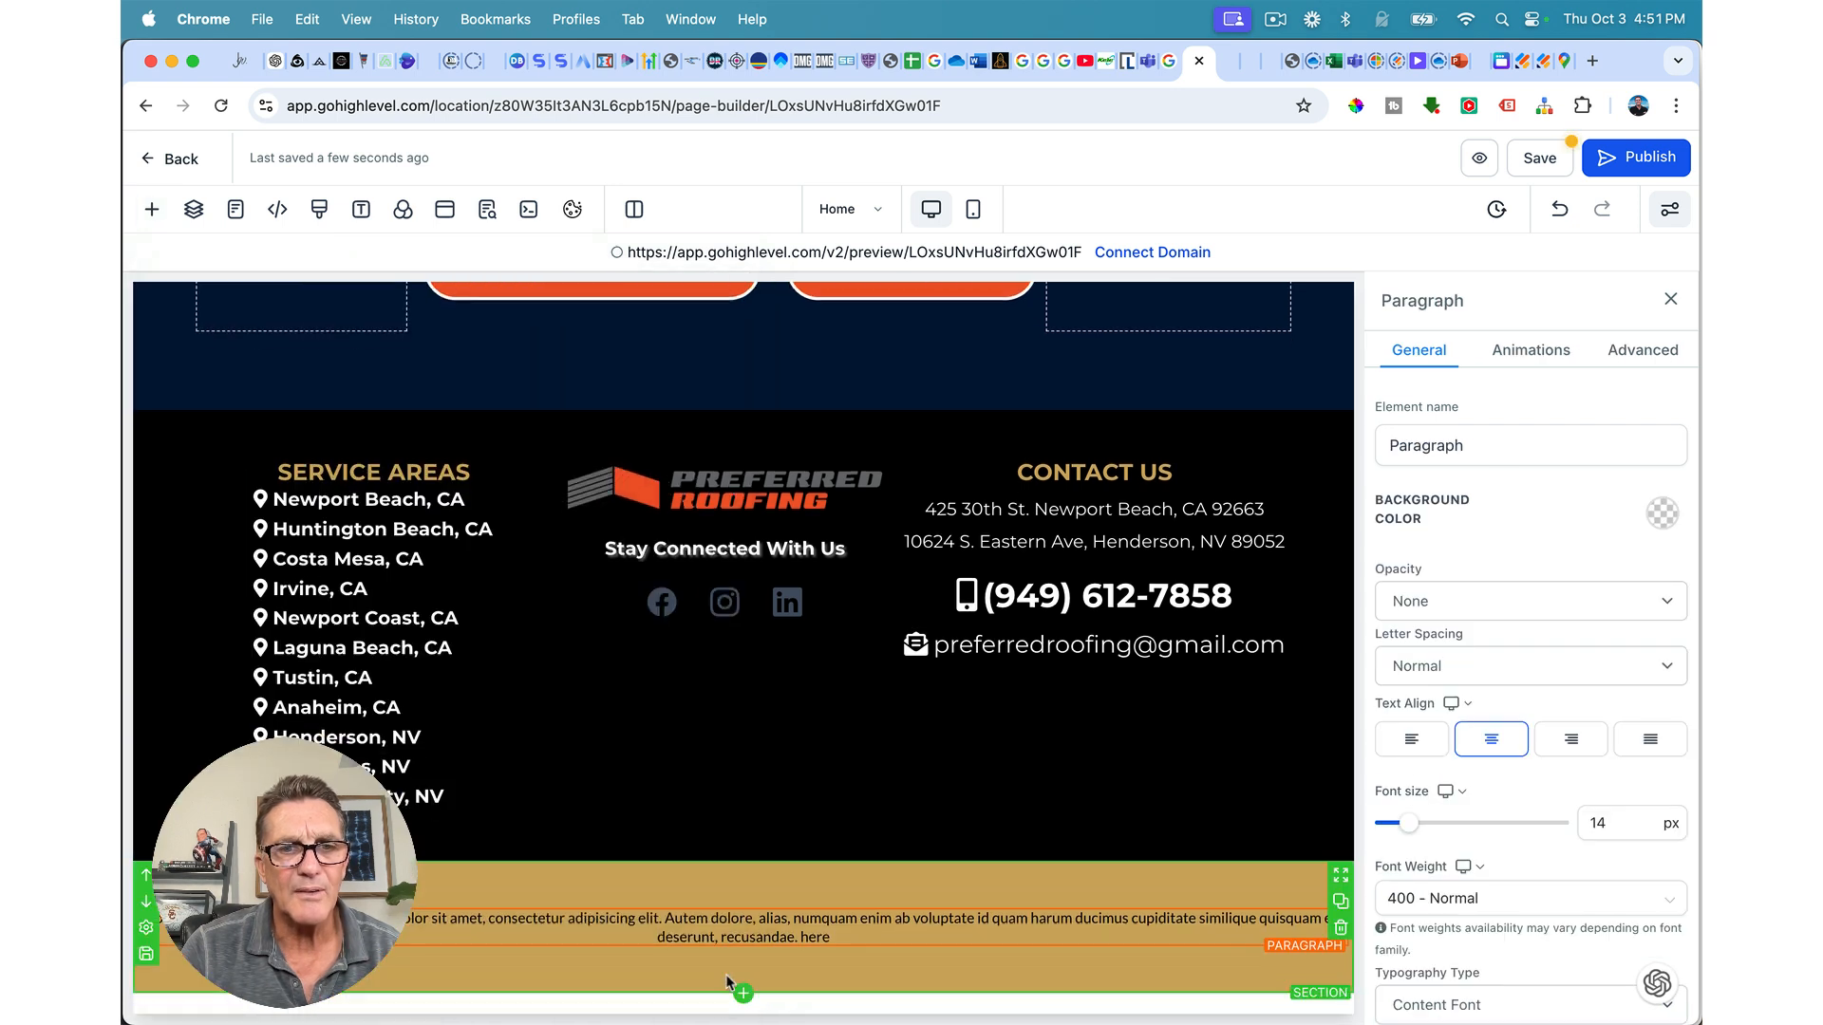
triple_click(727, 935)
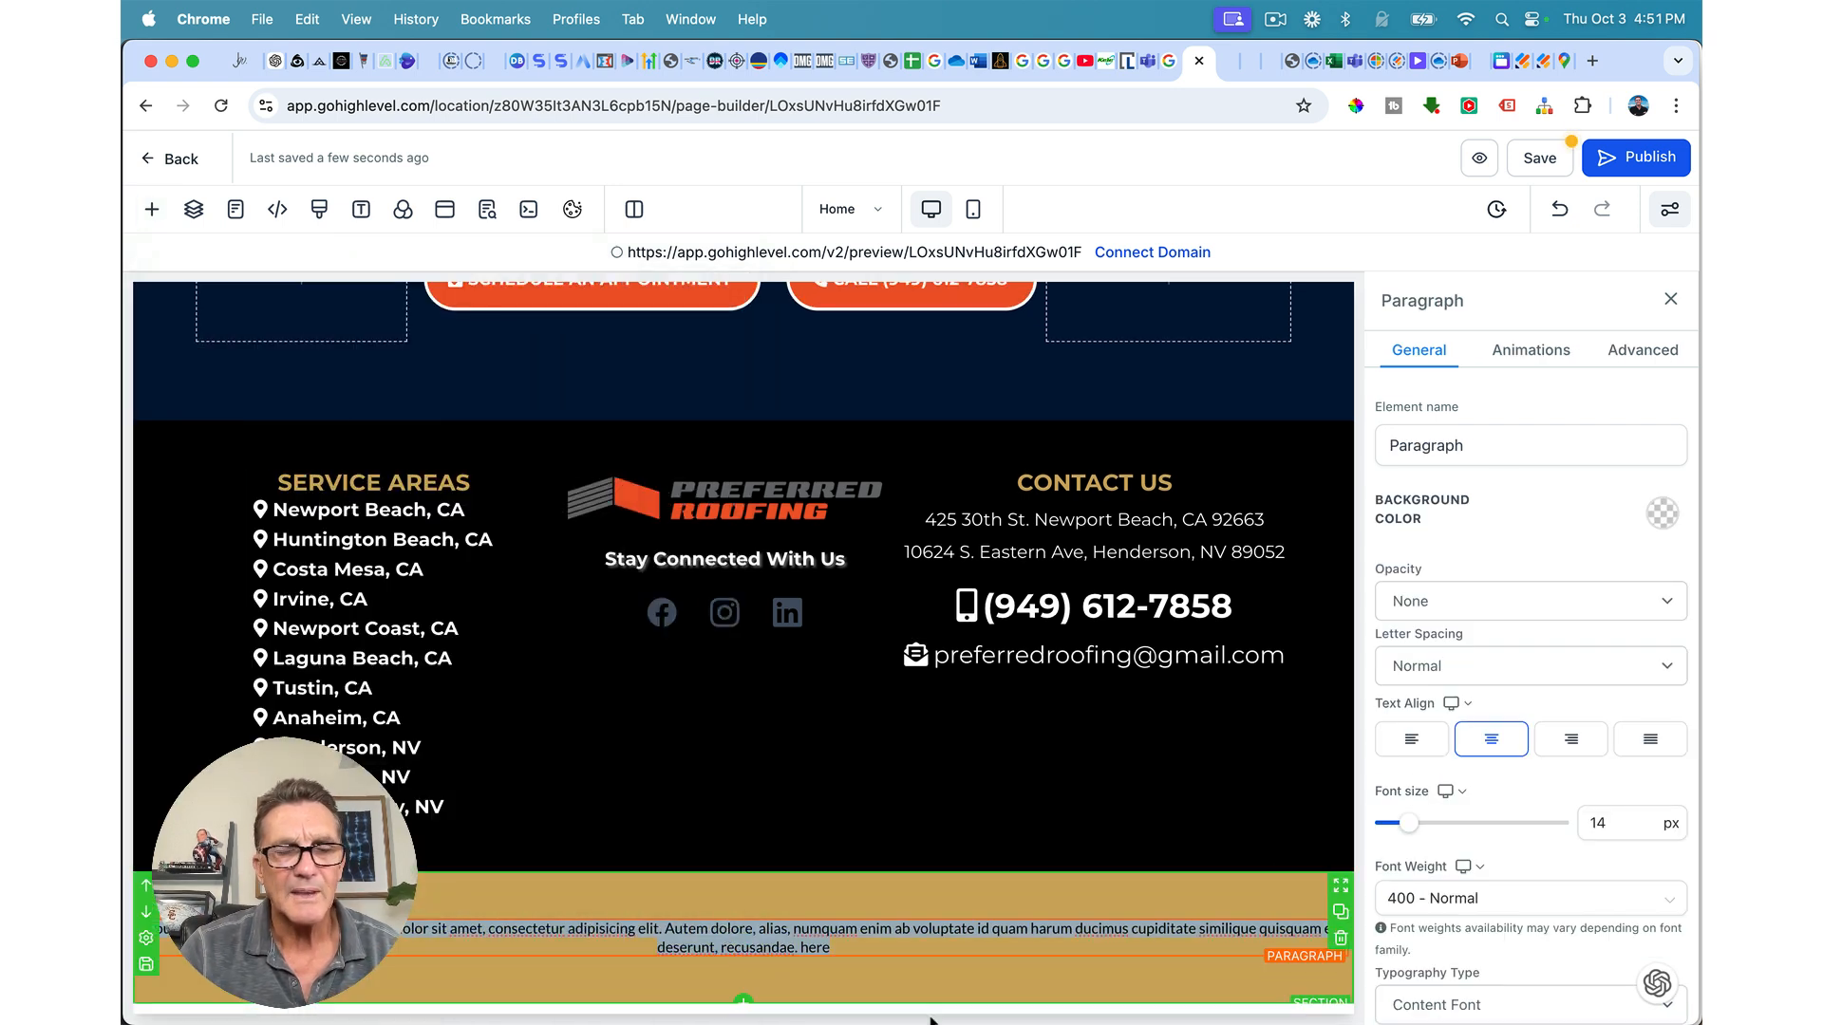
scroll(1613, 901, "down", 1)
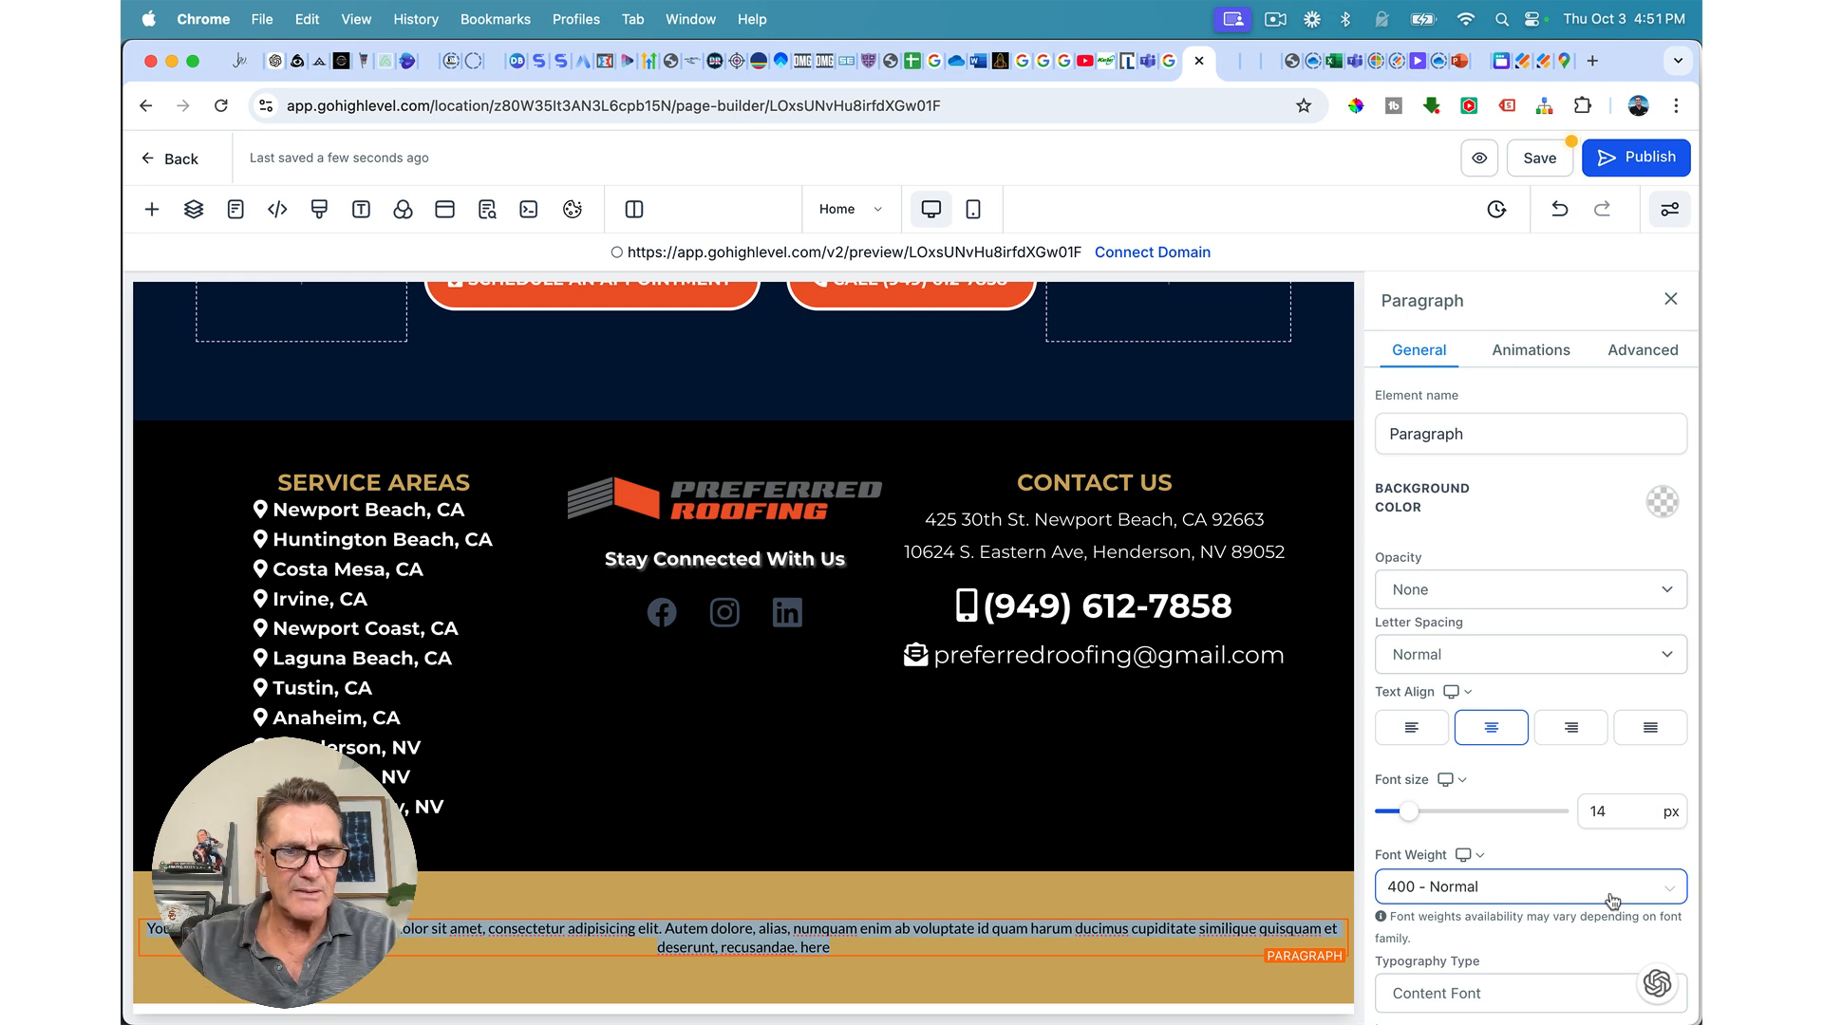
Step: Write 'Copyright © 2024 Preferred Roofing - Newport Beach | All Rights Reserved | Privacy Policy Designed by Sticky Brain'
type("copy")
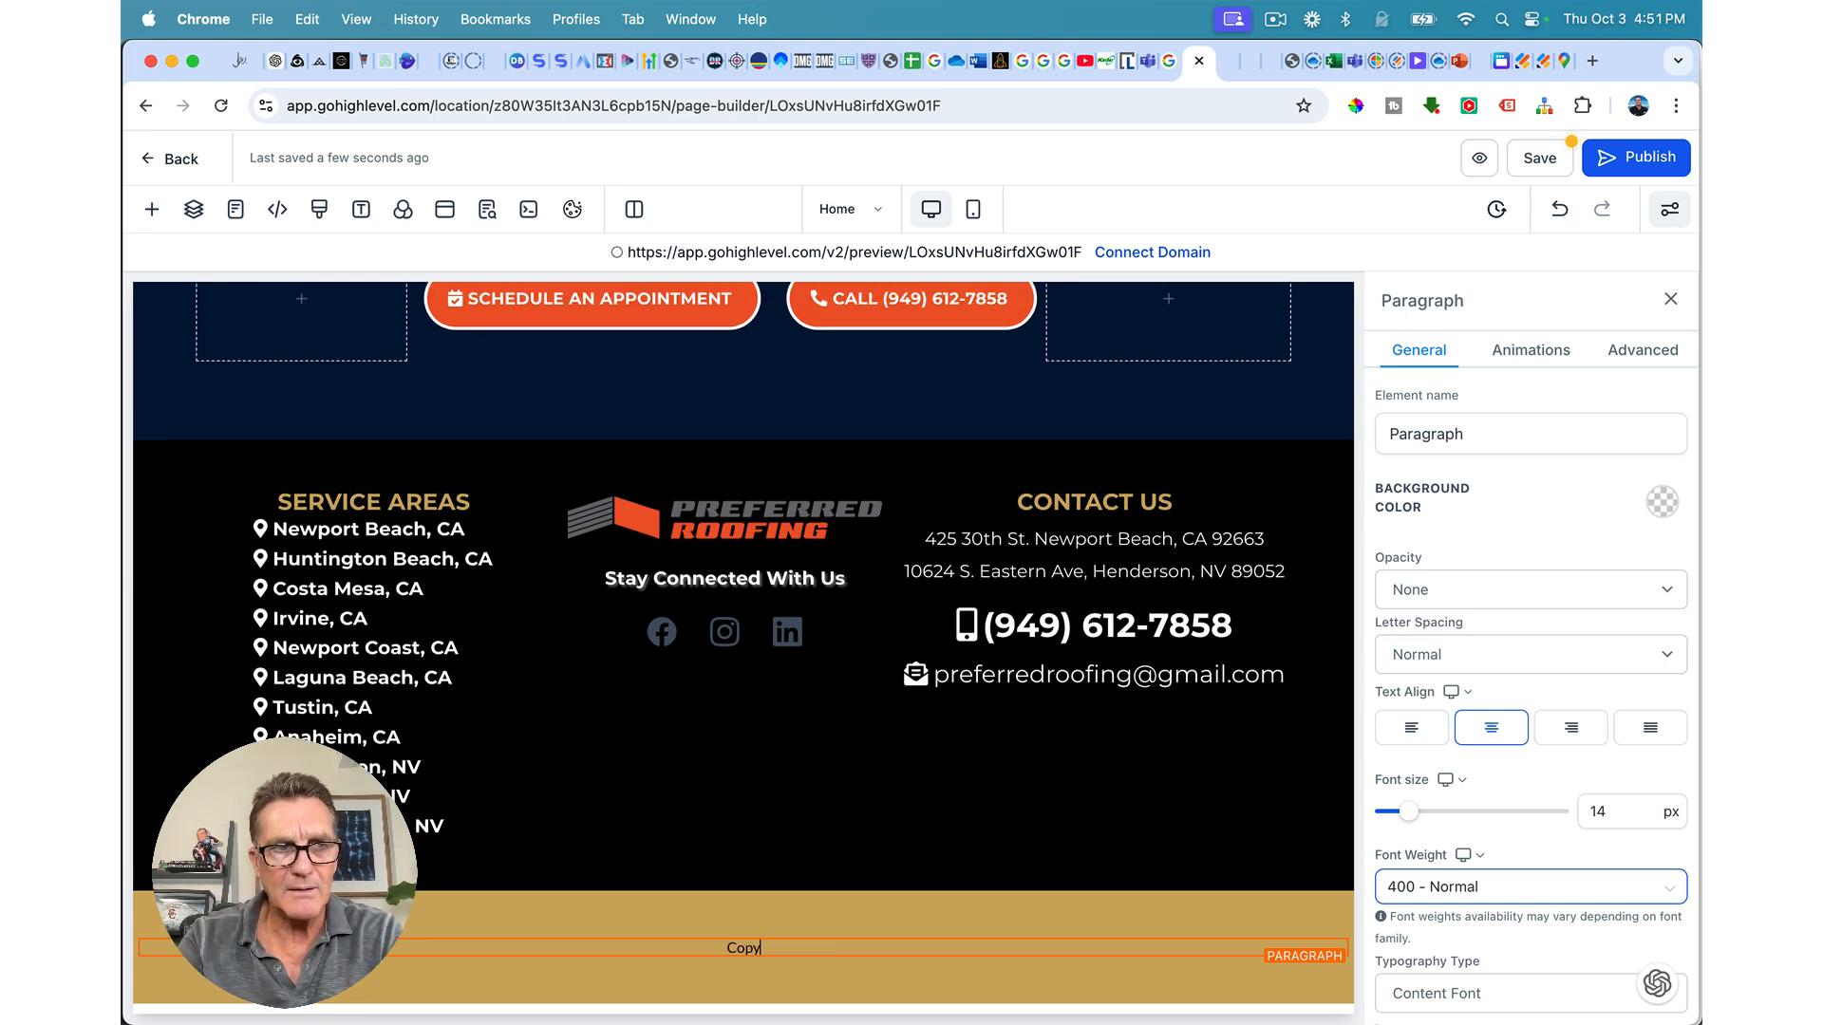
type("right")
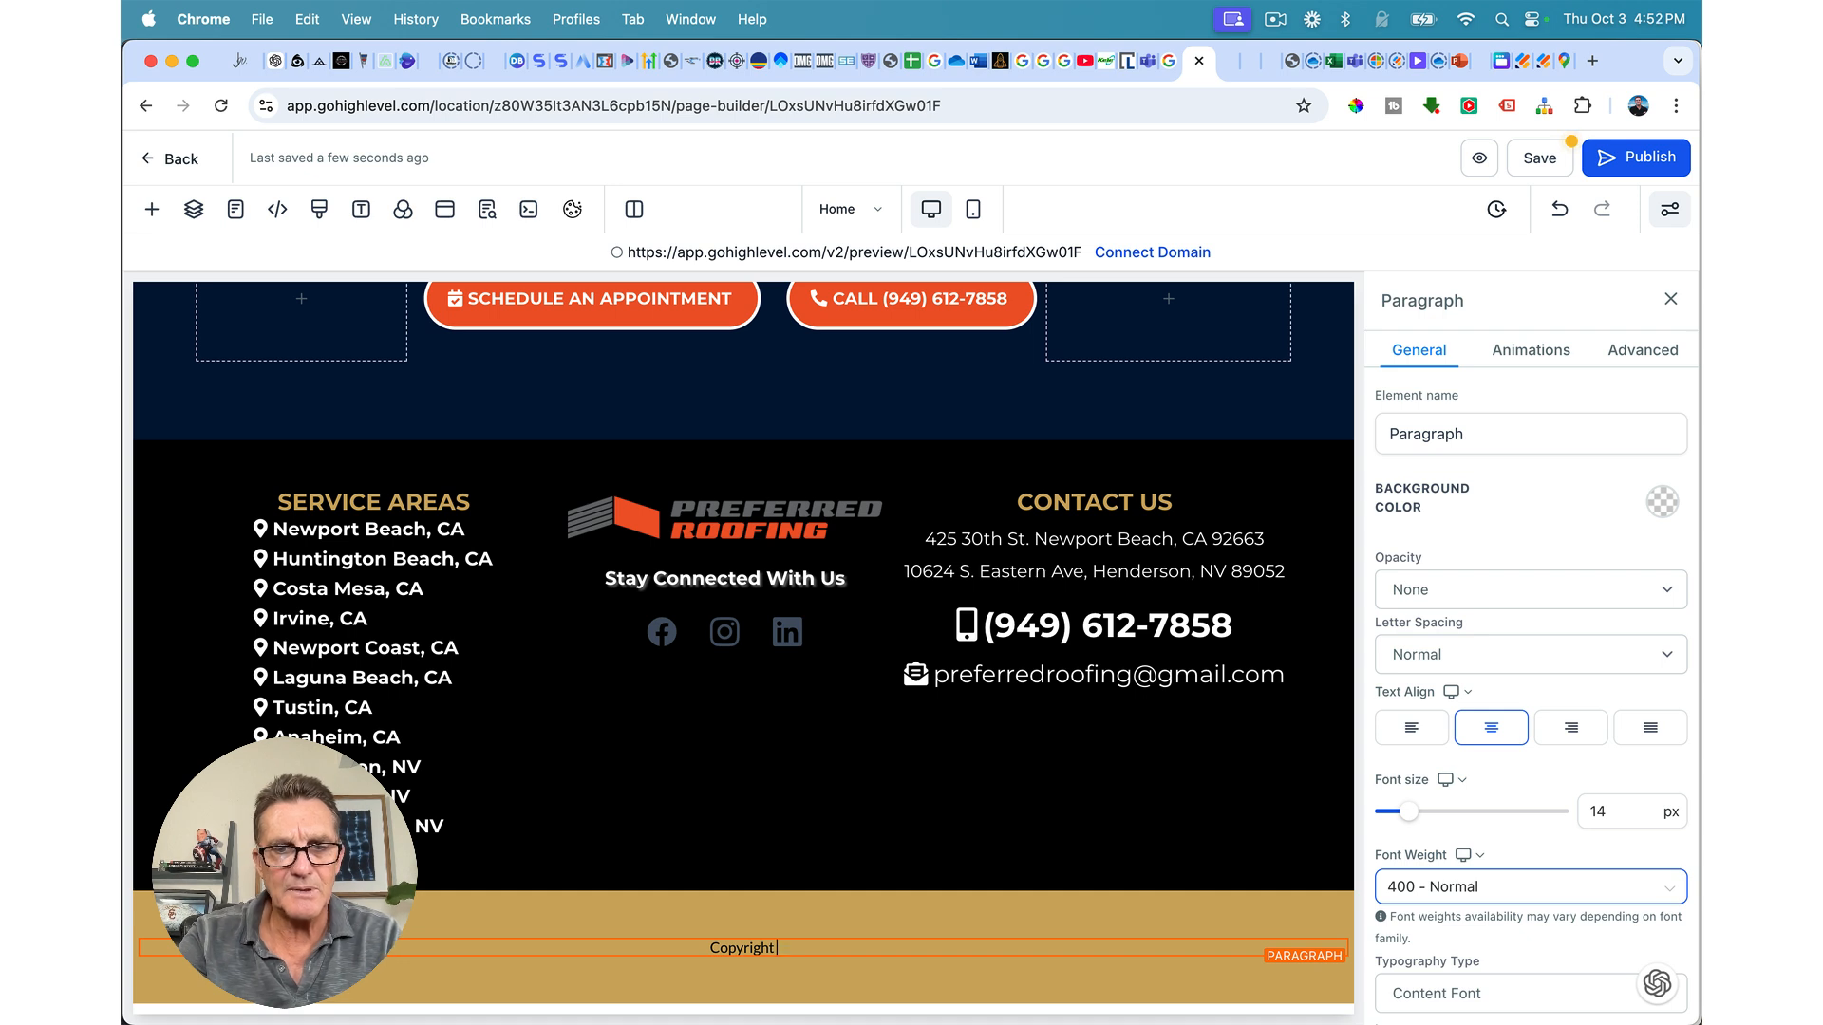
type(" ©")
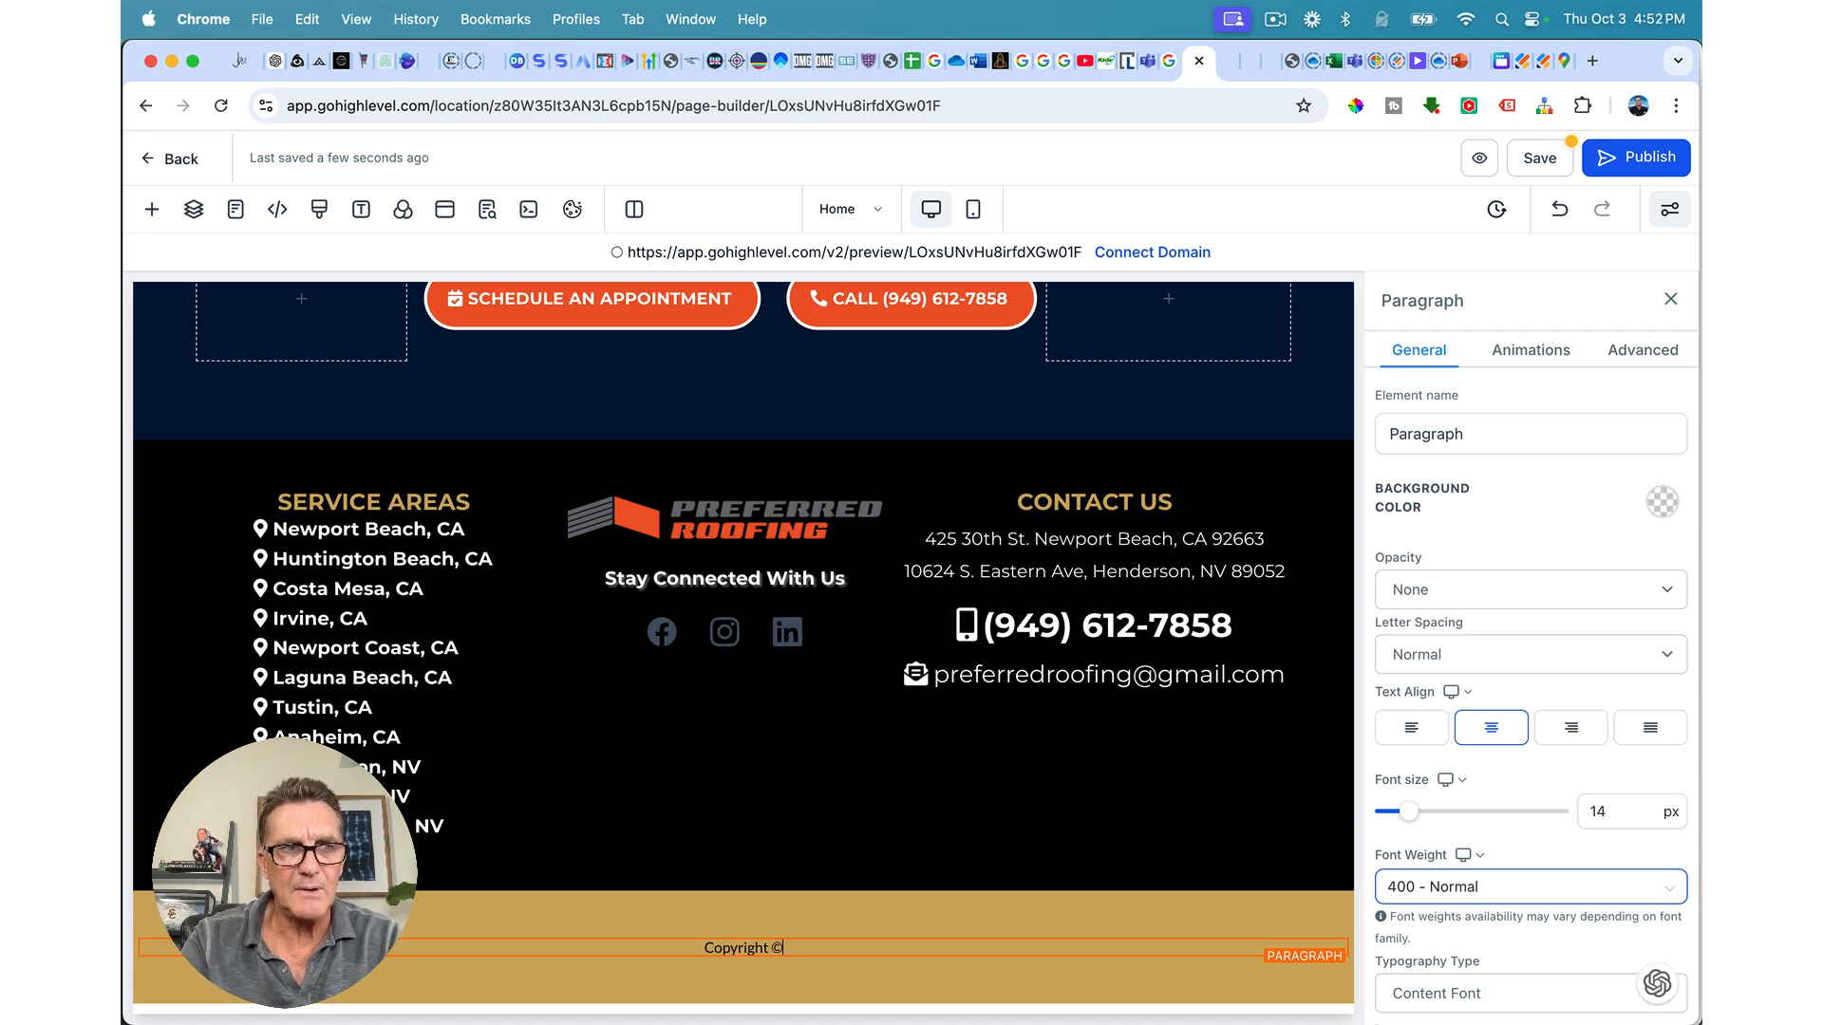
type(" 2024")
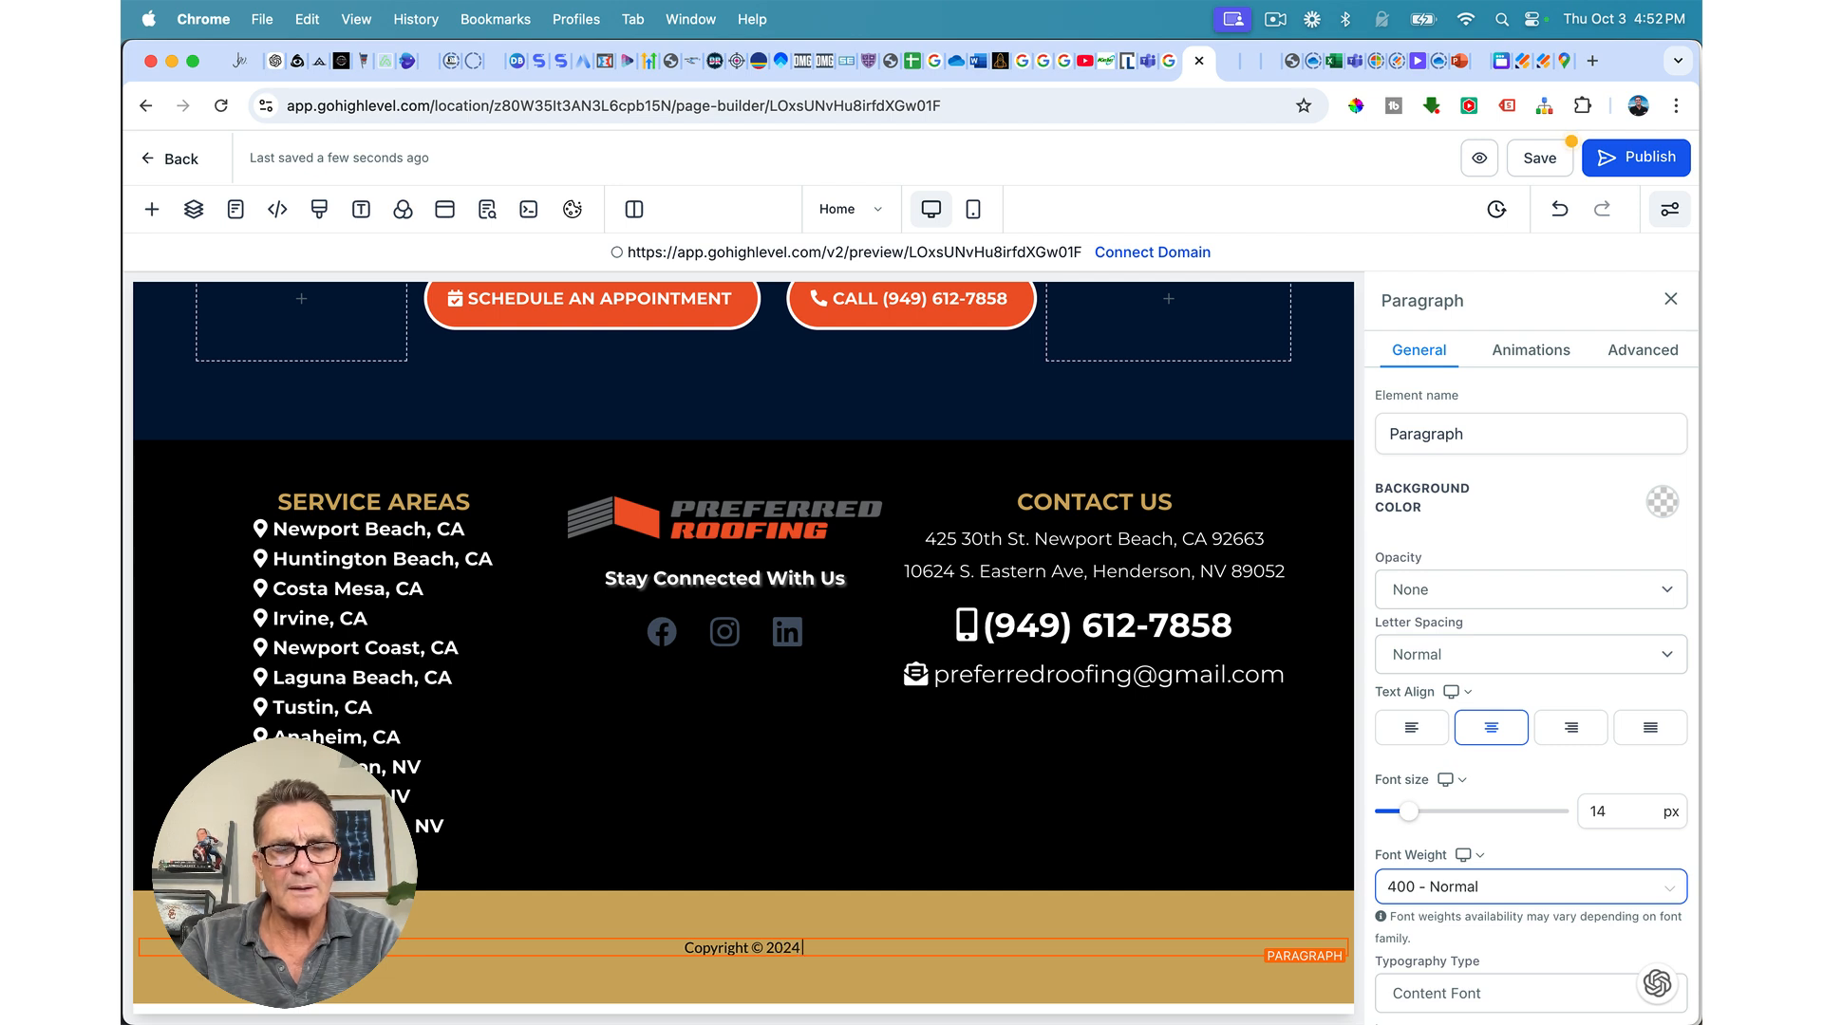
type(" Prefer")
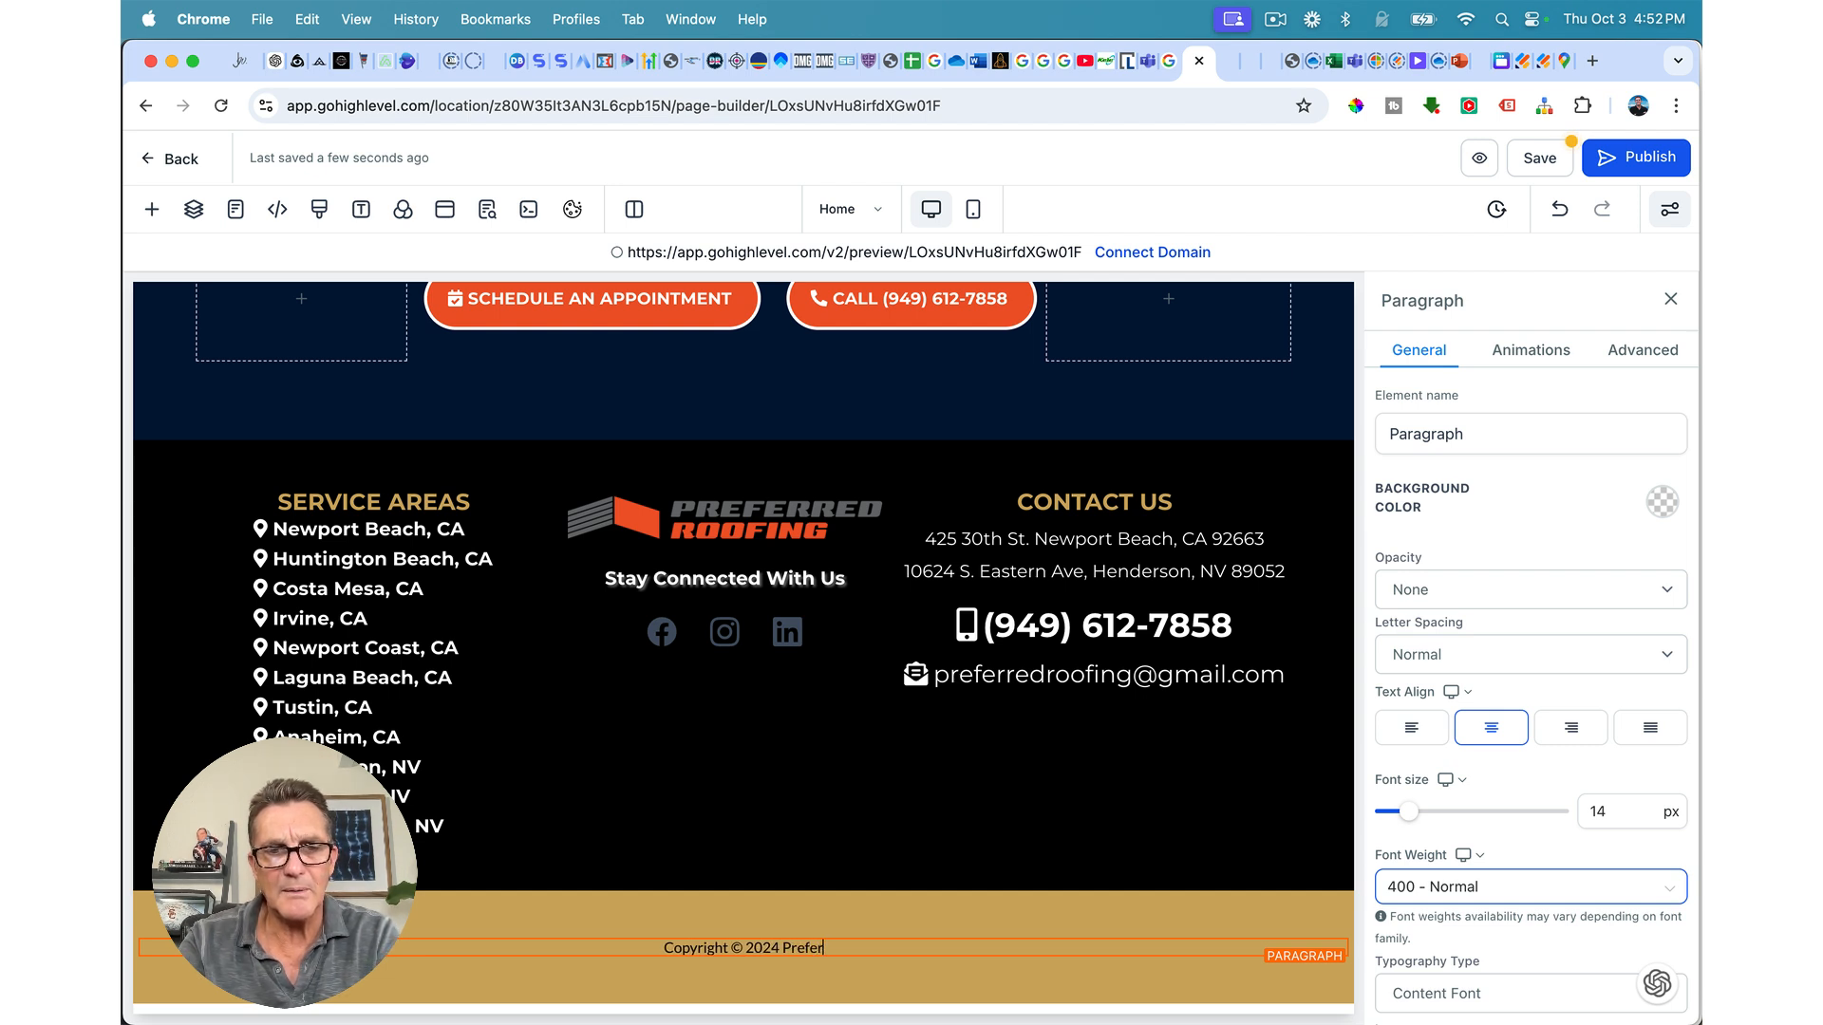
type("red Roofing")
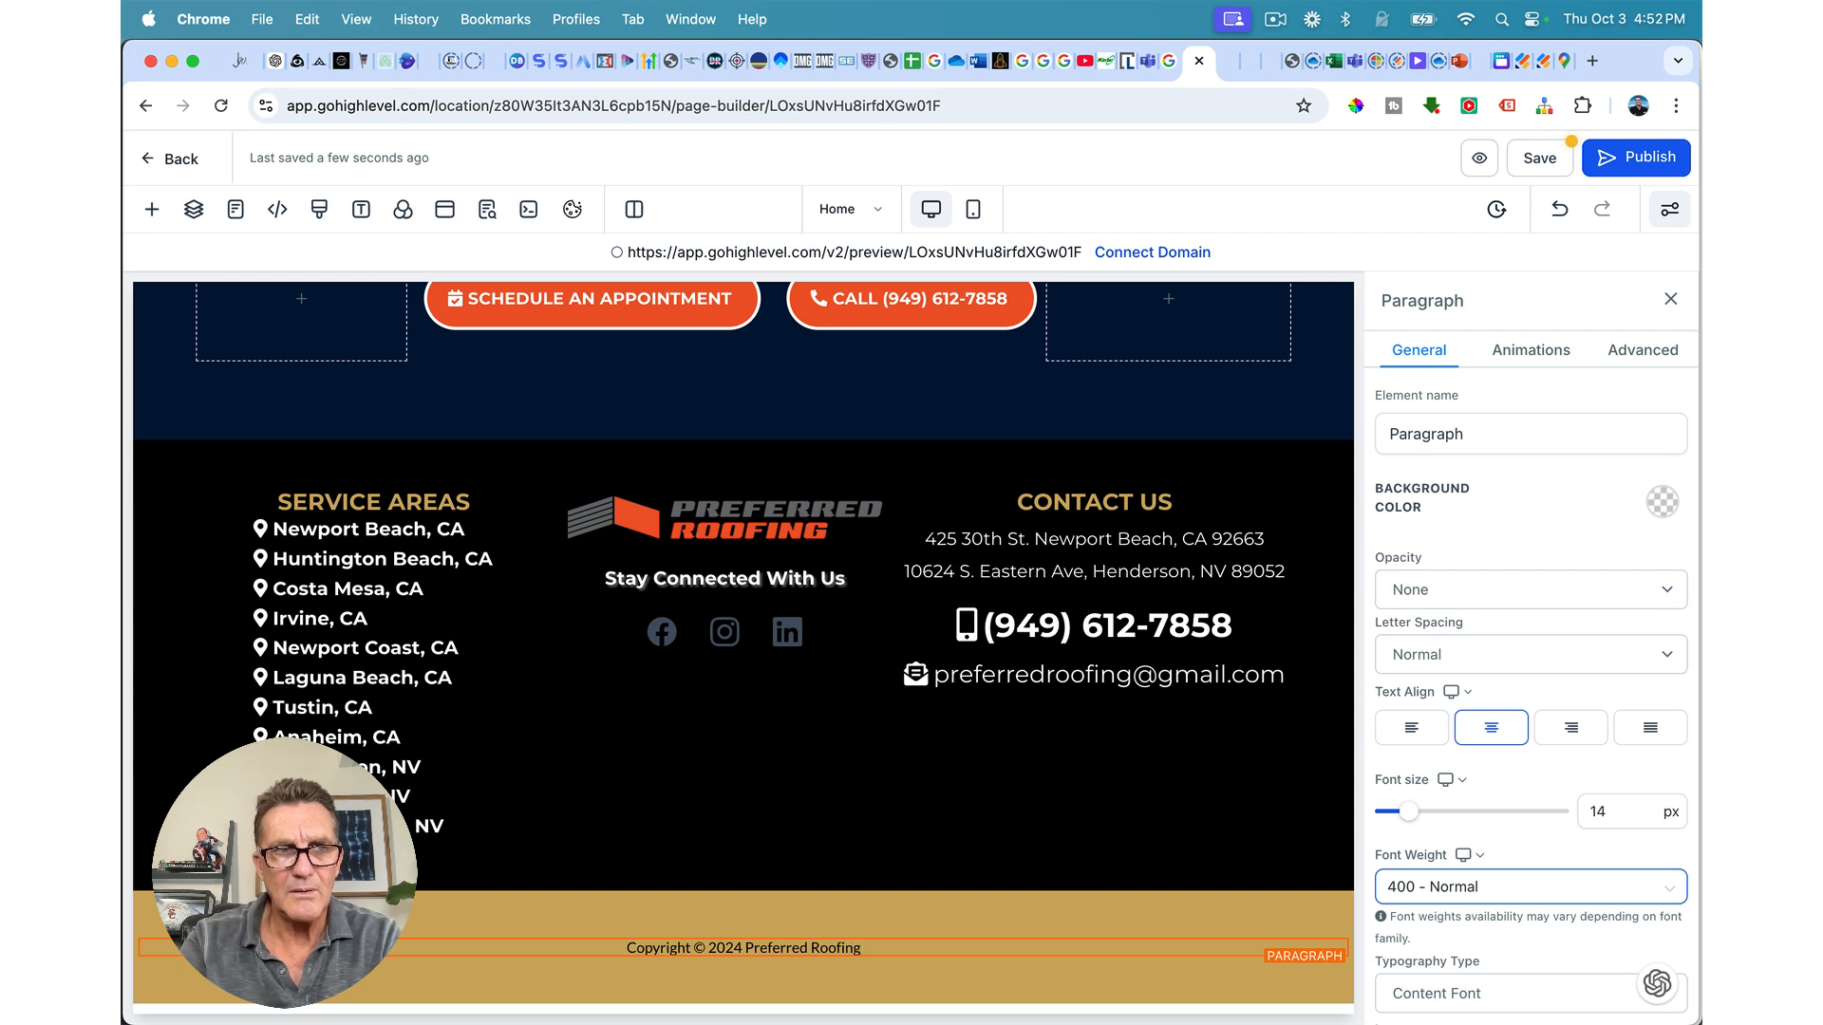
type(" -")
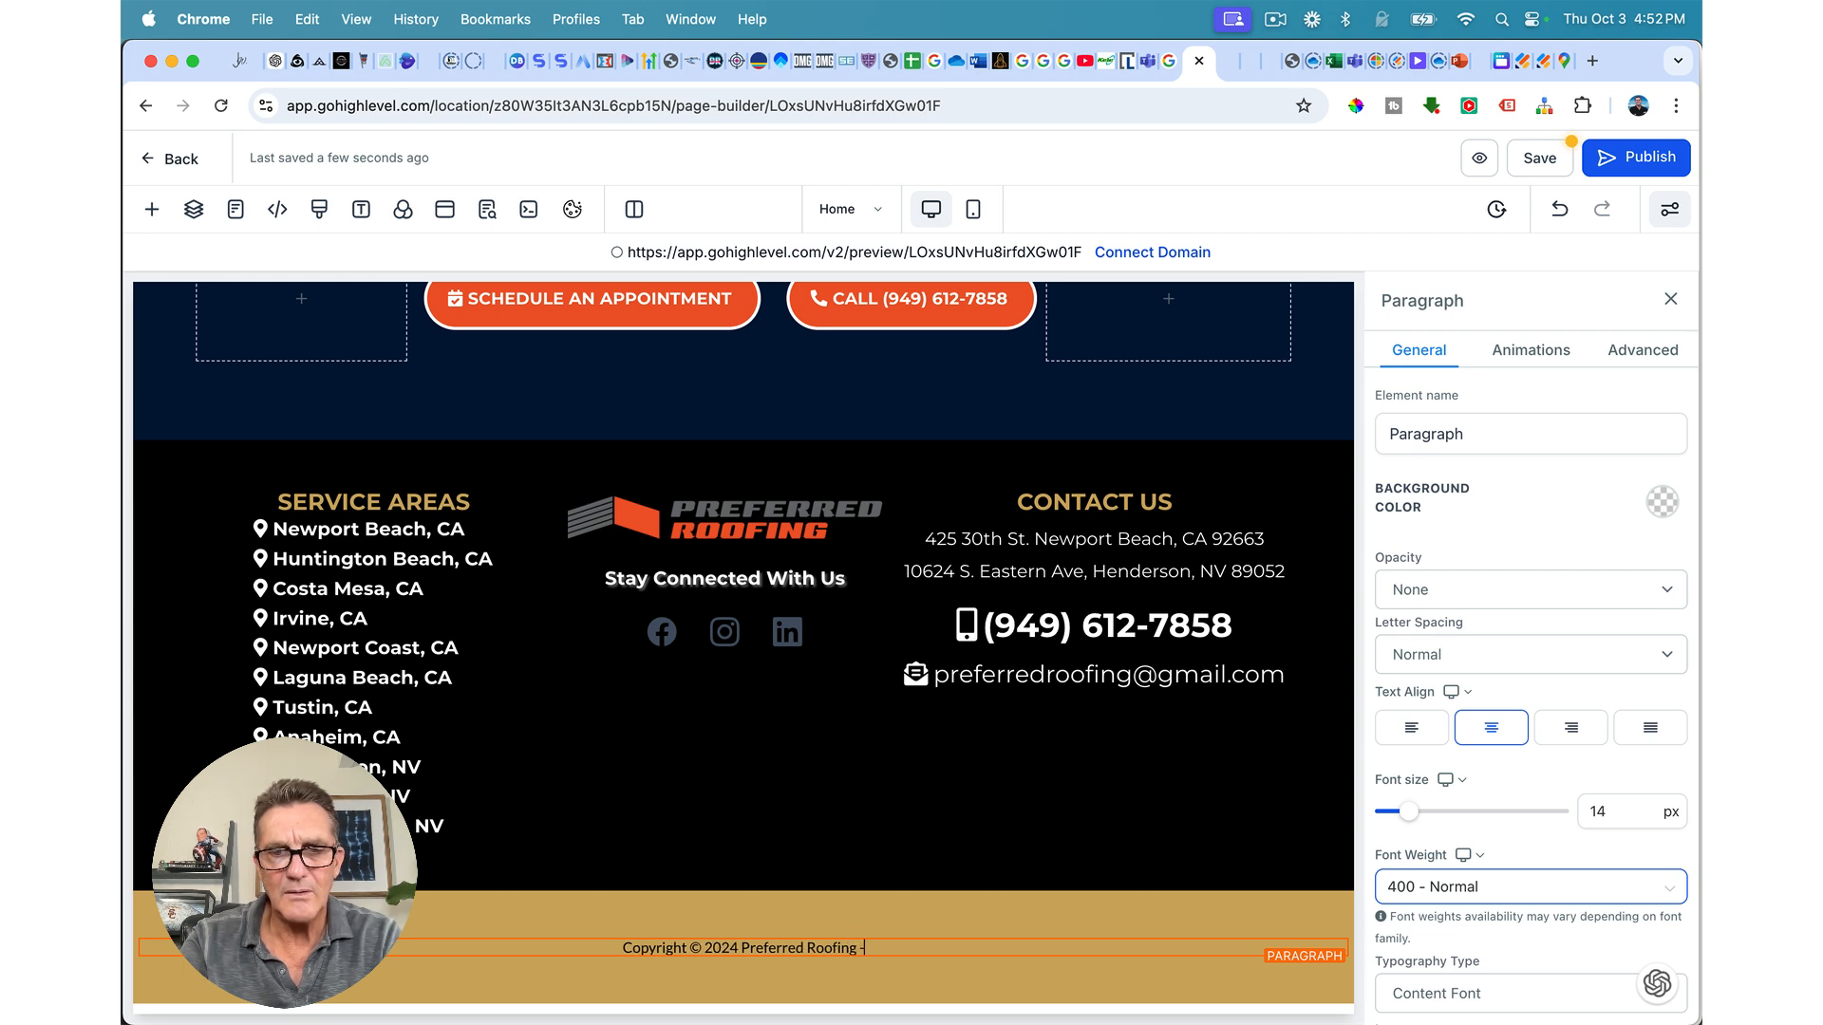
type(" Newport Beach ")
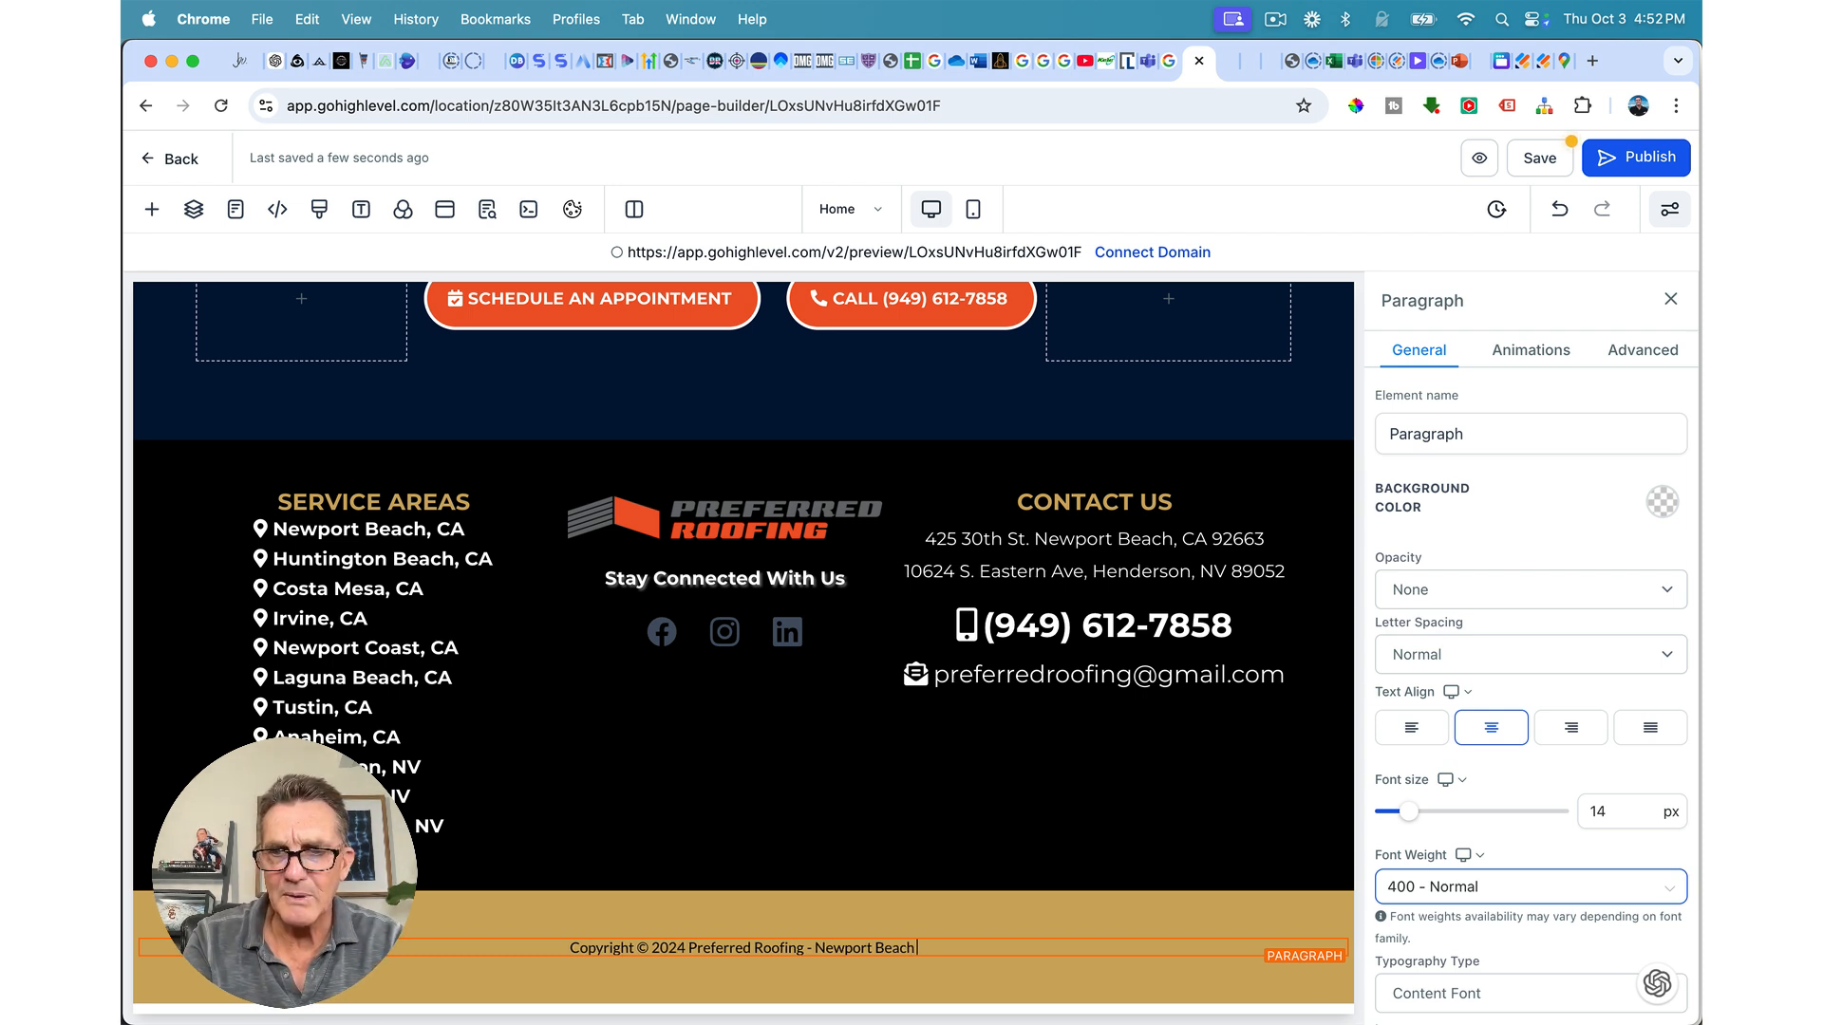
type(" |")
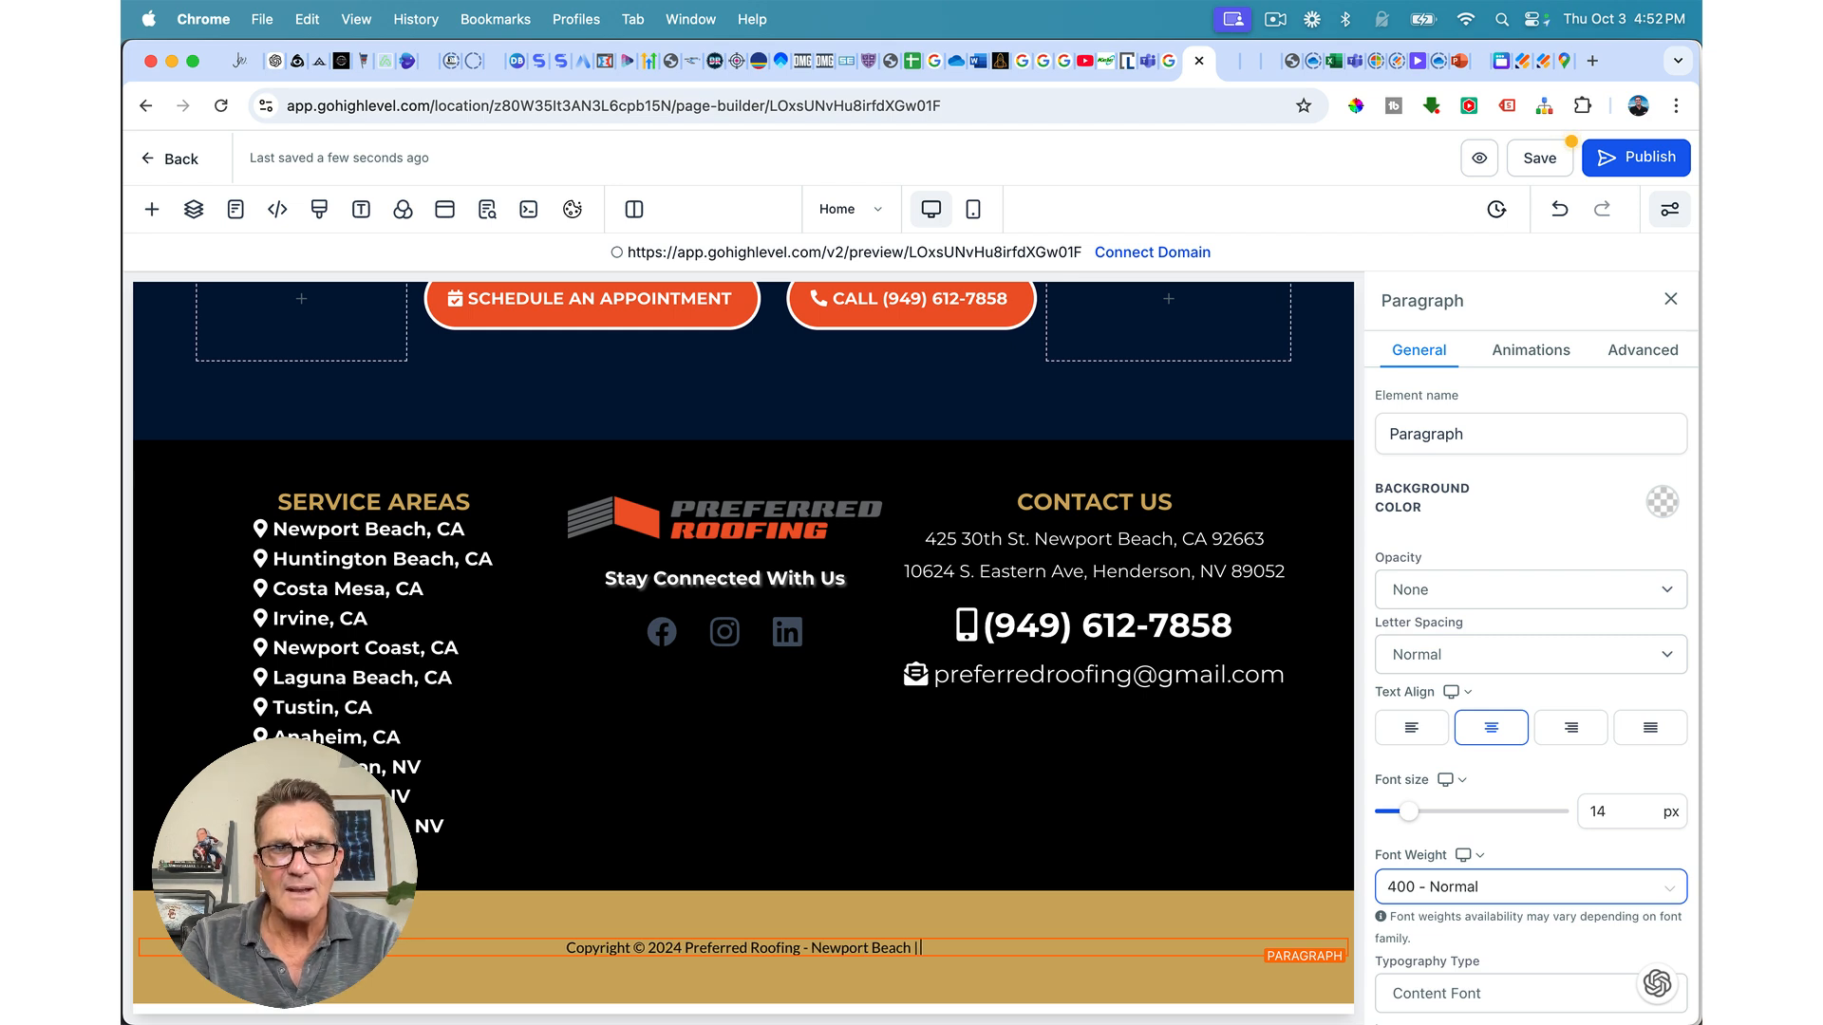
type(" Pri")
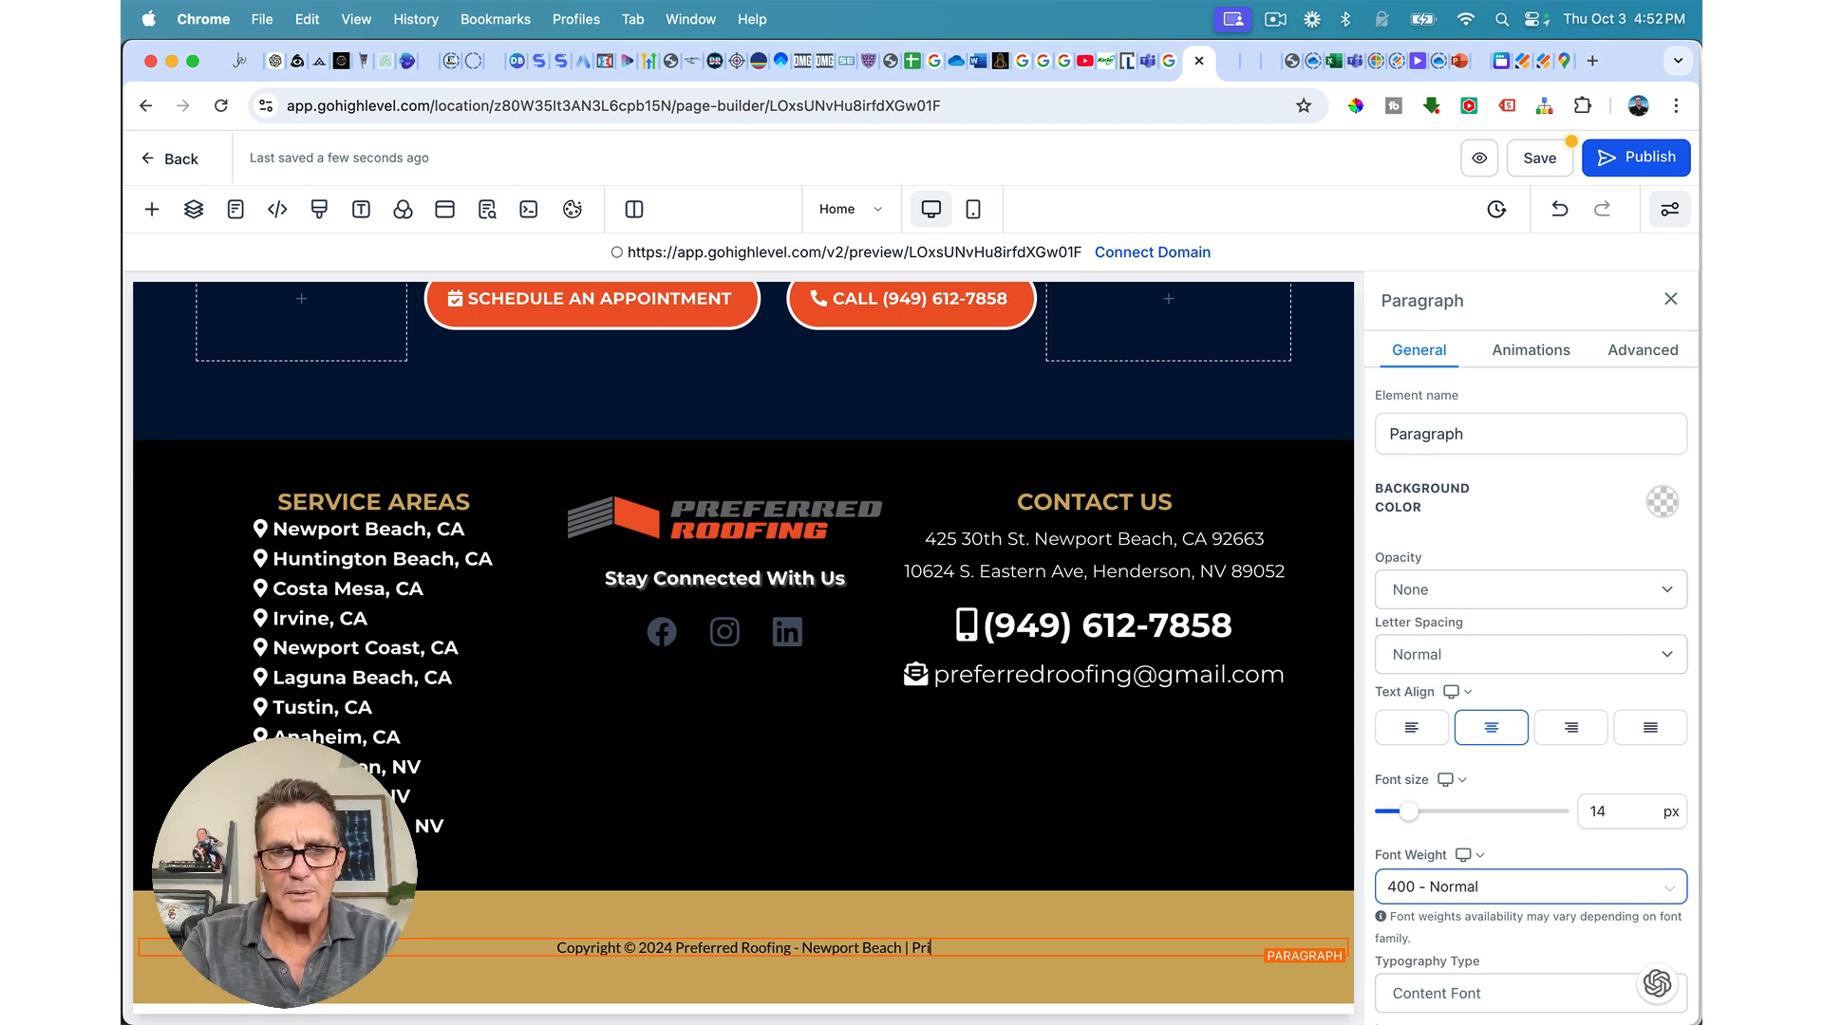
type("vacy Policy")
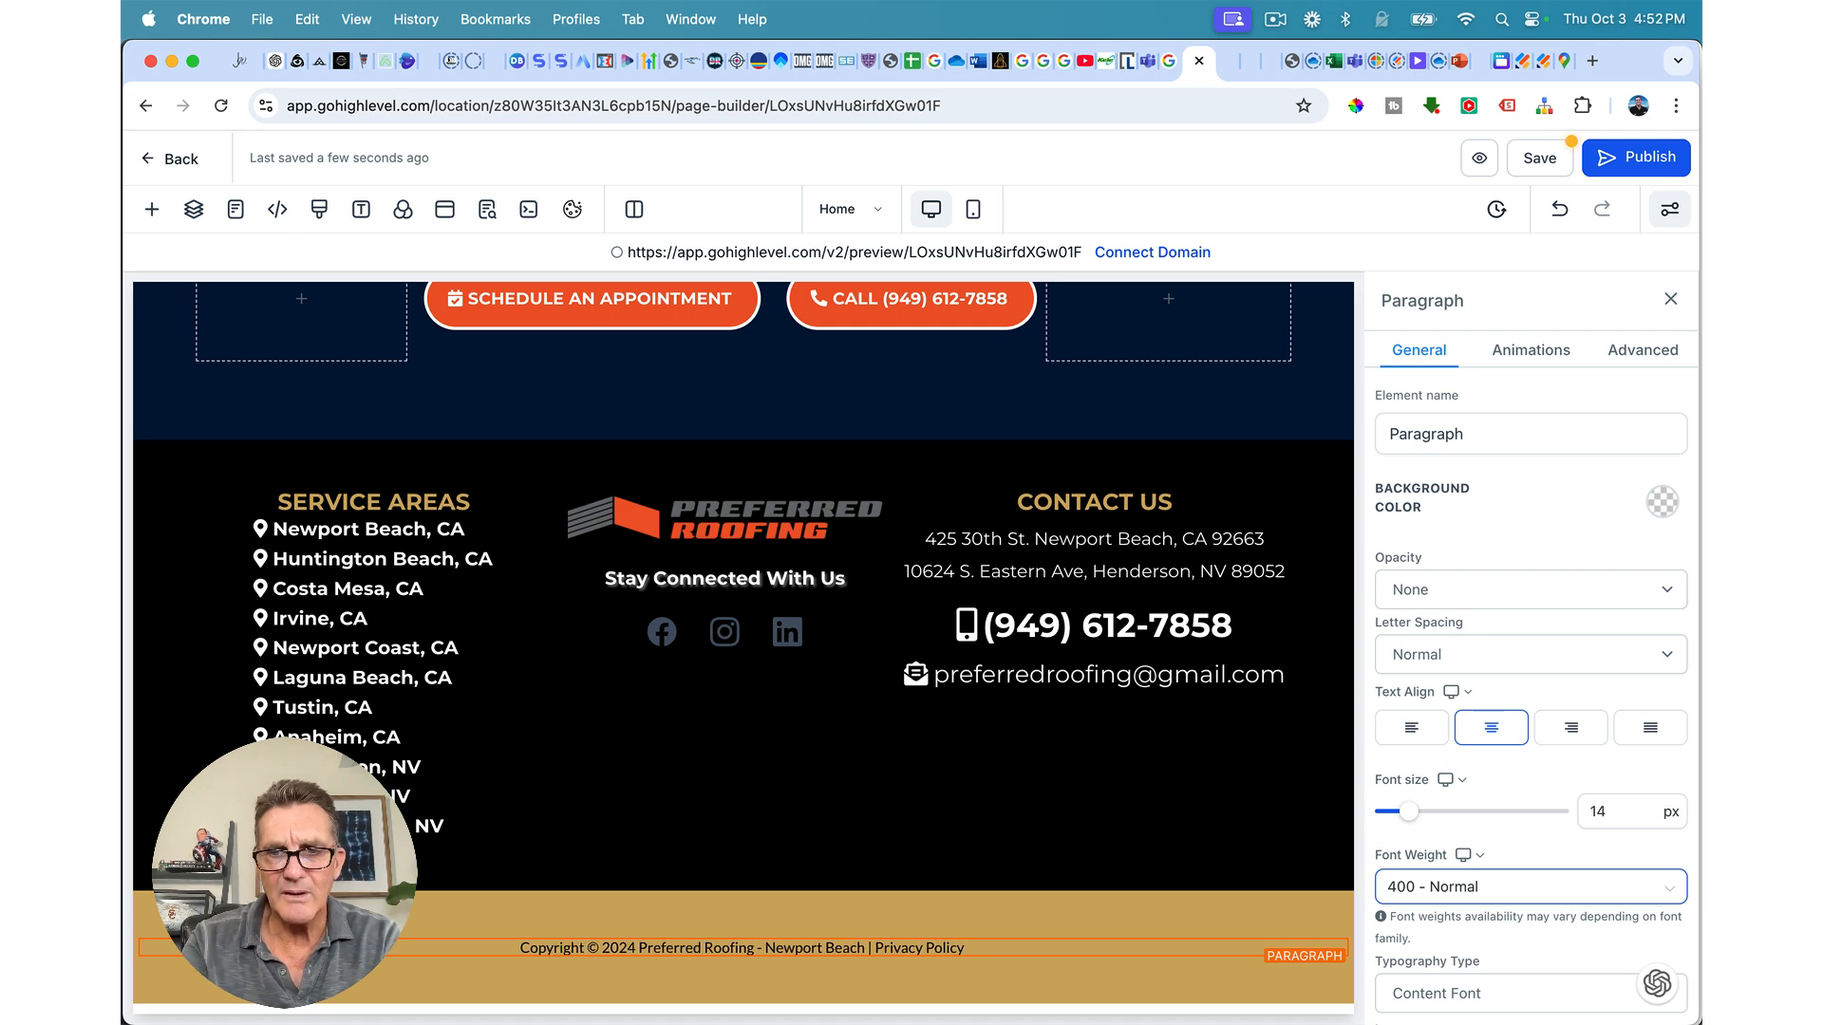
type(" | ")
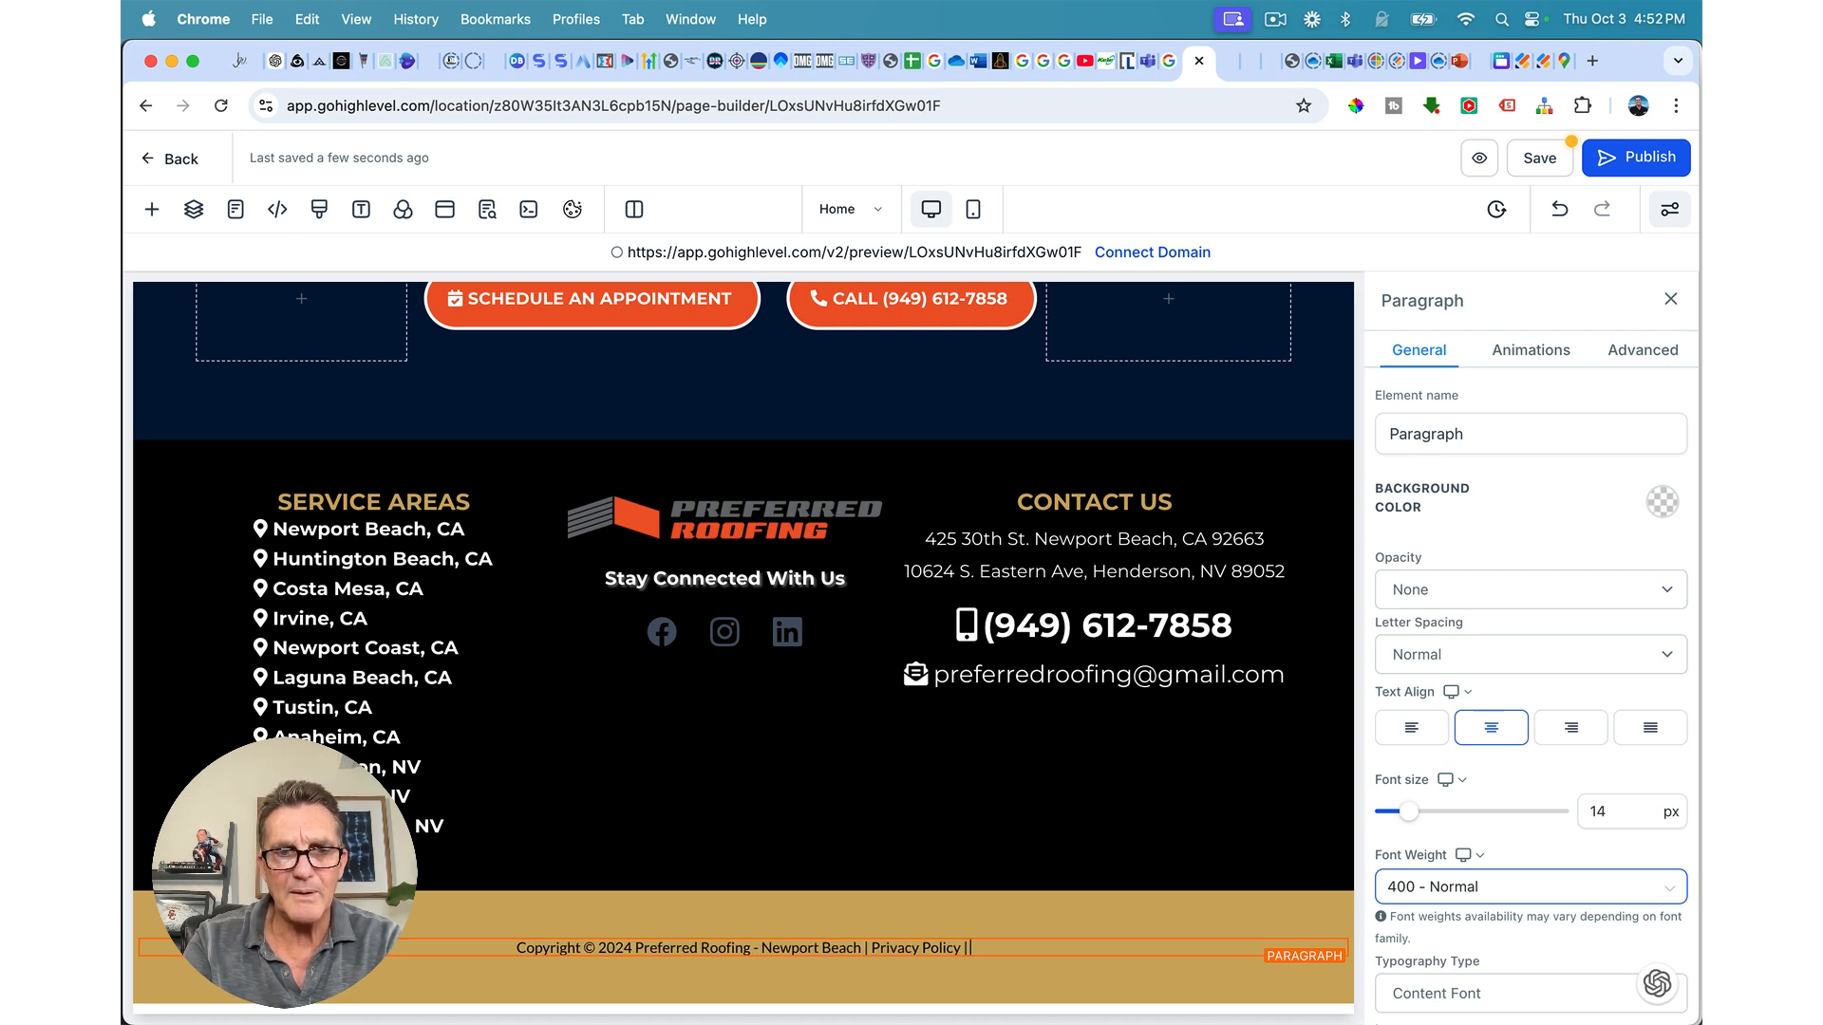
type("A")
key("BackSpace")
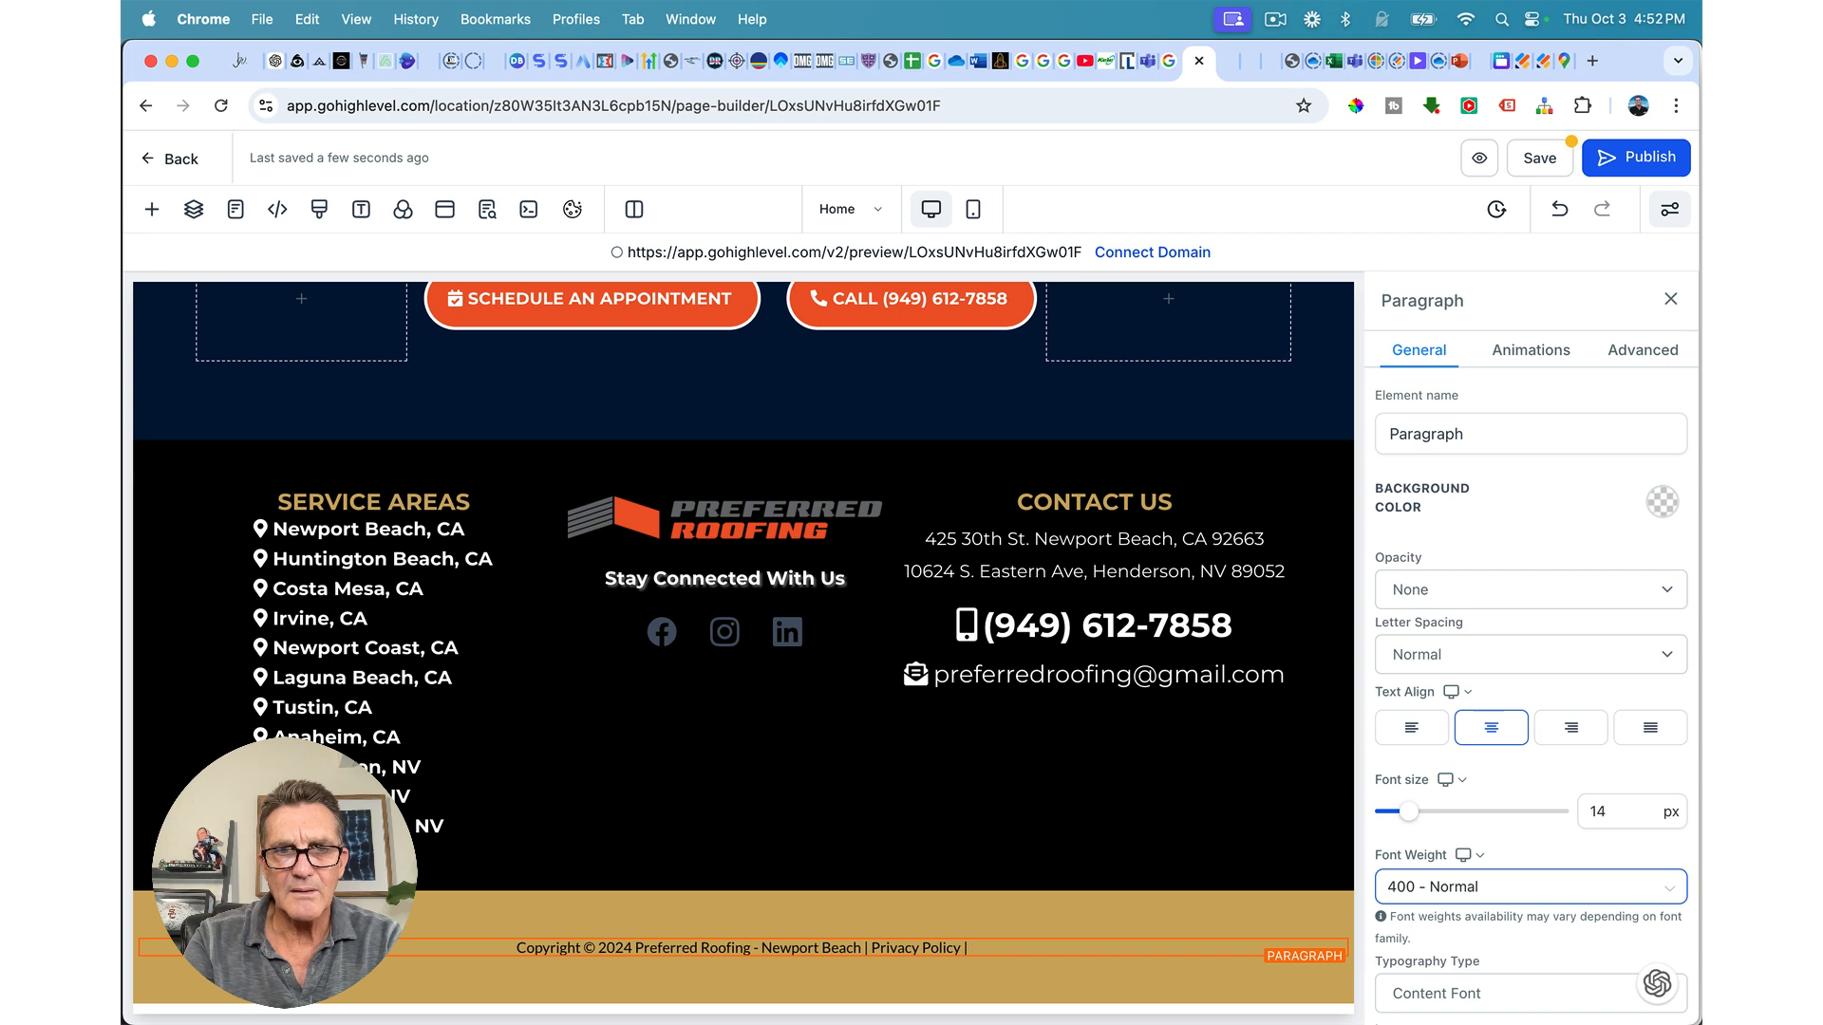
left_click(872, 946)
type("All R")
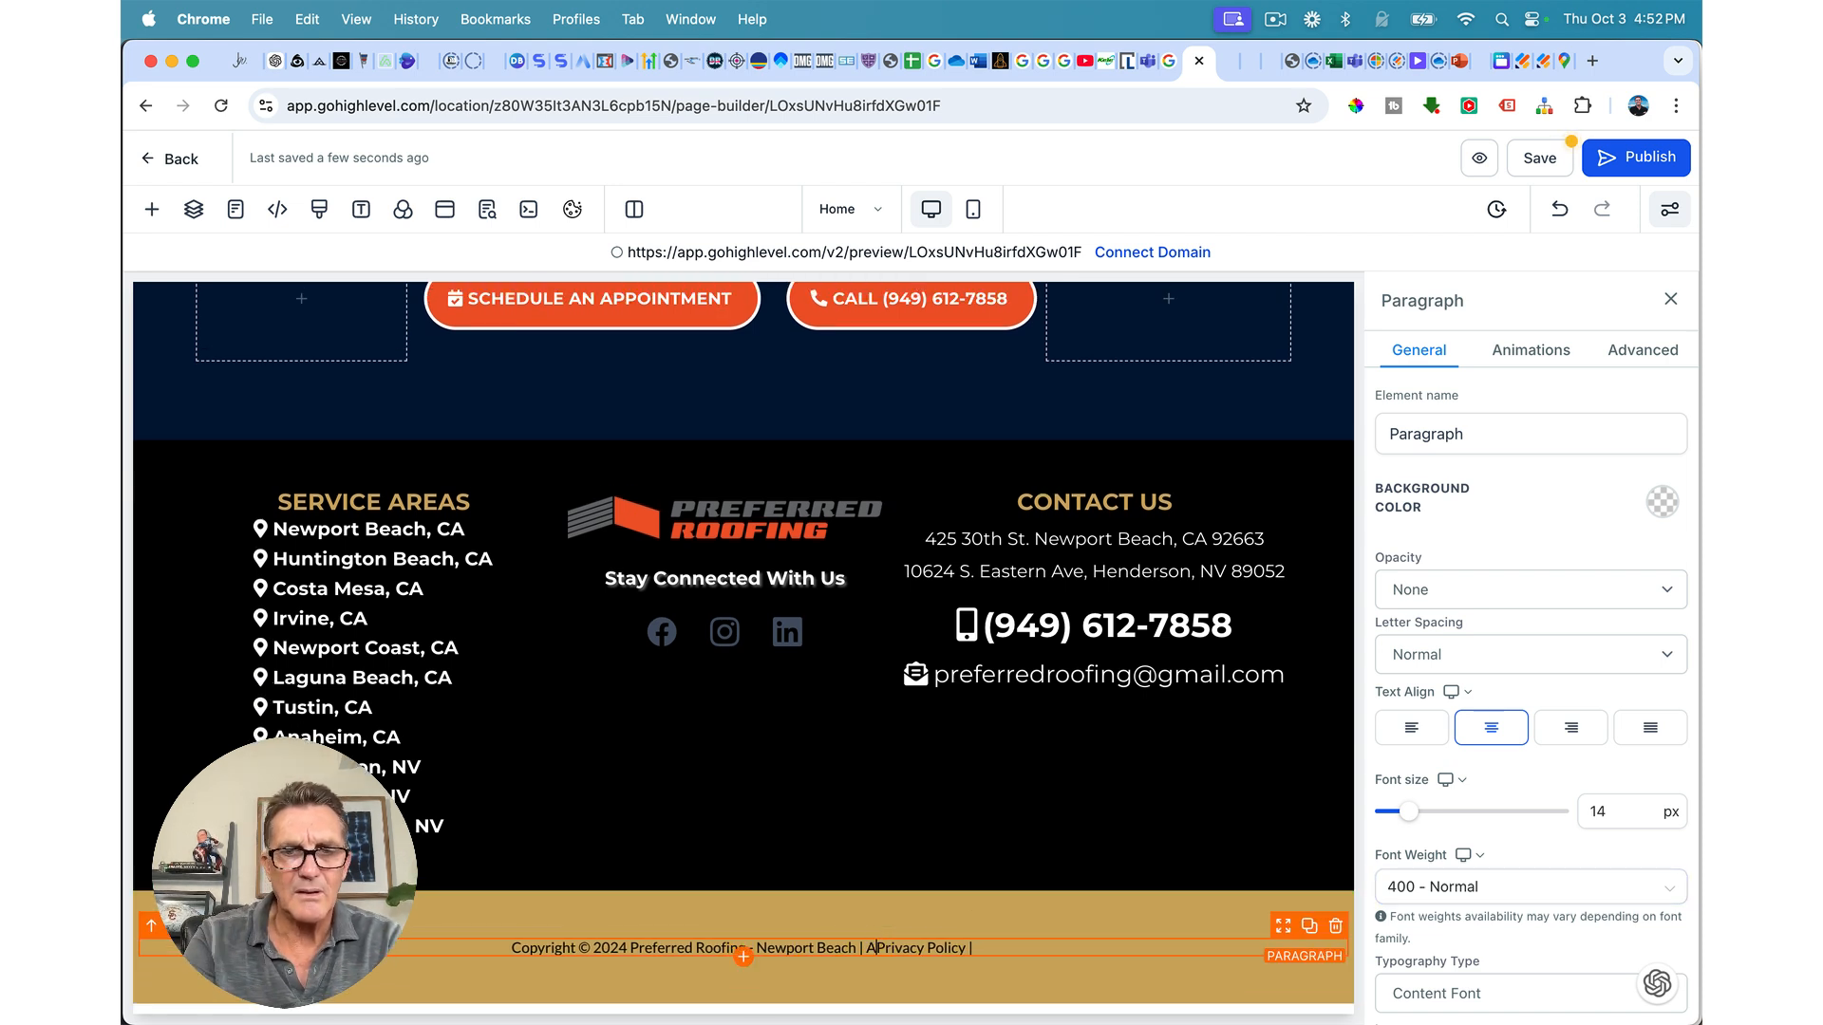
type("ights reser")
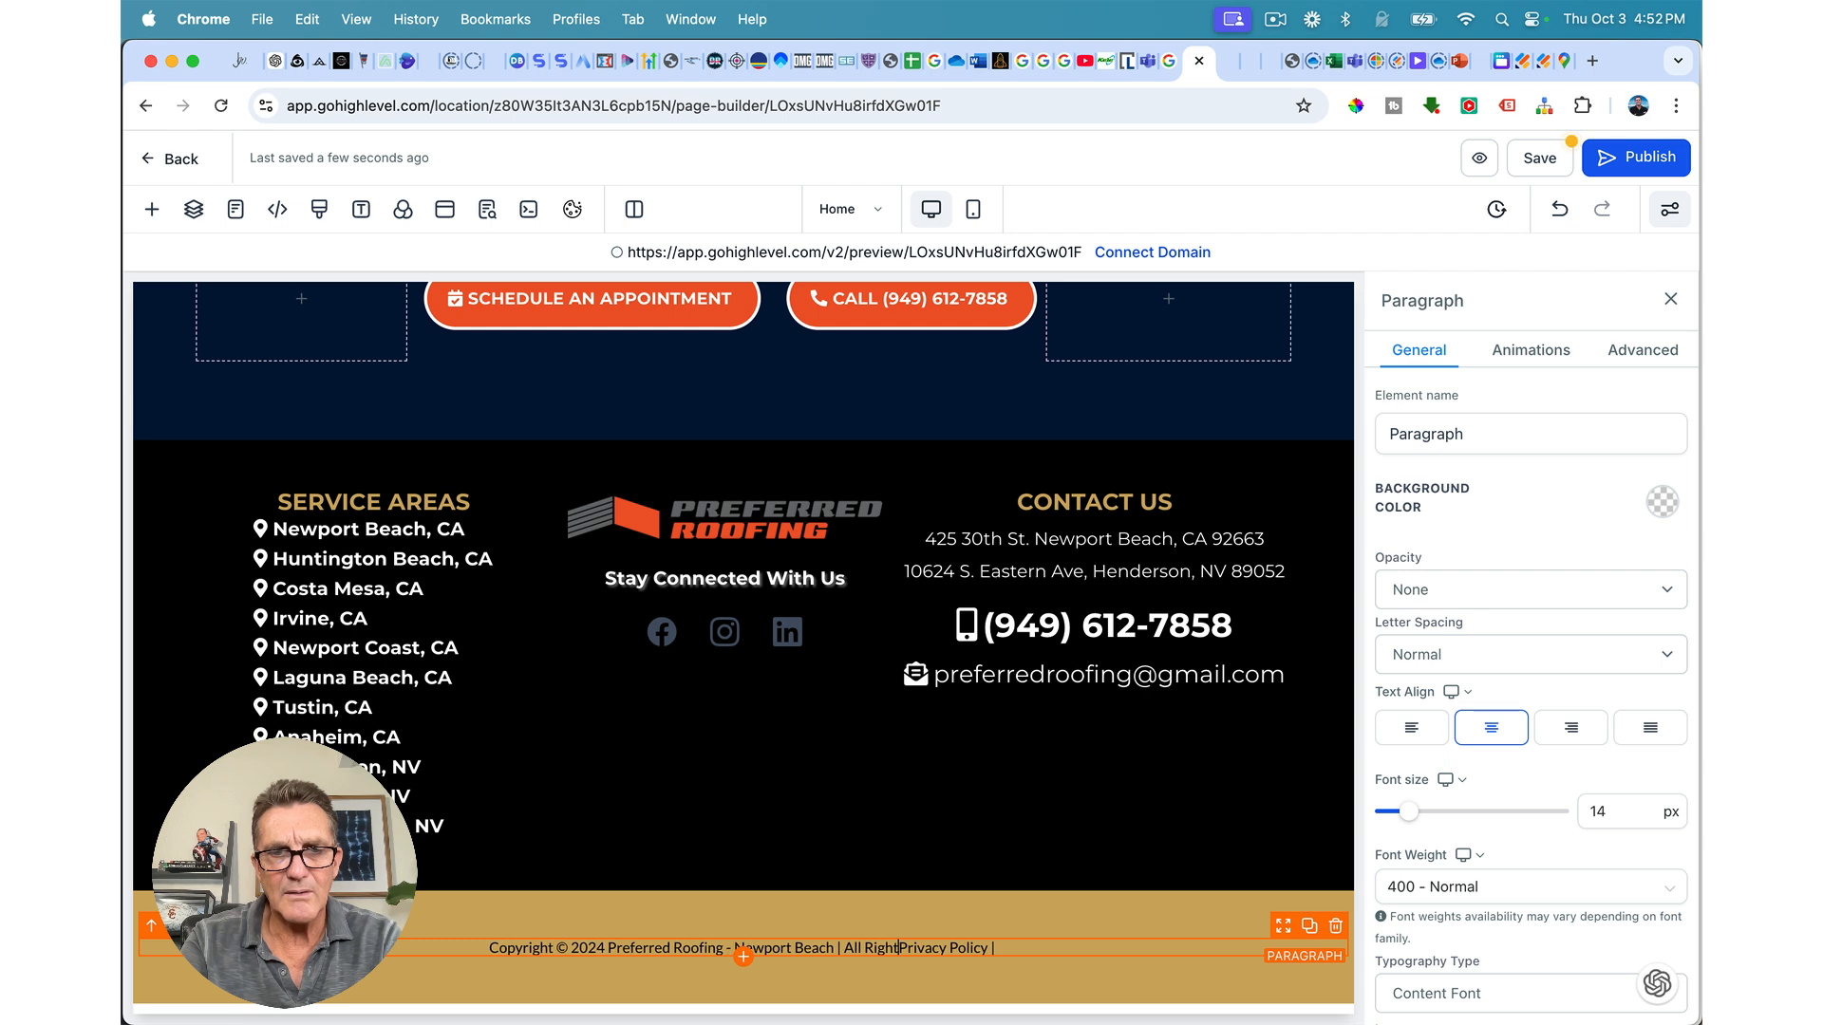
type("ved")
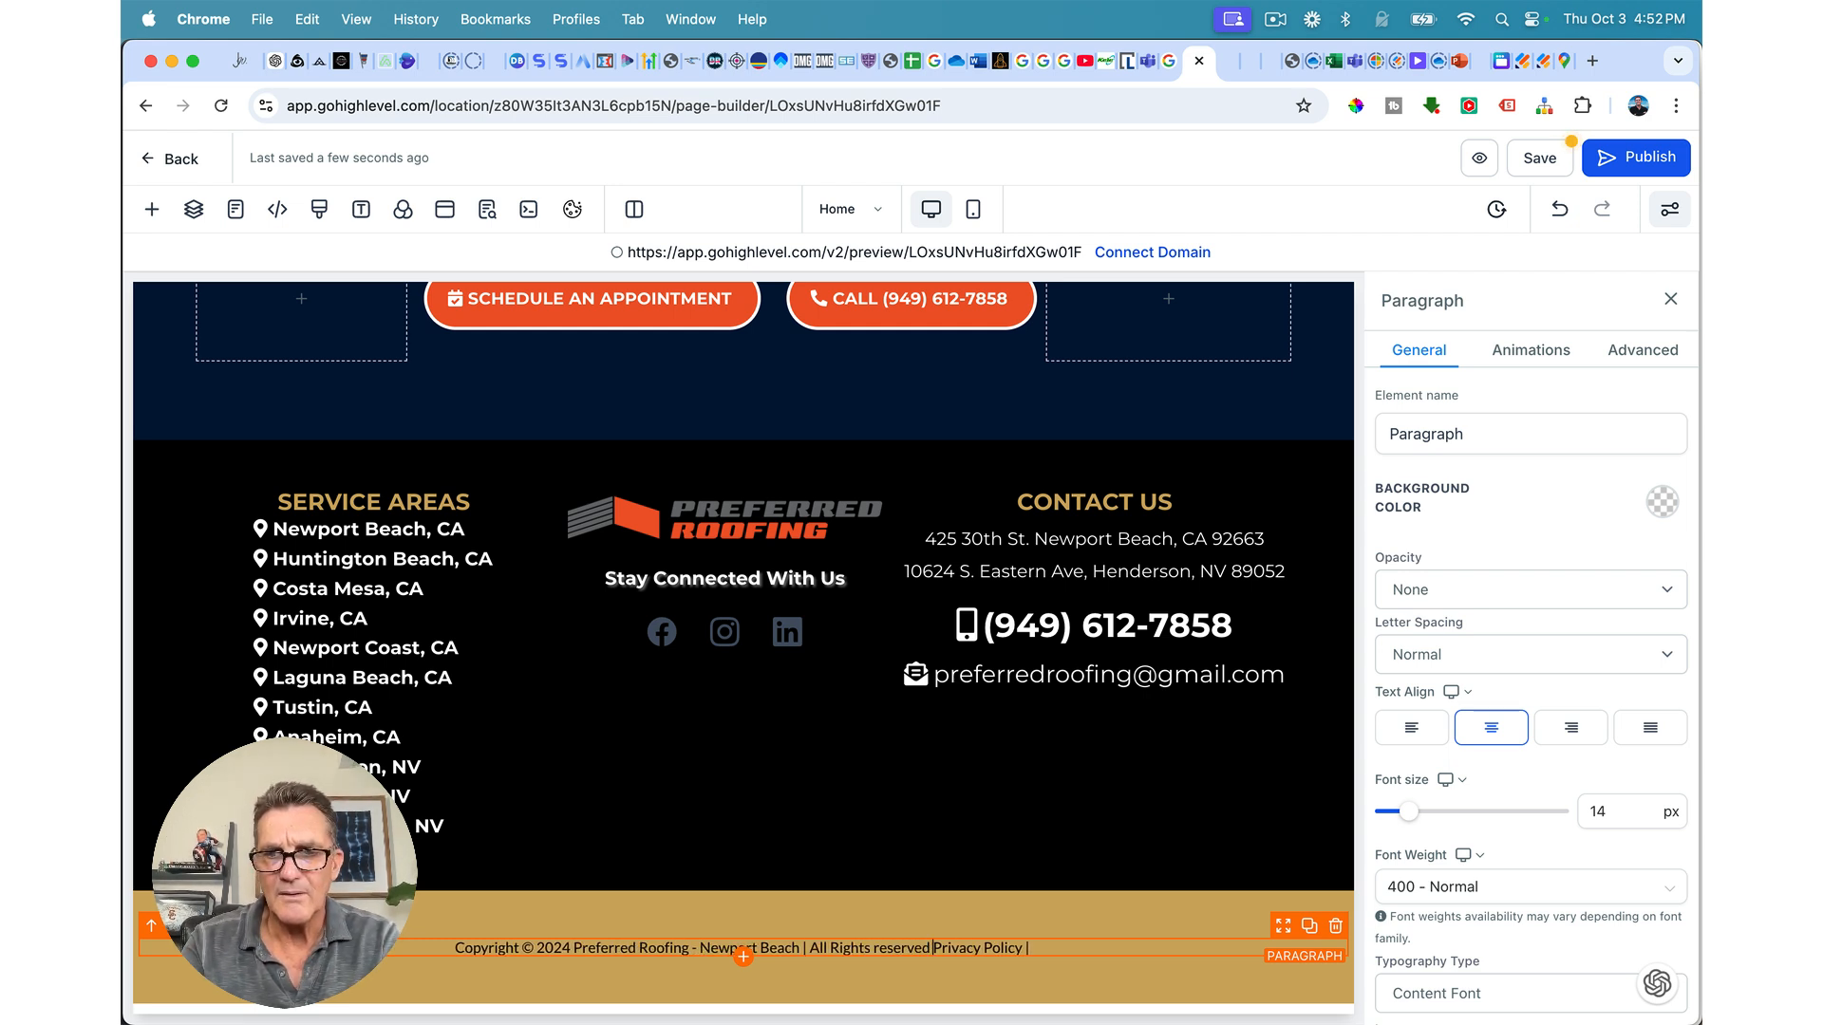
type(" |")
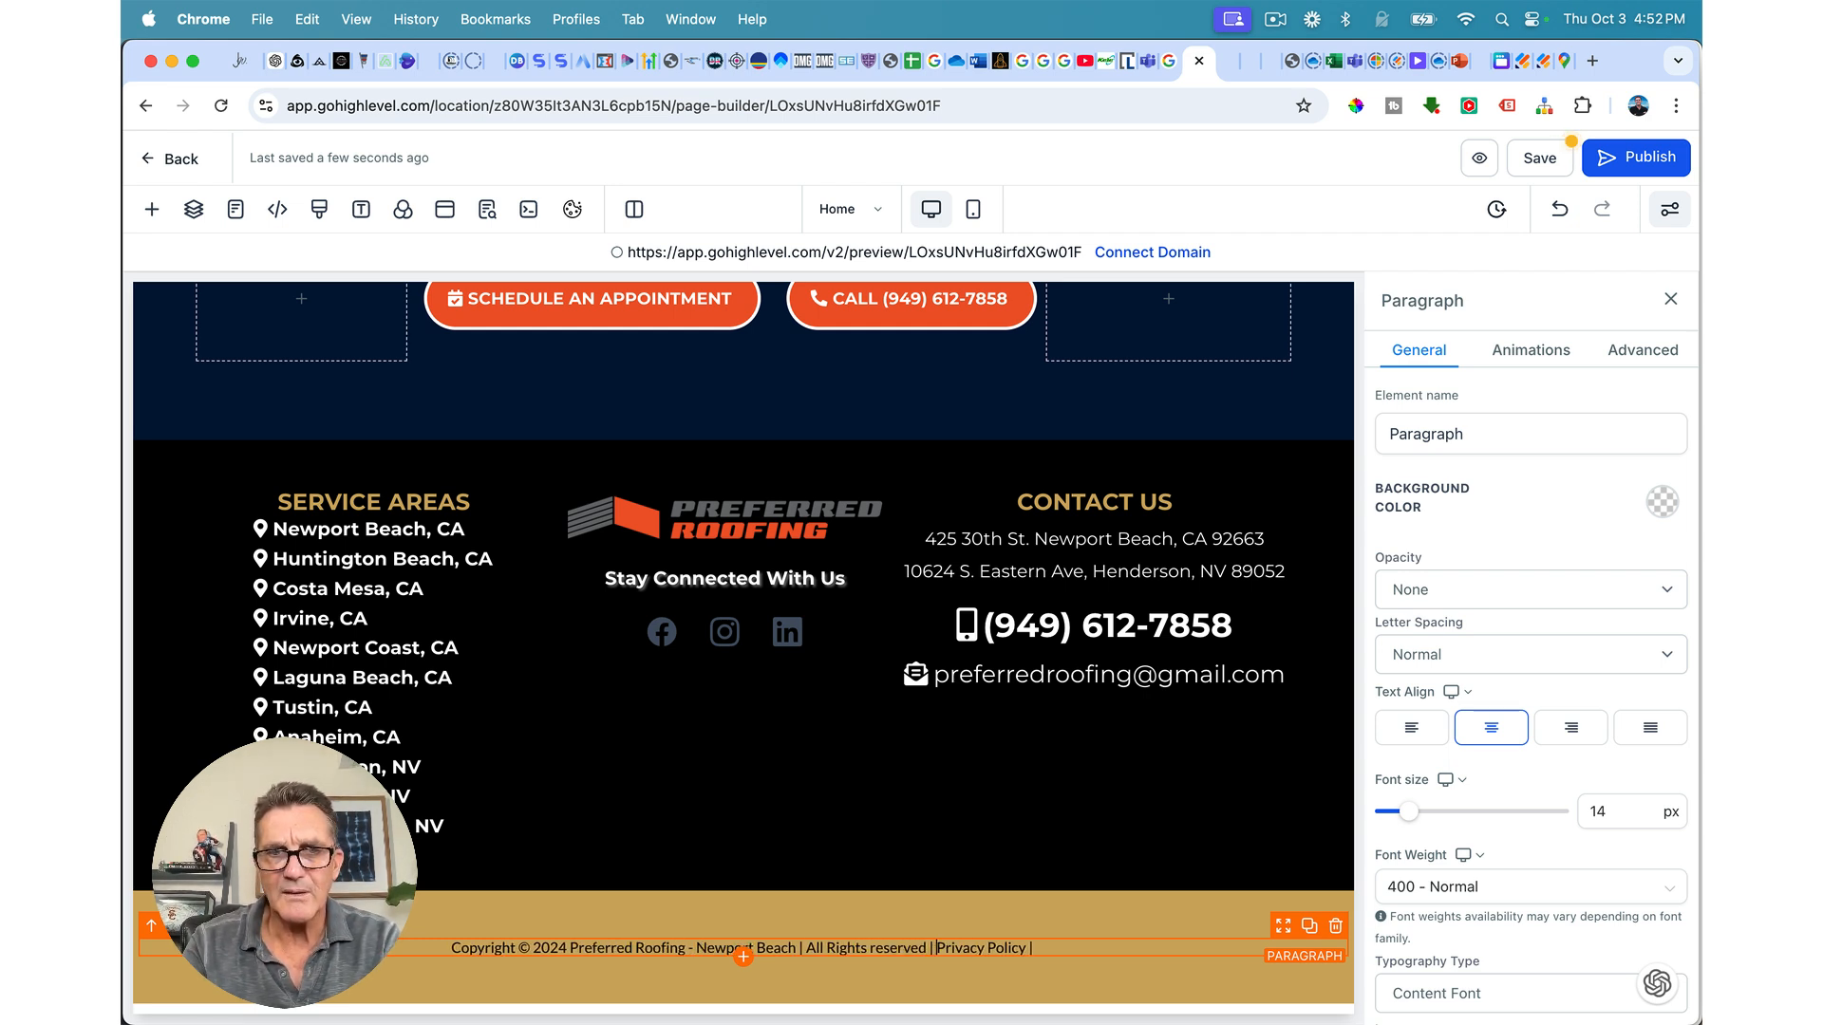
left_click(871, 946)
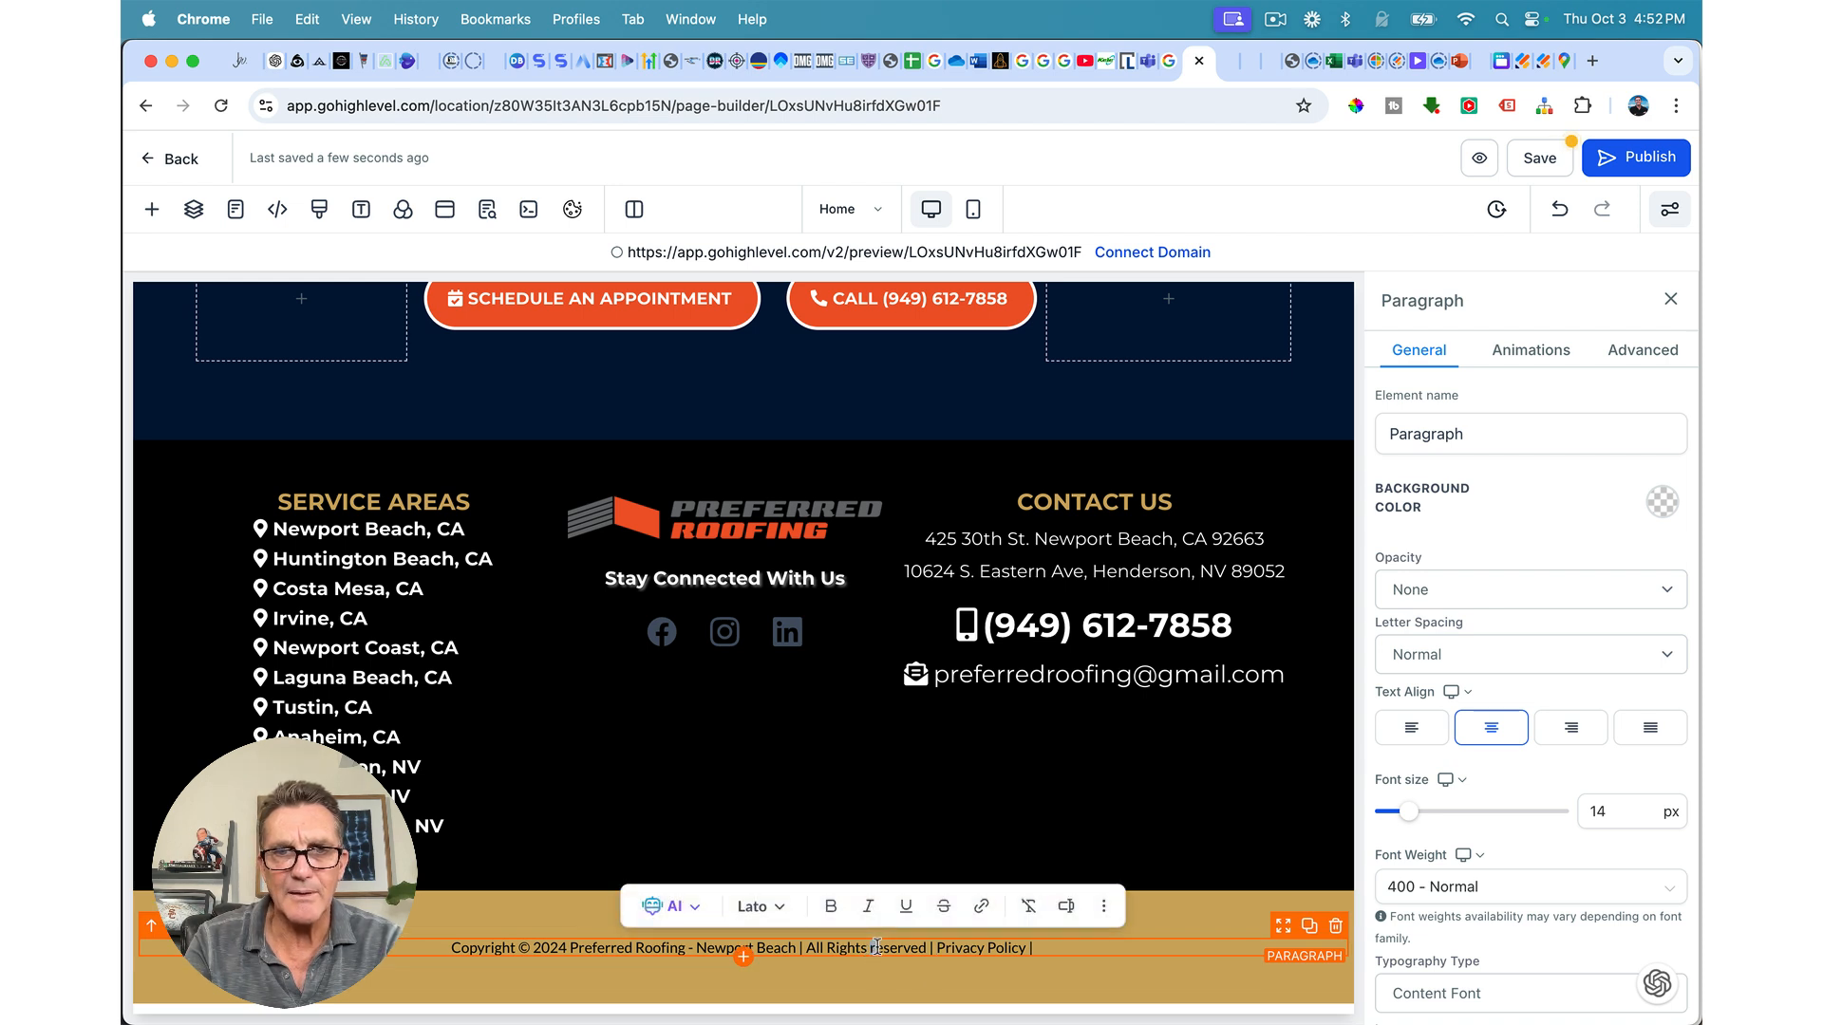
key("BackSpace")
type("R")
left_click(1122, 950)
key("BackSpace")
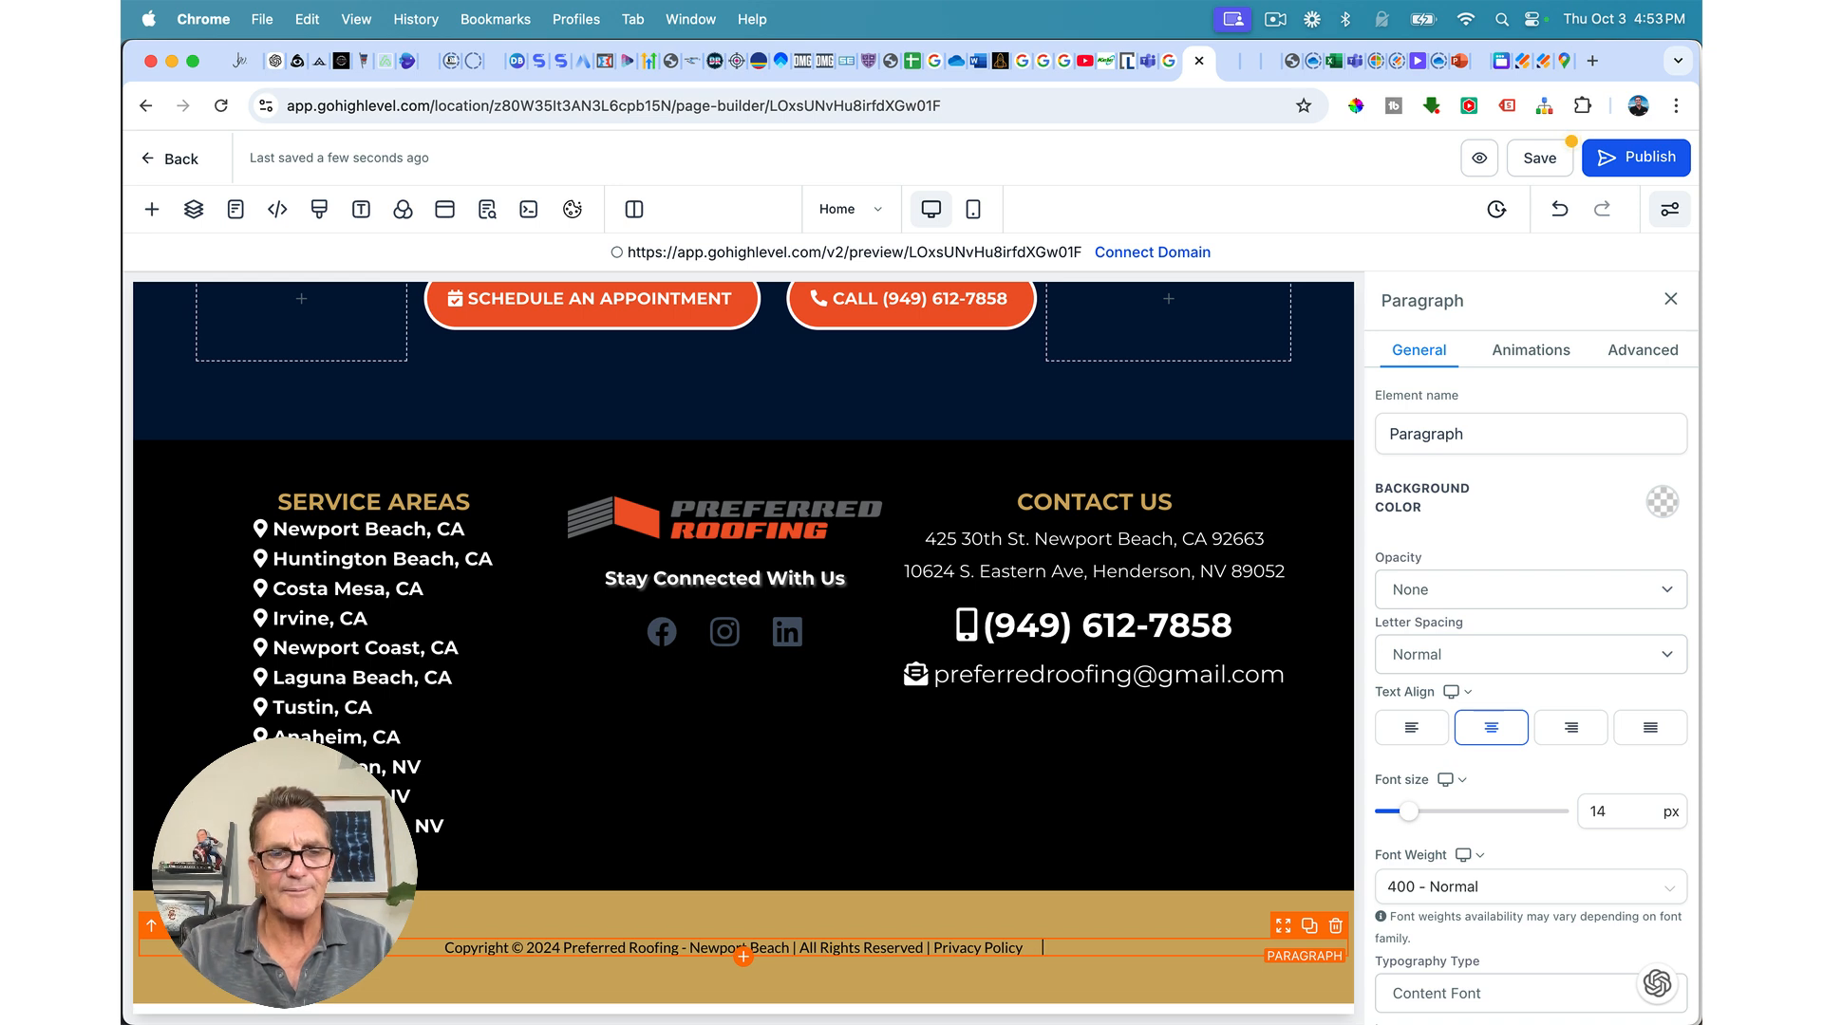
type("Design")
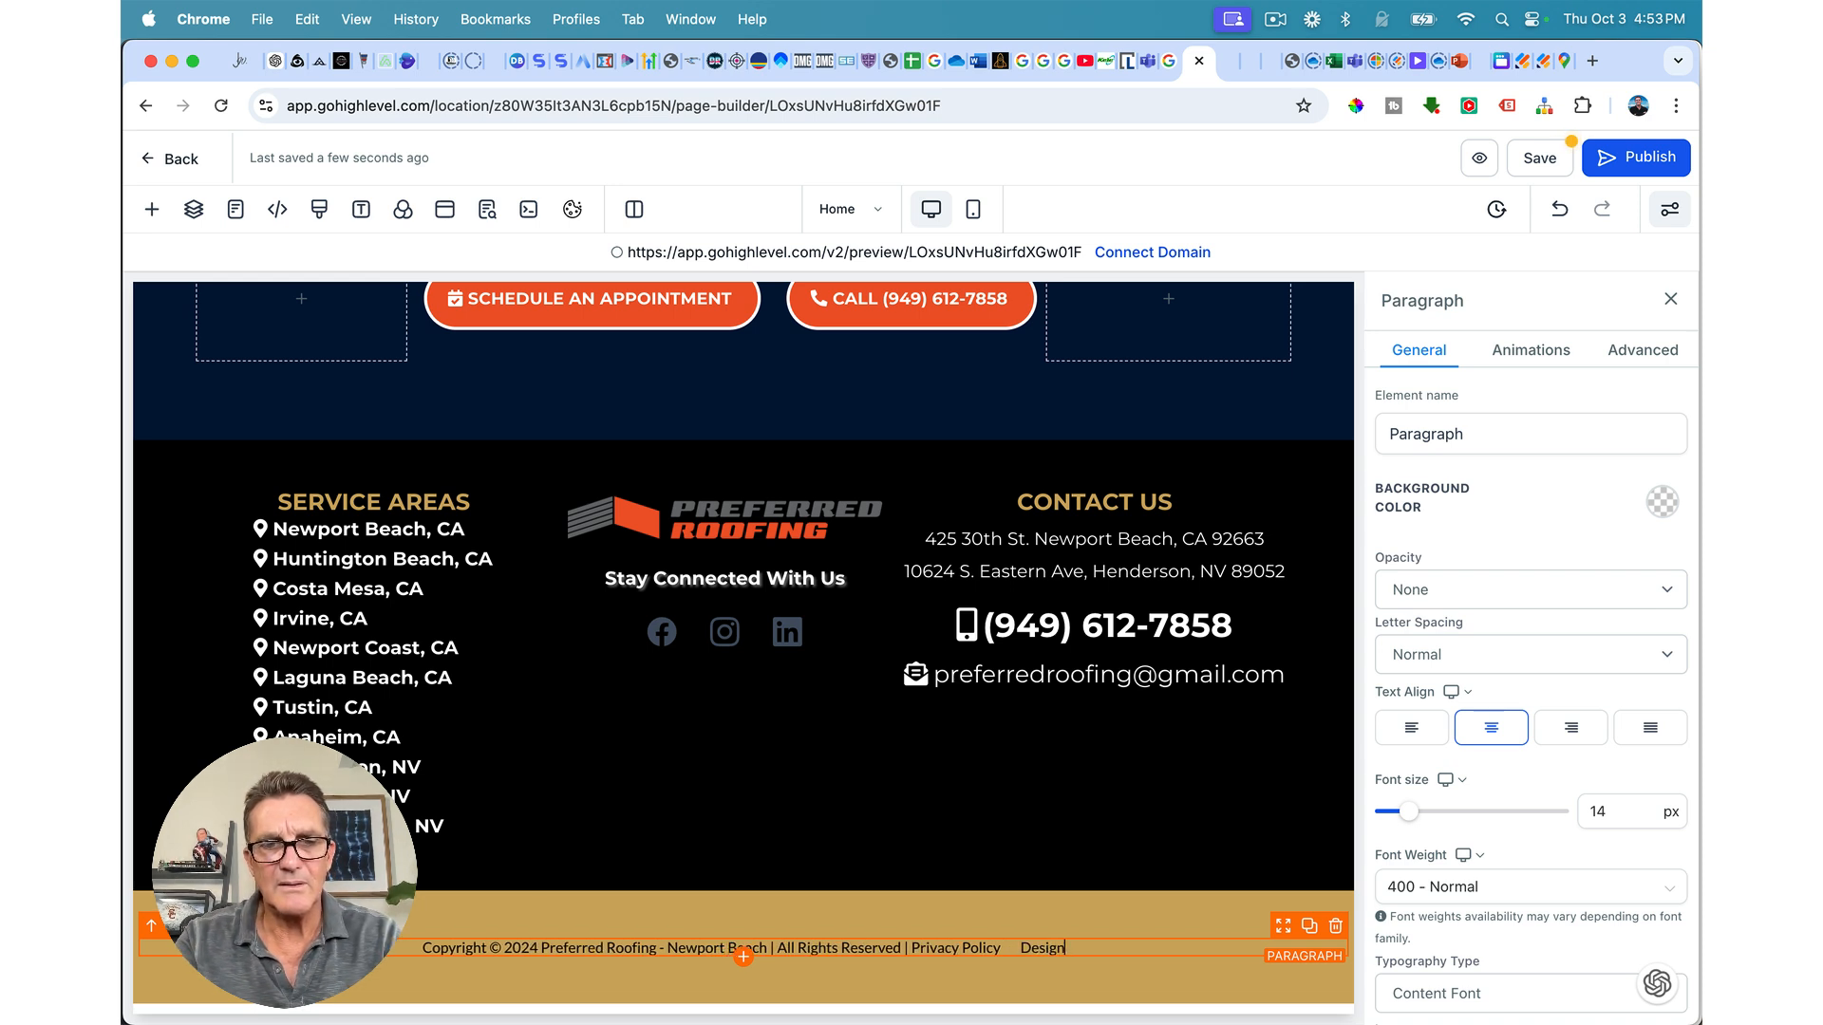
type("ed by Sticky Brain")
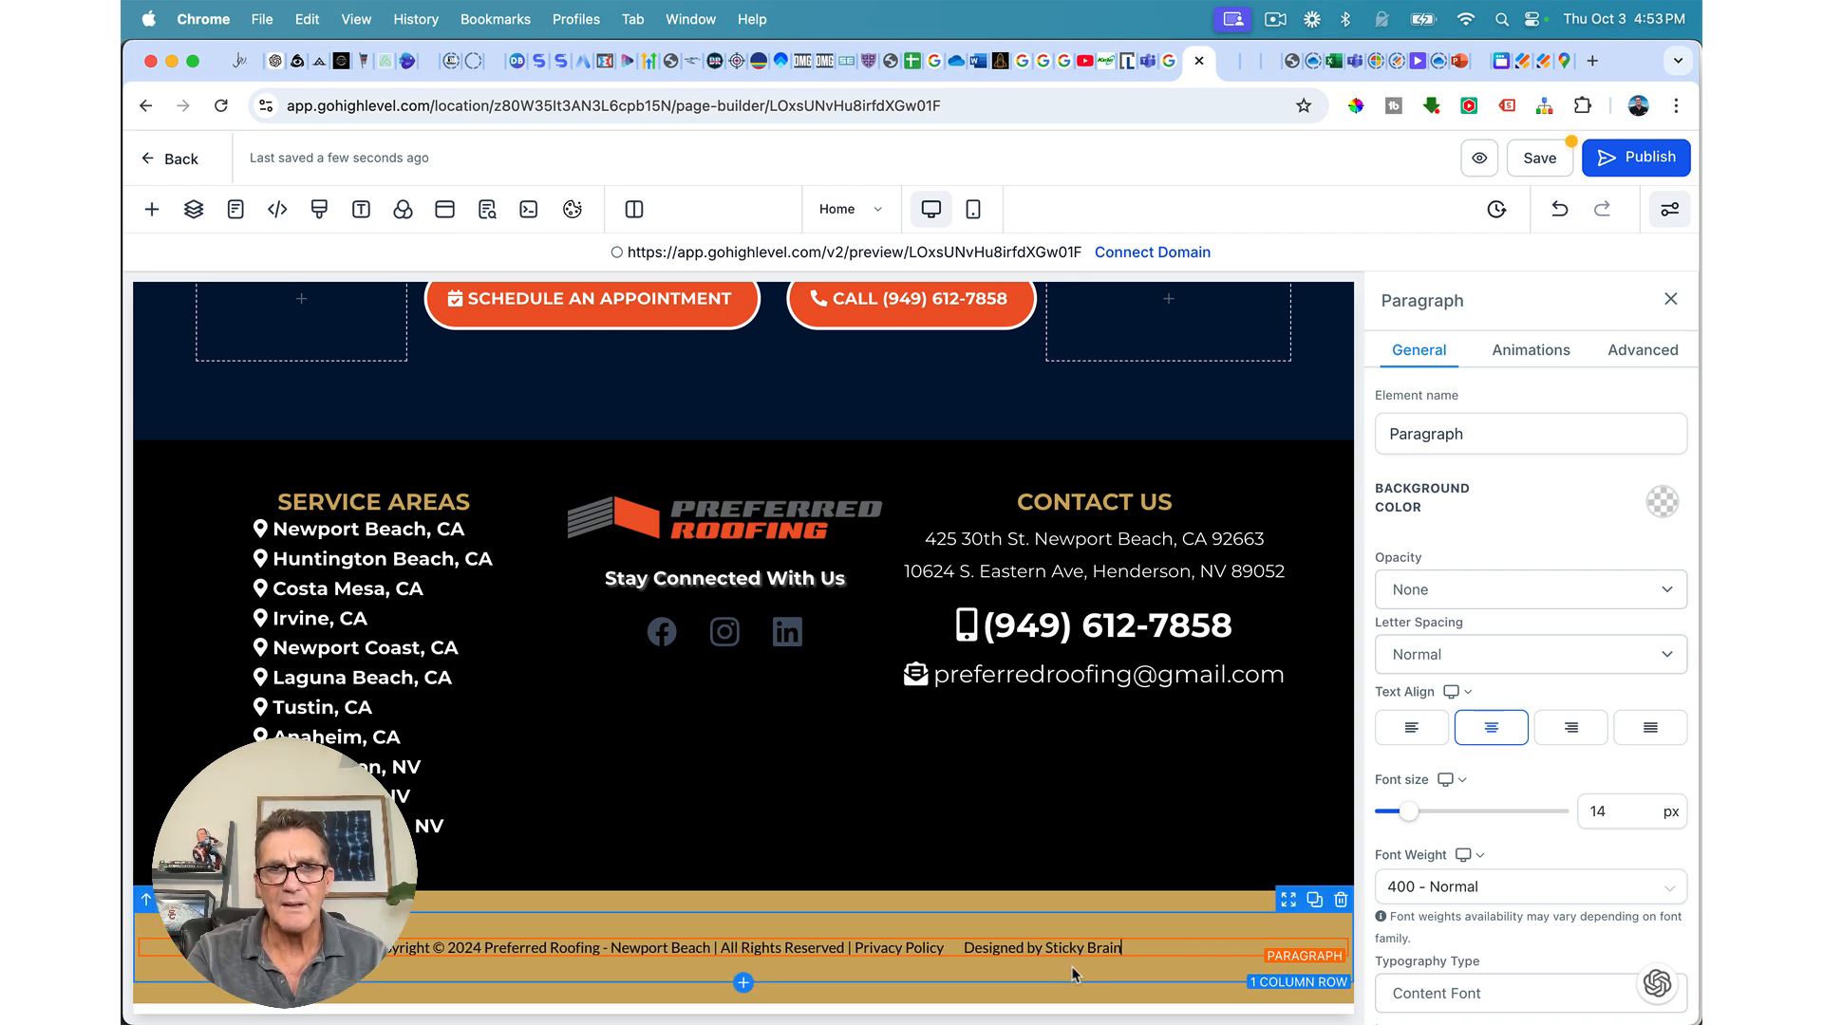
left_click_drag(1045, 948, 1122, 949)
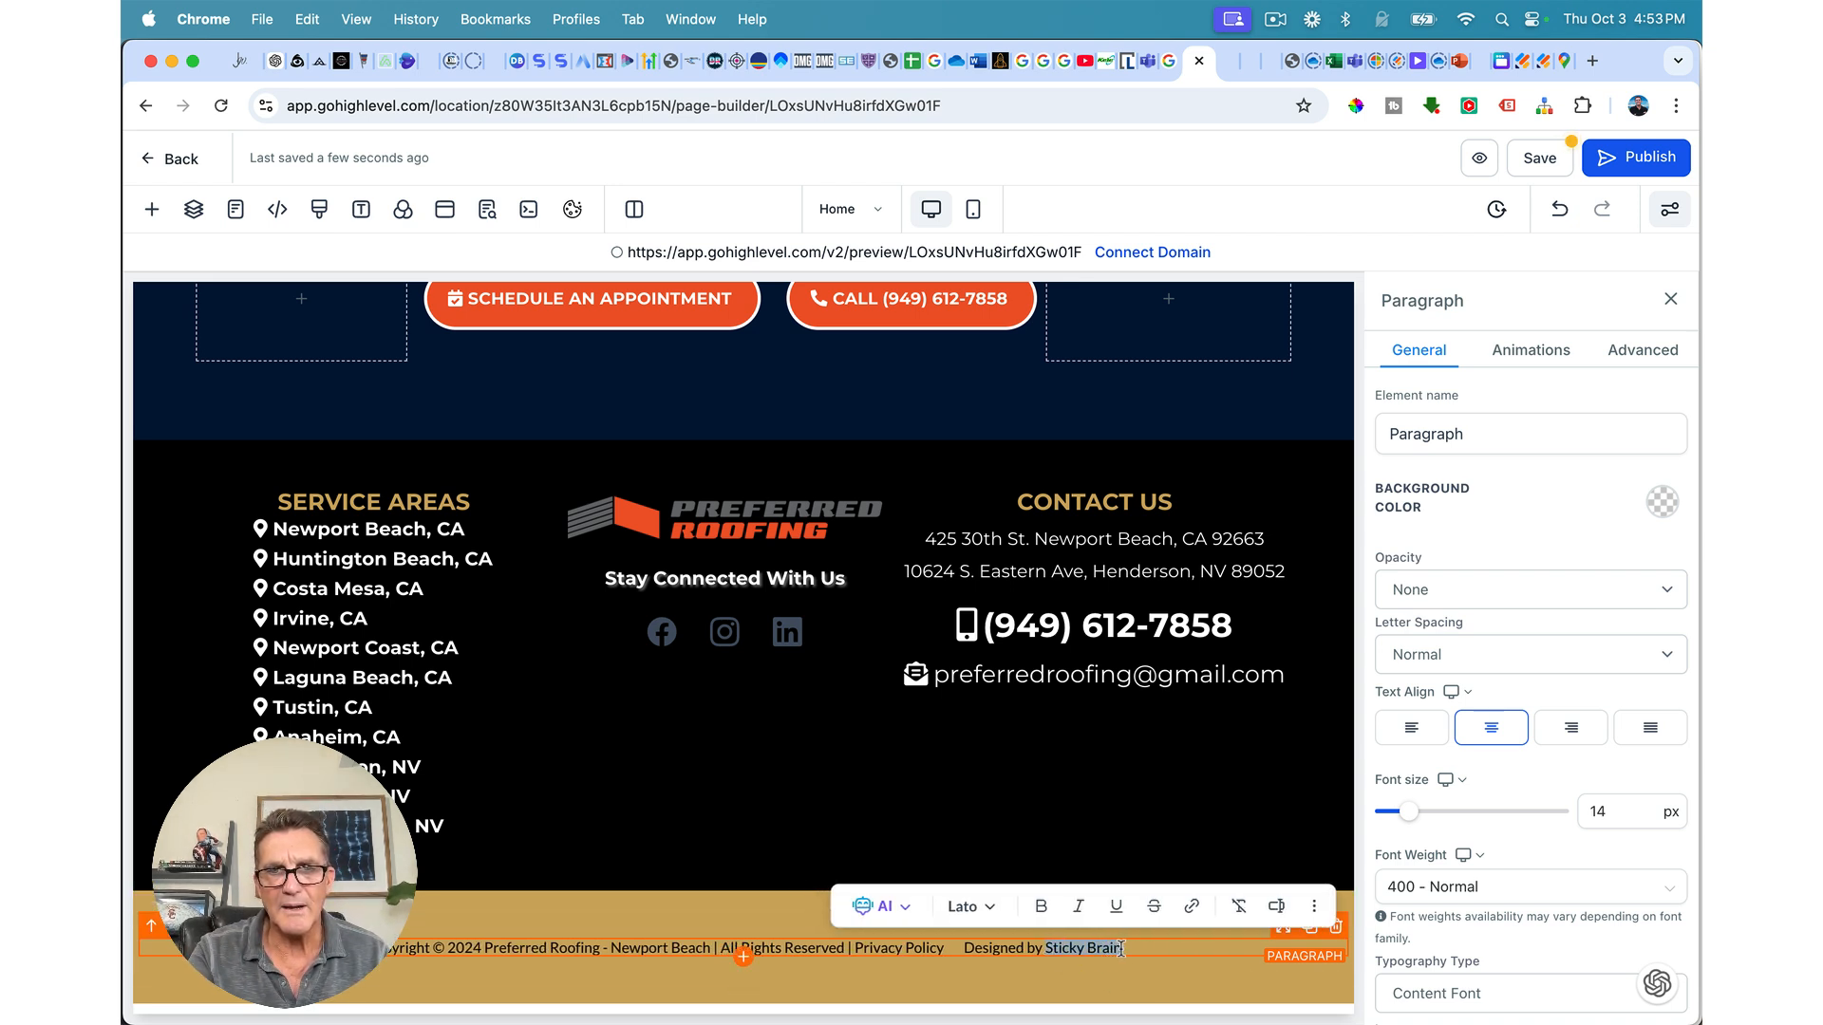
left_click(1192, 908)
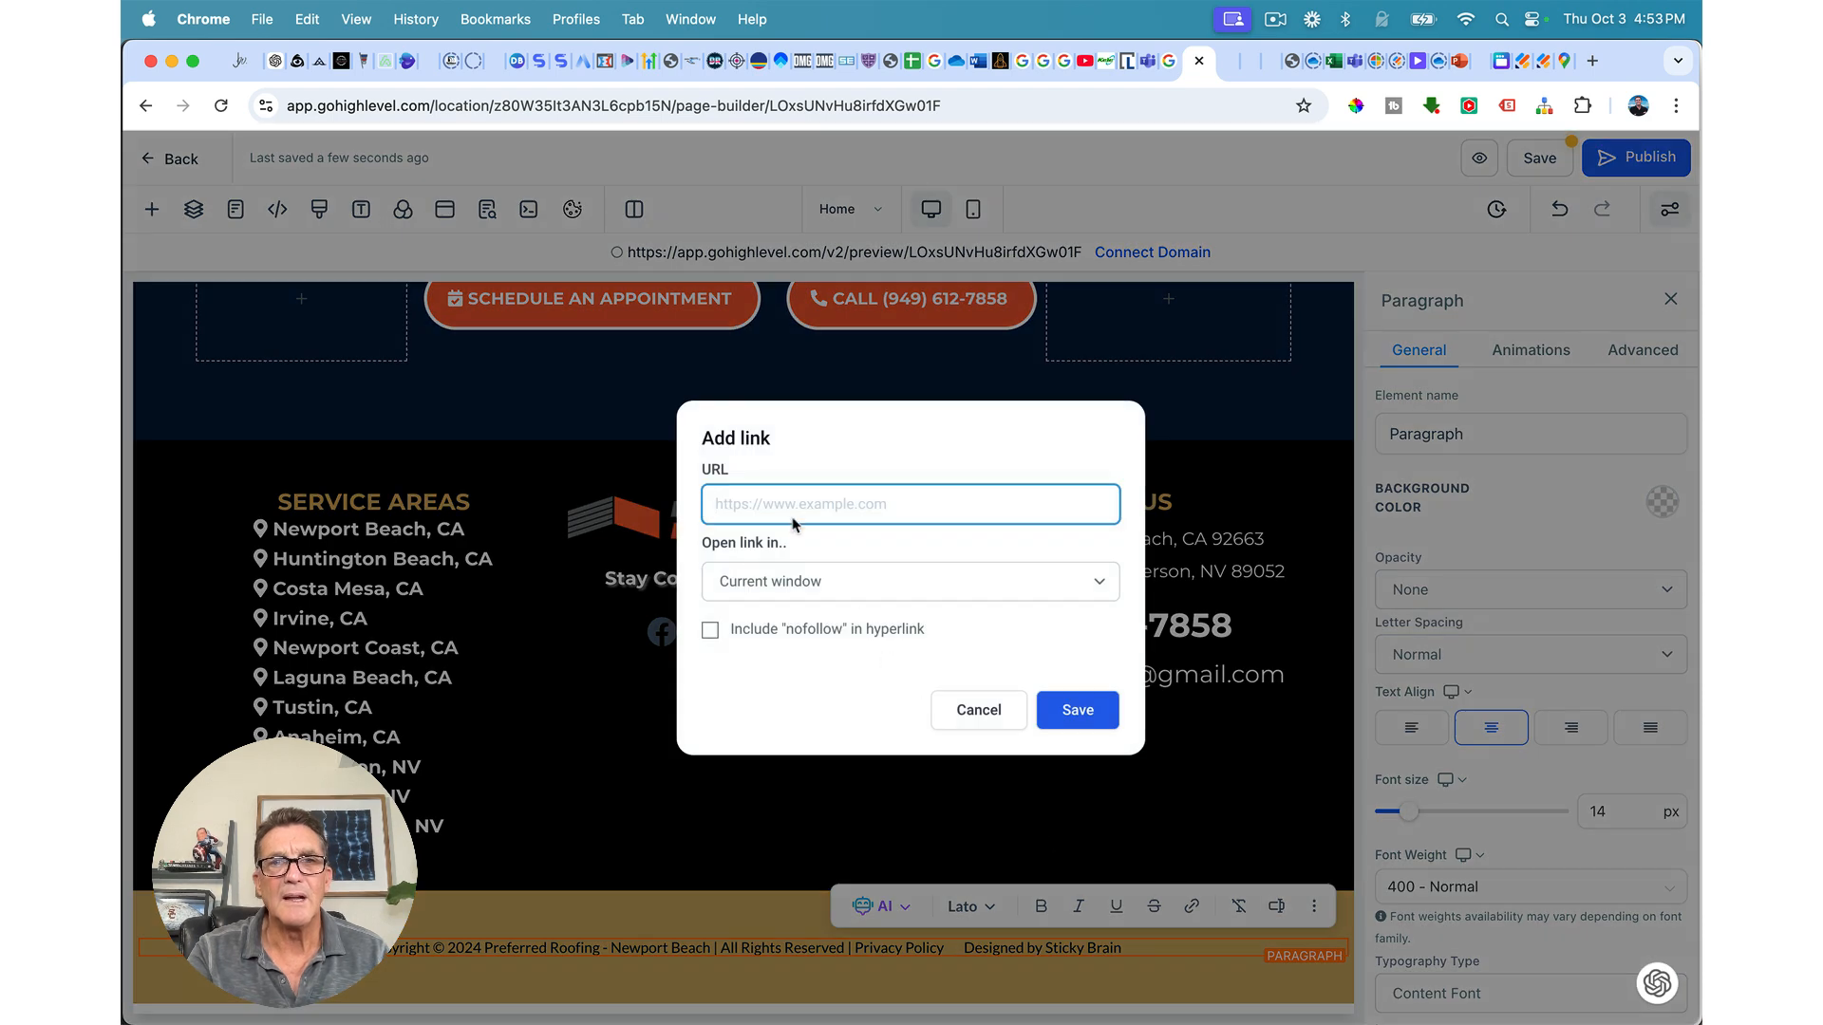
type("https://")
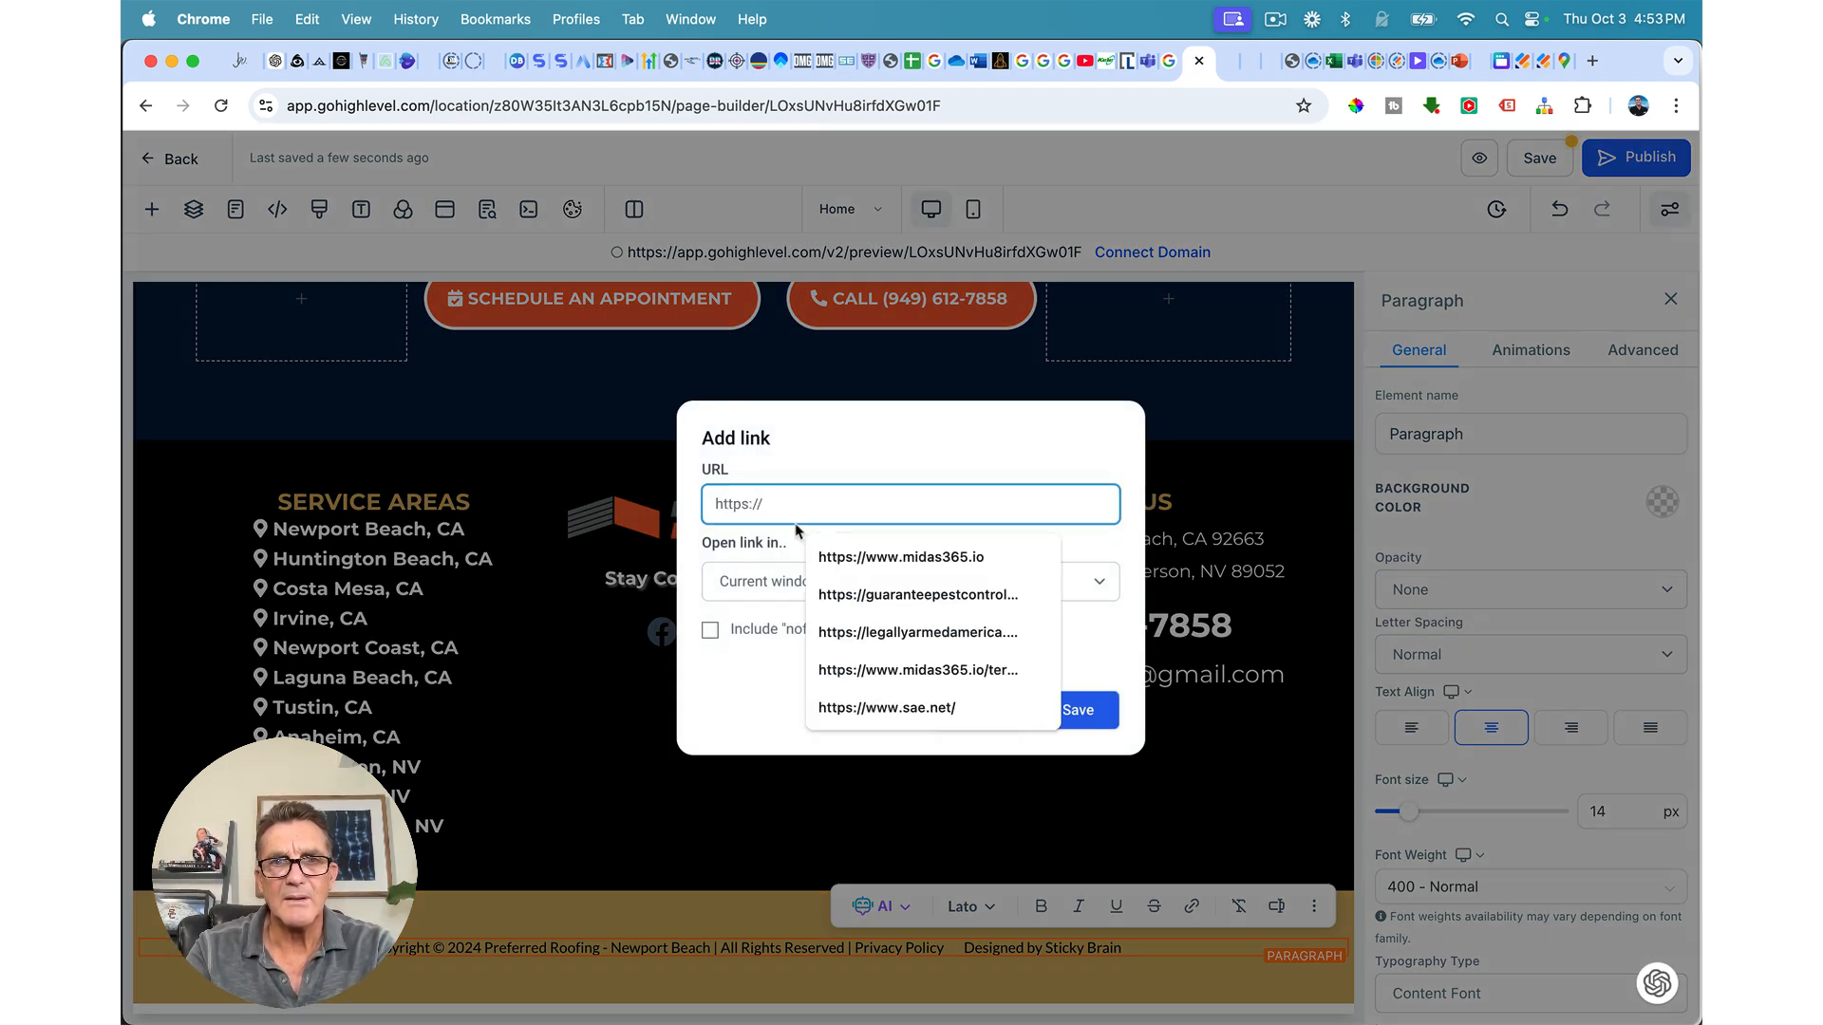
type("stickybrain.com")
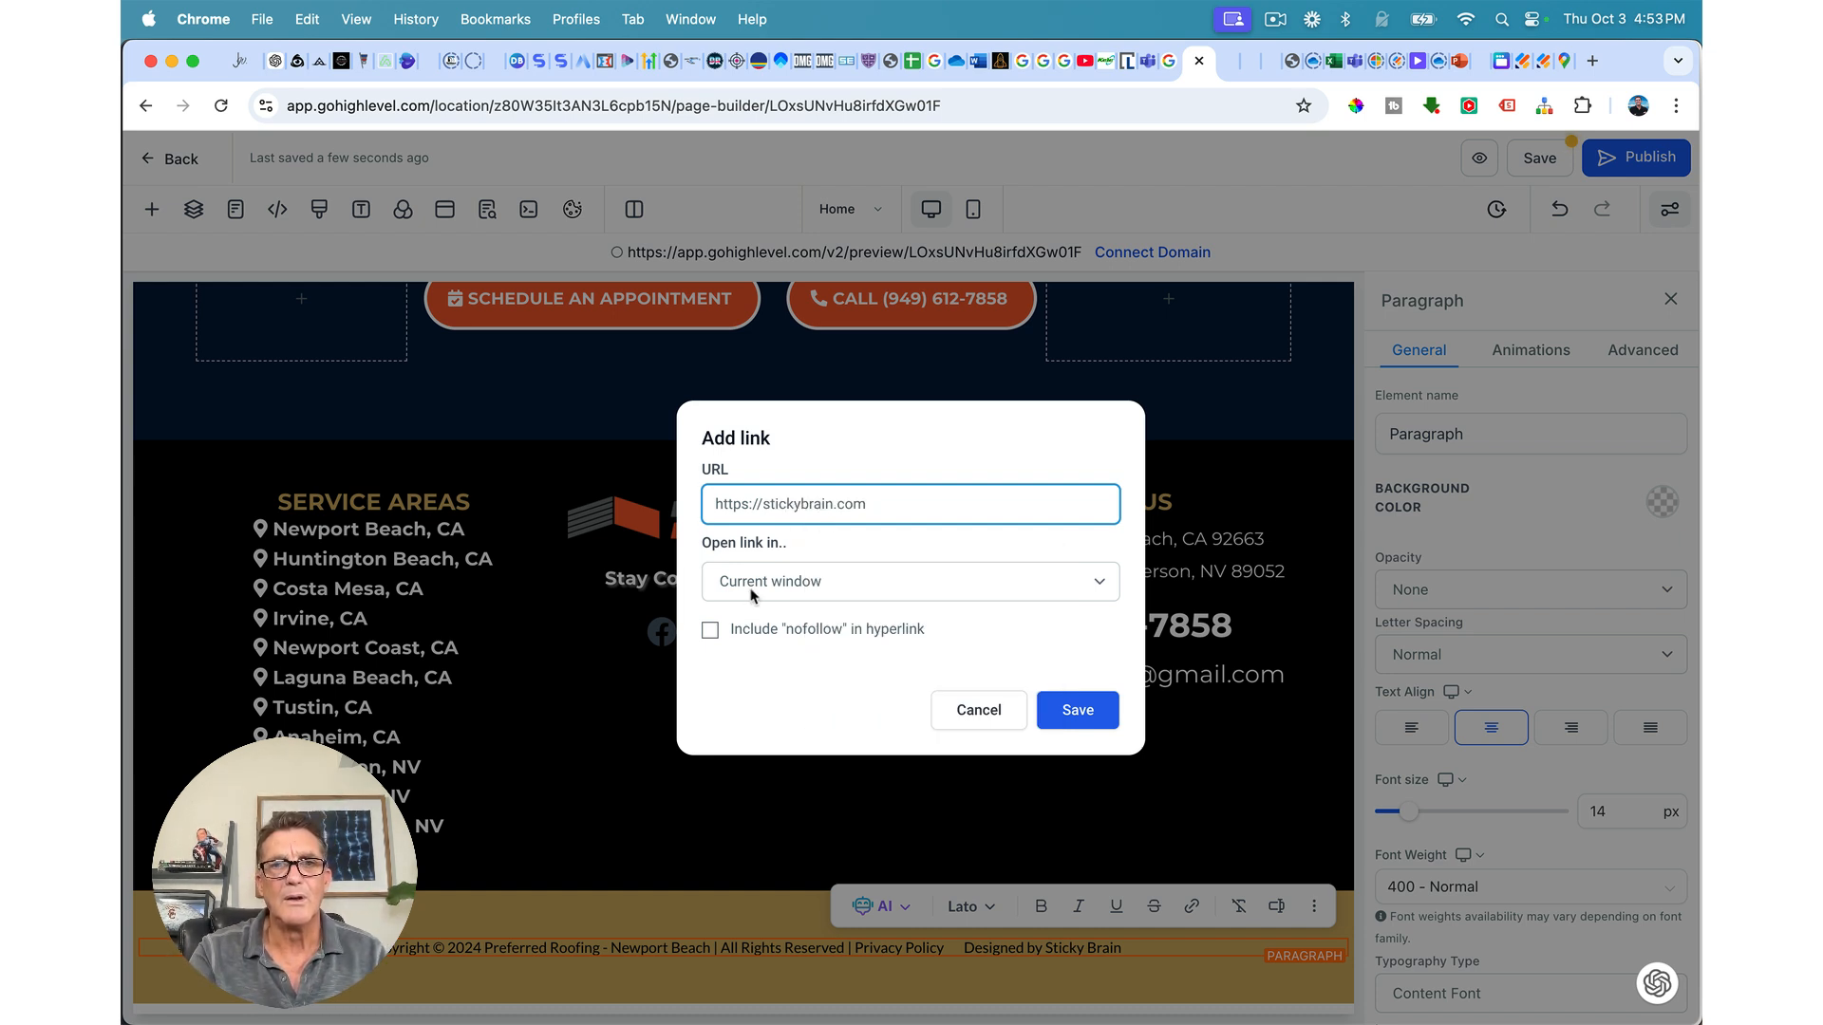
left_click(751, 594)
left_click(756, 606)
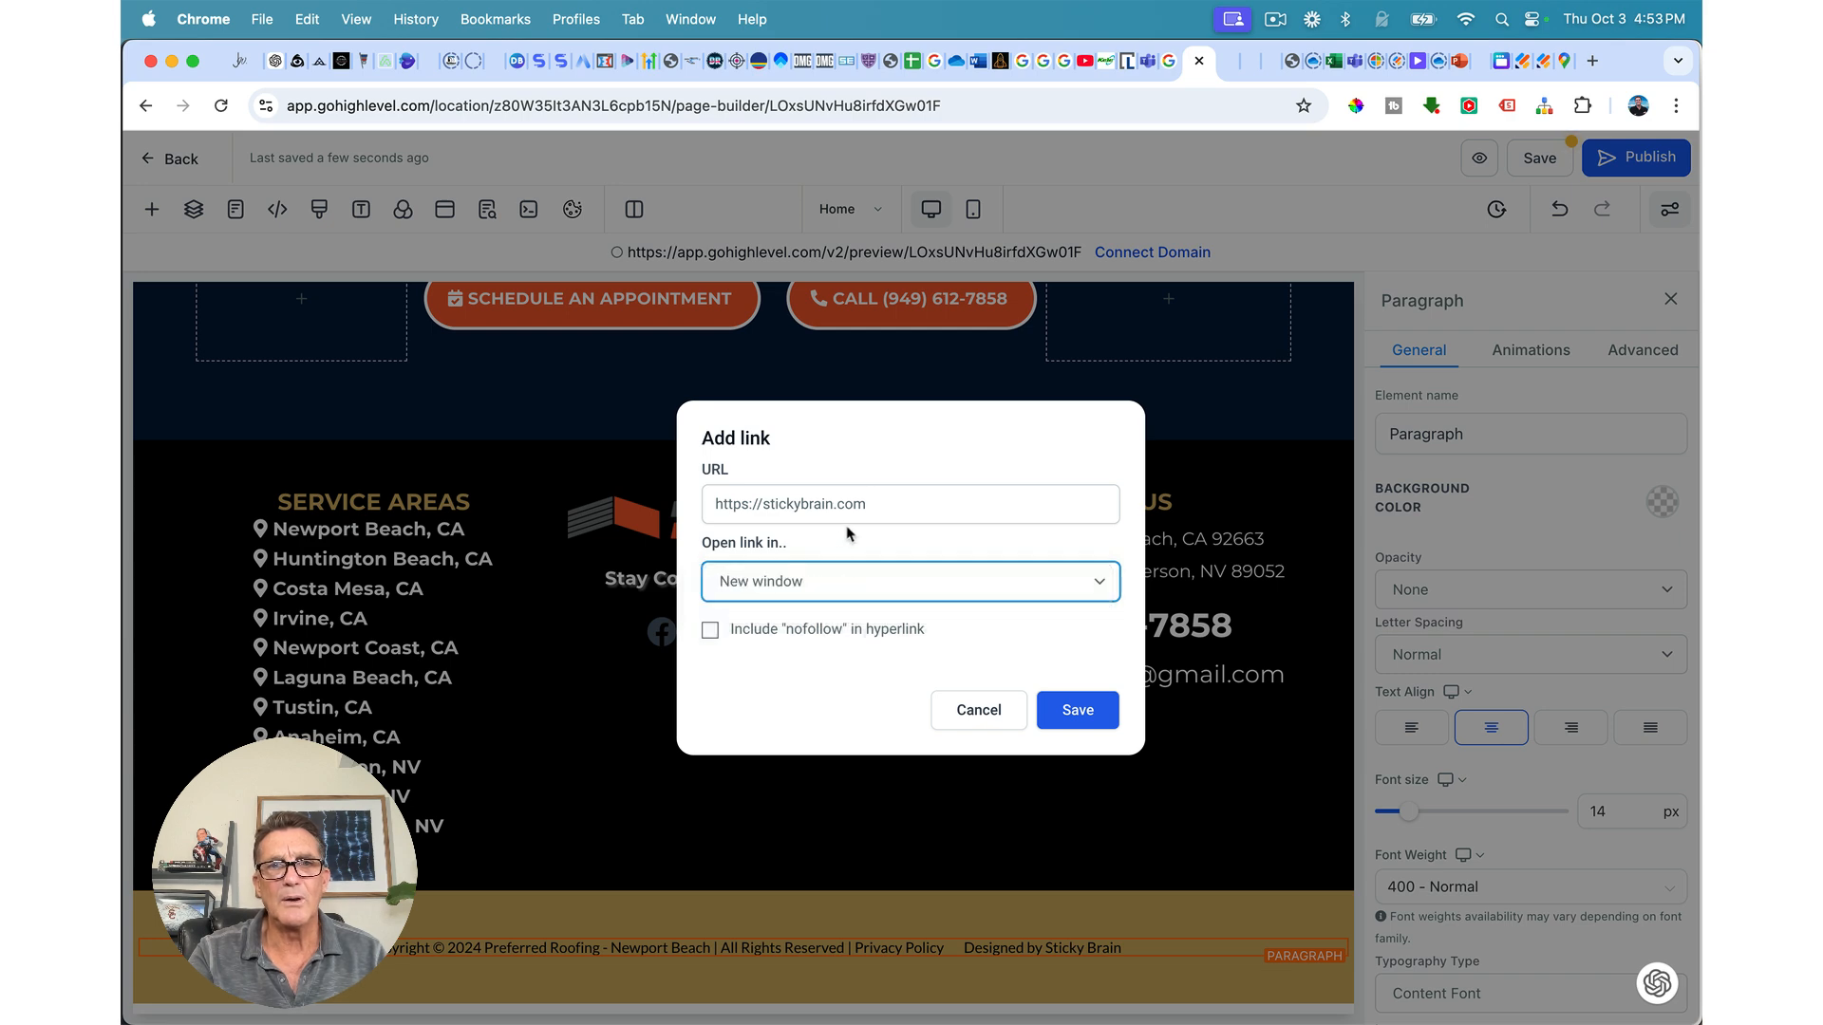
left_click(1071, 712)
Step: Make the Sticky Brain link text black and select the gold copyright section
scroll(1539, 857, "down", 4)
scroll(1535, 856, "down", 5)
left_click(1650, 652)
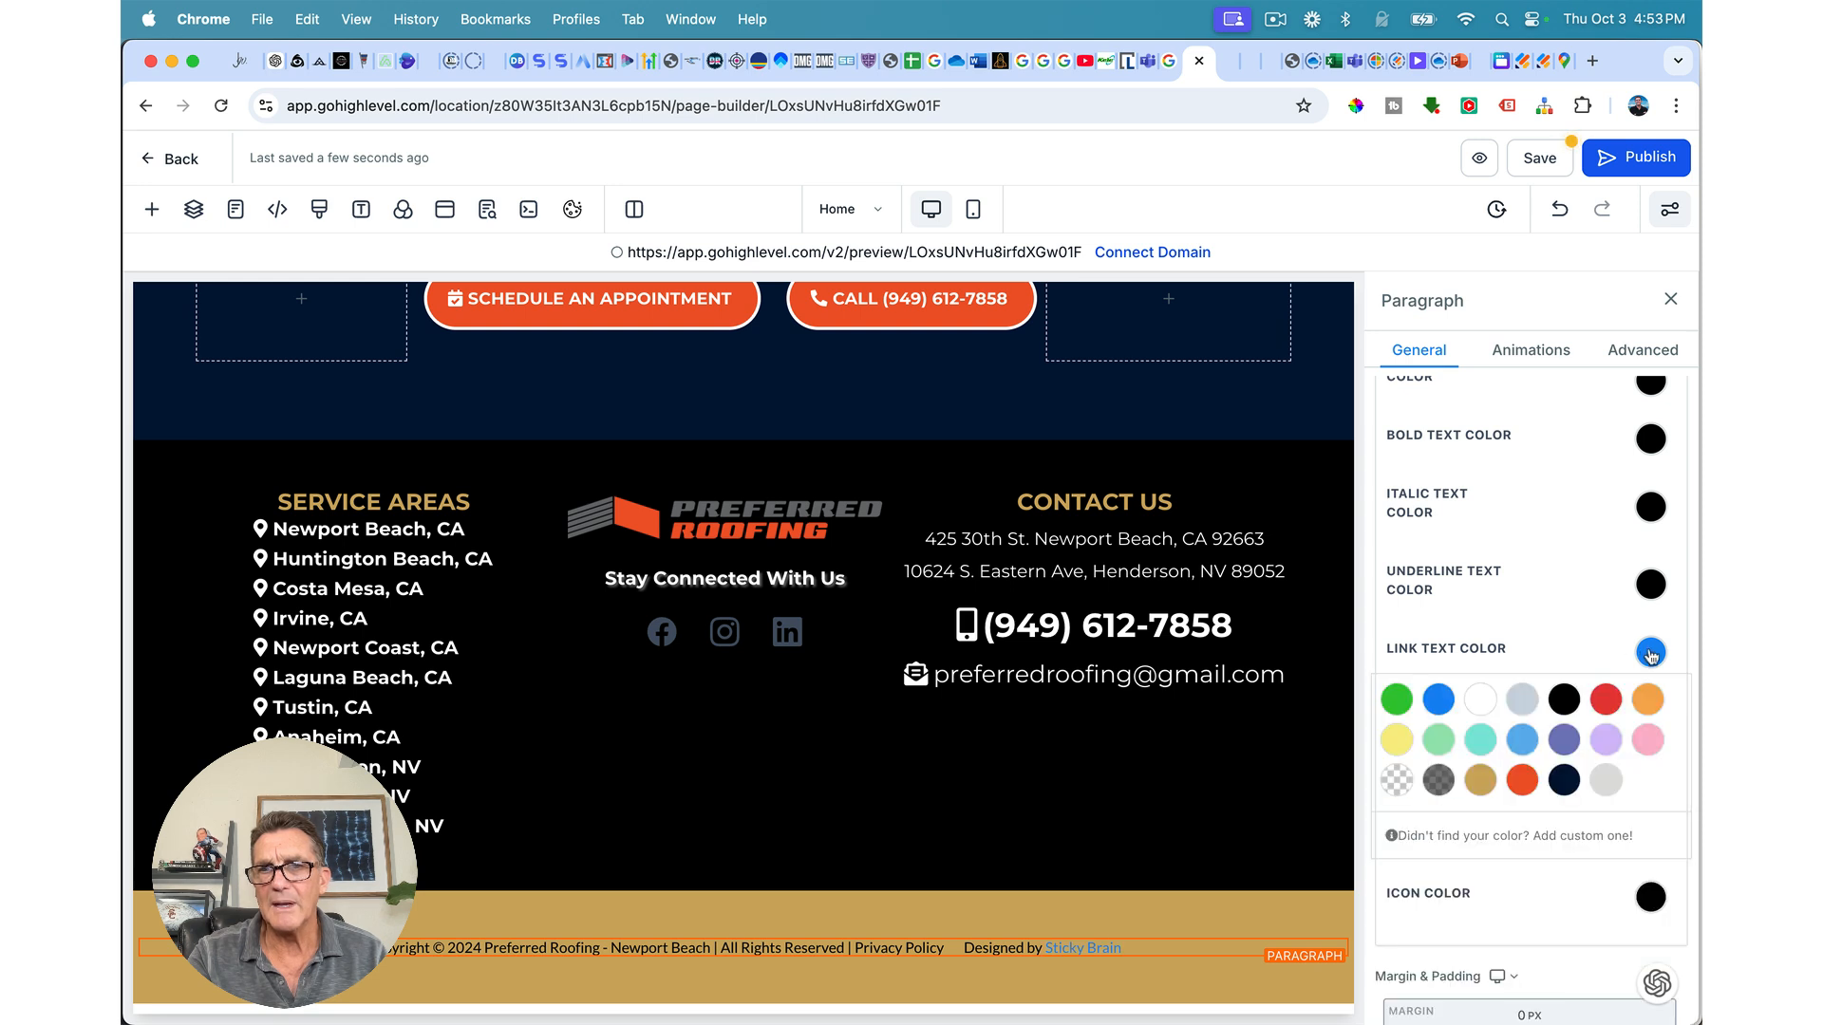
left_click(1564, 699)
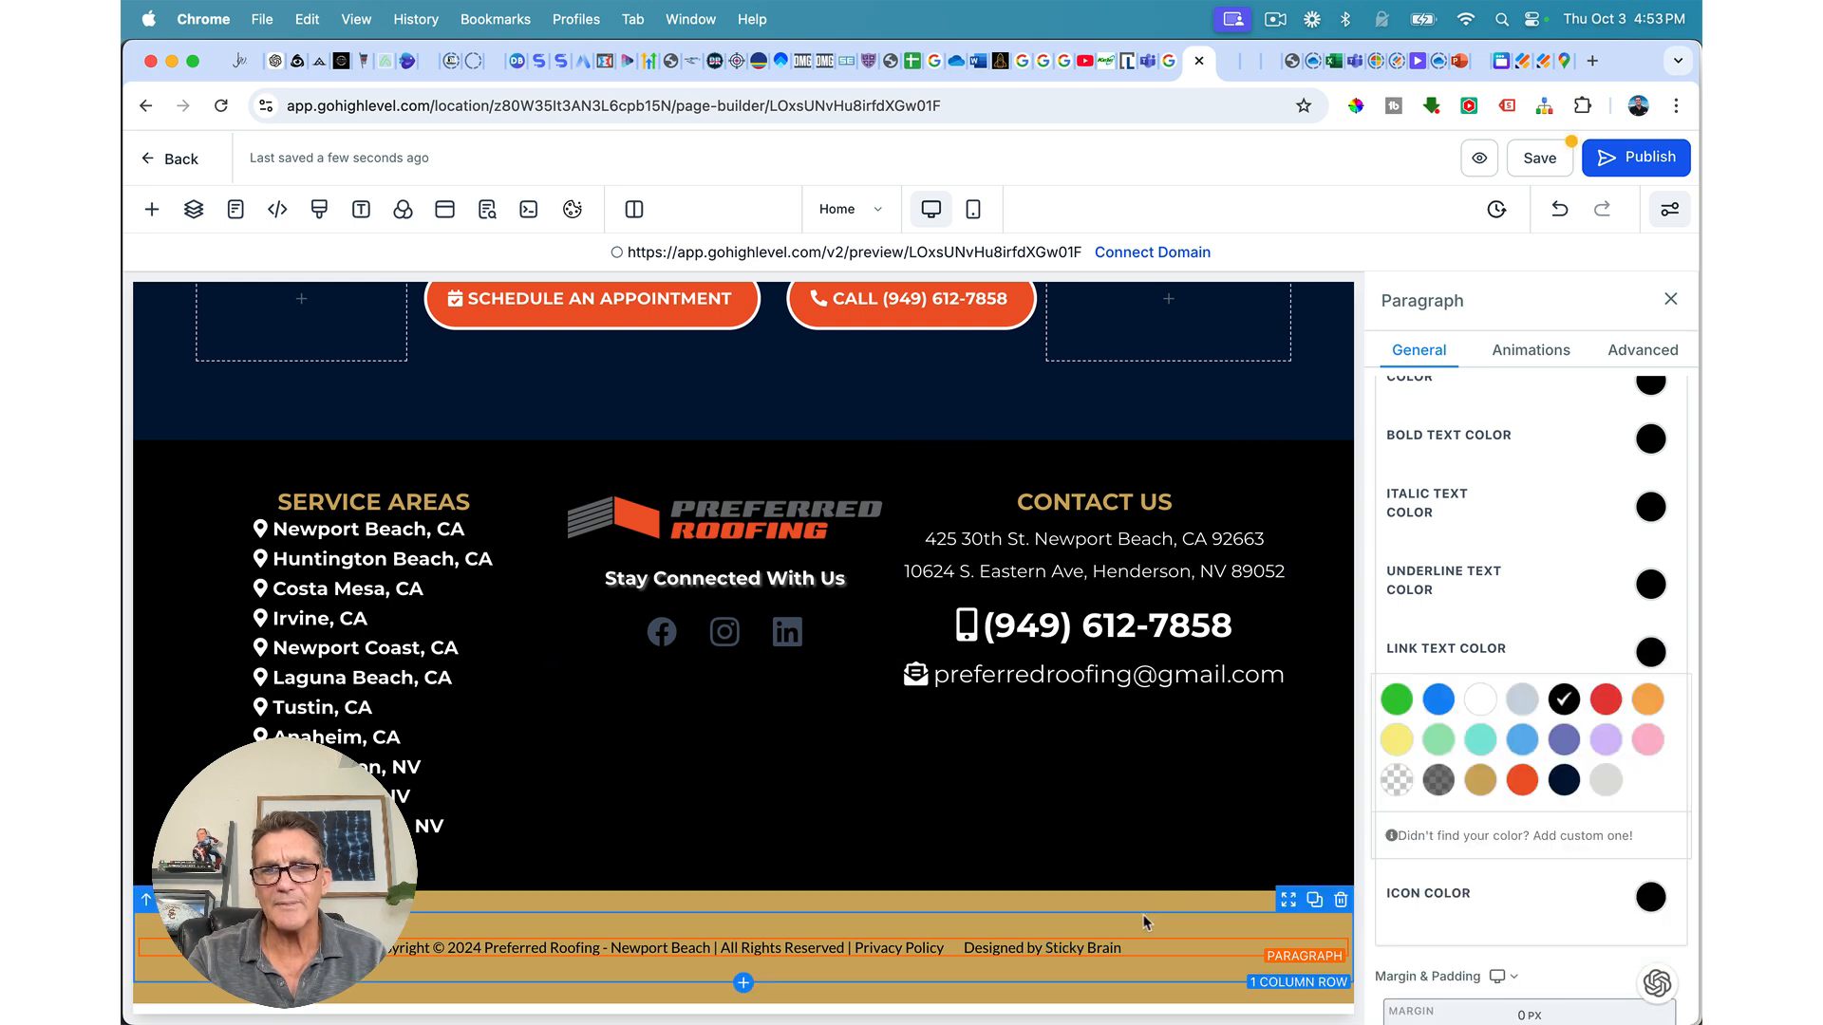
left_click(830, 898)
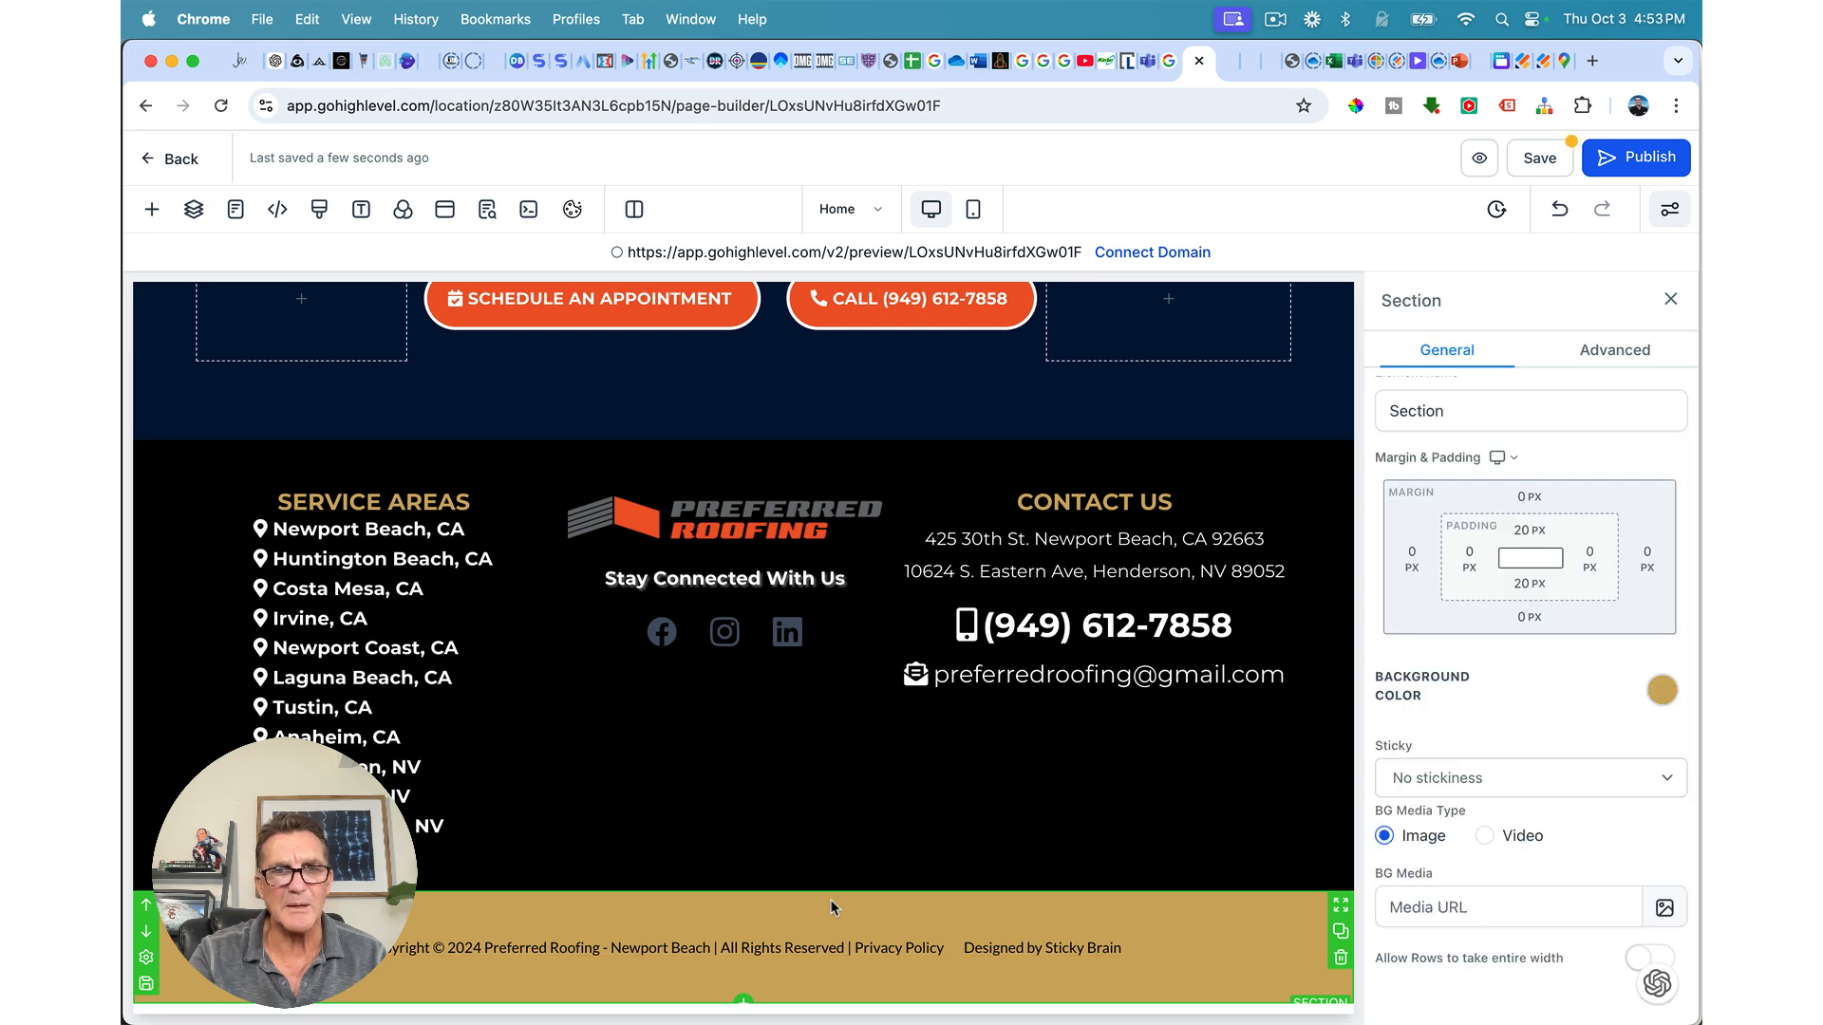
Step: Change the copyright section's top and bottom padding from 20 px to 0
left_click(1526, 532)
left_click(1410, 629)
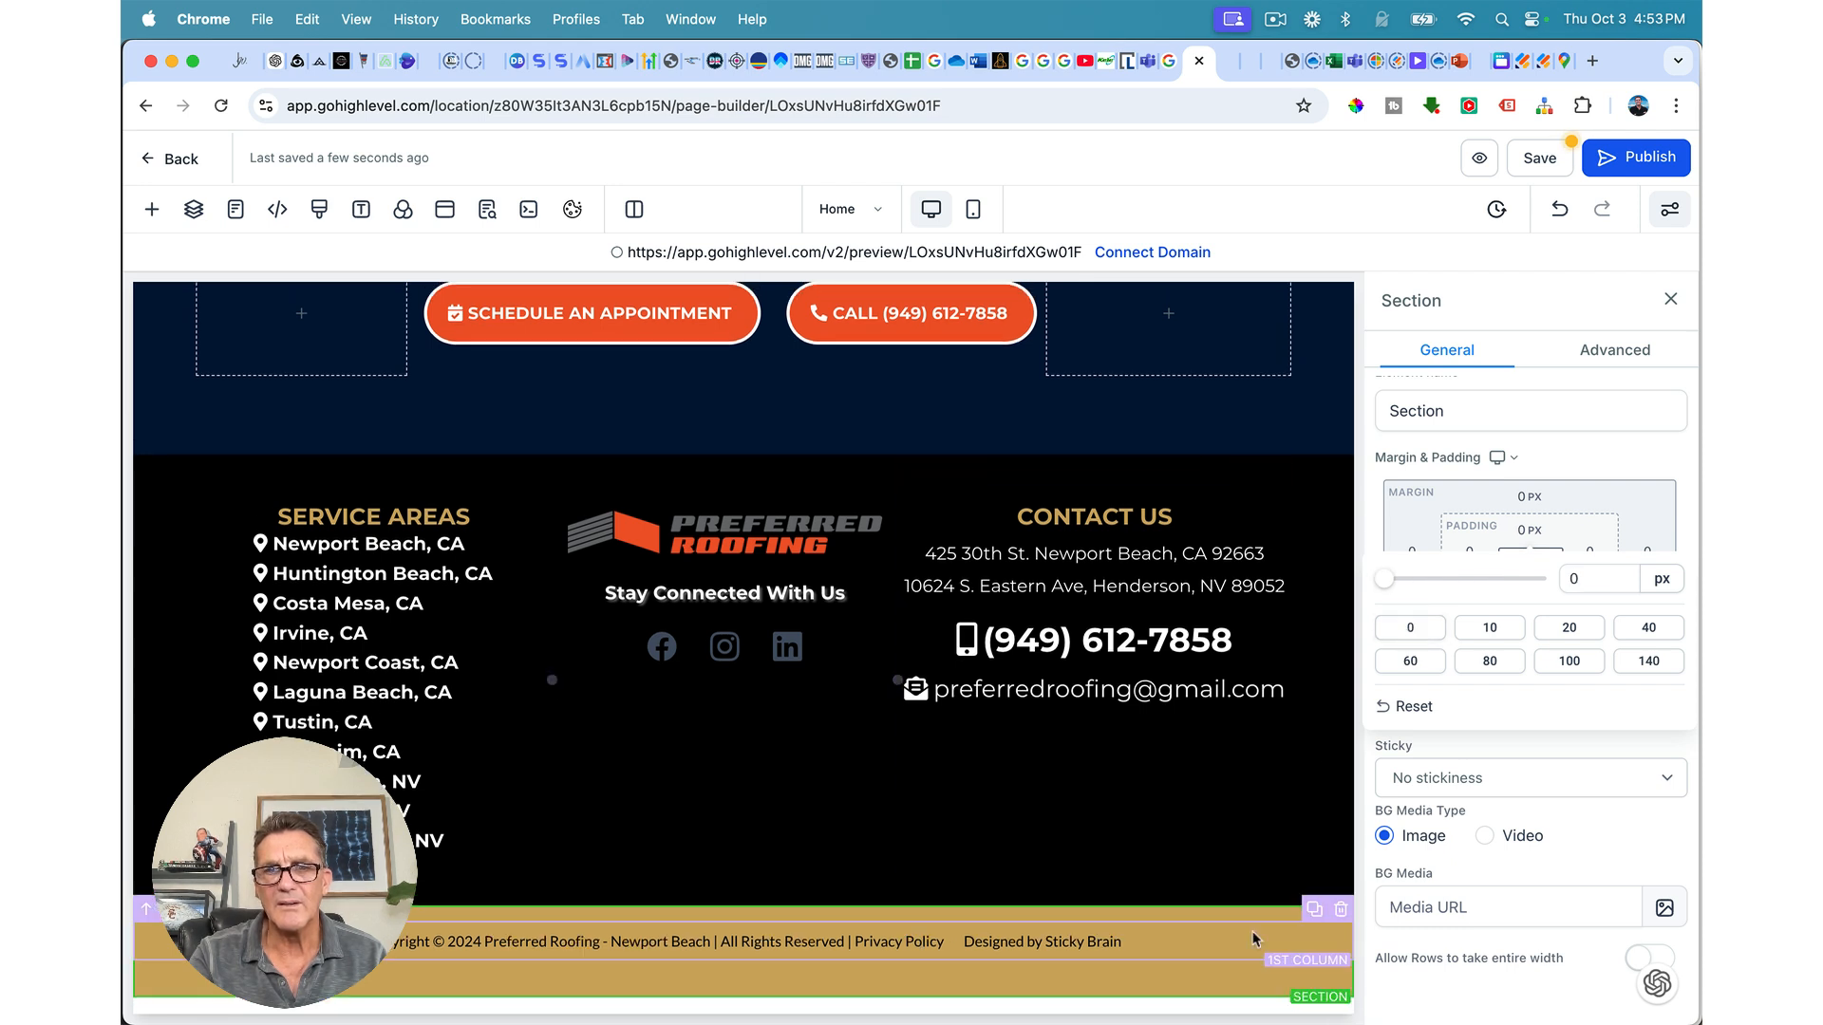
left_click(1255, 984)
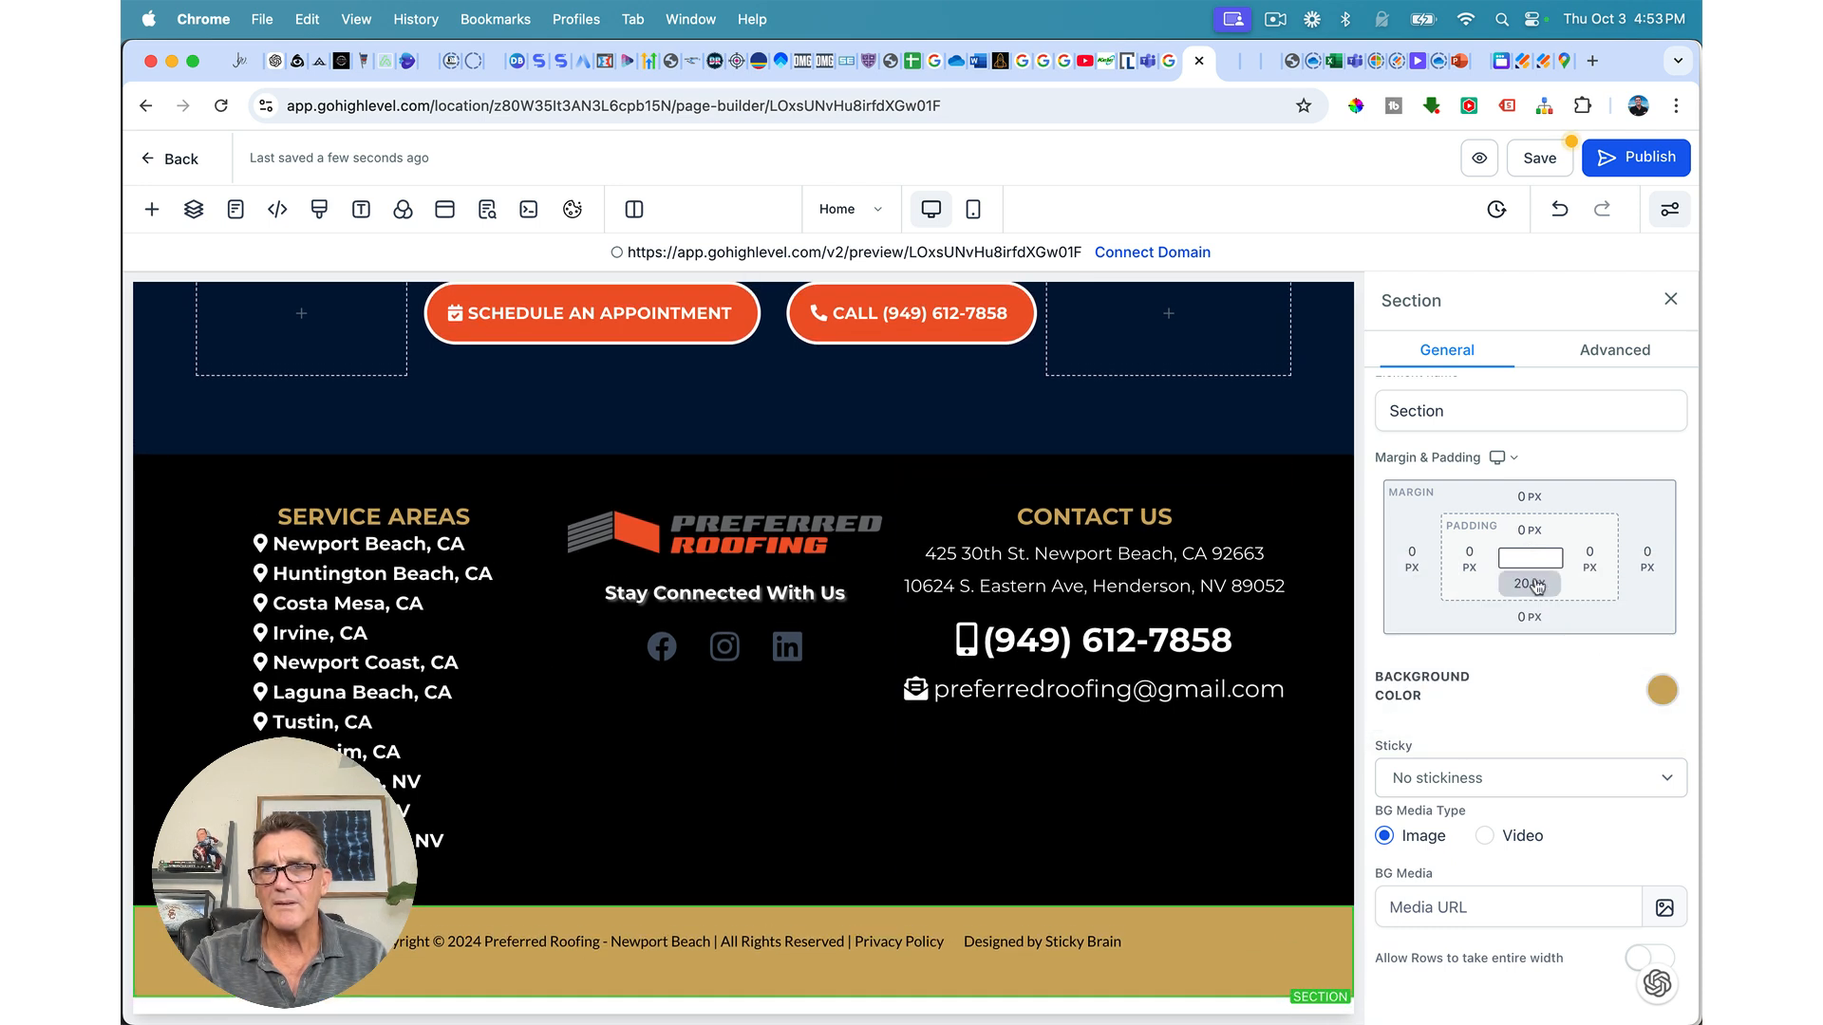
left_click(1531, 587)
left_click(1410, 680)
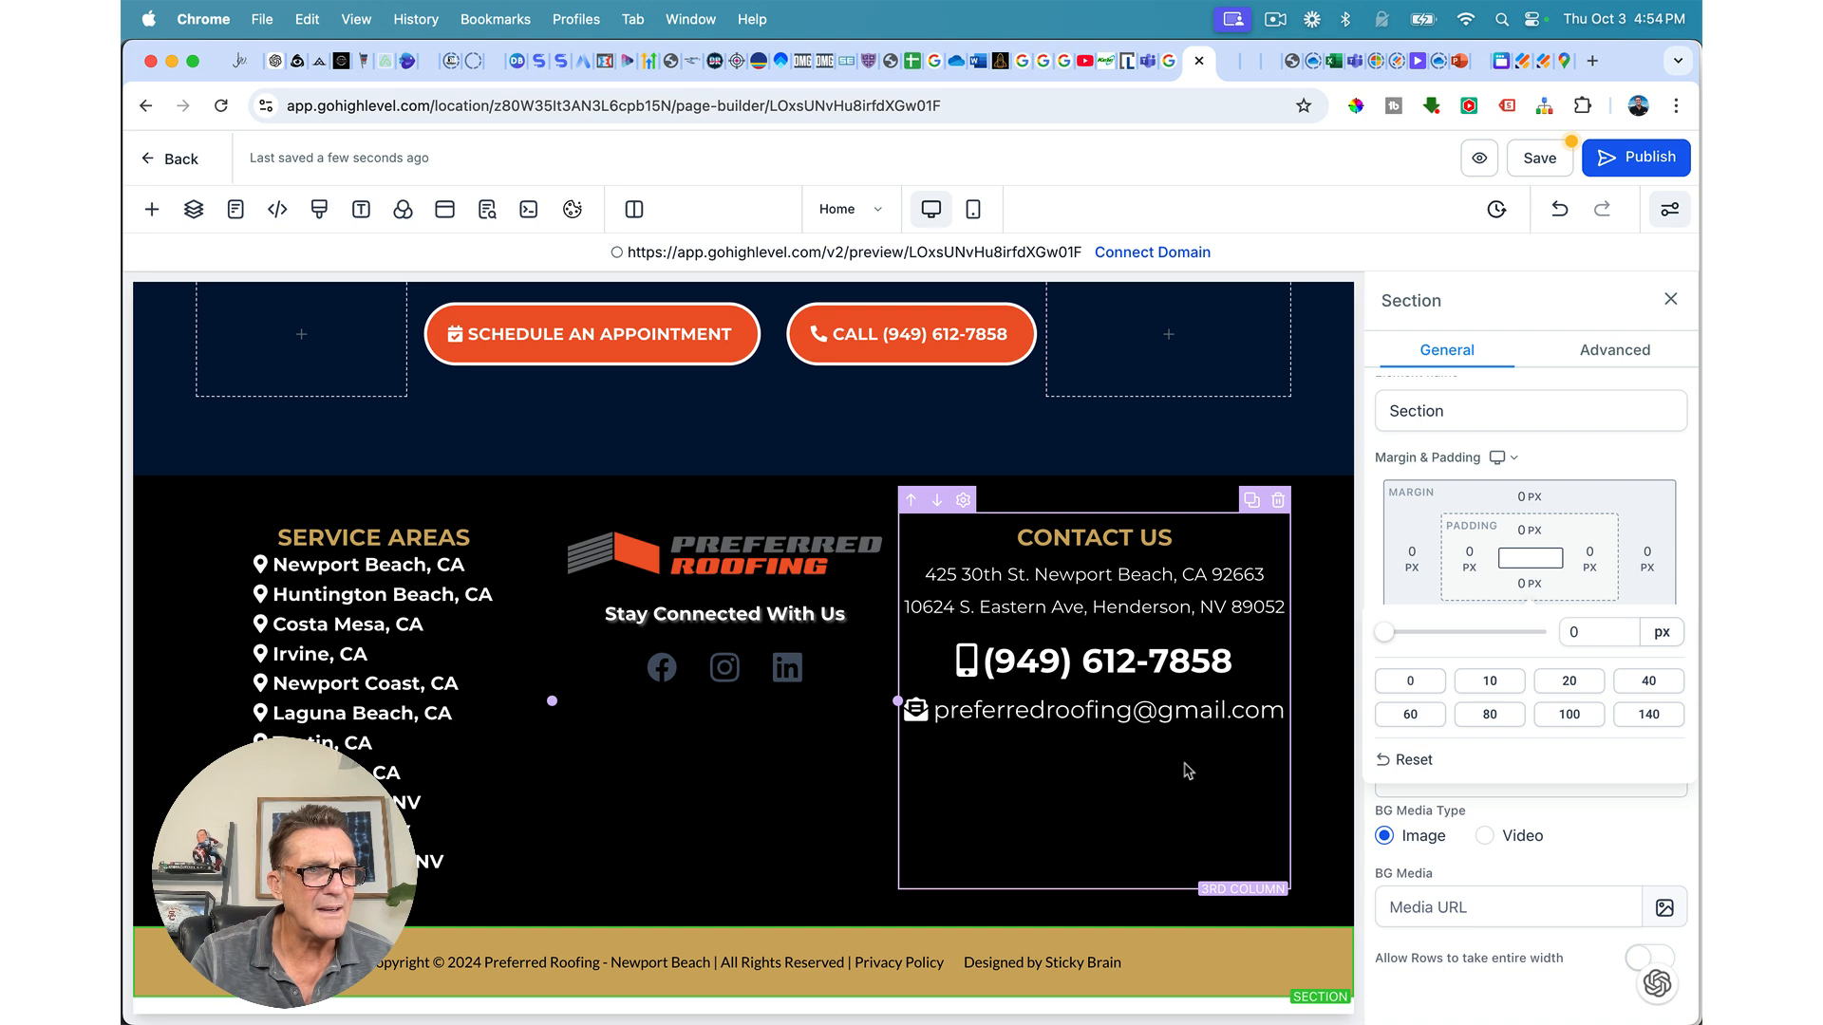
Step: Insert | separators around Privacy Policy and before Designed by Sticky Brain
left_click(967, 963)
key("BackSpace")
key("BackSpace")
key("BackSpace")
key("BackSpace")
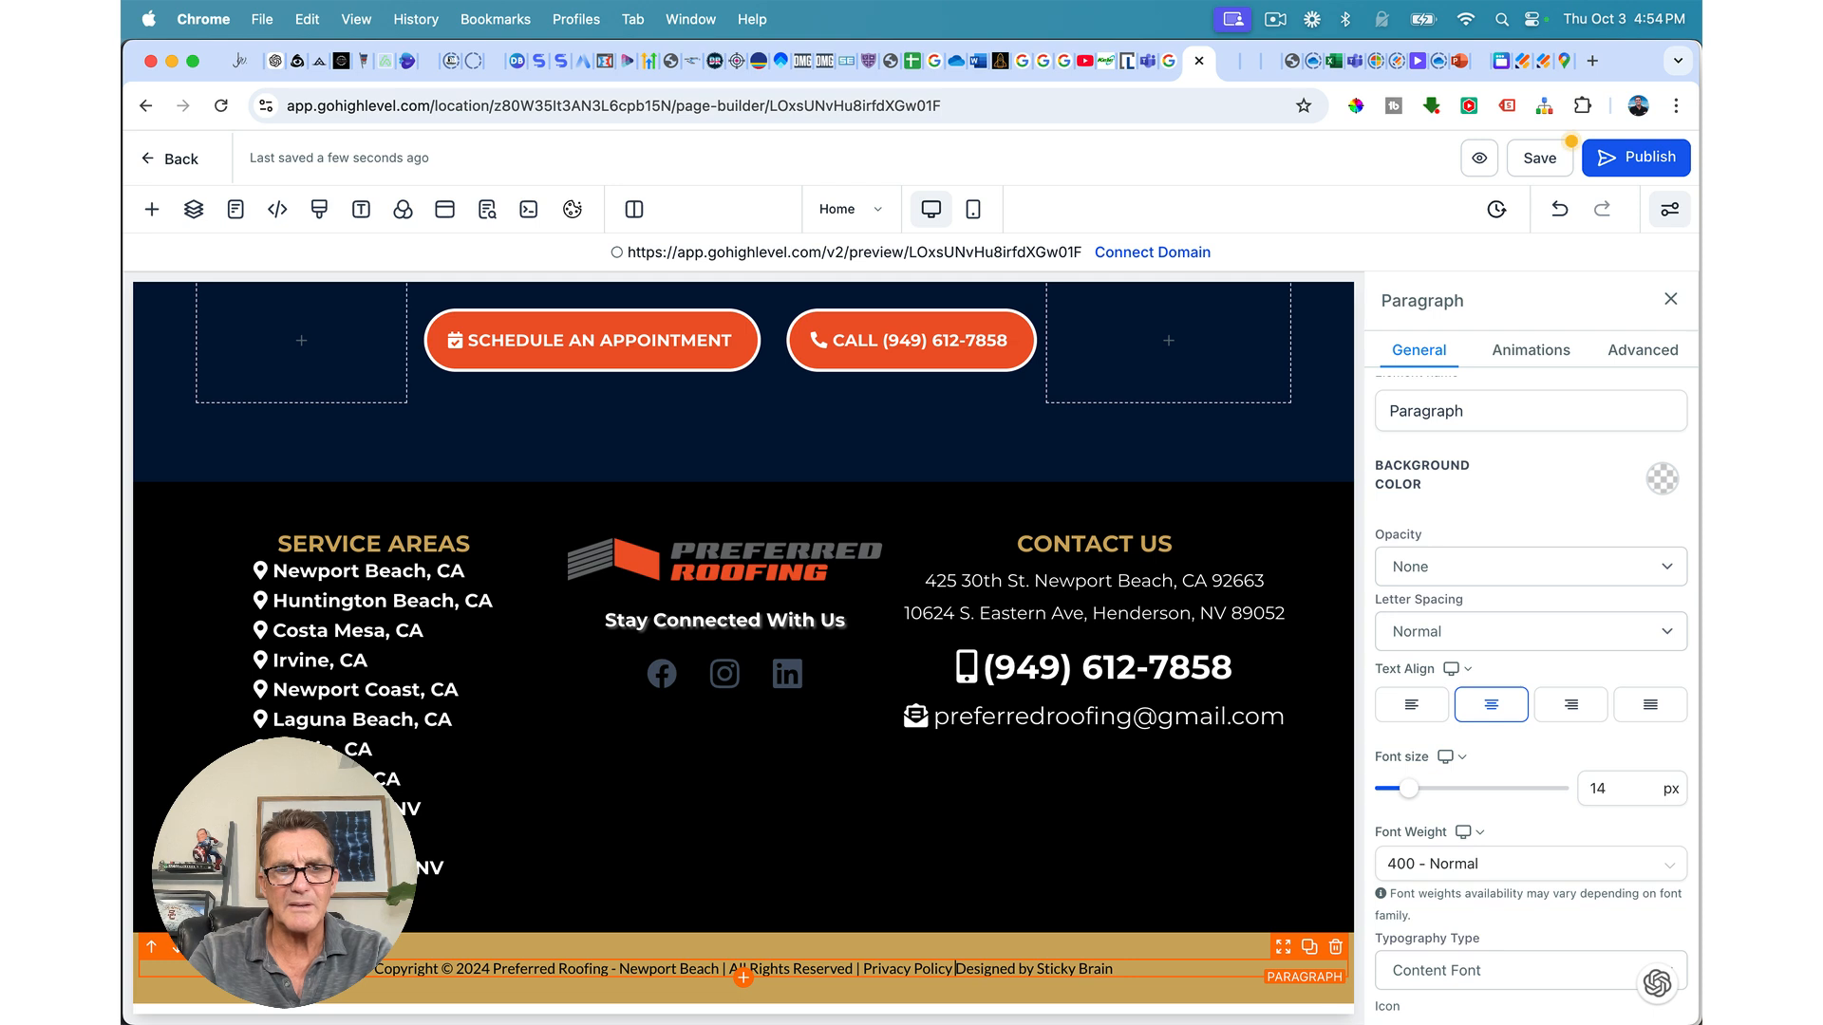
type("|")
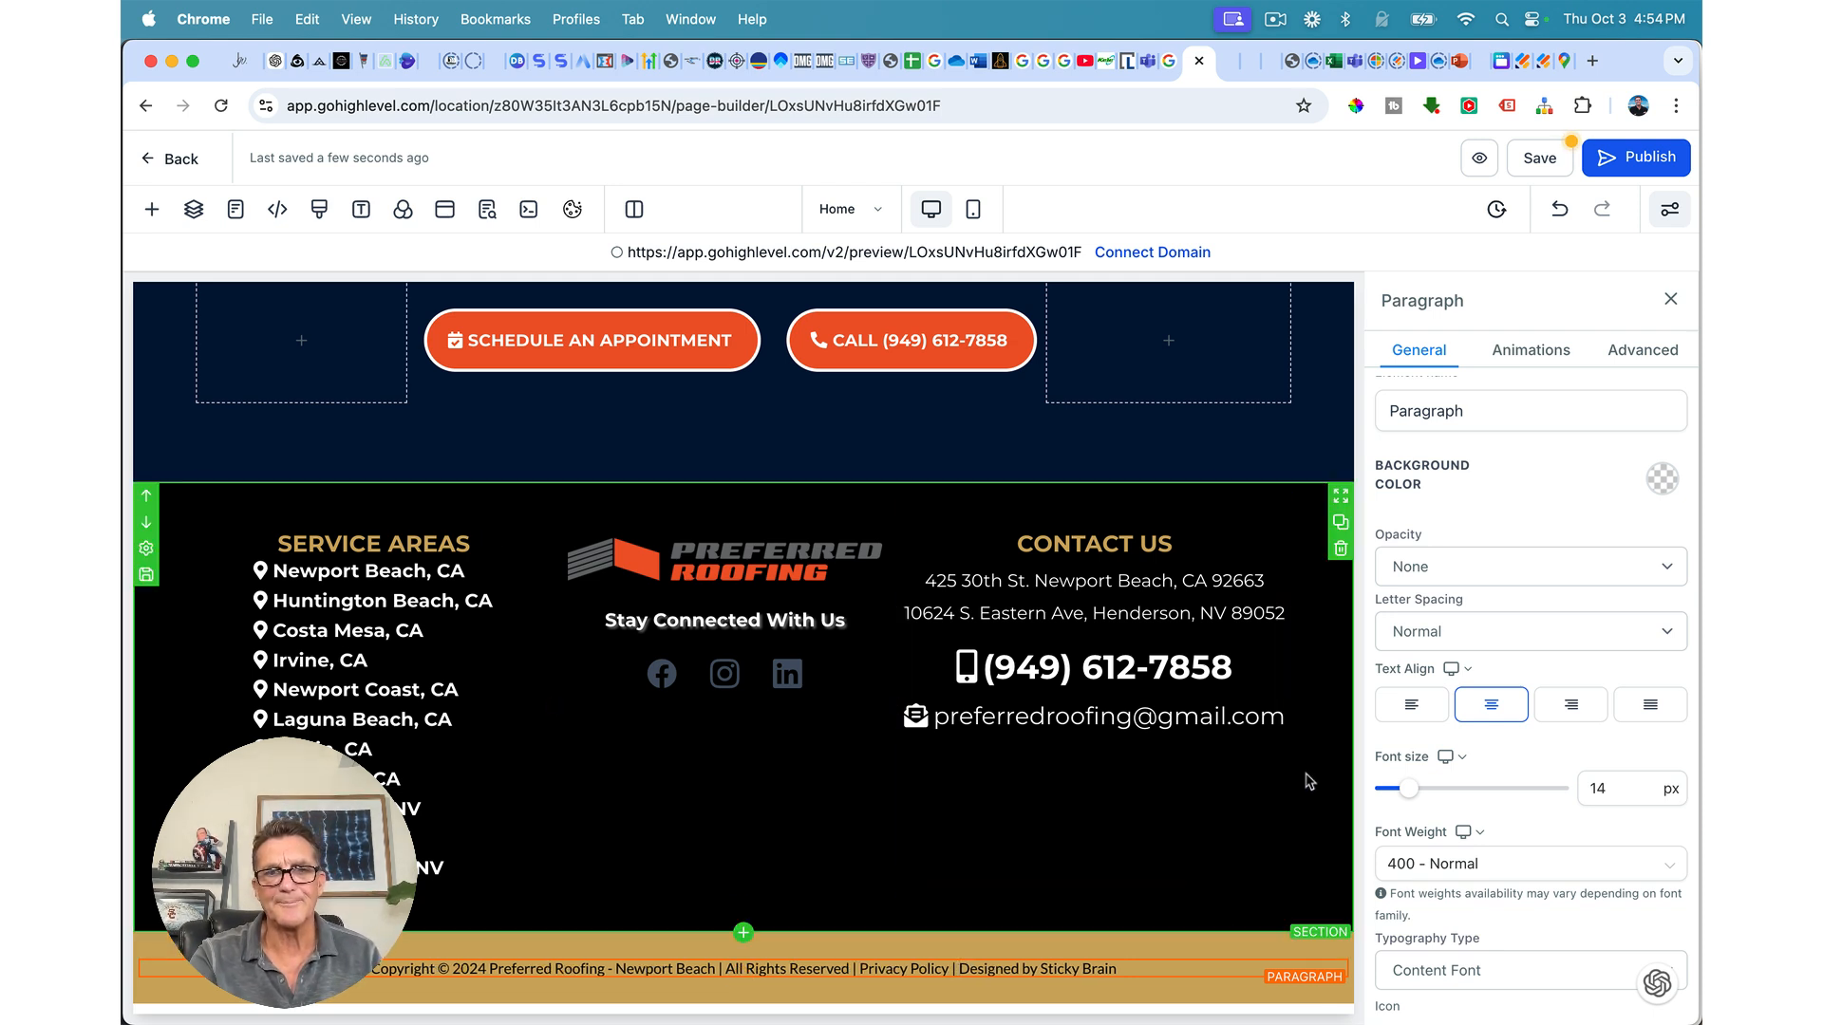
left_click(852, 968)
type("|")
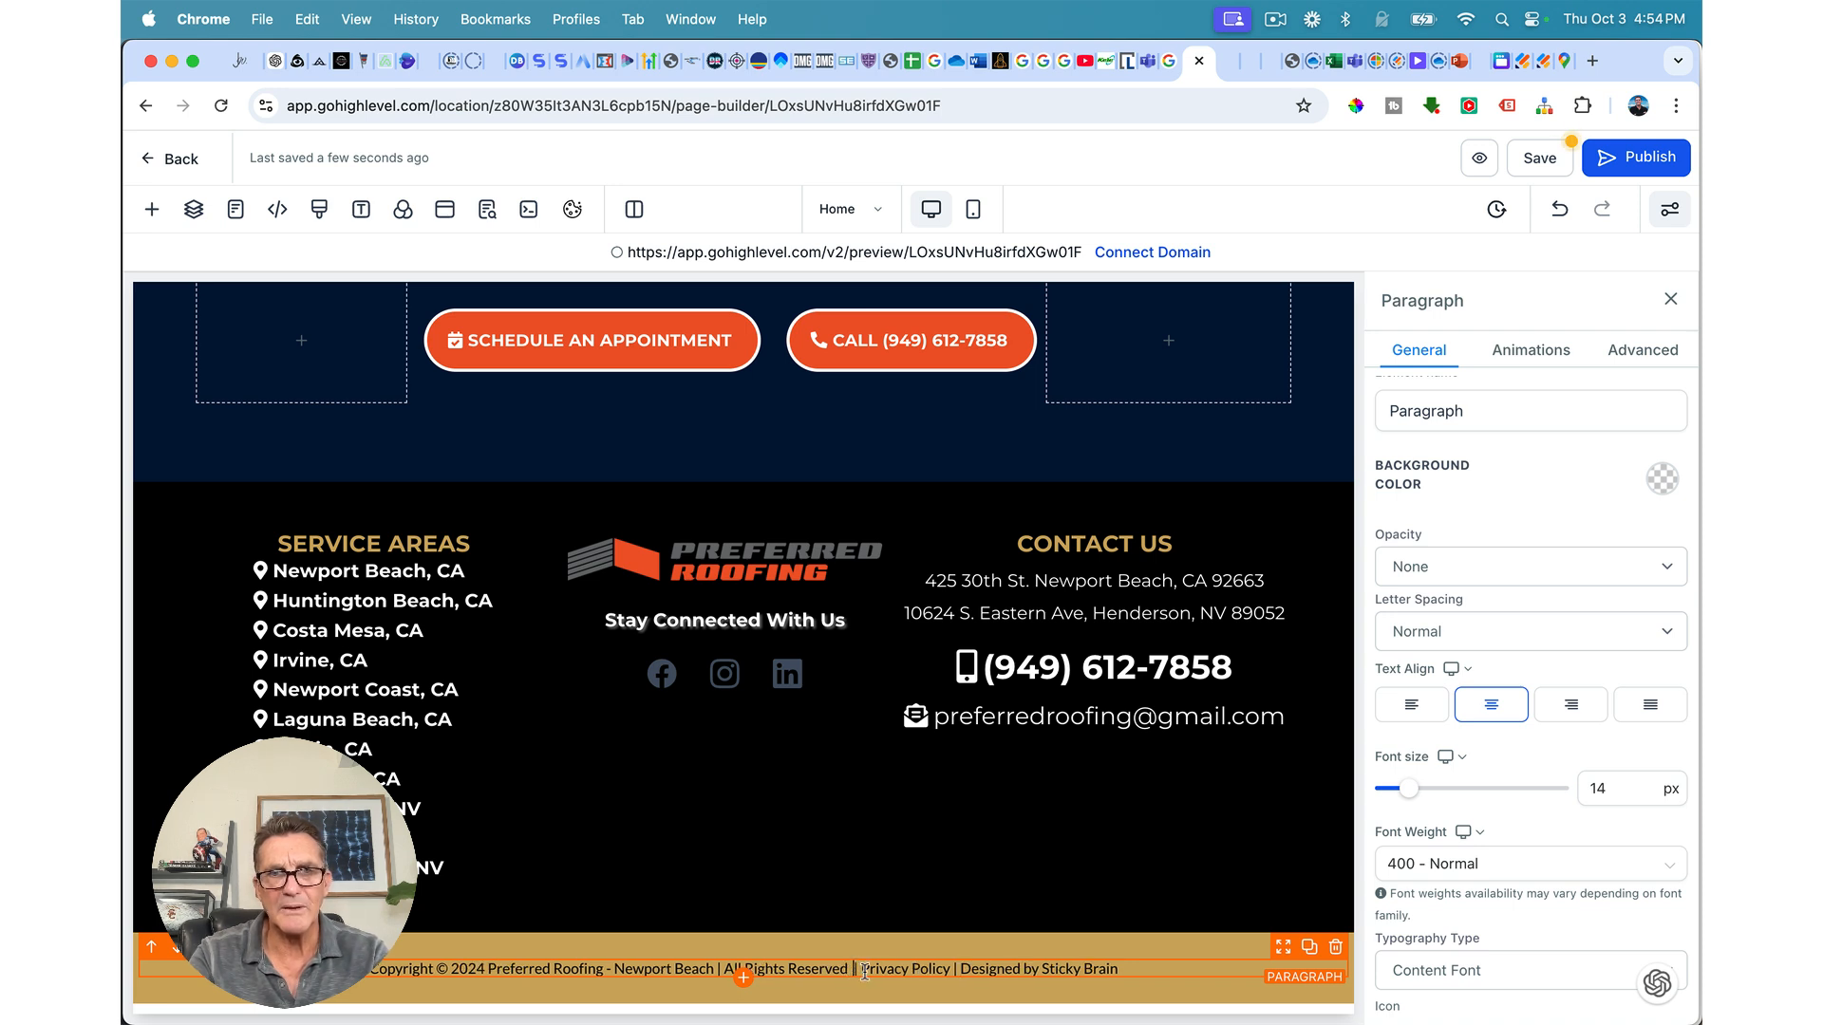
left_click(954, 967)
type("|")
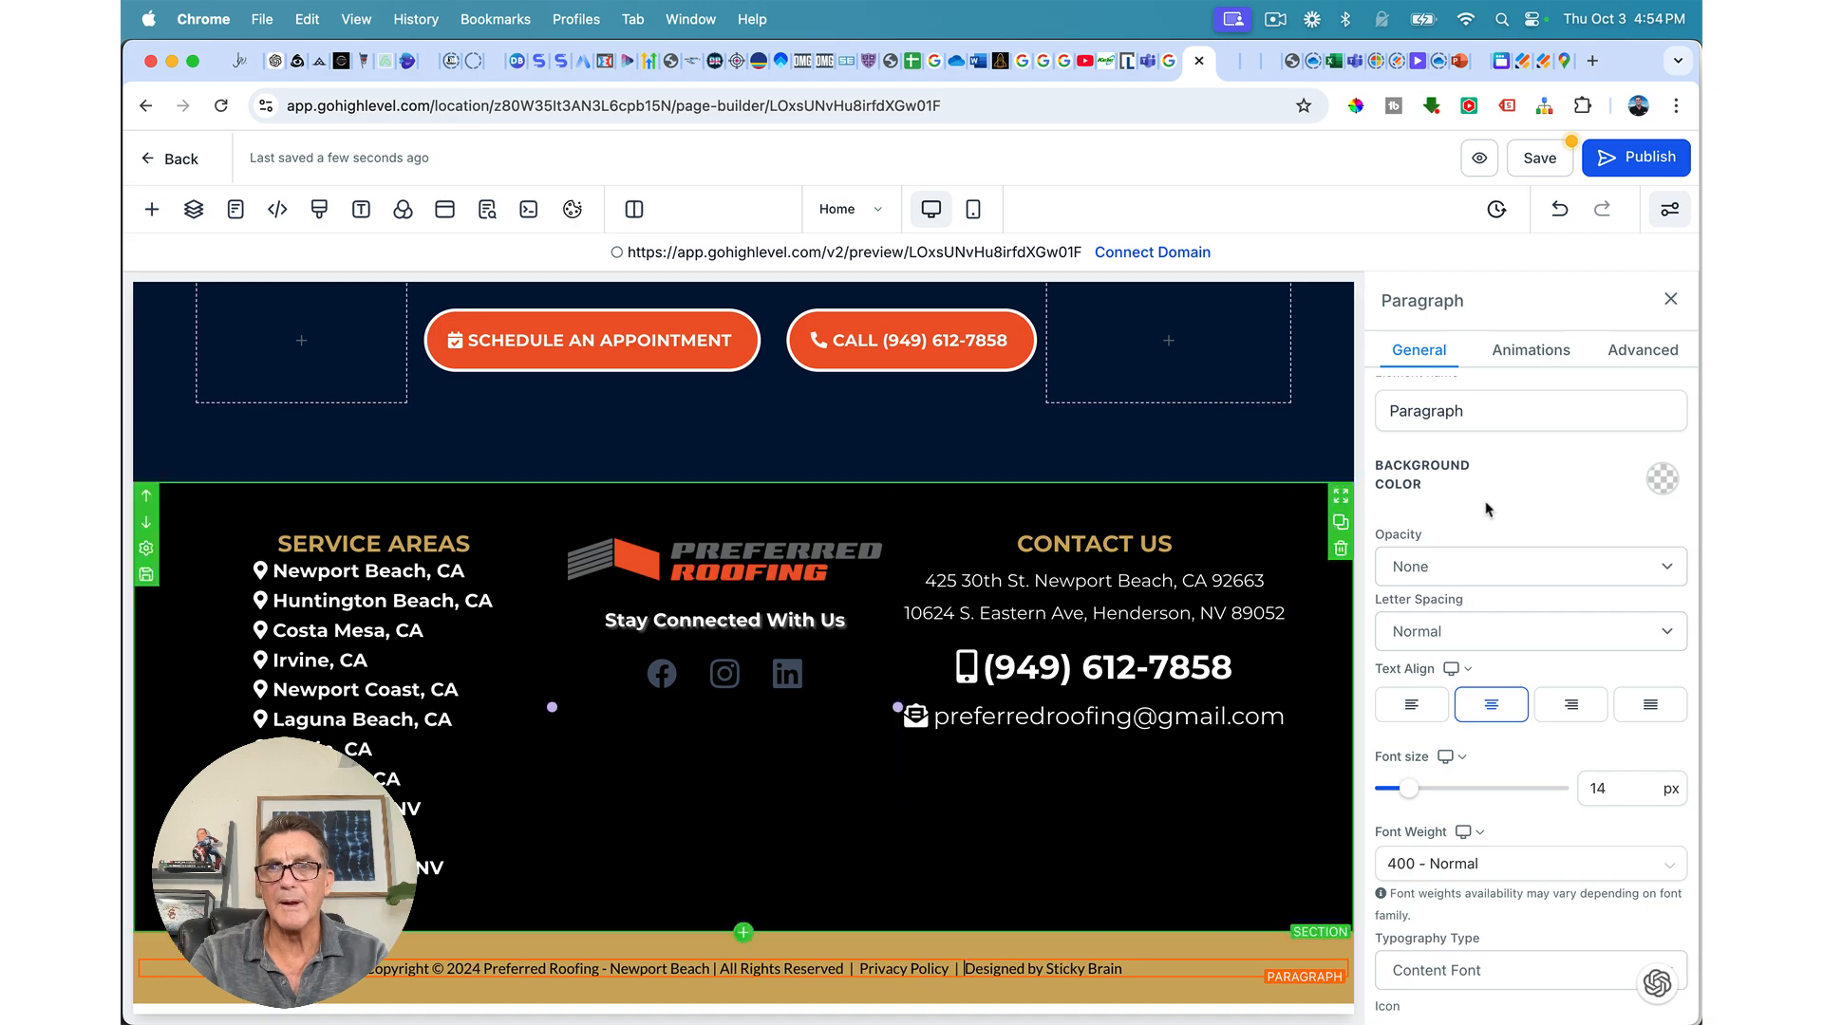
Step: Open the edited home page's live preview in a new browser tab and scroll to its top
scroll(878, 566, "up", 15)
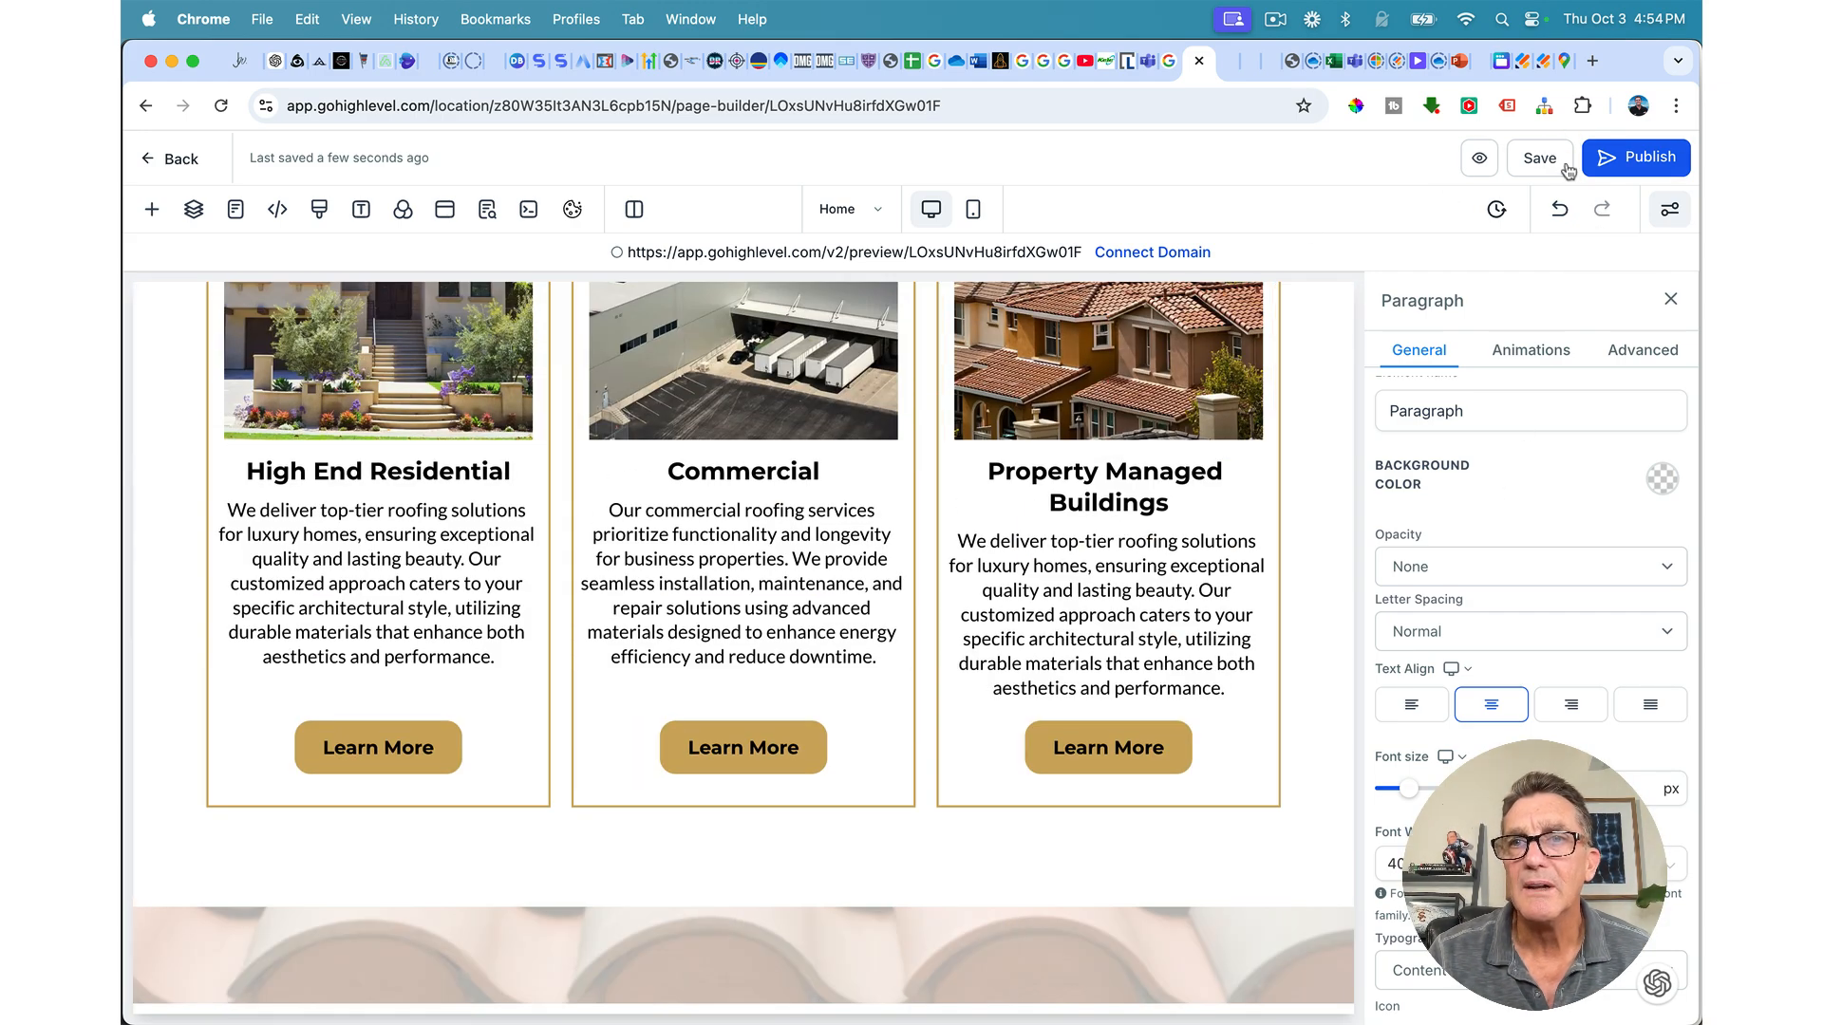
left_click(1480, 158)
scroll(300, 231, "up", 20)
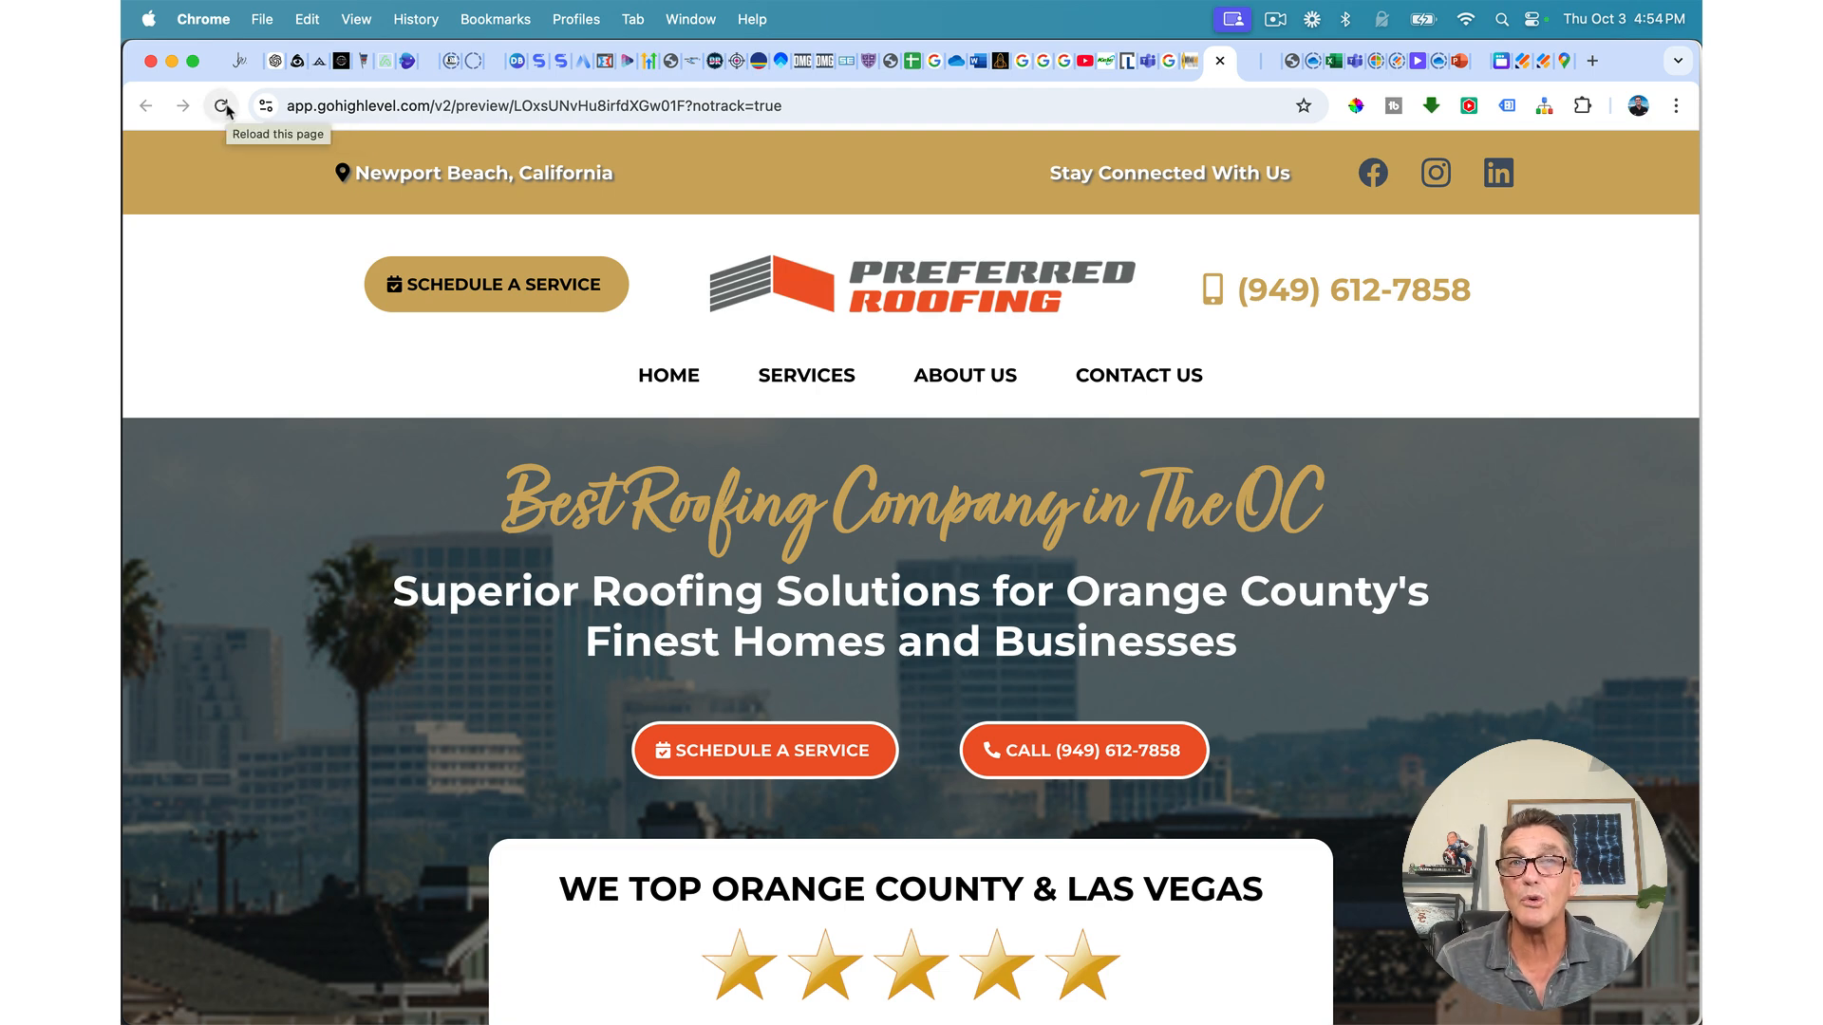
Step: Reload the preview and scroll down past the services cards to the copyright footer
left_click(224, 107)
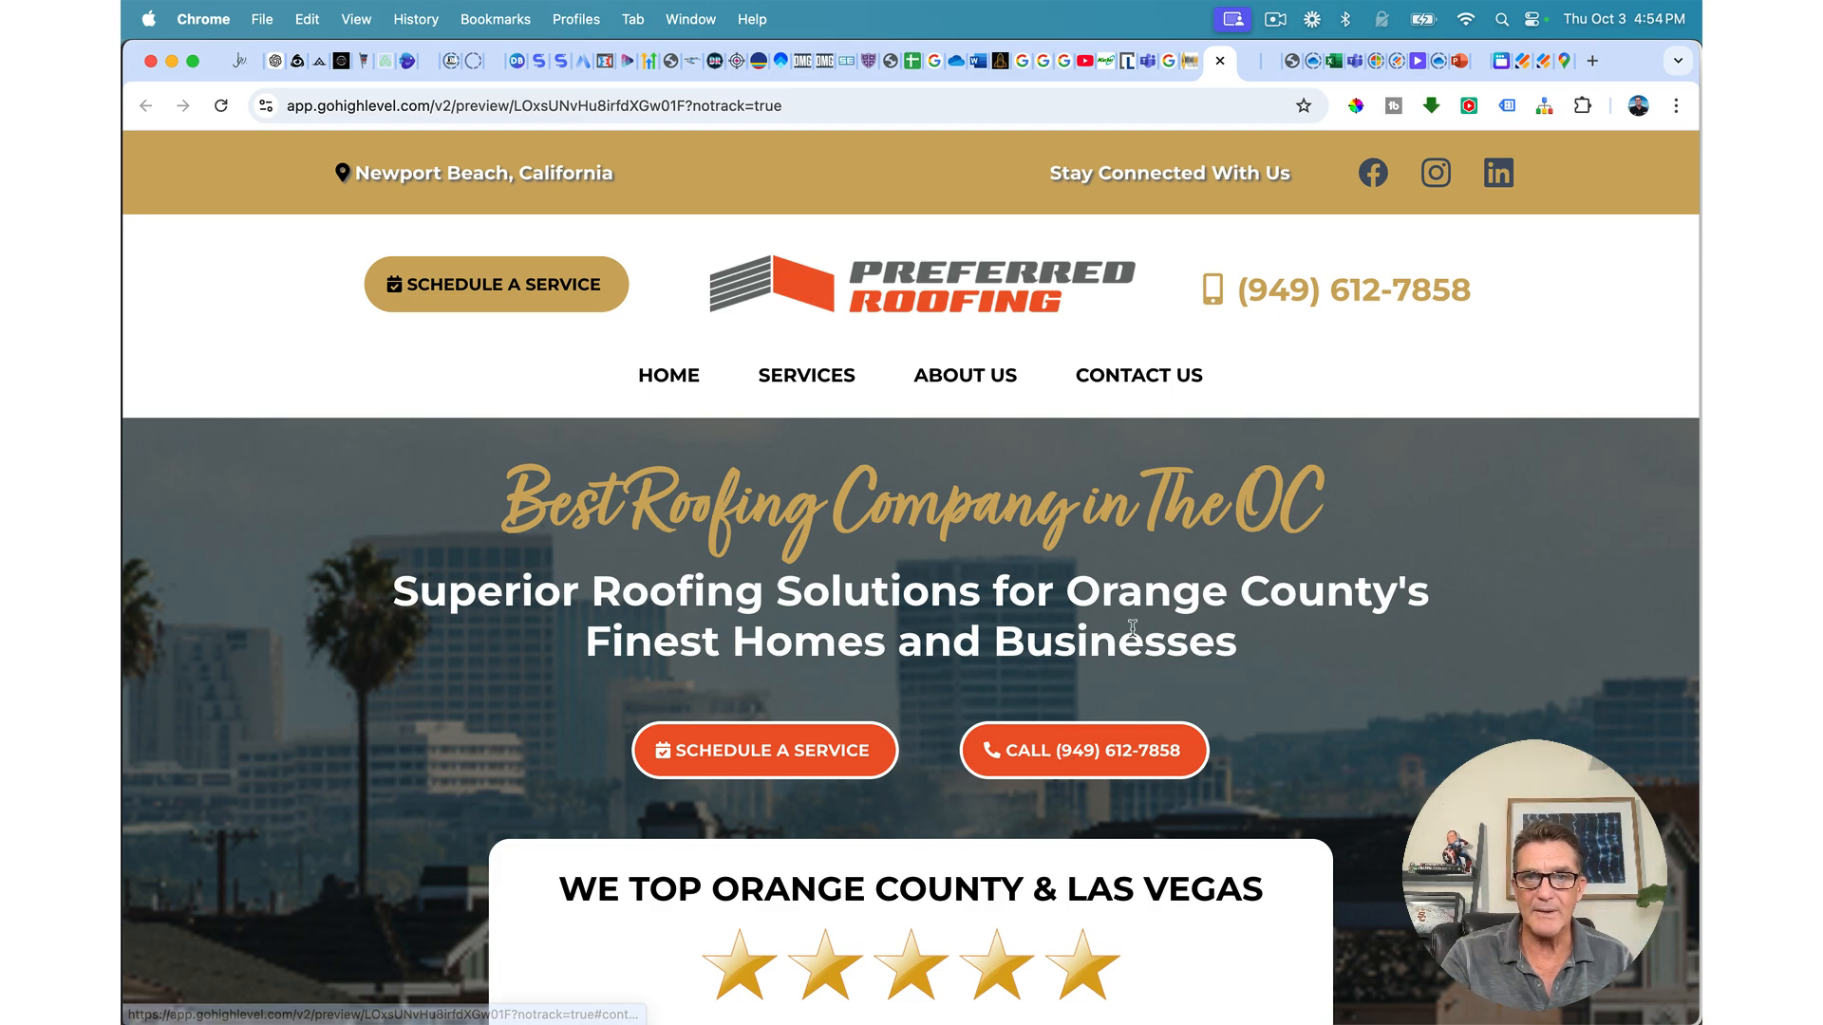
scroll(1133, 629, "down", 2)
scroll(1131, 629, "down", 5)
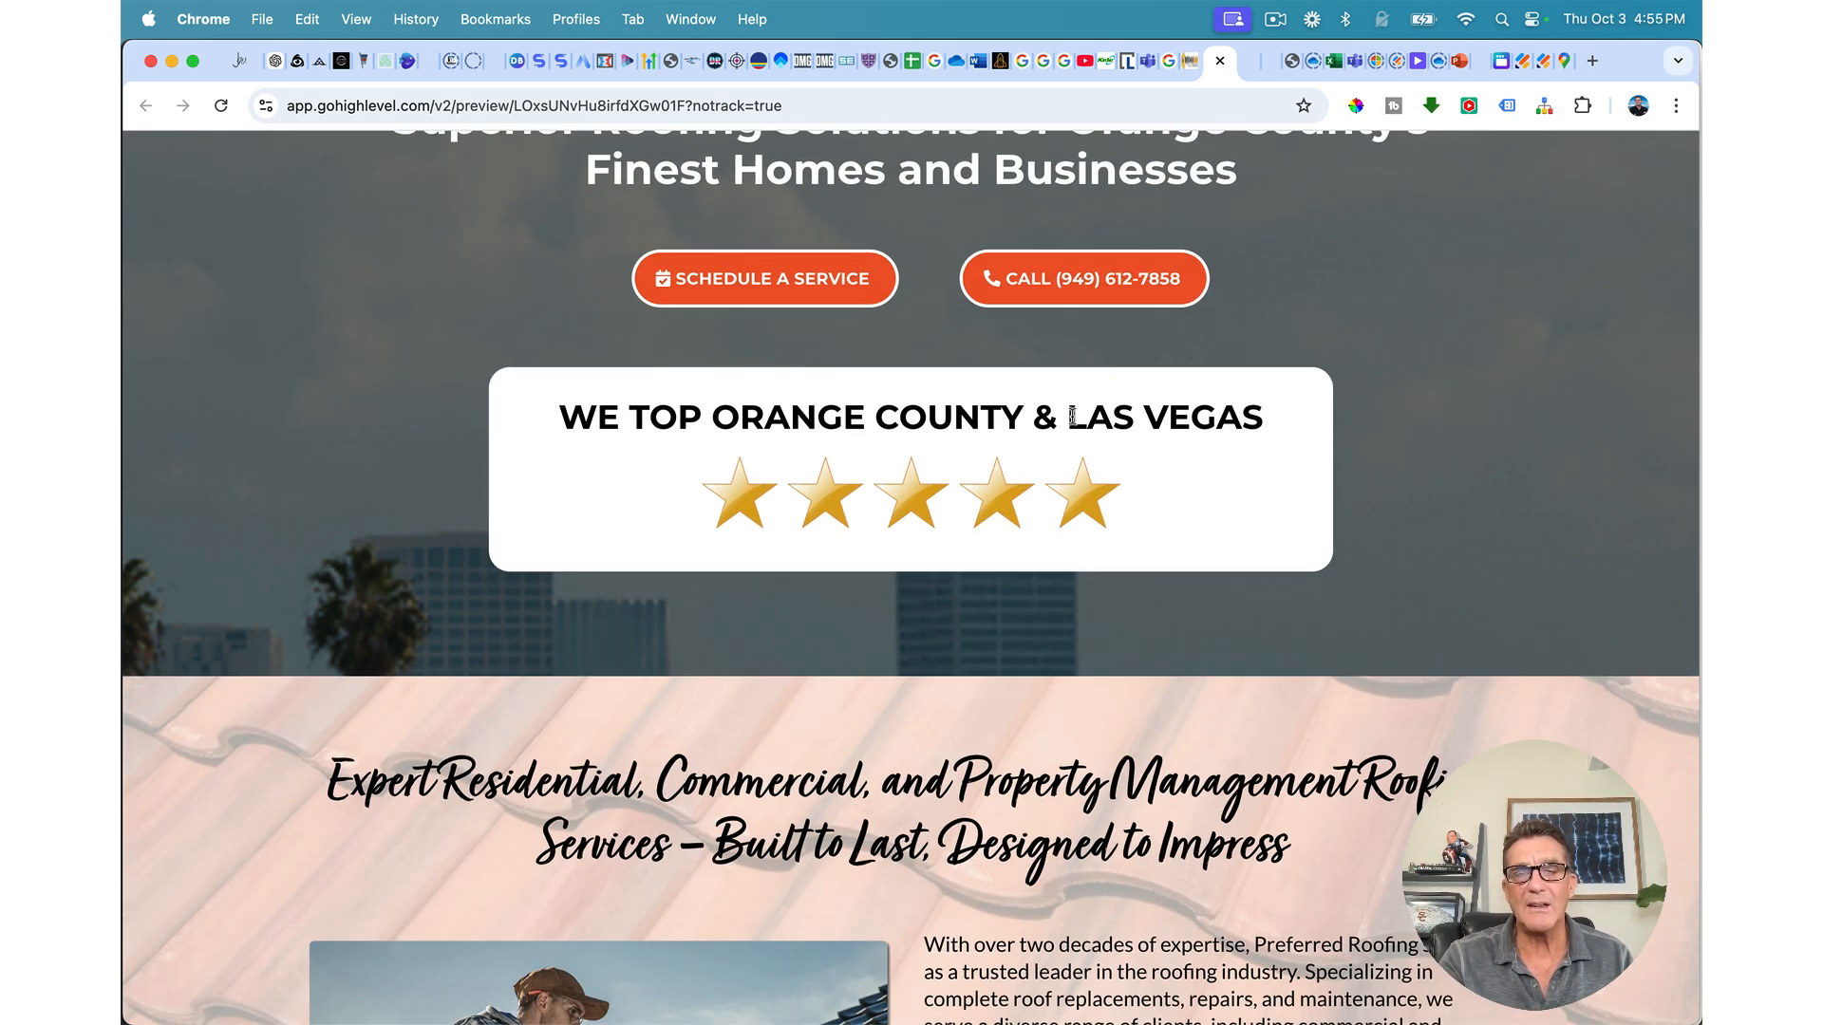
scroll(1054, 427, "down", 8)
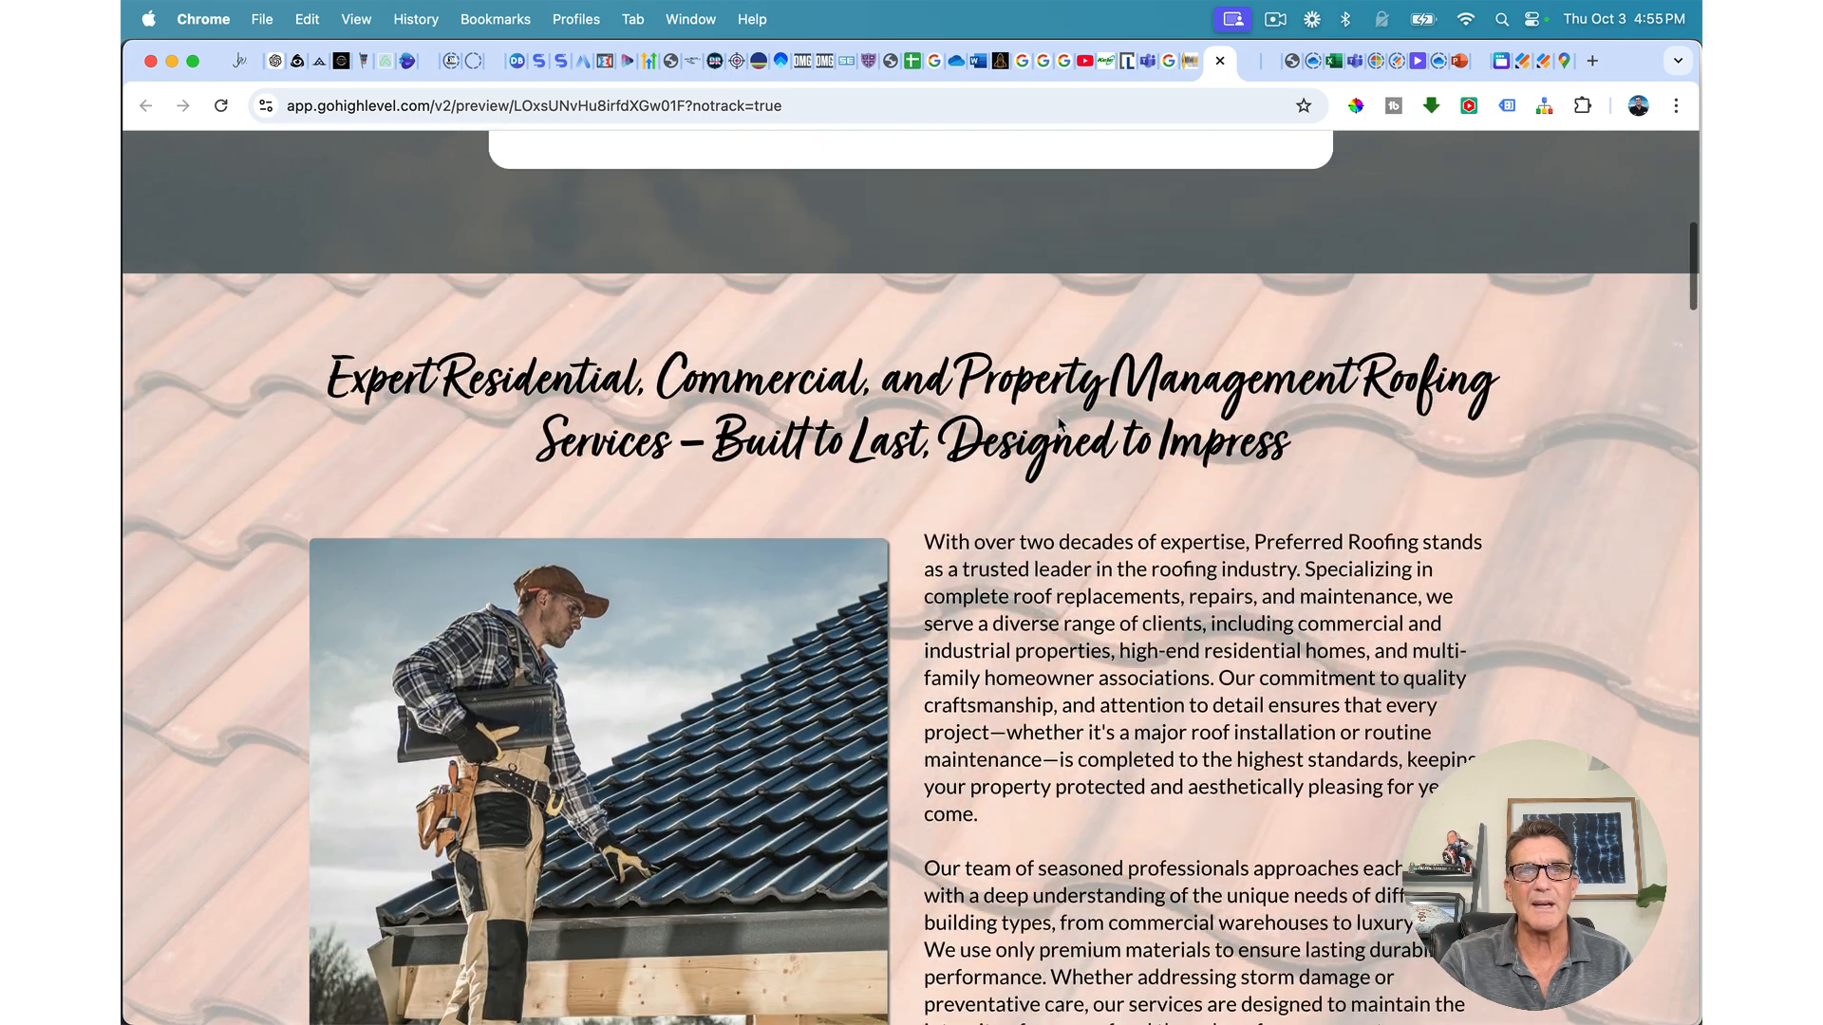
scroll(1060, 425, "down", 2)
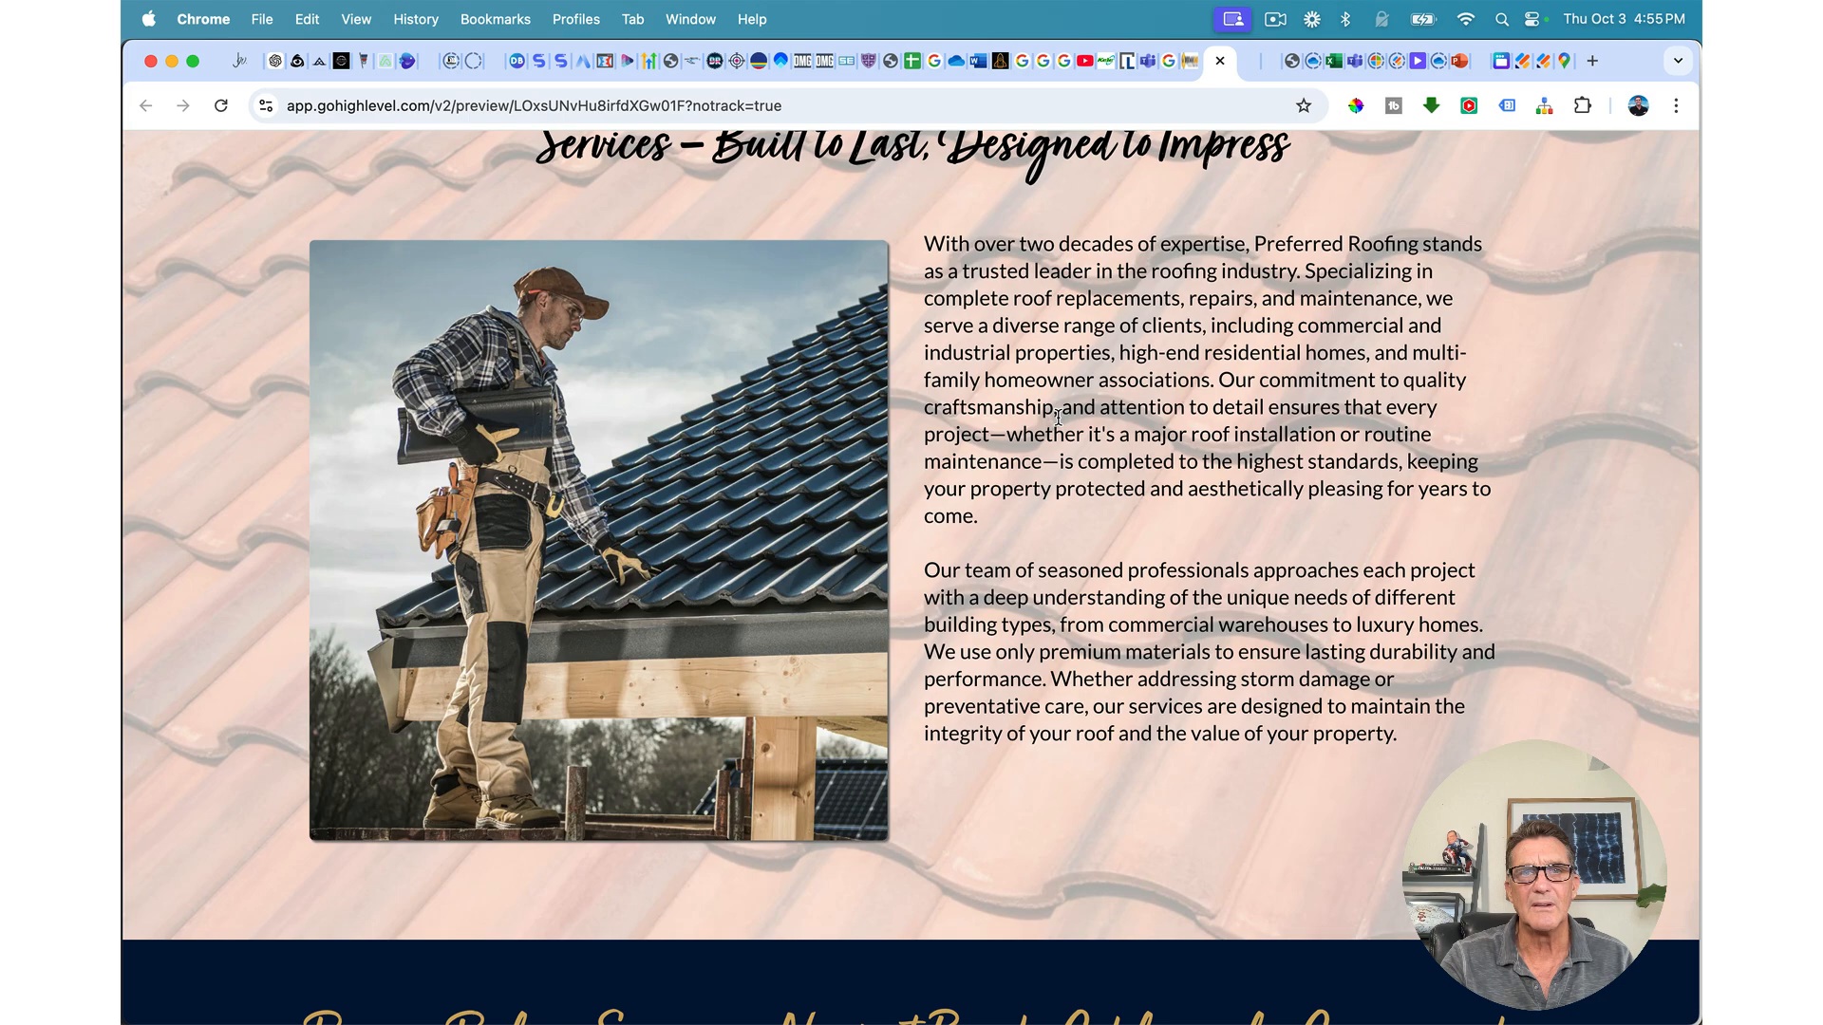
scroll(1059, 418, "down", 10)
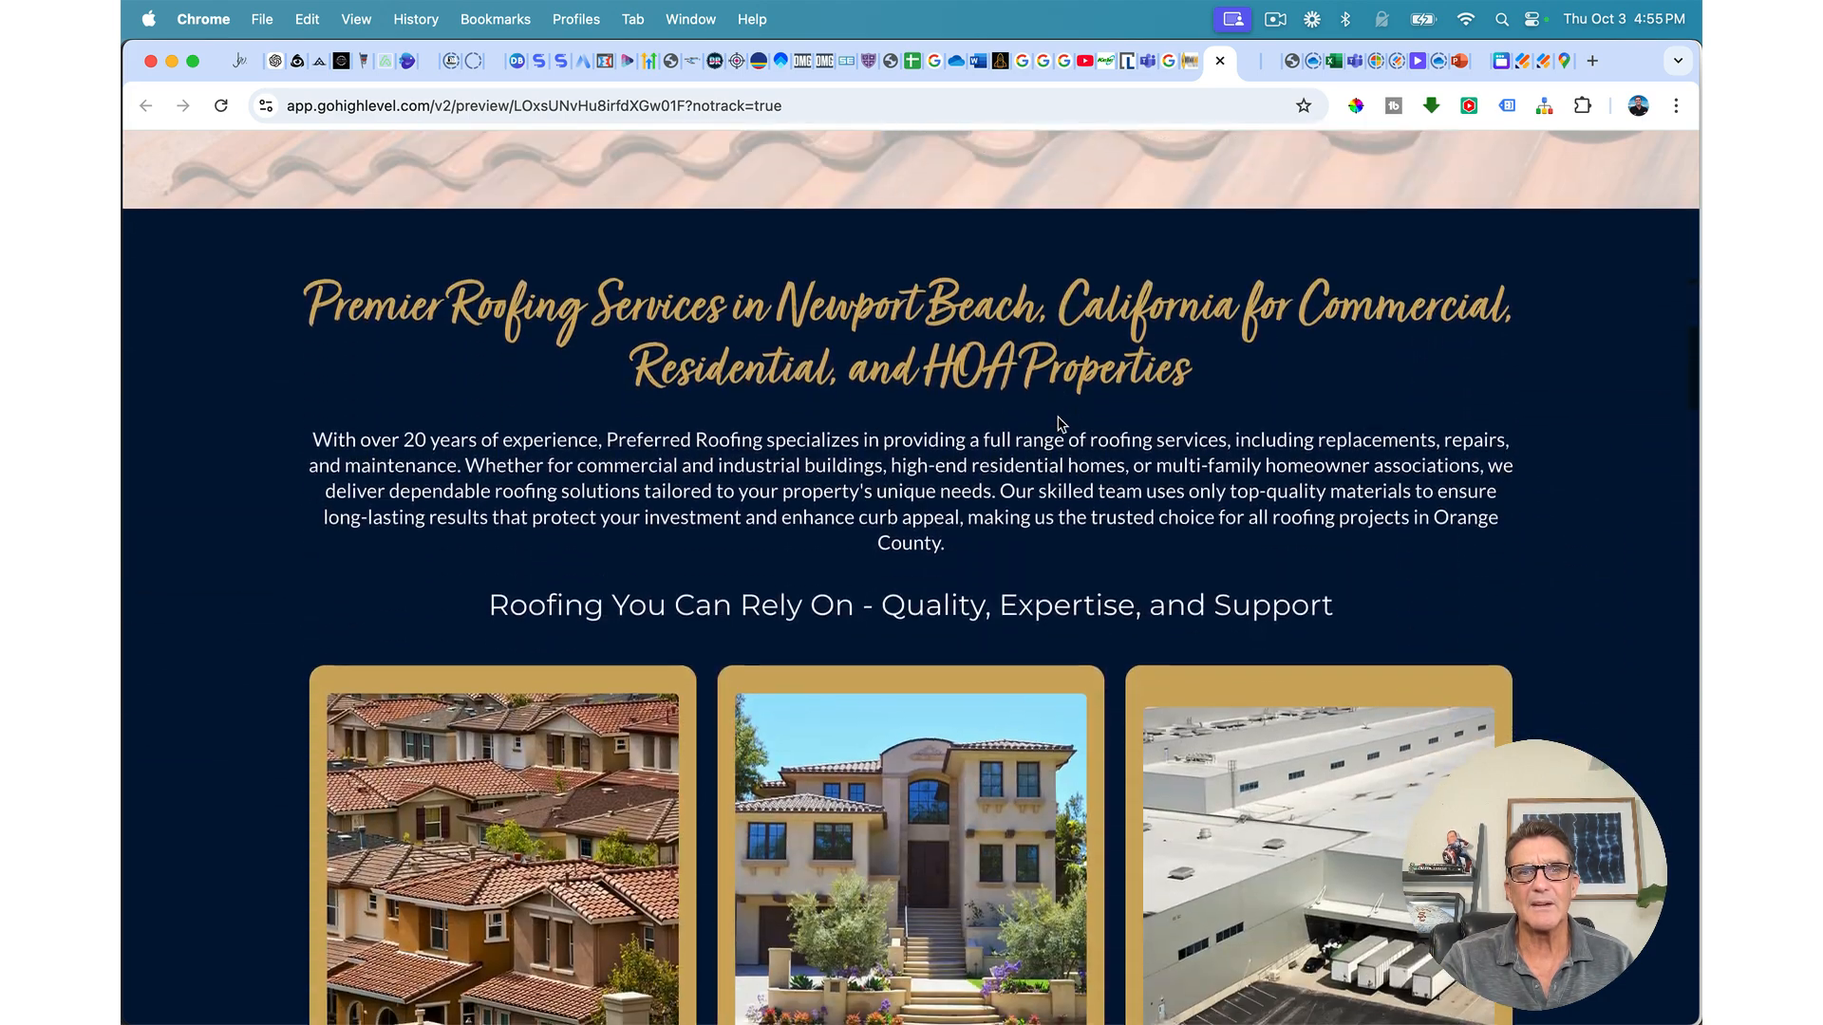
scroll(1061, 423, "down", 7)
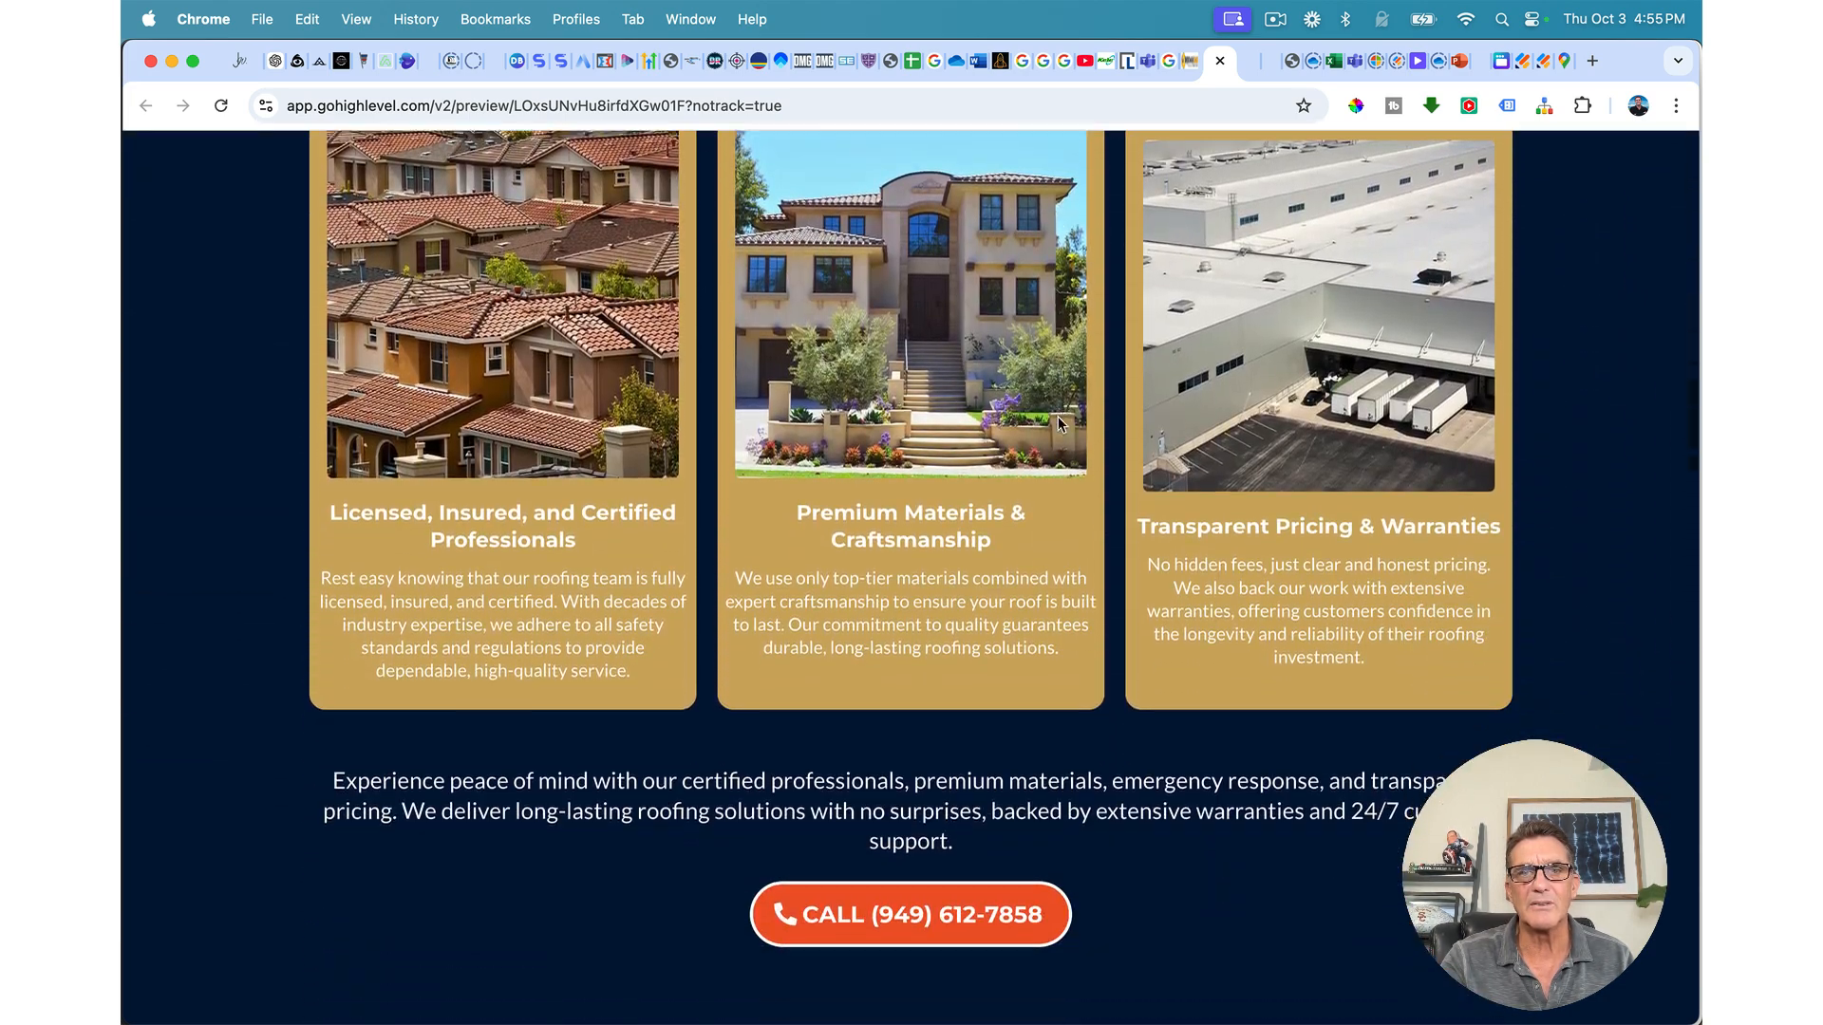
scroll(1059, 424, "down", 12)
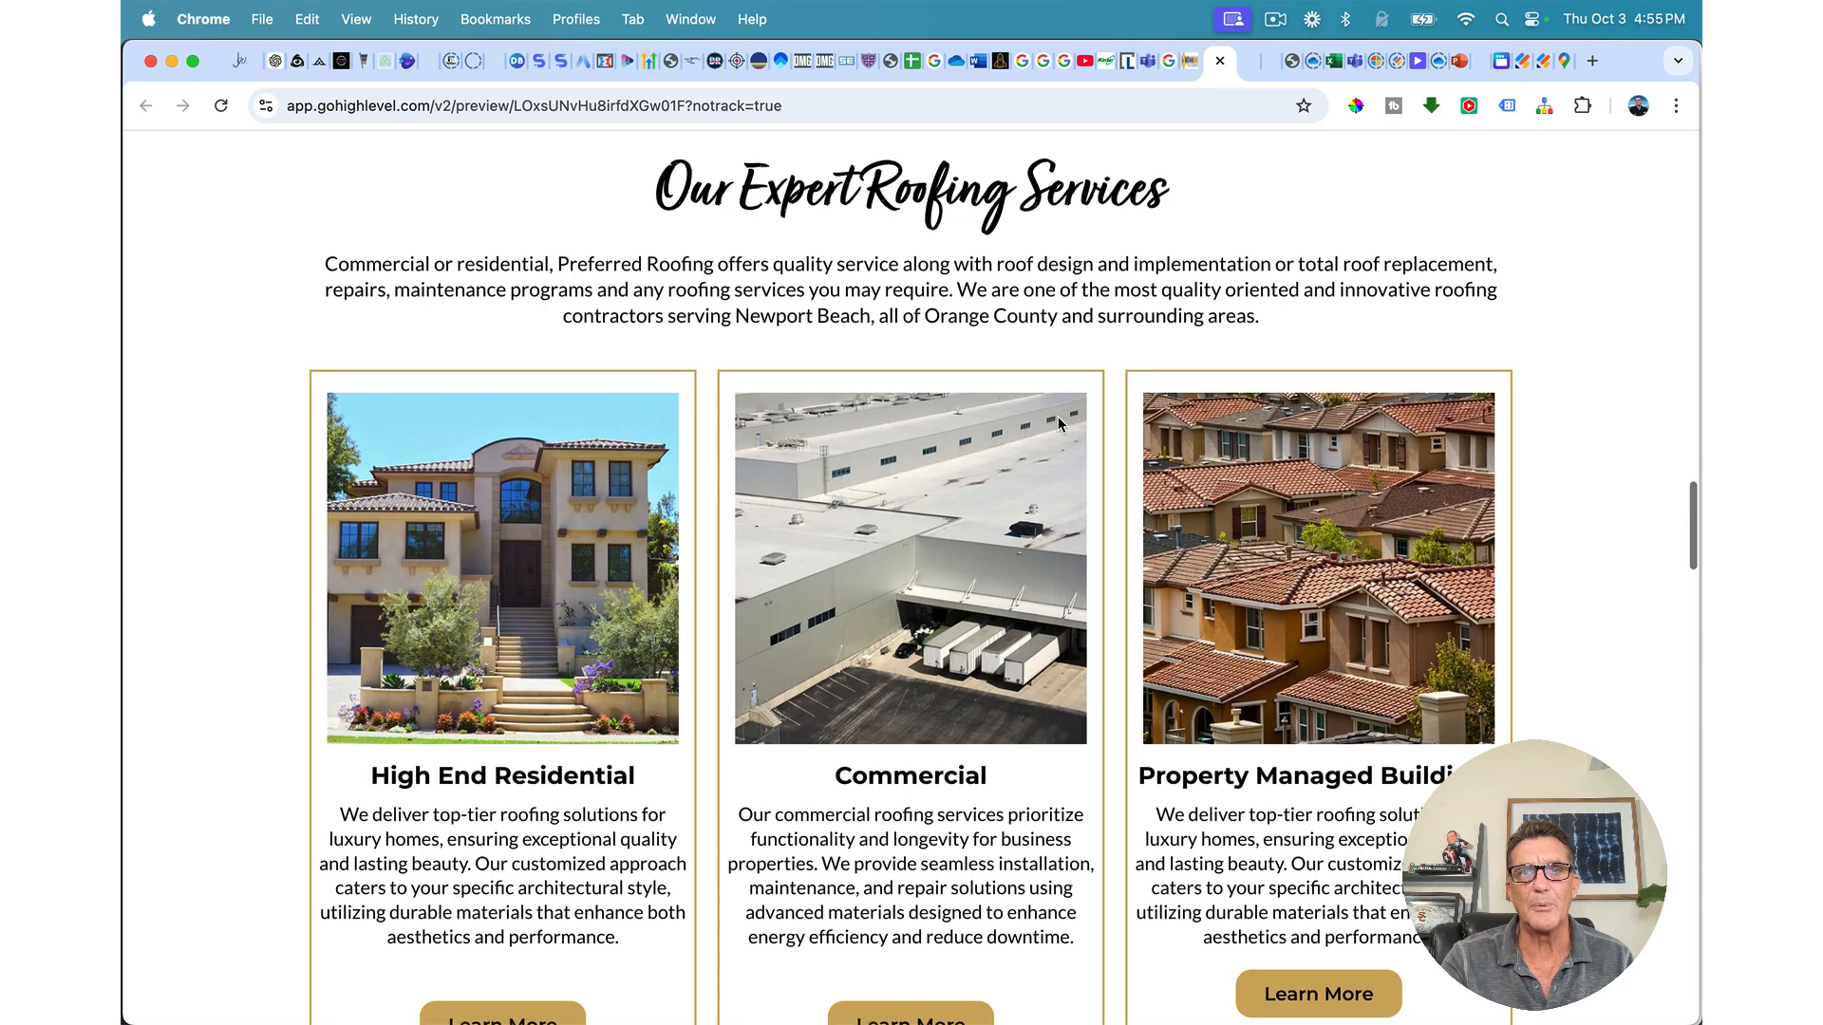
scroll(1060, 424, "down", 6)
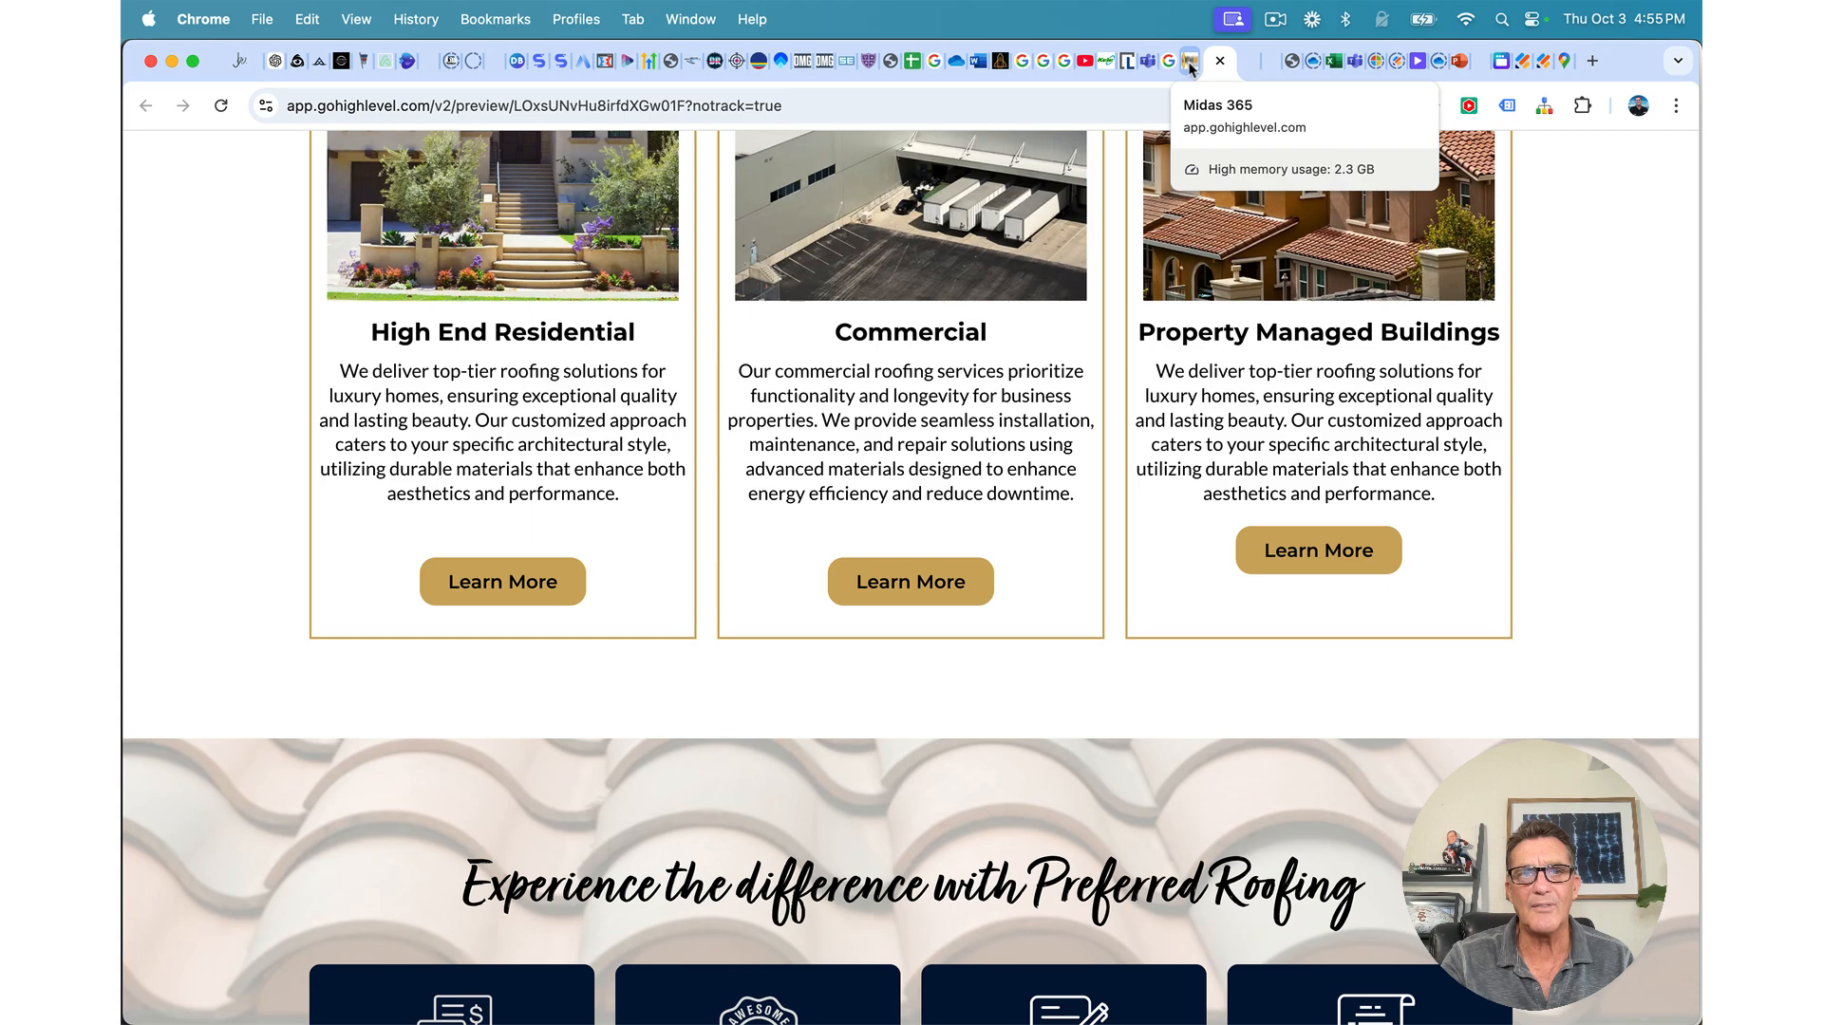
scroll(899, 612, "up", 1)
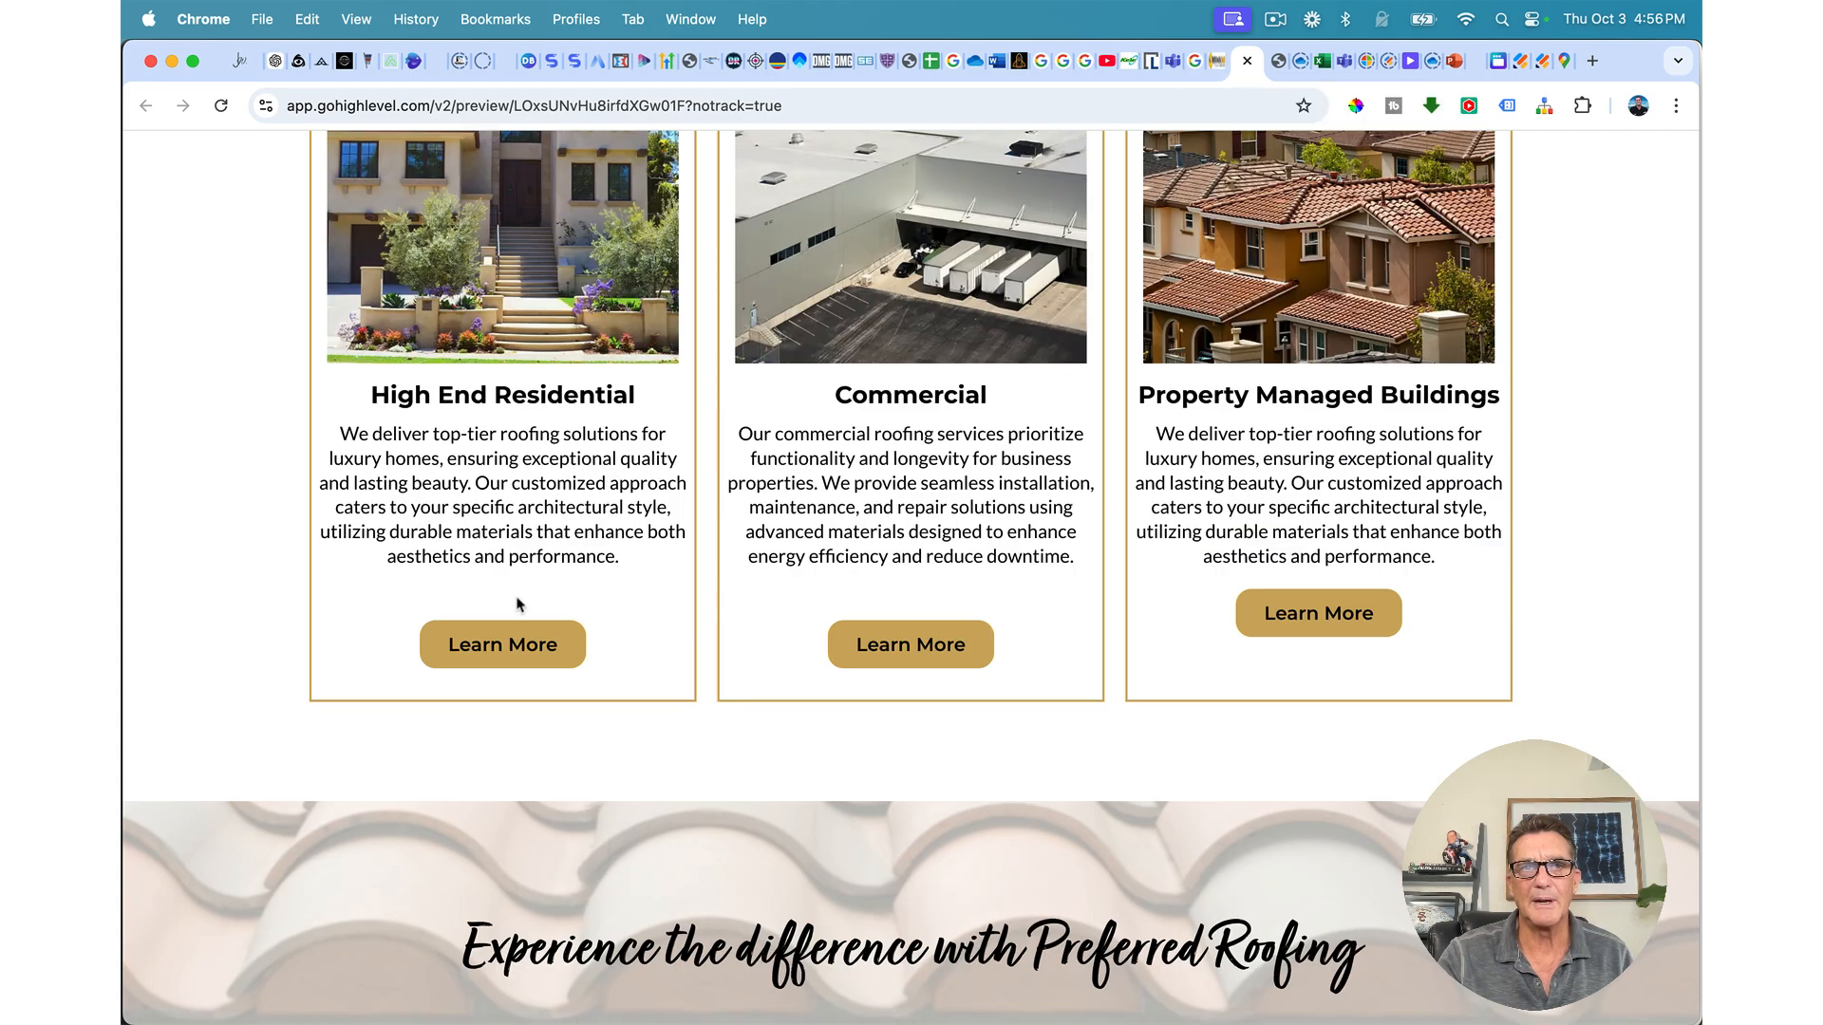
scroll(853, 642, "down", 8)
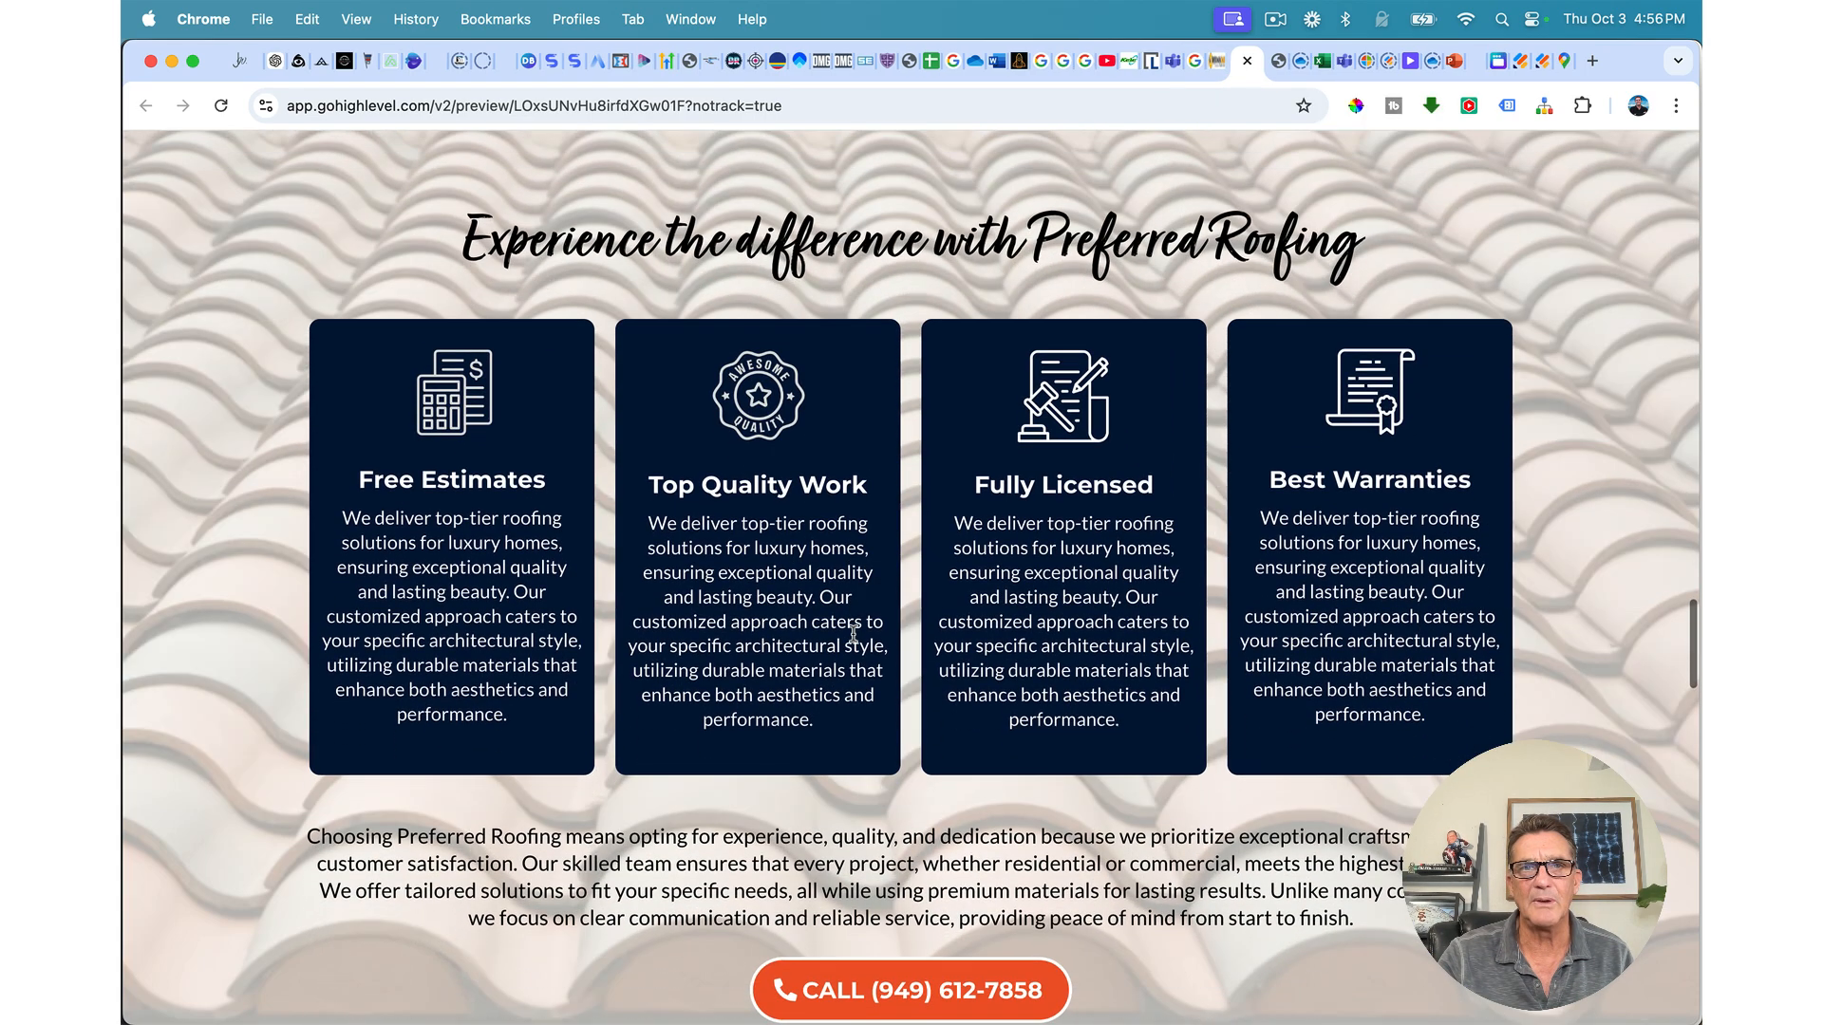
scroll(853, 634, "down", 6)
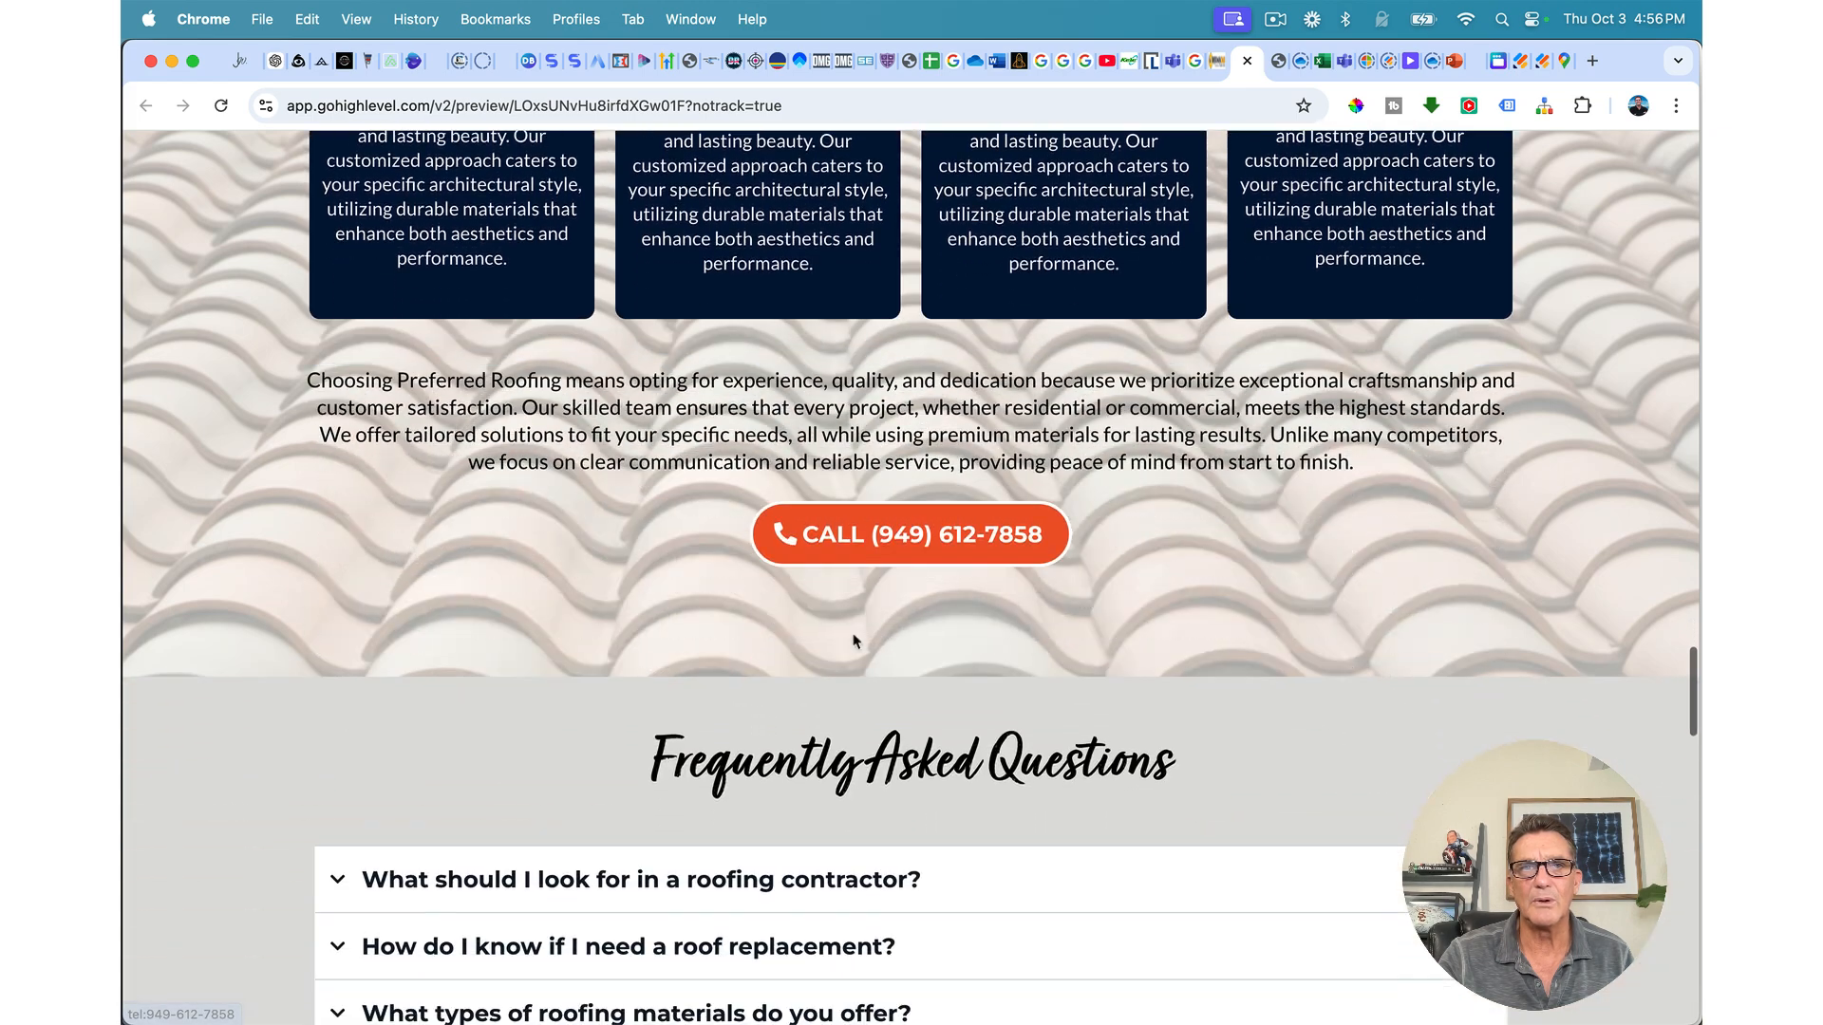
scroll(853, 642, "down", 5)
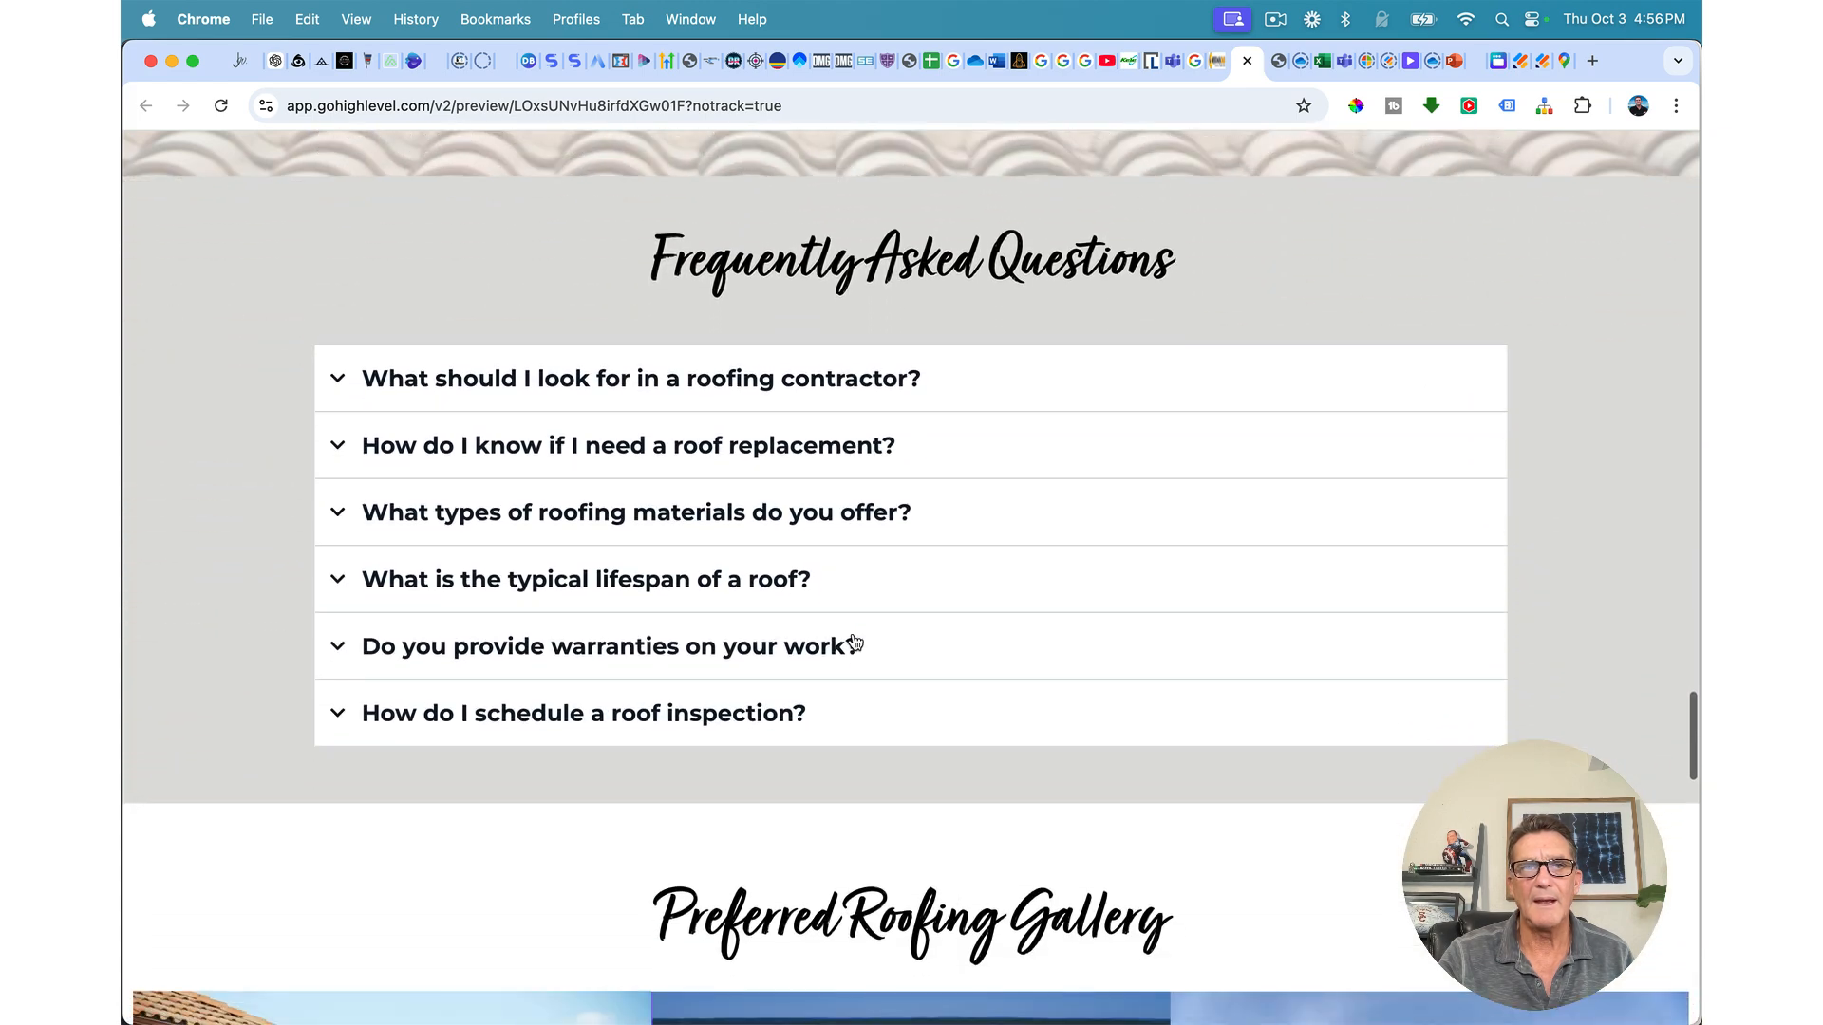
scroll(855, 642, "down", 7)
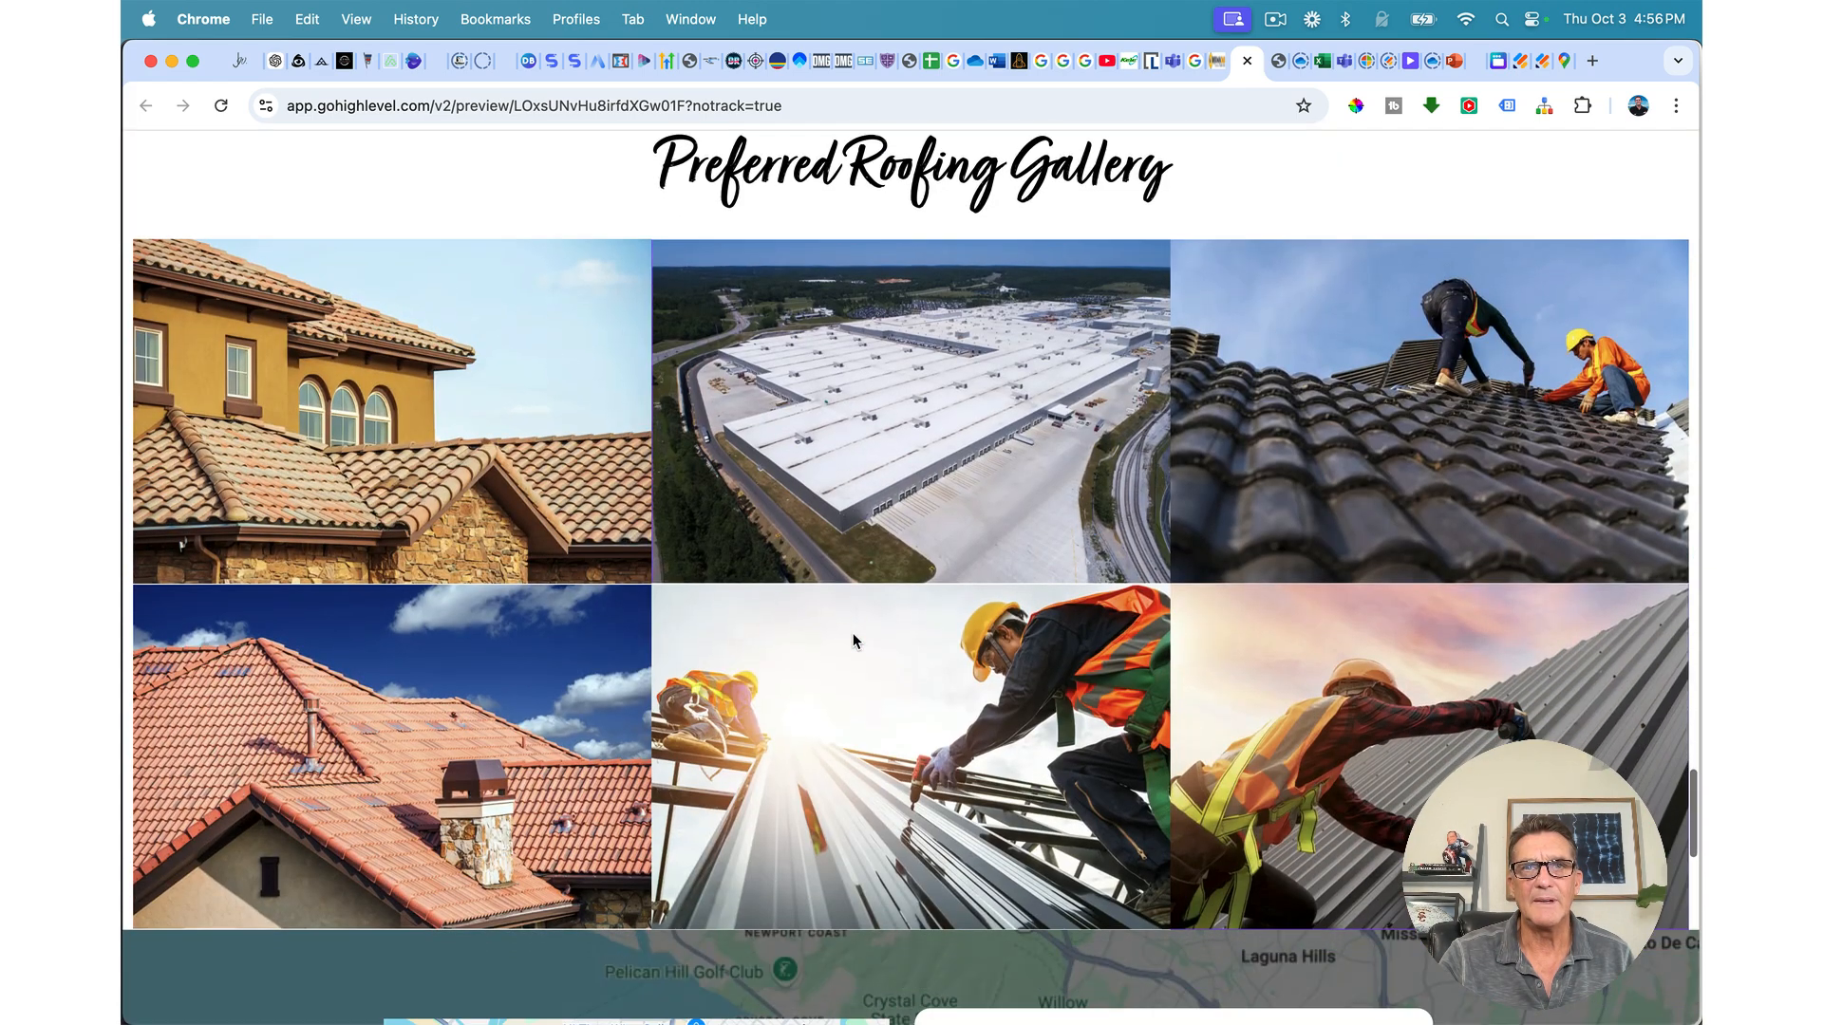
scroll(853, 641, "down", 5)
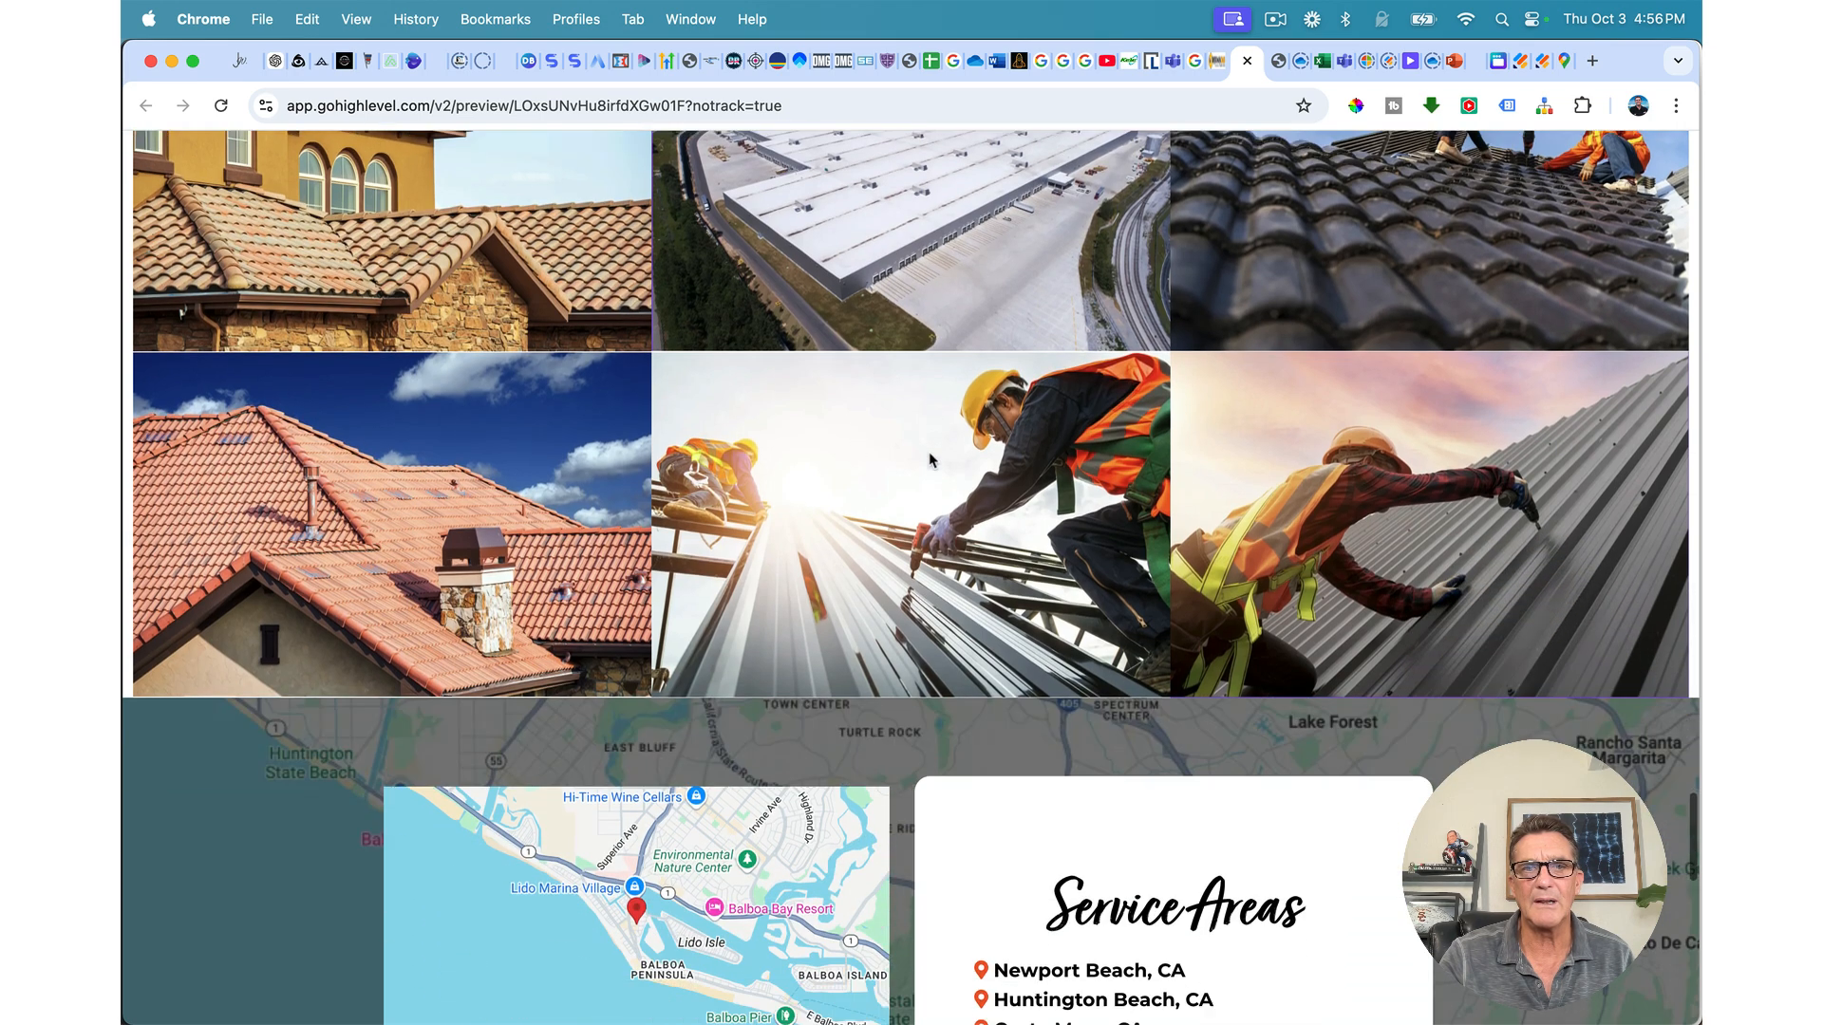
scroll(930, 459, "down", 8)
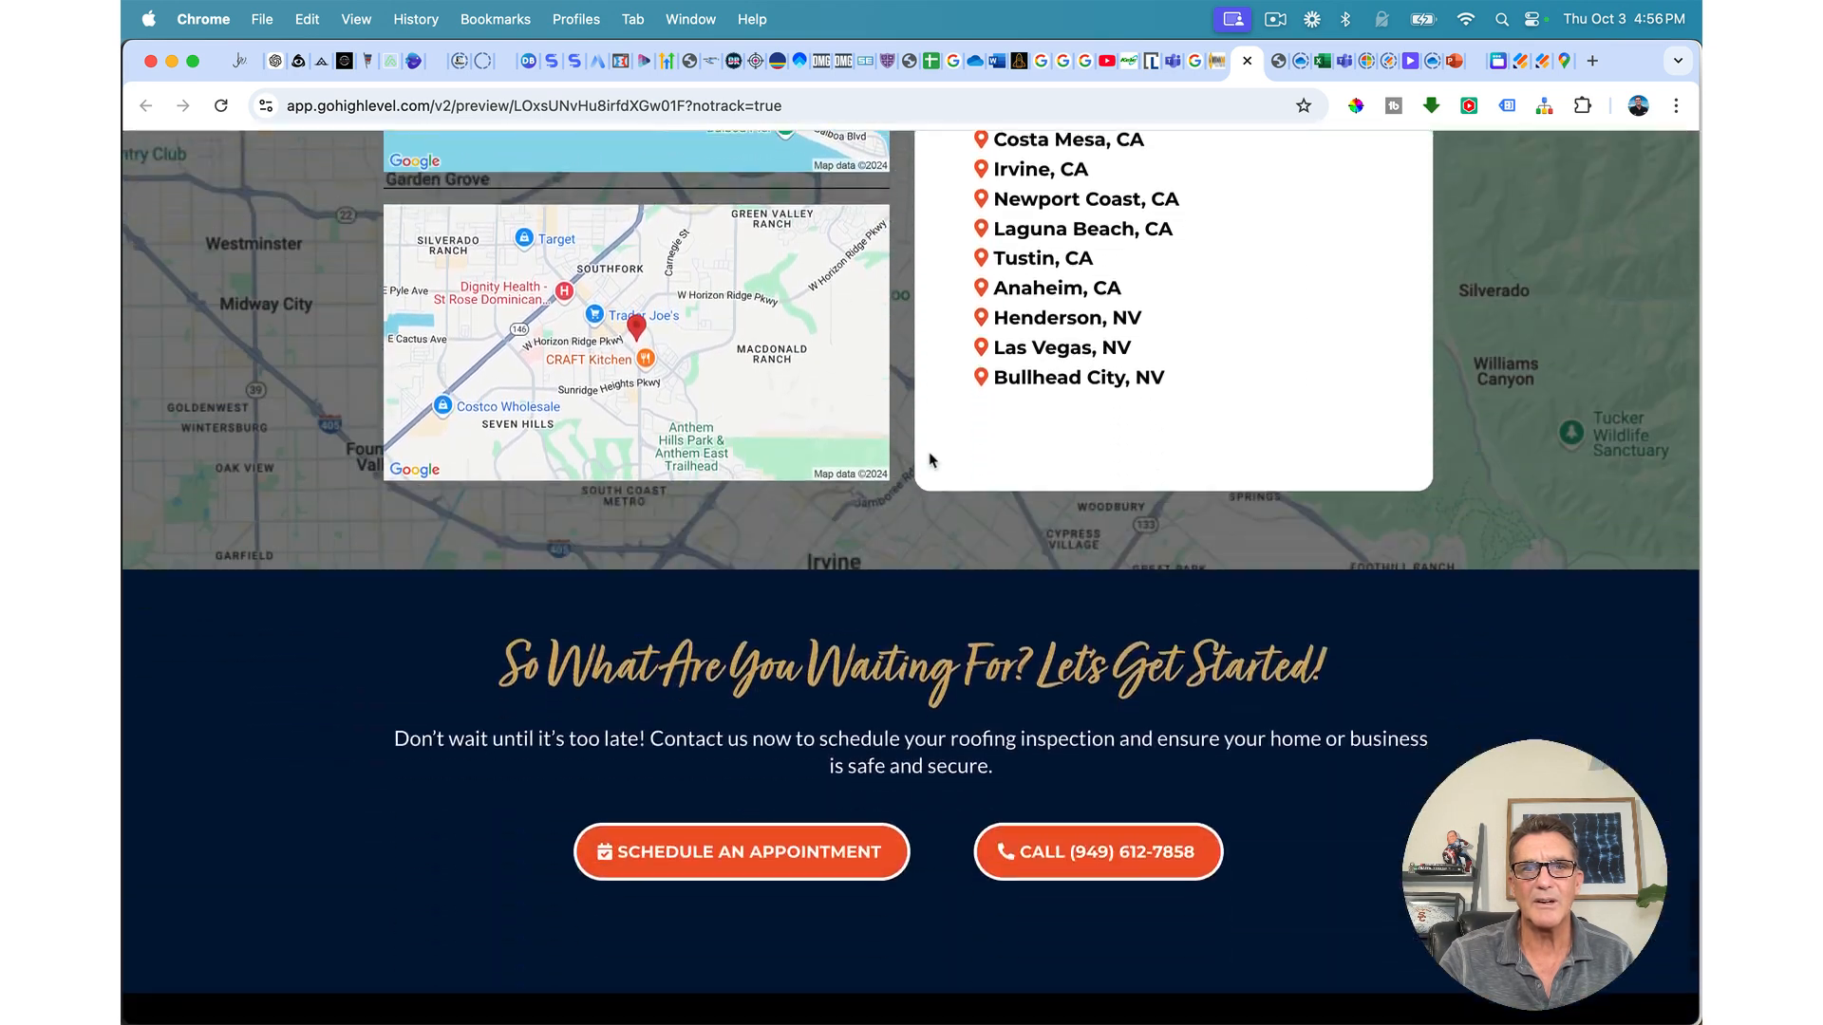
scroll(928, 459, "down", 5)
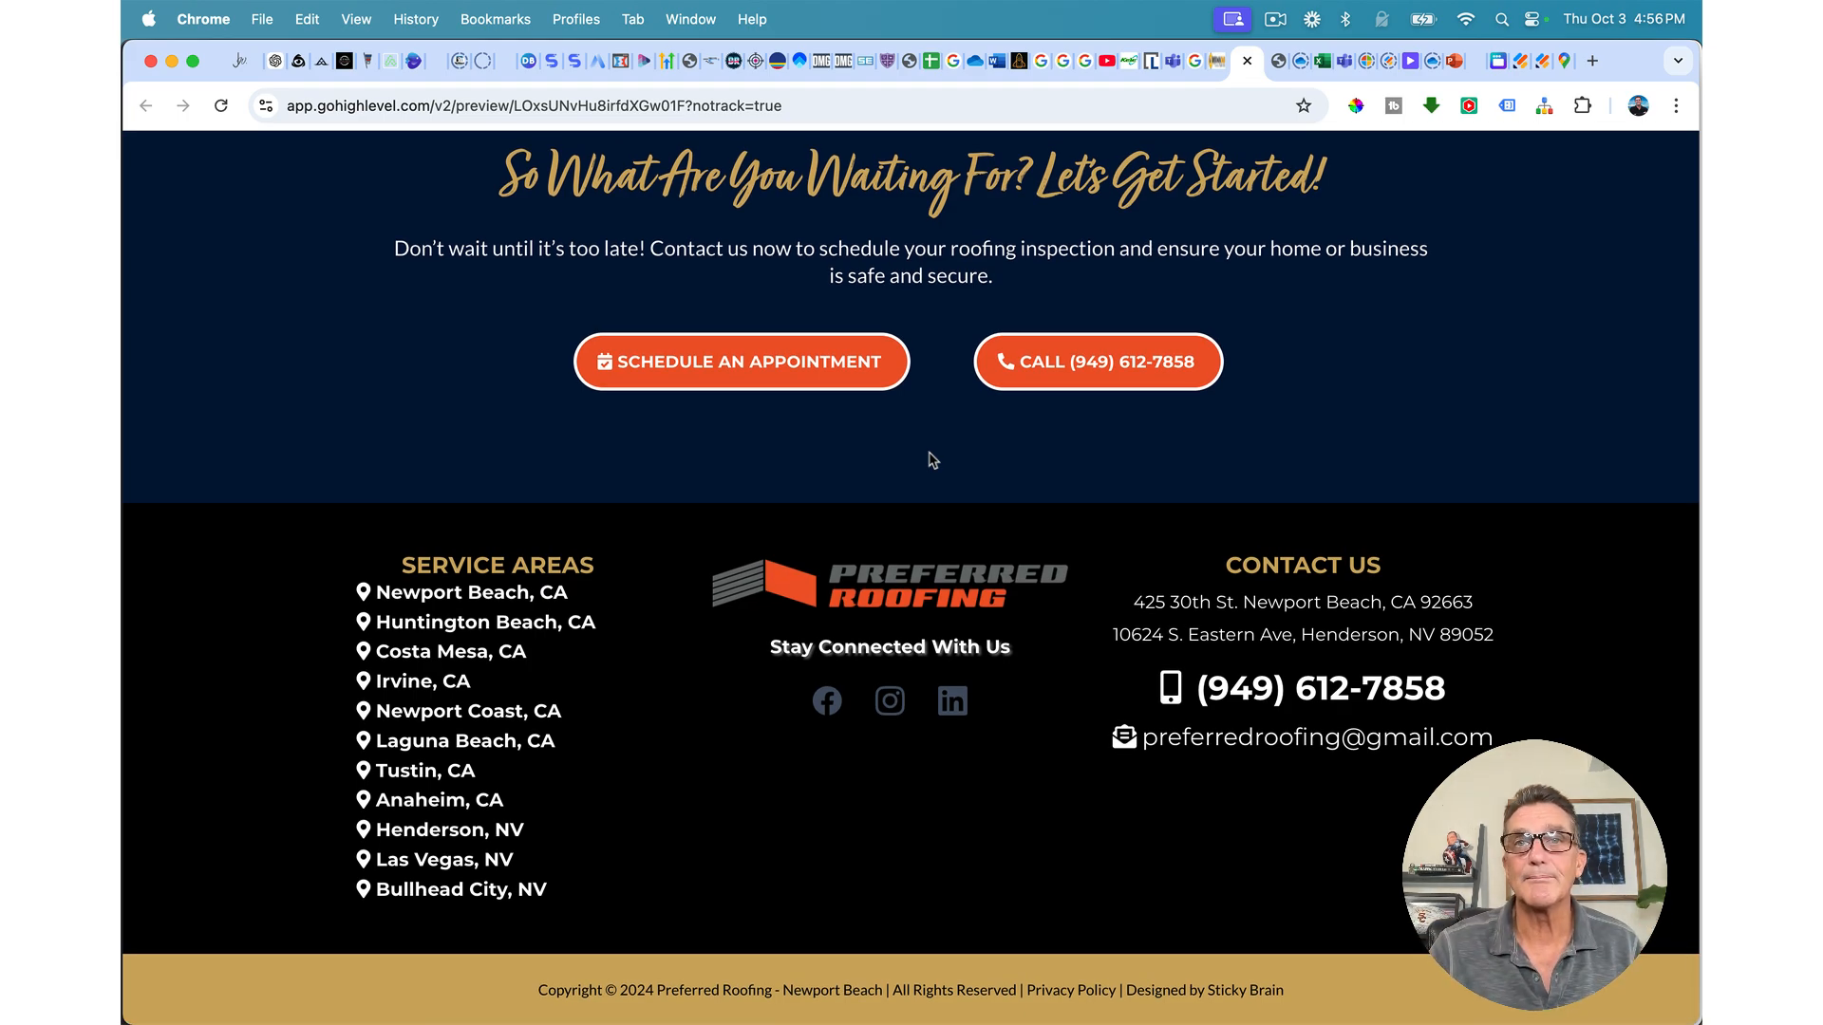
scroll(1008, 275, "up", 20)
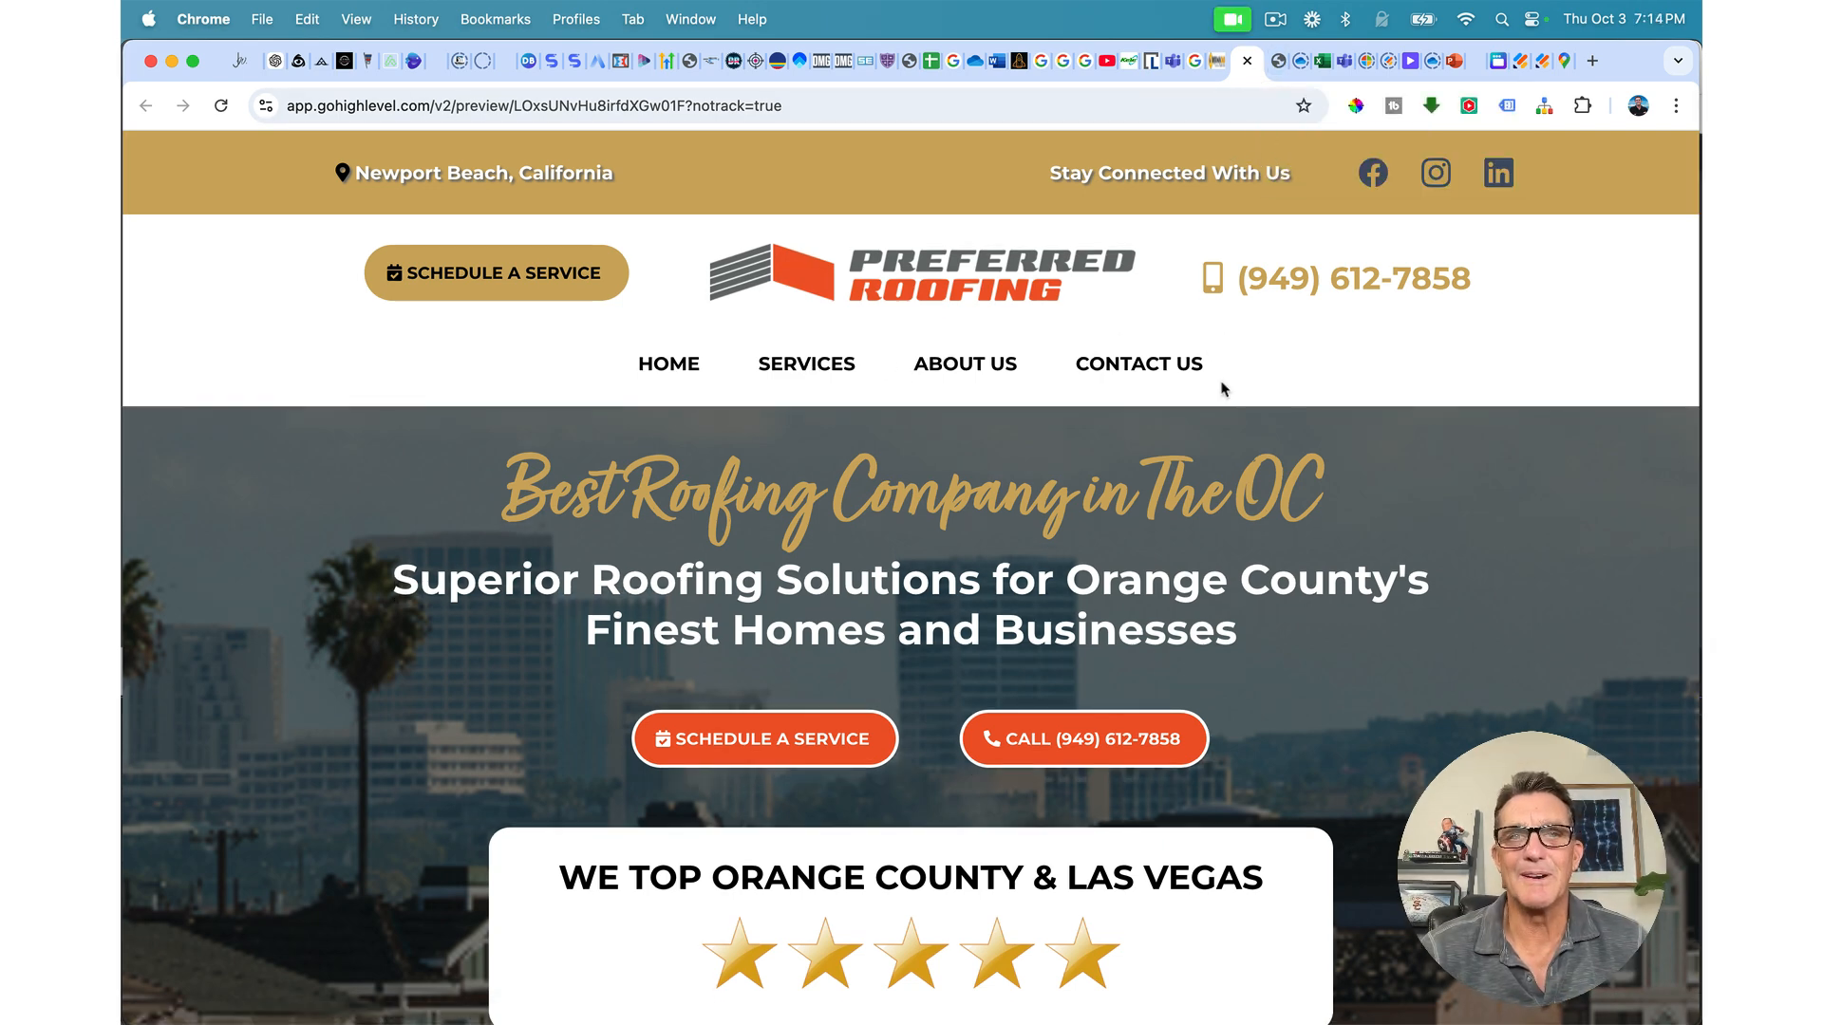
scroll(855, 494, "down", 20)
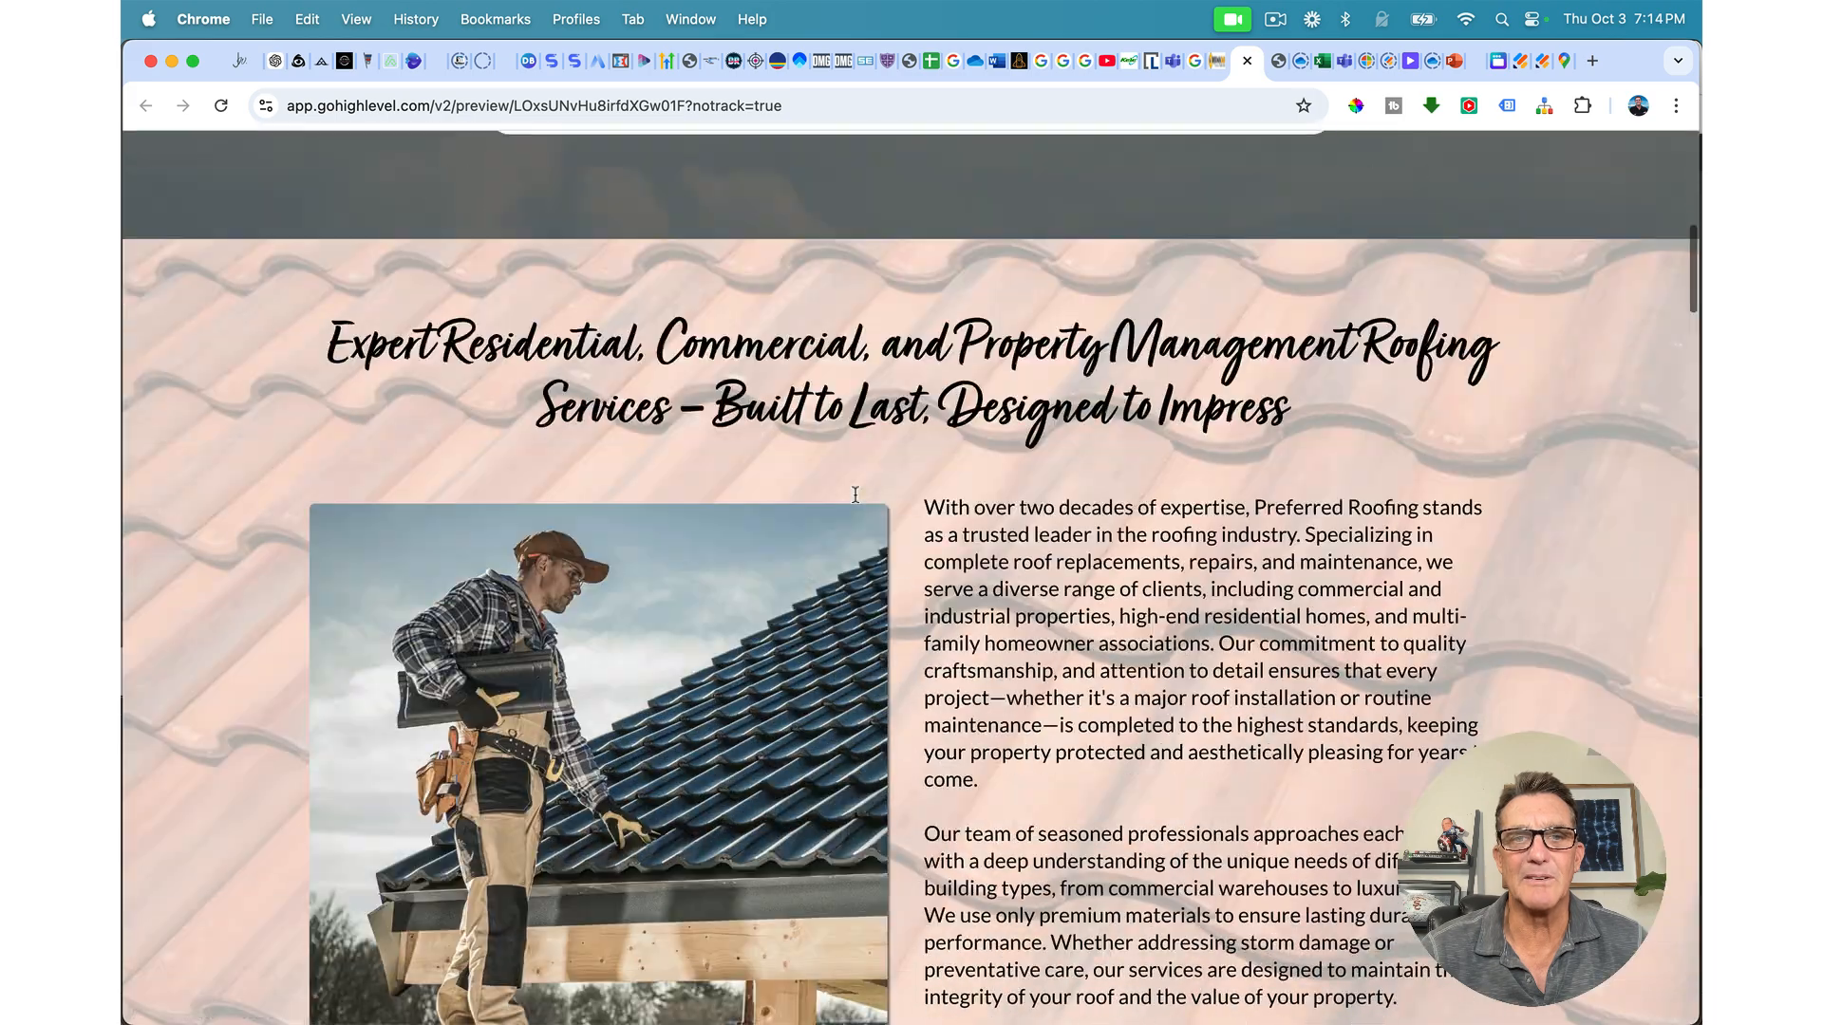
scroll(854, 493, "down", 10)
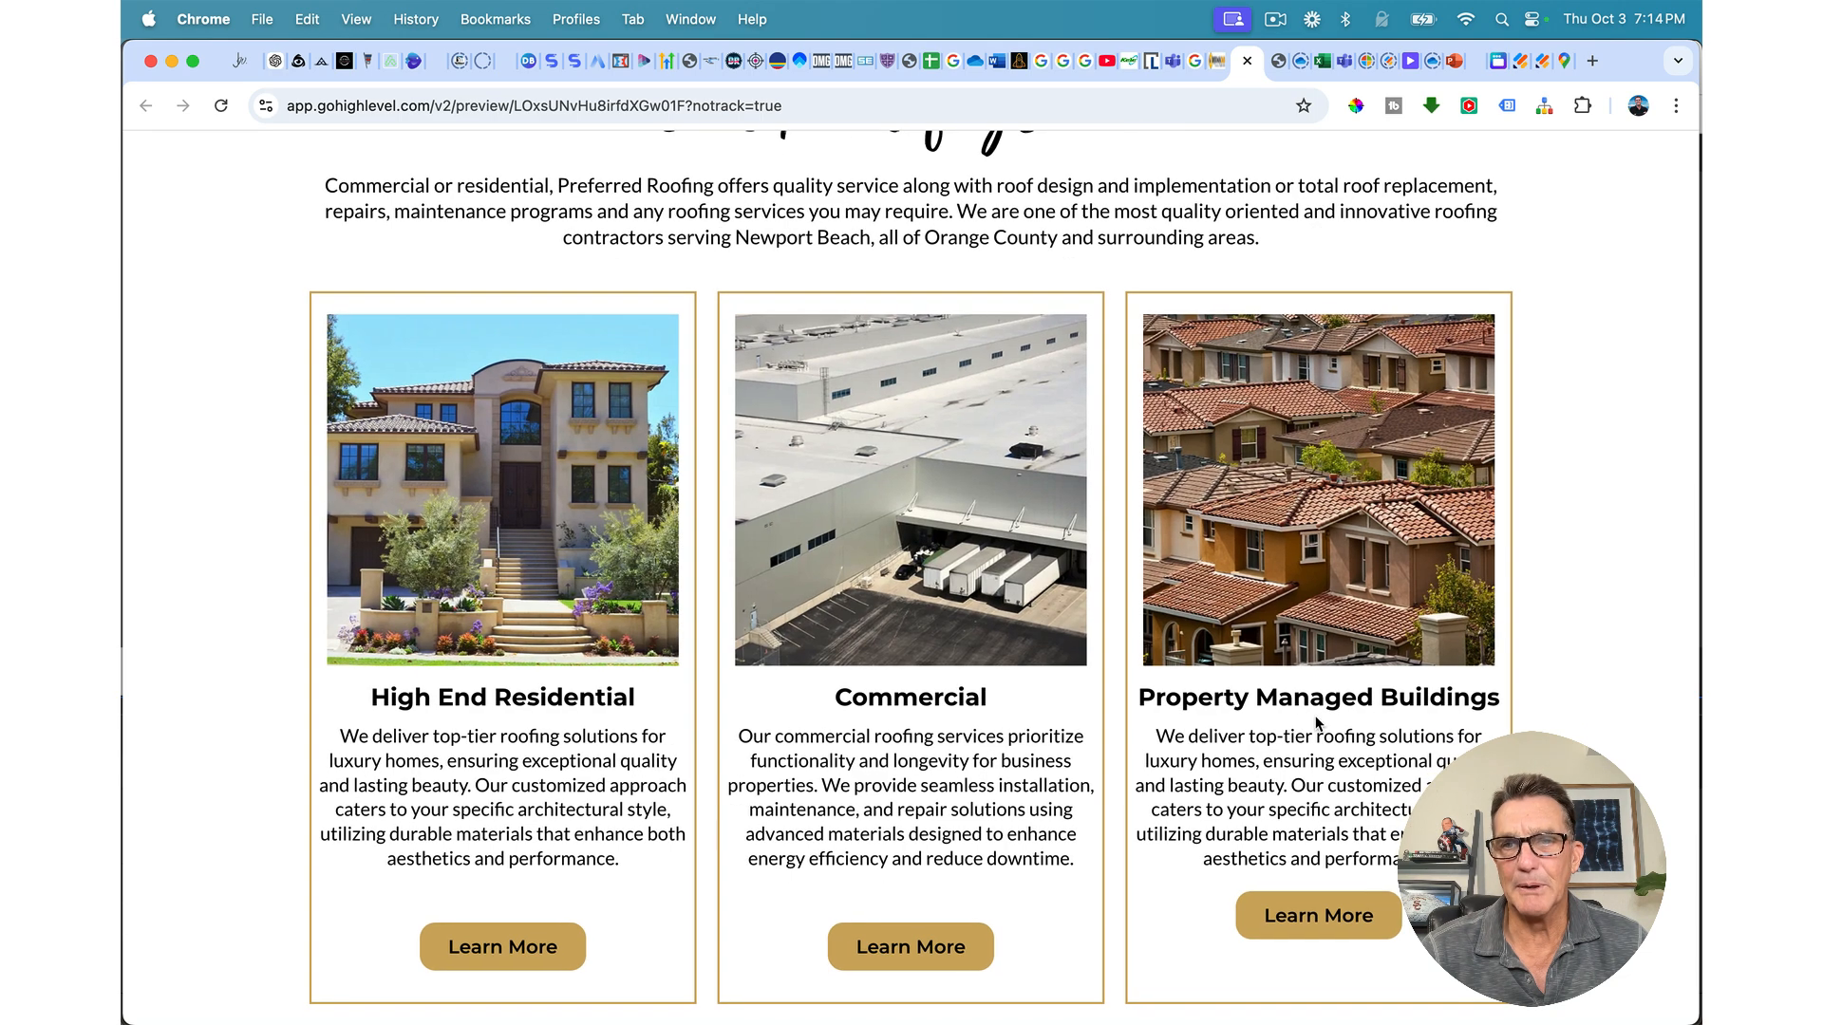
scroll(987, 666, "down", 3)
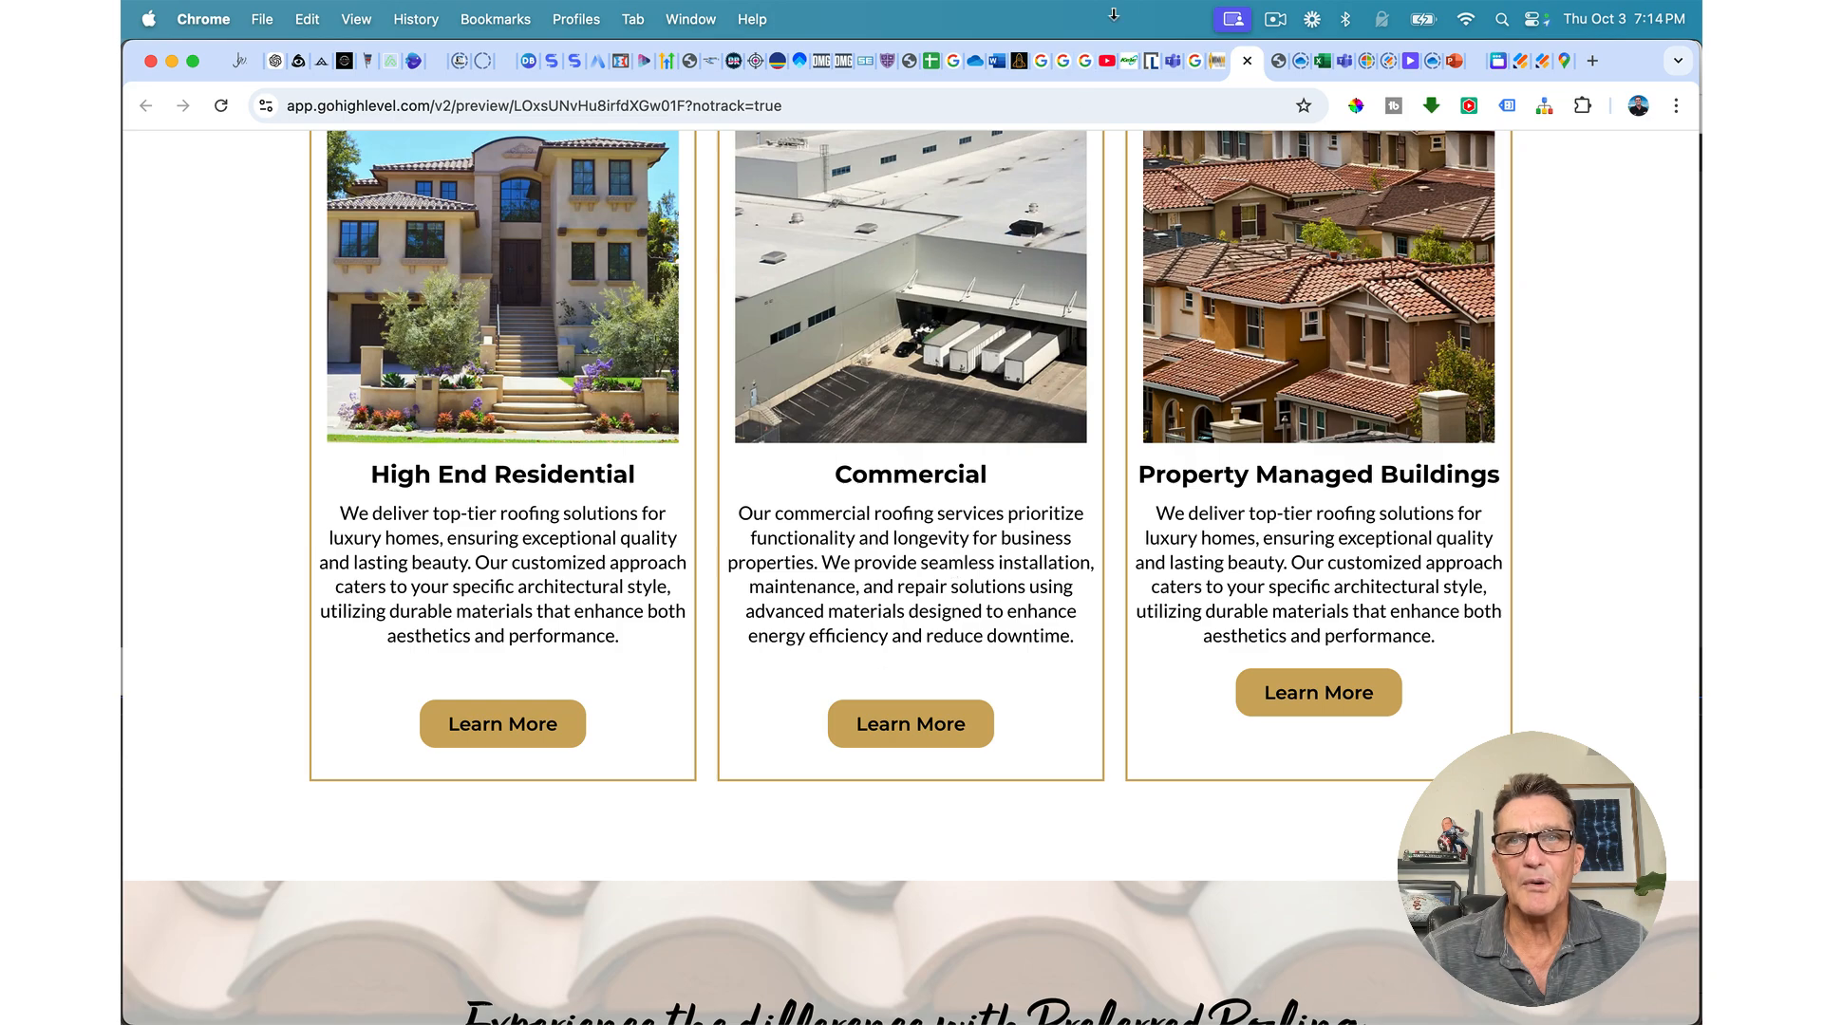
Step: Back in the builder, set the Commercial card's Learn More button top margin to 20 px
left_click(1220, 63)
scroll(1037, 447, "down", 10)
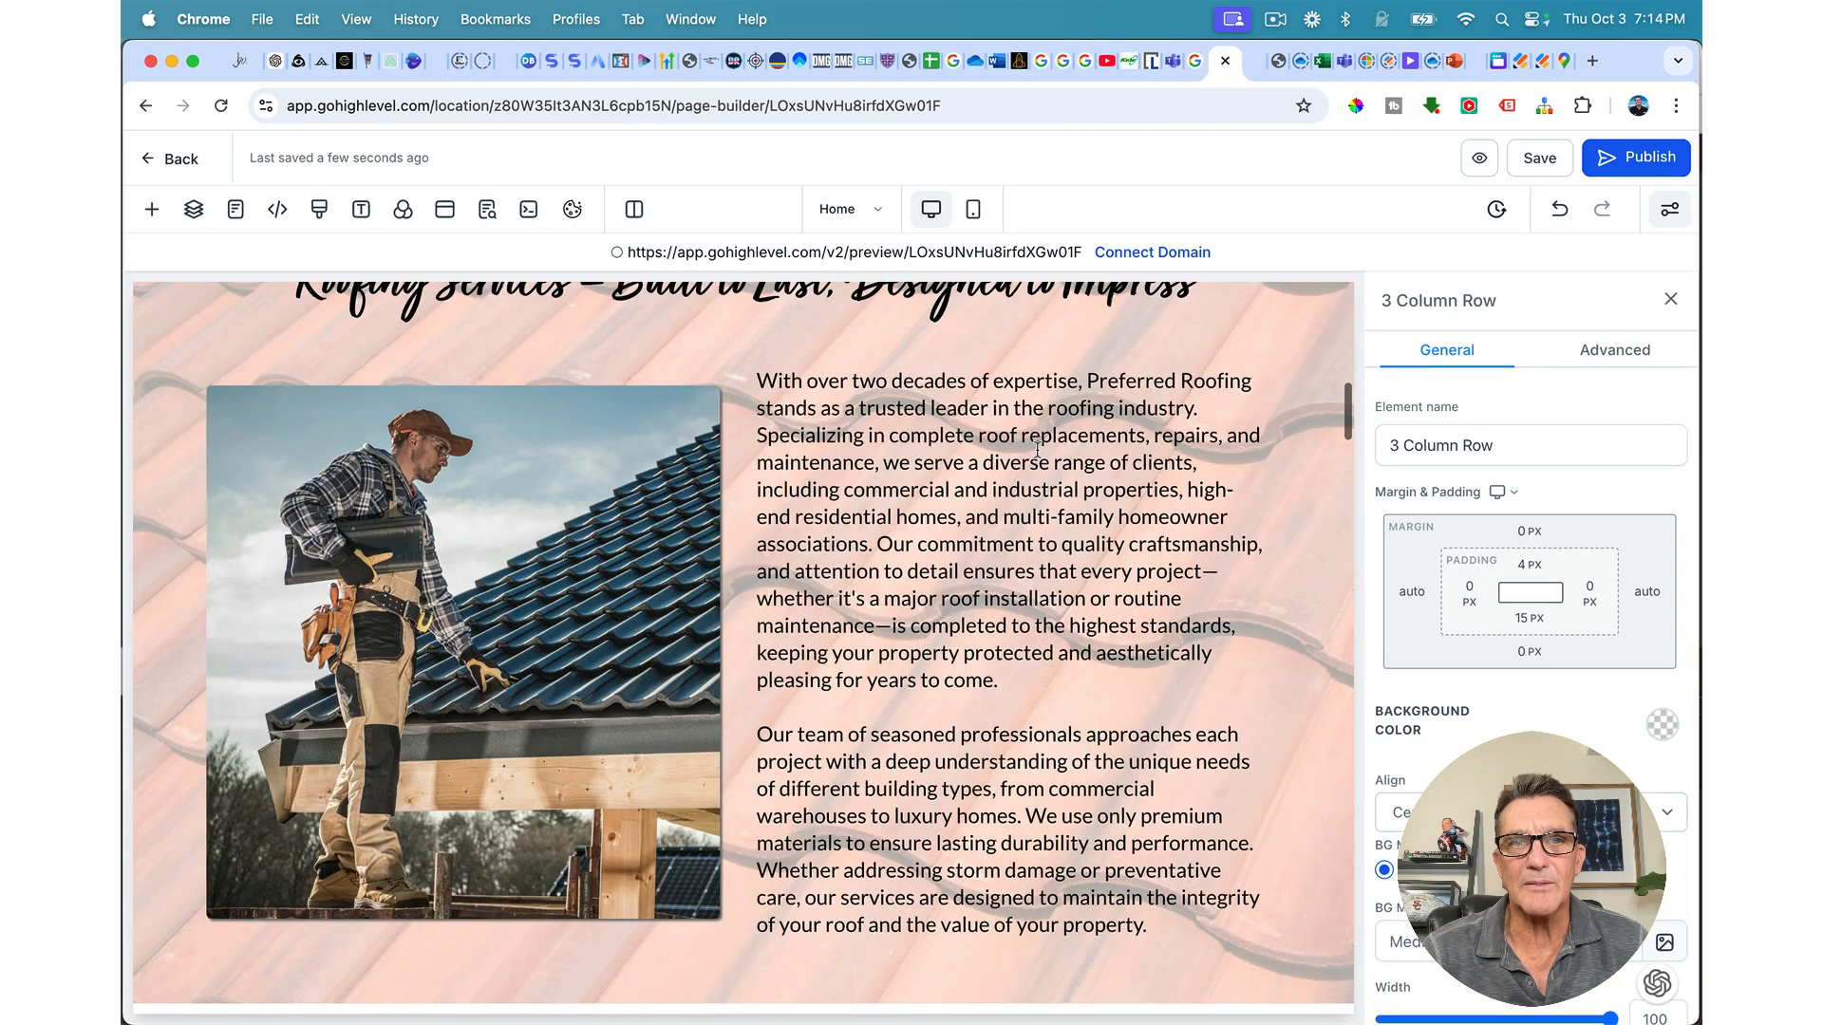
scroll(1038, 450, "down", 15)
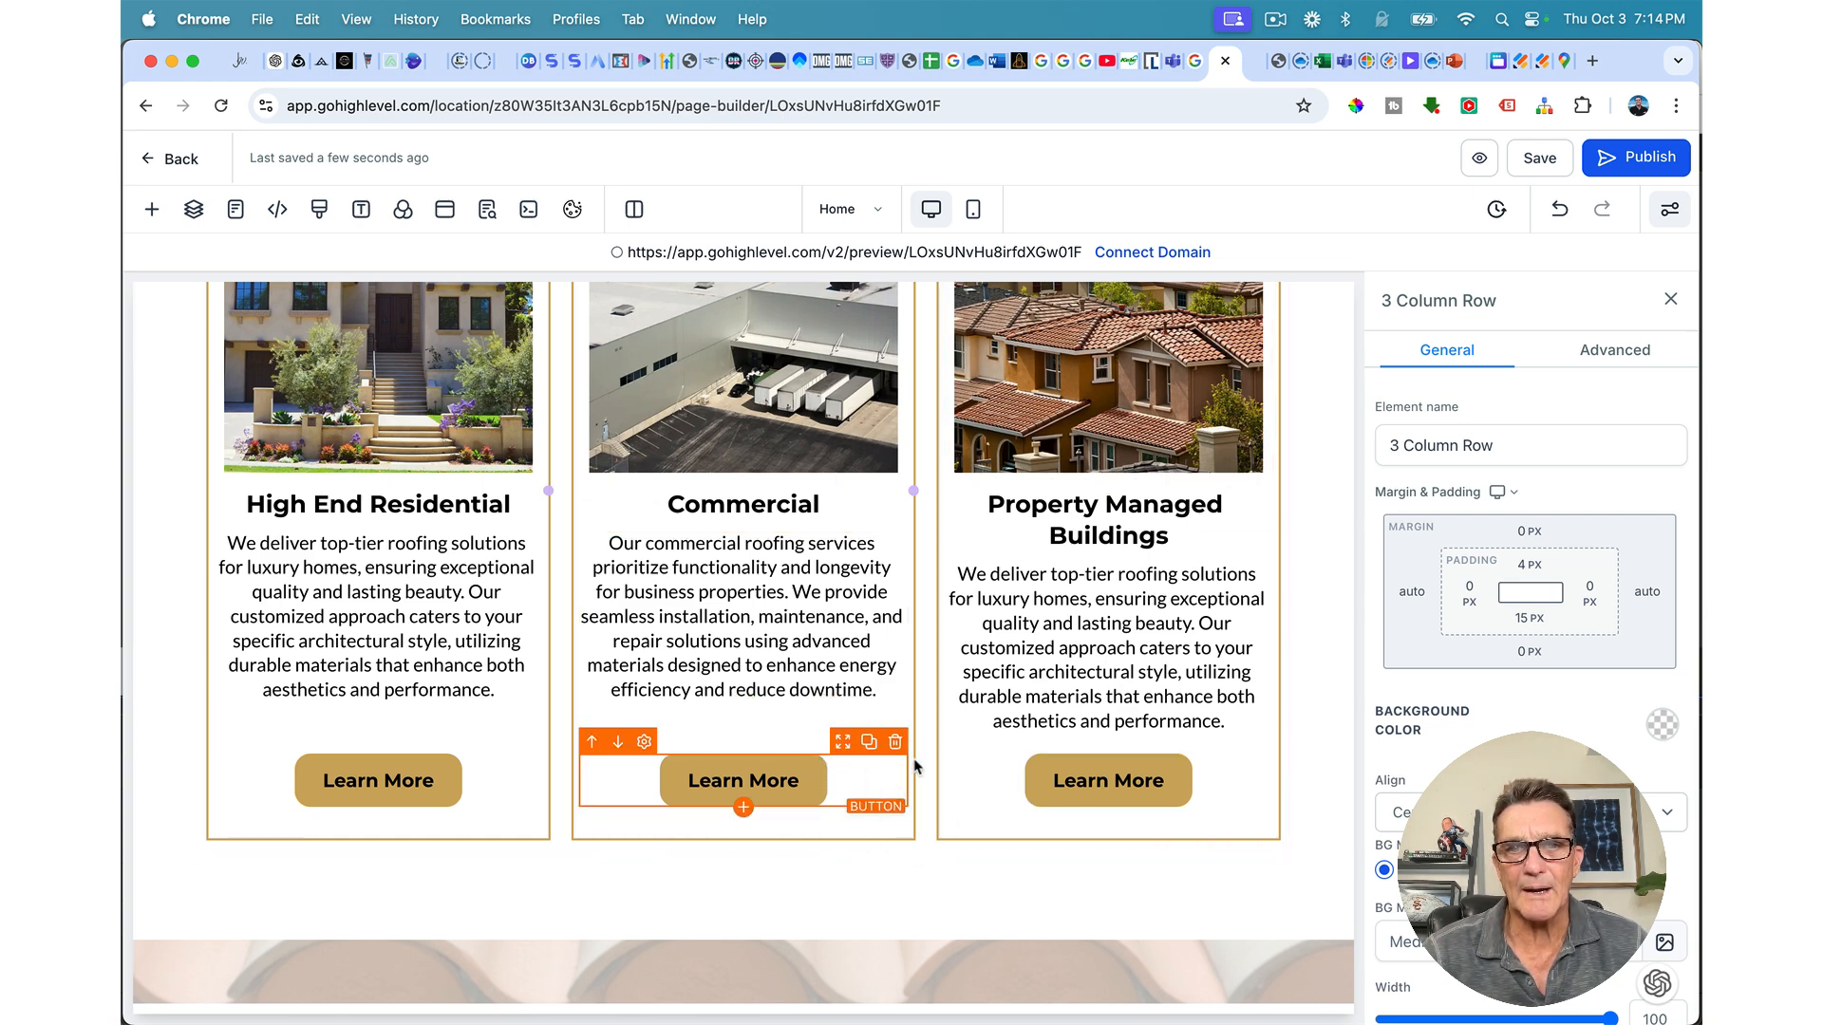
left_click(1038, 782)
scroll(1396, 755, "down", 5)
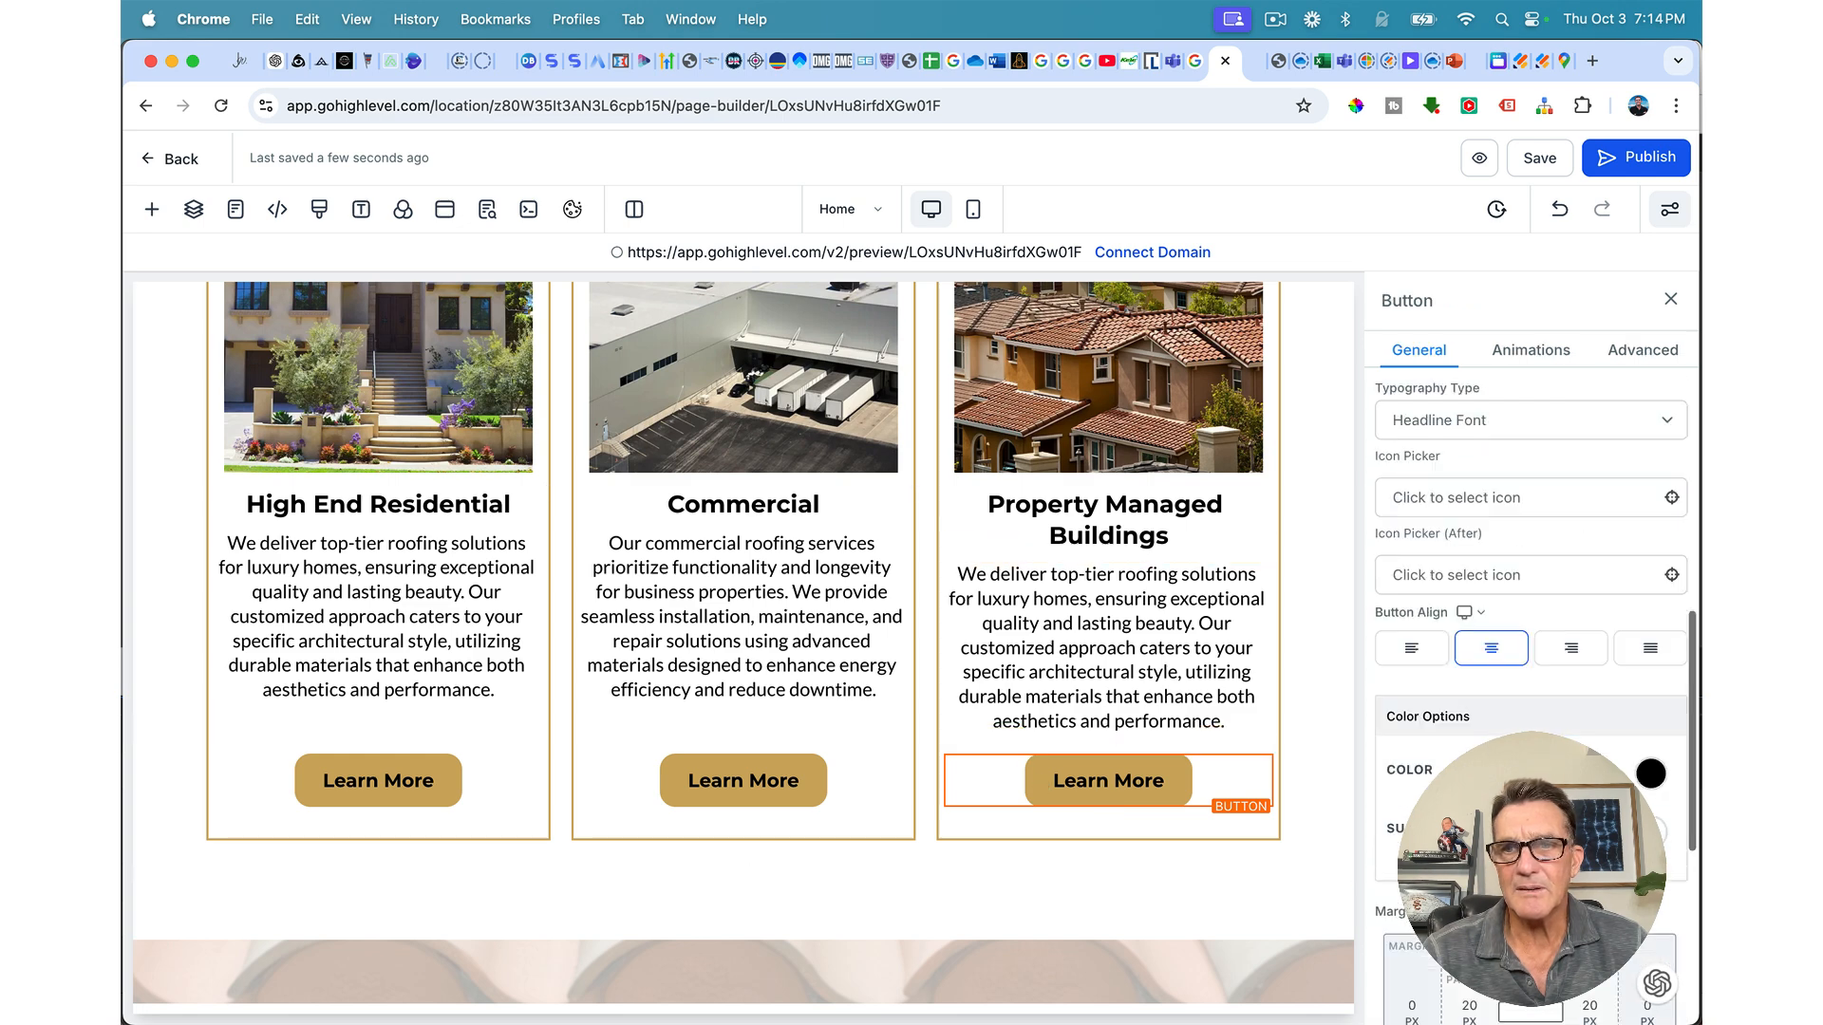
scroll(1529, 570, "up", 5)
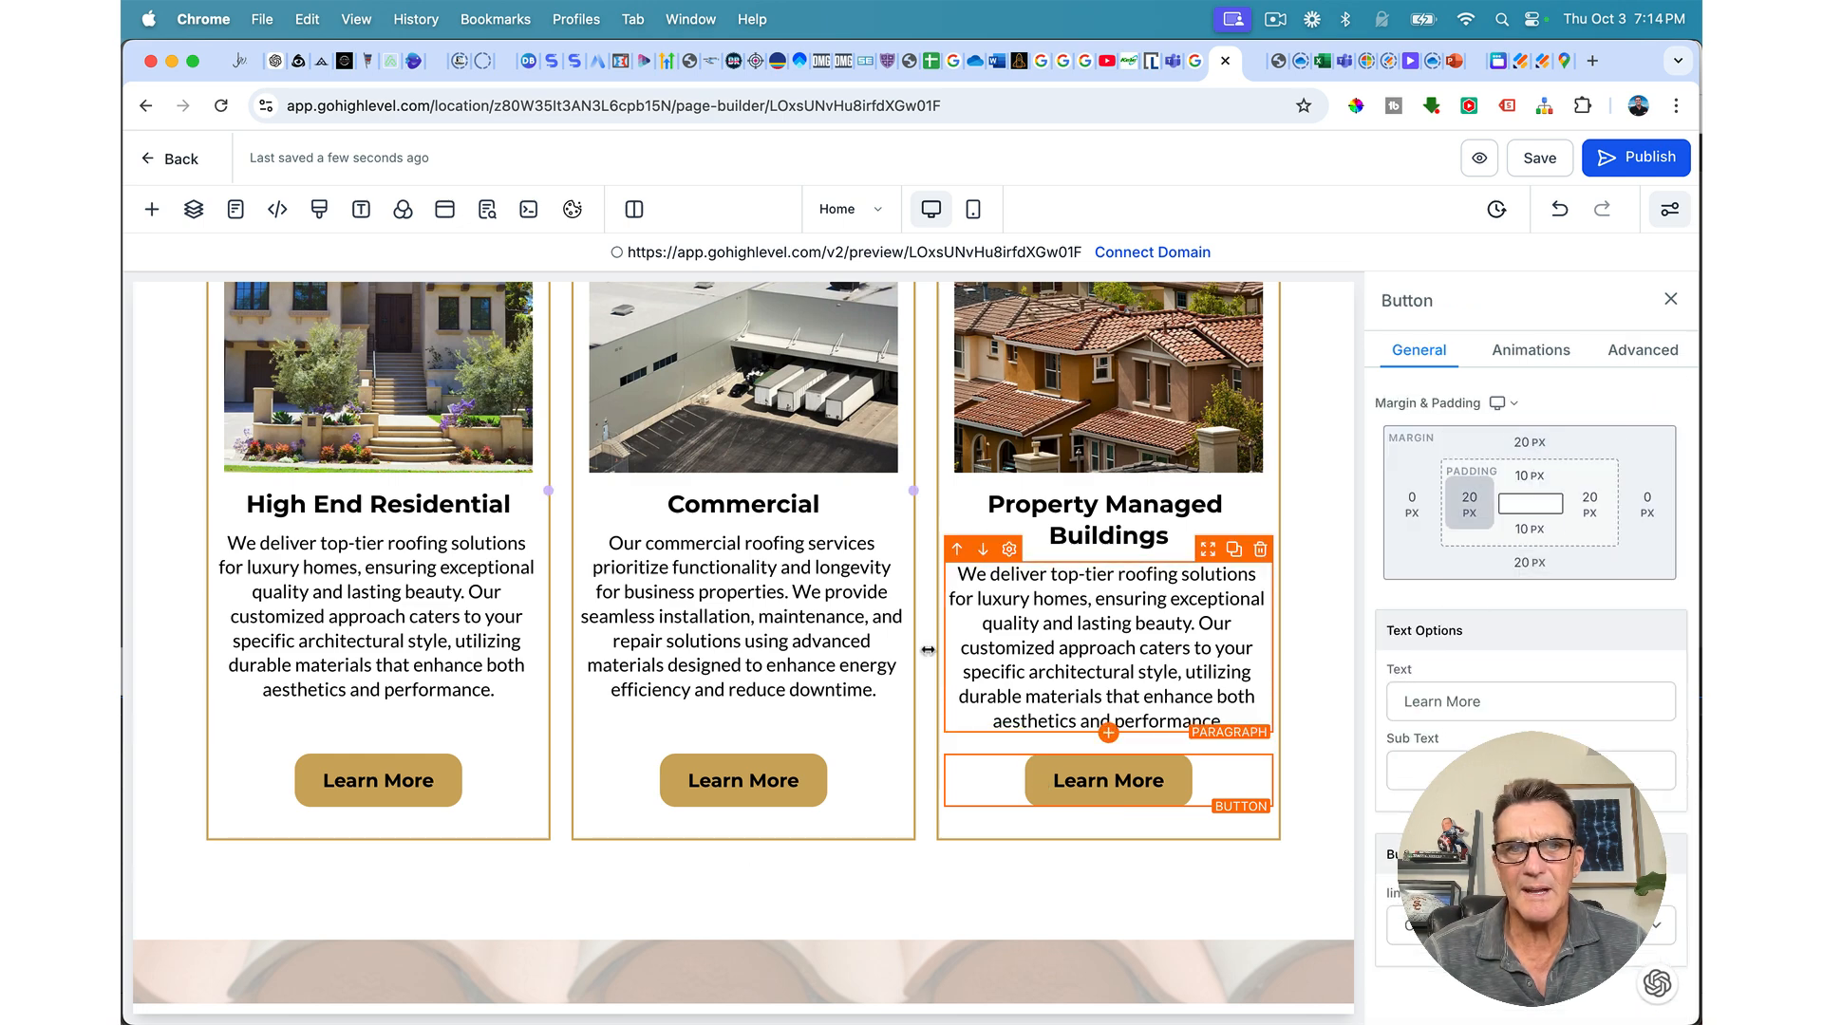
left_click(743, 783)
left_click_drag(1503, 442, 1503, 455)
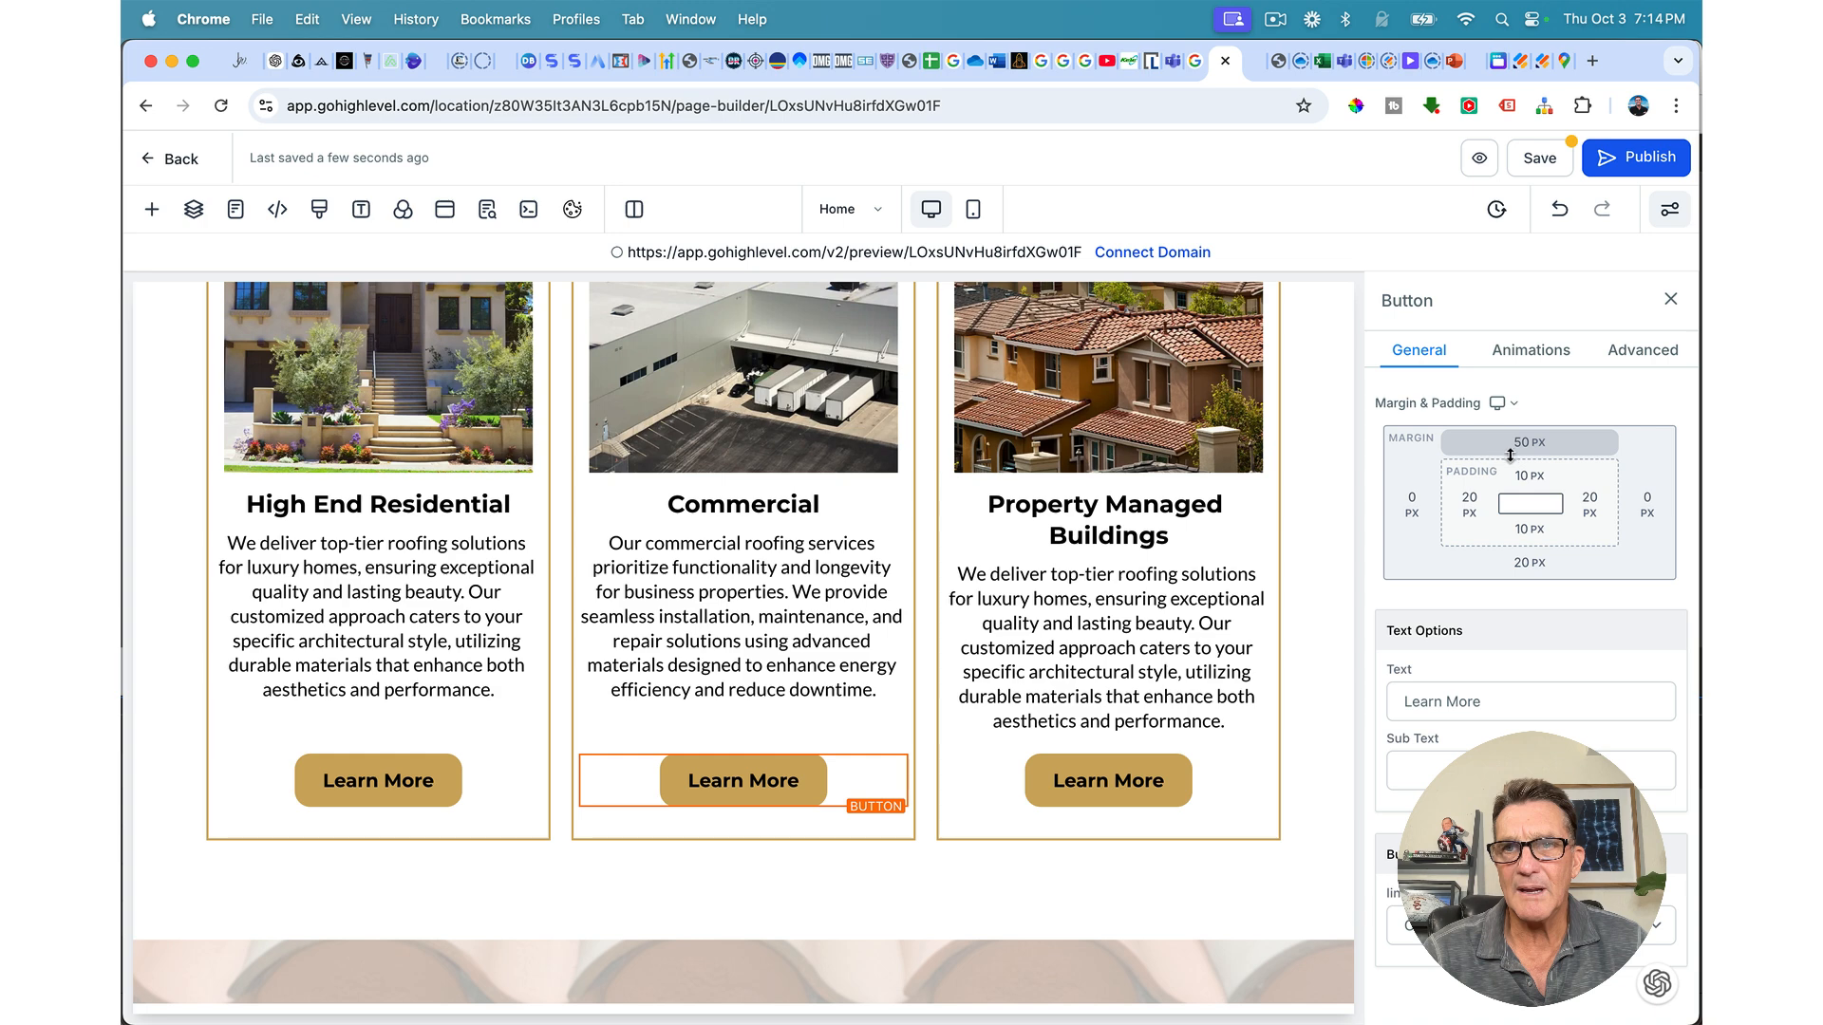
left_click(1509, 448)
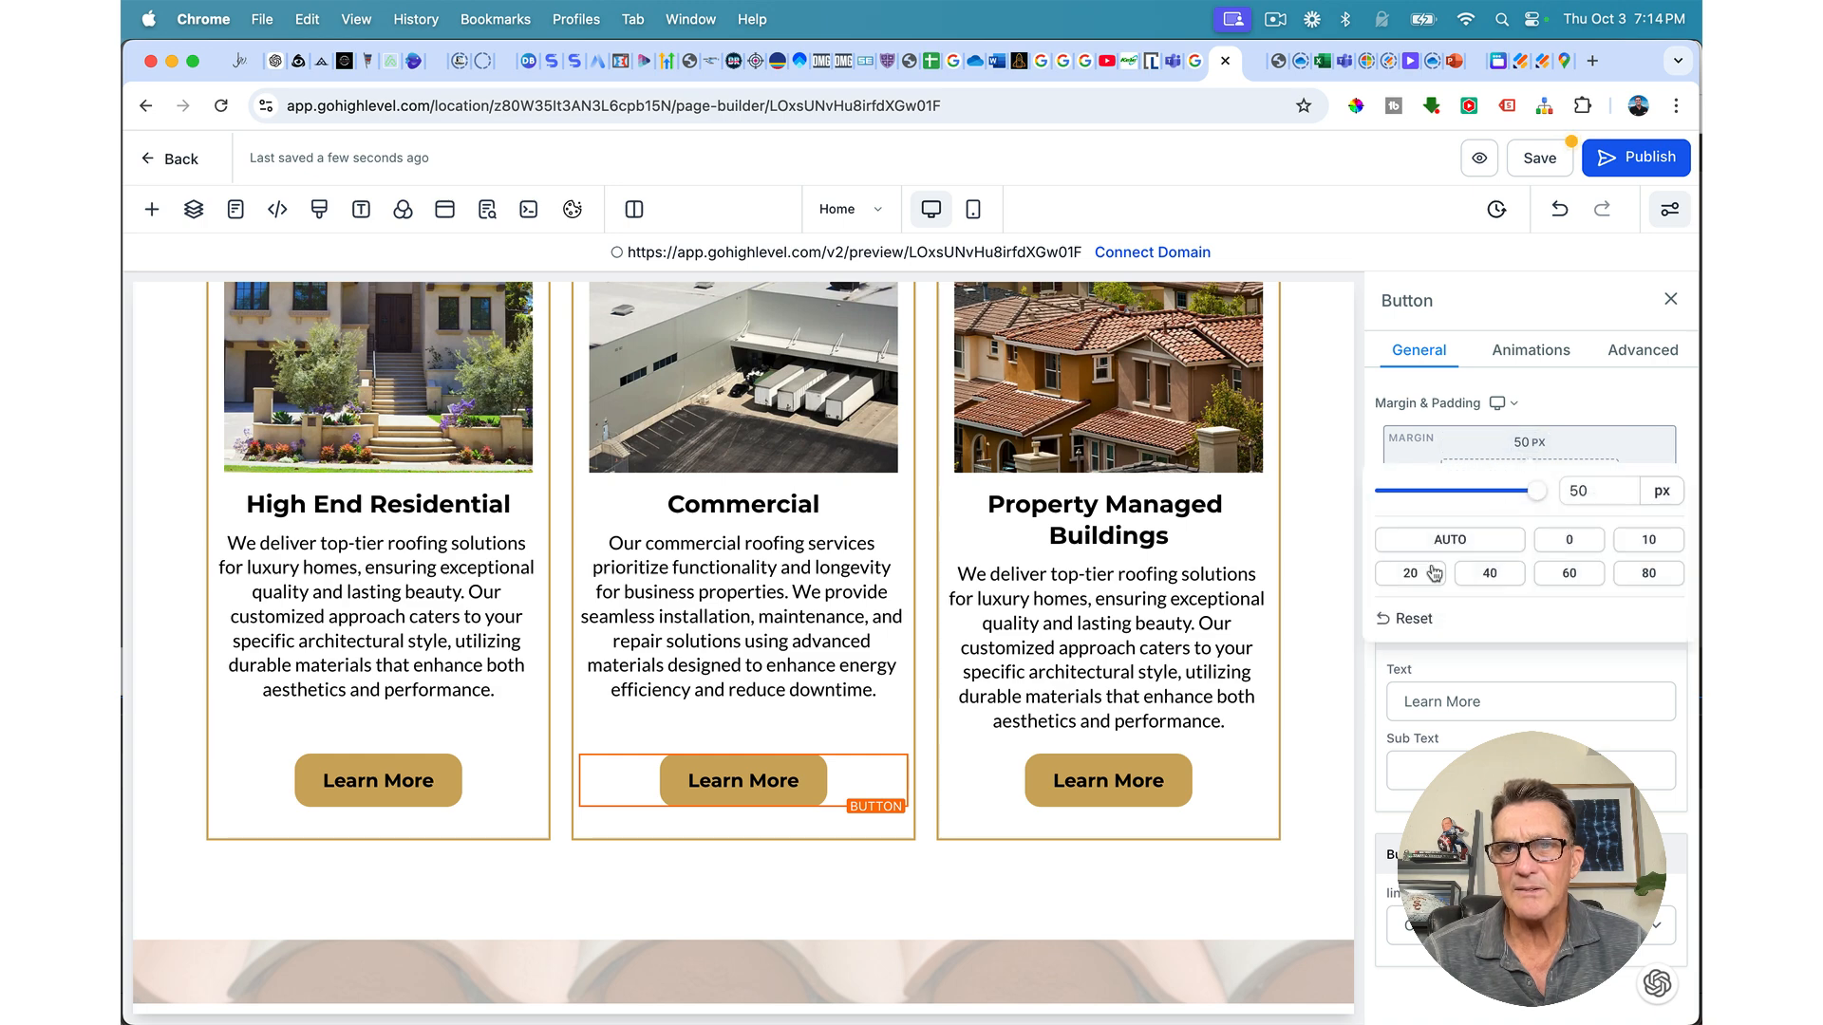
left_click(1545, 452)
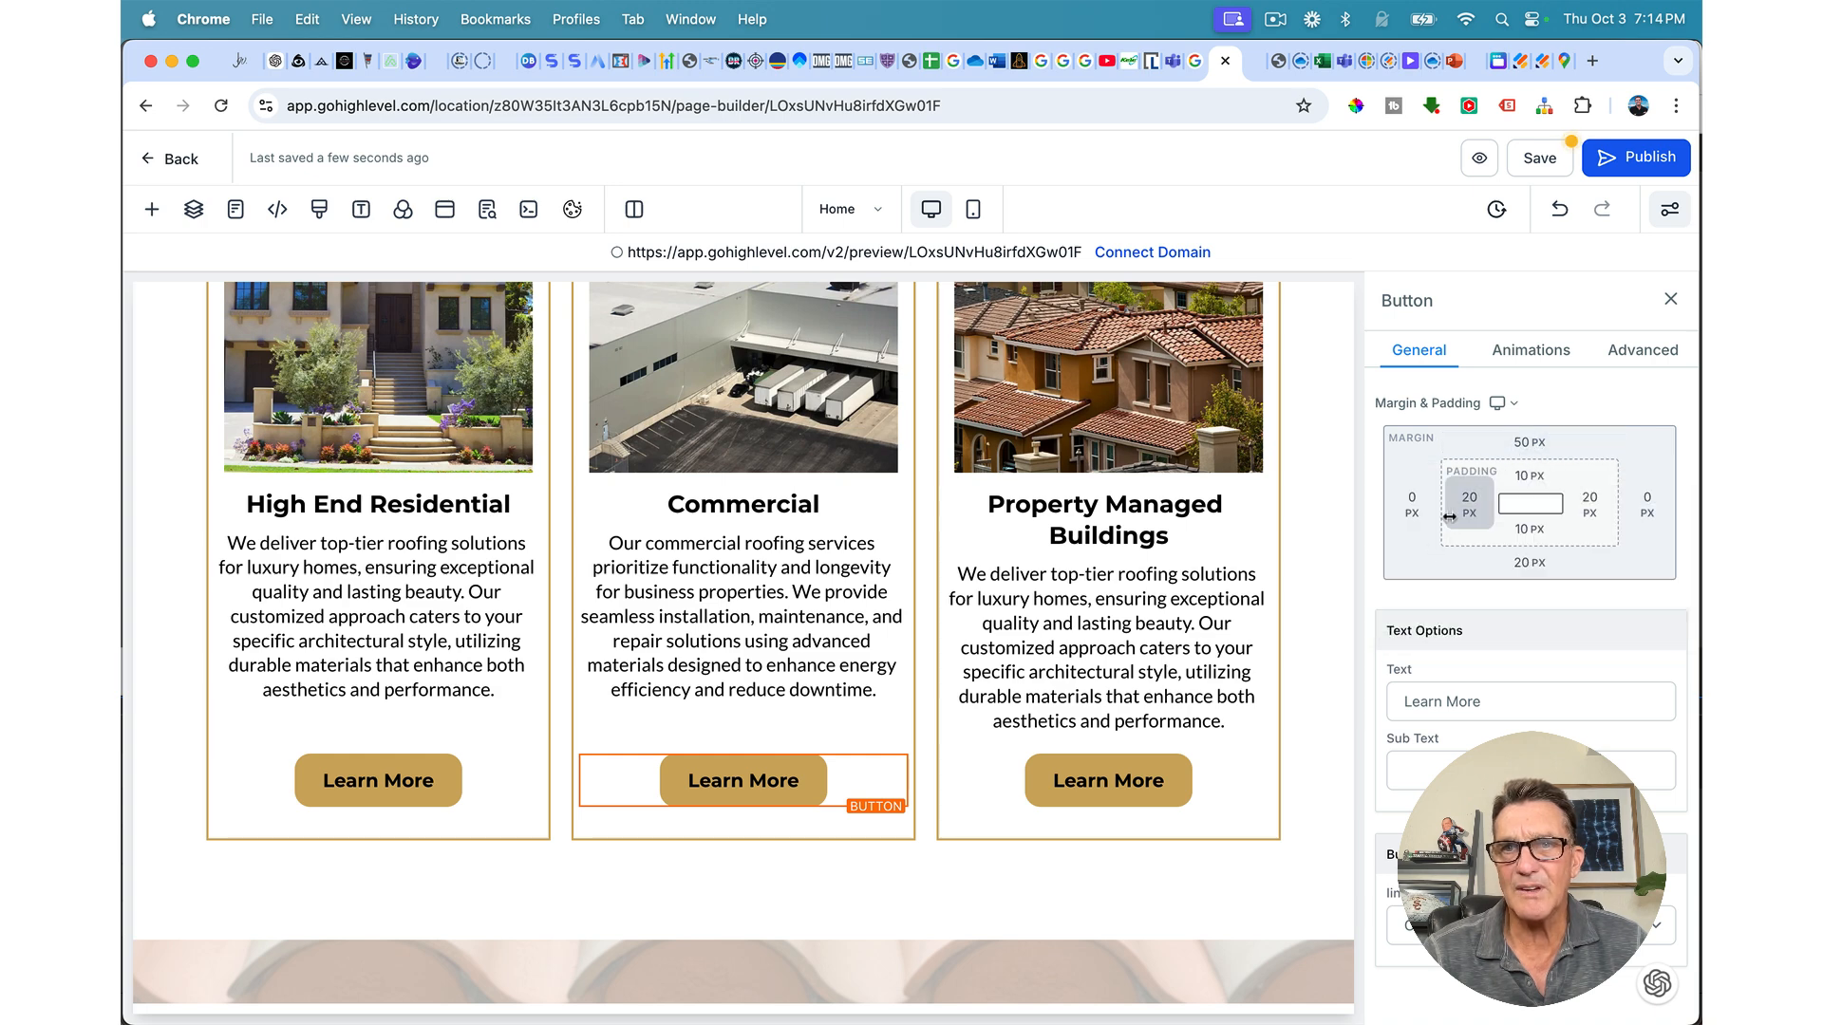
left_click(1523, 448)
left_click(1411, 574)
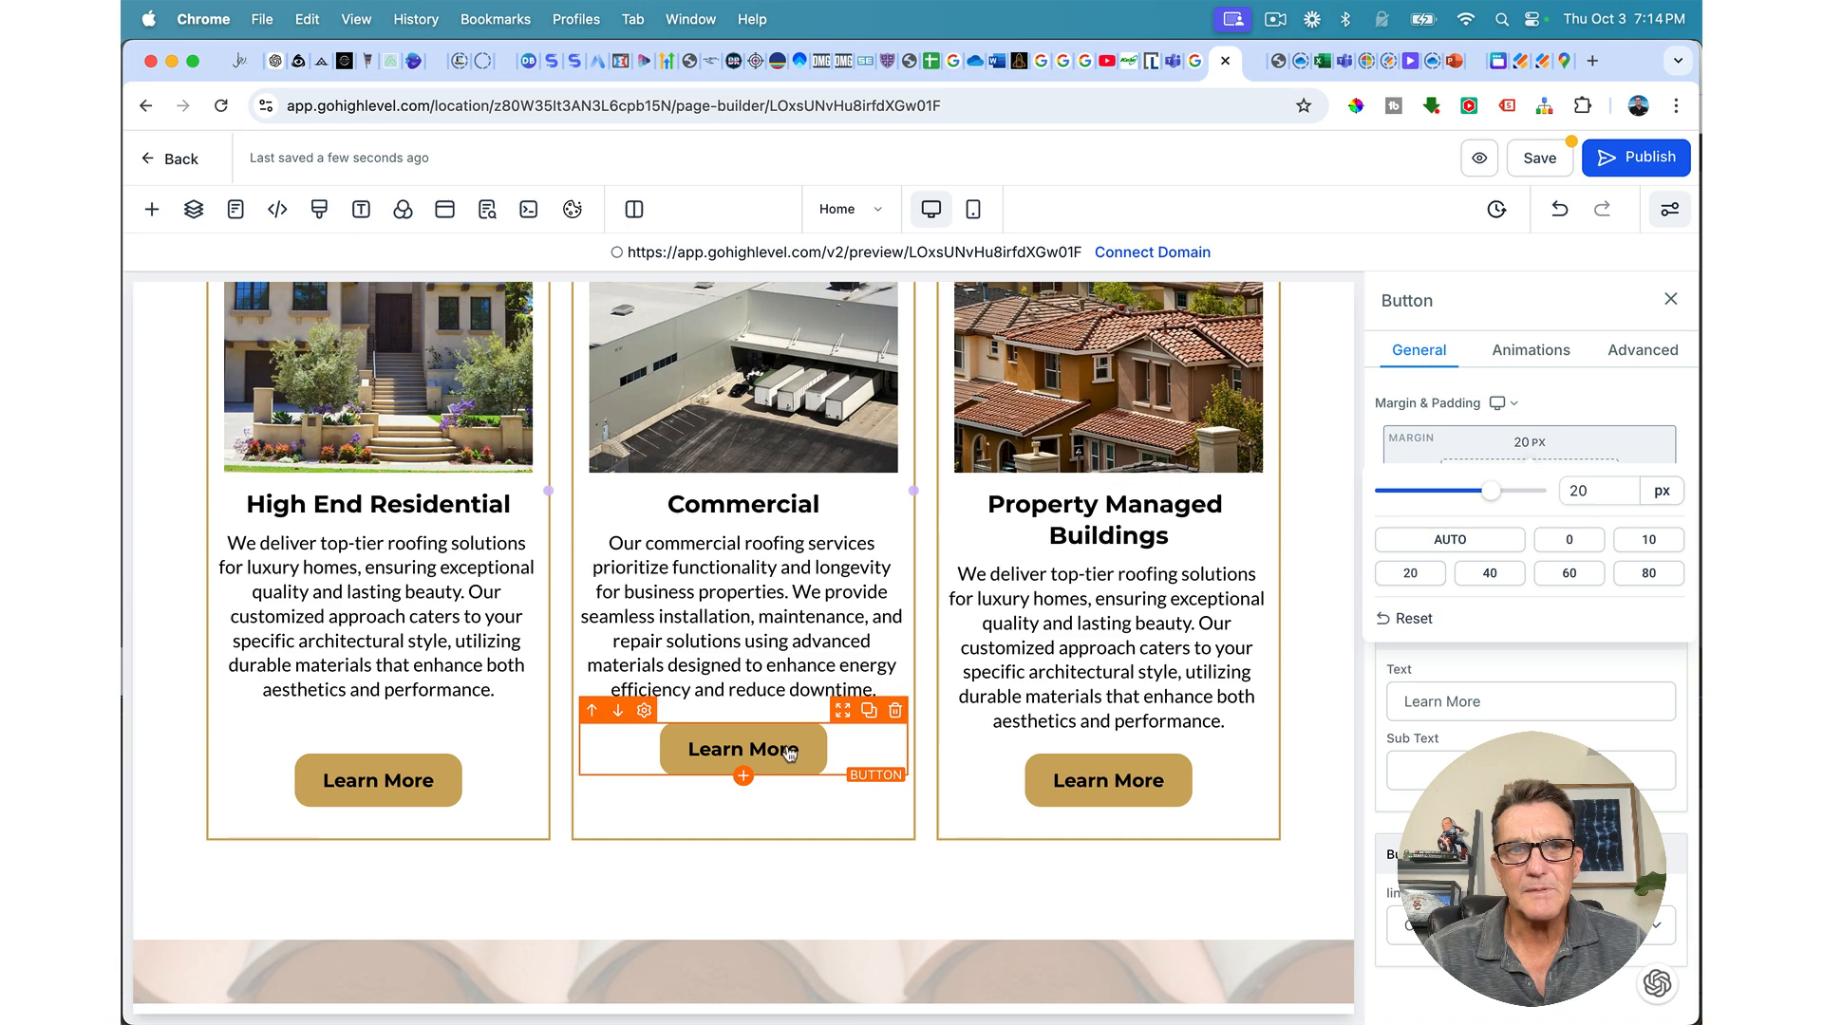
Step: Set the High End Residential Learn More button's top margin to 20 px and save the page
left_click(489, 790)
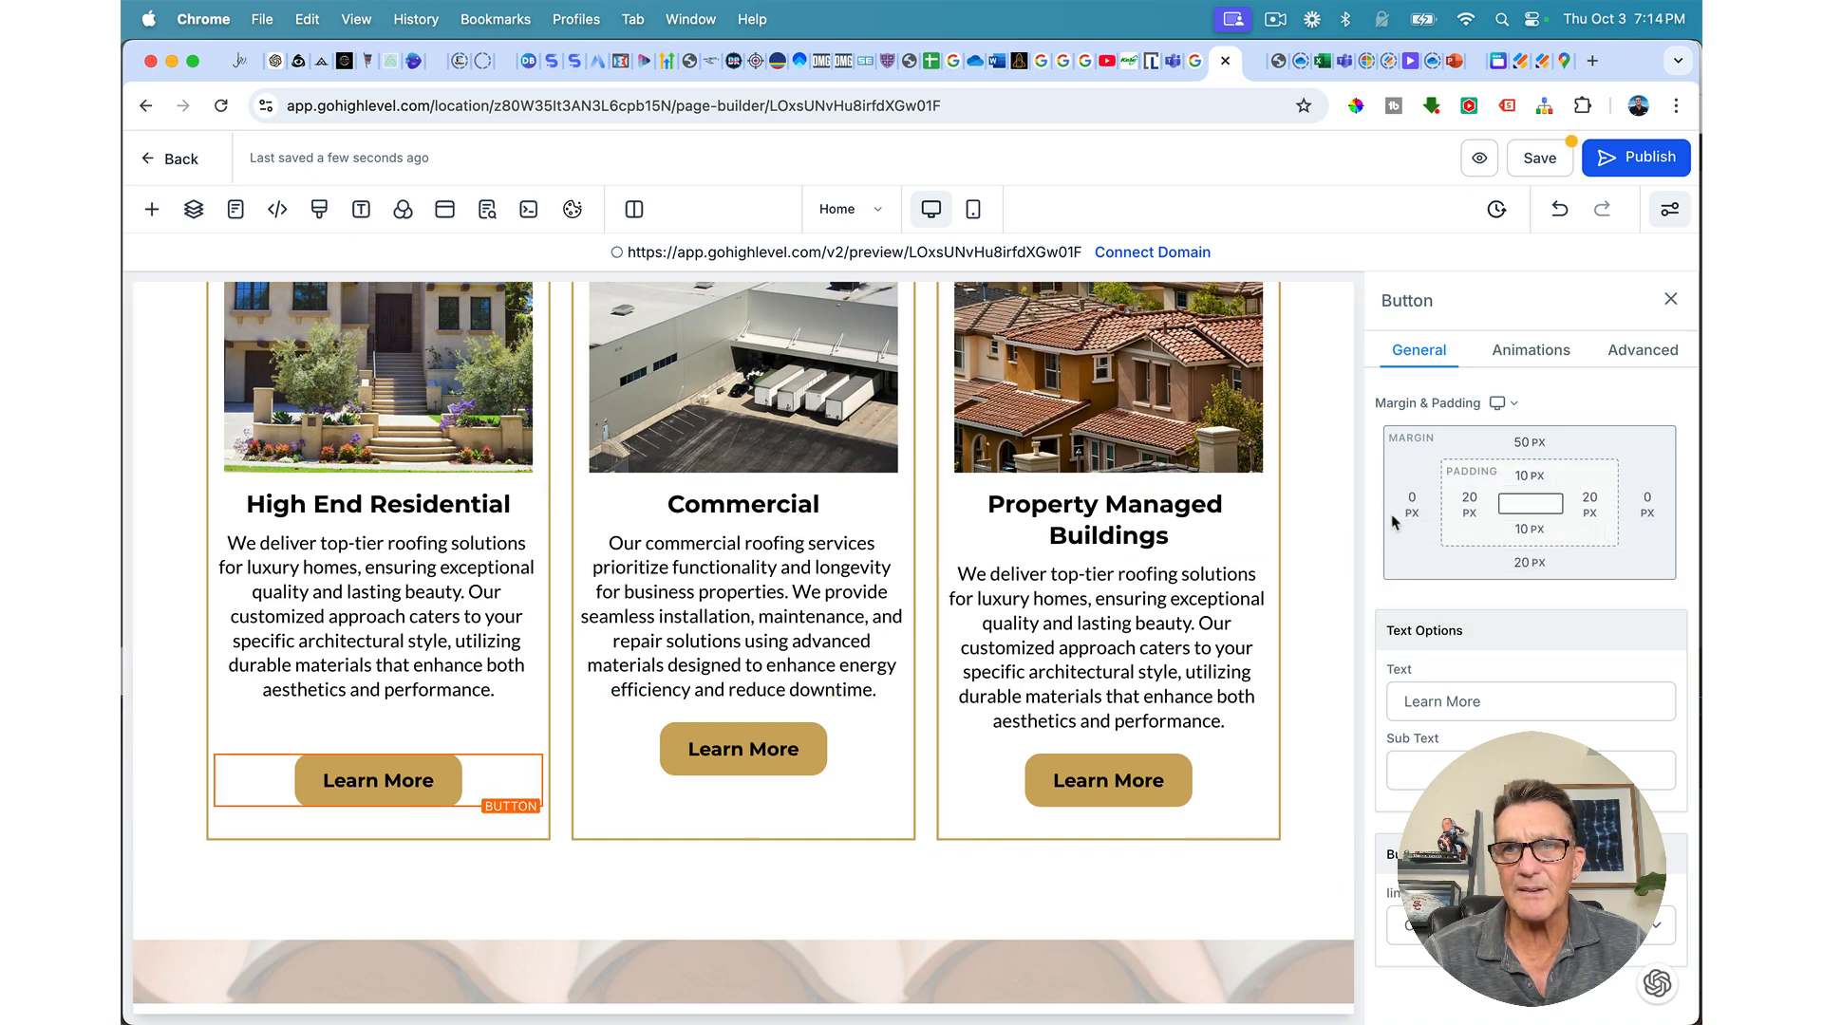
left_click(1529, 444)
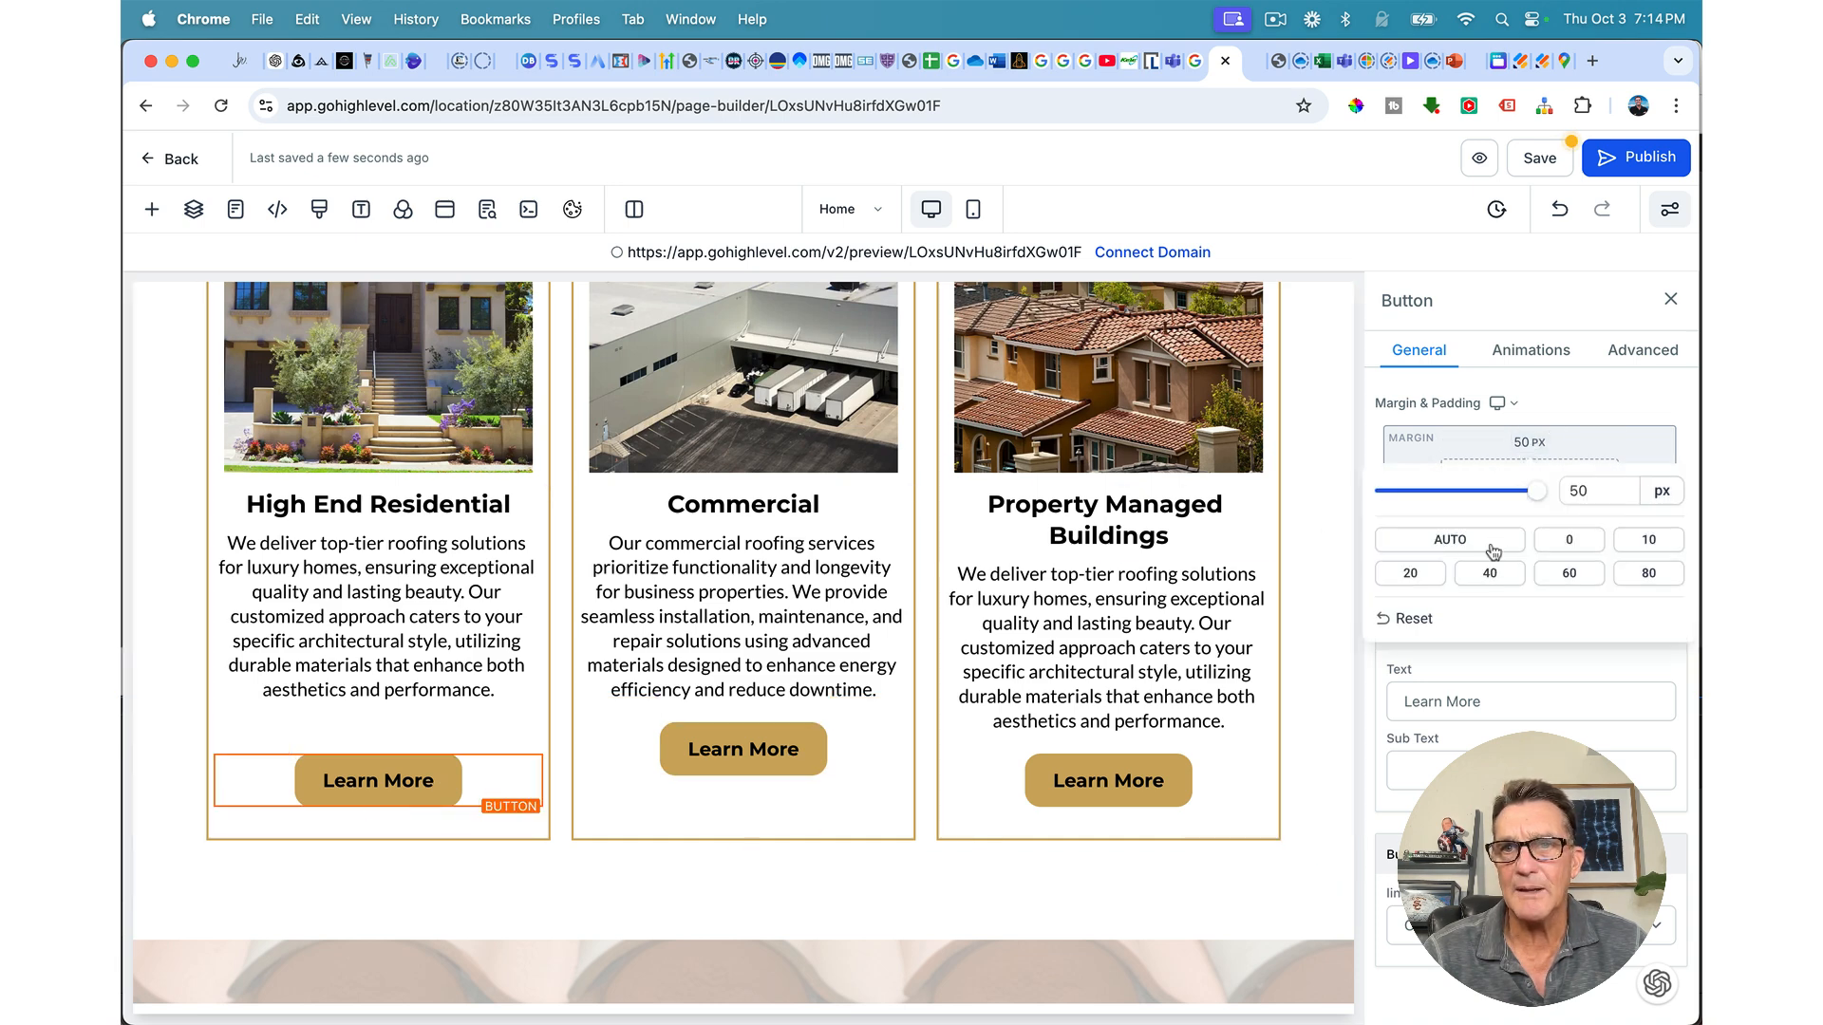
left_click(1411, 573)
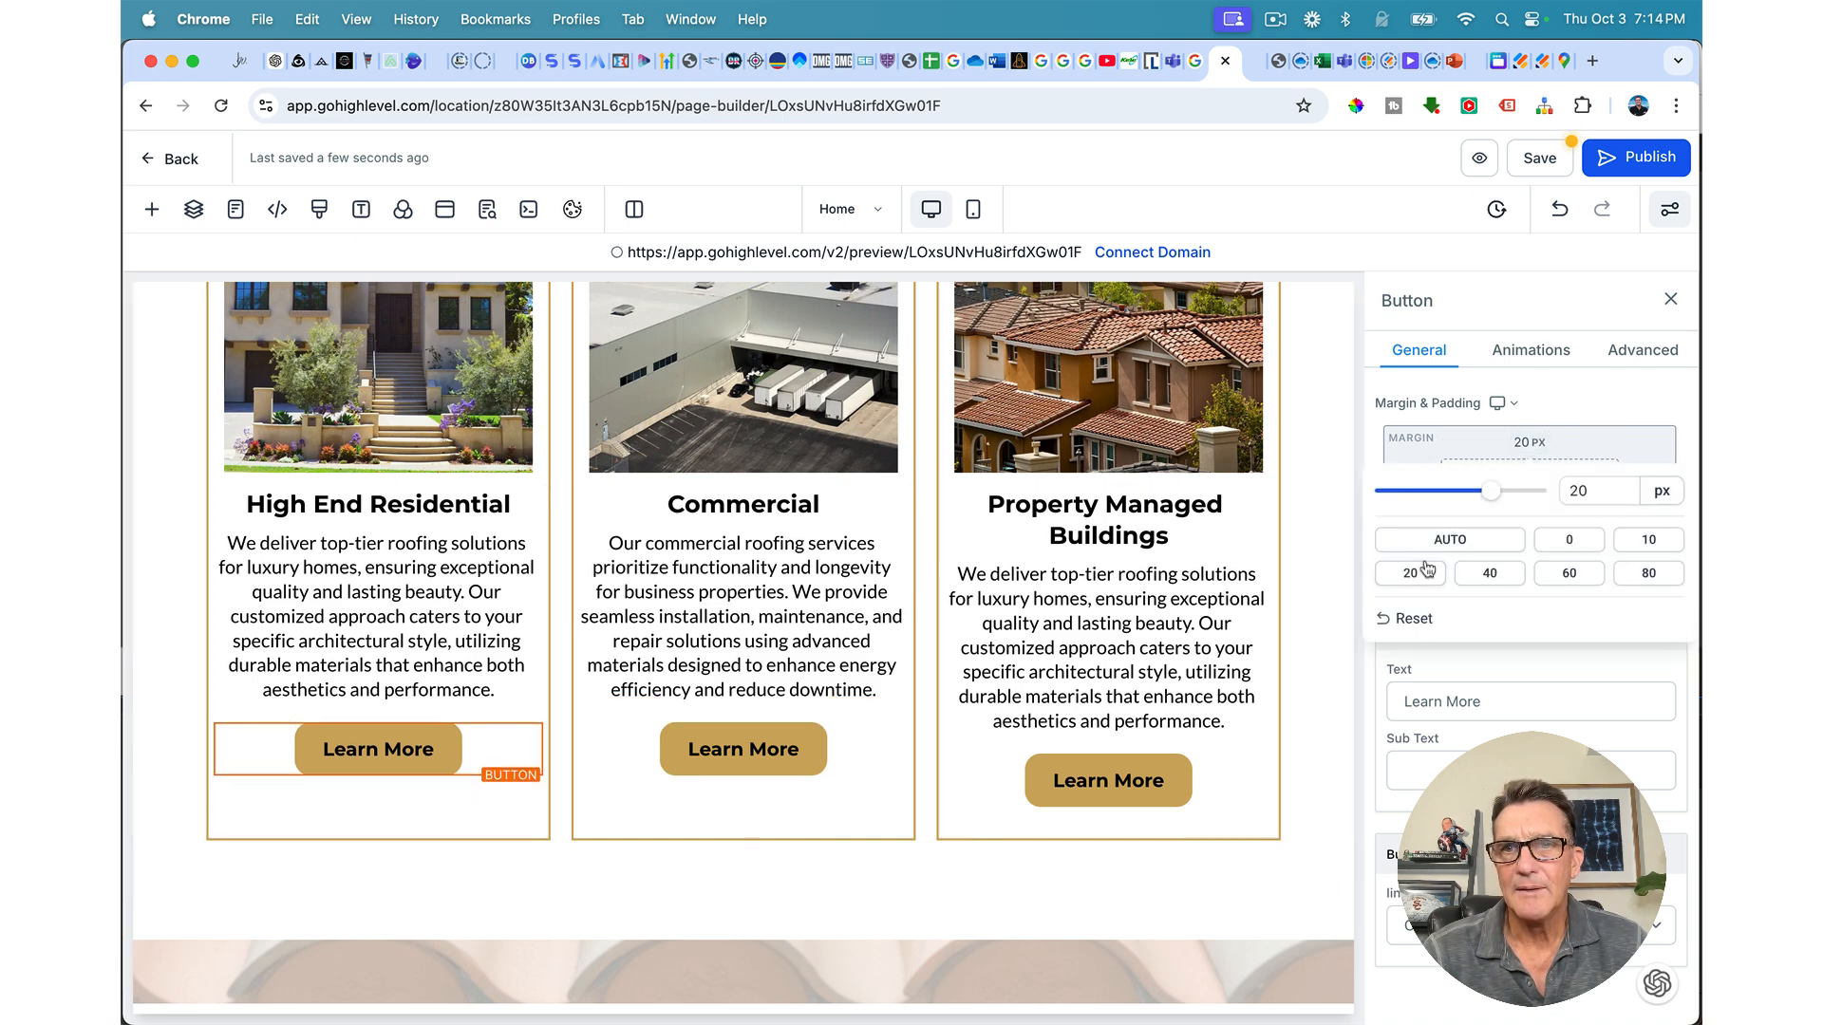
left_click(1531, 154)
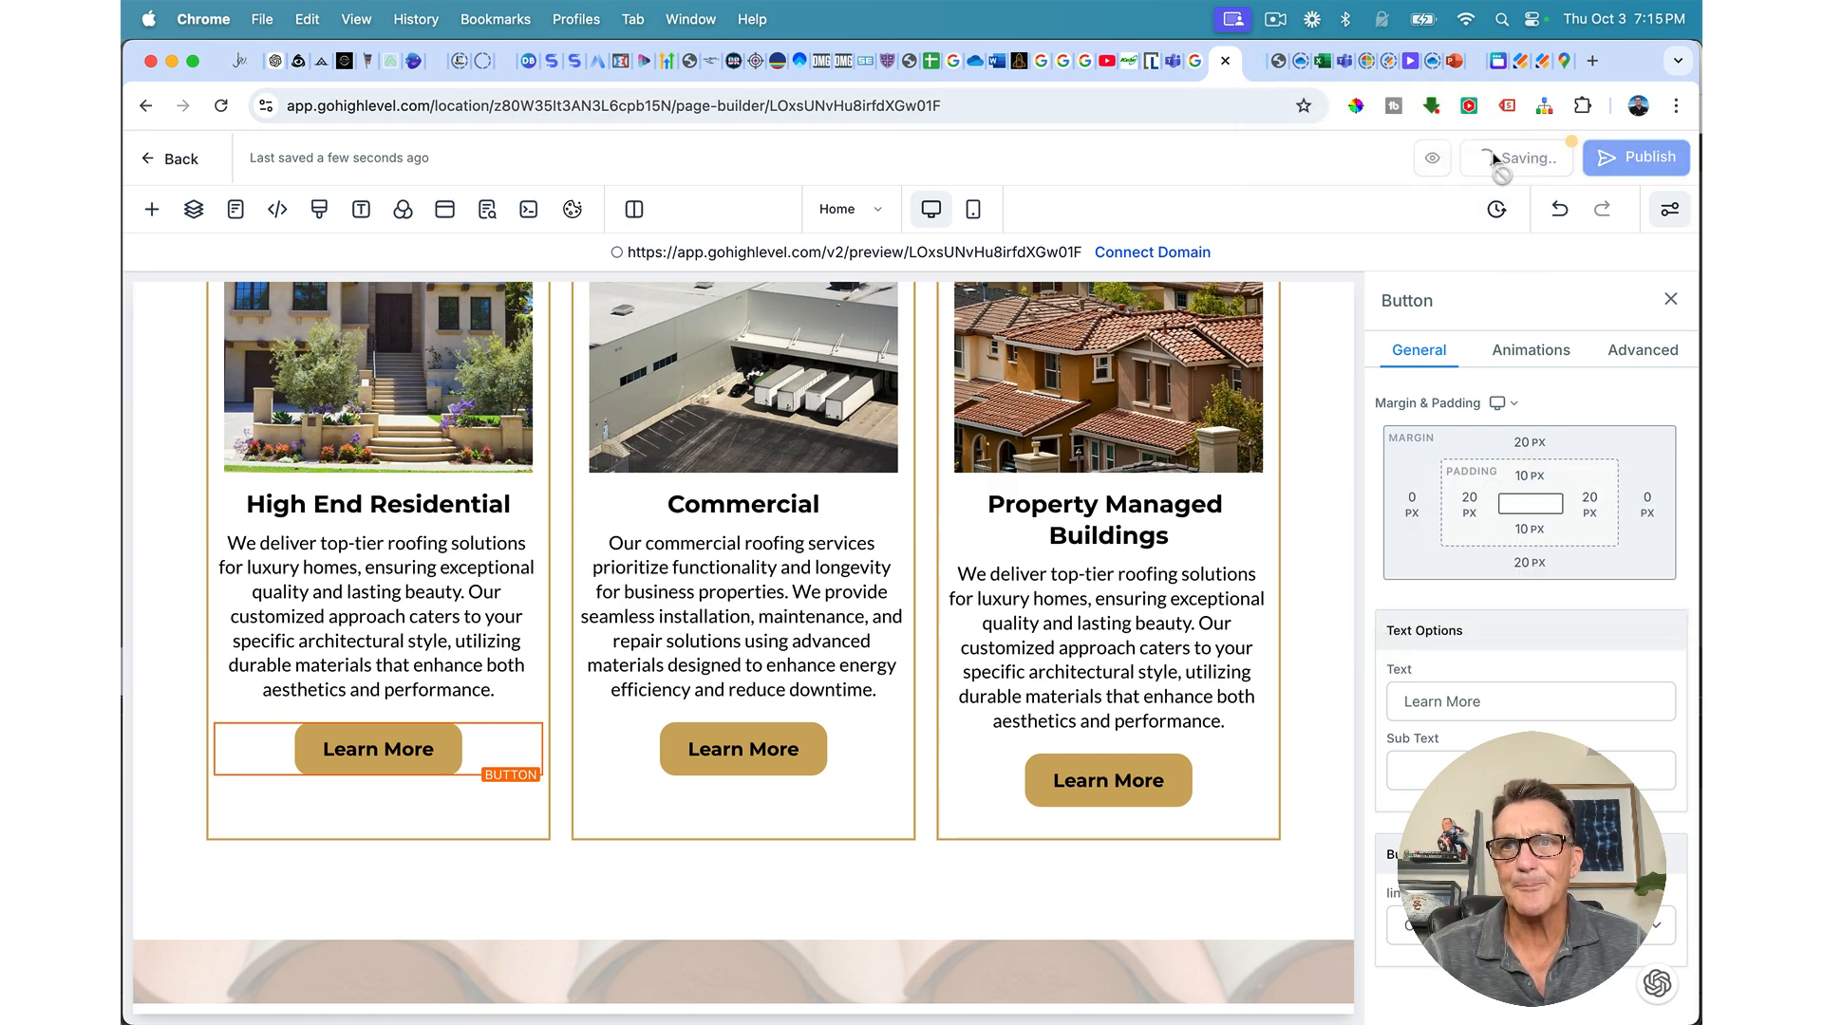
left_click(1256, 65)
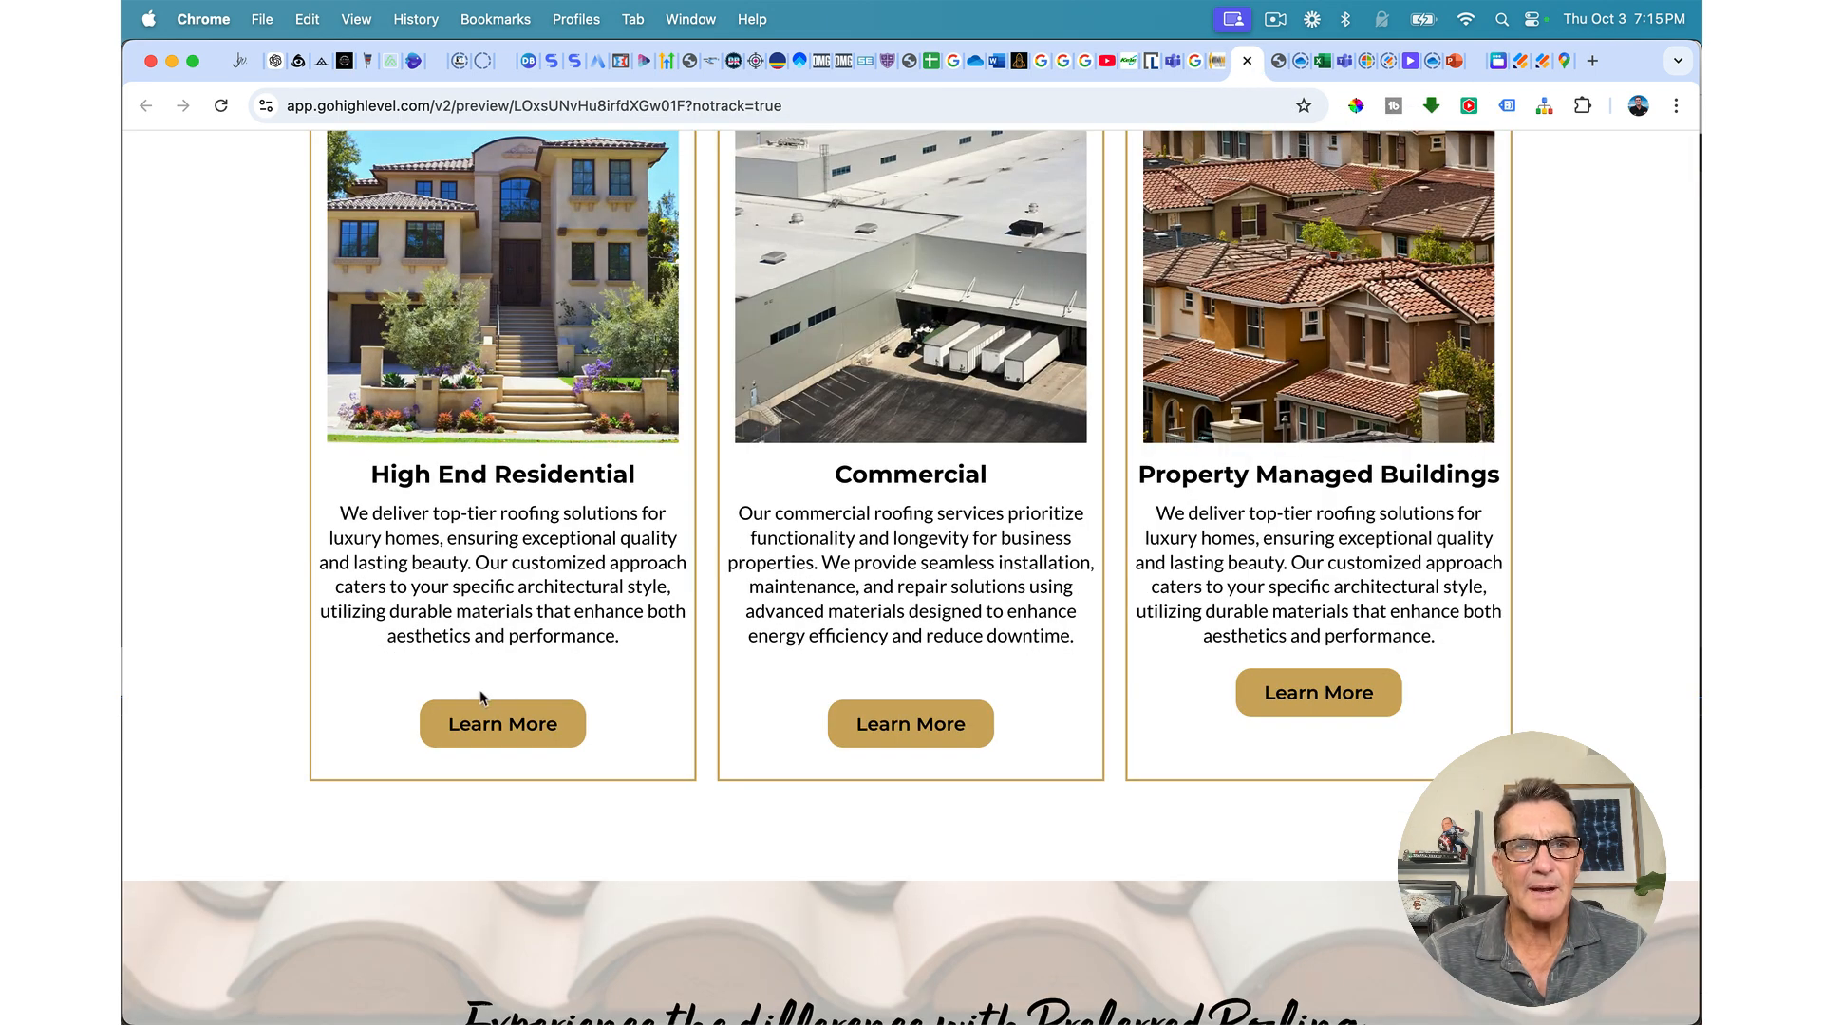
left_click(222, 107)
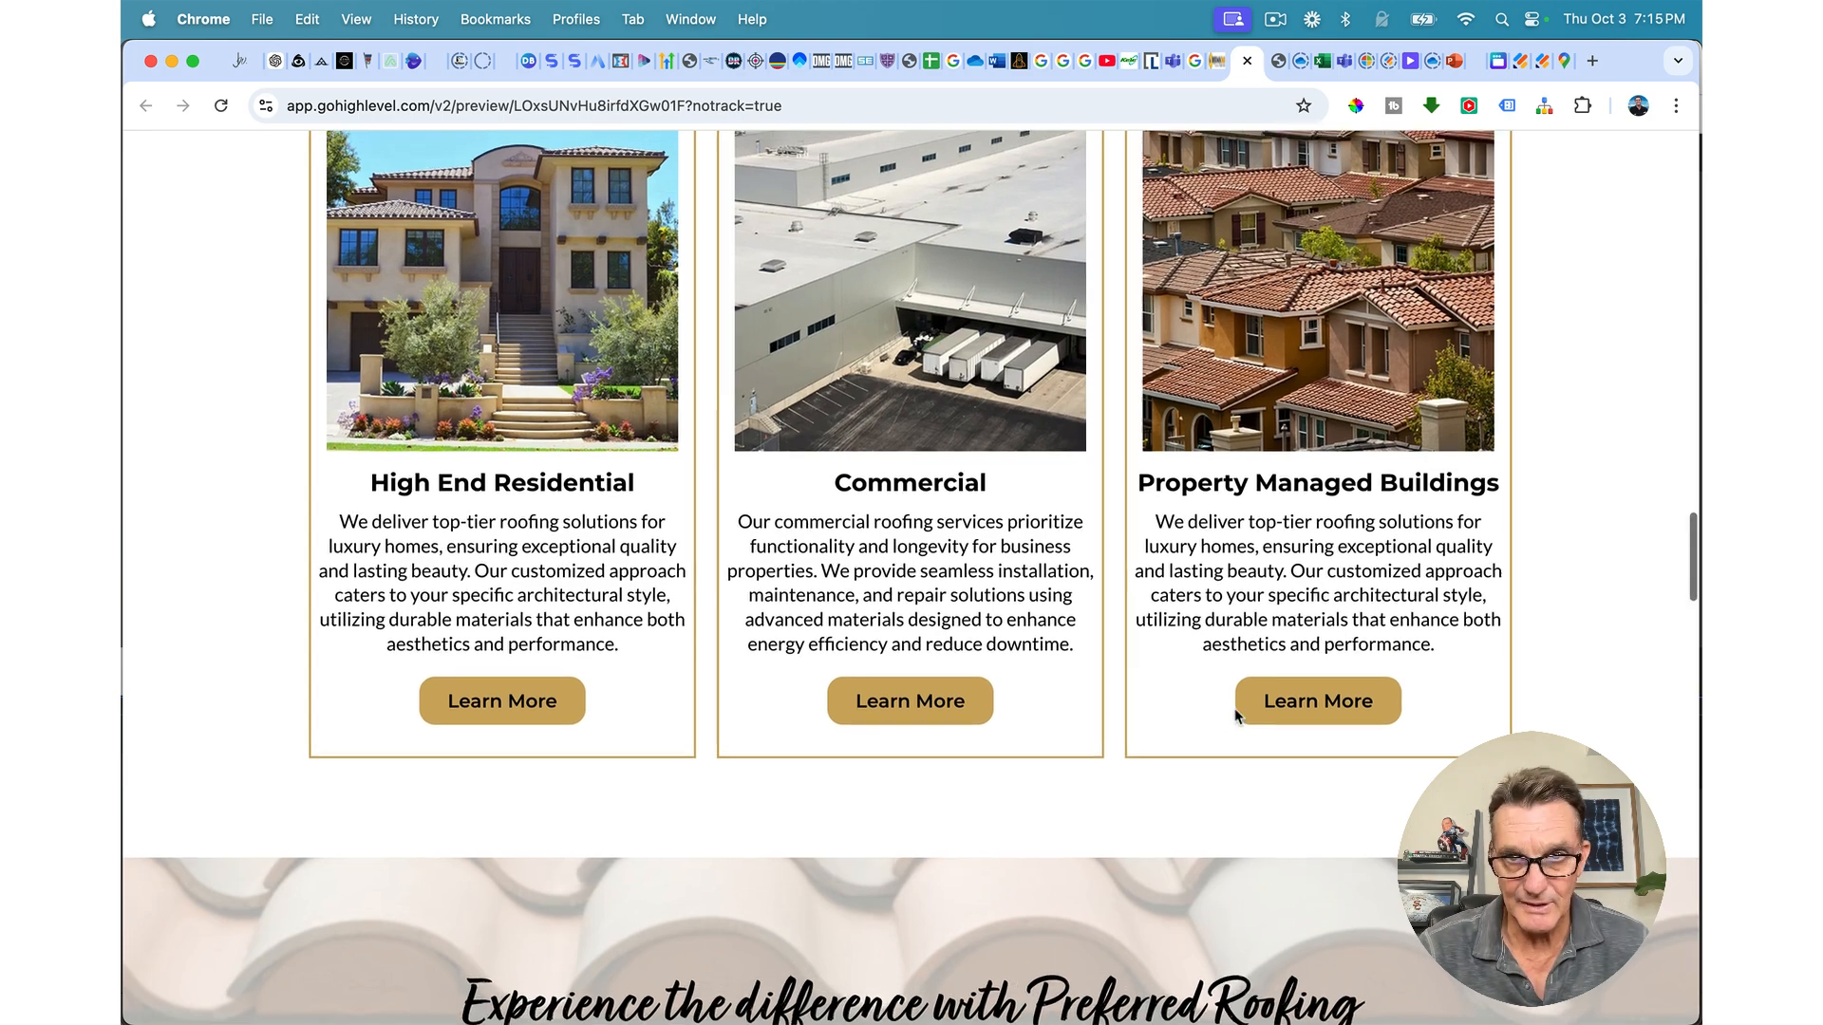
scroll(1212, 451, "up", 3)
scroll(1211, 452, "up", 15)
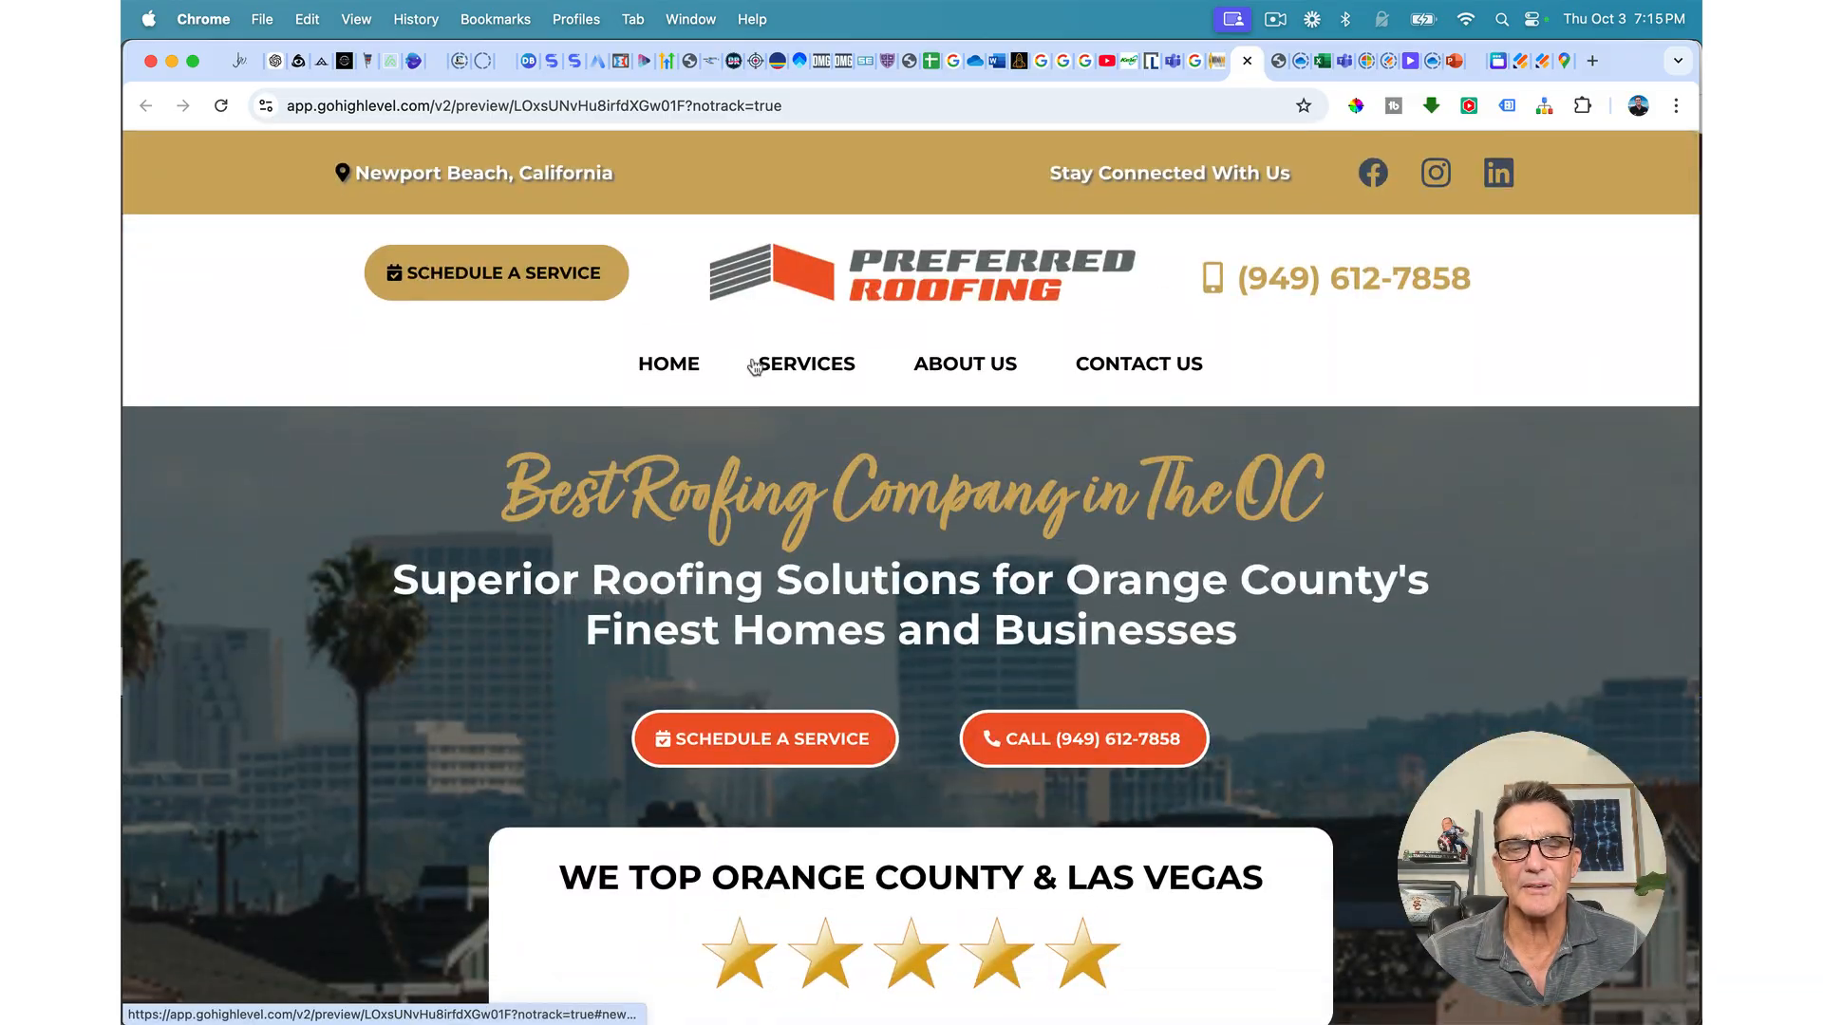
left_click(743, 369)
scroll(752, 366, "down", 7)
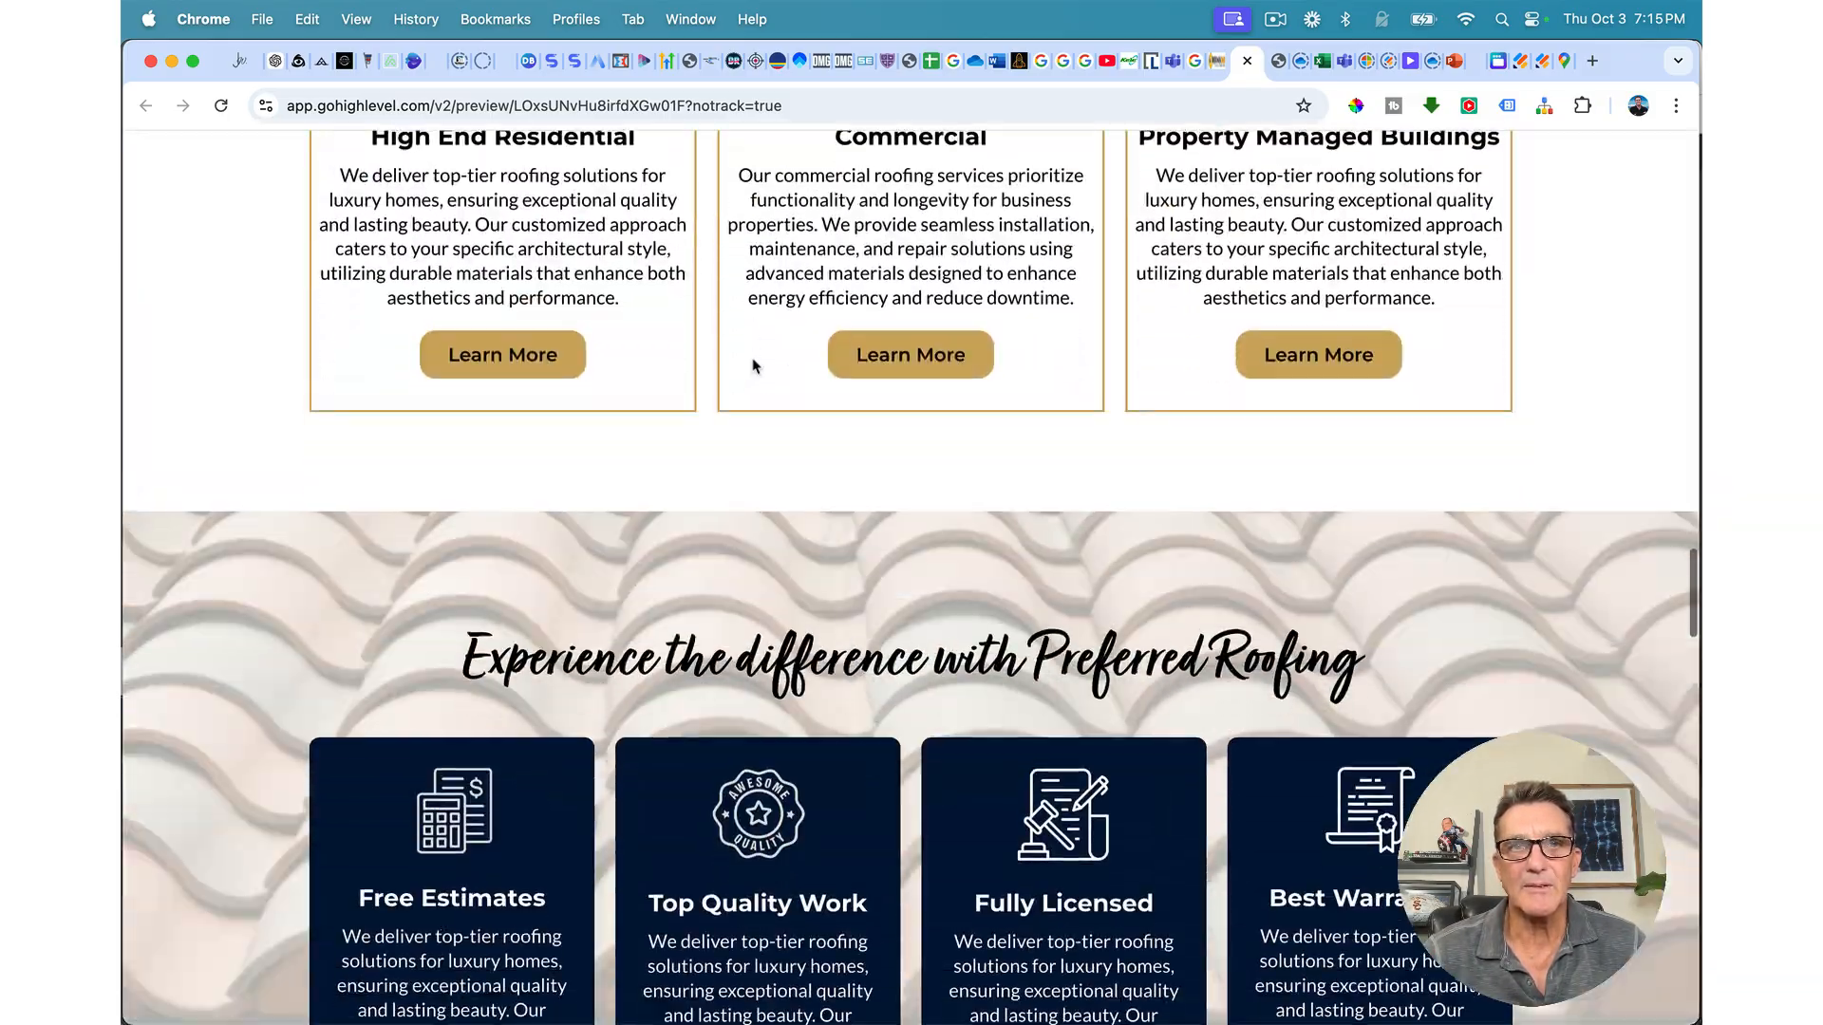
scroll(750, 570, "up", 2)
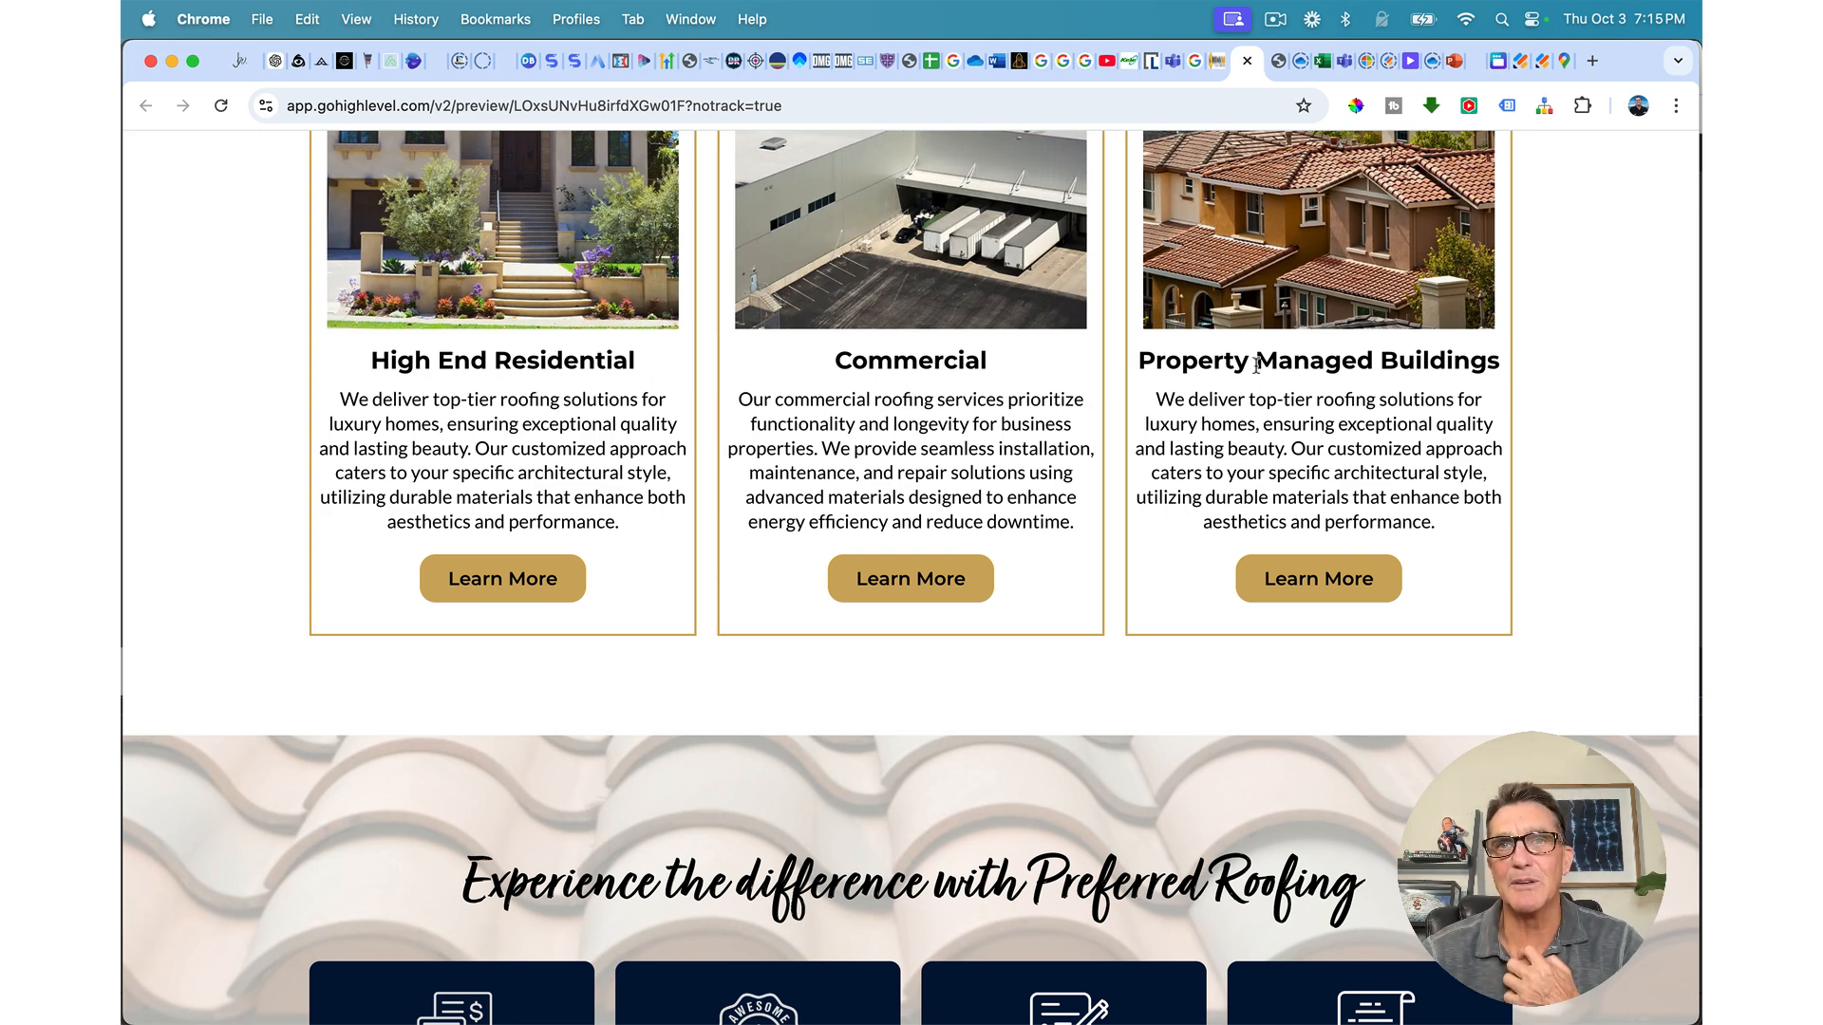
left_click(1246, 61)
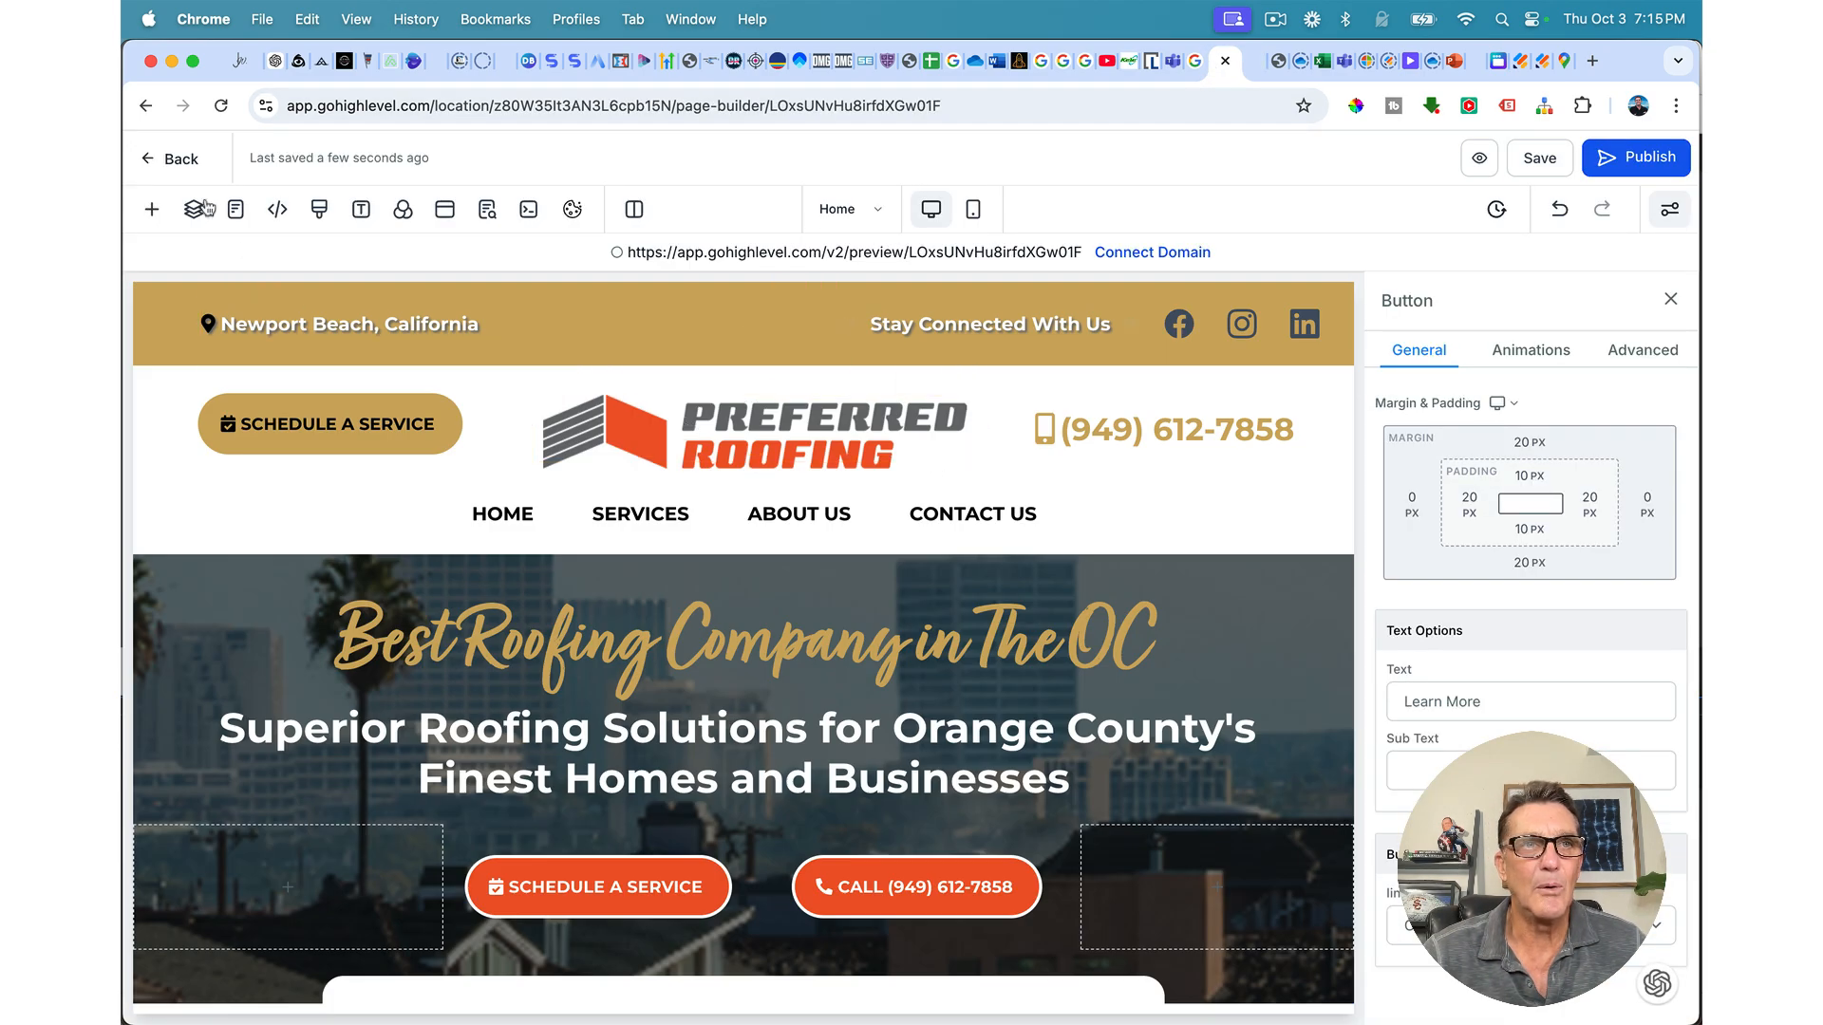
Step: From the site's page list, create a new page named 'High End Residential Roofing'
left_click(179, 163)
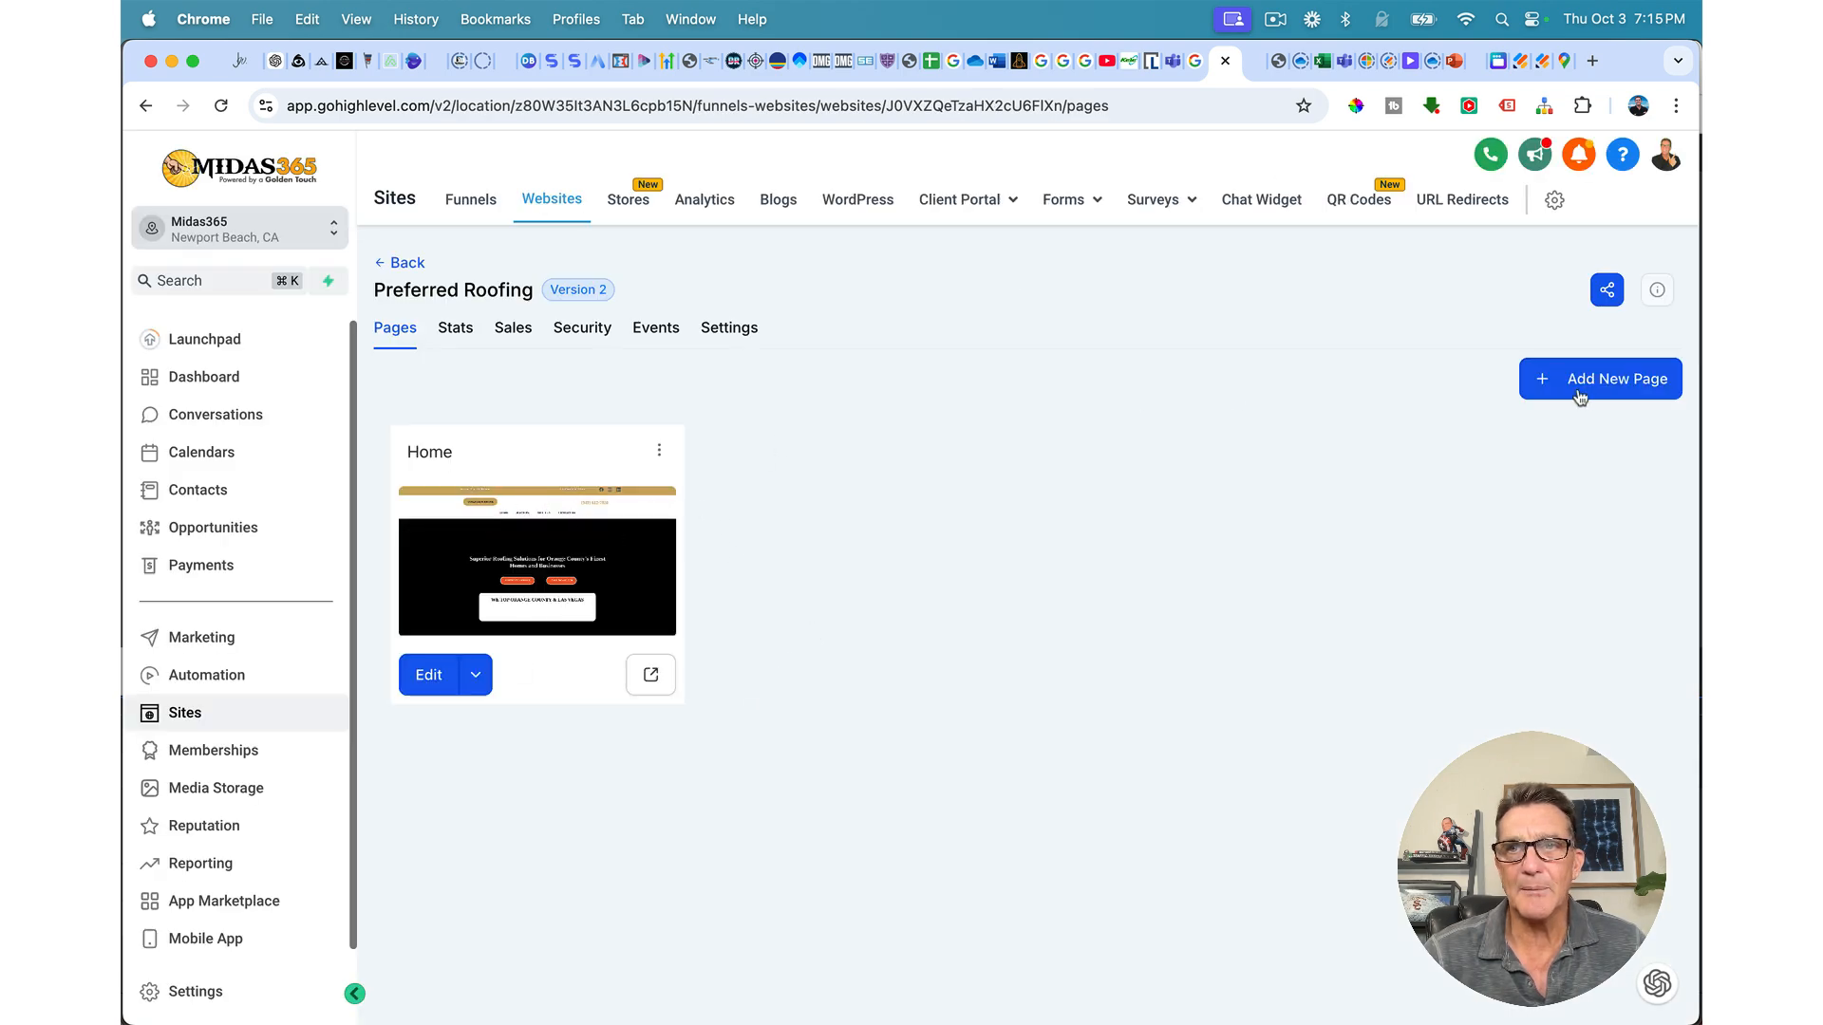
left_click(1611, 382)
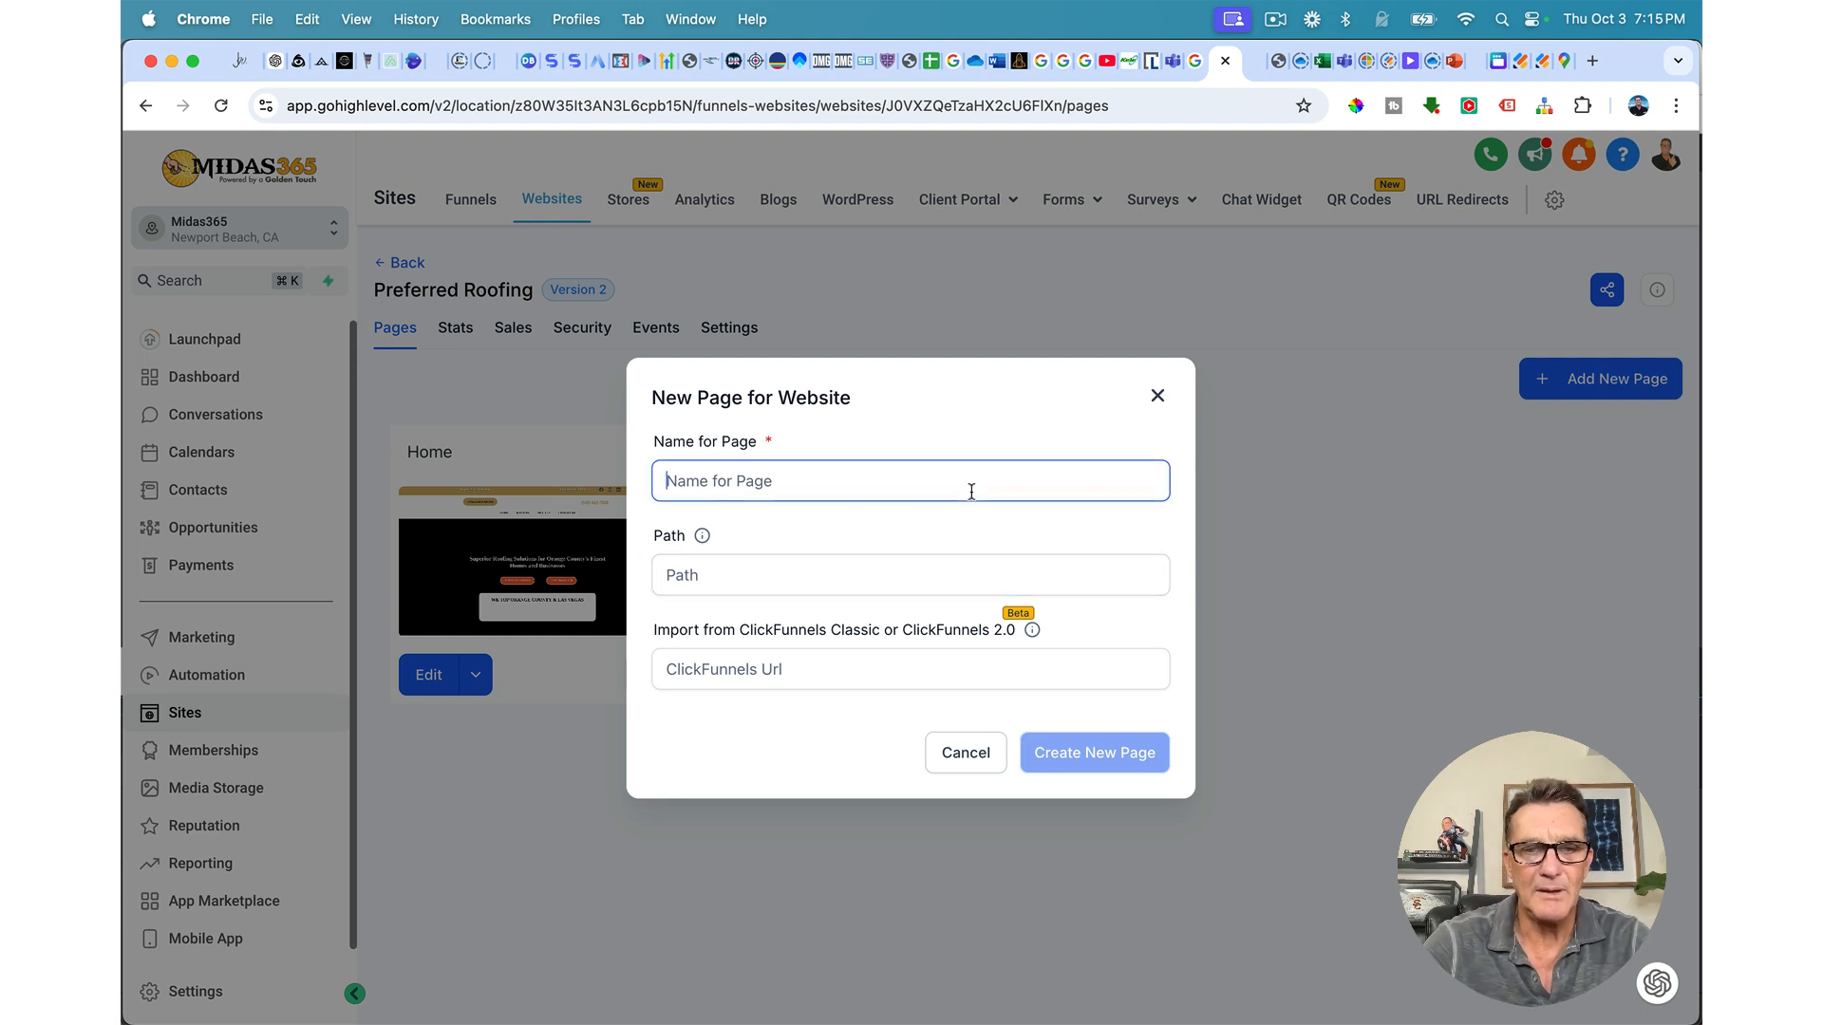
type("High E")
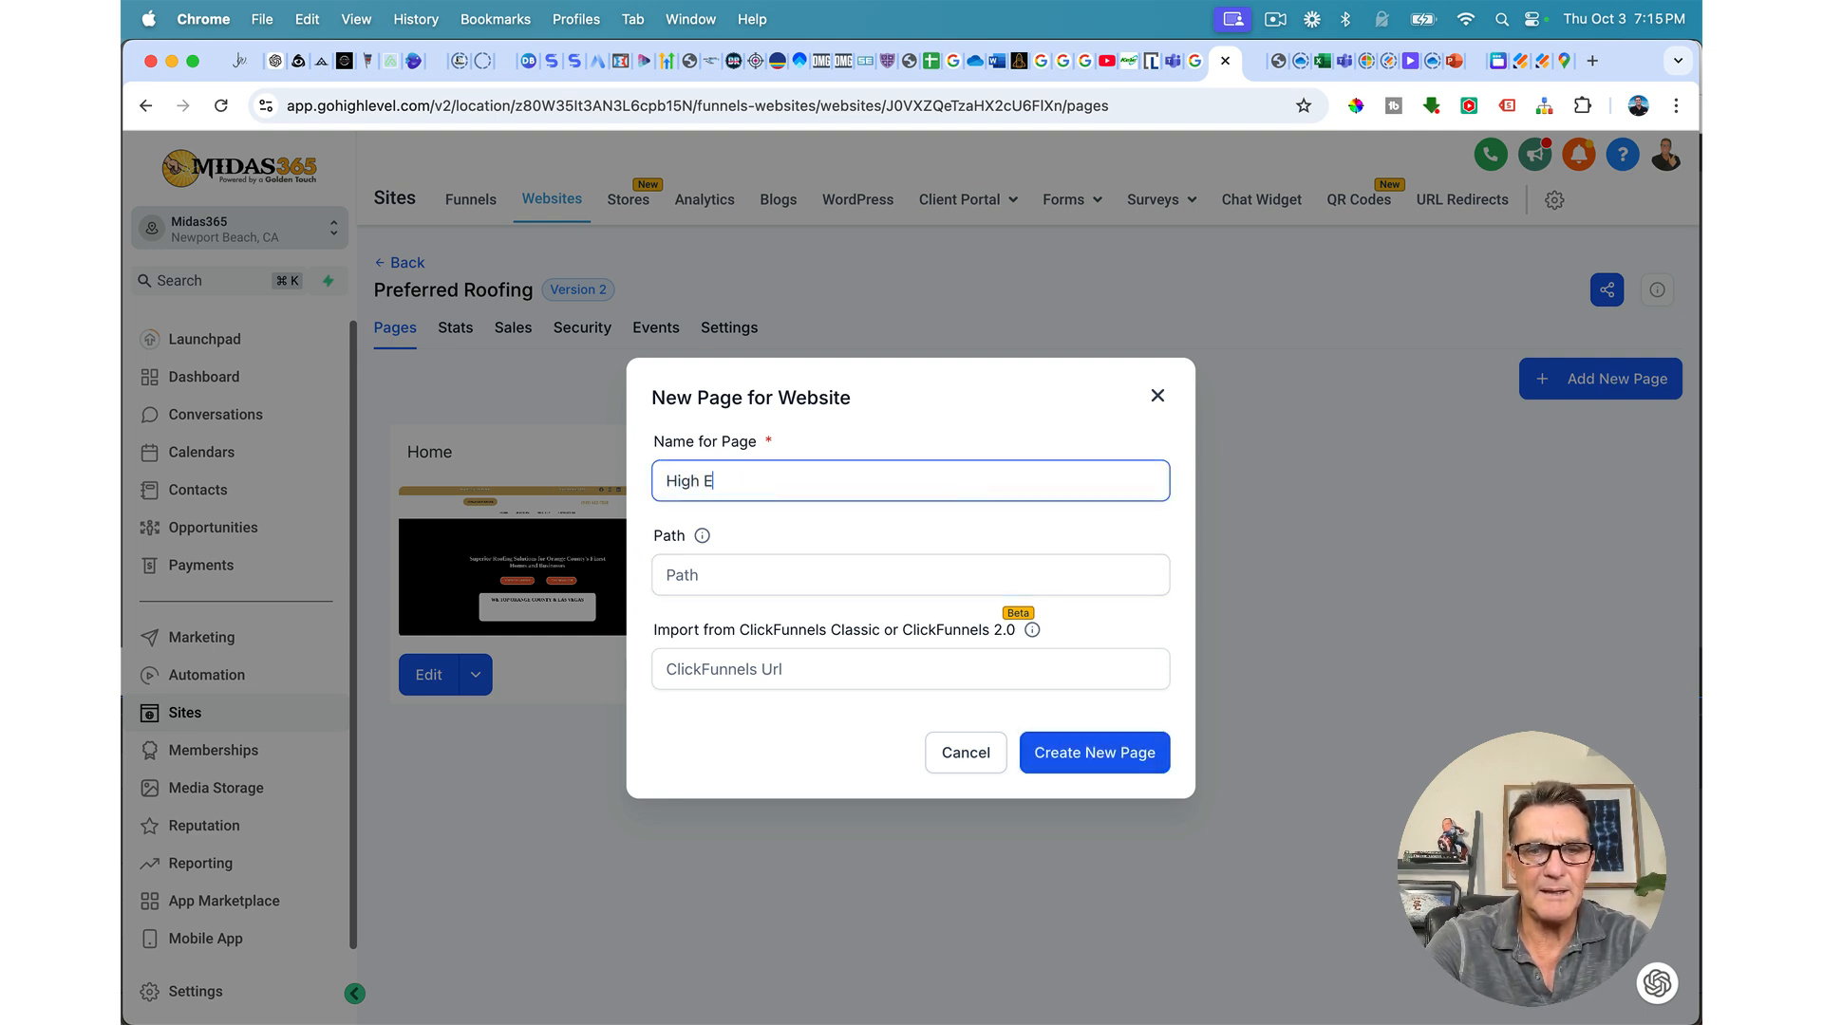
type("ential R")
type("oofing")
key("BackSpace")
type("fing")
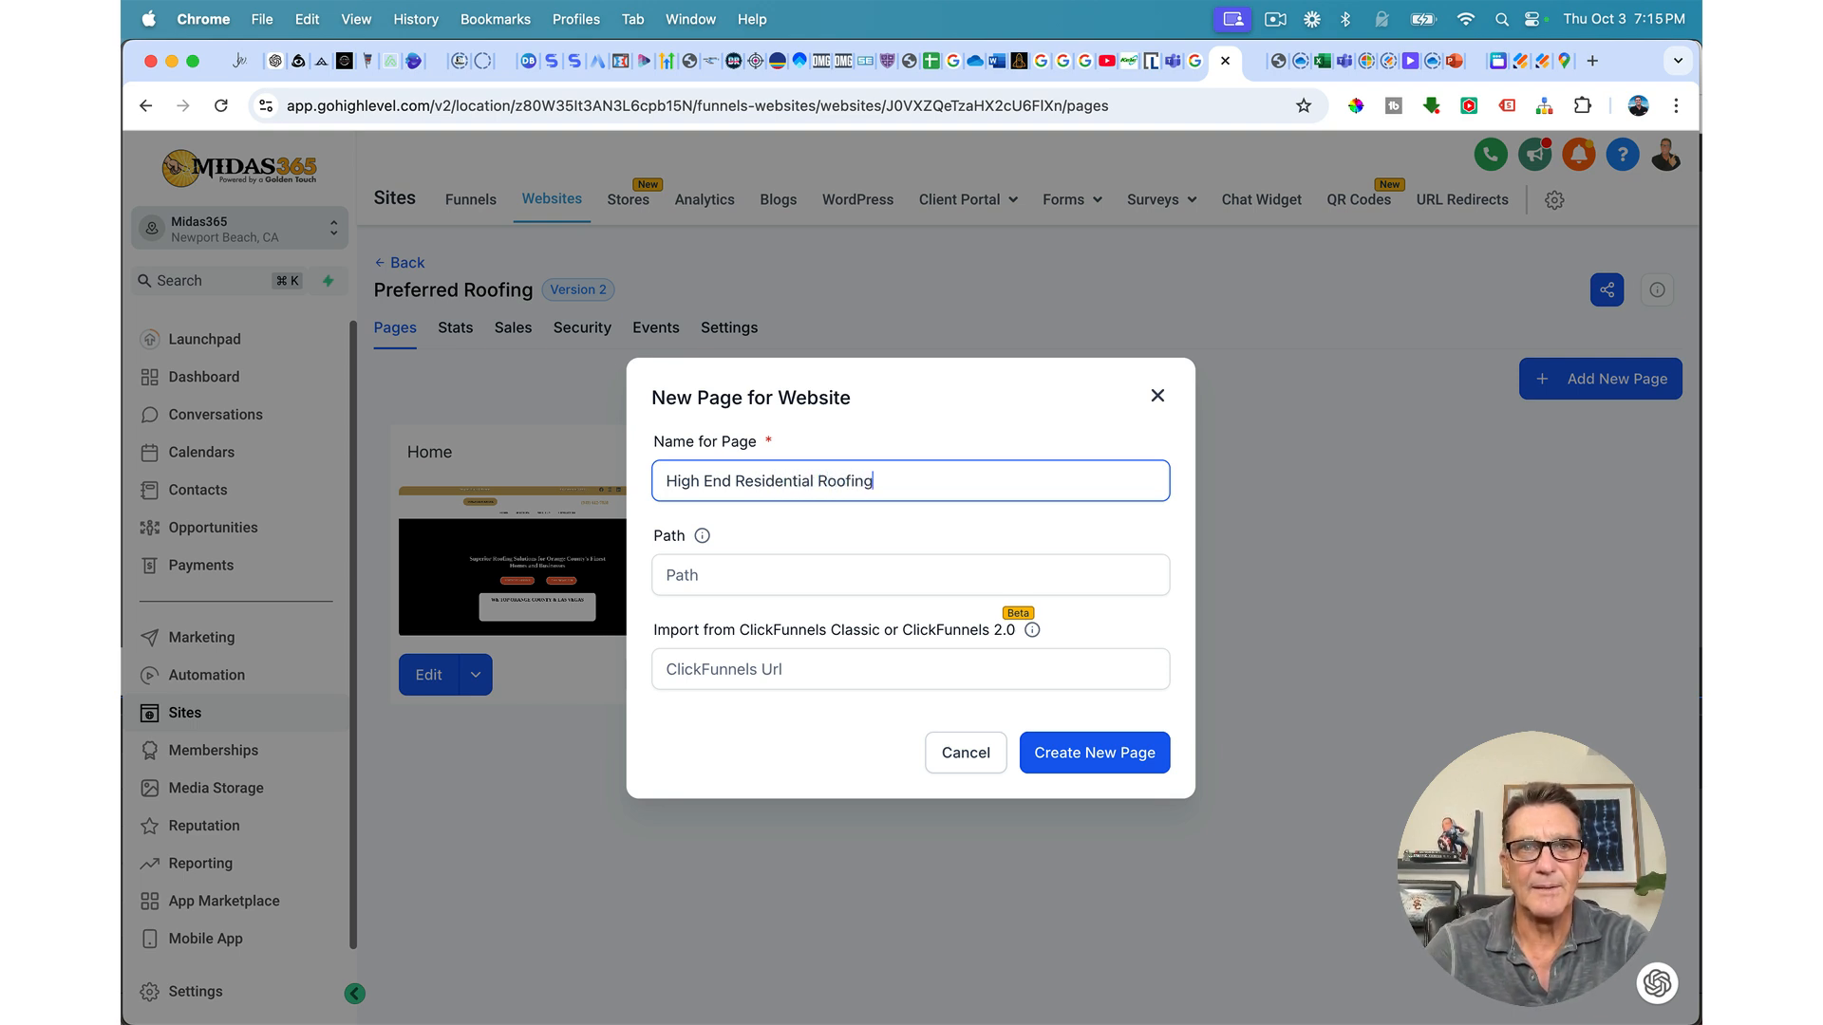
left_click(1071, 756)
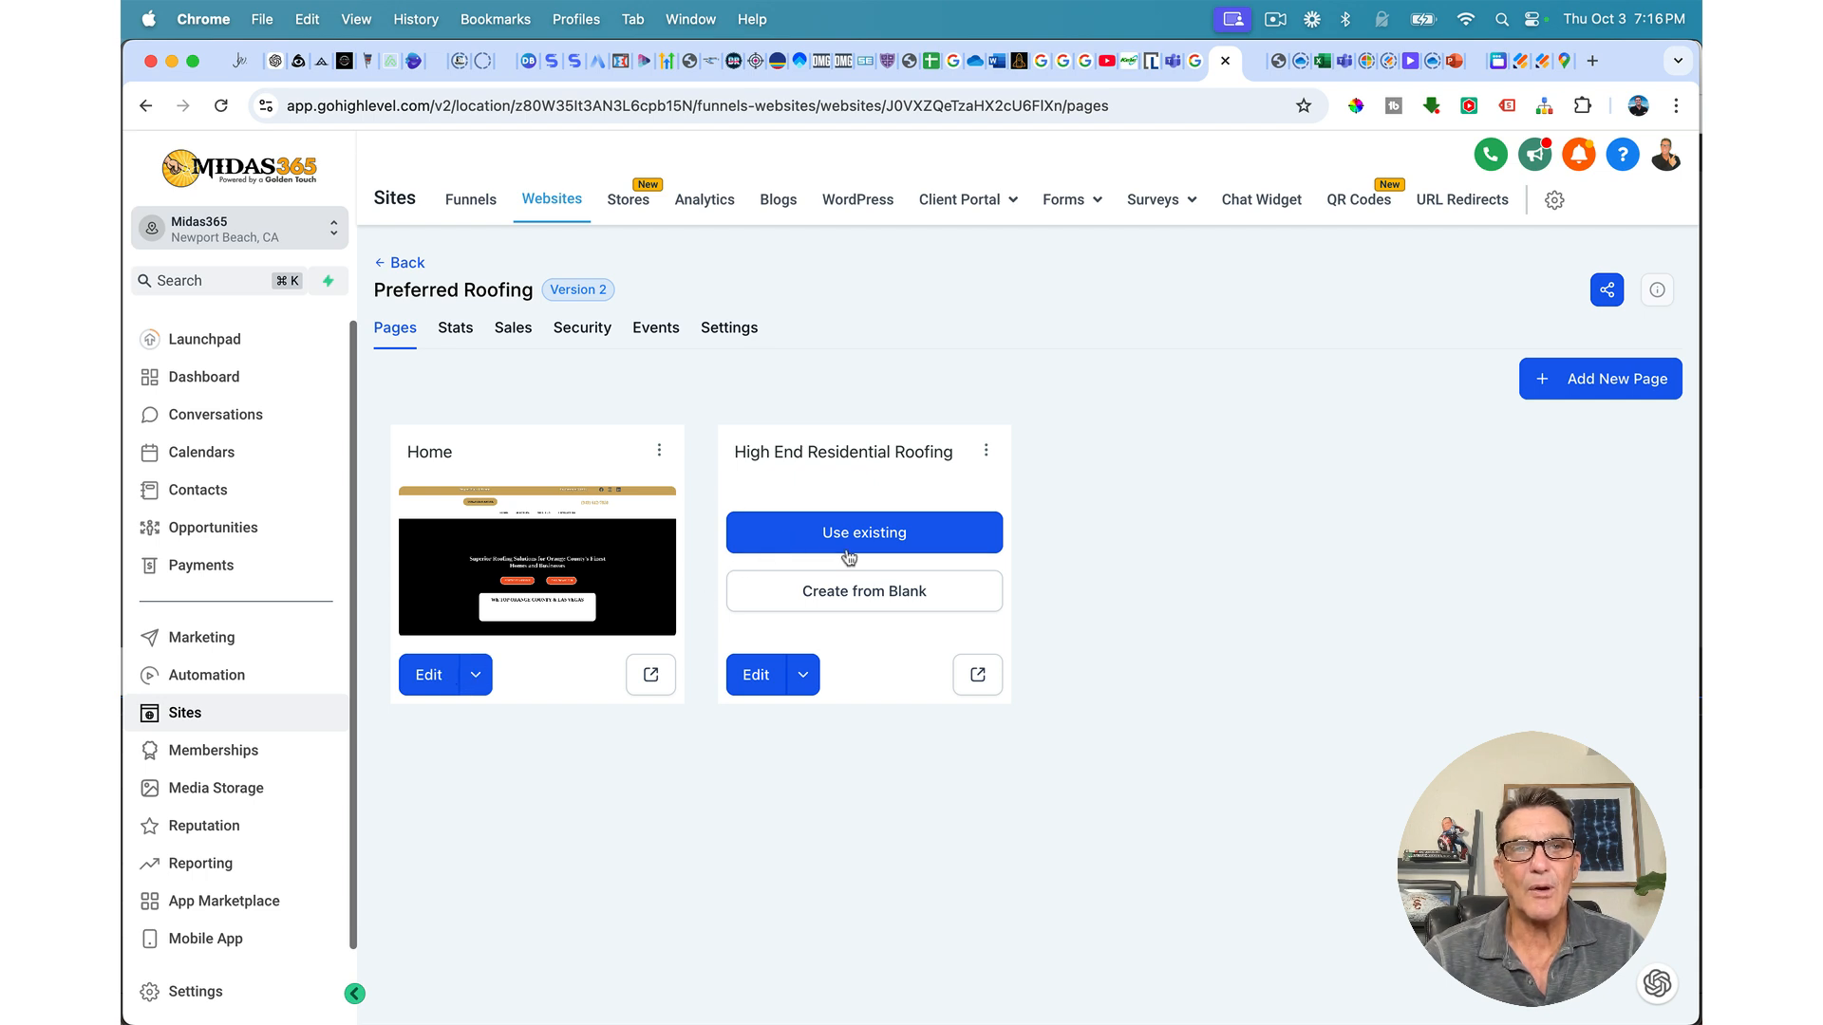
Step: Edit the Home page from its card in the Preferred Roofing pages list
left_click(442, 677)
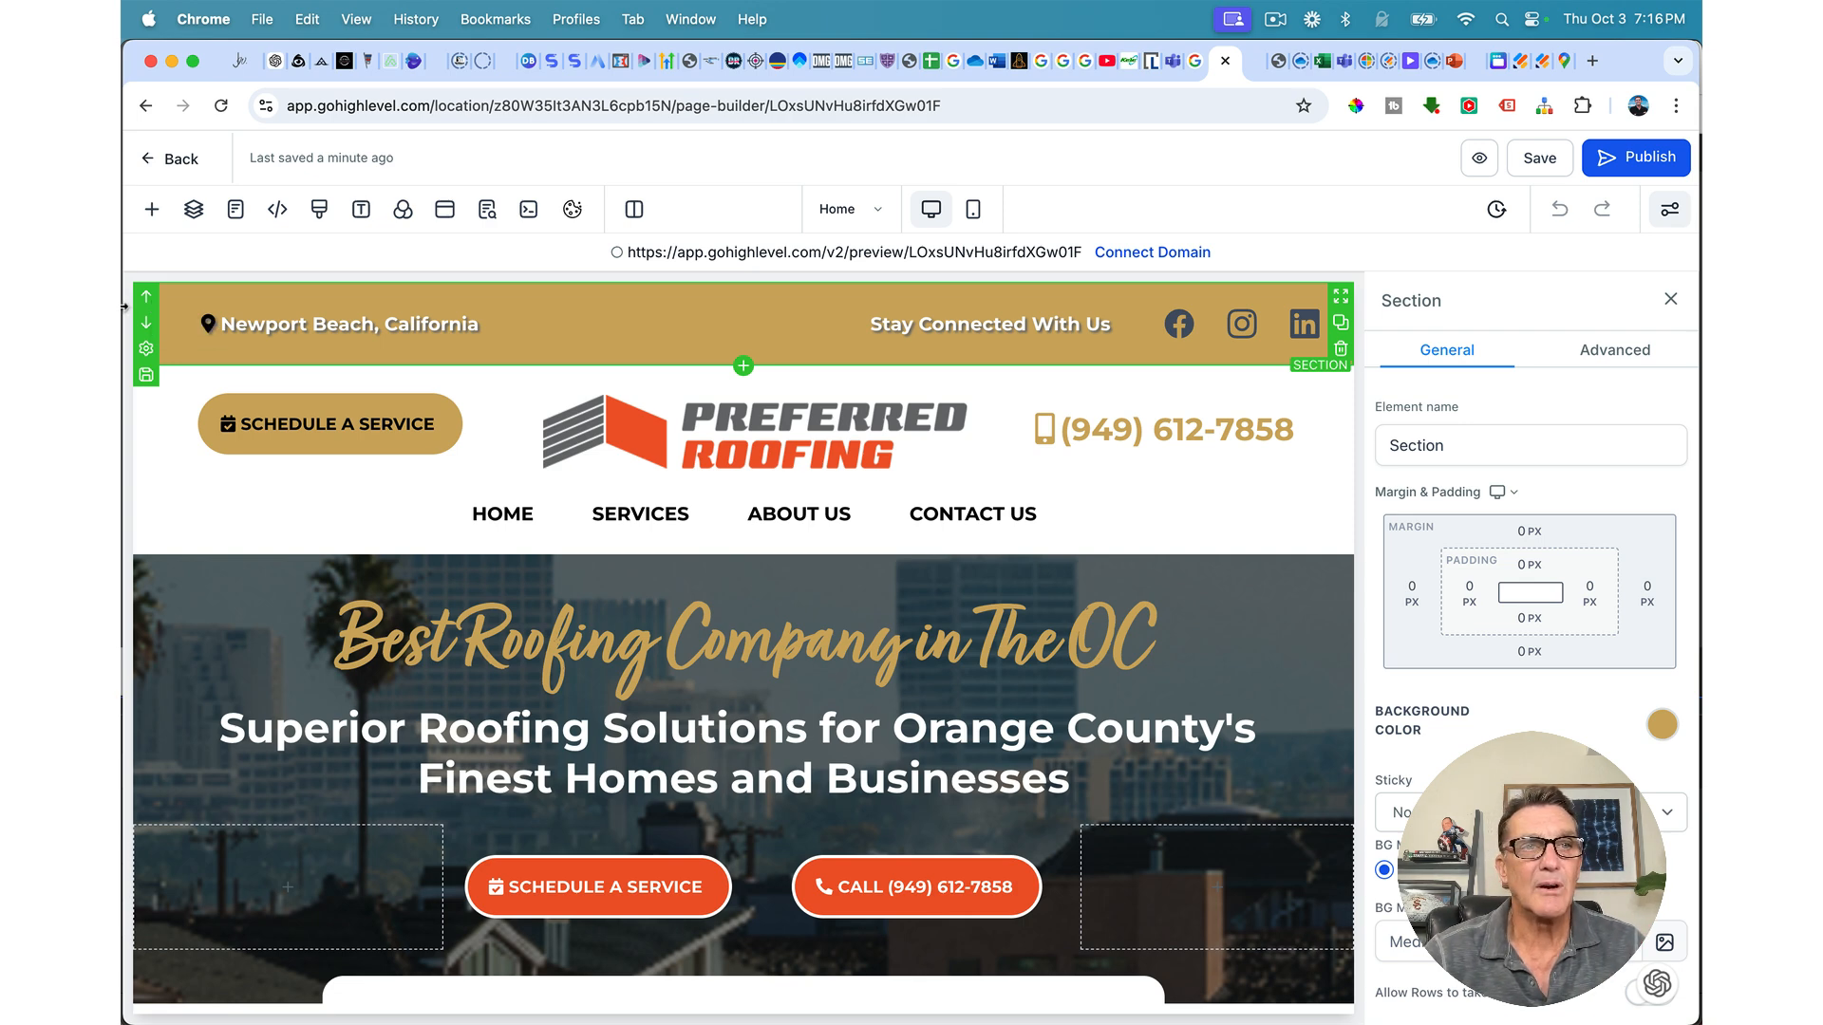
Step: Save the top bar section as a global section named 'Universal Top Header'
left_click(146, 377)
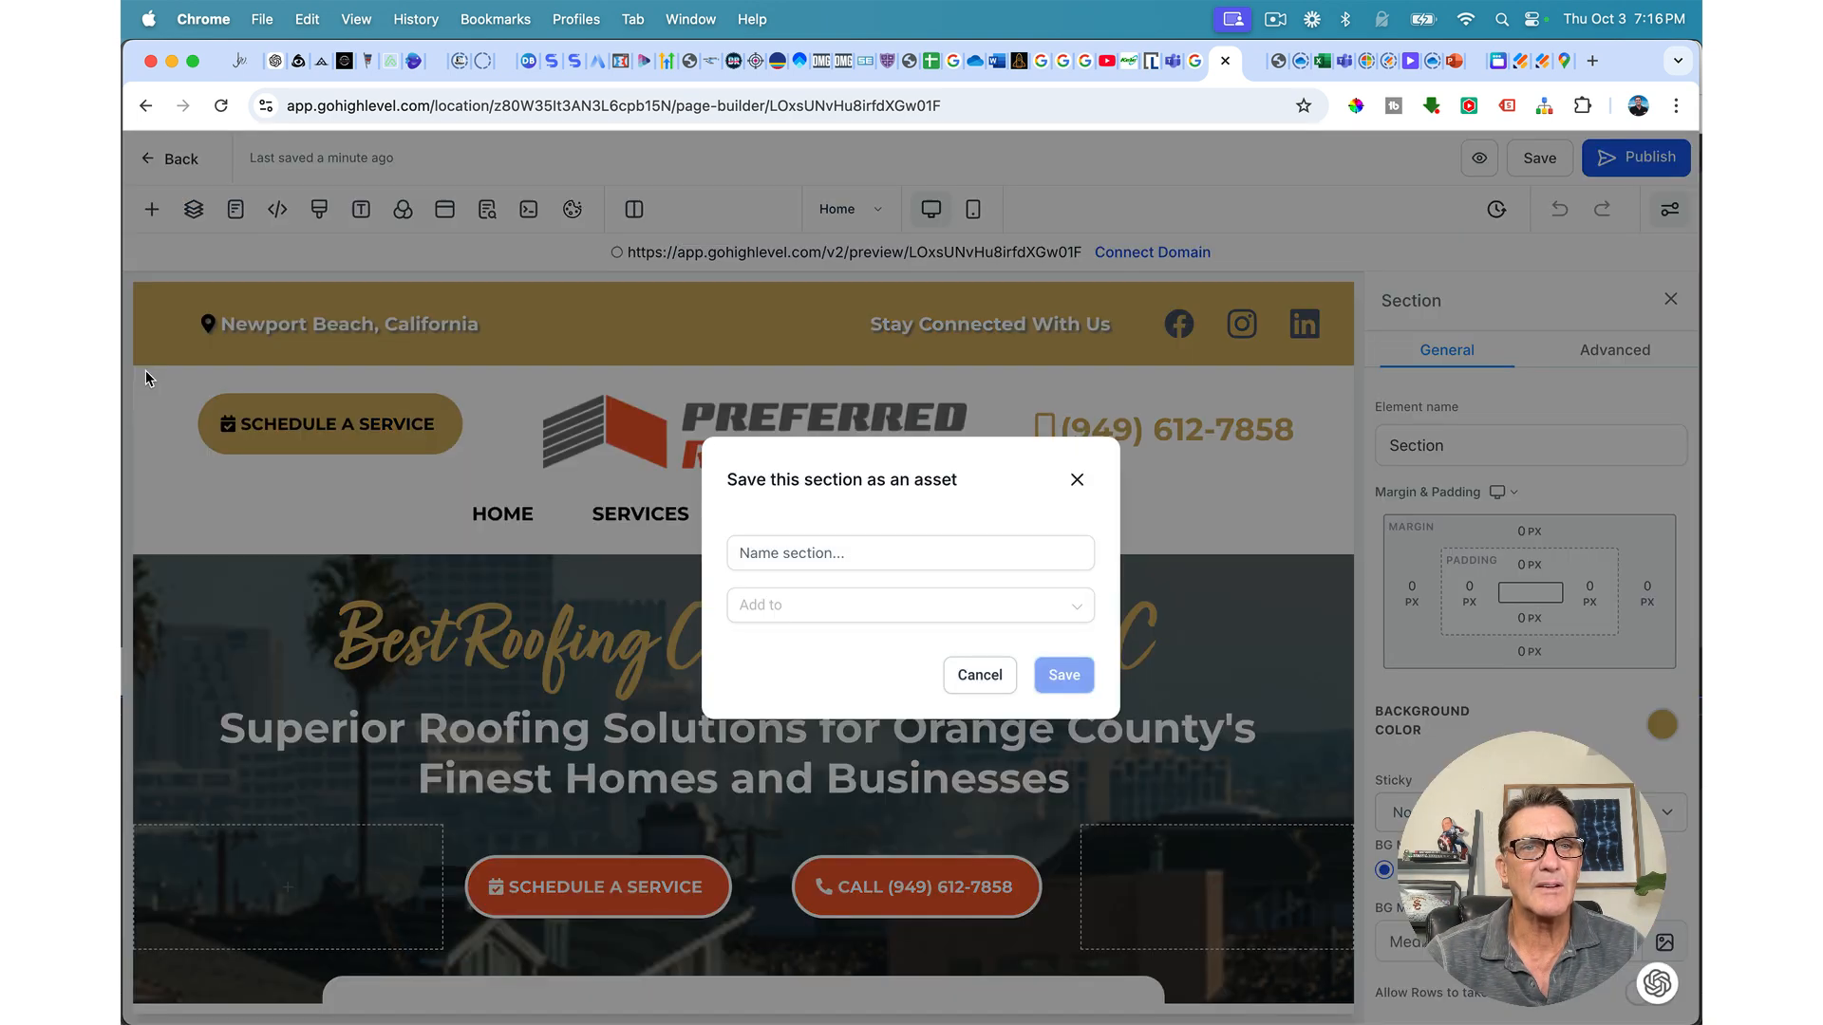
left_click(785, 558)
type("Universal Top Header")
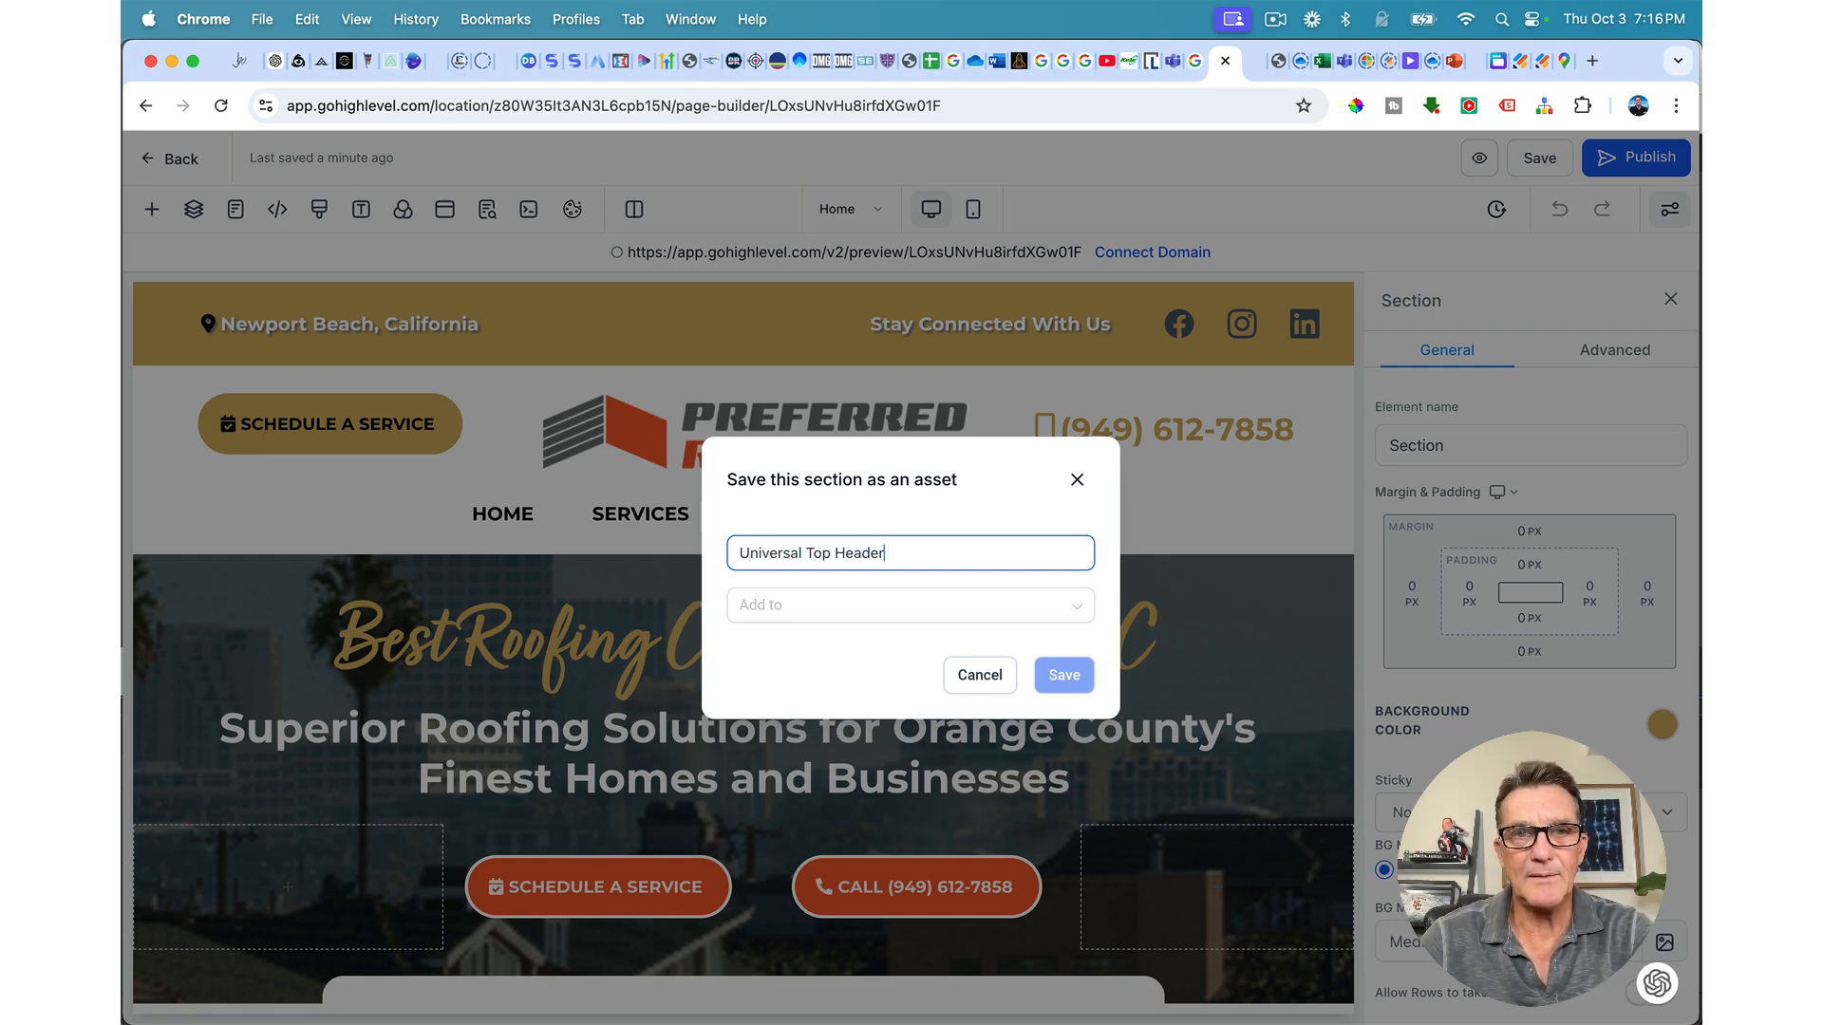
left_click(750, 608)
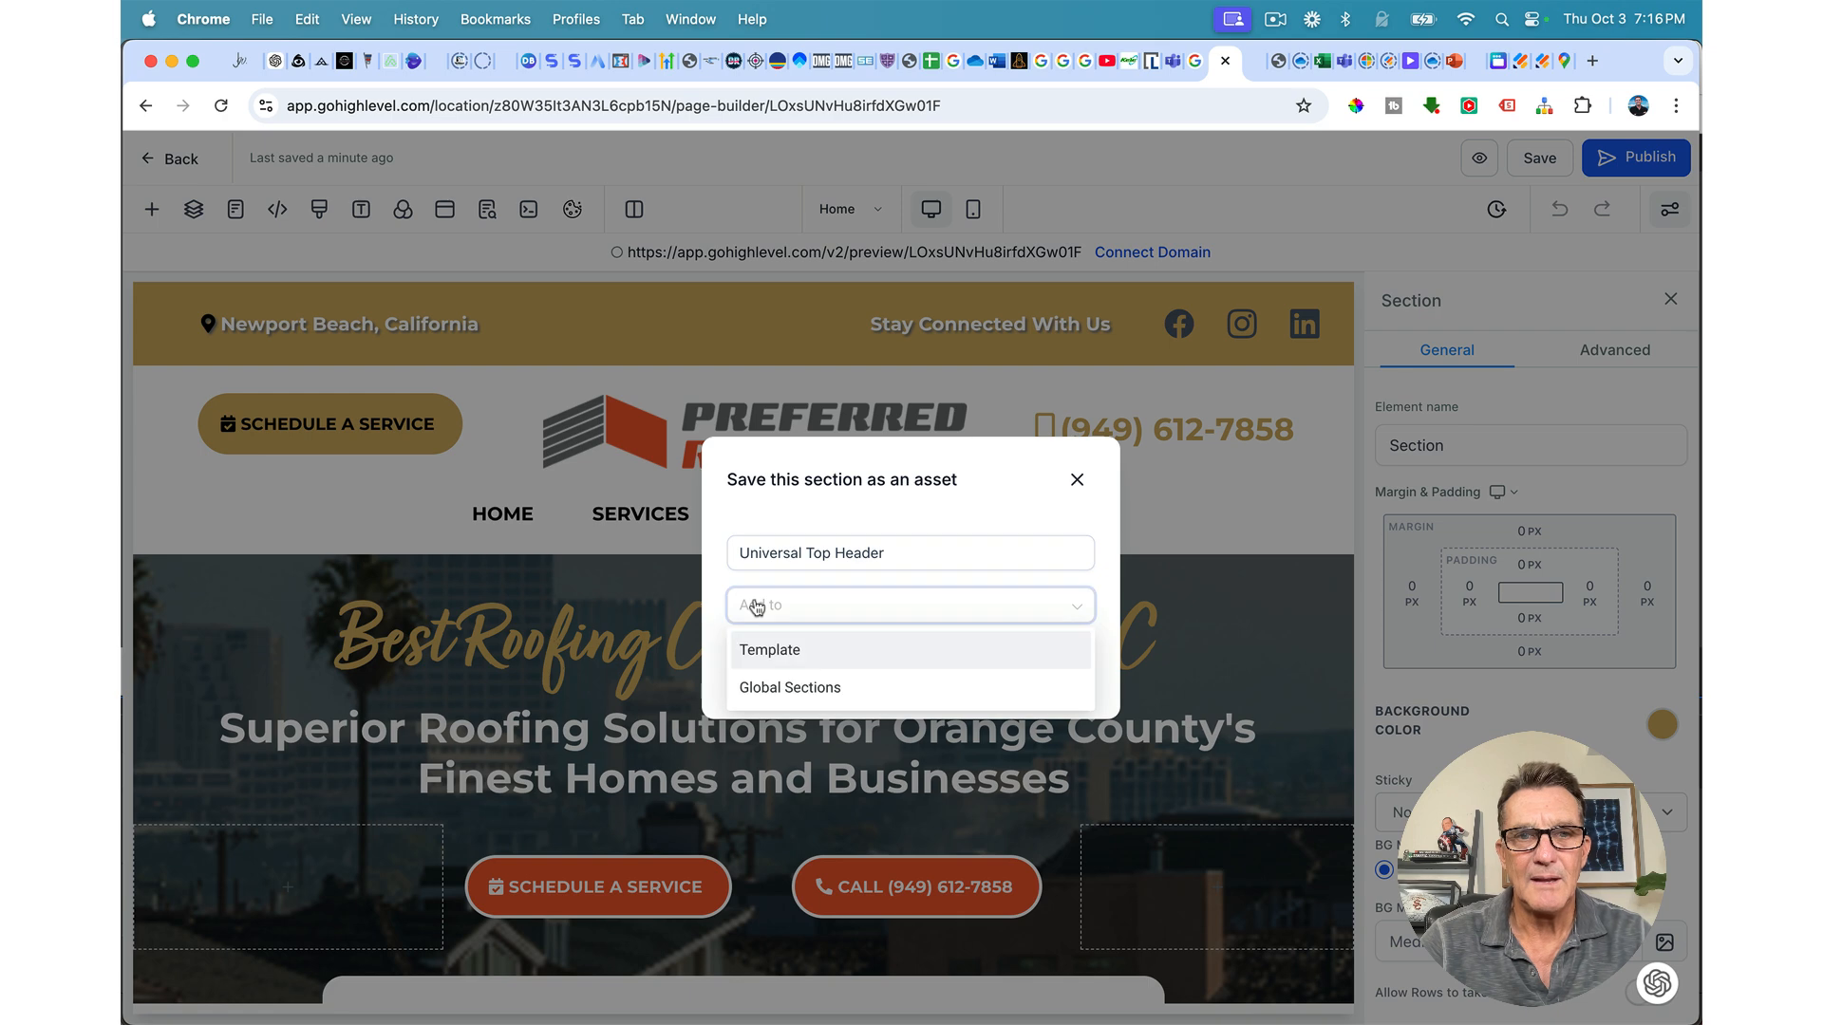
left_click(767, 690)
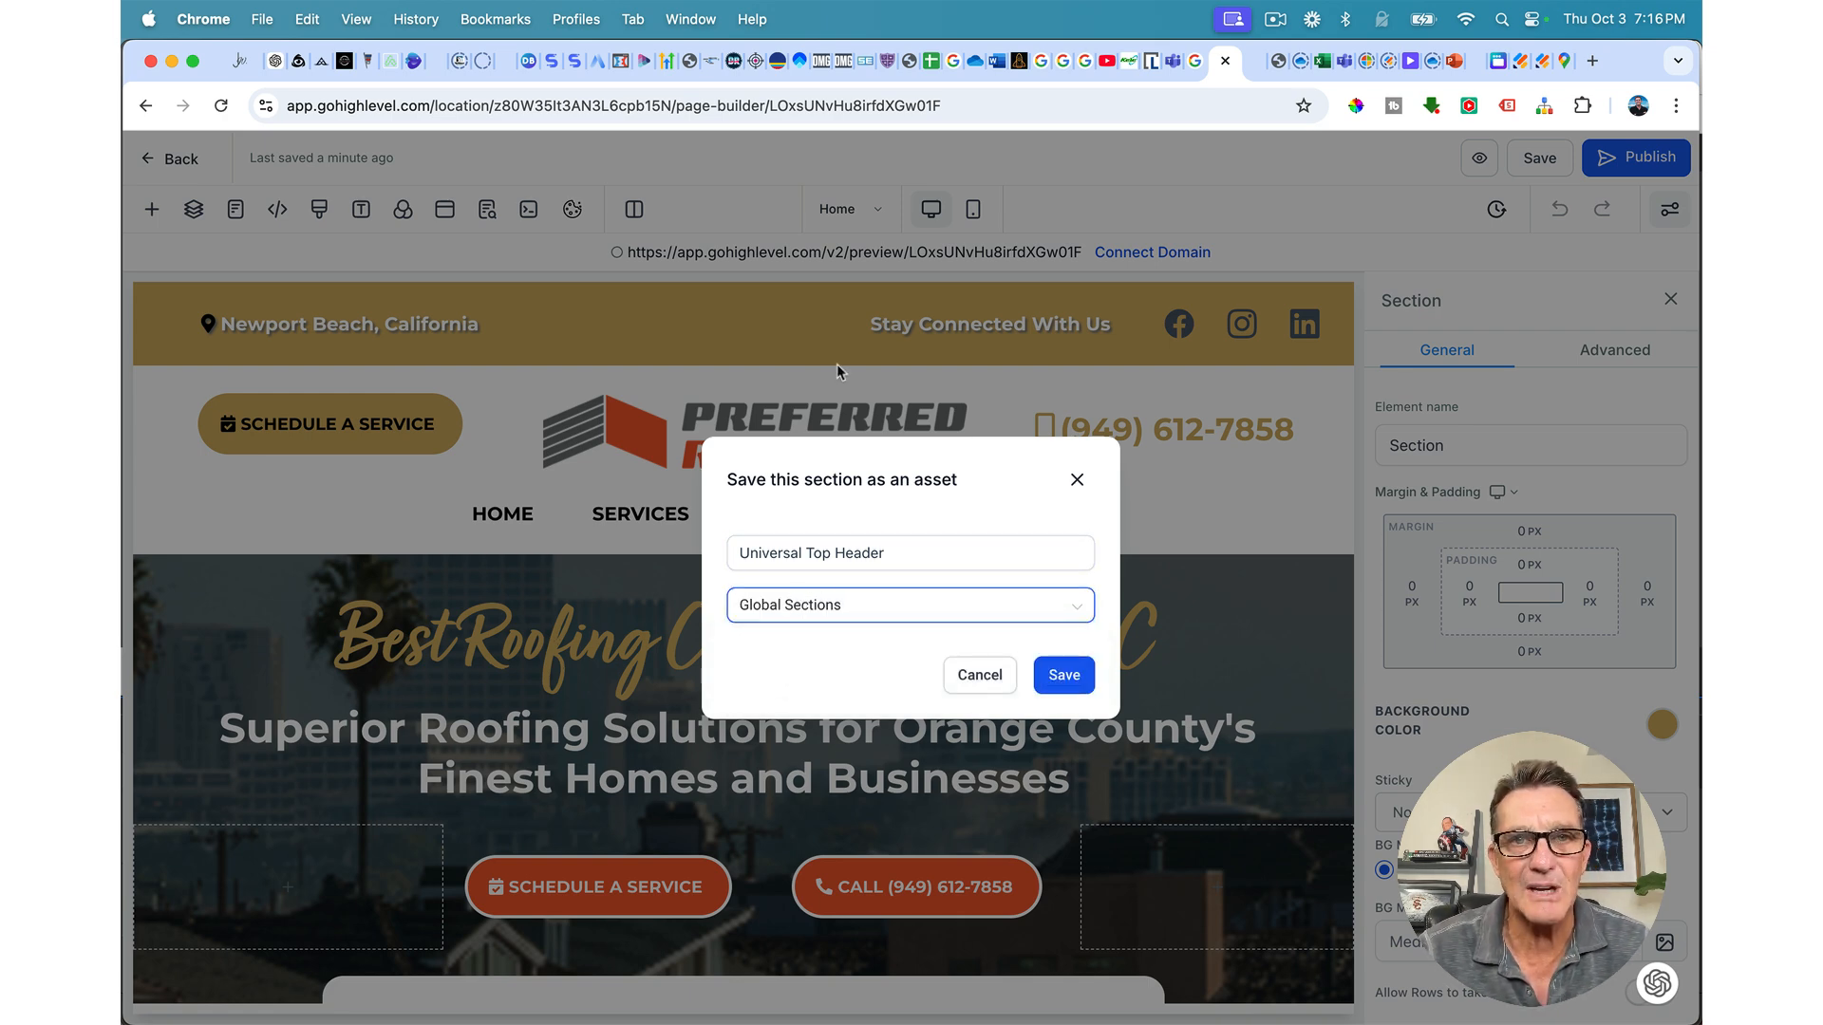
left_click(1064, 678)
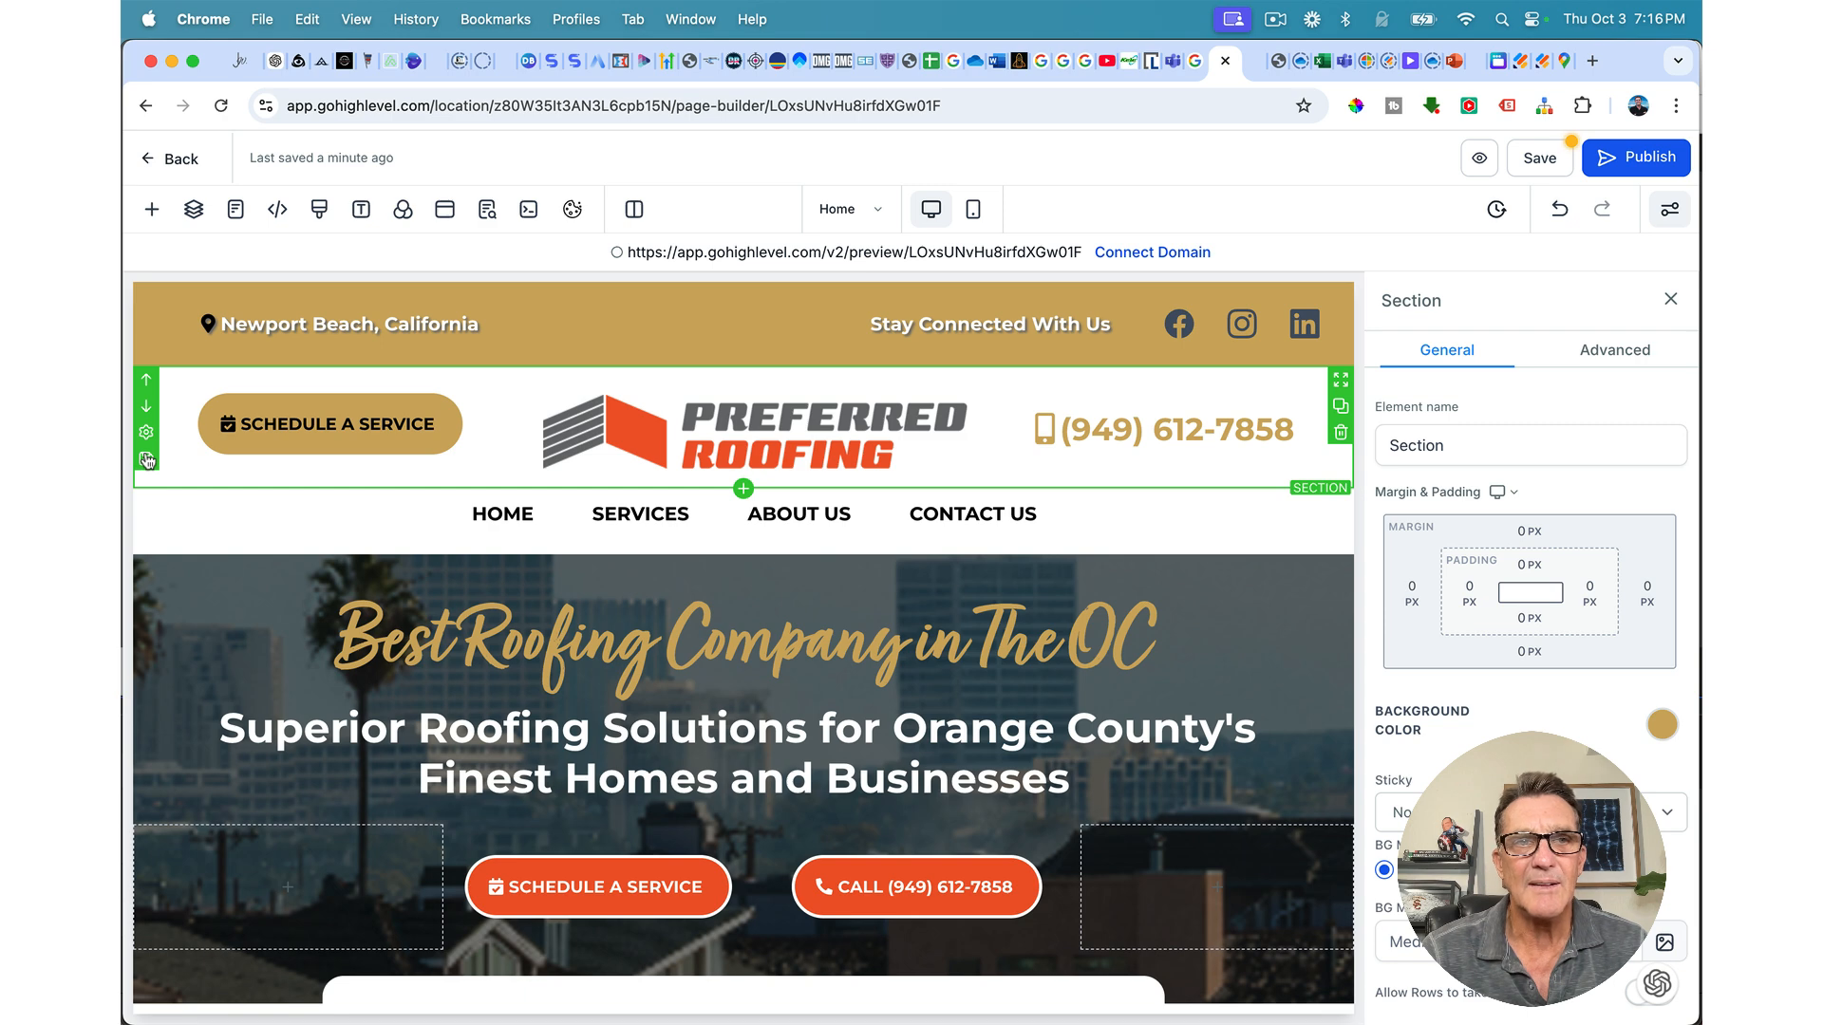
Step: Save the logo row section as a global section named 'Universal Logo Header'
left_click(146, 460)
left_click(791, 561)
type("Universal")
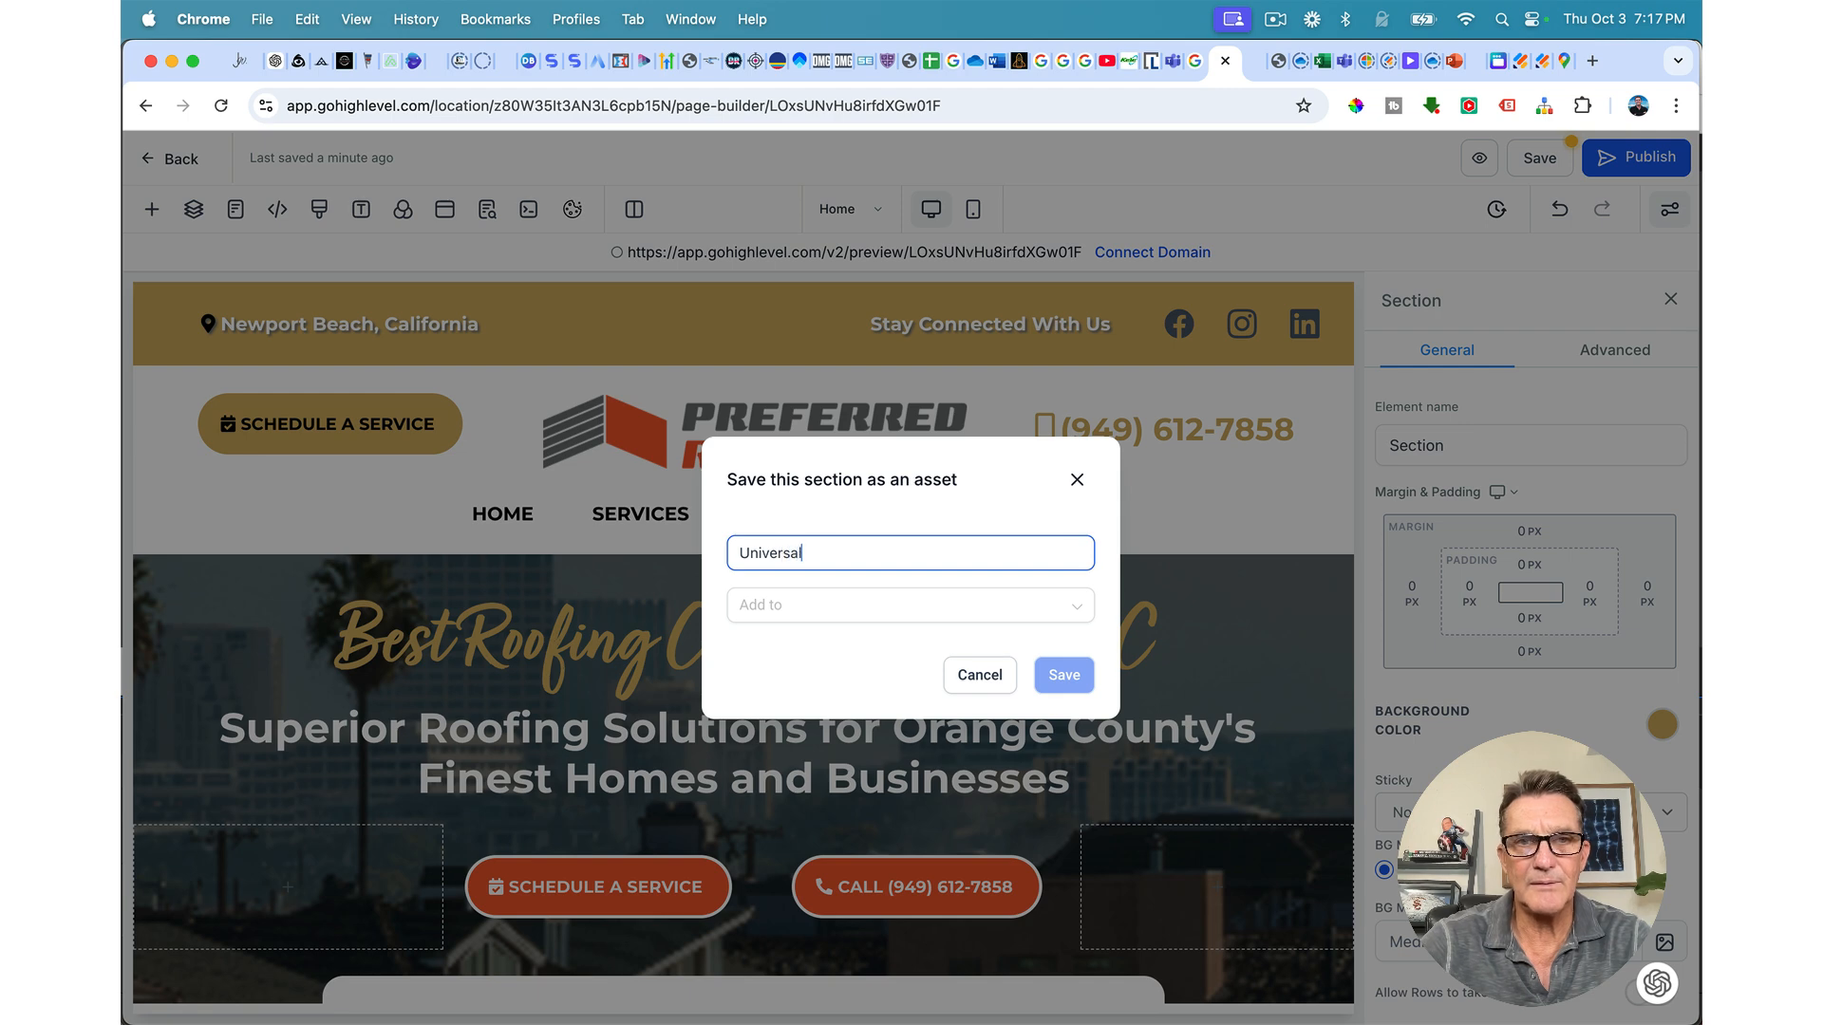
type(" Logo Header")
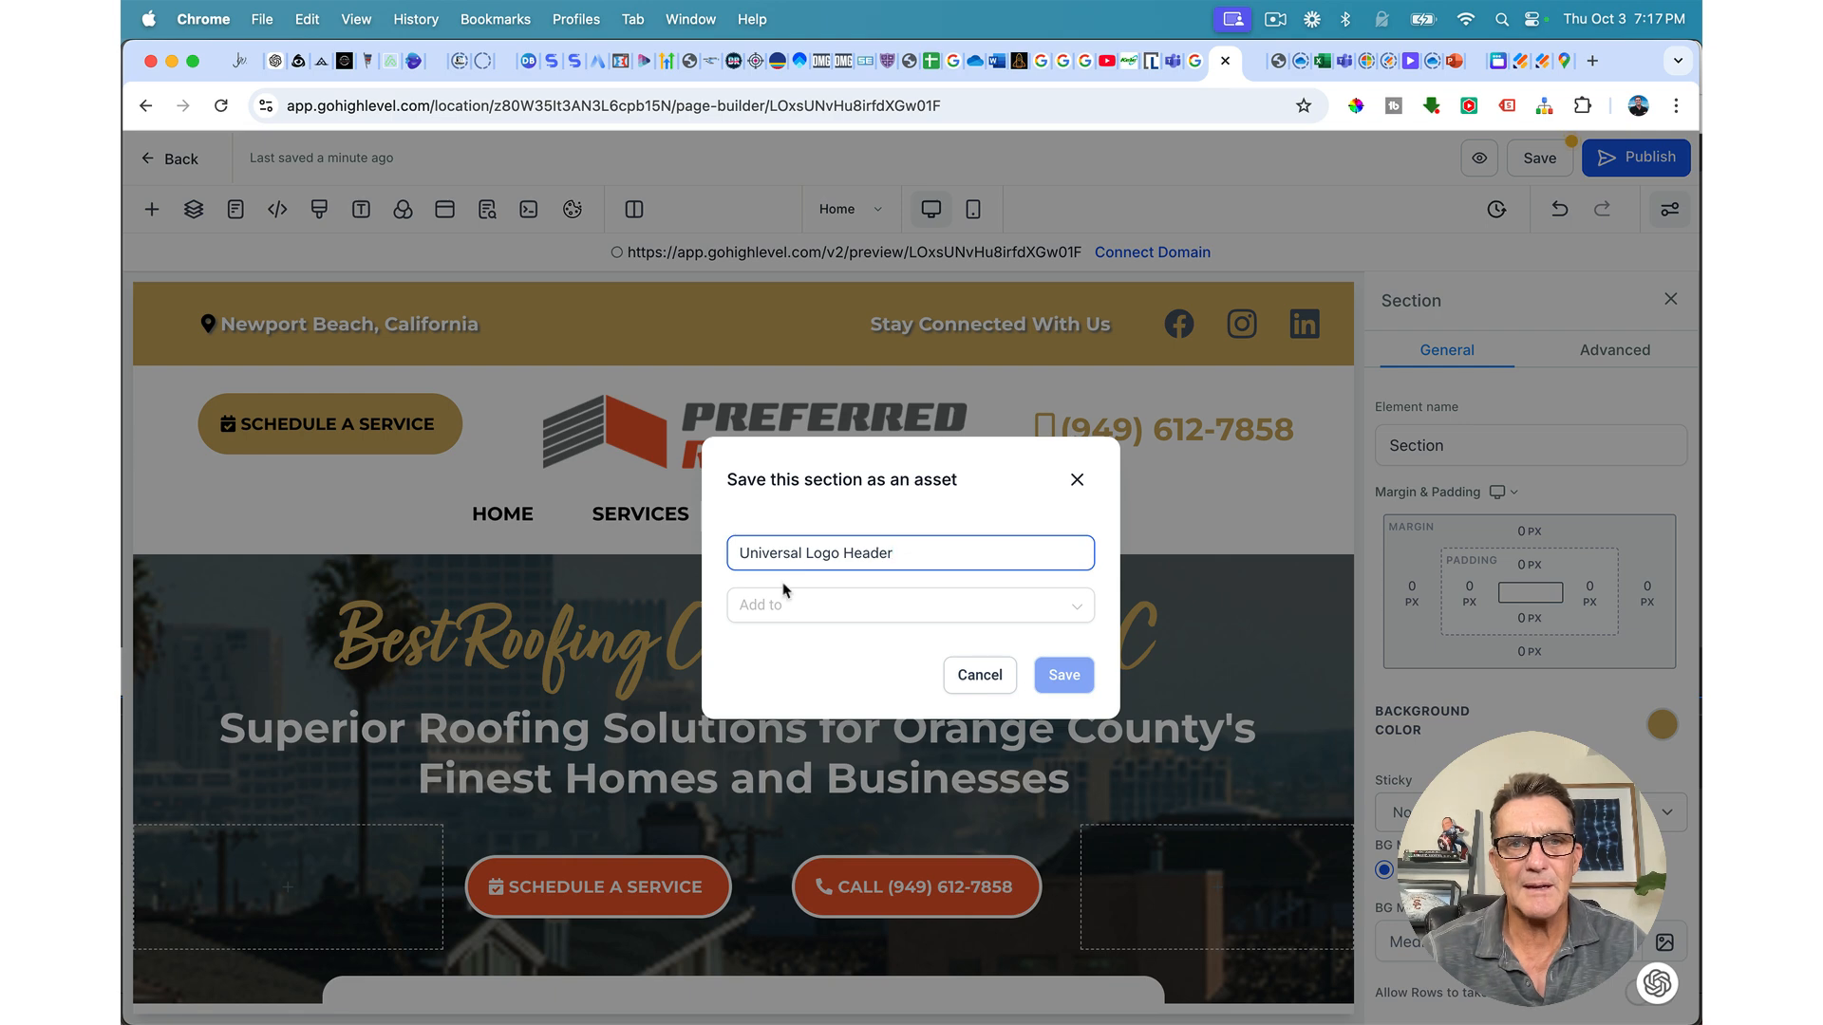
left_click(778, 608)
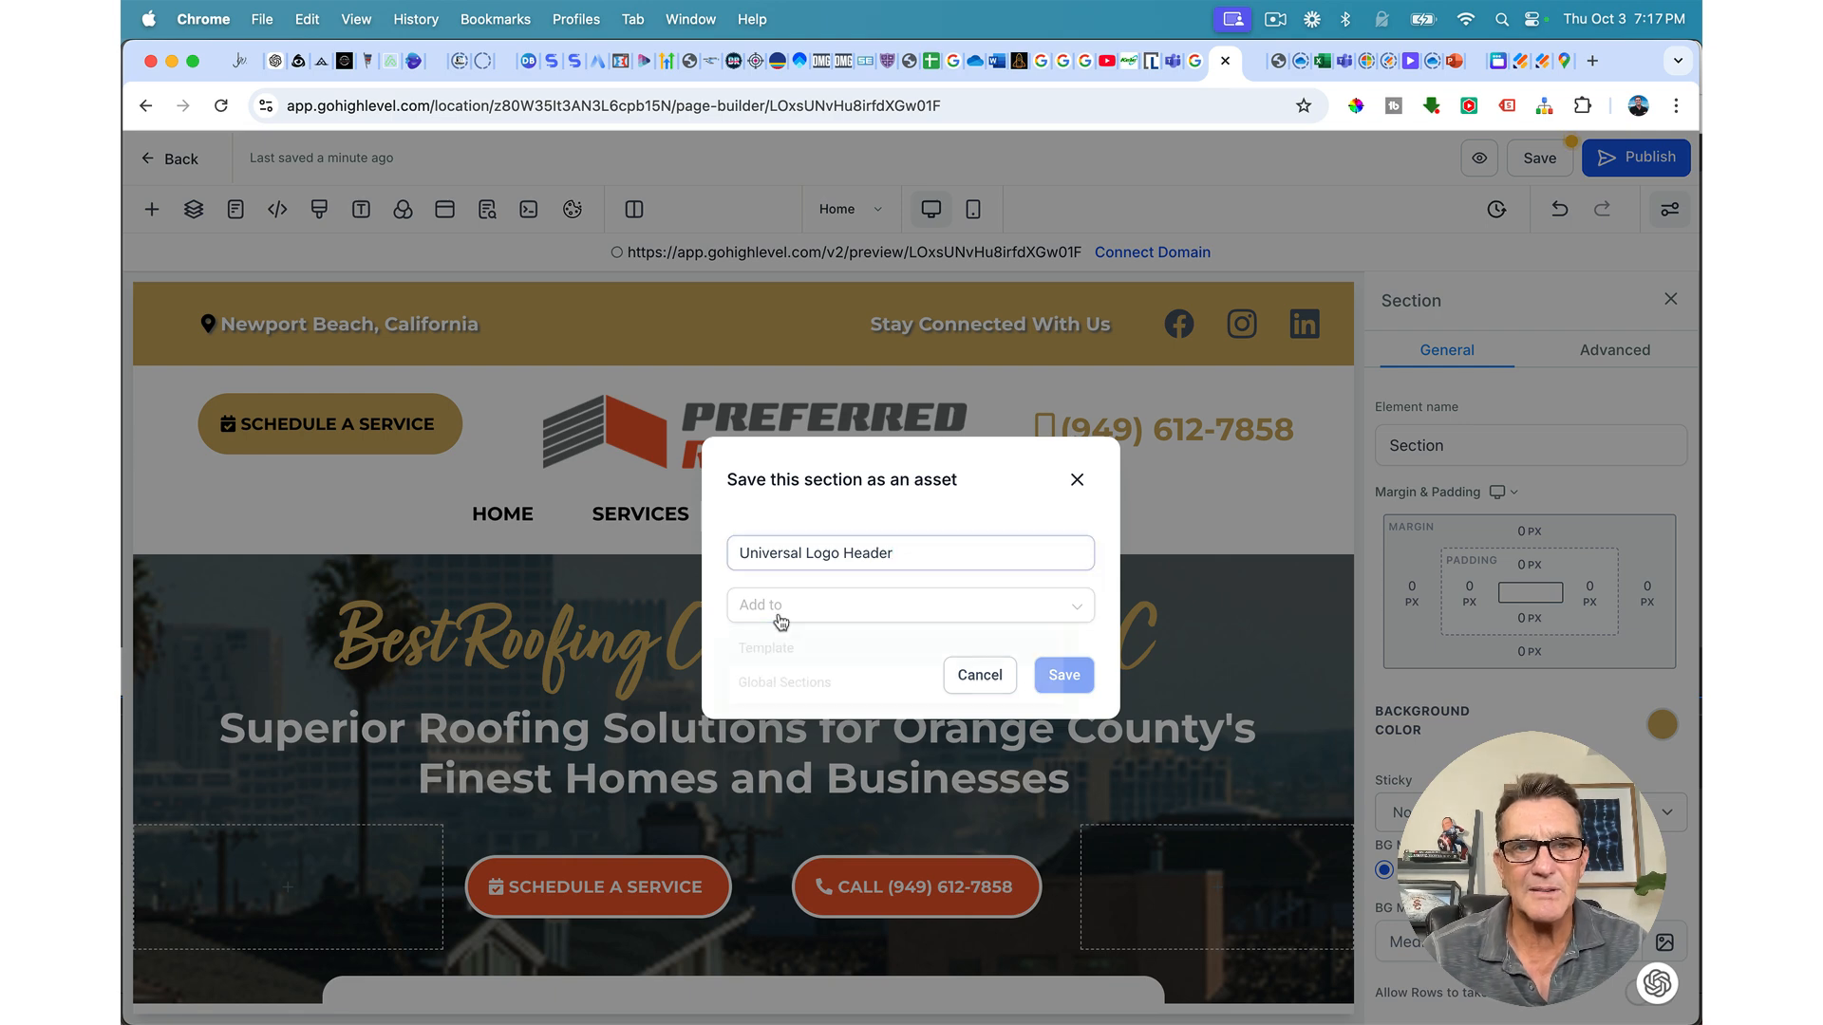
left_click(764, 696)
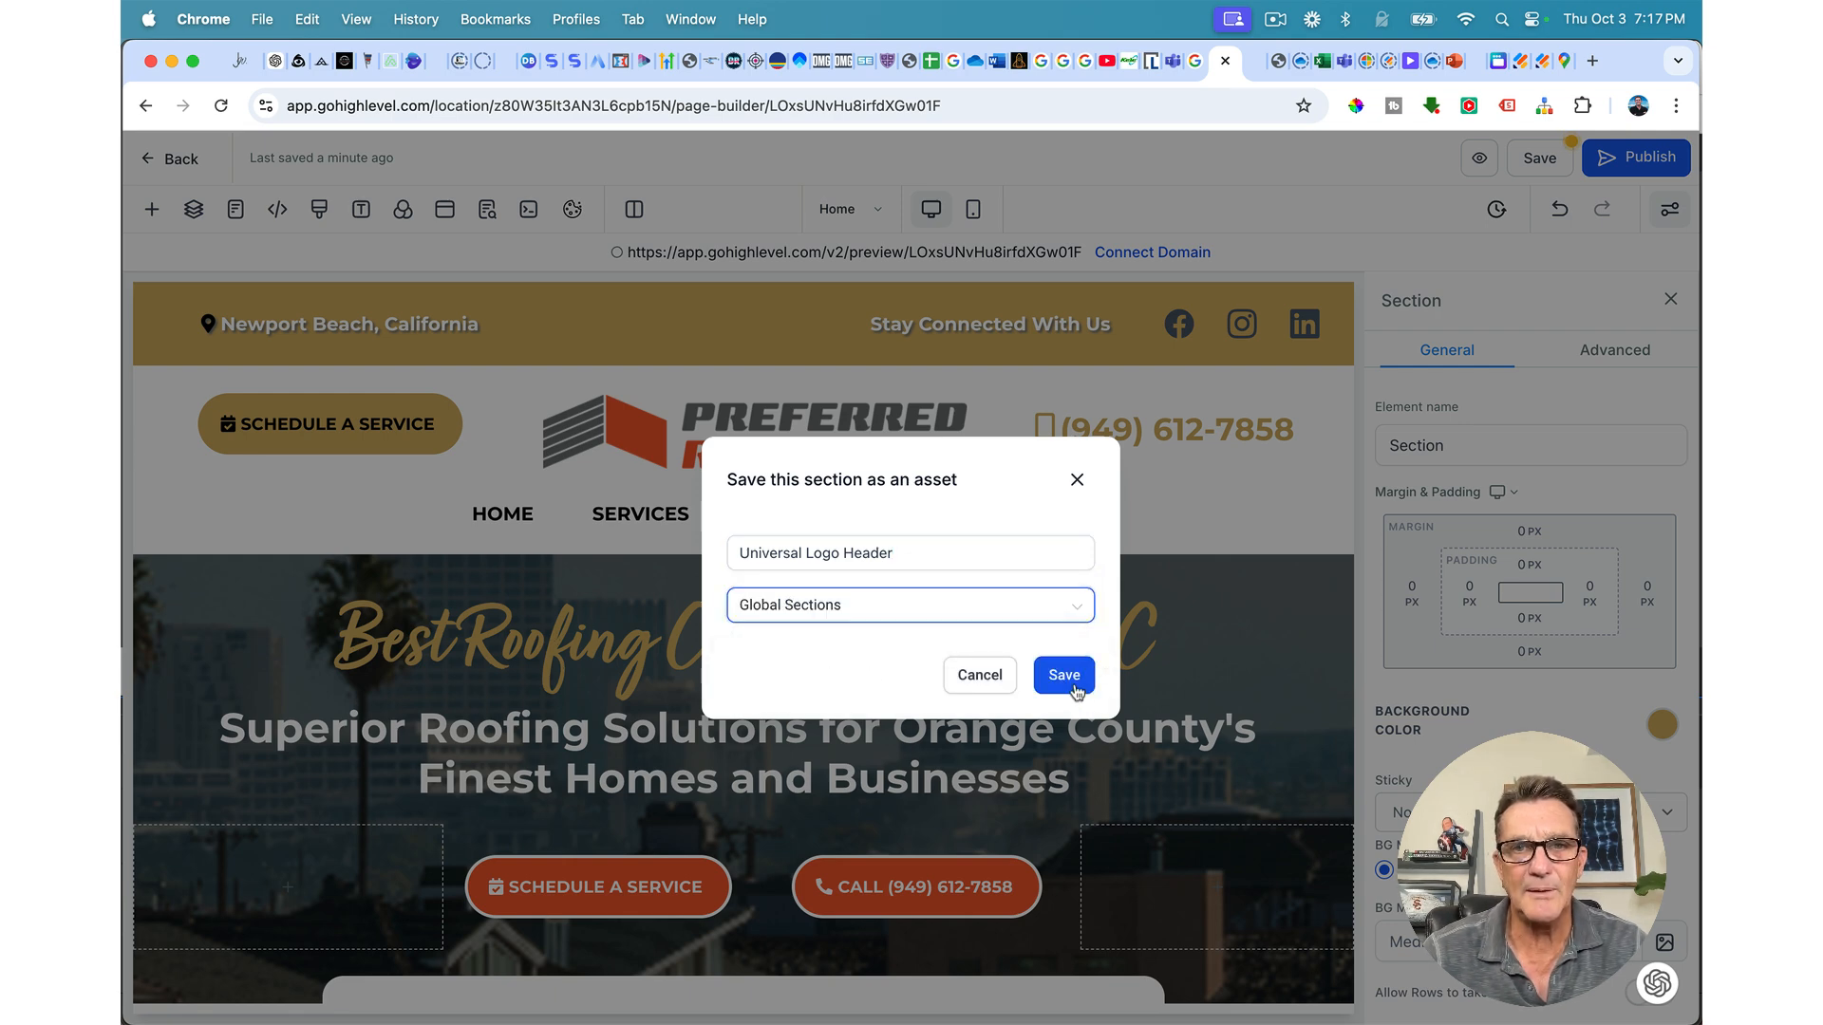
left_click(1071, 682)
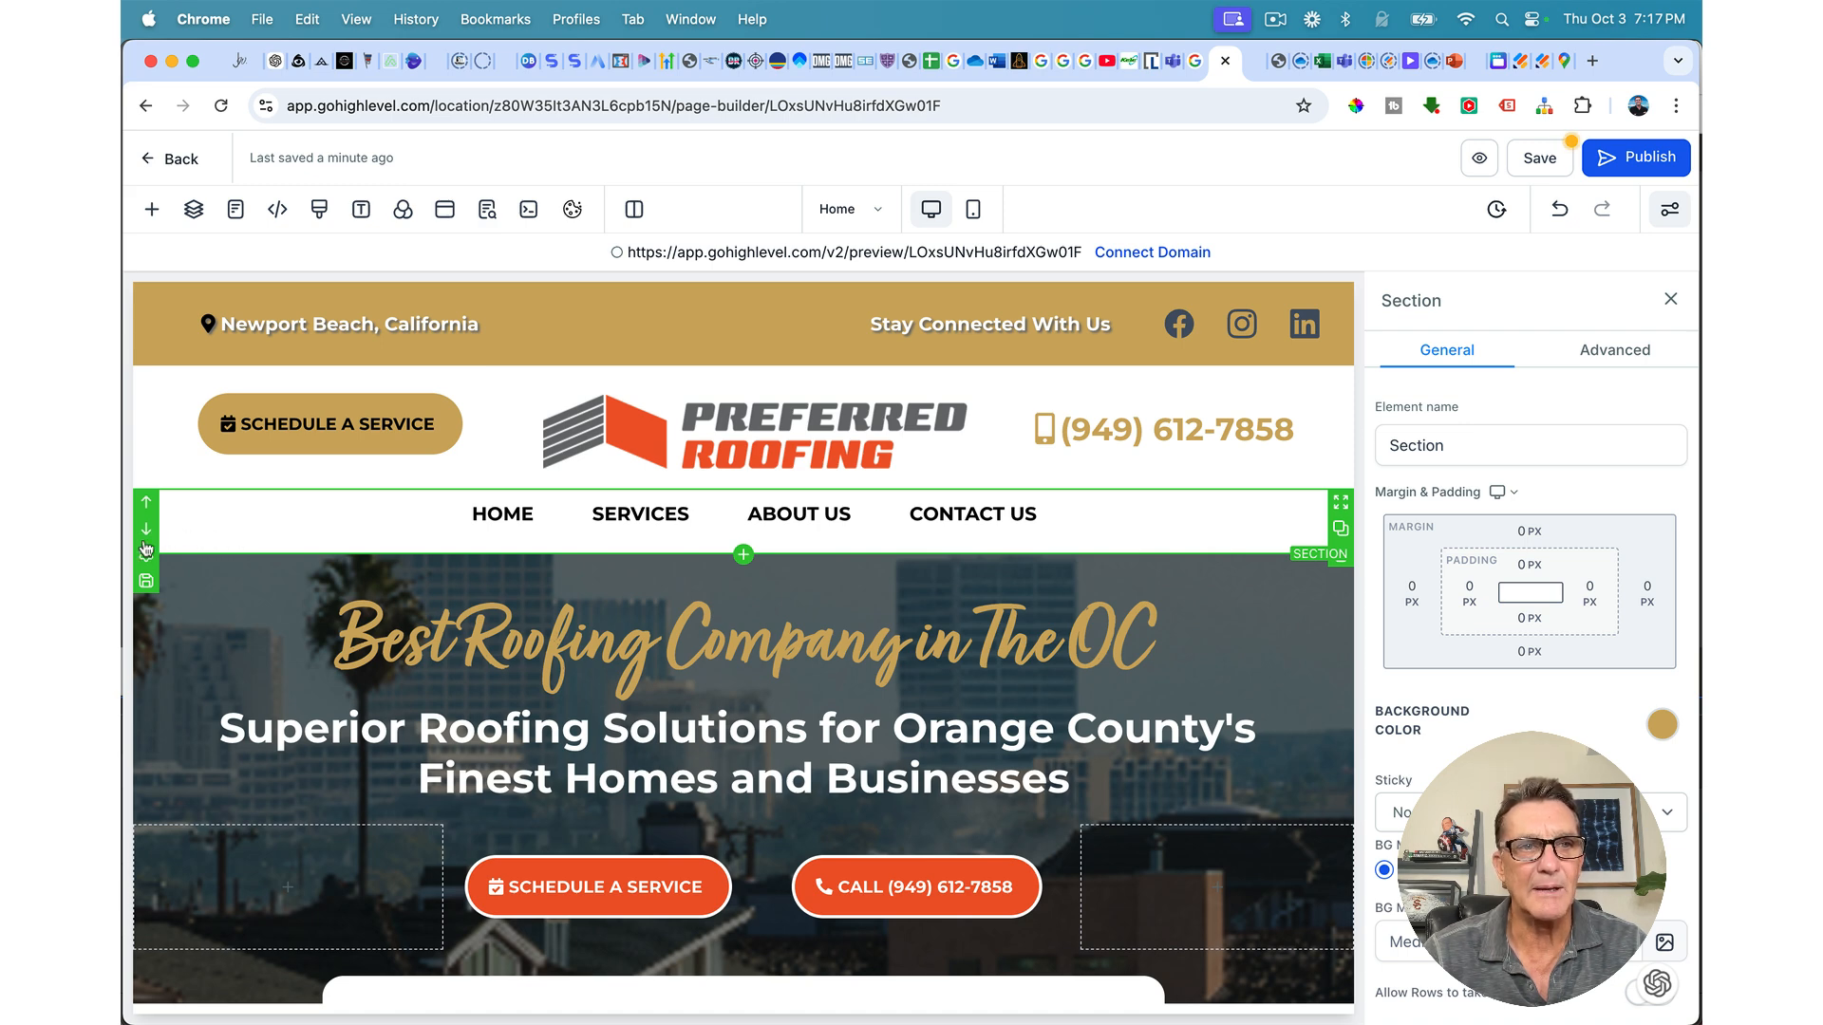
Step: Save the navigation bar section as a global section named 'Universal Nav'
left_click(145, 582)
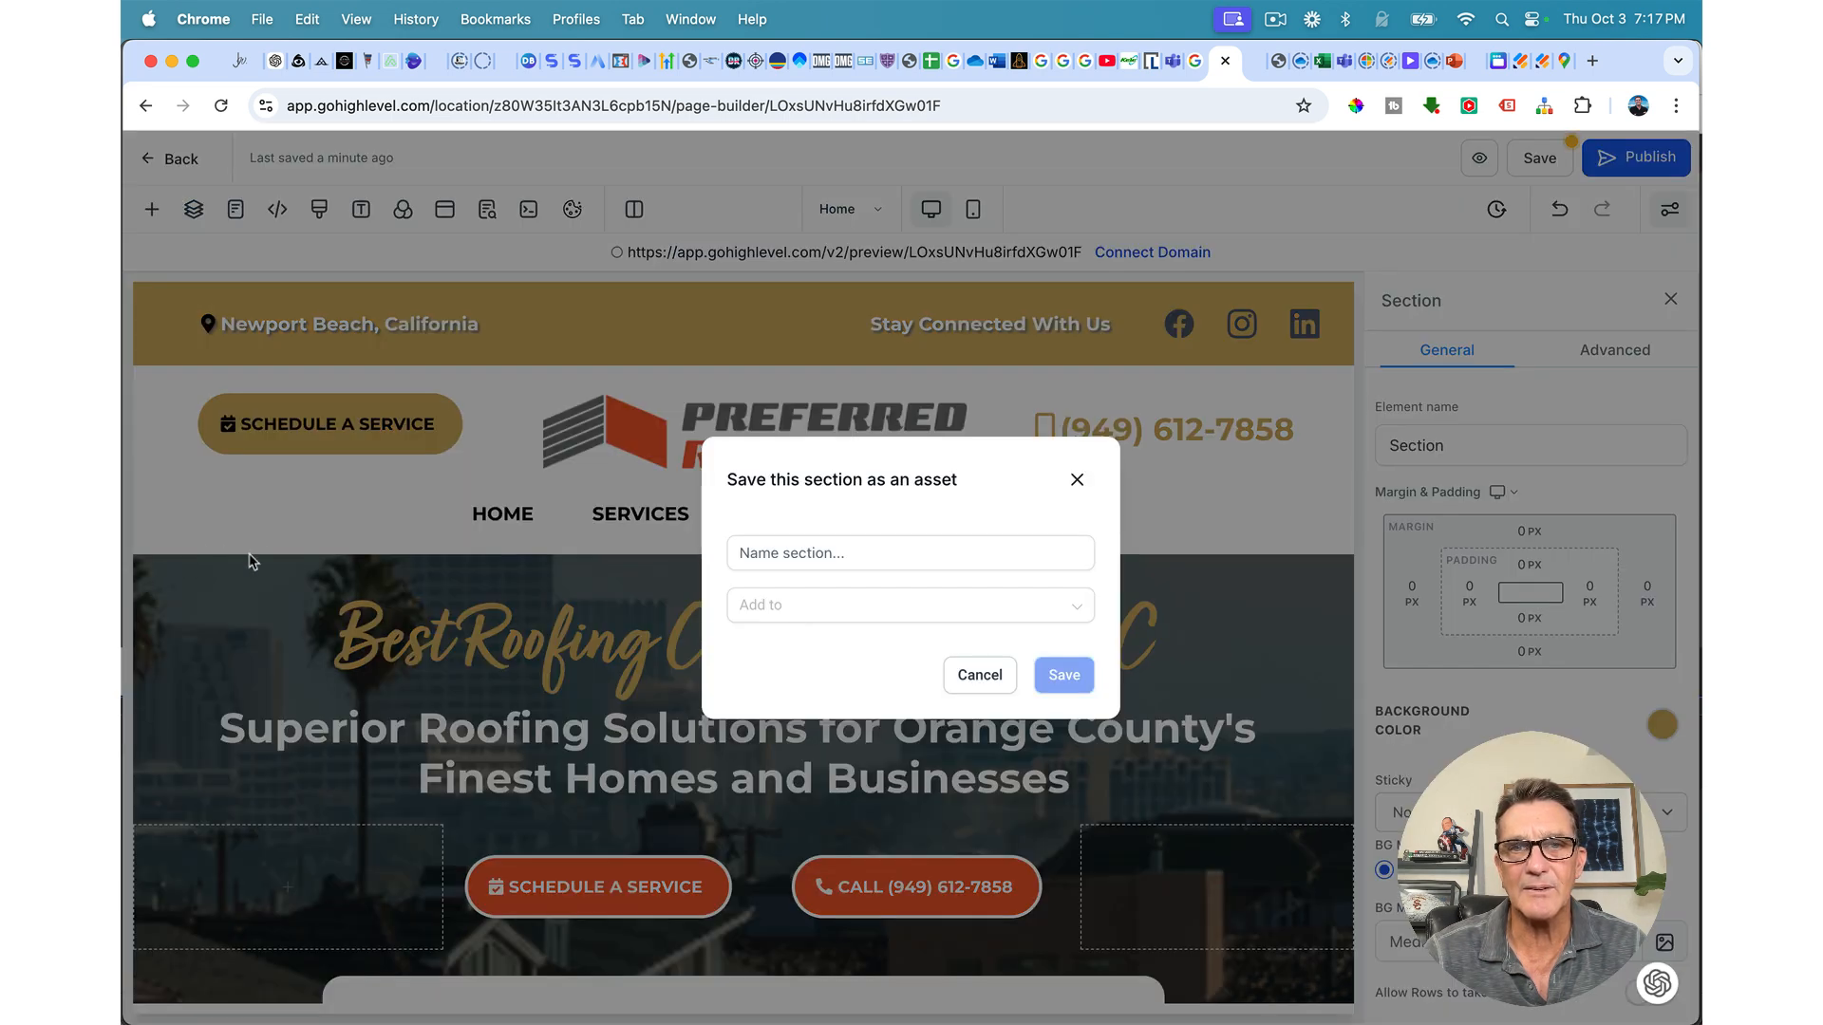
left_click(741, 554)
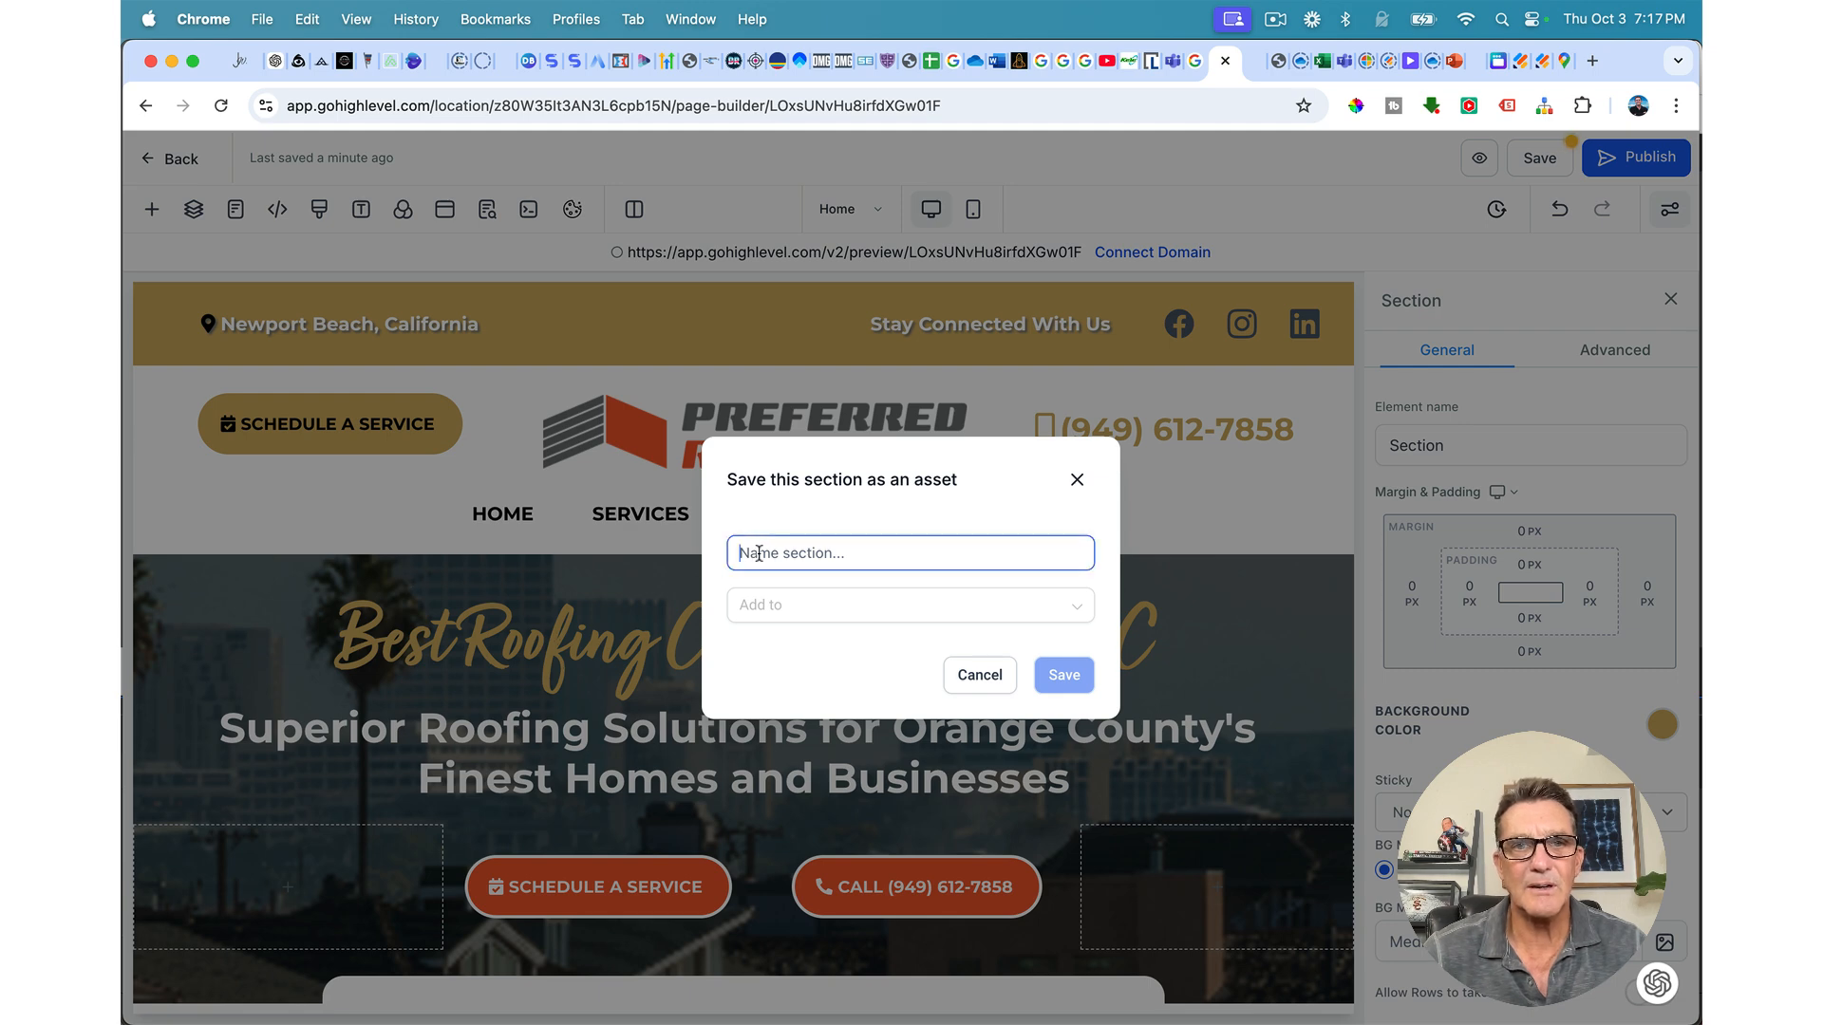
type("Universal Na")
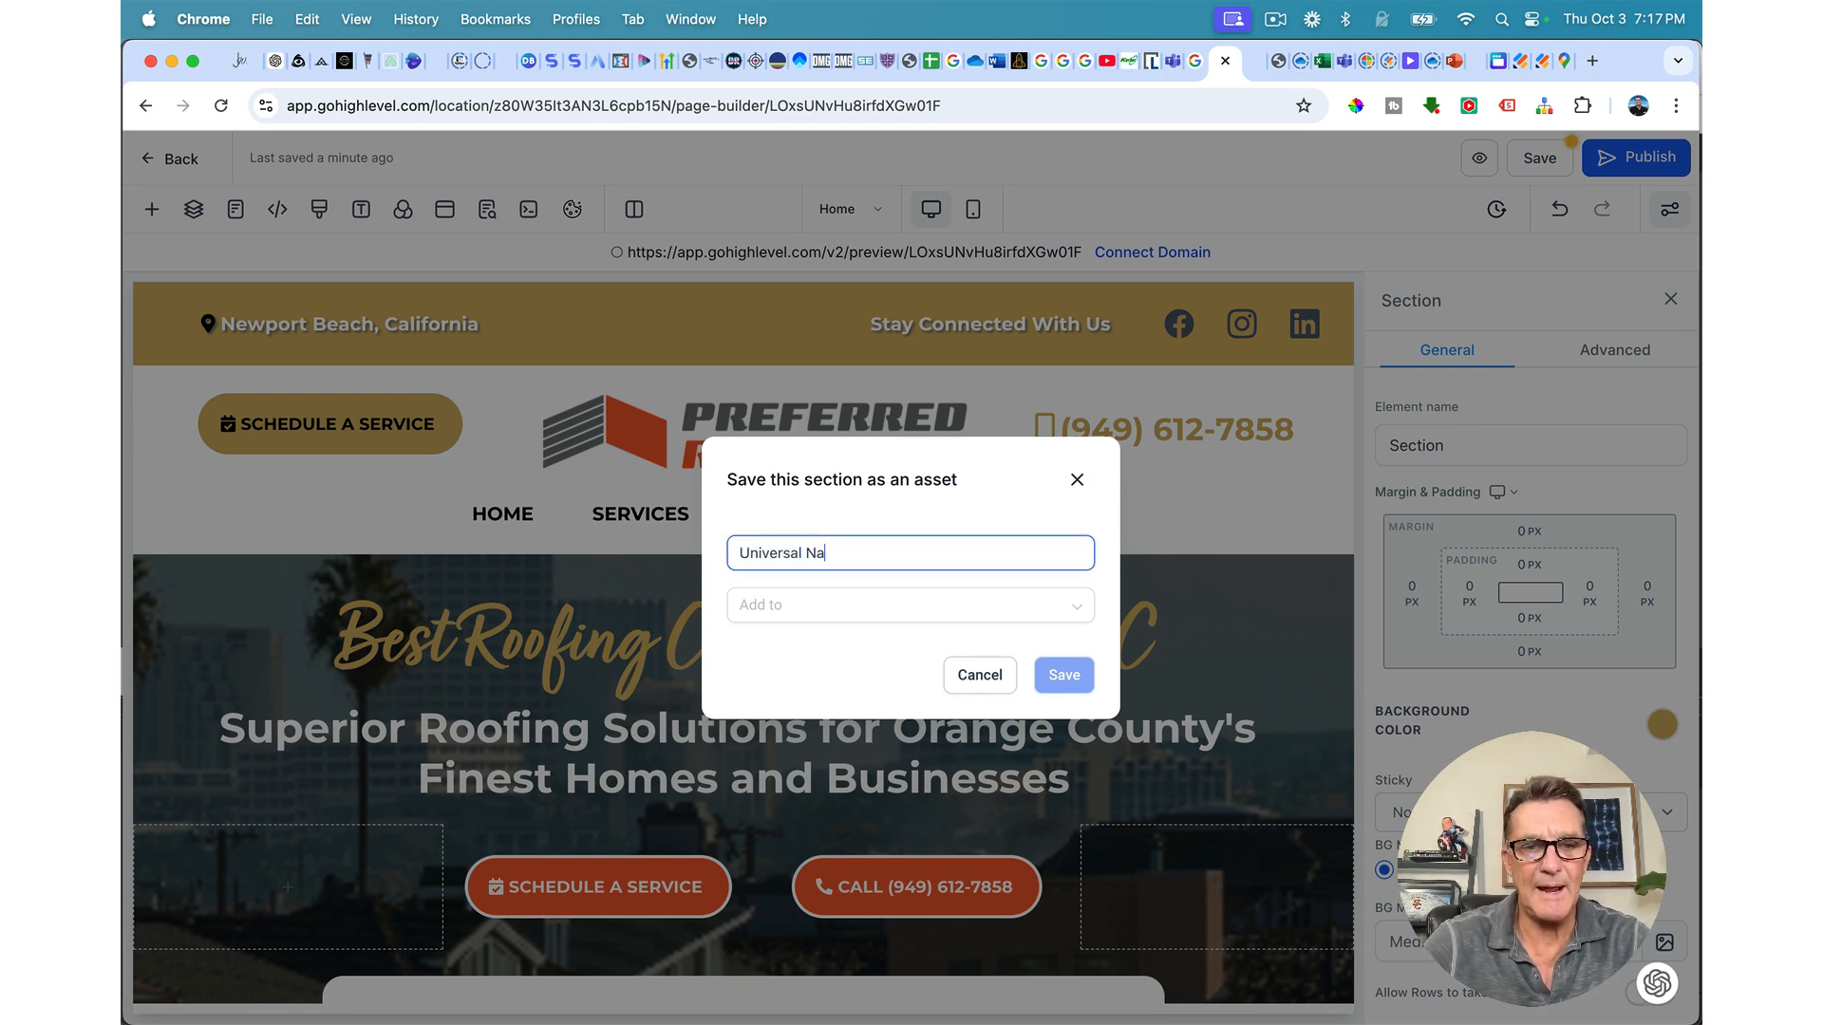
type("v")
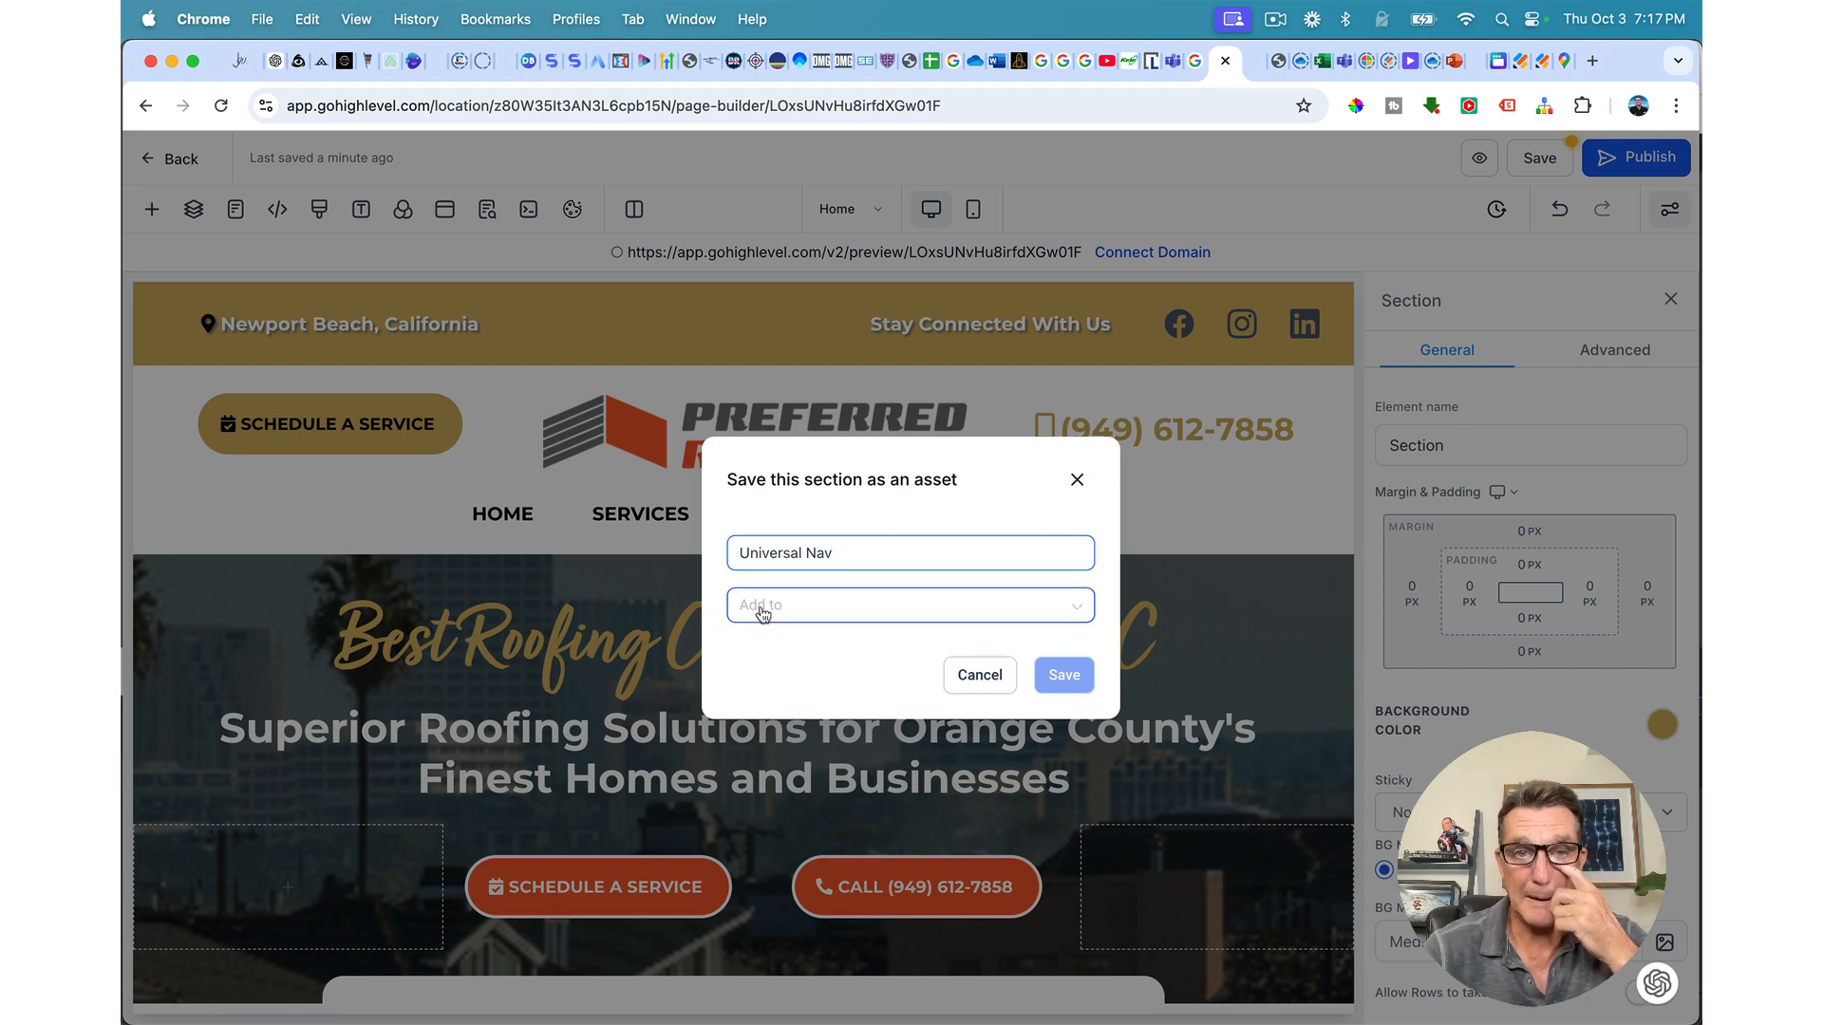
left_click(759, 609)
left_click(771, 691)
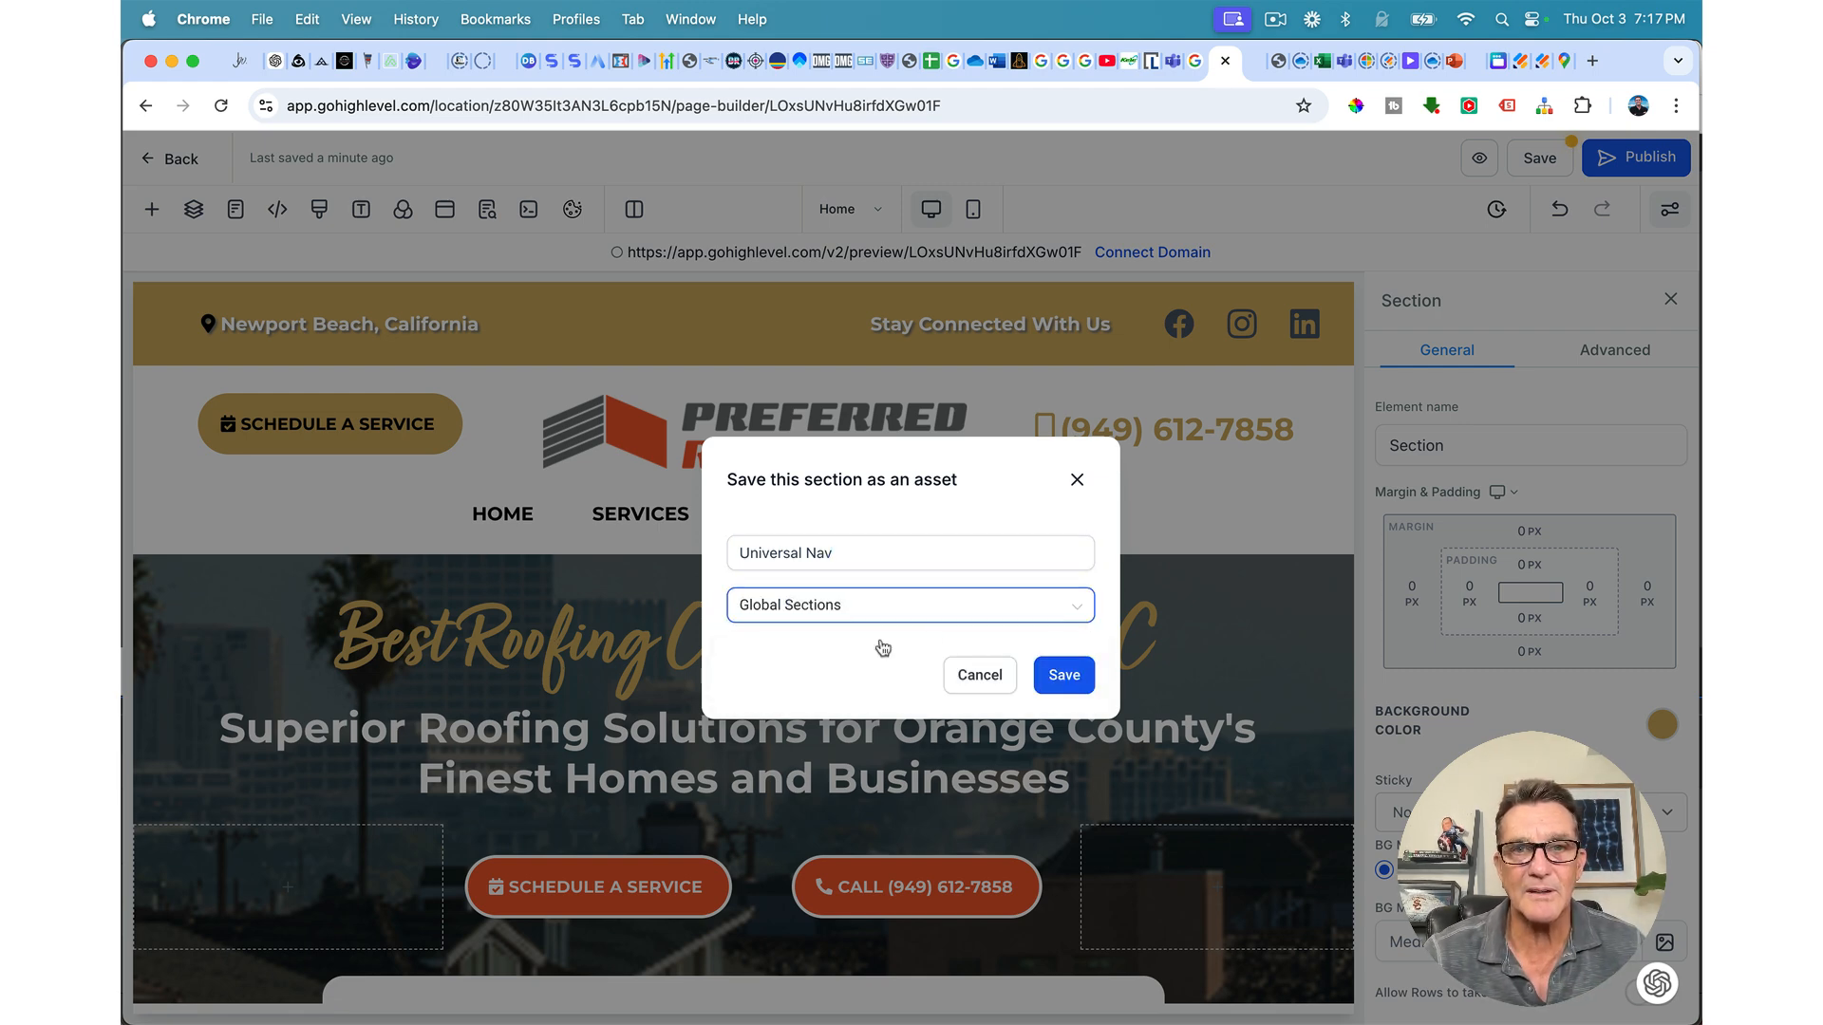
left_click(1058, 680)
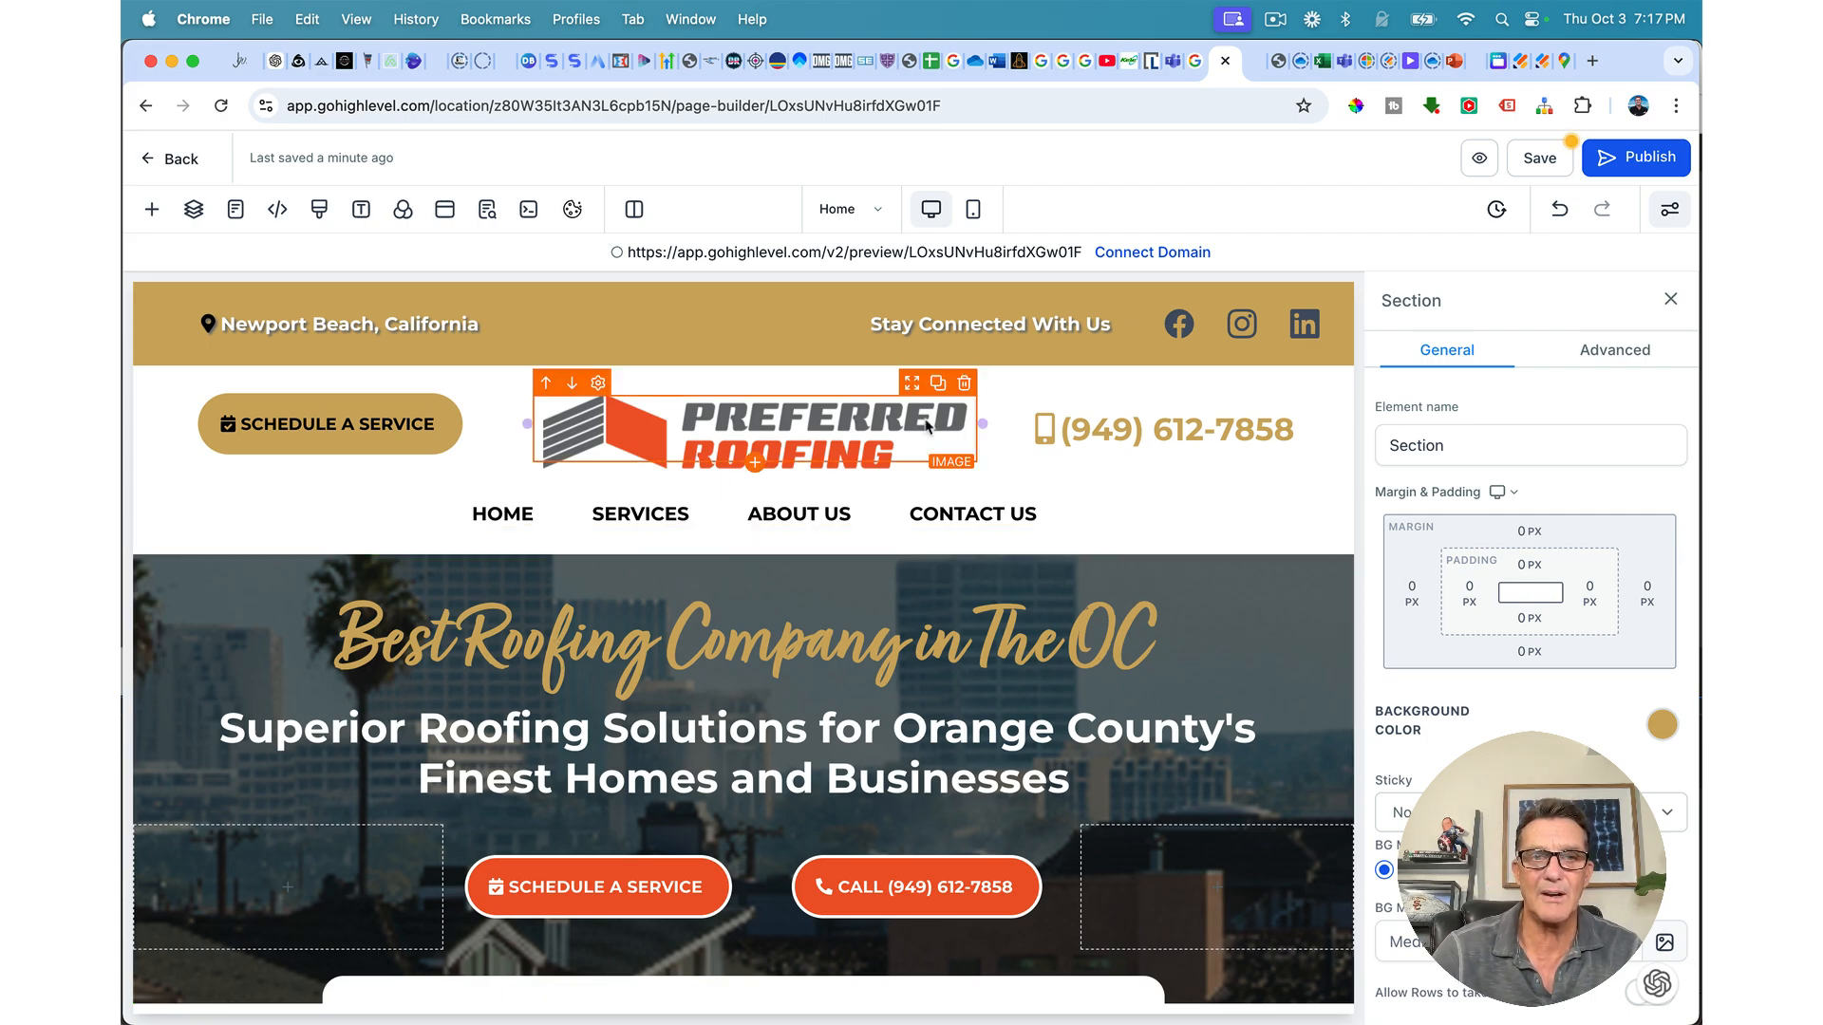
Step: Save the black large footer as a global section named 'Universal Large Footer'
scroll(930, 417, "down", 15)
scroll(927, 426, "down", 10)
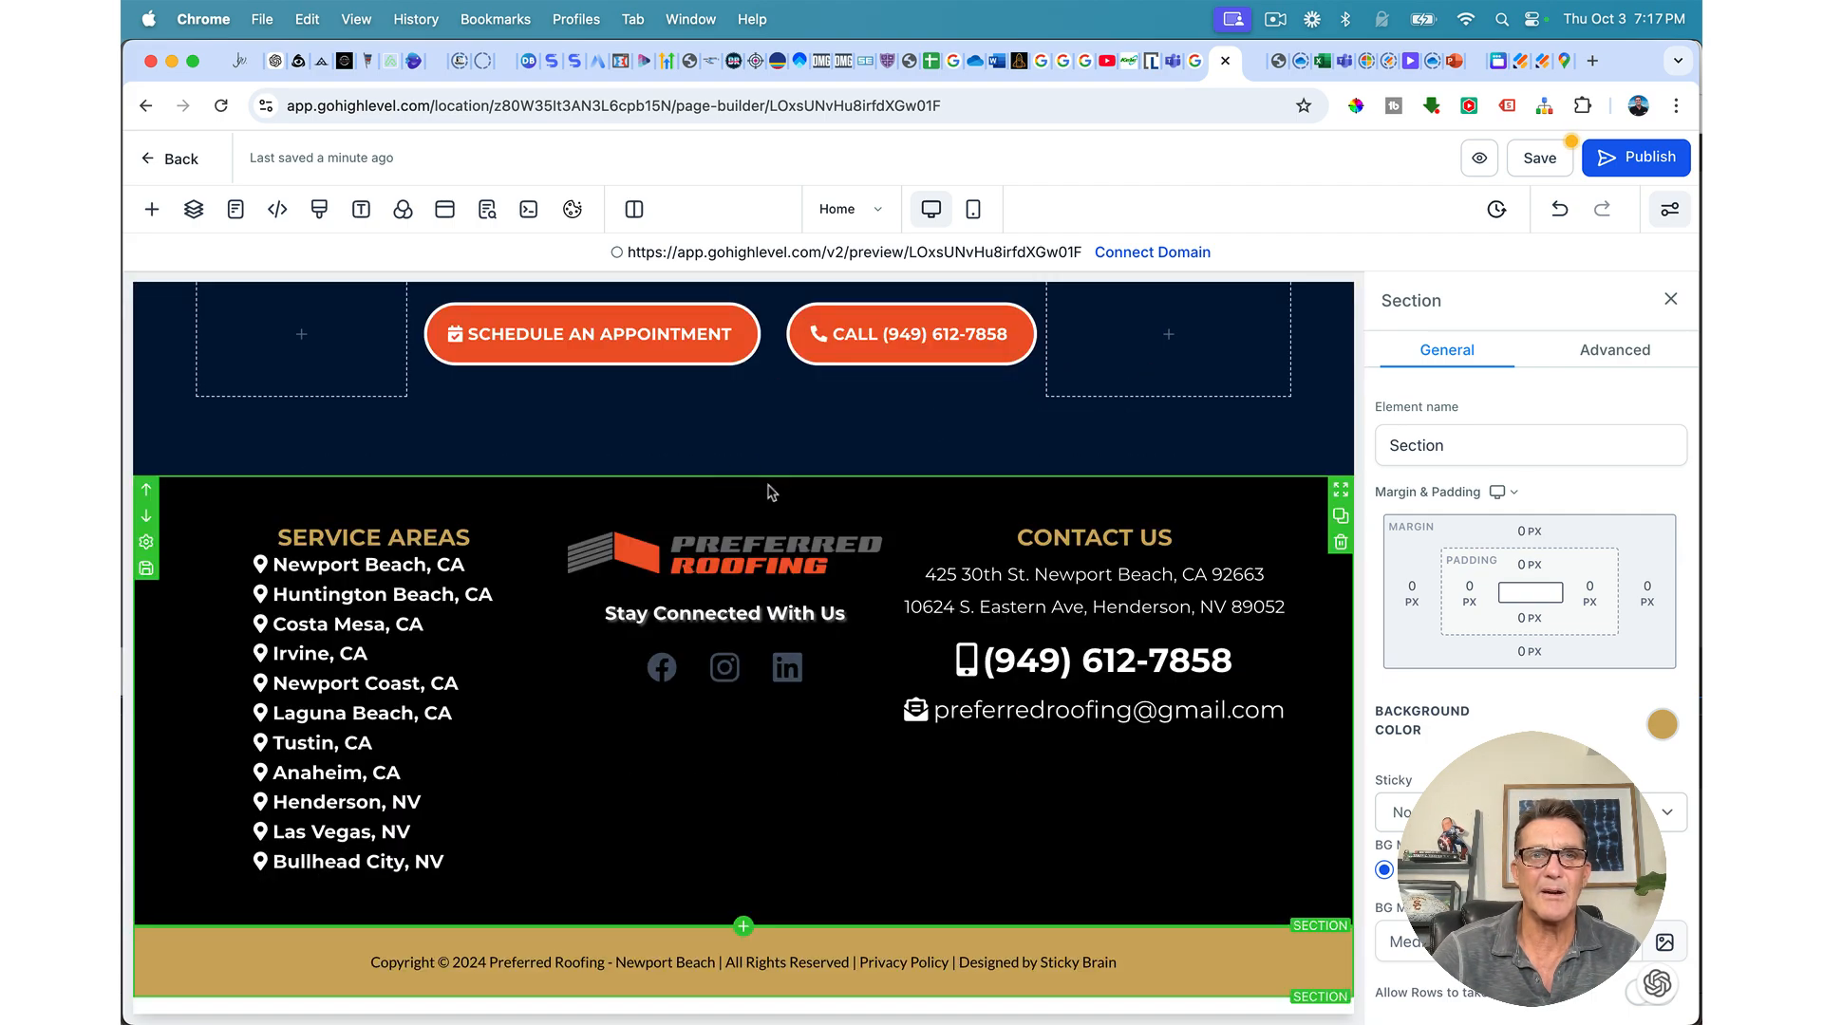
left_click(146, 569)
left_click(789, 556)
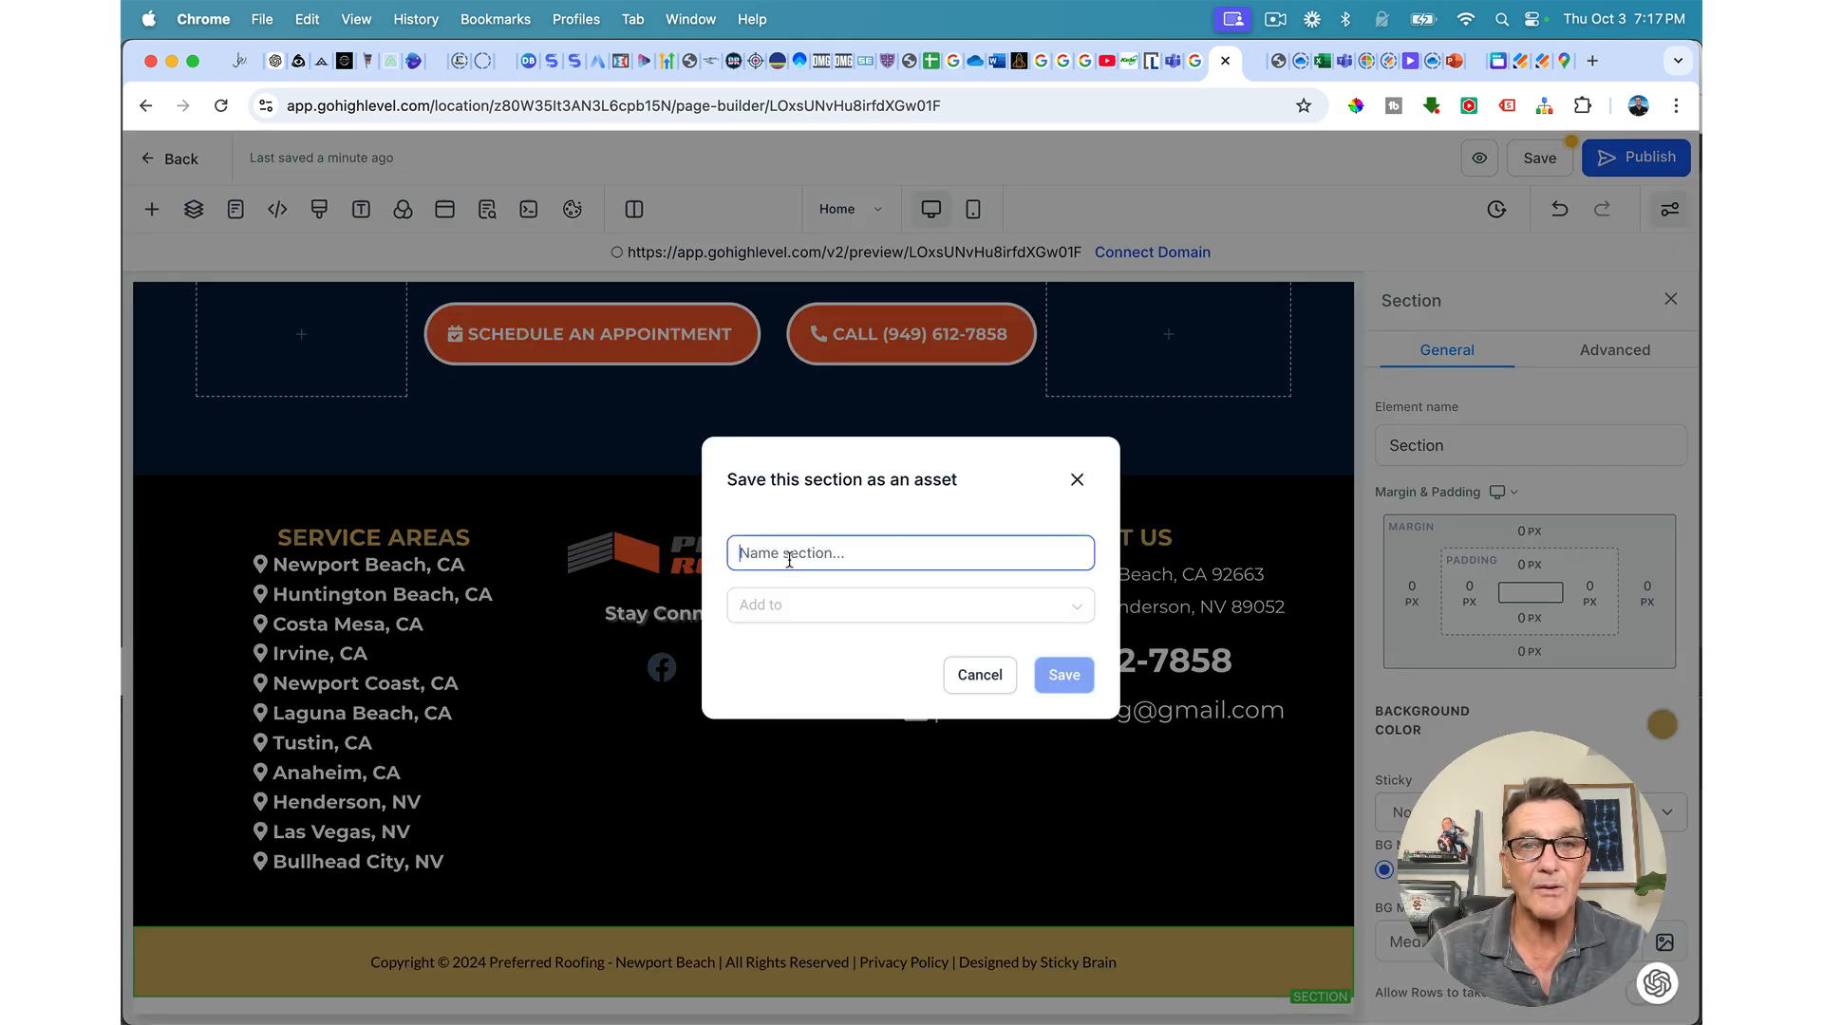
type("Unoversal")
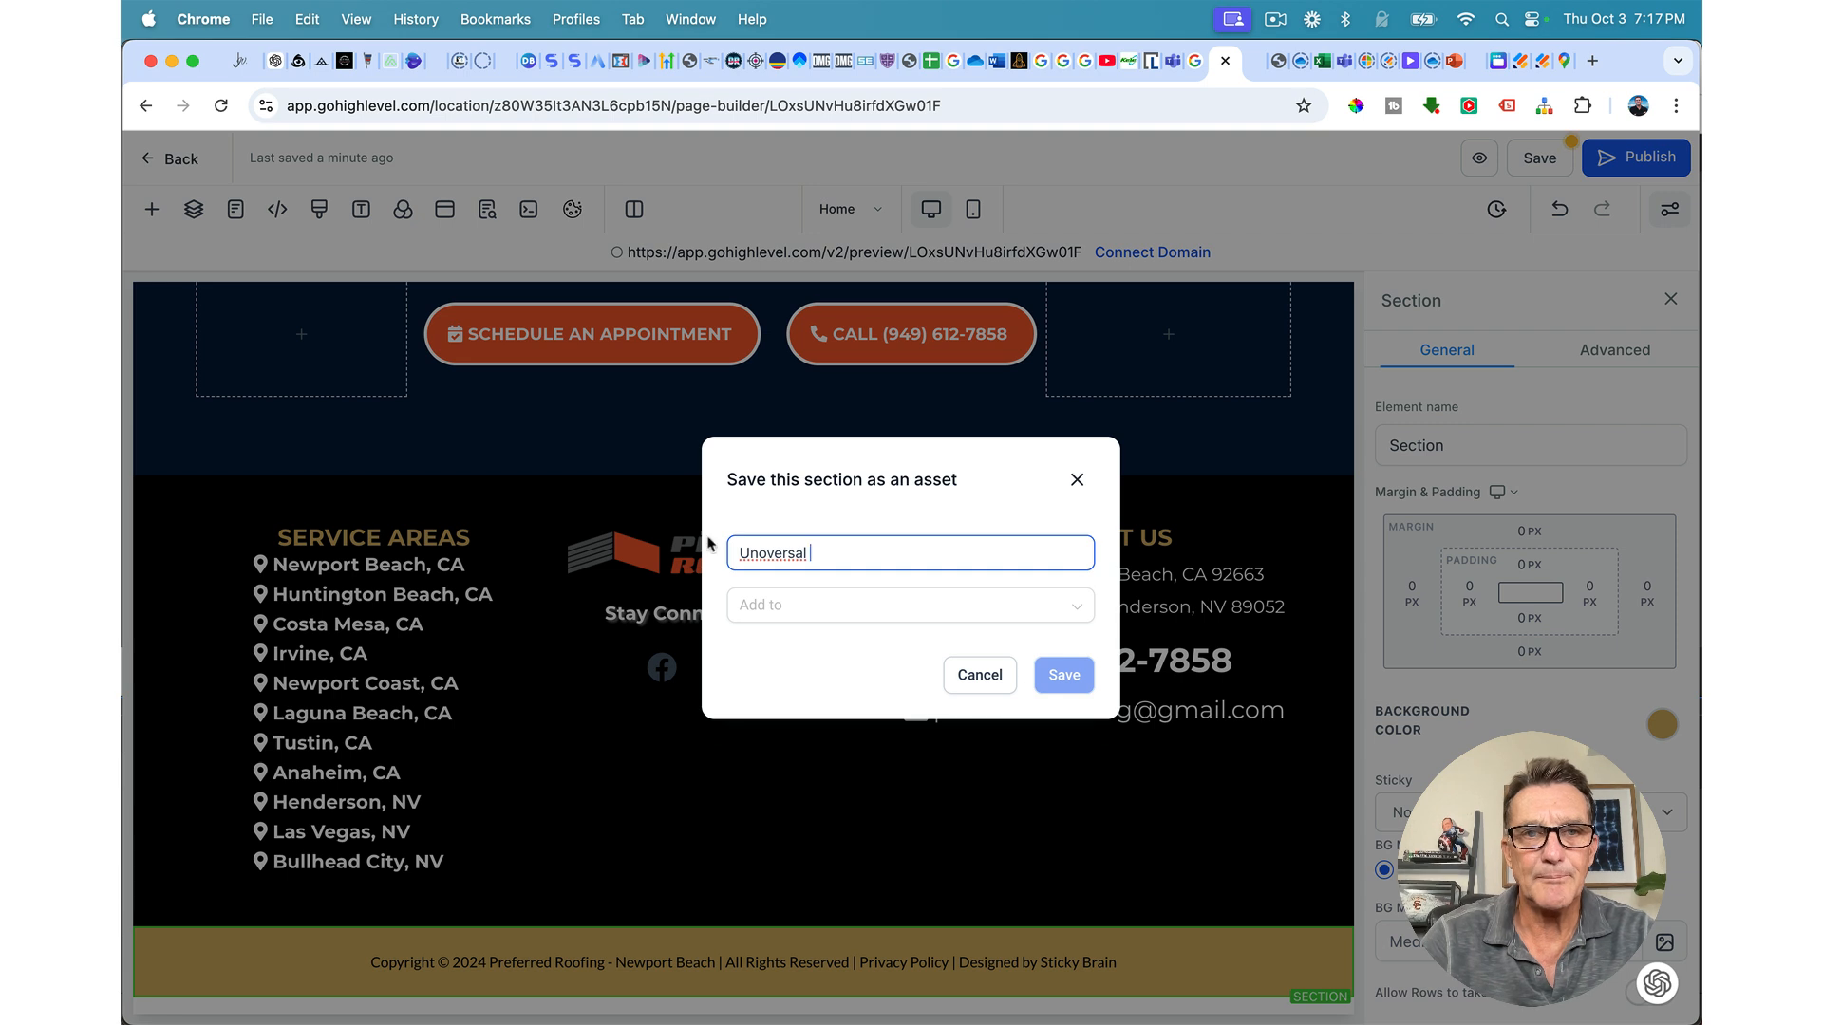
left_click(766, 555)
key("BackSpace")
type("i")
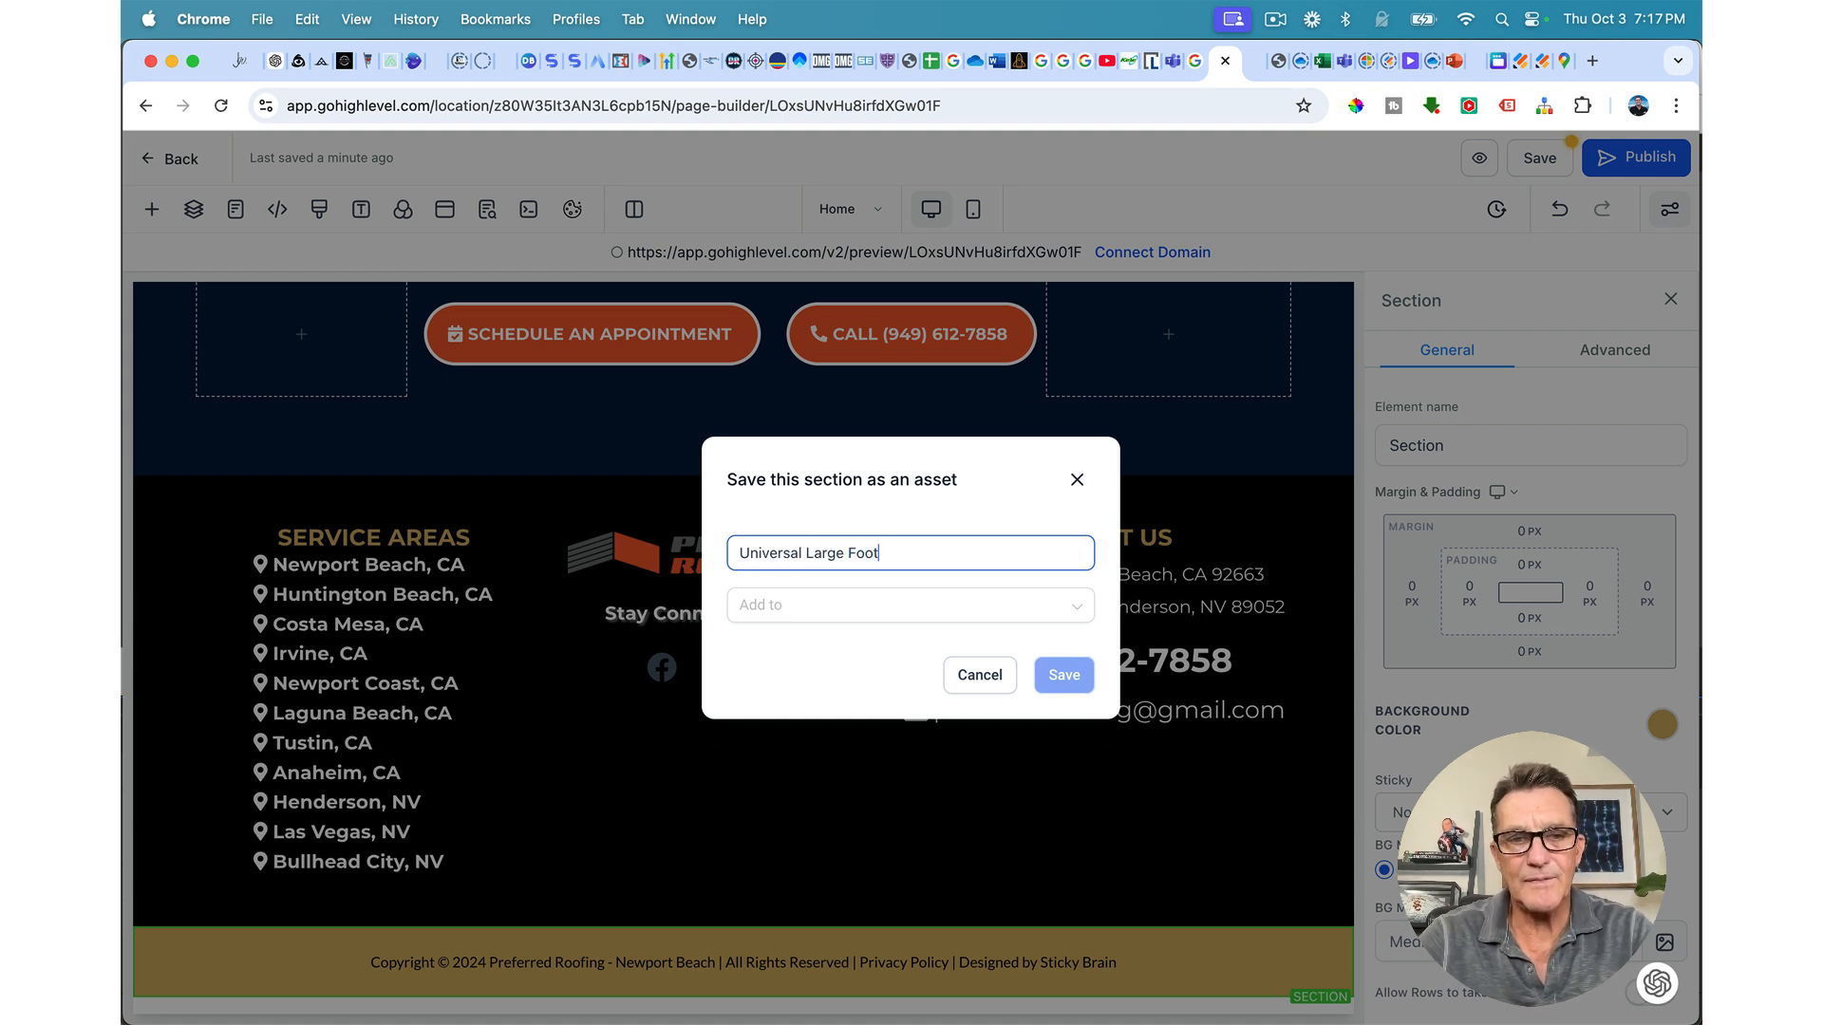
left_click(911, 610)
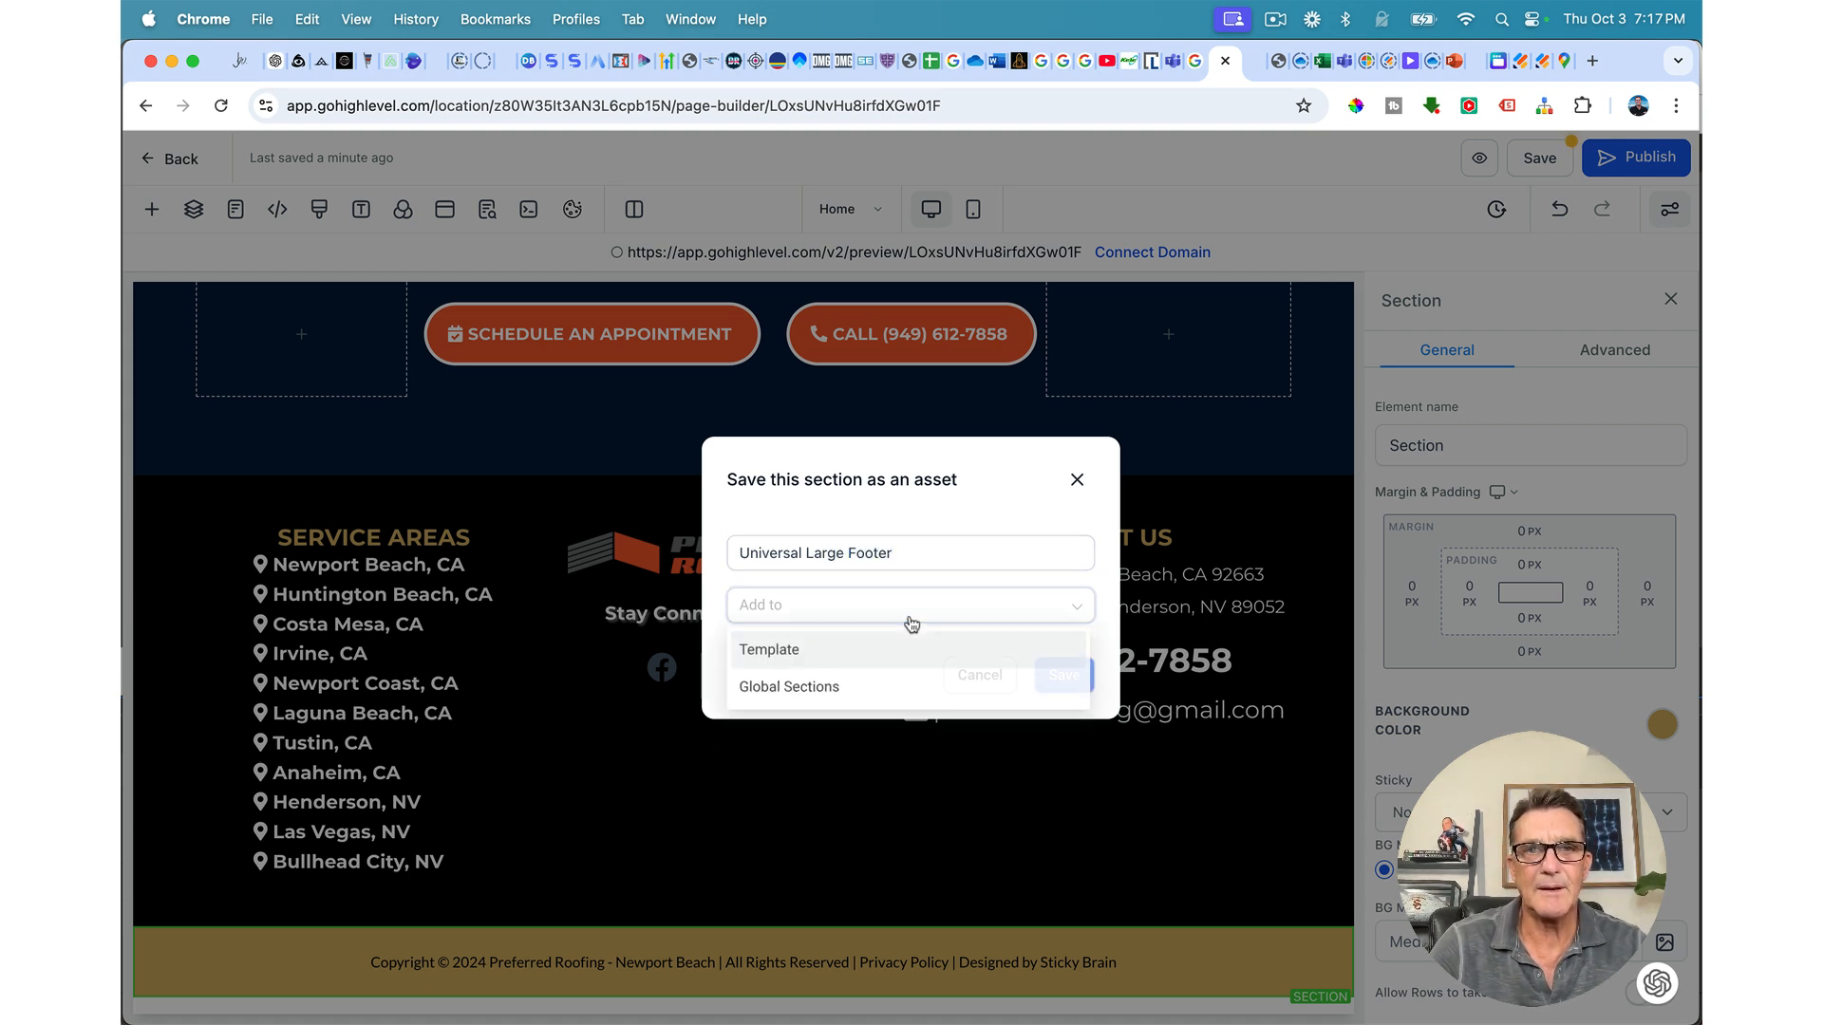
left_click(884, 688)
left_click(1064, 675)
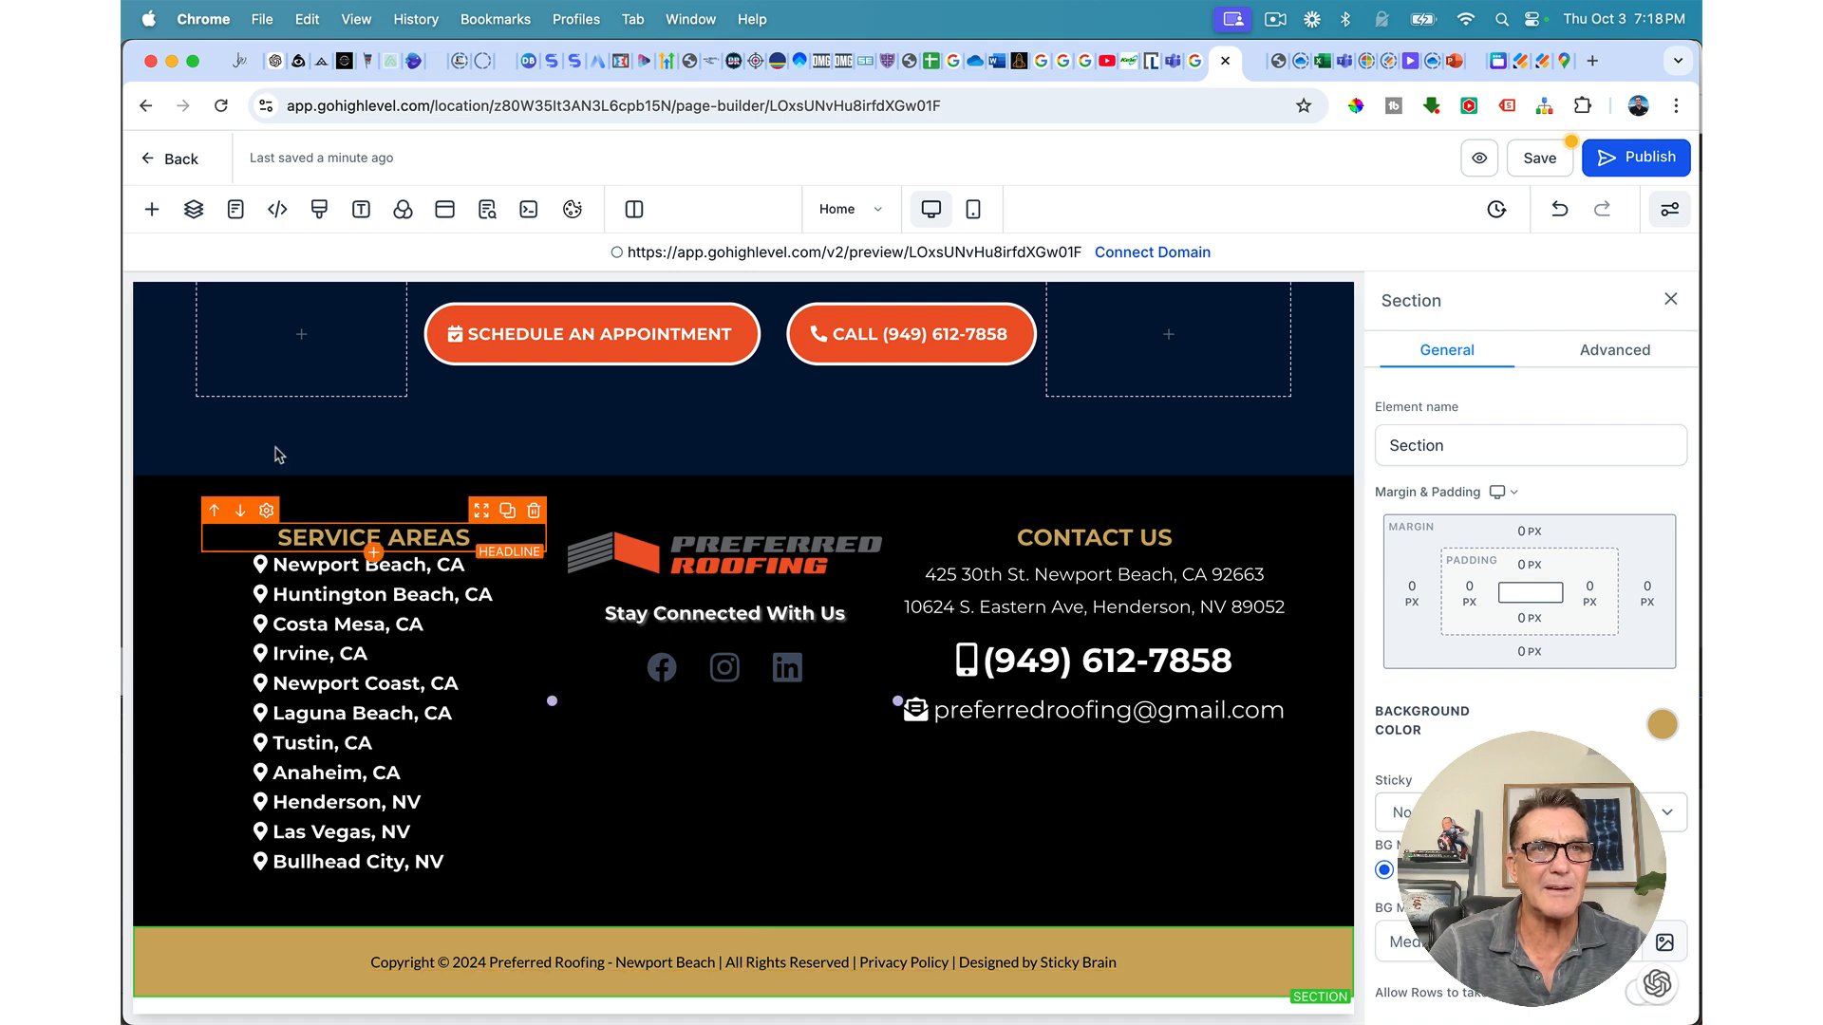
Step: Through Layers, save the bottom copyright section as global section 'Universal Bottom Footer'
left_click(194, 209)
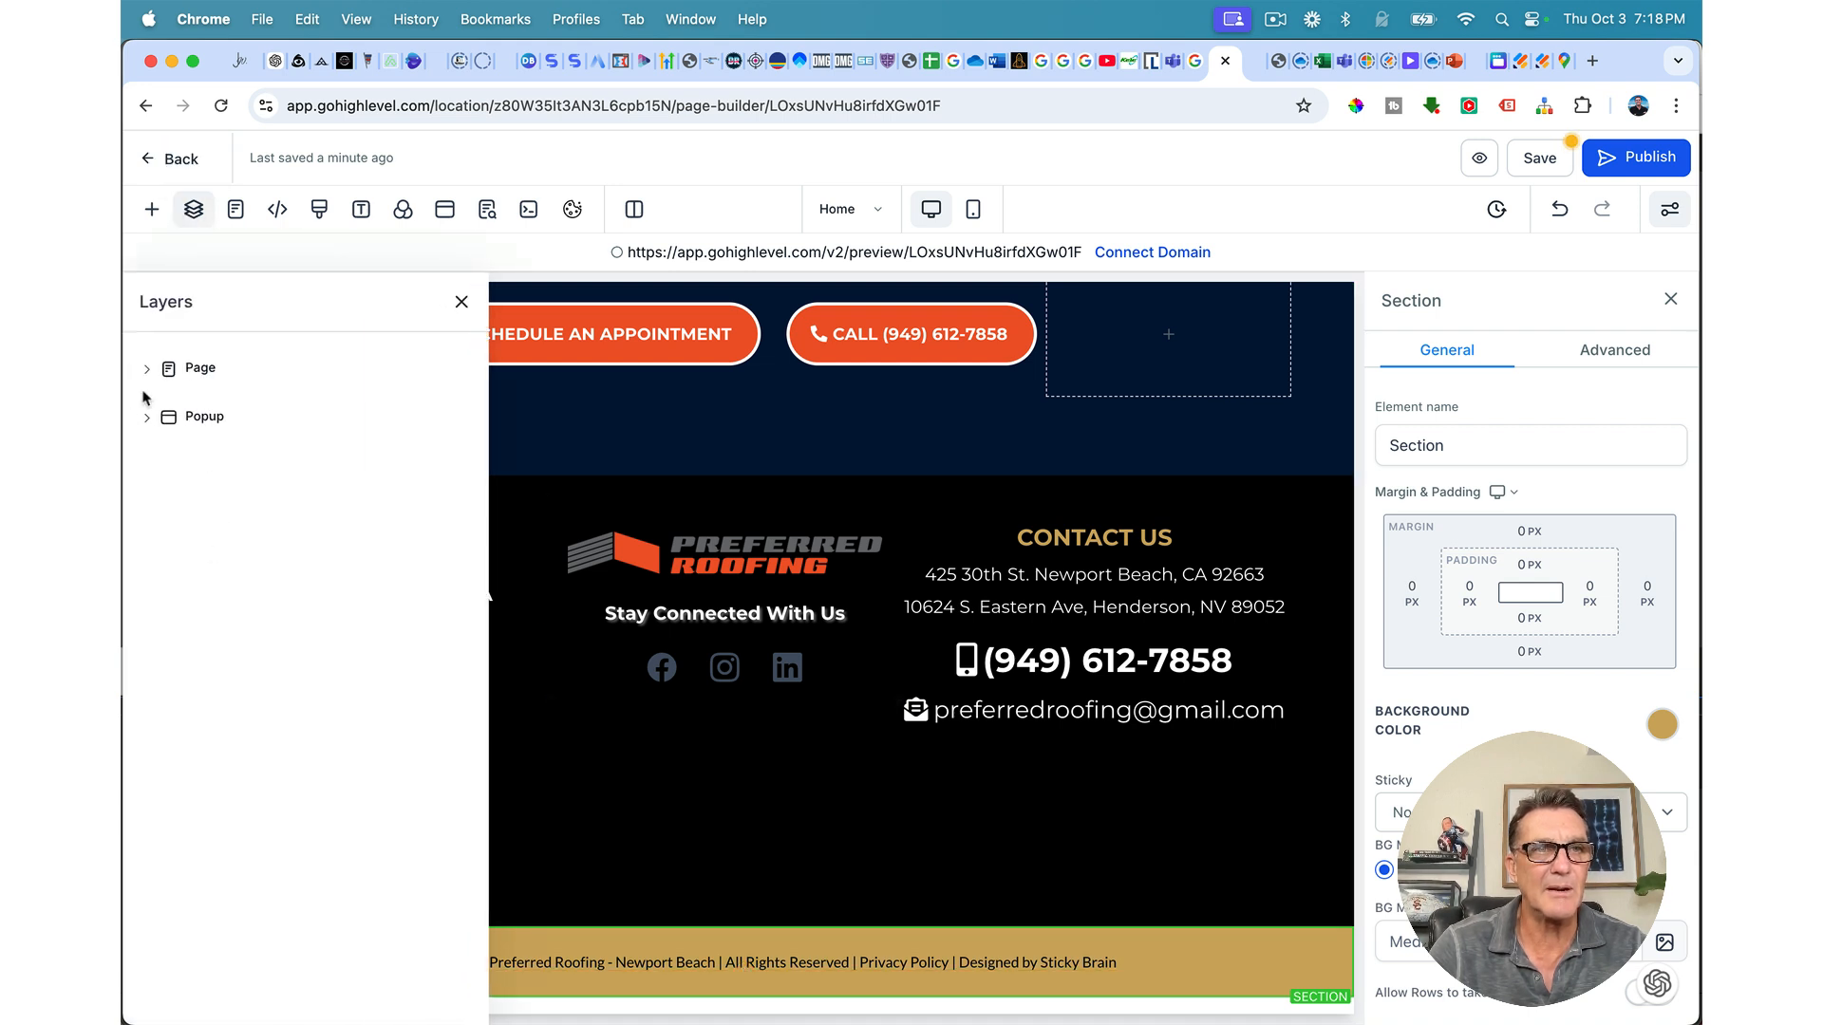
left_click(144, 368)
scroll(189, 859, "down", 1)
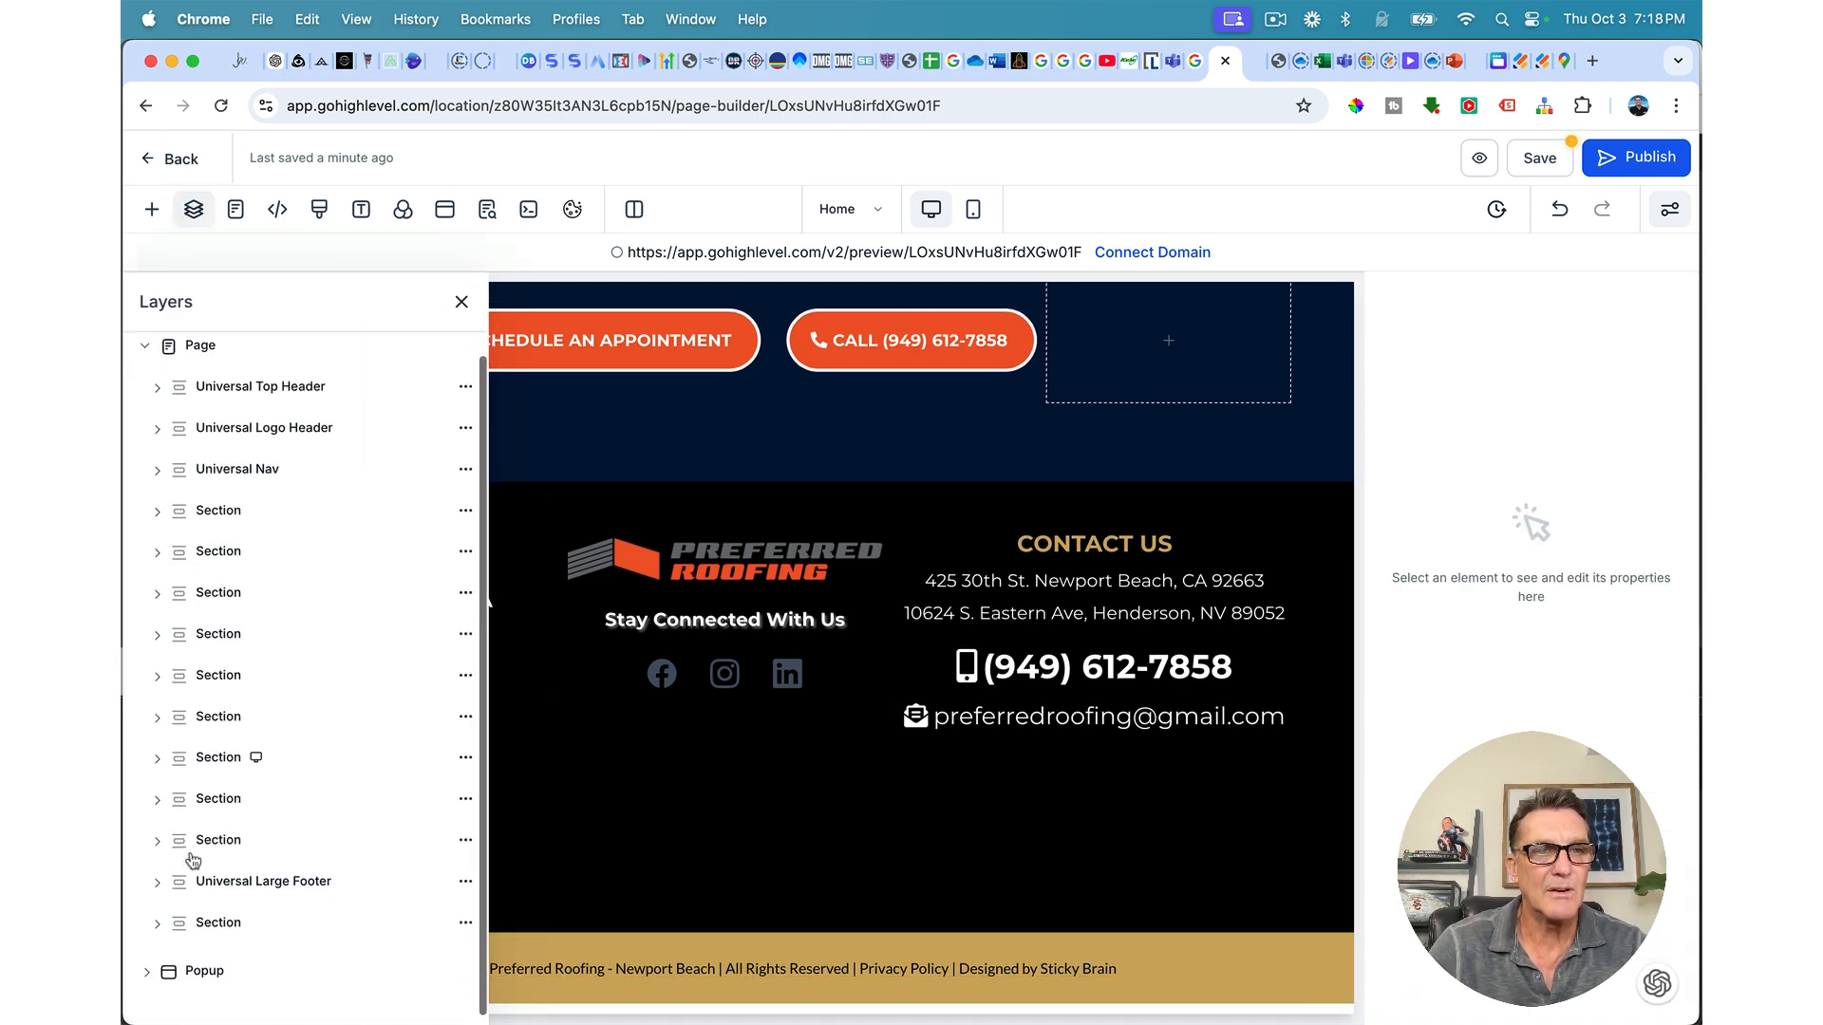
left_click(209, 923)
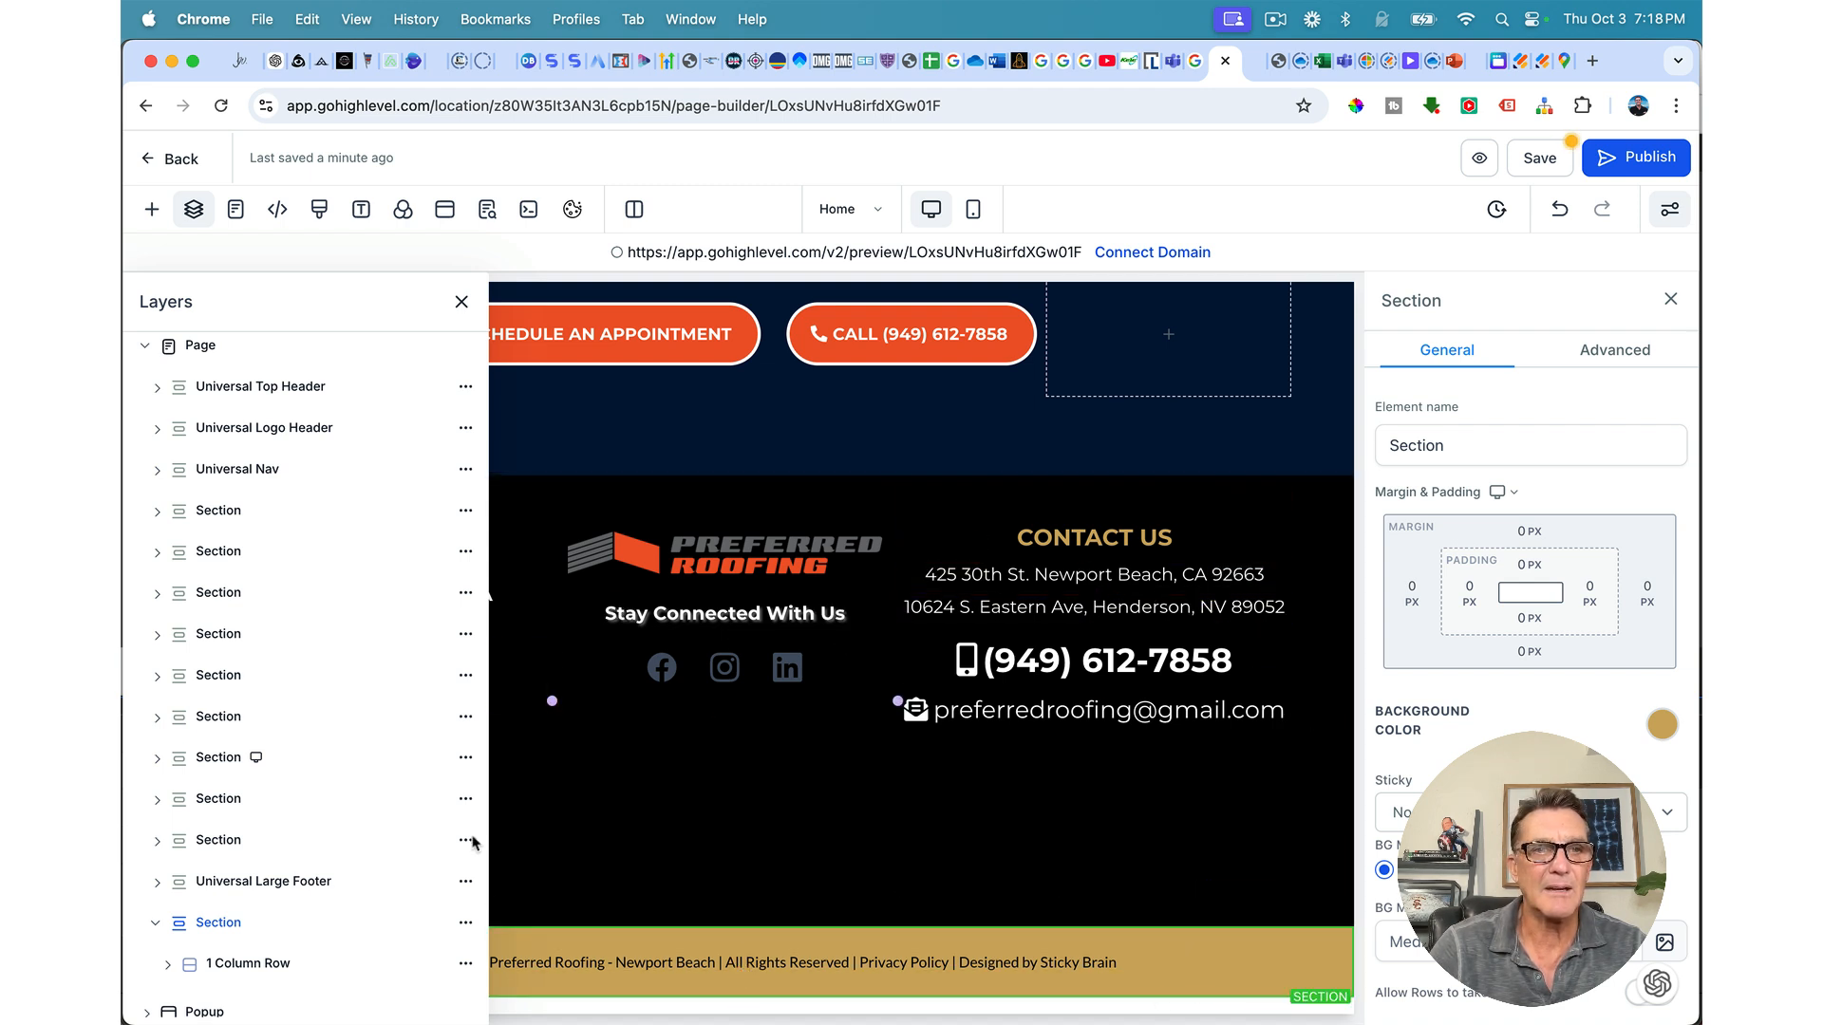
left_click(465, 923)
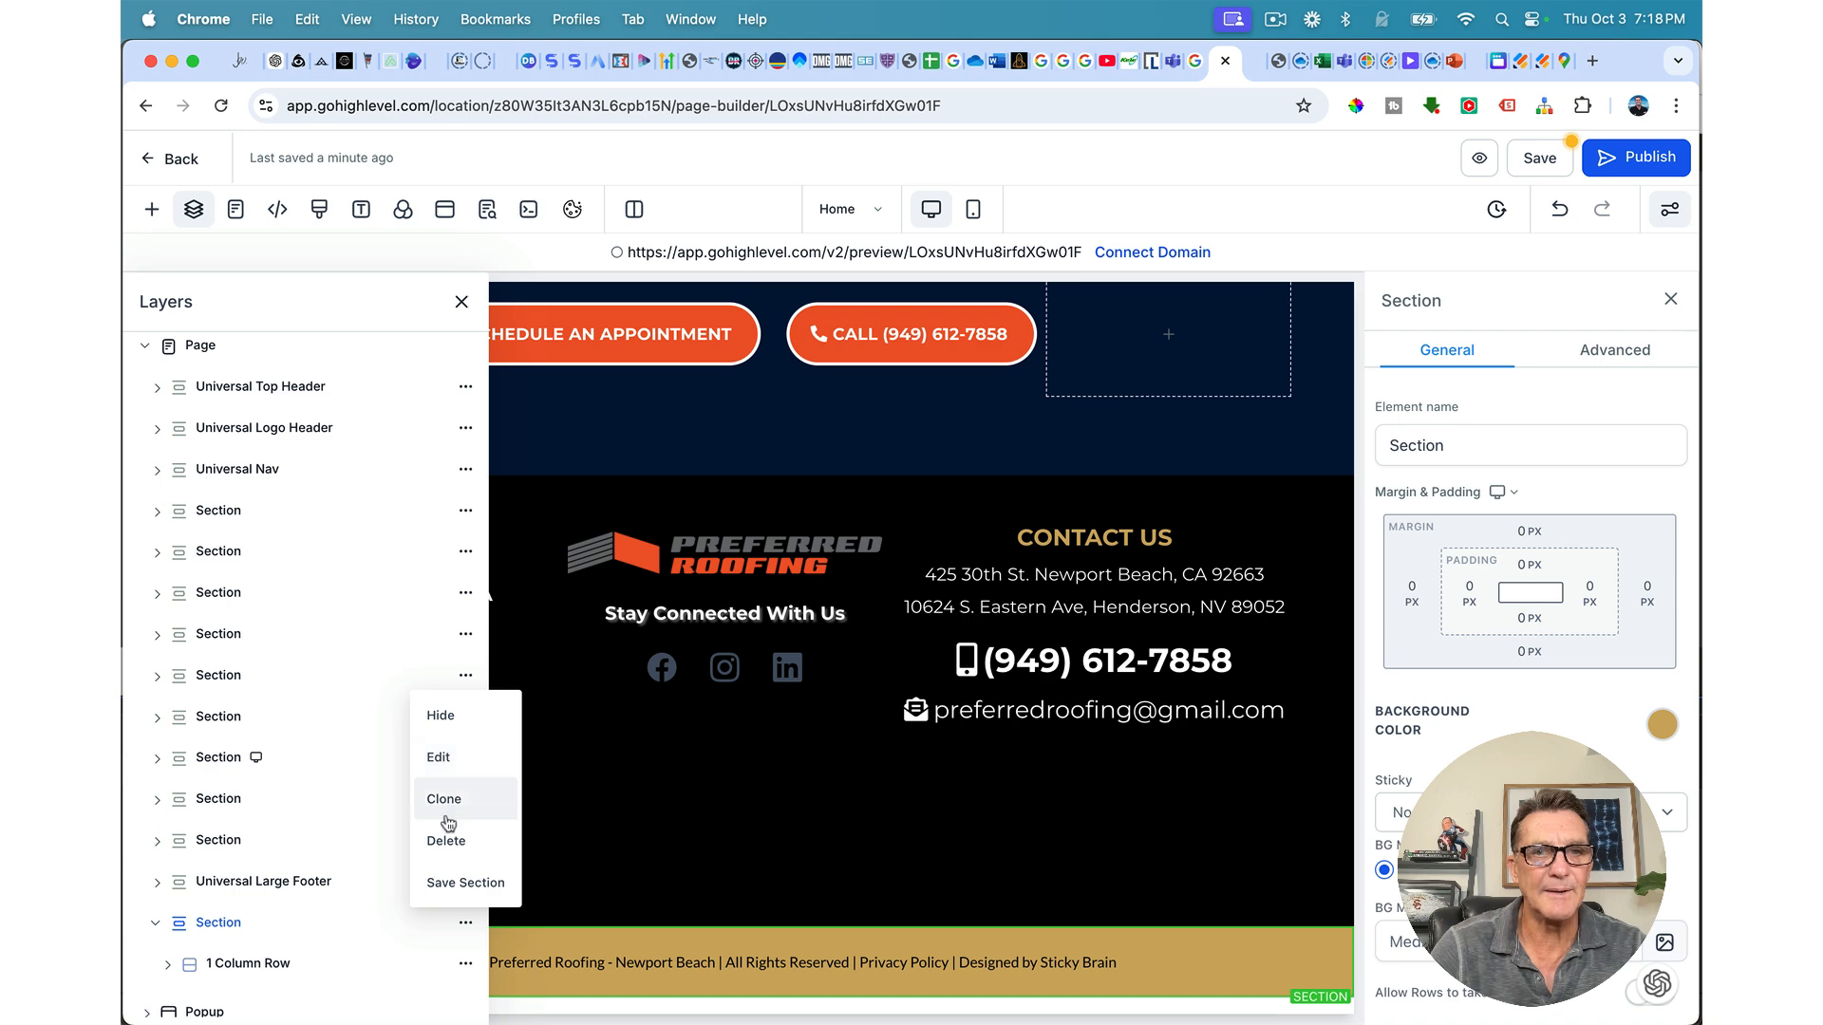
left_click(442, 883)
left_click(843, 557)
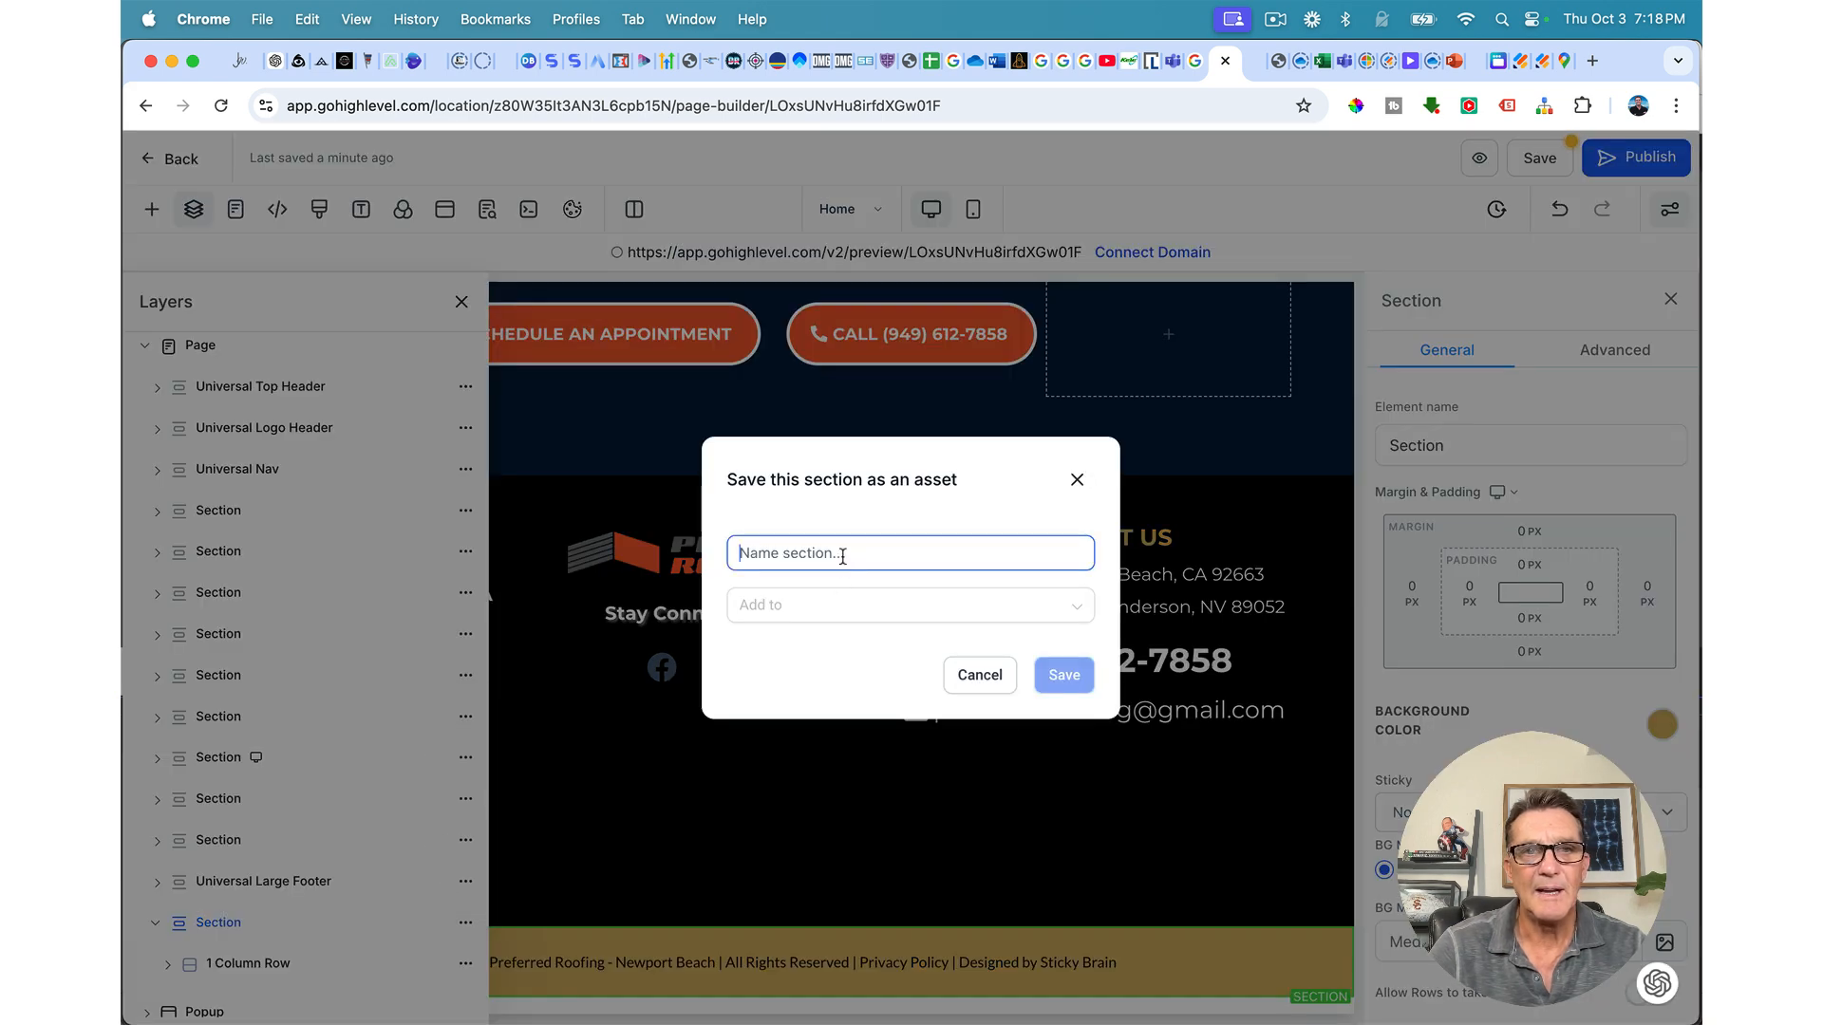
type("Universal Bottom Footer")
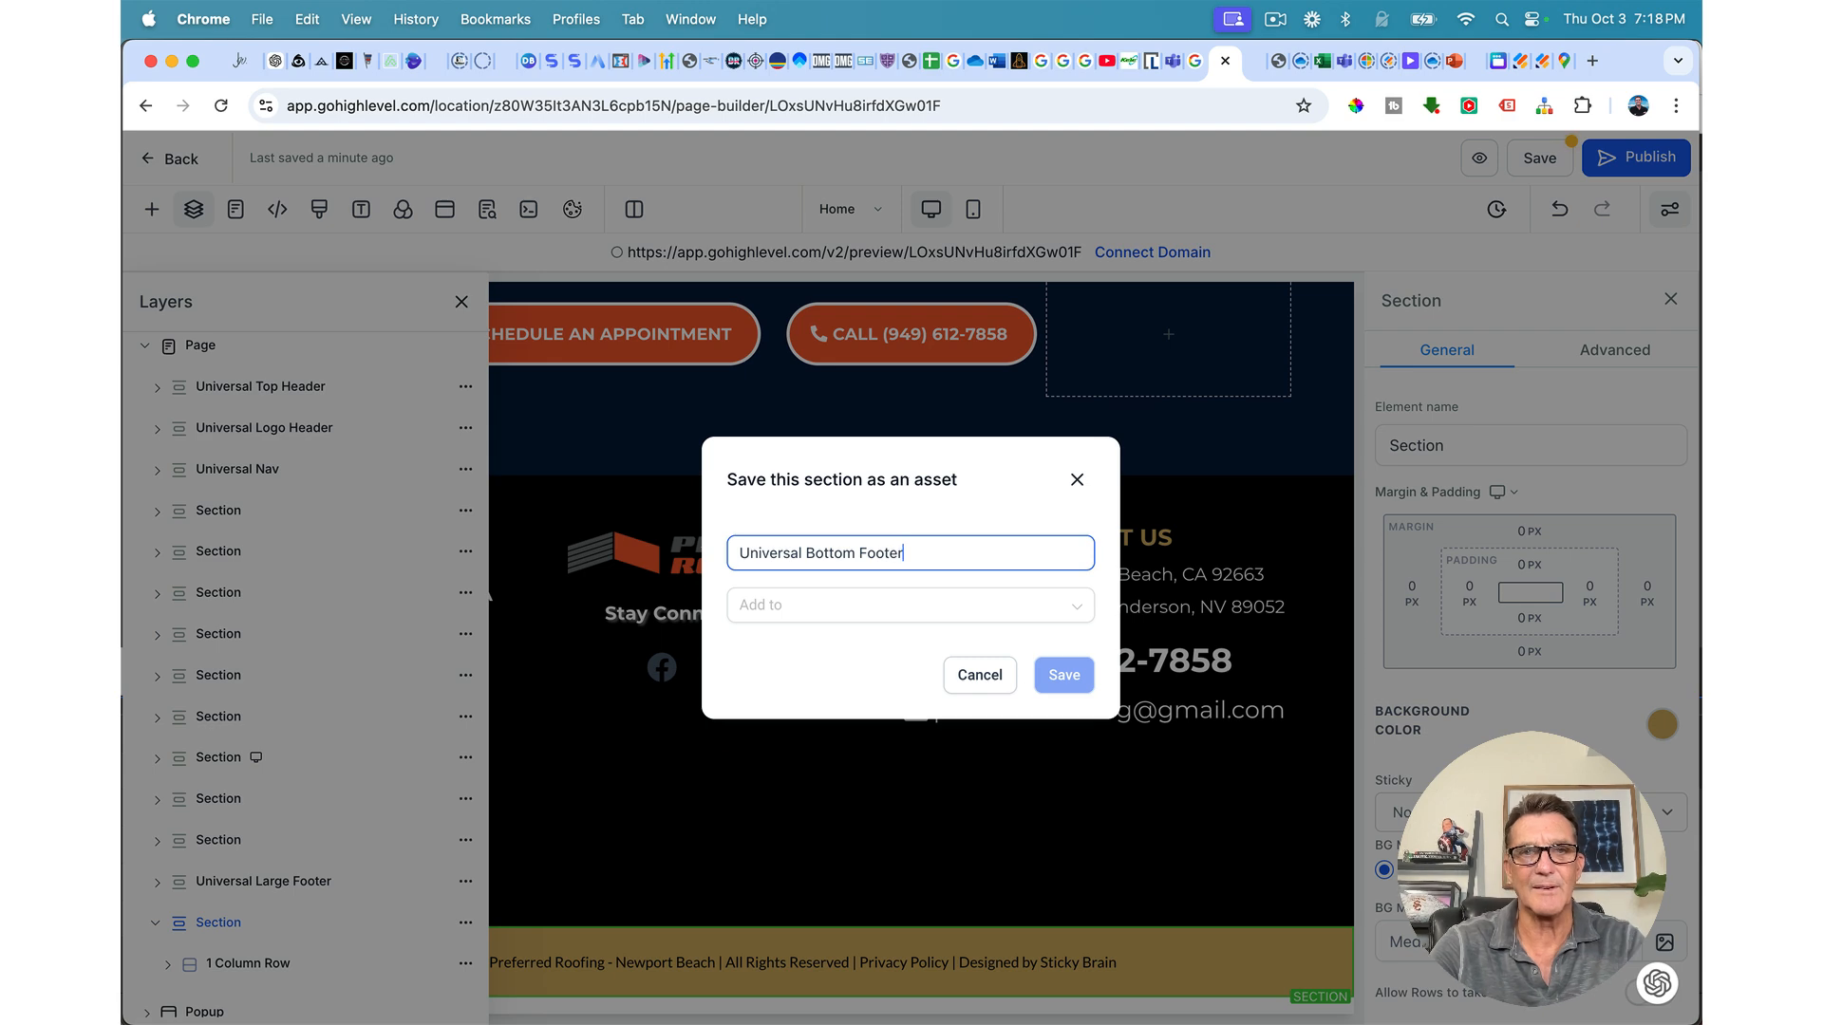
left_click(864, 613)
left_click(805, 687)
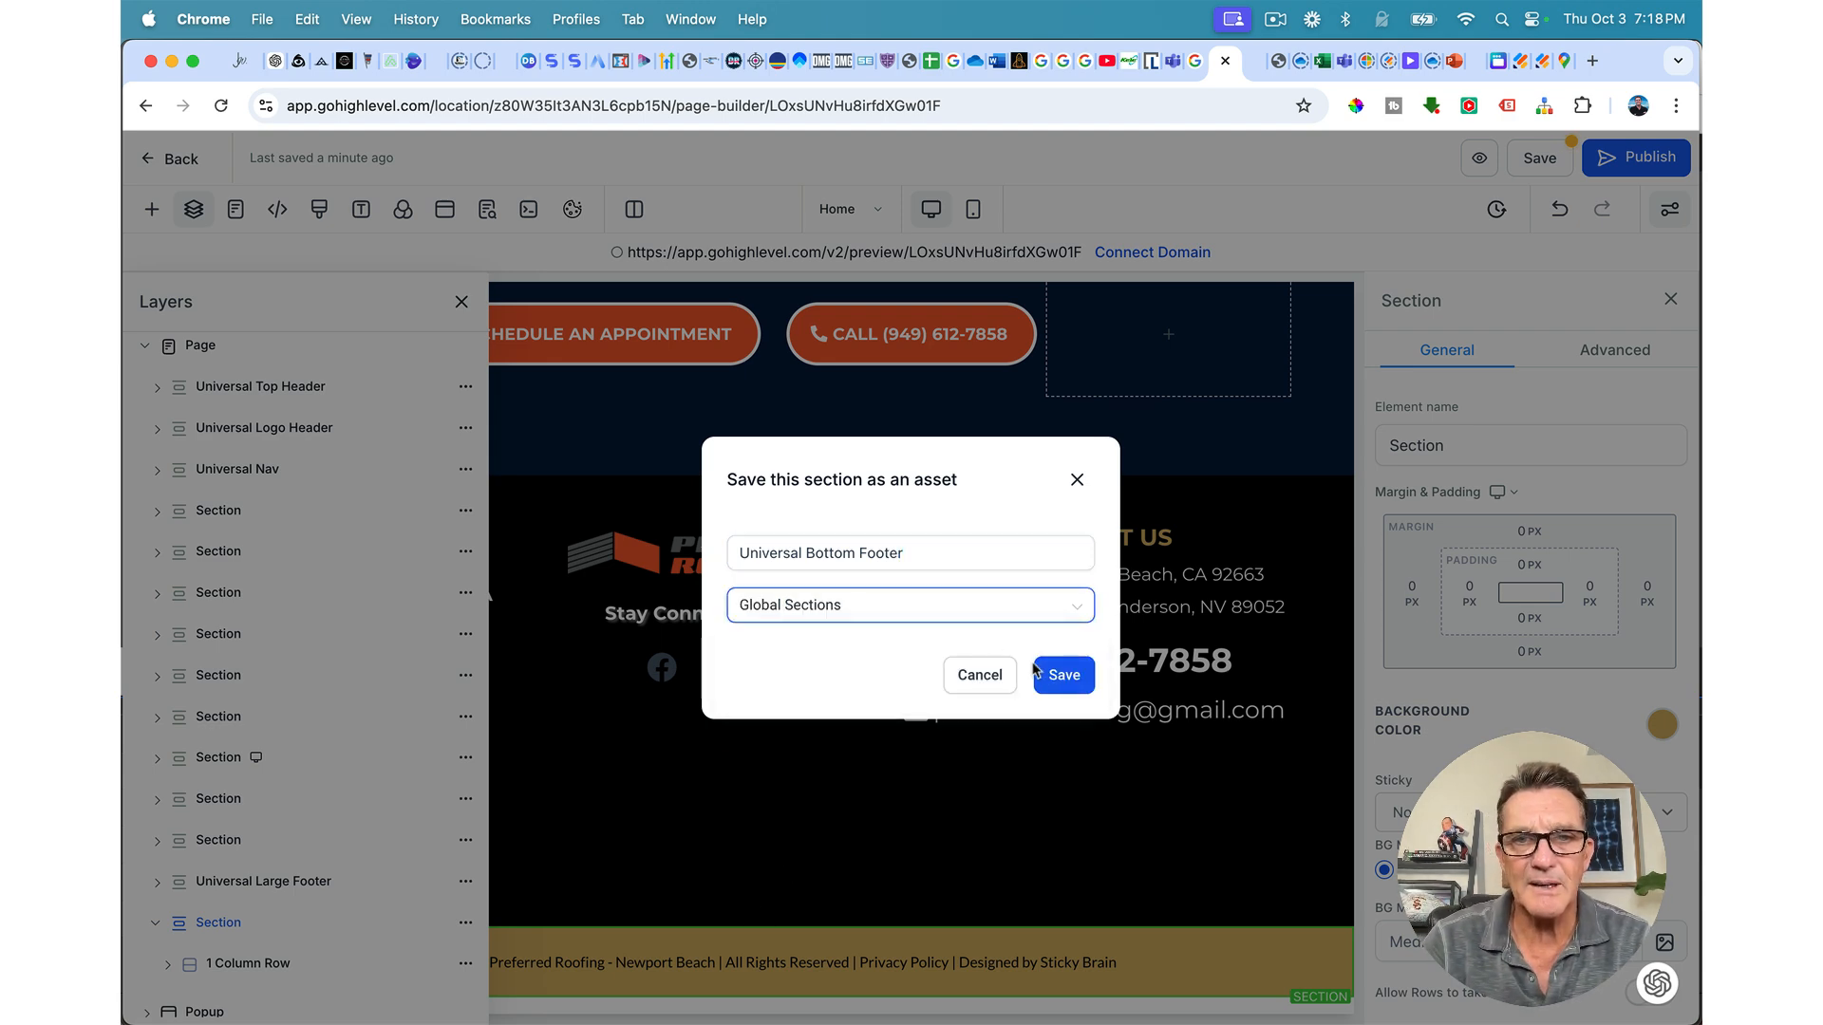
left_click(1056, 674)
left_click(461, 301)
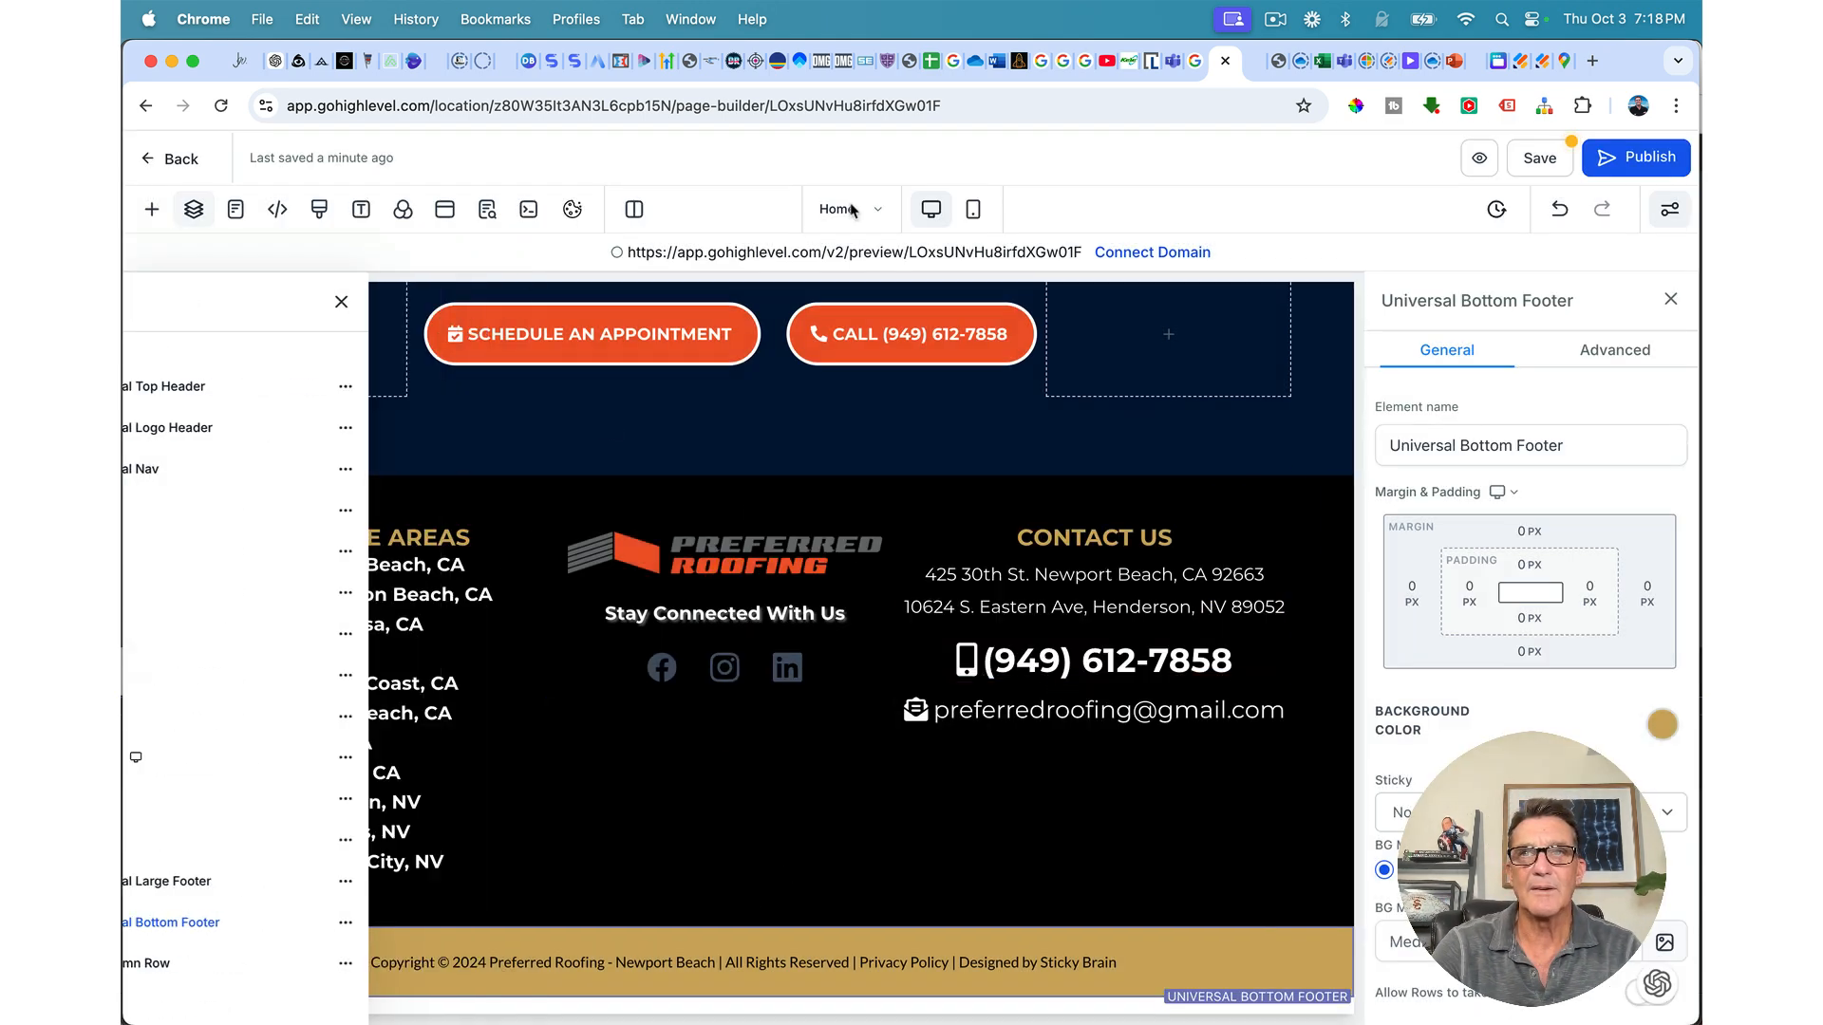
Step: Save the Home page, wait for saving to finish, then go back to the Pages list
left_click(1549, 159)
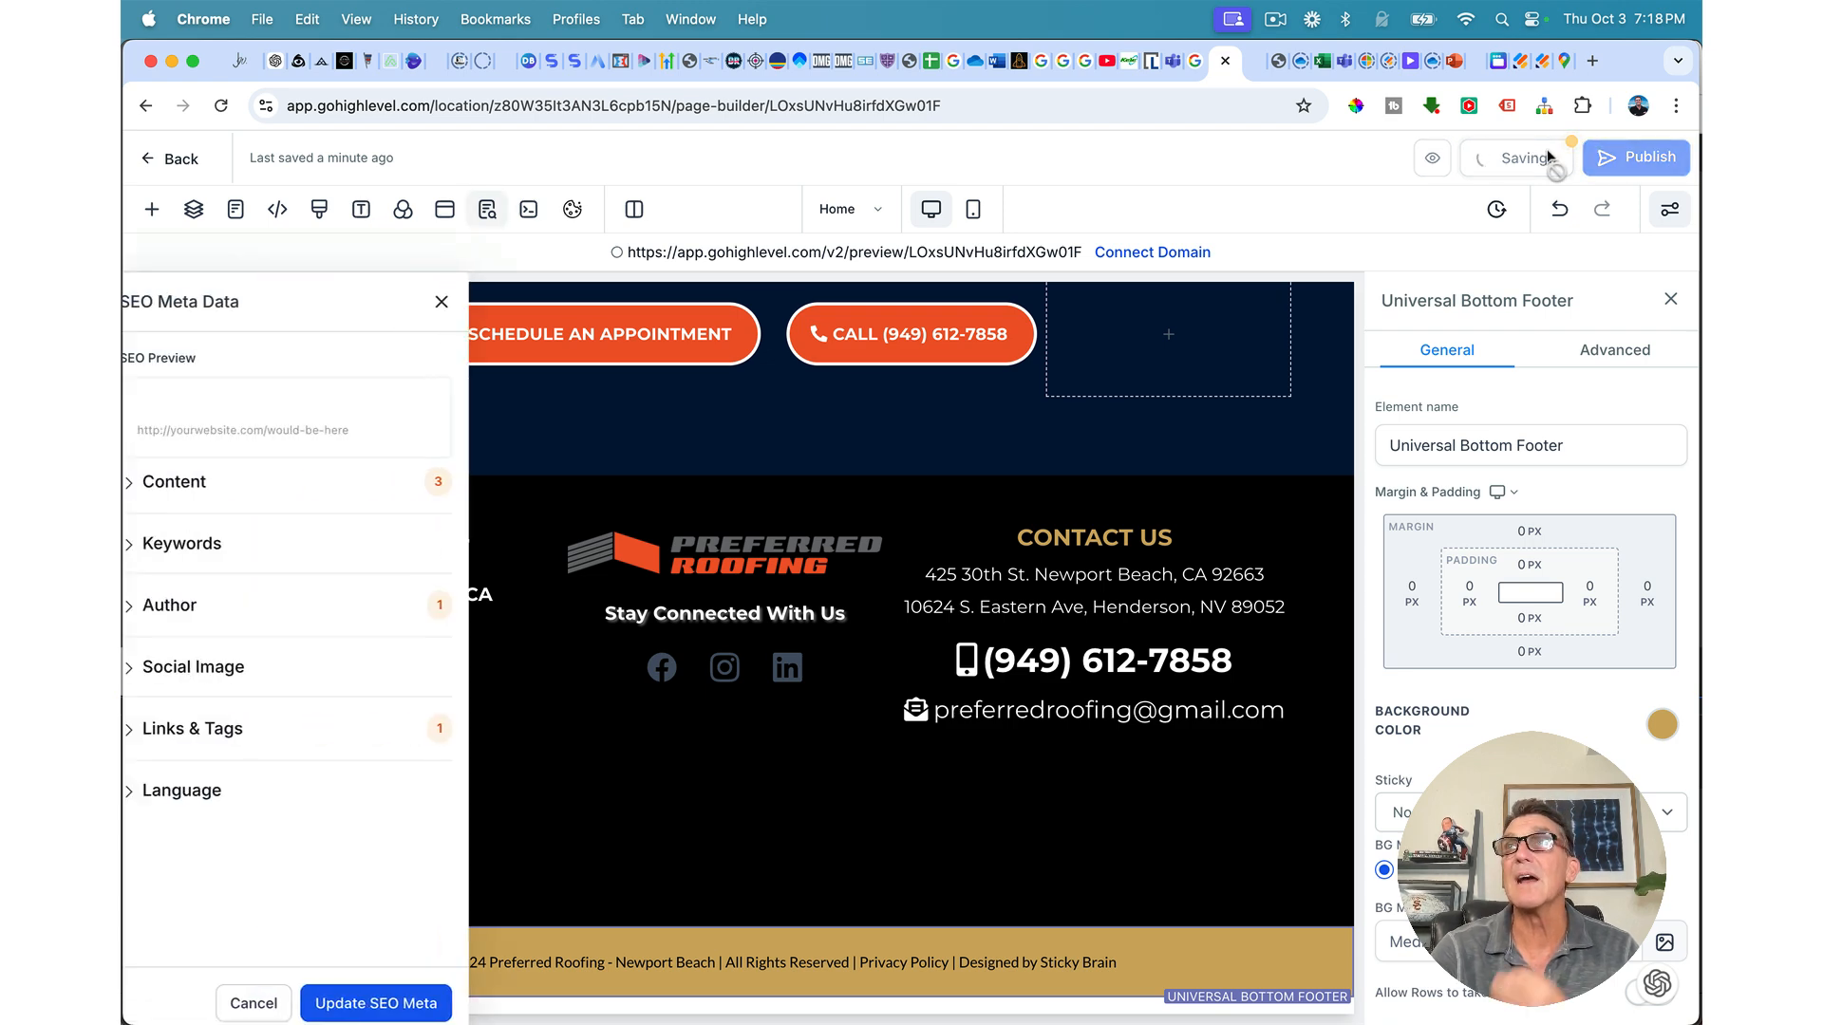
left_click(173, 159)
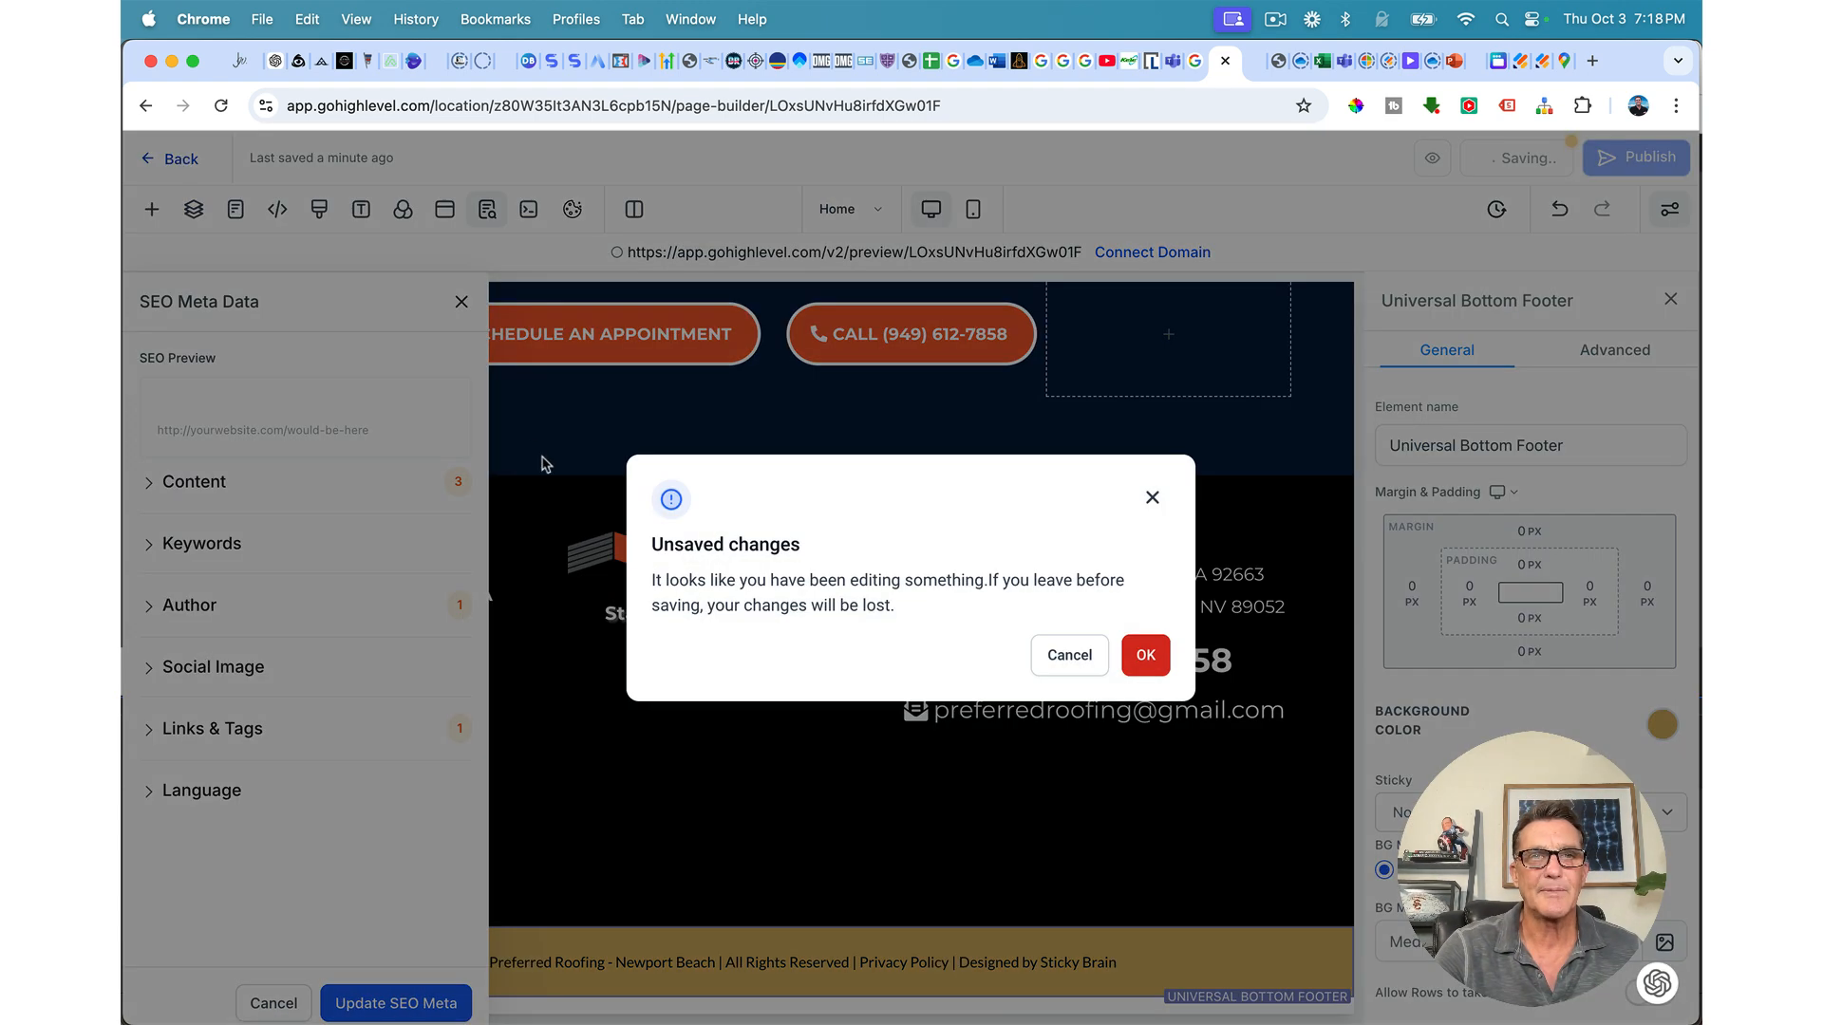
left_click(1069, 655)
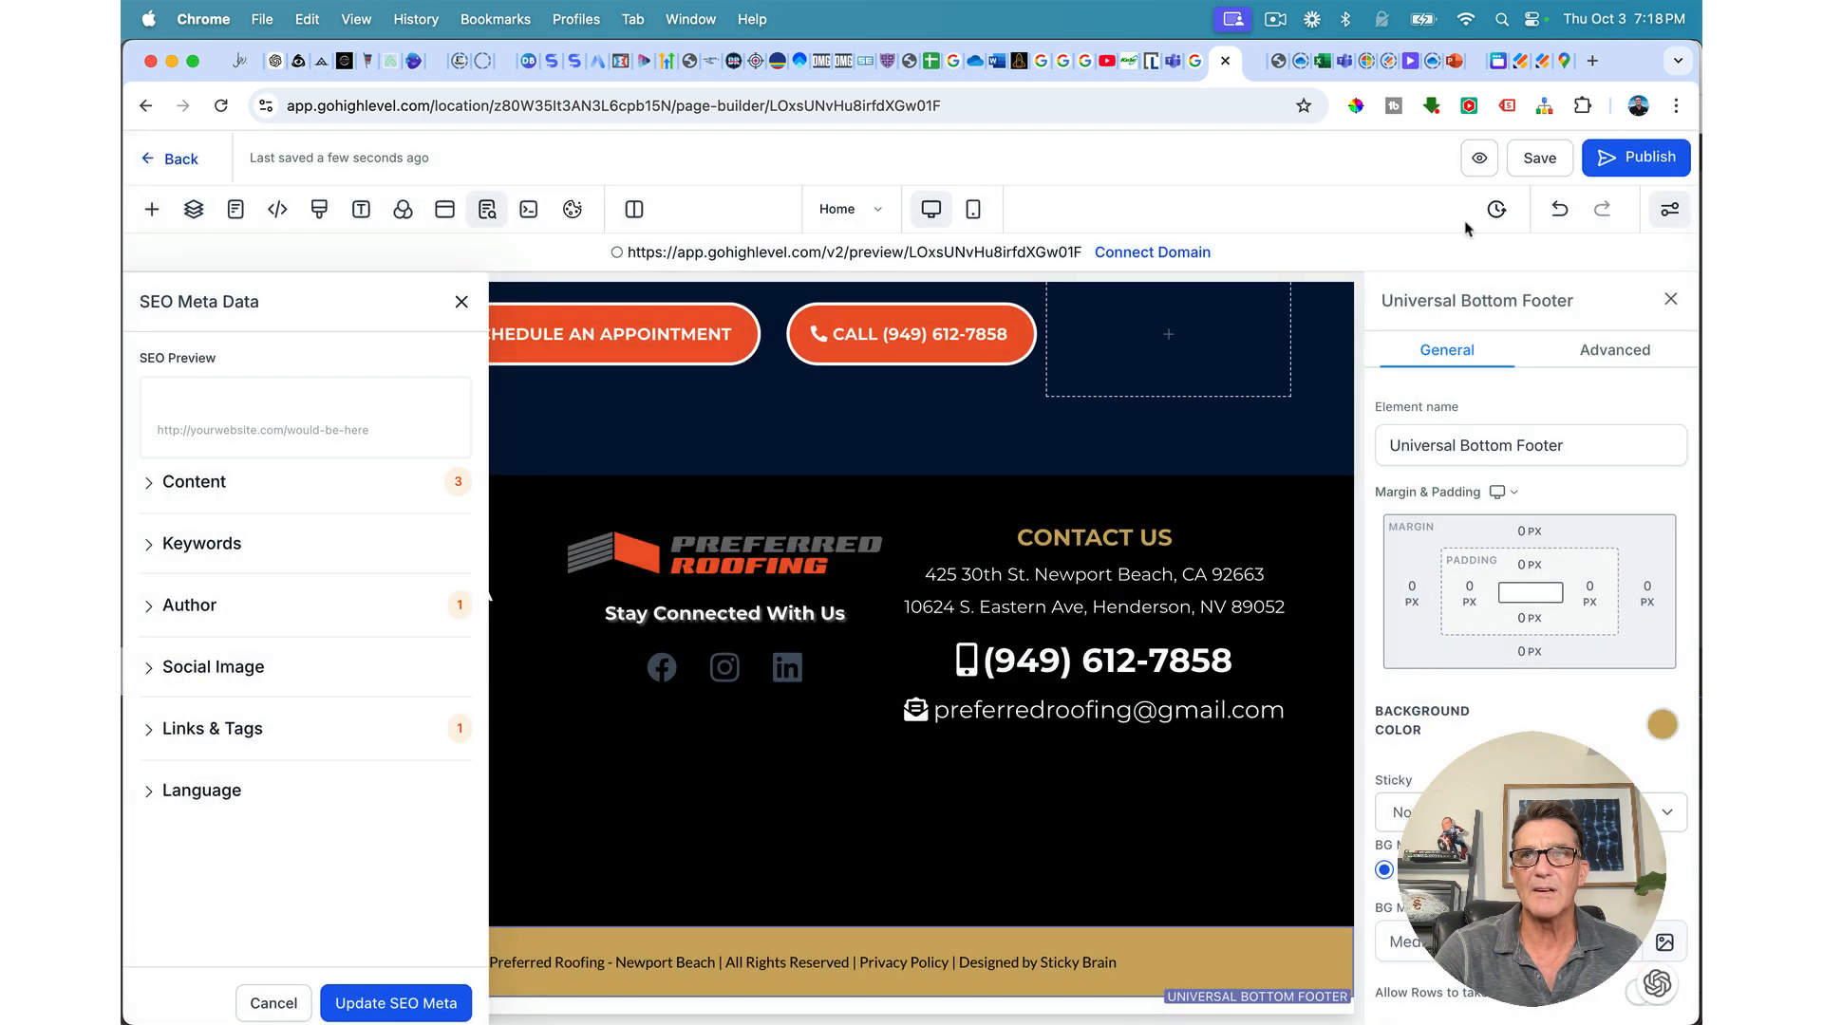
left_click(174, 159)
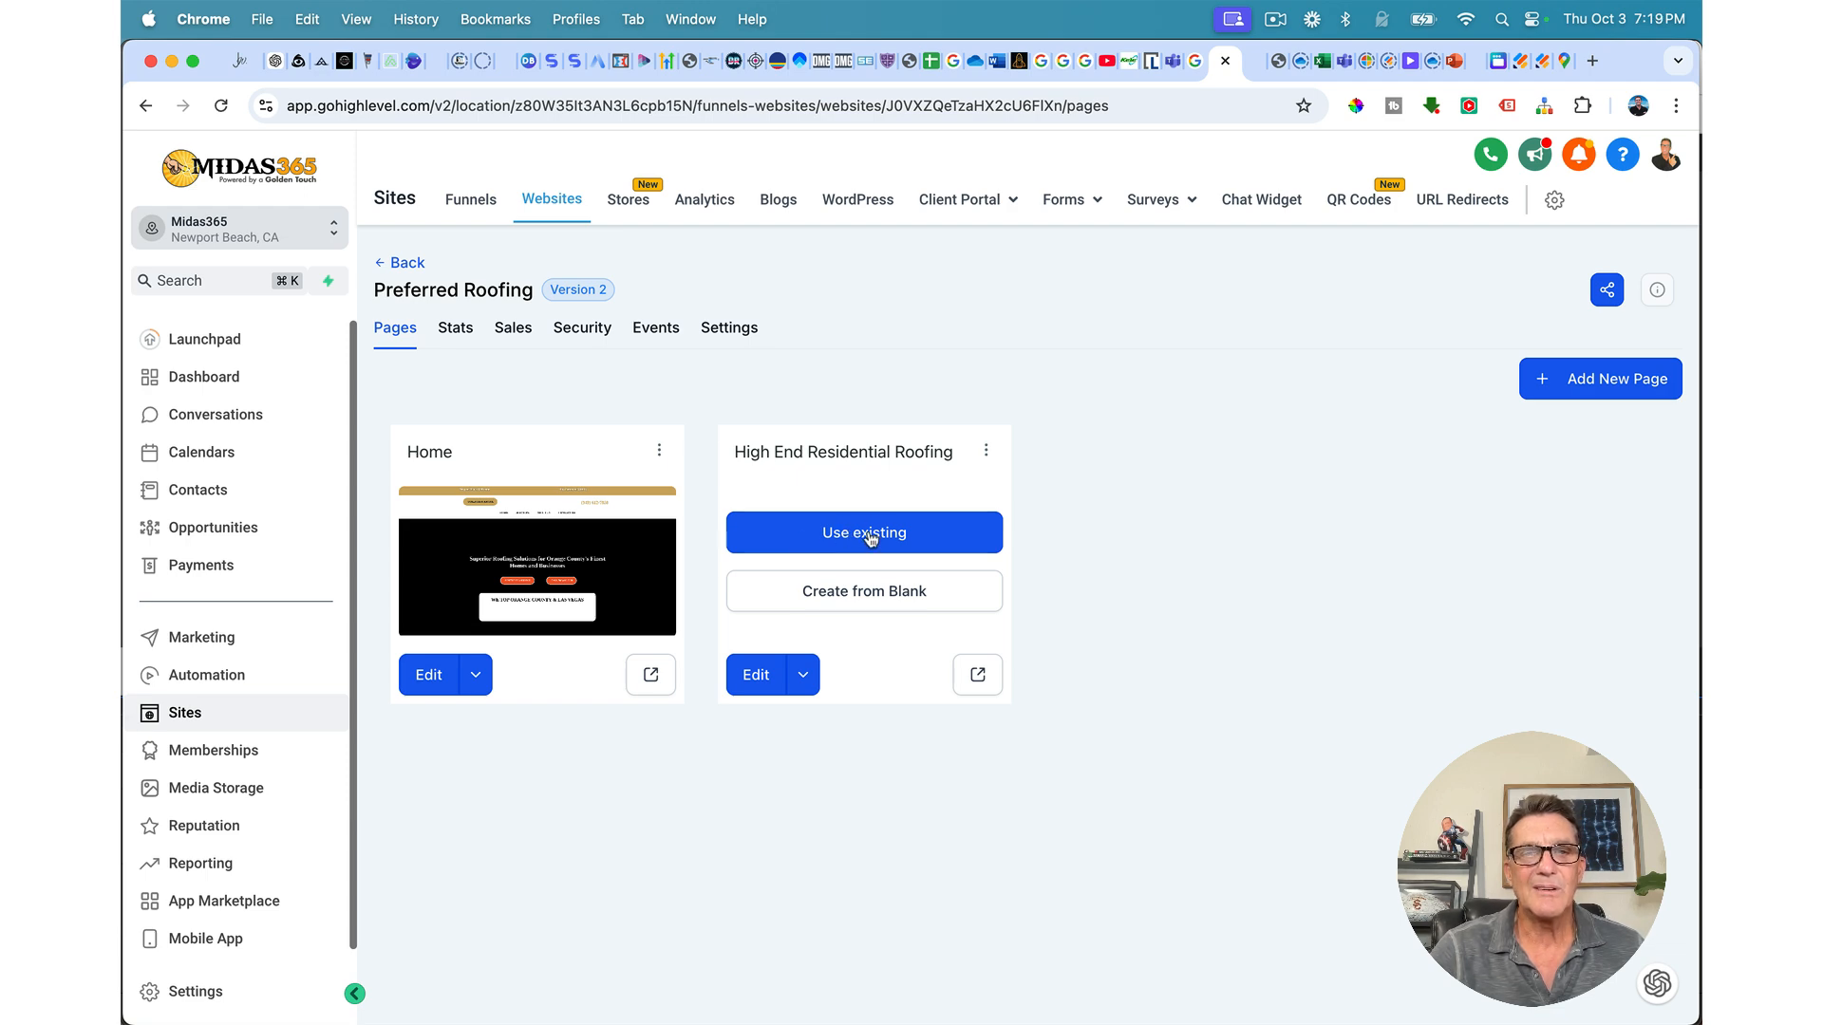
Step: Import Preferred Roofing's Home page into the High End Residential Roofing page via Use existing
left_click(870, 537)
left_click(779, 581)
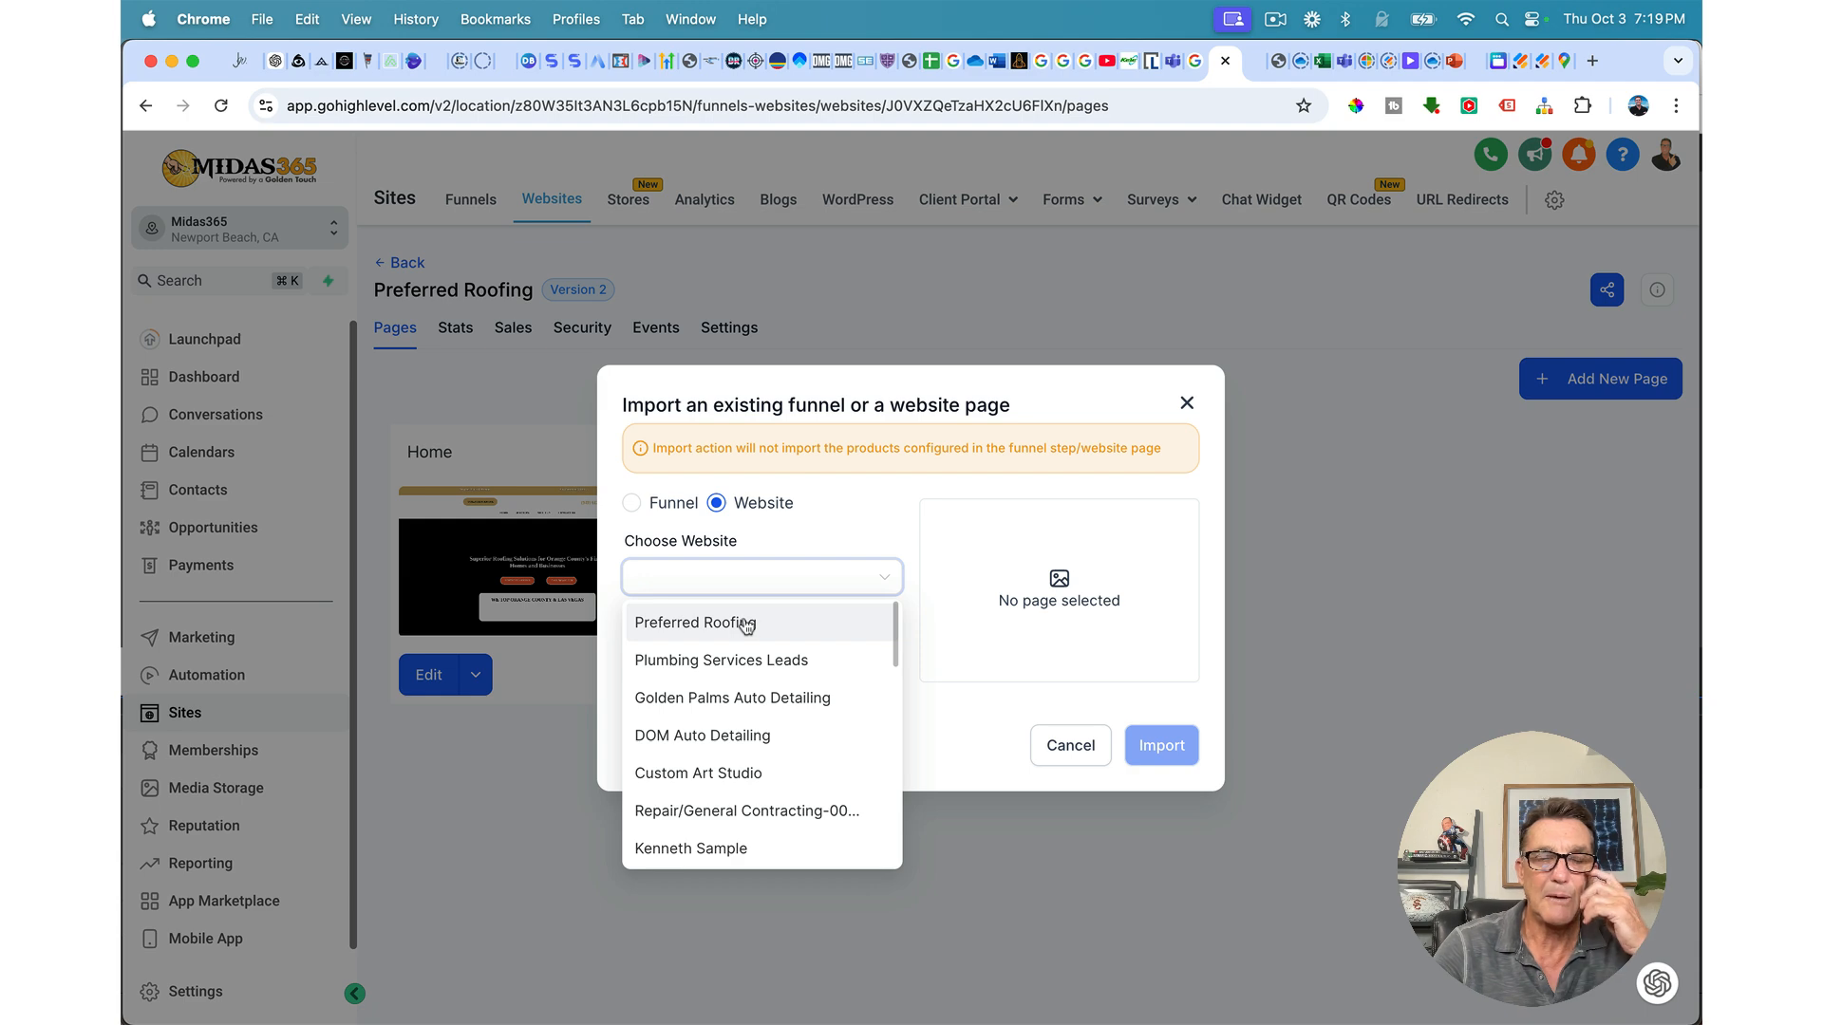
left_click(746, 623)
left_click(720, 669)
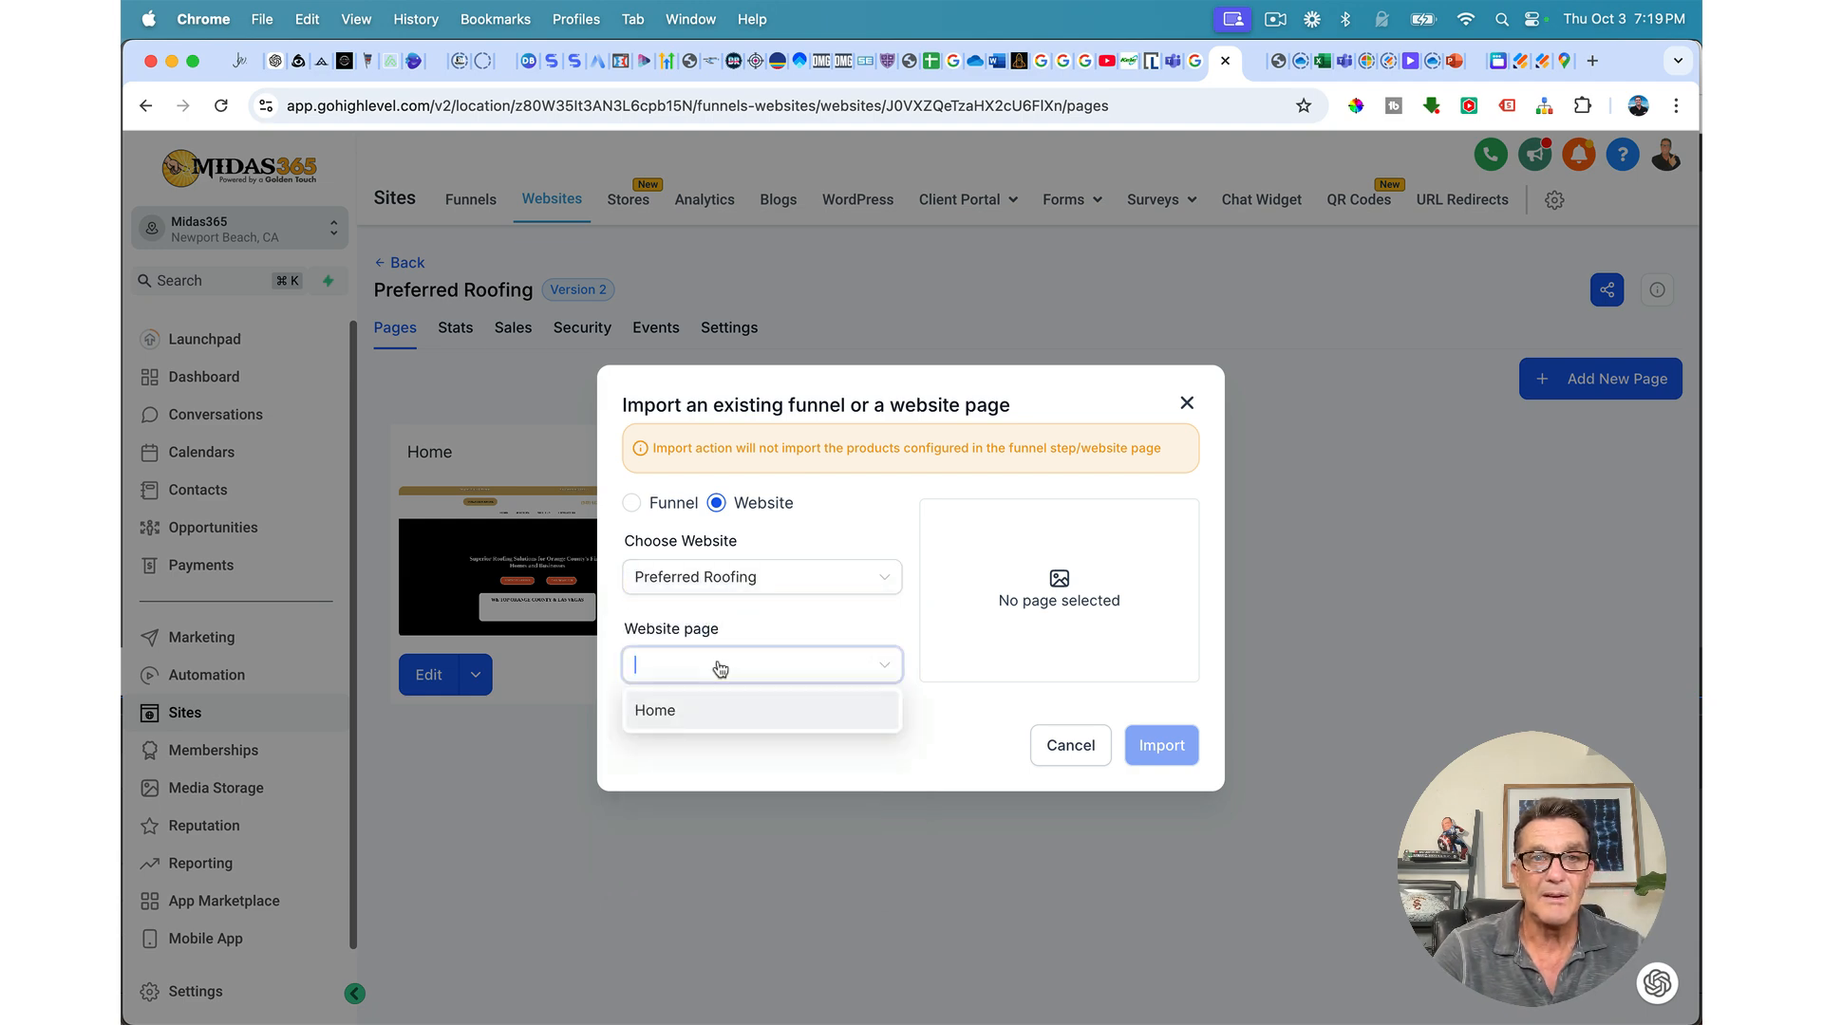
left_click(678, 728)
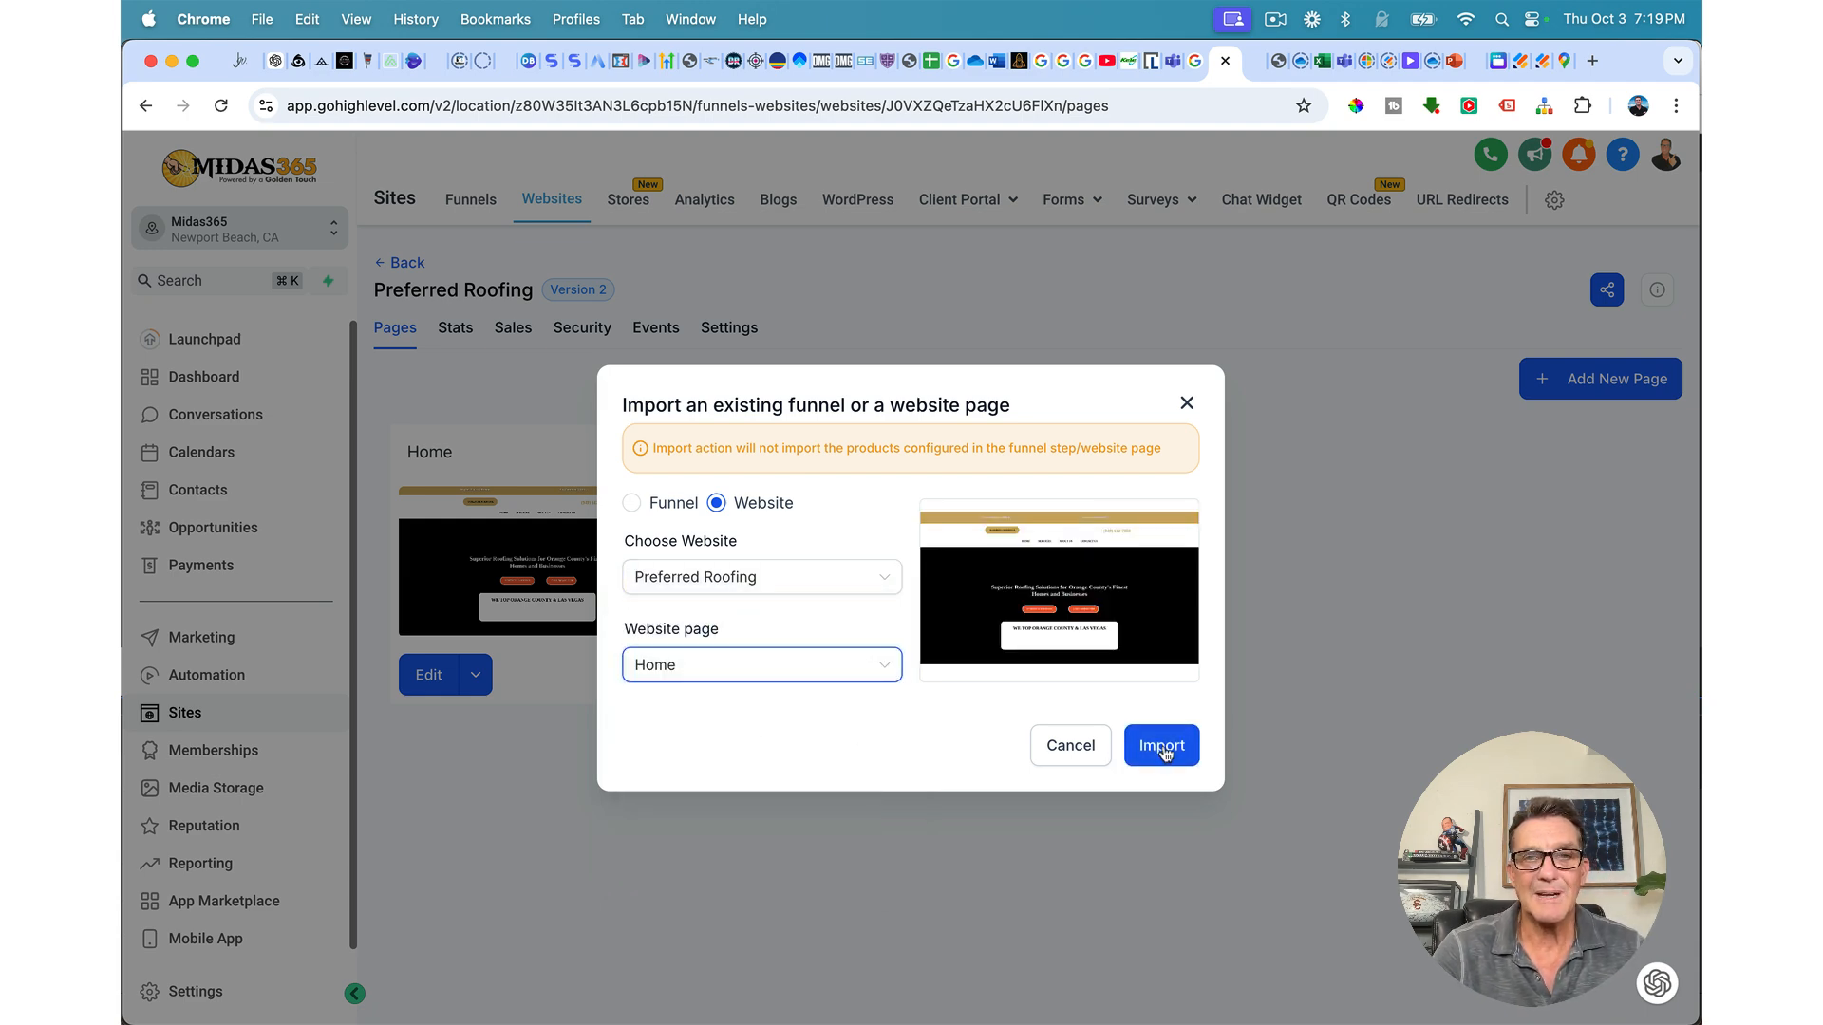
left_click(1163, 747)
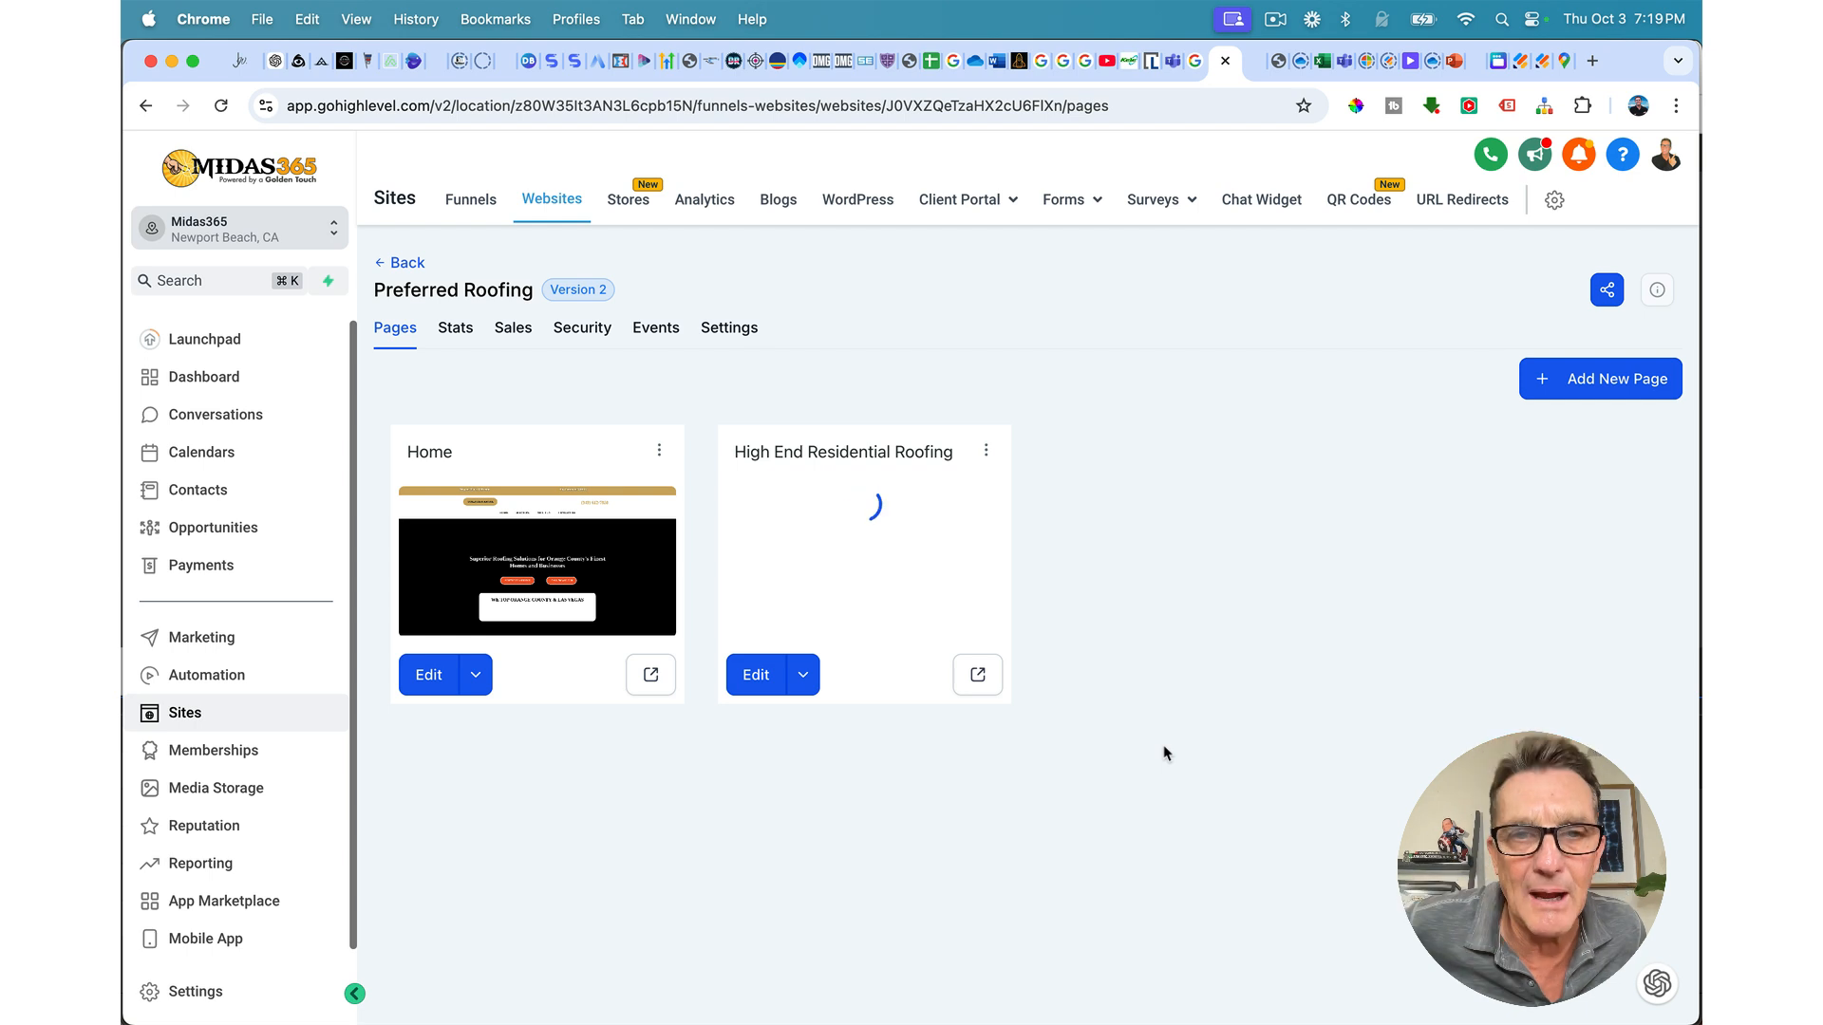
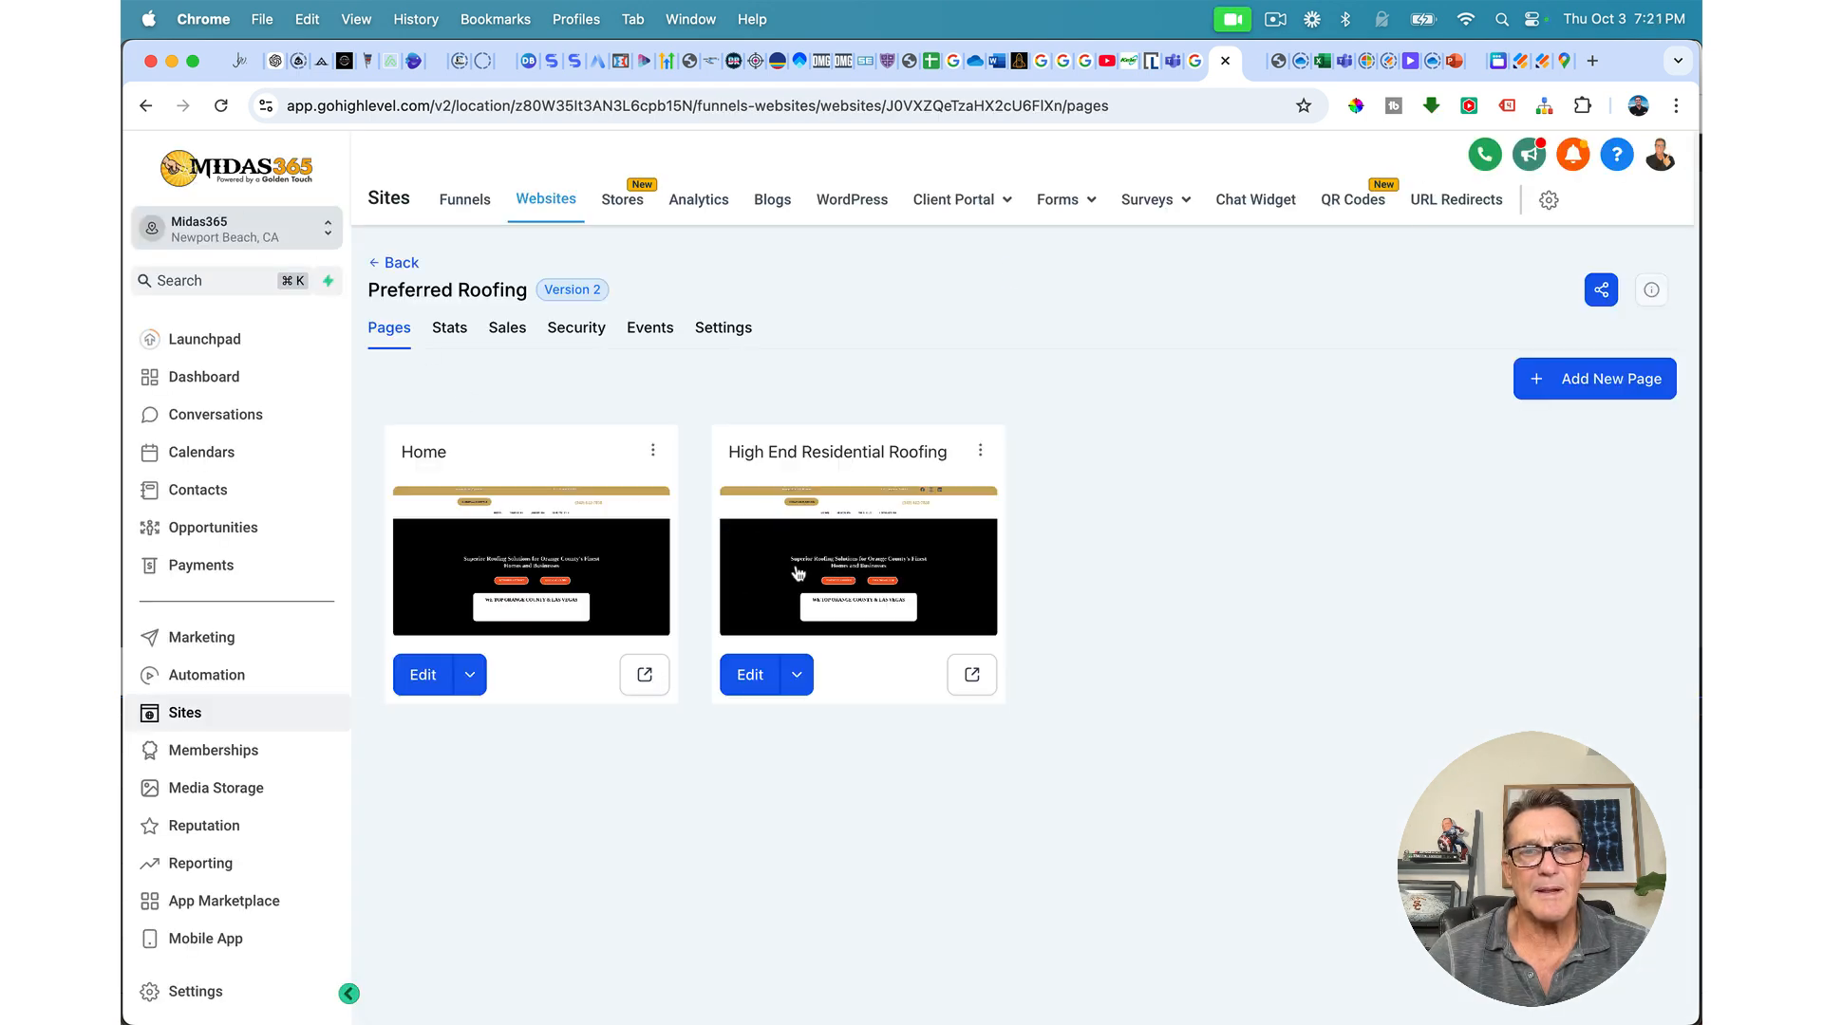
Step: Open the High End Residential Roofing page card of Preferred Roofing in the page builder
left_click(750, 677)
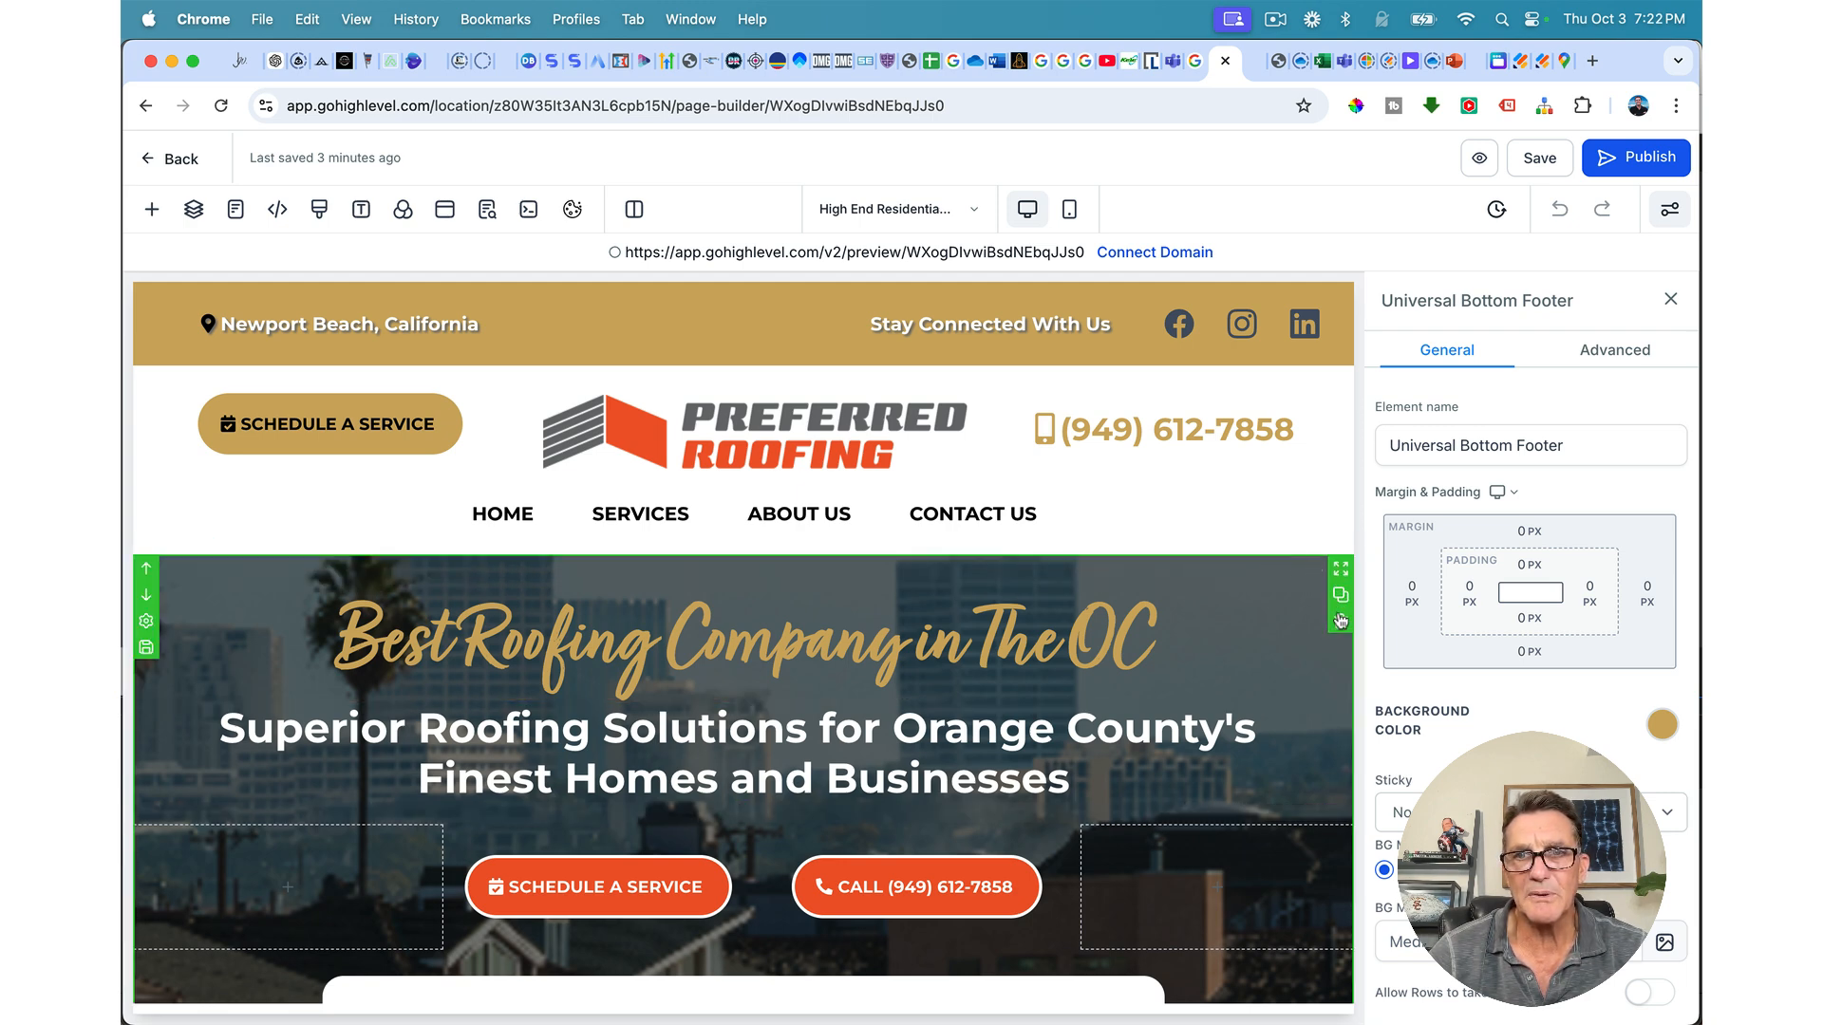
Step: Delete the hero, Expert Residential, Premier Roofing Services, Expert Roofing Services, Experience the difference and FAQ sections
left_click(1339, 623)
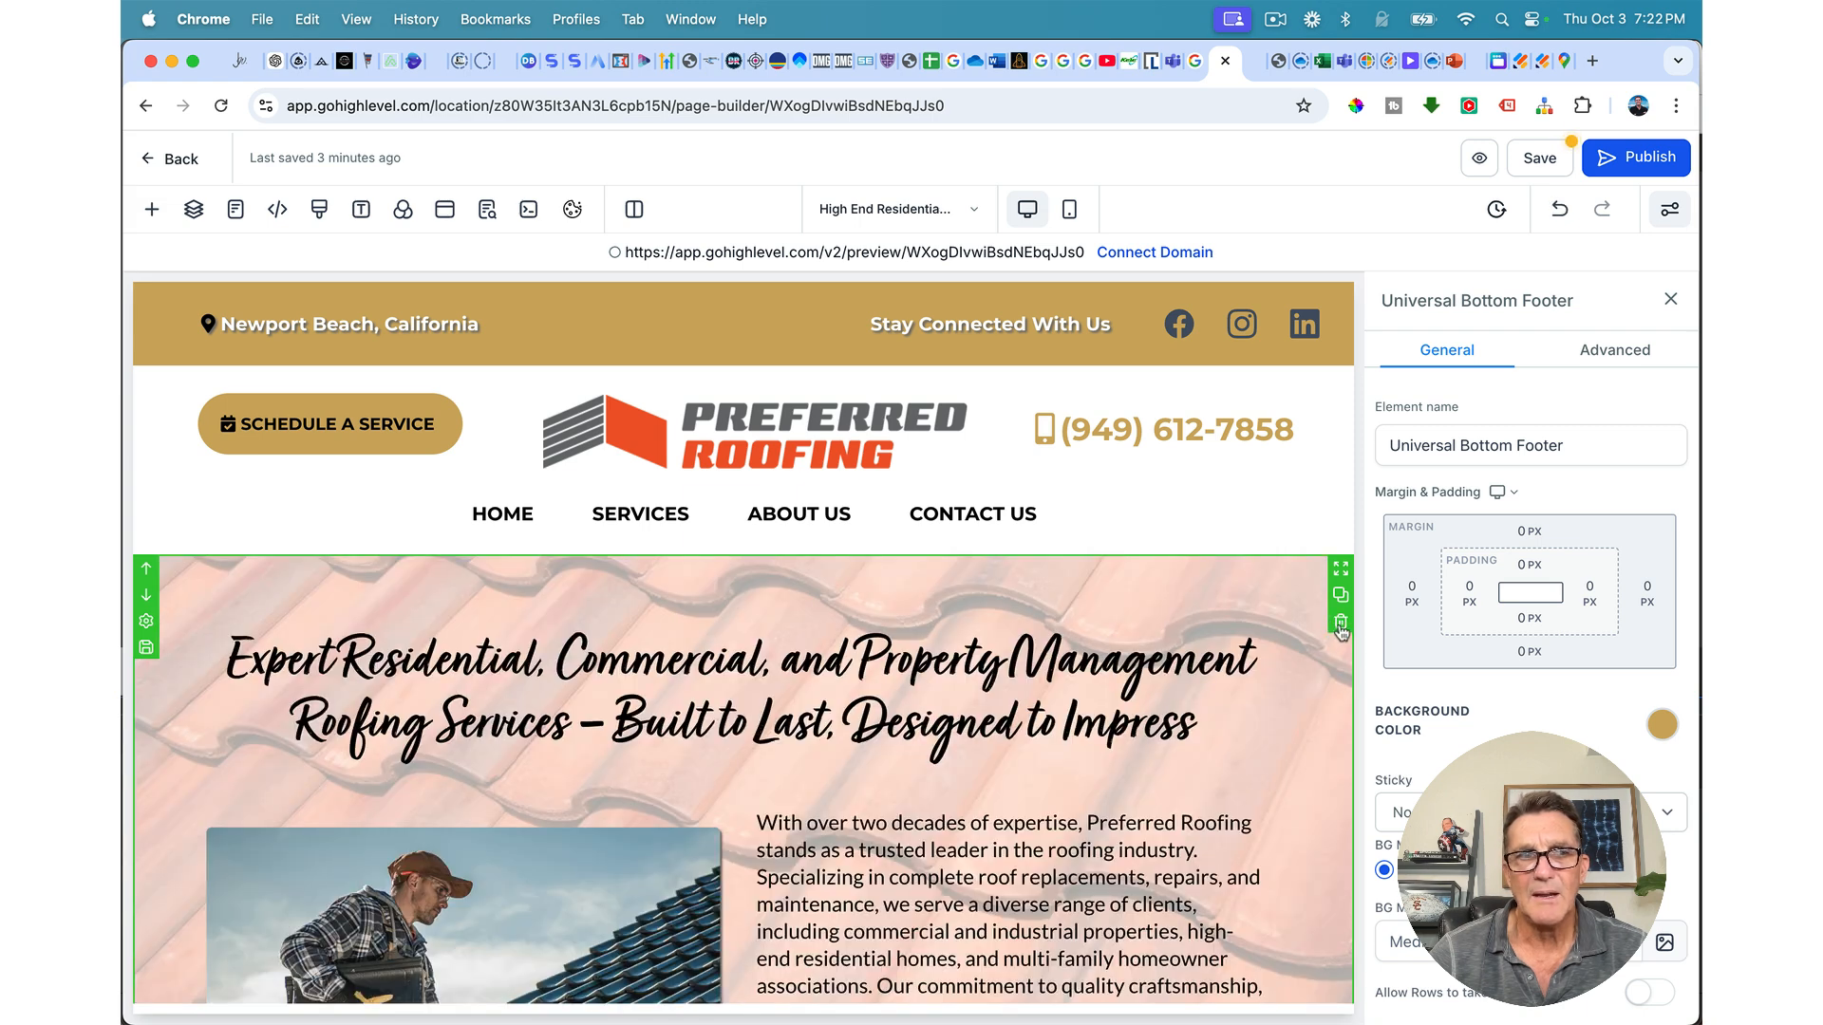
left_click(1340, 624)
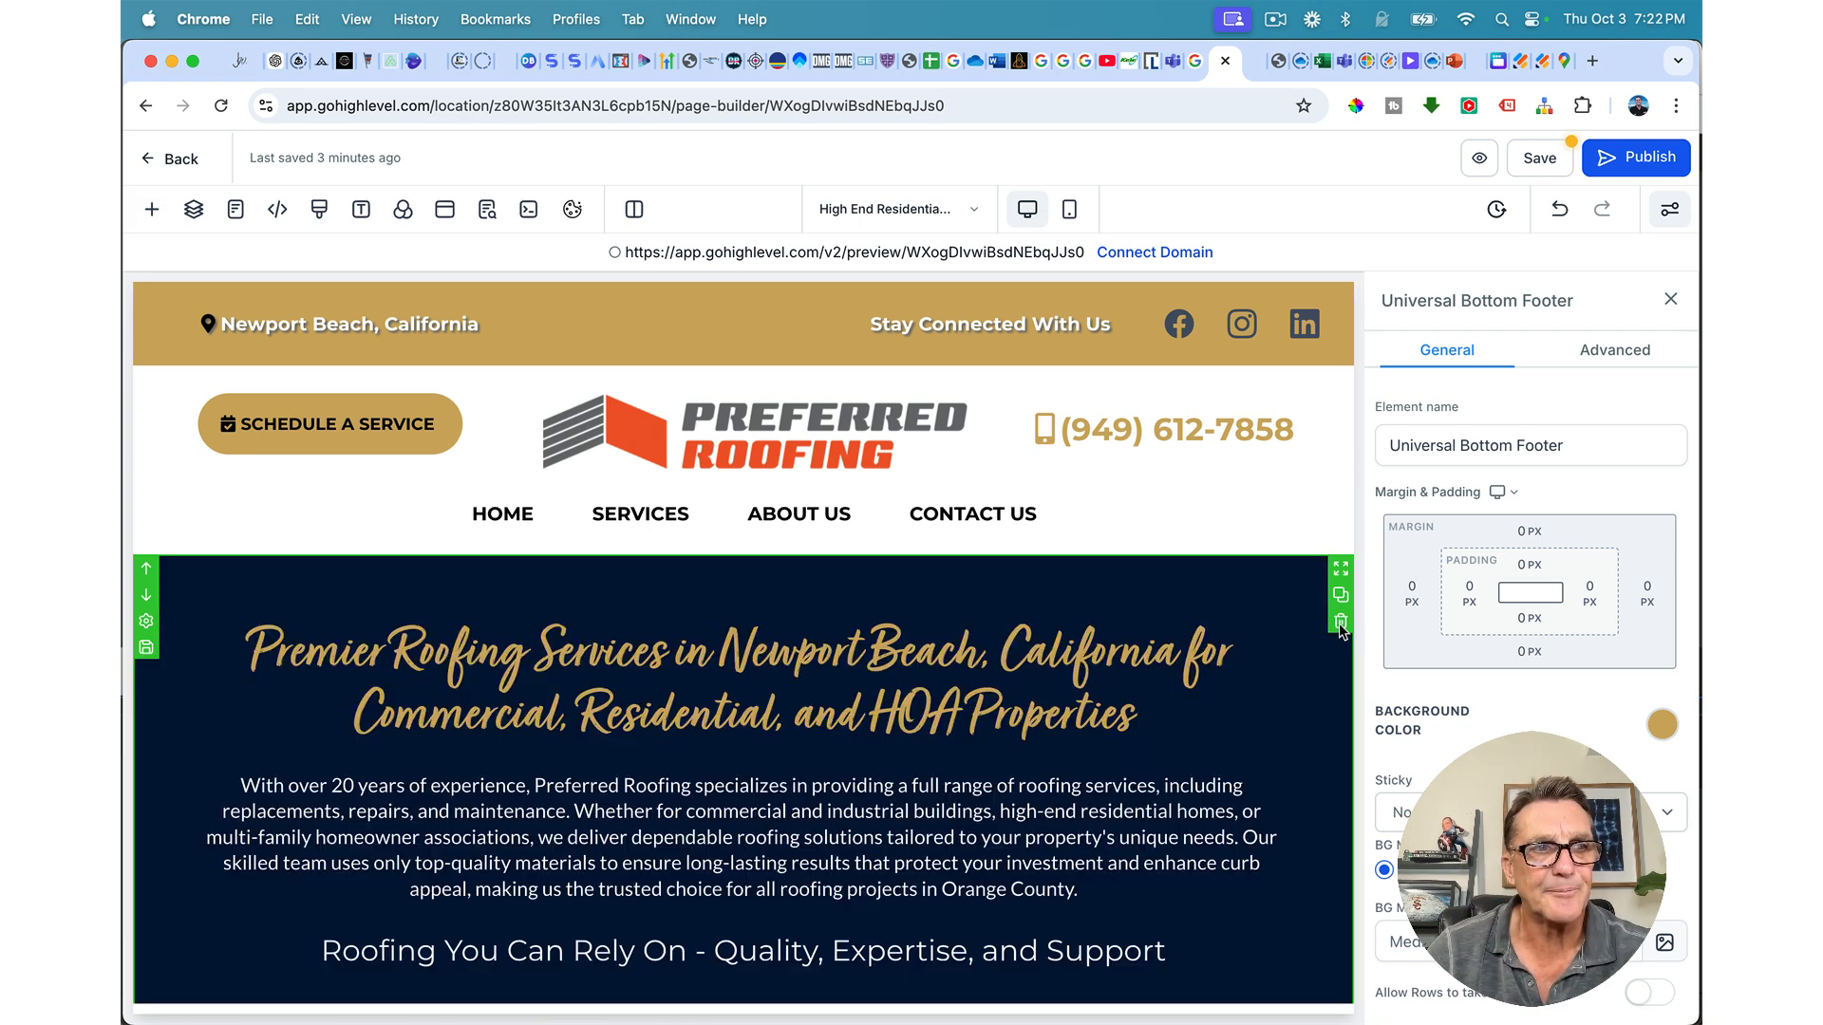
left_click(1340, 624)
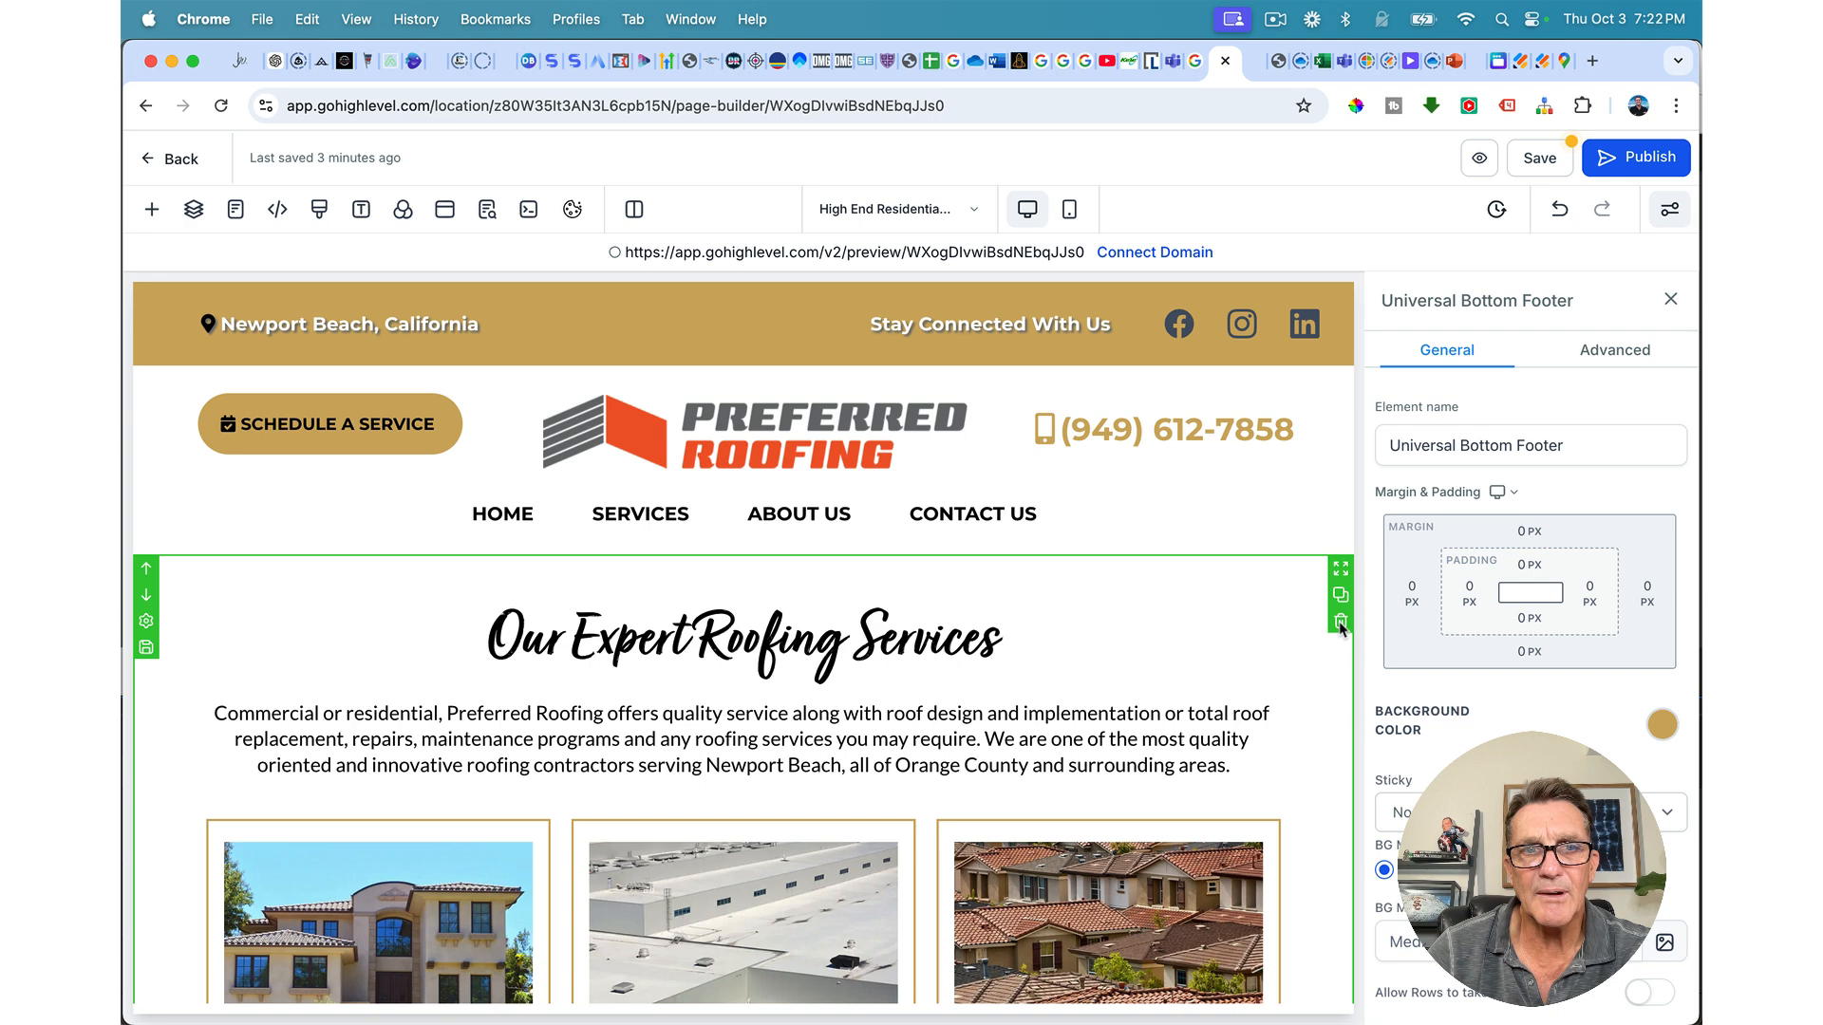
left_click(1340, 624)
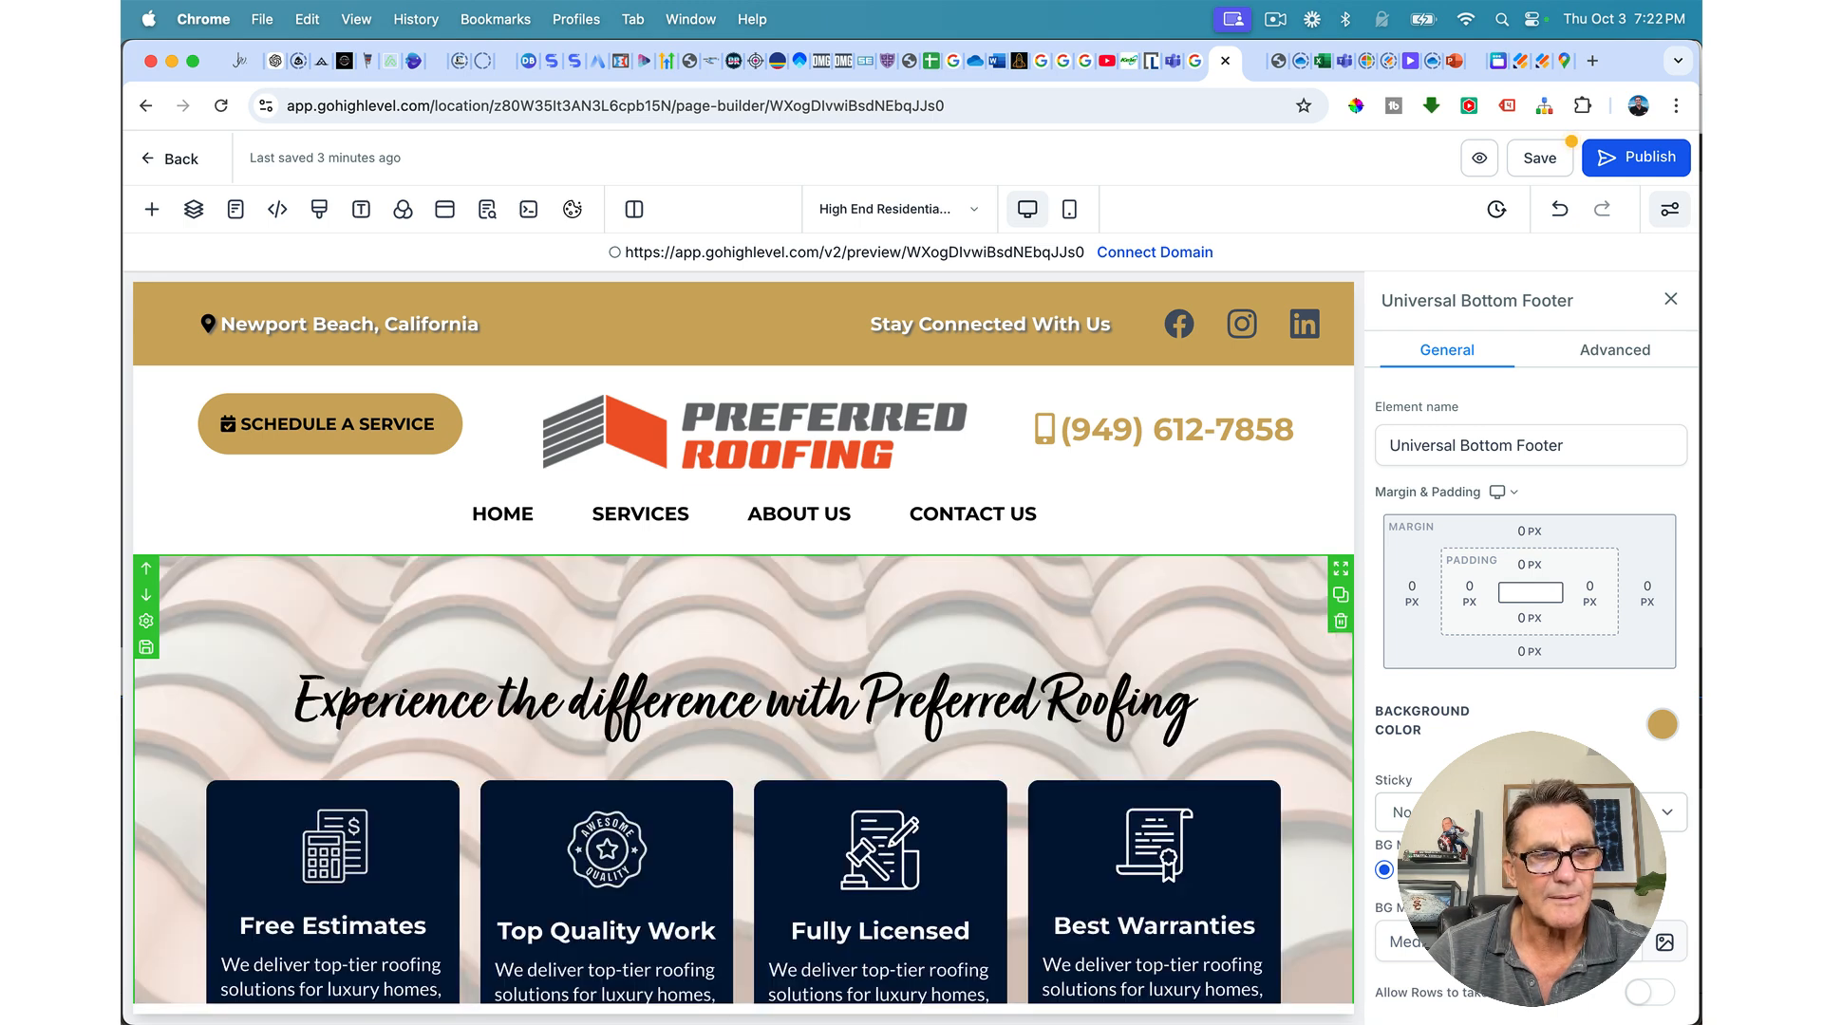
left_click(1337, 622)
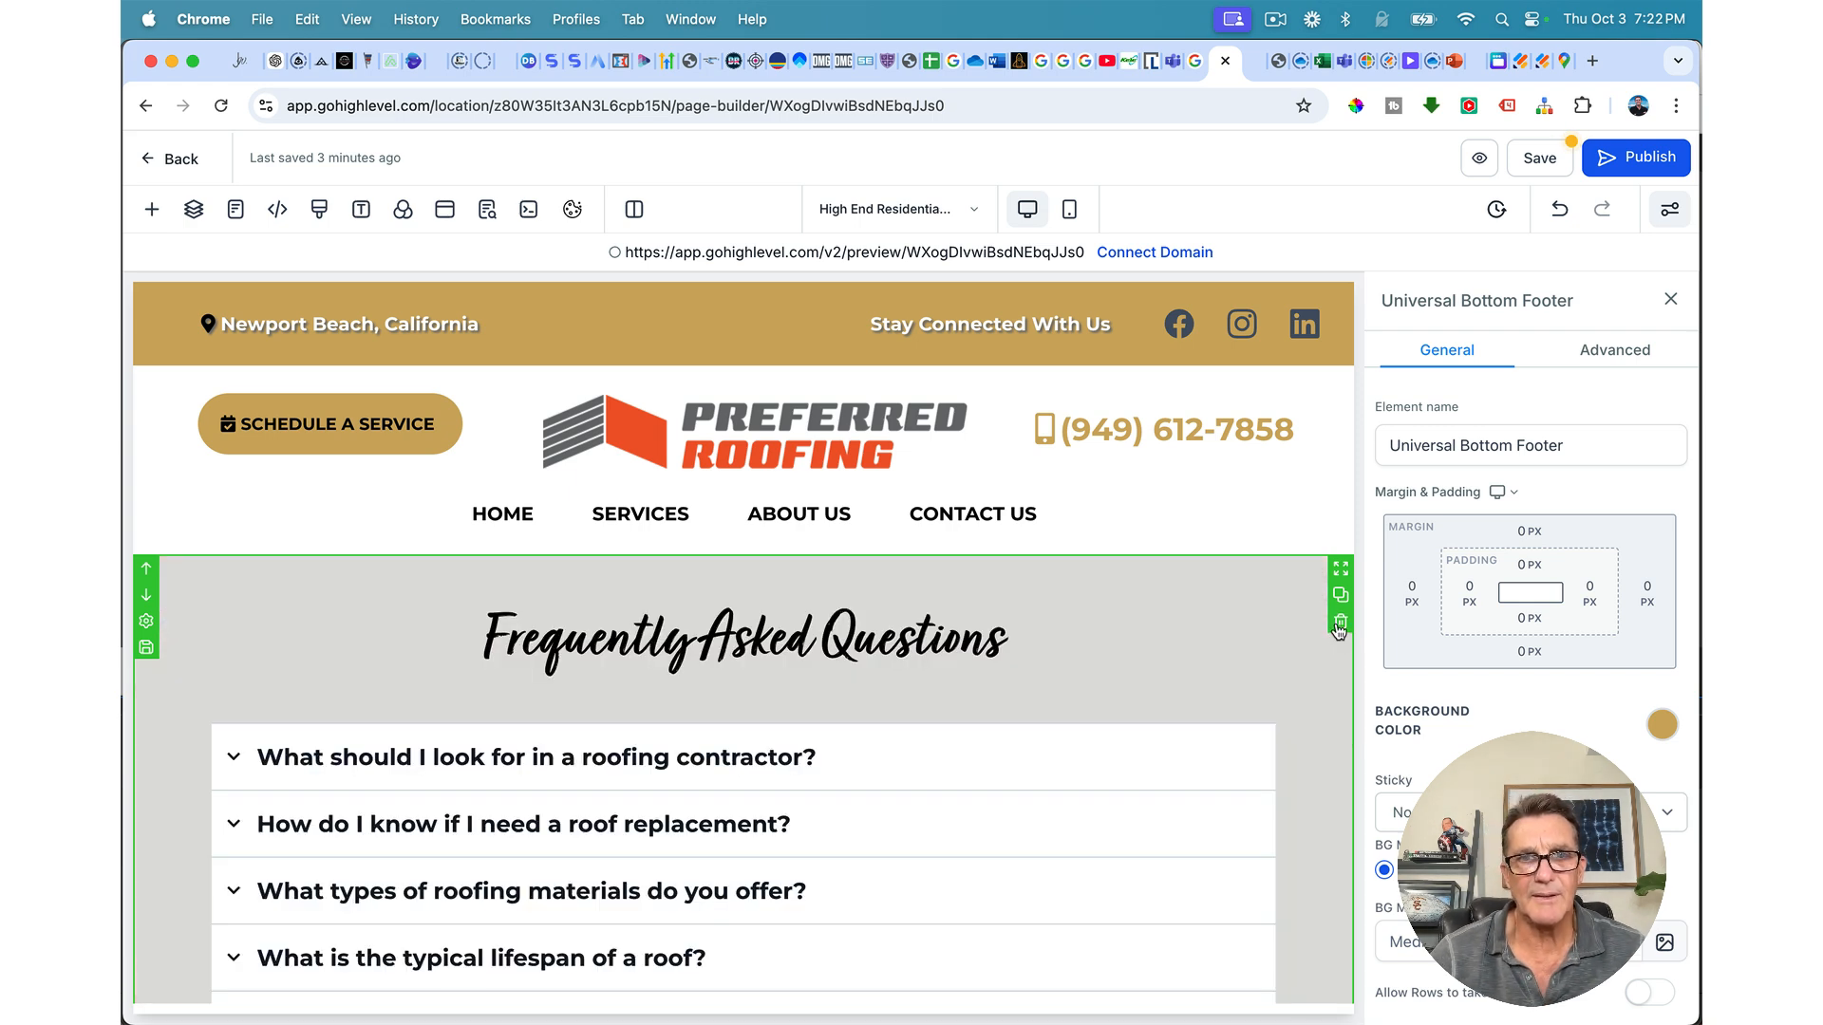
left_click(1337, 622)
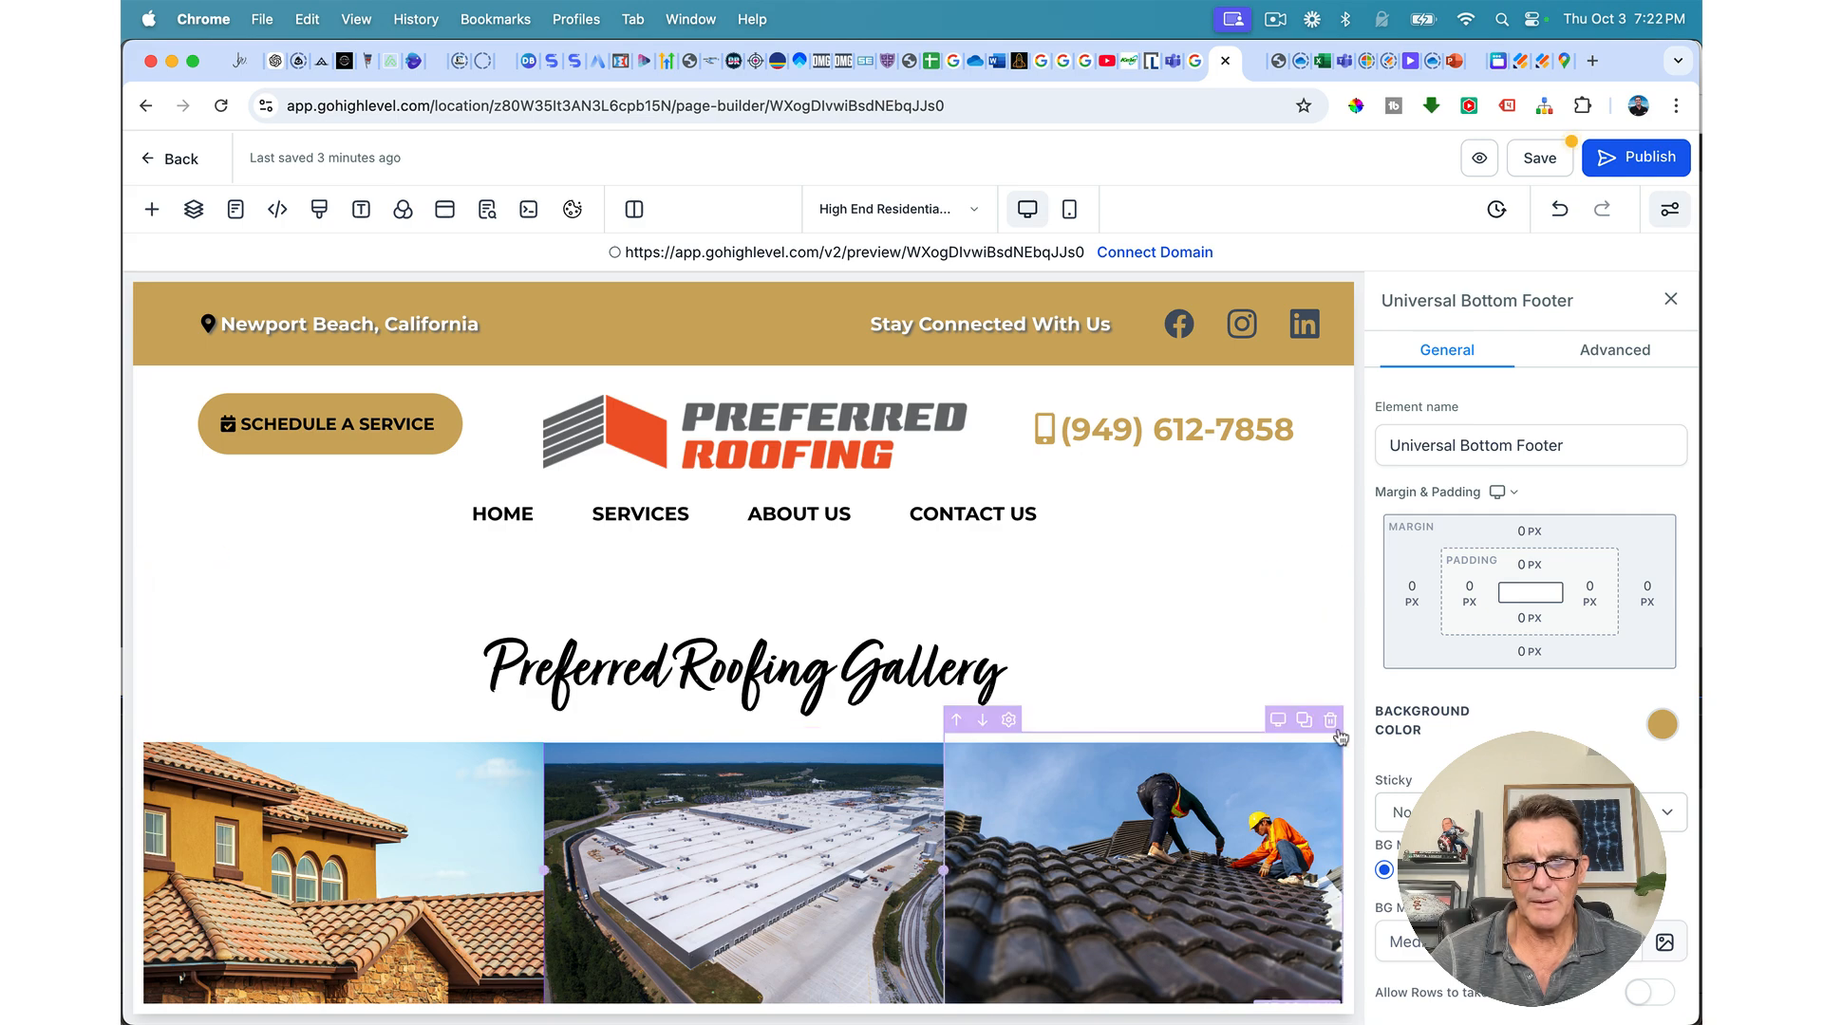
Step: Delete the Preferred Roofing Gallery section so Service Areas sits directly under the nav
scroll(932, 712, "down", 8)
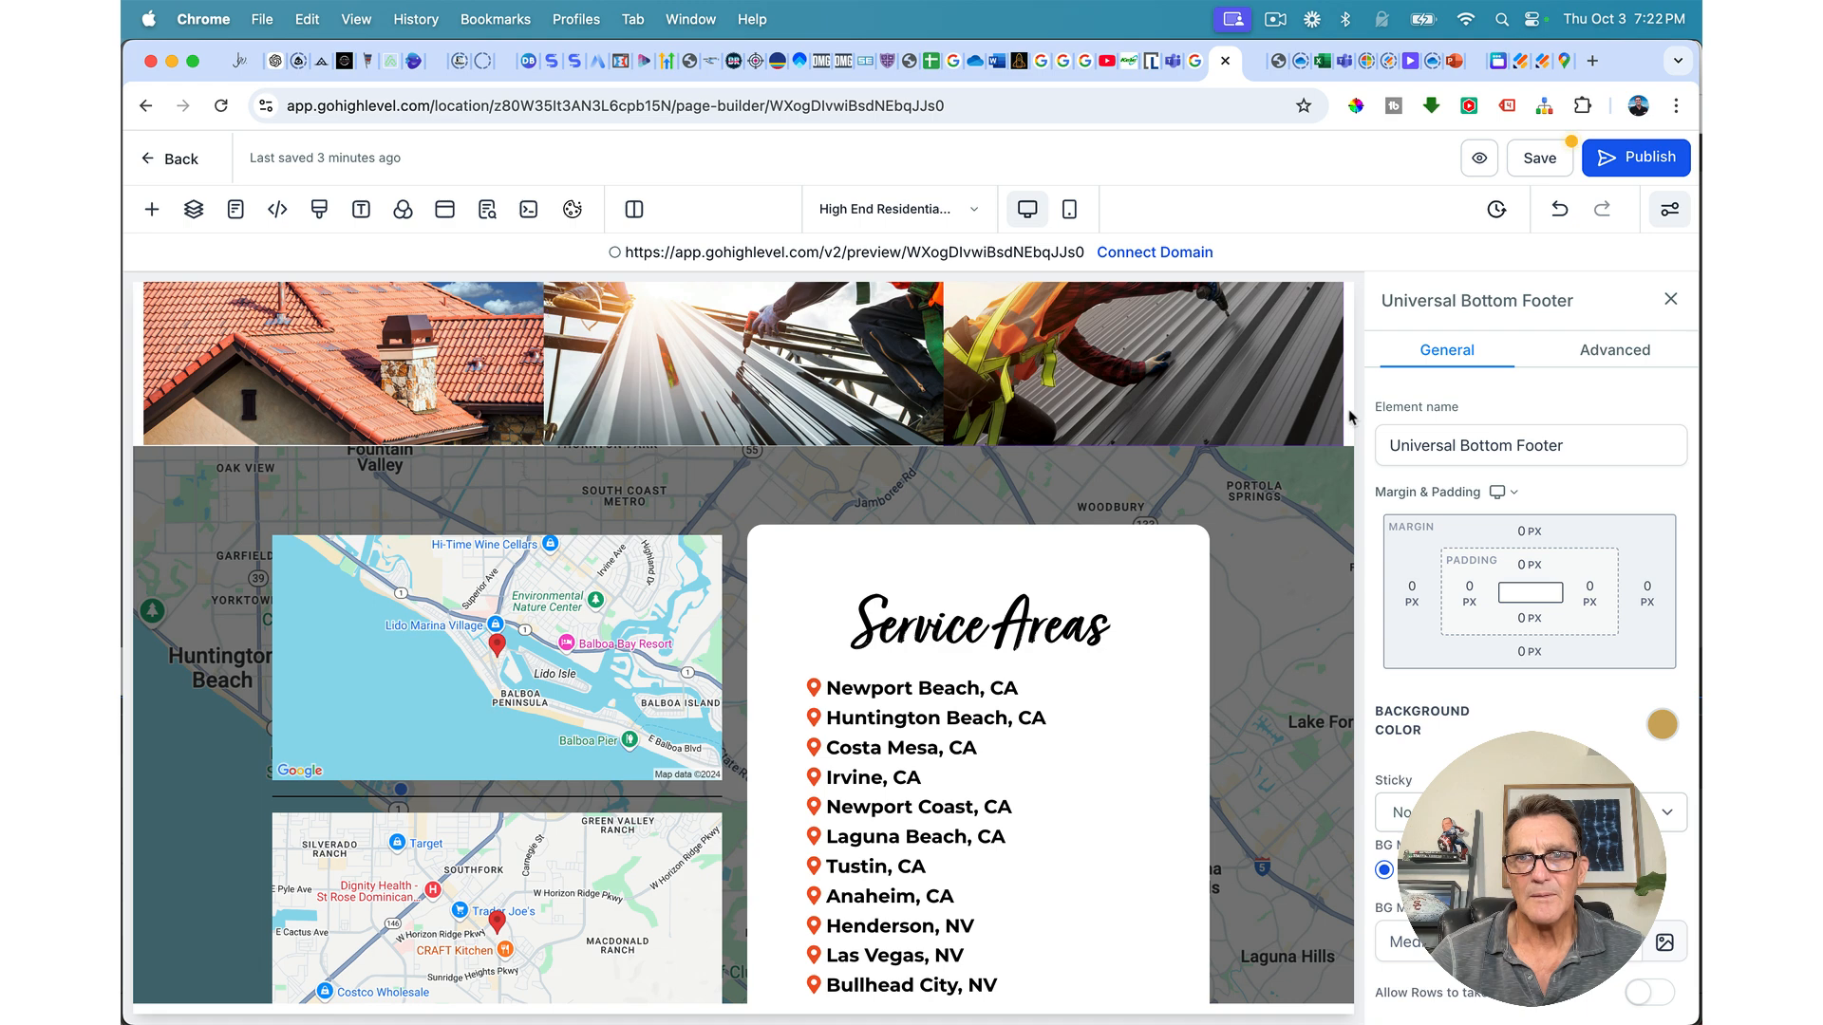
scroll(1272, 508, "down", 2)
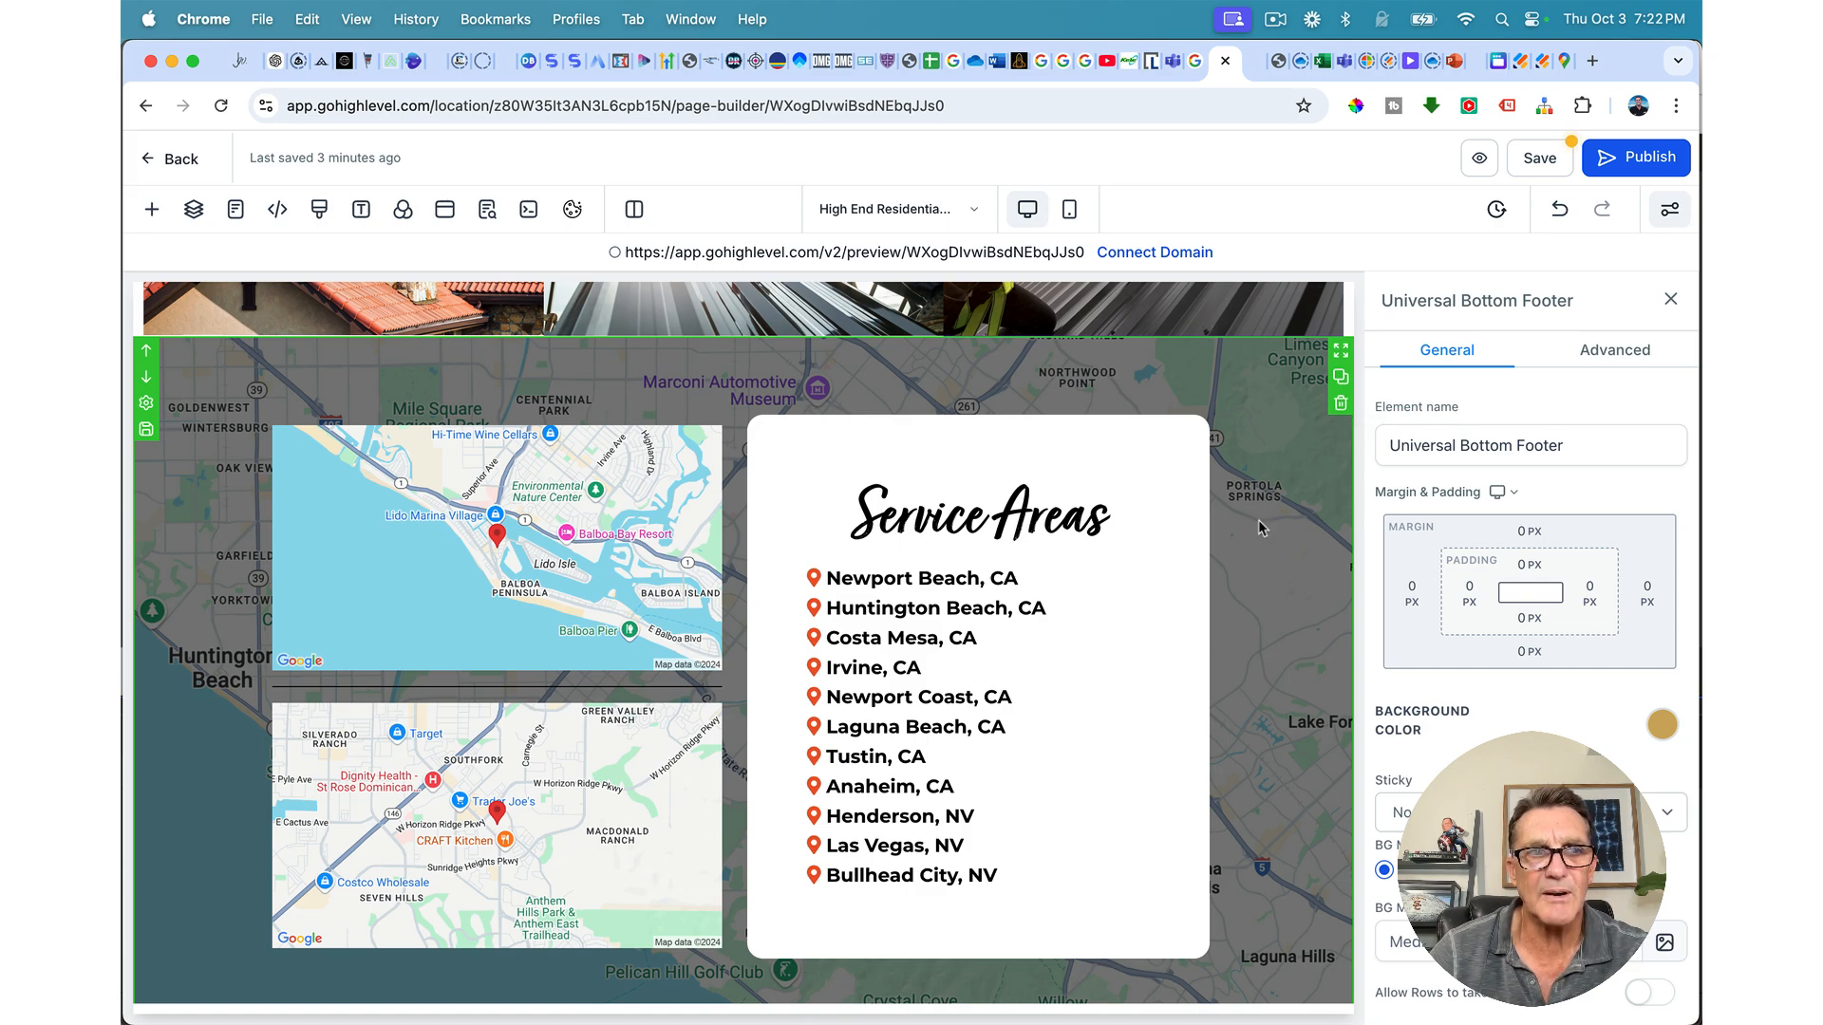
scroll(1257, 520, "down", 10)
scroll(1257, 521, "up", 11)
scroll(1257, 528, "up", 15)
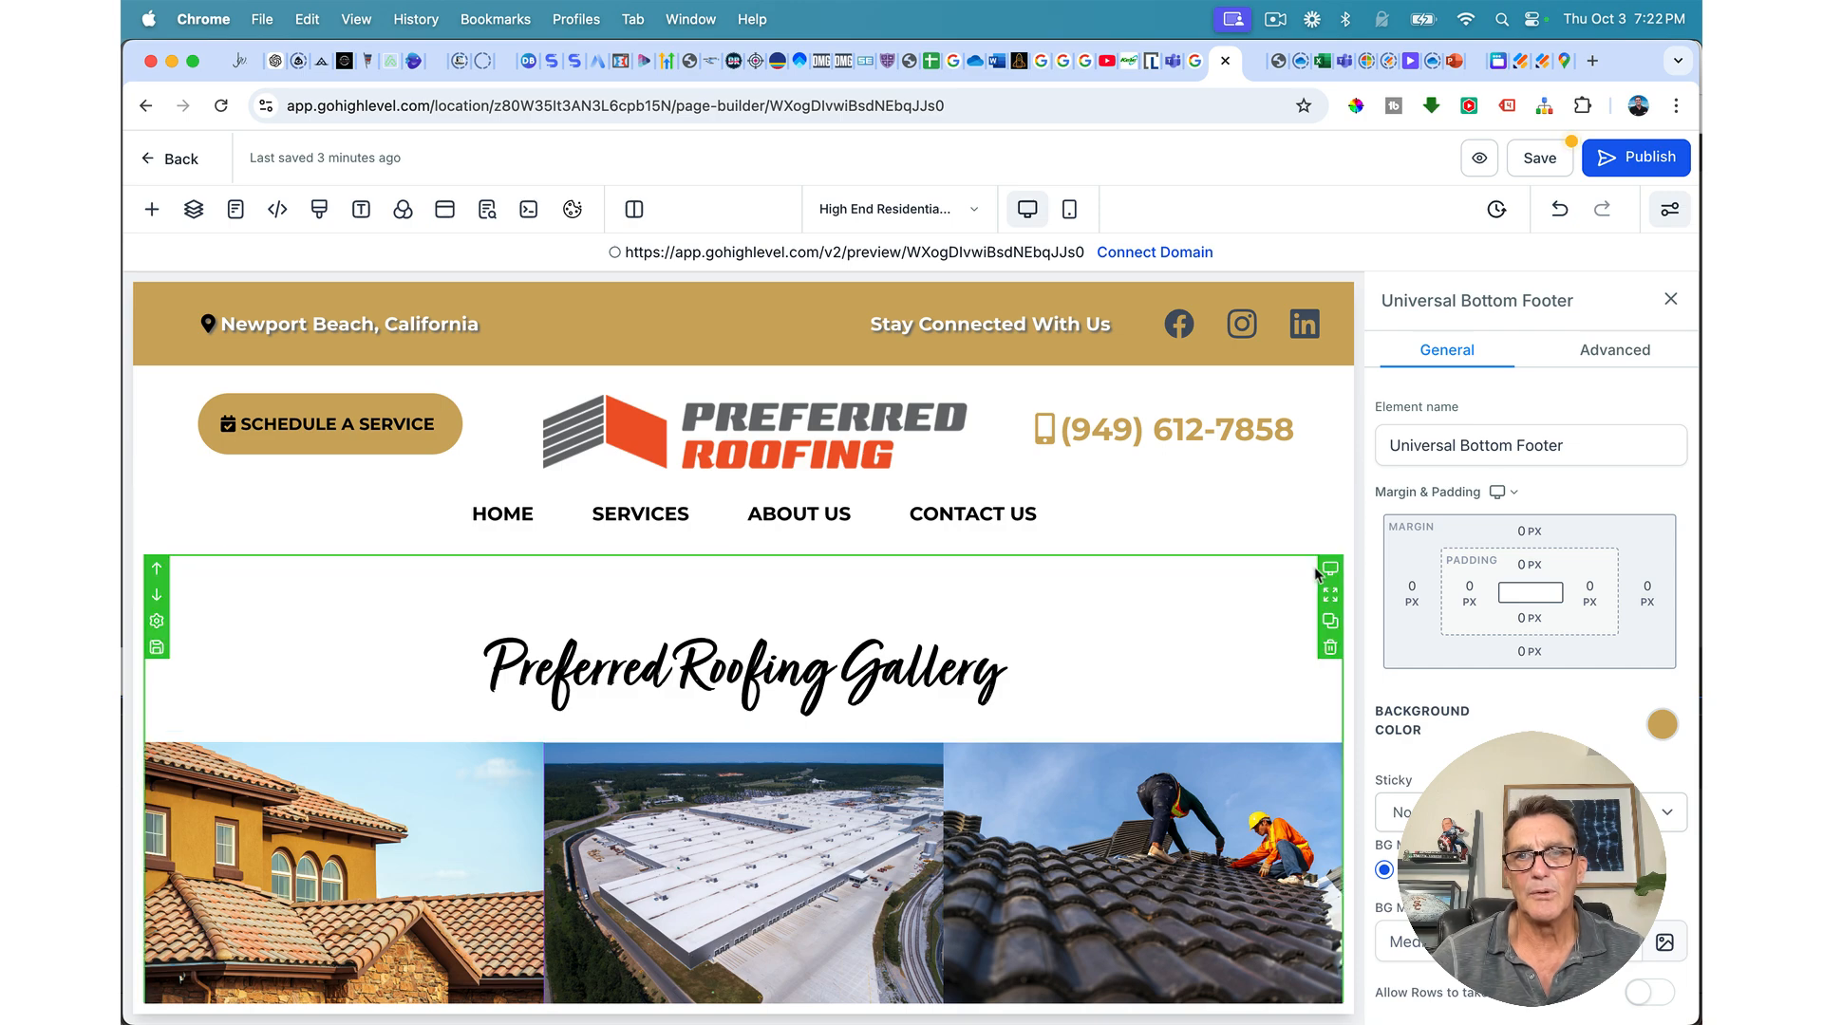
left_click(1330, 650)
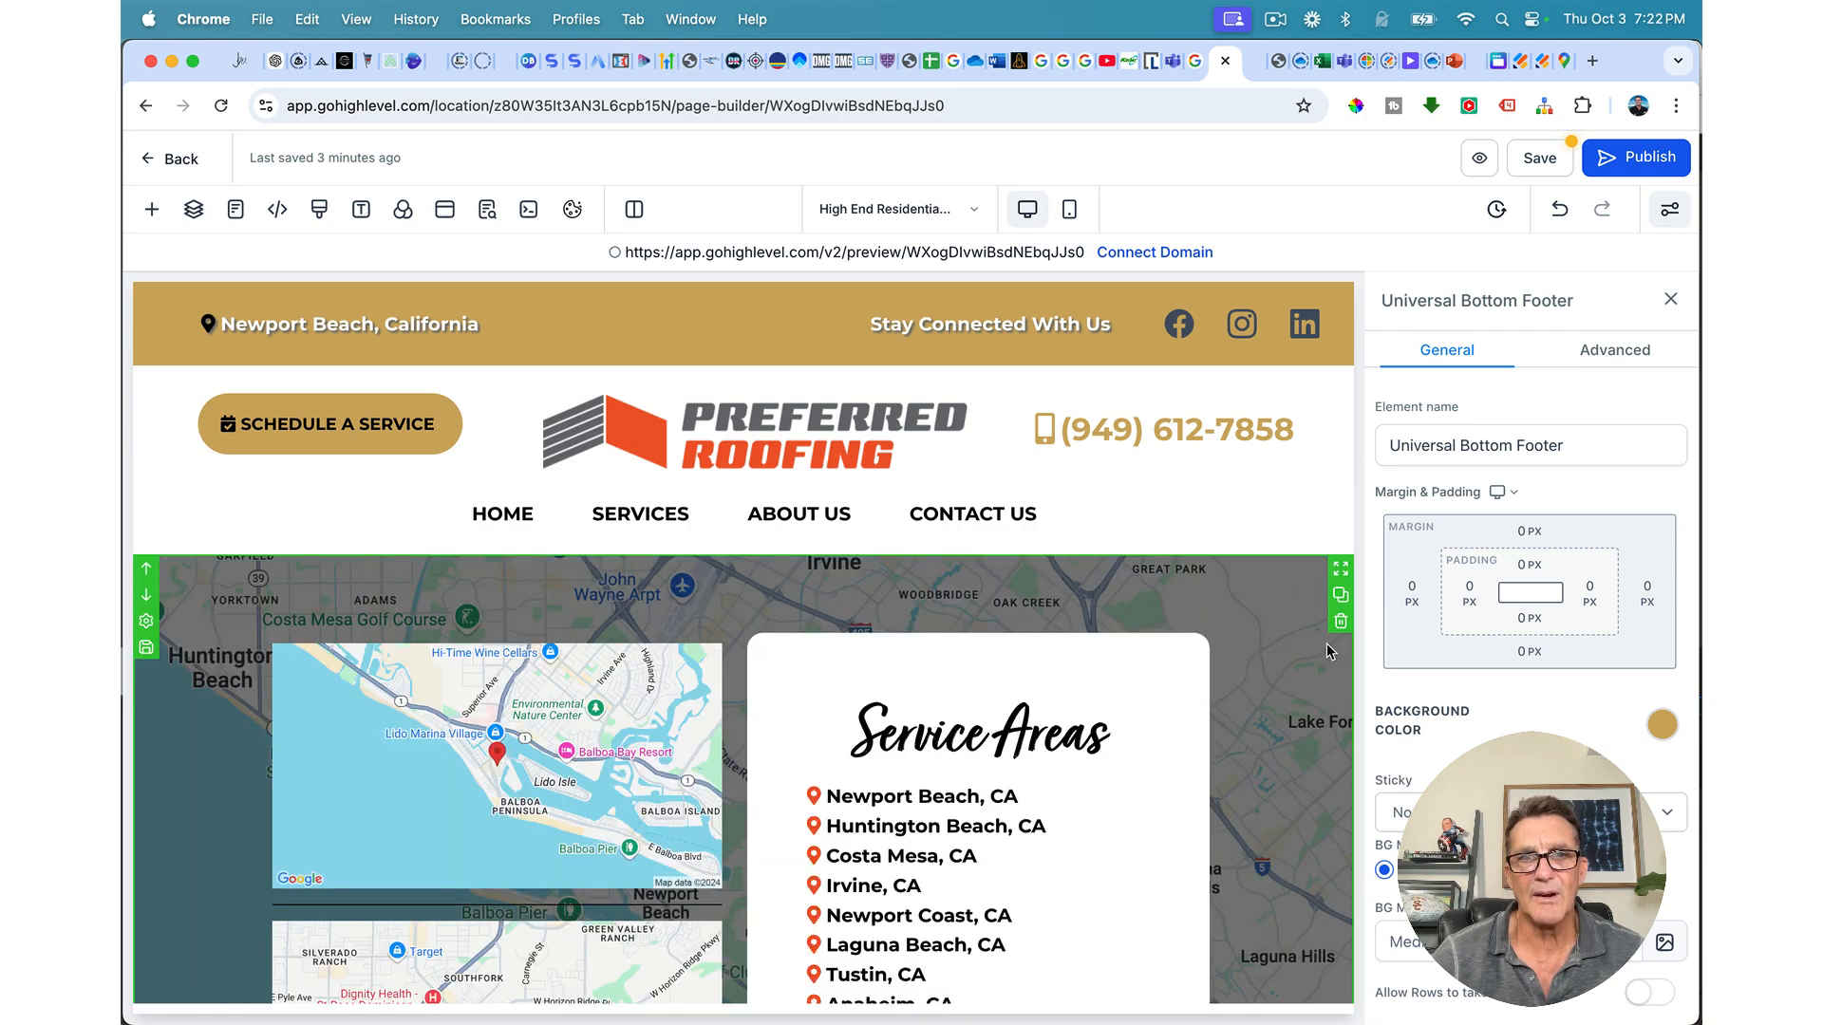
scroll(927, 634, "down", 15)
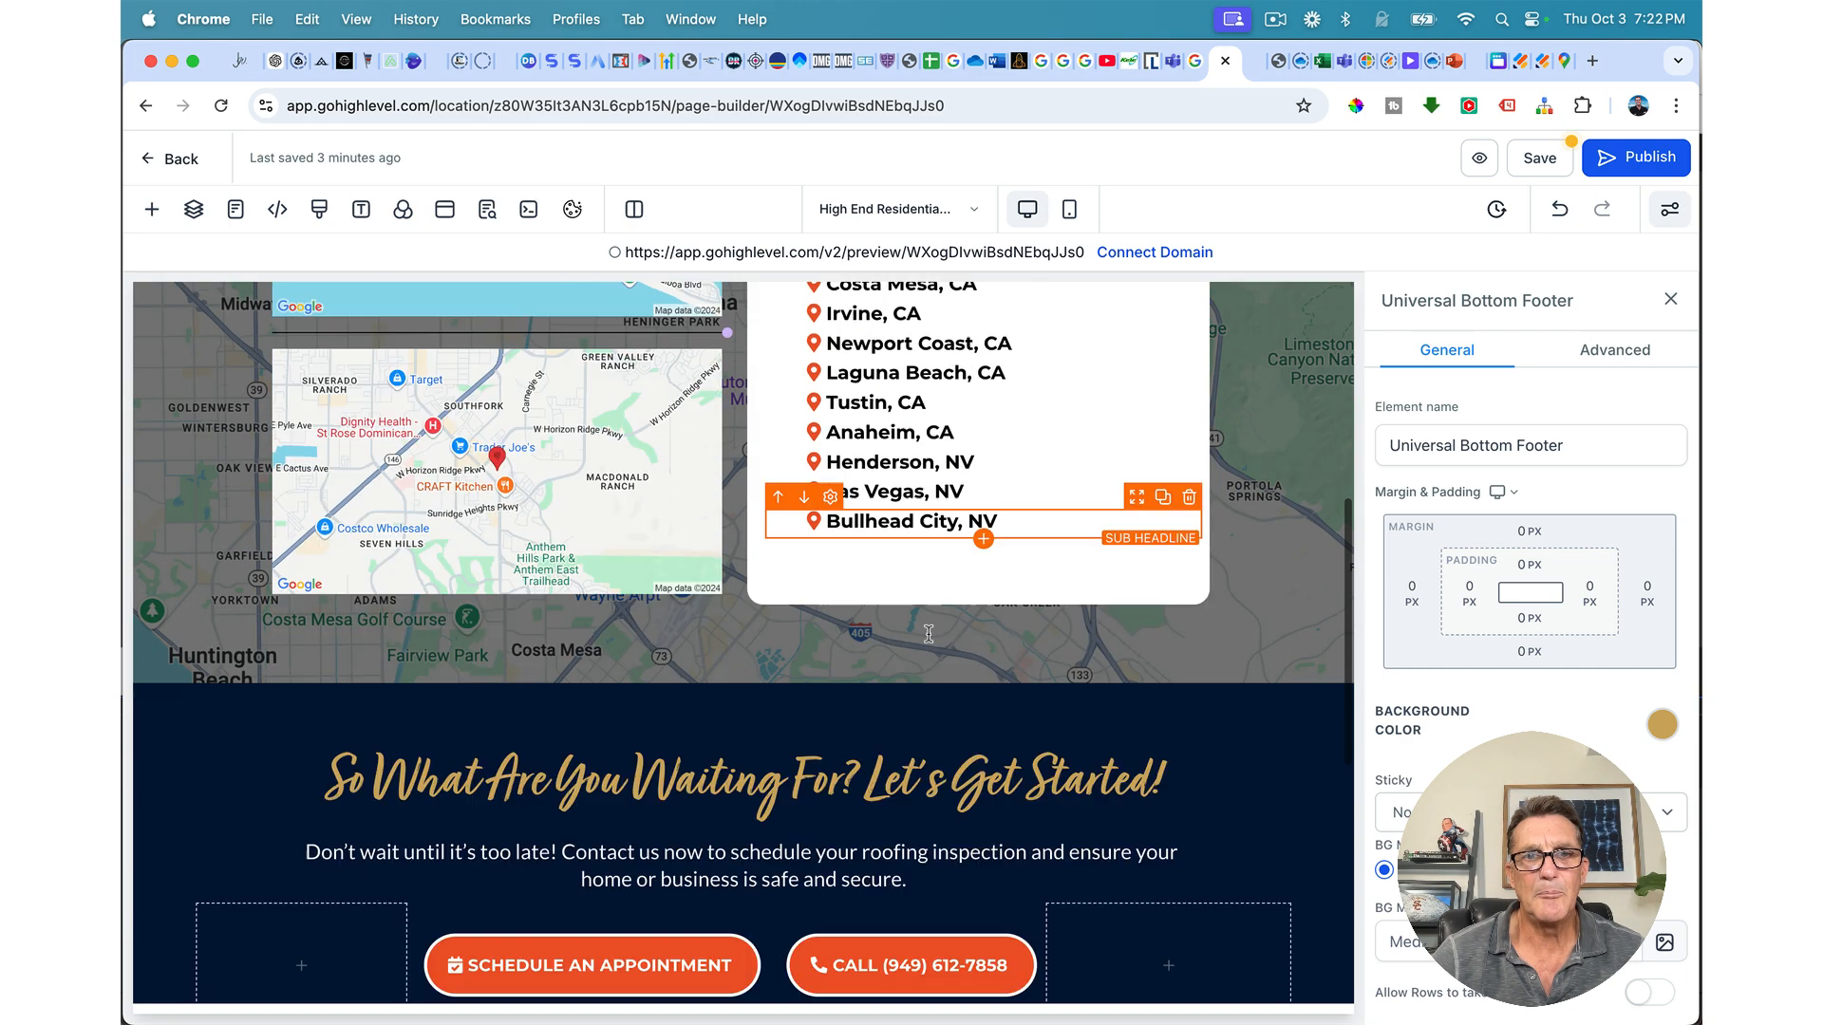
scroll(928, 635, "up", 5)
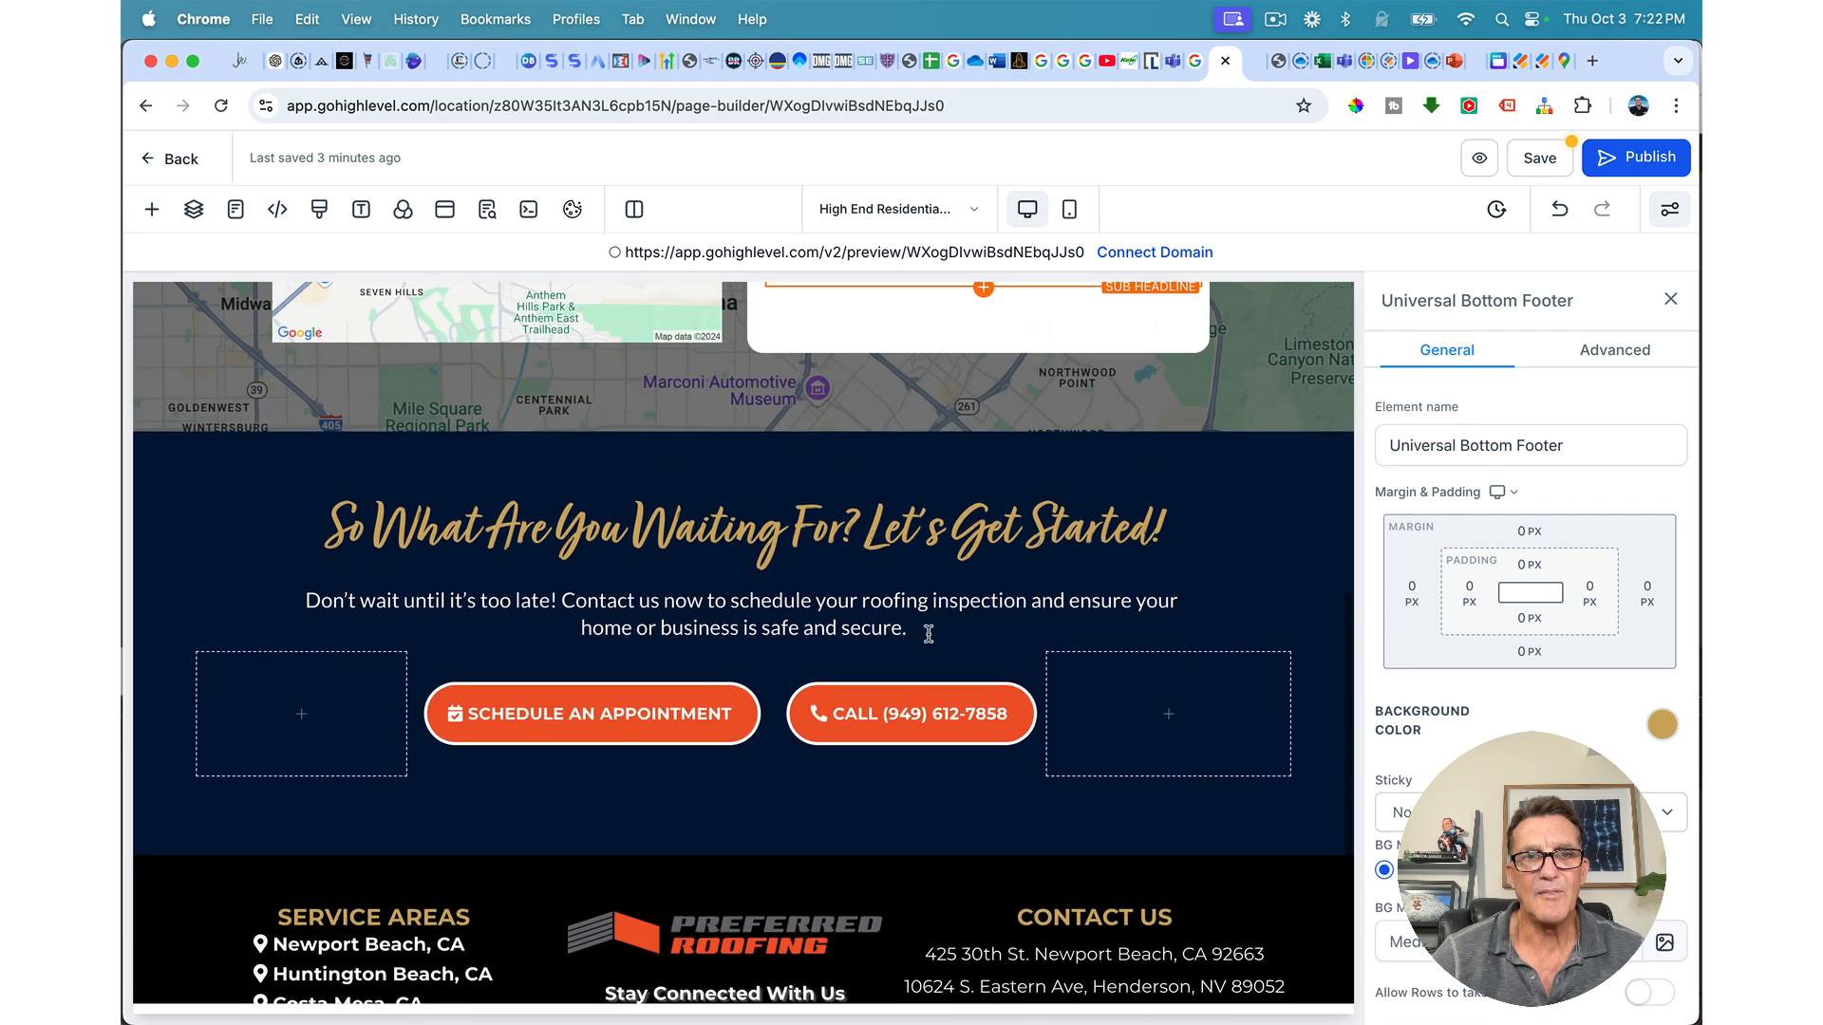
scroll(928, 635, "down", 5)
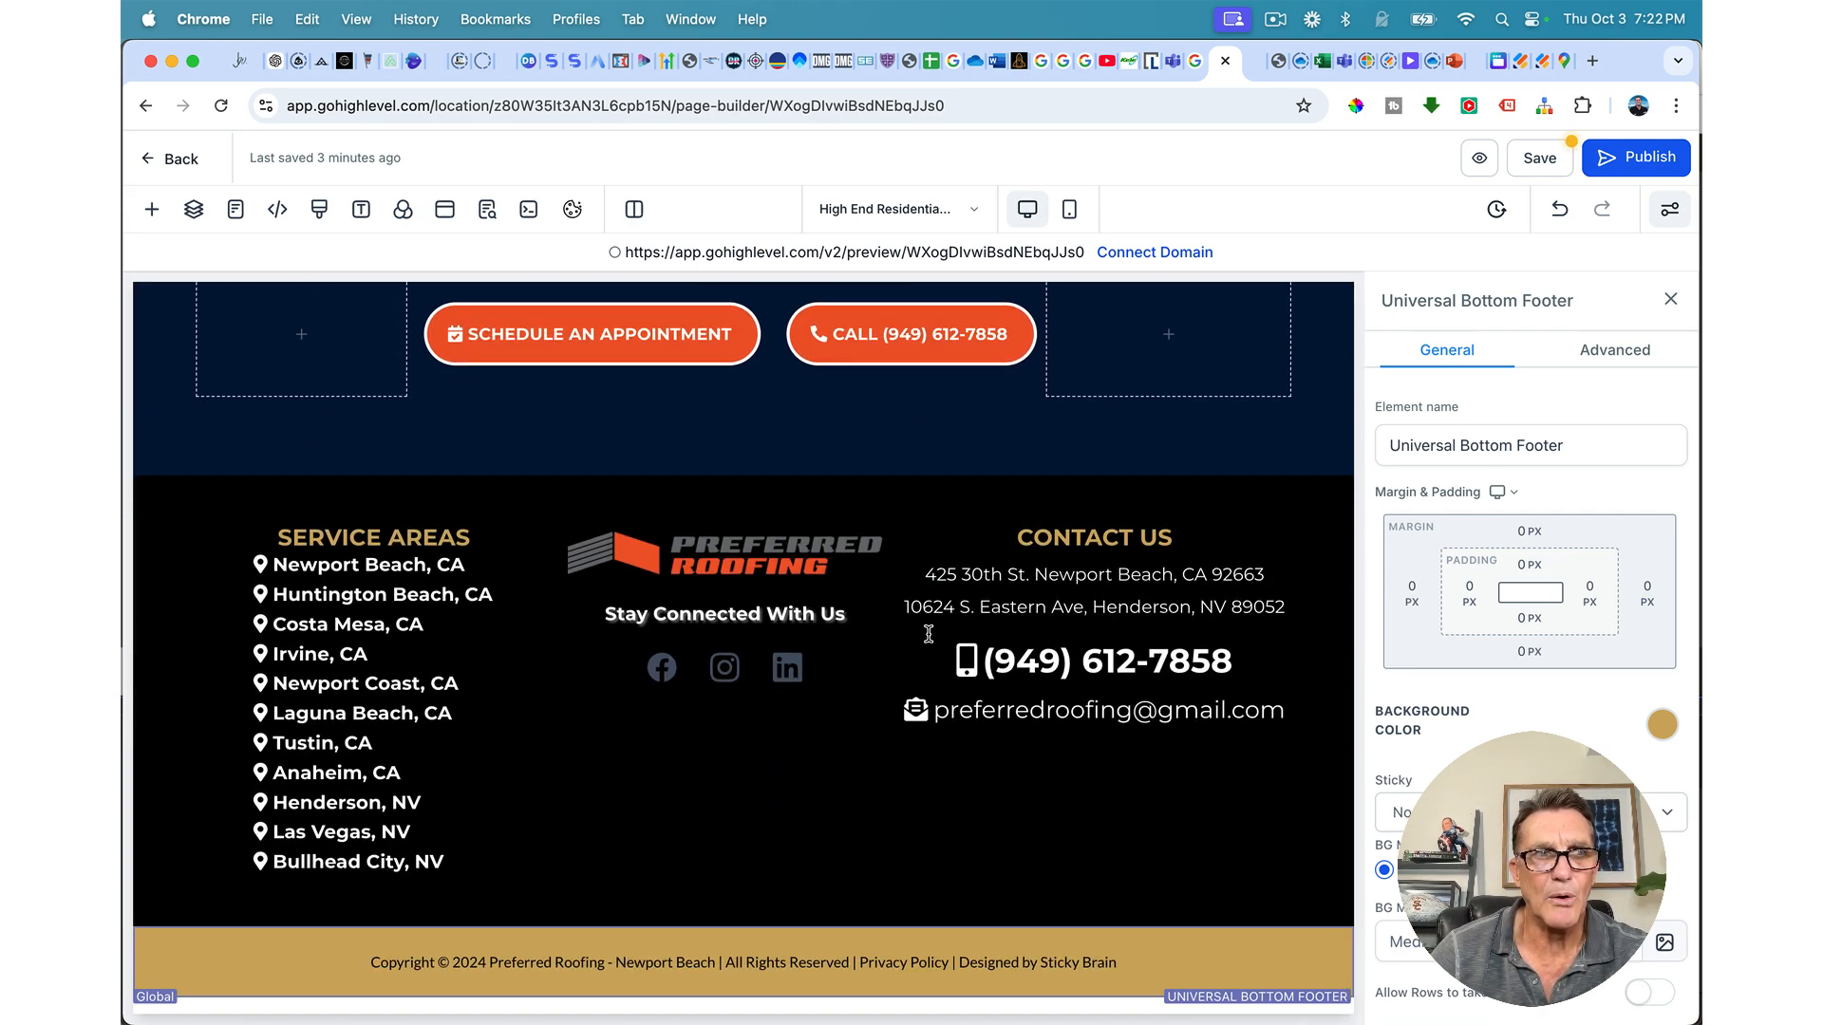
scroll(928, 634, "up", 10)
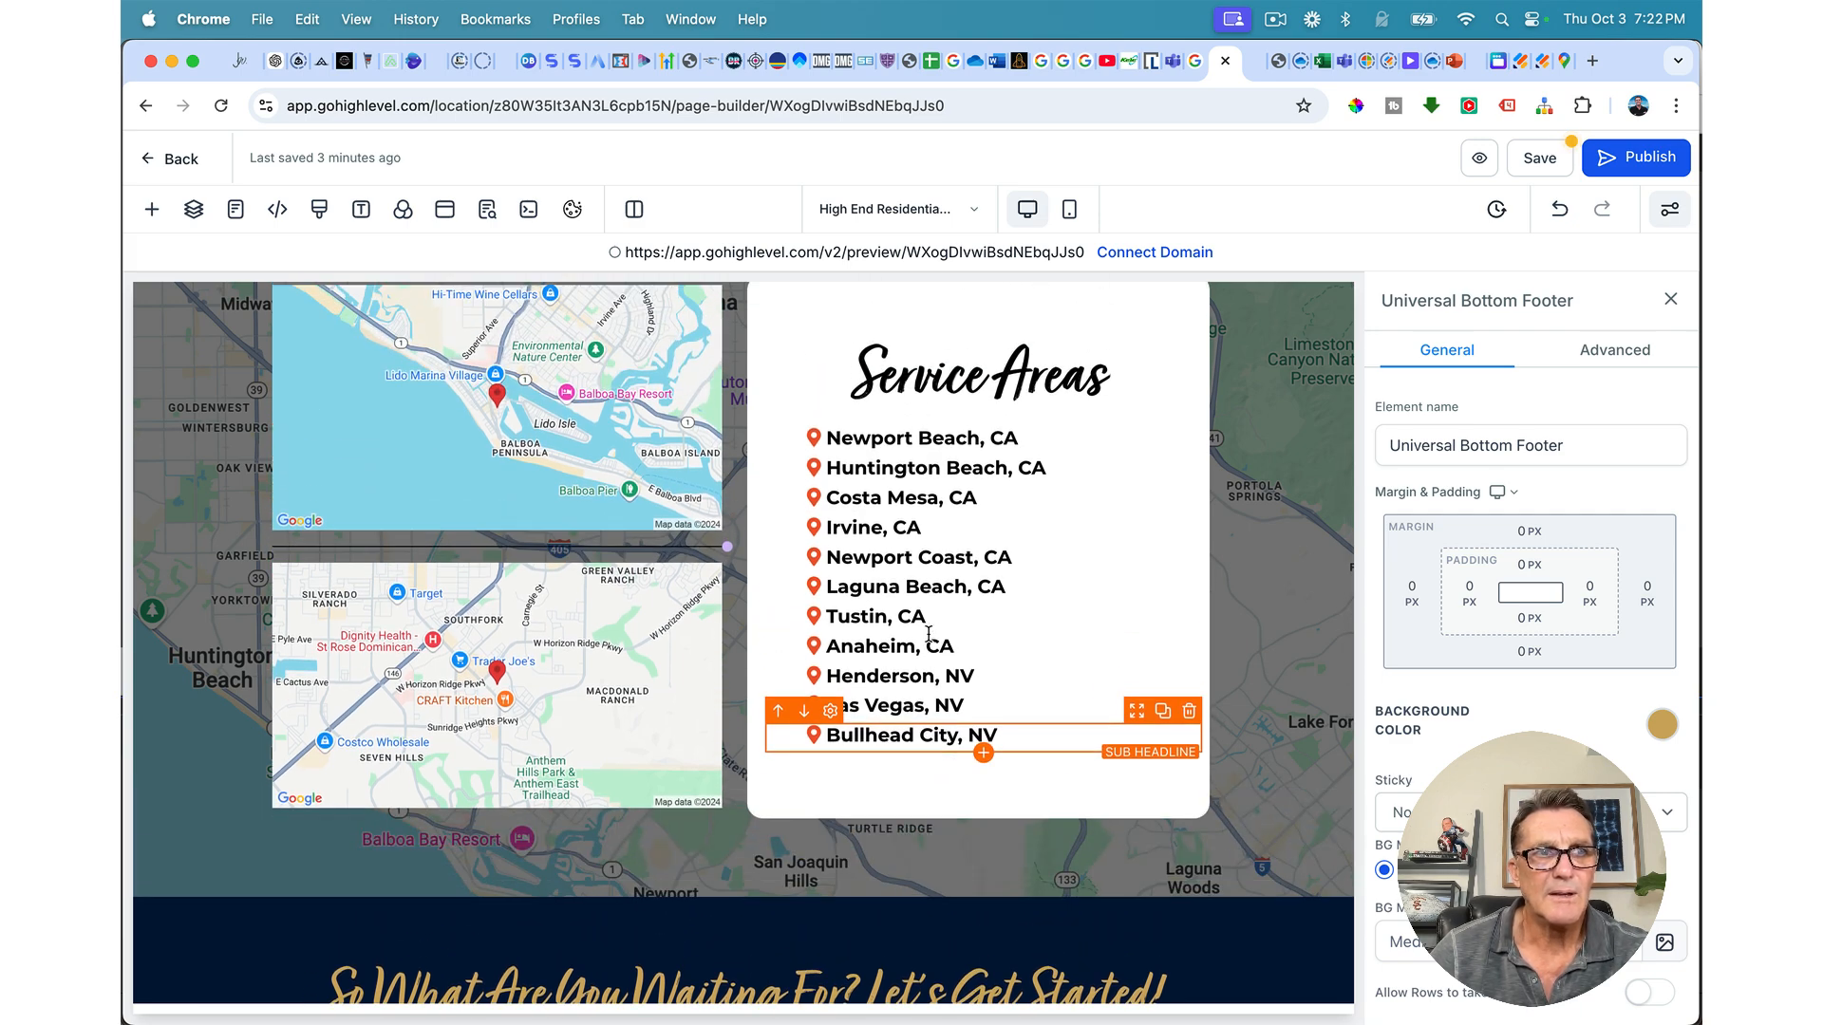
scroll(928, 635, "up", 4)
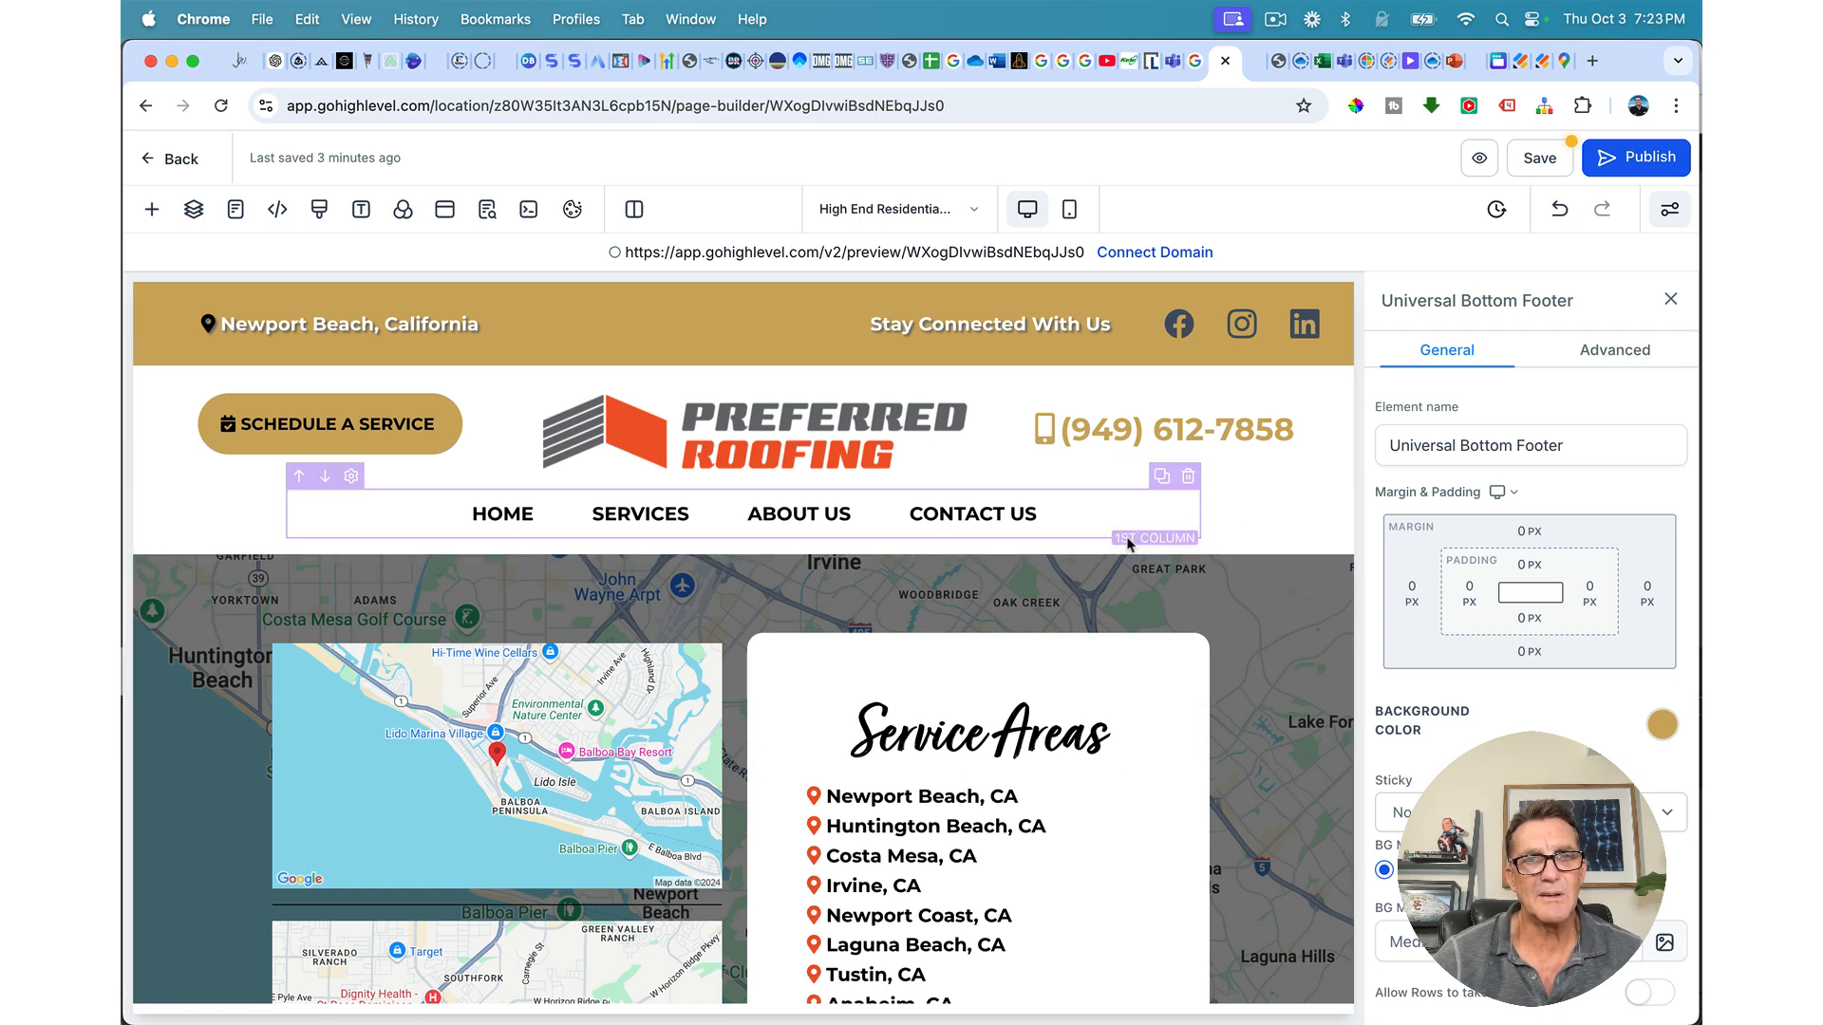
Step: In the Layers outline, expand Page and select the first Section holding the Service Areas maps
left_click(194, 209)
left_click(146, 369)
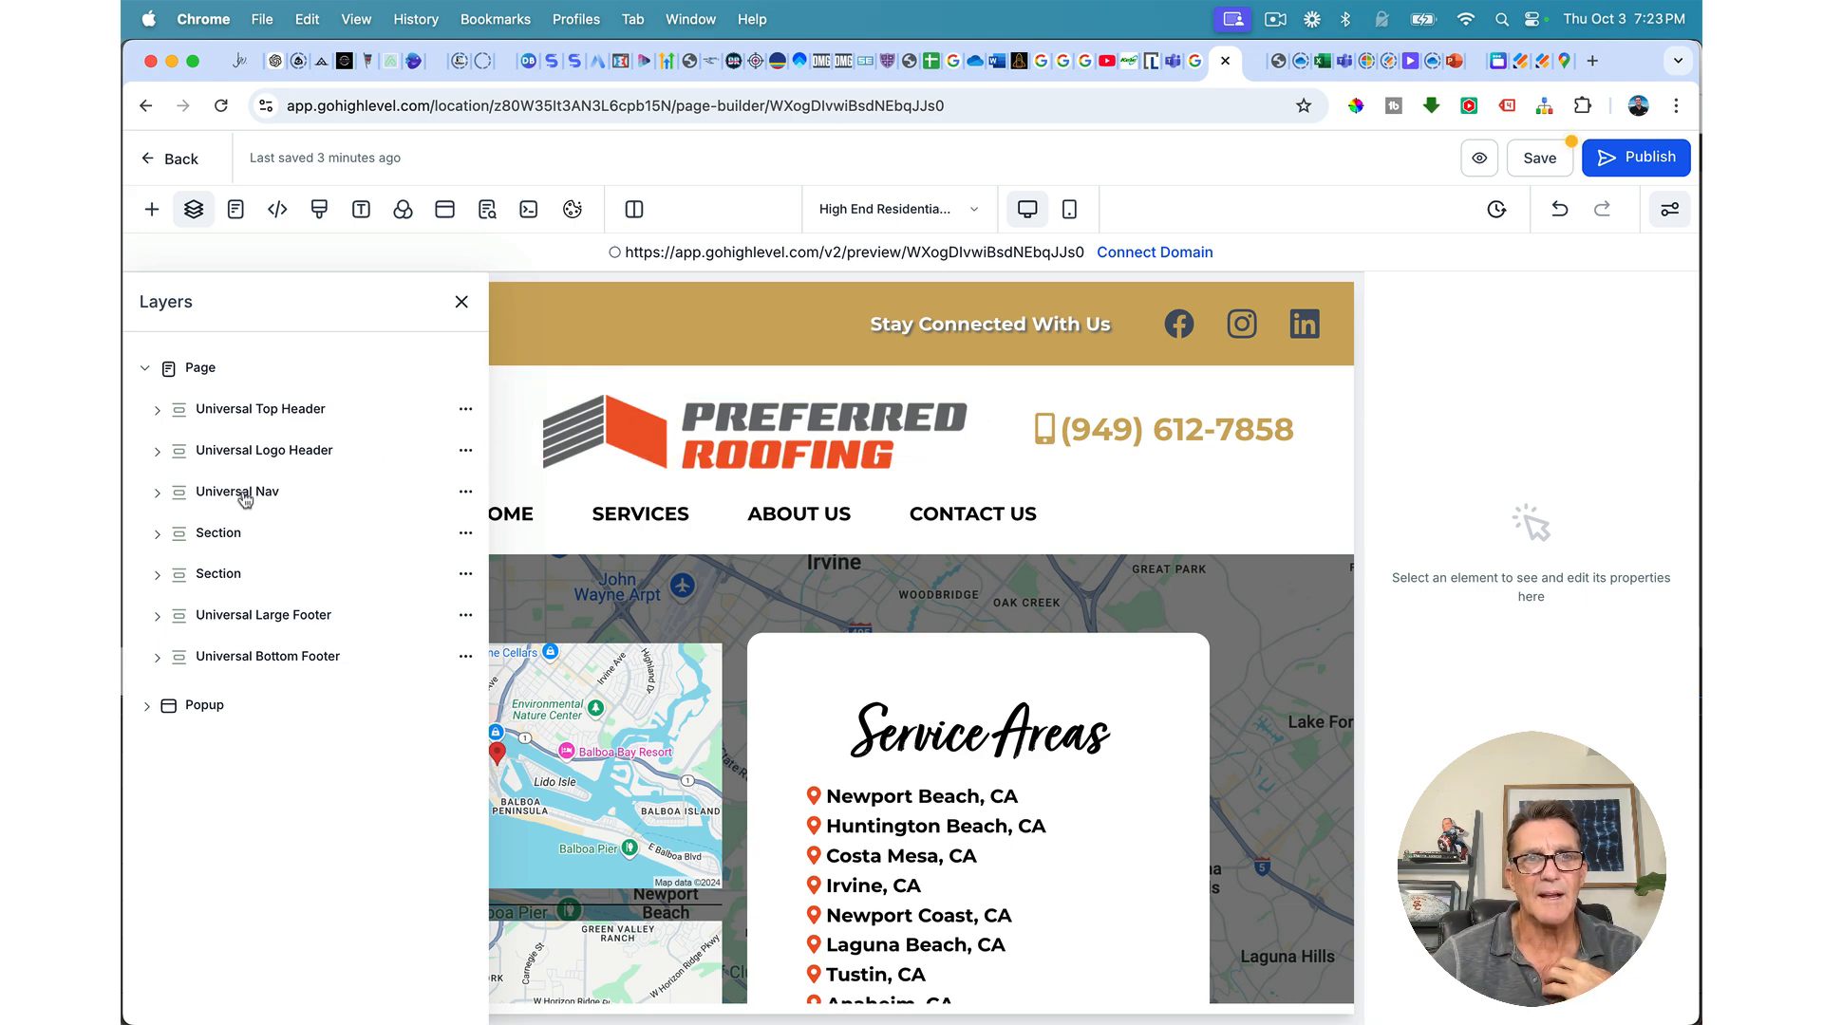
left_click(211, 537)
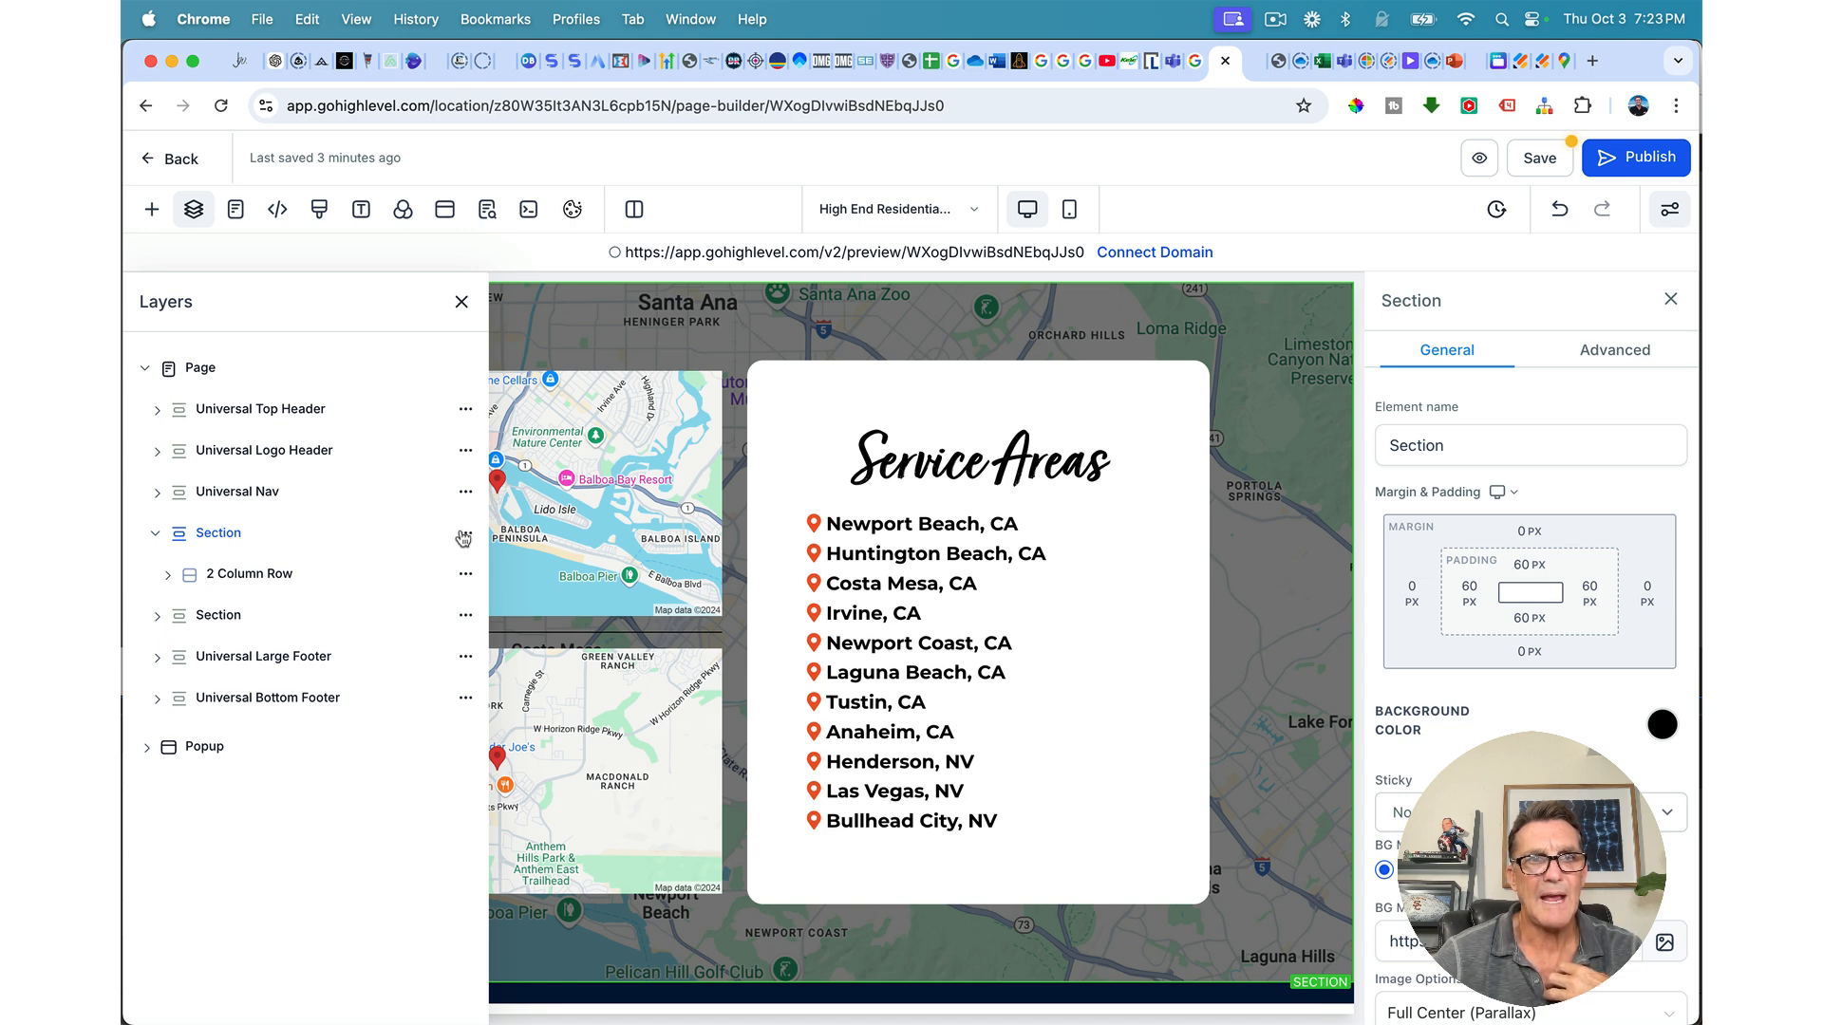
Step: Insert a Full Width section and move it up between the nav and the Service Areas maps
left_click(151, 209)
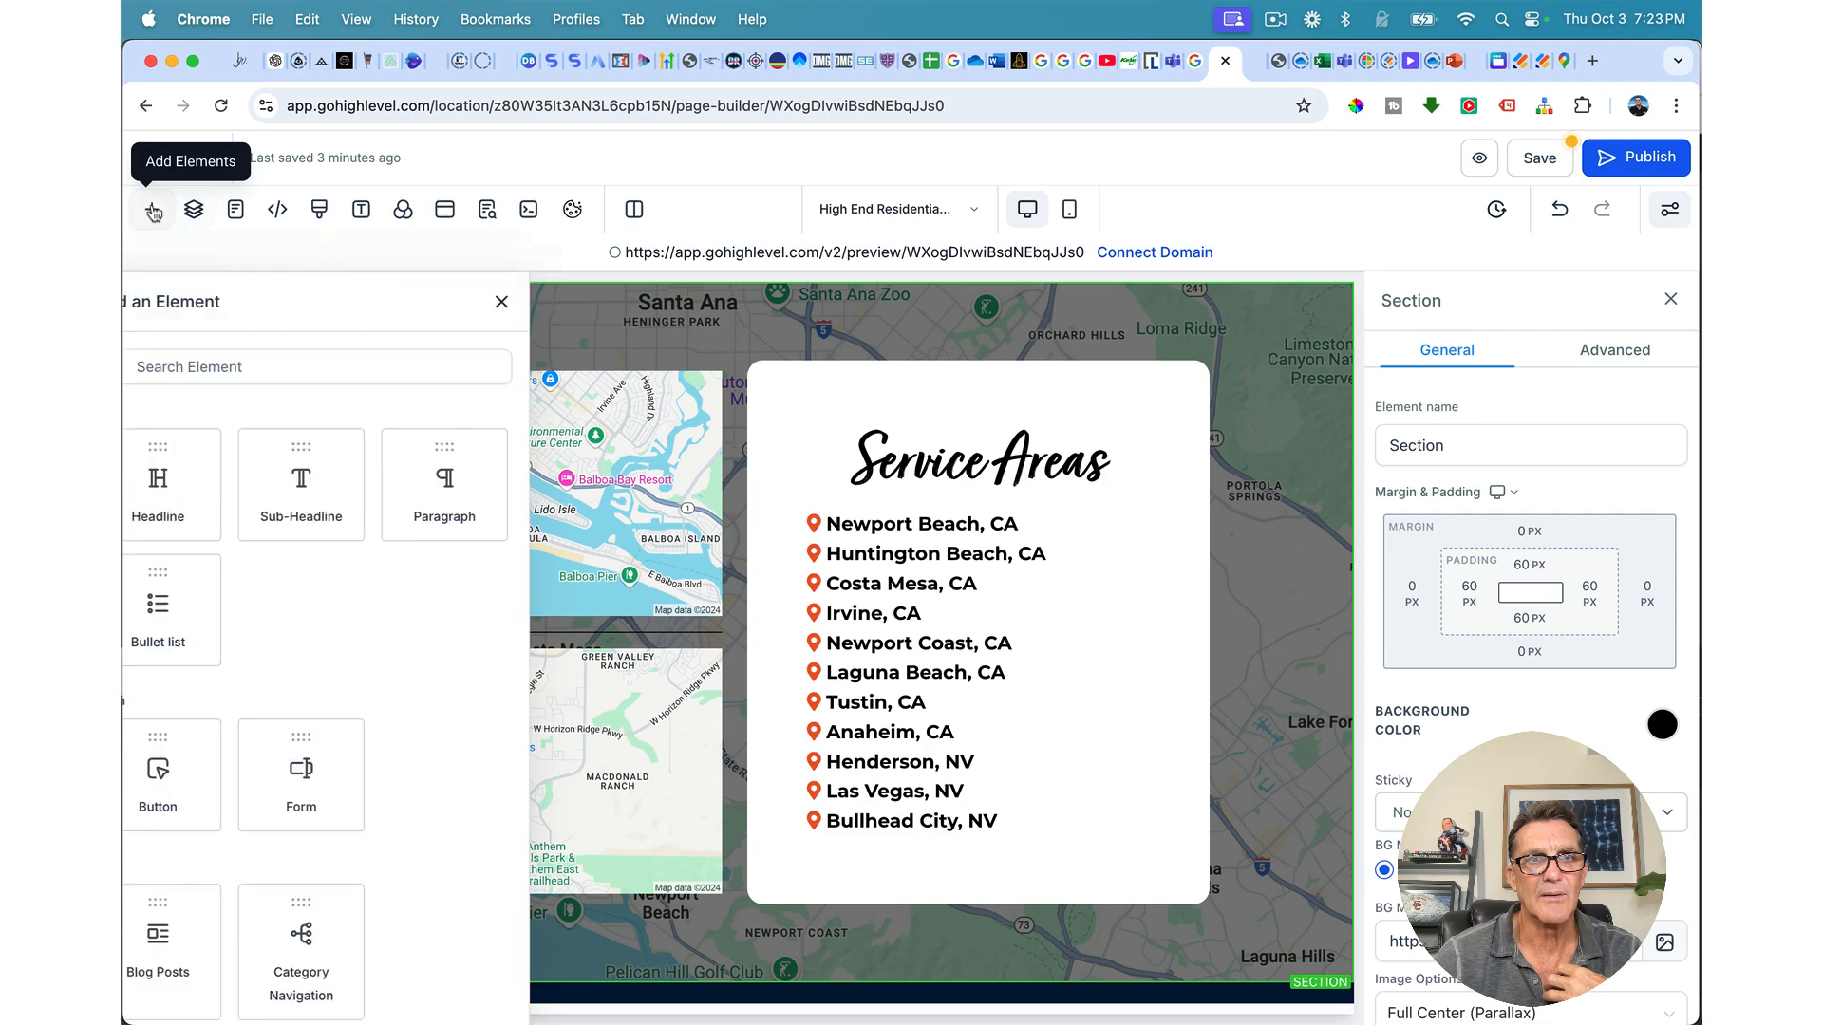
left_click(180, 304)
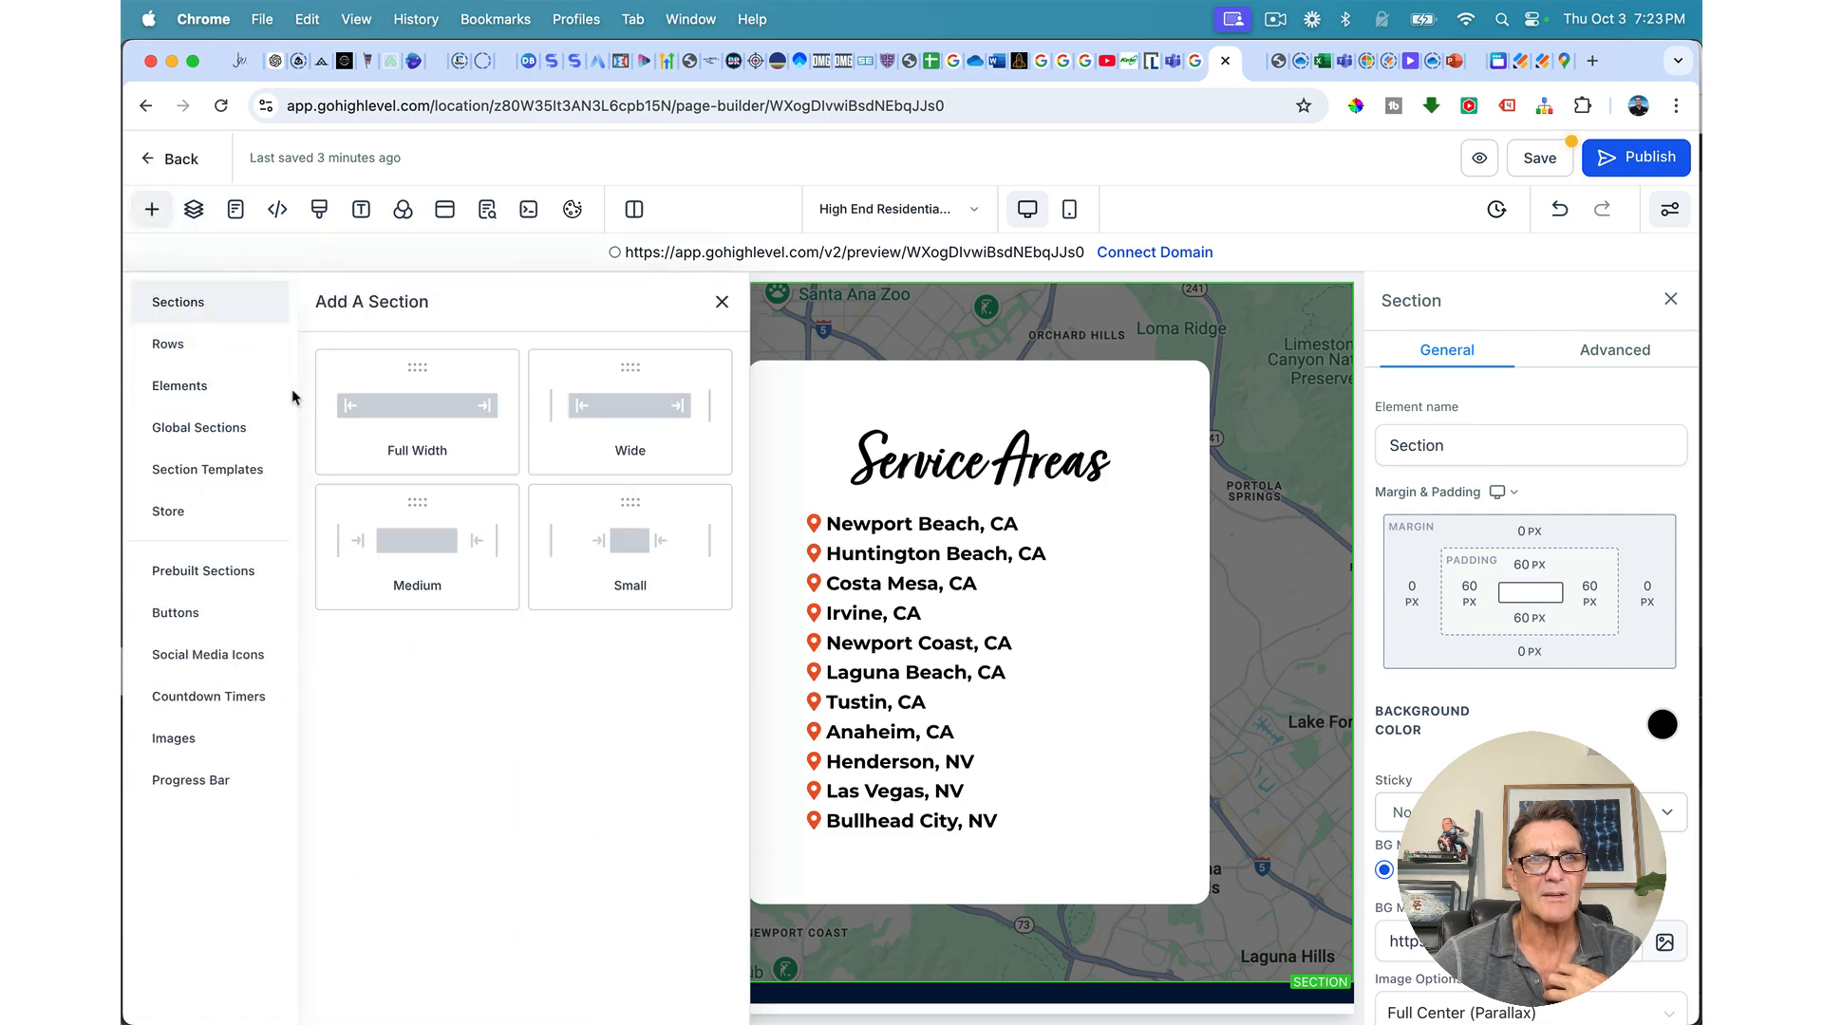
left_click(426, 403)
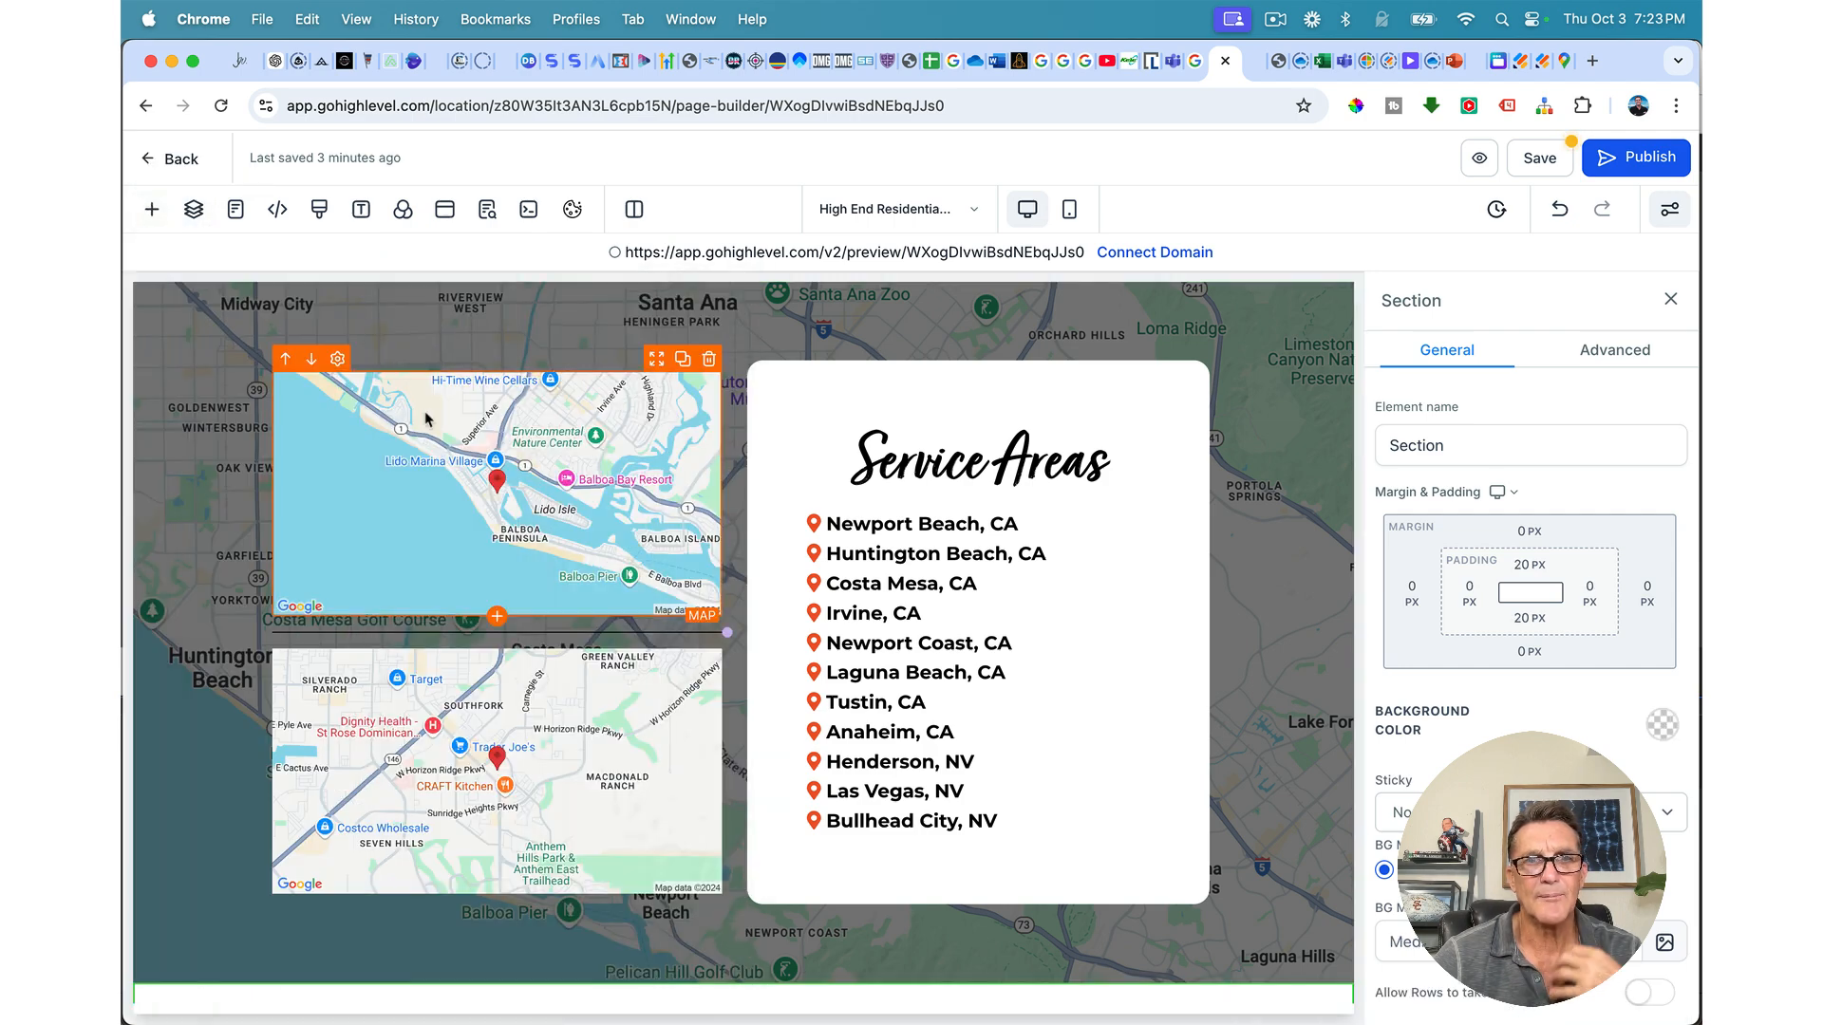
scroll(417, 454, "down", 11)
scroll(418, 457, "up", 9)
scroll(418, 456, "up", 2)
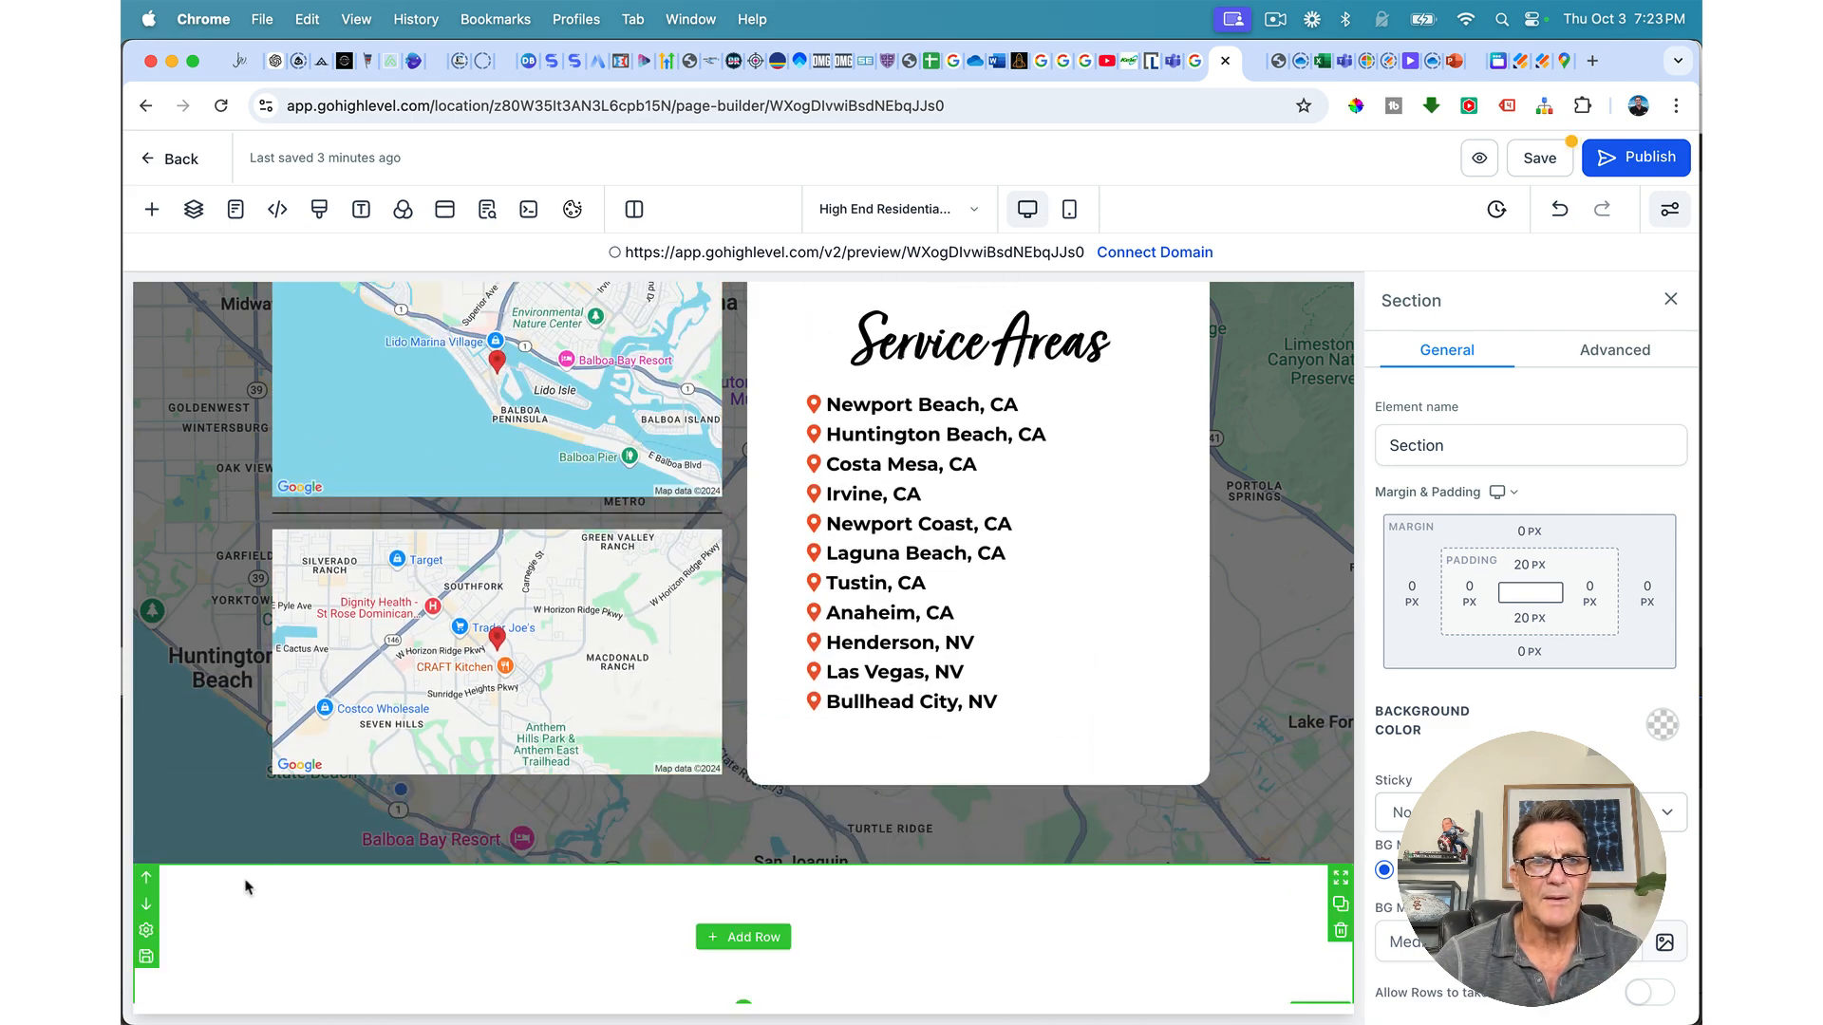
left_click(146, 880)
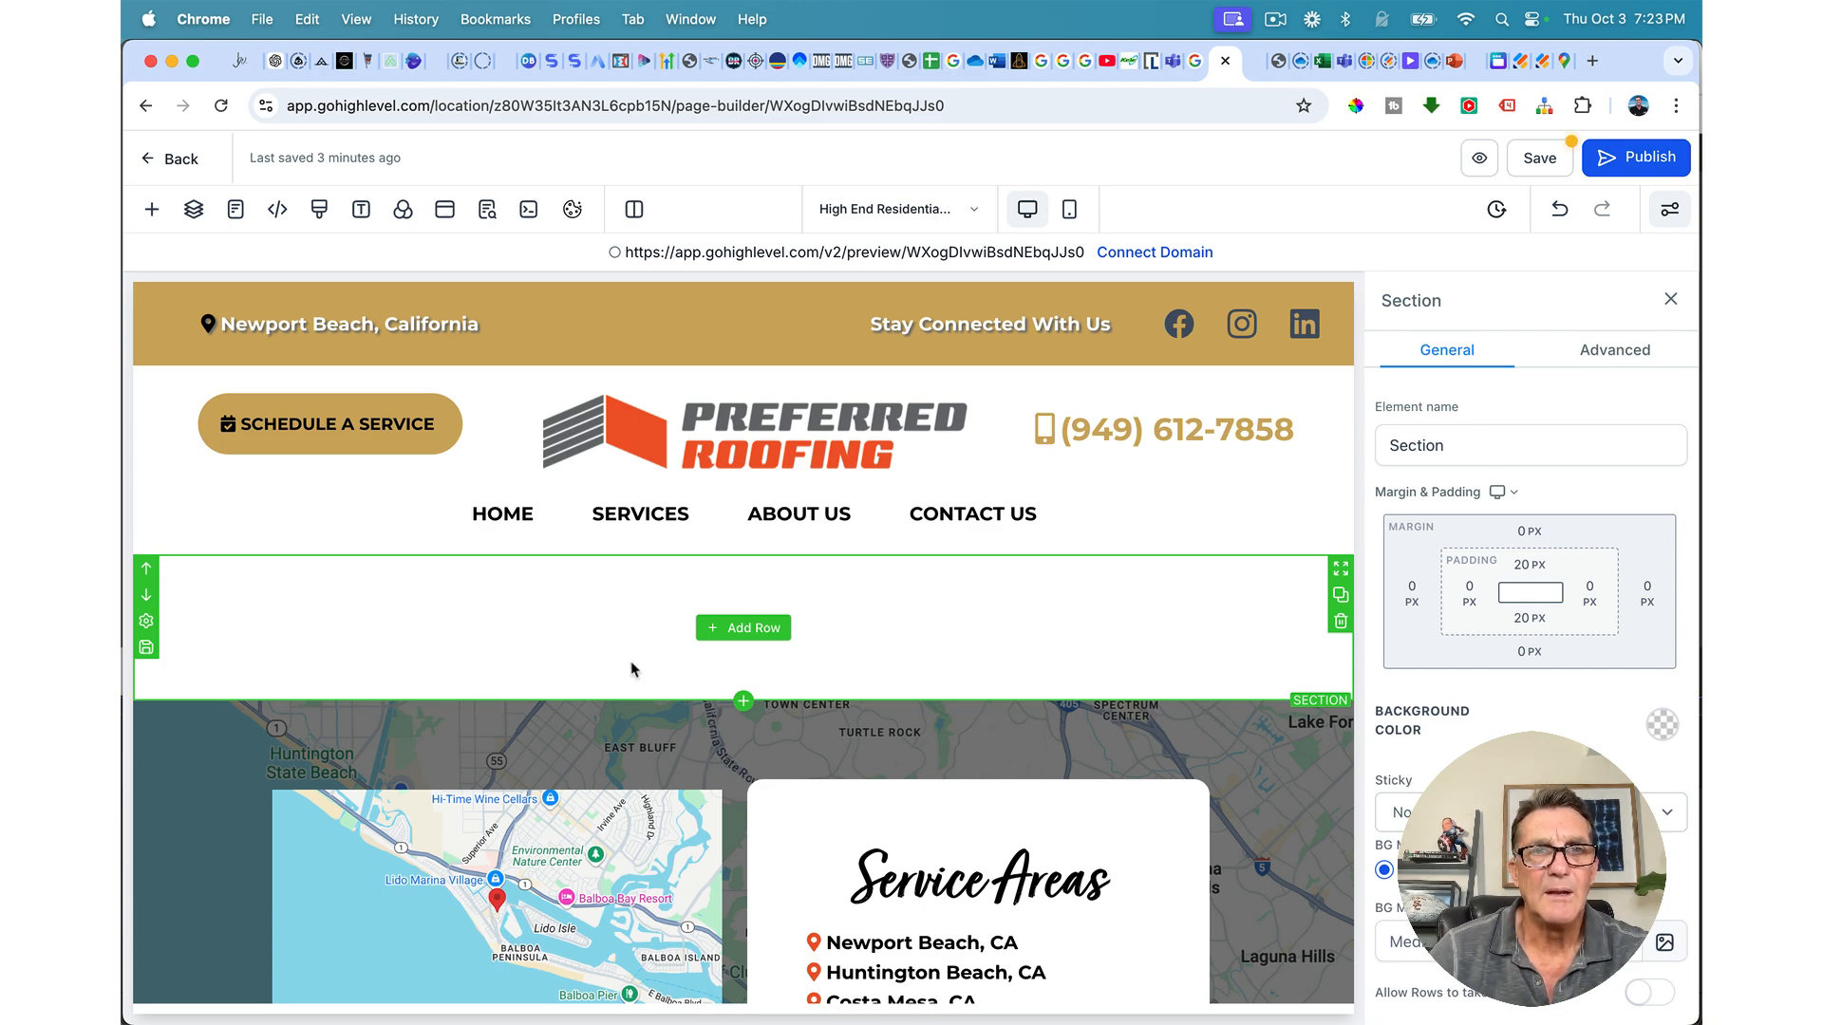
scroll(651, 558, "down", 14)
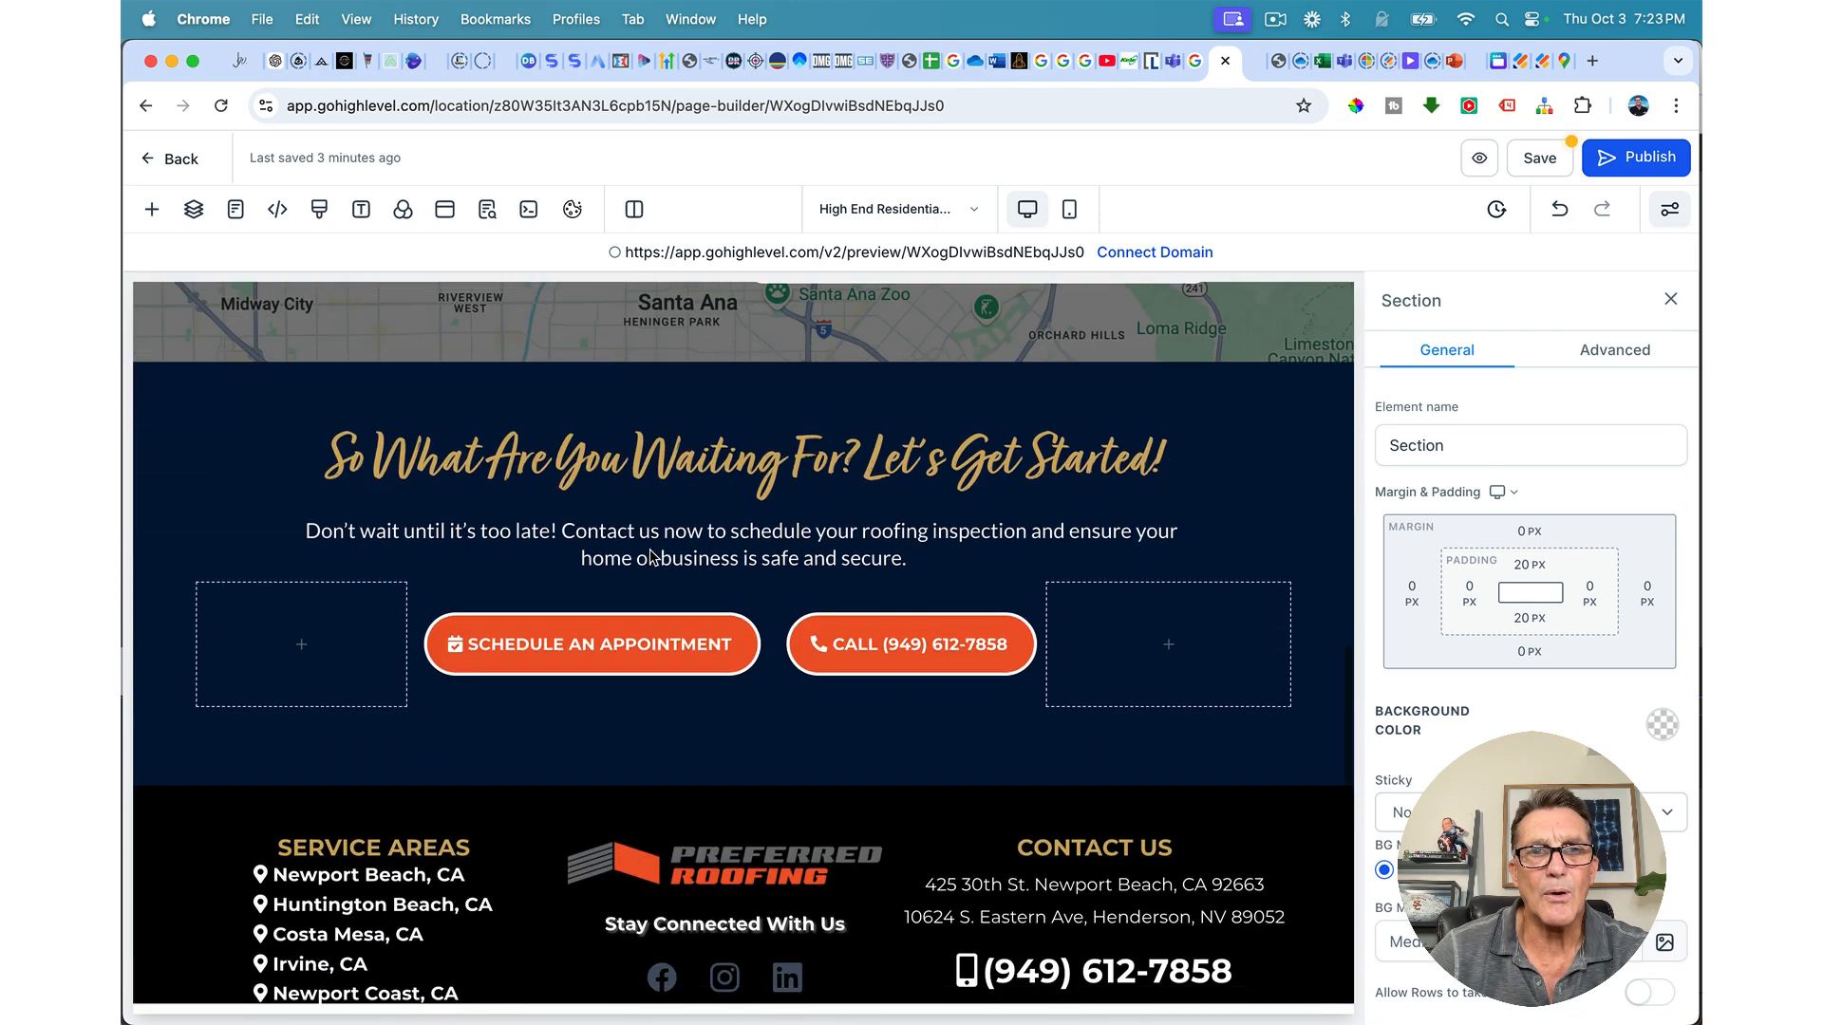
scroll(651, 558, "up", 14)
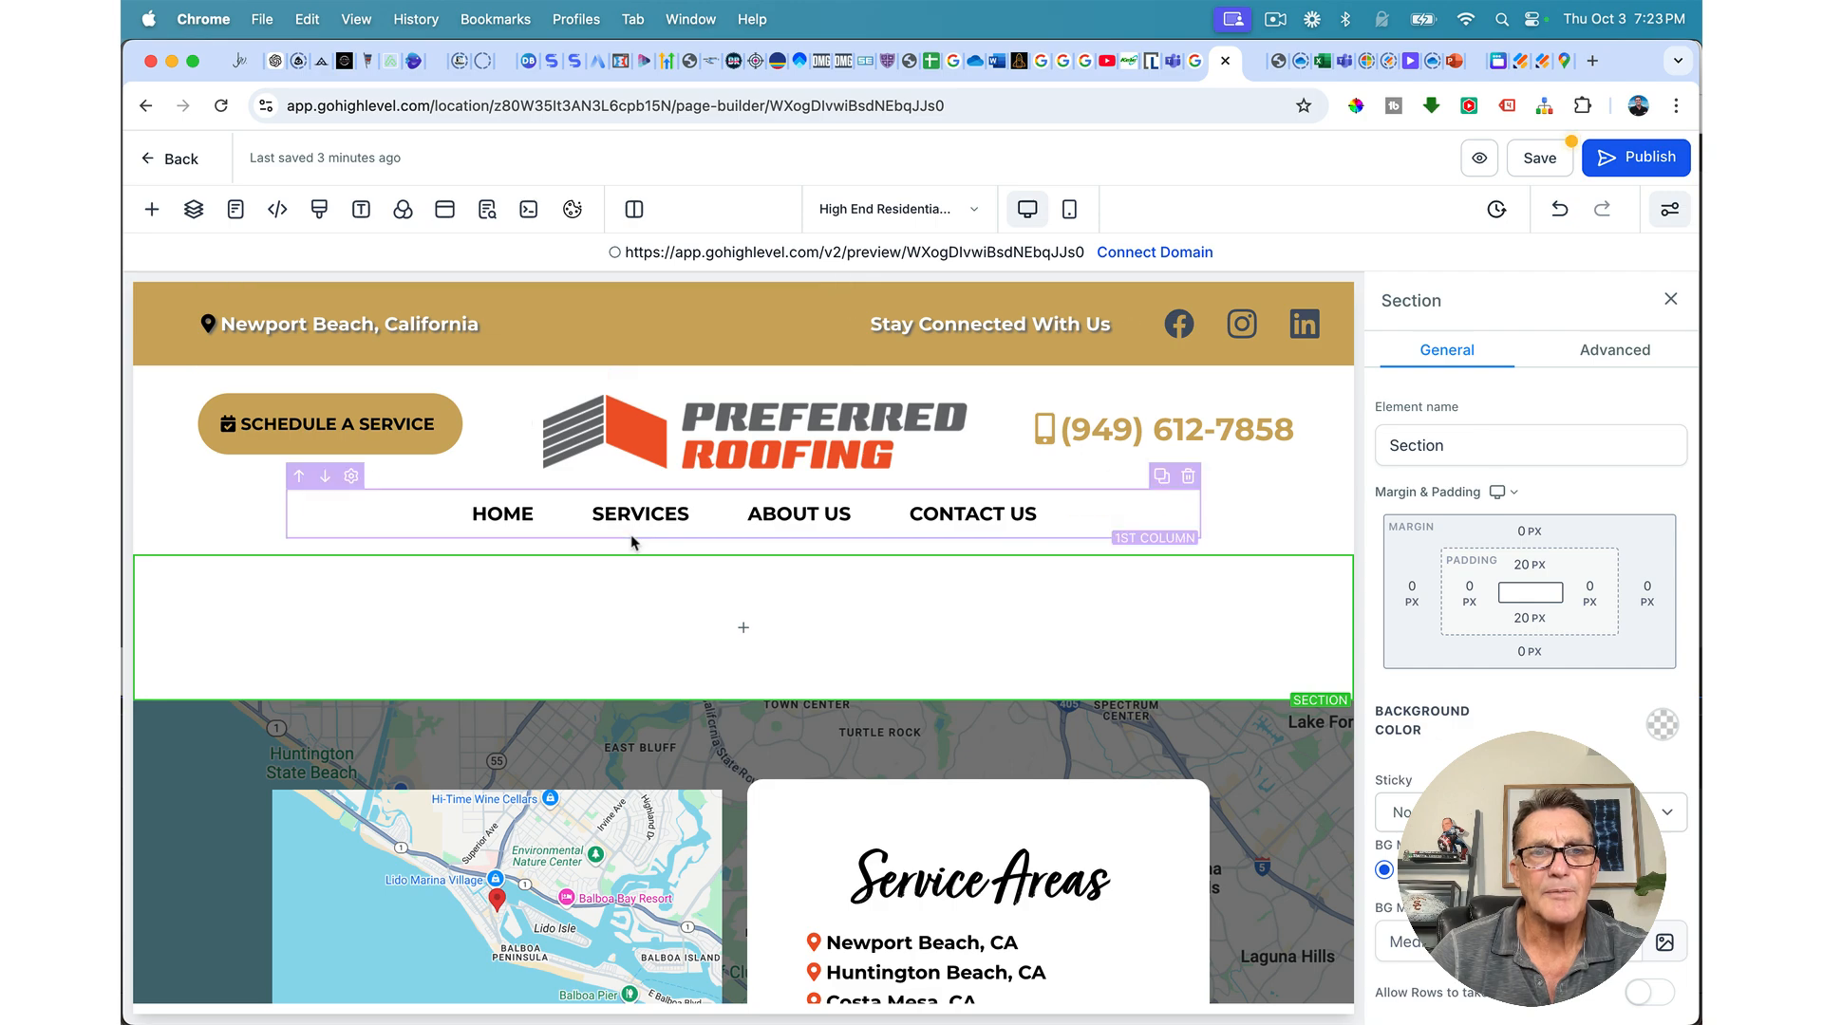
scroll(631, 533, "down", 10)
scroll(631, 534, "up", 10)
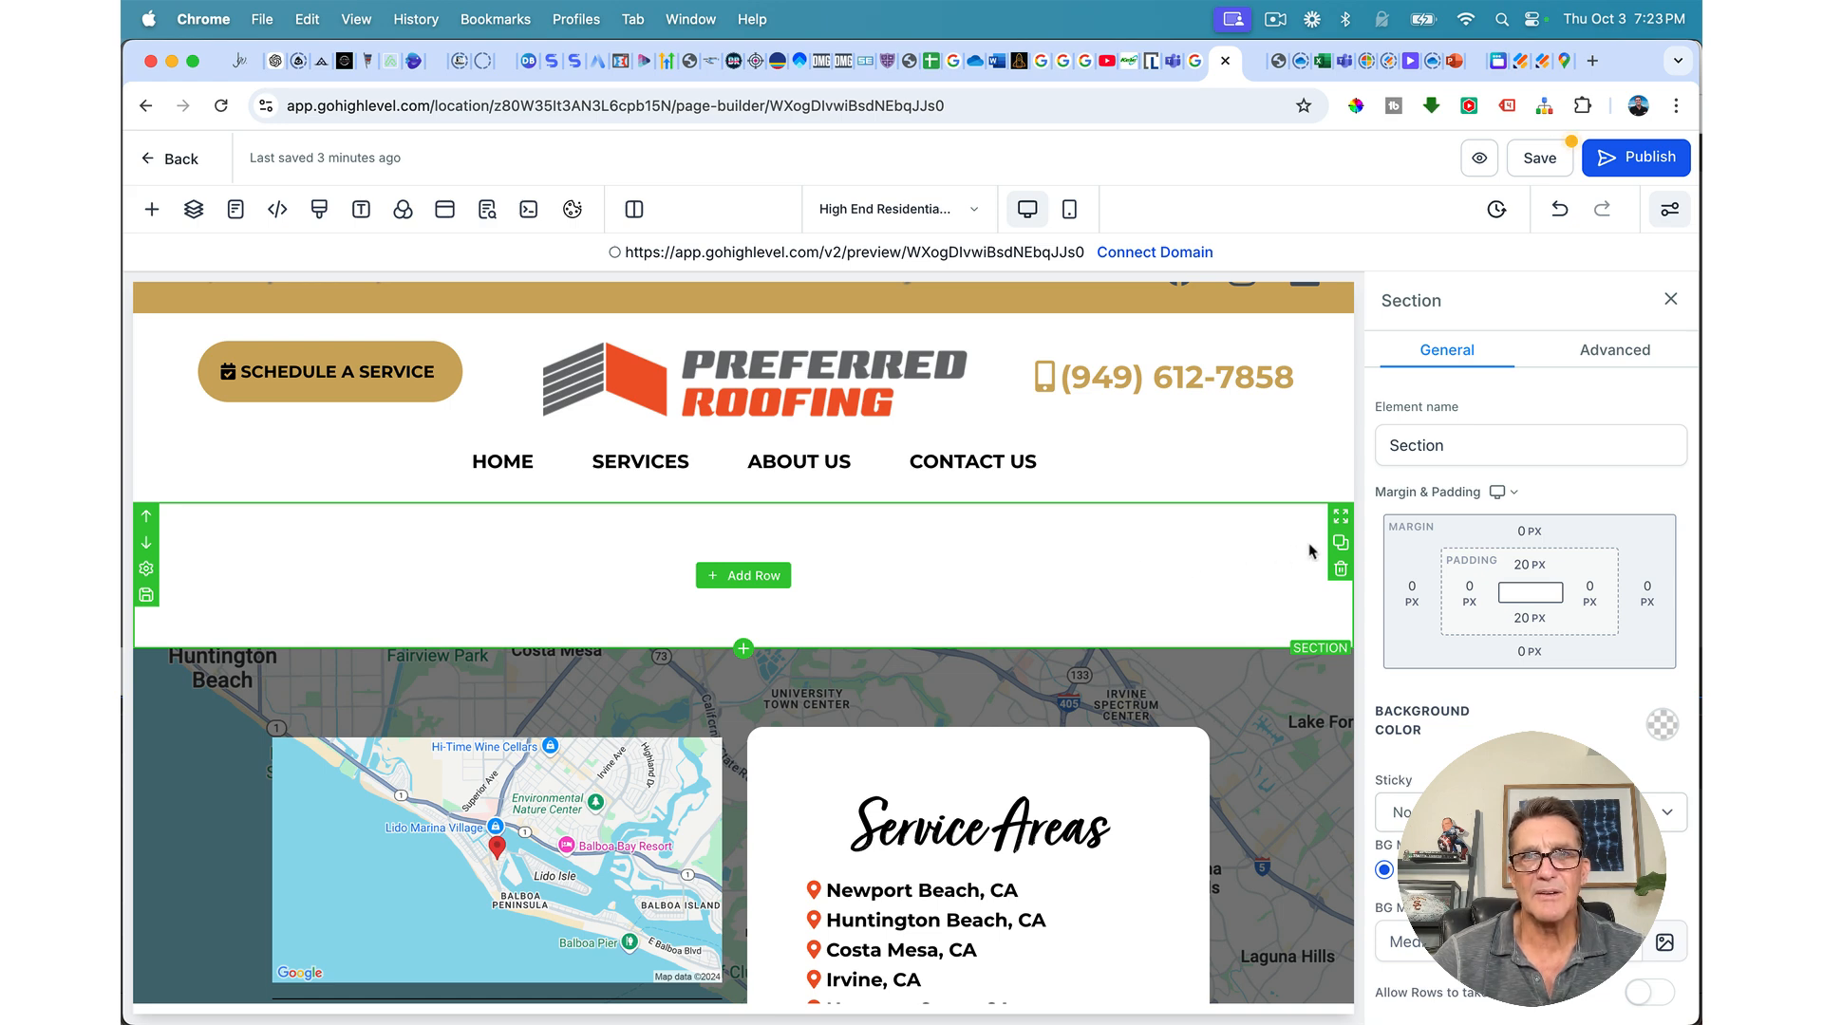
Step: Set the section's background image to the roof-tile photo from the Preferred Roofing folder
left_click(1664, 942)
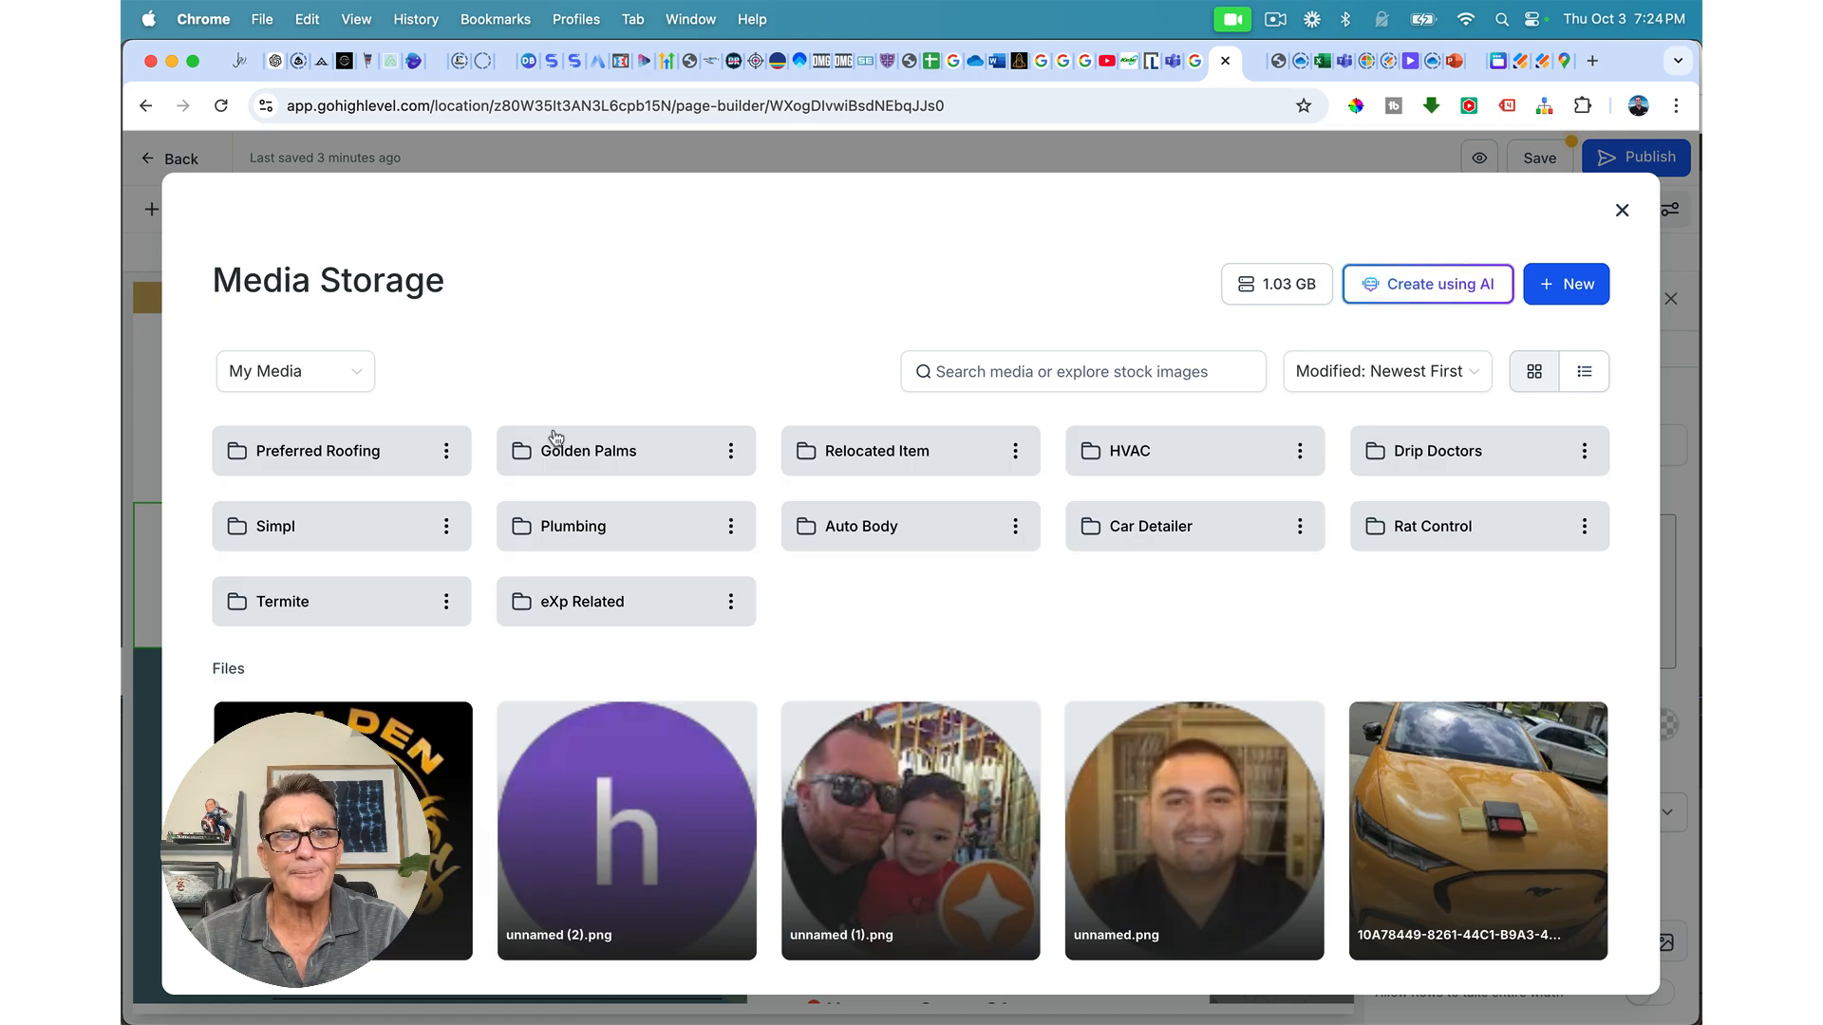
left_click(387, 451)
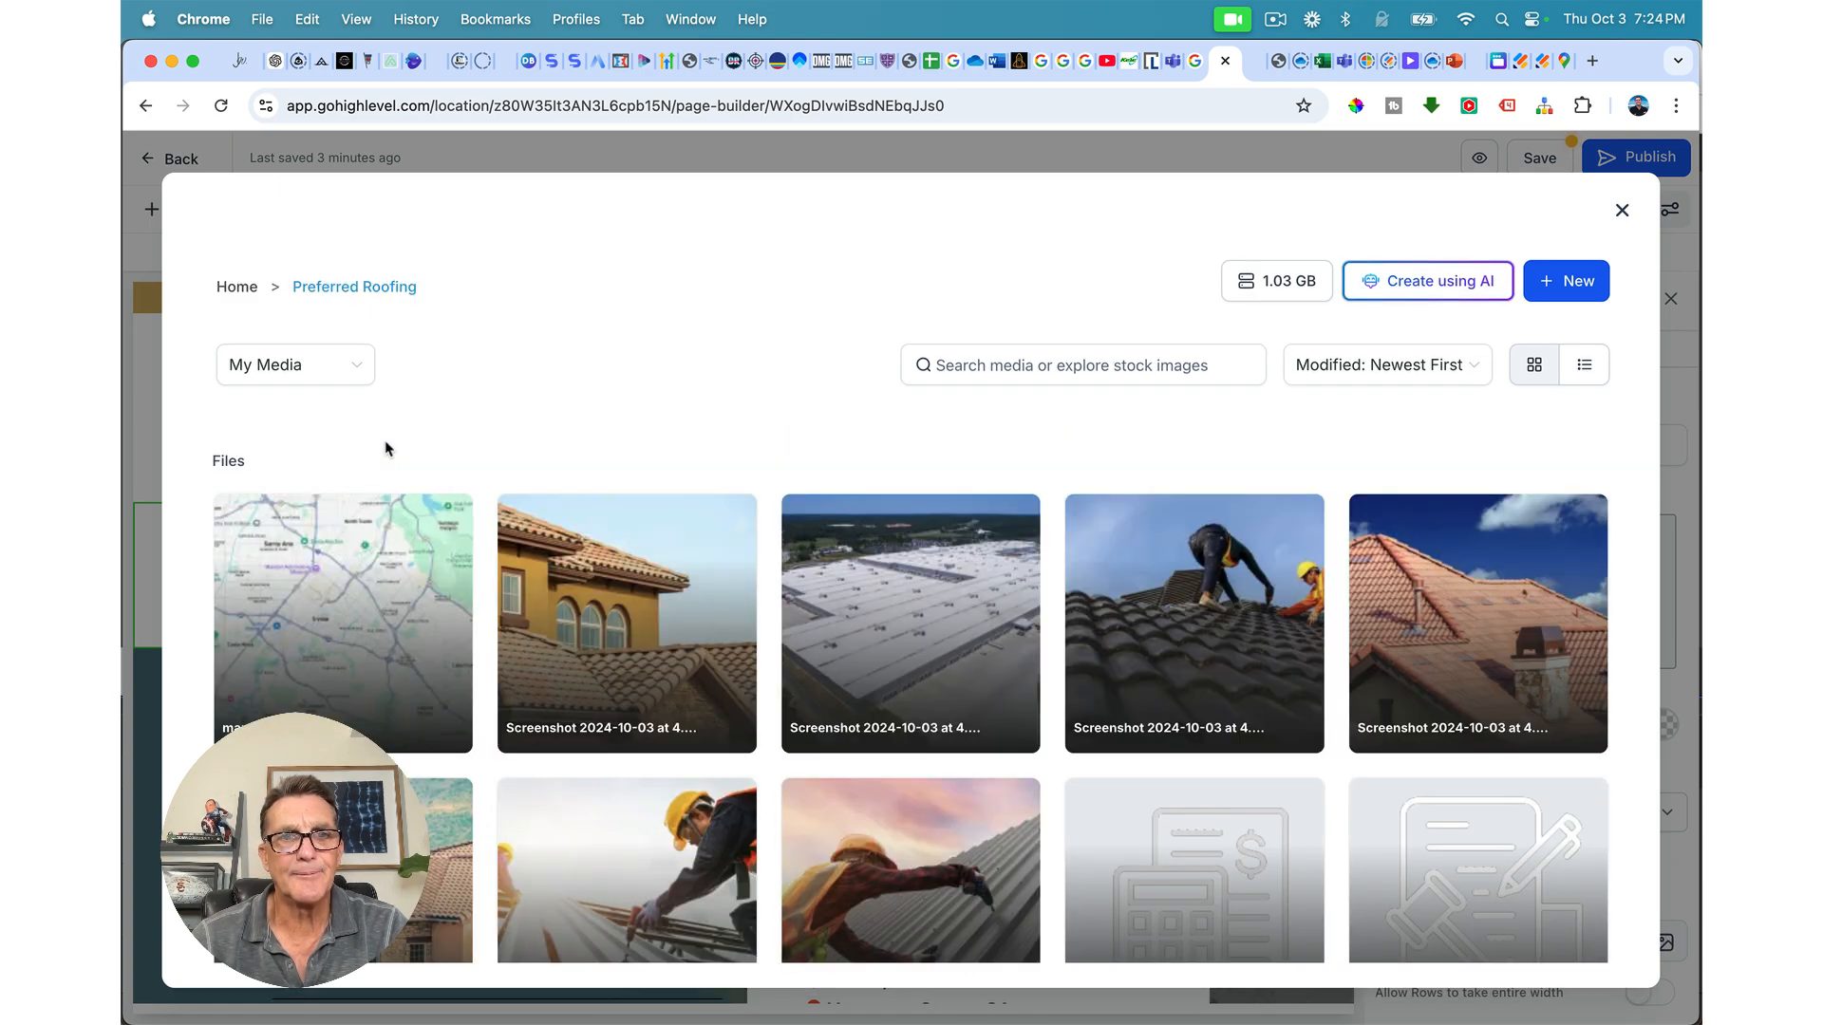
scroll(437, 493, "down", 1)
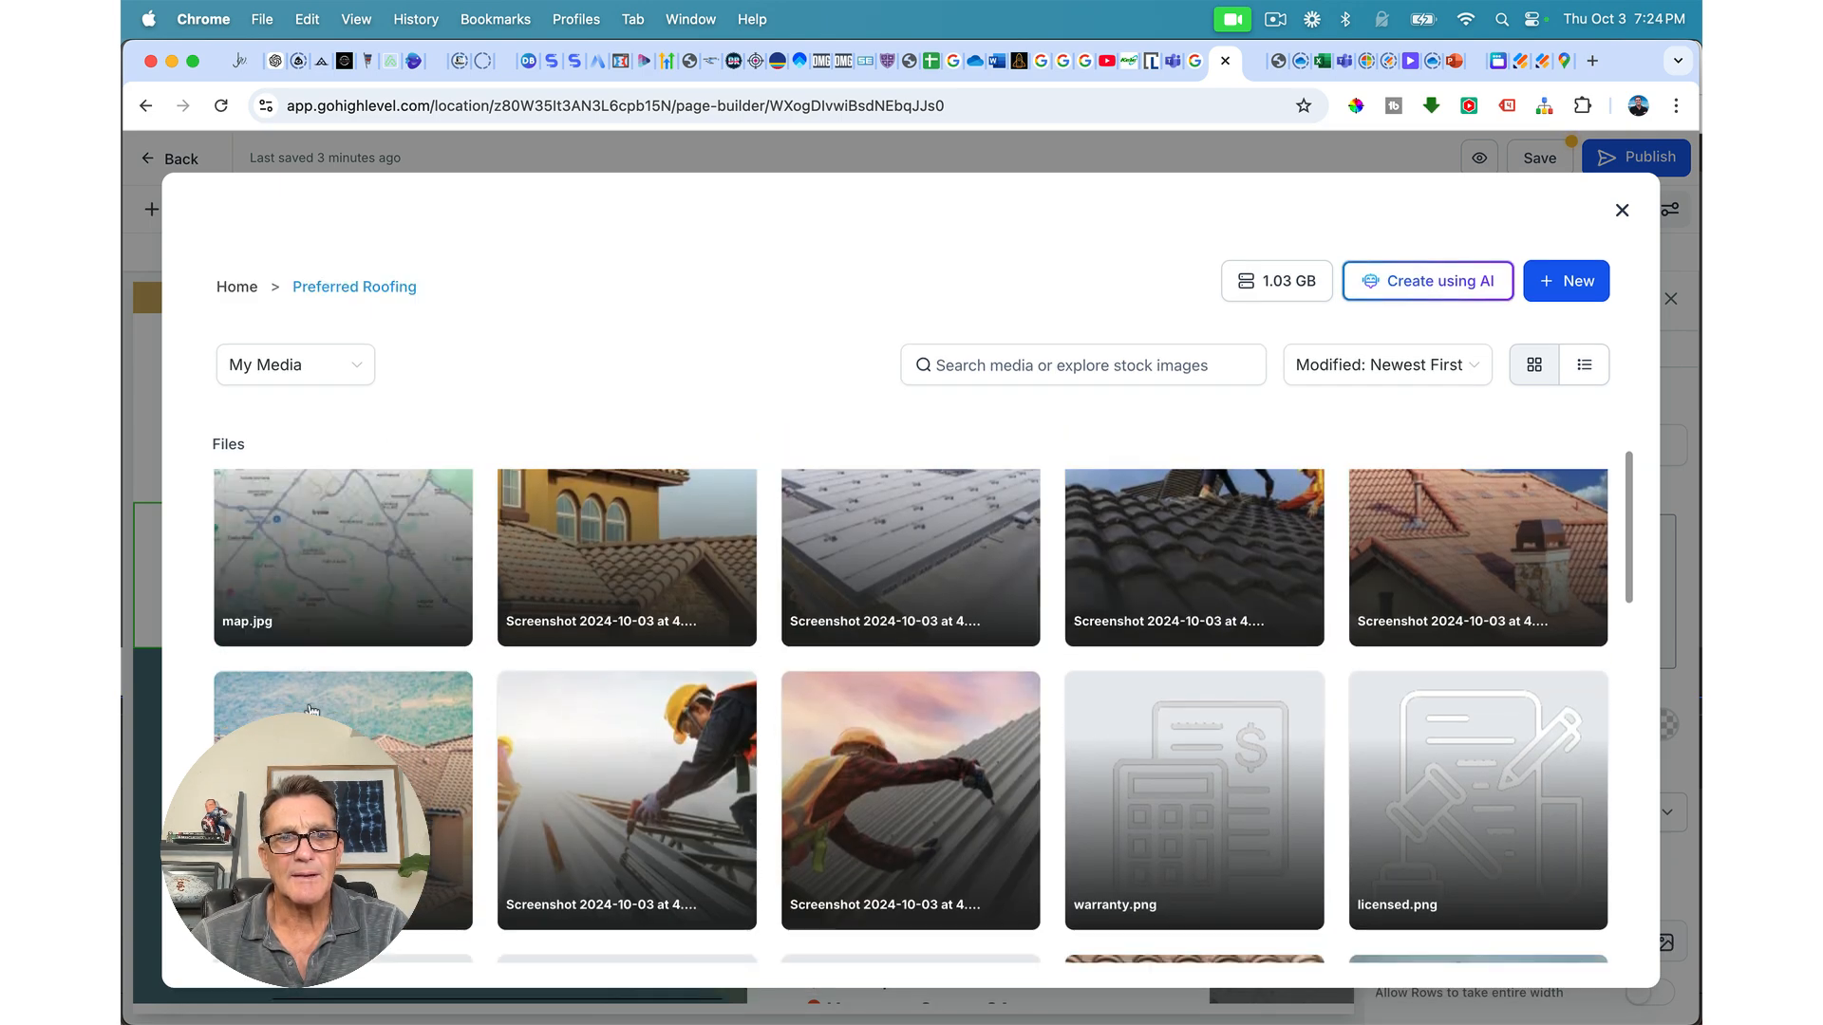
left_click(318, 745)
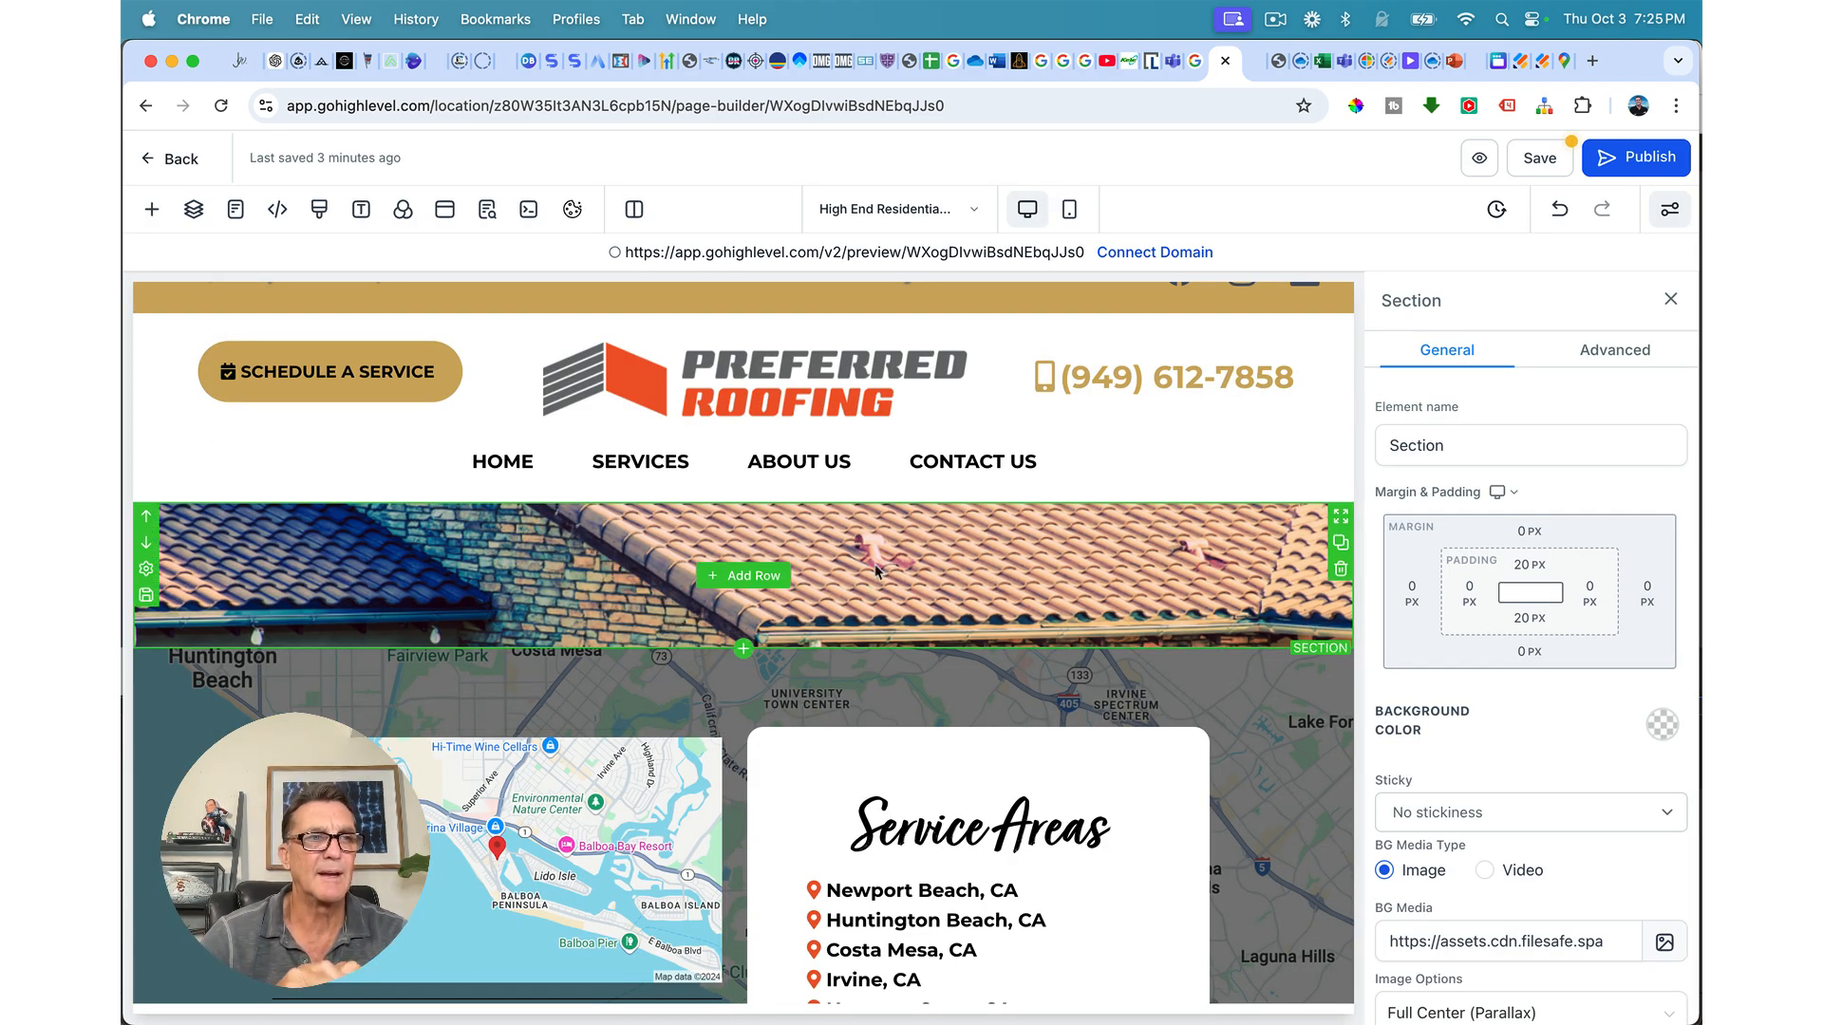
scroll(1543, 897, "down", 2)
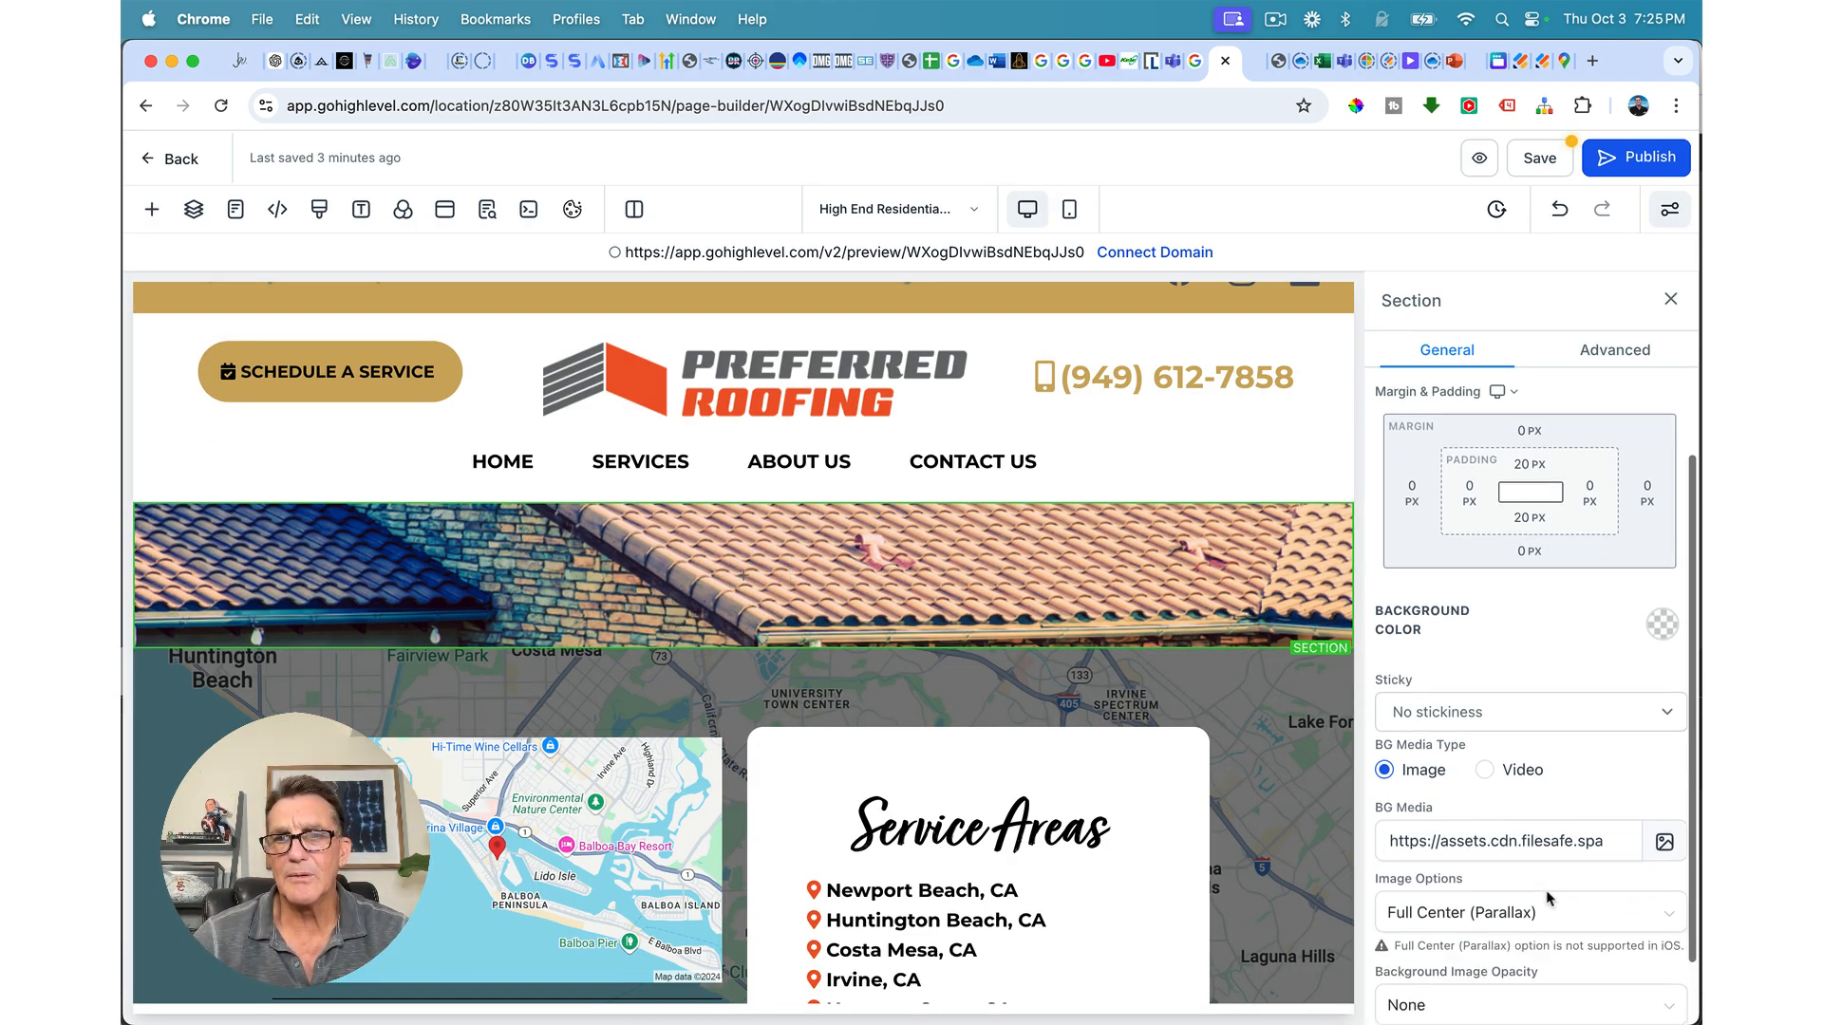
scroll(1503, 923, "down", 1)
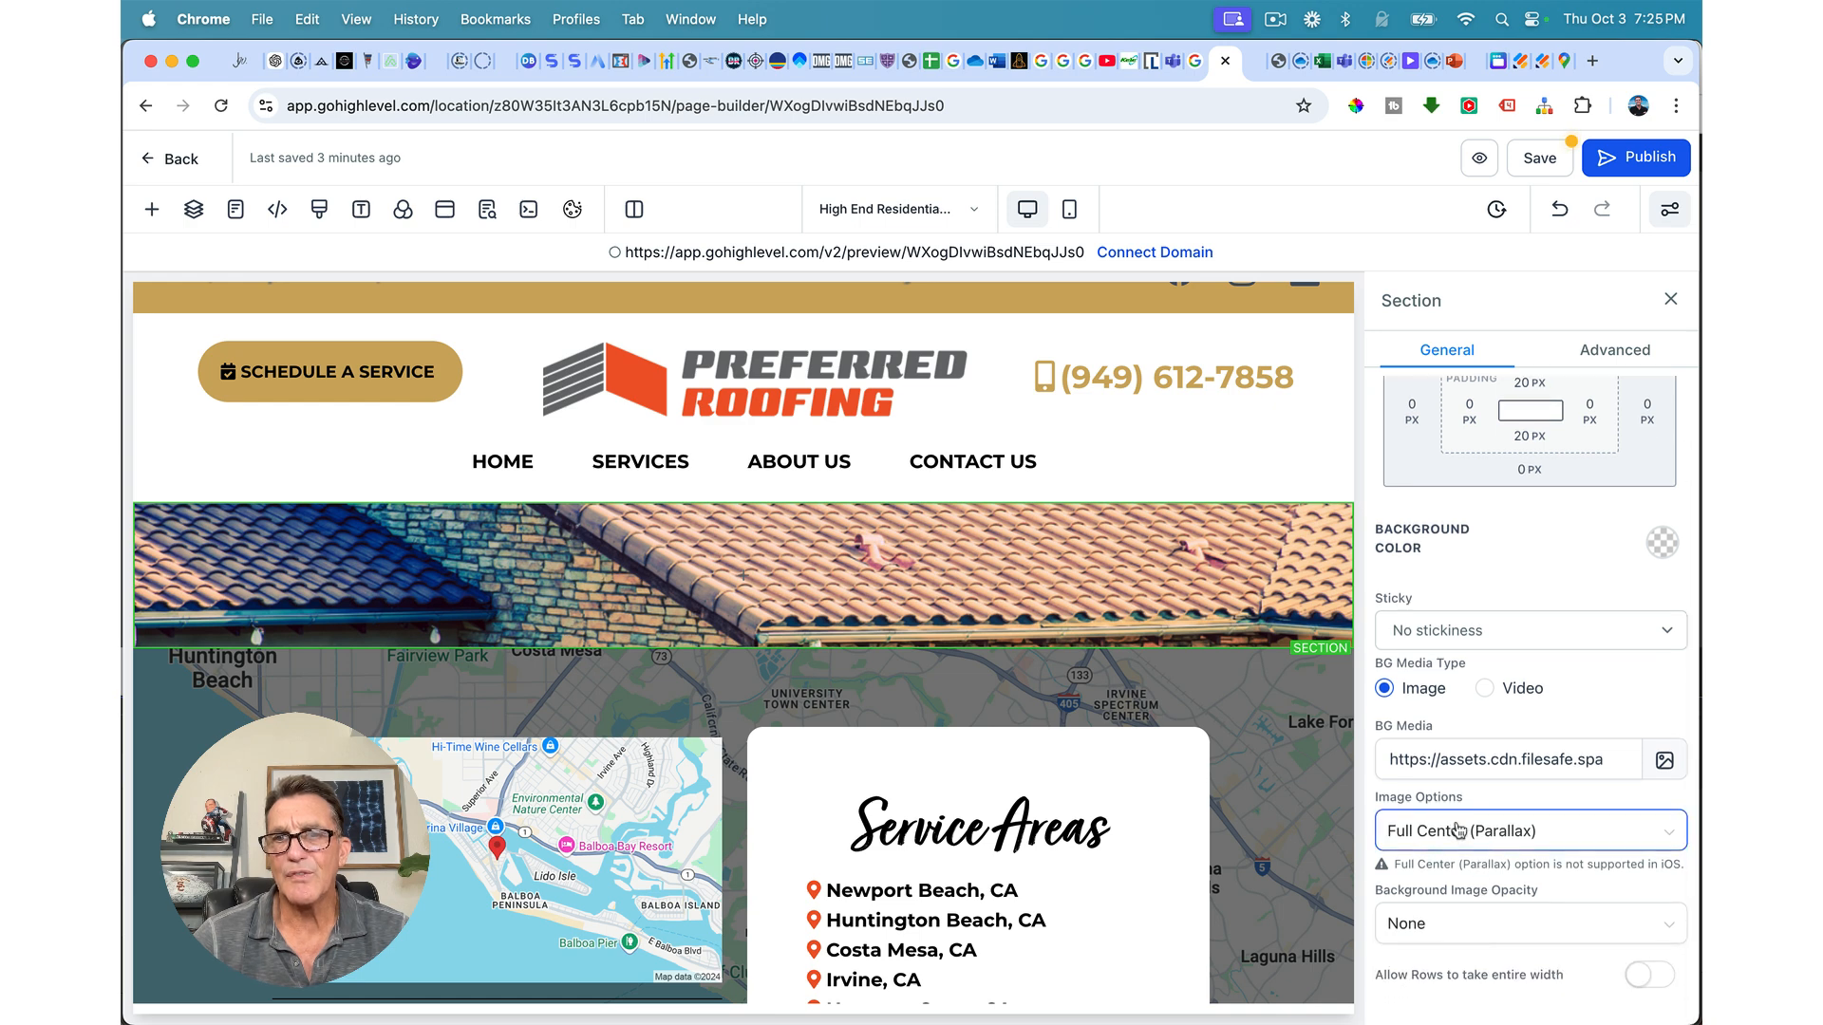
Step: Make the section background colour black and the roof image opacity Heavy Fade
left_click(1429, 935)
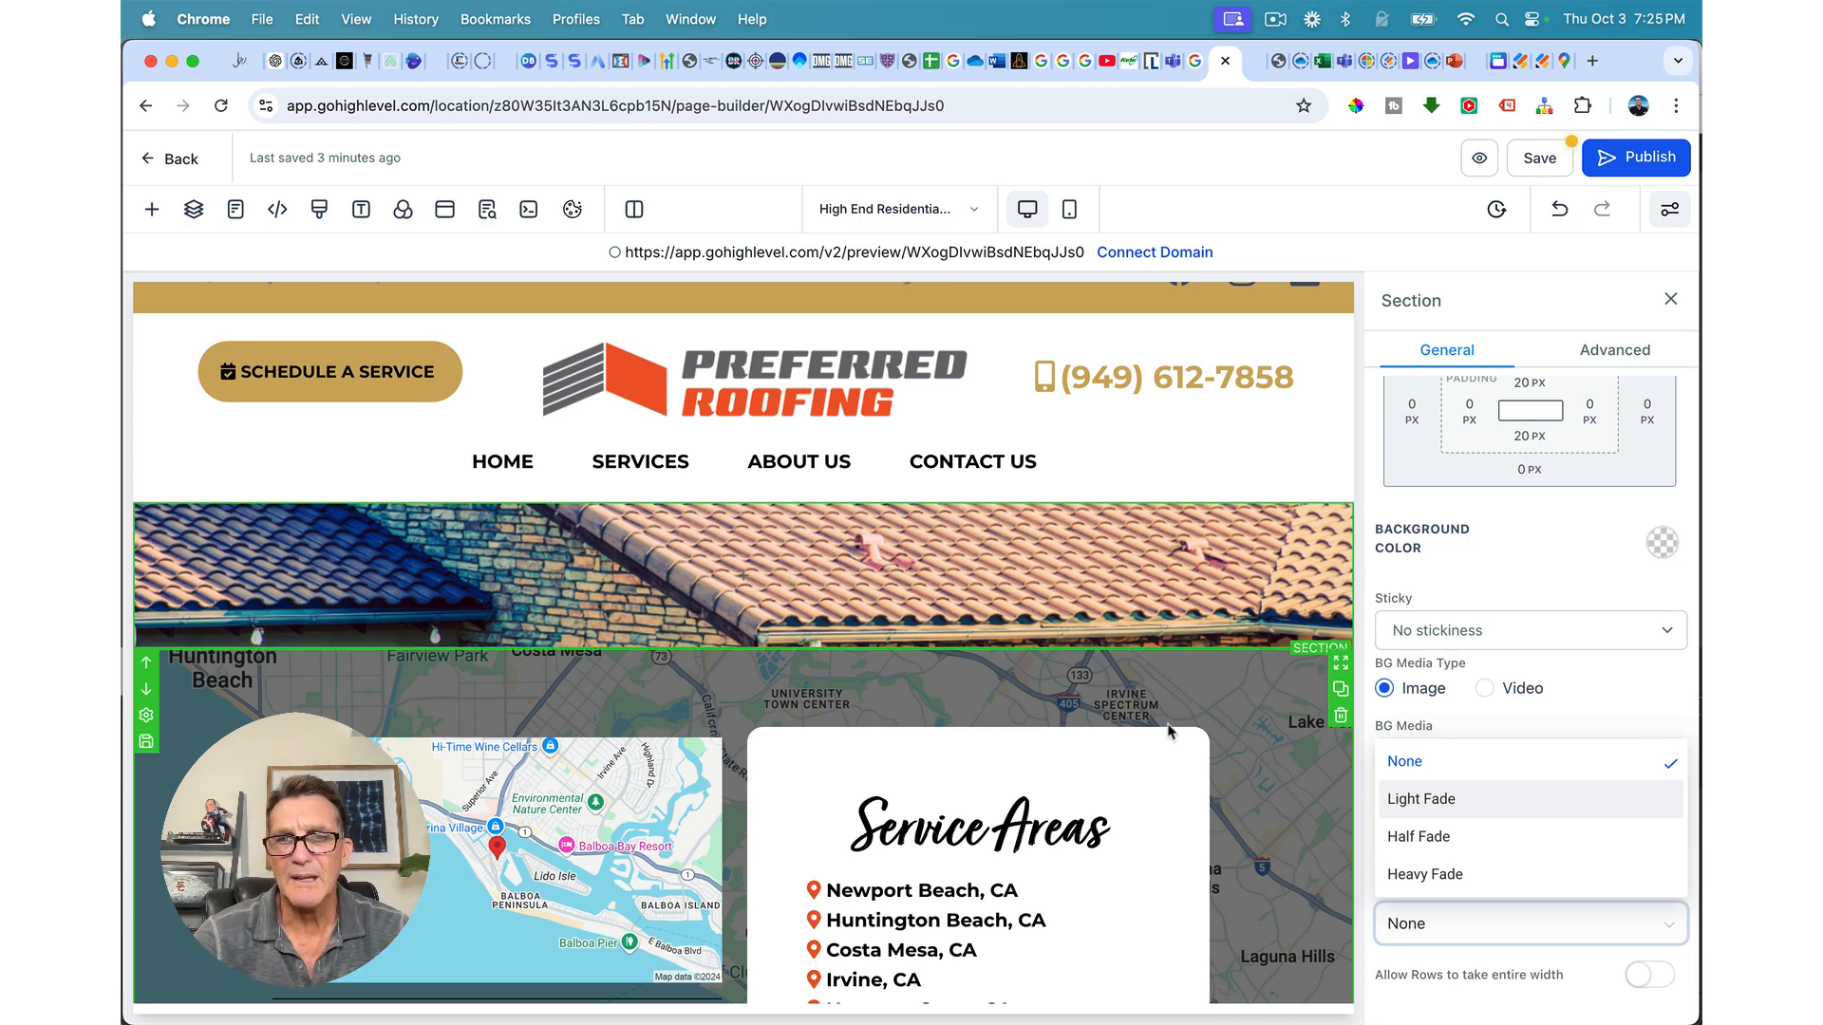
left_click(1417, 836)
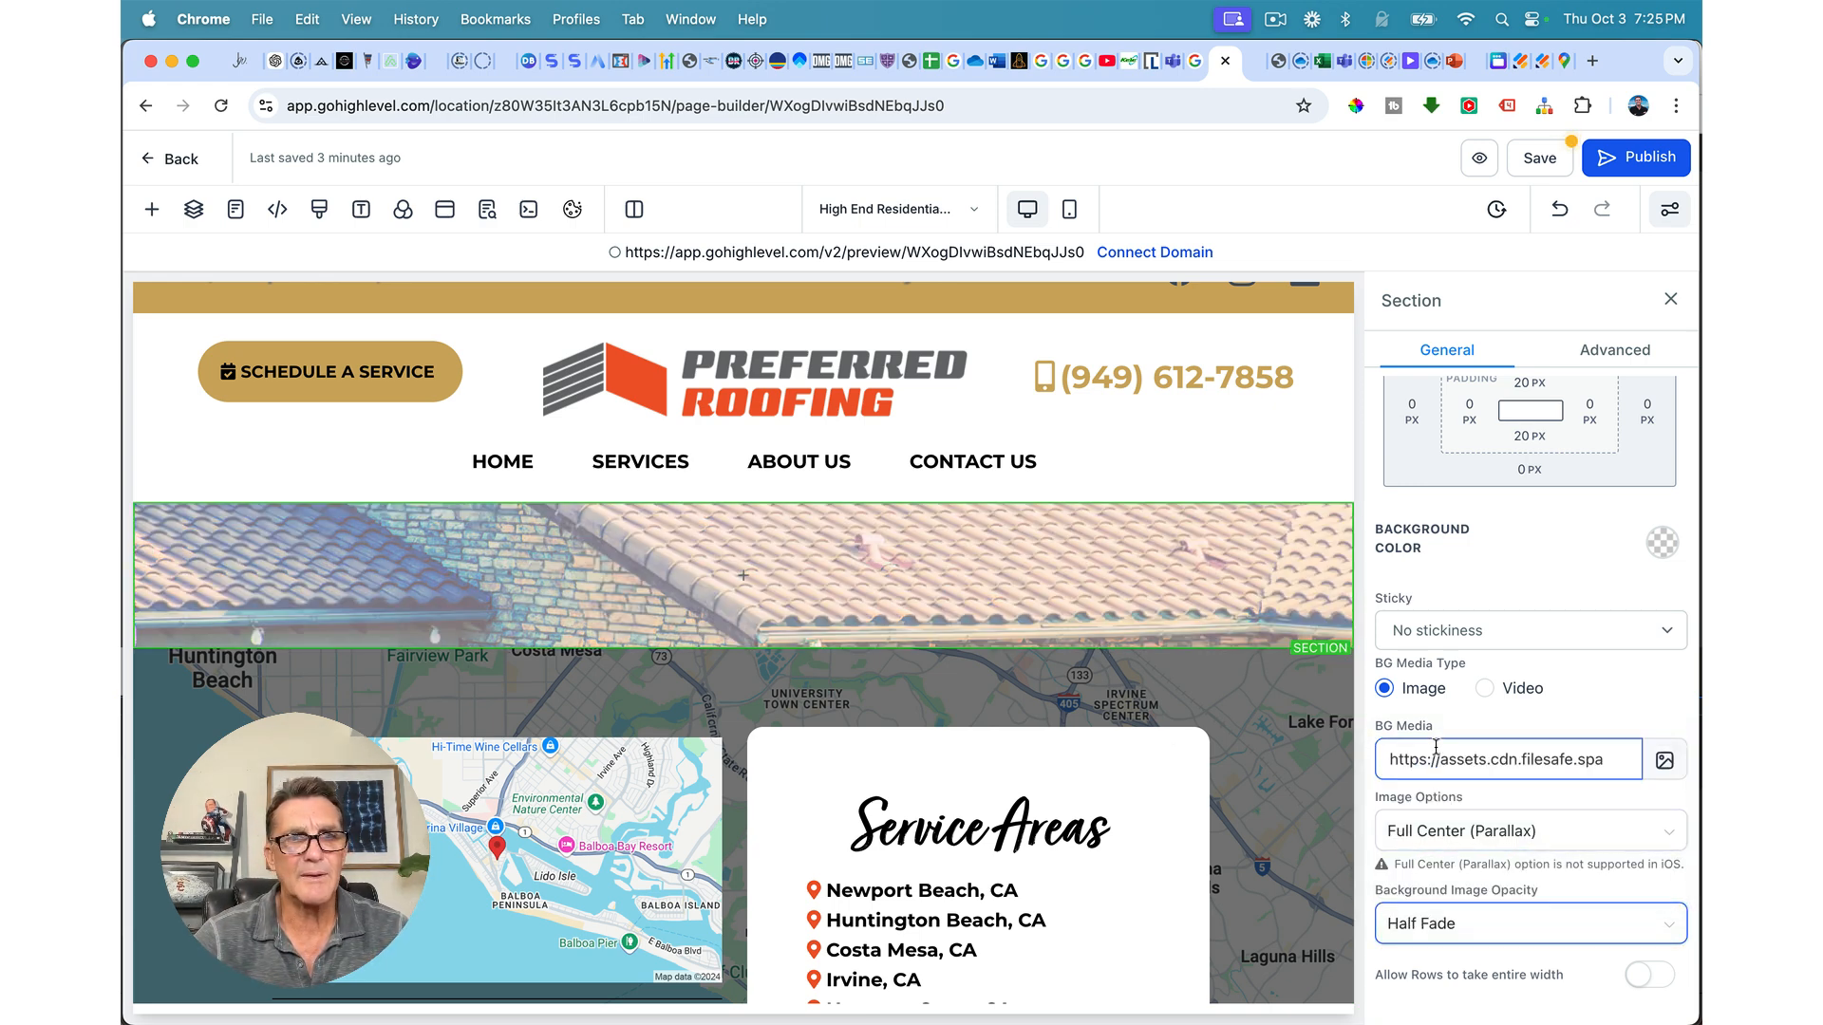
left_click(1667, 545)
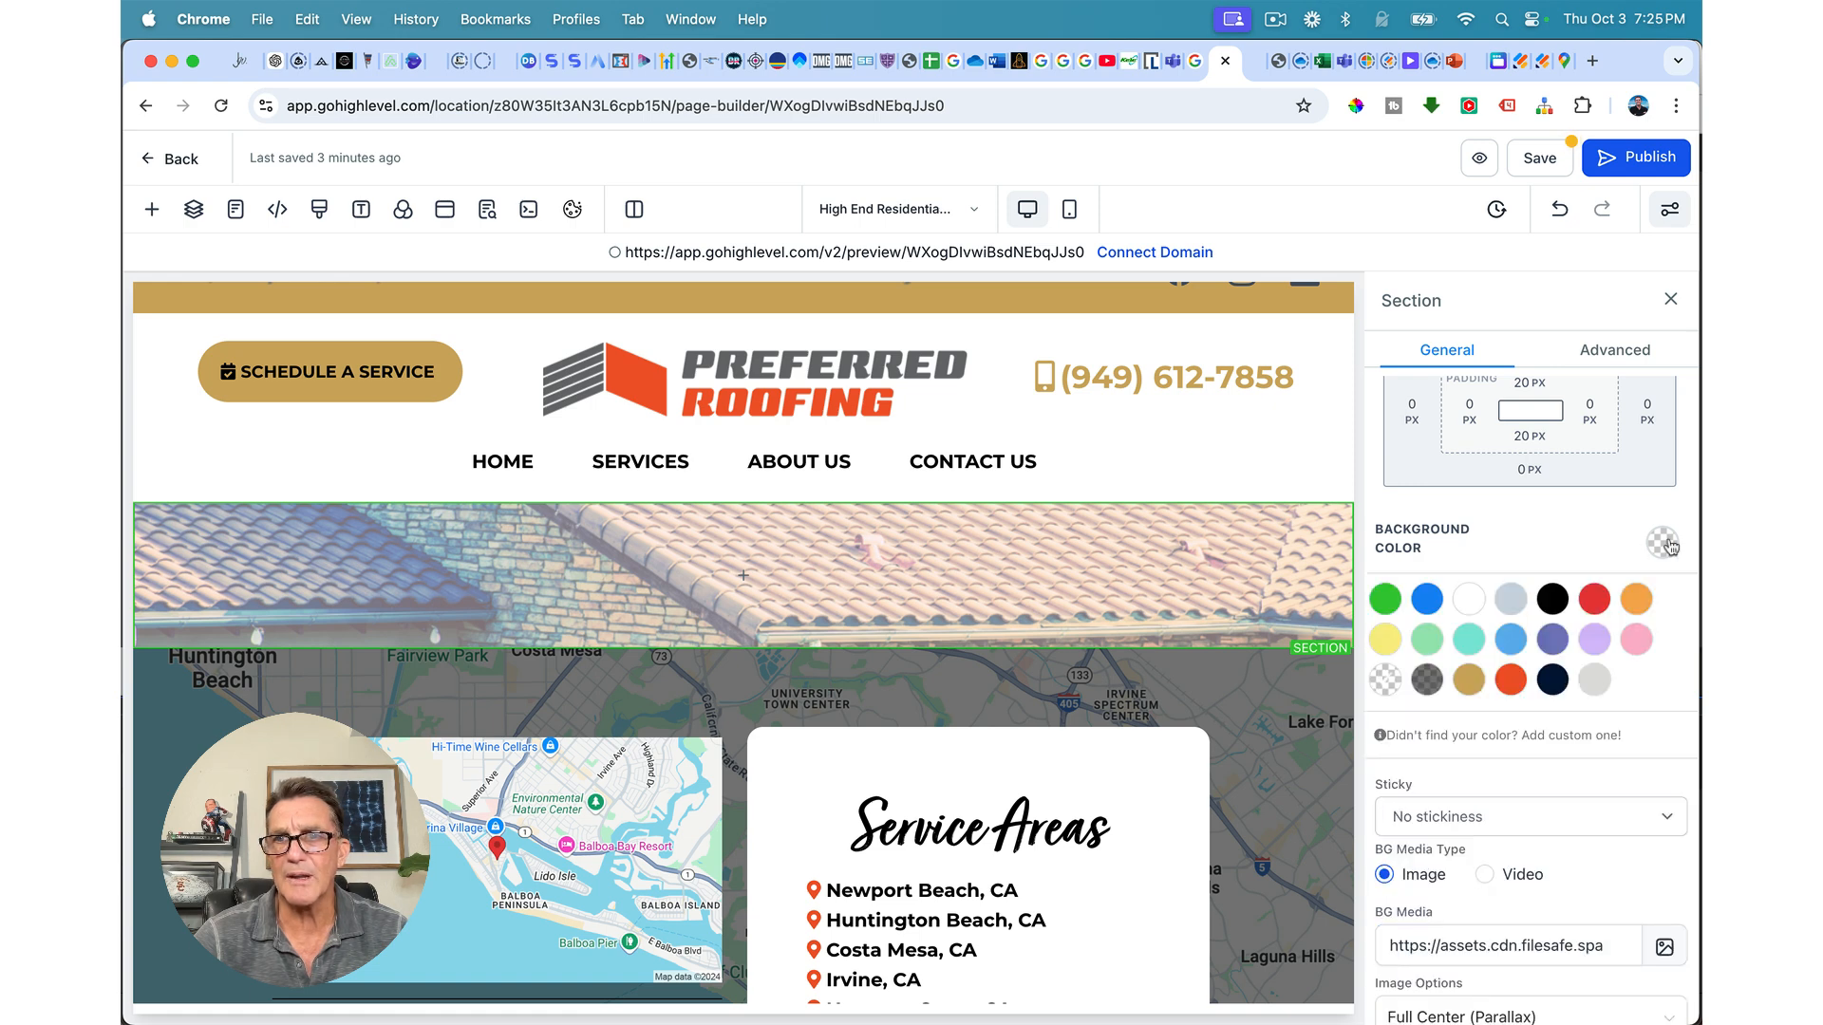
left_click(1552, 608)
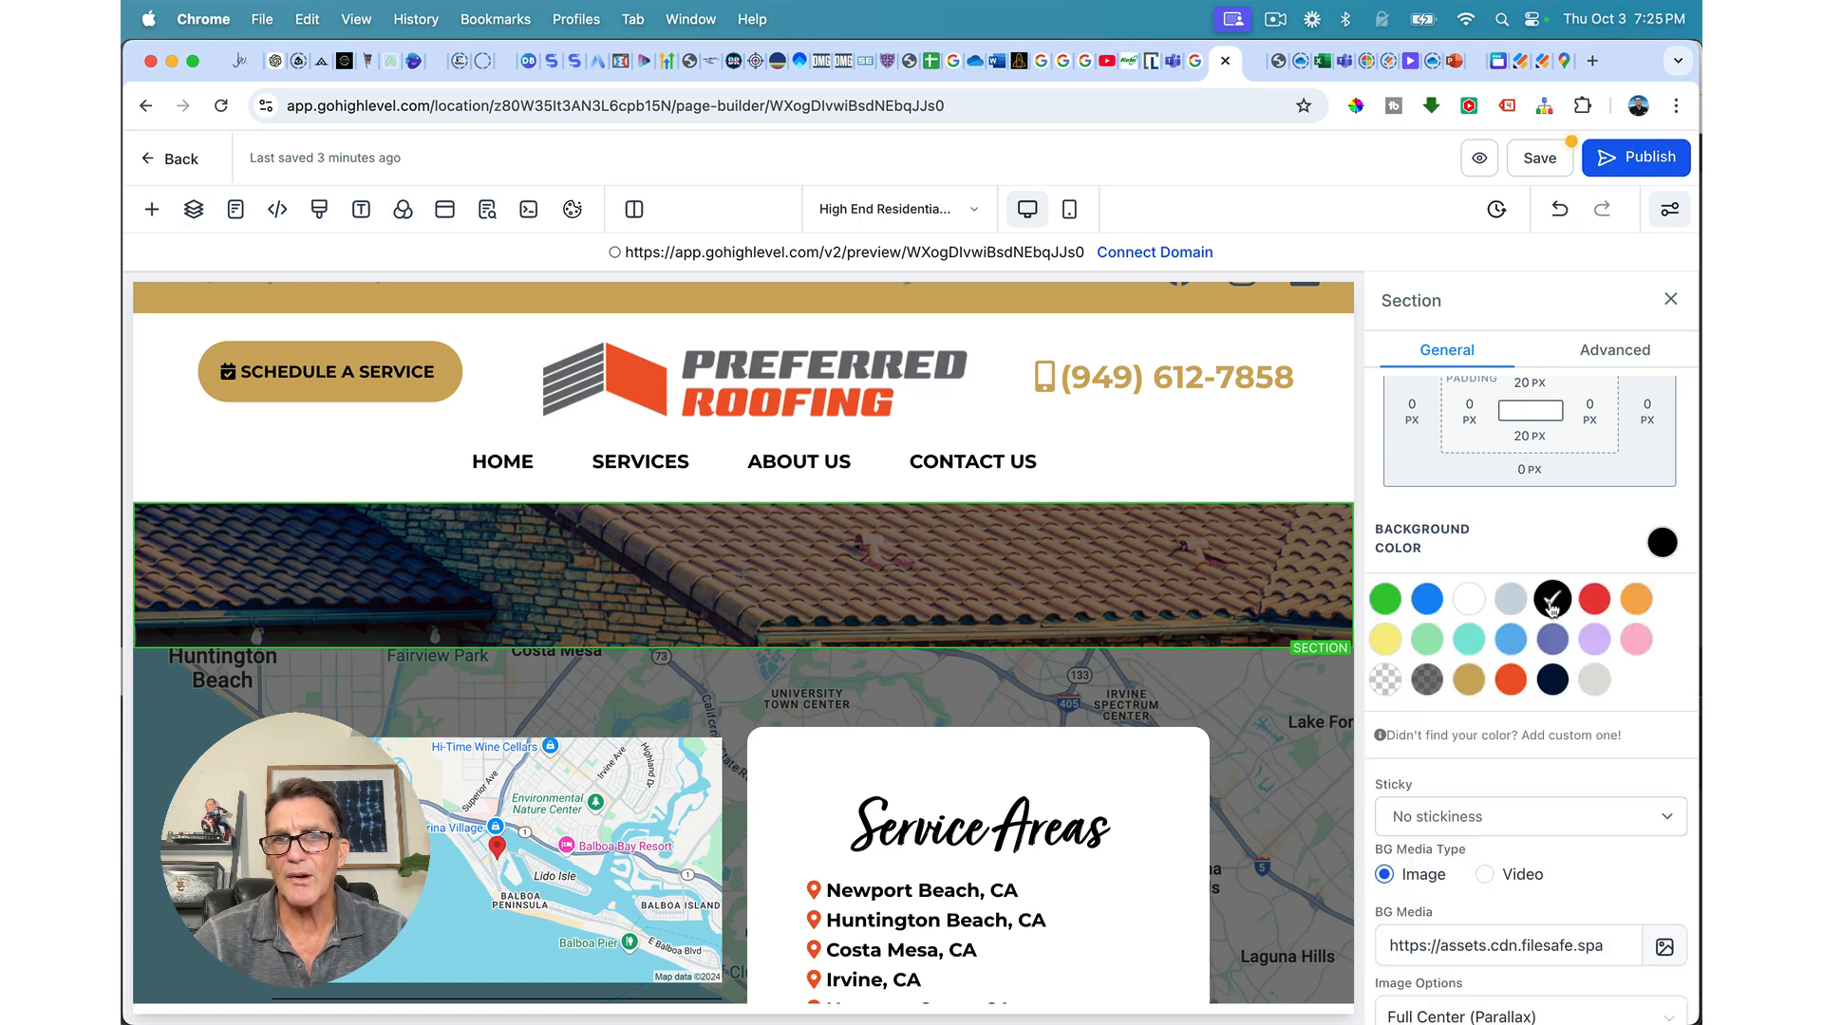
scroll(1494, 743, "down", 3)
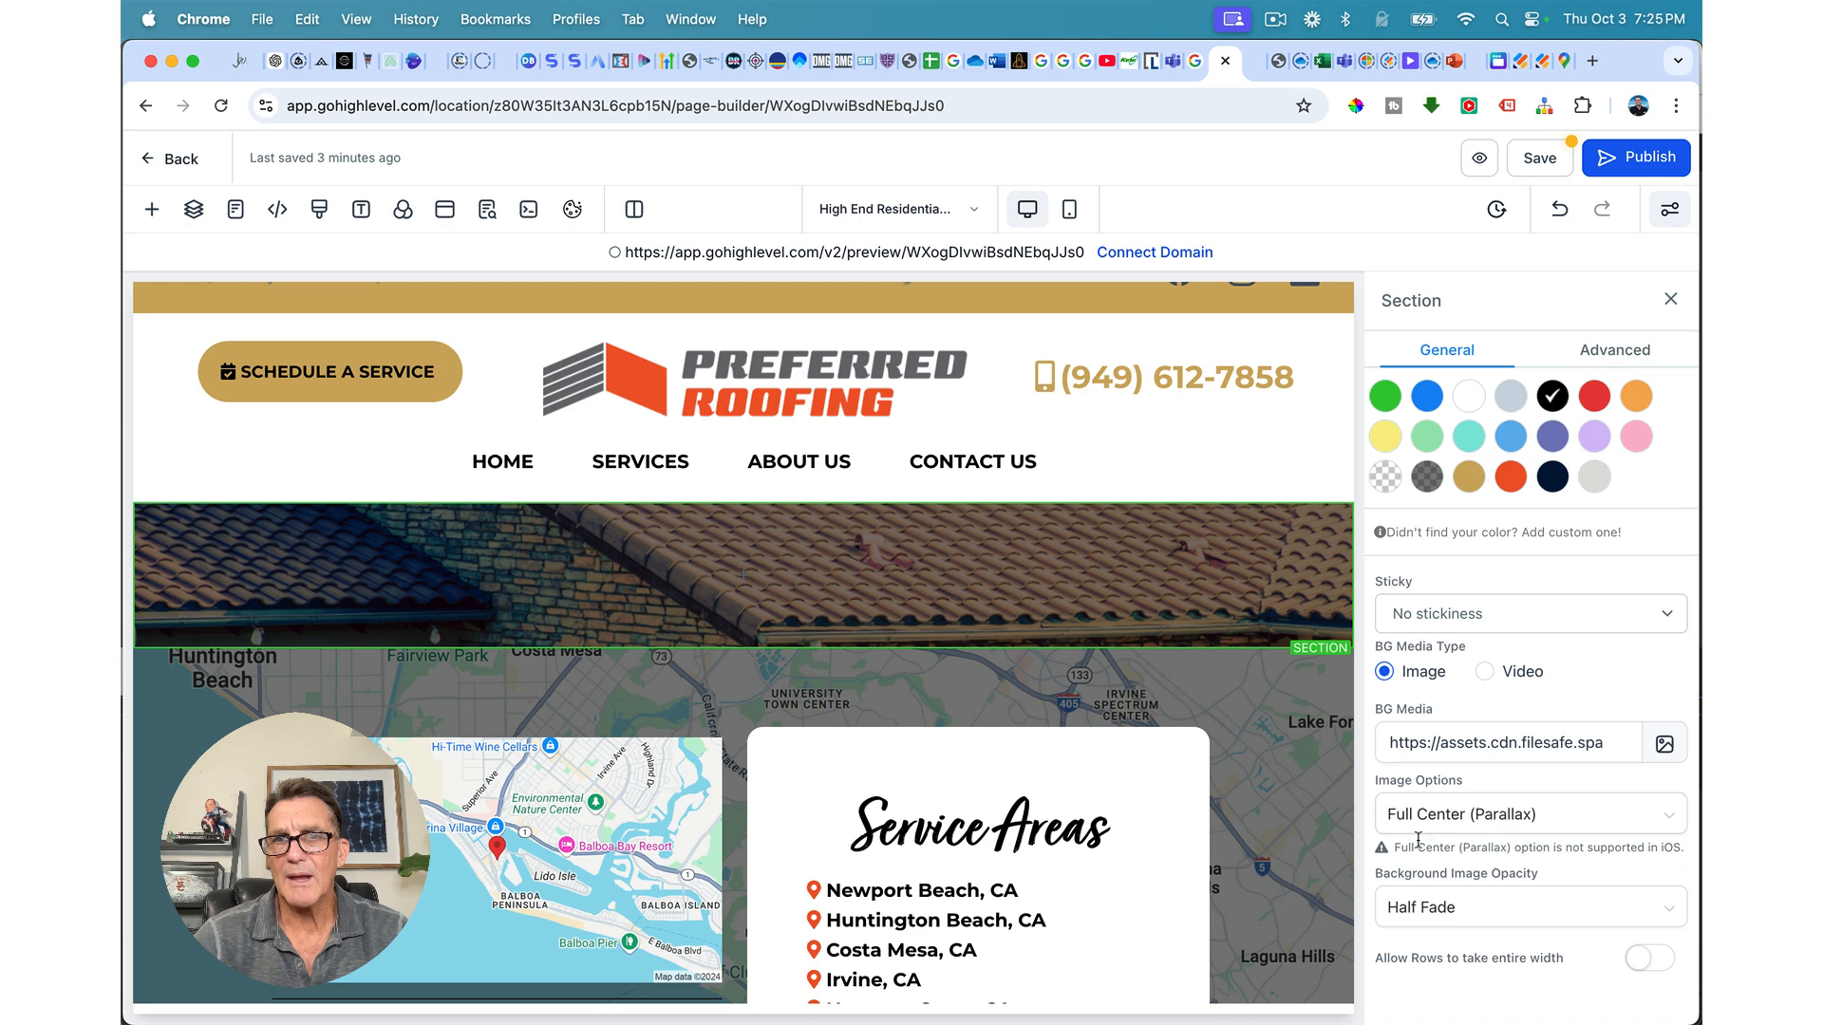
left_click(1413, 909)
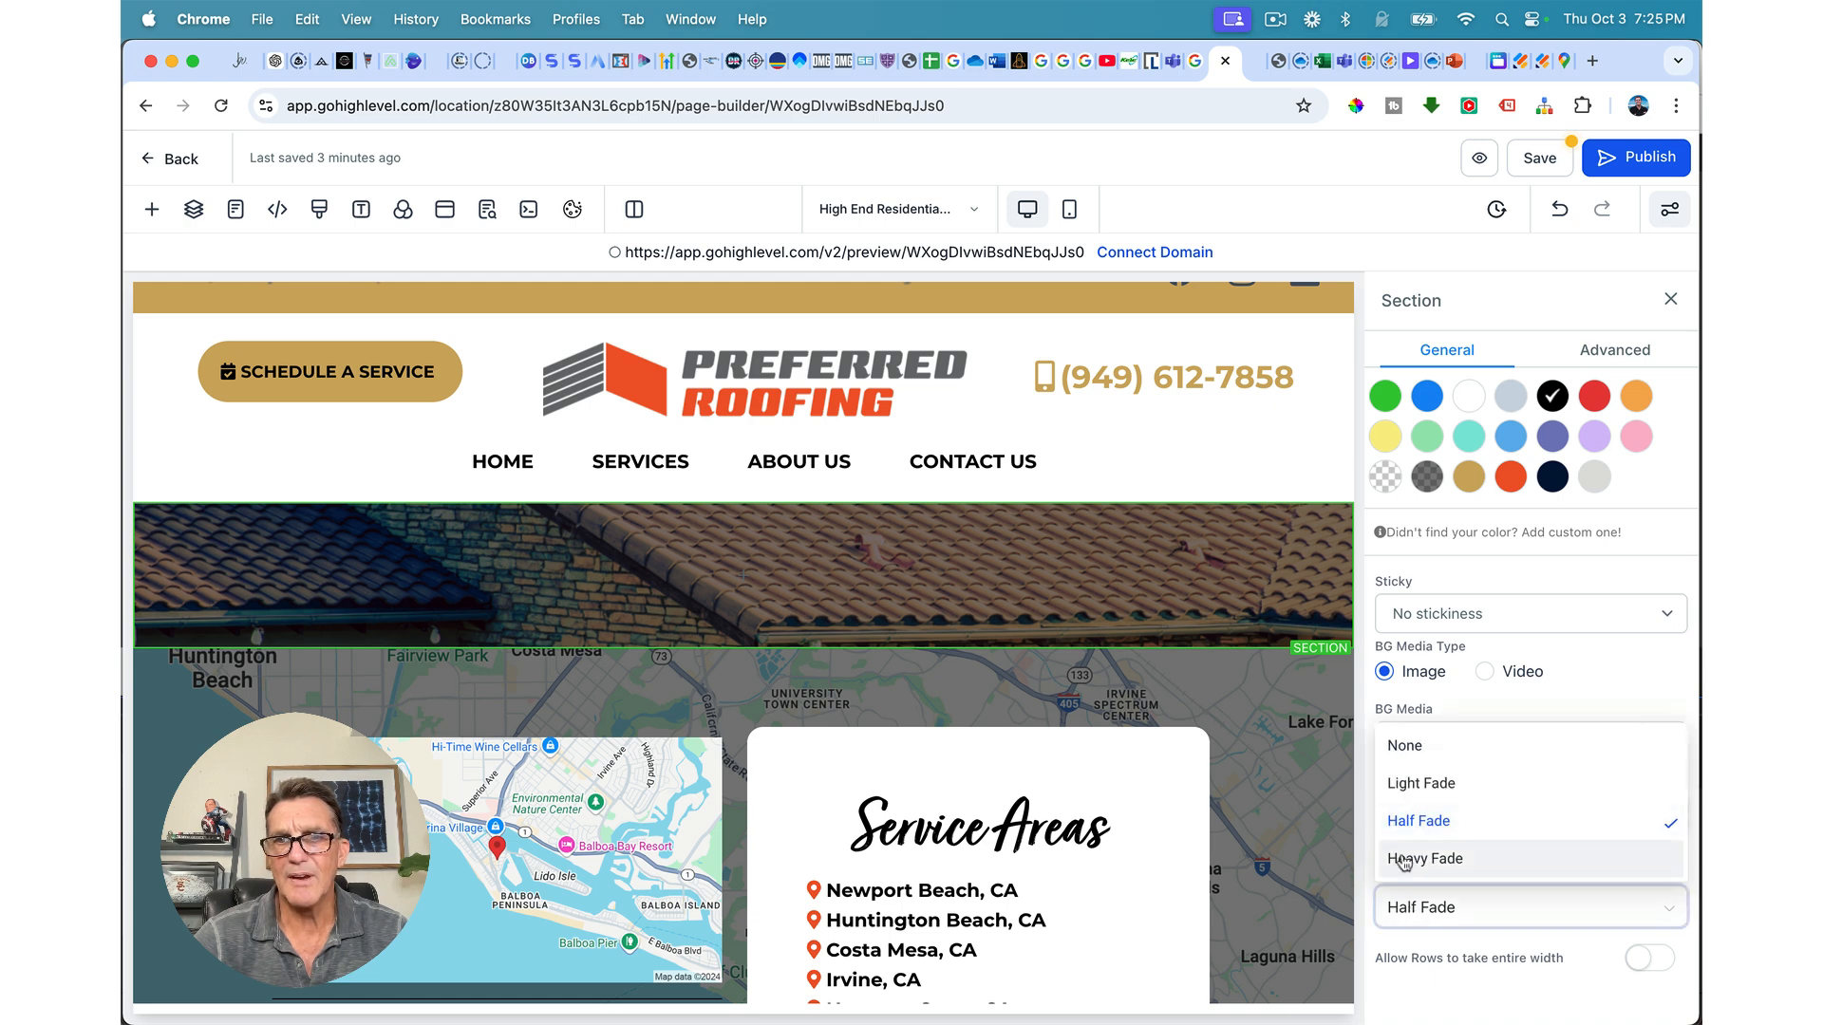
left_click(1414, 859)
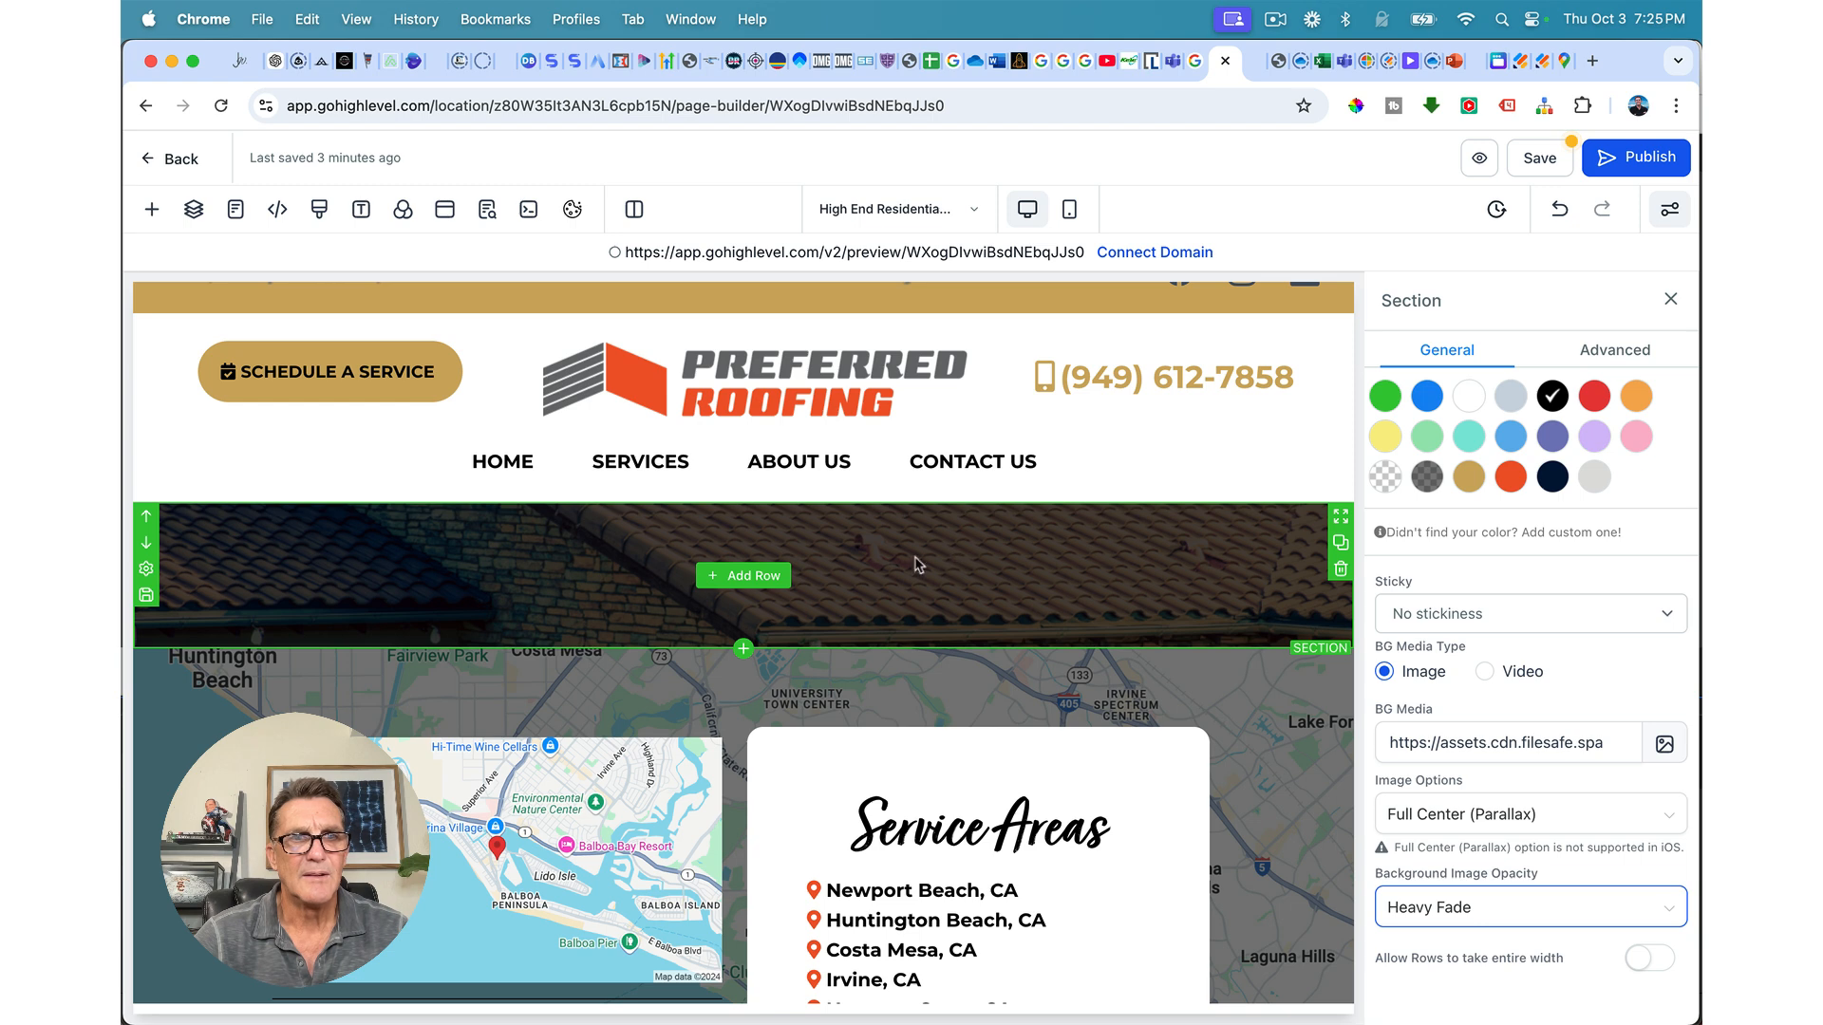
Step: Add a 1-column row with a headline reading 'High End Residential Roofing'
left_click(752, 576)
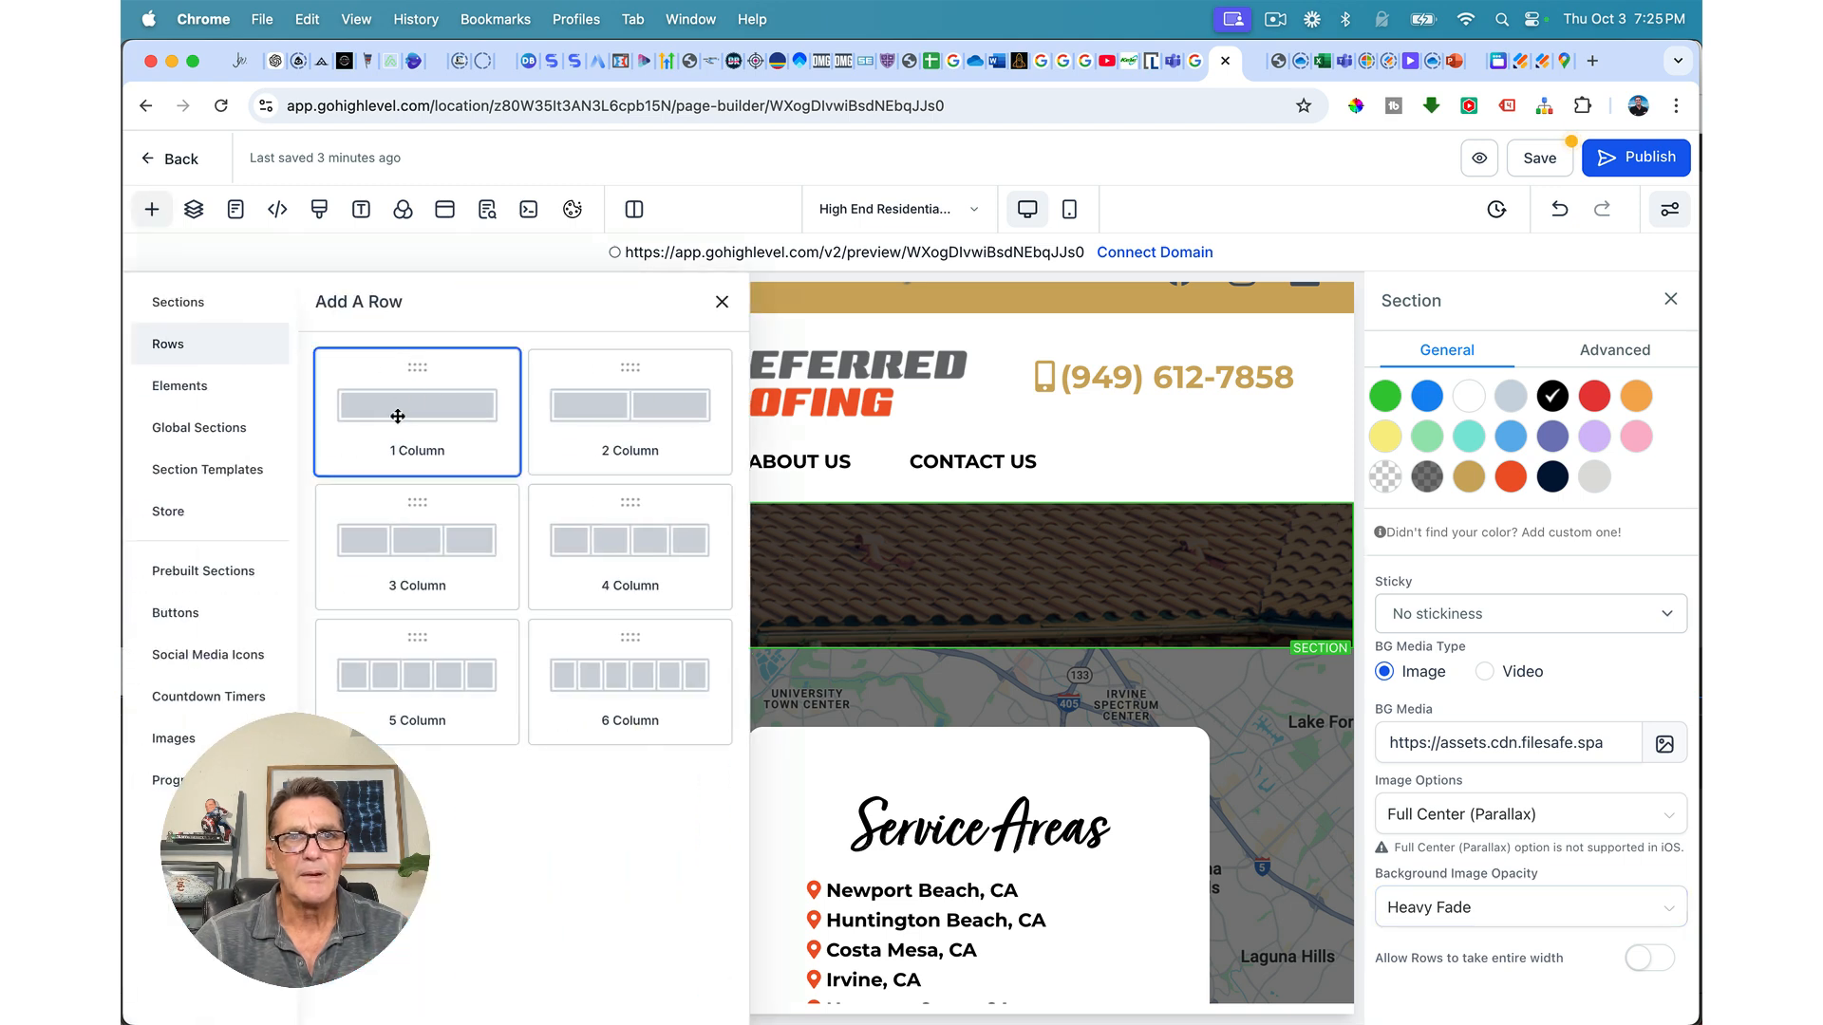
left_click(399, 421)
left_click(756, 602)
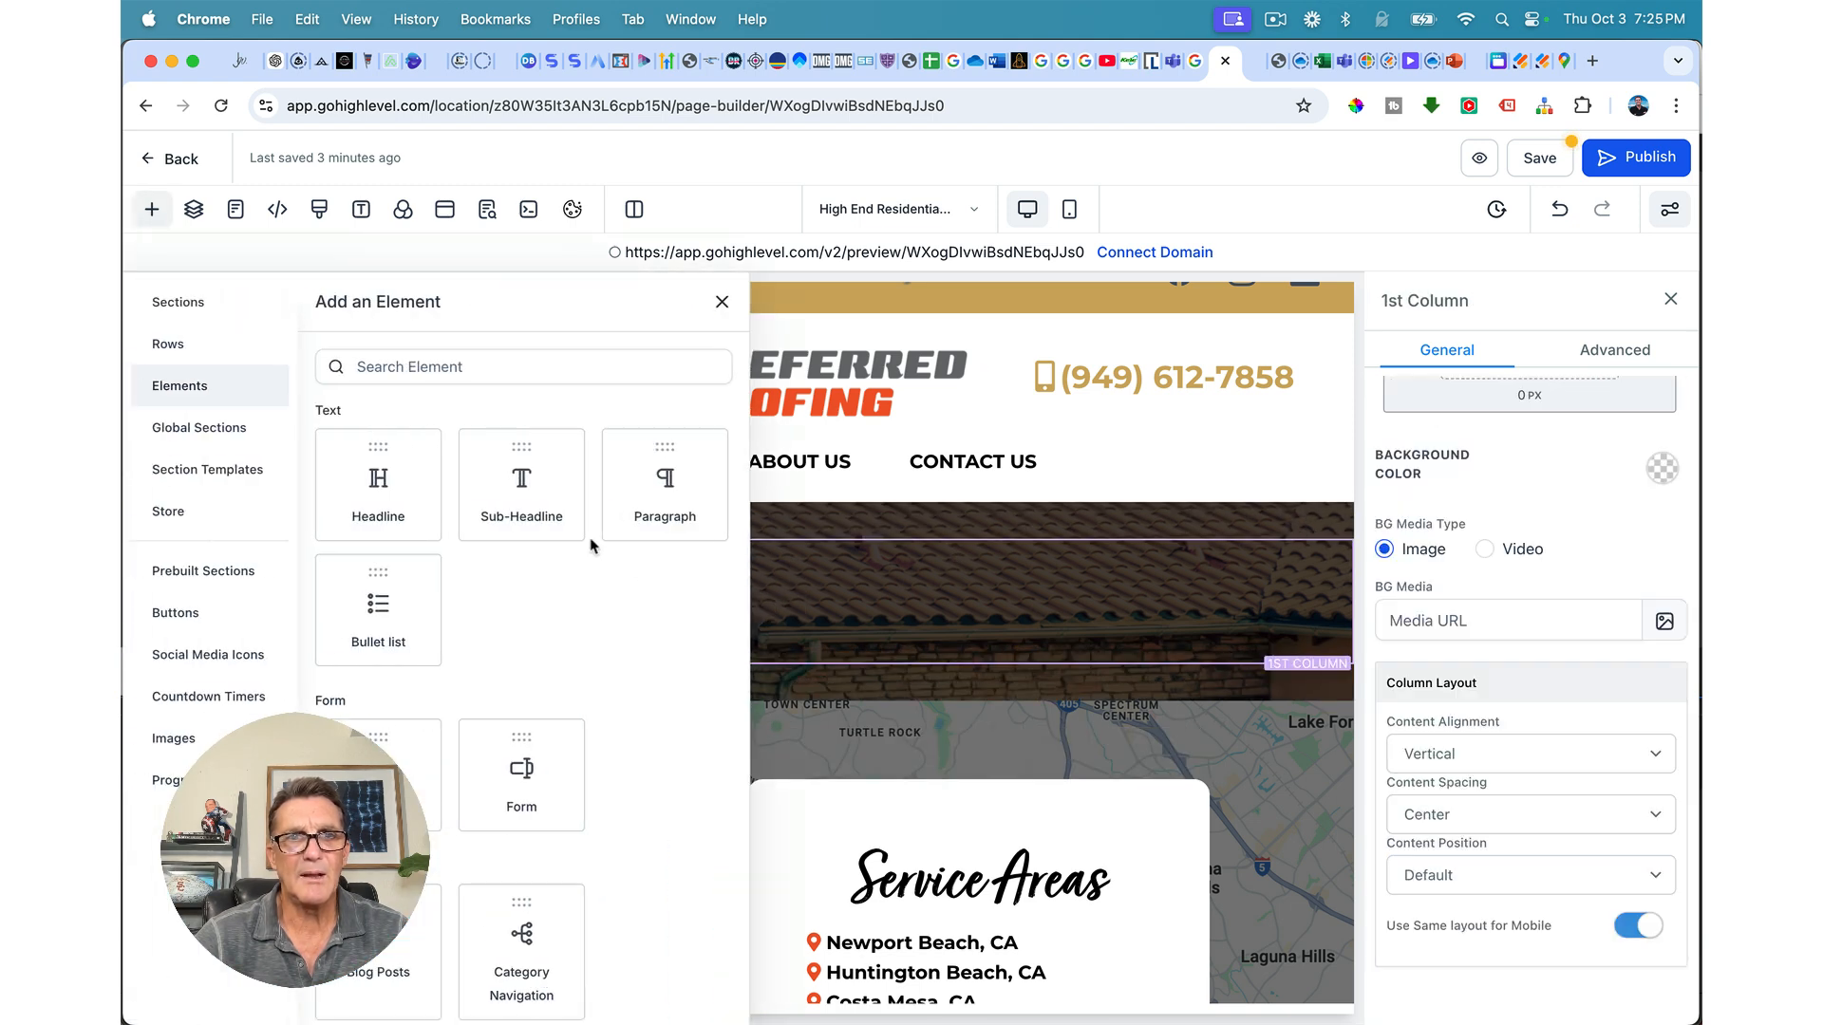
left_click_drag(366, 493, 949, 598)
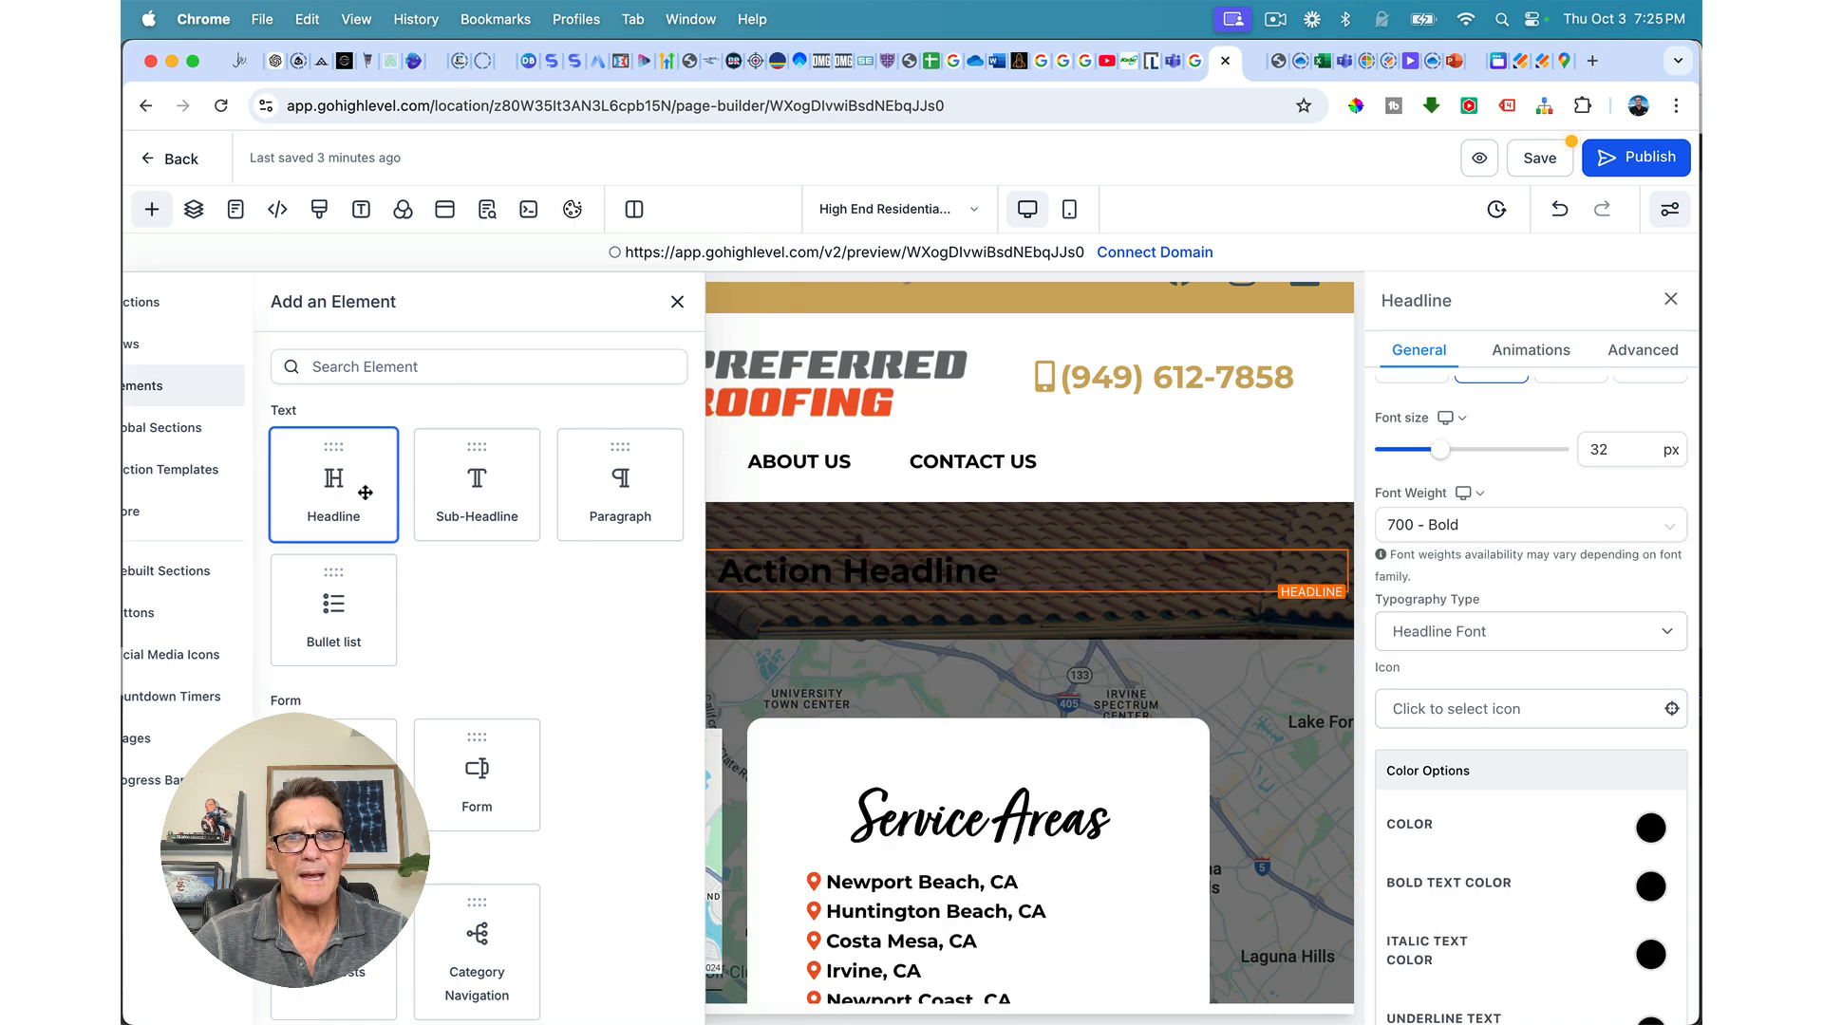
double_click(781, 564)
triple_click(781, 564)
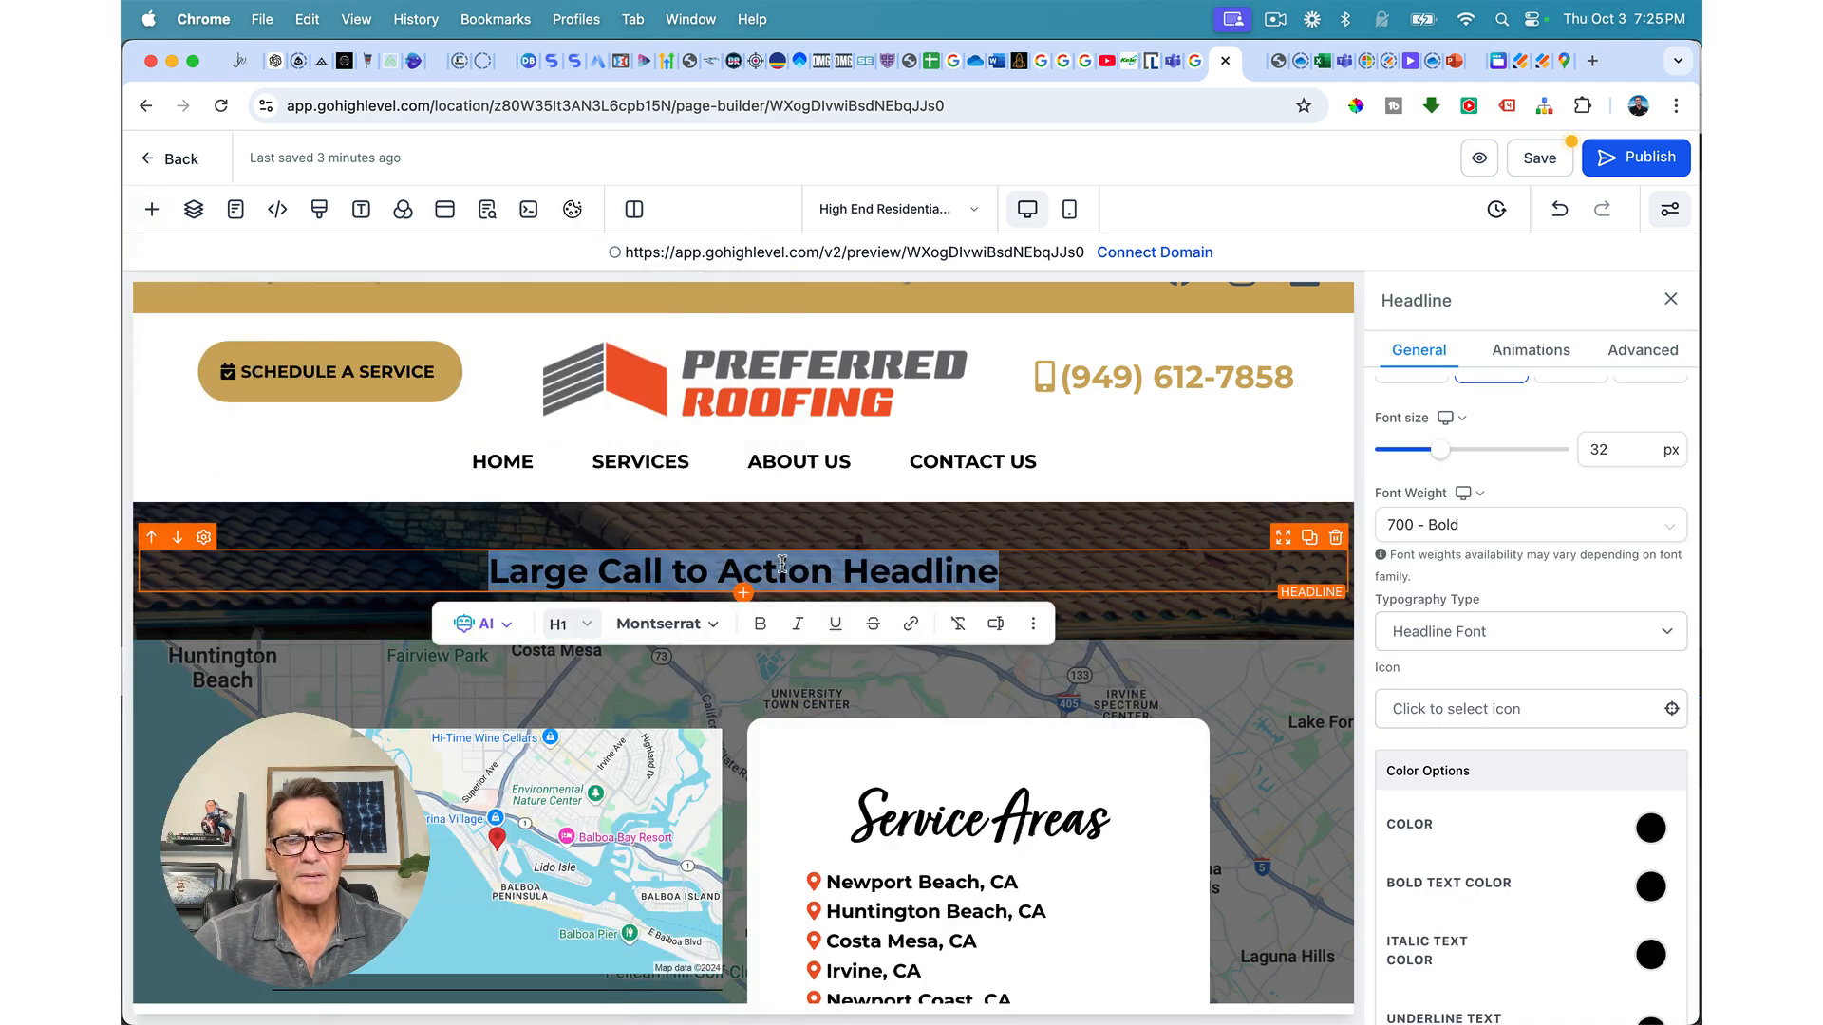
type("Hi")
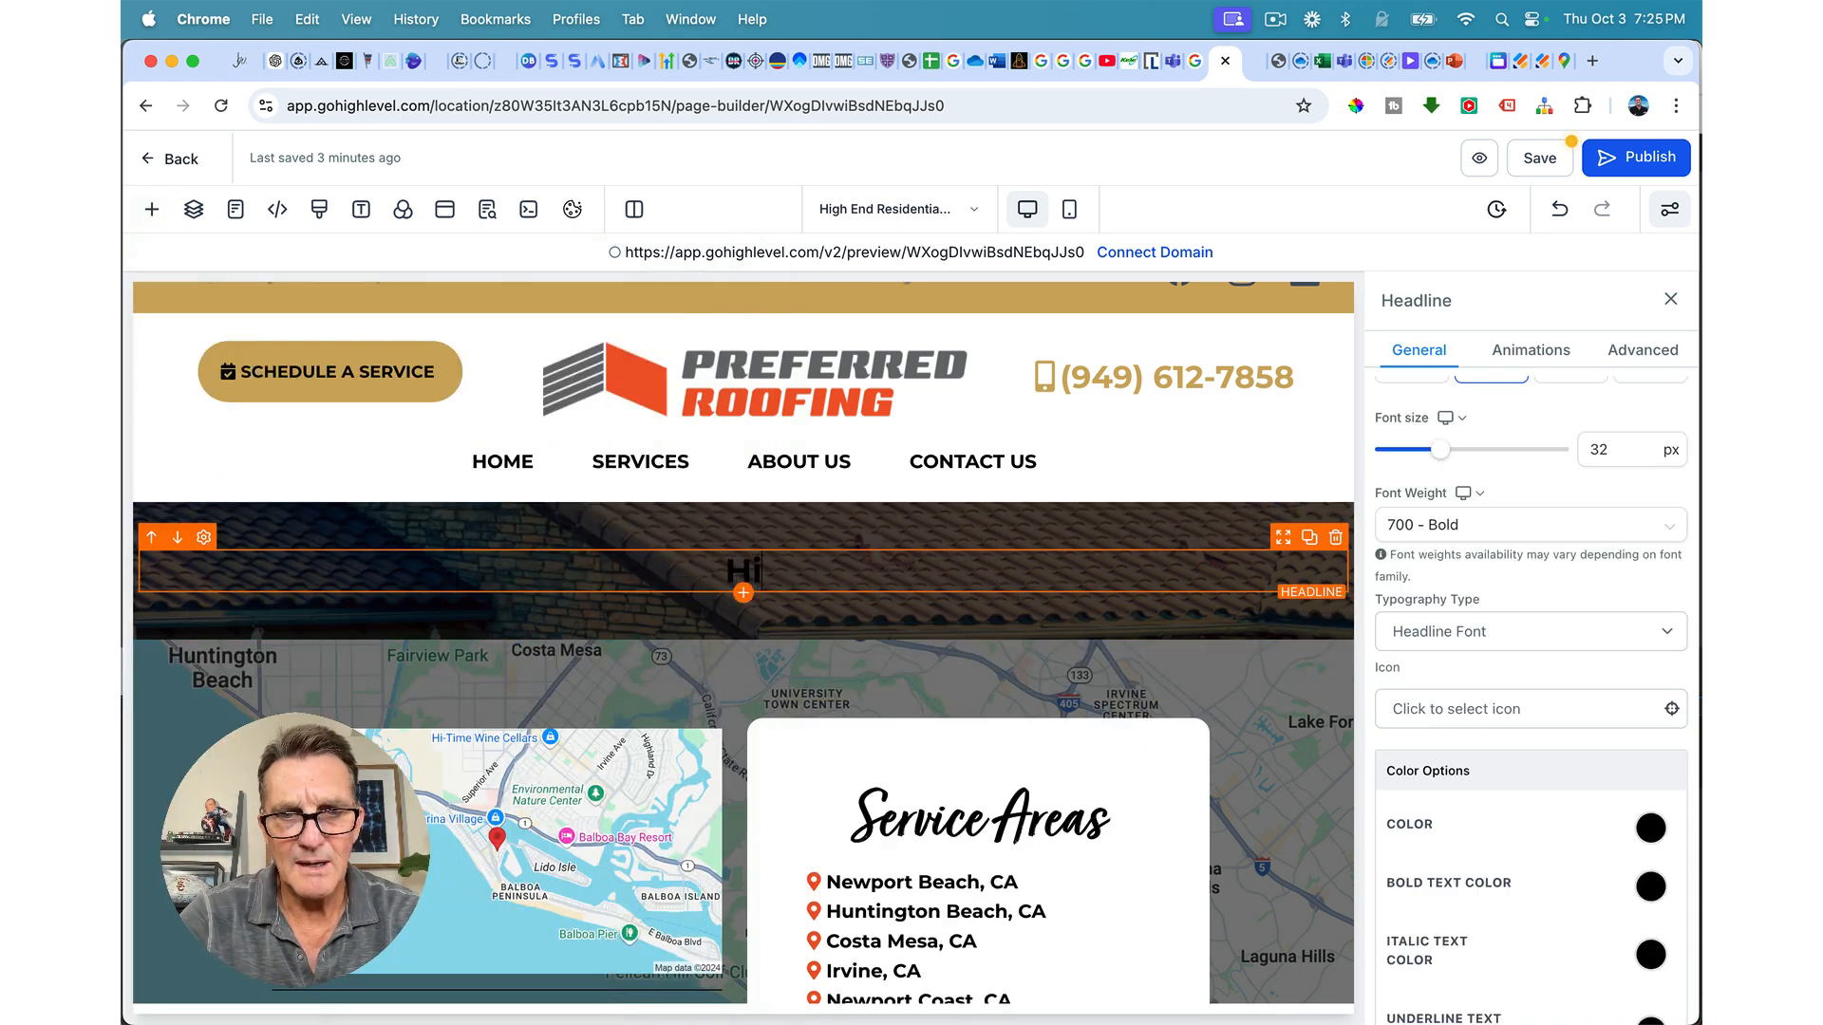
type("gh E")
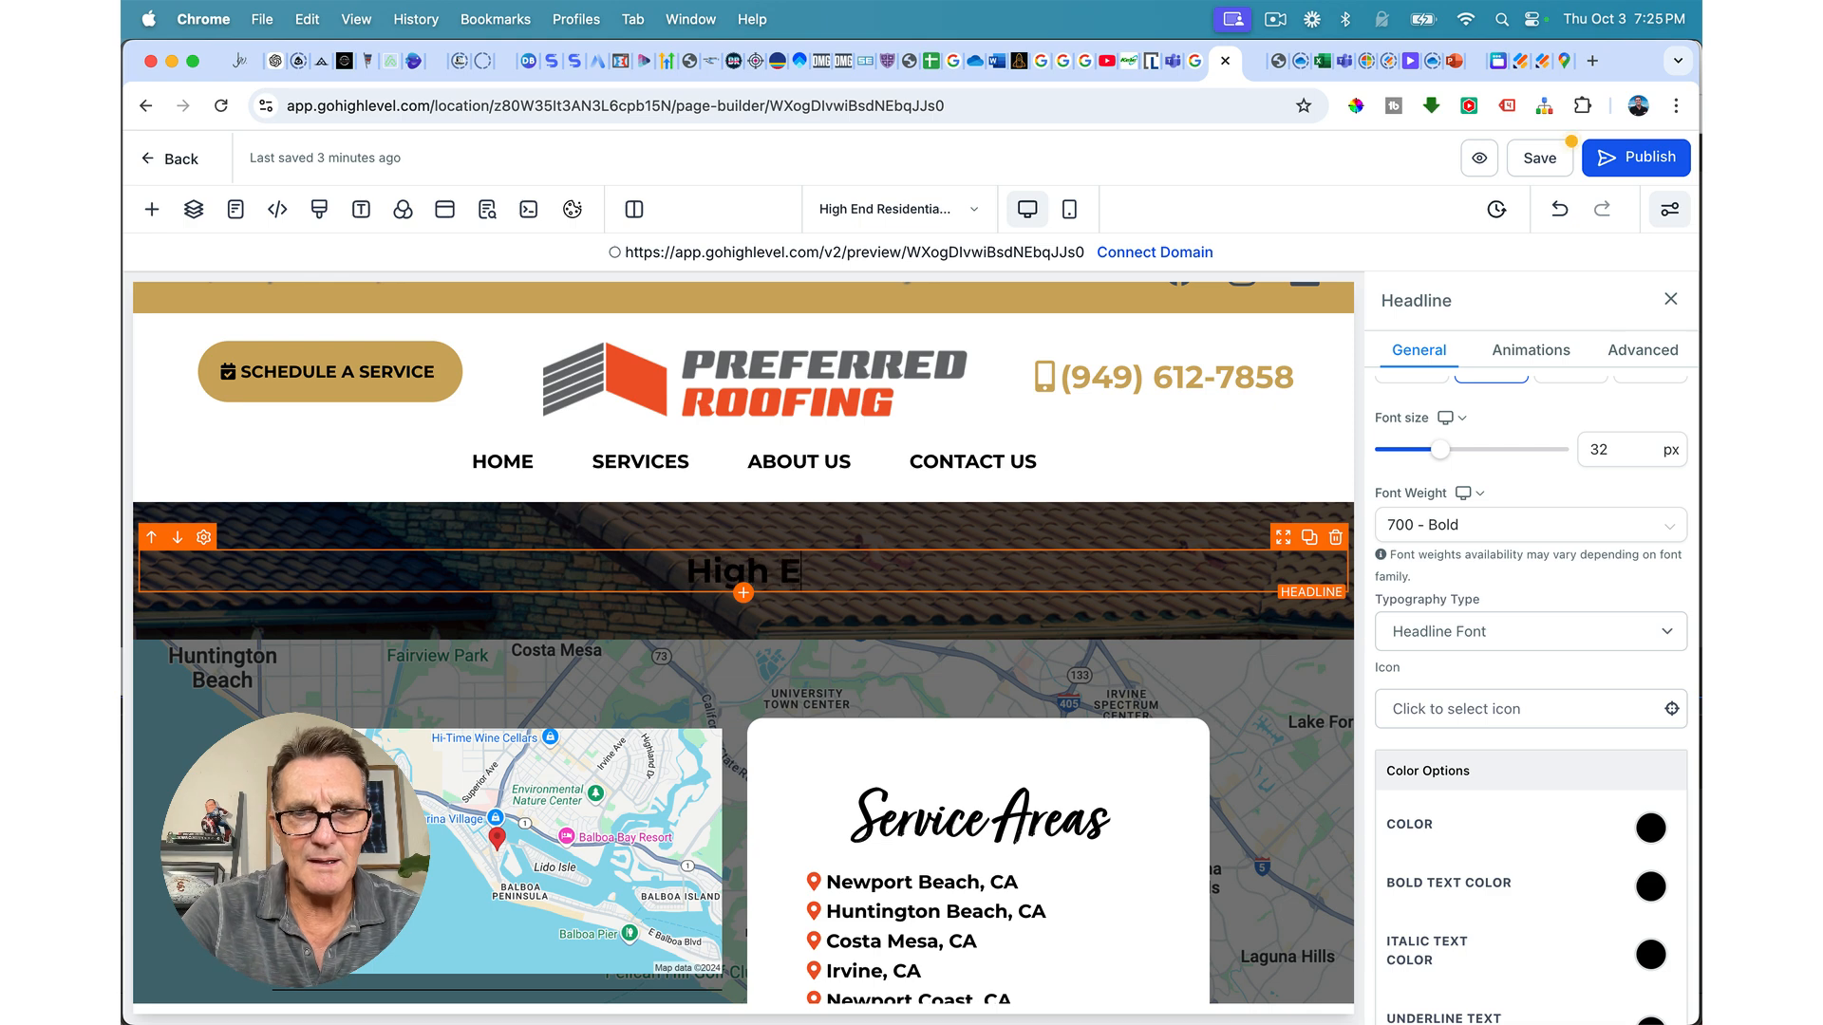
type("nd Reside")
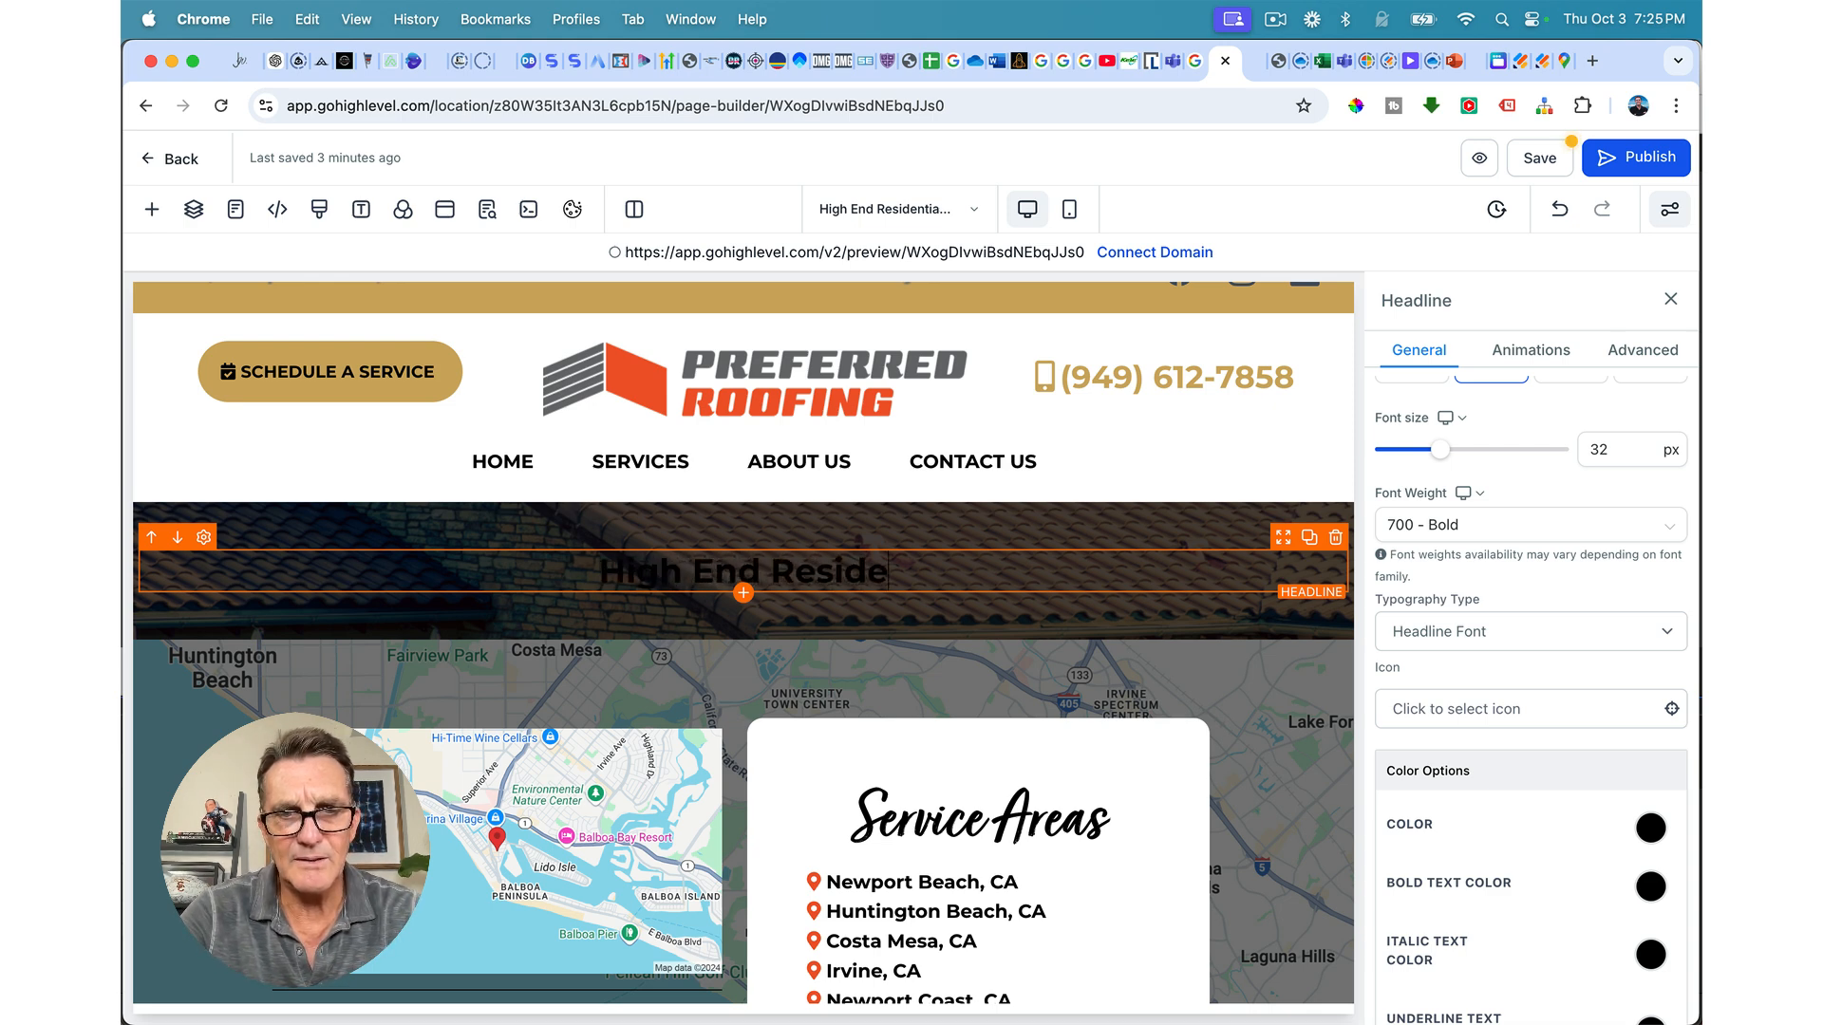
type("ntial Roofing")
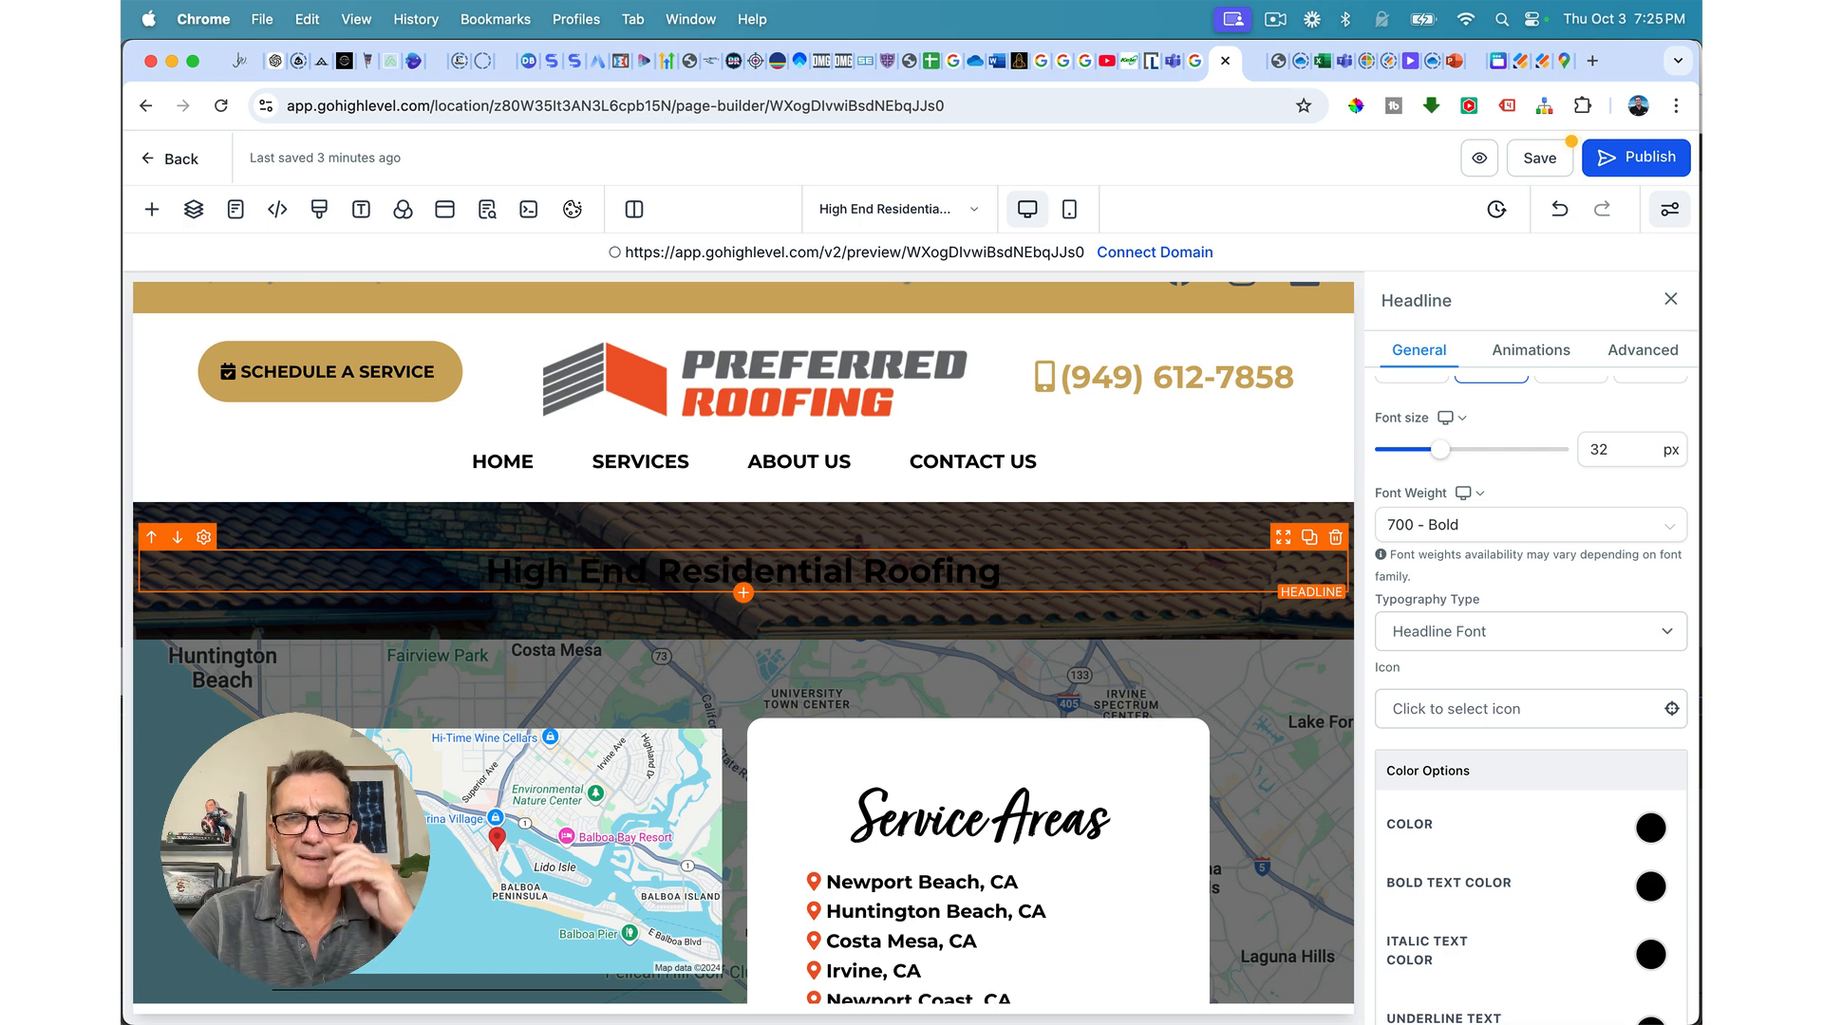
Step: Change the headline text colour to white
double_click(900, 573)
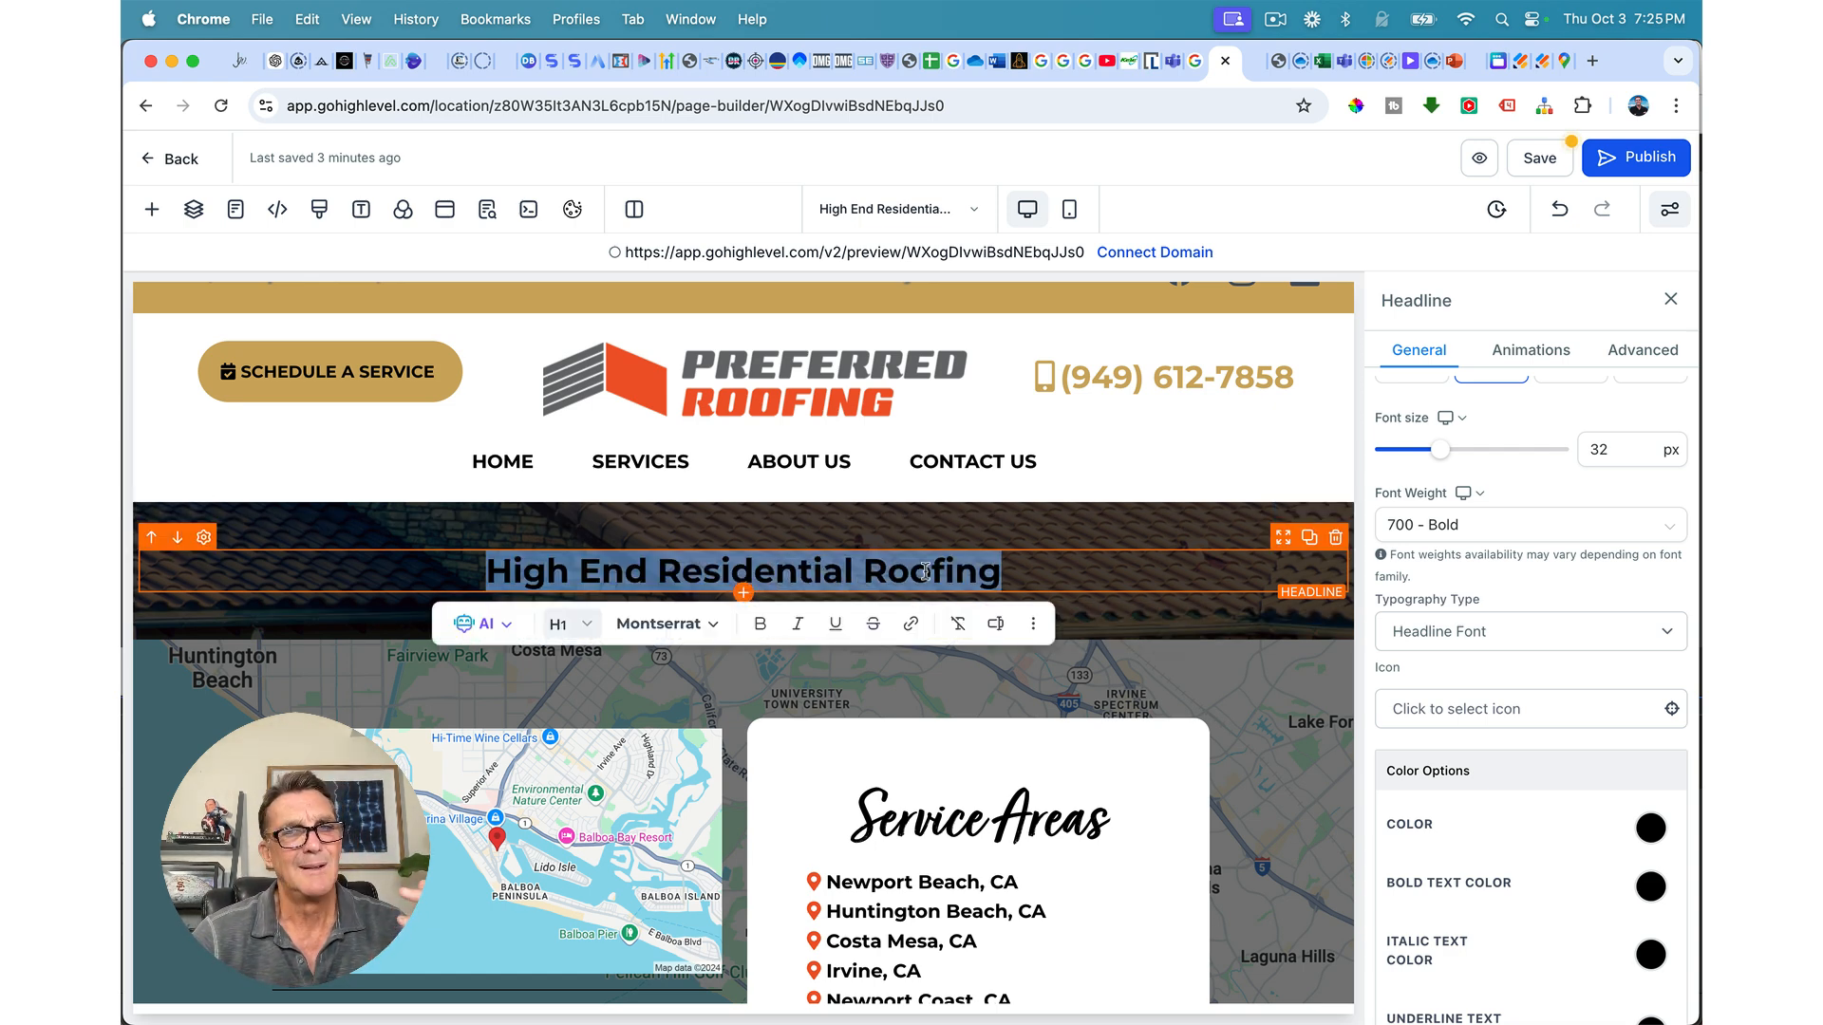
left_click(1651, 828)
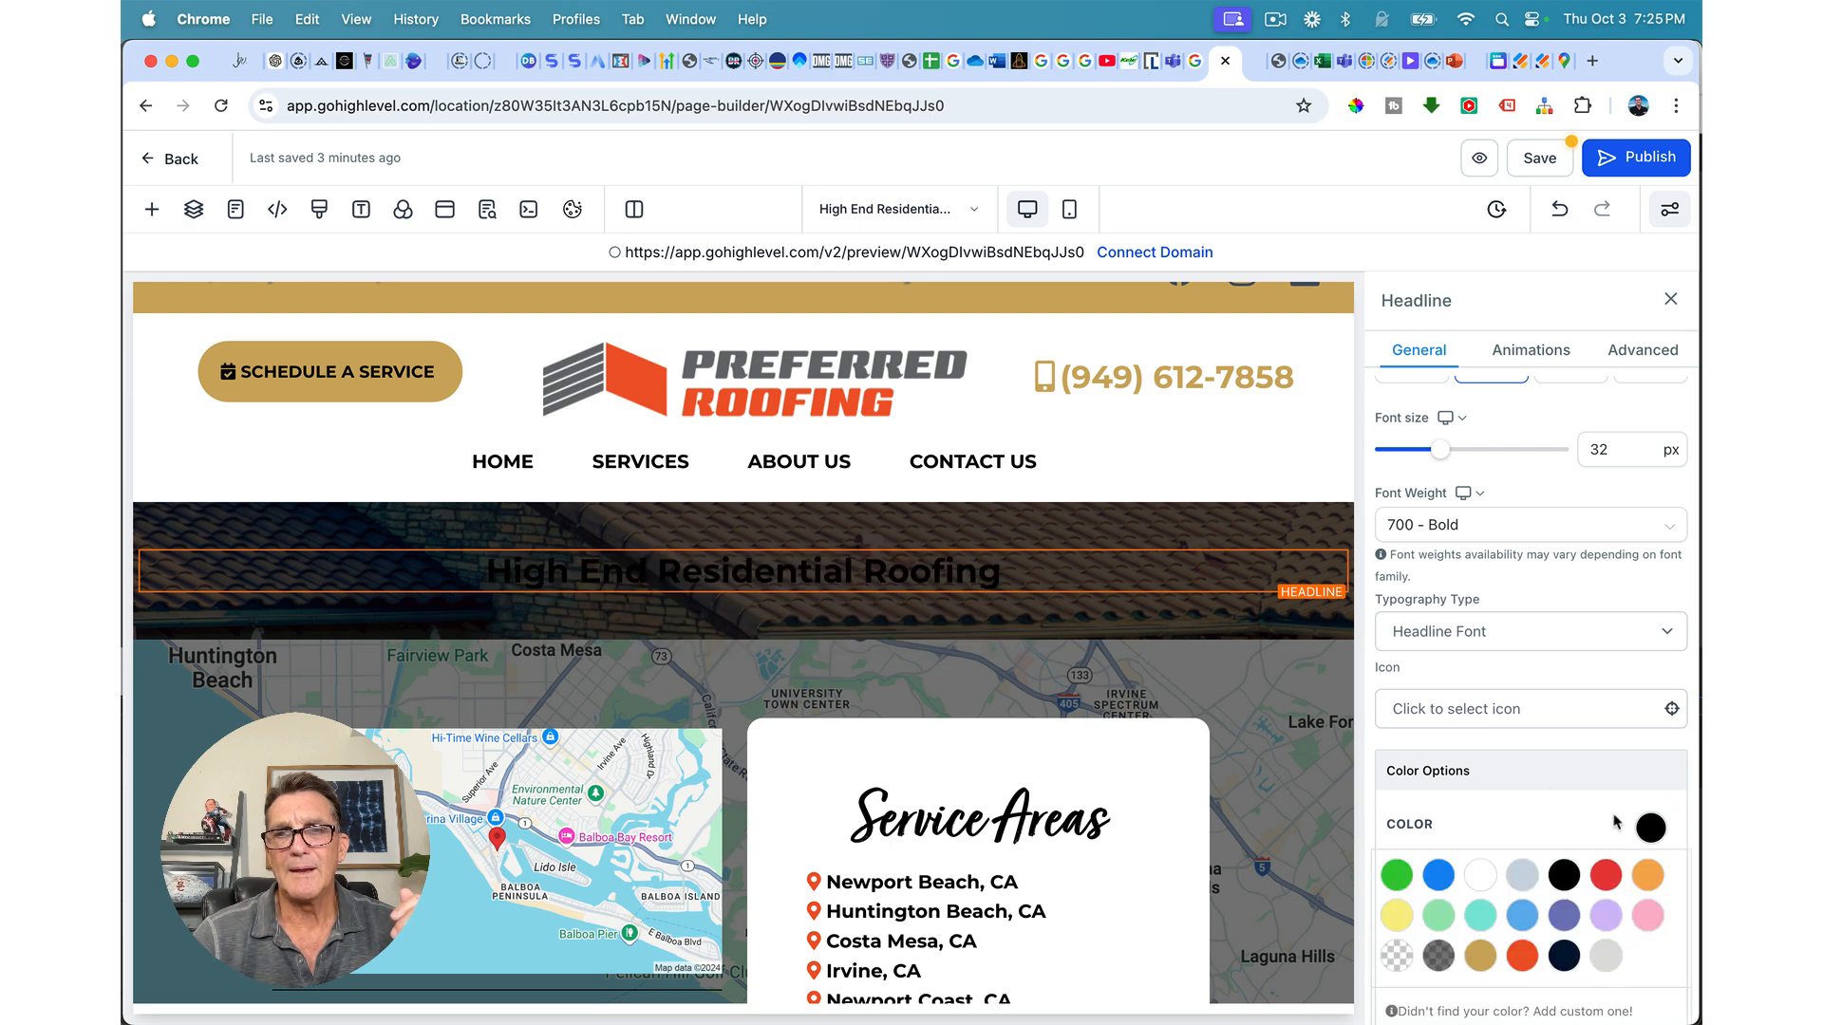
left_click(1483, 879)
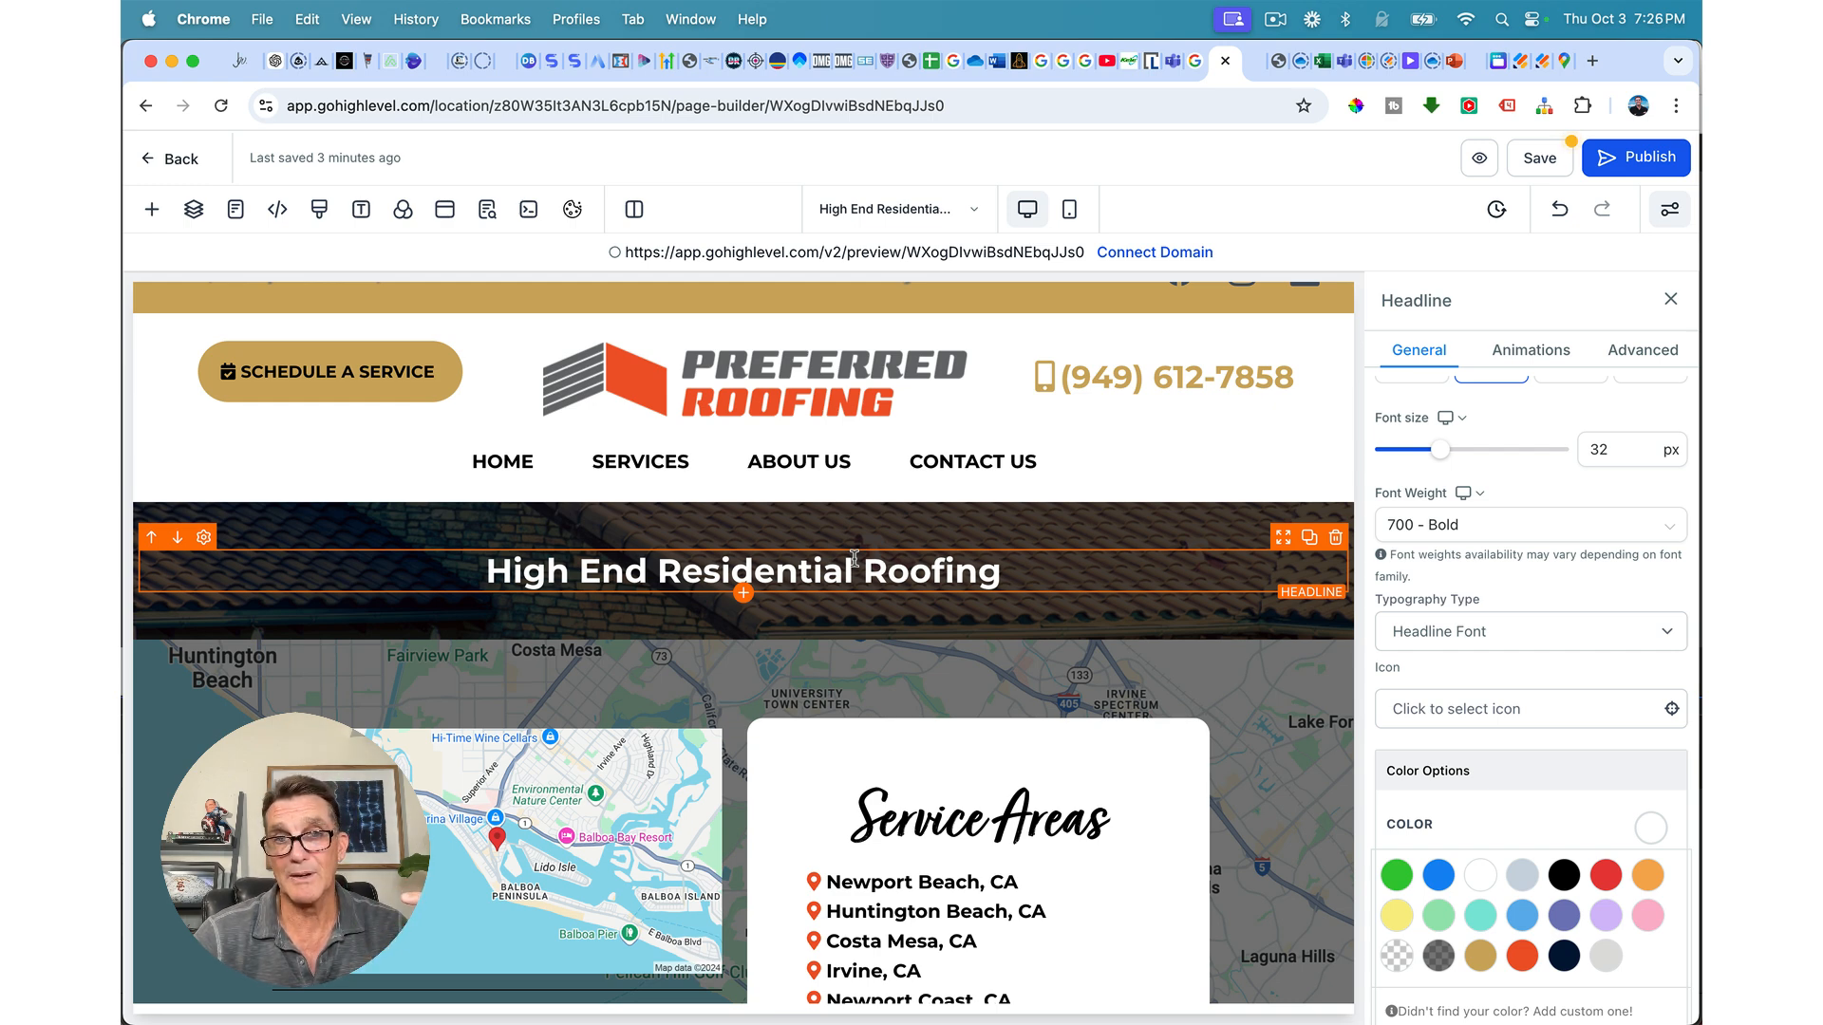
scroll(1475, 777, "down", 6)
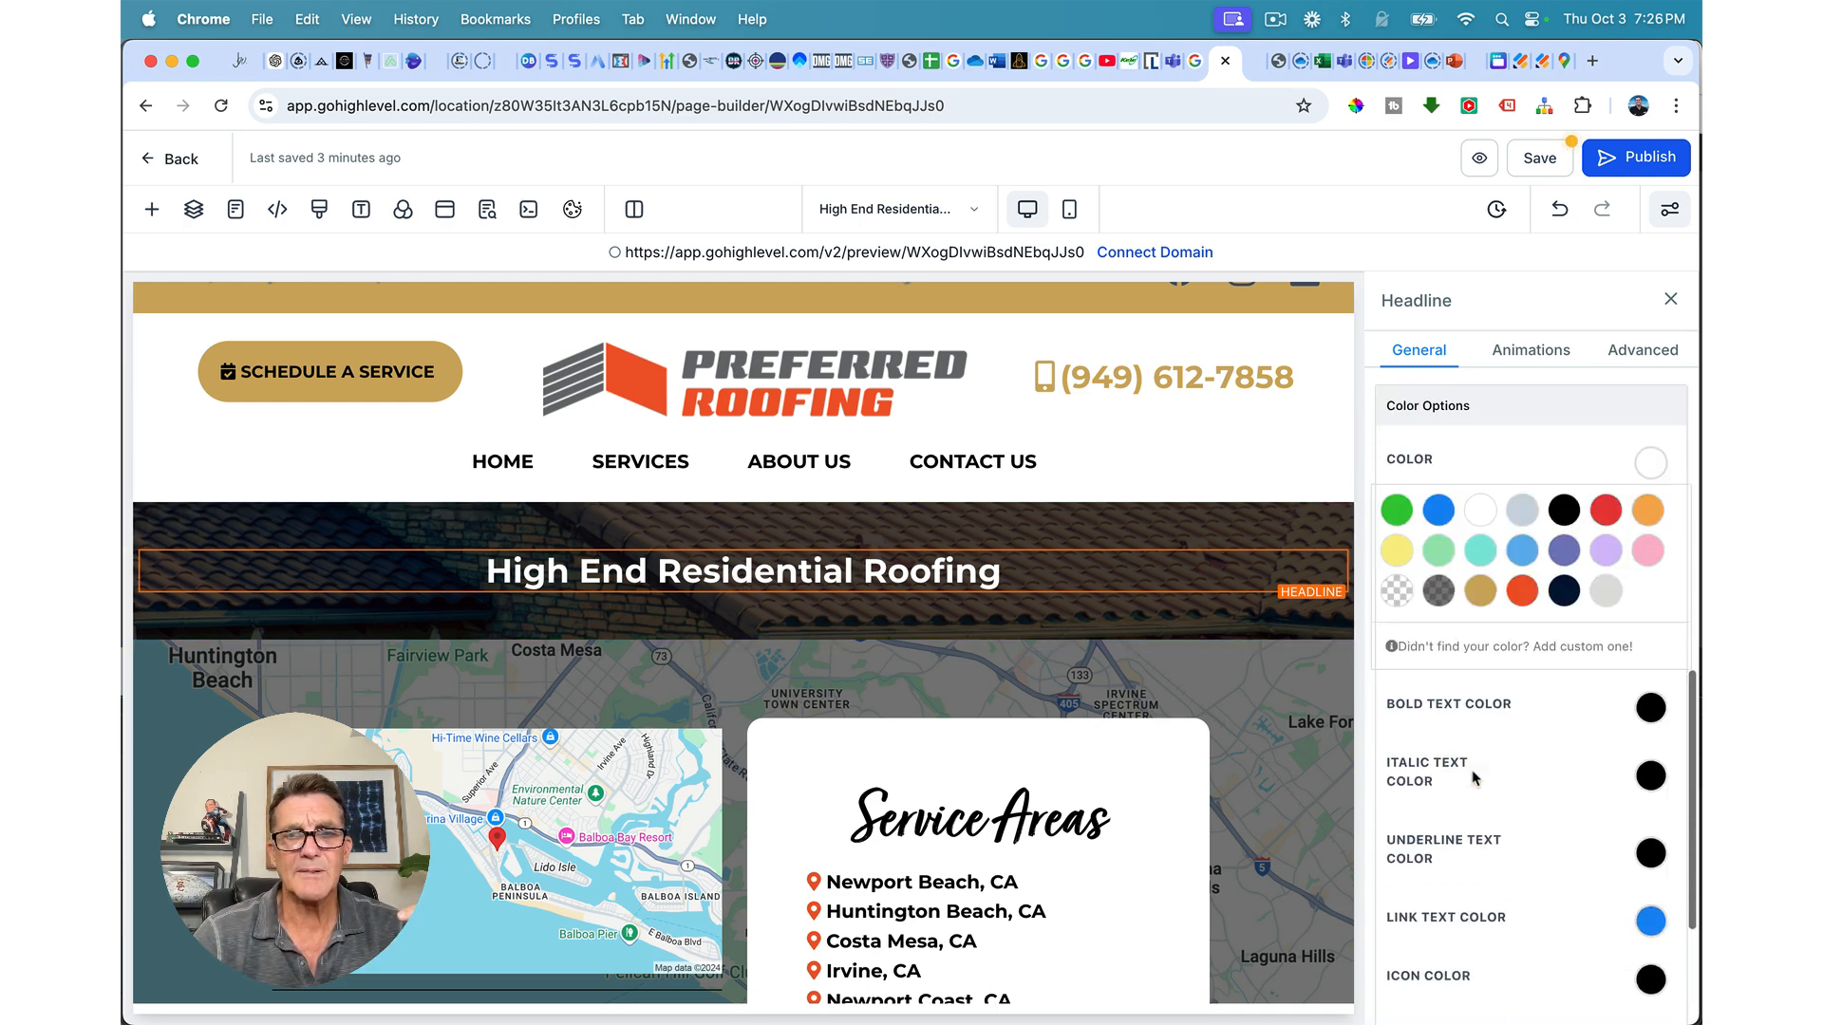
scroll(1538, 683, "up", 8)
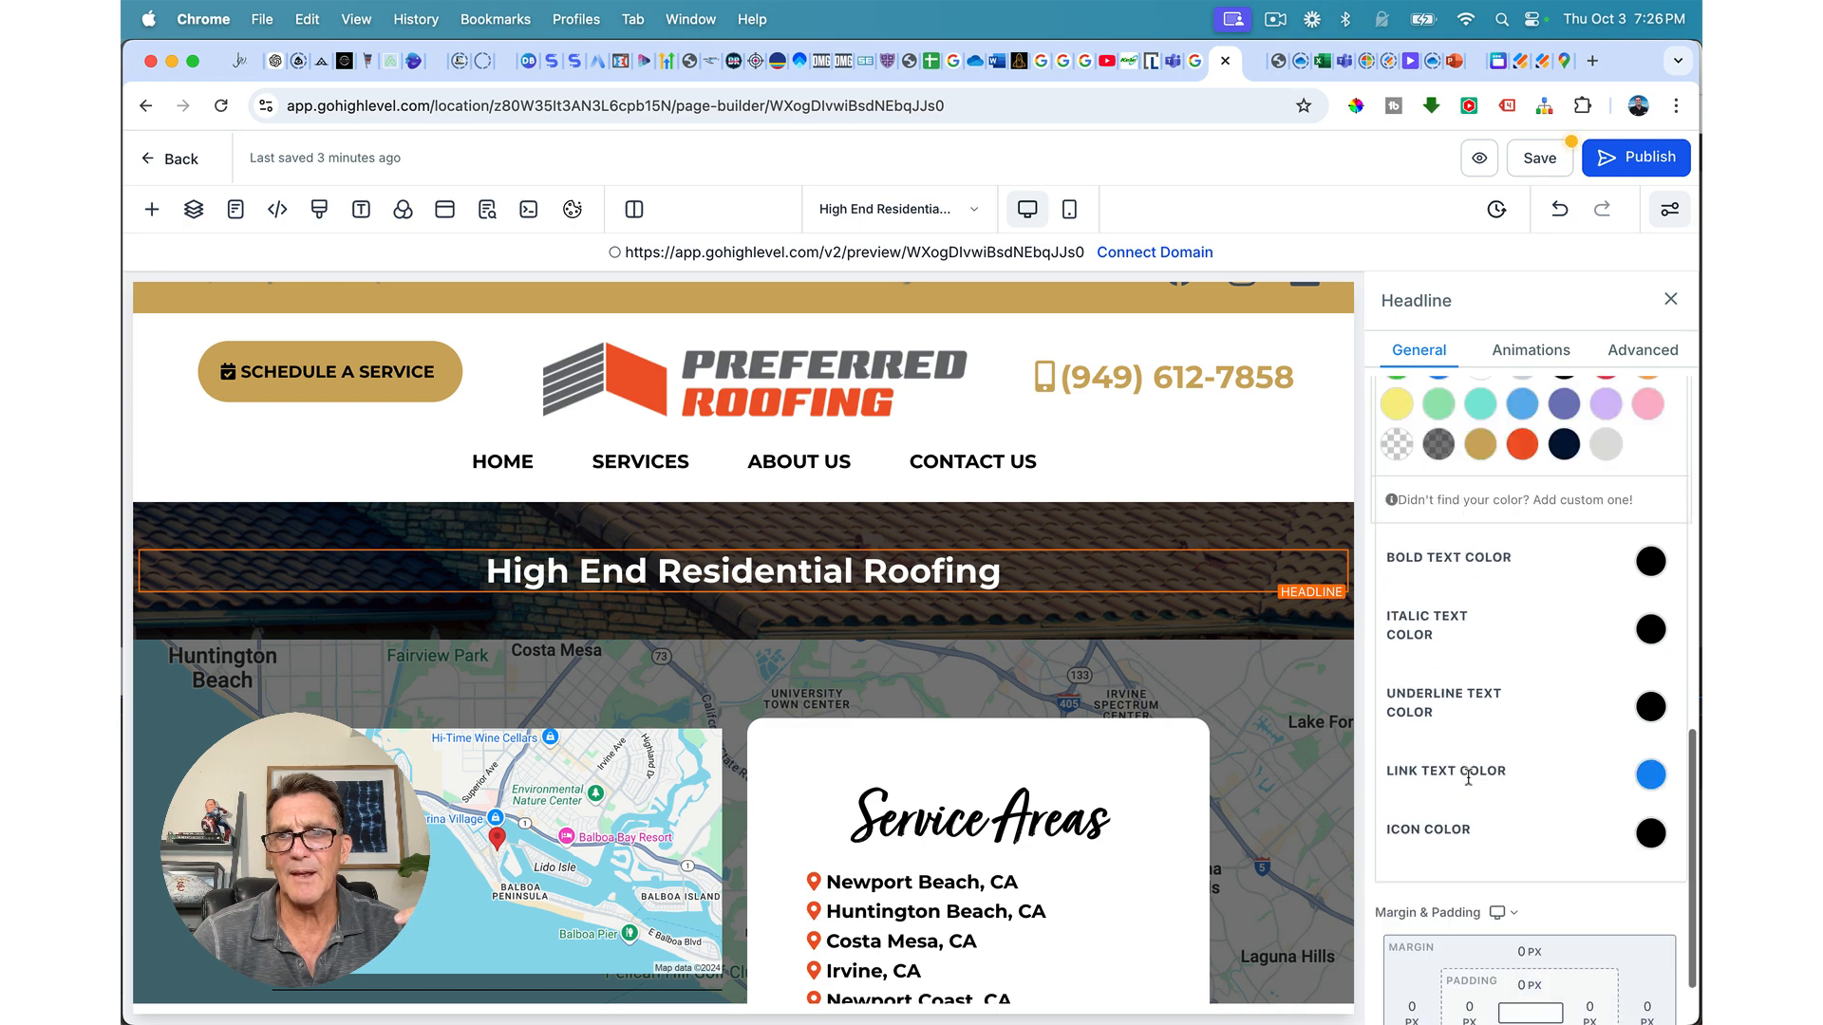
Step: Give the headline the custom class 'turbinado' in its Advanced settings
left_click(1642, 350)
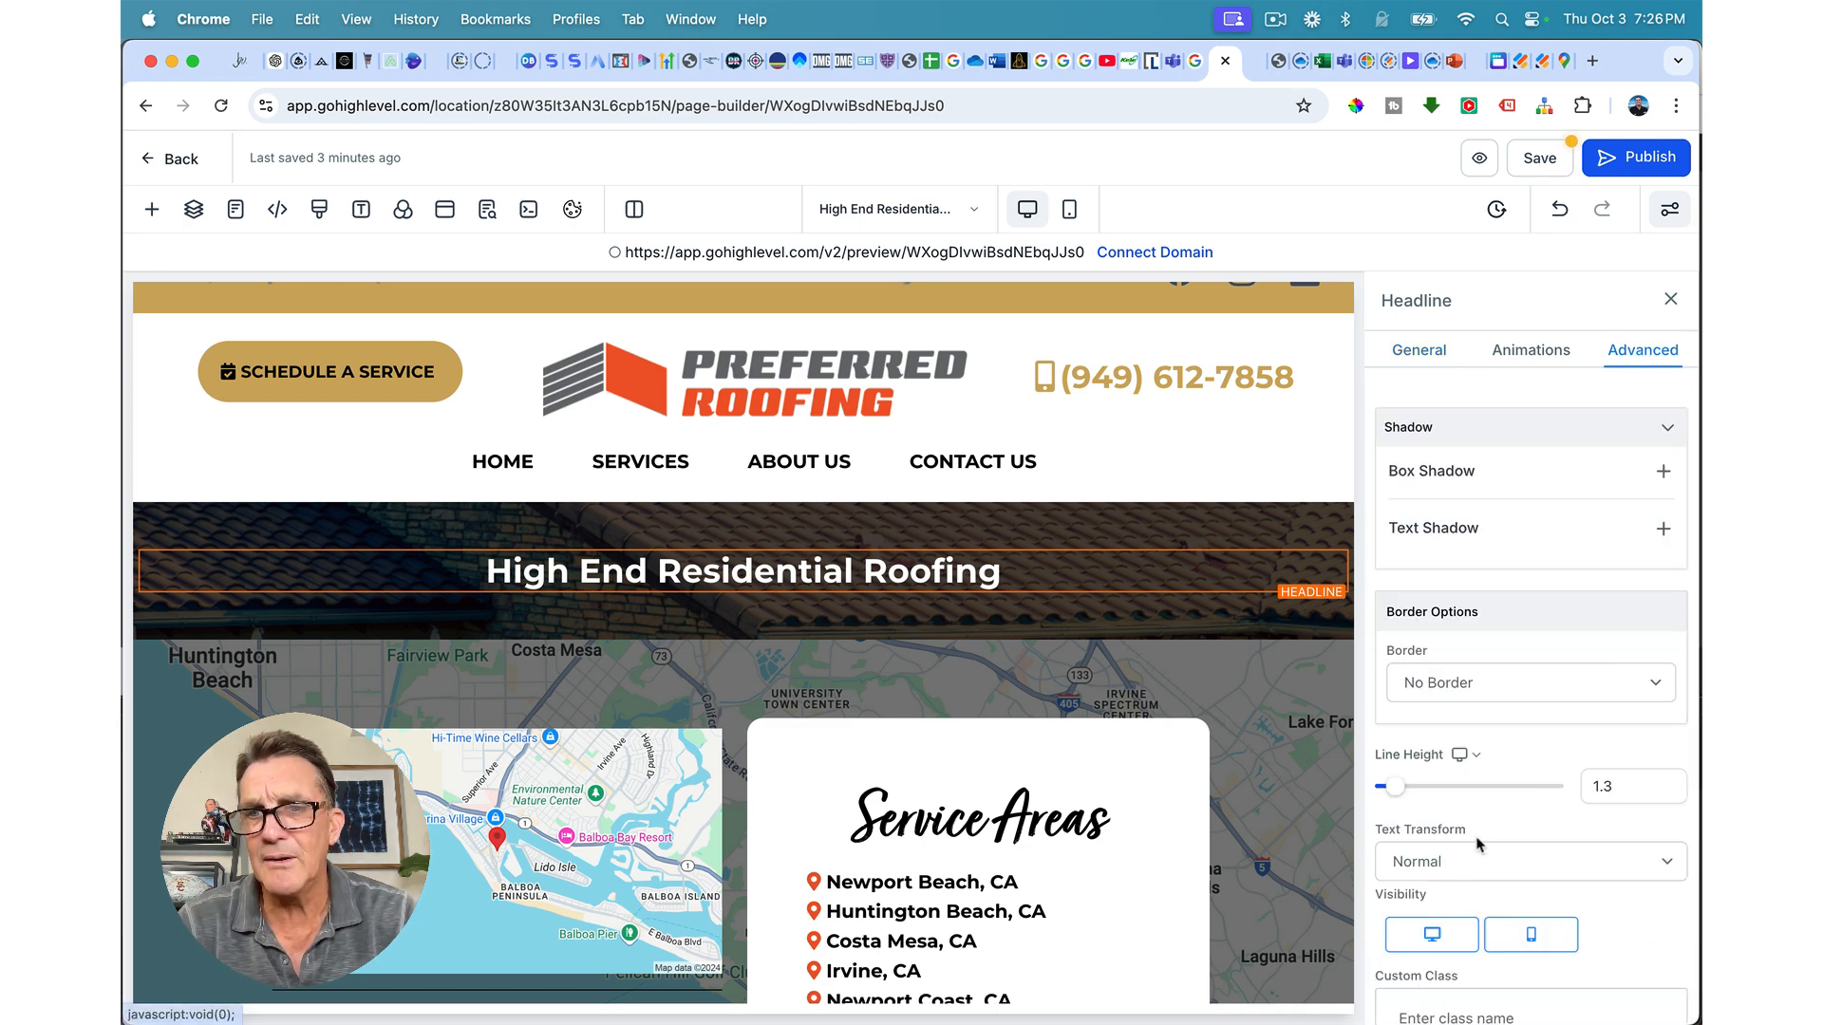
scroll(1486, 816, "down", 3)
left_click(1478, 871)
type("turbinado")
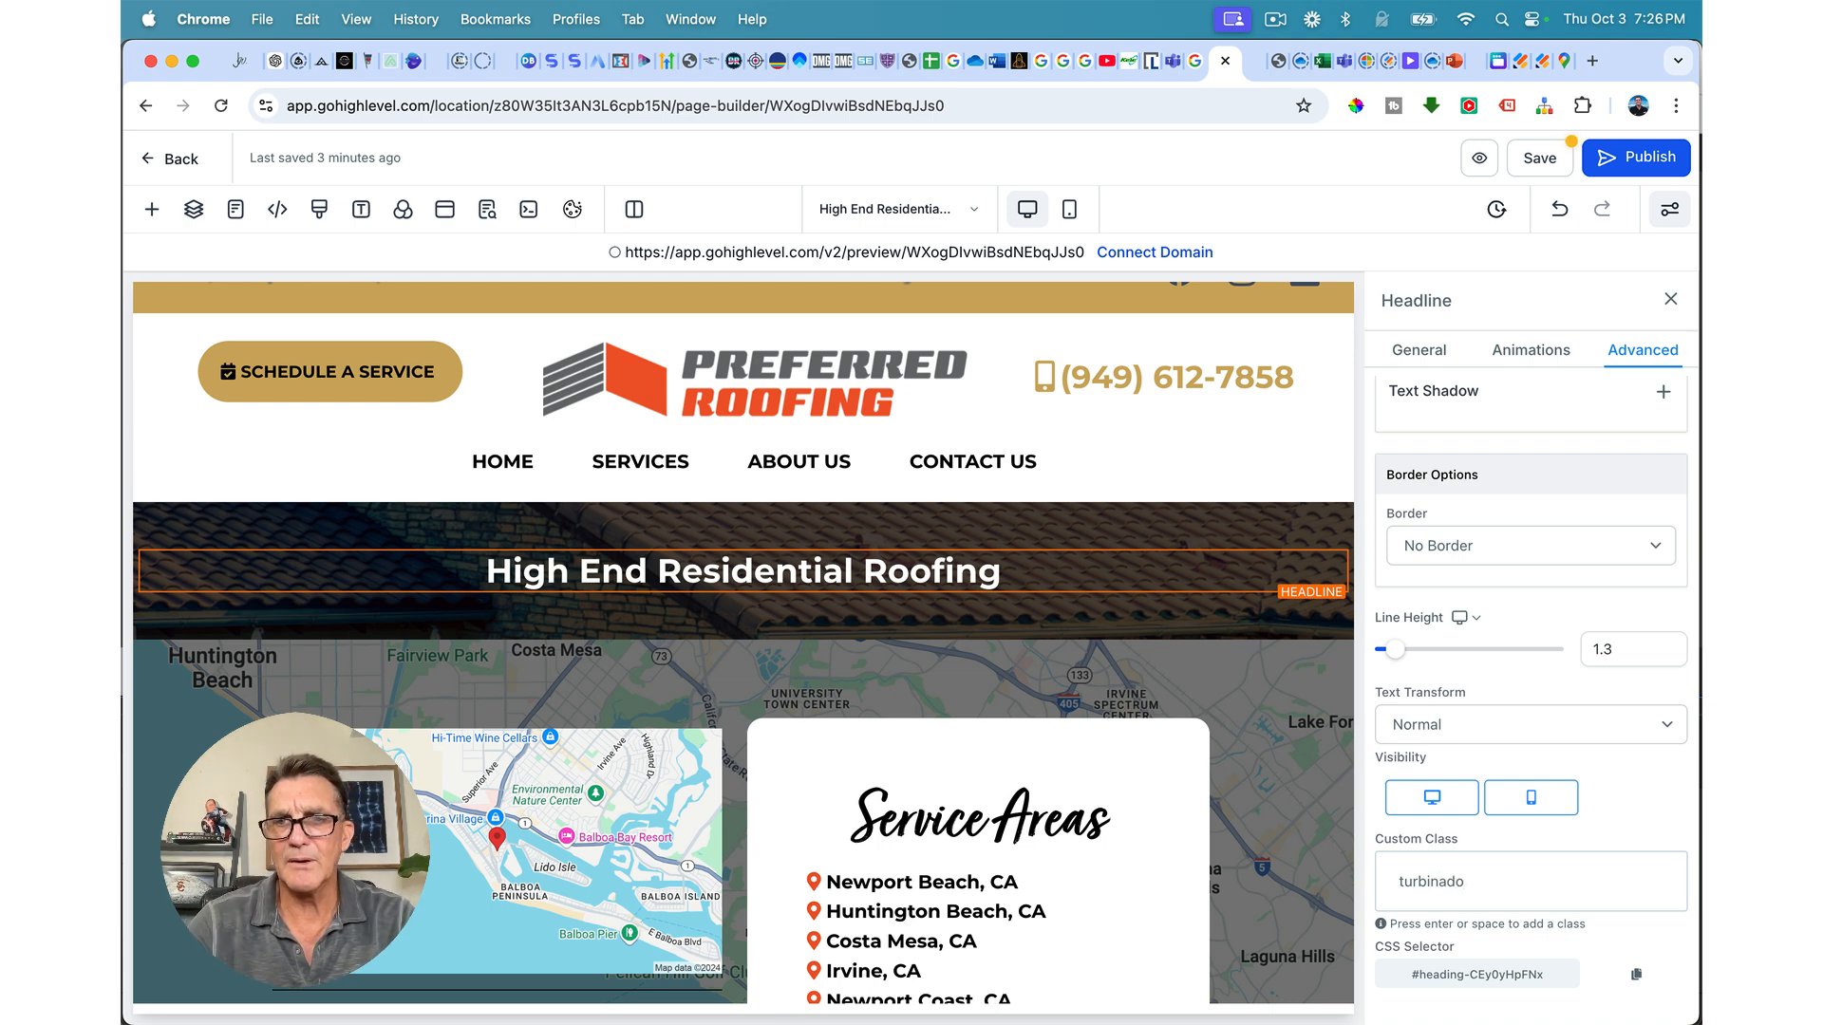
key("Return")
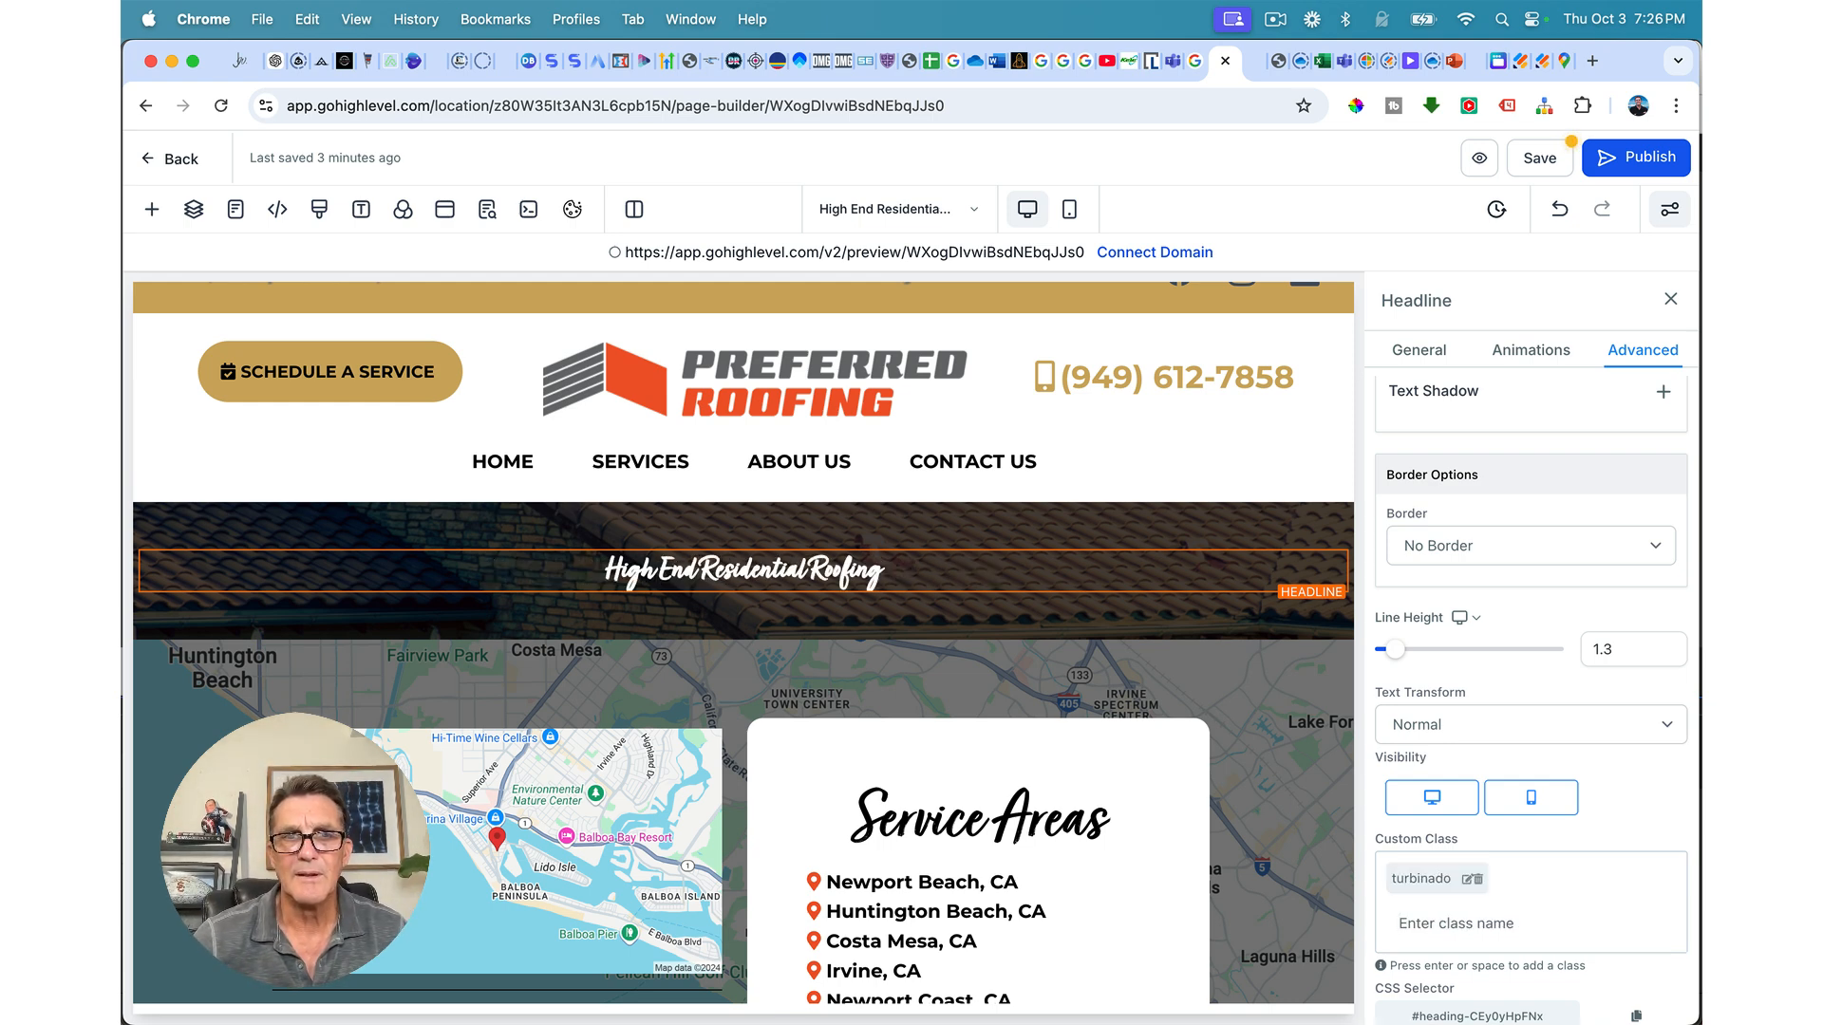
scroll(1510, 838, "up", 5)
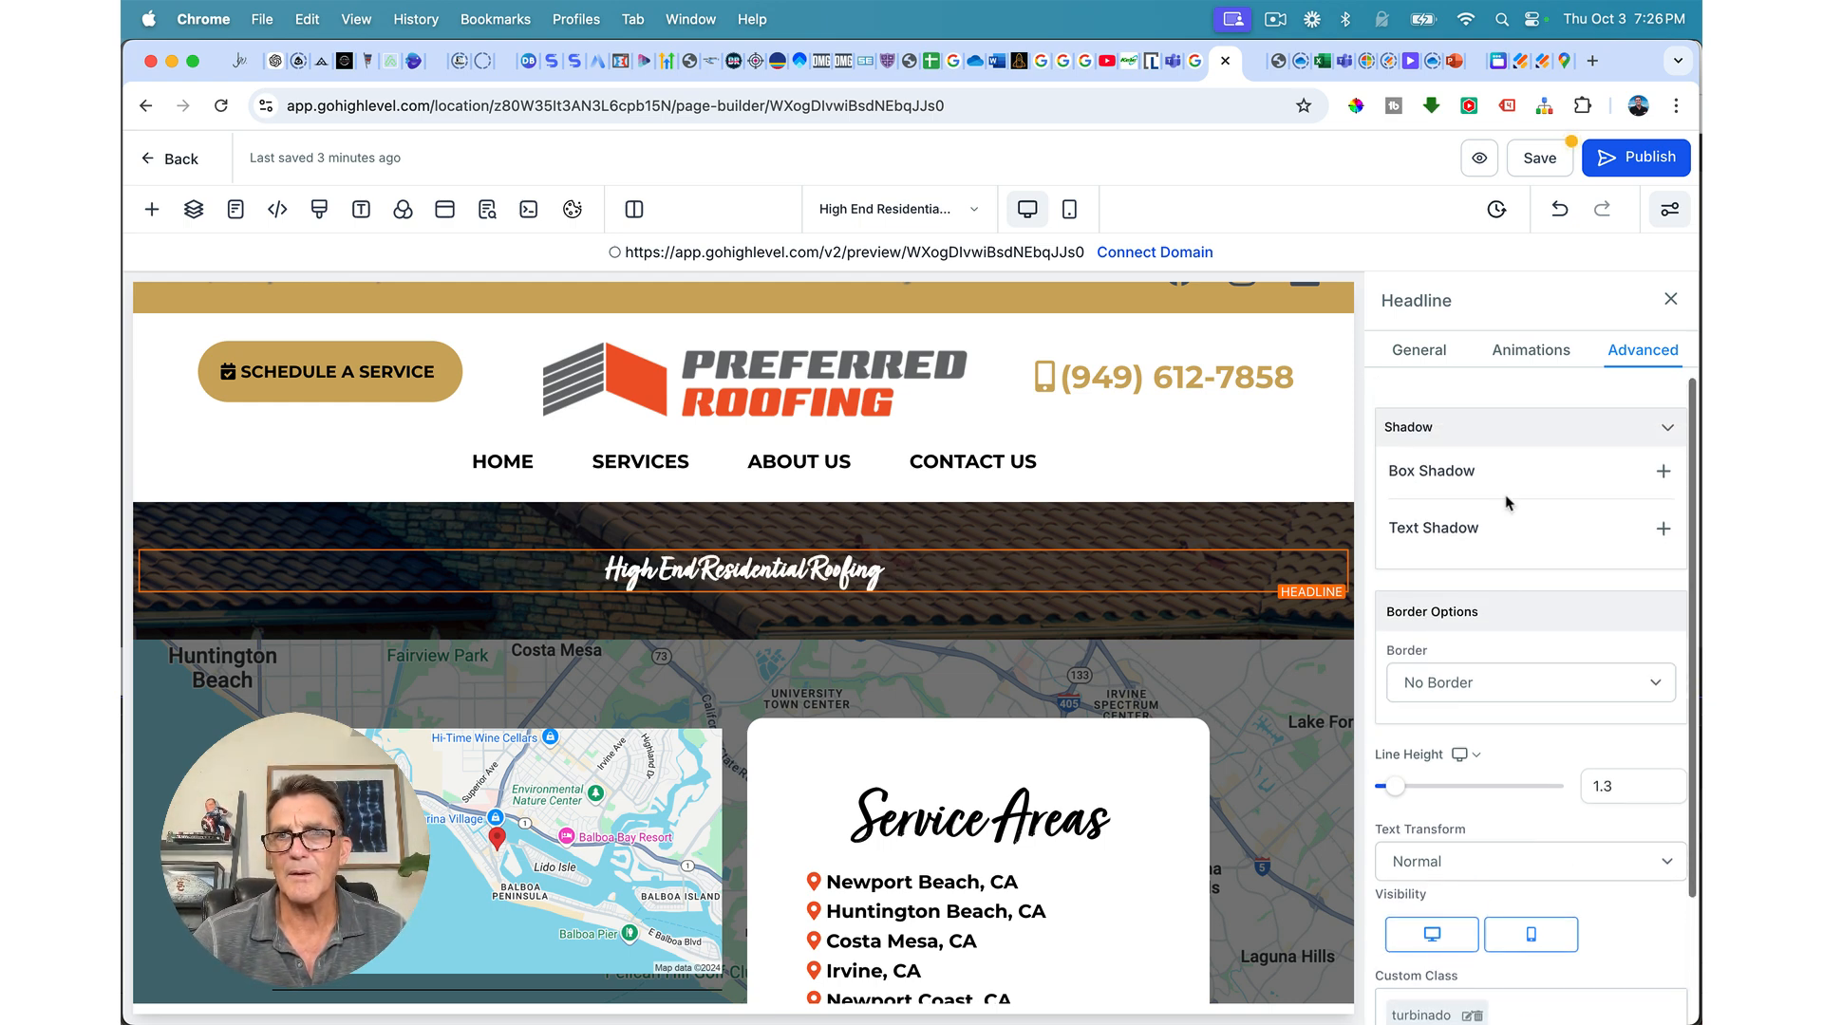
left_click(1406, 375)
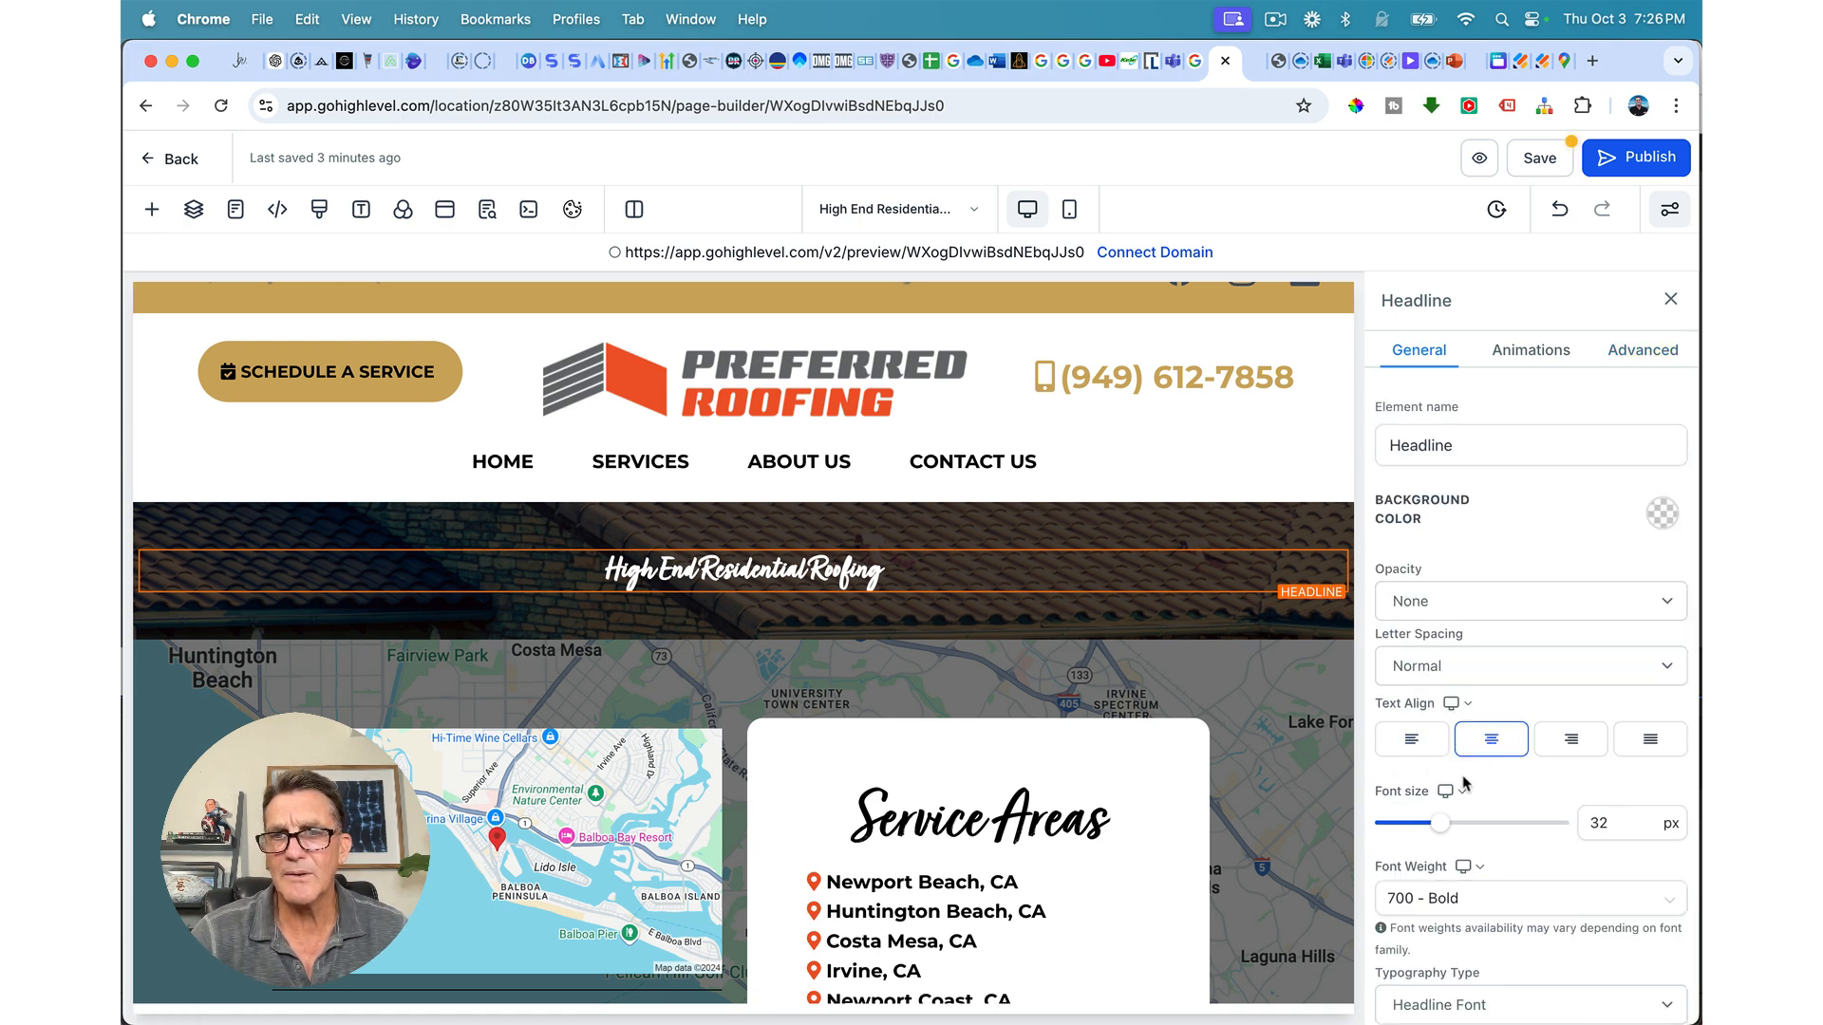
Step: Set the headline to 500 - Medium font weight and a 70 px font size
mouse_move(1439, 829)
left_click_drag(1439, 829, 1506, 827)
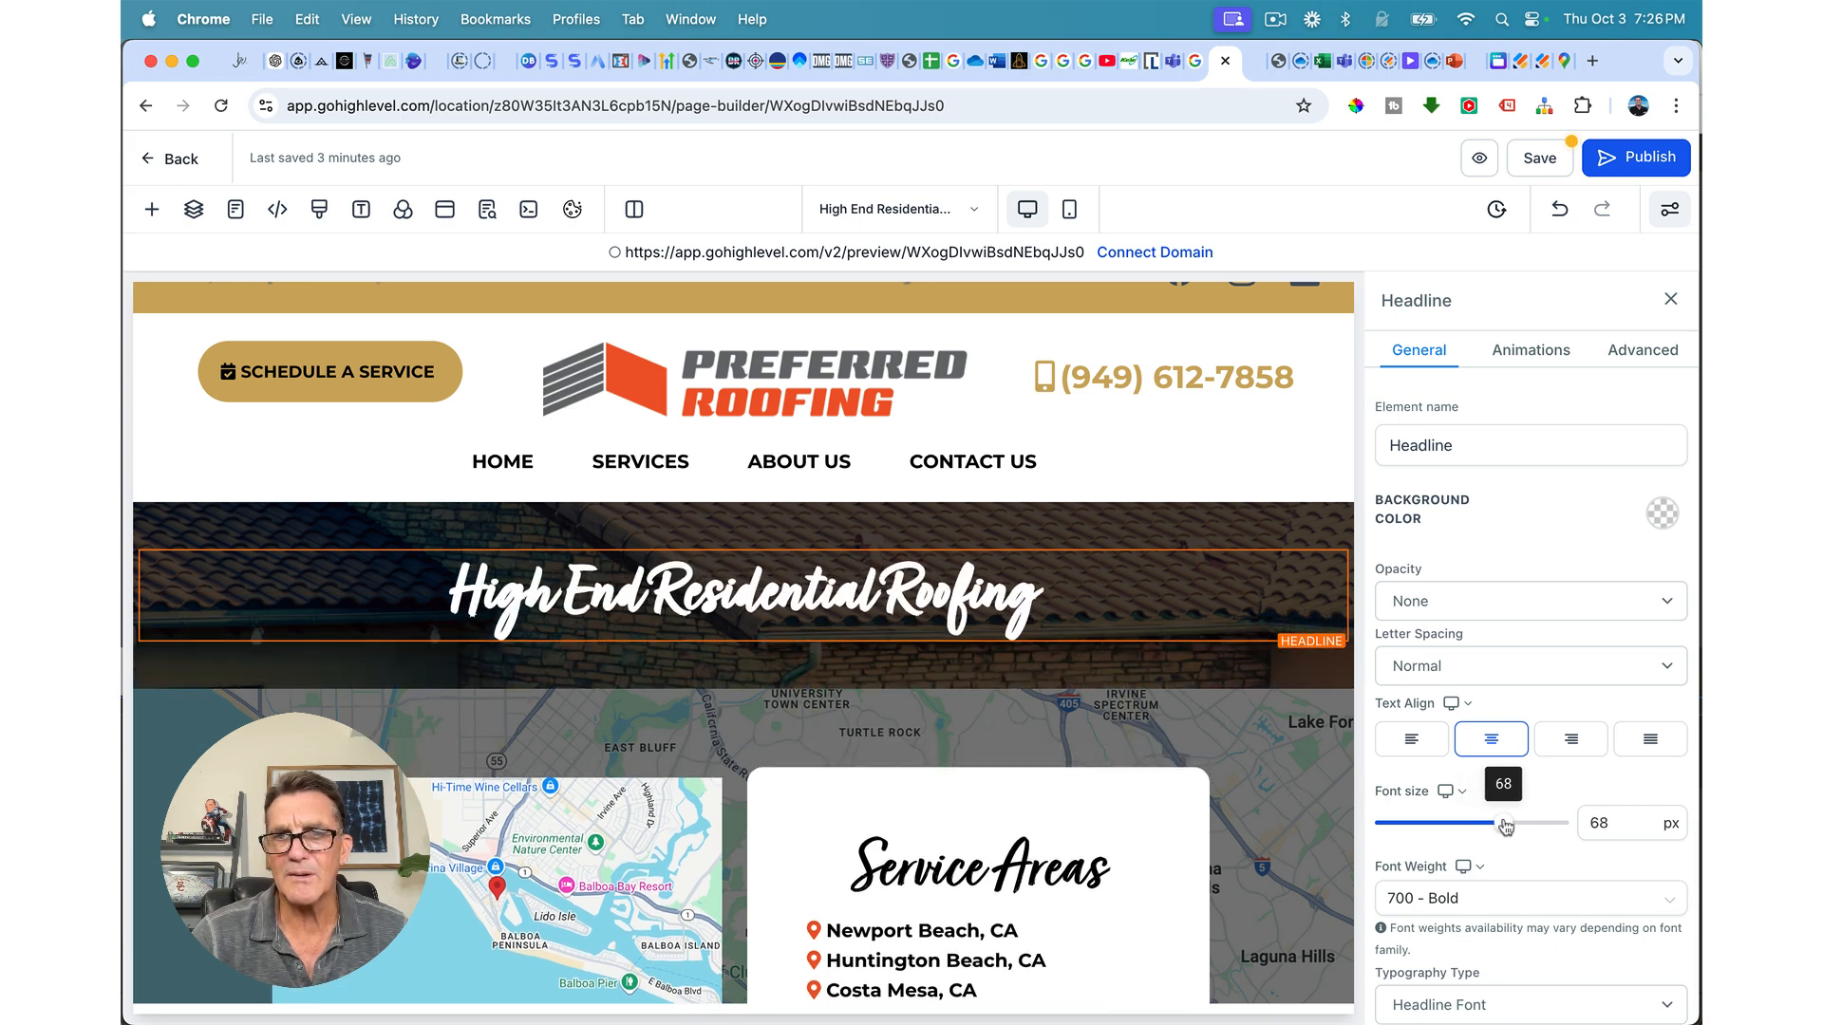
scroll(1452, 827, "down", 1)
left_click(1444, 836)
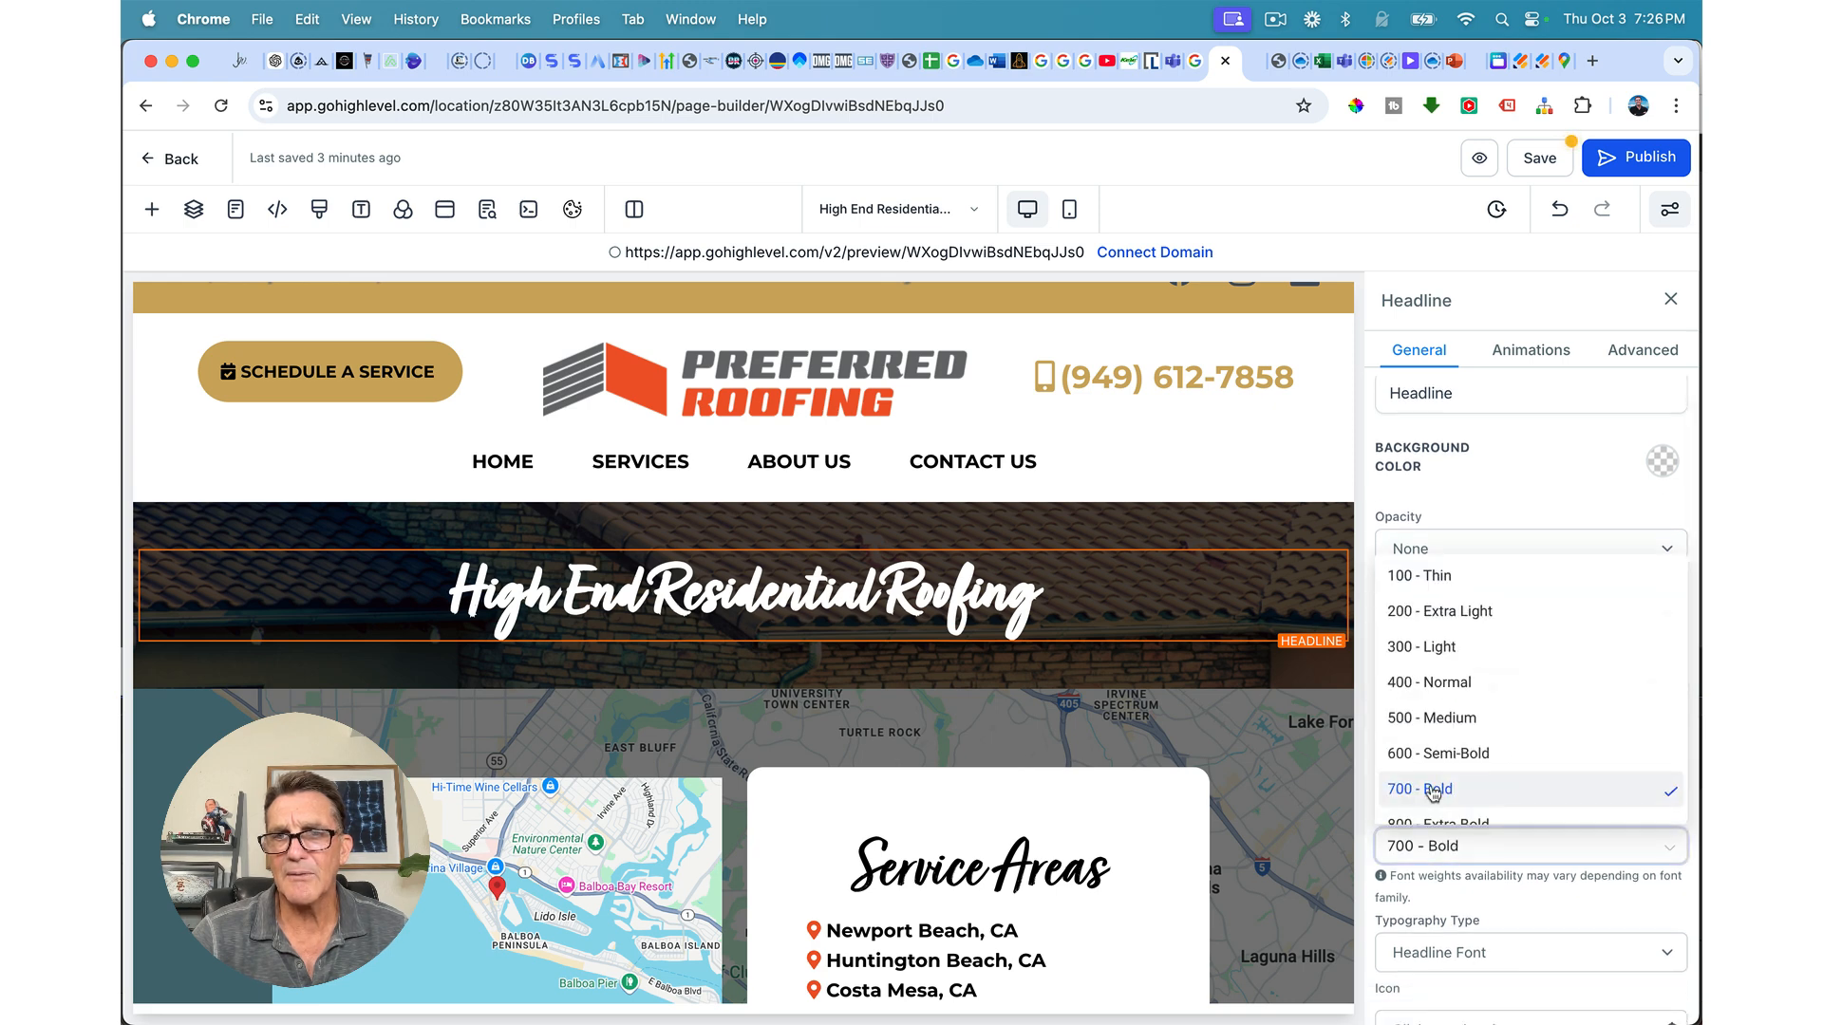
left_click(1441, 717)
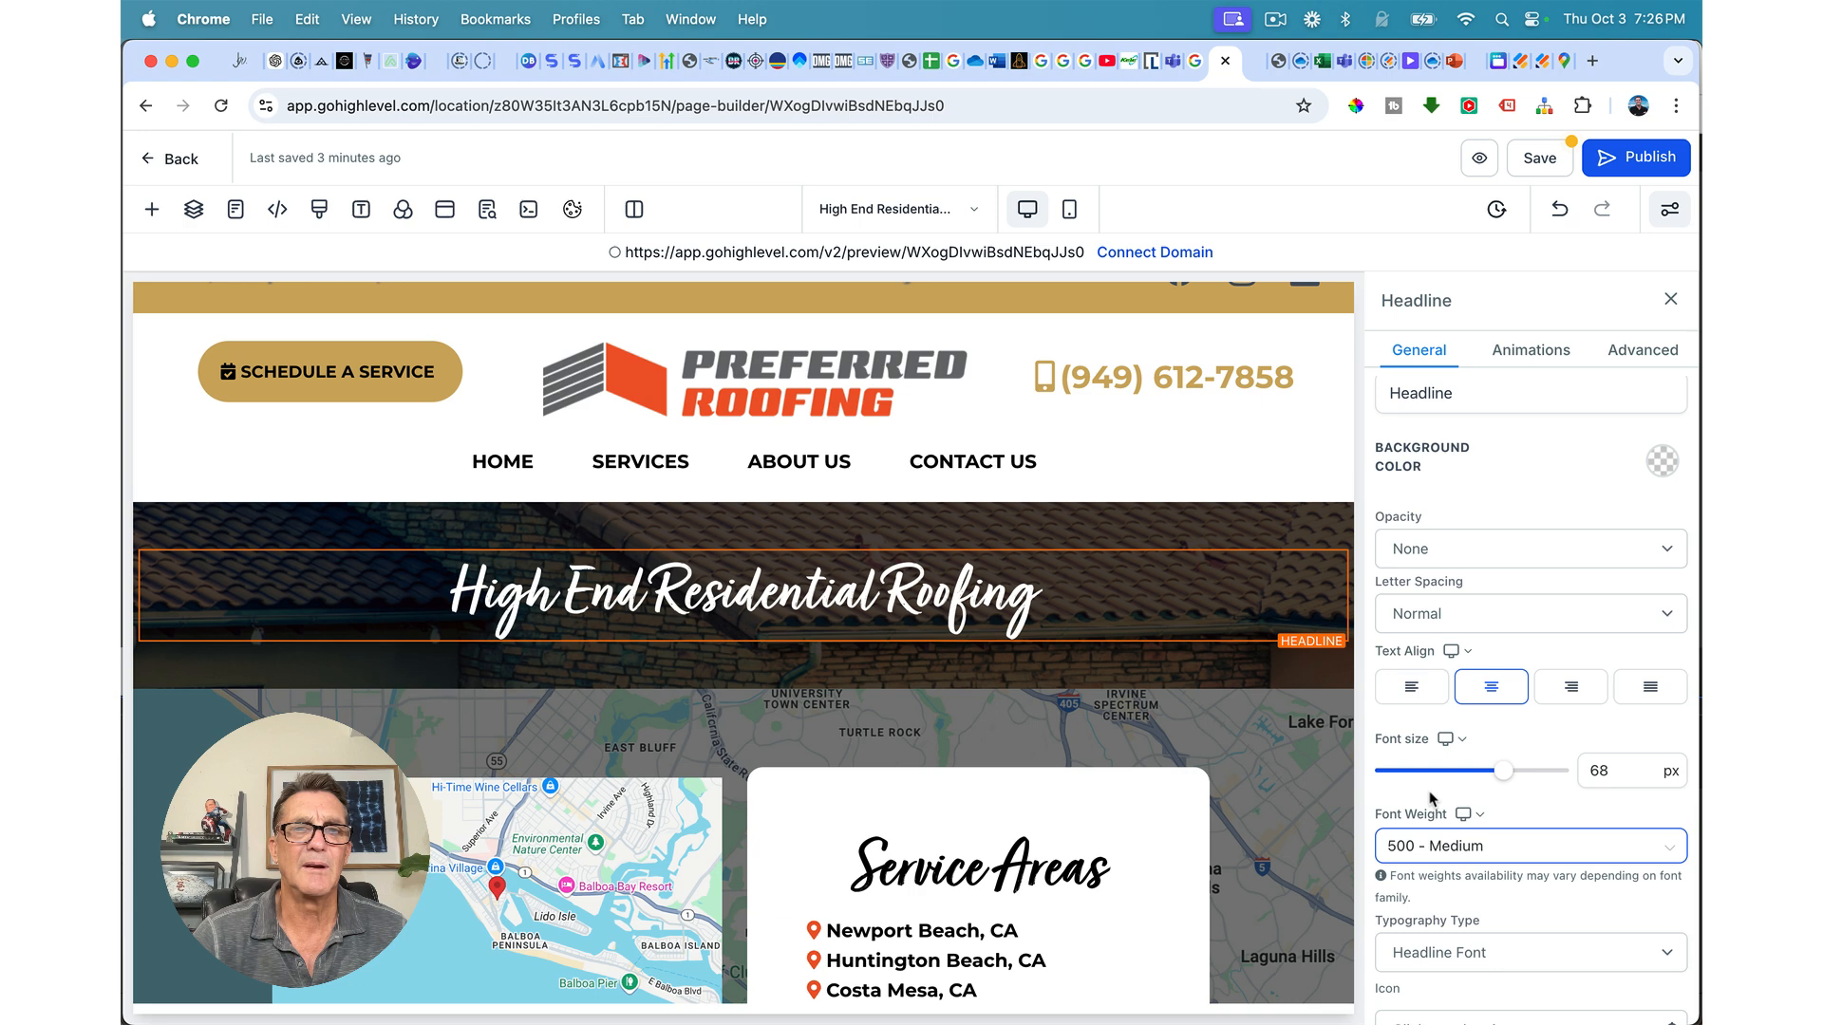
left_click(1452, 848)
left_click(1436, 683)
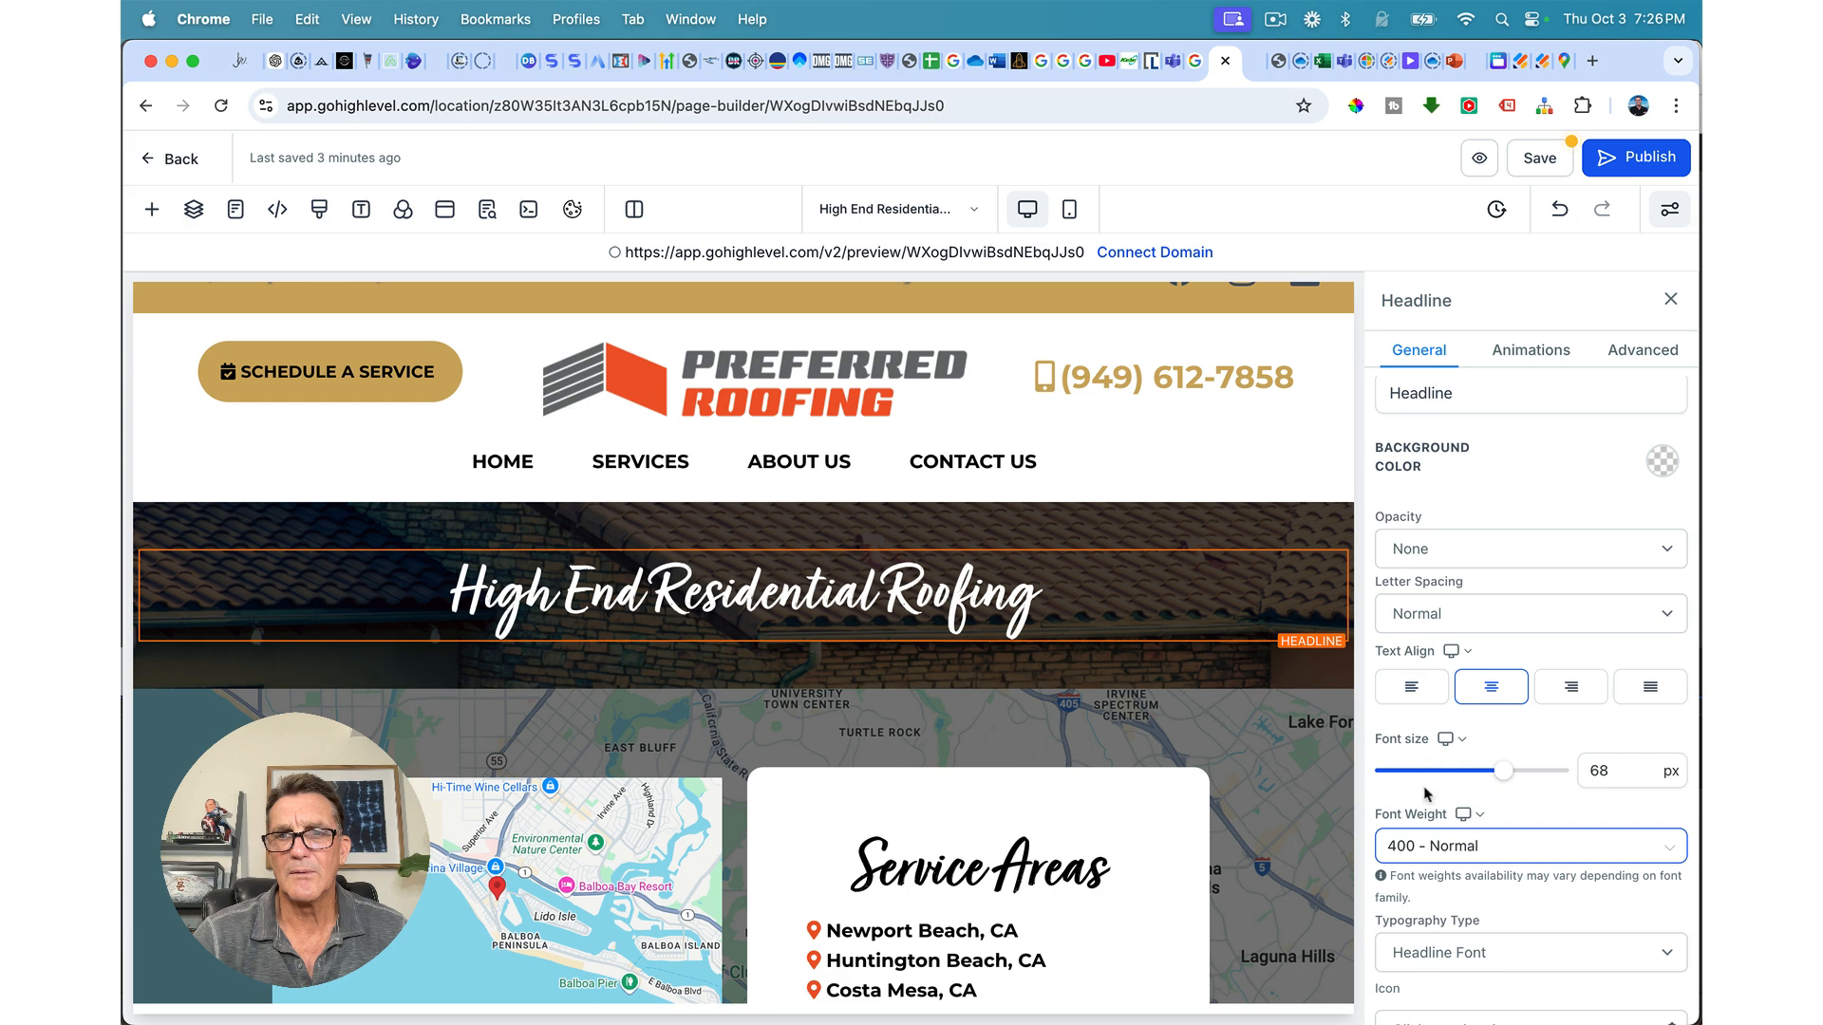
left_click(1420, 845)
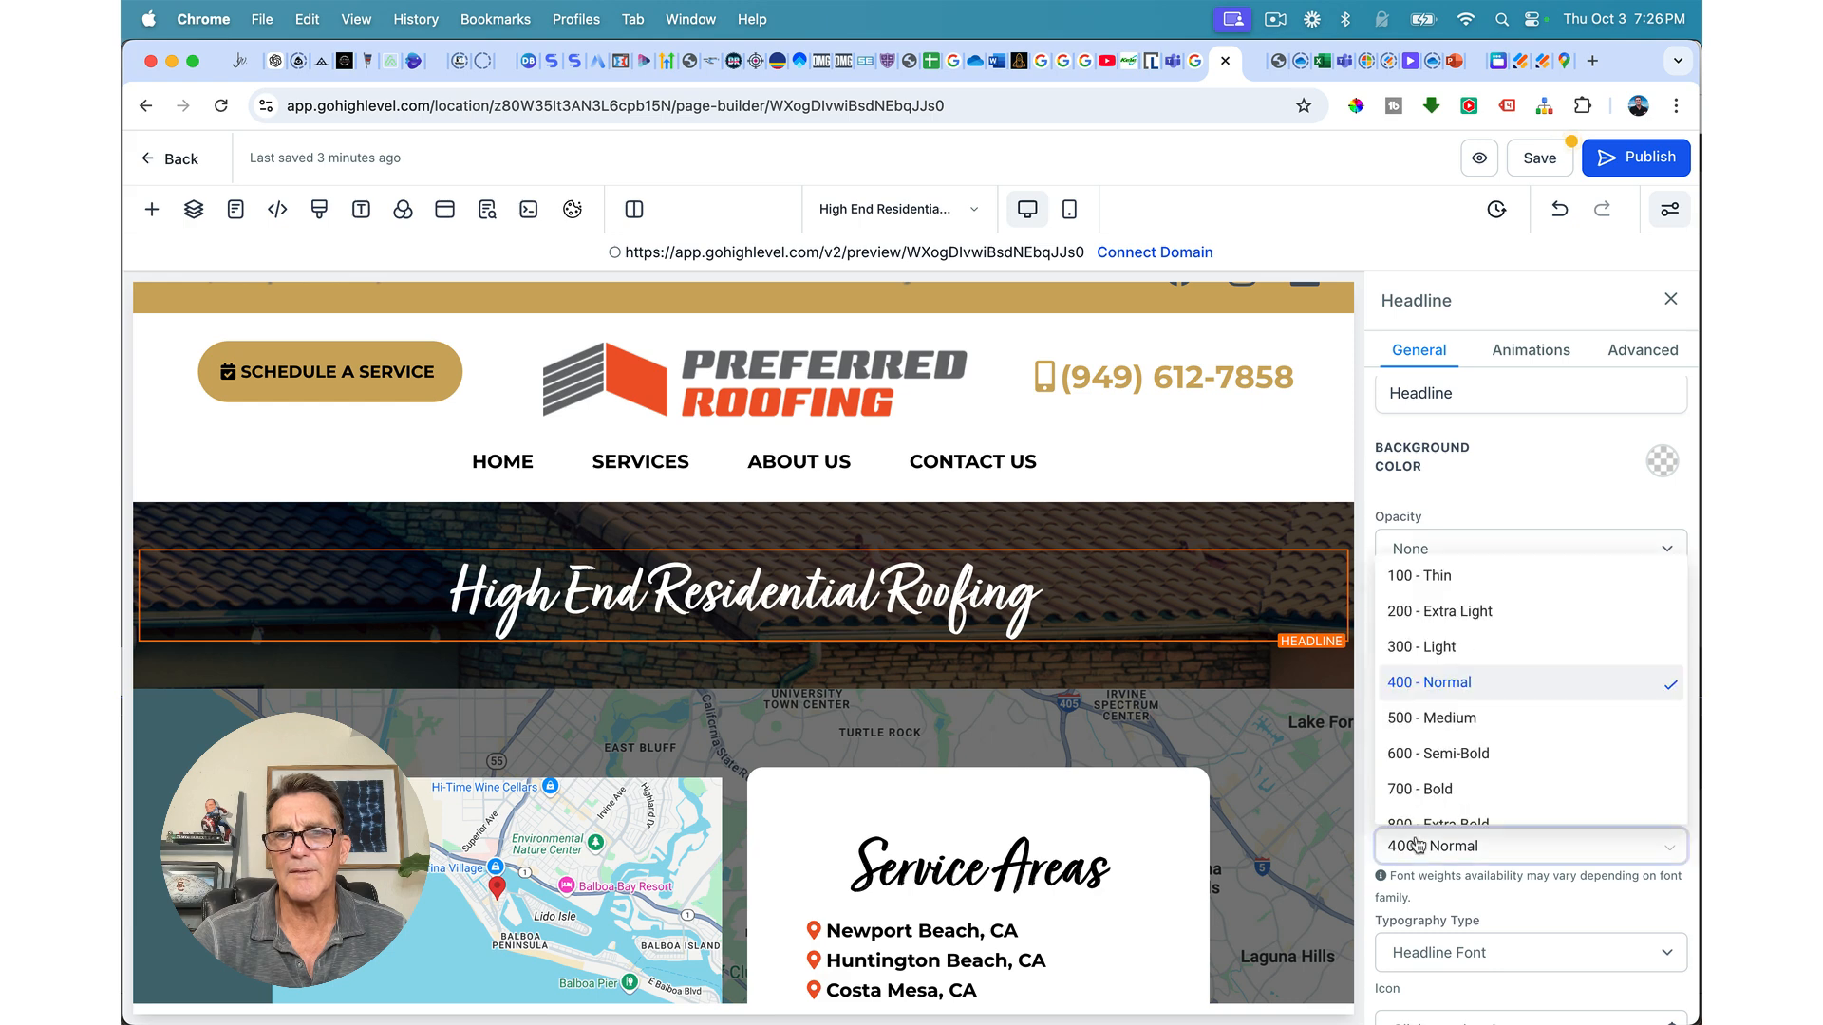
left_click(1433, 723)
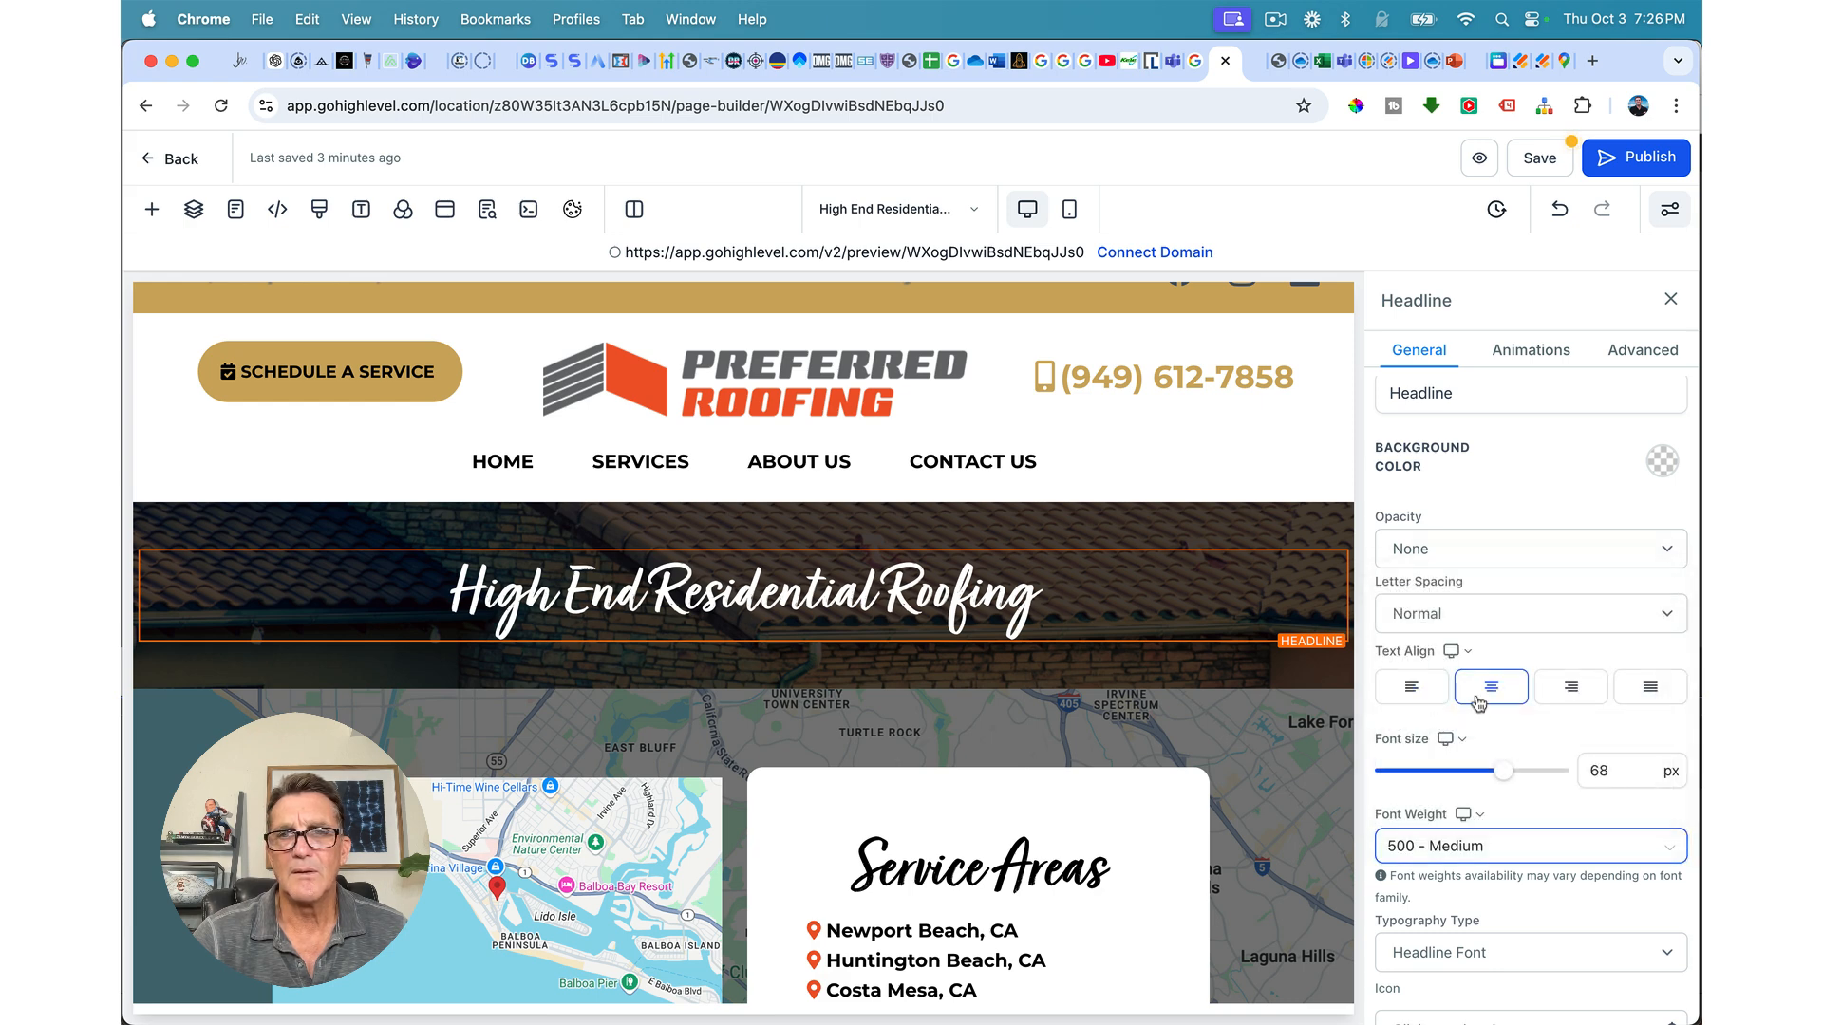
scroll(1487, 745, "down", 1)
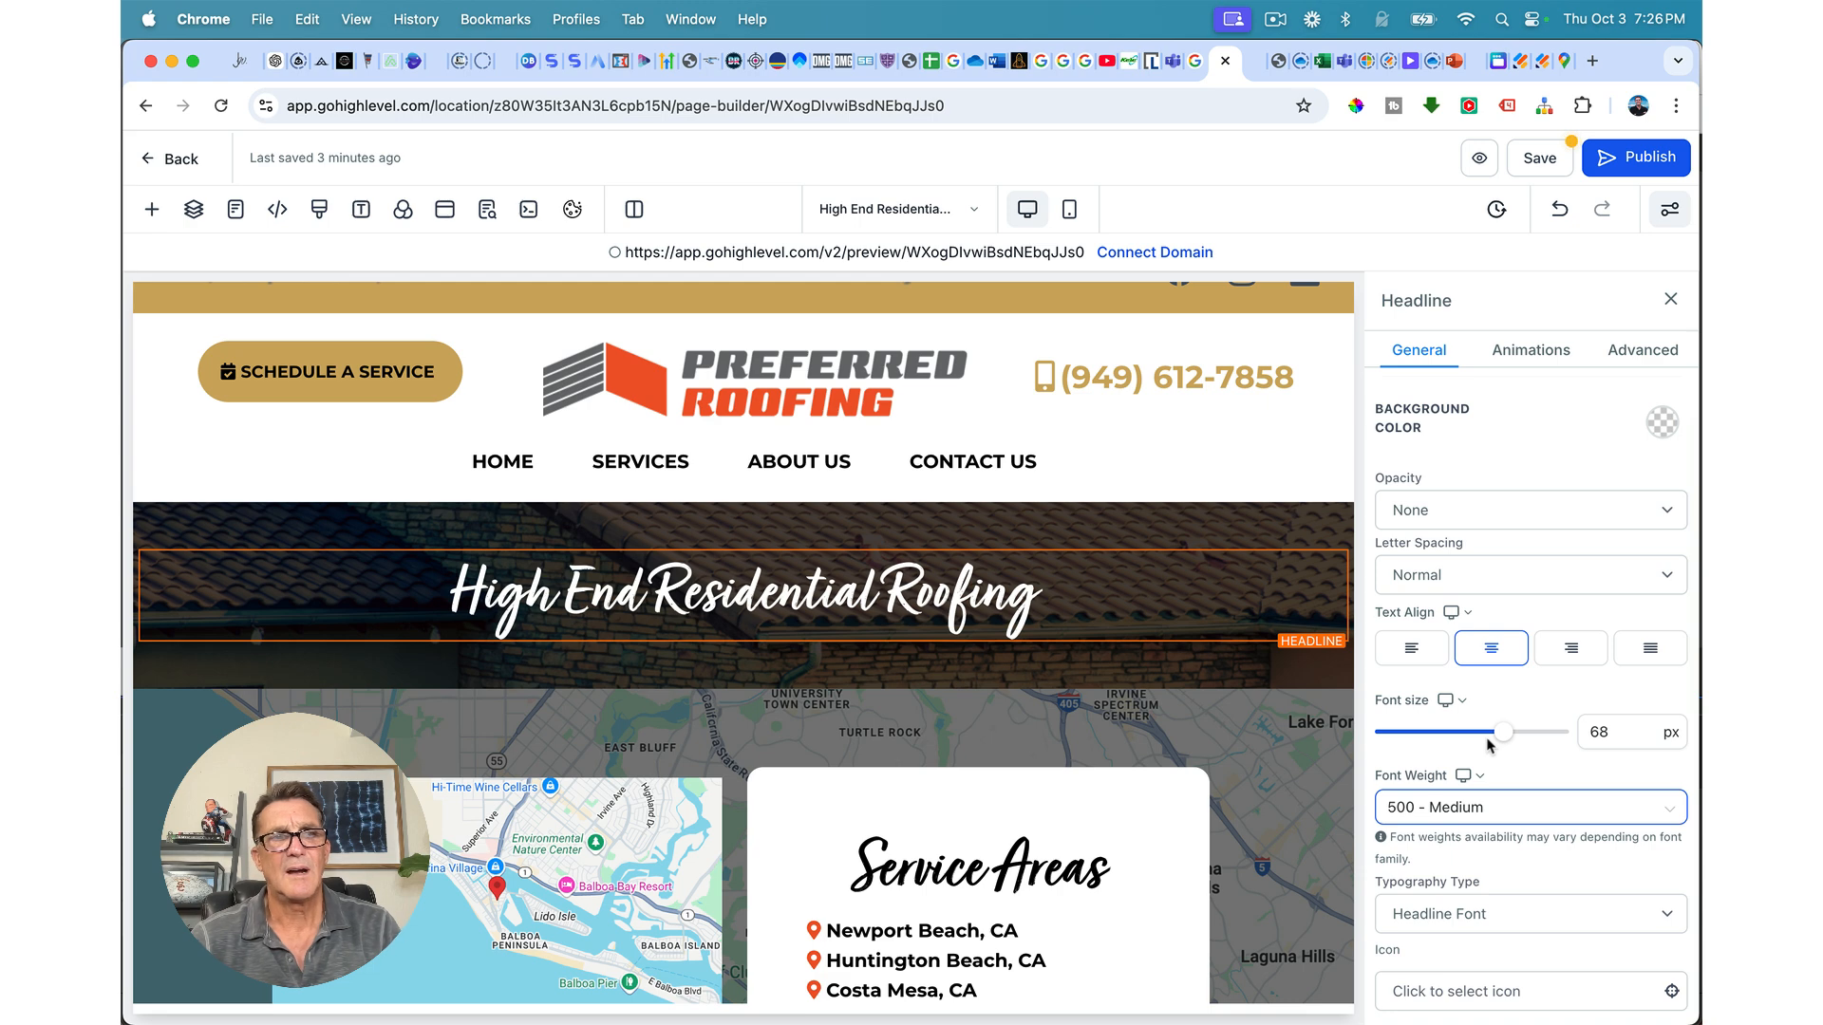
left_click_drag(1503, 733, 1509, 739)
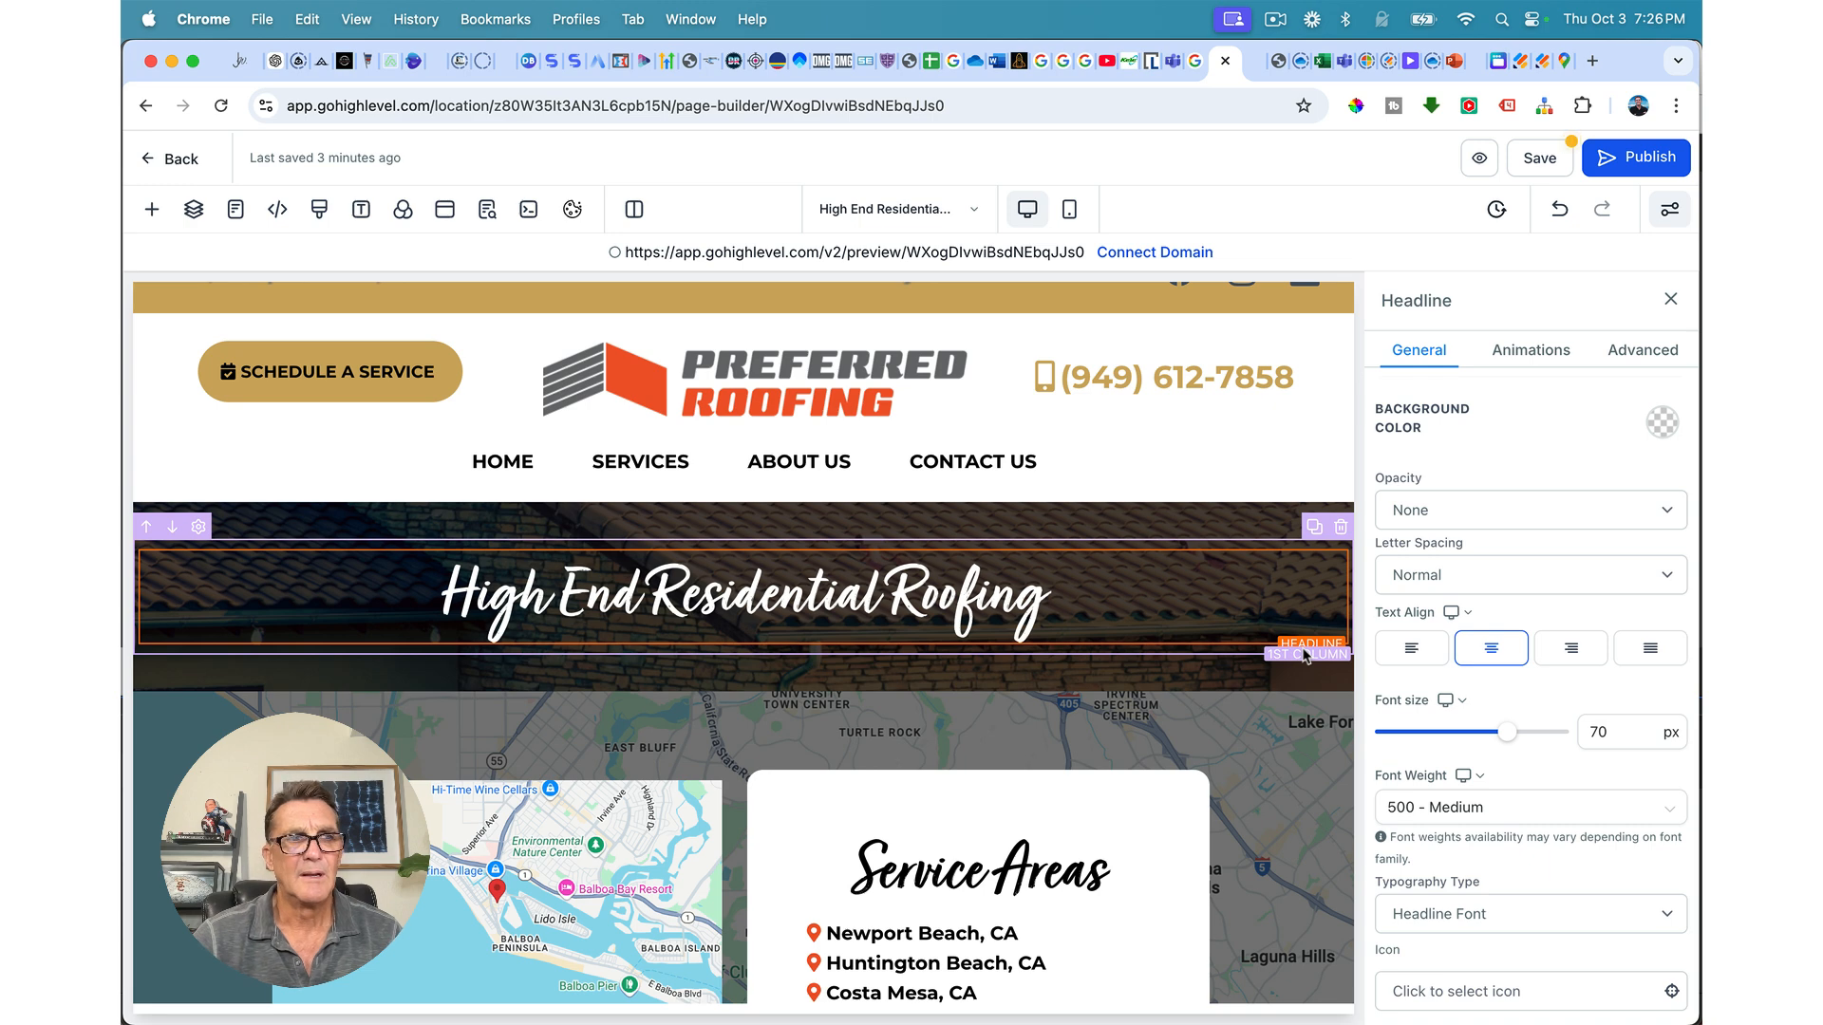
left_click(1178, 583)
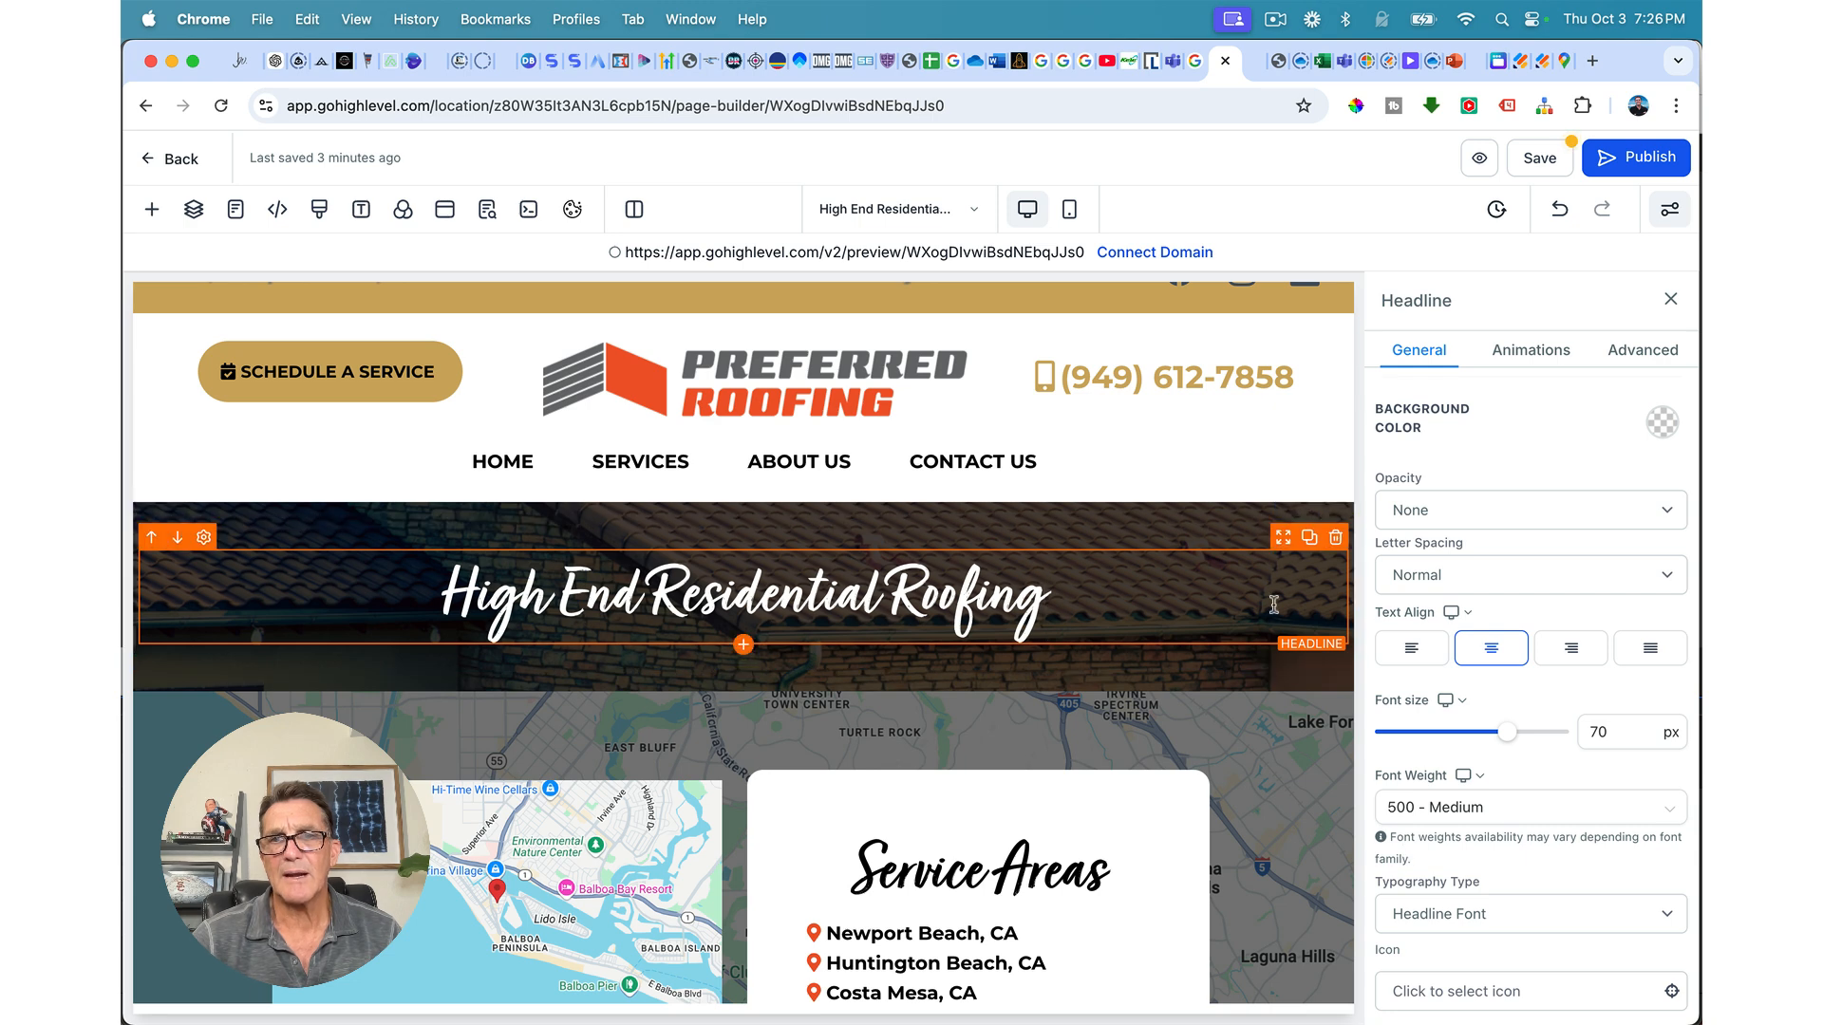
Step: Give the roof banner section 80 px top and bottom padding
left_click(1292, 525)
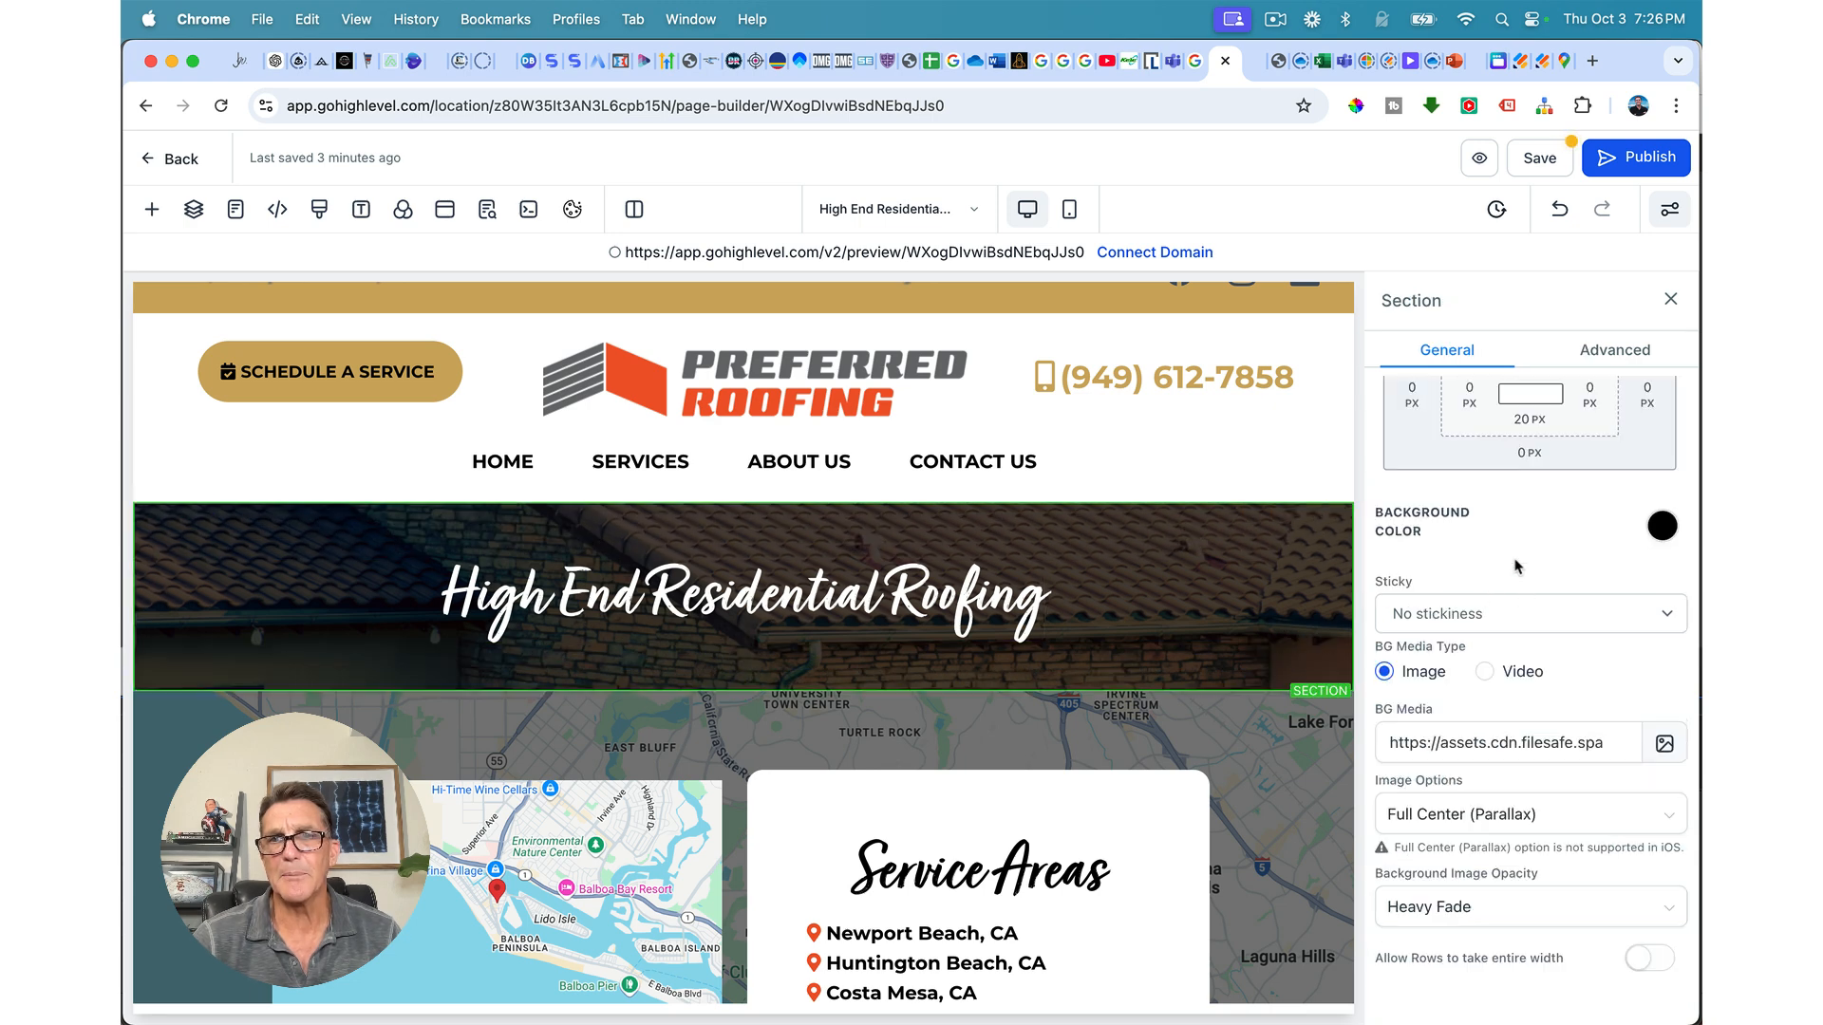
scroll(1524, 498, "up", 4)
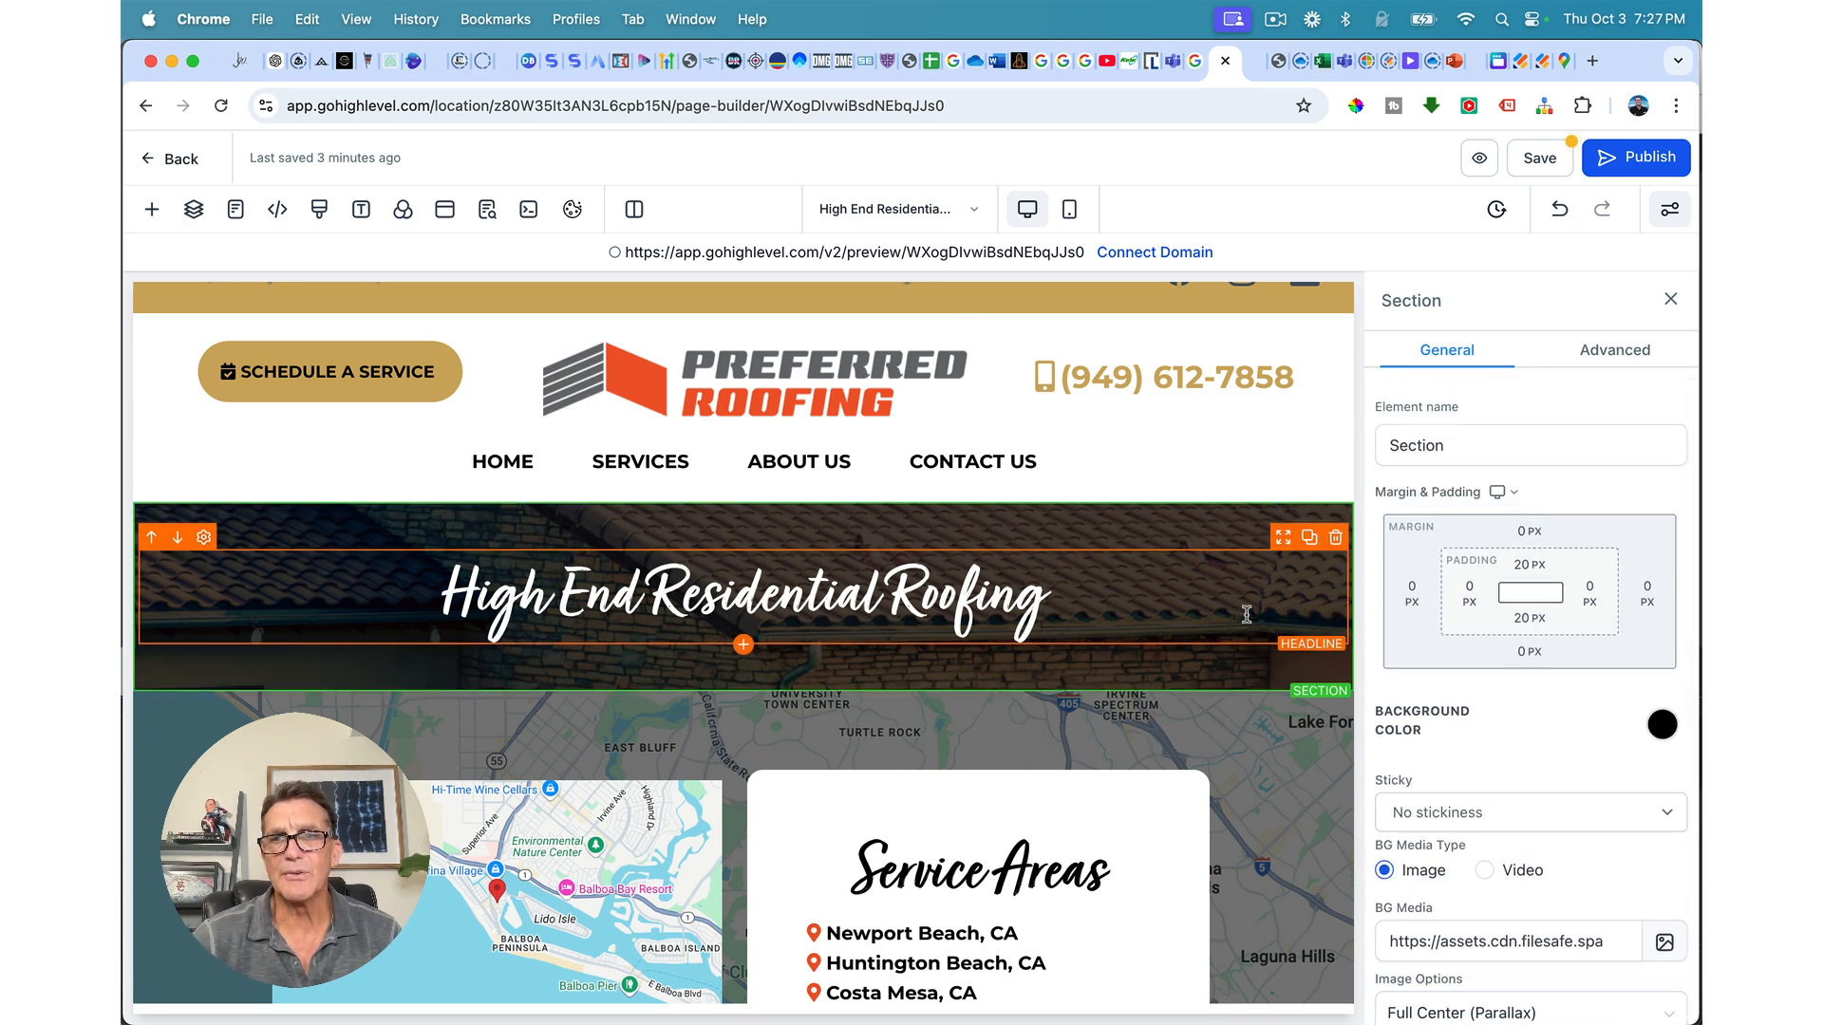
left_click(1517, 567)
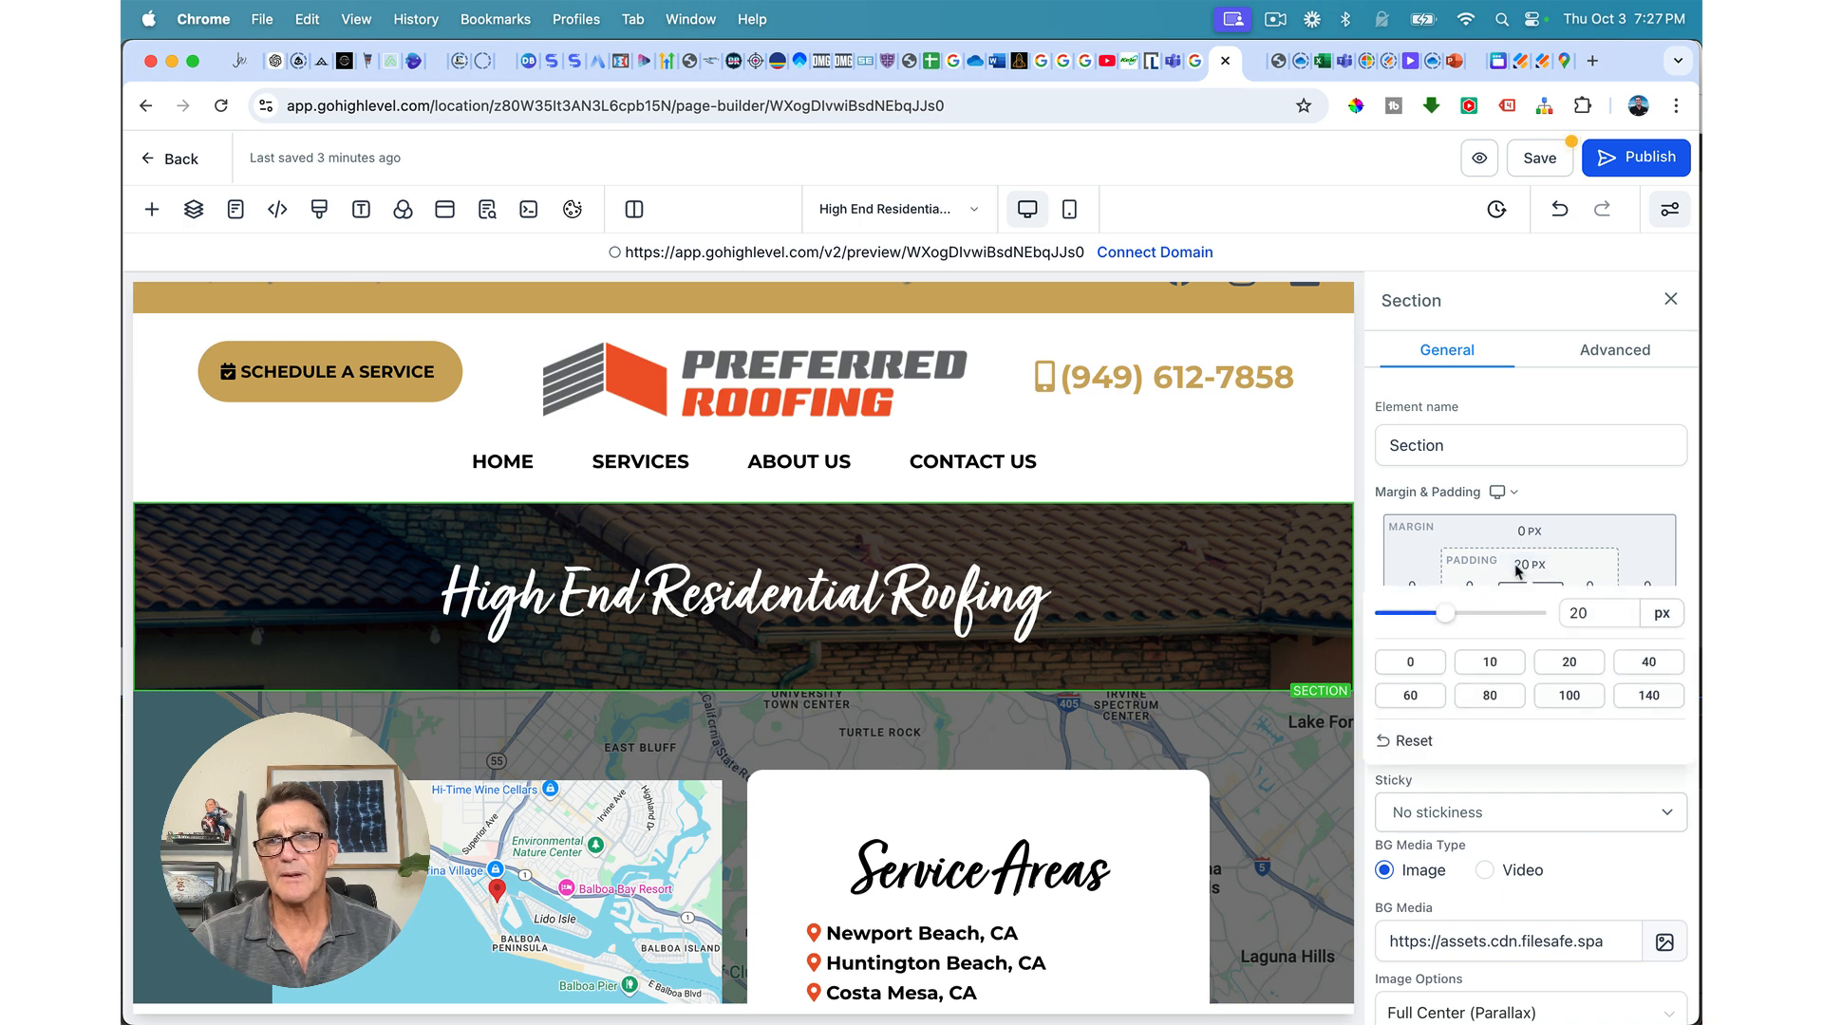
left_click(1488, 700)
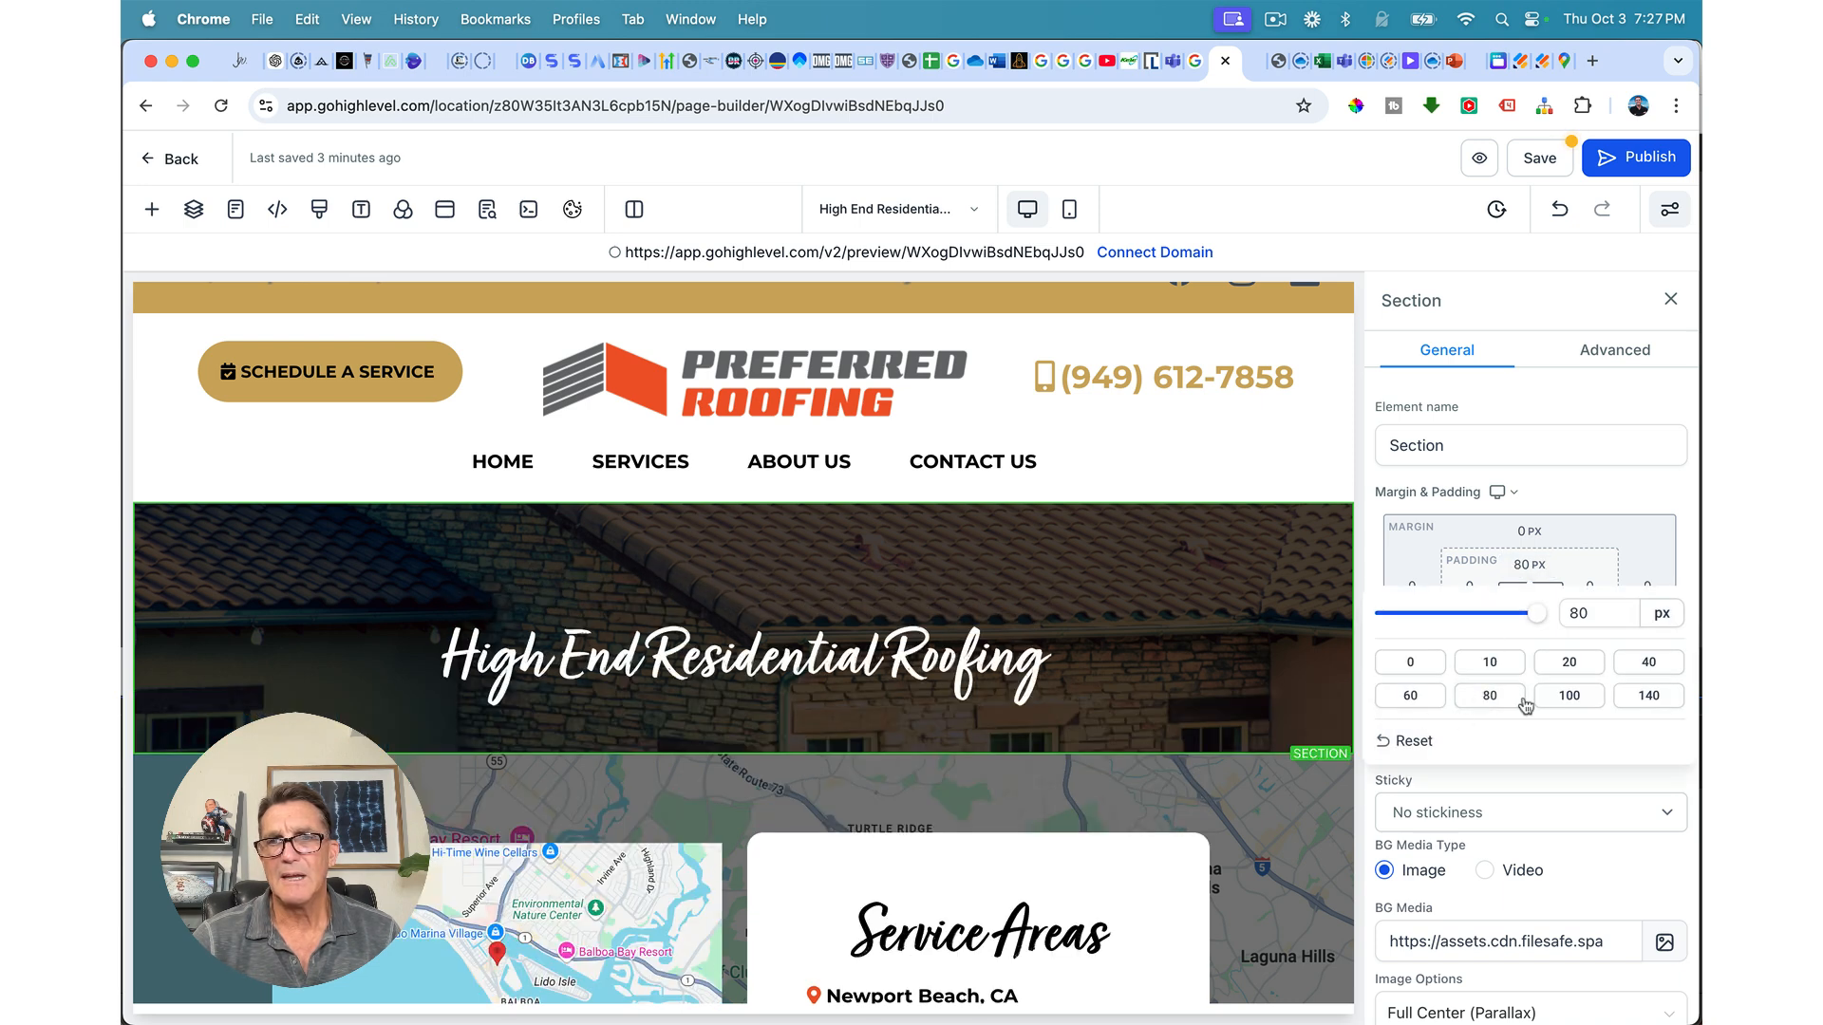
left_click(1582, 566)
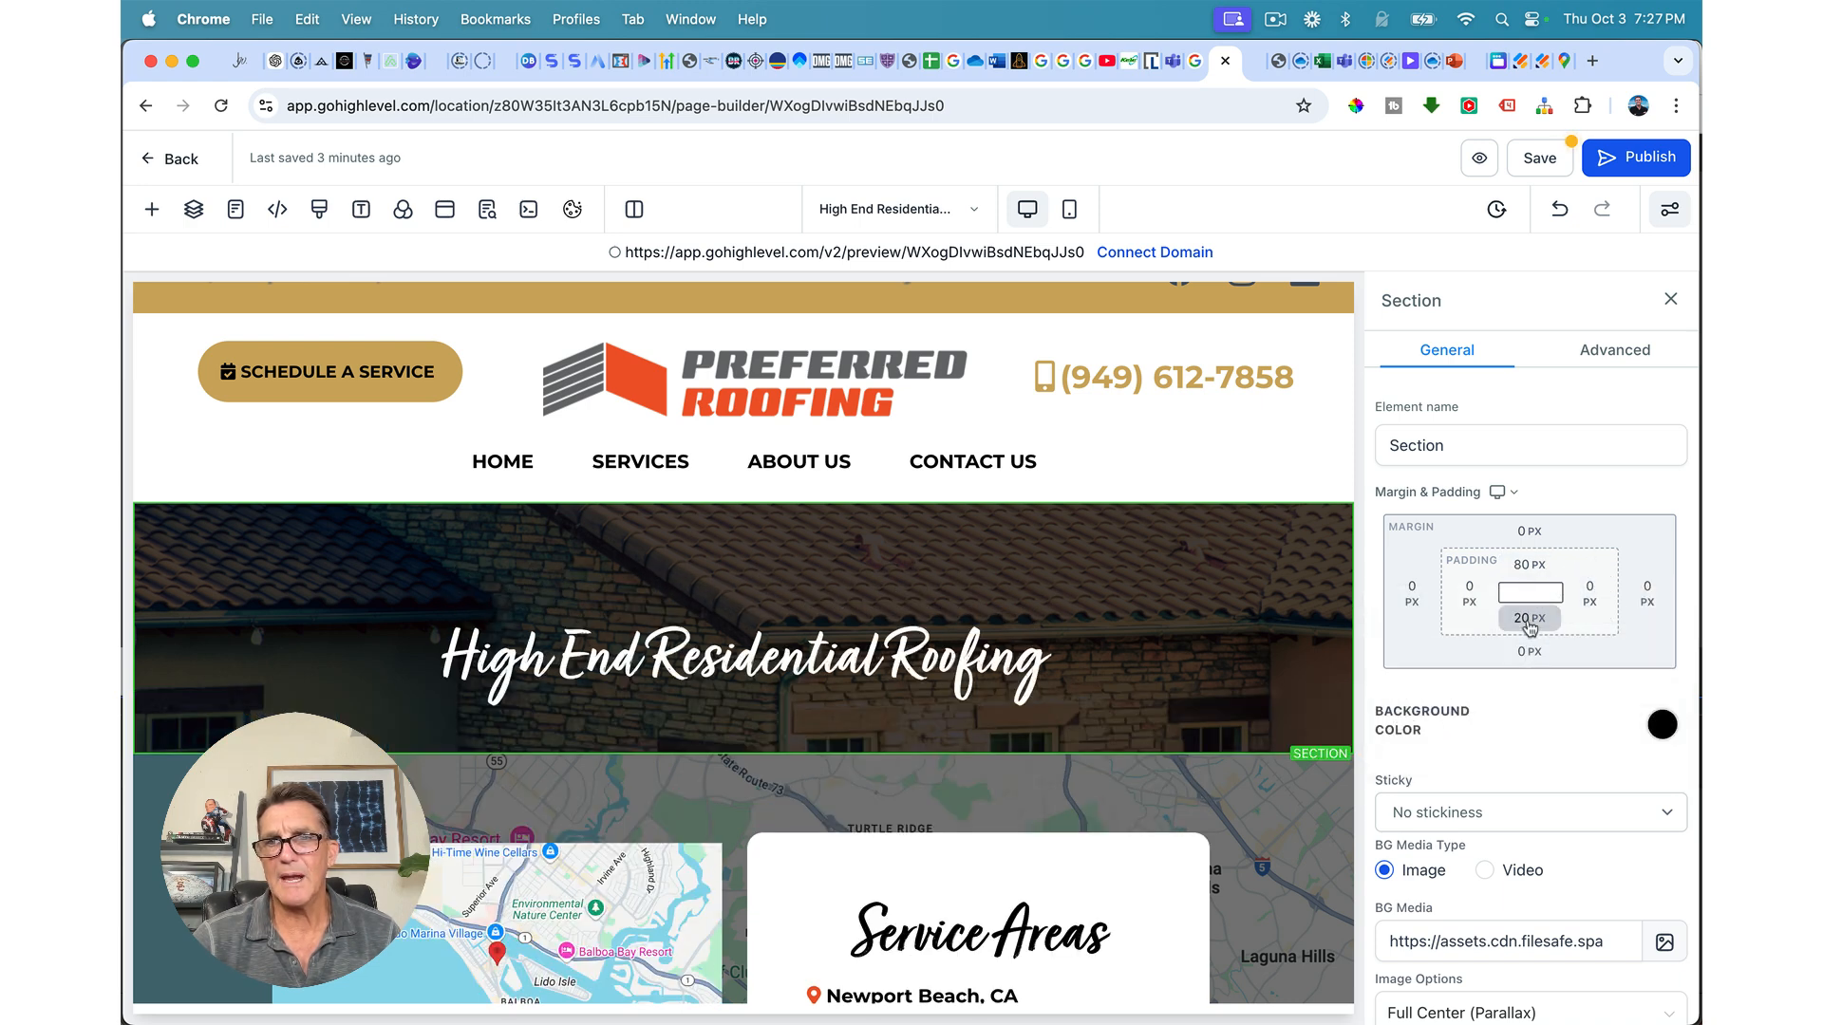
left_click(1527, 619)
left_click(1490, 749)
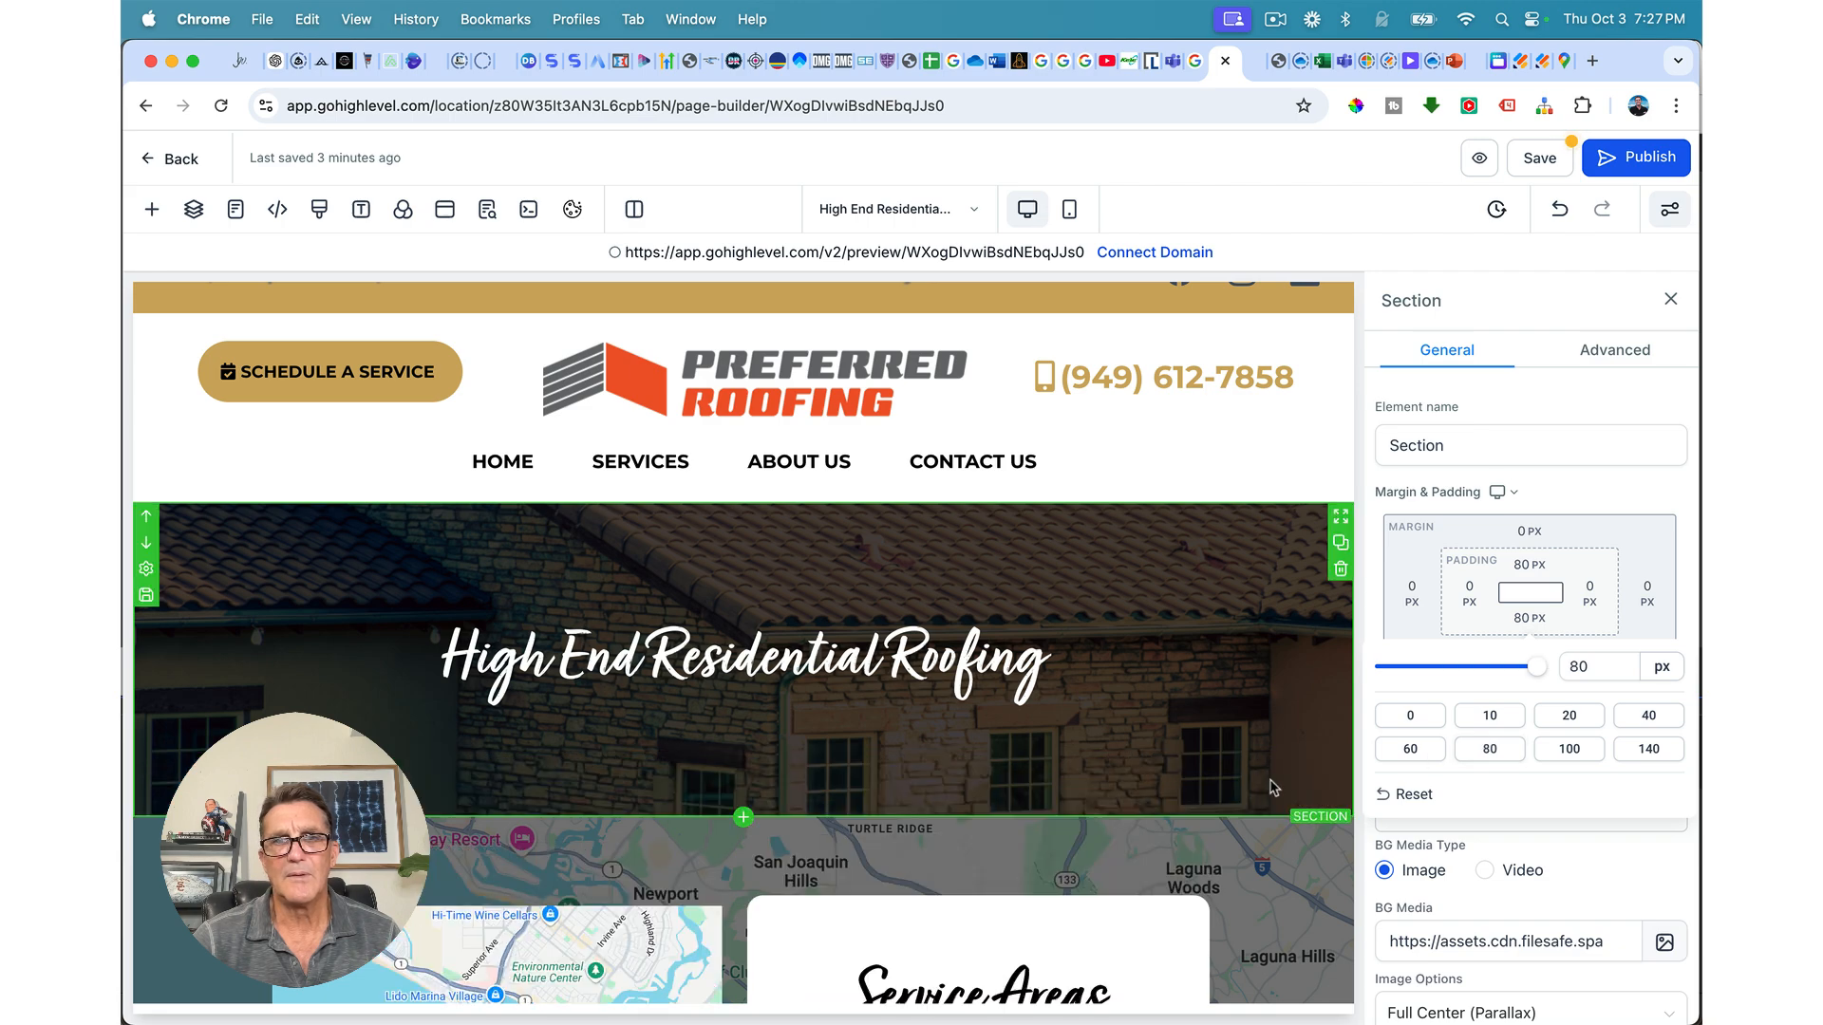
Step: Try Full Center and Fill 100% Width image options, then keep Full Center (Parallax)
scroll(1272, 786, "down", 3)
scroll(1273, 786, "down", 3)
scroll(1277, 790, "up", 6)
scroll(1282, 798, "down", 6)
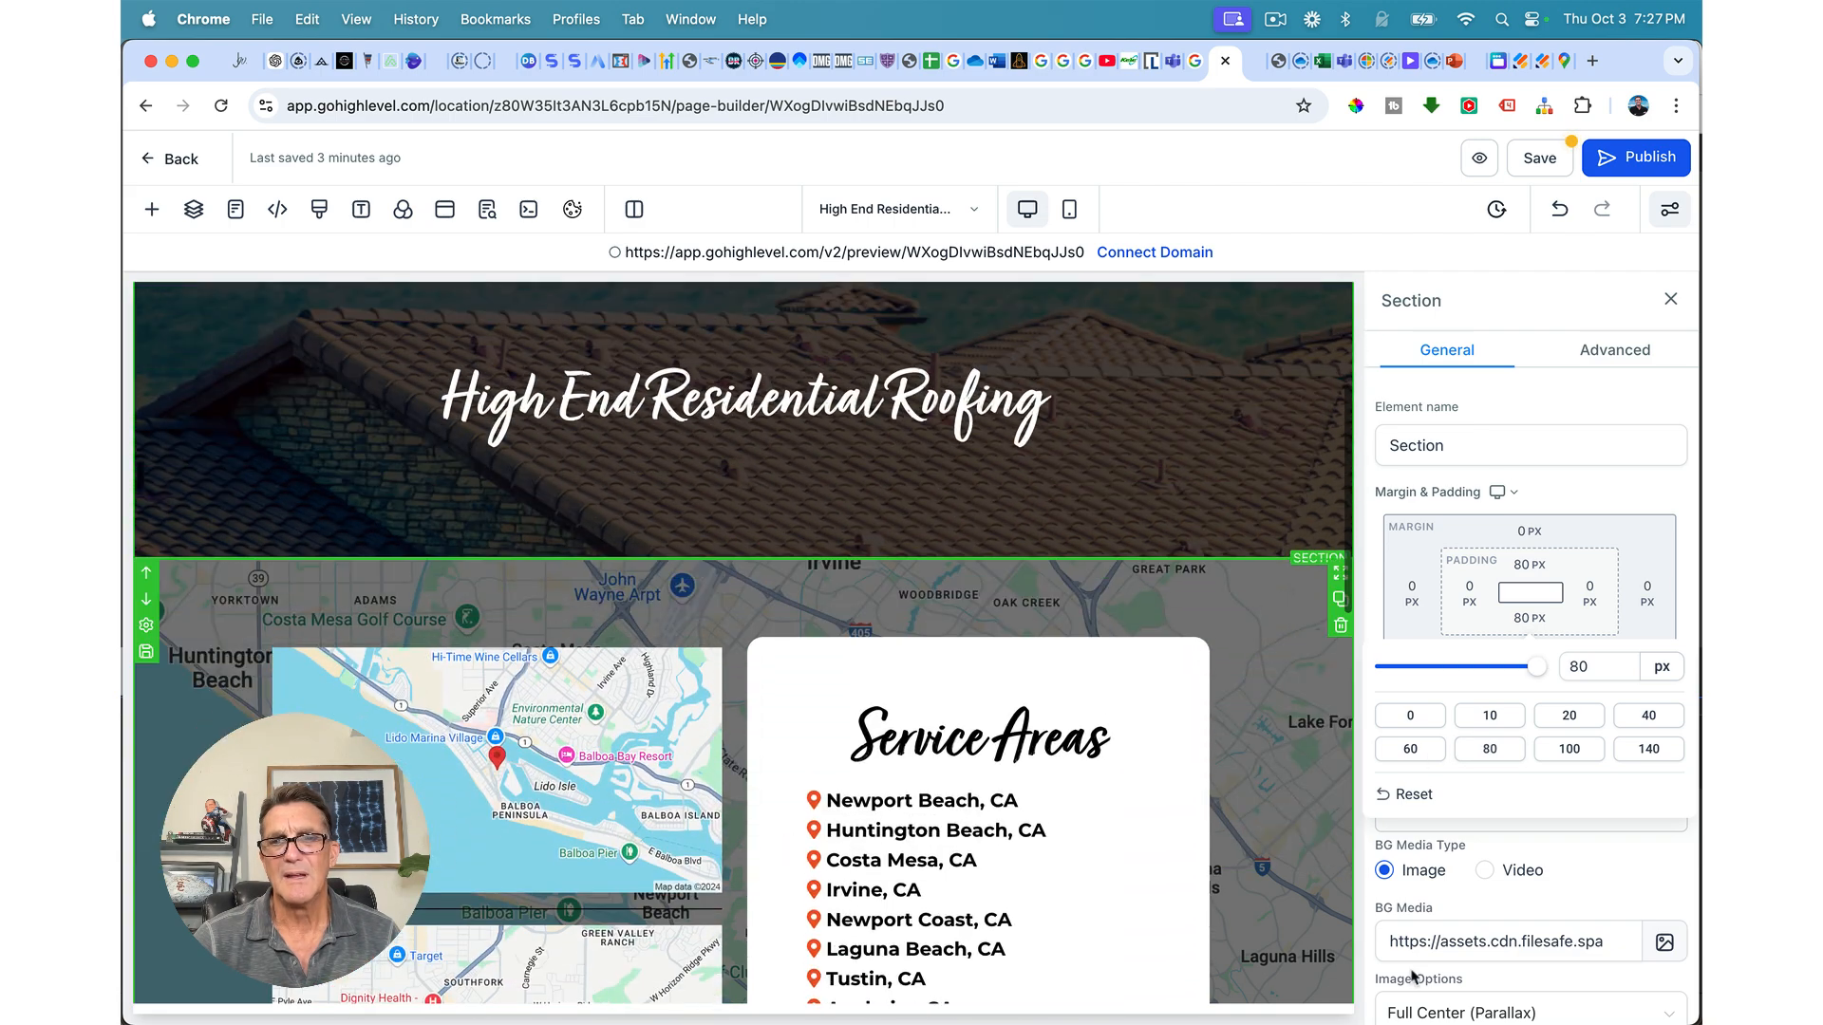
scroll(1313, 519, "up", 3)
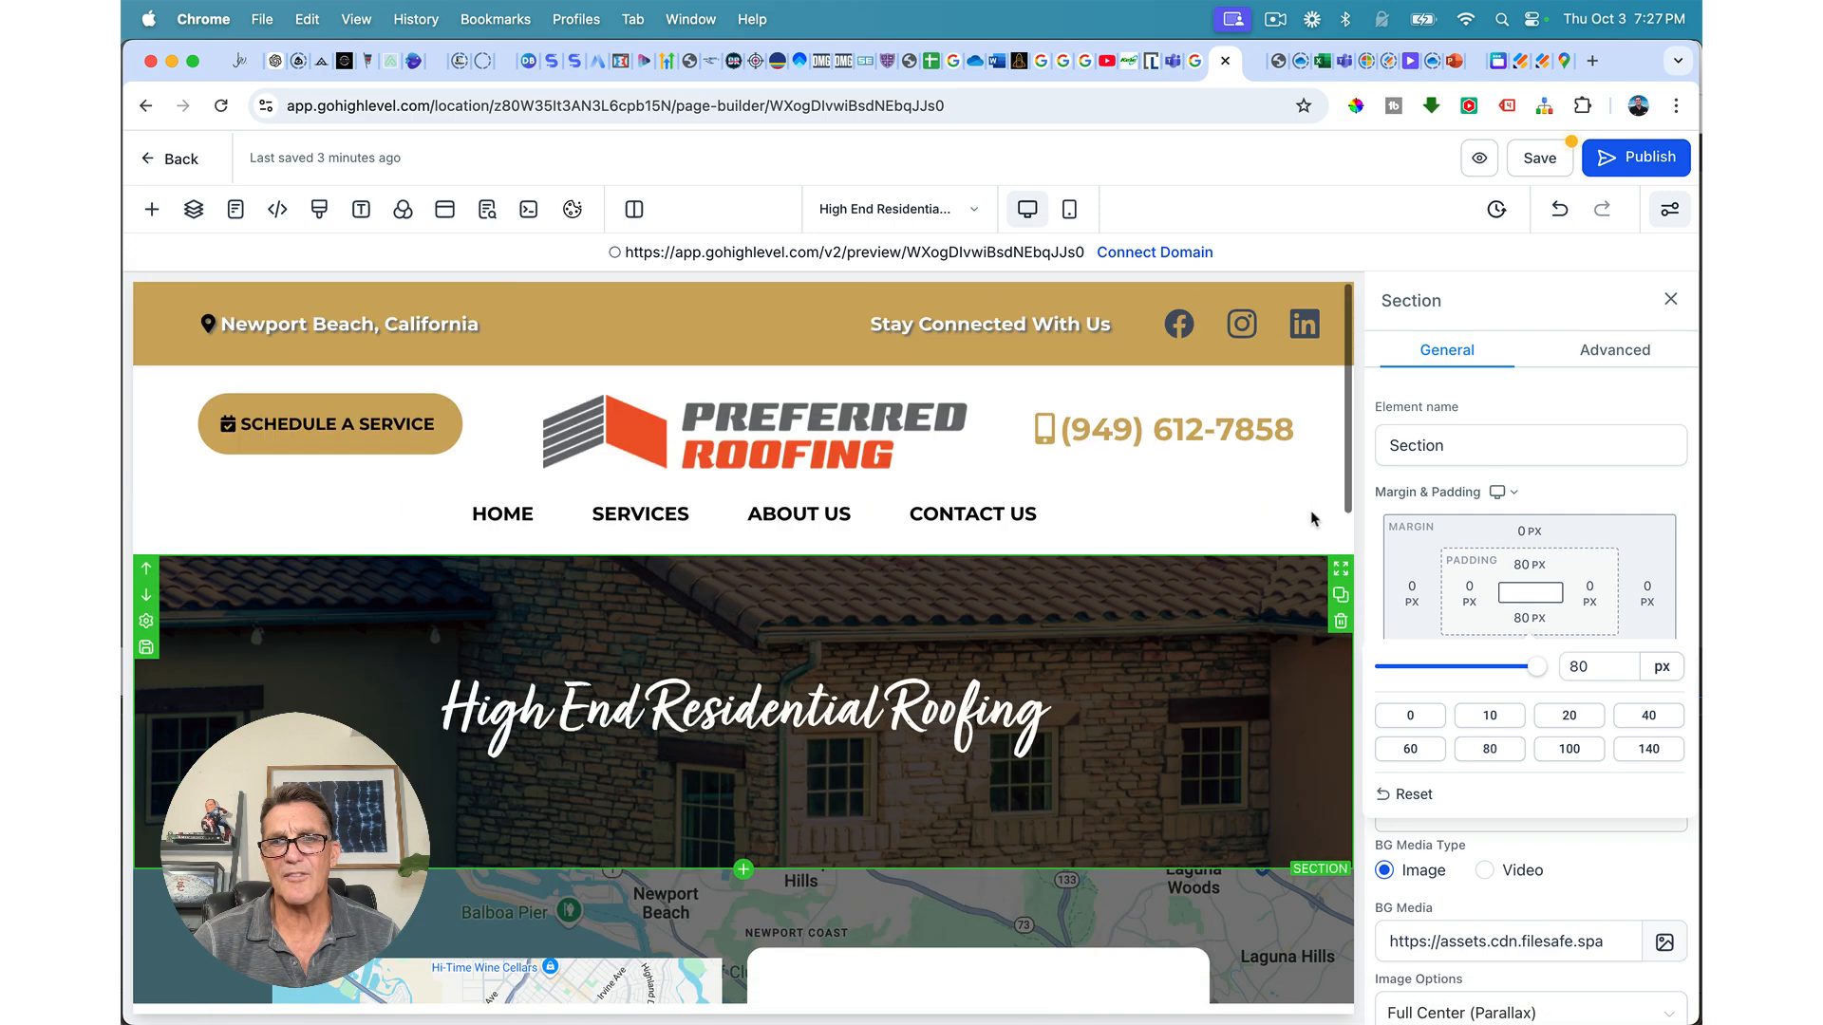
scroll(1486, 874, "down", 3)
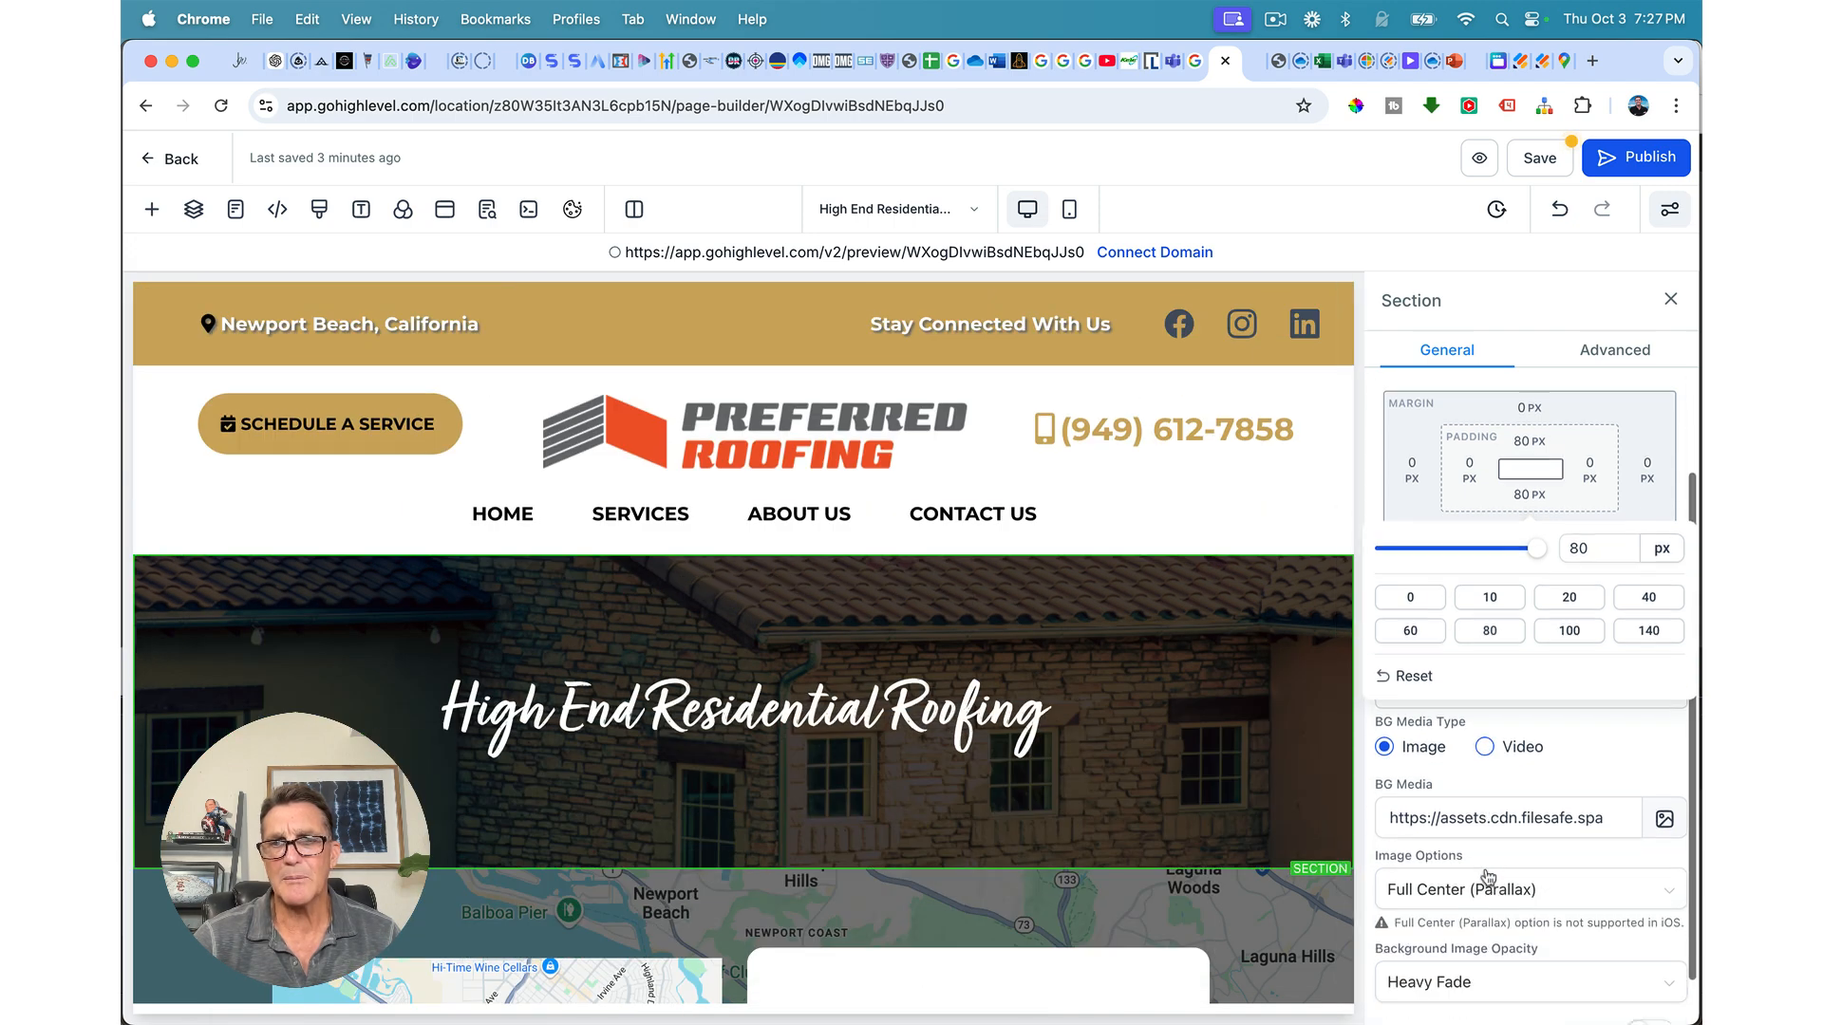
left_click(1481, 853)
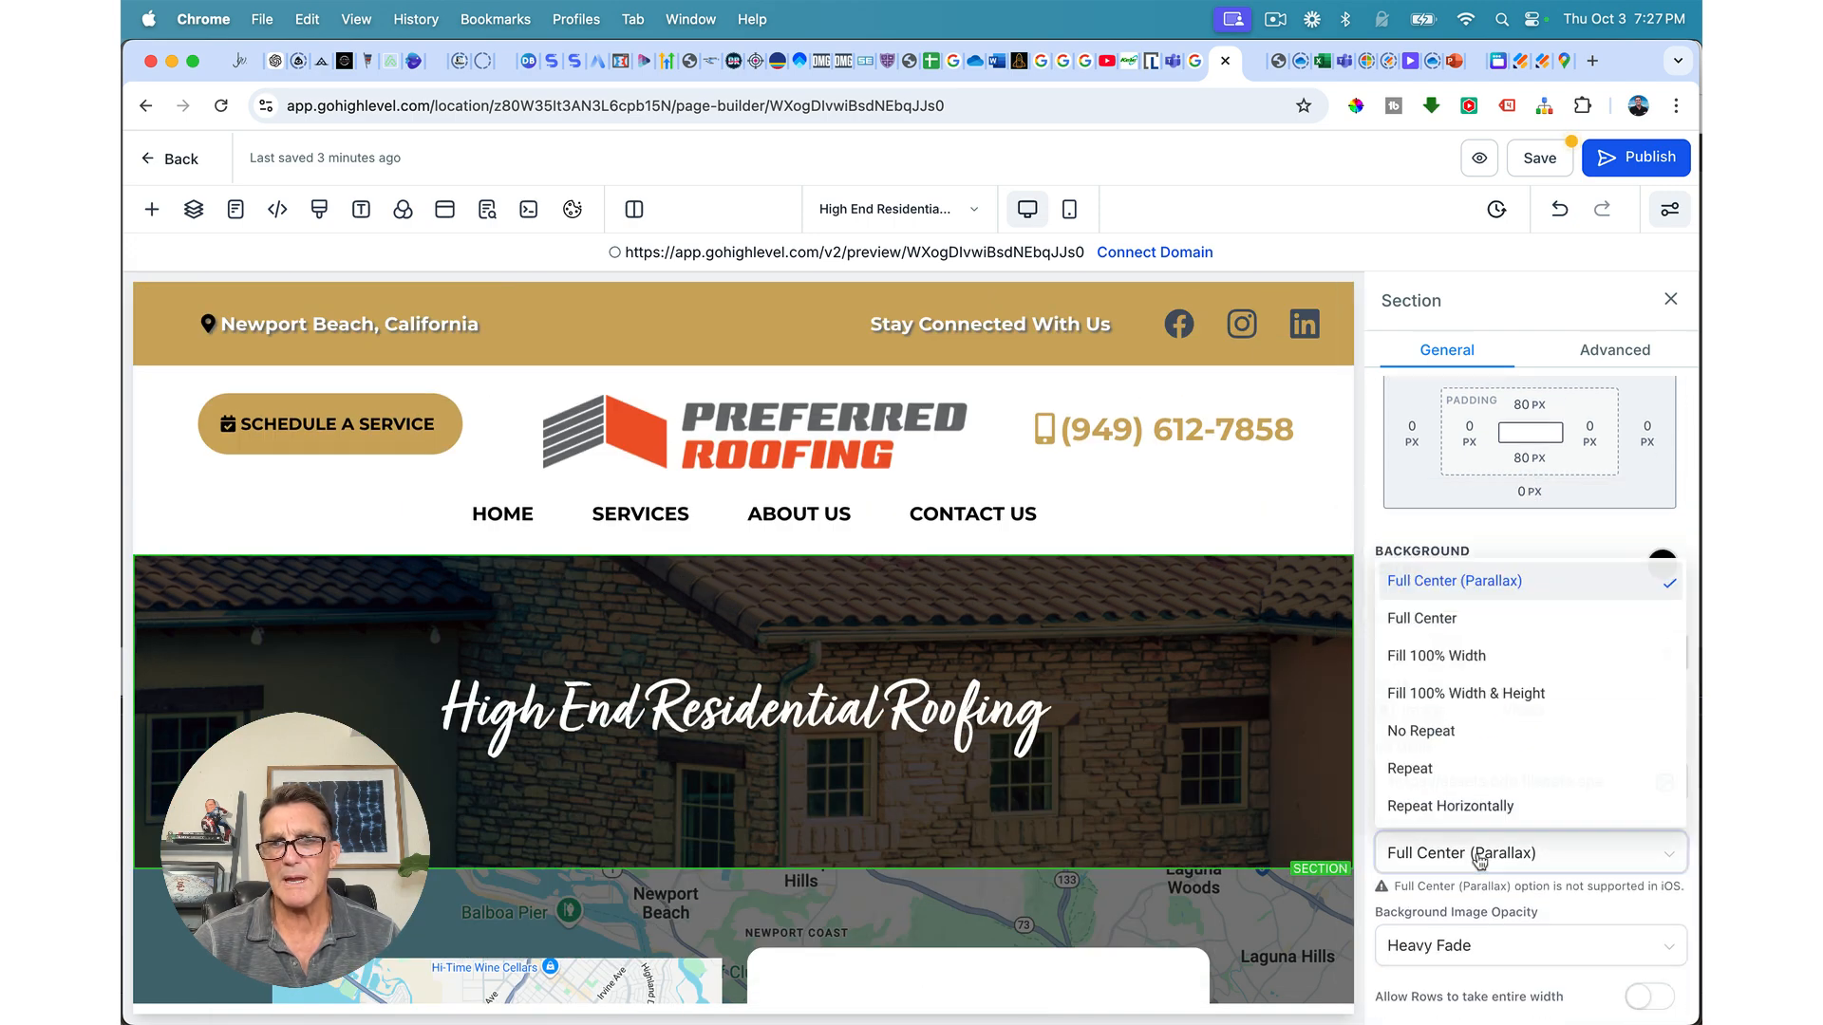
left_click(1424, 618)
scroll(1247, 688, "down", 5)
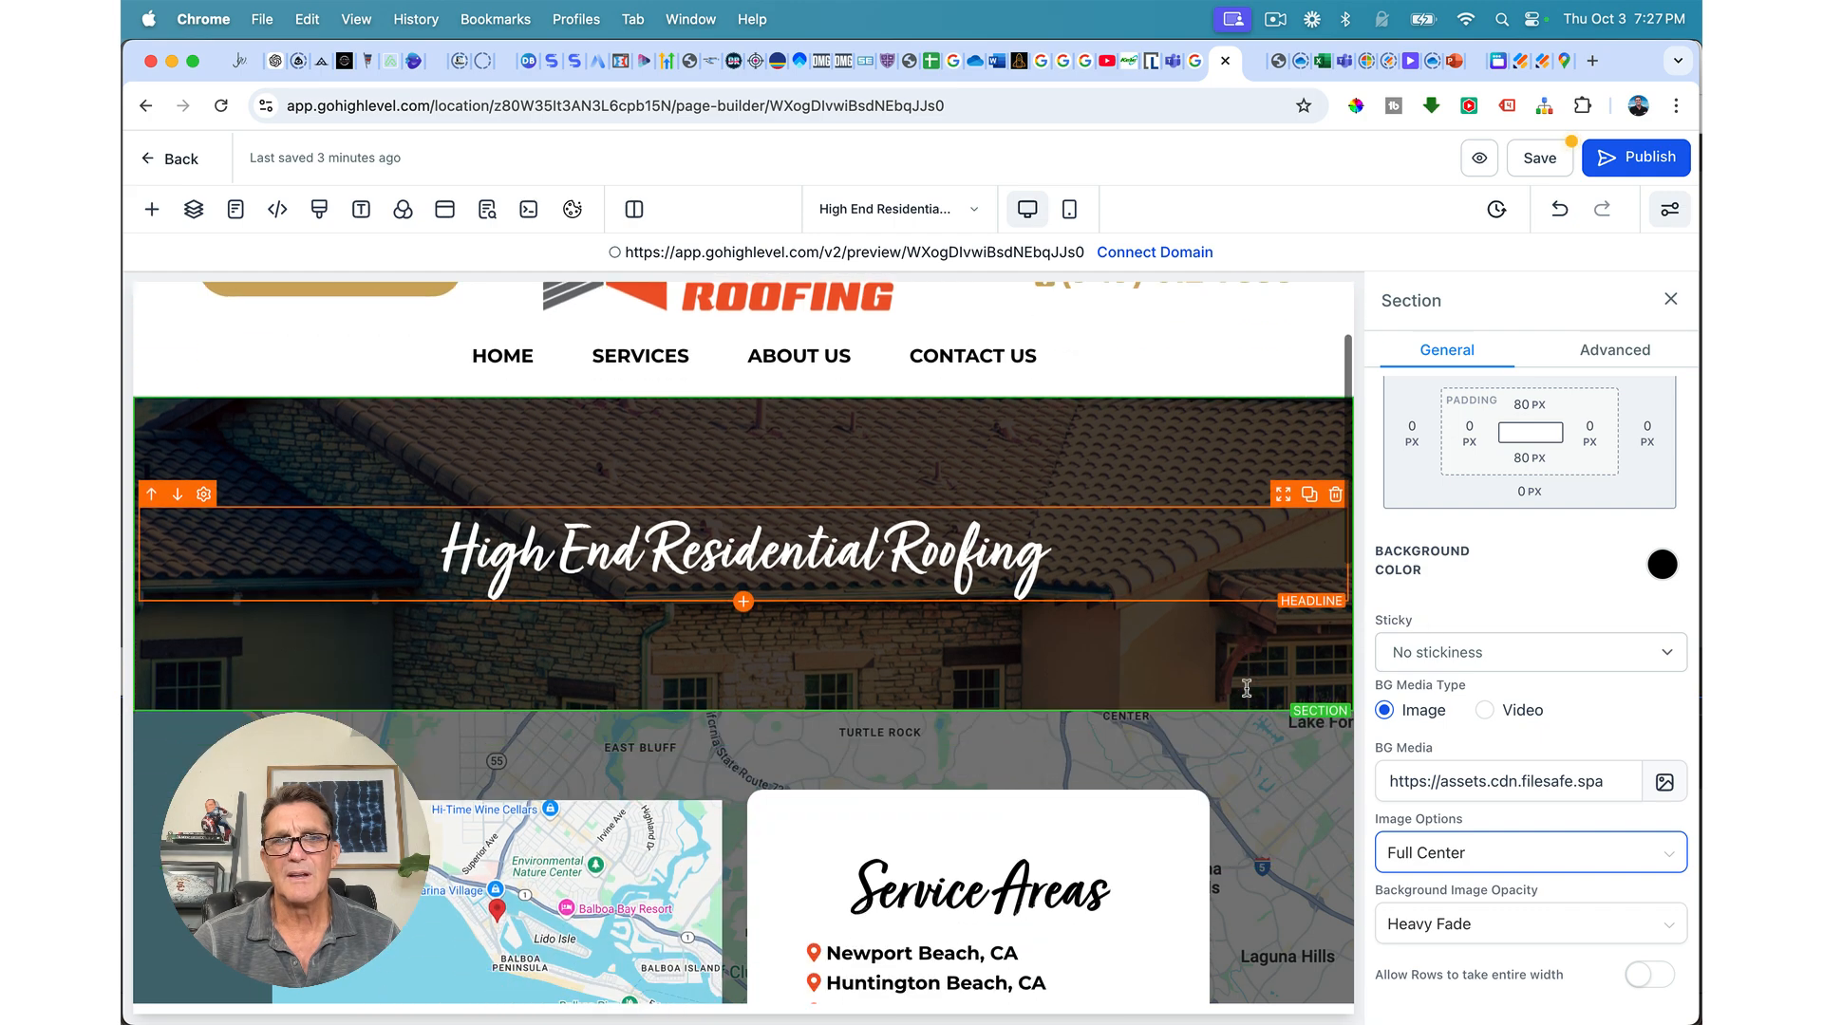
scroll(1247, 688, "up", 3)
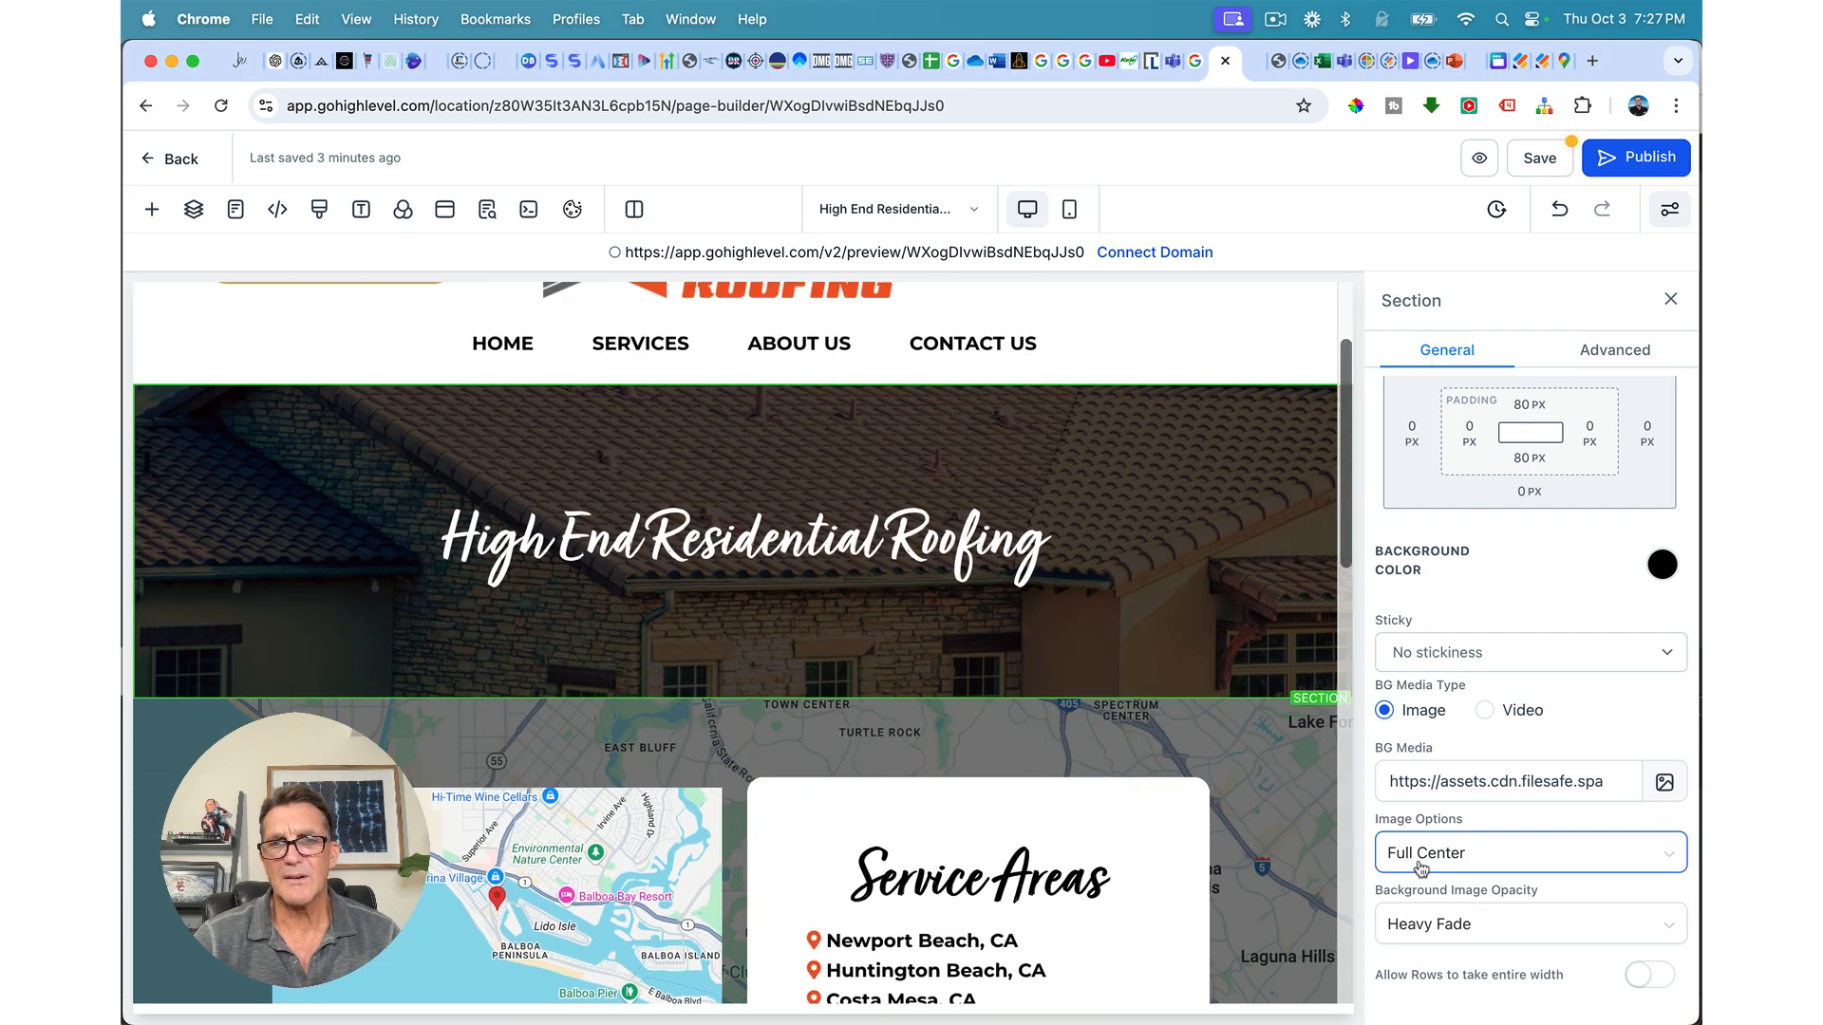
left_click(1481, 853)
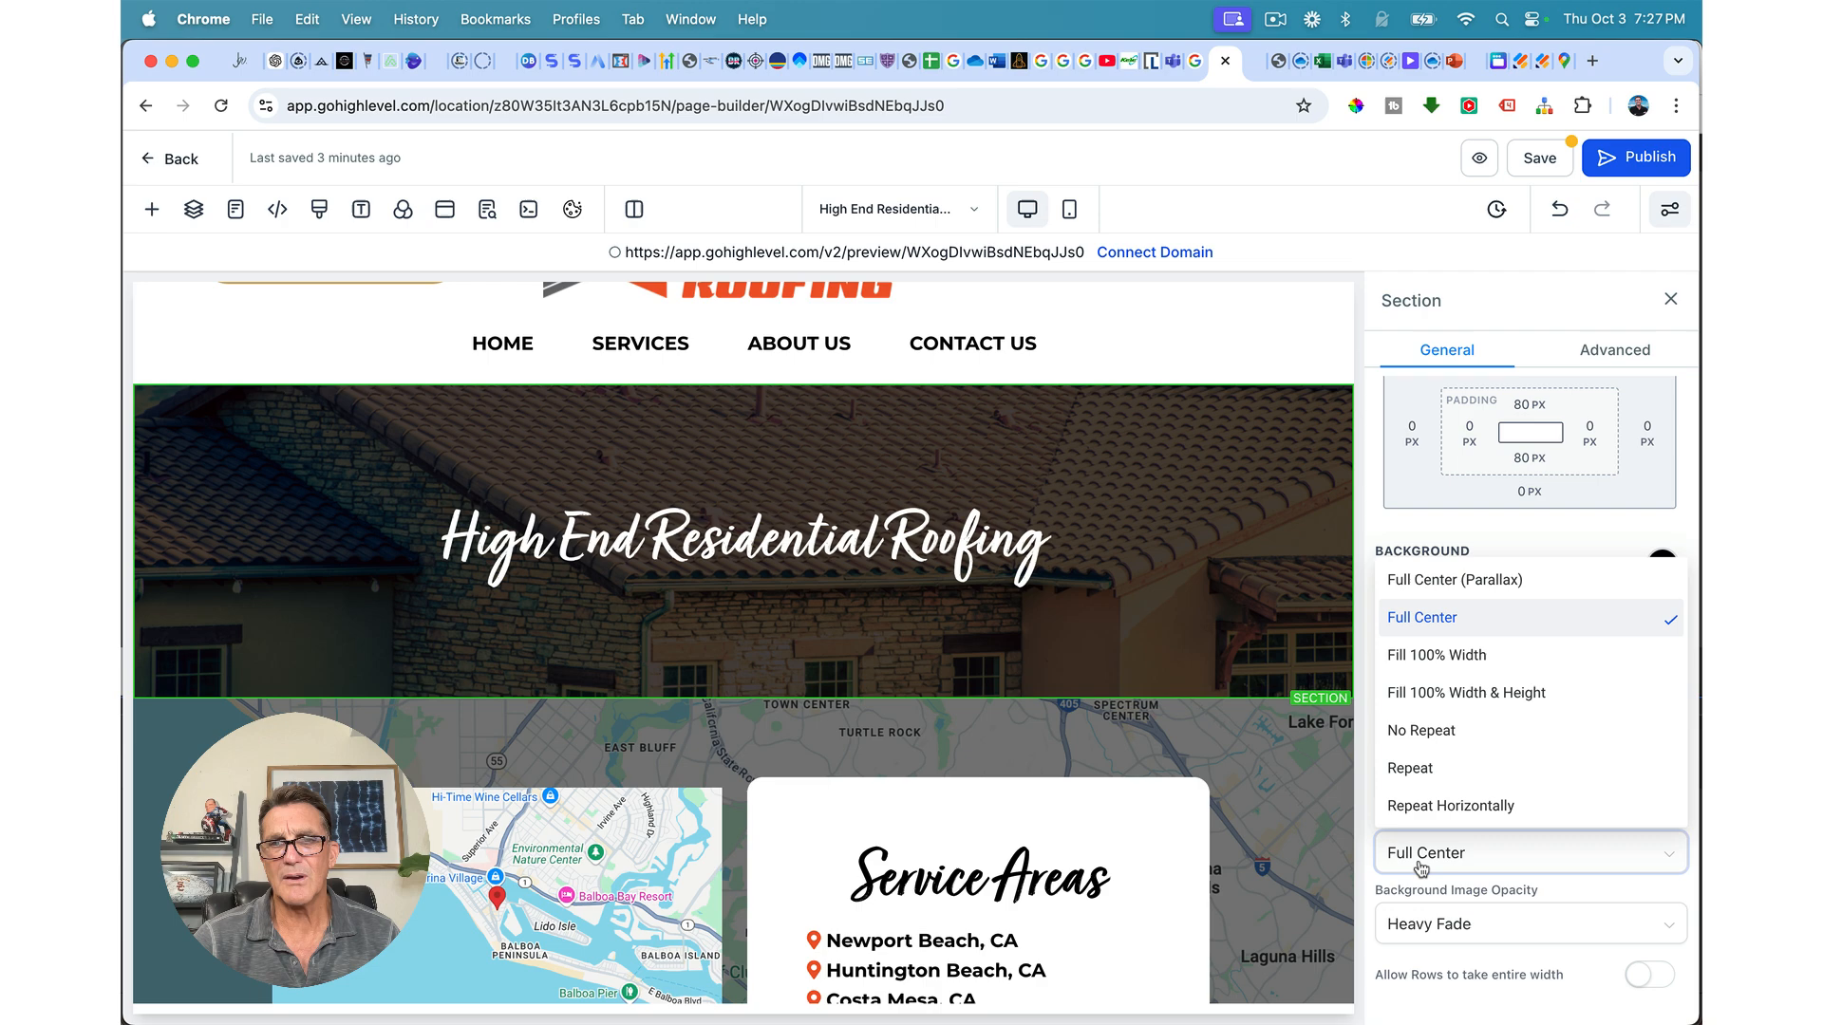
left_click(1421, 655)
scroll(1206, 548, "down", 2)
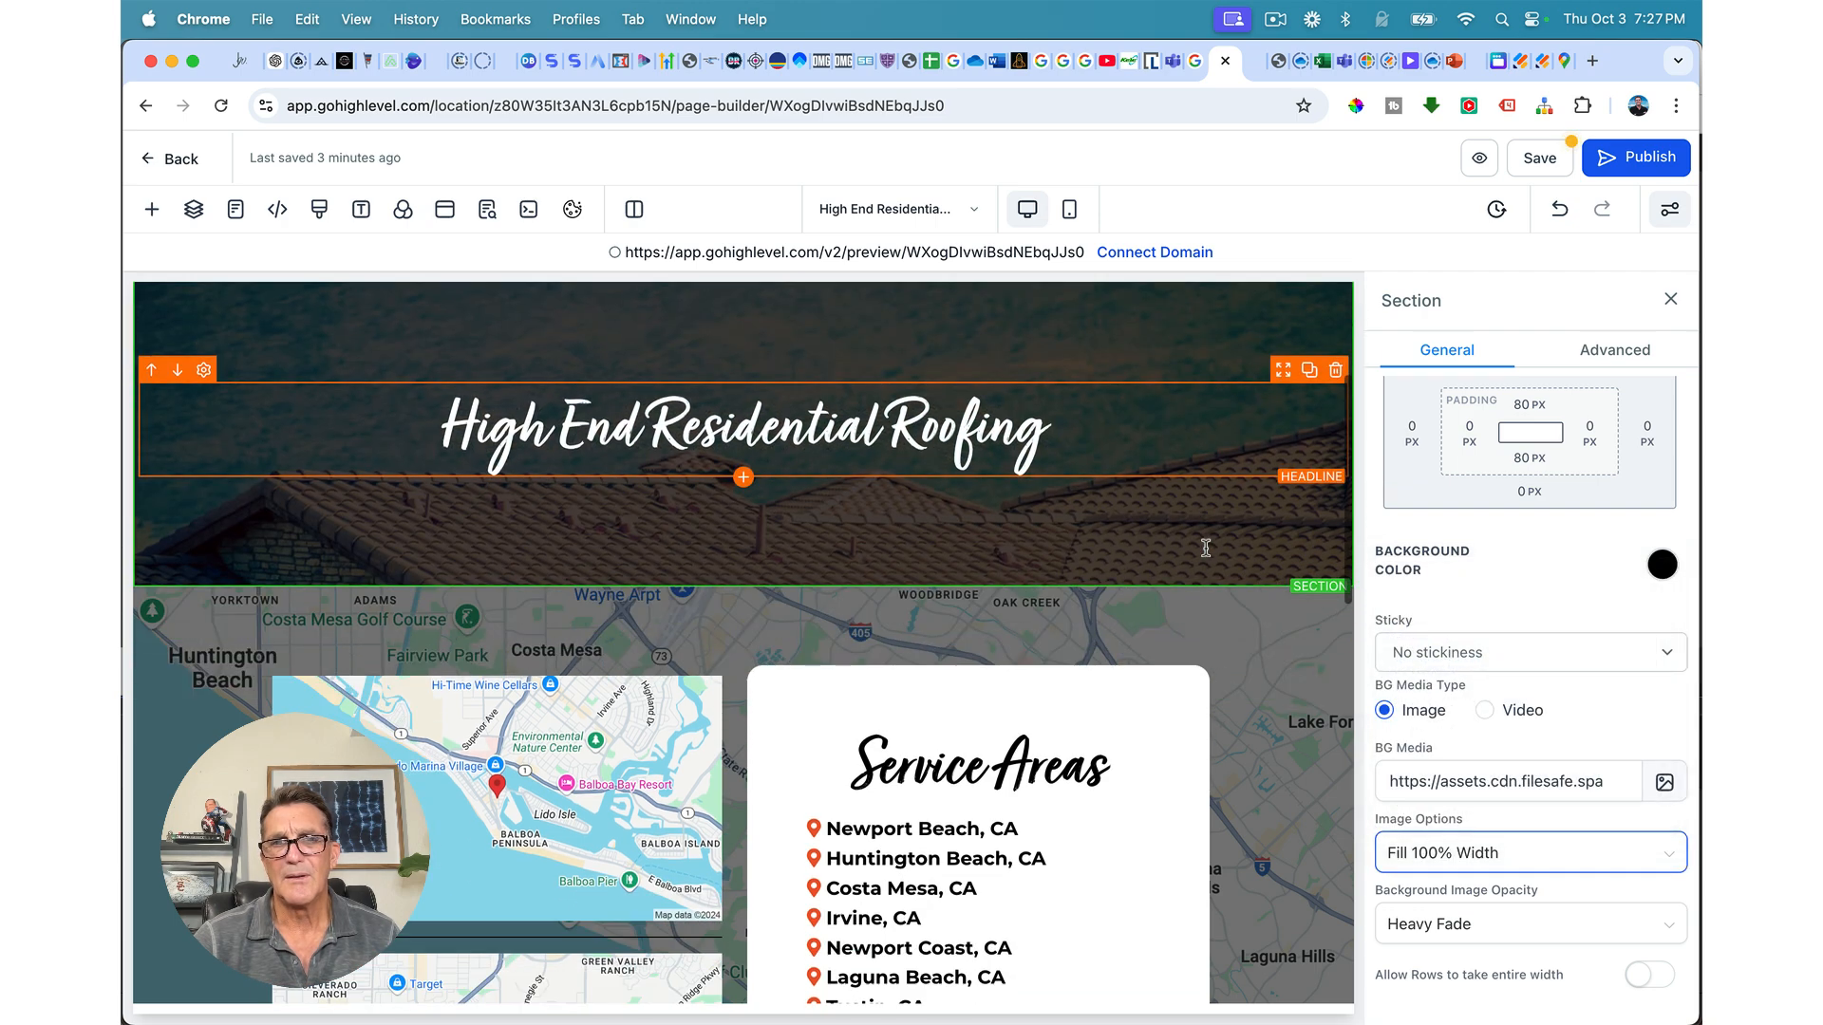
scroll(1206, 548, "up", 1)
left_click(1424, 855)
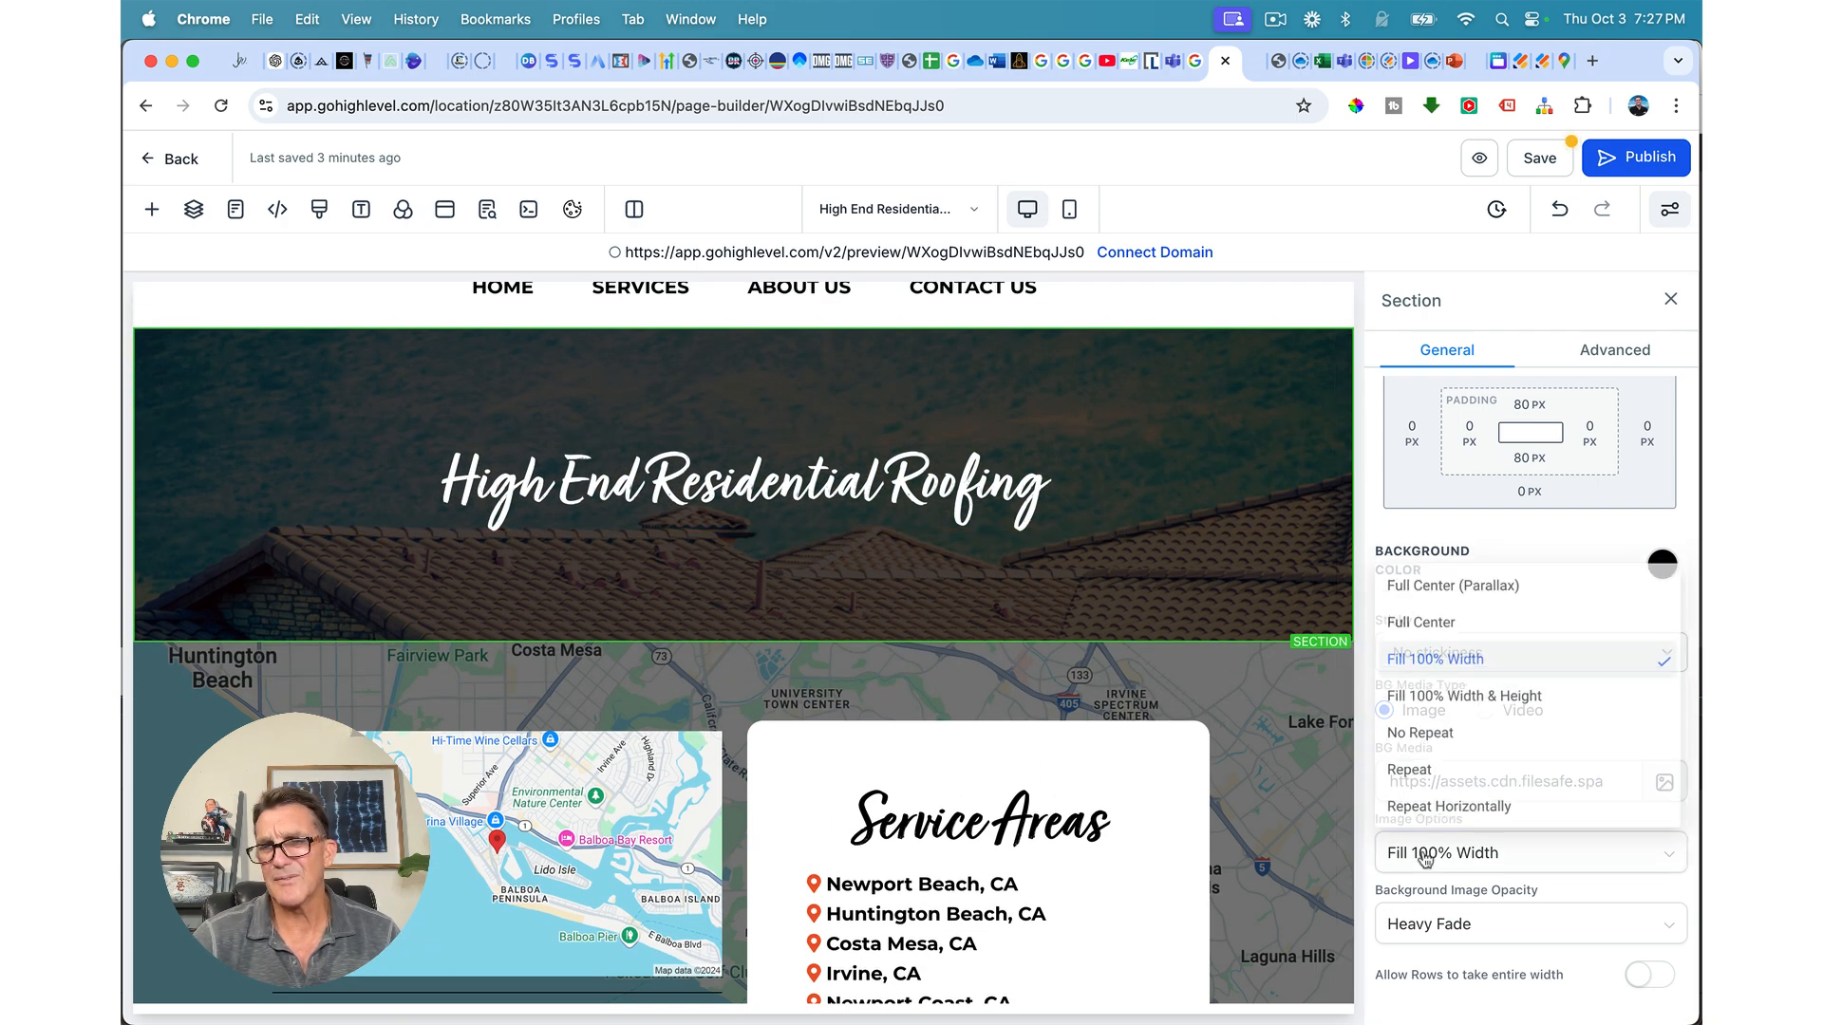
left_click(1410, 589)
scroll(1178, 551, "up", 3)
scroll(1148, 524, "up", 1)
scroll(1148, 524, "down", 3)
scroll(1148, 524, "up", 3)
scroll(1148, 525, "up", 1)
scroll(1148, 524, "down", 4)
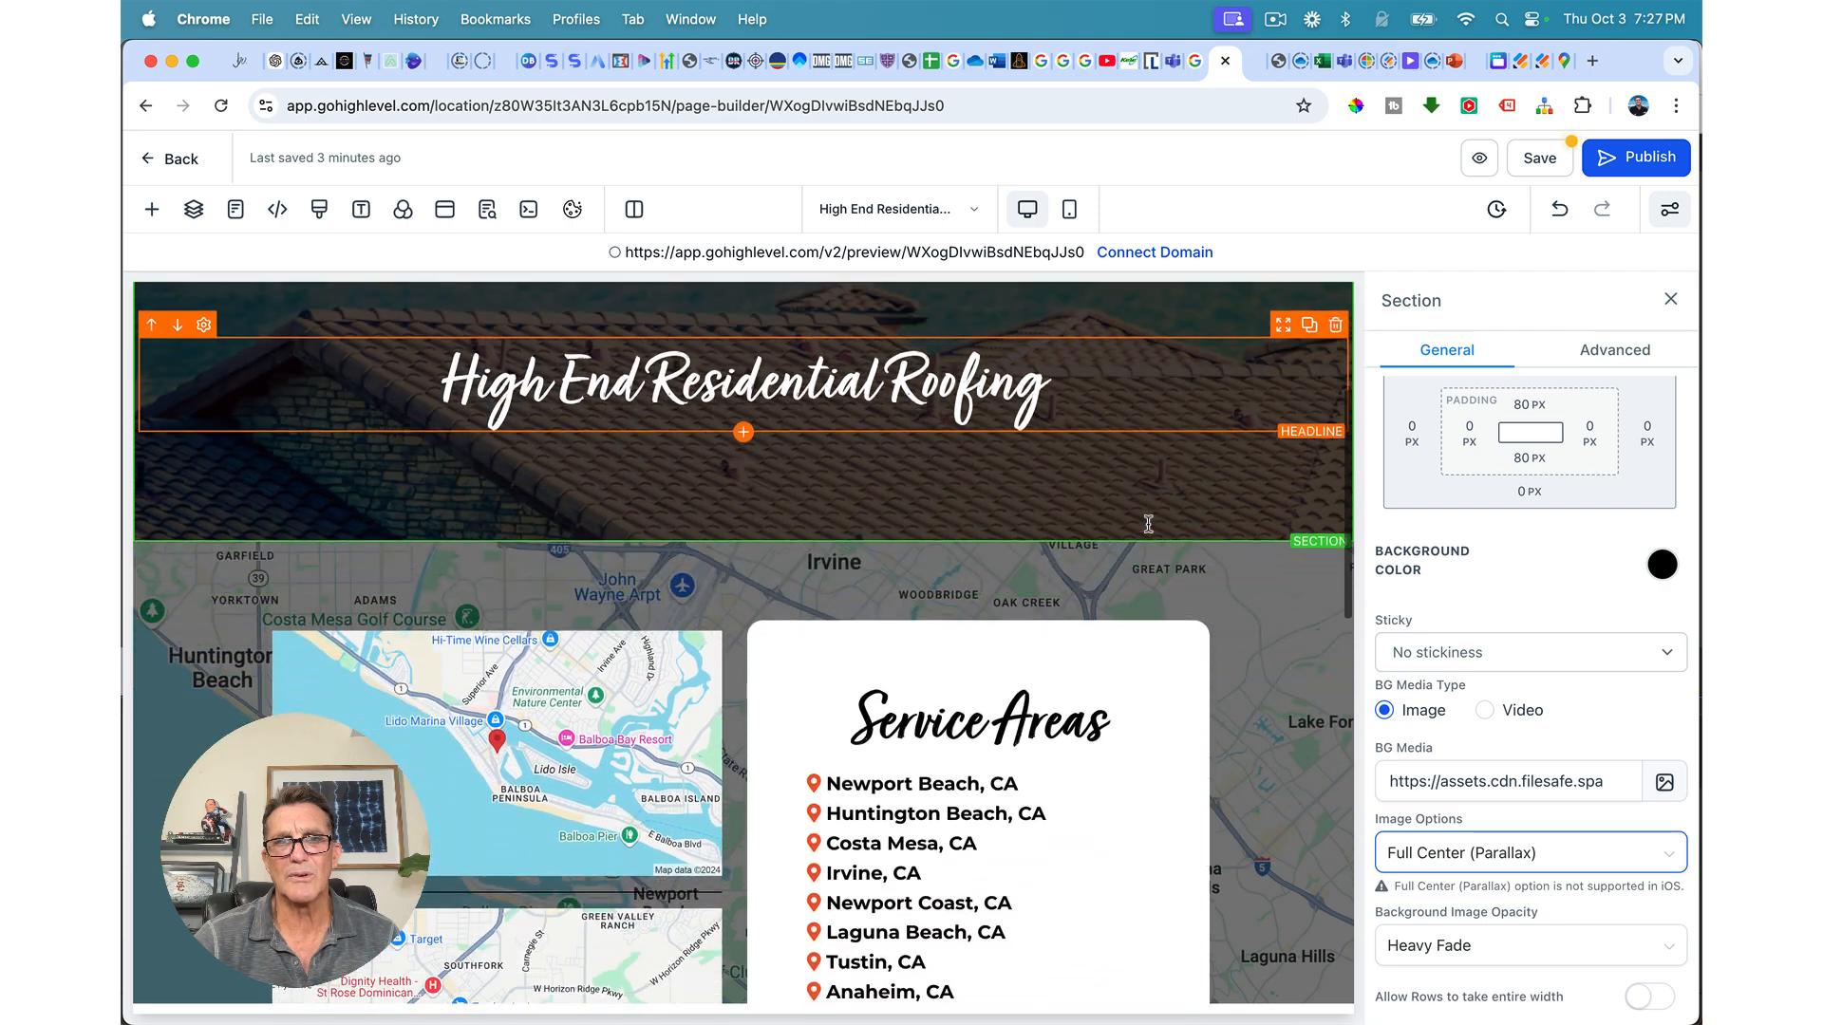
scroll(1148, 525, "up", 3)
scroll(1148, 524, "down", 2)
scroll(1148, 524, "down", 2)
scroll(1148, 524, "up", 1)
scroll(1148, 524, "down", 1)
scroll(1148, 524, "up", 2)
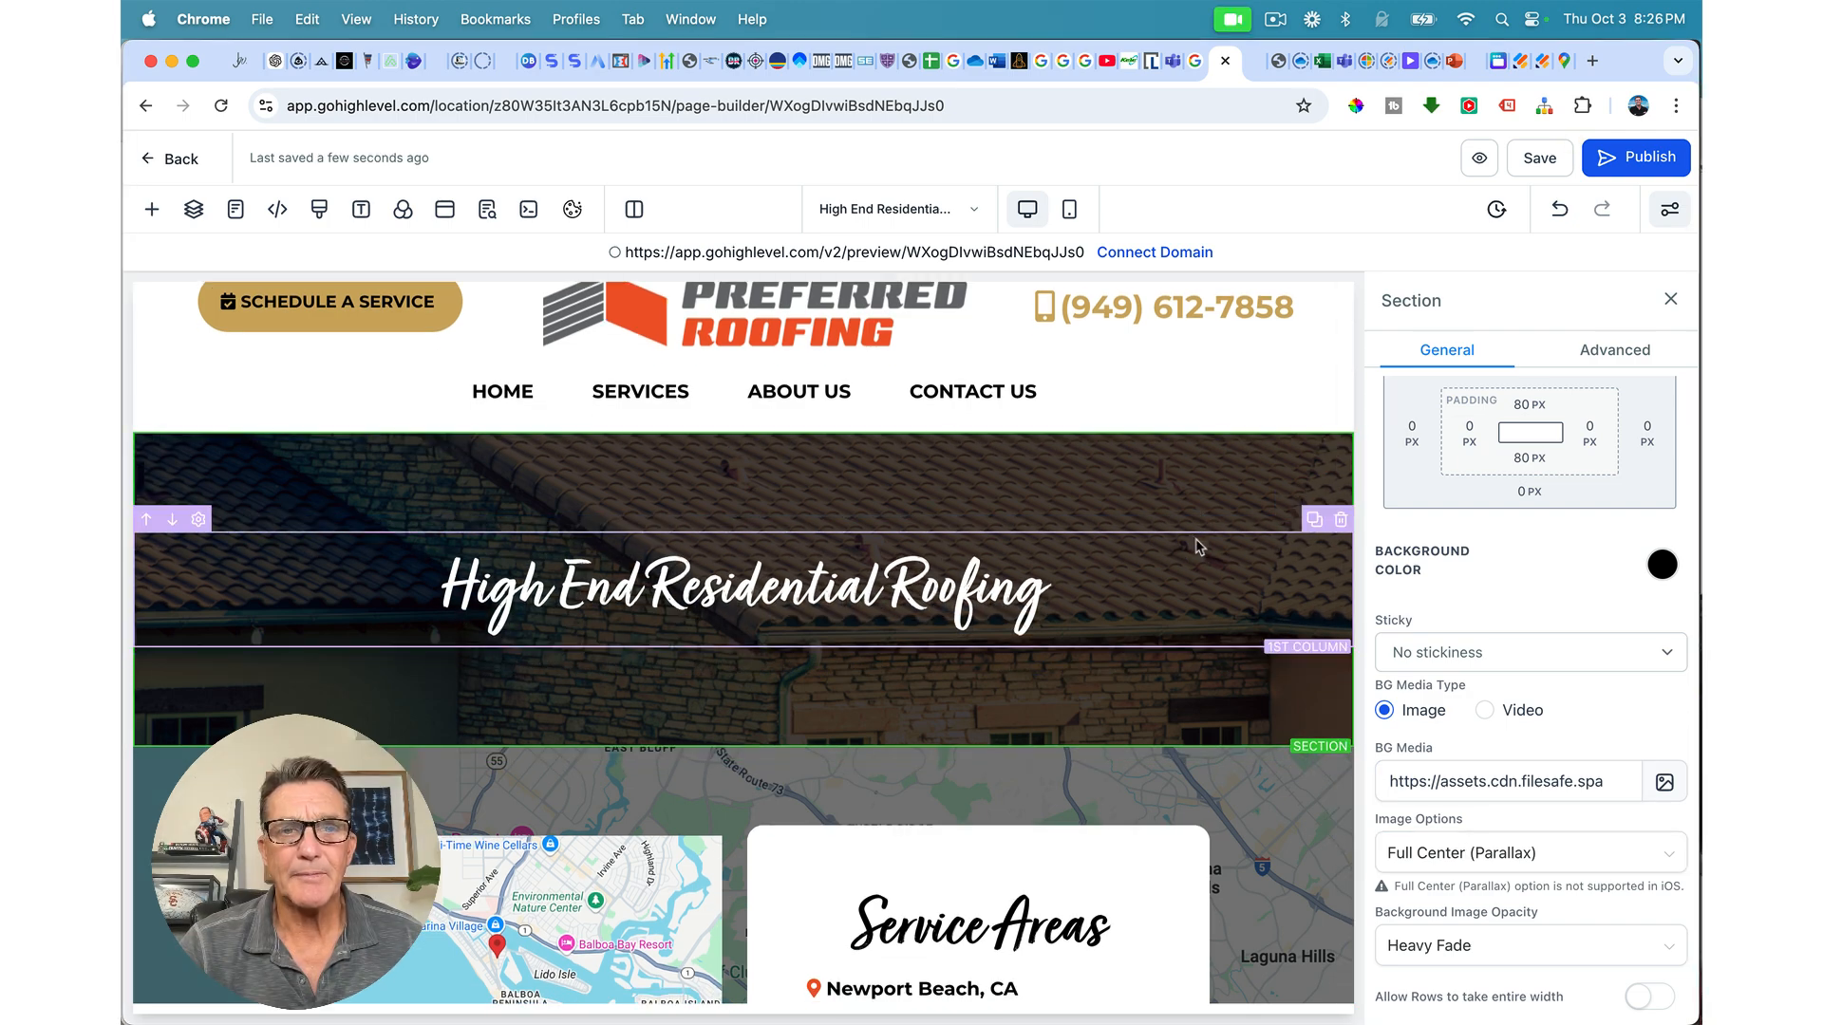
scroll(1194, 537, "down", 3)
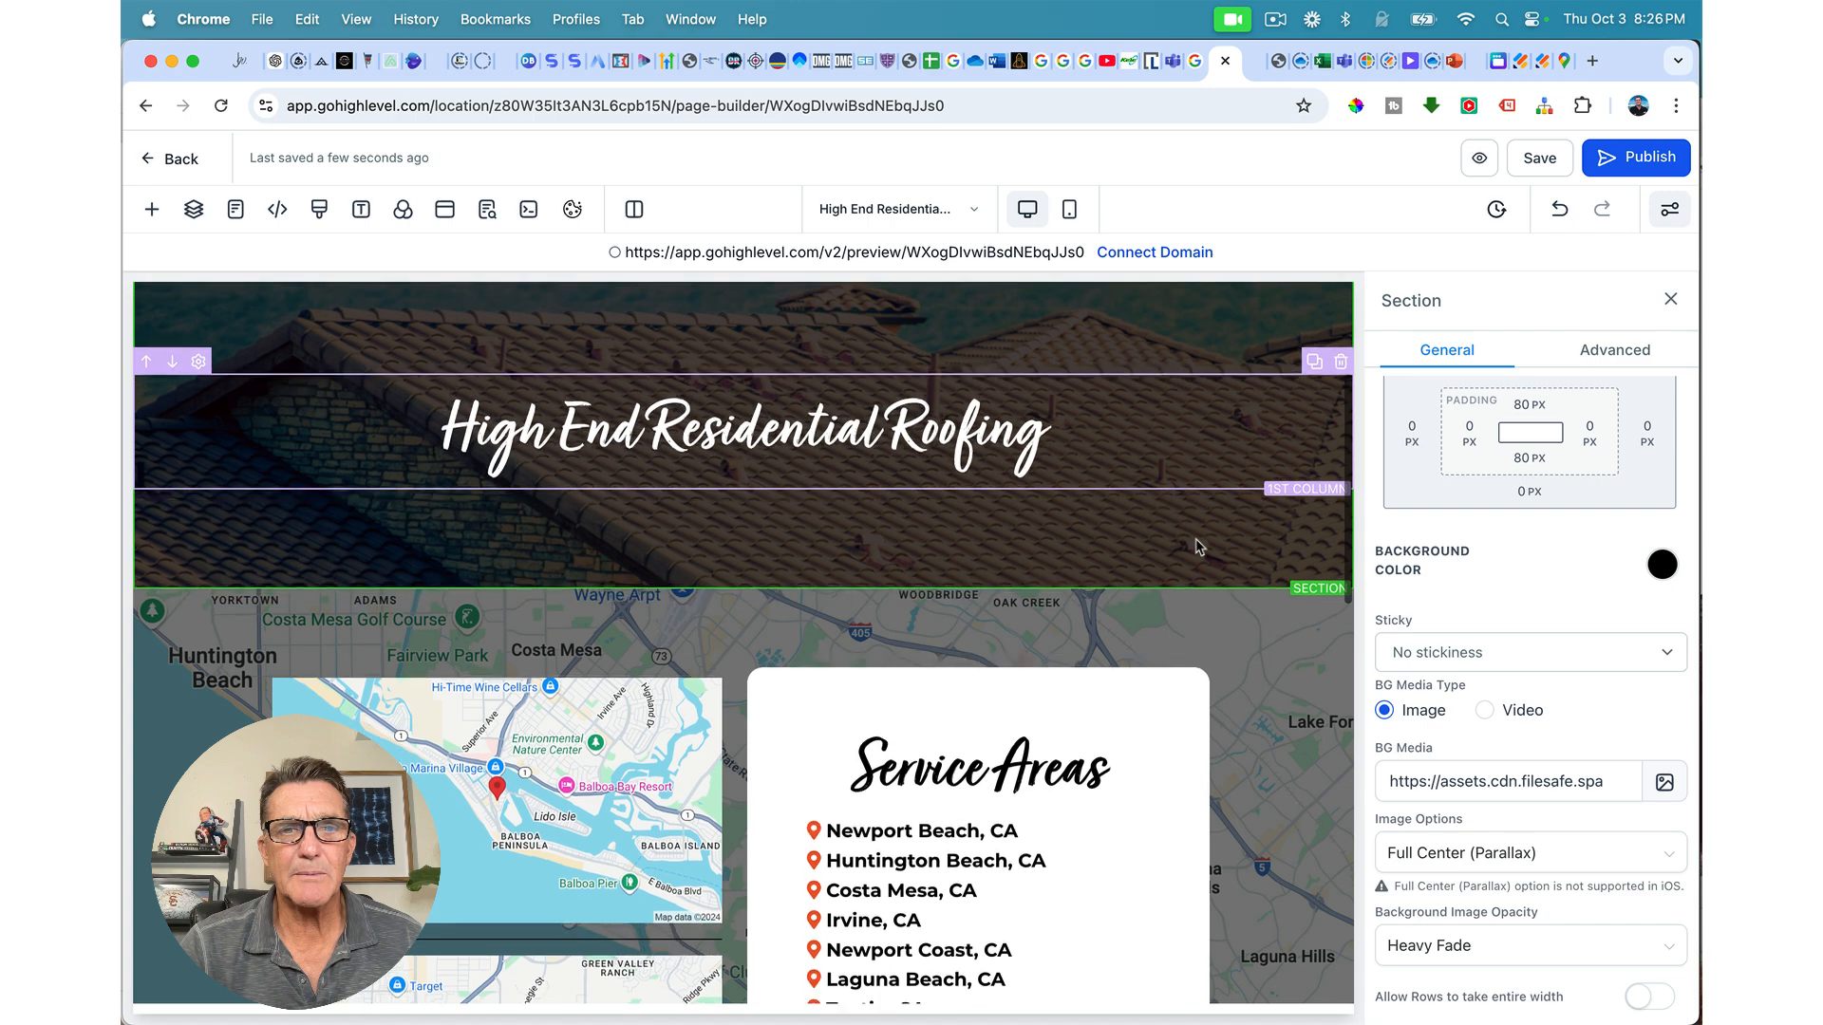
scroll(1200, 548, "down", 1)
scroll(1200, 548, "up", 1)
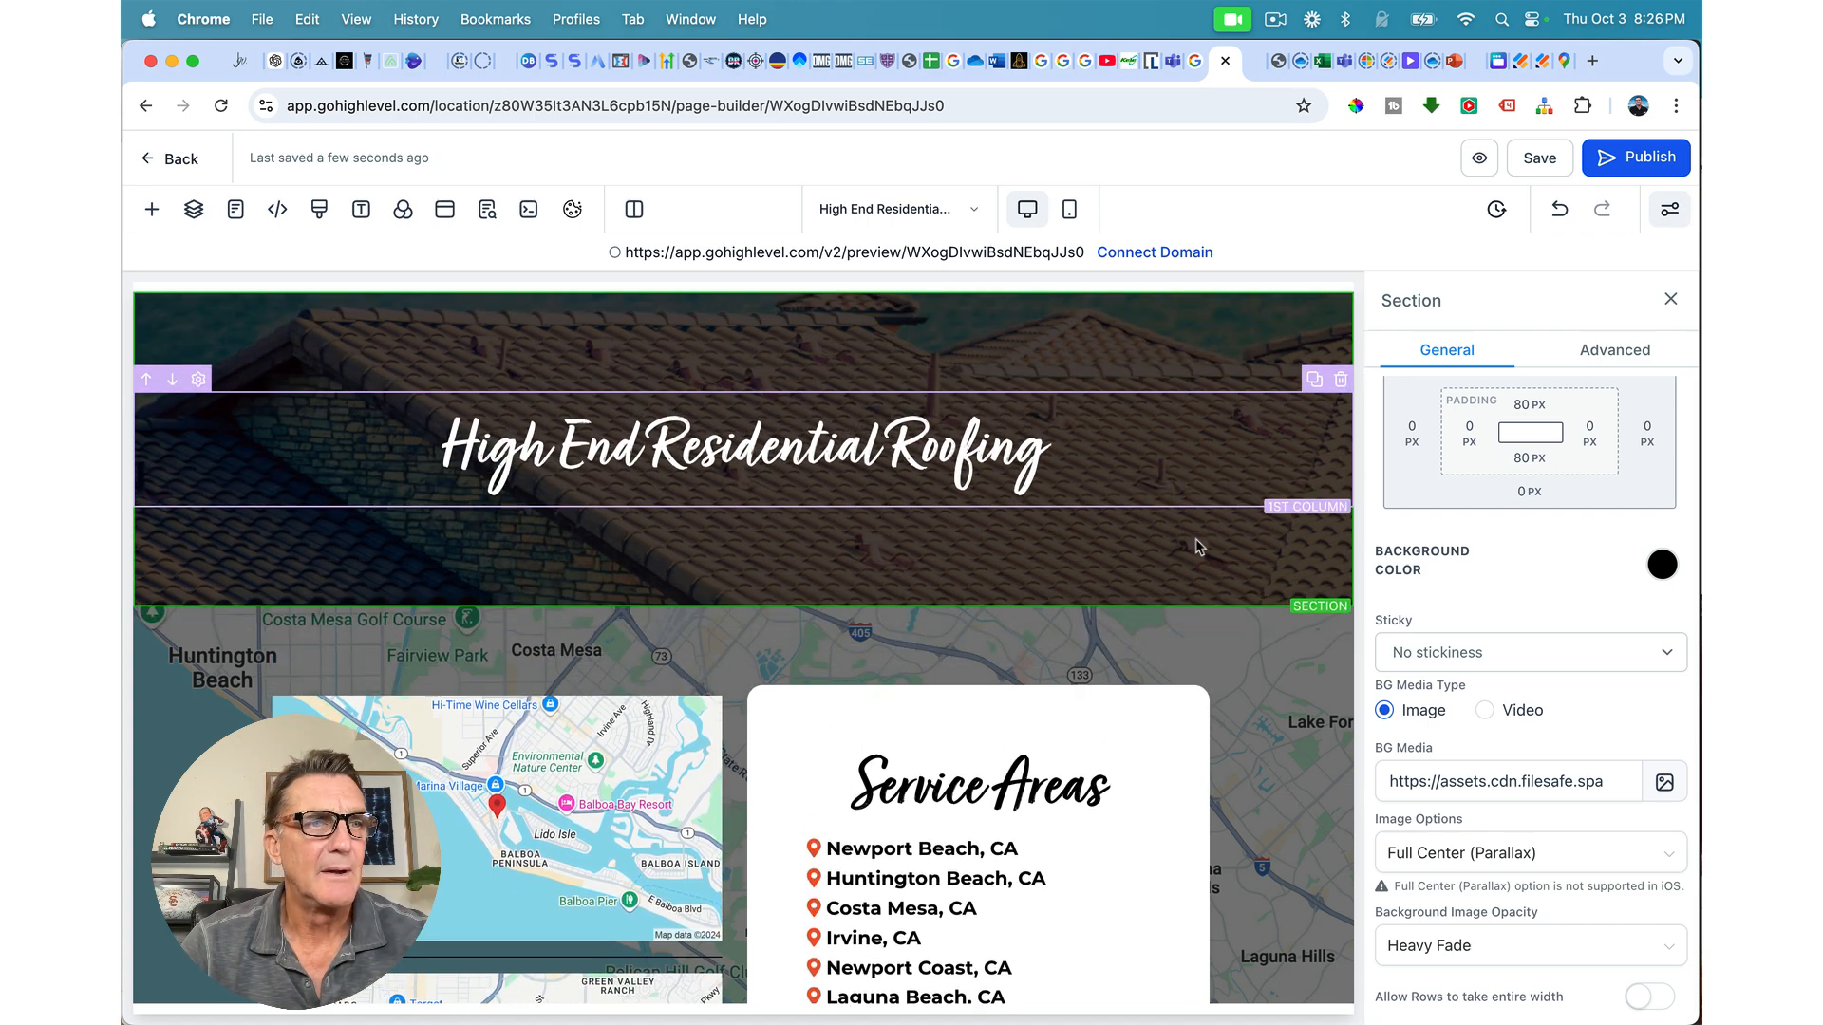
left_click(743, 607)
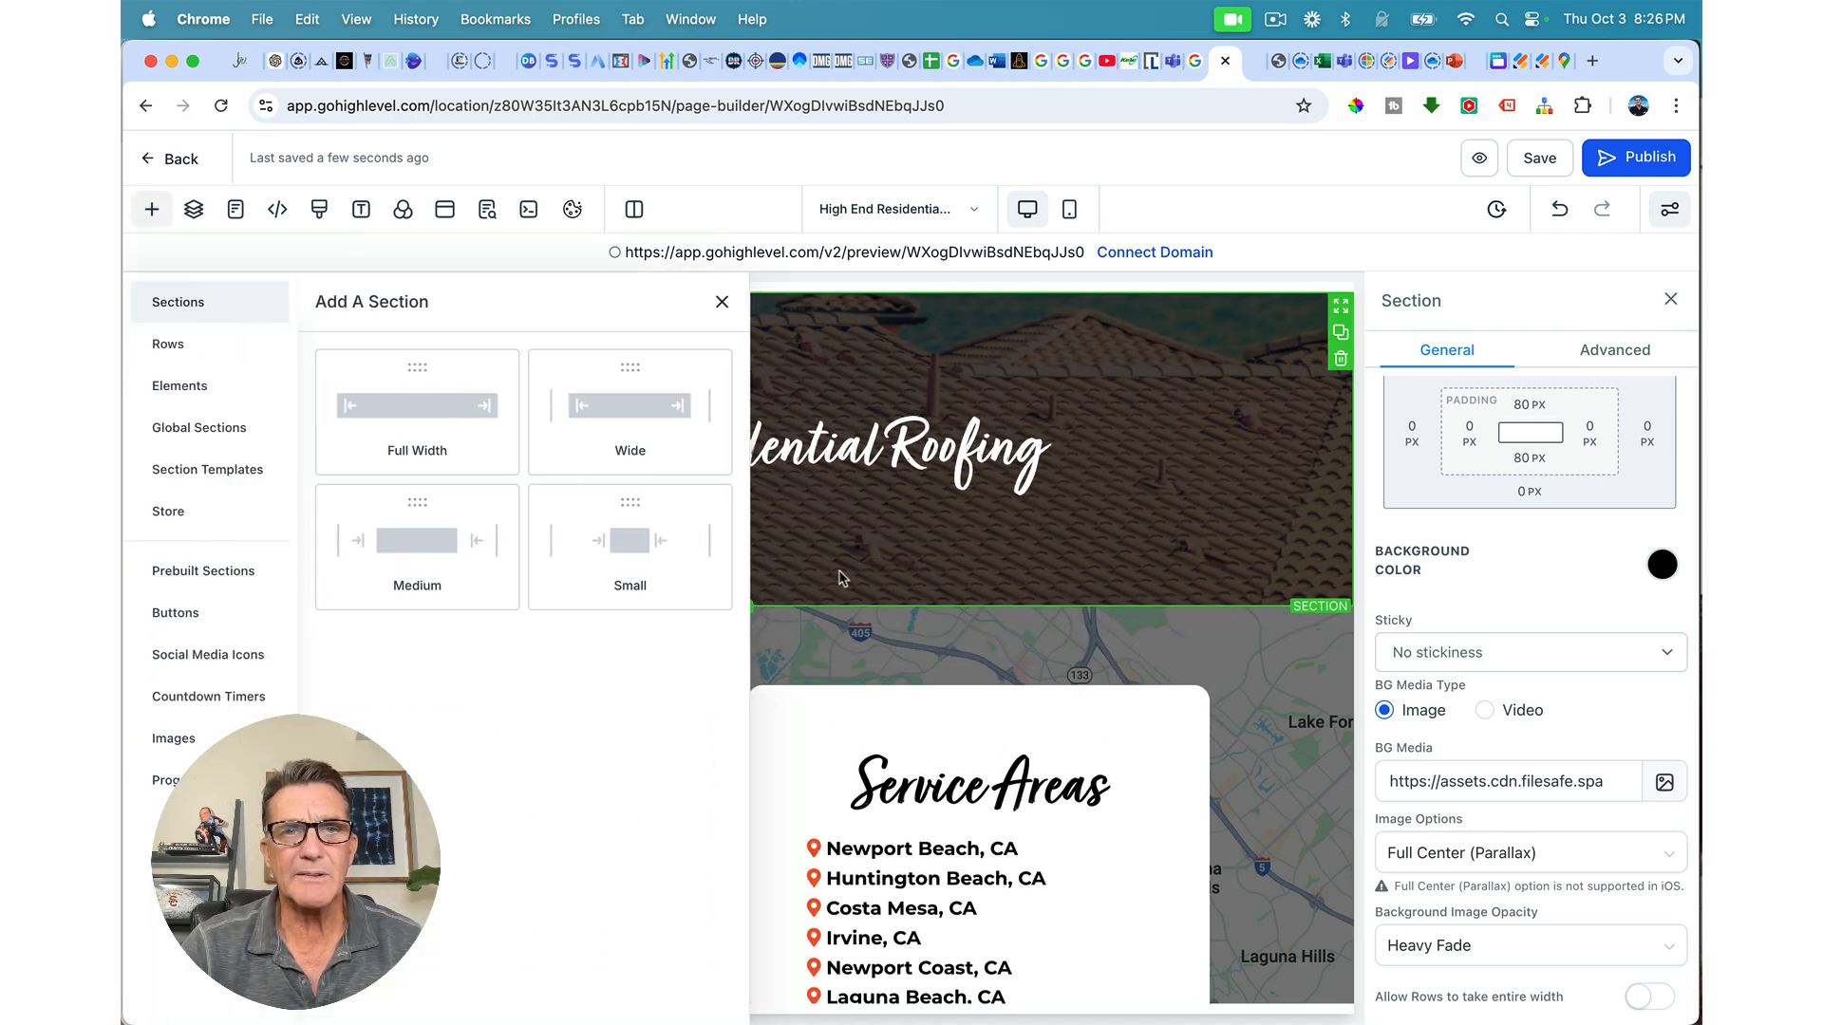
left_click(722, 301)
scroll(957, 481, "up", 3)
scroll(957, 481, "down", 1)
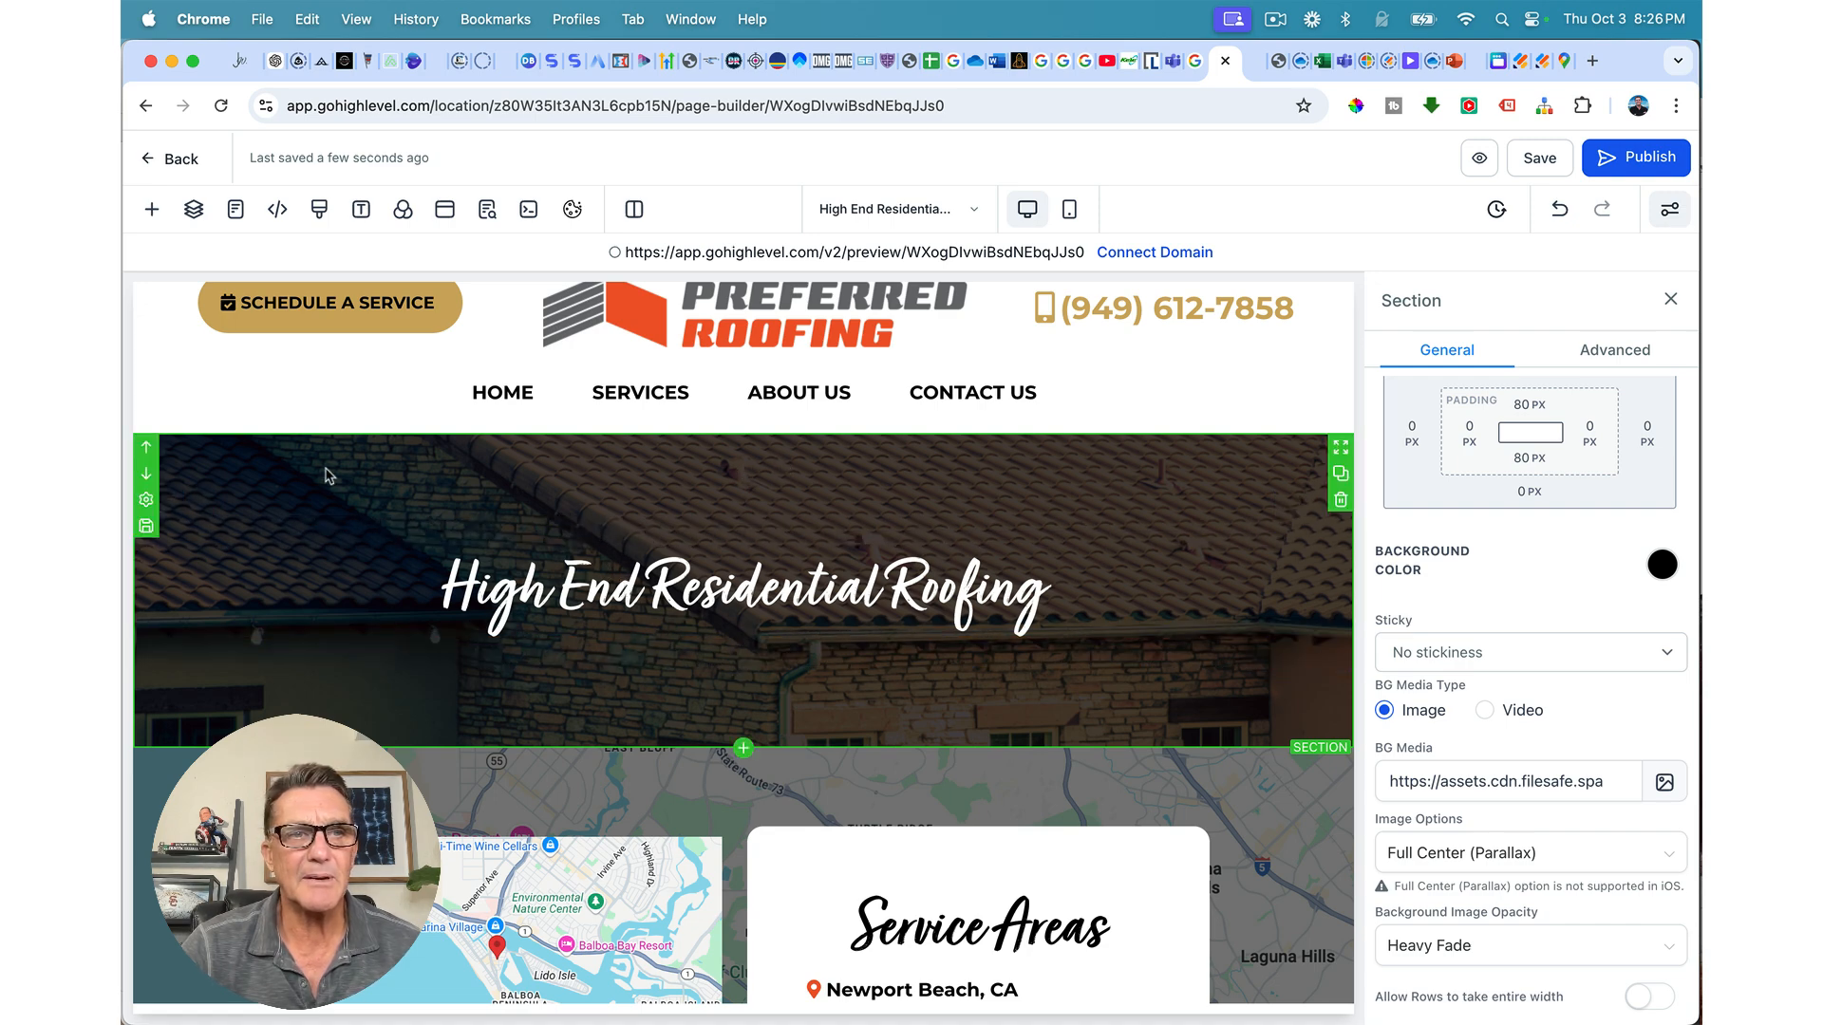
Step: Save the banner as Template asset 'Services Hero Header', then add a Full Width section below it
left_click(145, 528)
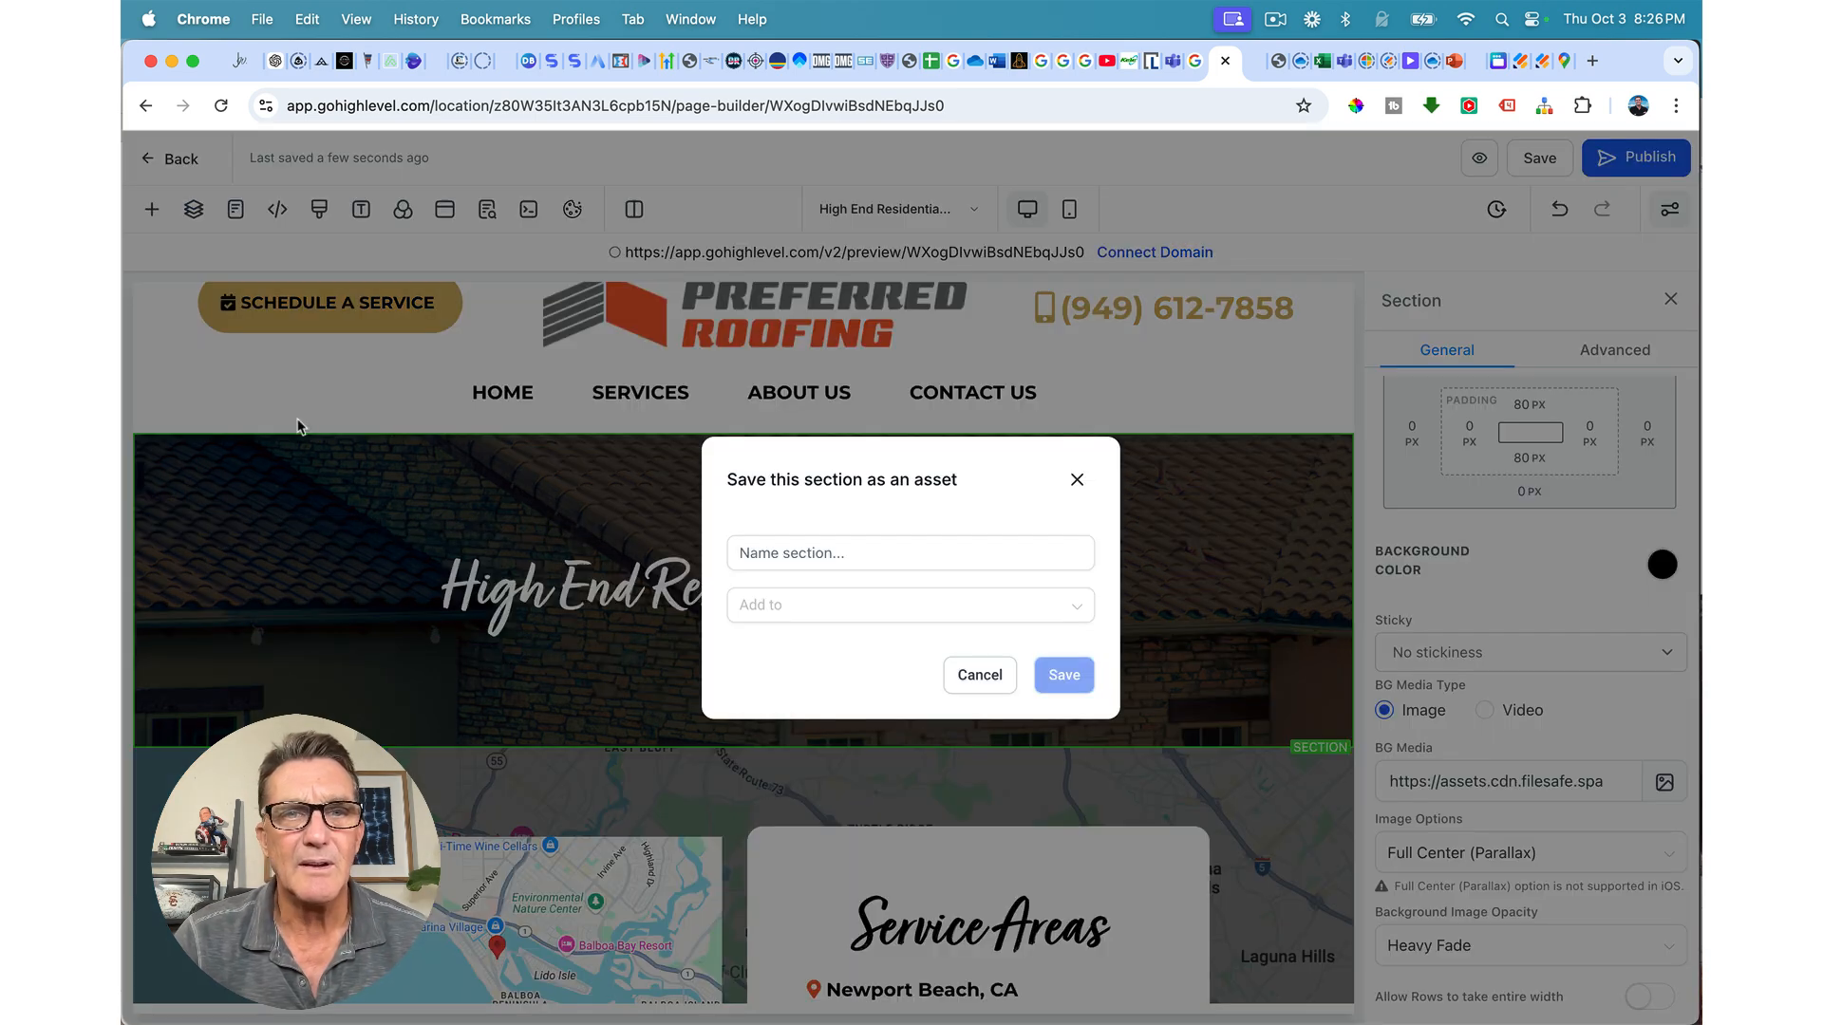
left_click(770, 556)
type("Services Hero Header")
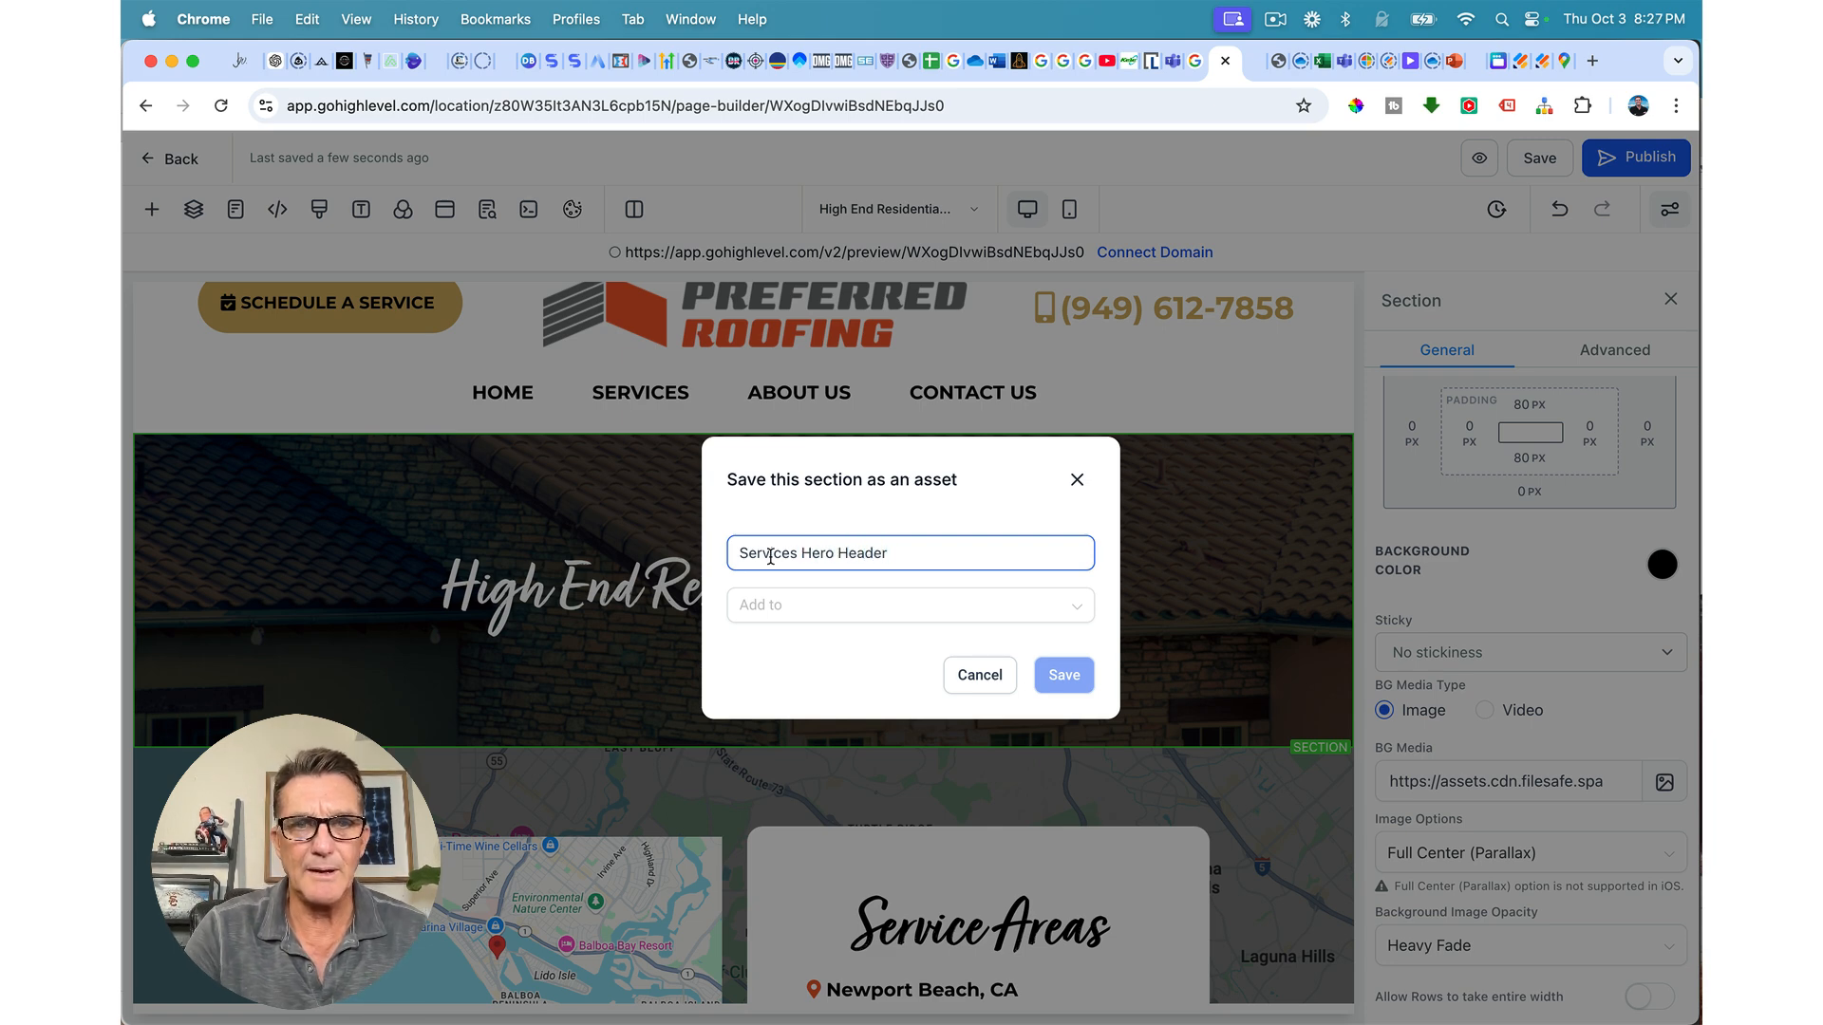
left_click(760, 604)
left_click(764, 651)
left_click(1075, 682)
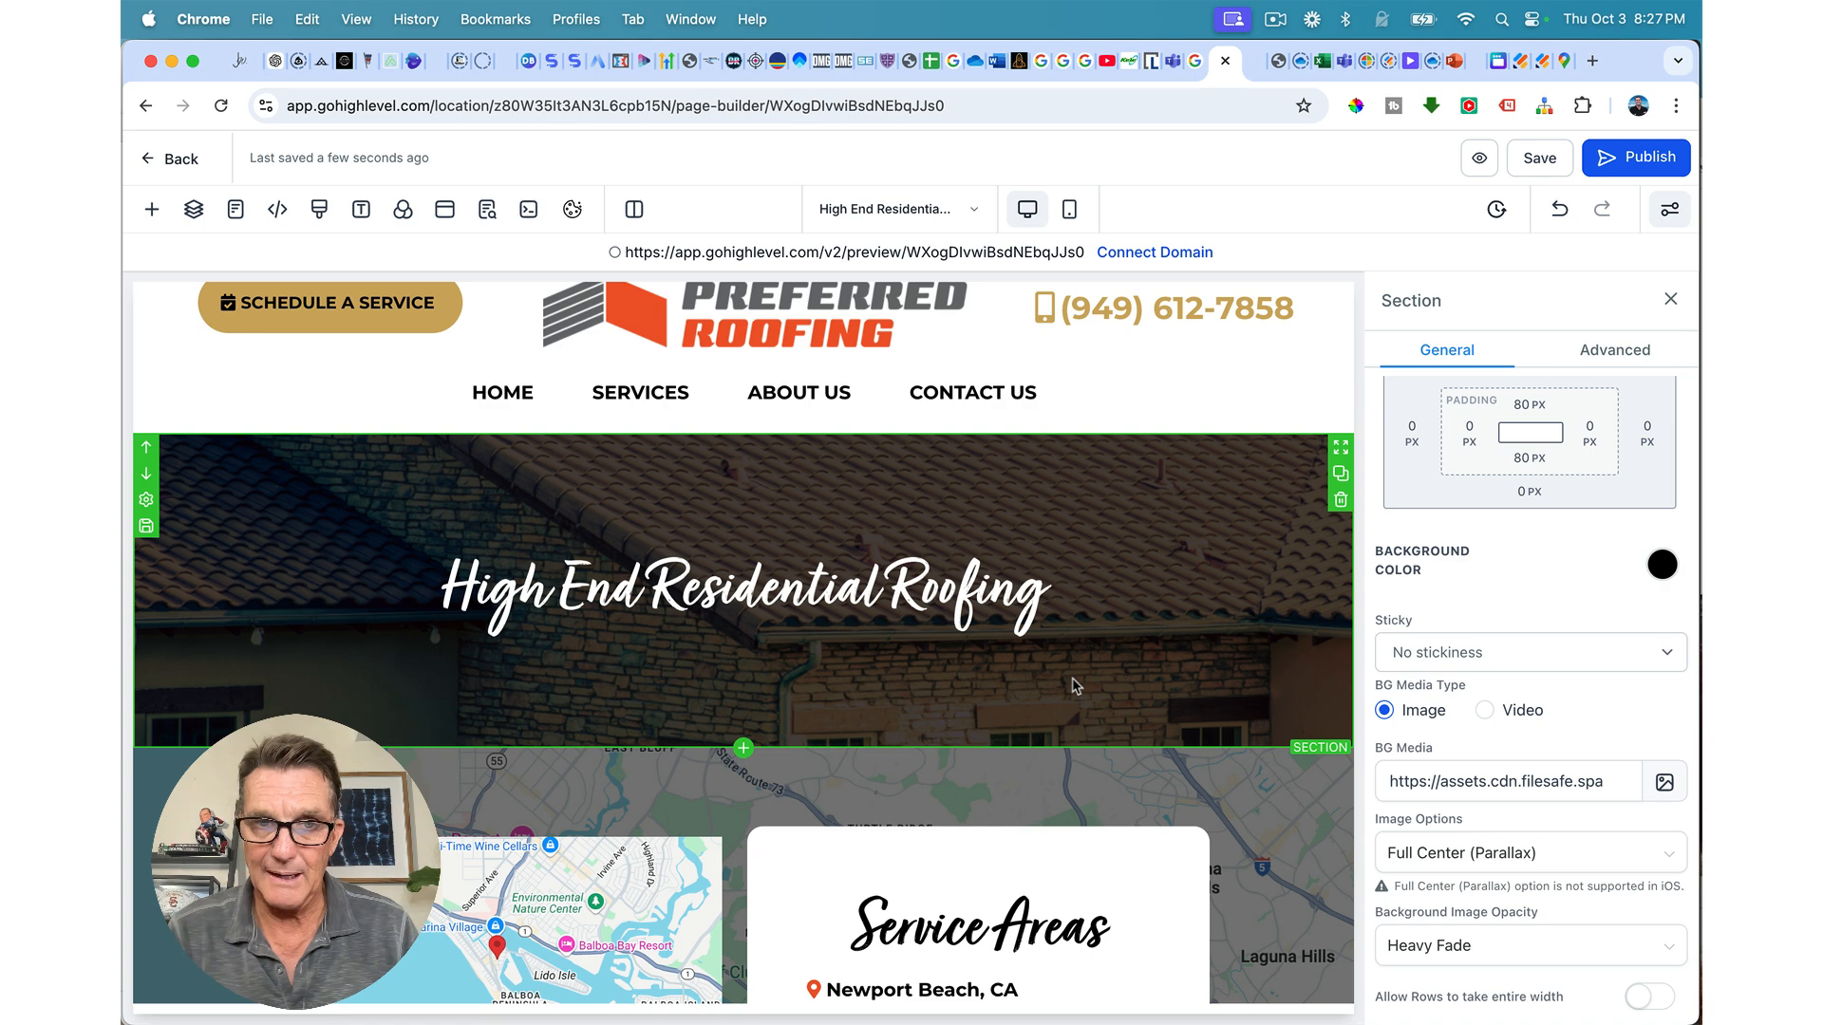
left_click(743, 749)
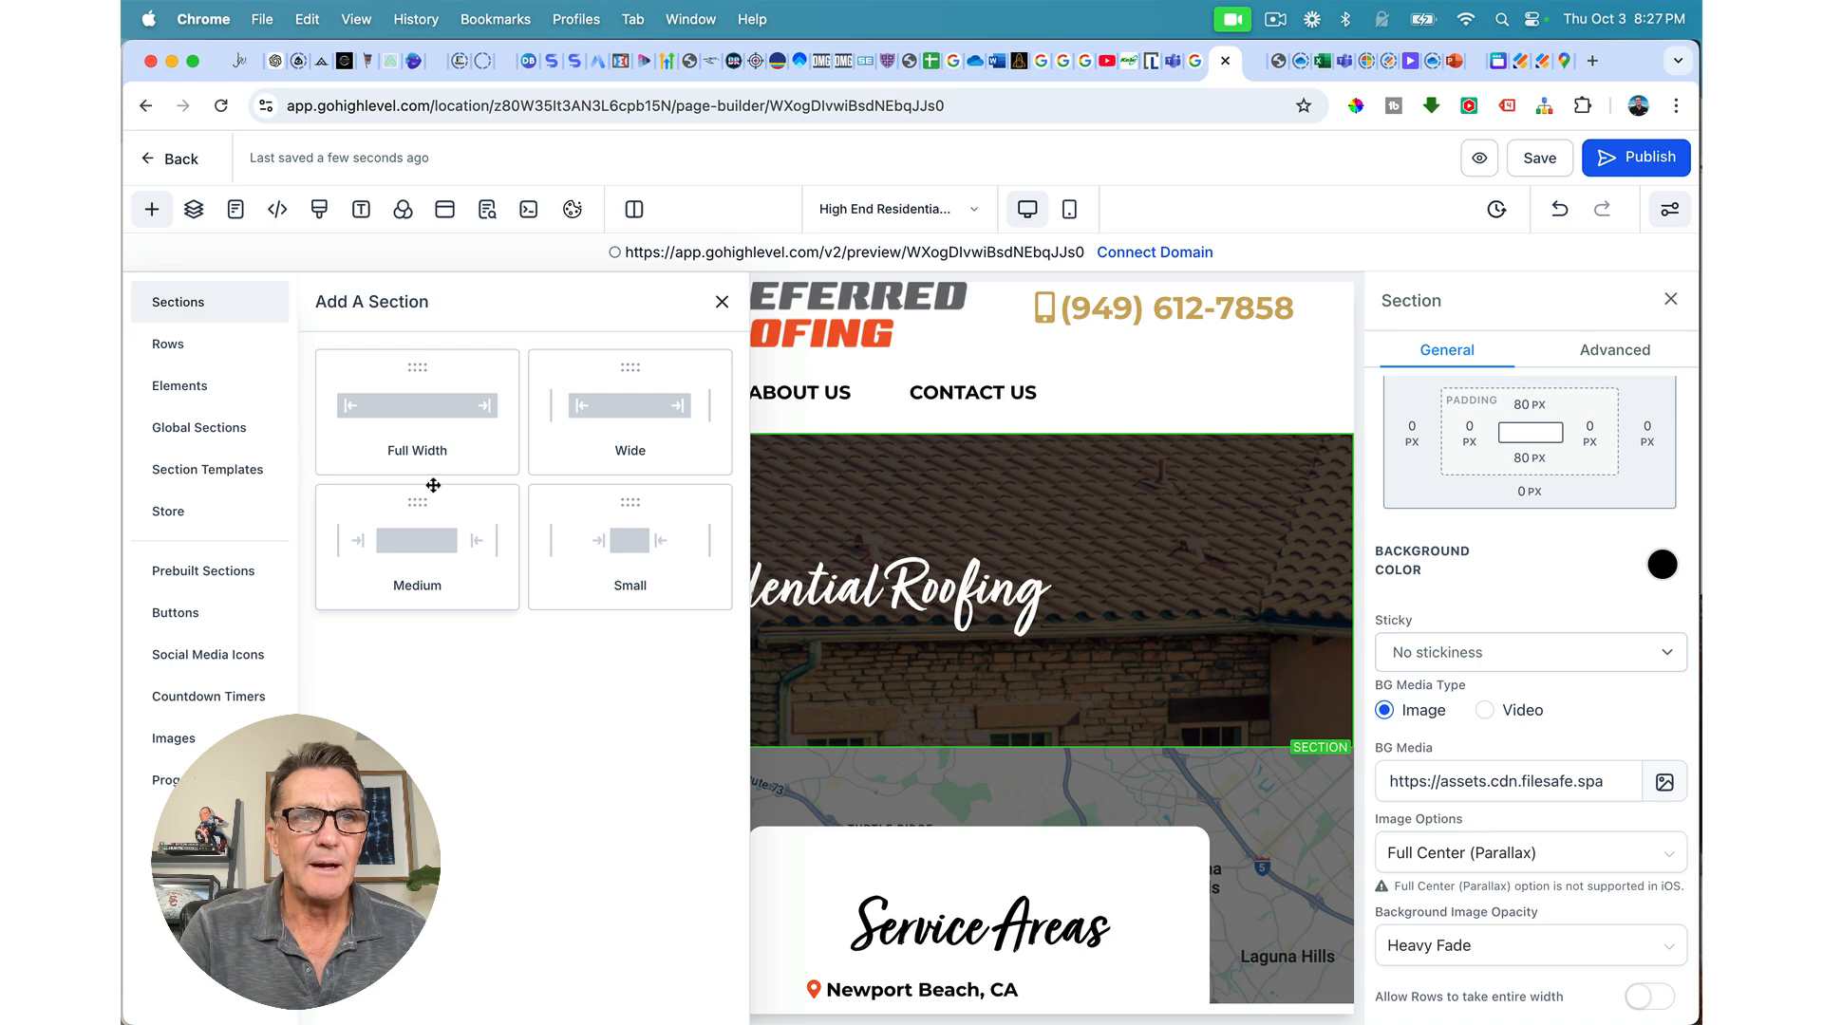
left_click(424, 418)
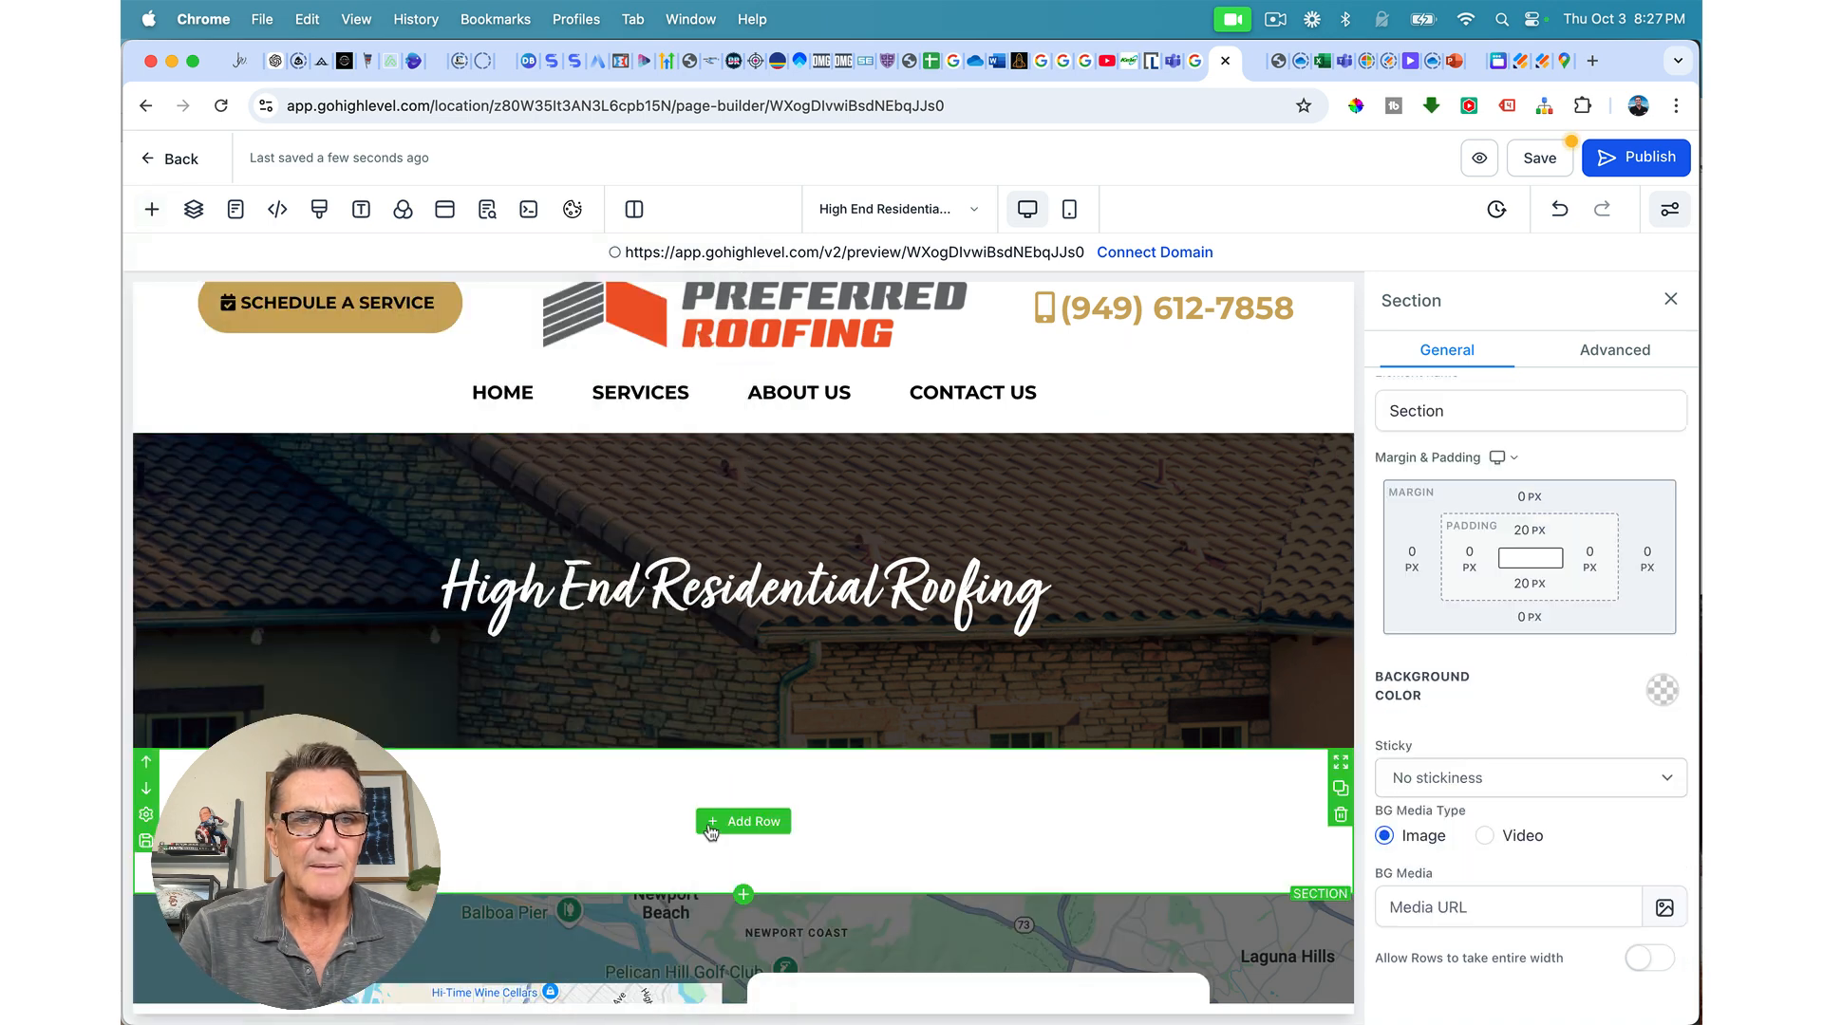
Step: Add a two-column row, widen its left column, and place a Headline element there
left_click(742, 822)
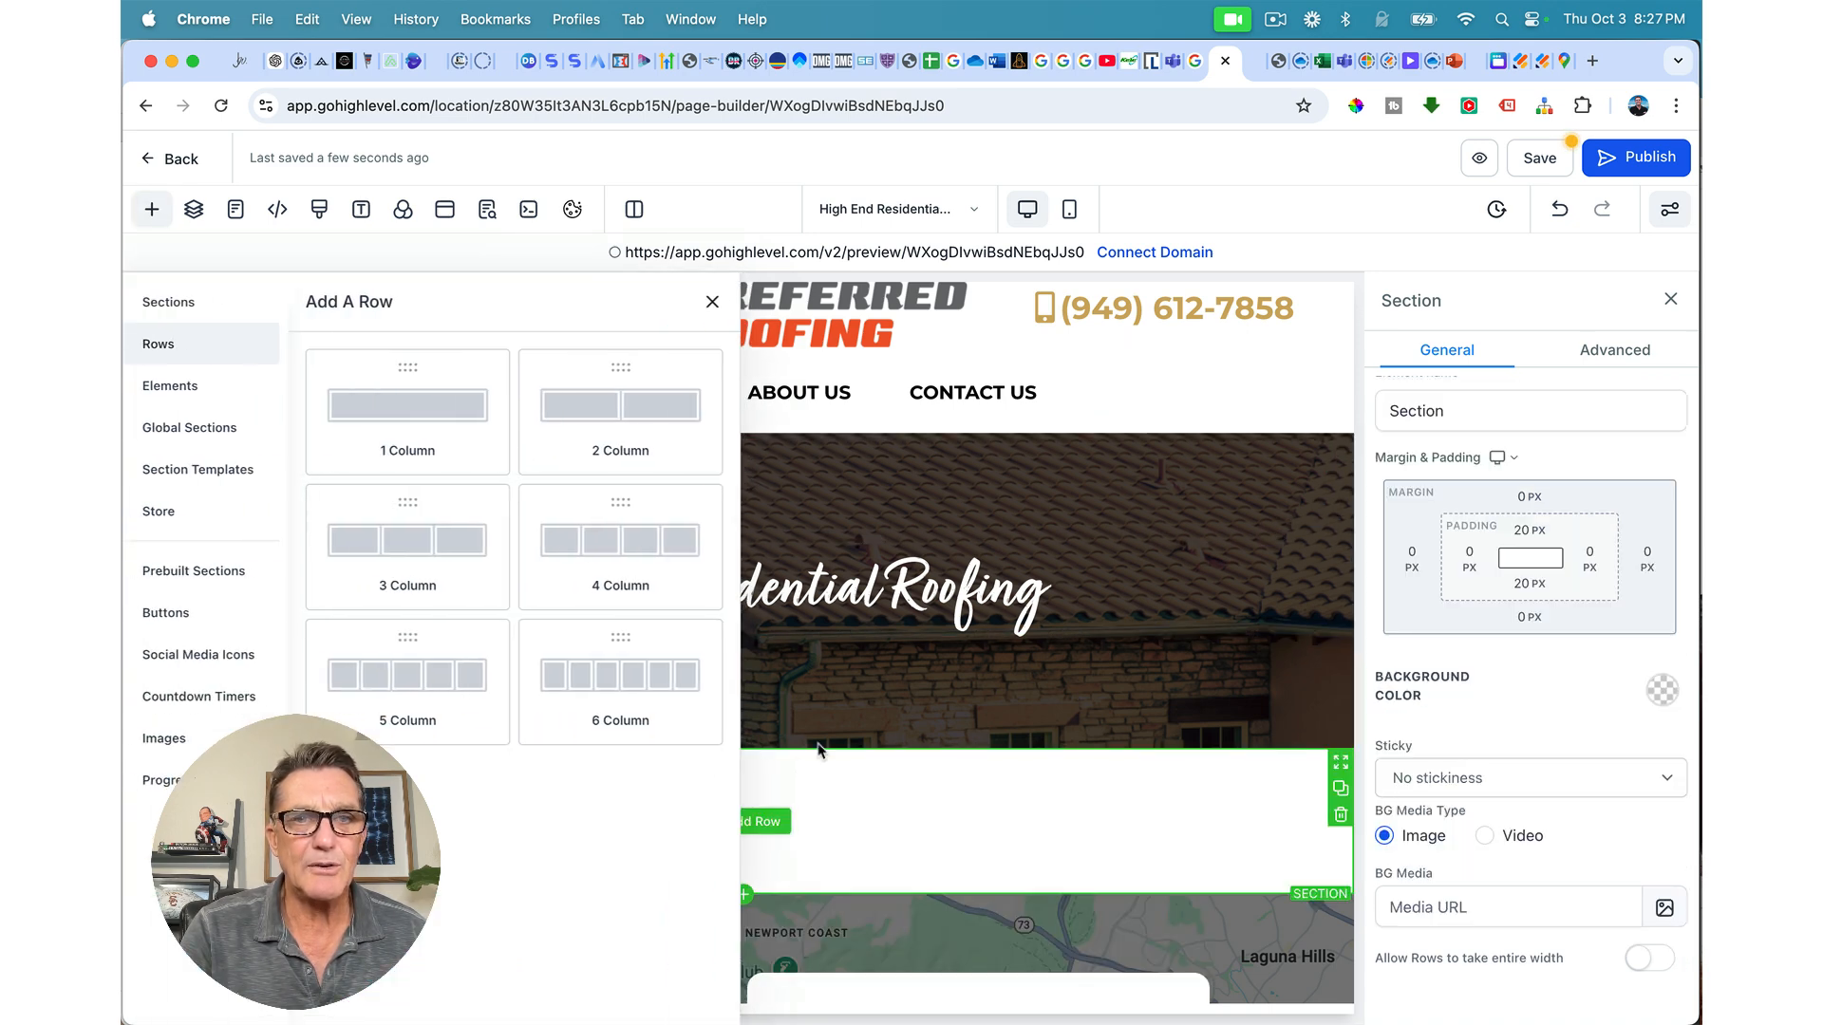
left_click(667, 408)
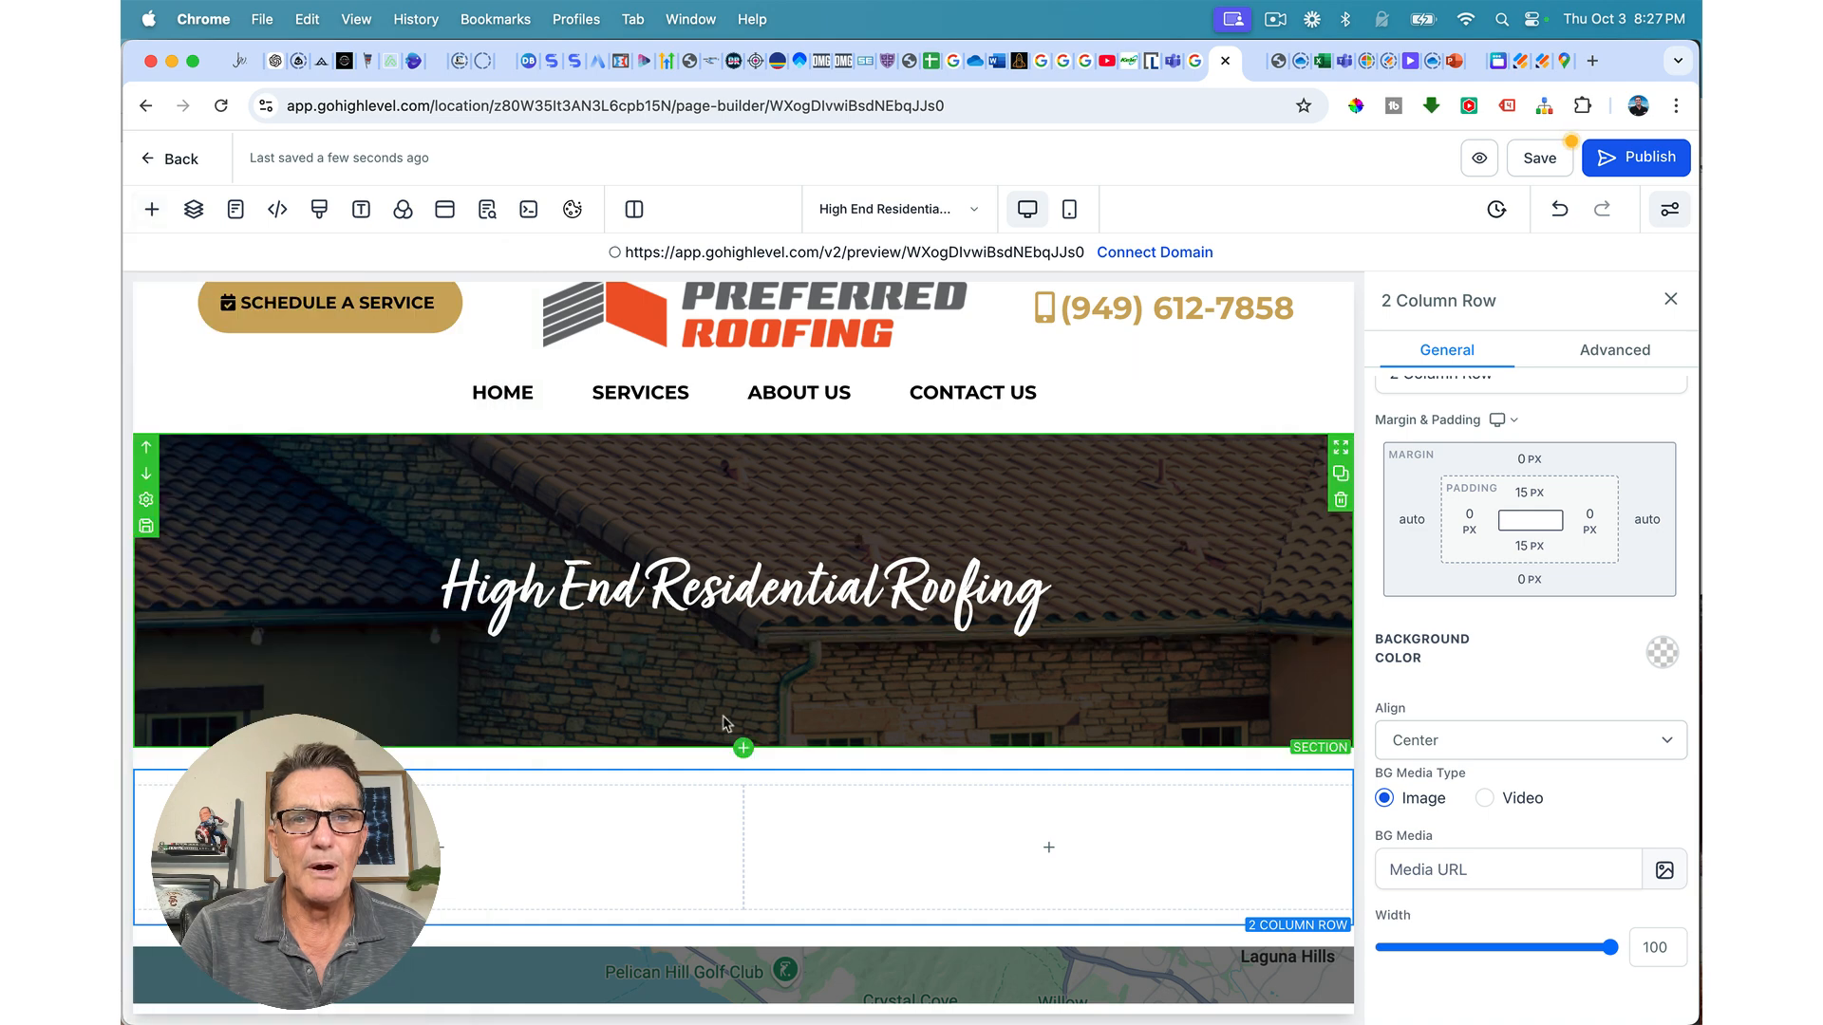
left_click_drag(744, 846, 920, 846)
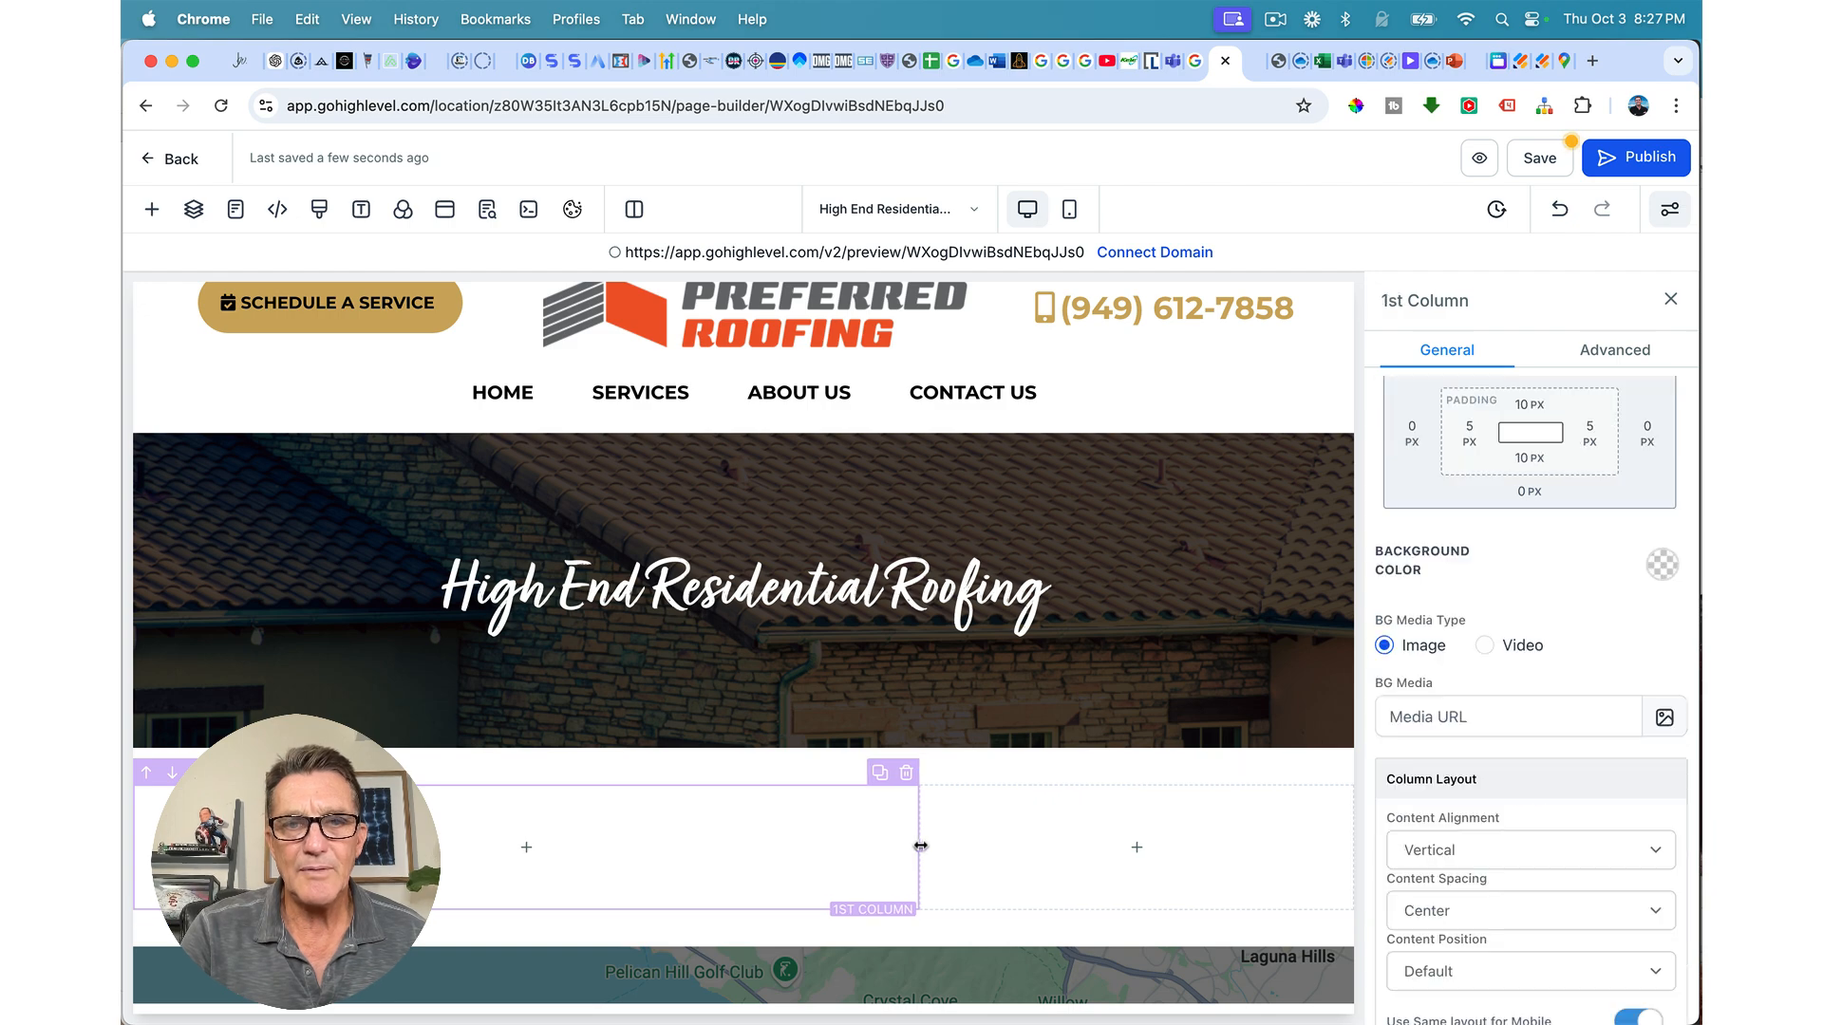
scroll(920, 846, "down", 3)
left_click_drag(920, 564, 922, 564)
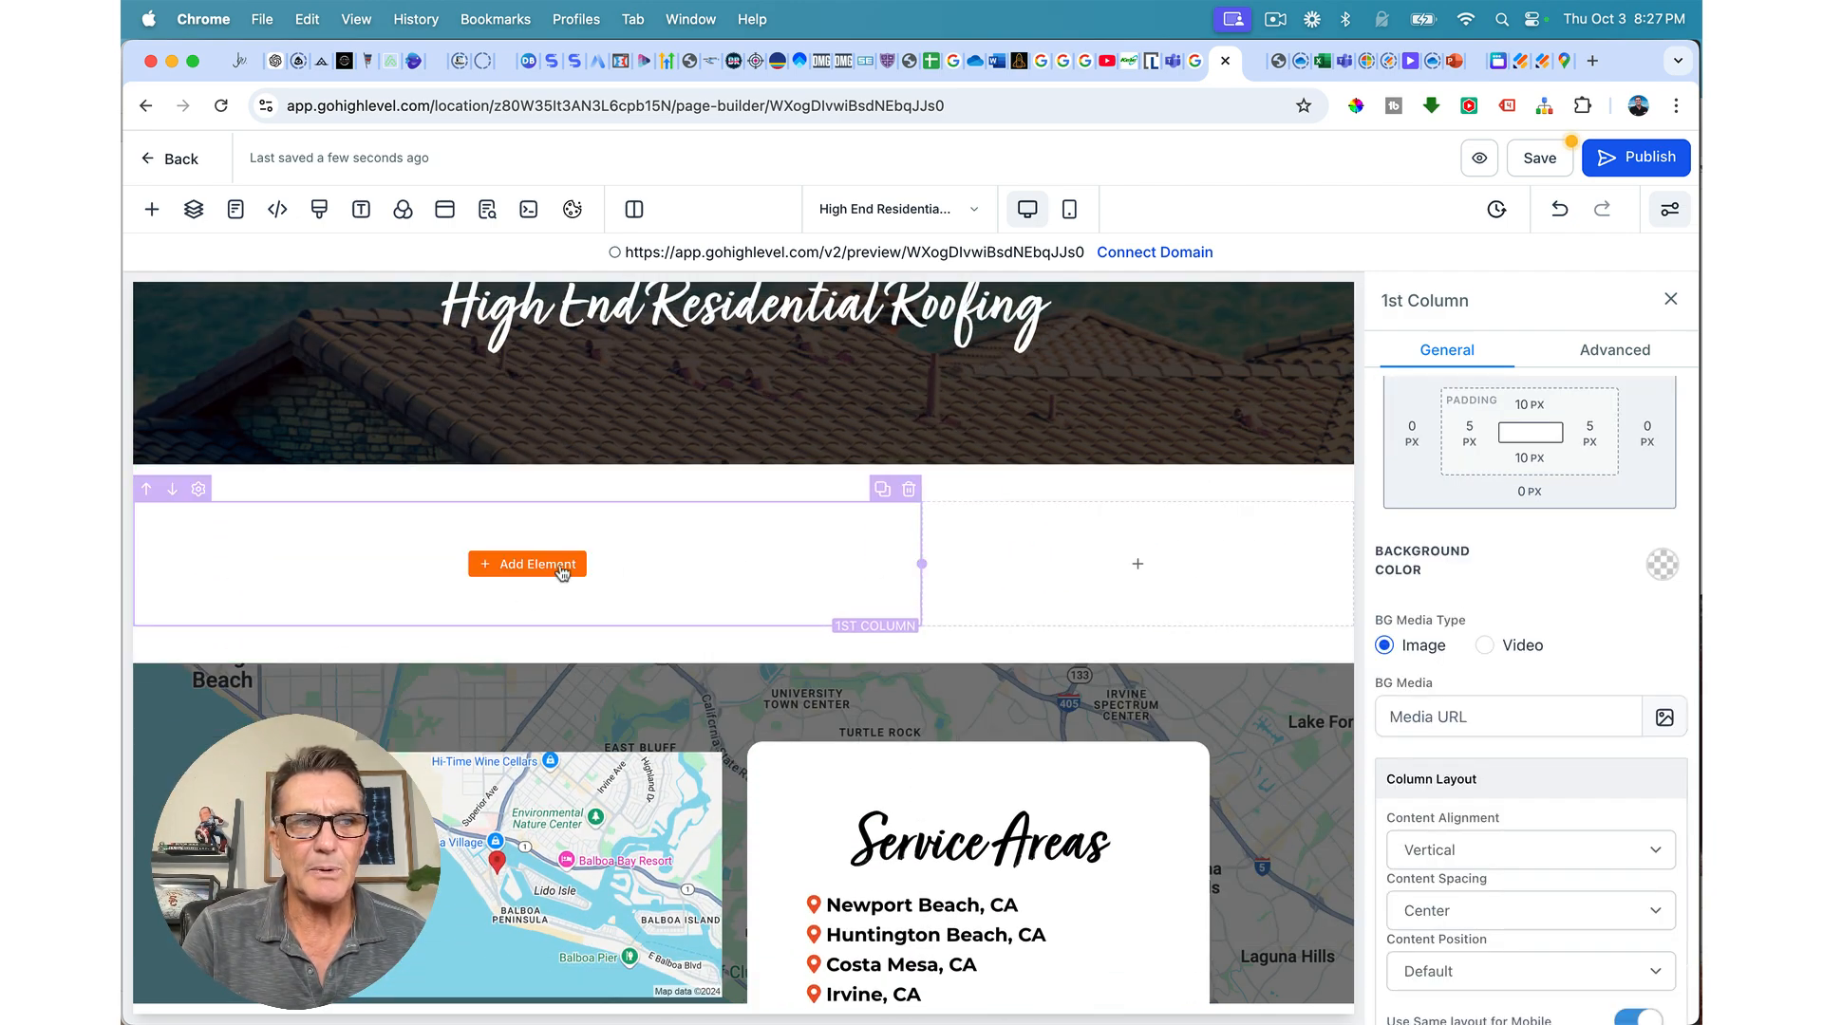
left_click(561, 566)
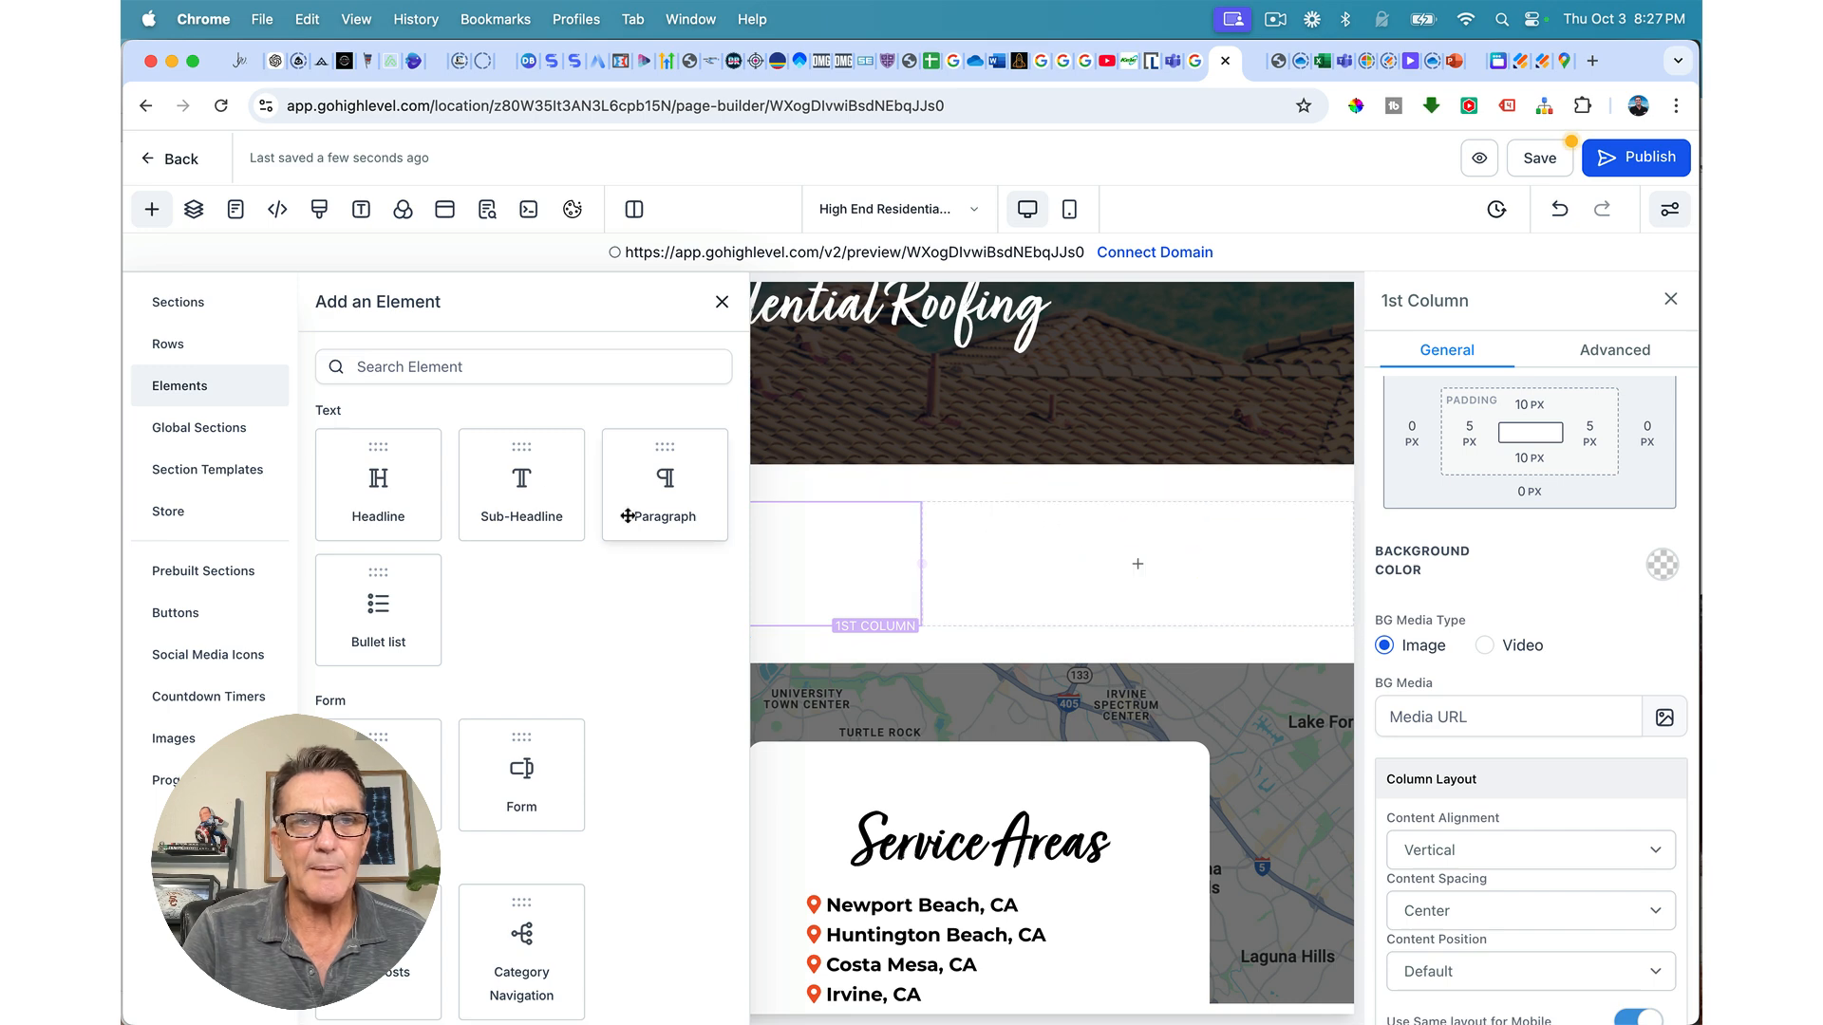
left_click(378, 477)
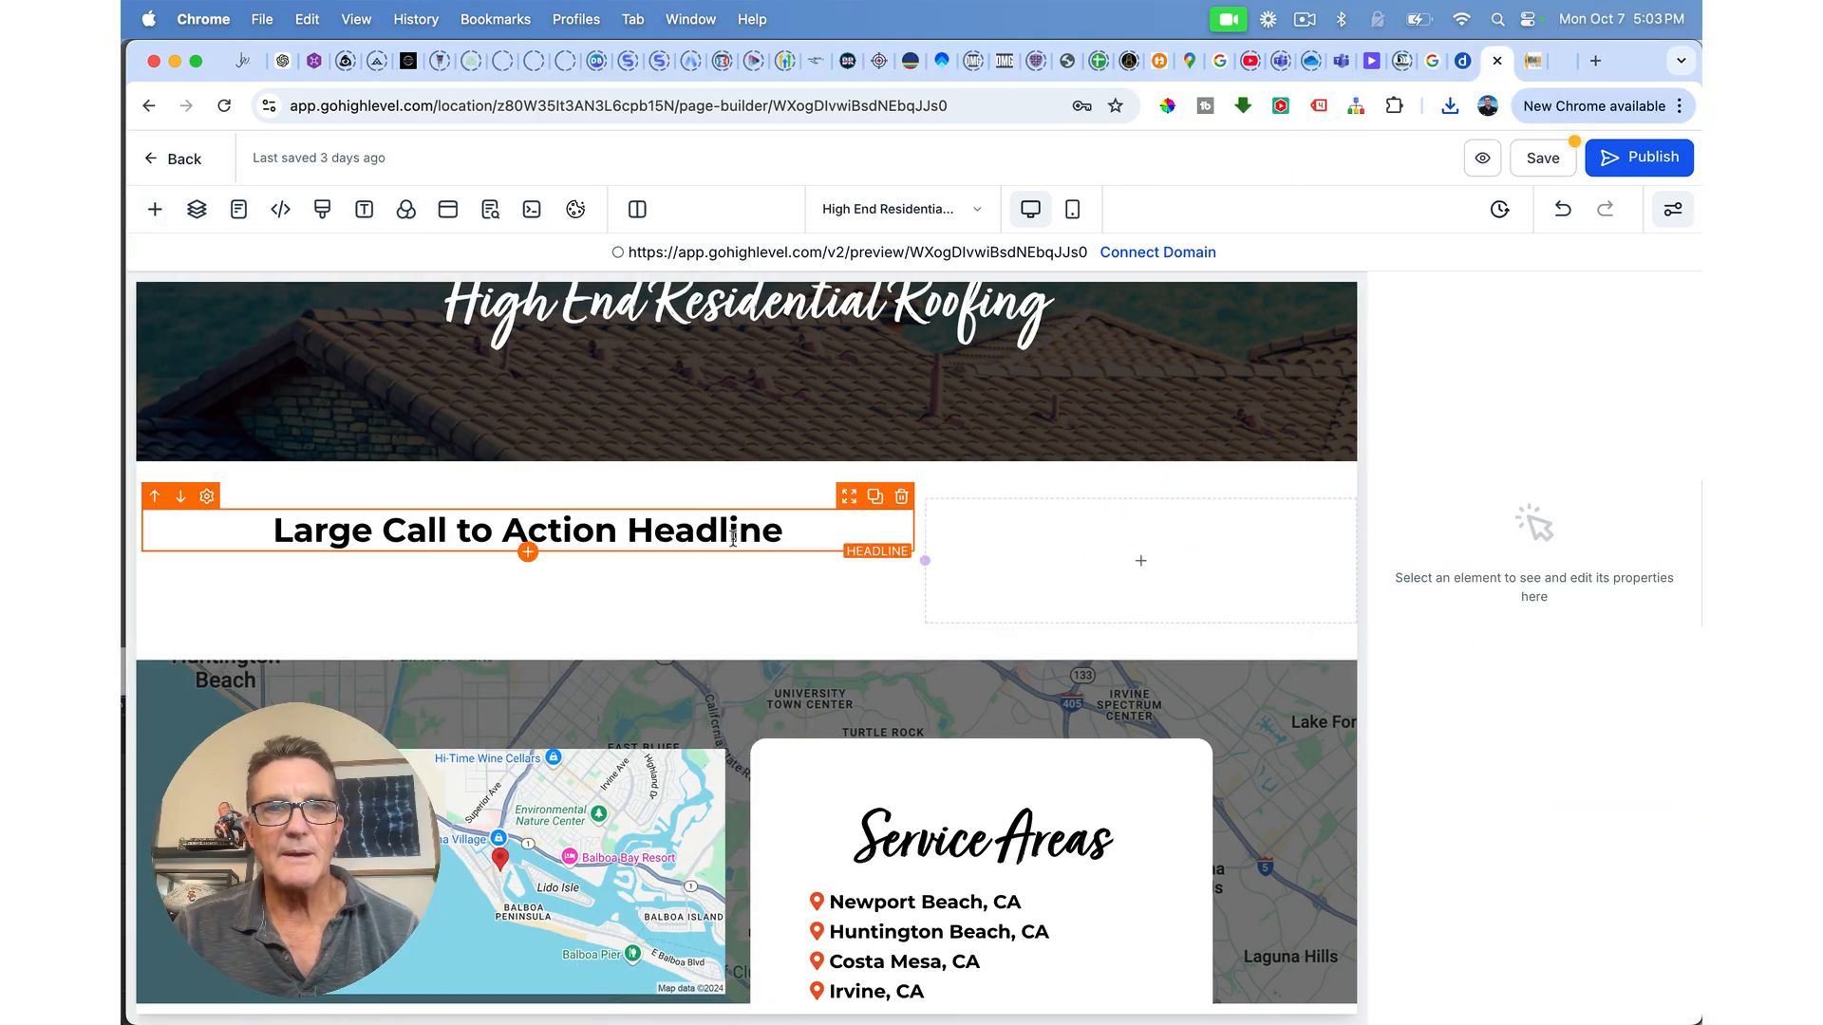
Step: Change the headline to 'Residential Roofing in Orange County, CA' and give it the turbinado custom class
triple_click(733, 537)
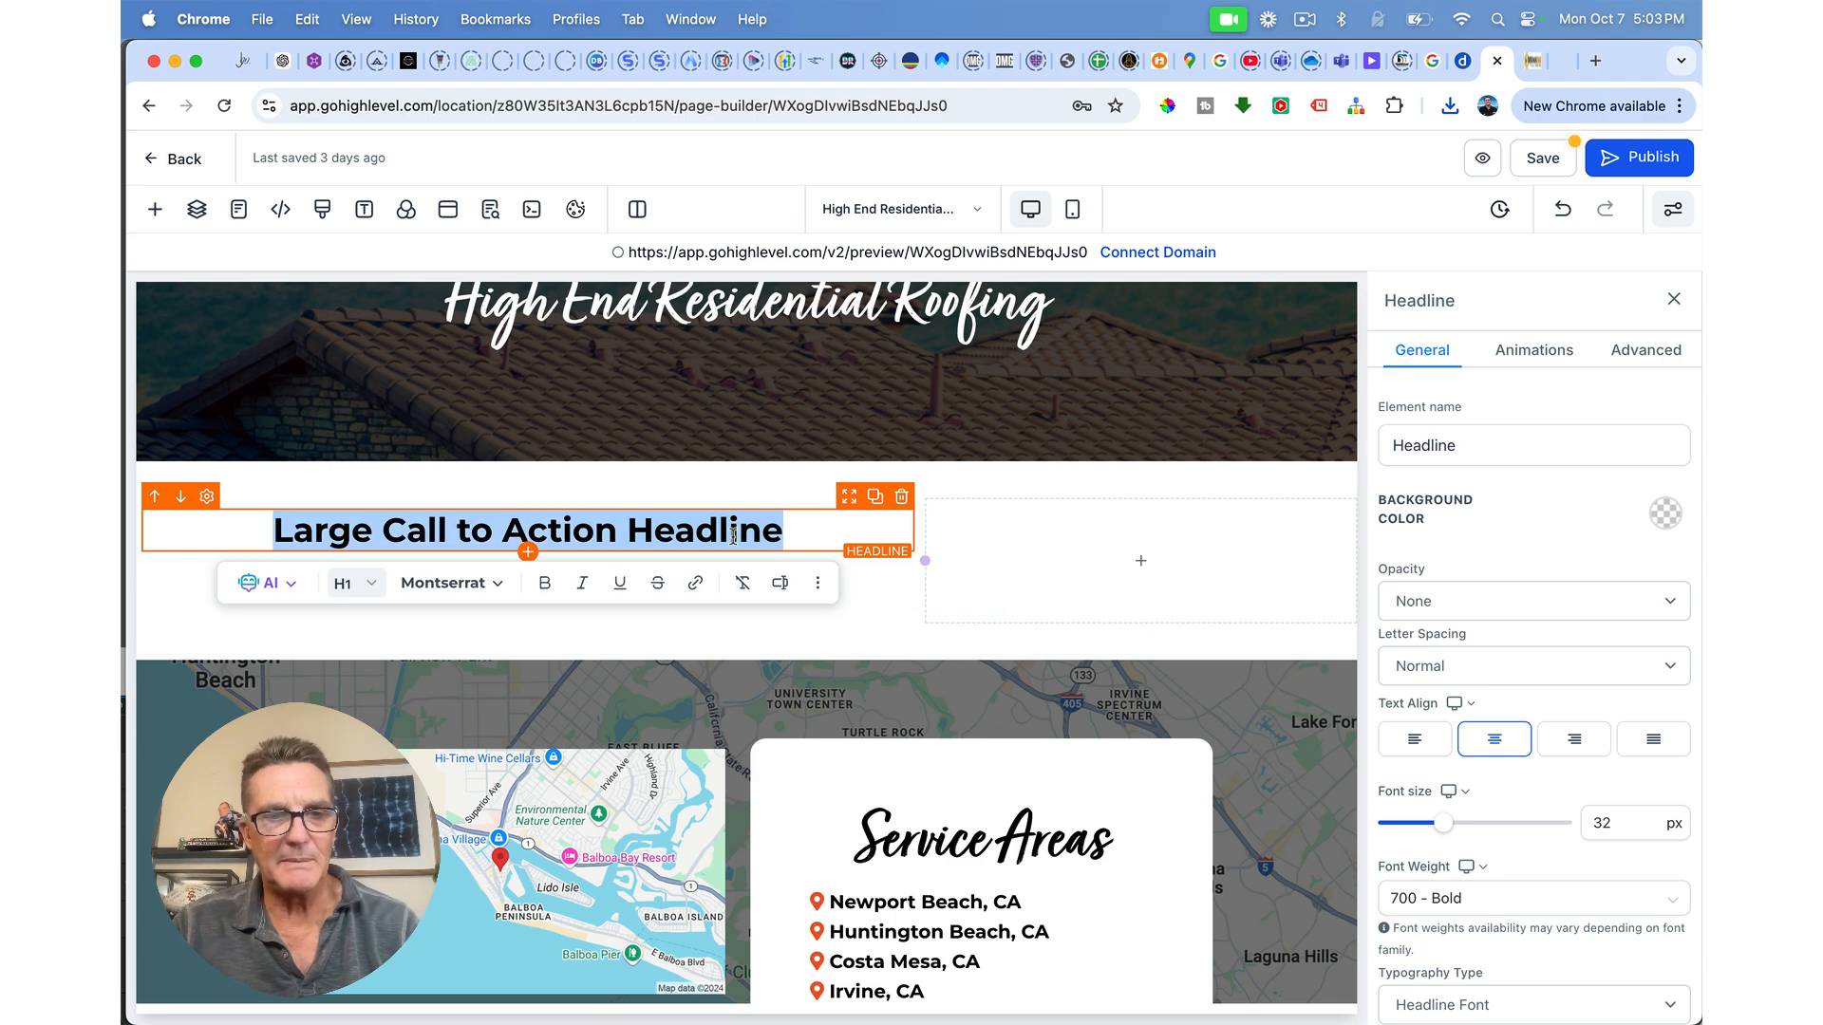
type("Residential Roofing in Orange County, CA")
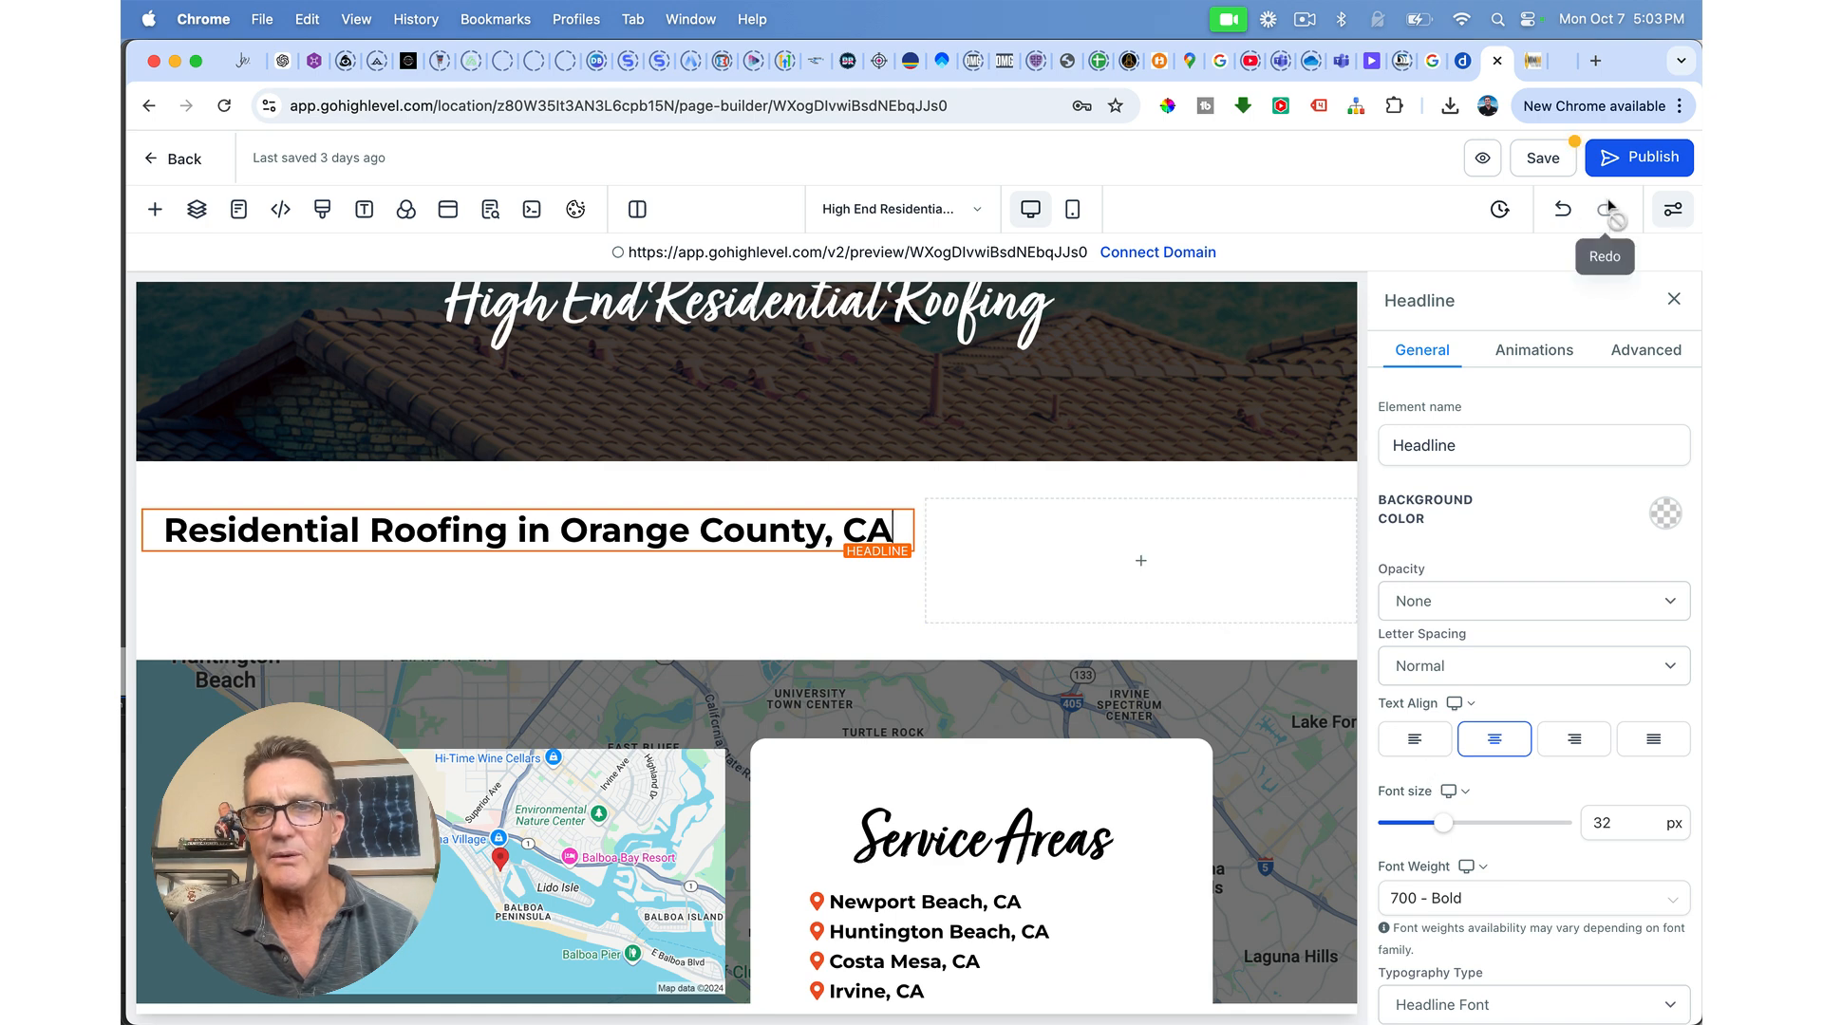
left_click(1652, 352)
scroll(1629, 456, "down", 2)
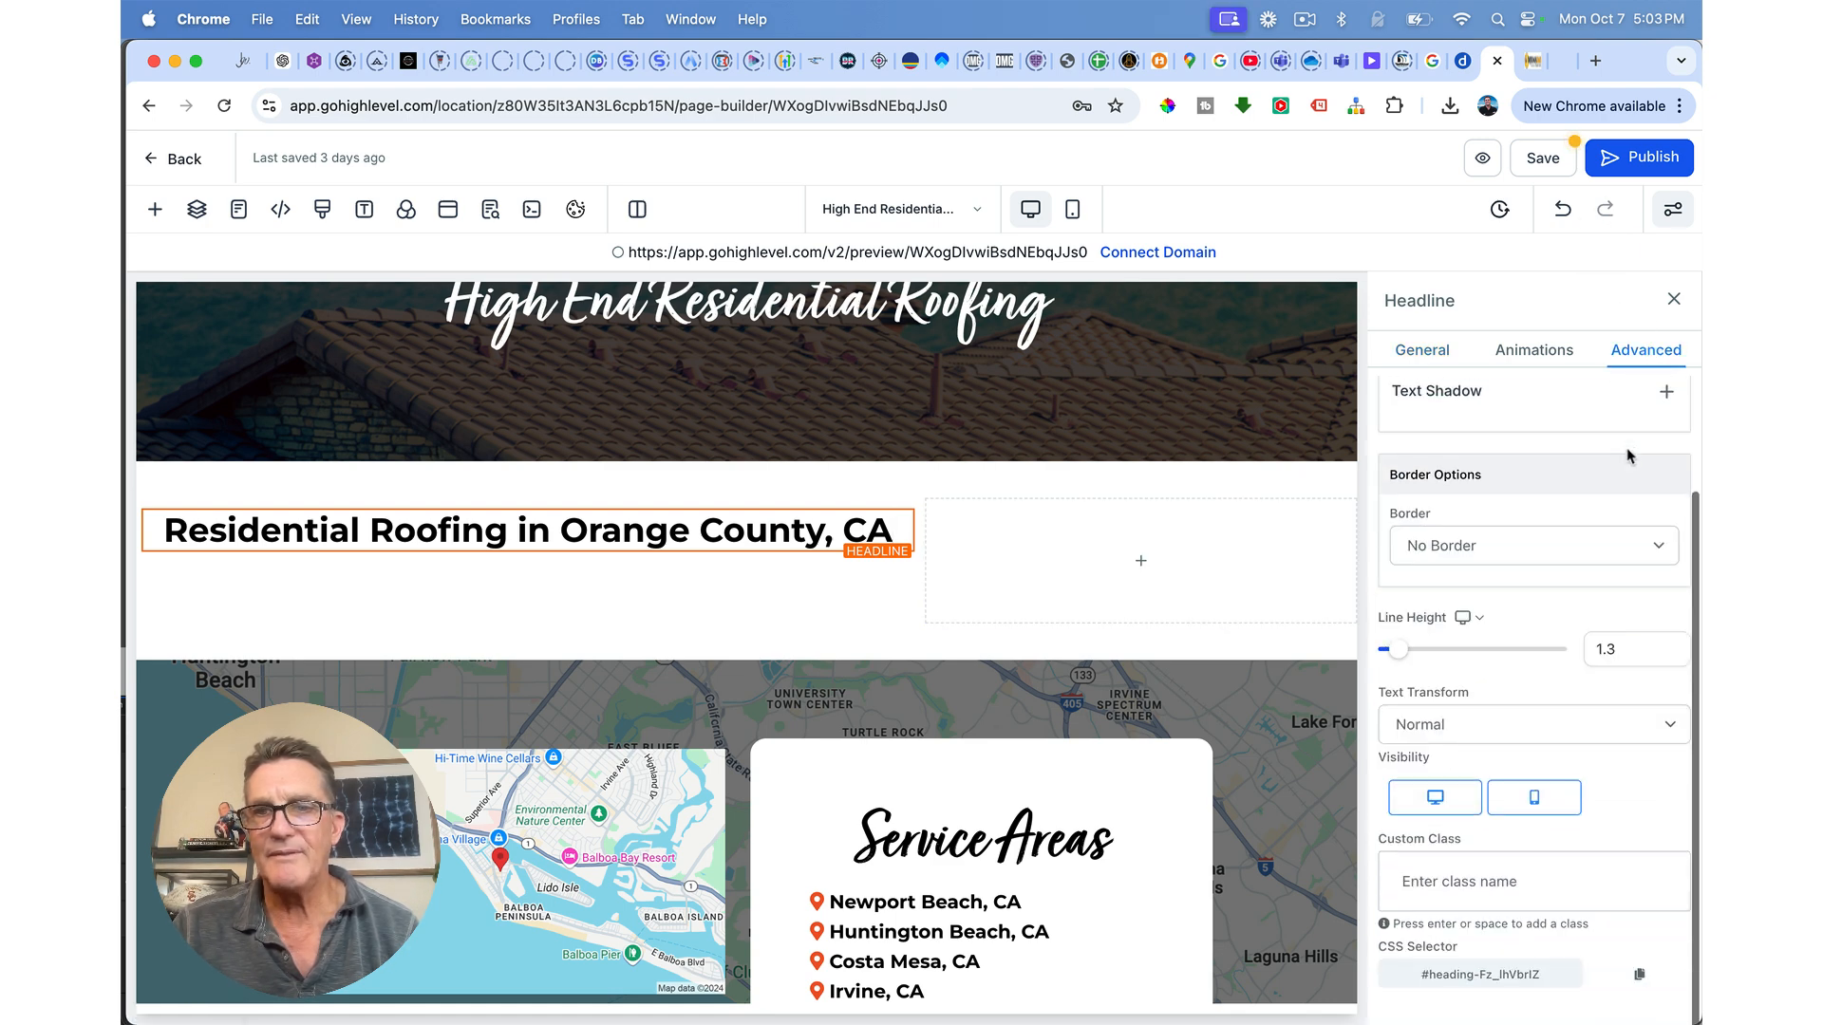
left_click(1442, 882)
type("turbinado")
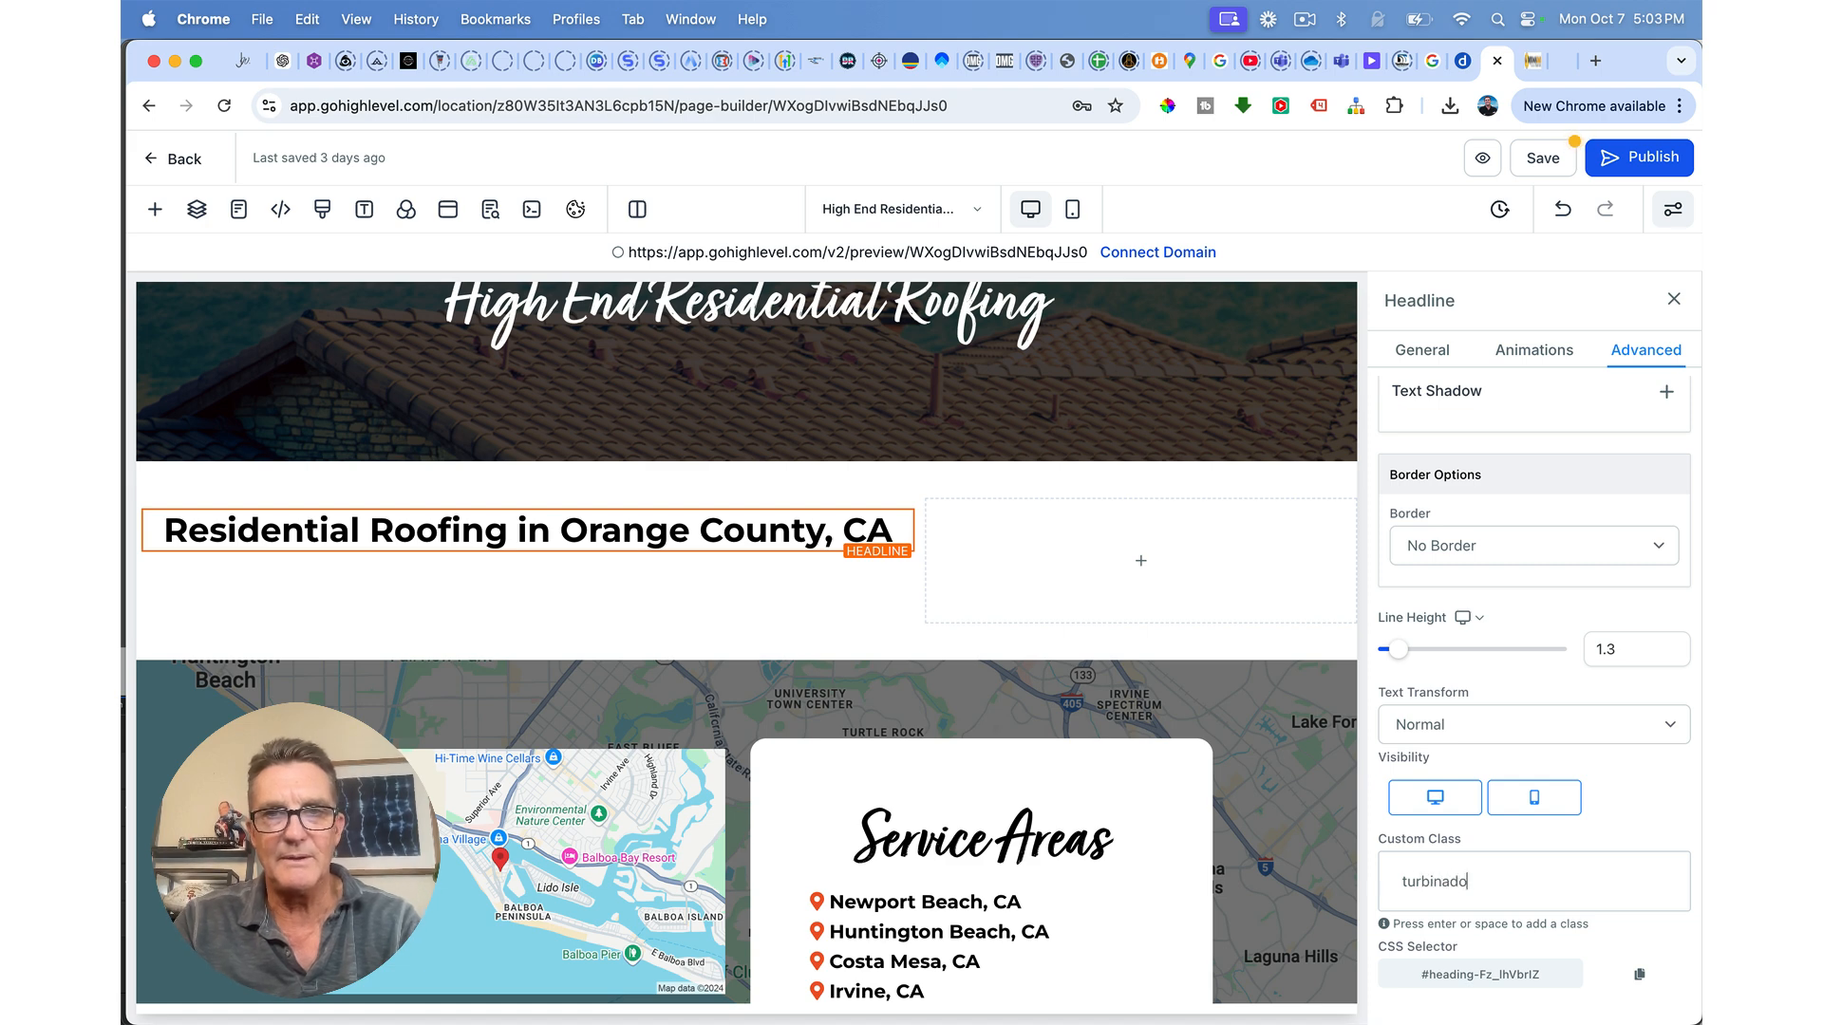
key("Return")
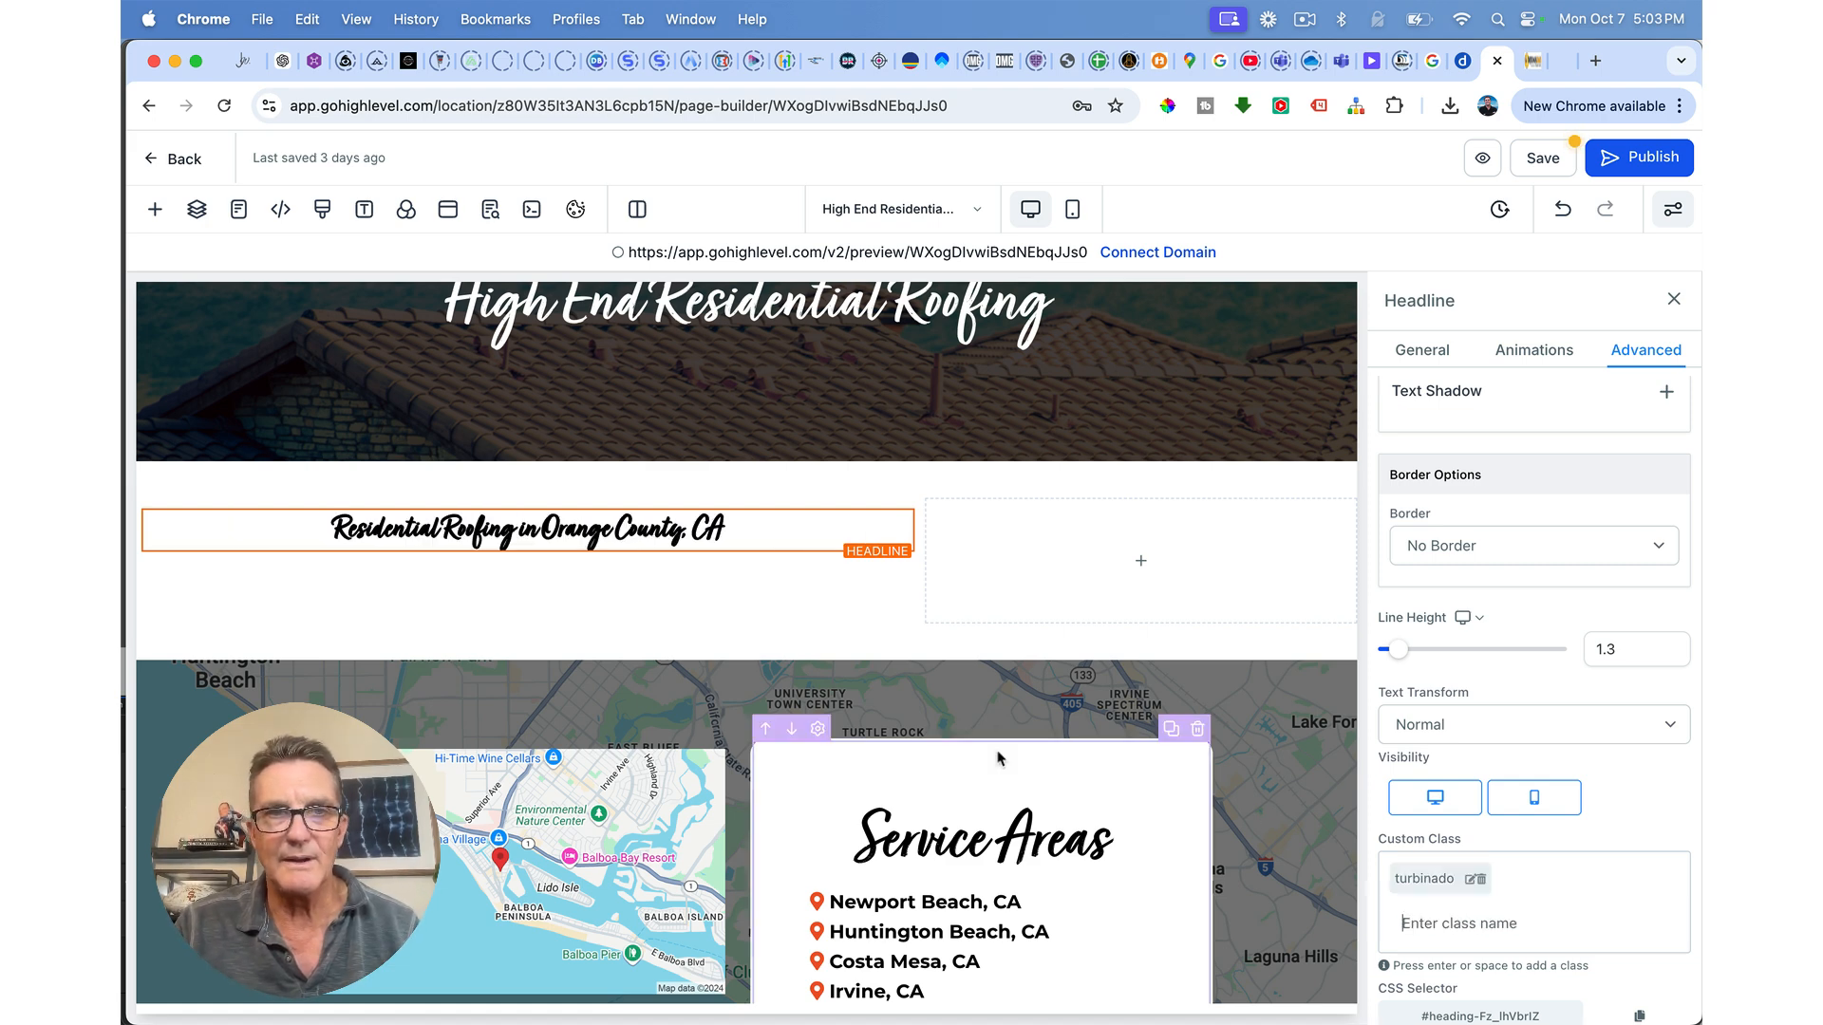
scroll(1526, 555, "up", 3)
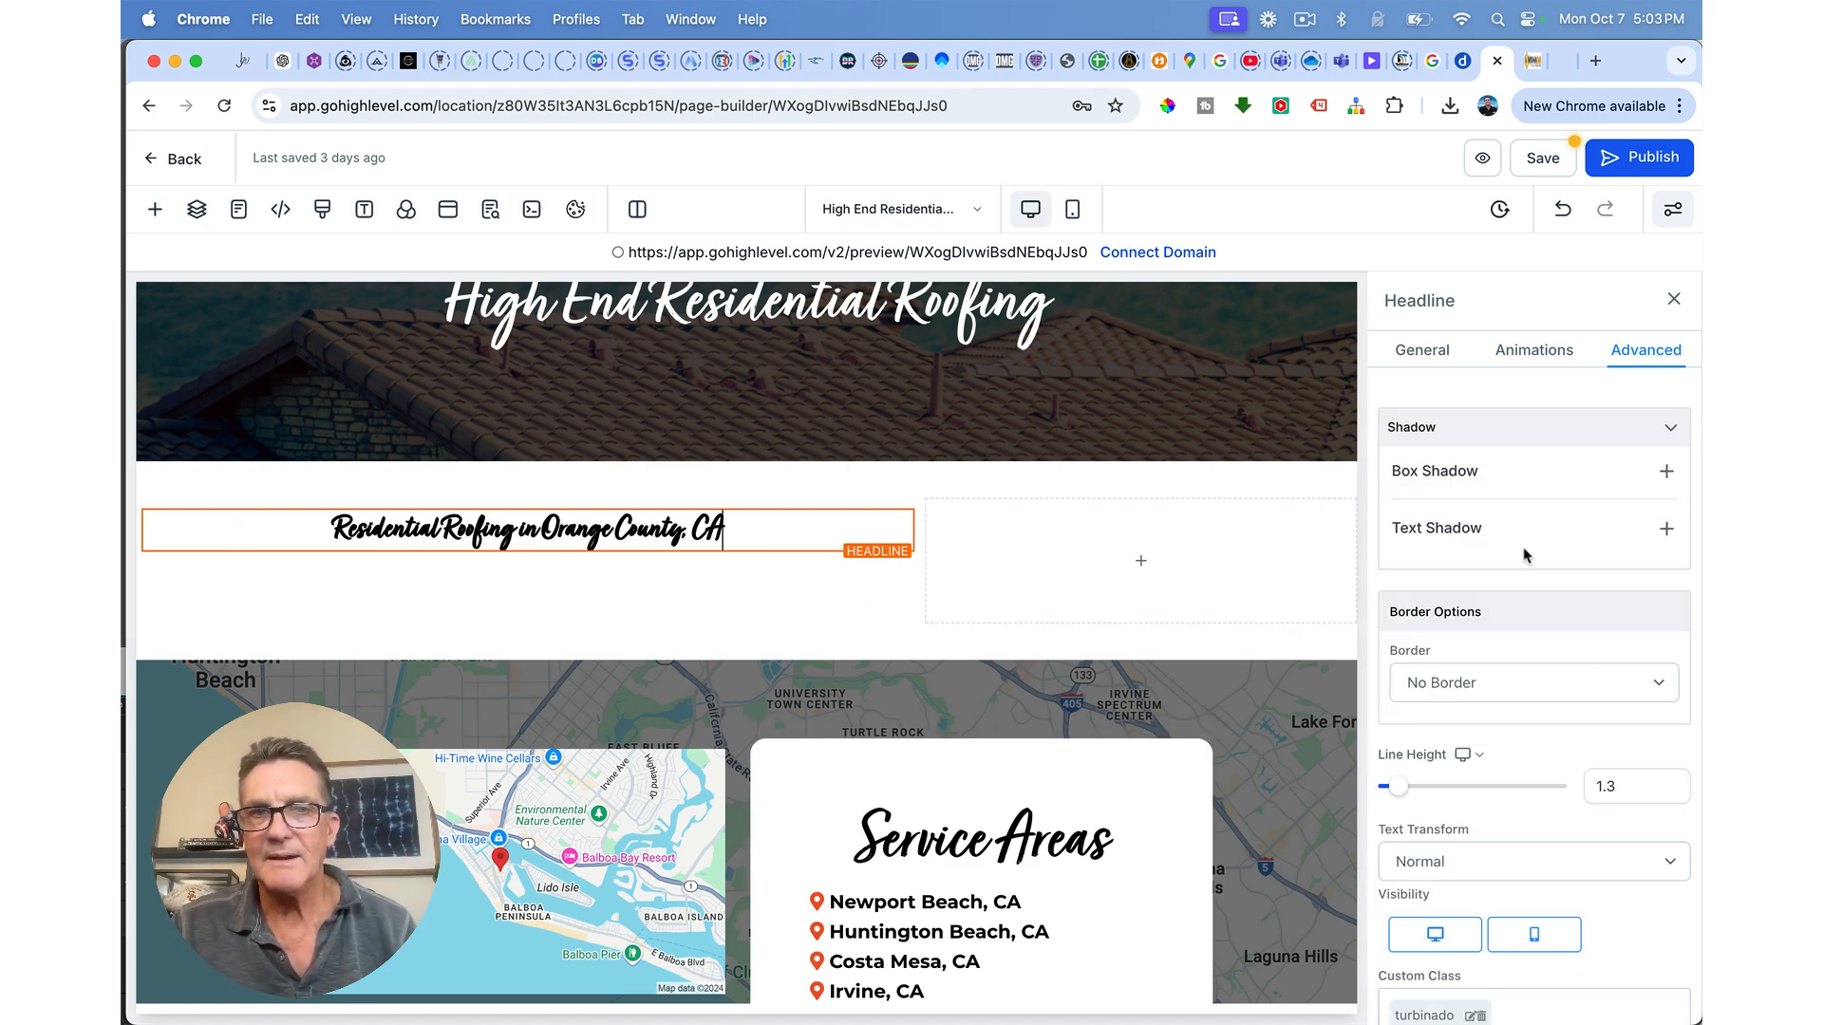
scroll(1520, 551, "down", 2)
scroll(1444, 427, "up", 2)
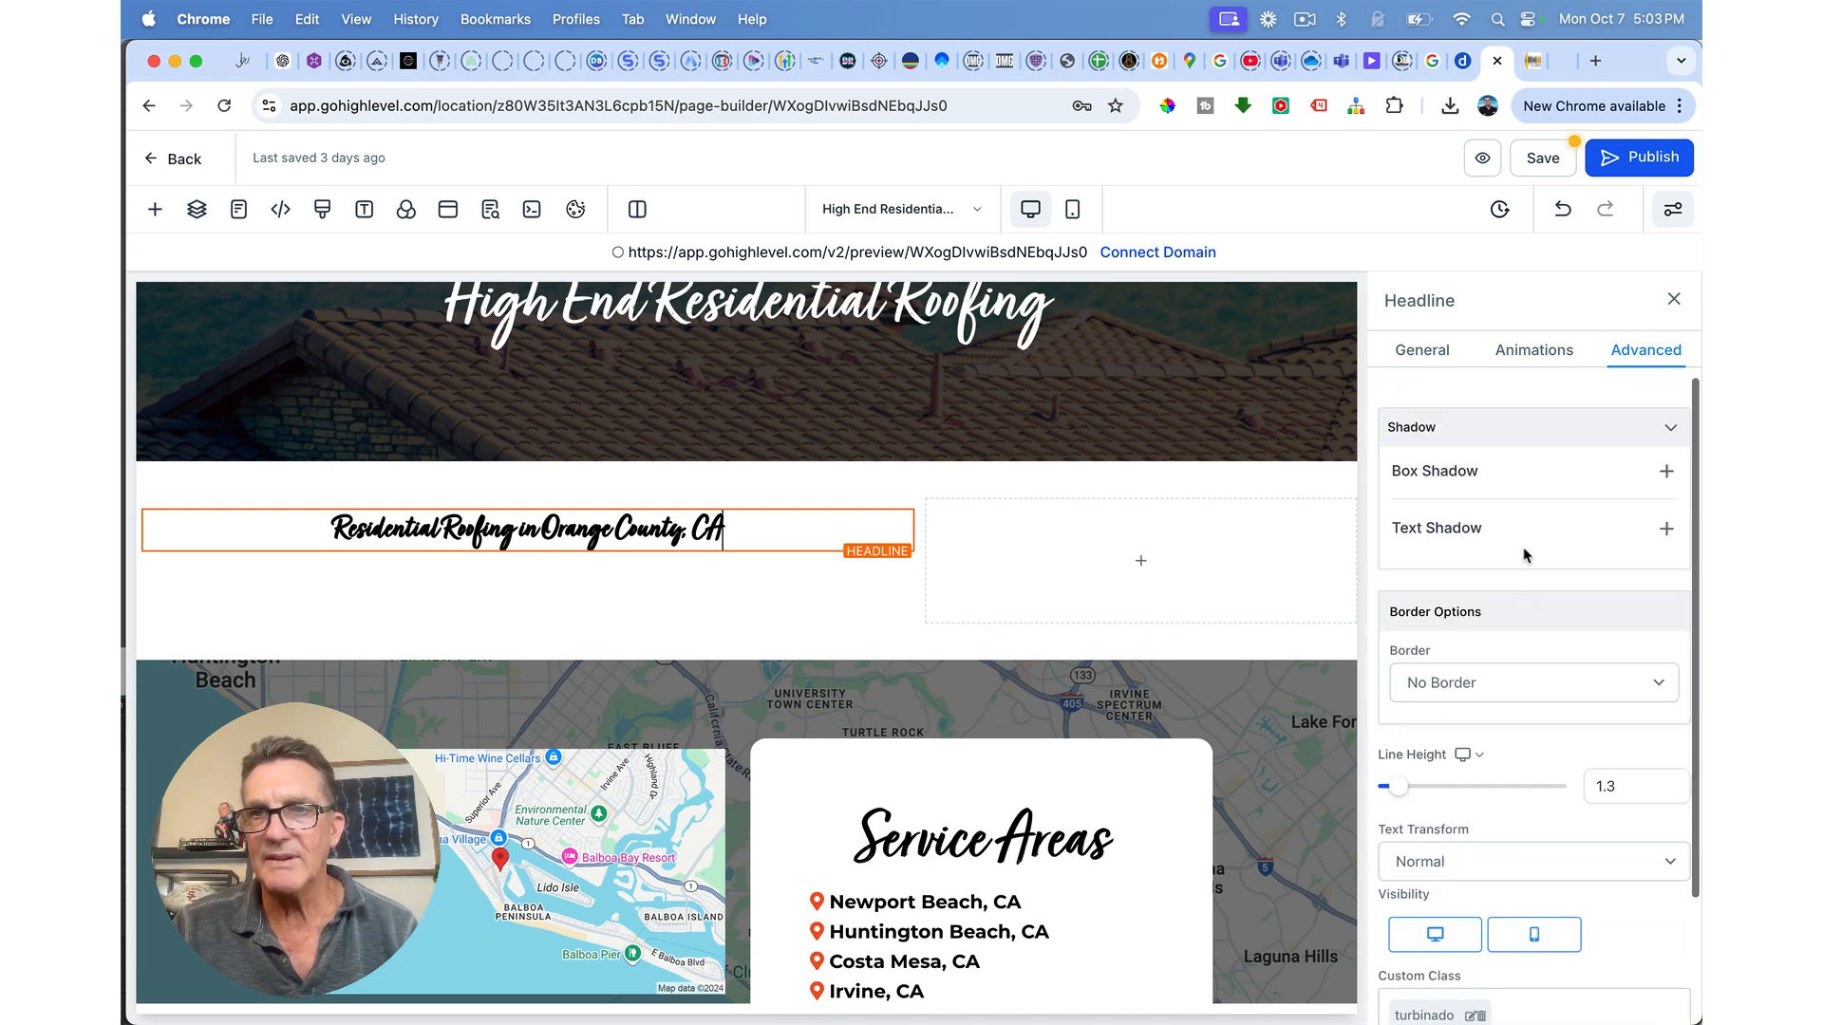
left_click(1422, 351)
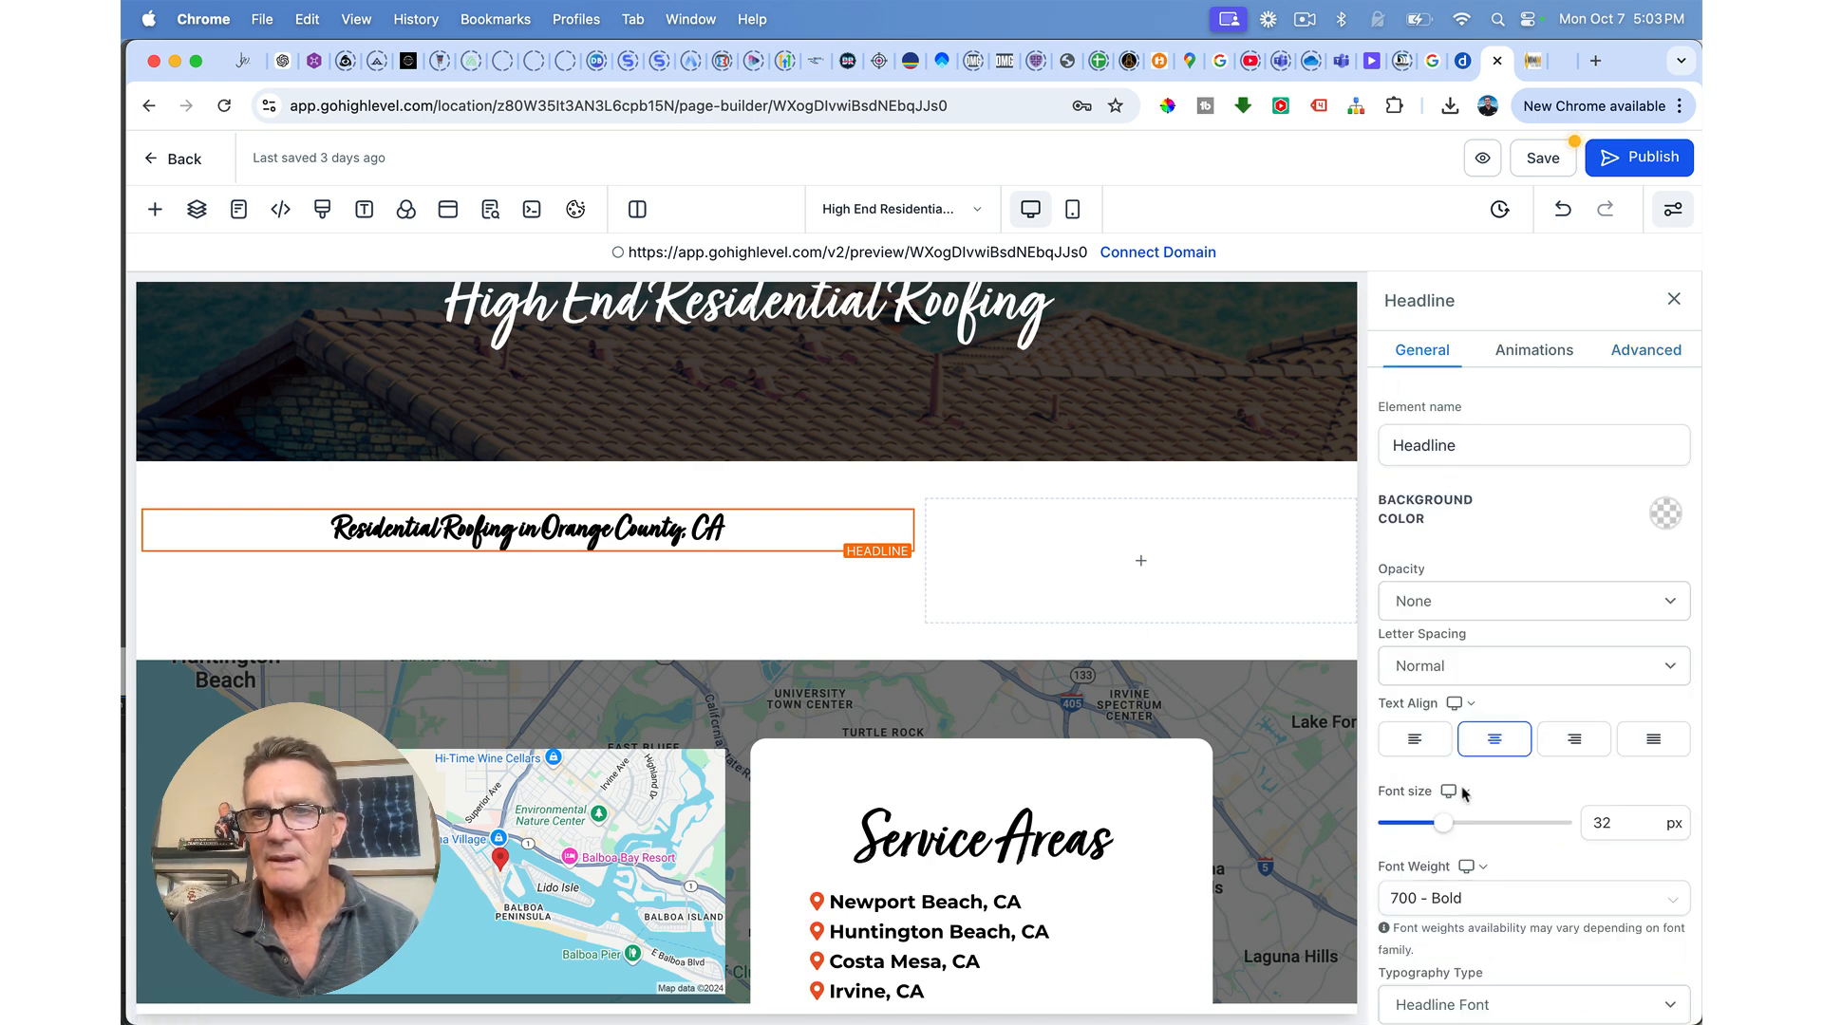
Step: Enlarge the headline font size to about 58 px
left_click_drag(1445, 828, 1491, 830)
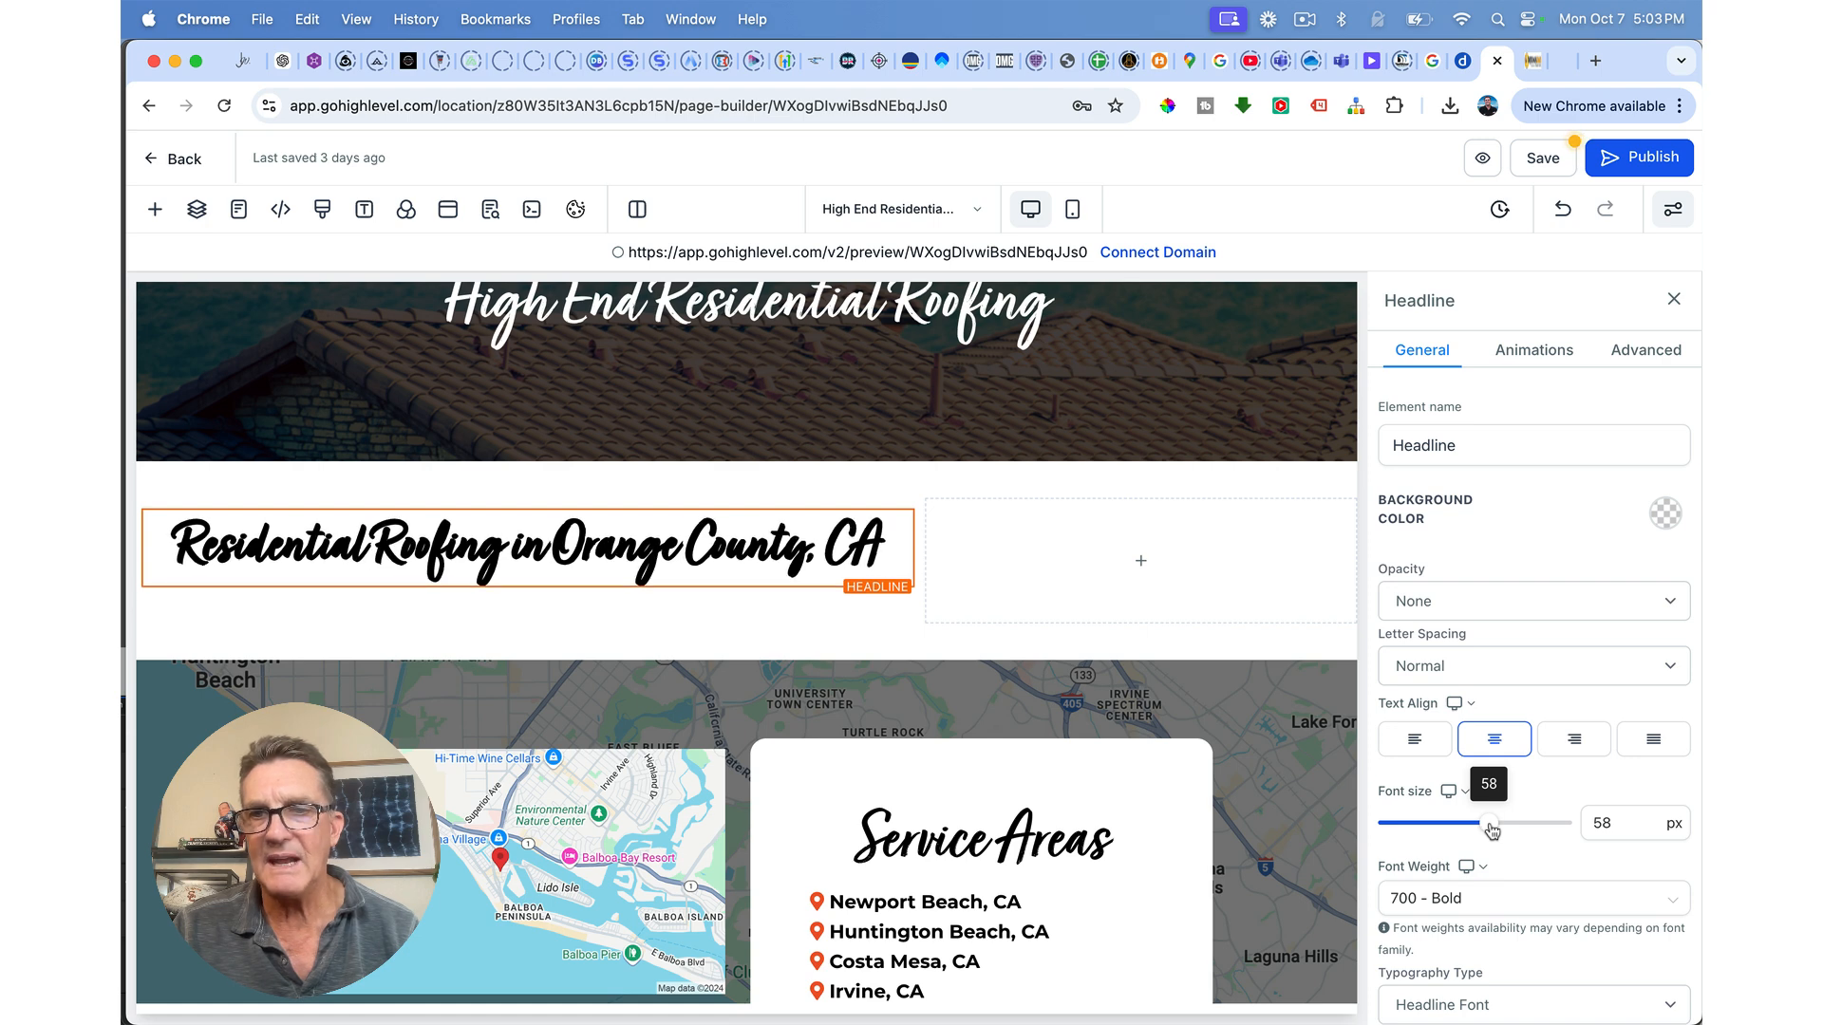
scroll(1492, 831, "down", 6)
scroll(1491, 834, "up", 4)
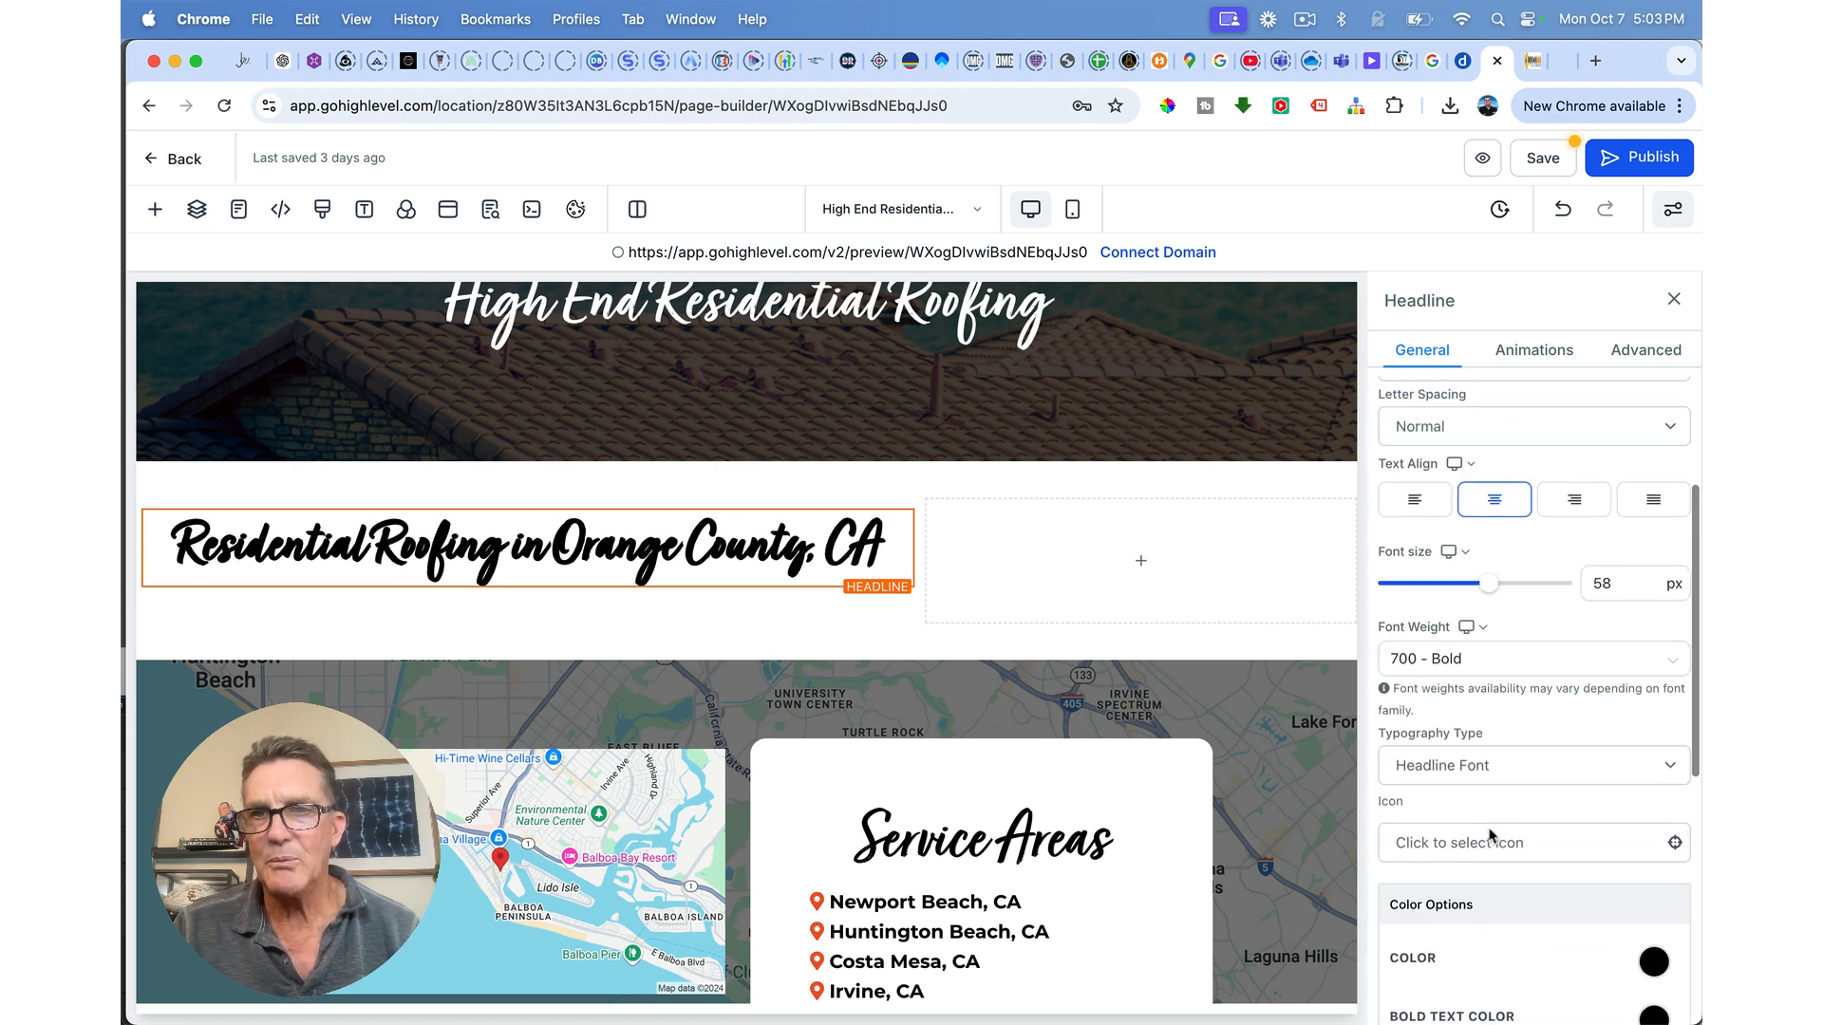
scroll(1490, 836, "up", 5)
scroll(1490, 836, "down", 2)
Step: Set the headline's font weight to 400 - Normal and turn bold off
left_click(1489, 835)
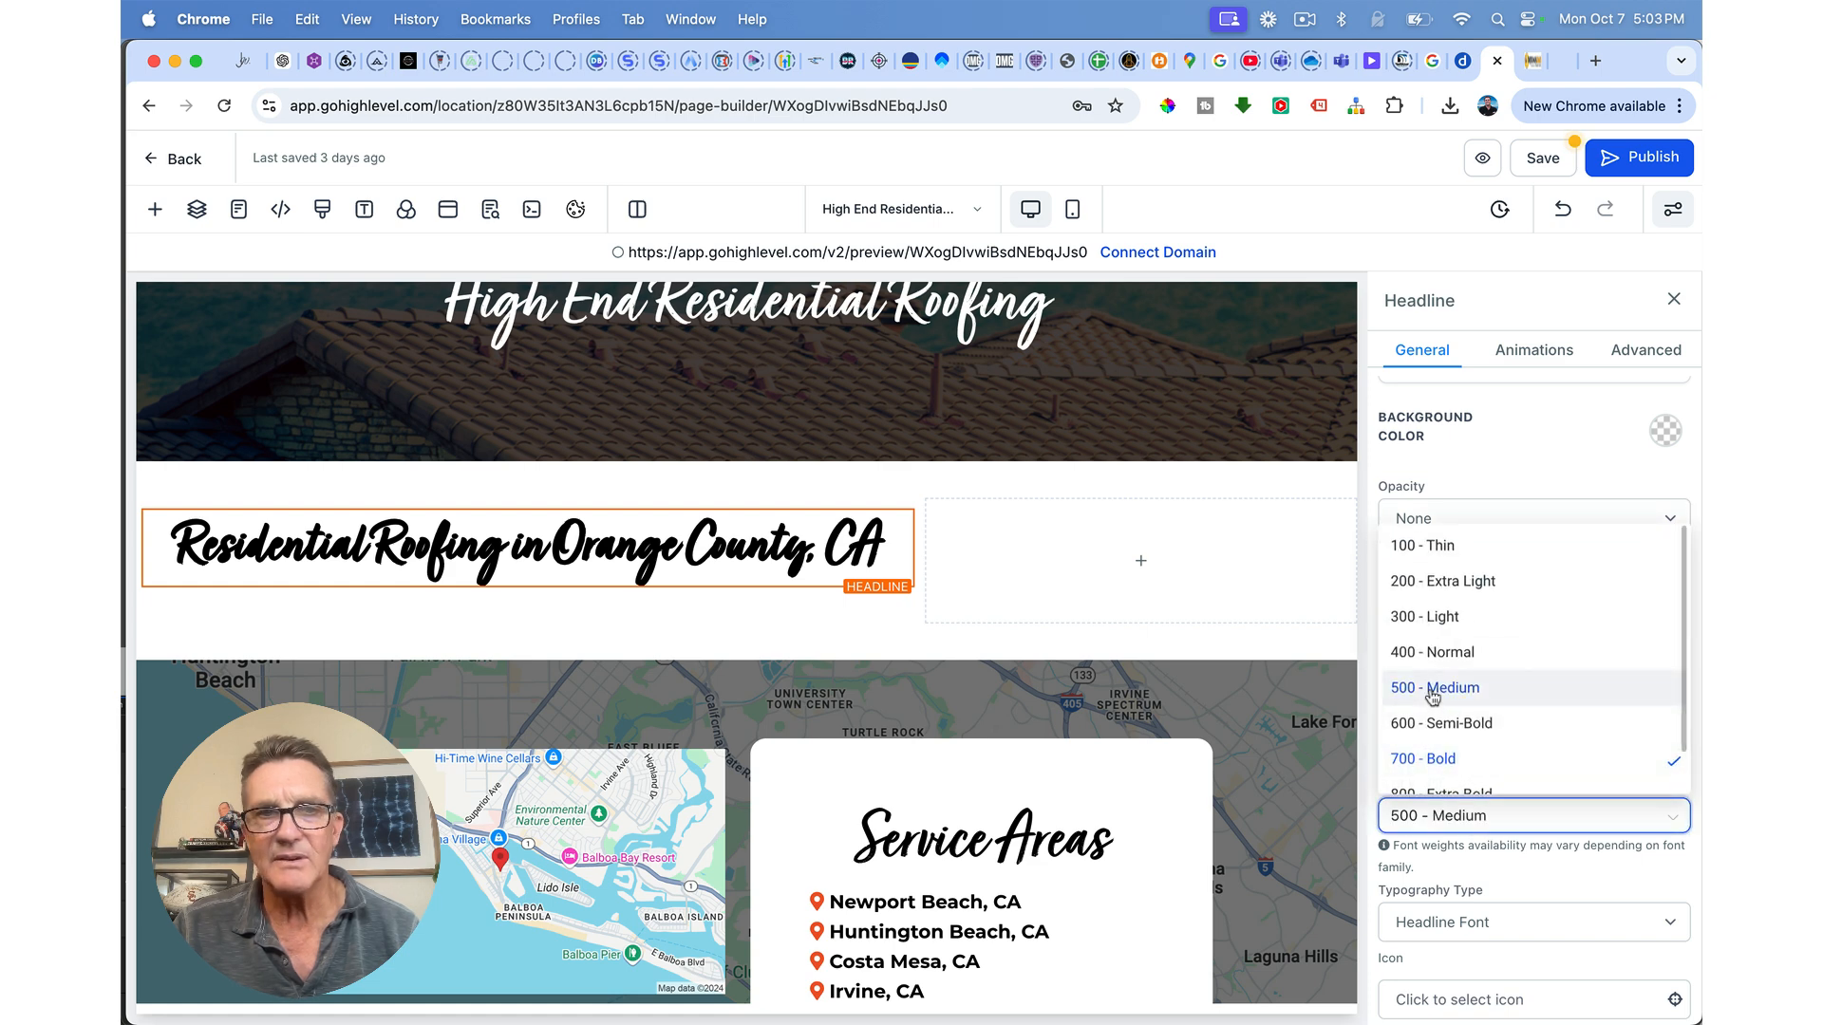
left_click(1433, 688)
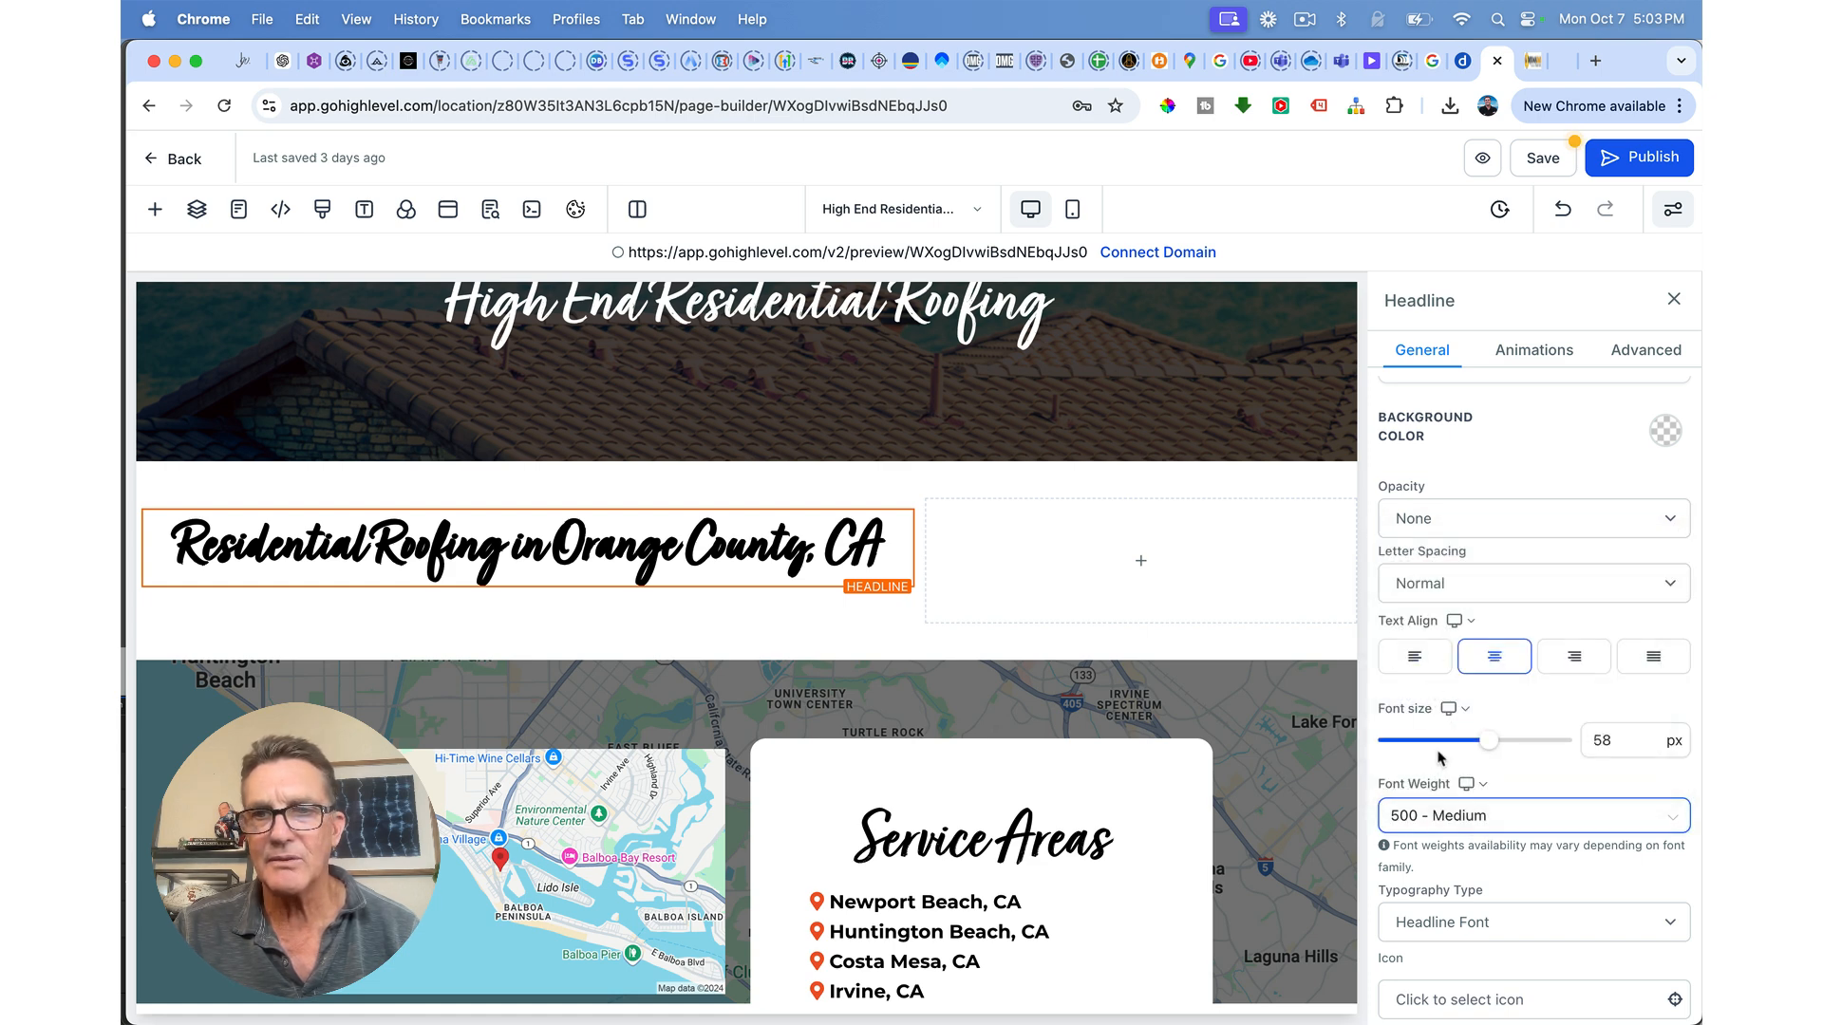
left_click(1450, 822)
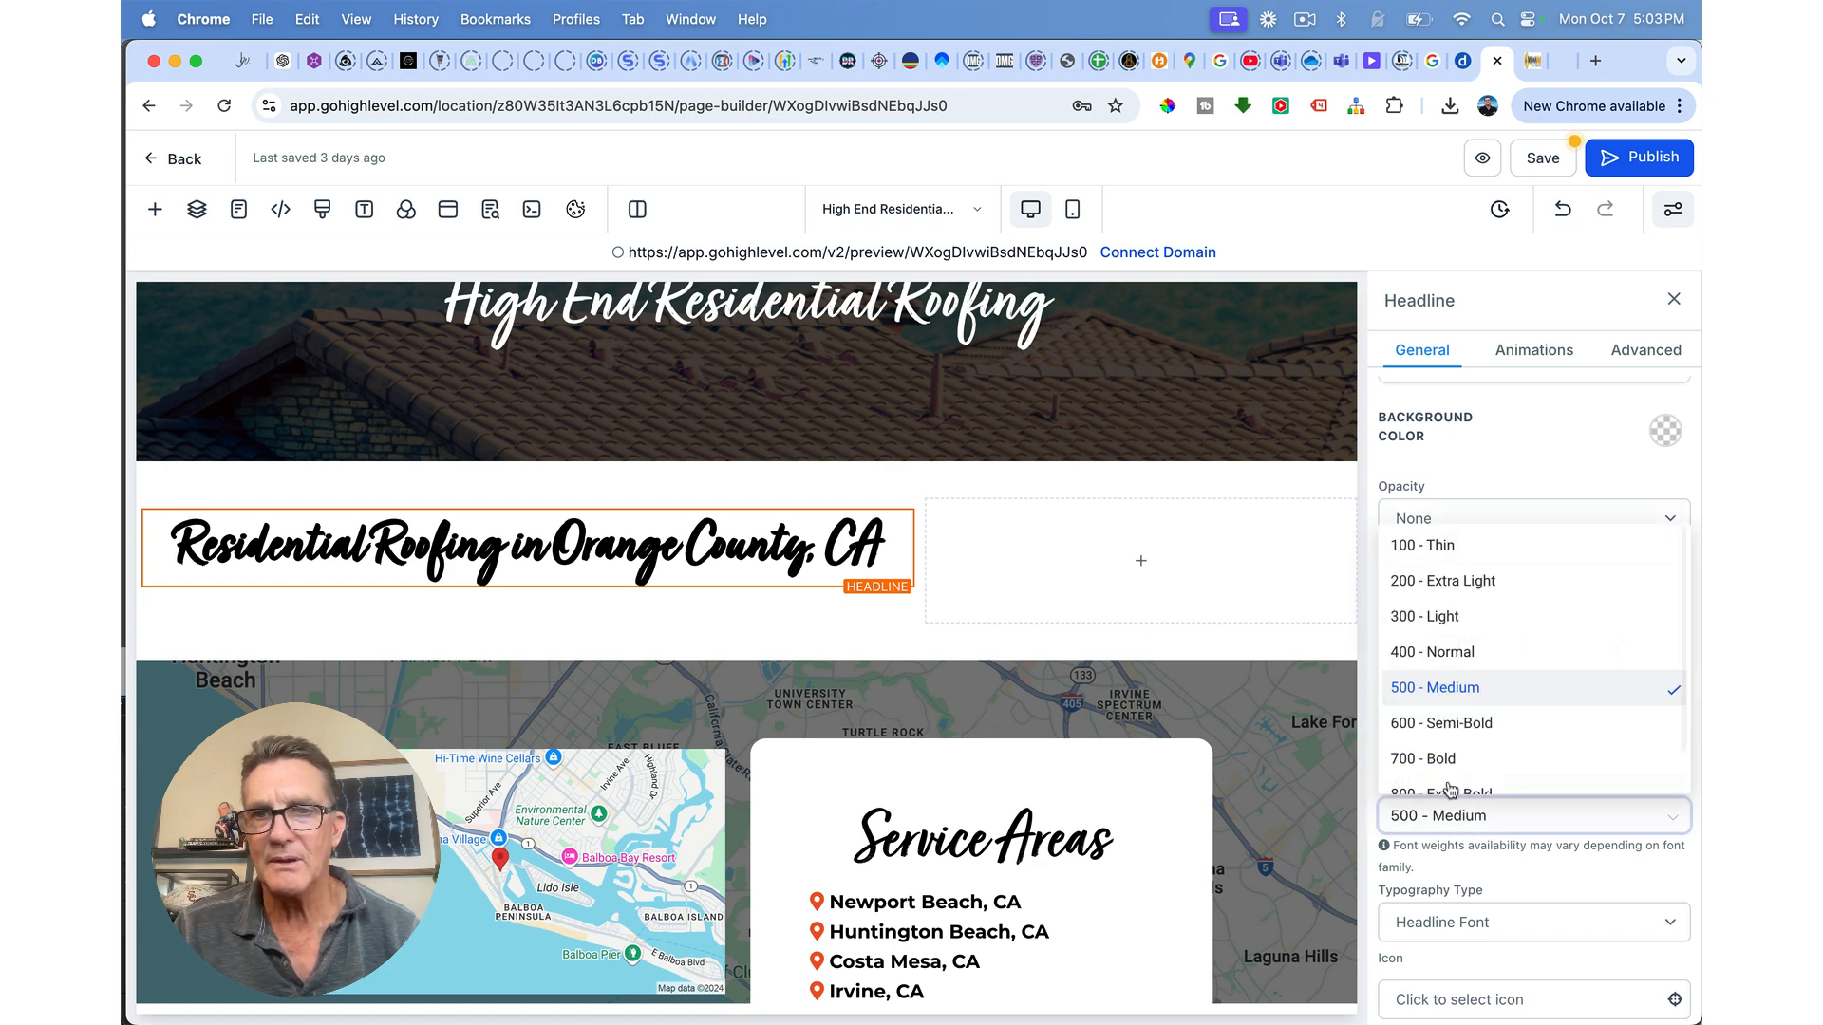
left_click(1432, 654)
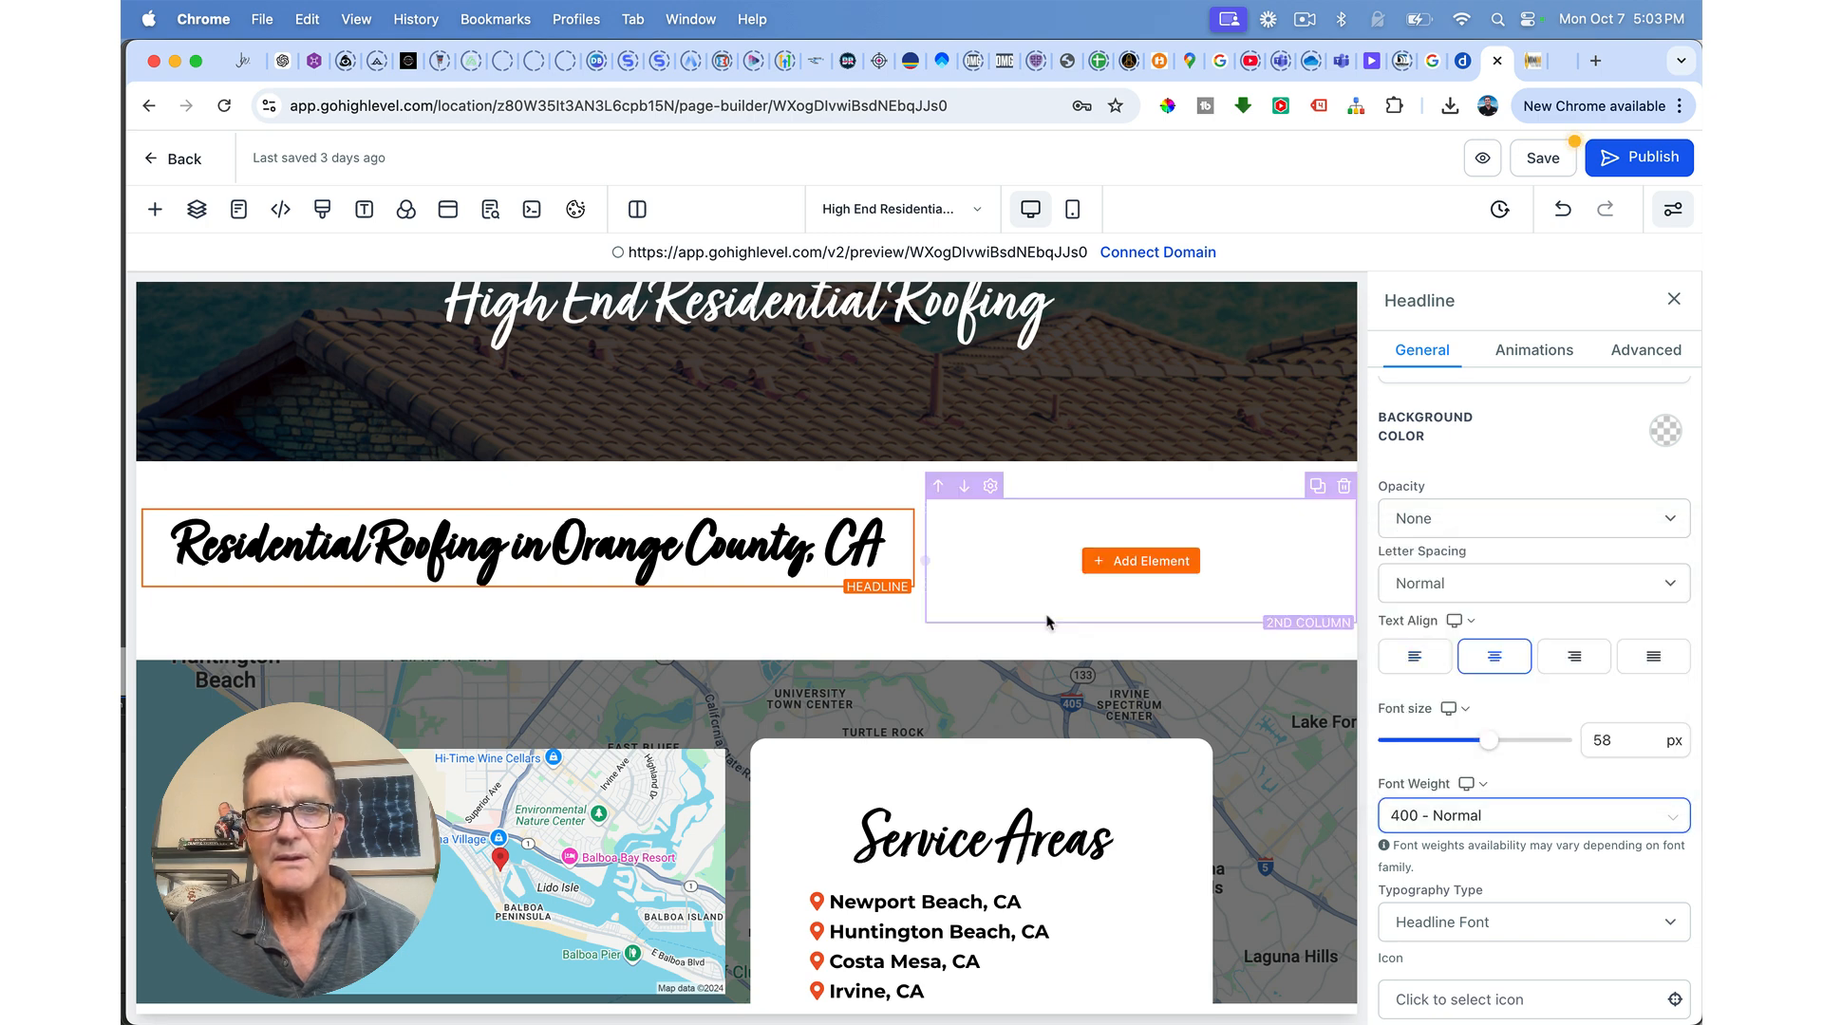
double_click(815, 546)
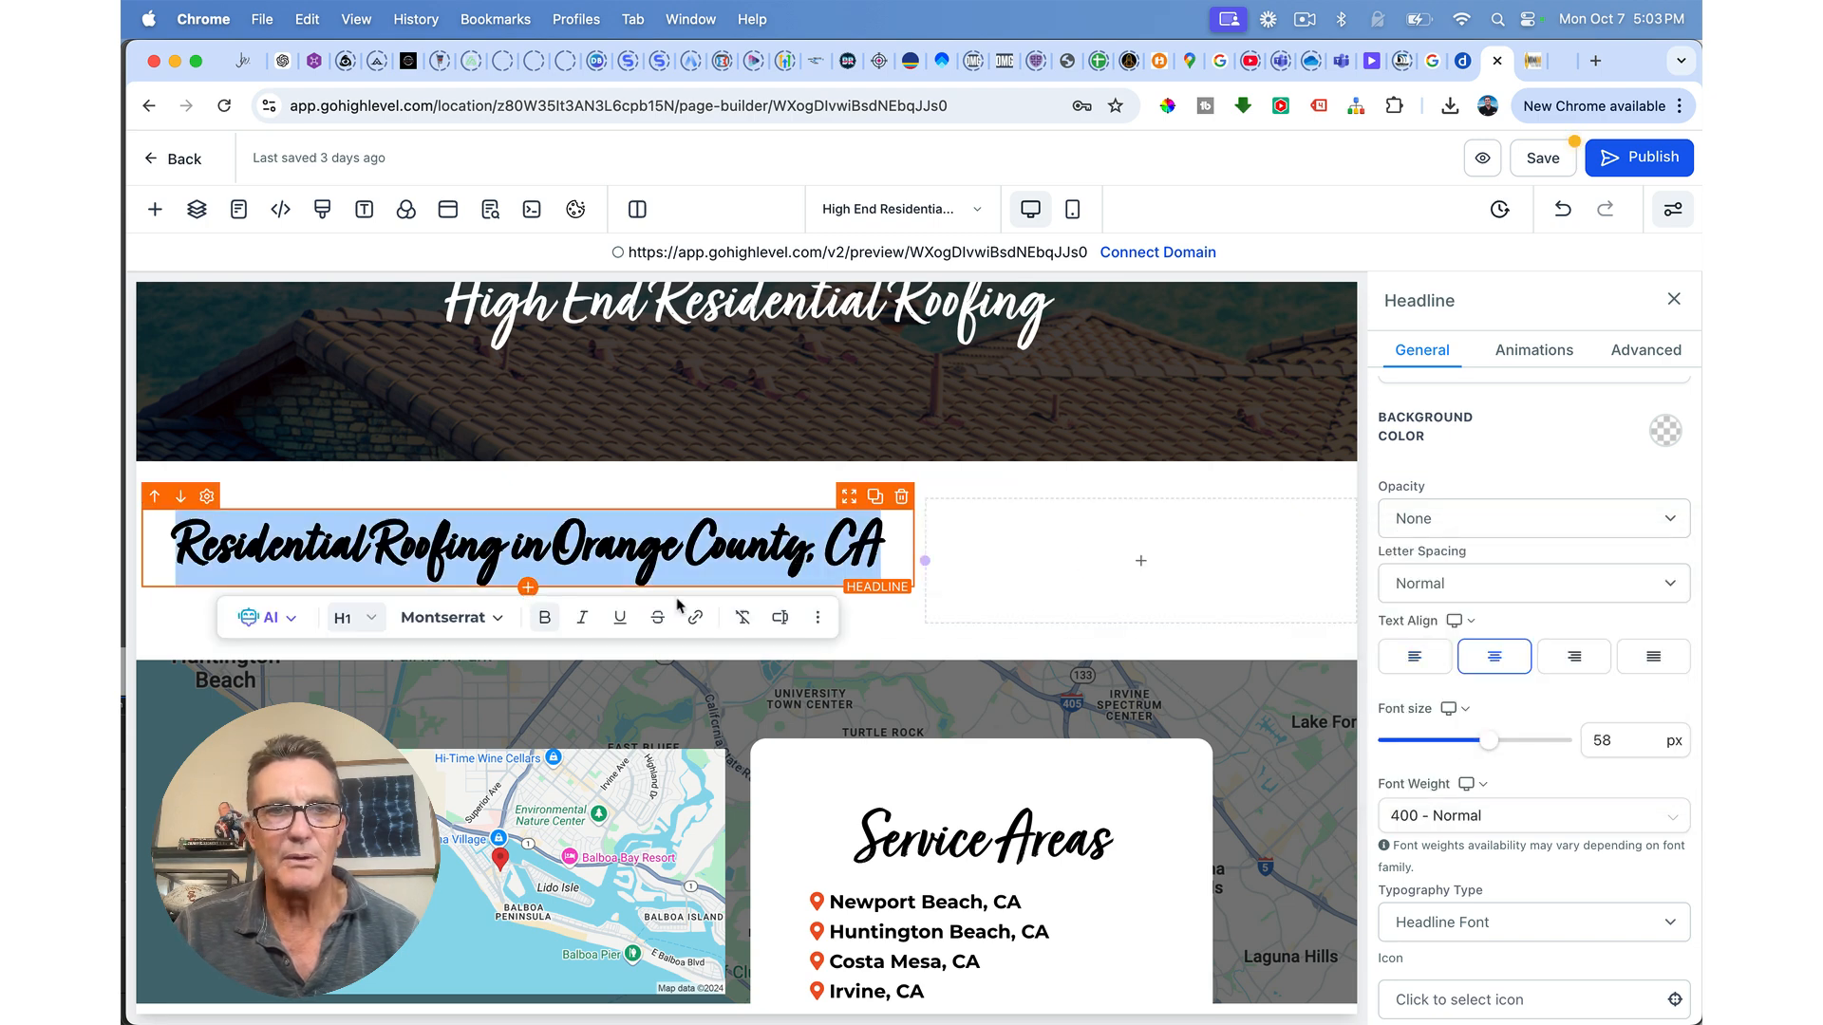
left_click(545, 619)
scroll(1463, 818, "down", 1)
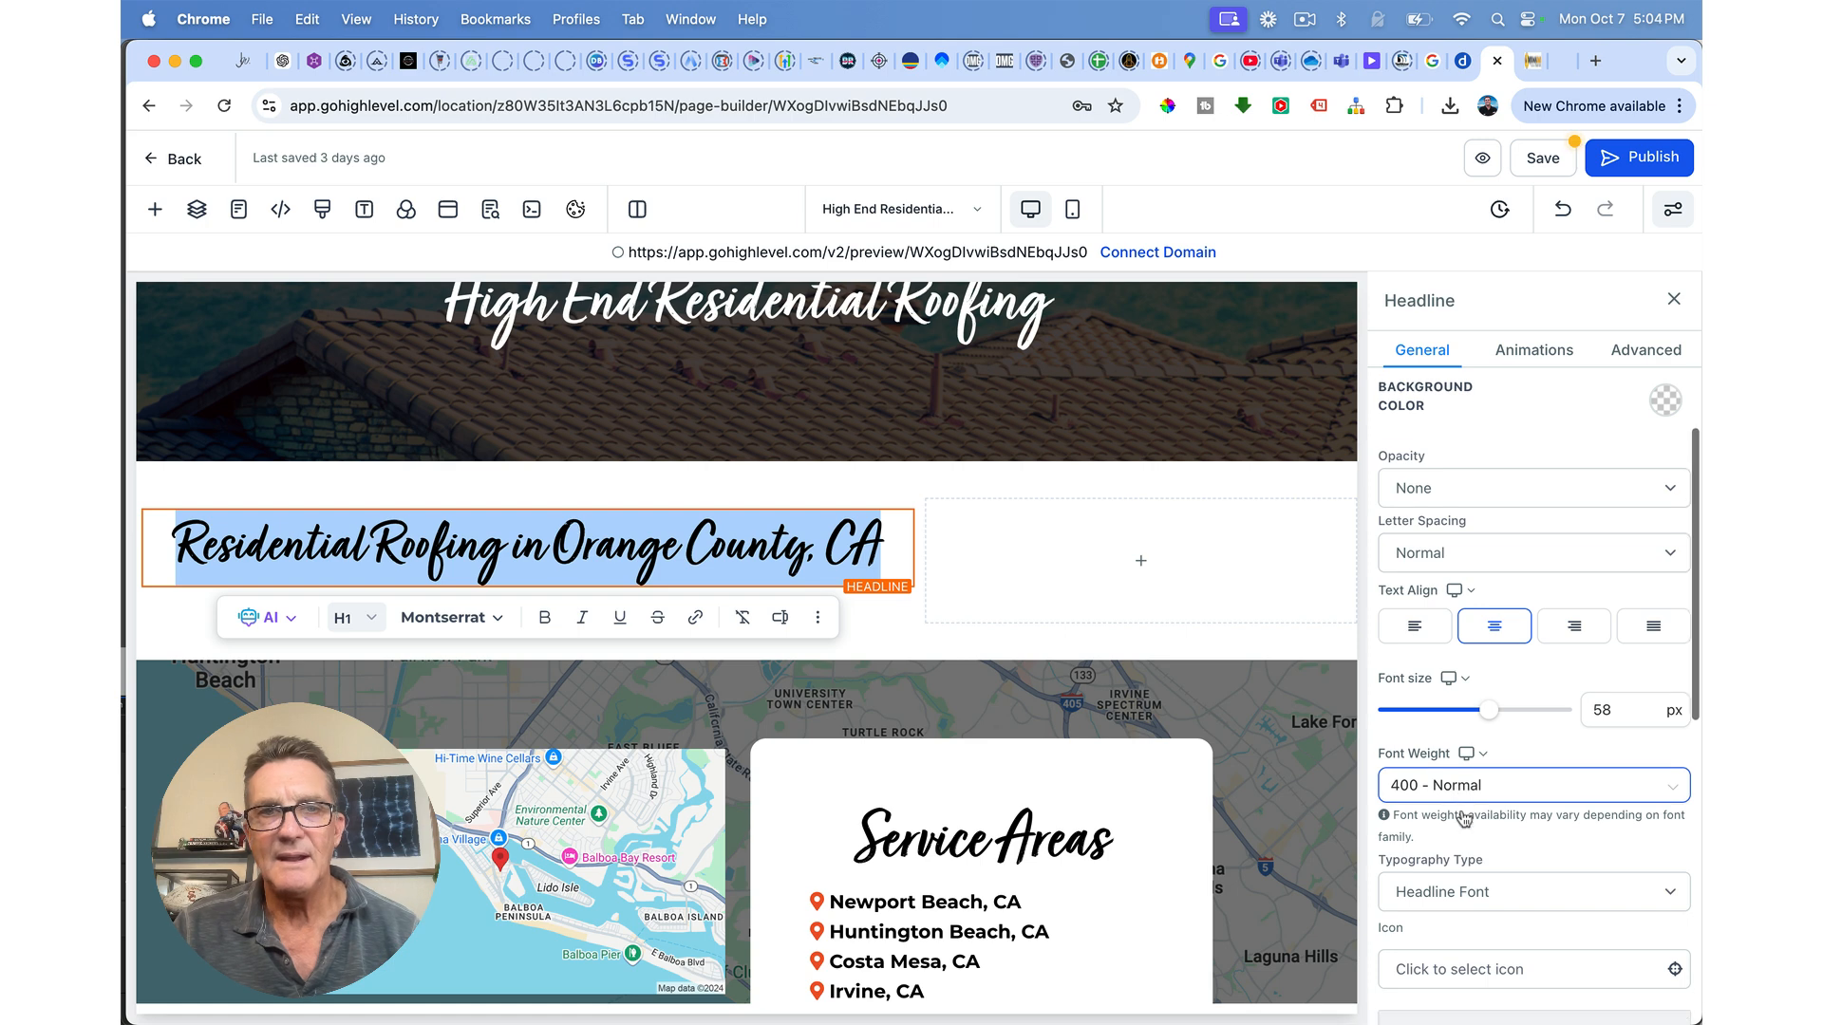
left_click(1310, 599)
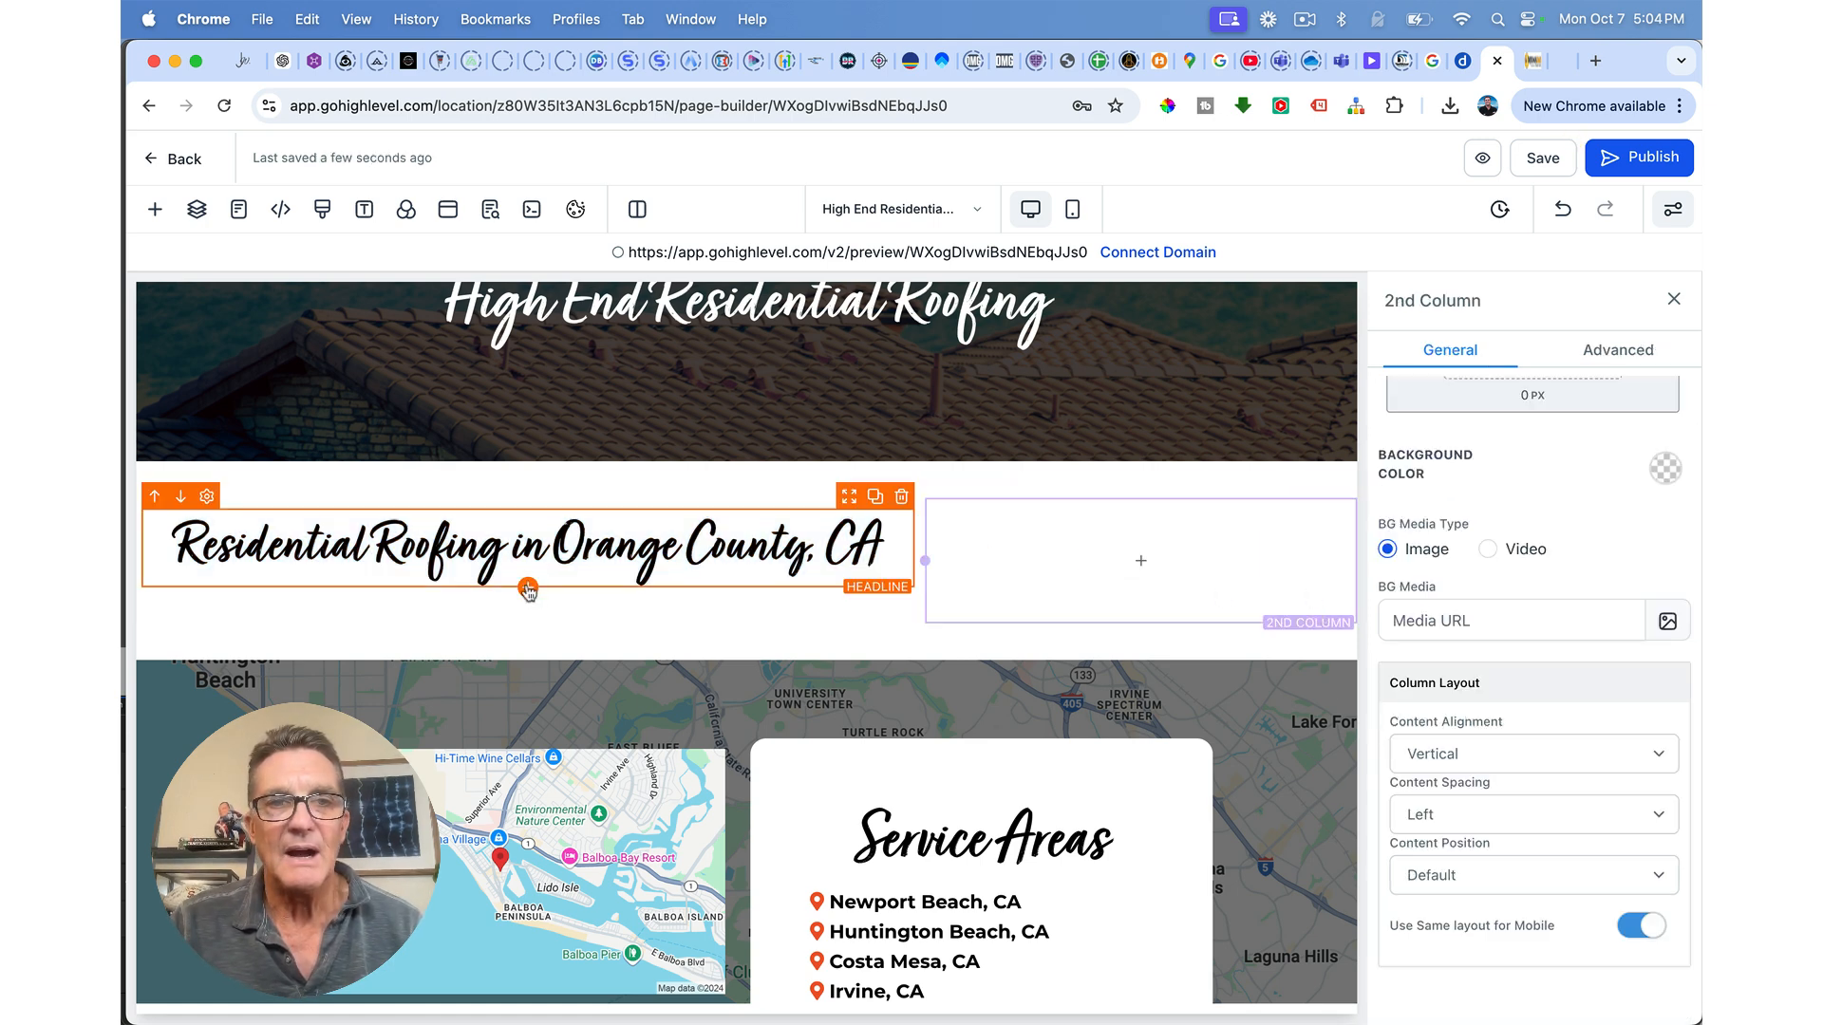
Step: Add a placeholder Paragraph under the headline, then switch to the Online HTML Editor page
left_click(528, 589)
left_click(665, 480)
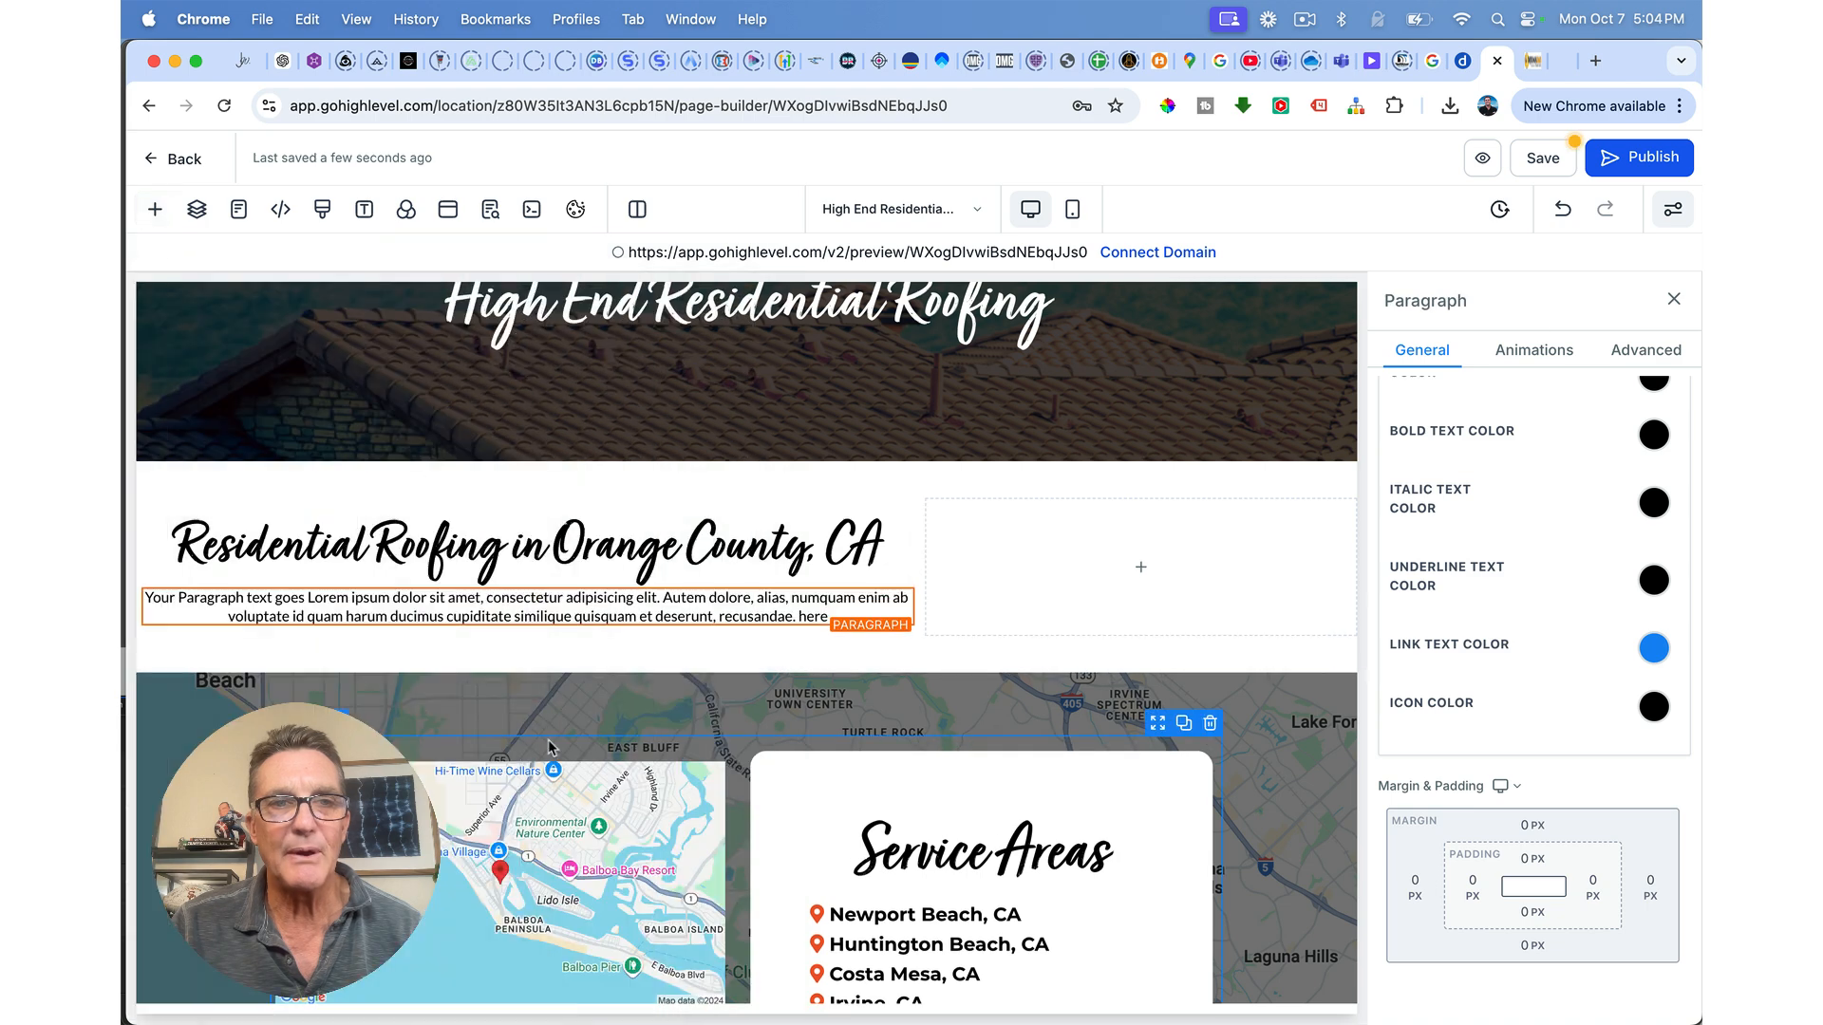
left_click(141, 597)
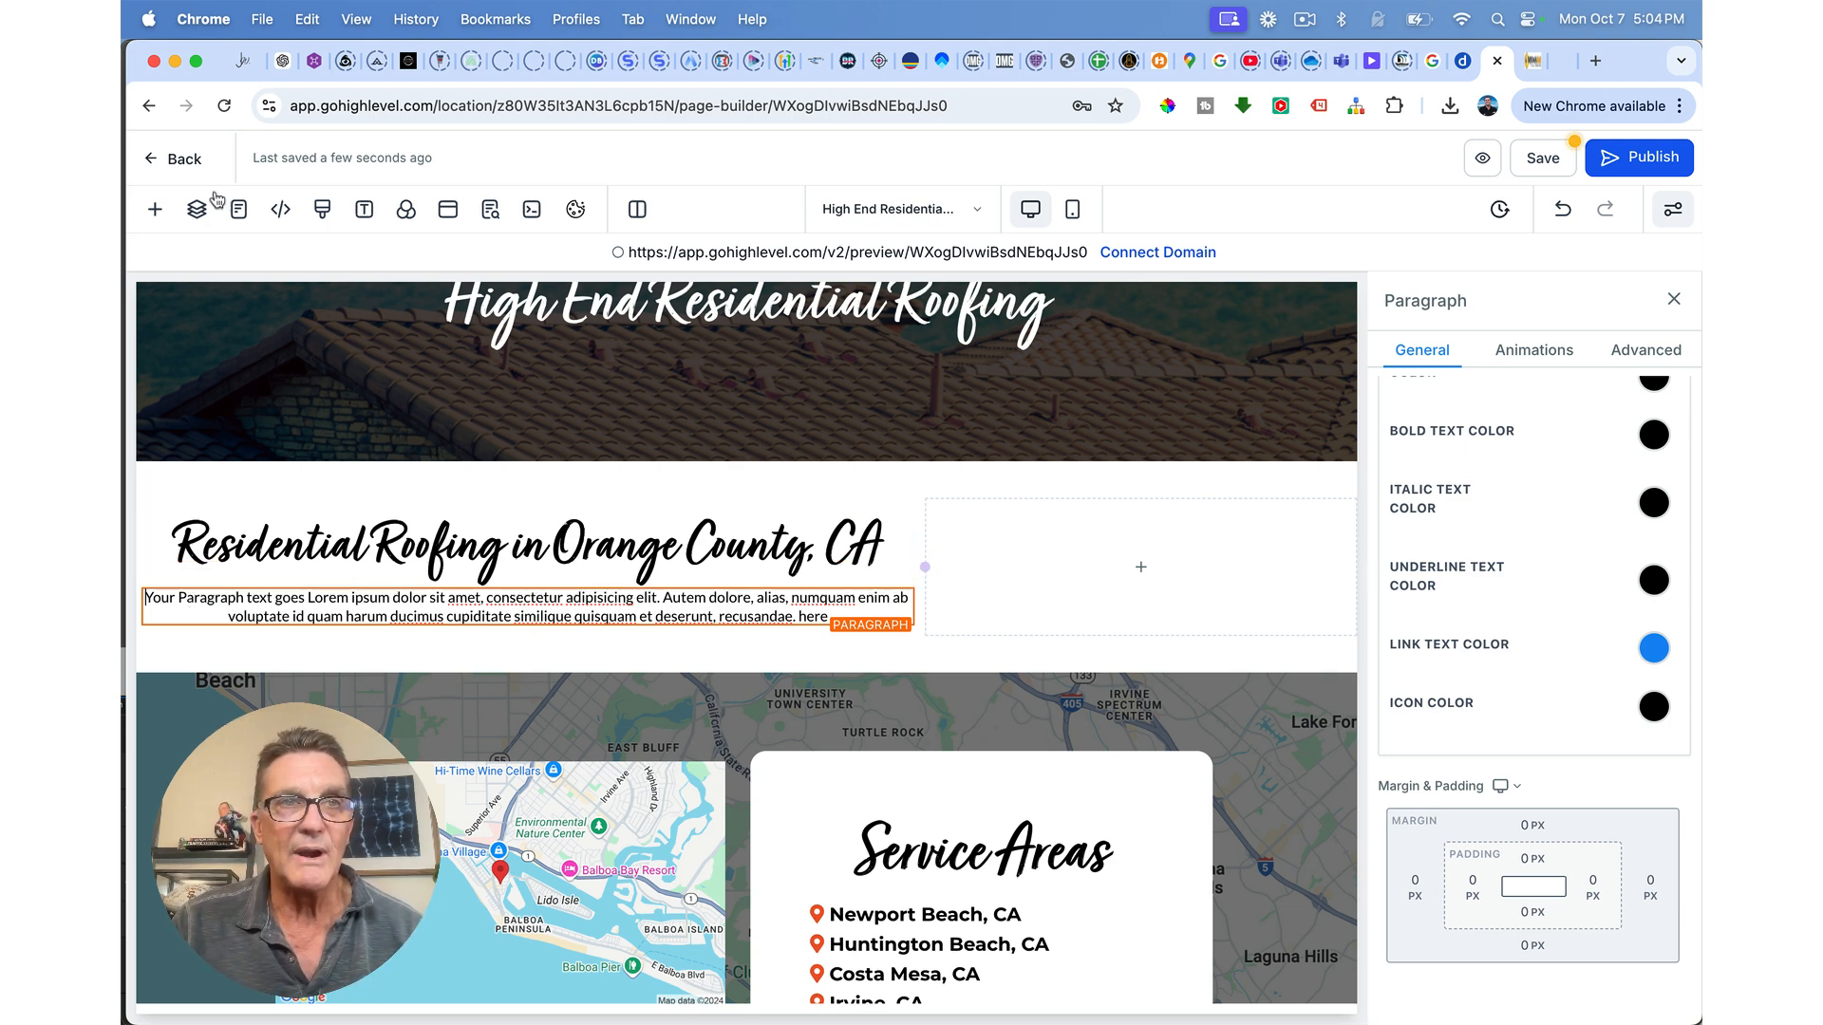
left_click(314, 61)
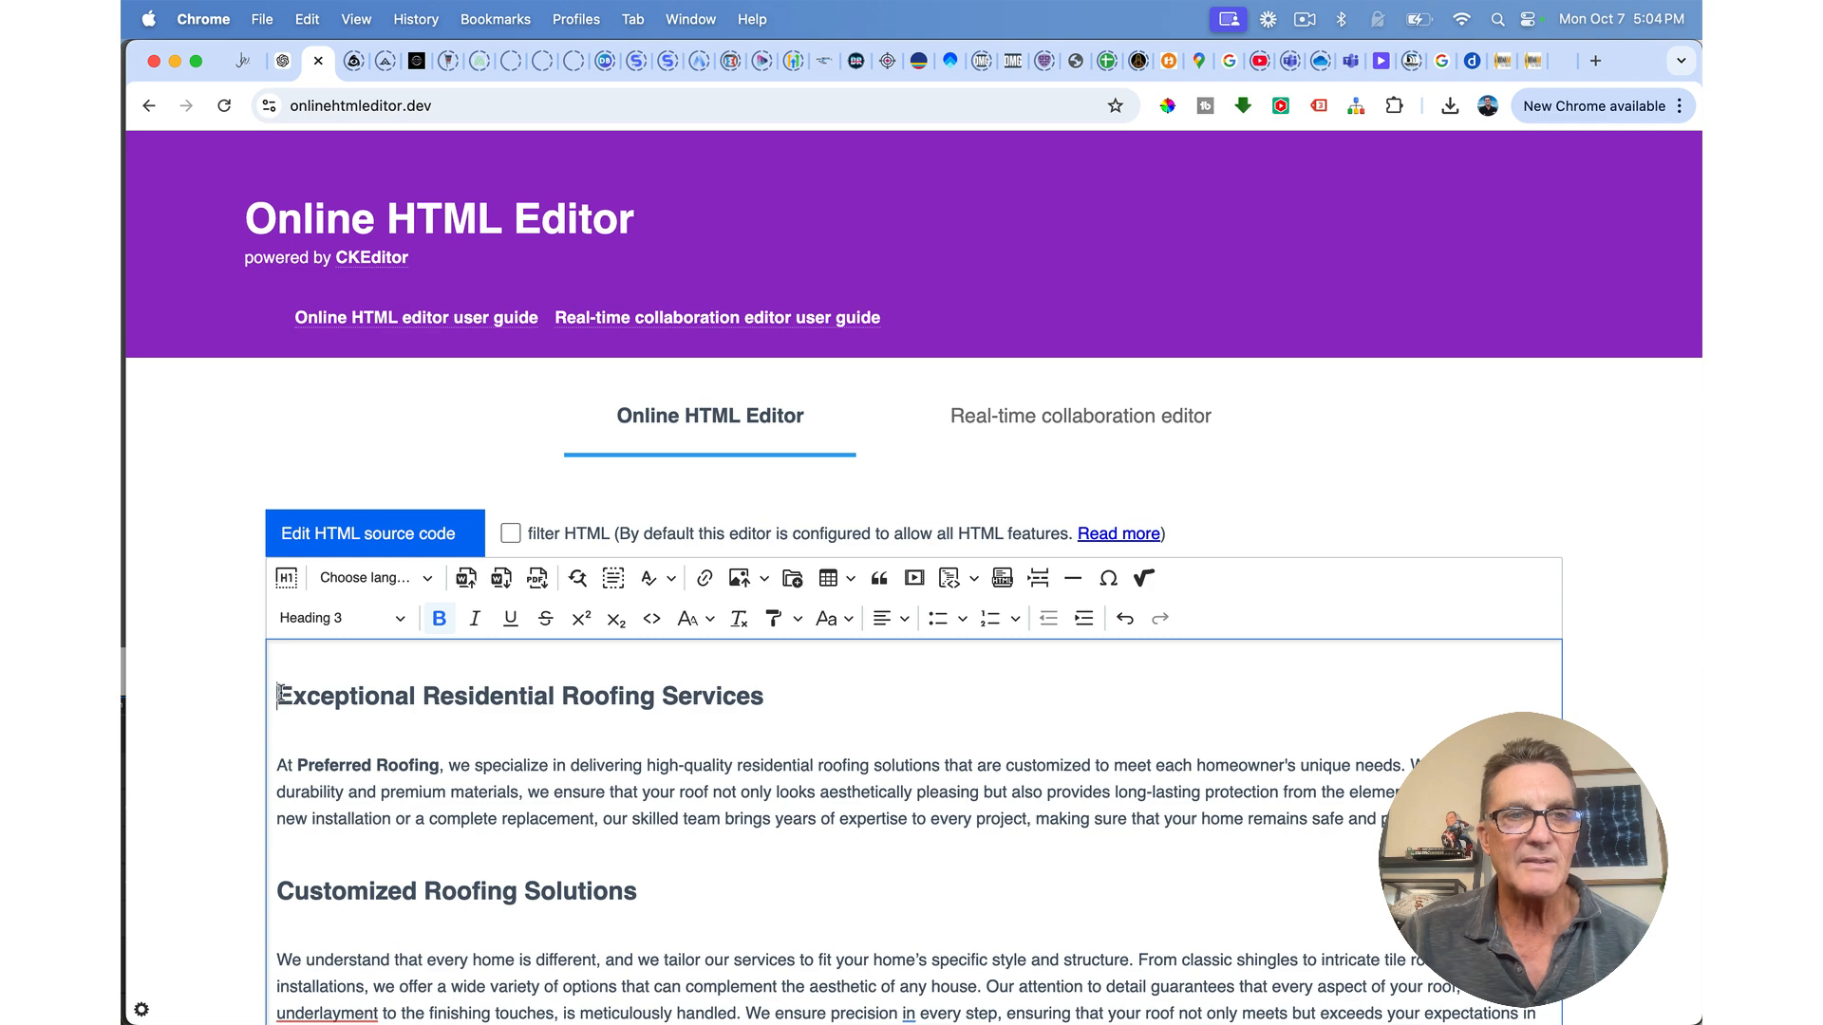
Step: Insert the roofing photo into the article, left-aligned with text wrap at about 29% width
scroll(419, 794, "down", 5)
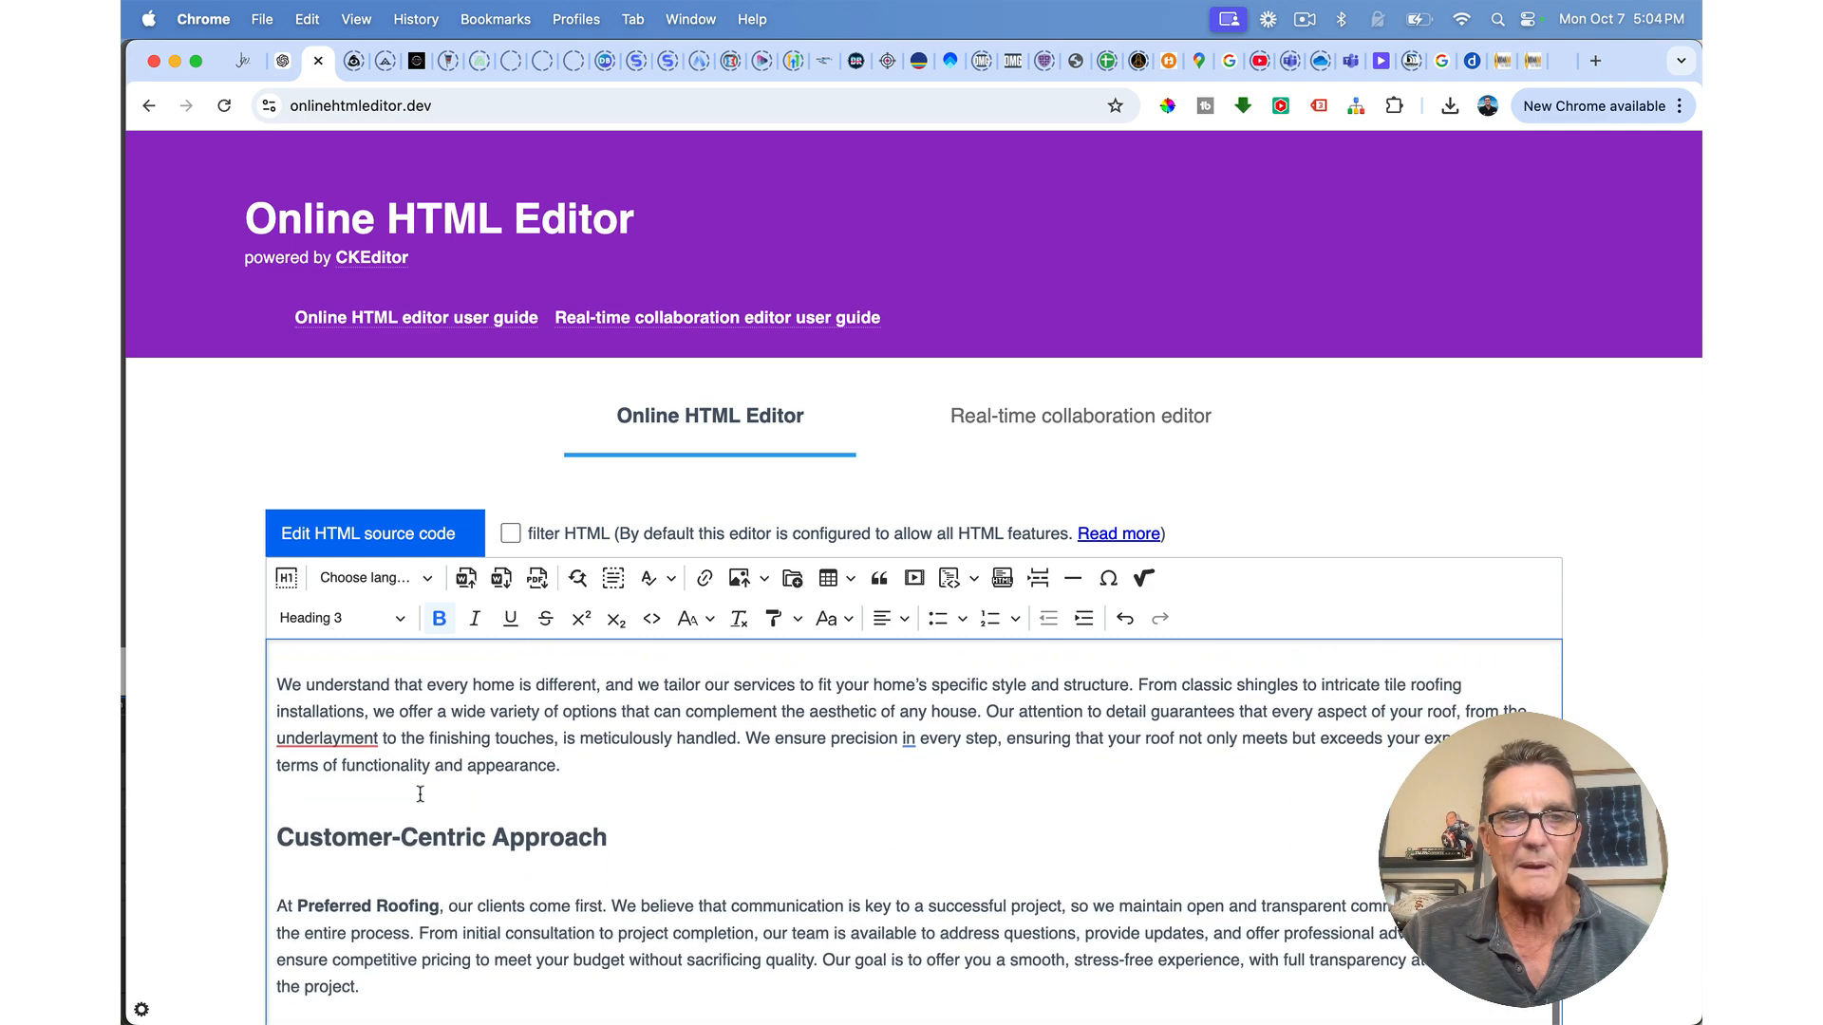
scroll(420, 793, "up", 5)
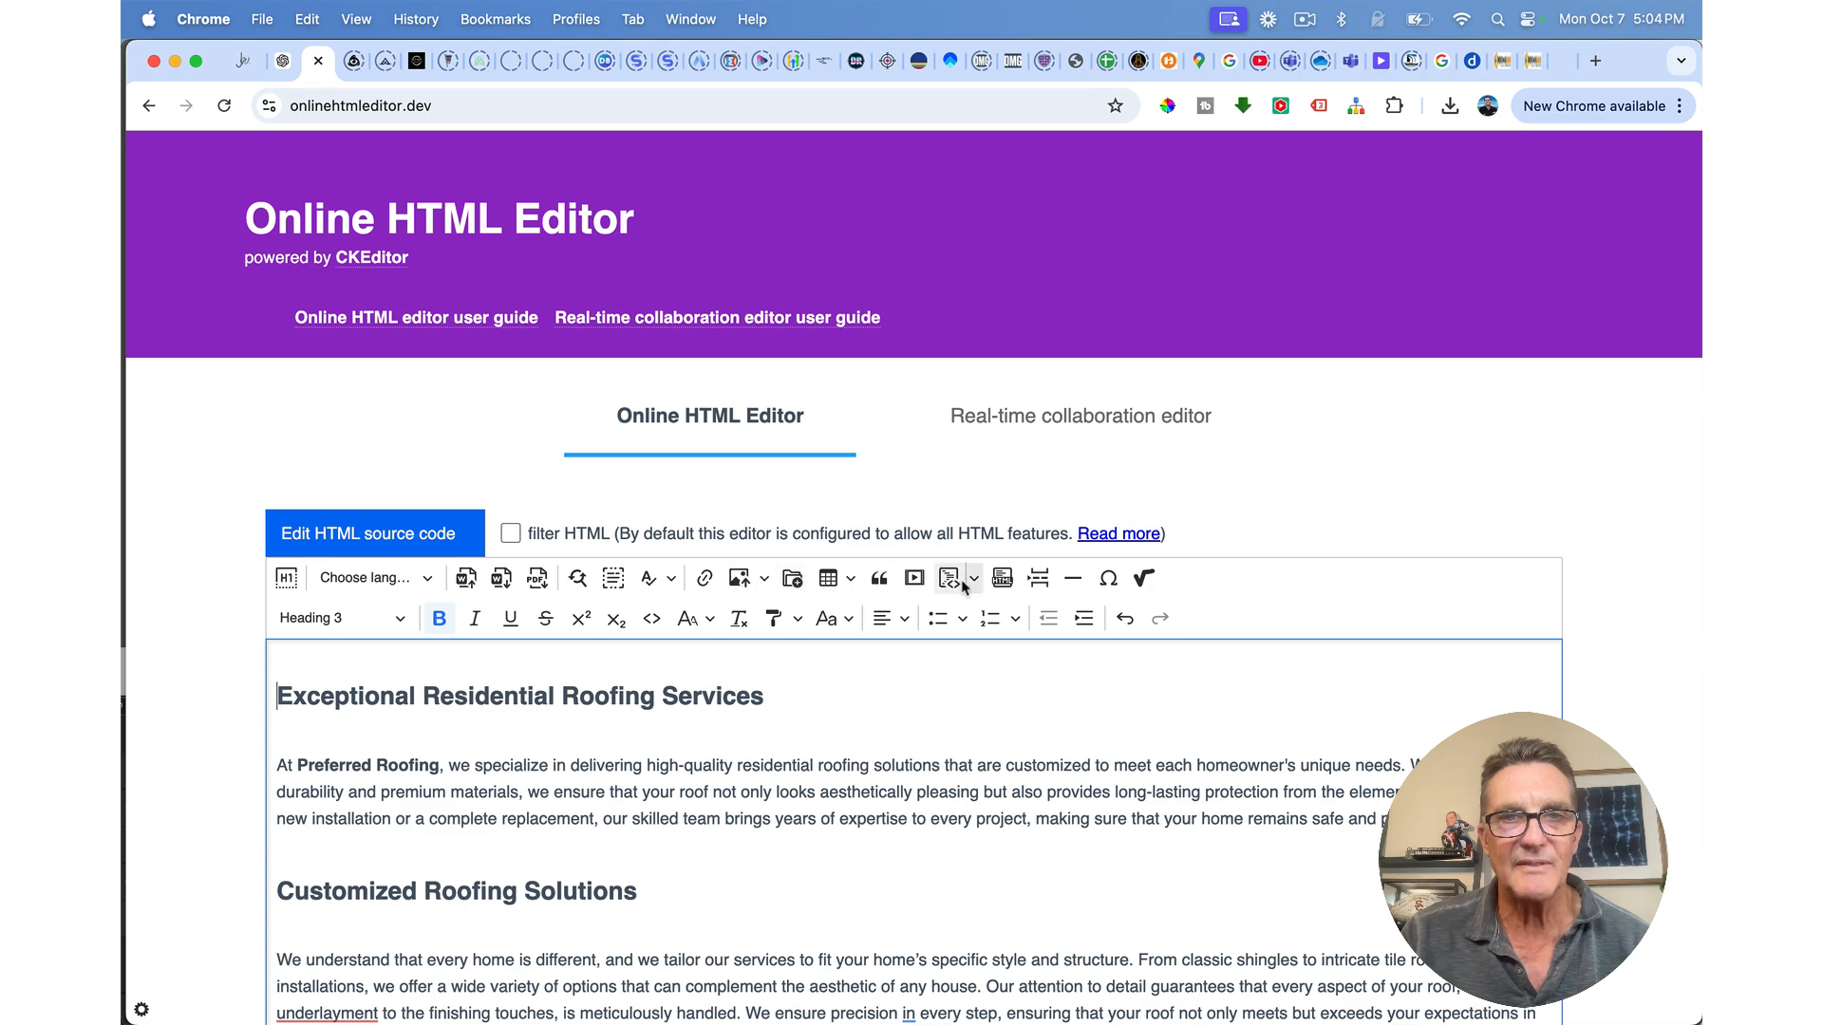
left_click(737, 580)
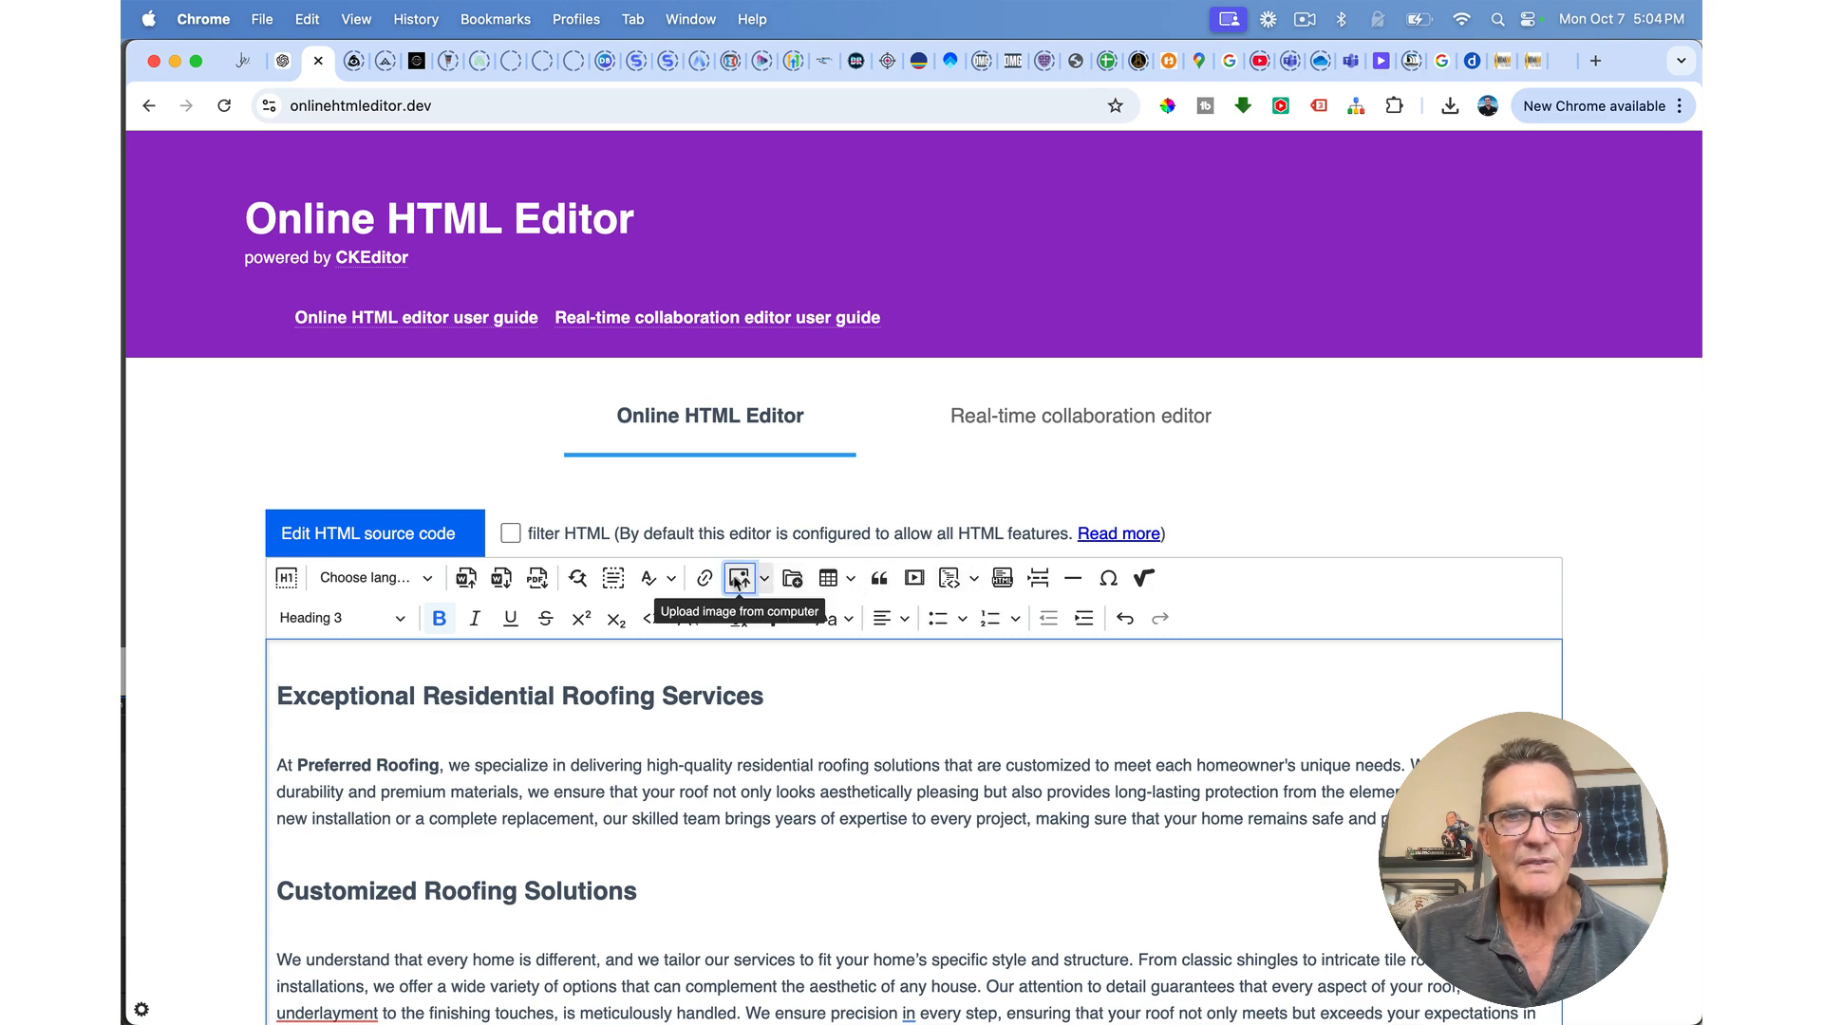
double_click(601, 245)
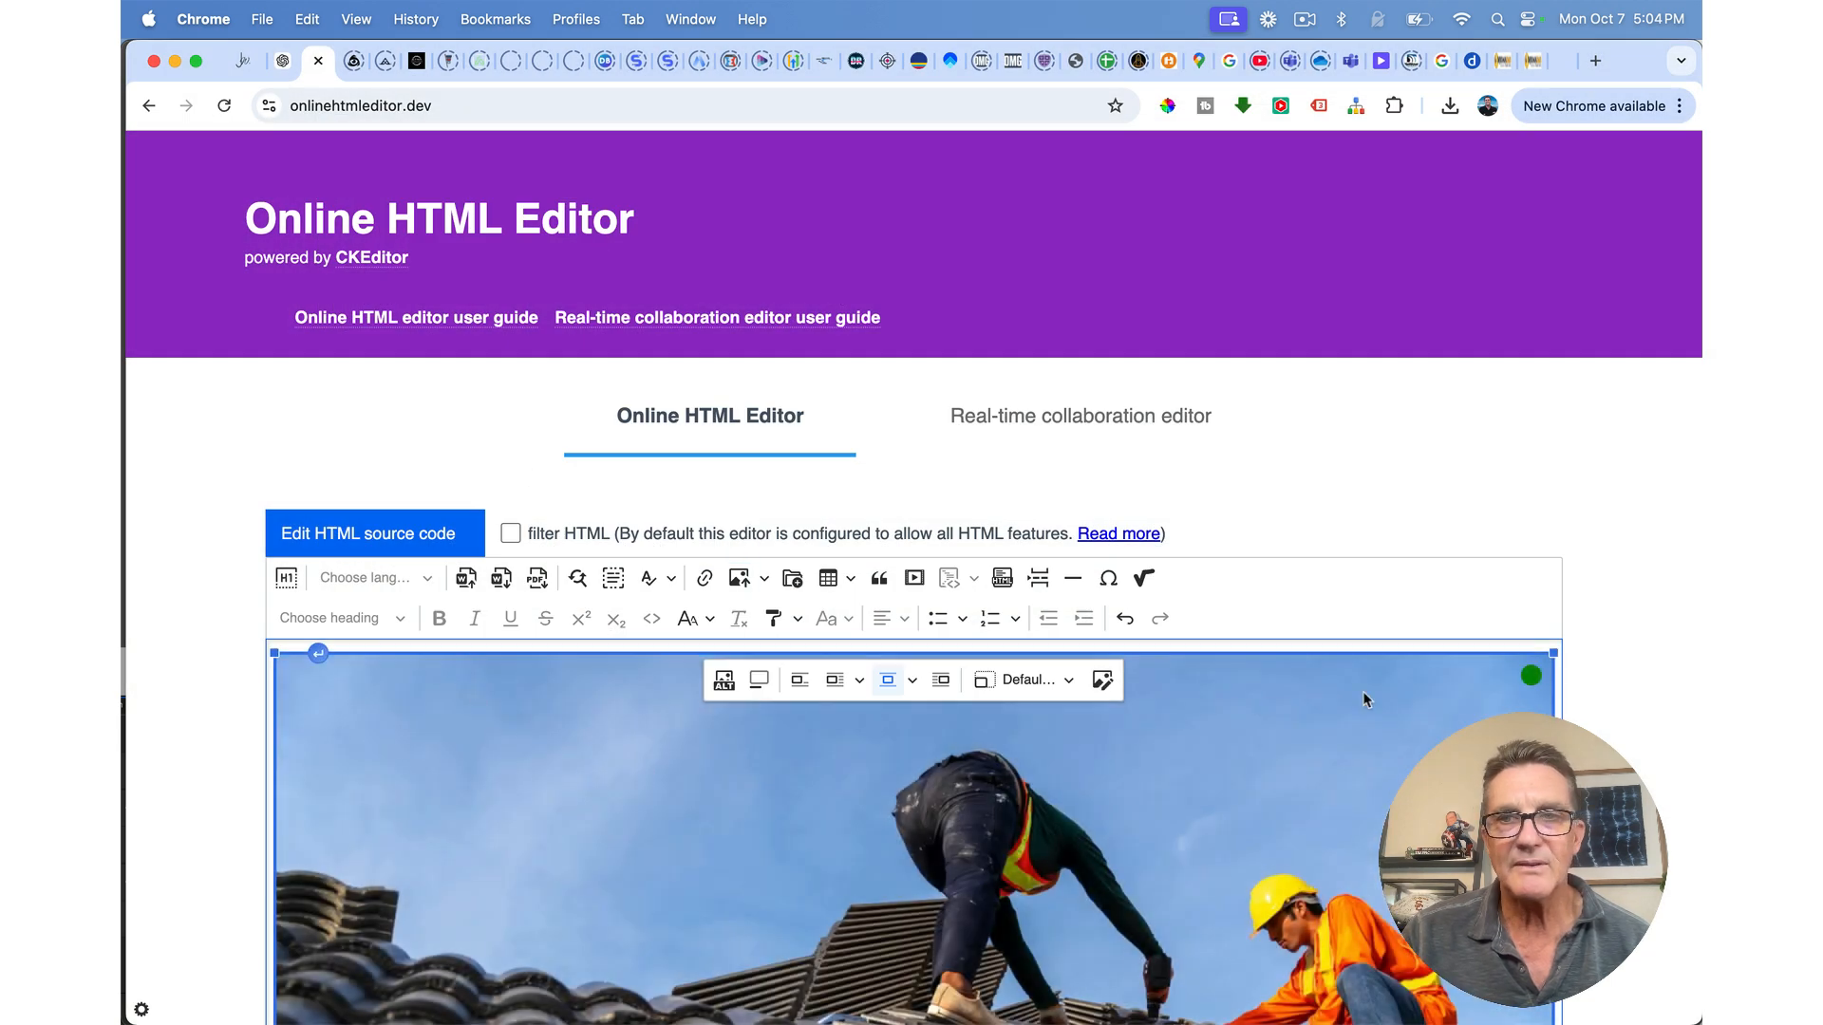
left_click_drag(1550, 654, 797, 987)
scroll(797, 990, "down", 3)
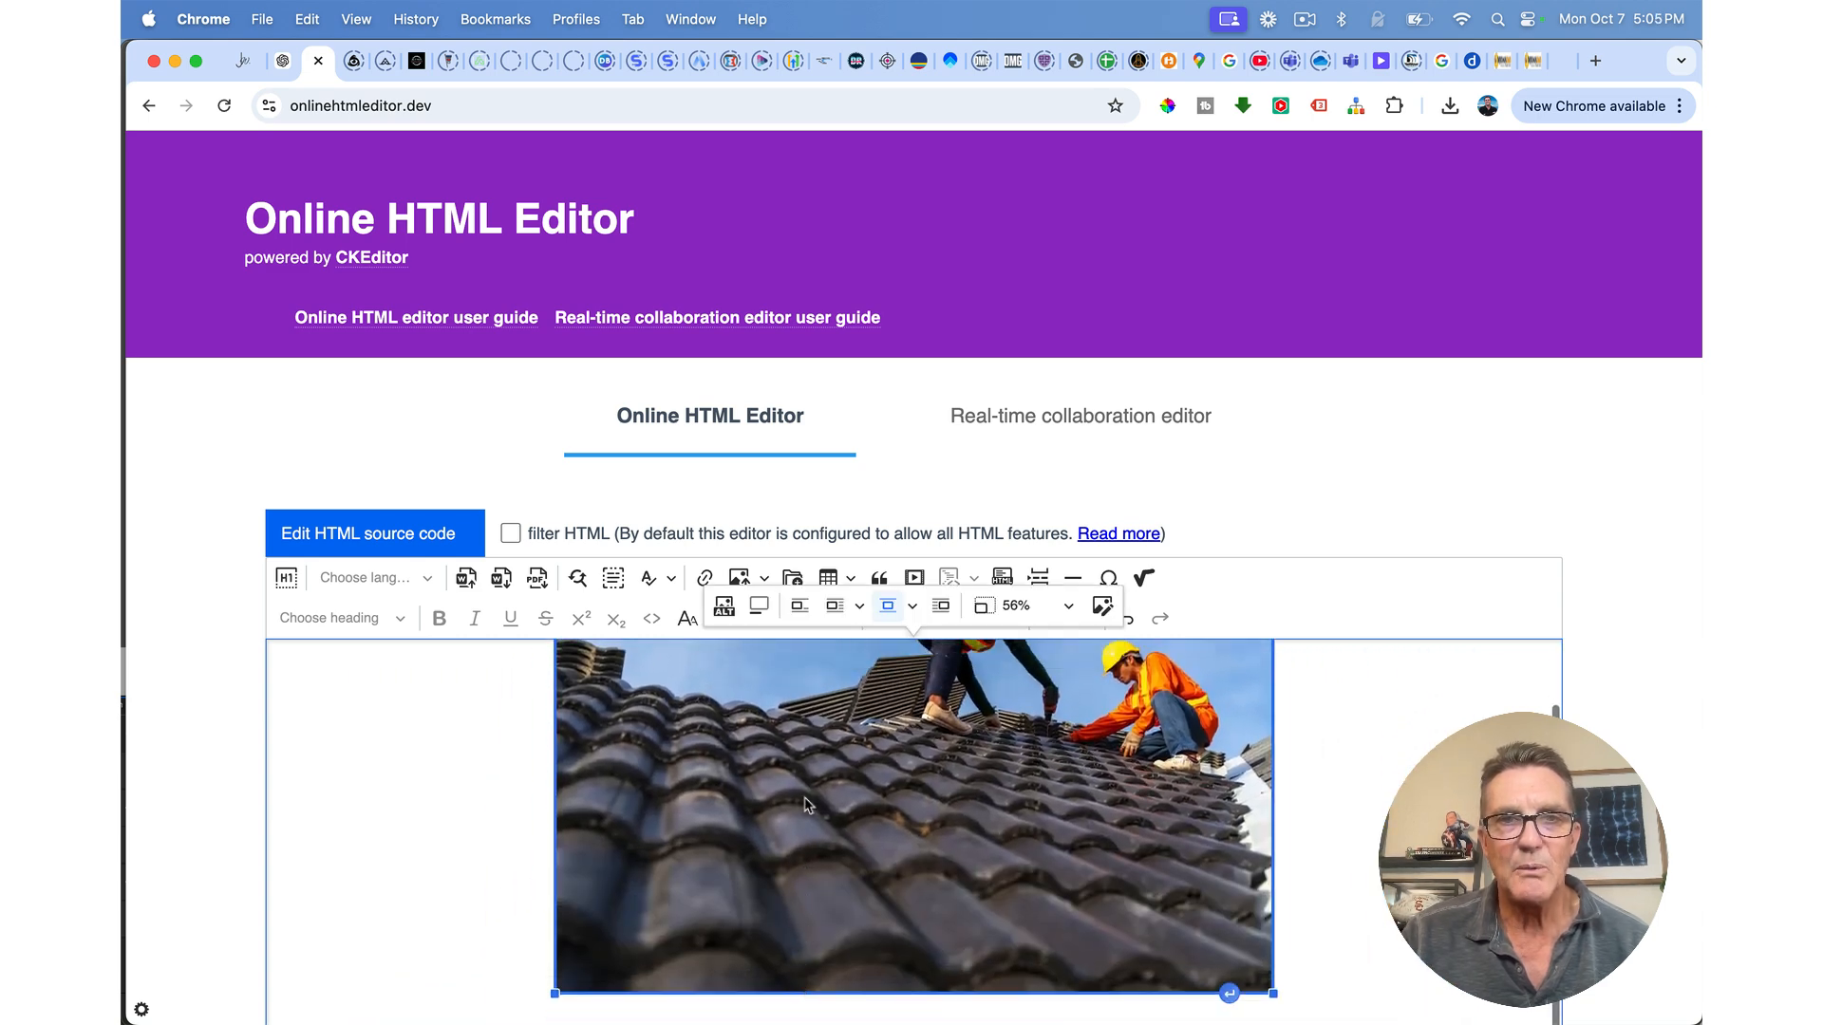
left_click(835, 606)
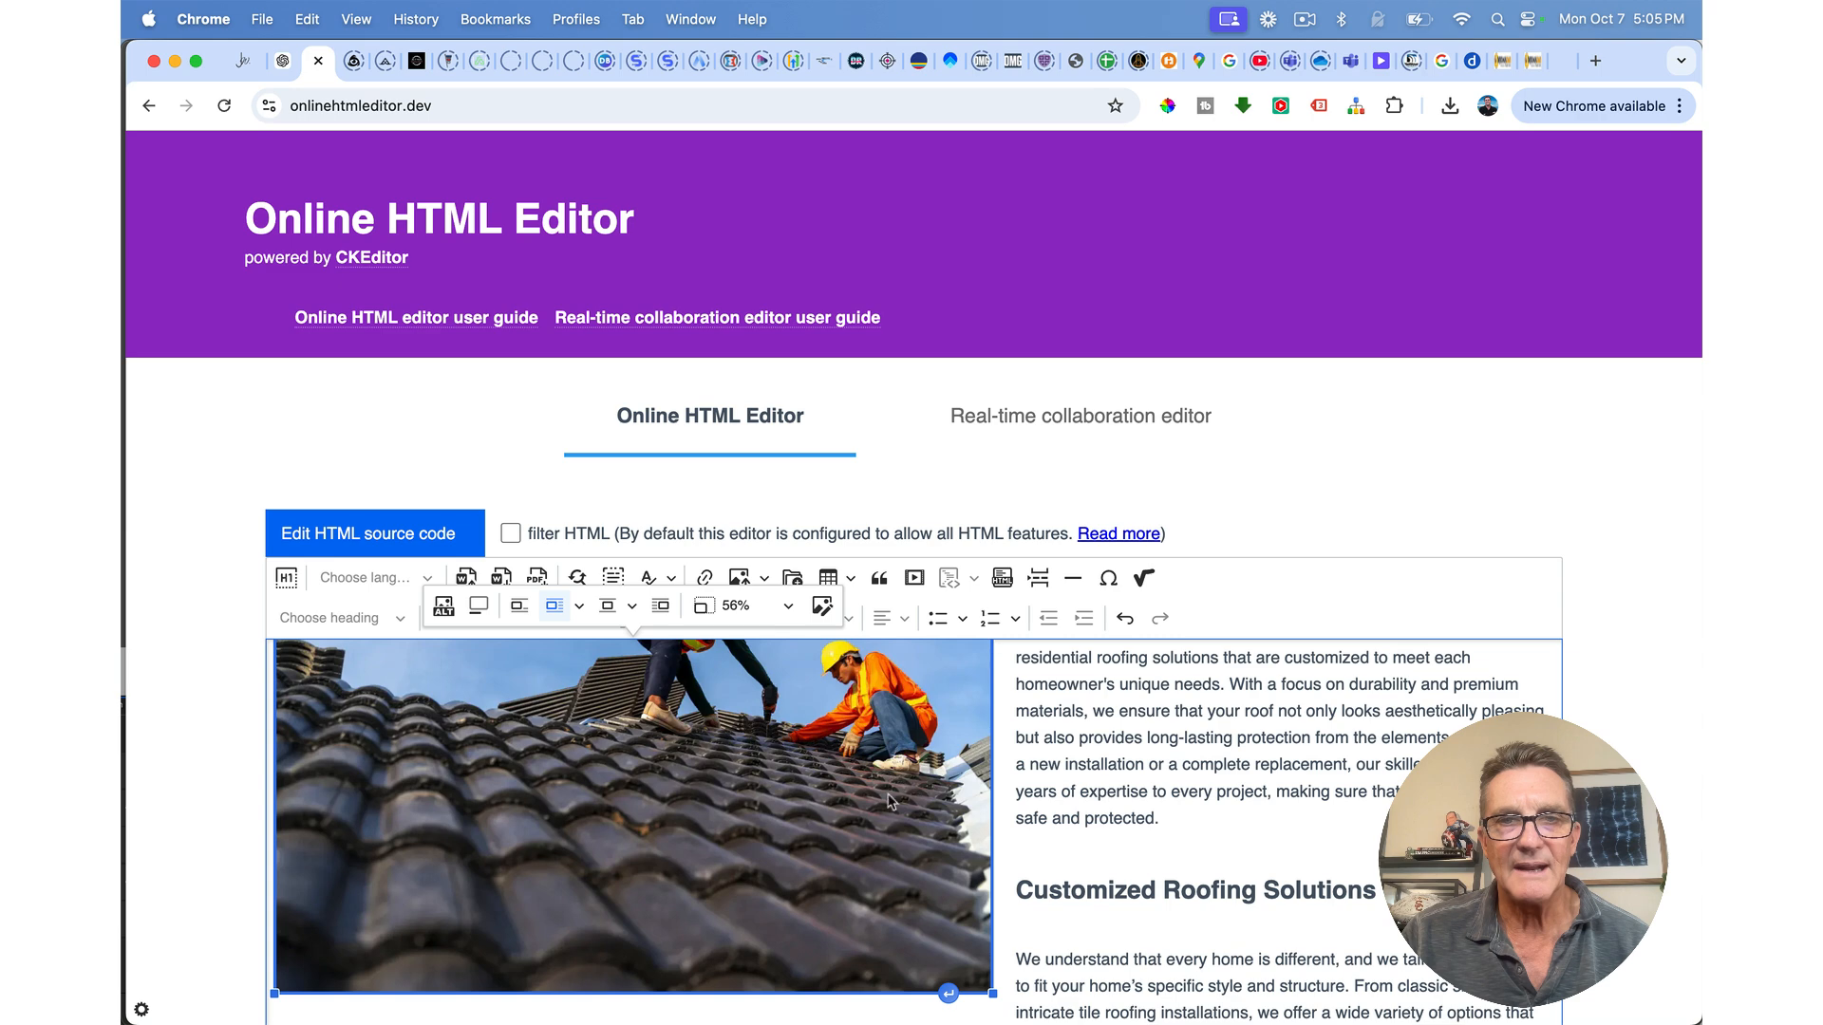
left_click_drag(994, 992, 648, 765)
Step: Show the article's HTML source code, then return to the GoHighLevel page builder
scroll(710, 768, "up", 1)
scroll(711, 793, "up", 3)
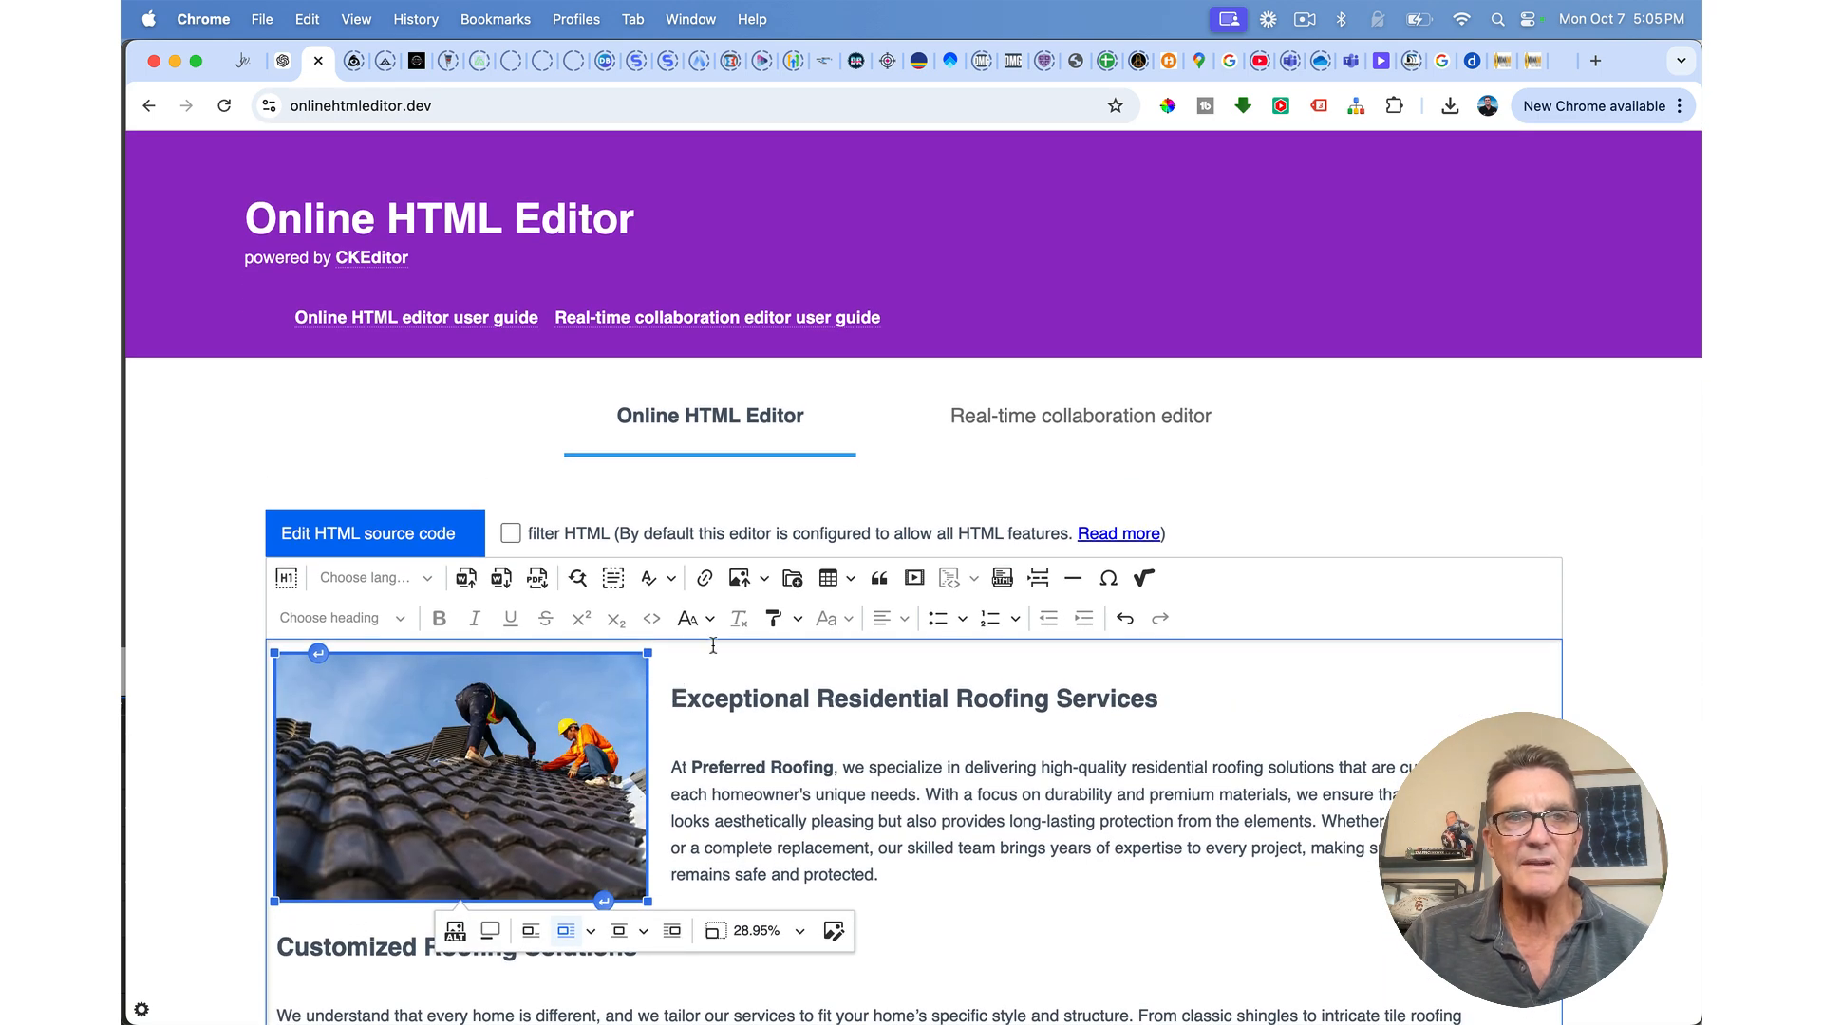
left_click(375, 535)
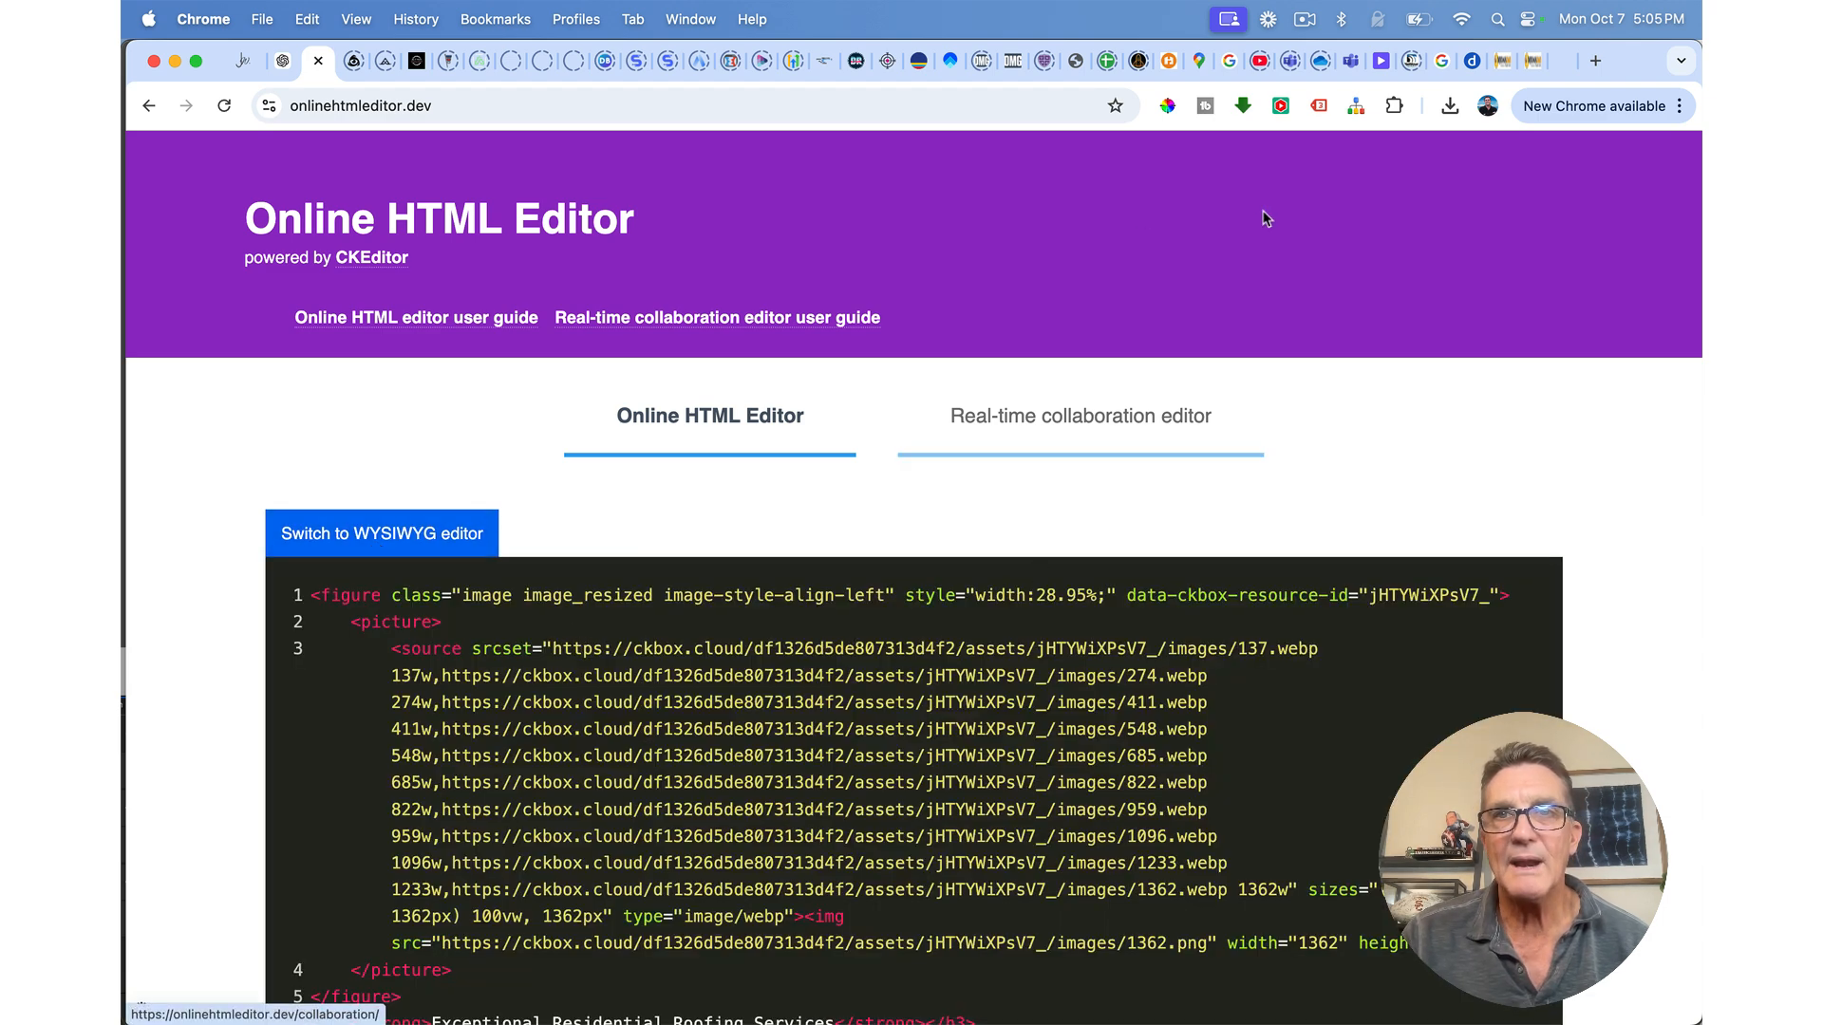
left_click(1503, 63)
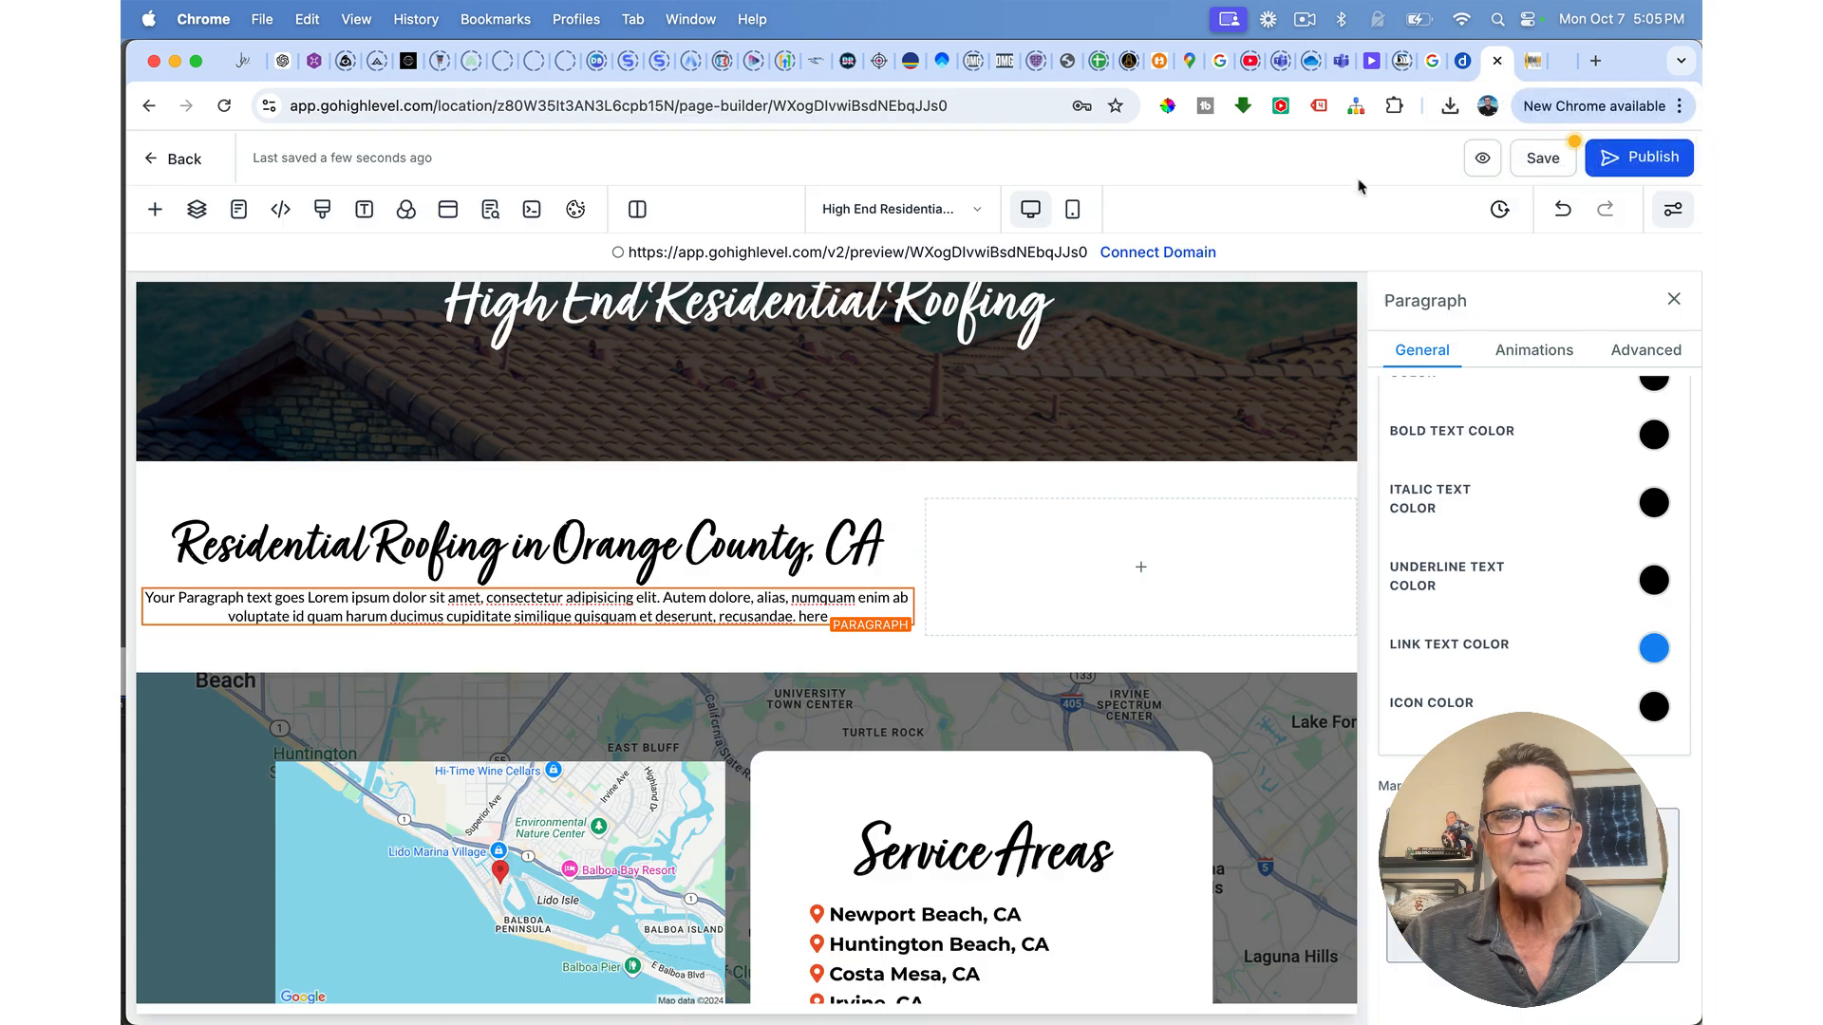
Step: Delete the placeholder paragraph and add a custom Code element below the headline
left_click(901, 578)
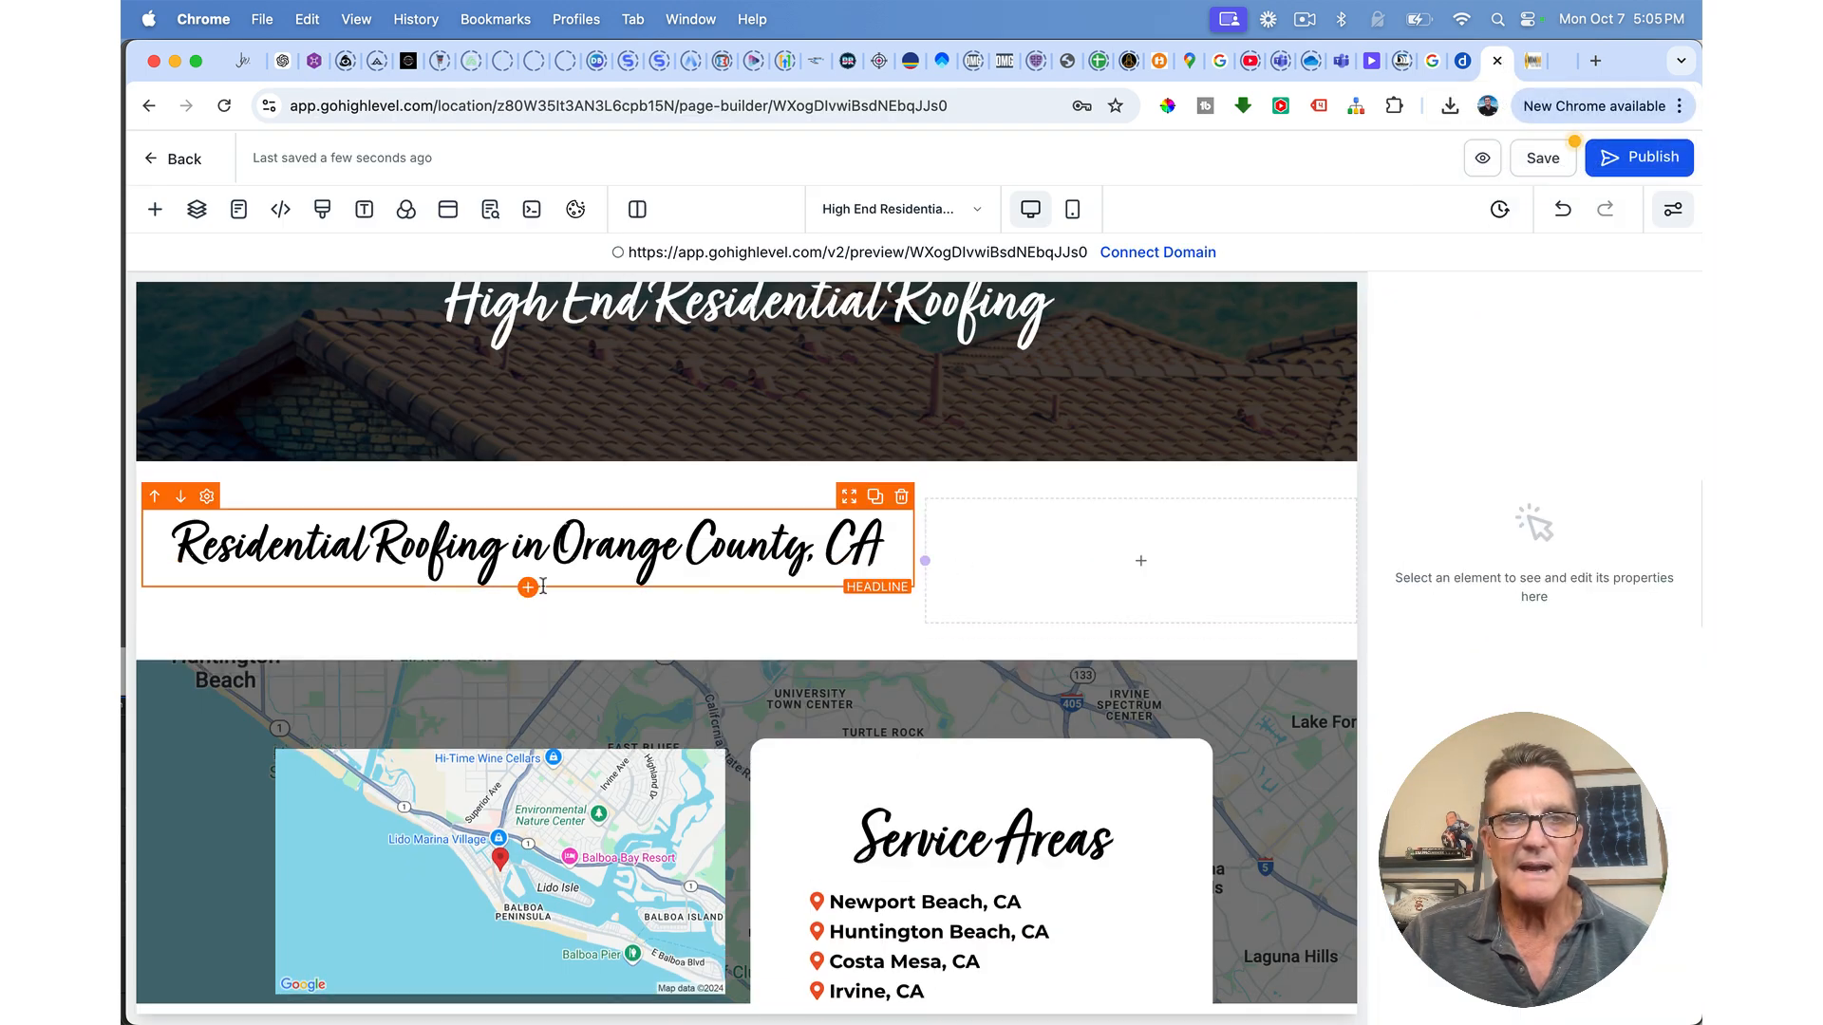
left_click(527, 591)
left_click(531, 358)
type("htm")
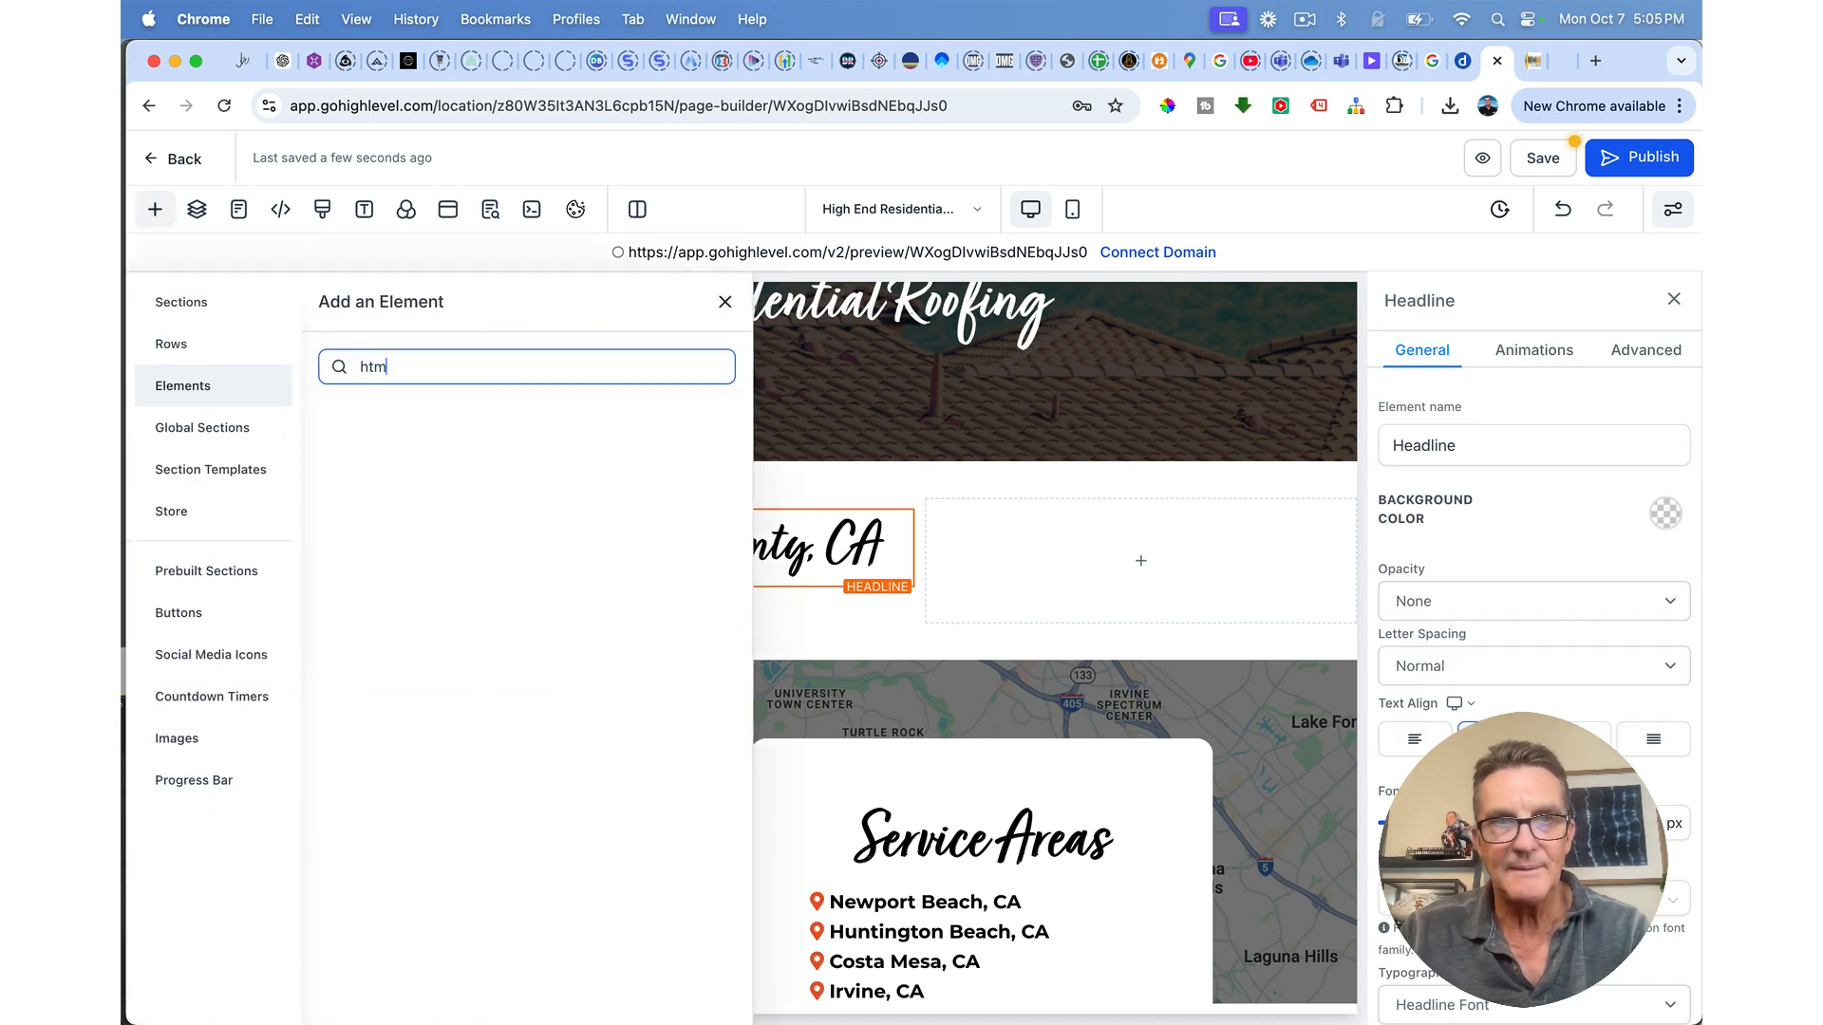
key("BackSpace")
key("BackSpace")
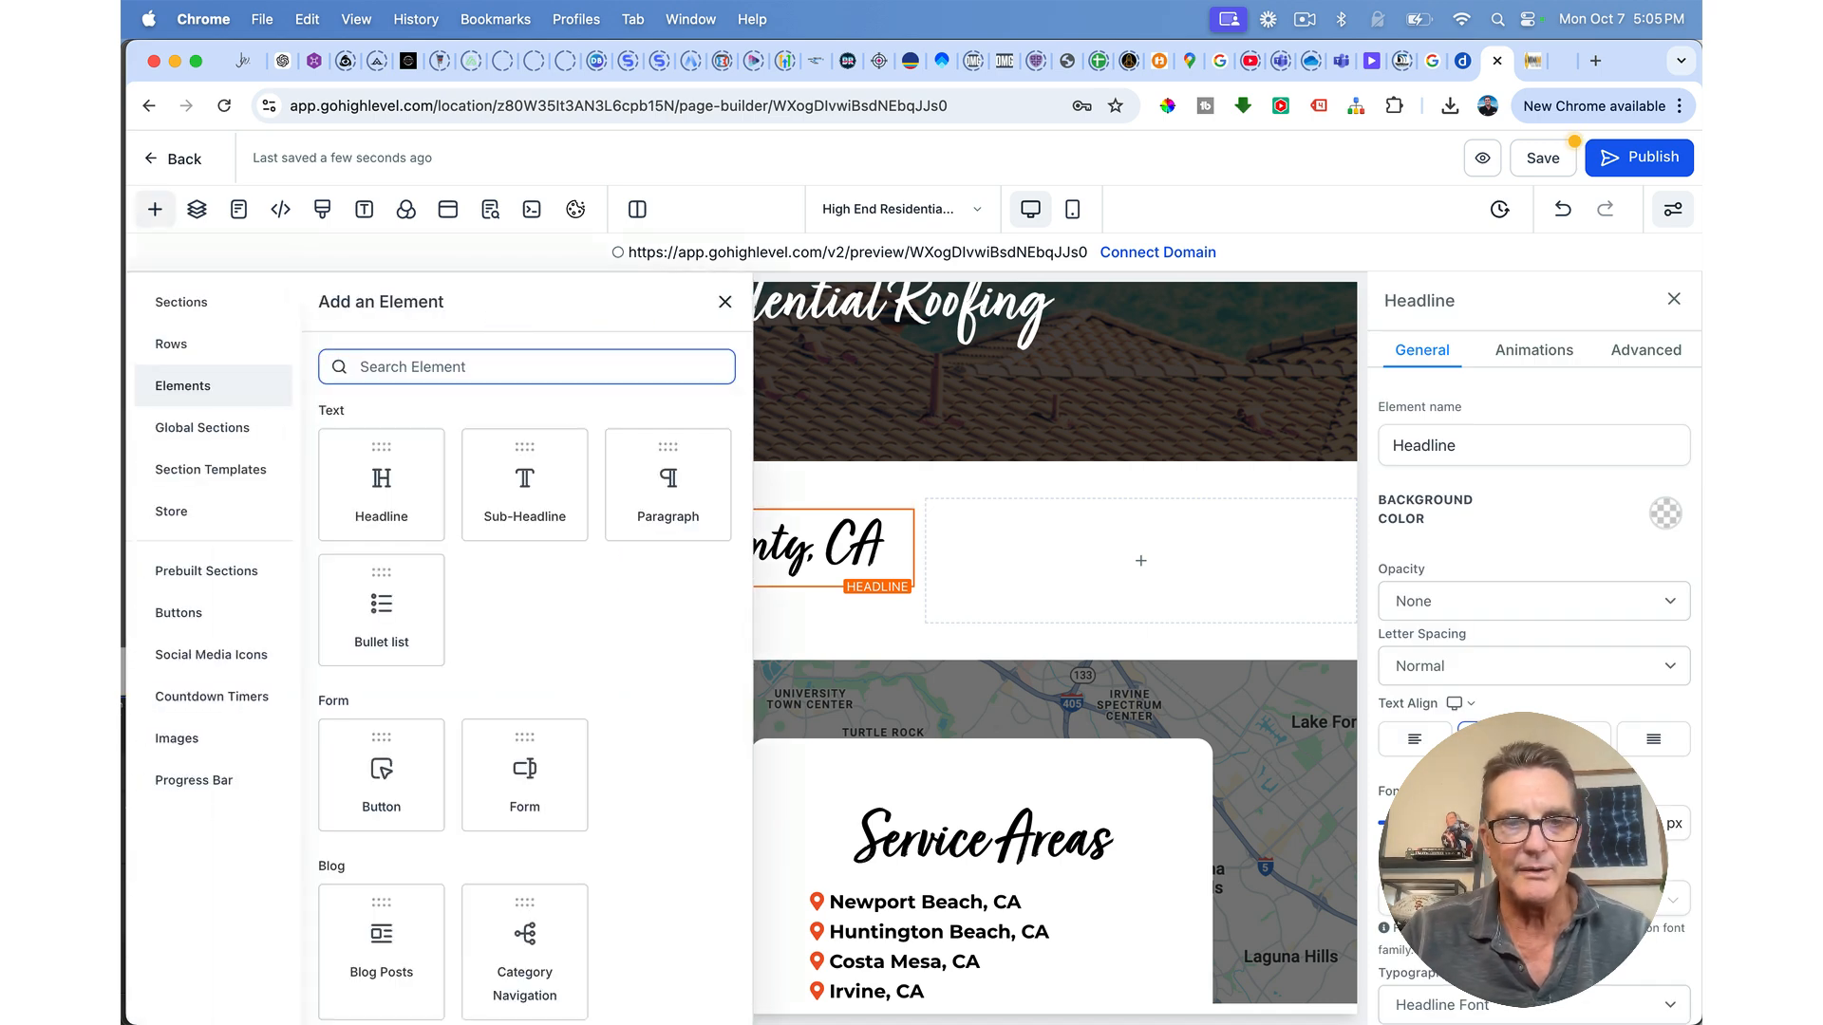
type("code")
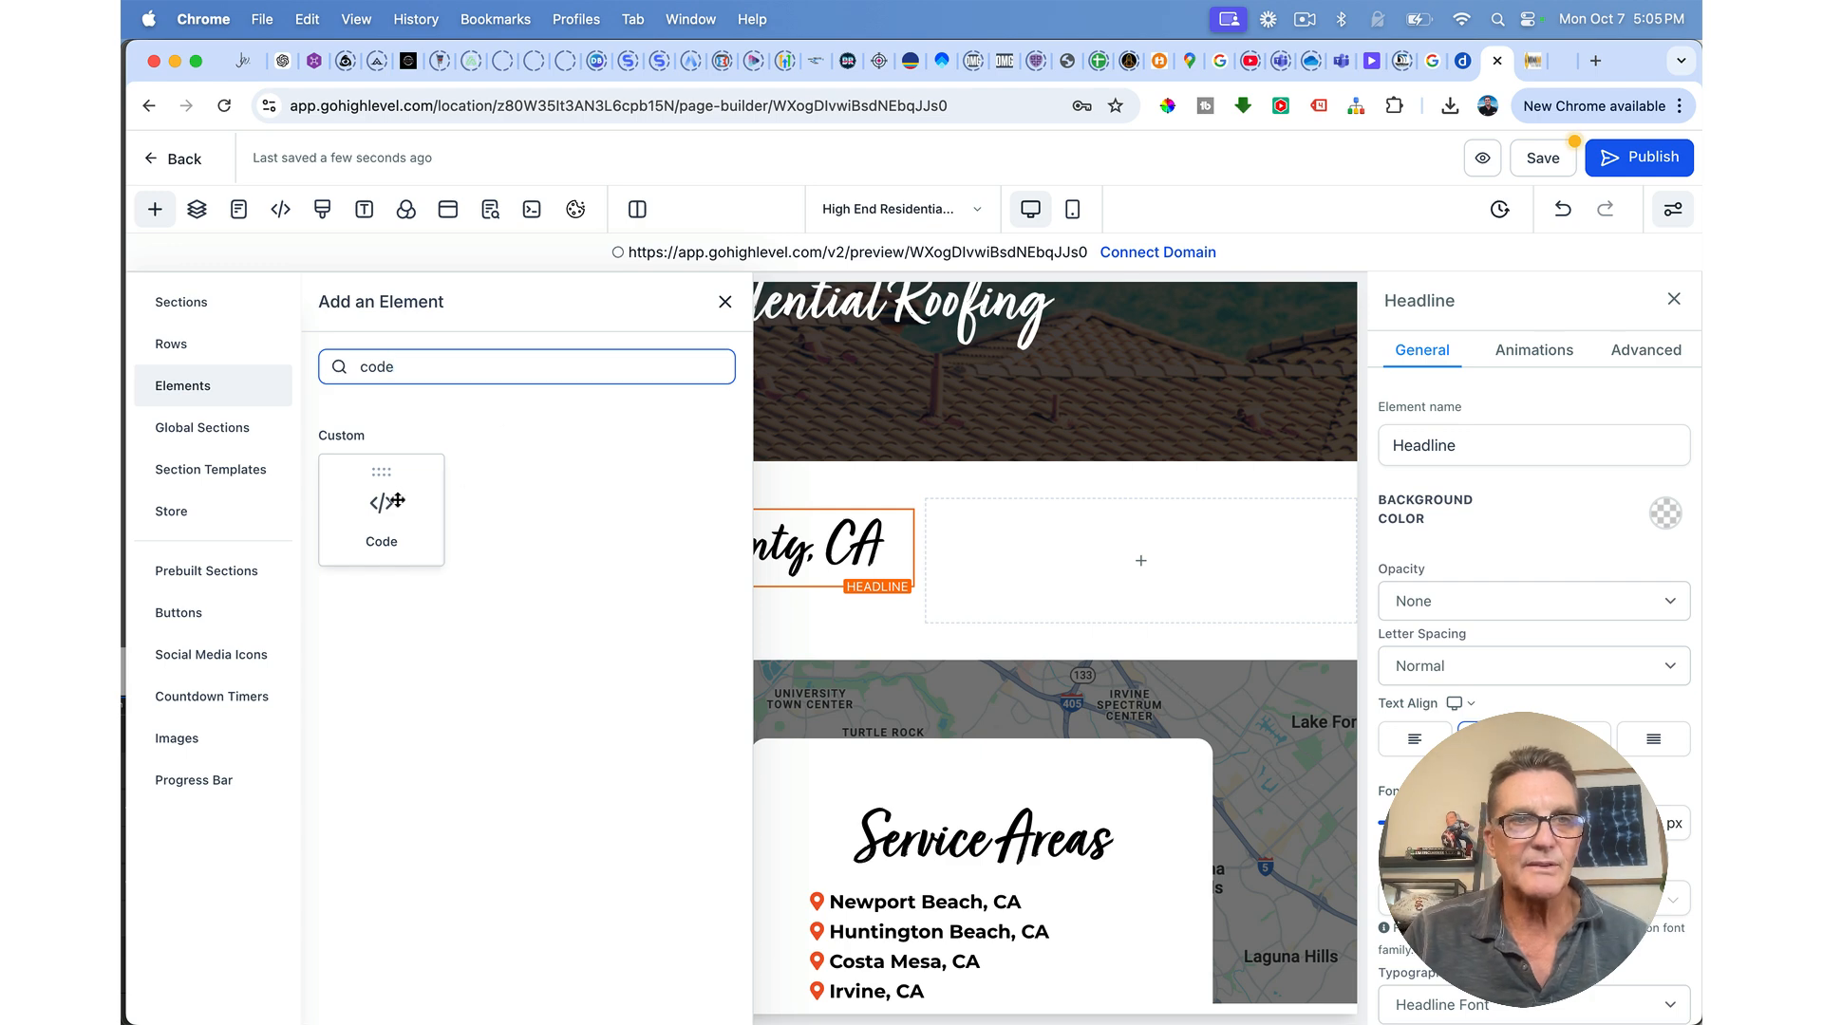
left_click(397, 506)
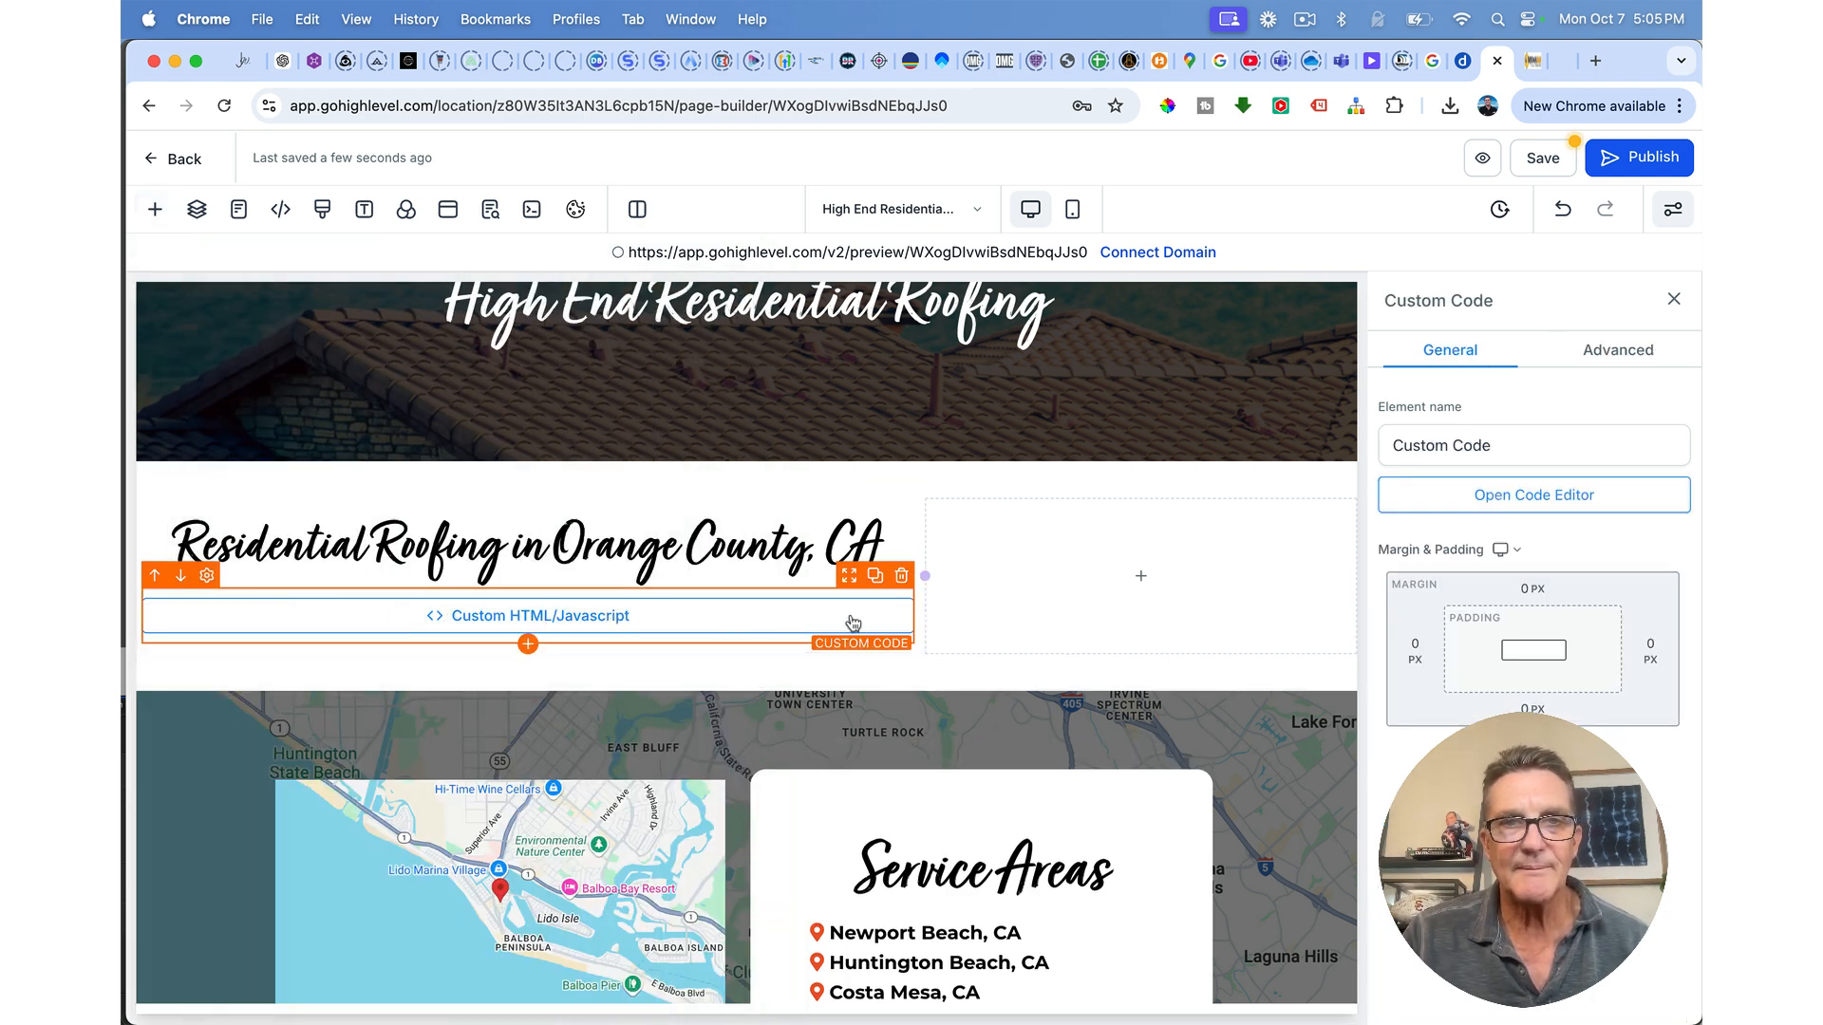
Step: Paste the roofing article HTML into the code editor, save it, and save the page
left_click(1544, 497)
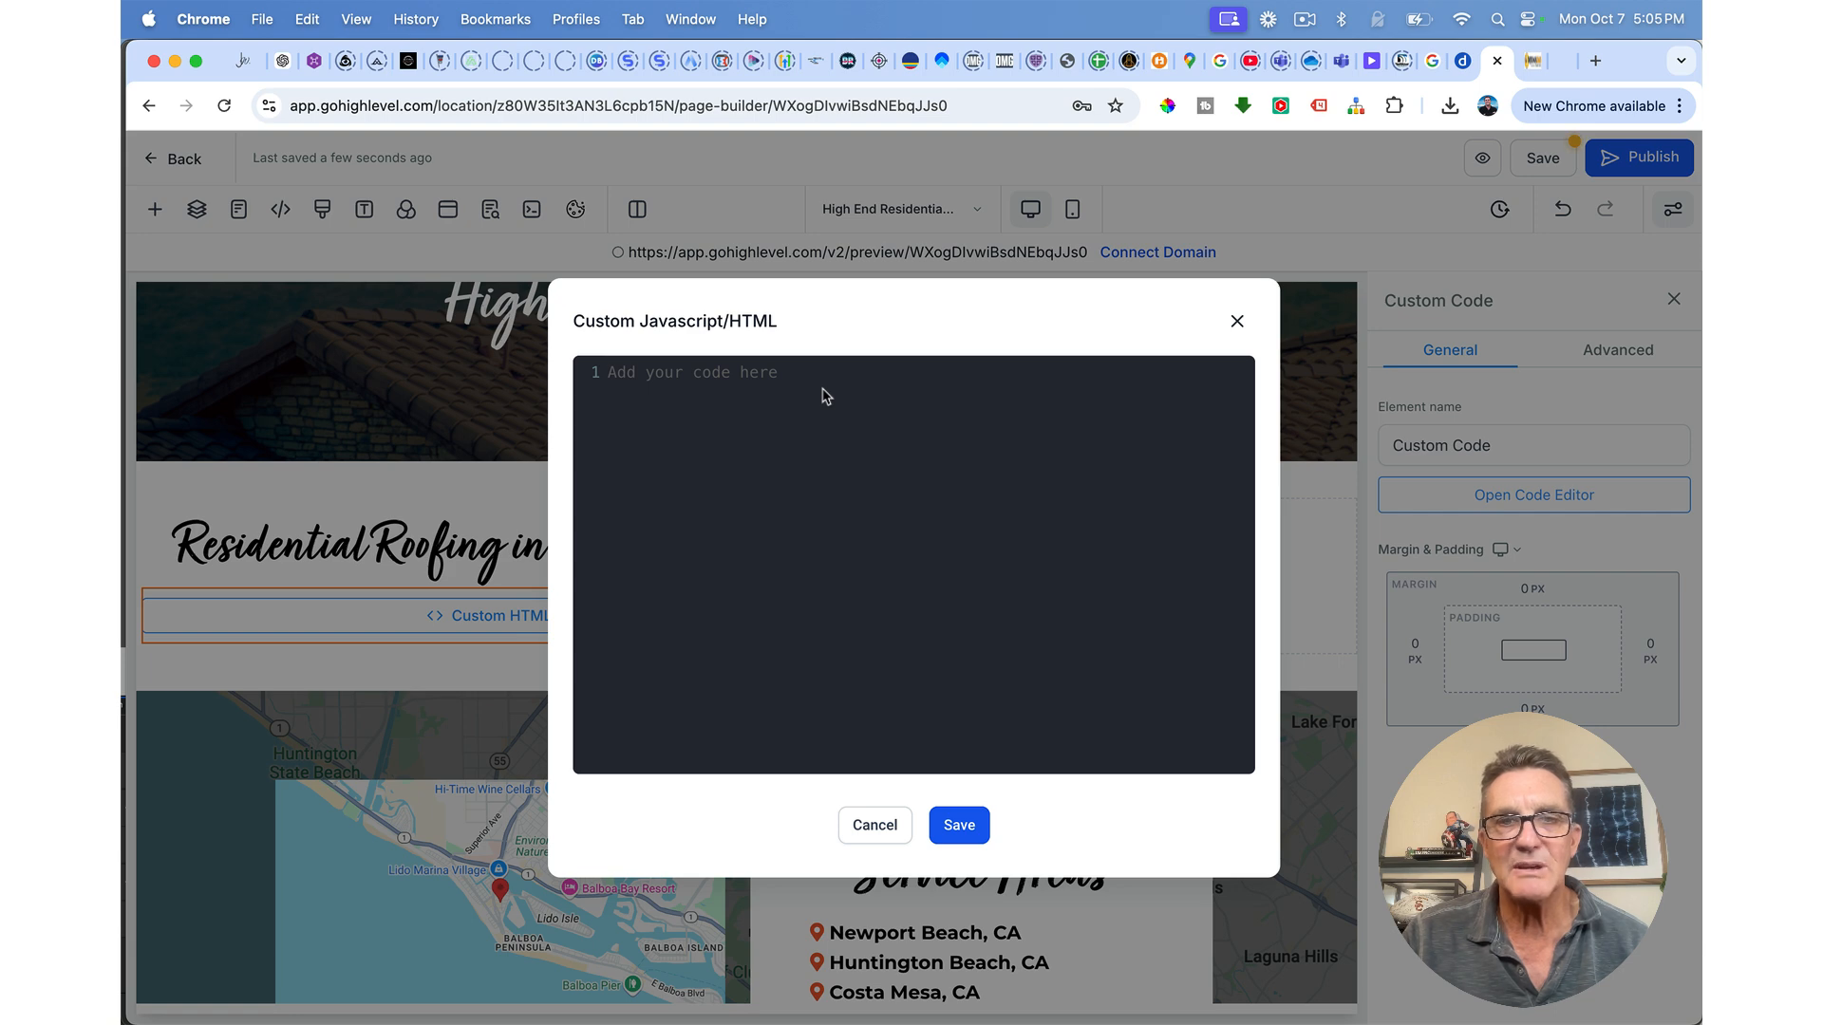
key("super+v")
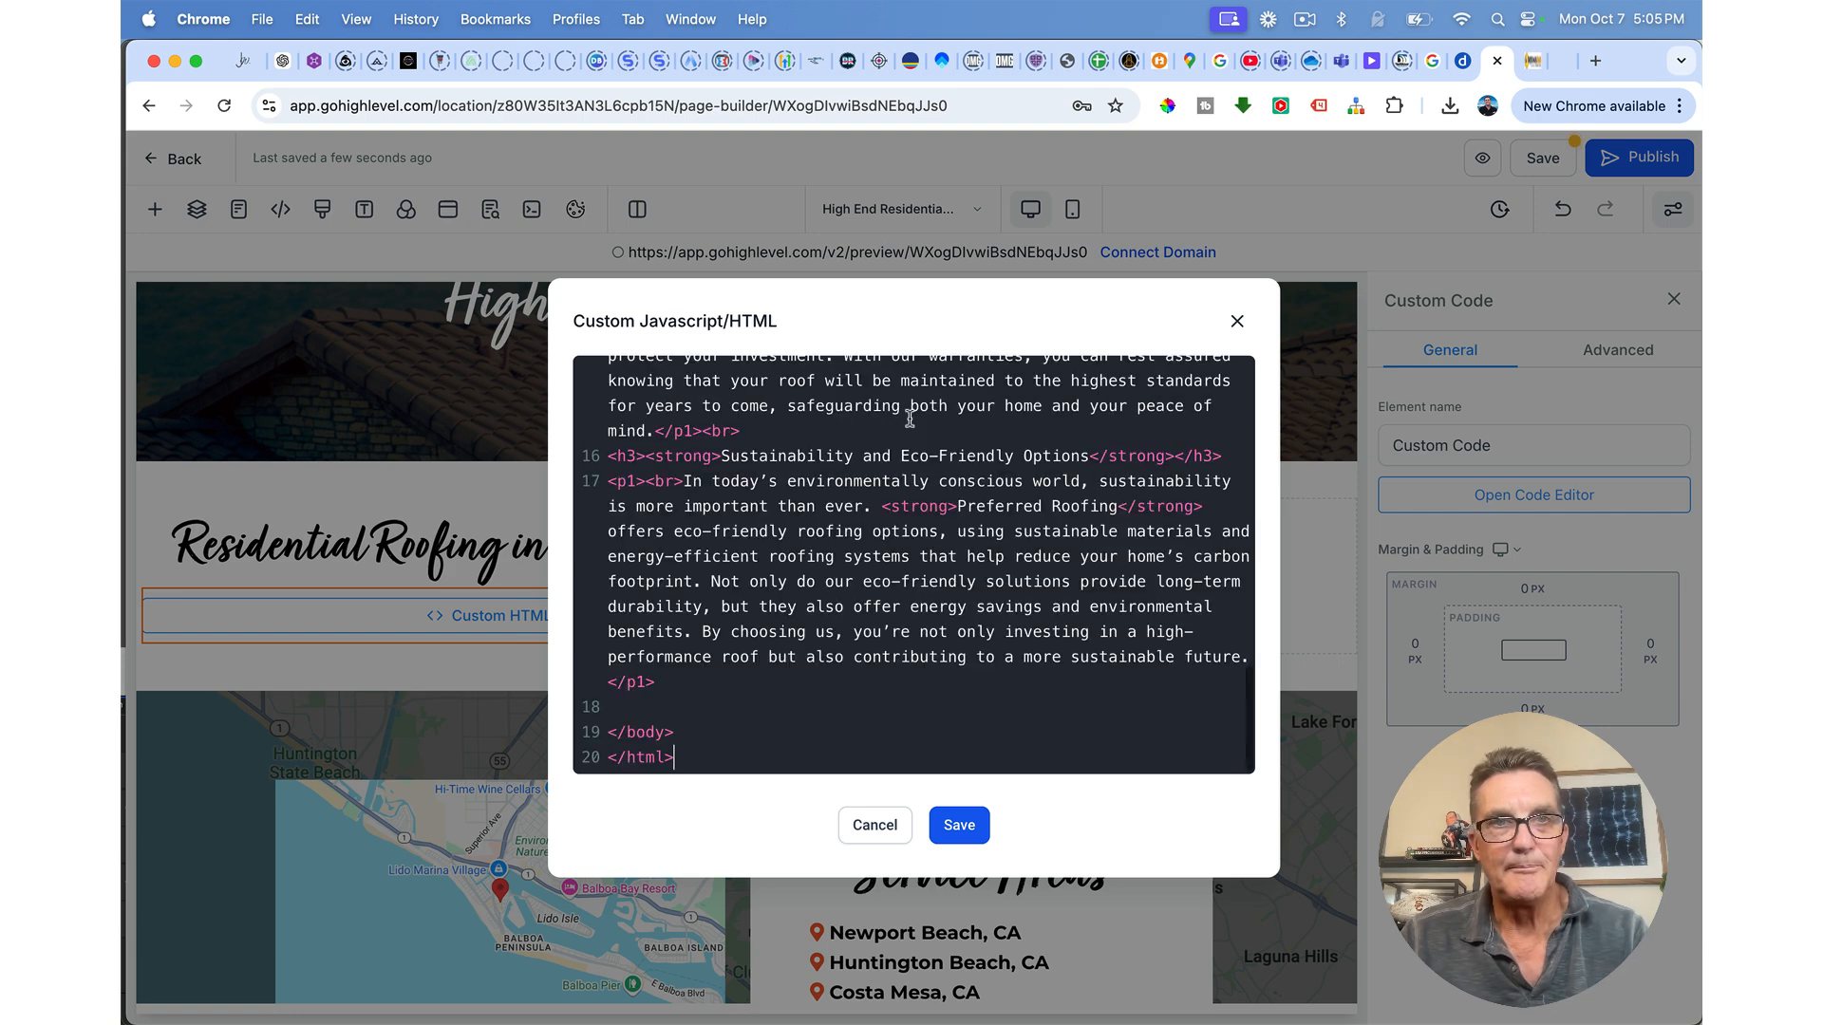
left_click(957, 824)
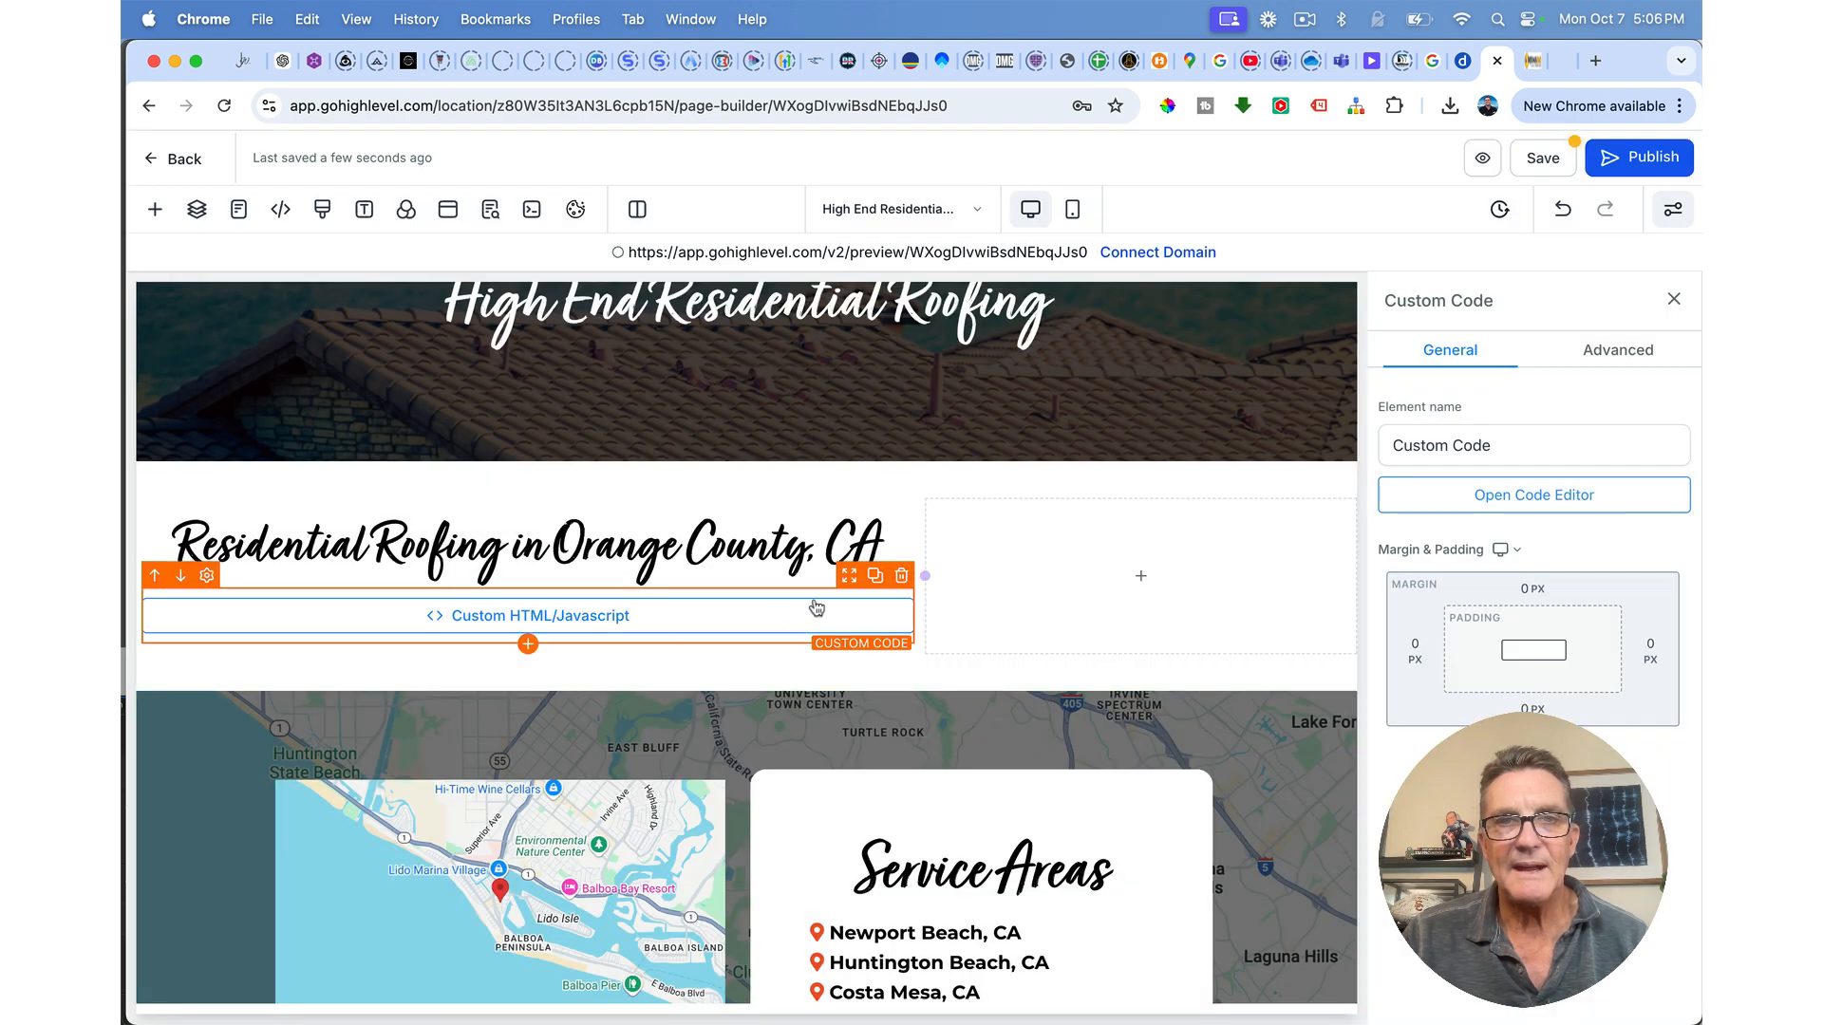
left_click(1543, 160)
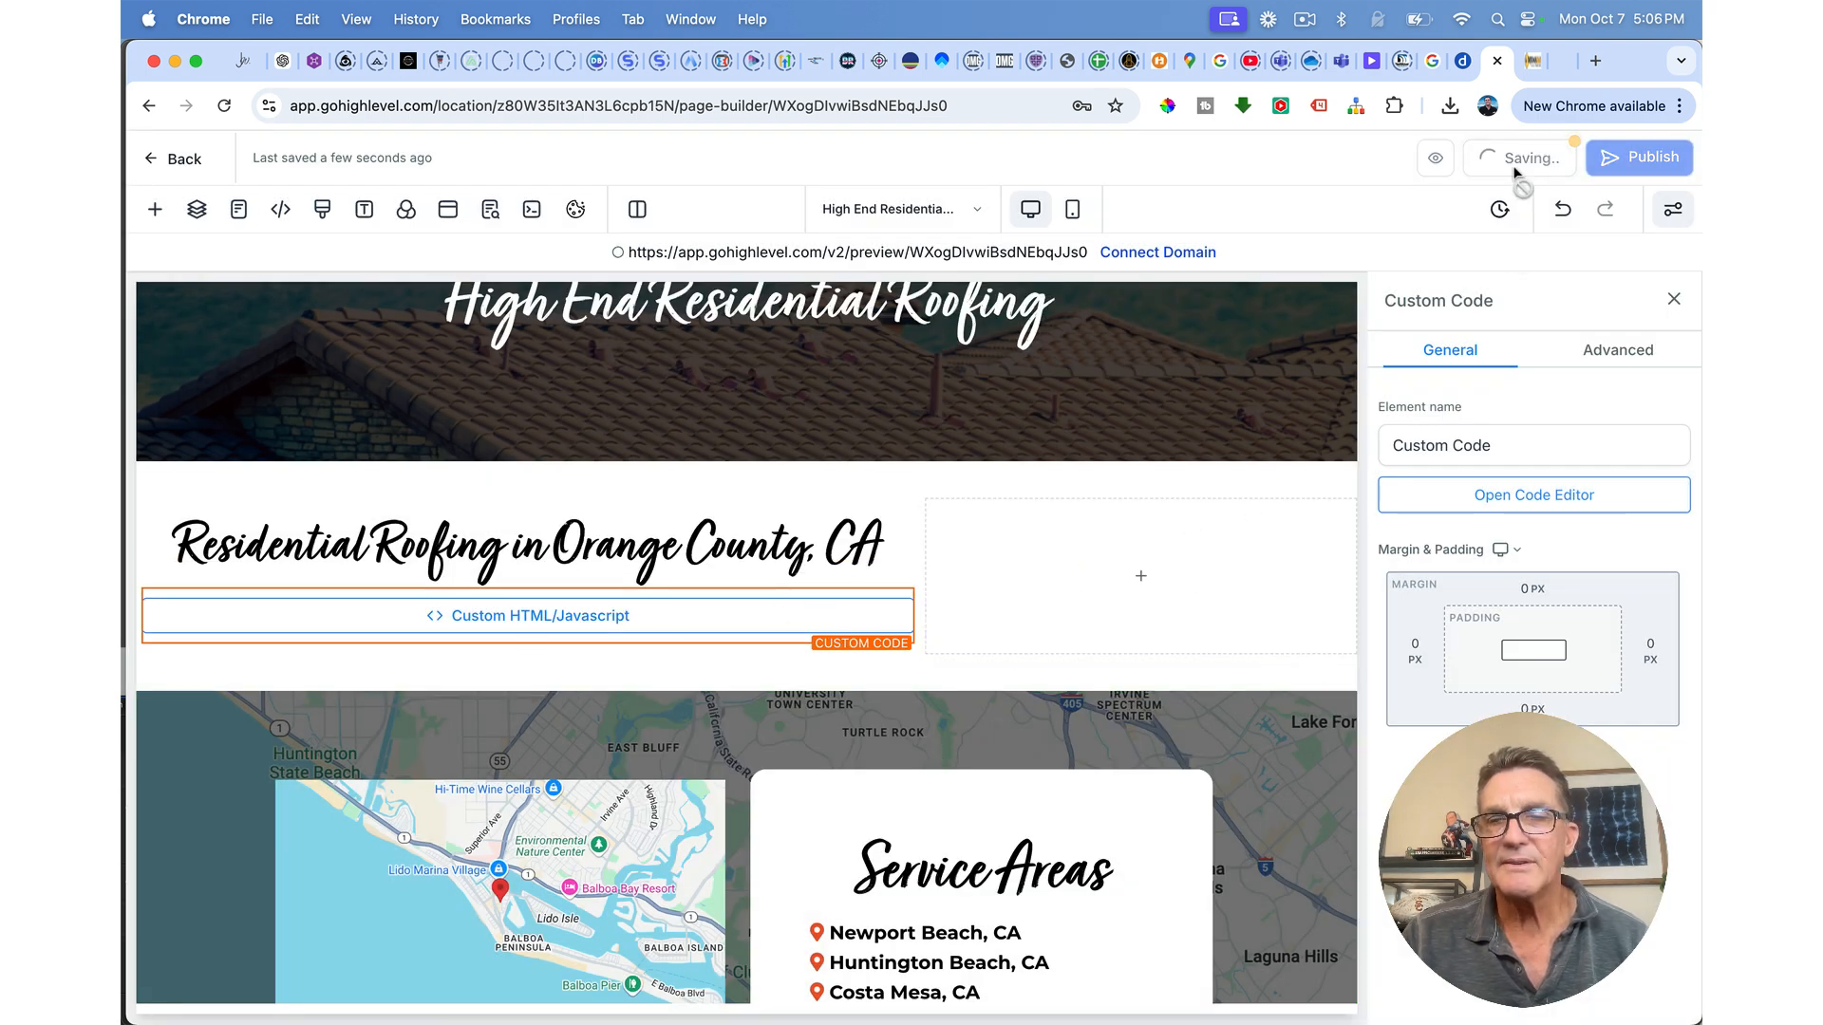
left_click(1435, 159)
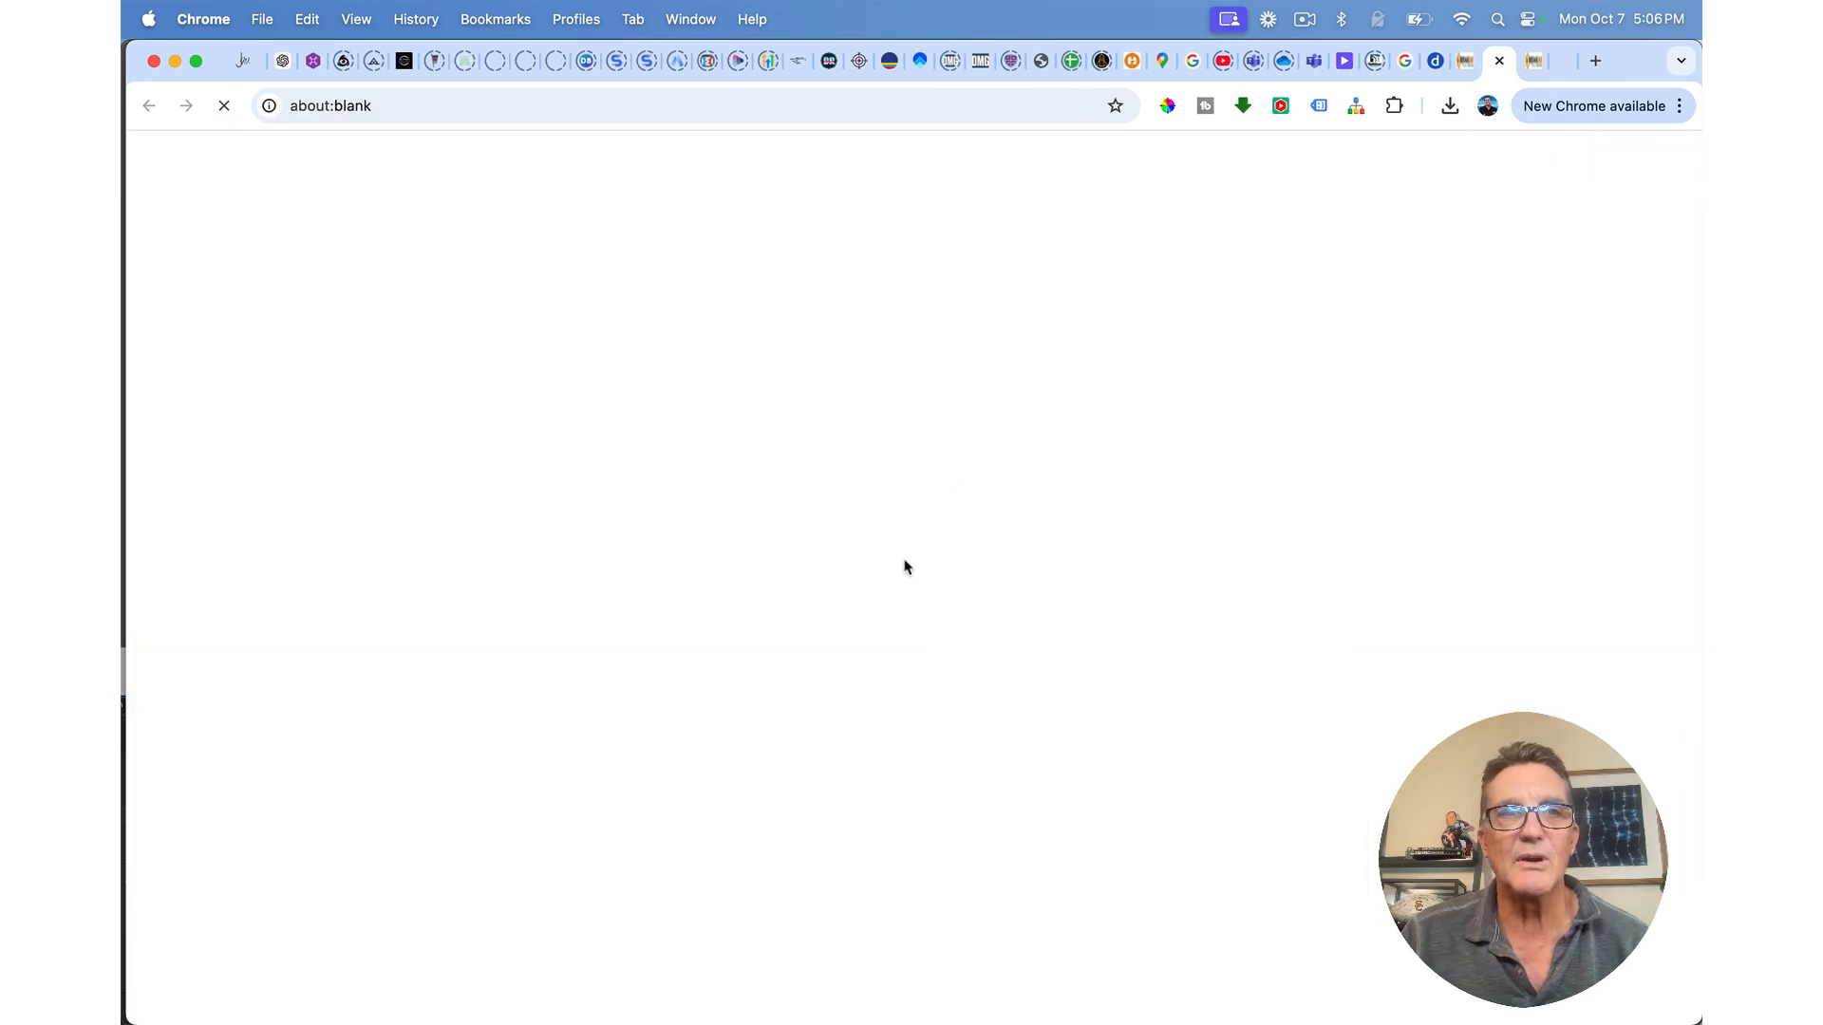
scroll(904, 562, "down", 5)
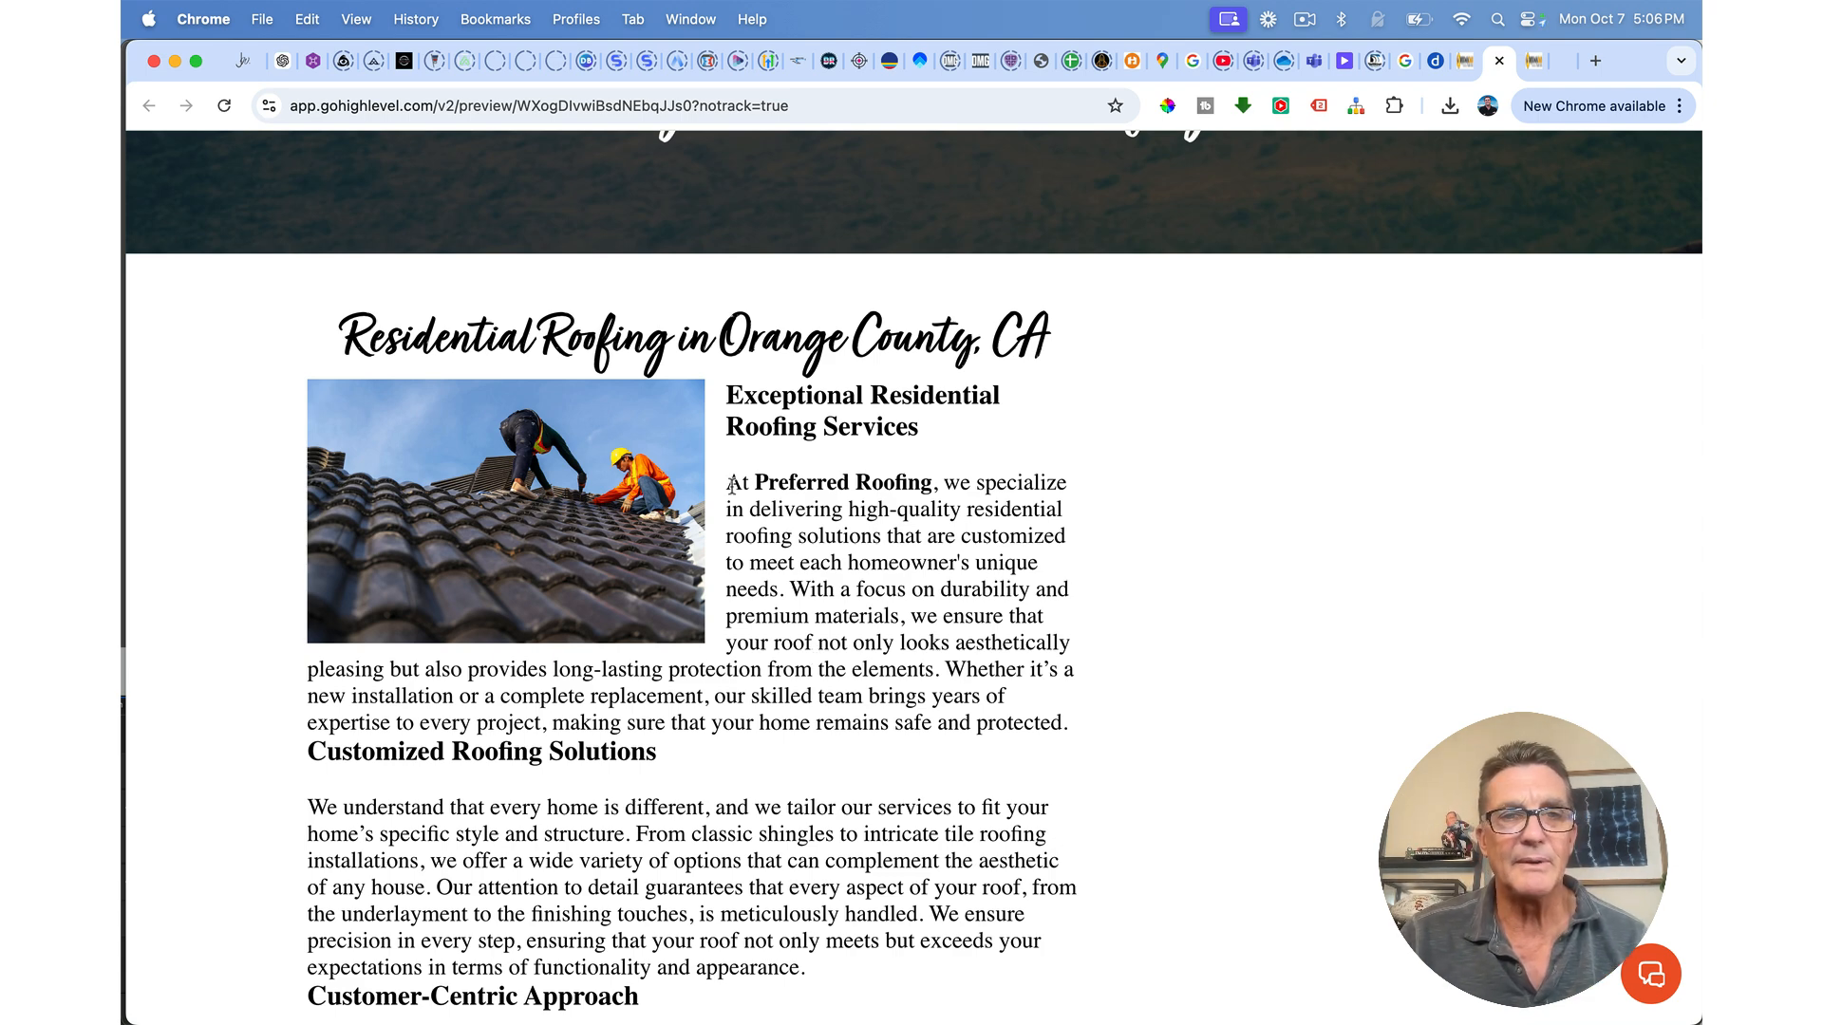
scroll(811, 594, "down", 5)
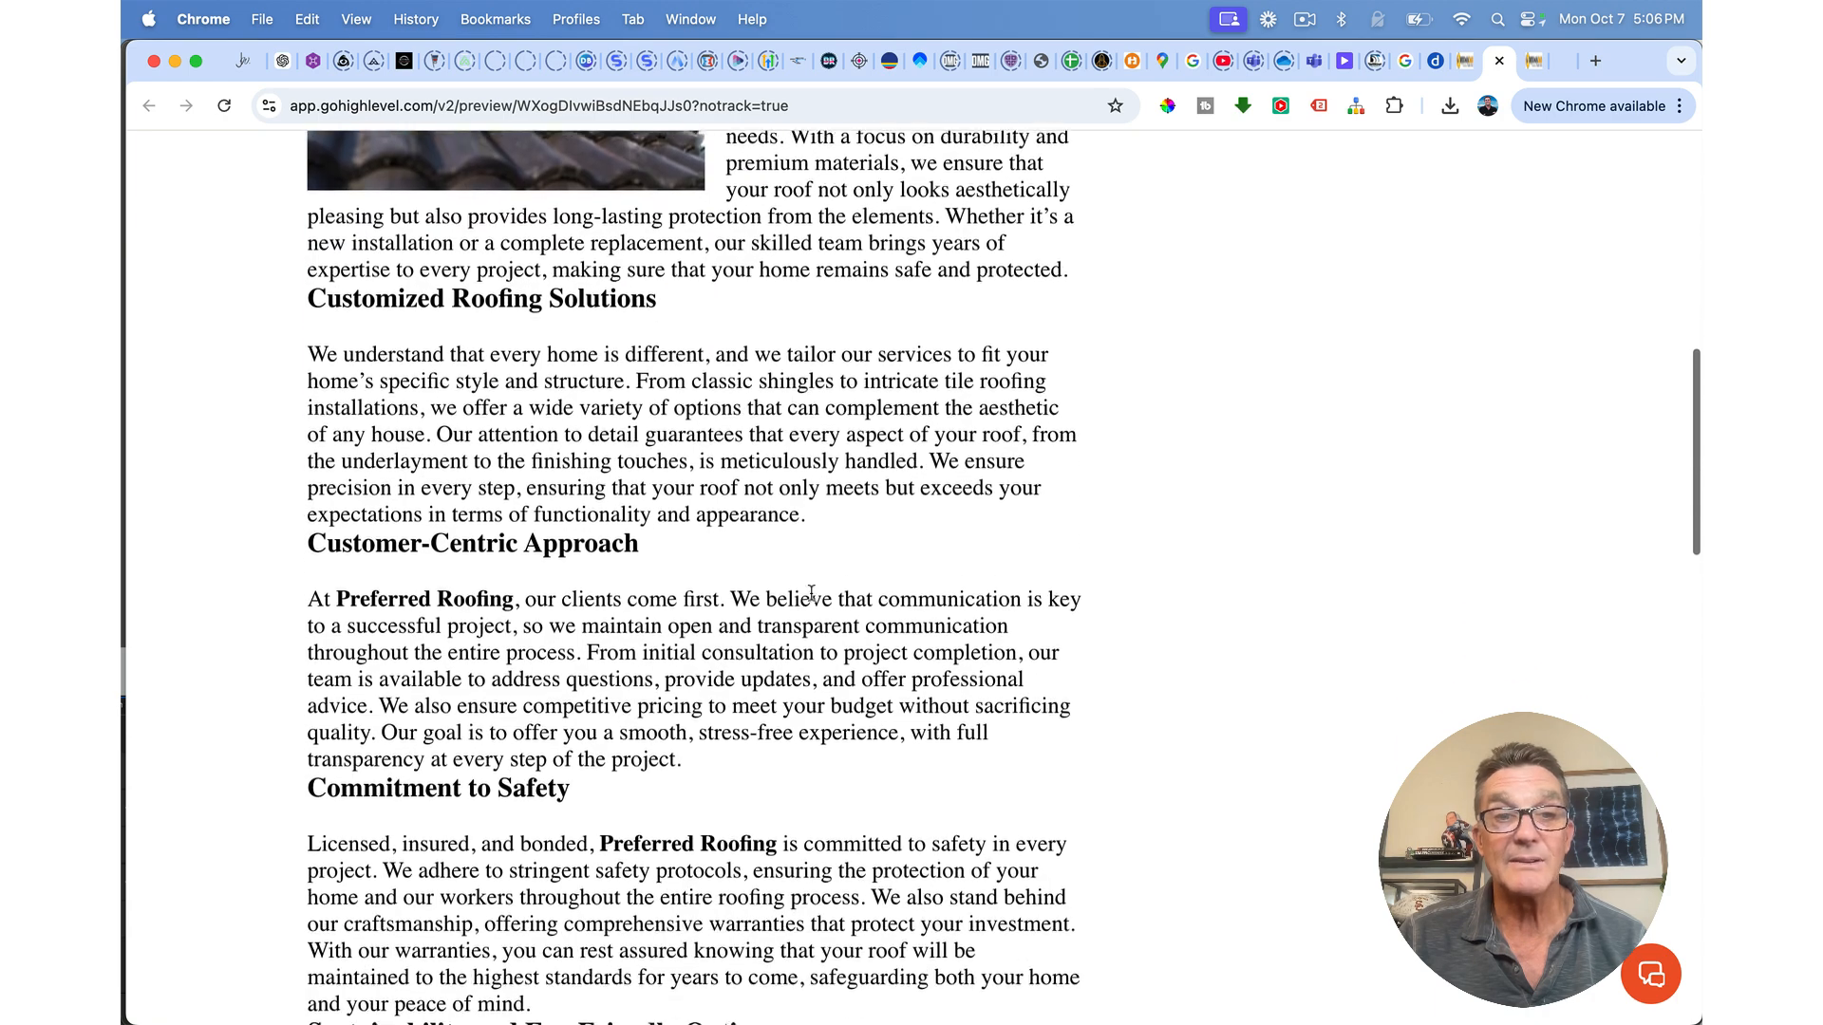
scroll(812, 594, "up", 7)
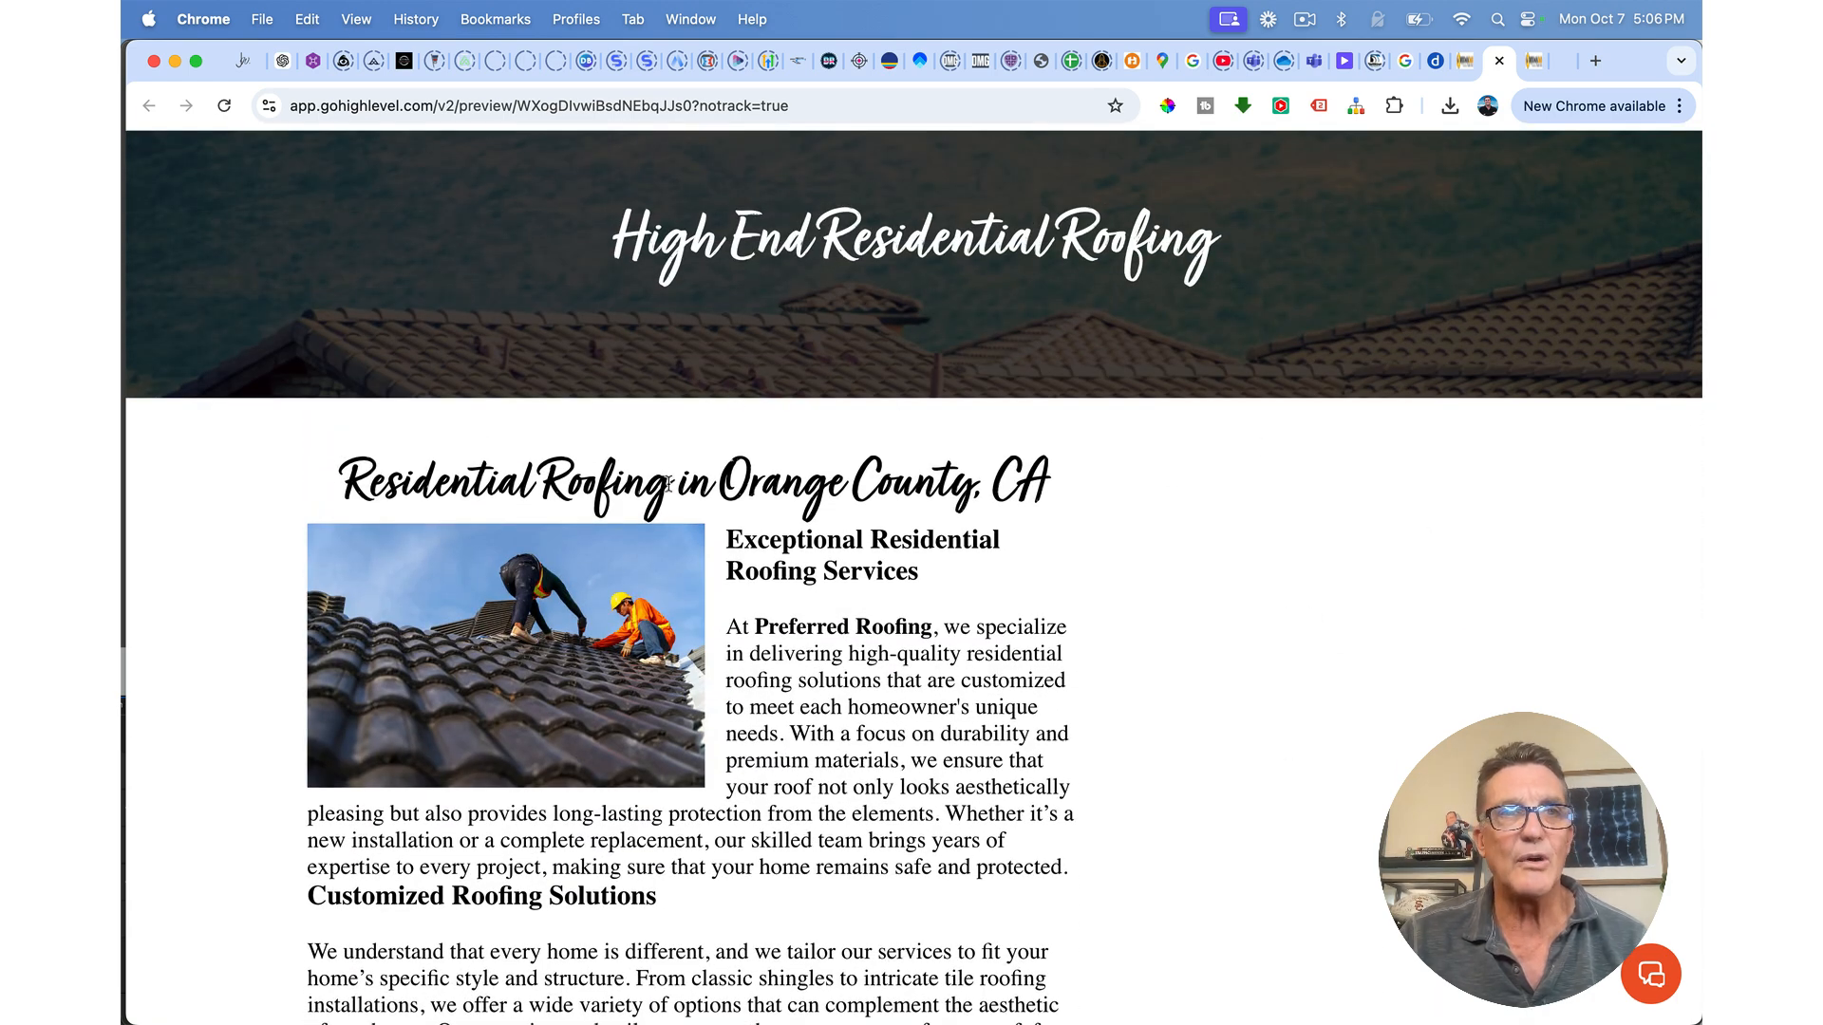
left_click(1469, 61)
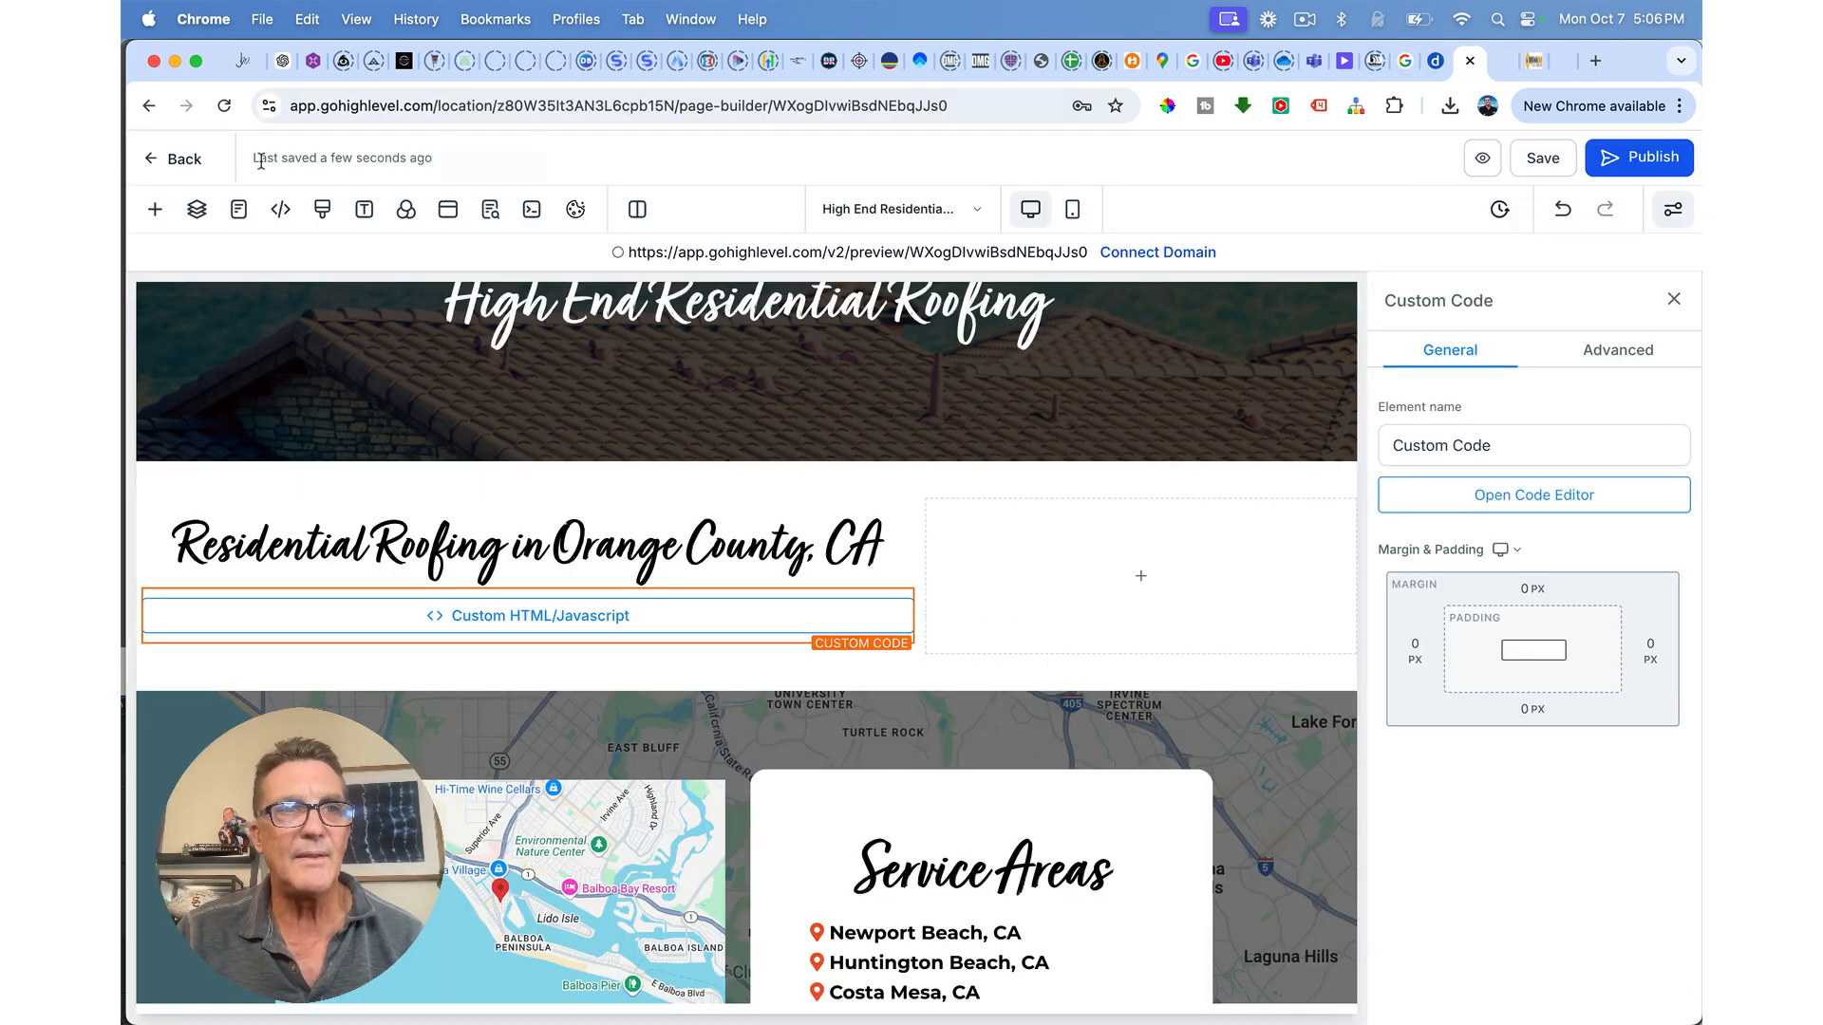
Step: Return to the pages list and reopen the High End Residential Roofing page for editing
left_click(176, 161)
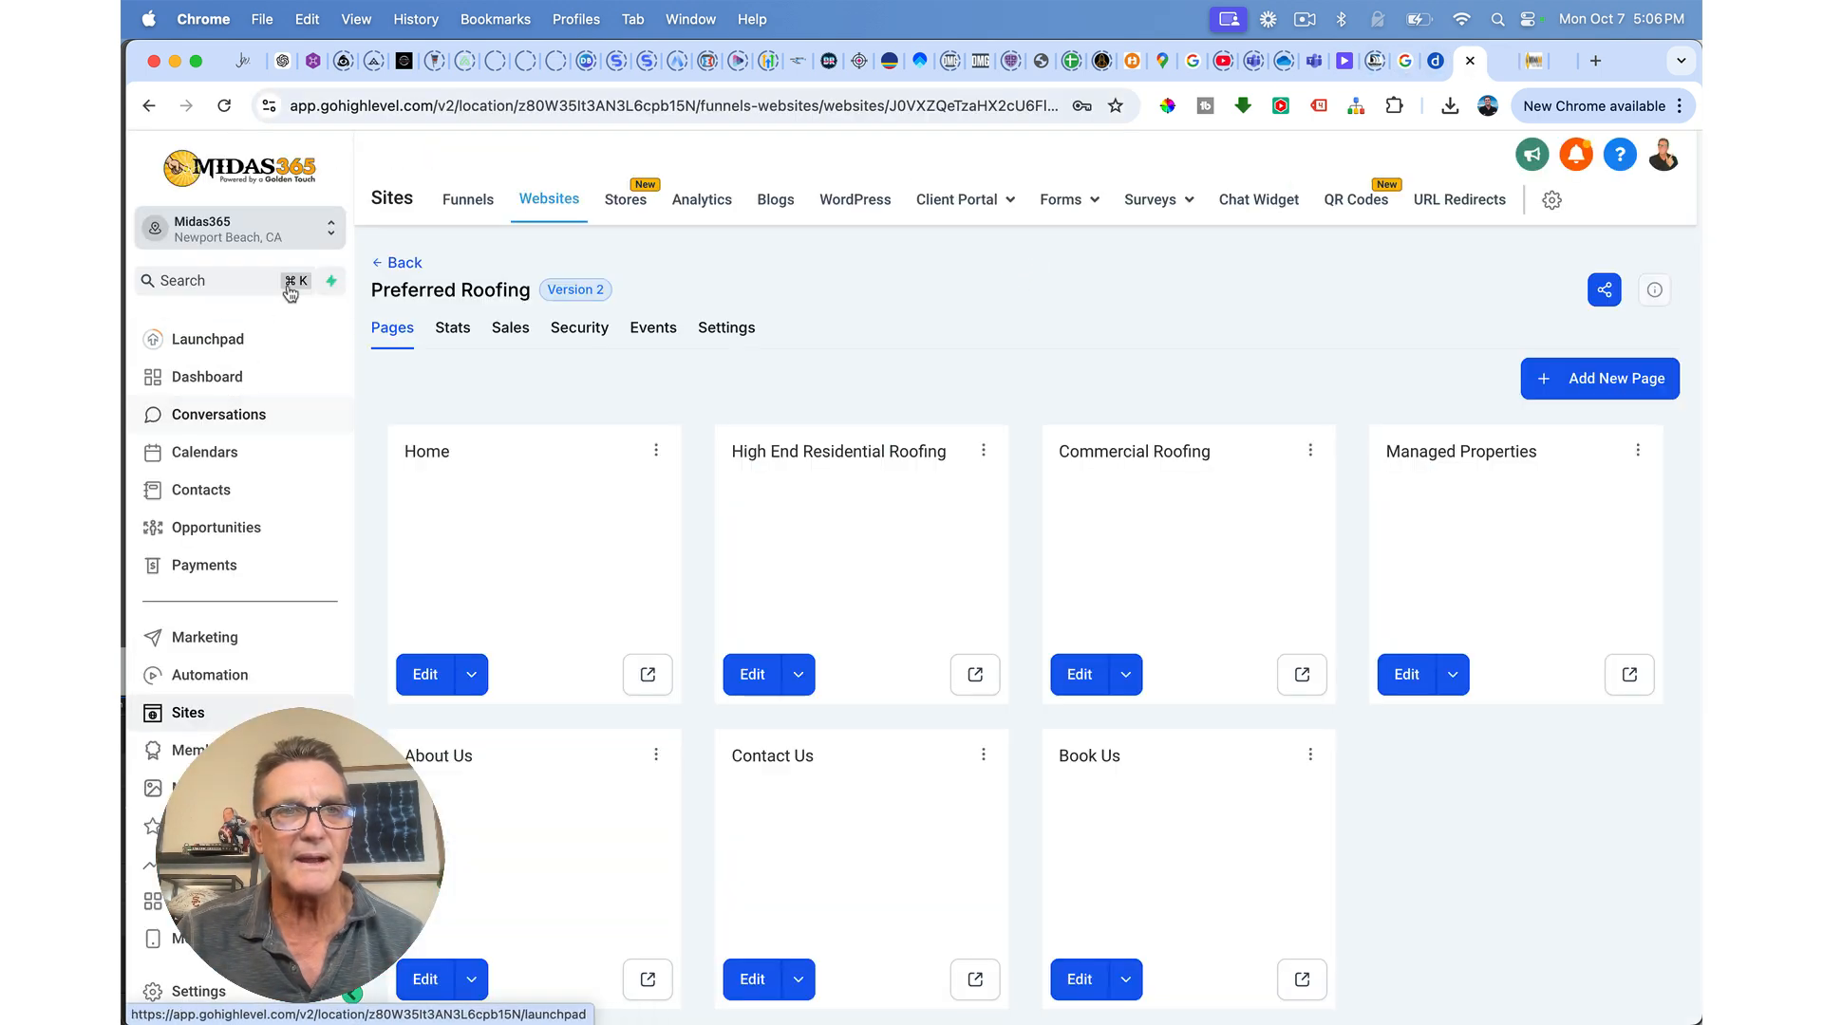
mouse_move(1061, 211)
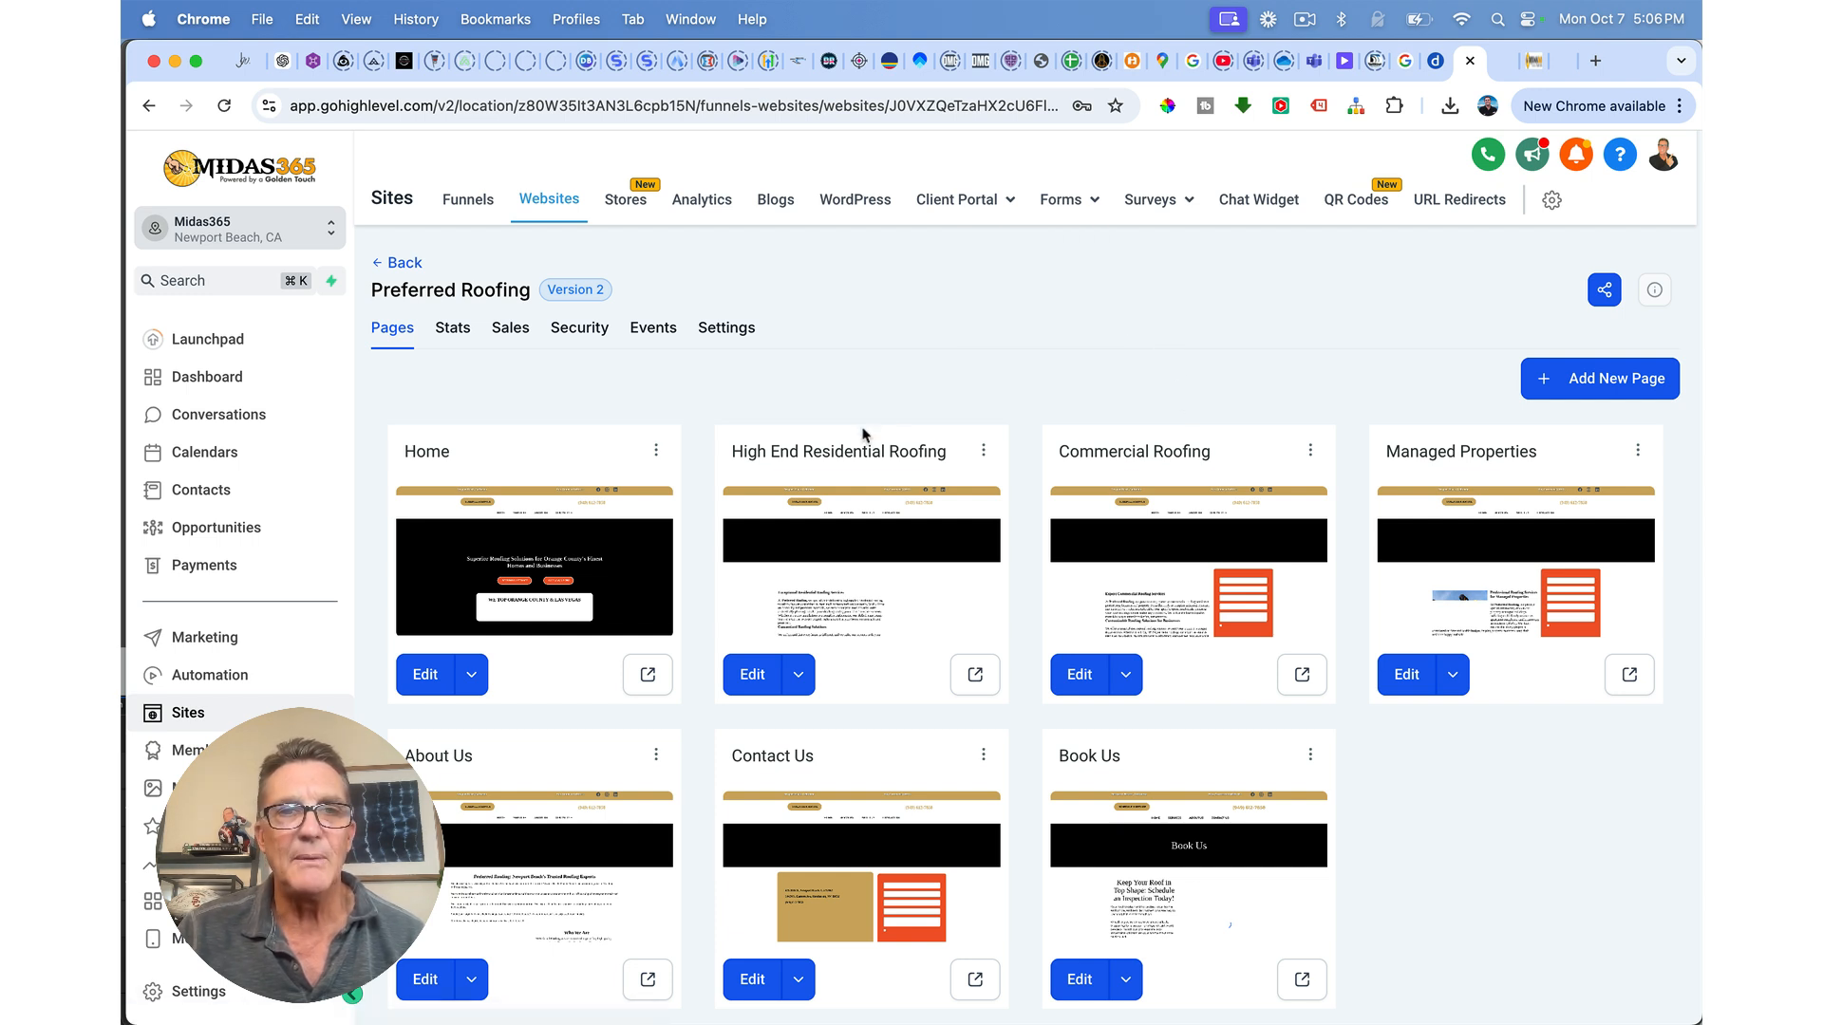
left_click(743, 676)
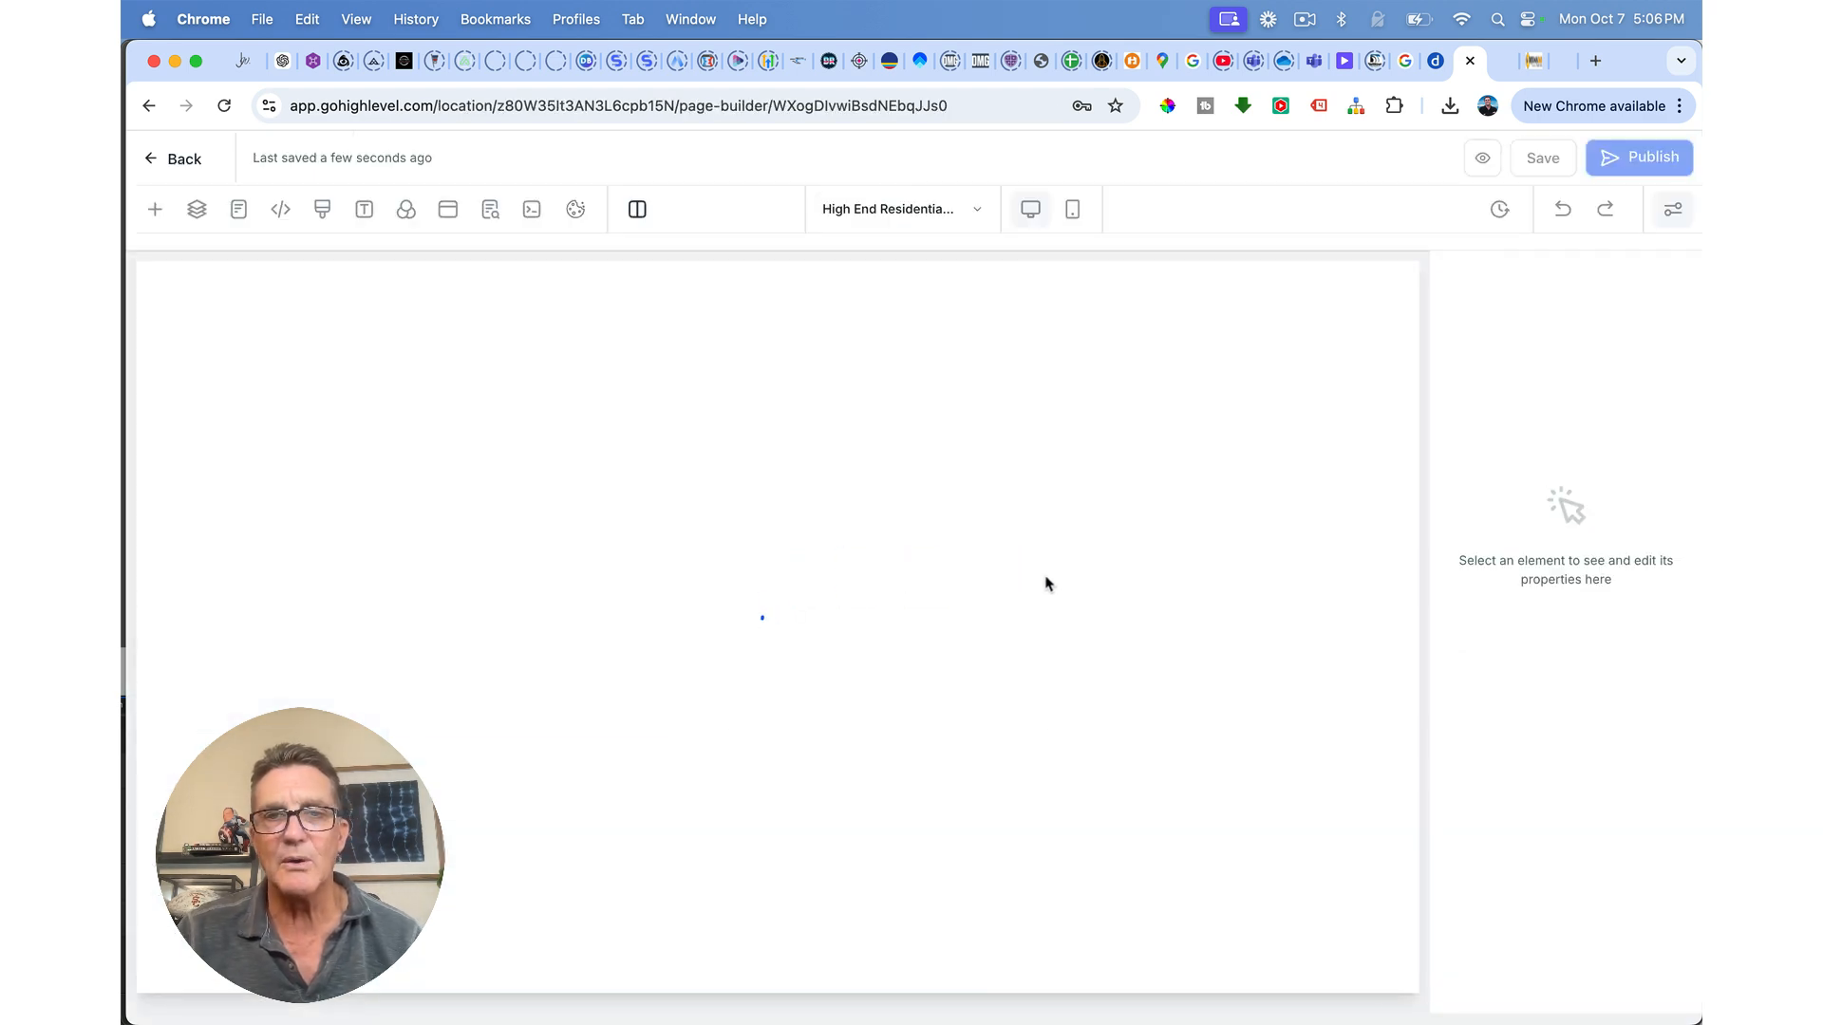
scroll(1053, 589, "down", 5)
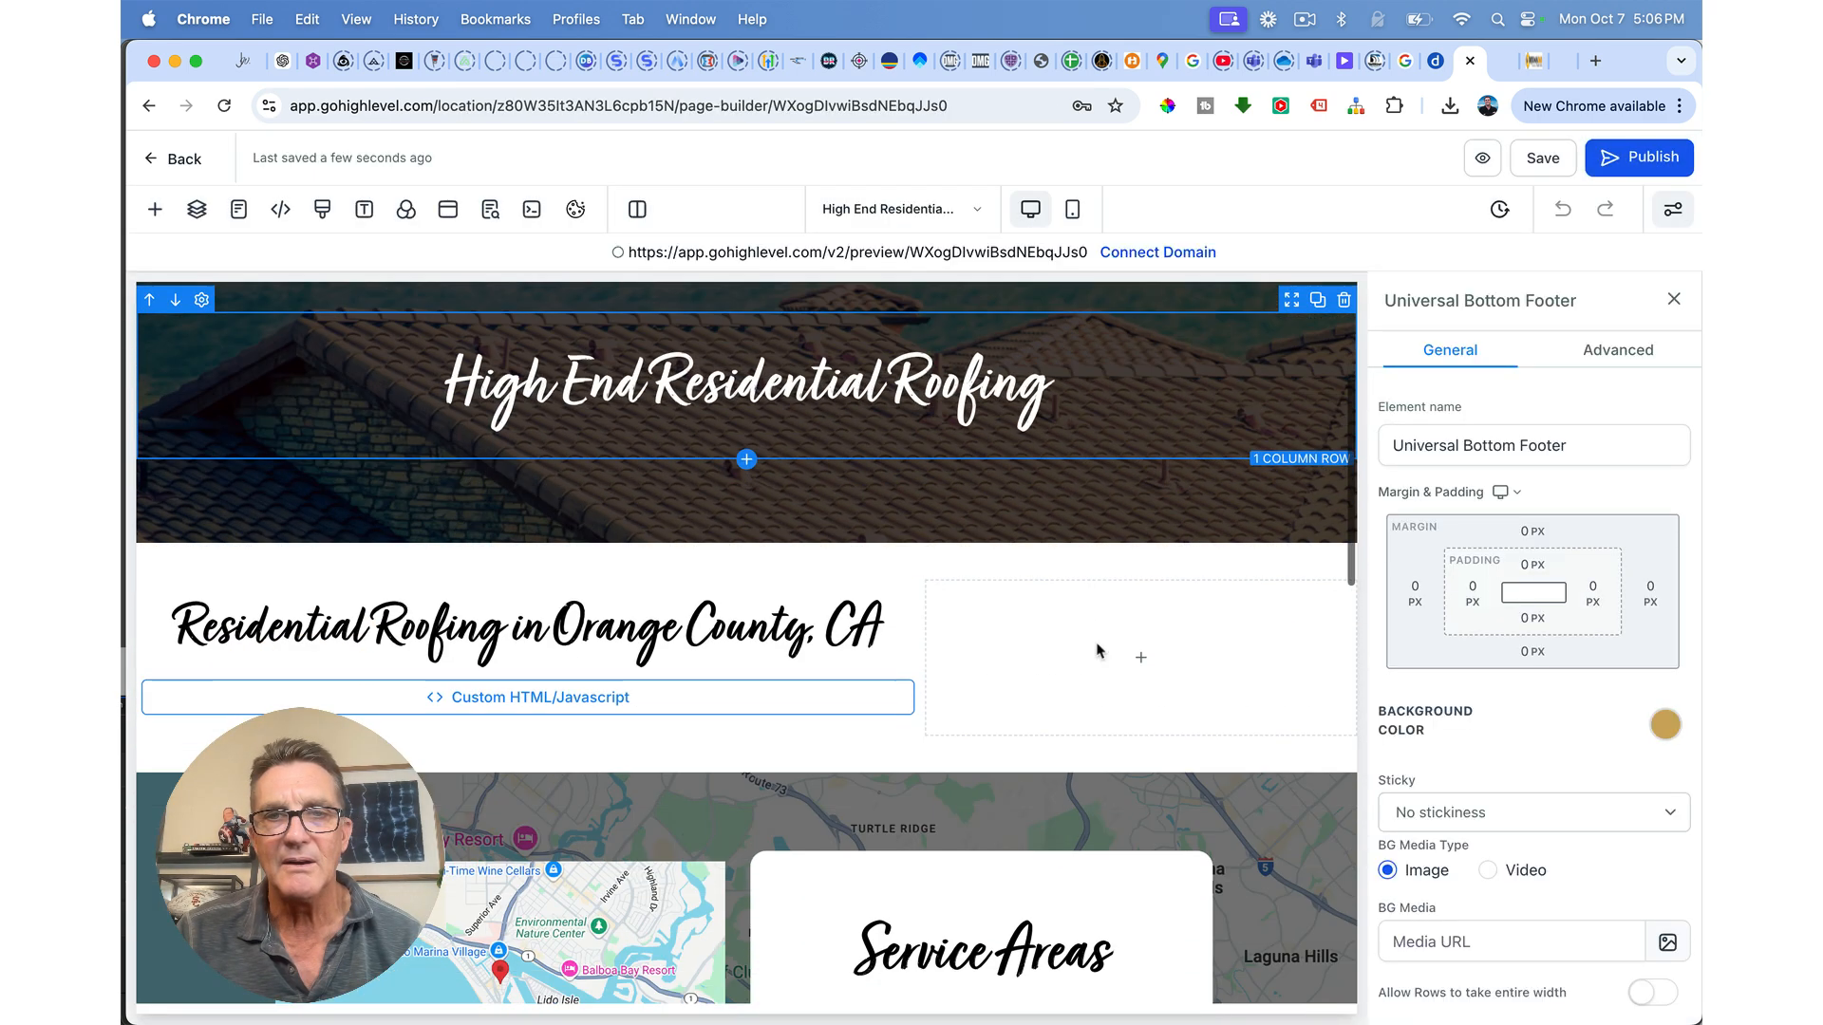
Step: Add a Form element to the empty right column and choose the Contact Us form
left_click(1145, 664)
left_click(569, 367)
type("form")
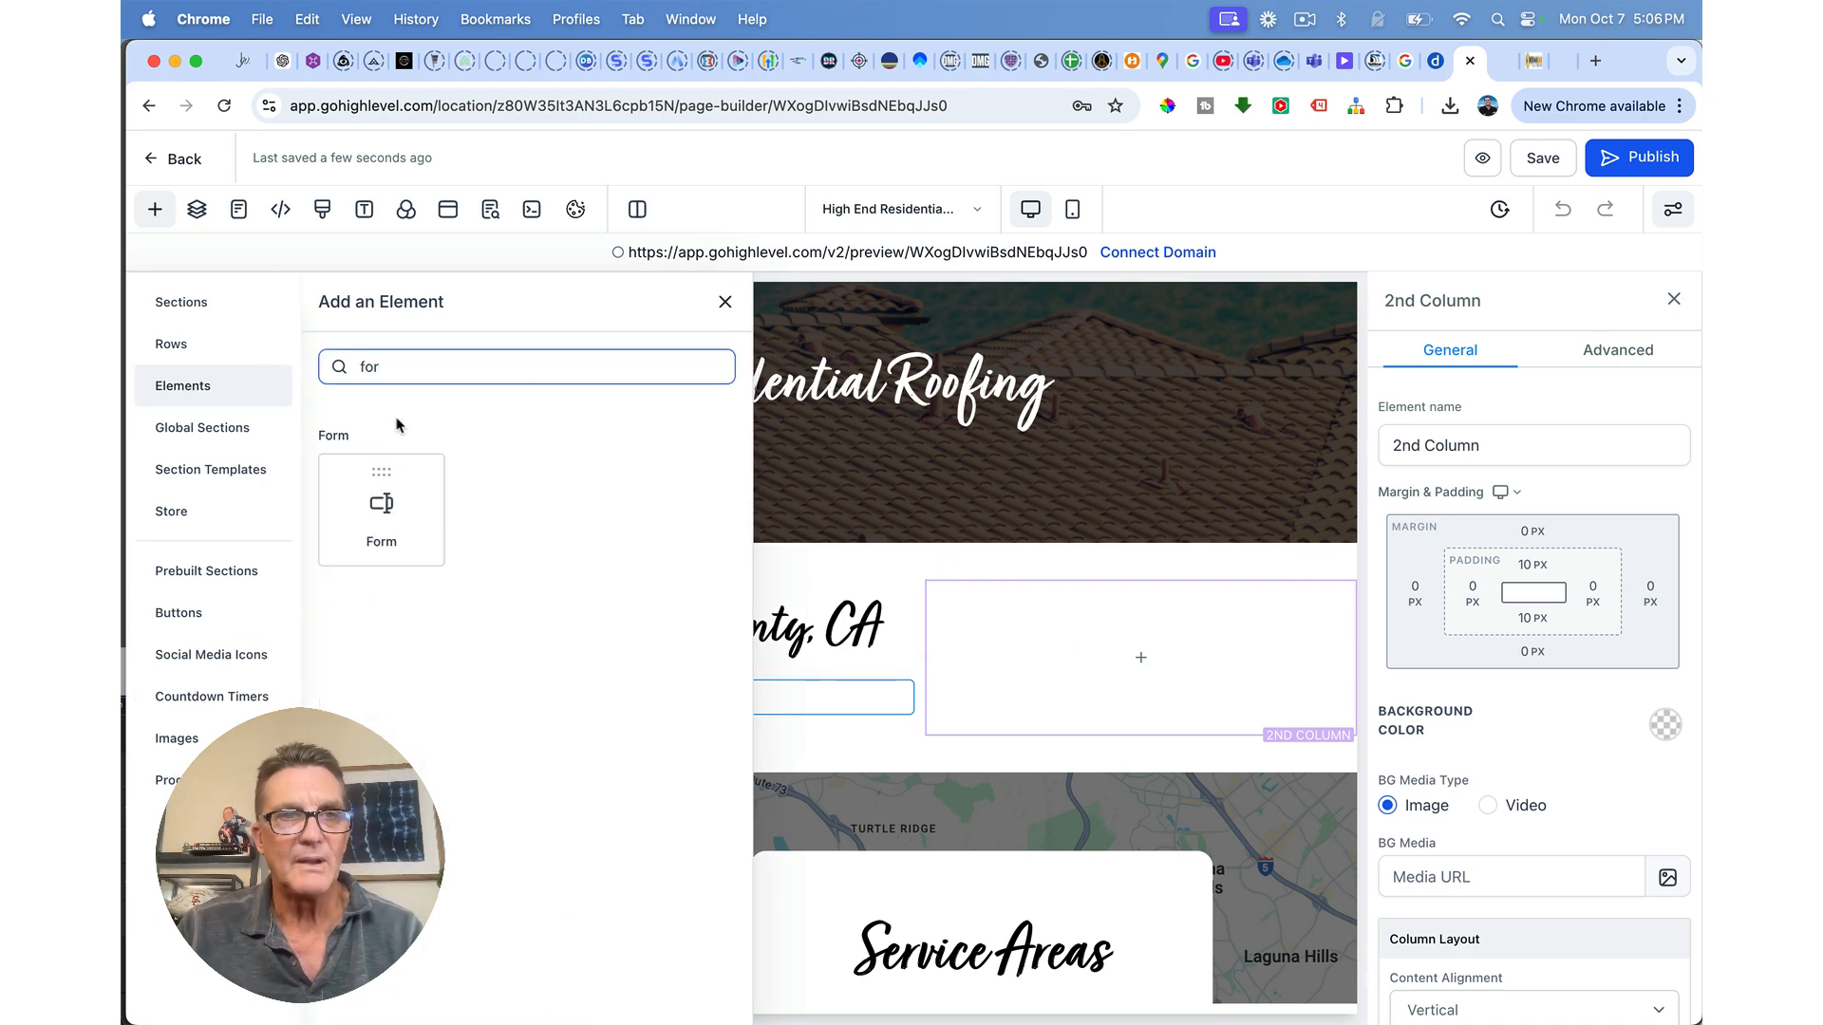
left_click(379, 501)
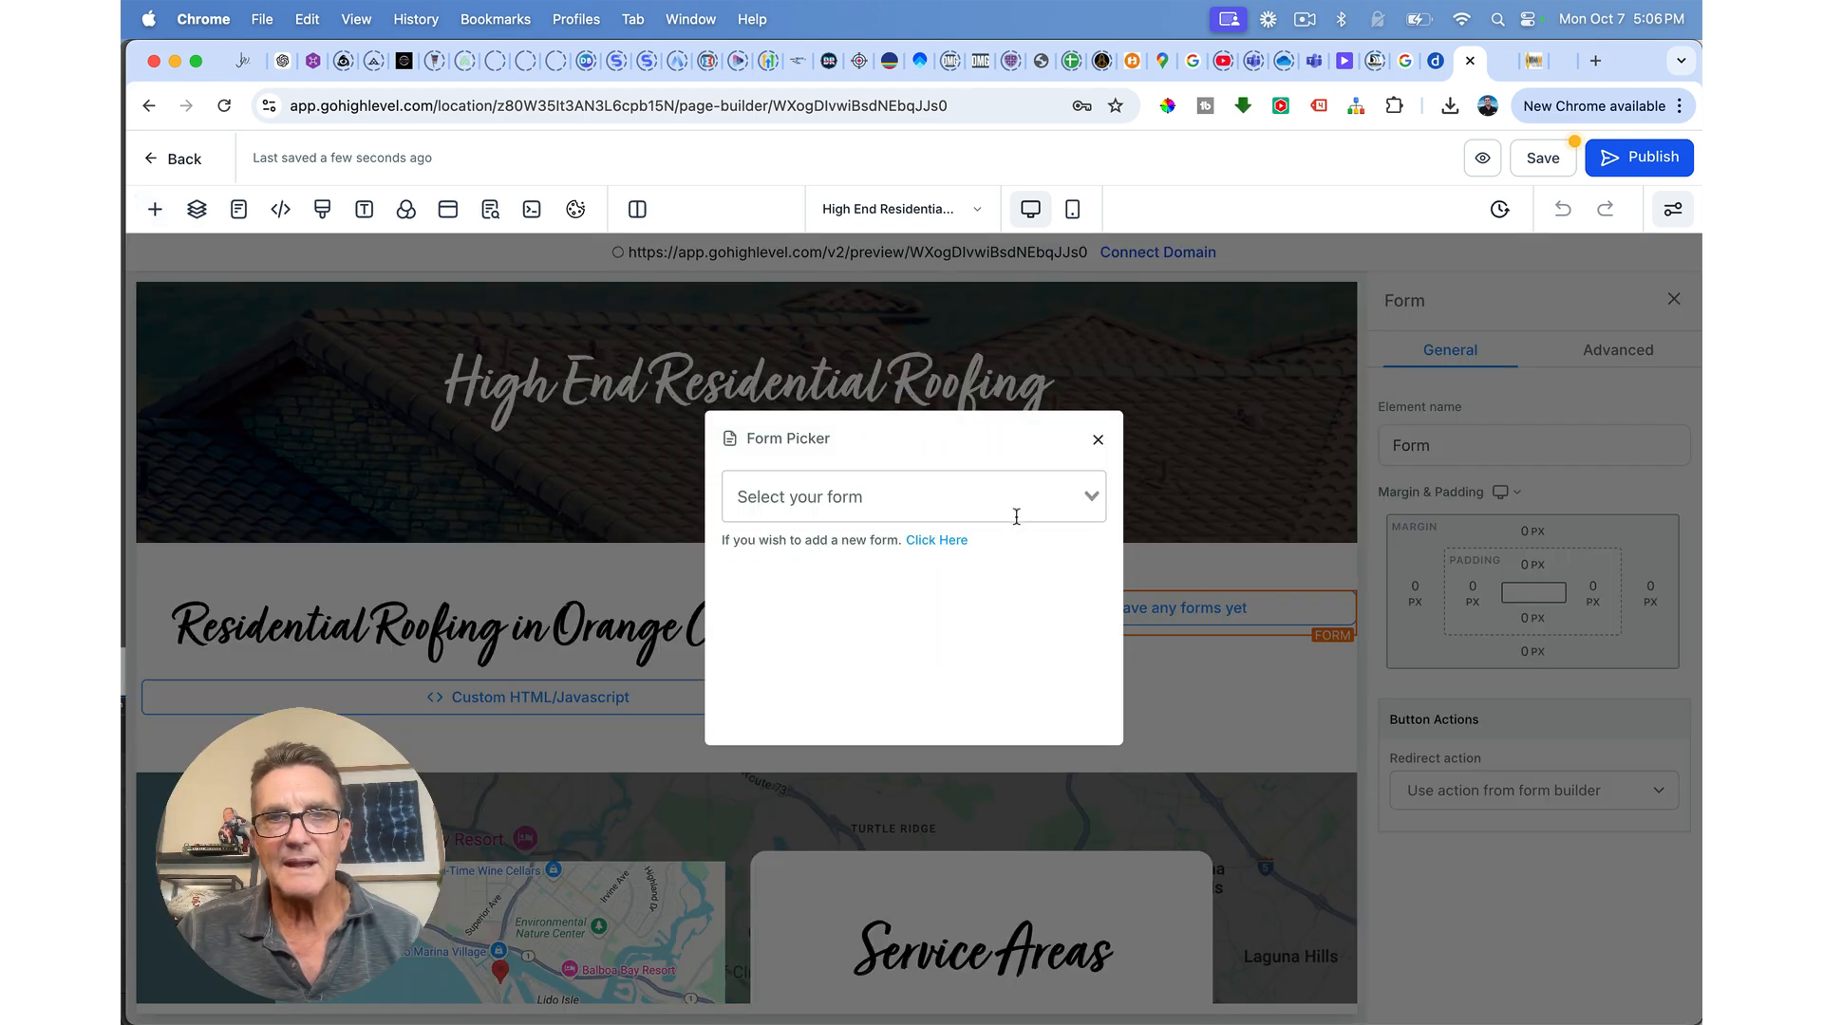
left_click(1019, 501)
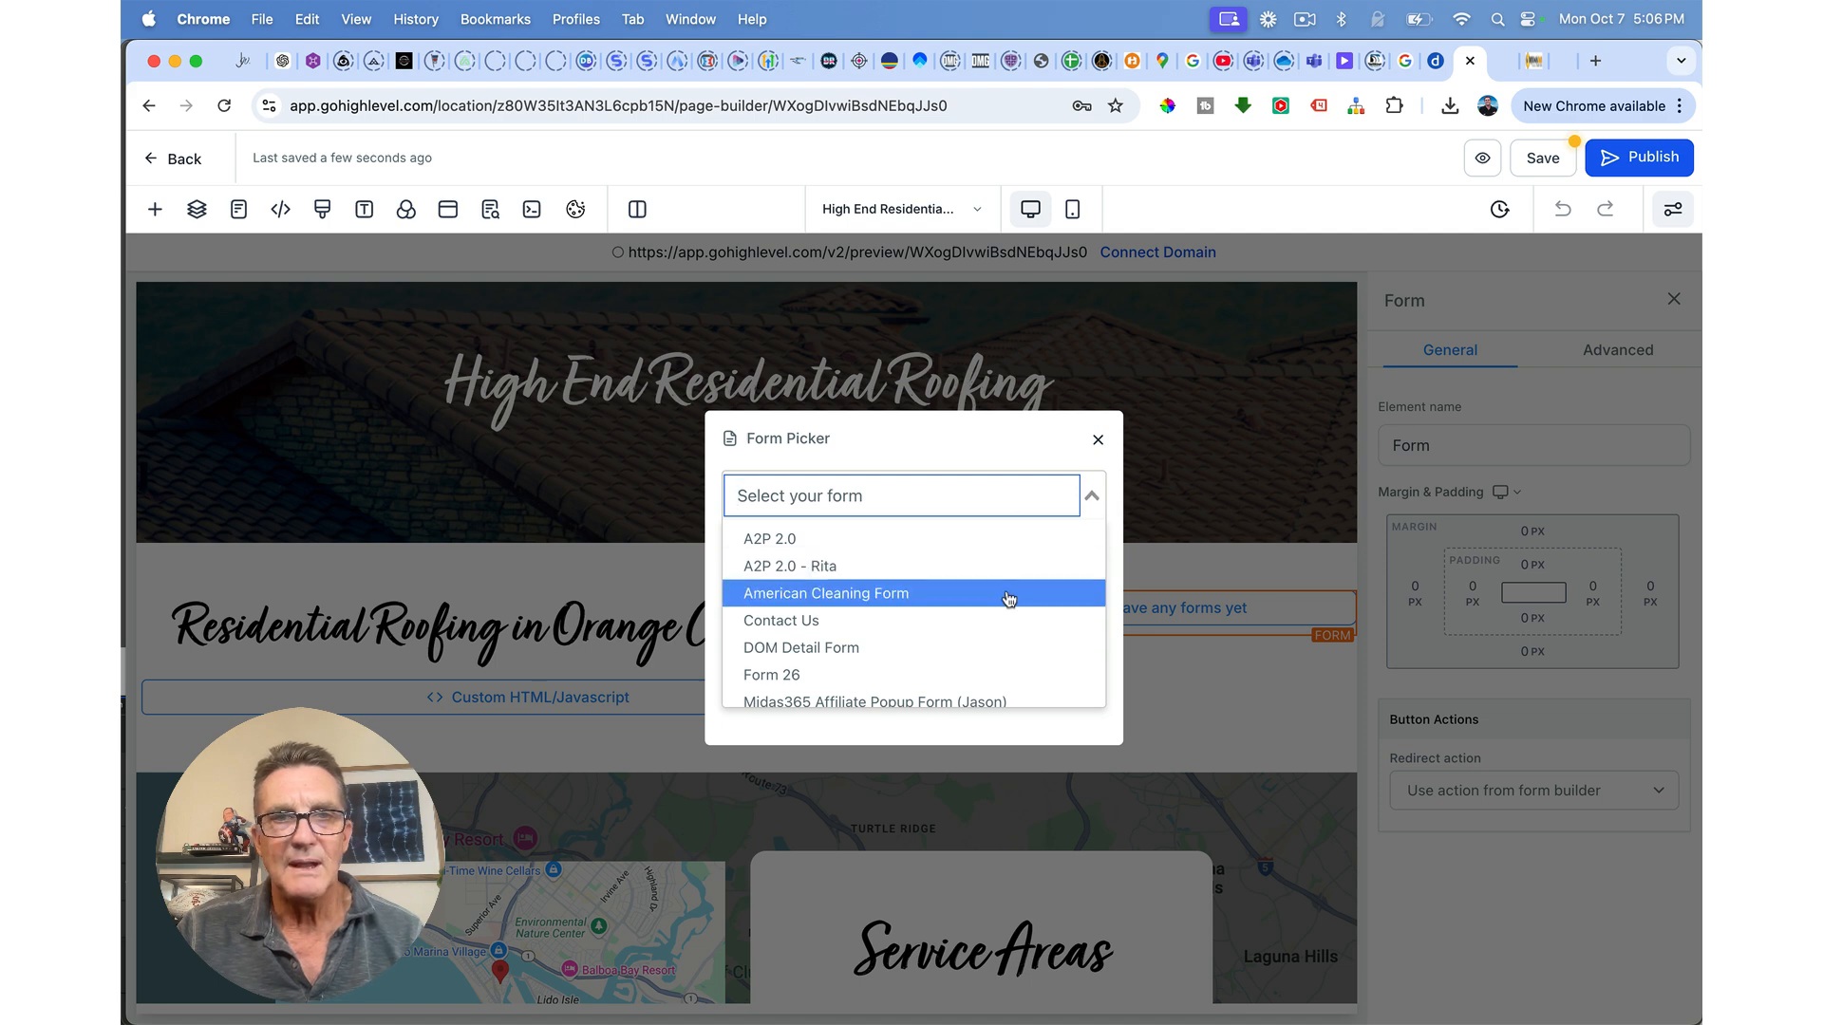
scroll(1008, 598, "down", 4)
scroll(1008, 598, "down", 10)
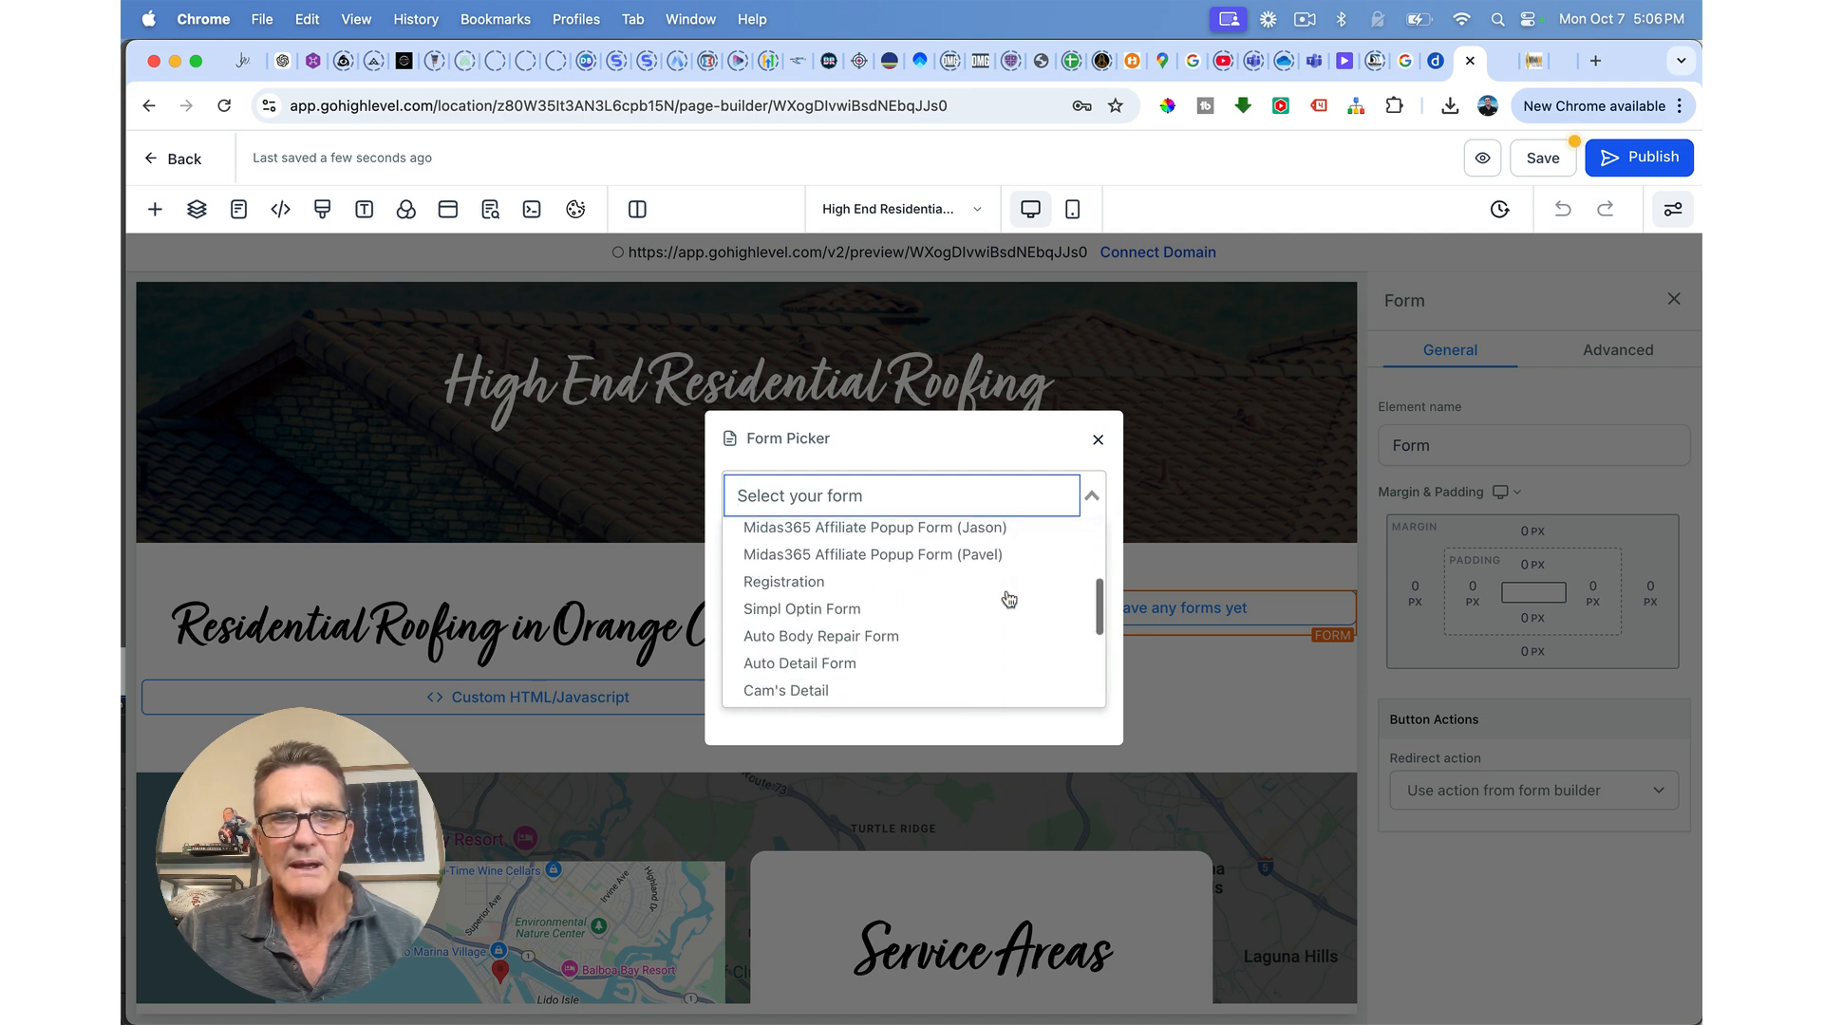
scroll(1008, 598, "down", 5)
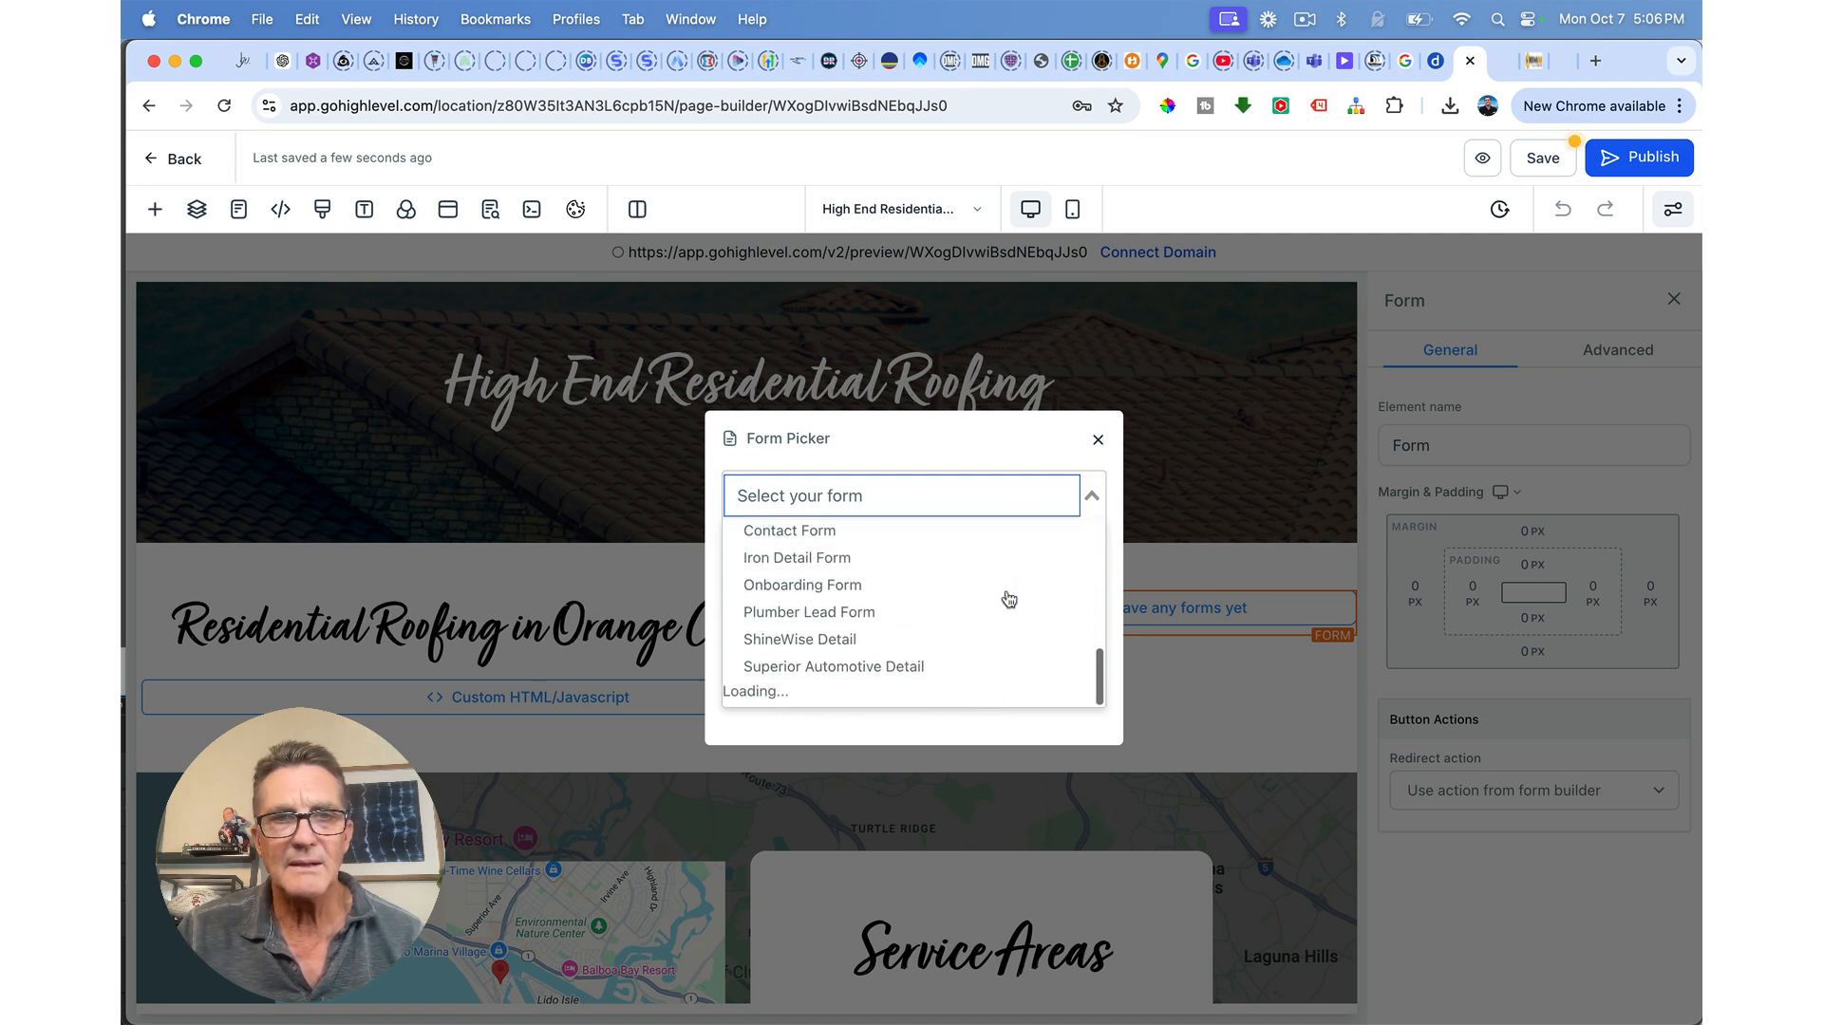
scroll(1008, 598, "down", 2)
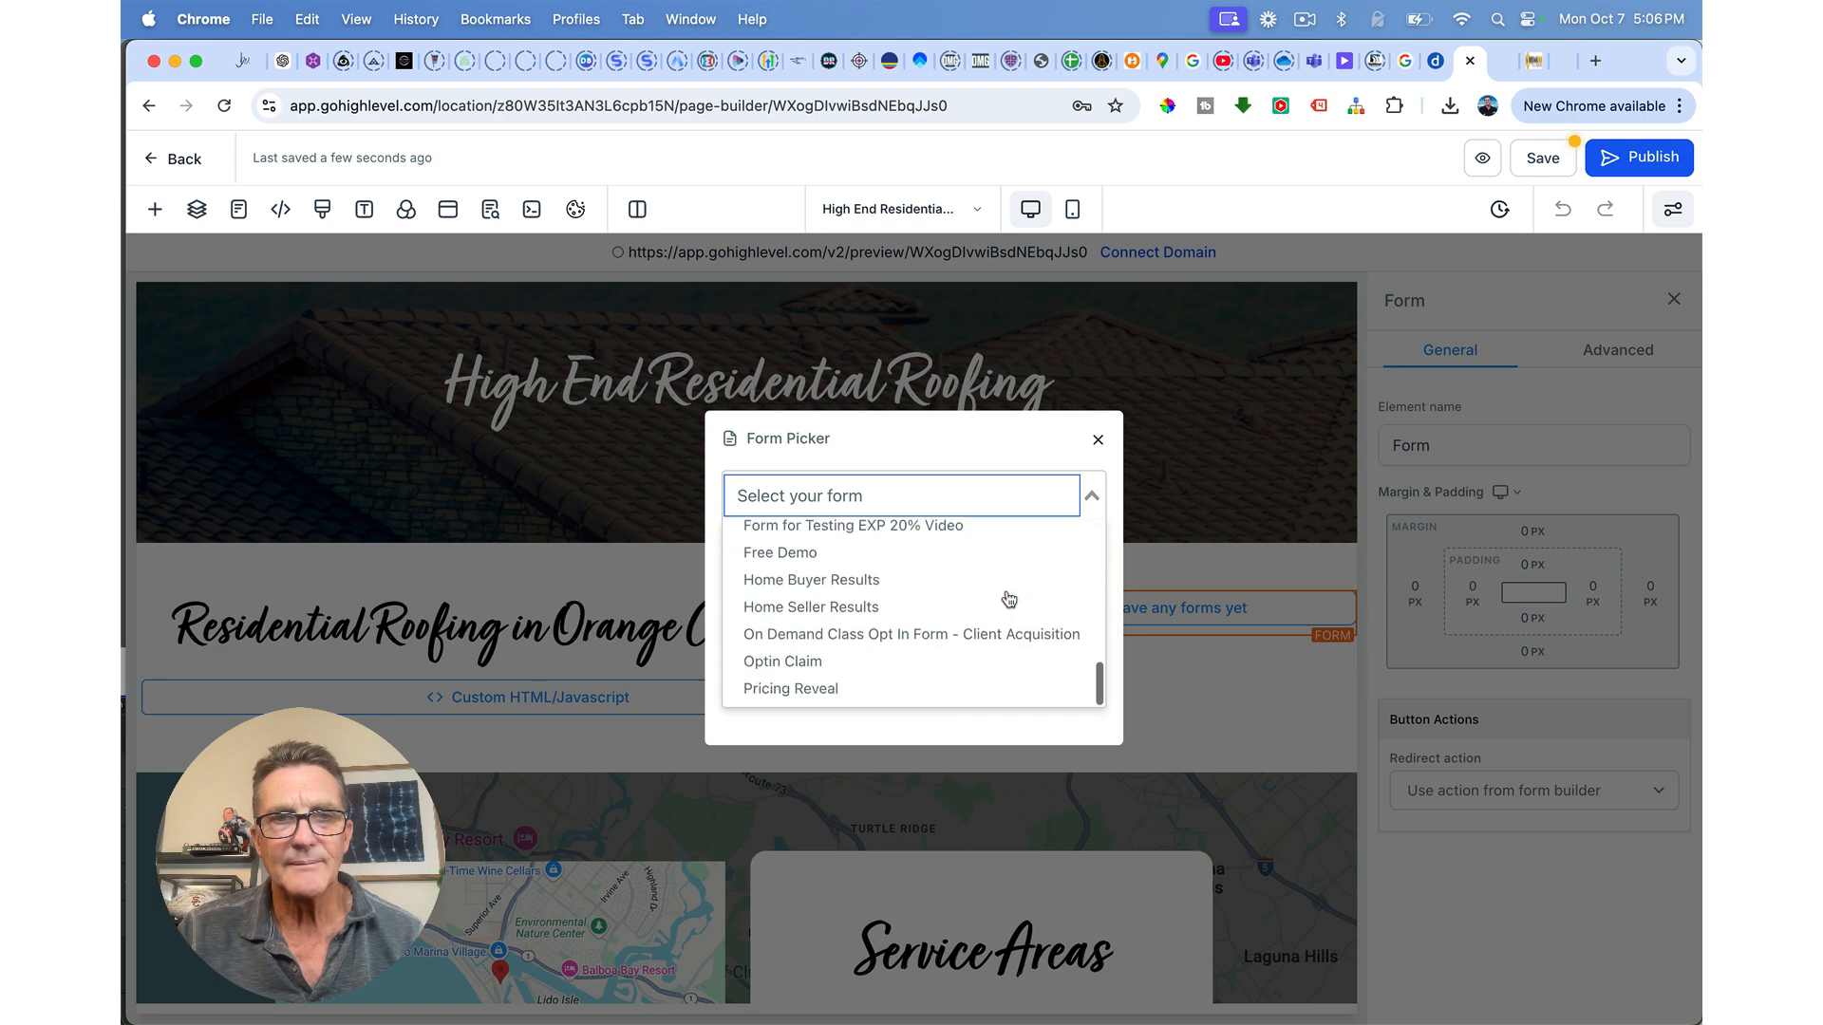
scroll(1008, 599, "up", 15)
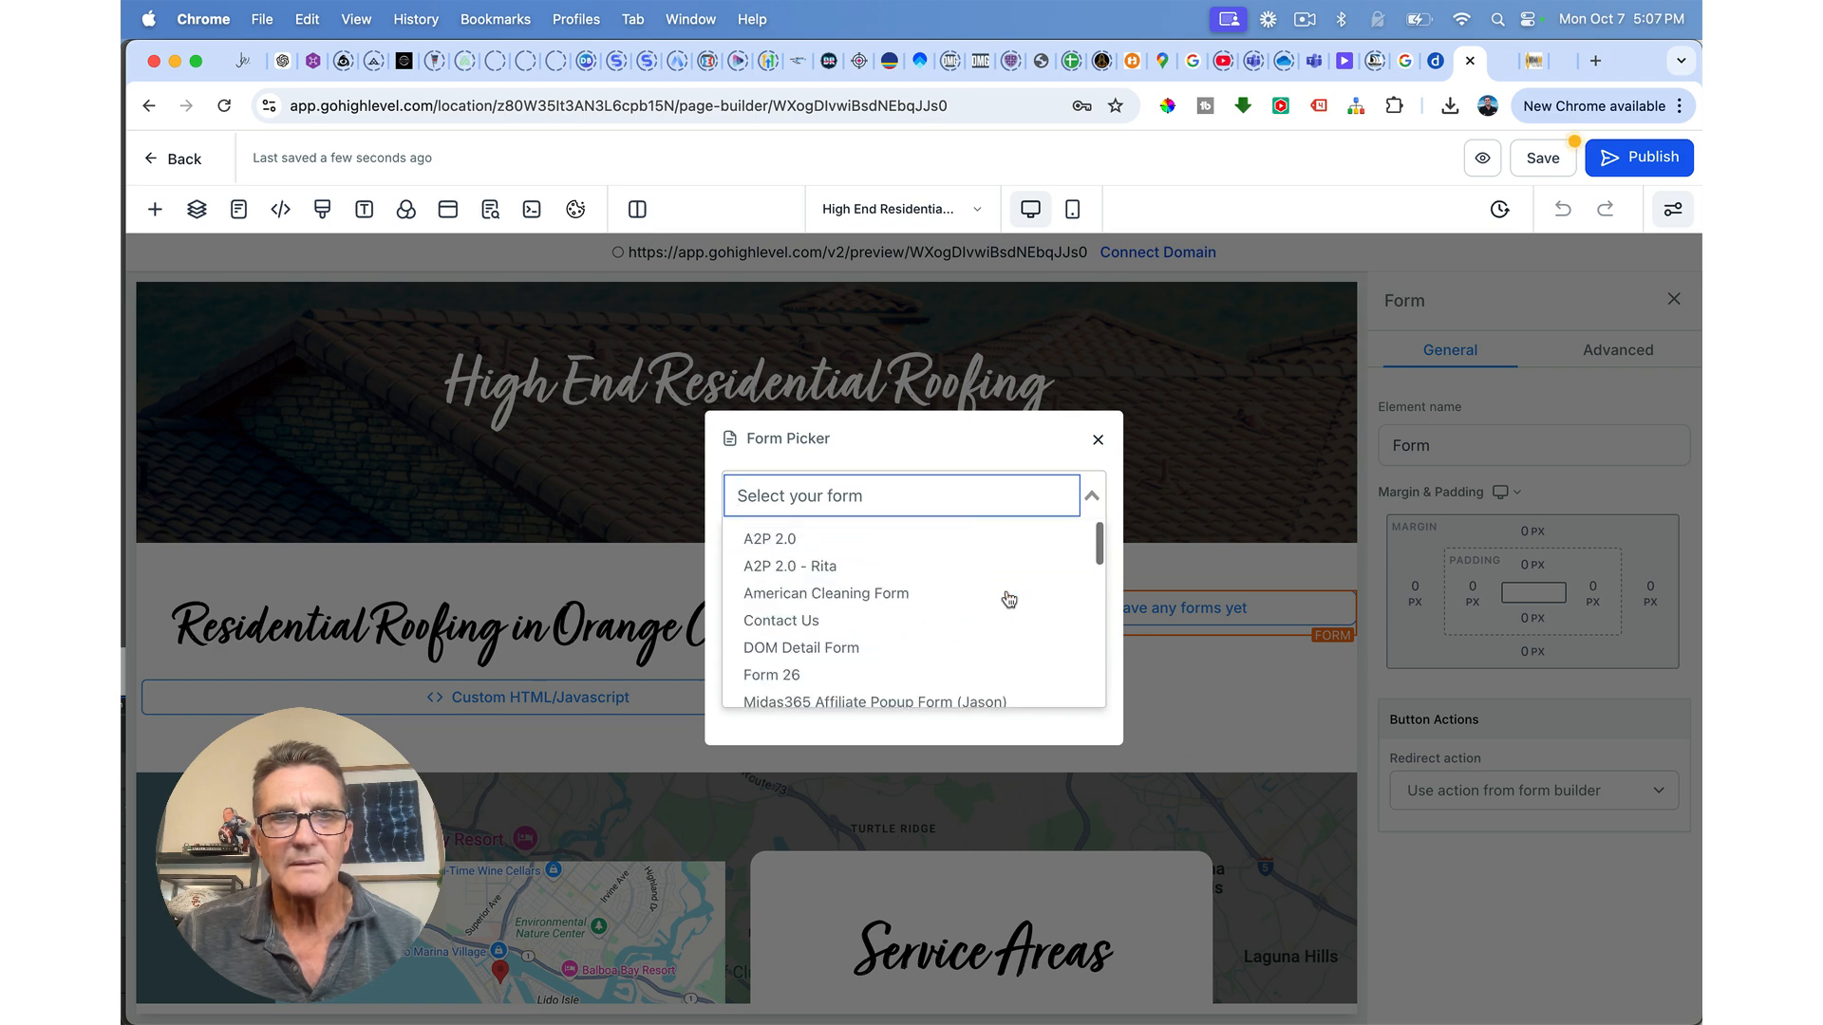
left_click(776, 622)
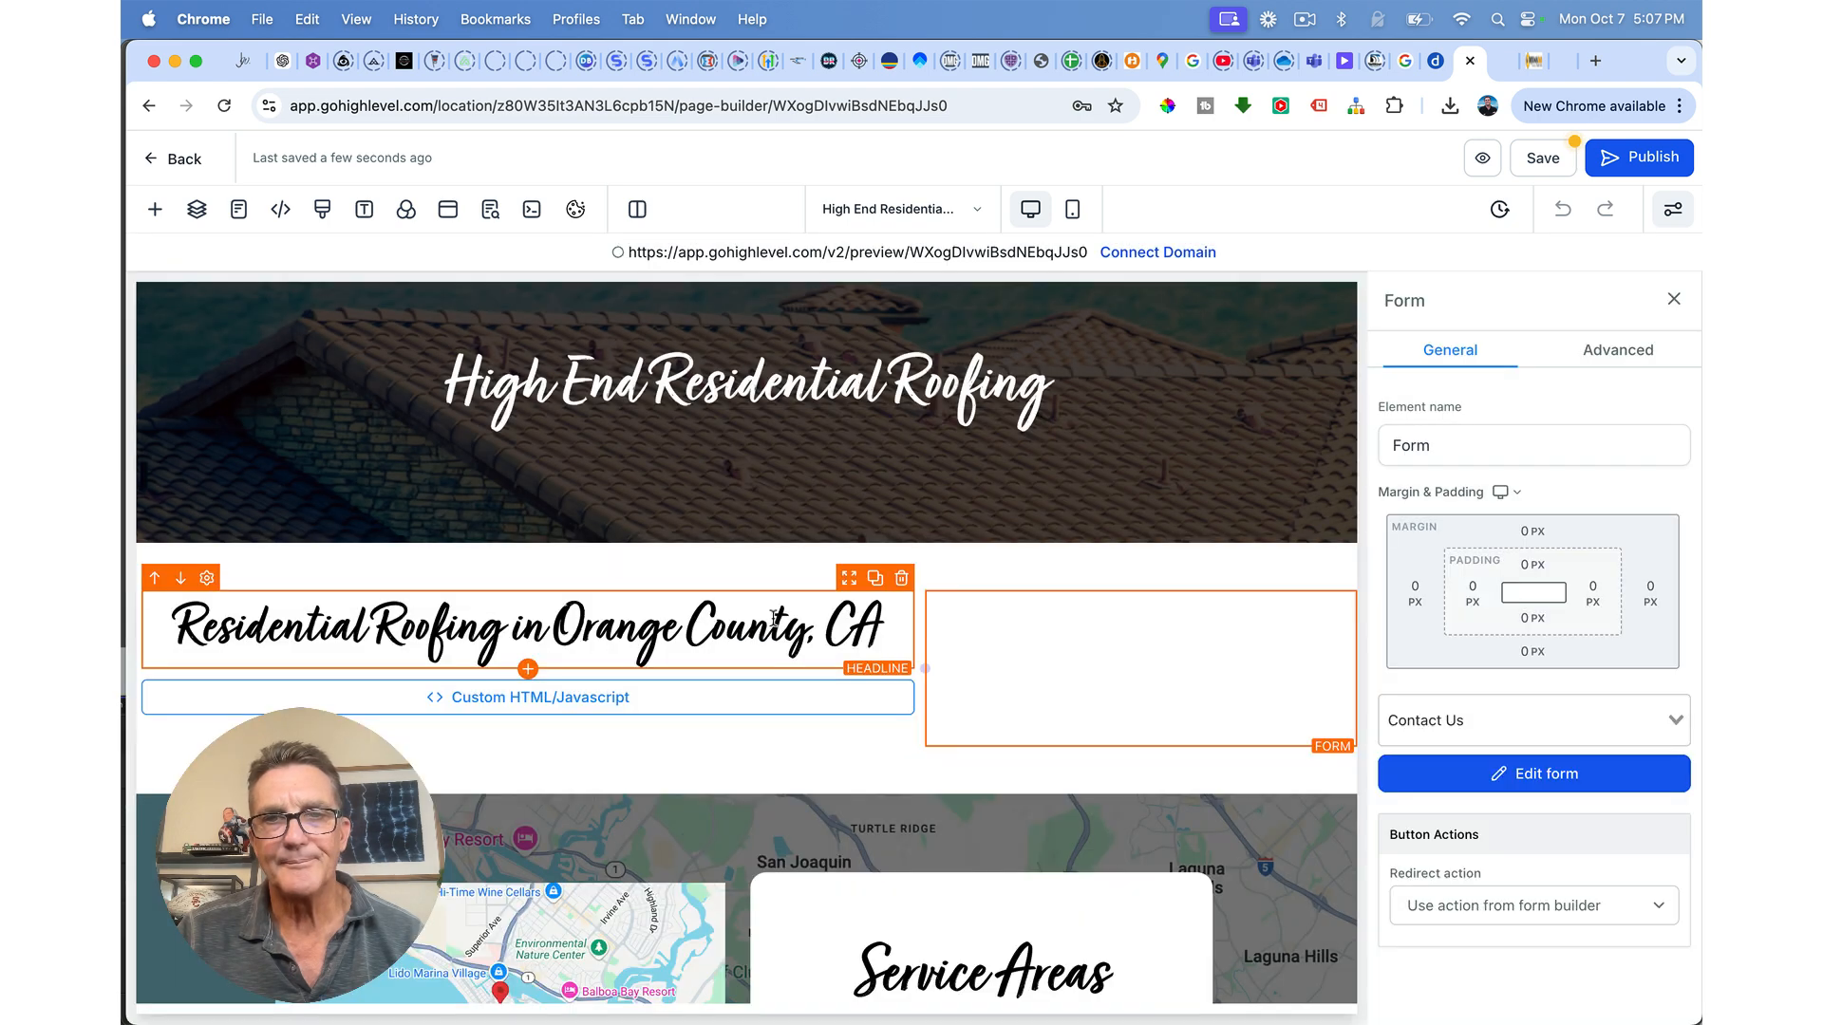
scroll(1049, 701, "down", 3)
scroll(1015, 656, "up", 2)
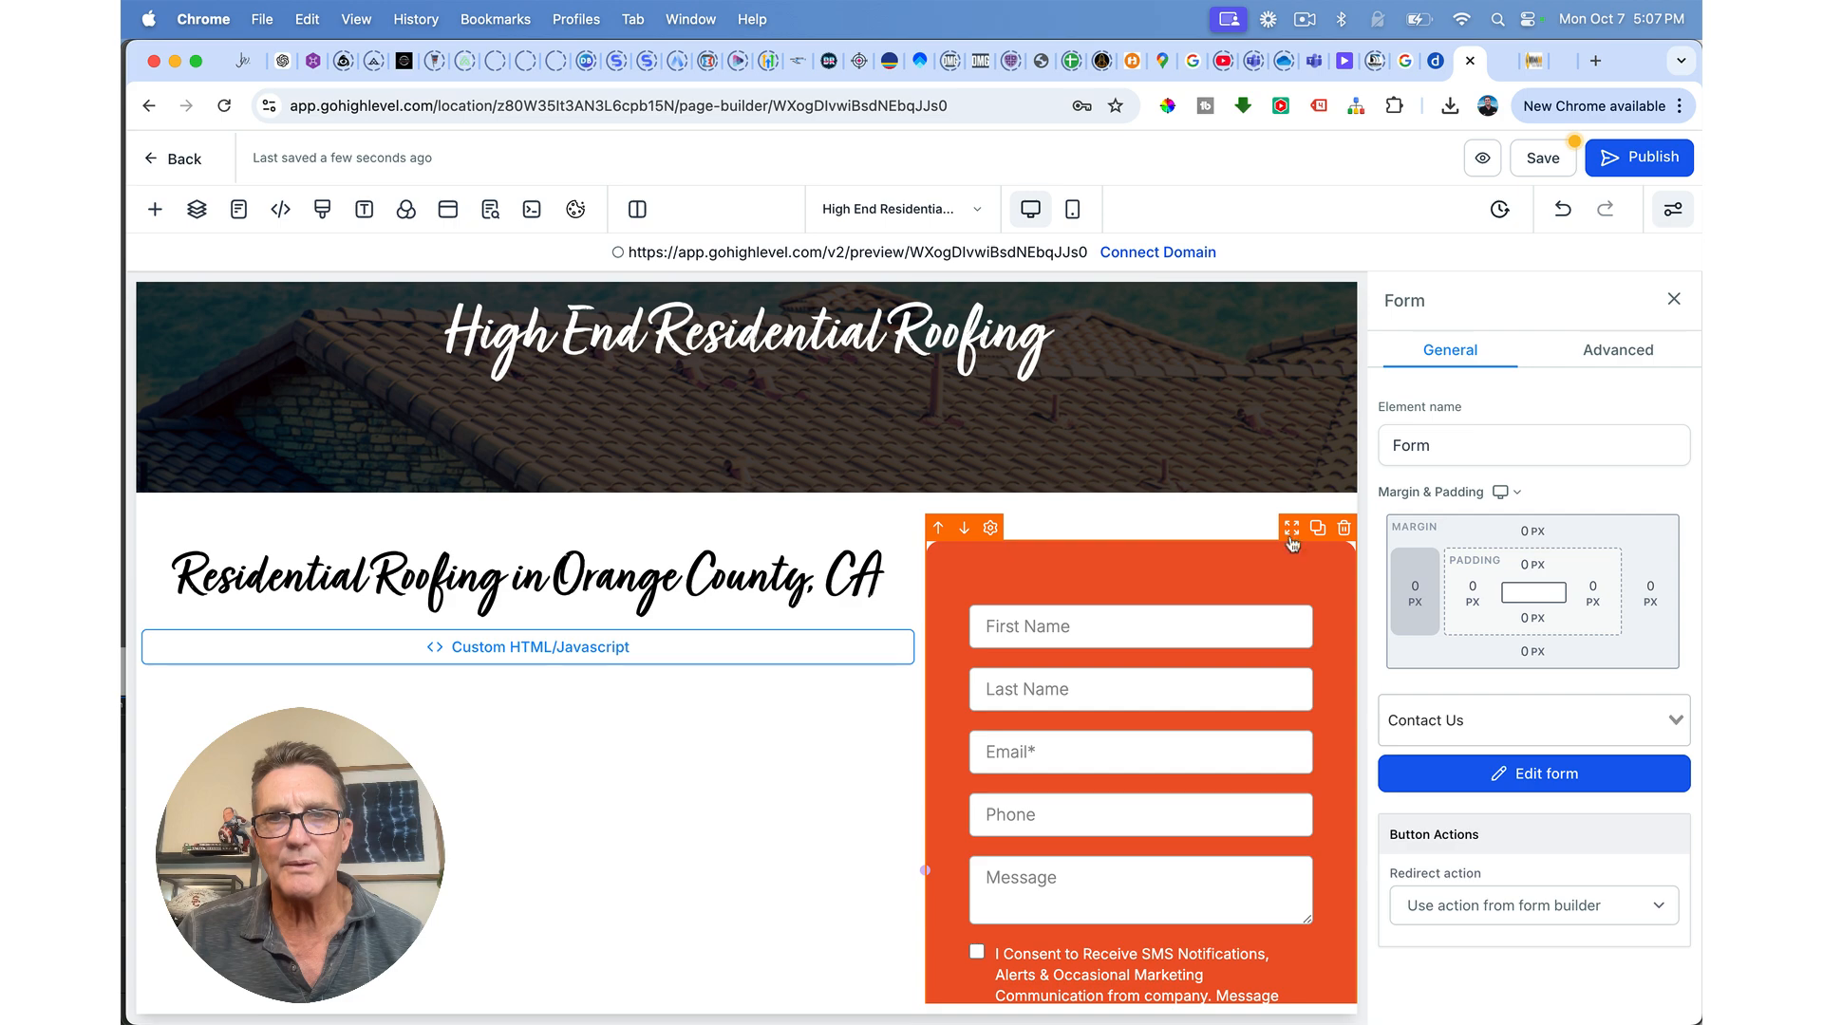
left_click(1193, 525)
scroll(1079, 527, "down", 8)
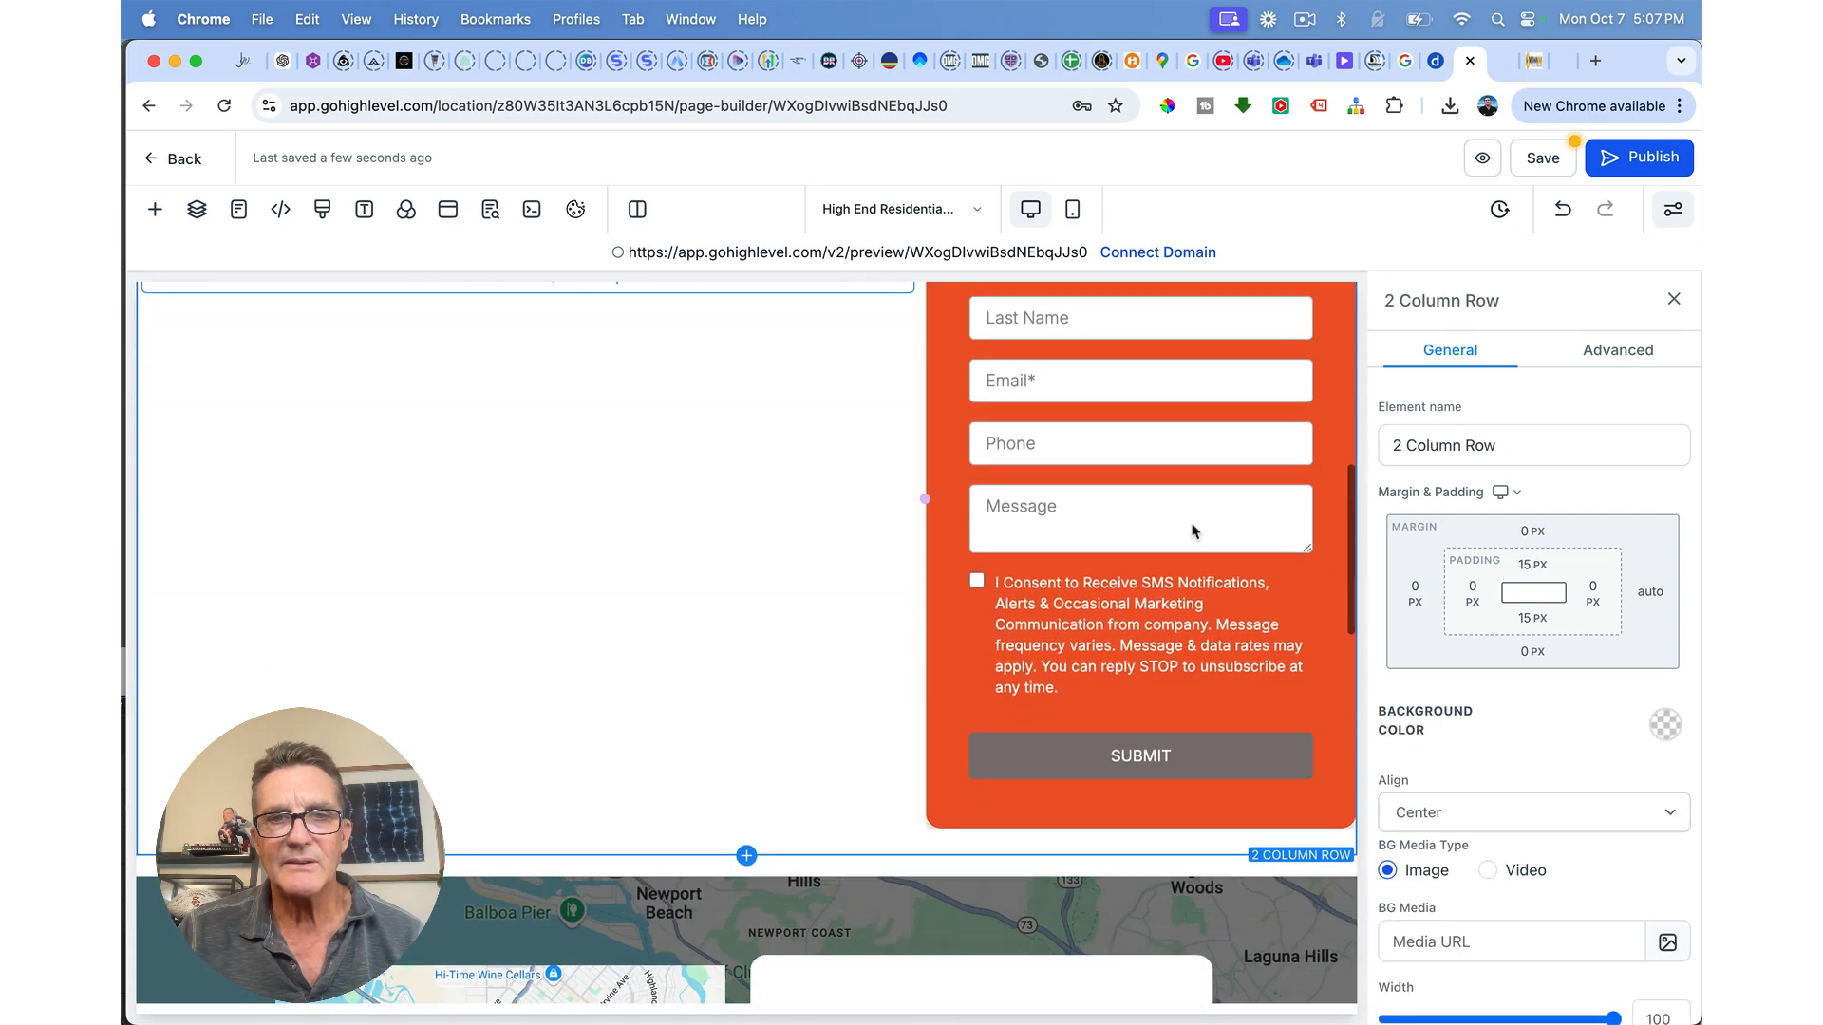
scroll(1223, 693, "up", 10)
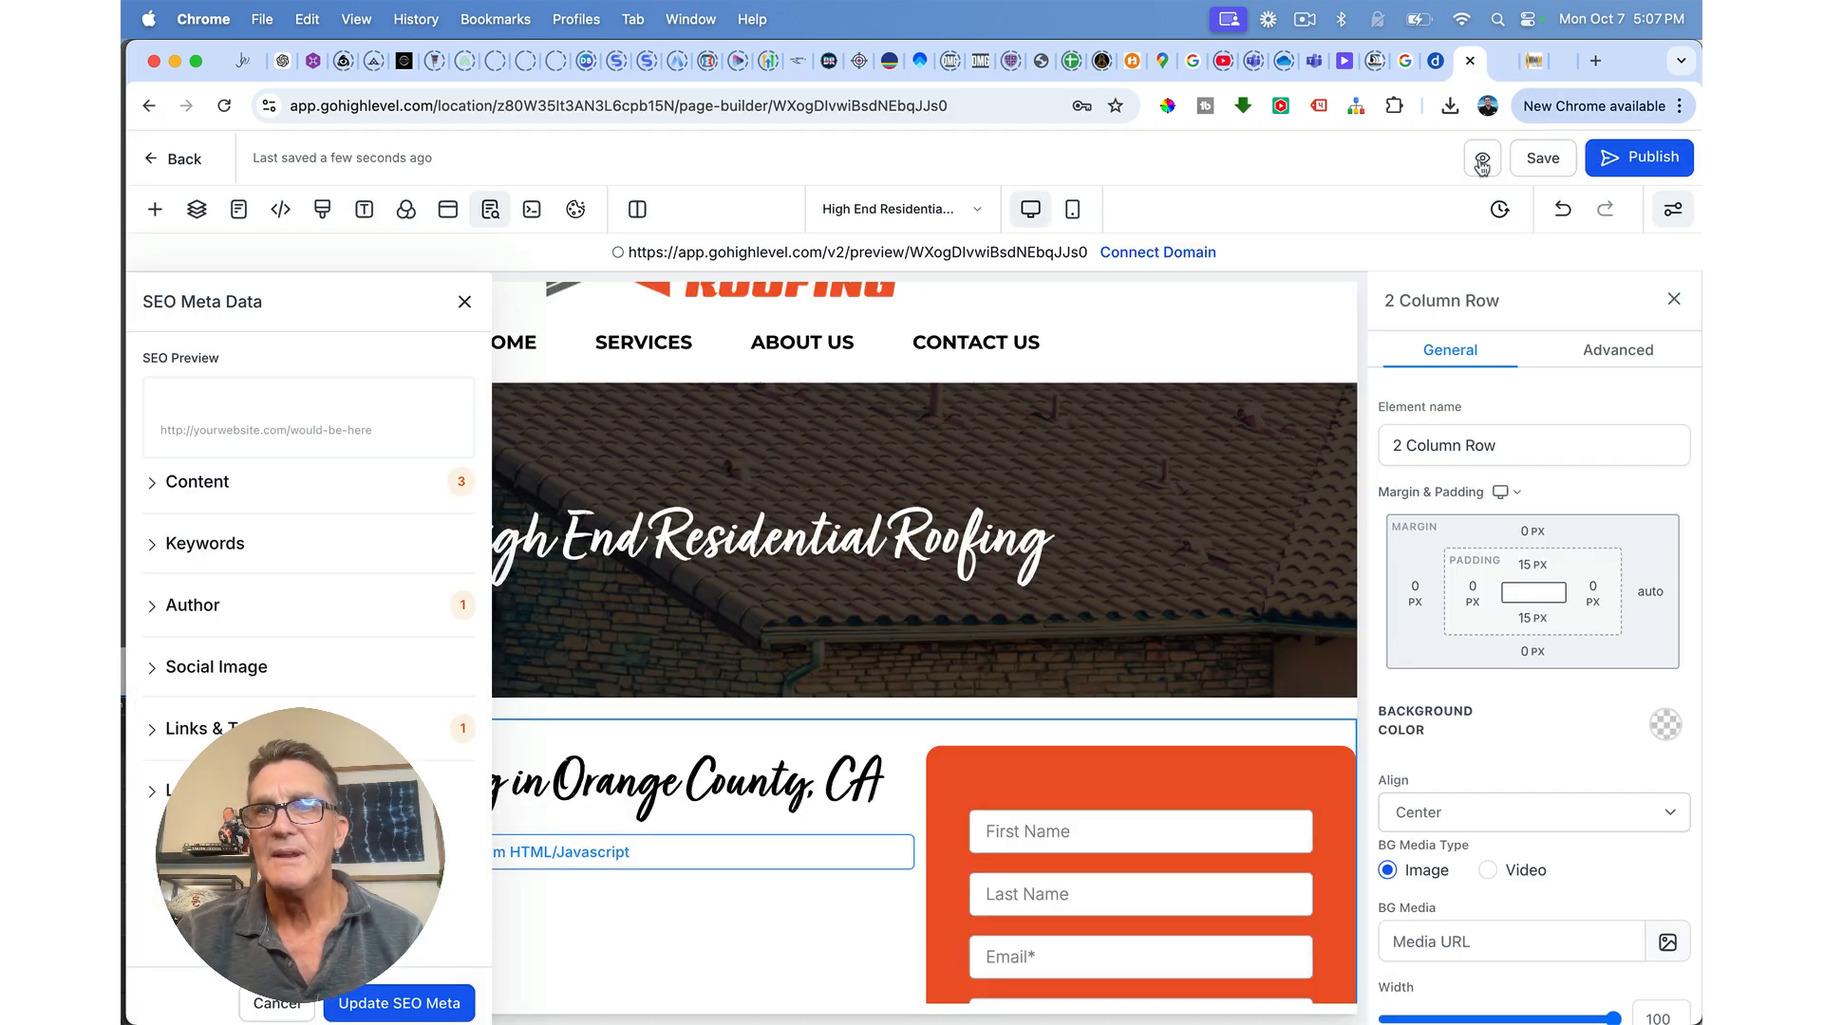
left_click(1481, 163)
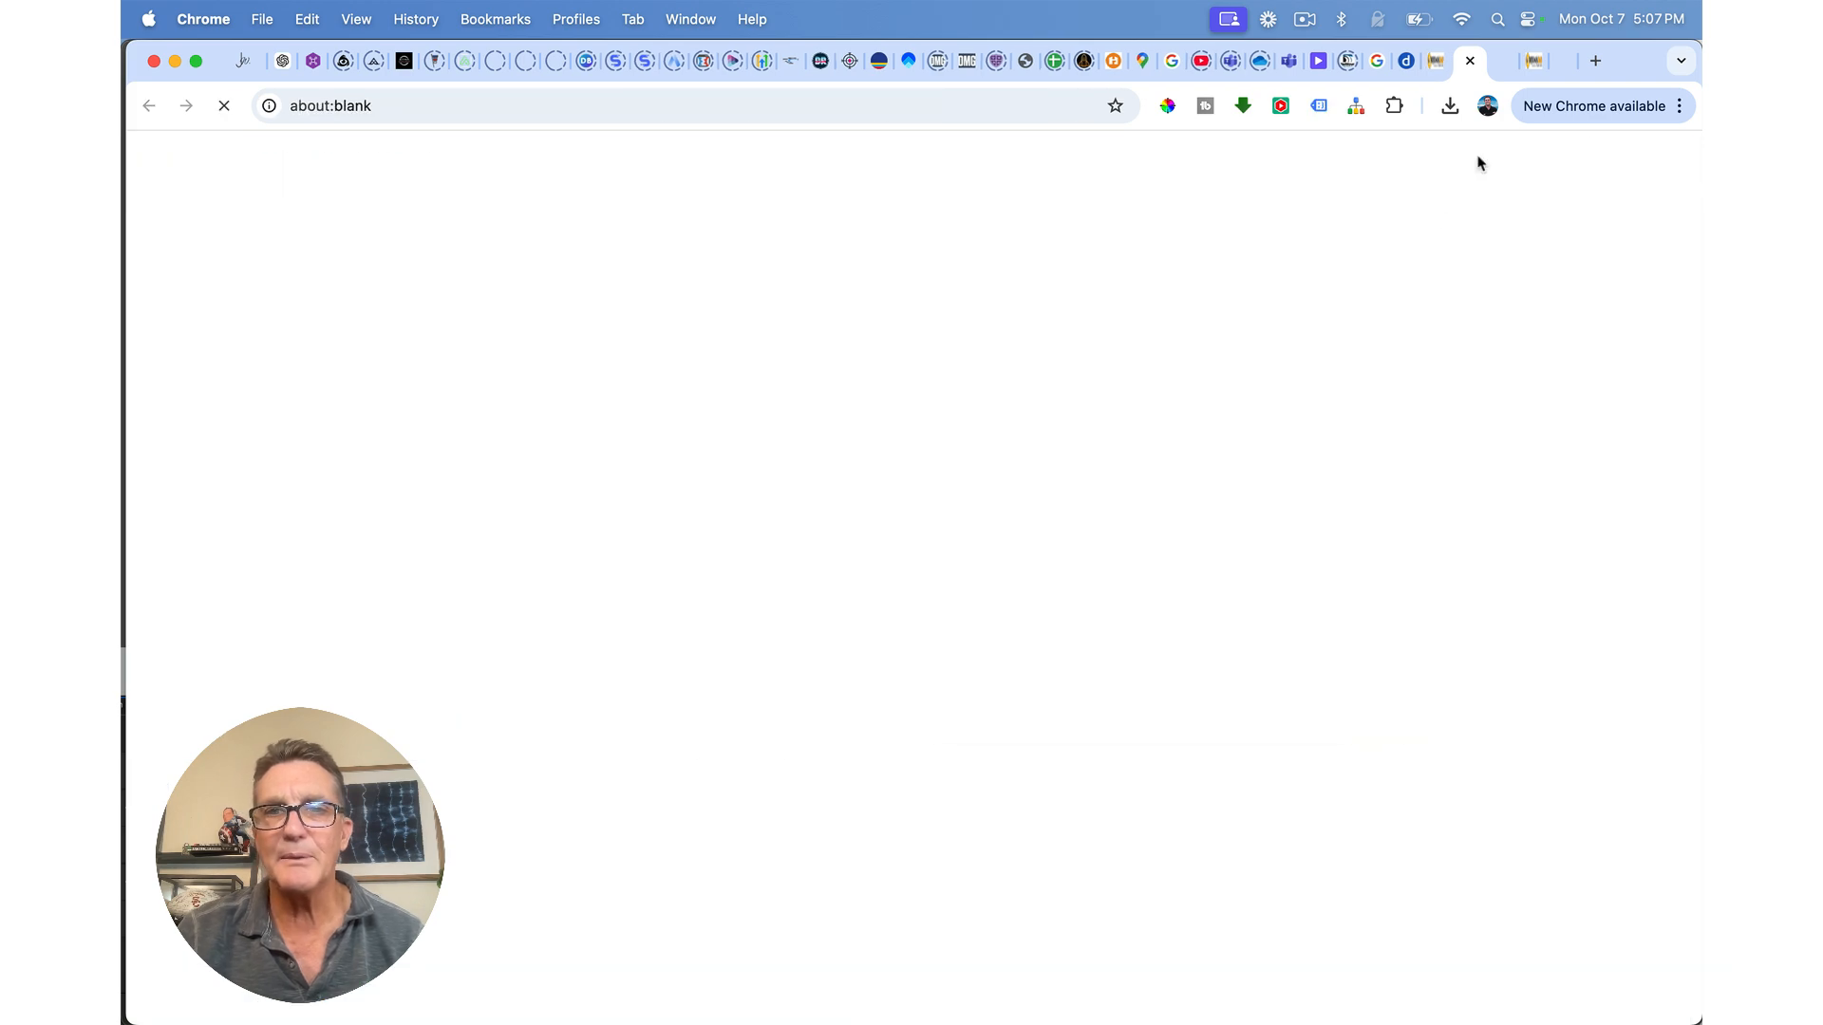
scroll(1226, 698, "down", 10)
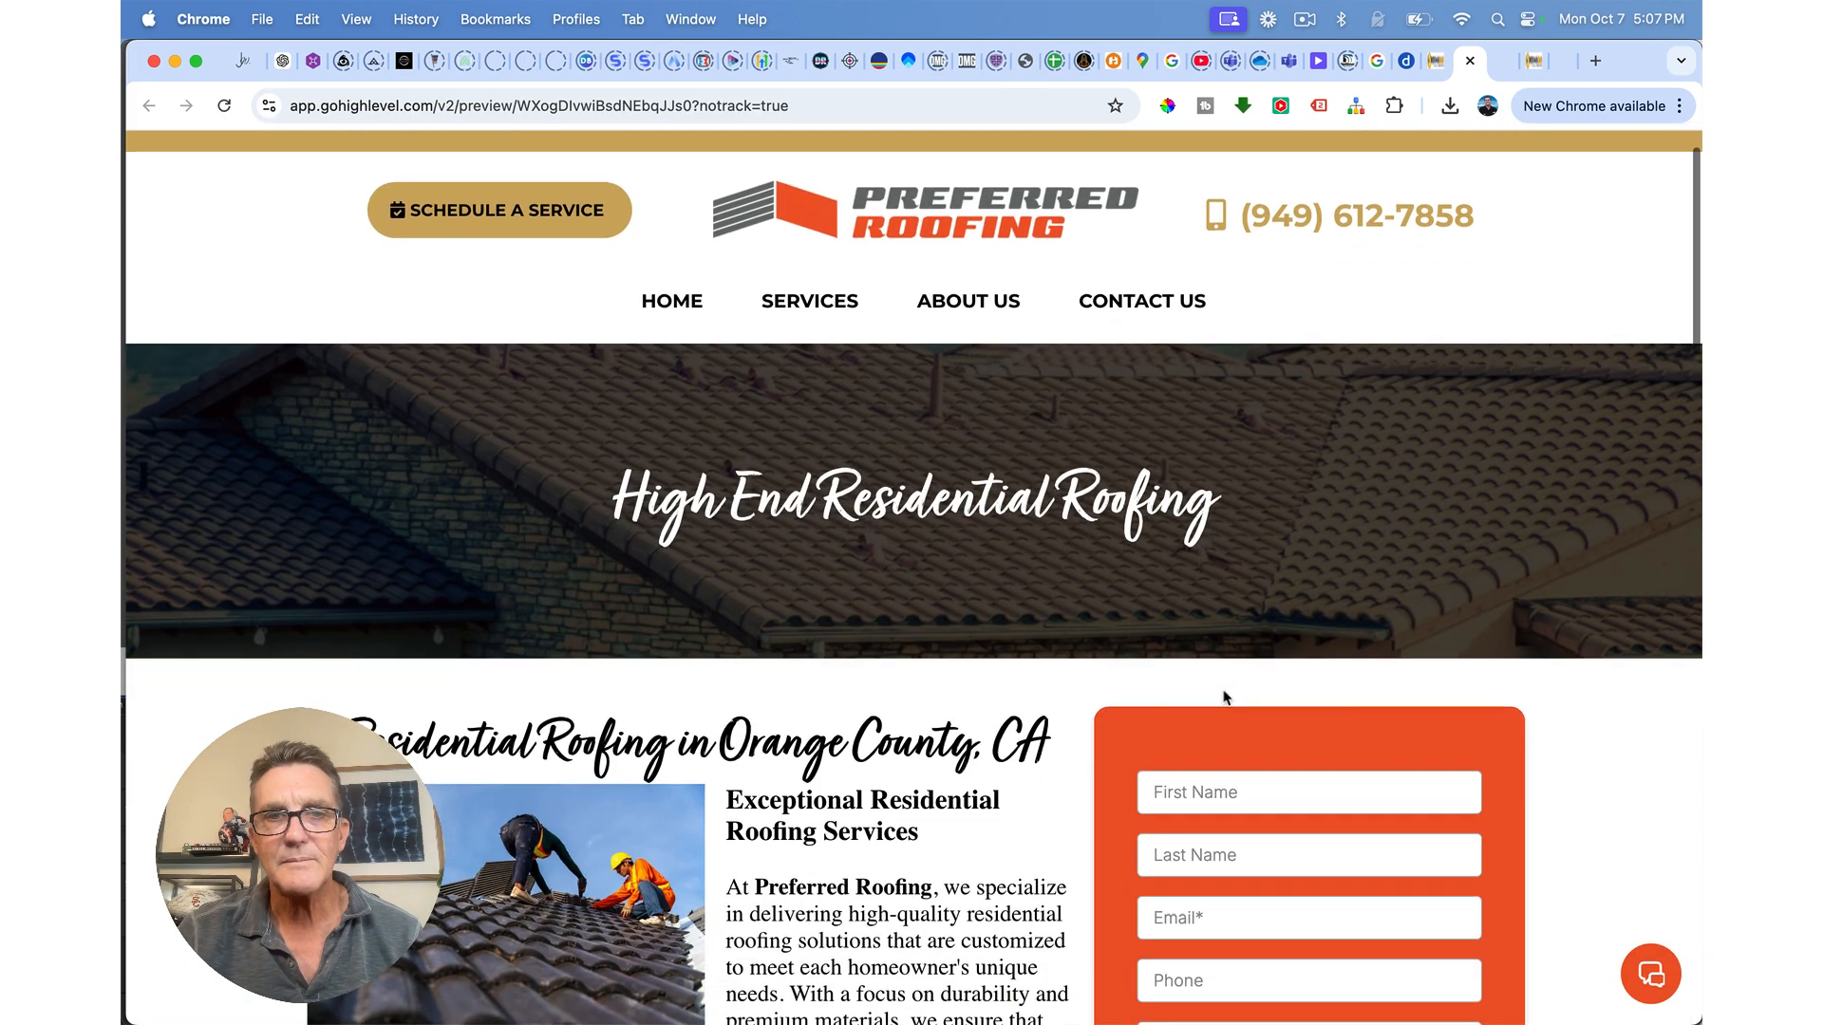
scroll(1224, 690, "down", 14)
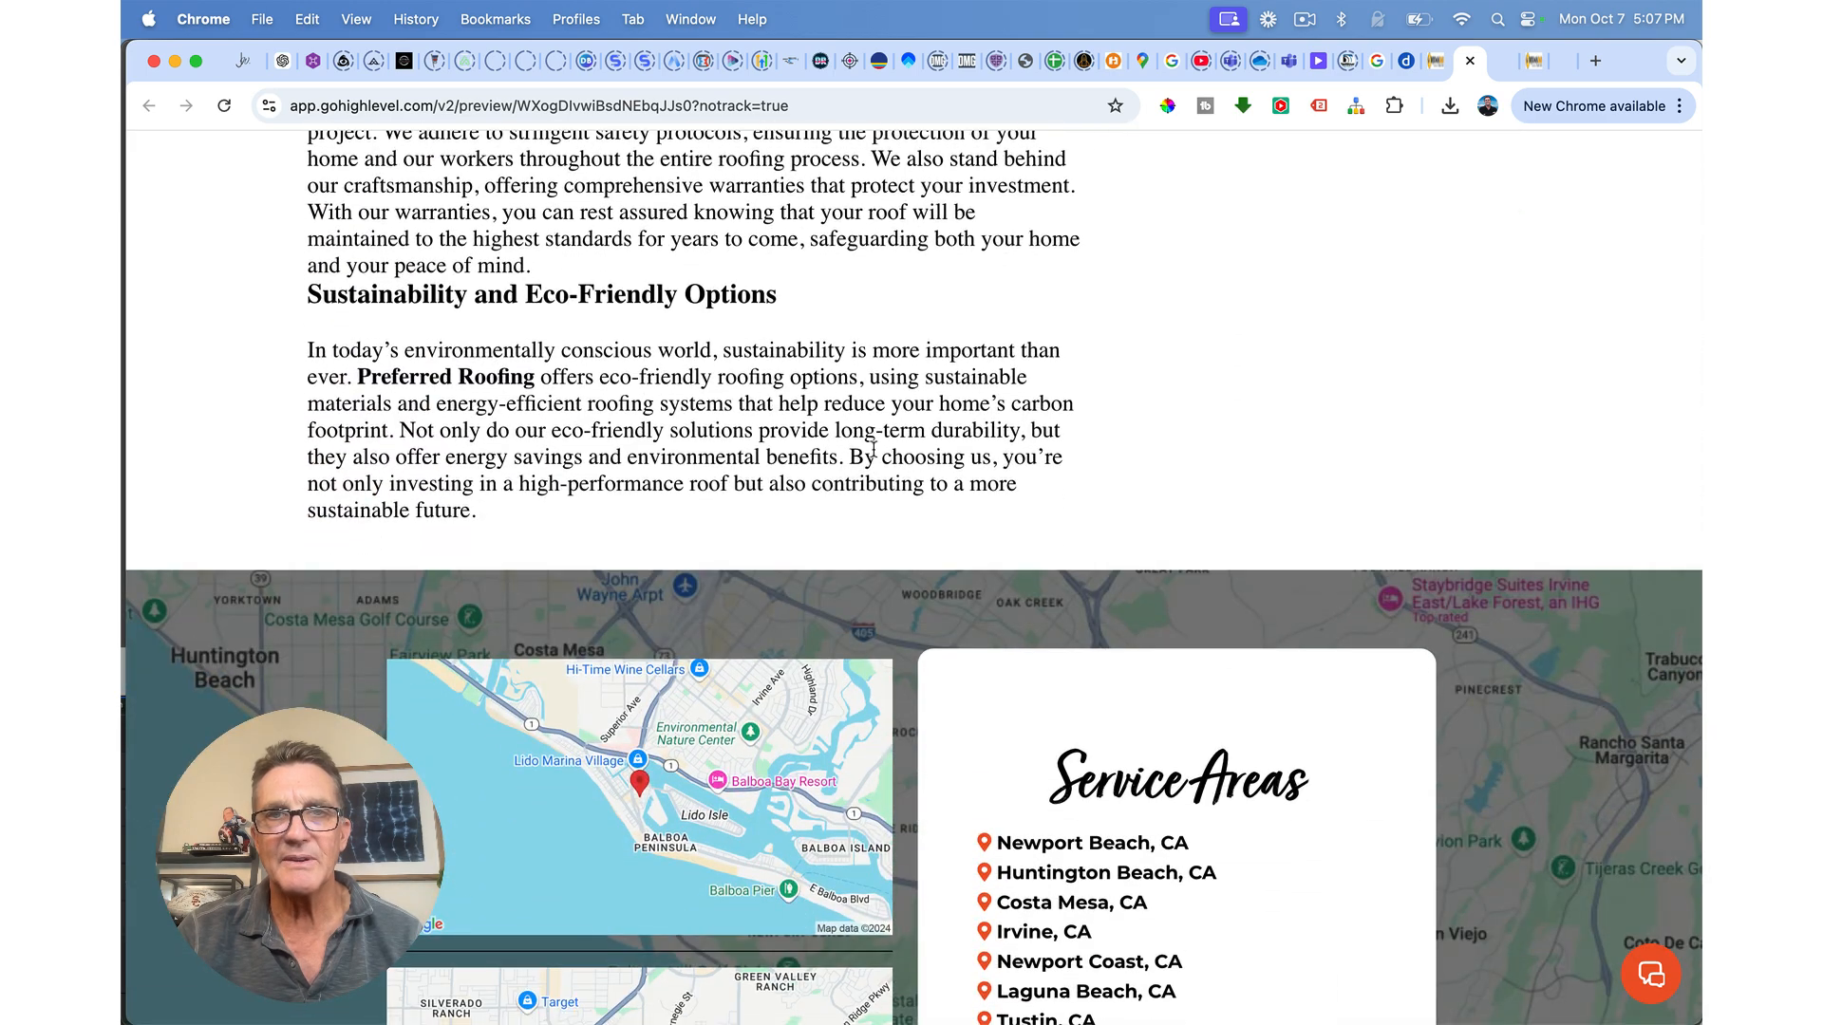
scroll(1251, 609, "up", 11)
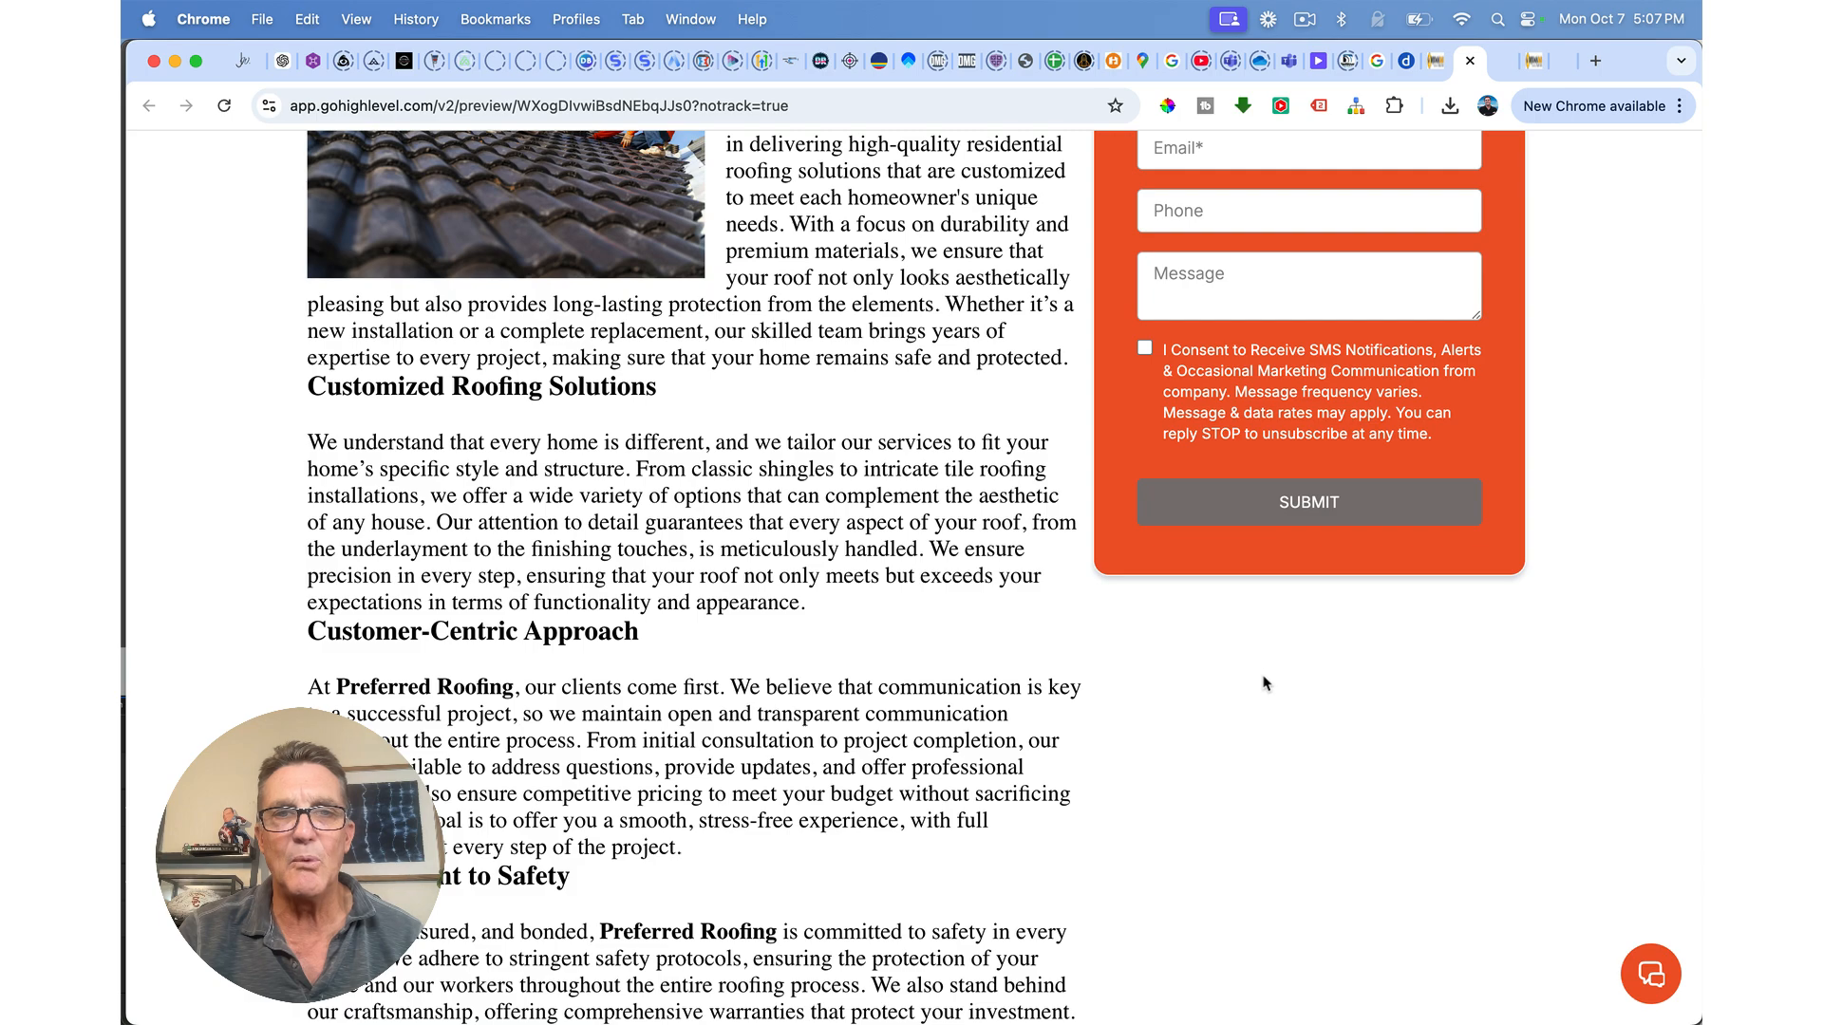
scroll(1265, 683, "up", 3)
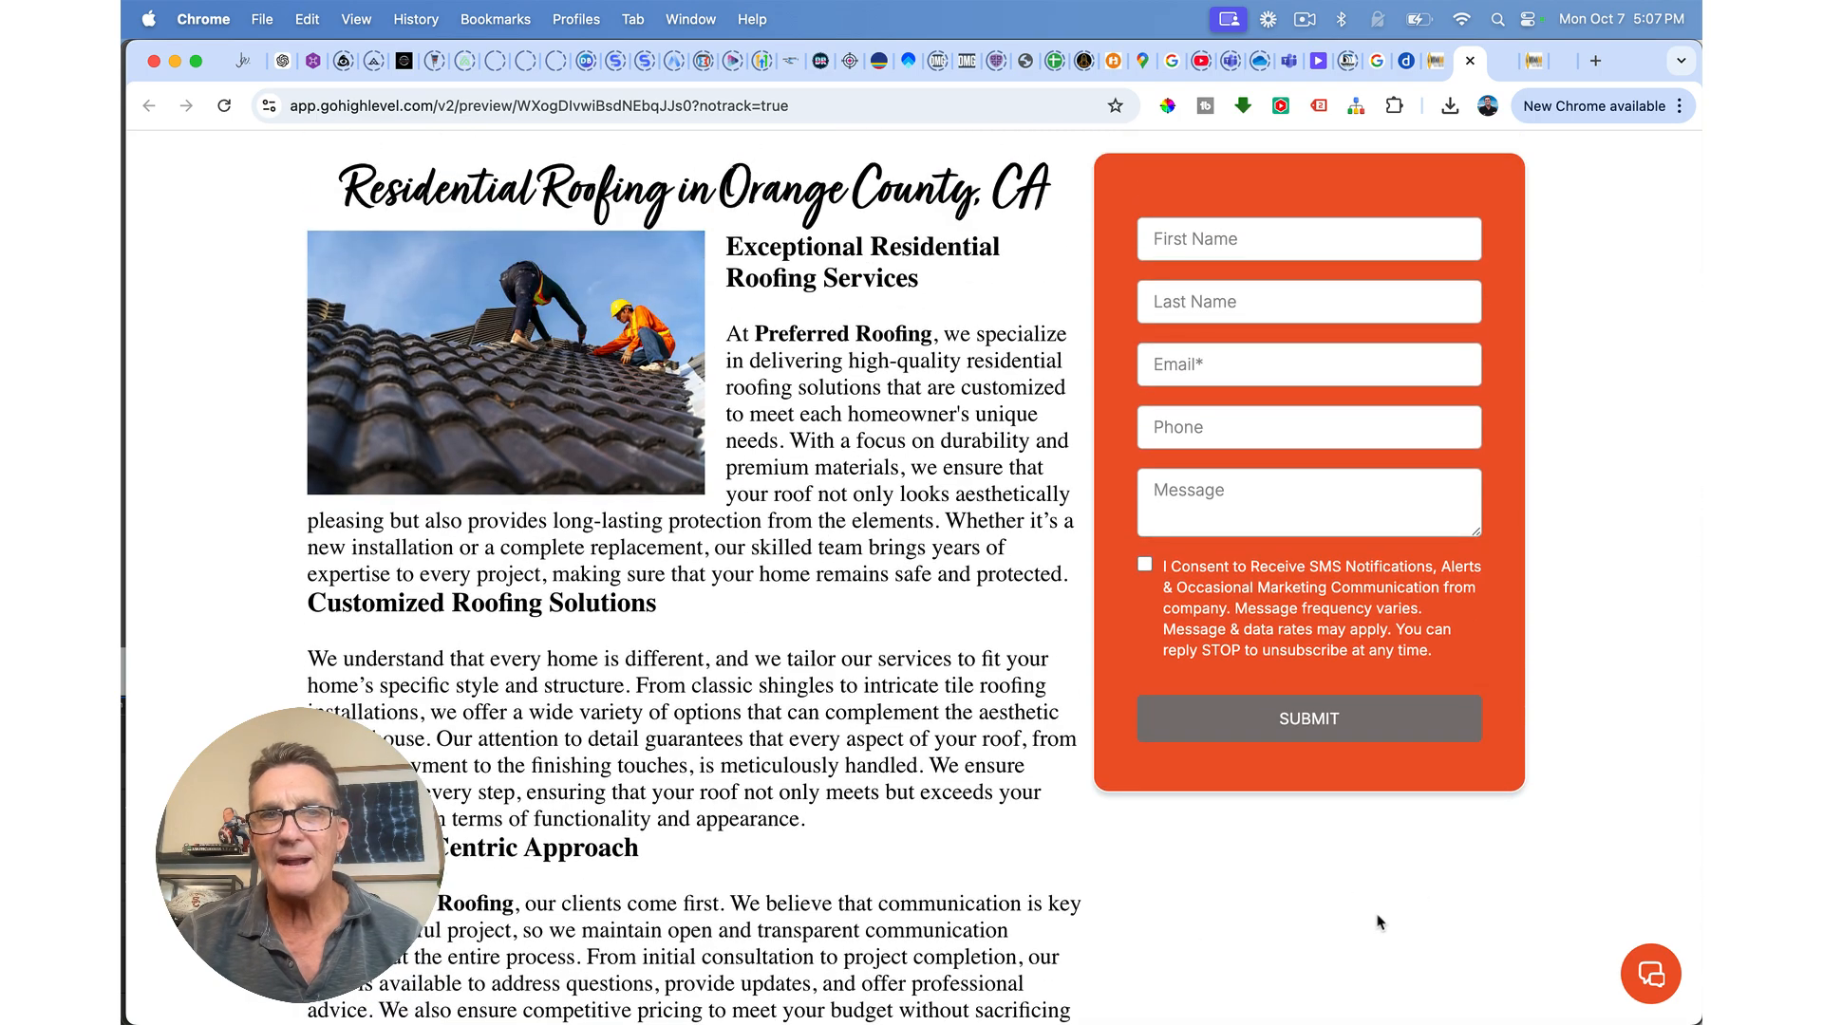
scroll(1344, 947, "down", 15)
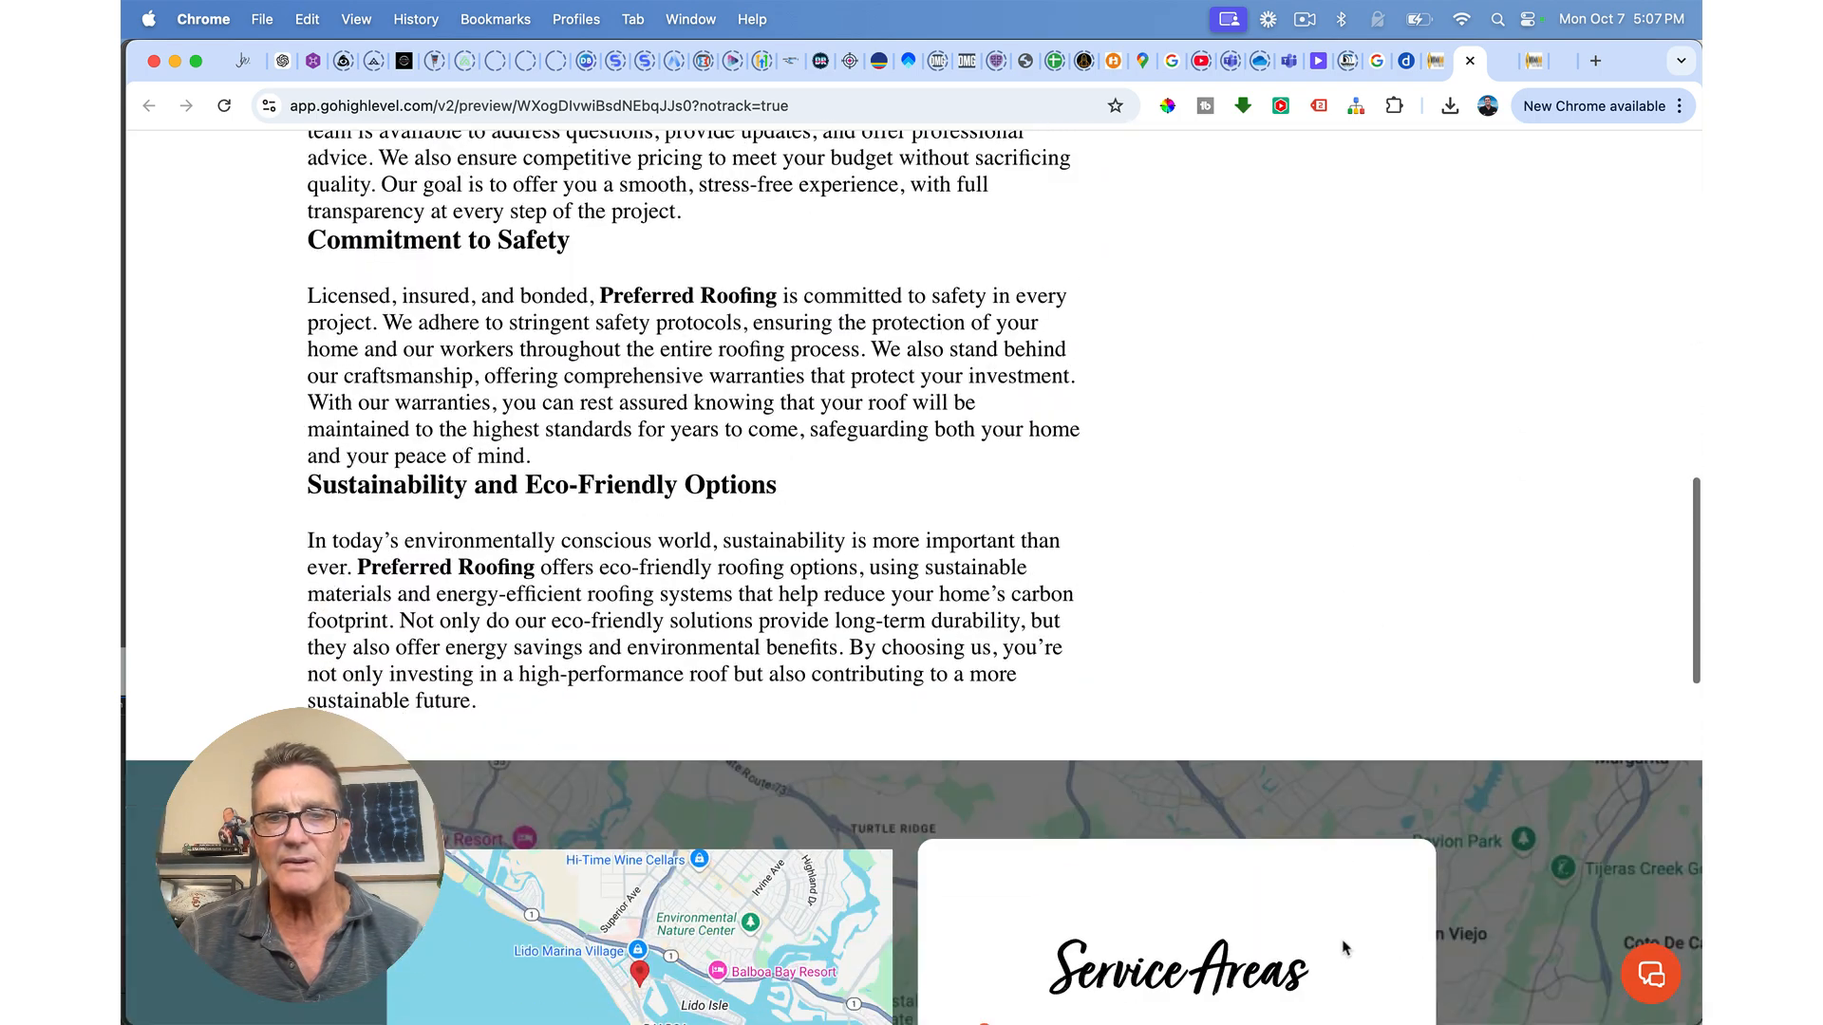
scroll(1342, 947, "down", 10)
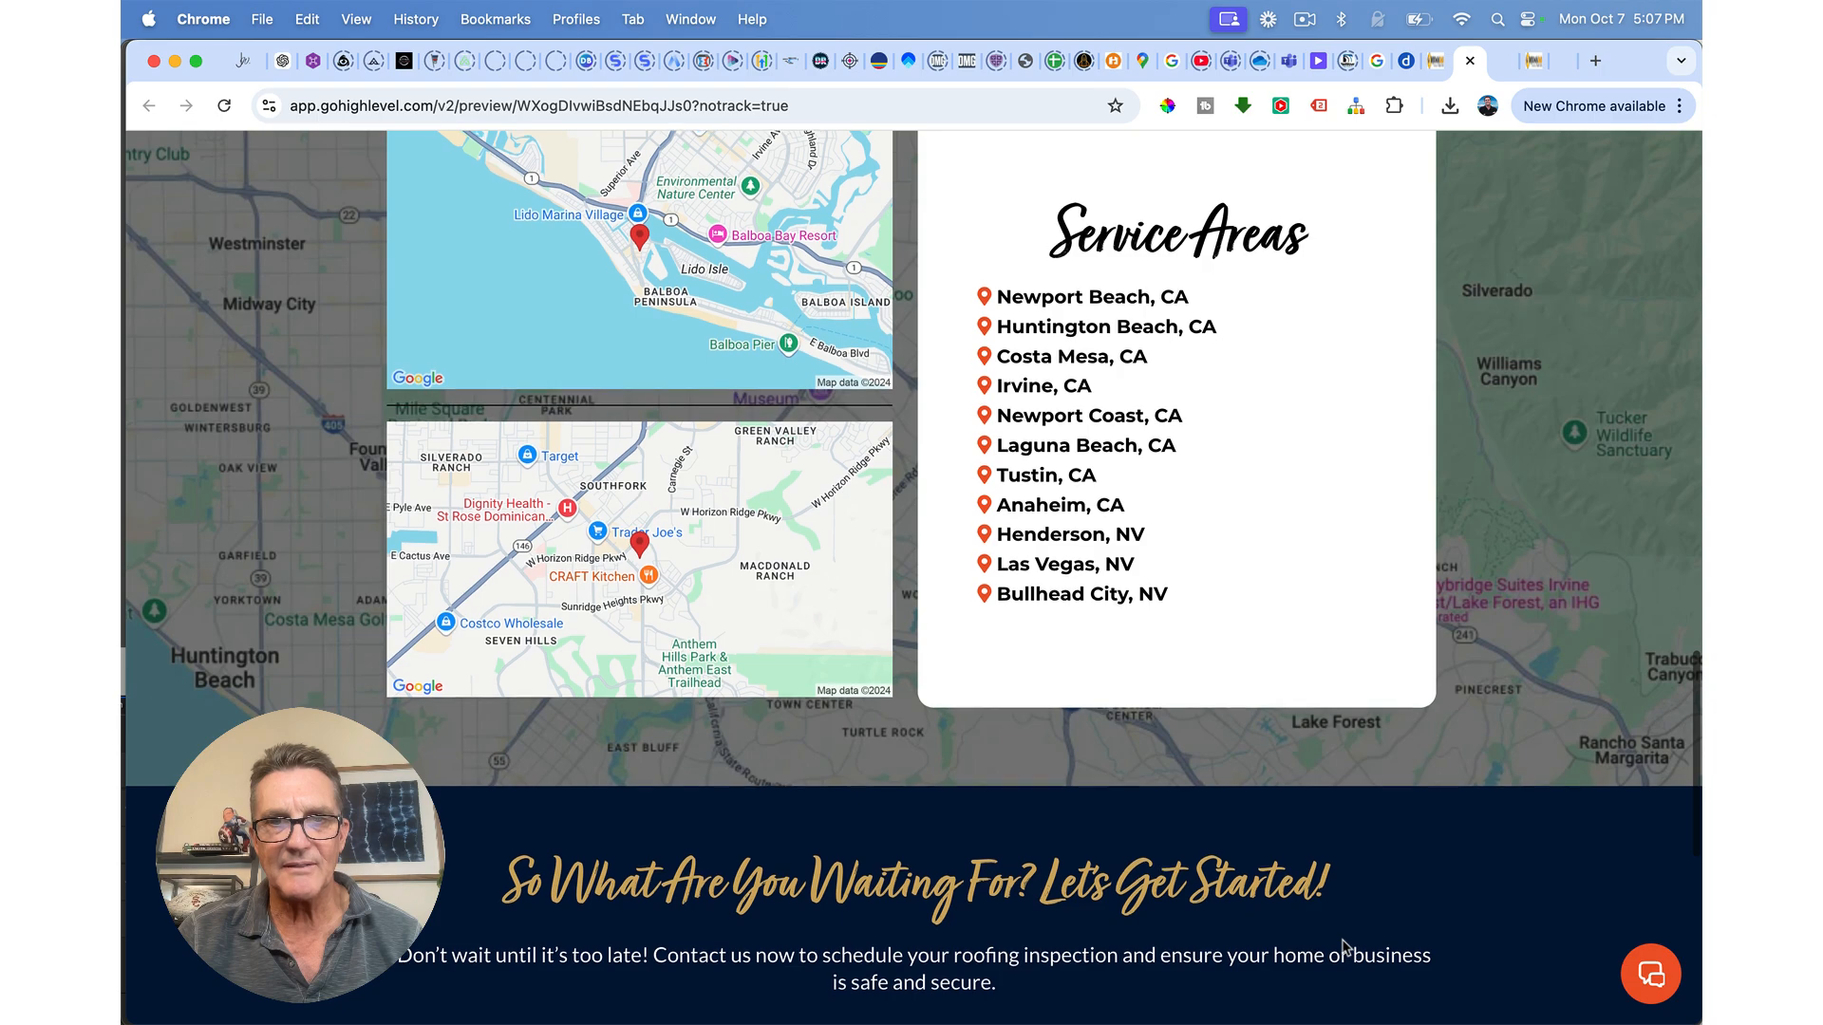
scroll(1344, 946, "up", 20)
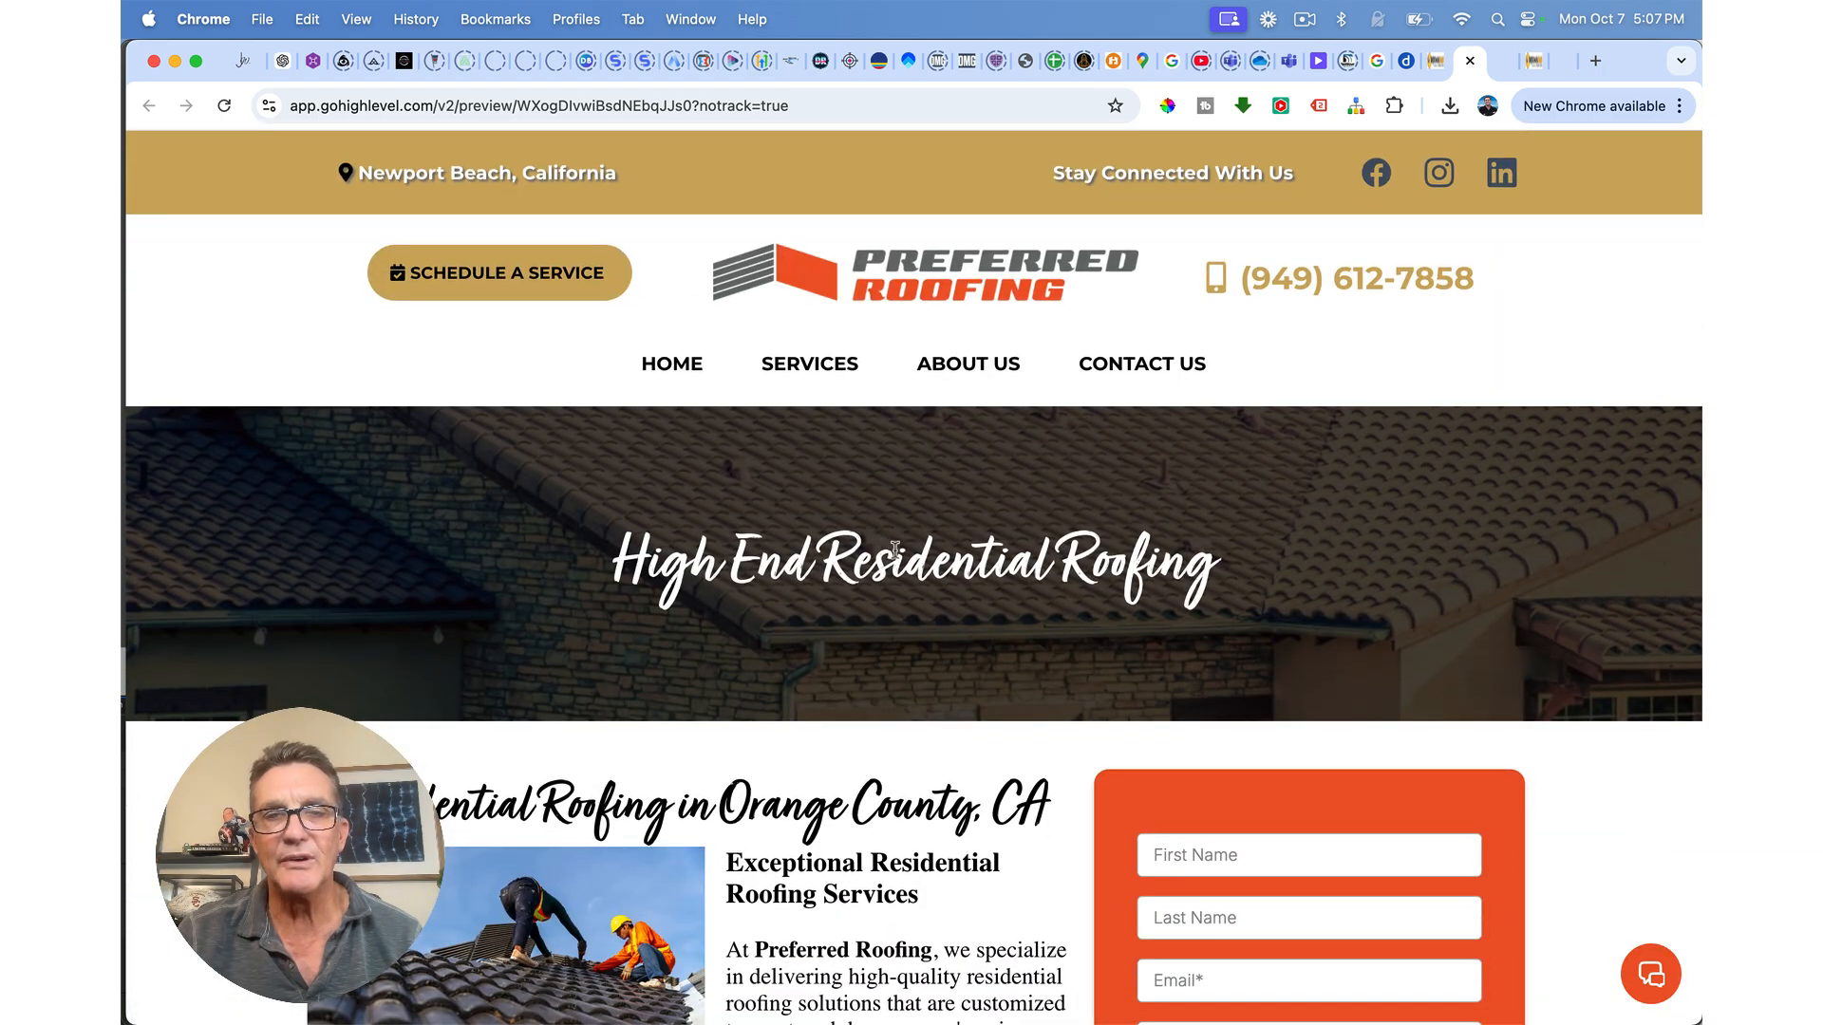
mouse_move(815, 368)
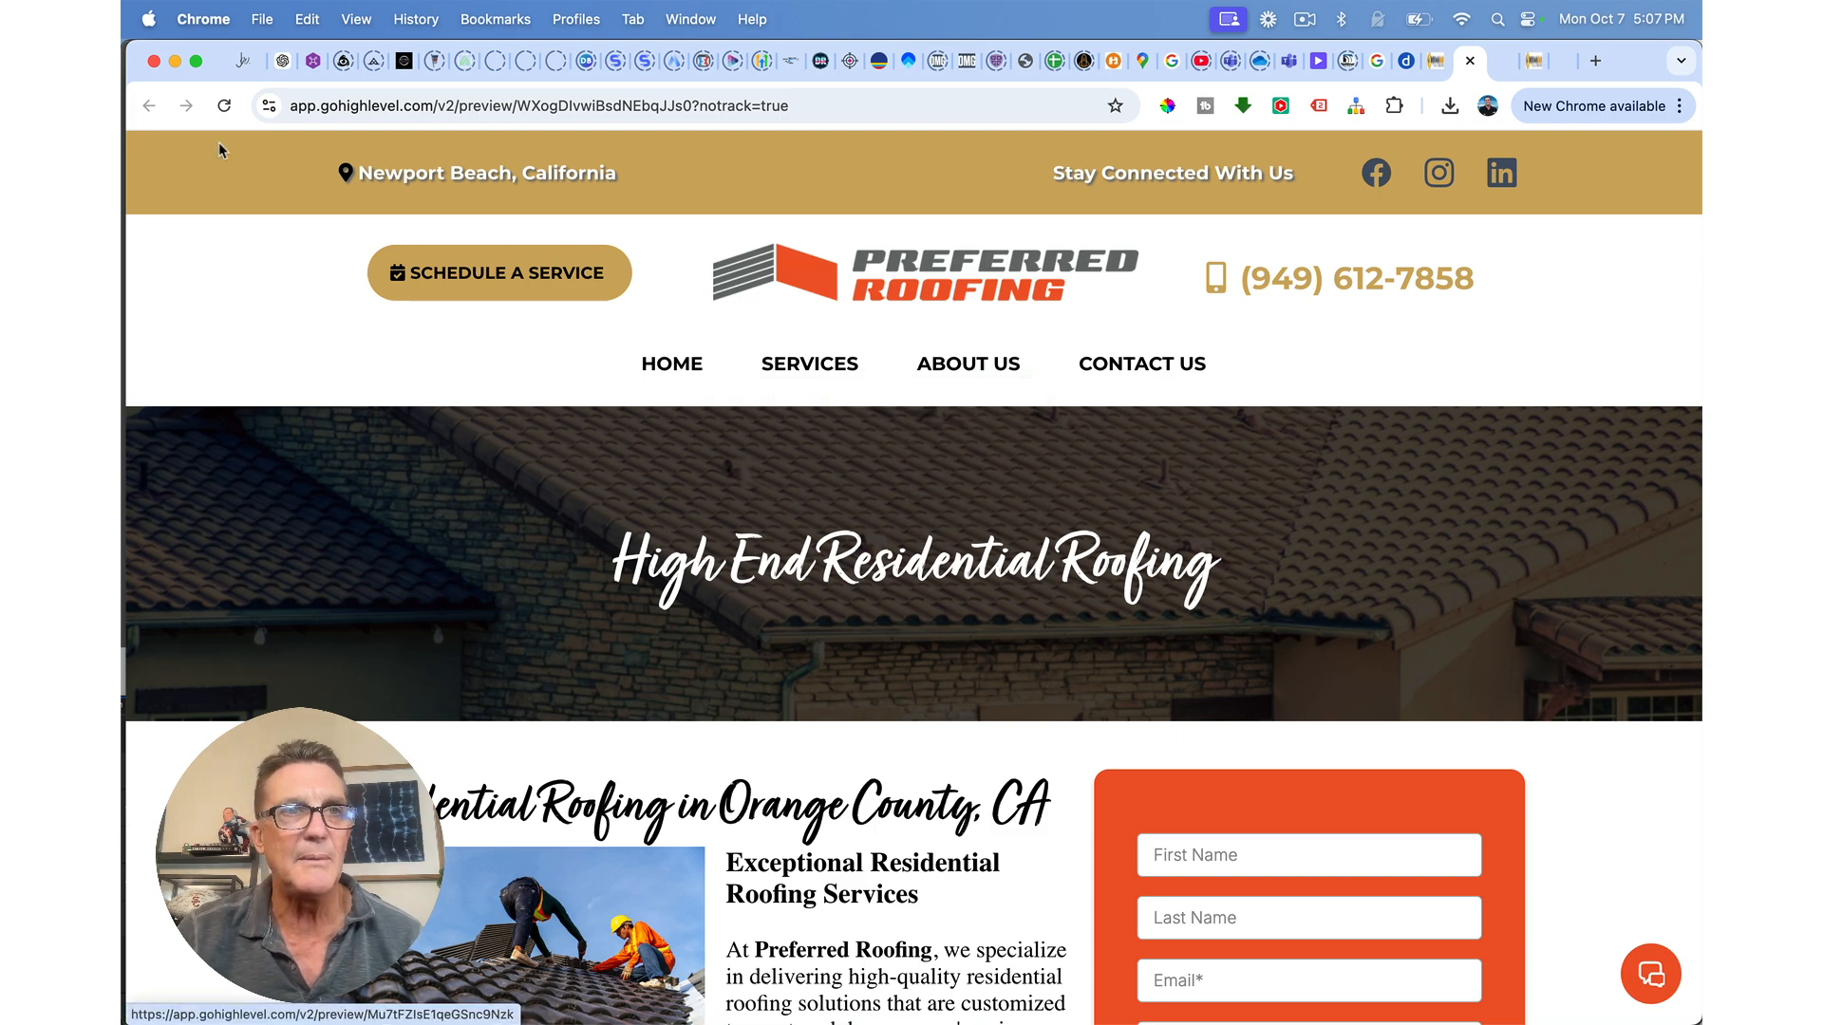
left_click(1470, 61)
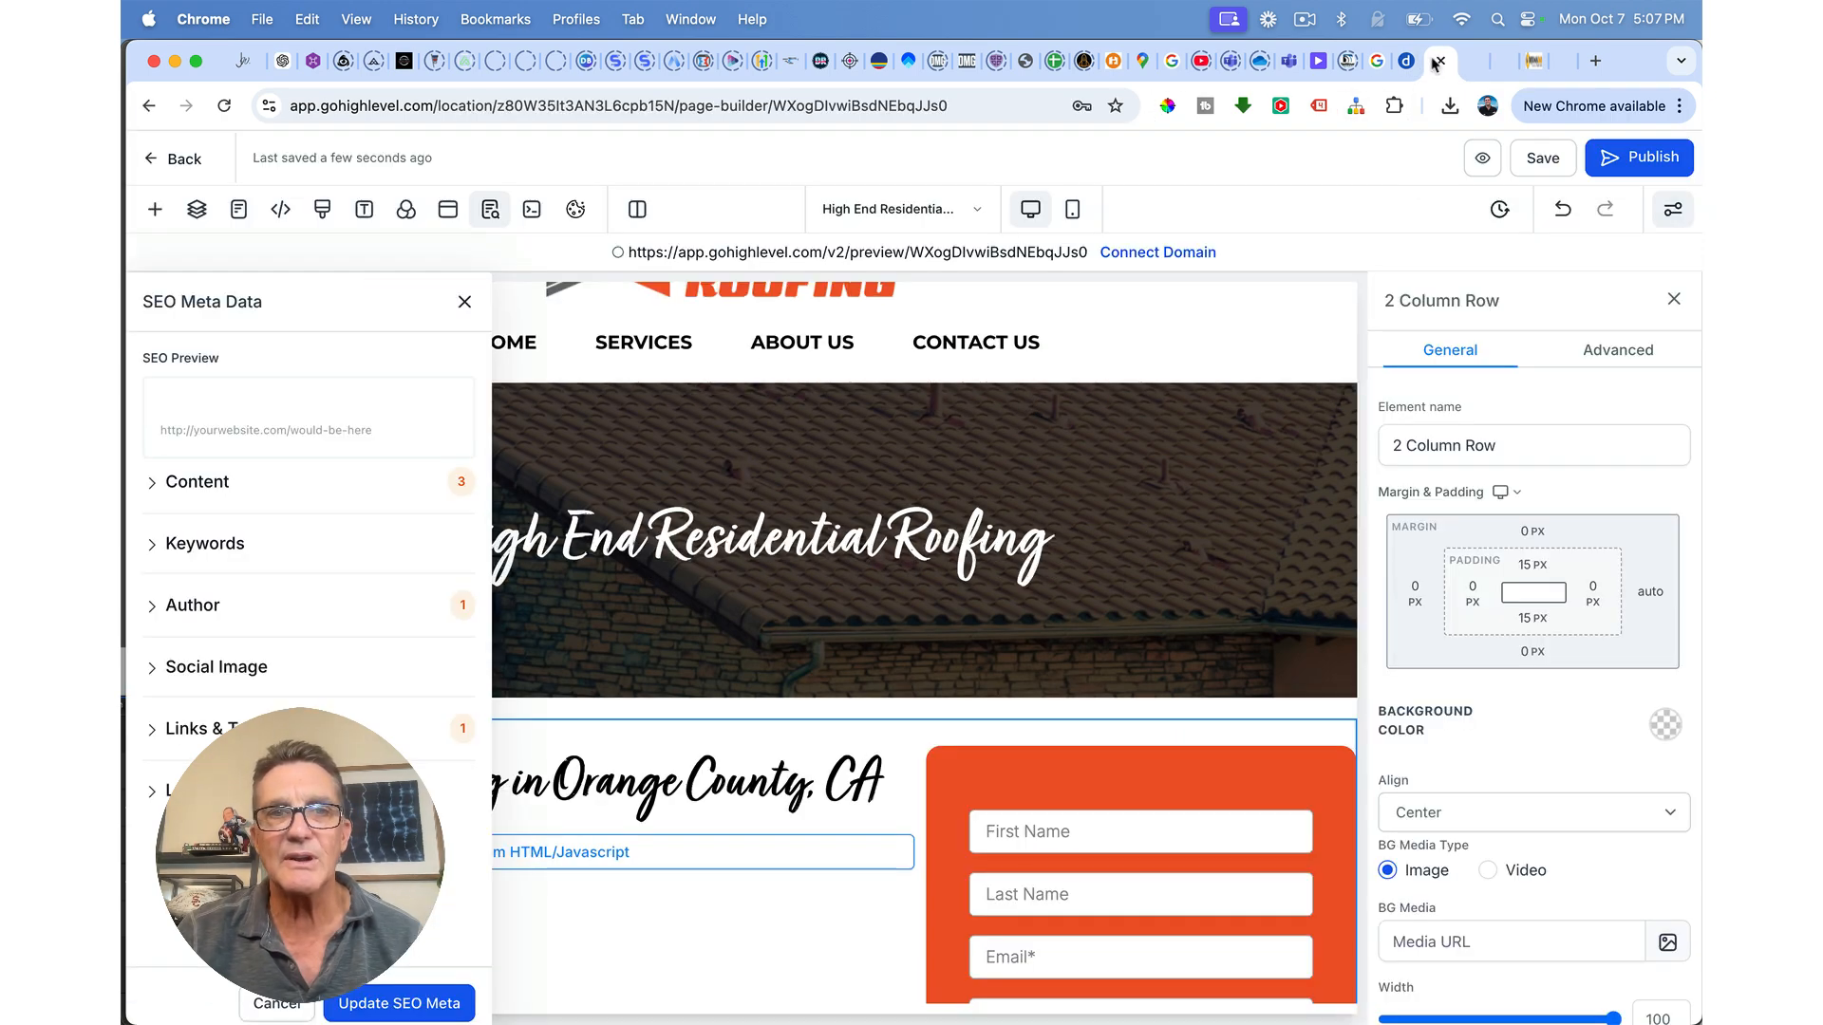
Step: Close the SEO Meta Data panel and select the custom HTML/Javascript block to view its settings
left_click(465, 302)
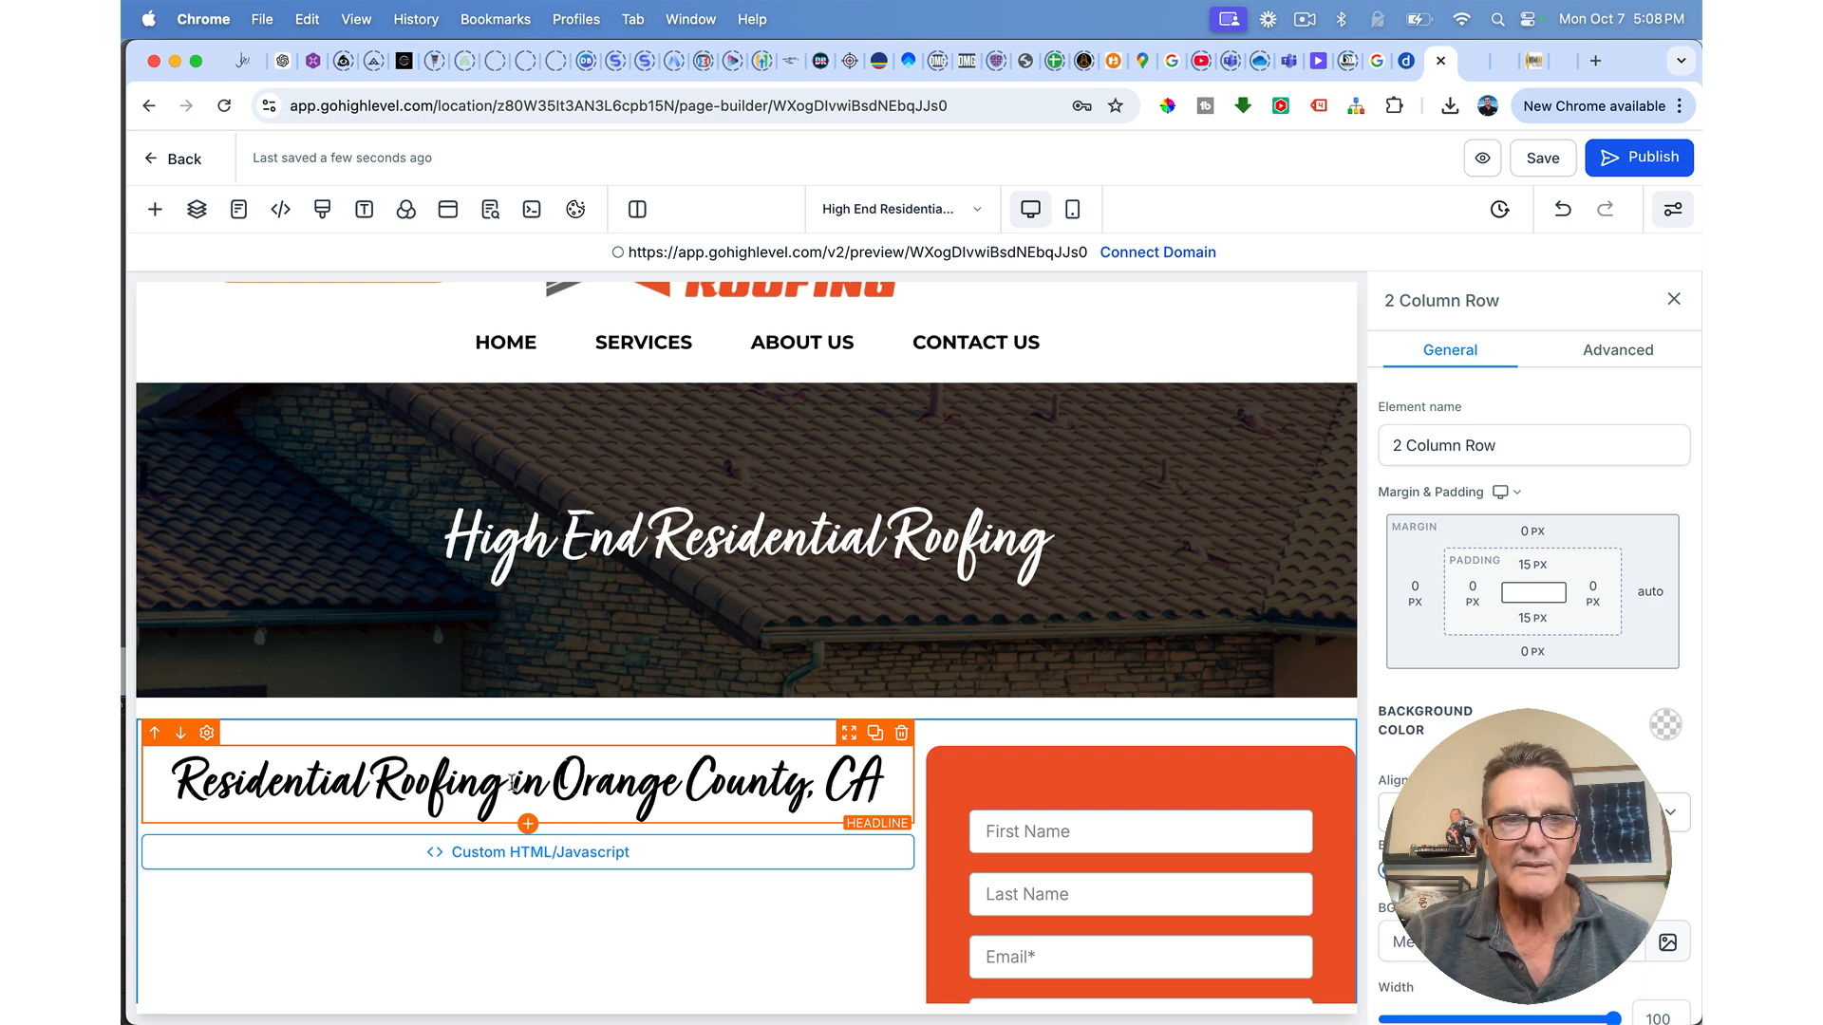
left_click(578, 860)
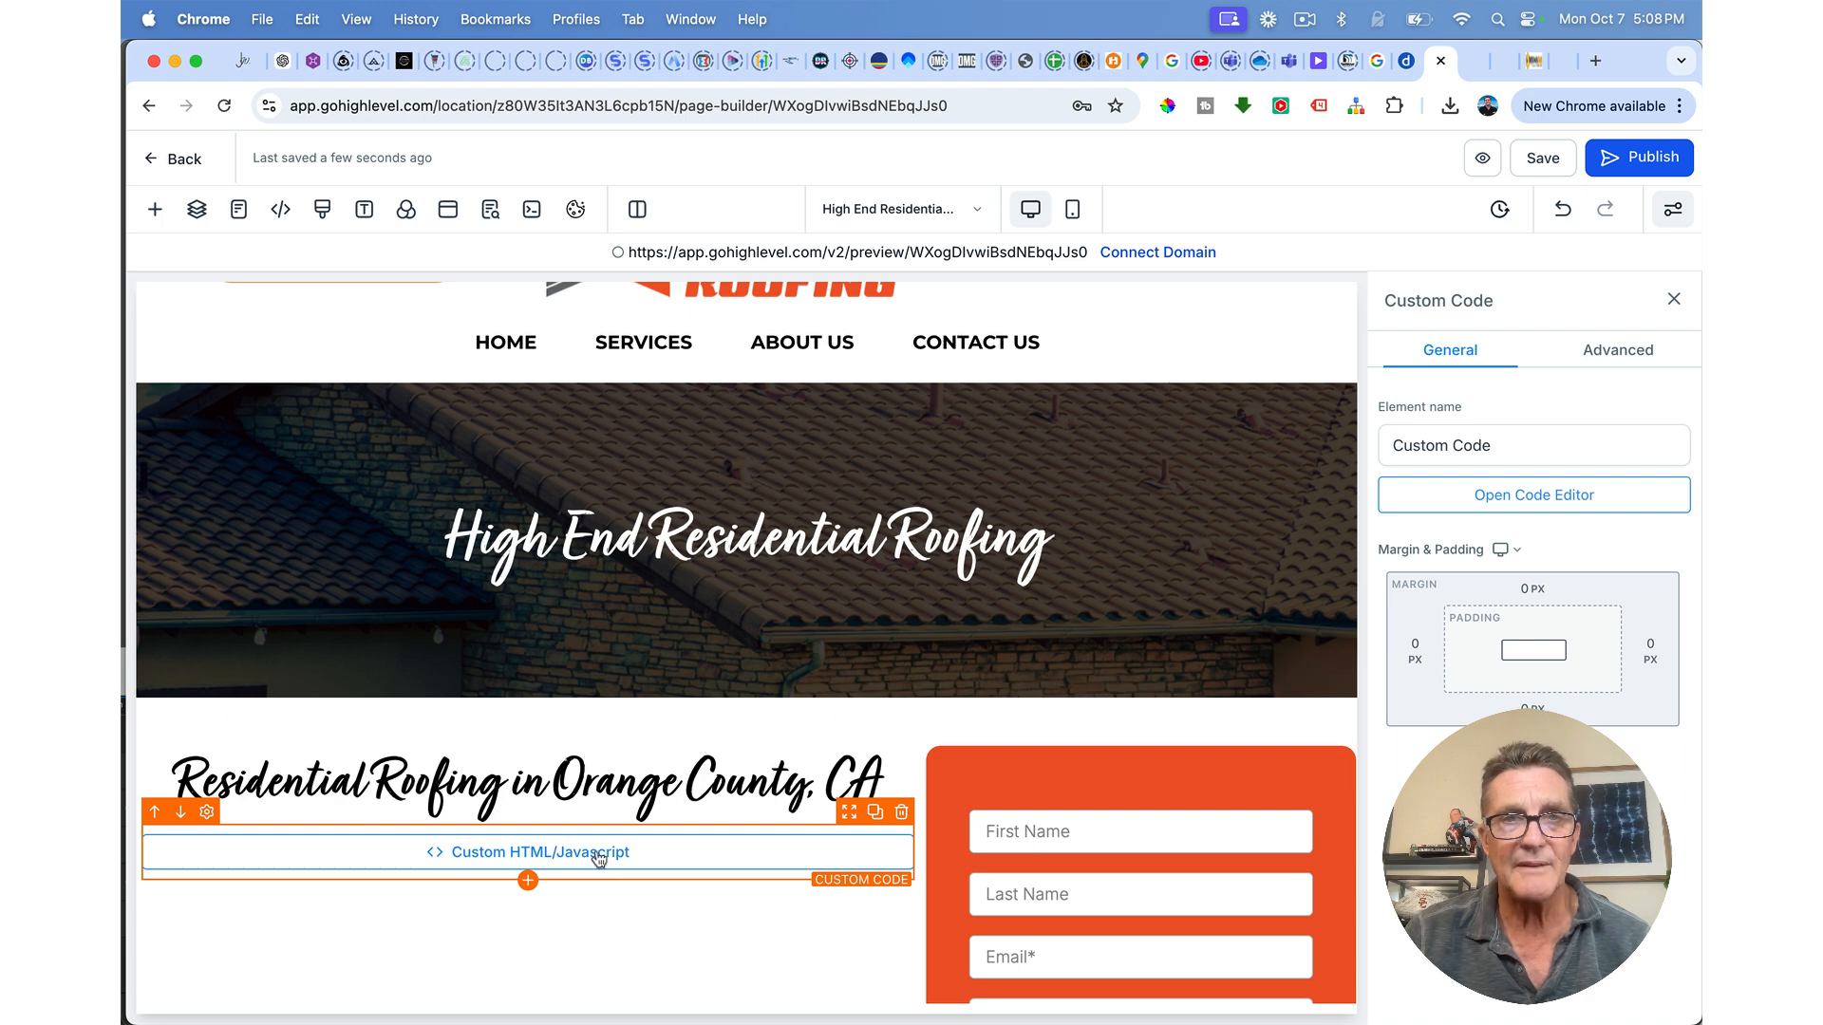
mouse_move(636, 356)
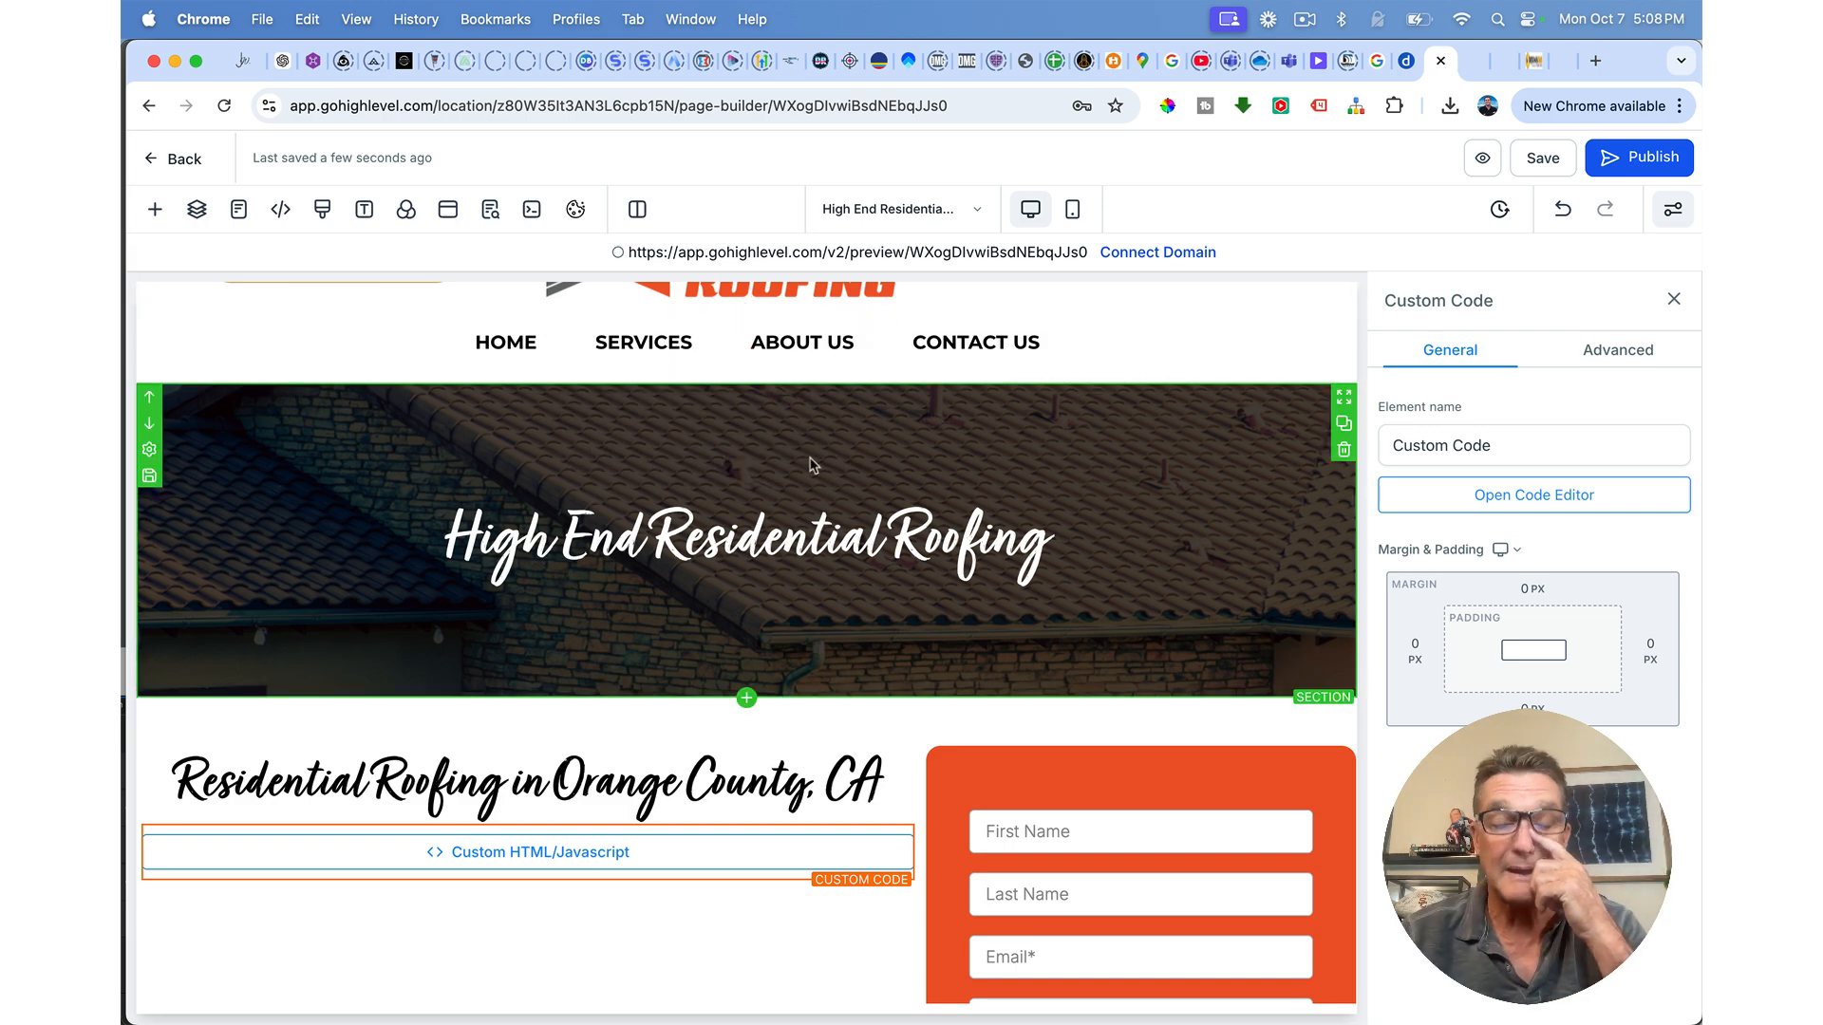
Step: Return to the Preferred Roofing pages list and open the About Us page in the builder
left_click(174, 159)
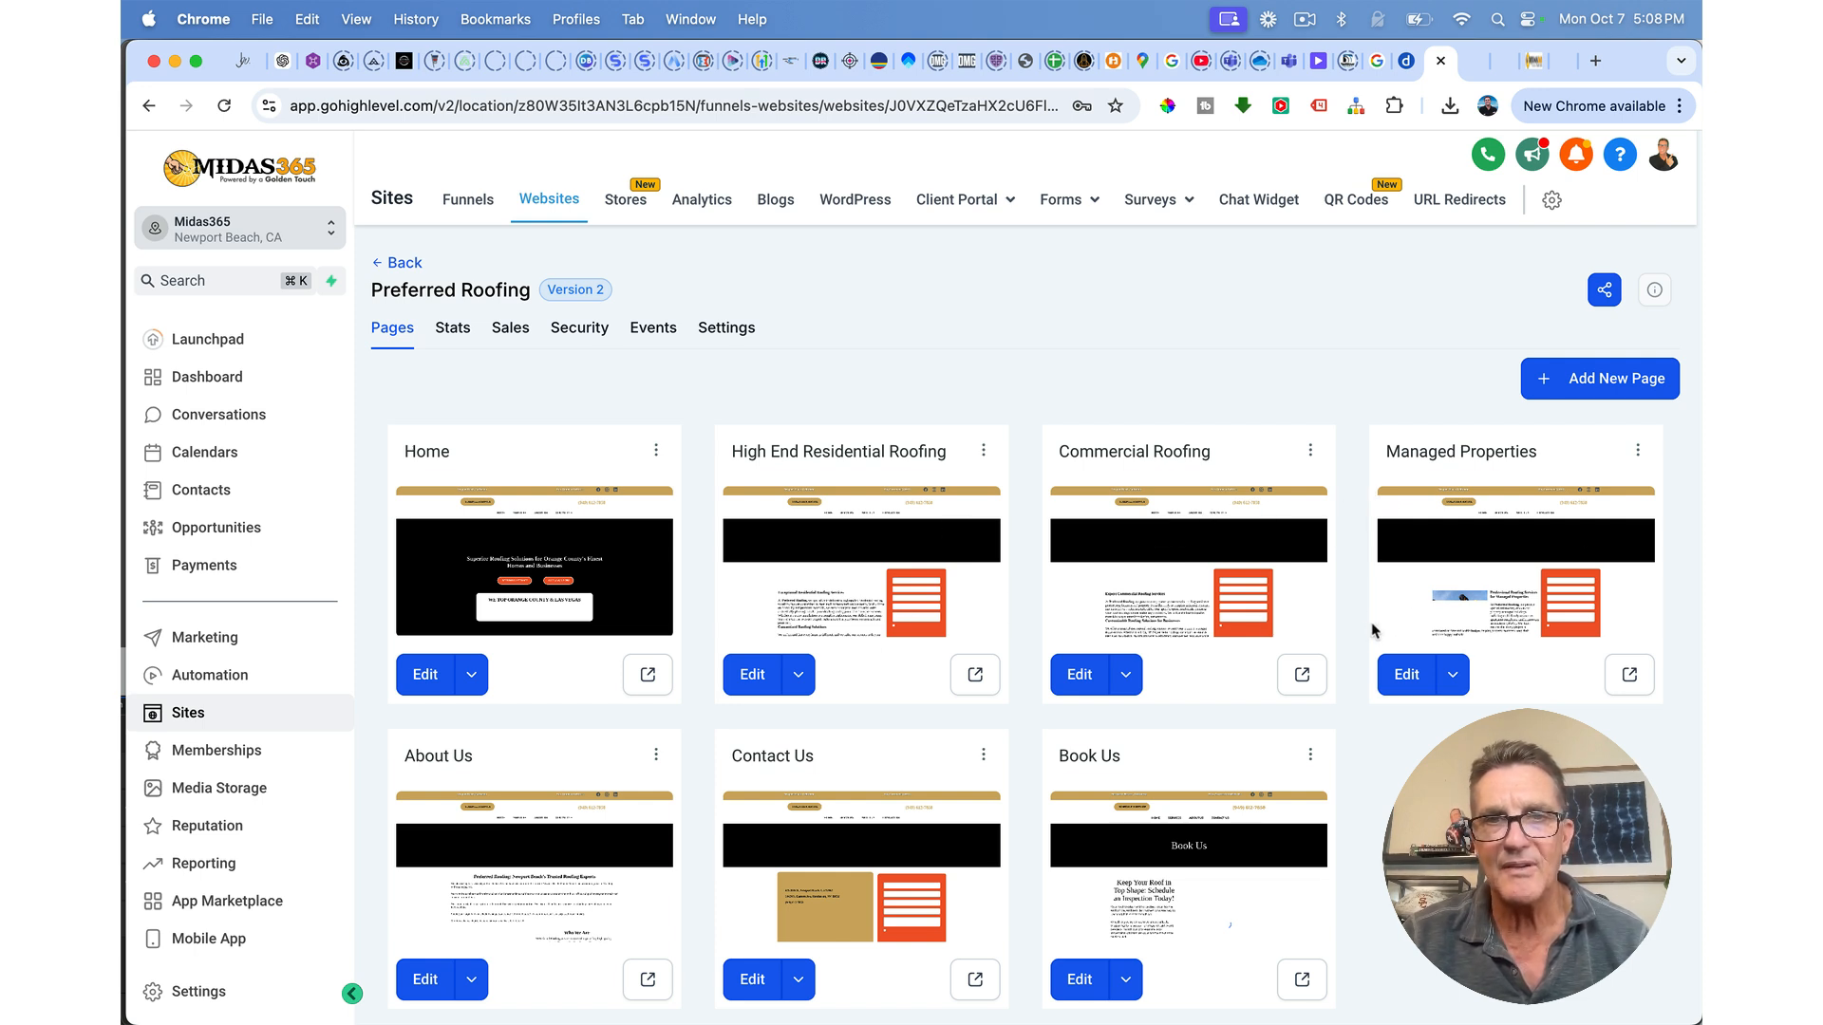
scroll(900, 626, "down", 1)
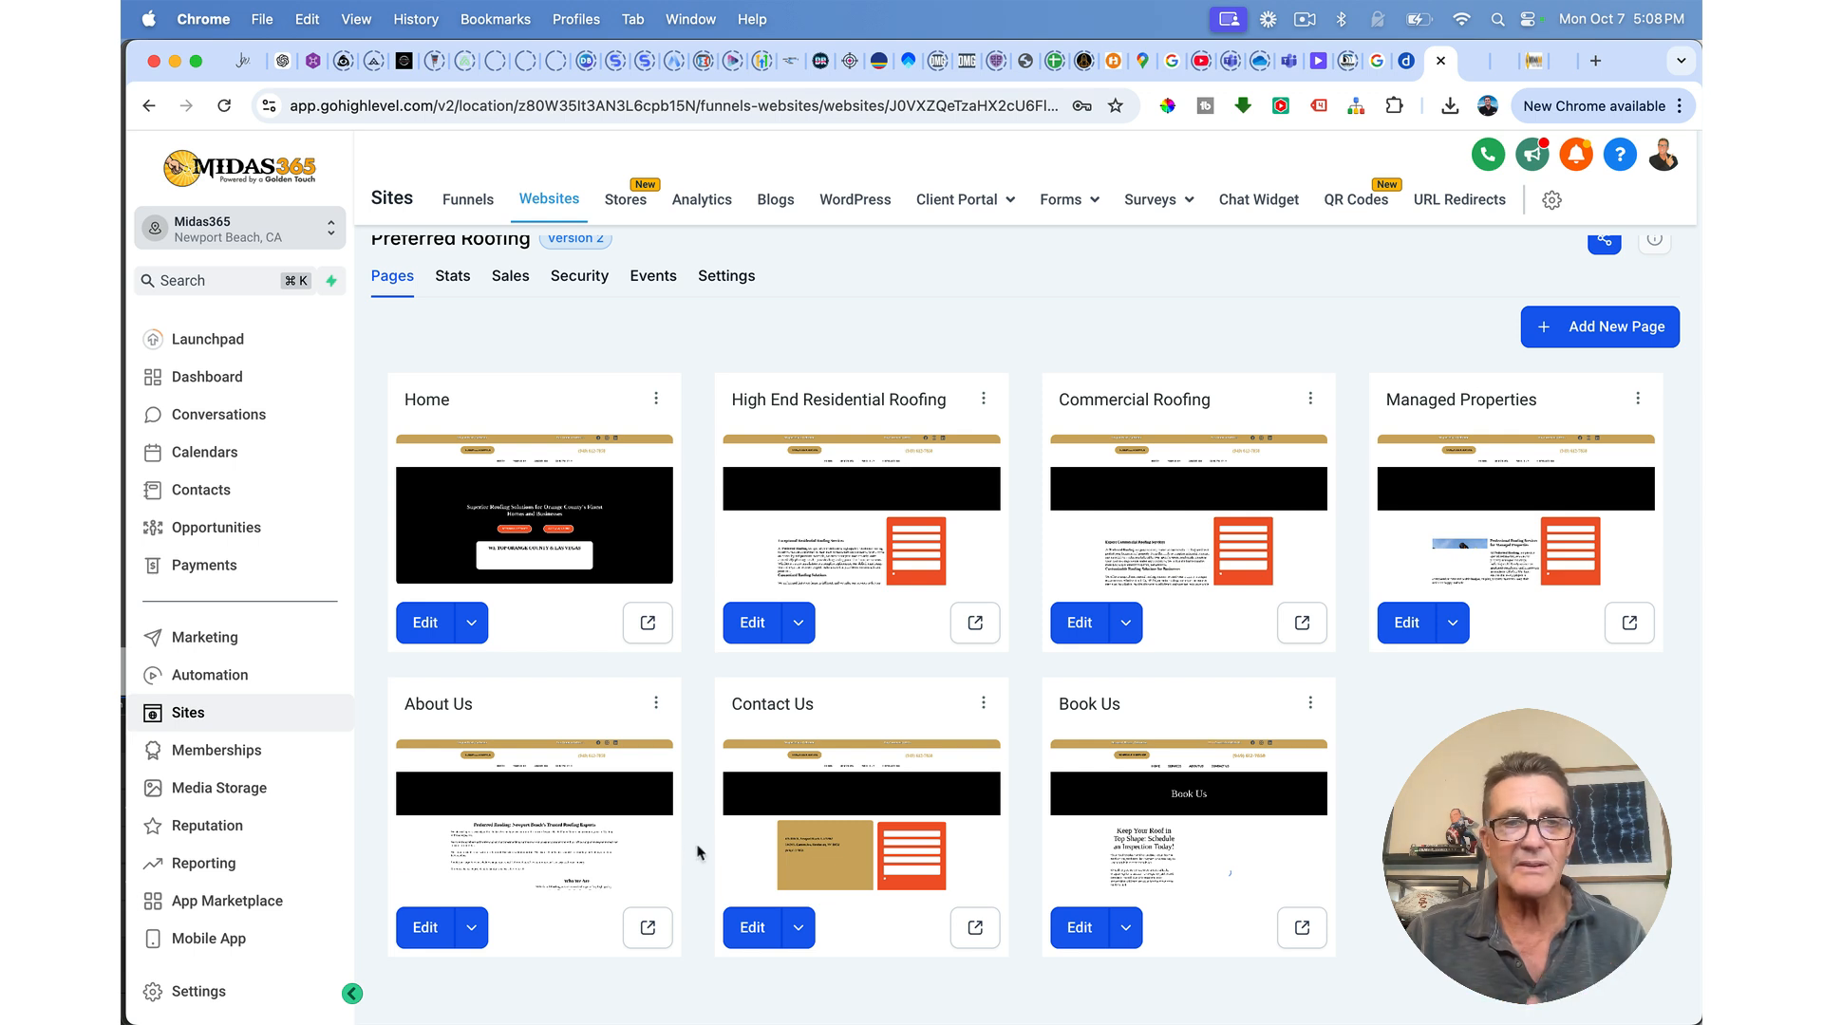
left_click(427, 928)
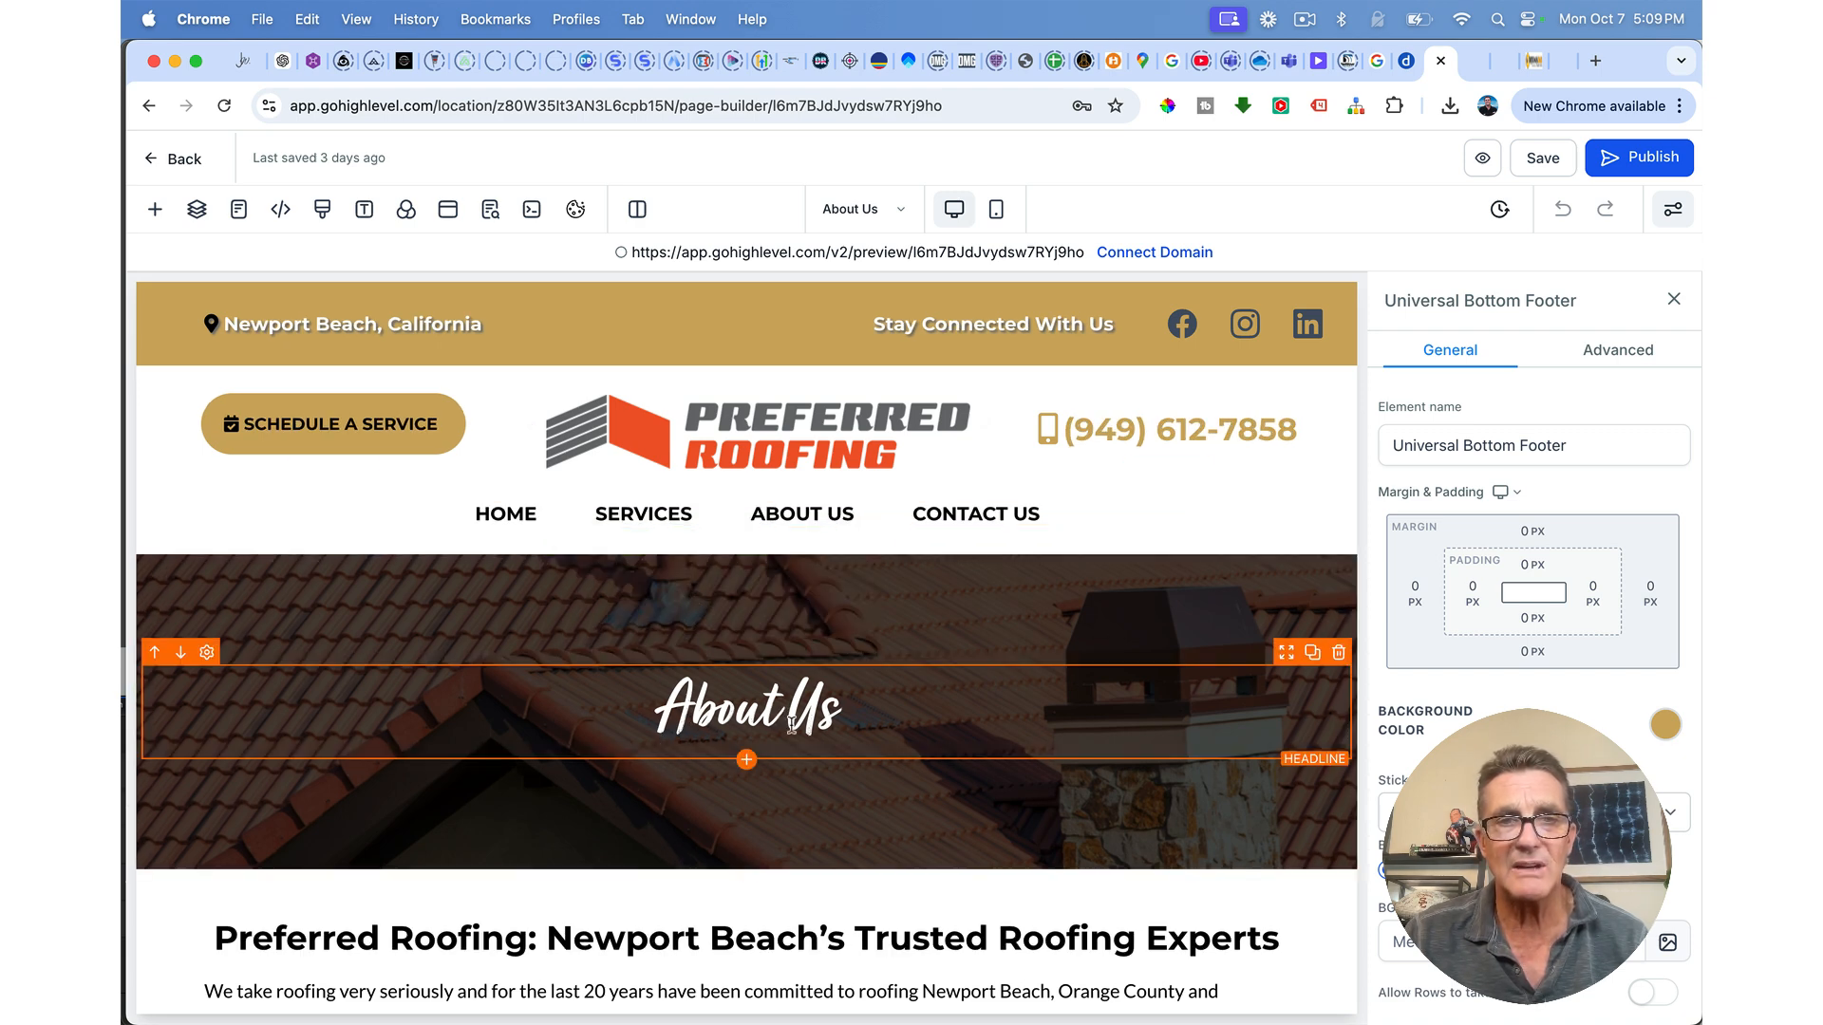
scroll(791, 725, "down", 2)
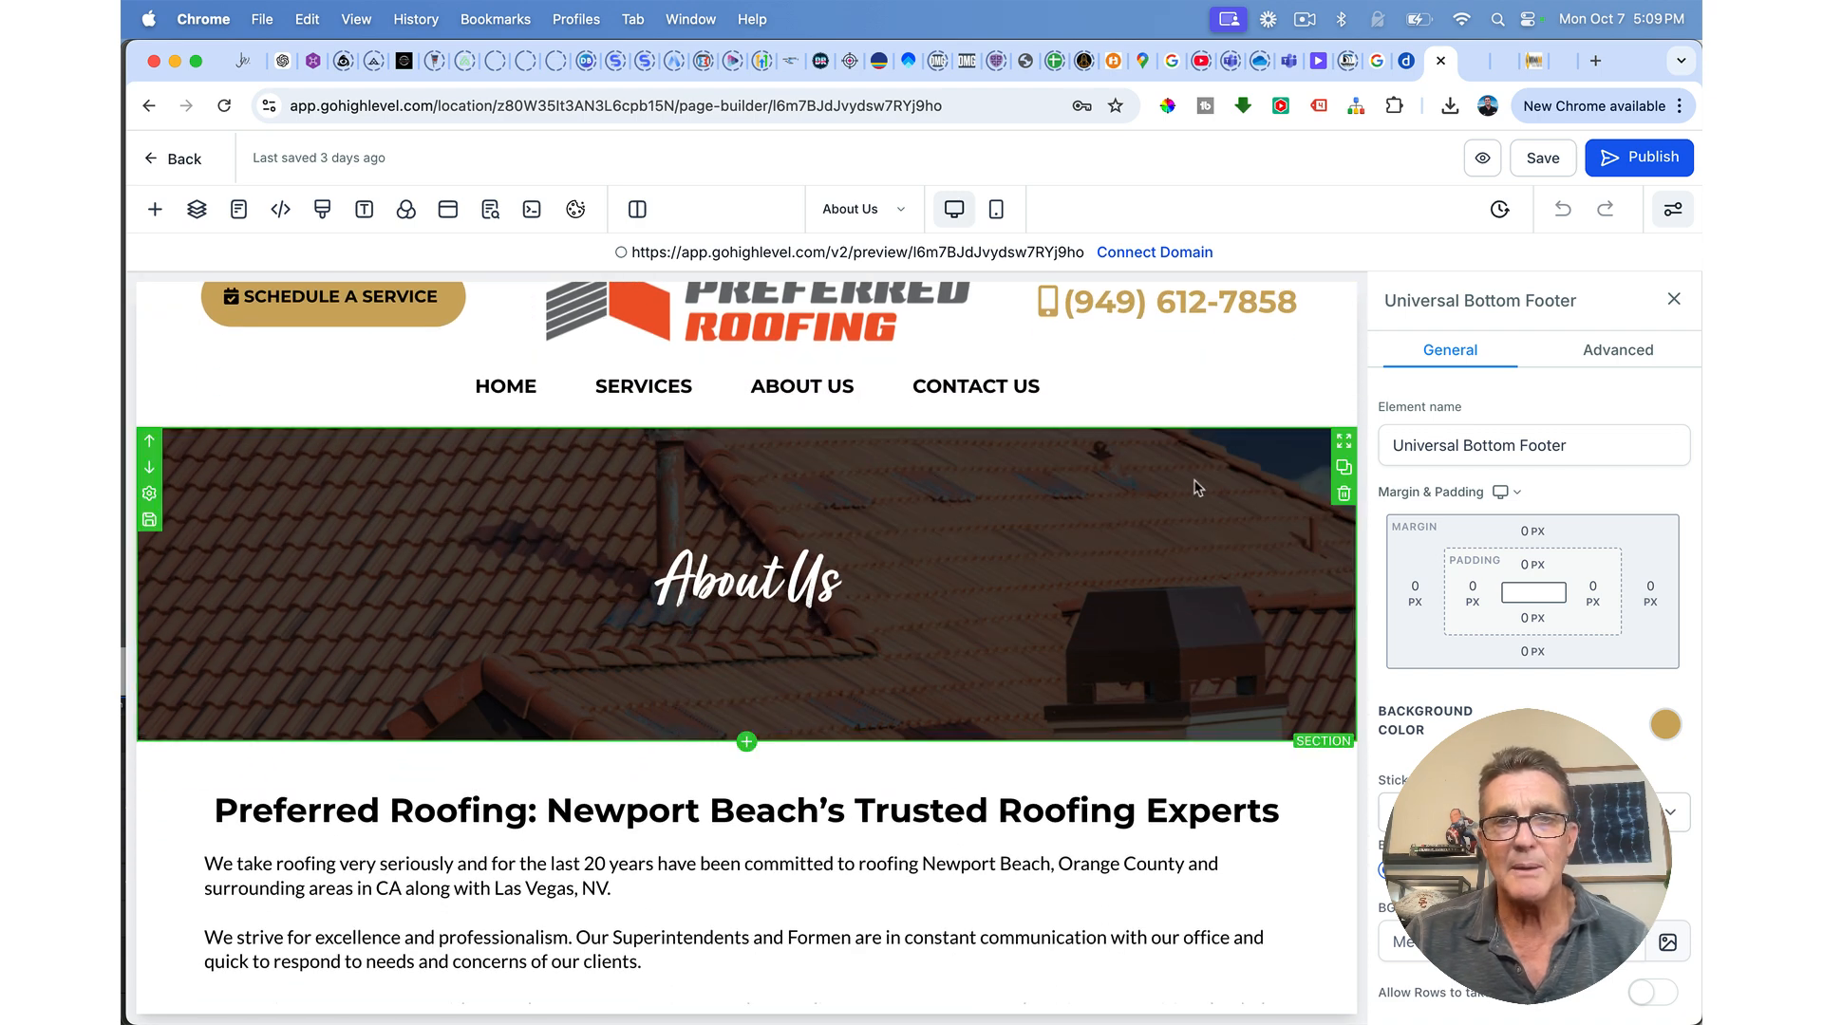
scroll(1196, 500, "down", 5)
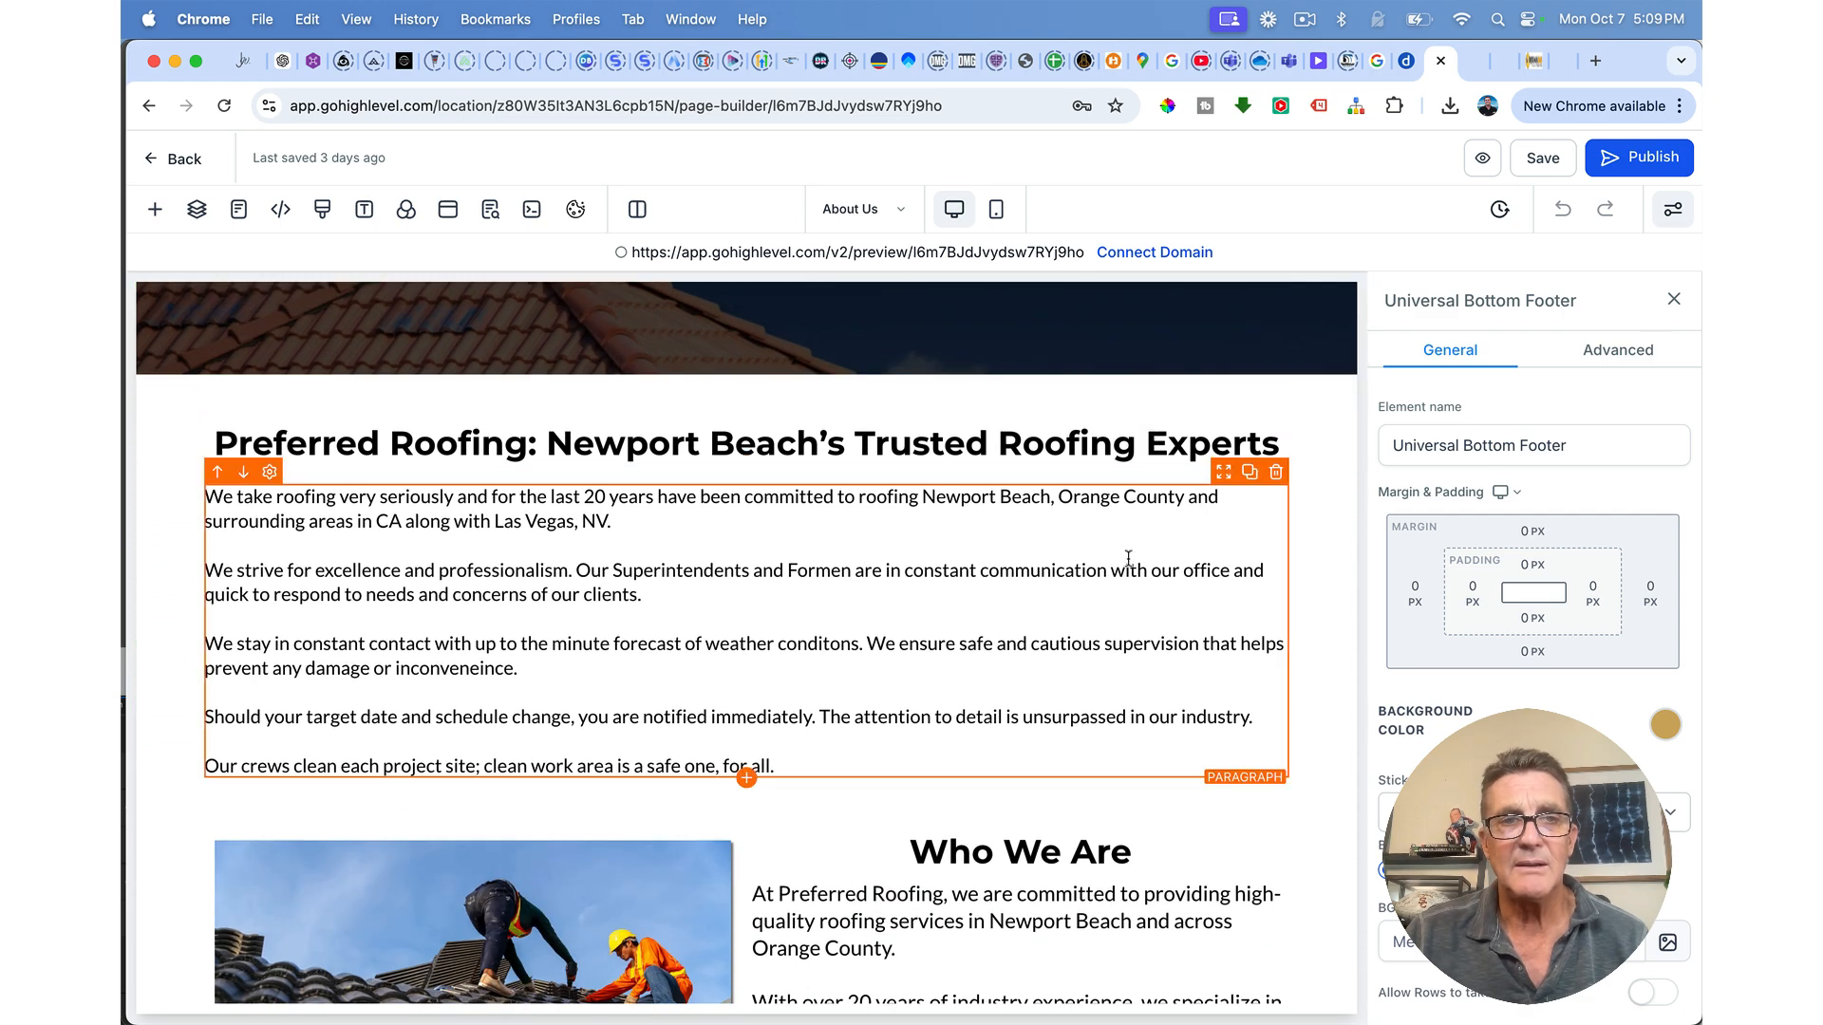
scroll(1128, 558, "down", 5)
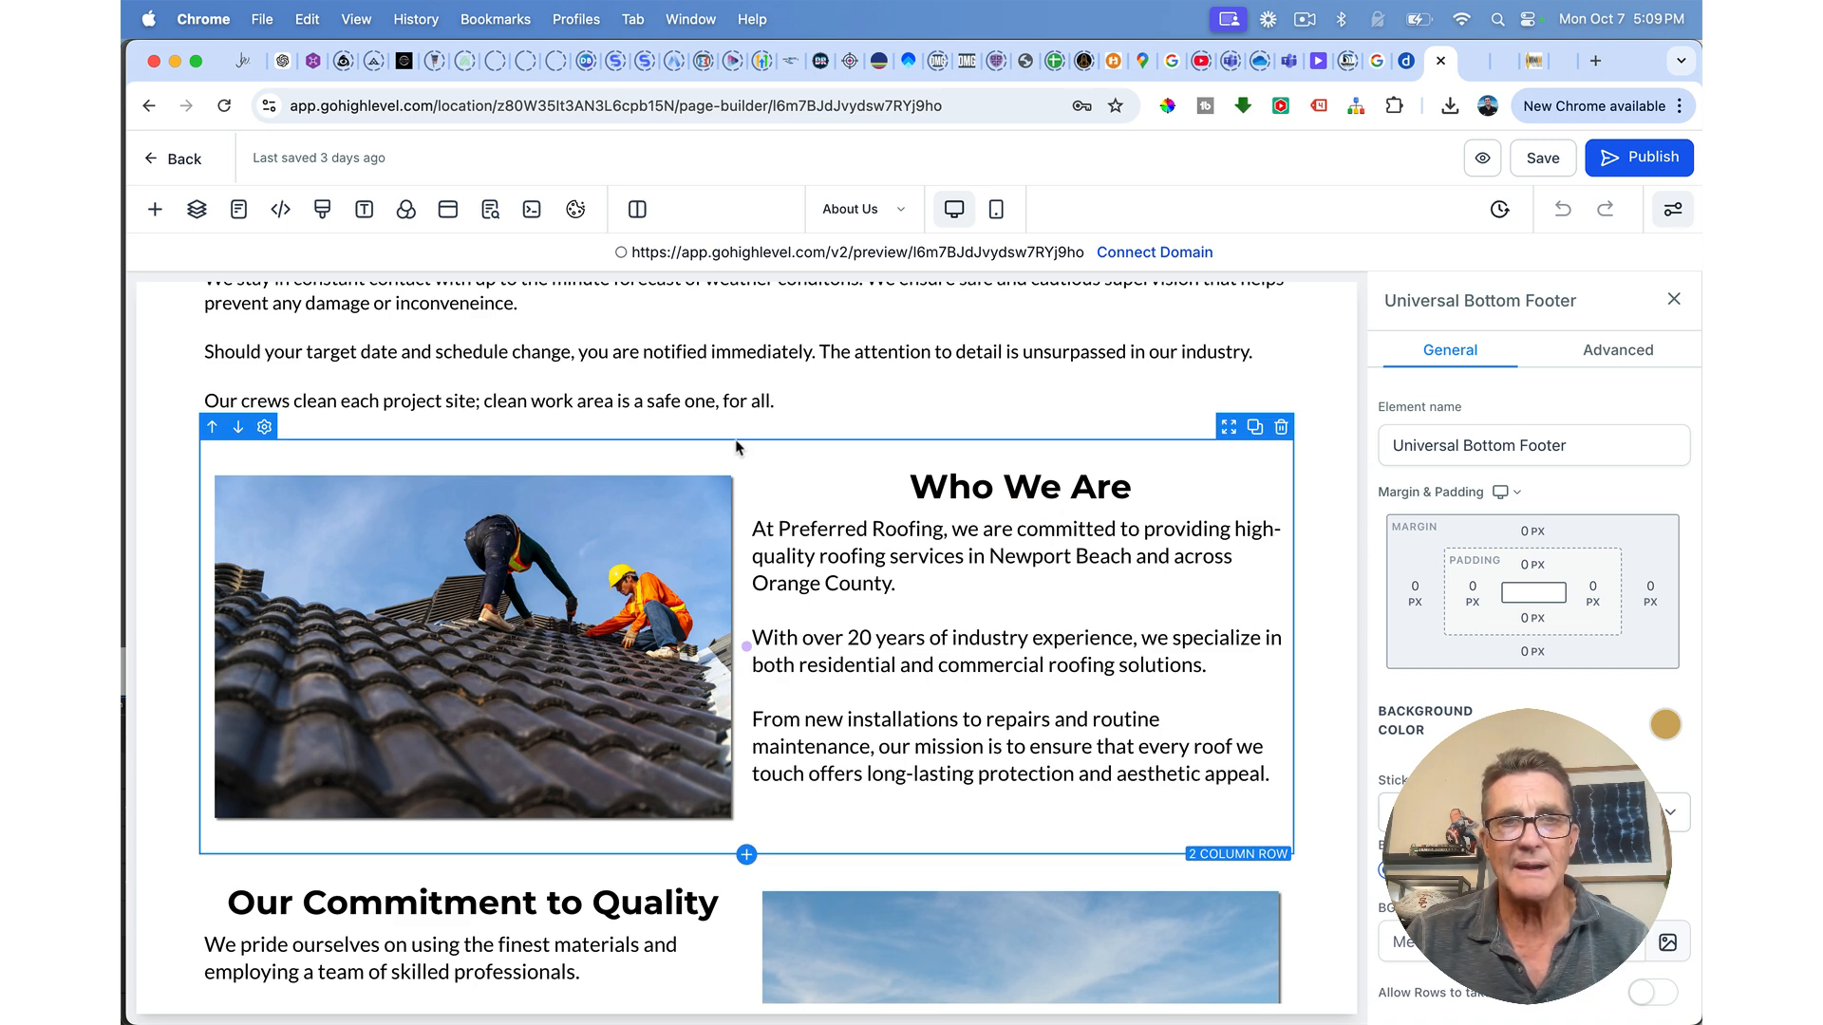
scroll(737, 446, "down", 3)
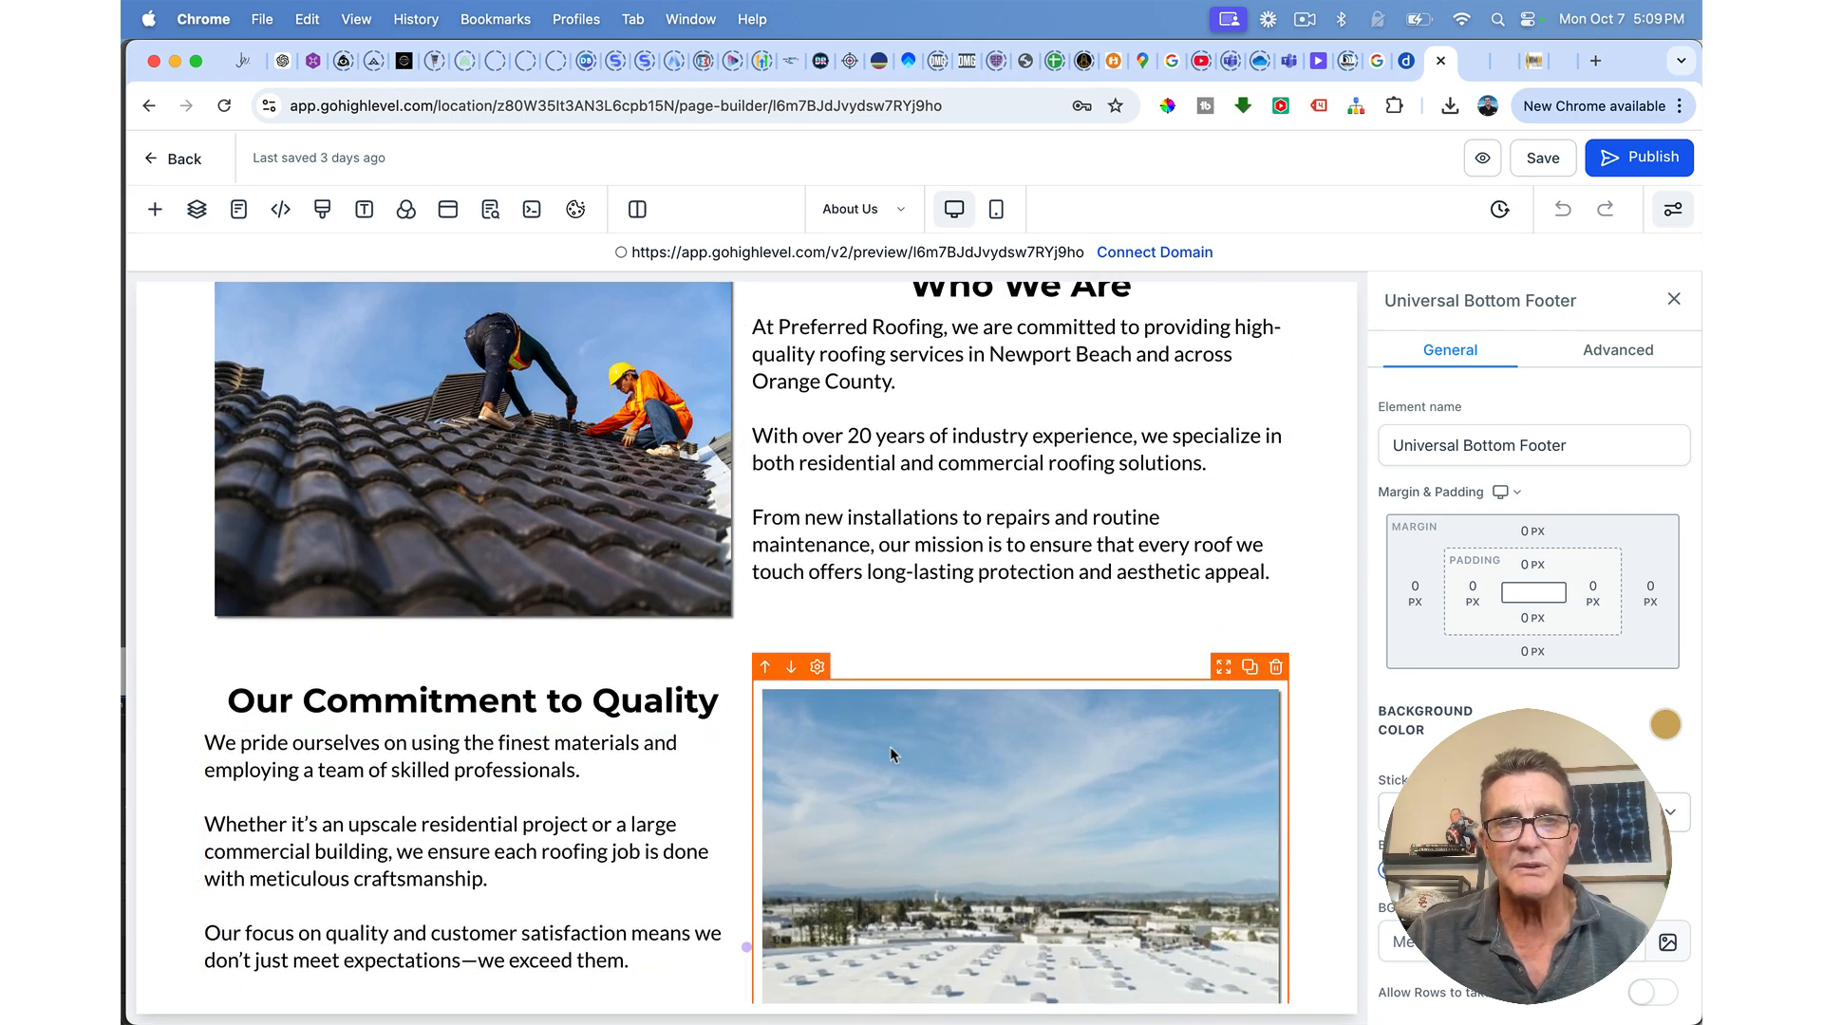
scroll(532, 714, "down", 3)
scroll(532, 714, "up", 6)
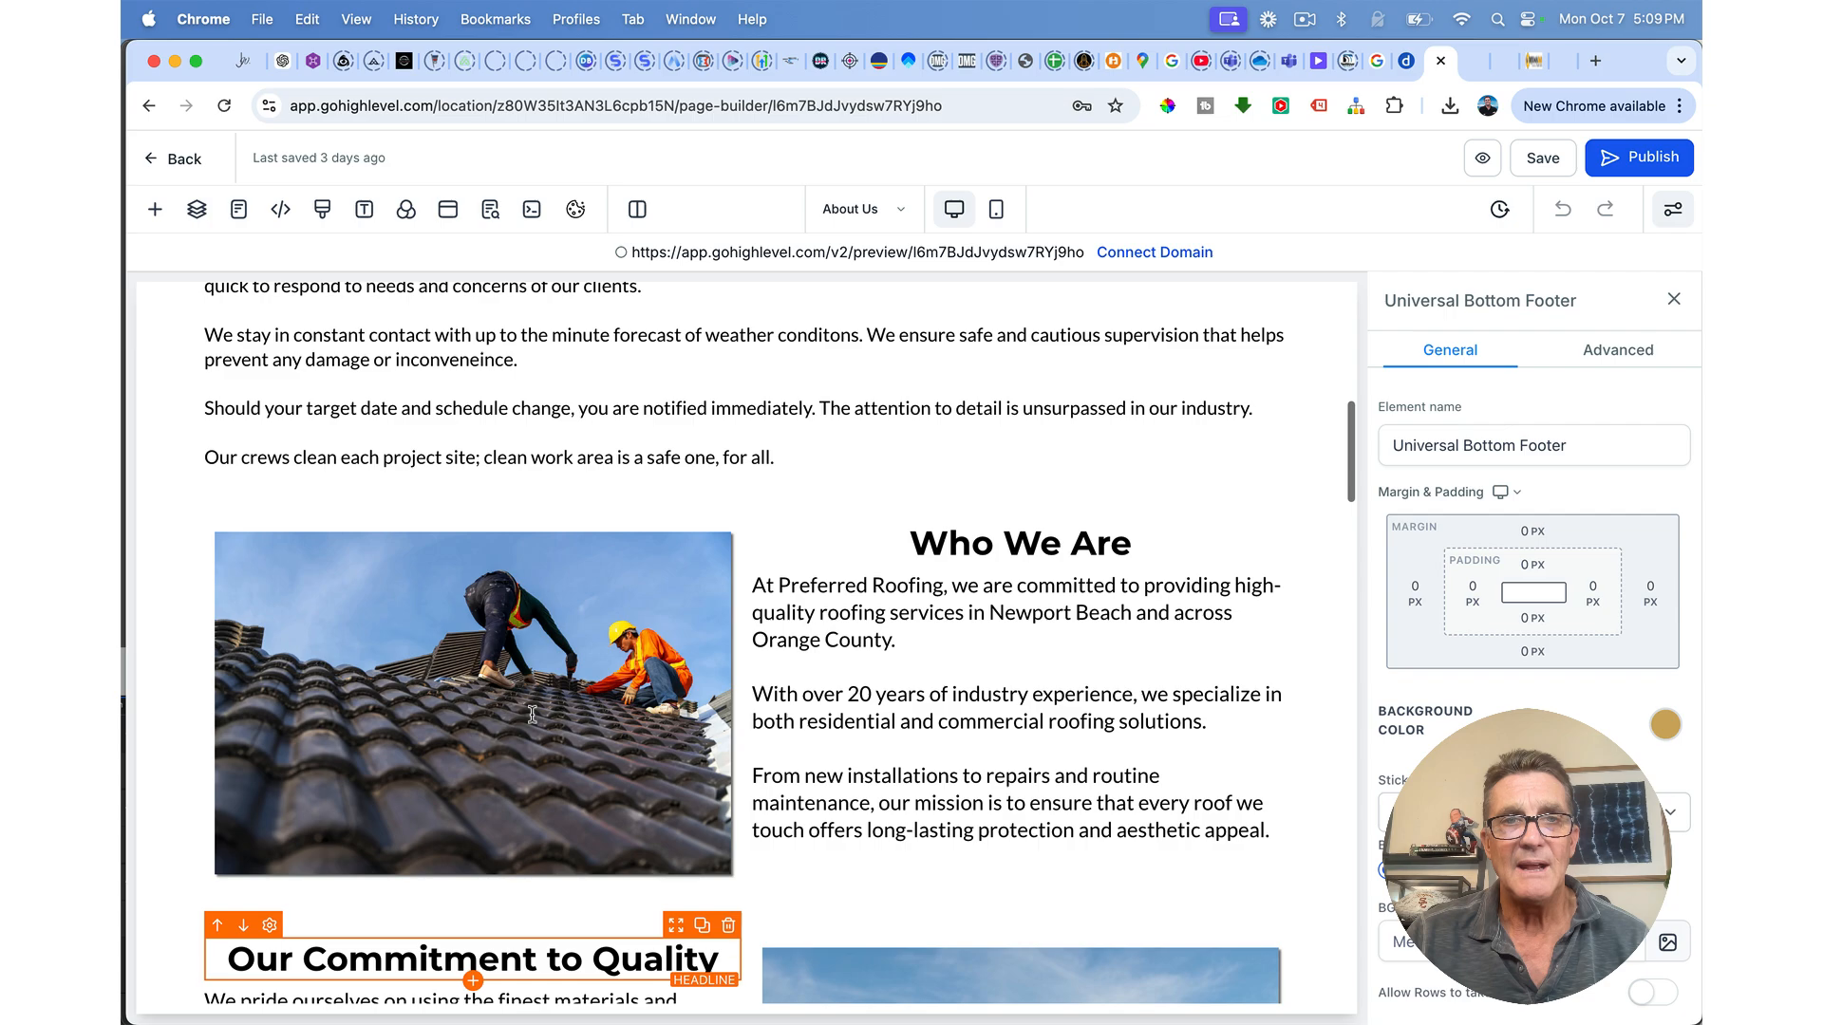
scroll(569, 722, "down", 10)
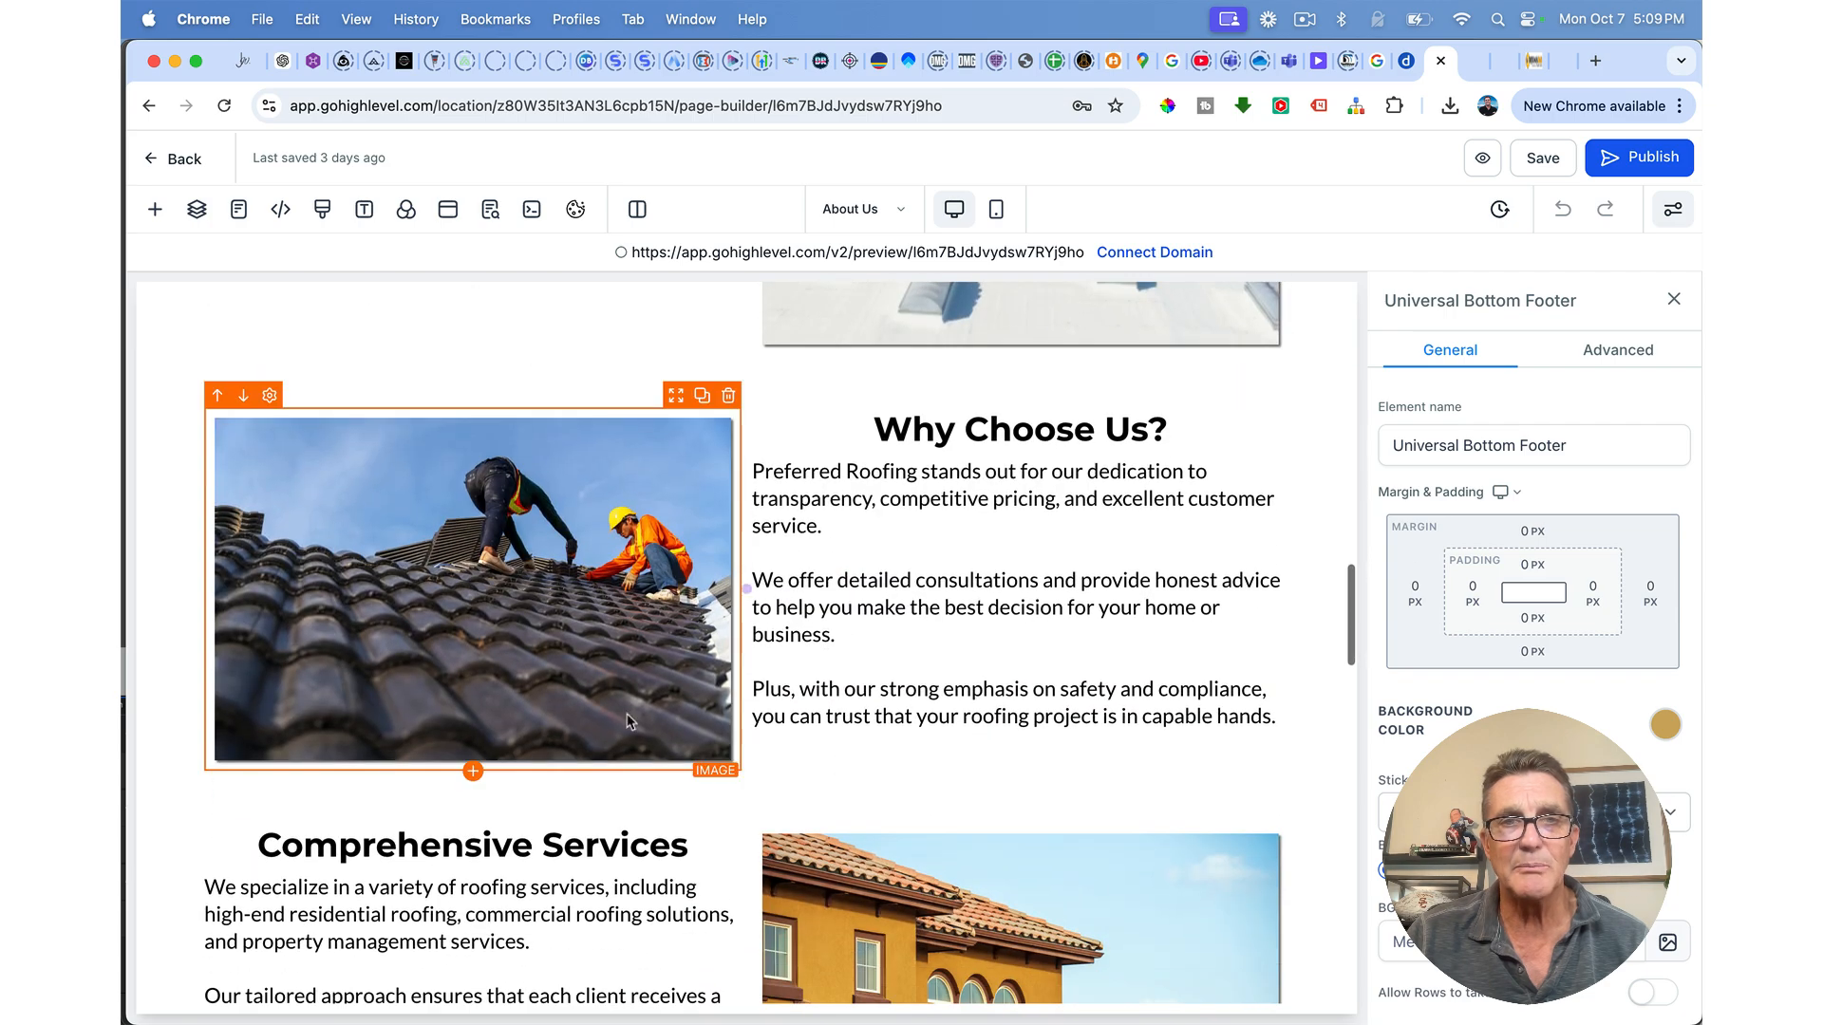
scroll(551, 468, "down", 1)
scroll(551, 468, "up", 12)
scroll(545, 481, "down", 10)
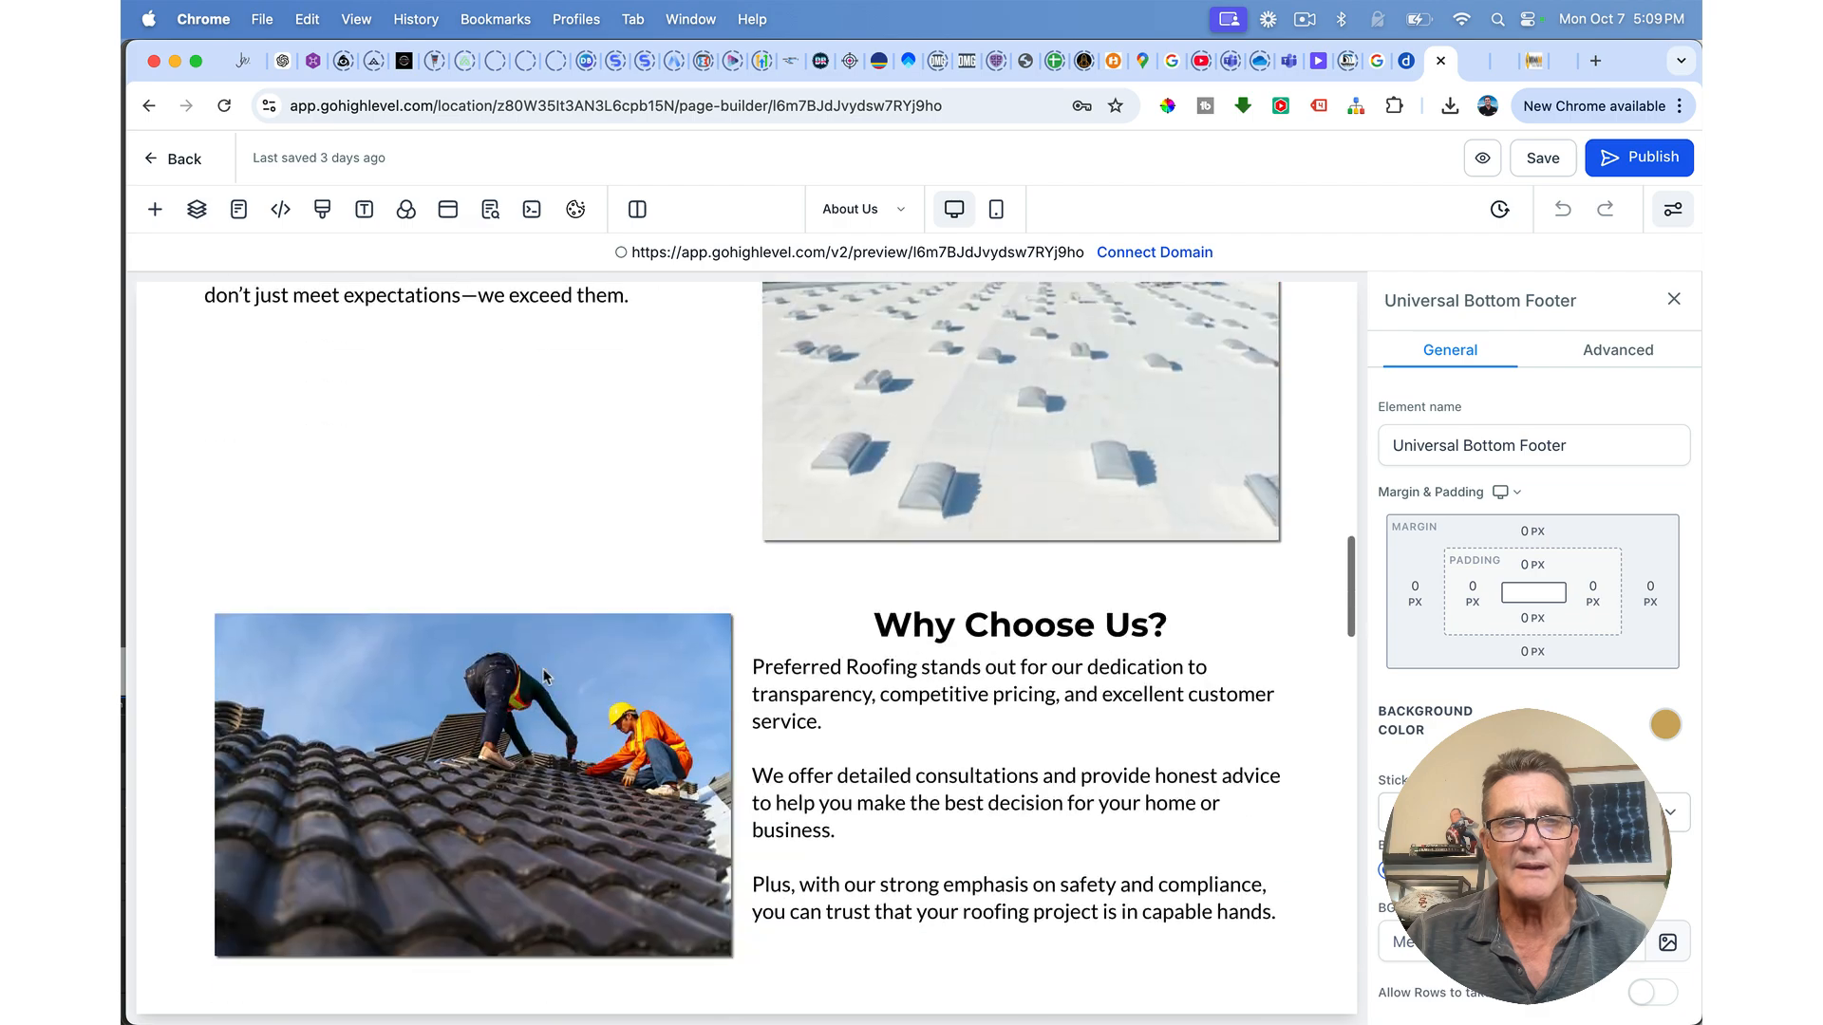
scroll(543, 676, "down", 6)
scroll(827, 520, "up", 8)
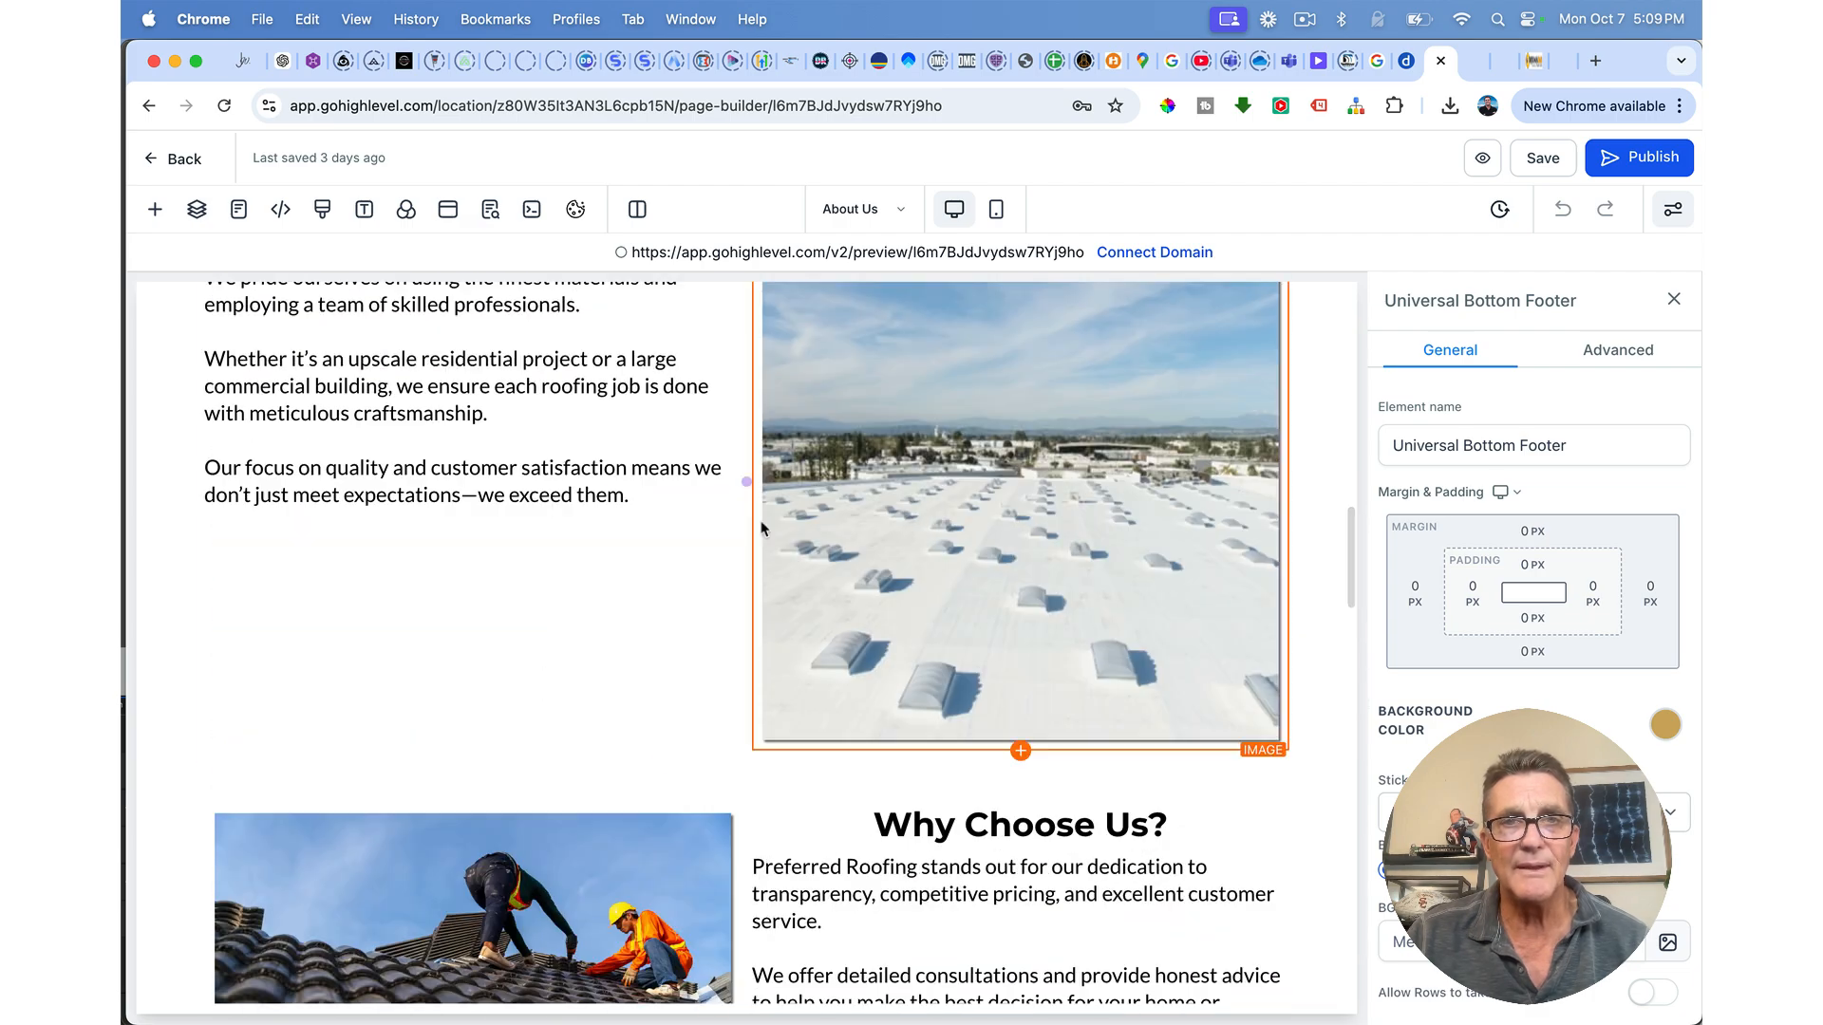
scroll(754, 520, "down", 6)
scroll(734, 842, "down", 5)
scroll(734, 843, "down", 2)
scroll(835, 622, "up", 10)
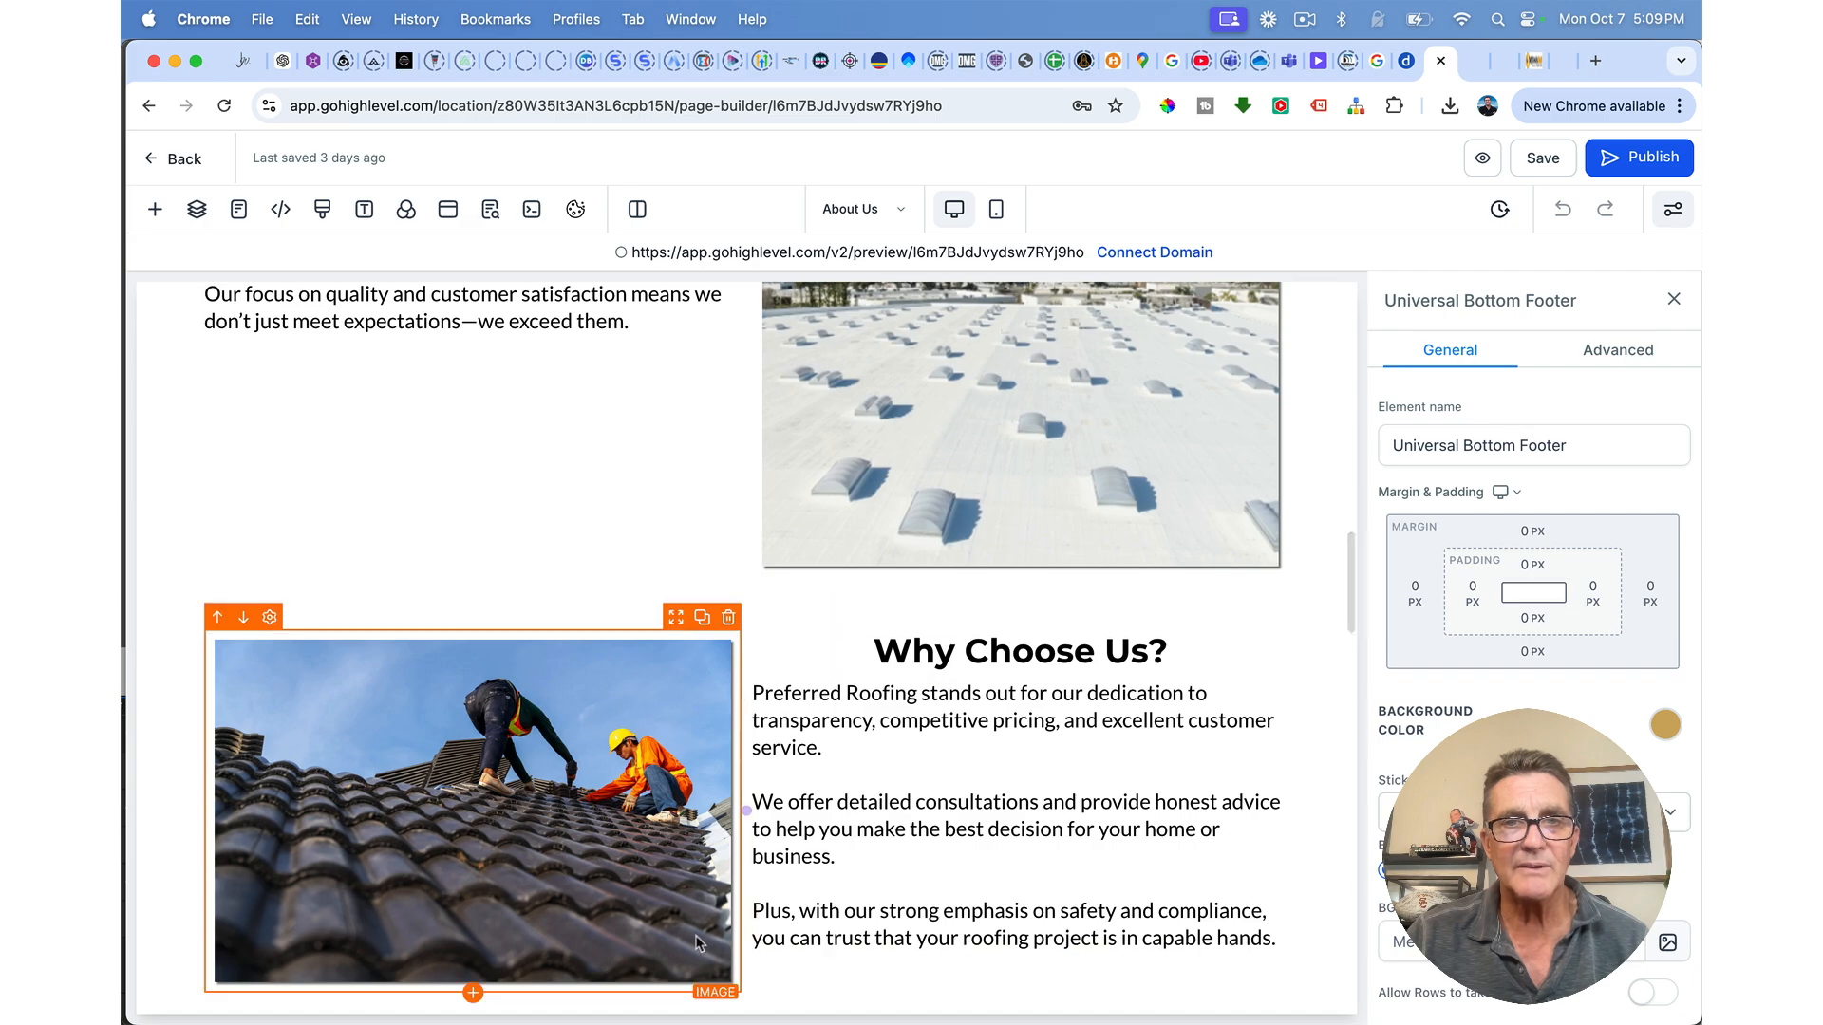
scroll(698, 943, "down", 7)
scroll(796, 714, "down", 5)
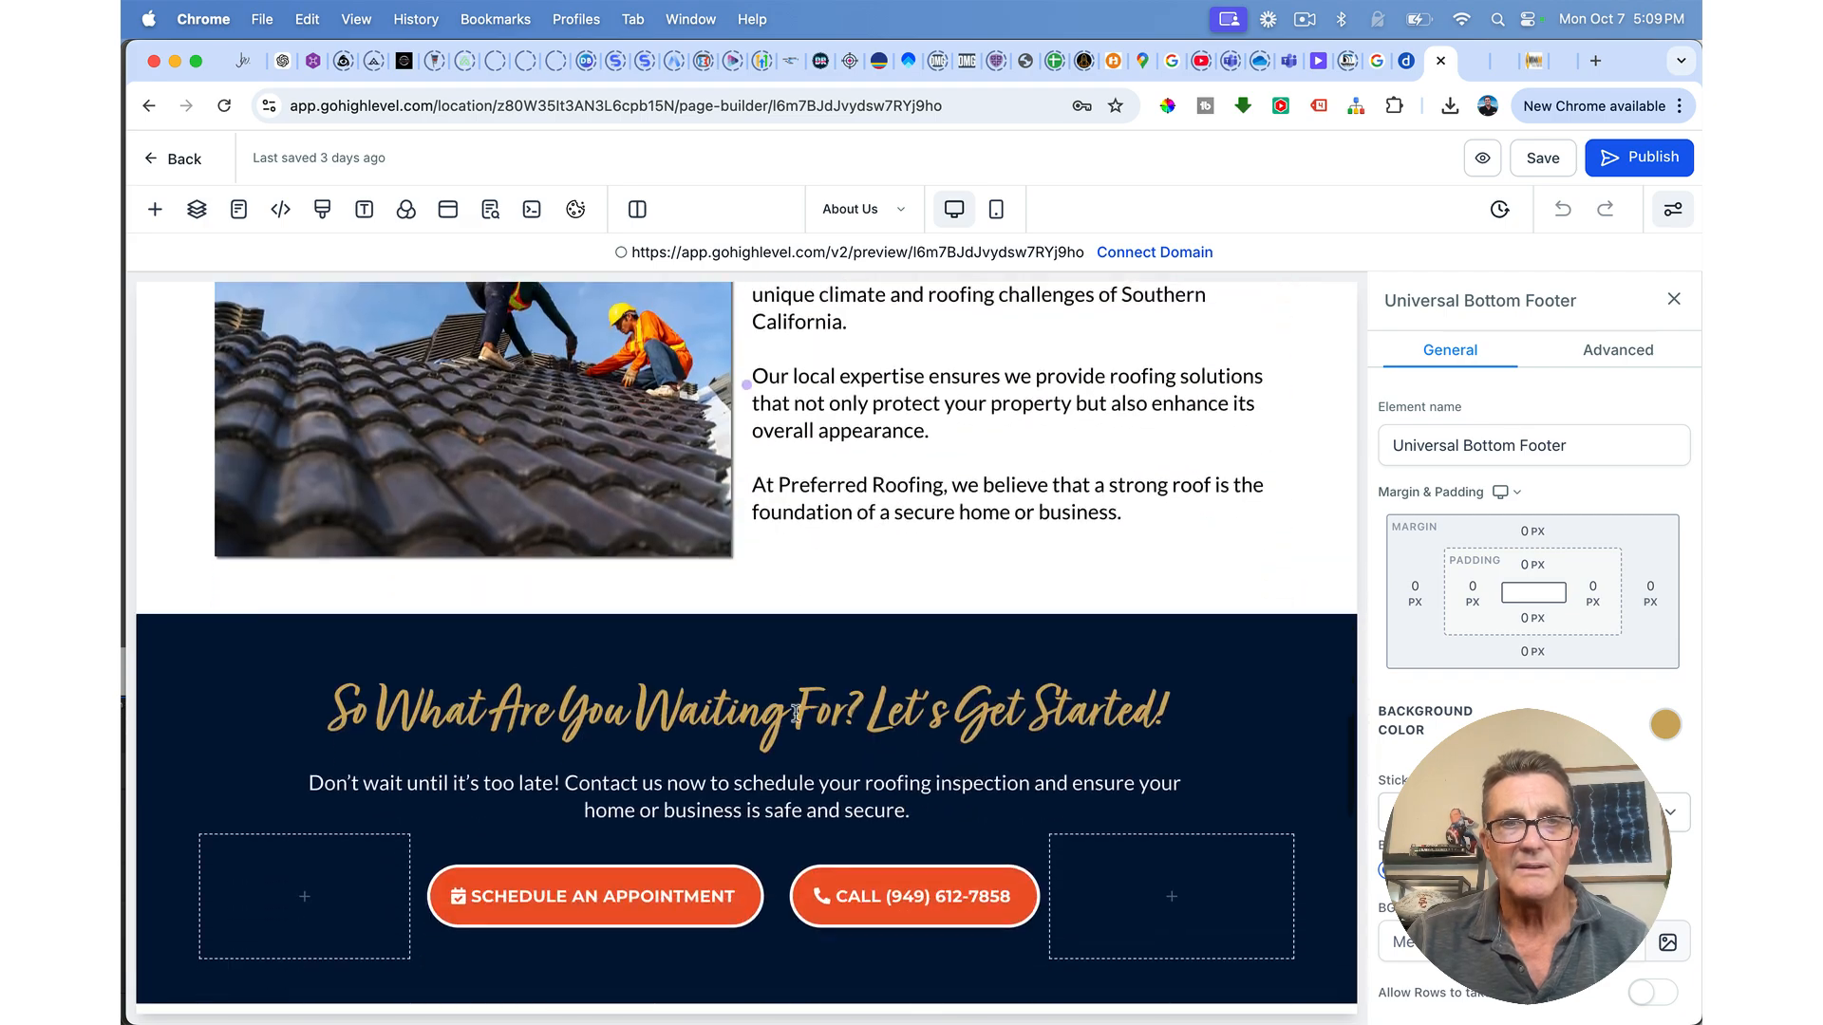
scroll(795, 714, "down", 10)
scroll(796, 714, "up", 5)
scroll(796, 714, "up", 20)
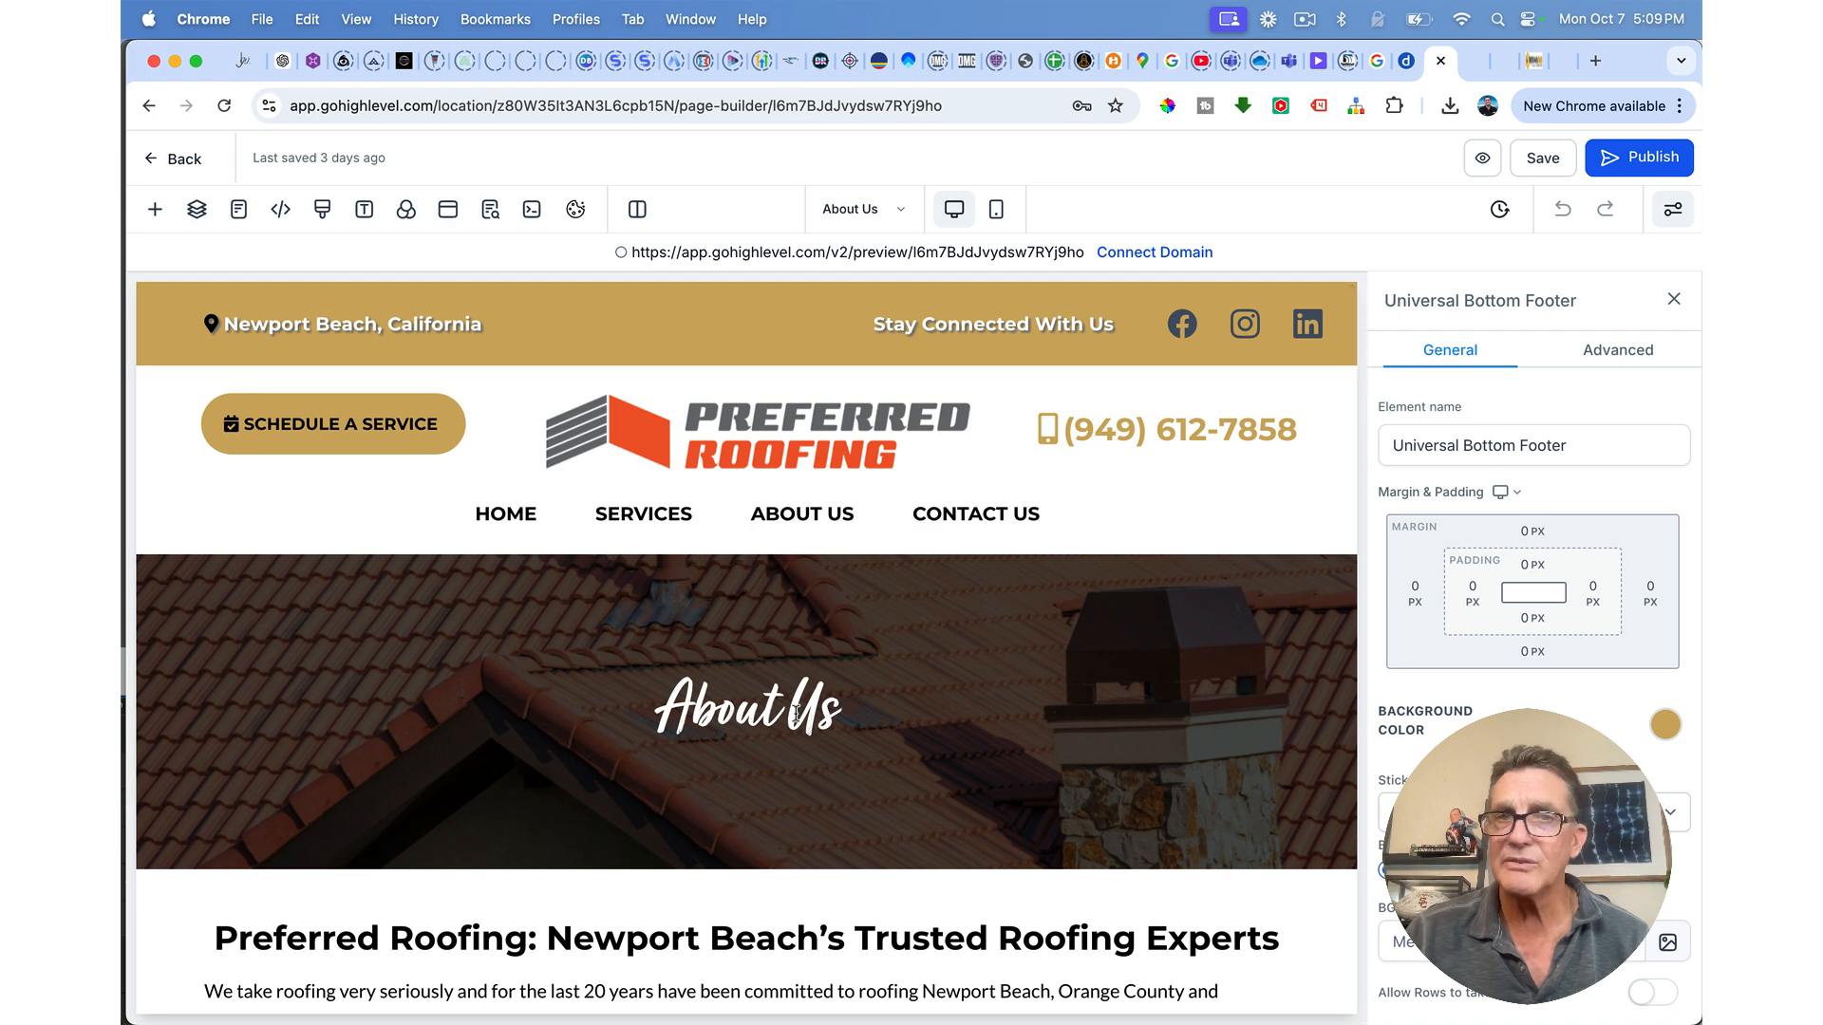
Step: Open the Contact Us page, scroll through it, then exit back to the pages list
left_click(186, 159)
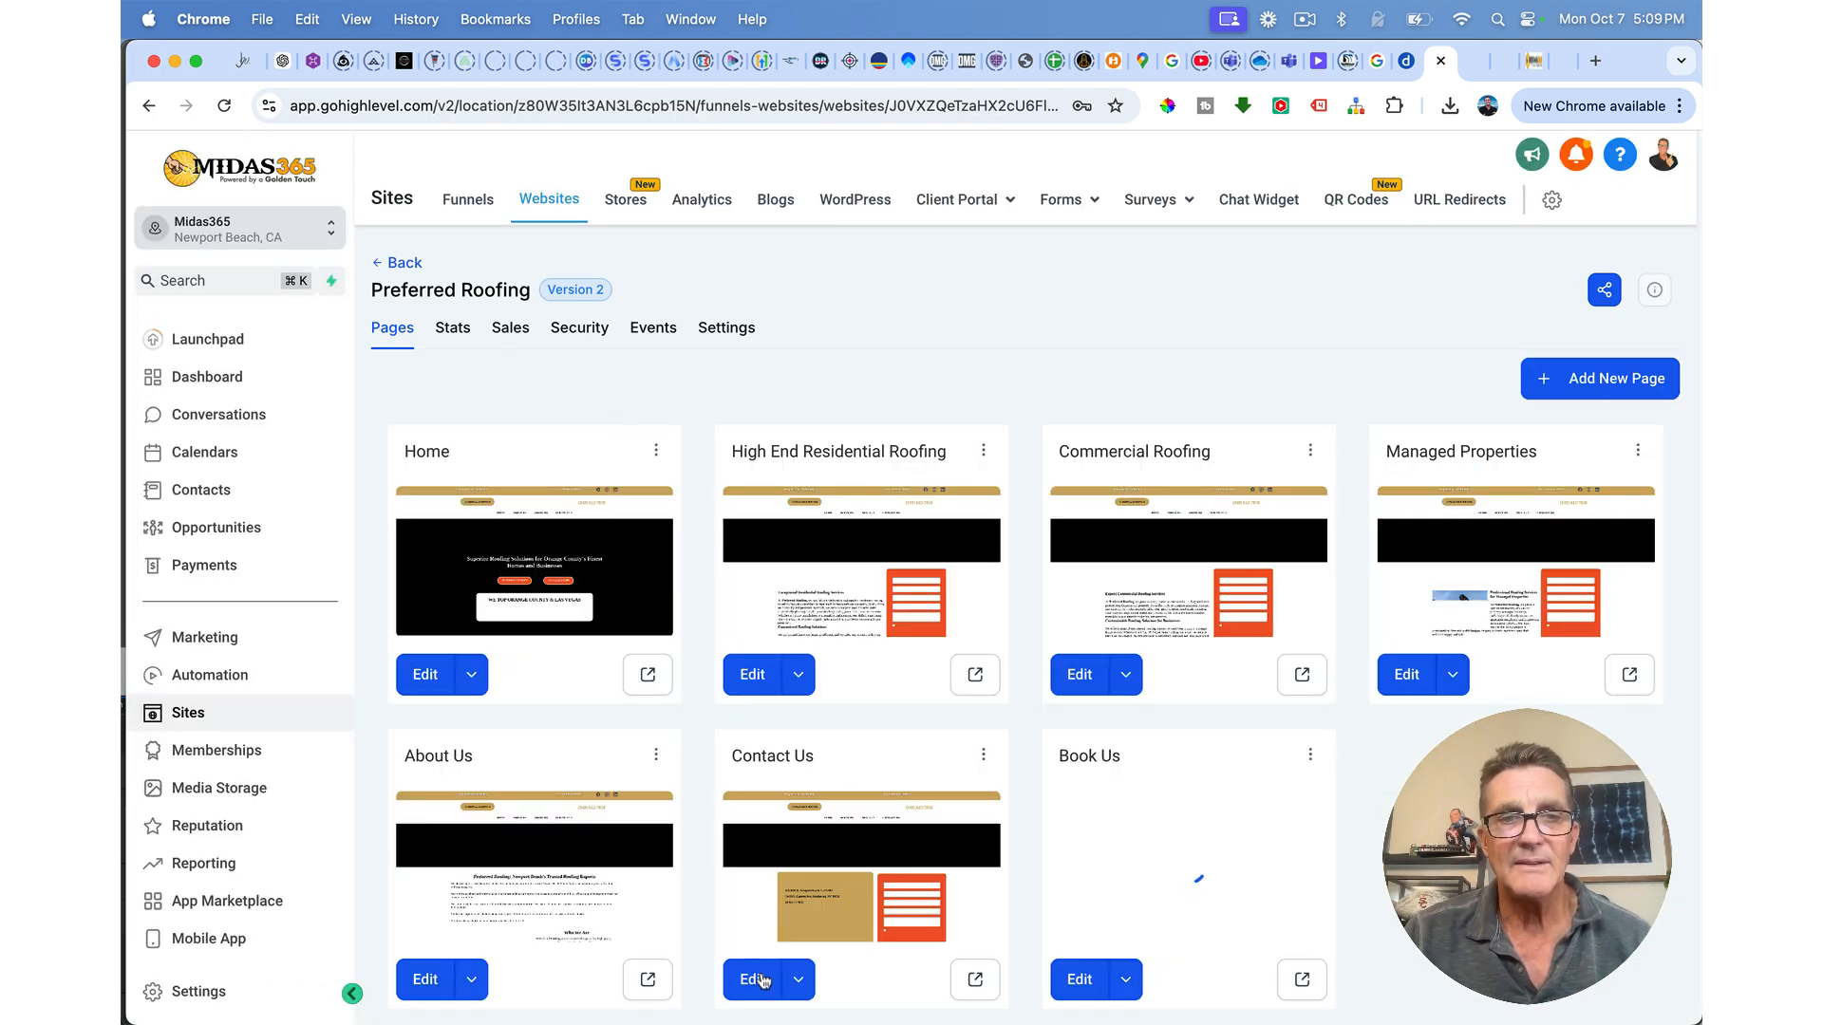
left_click(752, 979)
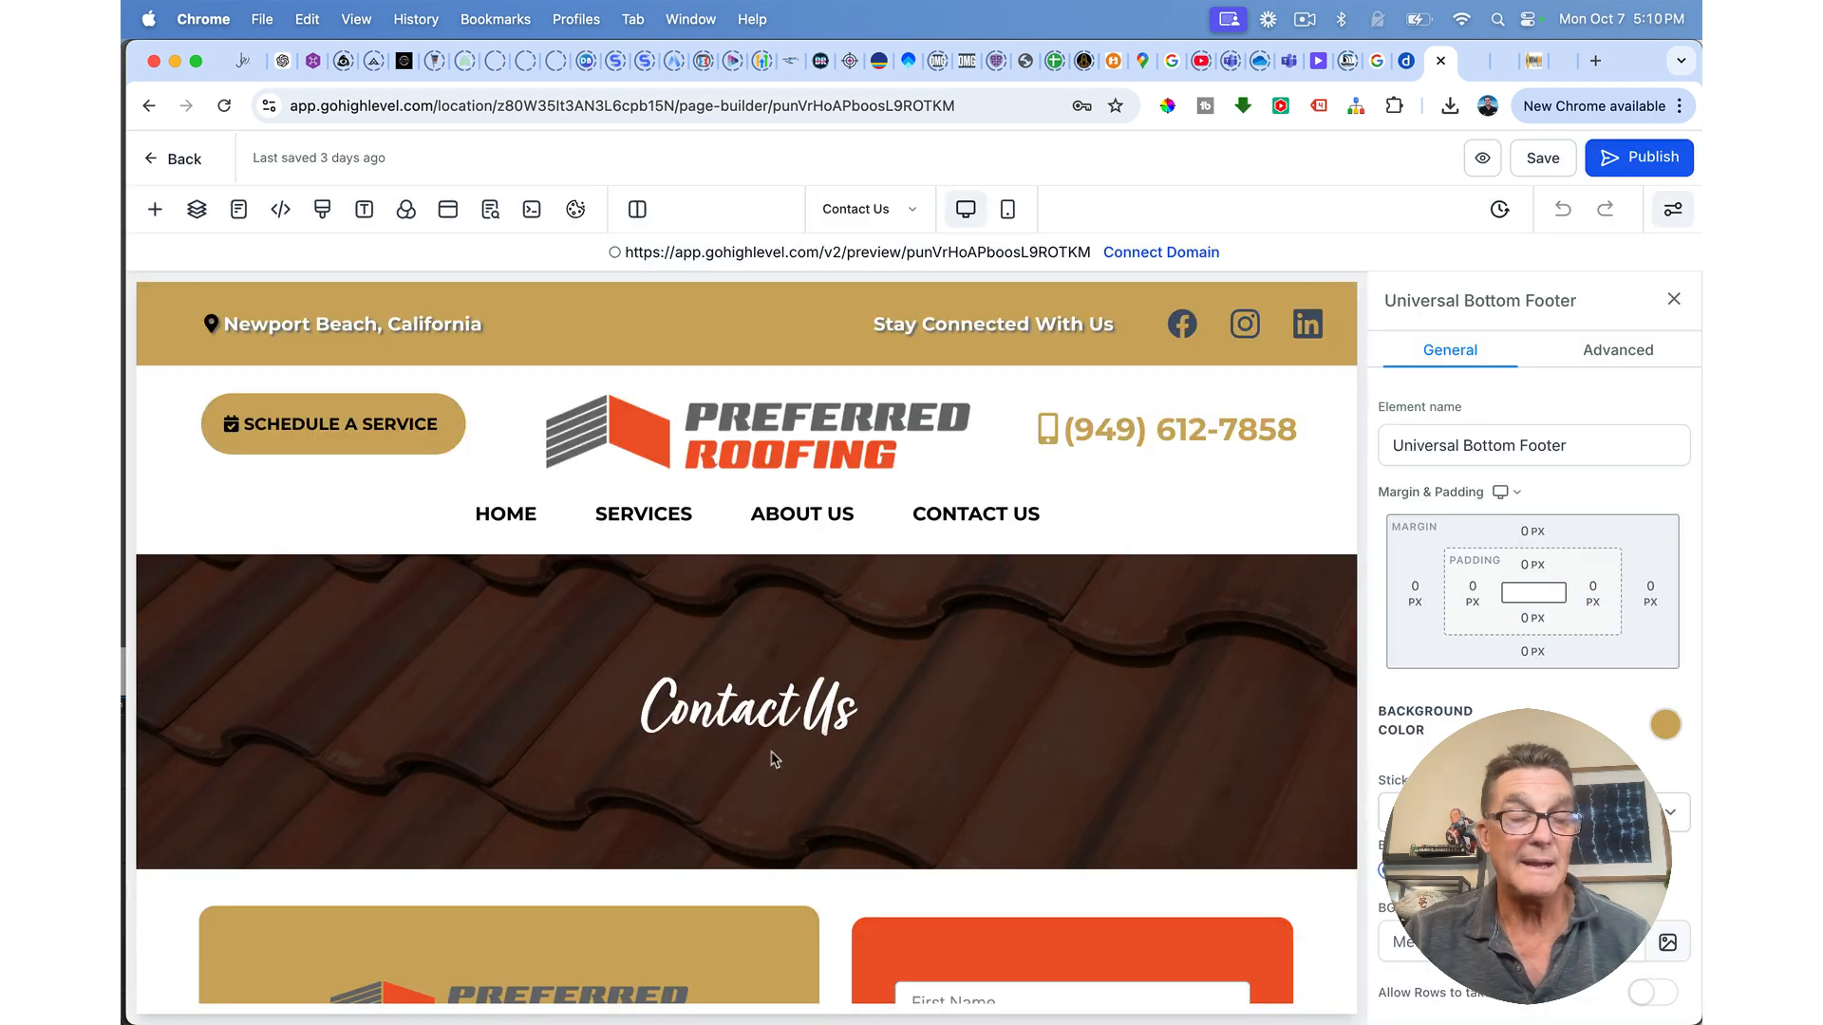
scroll(773, 758, "down", 5)
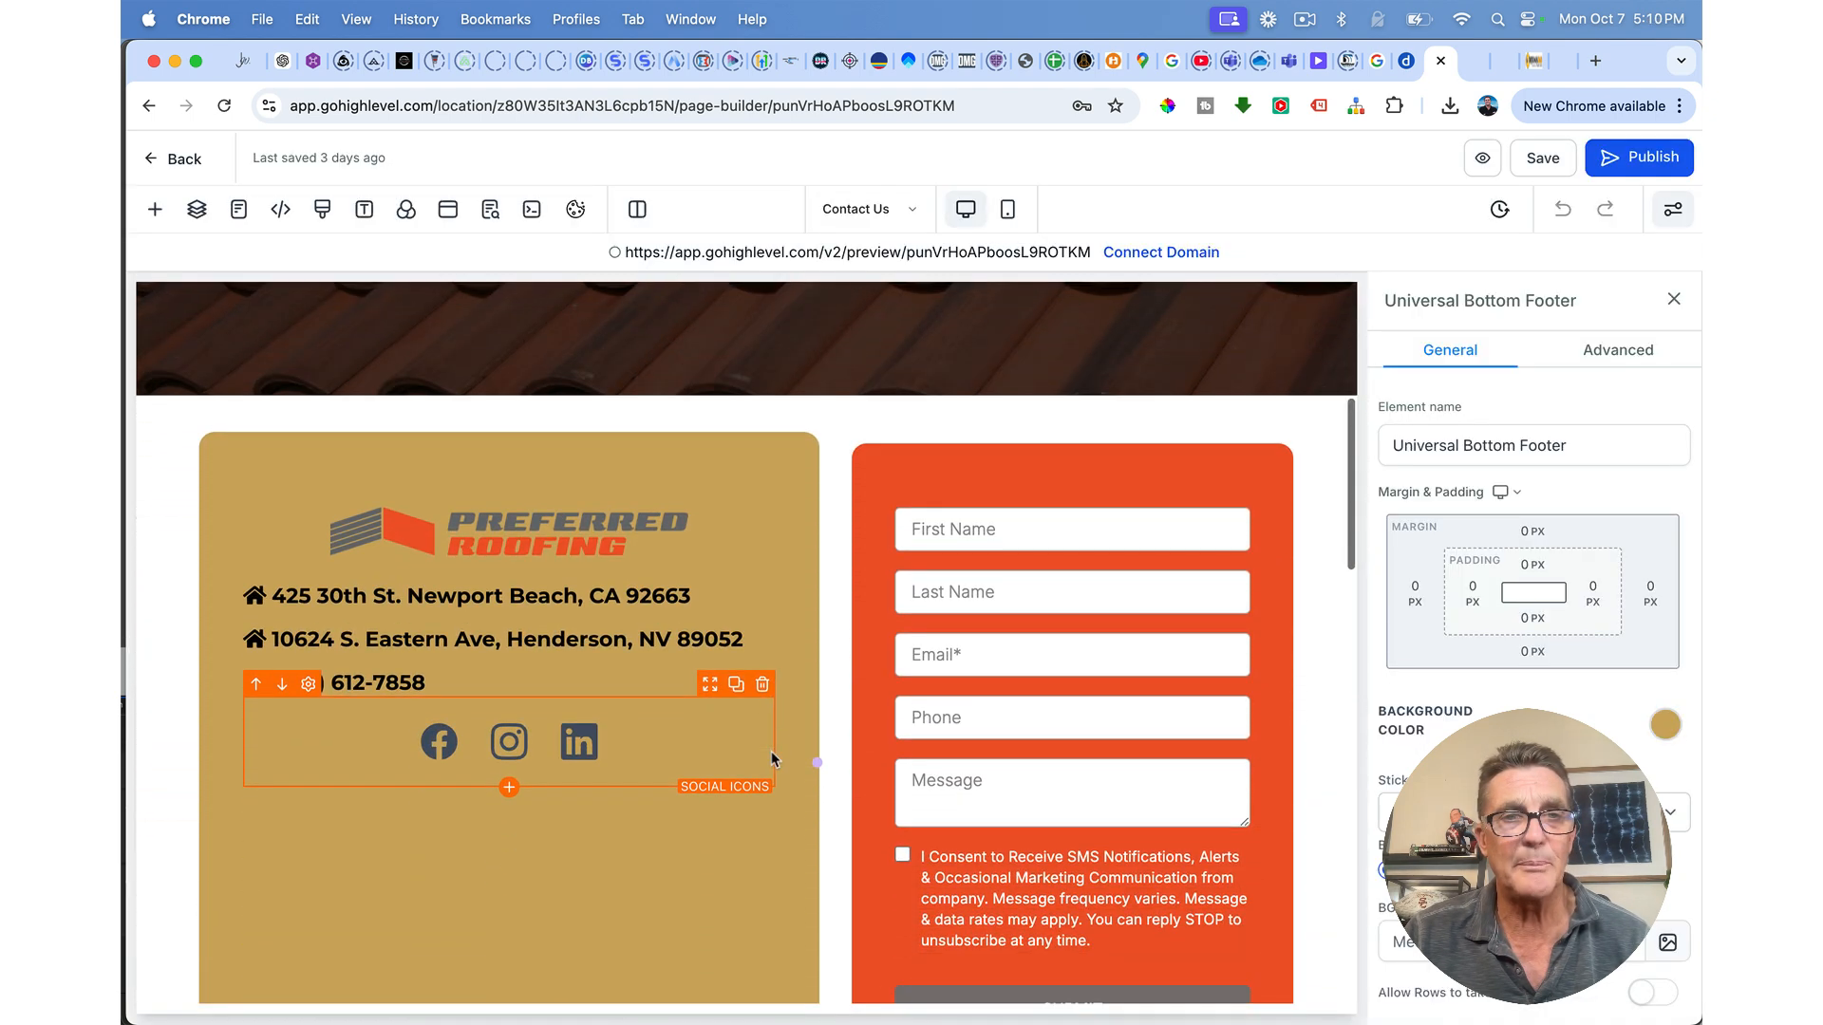
scroll(771, 757, "down", 1)
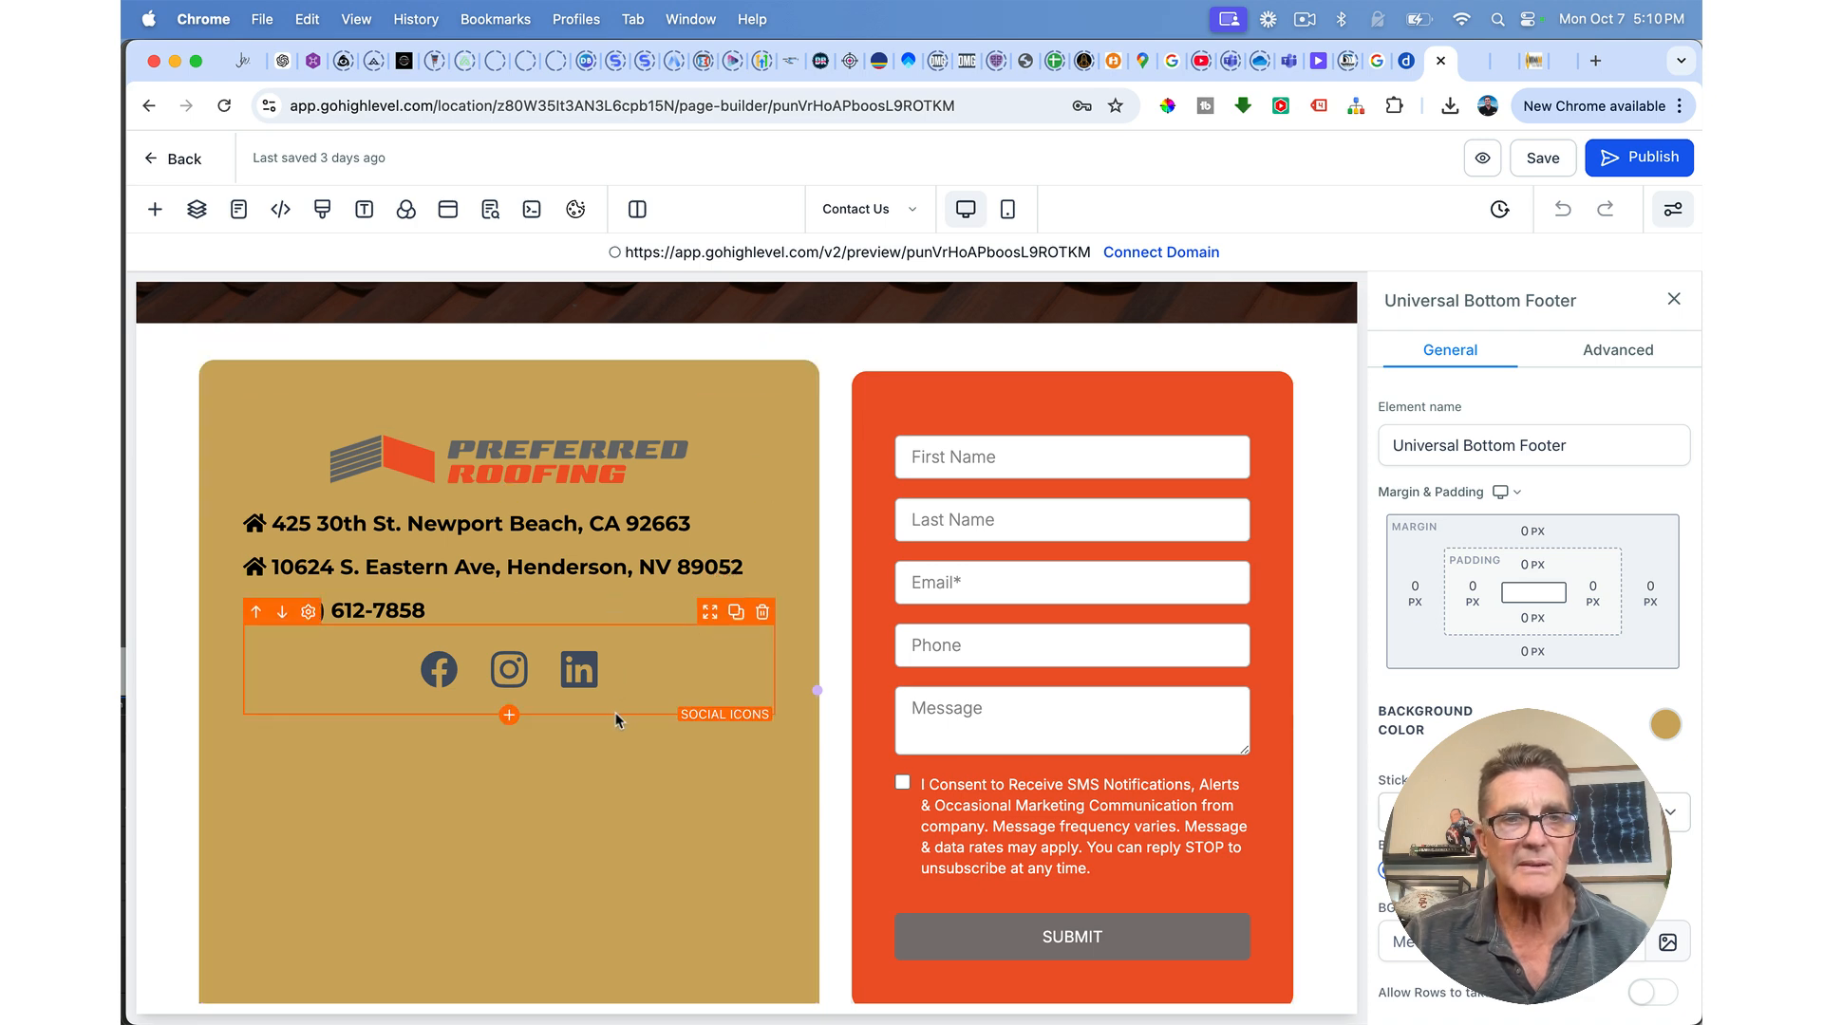
scroll(619, 680, "down", 1)
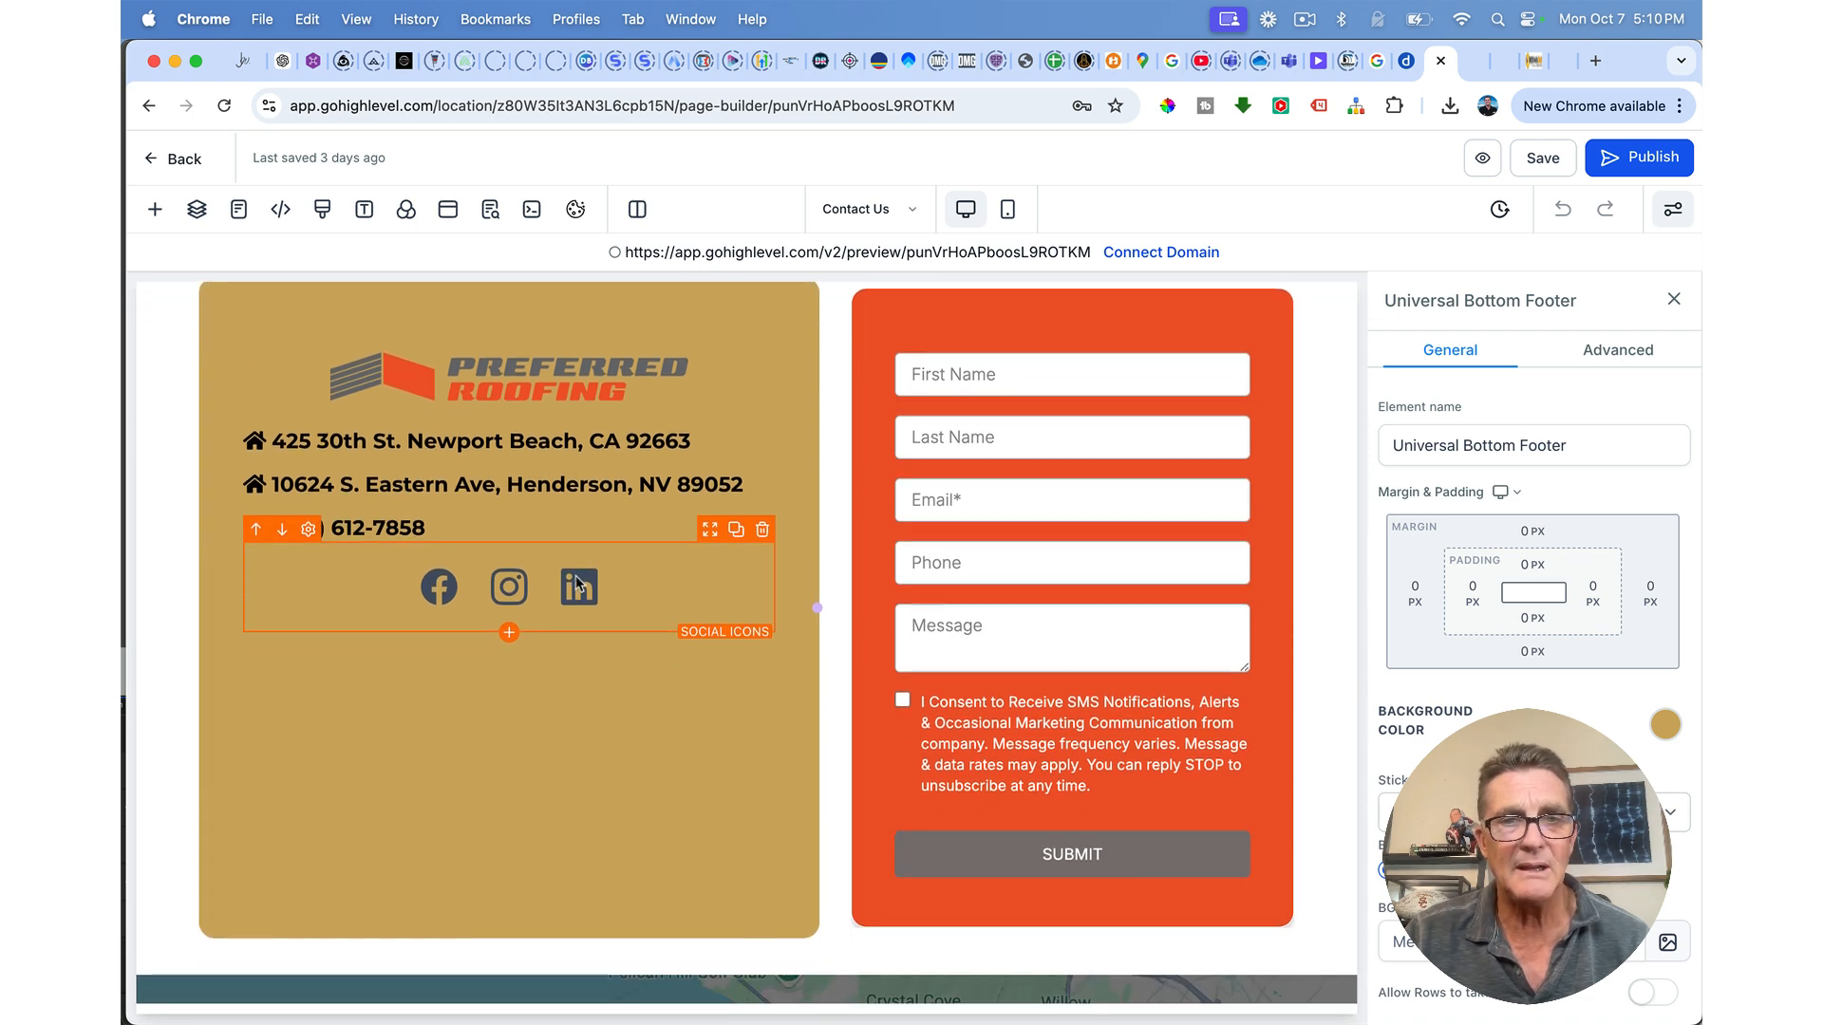
scroll(608, 646, "down", 5)
scroll(576, 576, "up", 6)
scroll(576, 575, "up", 5)
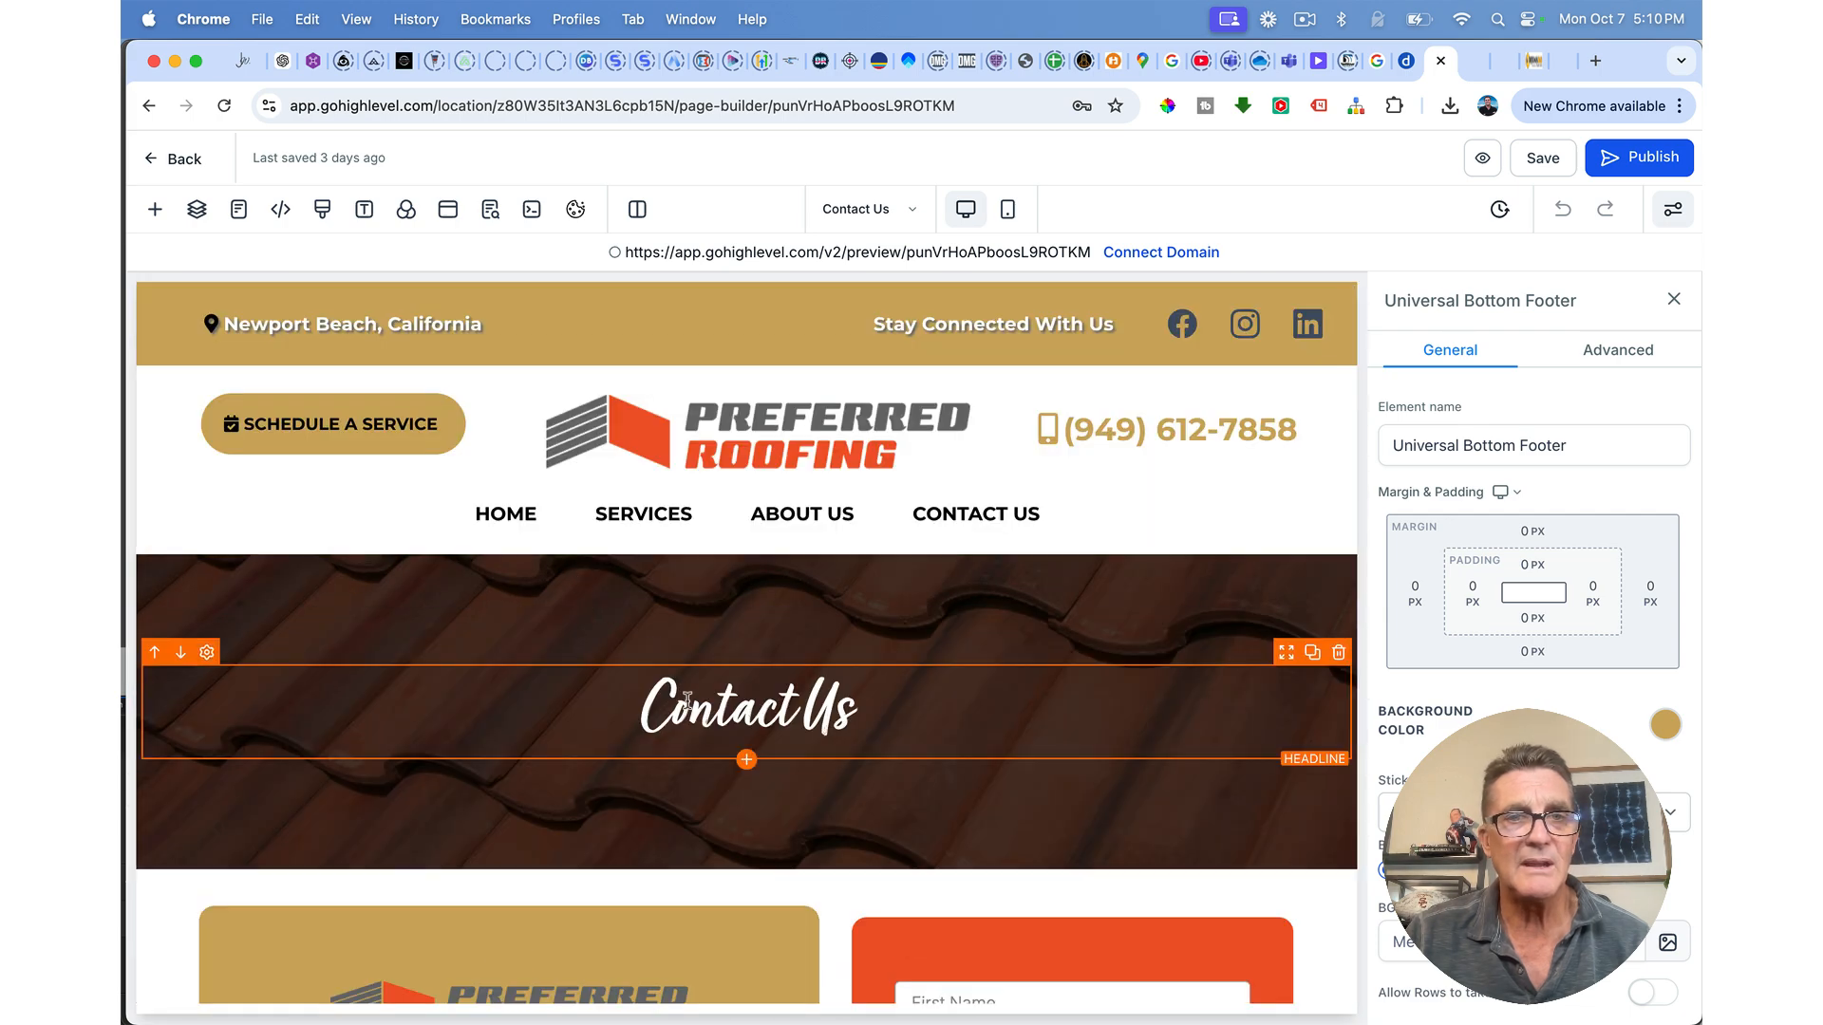
scroll(538, 517, "down", 3)
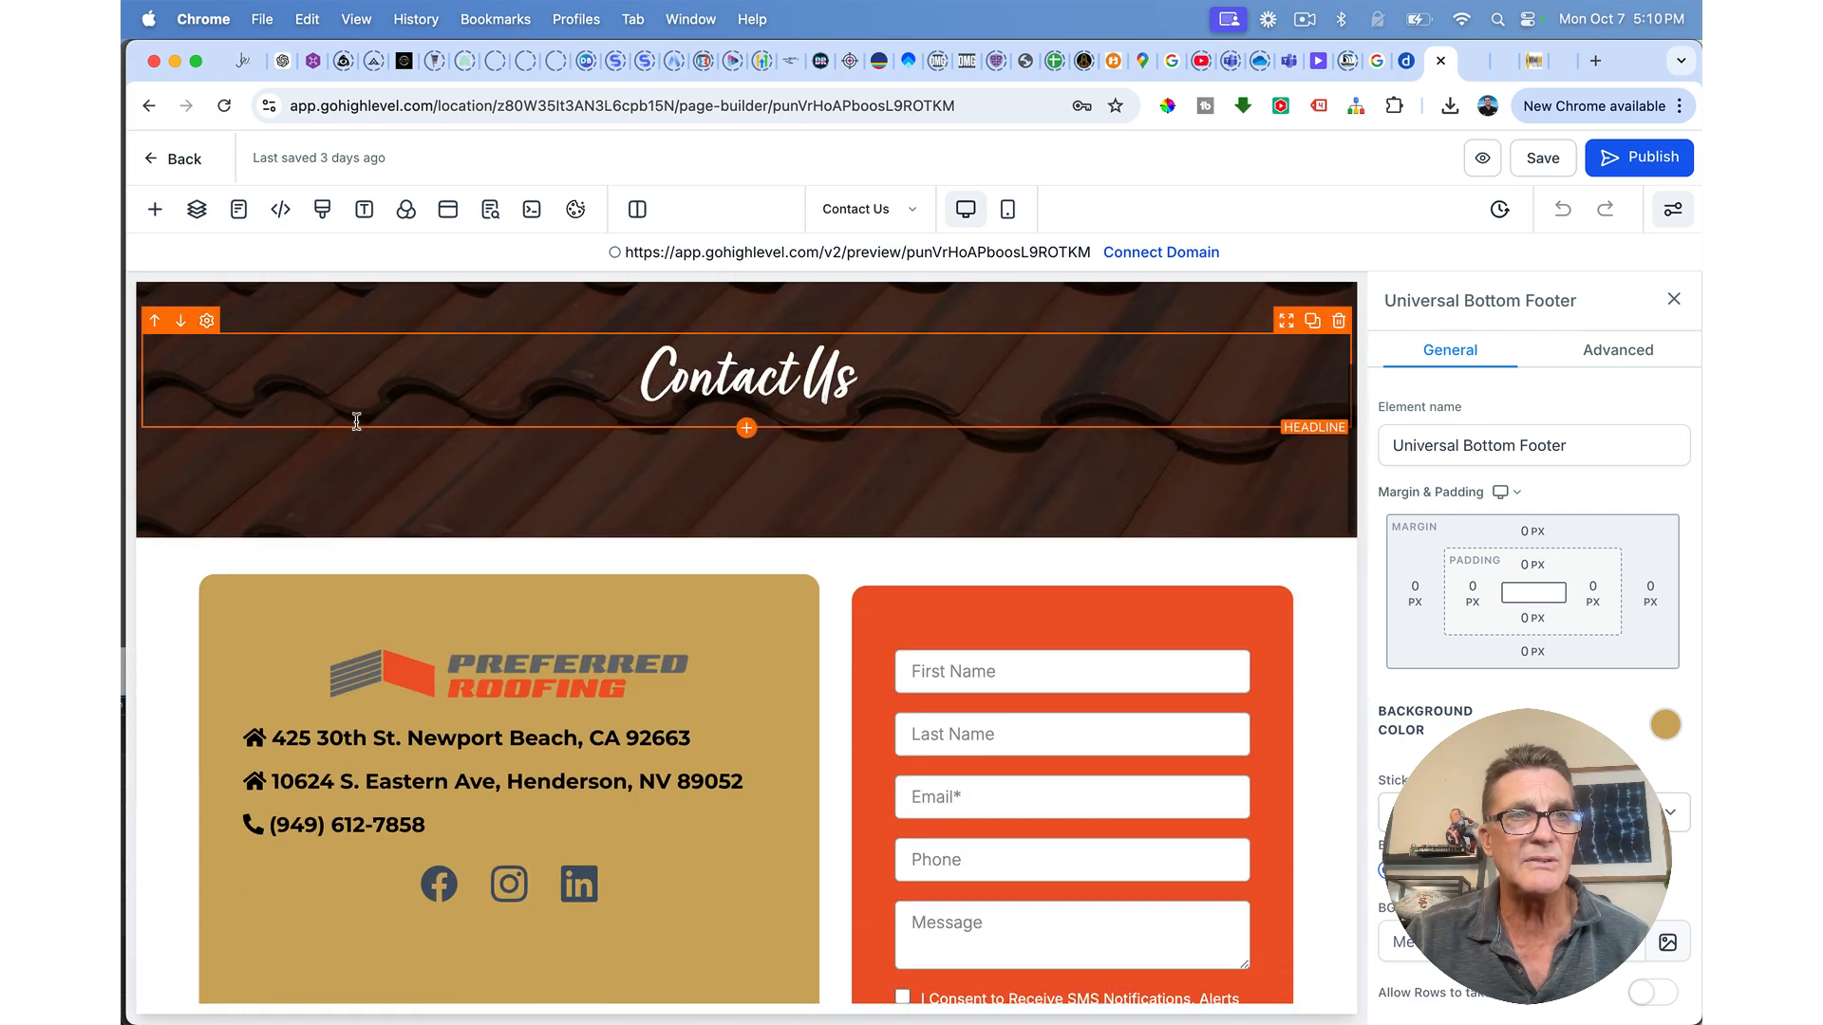
left_click(174, 159)
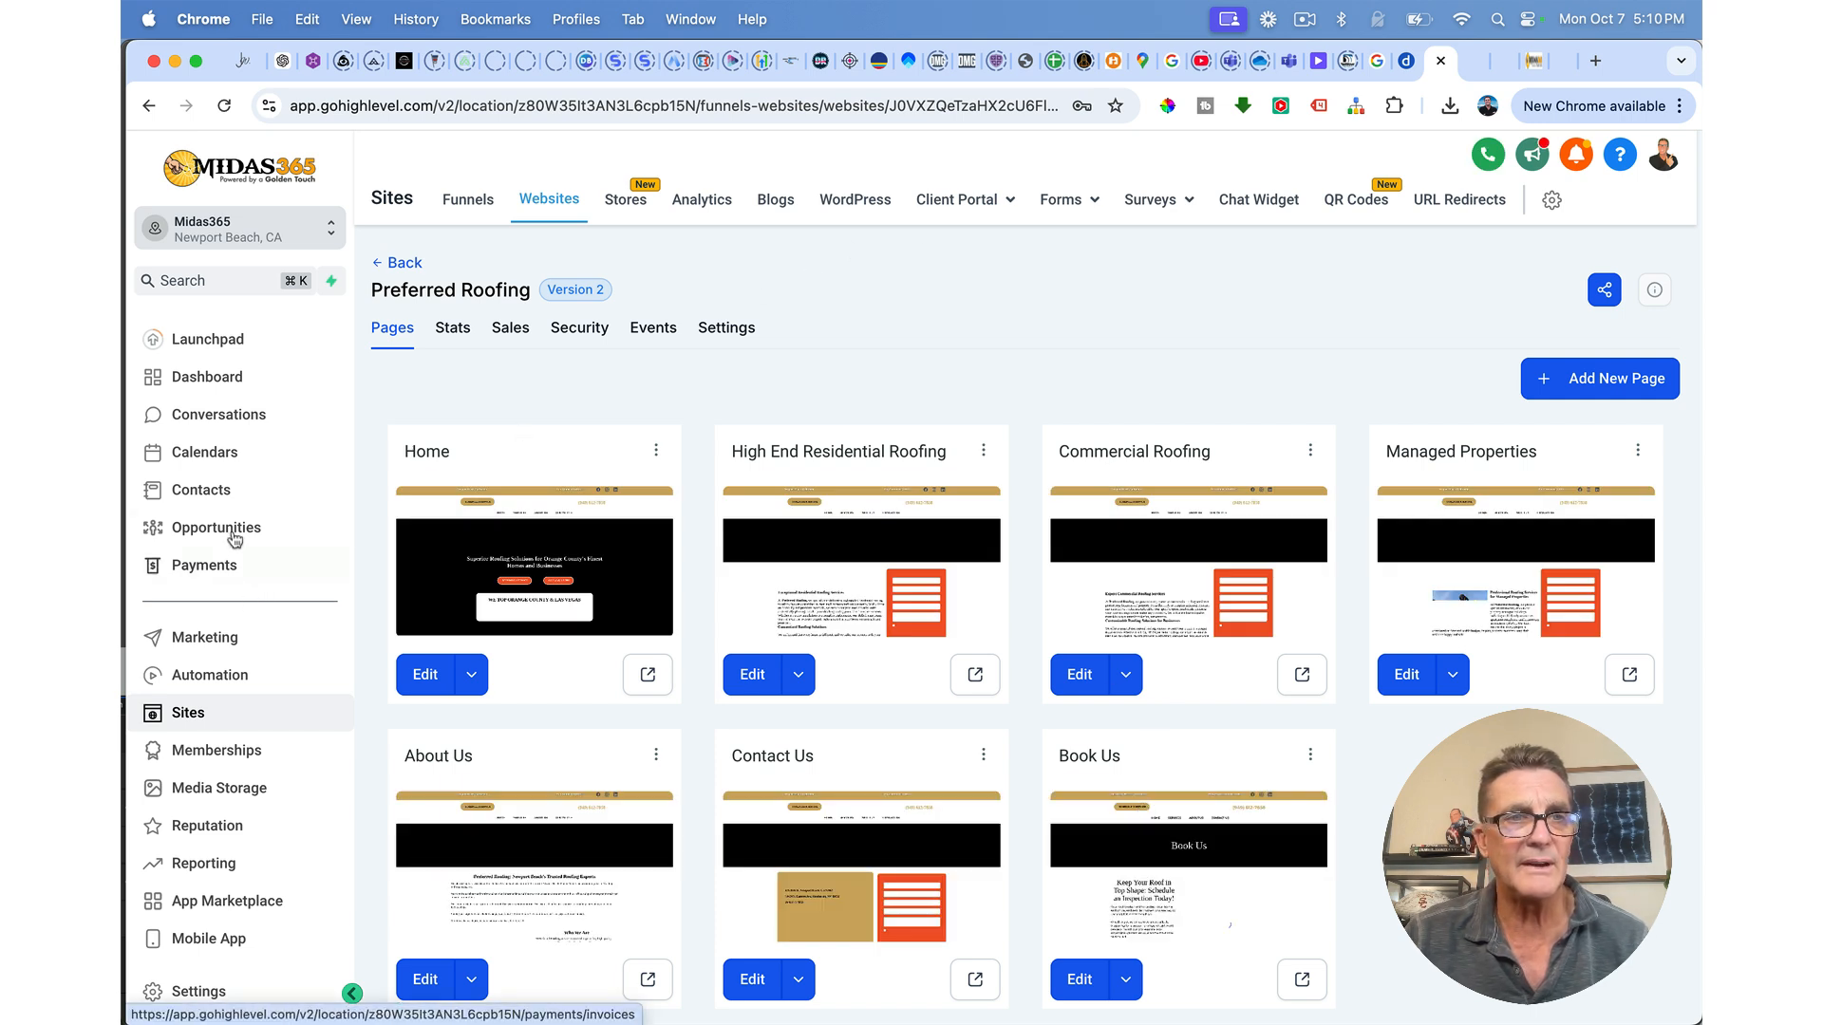
Step: Check the Book Your Roof Inspection calendar's Monday–Friday 08:00 AM–05:00 PM availability and save the calendar
left_click(202, 454)
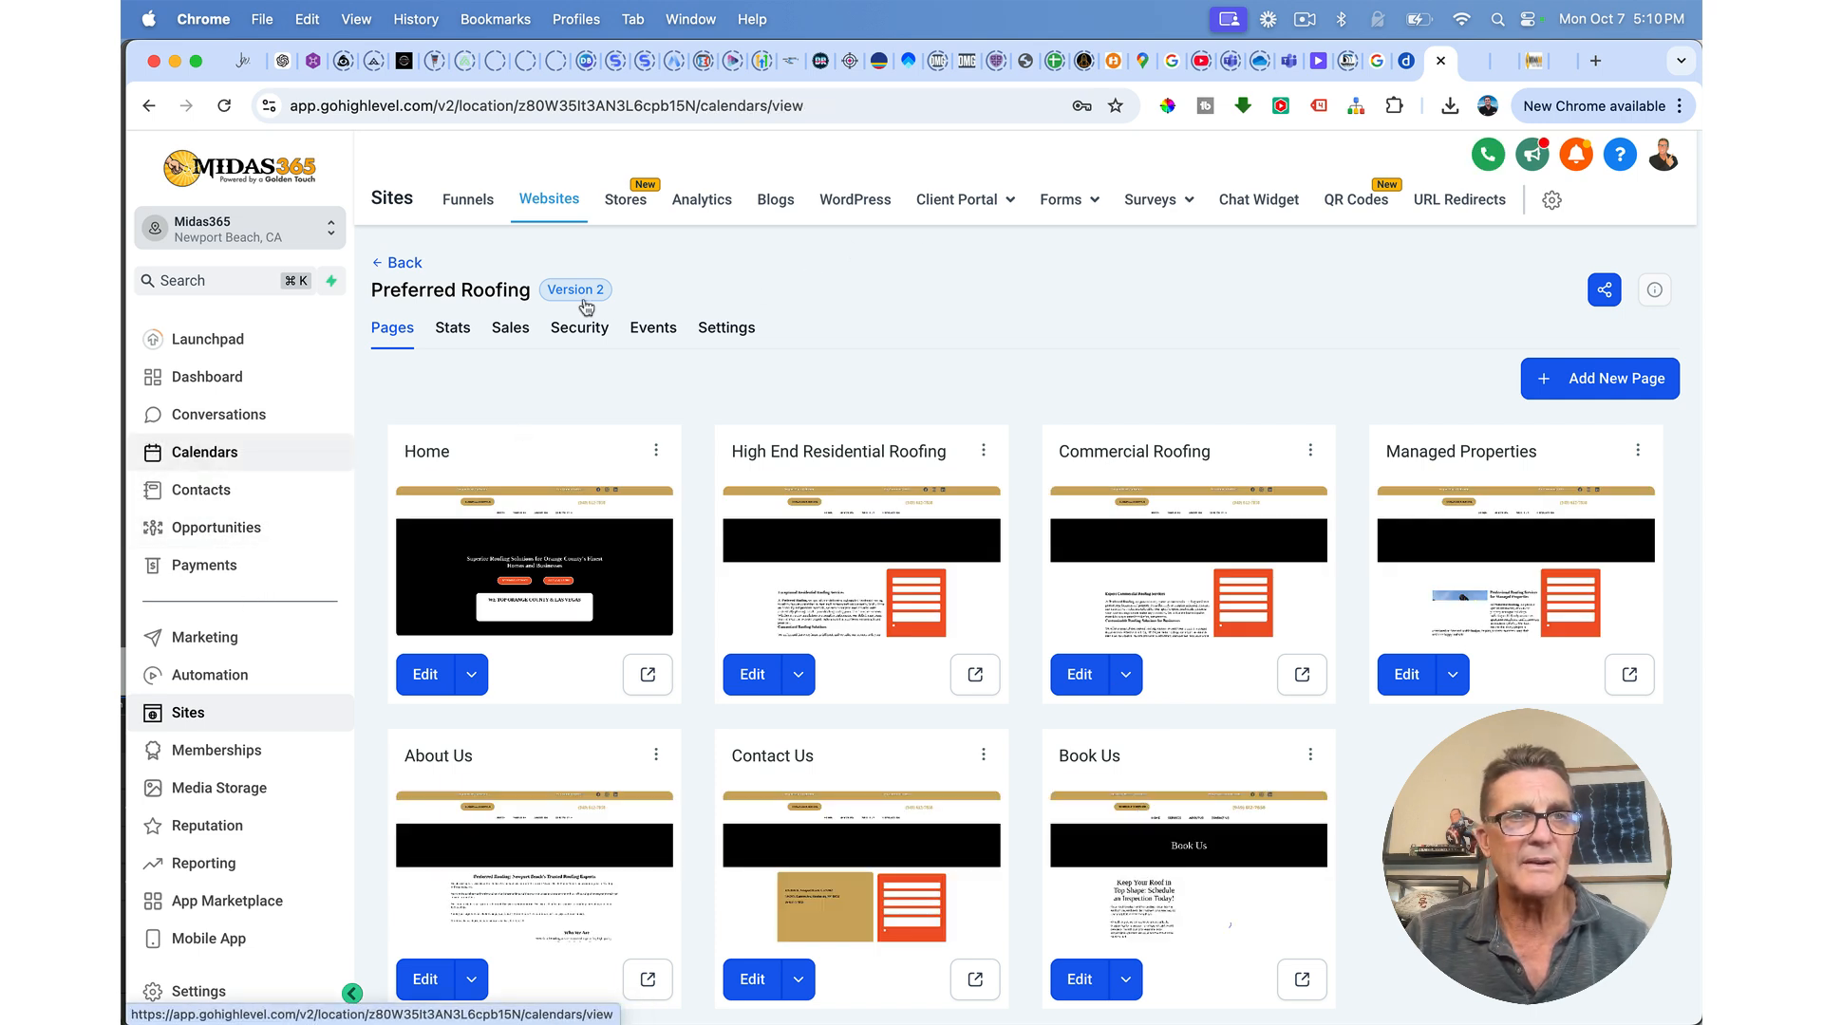
left_click(764, 201)
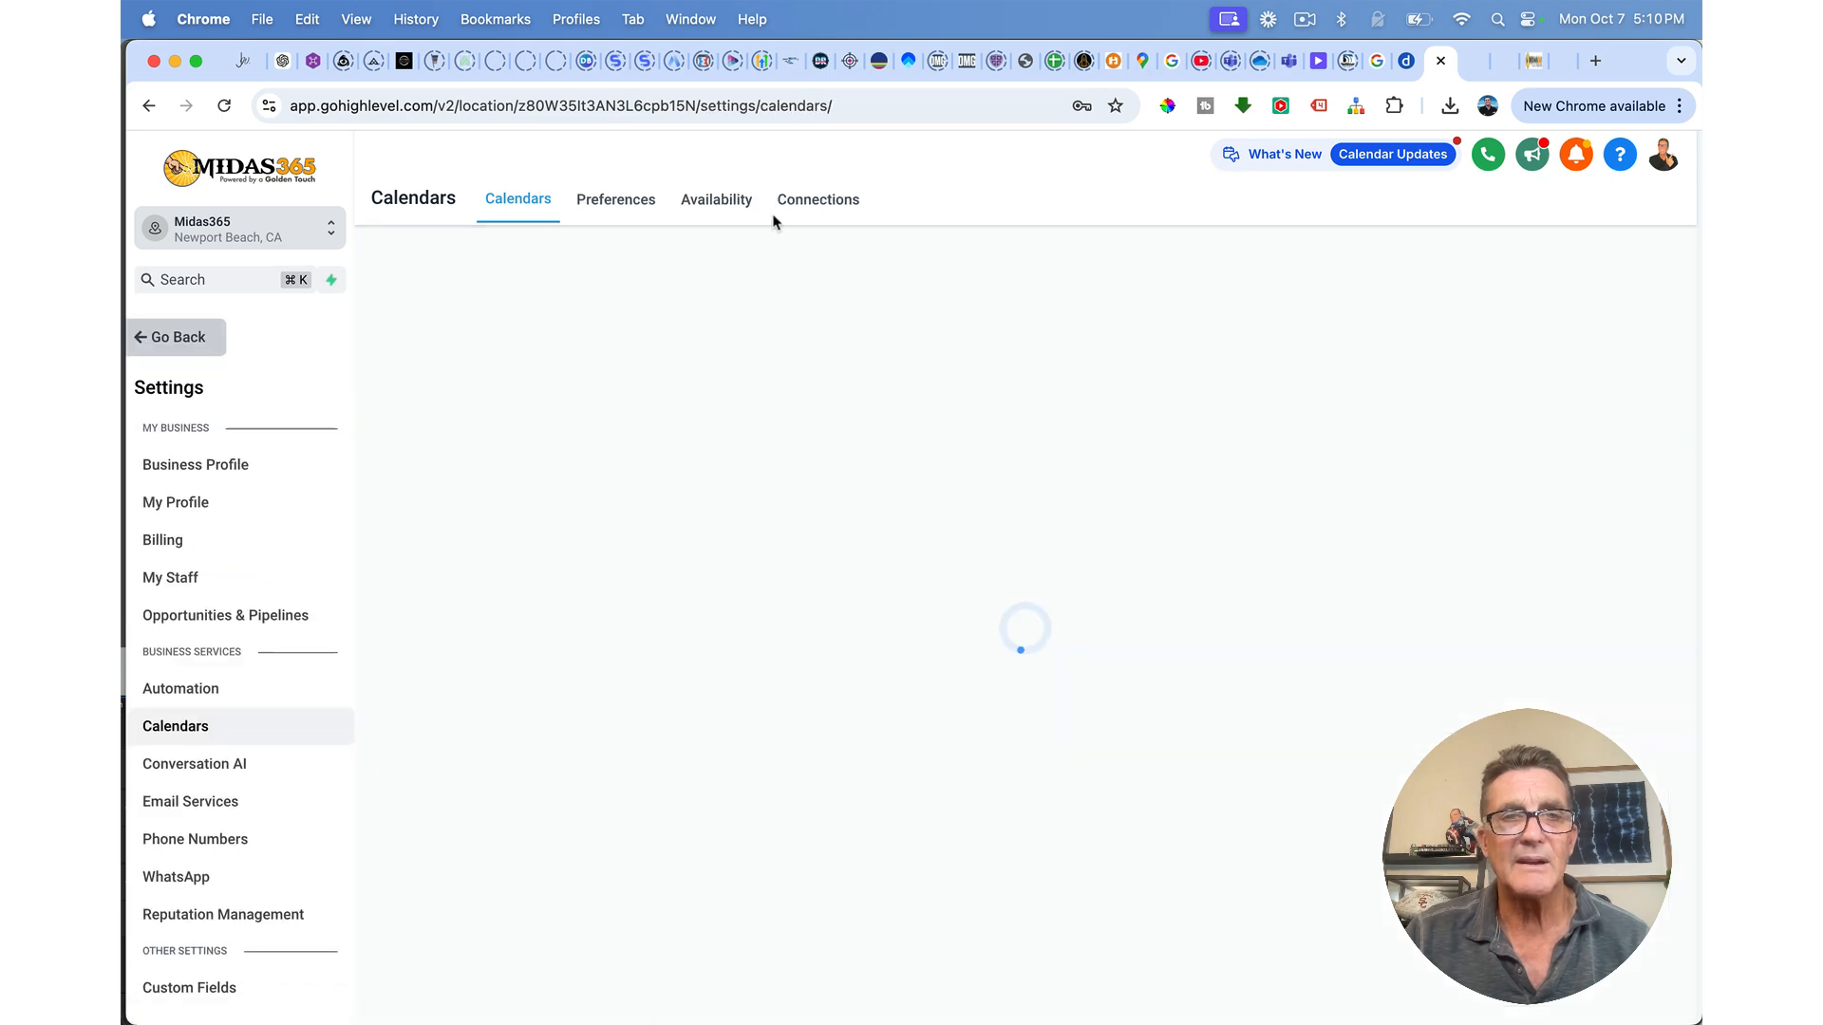
scroll(550, 570, "down", 10)
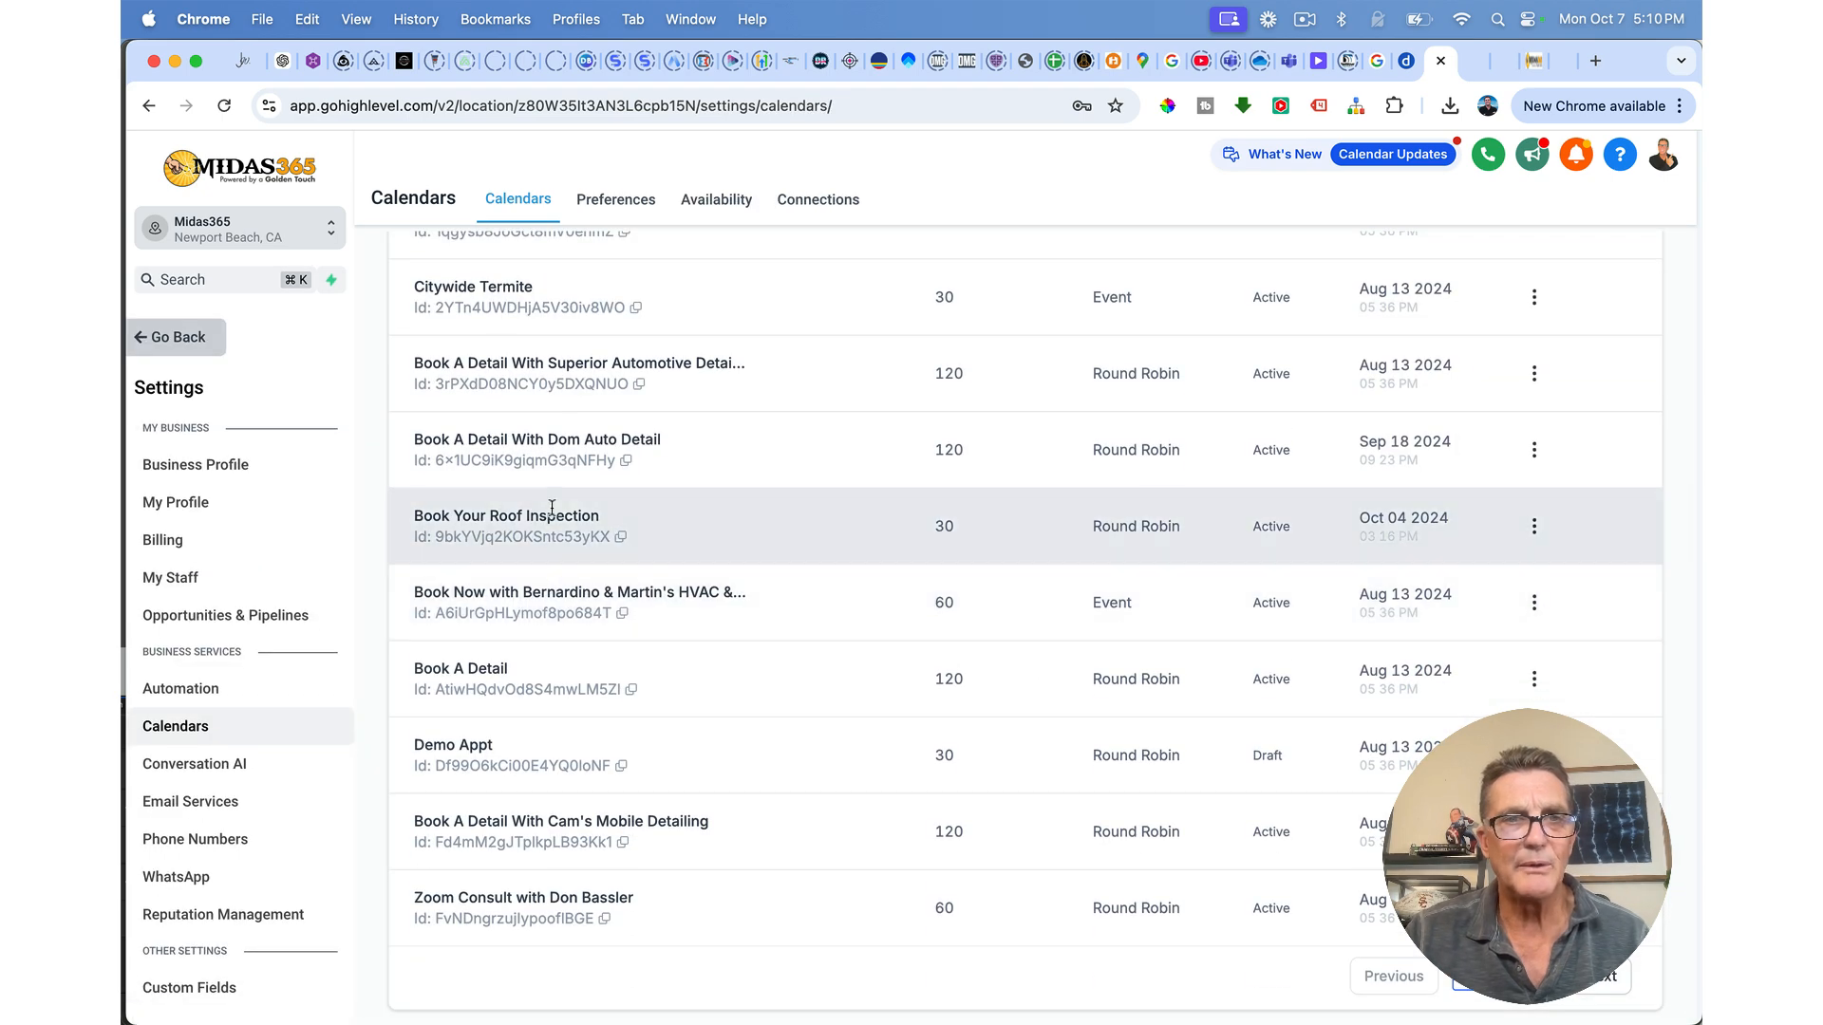
left_click(1535, 522)
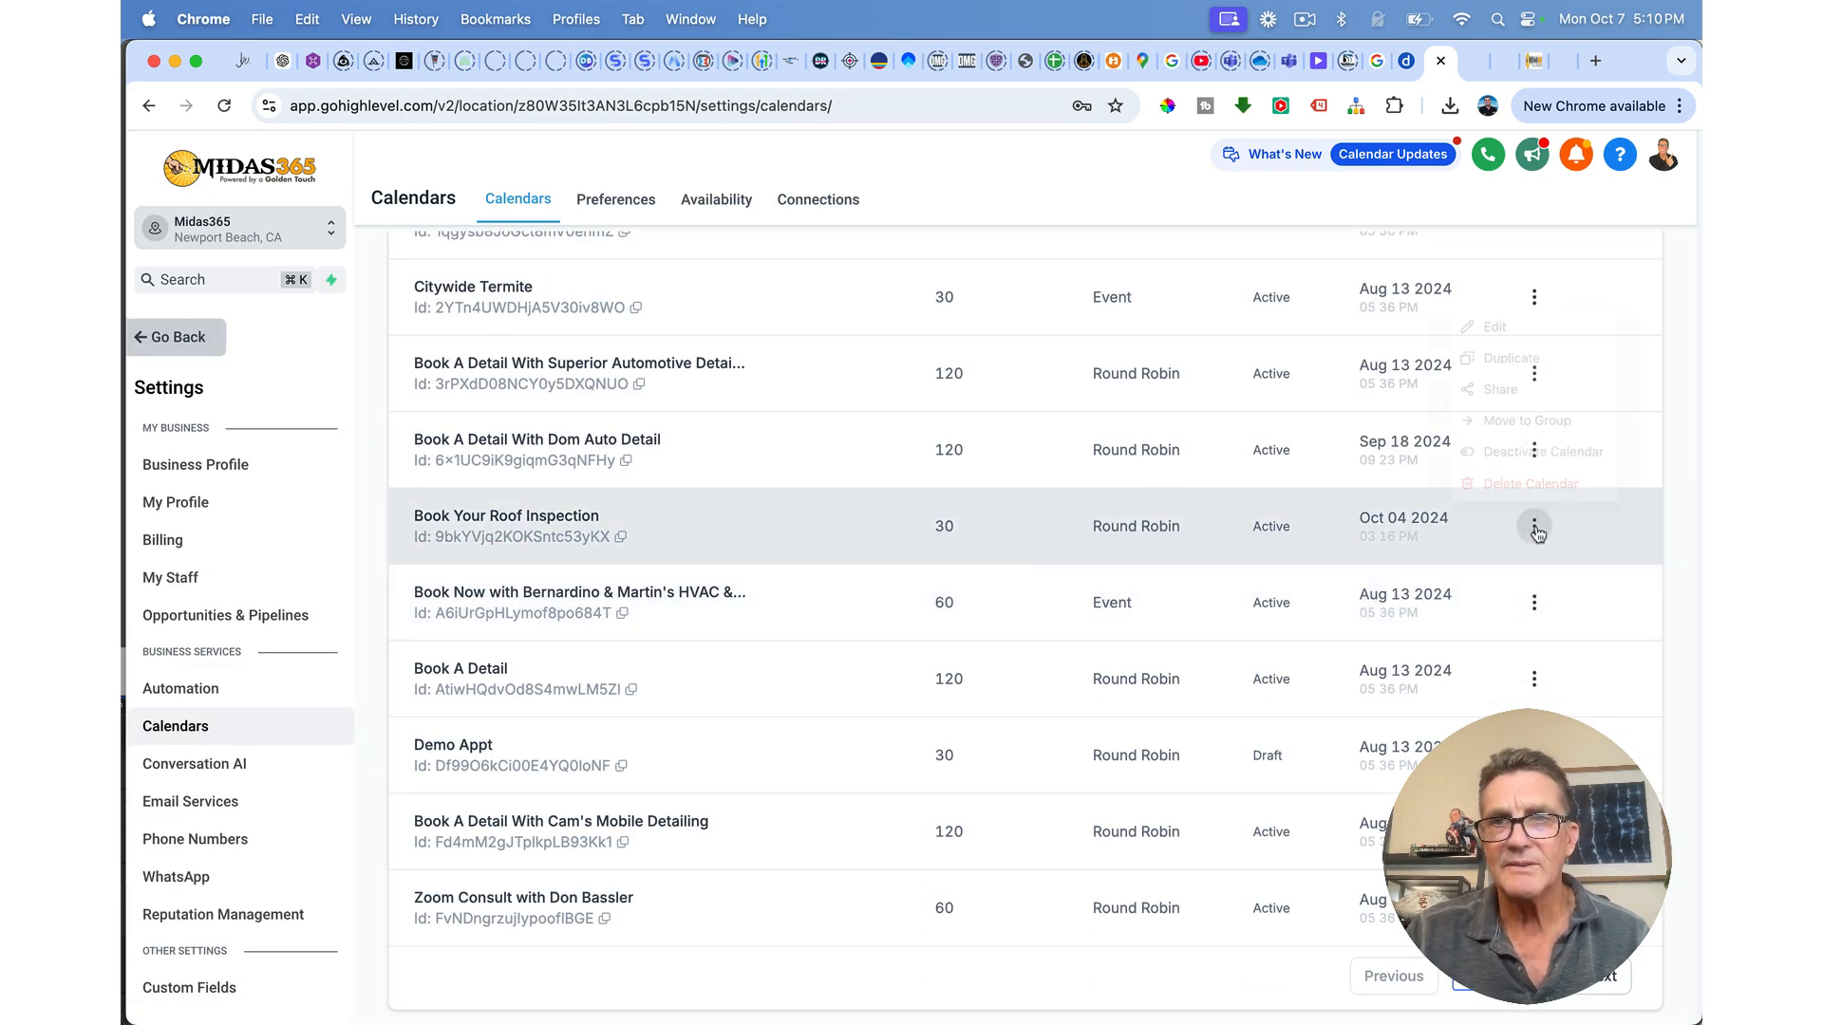
left_click(1487, 312)
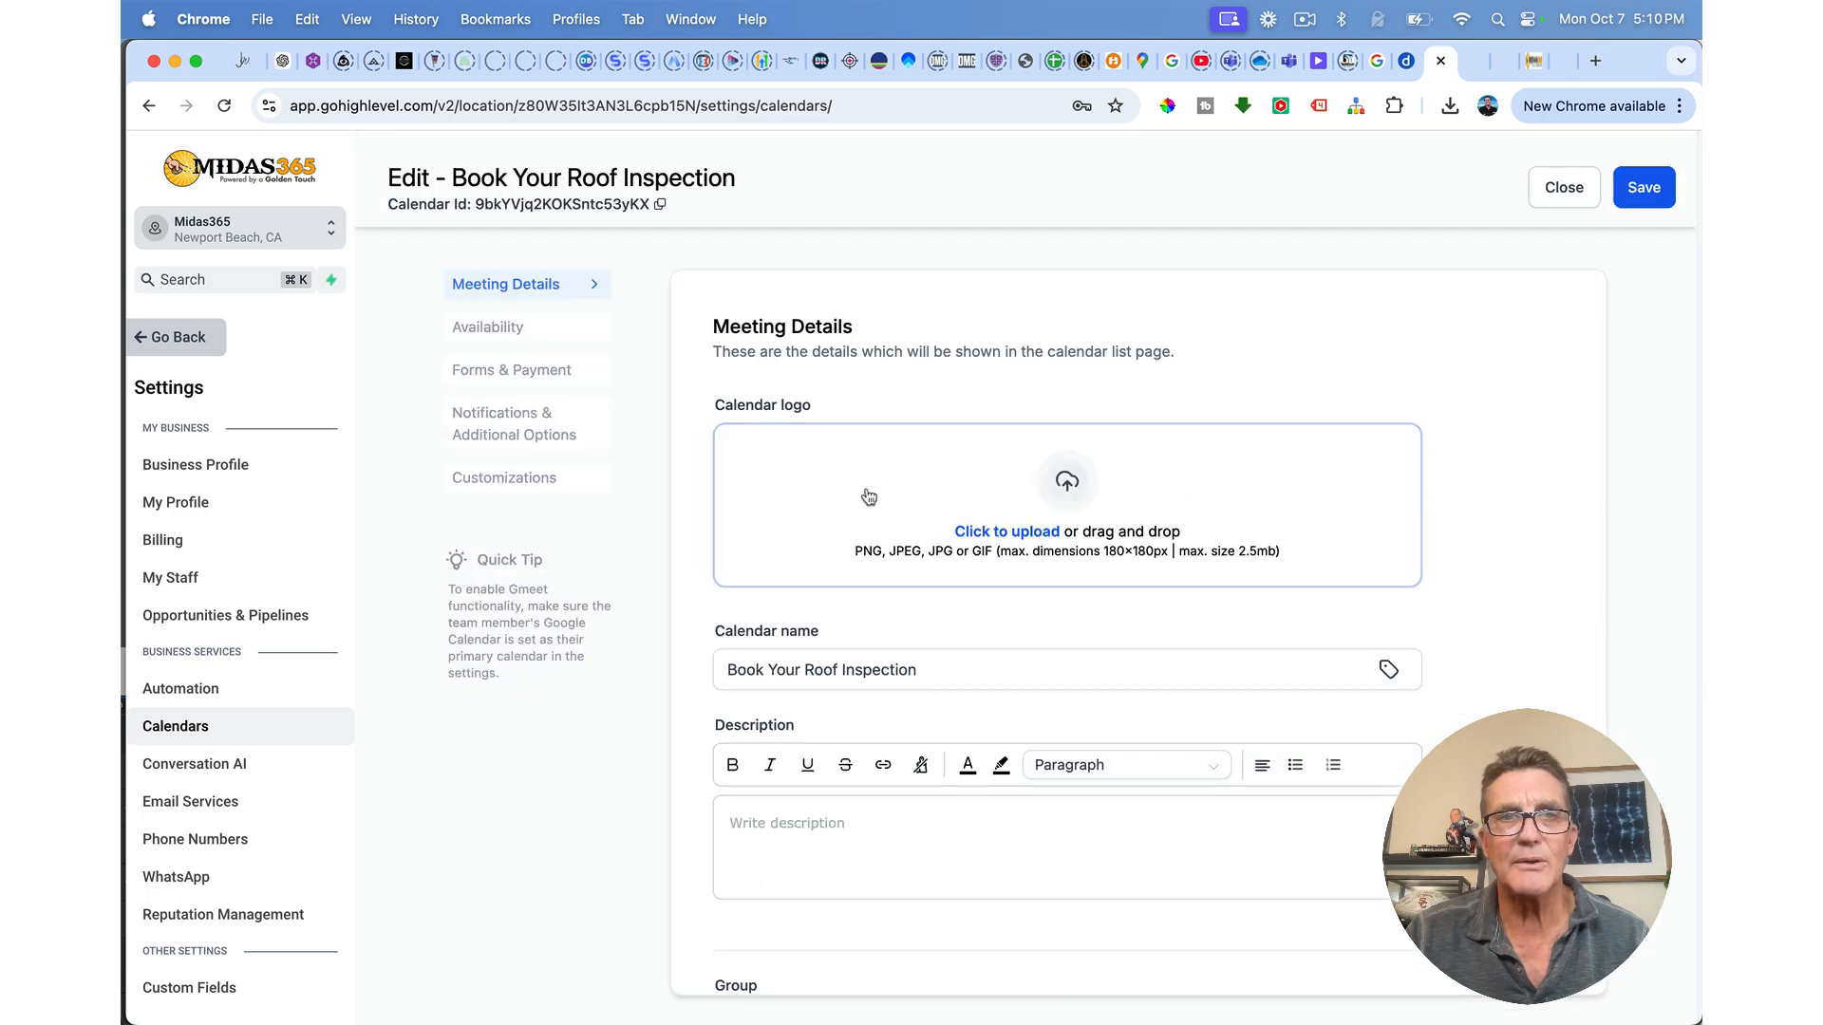
scroll(869, 551, "down", 5)
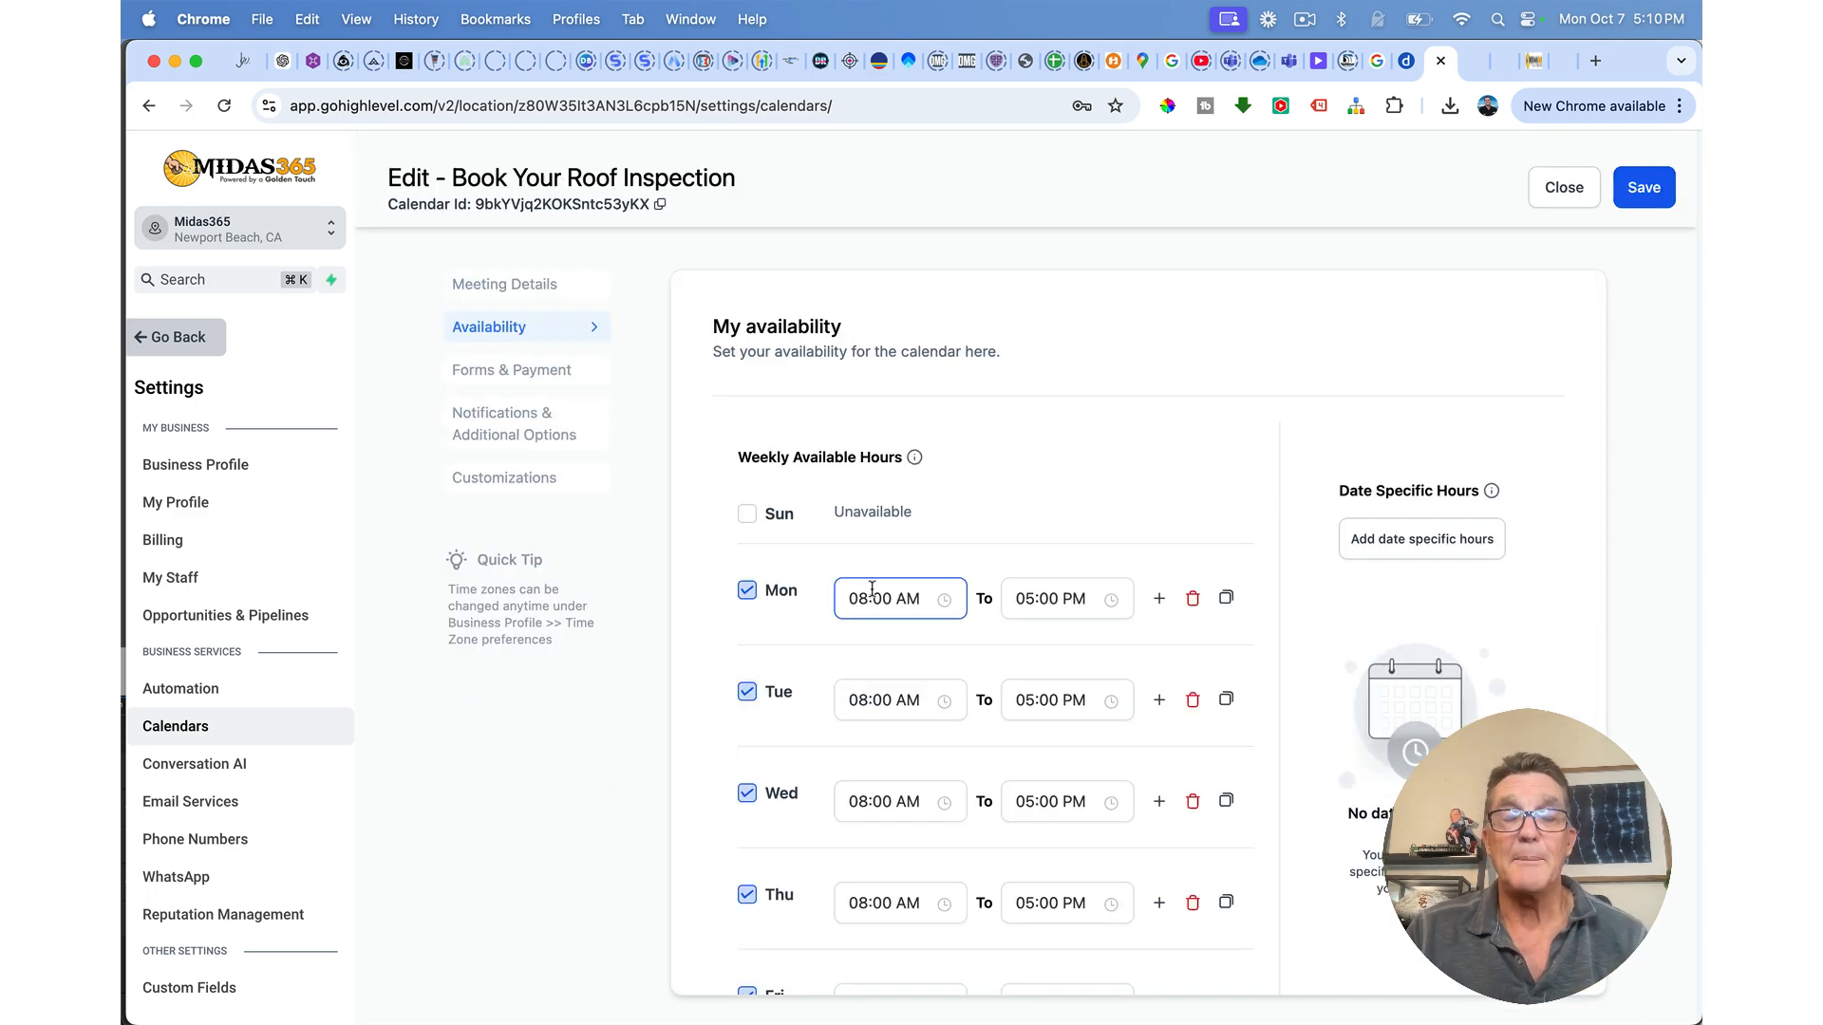
scroll(872, 589, "down", 3)
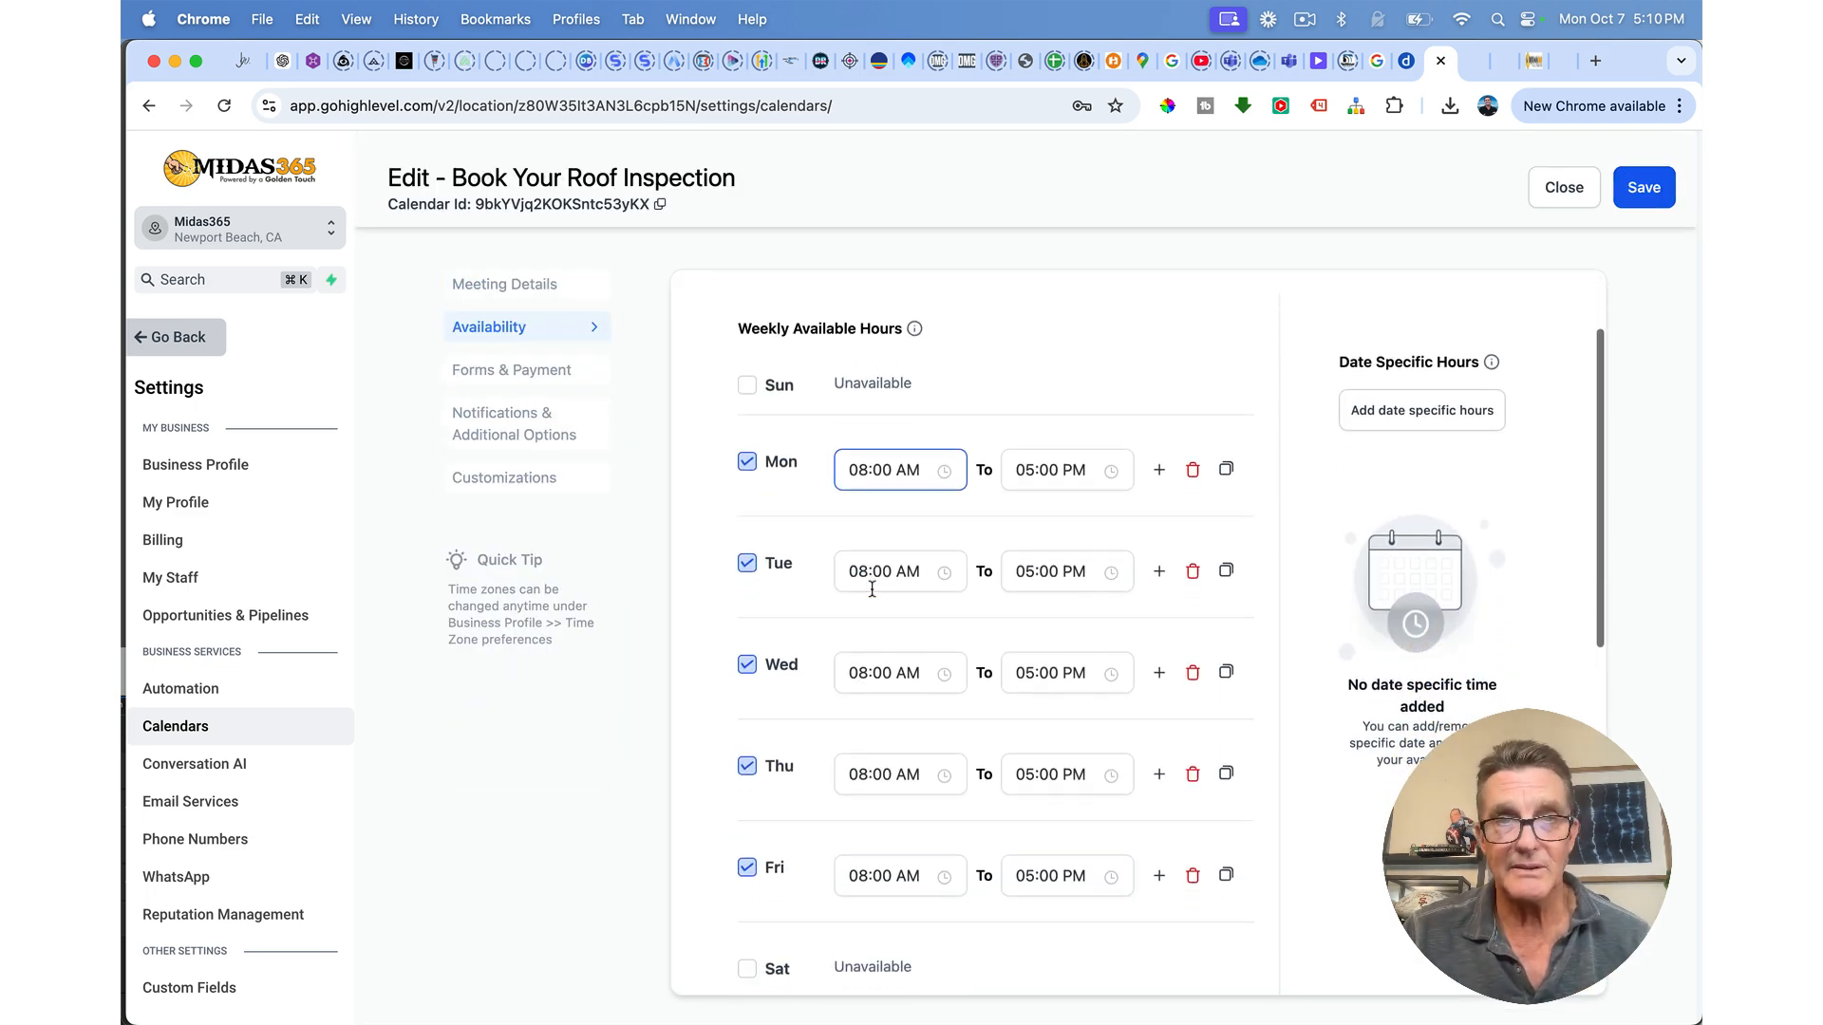
scroll(920, 712, "down", 1)
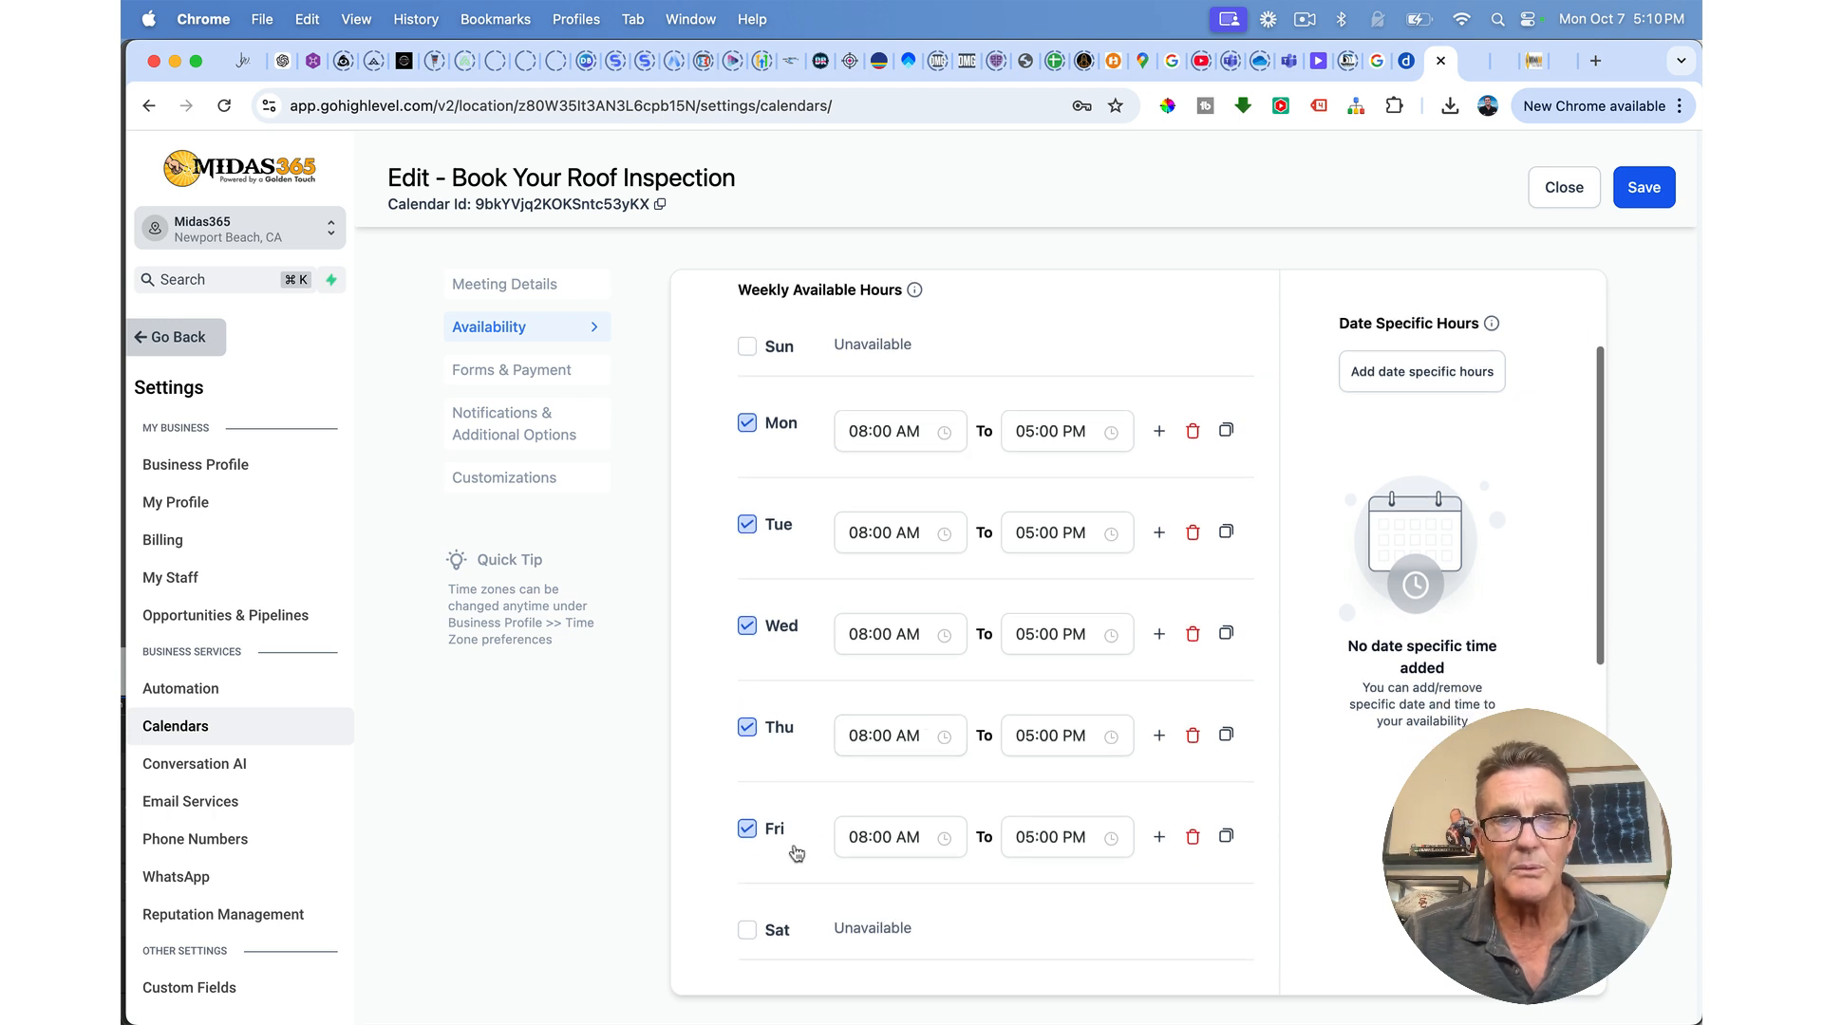
scroll(830, 570, "up", 2)
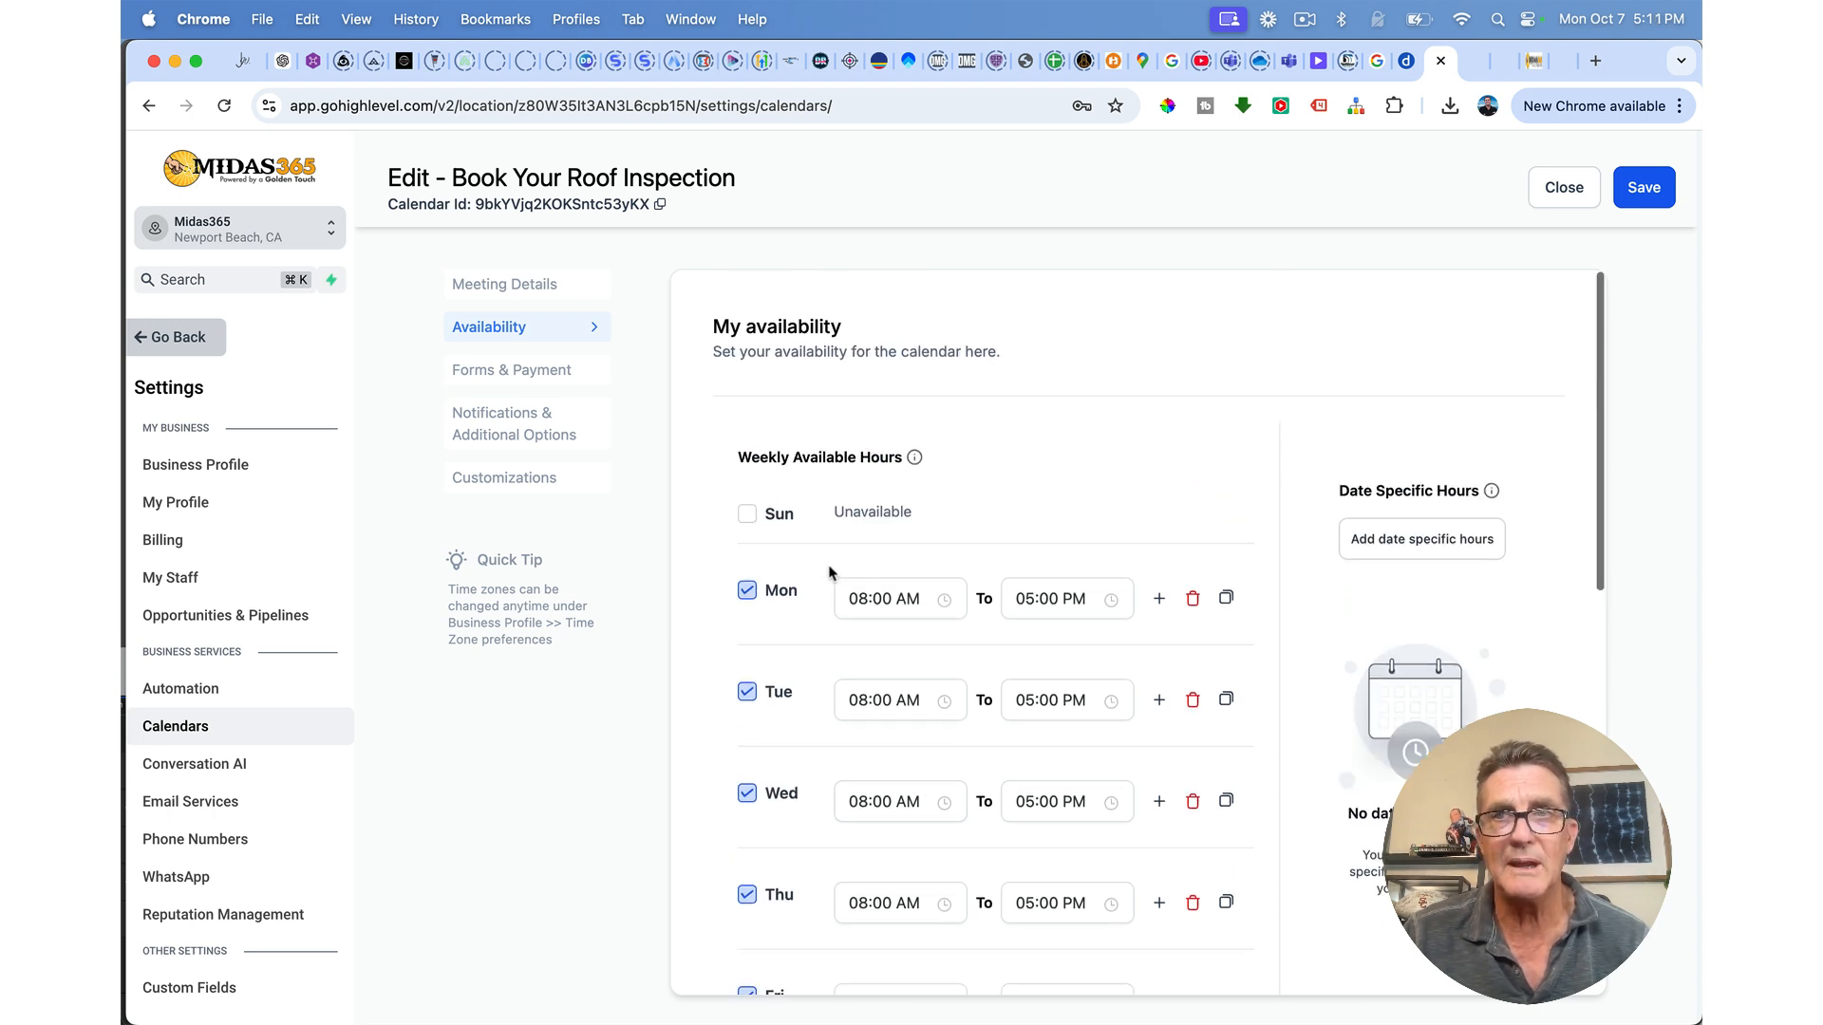
left_click(1638, 188)
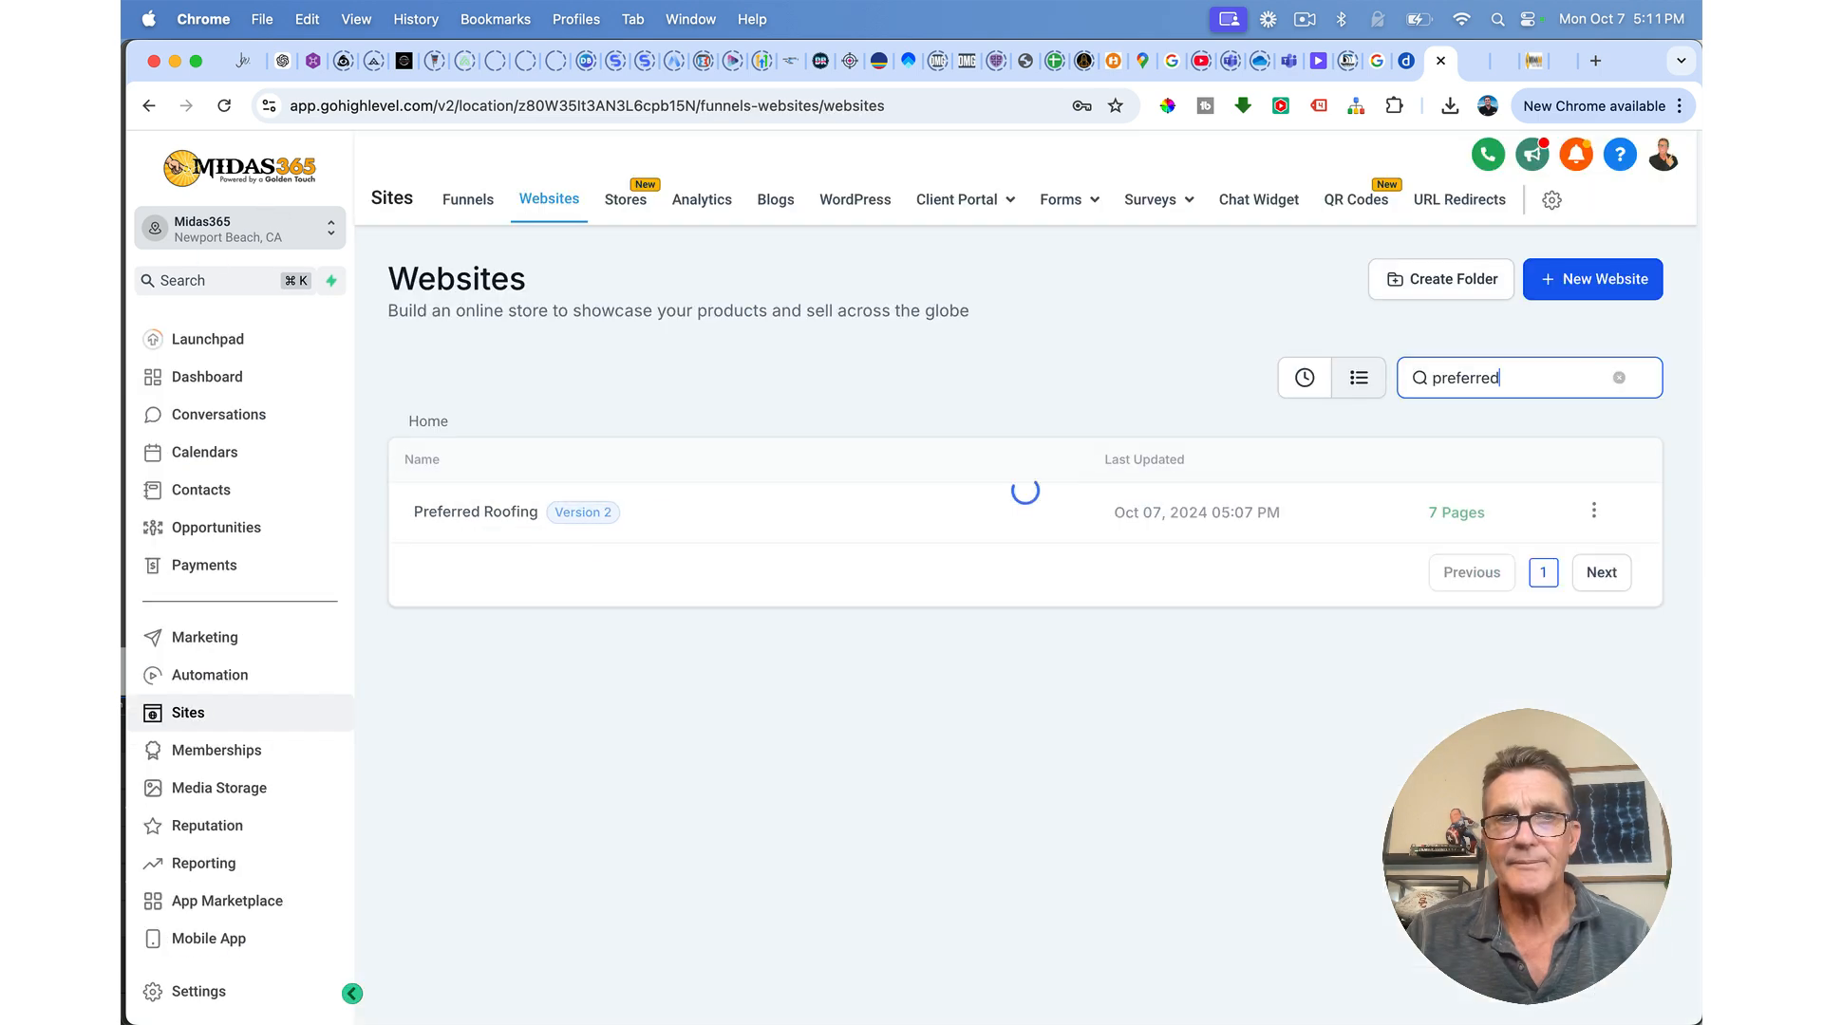
Step: Open the Preferred Roofing site's Book Us page in the editor
left_click(480, 513)
scroll(979, 680, "down", 1)
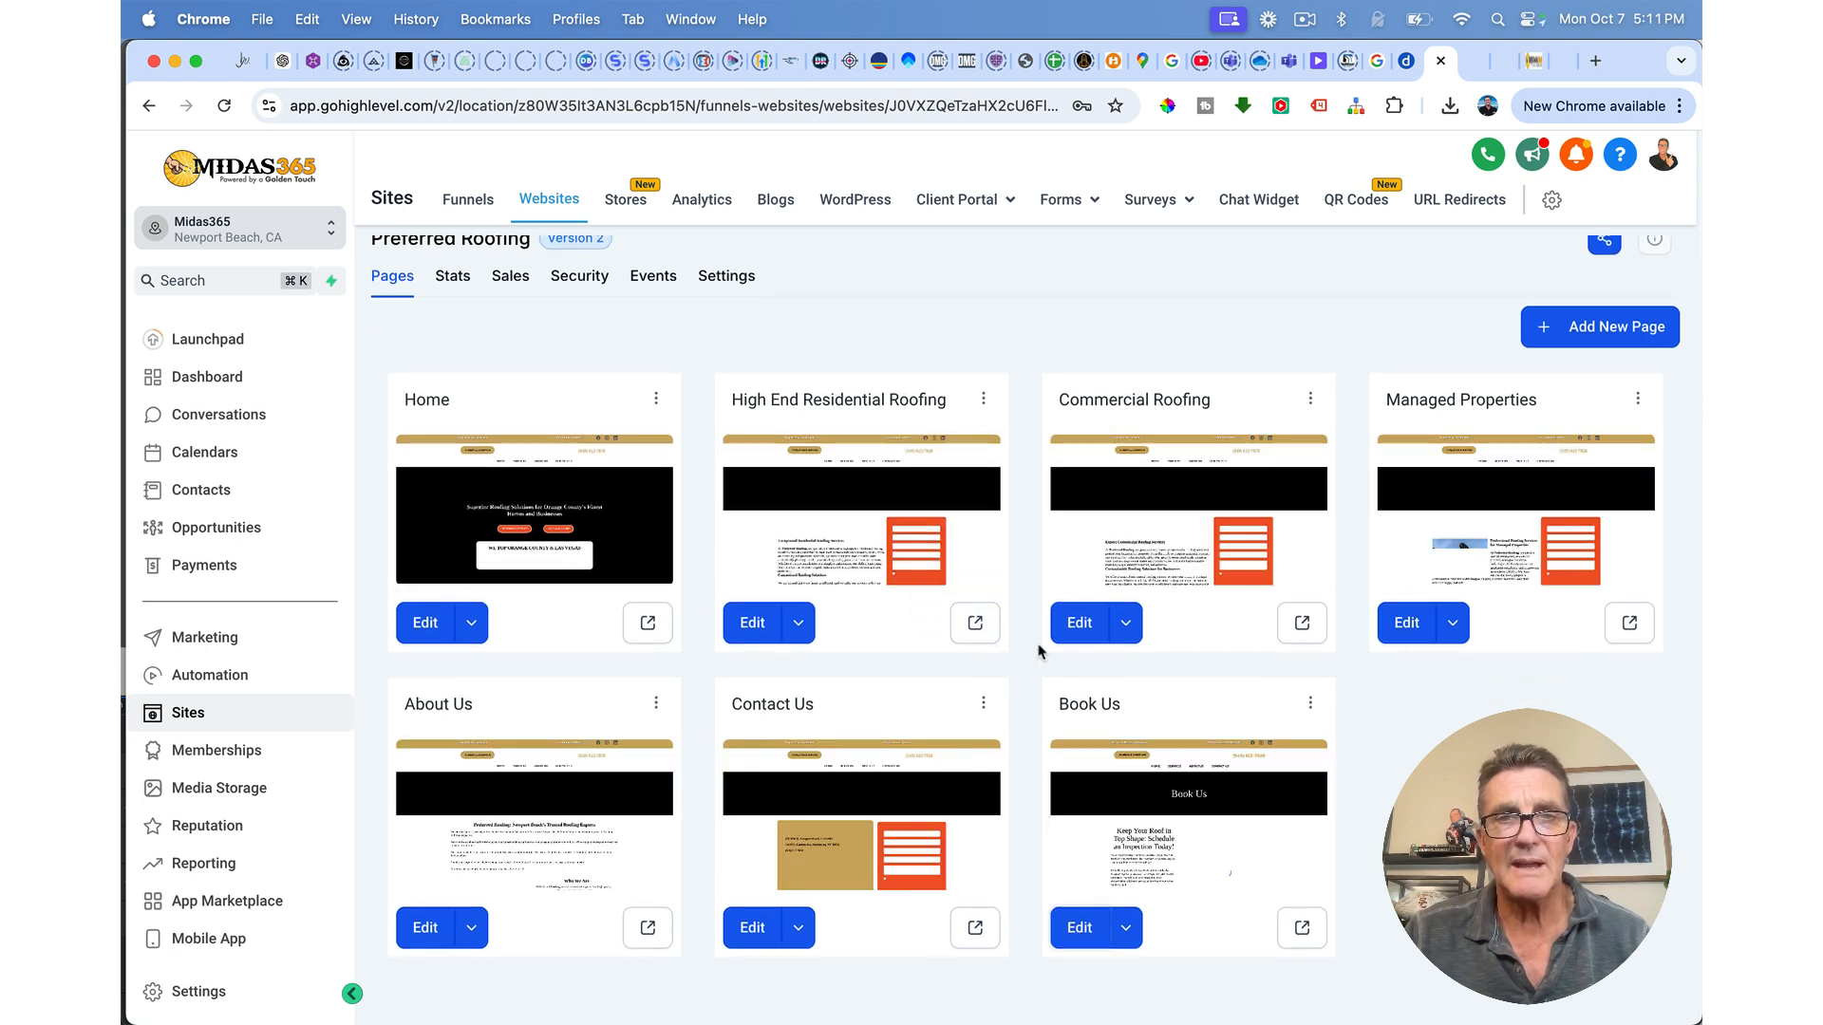
left_click(1065, 625)
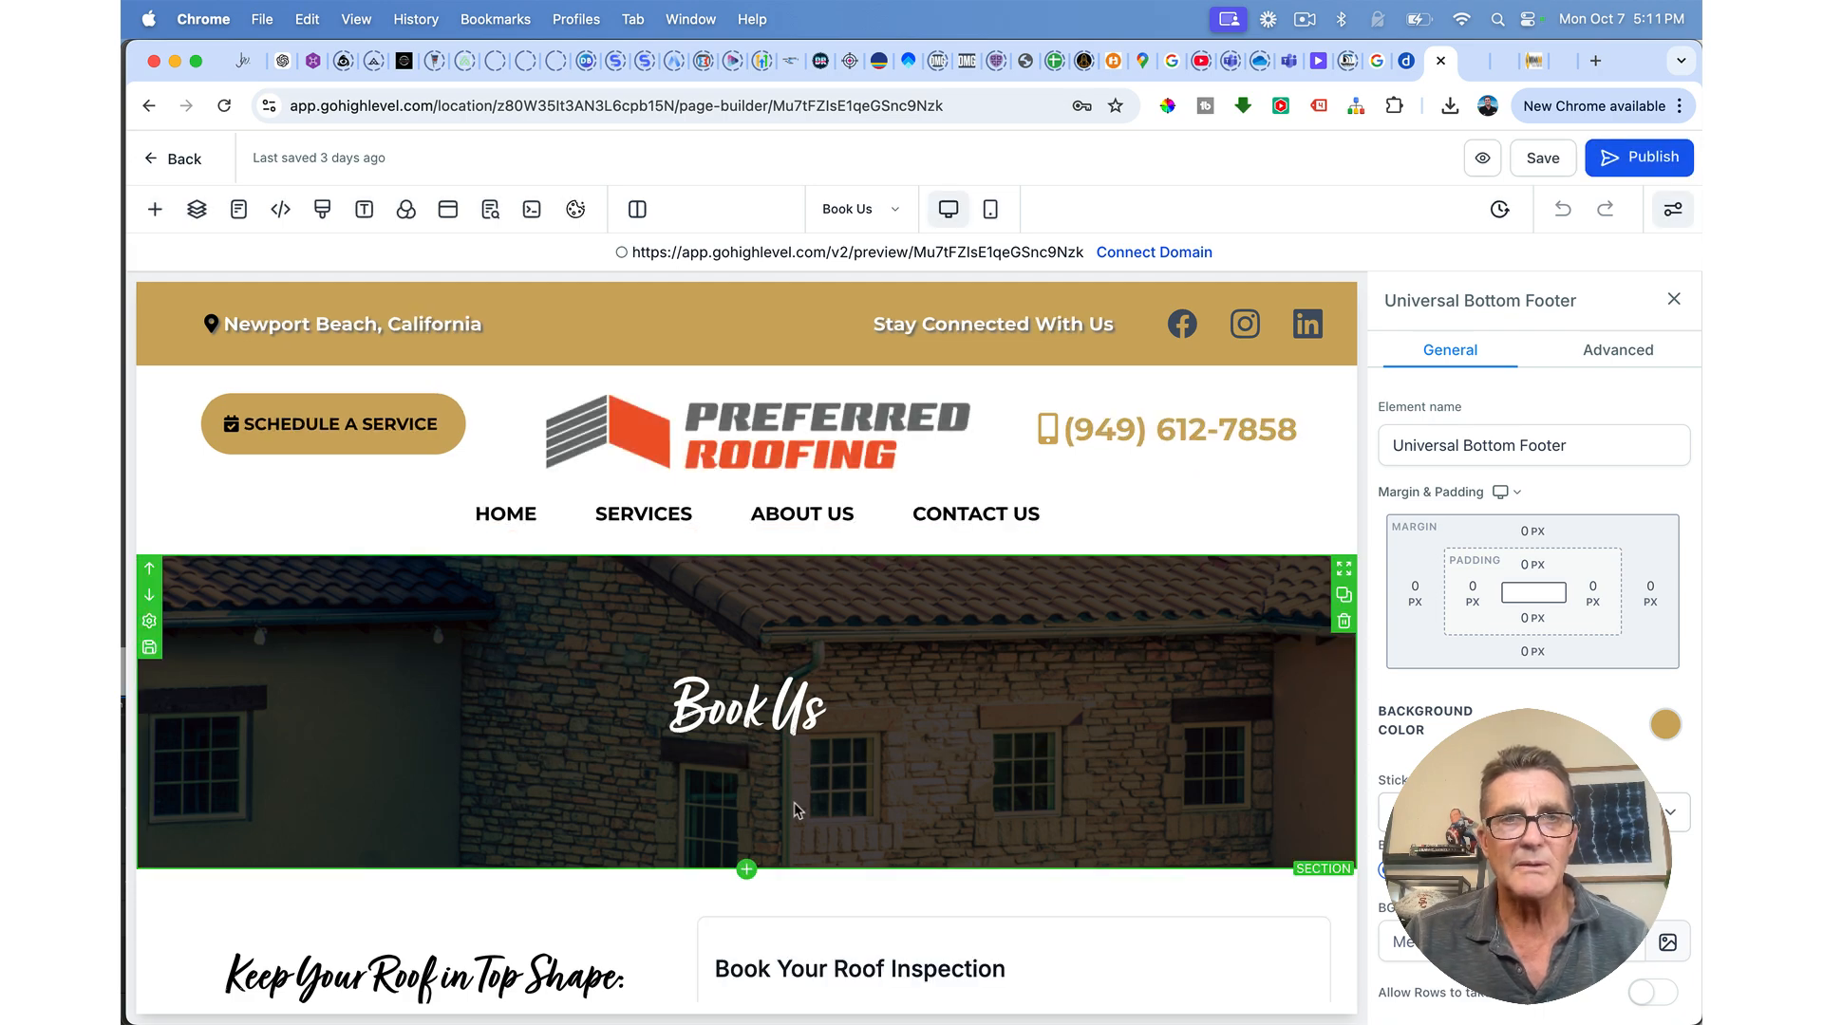
Step: Confirm the page's Calendar element uses Book Your Roof Inspection, then return to the site's pages
scroll(758, 676, "down", 5)
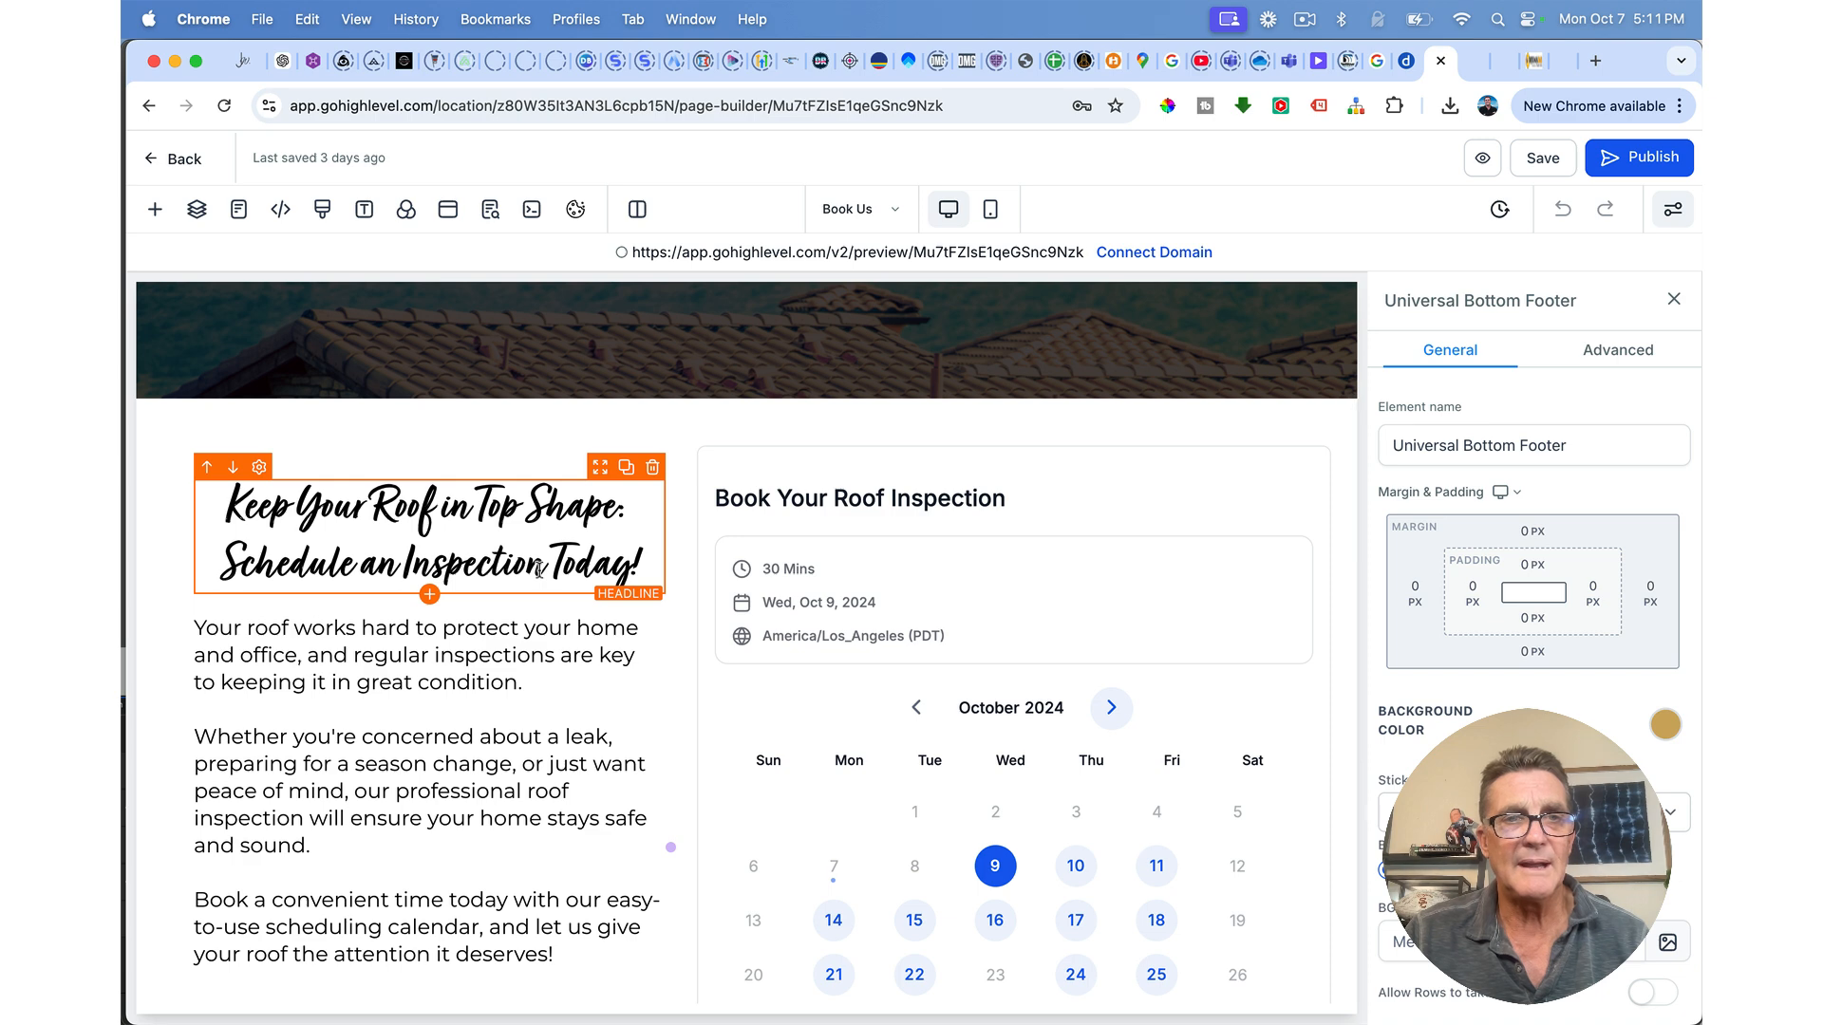
scroll(522, 701, "down", 1)
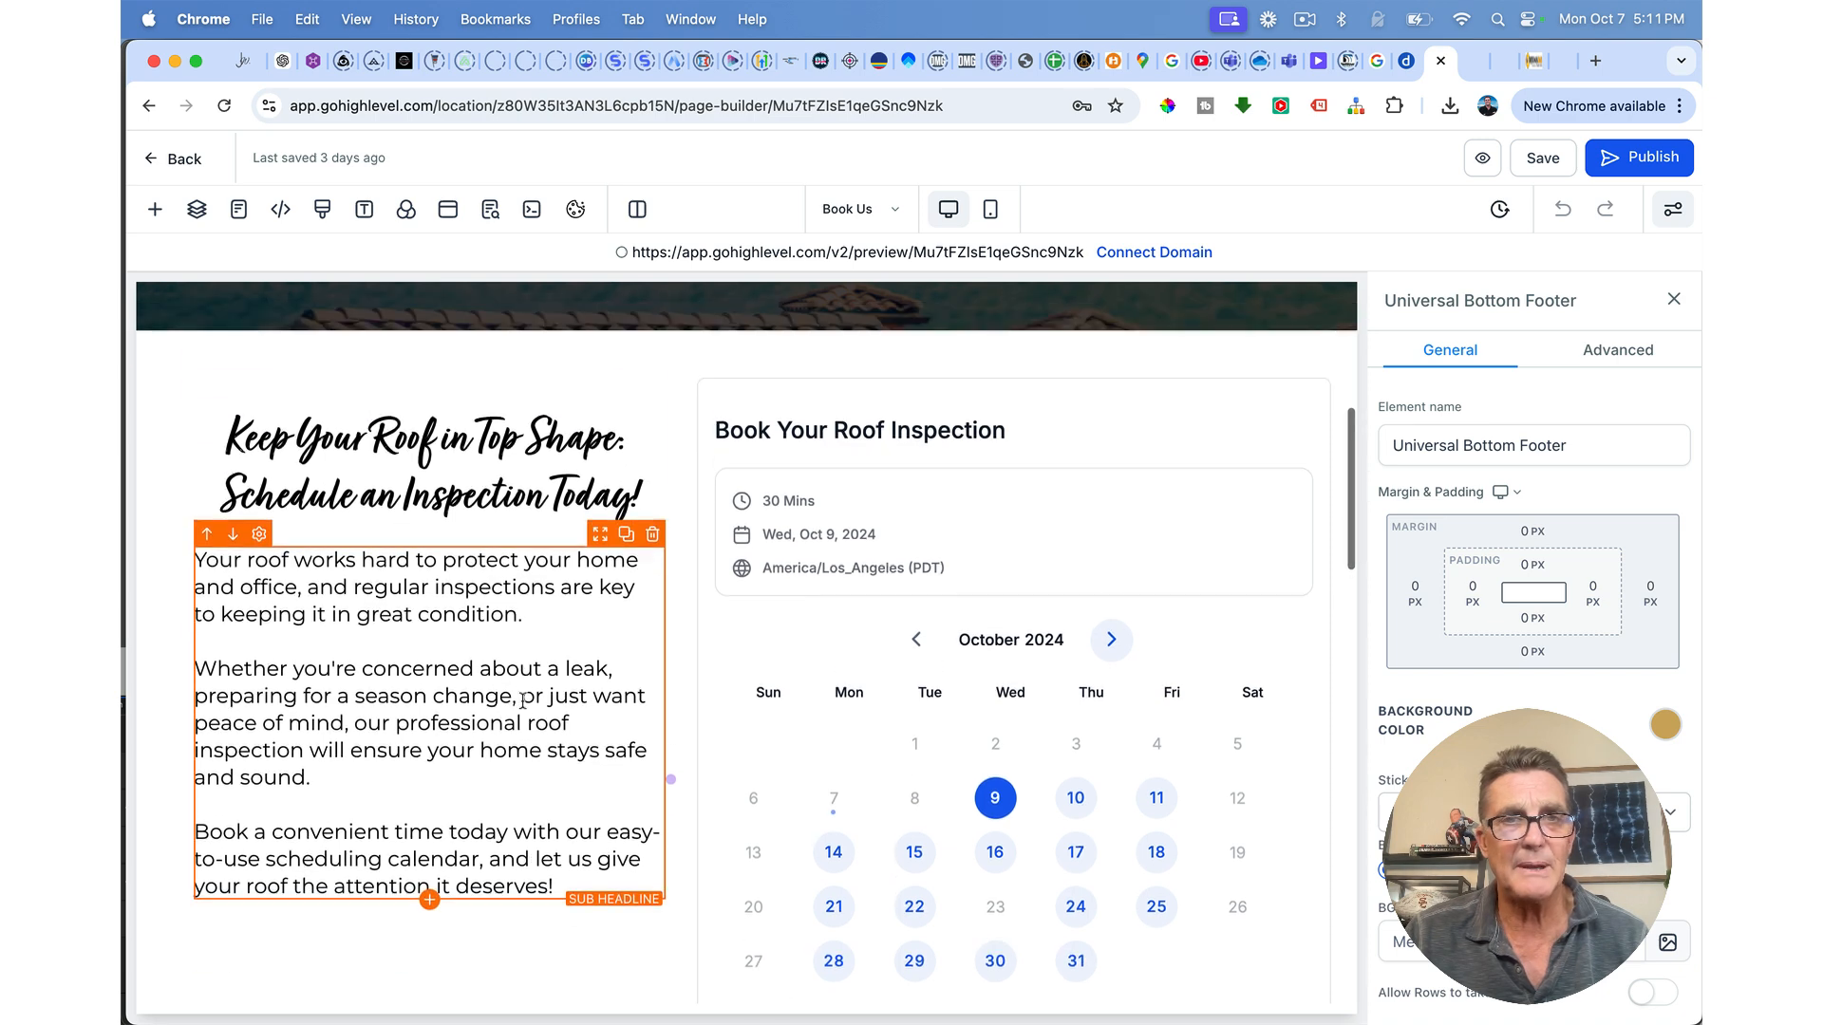
left_click(1136, 443)
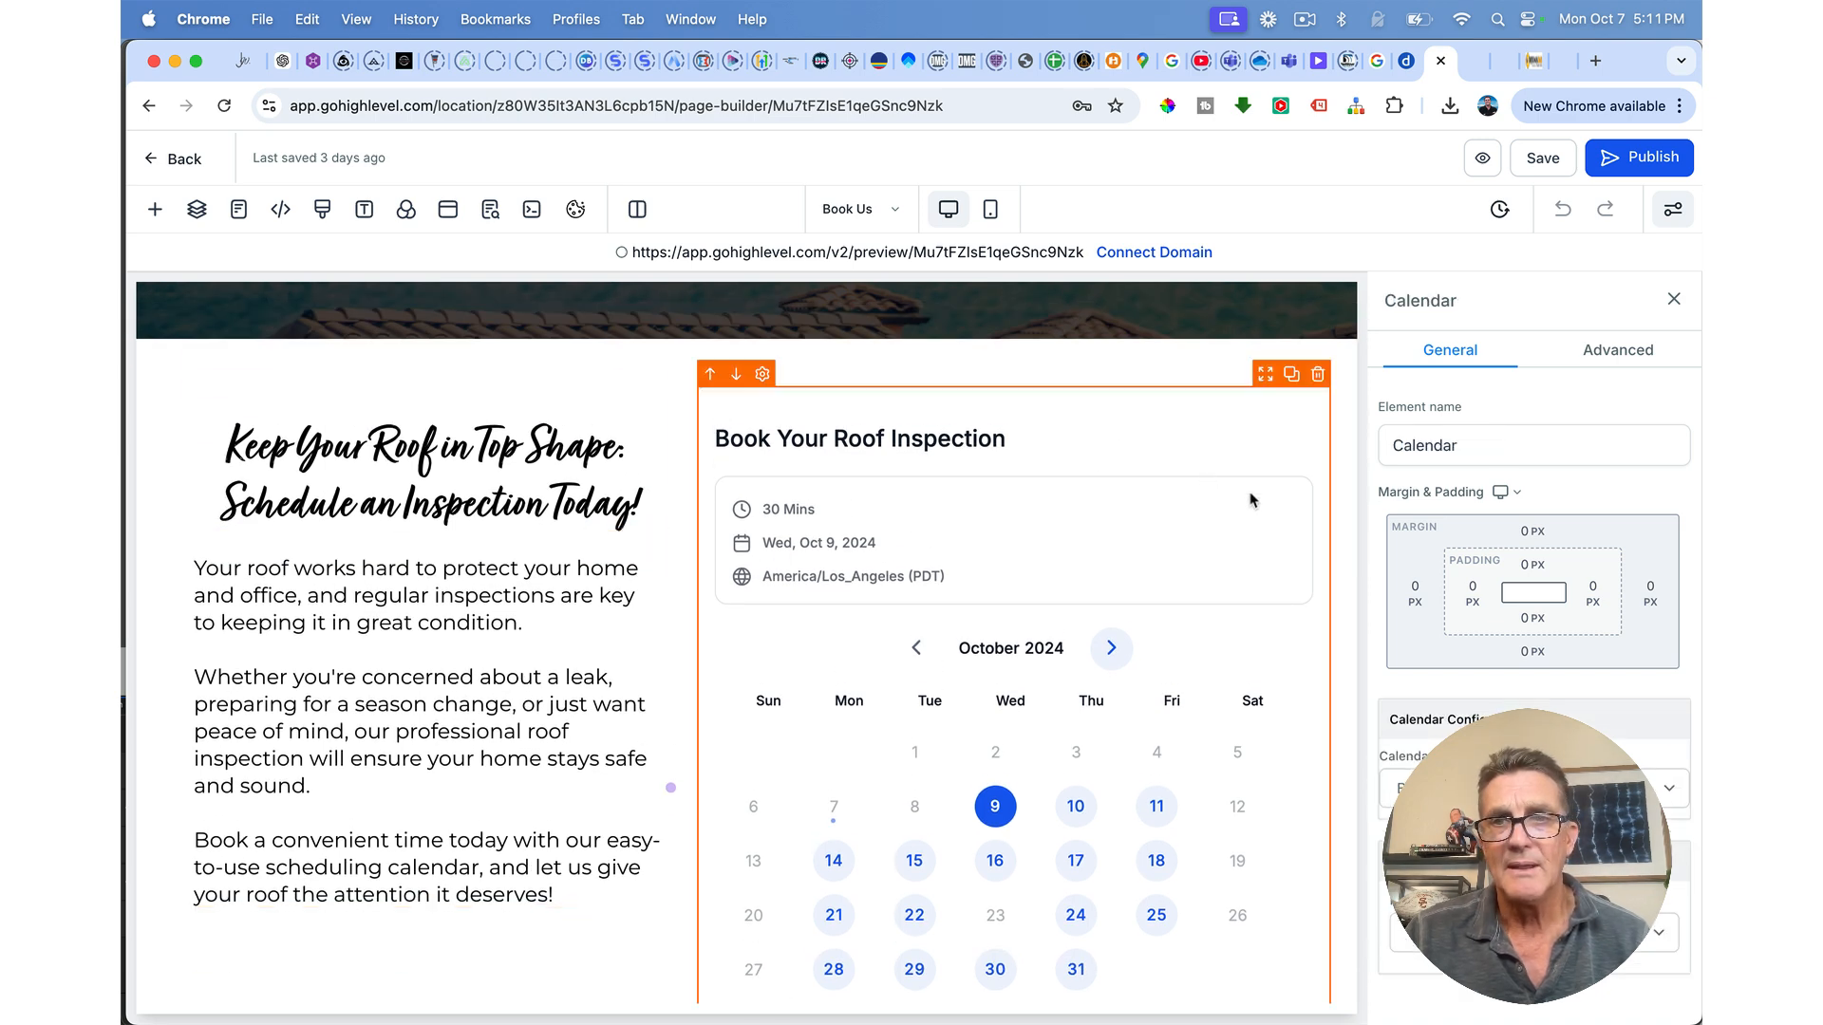
left_click(1519, 788)
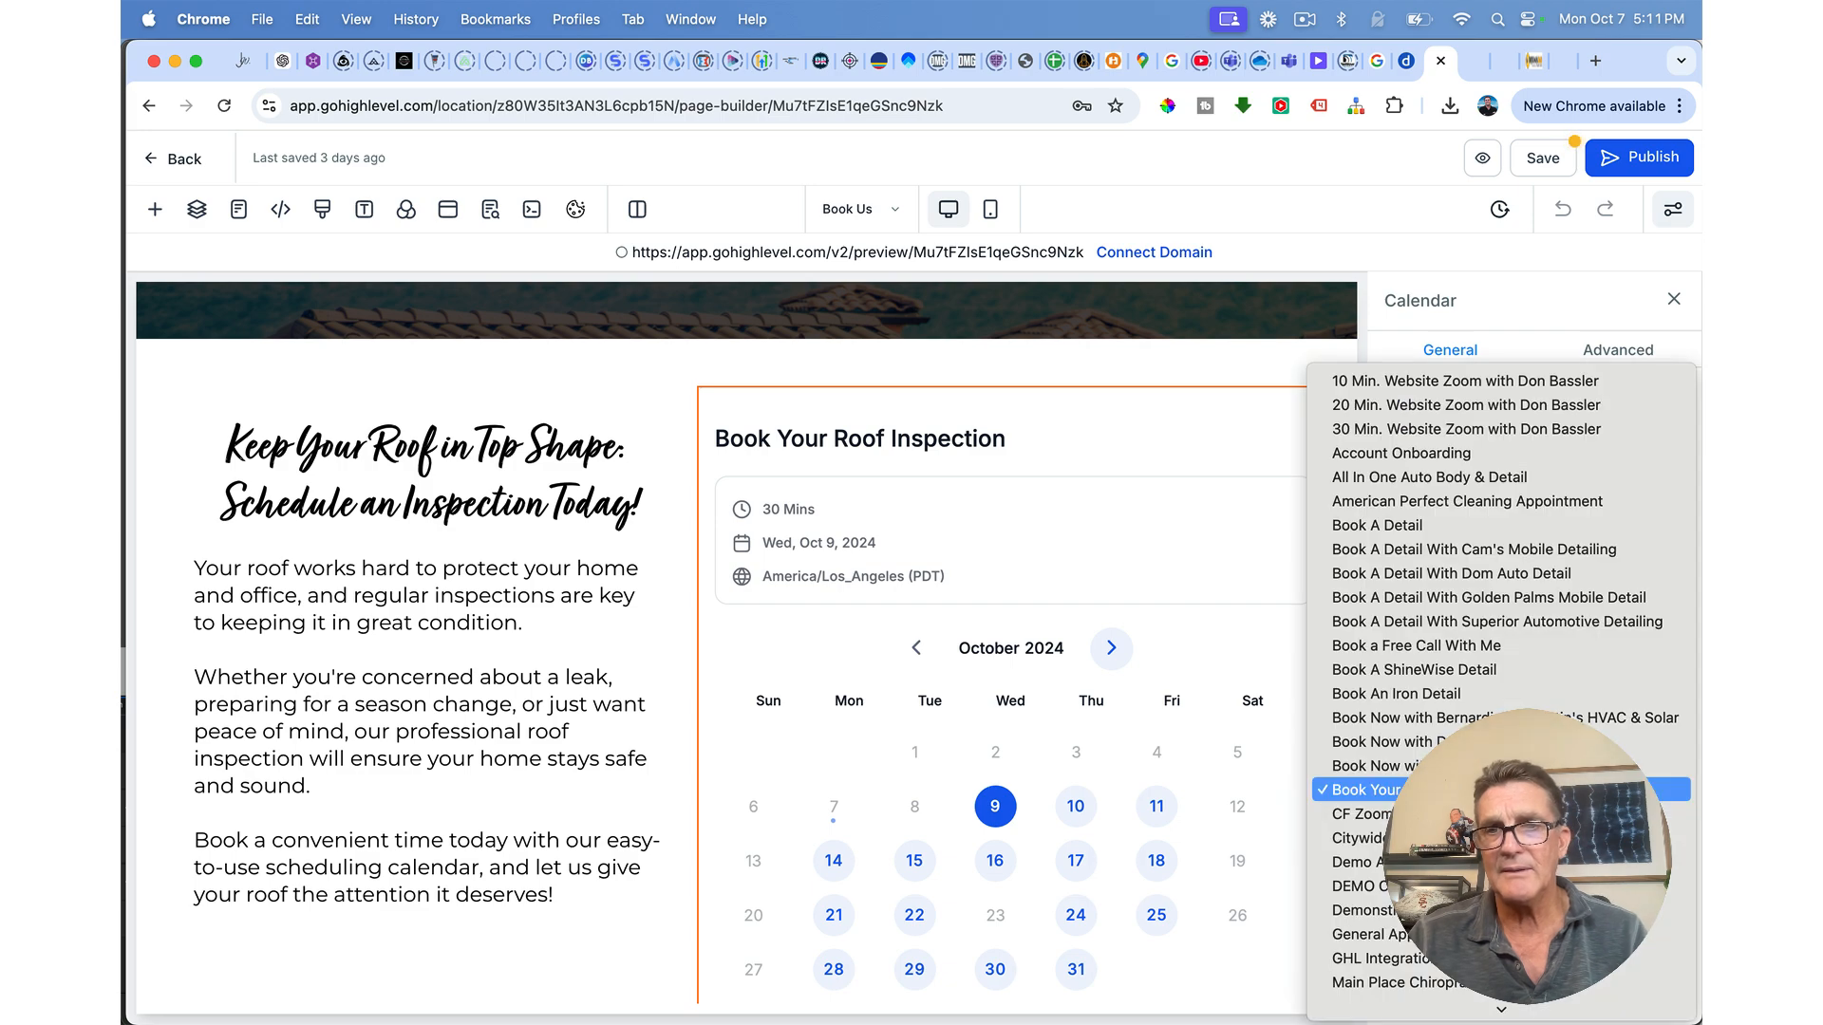
left_click(1519, 789)
scroll(1144, 764, "down", 3)
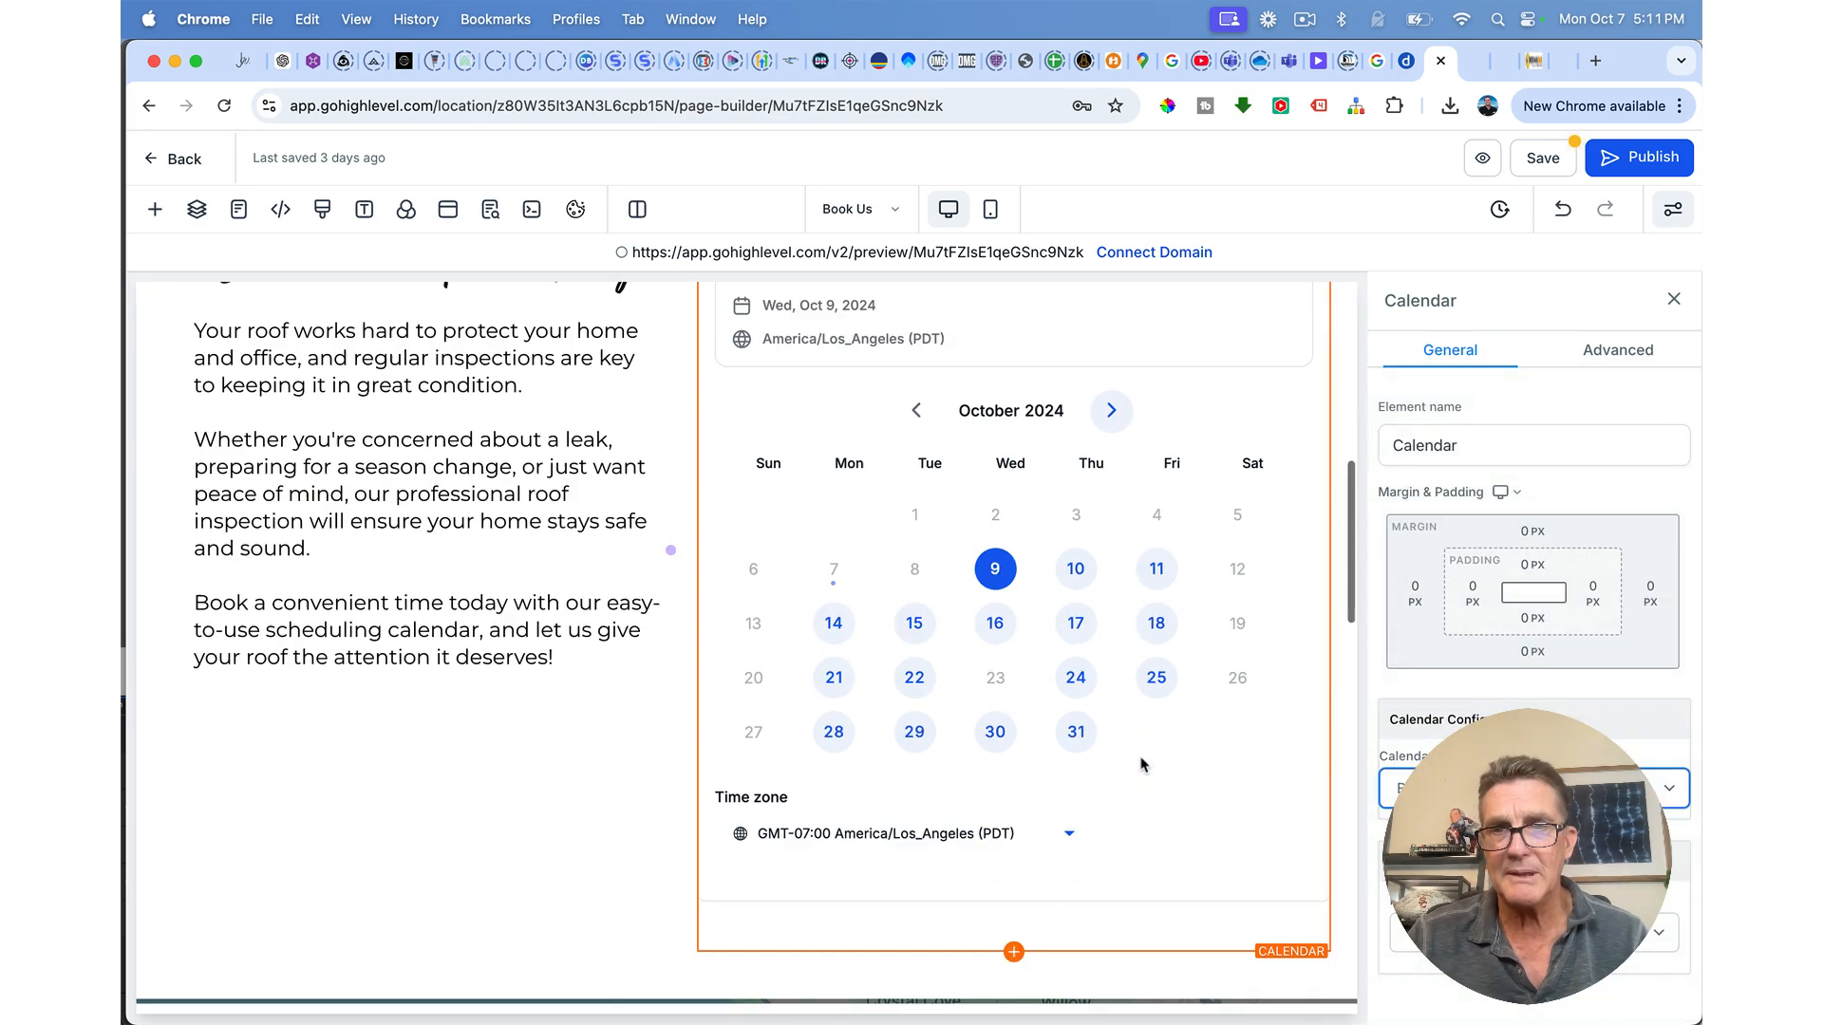
scroll(1144, 765, "down", 5)
left_click(490, 209)
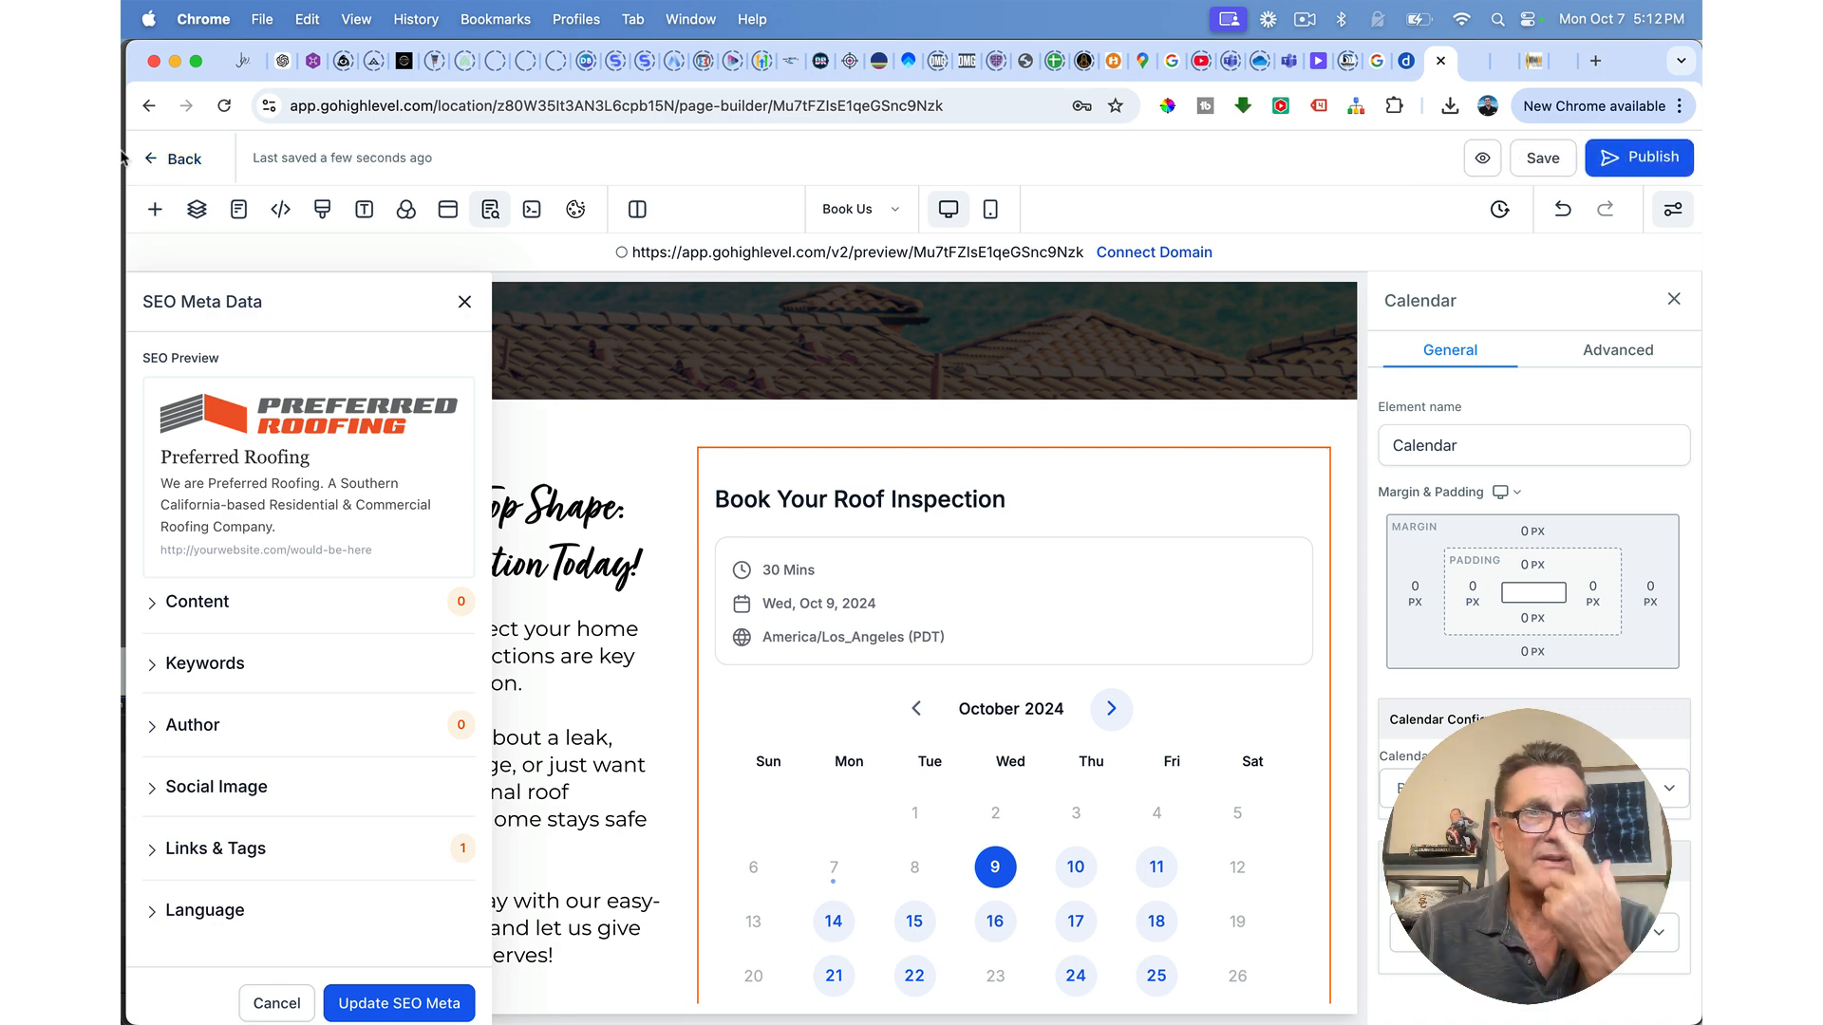
left_click(180, 159)
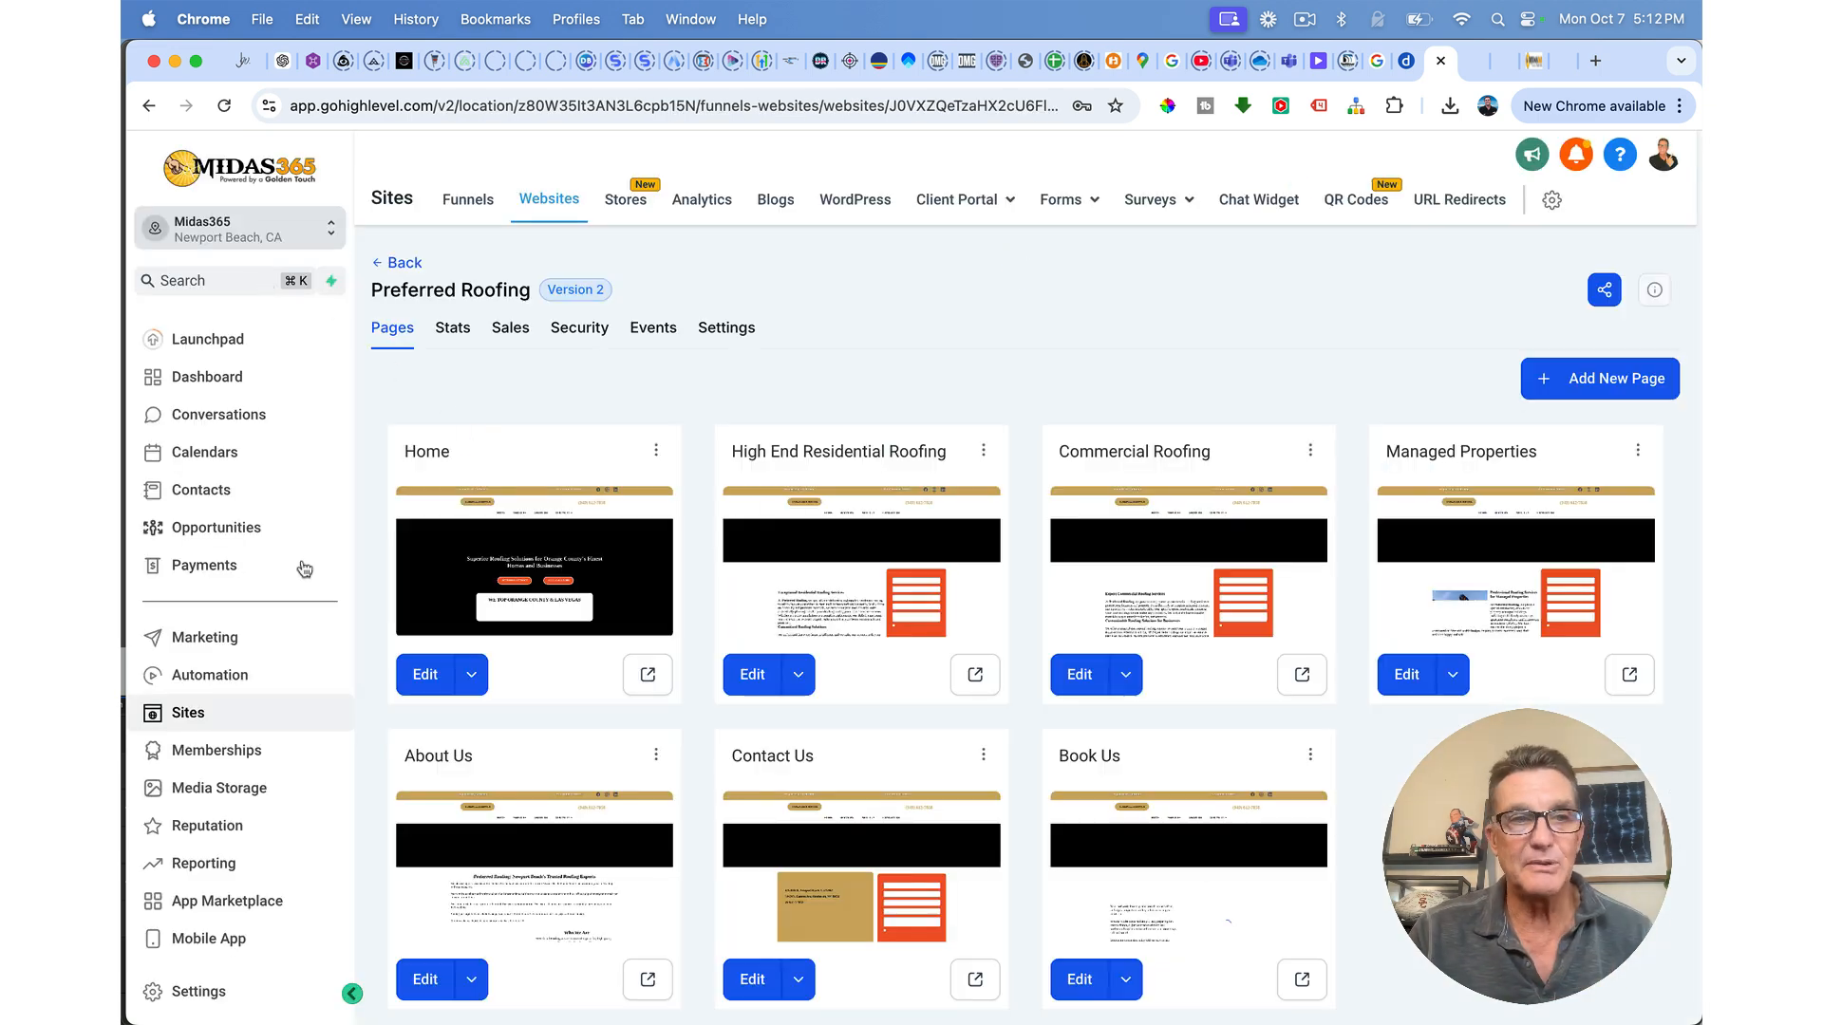
Step: Open Appointment Confirmation + Reminder from the Preferred Roofing folder and save its confirmed-appointment trigger
left_click(207, 675)
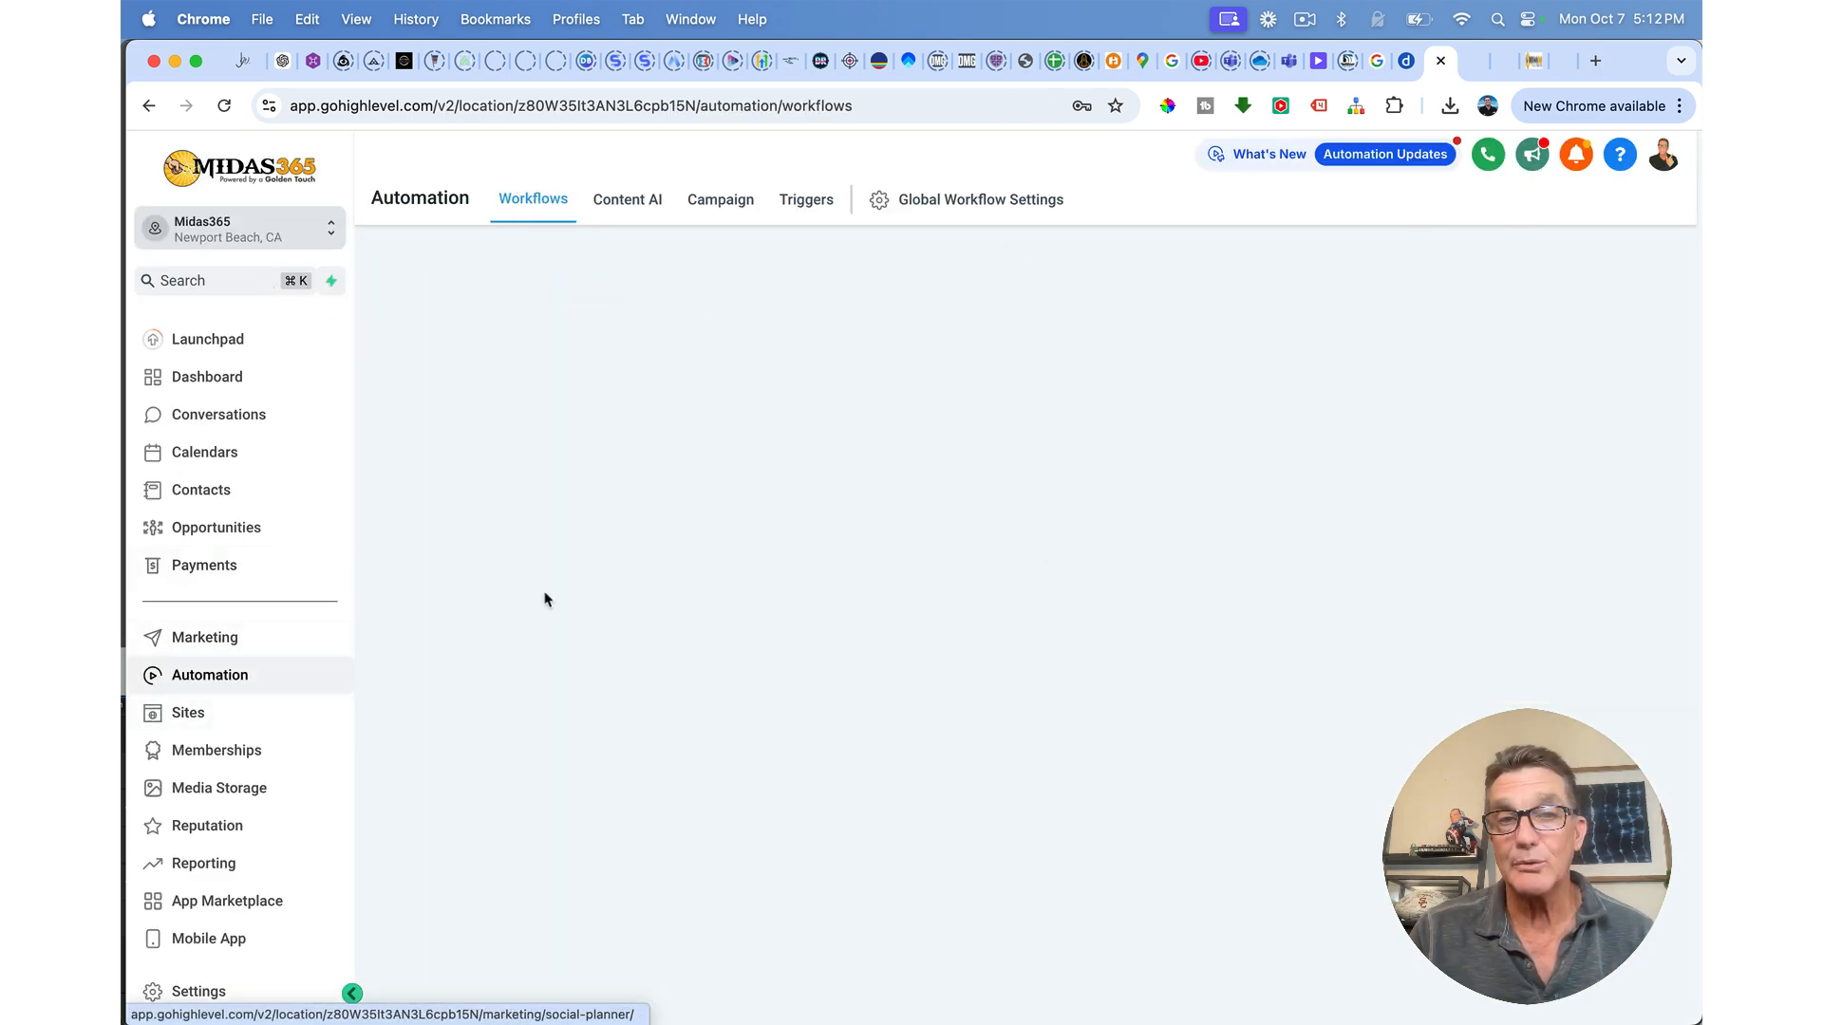
type("pref")
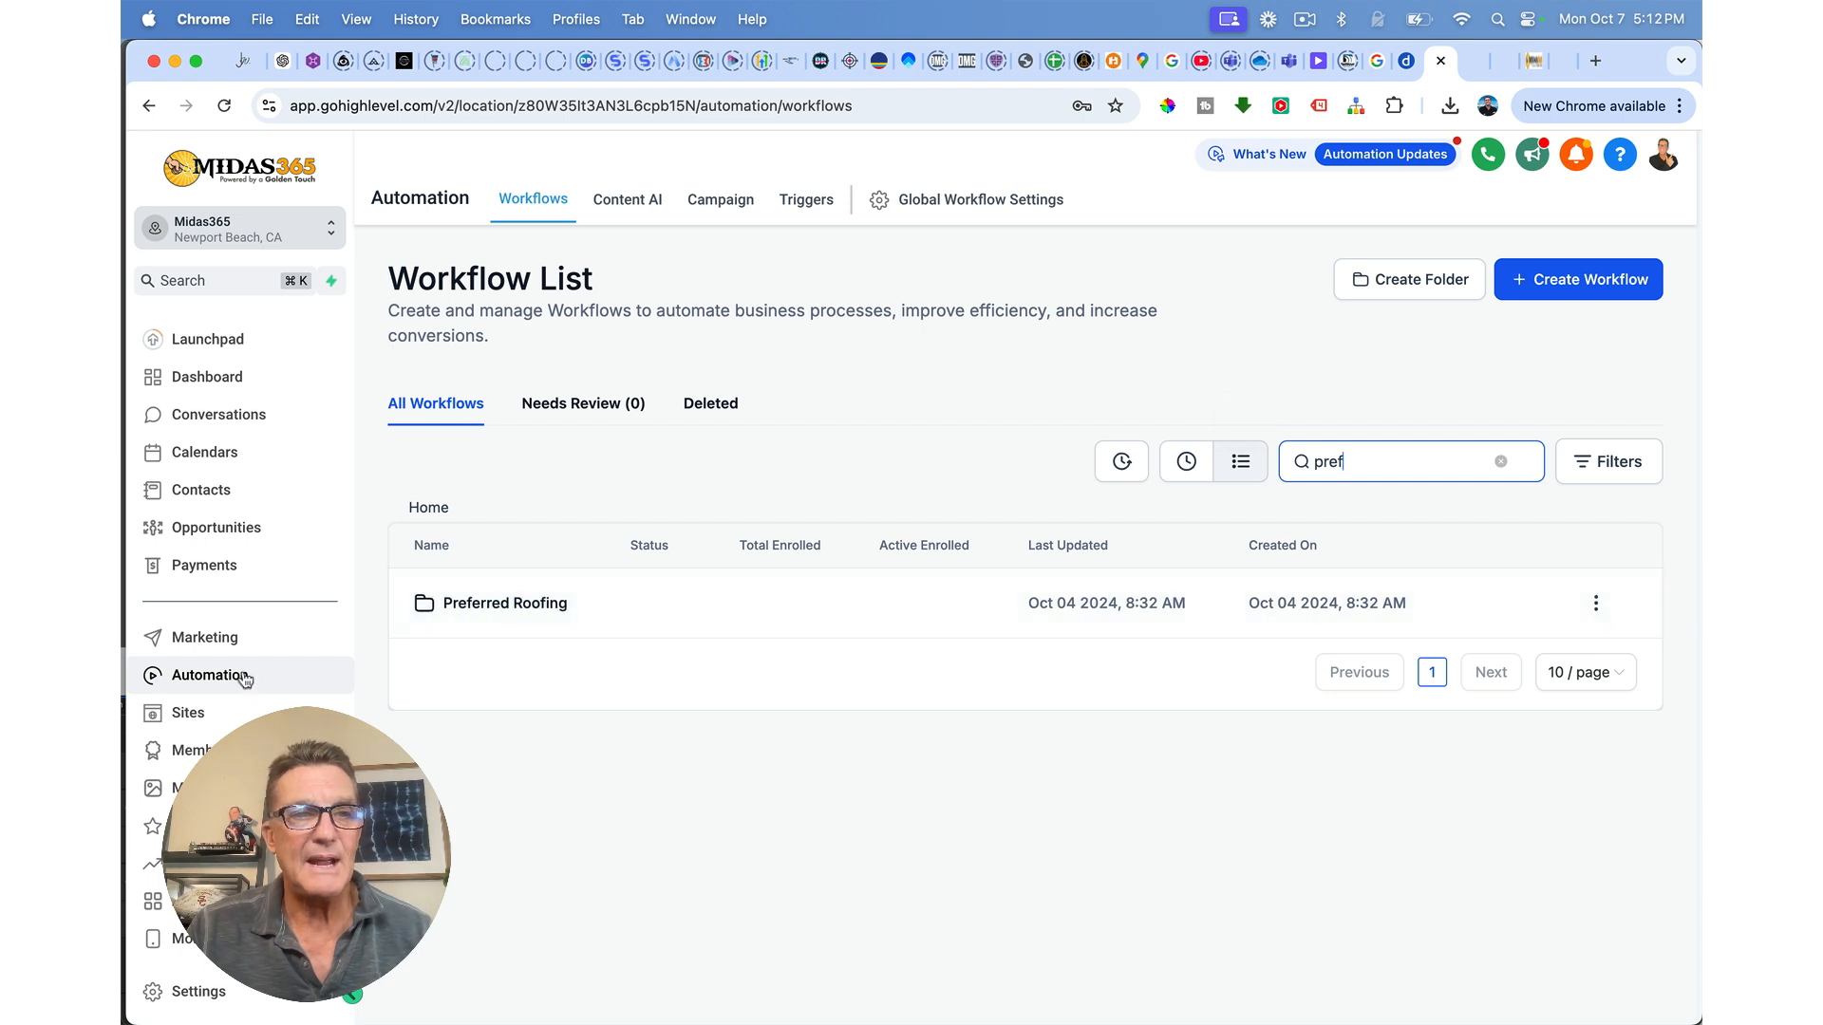
left_click(512, 606)
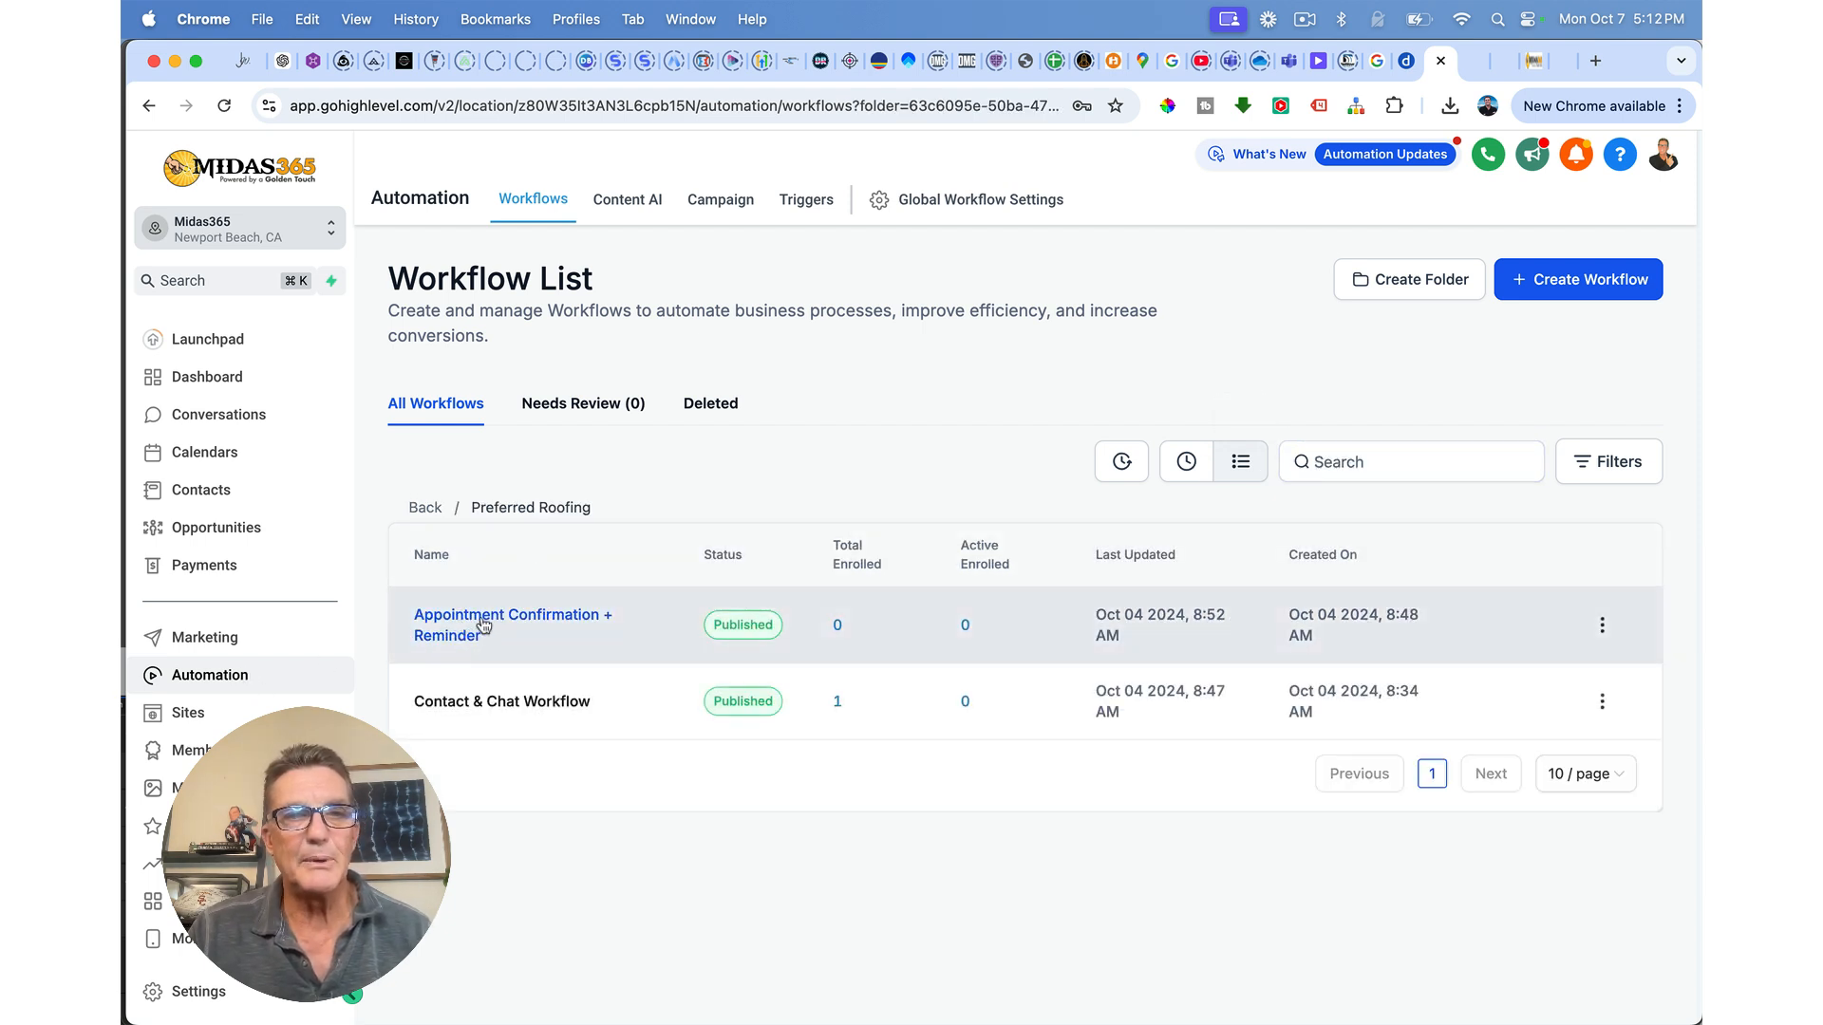
left_click(462, 627)
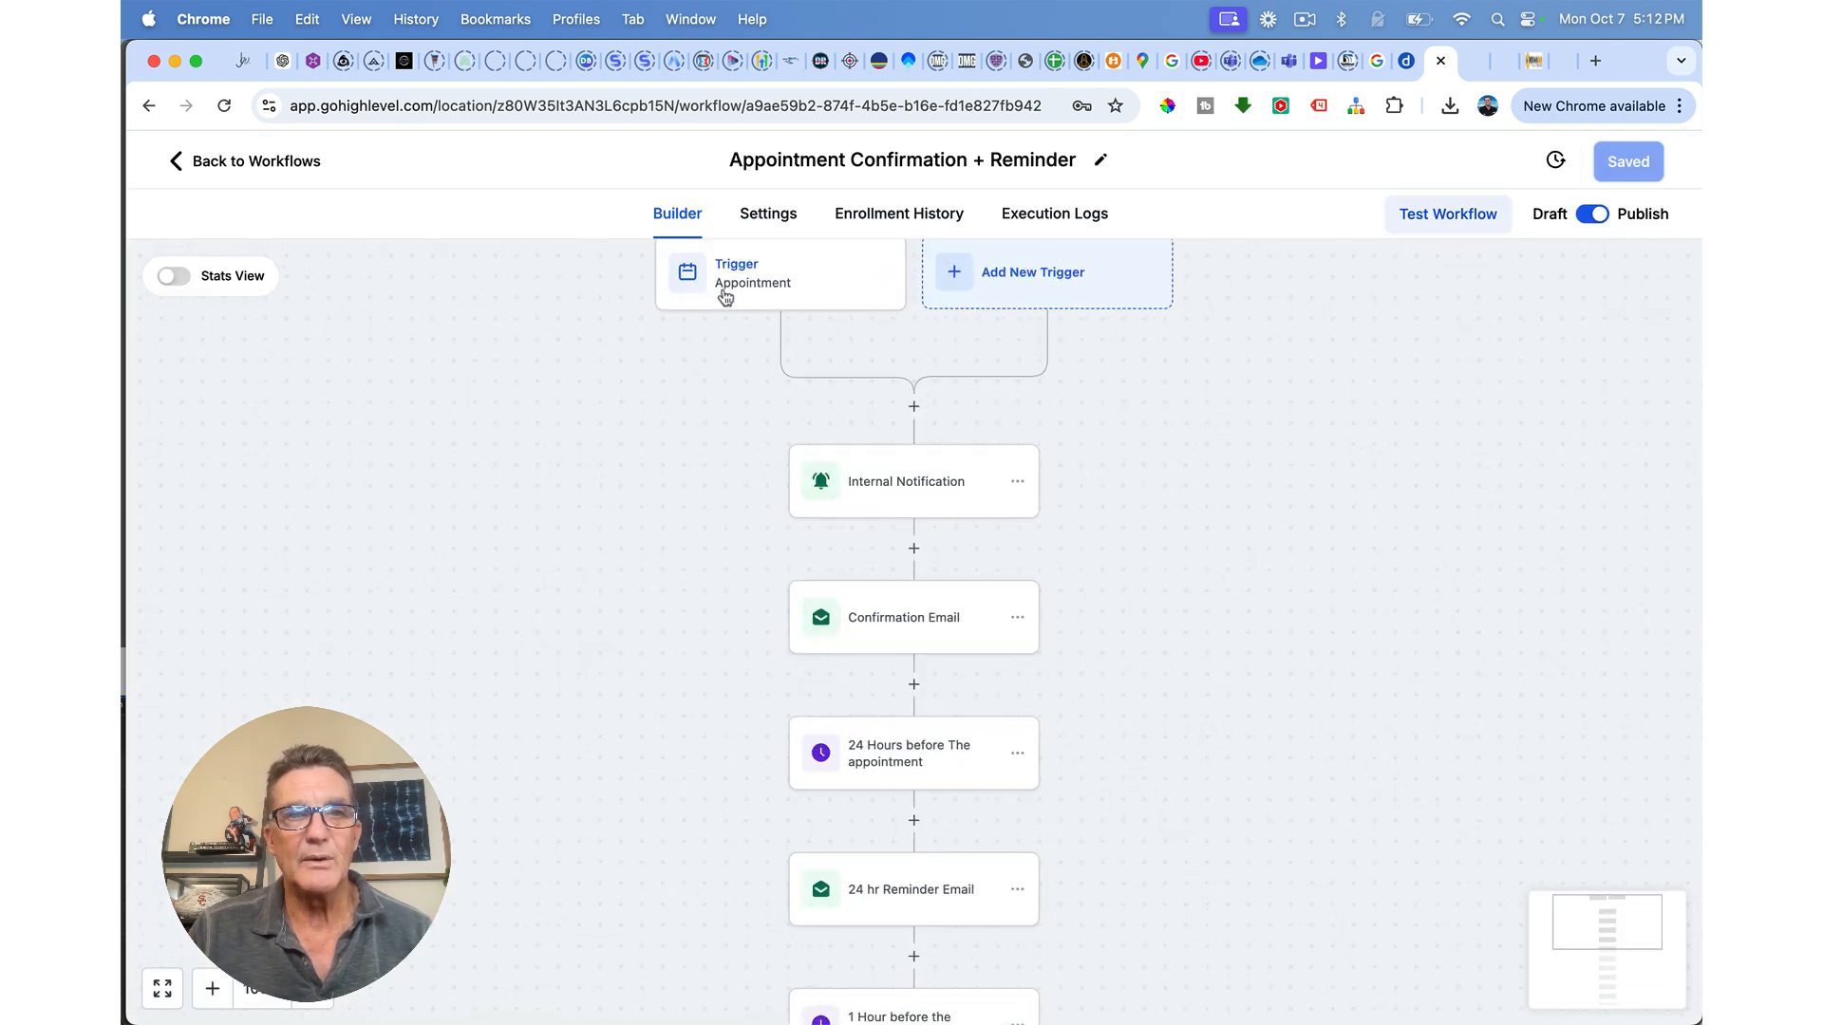
left_click(742, 279)
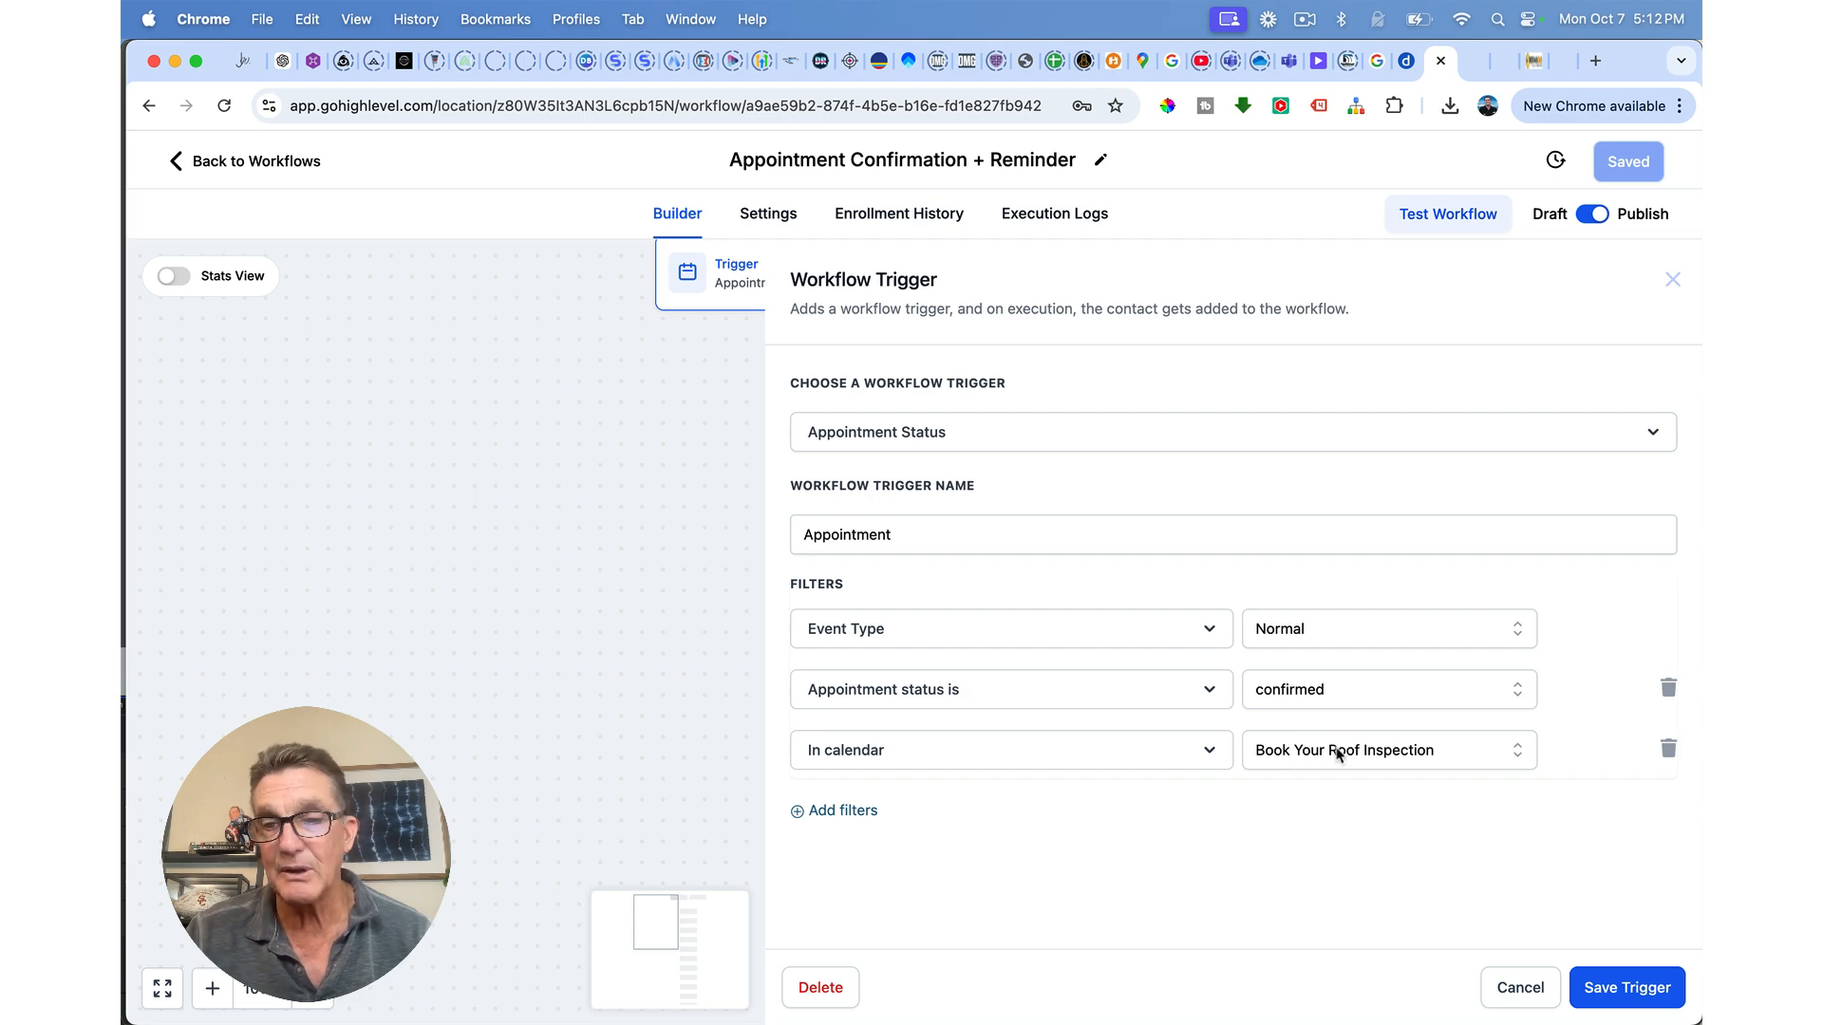
left_click(1626, 988)
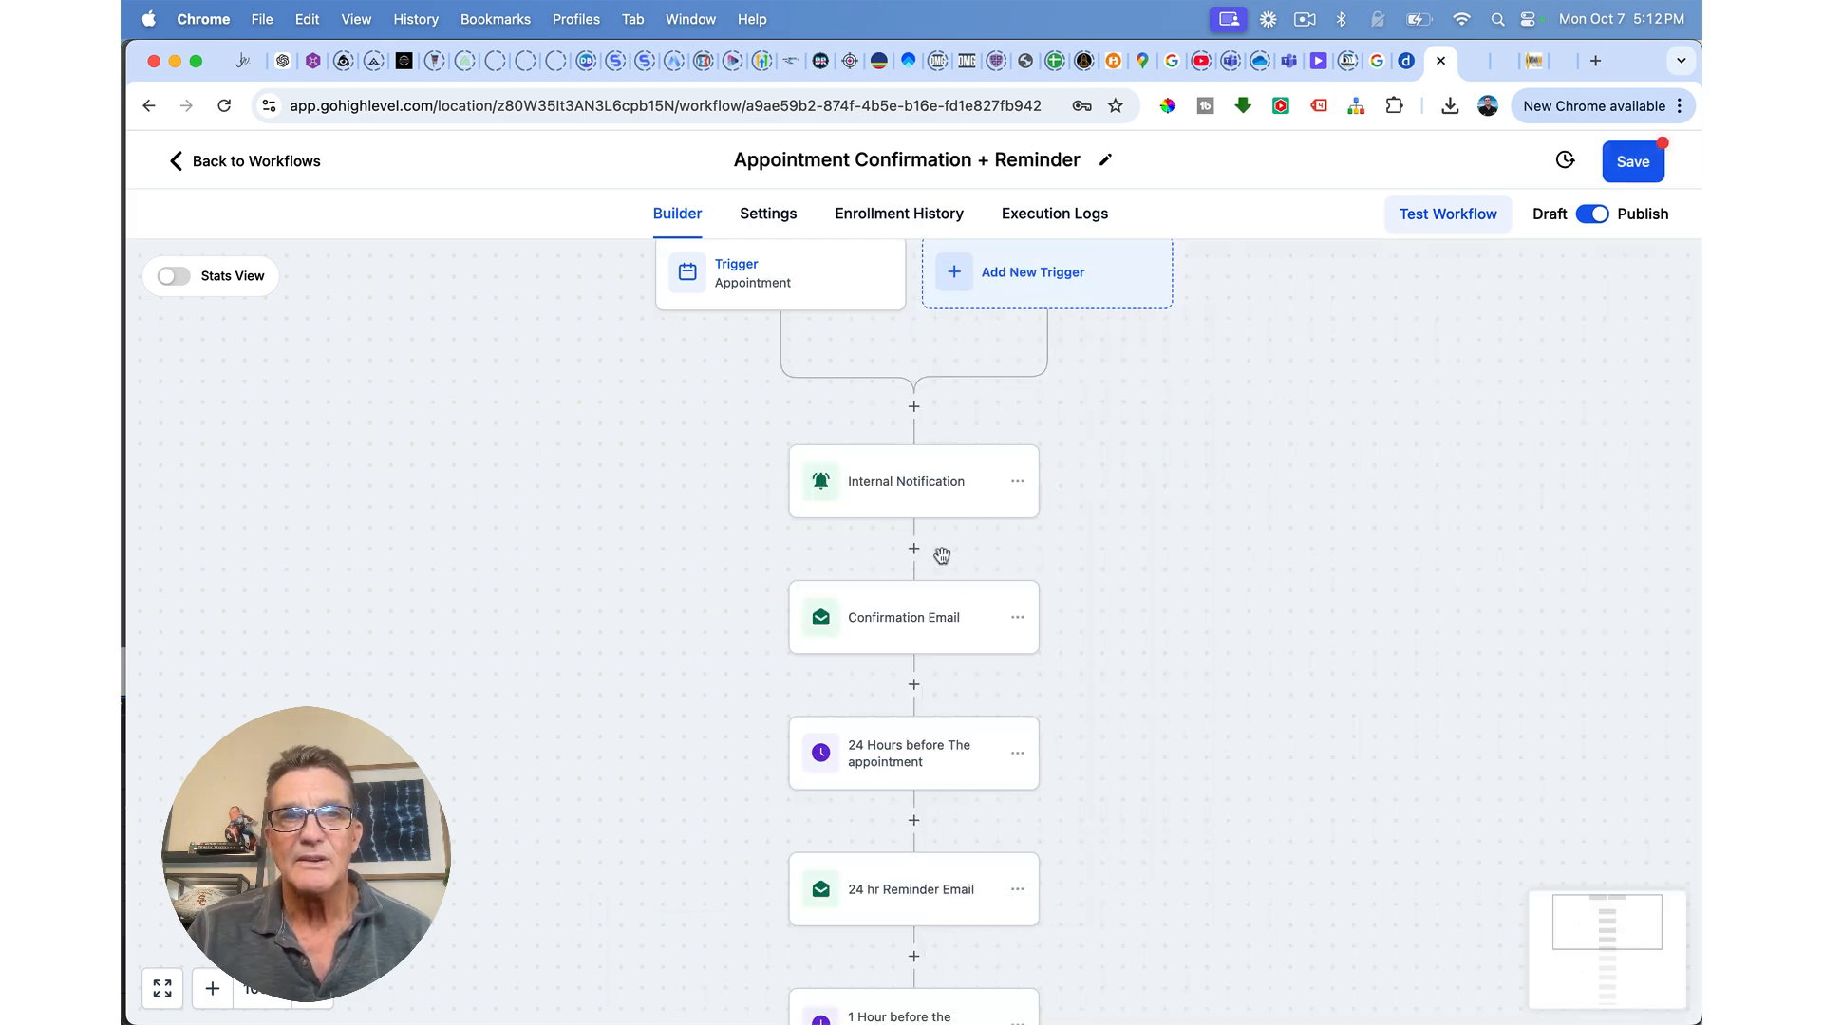
Step: Browse the Internal Notification email's Appointment custom values, then cancel the panel unchanged
left_click(871, 482)
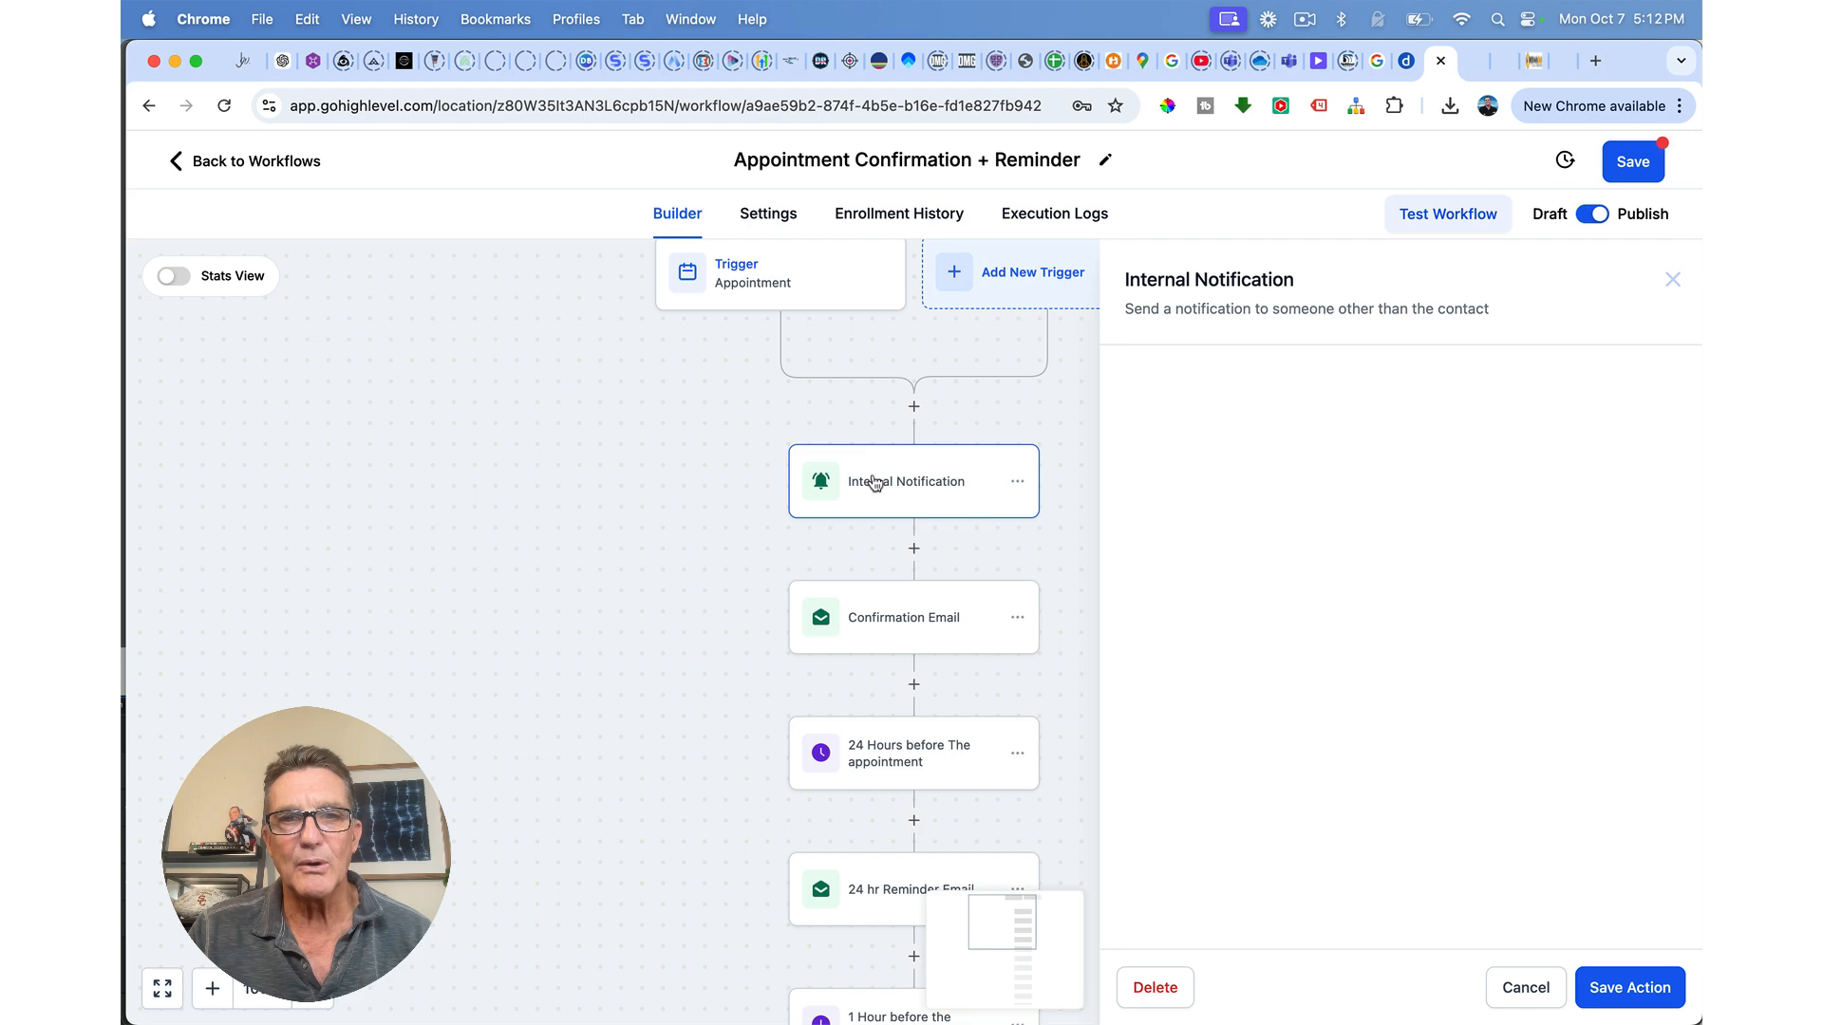
scroll(1254, 570, "down", 7)
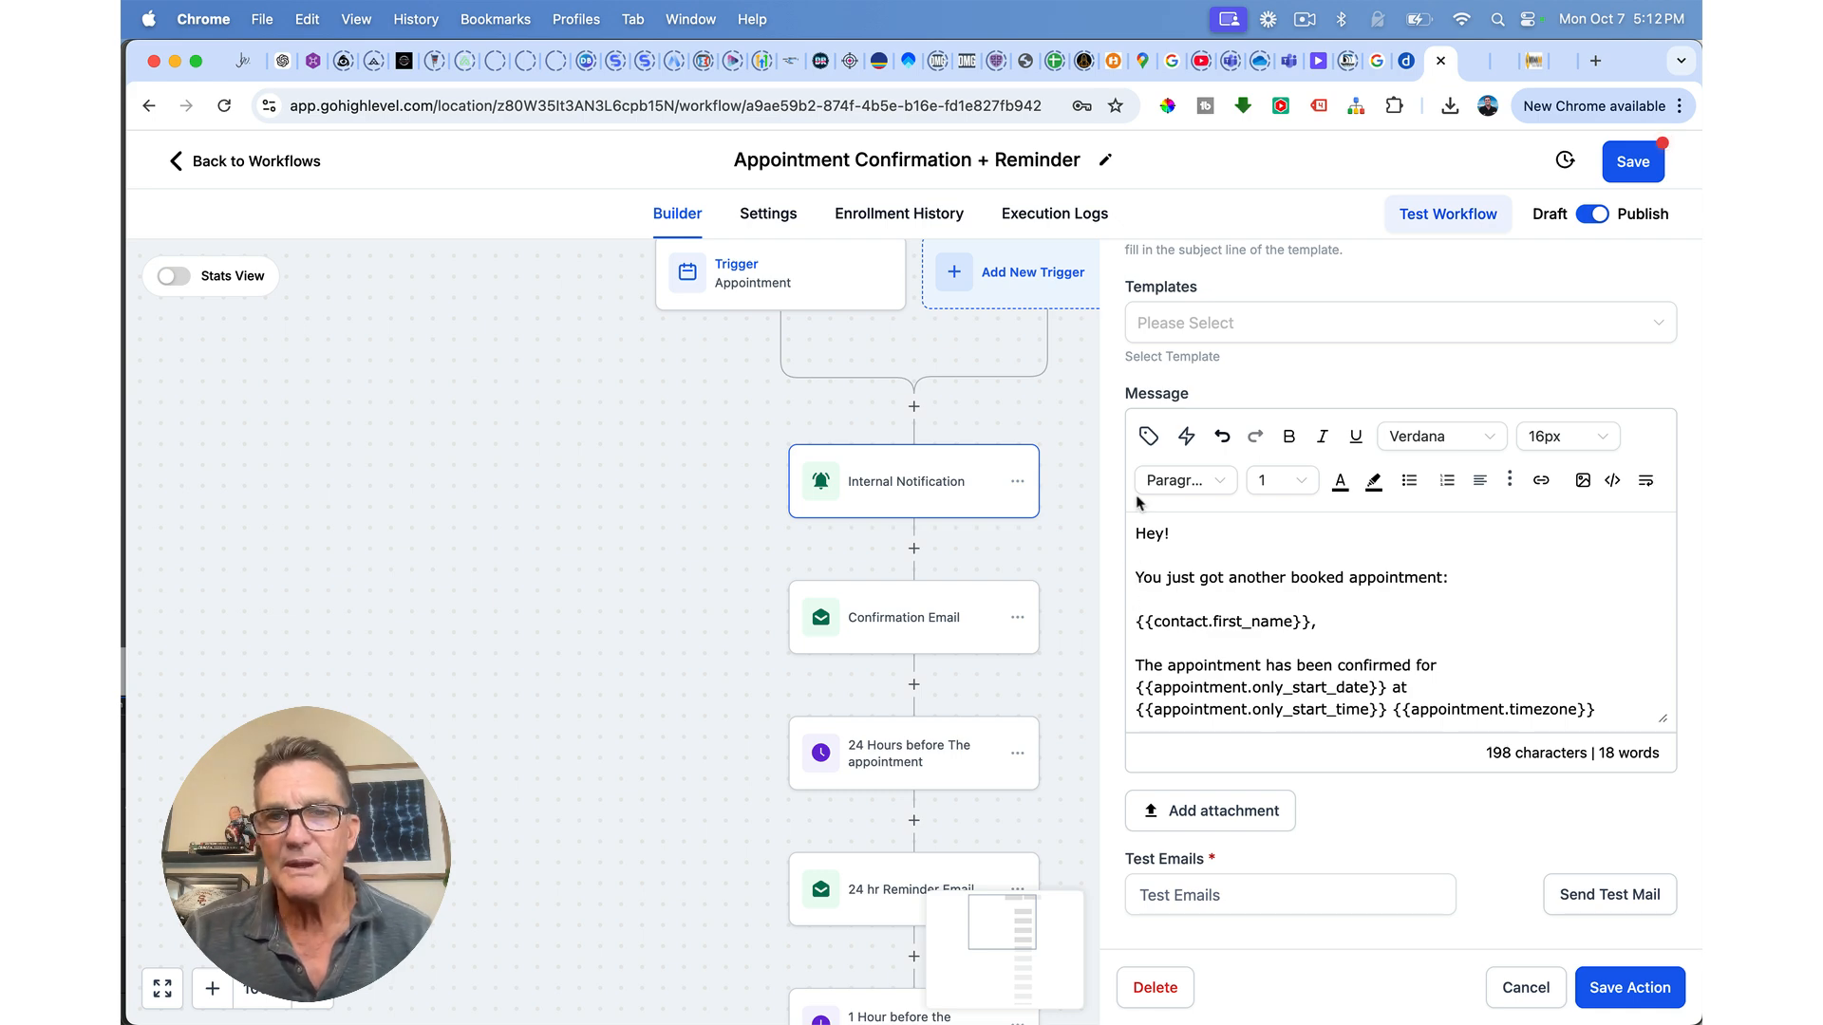
left_click(1149, 439)
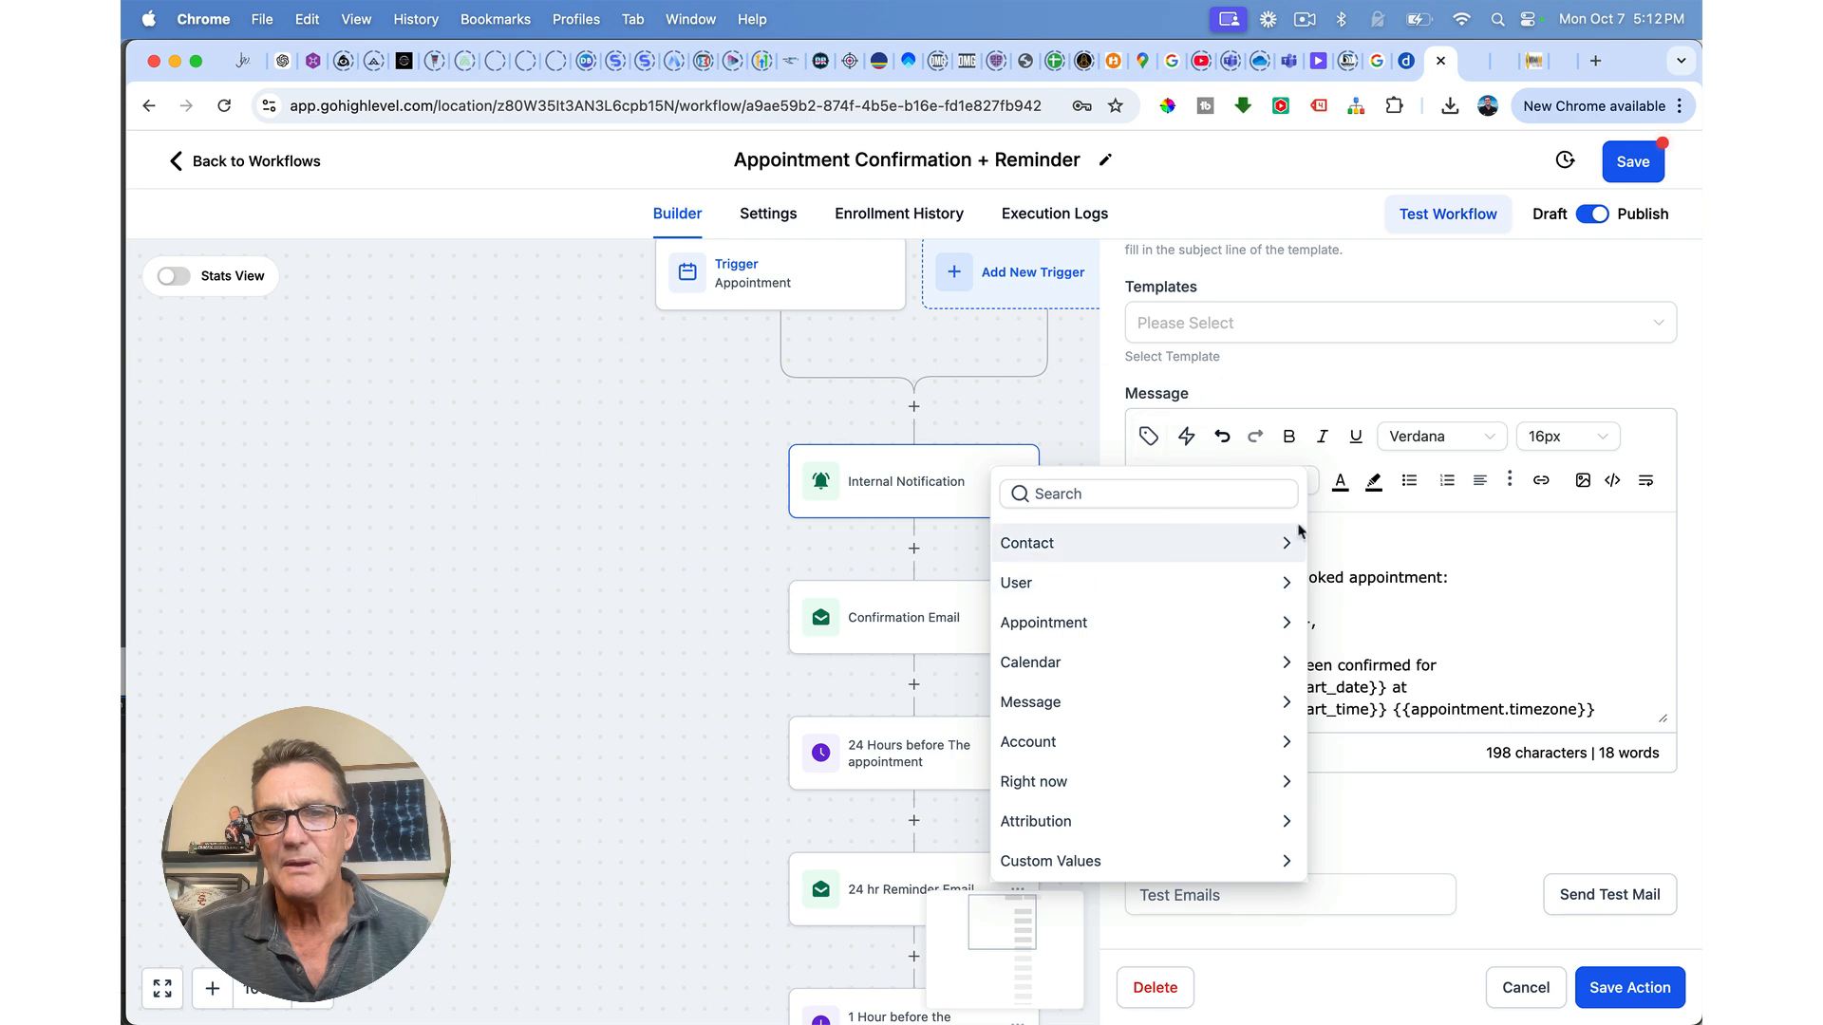
left_click(1429, 531)
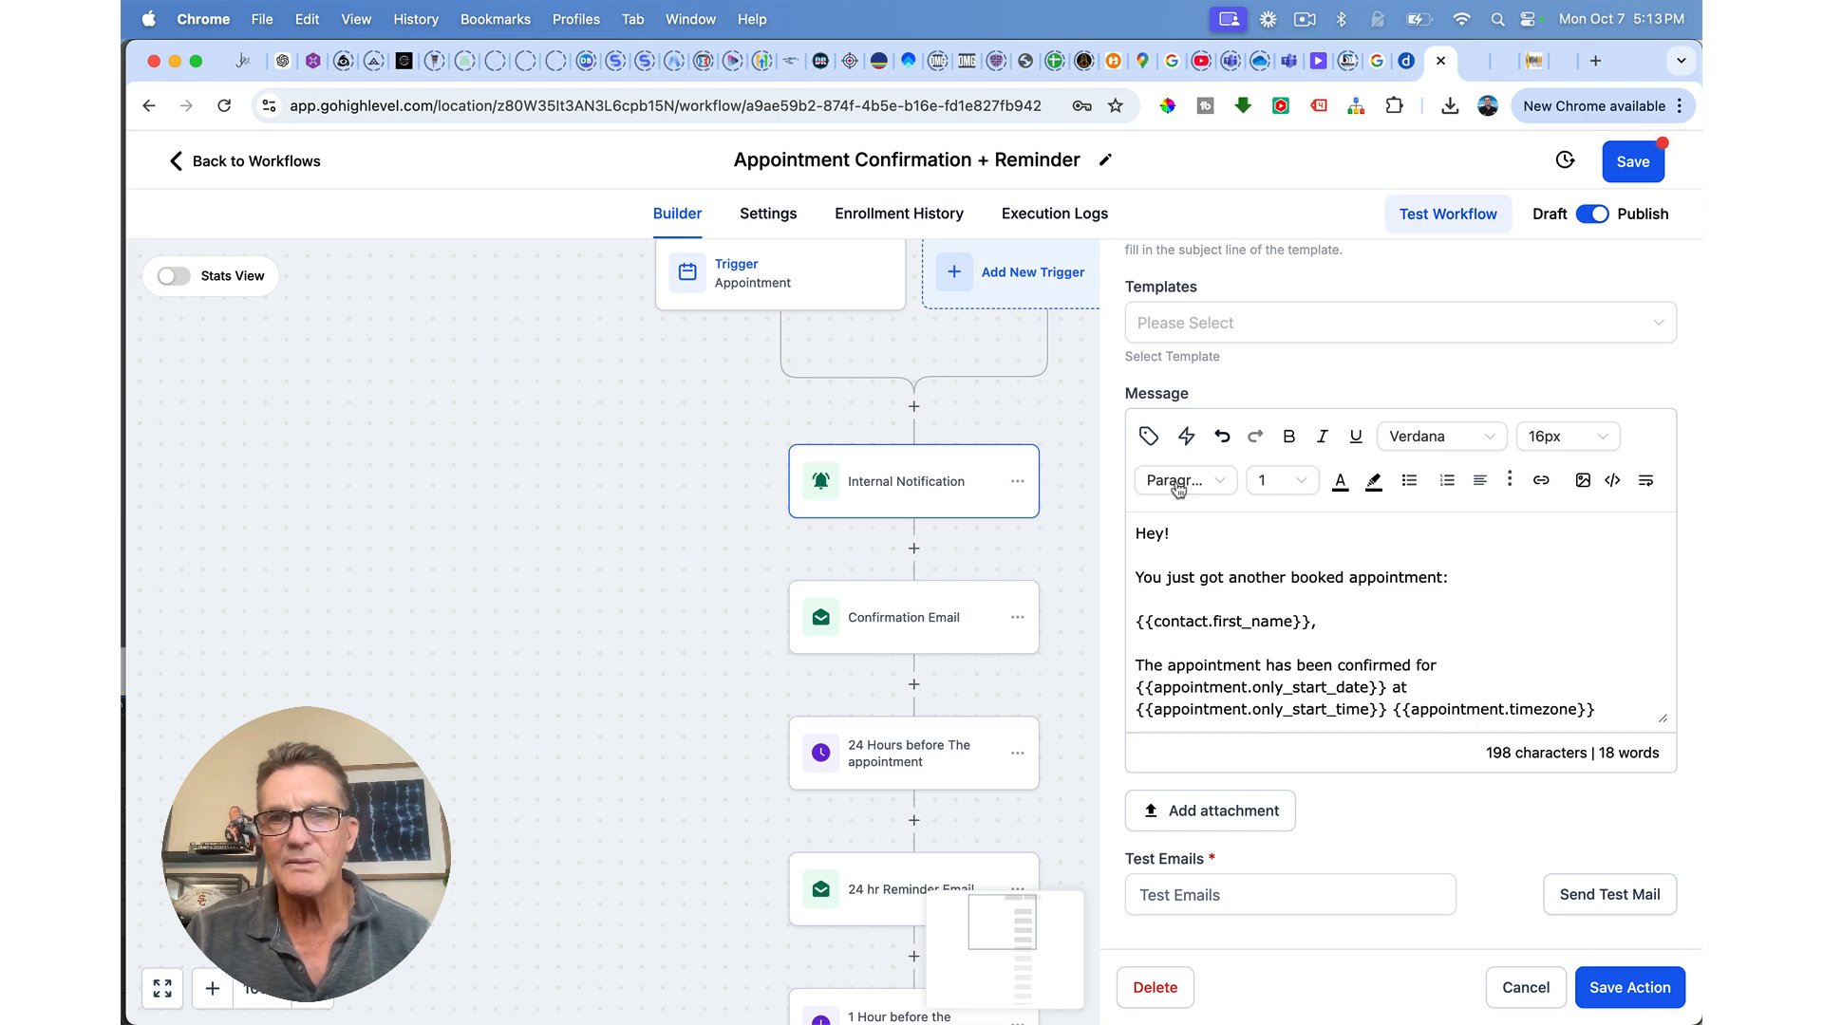
left_click(1148, 436)
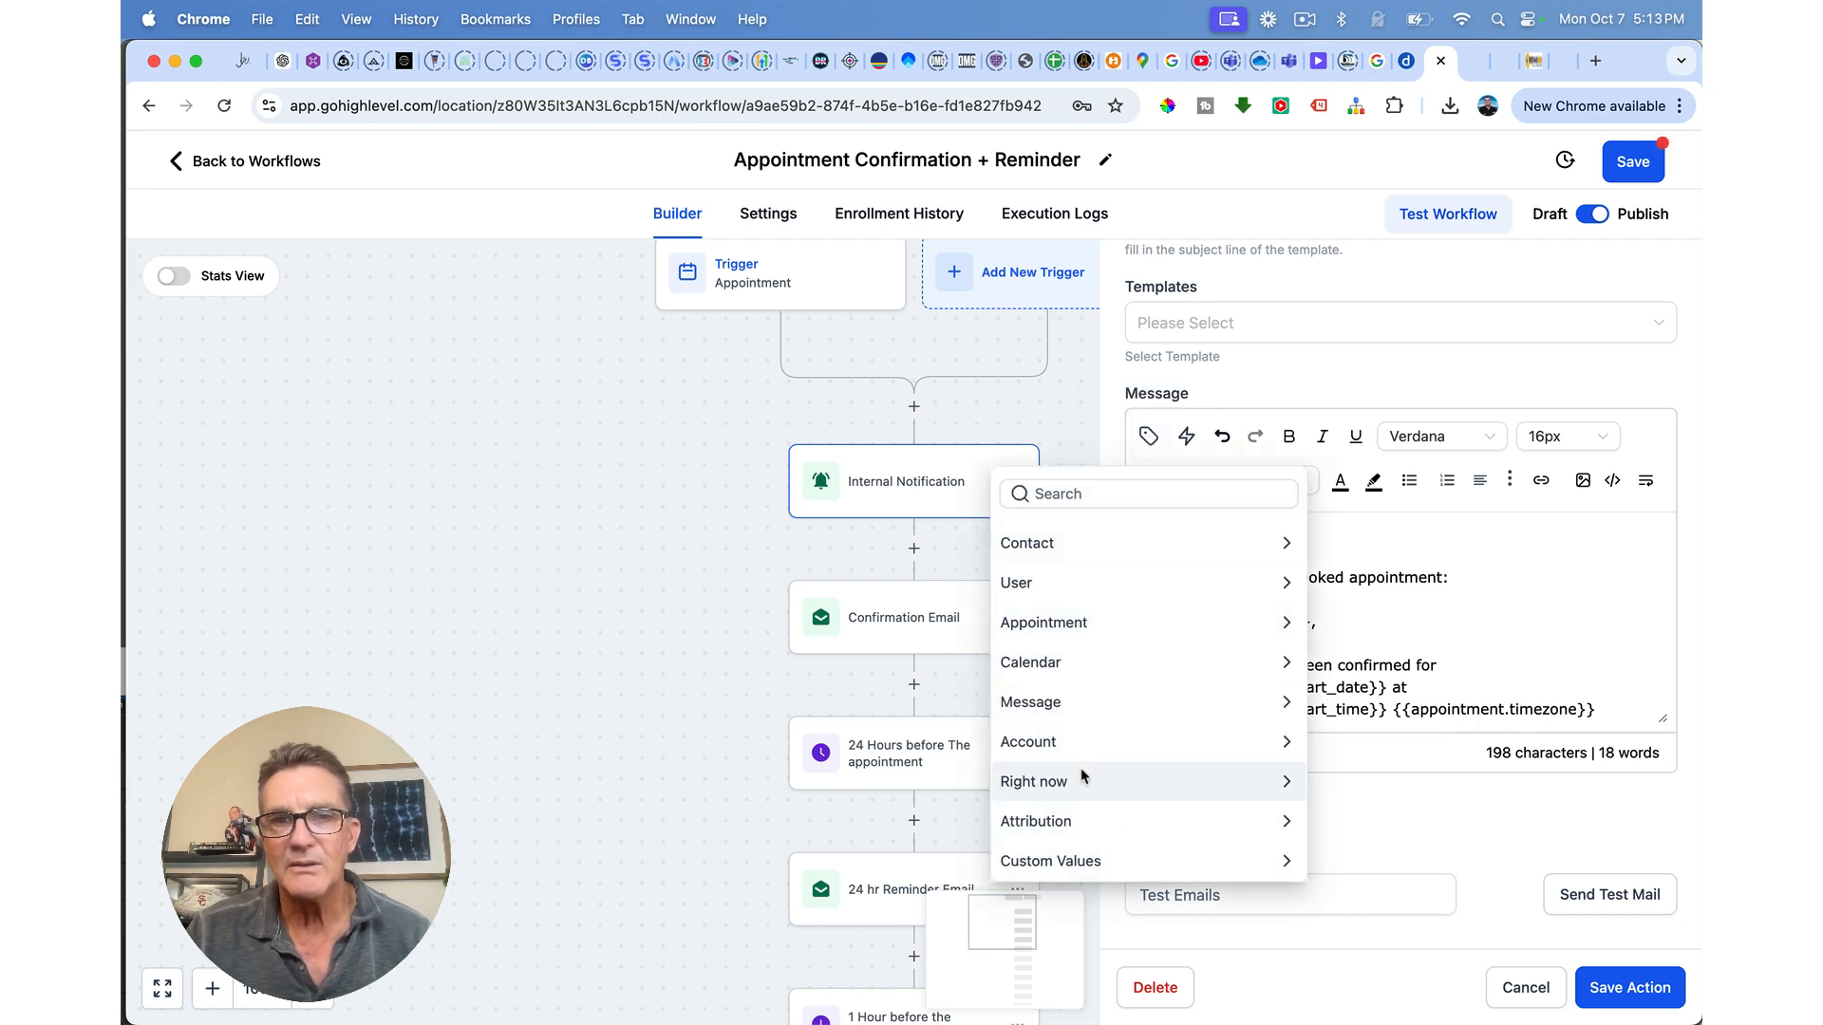
left_click(1216, 623)
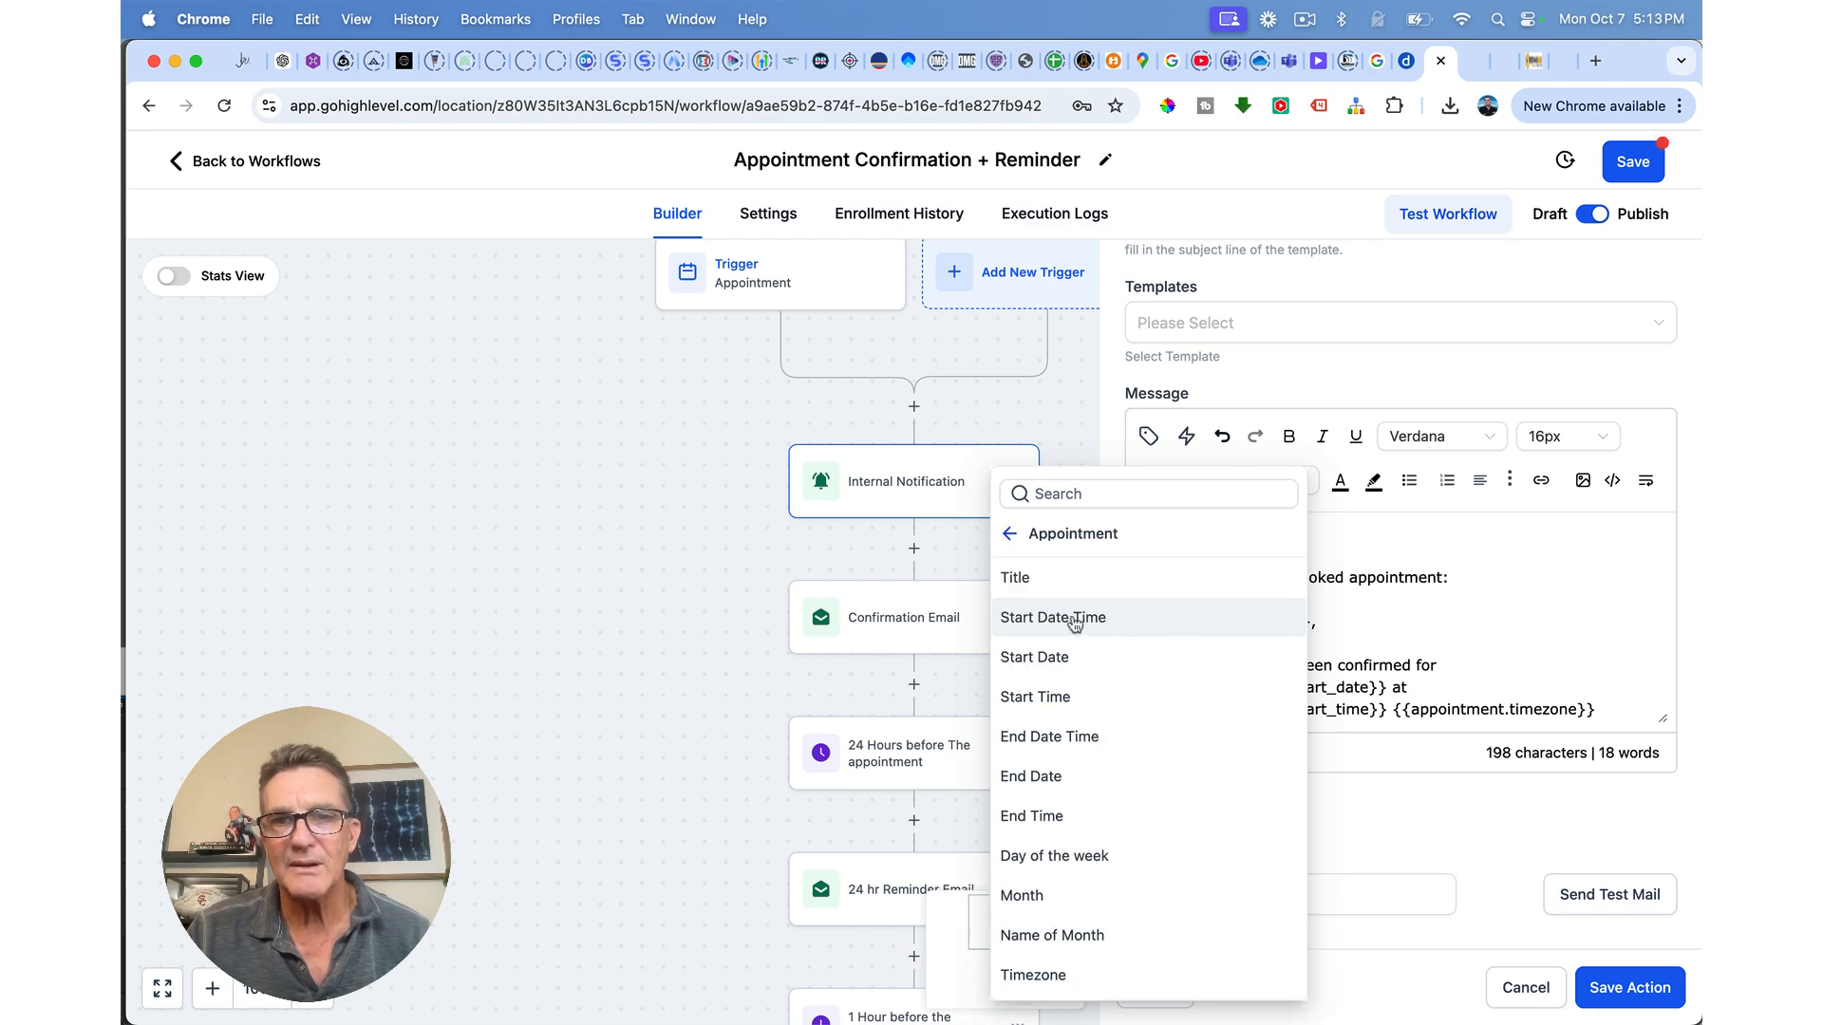
left_click(1402, 531)
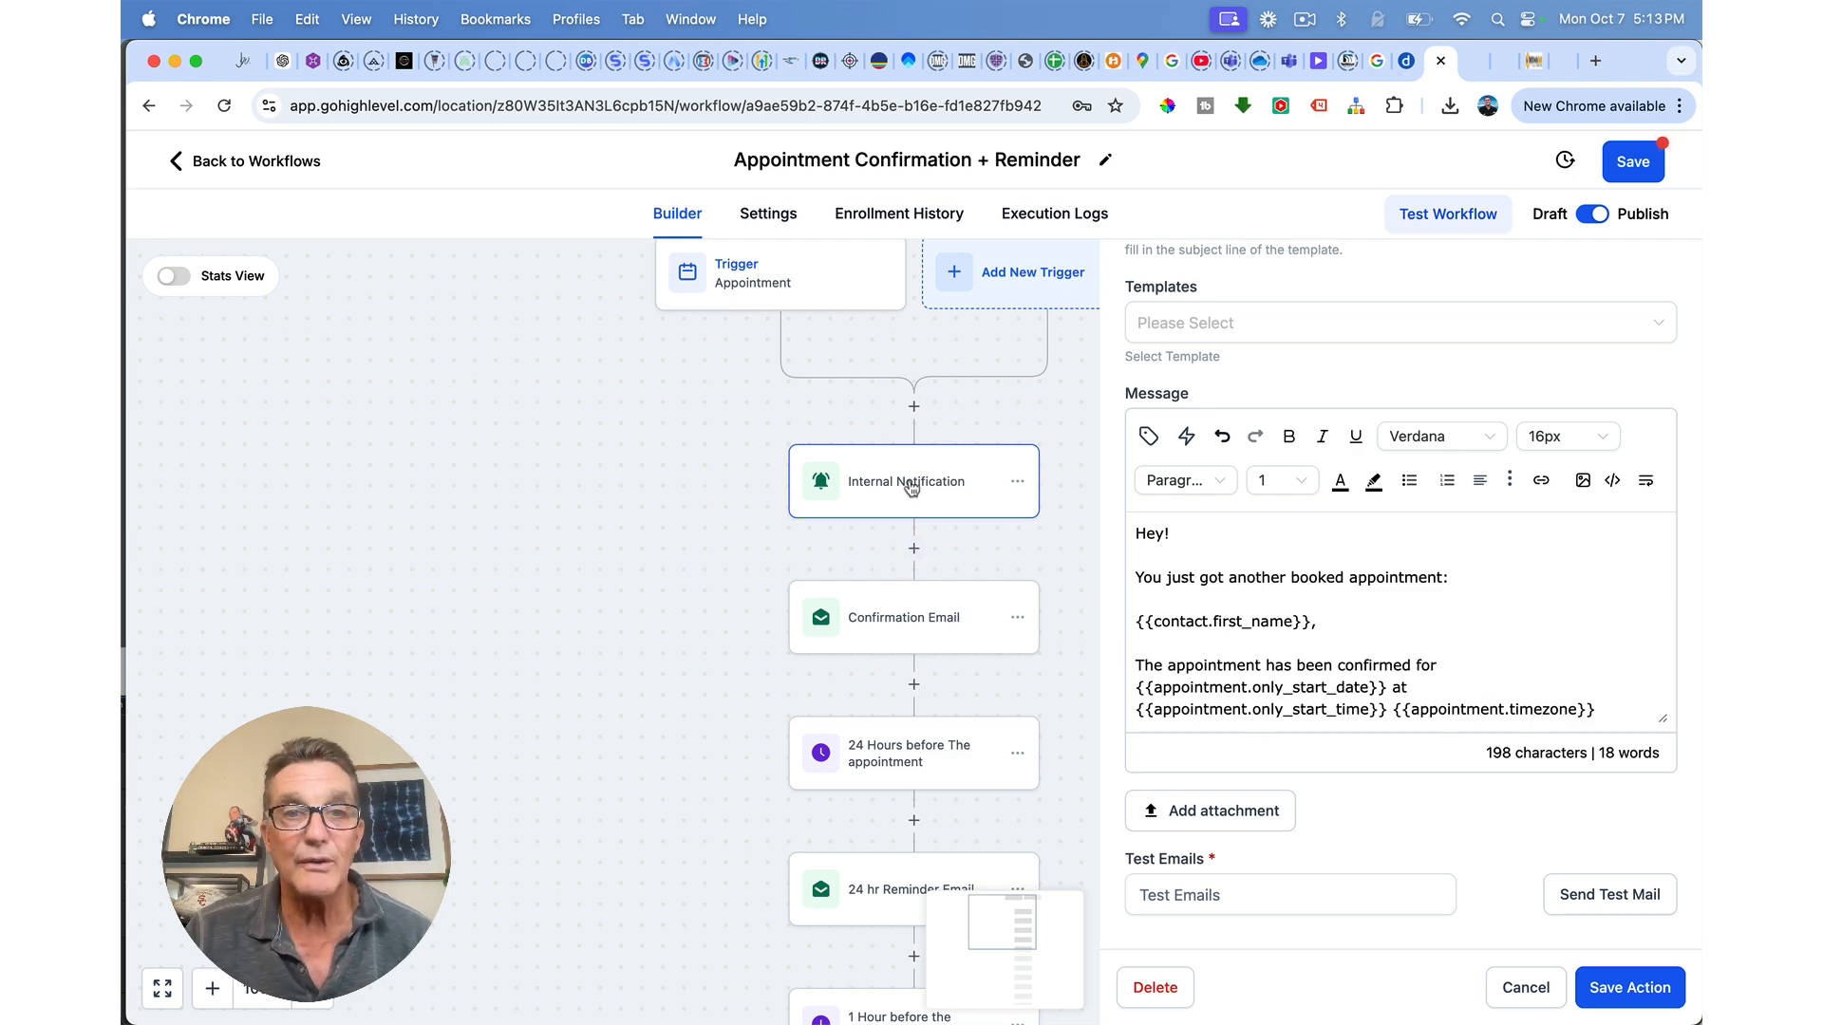
left_click(1525, 988)
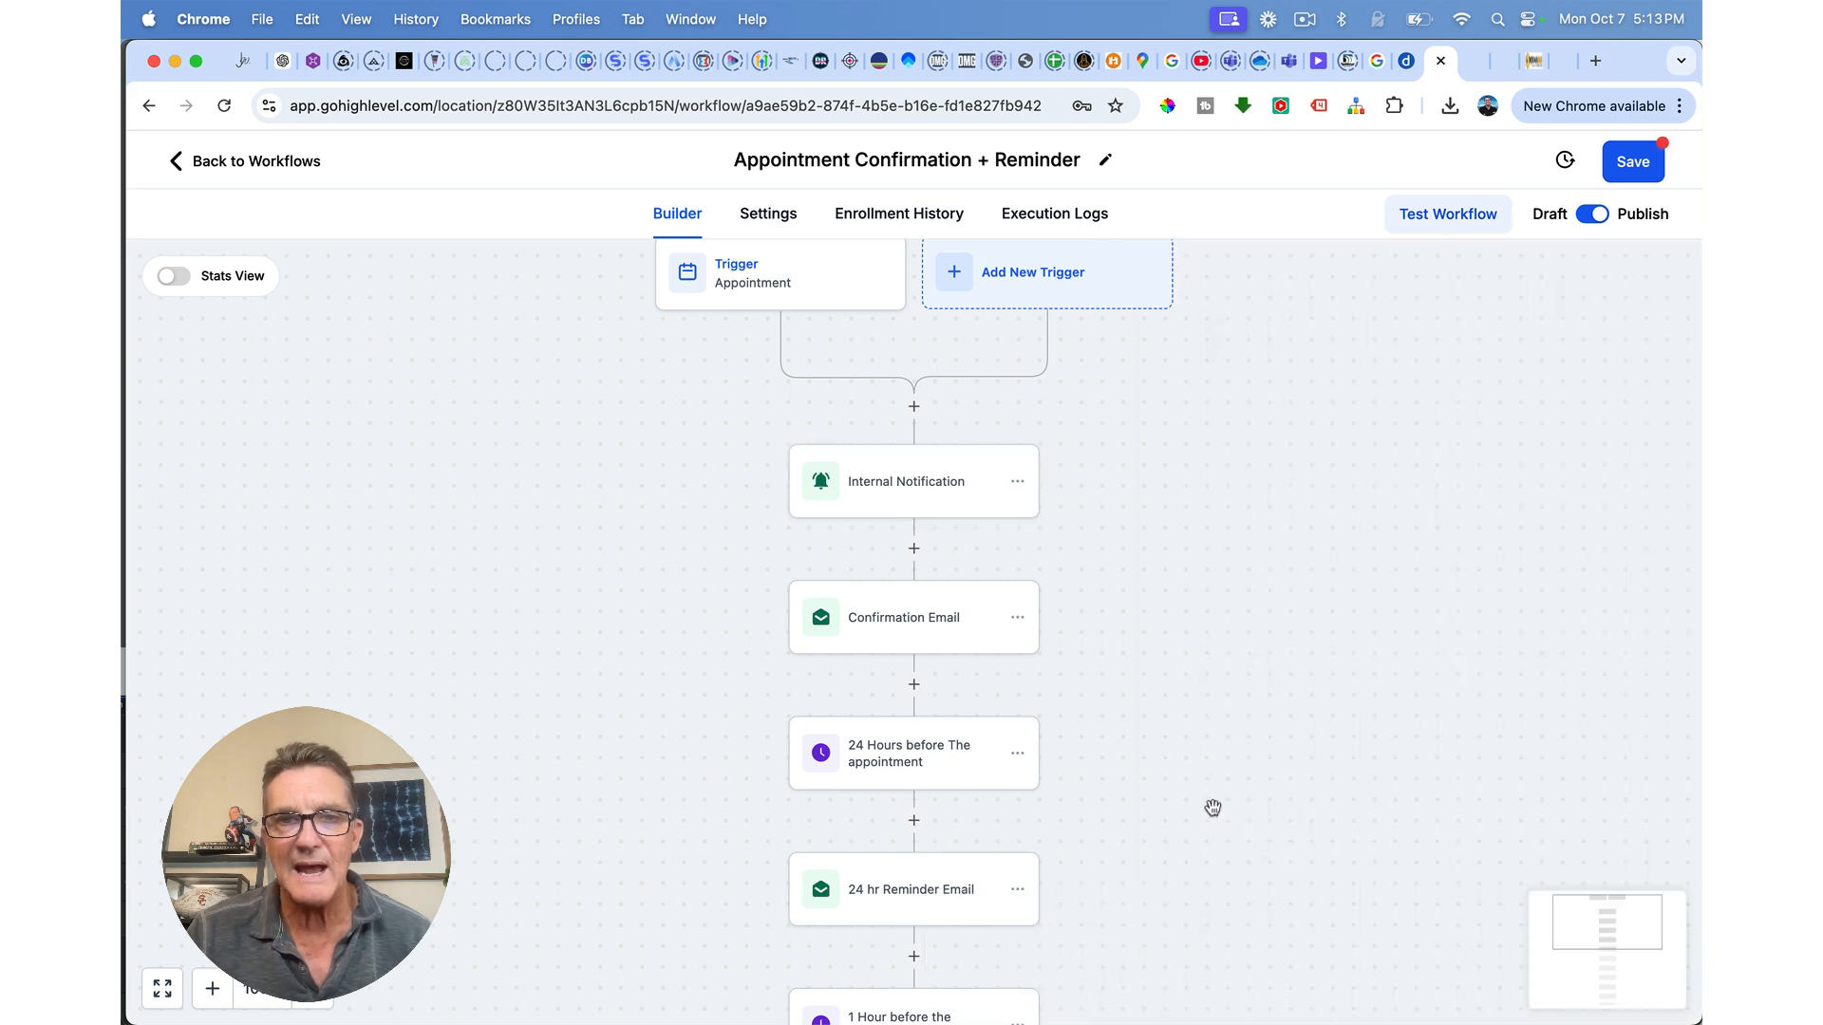
Step: Insert the Contact > Full Name placeholder after Reschedule in the Confirmation Email message
left_click(885, 621)
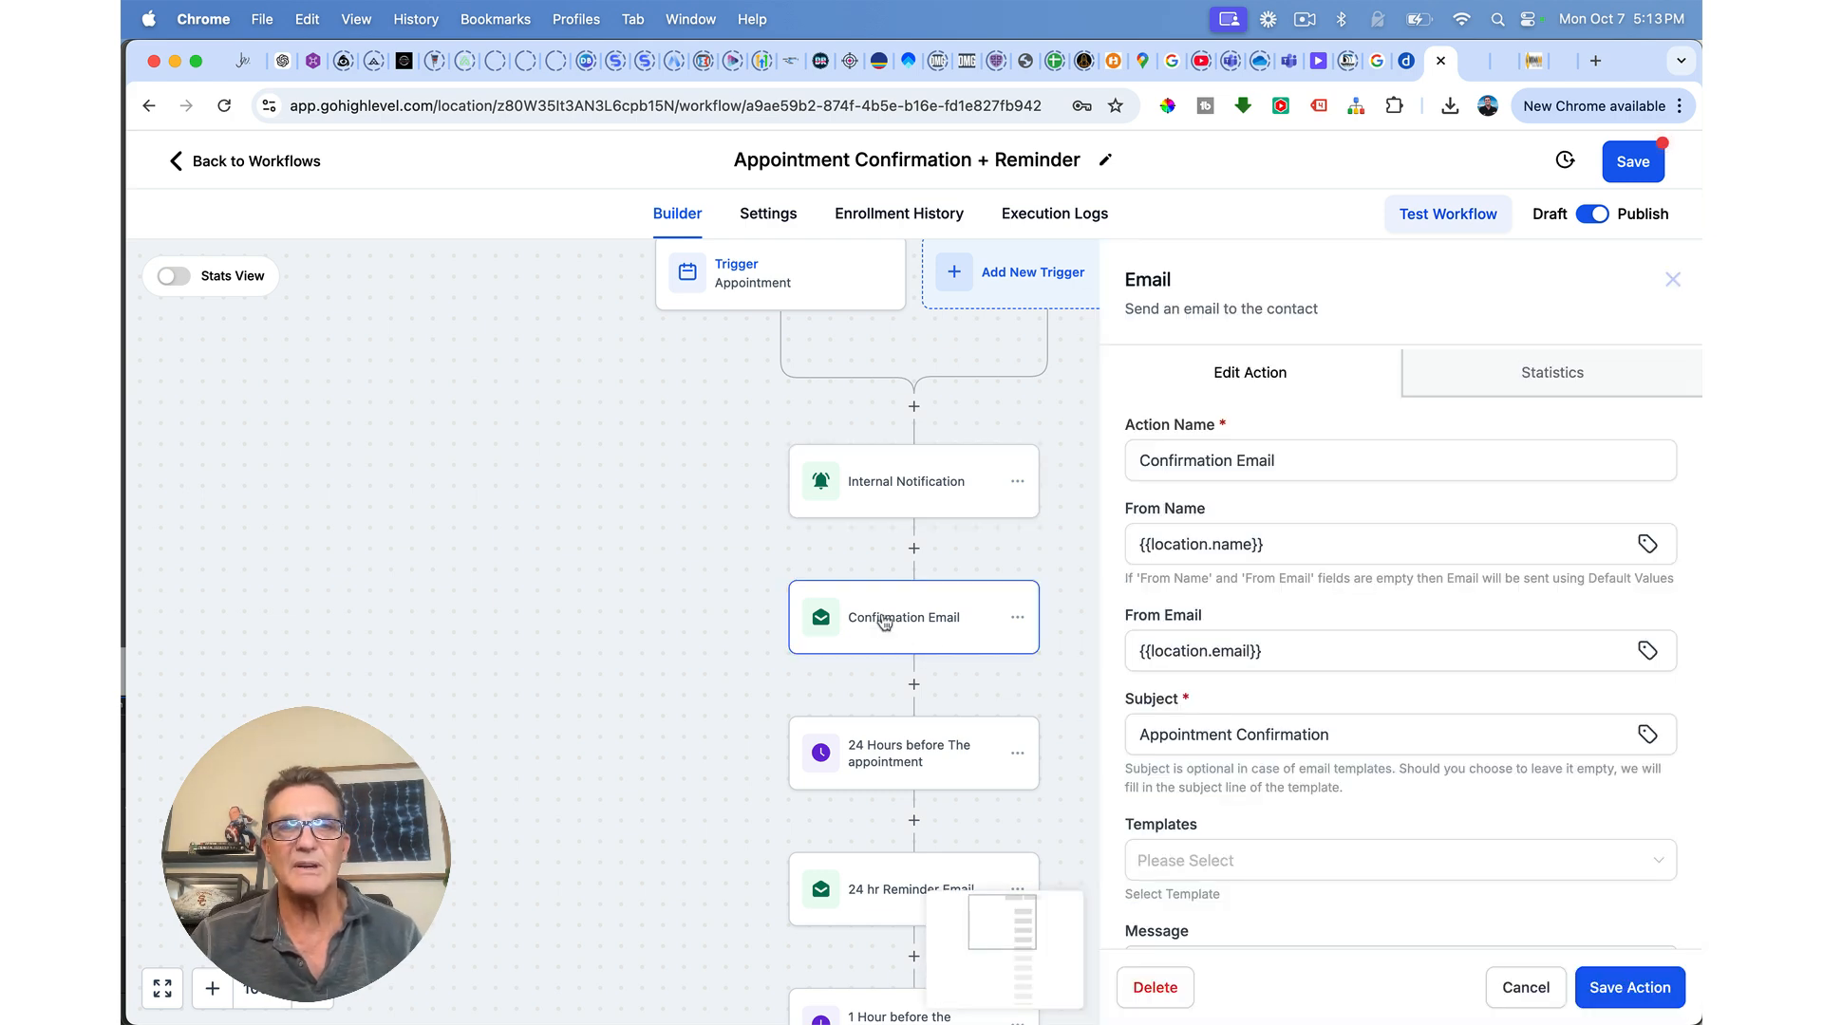
scroll(1346, 531, "down", 2)
scroll(1347, 532, "down", 4)
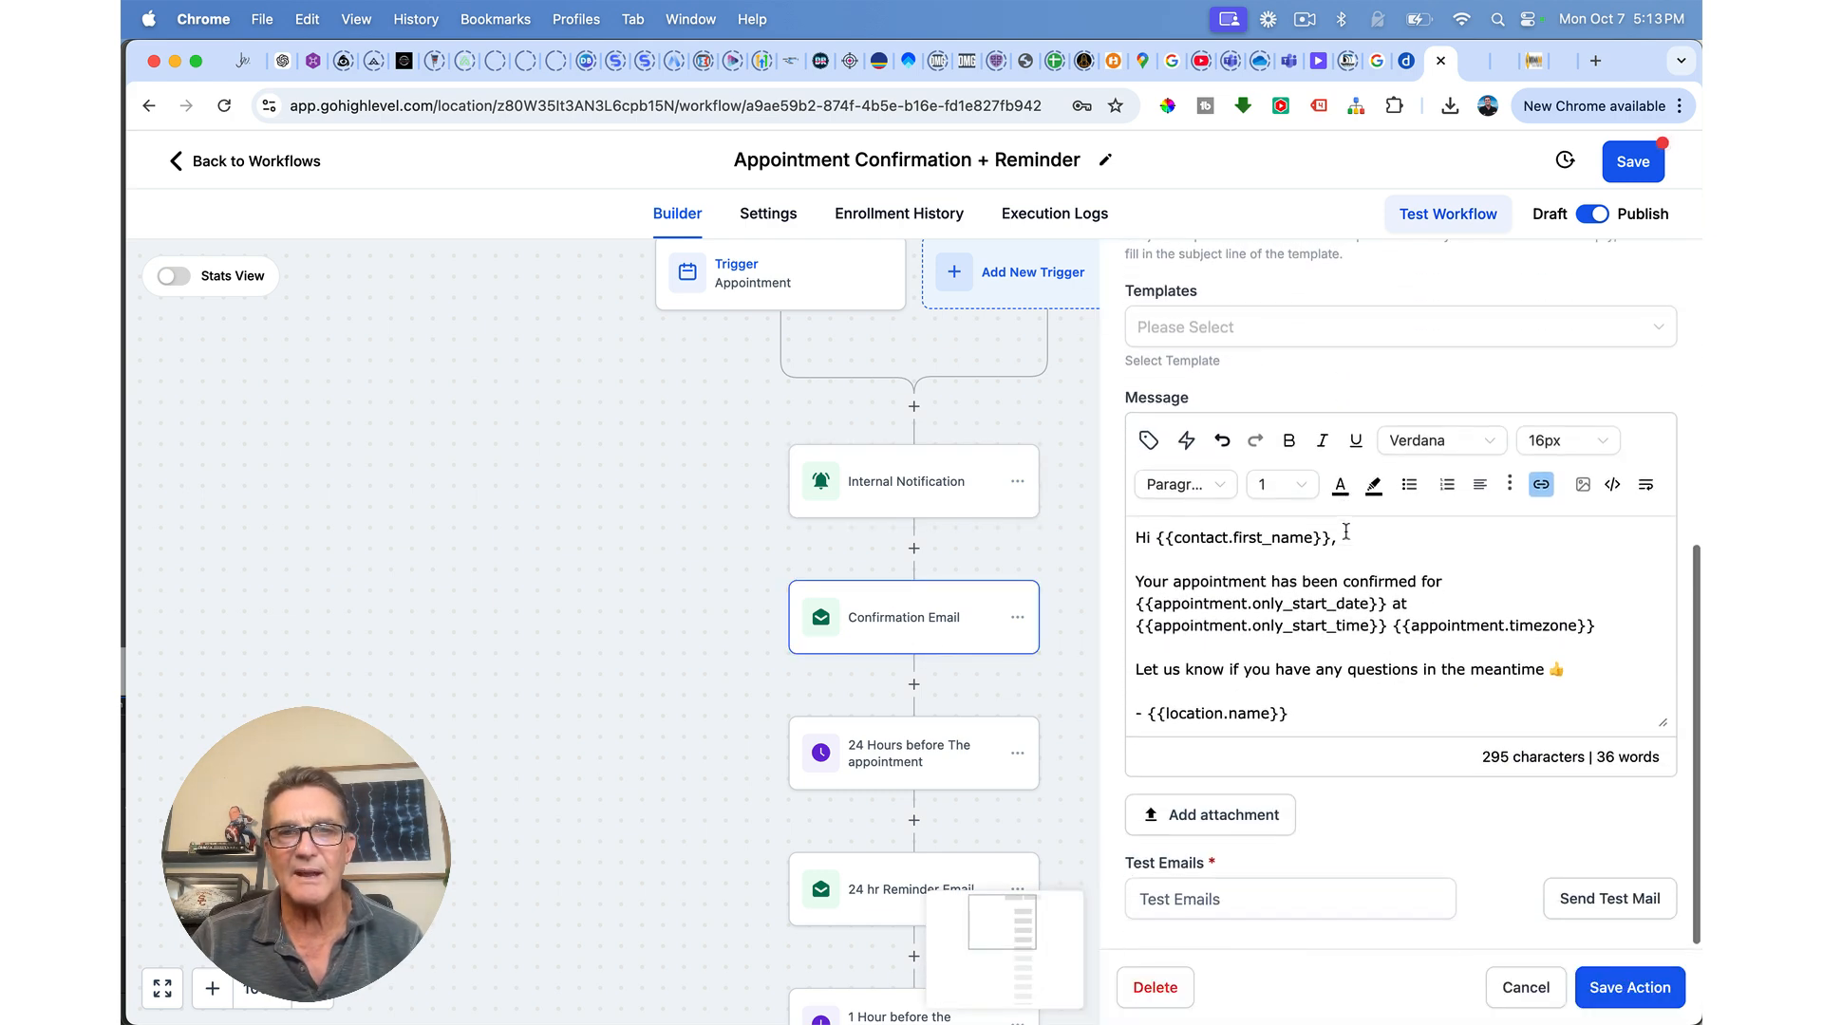
left_click(1148, 440)
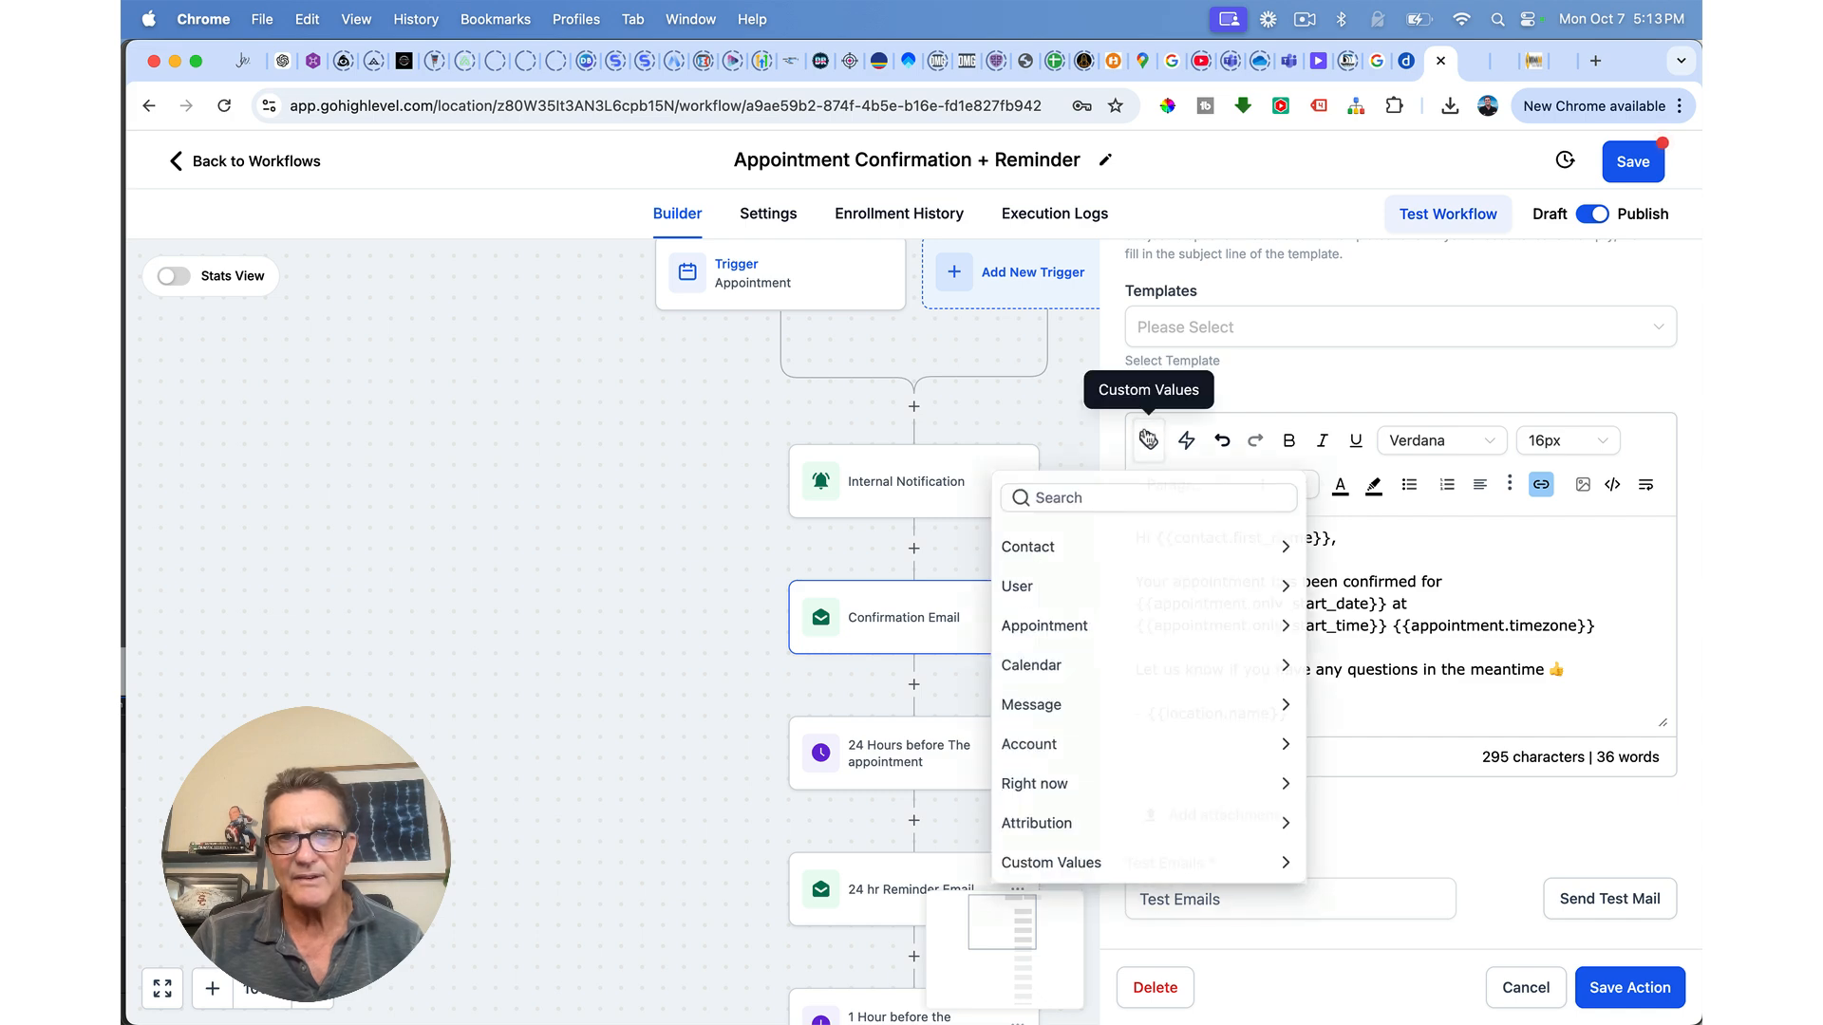
left_click(1073, 557)
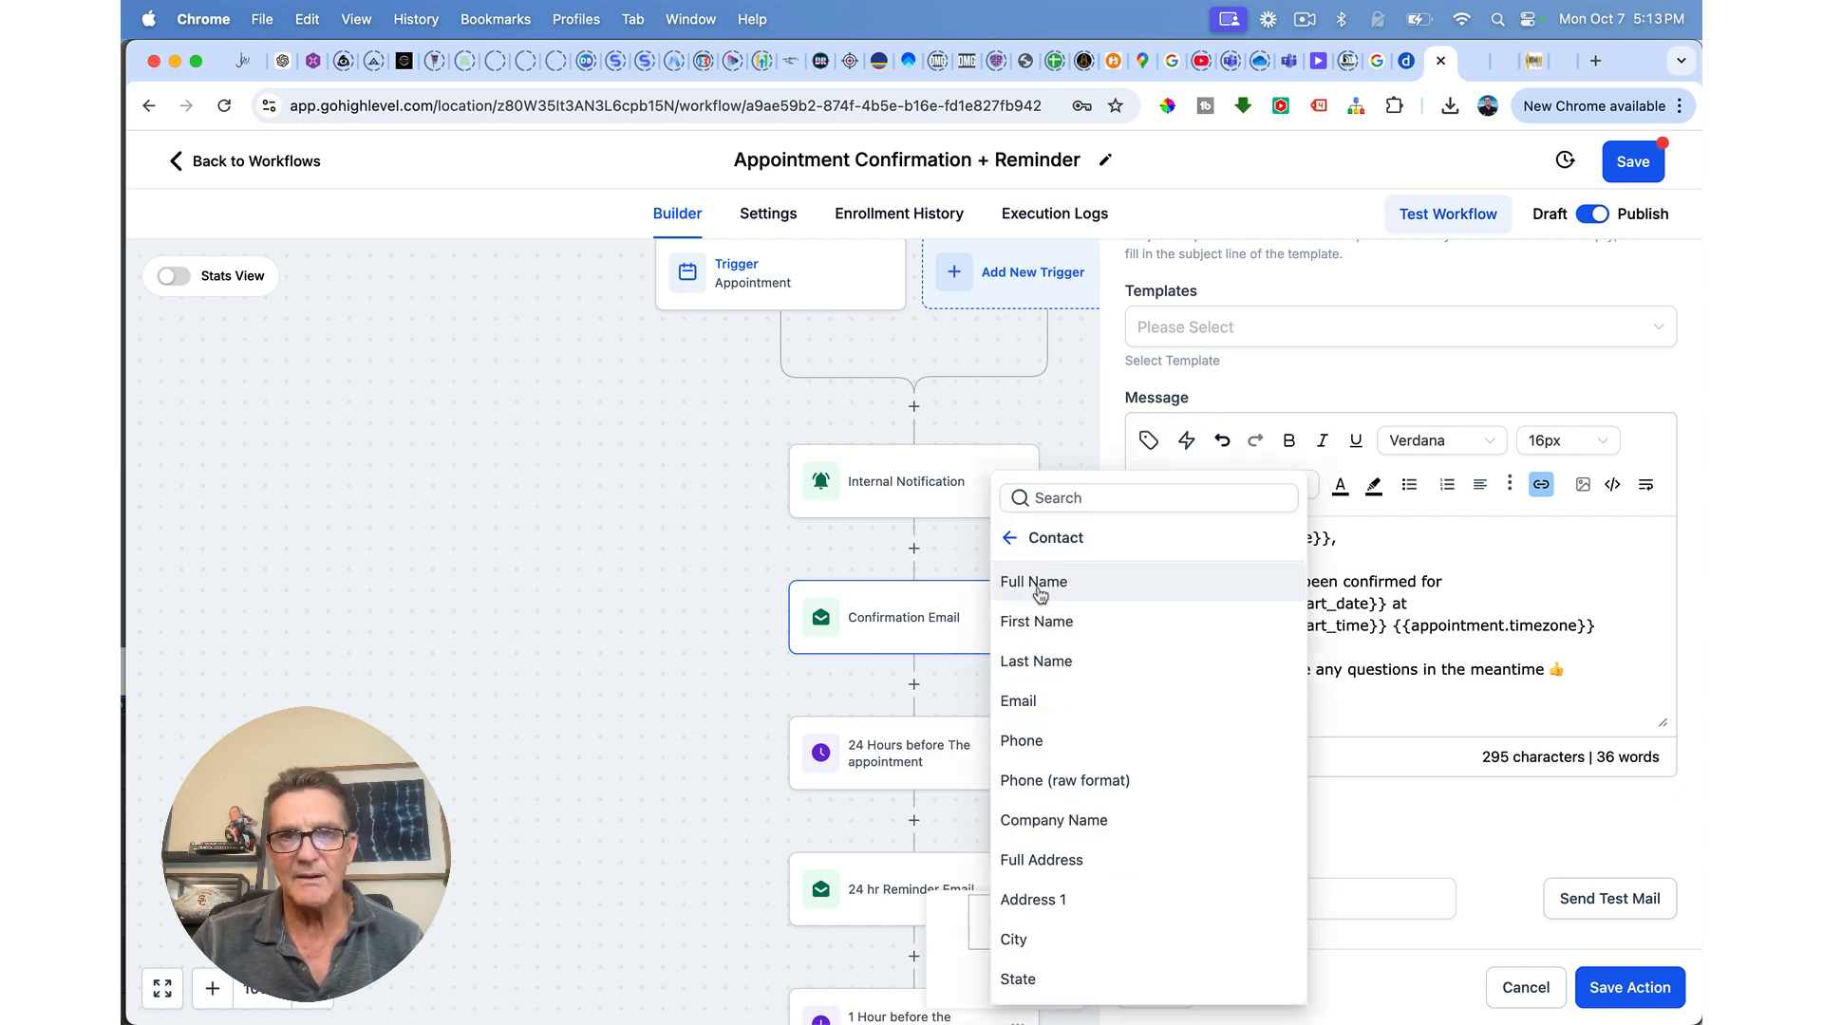
left_click(1049, 581)
scroll(1377, 539, "up", 3)
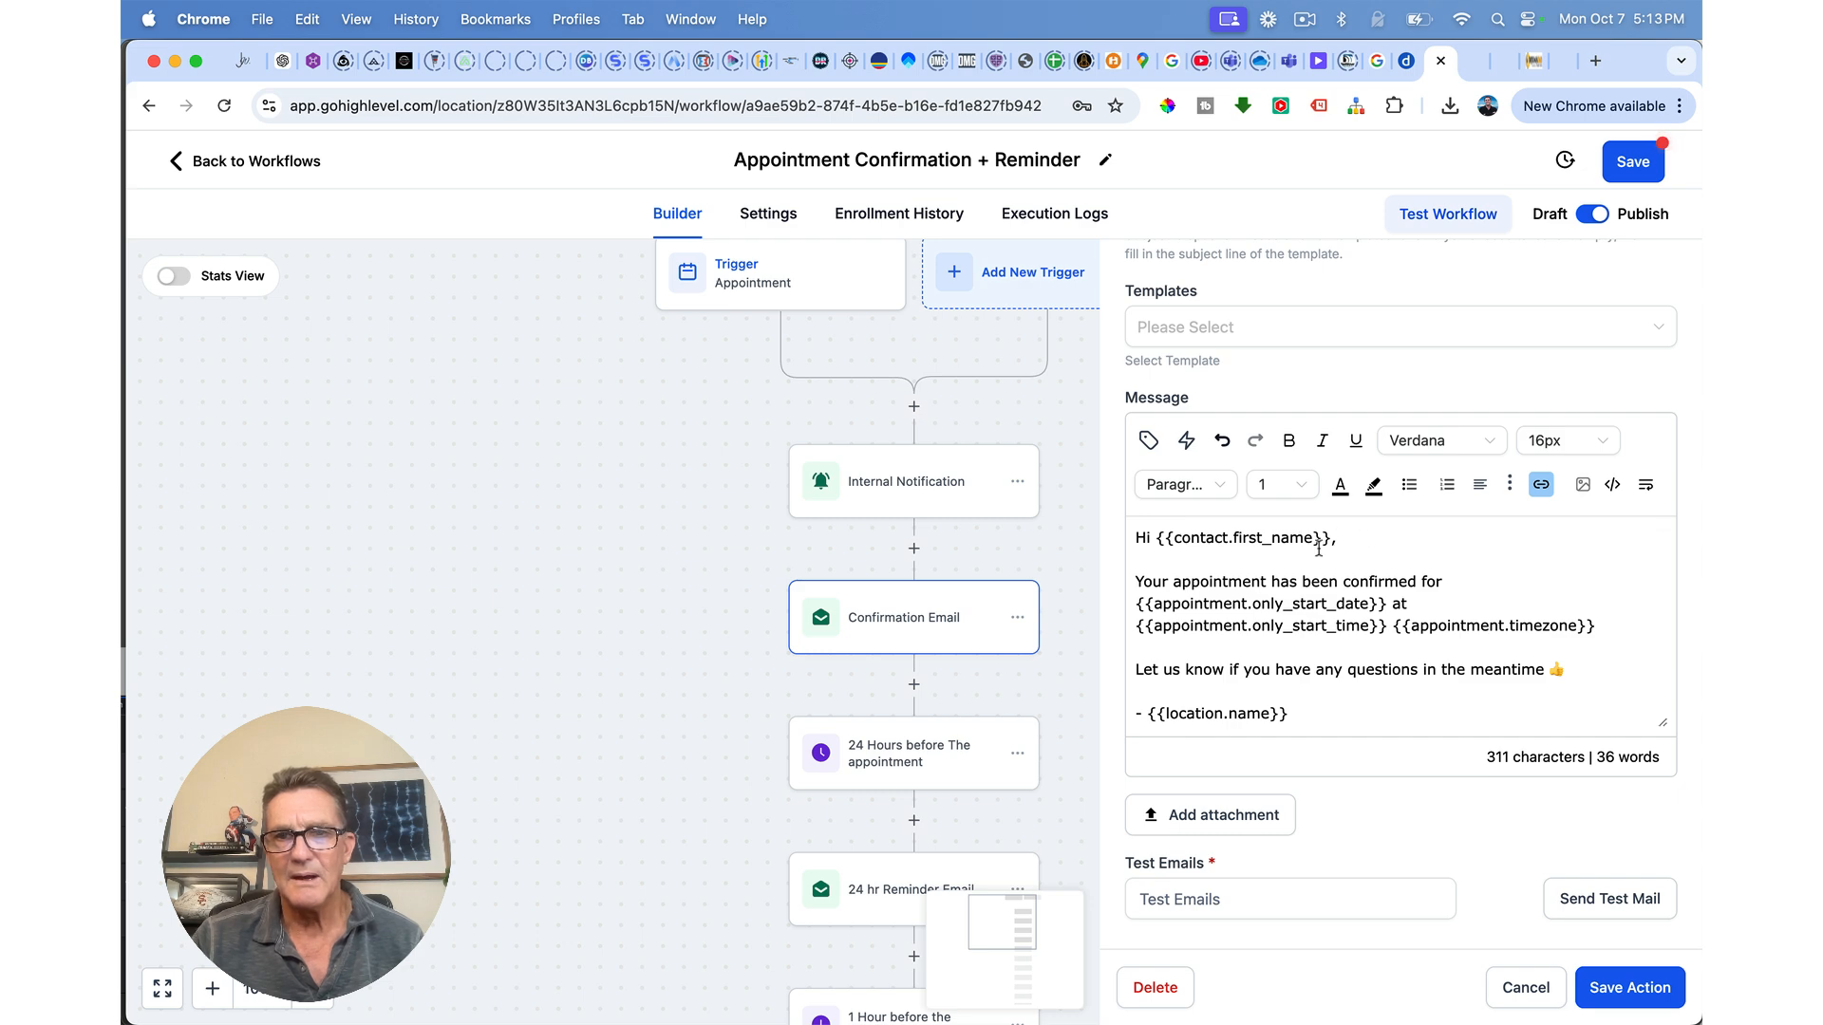
scroll(1319, 548, "down", 2)
scroll(1305, 436, "up", 5)
scroll(1304, 434, "up", 2)
scroll(1272, 531, "down", 5)
scroll(1239, 606, "up", 3)
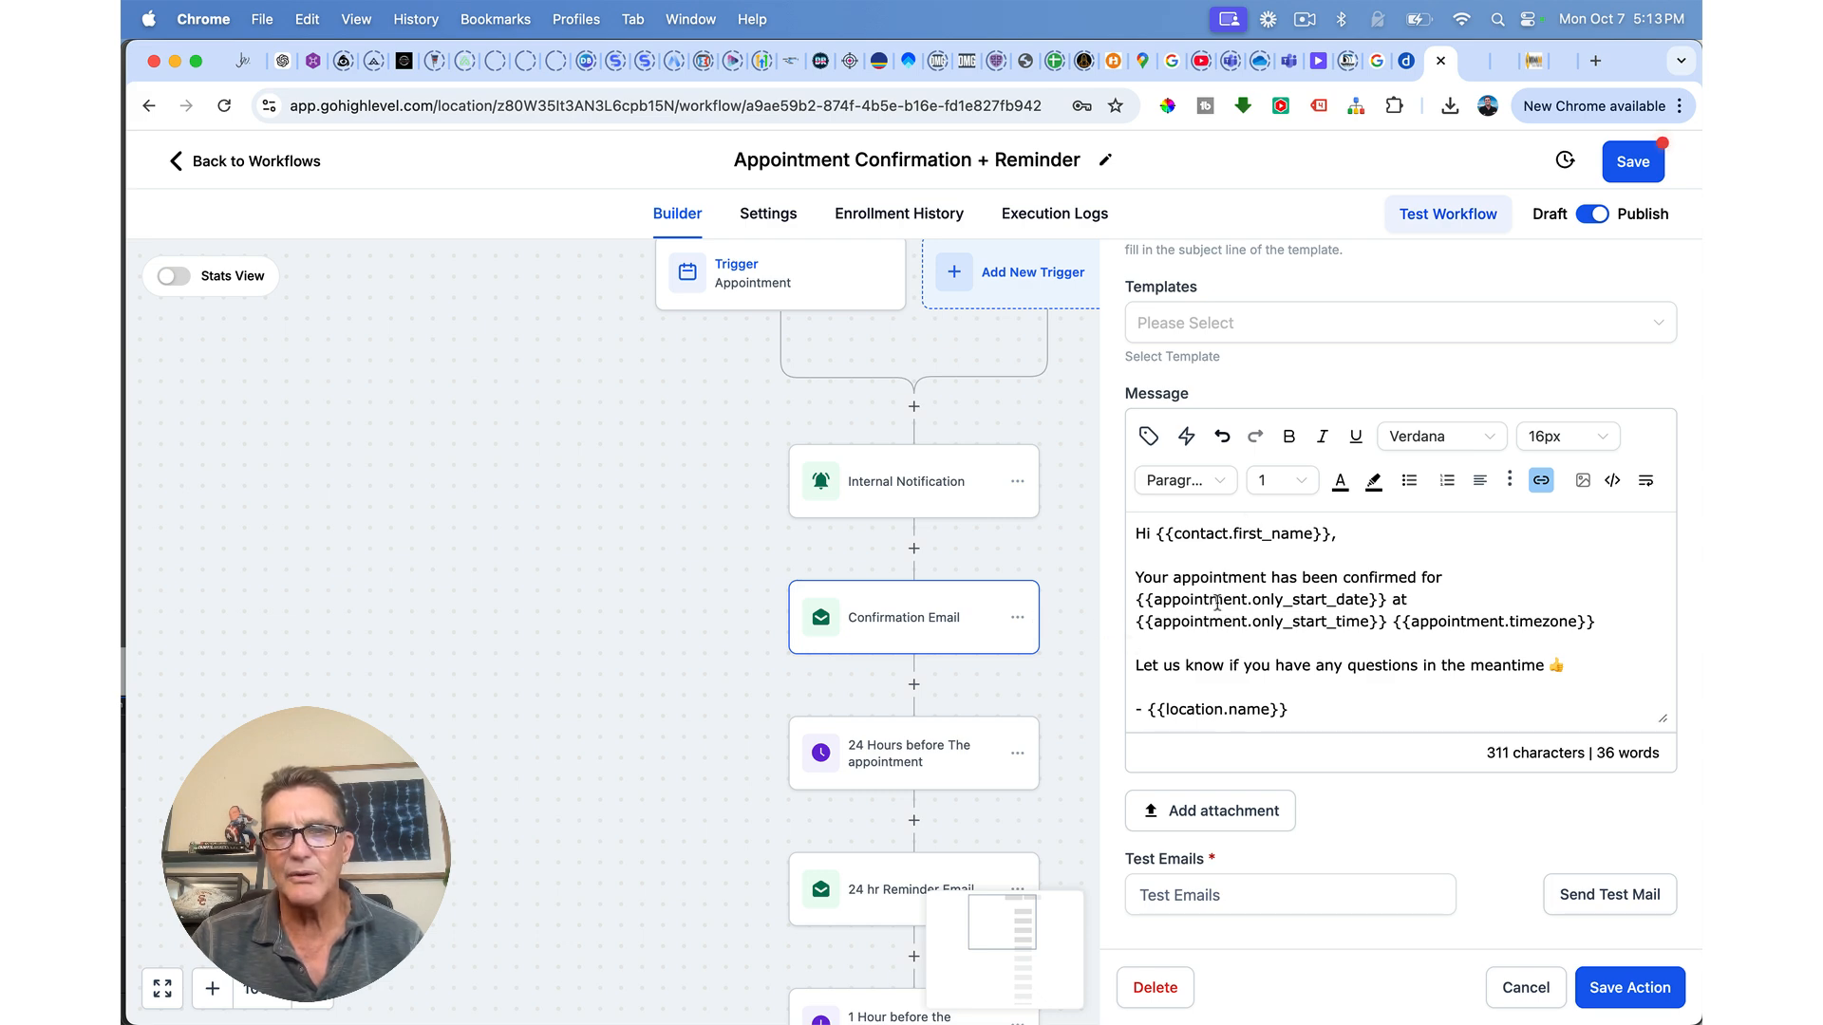
scroll(1269, 631, "down", 2)
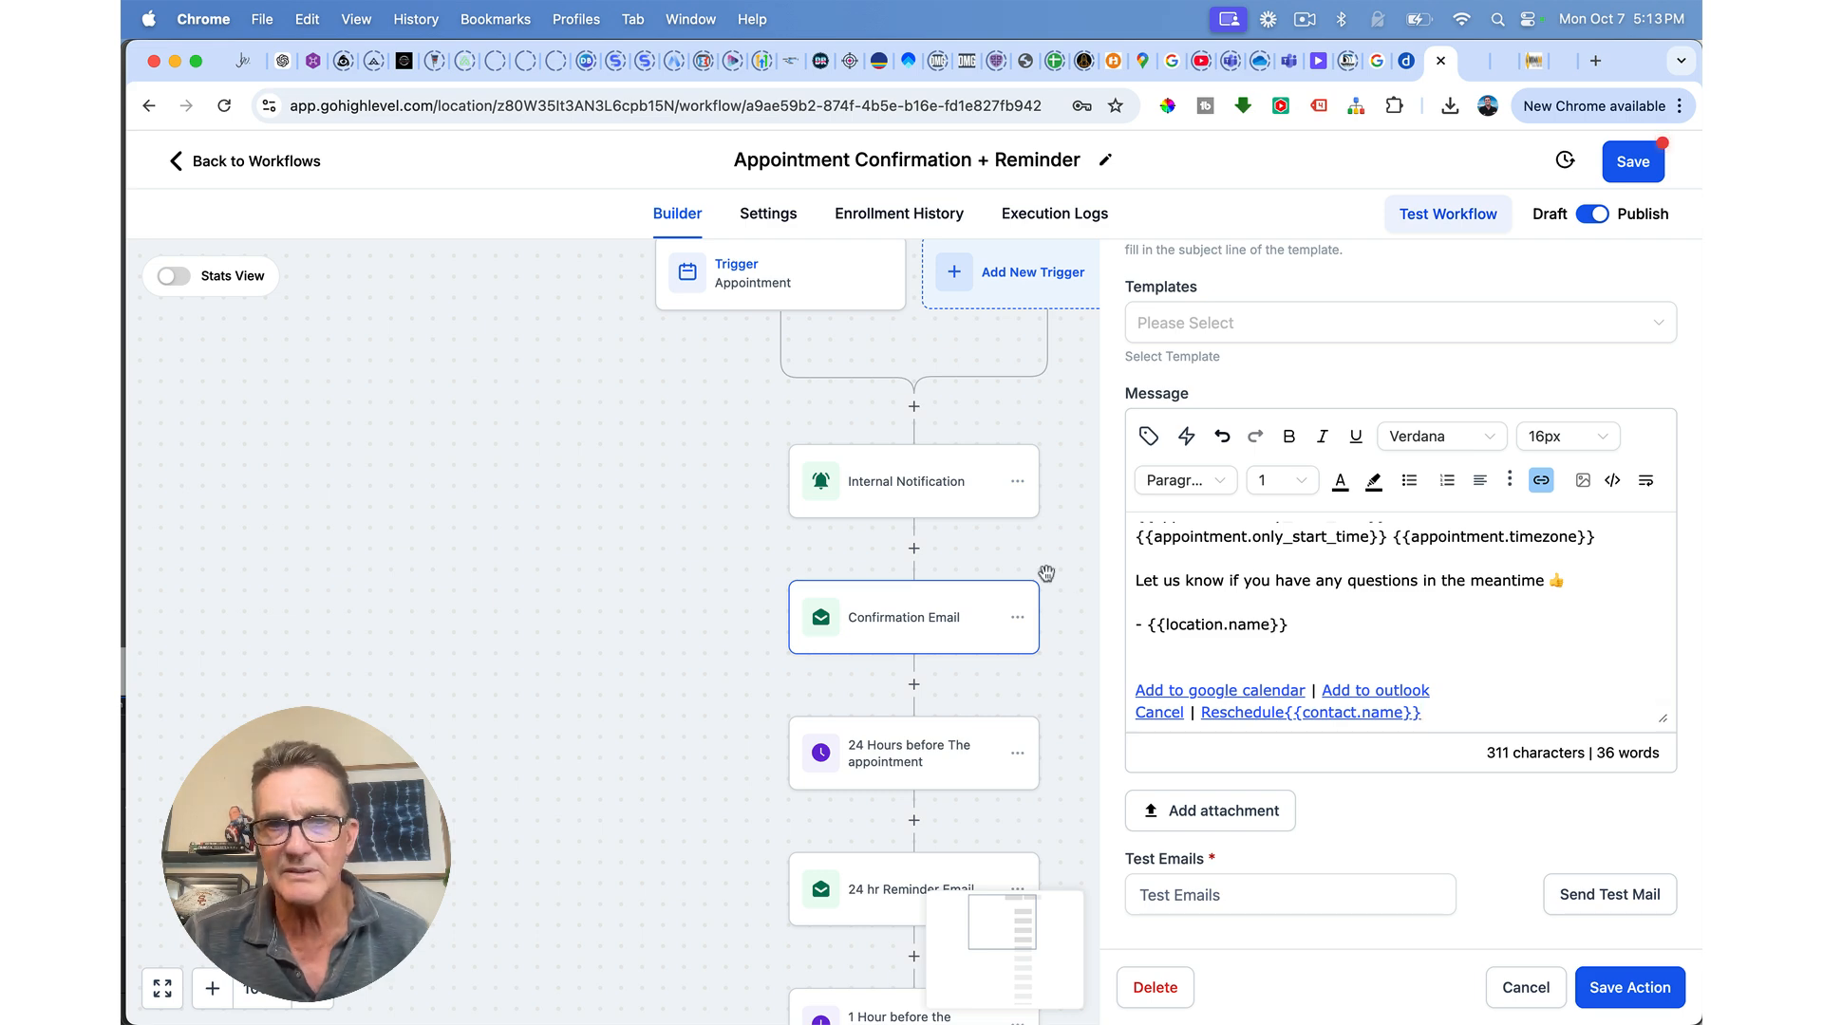
Step: Review the 24-hour wait and 24 hr Reminder Email settings, closing each unchanged
left_click(1048, 676)
left_click(939, 753)
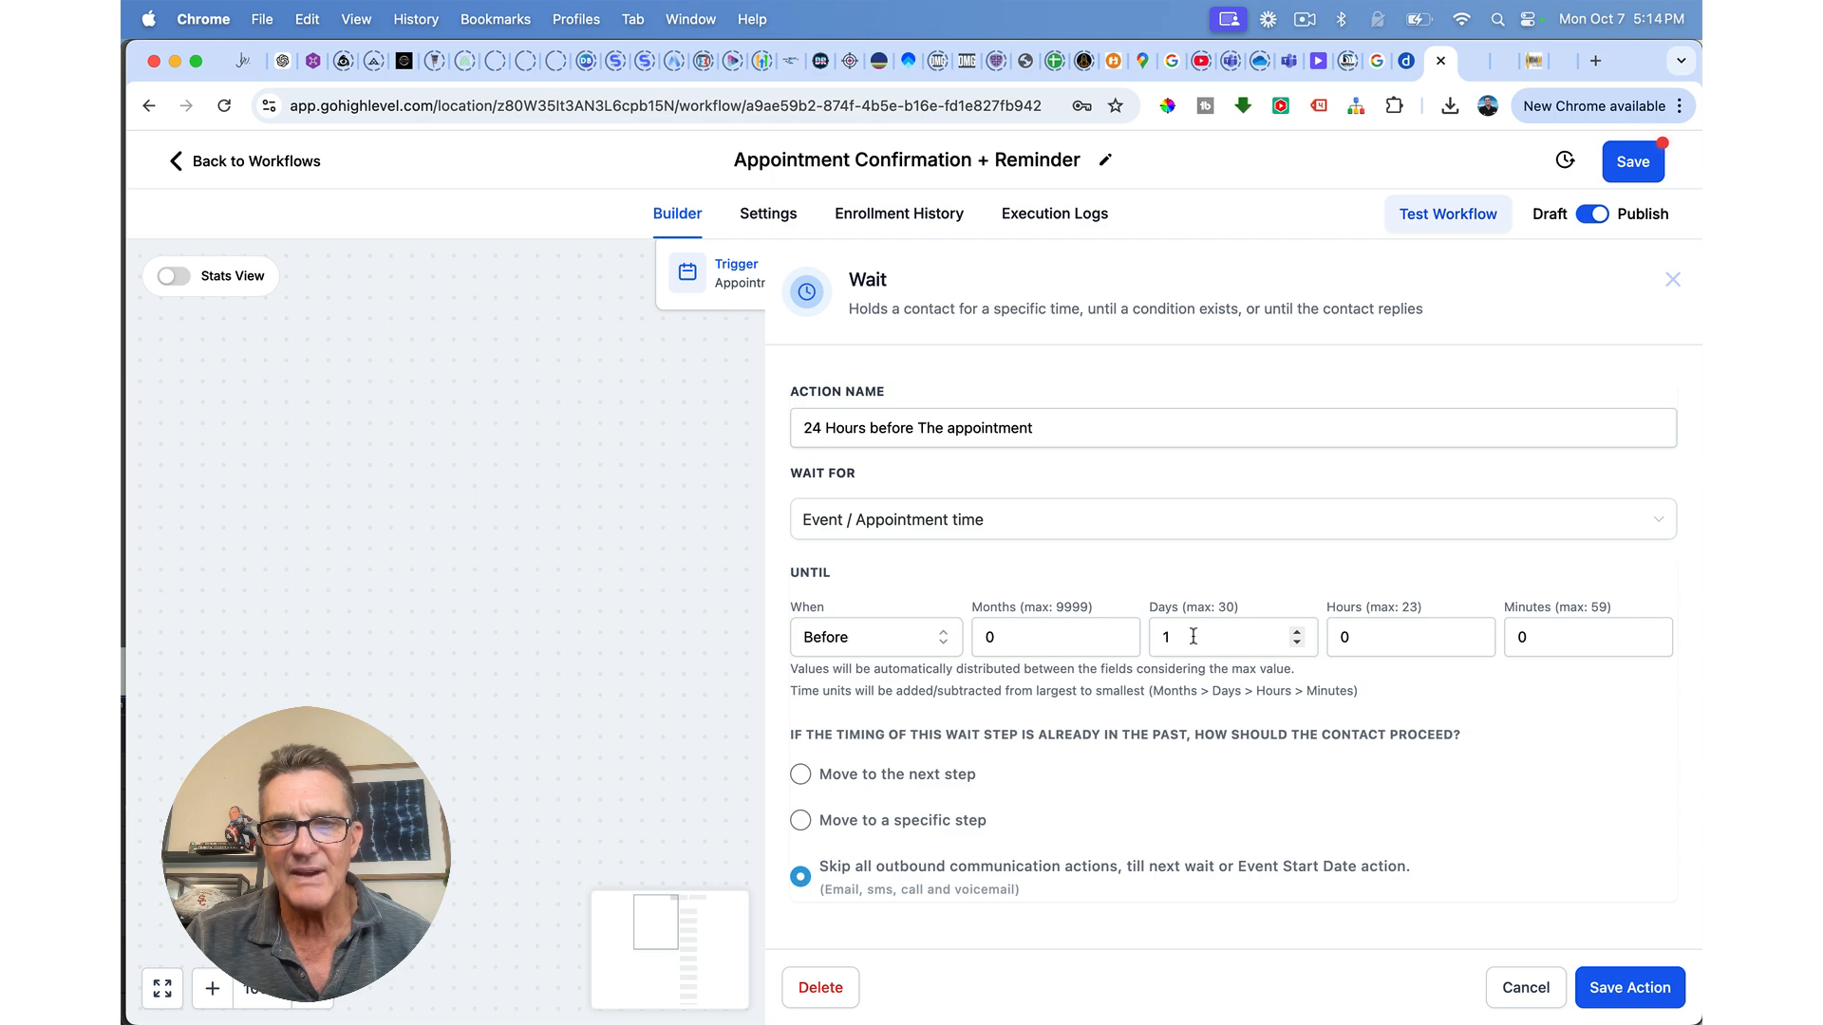
left_click(1526, 988)
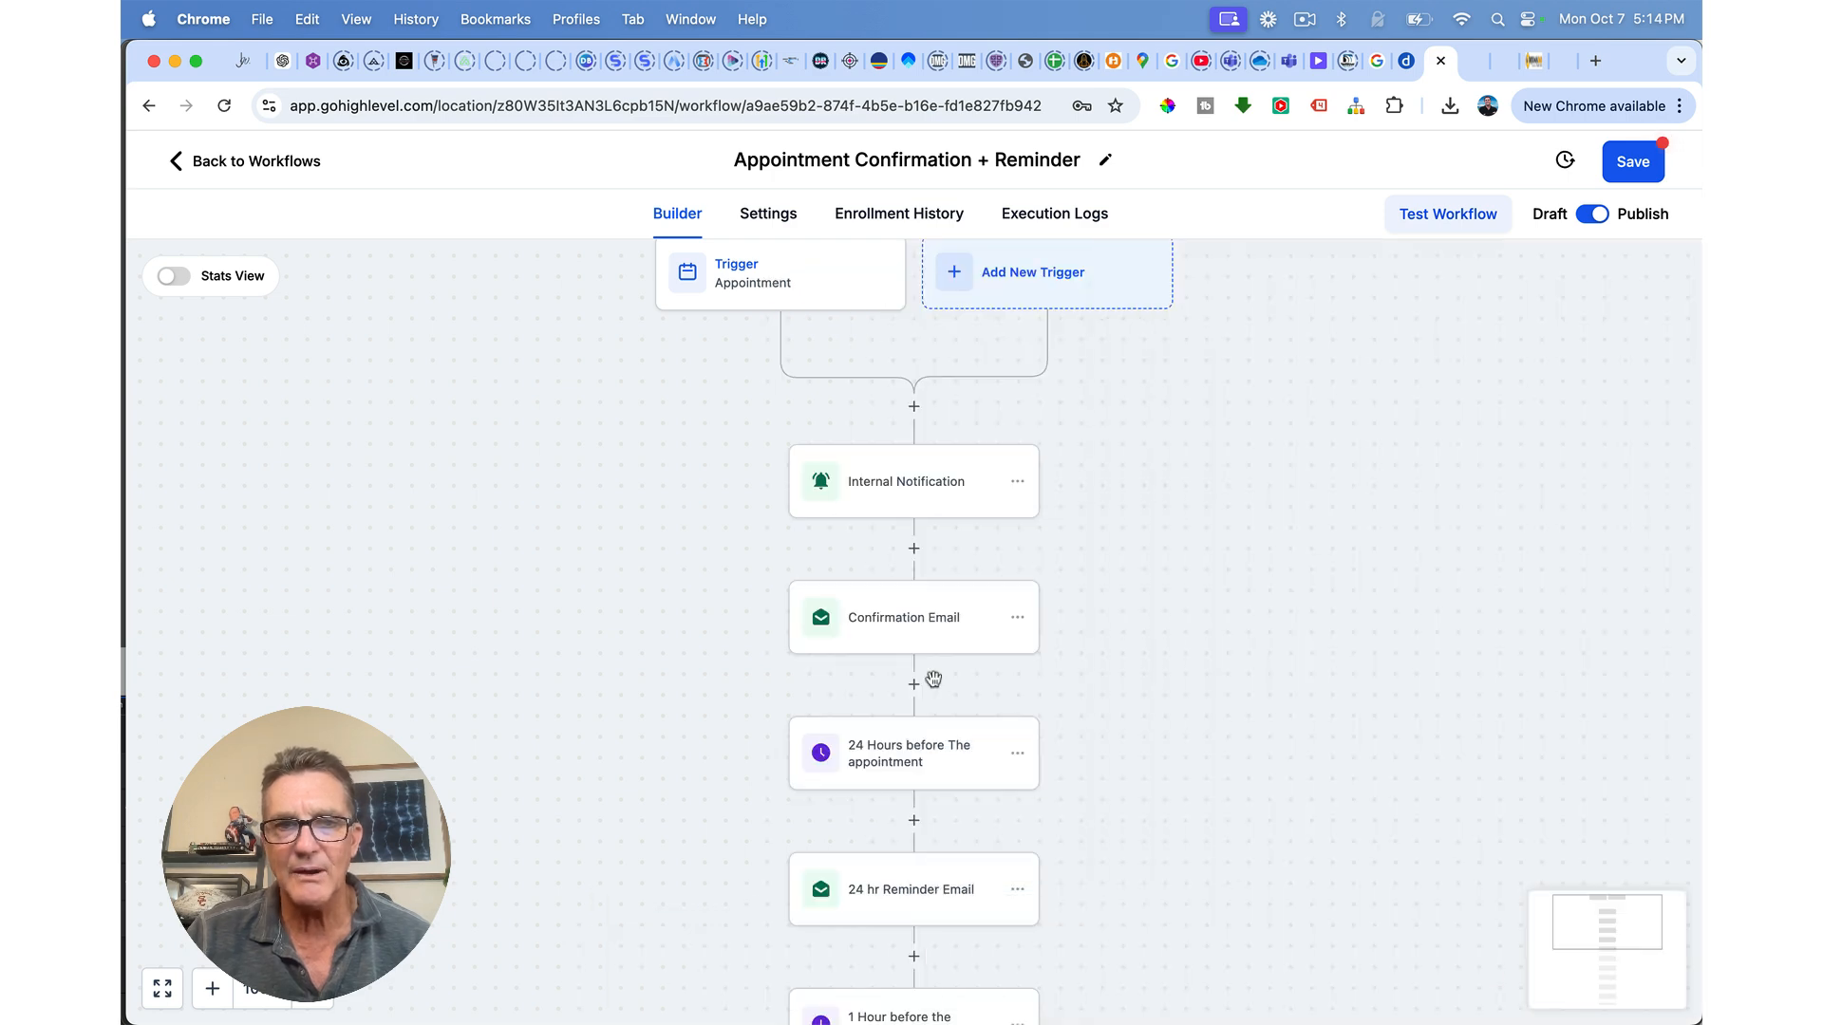
left_click(871, 856)
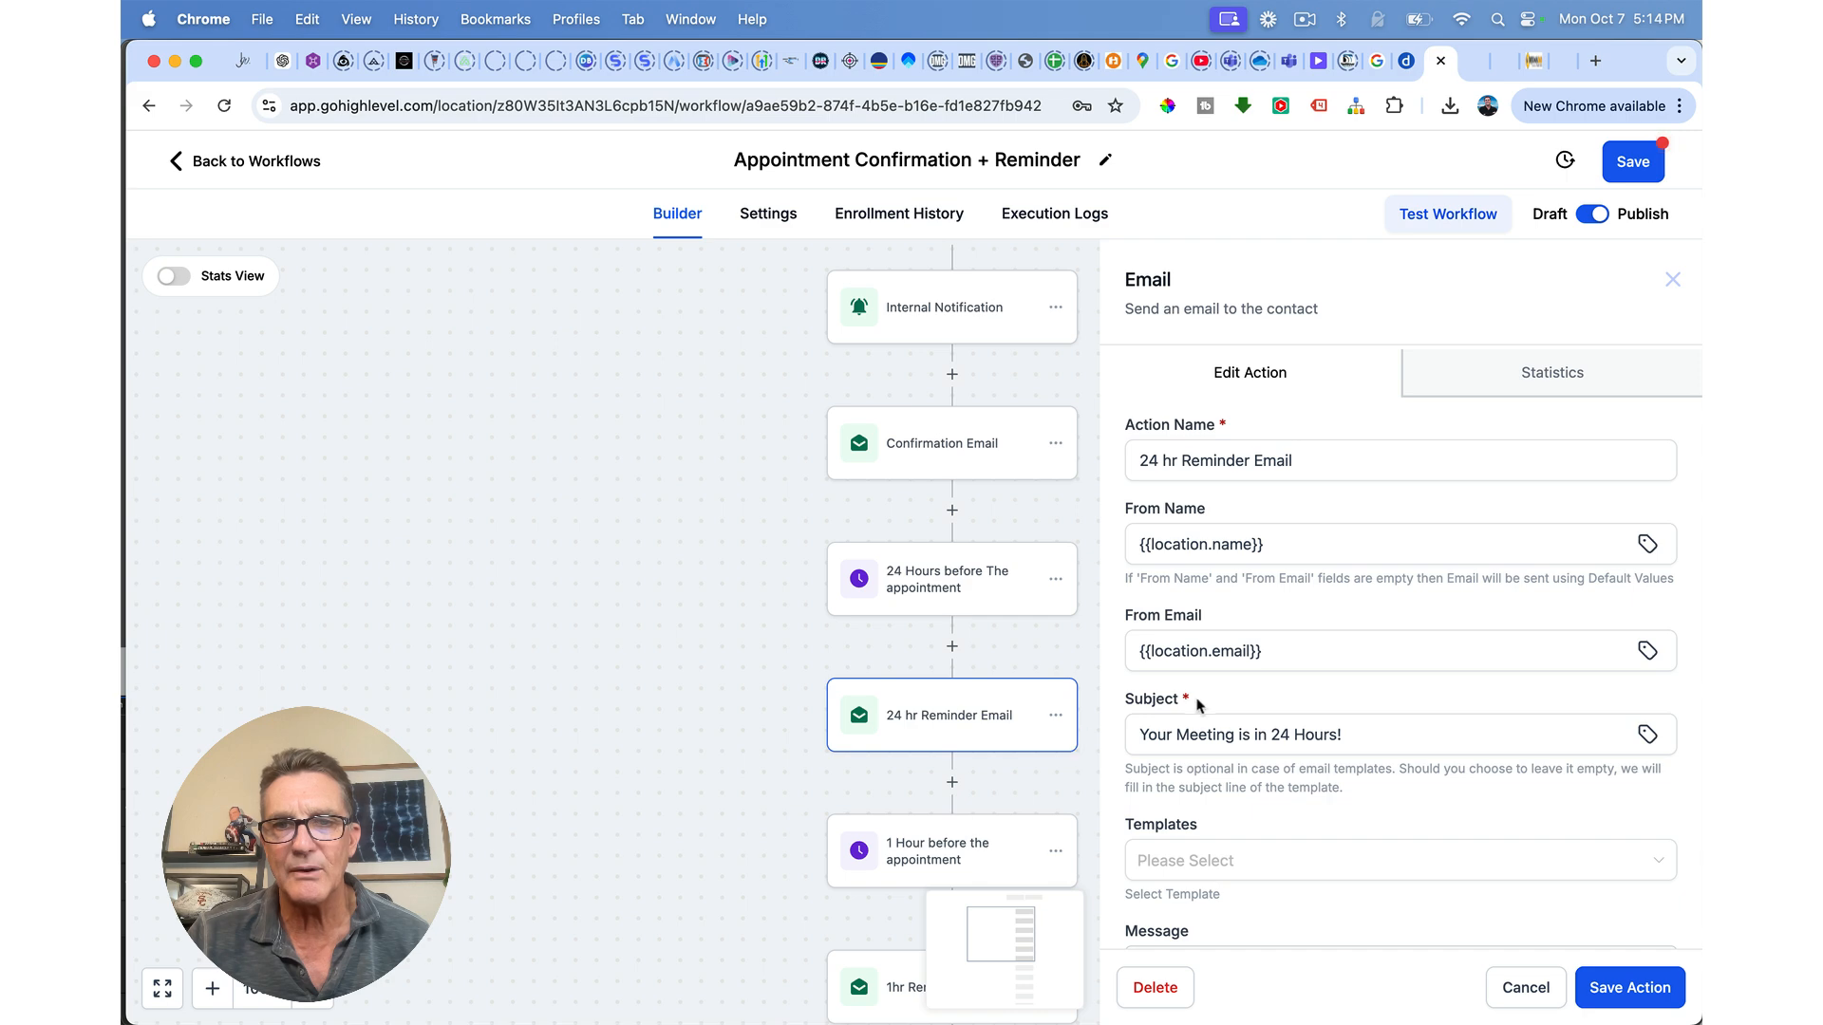
scroll(1187, 698, "down", 5)
scroll(1208, 569, "up", 2)
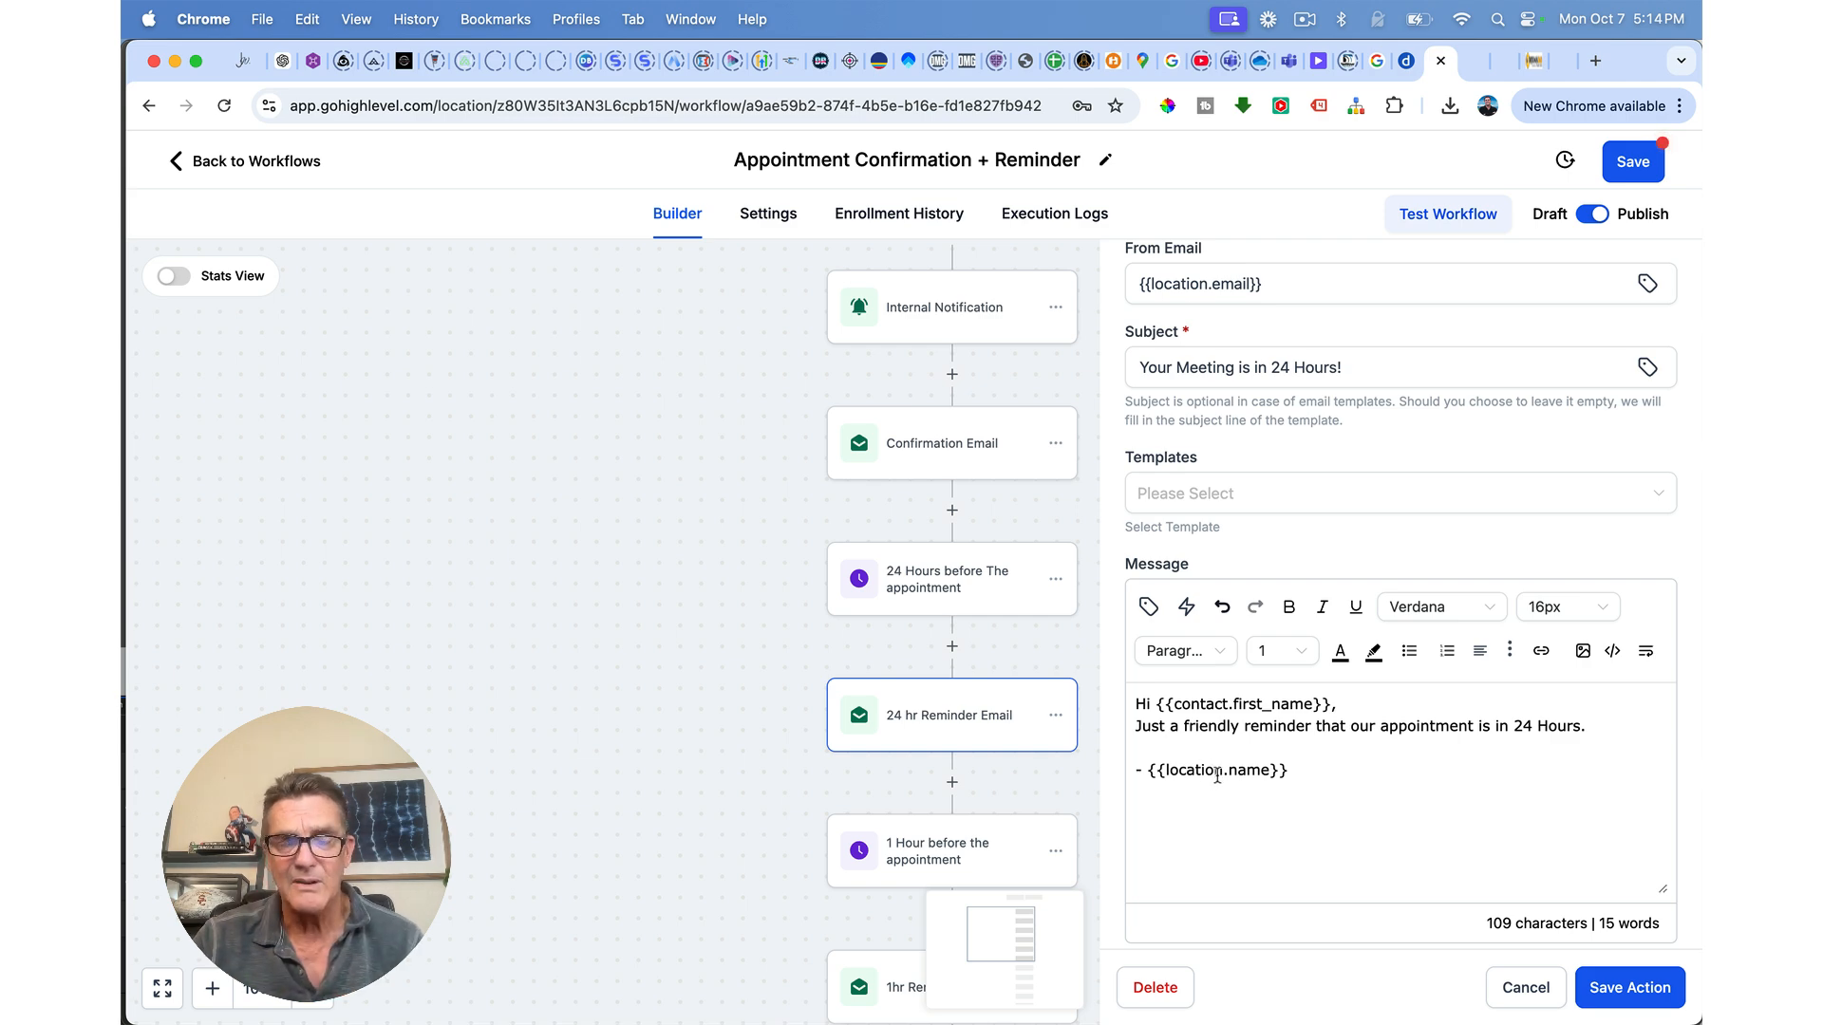
left_click(848, 781)
Step: Review the 1-hour wait and 1hr Reminder Email settings, then scroll down to END
scroll(847, 779, "down", 5)
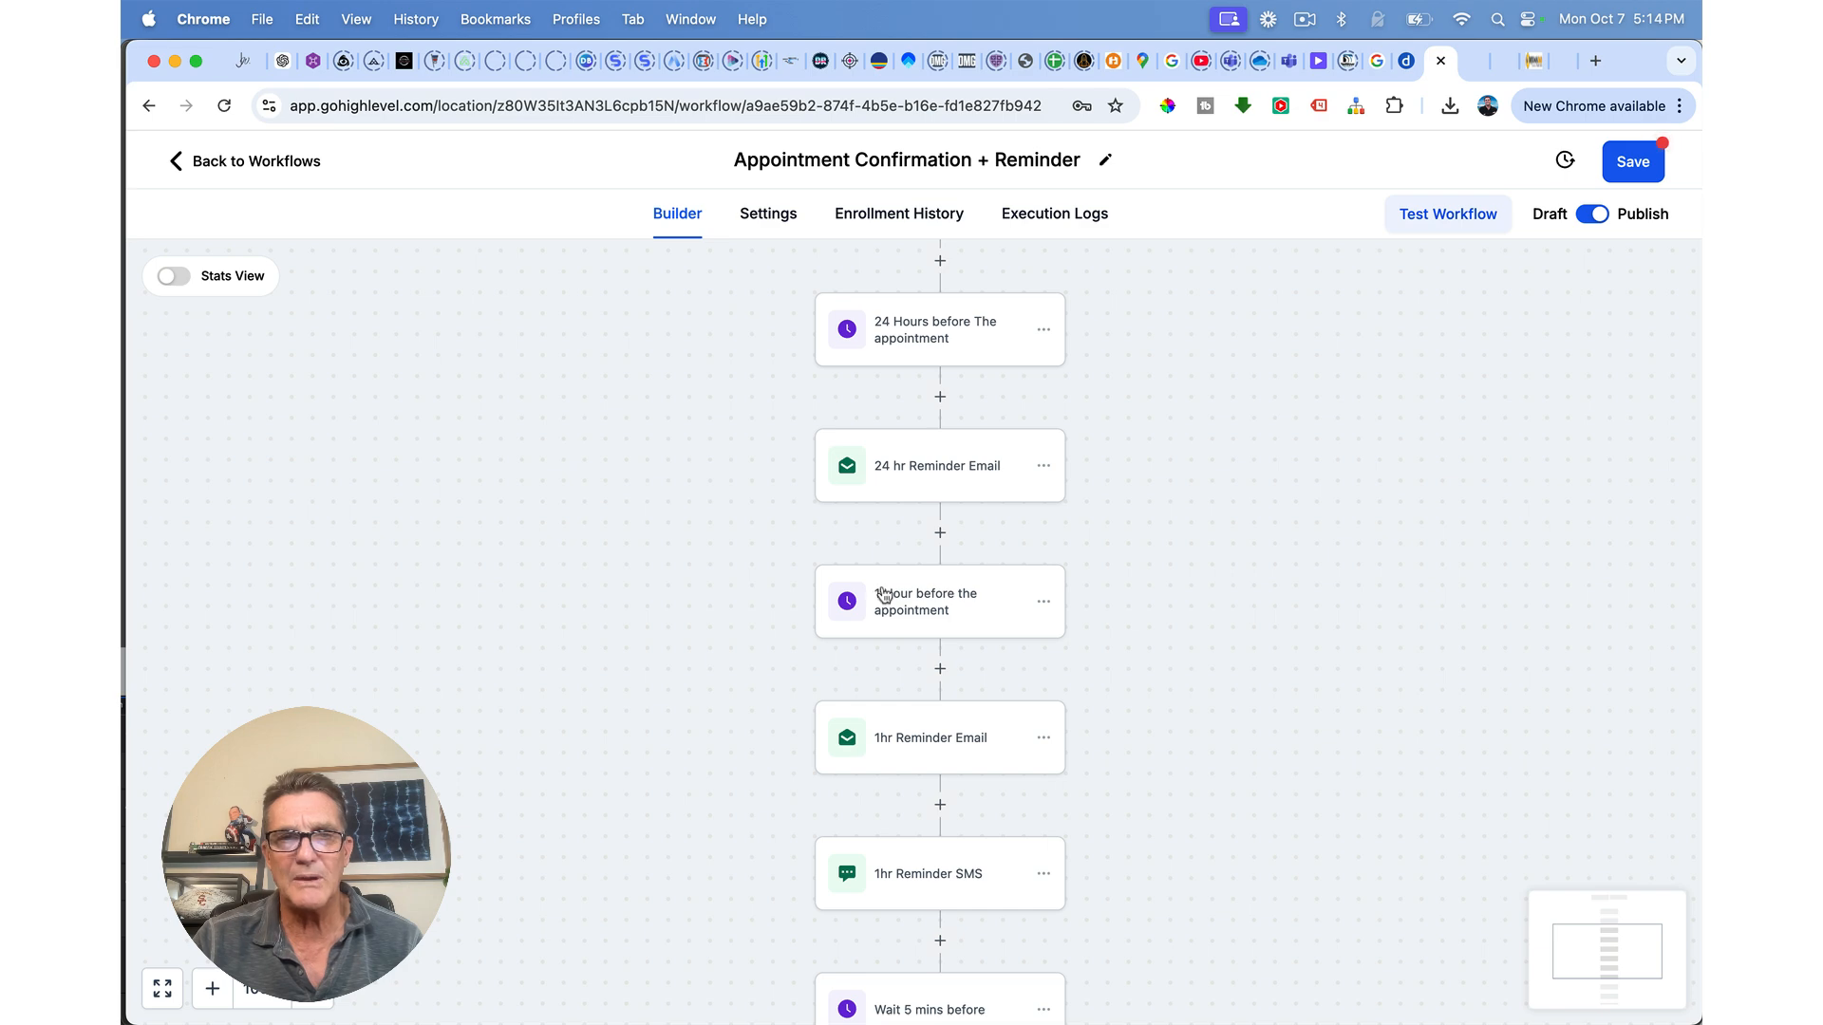
left_click(884, 596)
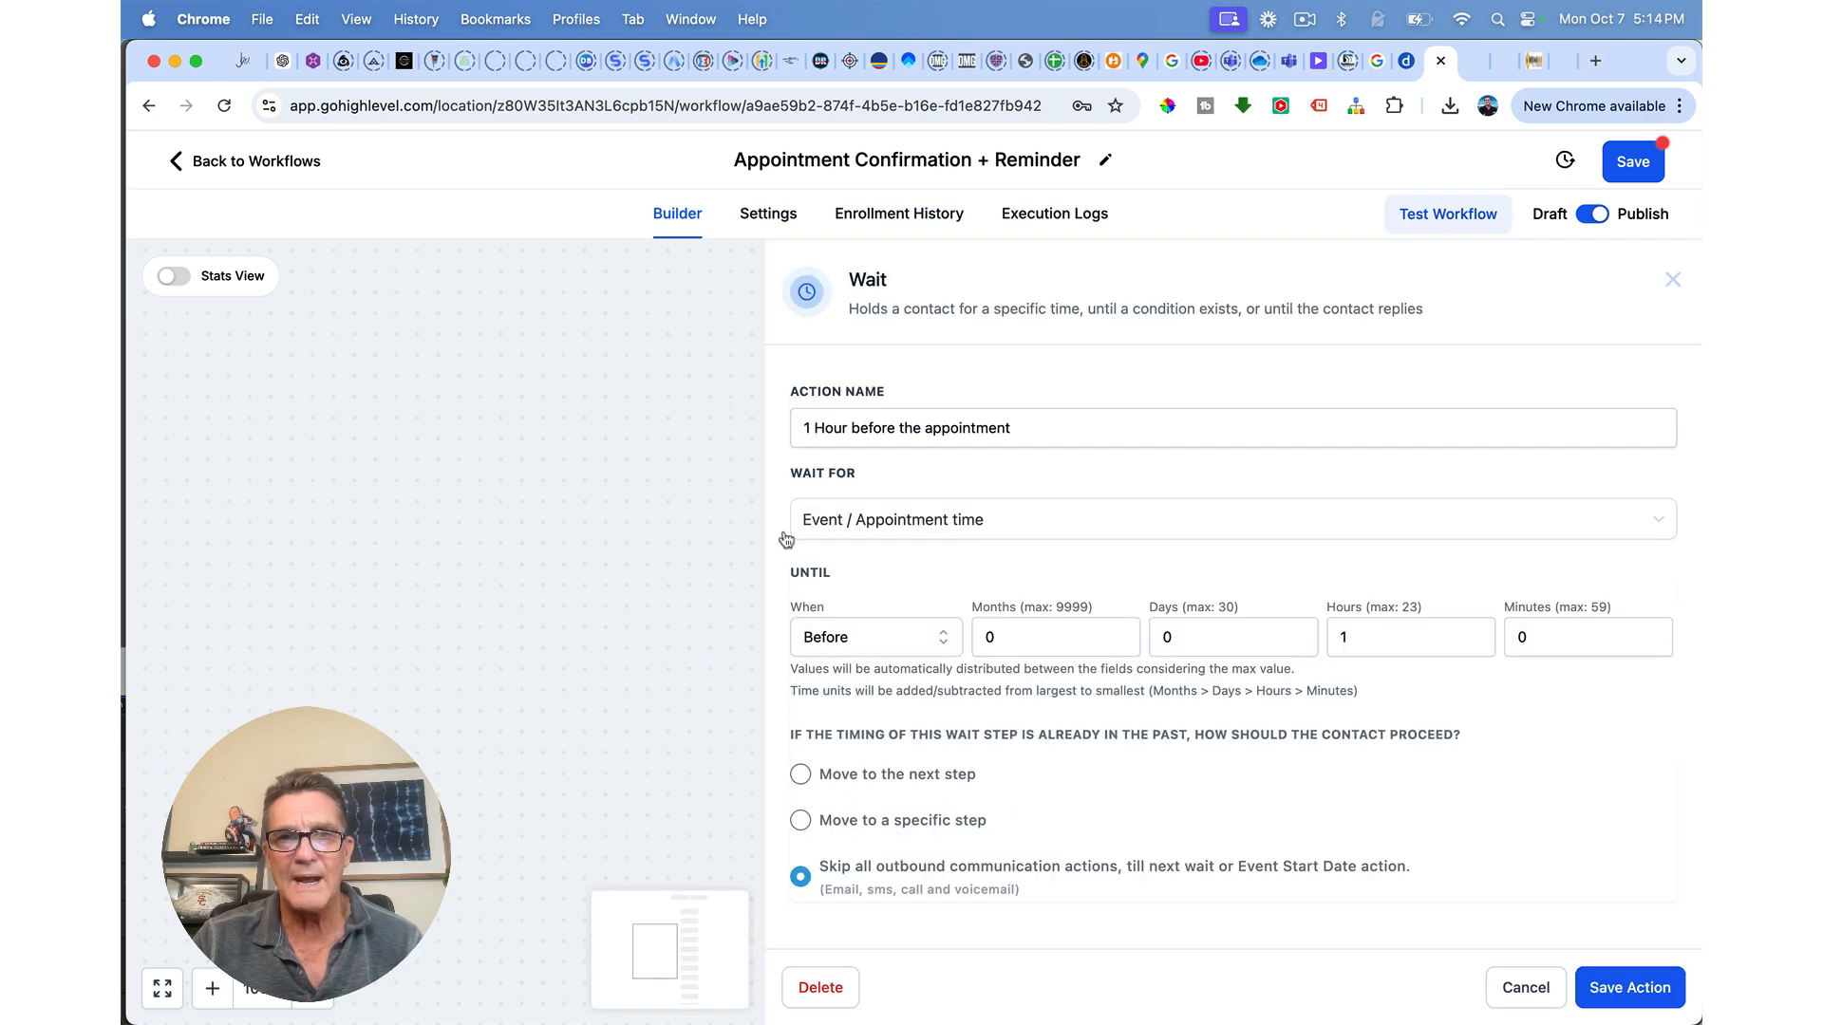
left_click(651, 544)
left_click(929, 749)
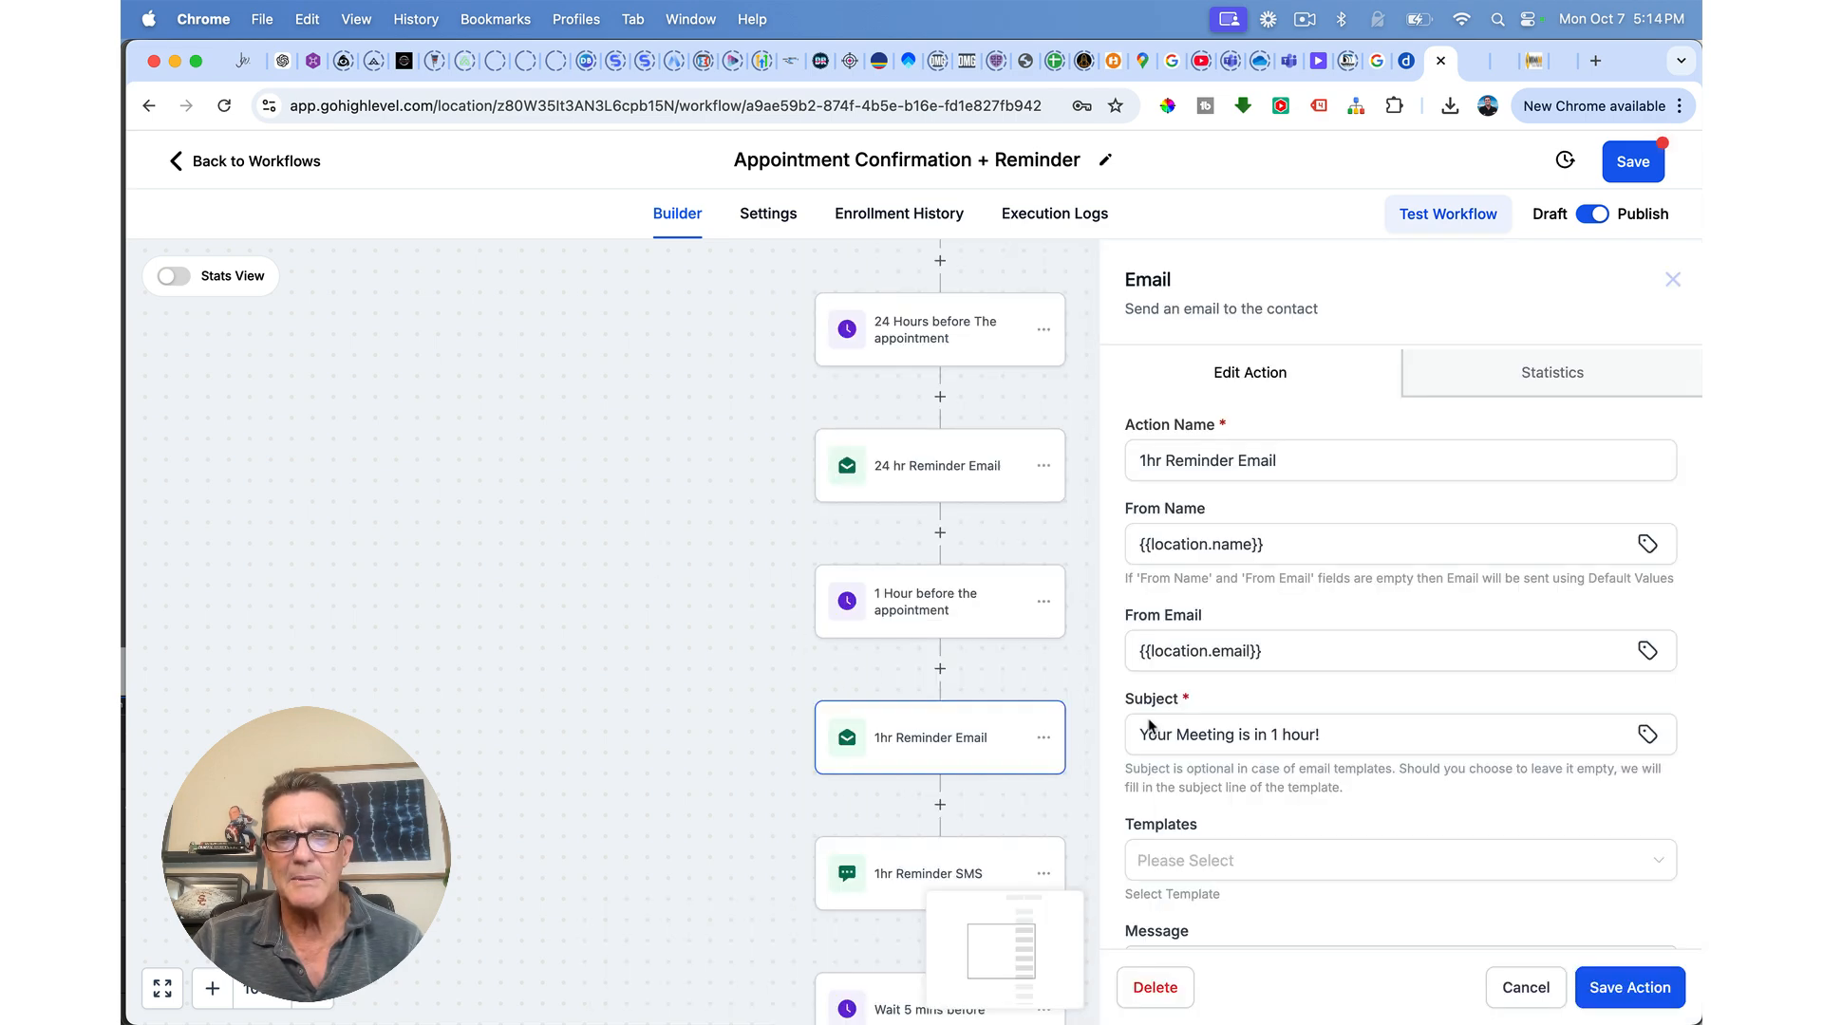
scroll(1283, 782, "down", 5)
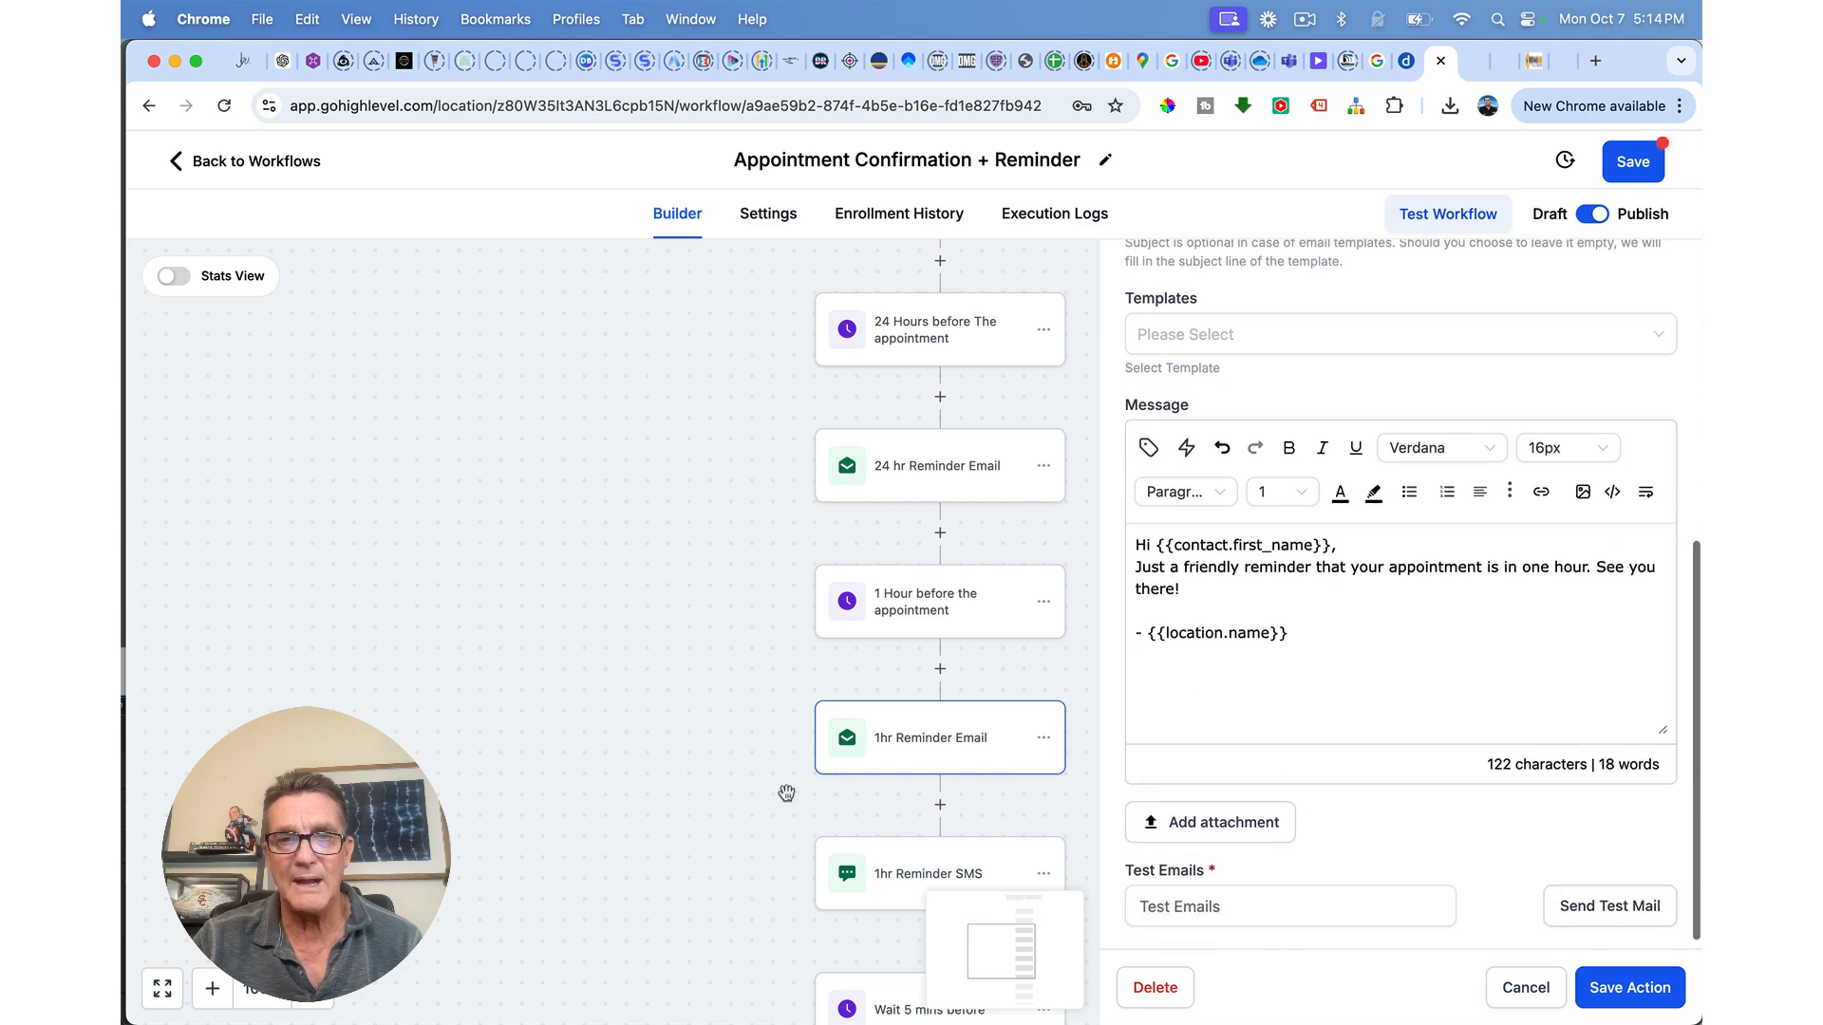
left_click(801, 794)
scroll(868, 870, "down", 2)
scroll(869, 870, "down", 1)
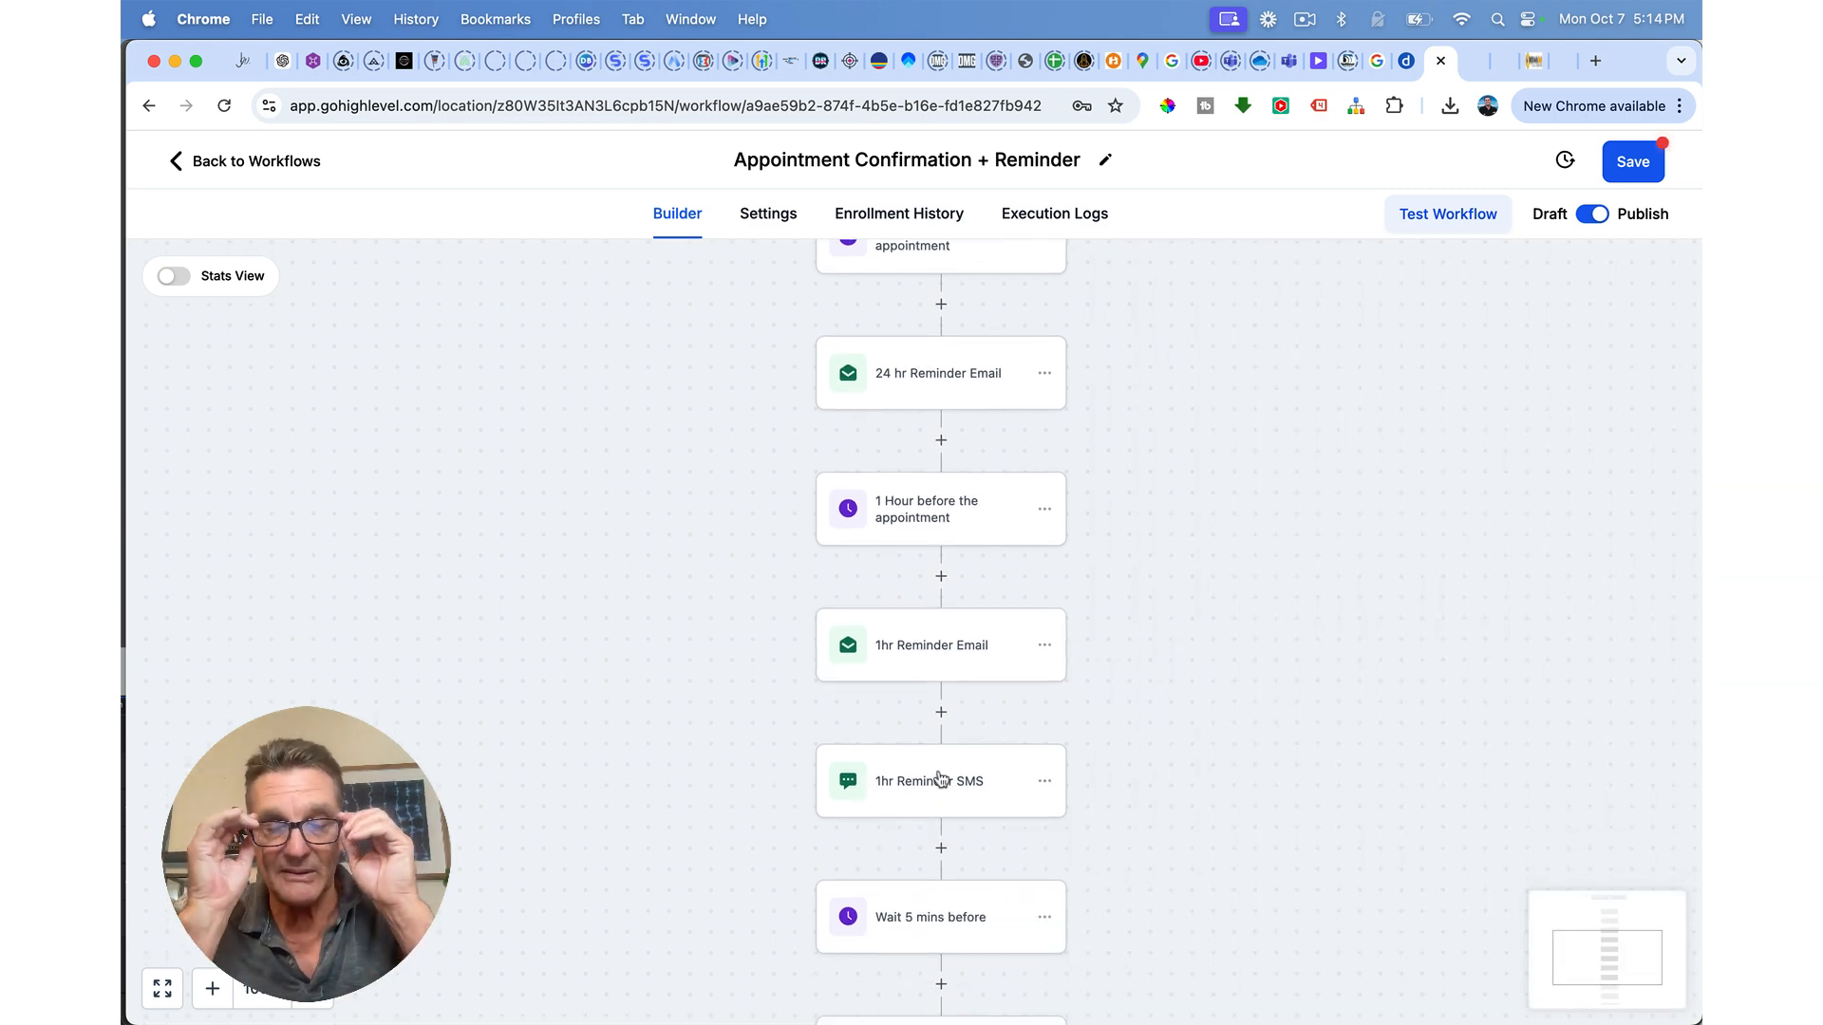
scroll(938, 778, "down", 5)
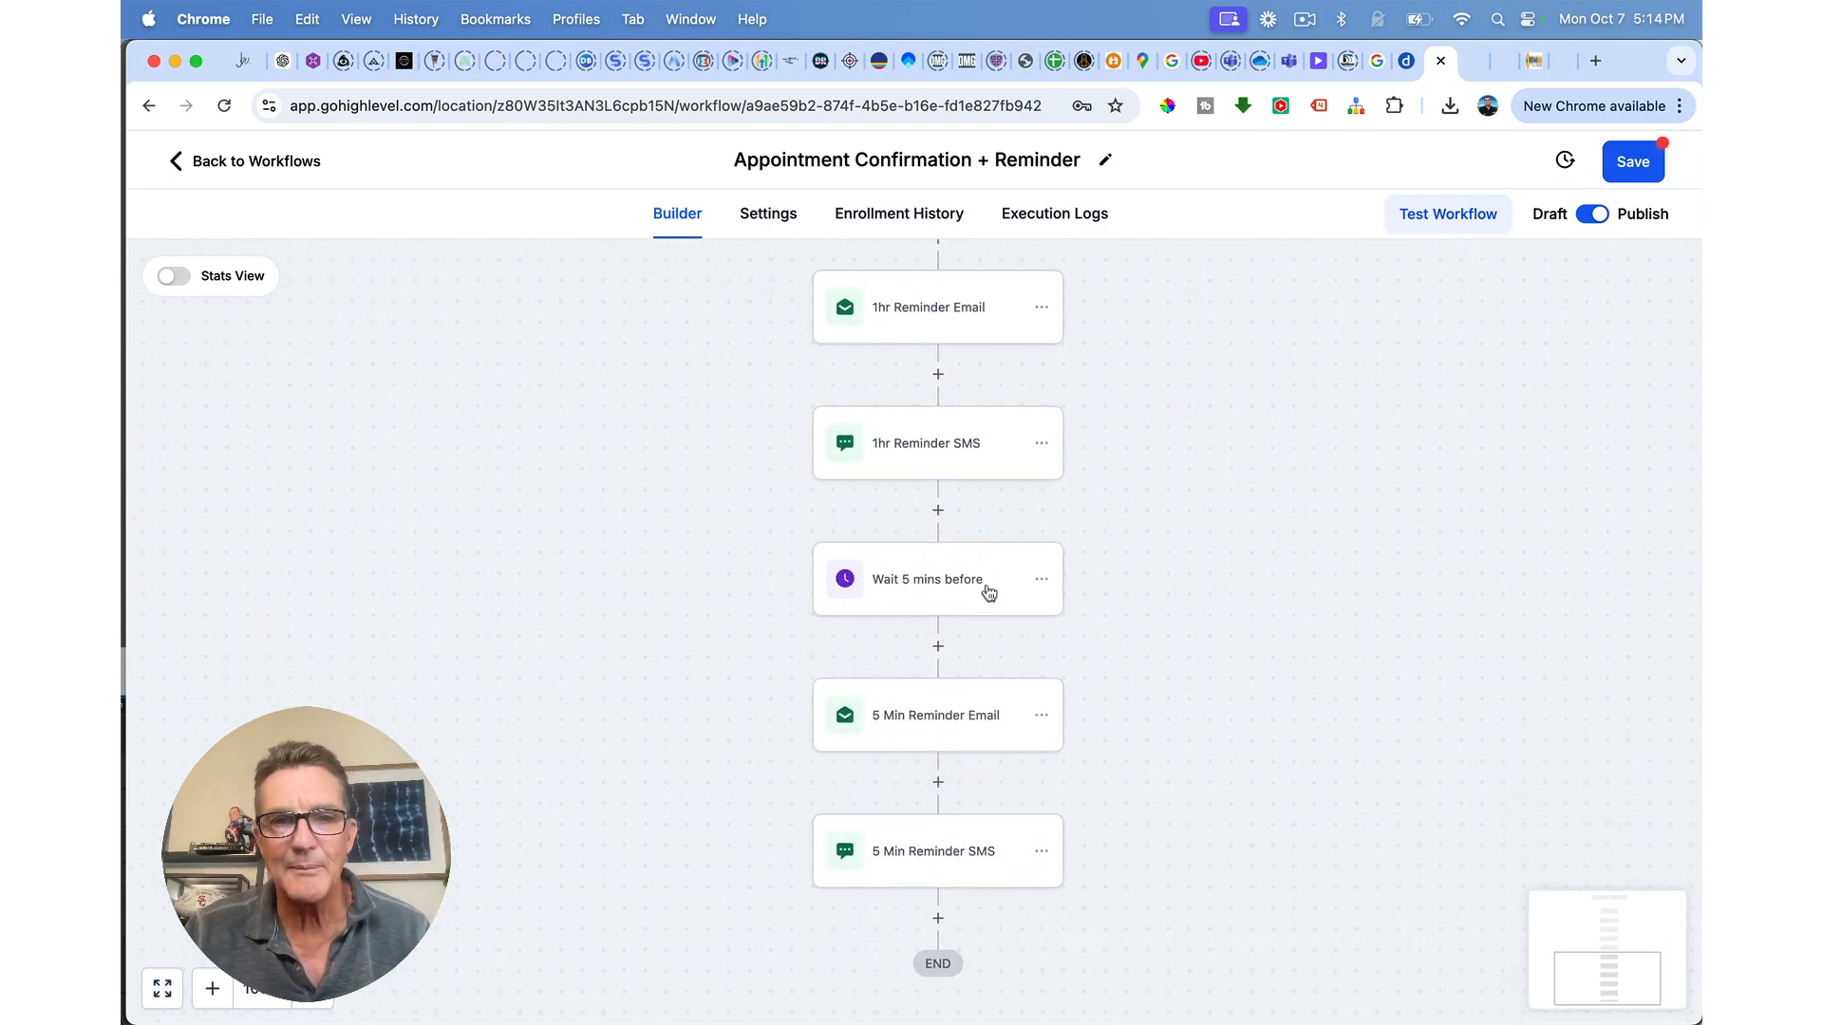
Step: Delete the Wait 5 mins step and all actions after it, save, and go back to Workflows
left_click(1041, 580)
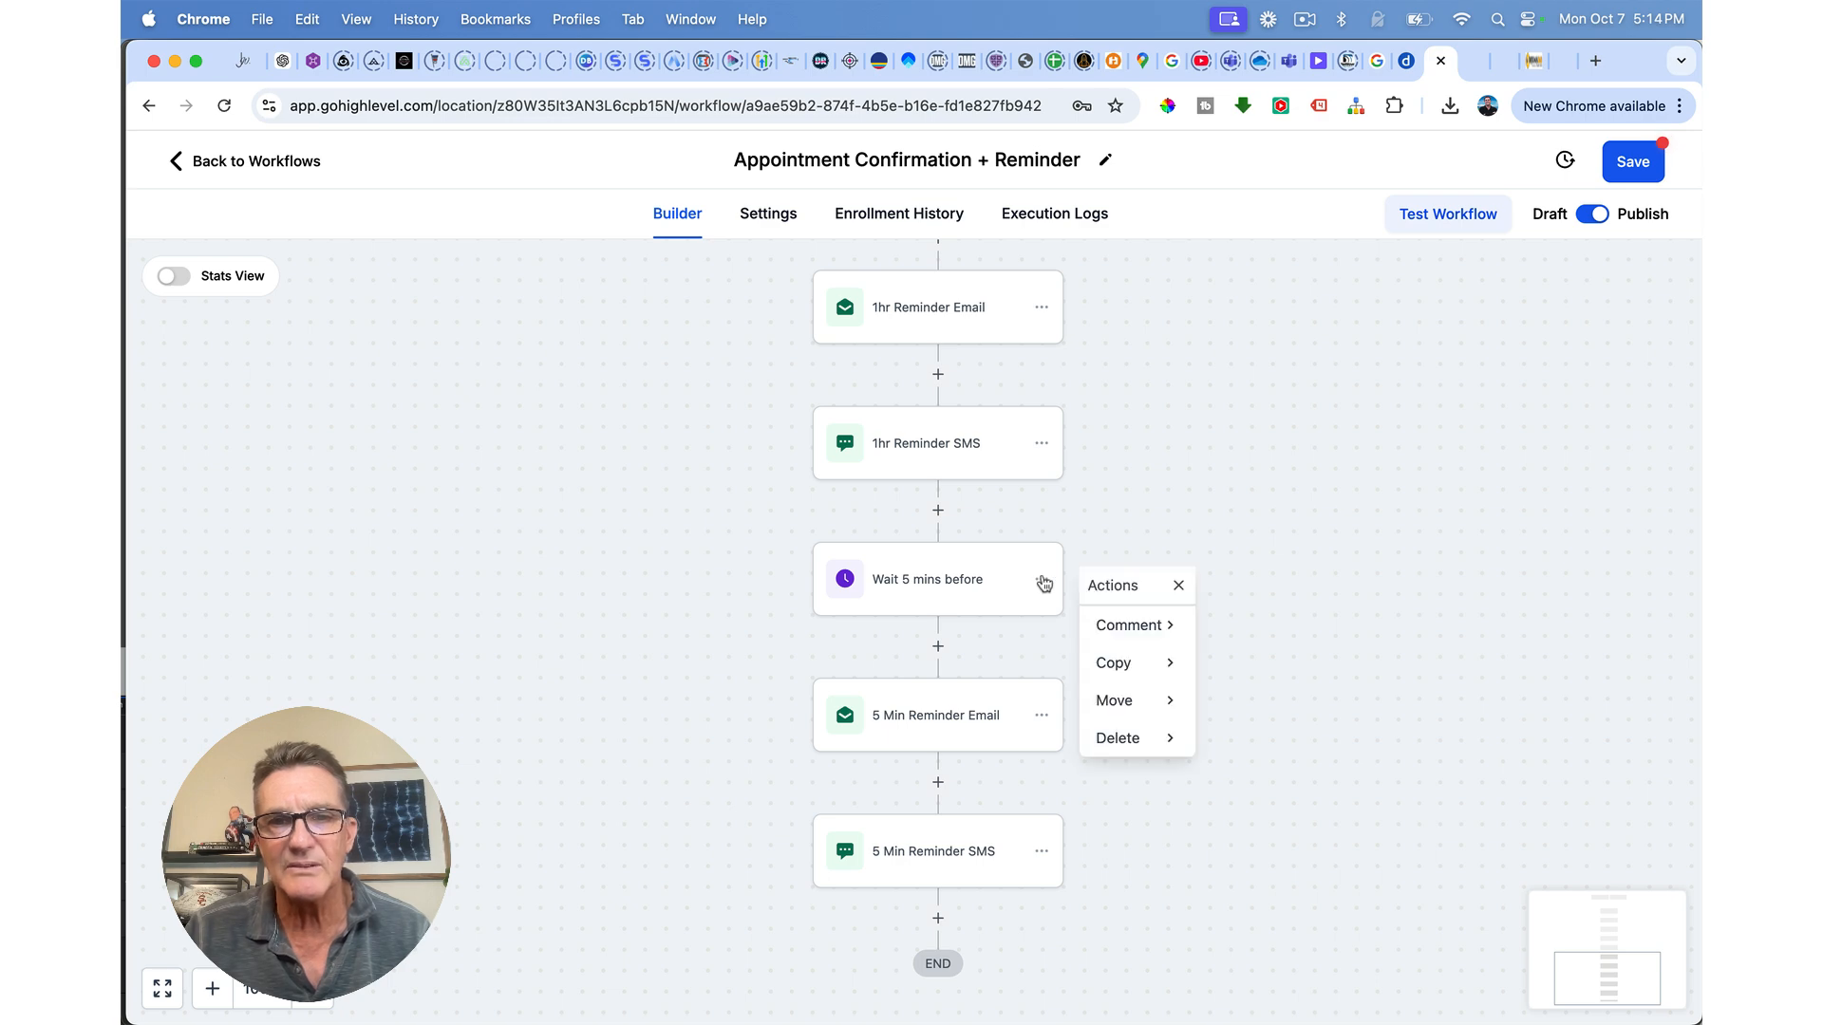
mouse_move(1107, 738)
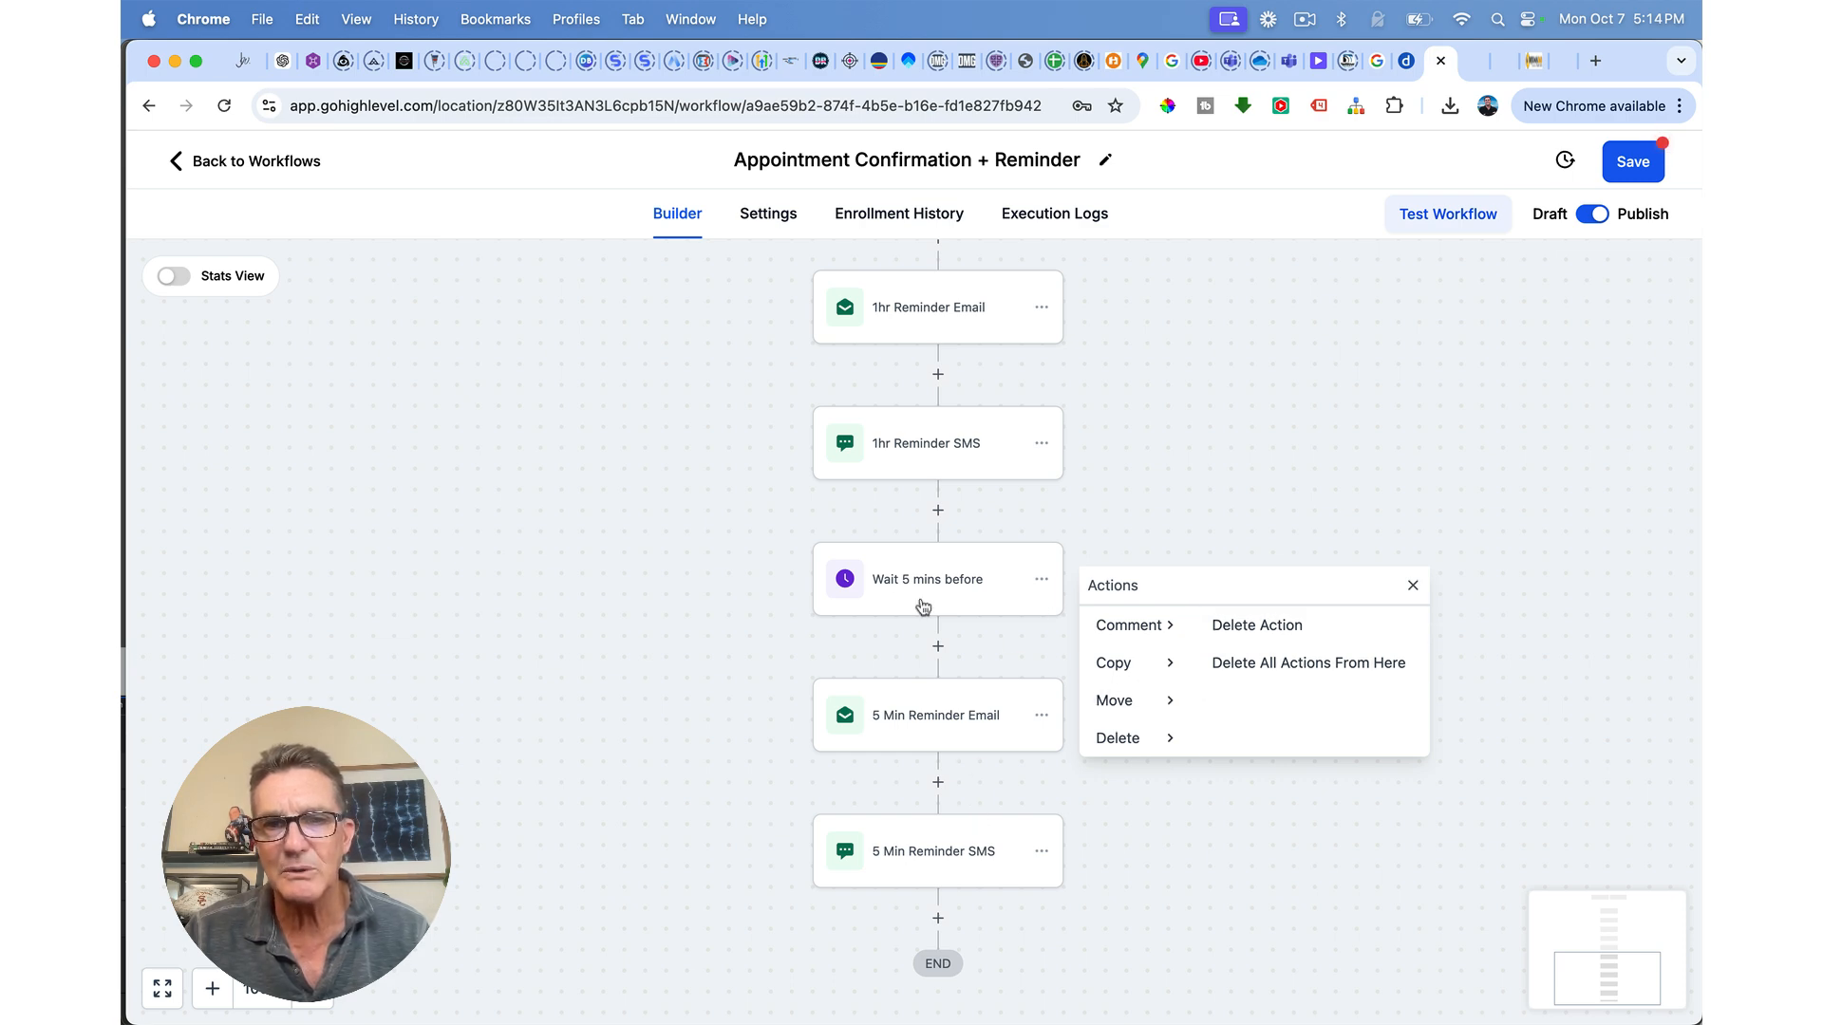
left_click(1230, 665)
left_click(1136, 664)
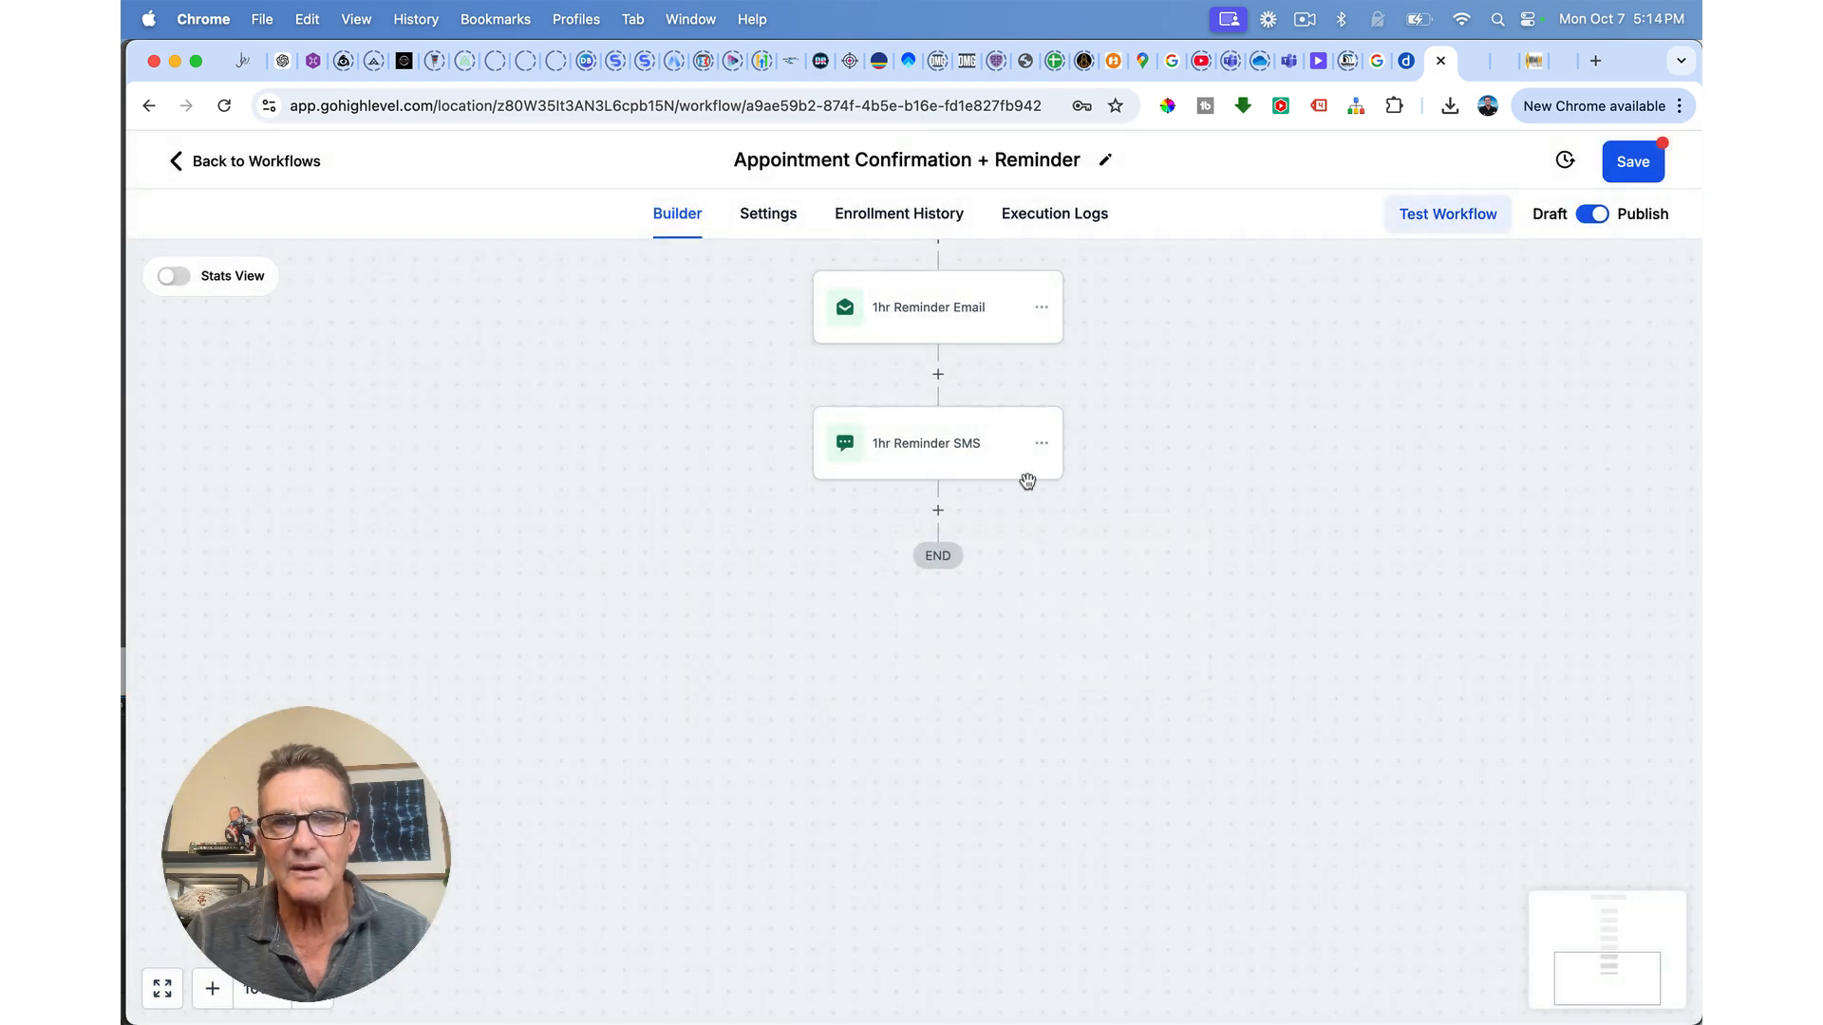
left_click(1631, 169)
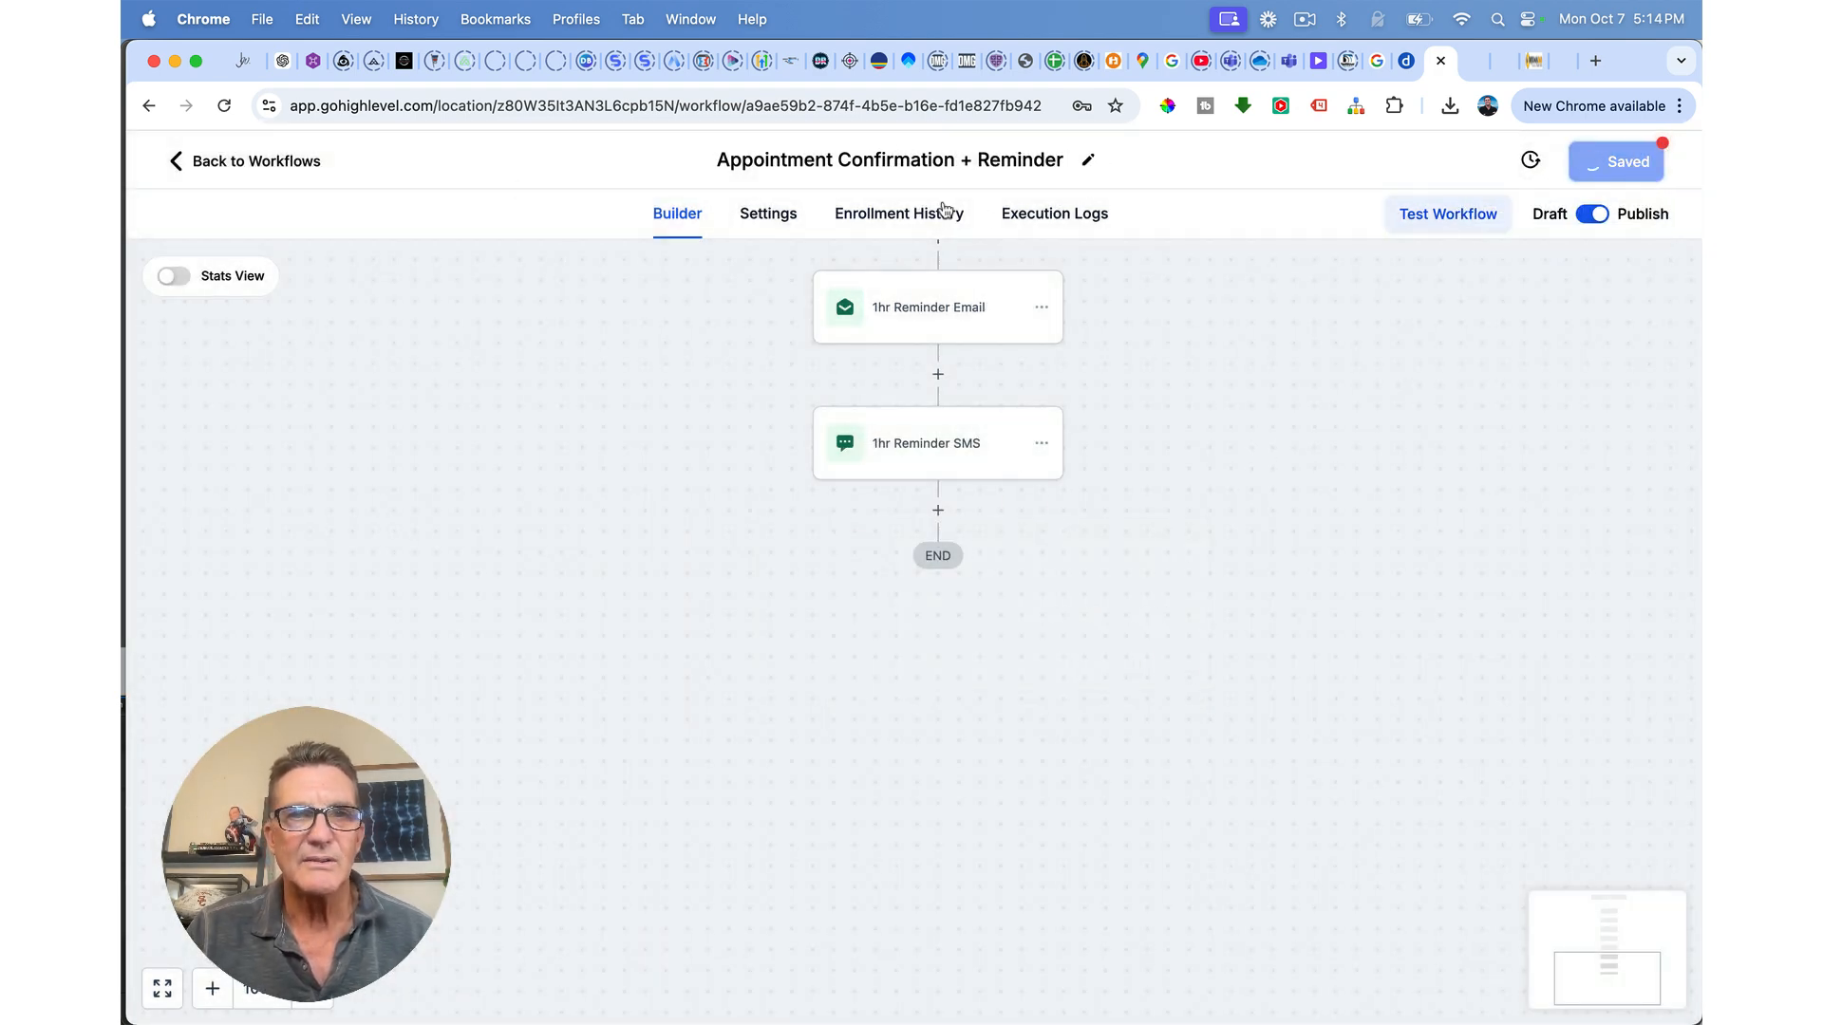
left_click(216, 162)
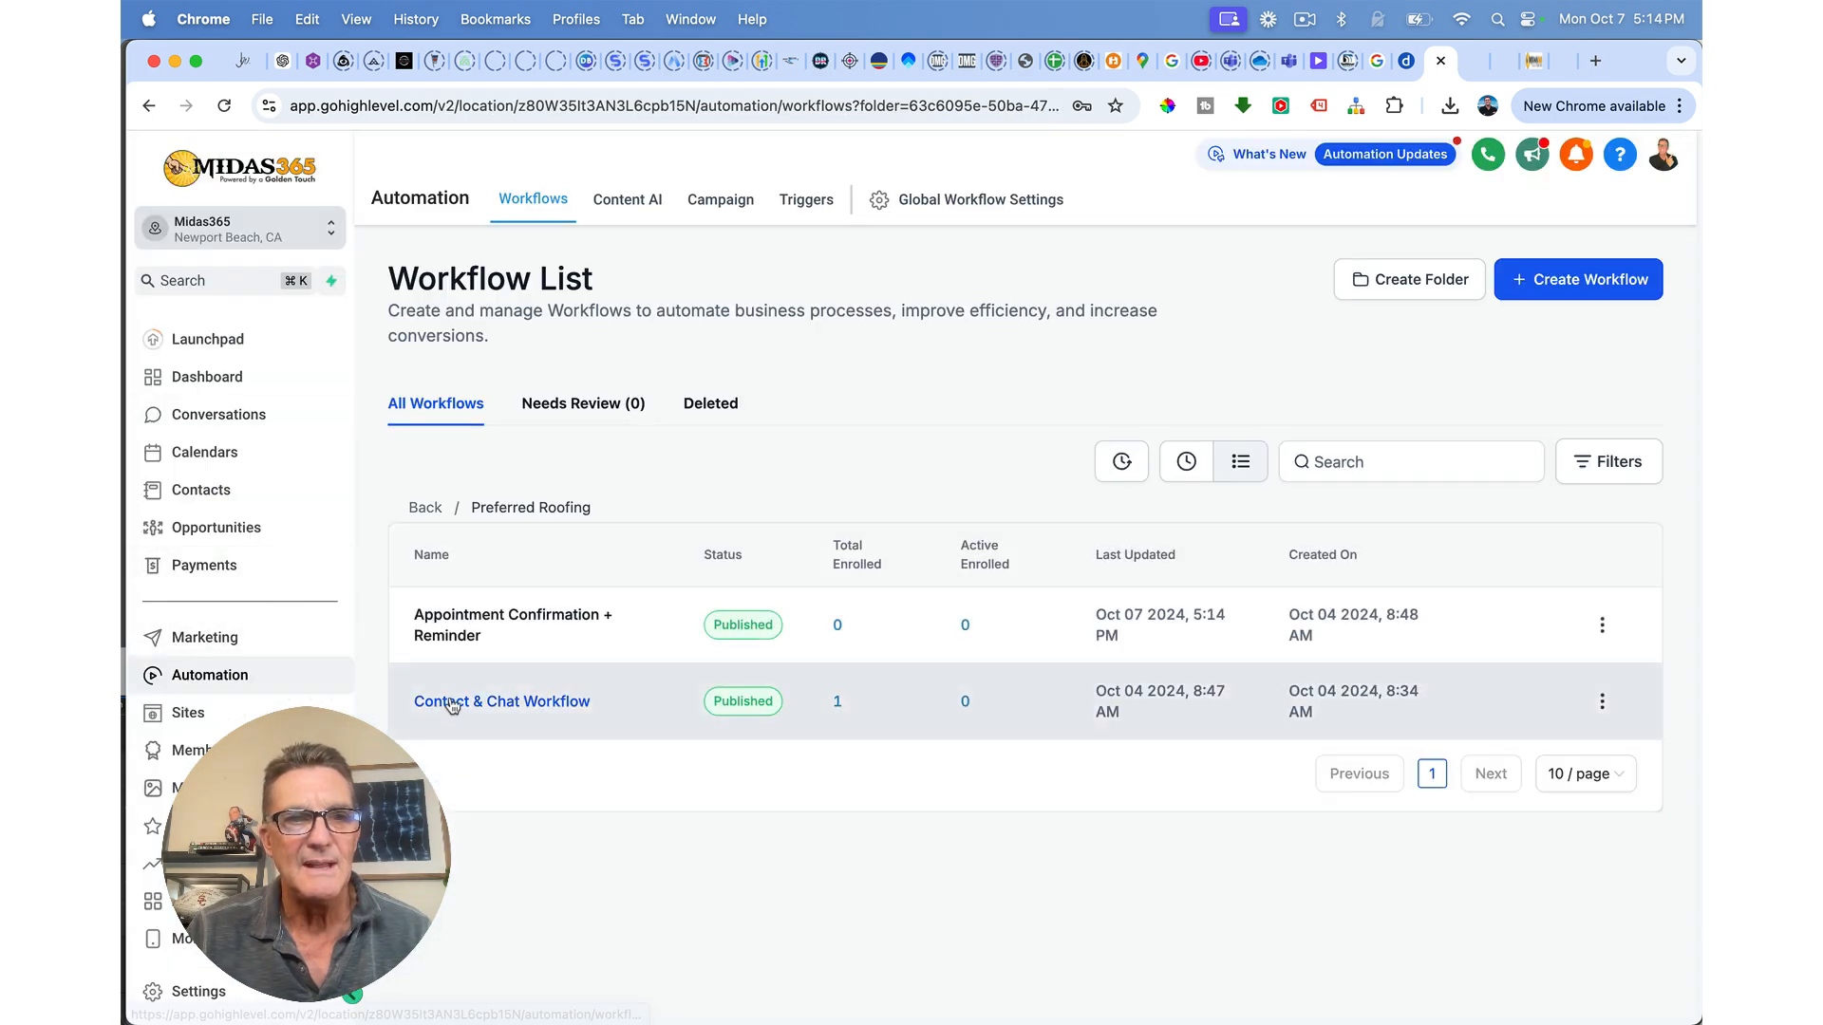
Step: Open the Contact & Chat Workflow and save its Customer Replied trigger
left_click(504, 702)
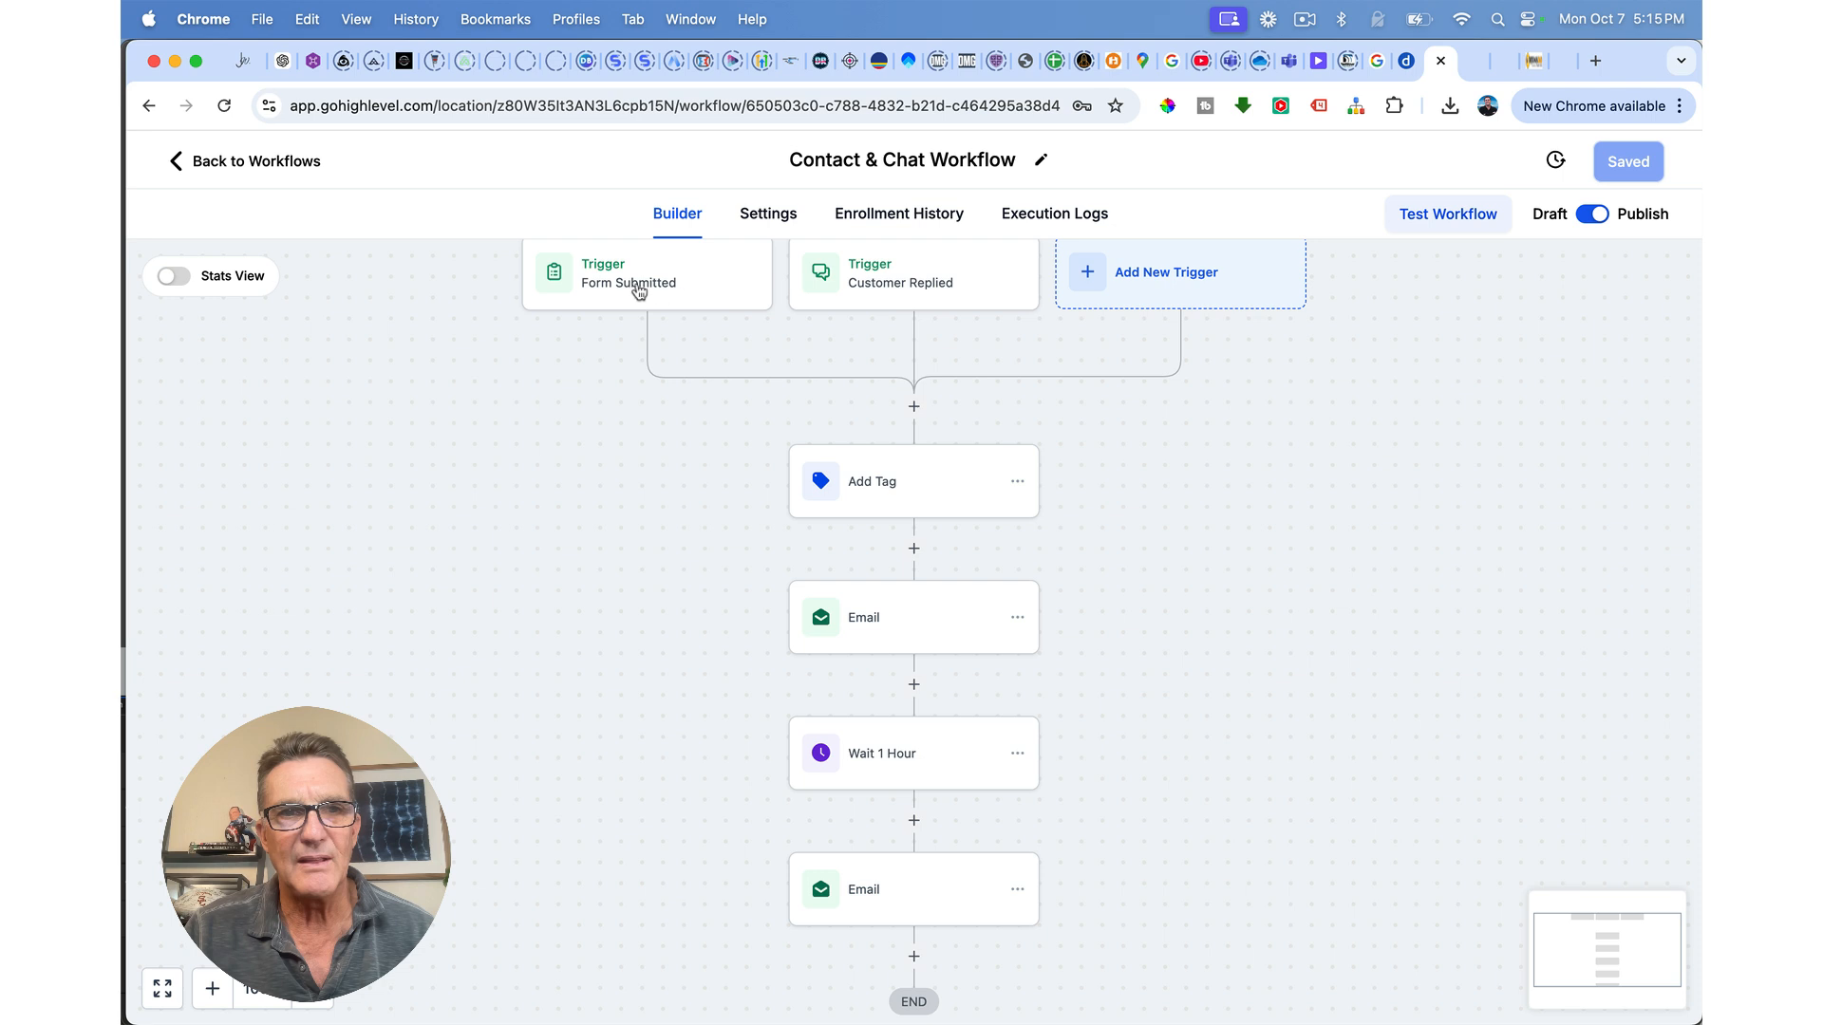
left_click(881, 285)
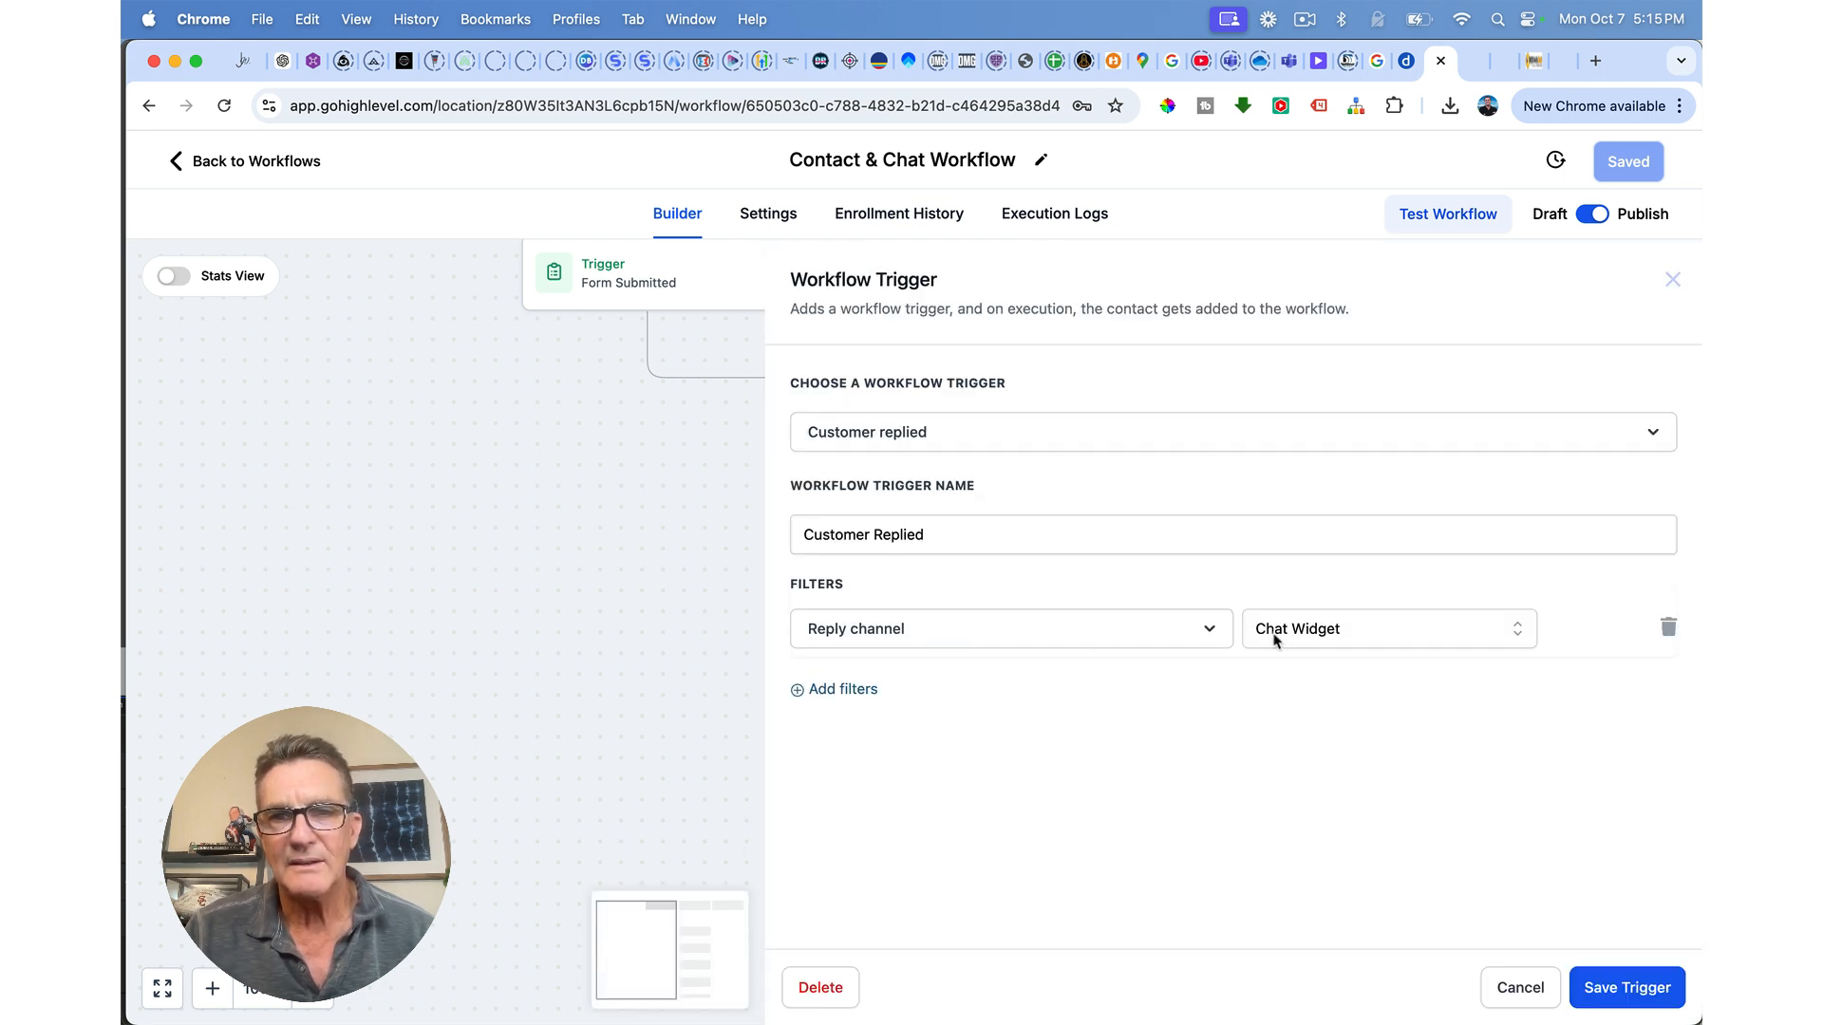
left_click(1633, 992)
Step: Add and remove a test tag 'fhfhfh' in the Add Tag step, then save it
left_click(915, 496)
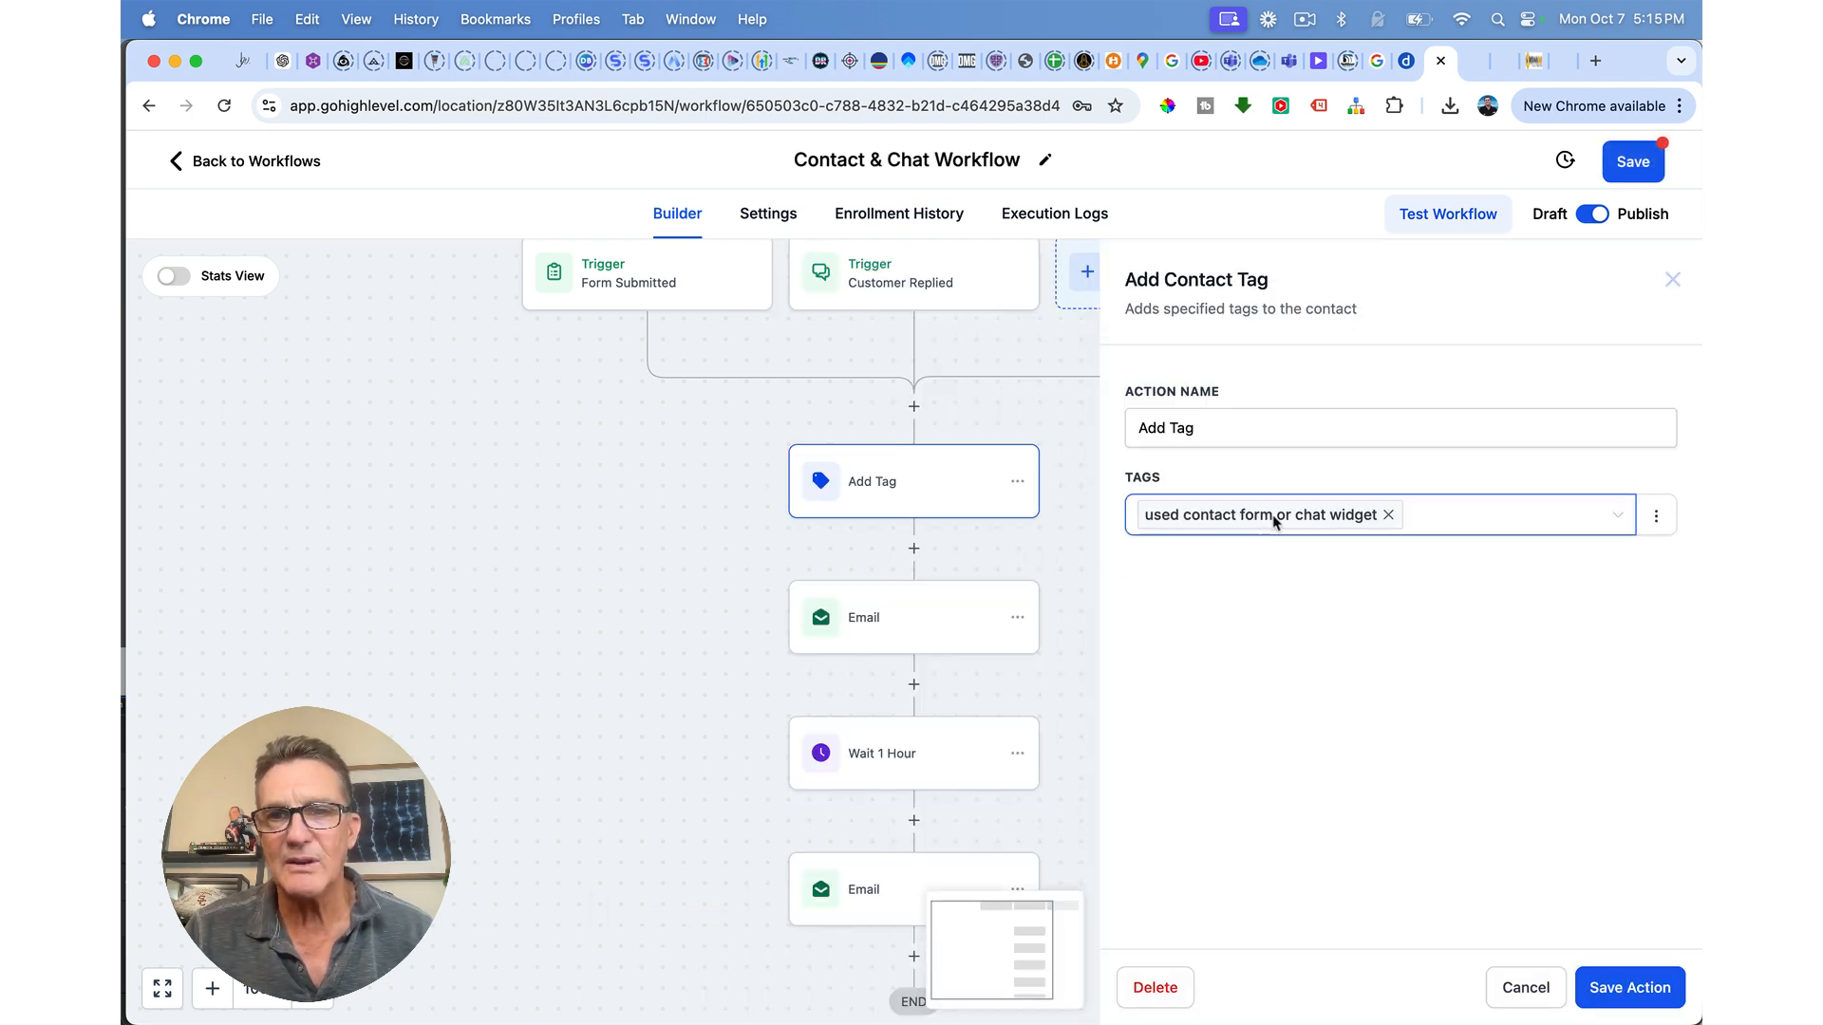
left_click(1467, 528)
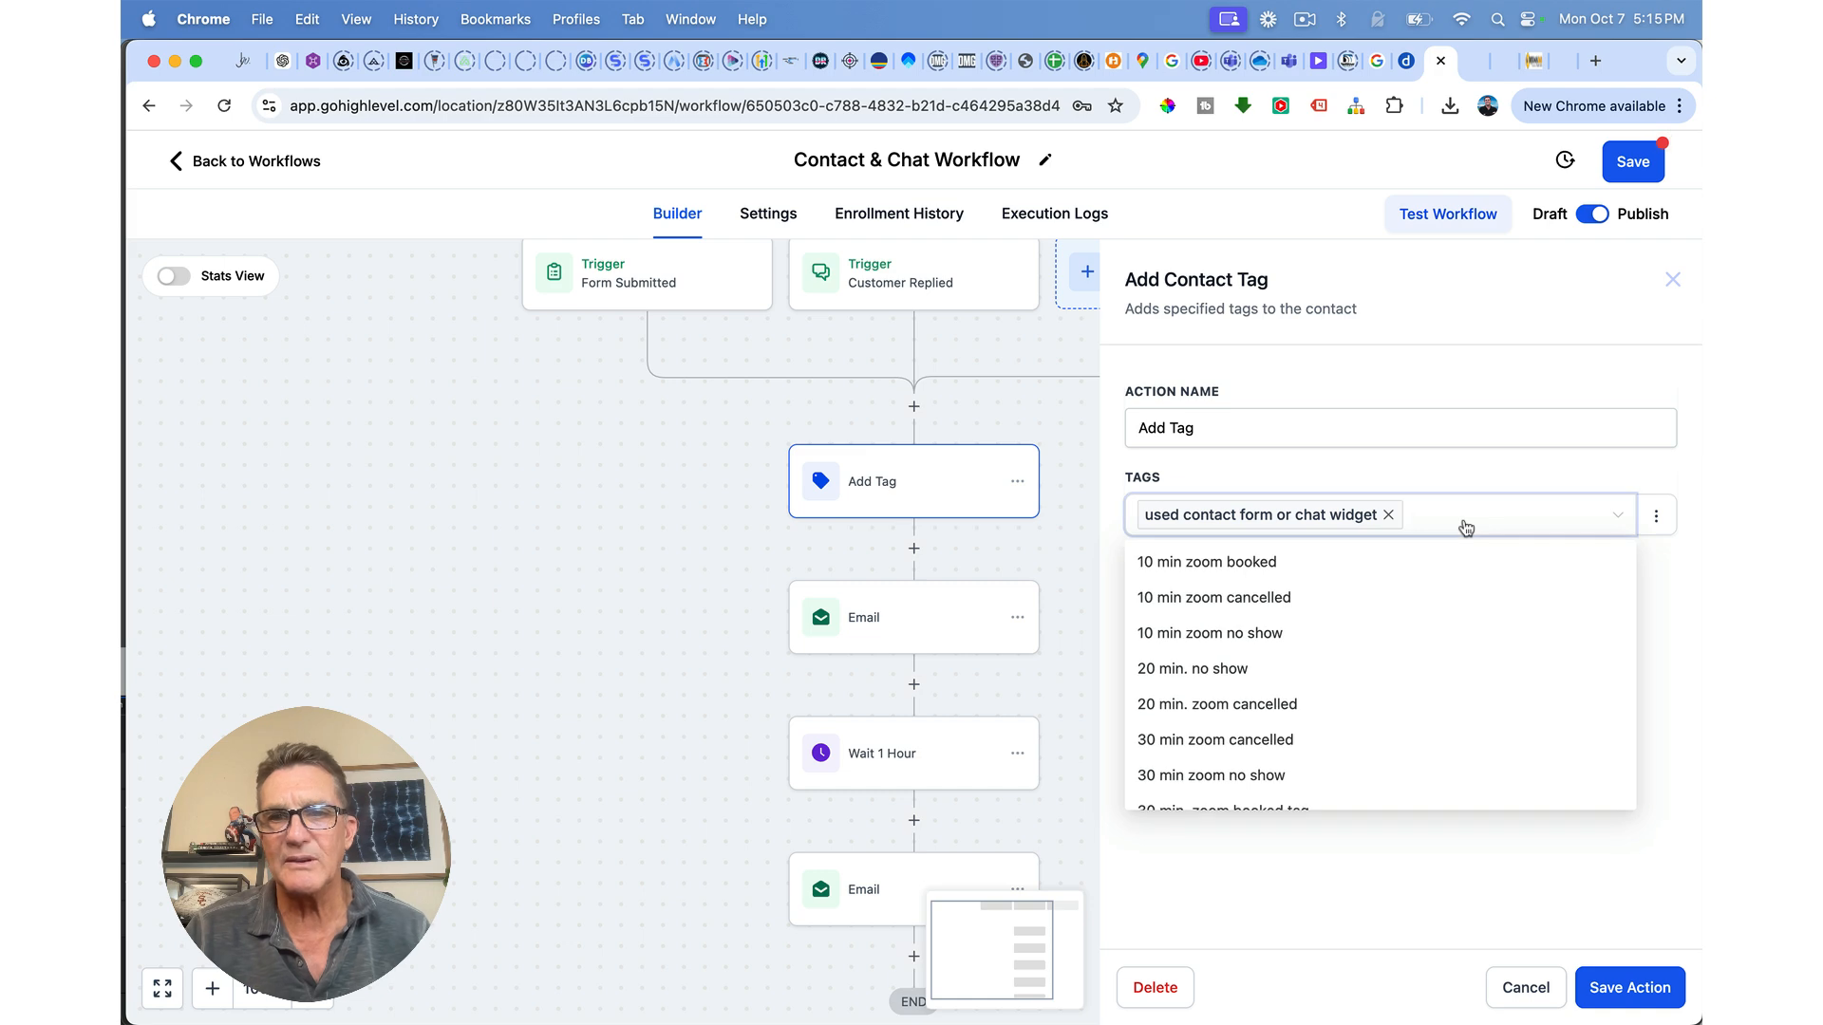
type("fhfhfh")
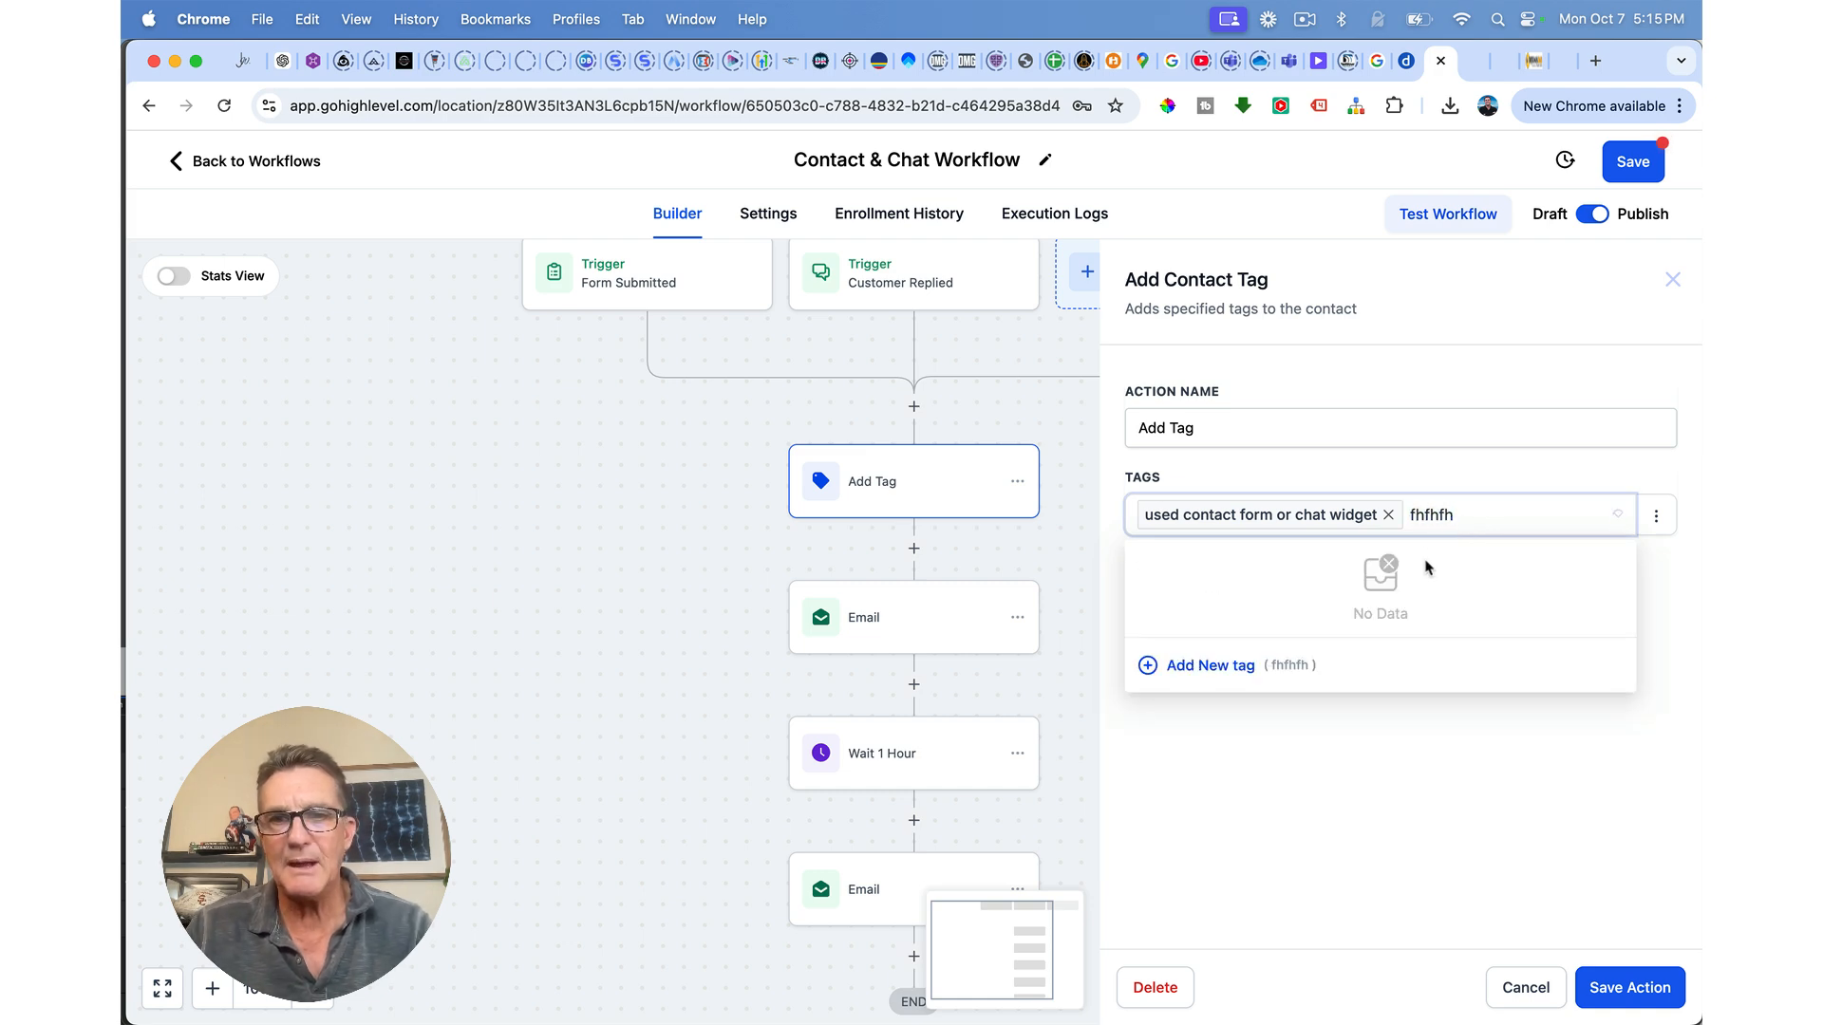
left_click(1205, 667)
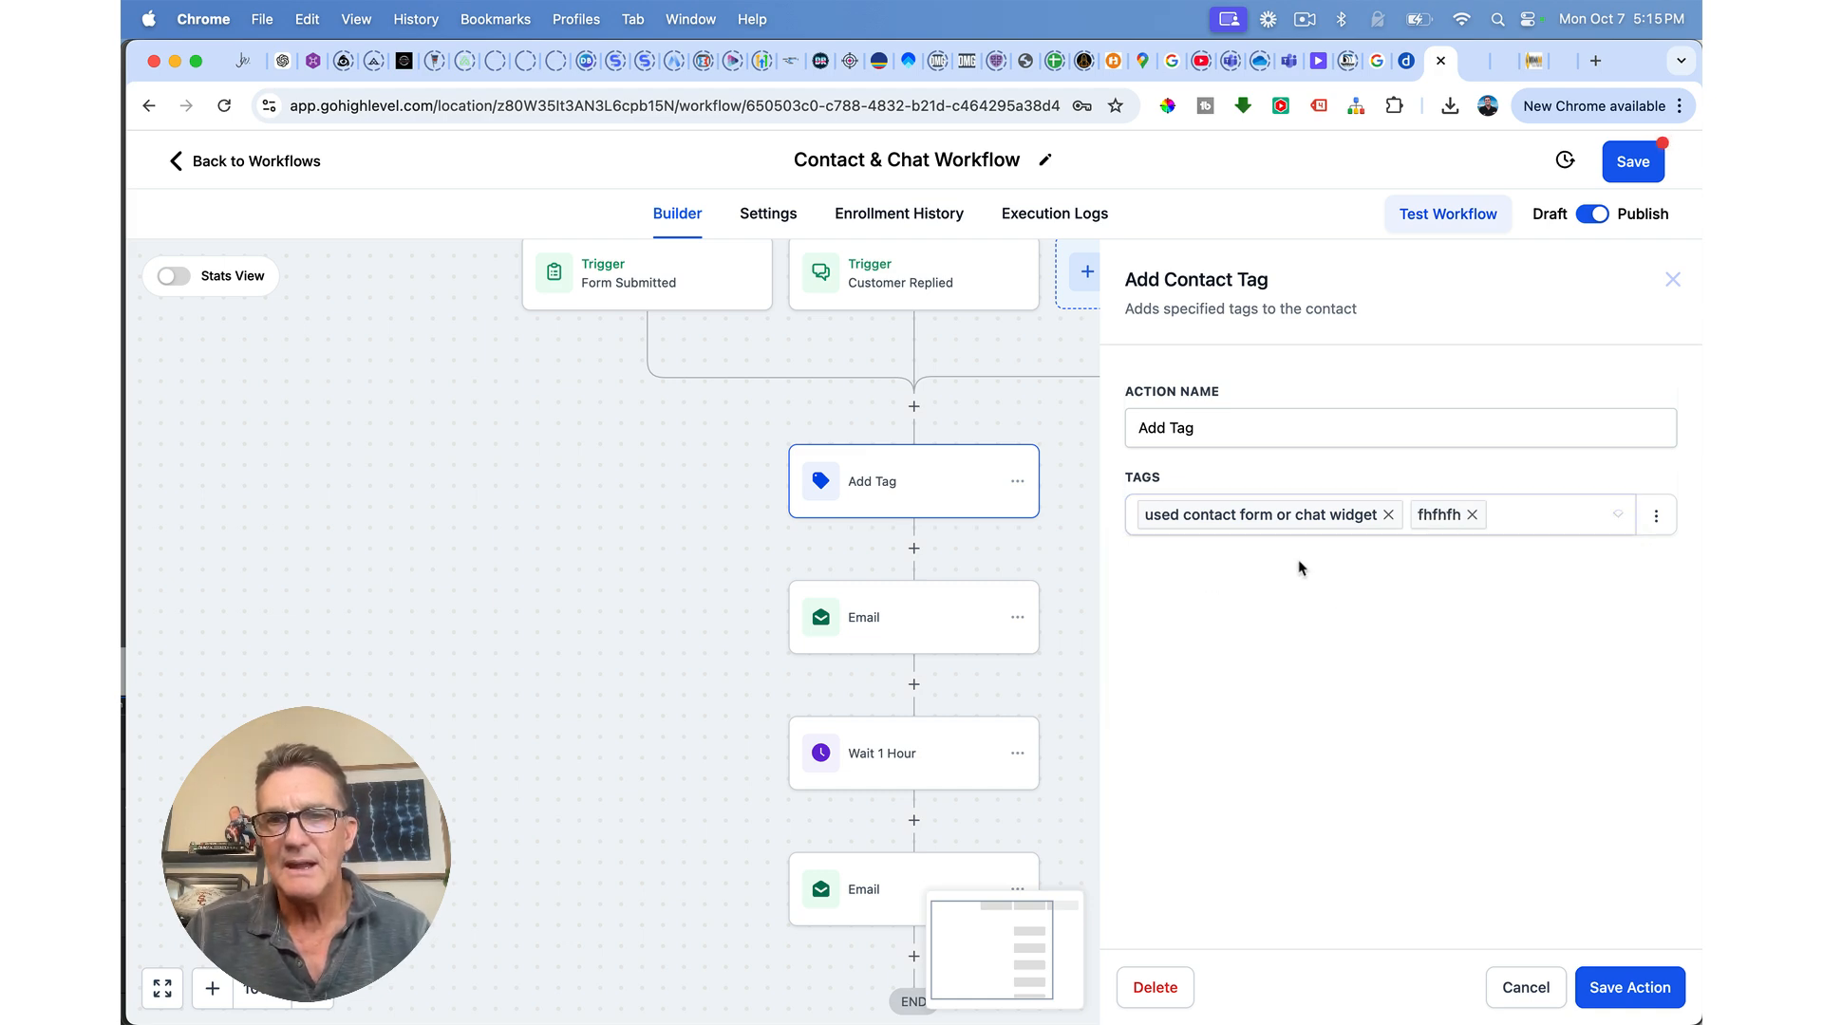
left_click(1471, 515)
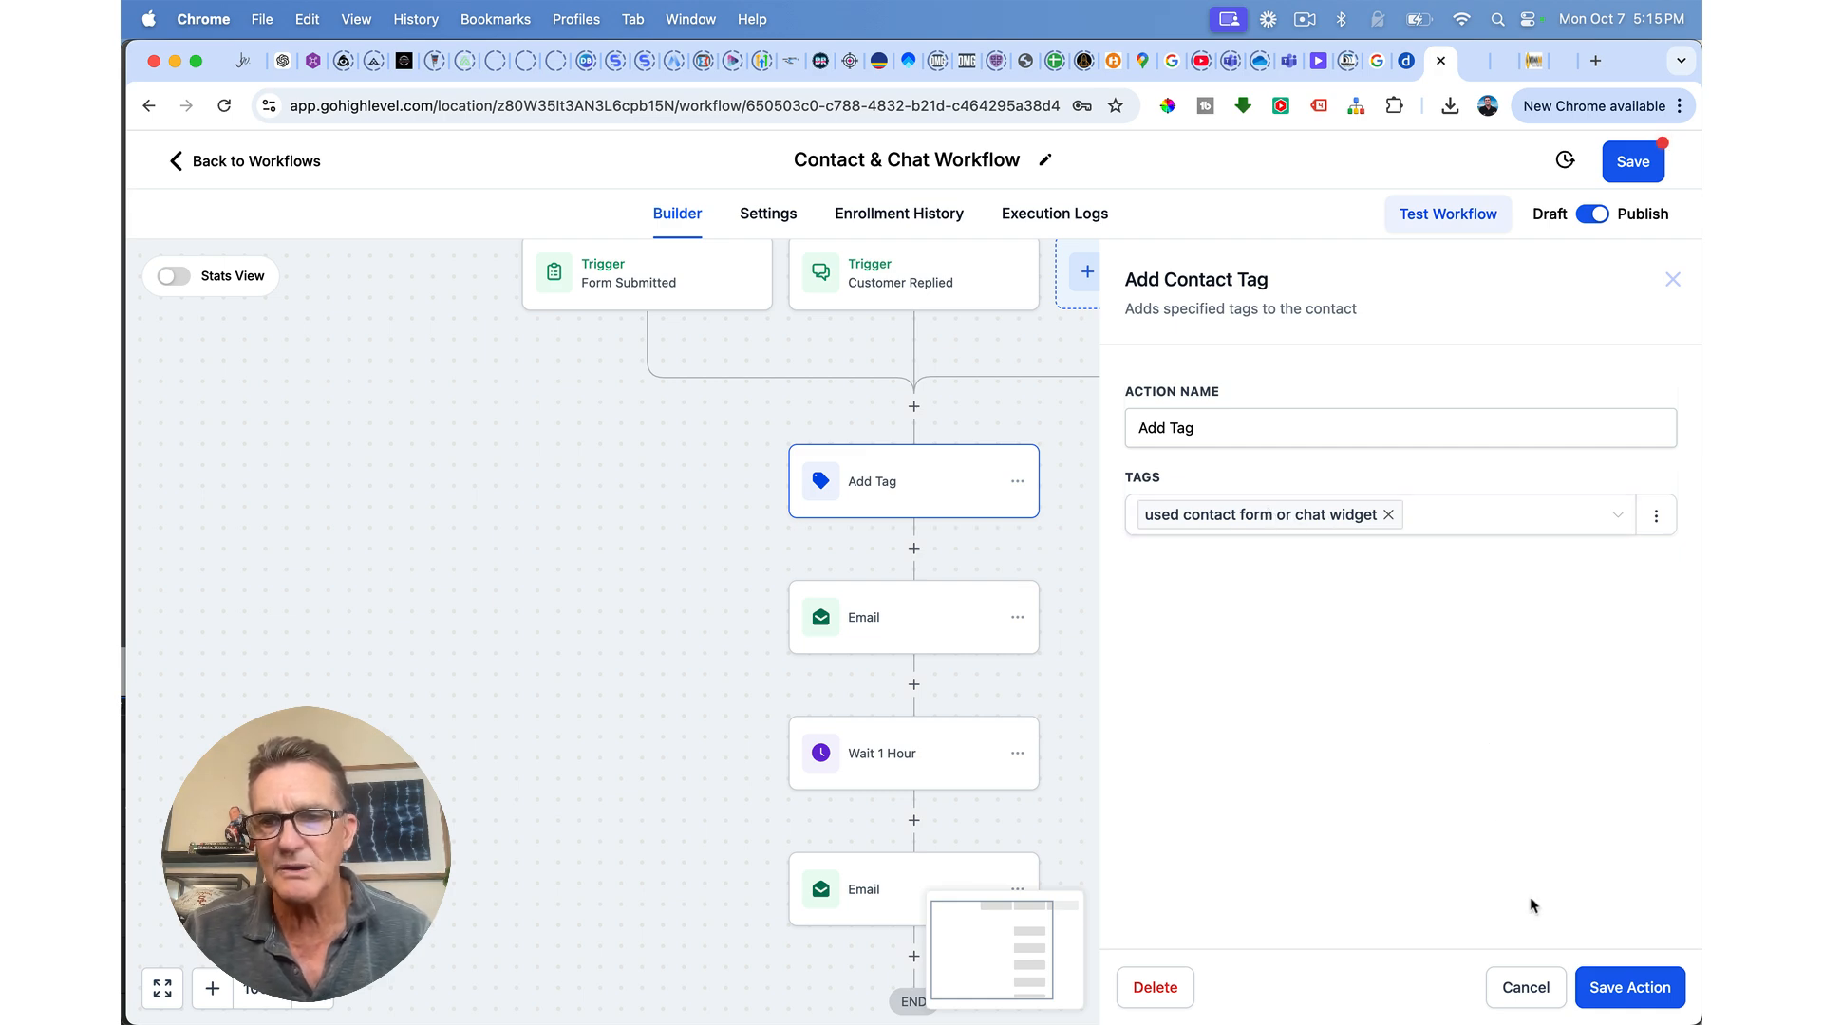
left_click(1592, 990)
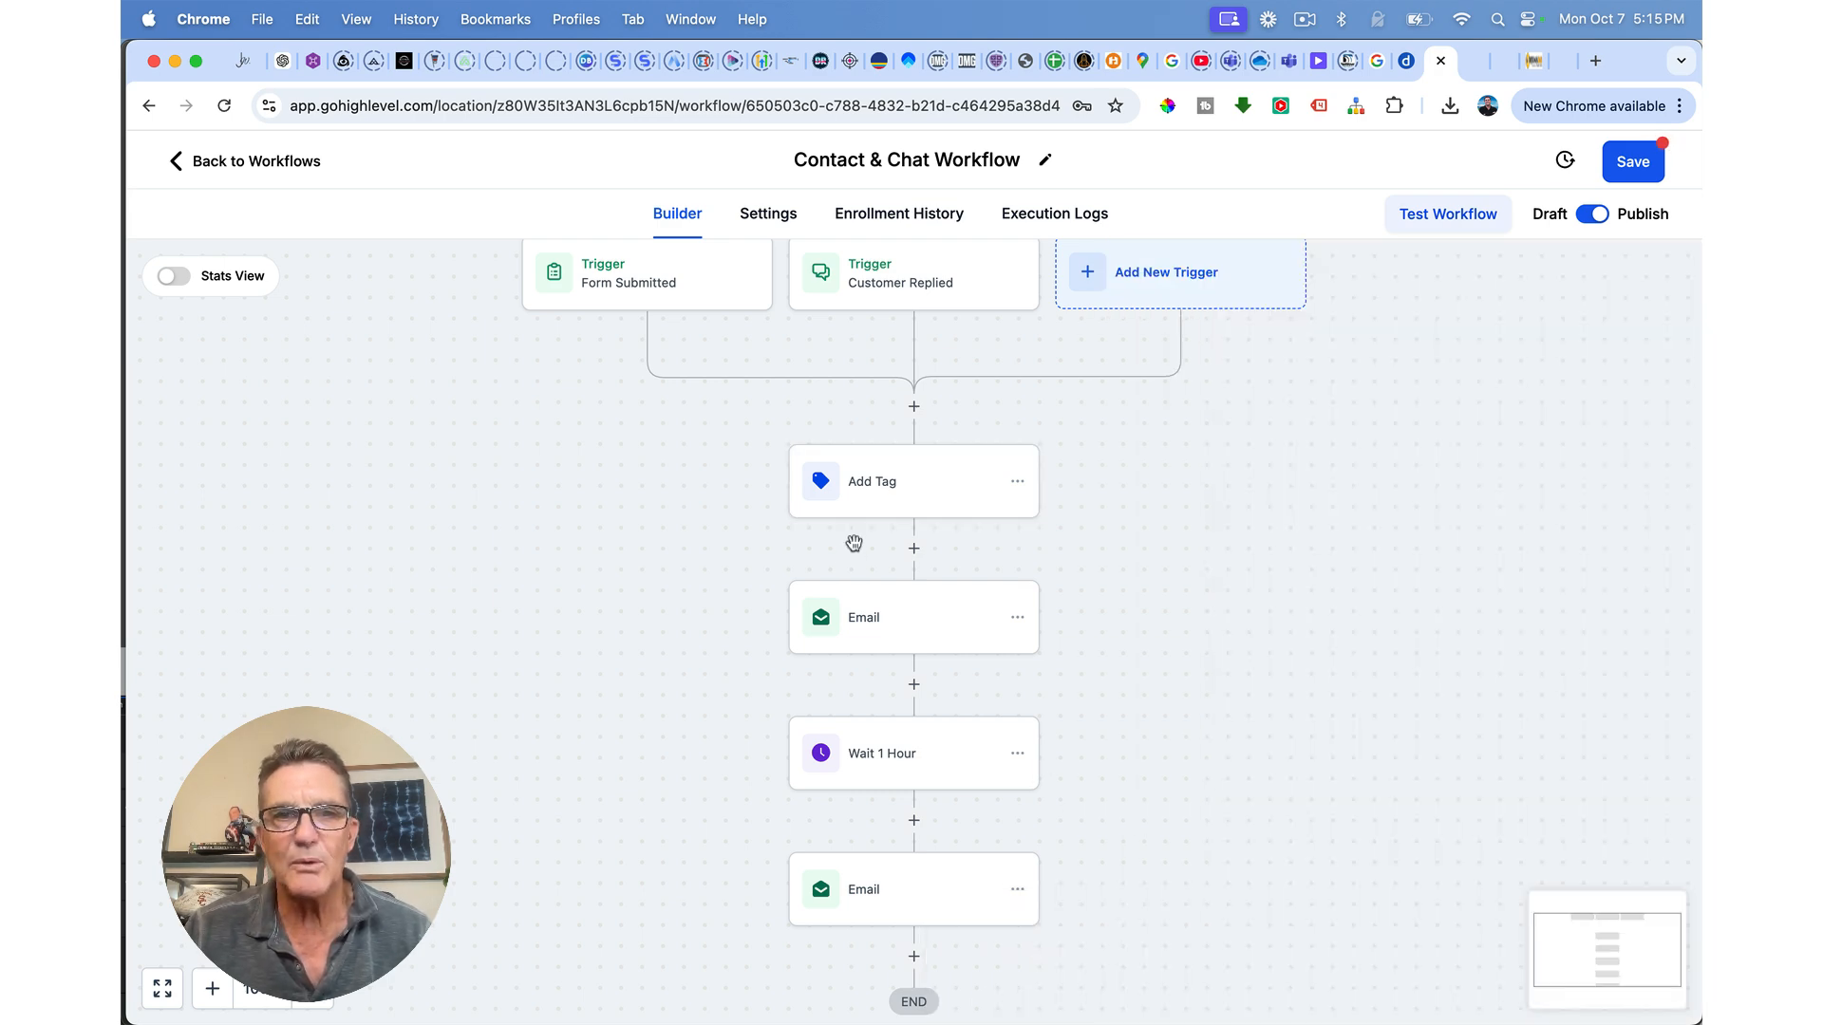
Step: Review both Email steps, then leave the workflow discarding unsaved changes
left_click(865, 629)
scroll(1273, 713, "down", 10)
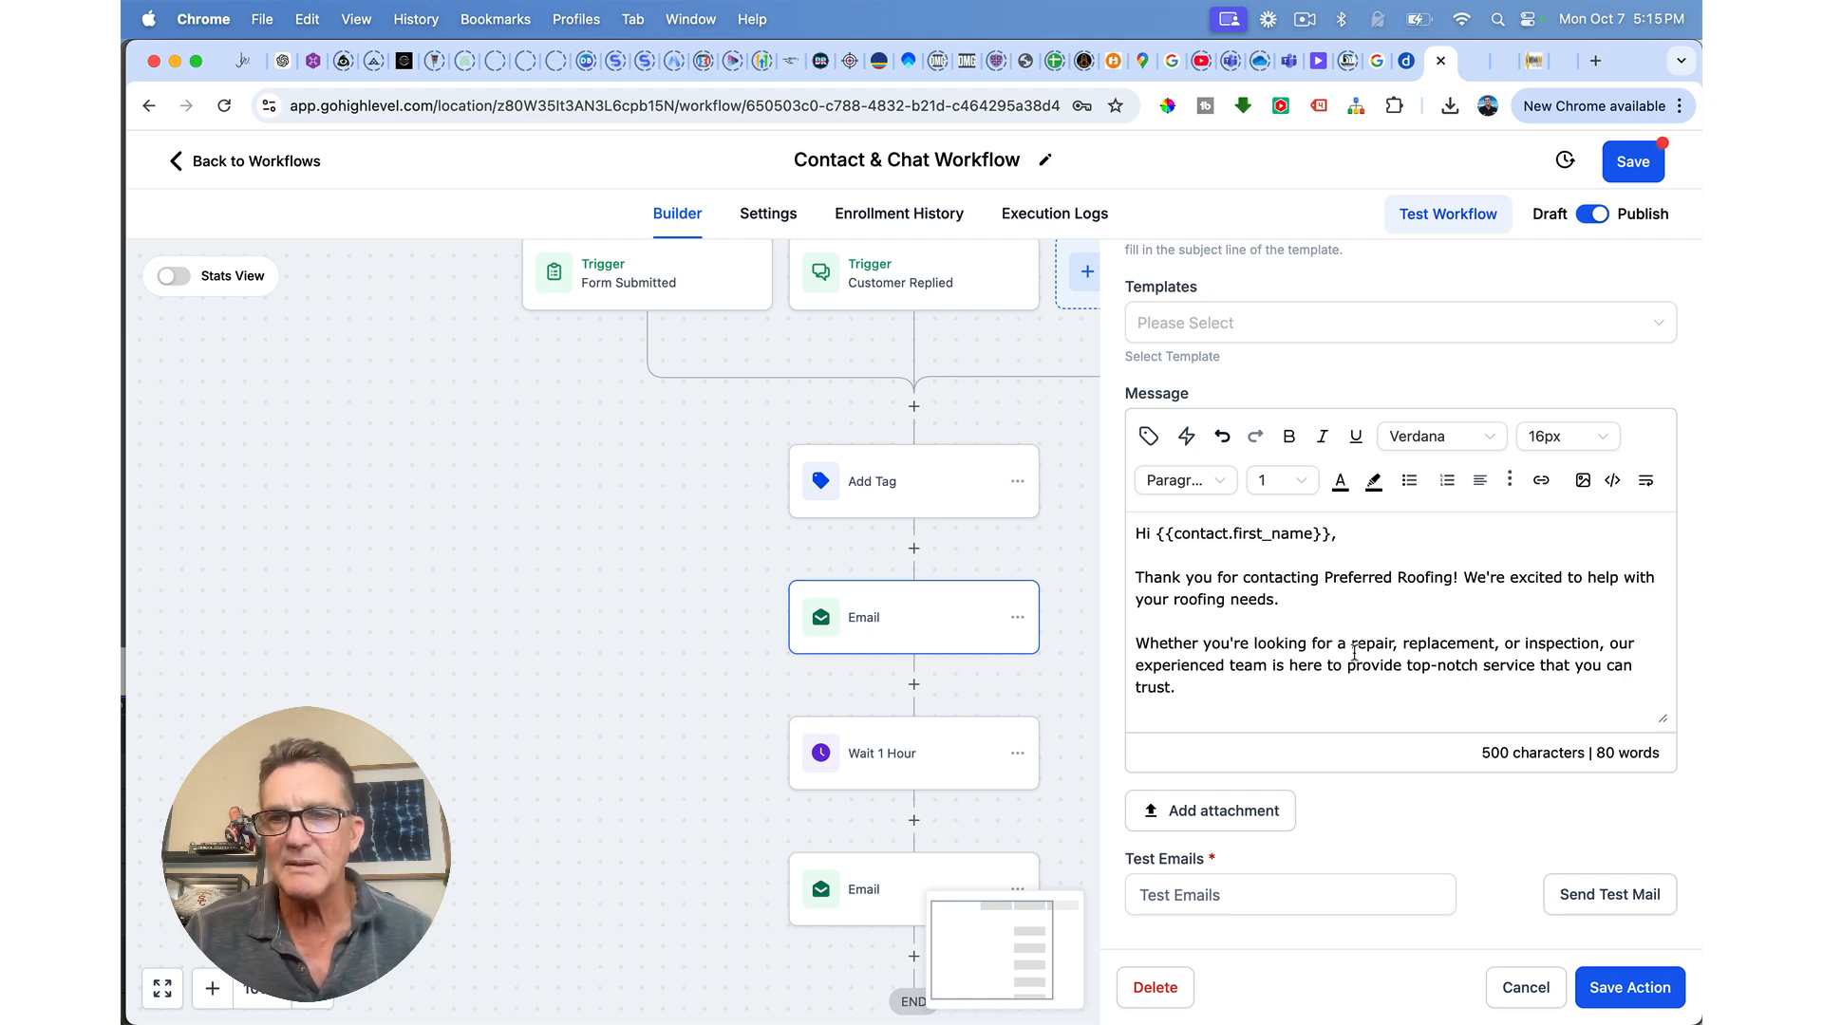
scroll(1354, 653, "down", 4)
scroll(1424, 665, "up", 1)
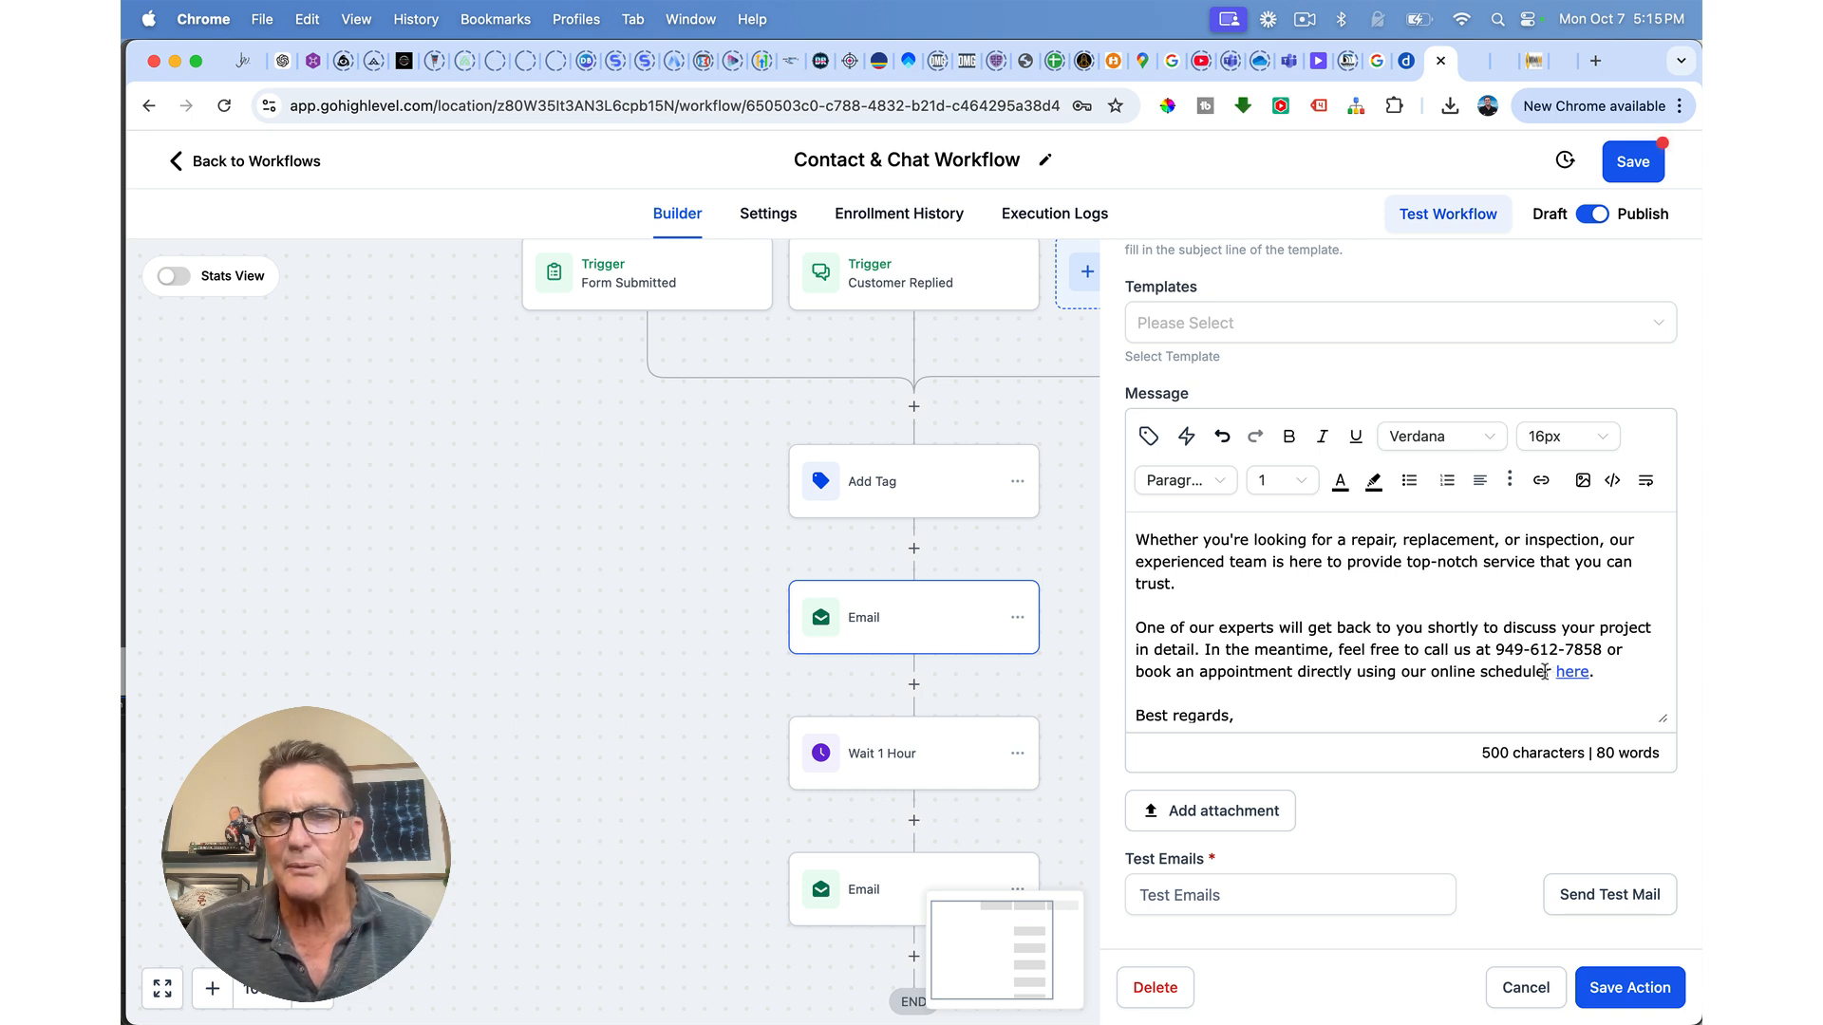
left_click(1603, 990)
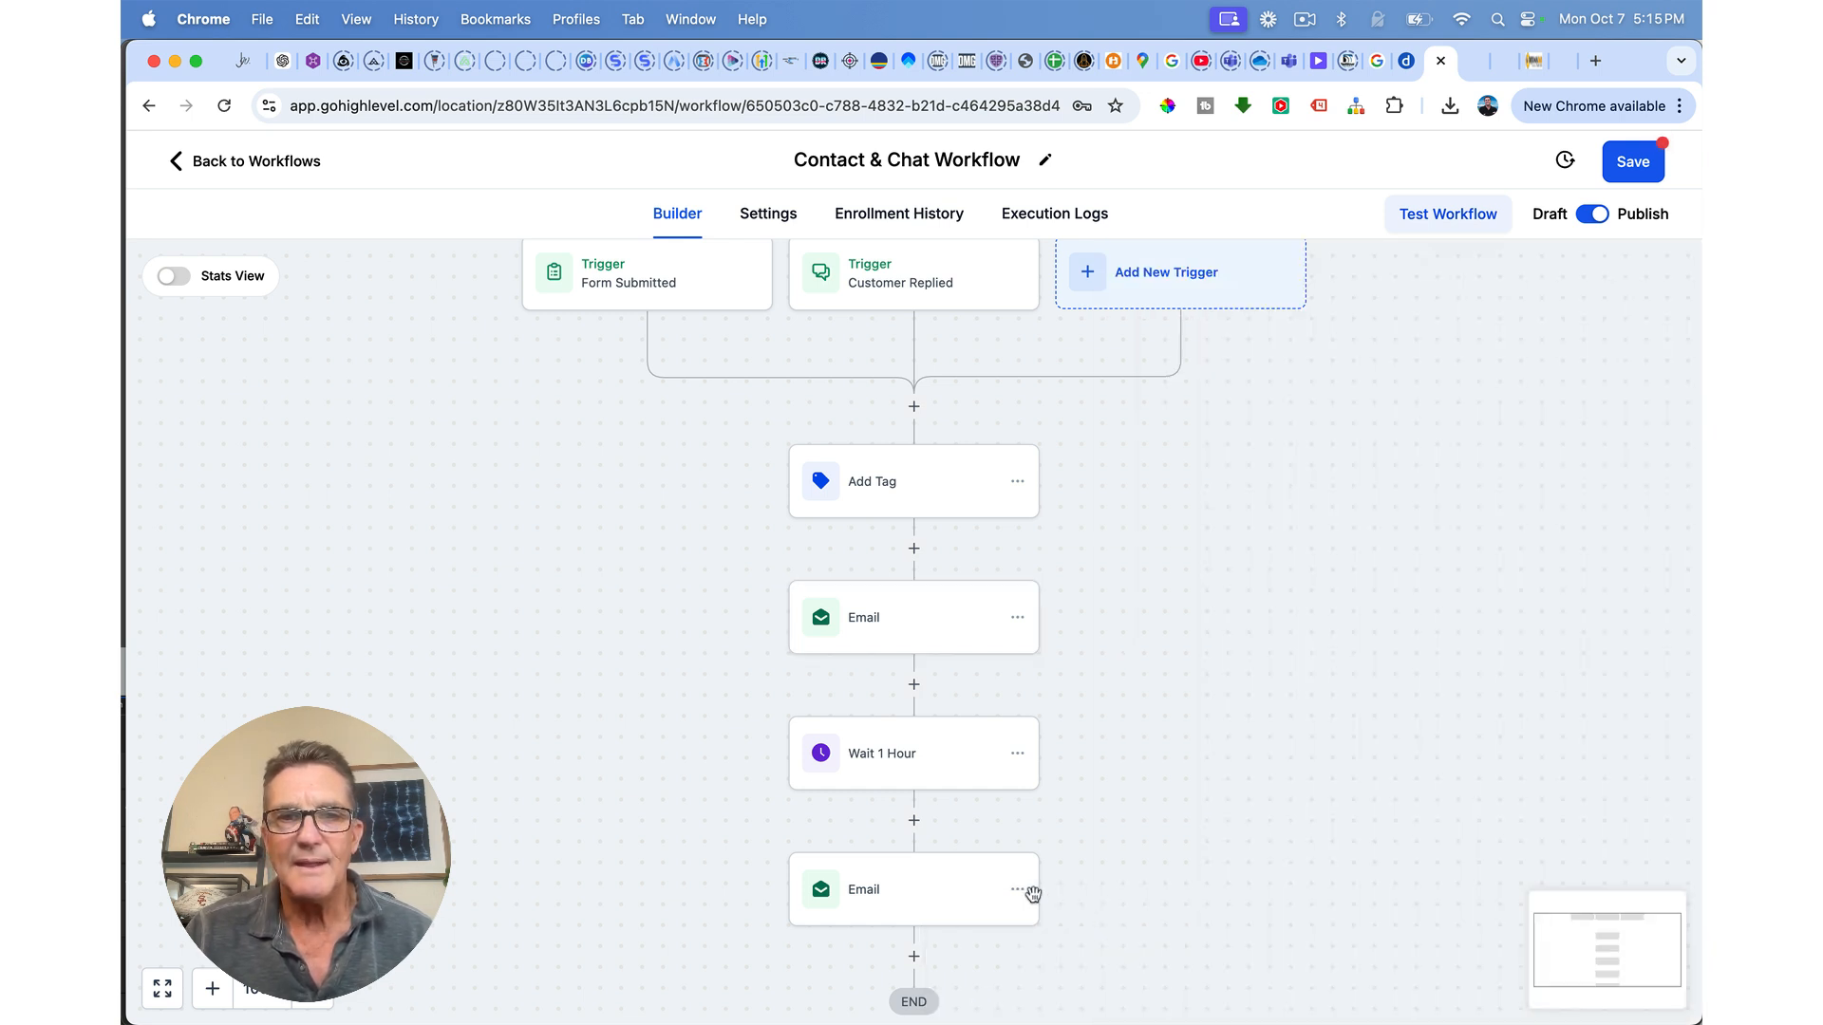
scroll(903, 774, "down", 3)
left_click(872, 796)
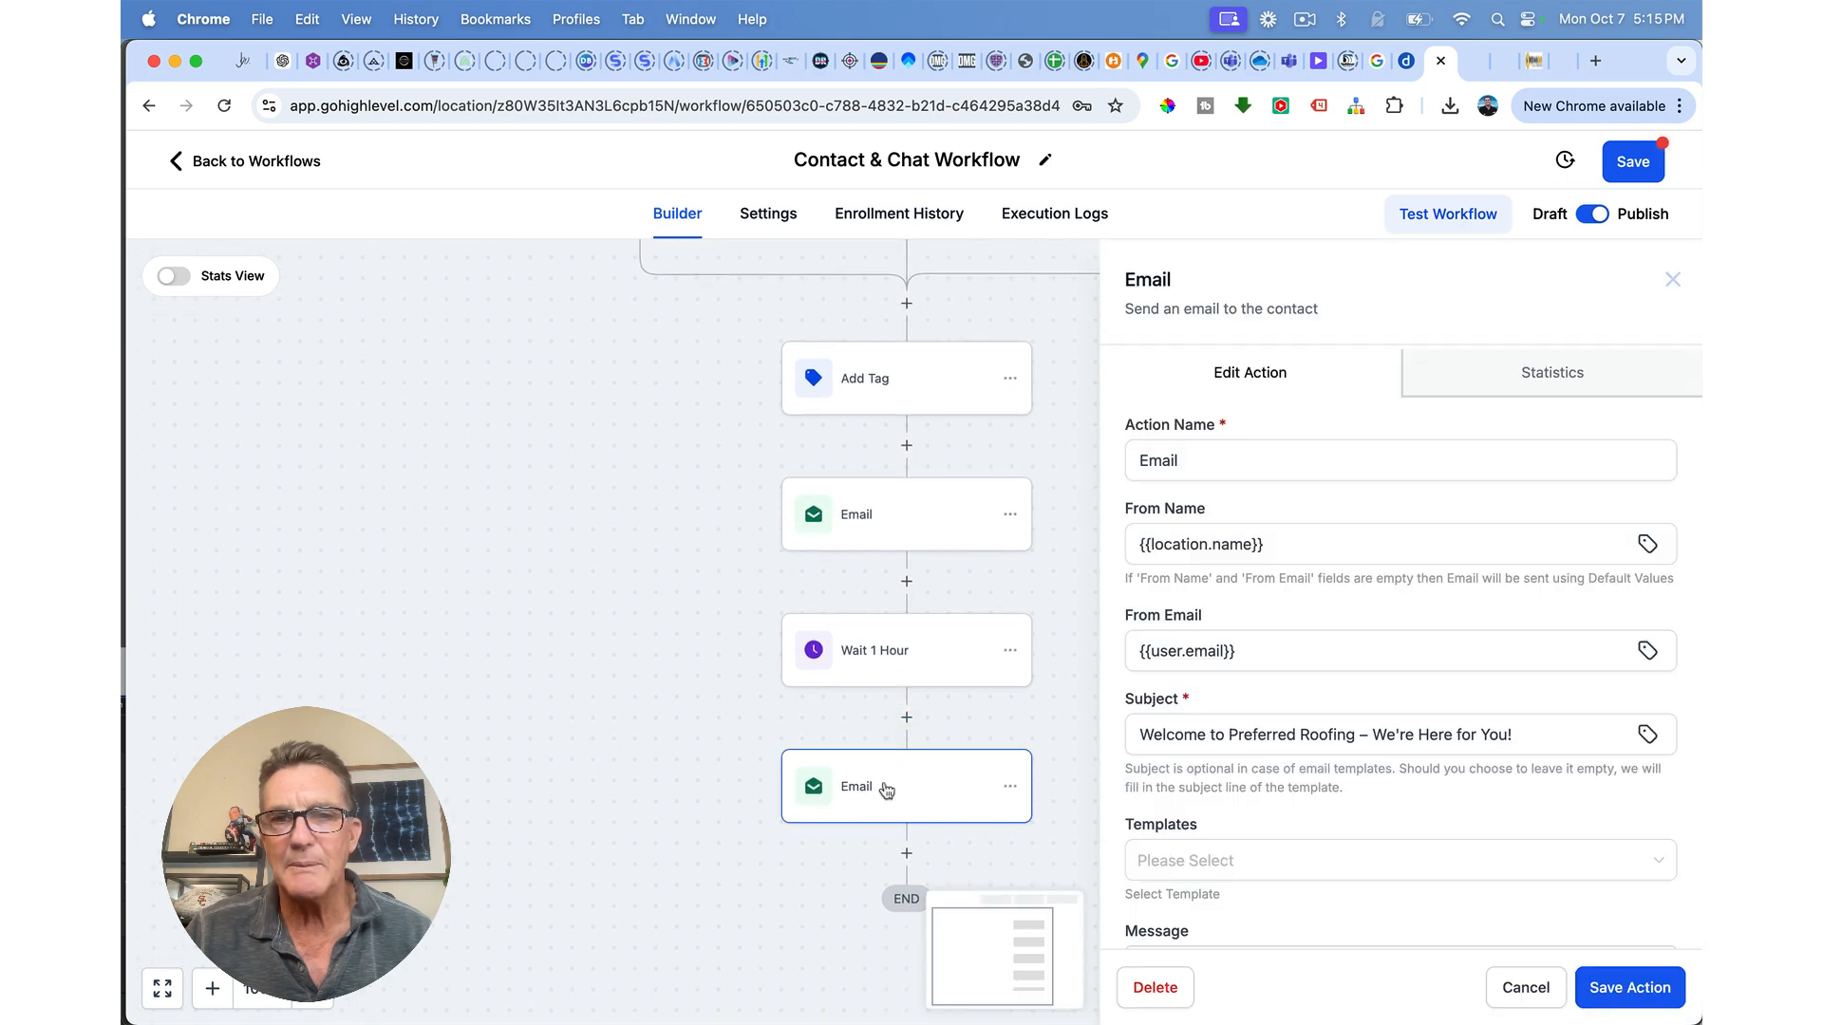
scroll(1413, 804, "down", 5)
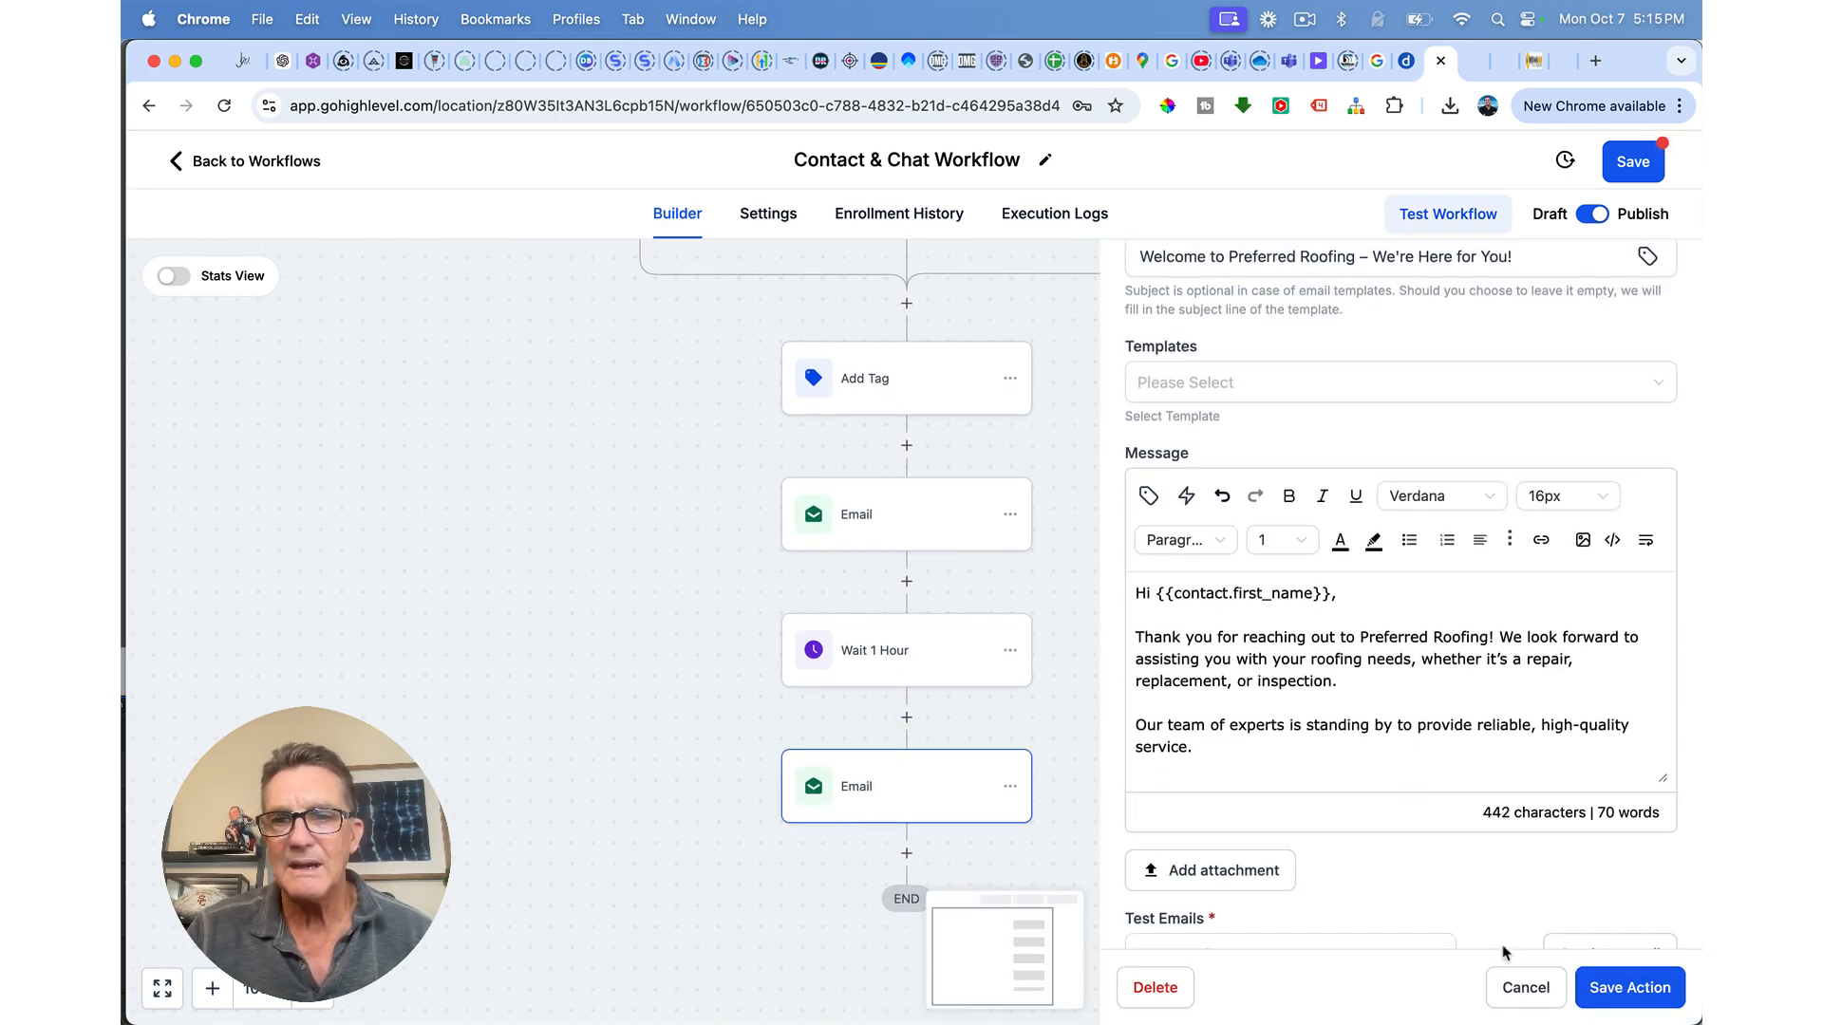
left_click(1526, 989)
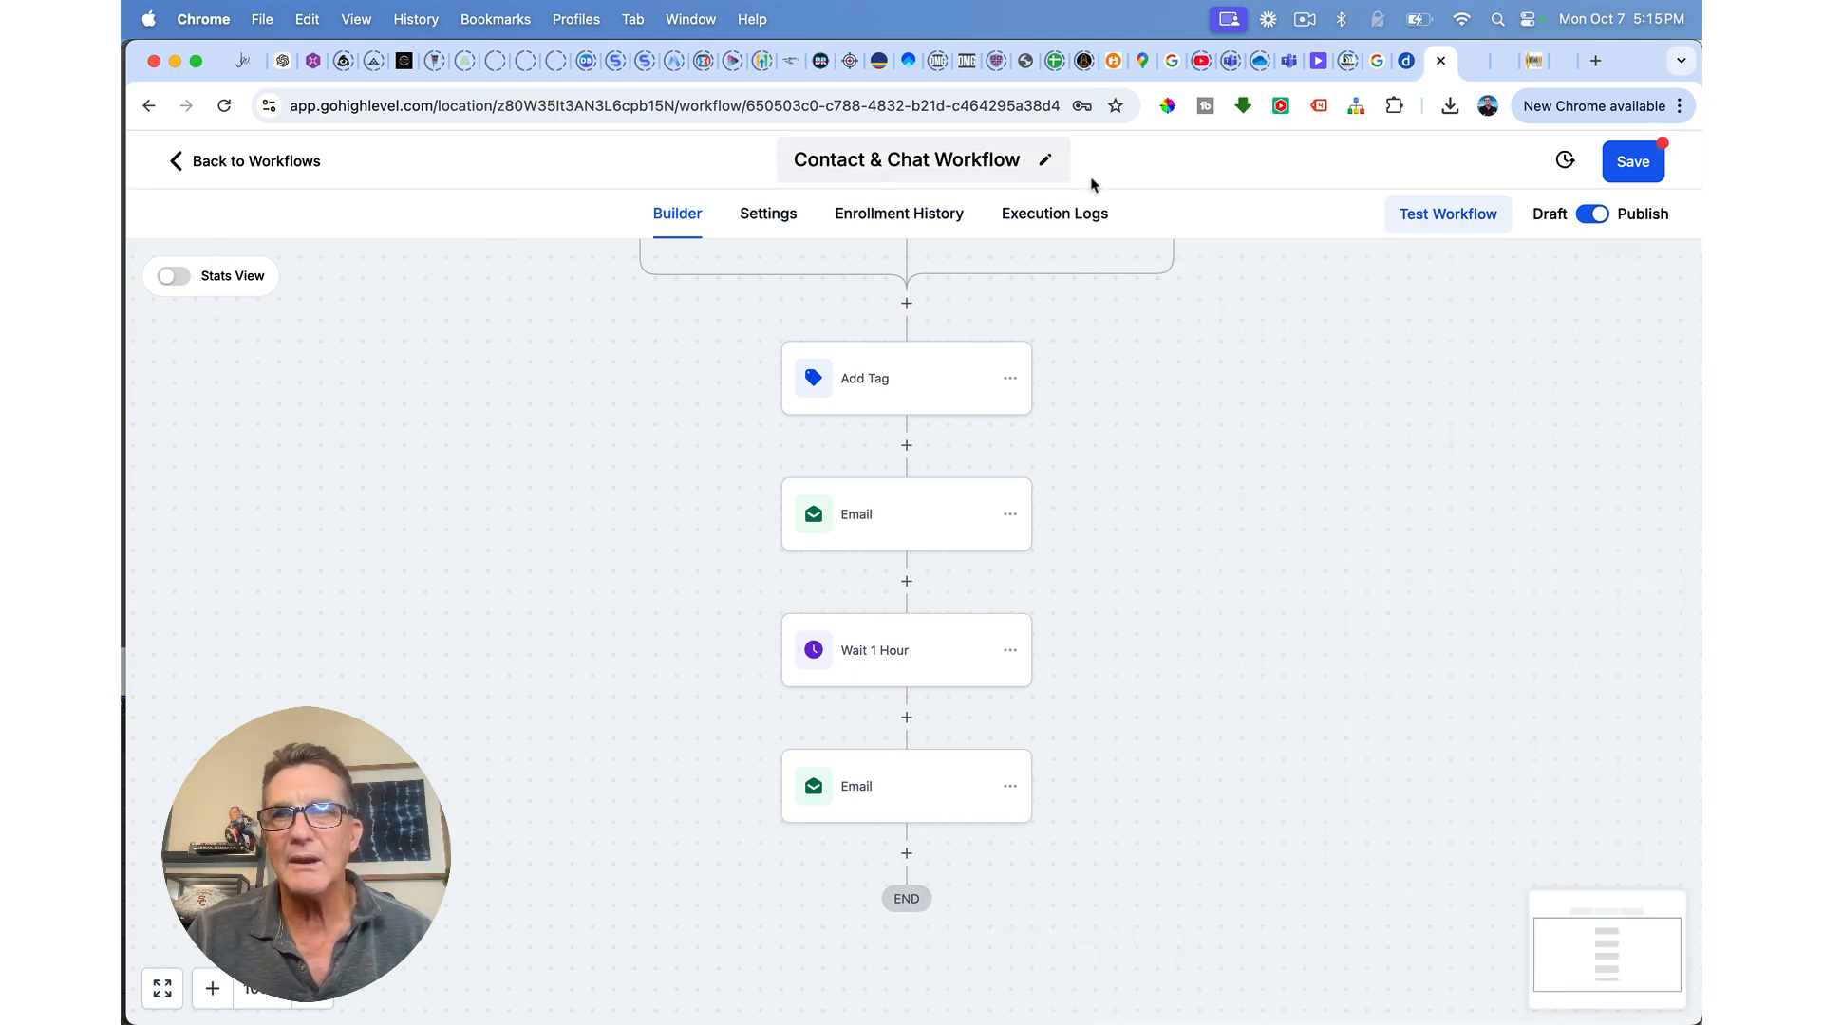
left_click(218, 163)
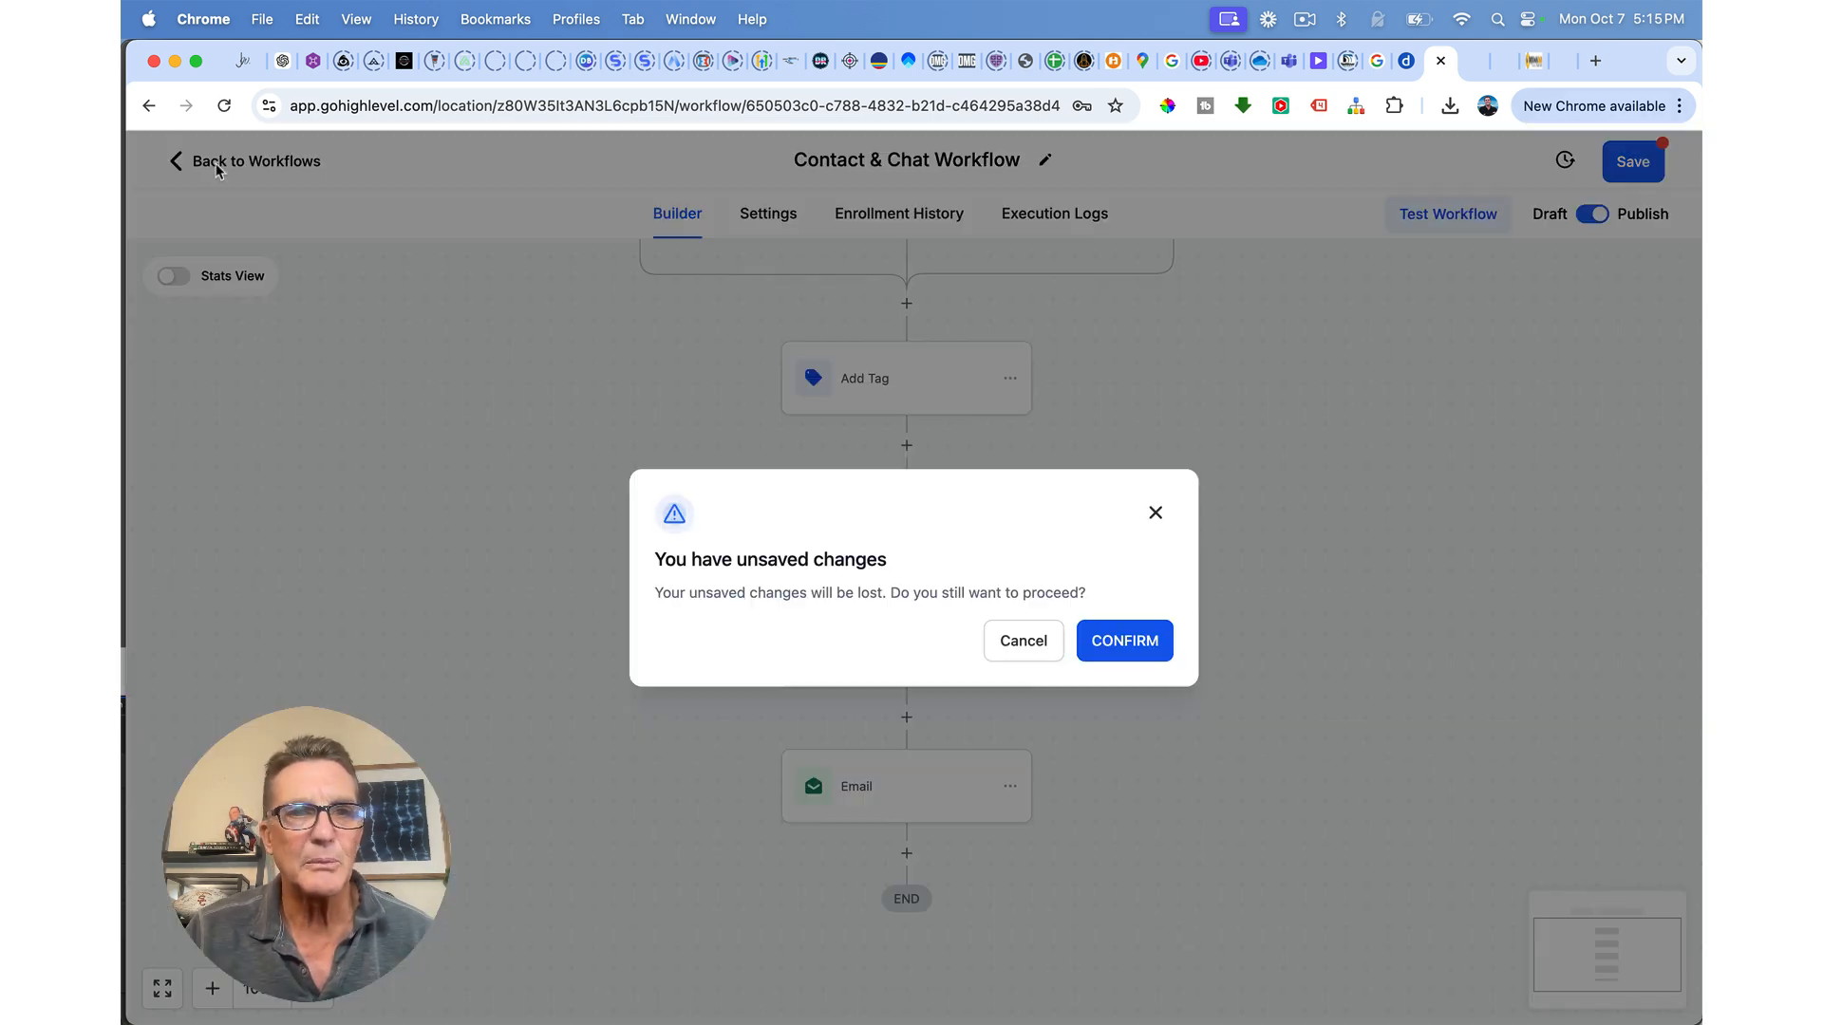
left_click(1101, 648)
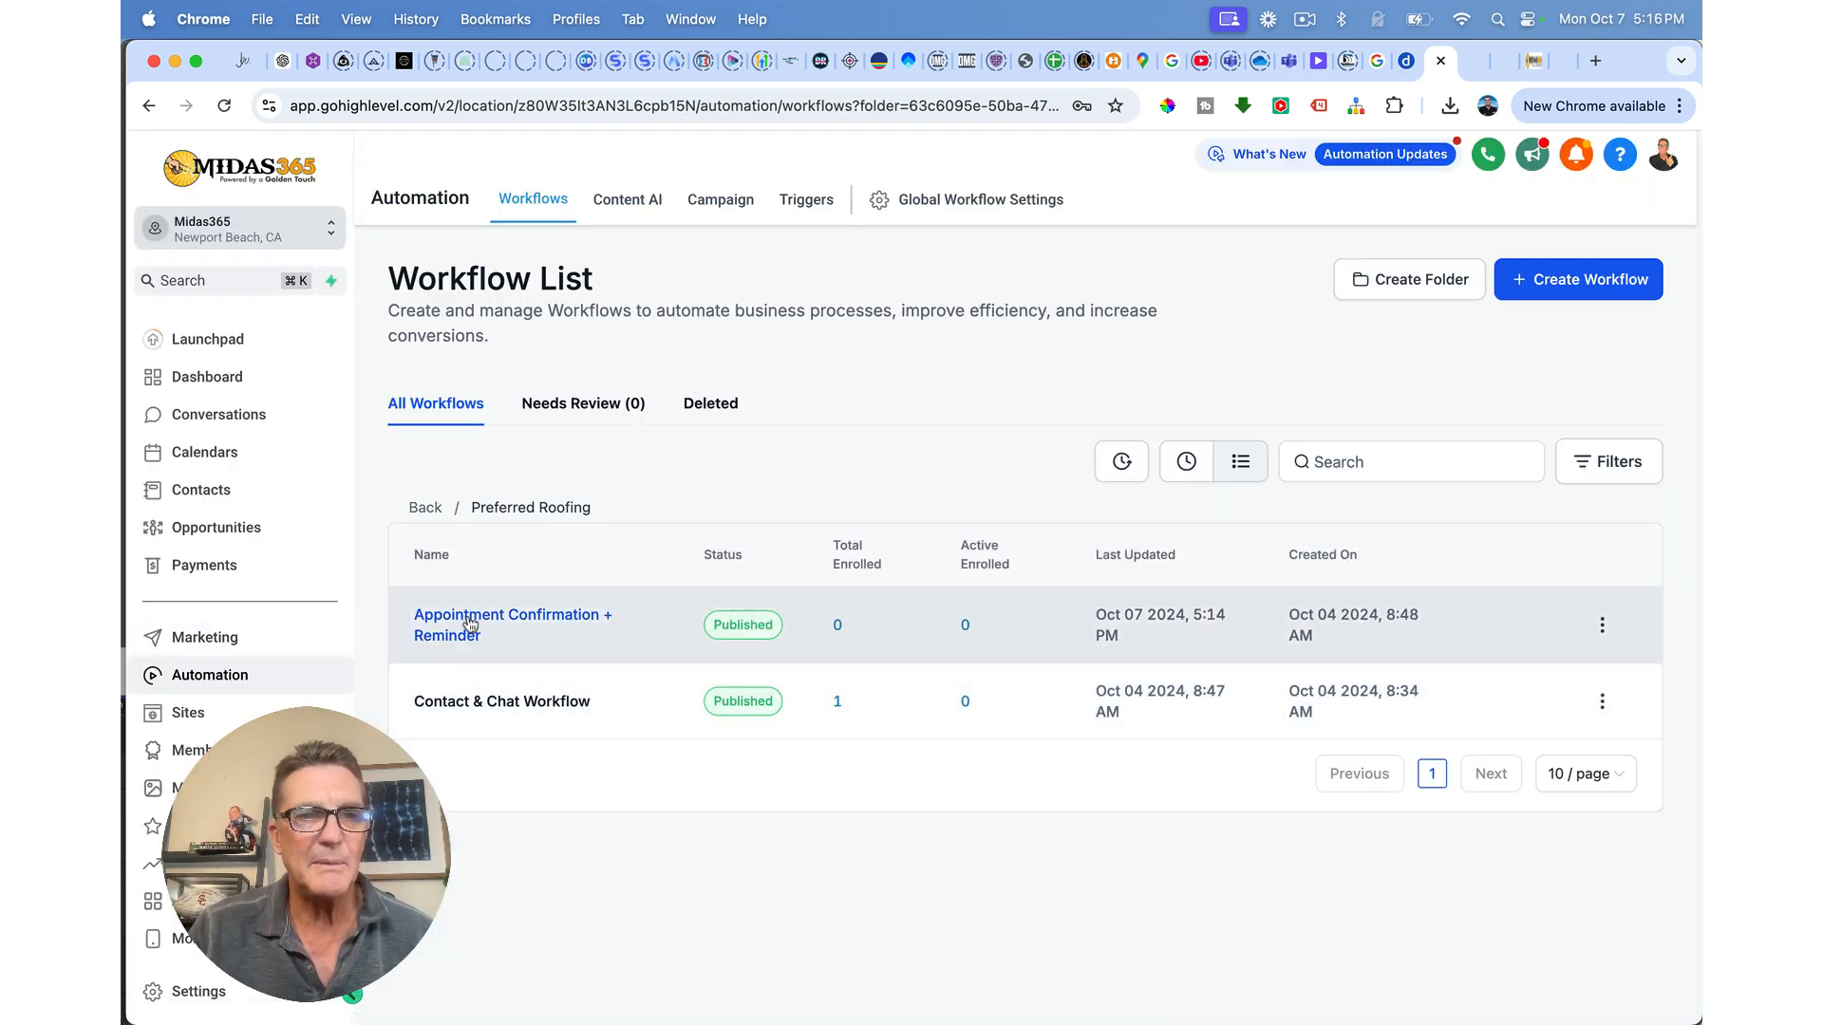
Step: Add a Remove From Workflow step set to All workflows after Confirmation Email
left_click(468, 623)
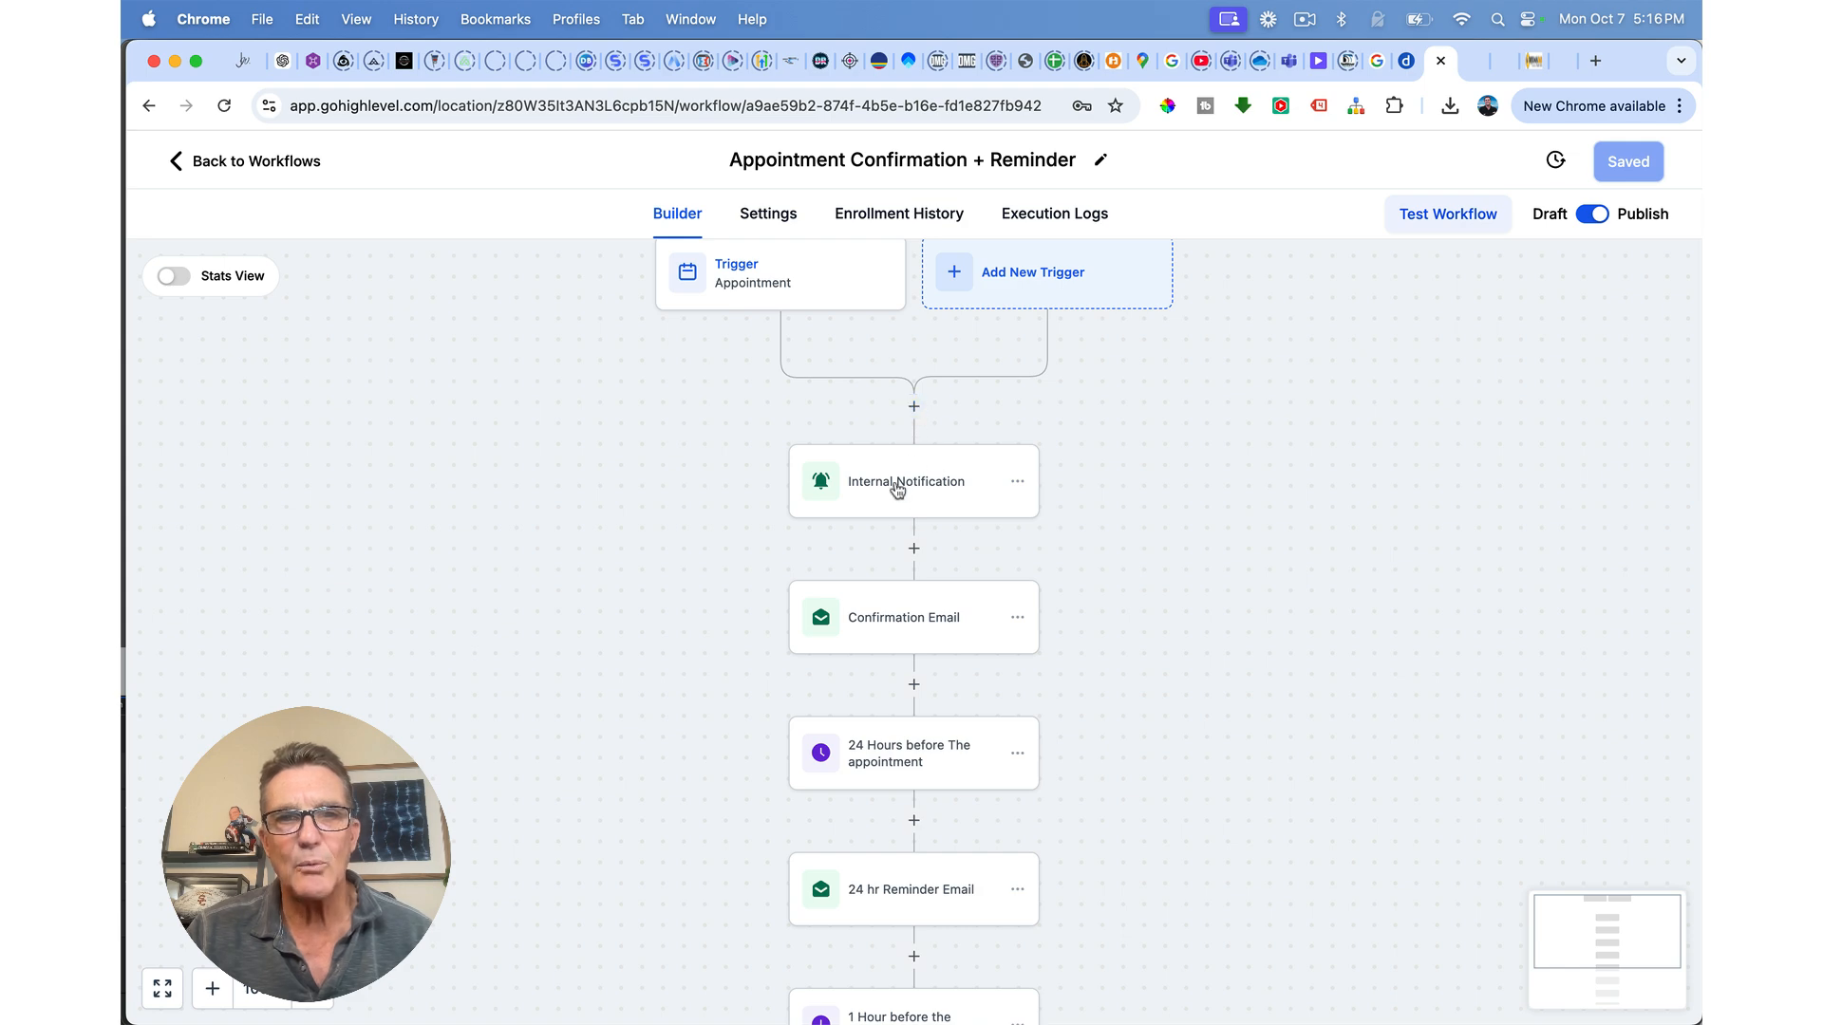
left_click(914, 685)
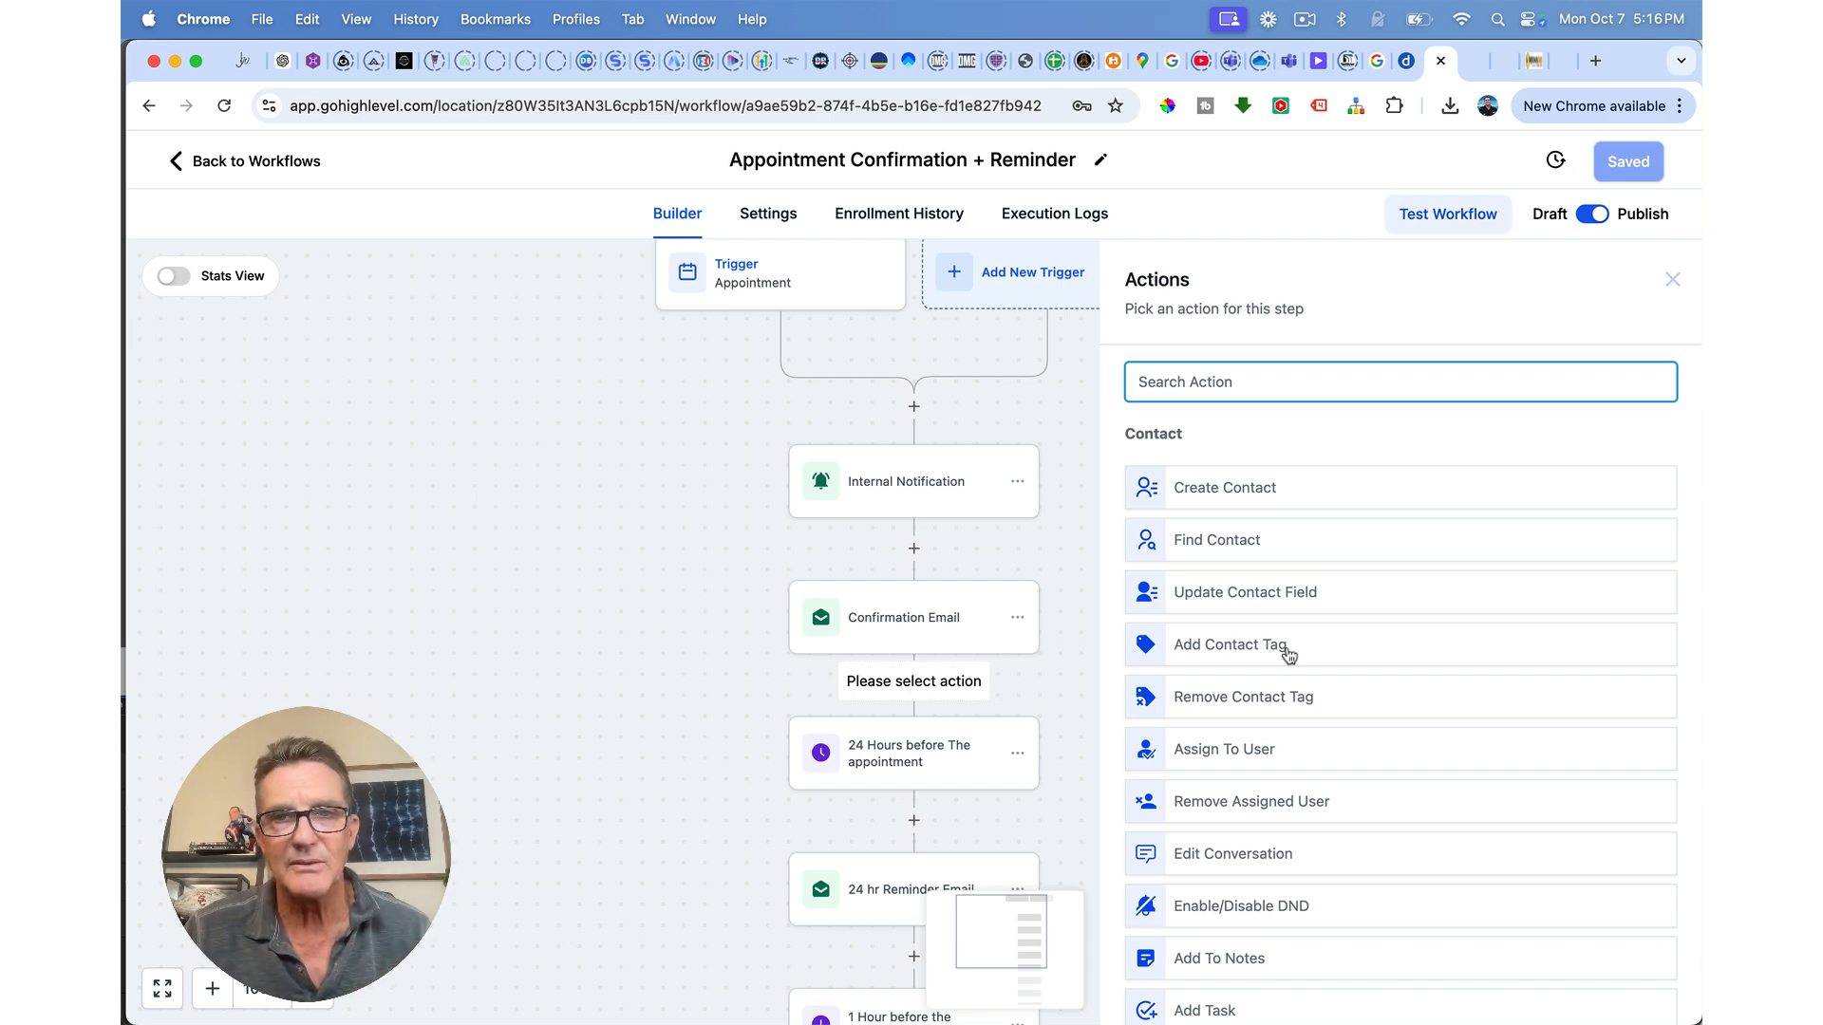
type("rem")
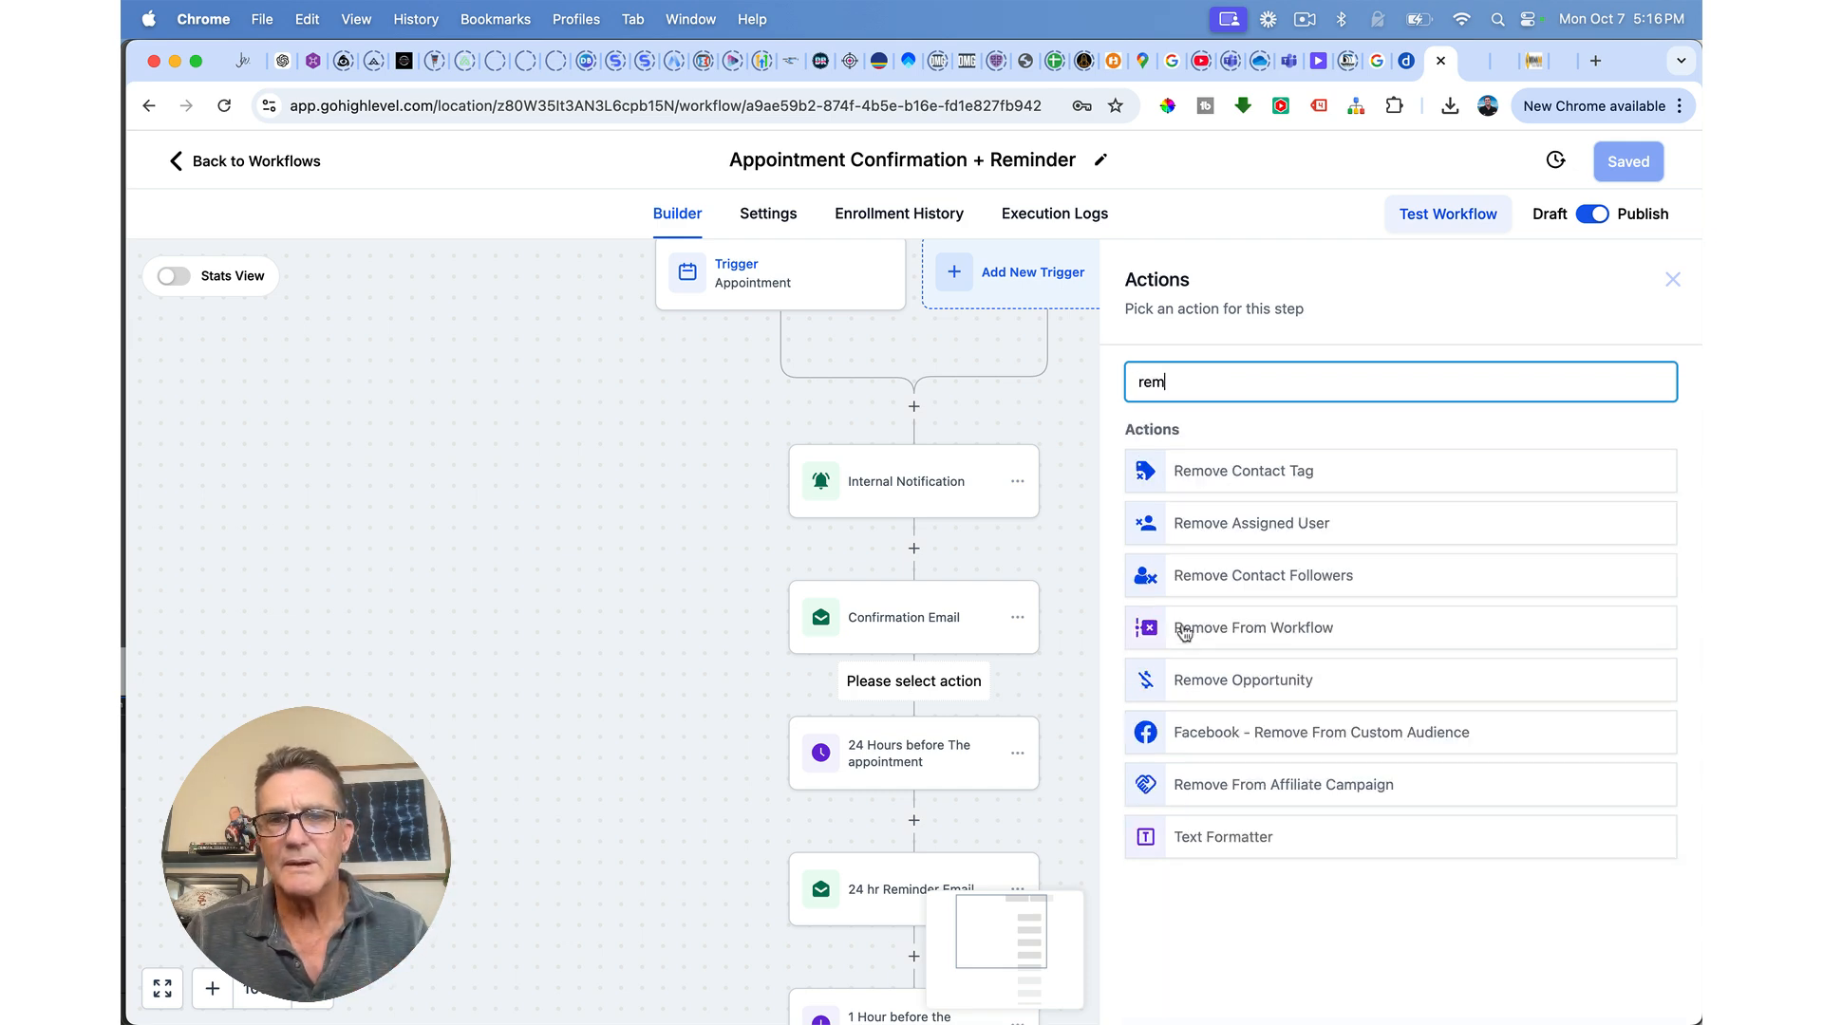
left_click(1255, 629)
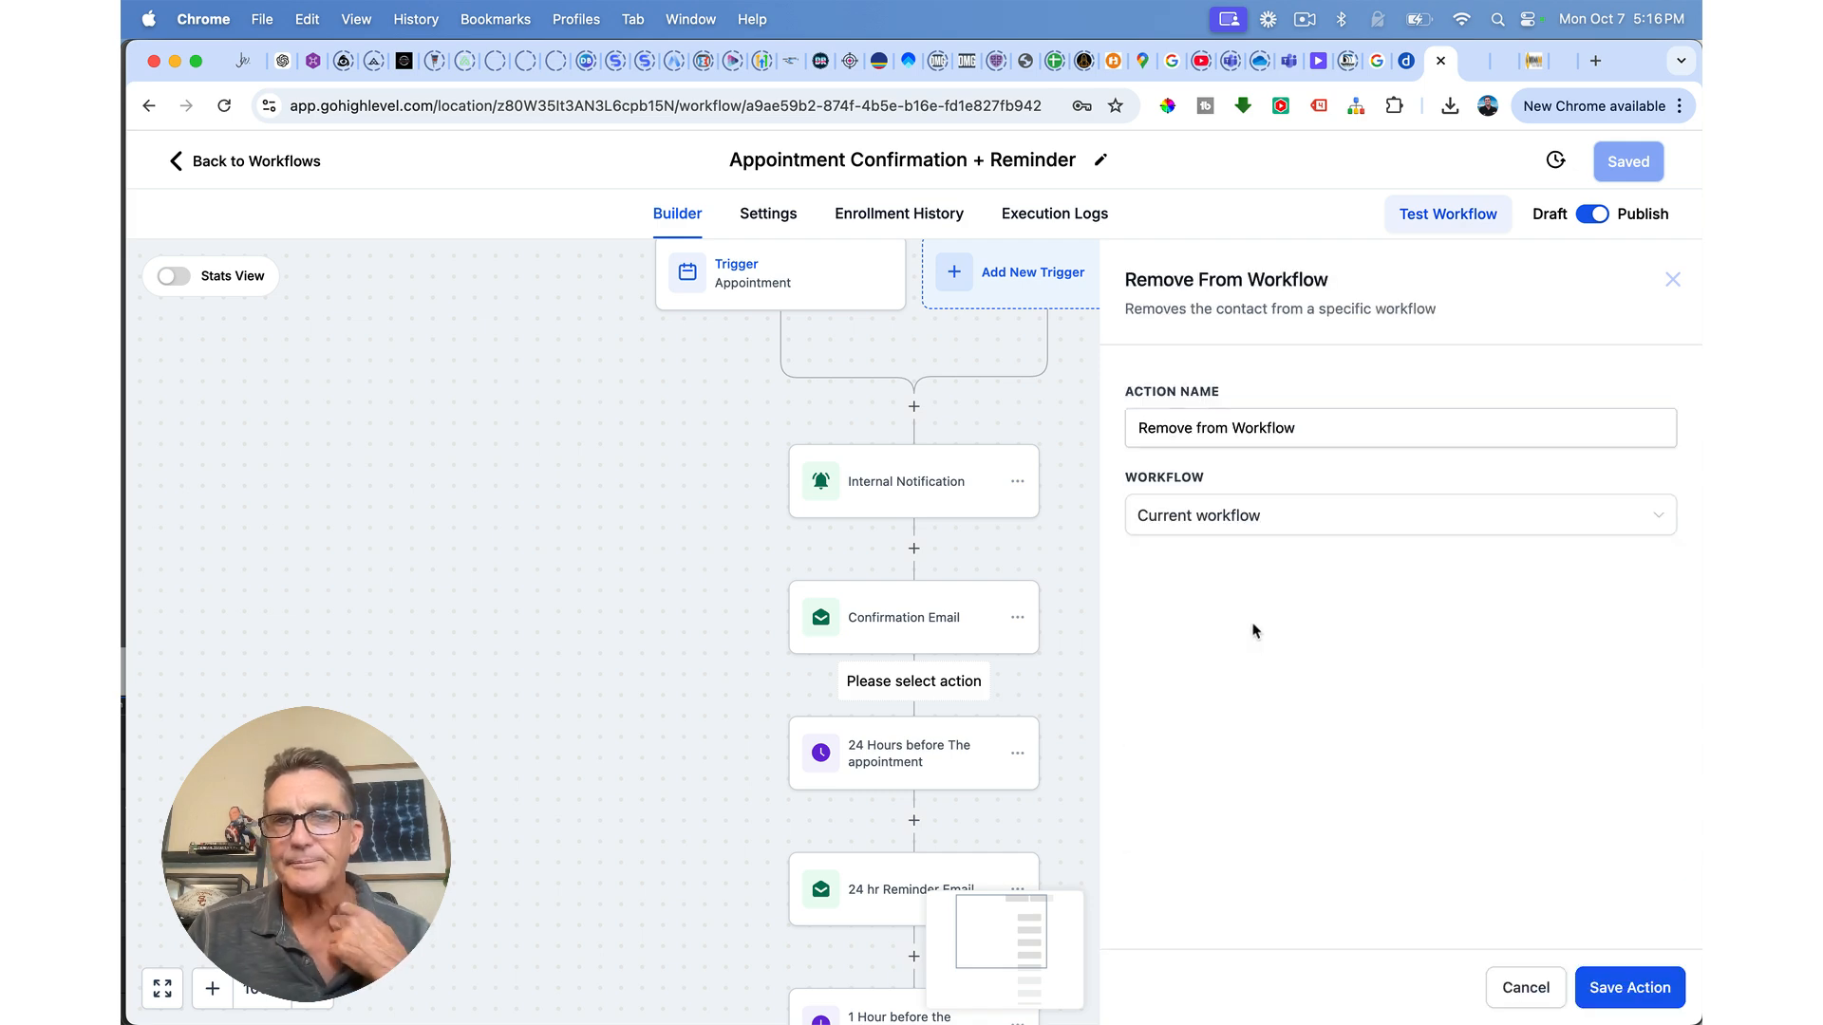
left_click(1241, 515)
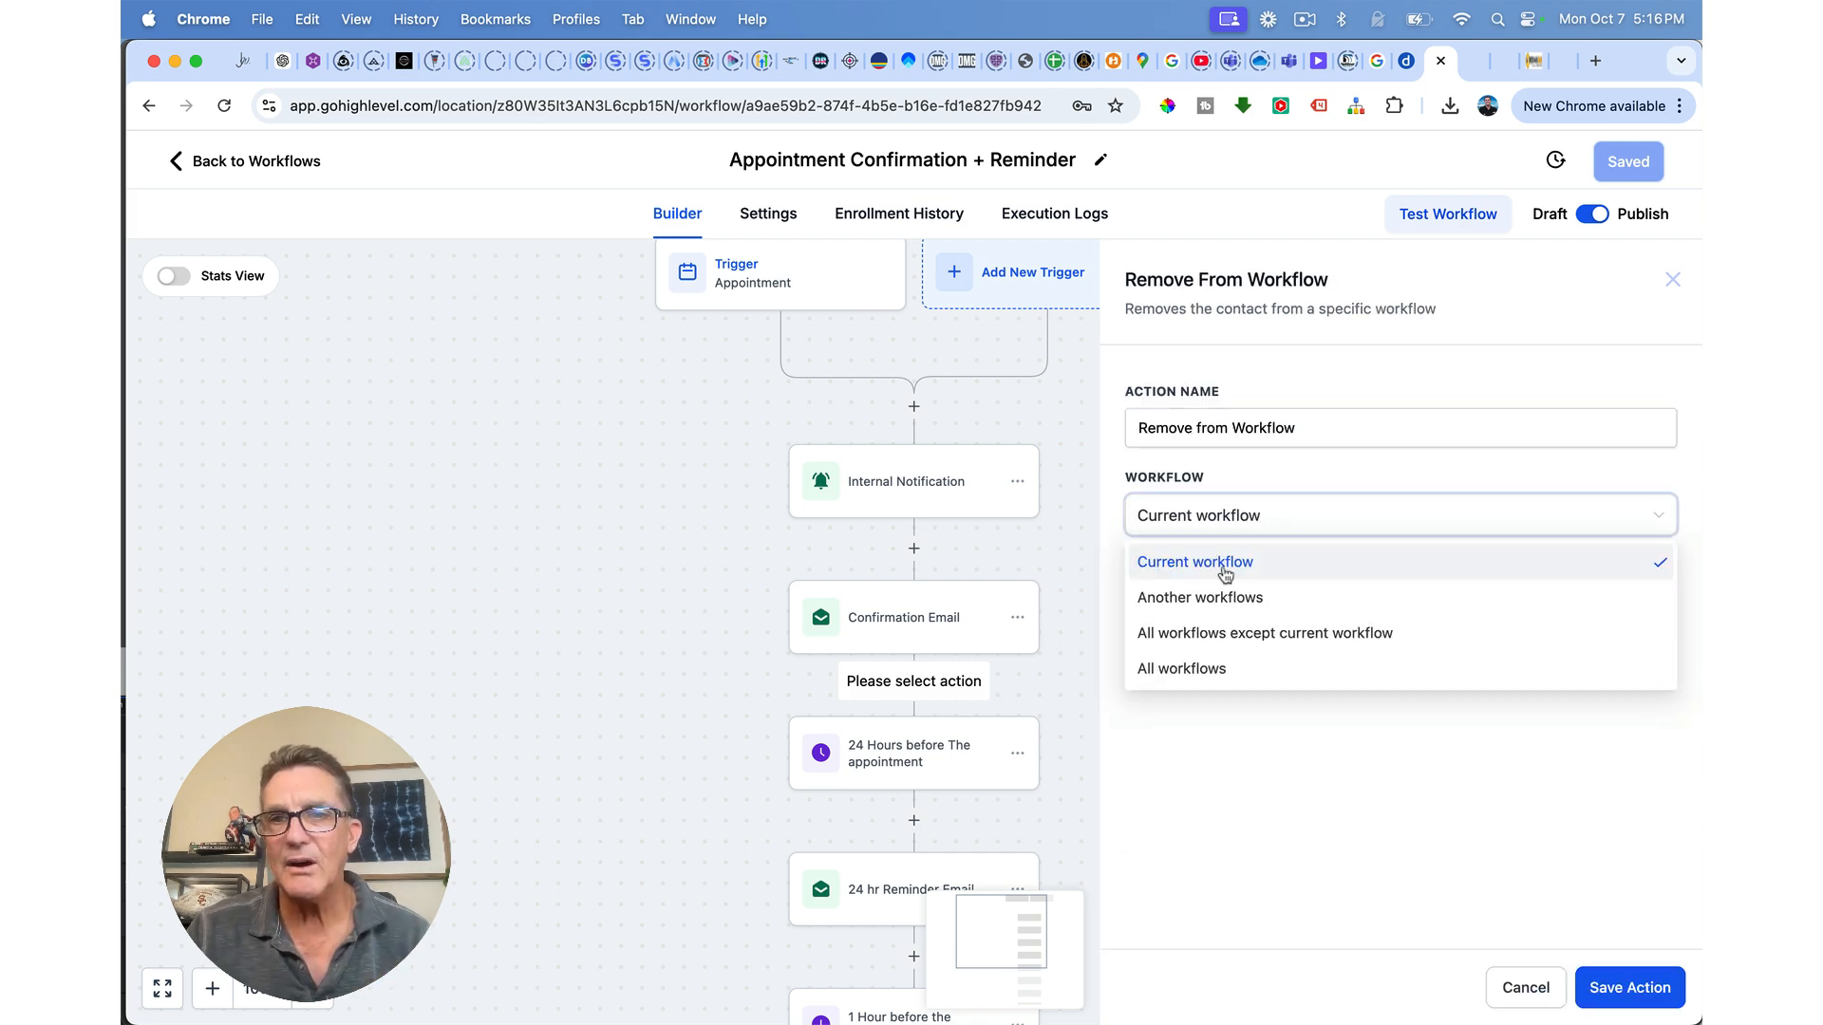
left_click(1184, 672)
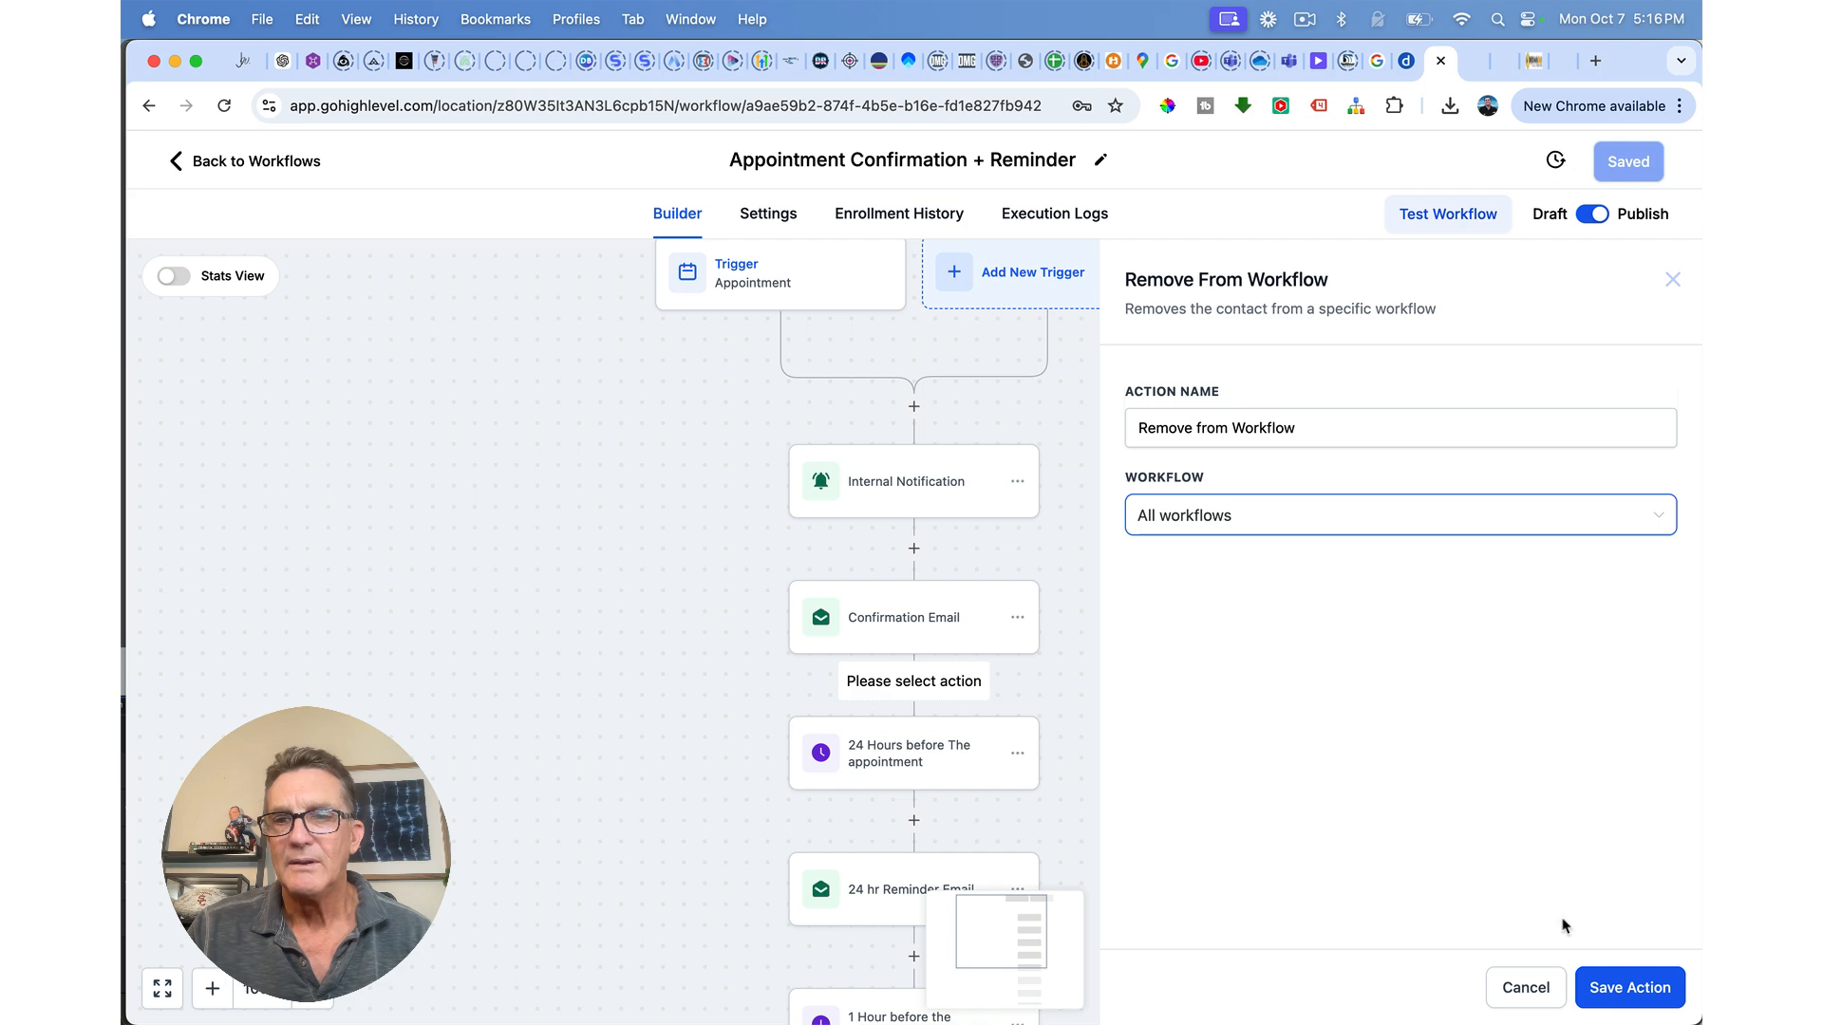
left_click(1604, 990)
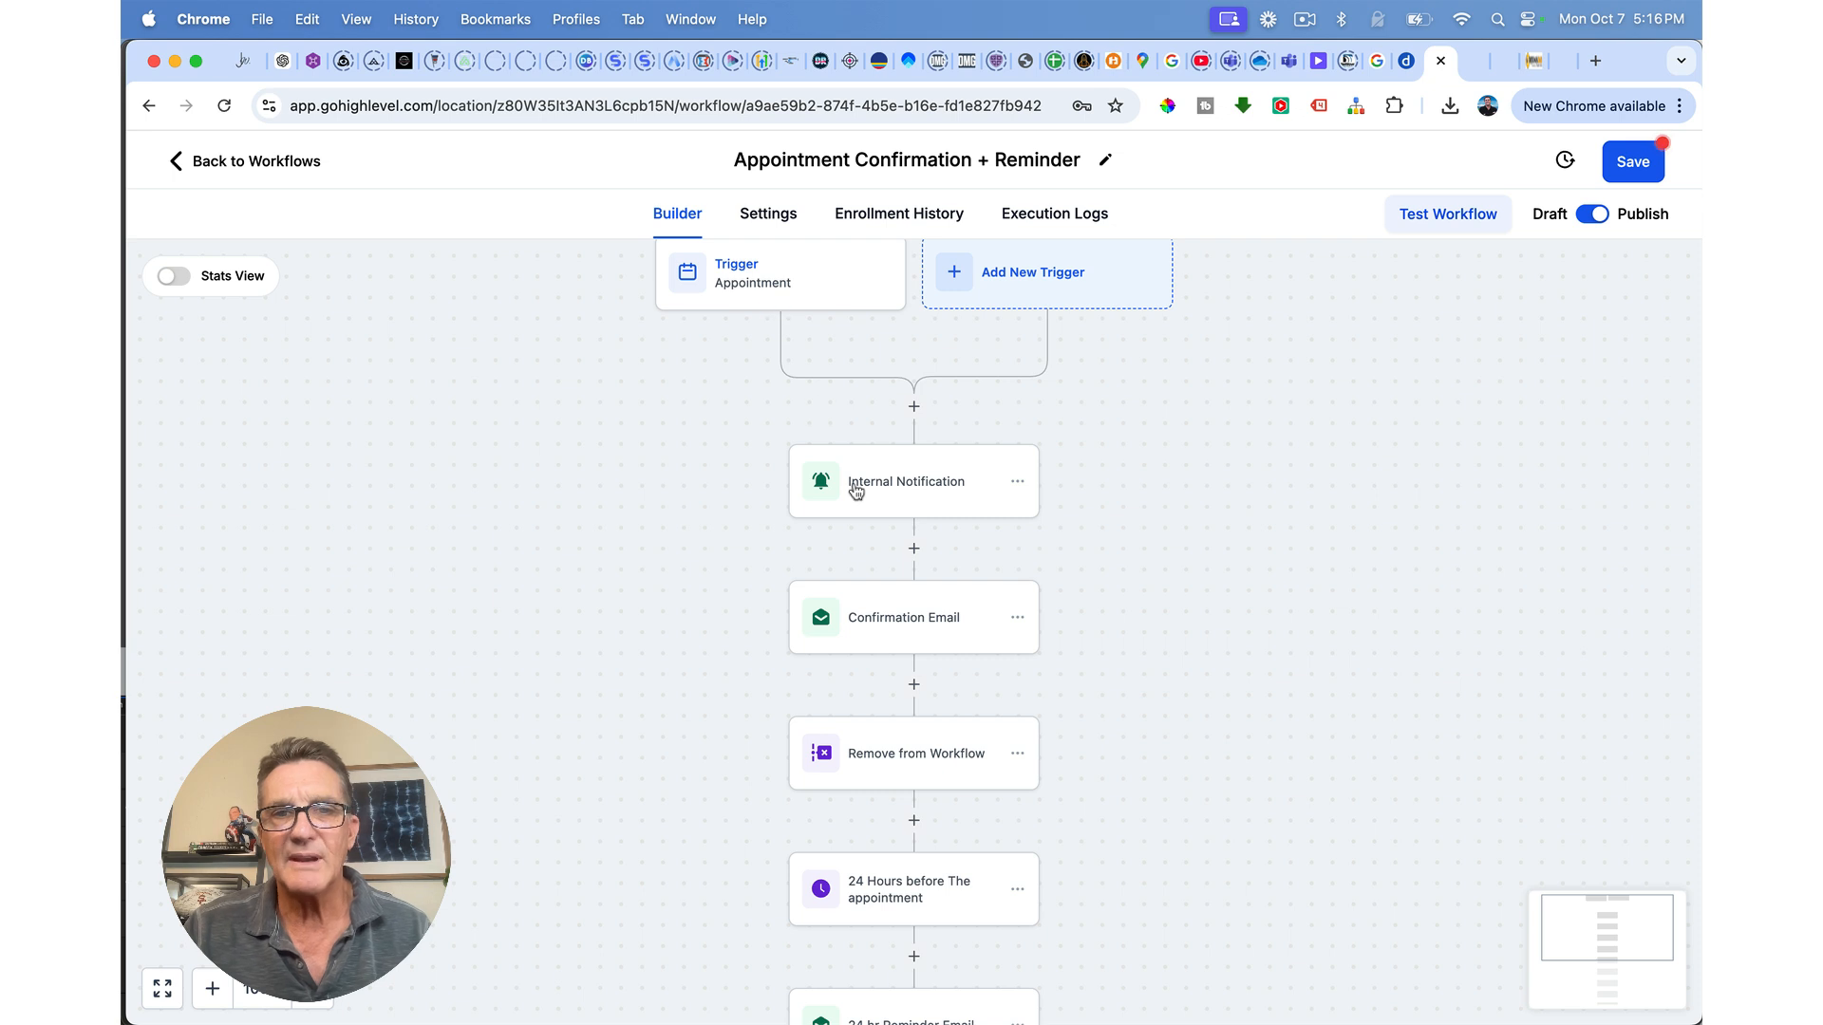
Step: Review the new step's settings, then leave the workflow without saving
left_click(888, 757)
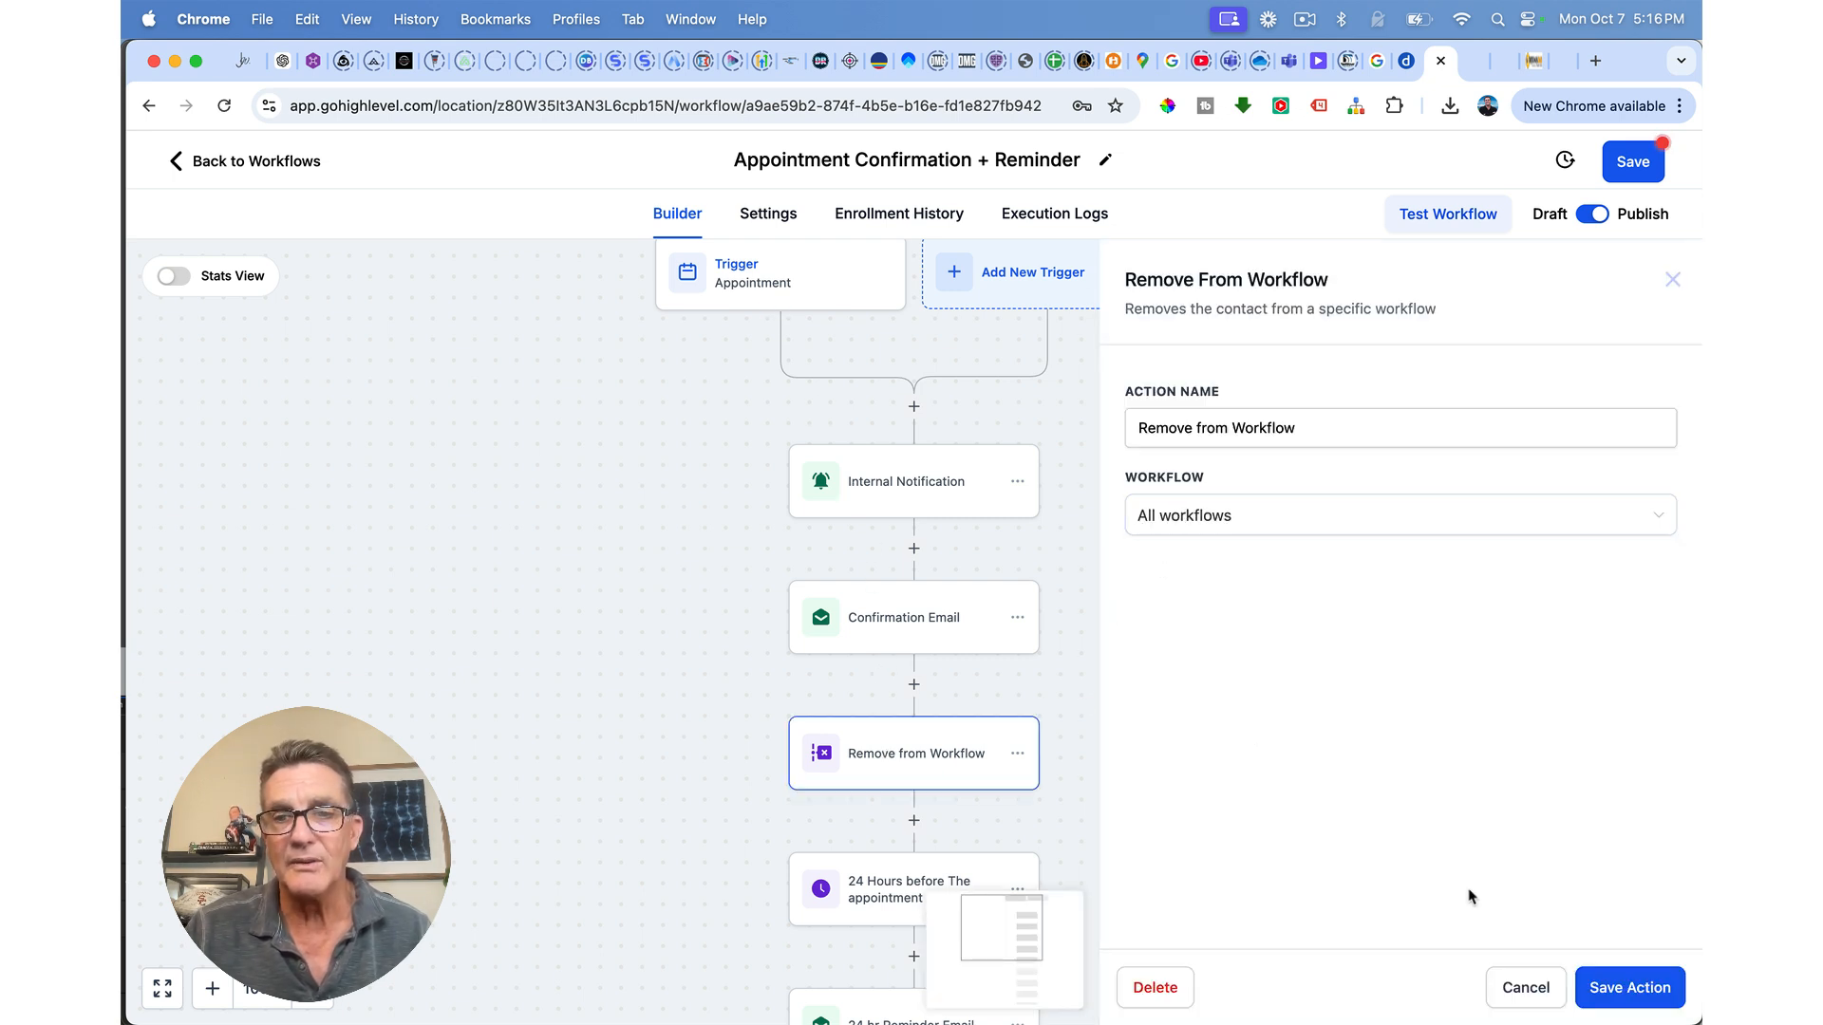
left_click(1607, 990)
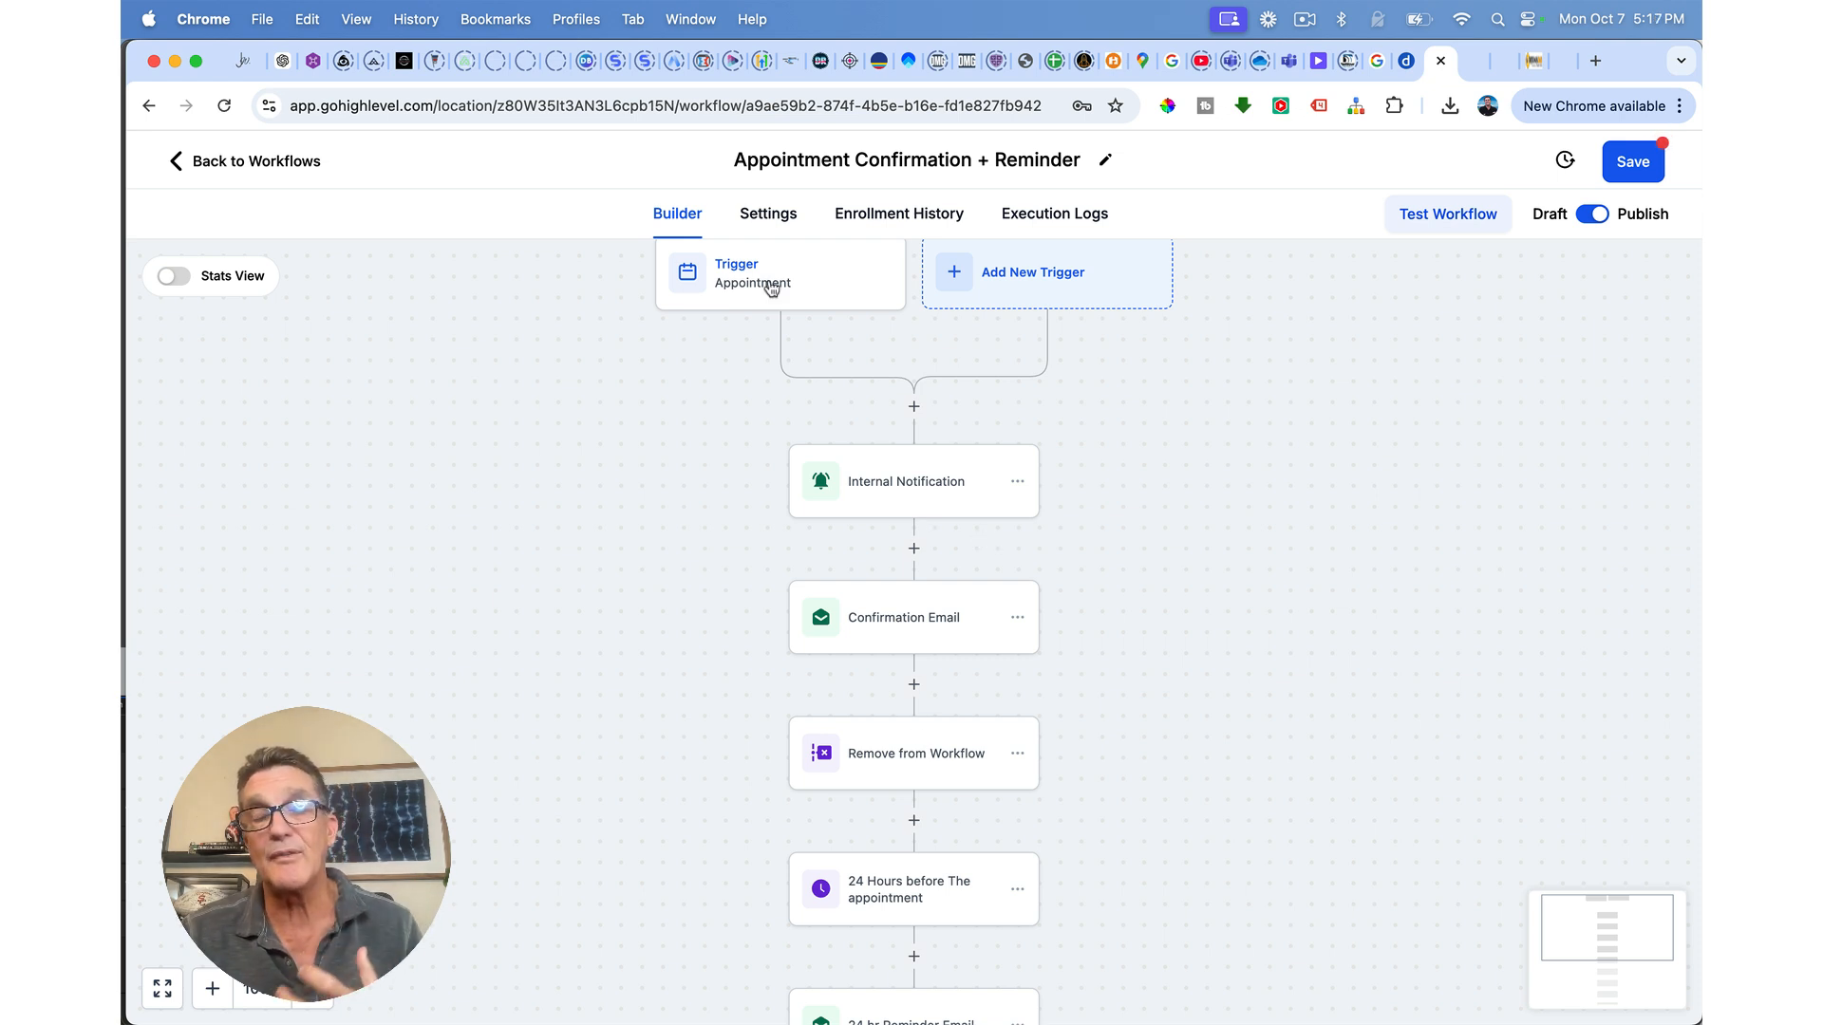
left_click(235, 163)
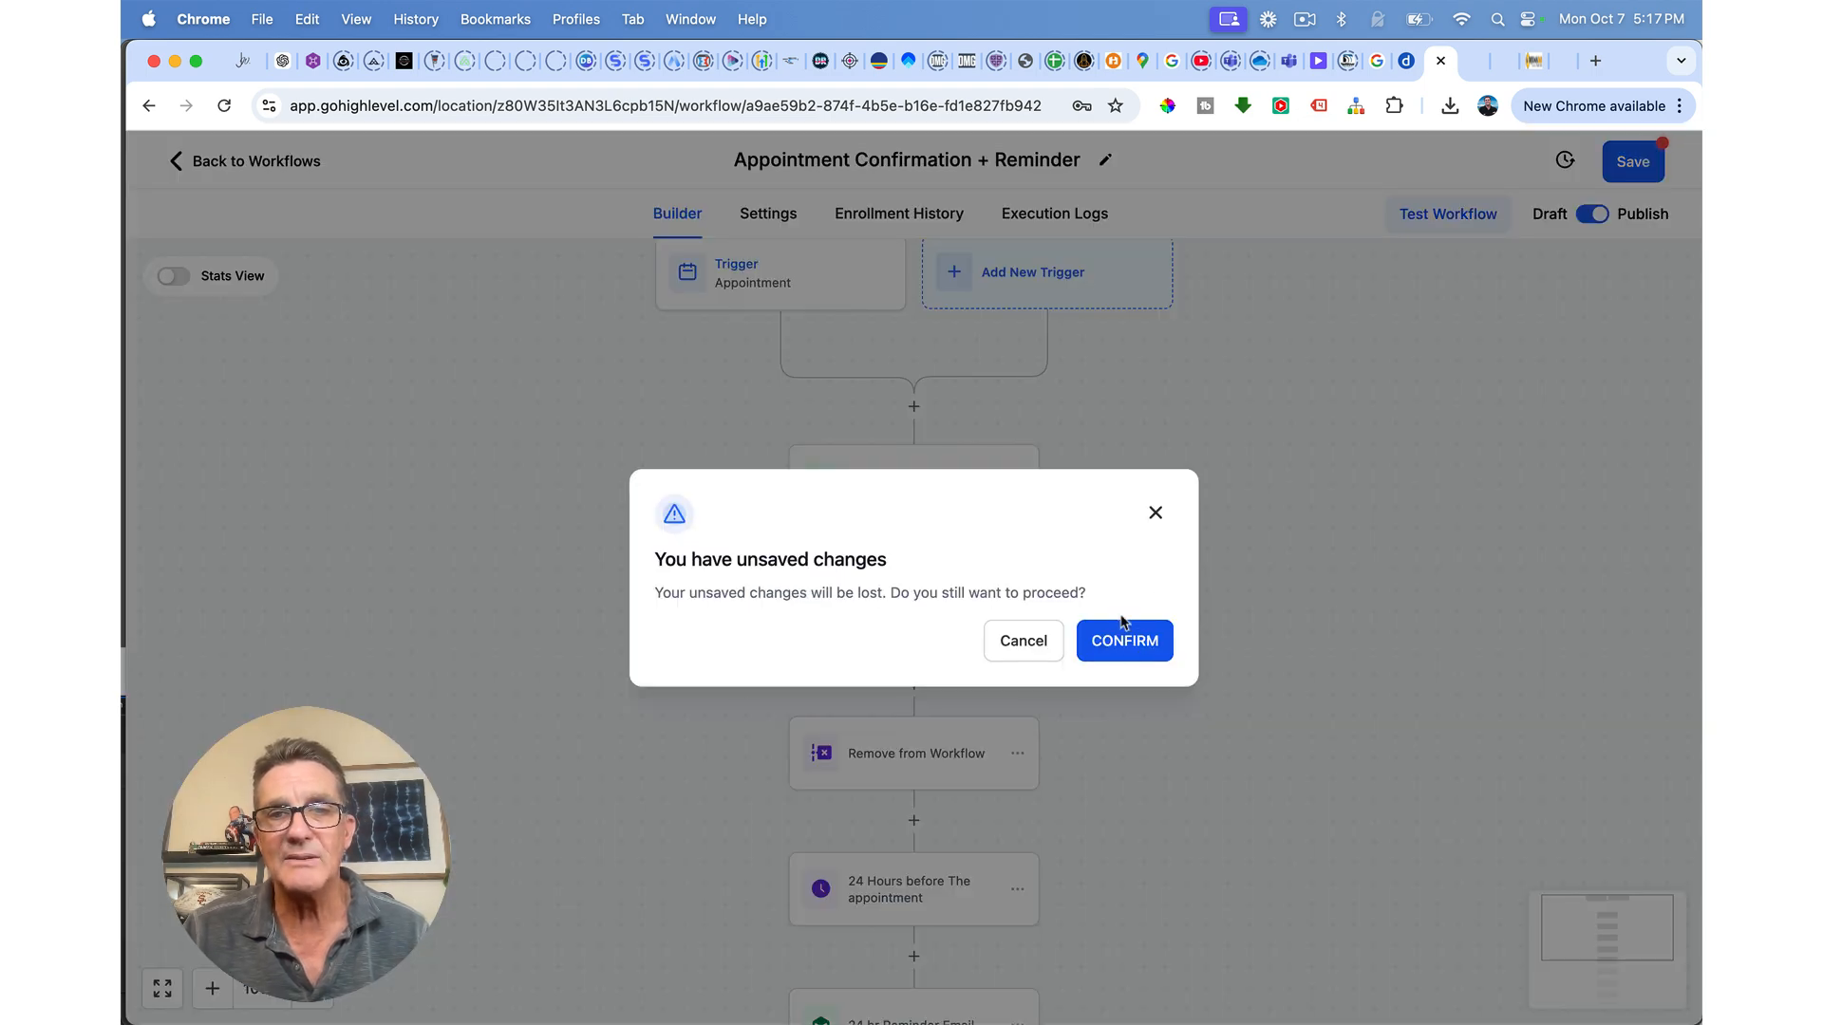
left_click(1124, 643)
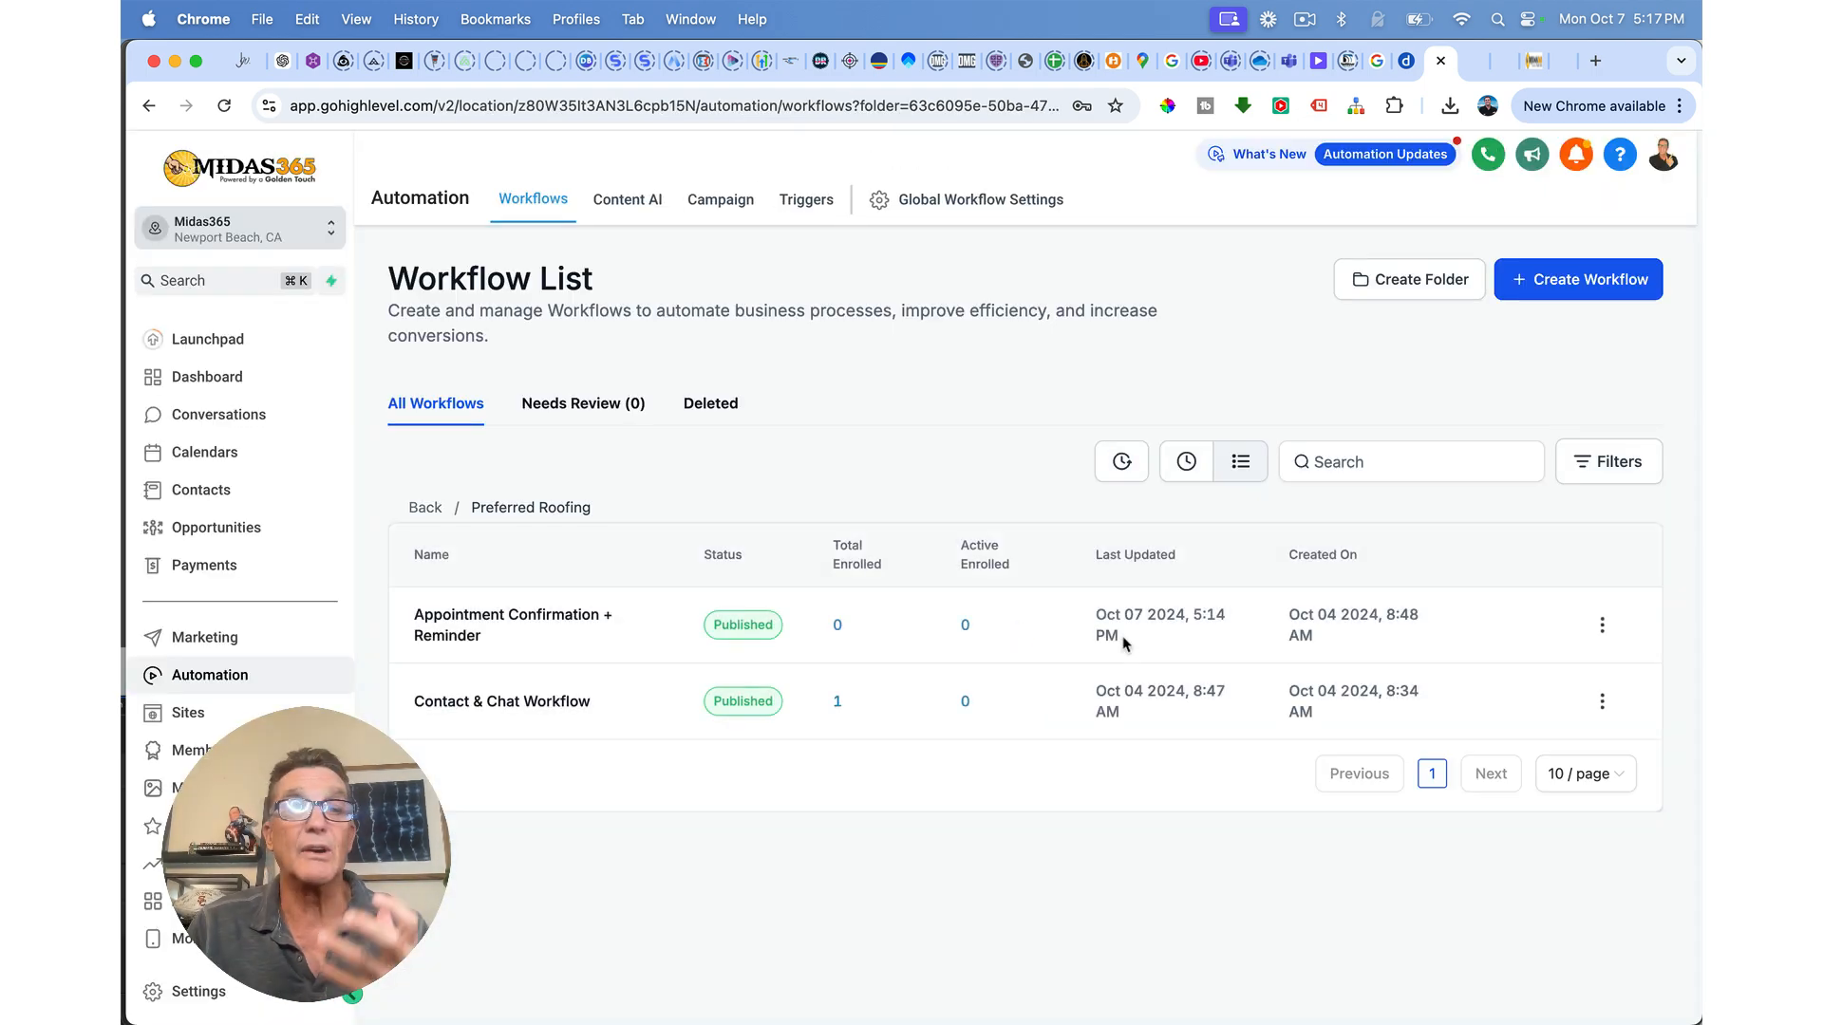